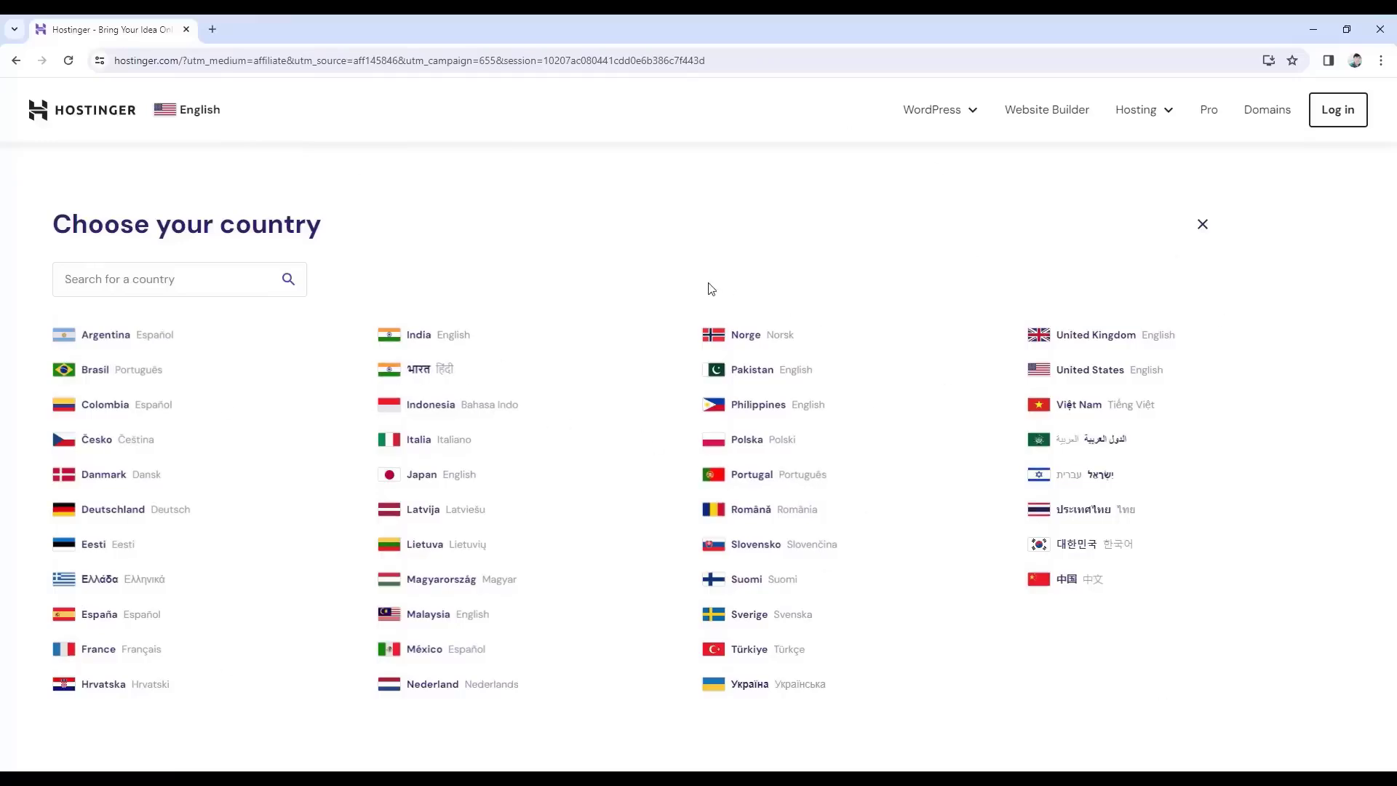
# Close the 'Choose your country' overlay on Hostinger's homepage.
pyautogui.click(1200, 226)
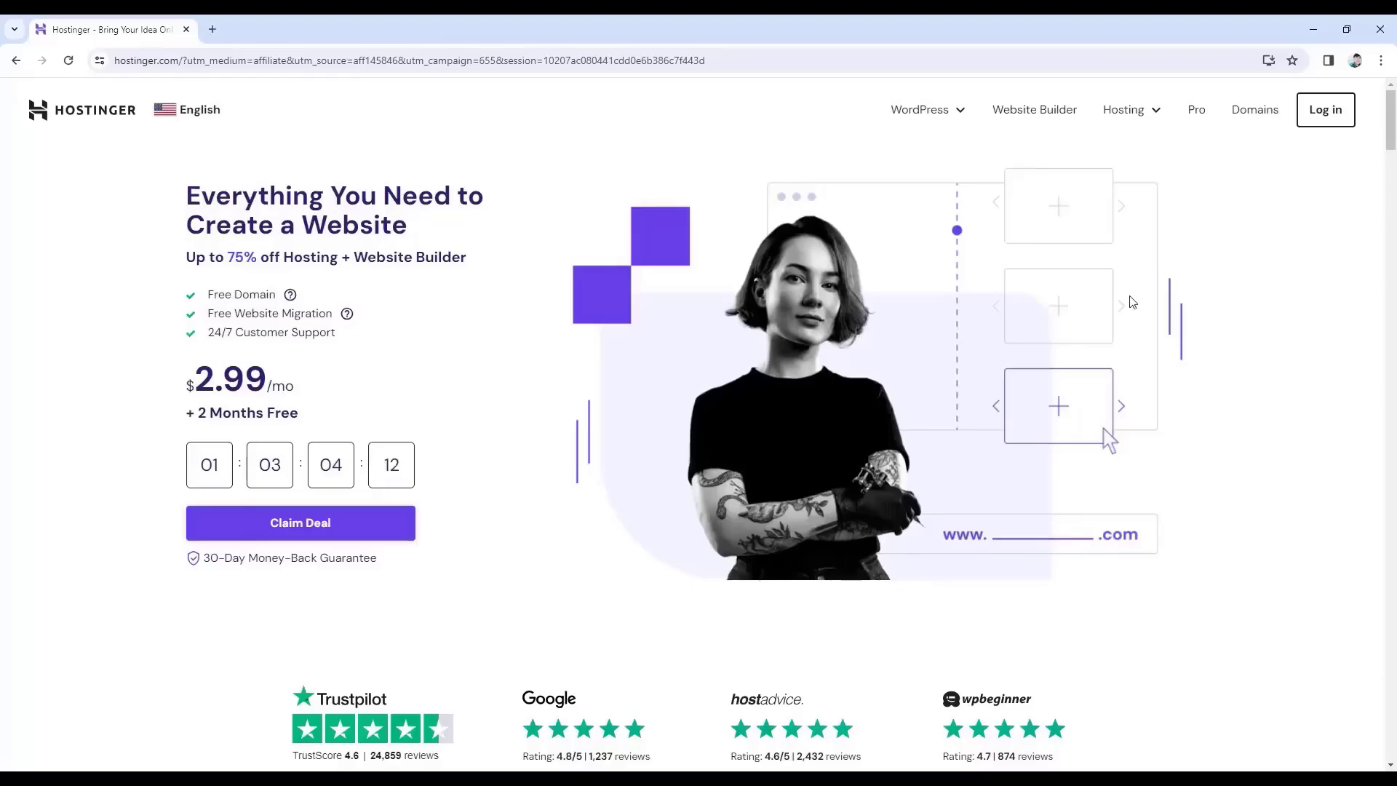
# Scroll to the pricing cards: Premium $2.99/mo, Business $3.99/mo, Cloud Startup $9.99/mo.
pyautogui.scroll(-5, 868, 357)
pyautogui.scroll(-4, 868, 356)
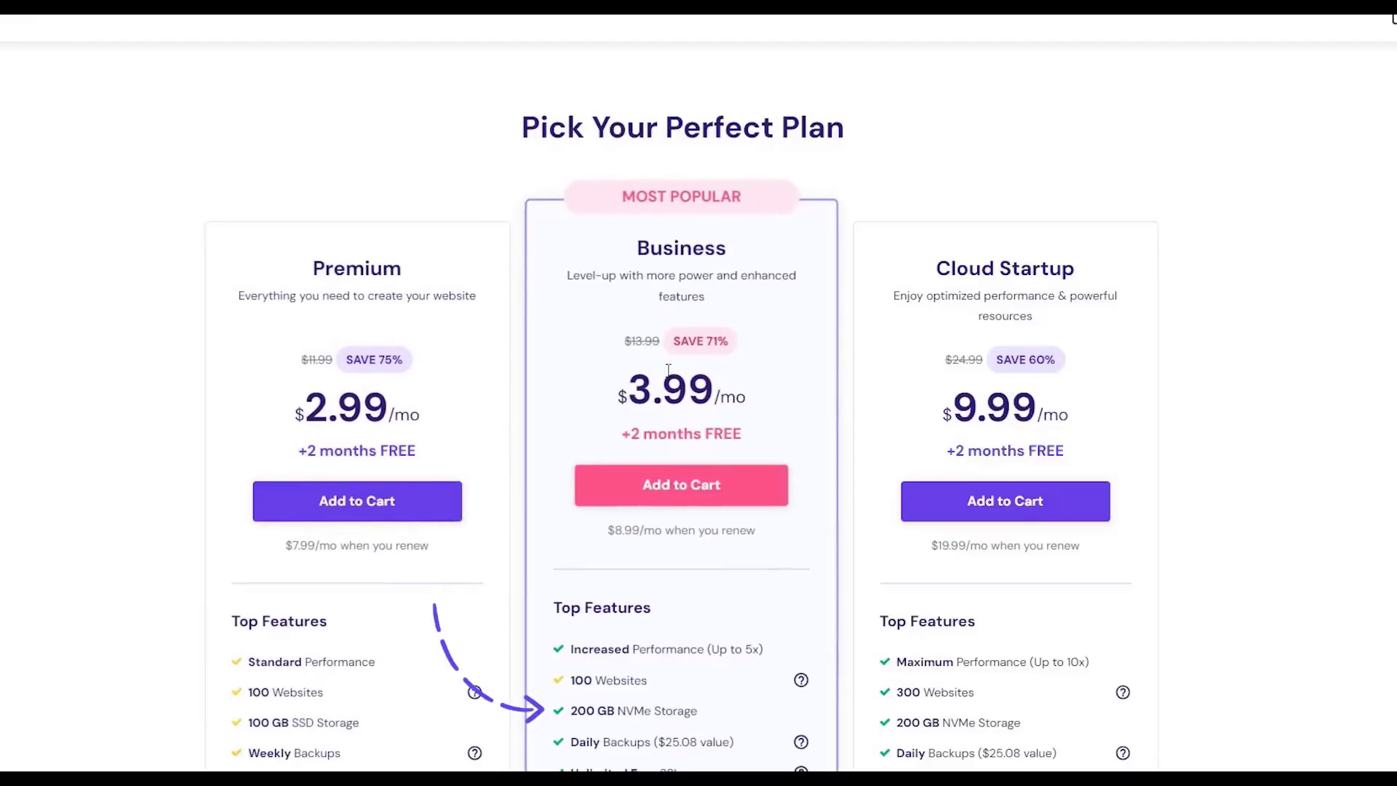
pyautogui.scroll(-2, 924, 493)
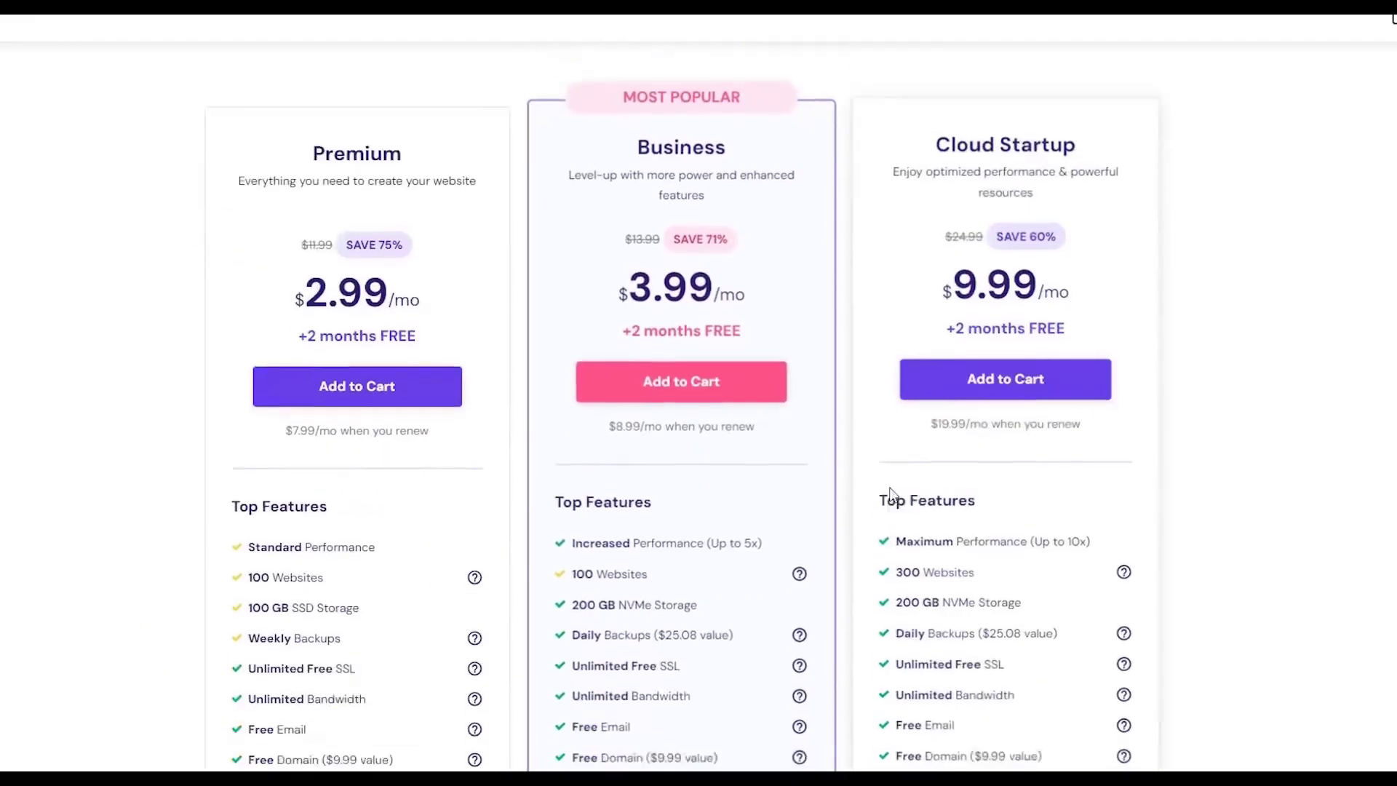
pyautogui.scroll(-2, 924, 493)
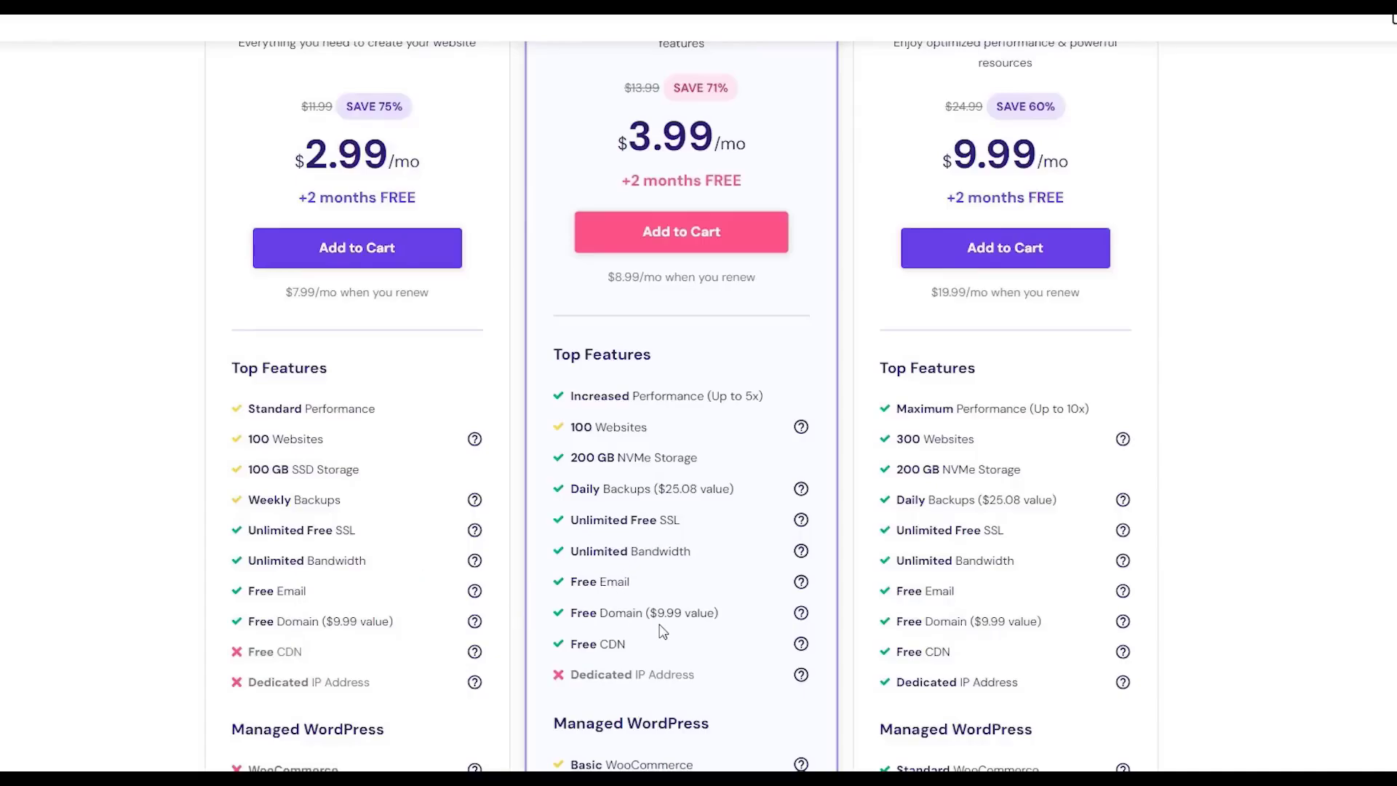
pyautogui.scroll(-4, 662, 630)
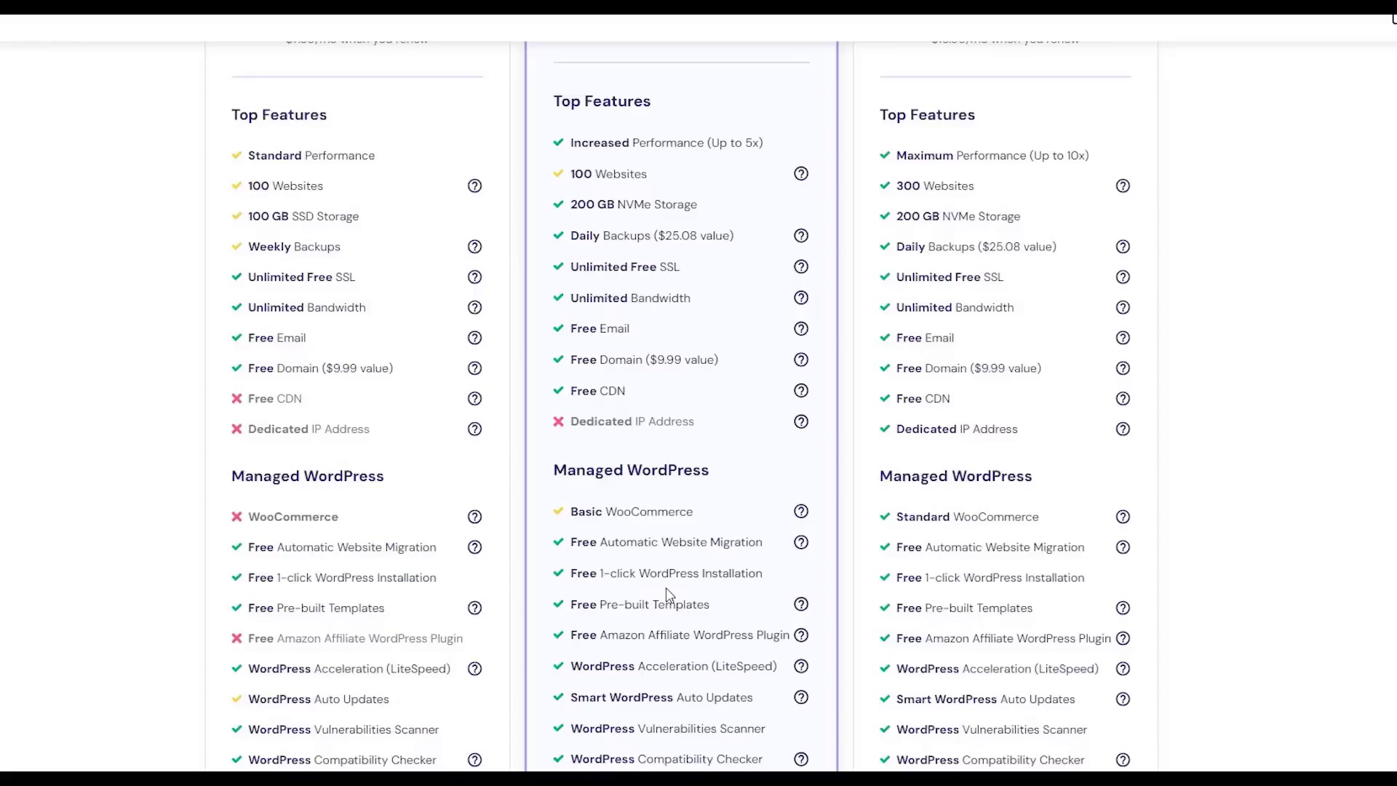
pyautogui.scroll(-15, 665, 587)
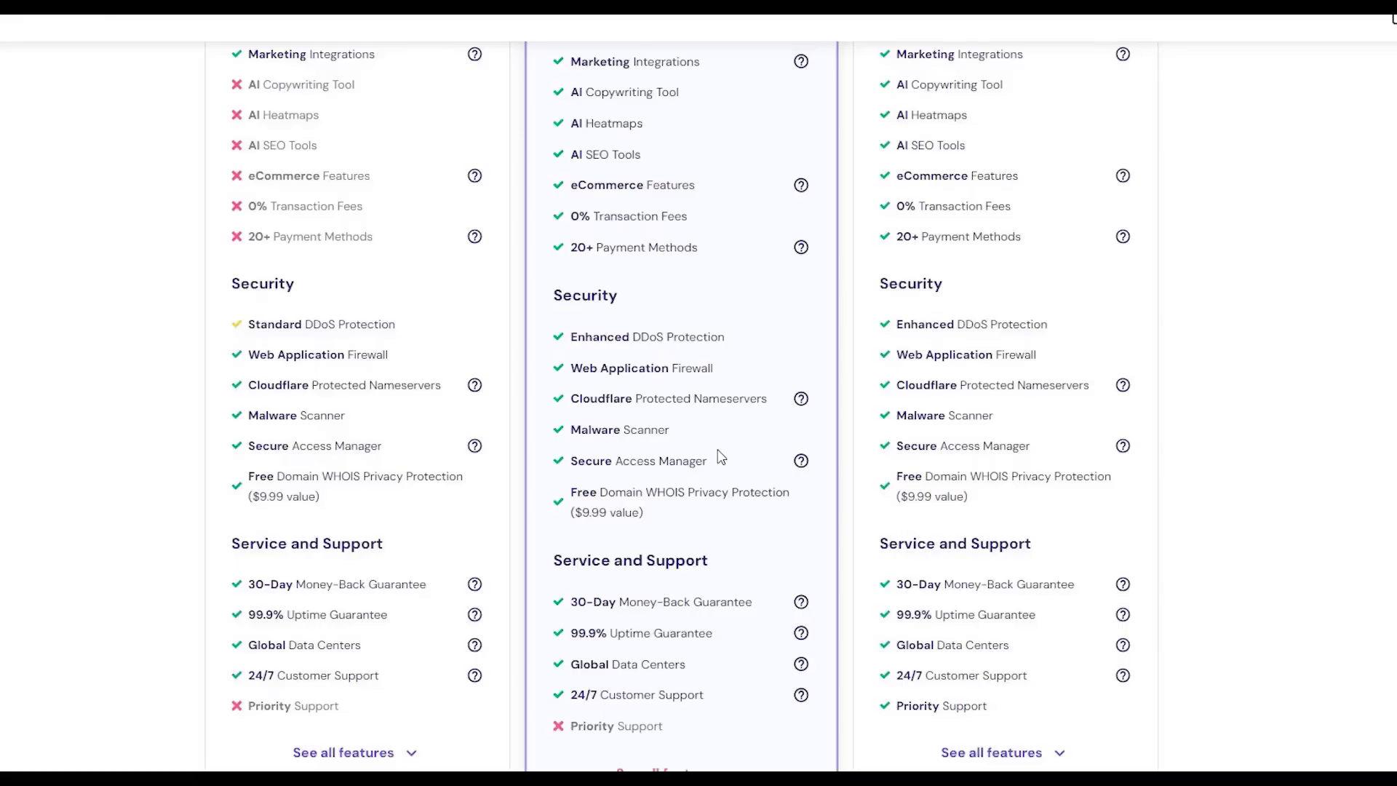
pyautogui.scroll(20, 720, 457)
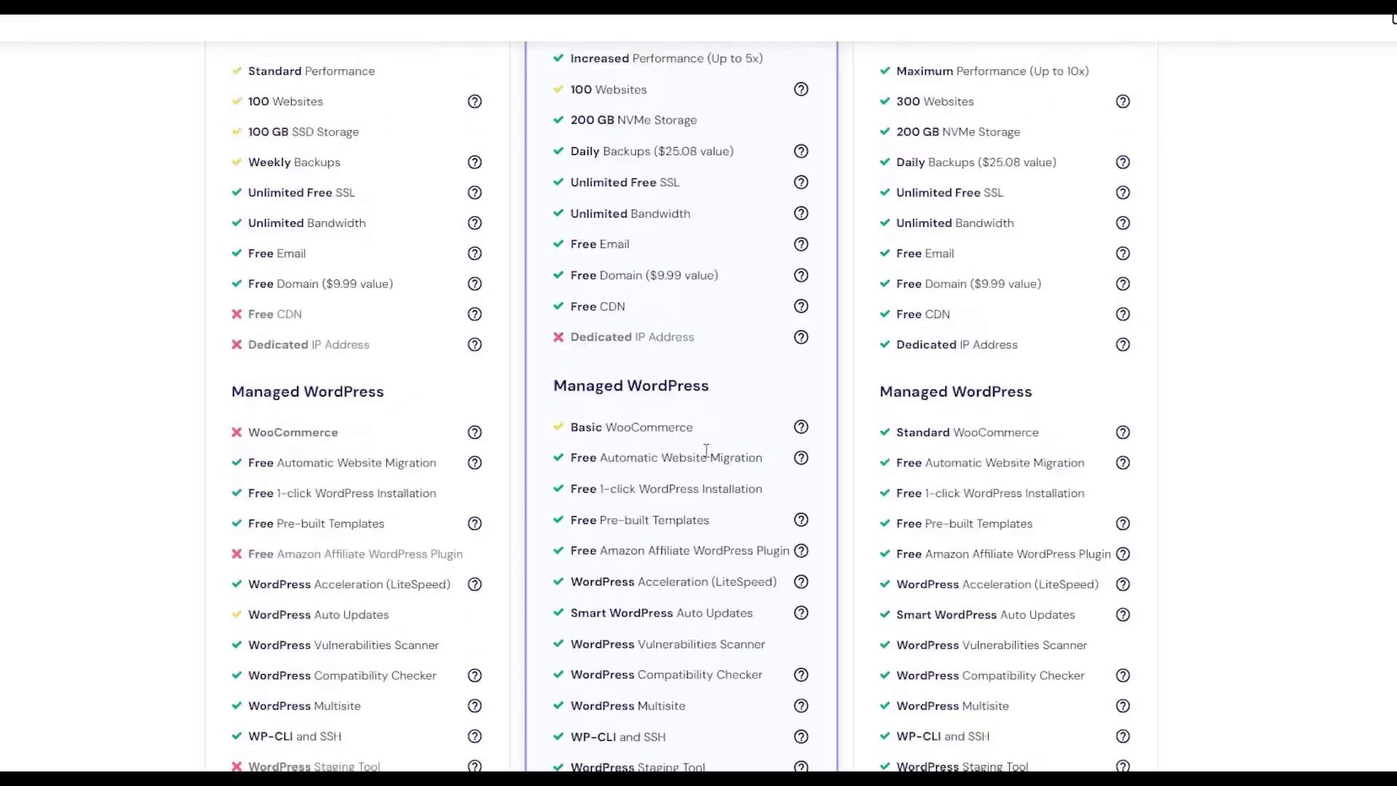
pyautogui.scroll(-3, 684, 463)
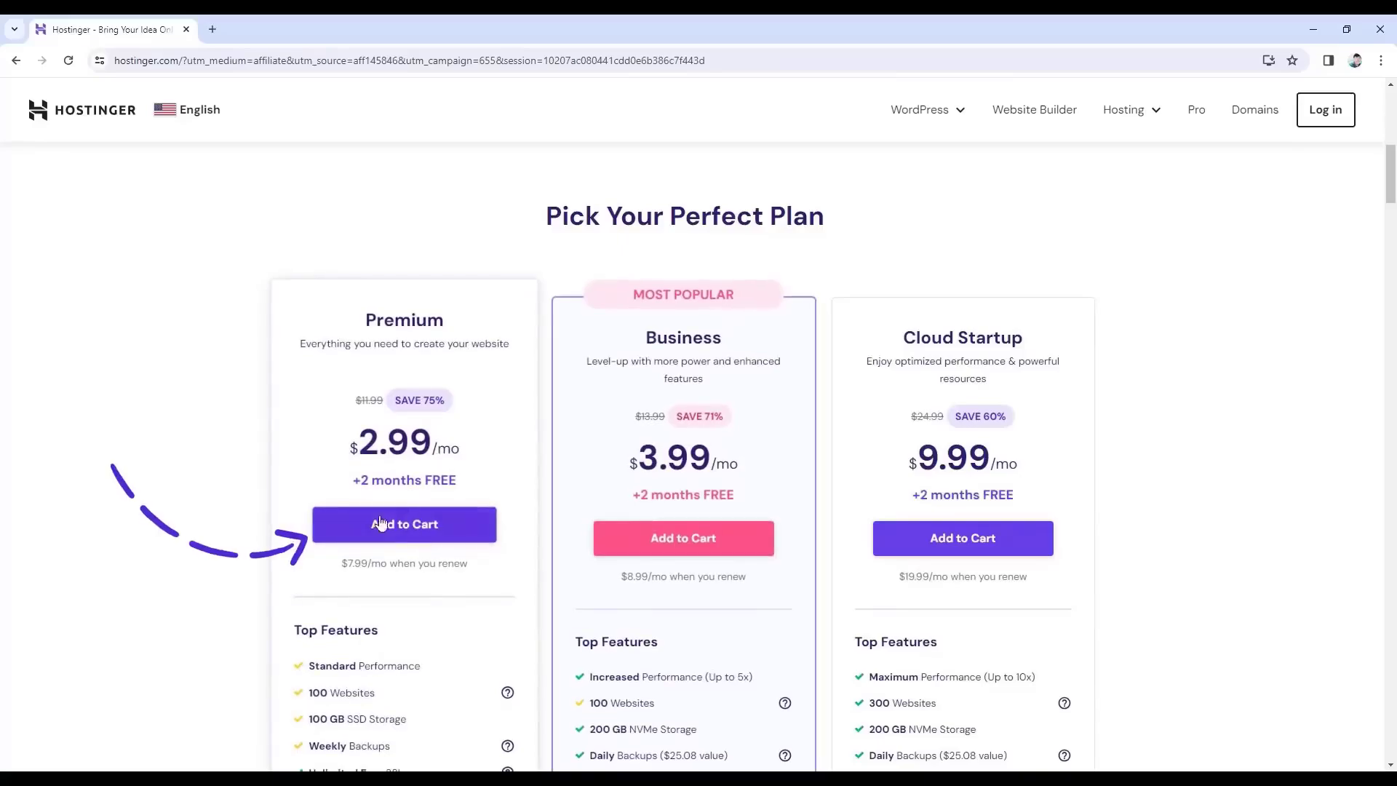
# Add the Premium plan to the cart and view its 48-month $2.99/month checkout.
pyautogui.click(405, 533)
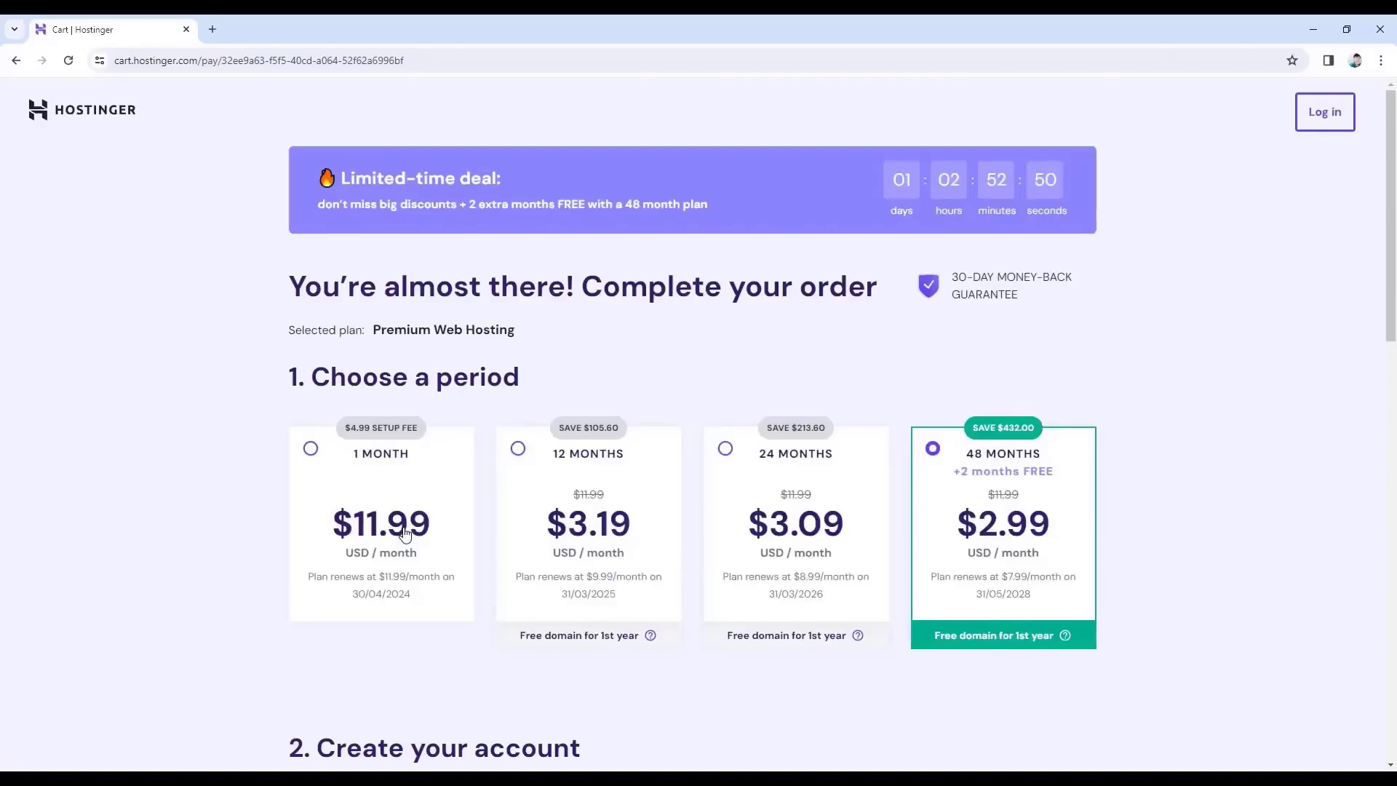
pyautogui.scroll(-3, 404, 533)
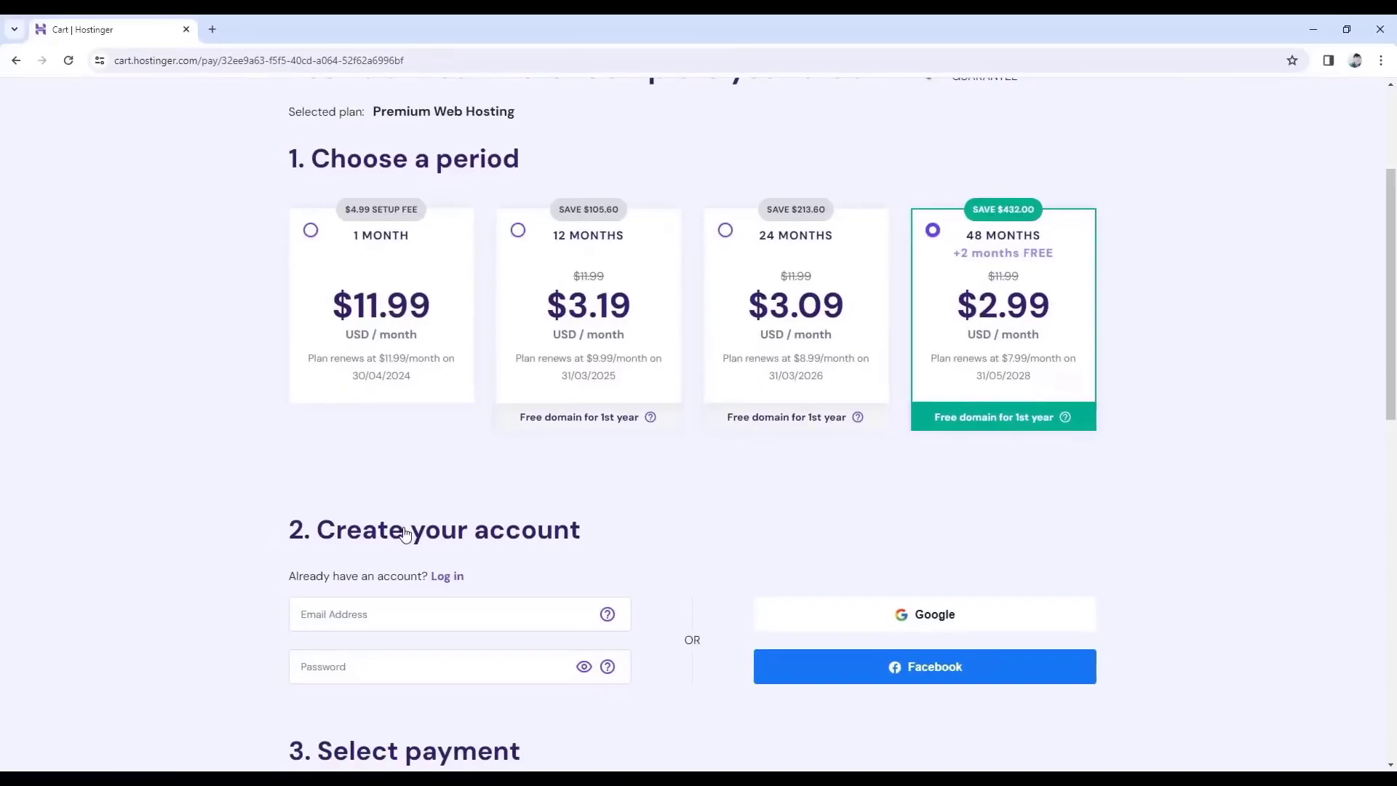
# Apply coupon JFD10, raising the discount to 78% and dropping the total to $129.17.
pyautogui.scroll(-12, 405, 533)
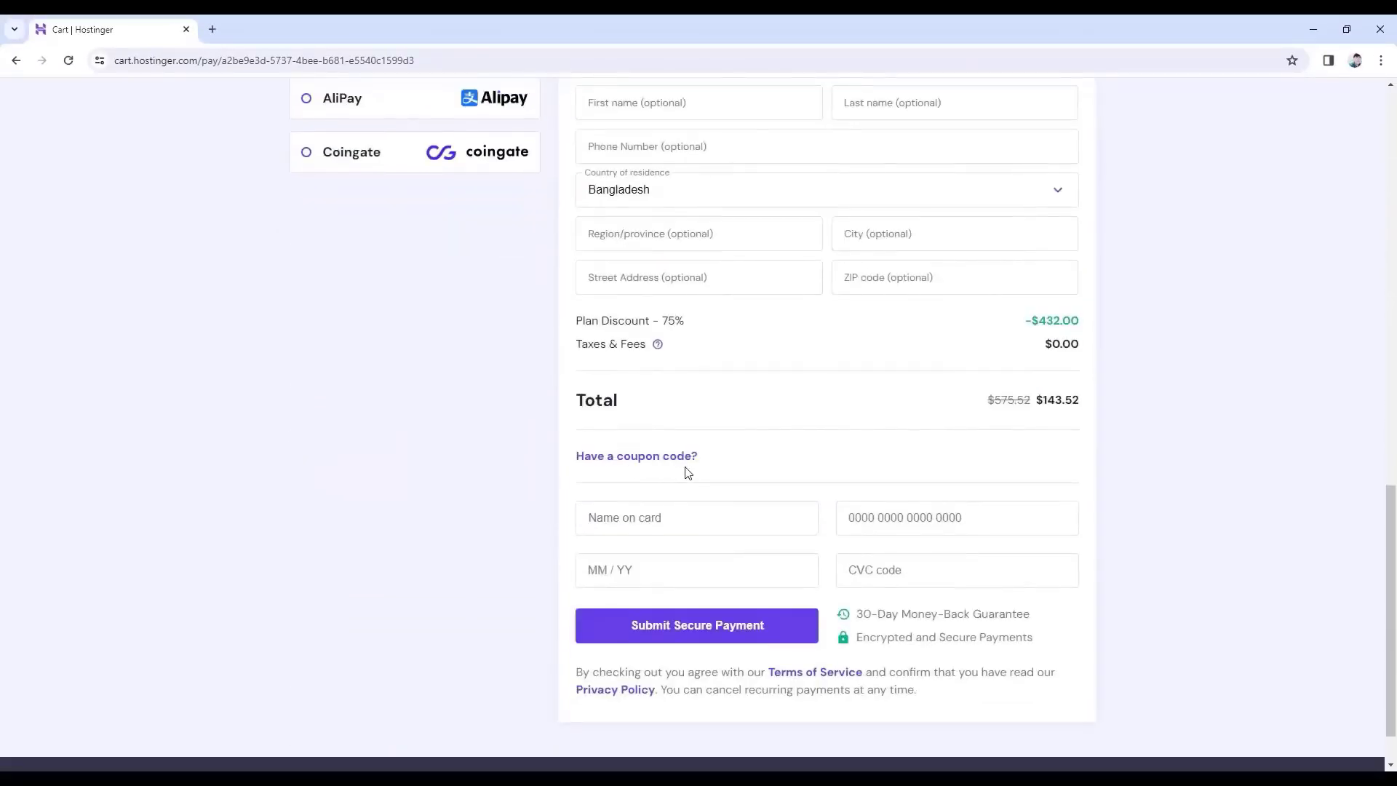
pyautogui.click(651, 458)
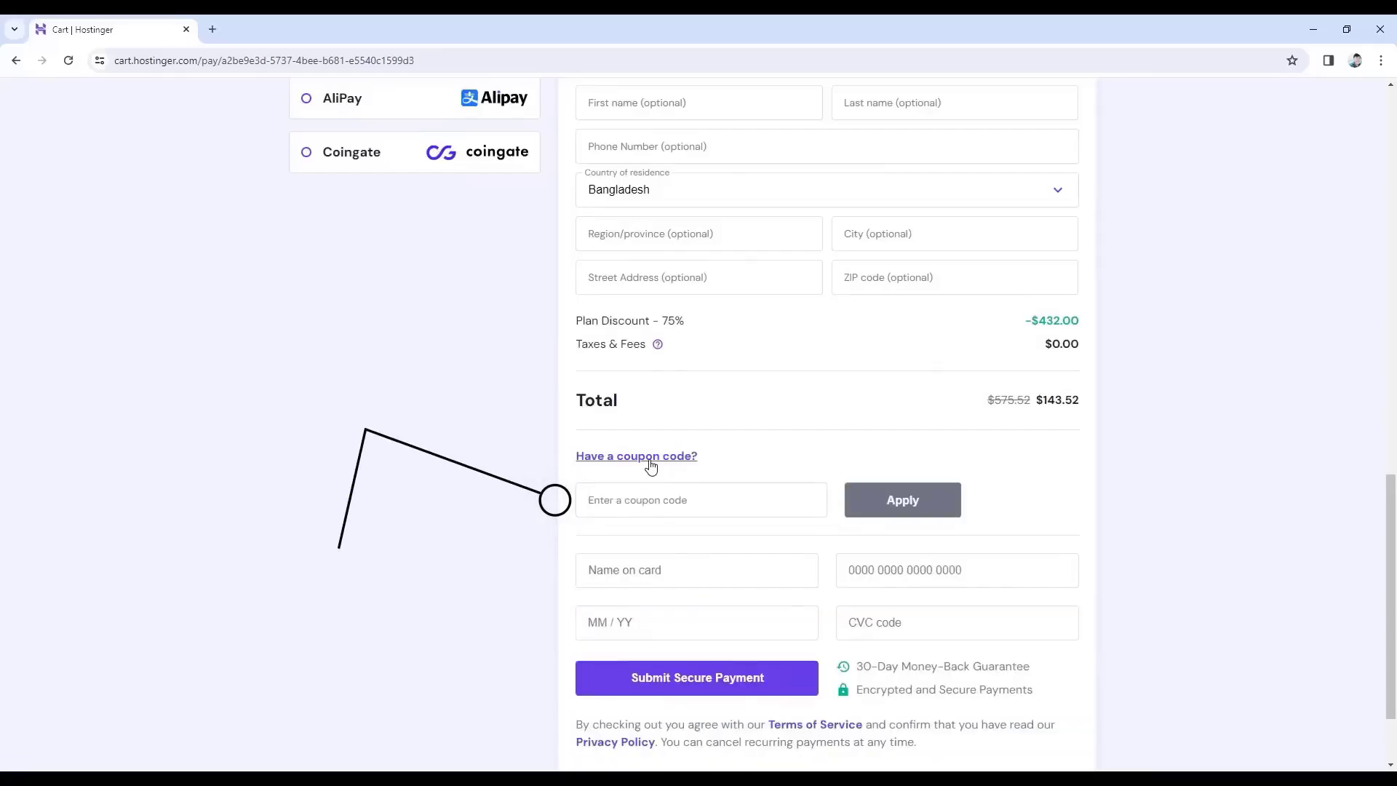
pyautogui.click(646, 492)
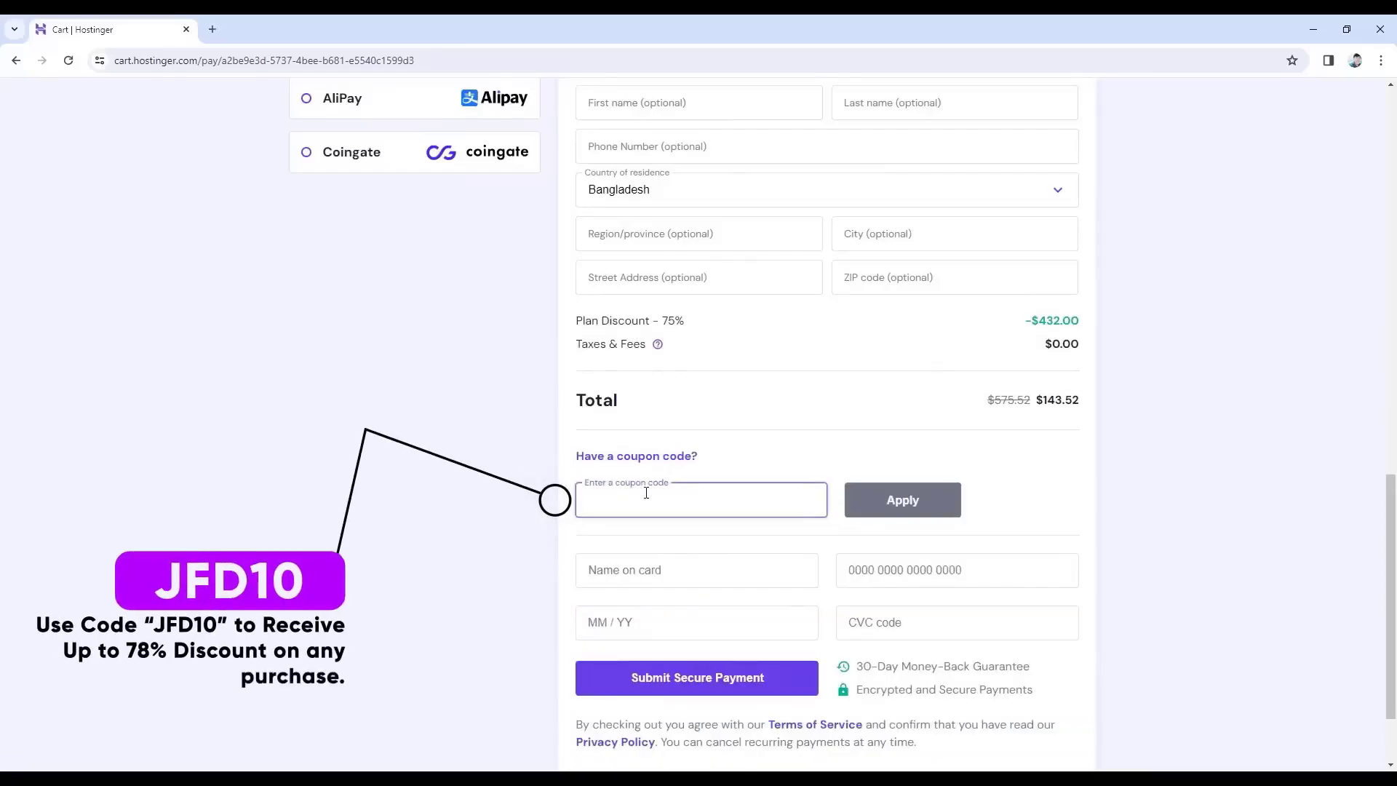
pyautogui.write('JFD10')
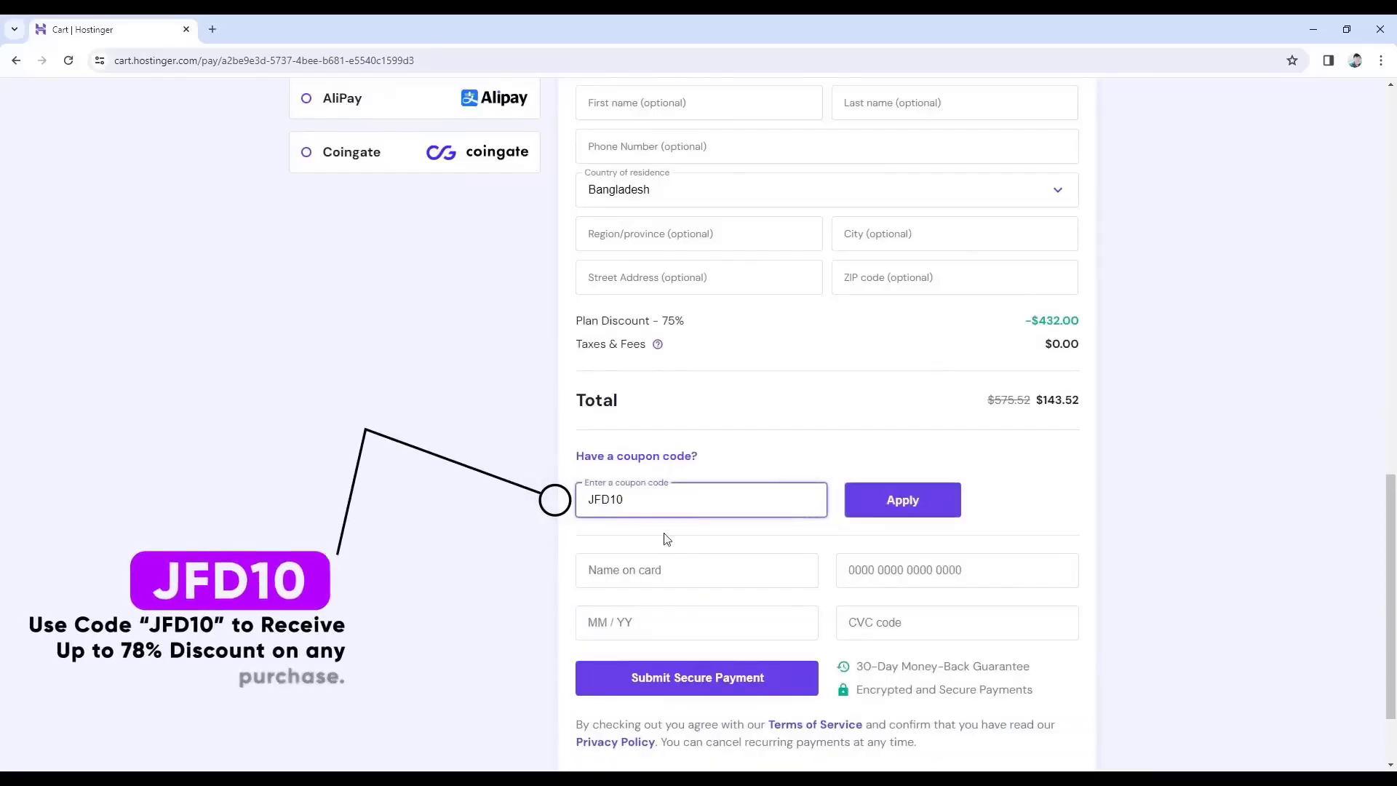
pyautogui.click(906, 502)
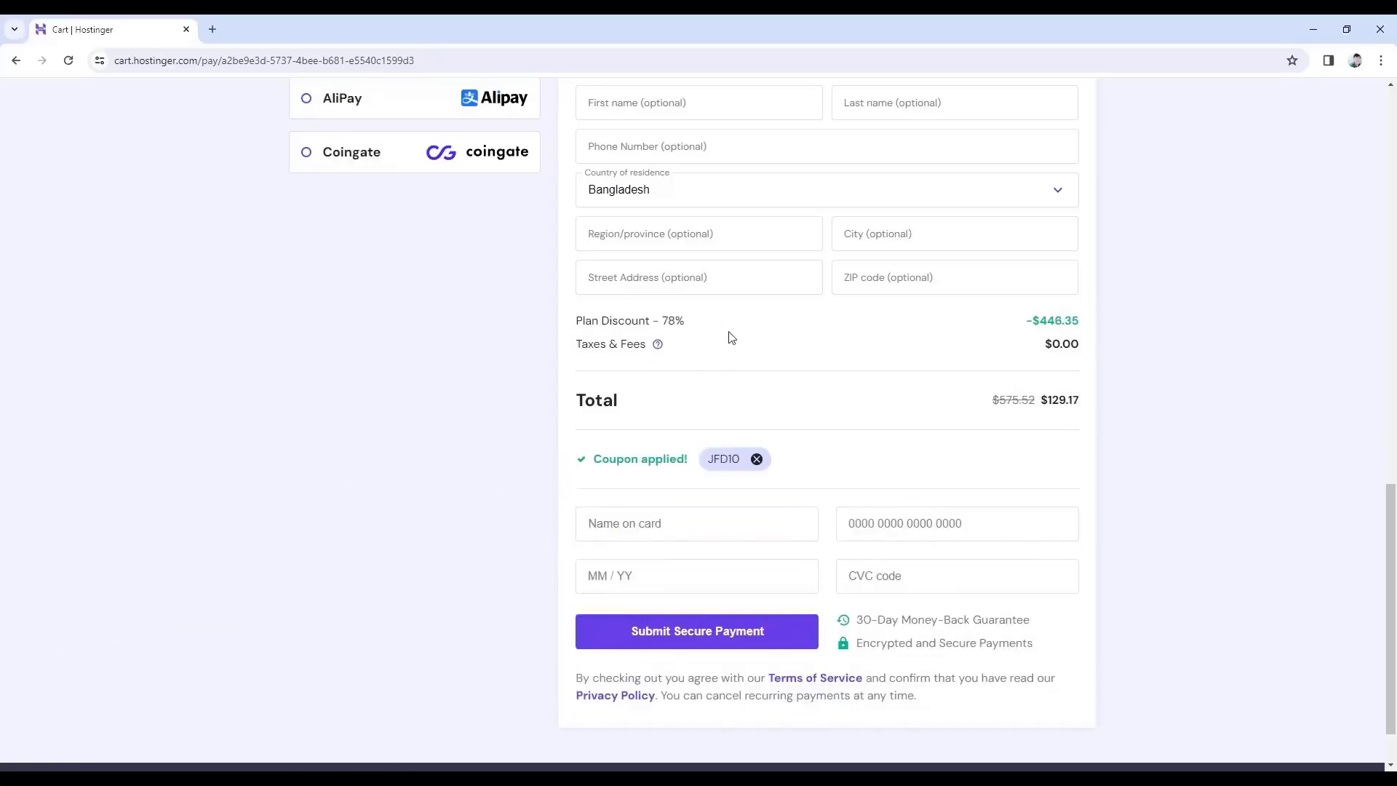
pyautogui.scroll(15, 731, 336)
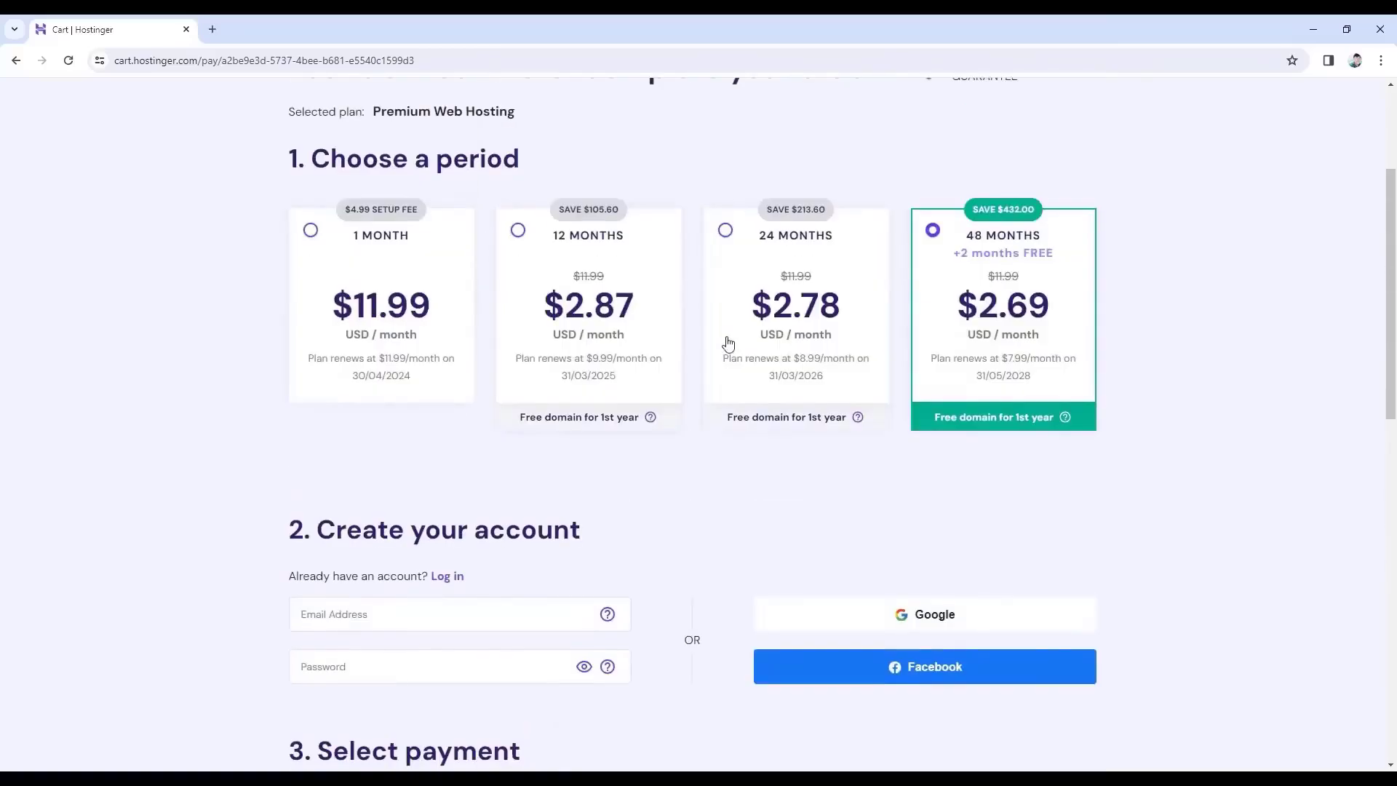
# Switch the billing period to 12 months at $2.87/month, totalling $34.45.
pyautogui.click(518, 232)
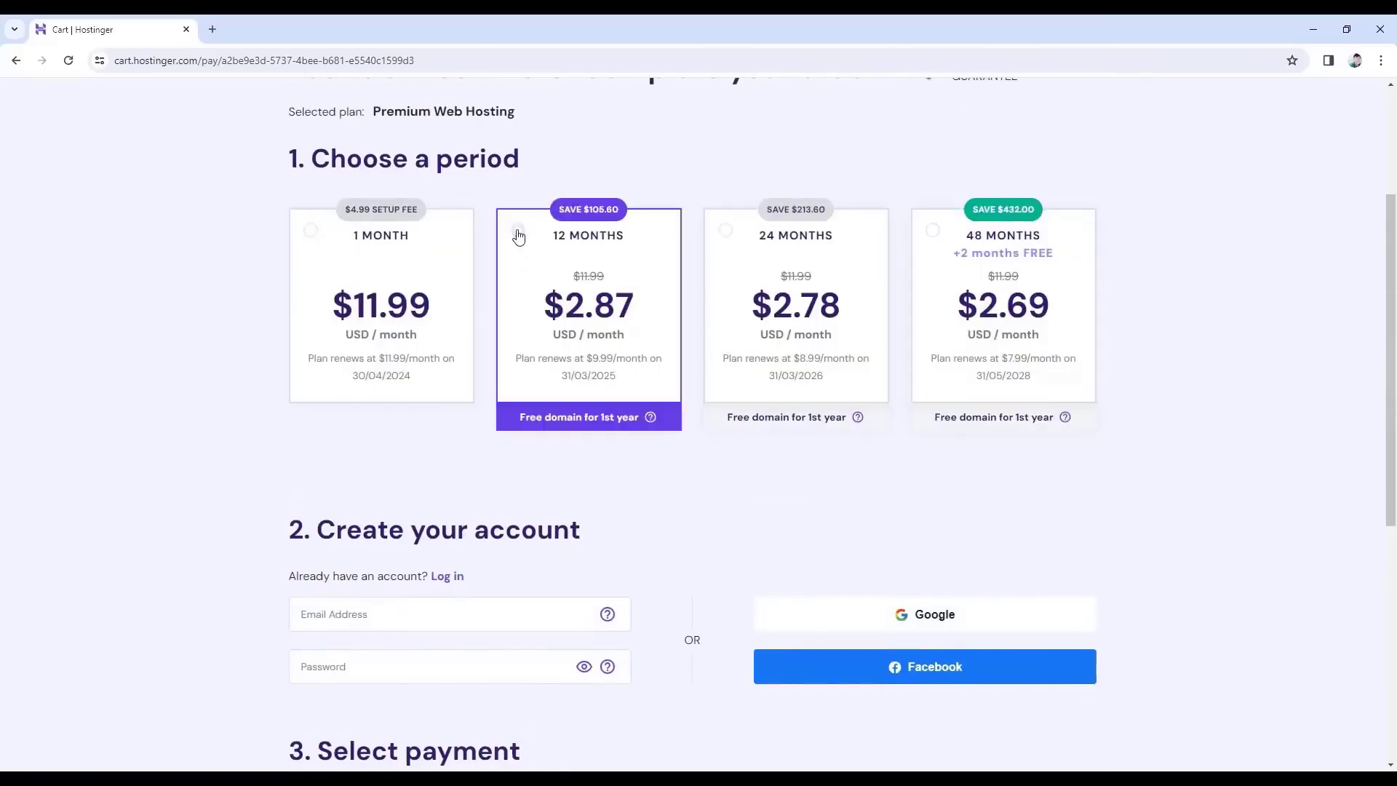
pyautogui.scroll(-10, 561, 254)
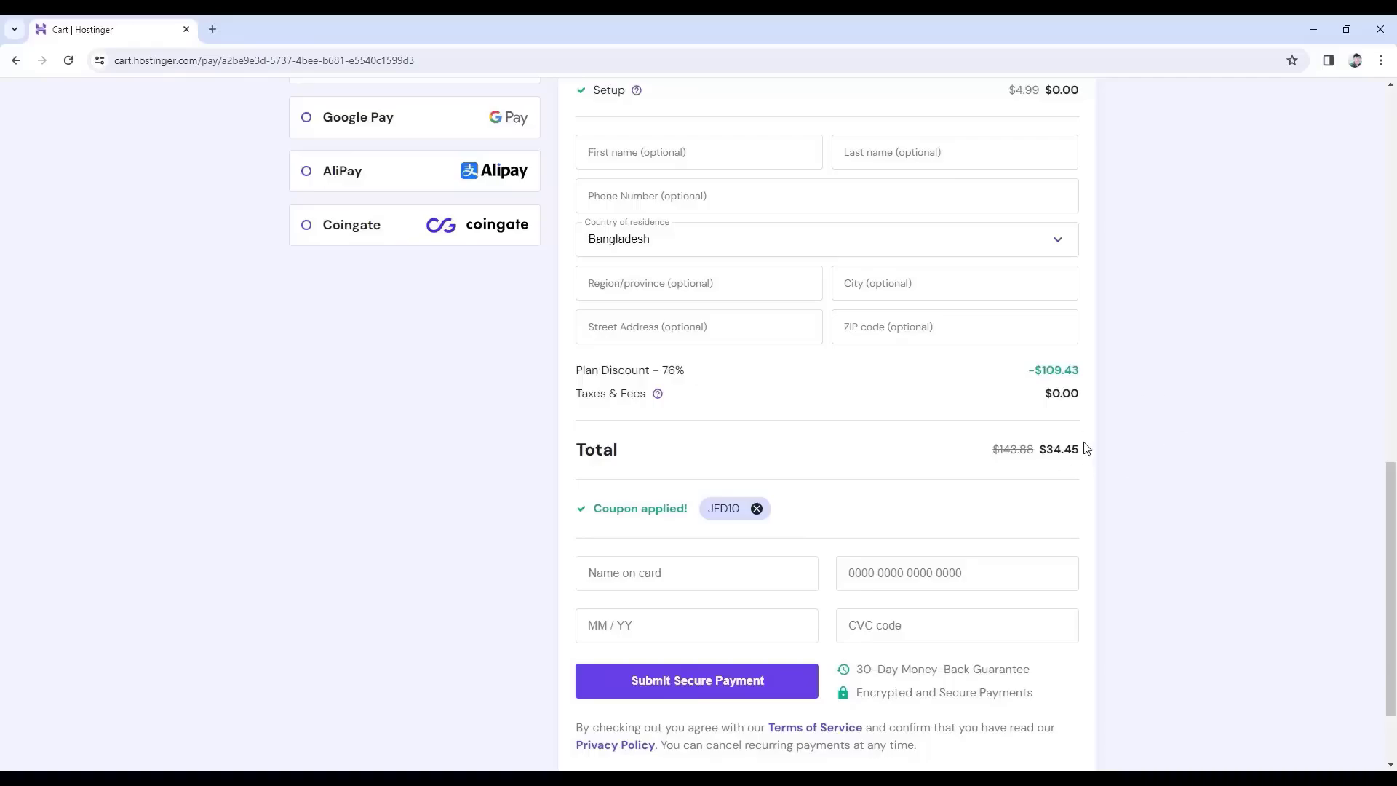
pyautogui.scroll(11, 1085, 448)
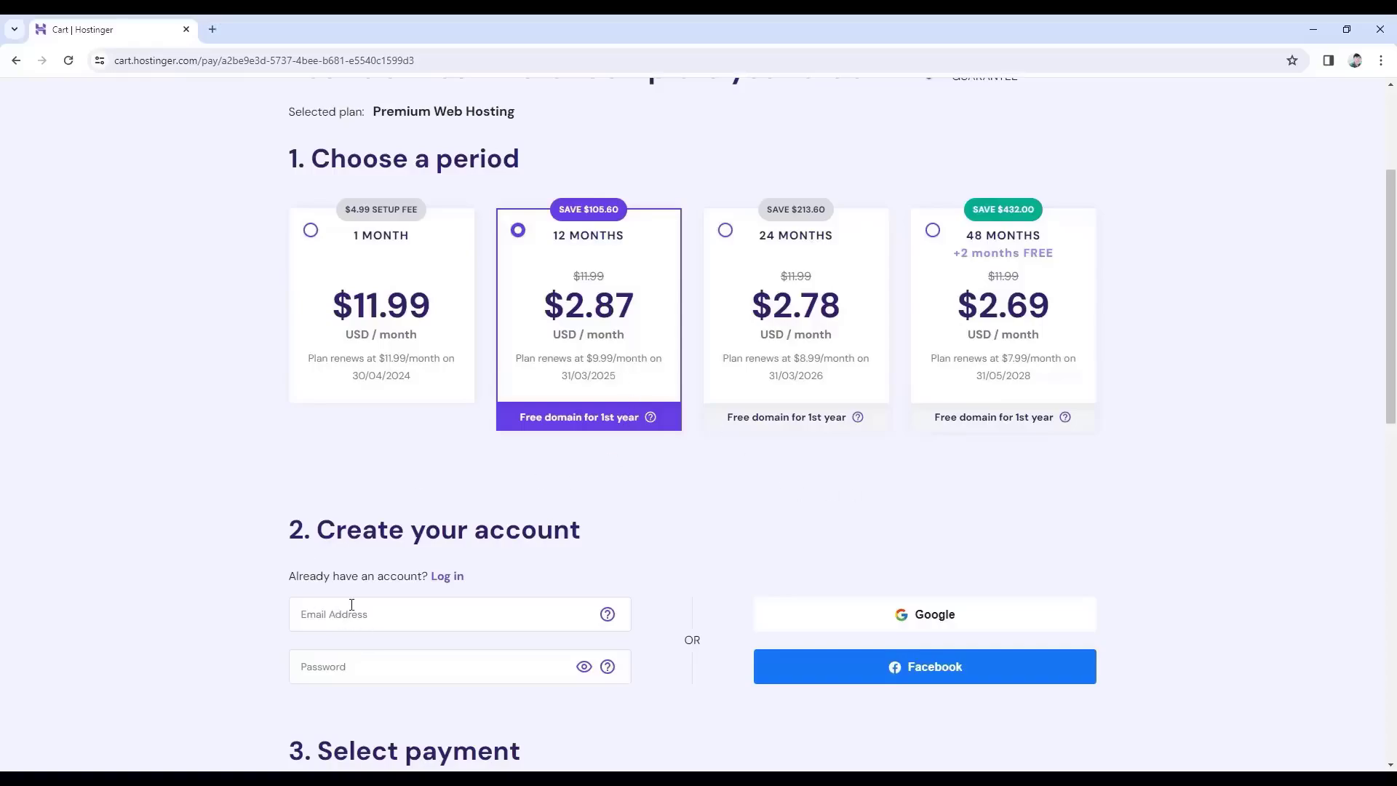
# Paste the account e-mail address and password into the checkout form.
pyautogui.click(394, 613)
pyautogui.hotkey('ctrl', 'v')
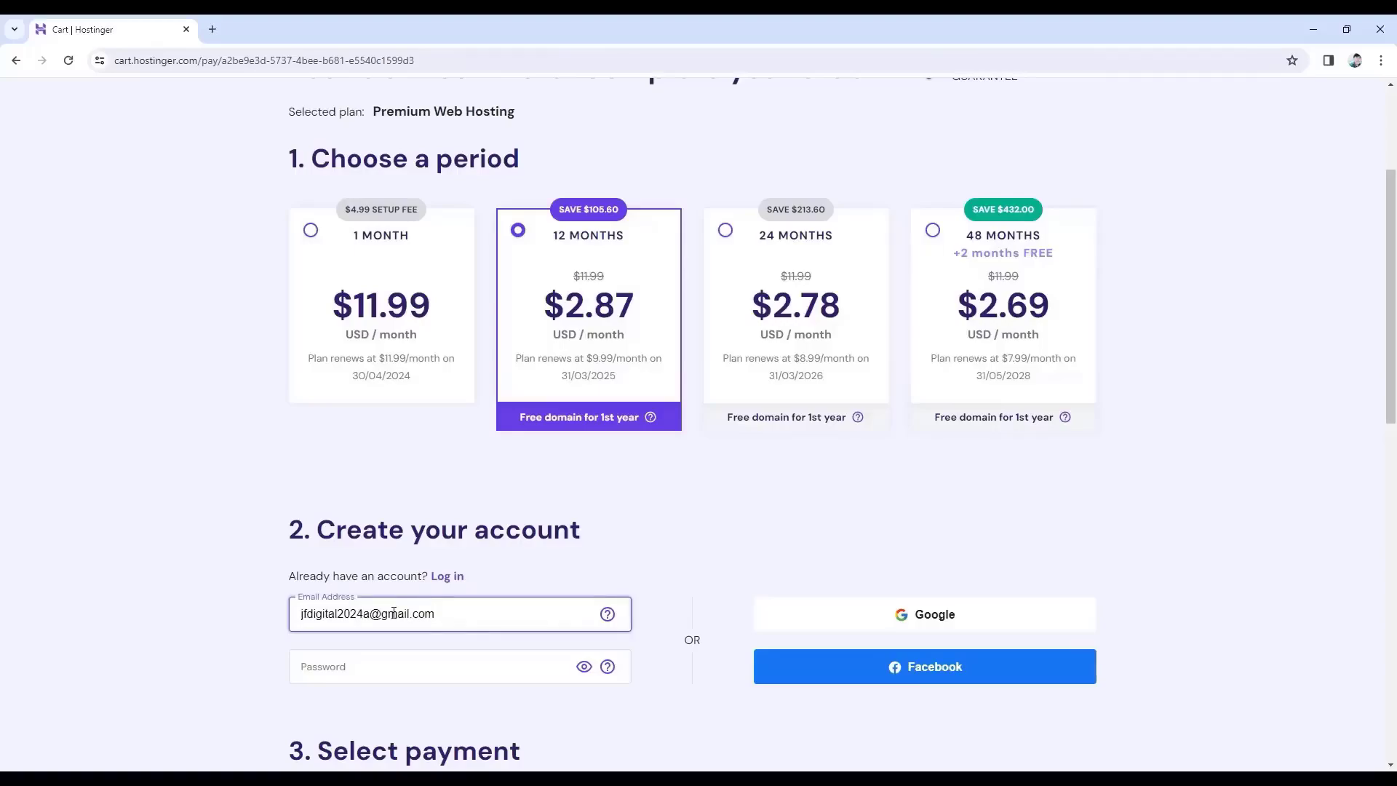
pyautogui.click(297, 665)
pyautogui.hotkey('ctrl', 'v')
# Submit secure payment for the $34.45 hosting order.
pyautogui.scroll(-5, 297, 665)
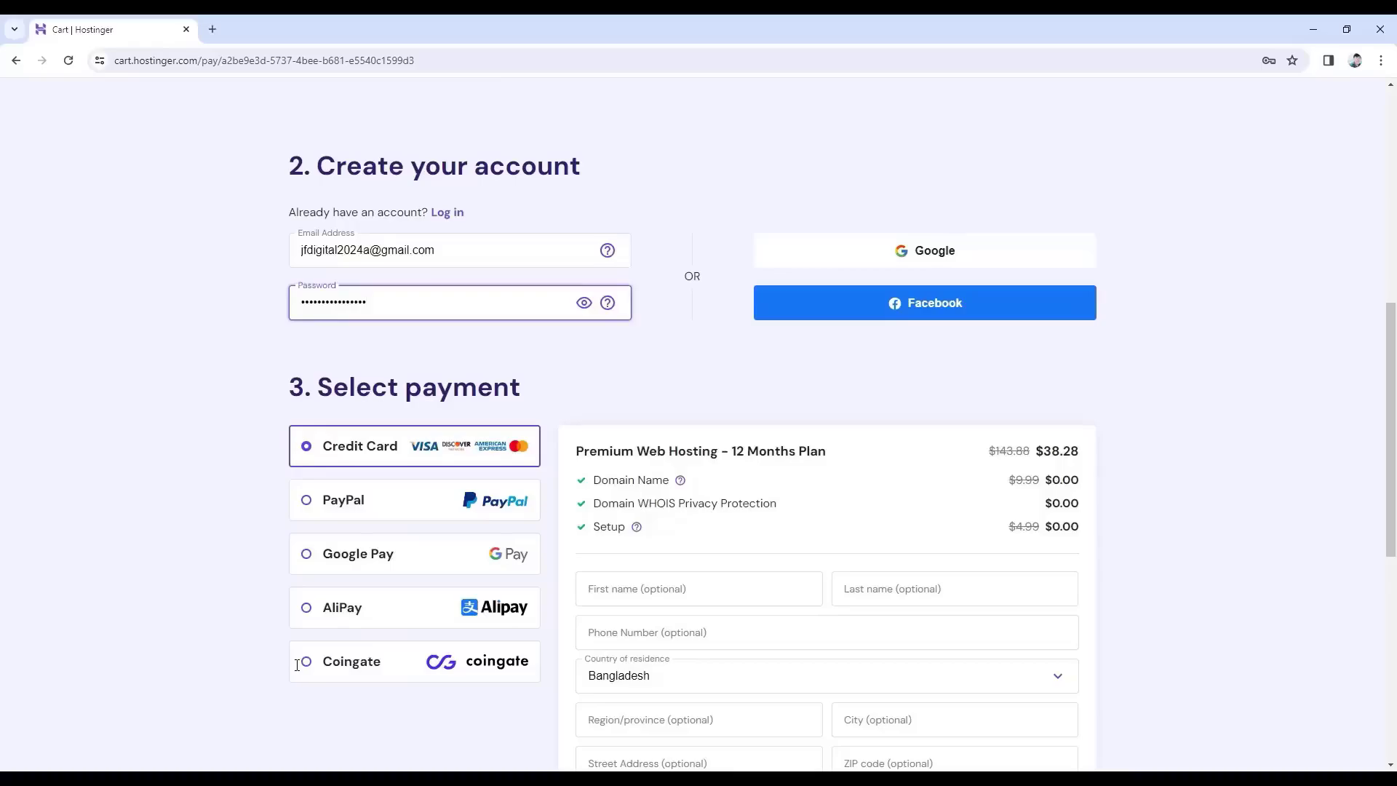
pyautogui.scroll(-7, 297, 665)
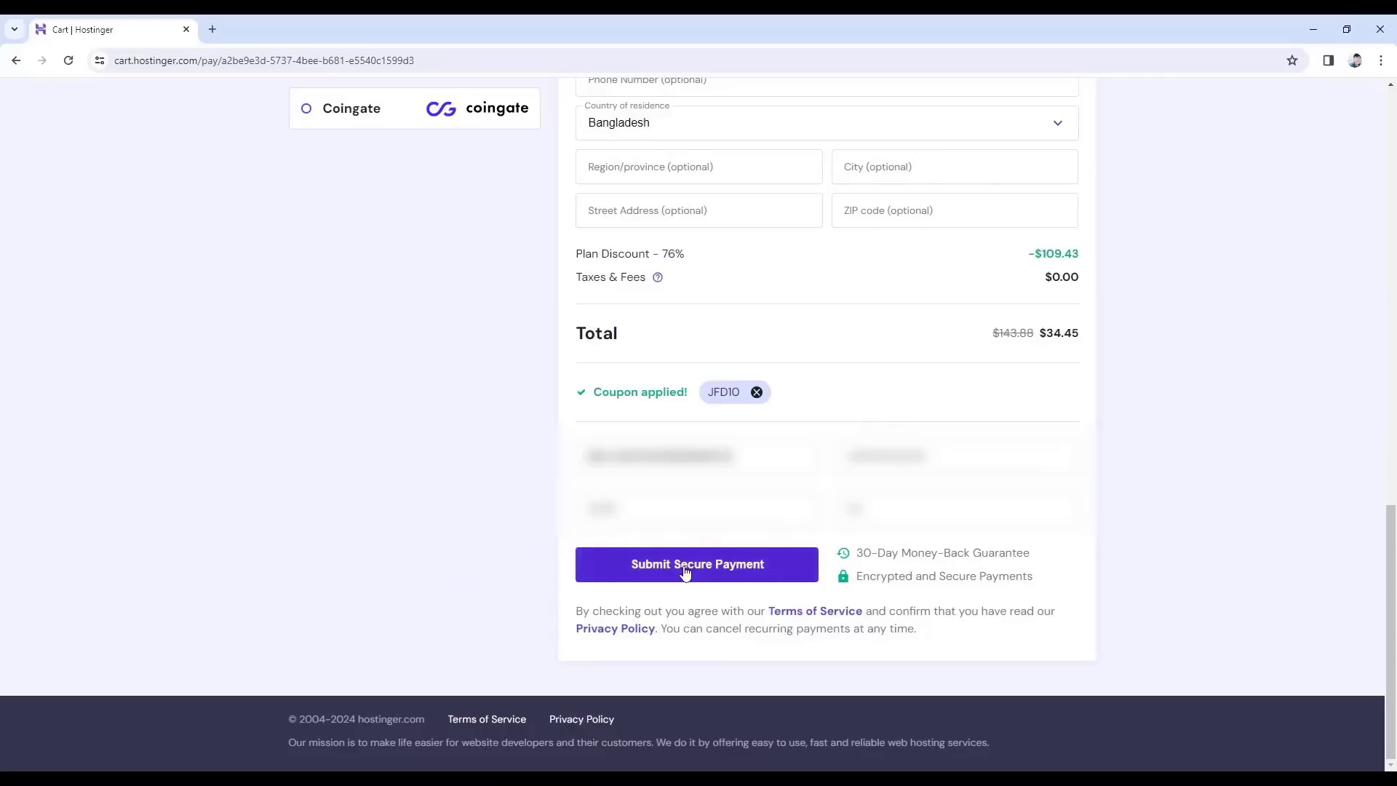
pyautogui.click(649, 566)
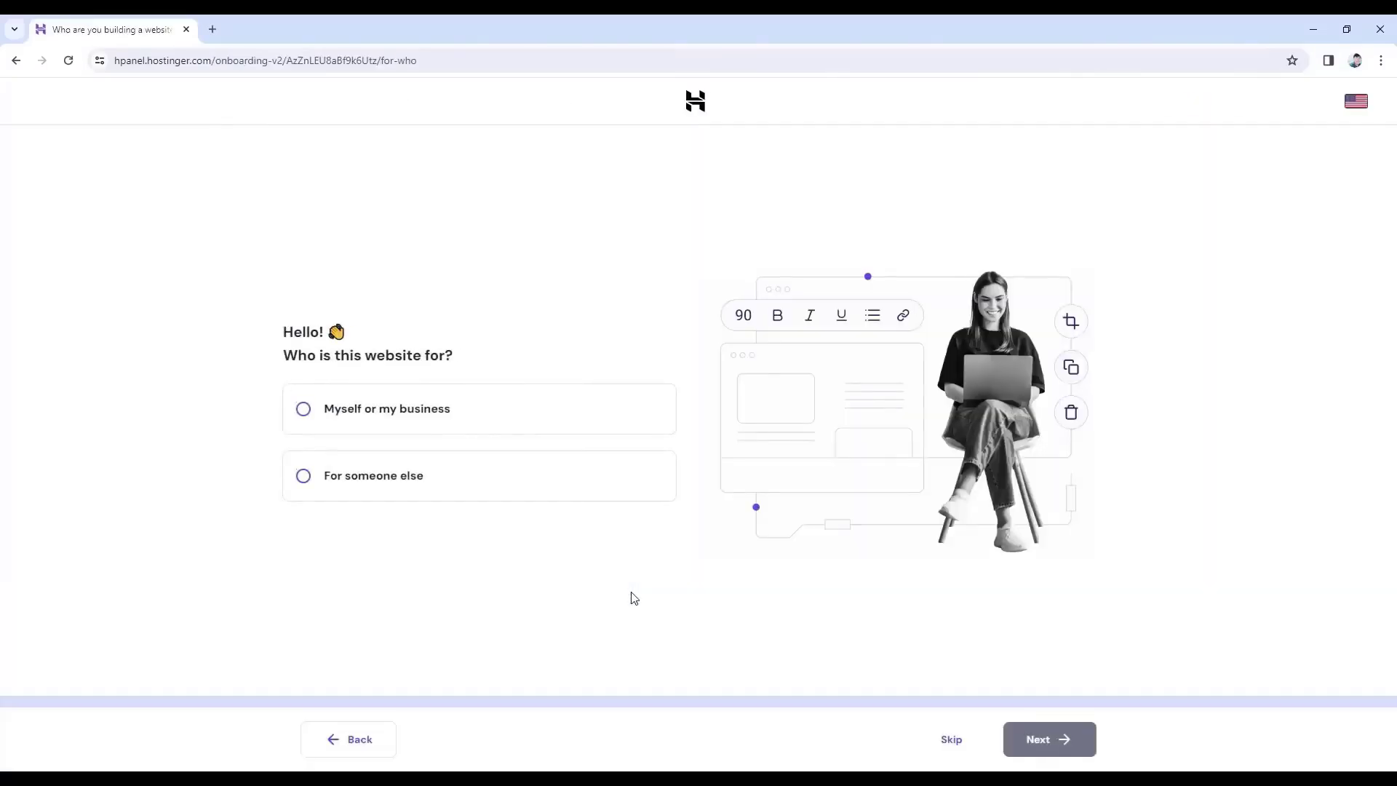
# Skip the audience question and choose to create a new website.
pyautogui.click(945, 743)
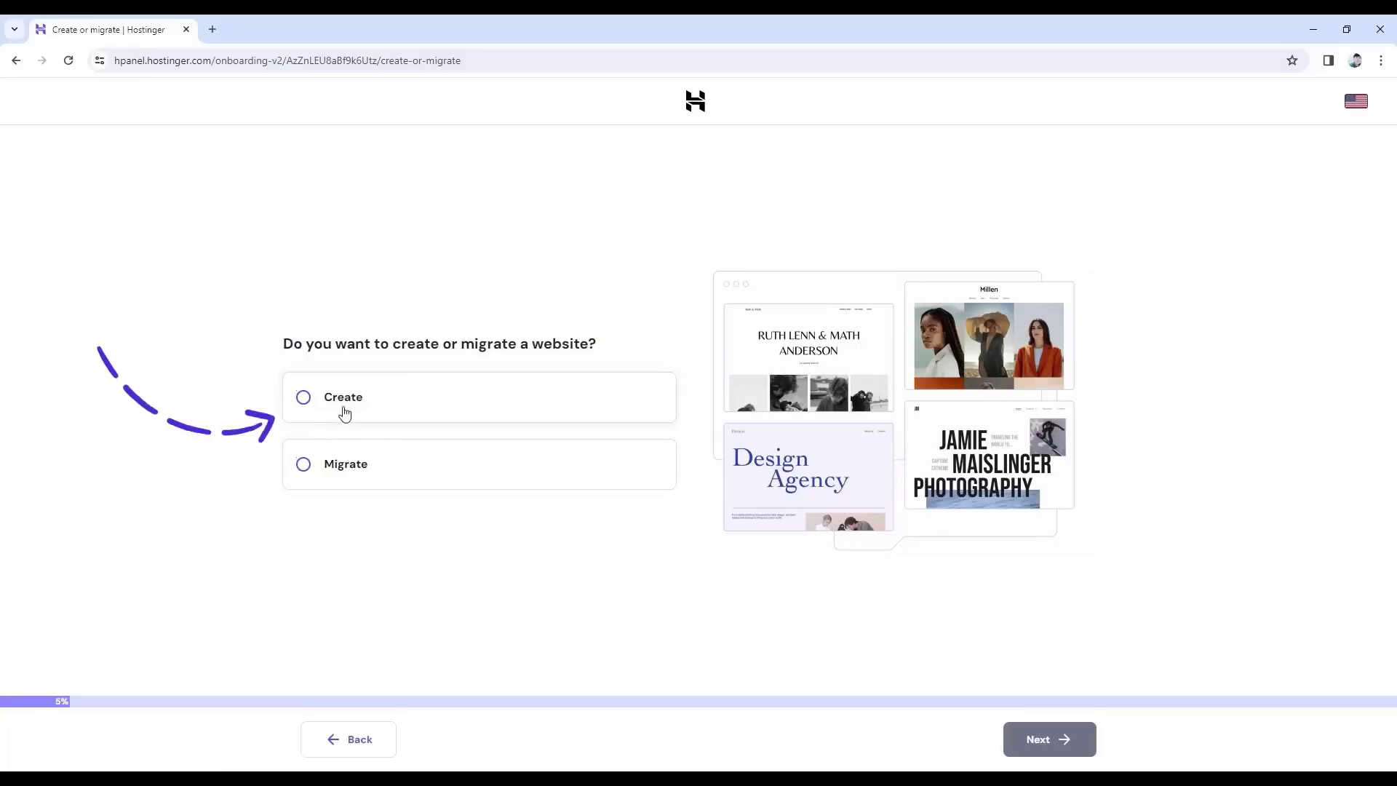
pyautogui.click(302, 398)
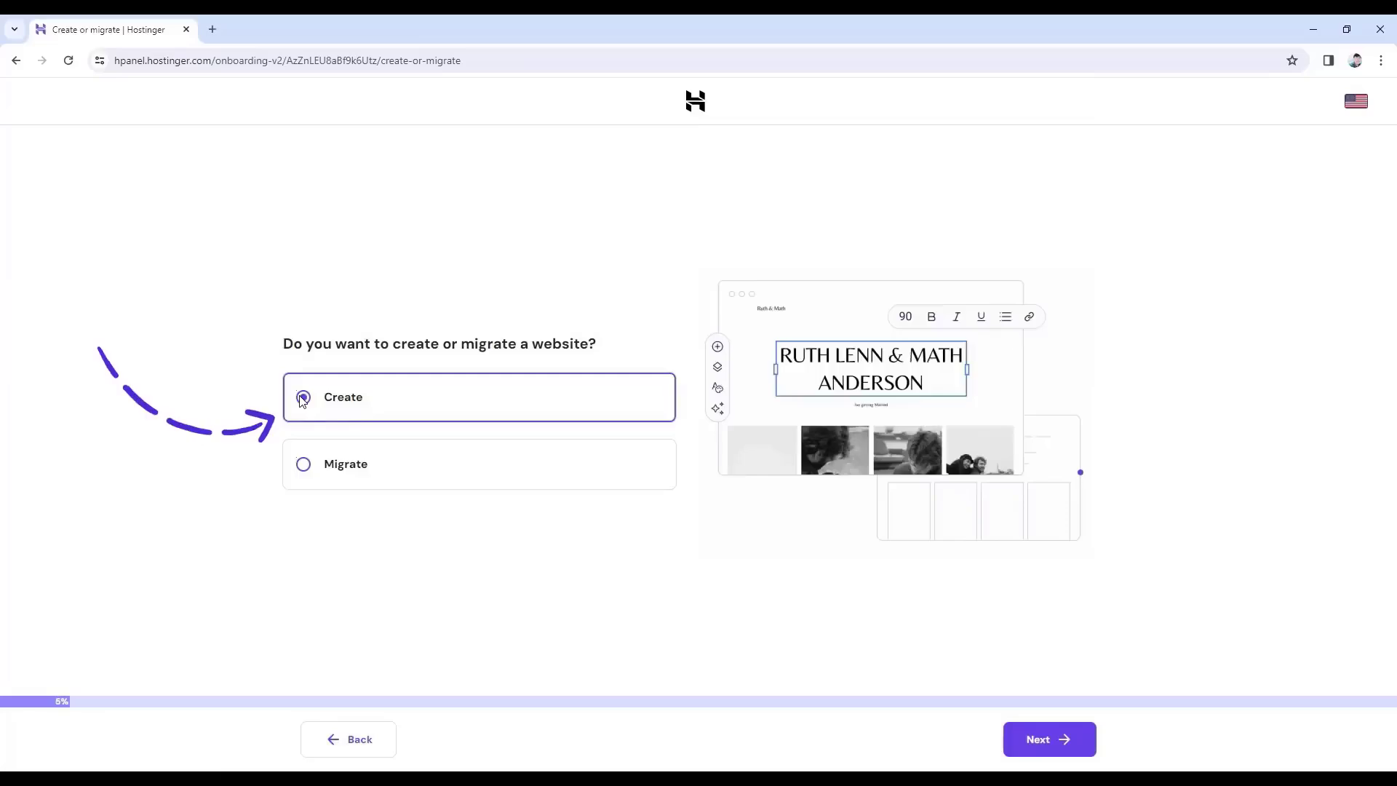
pyautogui.click(1059, 740)
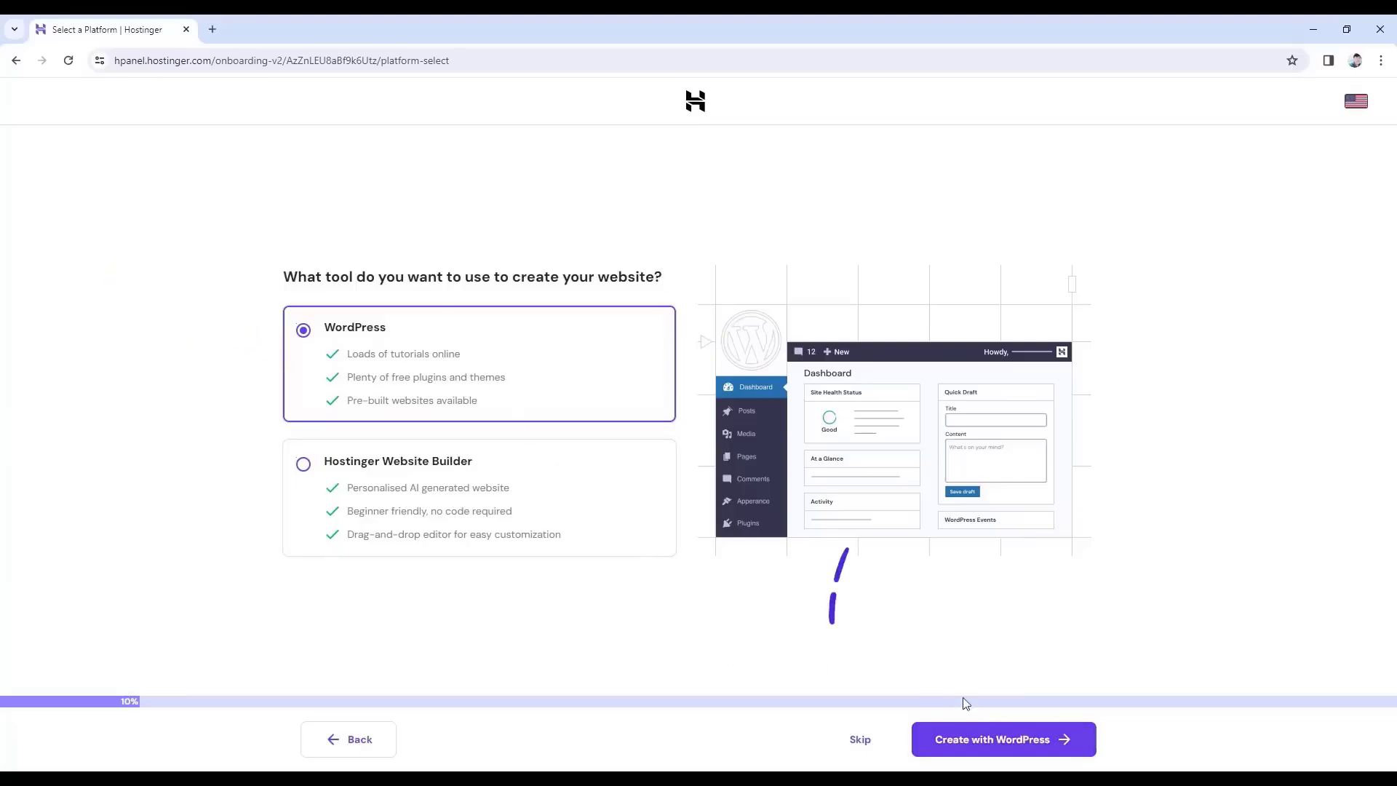
# Confirm WordPress as the website-building platform.
pyautogui.click(1002, 742)
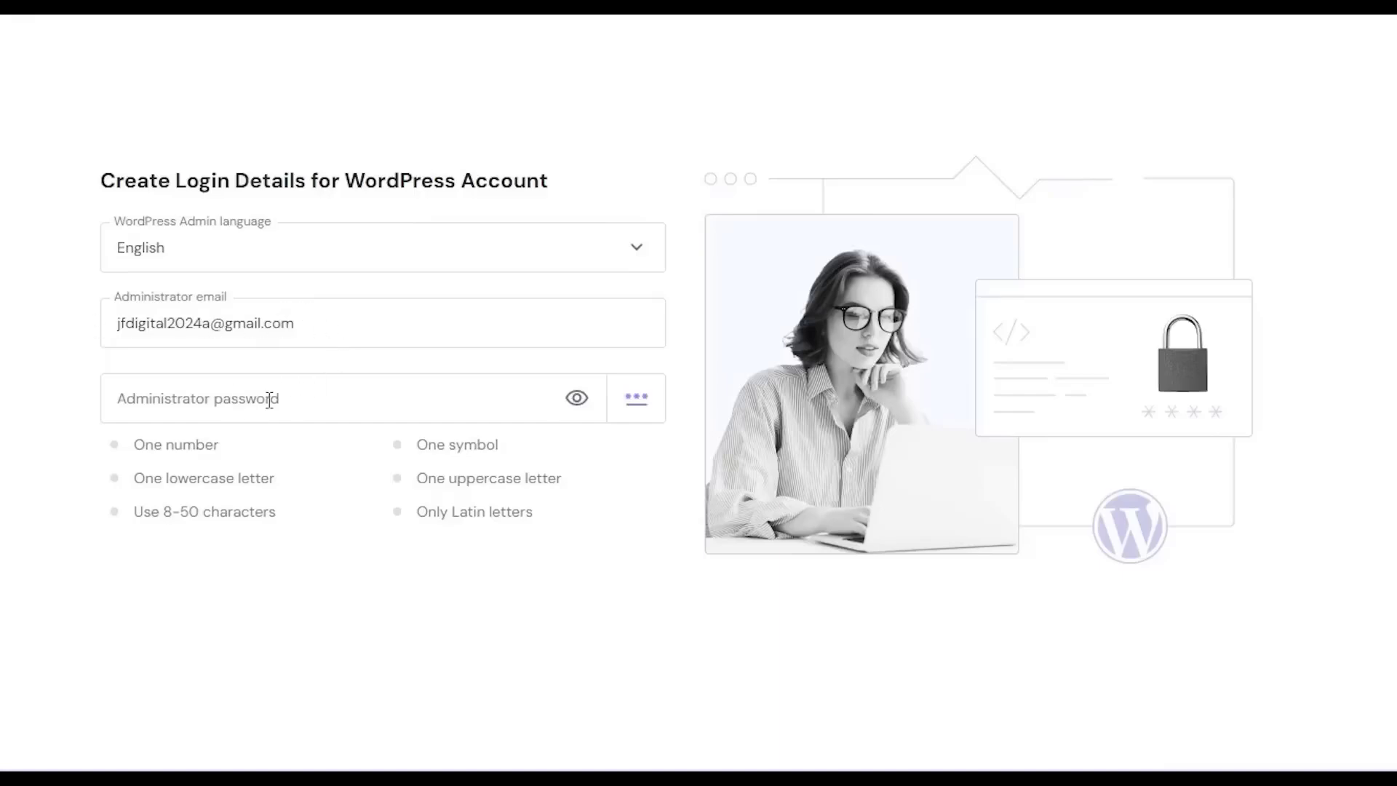
# Paste a strong WordPress administrator password and confirm the login details.
pyautogui.click(212, 399)
pyautogui.hotkey('ctrl', 'v')
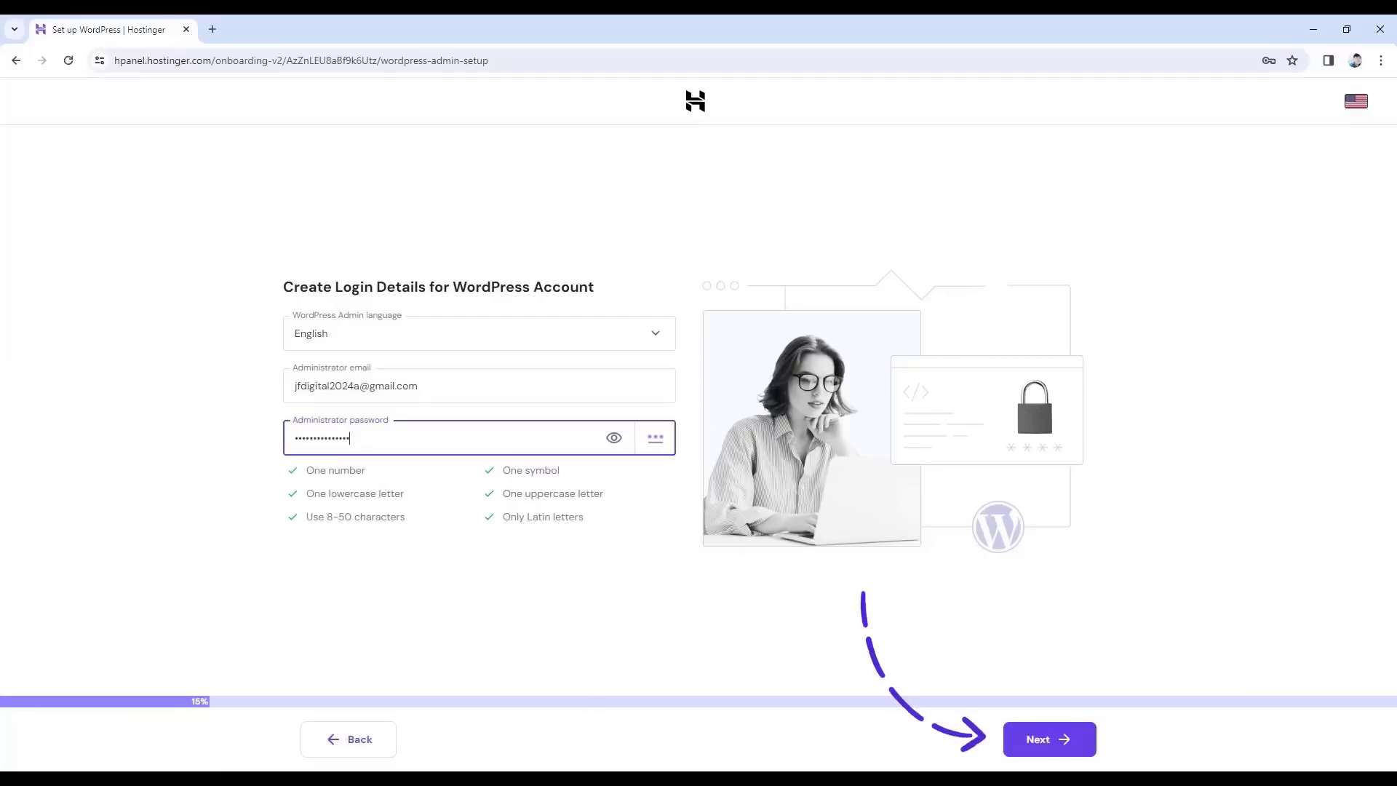
pyautogui.click(1055, 746)
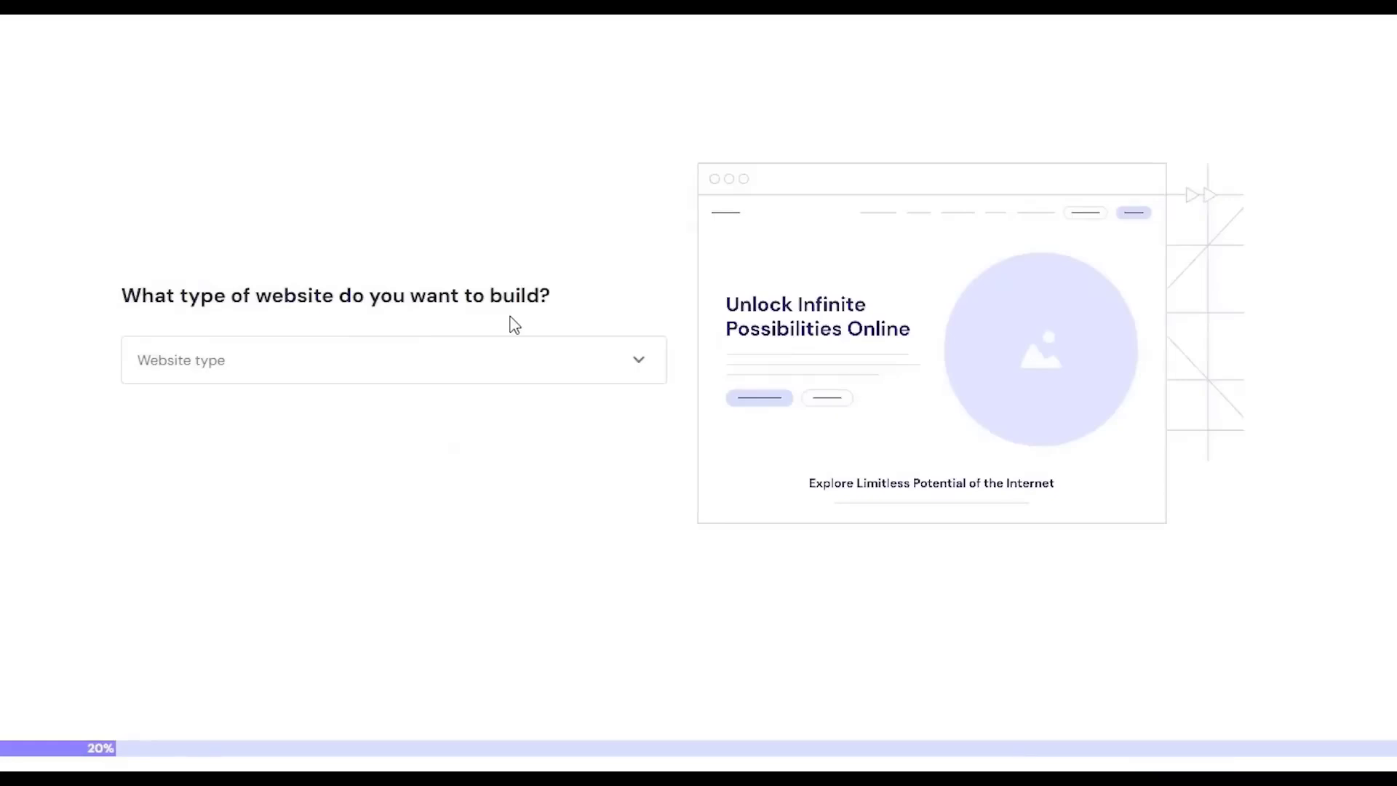
# Choose Portfolio from the website type list and continue.
pyautogui.click(619, 373)
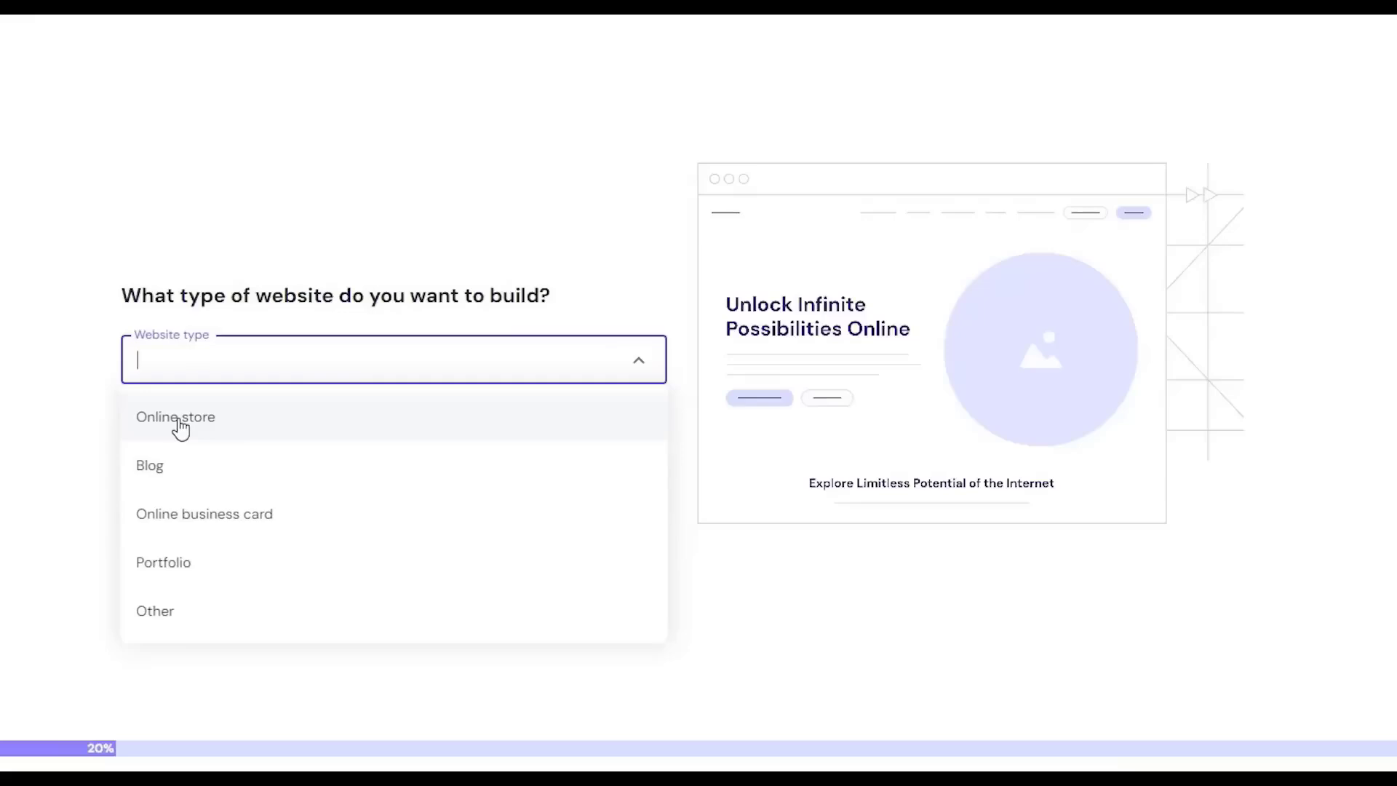
pyautogui.click(200, 575)
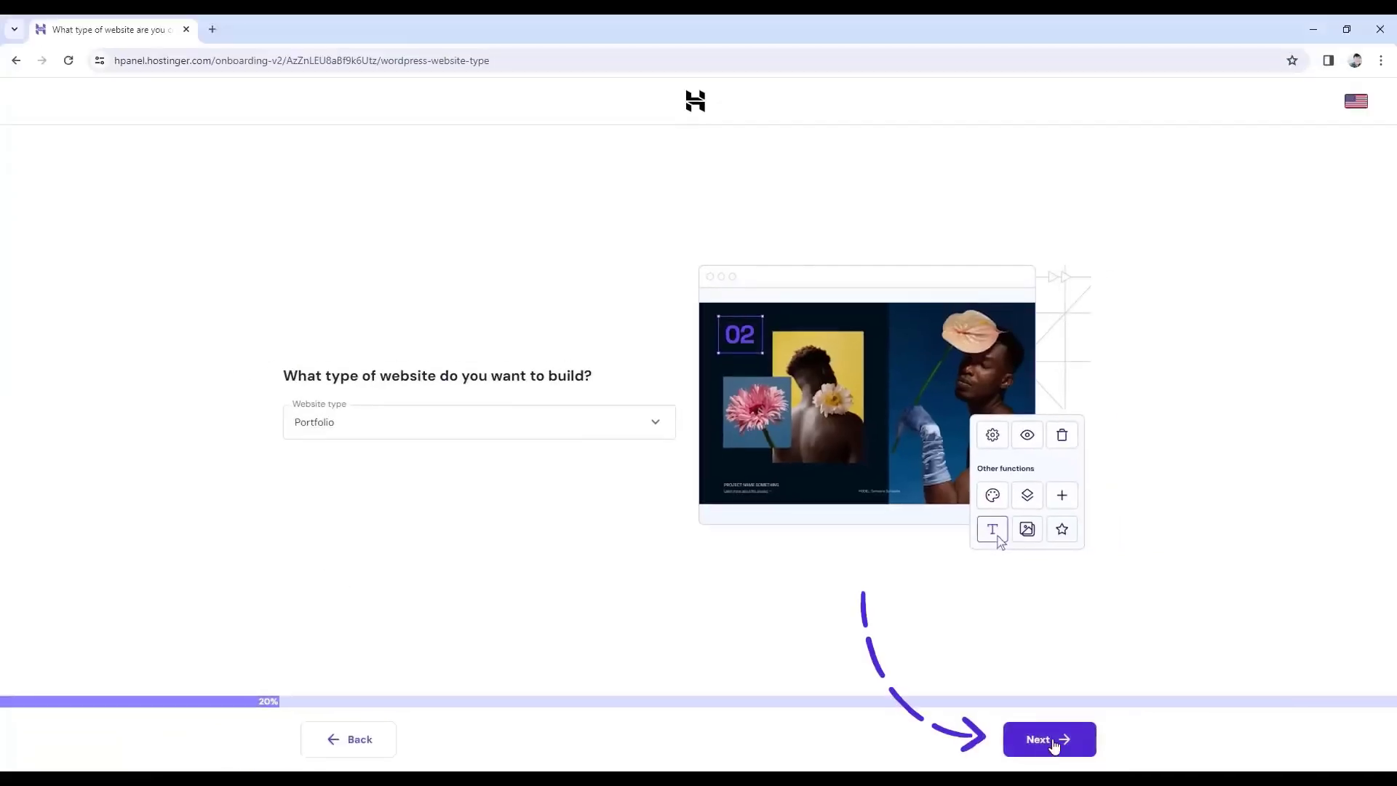
pyautogui.click(1083, 756)
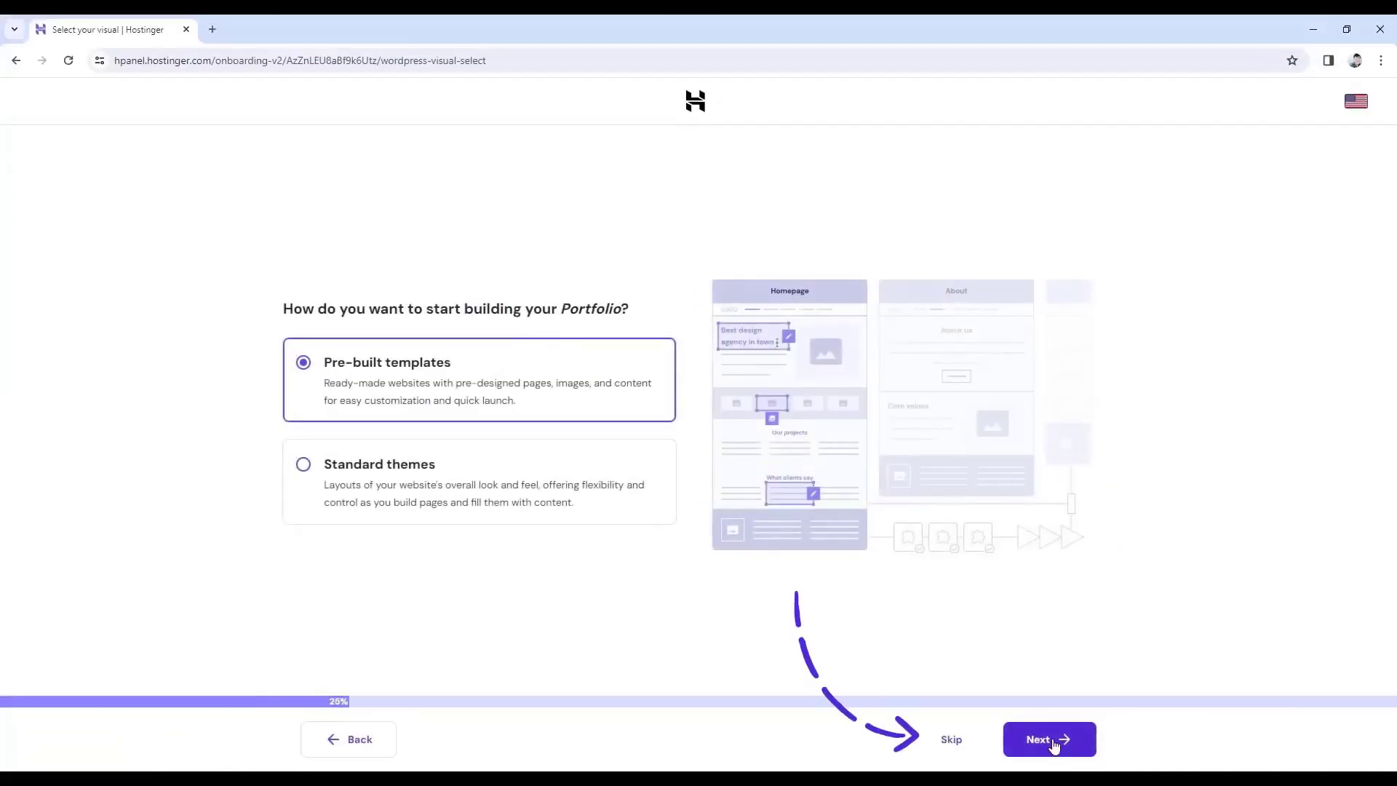
# Skip the template choice, choose manual plugin selection, then skip adding plugins.
pyautogui.click(959, 747)
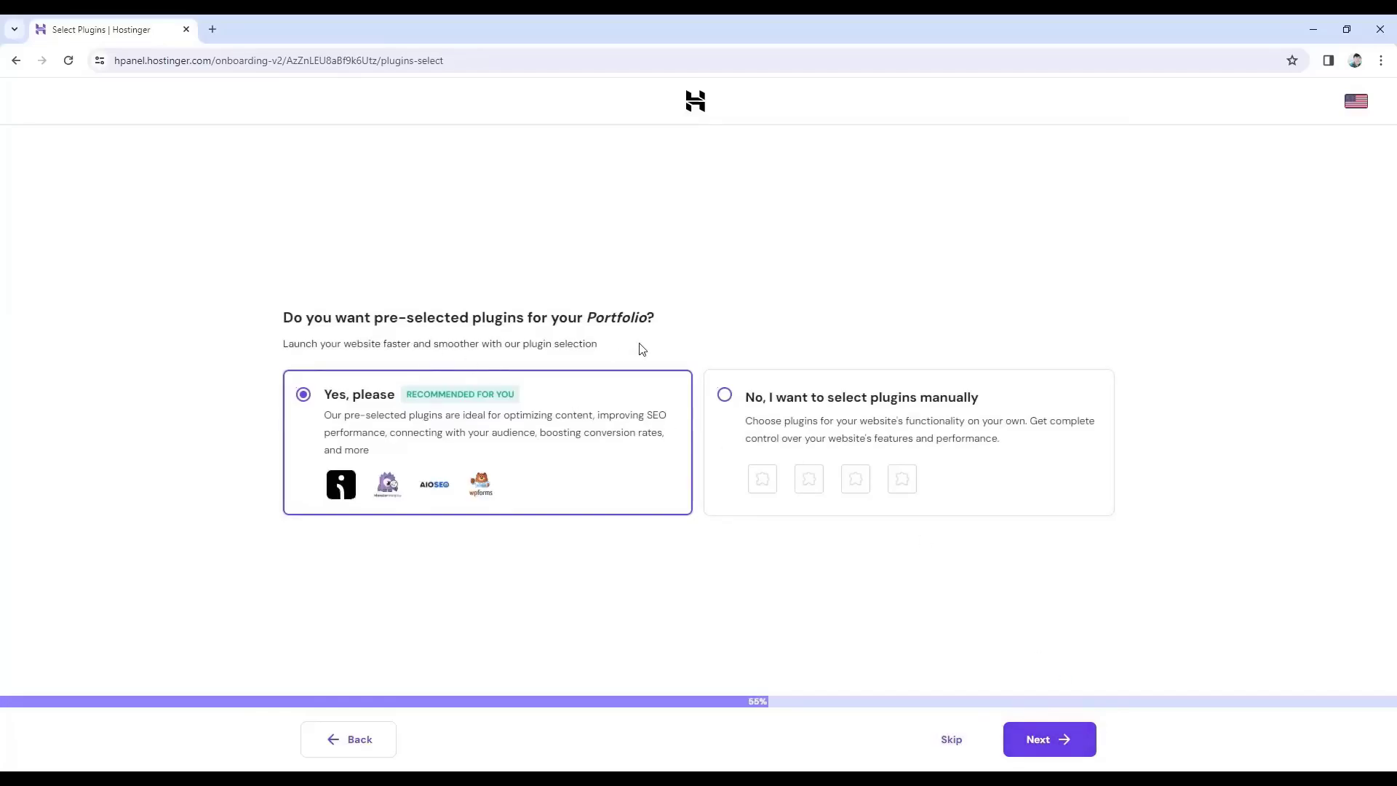
pyautogui.click(725, 399)
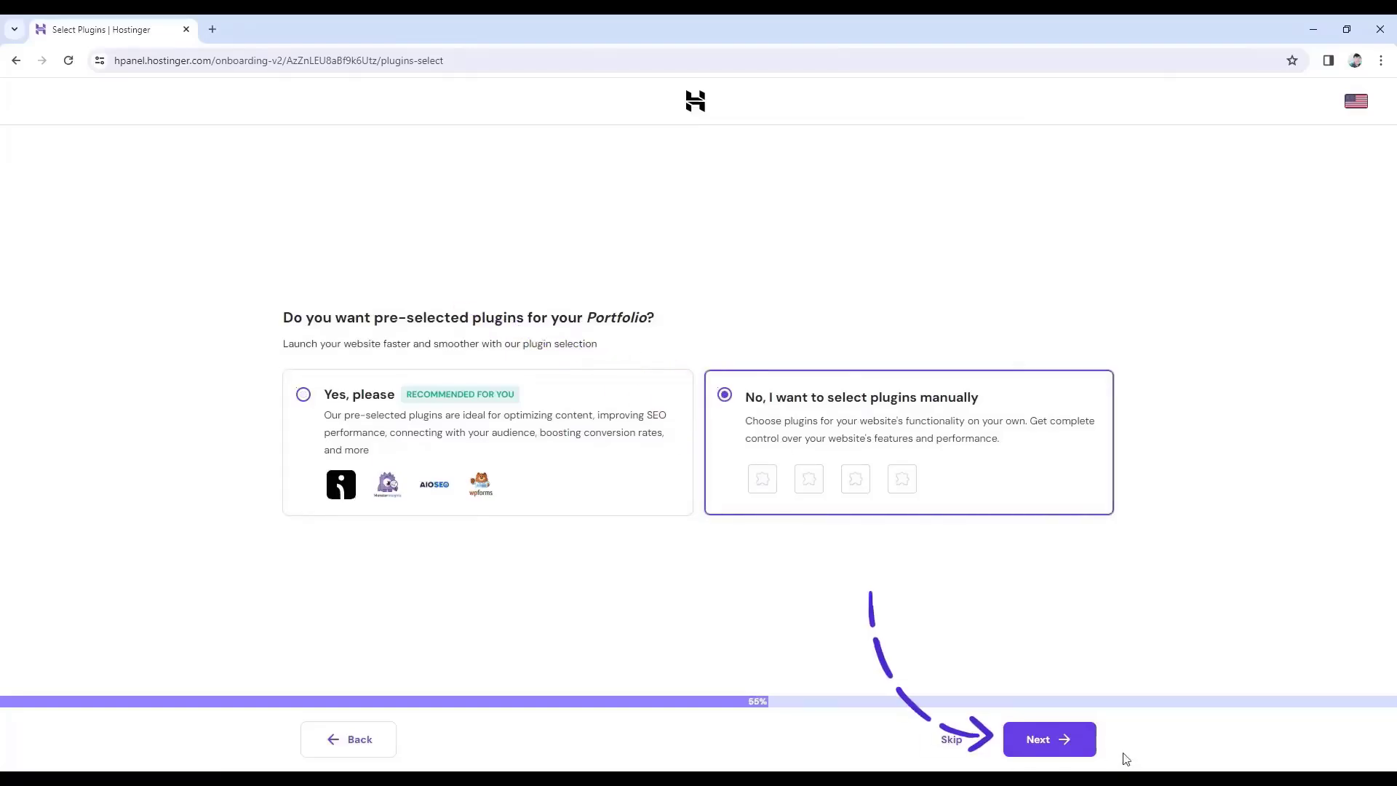
pyautogui.click(1044, 740)
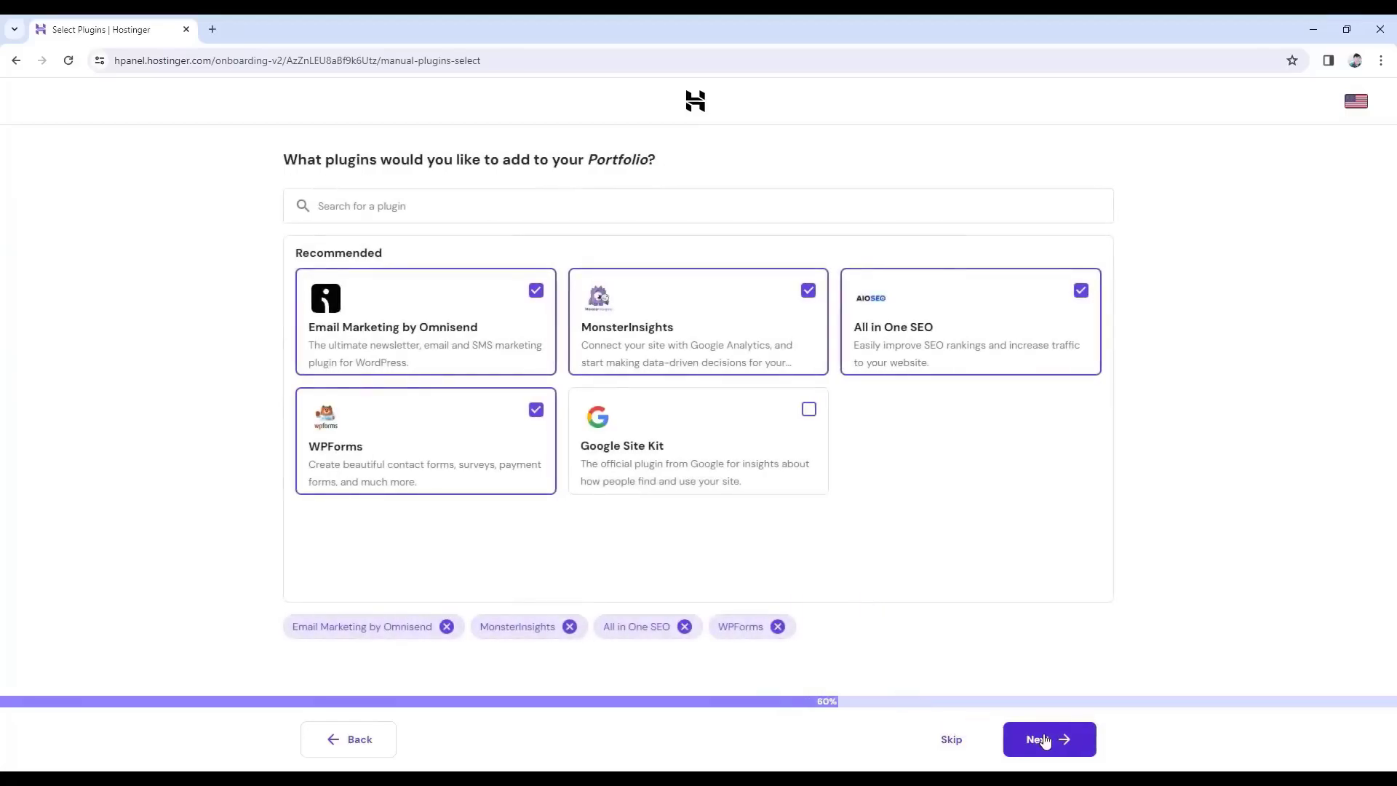
pyautogui.click(939, 740)
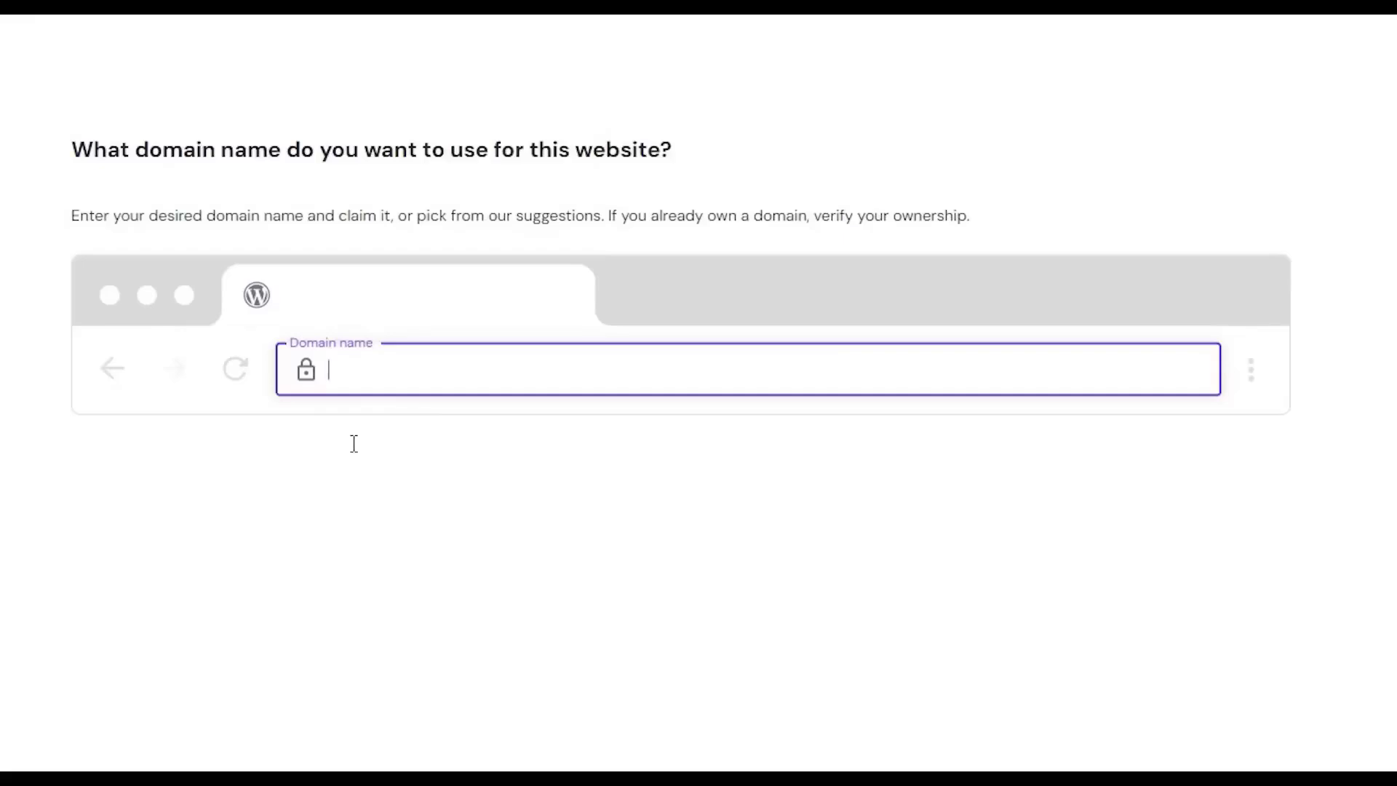
# Search 'abirtuts', pick abirtuts.com from the suggestions, and proceed to its registration.
pyautogui.write('abirtuts')
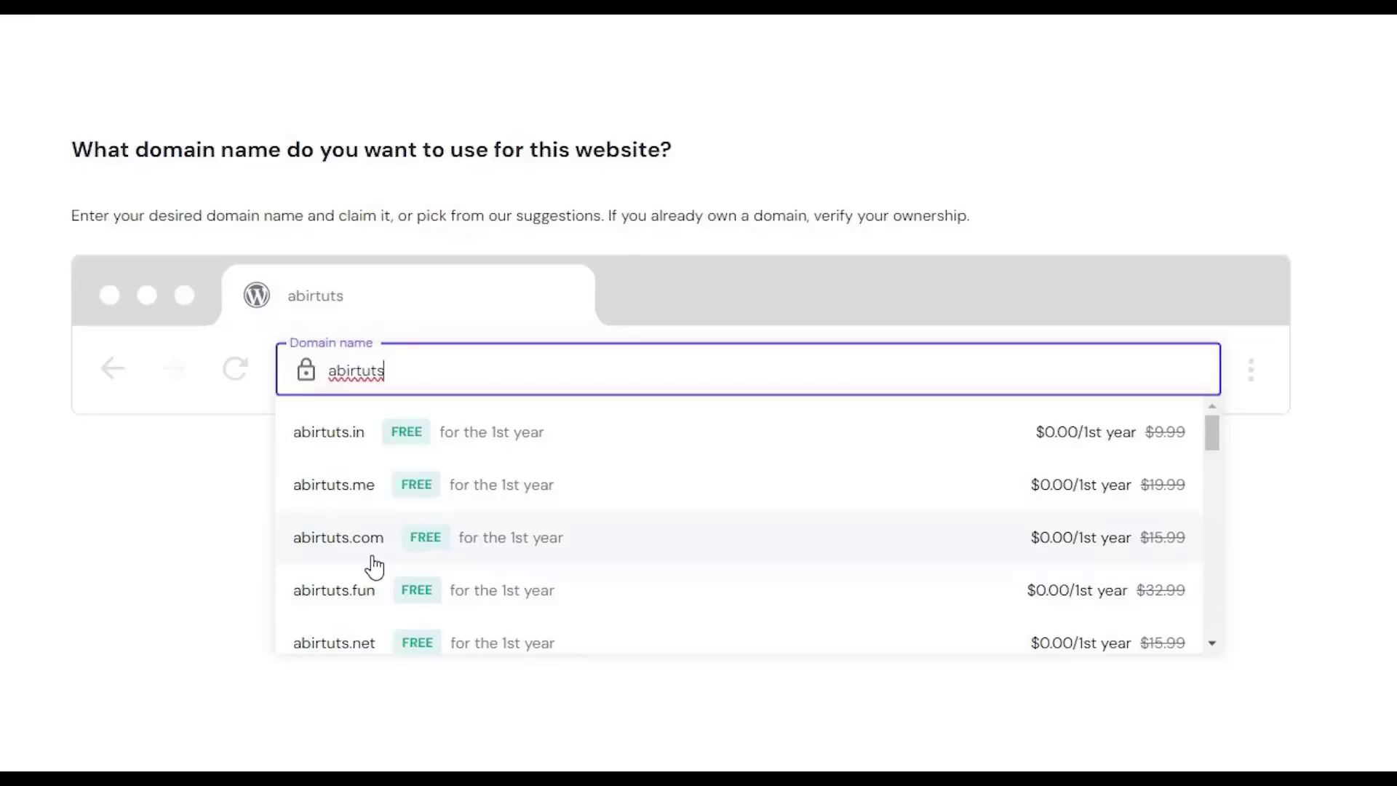
pyautogui.click(373, 561)
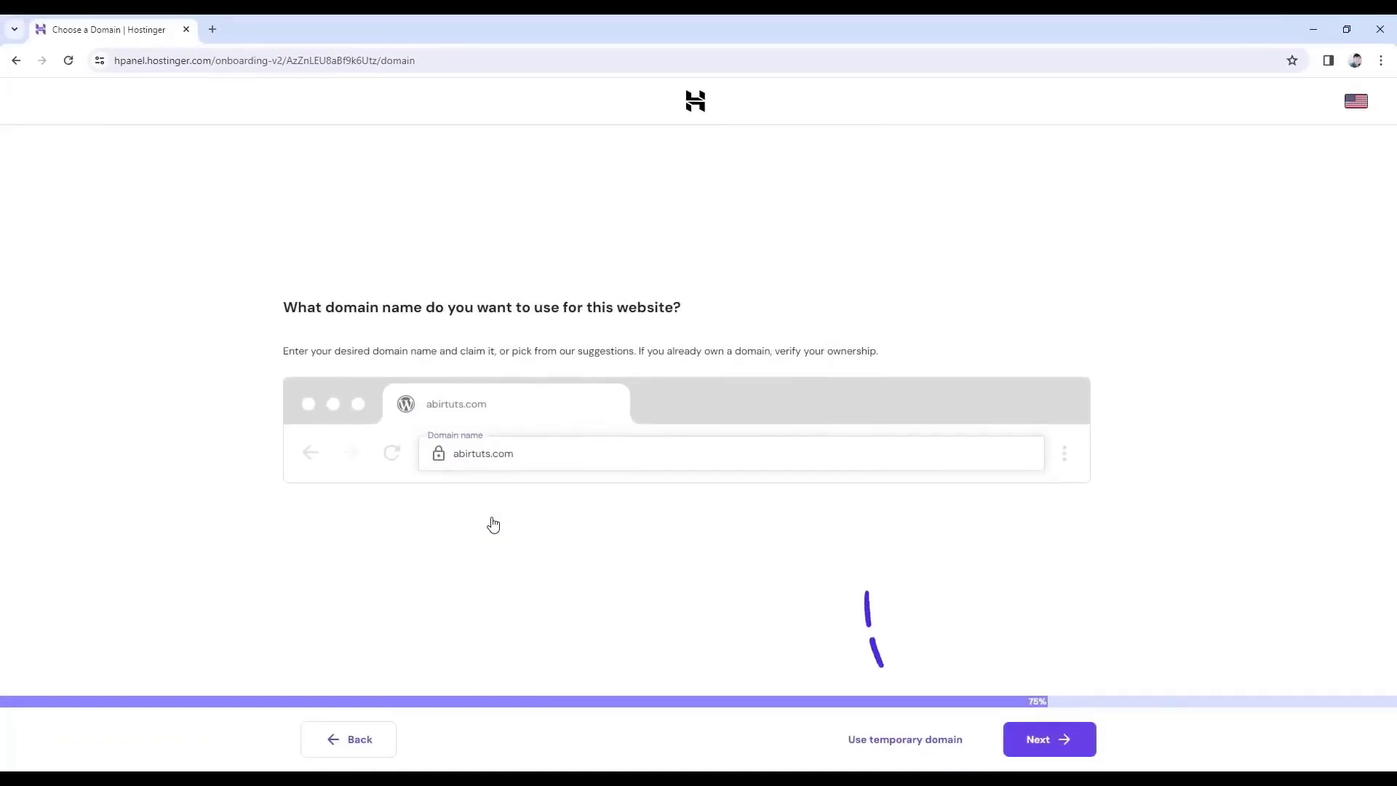
pyautogui.click(1049, 749)
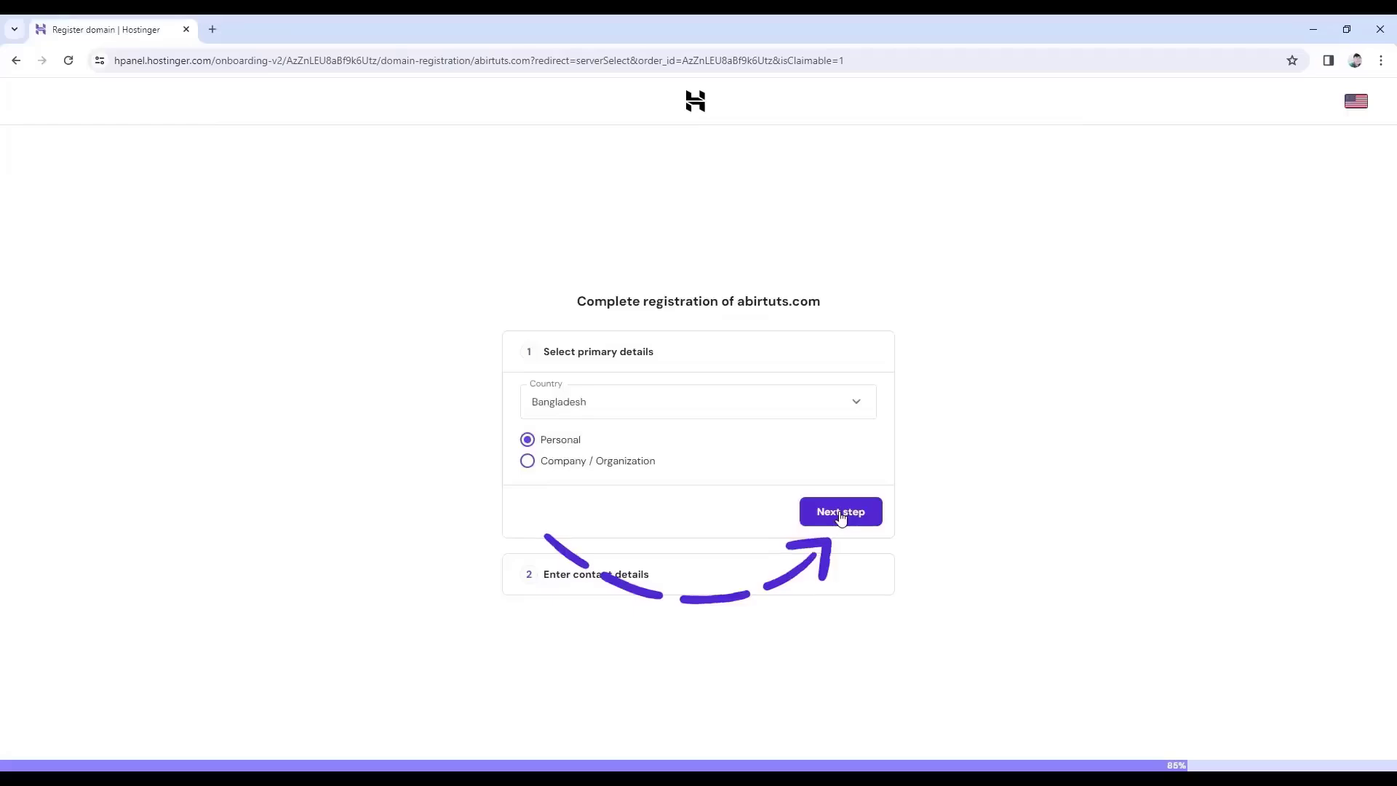
# Register abirtuts.com as a personal domain in Bangladesh and submit the owner's contact details.
pyautogui.click(841, 513)
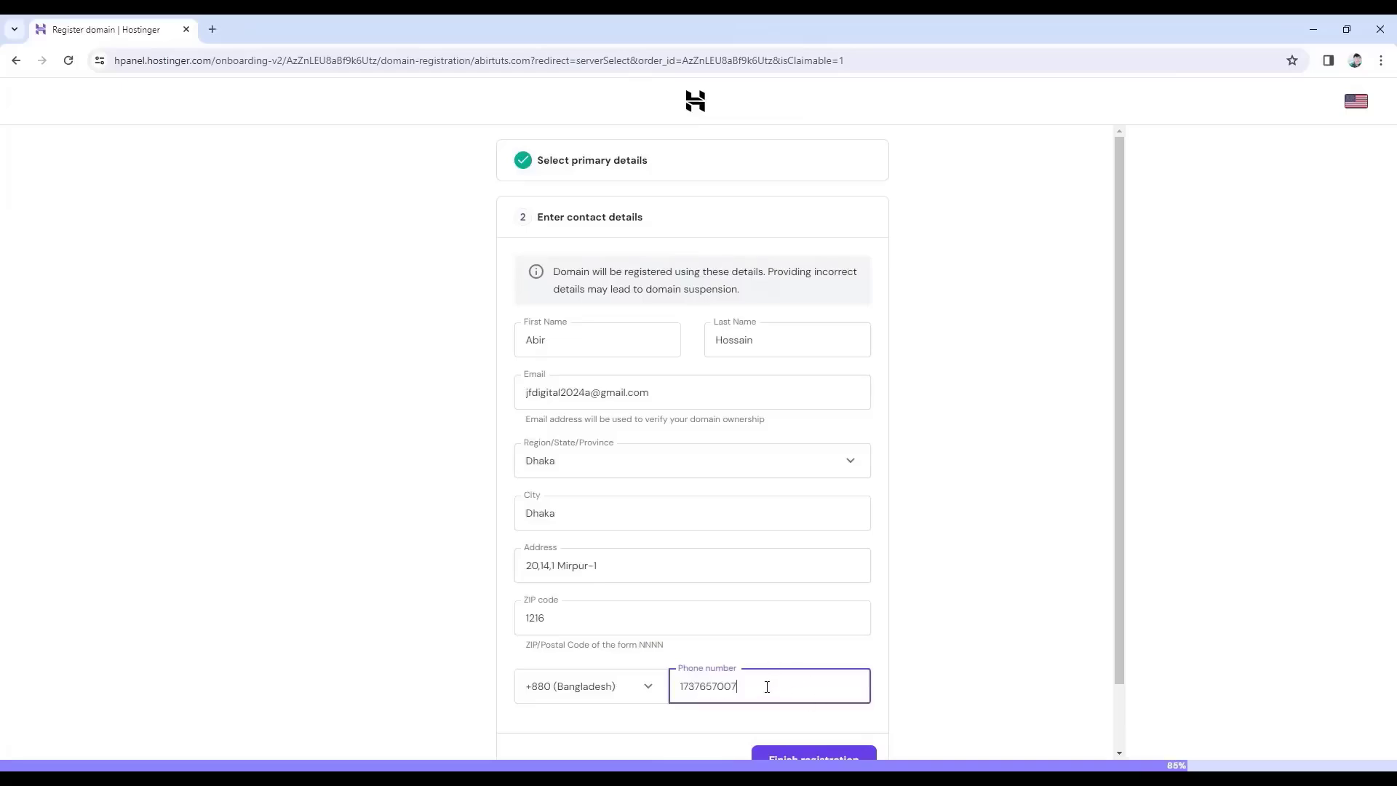
pyautogui.scroll(-2, 768, 689)
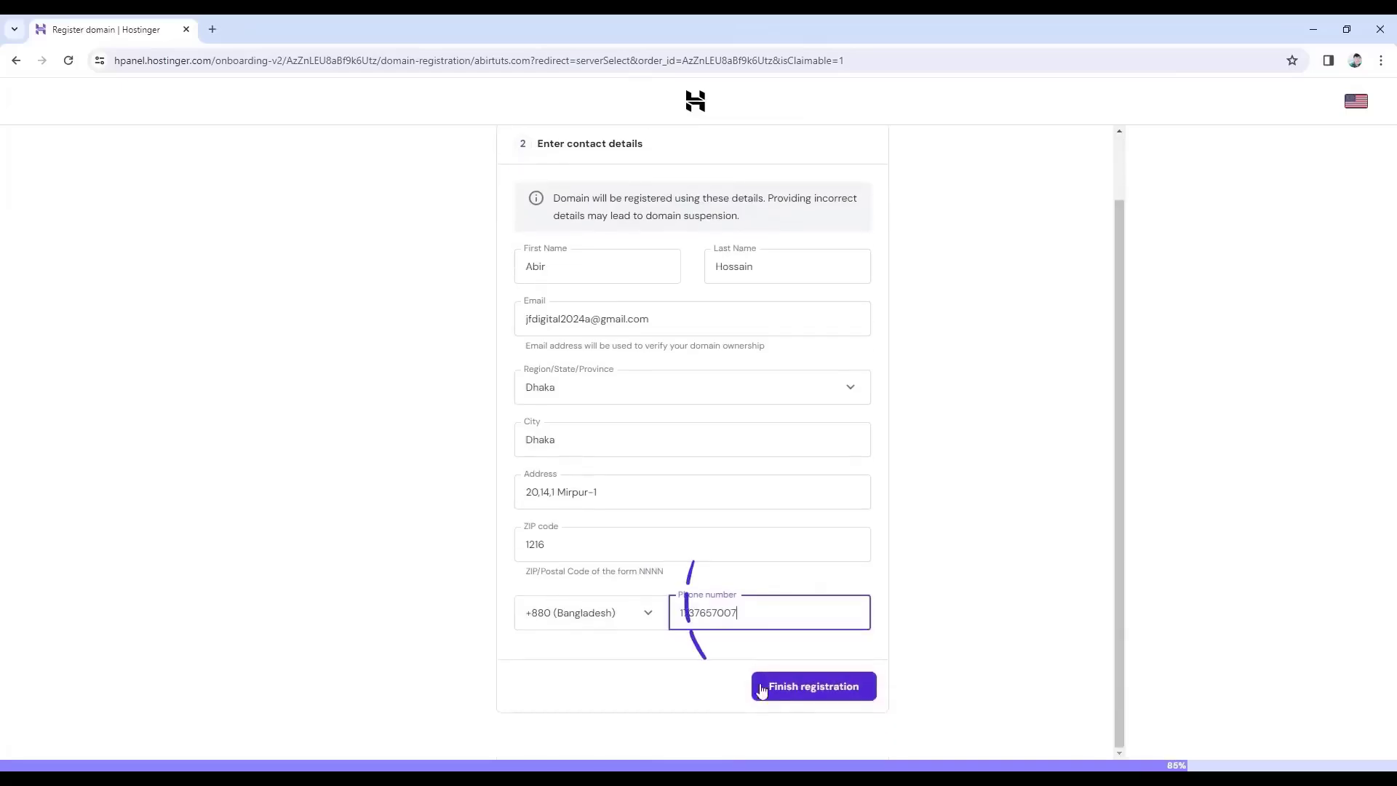
pyautogui.click(814, 692)
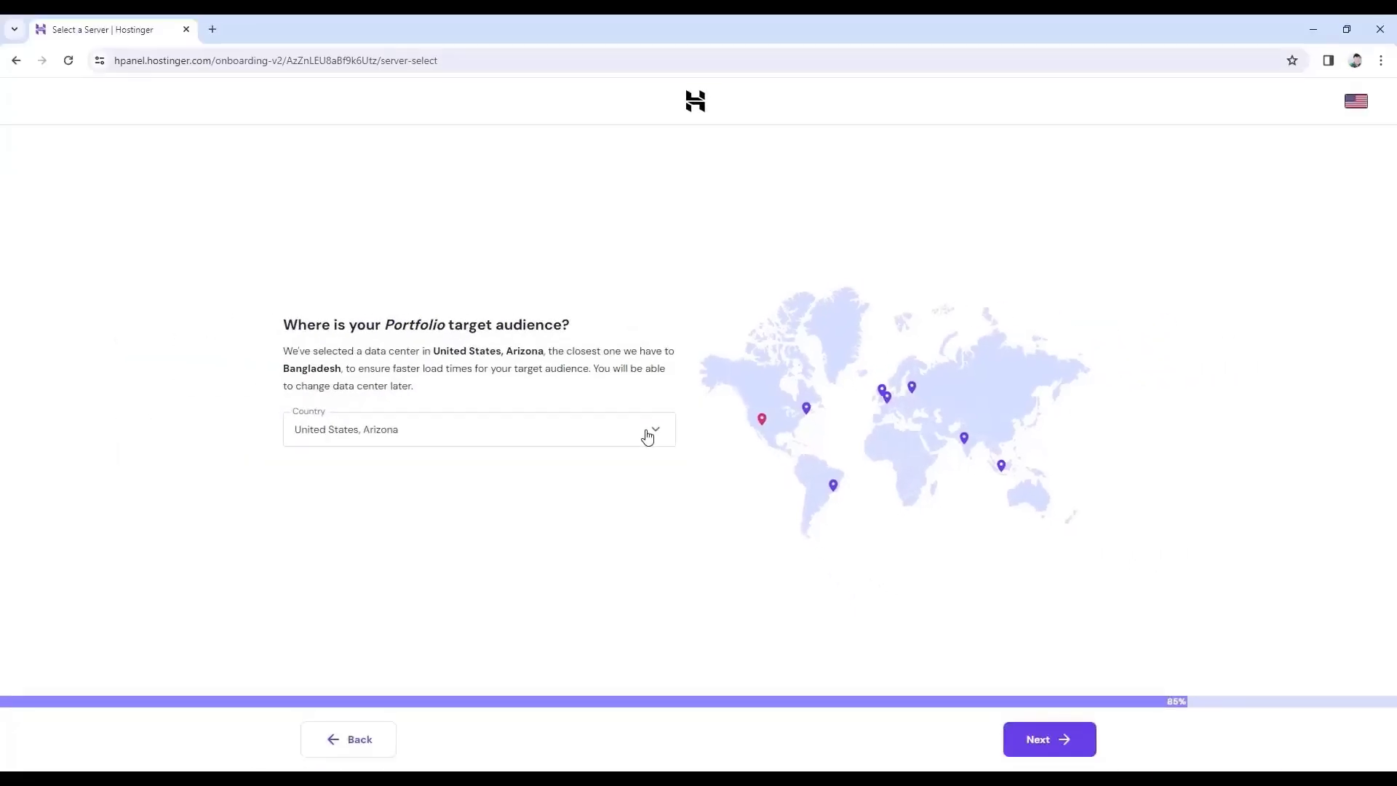
# Accept the United States, Arizona data centre to finish building the site.
pyautogui.click(1029, 739)
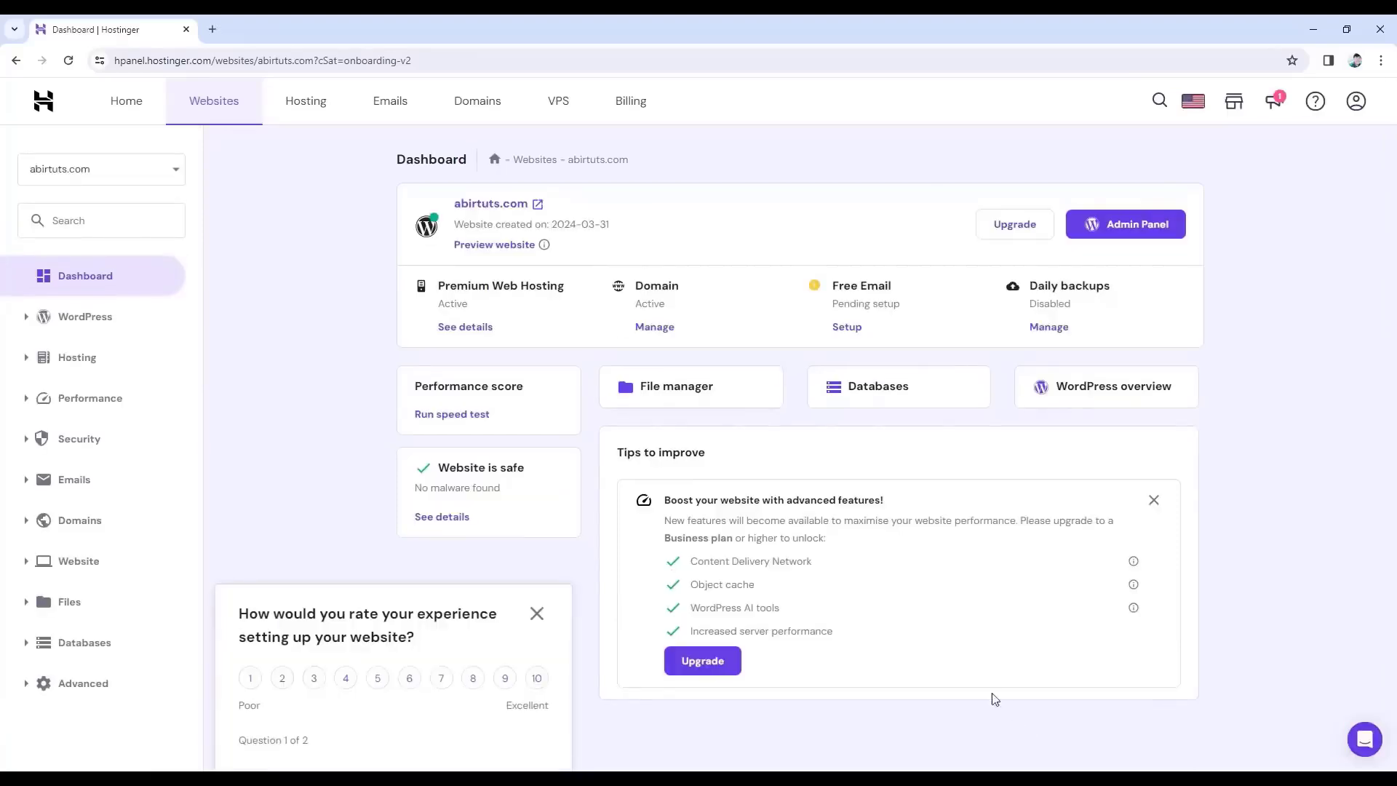
# Follow the Verify Email link in the Hostinger message in Gmail to verify the account.
pyautogui.click(114, 108)
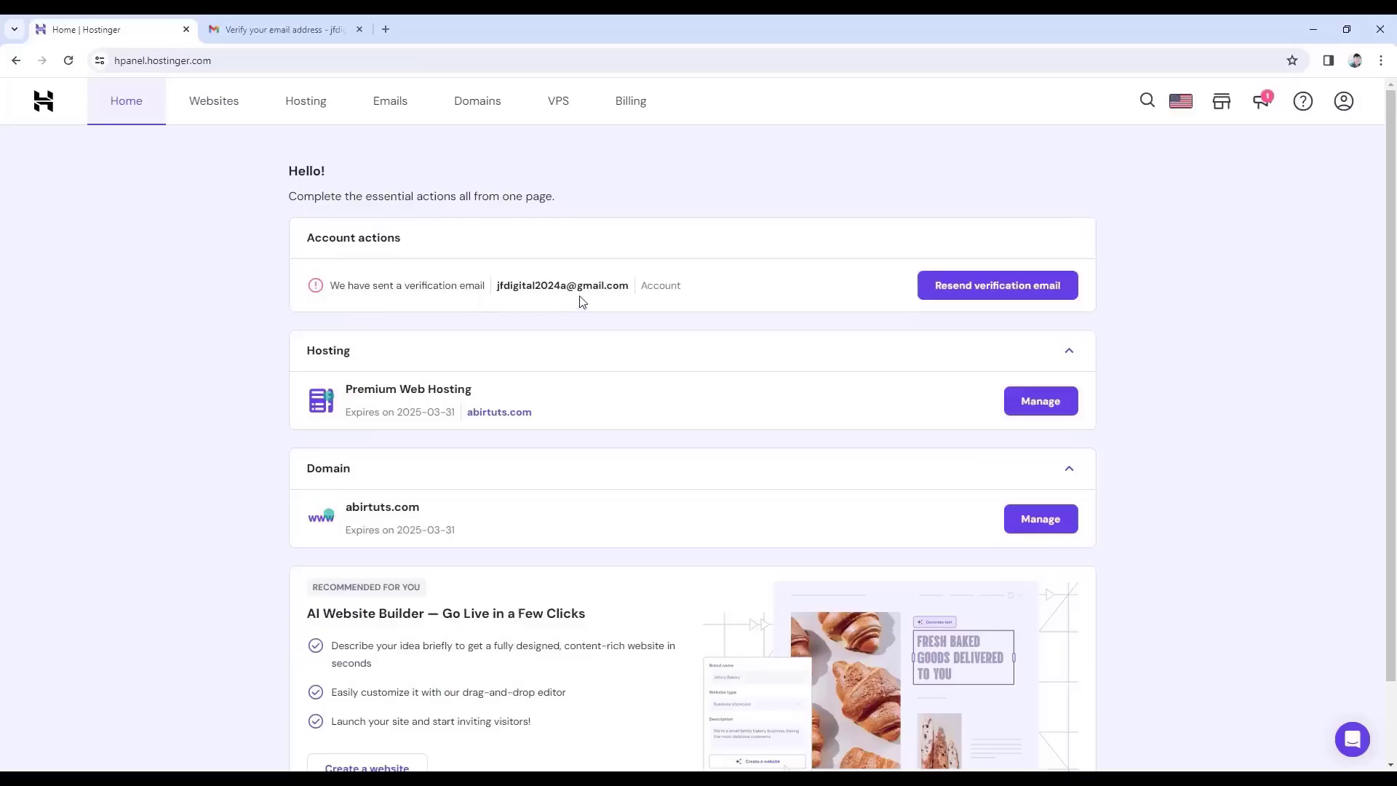
pyautogui.click(302, 31)
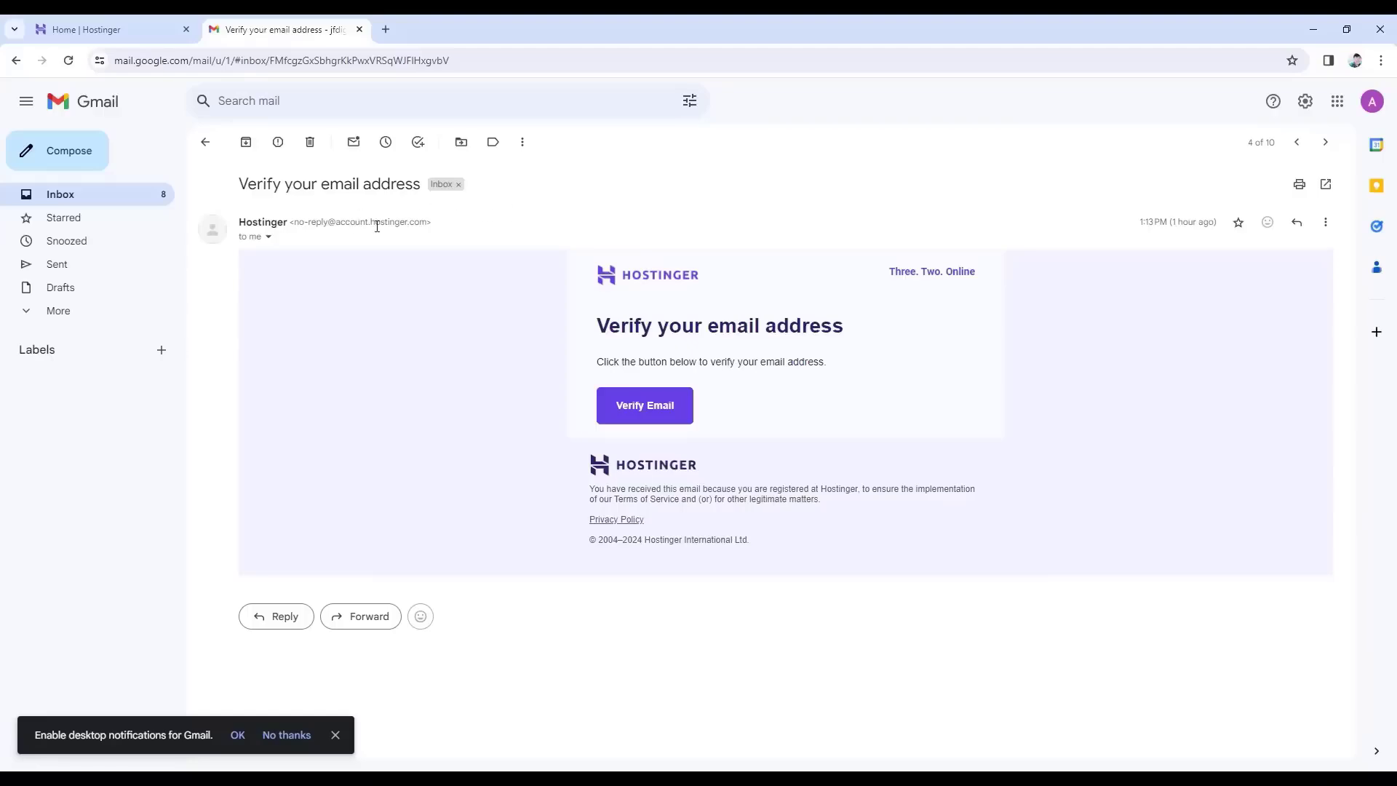
pyautogui.click(644, 411)
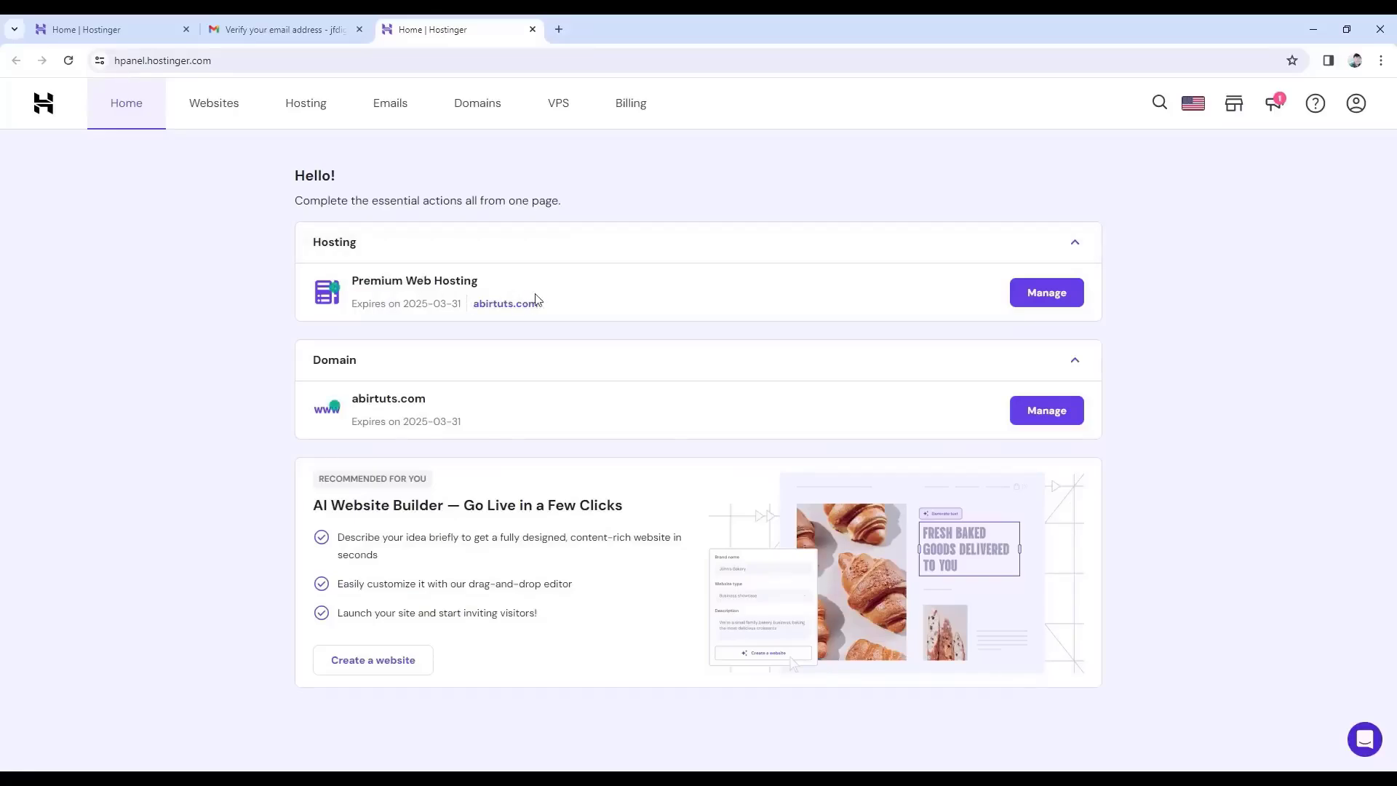
# Open the abirtuts.com WordPress Admin Panel from the hosting plan's WordPress overview.
pyautogui.click(1045, 299)
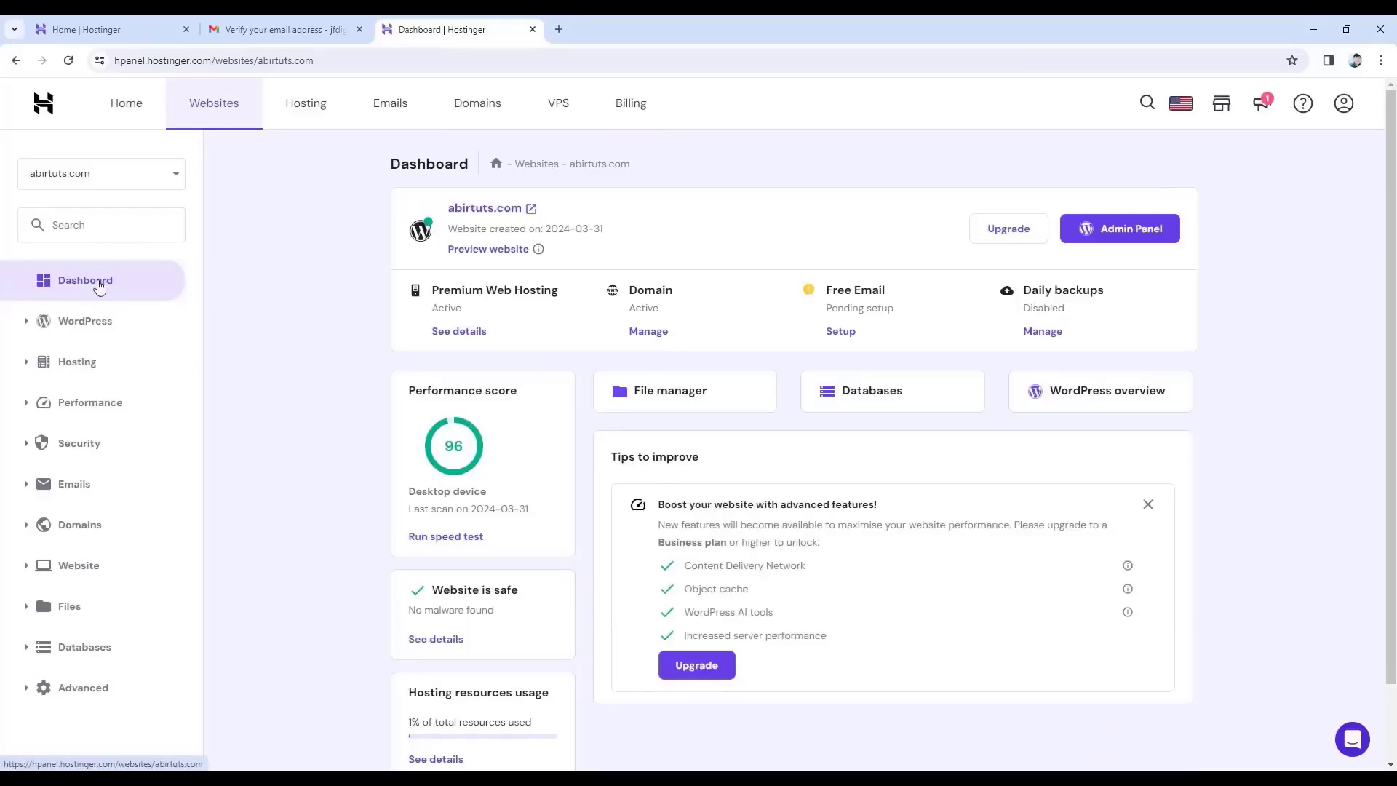
pyautogui.click(1118, 401)
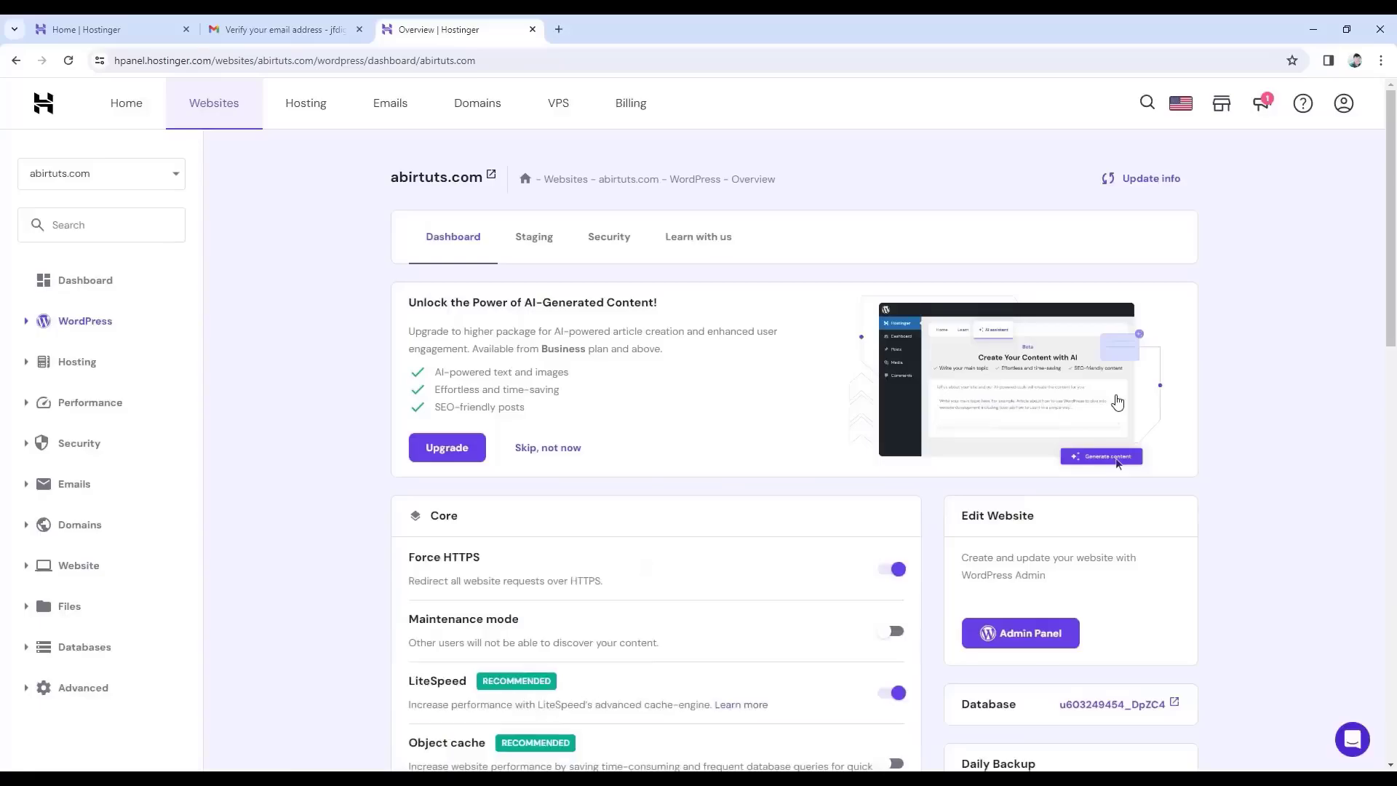
pyautogui.scroll(-3, 1120, 407)
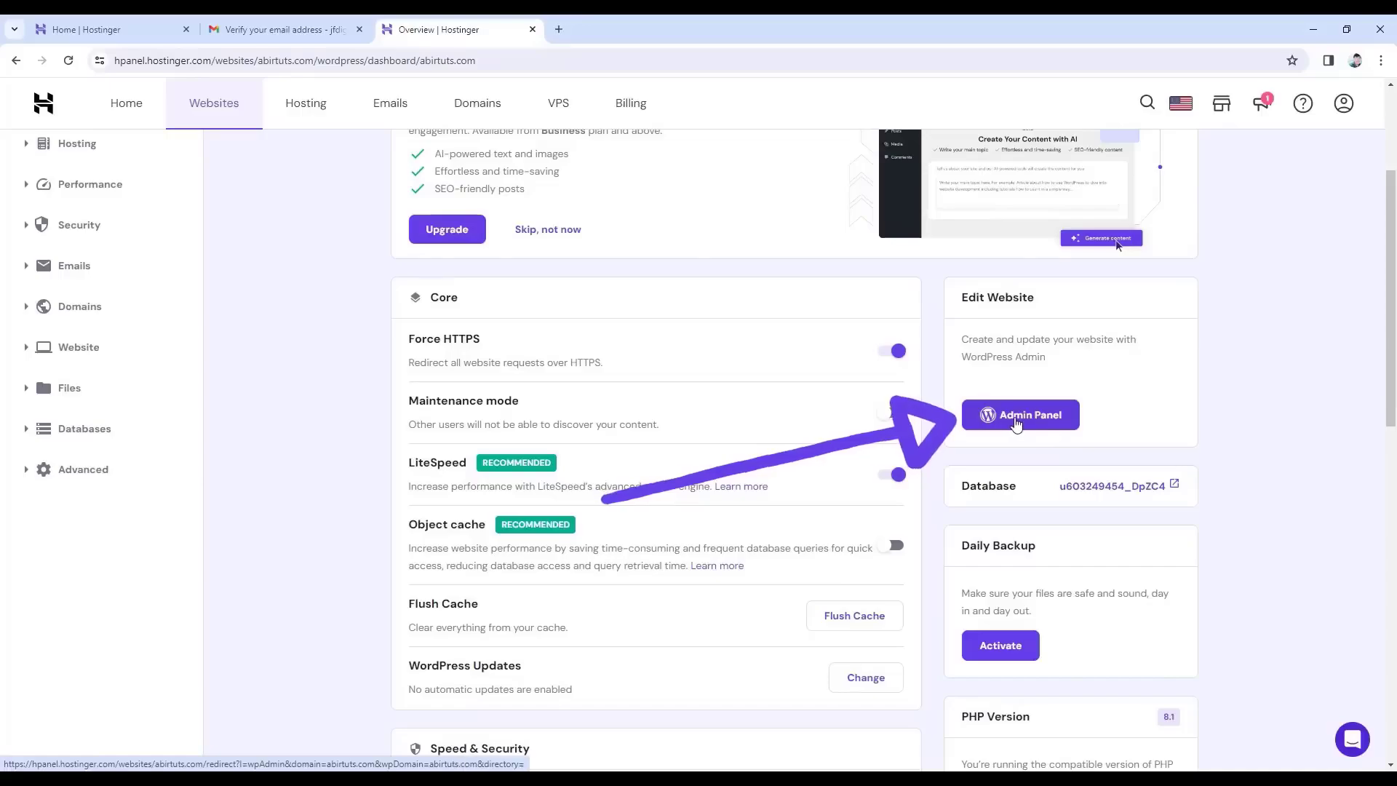
pyautogui.click(1041, 428)
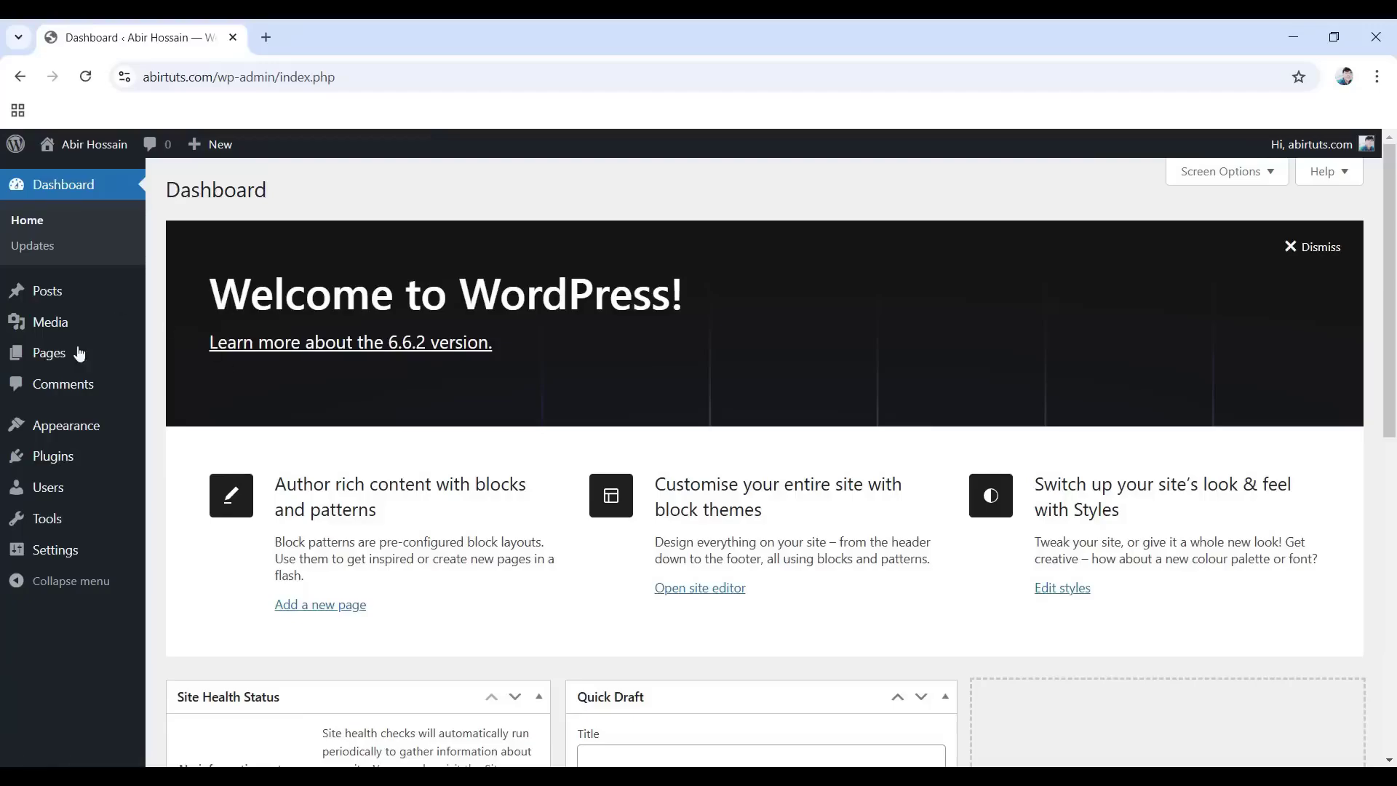
# Dismiss the Welcome to WordPress panel and collapse the Quick Draft and Site Health widgets.
pyautogui.moveTo(131, 425)
pyautogui.click(1299, 248)
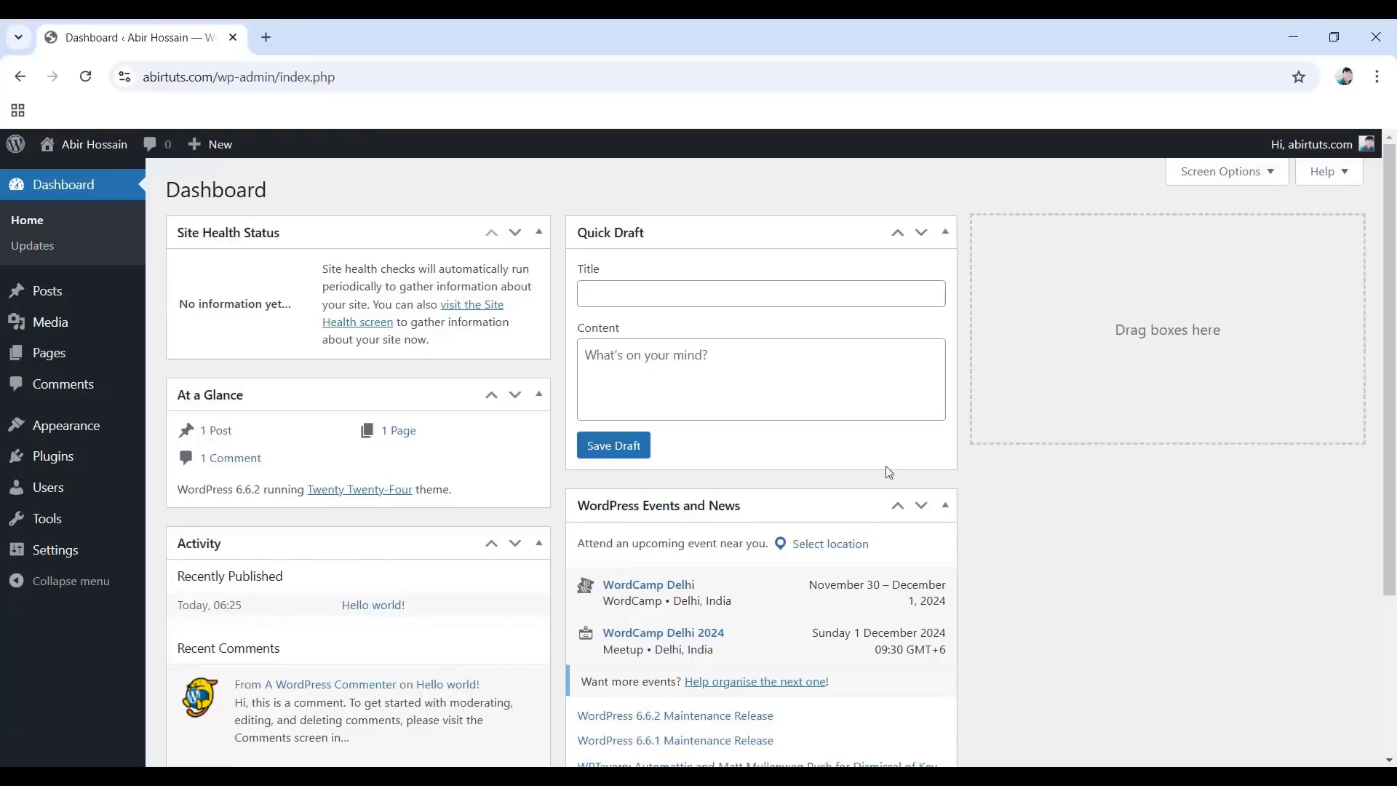
pyautogui.click(945, 232)
pyautogui.click(539, 233)
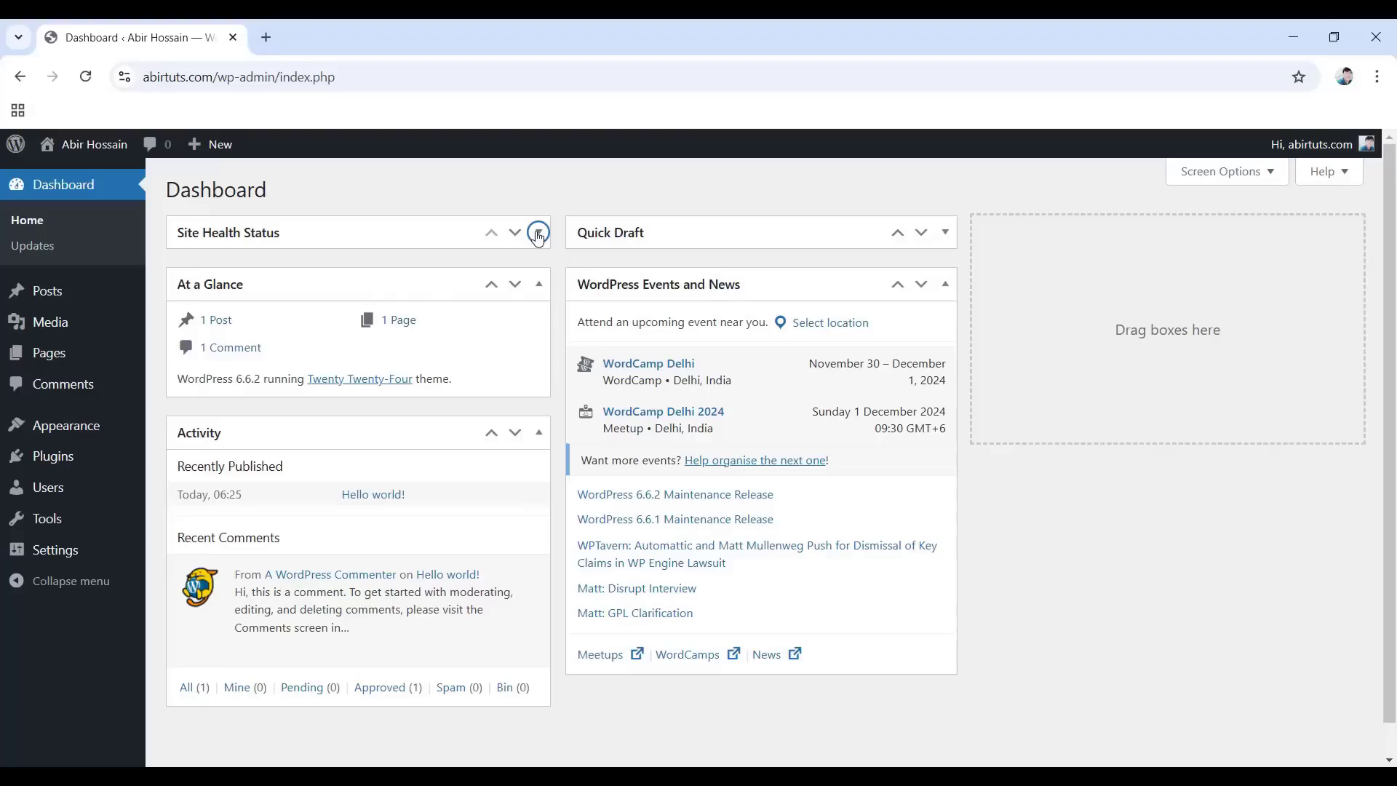
# In Screen Options, hide Site Health, At a Glance, Activity, Quick Draft and Events and News.
pyautogui.click(1245, 178)
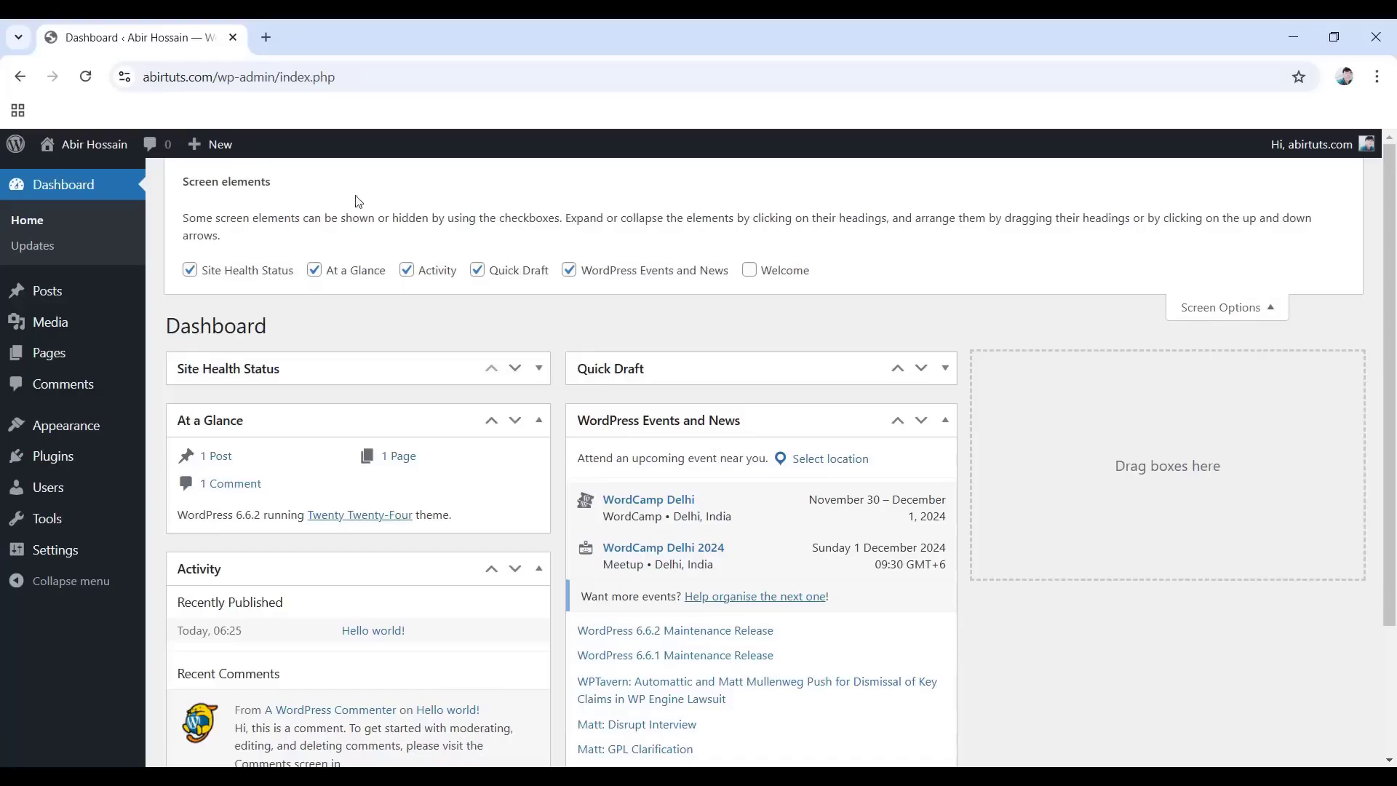
pyautogui.click(190, 271)
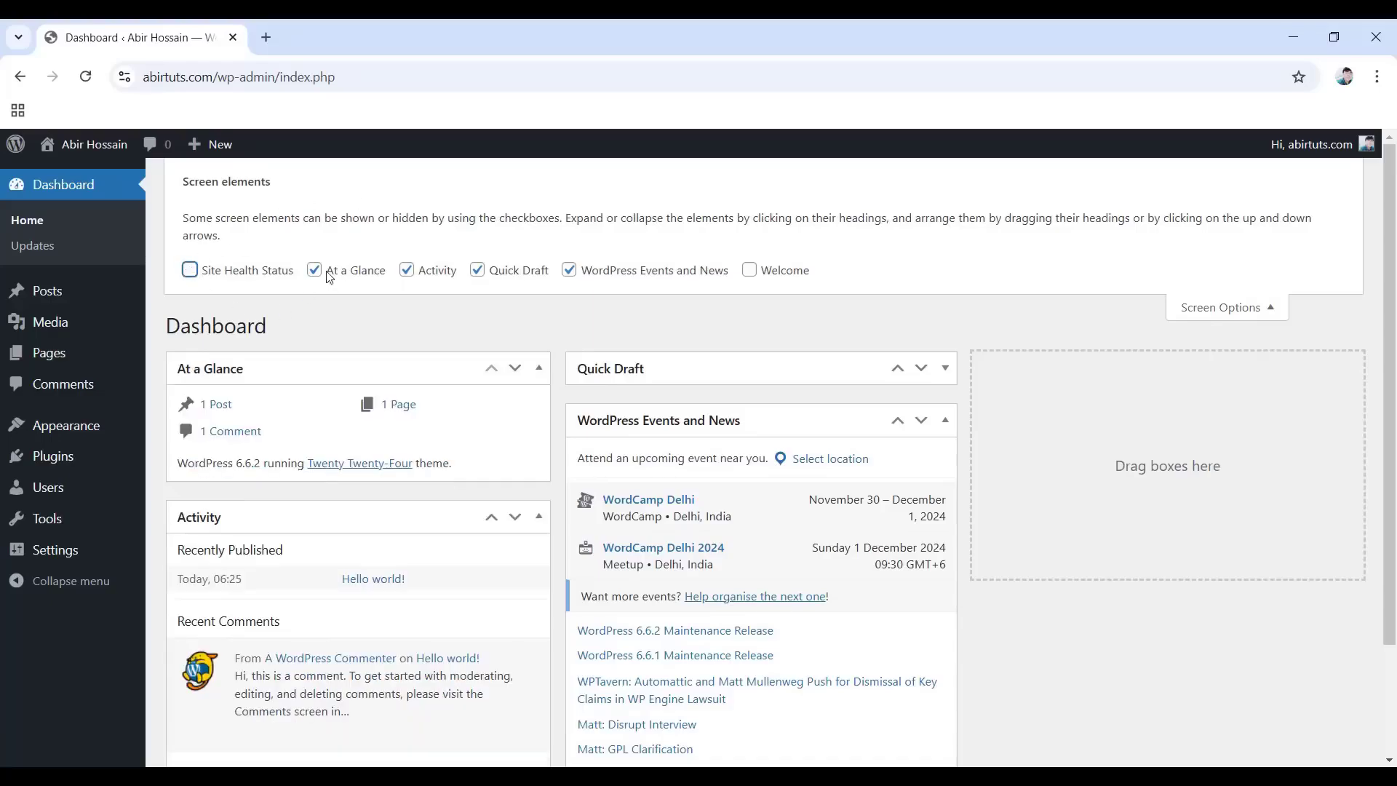
pyautogui.click(314, 272)
pyautogui.click(406, 271)
pyautogui.click(476, 271)
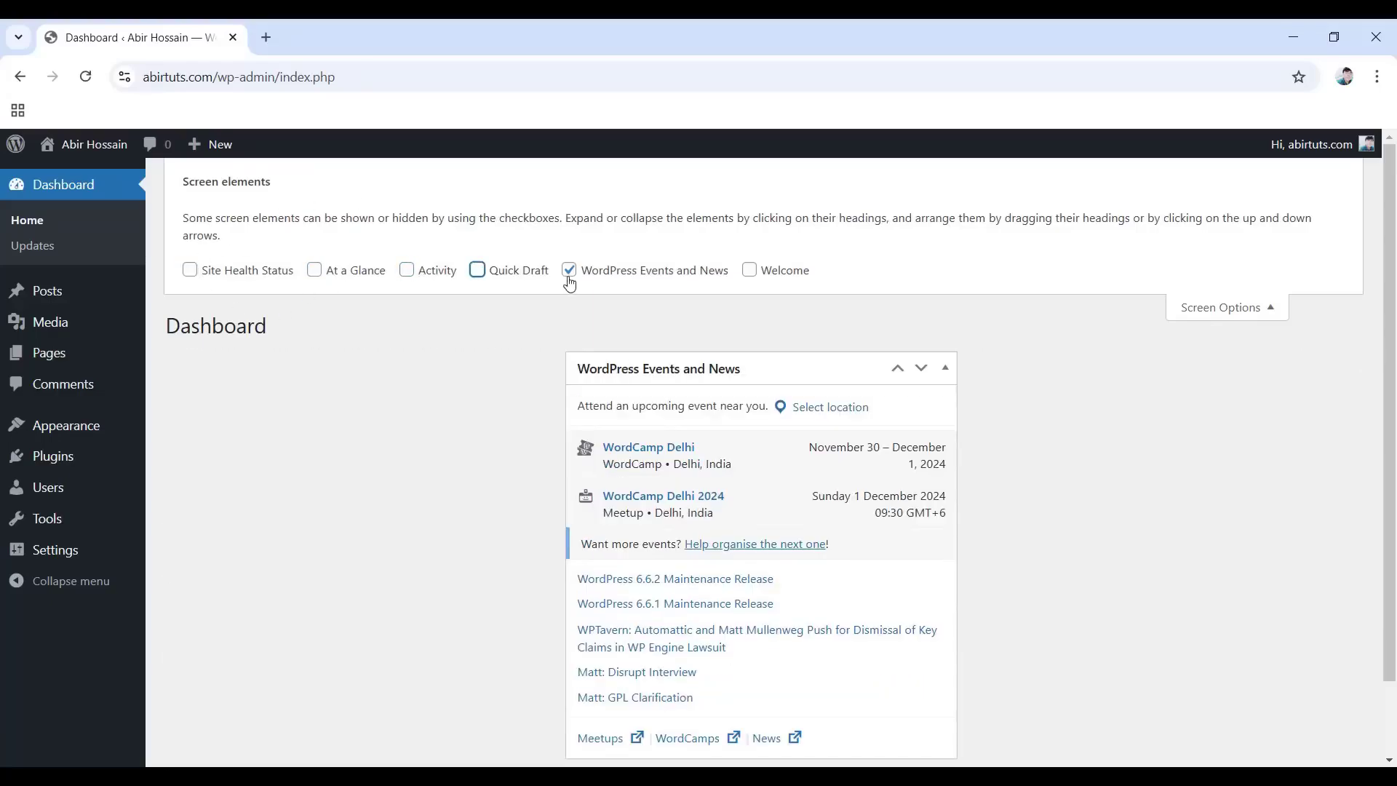
pyautogui.click(654, 272)
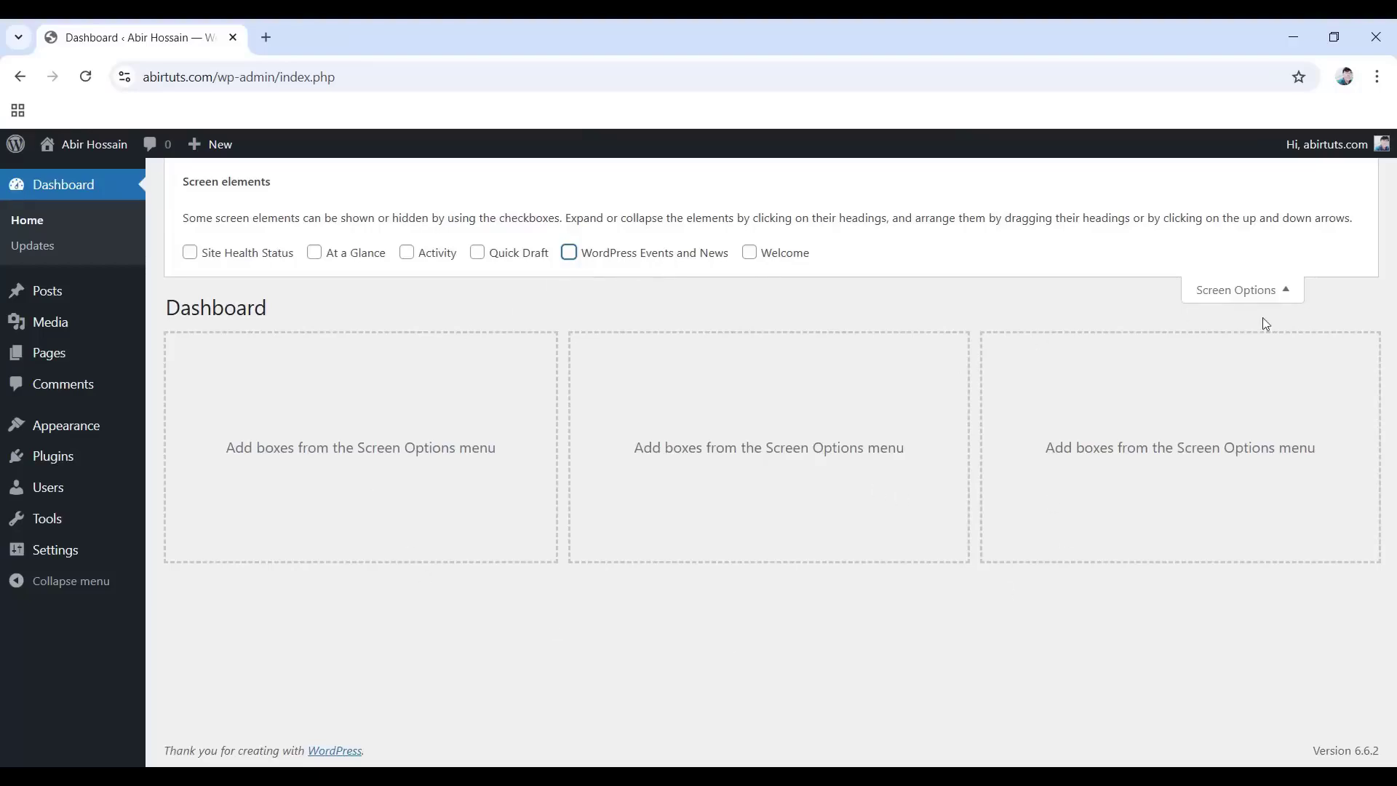
pyautogui.click(1259, 291)
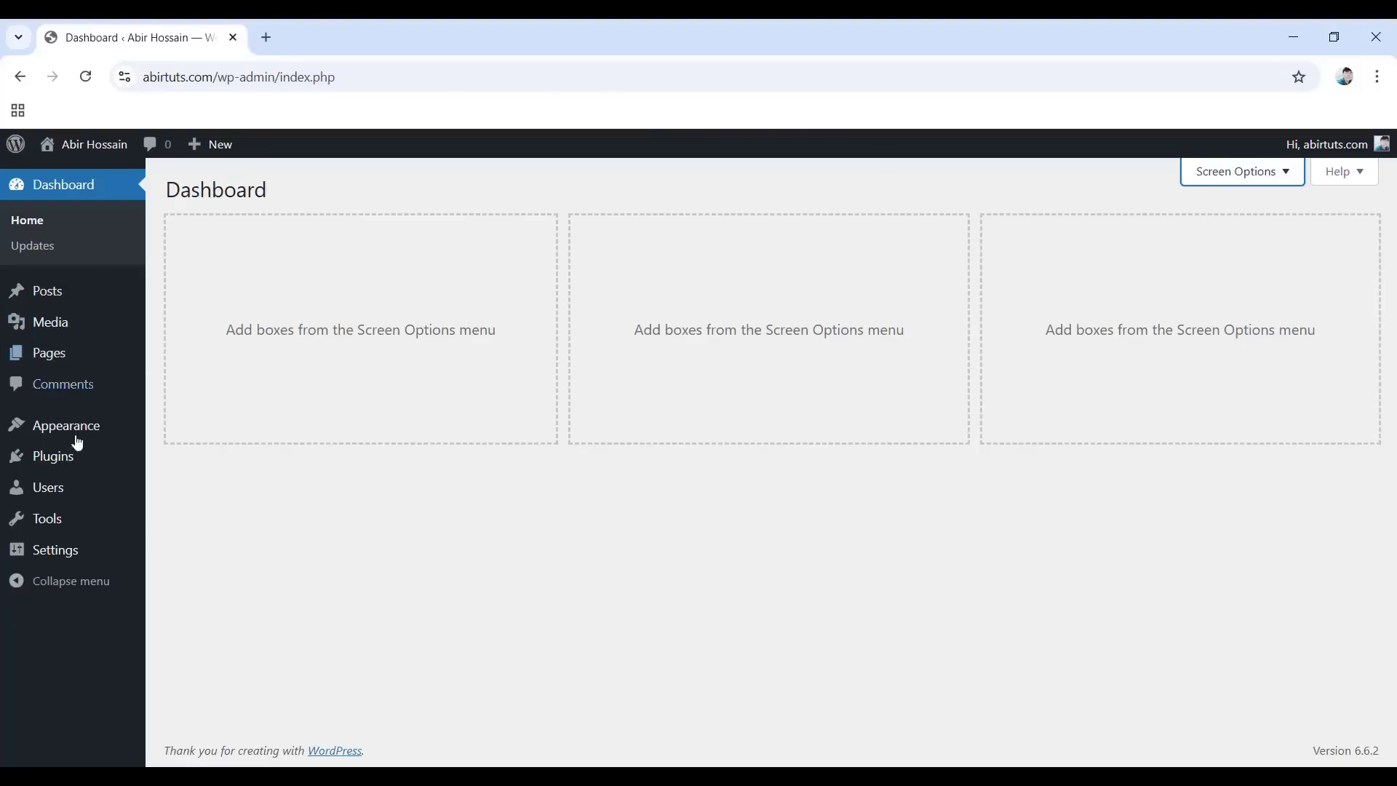
pyautogui.moveTo(63, 471)
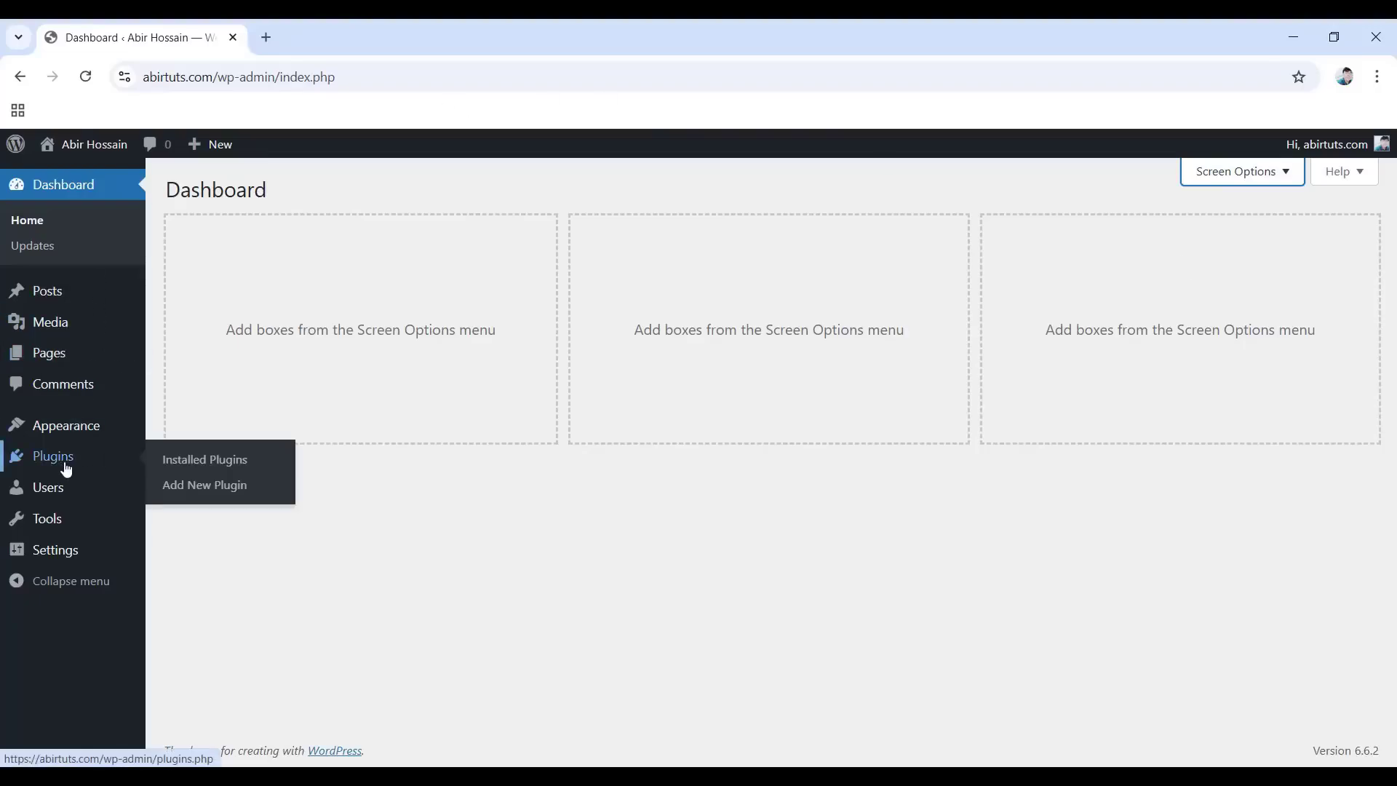
# Bulk-deactivate Classic Editor, Classic Widgets and Gutenberg in Installed Plugins.
pyautogui.click(211, 467)
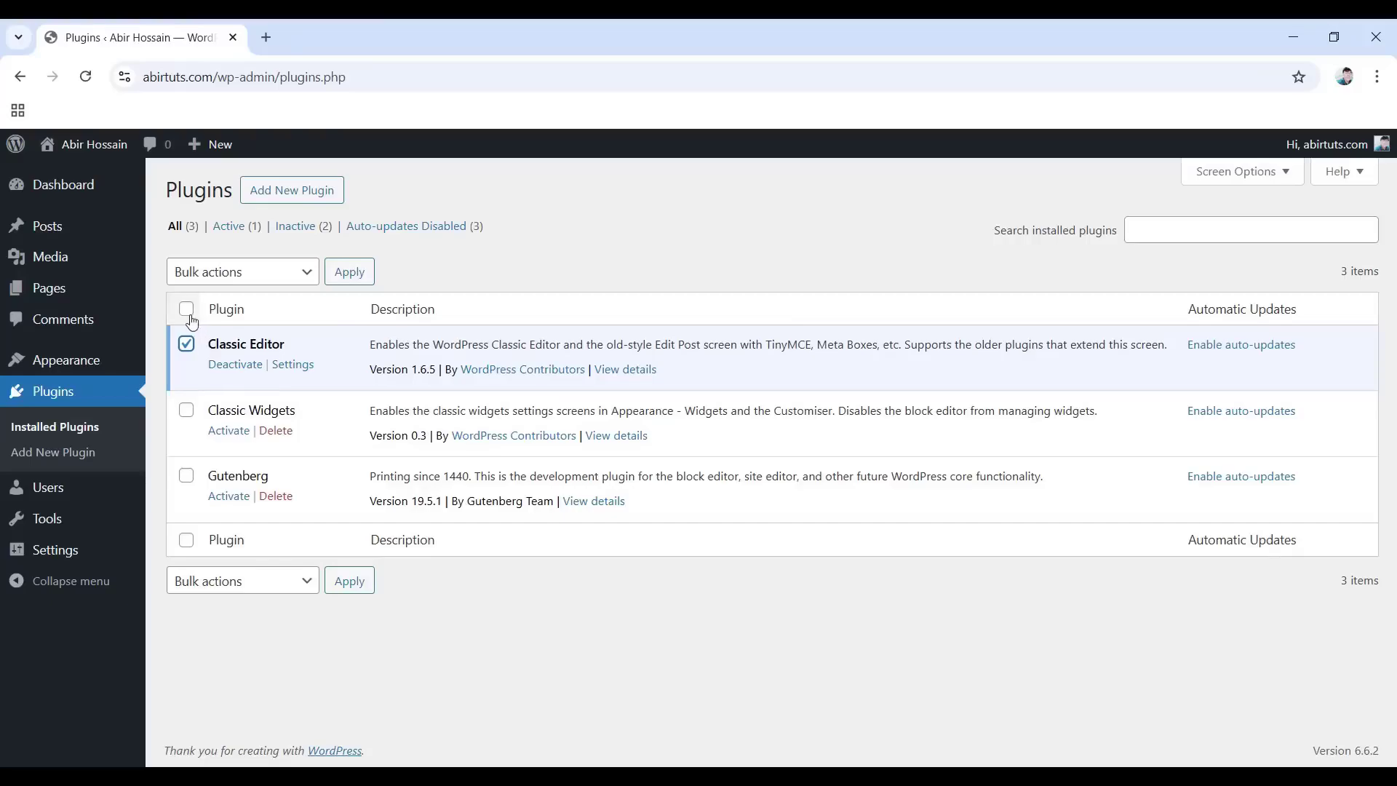
pyautogui.click(187, 310)
pyautogui.click(256, 279)
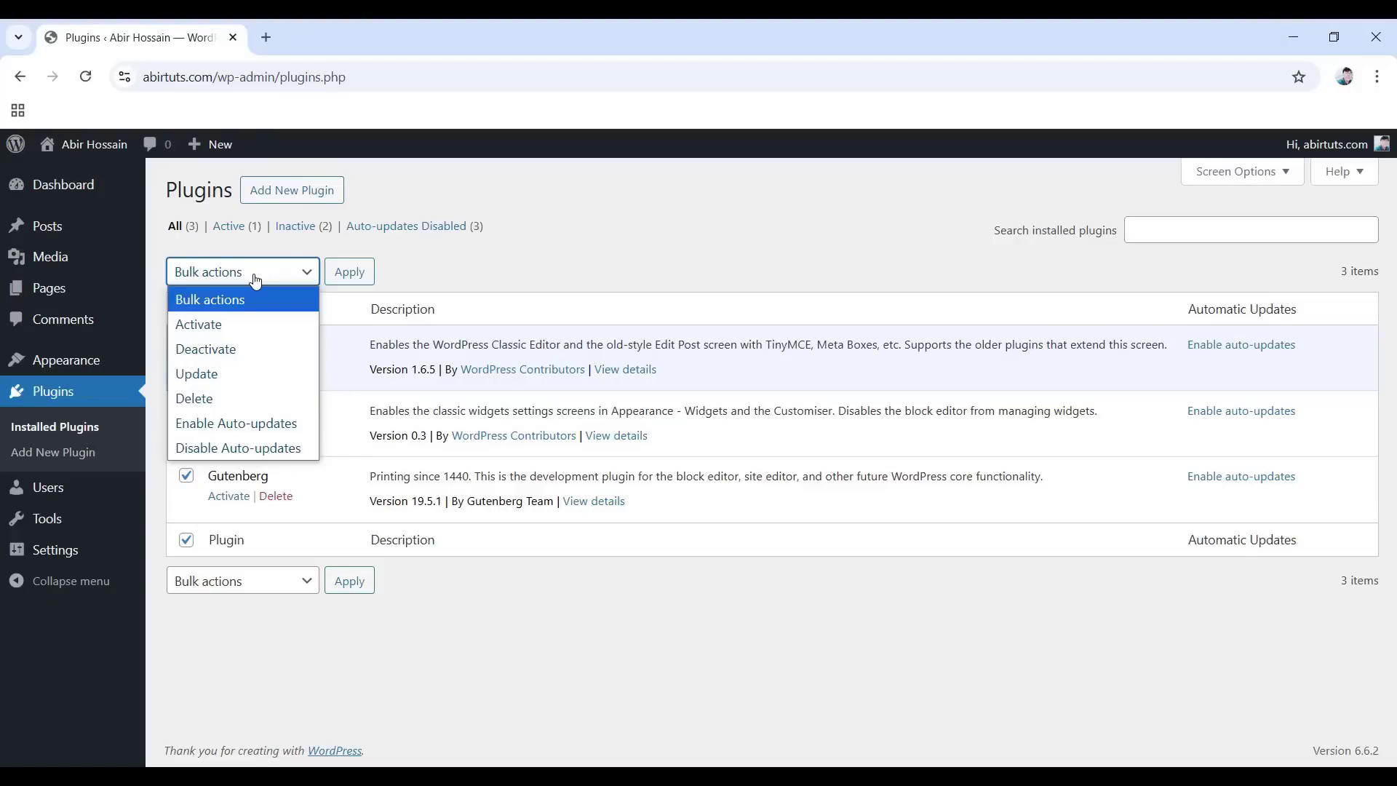
pyautogui.click(246, 351)
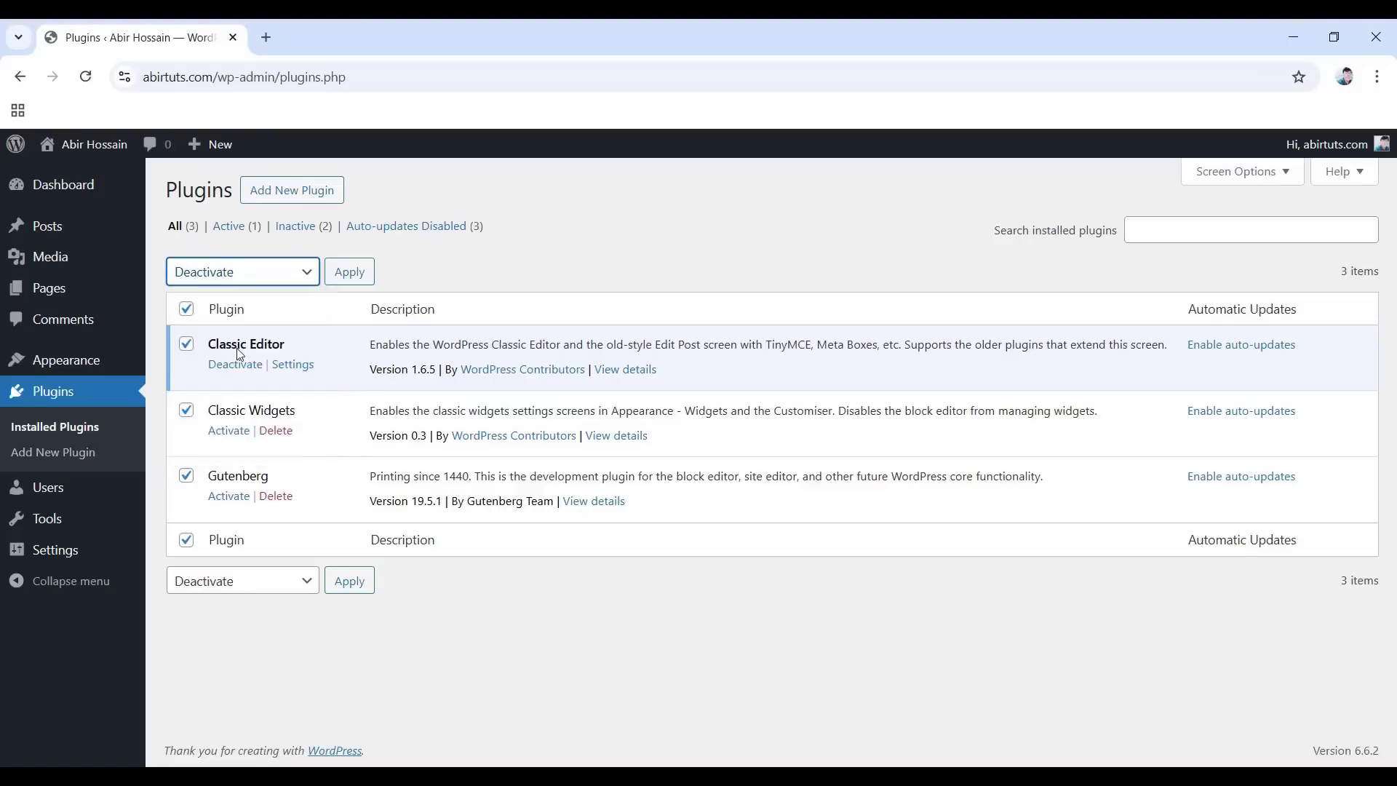
pyautogui.click(350, 275)
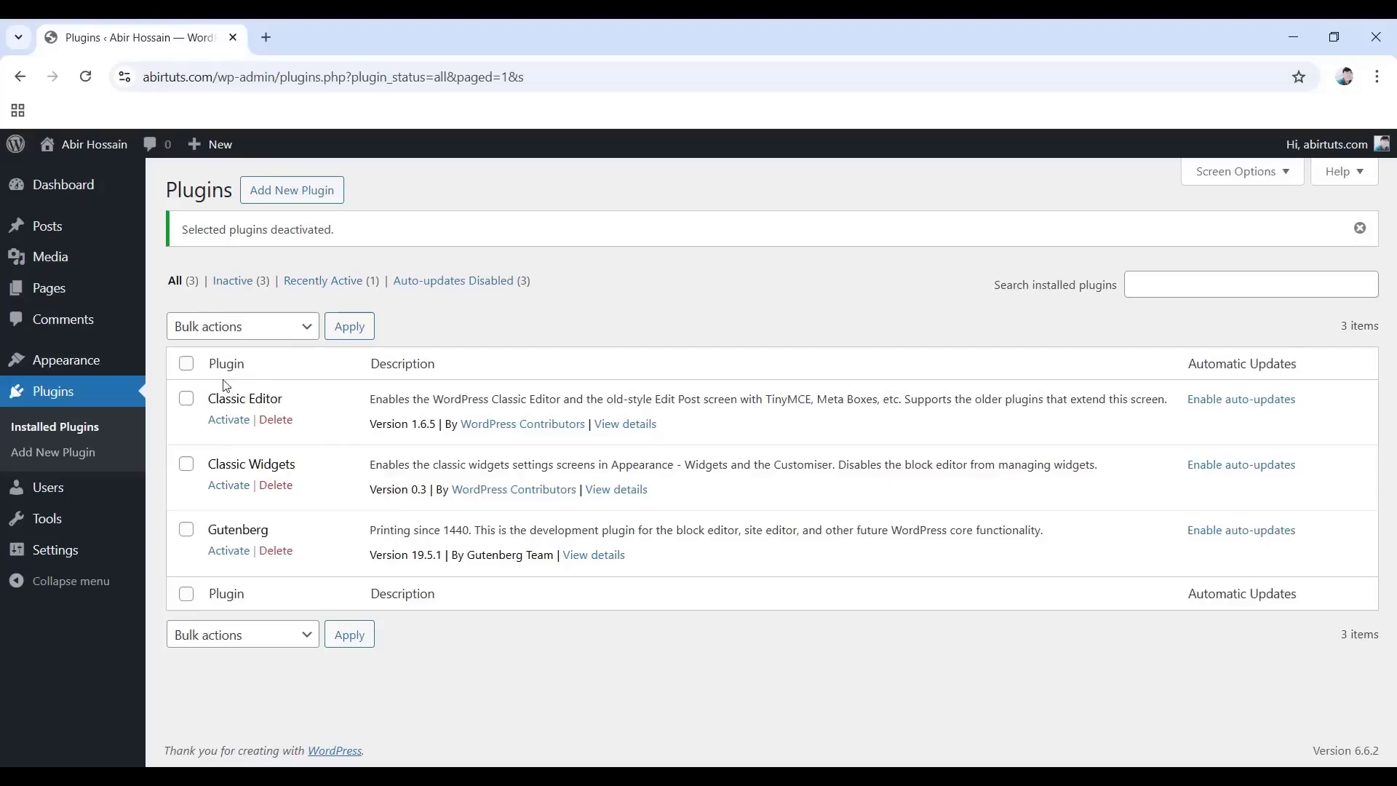
# Bulk-delete Classic Editor, Classic Widgets and Gutenberg, confirm, and reload the Plugins page.
pyautogui.click(186, 364)
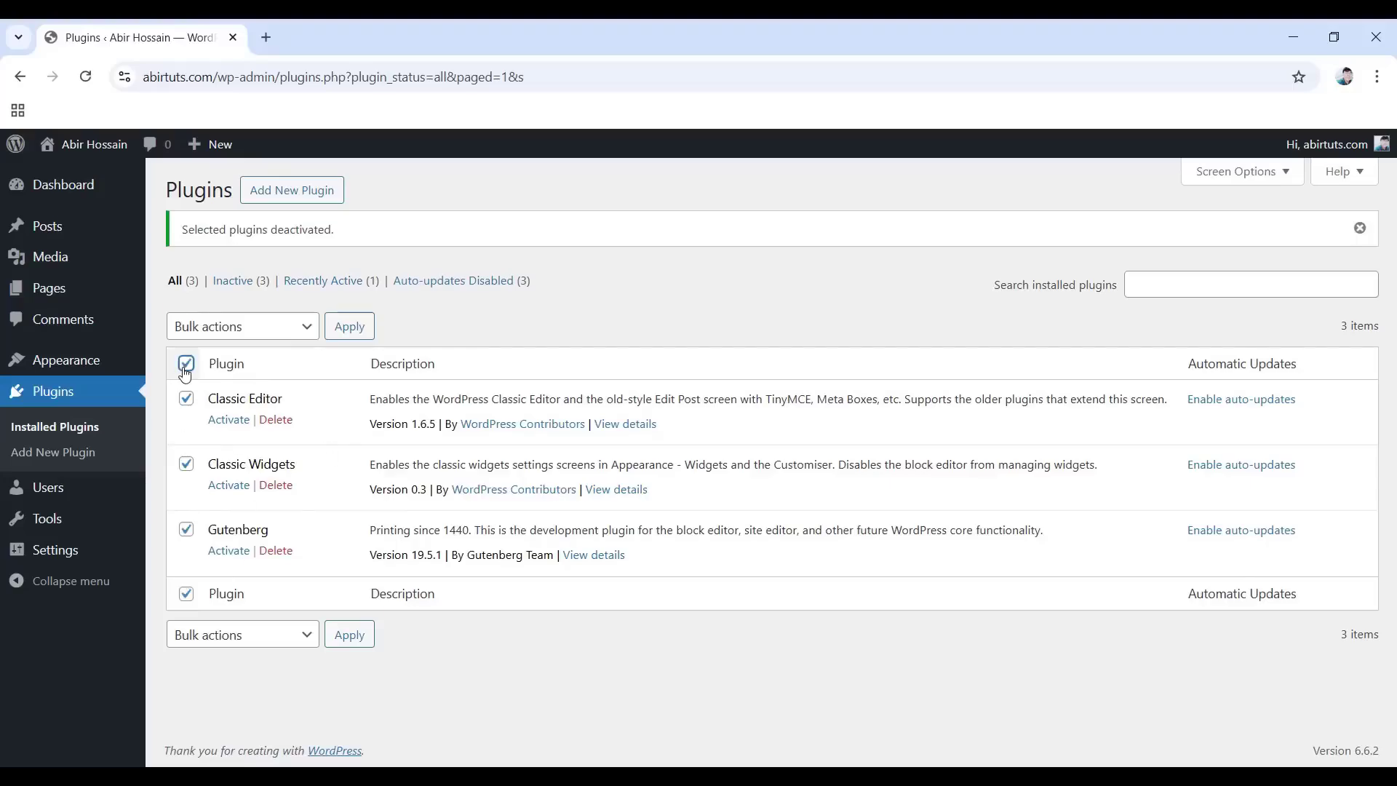
pyautogui.click(251, 331)
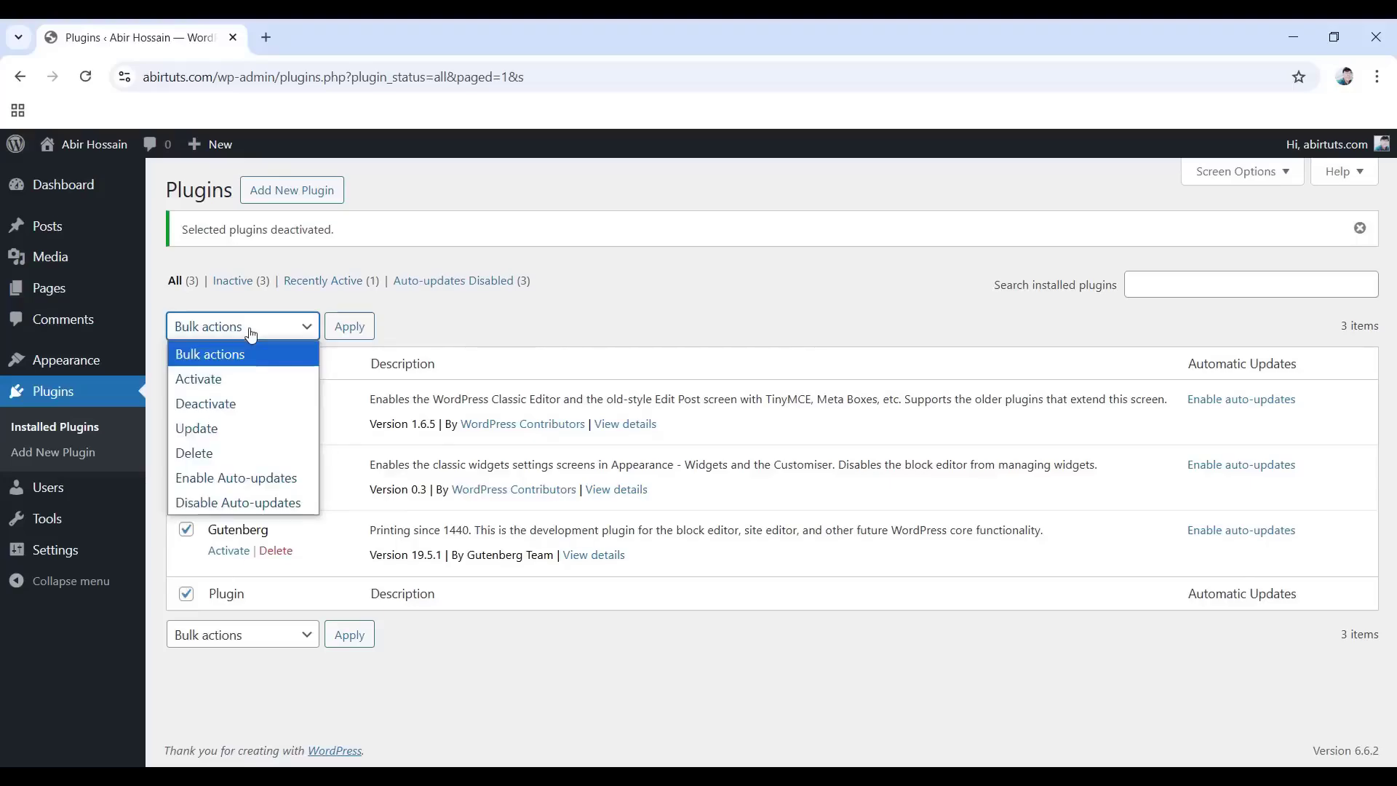
pyautogui.click(233, 452)
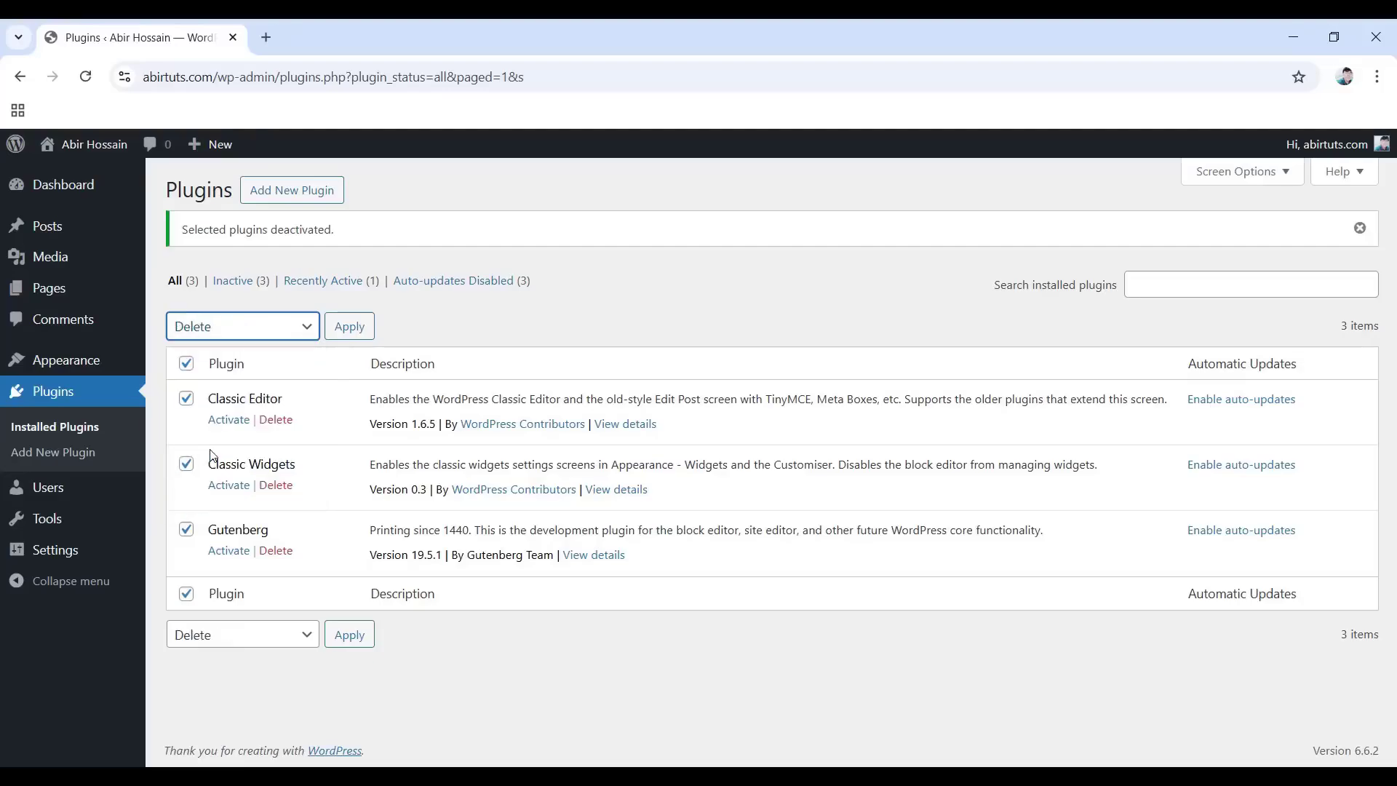
pyautogui.click(345, 336)
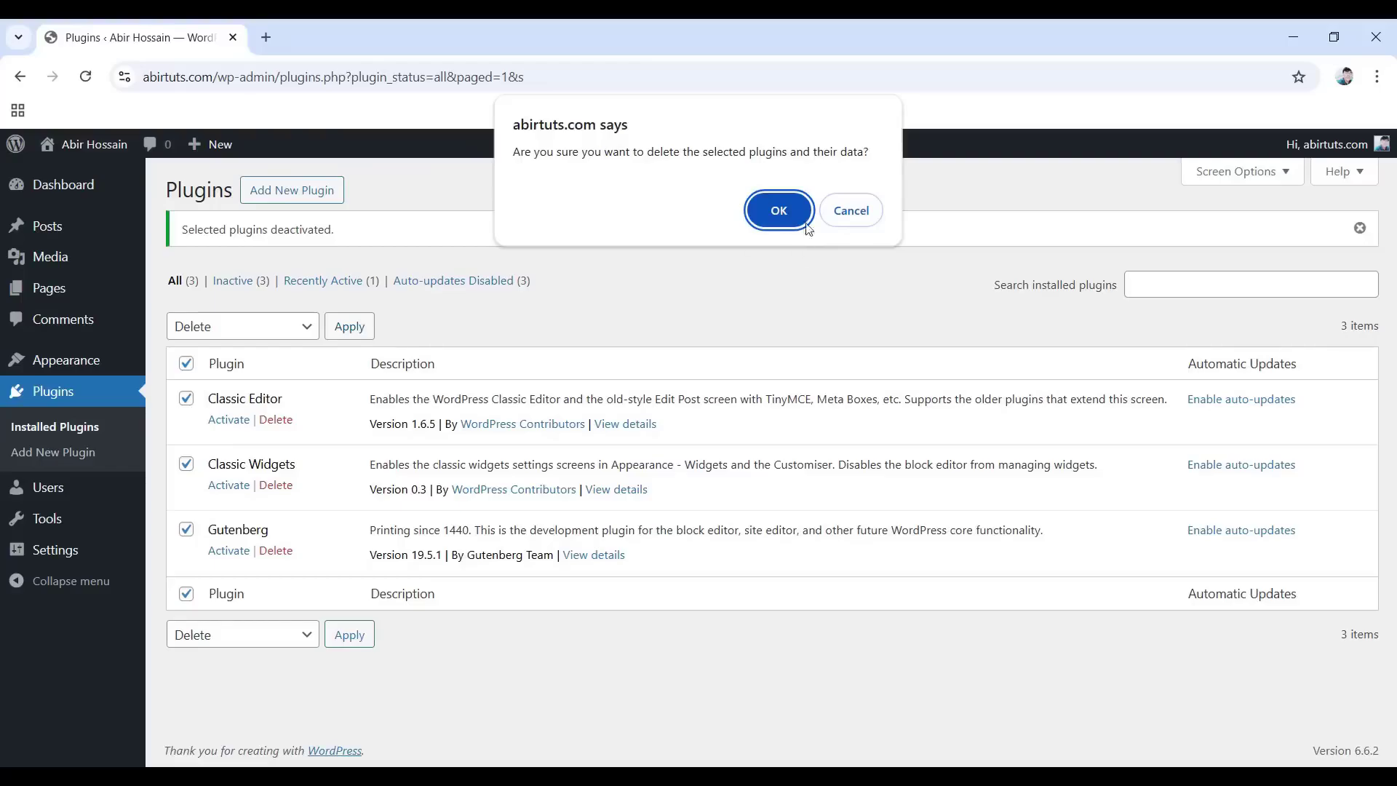
pyautogui.click(780, 217)
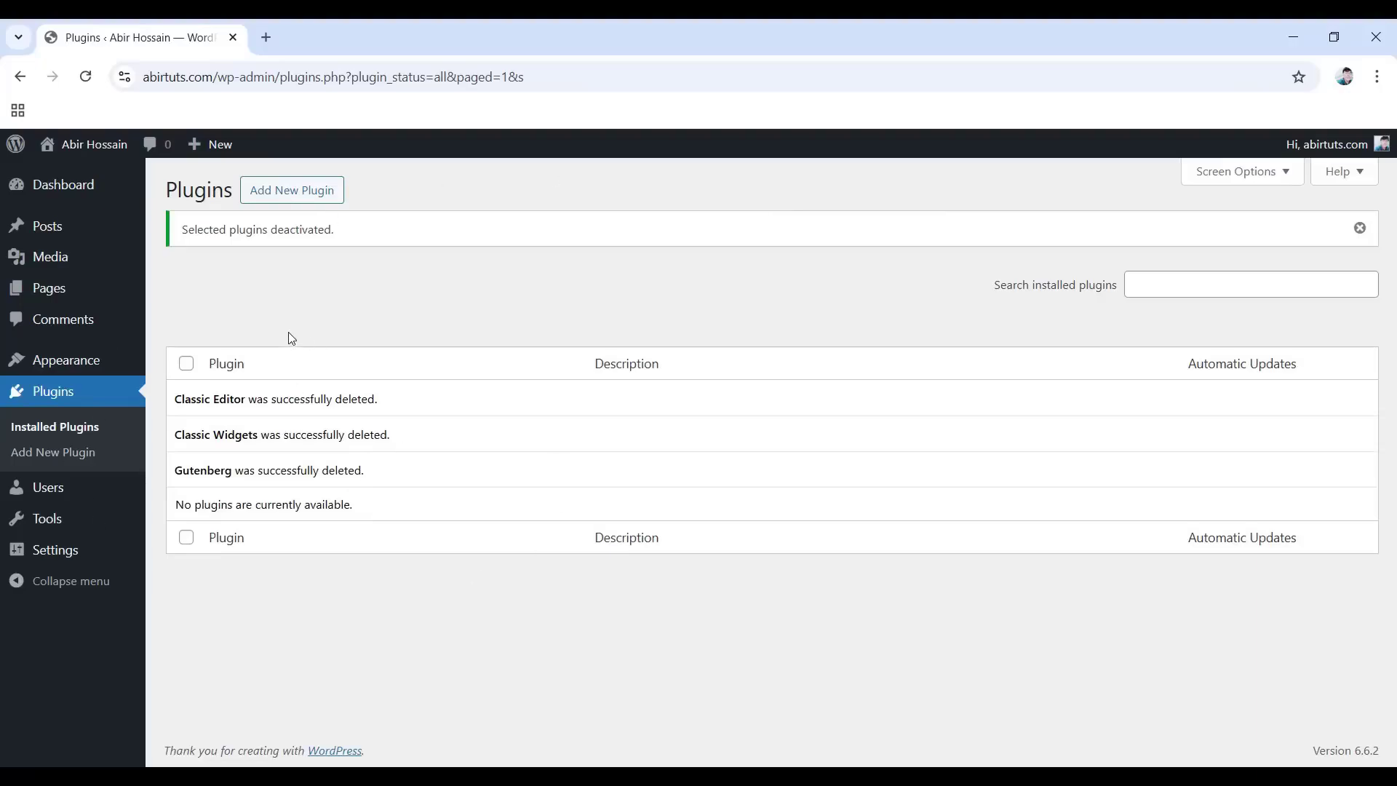
pyautogui.click(85, 77)
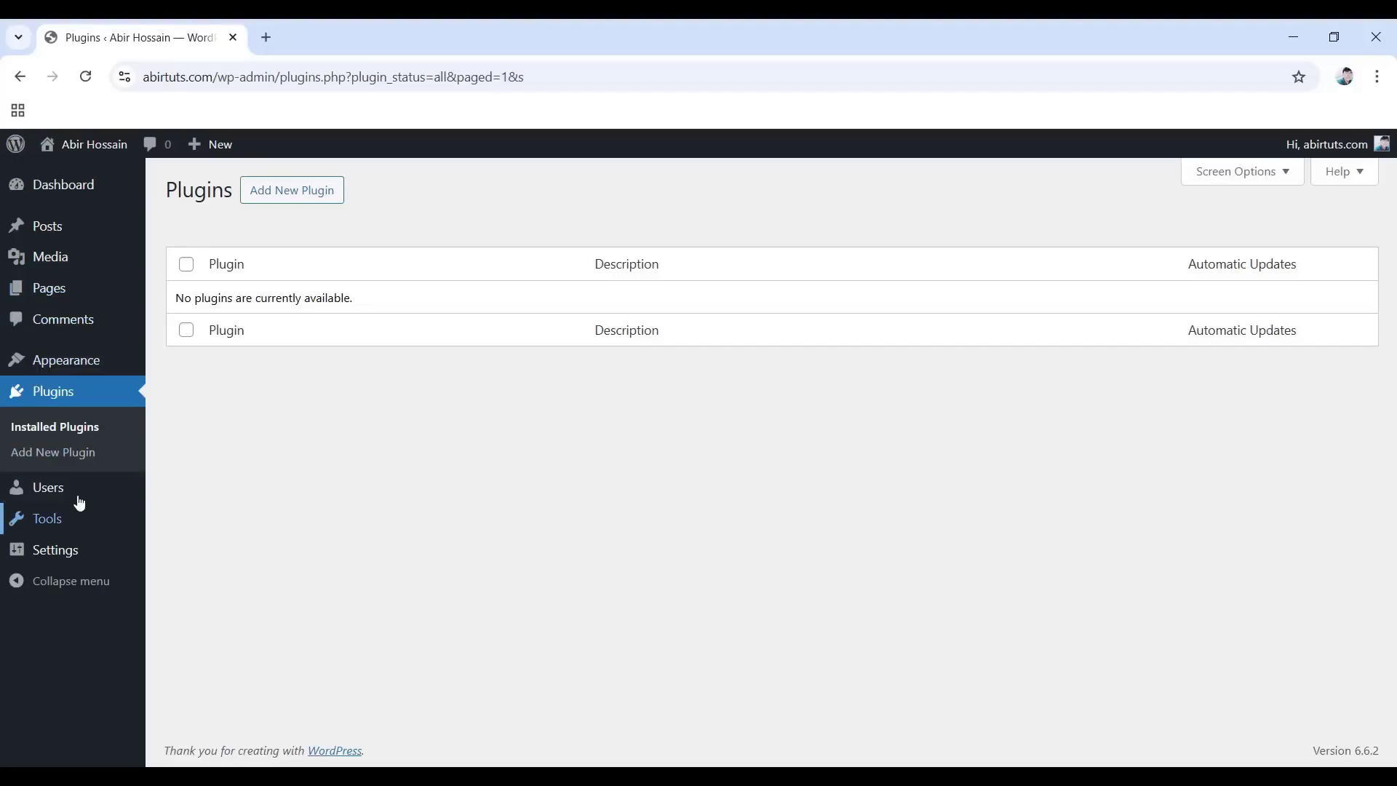
pyautogui.moveTo(34, 493)
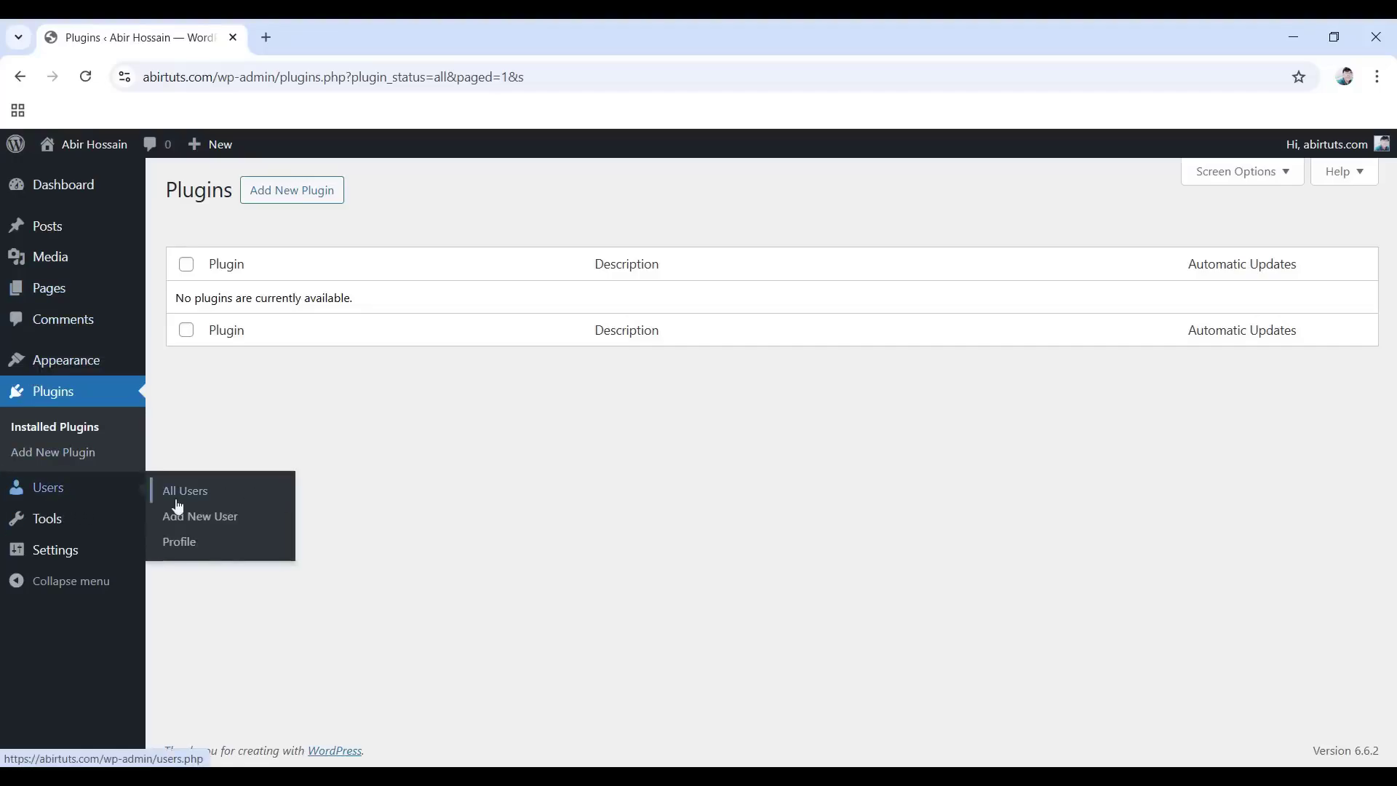
# In Users > Profile, try the Light, Modern and Midnight colour schemes, then return to Default.
pyautogui.click(183, 544)
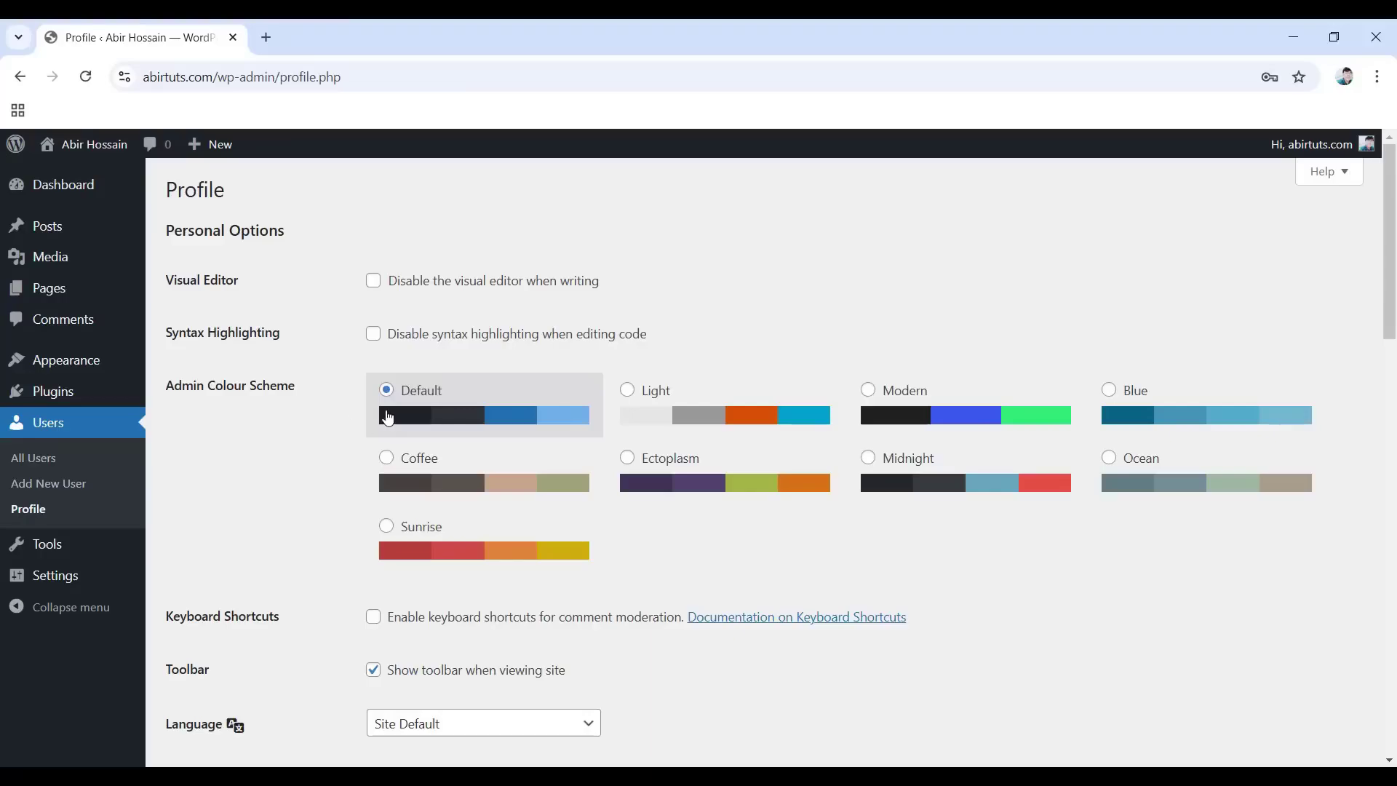
pyautogui.click(627, 390)
pyautogui.click(868, 397)
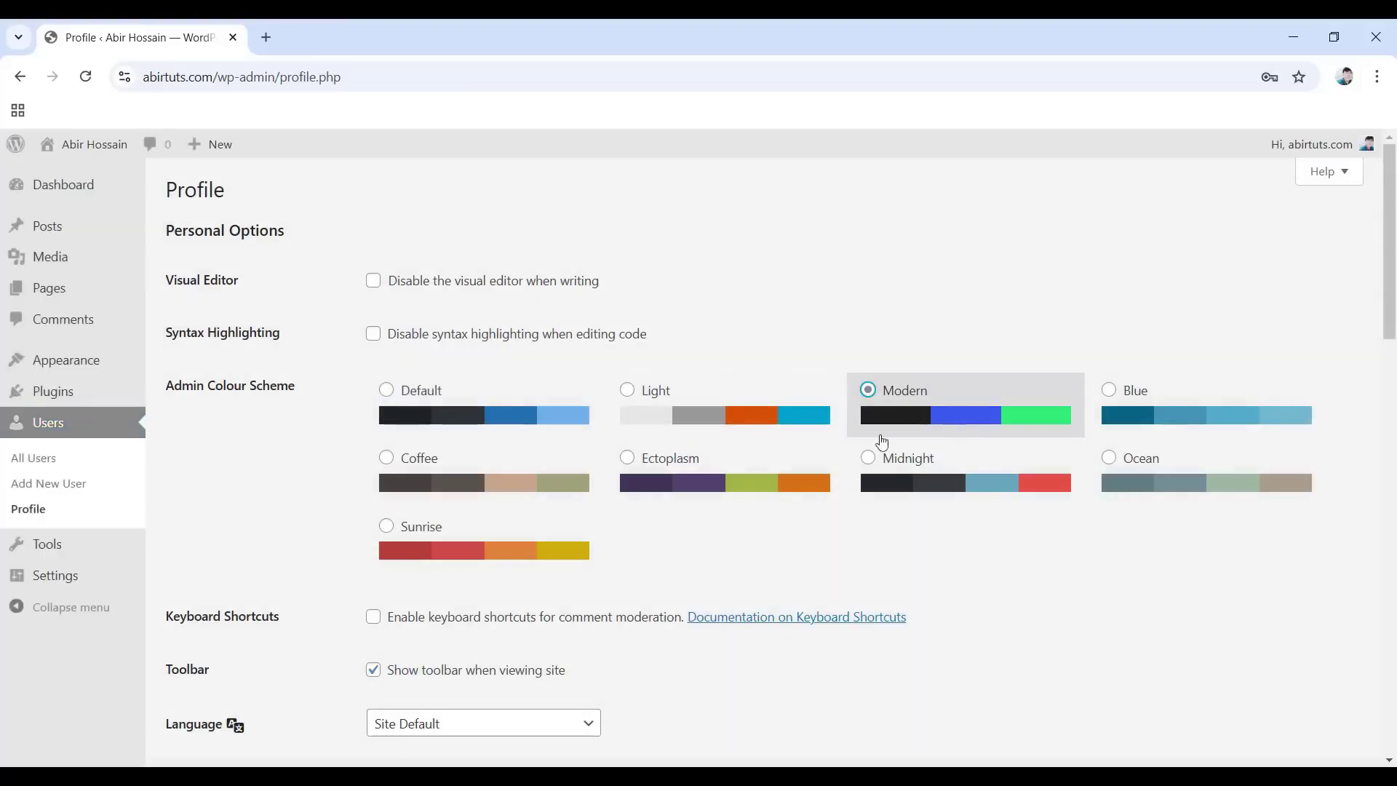
pyautogui.click(870, 459)
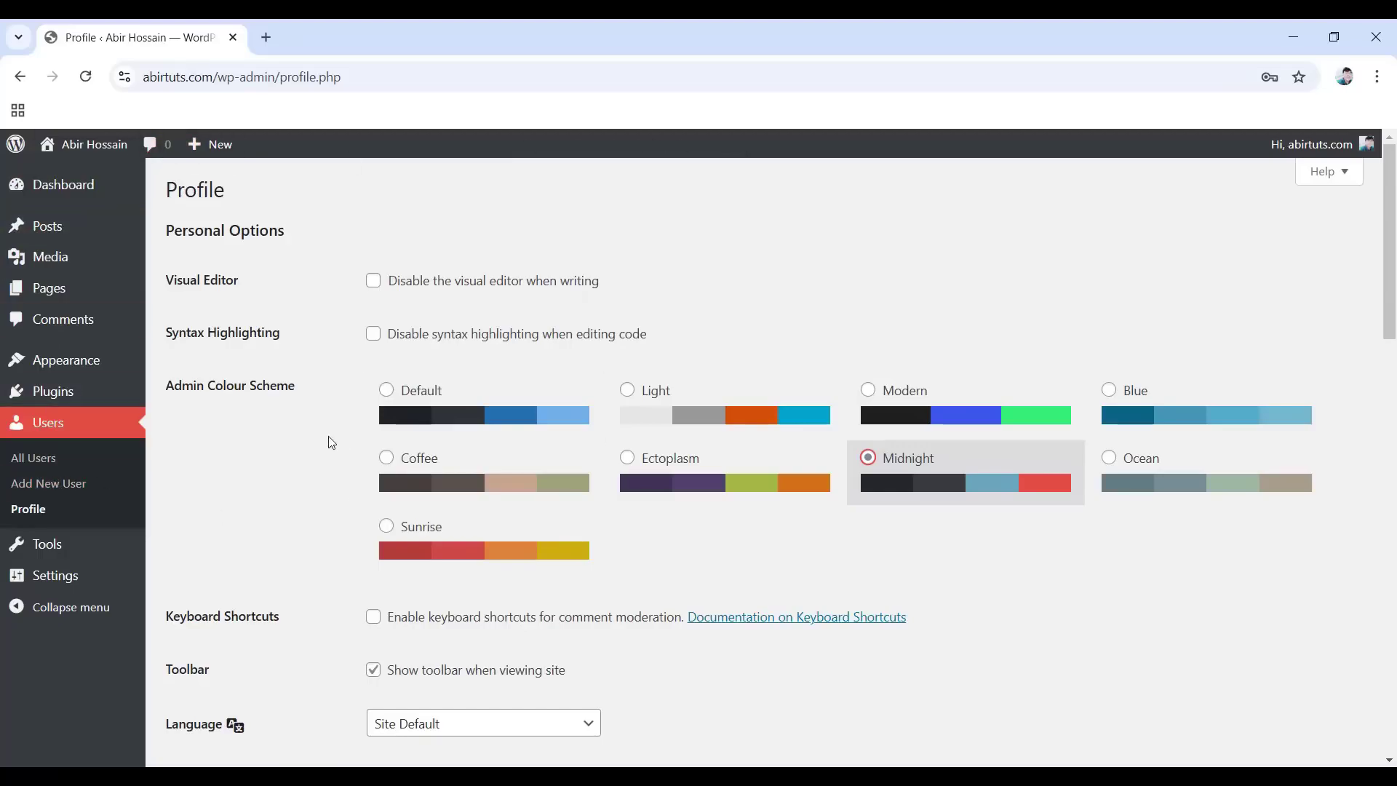
pyautogui.click(383, 393)
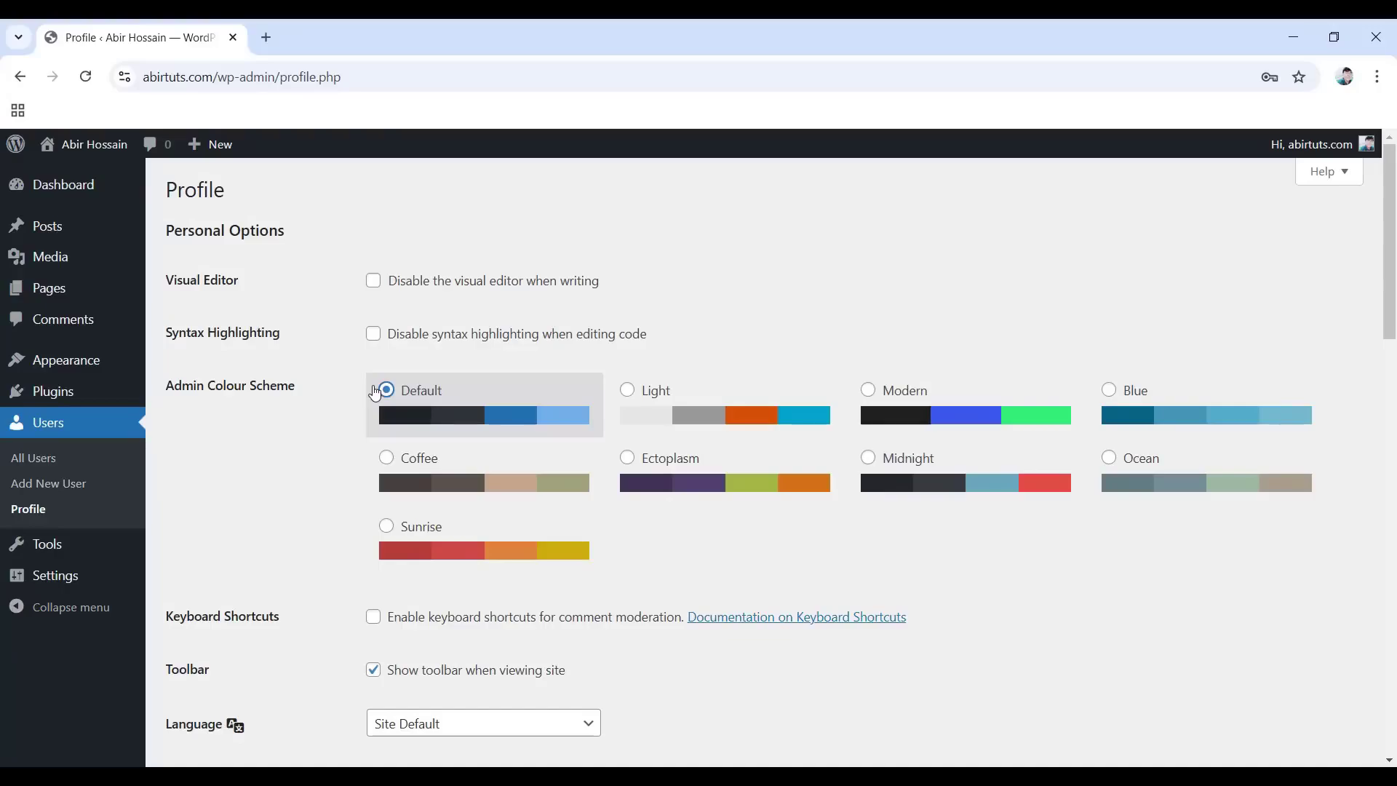
pyautogui.scroll(-5, 374, 393)
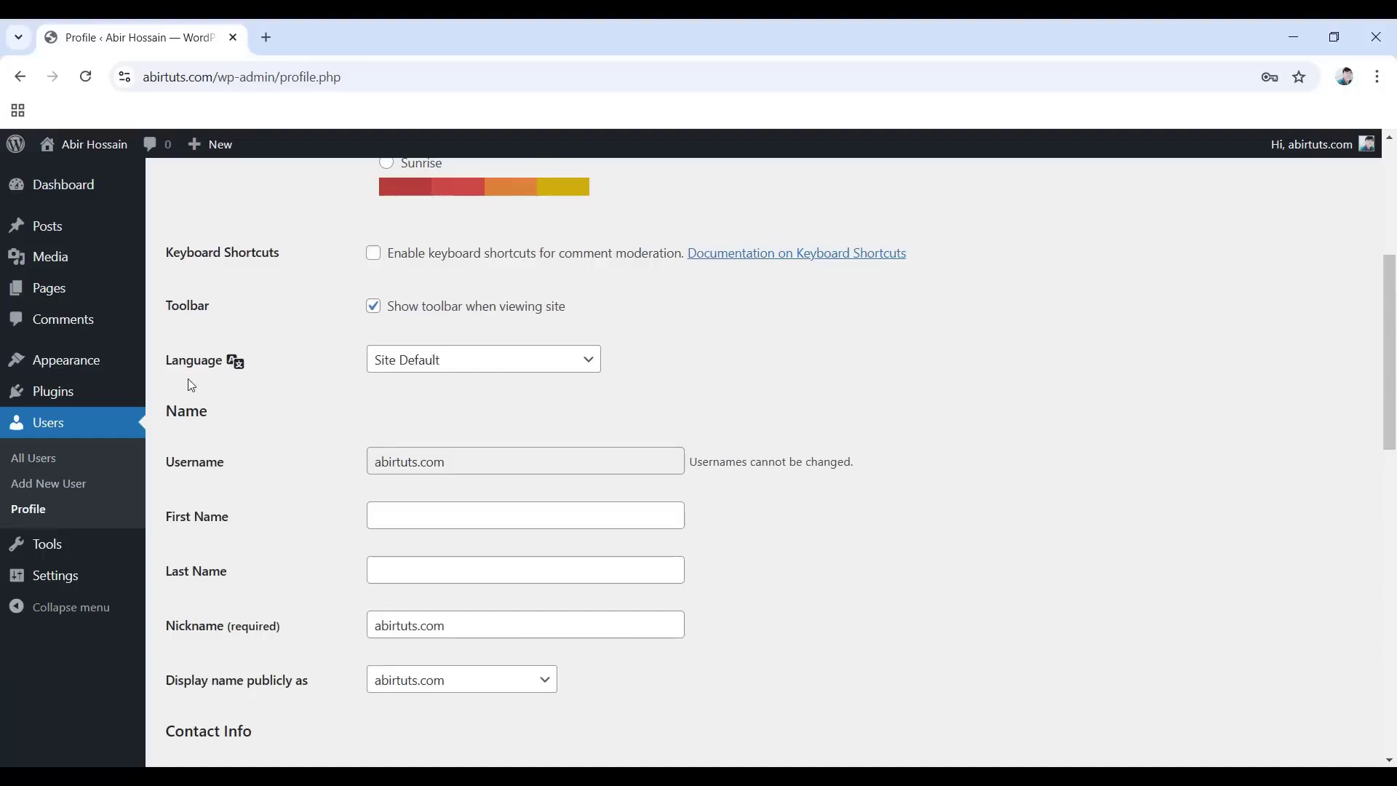
pyautogui.click(452, 374)
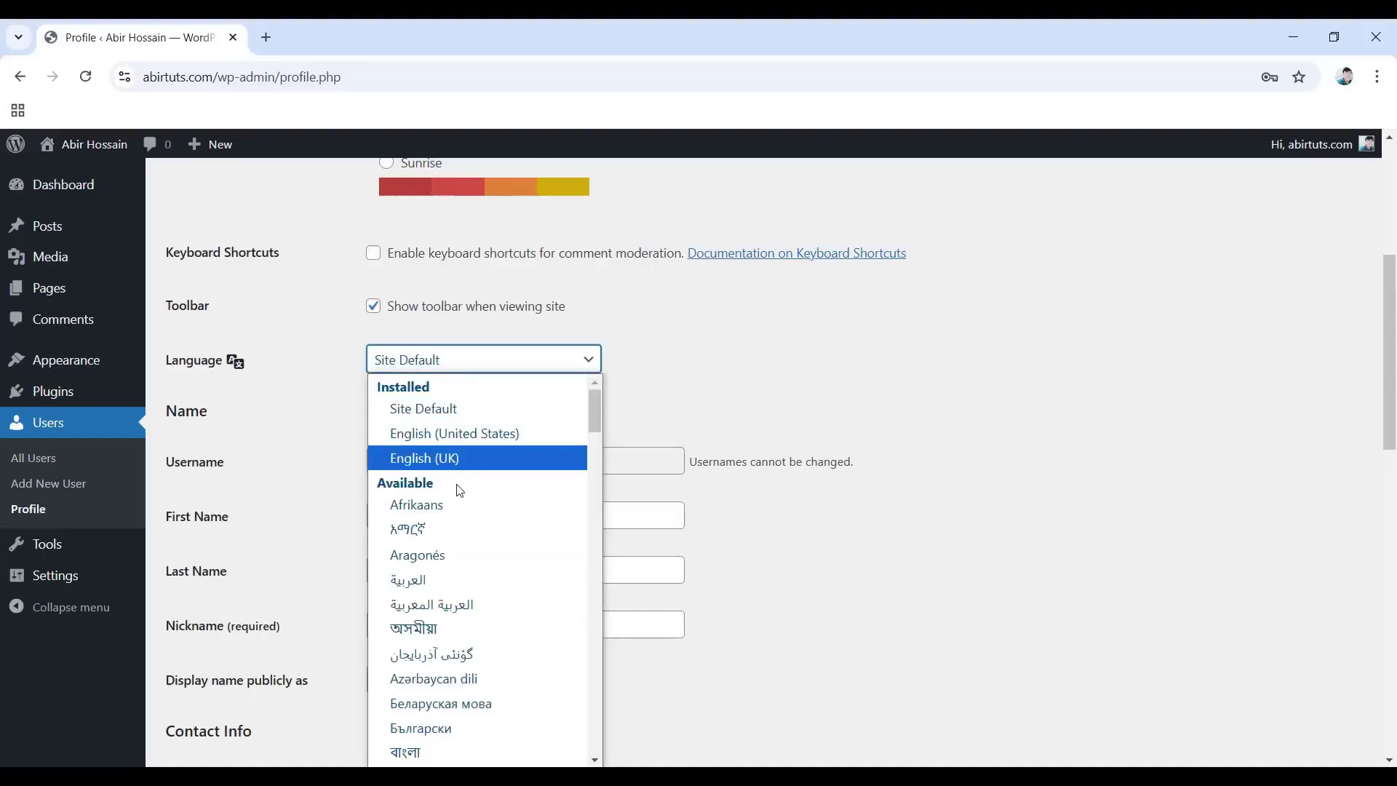
pyautogui.scroll(-10, 436, 542)
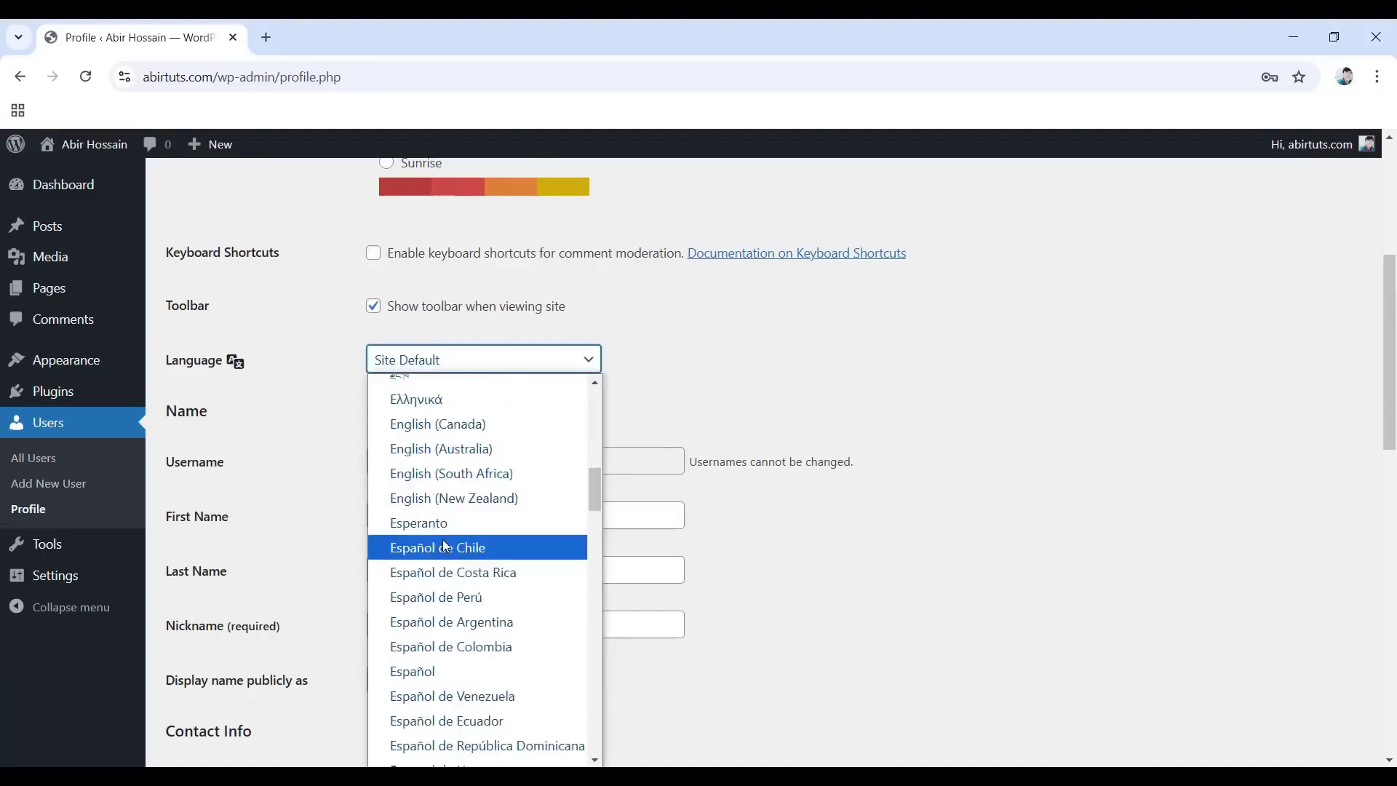
pyautogui.scroll(-5, 488, 545)
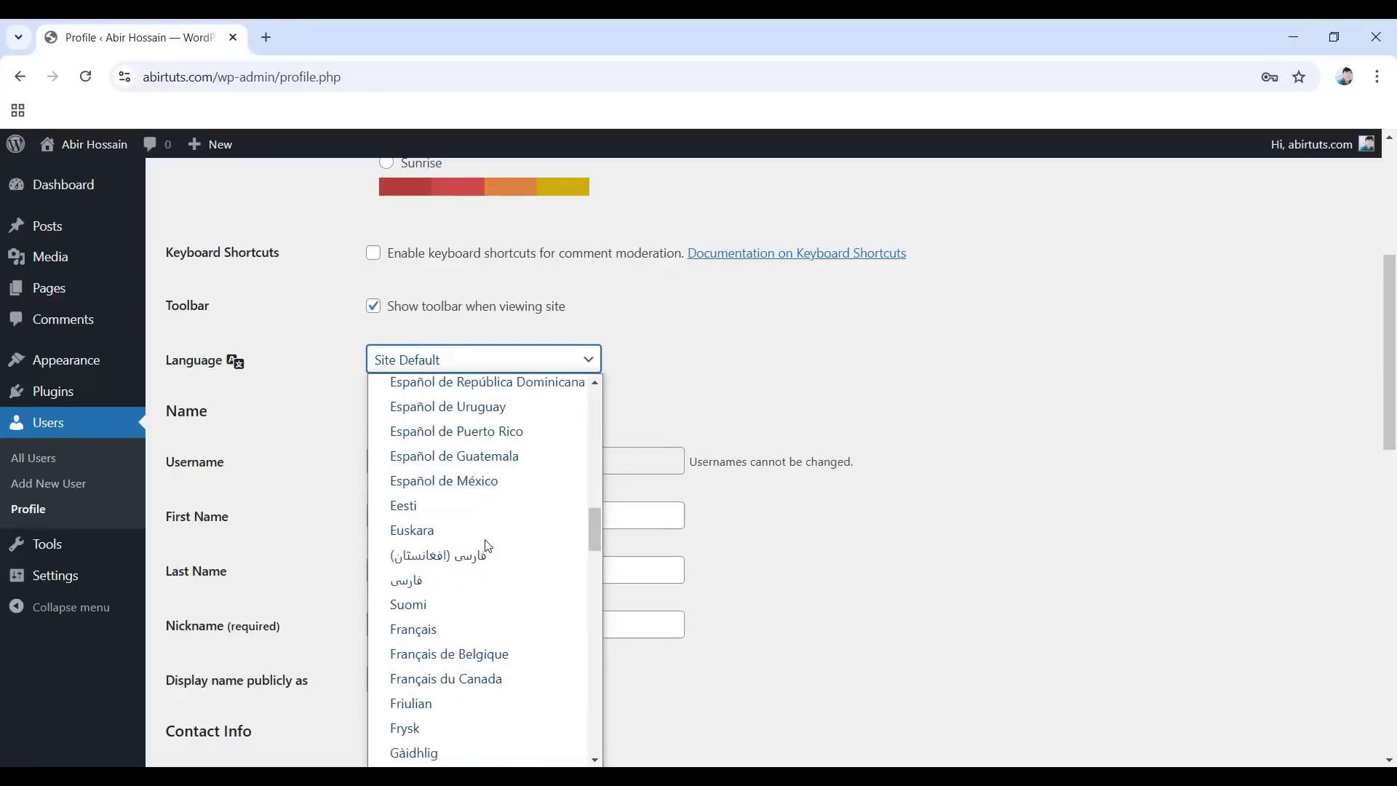
pyautogui.scroll(15, 488, 546)
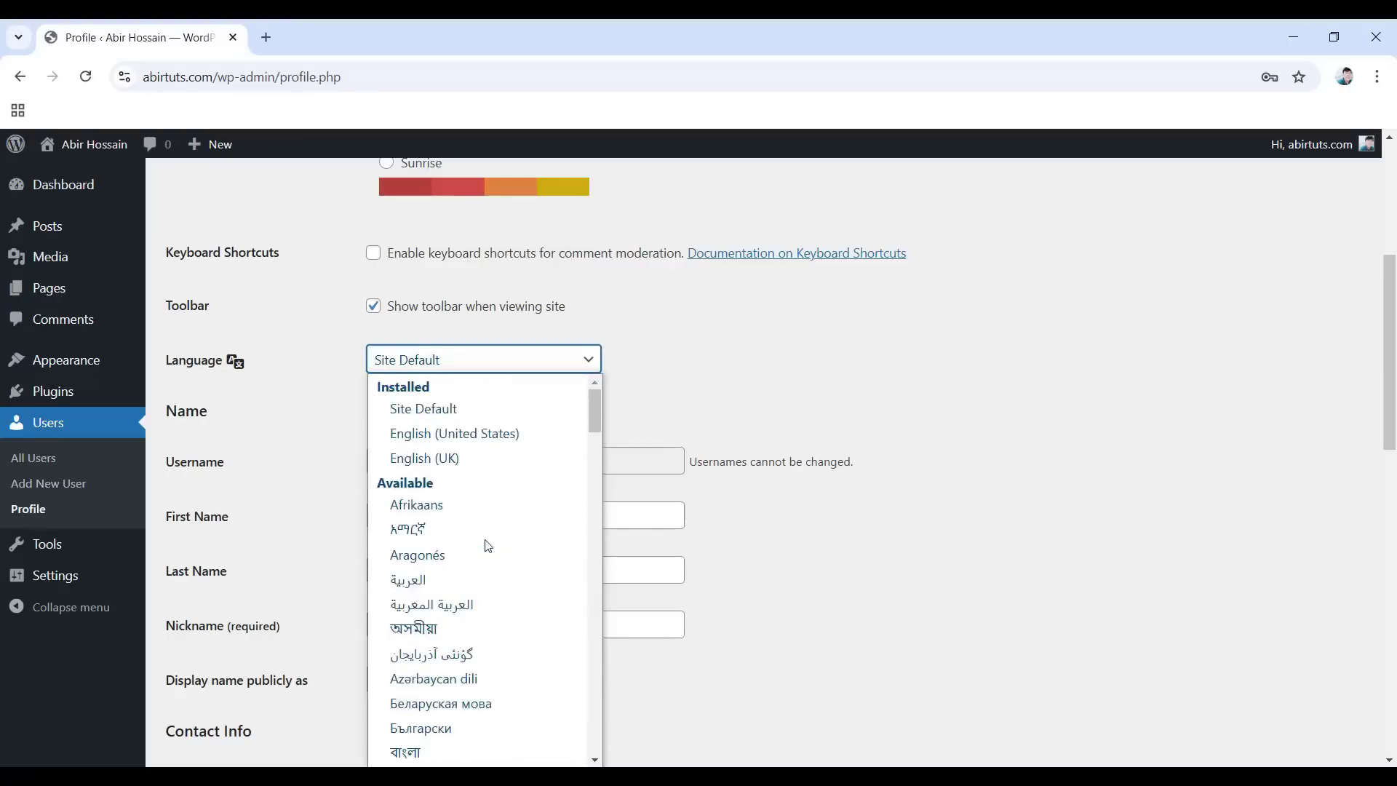
pyautogui.click(432, 410)
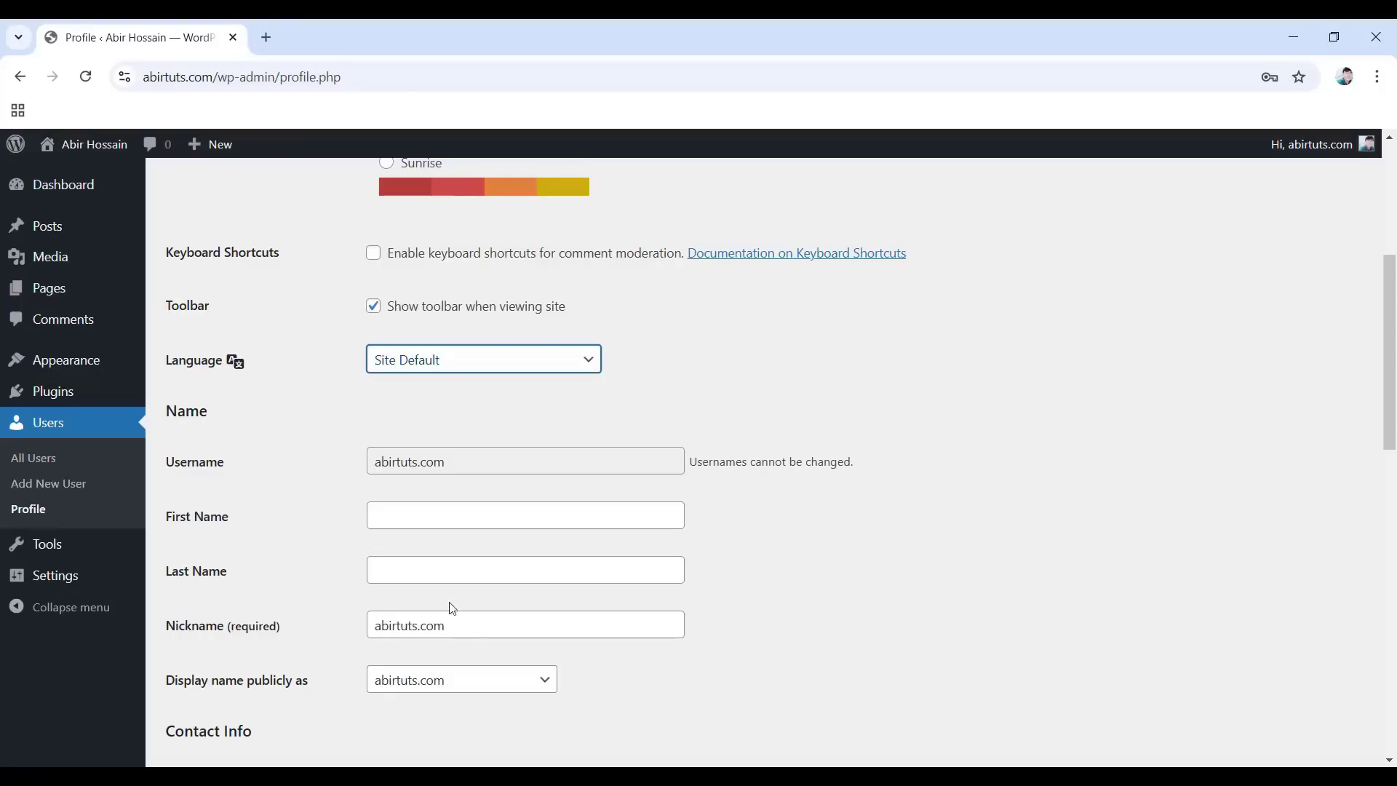
# Fill in the profile's first and last name using the browser's suggested values.
pyautogui.click(394, 517)
pyautogui.press('Down')
pyautogui.press('Return')
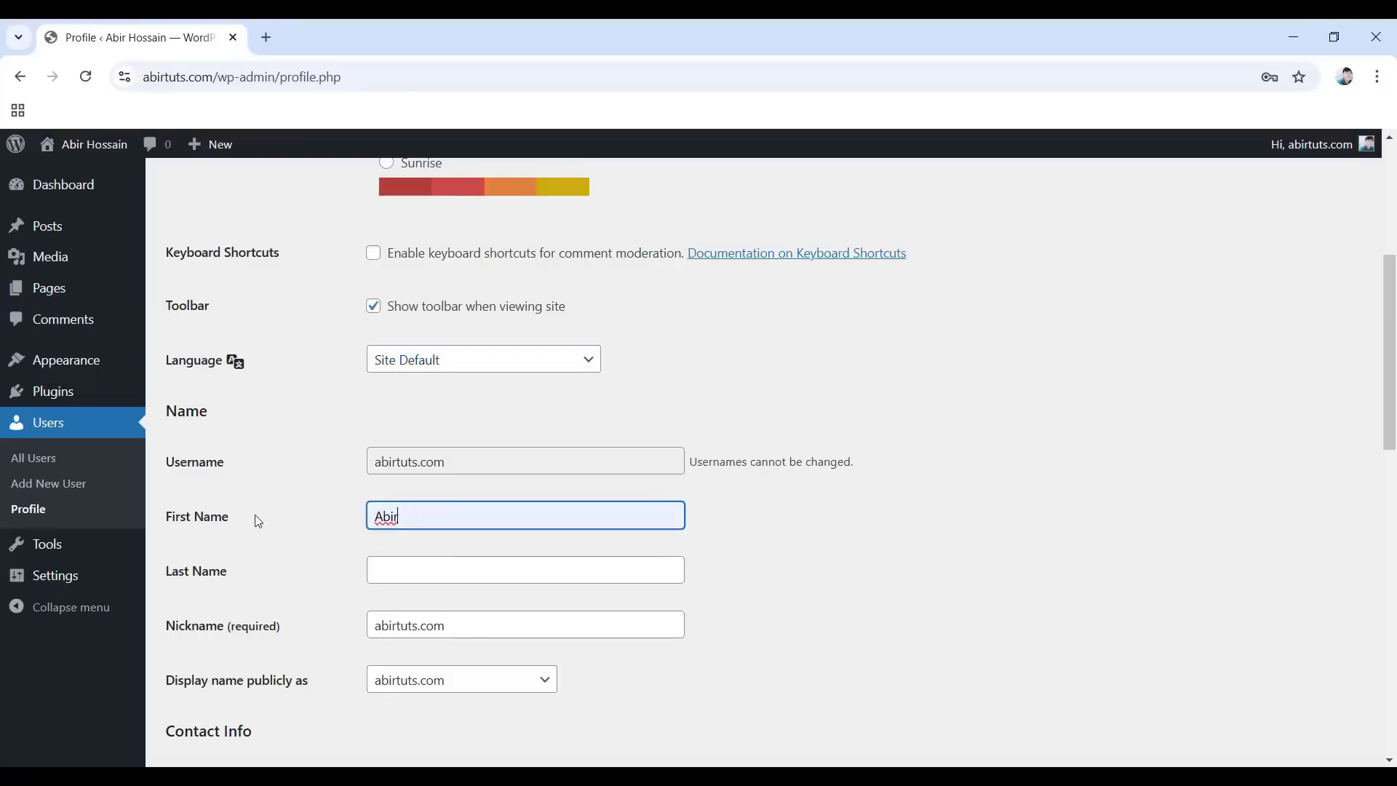
pyautogui.click(401, 575)
pyautogui.press('Down')
pyautogui.press('Return')
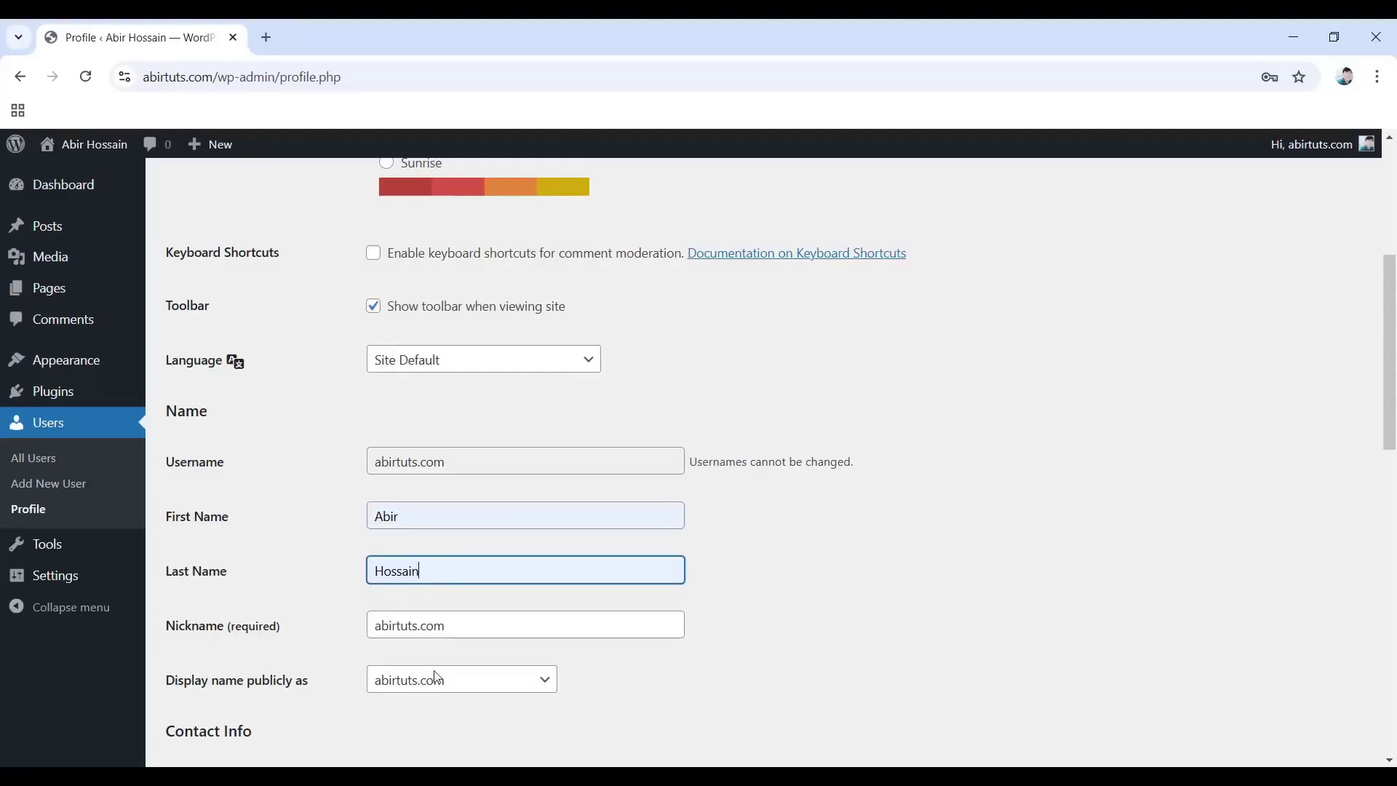
# Replace the nickname with a short nickname and display the full first and last name publicly.
pyautogui.moveTo(468, 630); pyautogui.dragTo(356, 617)
pyautogui.write('Abe')
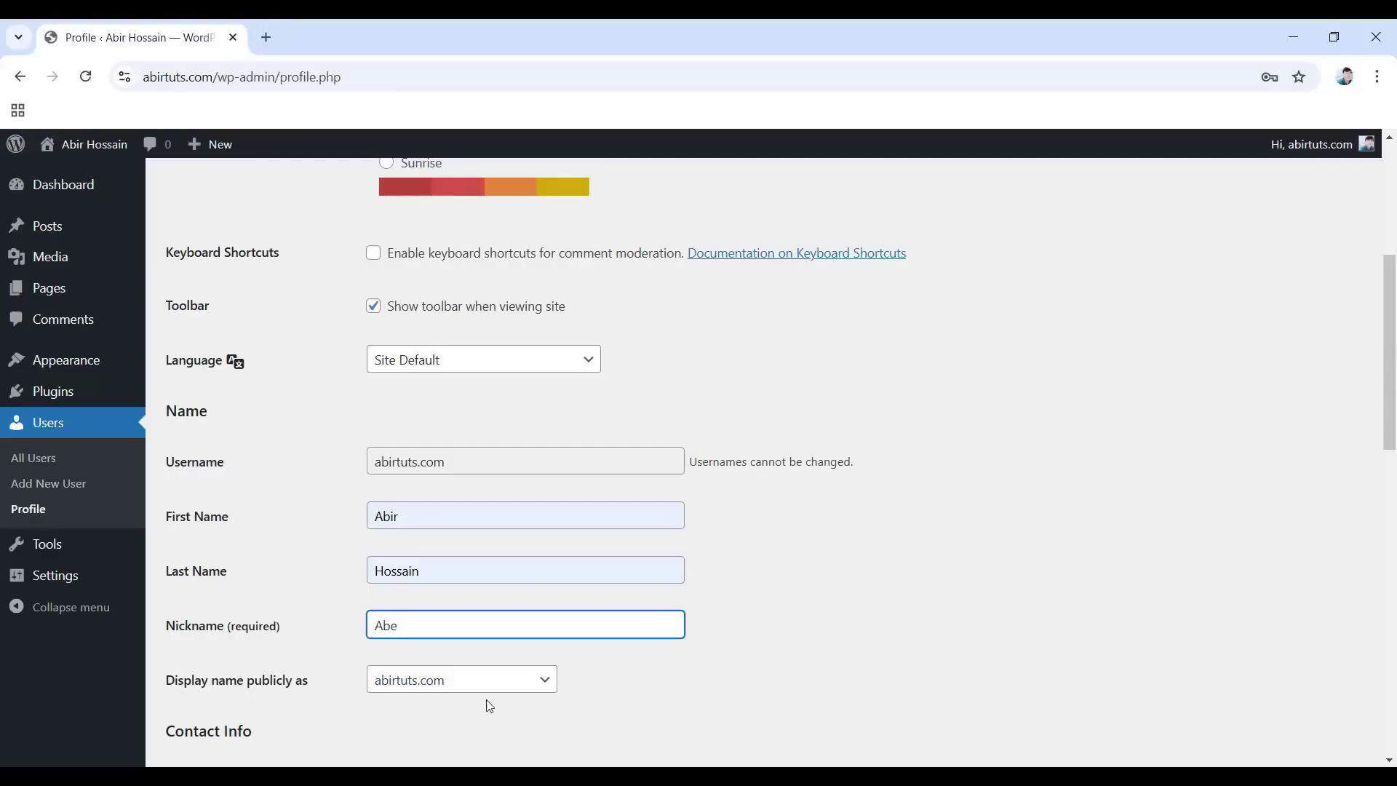
pyautogui.click(428, 685)
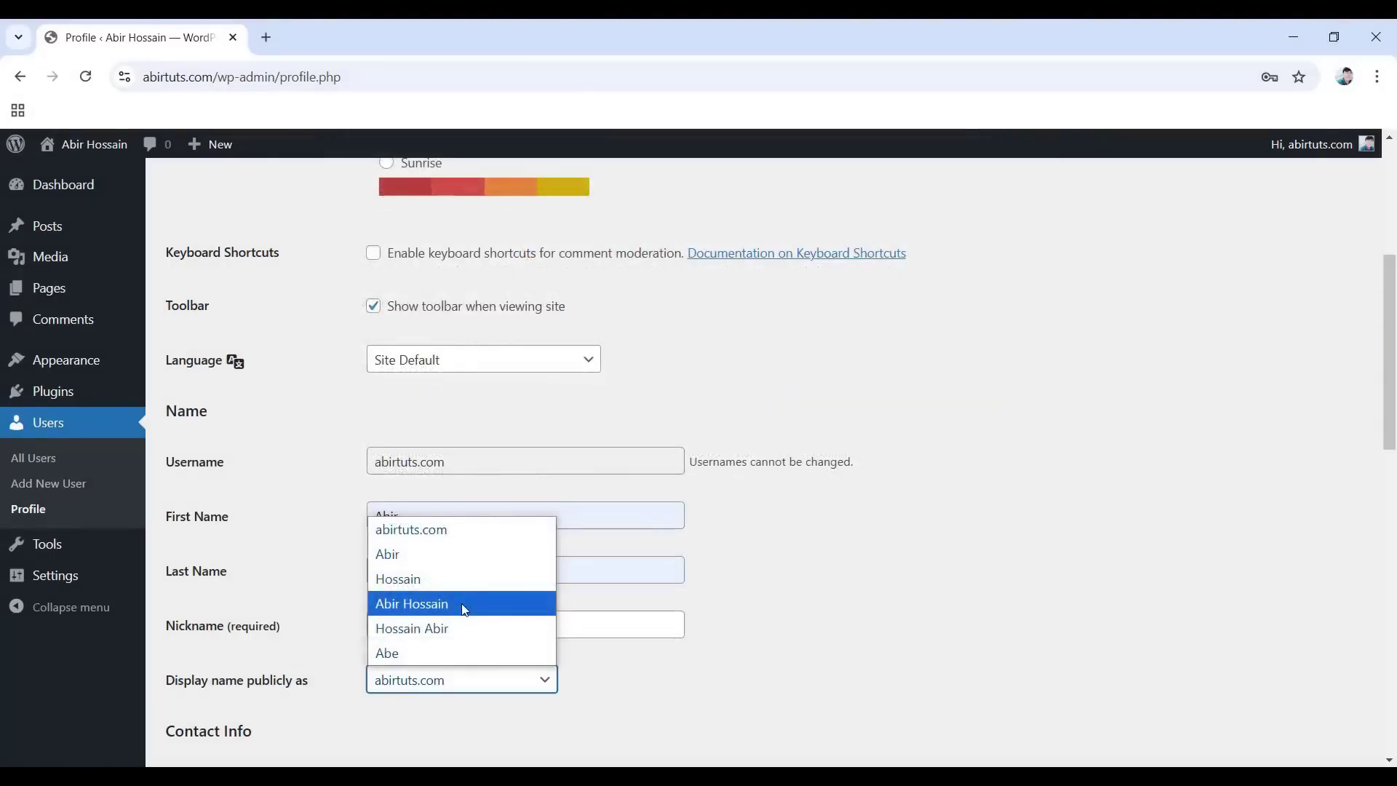
pyautogui.click(422, 606)
pyautogui.scroll(-4, 420, 610)
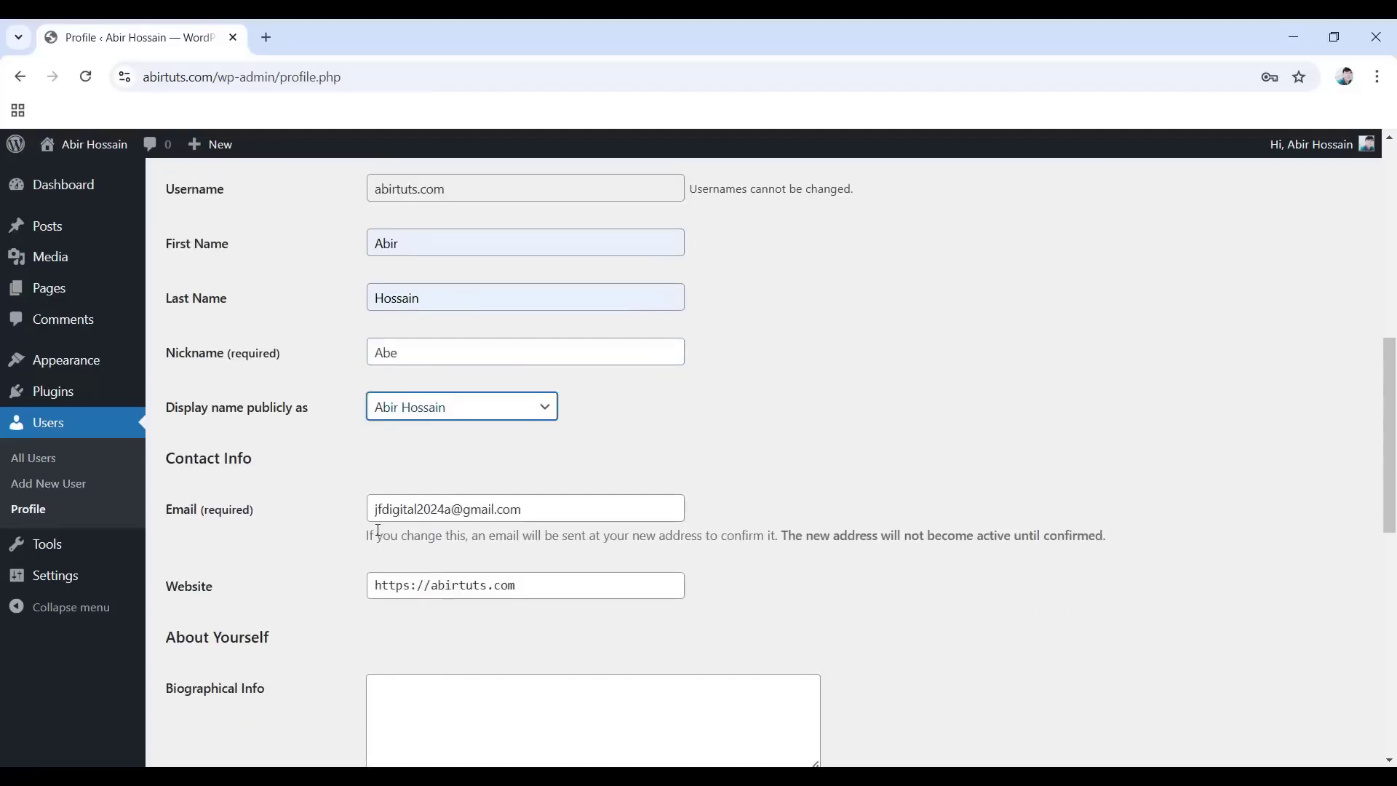
# Generate a new password, hide it, and select it to overwrite with your own strong password.
pyautogui.scroll(-5, 379, 531)
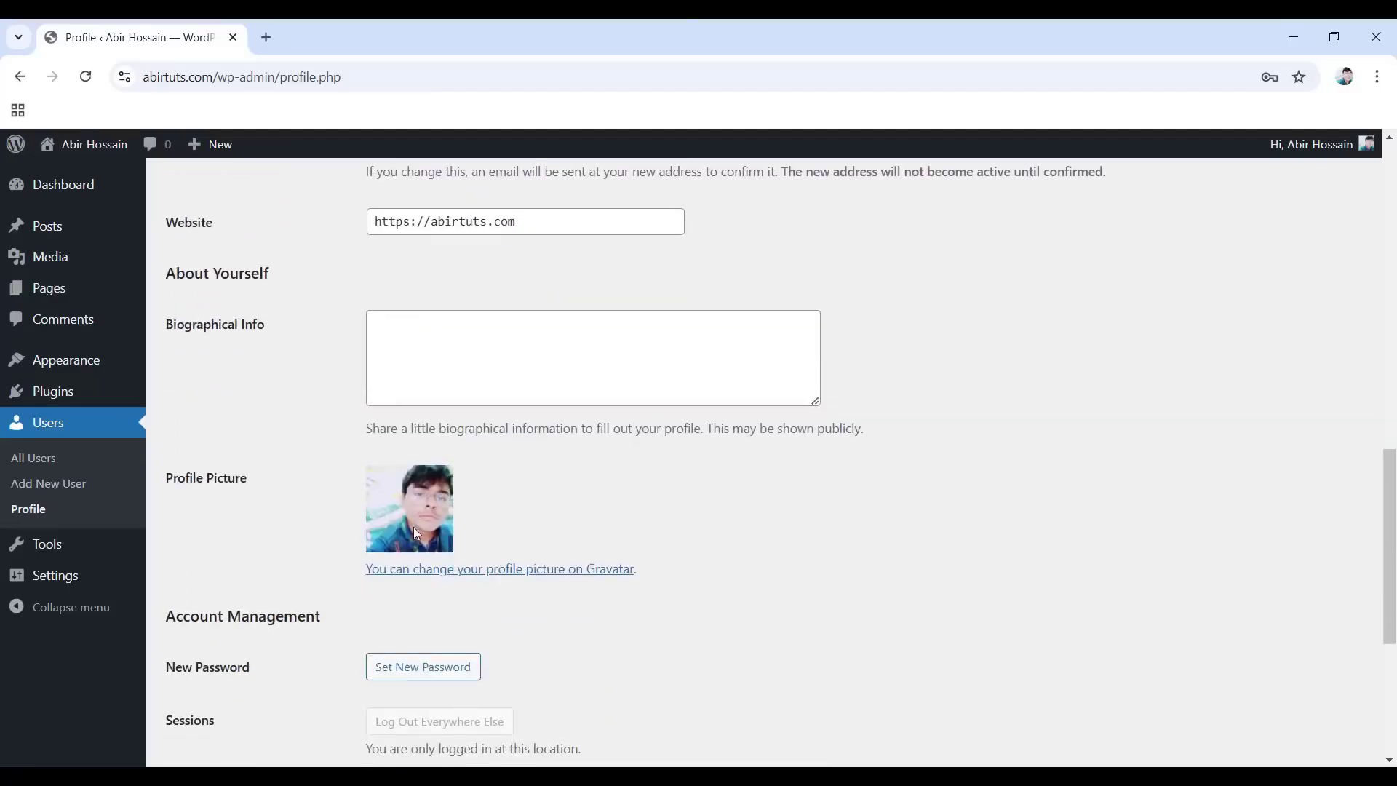
pyautogui.scroll(-1, 492, 518)
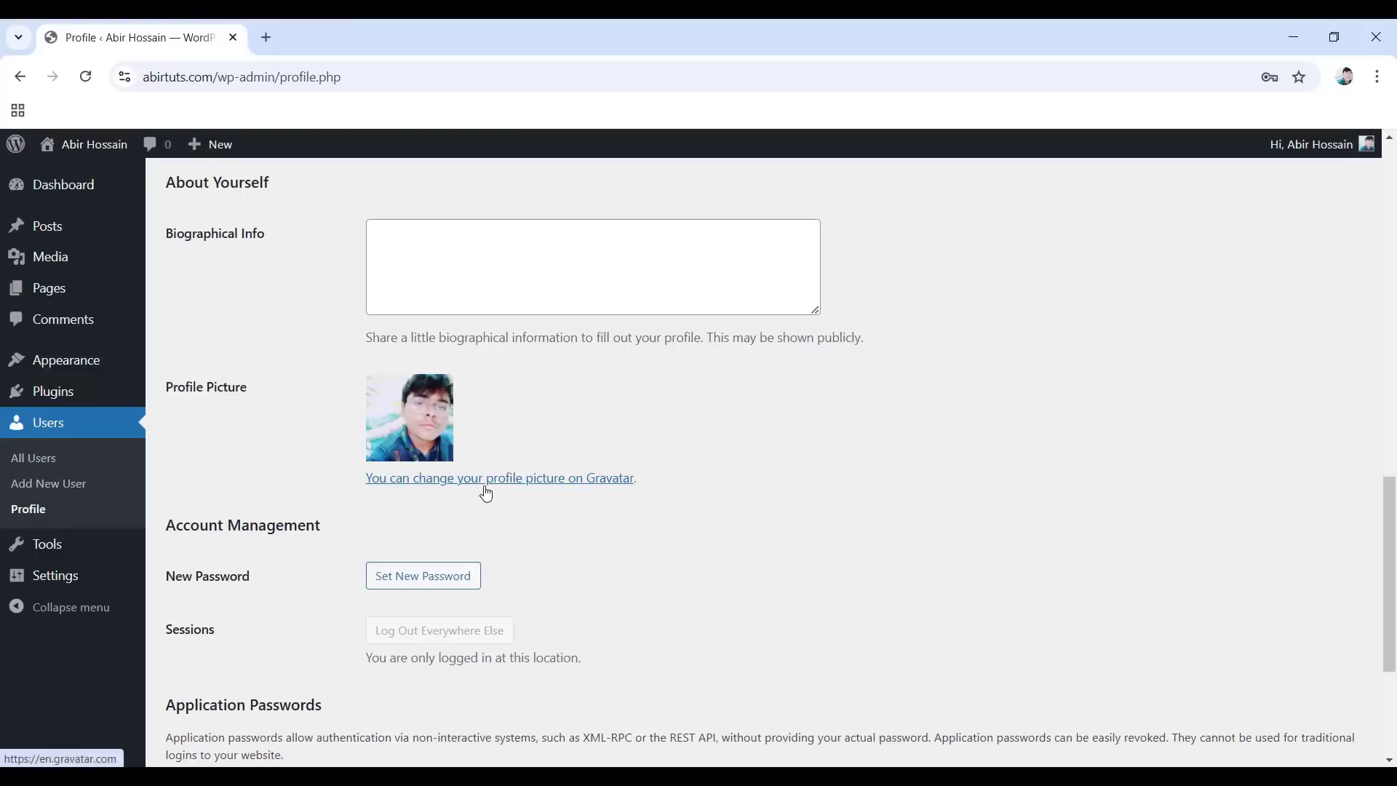
pyautogui.scroll(-3, 477, 490)
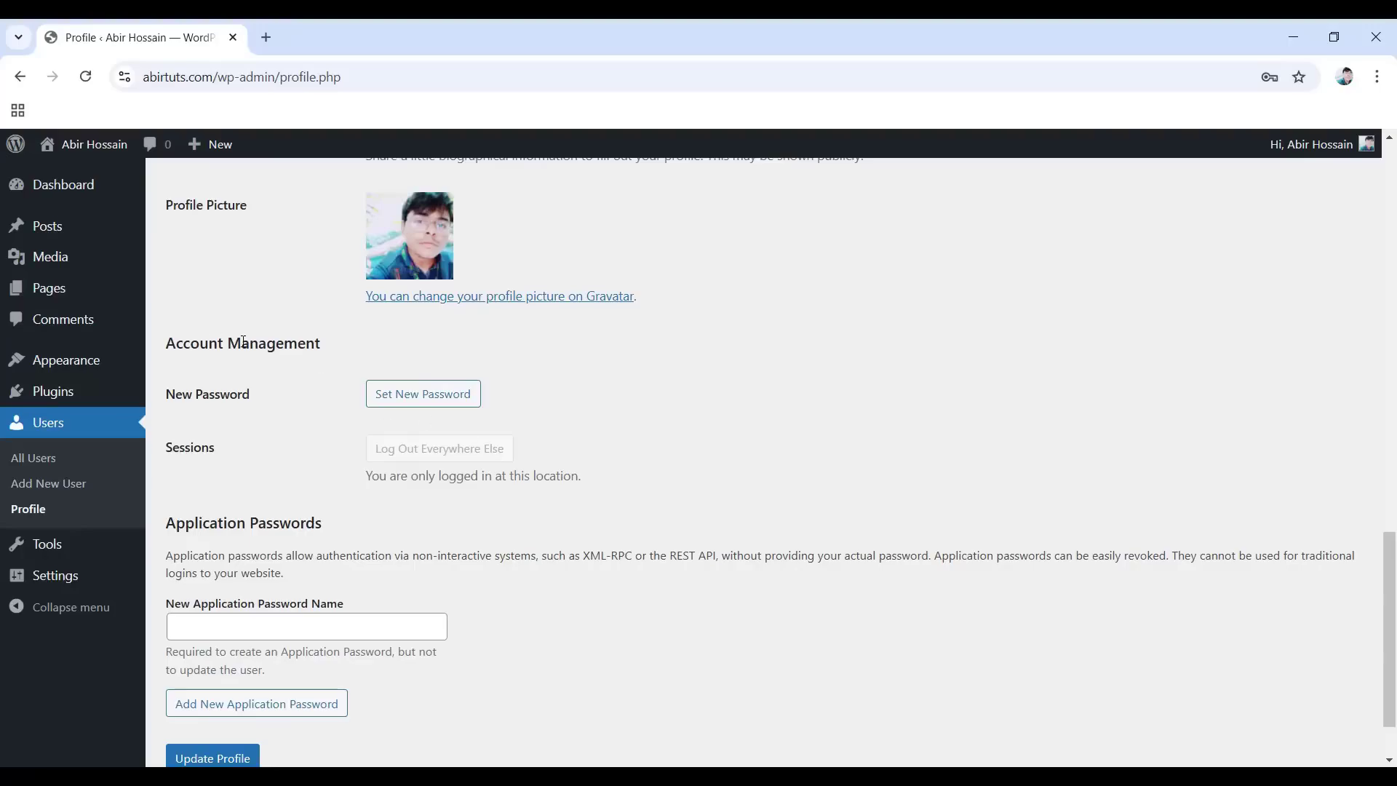
pyautogui.click(420, 408)
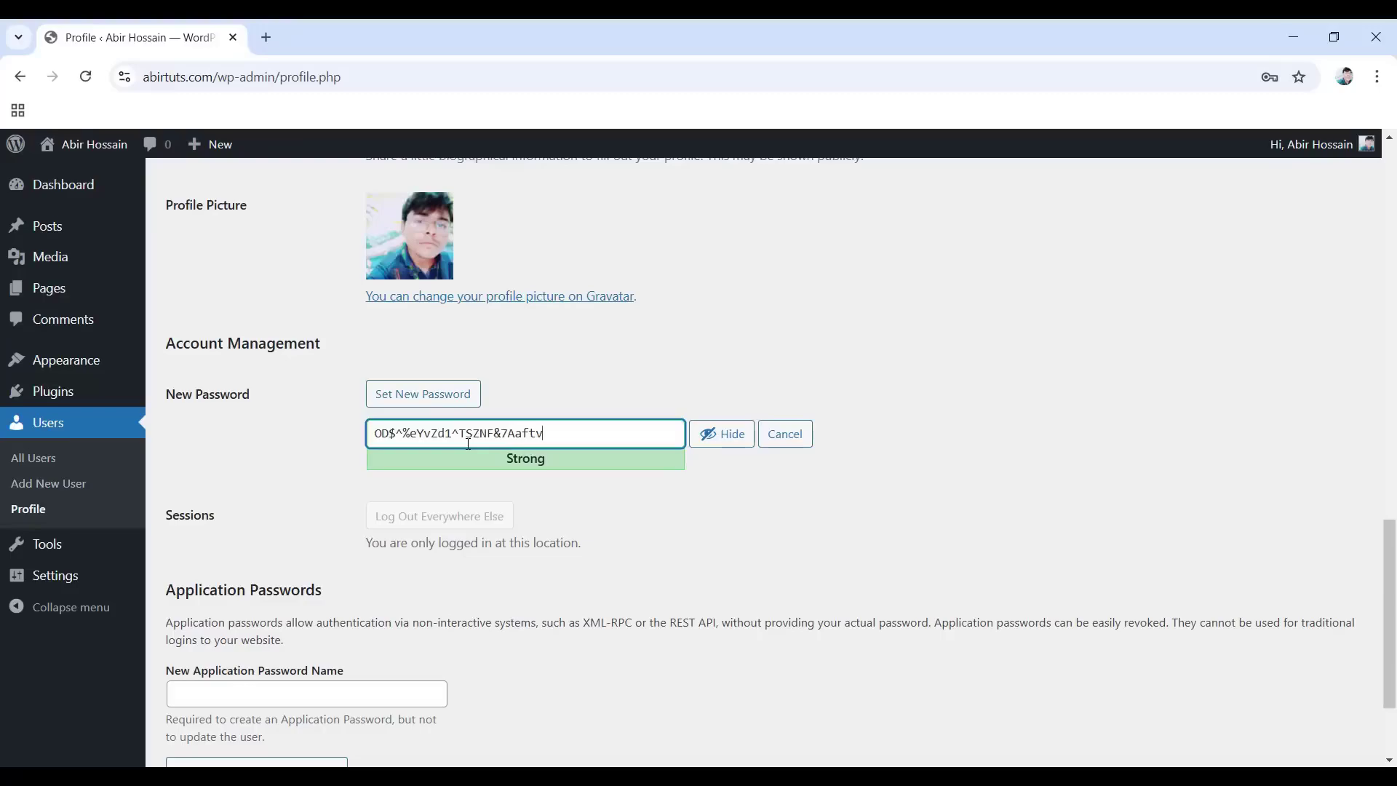
pyautogui.click(719, 437)
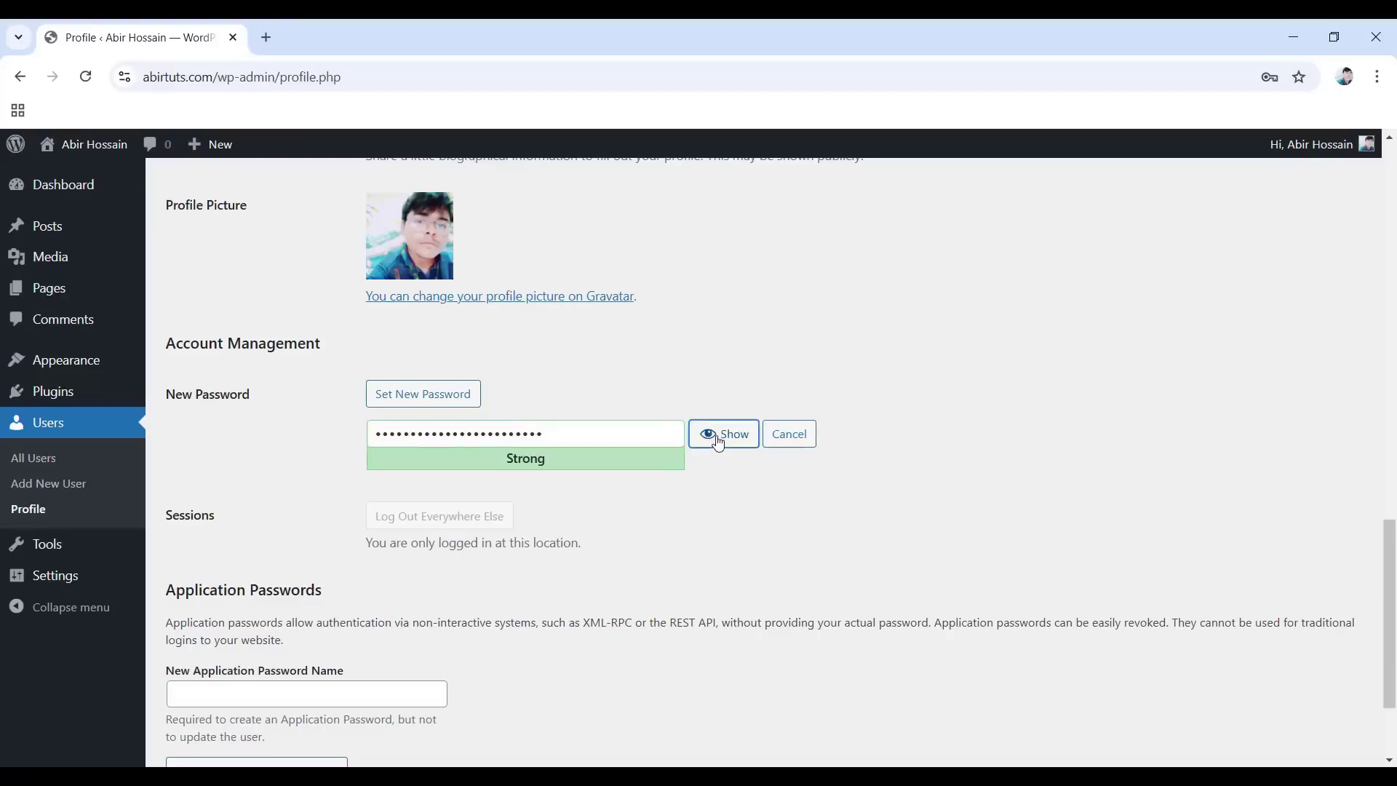
pyautogui.moveTo(539, 435); pyautogui.dragTo(362, 438)
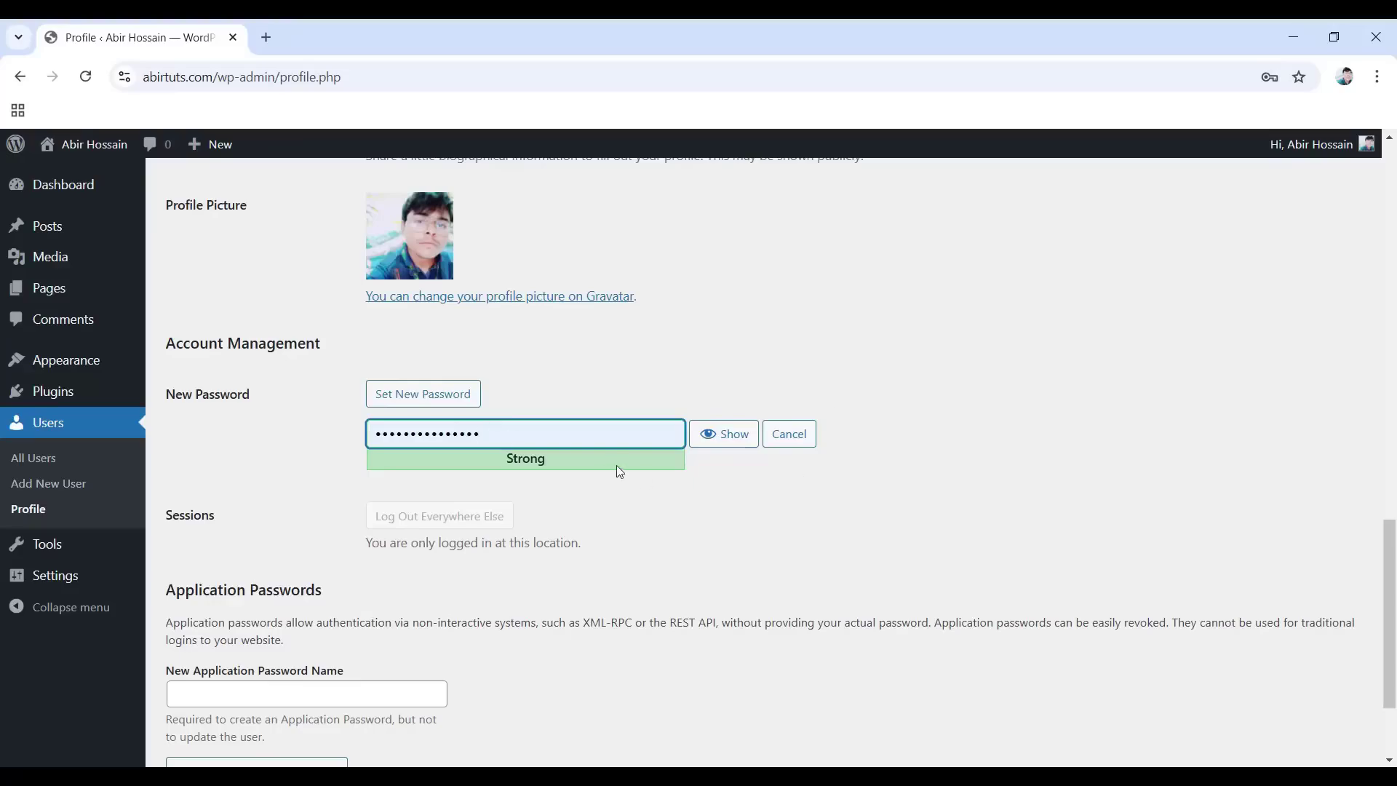
pyautogui.scroll(-1, 343, 536)
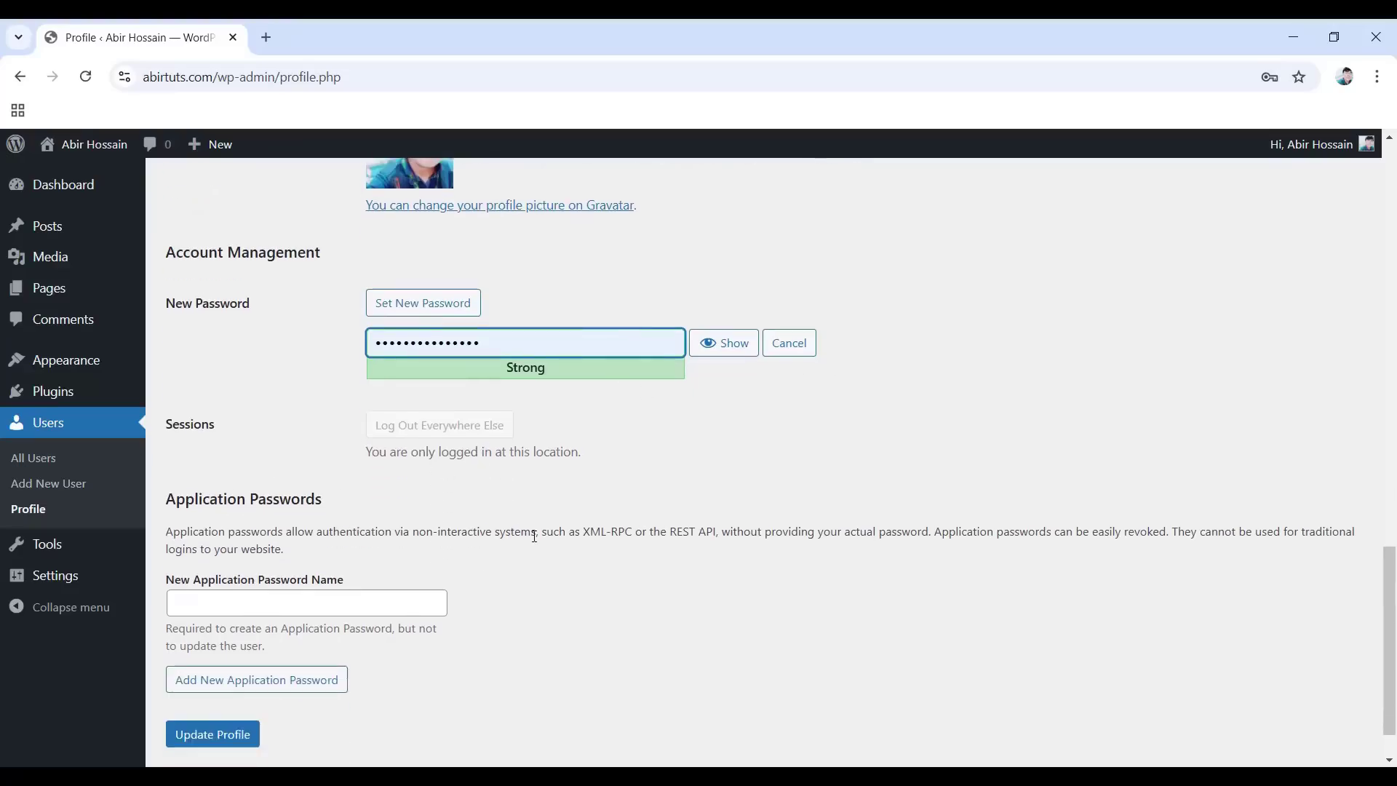
pyautogui.scroll(-1, 536, 530)
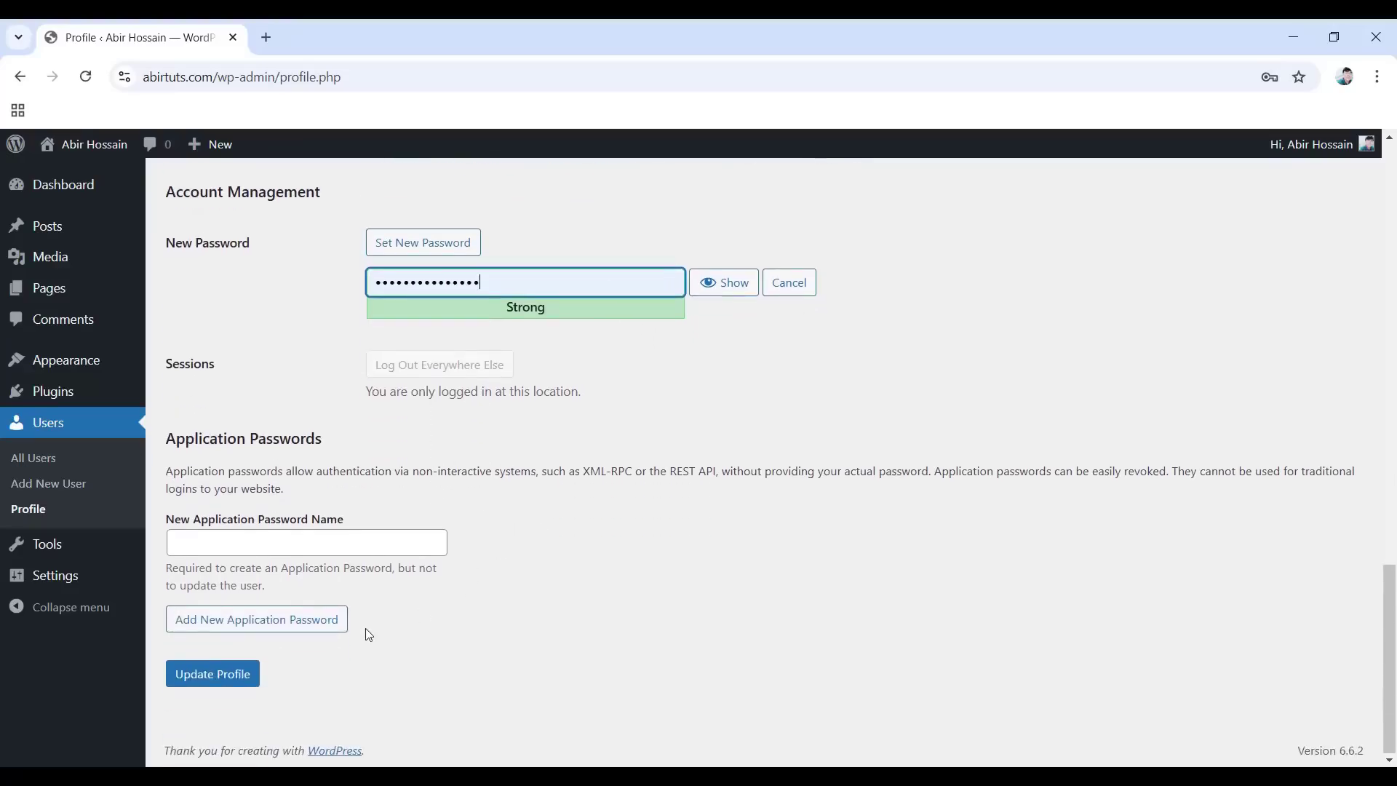
# Save the profile update, then open Visit Site in a new browser tab from the admin bar.
pyautogui.click(214, 685)
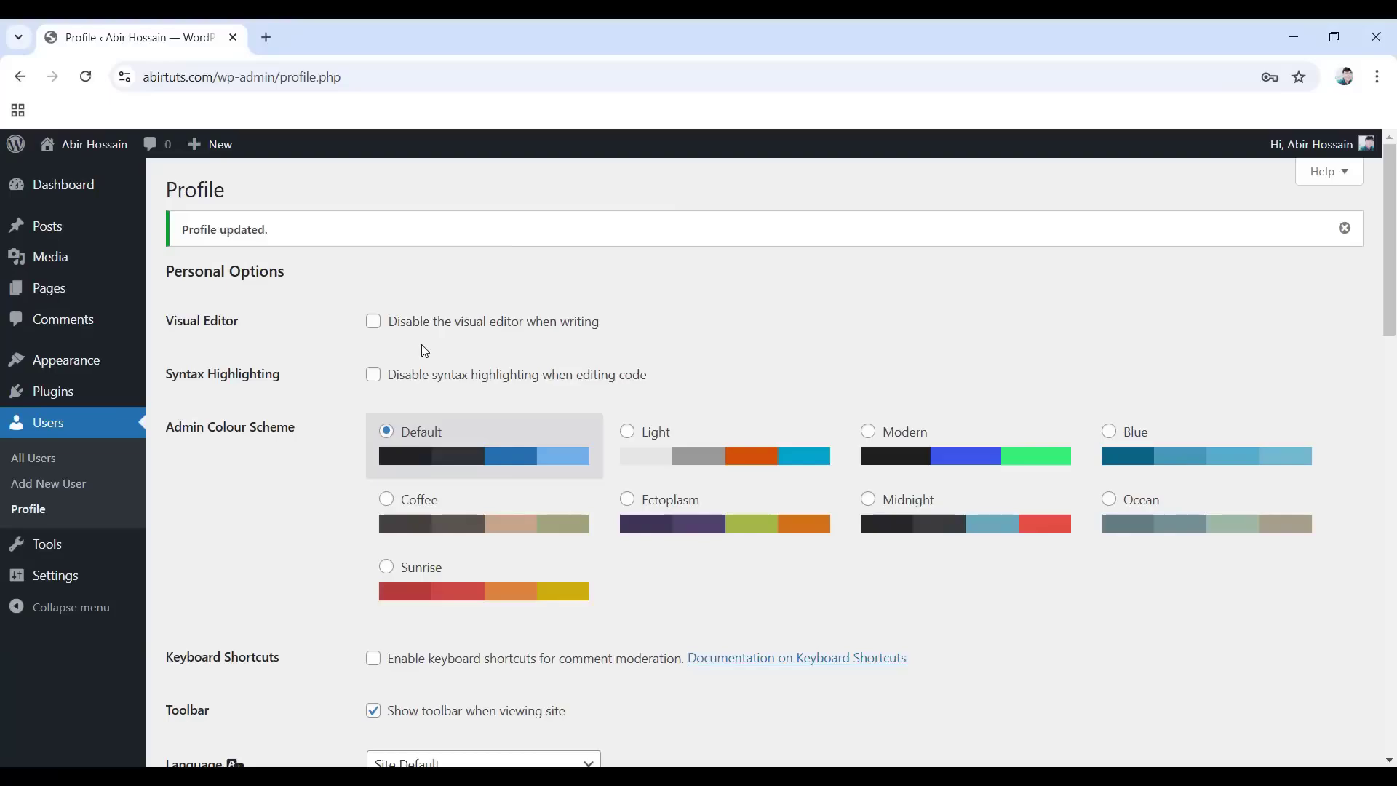
pyautogui.moveTo(98, 154)
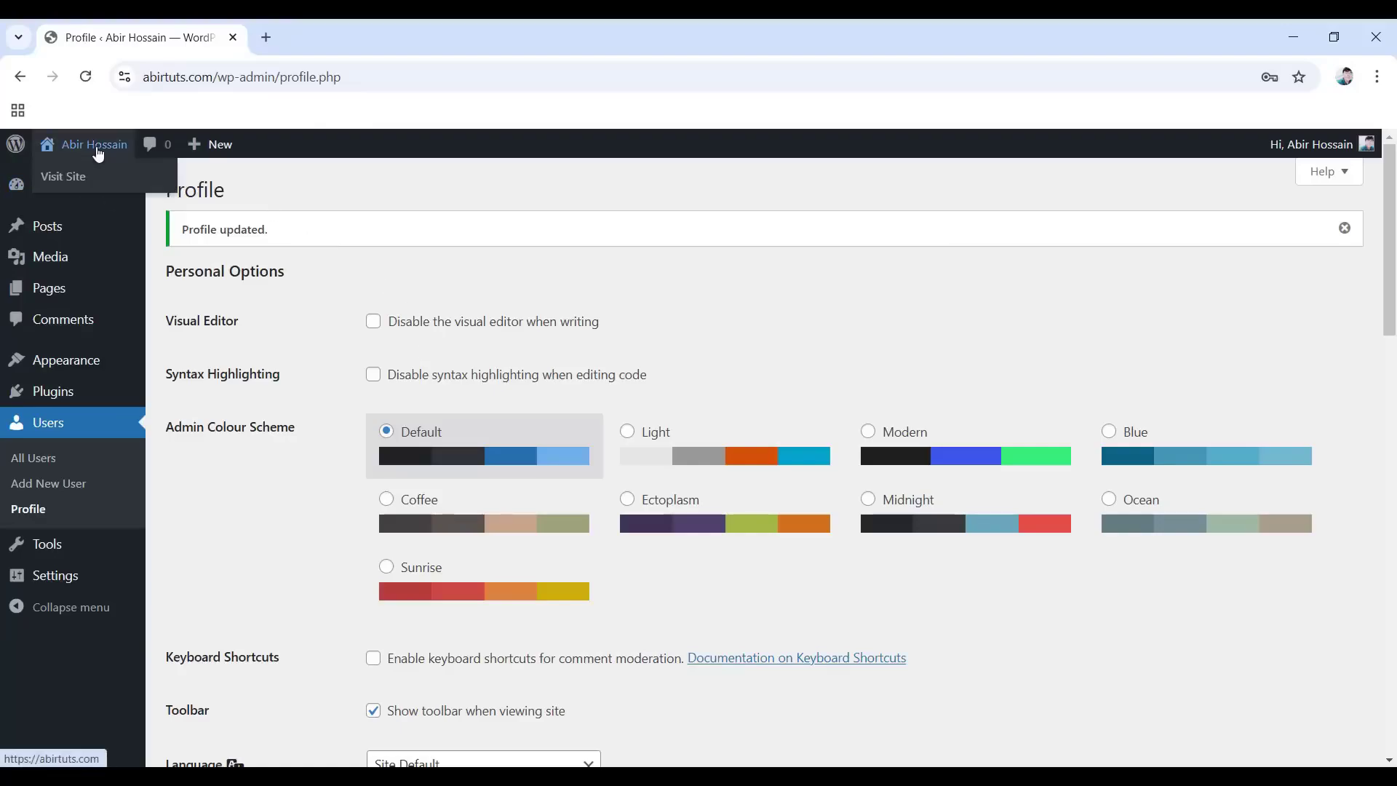
pyautogui.rightClick(72, 184)
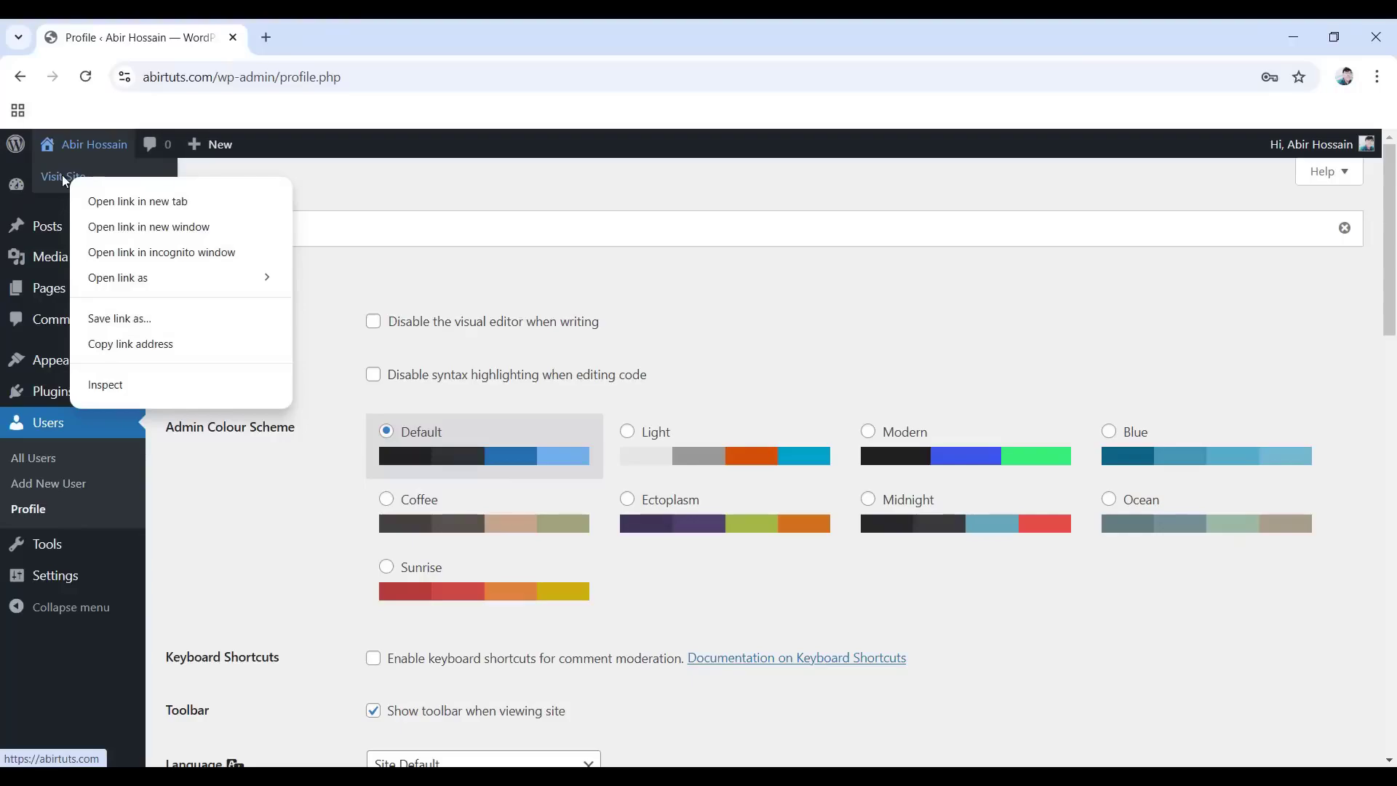
pyautogui.click(182, 206)
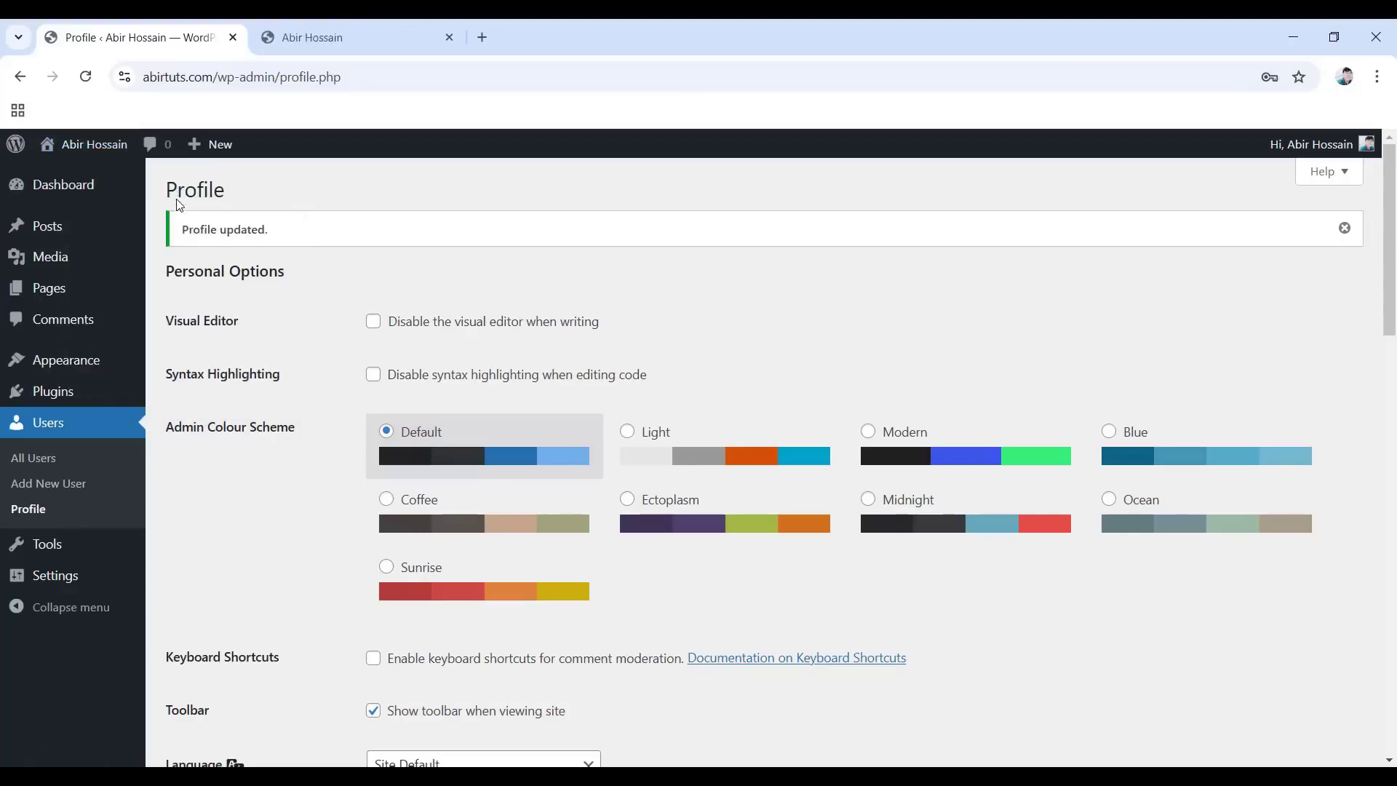
# Switch to the live site's tab and scroll through the front page and back to the top.
pyautogui.click(344, 37)
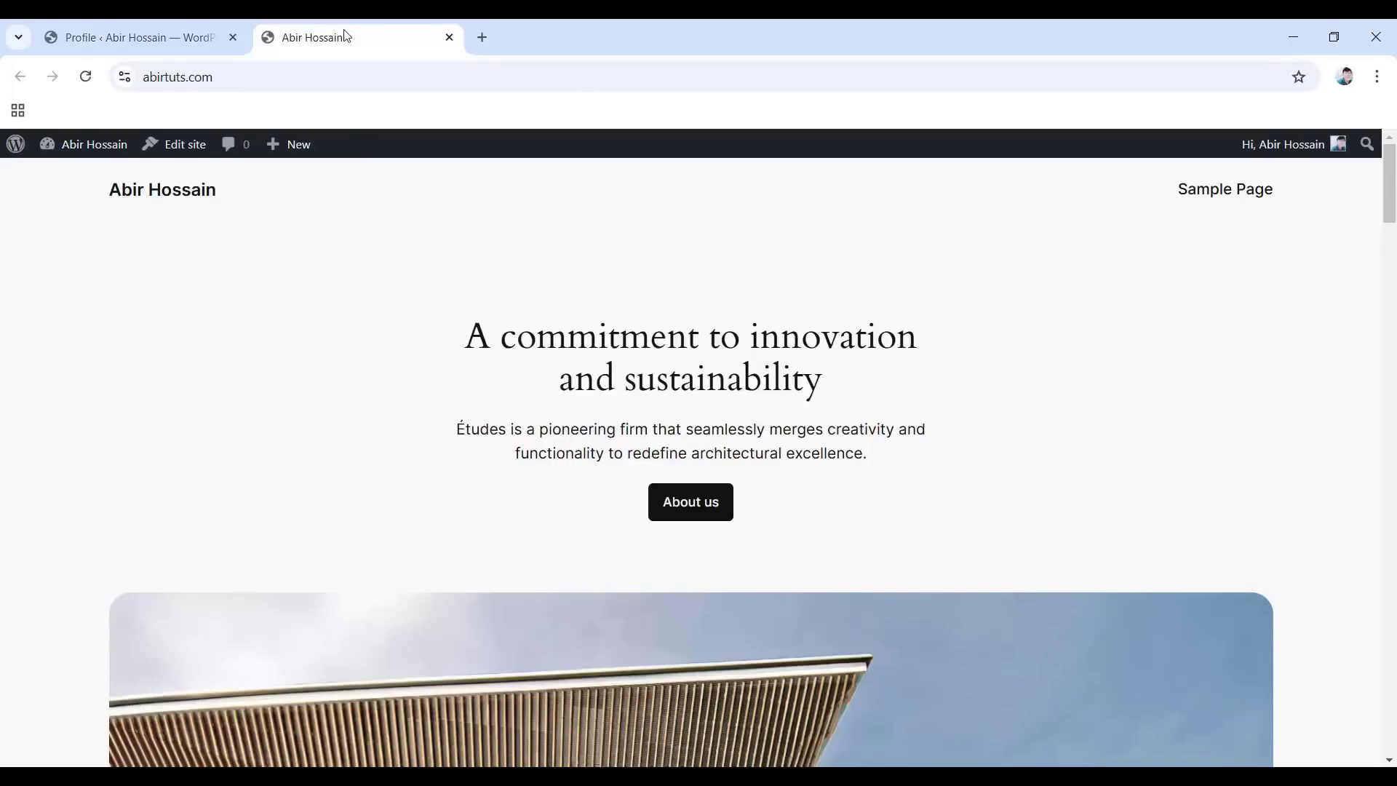
pyautogui.scroll(-5, 630, 153)
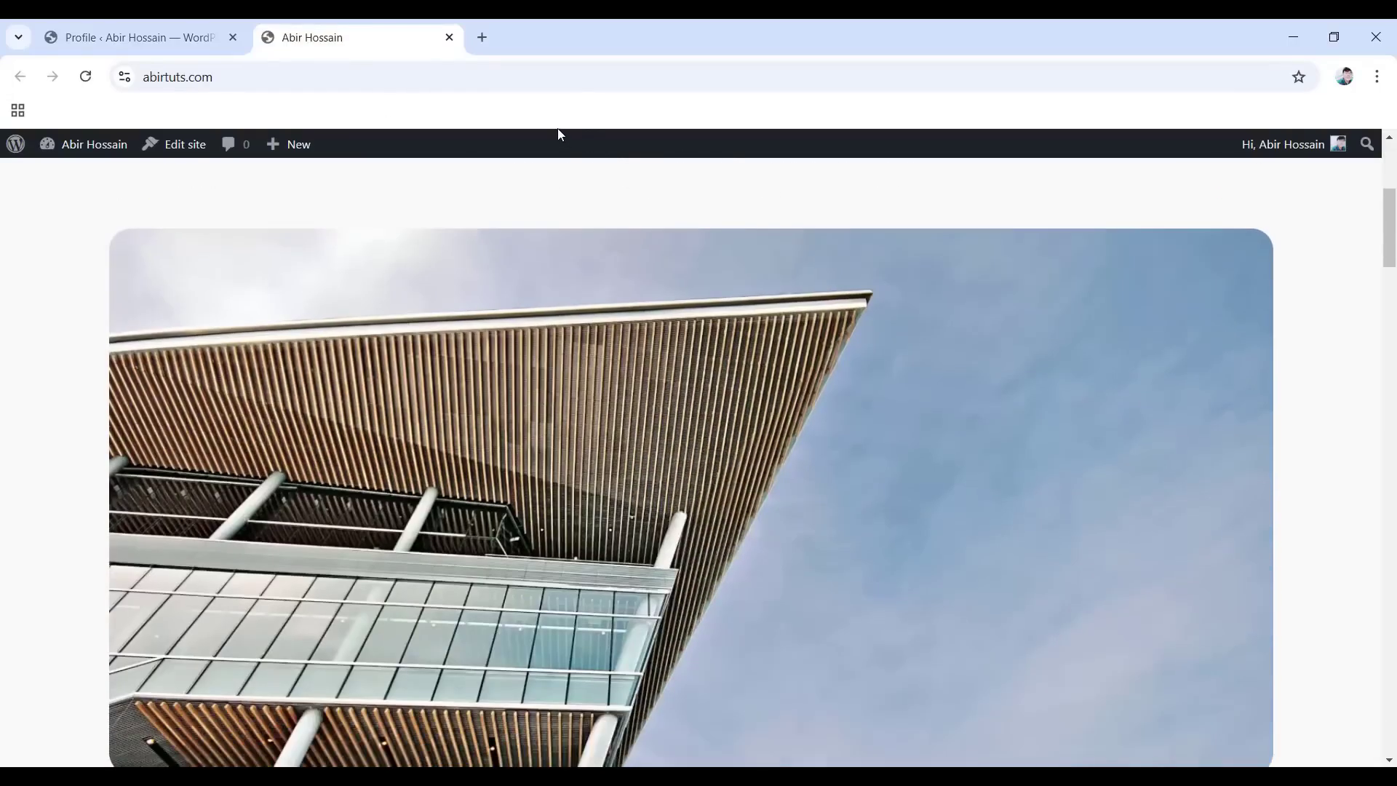
pyautogui.scroll(-15, 679, 312)
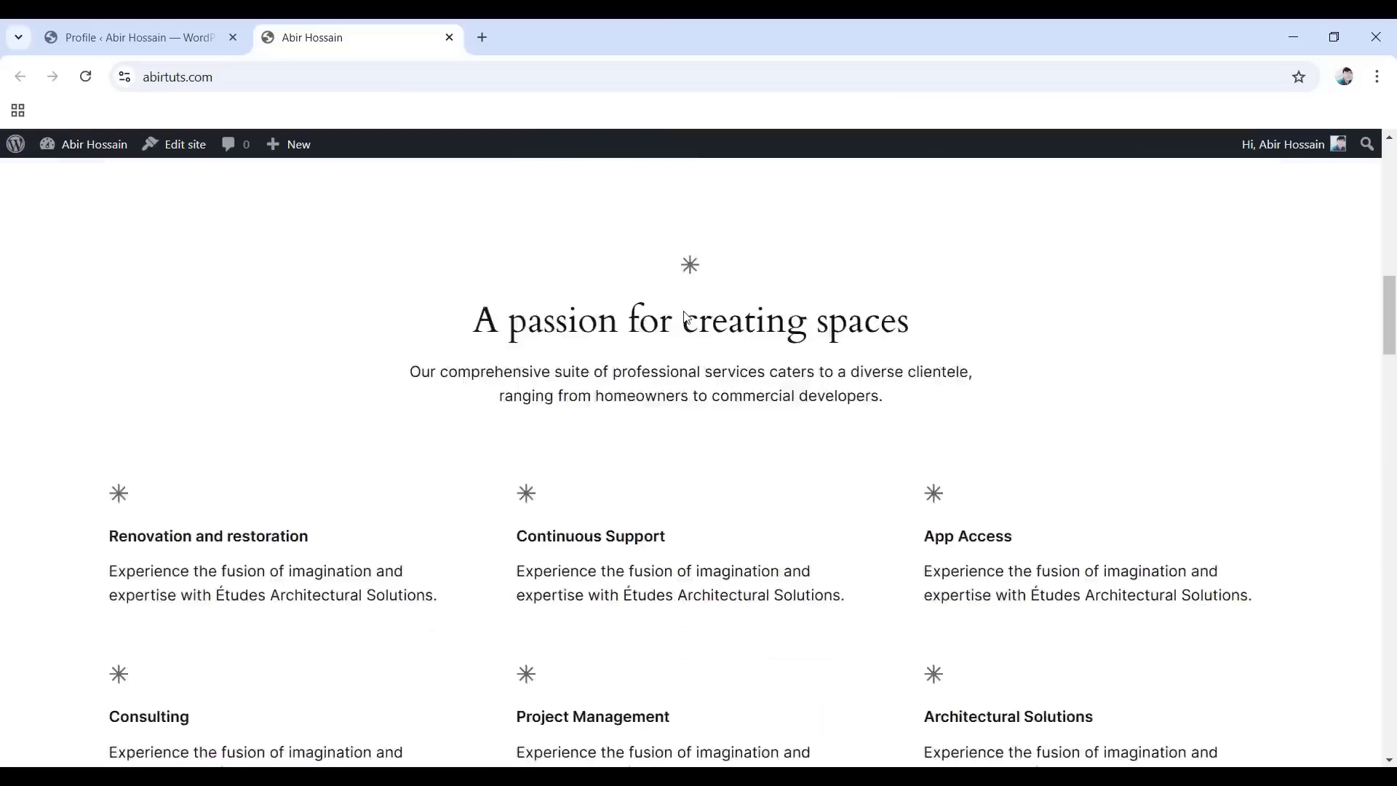
pyautogui.scroll(-15, 672, 326)
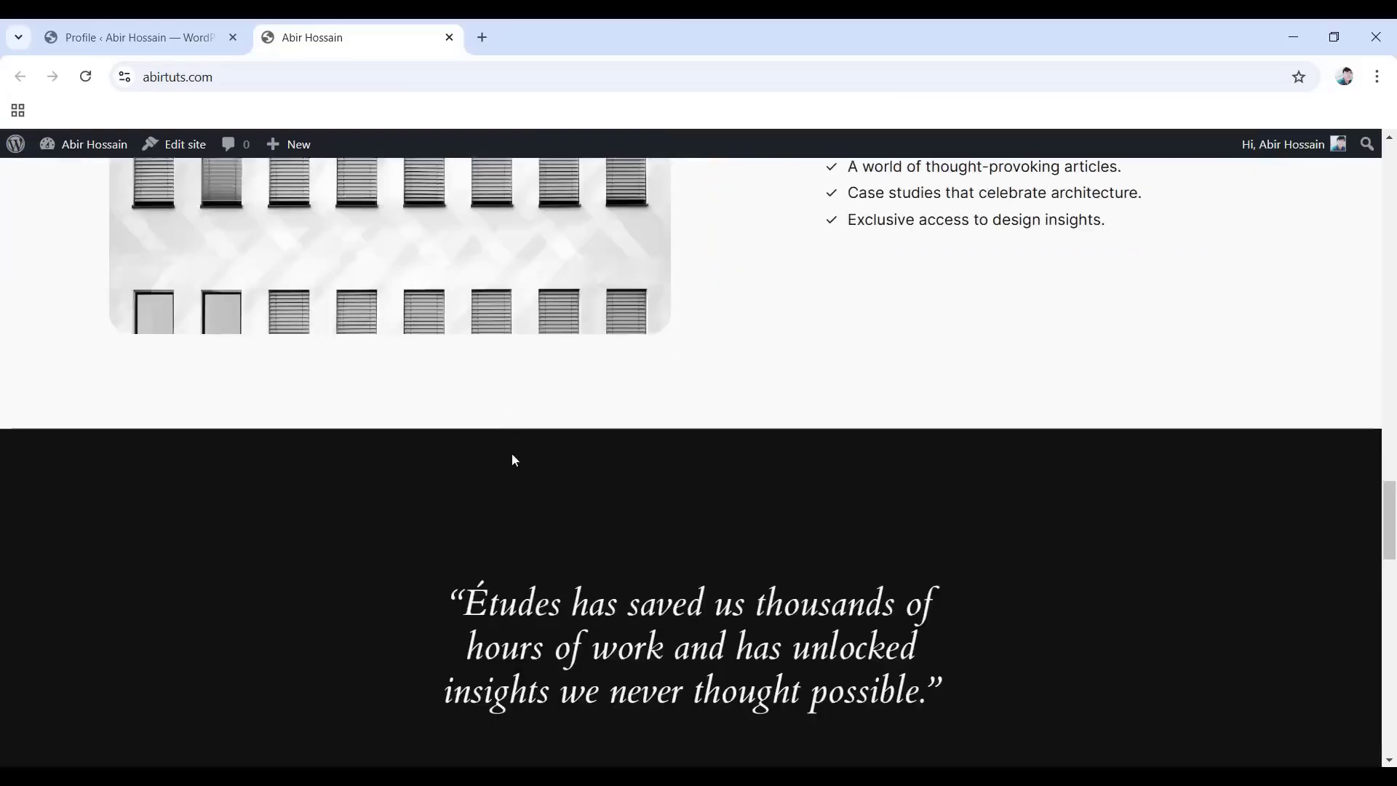
pyautogui.scroll(9, 555, 456)
pyautogui.scroll(8, 560, 453)
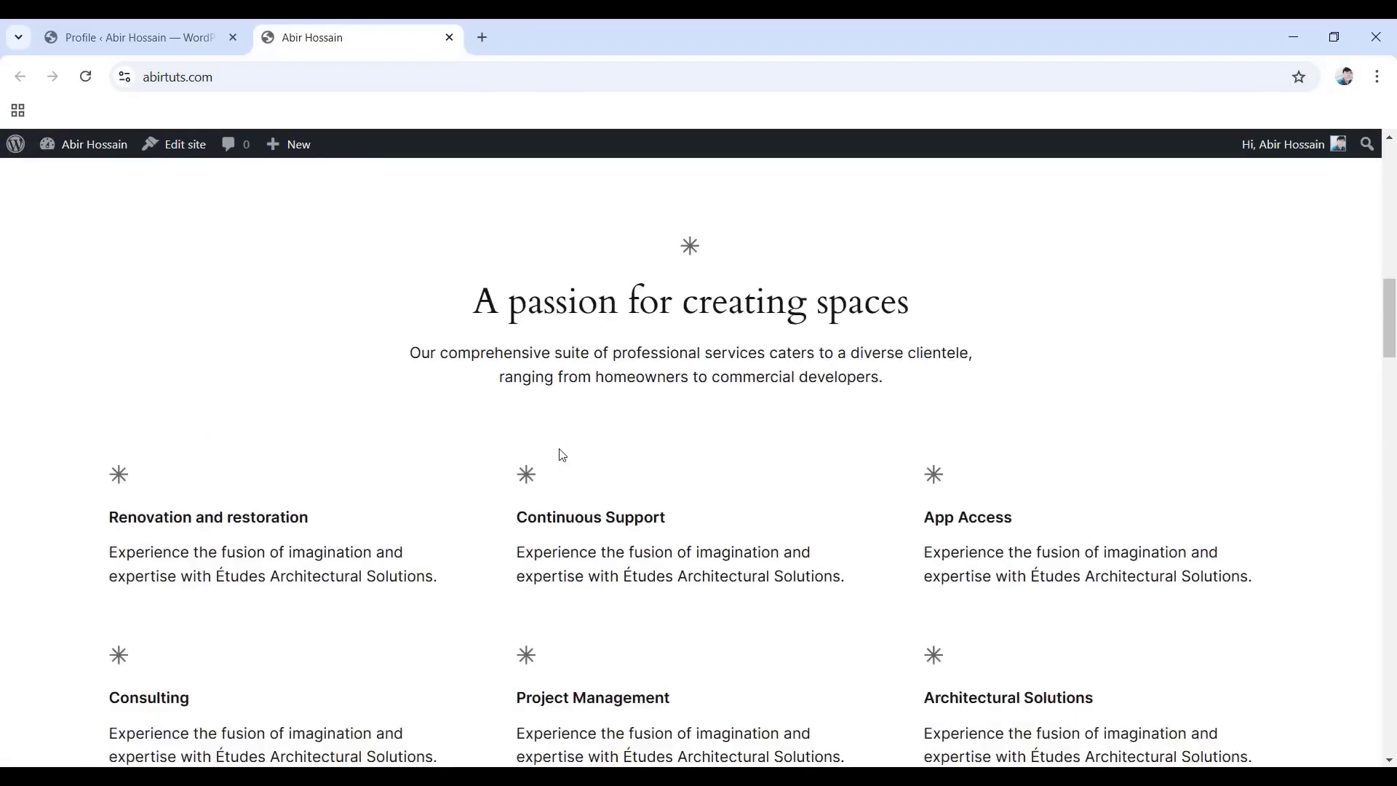
pyautogui.moveTo(309, 161)
pyautogui.scroll(15, 582, 470)
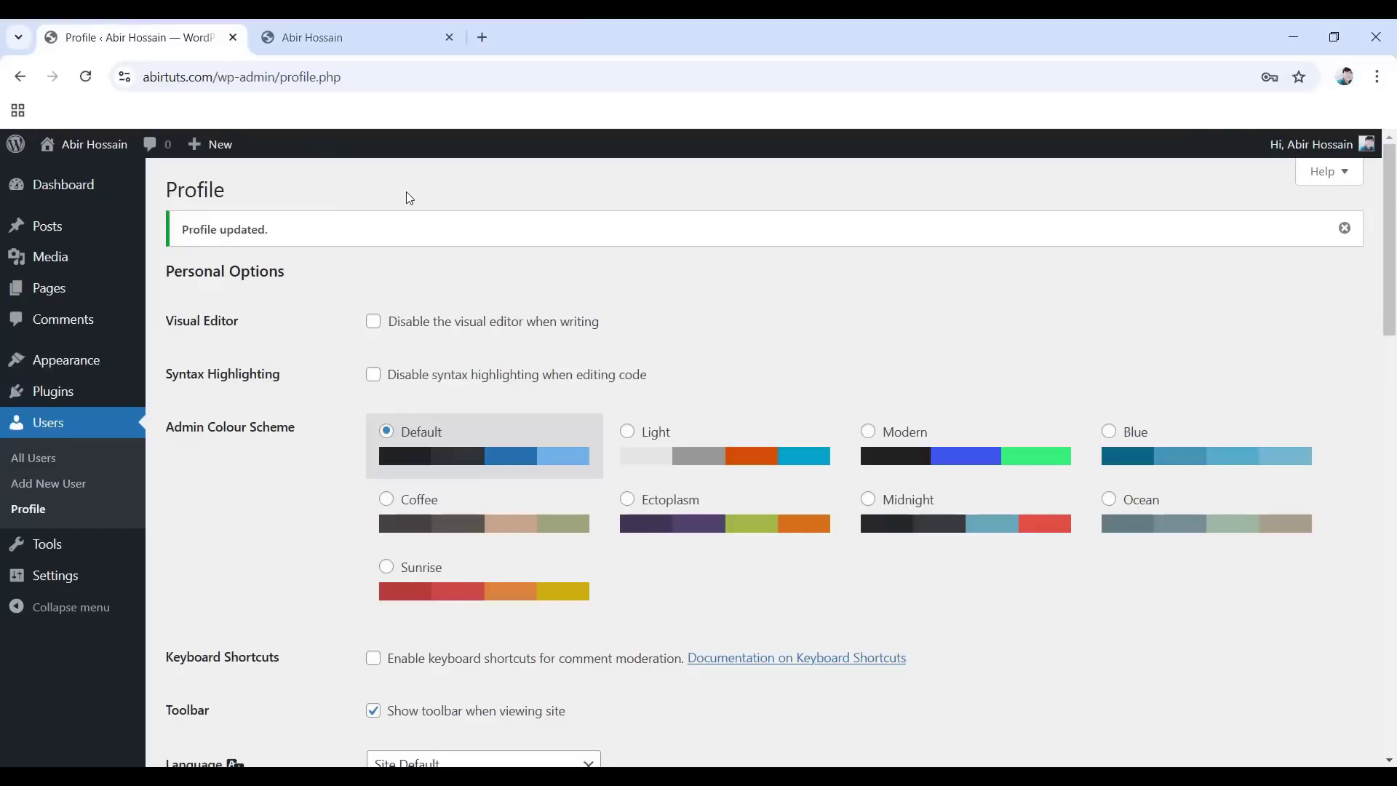
# Open Settings > General and place the cursor in the empty Tagline field.
pyautogui.moveTo(64, 574)
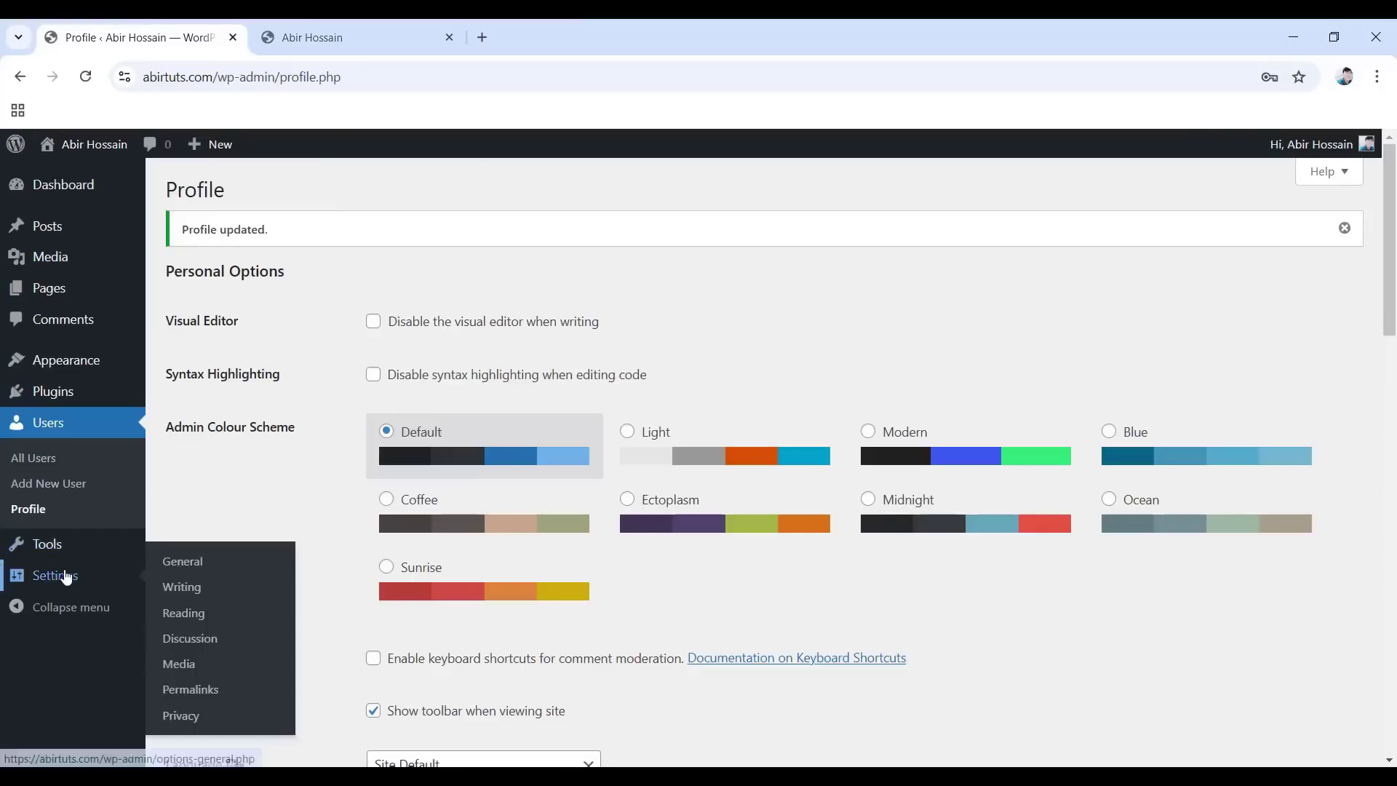
pyautogui.click(188, 566)
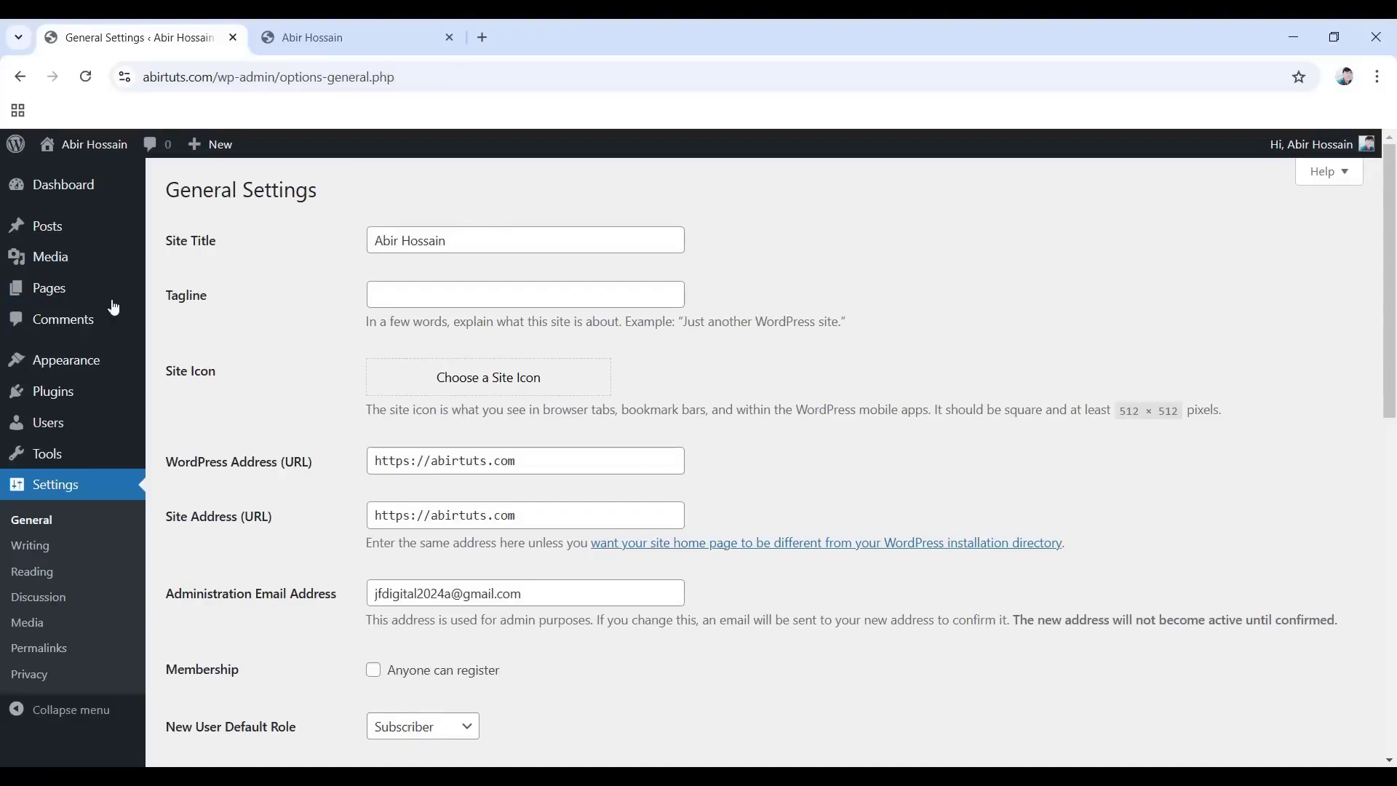
pyautogui.click(421, 294)
# Paste 'Best Web Design Agency in California' as the tagline and save the General Settings.
pyautogui.click(445, 293)
pyautogui.write('Best Web Design Agency in California')
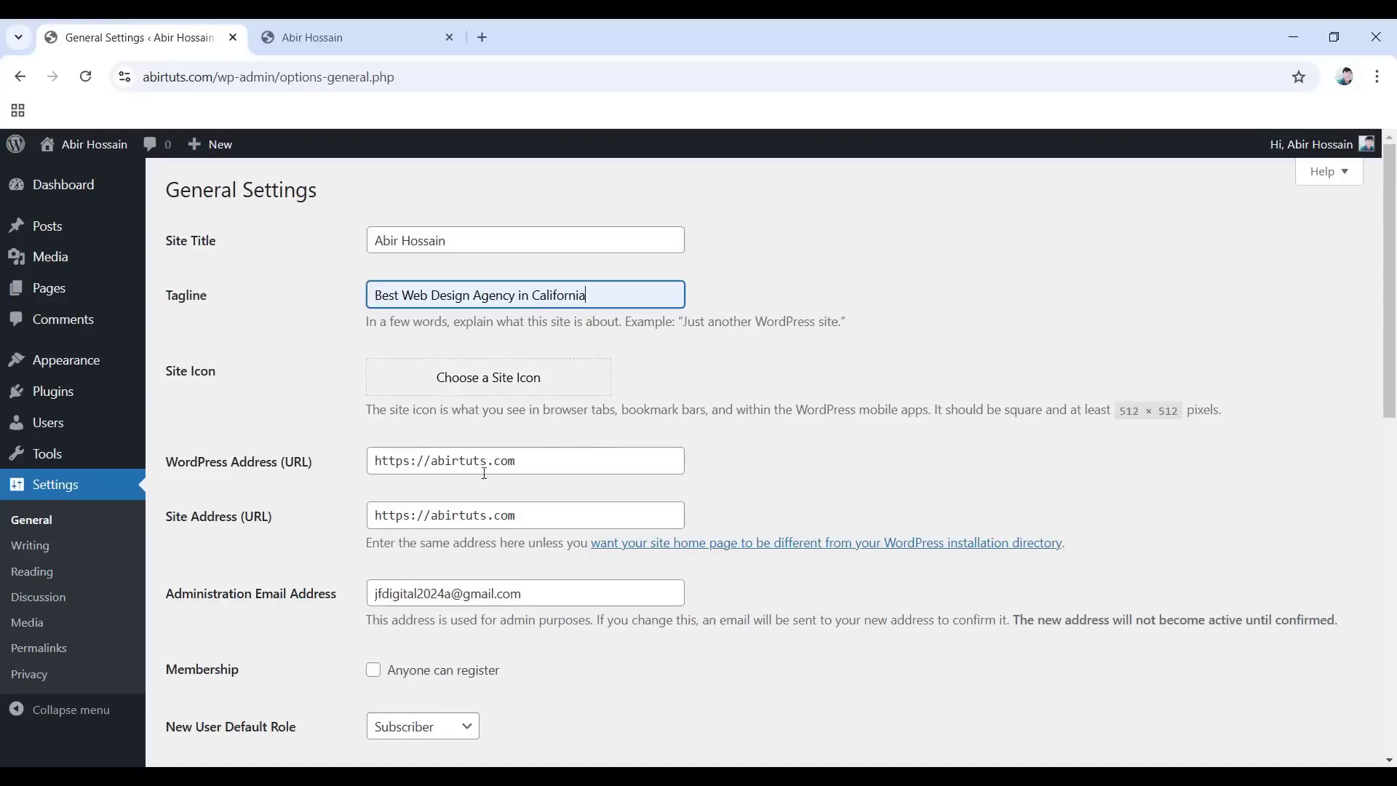
pyautogui.scroll(-3, 570, 508)
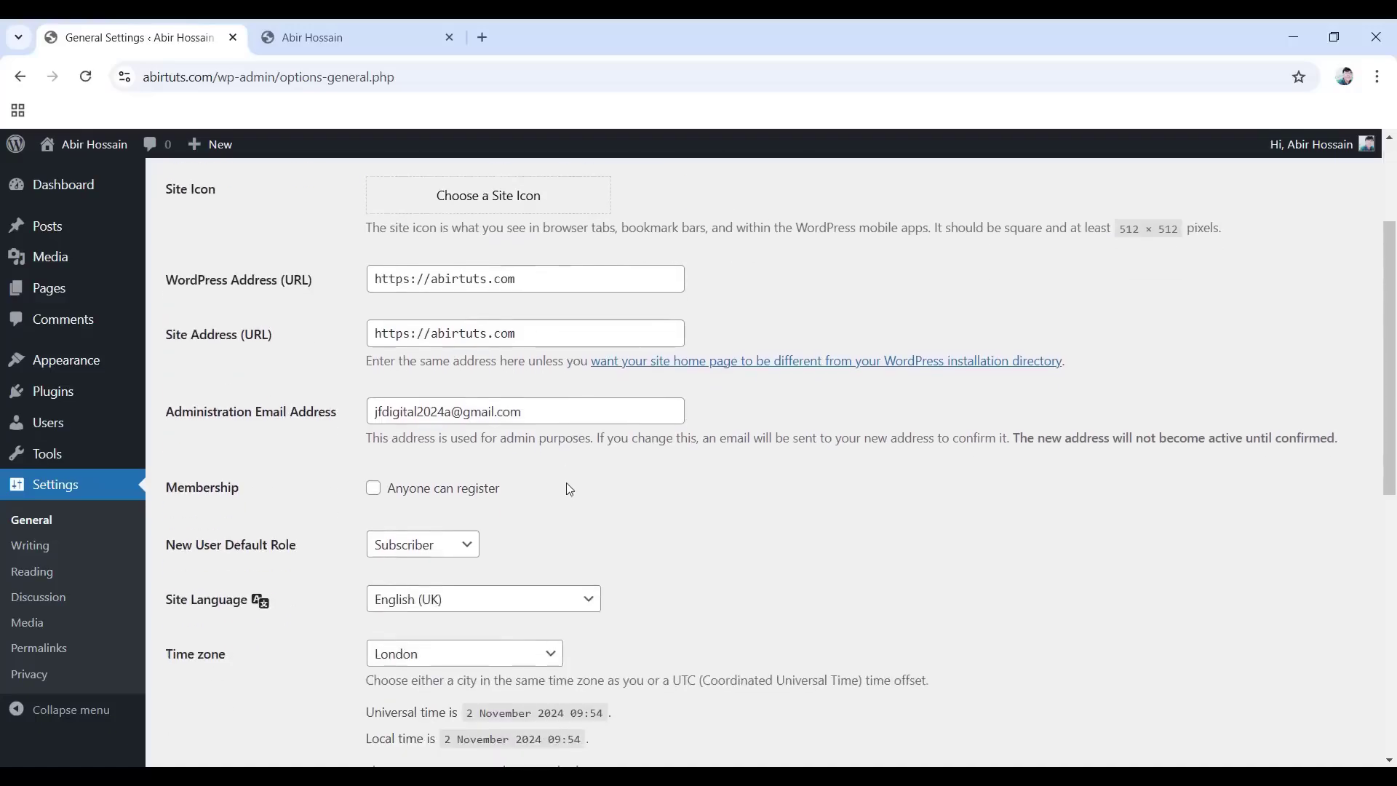
pyautogui.scroll(-1, 569, 489)
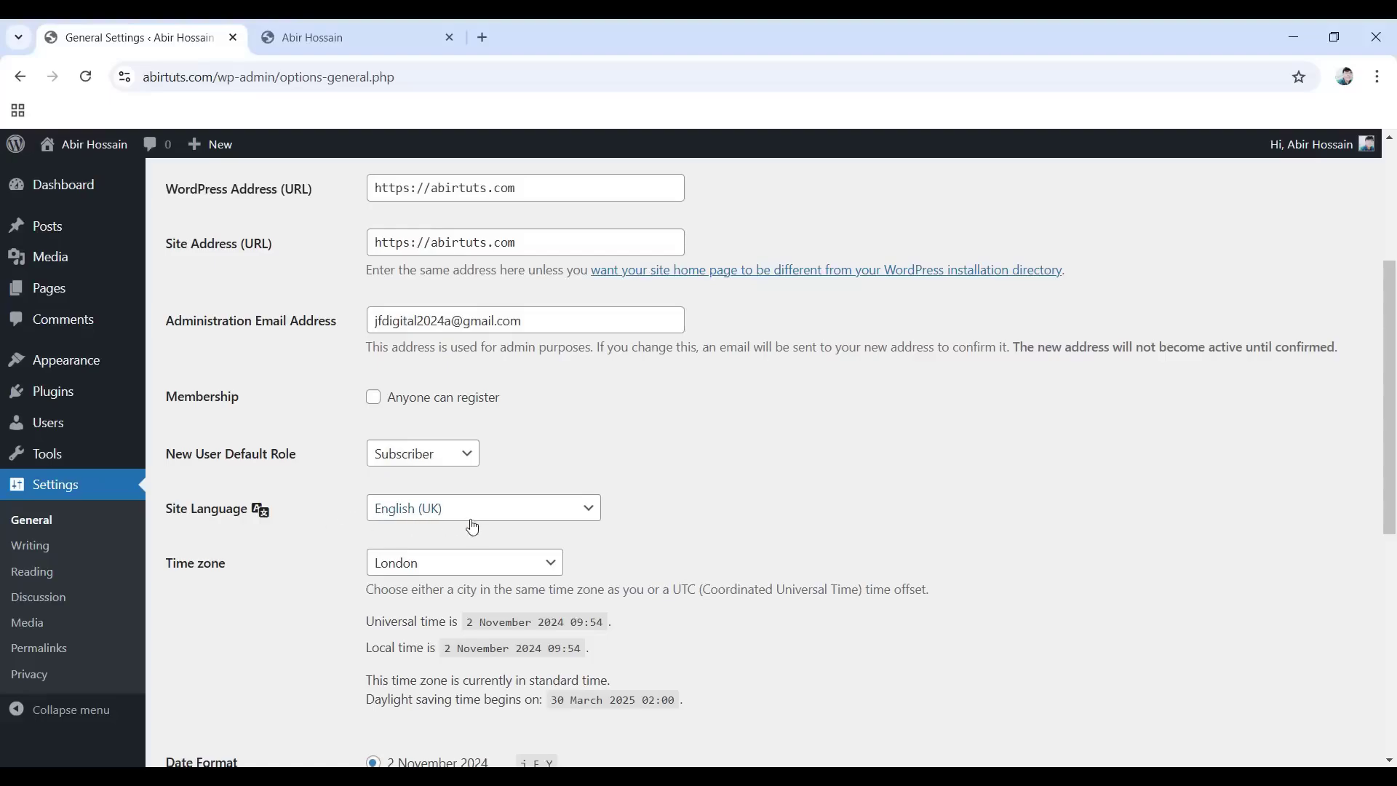
pyautogui.scroll(-2, 445, 527)
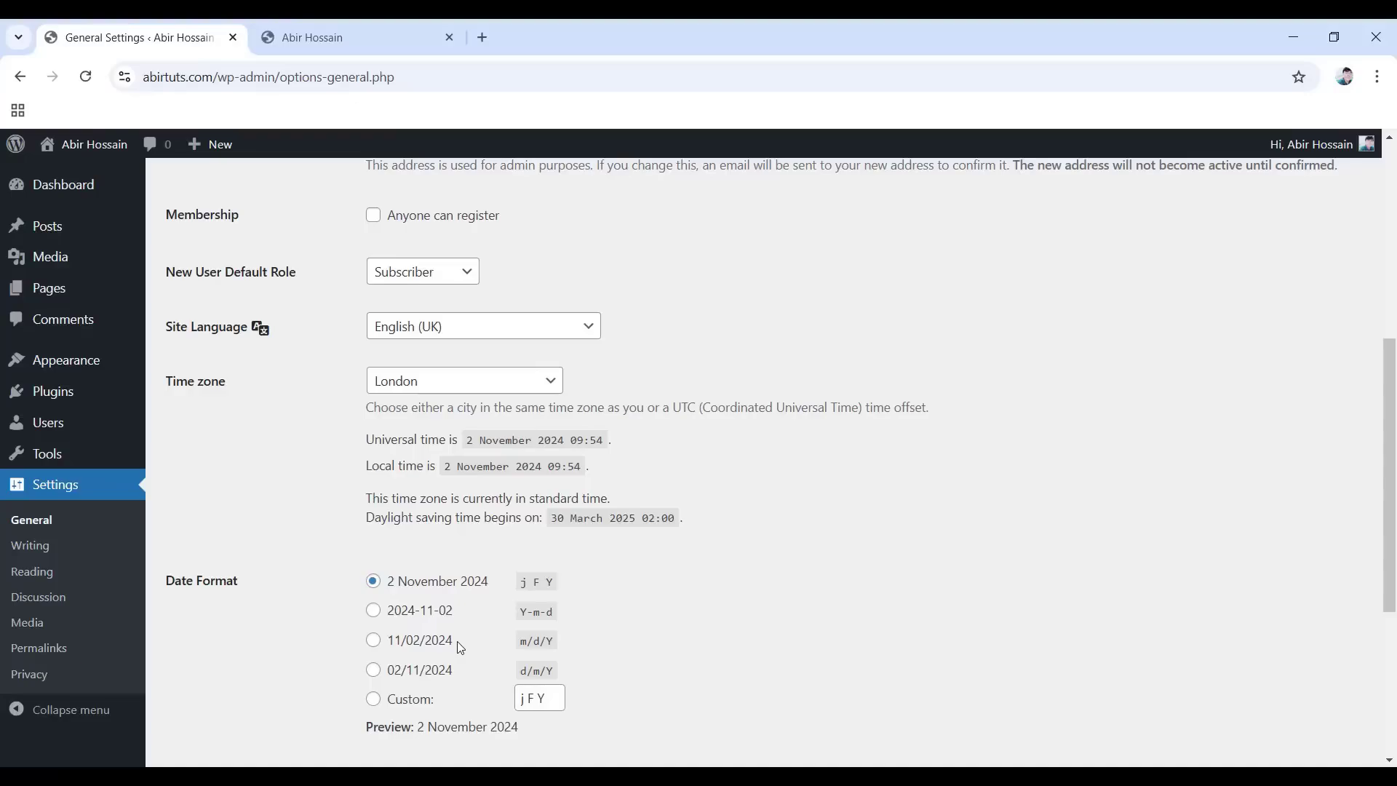
pyautogui.scroll(-2, 460, 648)
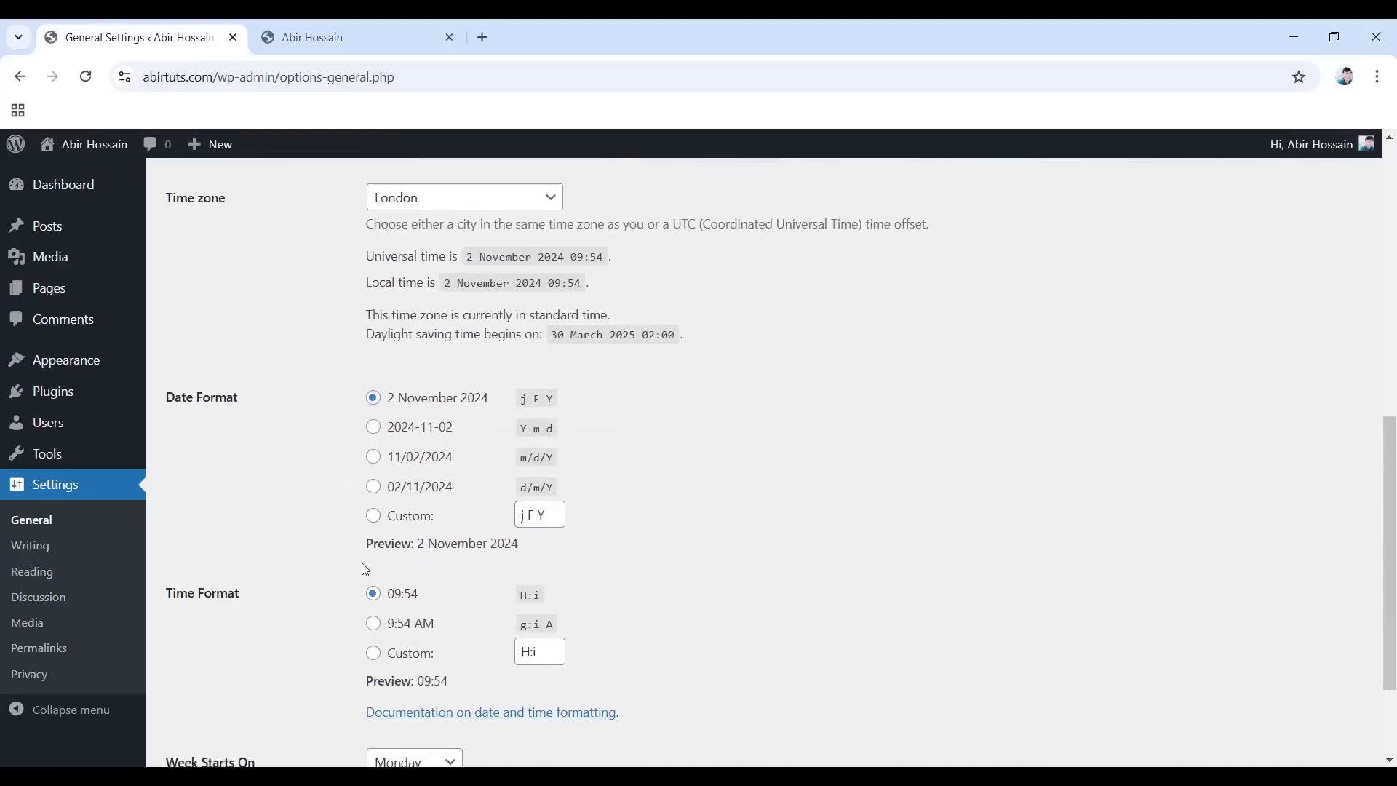
pyautogui.scroll(-2, 365, 569)
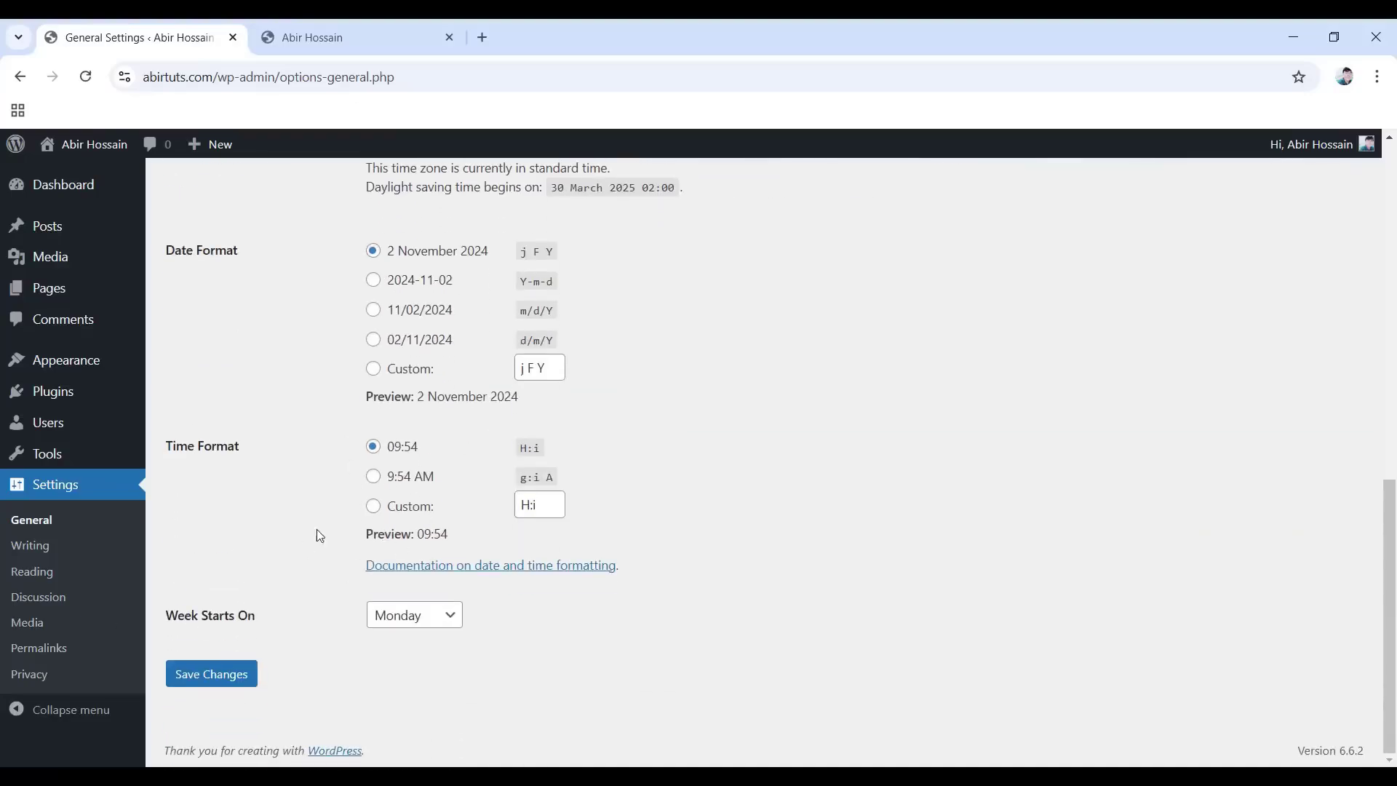
pyautogui.click(210, 675)
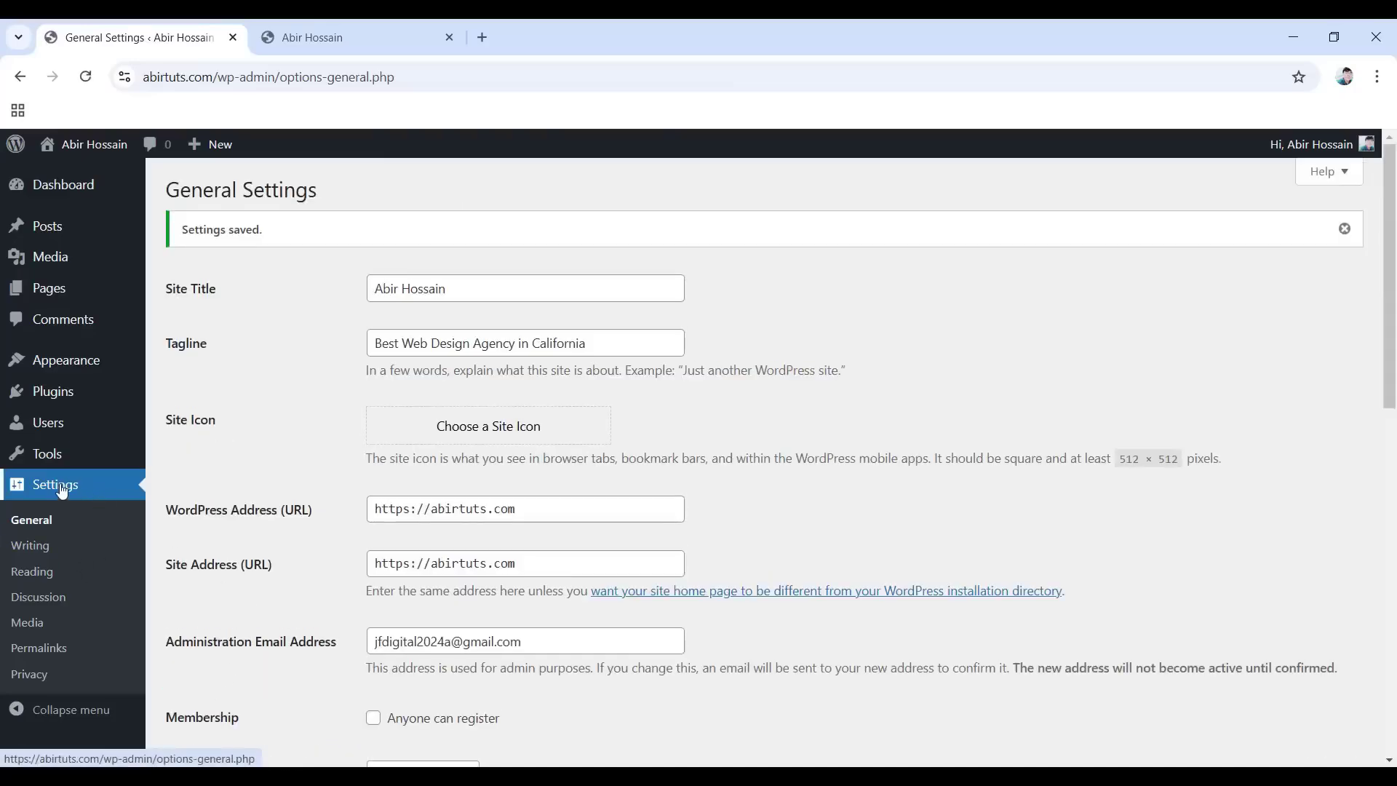
# Open Permalink settings, choose the Post name structure (/%postname%/), and save the changes.
pyautogui.click(48, 649)
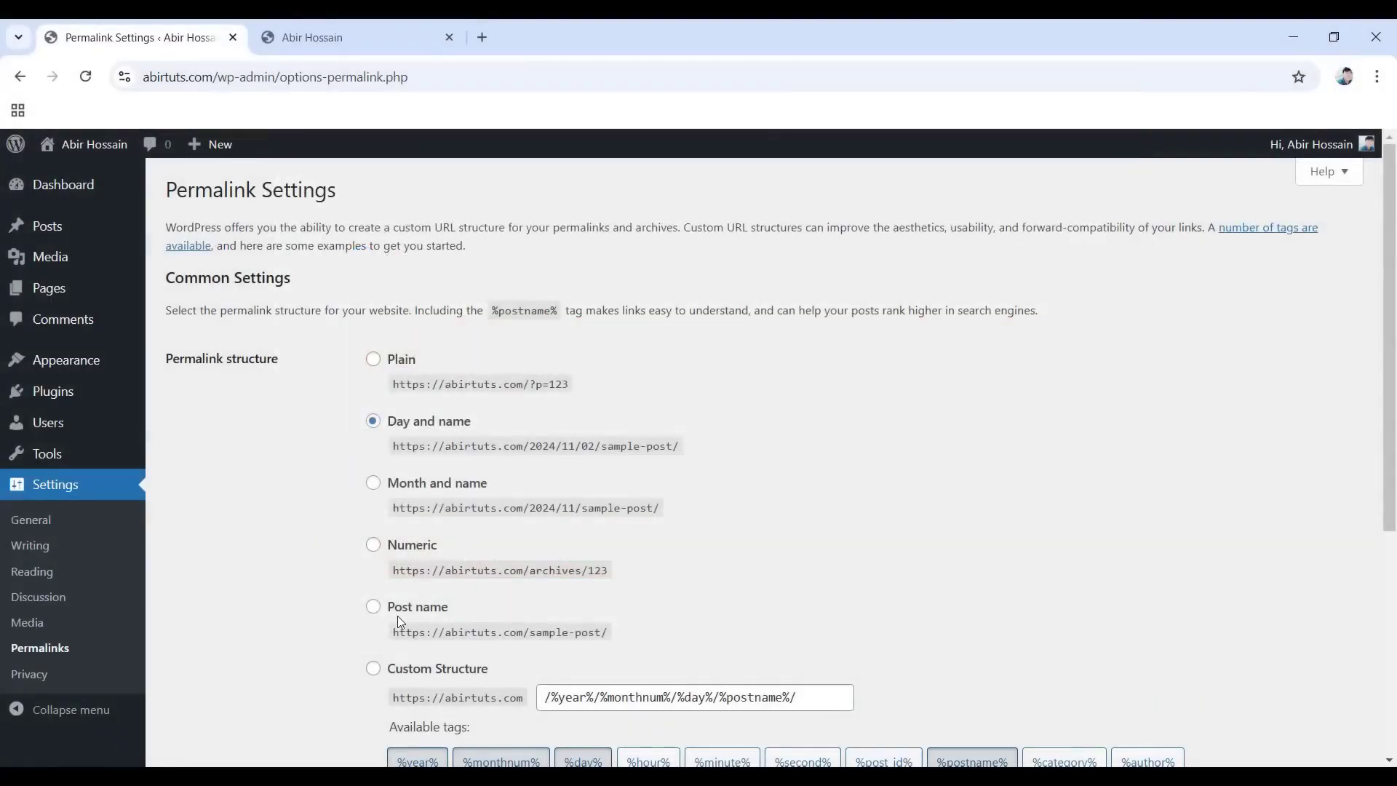
pyautogui.click(373, 607)
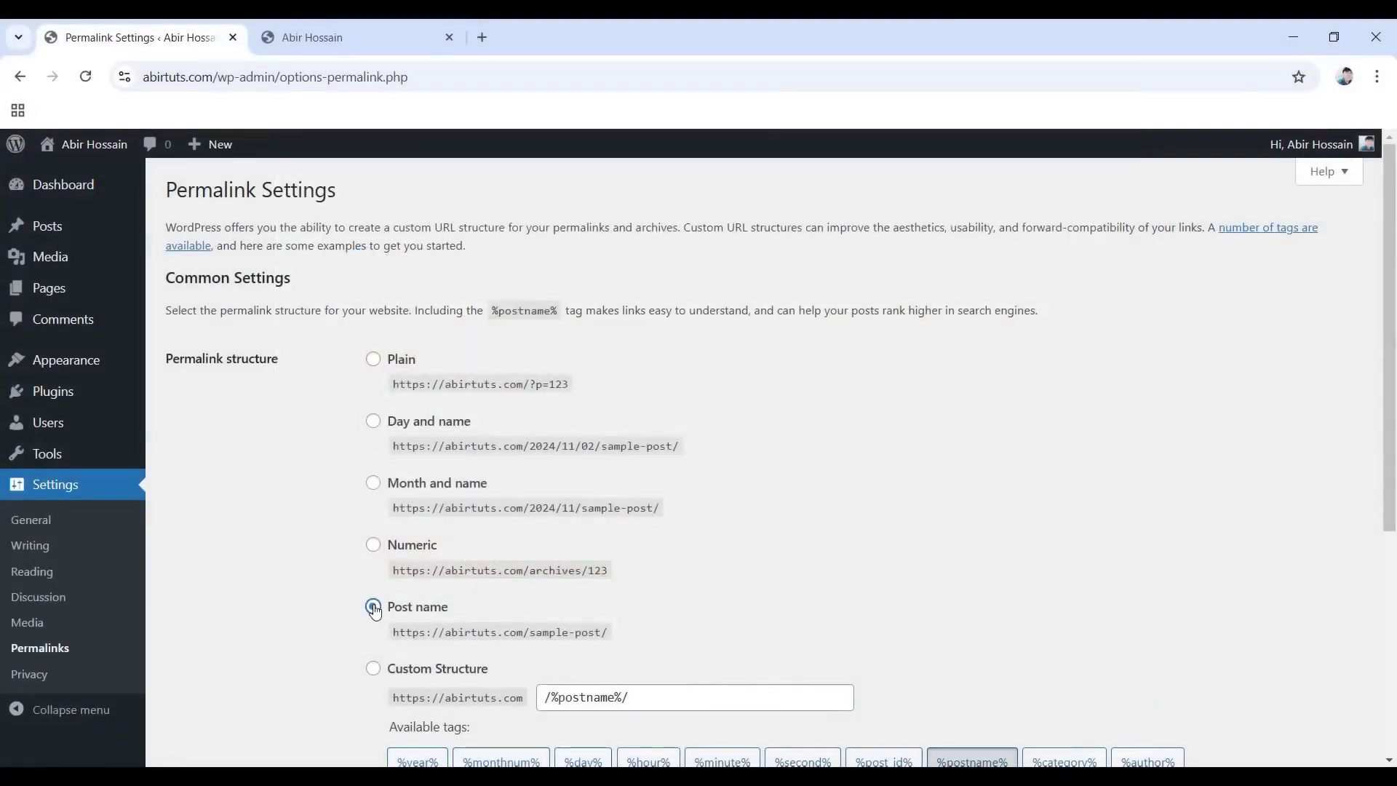
pyautogui.scroll(-5, 373, 610)
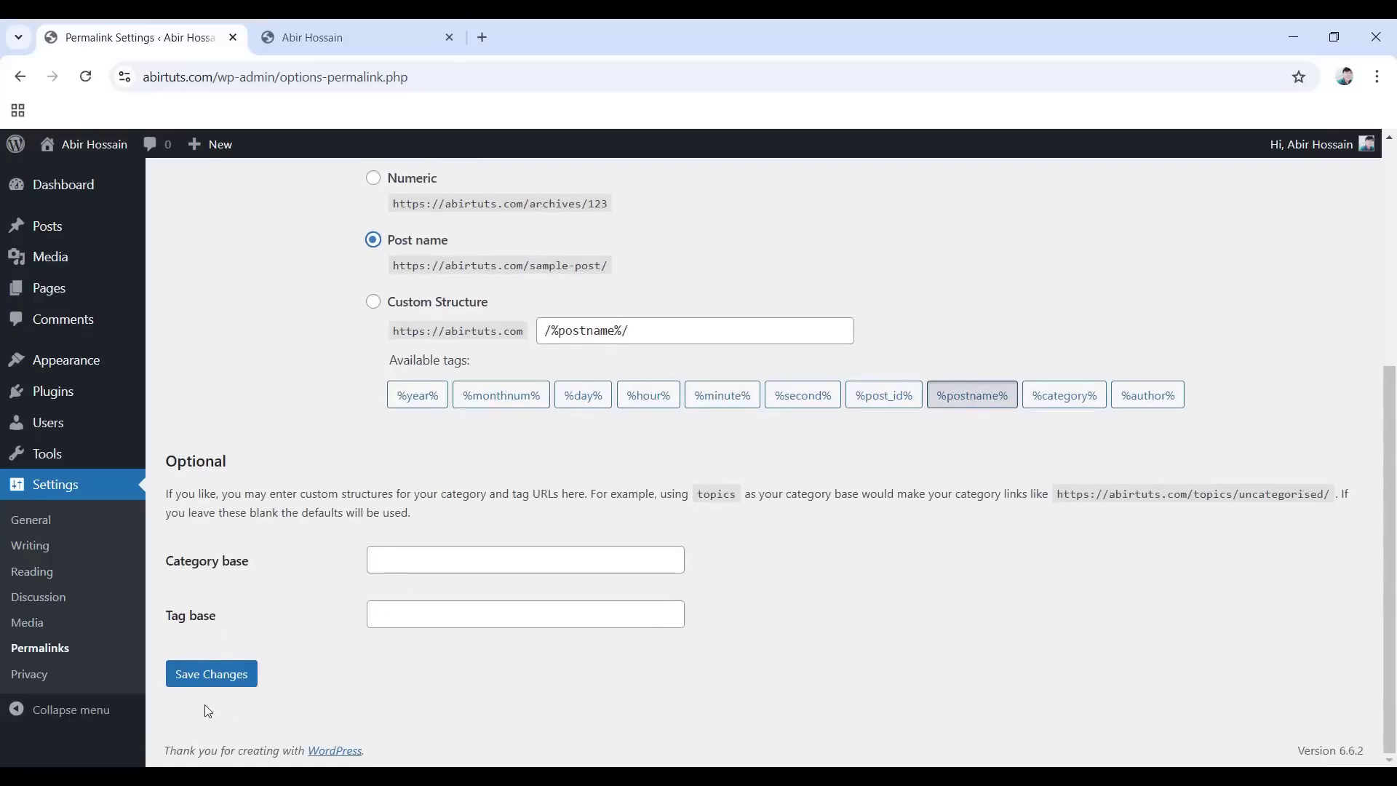
pyautogui.click(211, 674)
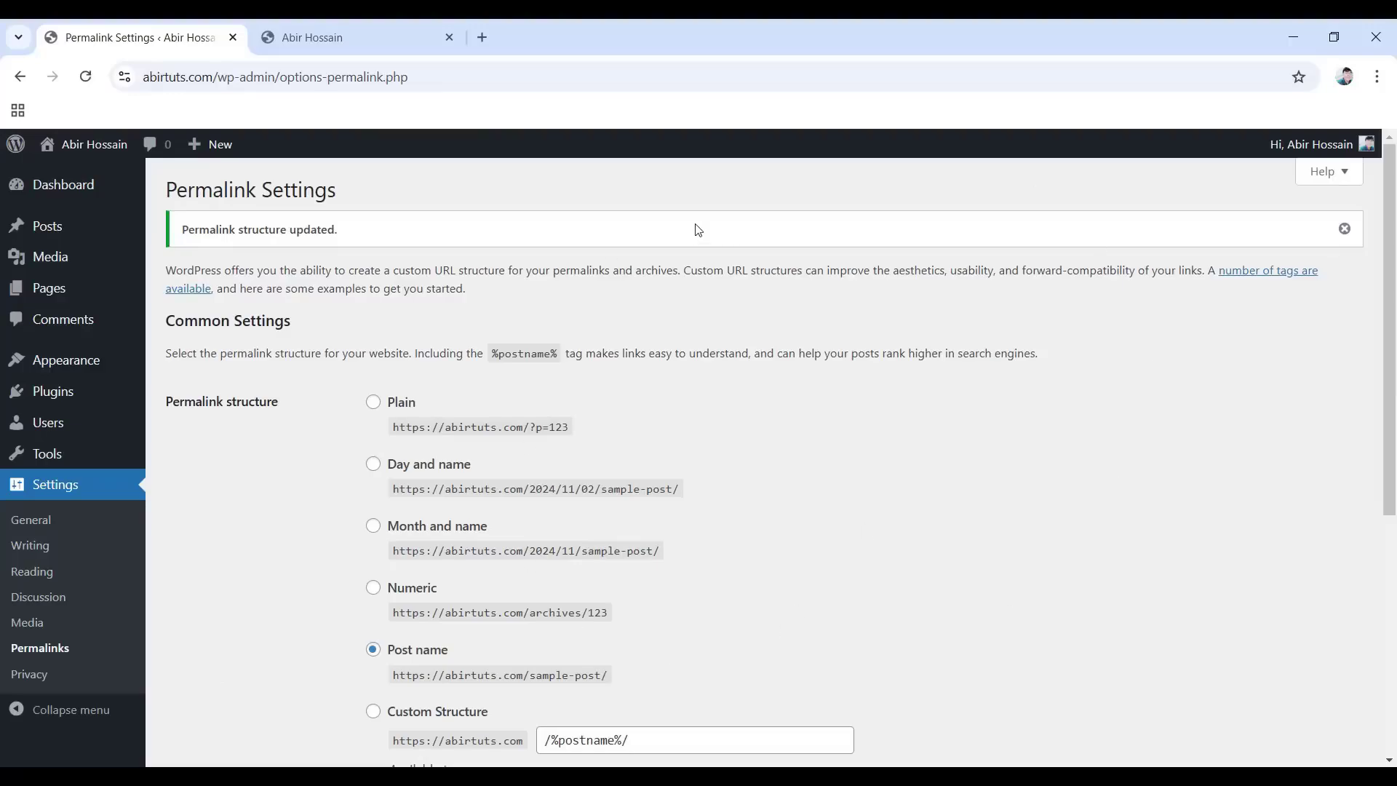
# Scroll through the live homepage, then return to the Permalink Settings tab.
pyautogui.click(336, 22)
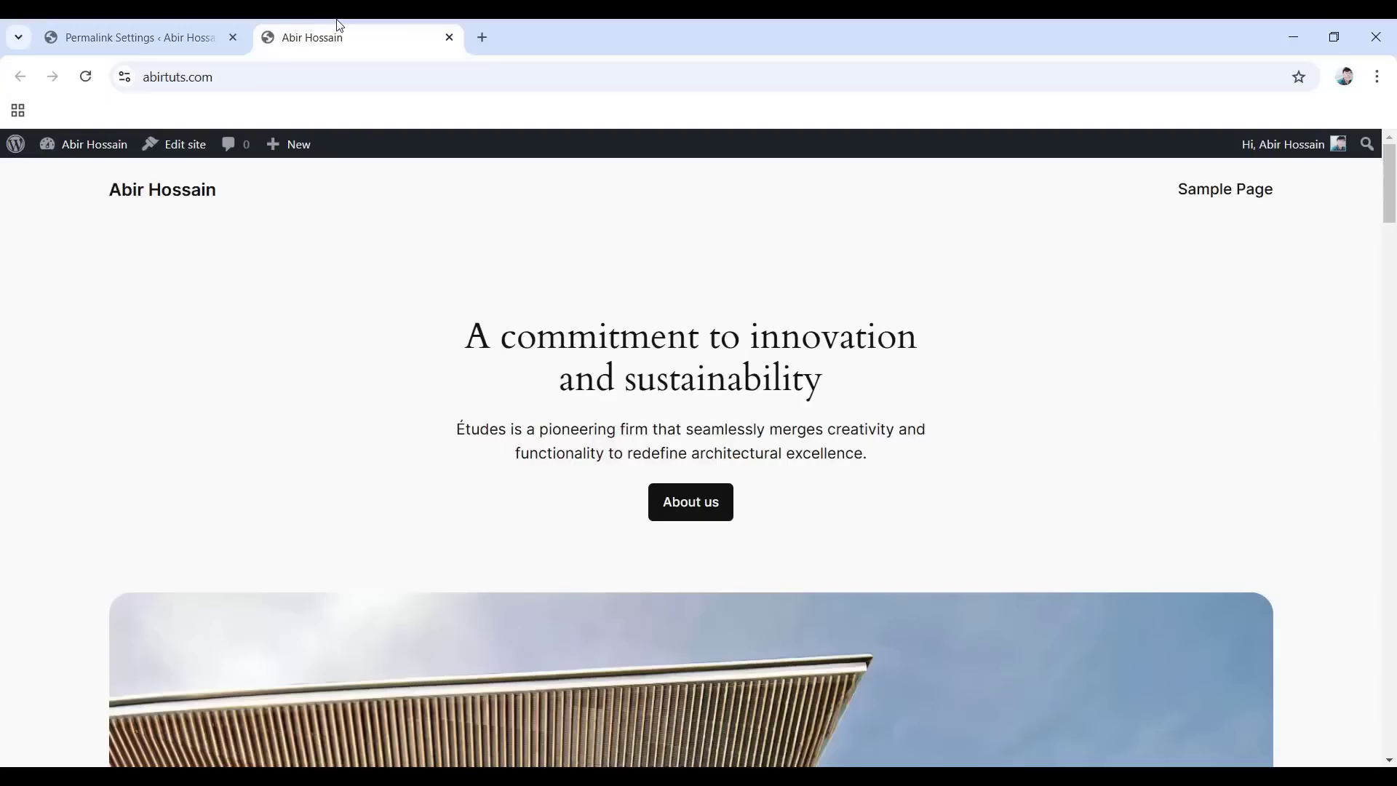
pyautogui.scroll(-5, 589, 384)
pyautogui.scroll(5, 589, 378)
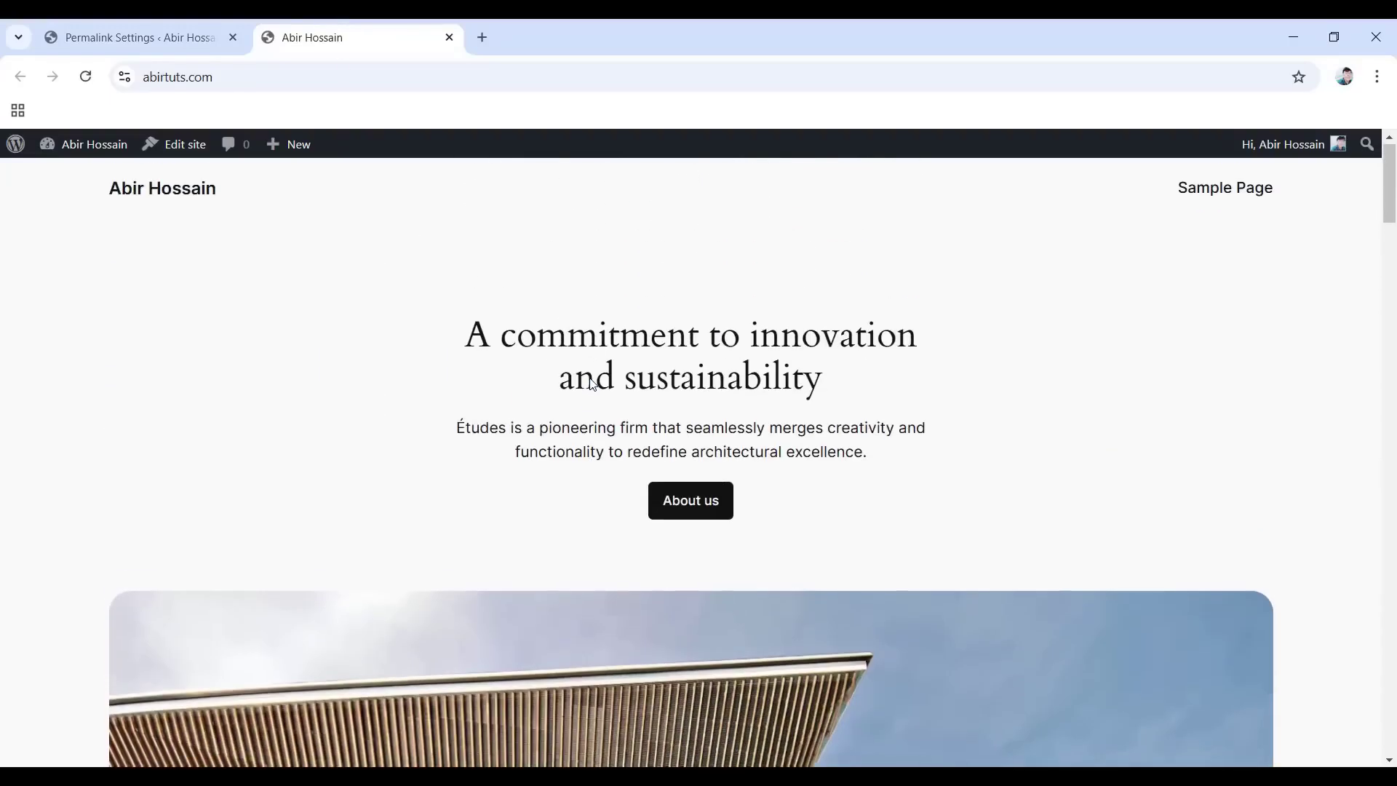
pyautogui.scroll(-5, 591, 380)
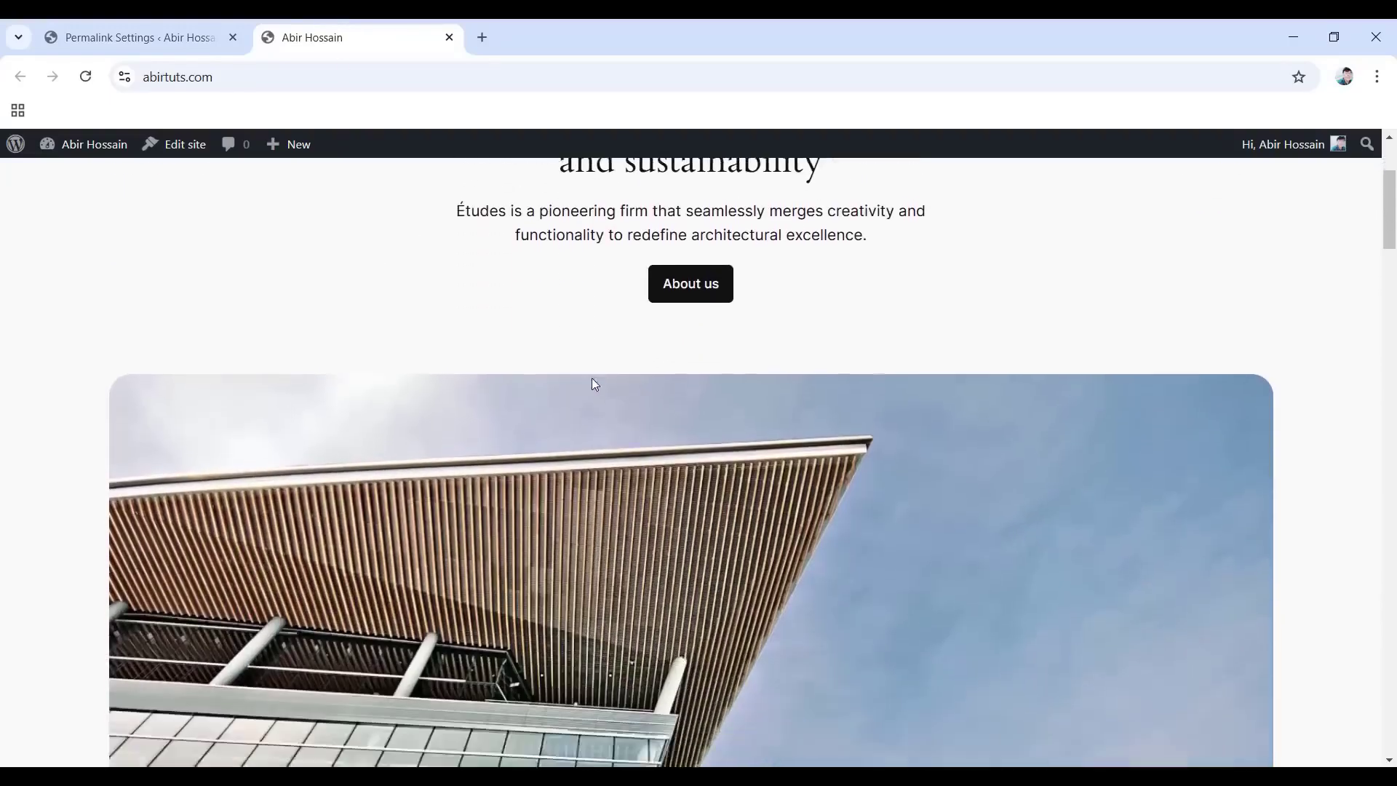
pyautogui.scroll(5, 593, 384)
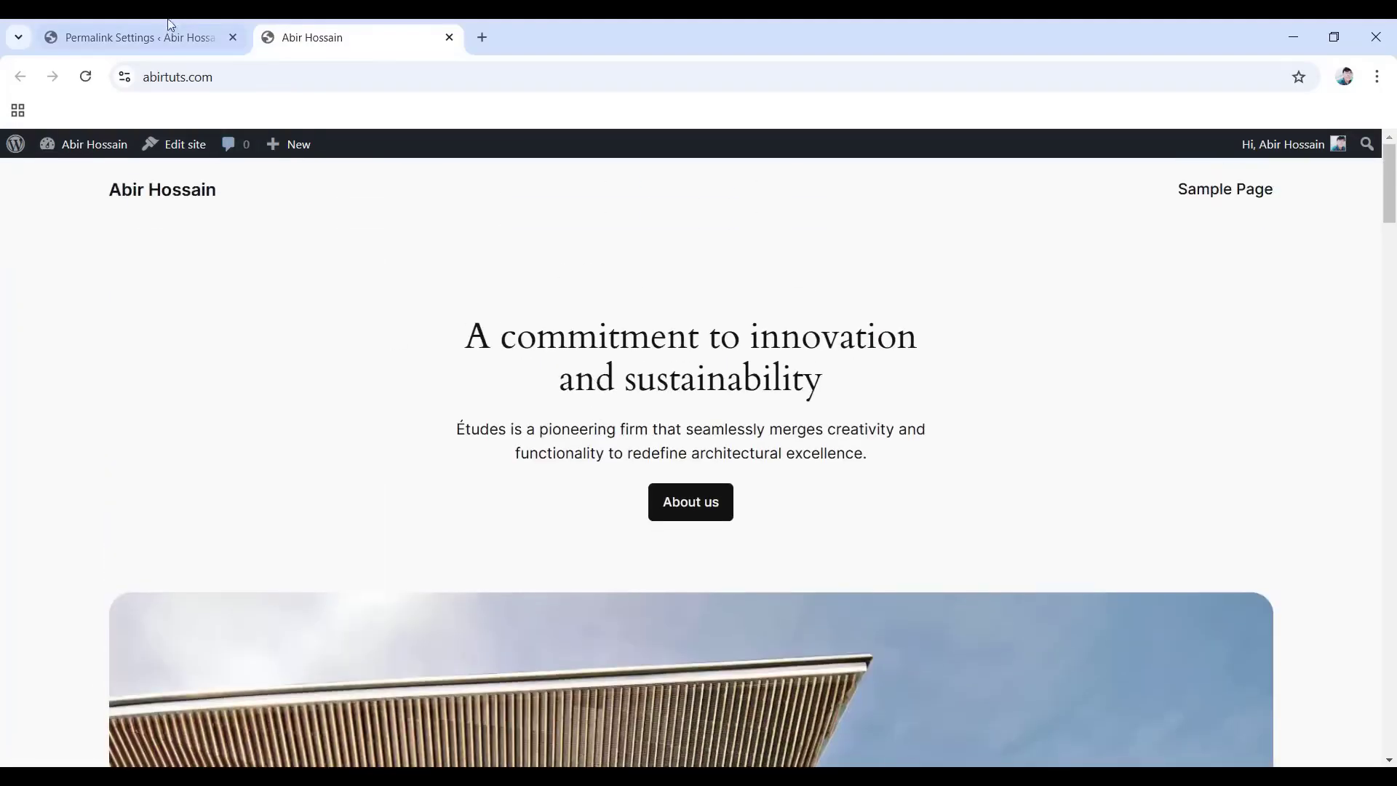
pyautogui.click(151, 25)
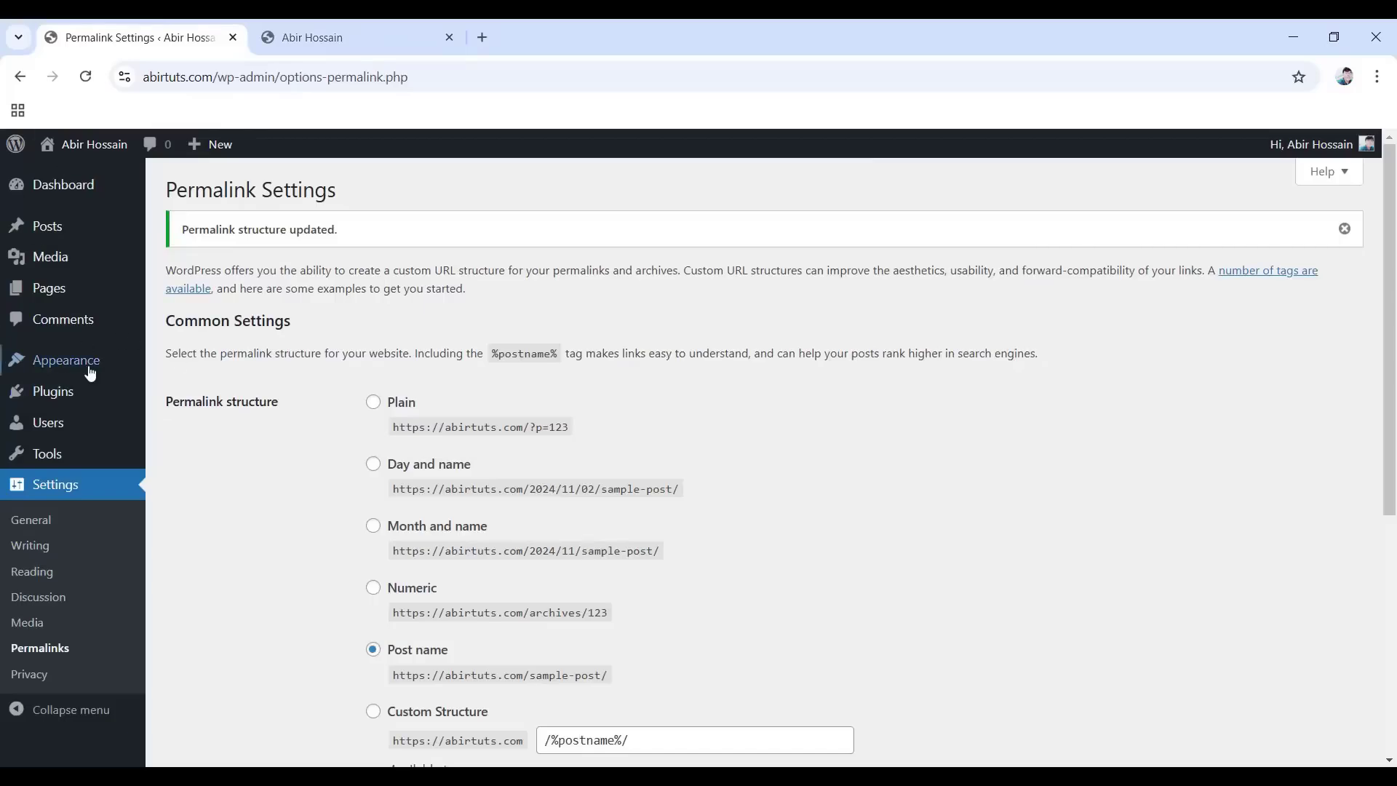
# Go to Appearance > Themes and look over the installed themes.
pyautogui.moveTo(86, 371)
pyautogui.click(182, 366)
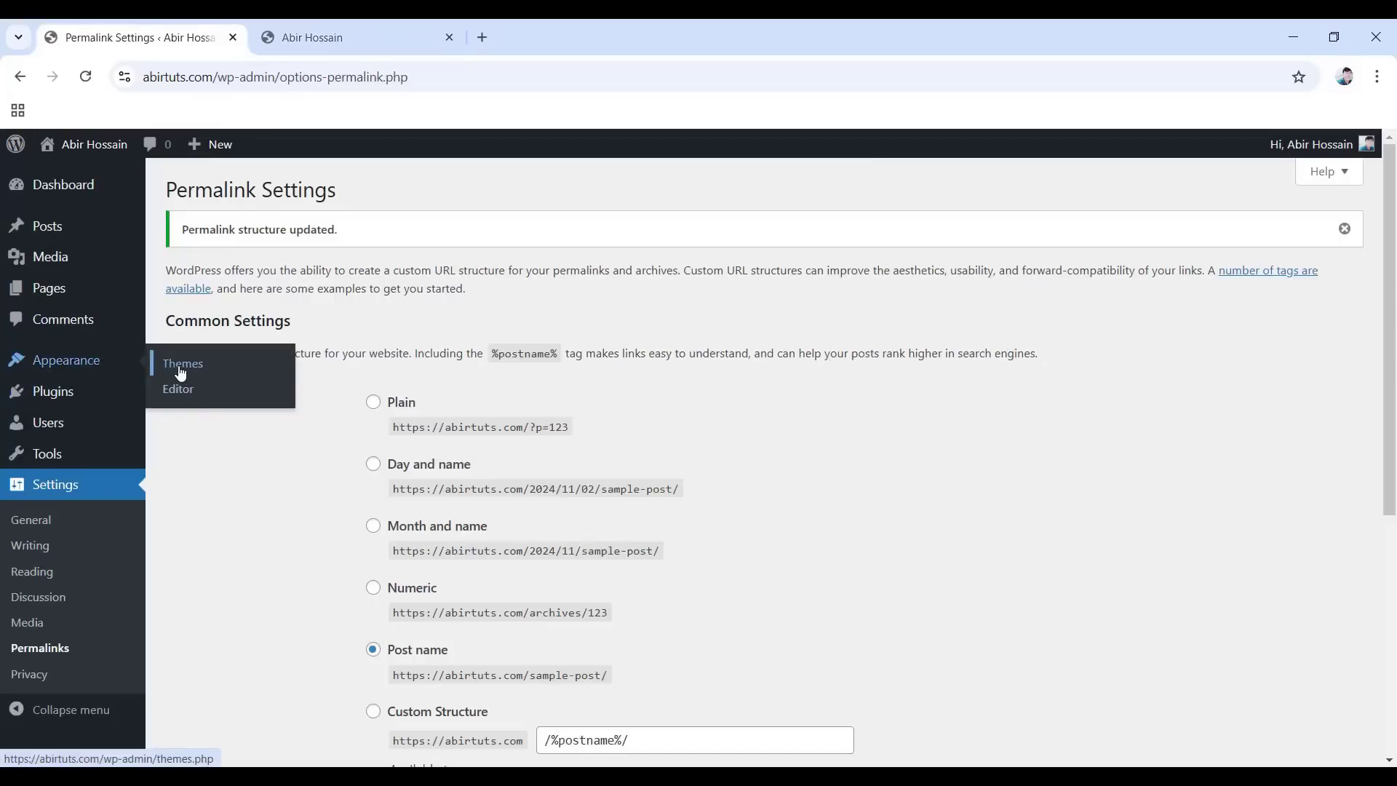
pyautogui.scroll(2, 553, 469)
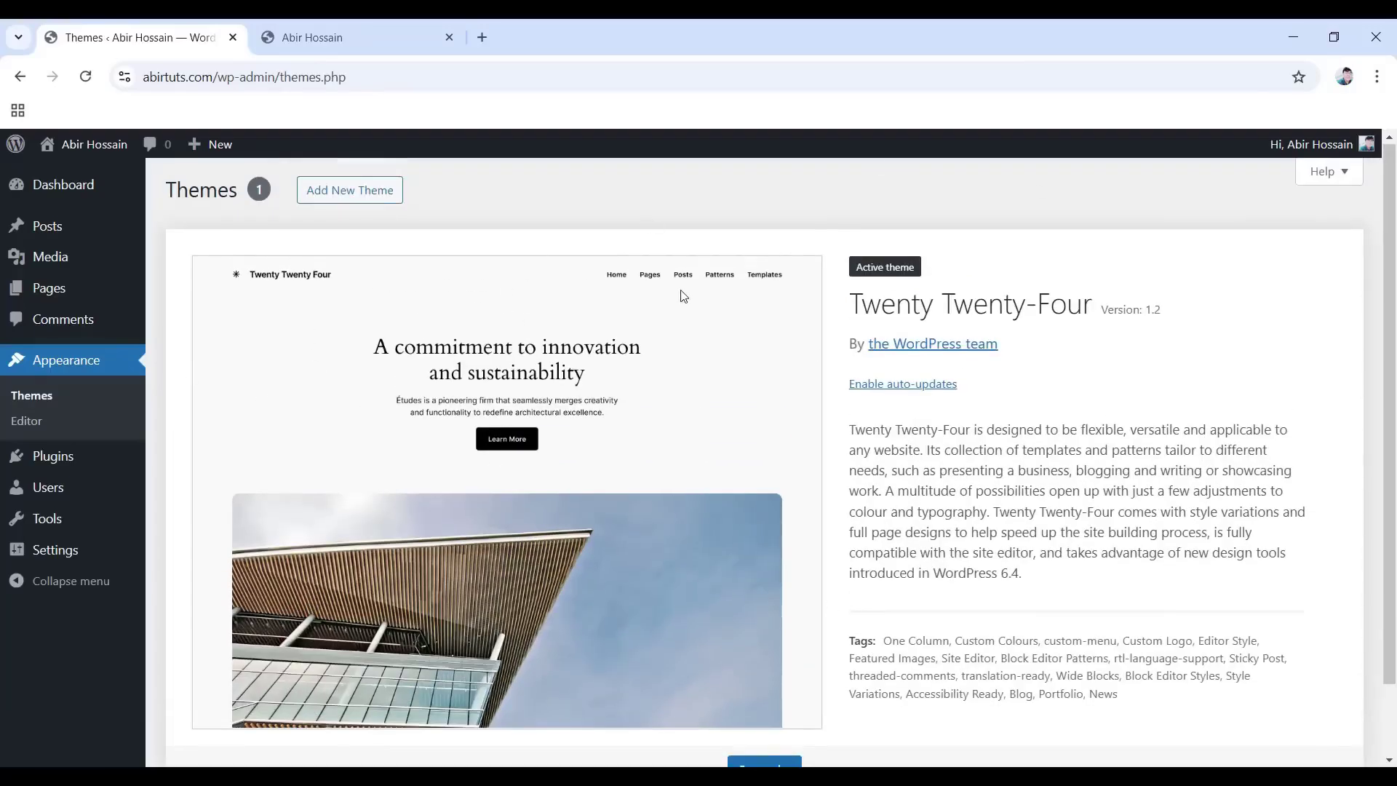
pyautogui.scroll(-2, 610, 413)
pyautogui.scroll(2, 662, 510)
pyautogui.scroll(-3, 600, 361)
pyautogui.scroll(3, 451, 218)
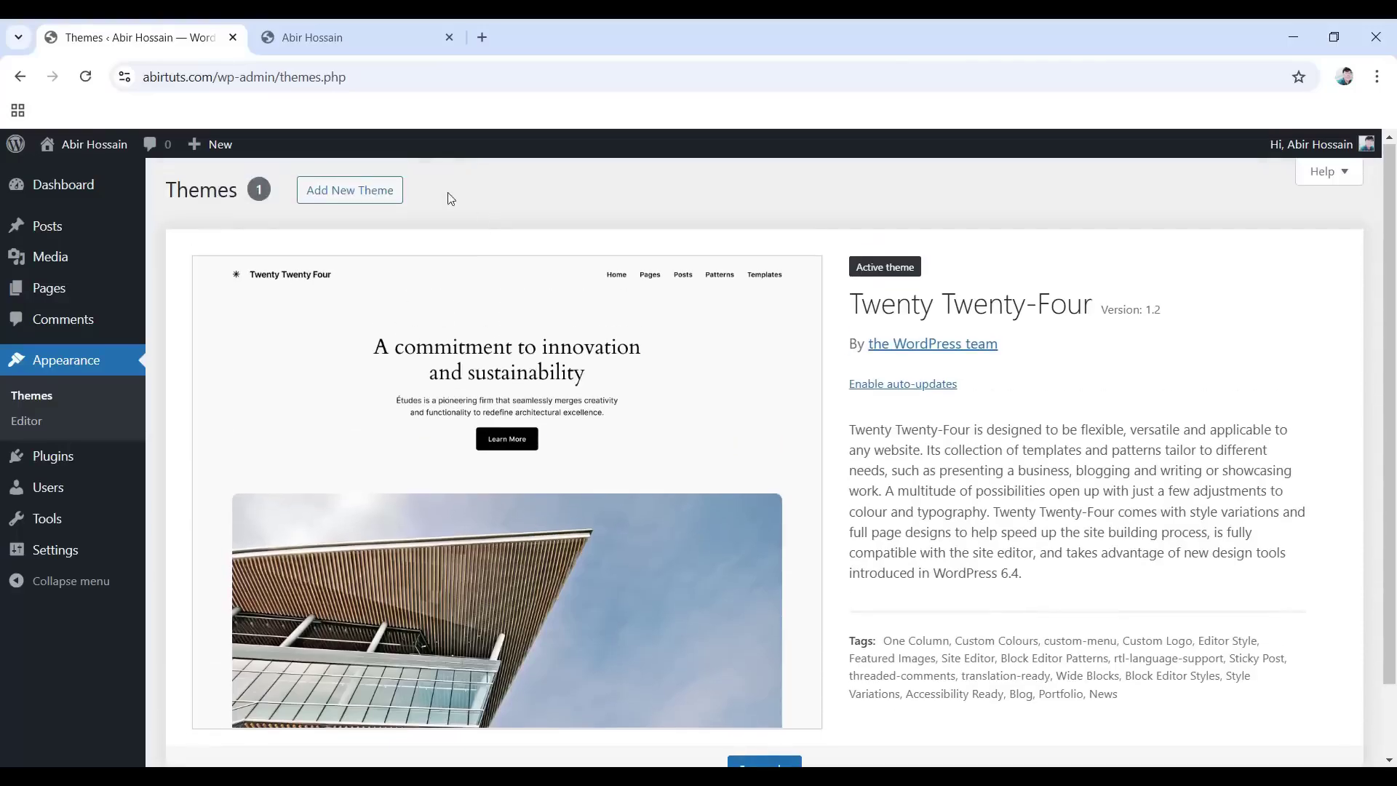
# Open Add New Theme and browse the Popular themes grid.
pyautogui.click(350, 201)
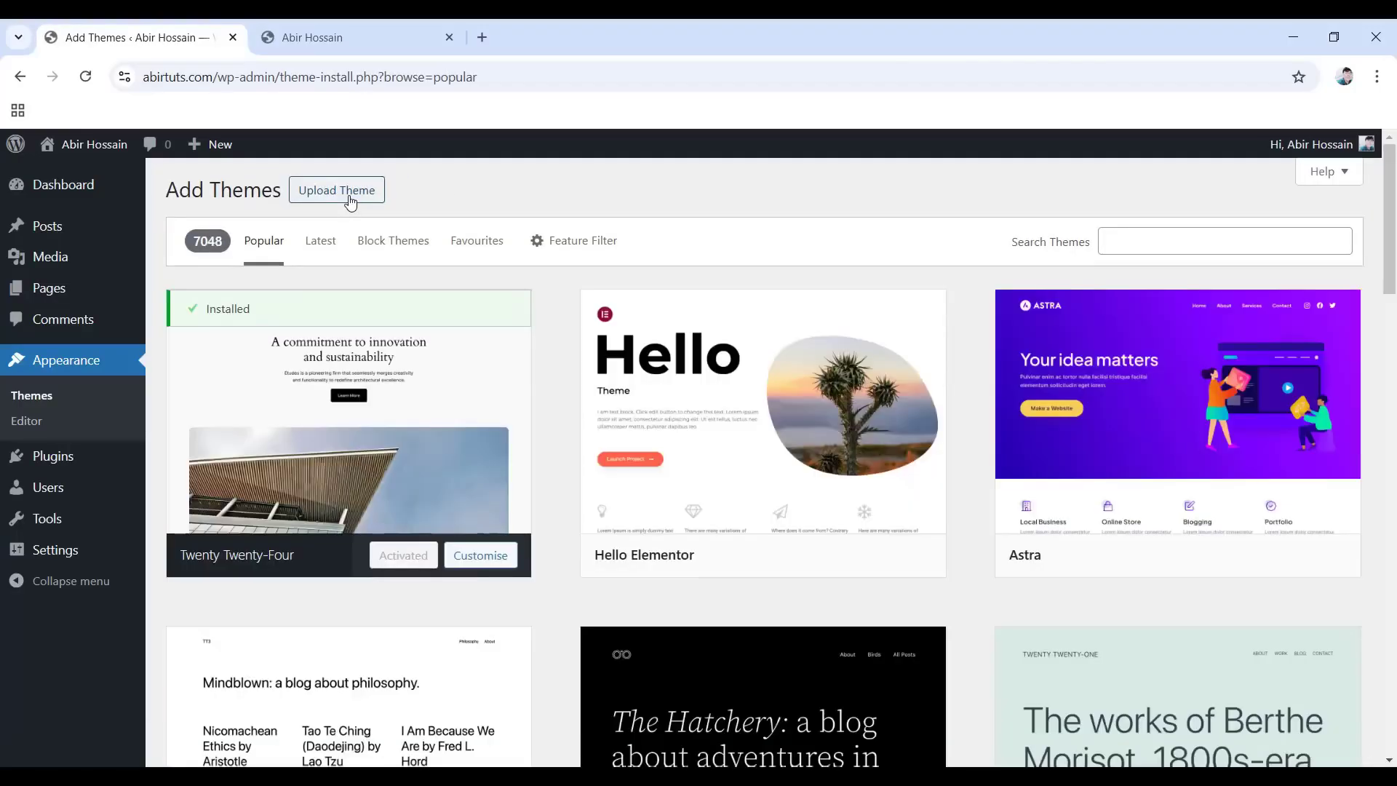
pyautogui.scroll(-6, 645, 490)
pyautogui.scroll(-5, 779, 537)
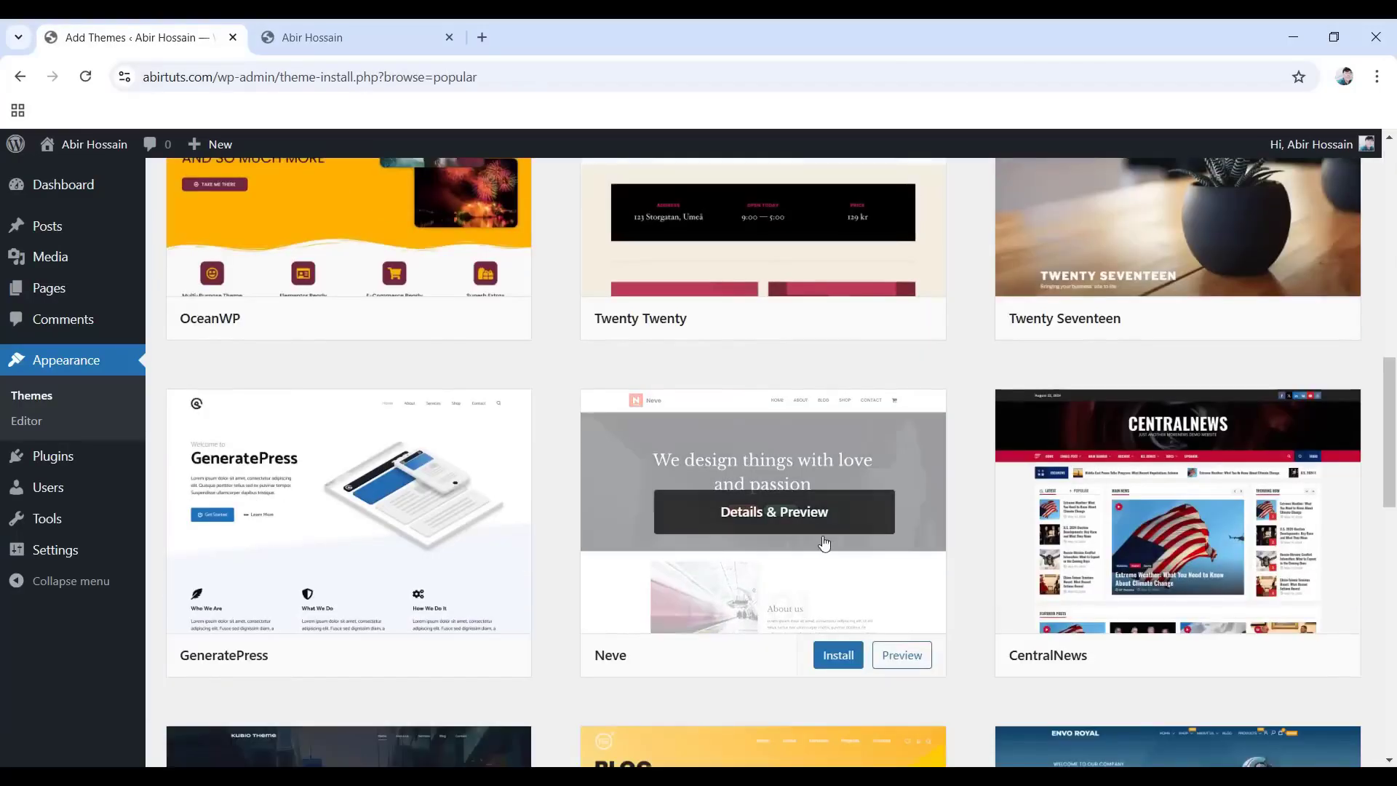
pyautogui.scroll(-5, 833, 546)
pyautogui.scroll(13, 823, 530)
pyautogui.scroll(3, 825, 529)
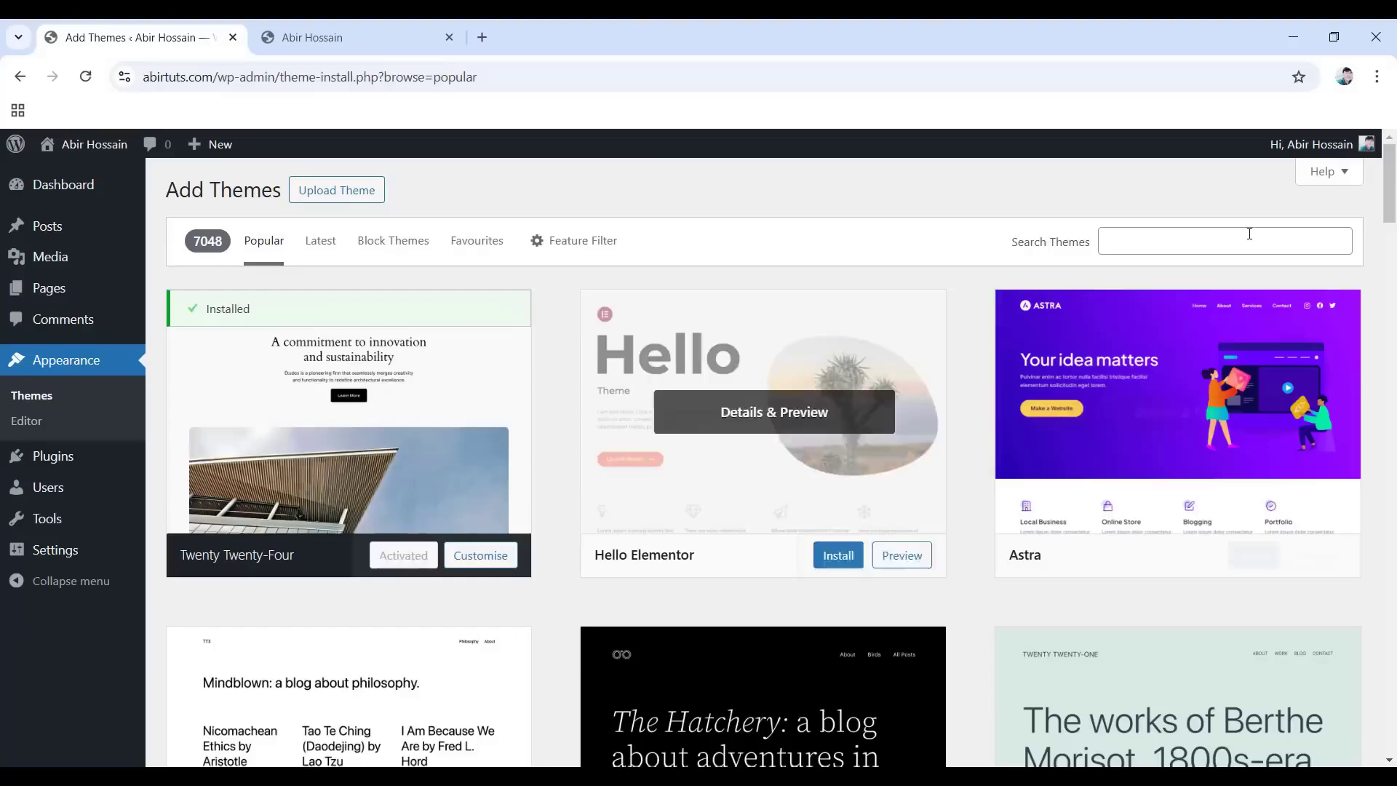
# Search the theme directory for 'hello elementor', then install and activate Hello Elementor.
pyautogui.click(1127, 243)
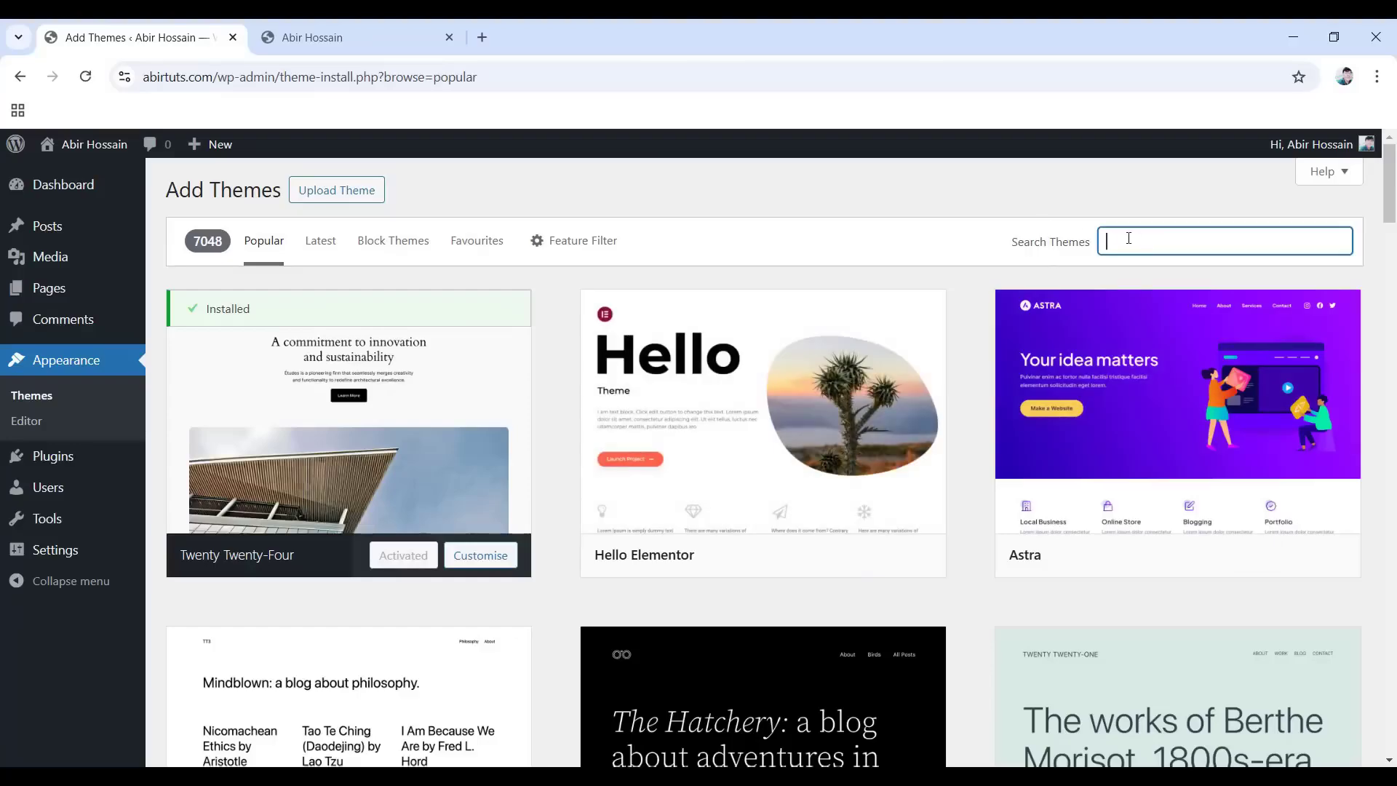
pyautogui.write('hello elementor')
pyautogui.moveTo(386, 445)
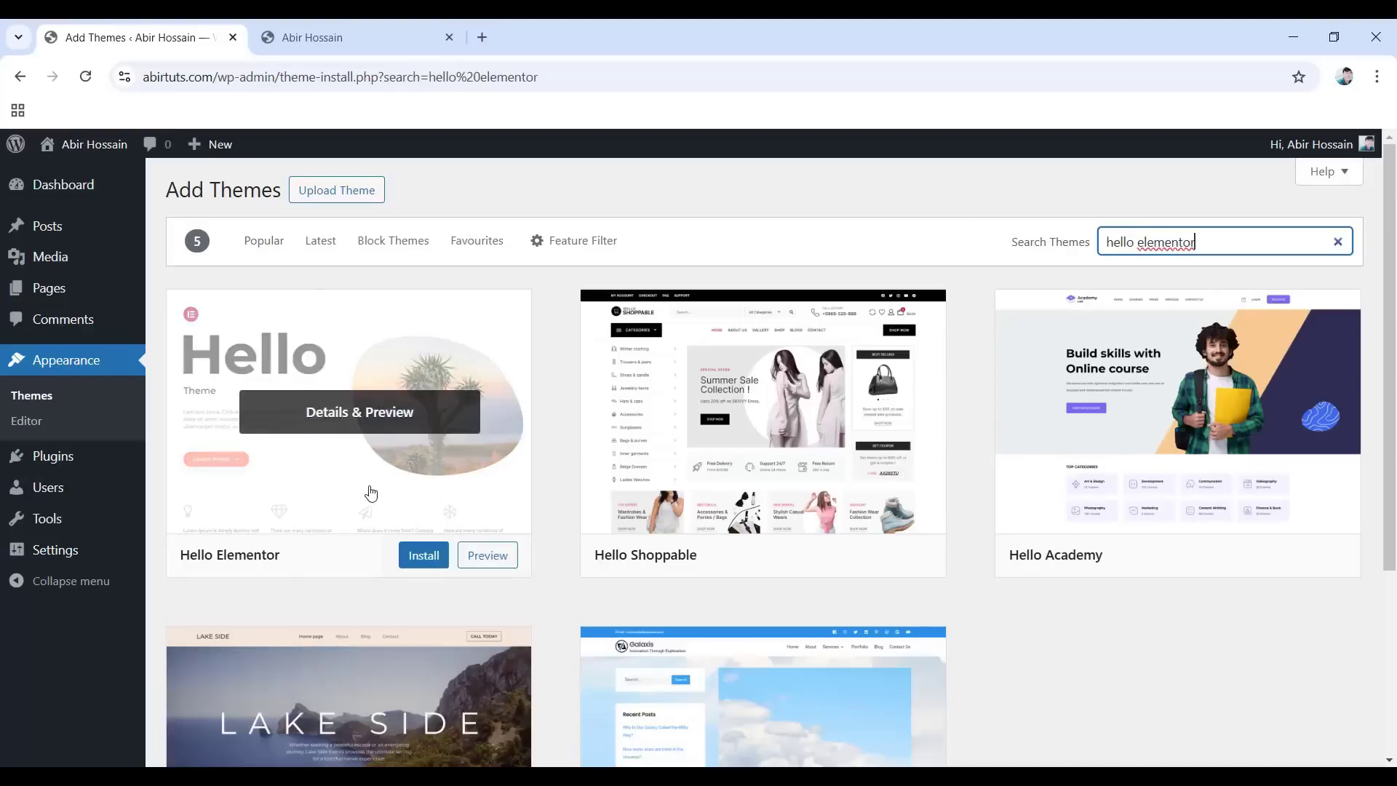
pyautogui.click(429, 565)
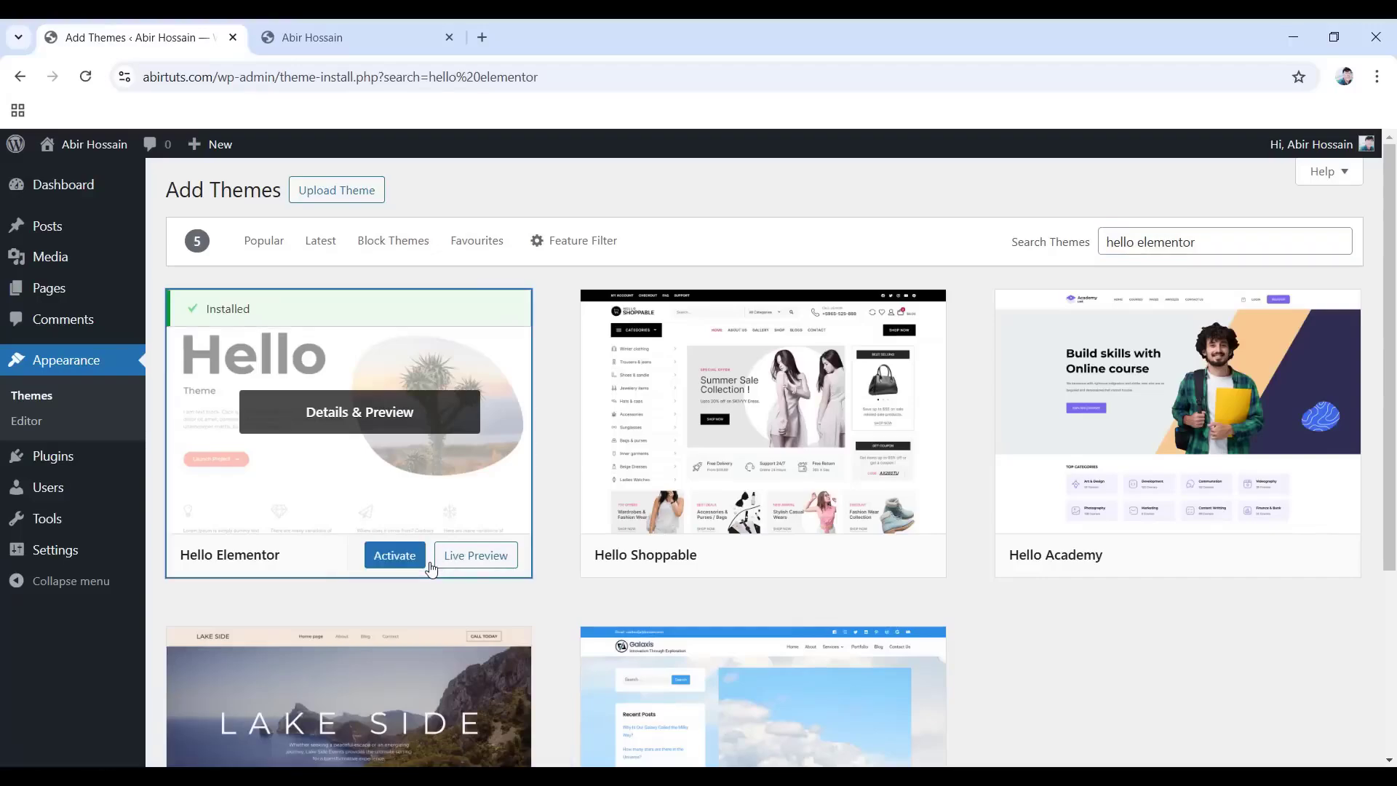
pyautogui.click(394, 557)
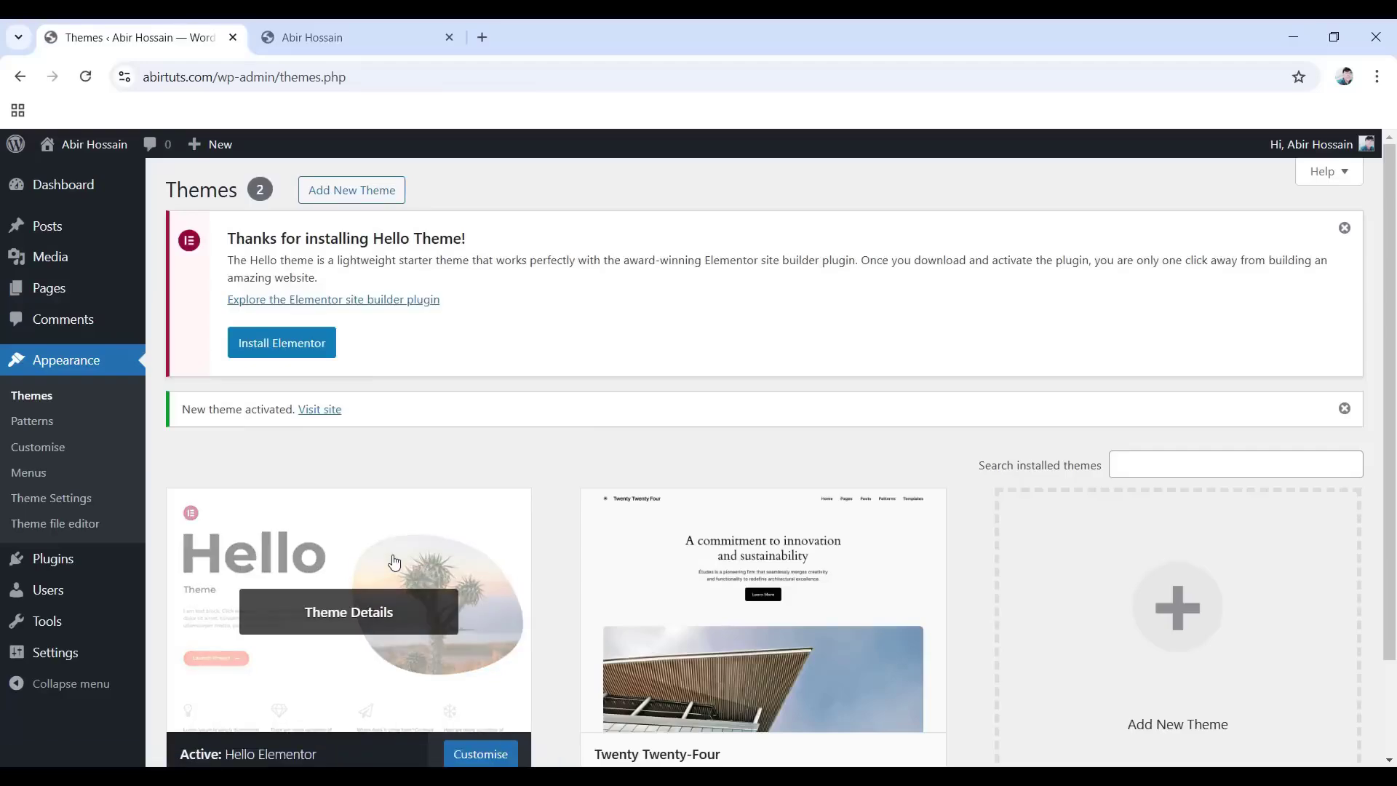
# Reload the live front page to see Hello Elementor's plain look, then return to the Themes page.
pyautogui.click(337, 40)
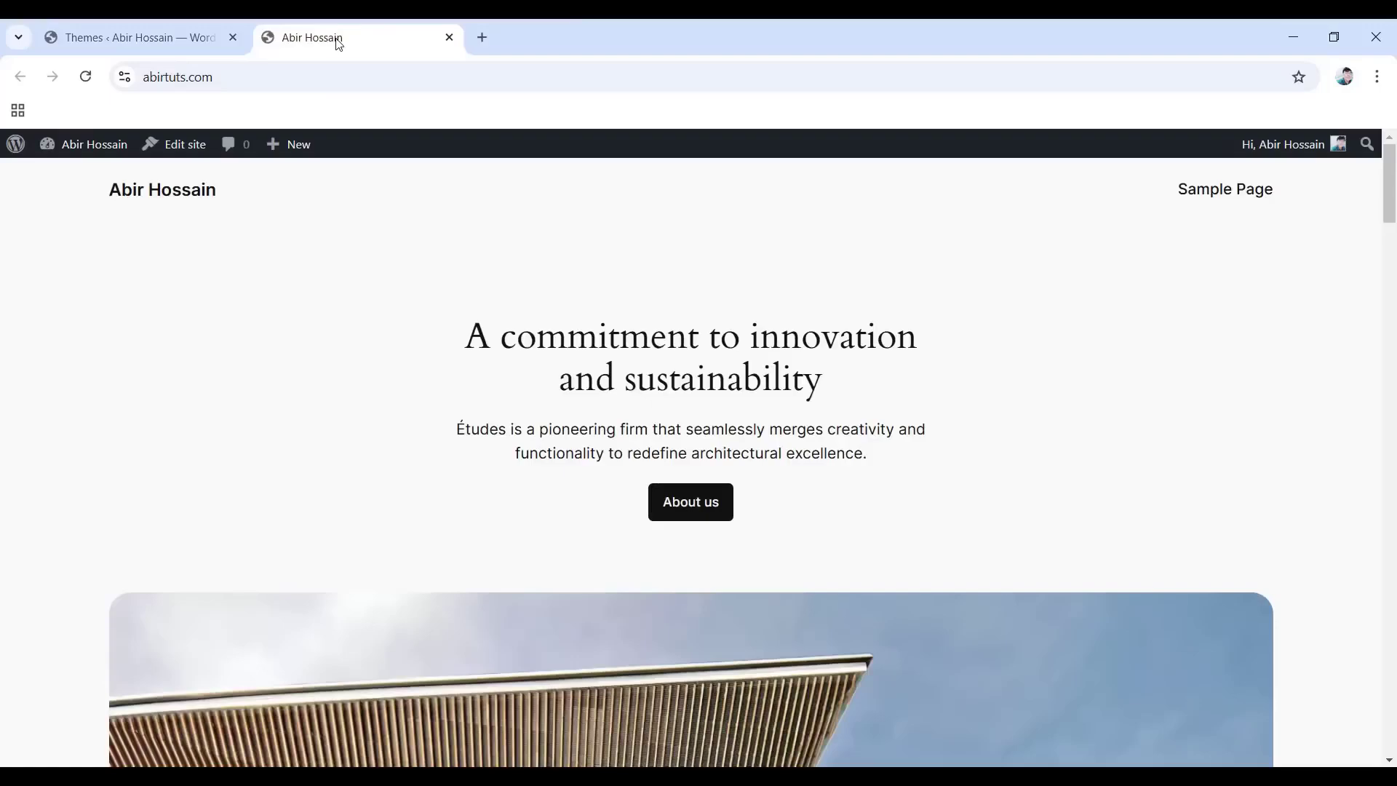
pyautogui.click(85, 76)
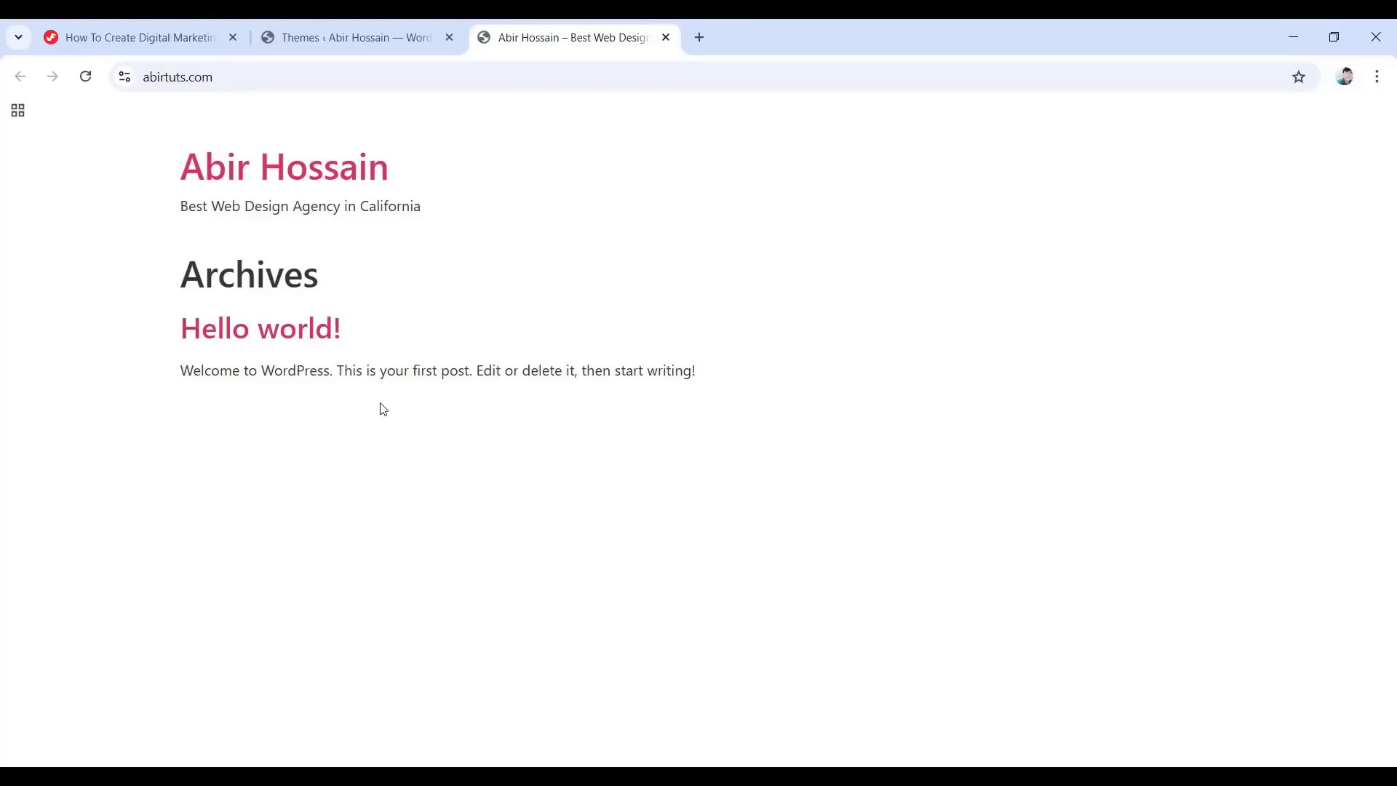
pyautogui.click(351, 38)
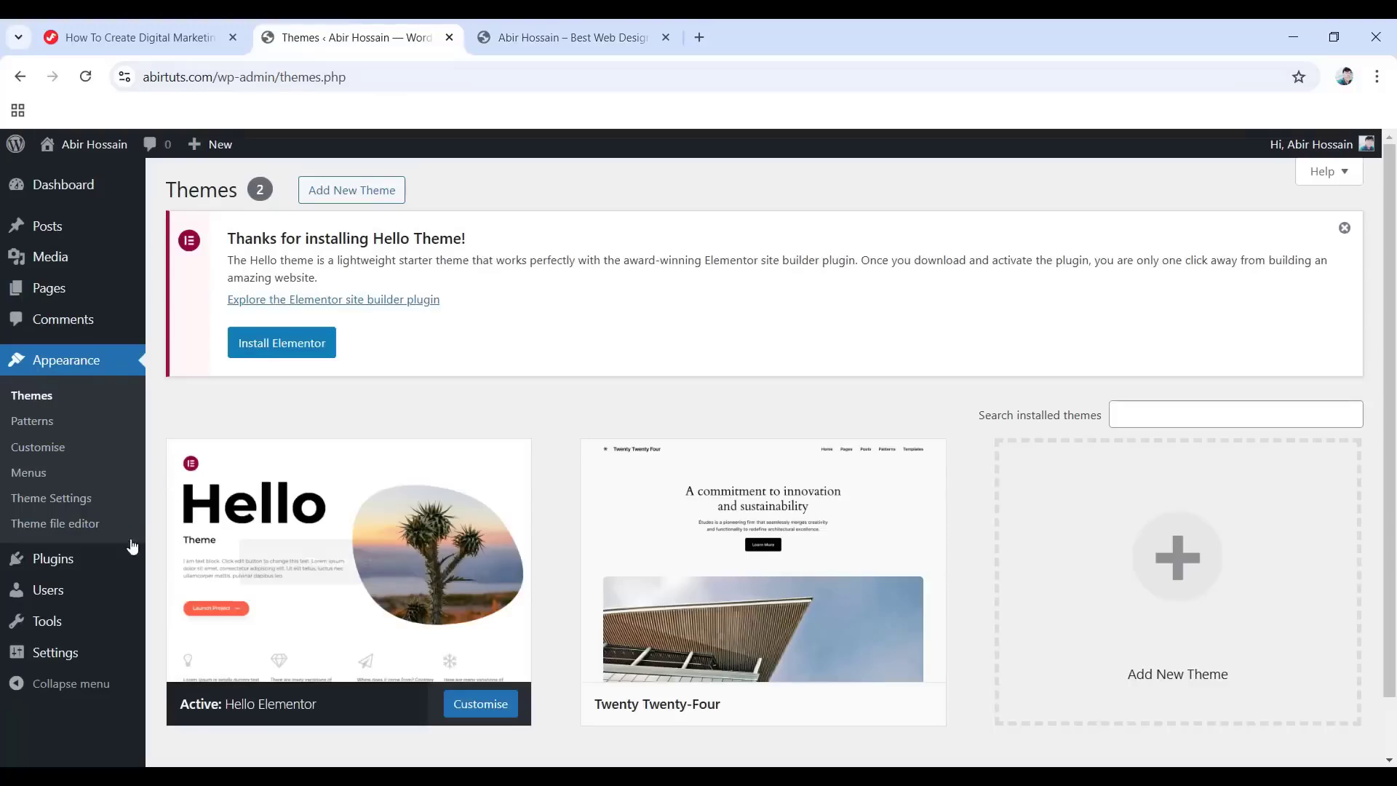
# Search the plugin directory for 'elementor', then install and activate Elementor Website Builder.
pyautogui.click(43, 565)
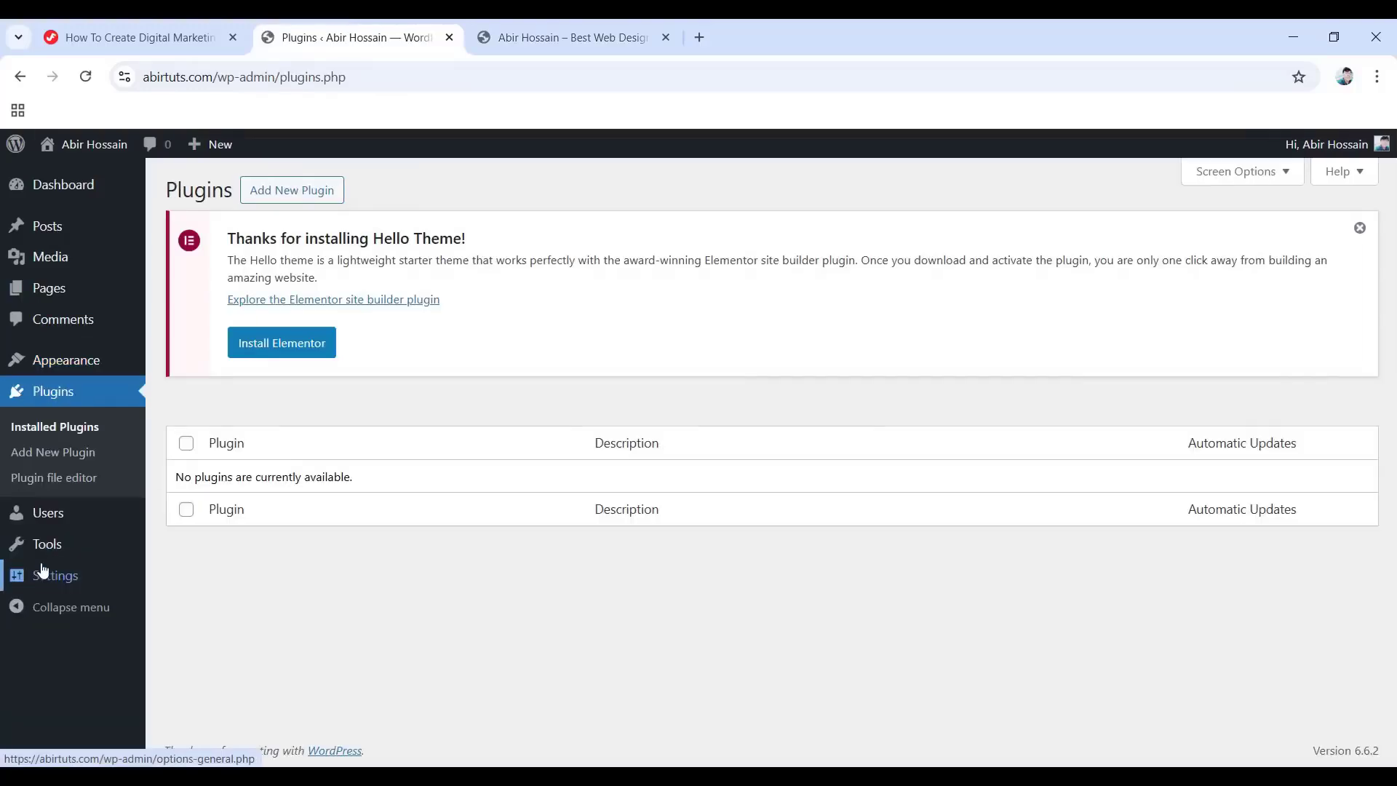
pyautogui.click(296, 189)
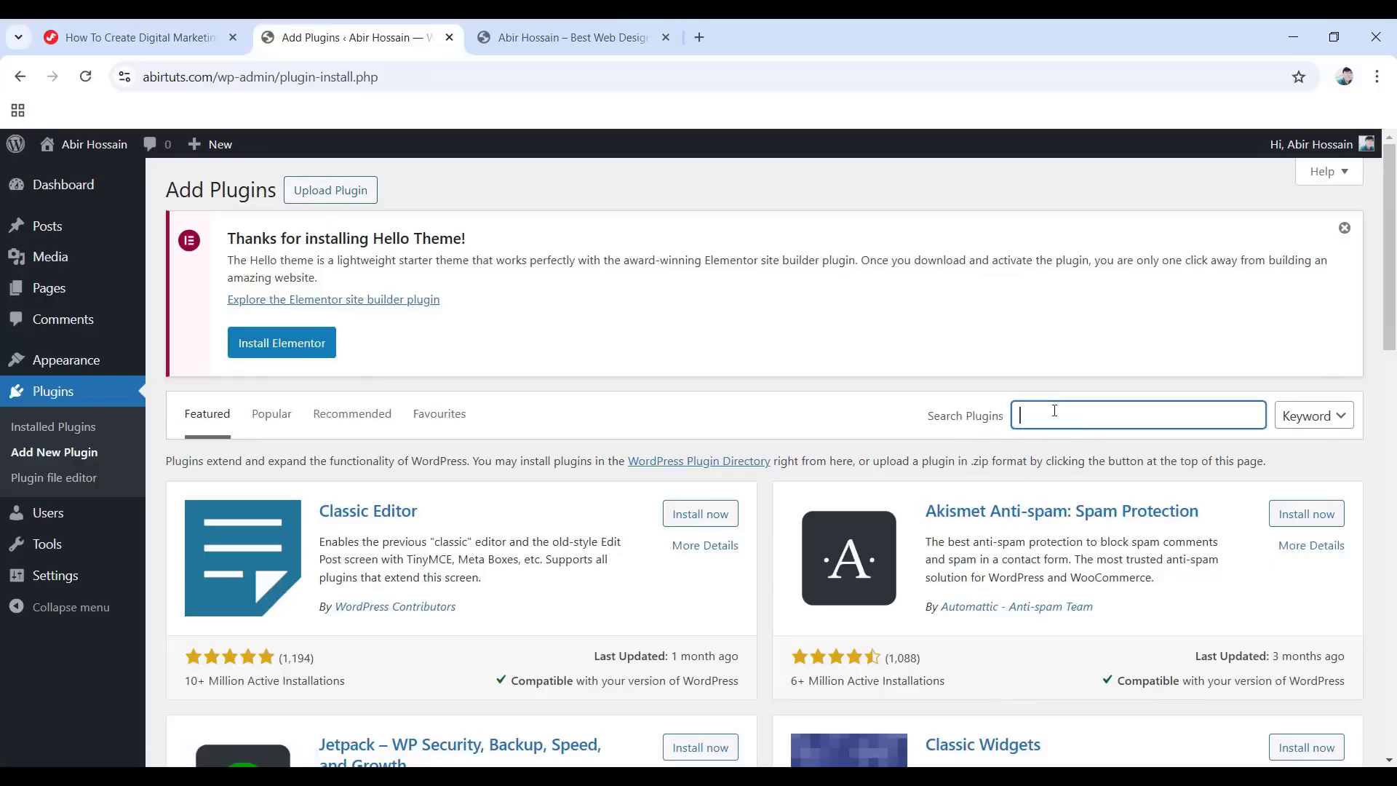
pyautogui.click(1055, 410)
pyautogui.write('elementor')
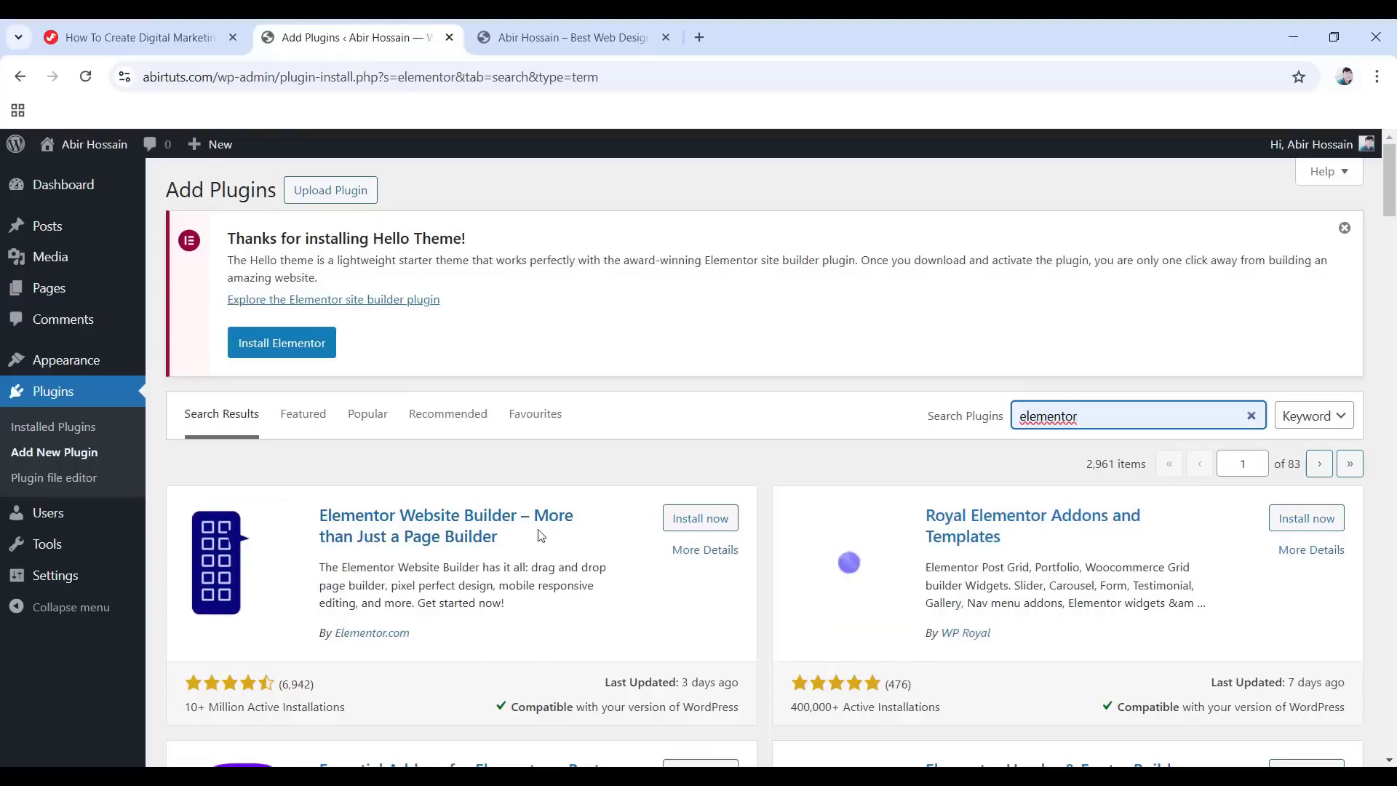
pyautogui.scroll(-1, 269, 652)
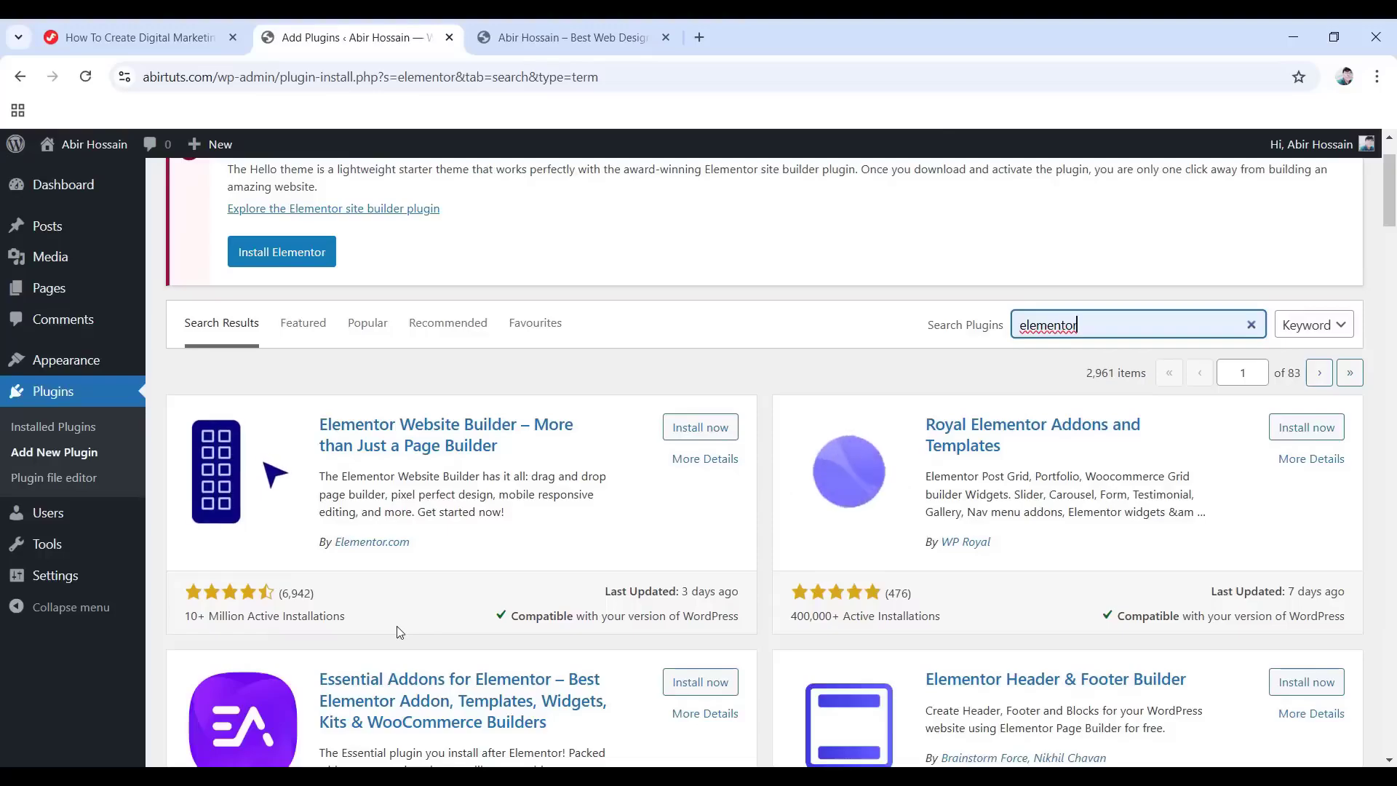
pyautogui.scroll(2, 397, 631)
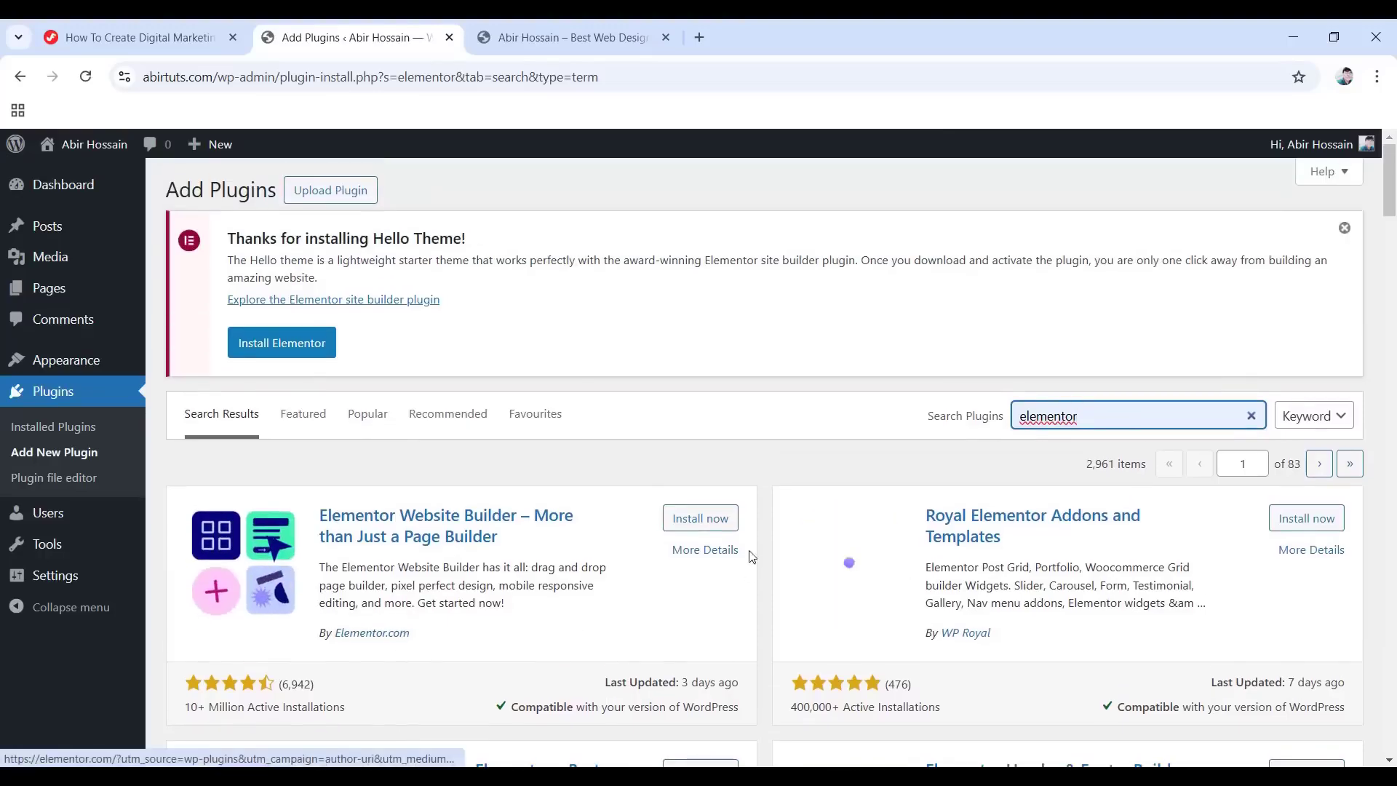
pyautogui.click(698, 517)
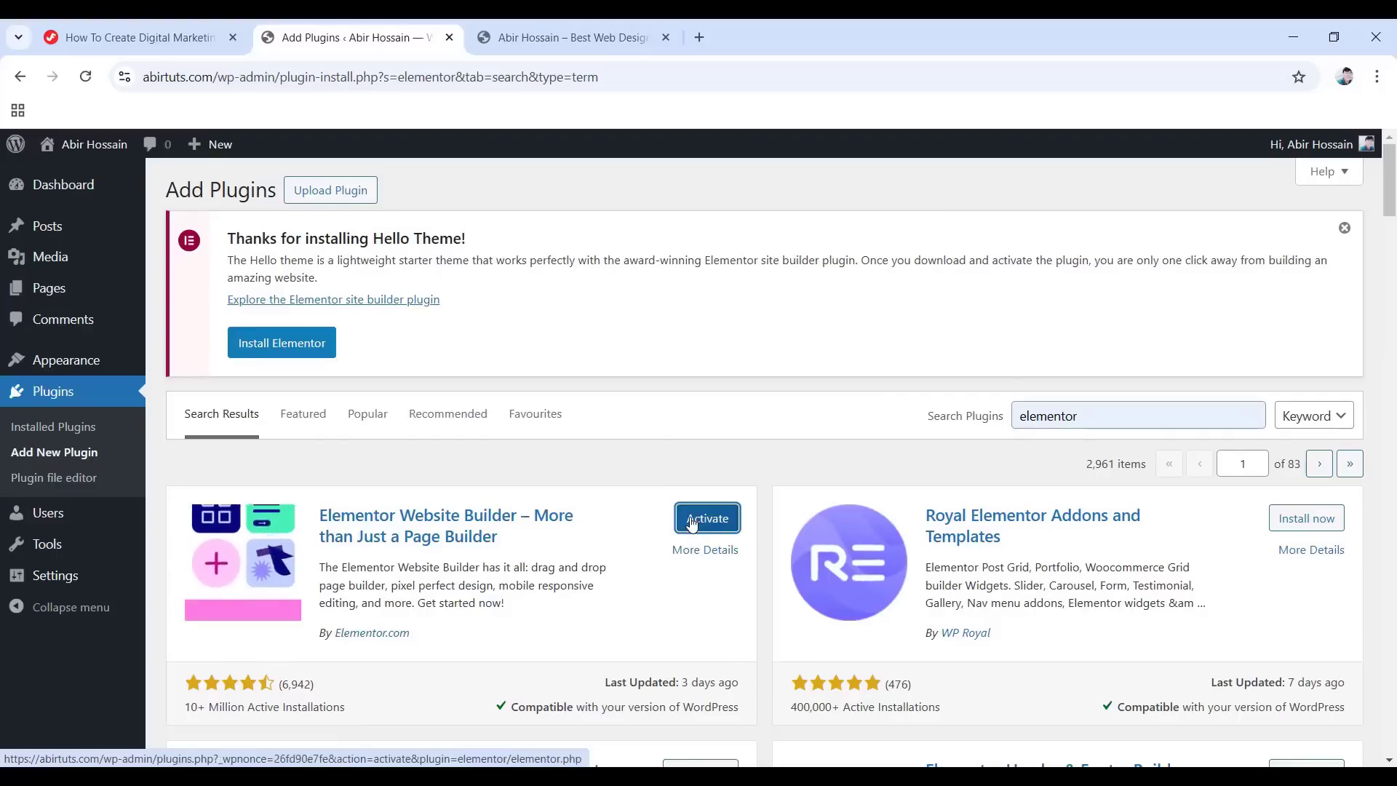
pyautogui.click(709, 524)
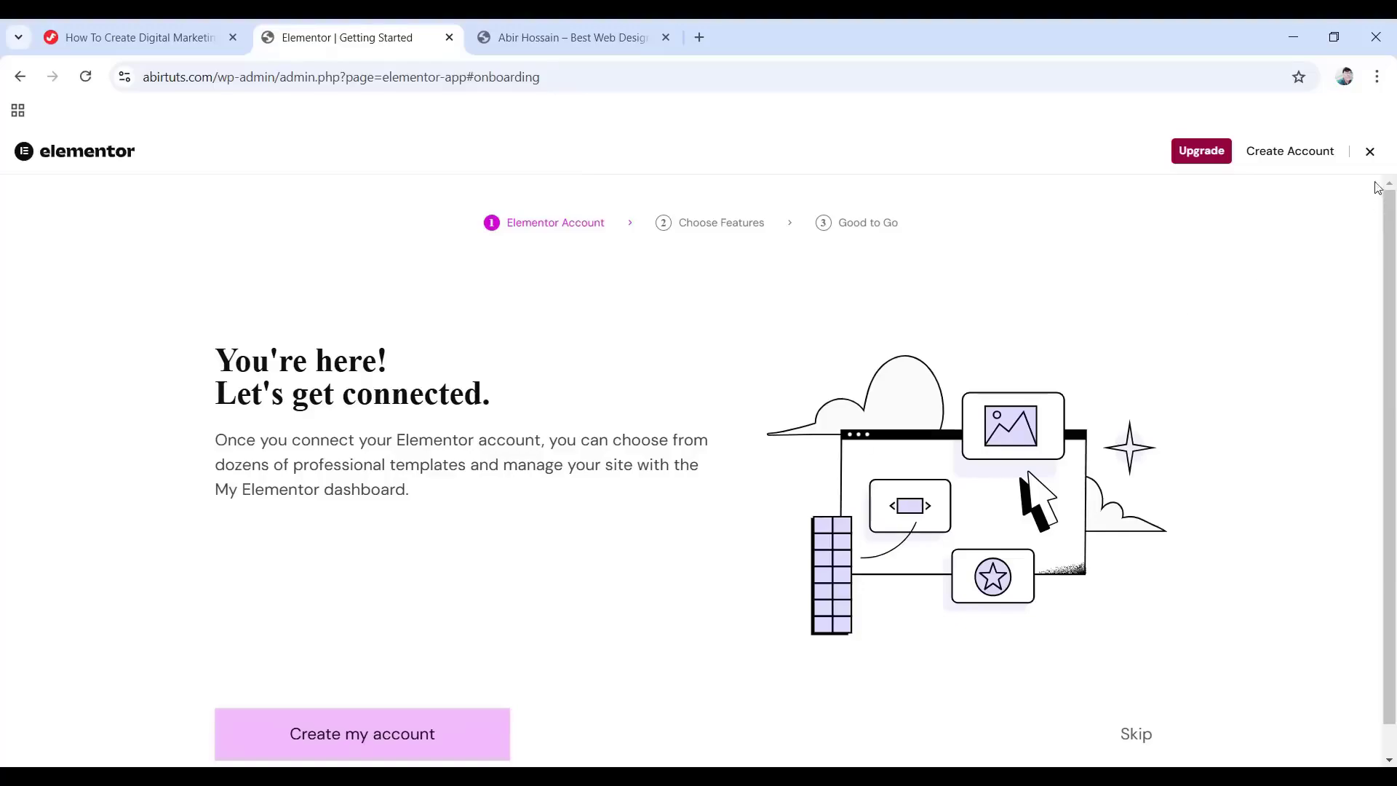
# Dismiss the Elementor onboarding, check Elementor in Installed Plugins, then return to the tutorial article.
pyautogui.click(1370, 152)
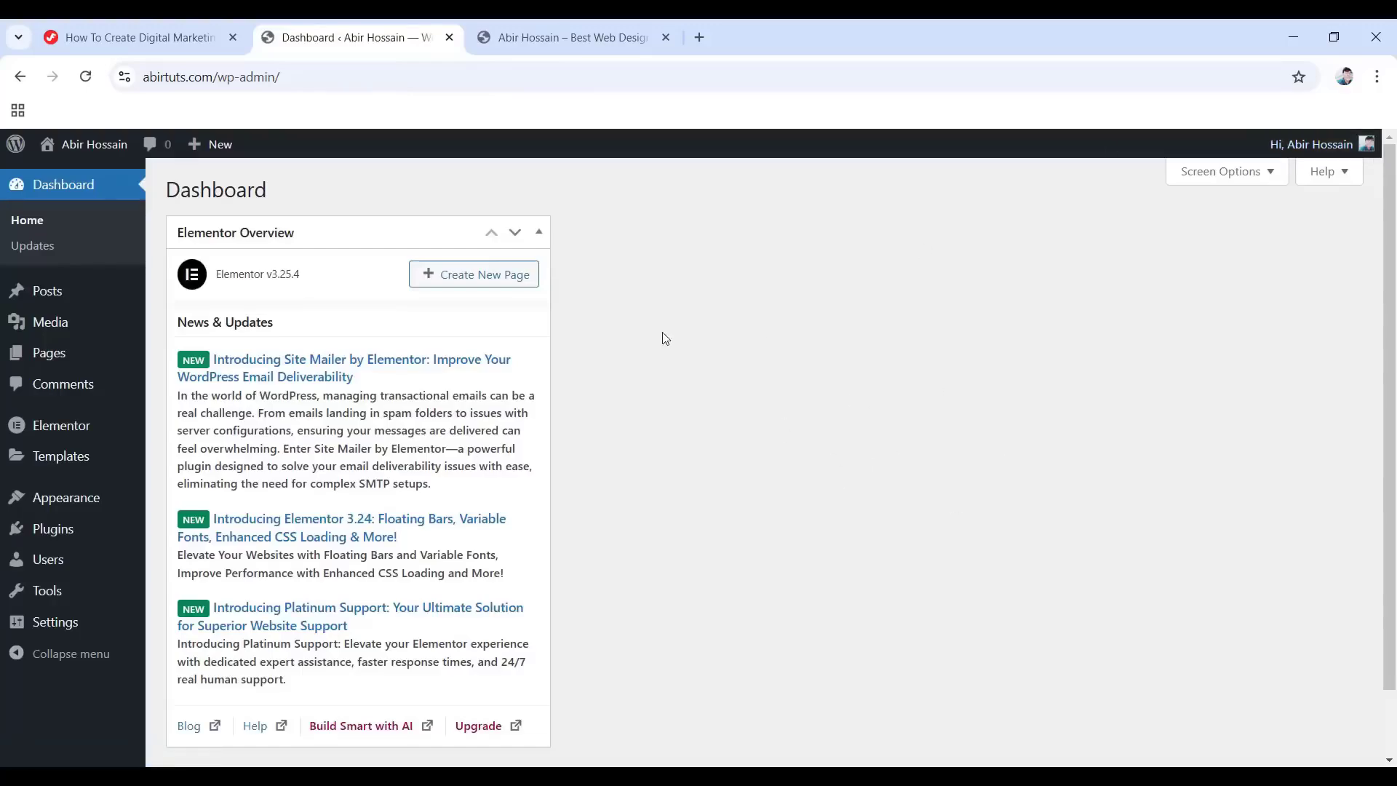
pyautogui.click(73, 530)
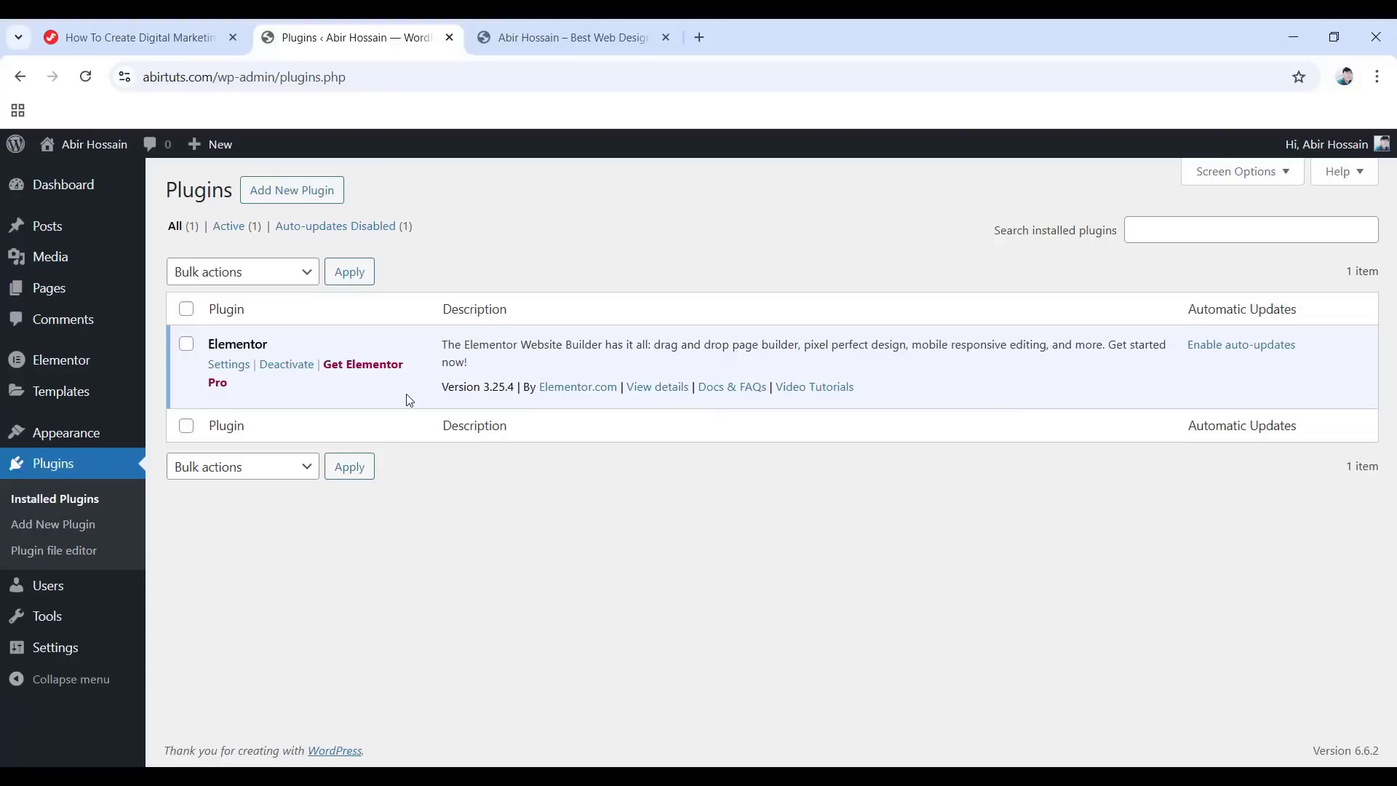
pyautogui.click(119, 33)
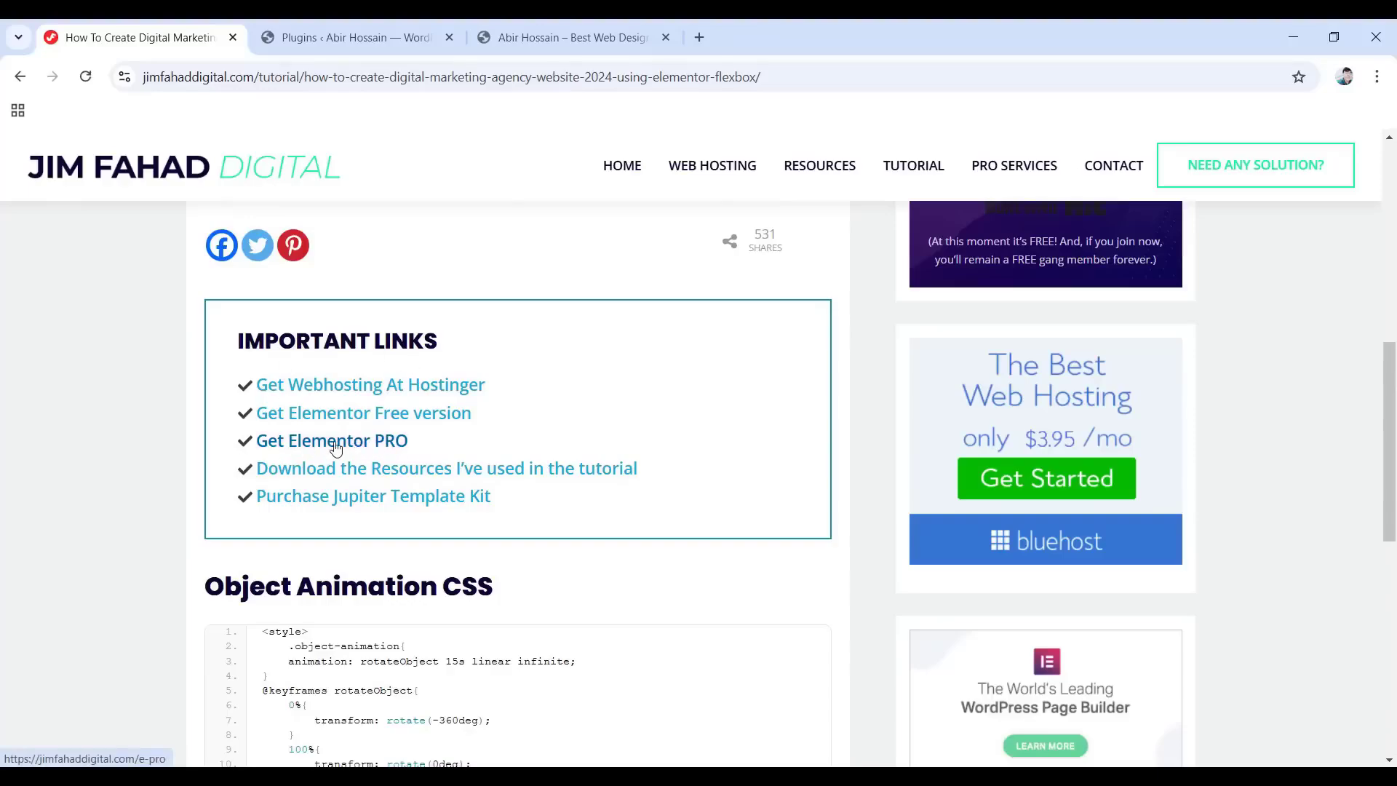
# Open the Elementor PRO link and browse the Essential, Advanced Solo, Advanced and Expert plan cards.
pyautogui.click(336, 444)
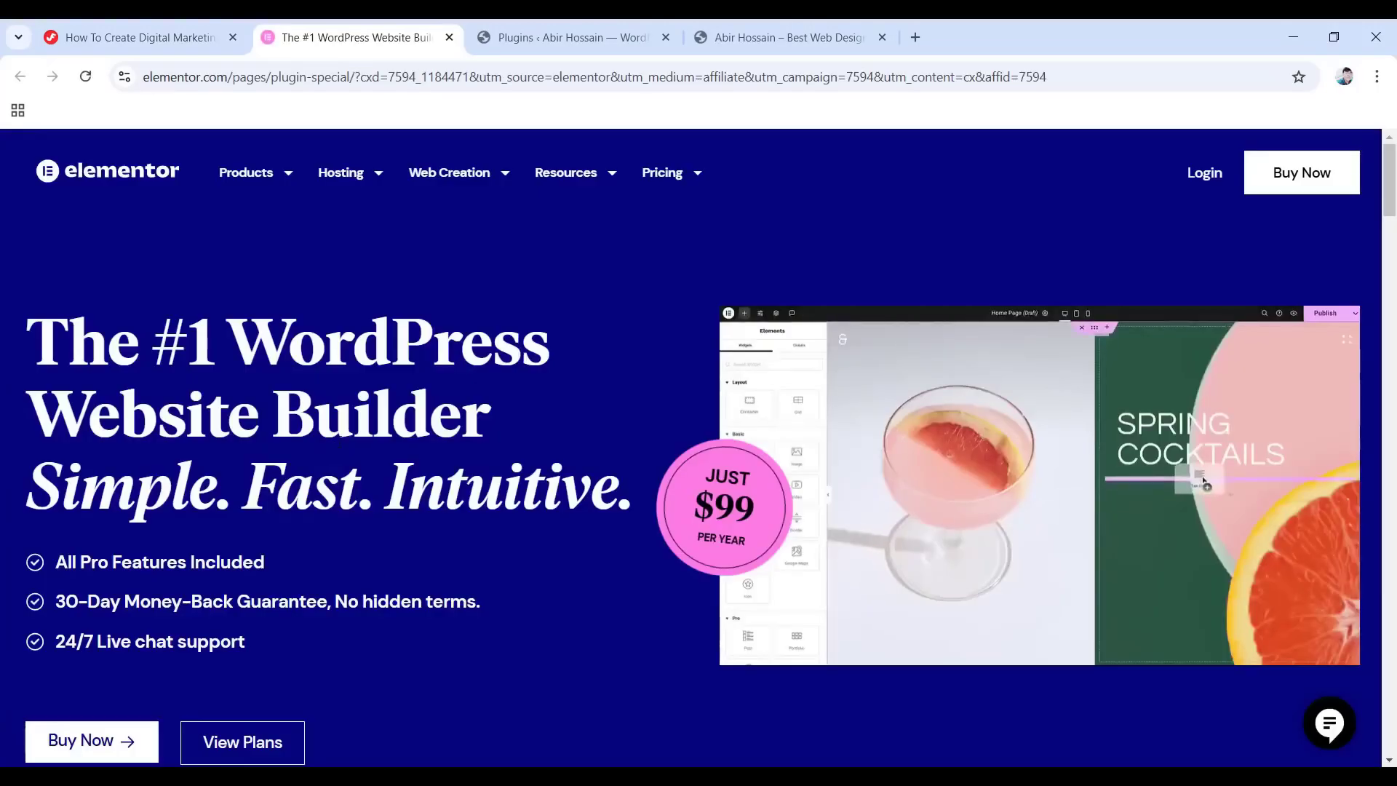
pyautogui.scroll(-8, 529, 473)
pyautogui.scroll(-7, 529, 473)
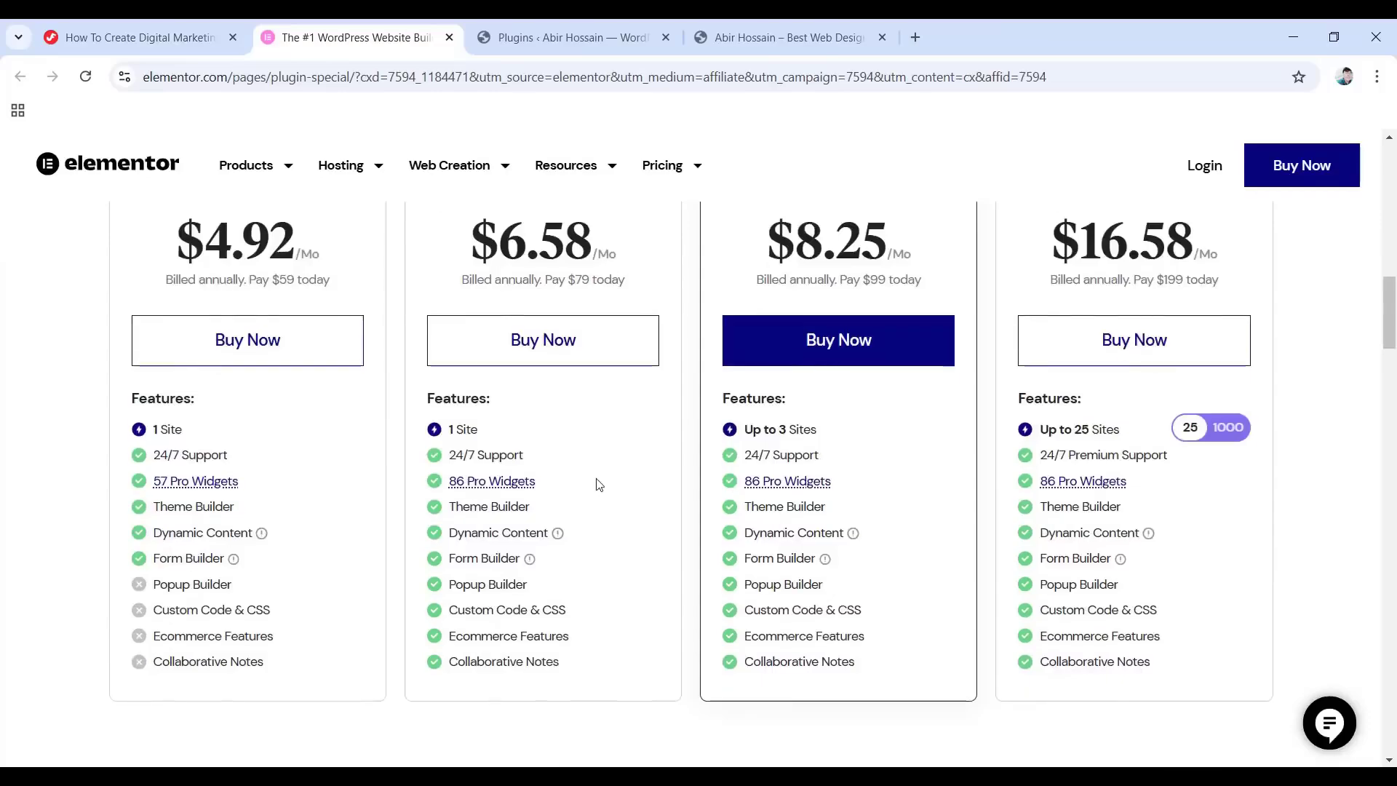
pyautogui.scroll(1, 579, 551)
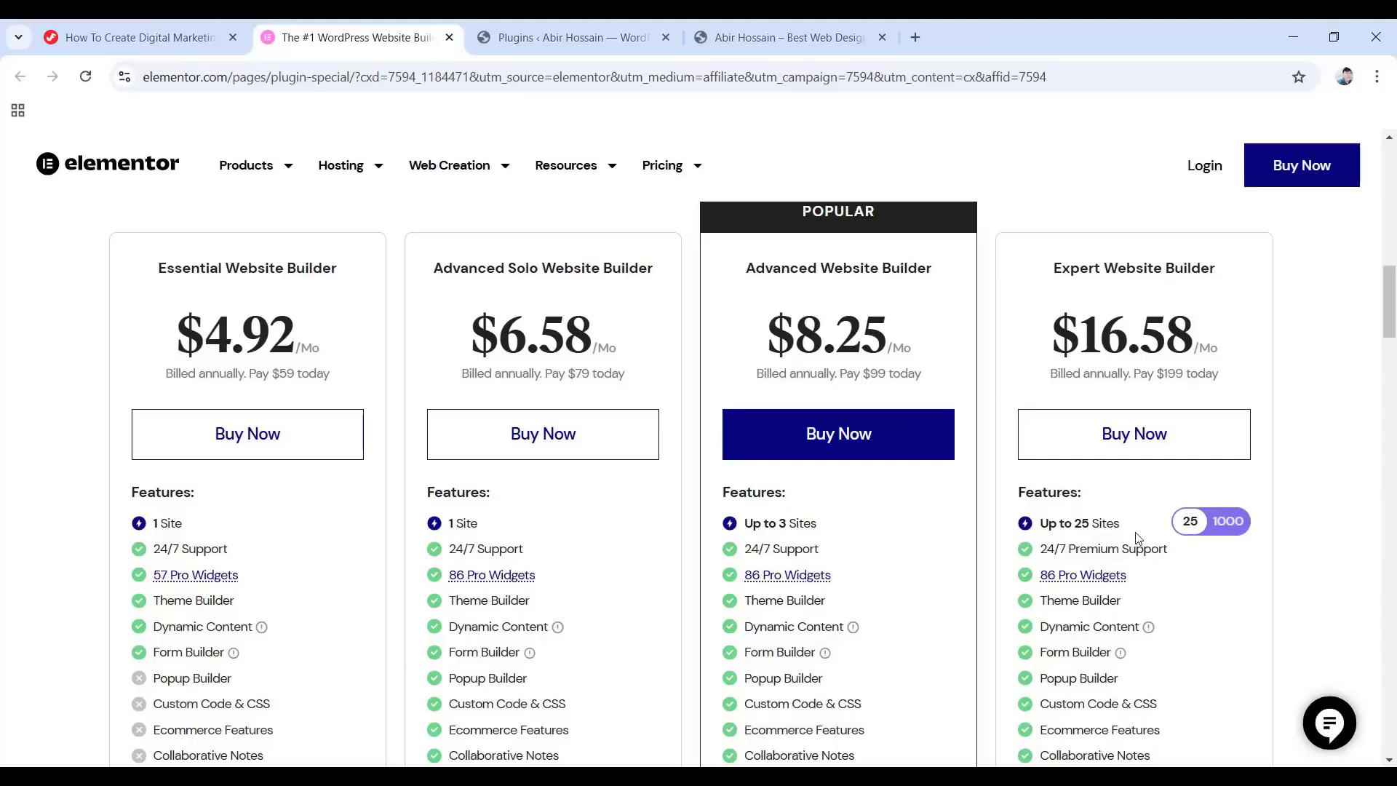
pyautogui.click(1229, 524)
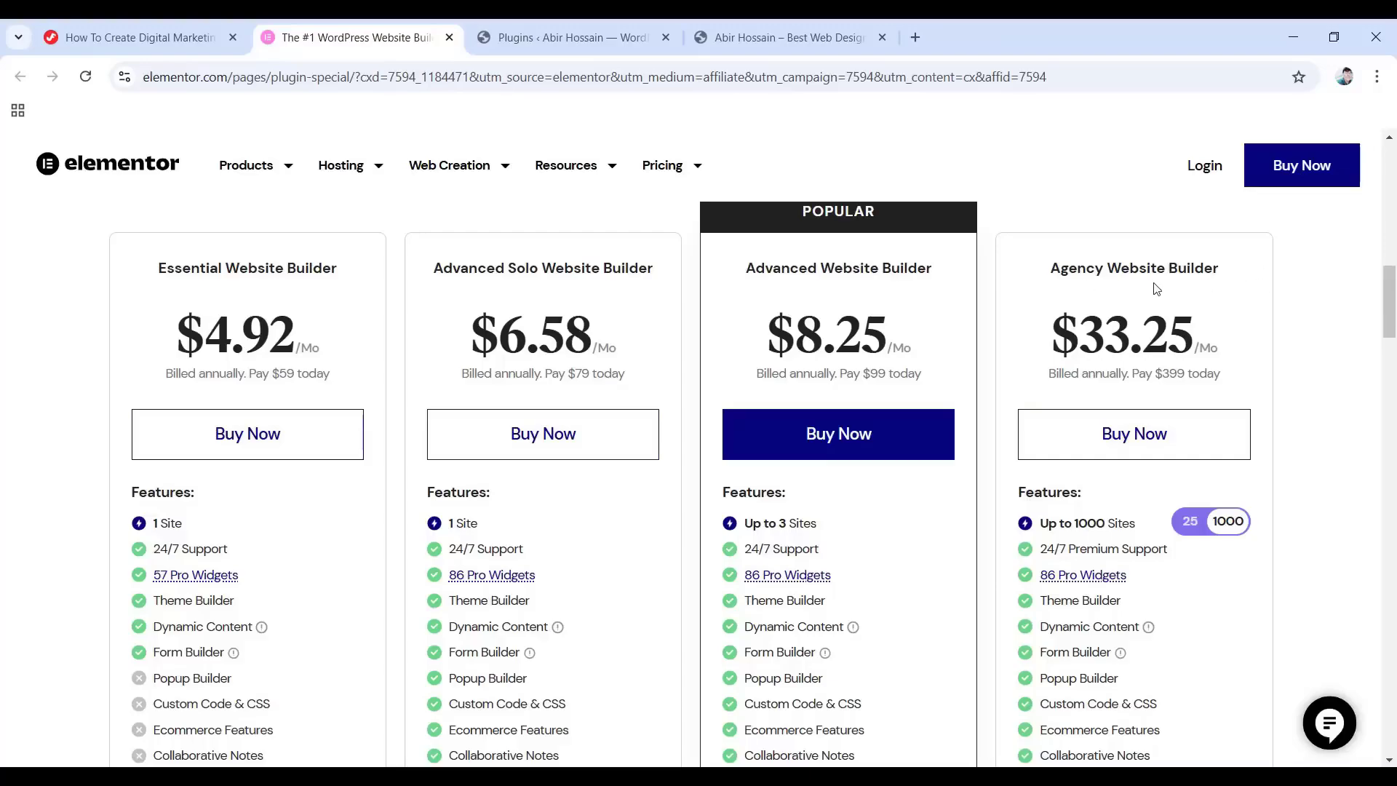
pyautogui.click(1190, 521)
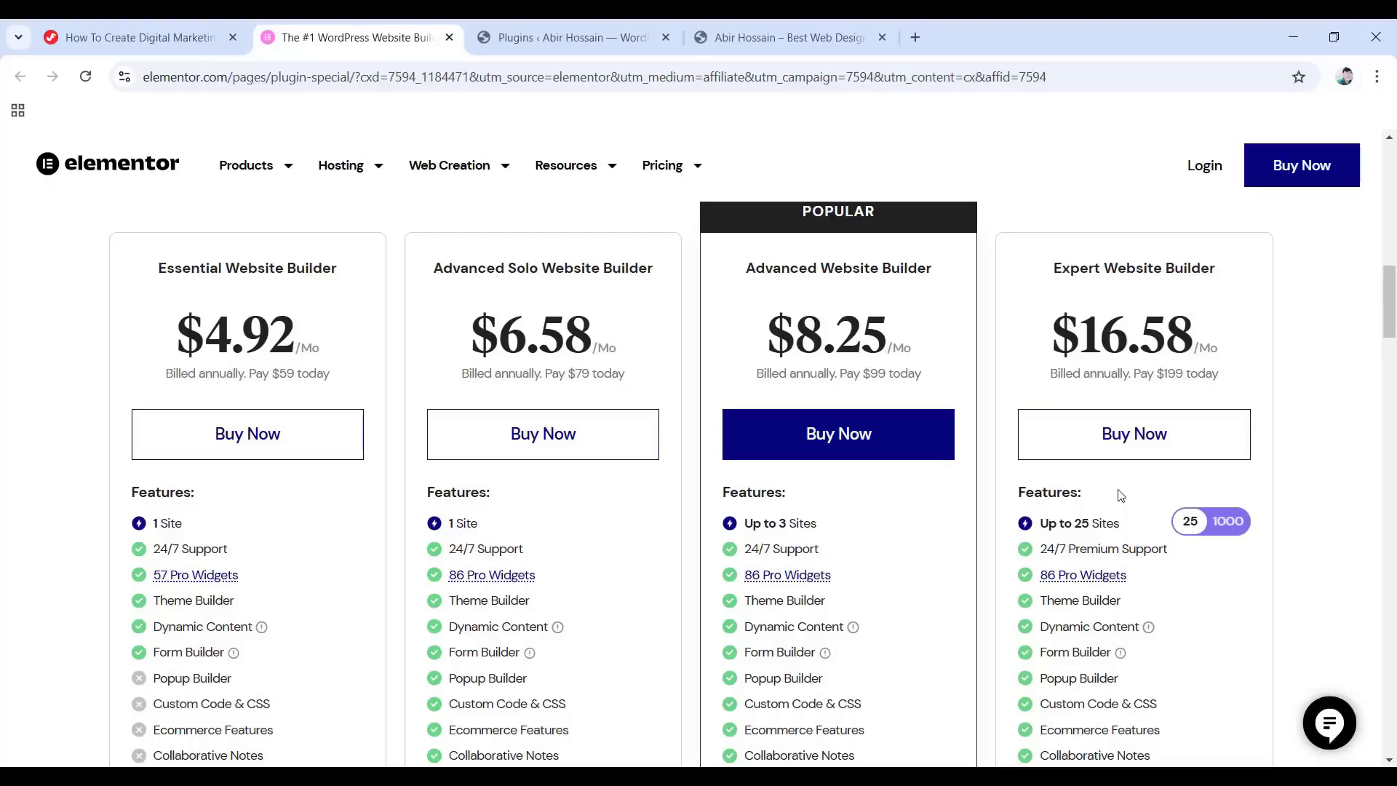
pyautogui.click(1225, 522)
pyautogui.click(1197, 523)
# Choose Buy Now on the Advanced 3-website plan and confirm the billing details.
pyautogui.click(841, 440)
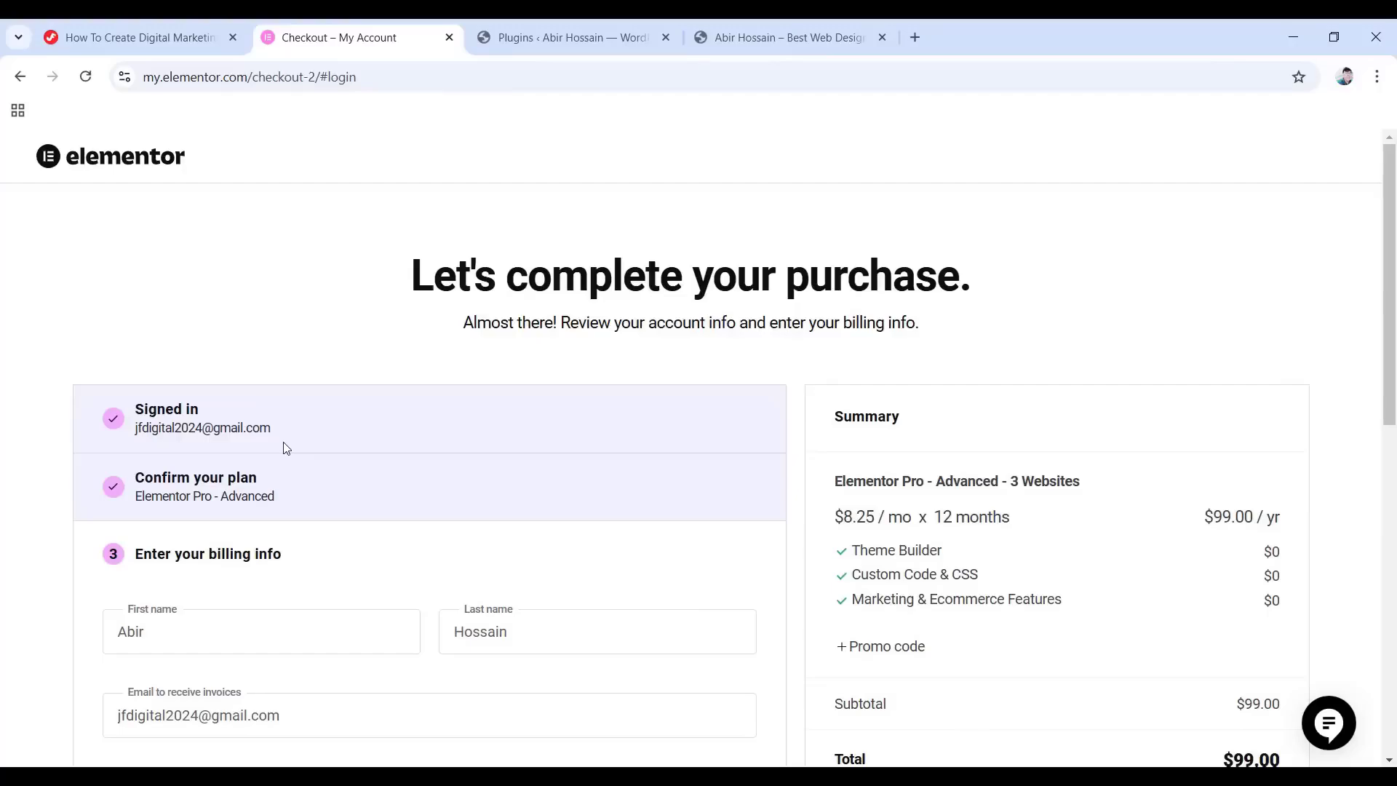
pyautogui.scroll(-1, 295, 446)
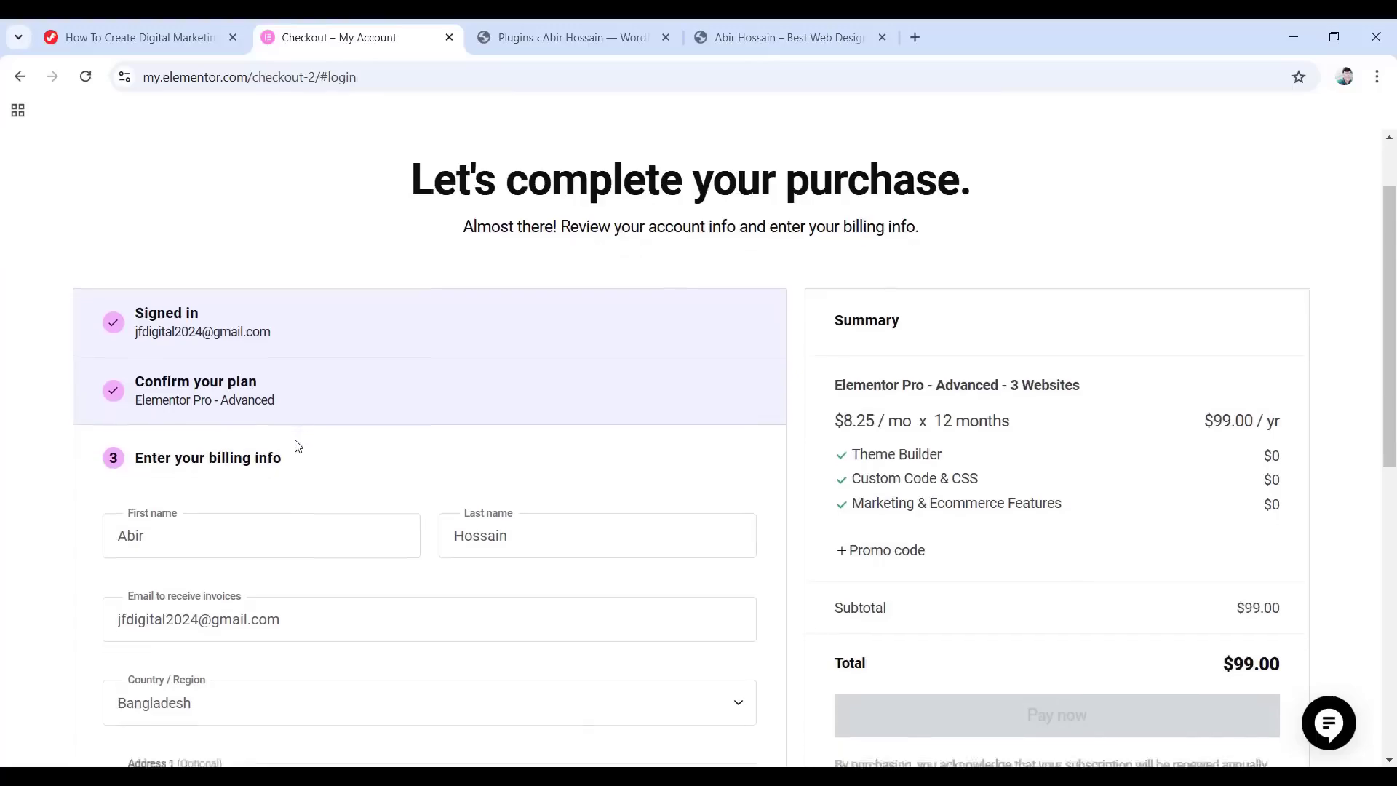
pyautogui.scroll(-1, 298, 445)
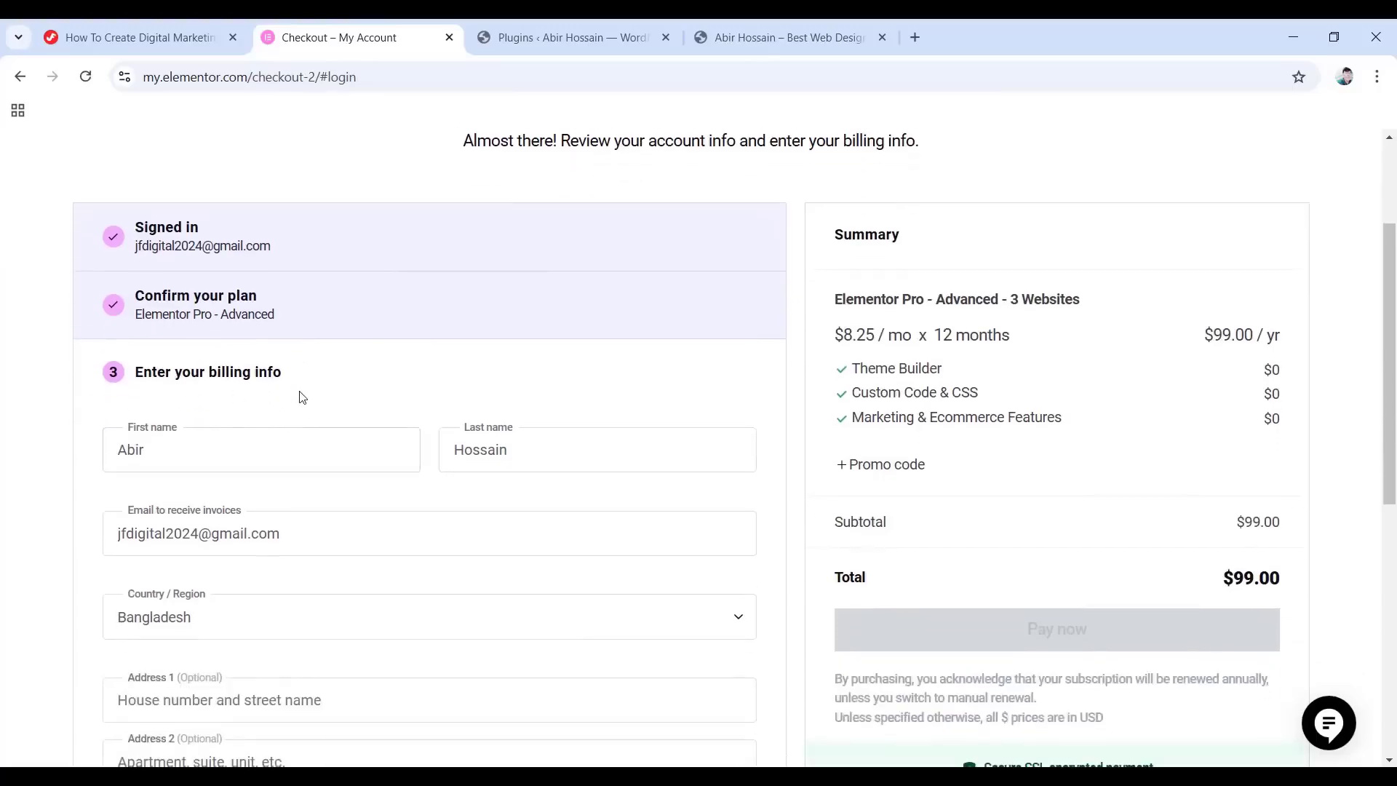
pyautogui.scroll(-1, 540, 492)
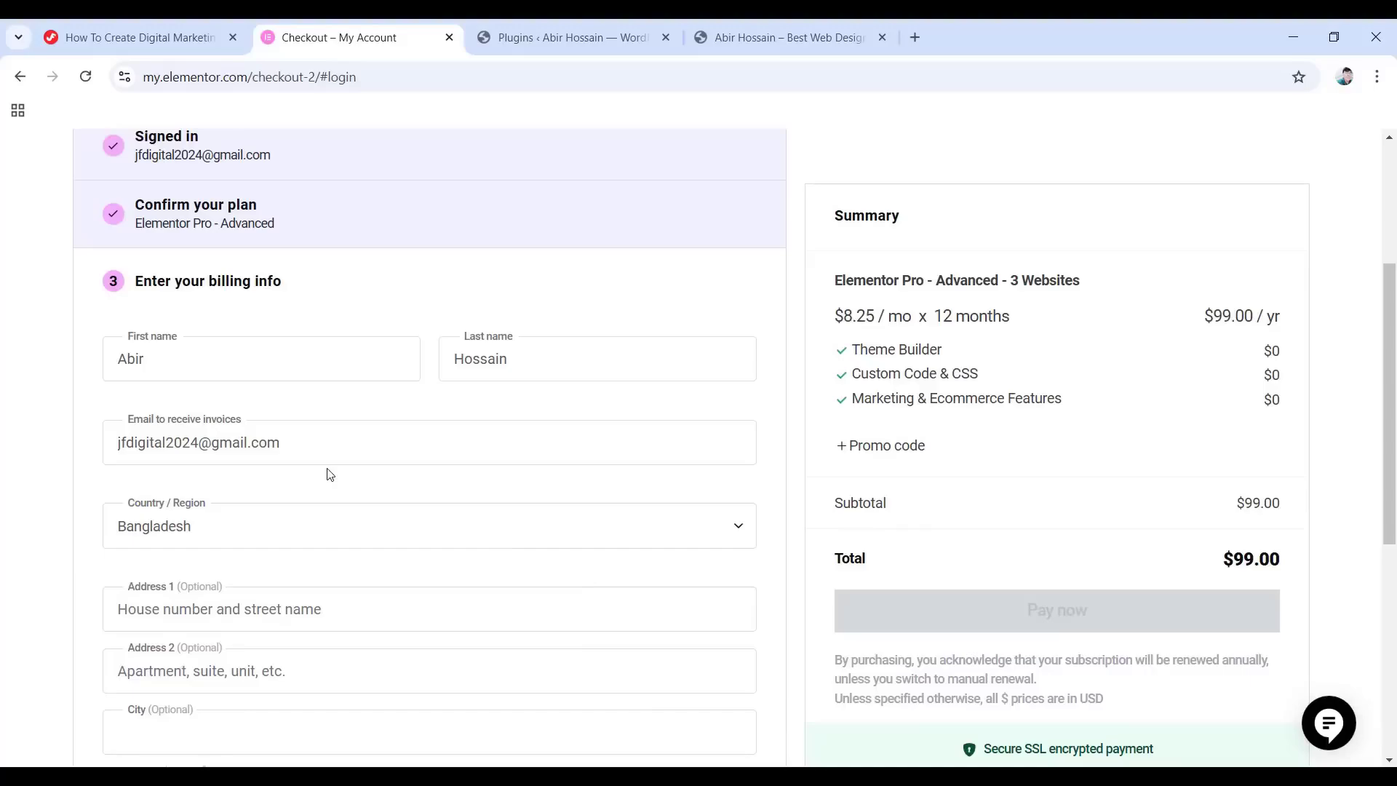
pyautogui.scroll(-3, 329, 475)
pyautogui.scroll(-1, 238, 309)
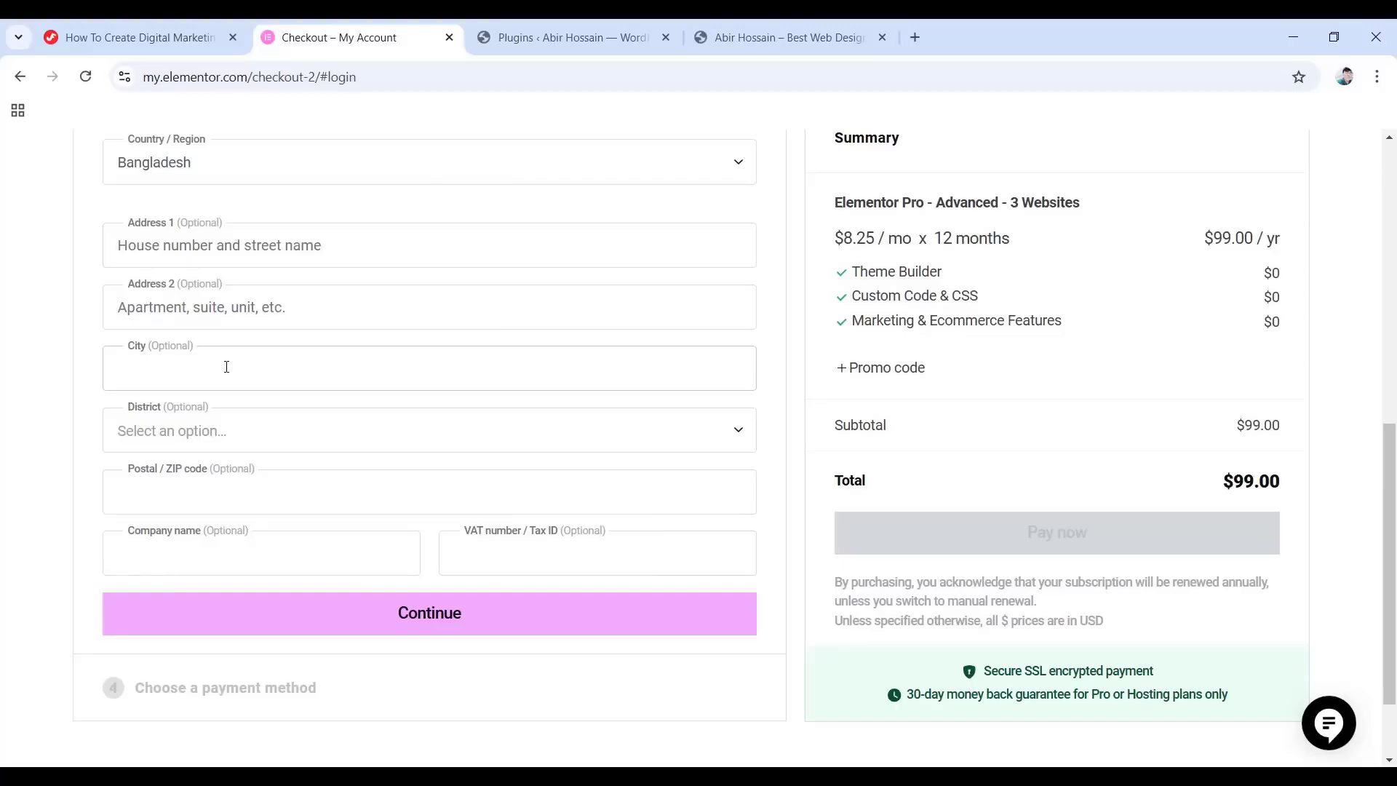
pyautogui.scroll(4, 226, 367)
pyautogui.scroll(-4, 387, 400)
pyautogui.scroll(-2, 361, 345)
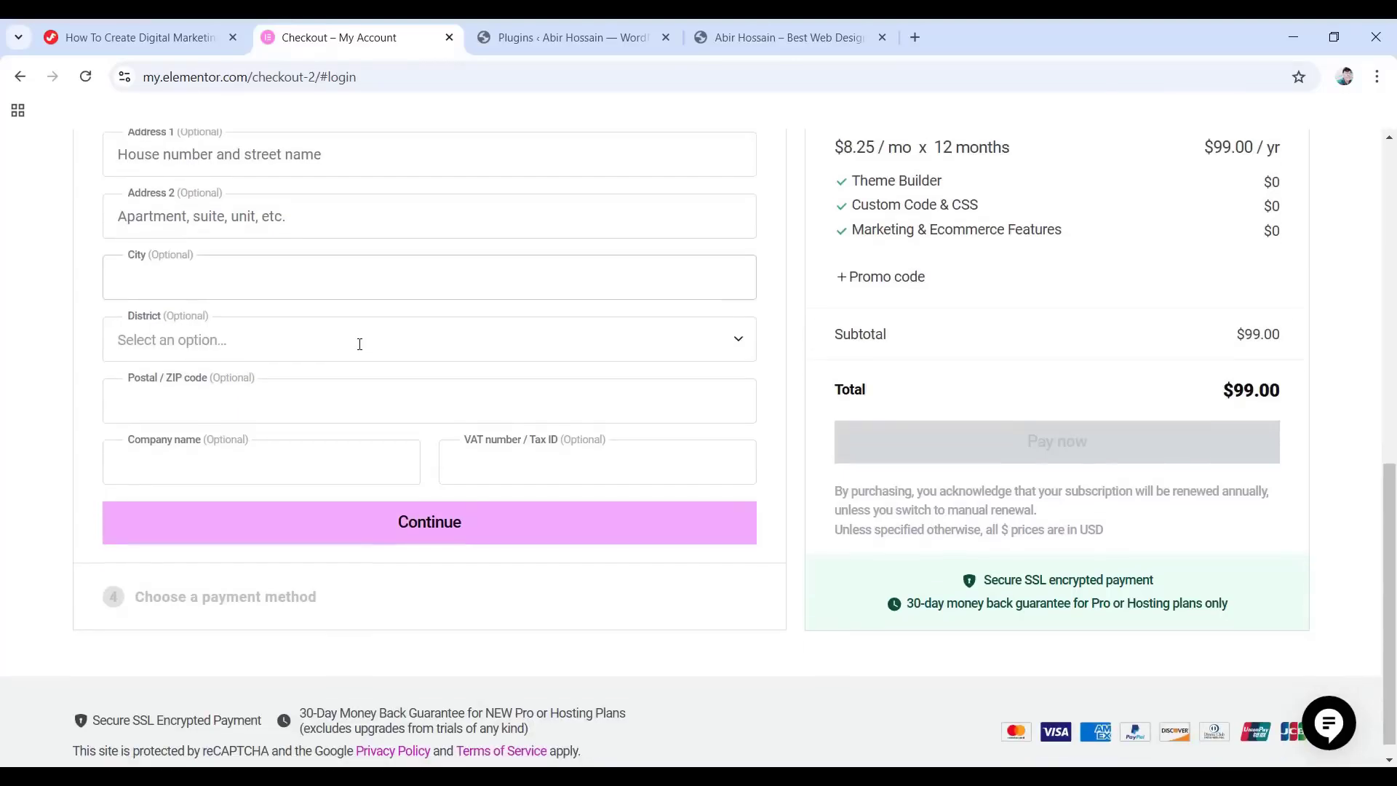
pyautogui.click(533, 536)
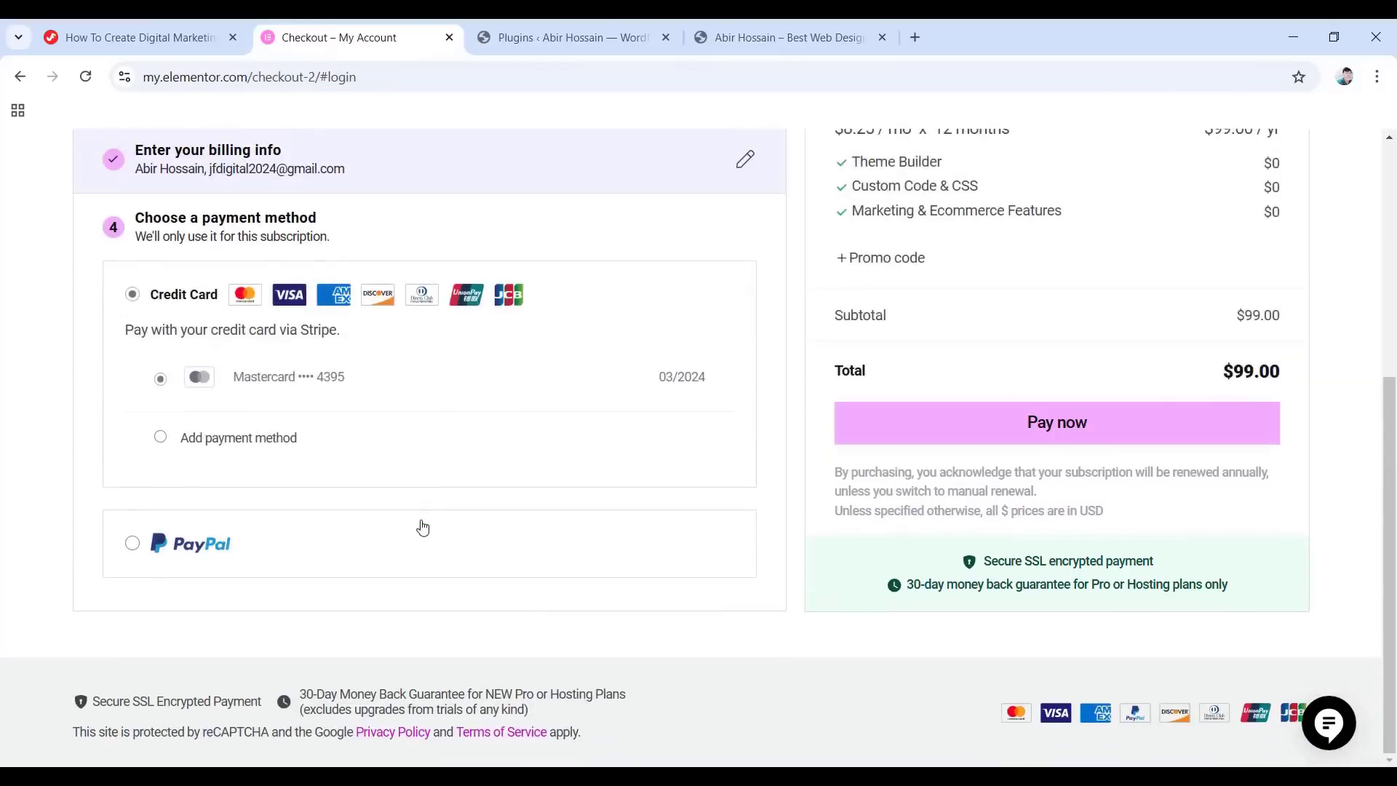
# Add a new card with its number, expiry date and security code, and pay $99/year.
pyautogui.scroll(2, 378, 465)
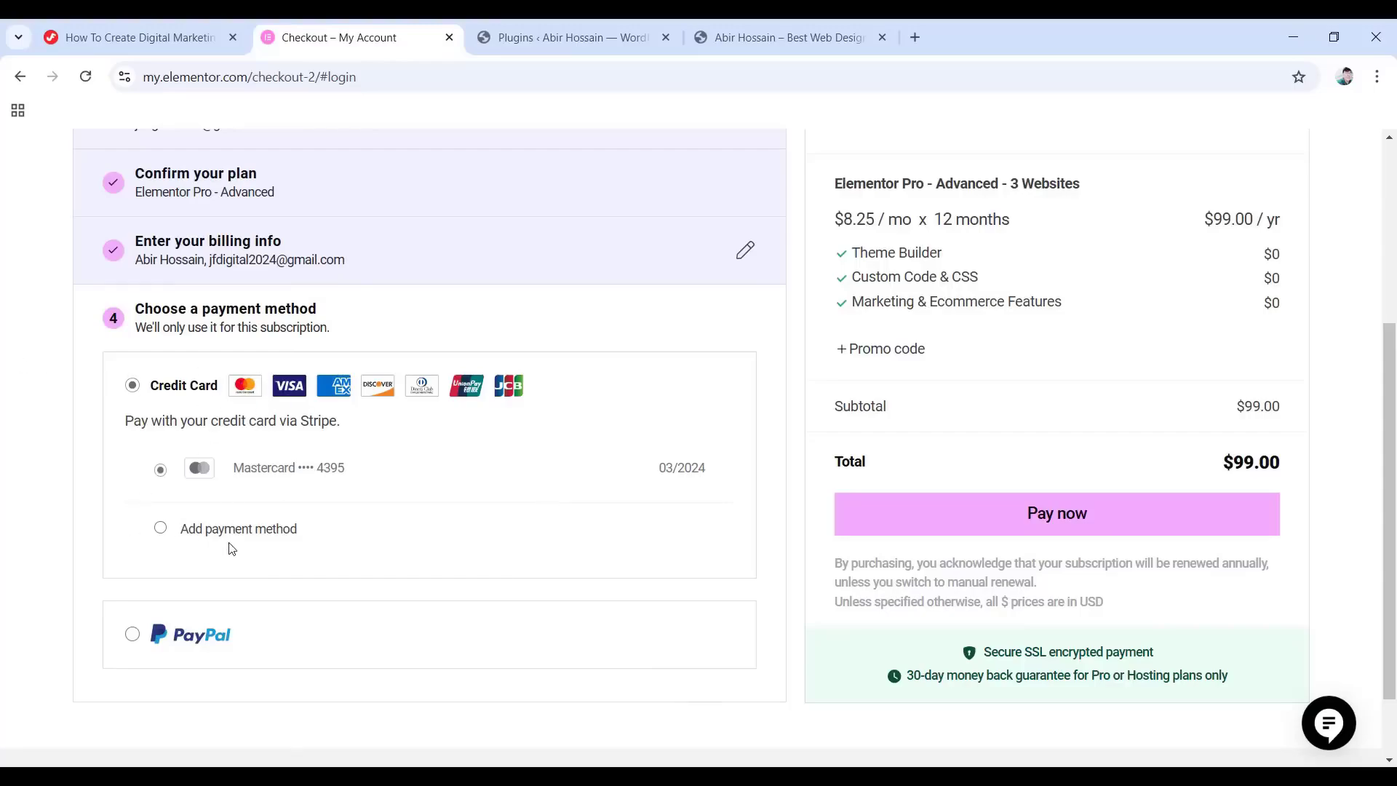
pyautogui.click(161, 530)
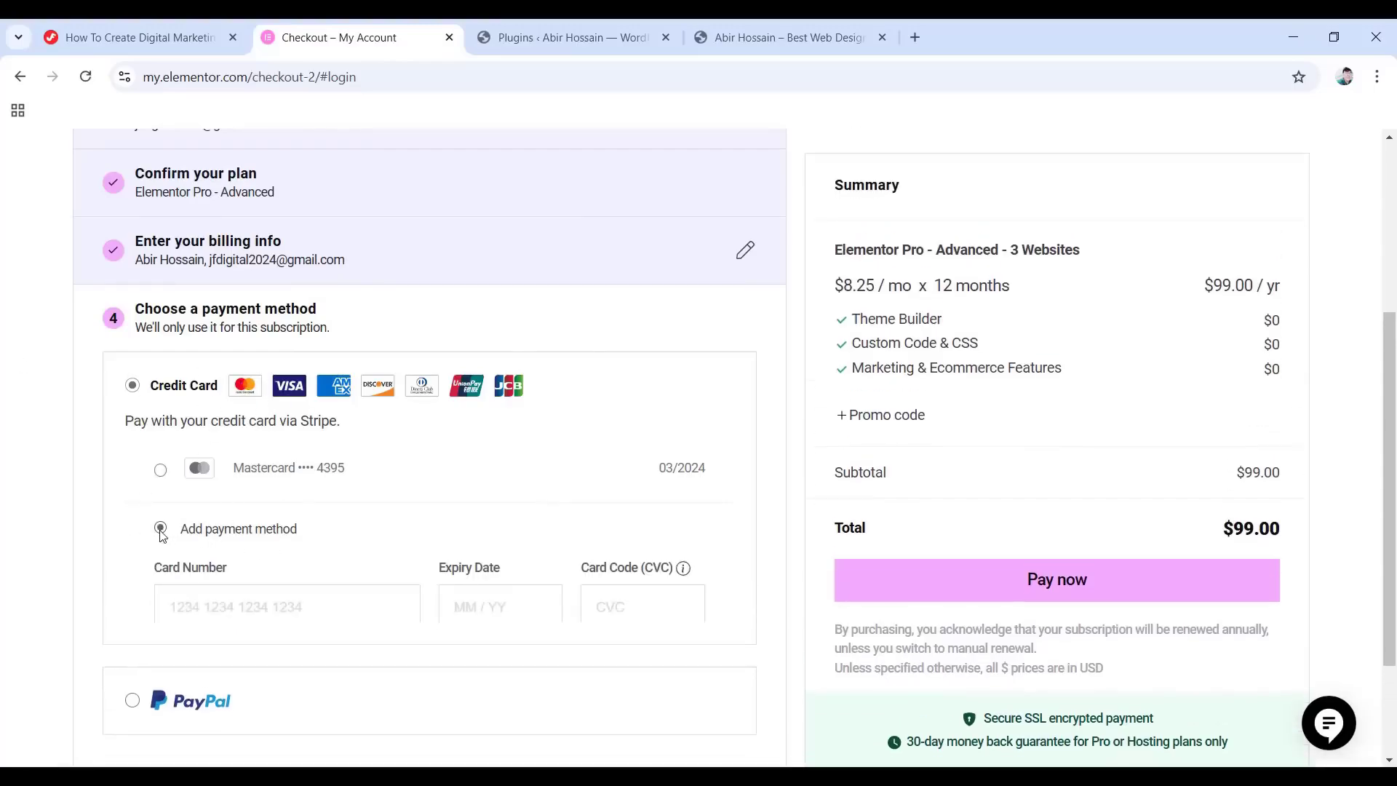
pyautogui.scroll(-3, 161, 535)
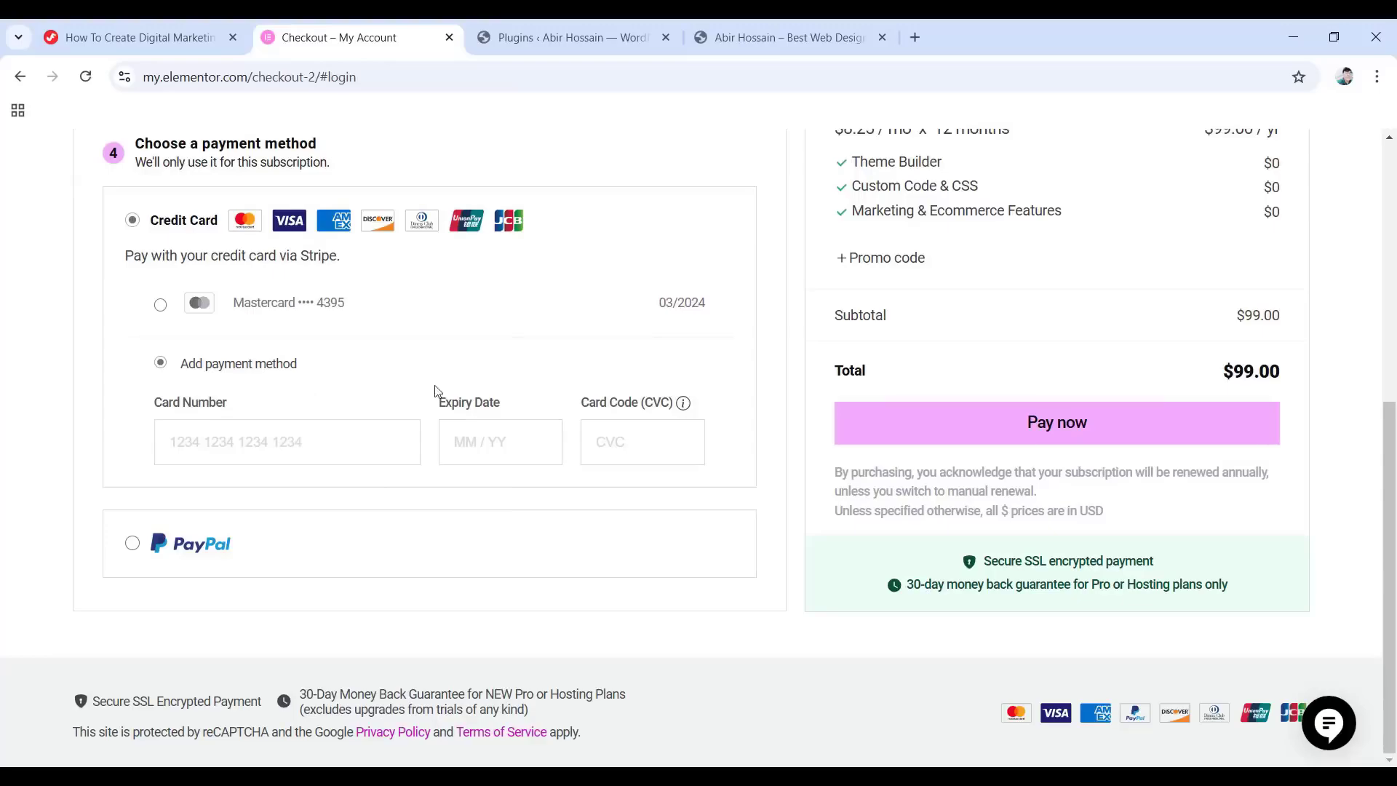
pyautogui.click(288, 441)
pyautogui.write('4242424242424242')
pyautogui.click(501, 442)
pyautogui.write('1125')
pyautogui.click(642, 442)
pyautogui.write('123')
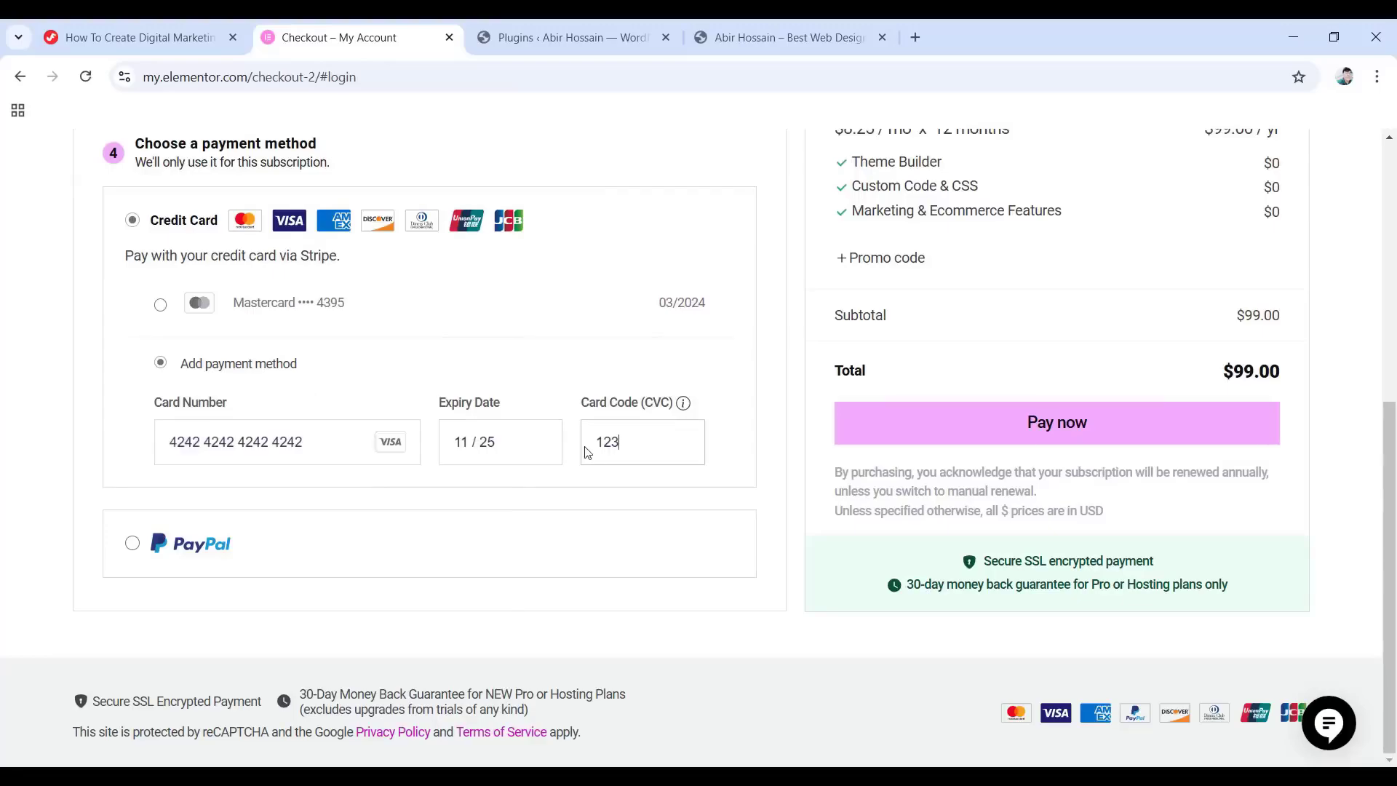
pyautogui.scroll(3, 996, 420)
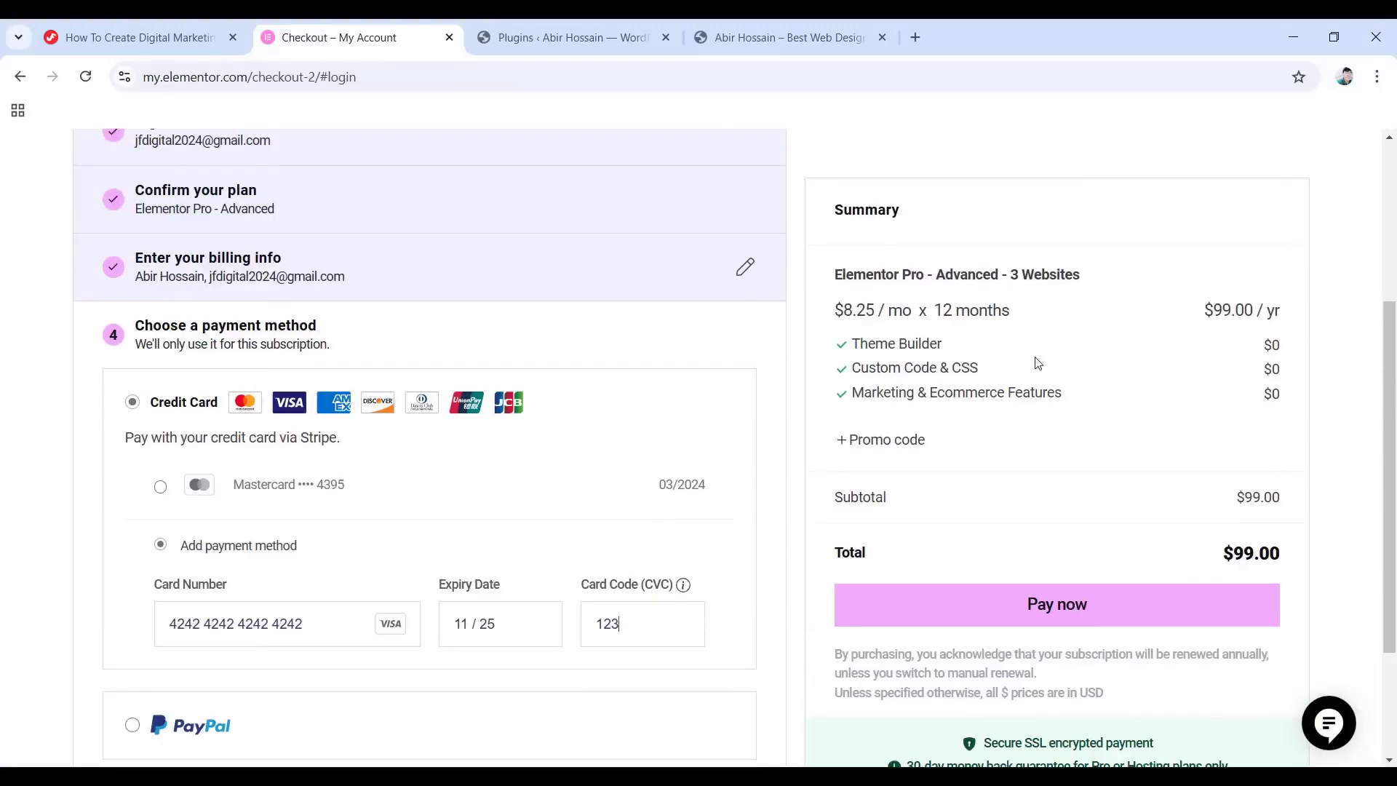
pyautogui.scroll(-3, 1033, 335)
pyautogui.click(994, 434)
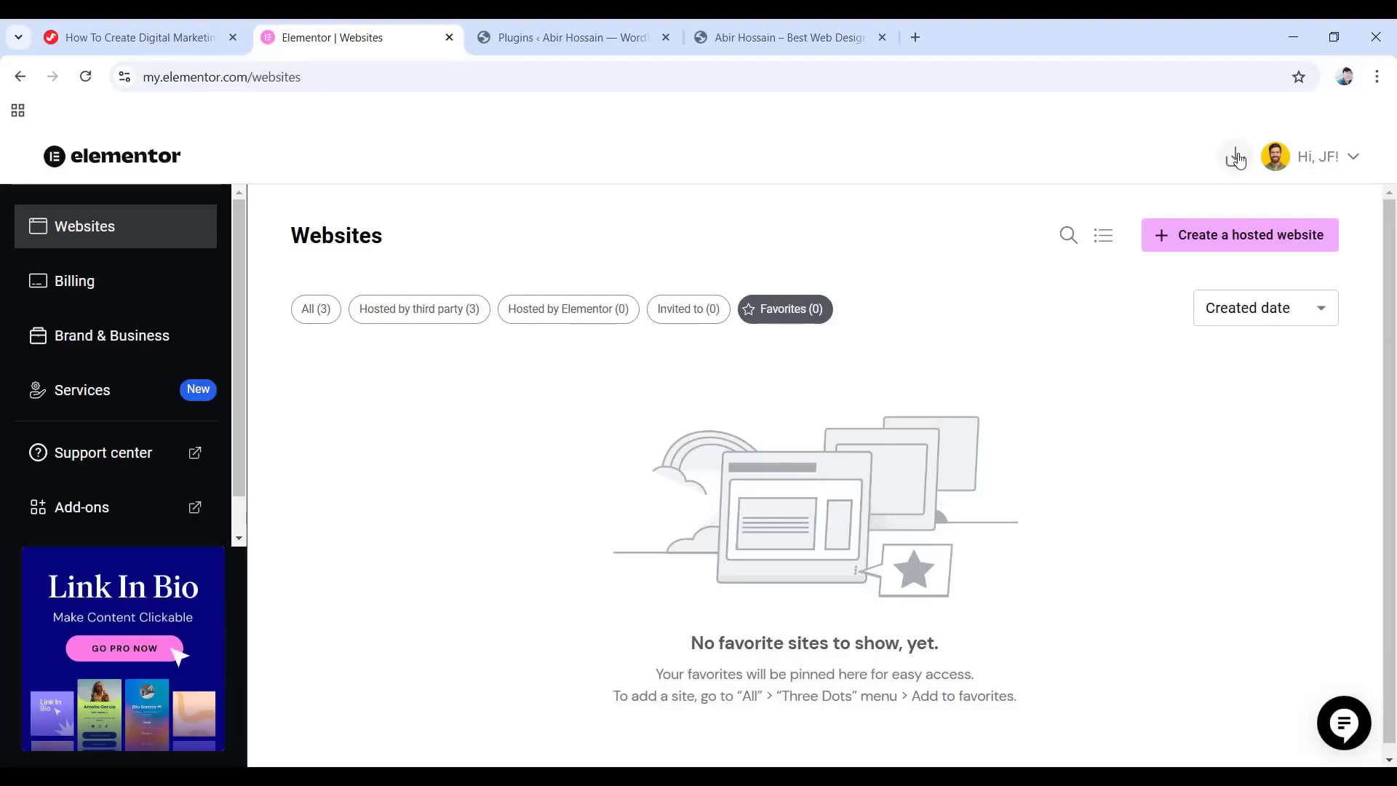
# Download Elementor Pro - Advanced from the account's Downloads list, then close the Elementor | Websites tab.
pyautogui.click(1237, 159)
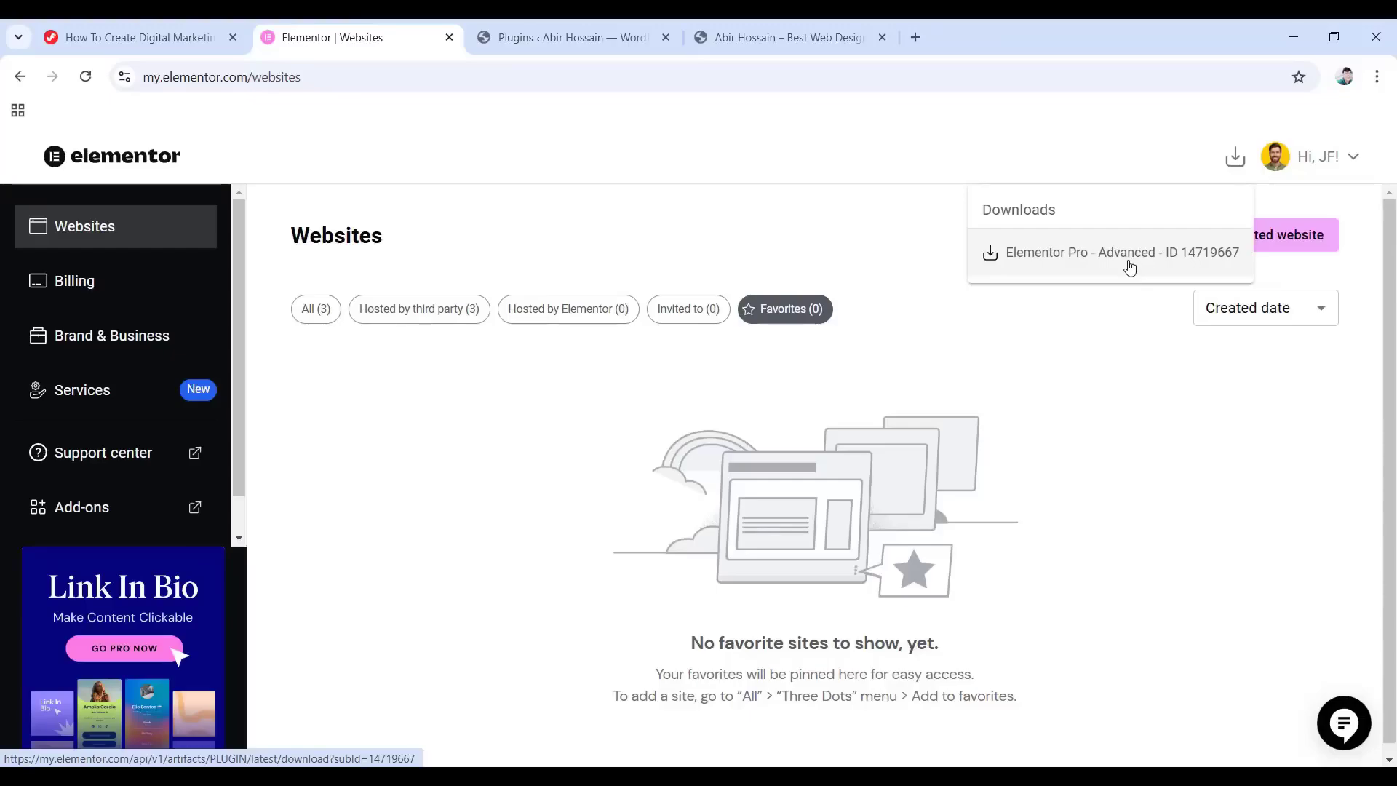
pyautogui.click(1096, 263)
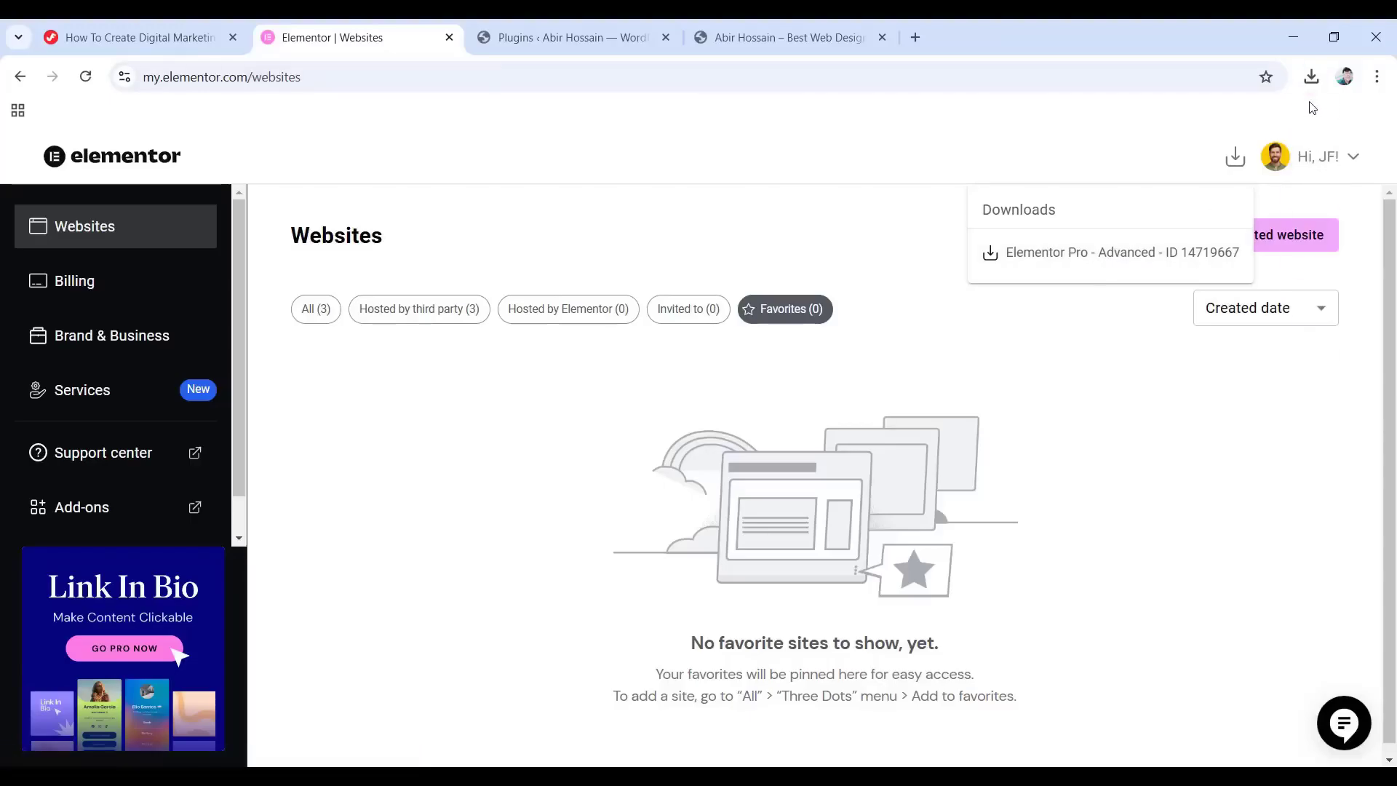
pyautogui.click(450, 38)
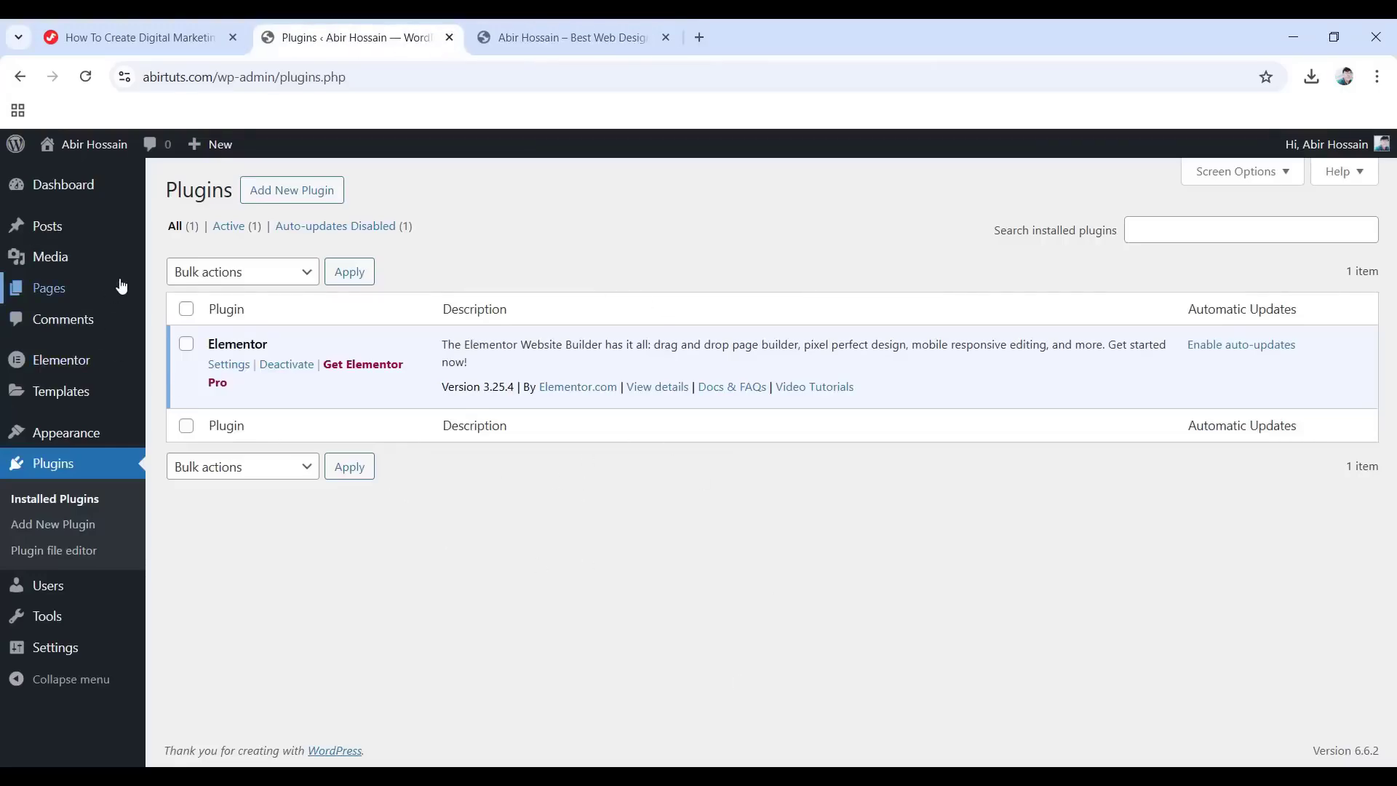
# Upload elementor-pro-3.25.2.zip as a new plugin, install it and activate Elementor Pro.
pyautogui.click(309, 191)
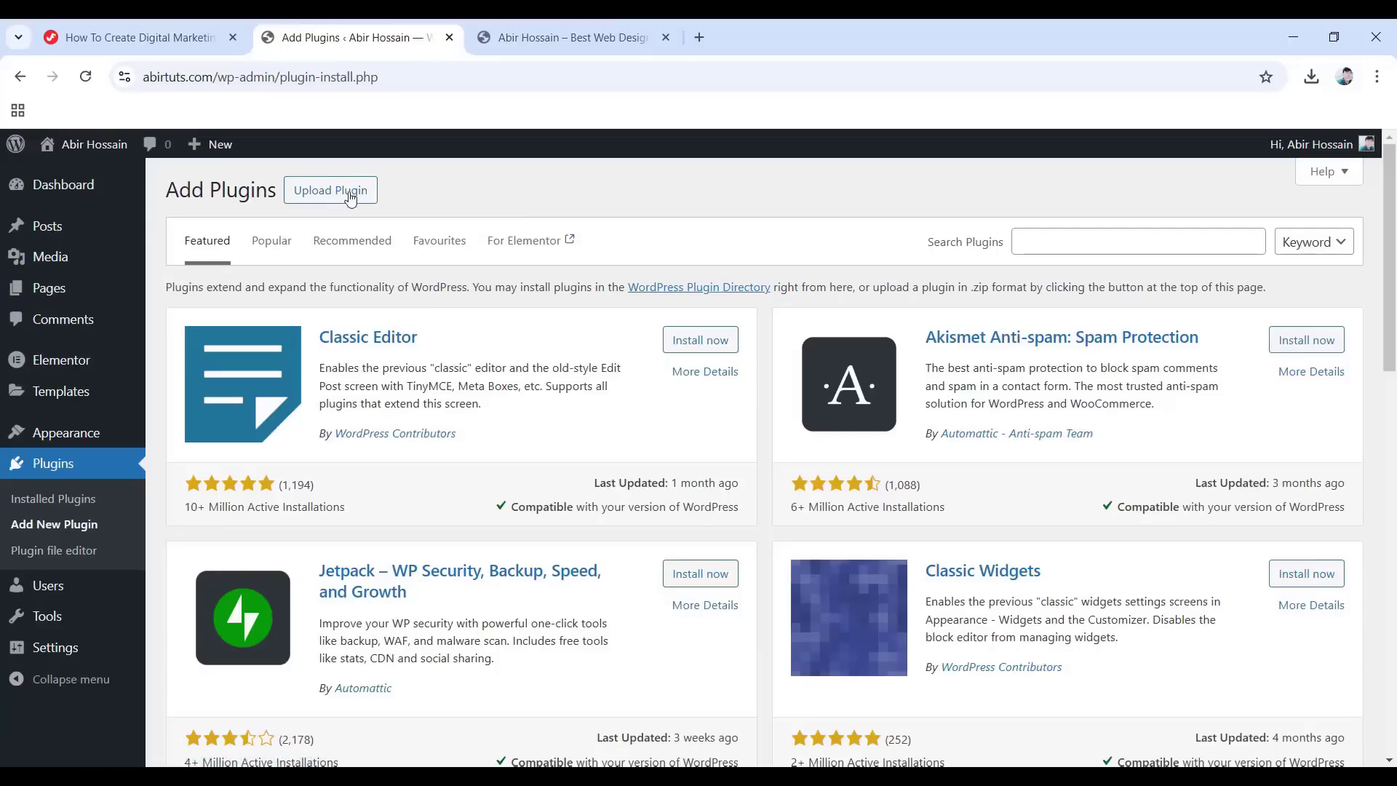
pyautogui.click(320, 198)
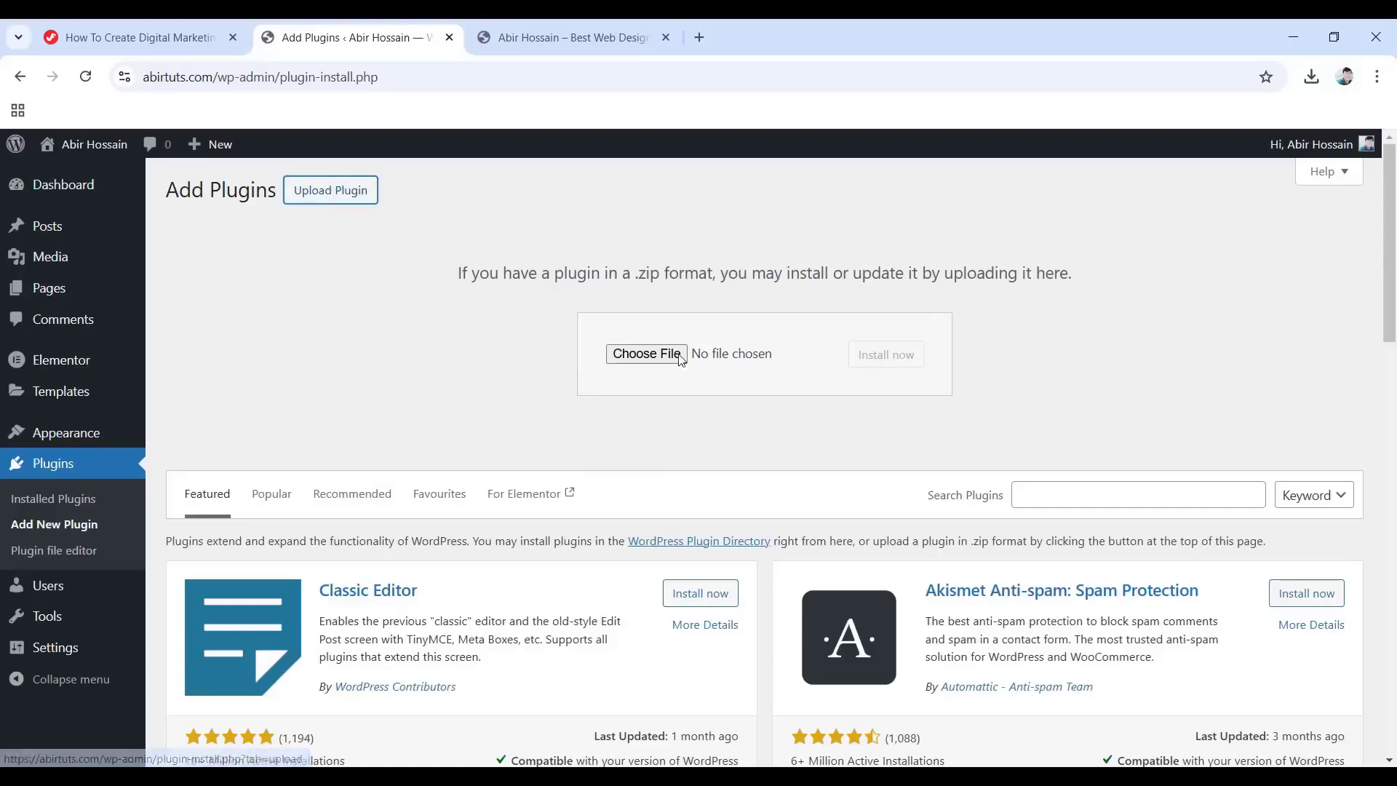
pyautogui.click(650, 355)
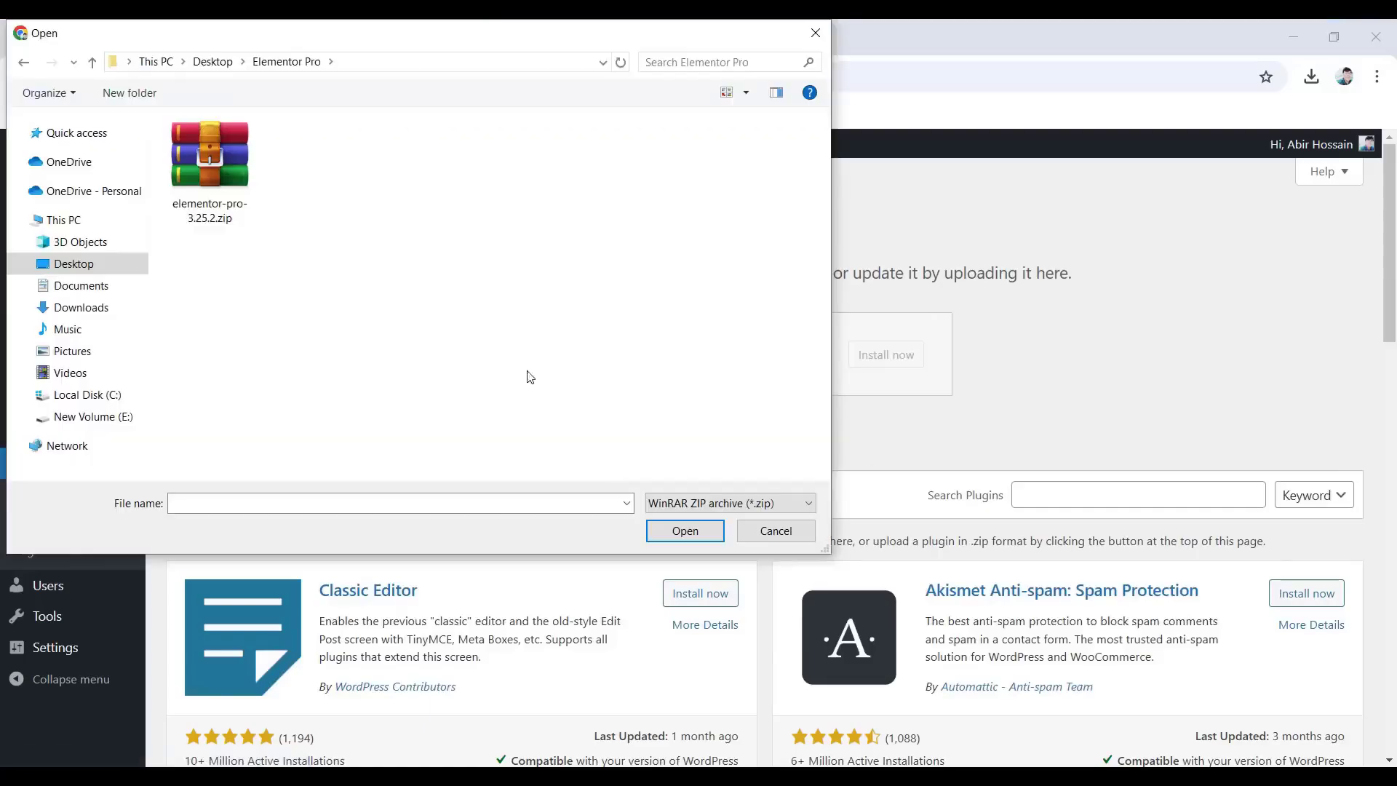
pyautogui.doubleClick(232, 195)
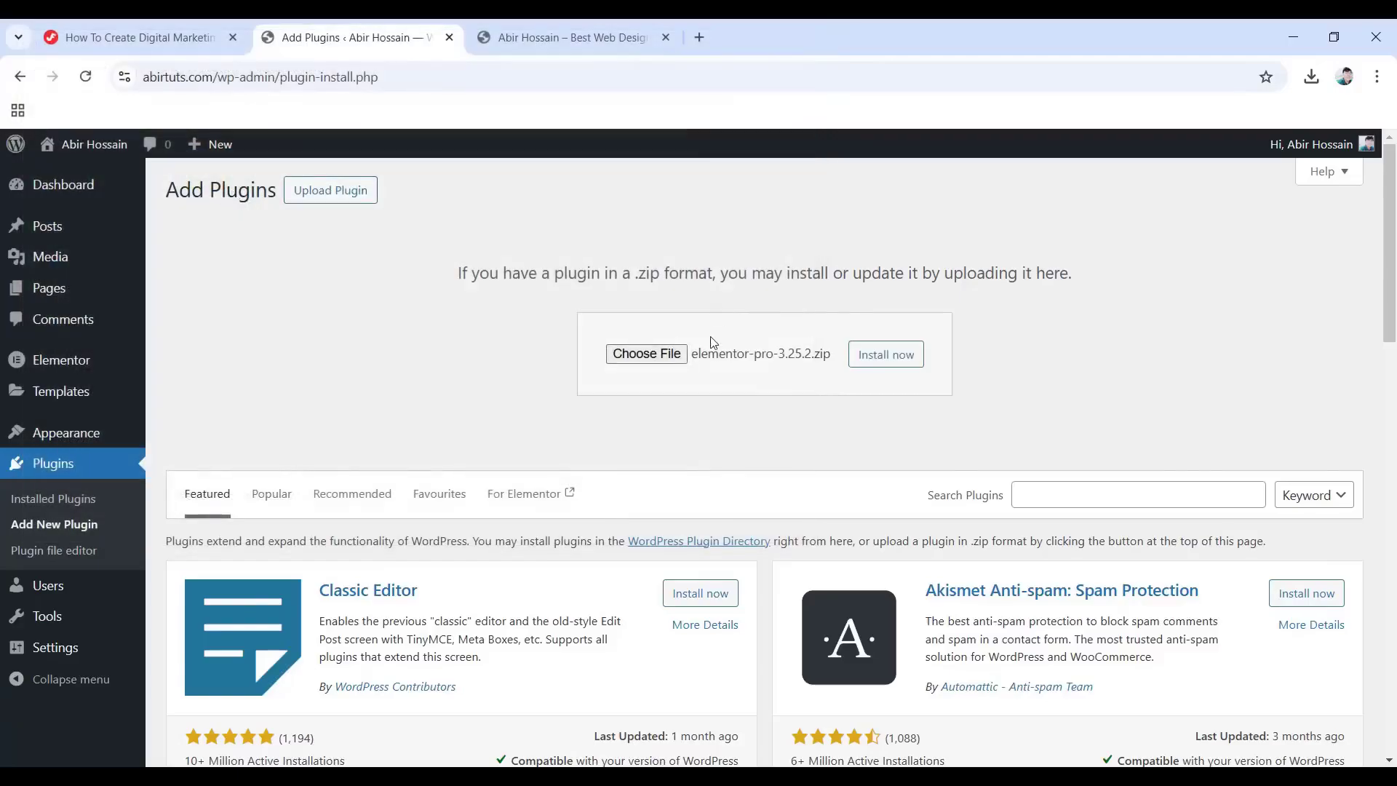
pyautogui.click(878, 364)
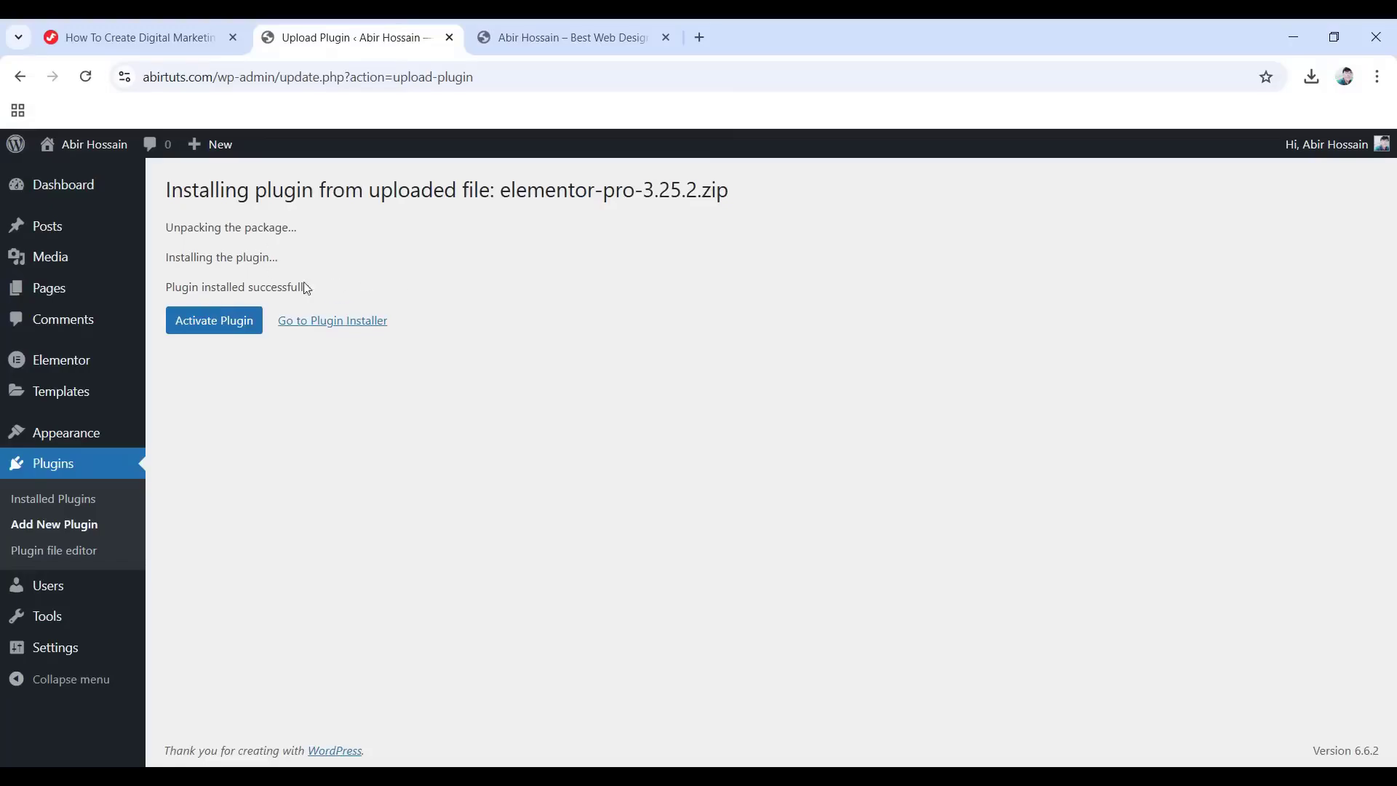
pyautogui.click(246, 332)
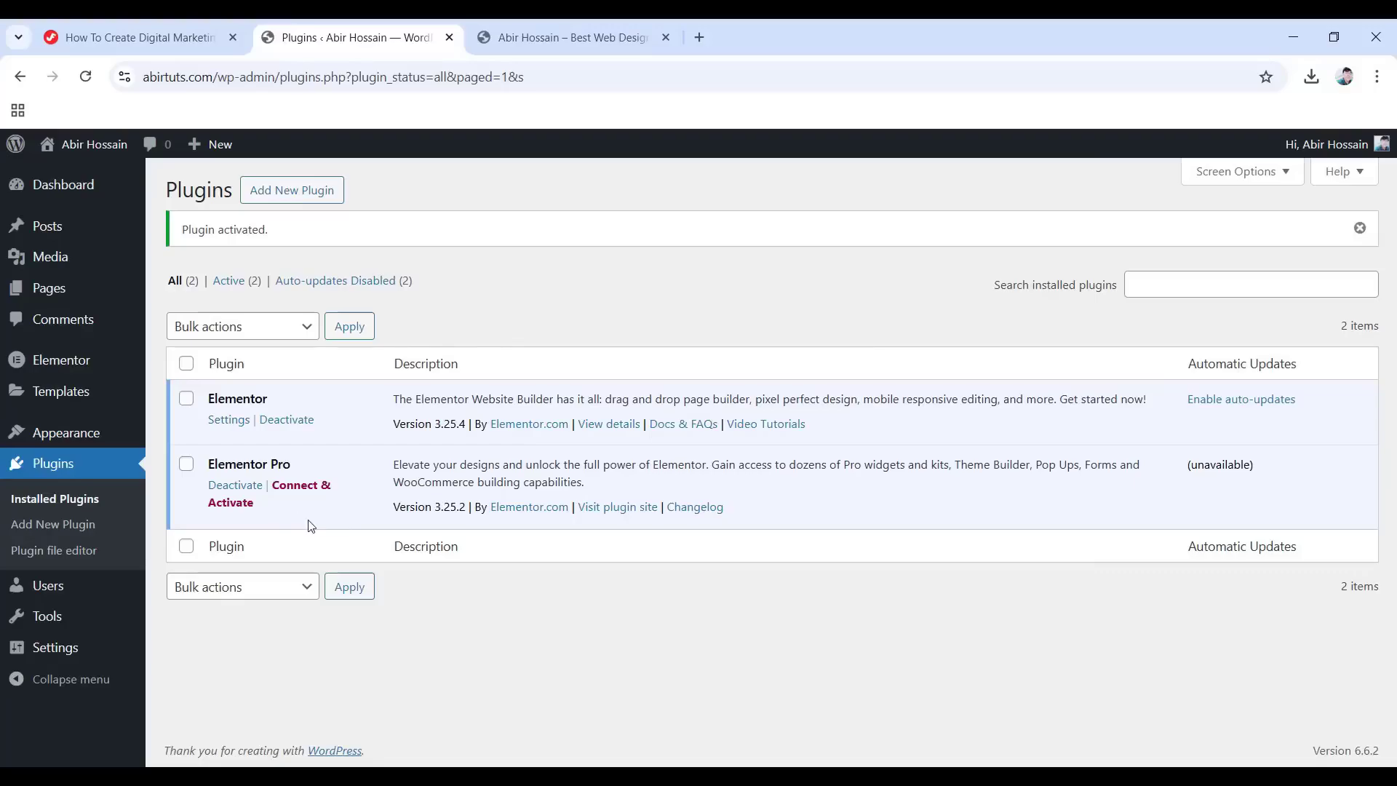
# Connect the site to an Elementor account and activate the Elementor Pro licence.
pyautogui.click(299, 488)
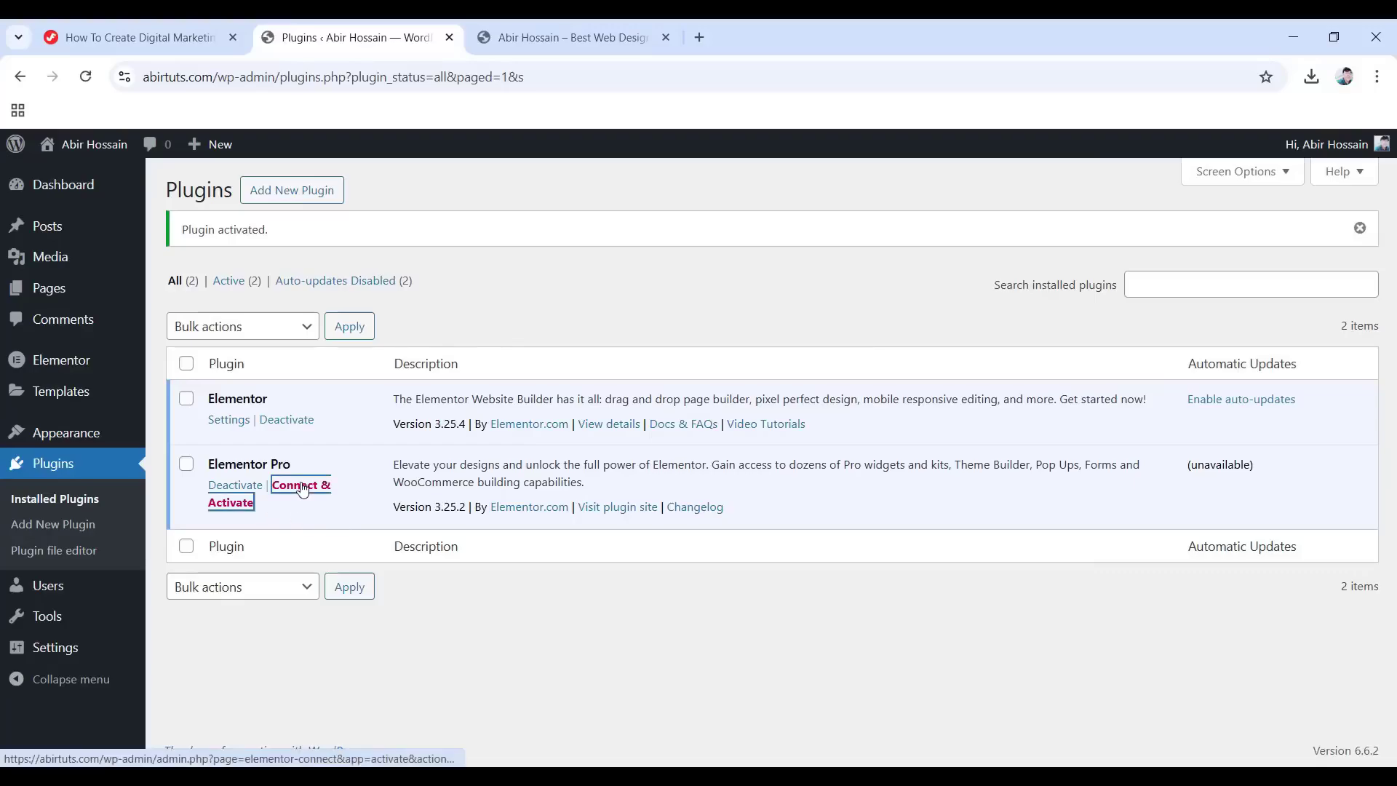
pyautogui.scroll(-2, 561, 475)
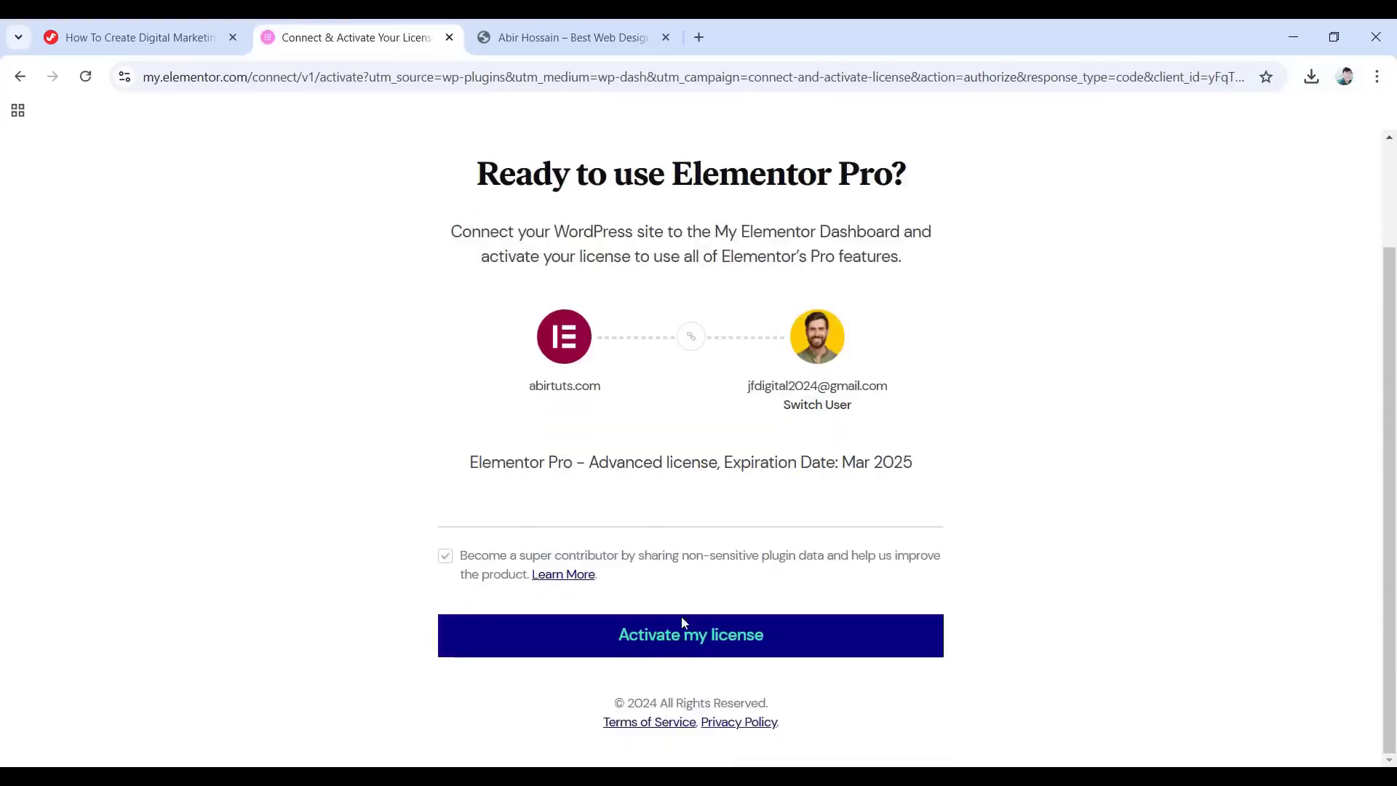
pyautogui.click(703, 647)
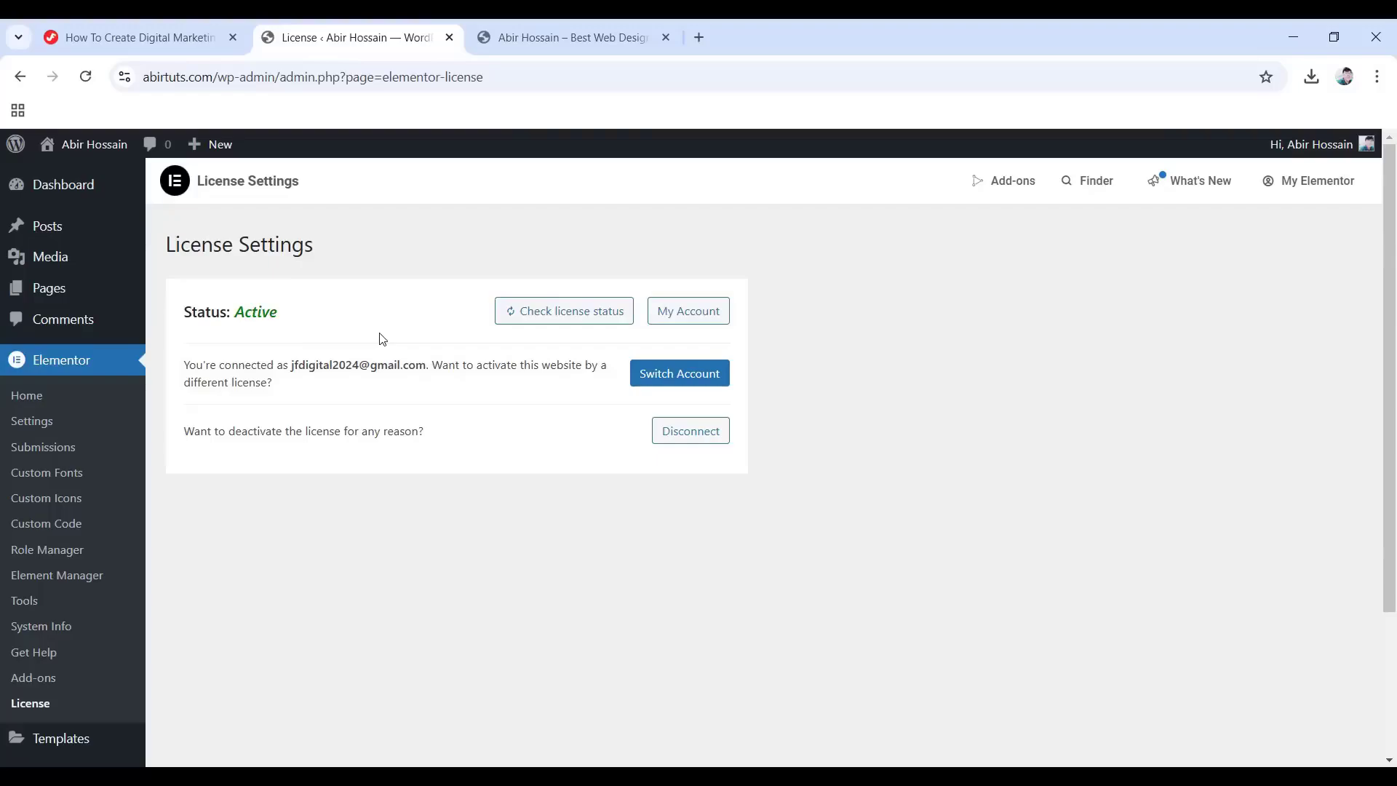
pyautogui.scroll(-2, 40, 439)
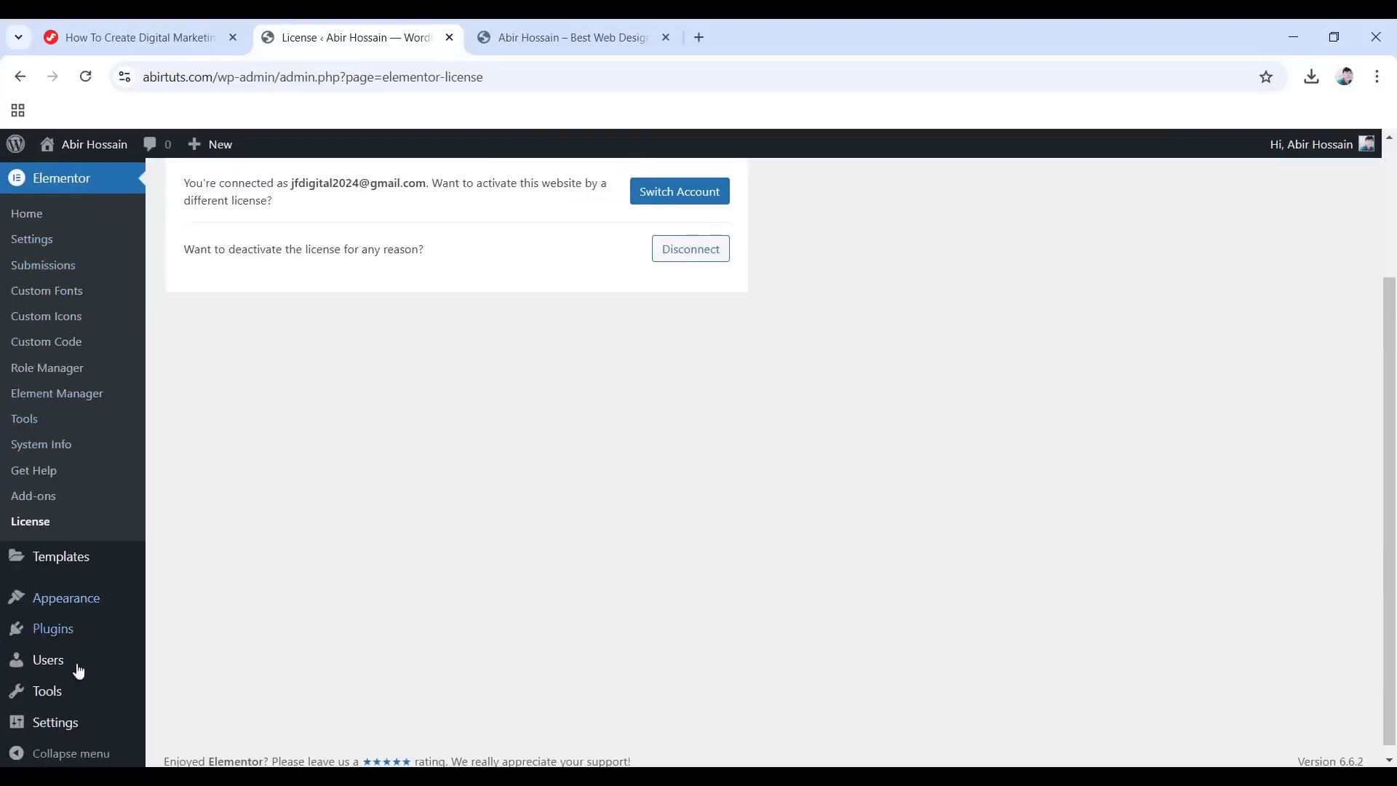
# Move the Privacy Policy and Sample Page pages to the Bin with a bulk action.
pyautogui.click(53, 634)
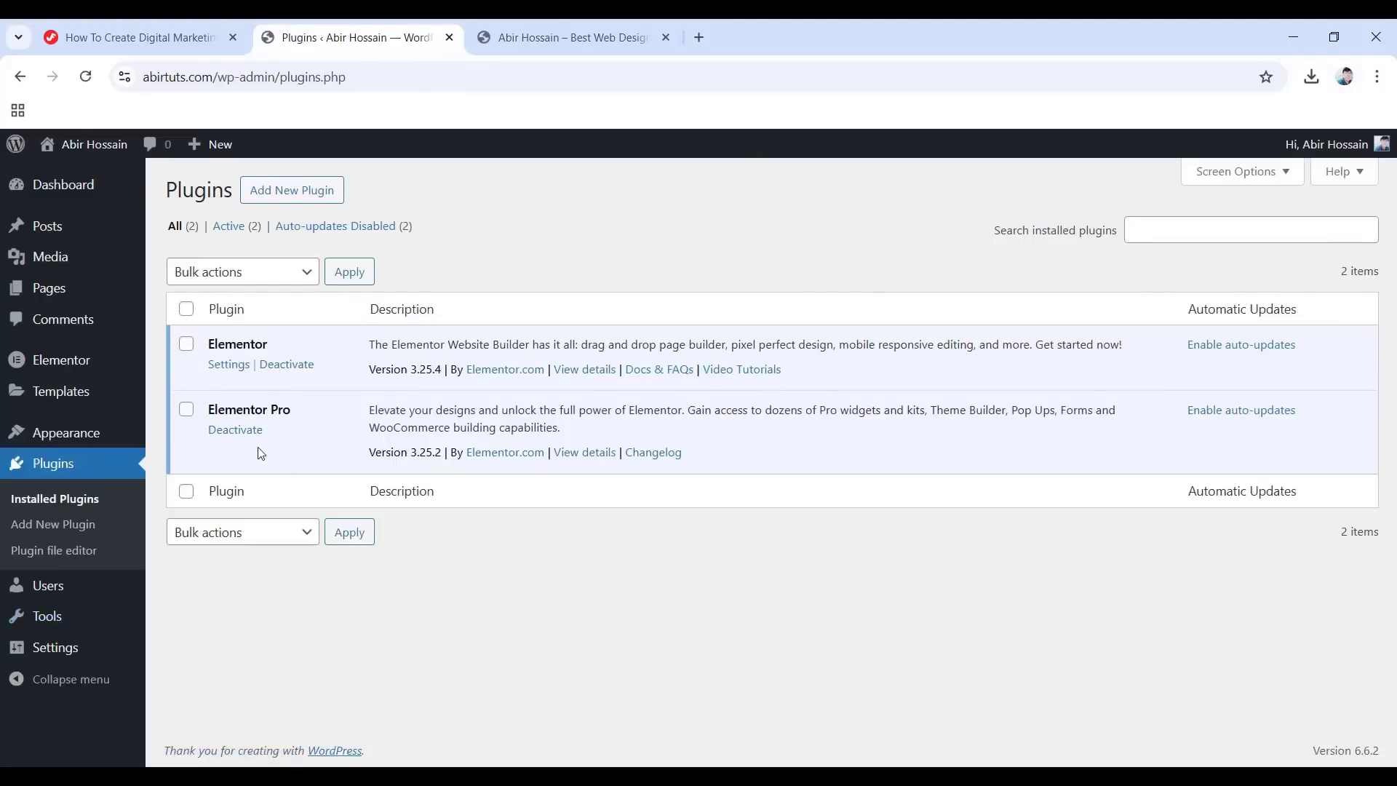
pyautogui.click(50, 290)
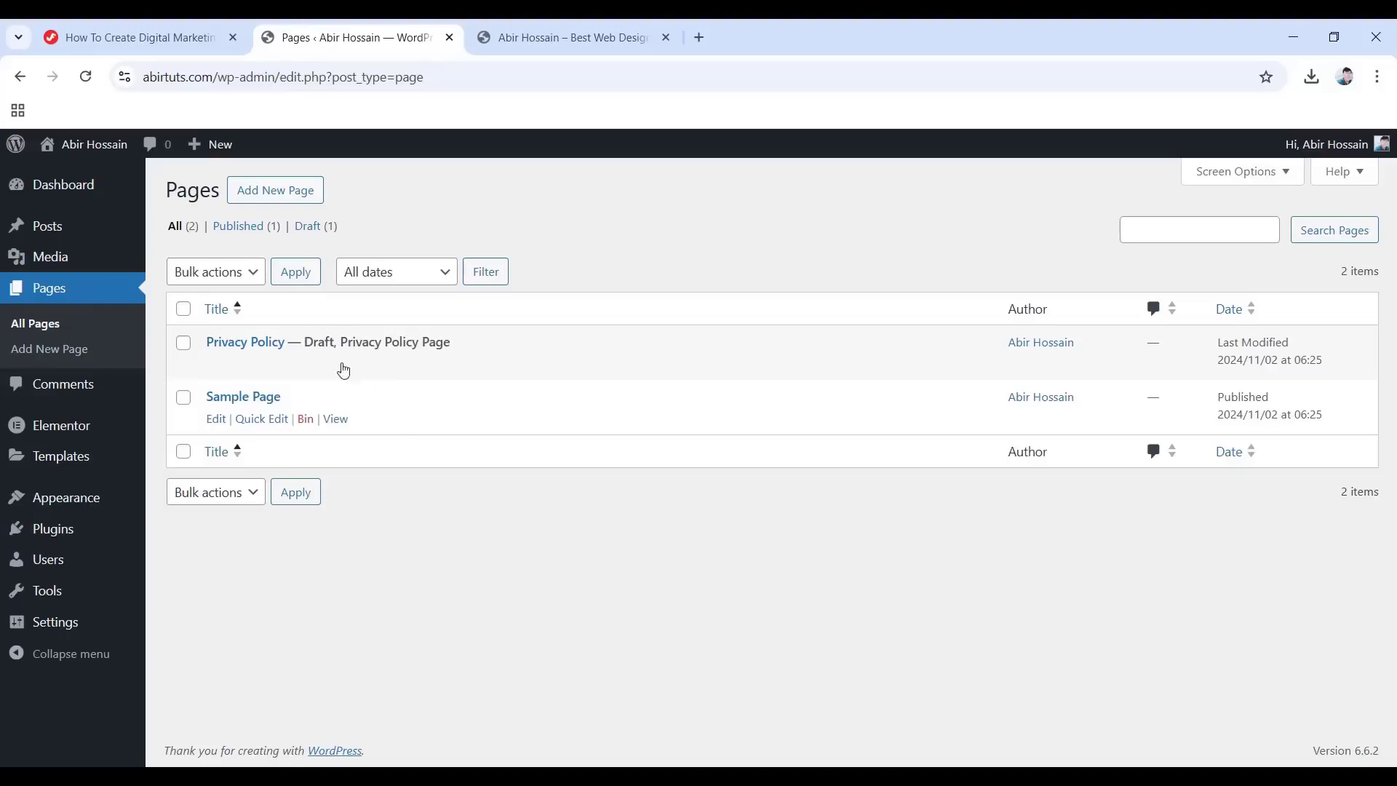
pyautogui.click(184, 309)
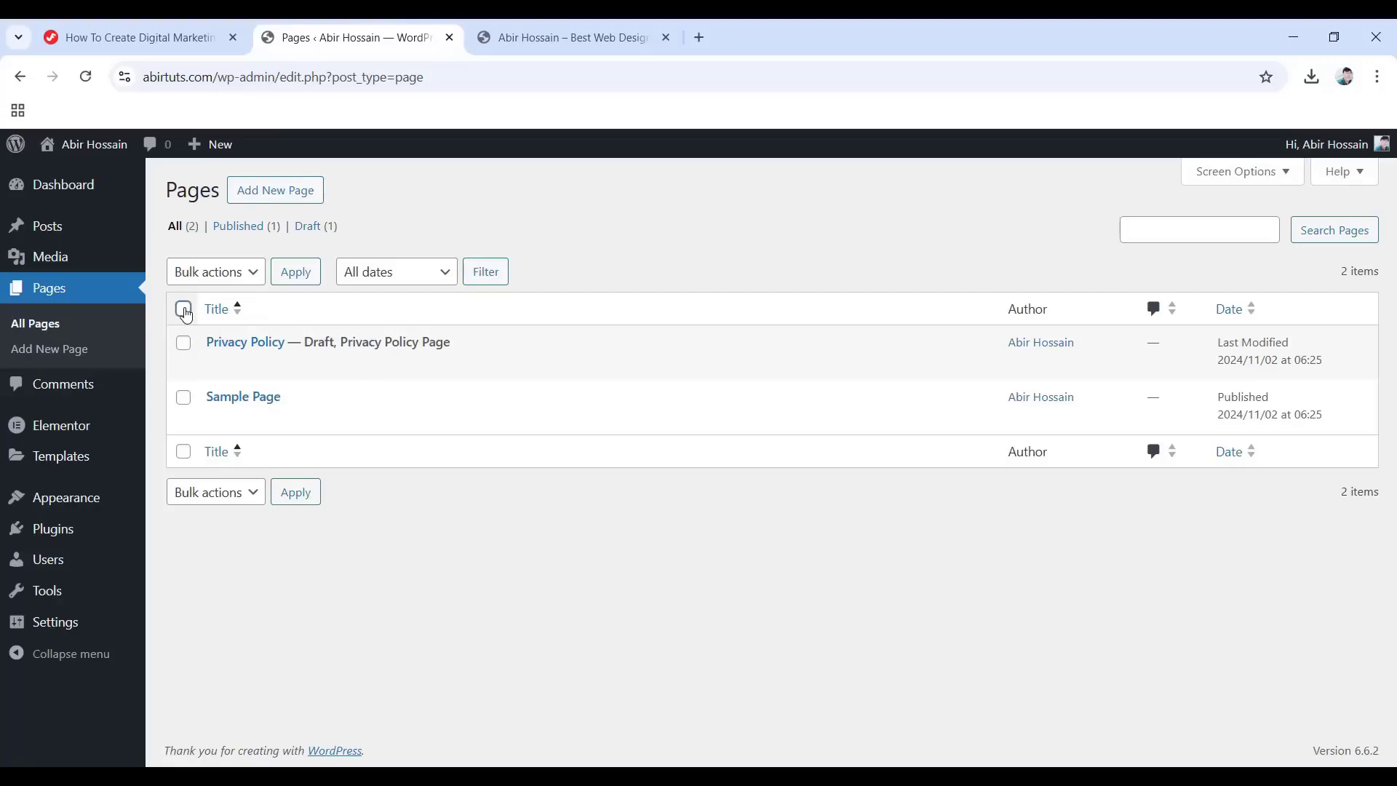
pyautogui.click(249, 274)
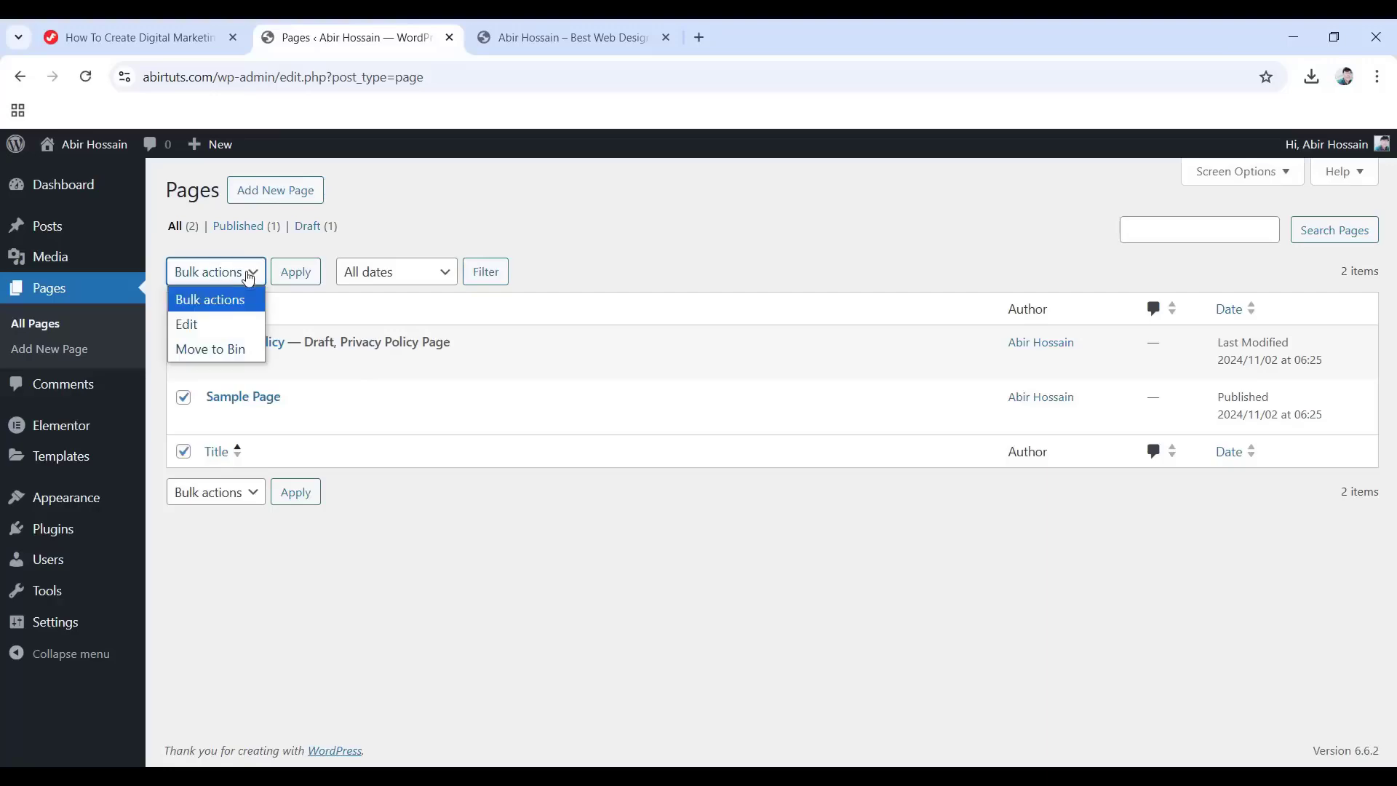
pyautogui.click(210, 348)
pyautogui.click(294, 272)
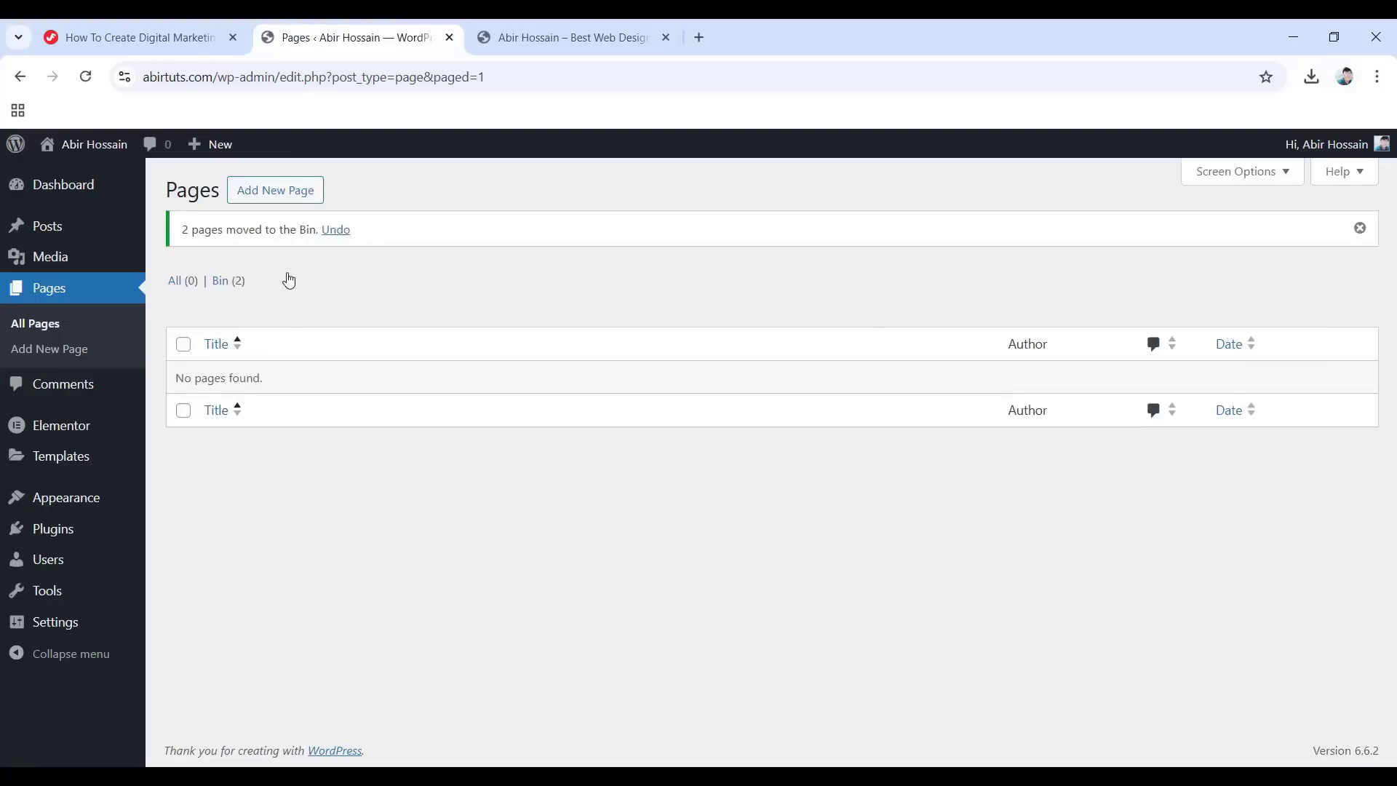
# Permanently delete both pages from the Bin.
pyautogui.click(225, 281)
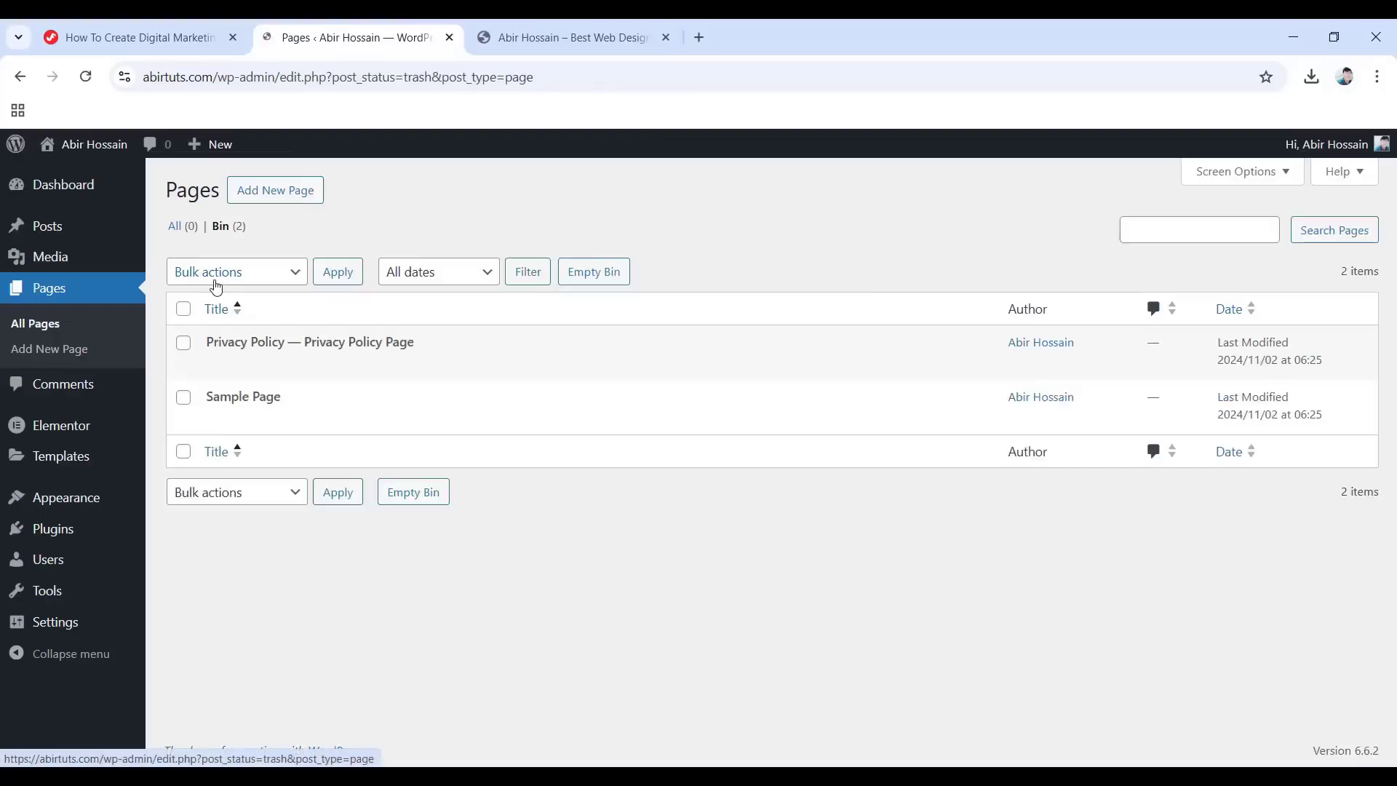
pyautogui.click(183, 309)
pyautogui.click(271, 276)
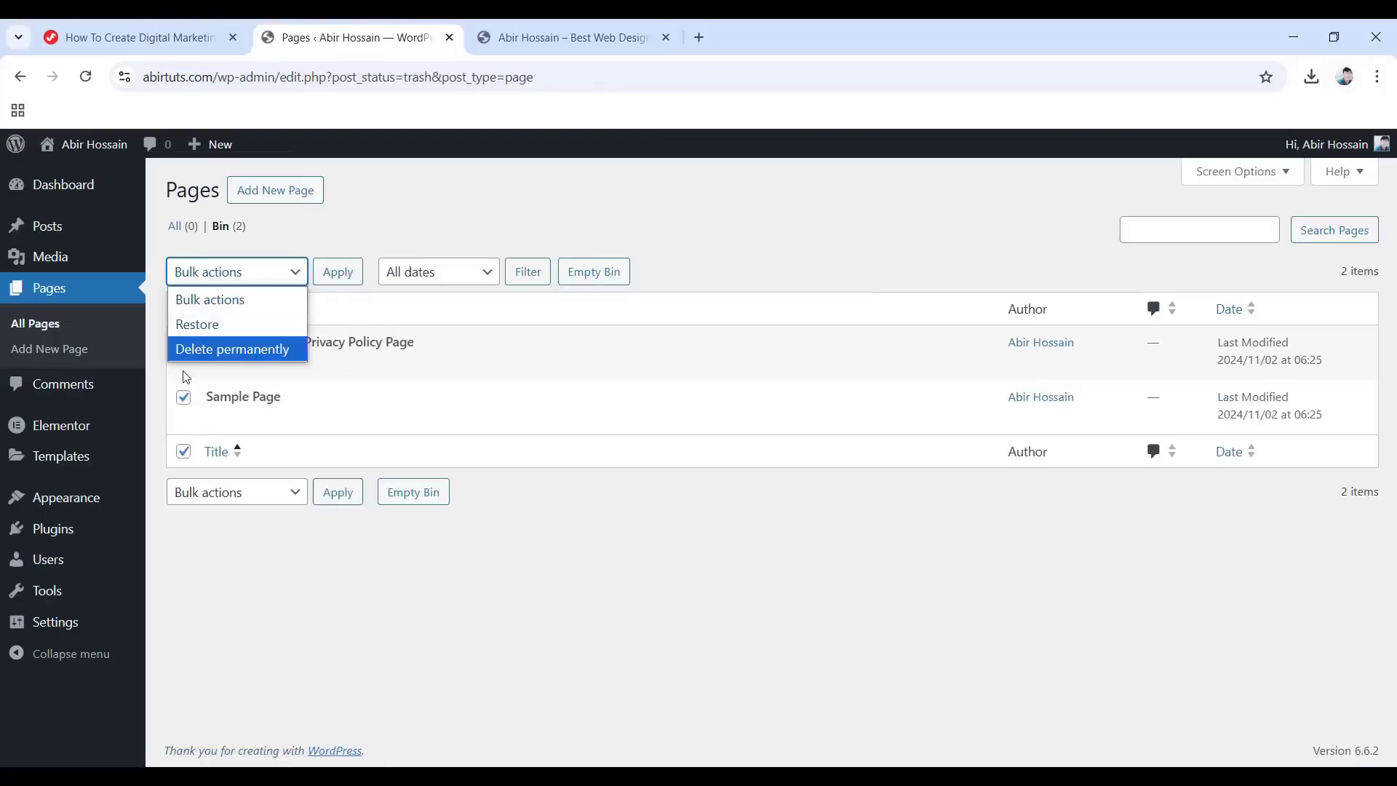
pyautogui.click(247, 351)
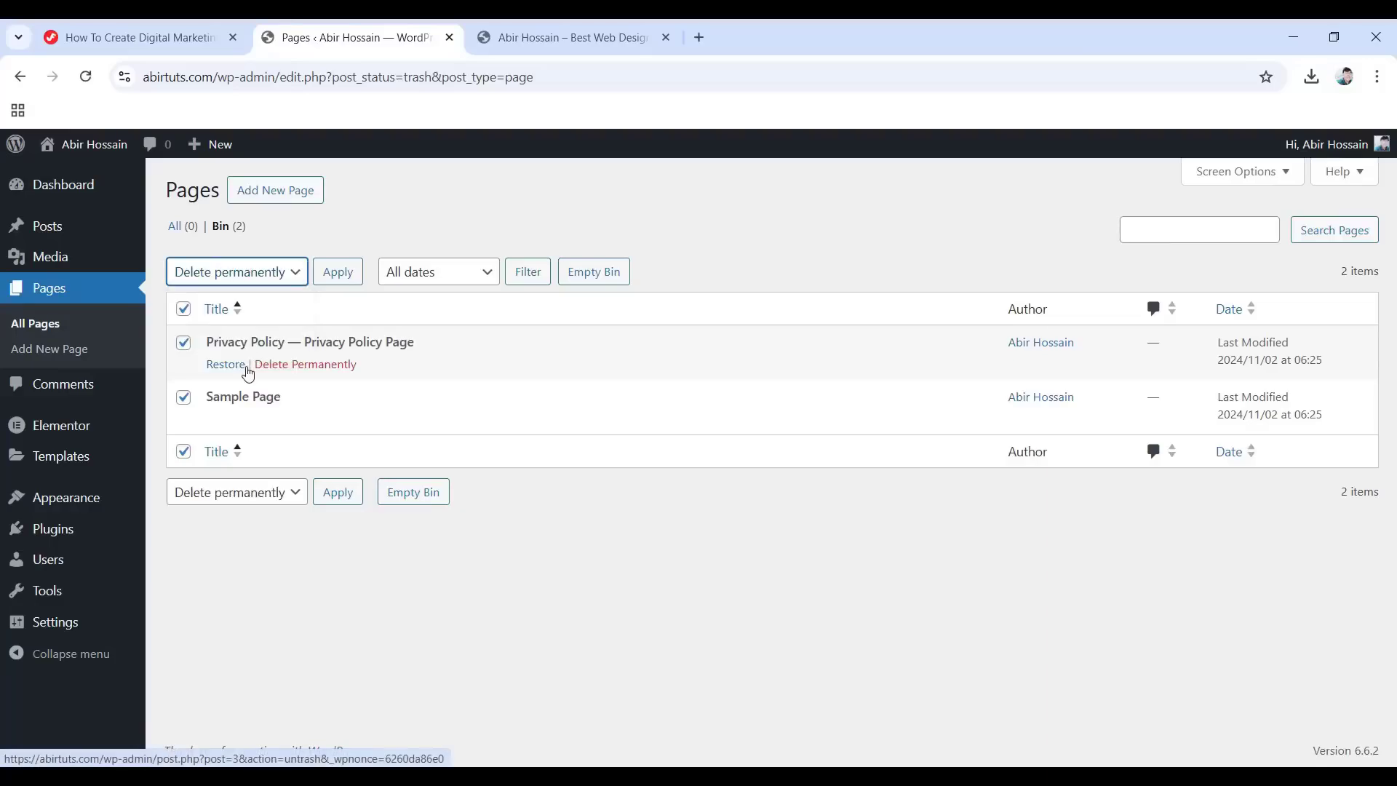
pyautogui.click(338, 273)
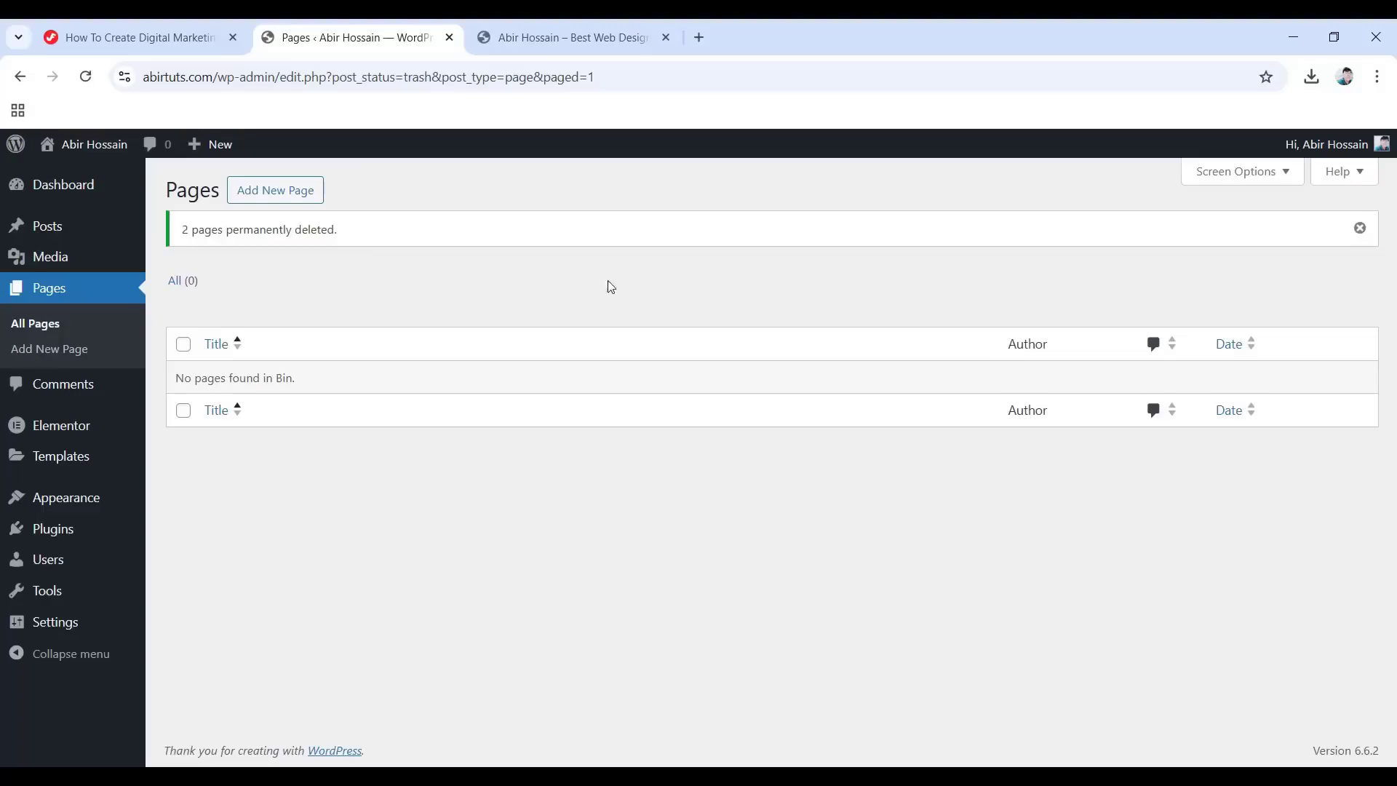
# Create a new page titled 'Home' and publish it.
pyautogui.click(283, 195)
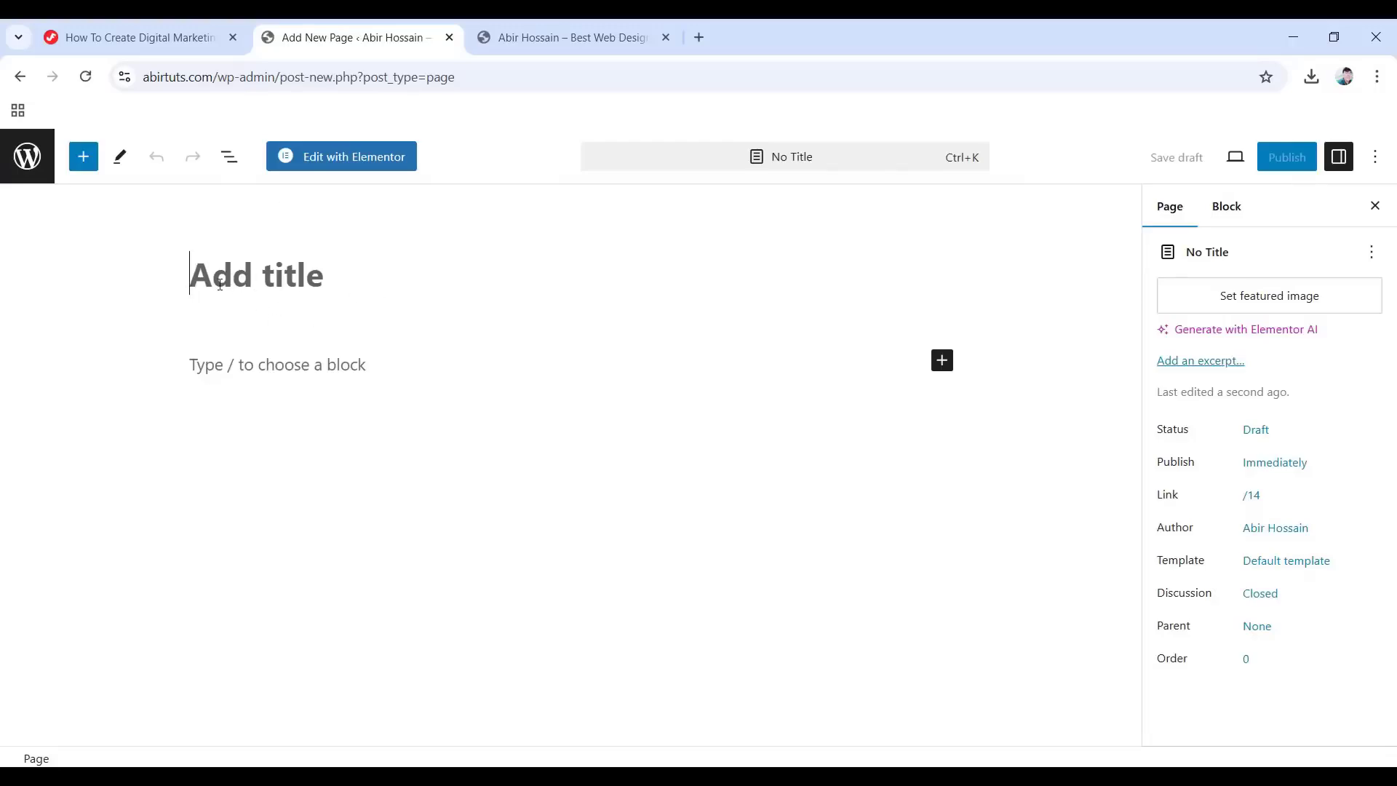
pyautogui.write('Home')
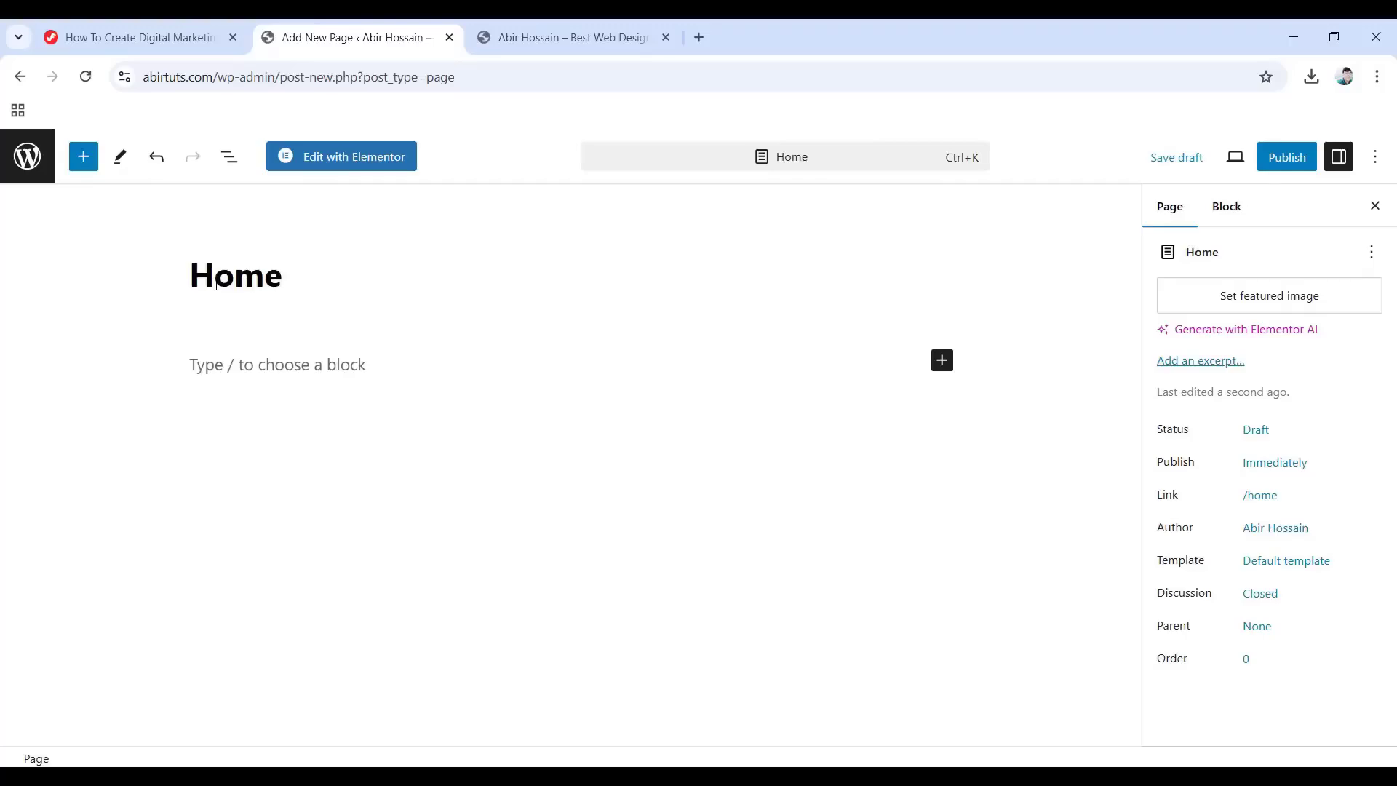
pyautogui.click(1282, 160)
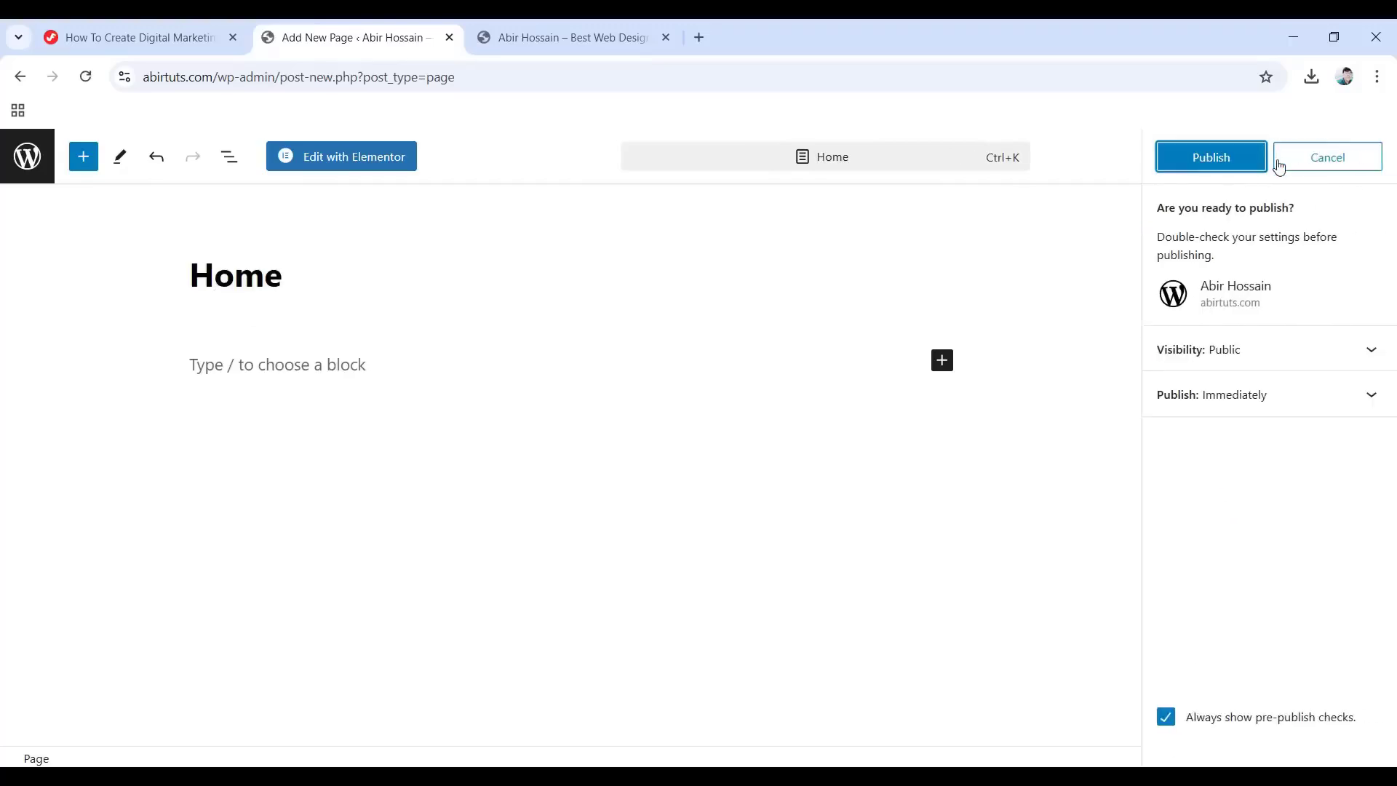
pyautogui.click(1205, 160)
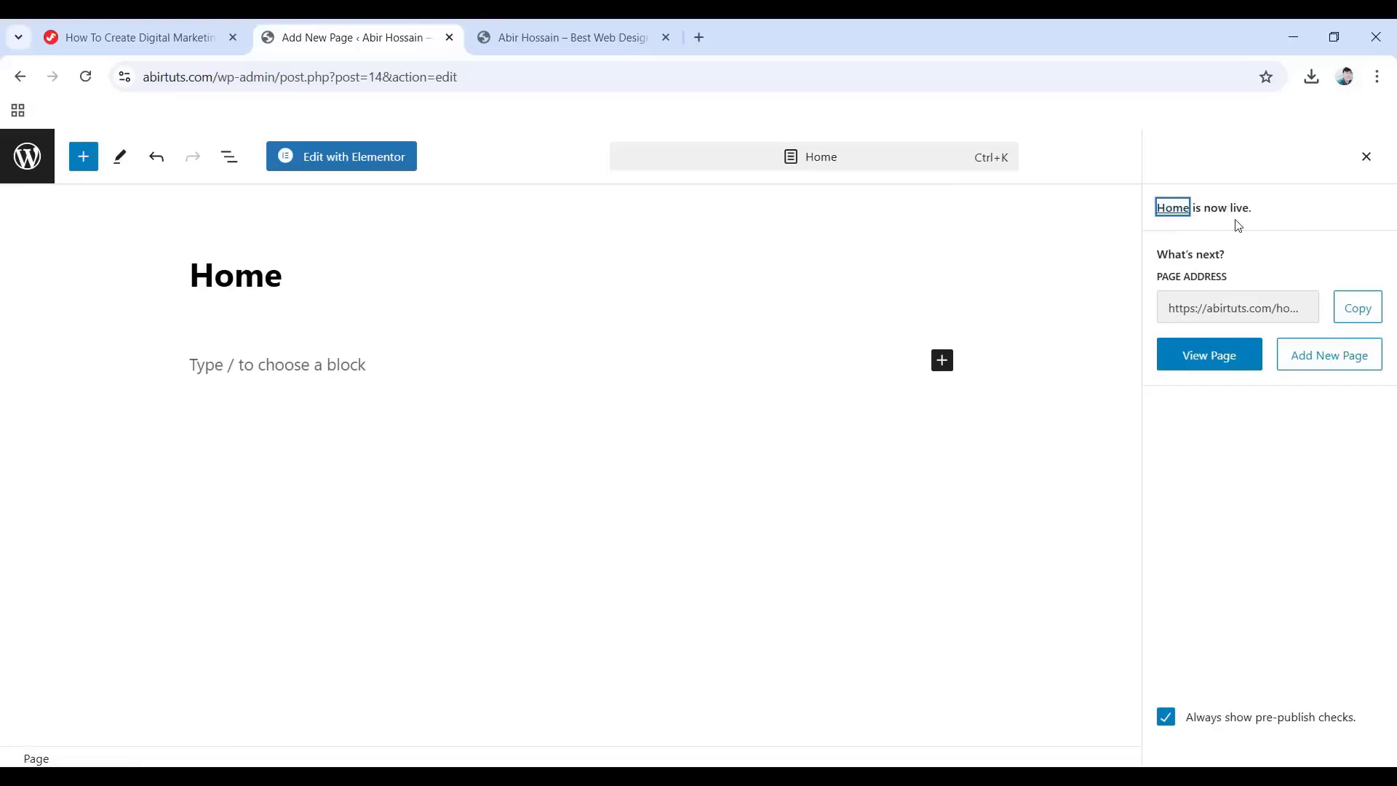
# Reload the live front page, still showing Archives, then go back to the Pages list.
pyautogui.click(562, 22)
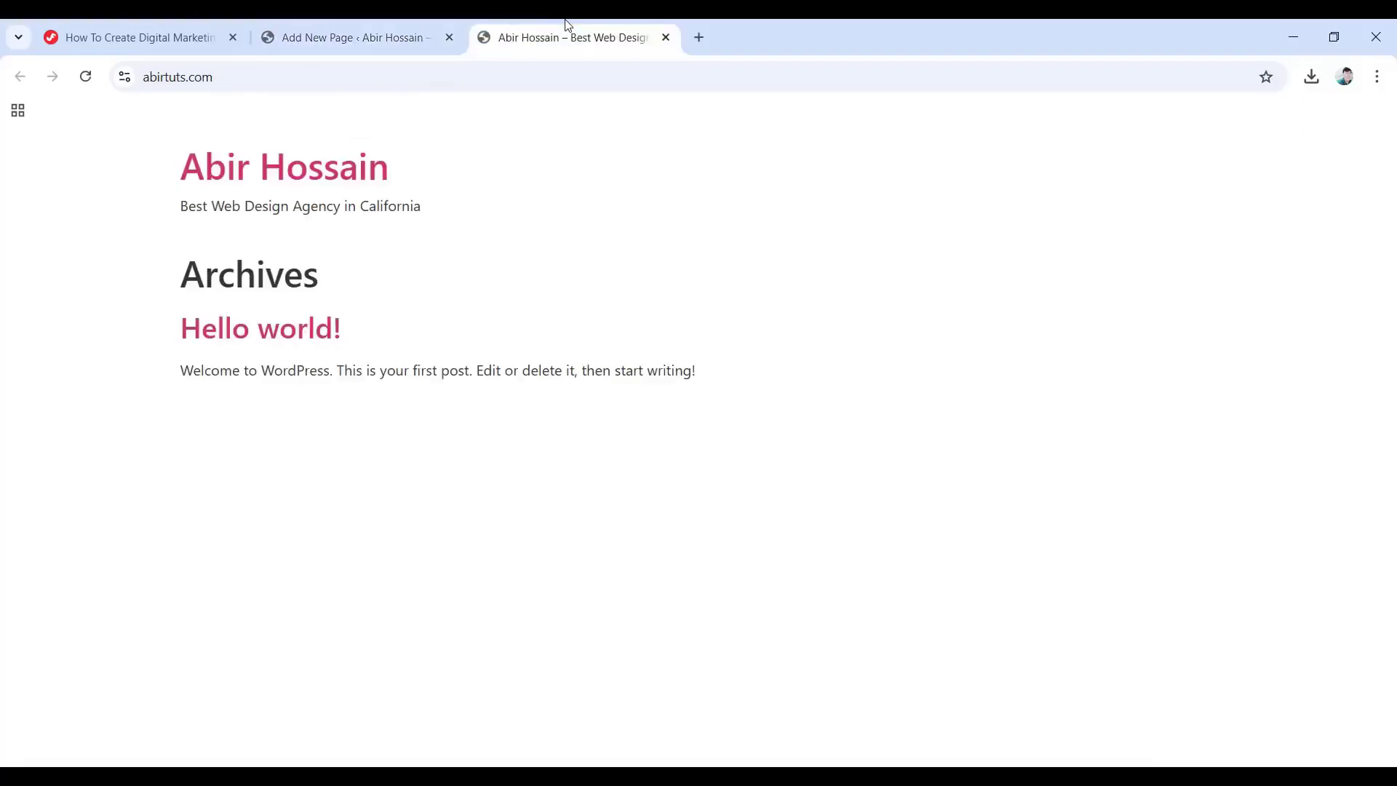
pyautogui.click(85, 77)
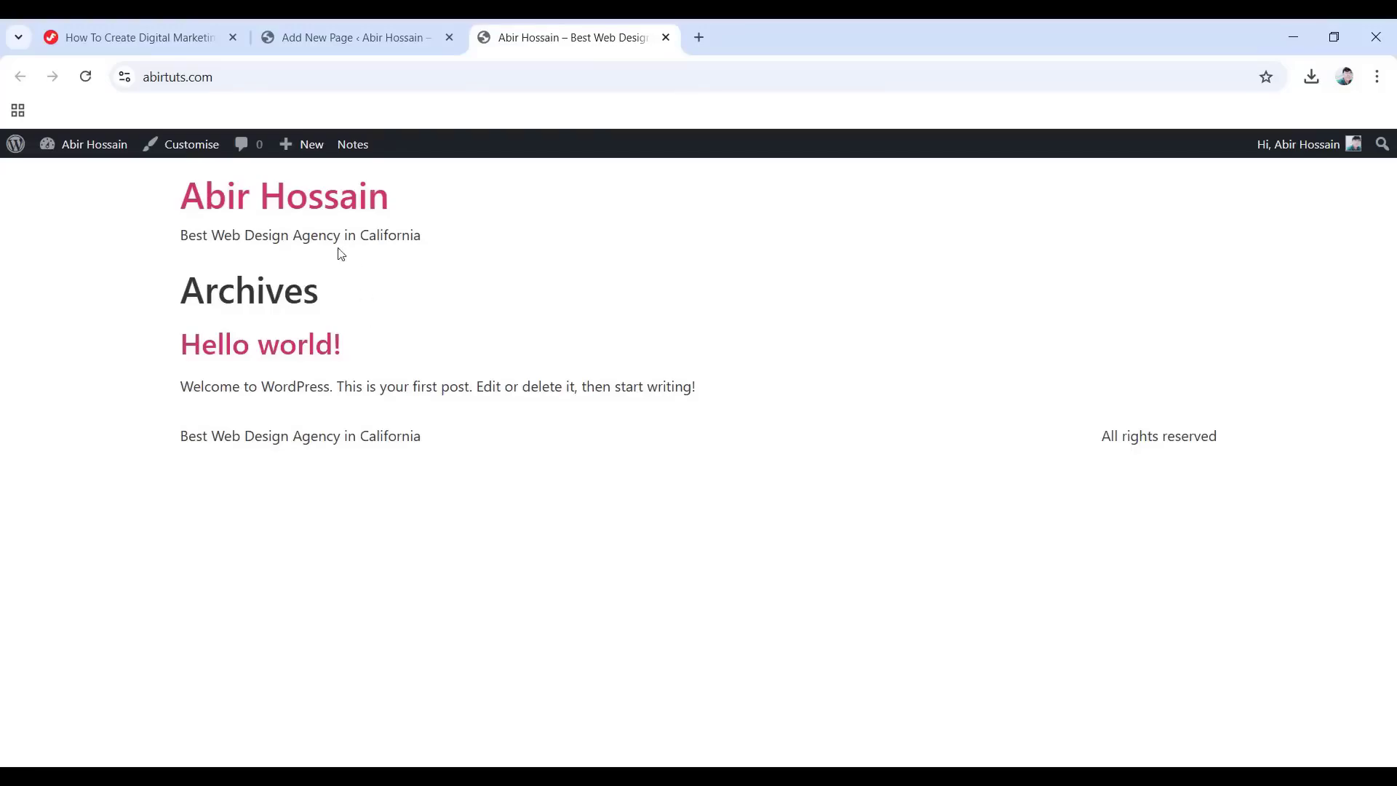
pyautogui.click(375, 32)
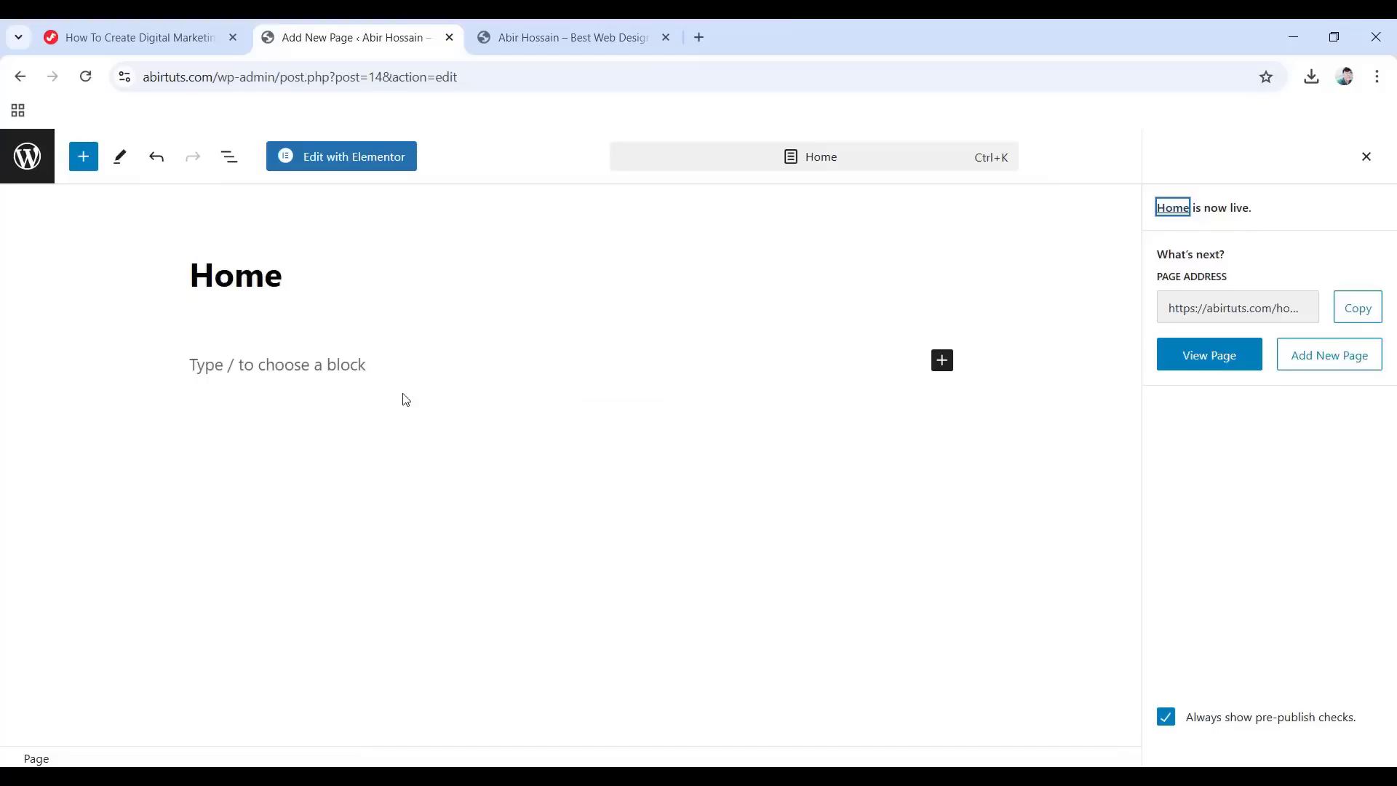
pyautogui.click(582, 28)
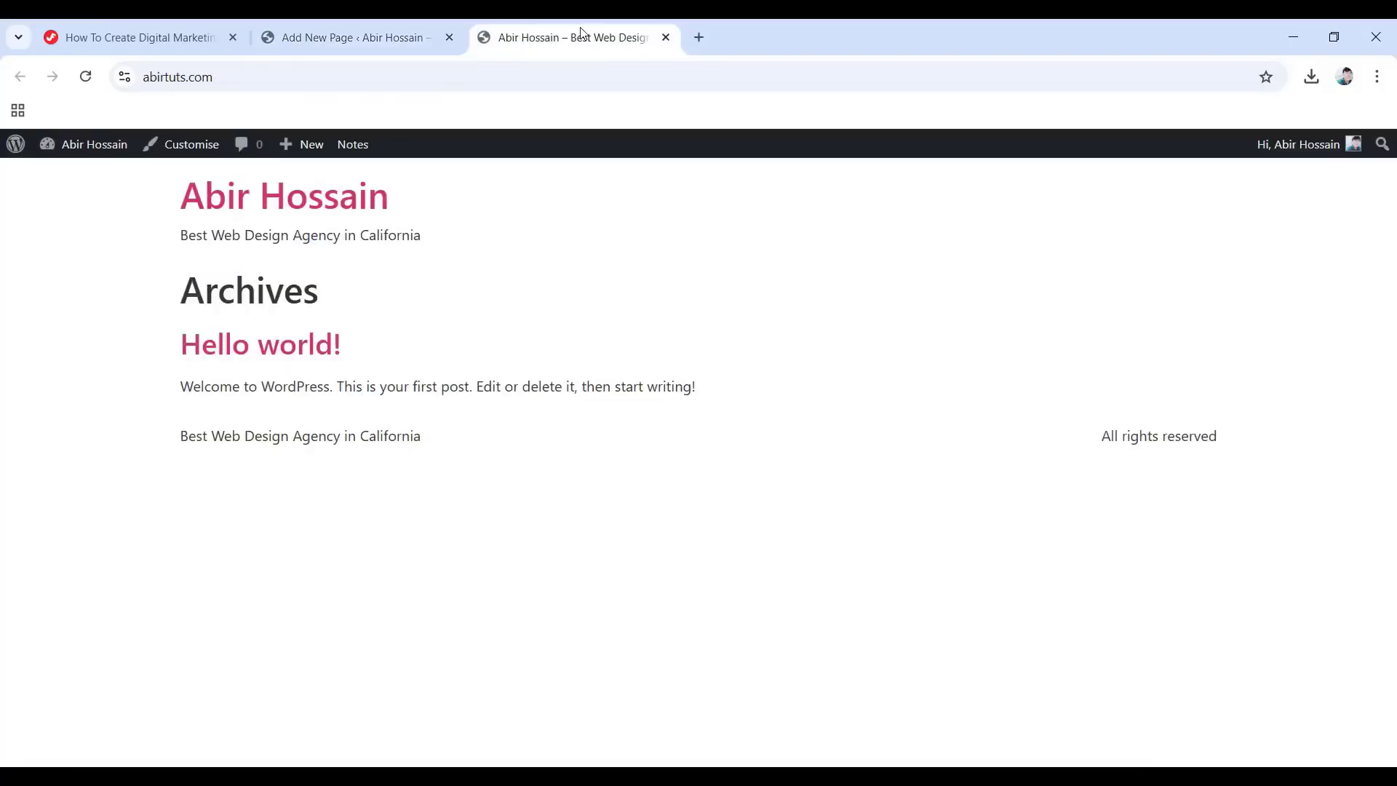
pyautogui.click(360, 38)
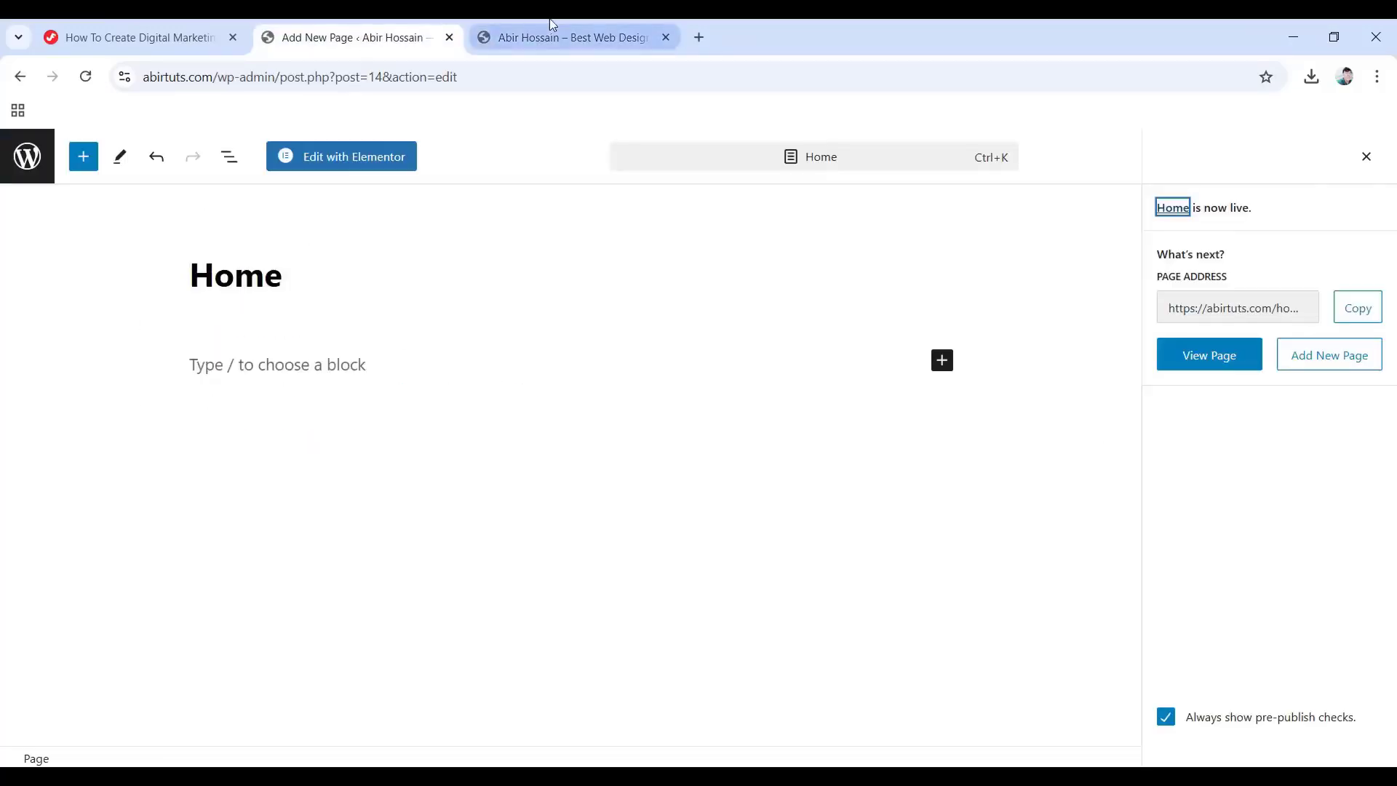
pyautogui.click(550, 26)
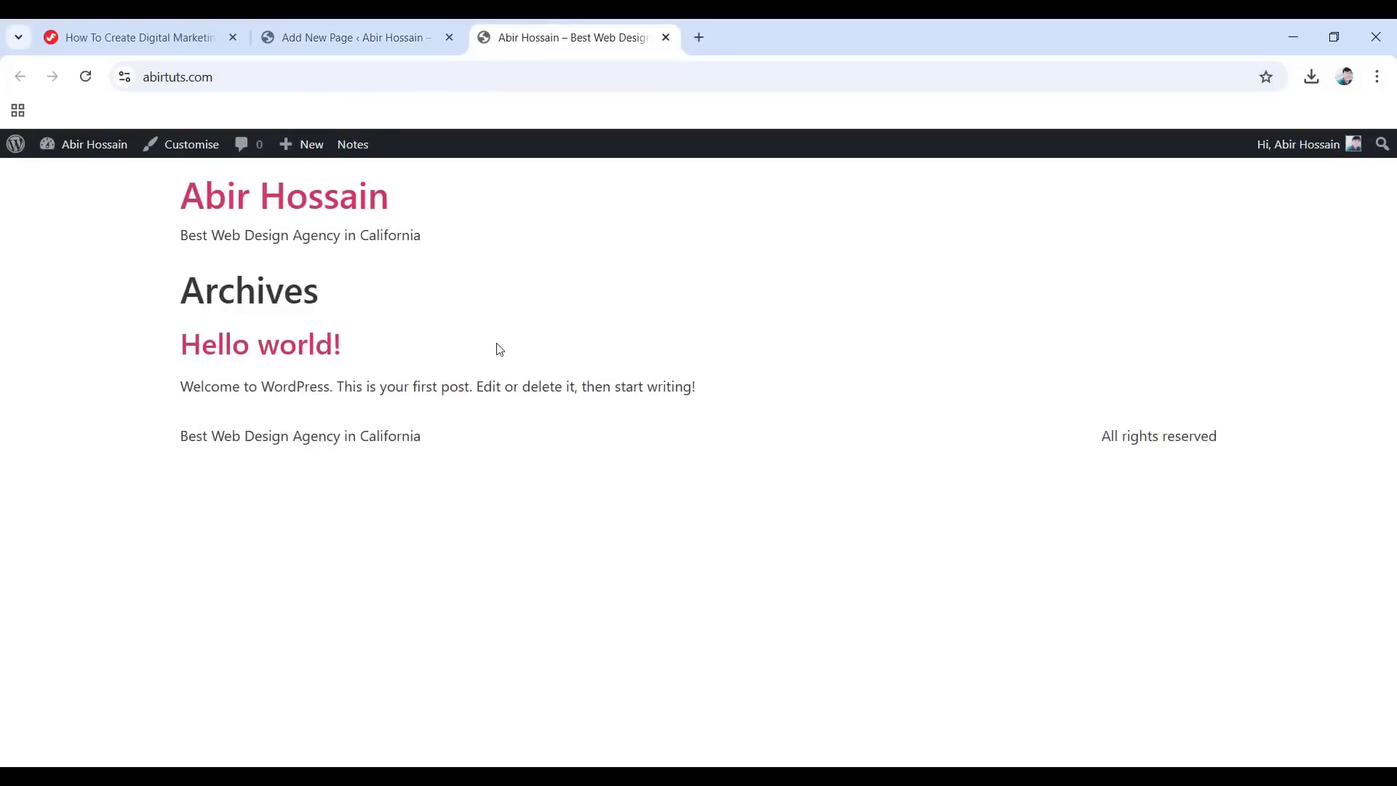
pyautogui.click(357, 22)
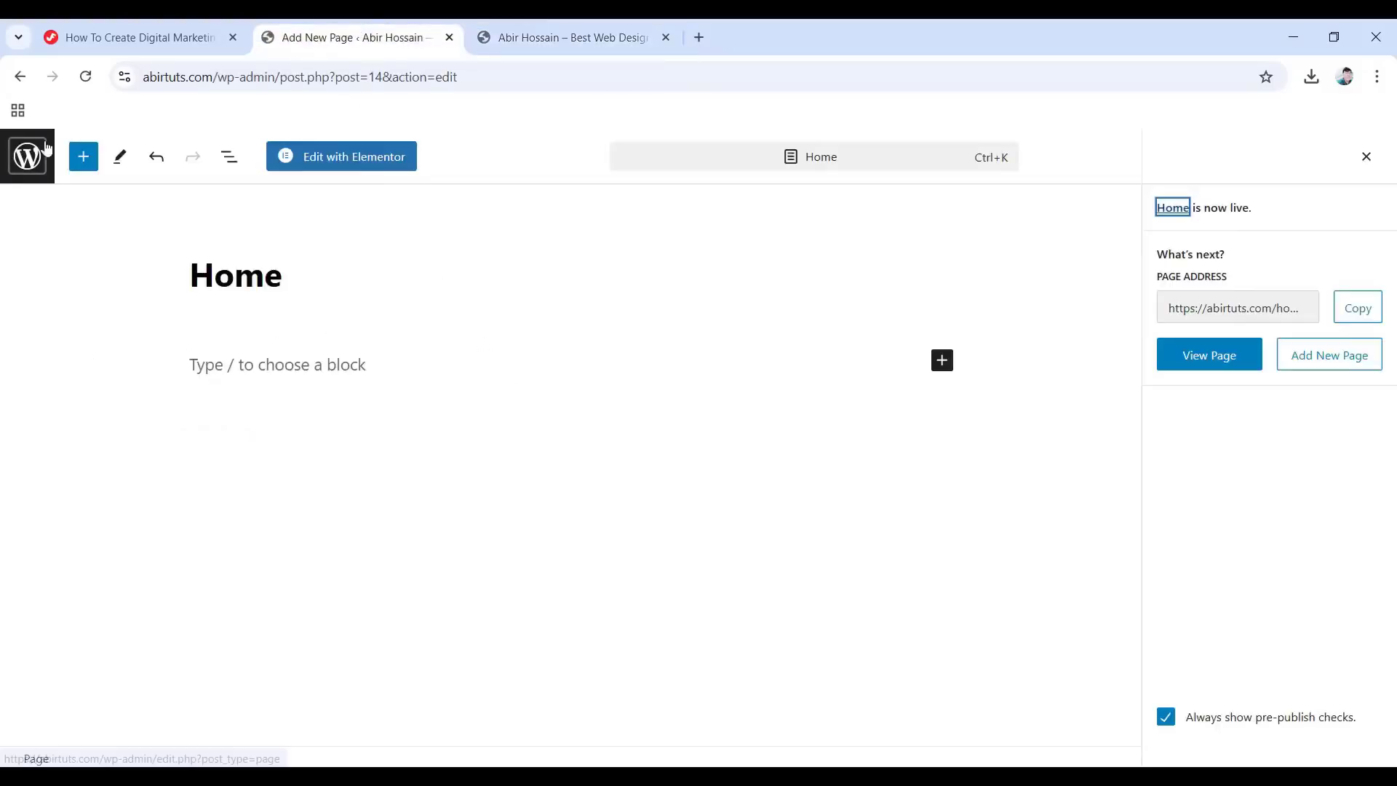
pyautogui.click(27, 167)
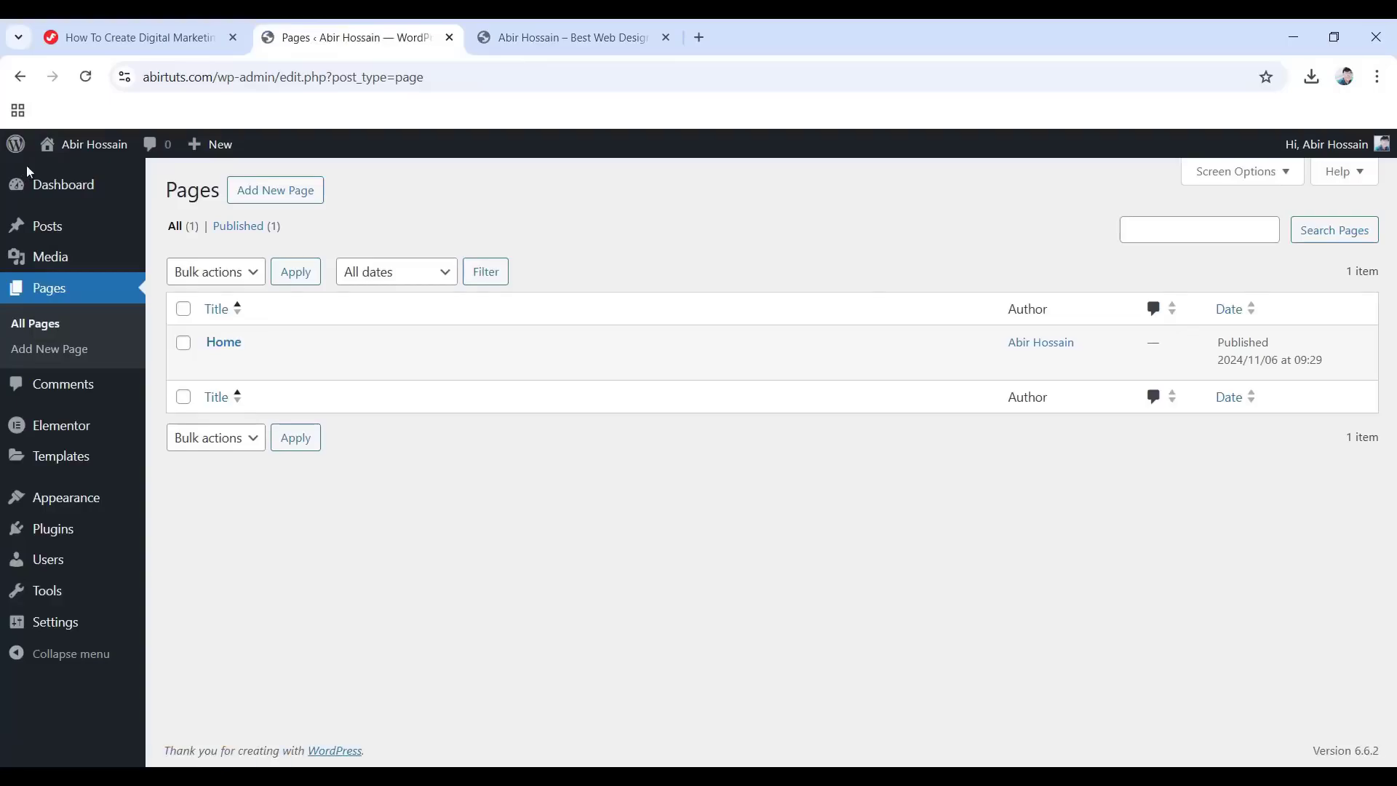
# In Reading settings, set the static homepage to Home, save, and reload the live site.
pyautogui.moveTo(63, 638)
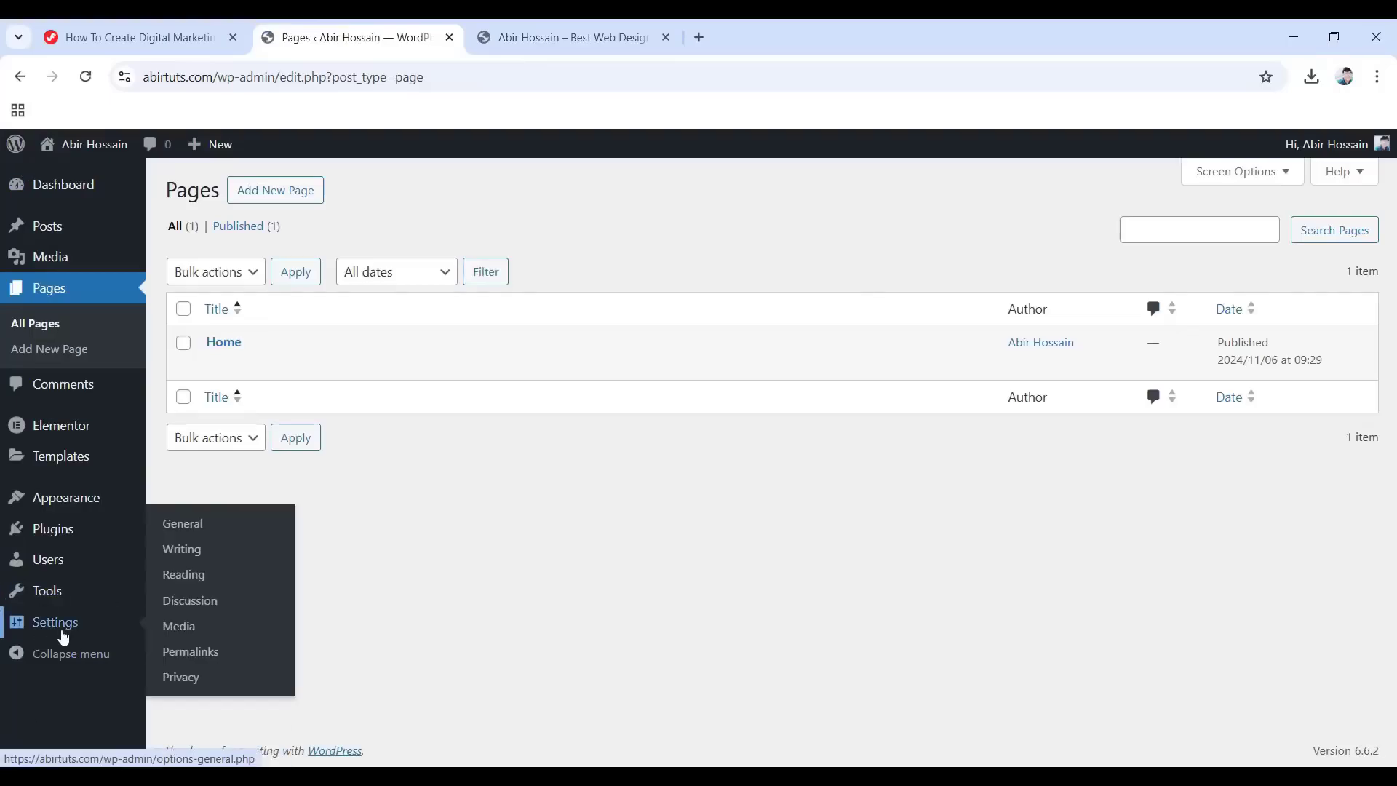
pyautogui.click(187, 578)
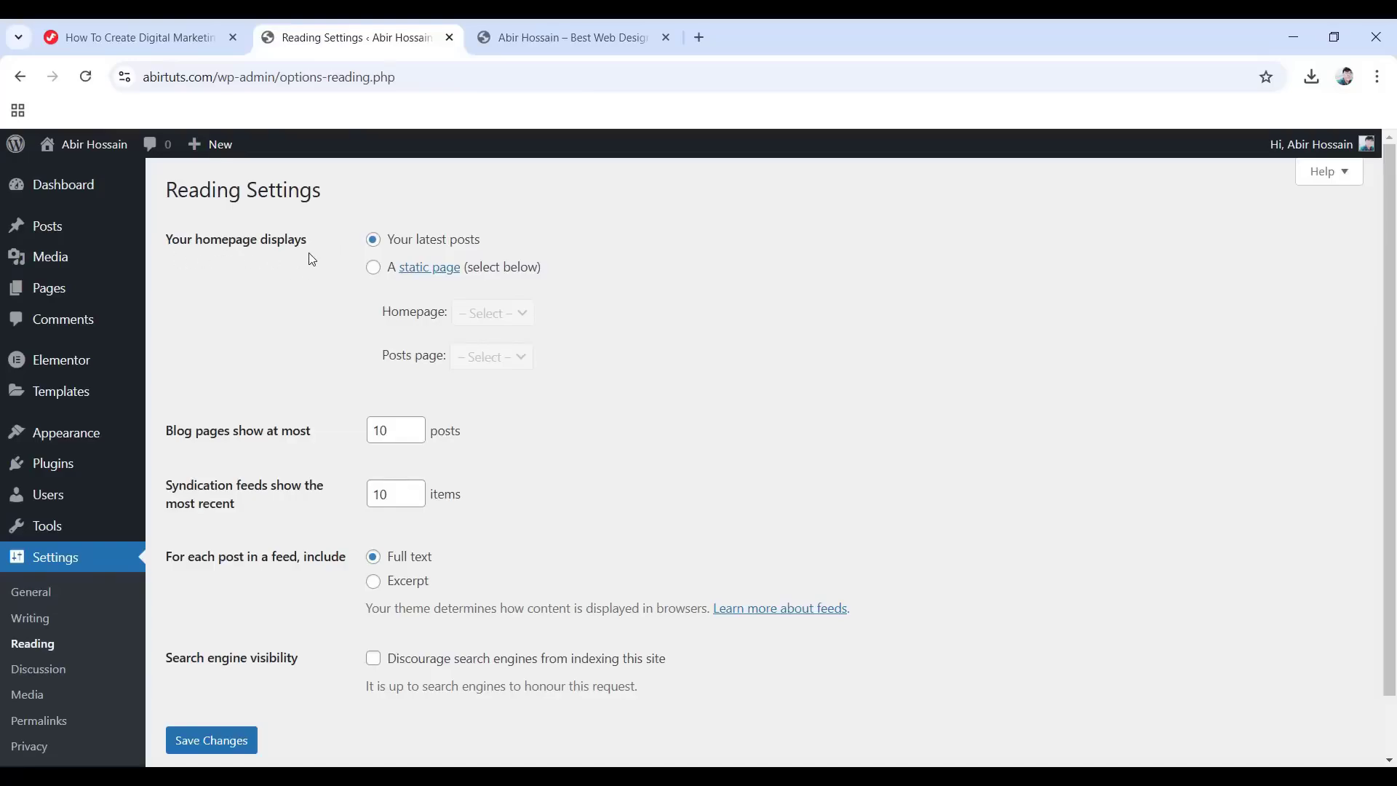
pyautogui.hotkey('ctrl', 'Tab')
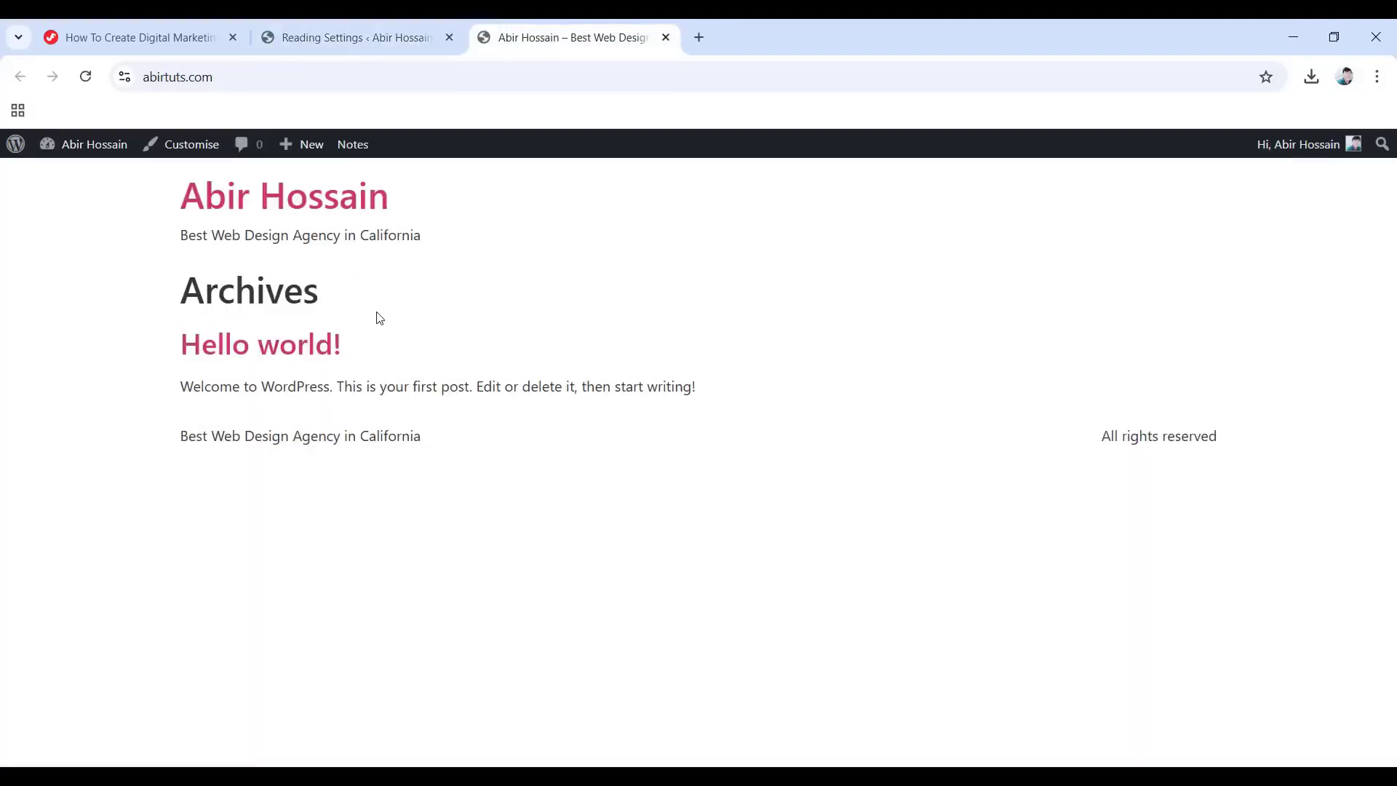
pyautogui.click(386, 25)
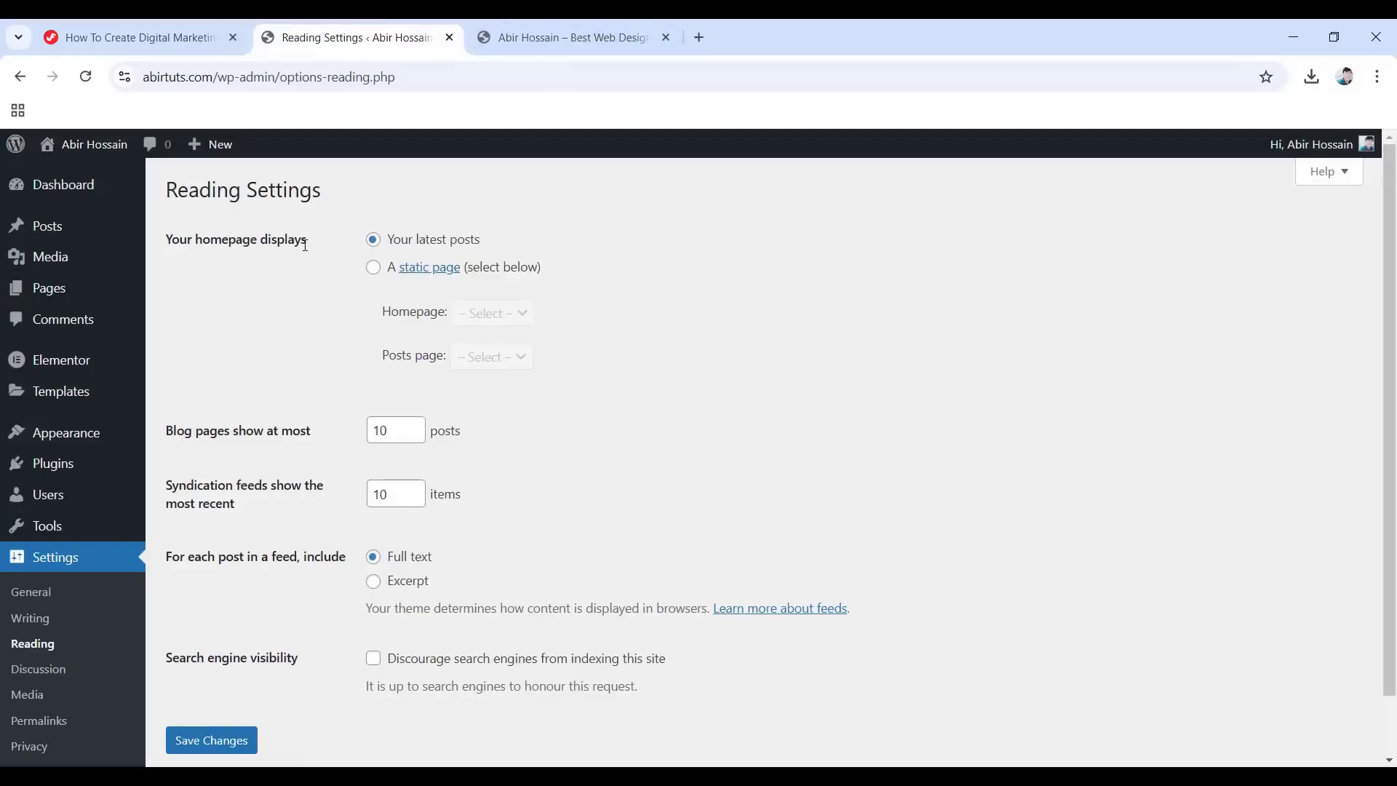
pyautogui.click(373, 271)
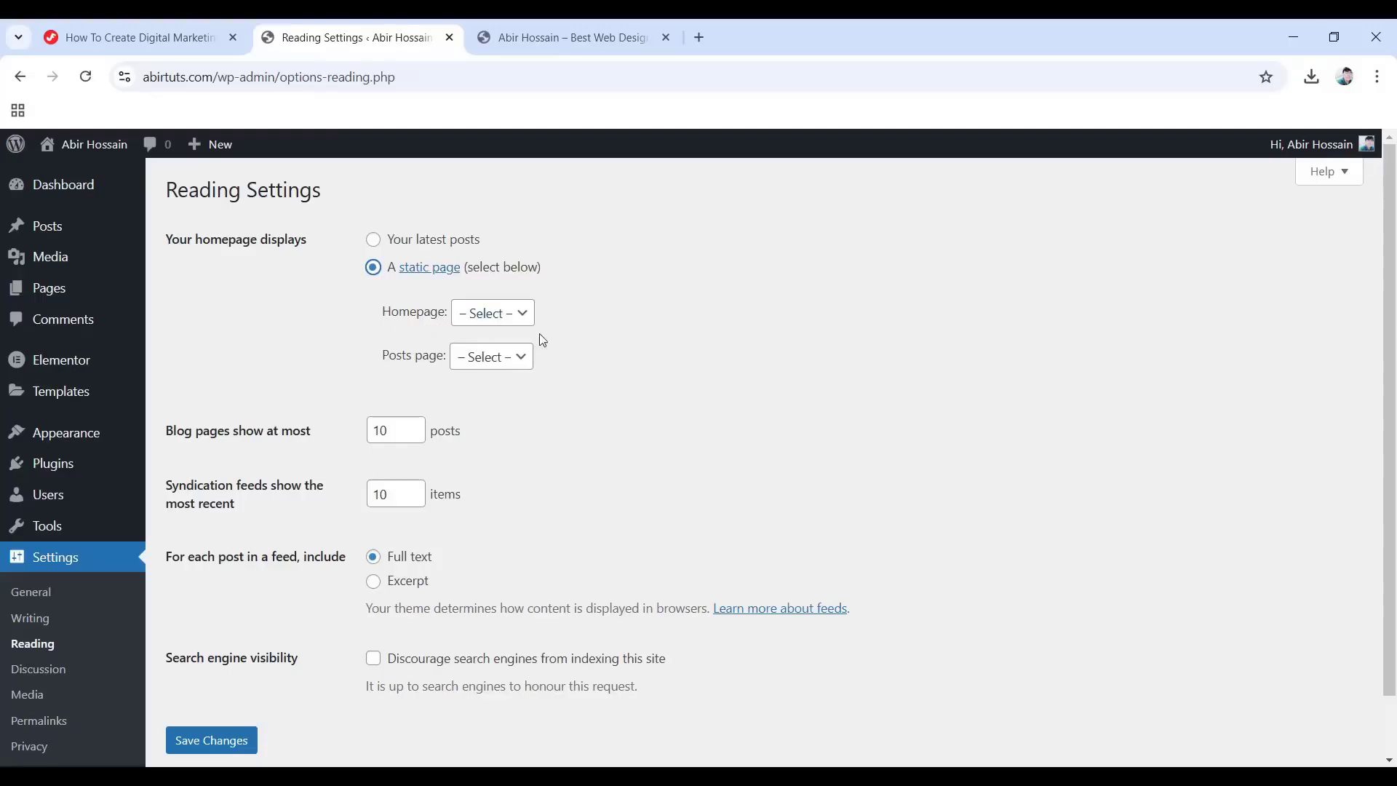
pyautogui.click(504, 322)
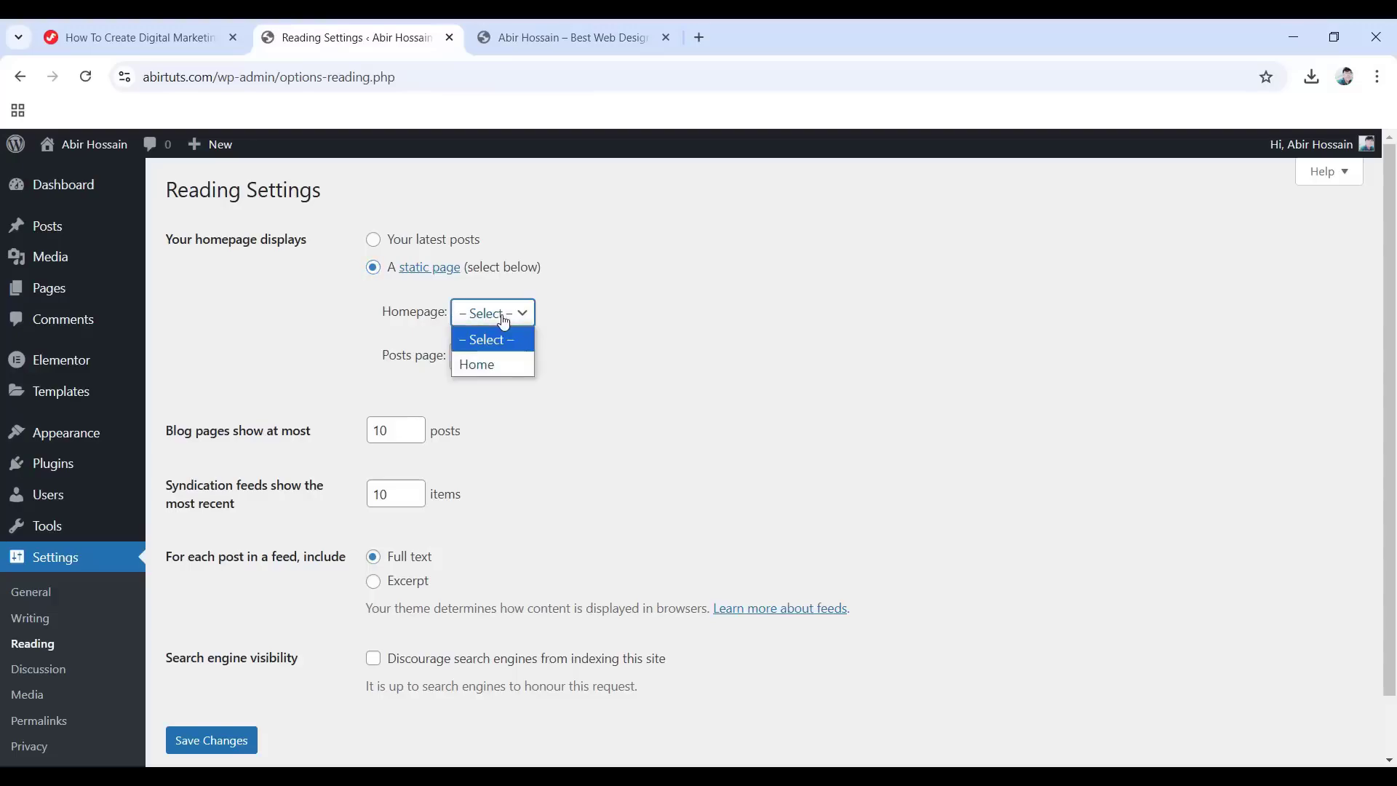
pyautogui.click(492, 365)
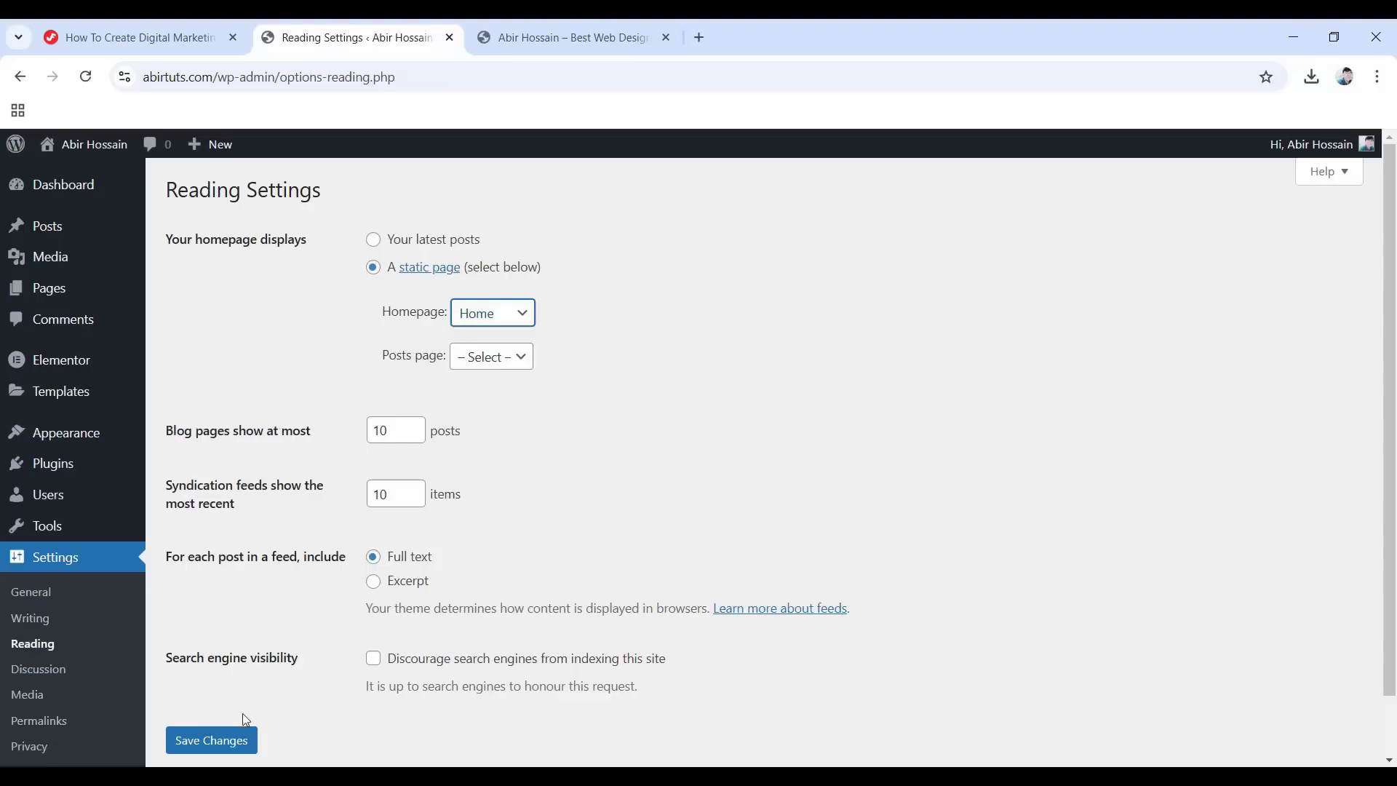
pyautogui.click(209, 742)
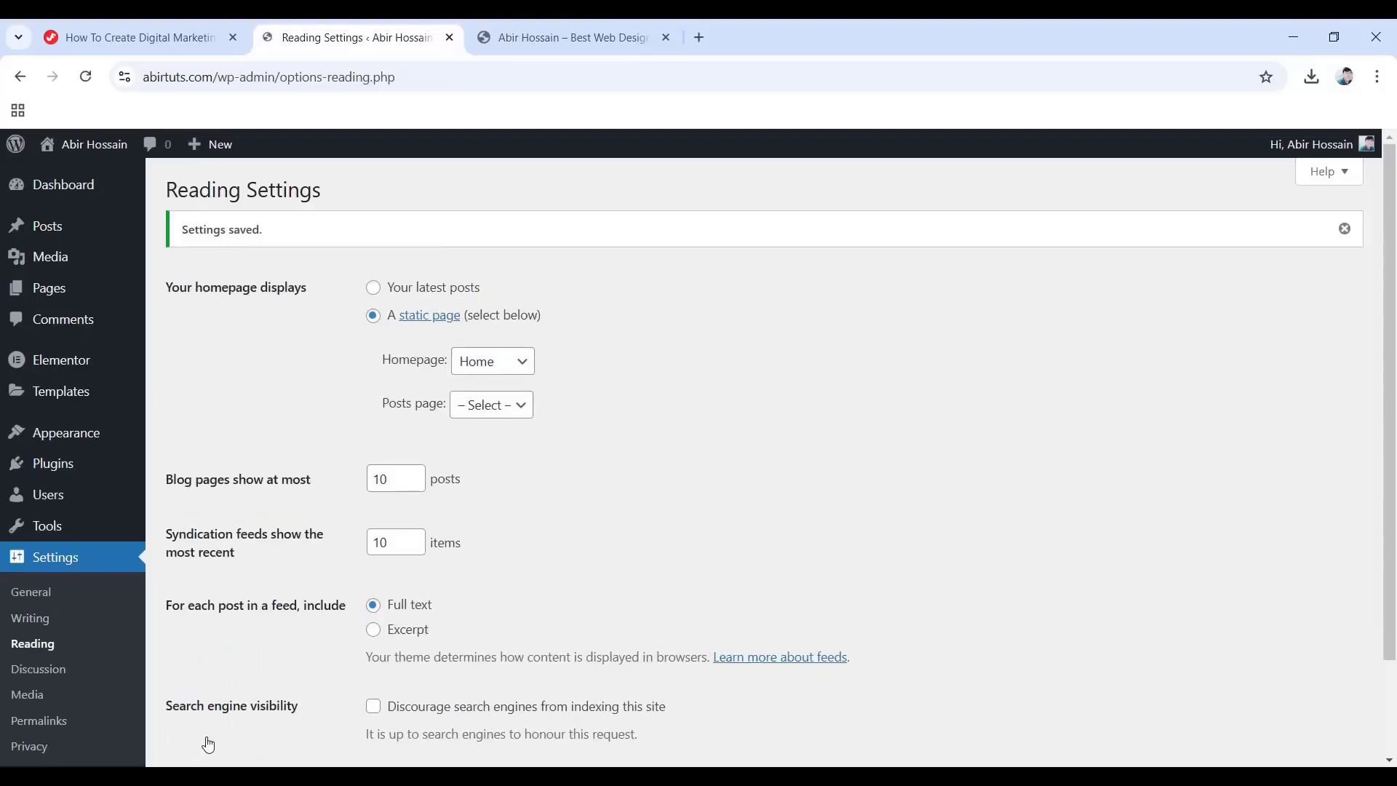
pyautogui.click(565, 26)
pyautogui.click(85, 77)
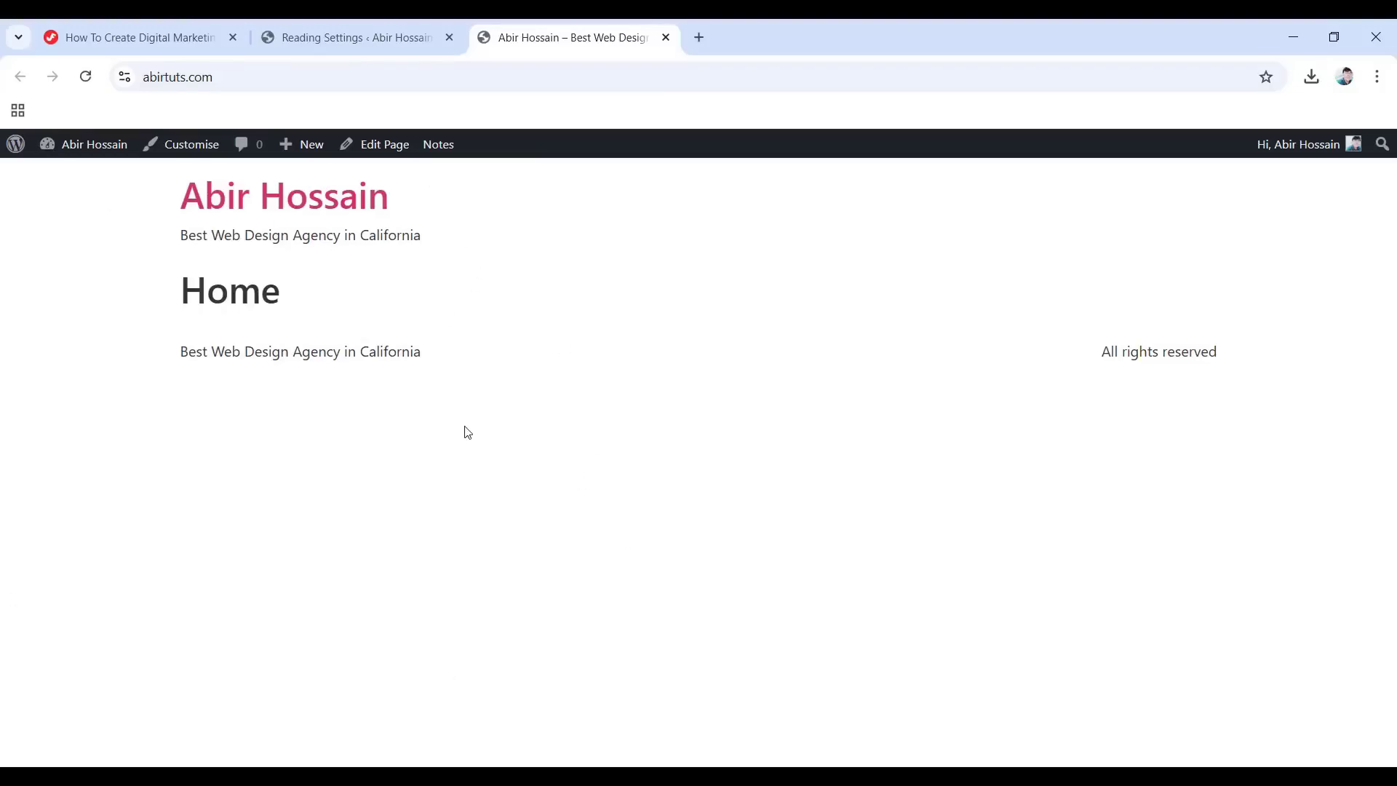
# Check the live site once more, then open Pages, where Home is tagged Front Page.
pyautogui.click(302, 22)
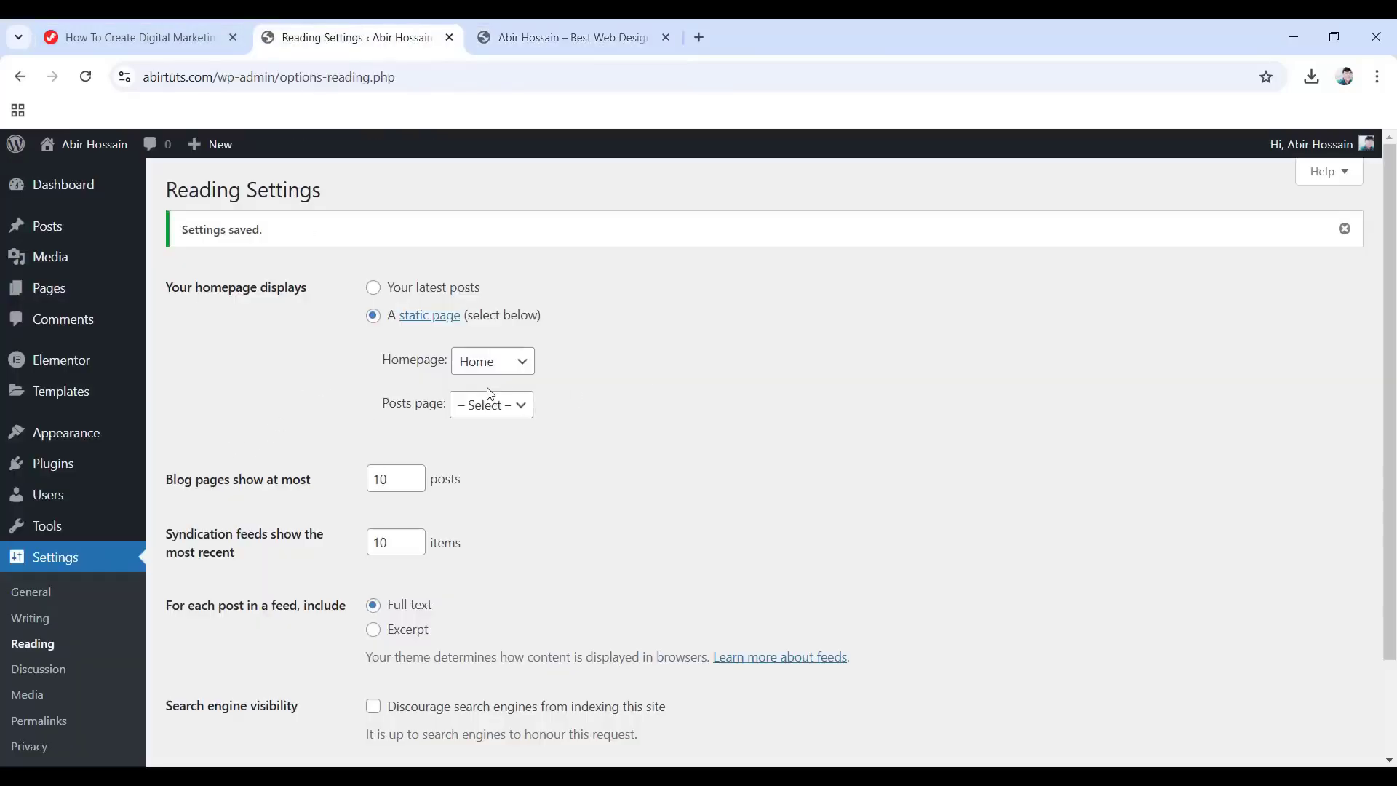
pyautogui.click(547, 25)
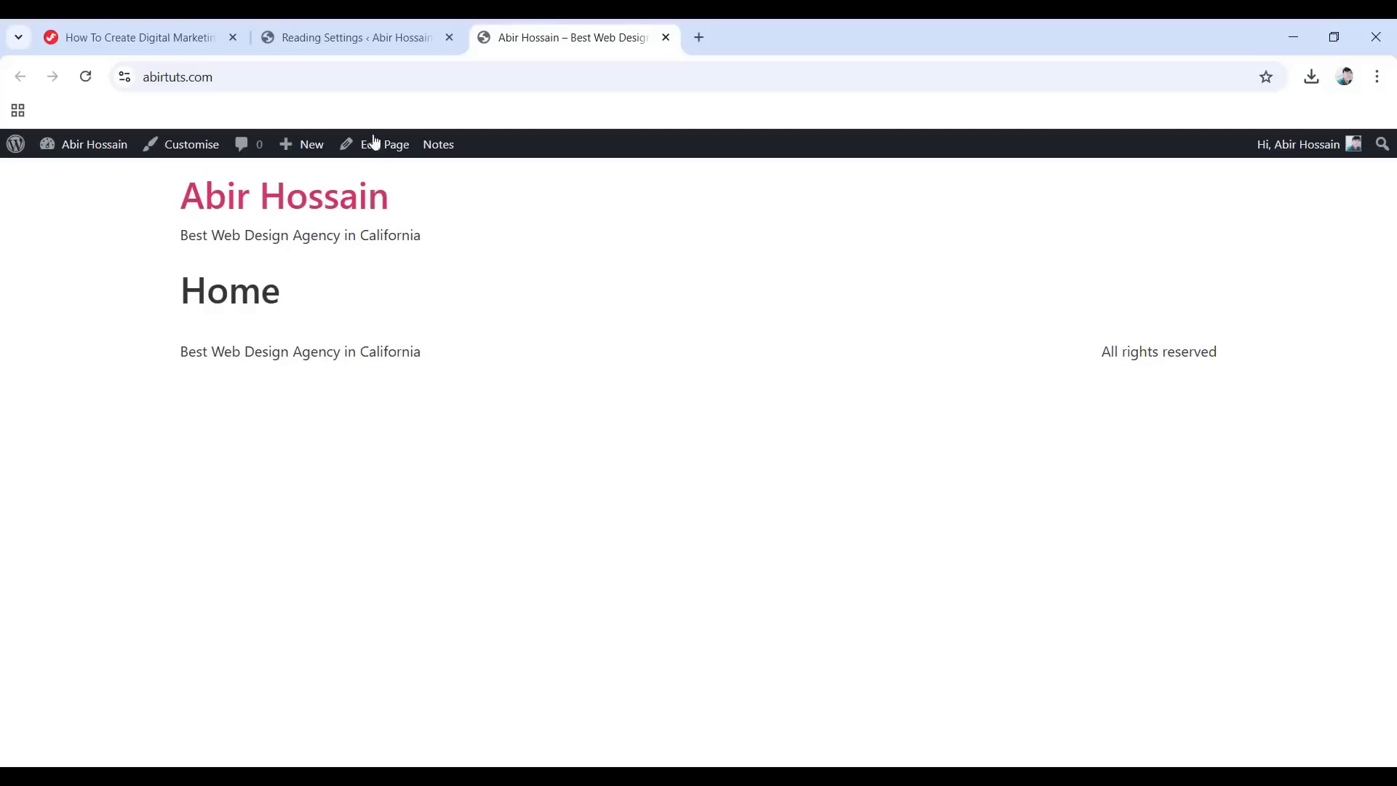
pyautogui.click(369, 32)
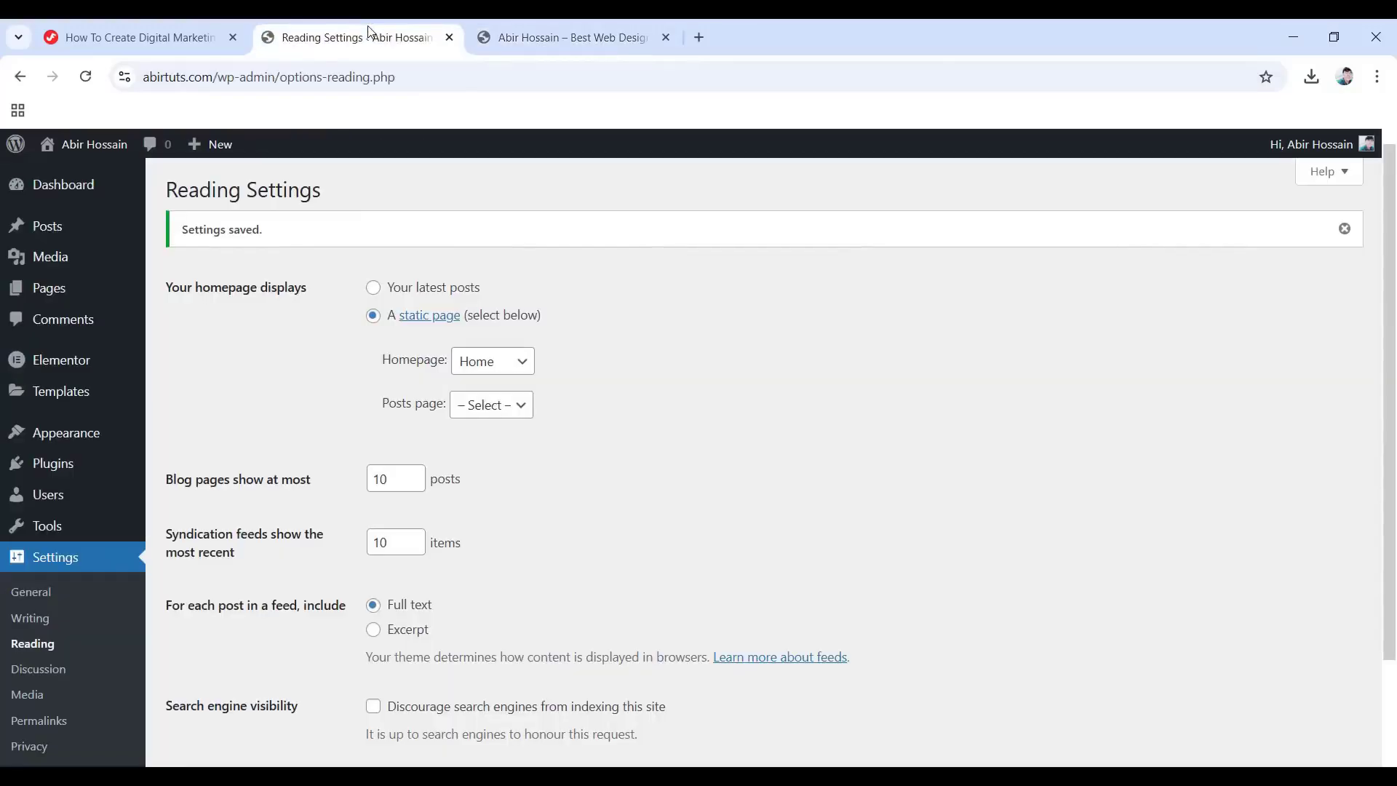
pyautogui.click(45, 289)
# Open the Home page with Edit with Elementor, briefly checking the live site tab.
pyautogui.moveTo(227, 348)
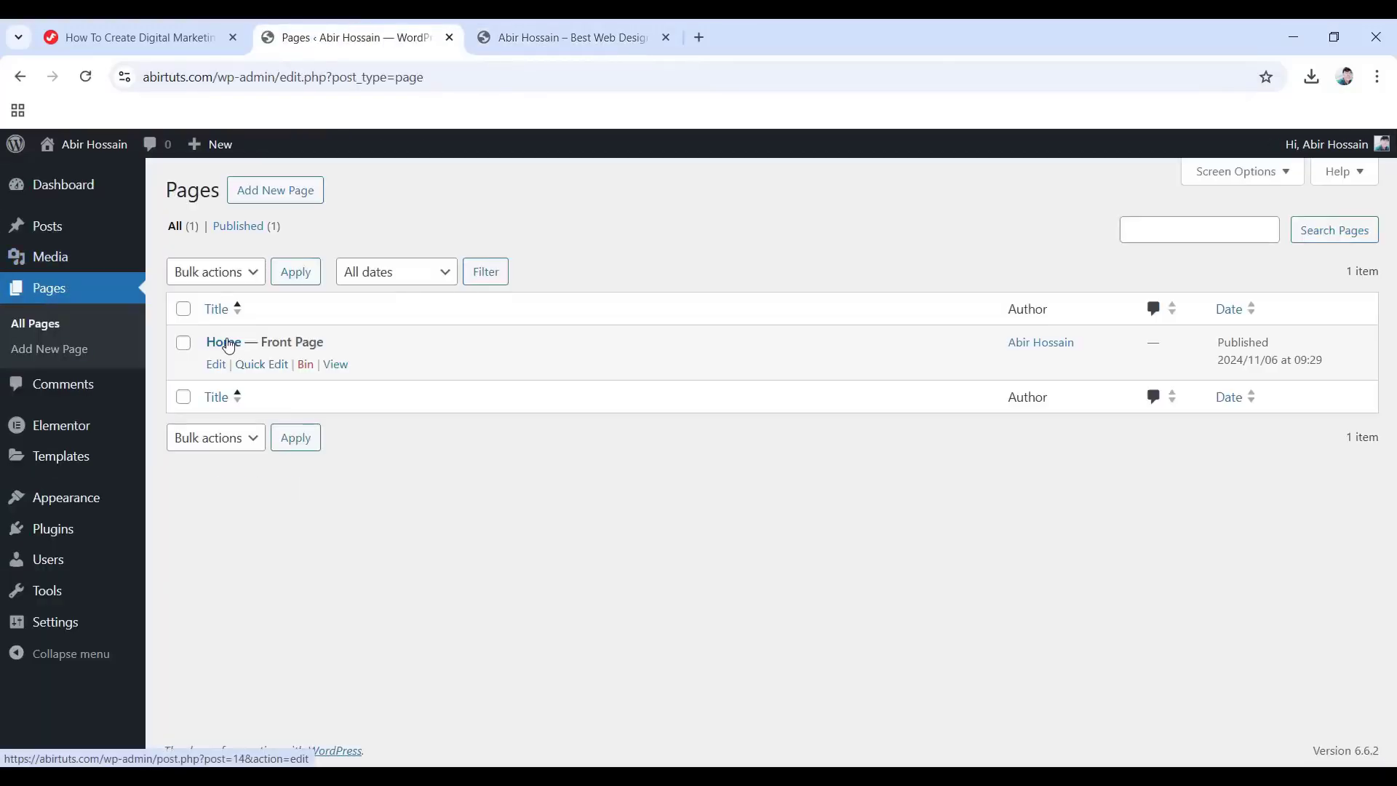
pyautogui.click(216, 367)
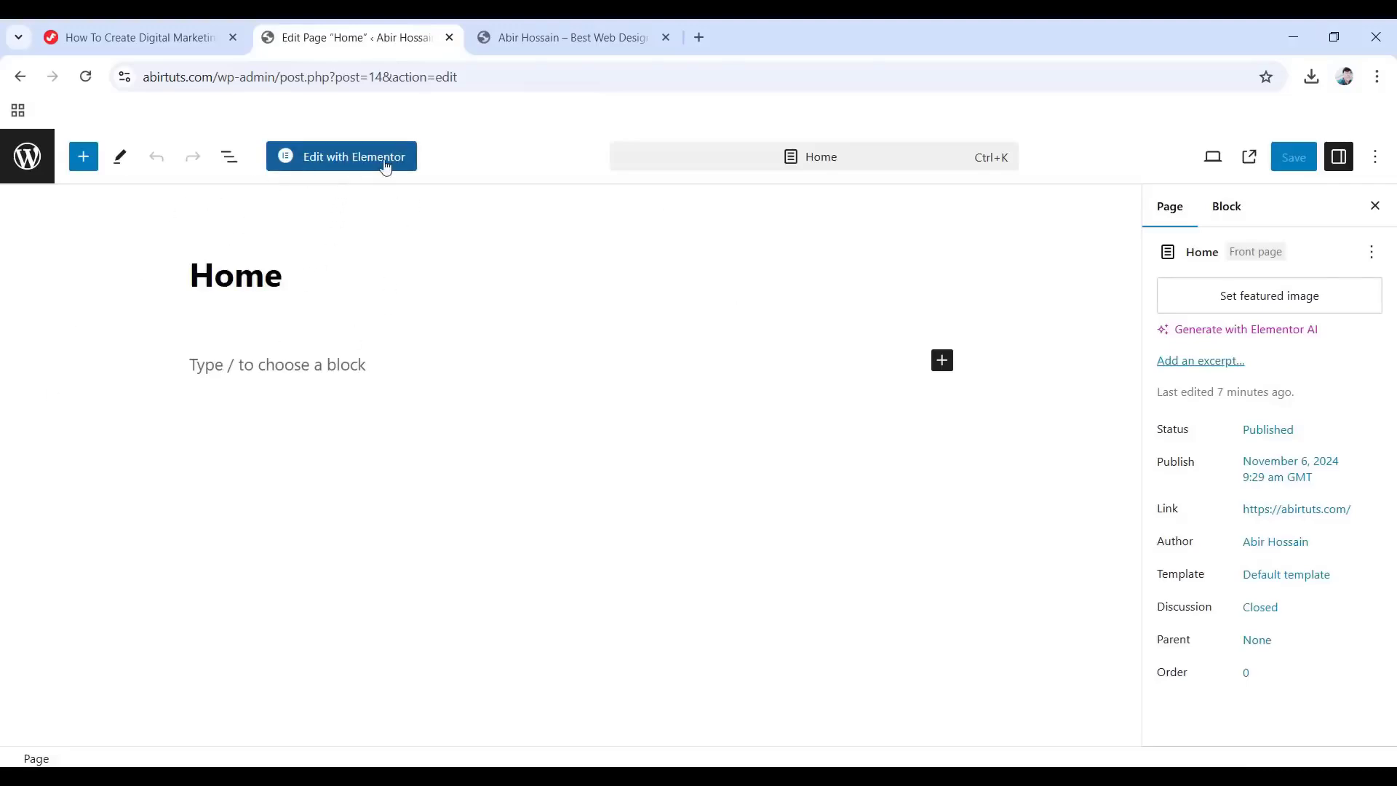
pyautogui.click(341, 161)
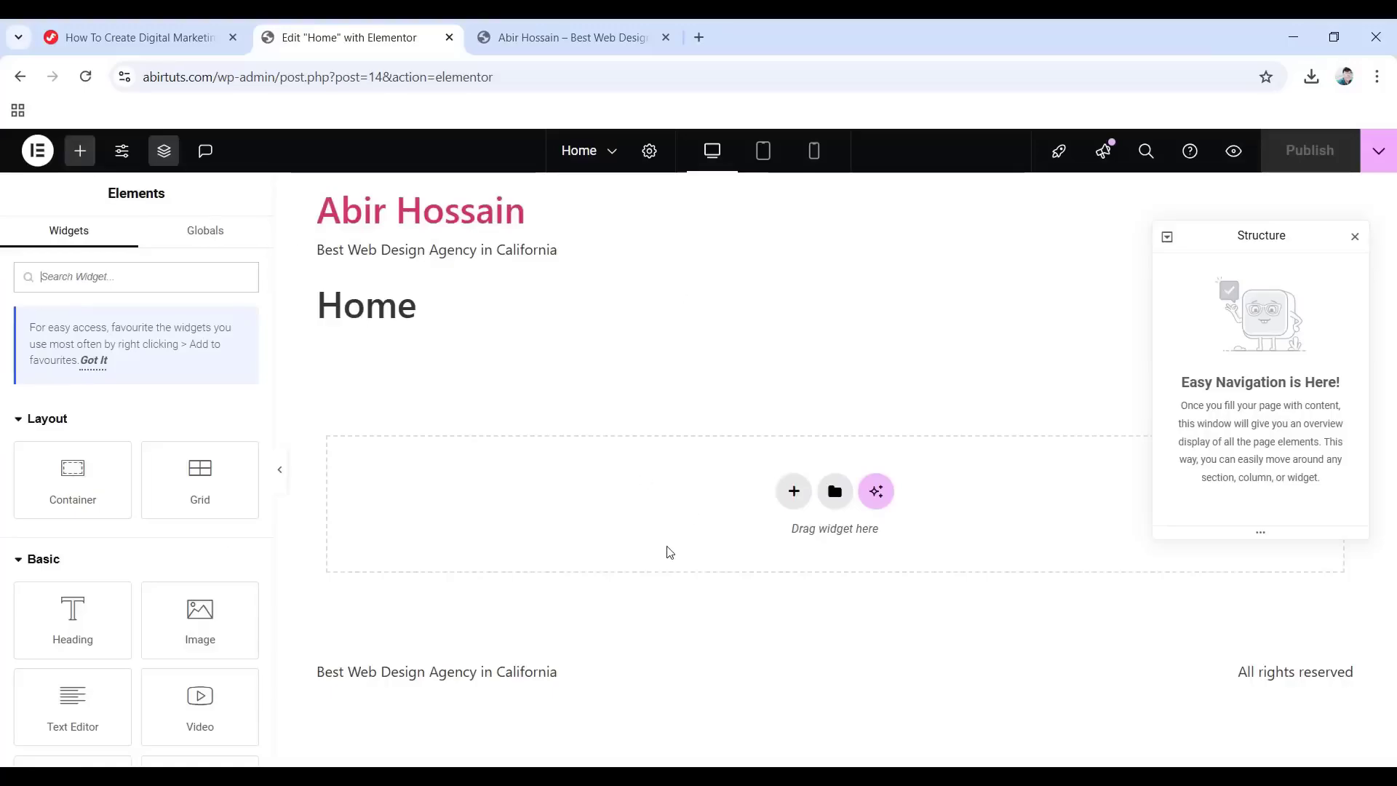
pyautogui.hotkey('ctrl', 'Tab')
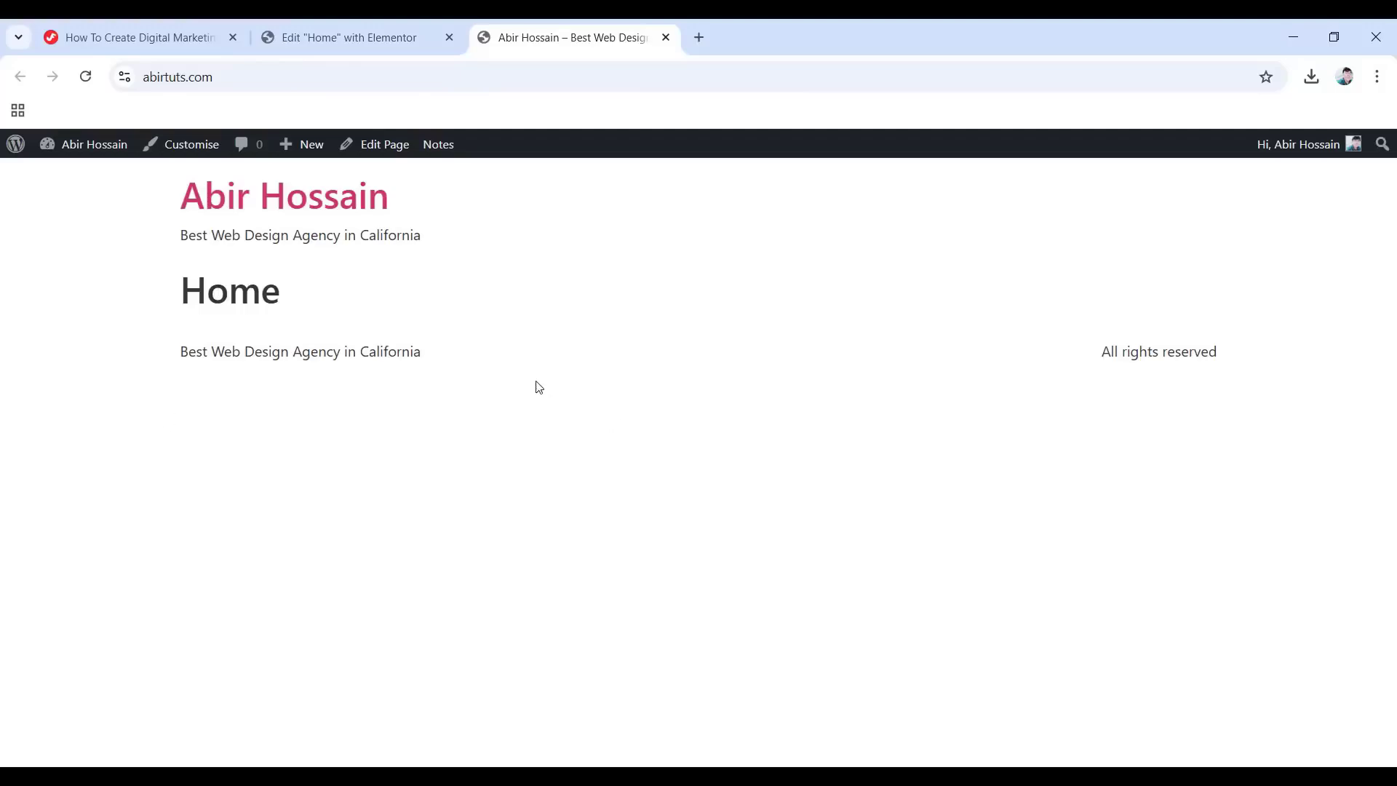
pyautogui.hotkey('ctrl', 'shift', 'Tab')
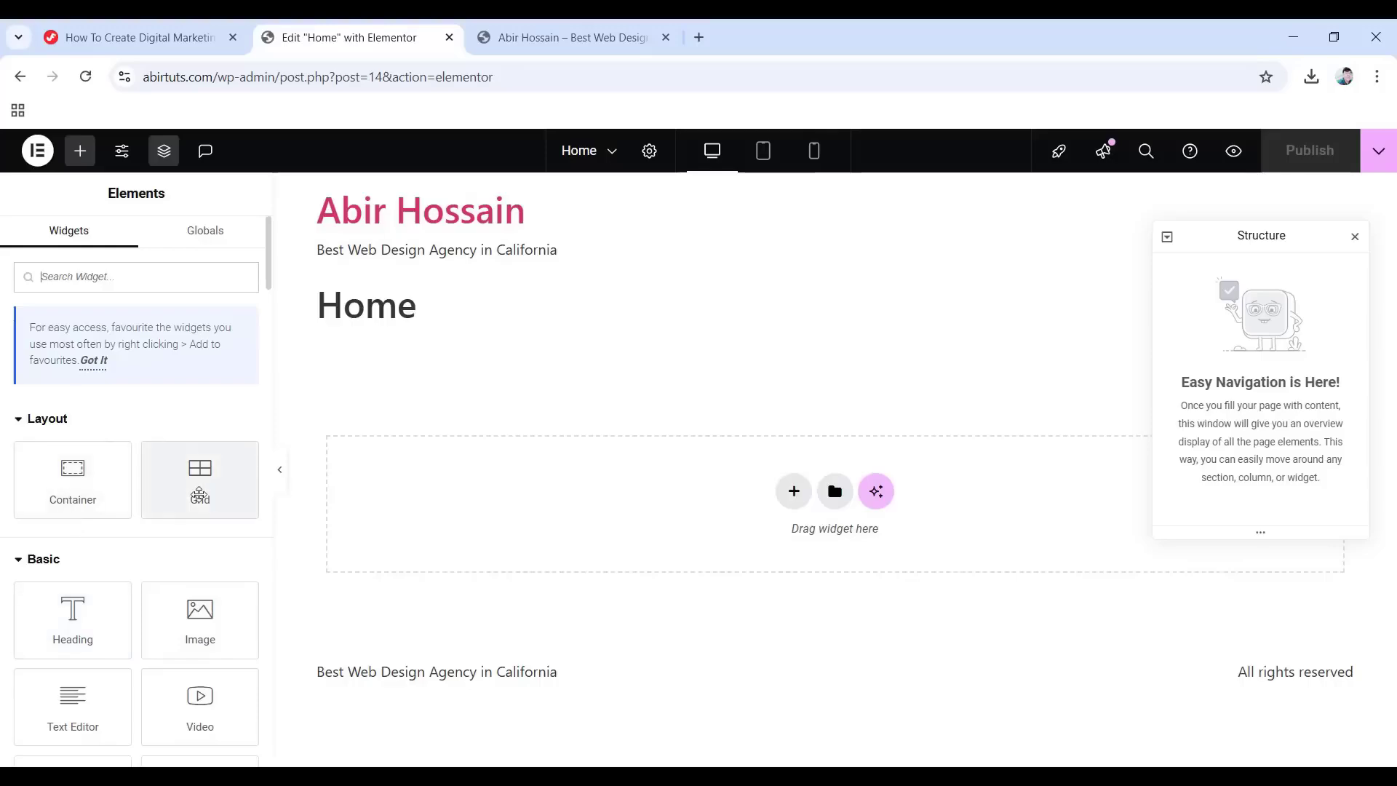
pyautogui.scroll(-5, 95, 509)
pyautogui.scroll(5, 95, 523)
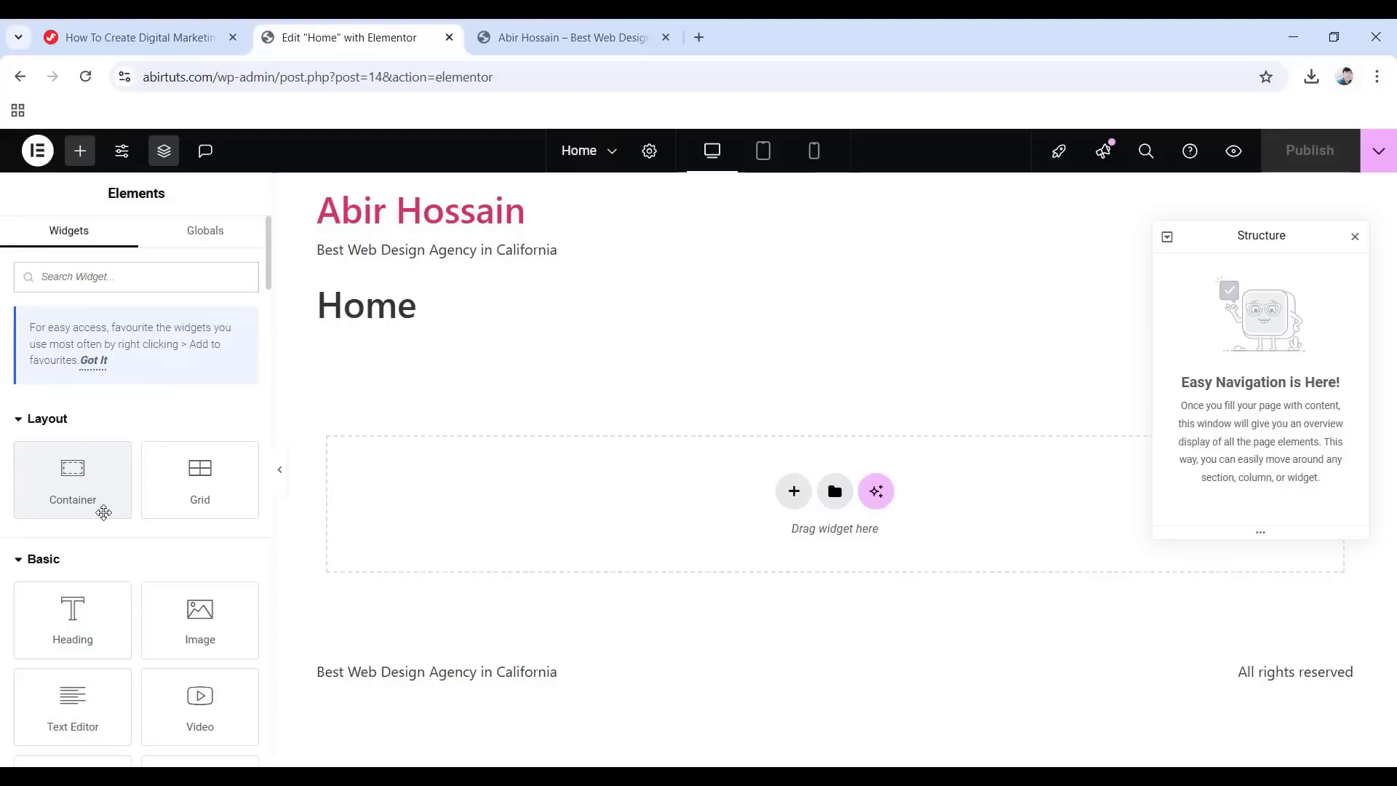
pyautogui.scroll(-2, 104, 502)
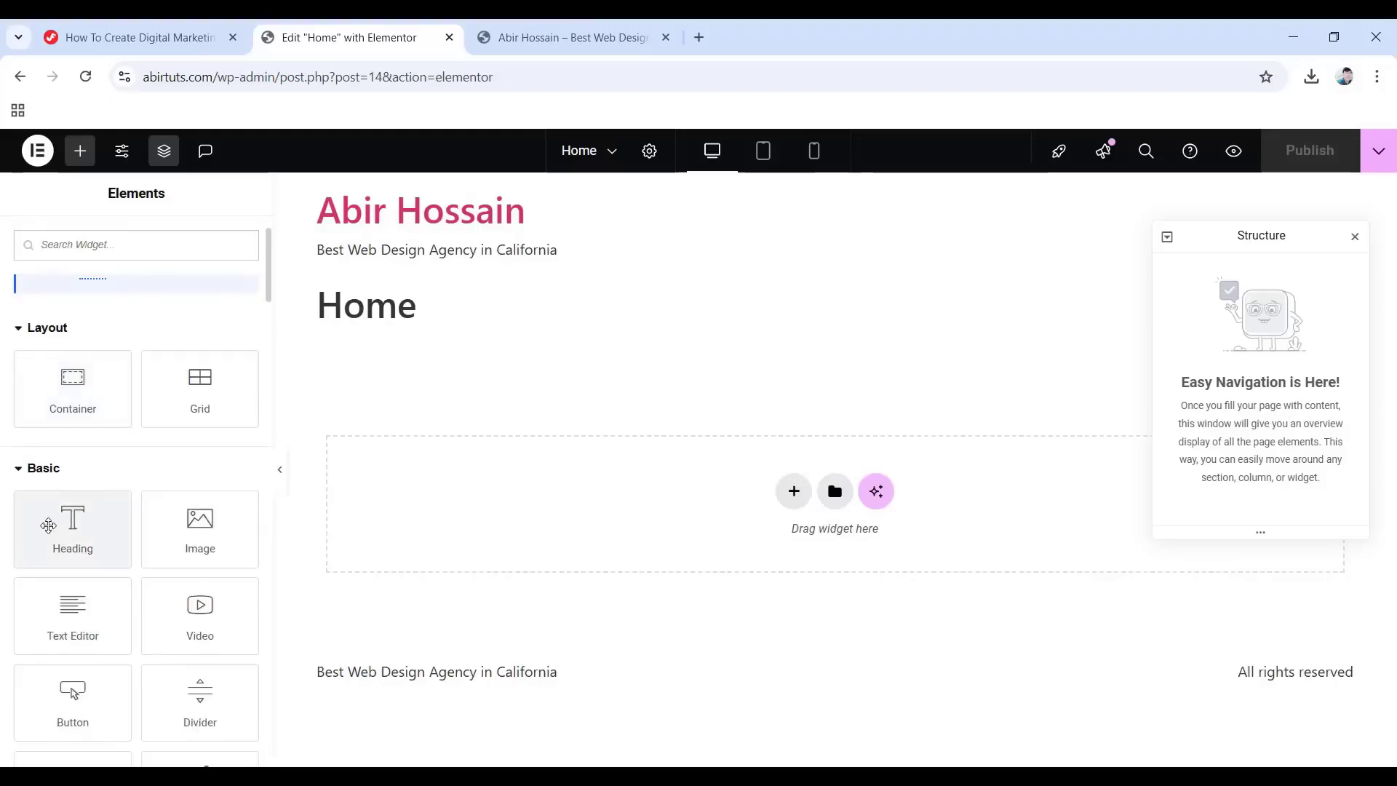
pyautogui.scroll(-3, 208, 539)
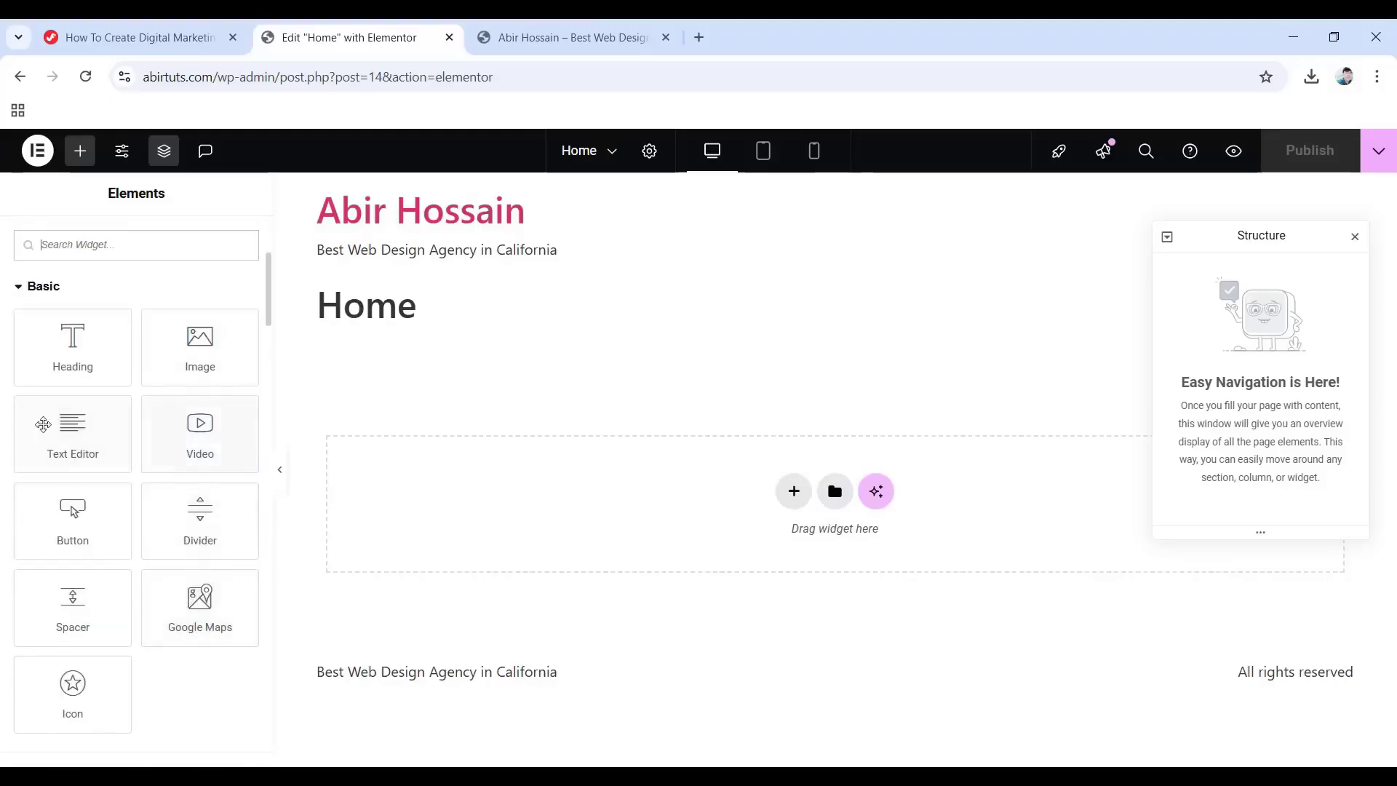
pyautogui.scroll(-6, 100, 446)
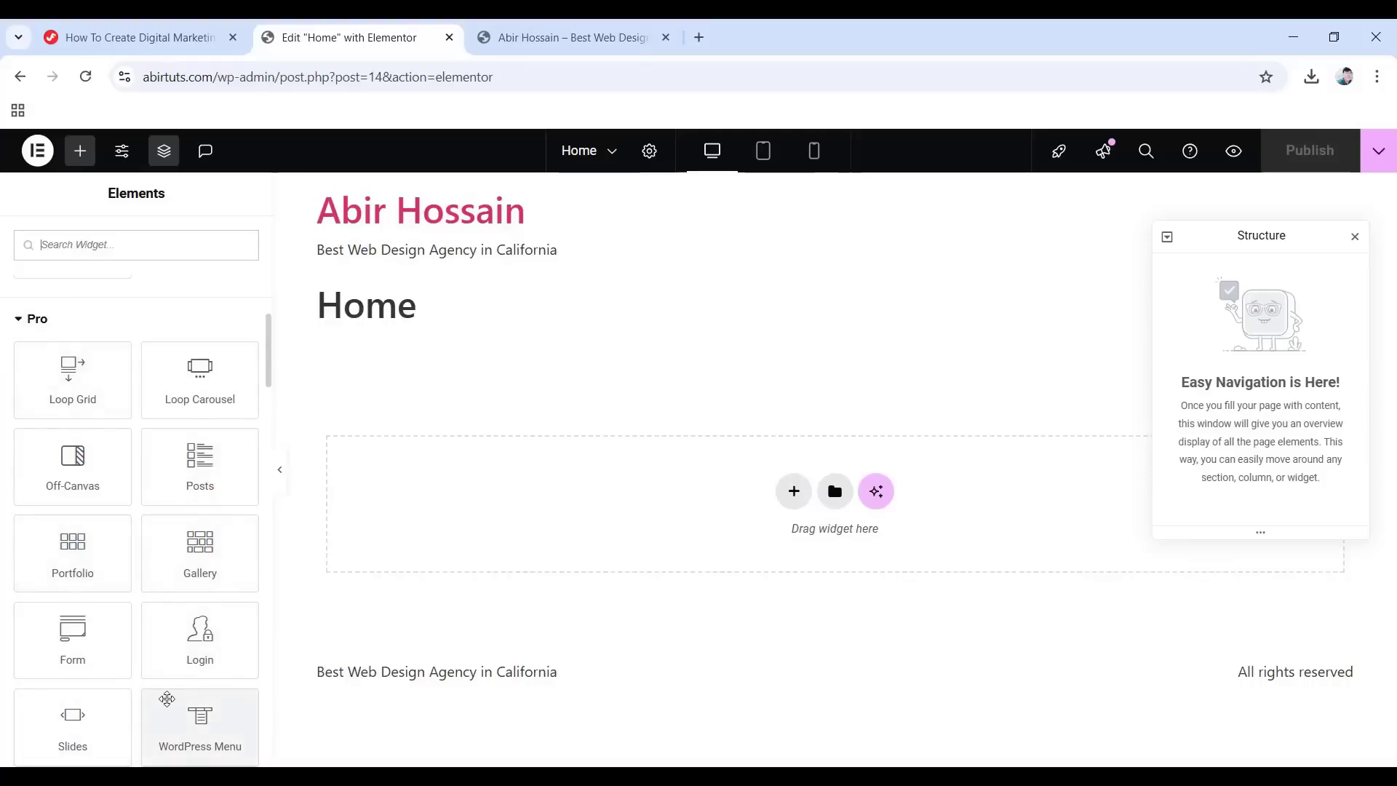
pyautogui.scroll(-3, 167, 698)
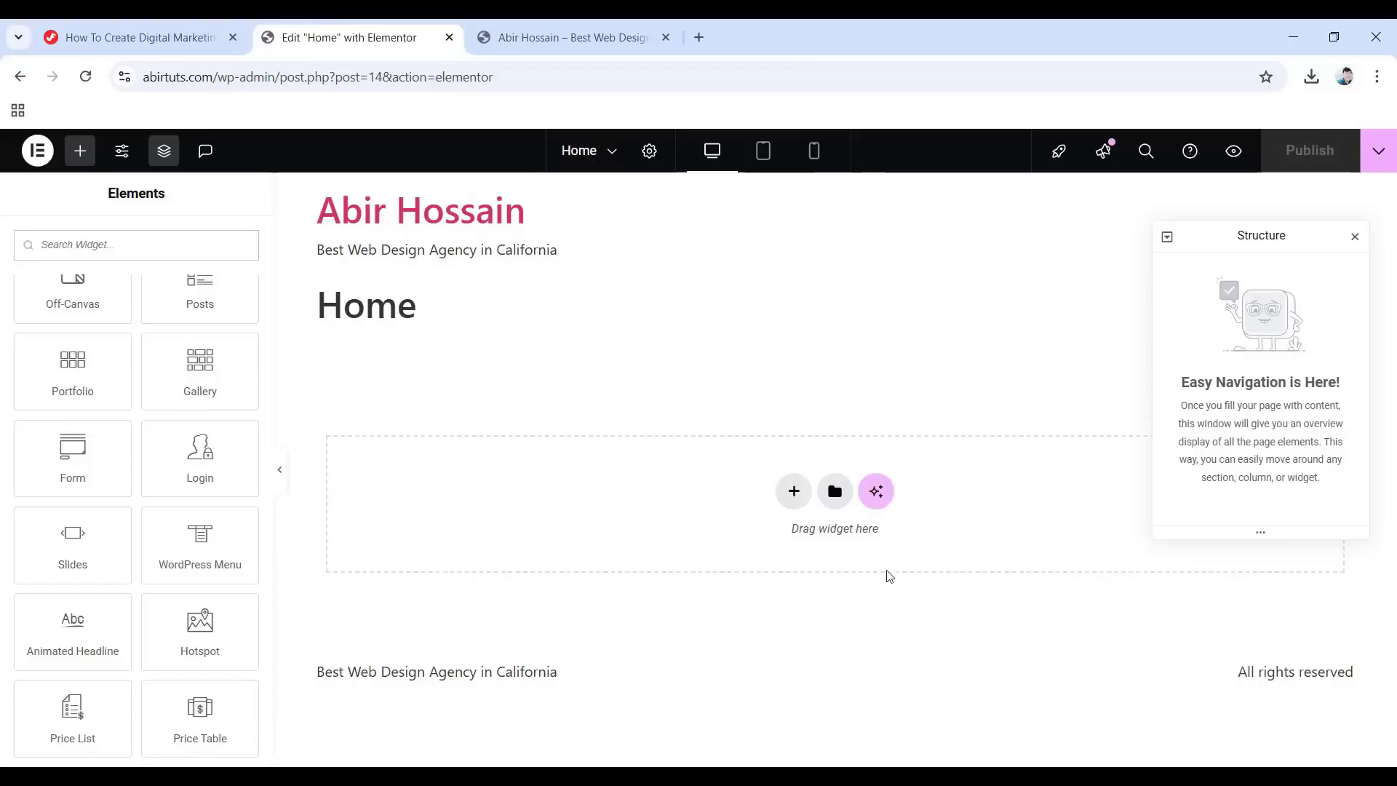
# Add a single-column Flexbox container from the page's drop area.
pyautogui.click(793, 492)
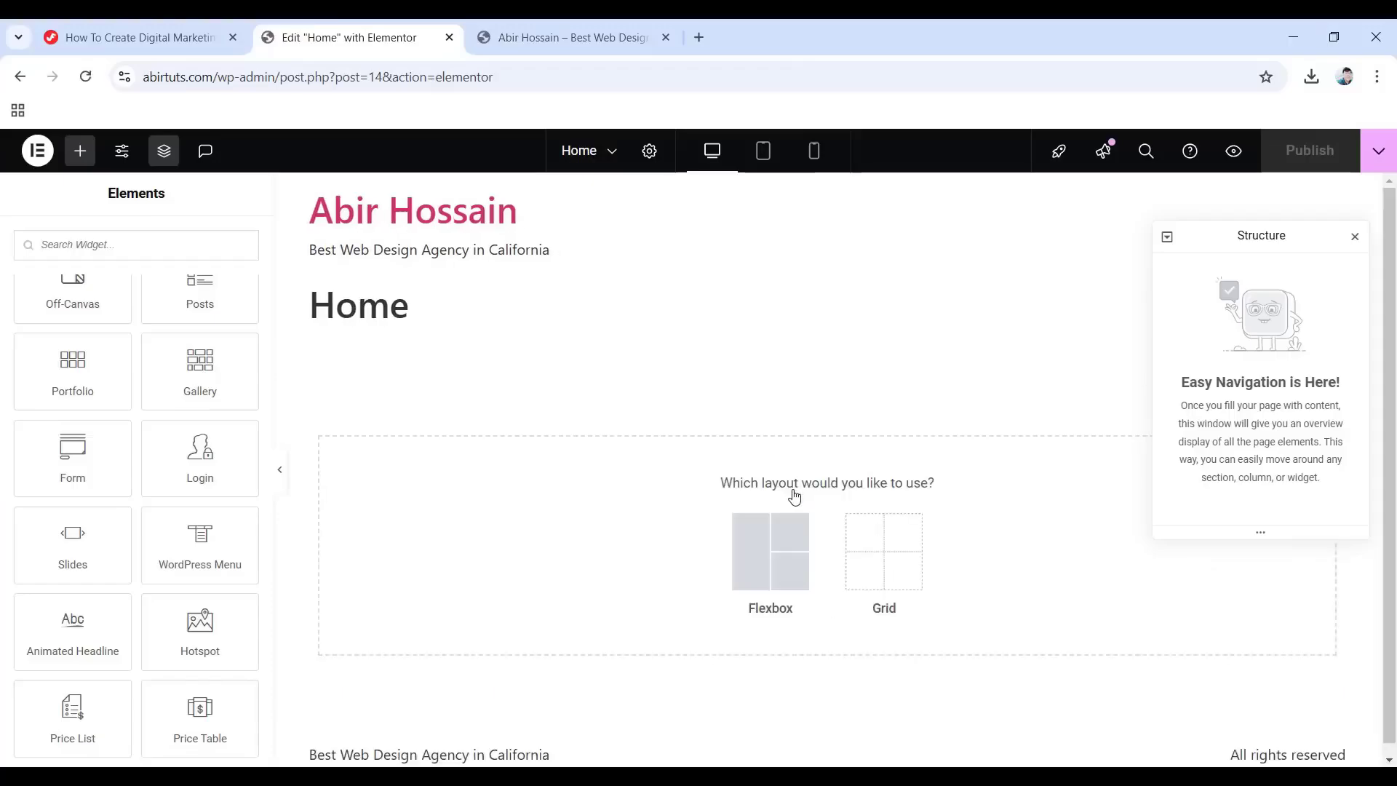
pyautogui.click(760, 571)
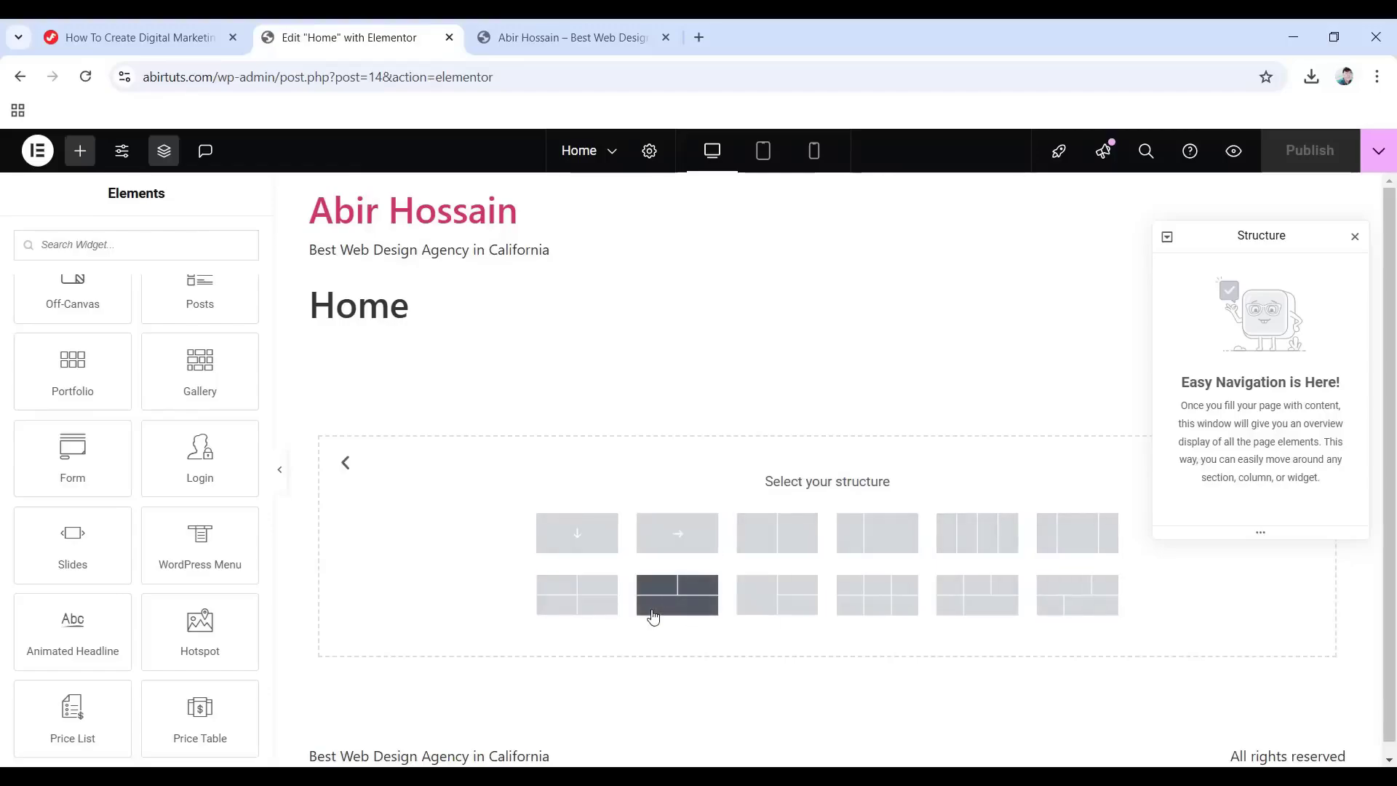
pyautogui.click(575, 539)
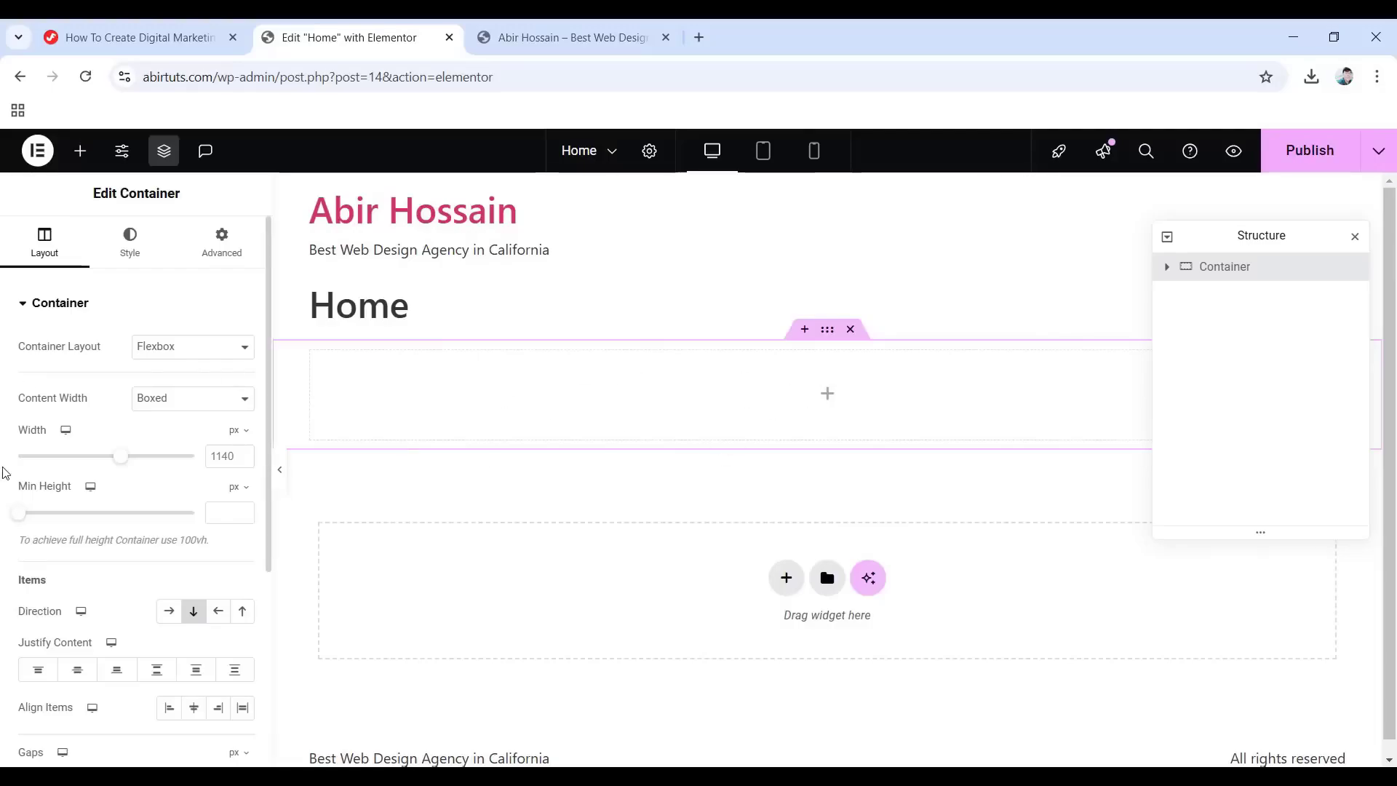
# Set the container's Min Height to 350 px and Justify Content to centre.
pyautogui.moveTo(25, 516); pyautogui.dragTo(64, 528)
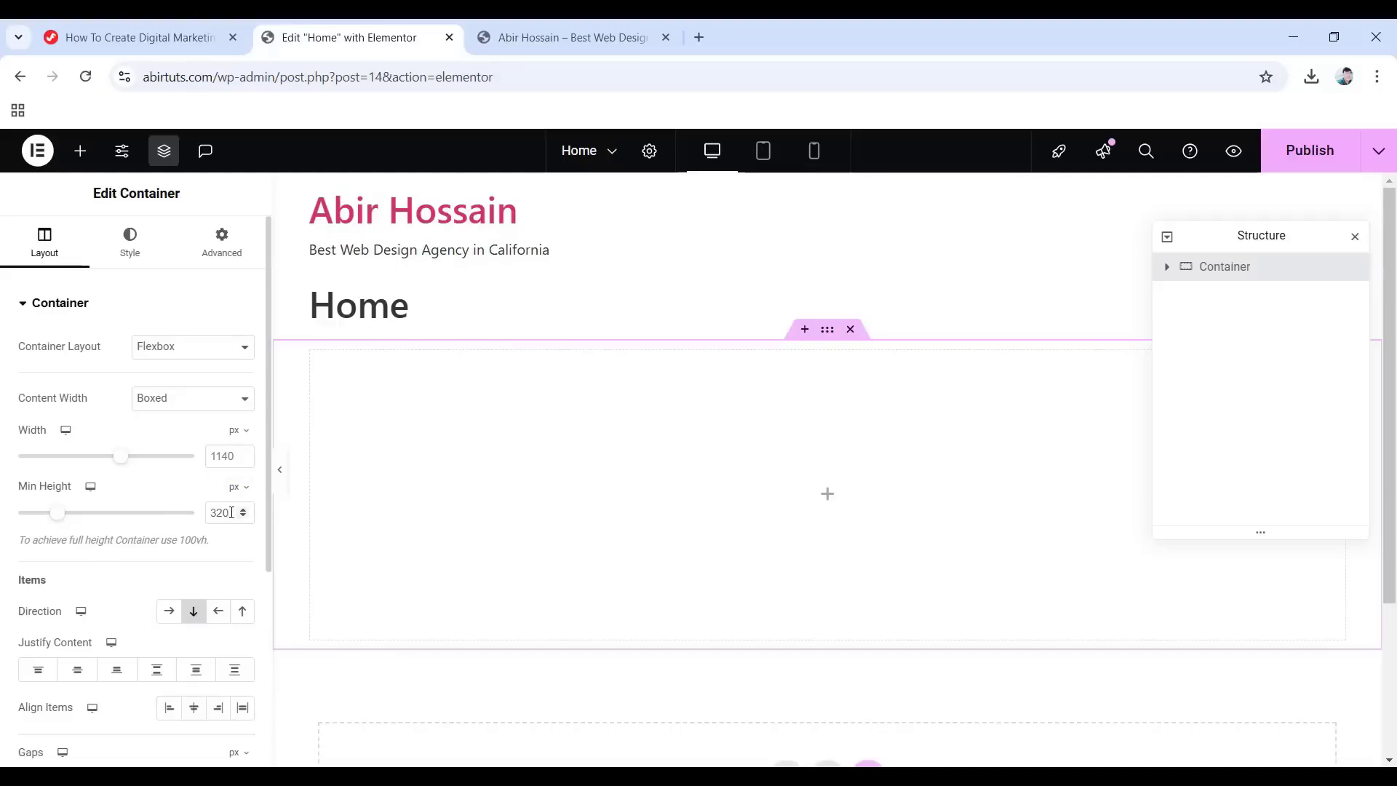
pyautogui.moveTo(225, 513); pyautogui.dragTo(192, 518)
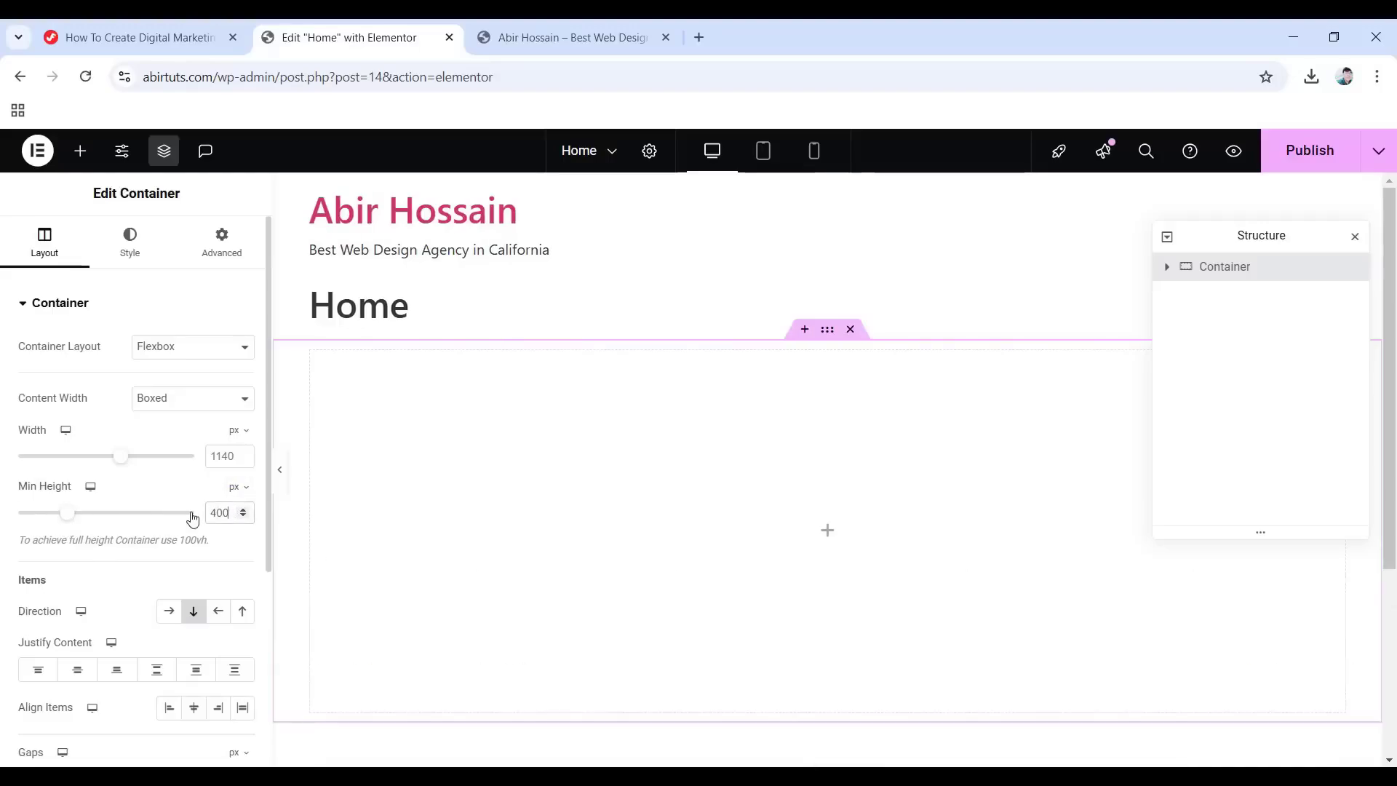
pyautogui.write('4')
pyautogui.press('BackSpace')
pyautogui.write('350')
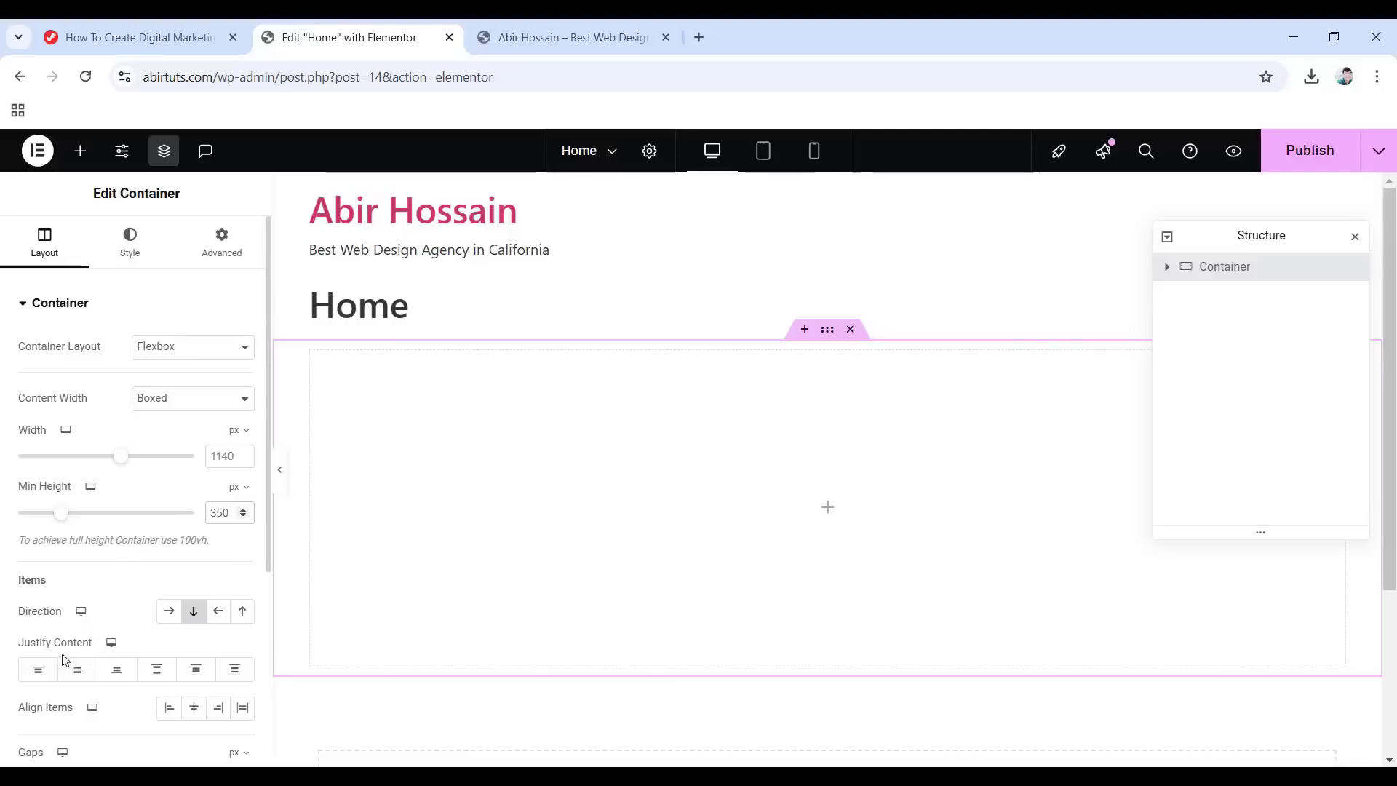
pyautogui.click(76, 676)
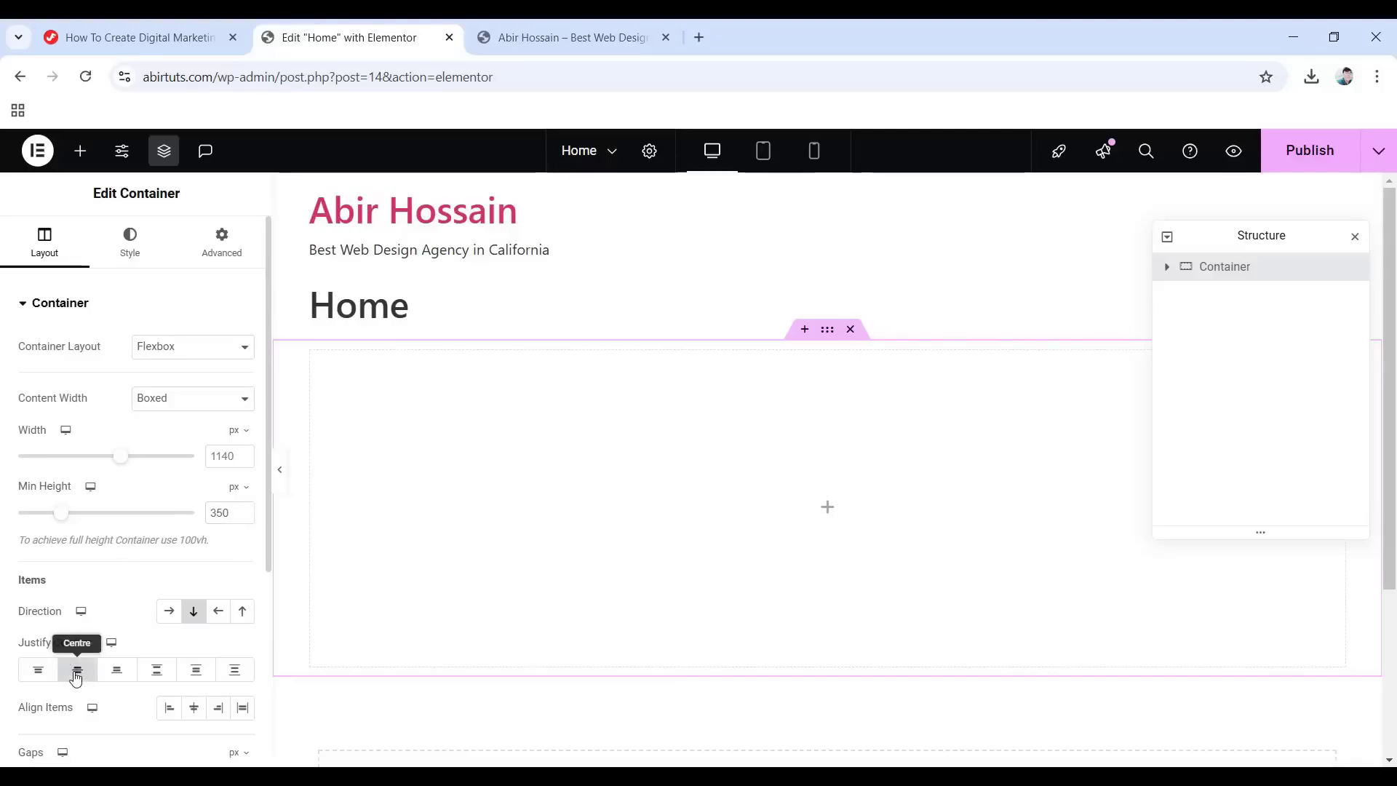
pyautogui.scroll(-3, 149, 640)
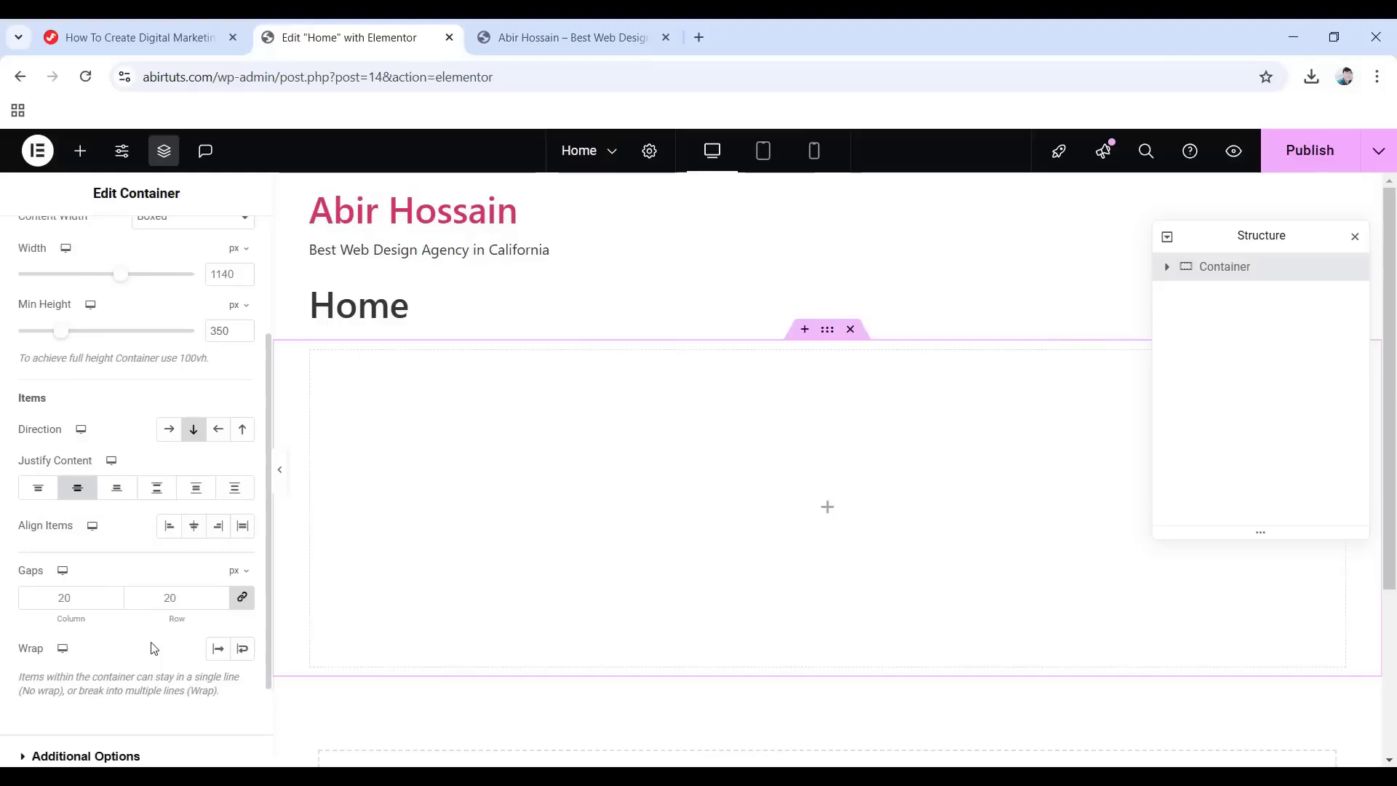
pyautogui.scroll(3, 154, 648)
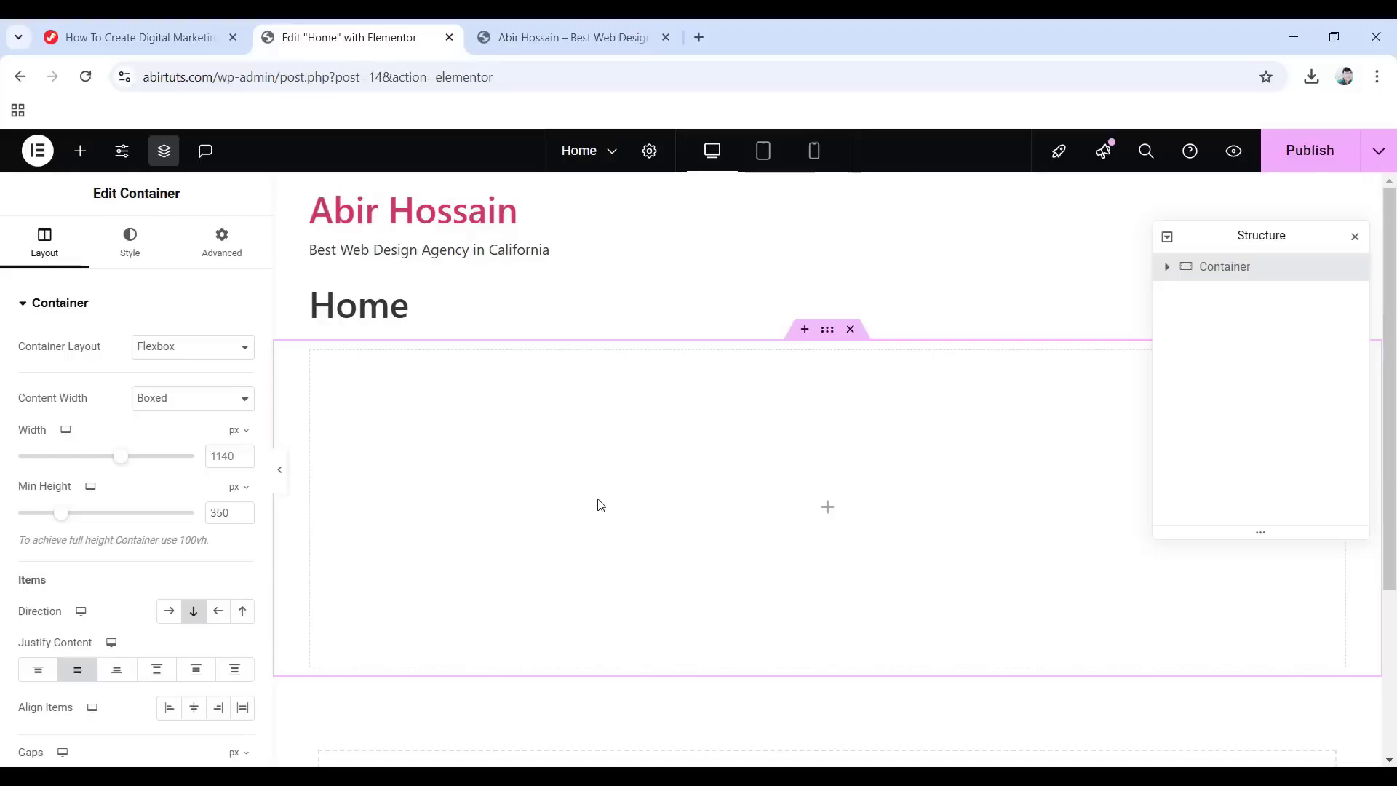
# Give the container a Classic background in black (#000000), then return to Elements.
pyautogui.click(135, 250)
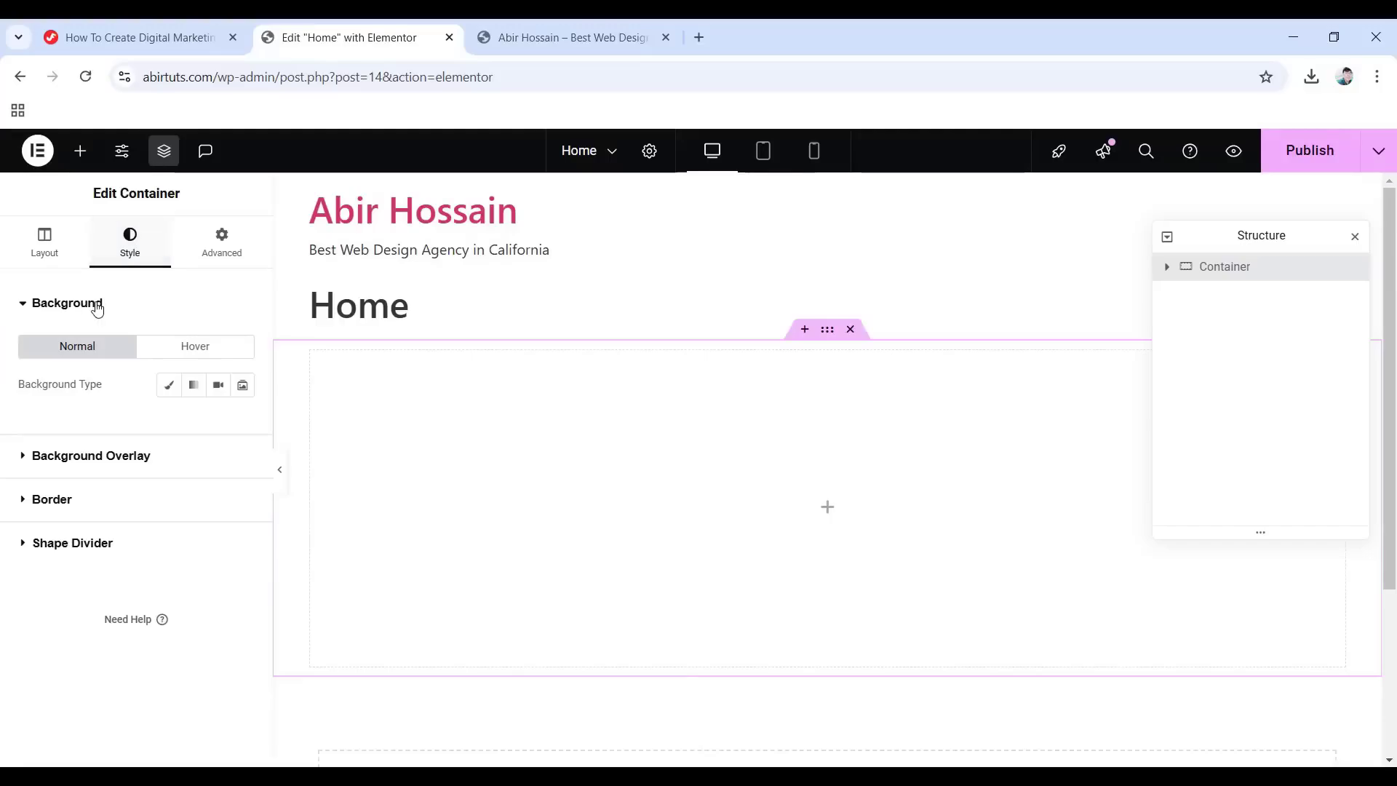
pyautogui.click(169, 385)
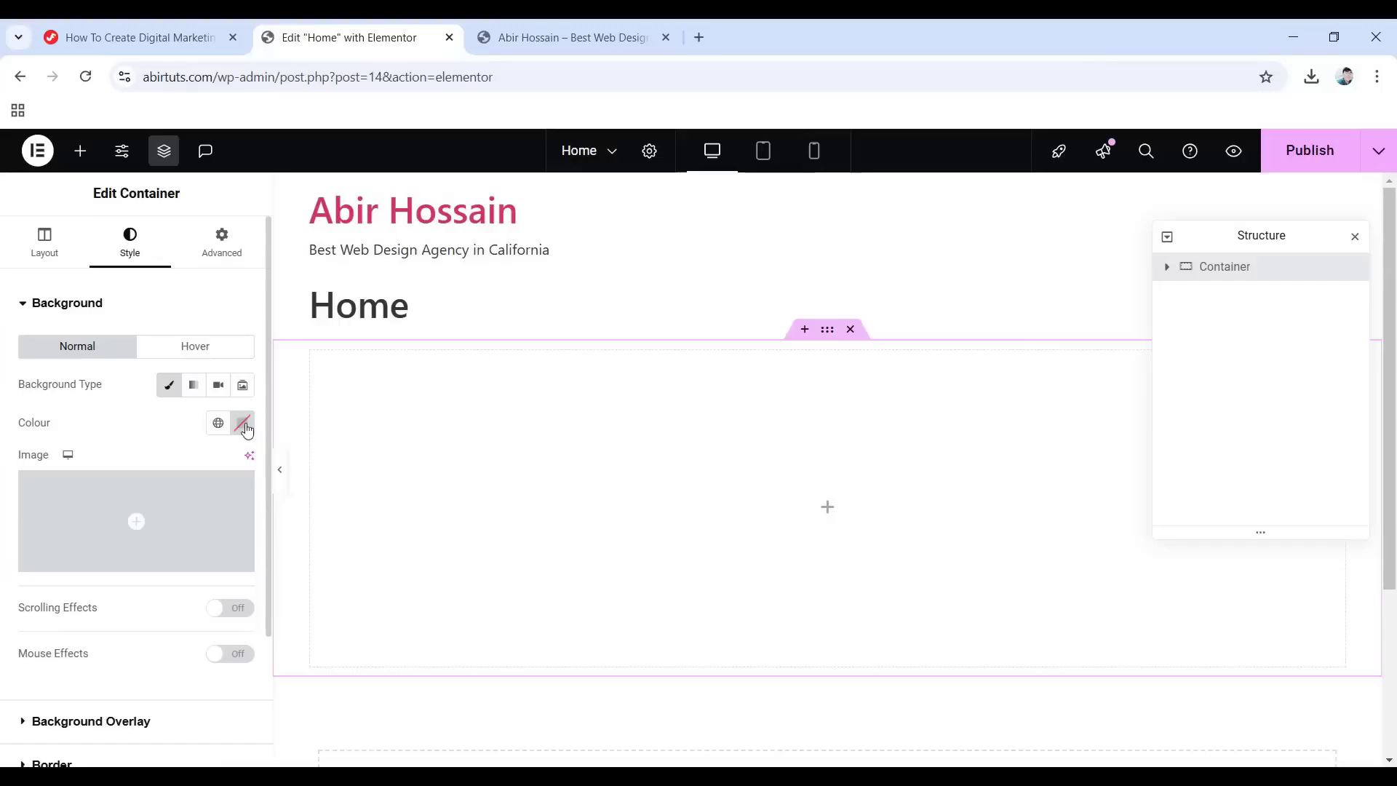
pyautogui.click(242, 425)
pyautogui.moveTo(225, 609); pyautogui.dragTo(267, 530)
pyautogui.moveTo(150, 655); pyautogui.dragTo(281, 646)
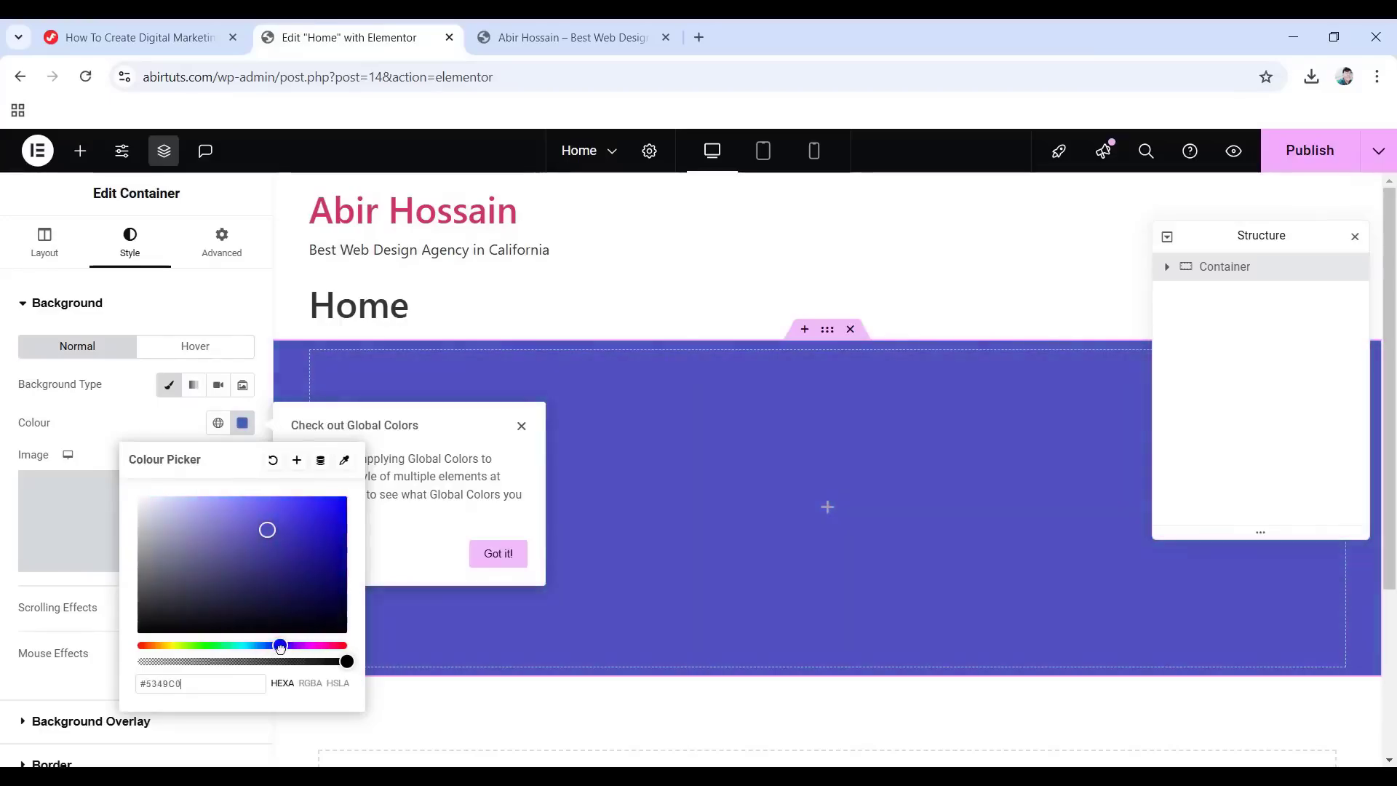
pyautogui.moveTo(256, 555); pyautogui.dragTo(110, 653)
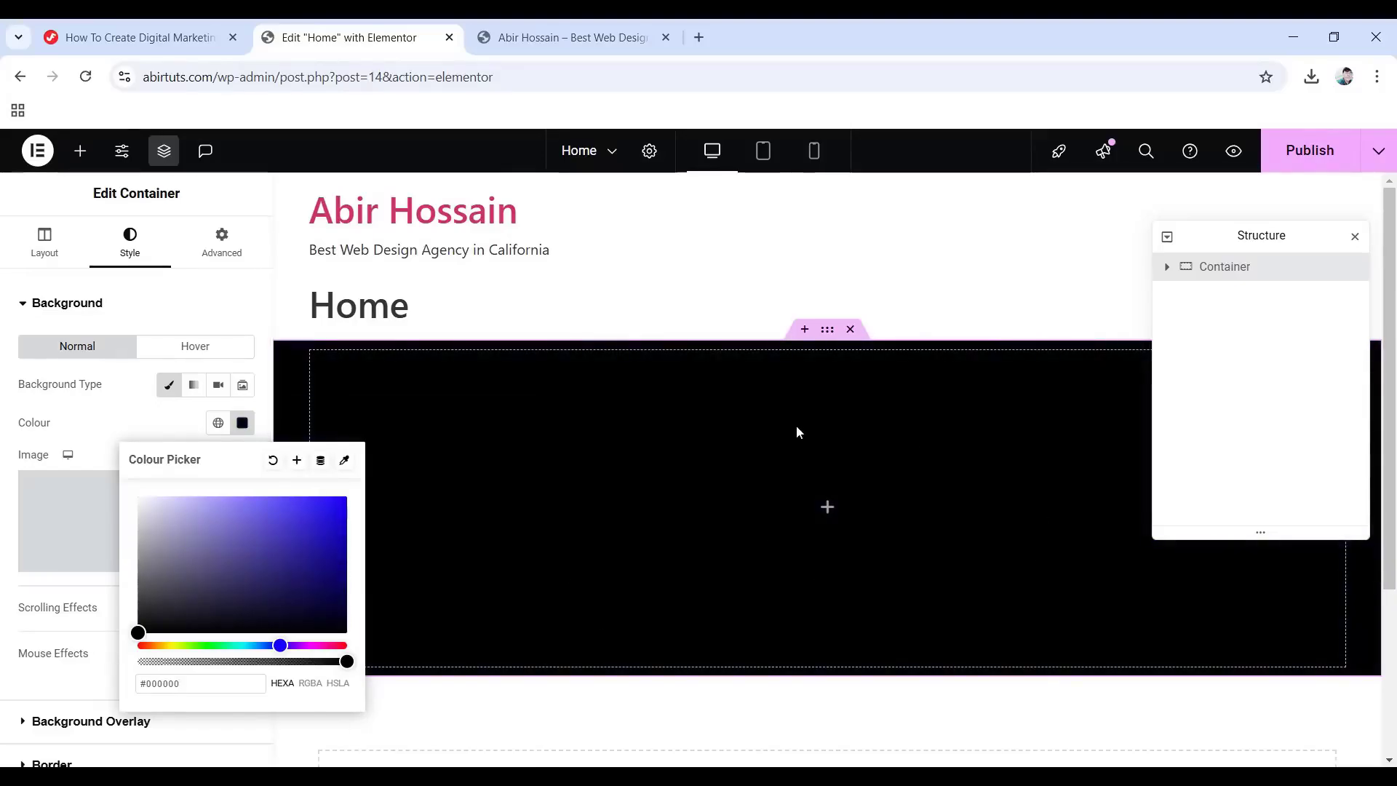
pyautogui.click(827, 508)
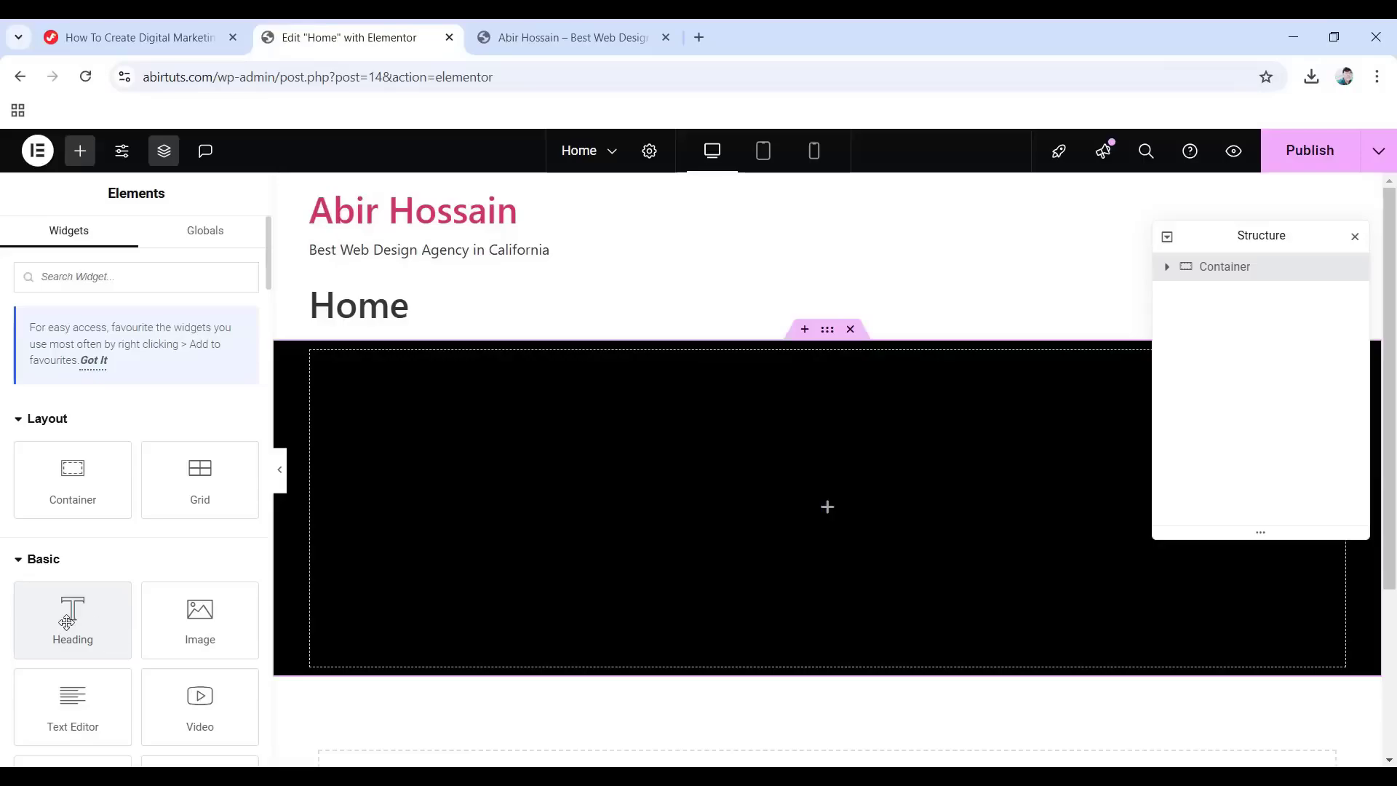
# Add a Heading widget to the black container and replace its placeholder title with the agency's brand name.
pyautogui.moveTo(66, 622); pyautogui.dragTo(799, 517)
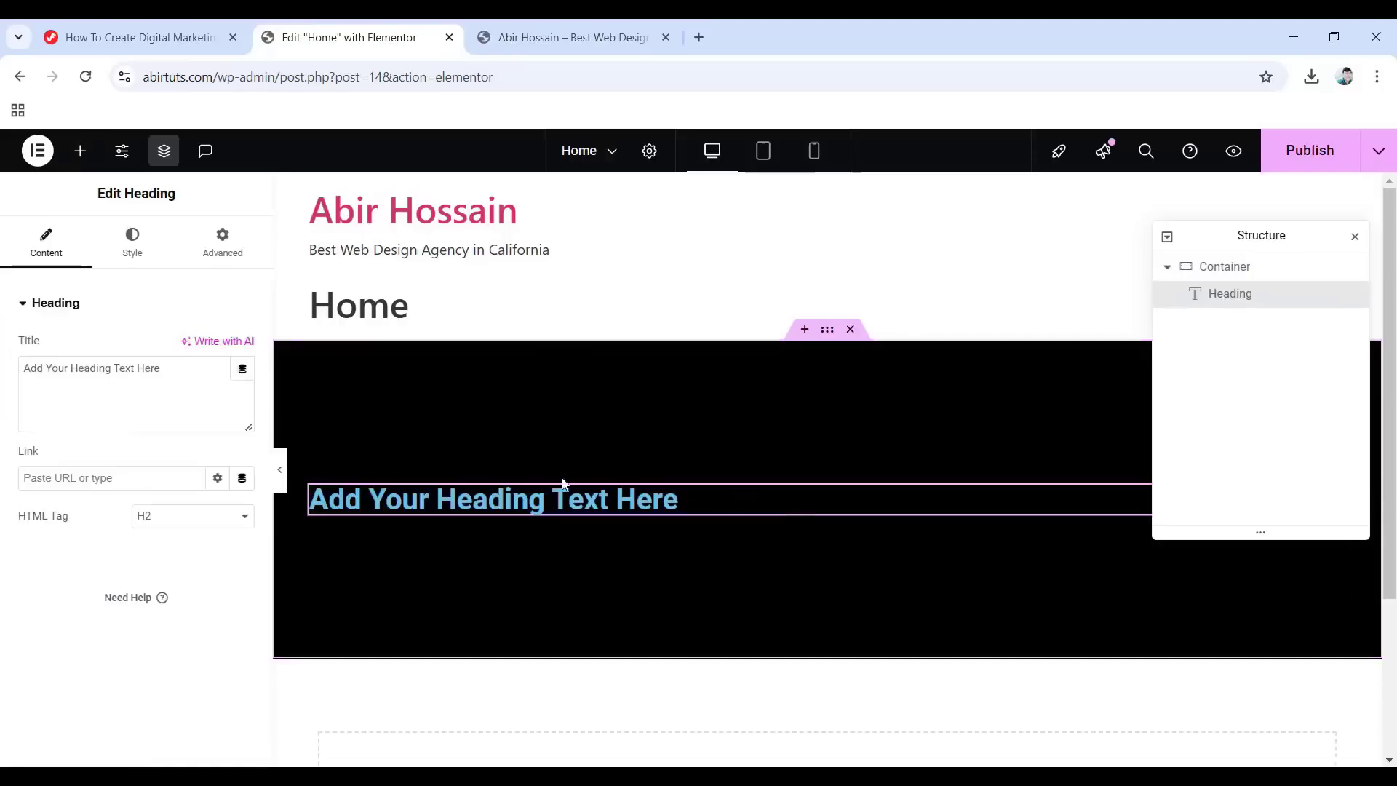
pyautogui.tripleClick(570, 499)
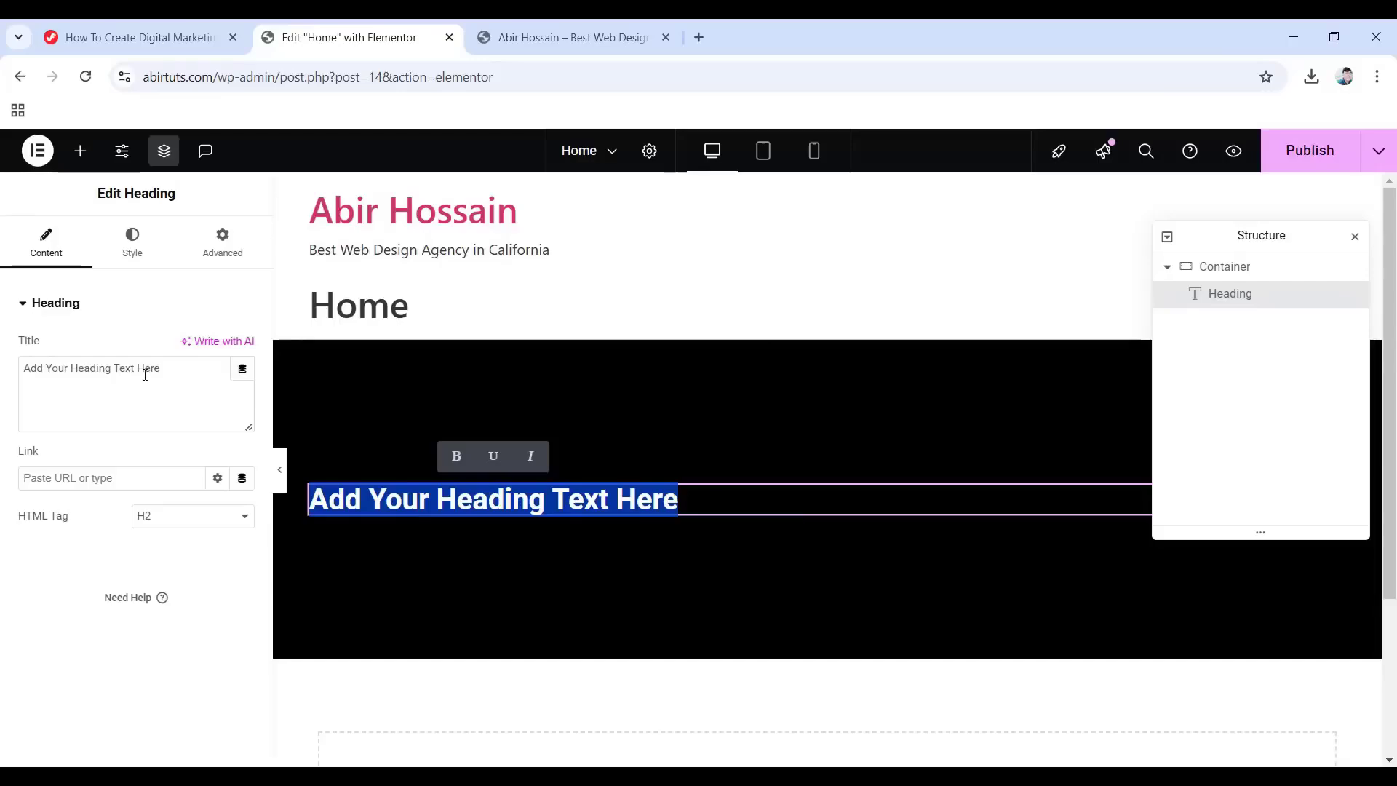
pyautogui.moveTo(166, 372); pyautogui.dragTo(2, 358)
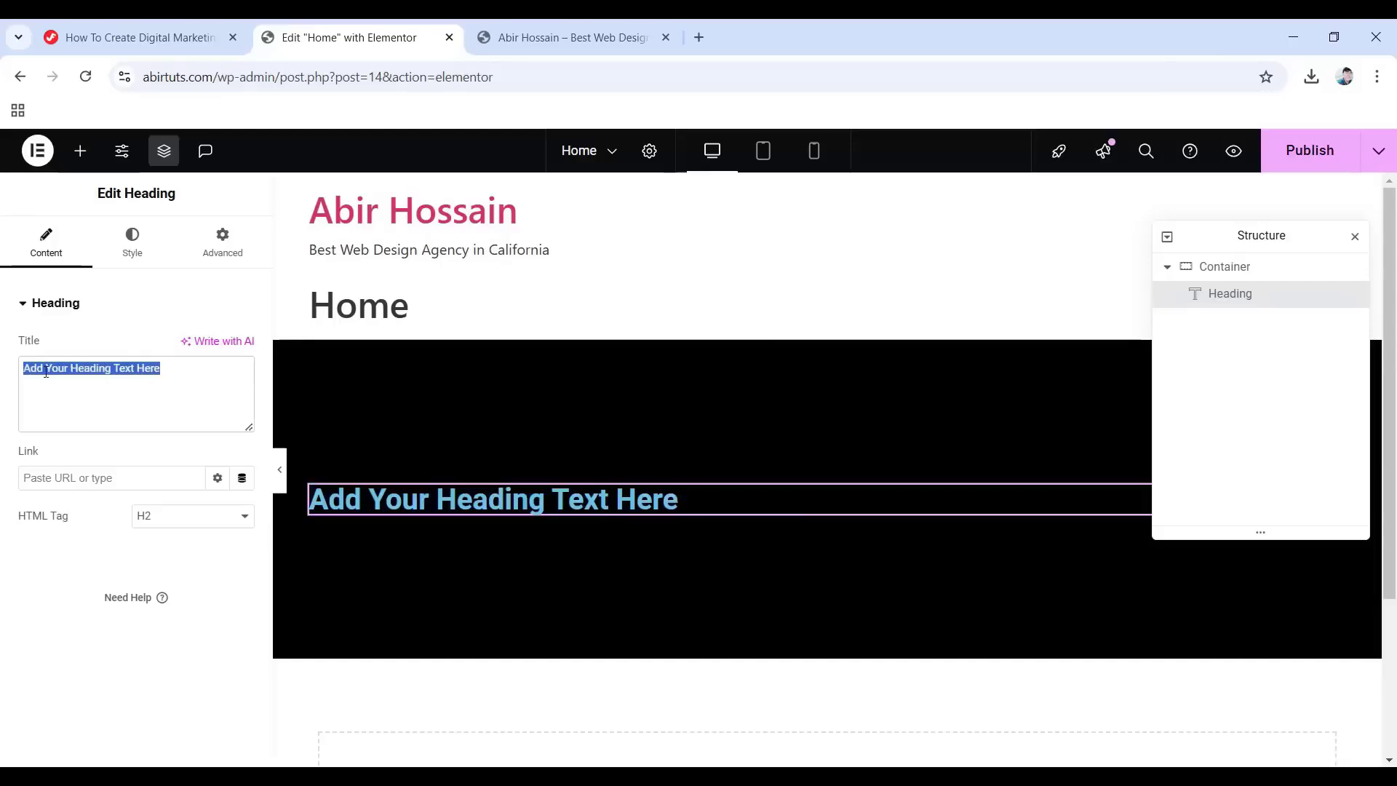
pyautogui.write('J')
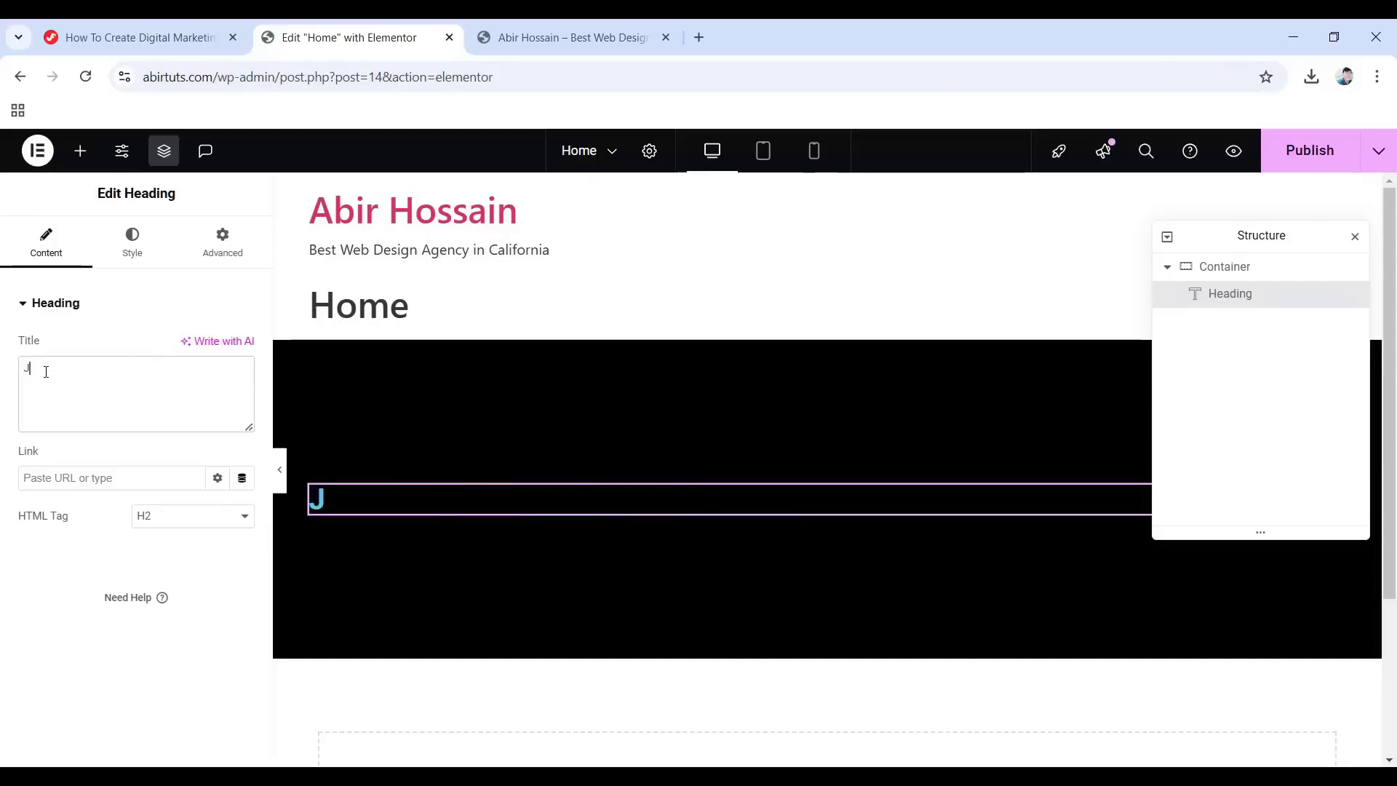
pyautogui.write('im Fahad ')
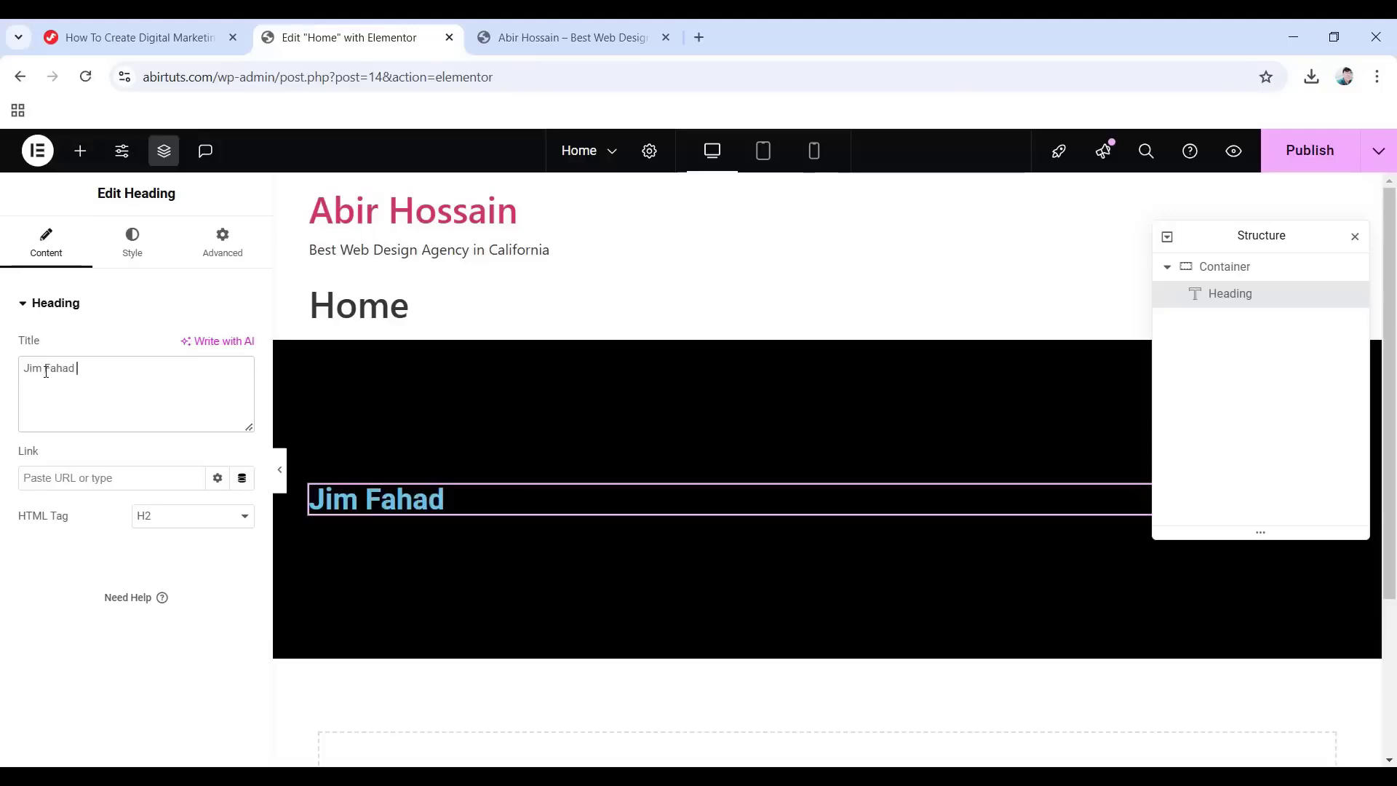
pyautogui.write('Digital')
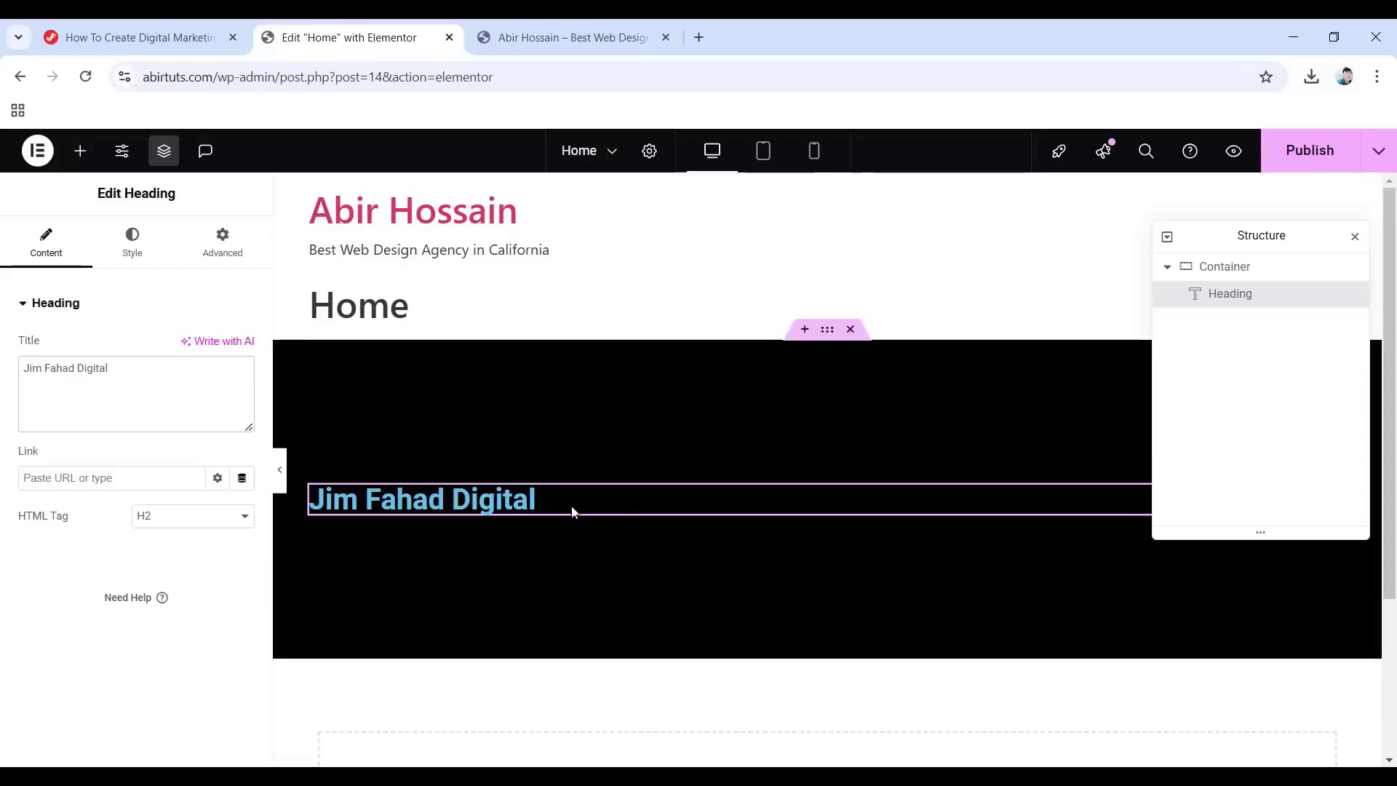
# Centre-align the brand-name heading in its Style settings.
pyautogui.click(146, 248)
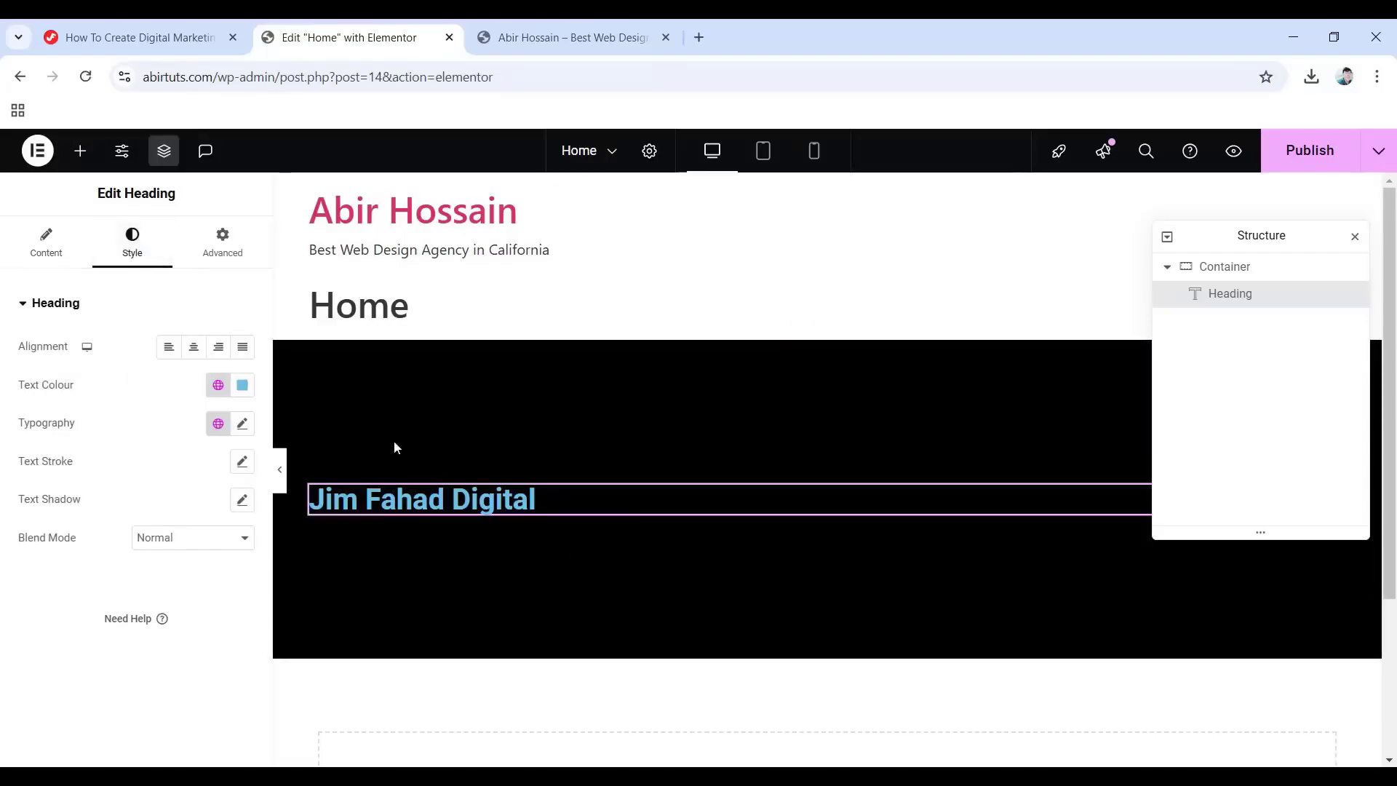
pyautogui.click(168, 357)
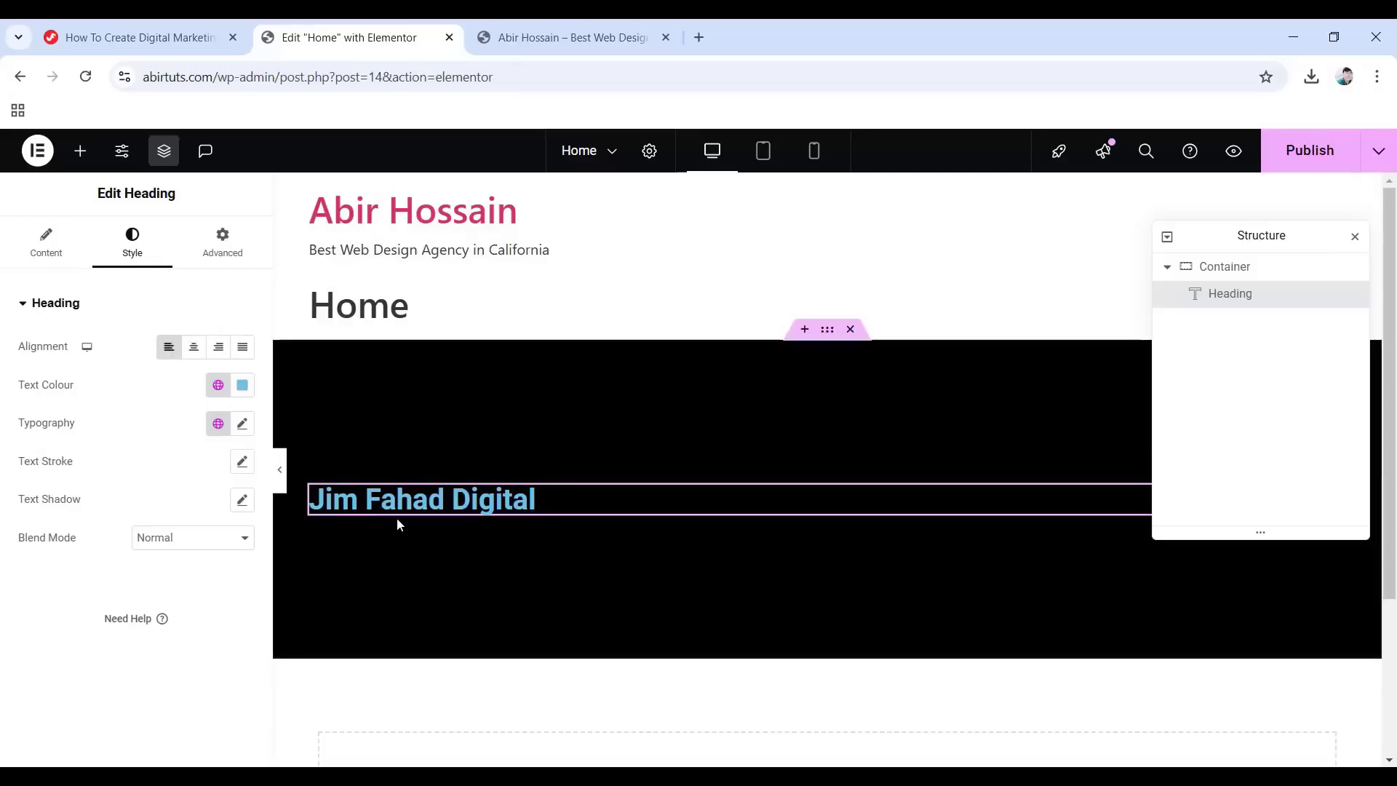
pyautogui.click(193, 360)
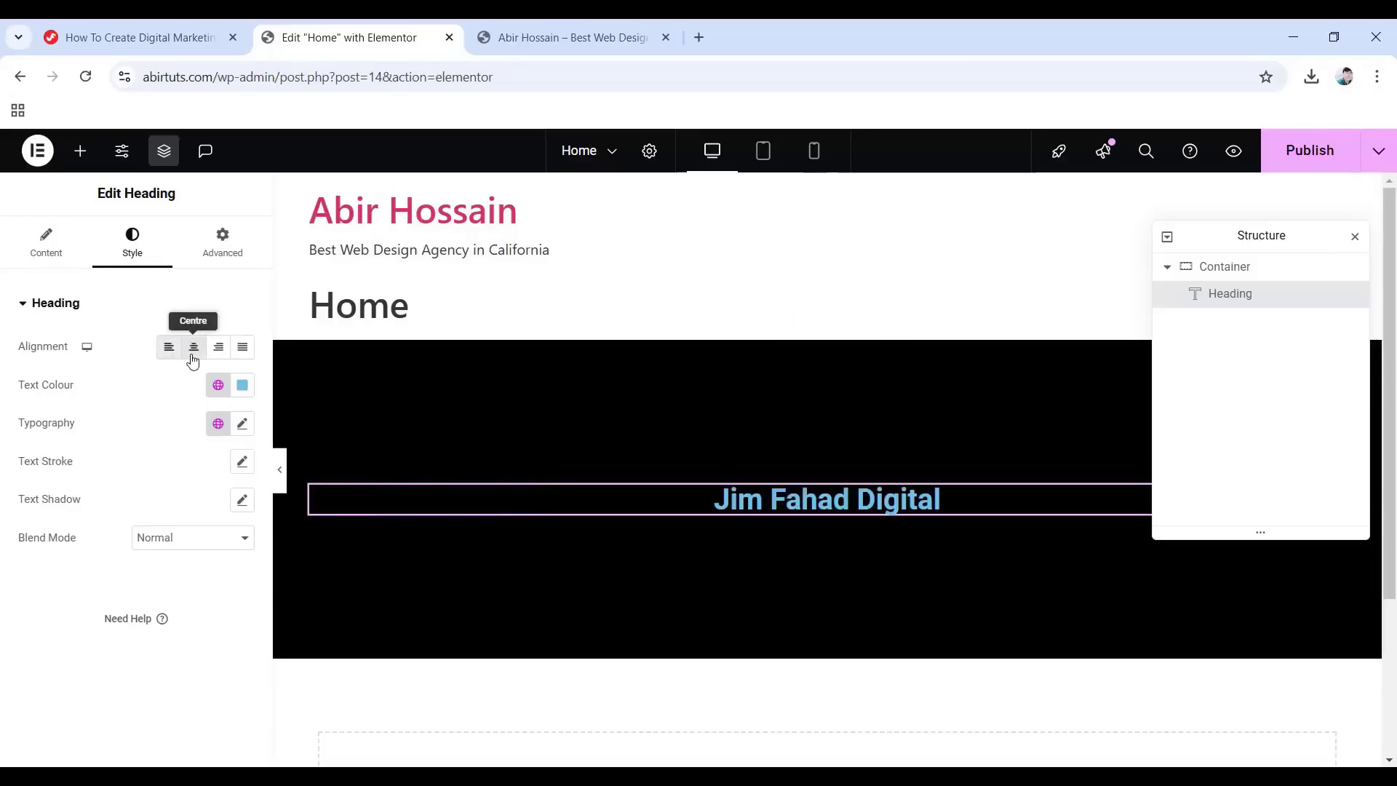
pyautogui.click(225, 352)
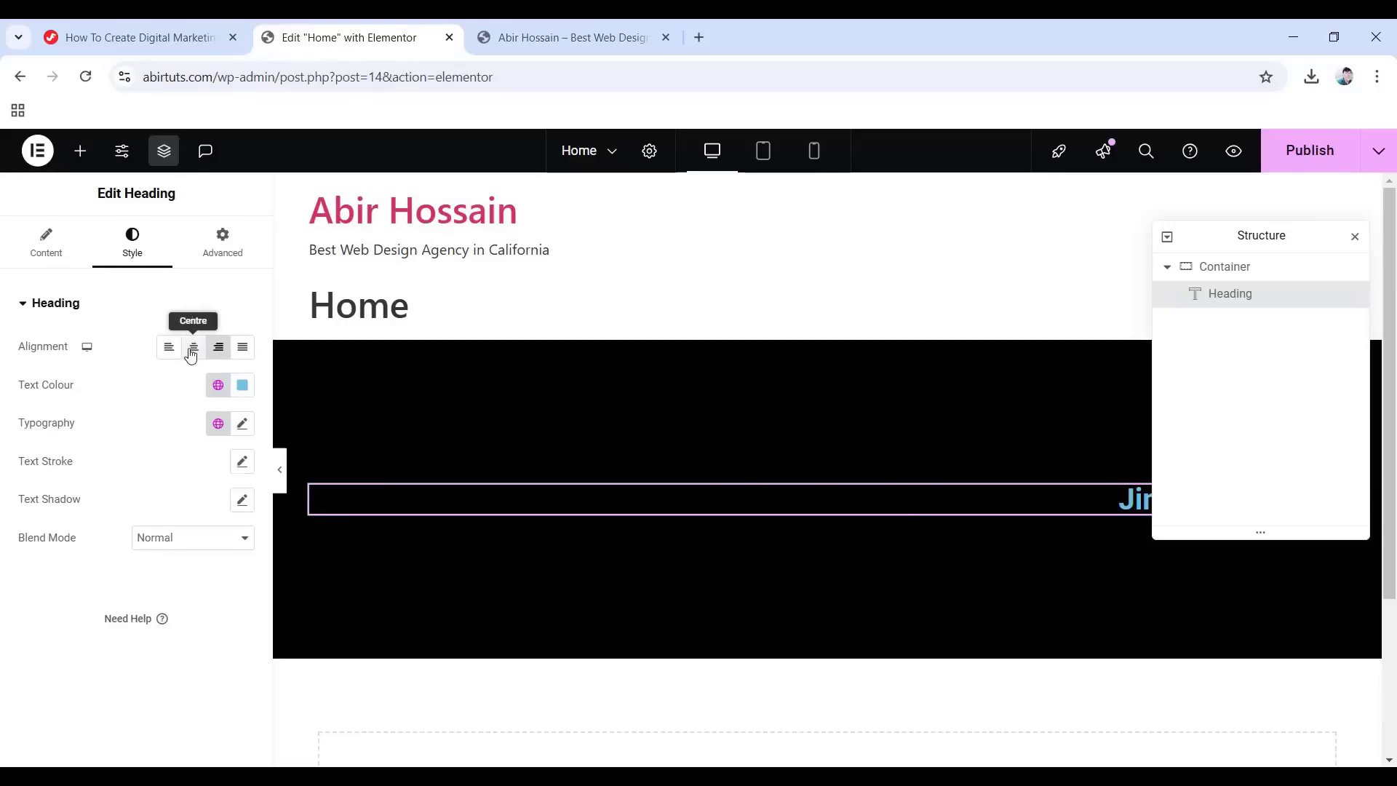
pyautogui.click(191, 353)
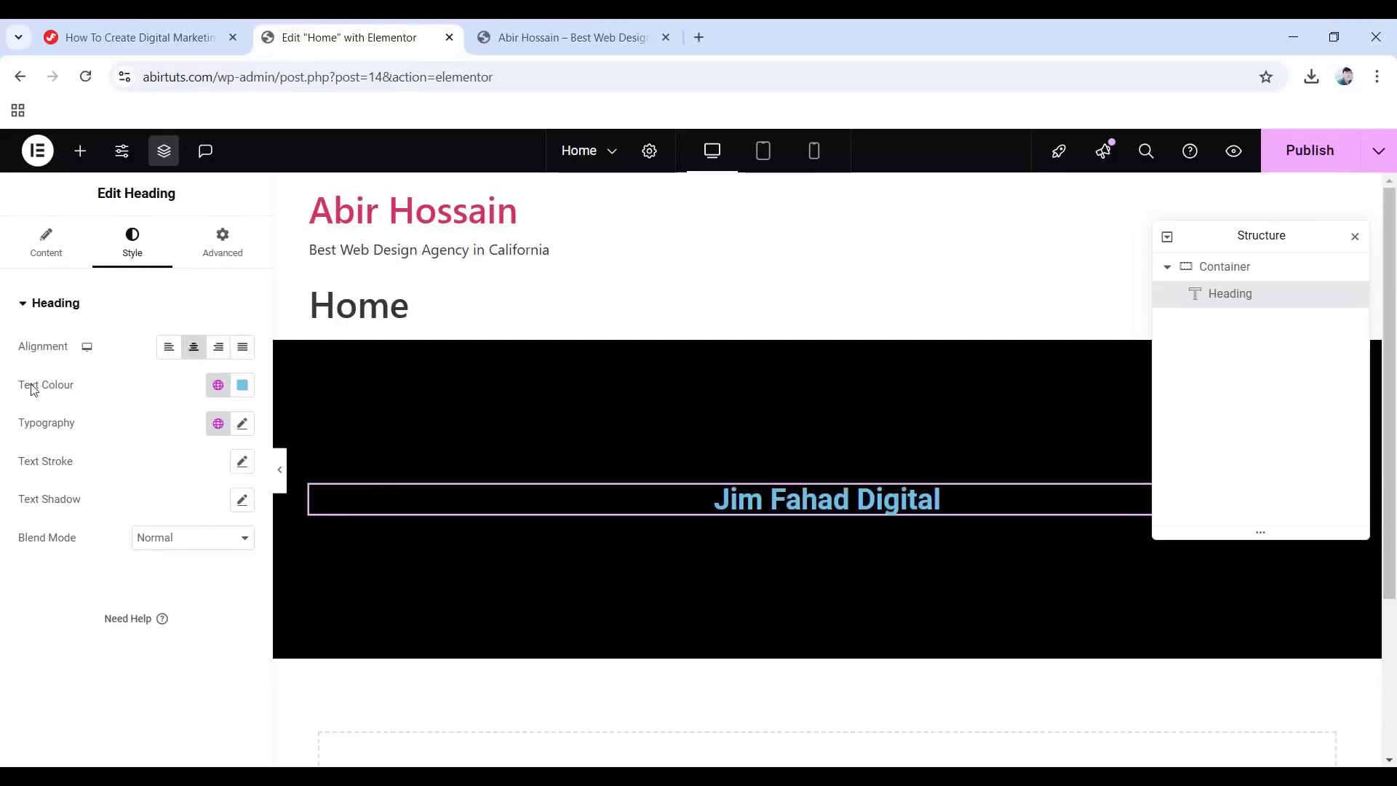
# Set the heading's text colour to white (#FFFFFF).
pyautogui.click(243, 388)
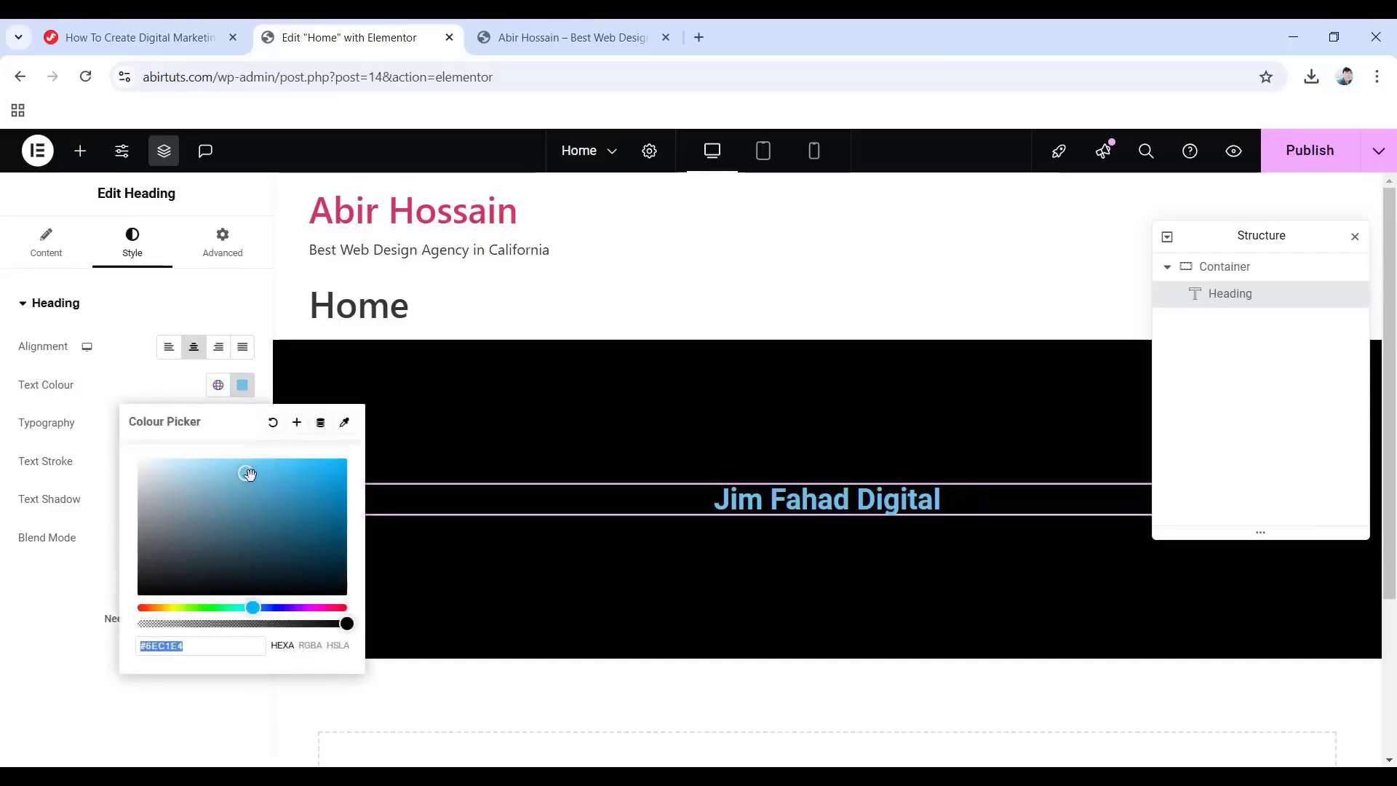
pyautogui.moveTo(247, 473); pyautogui.dragTo(132, 459)
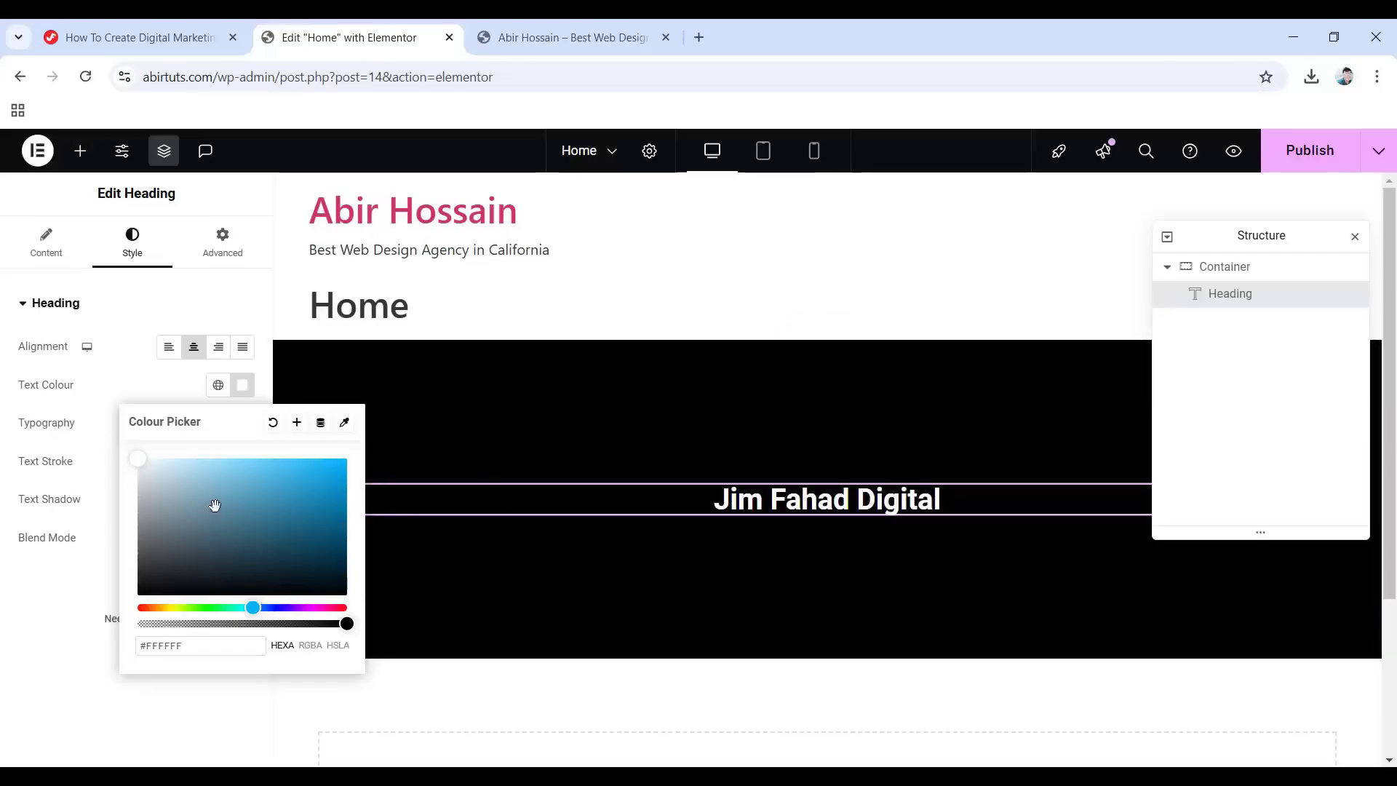
pyautogui.moveTo(222, 607); pyautogui.dragTo(272, 609)
pyautogui.moveTo(306, 483); pyautogui.dragTo(67, 455)
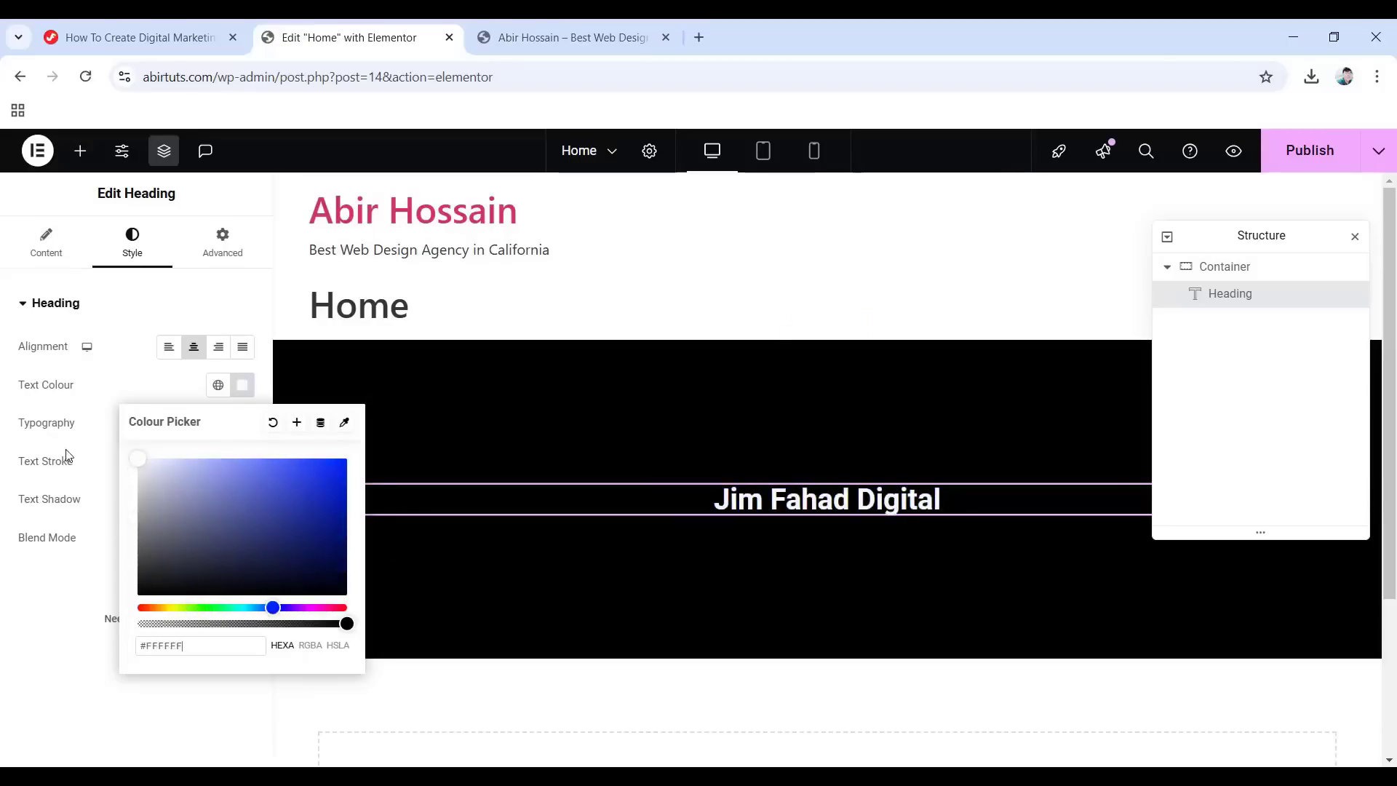
pyautogui.click(5, 449)
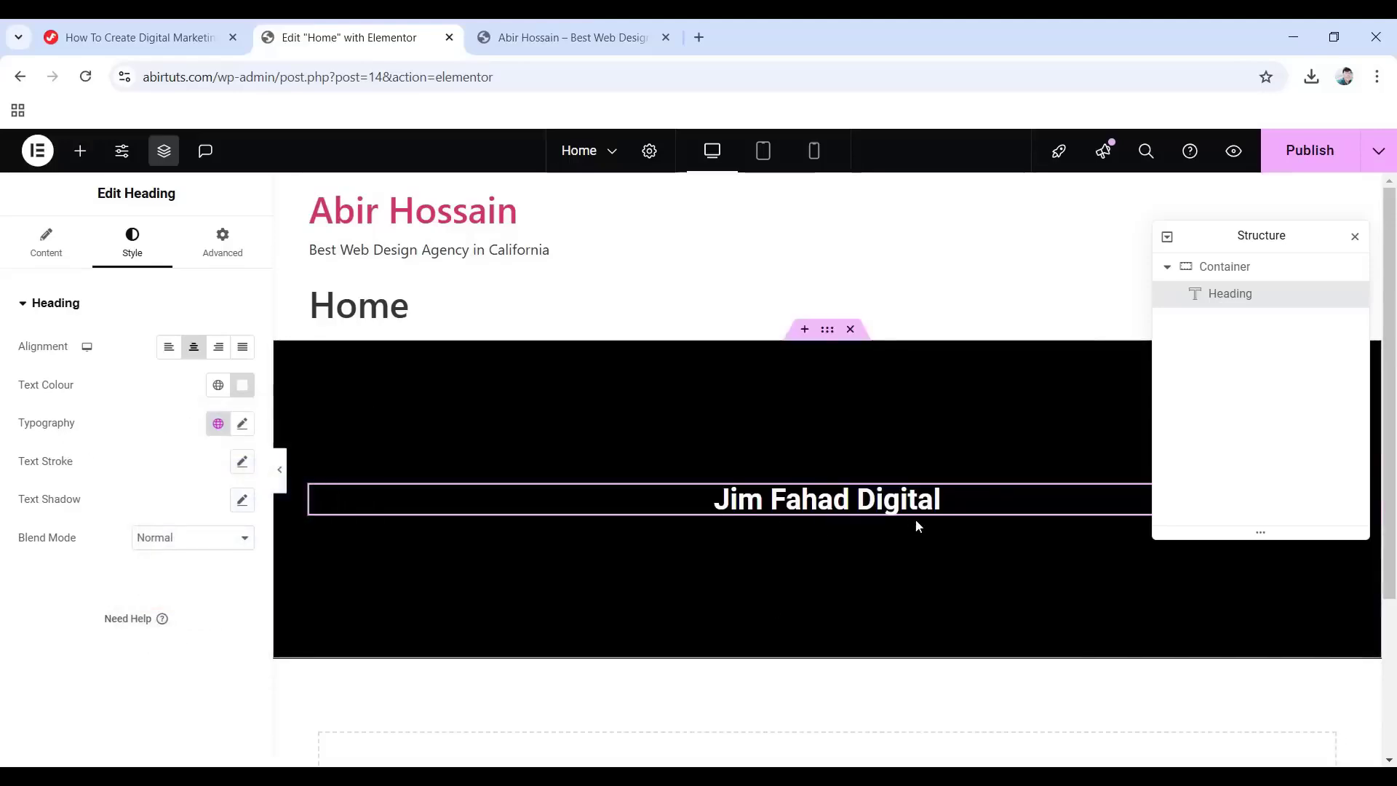
# Set the heading's typography font family to Poppins.
pyautogui.click(243, 424)
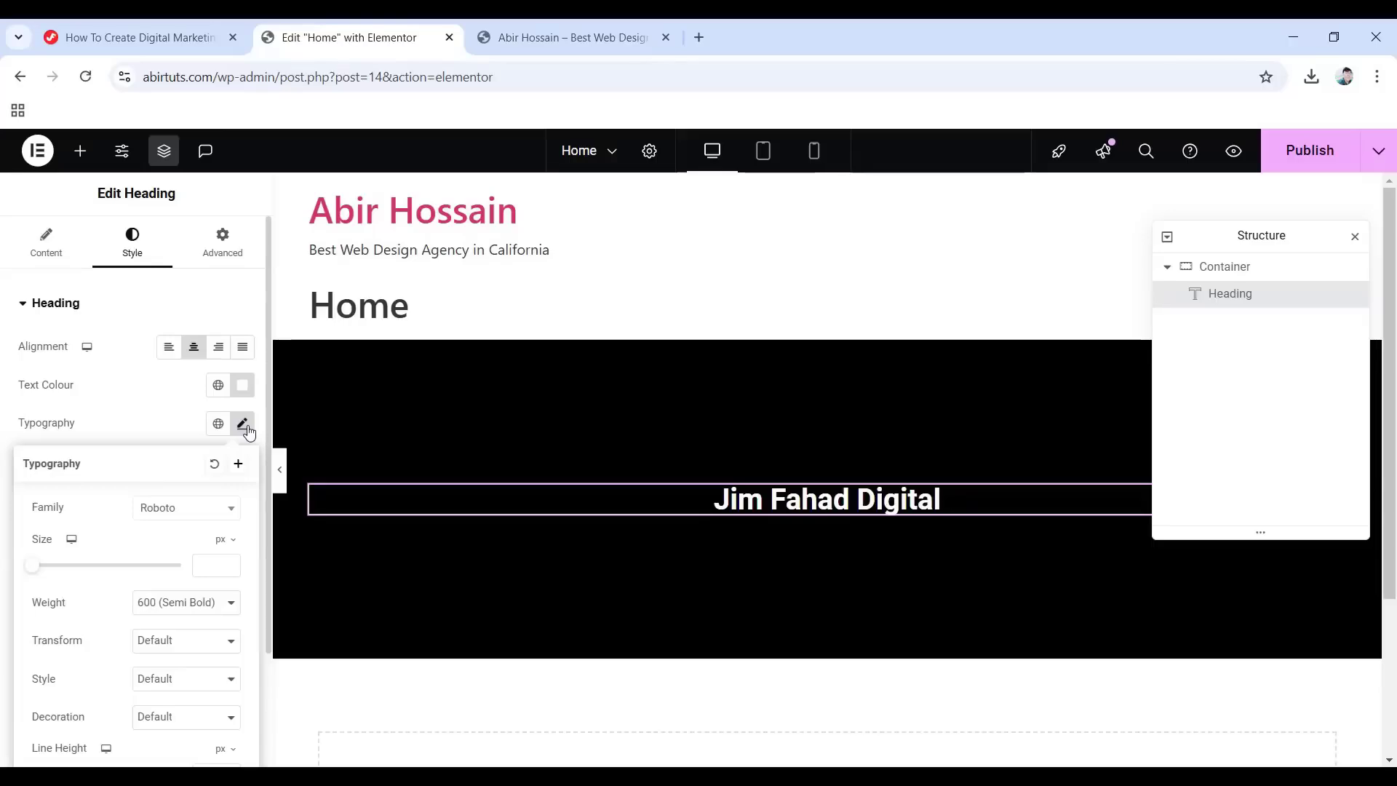
pyautogui.scroll(-1, 131, 533)
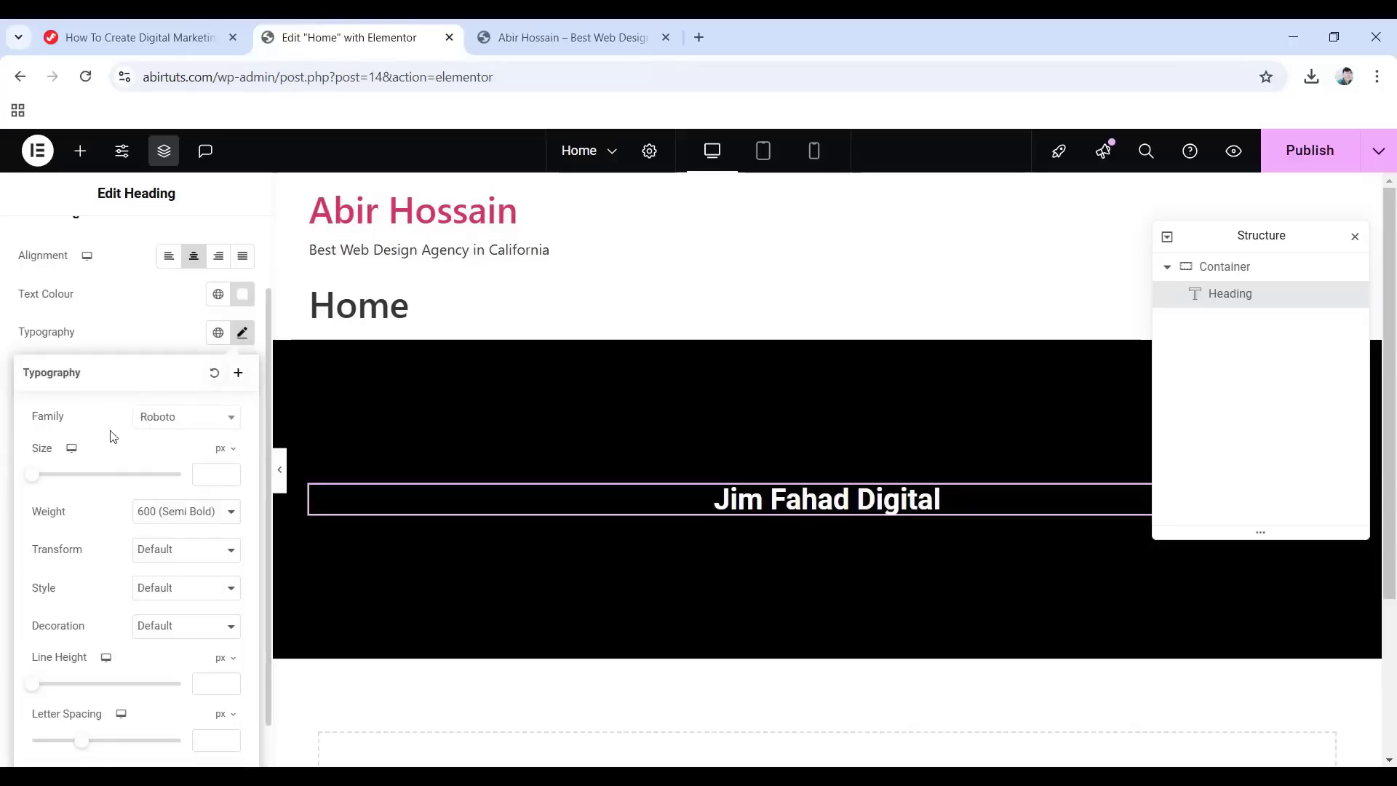
pyautogui.click(187, 420)
pyautogui.scroll(-2, 182, 579)
pyautogui.scroll(-2, 181, 580)
pyautogui.click(173, 540)
pyautogui.click(211, 417)
pyautogui.scroll(-3, 179, 556)
pyautogui.click(180, 559)
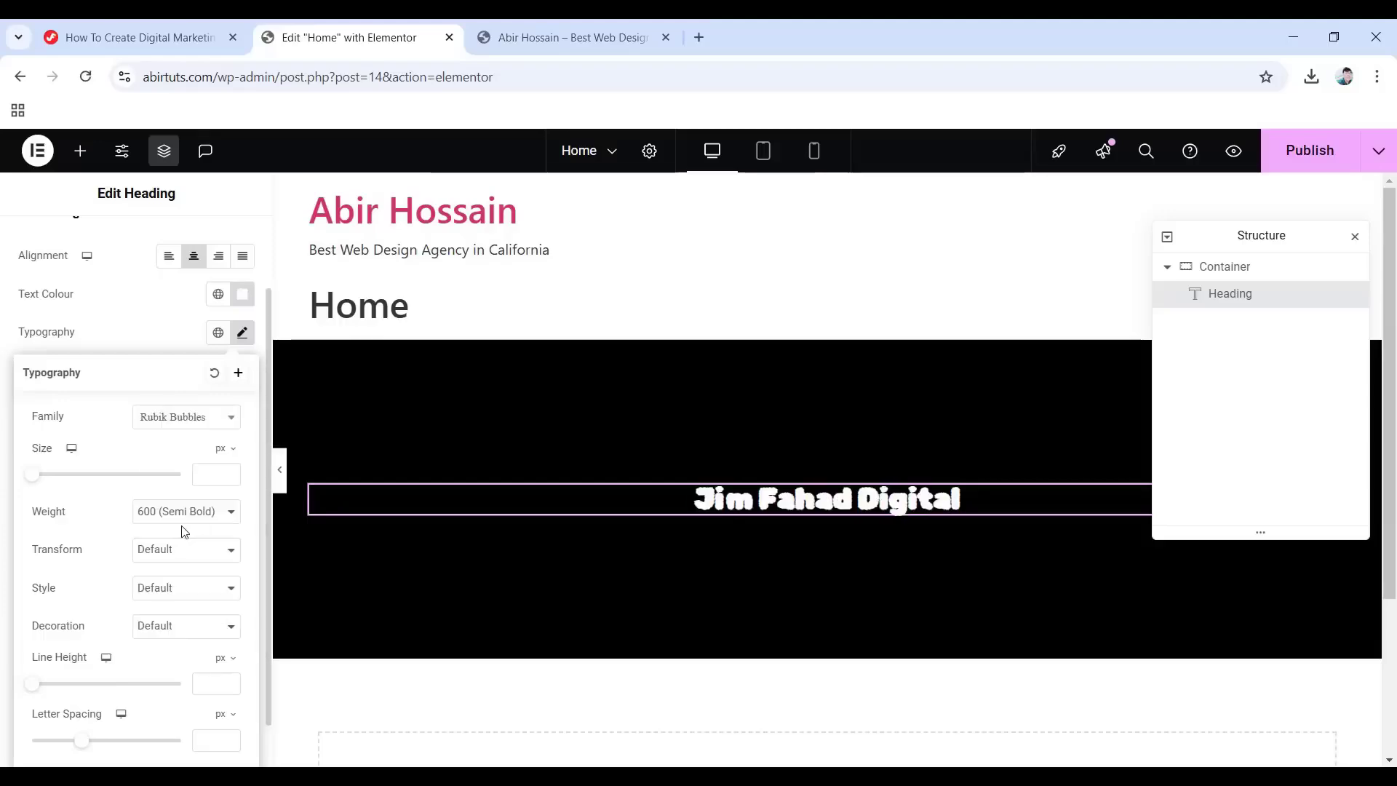
pyautogui.click(197, 428)
pyautogui.scroll(-3, 178, 522)
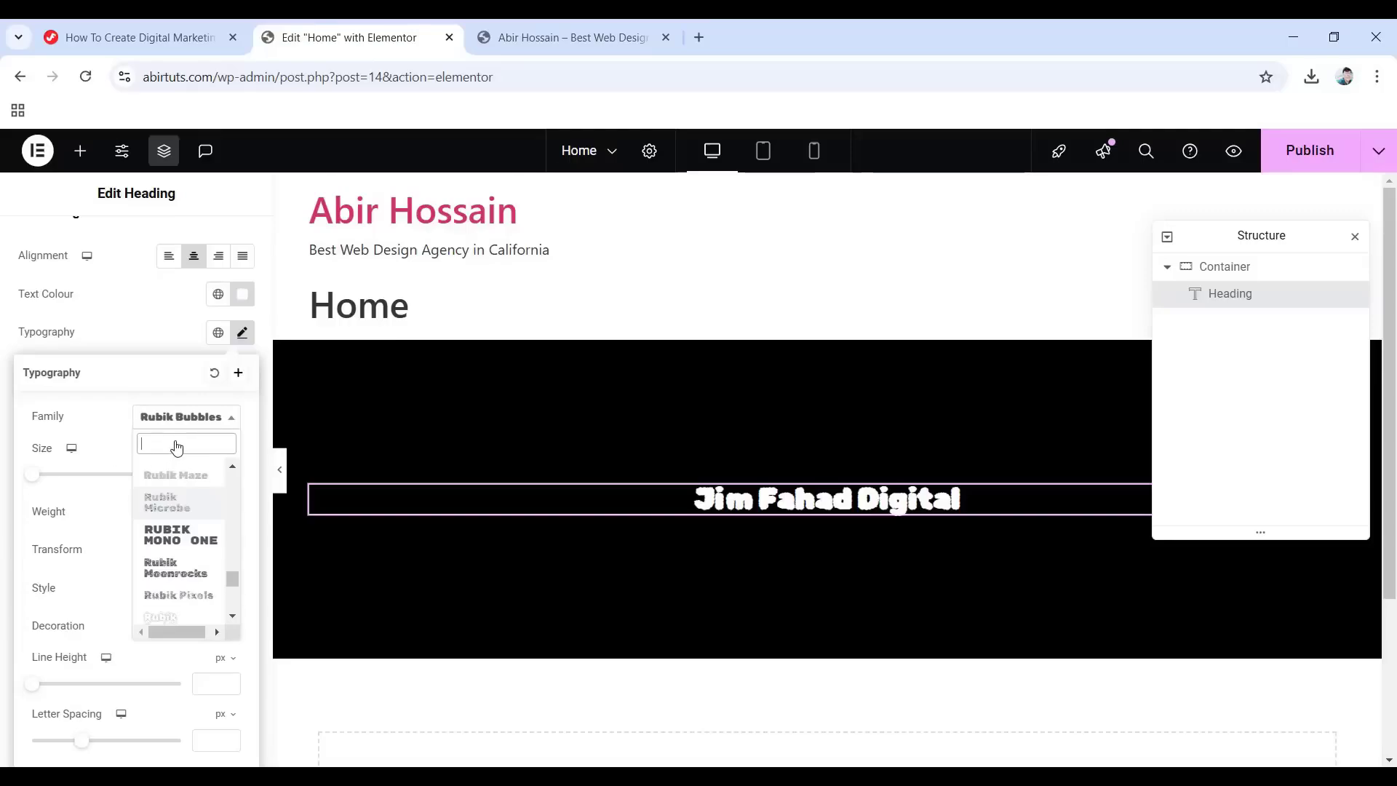
pyautogui.write('poppins')
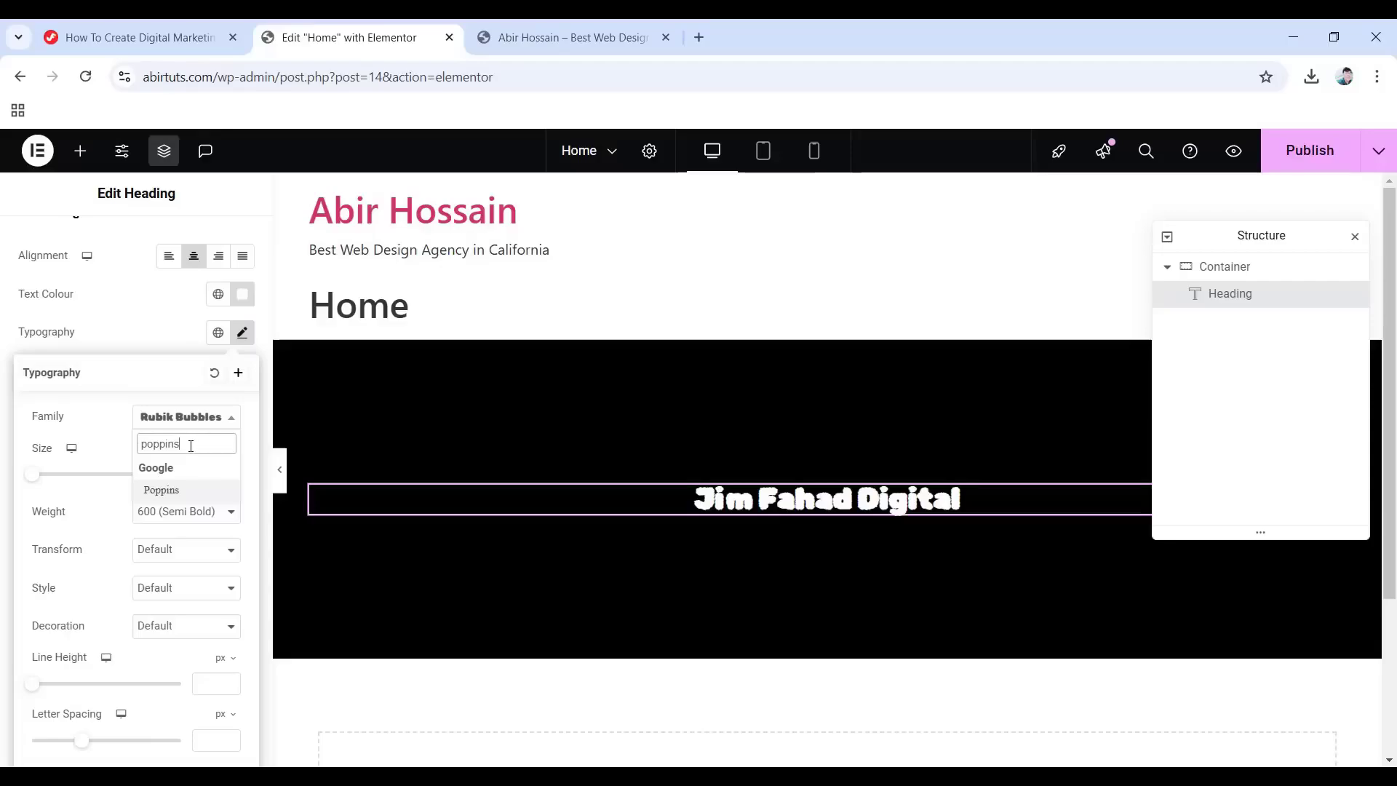
pyautogui.click(175, 489)
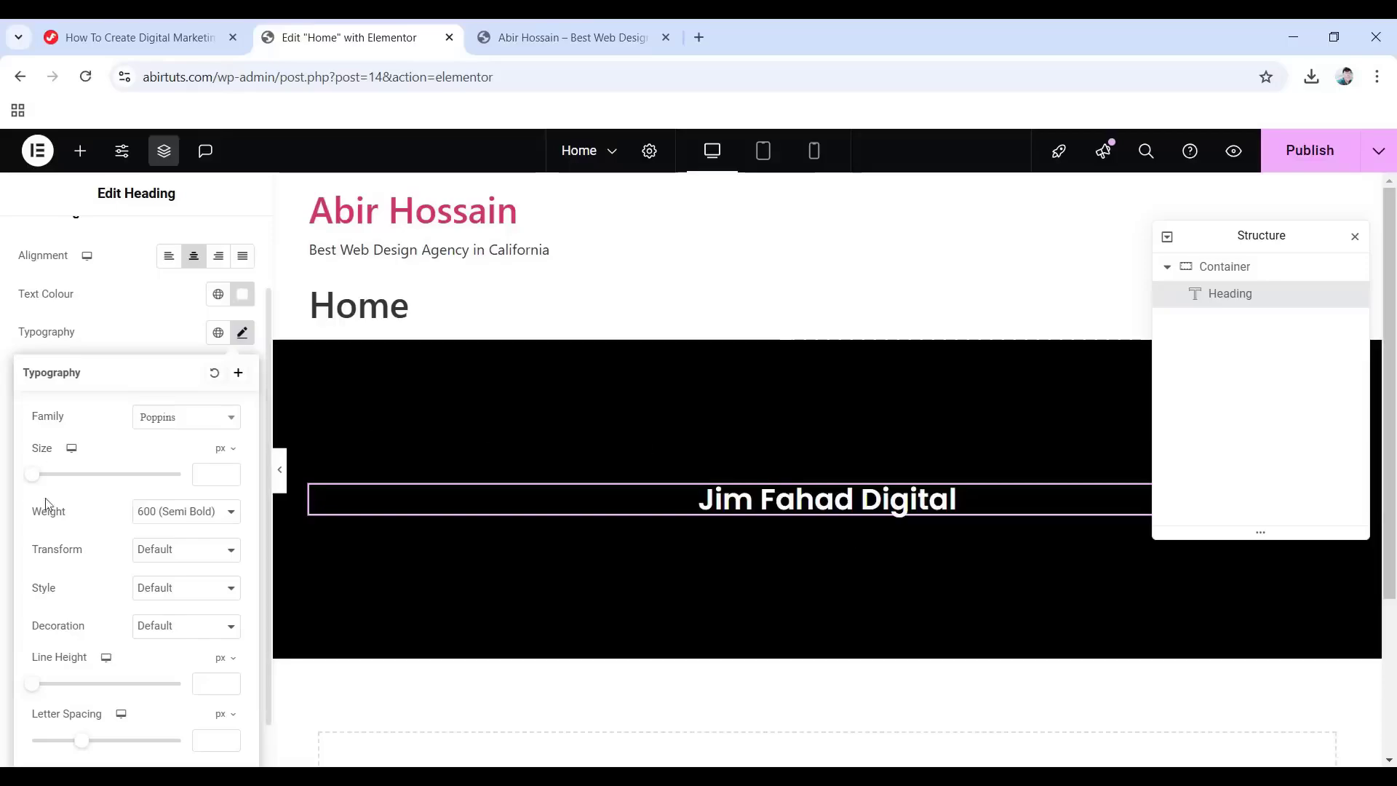
# Make the heading 40 px with an 800 Extra Bold weight.
pyautogui.moveTo(32, 477); pyautogui.dragTo(65, 483)
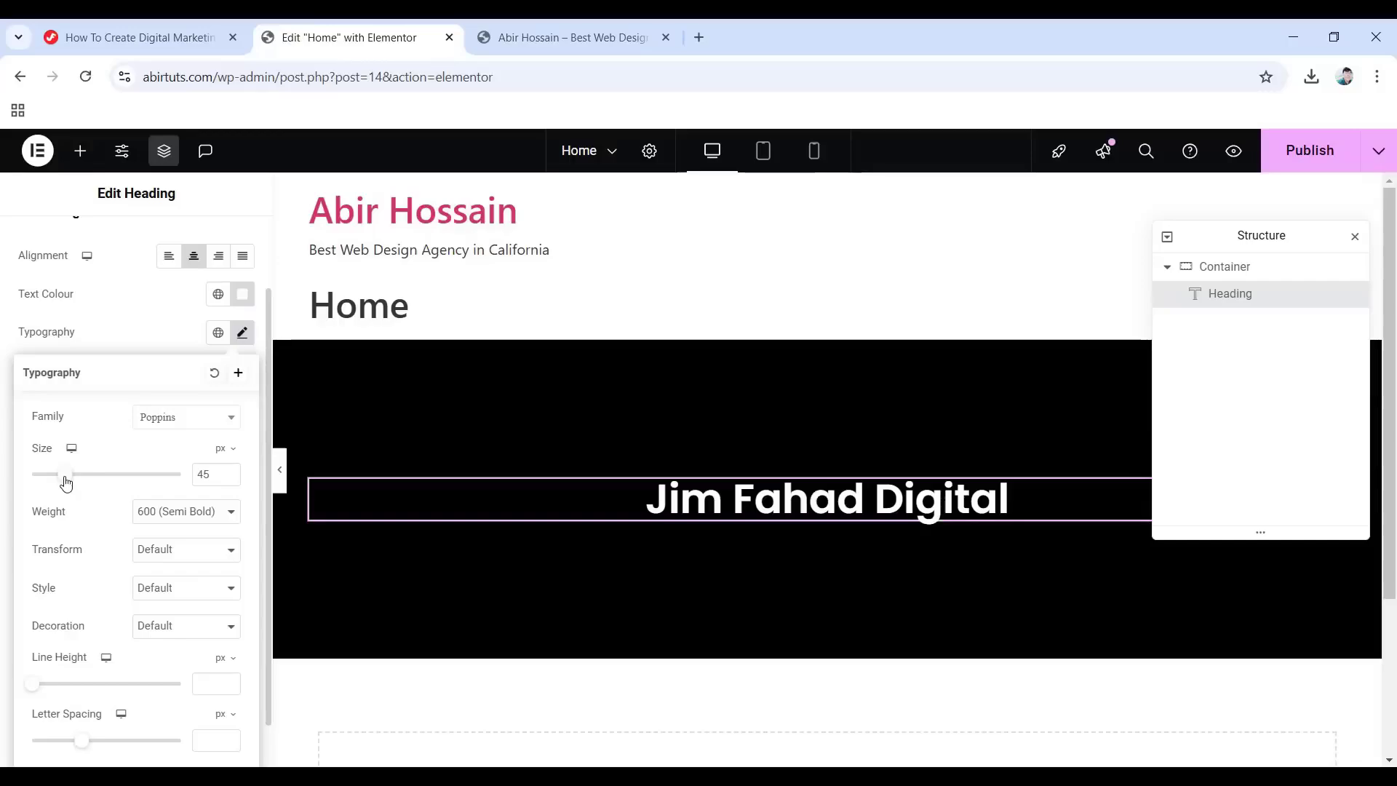
pyautogui.moveTo(64, 482); pyautogui.dragTo(63, 484)
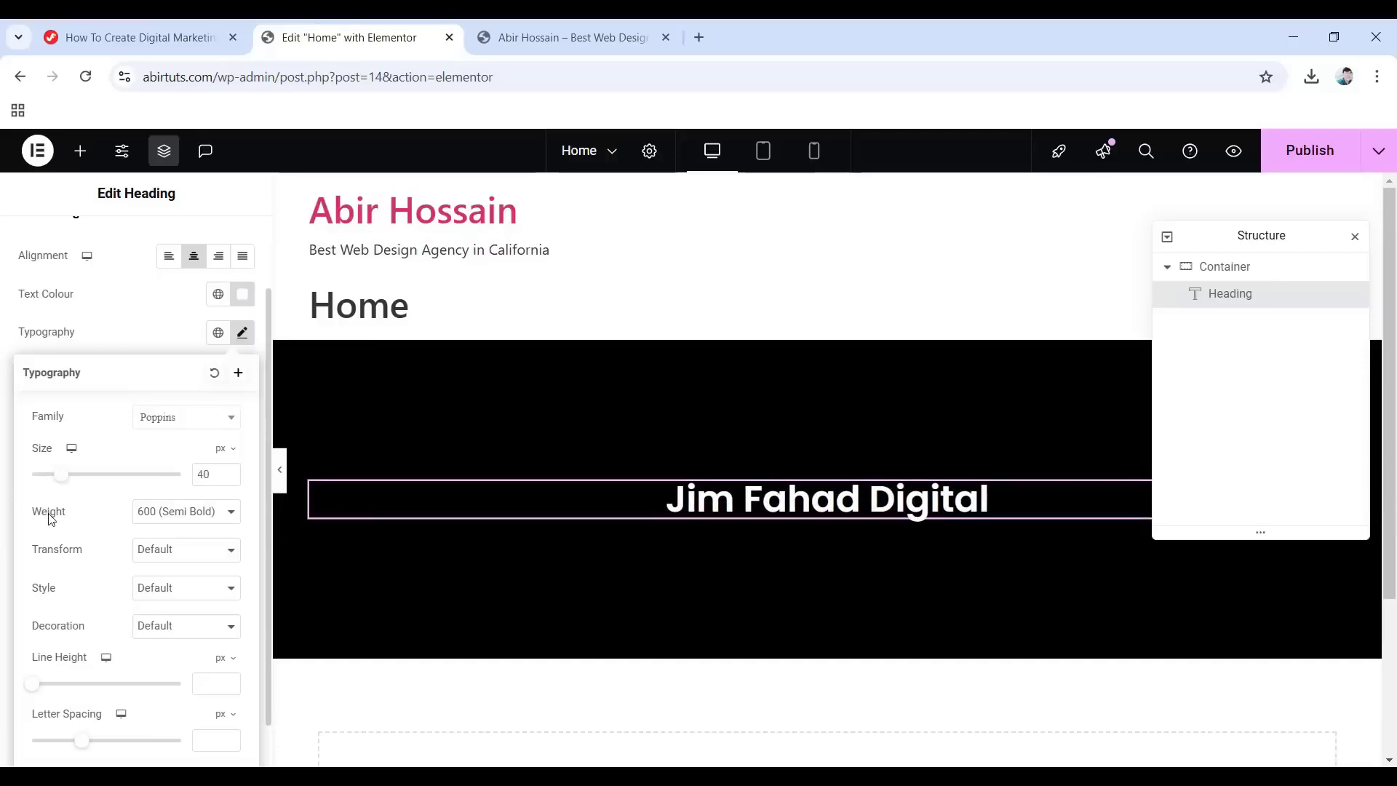
pyautogui.click(185, 513)
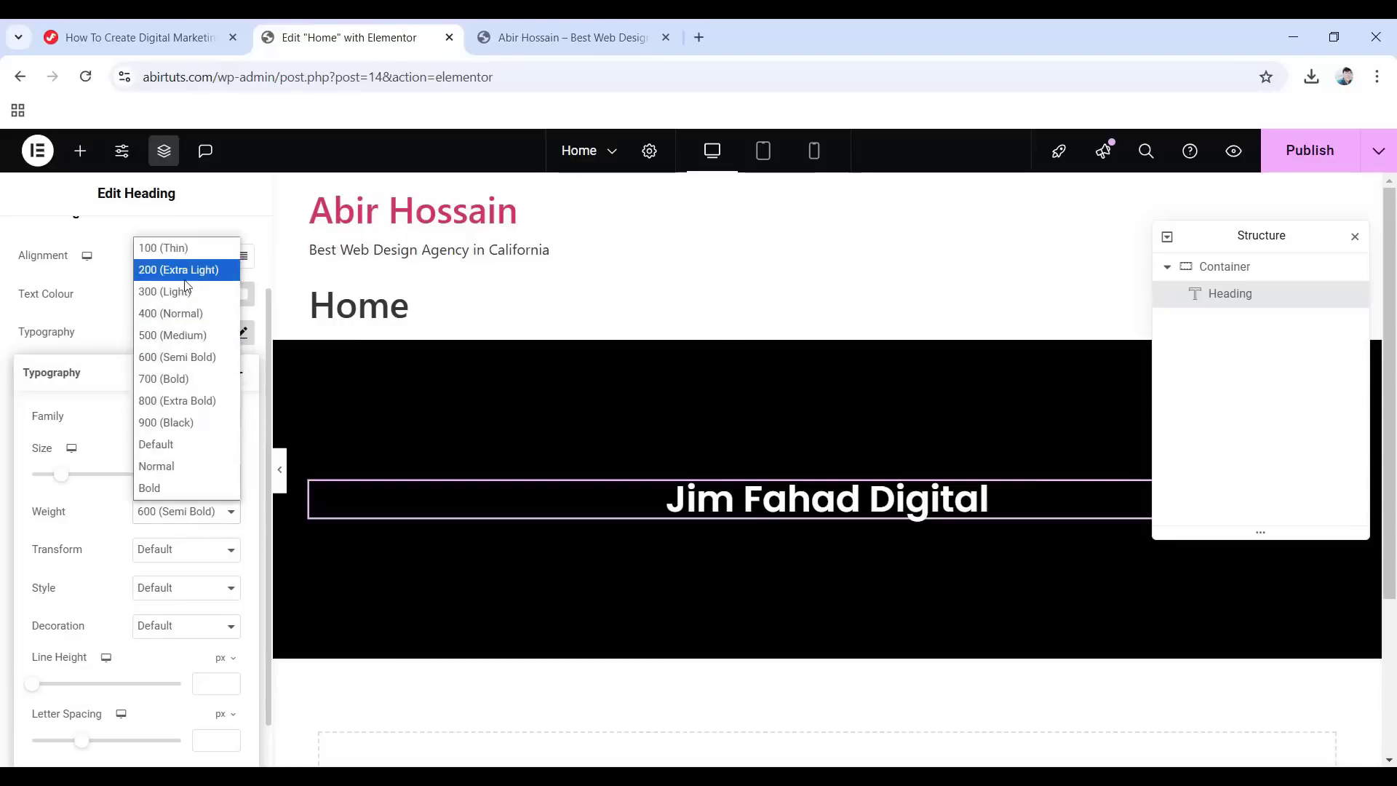
pyautogui.click(198, 294)
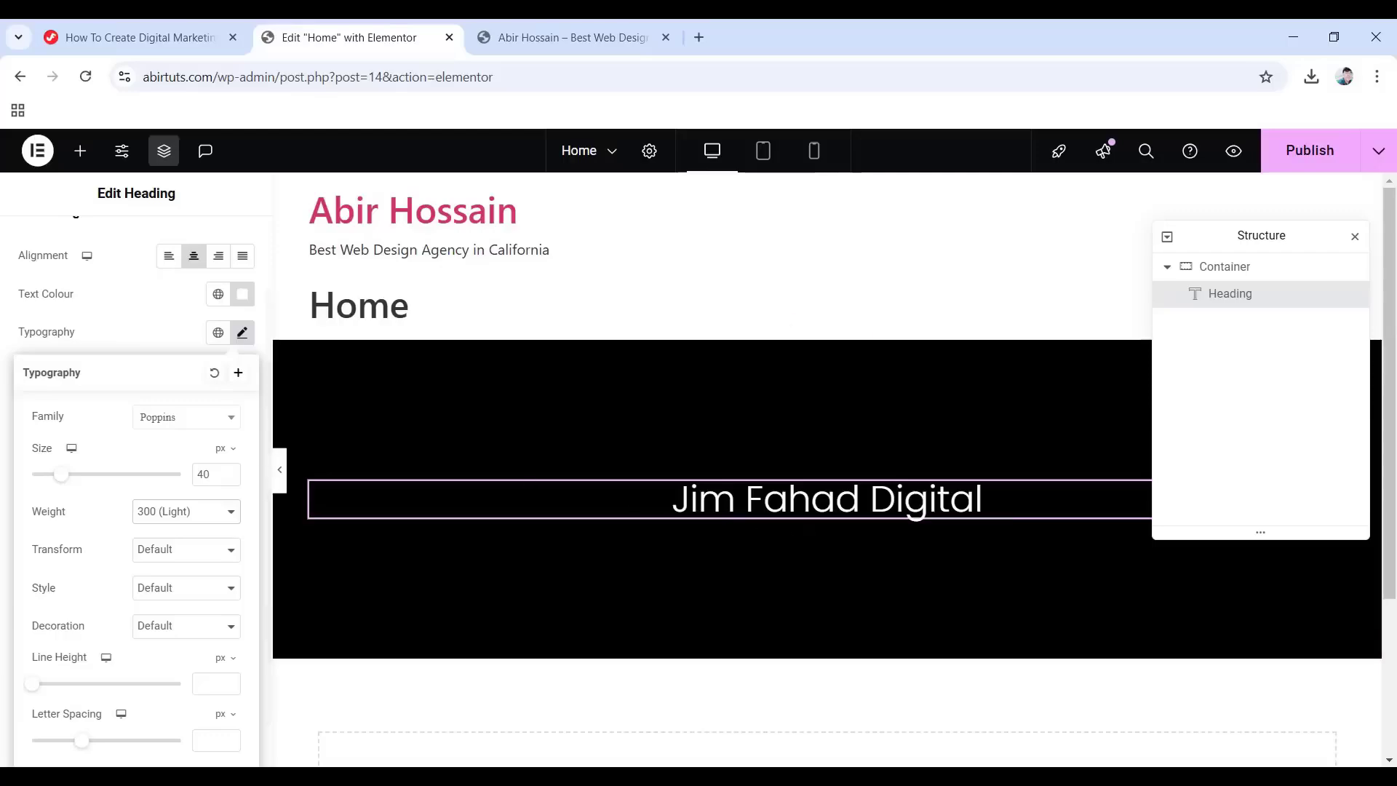
pyautogui.click(212, 518)
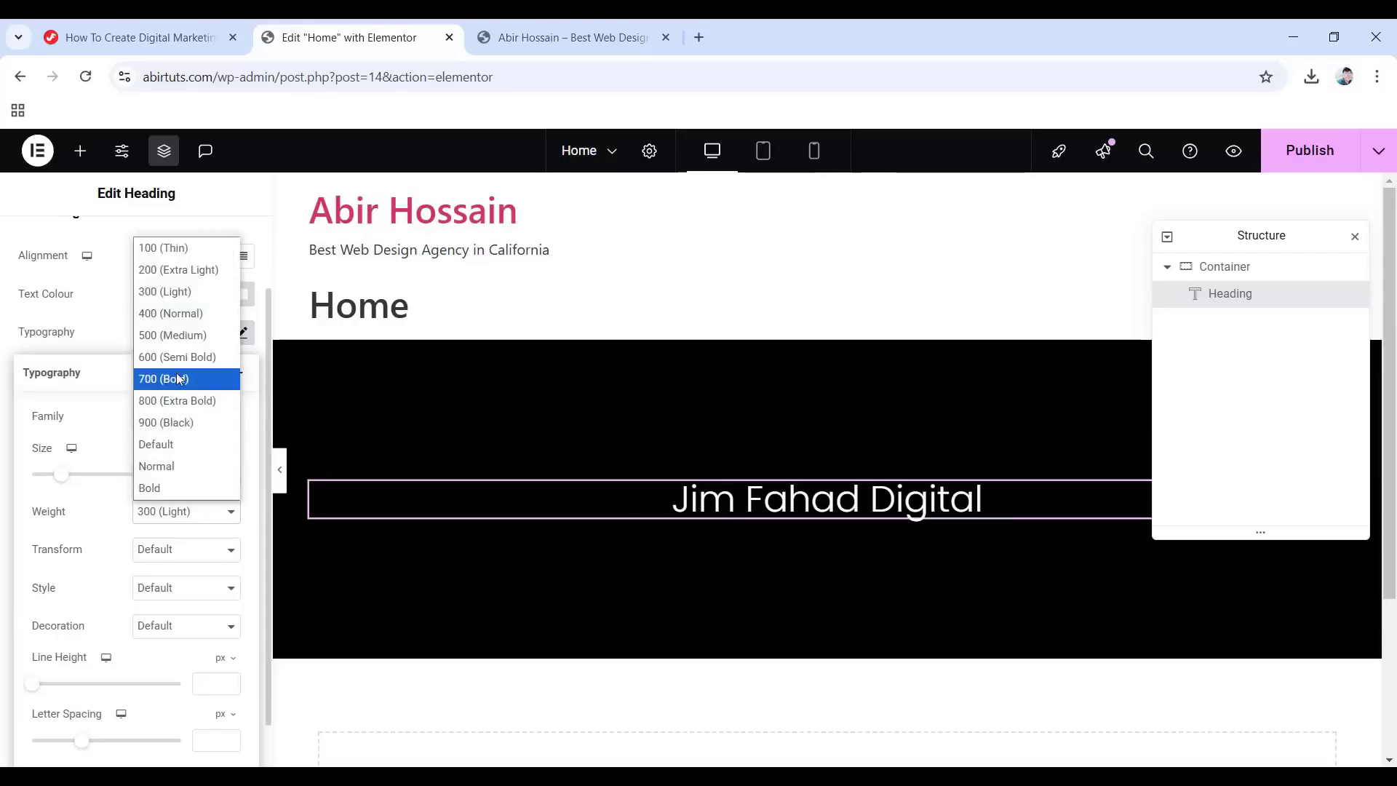
pyautogui.click(181, 402)
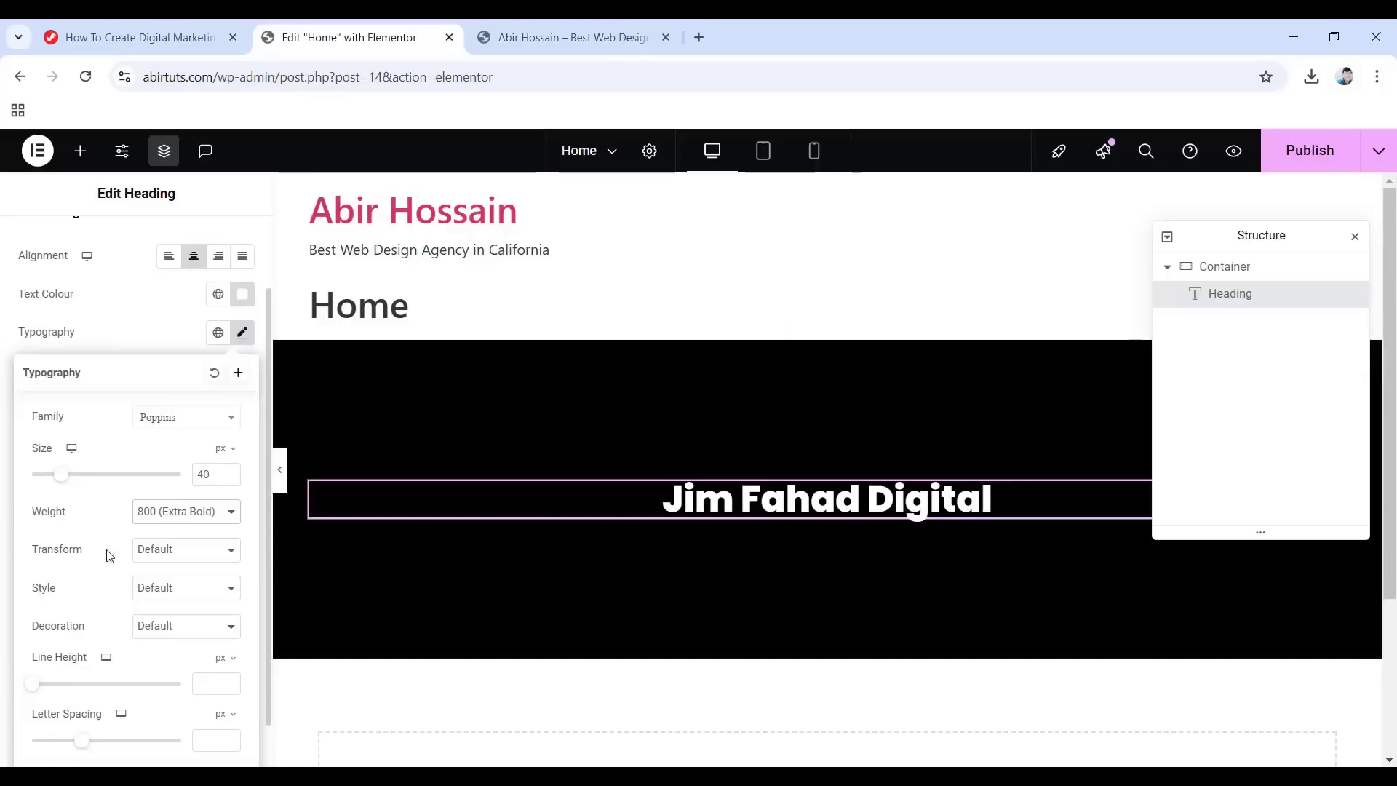
# Capitalise each word of the heading and keep its font style upright (non-italic).
pyautogui.click(198, 559)
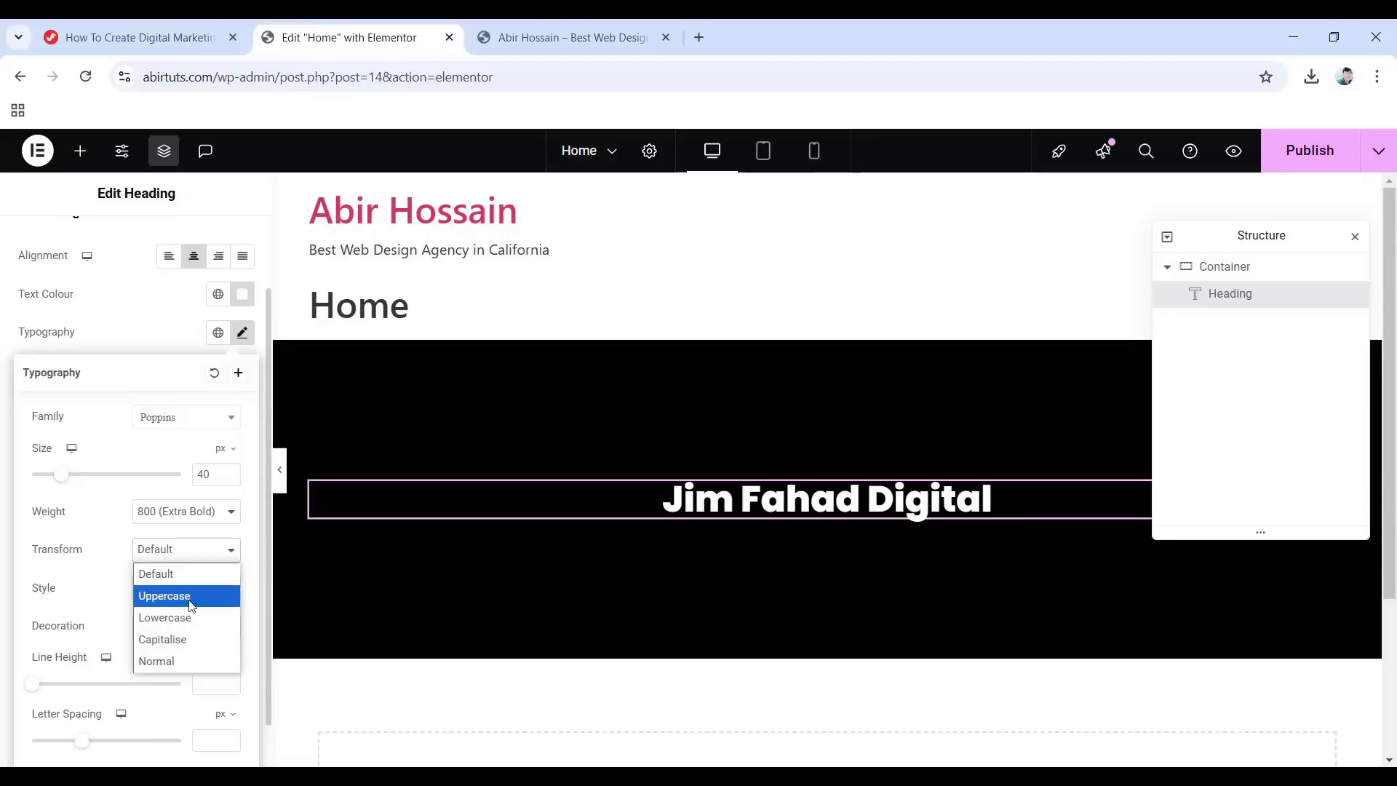
pyautogui.click(189, 601)
pyautogui.click(184, 550)
pyautogui.click(216, 618)
pyautogui.click(208, 557)
pyautogui.click(211, 637)
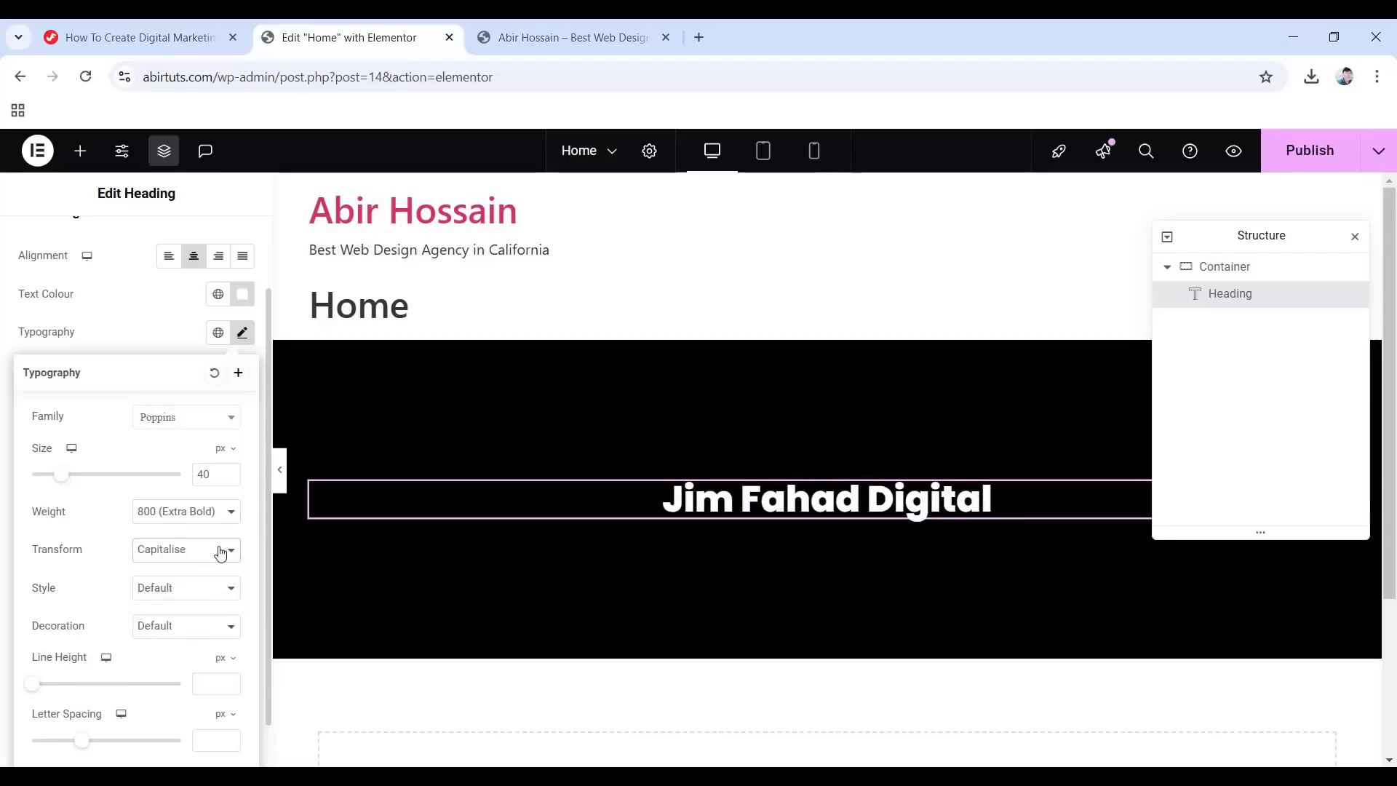
pyautogui.click(197, 590)
pyautogui.click(213, 652)
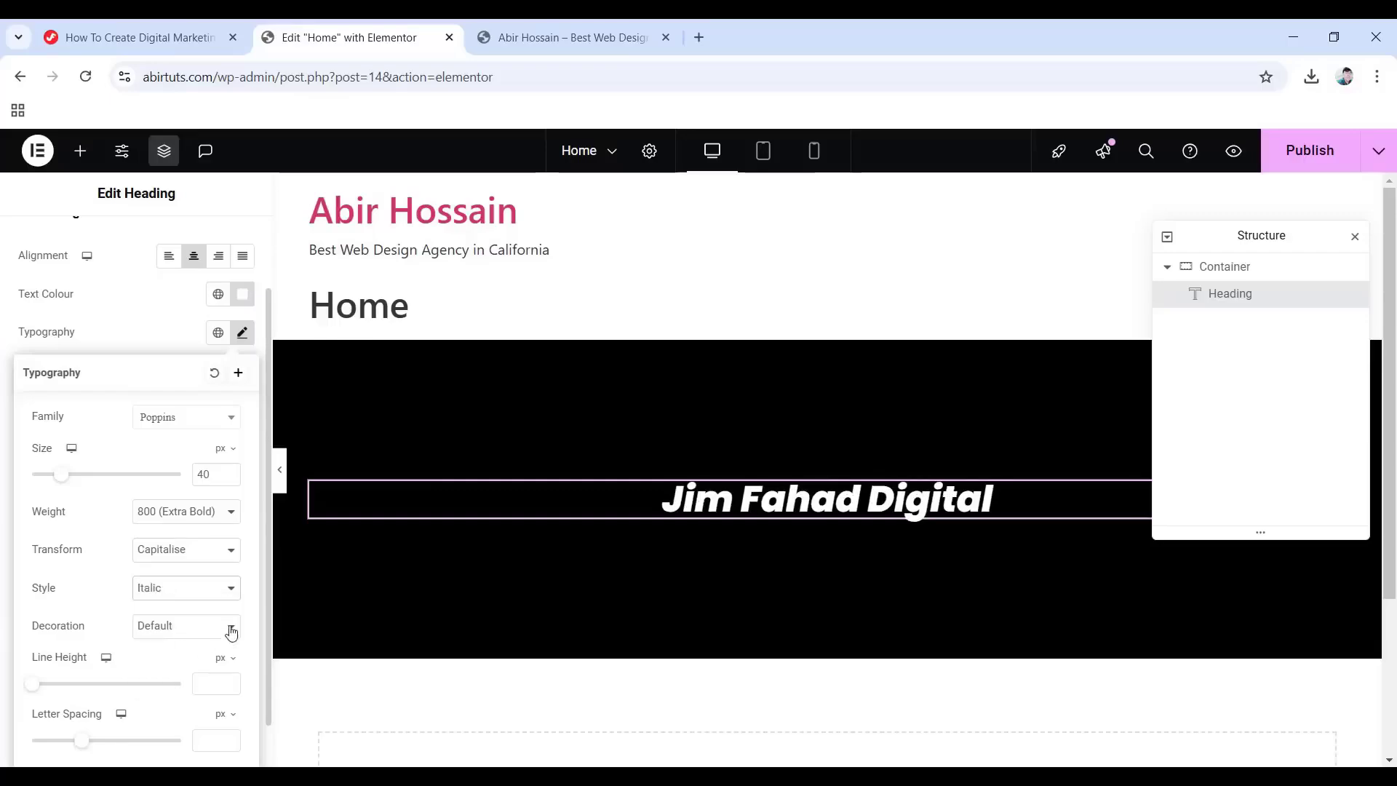
pyautogui.click(205, 582)
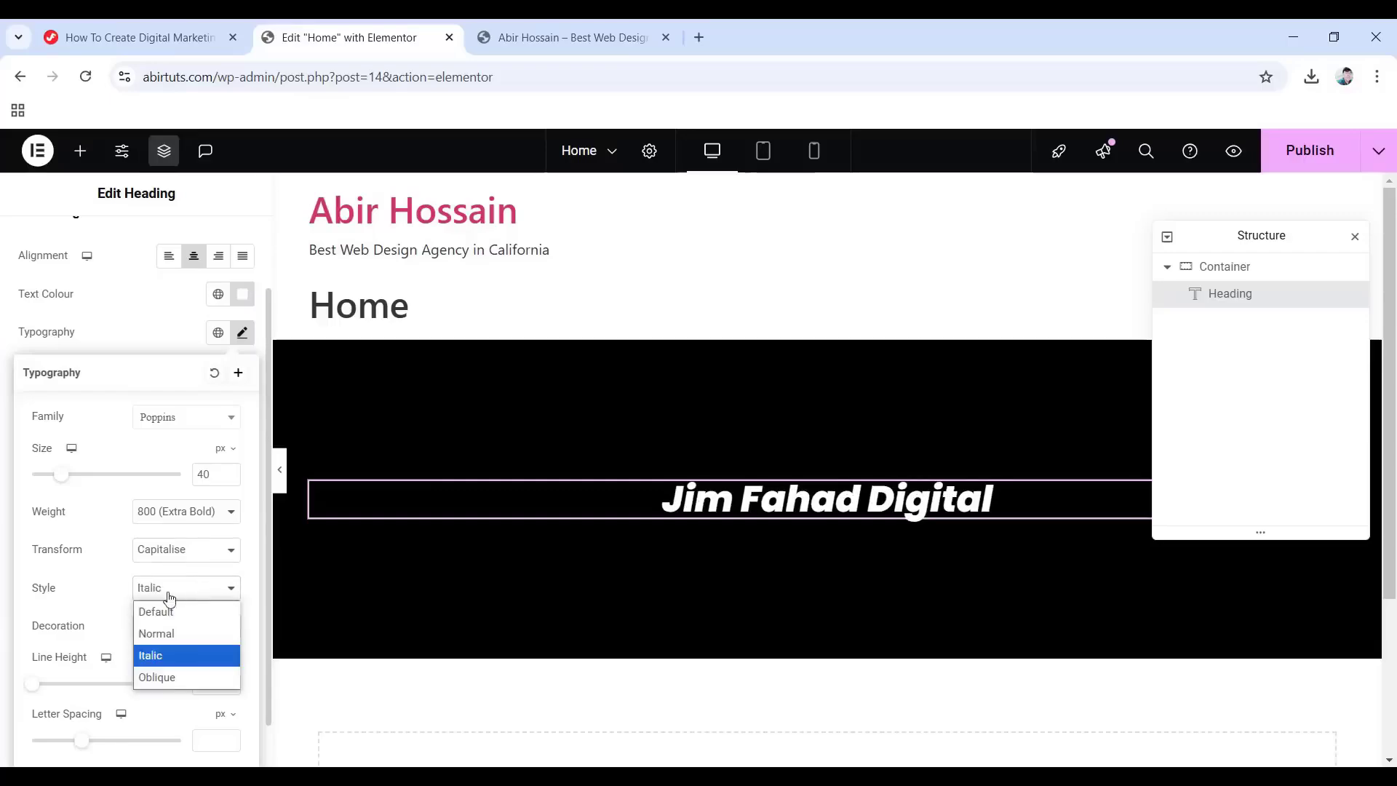
pyautogui.click(201, 634)
# Set the heading's letter spacing to 0.1 and word spacing to 5.
pyautogui.scroll(-1, 41, 579)
pyautogui.moveTo(84, 693)
pyautogui.mouseDown()
pyautogui.moveTo(138, 697)
pyautogui.moveTo(85, 694)
pyautogui.mouseUp()
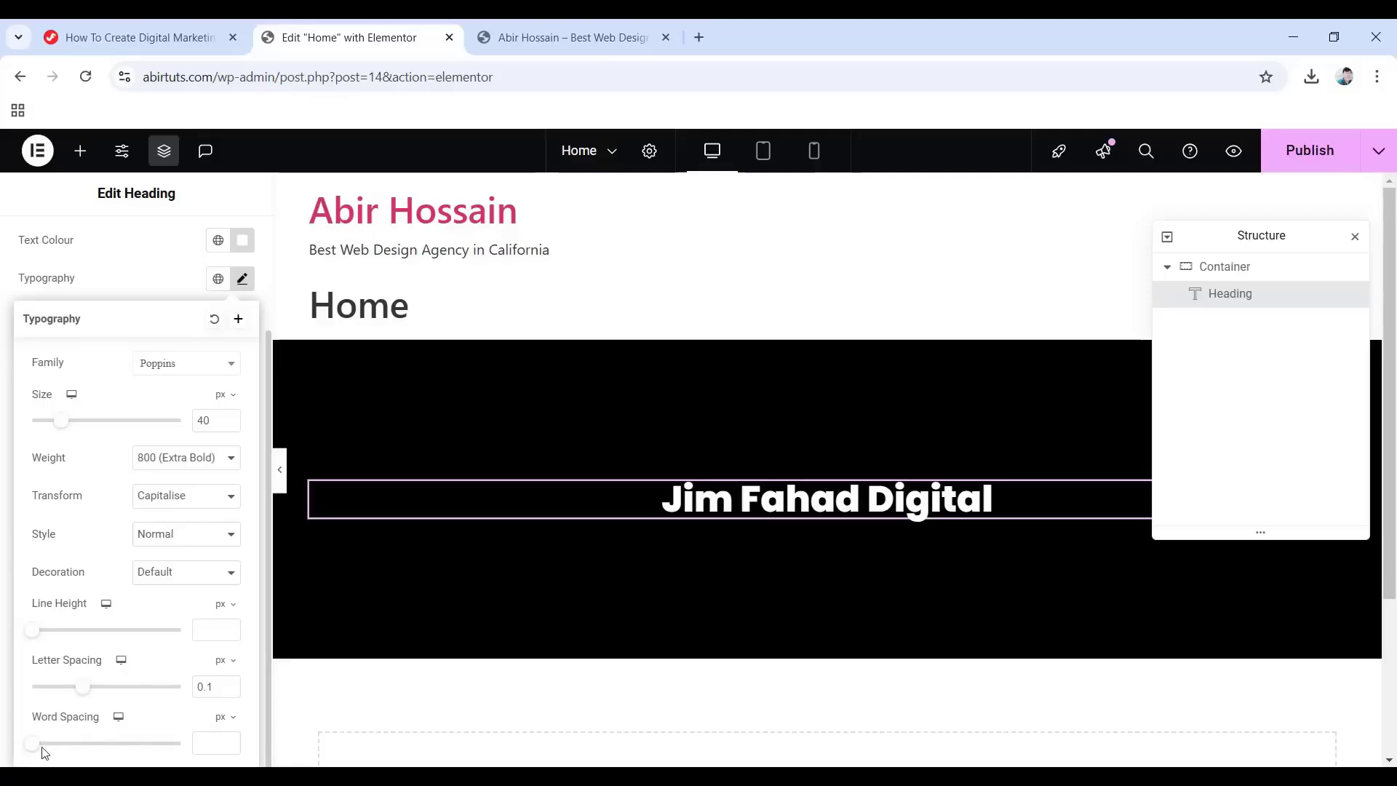
pyautogui.moveTo(30, 752)
pyautogui.mouseDown()
pyautogui.moveTo(85, 749)
pyautogui.moveTo(43, 754)
pyautogui.mouseUp()
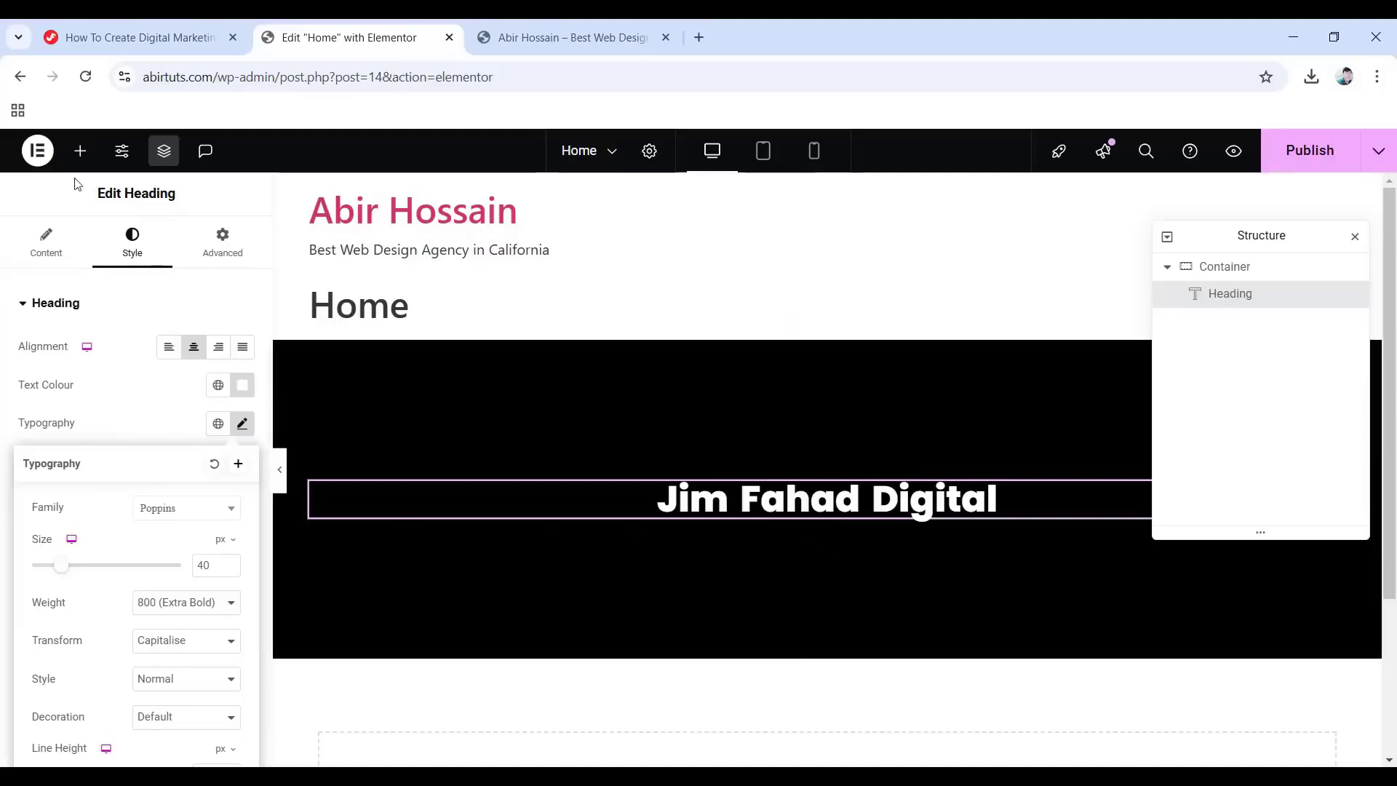
# Place a Text Editor widget with Lorem ipsum text under the heading.
pyautogui.click(80, 152)
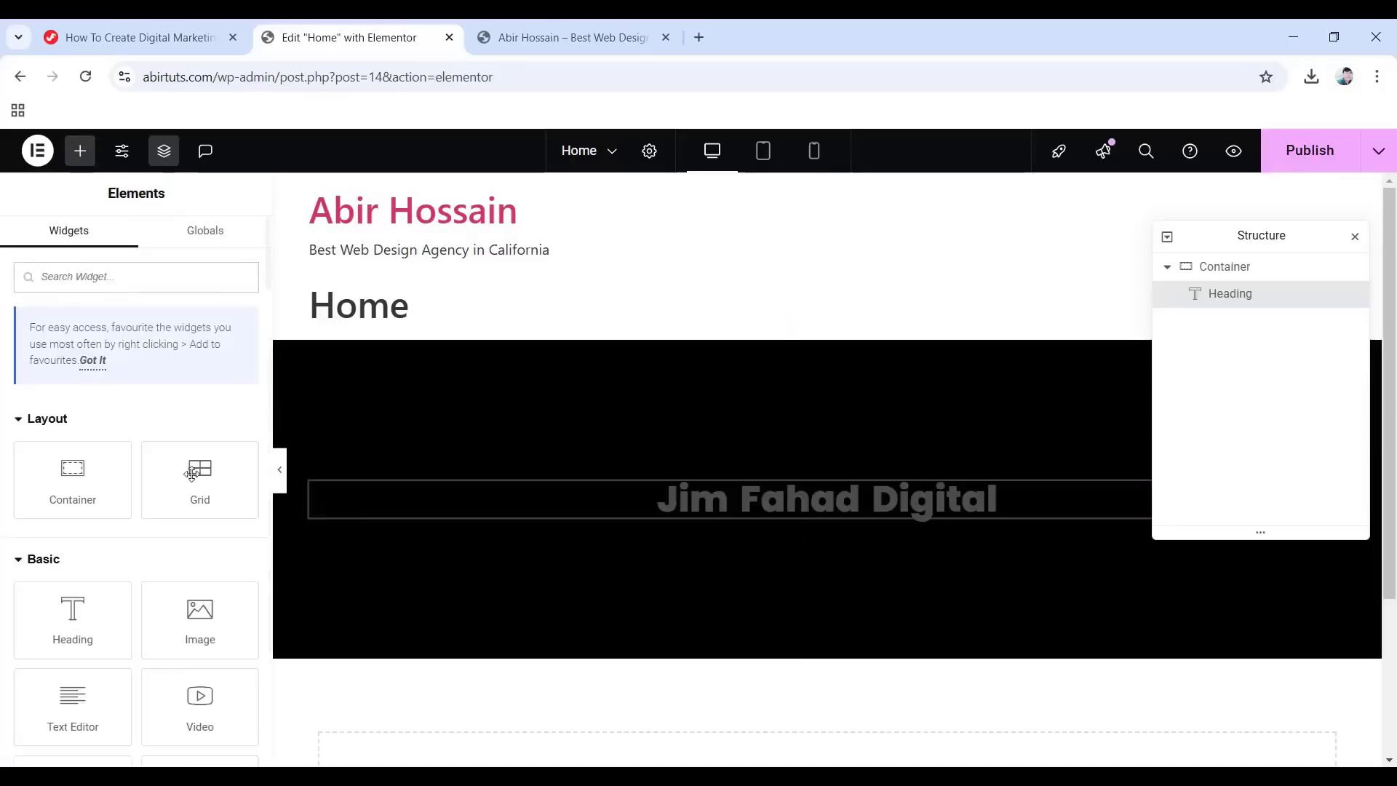
pyautogui.scroll(-1, 160, 554)
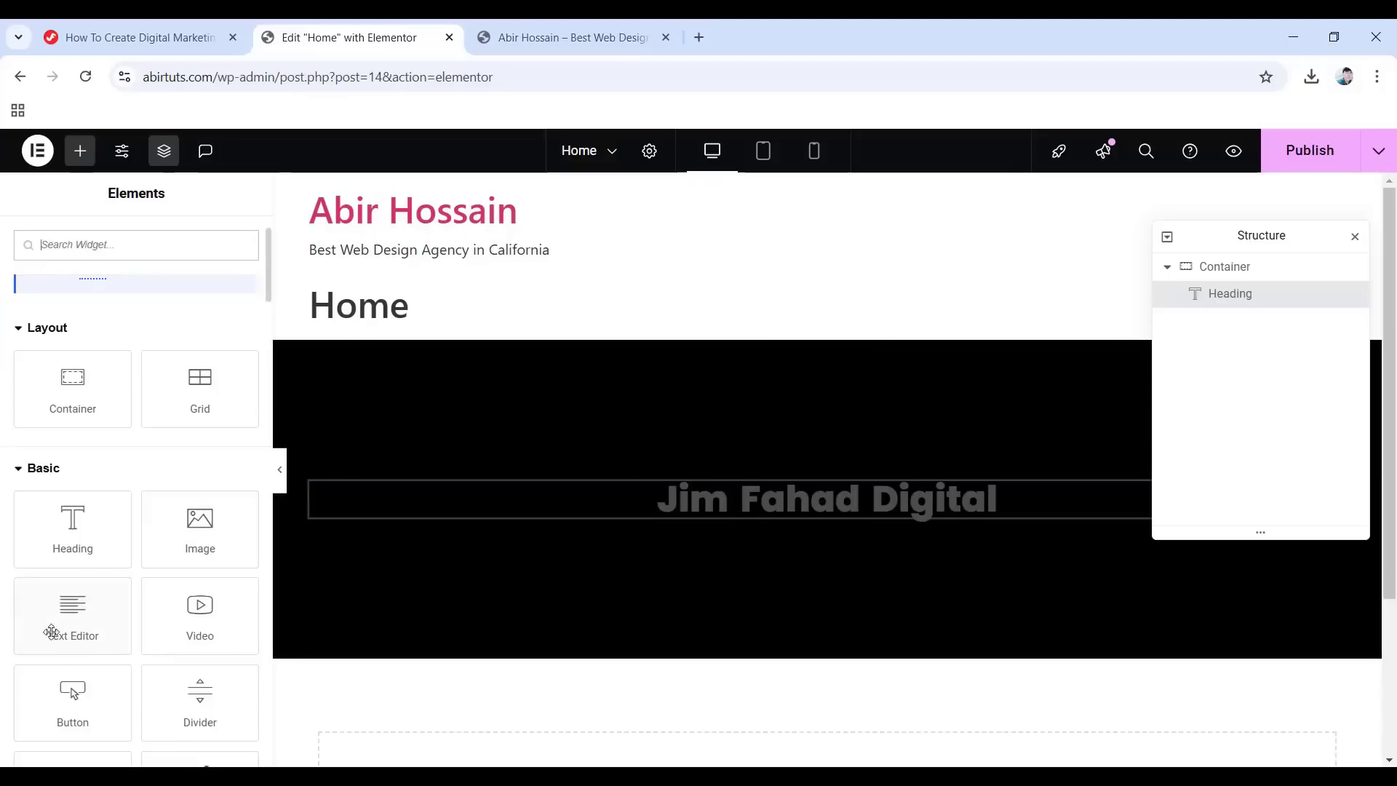
pyautogui.moveTo(71, 613); pyautogui.dragTo(826, 513)
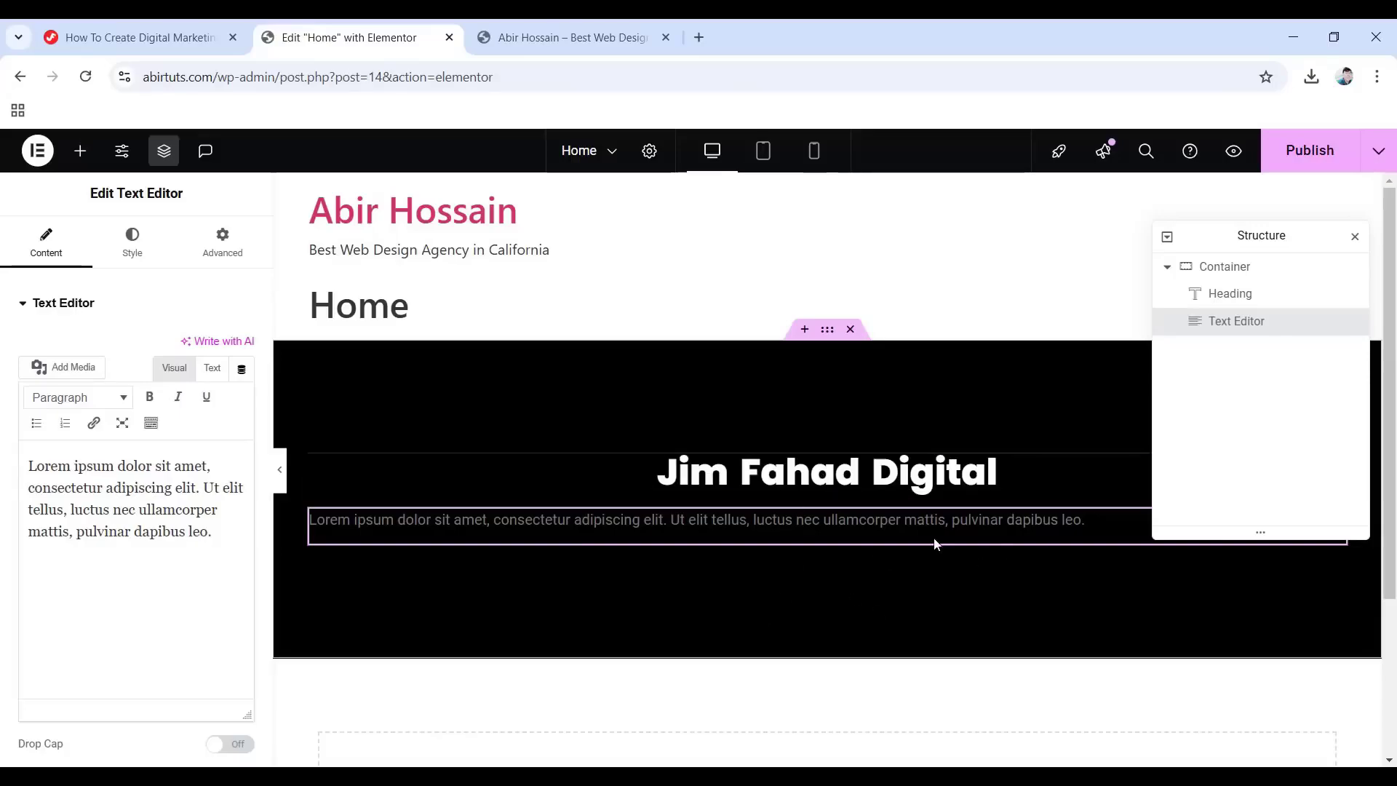
pyautogui.click(644, 521)
pyautogui.click(163, 538)
pyautogui.moveTo(213, 534); pyautogui.dragTo(3, 452)
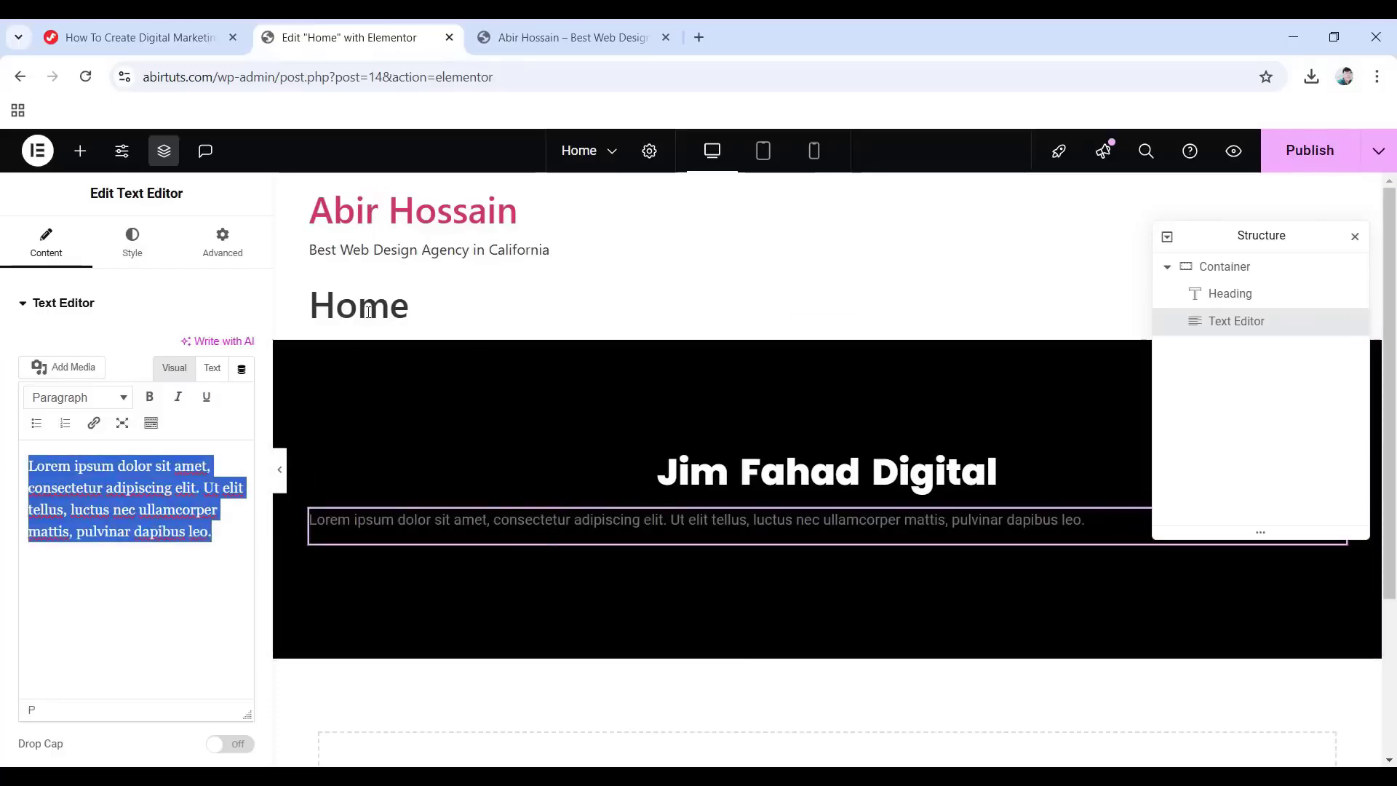
# Centre the paragraph, colour it near-white #FFFAFA and set its Roboto size to 16 px.
pyautogui.click(134, 249)
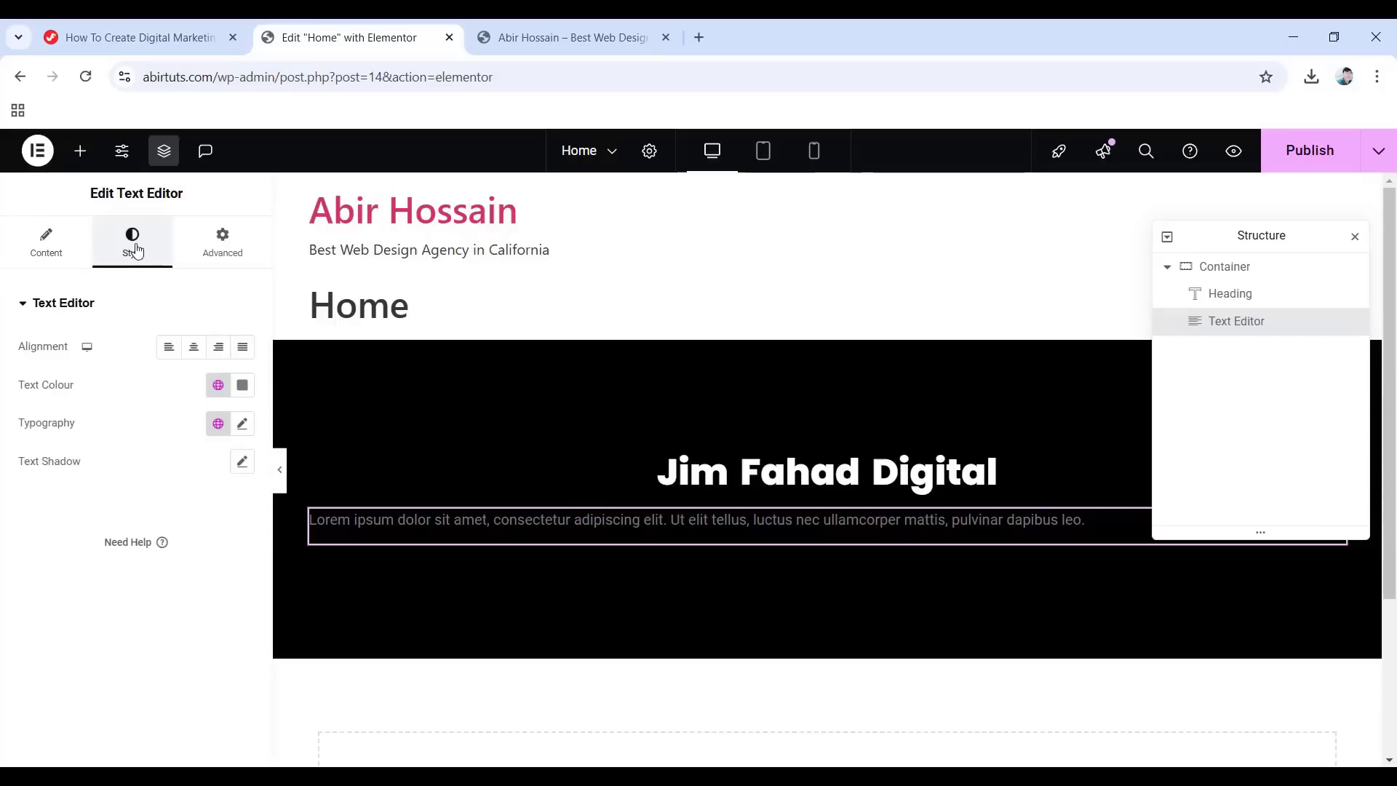
pyautogui.click(195, 353)
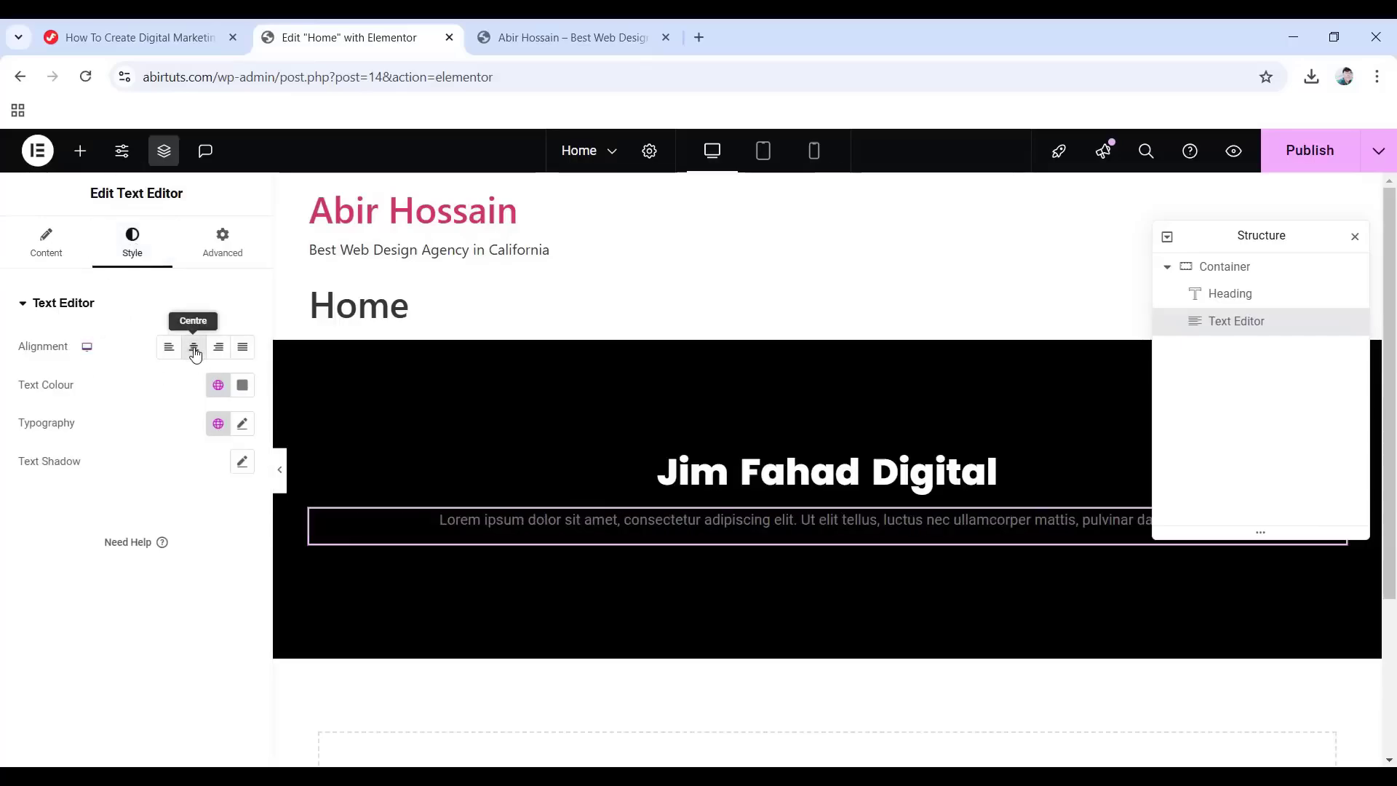
pyautogui.click(241, 385)
pyautogui.moveTo(142, 535); pyautogui.dragTo(145, 455)
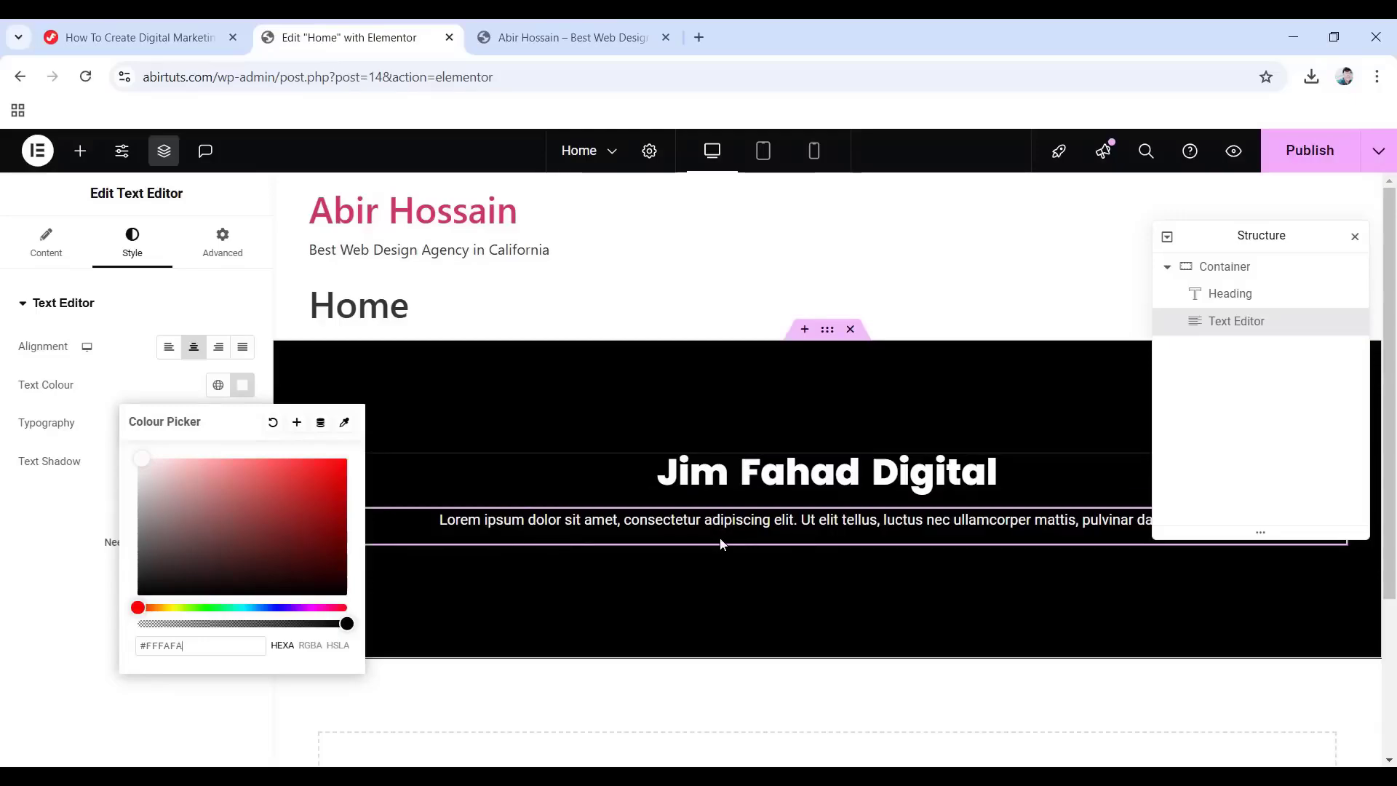
pyautogui.click(67, 434)
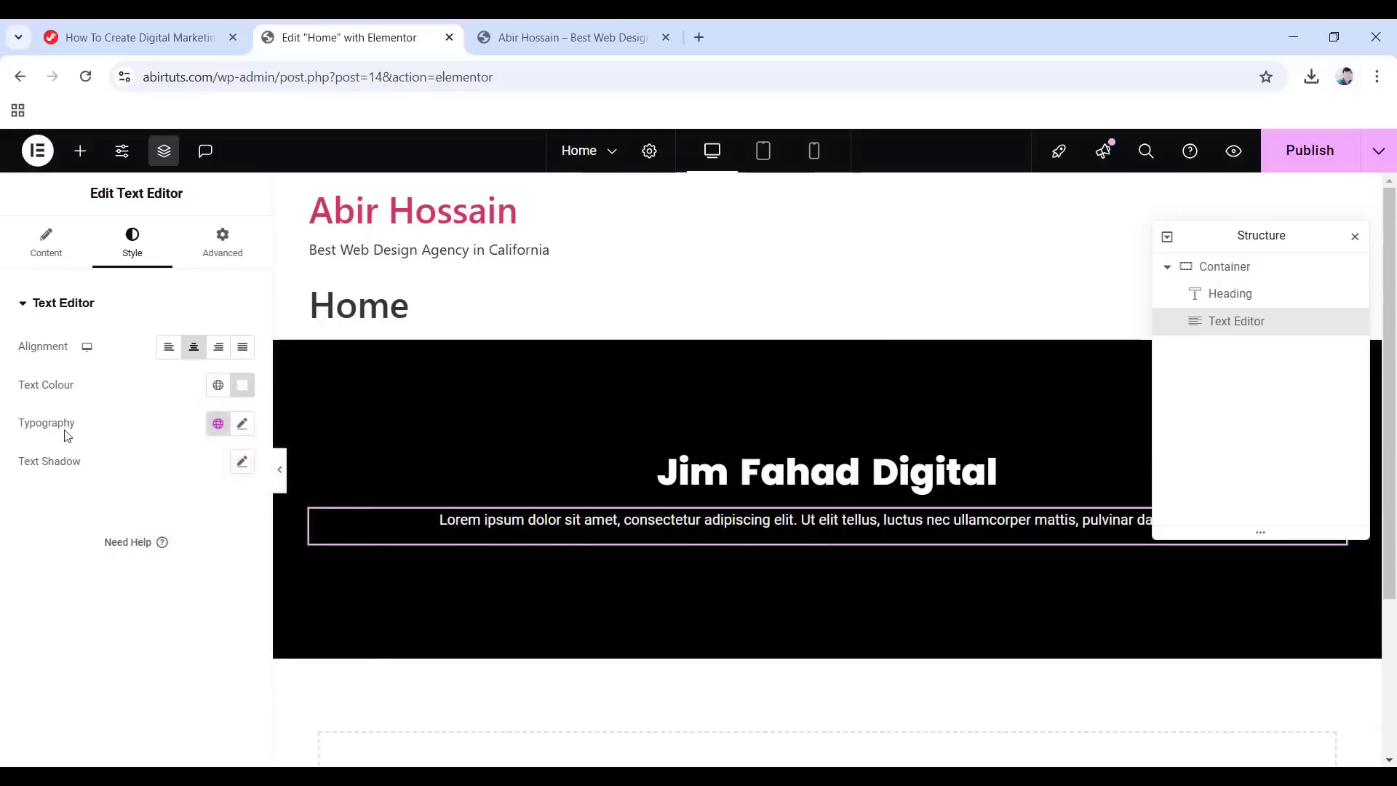
pyautogui.click(242, 424)
pyautogui.moveTo(32, 566); pyautogui.dragTo(48, 575)
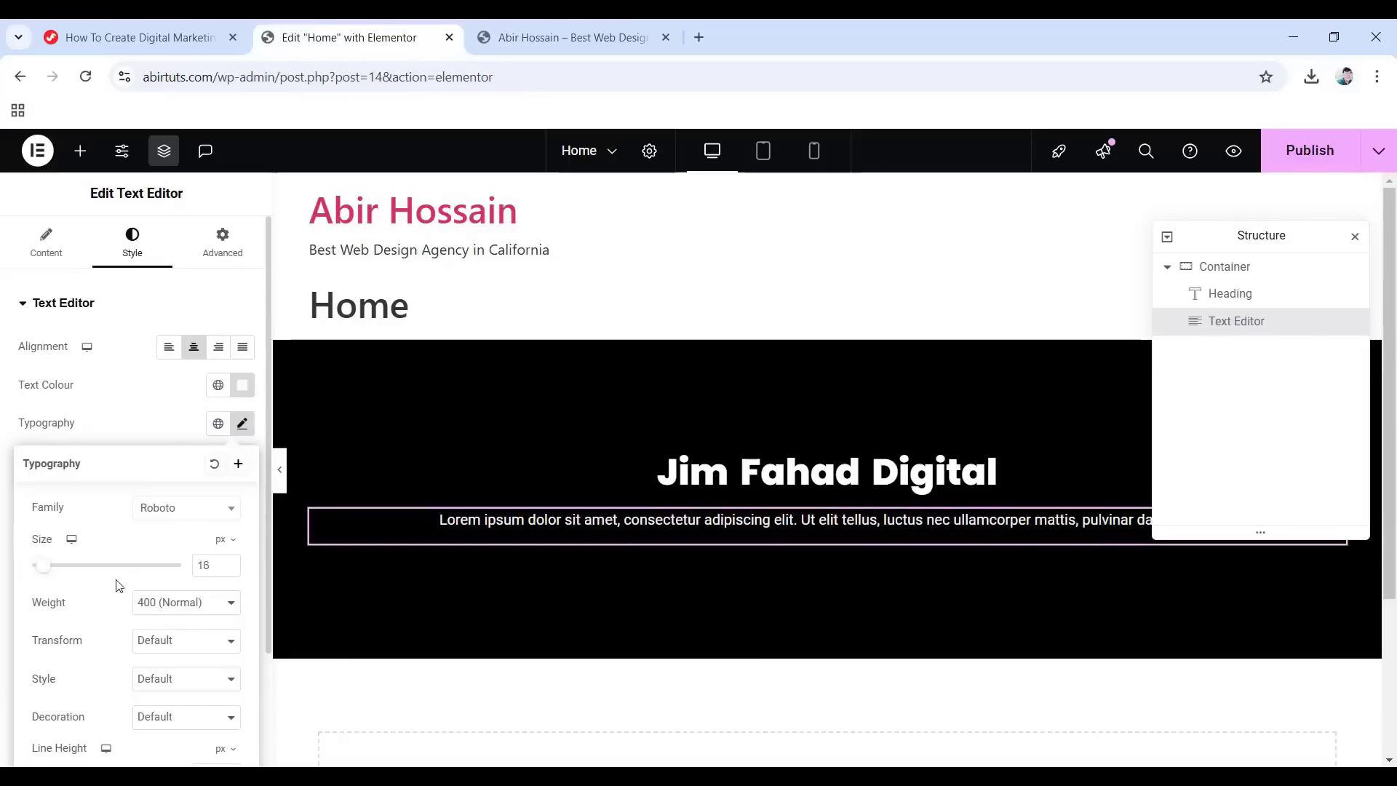
pyautogui.scroll(-2, 116, 591)
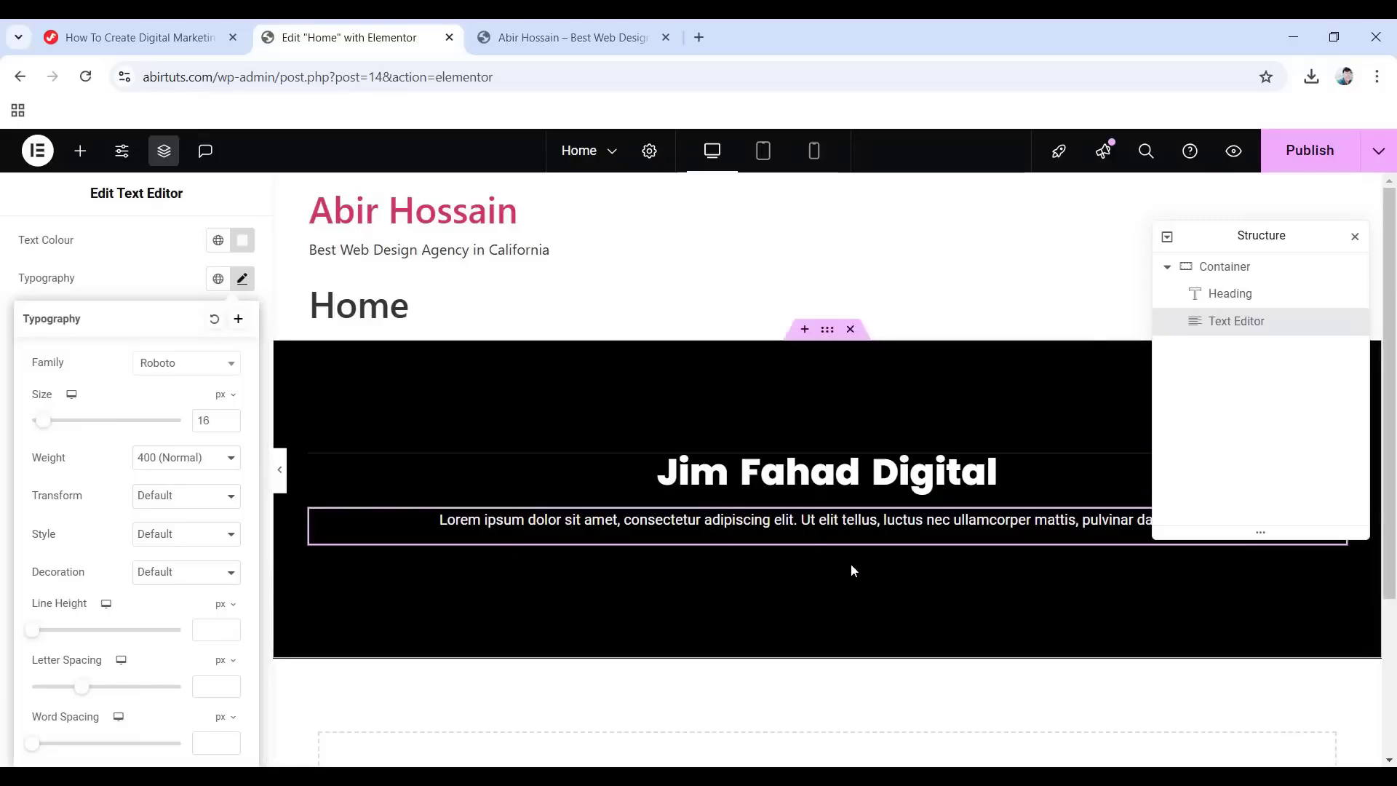
# Add a Button widget under the paragraph labelled 'Contact' and linked to the agency's website.
pyautogui.click(80, 150)
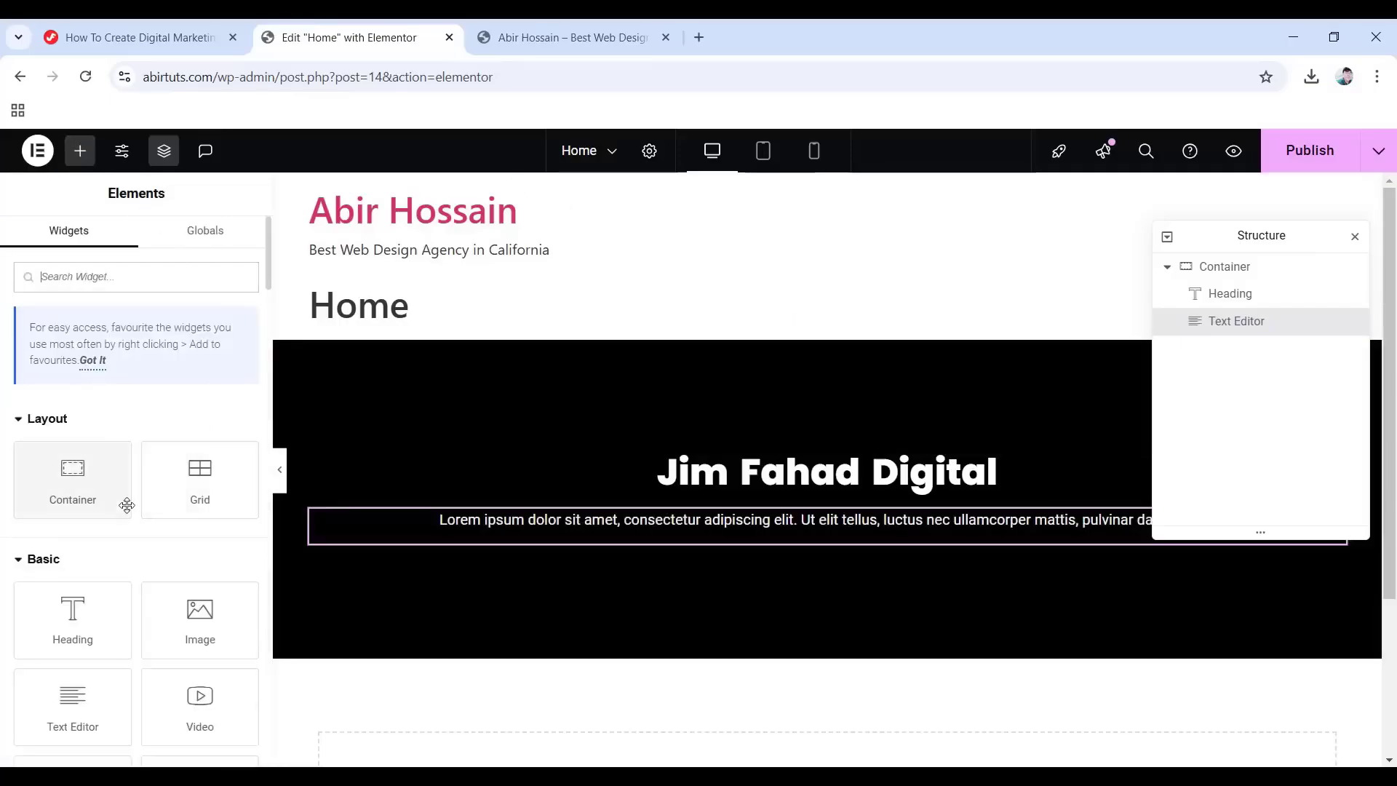
pyautogui.scroll(-4, 128, 506)
pyautogui.moveTo(70, 516); pyautogui.dragTo(811, 547)
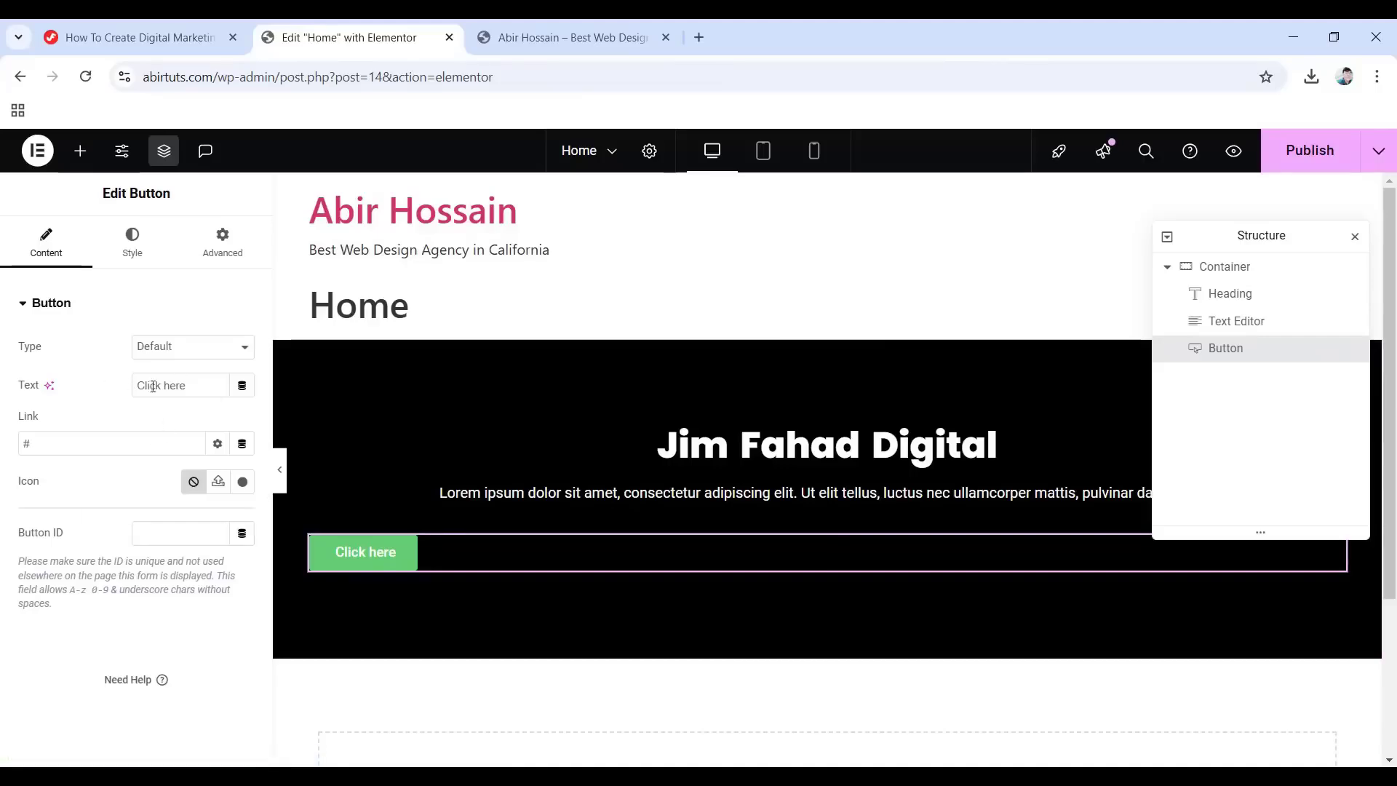
pyautogui.moveTo(188, 385); pyautogui.dragTo(127, 390)
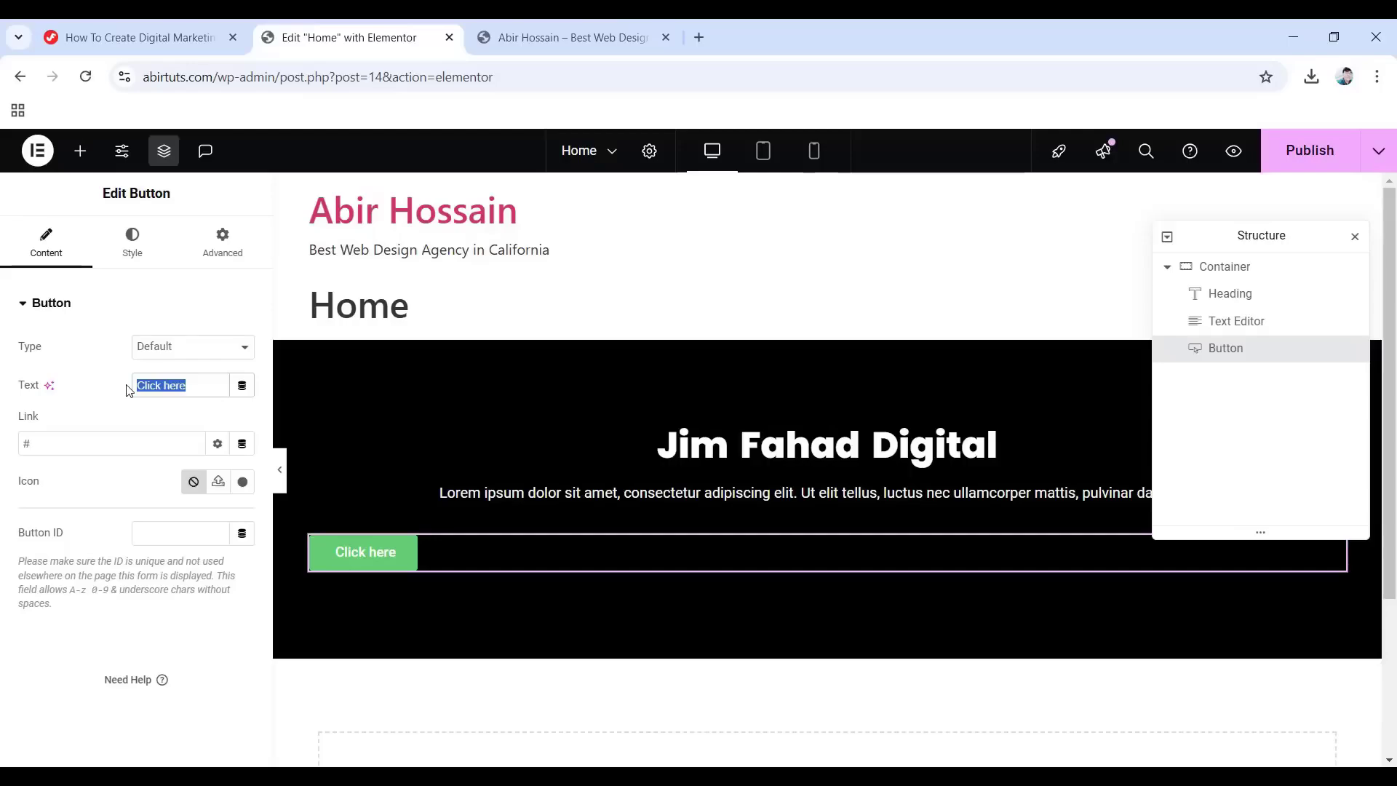
pyautogui.write('Contact')
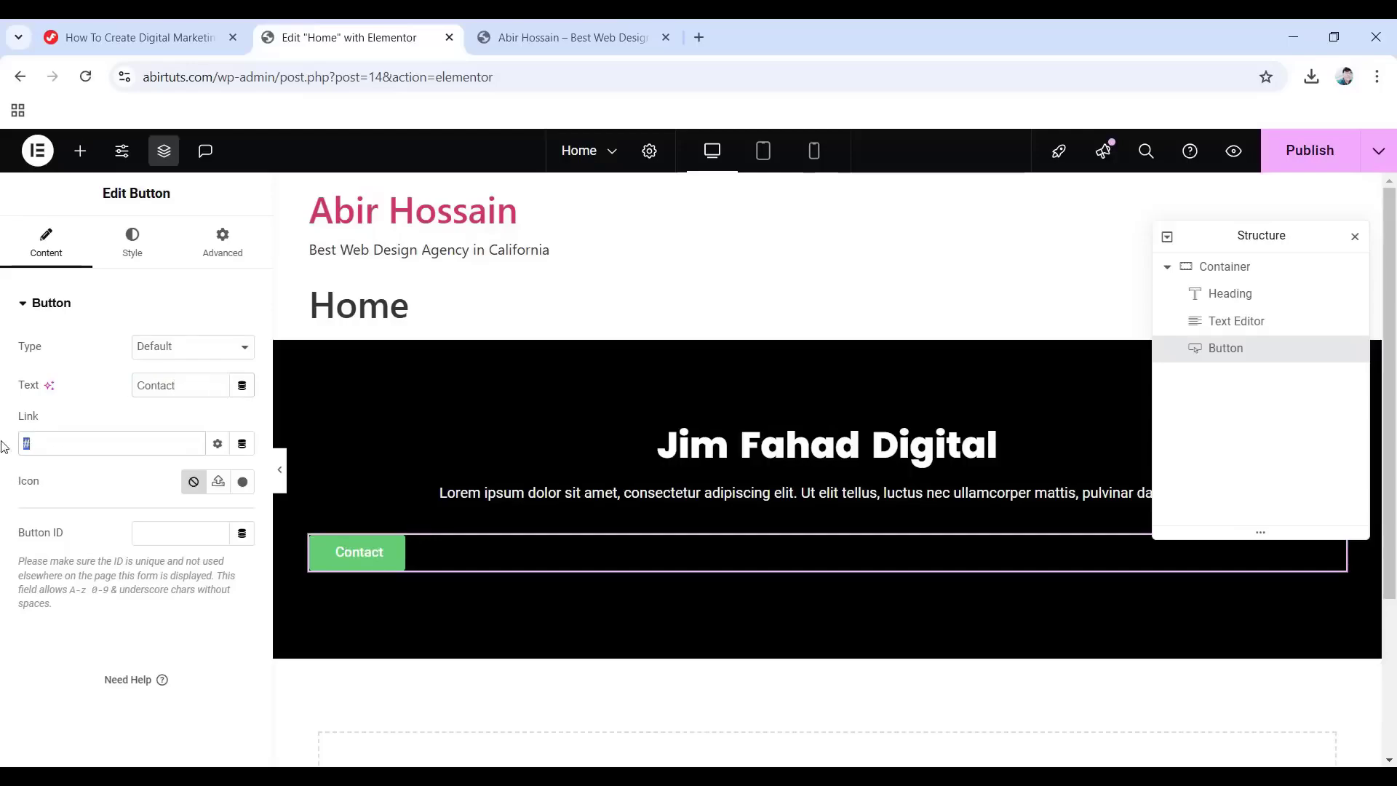
pyautogui.write('https://jimfahaddigital.com/')
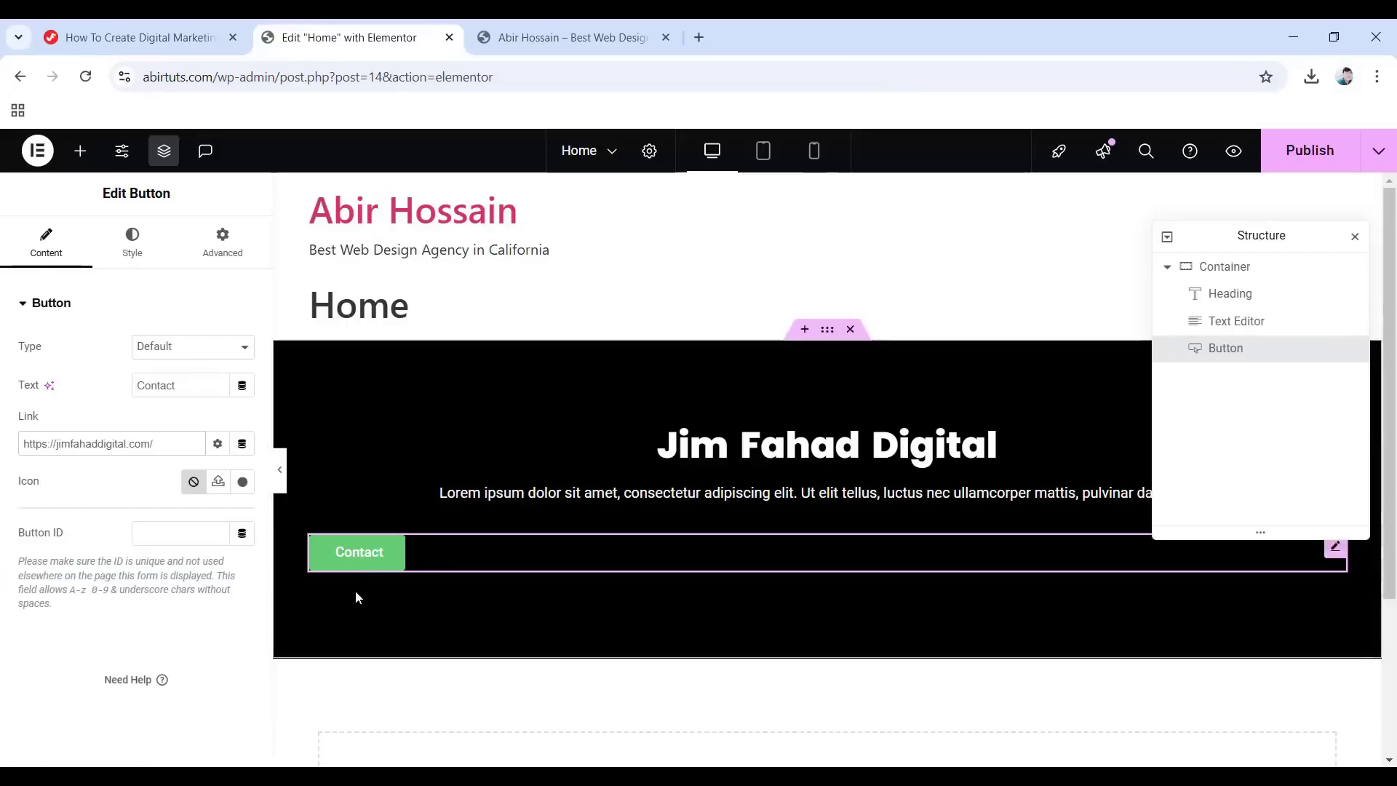
pyautogui.click(116, 248)
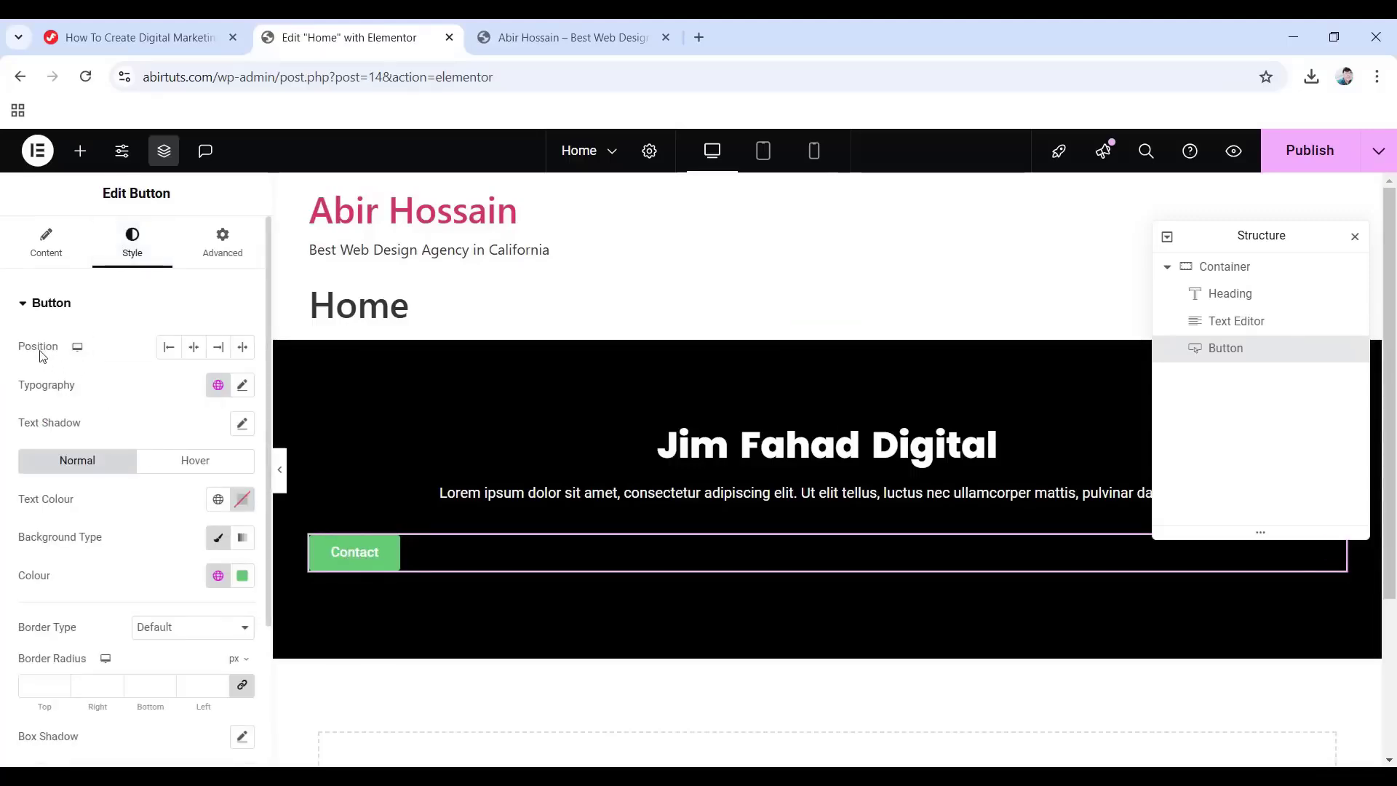
# Centre the Contact button and change its background from green to blue #3F98DB.
pyautogui.click(194, 349)
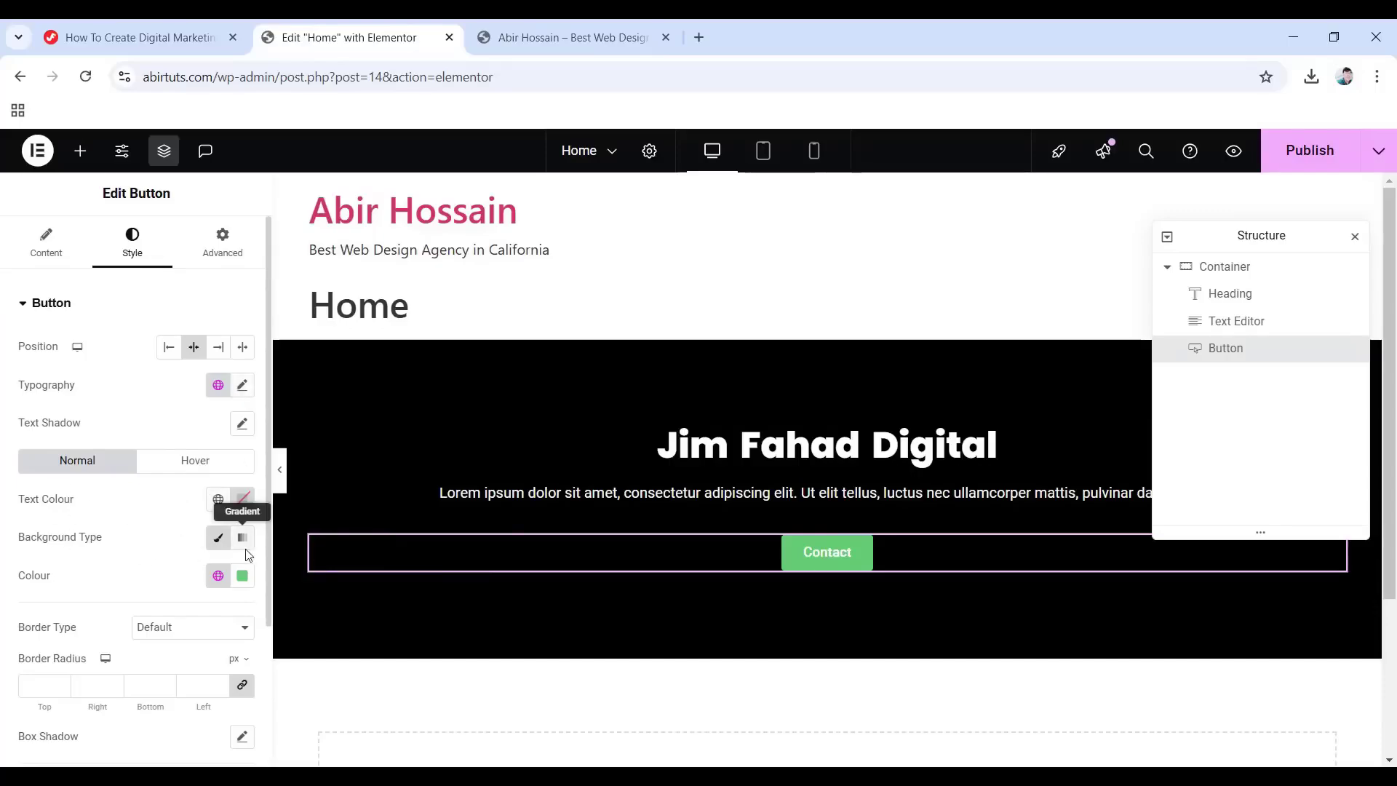
pyautogui.click(243, 576)
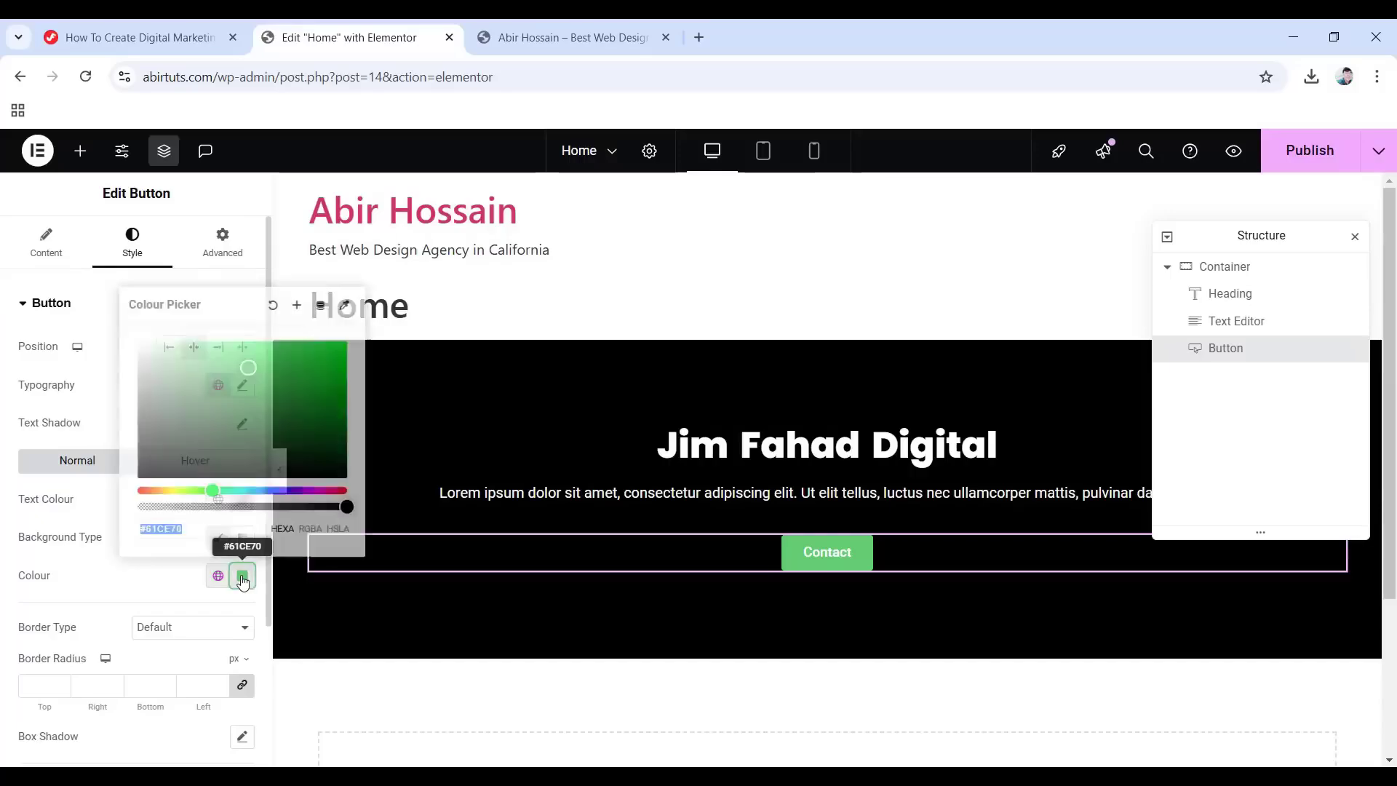
pyautogui.moveTo(244, 490); pyautogui.dragTo(244, 491)
pyautogui.moveTo(248, 368); pyautogui.dragTo(287, 361)
pyautogui.click(247, 490)
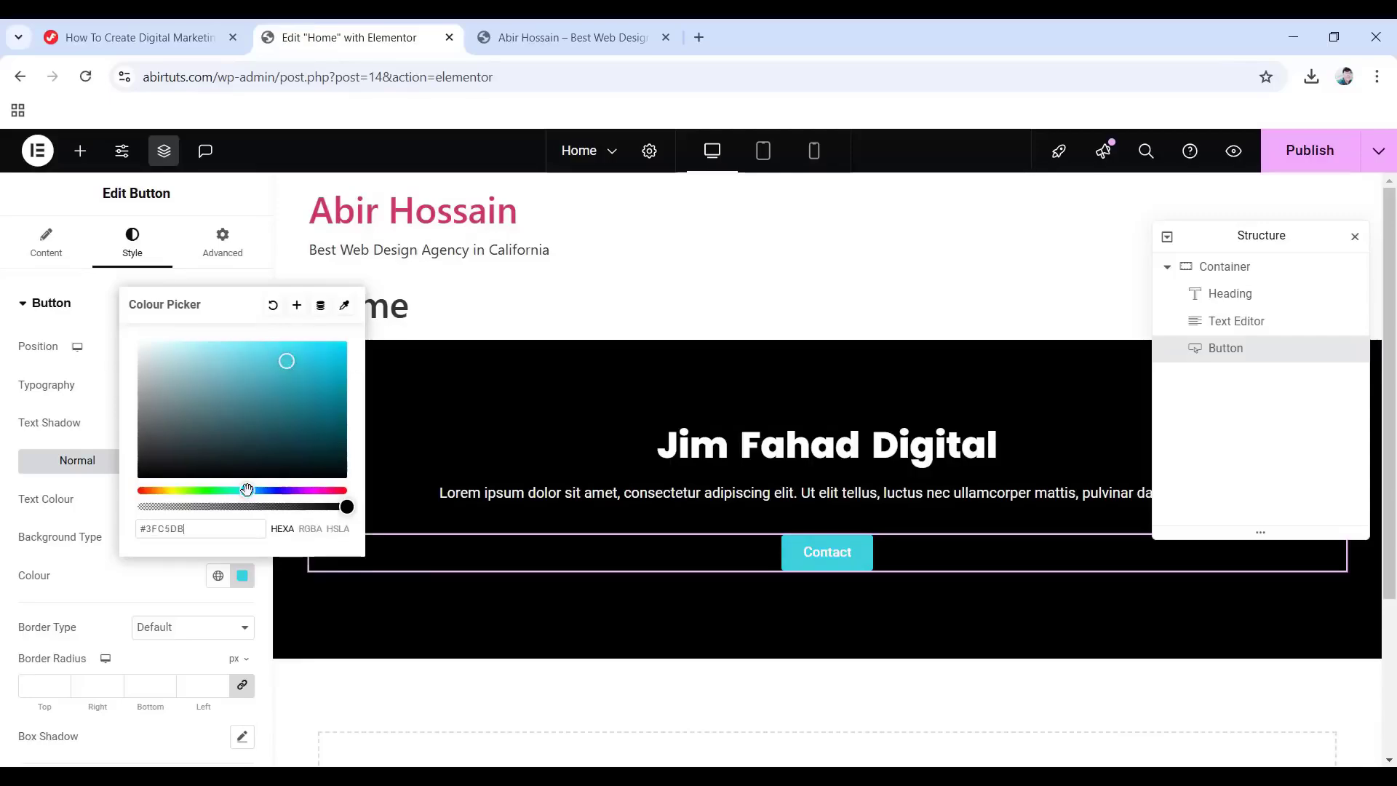
pyautogui.moveTo(250, 490); pyautogui.dragTo(258, 489)
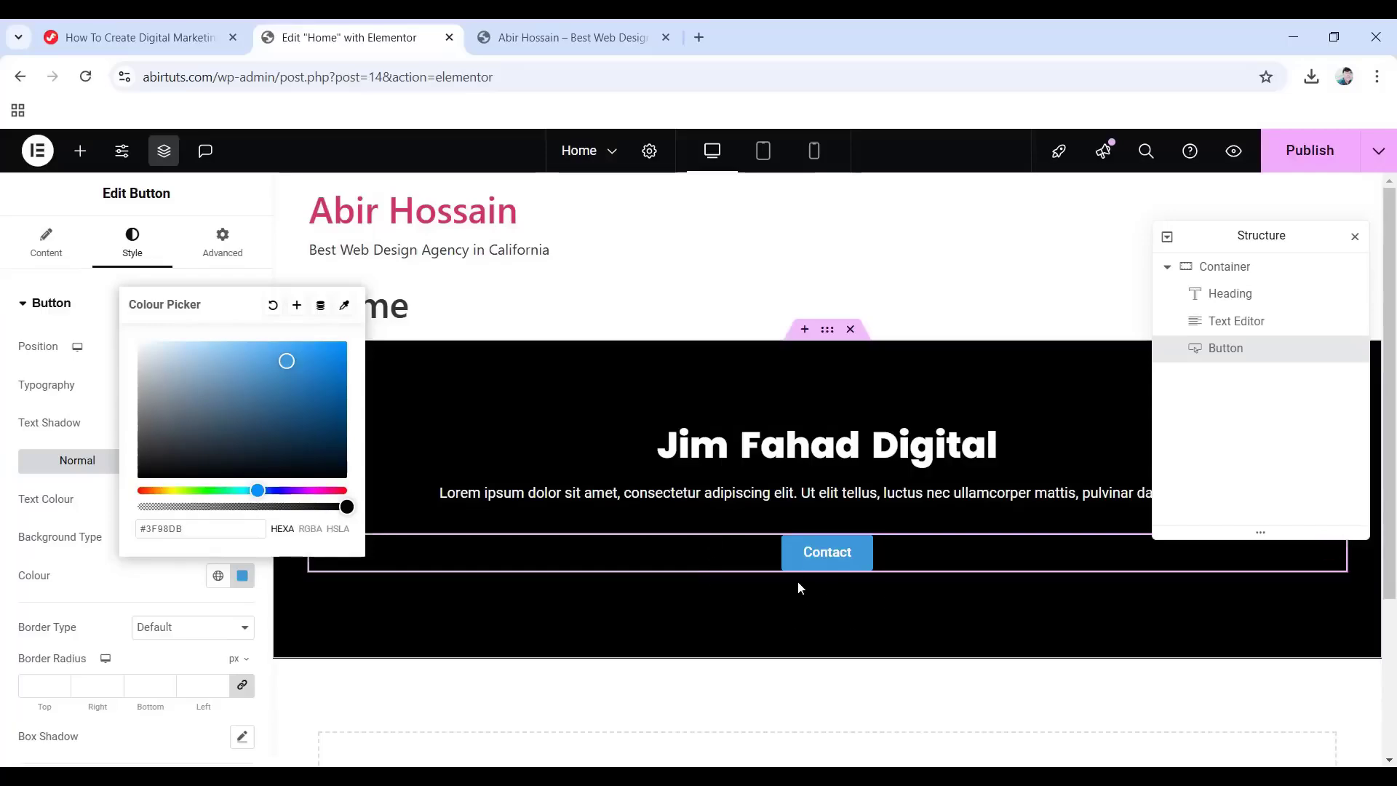
pyautogui.click(639, 708)
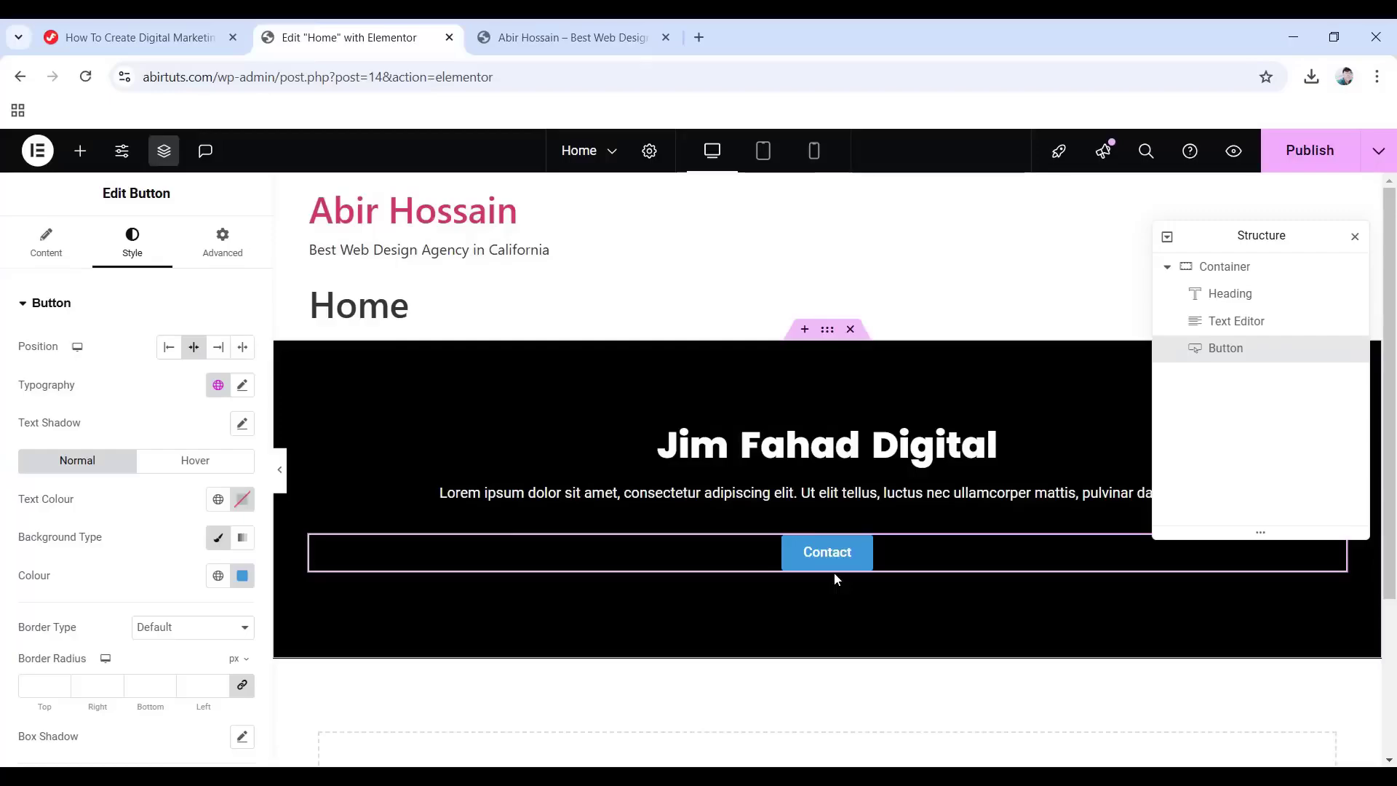
# Give the Contact button a light purple hover background colour, such as #A65EC8.
pyautogui.click(202, 466)
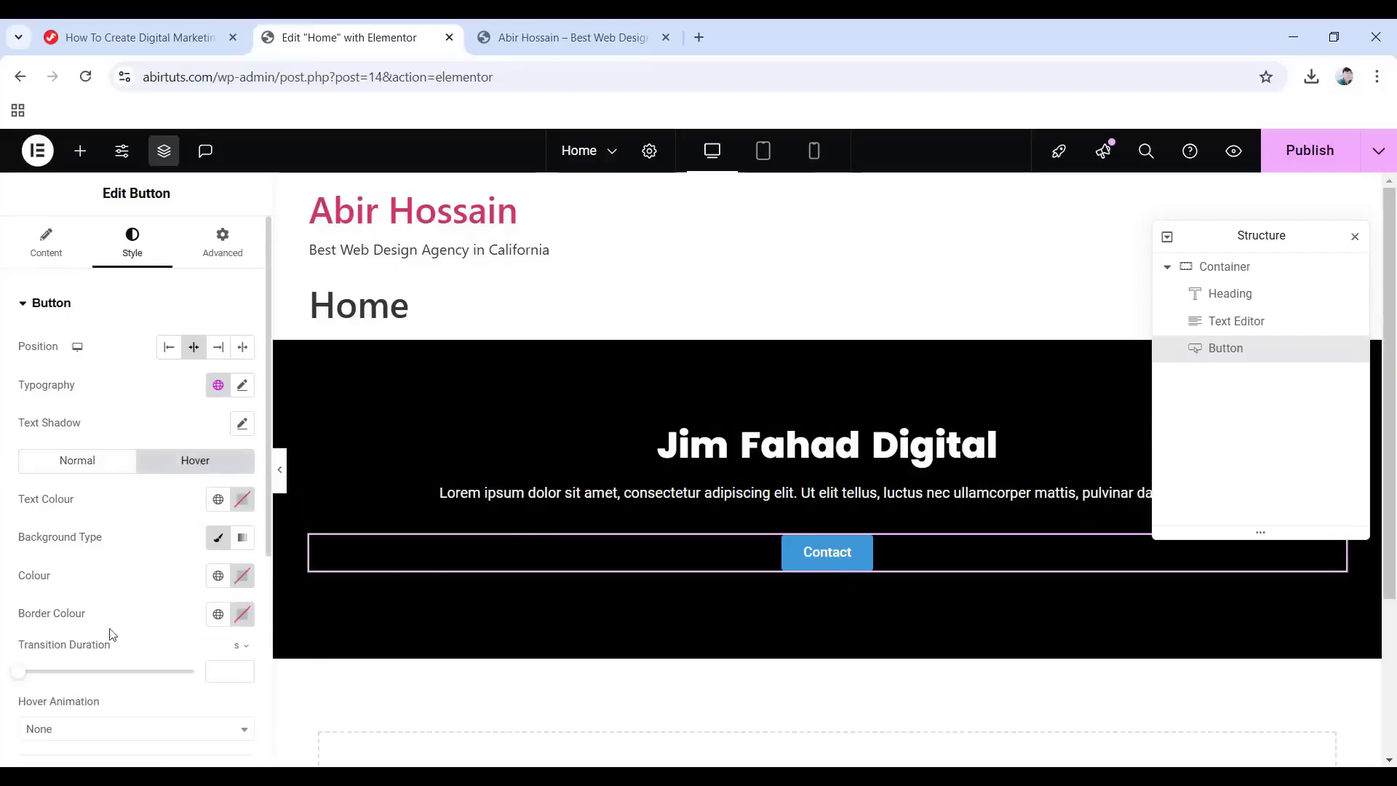
pyautogui.click(244, 578)
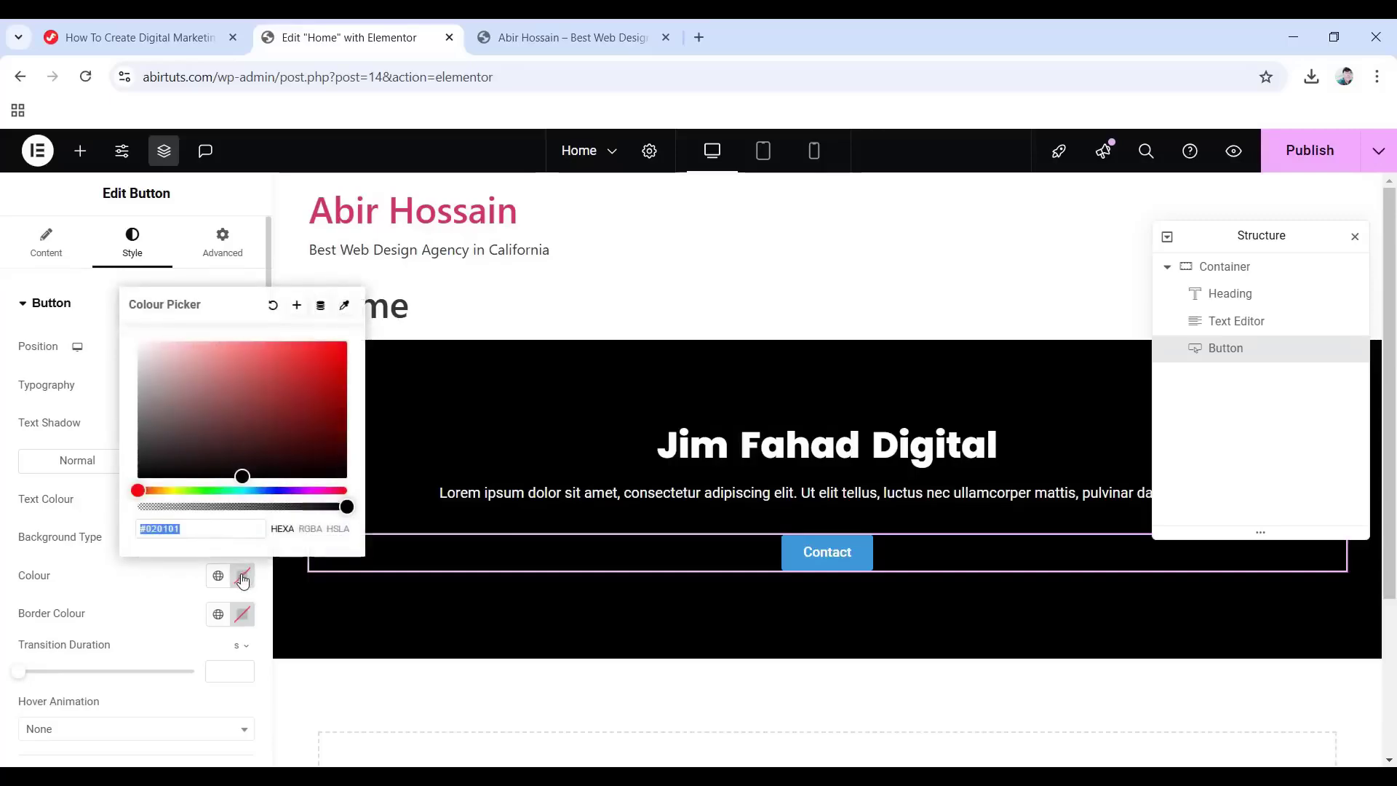
pyautogui.click(255, 491)
pyautogui.moveTo(256, 494); pyautogui.dragTo(249, 371)
pyautogui.click(15, 445)
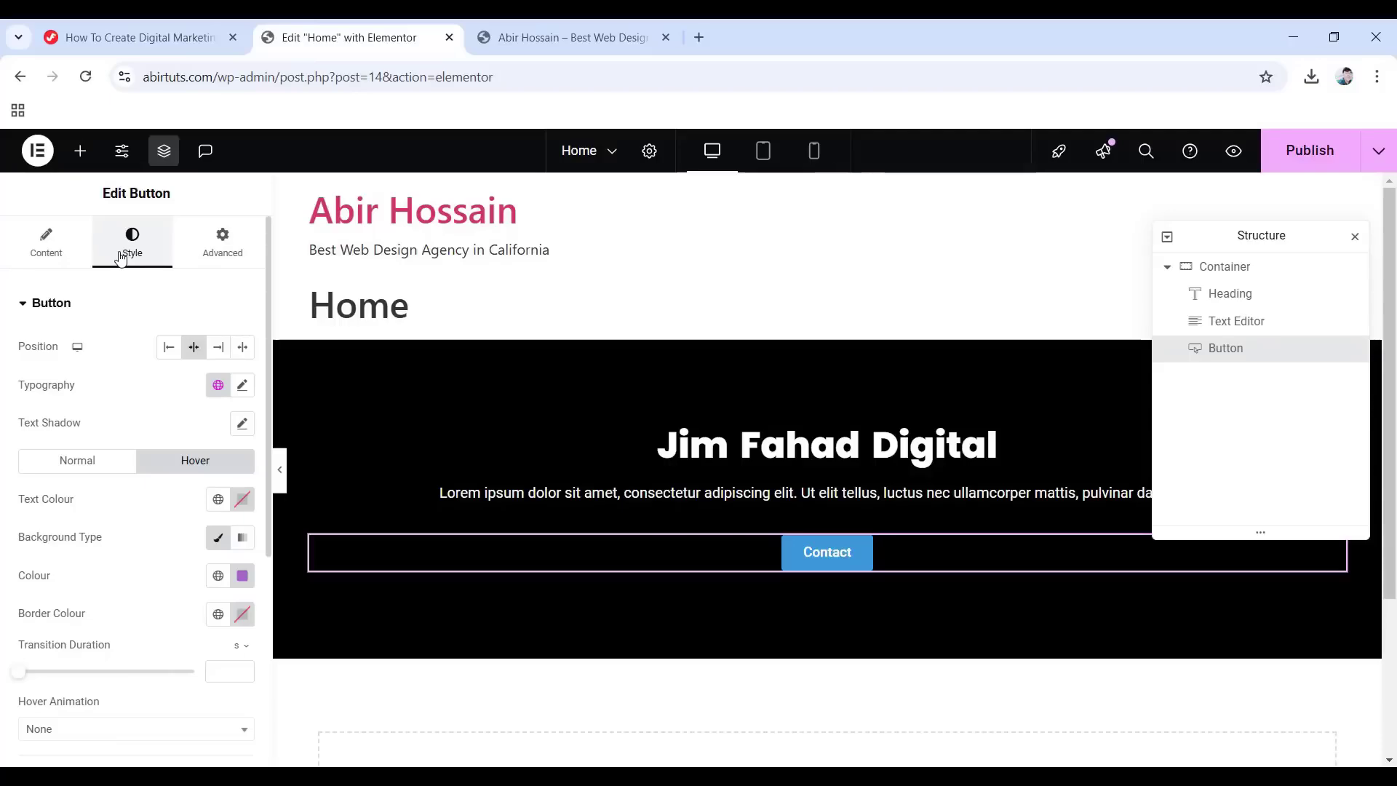
# Show the Contact button's Advanced layout settings for margin and padding.
pyautogui.click(219, 246)
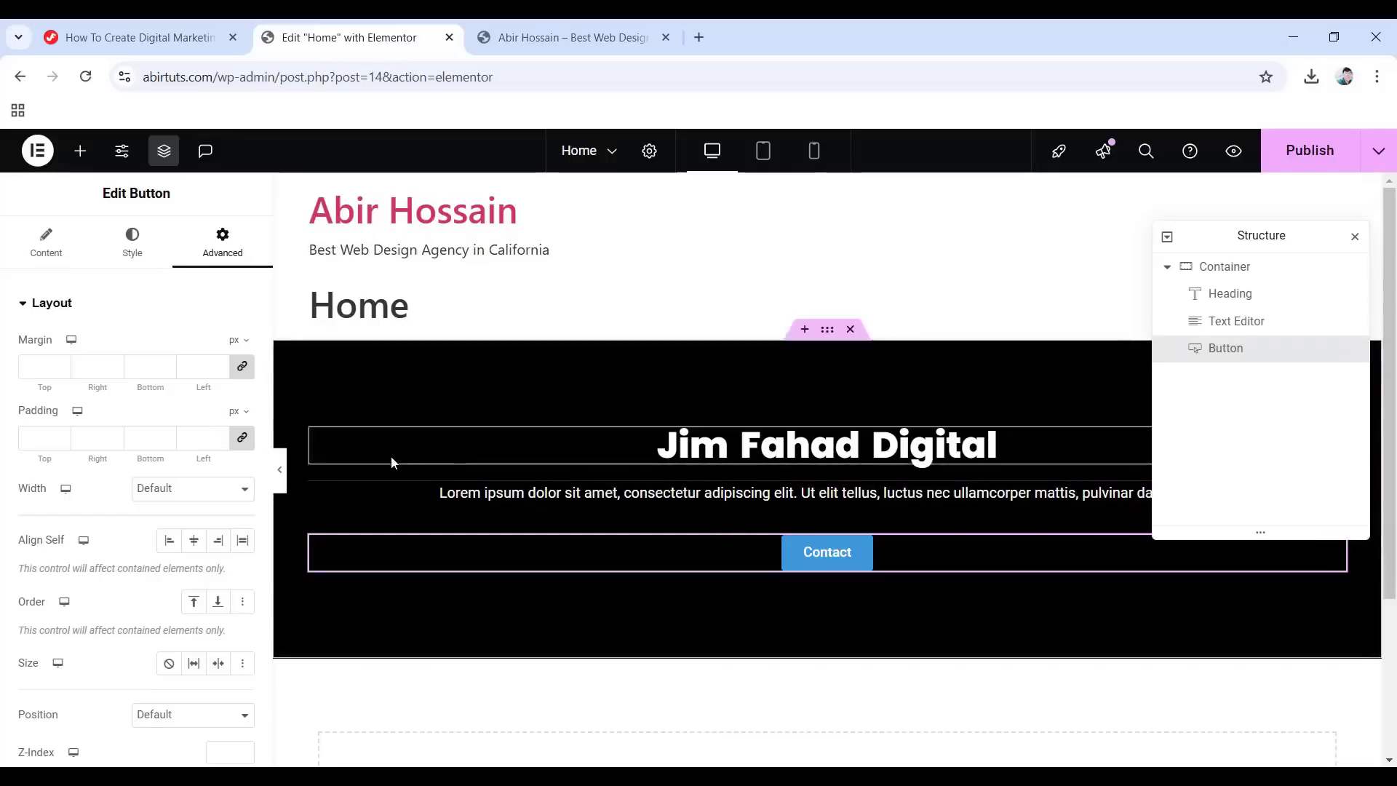
# Give the Lorem ipsum paragraph 20 px top and 30 px bottom padding.
pyautogui.click(242, 437)
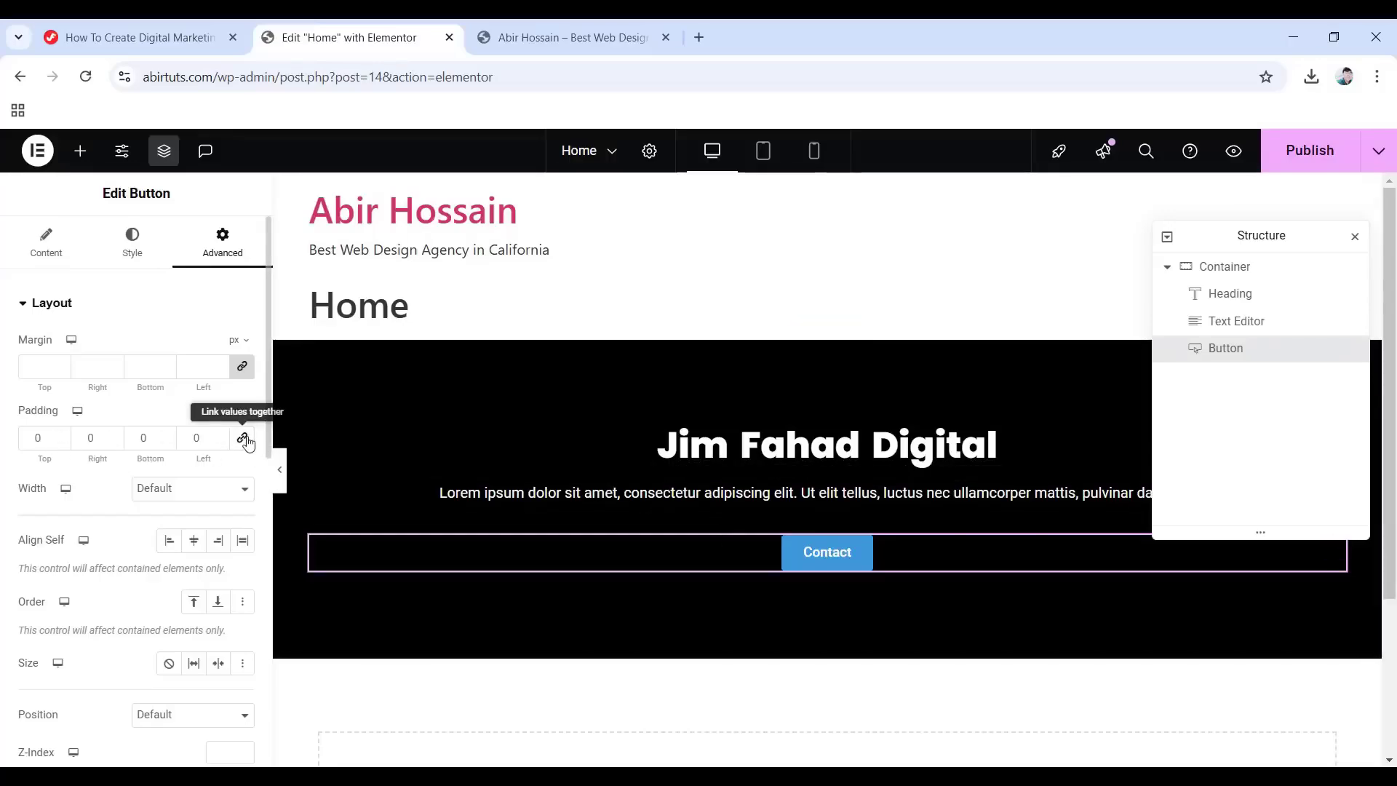
pyautogui.click(761, 474)
pyautogui.doubleClick(25, 439)
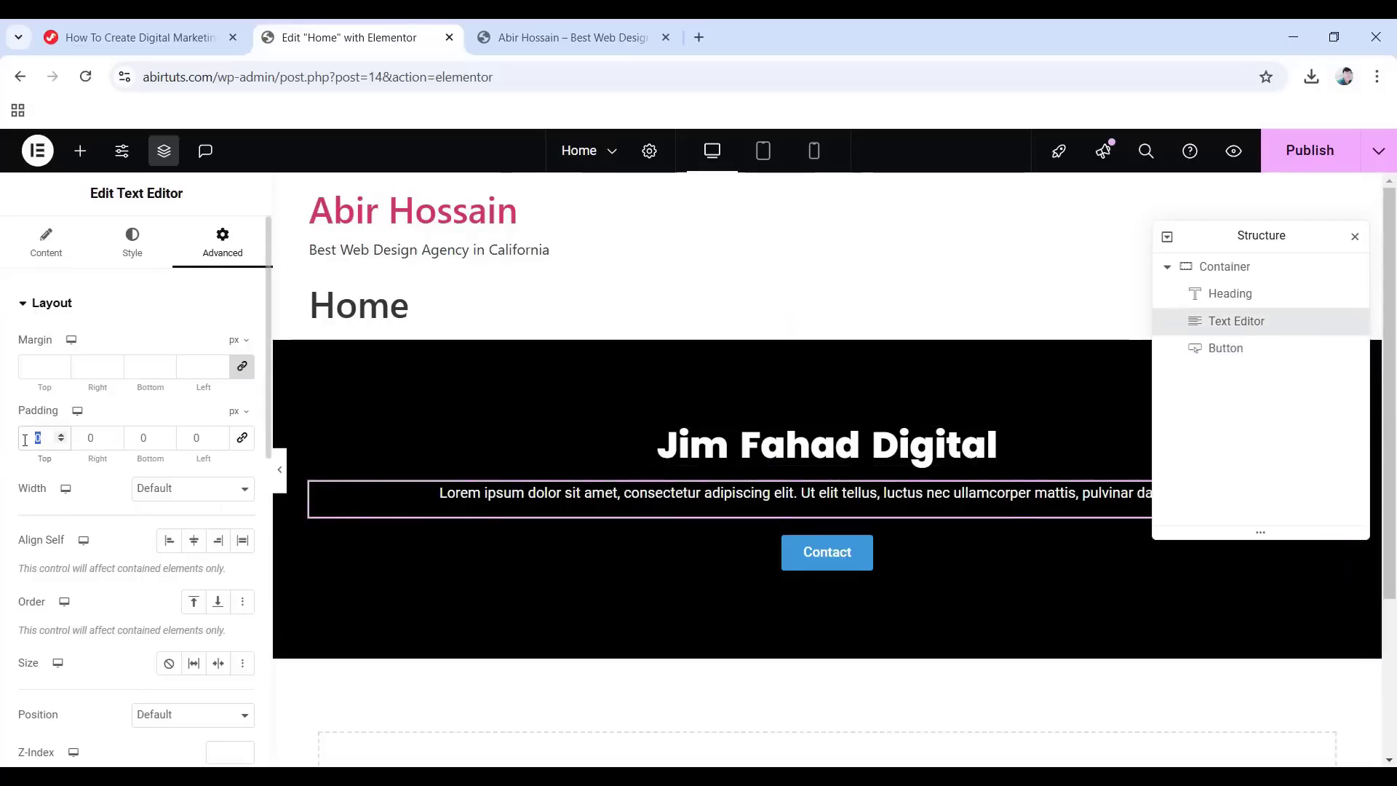
pyautogui.write('20')
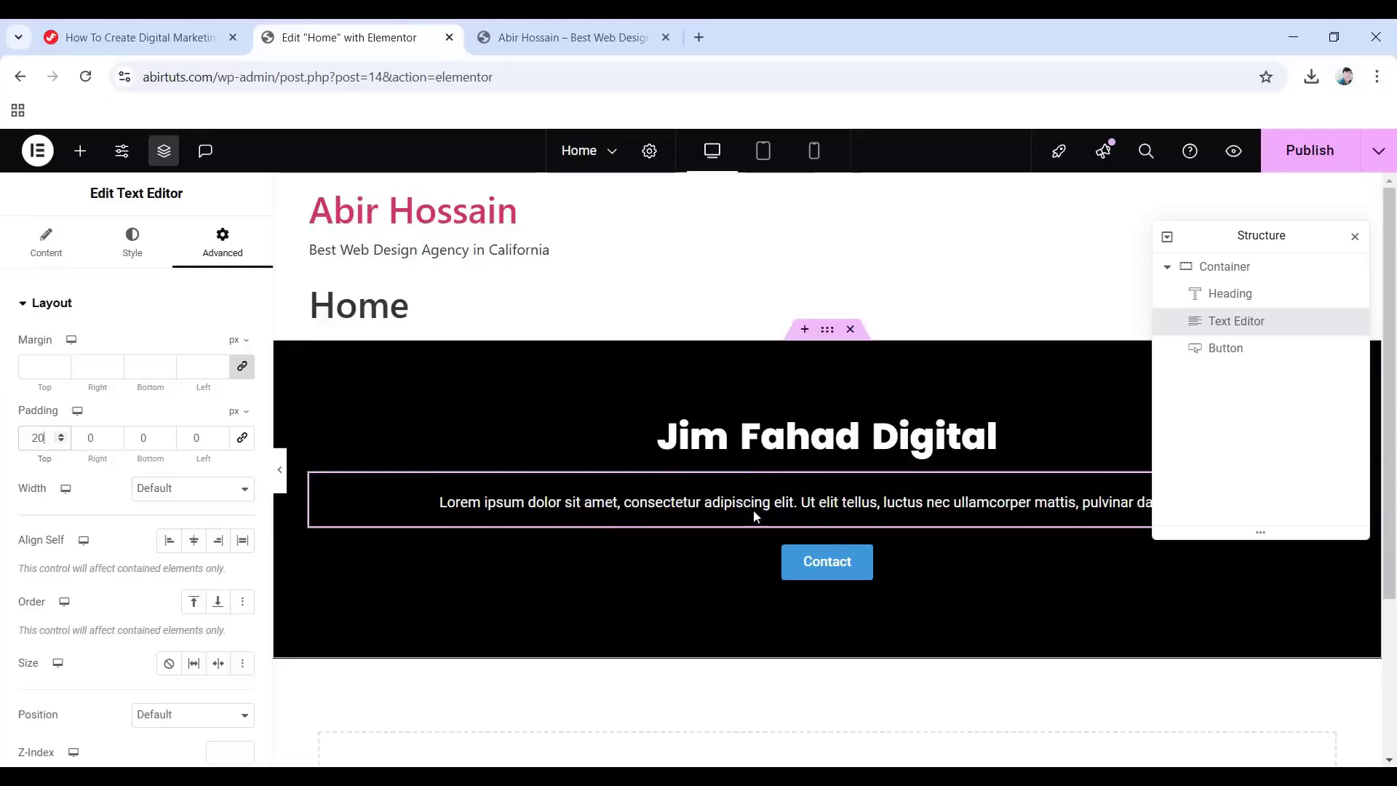
pyautogui.doubleClick(136, 431)
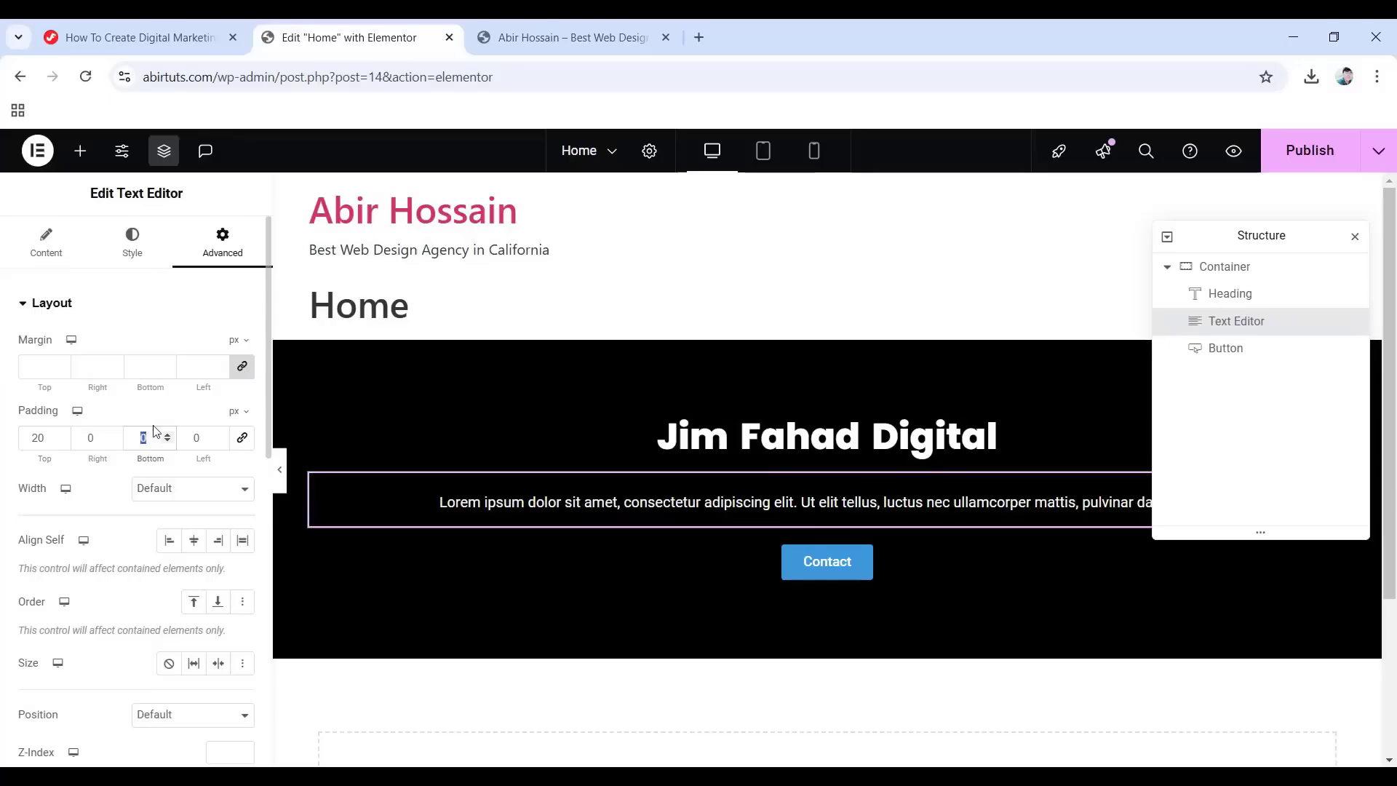
pyautogui.write('30')
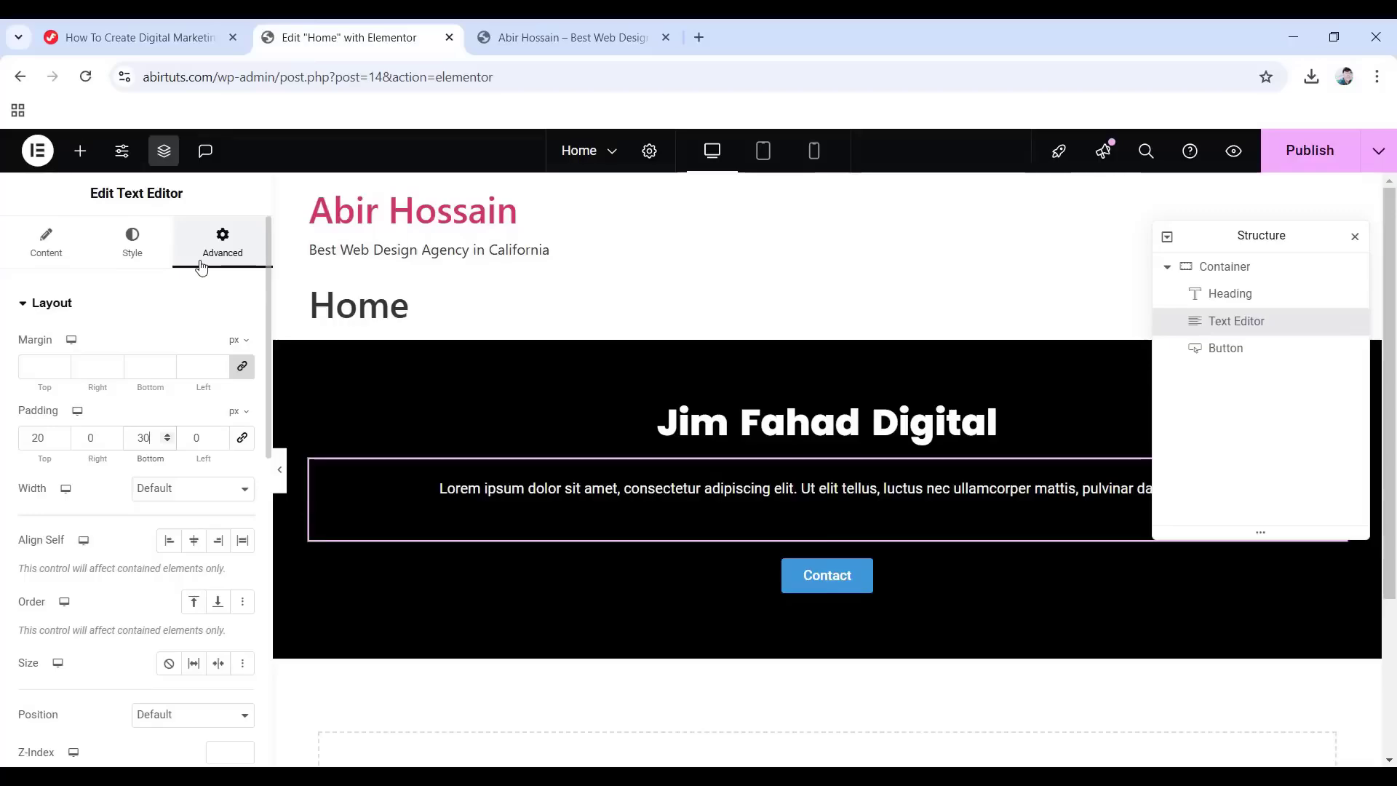
pyautogui.click(44, 243)
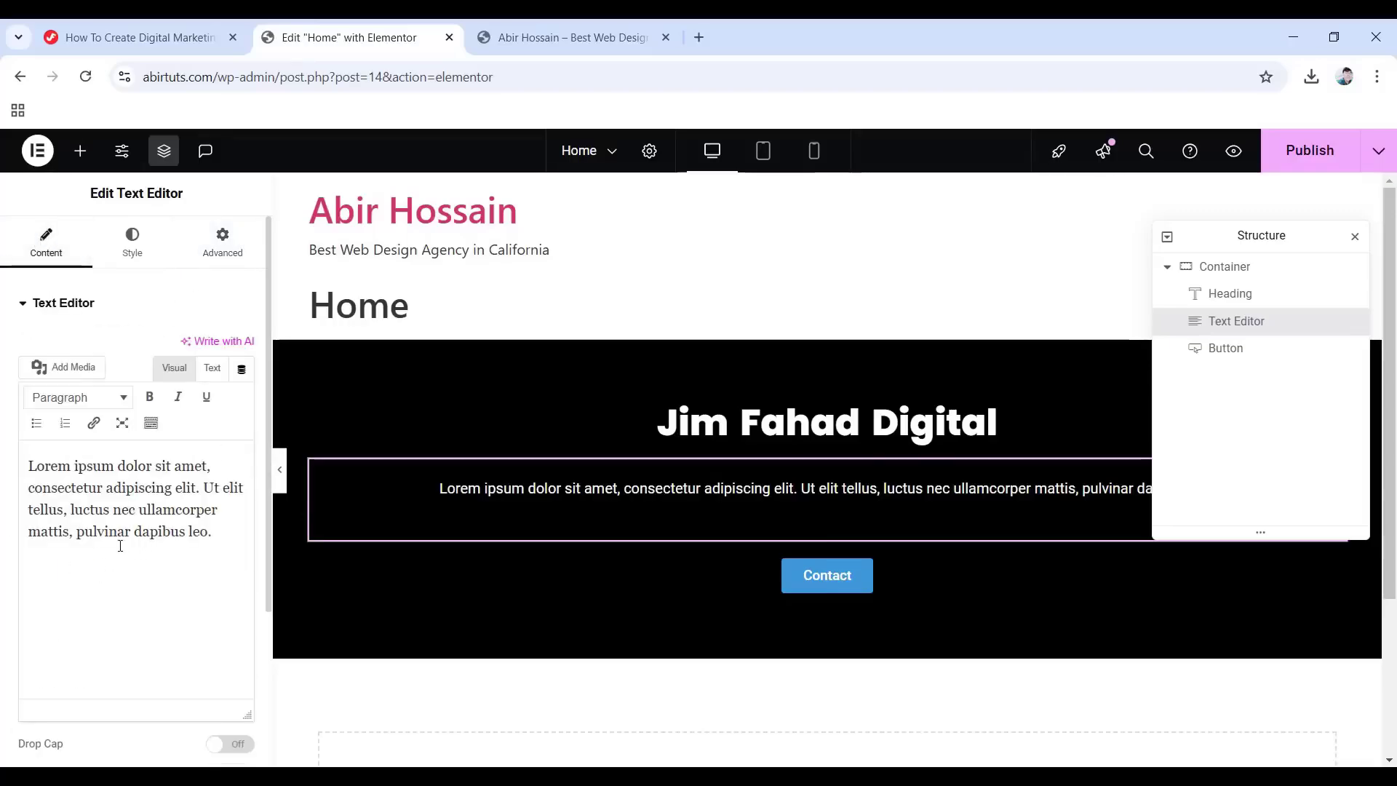
pyautogui.click(134, 254)
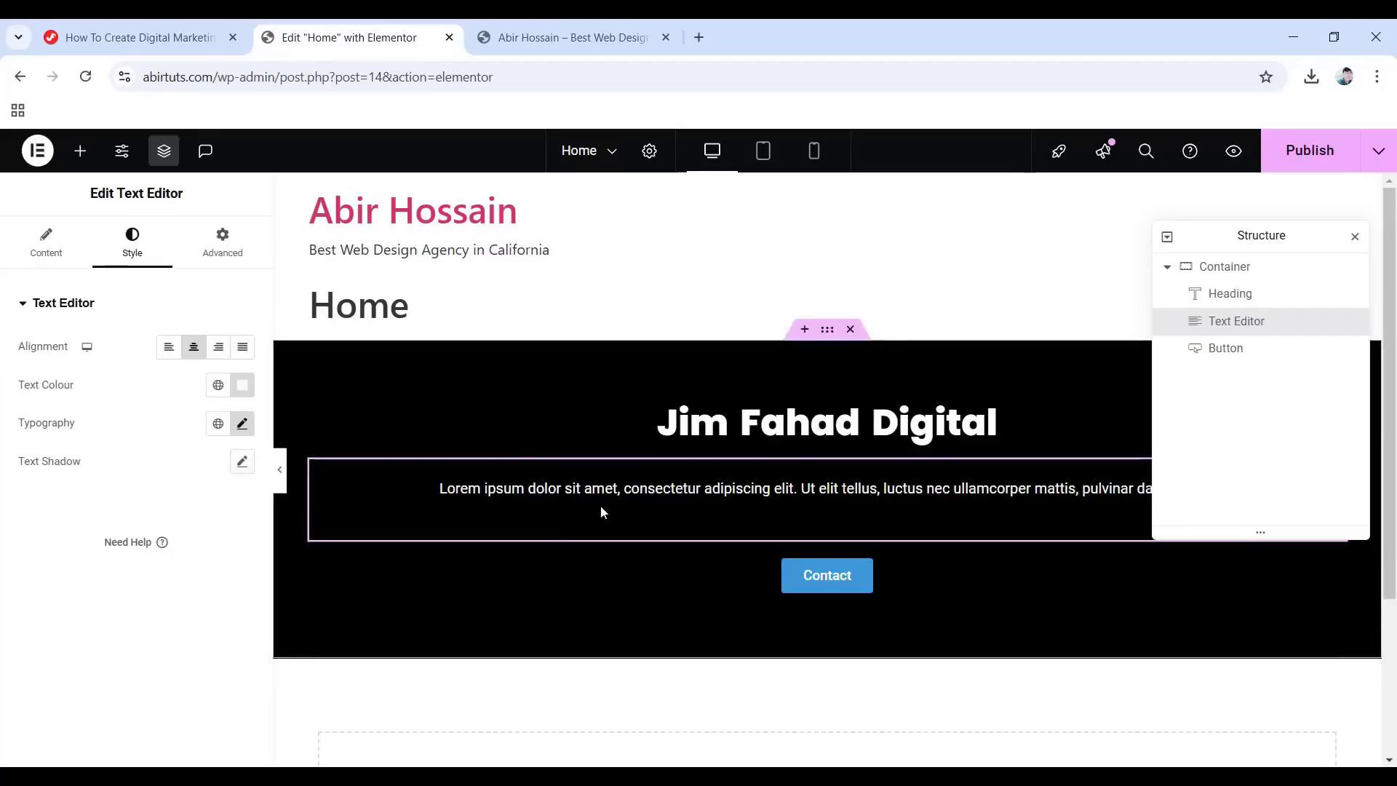
# Review the text block's Advanced settings, then bring up the Contact button's context menu.
pyautogui.click(212, 247)
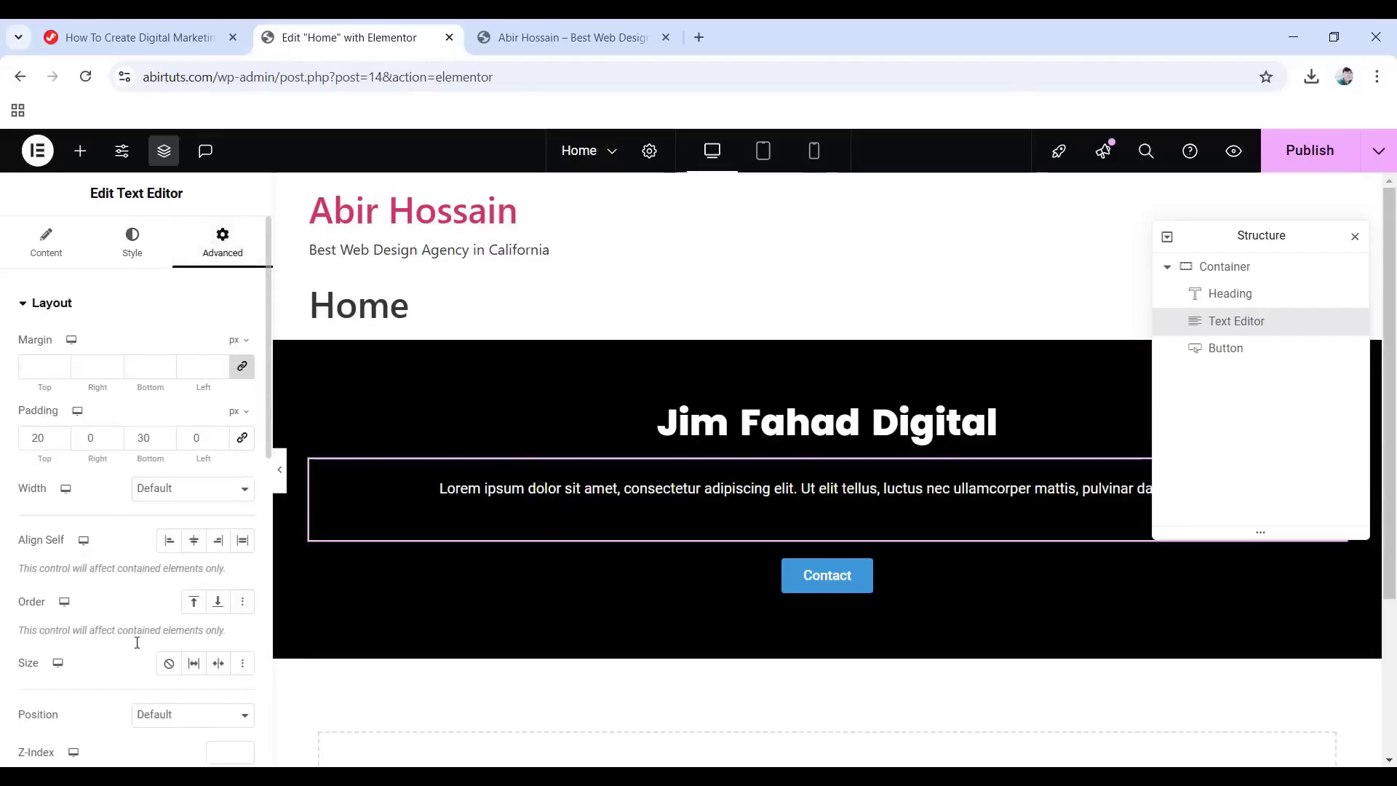
pyautogui.scroll(-10, 138, 621)
pyautogui.scroll(10, 116, 599)
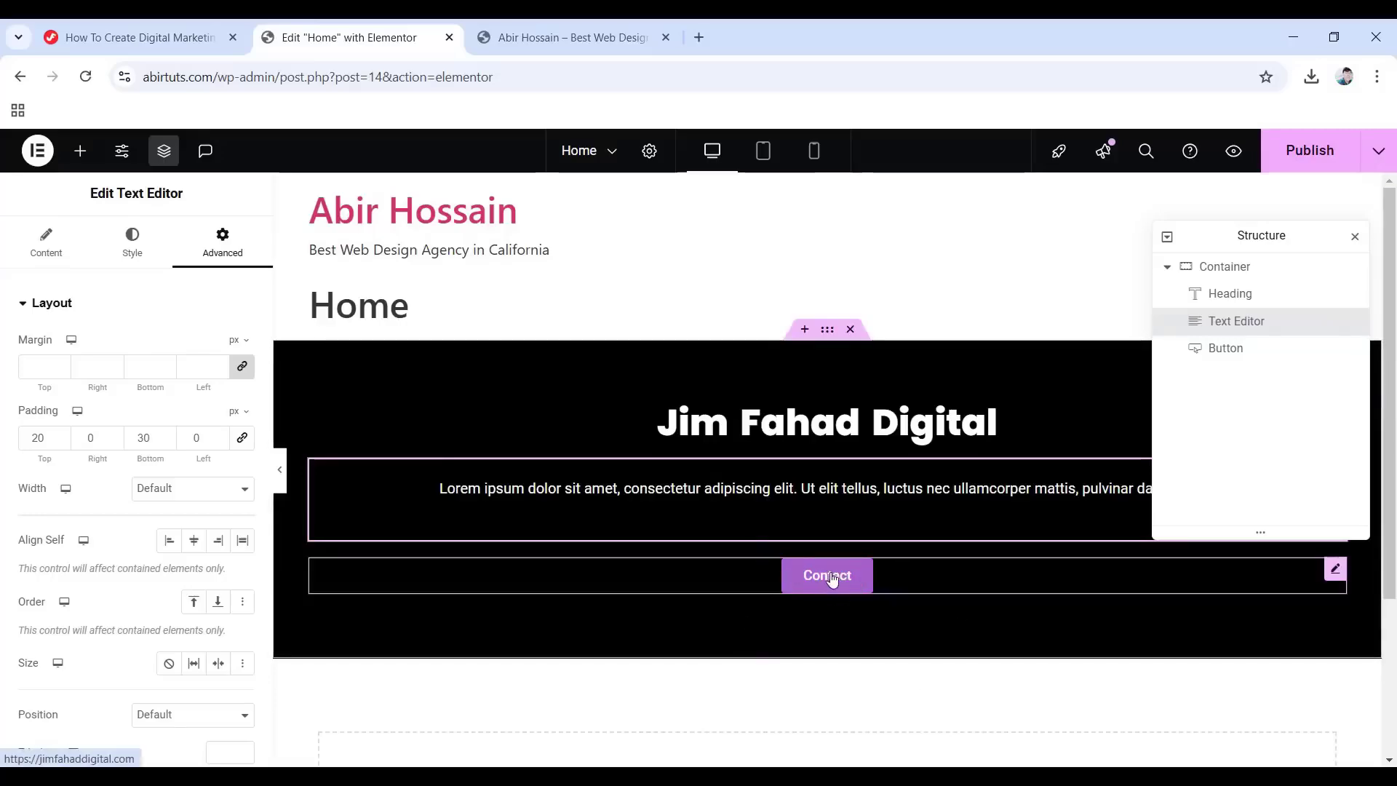
pyautogui.rightClick(1333, 576)
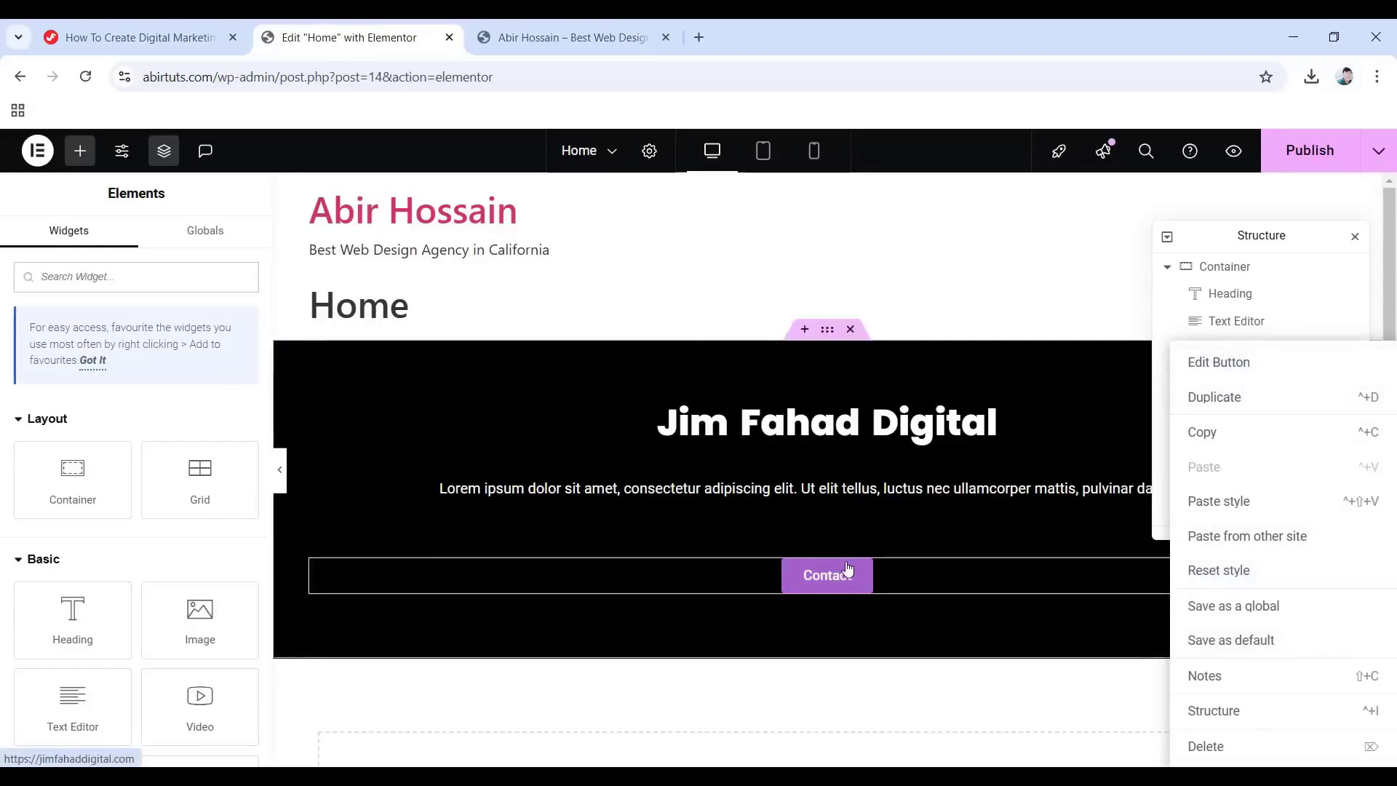
# Delete the Contact button, then remove the entire black Jim Fahad Digital section.
pyautogui.click(1228, 746)
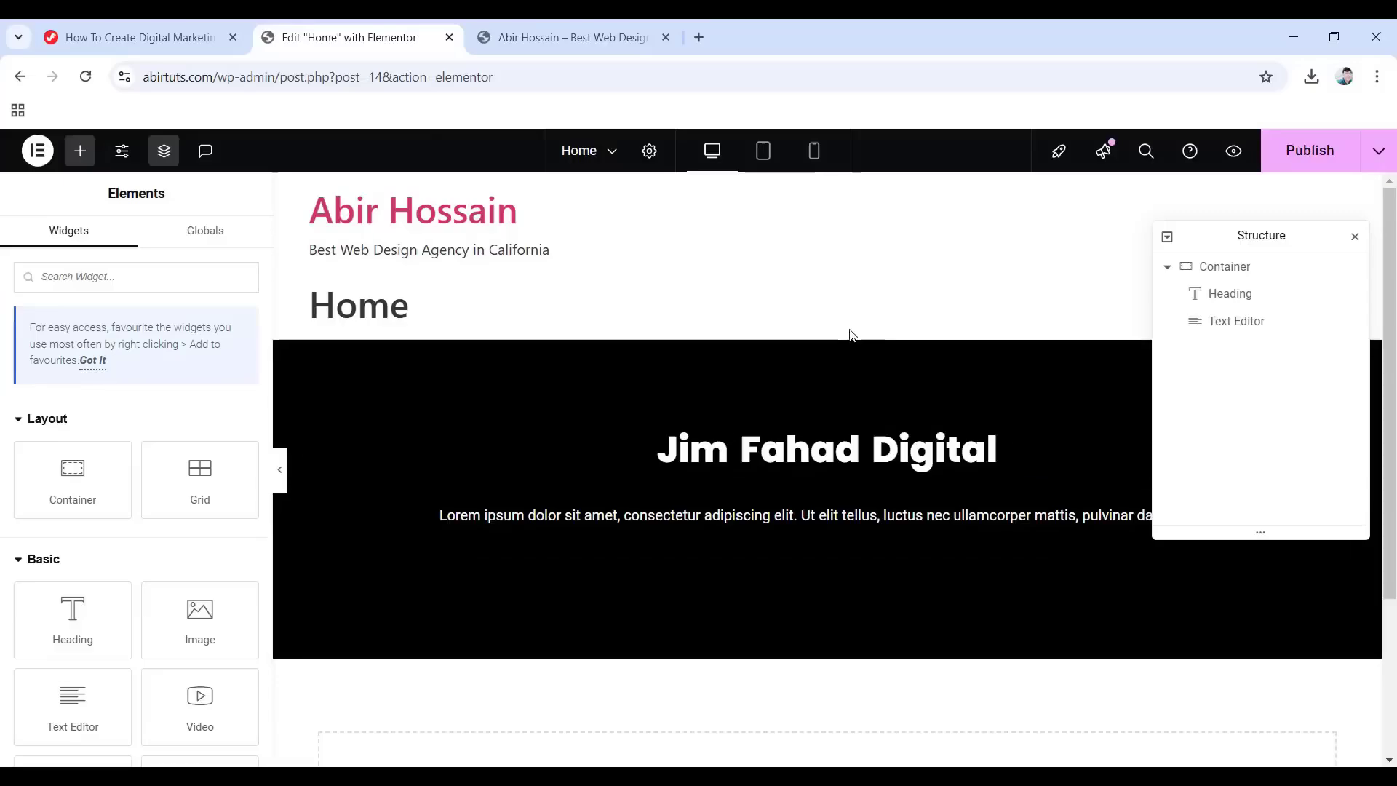
pyautogui.click(852, 337)
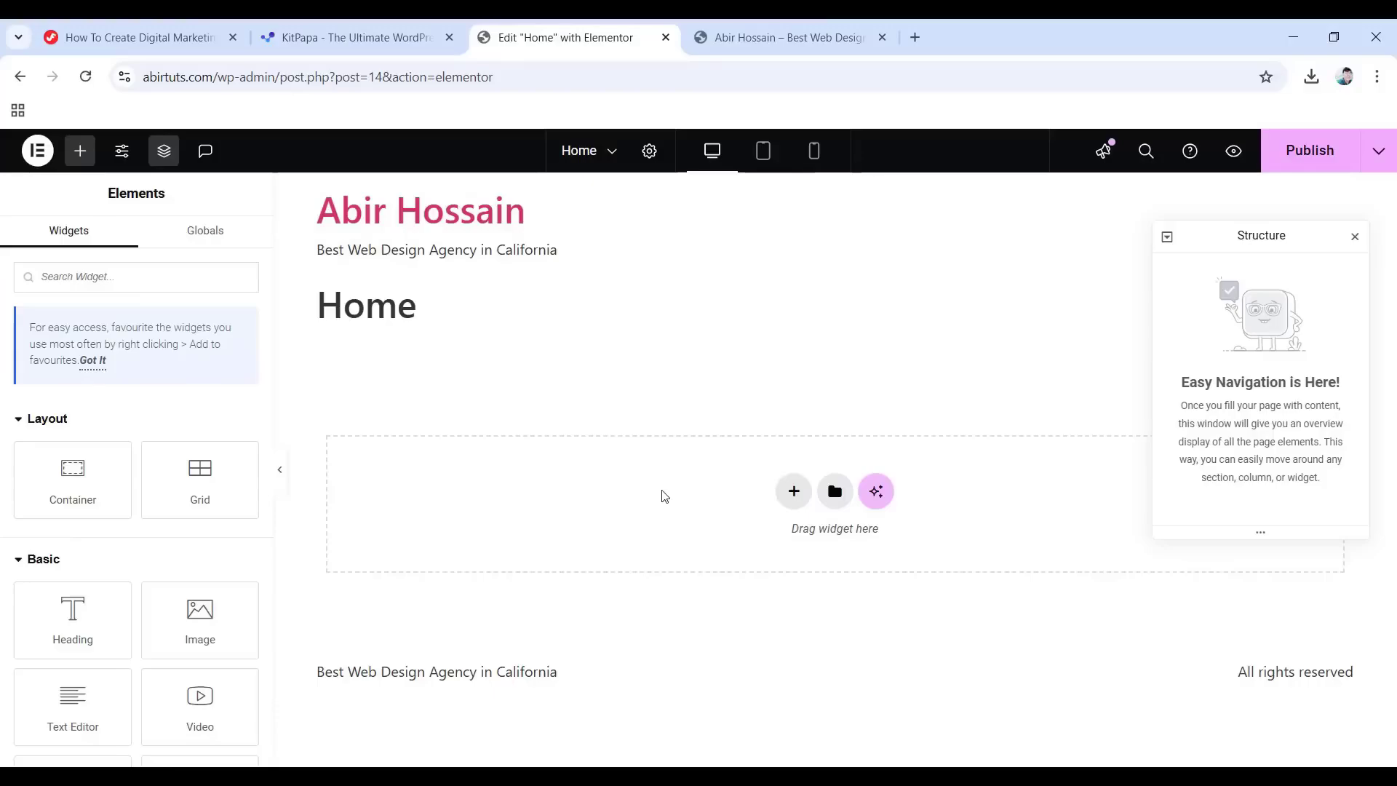
# Return to the KitPapa site and scroll down its page toward the Categories list.
pyautogui.click(363, 33)
pyautogui.scroll(-1, 688, 399)
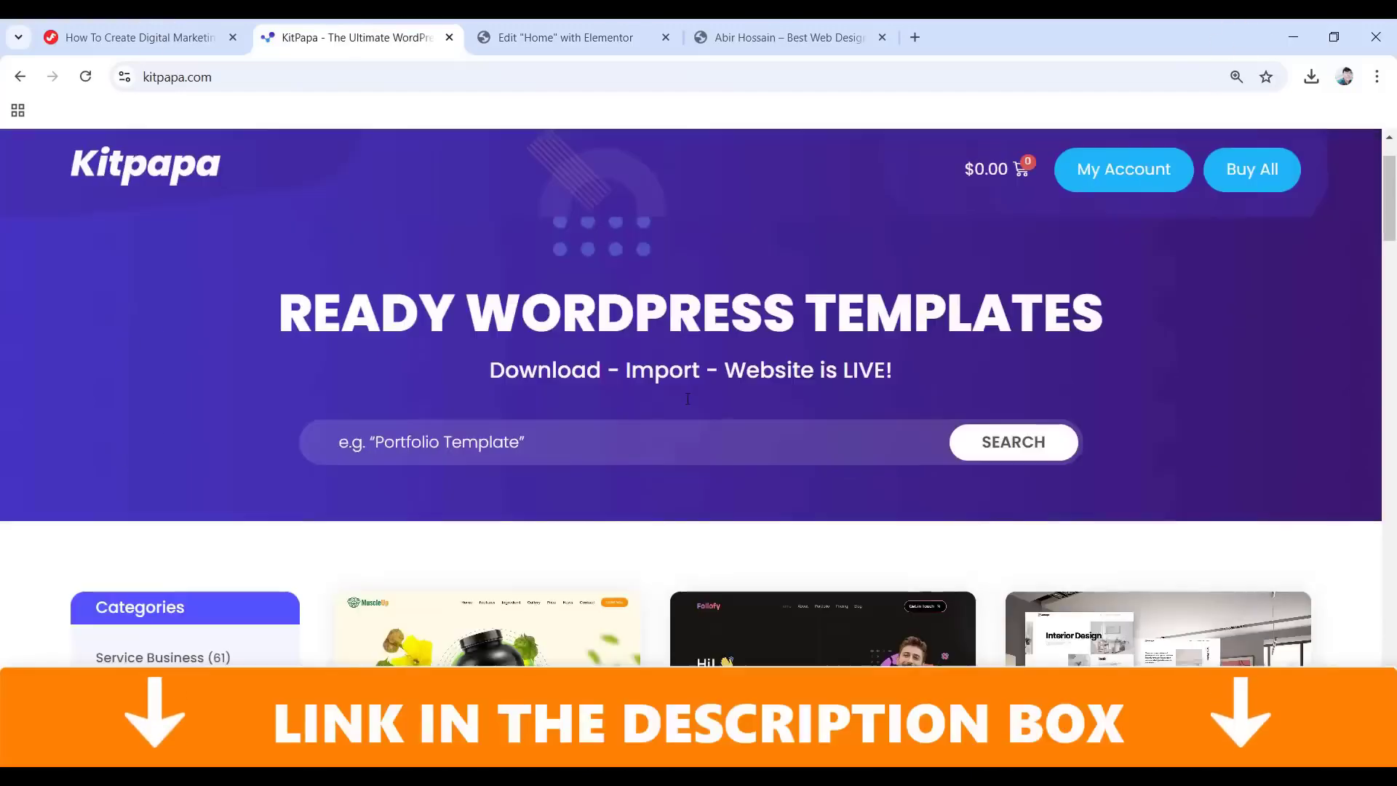
pyautogui.scroll(-3, 652, 390)
pyautogui.scroll(-2, 652, 392)
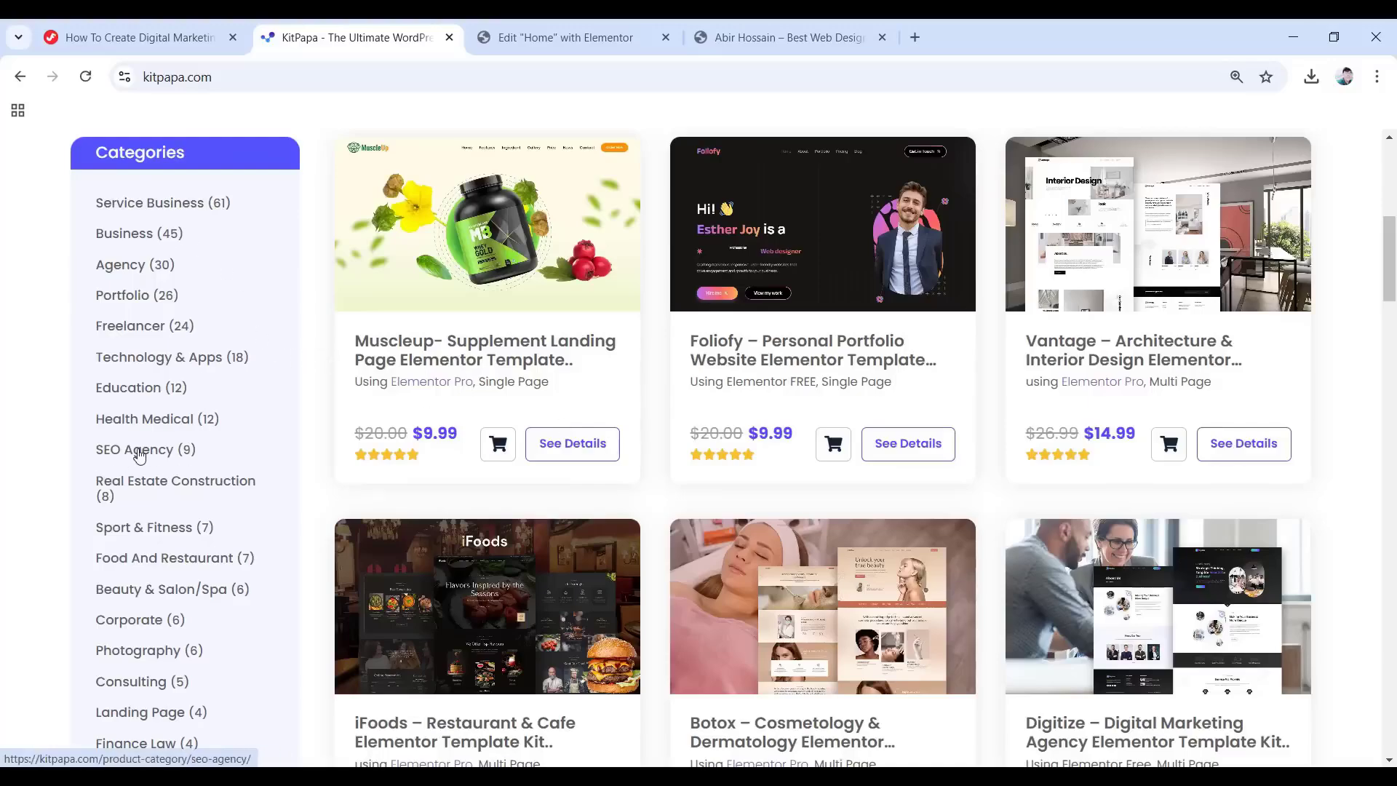
pyautogui.scroll(-5, 218, 440)
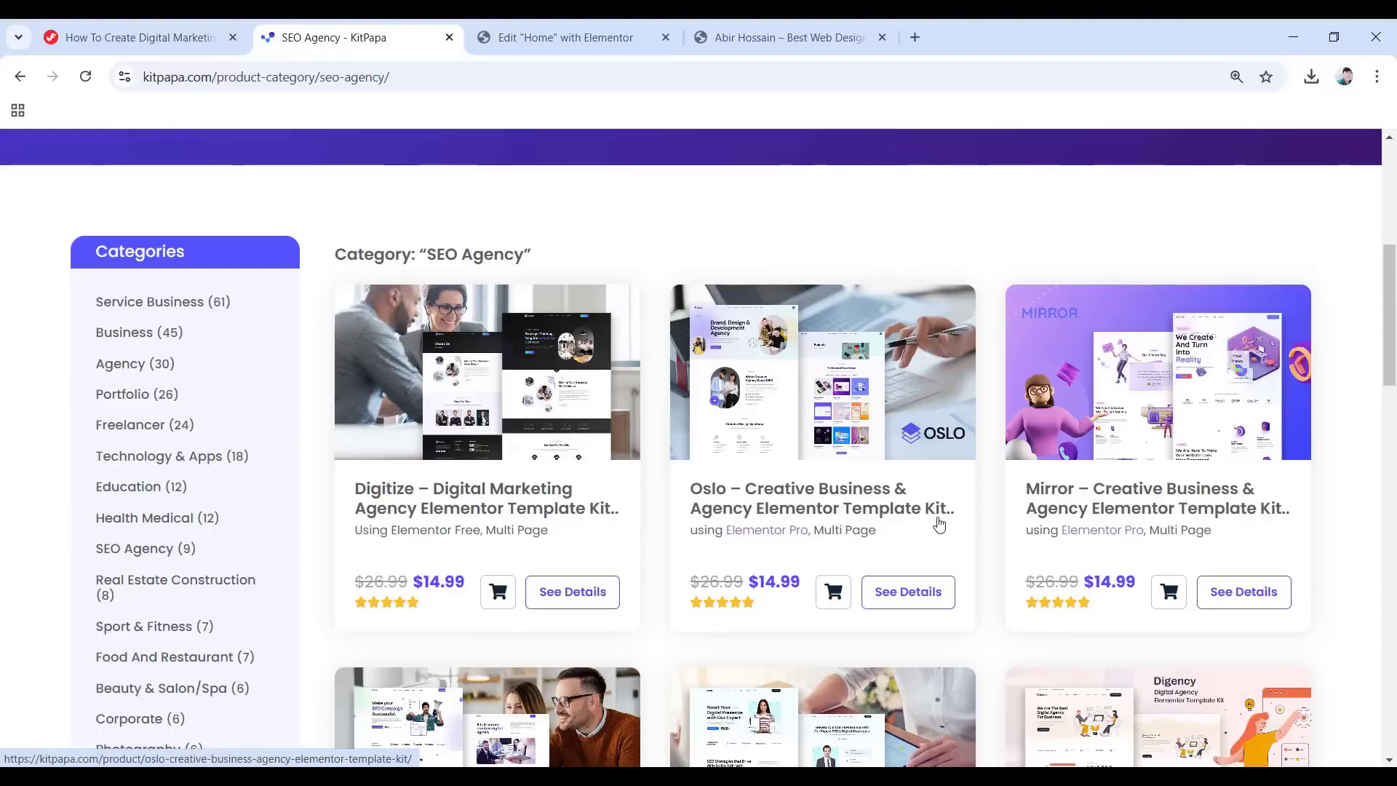
pyautogui.scroll(-3, 1144, 457)
pyautogui.scroll(3, 1141, 488)
pyautogui.scroll(1, 1140, 487)
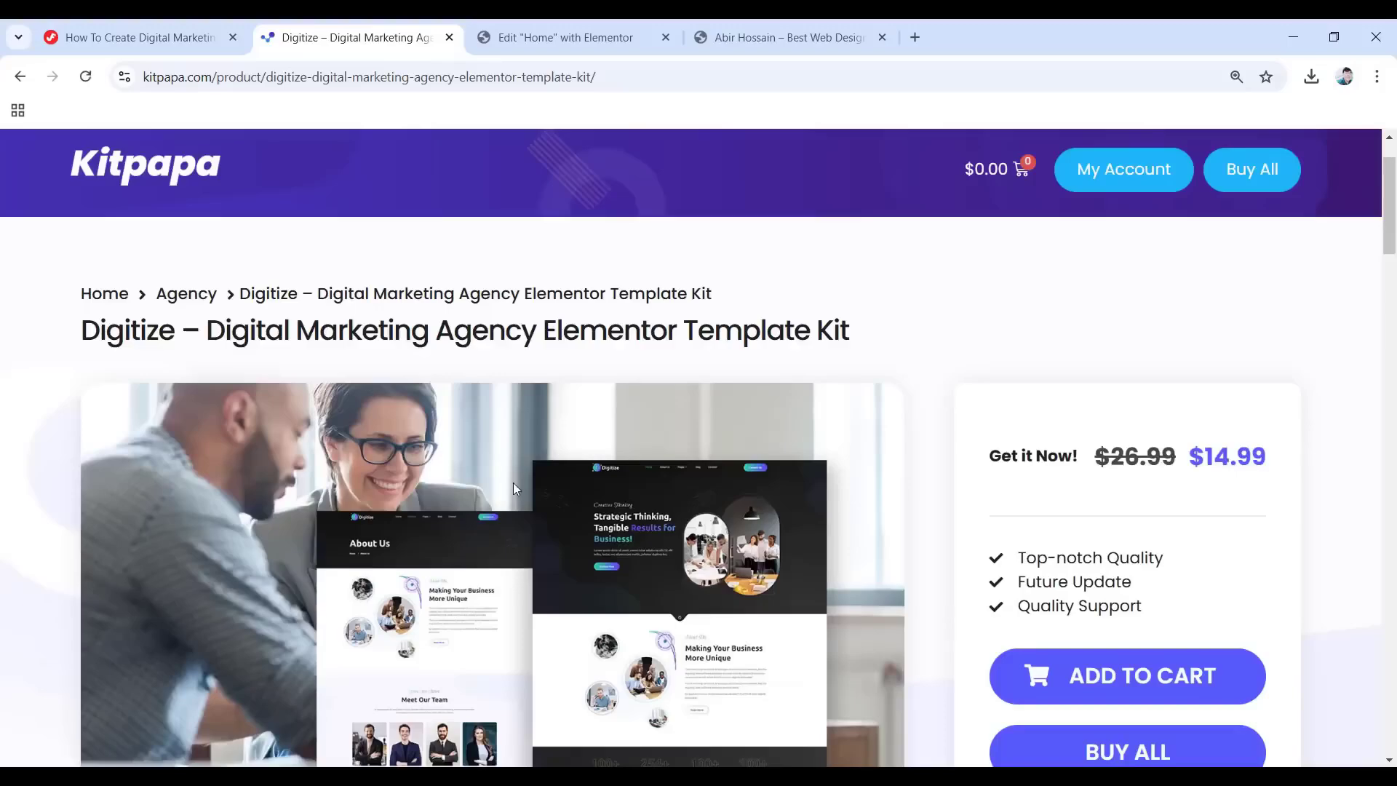
# Launch the Digitize kit's live demo and scroll through it at desktop width.
pyautogui.scroll(-3, 513, 486)
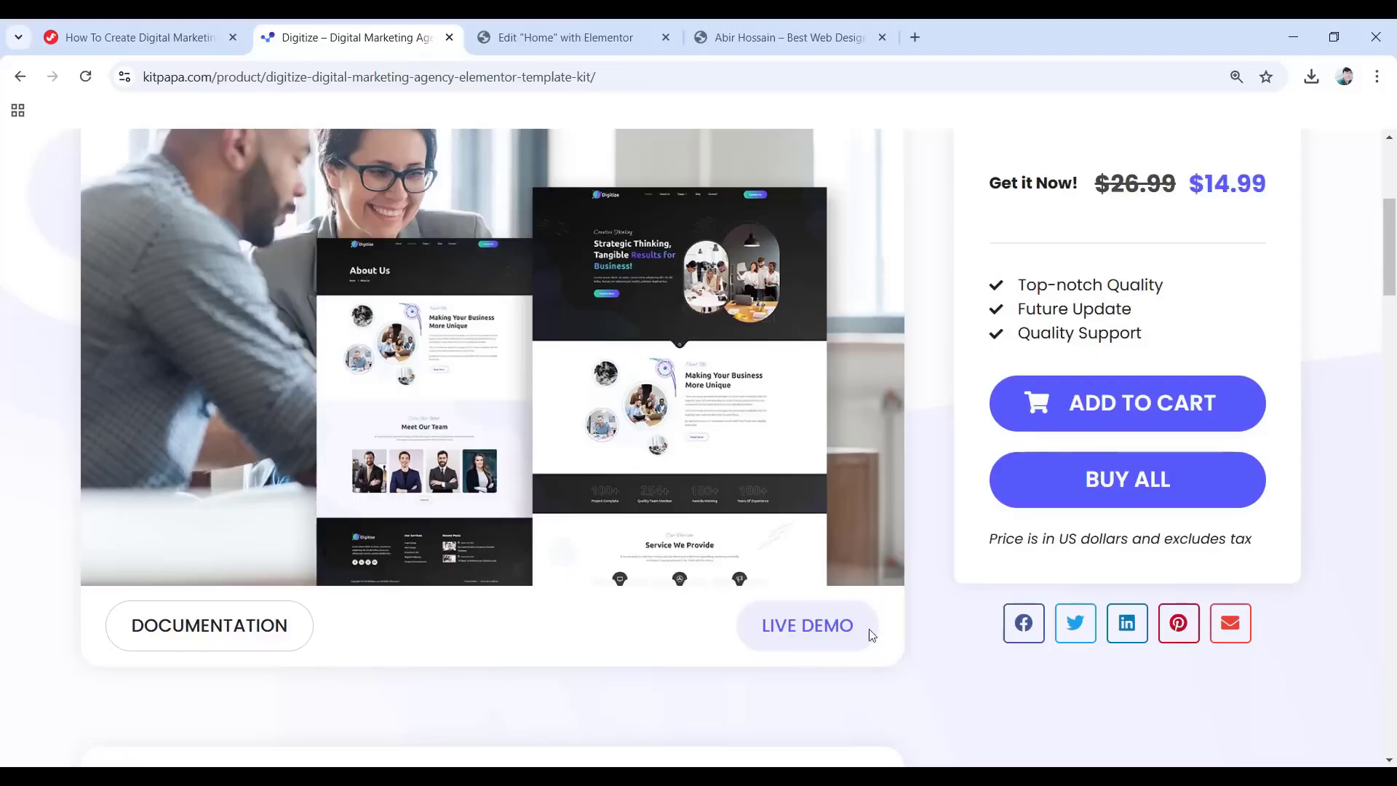
pyautogui.click(787, 637)
pyautogui.scroll(-9, 651, 534)
pyautogui.scroll(-10, 794, 560)
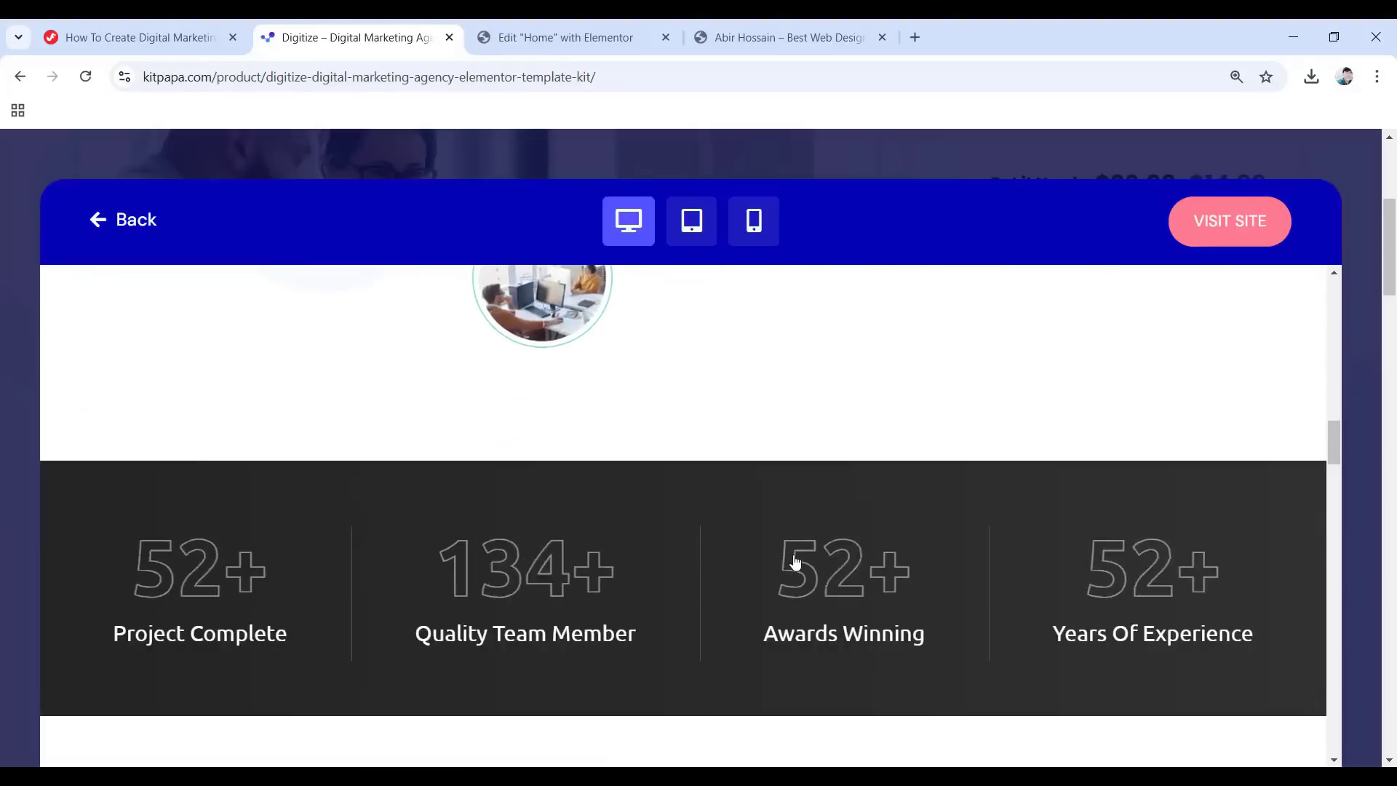
pyautogui.scroll(-10, 795, 560)
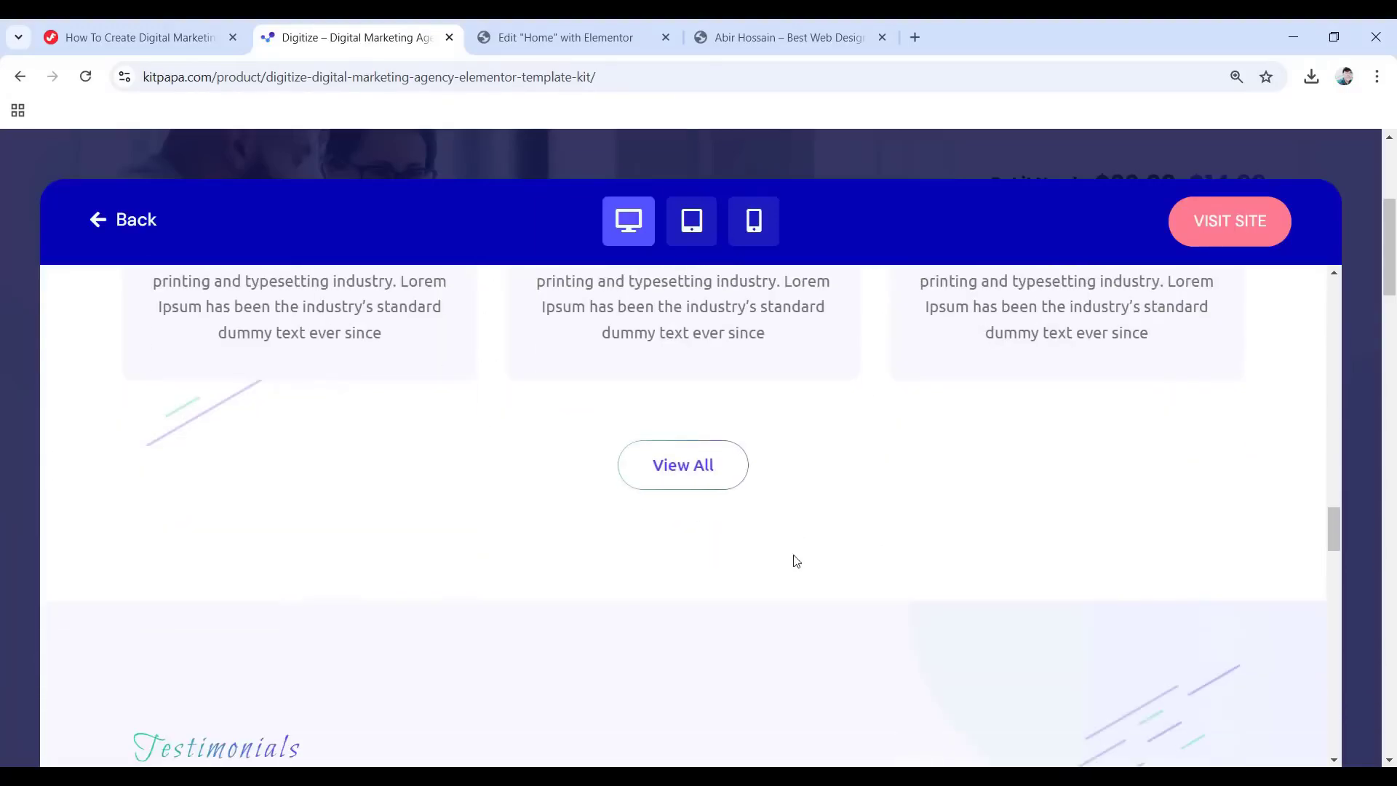
pyautogui.scroll(-10, 797, 561)
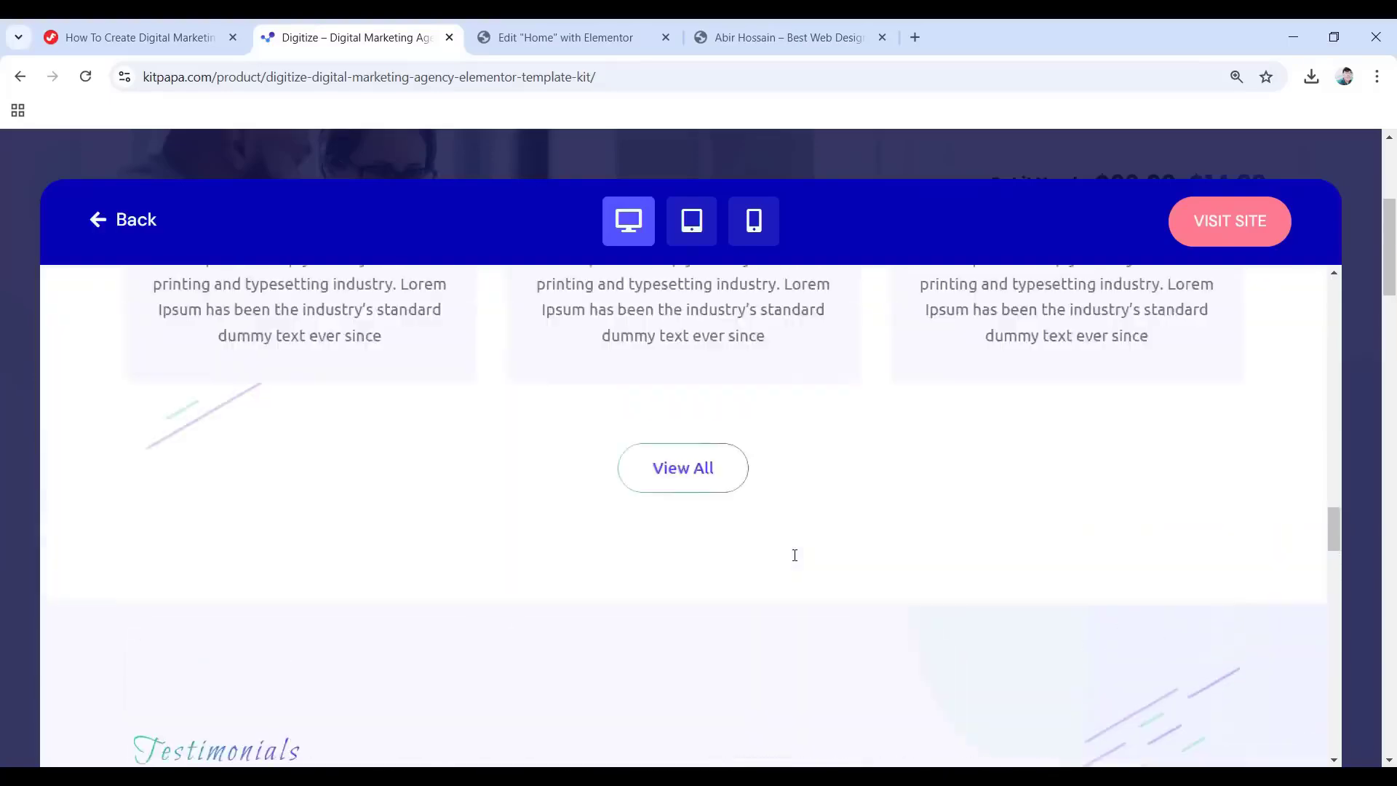
pyautogui.scroll(15, 794, 555)
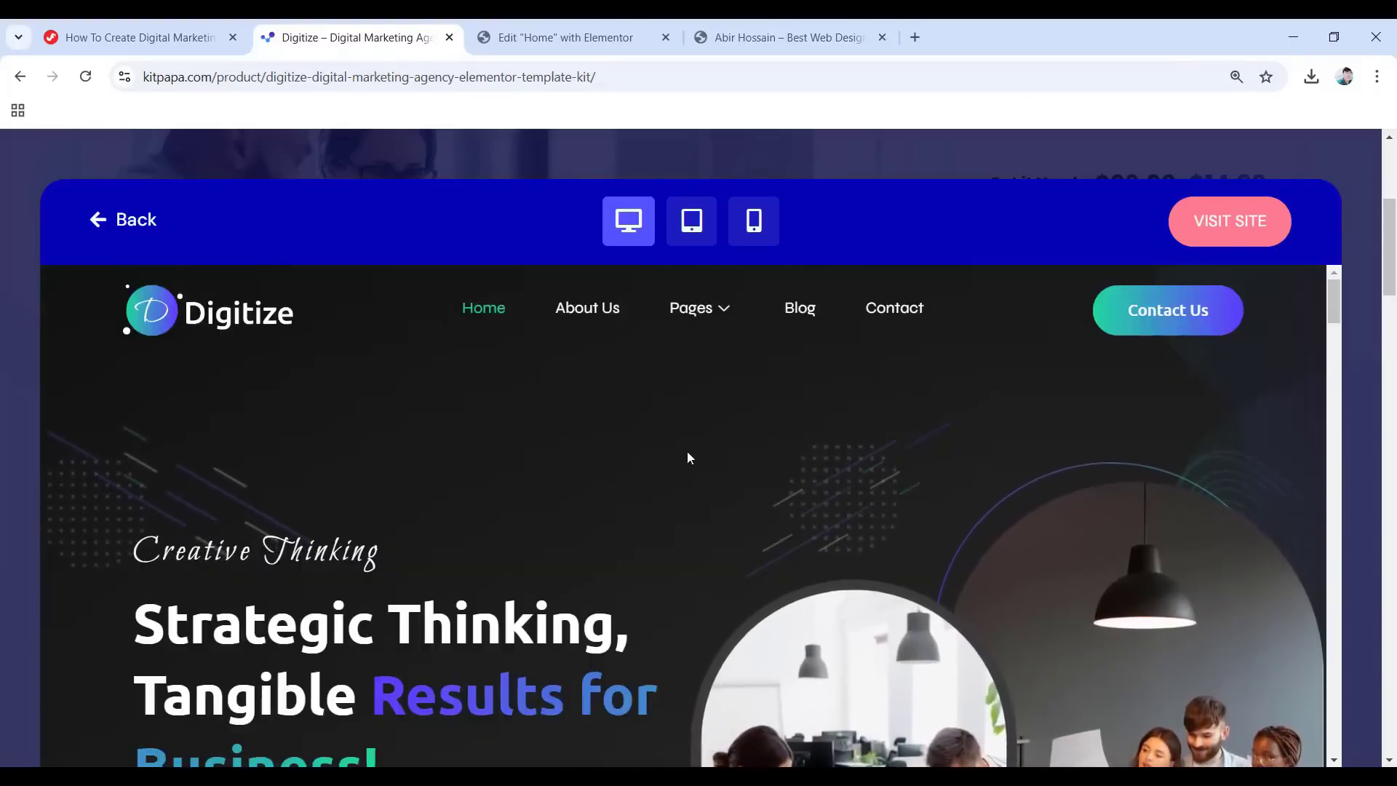
# Switch the demo preview to tablet width and scroll through the layout.
pyautogui.click(689, 231)
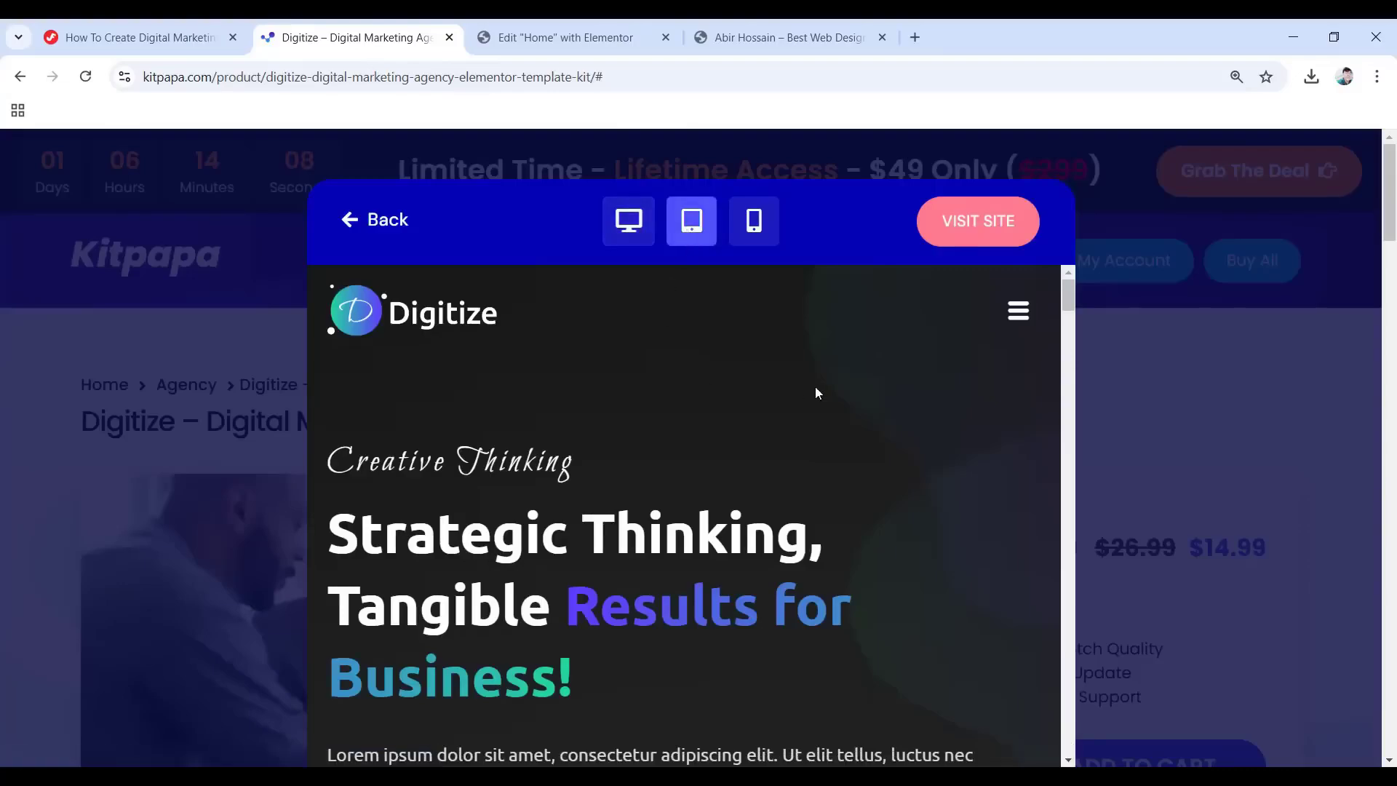
pyautogui.scroll(-4, 817, 387)
pyautogui.scroll(-10, 816, 387)
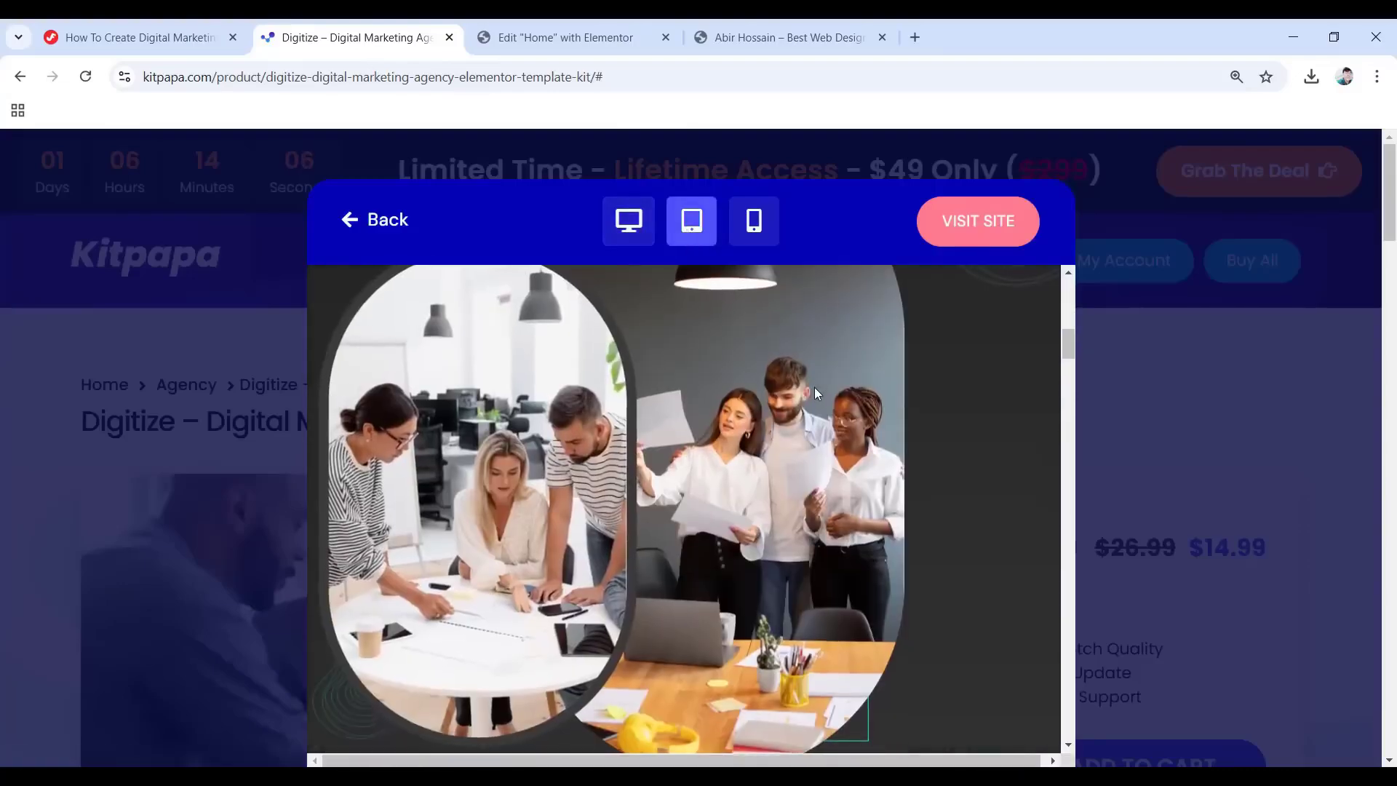
pyautogui.scroll(-10, 814, 394)
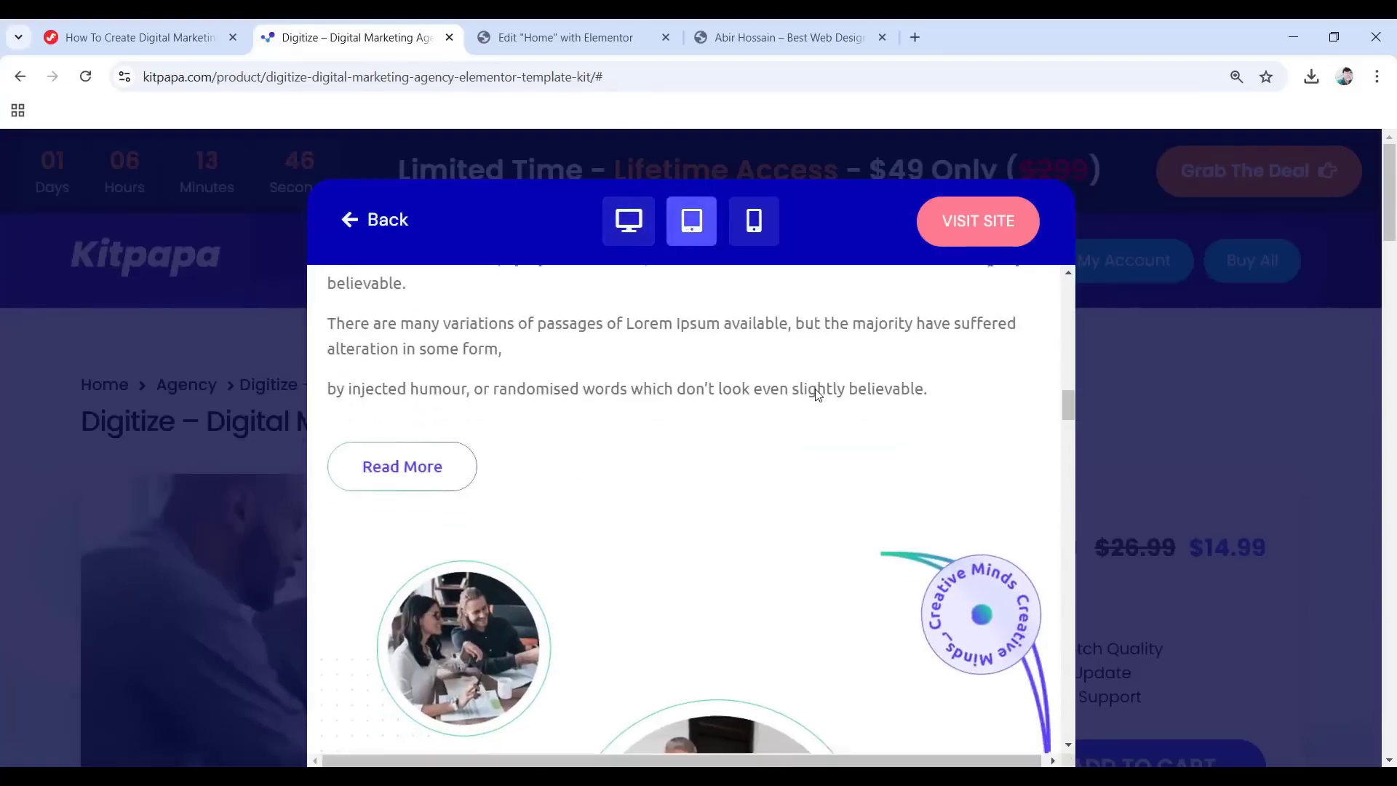
pyautogui.scroll(-8, 818, 394)
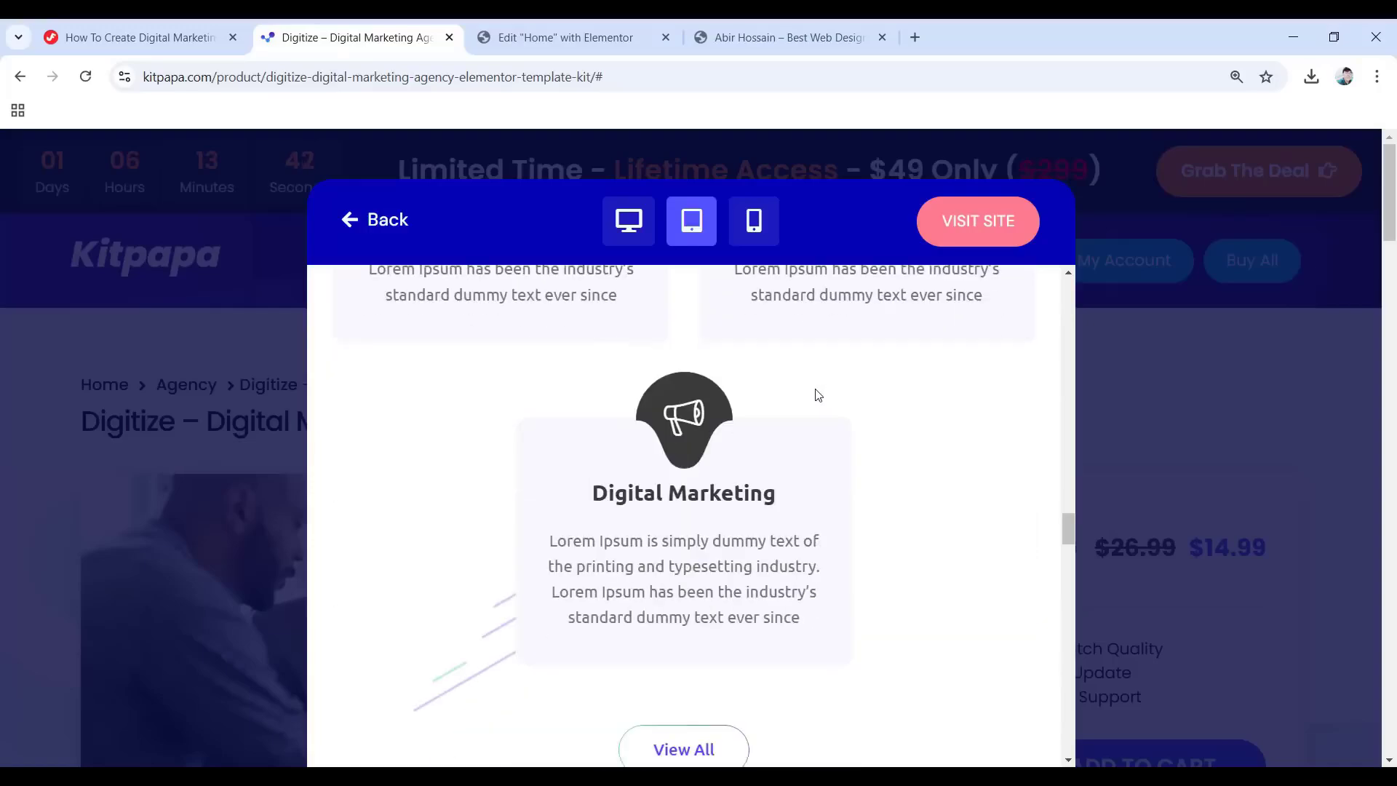
# Switch the demo preview to mobile width and scroll the mobile layout.
pyautogui.click(754, 226)
pyautogui.scroll(-8, 741, 542)
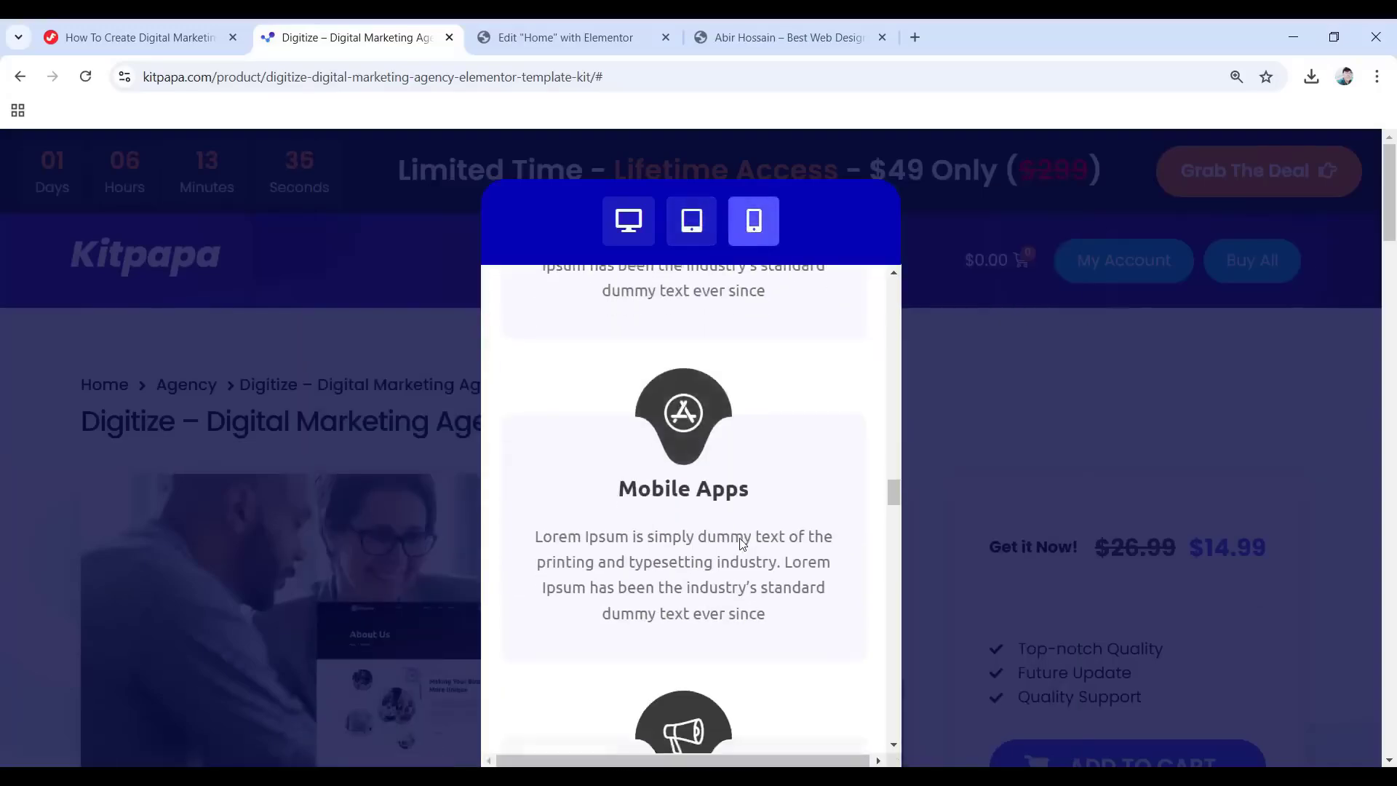
pyautogui.scroll(5, 740, 539)
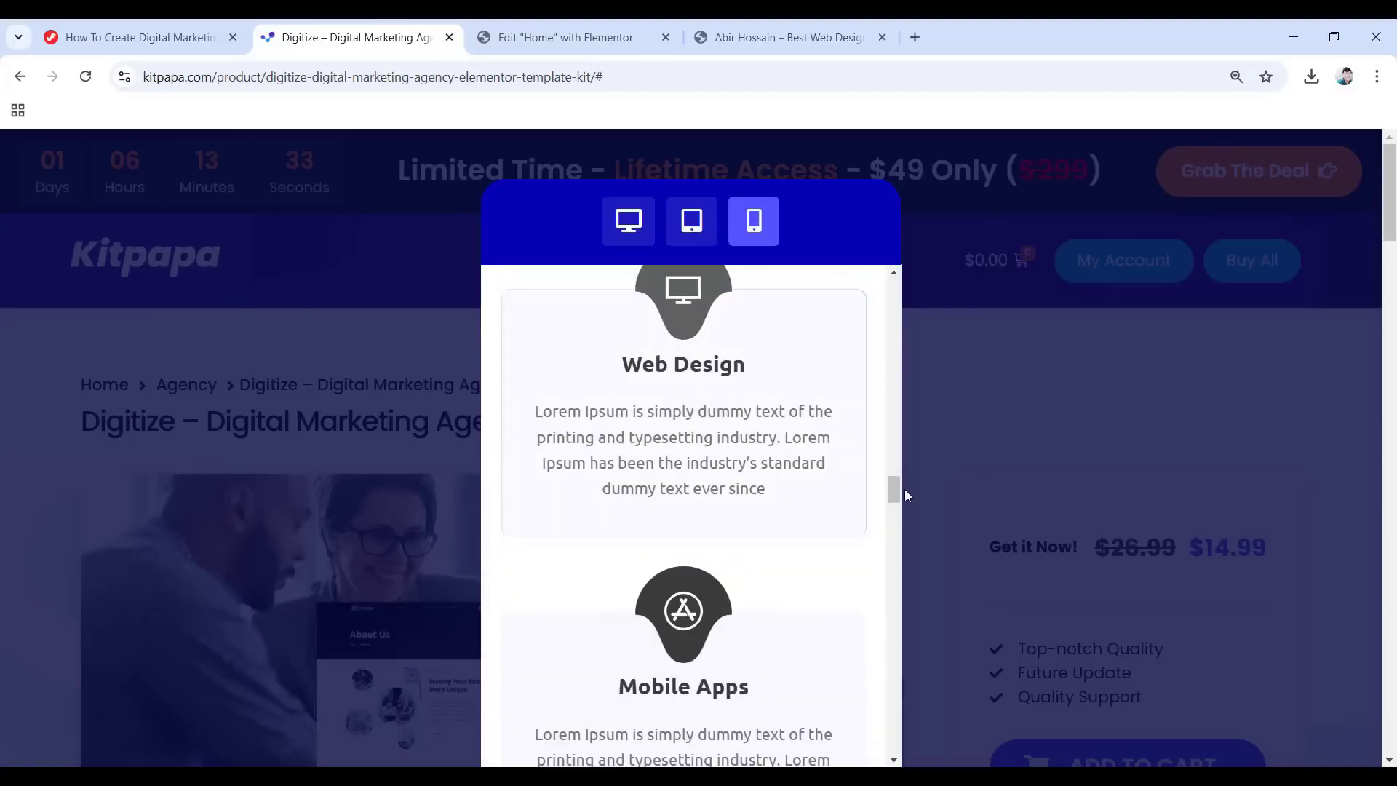
pyautogui.moveTo(889, 489); pyautogui.dragTo(858, 260)
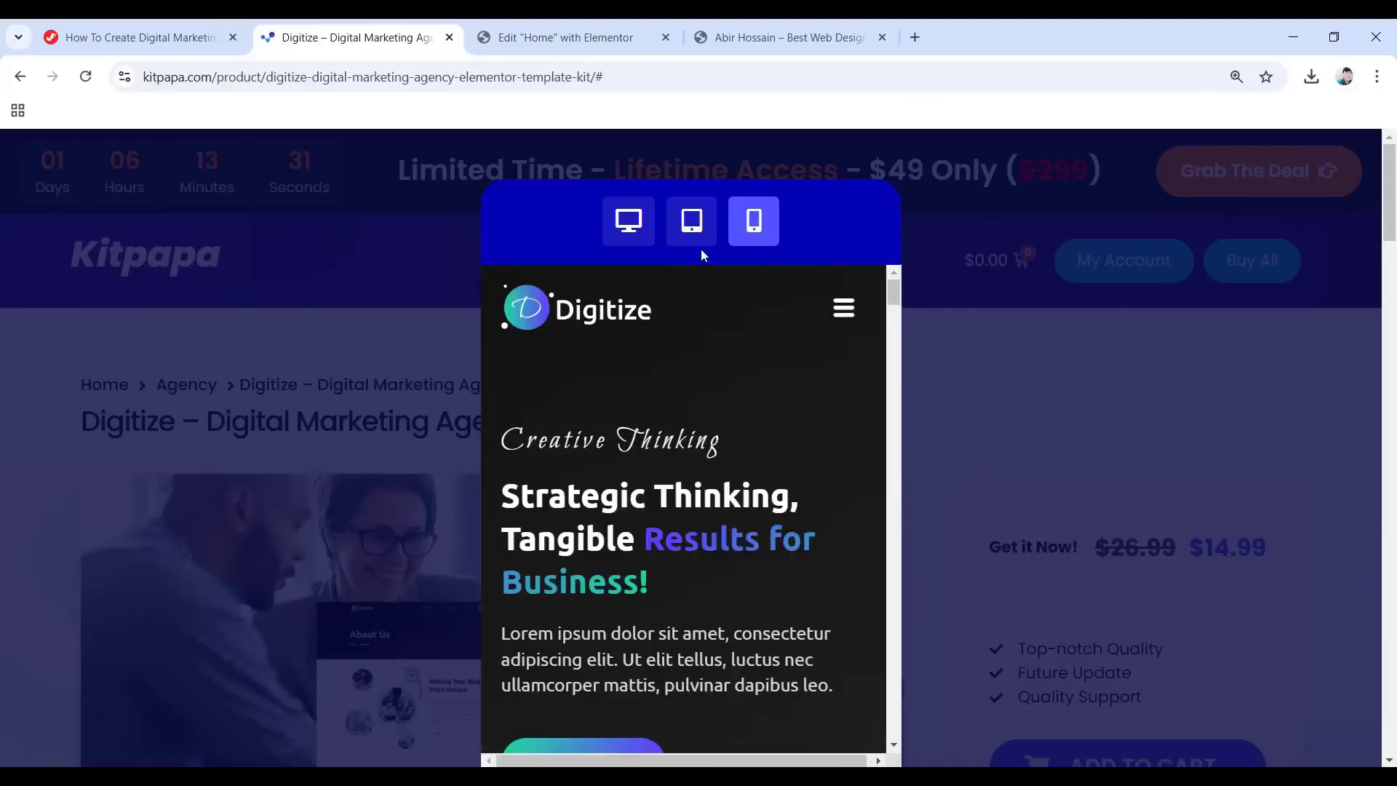
# Put the preview back at desktop width and browse the demo's About Us page.
pyautogui.click(627, 230)
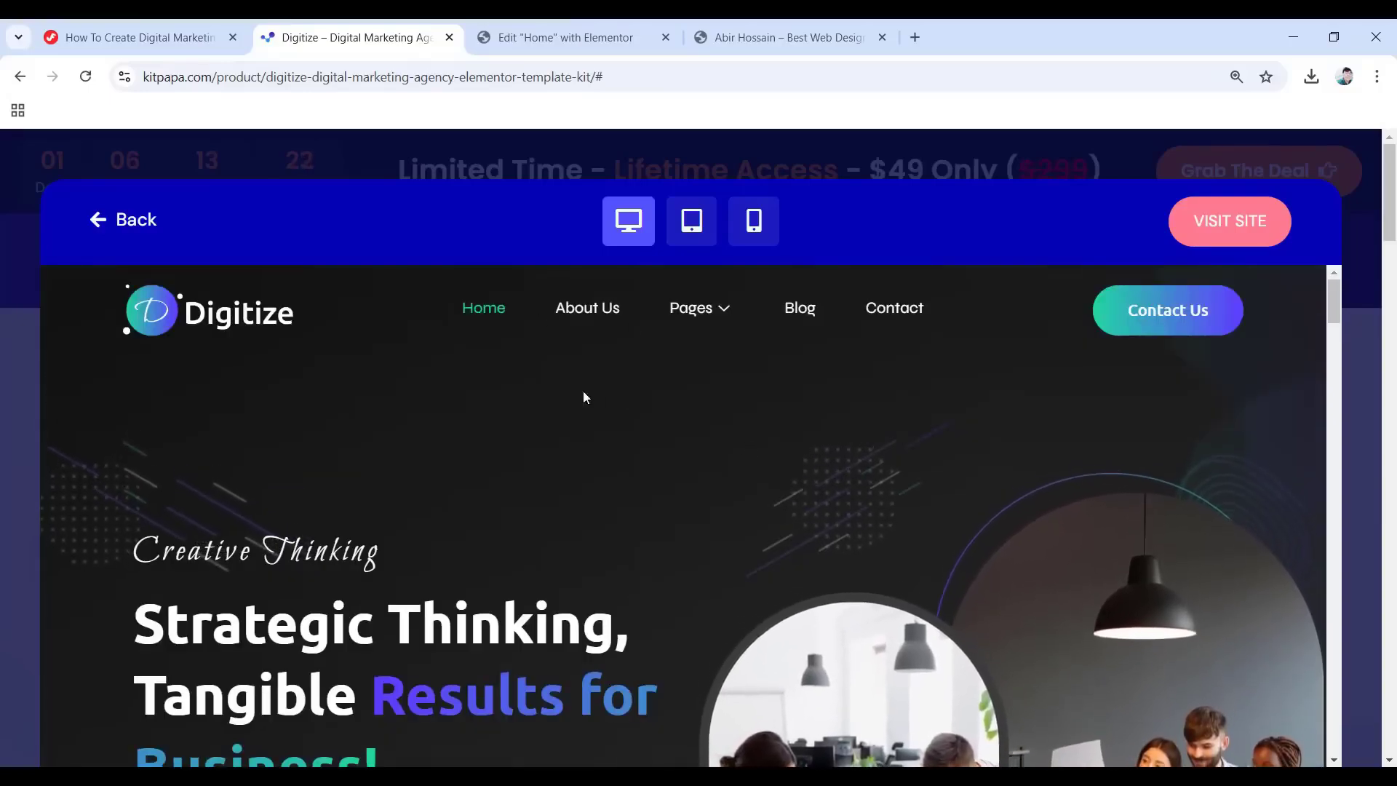
pyautogui.click(587, 313)
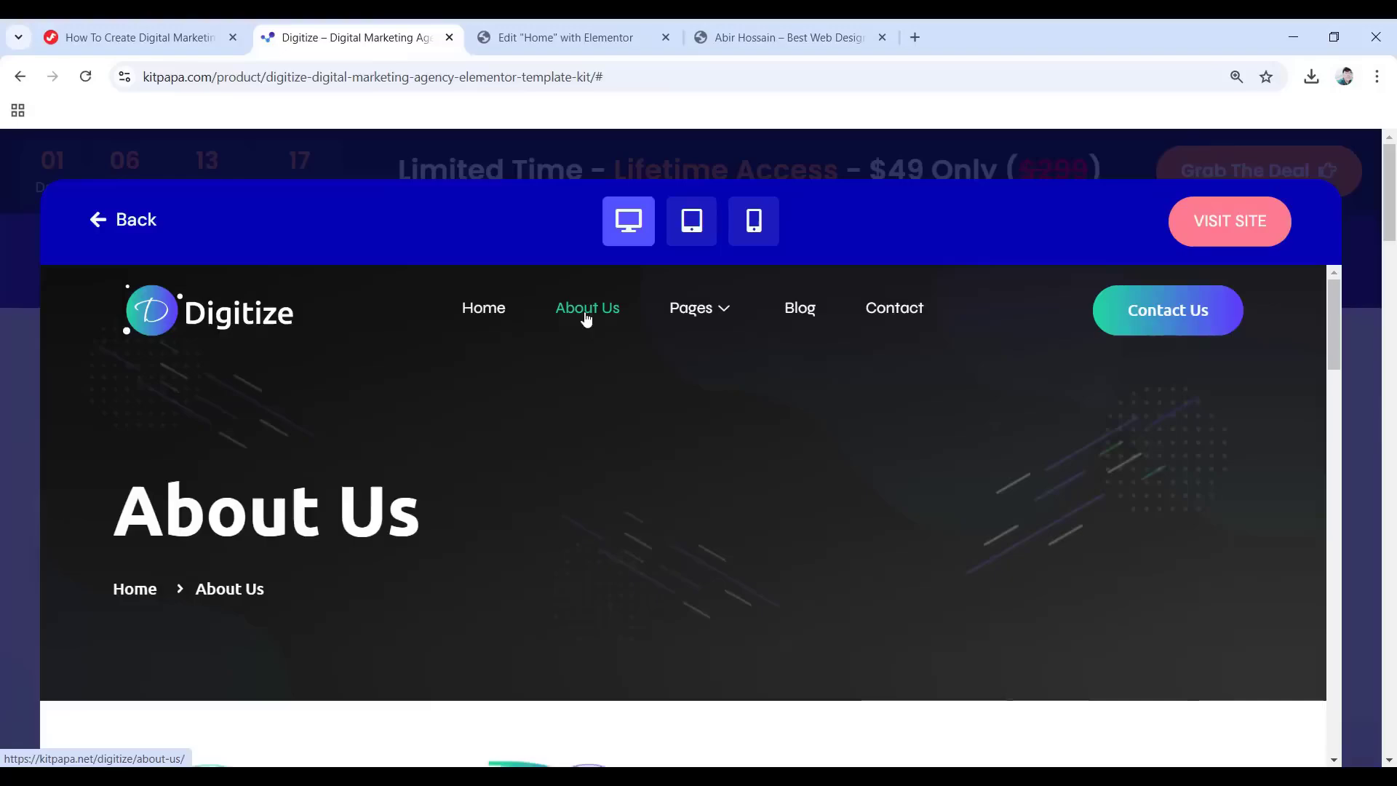
pyautogui.scroll(-5, 521, 479)
pyautogui.scroll(-15, 684, 480)
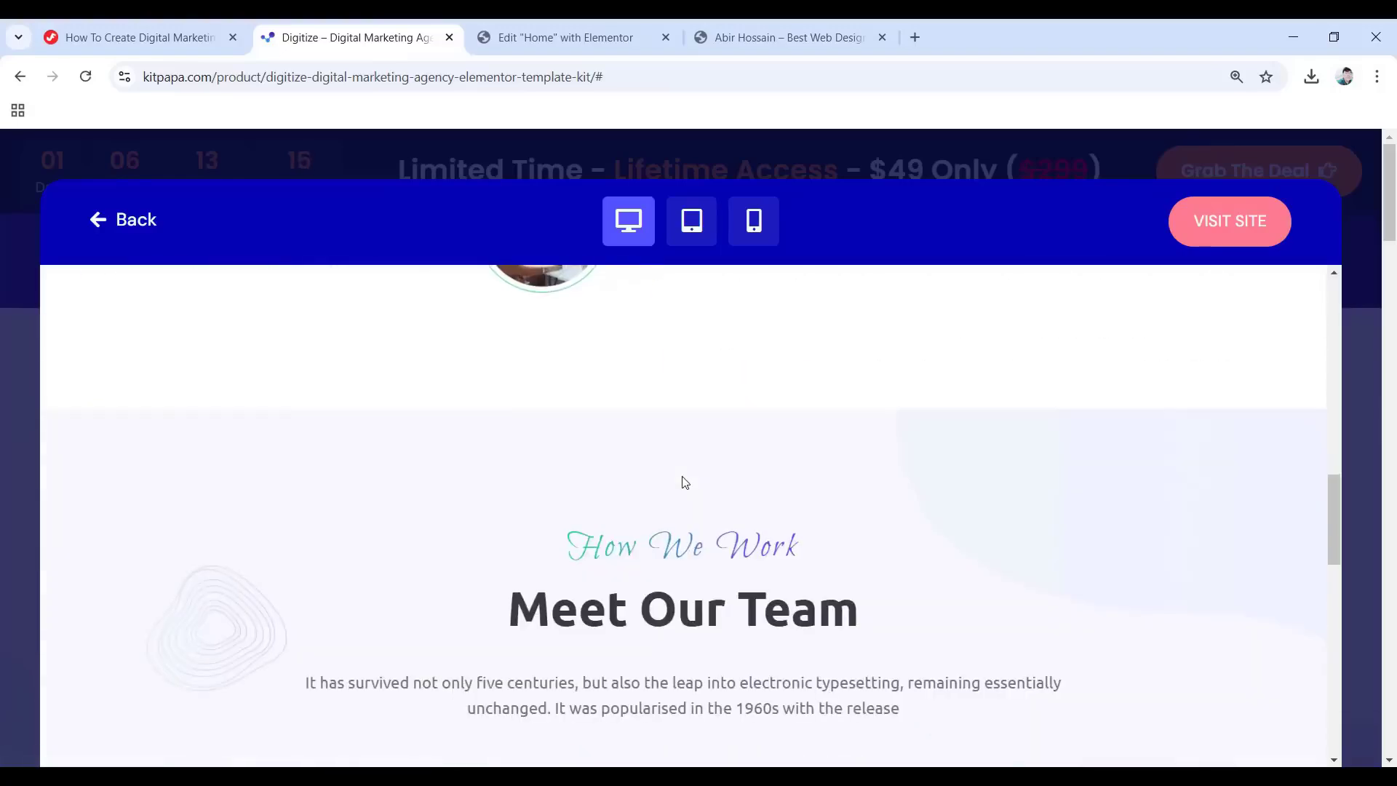
pyautogui.scroll(20, 683, 486)
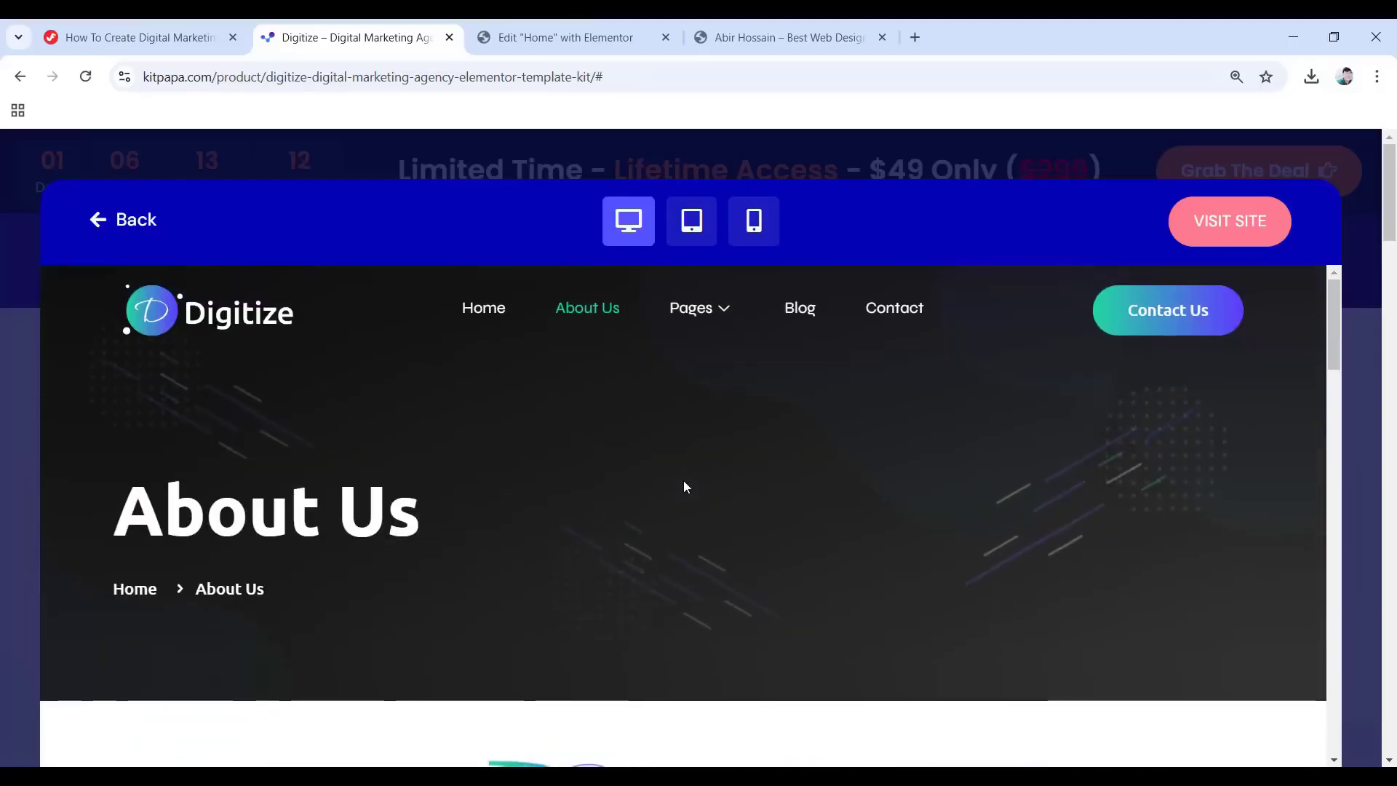
# Browse the Digitize demo's Blog page.
pyautogui.moveTo(697, 307)
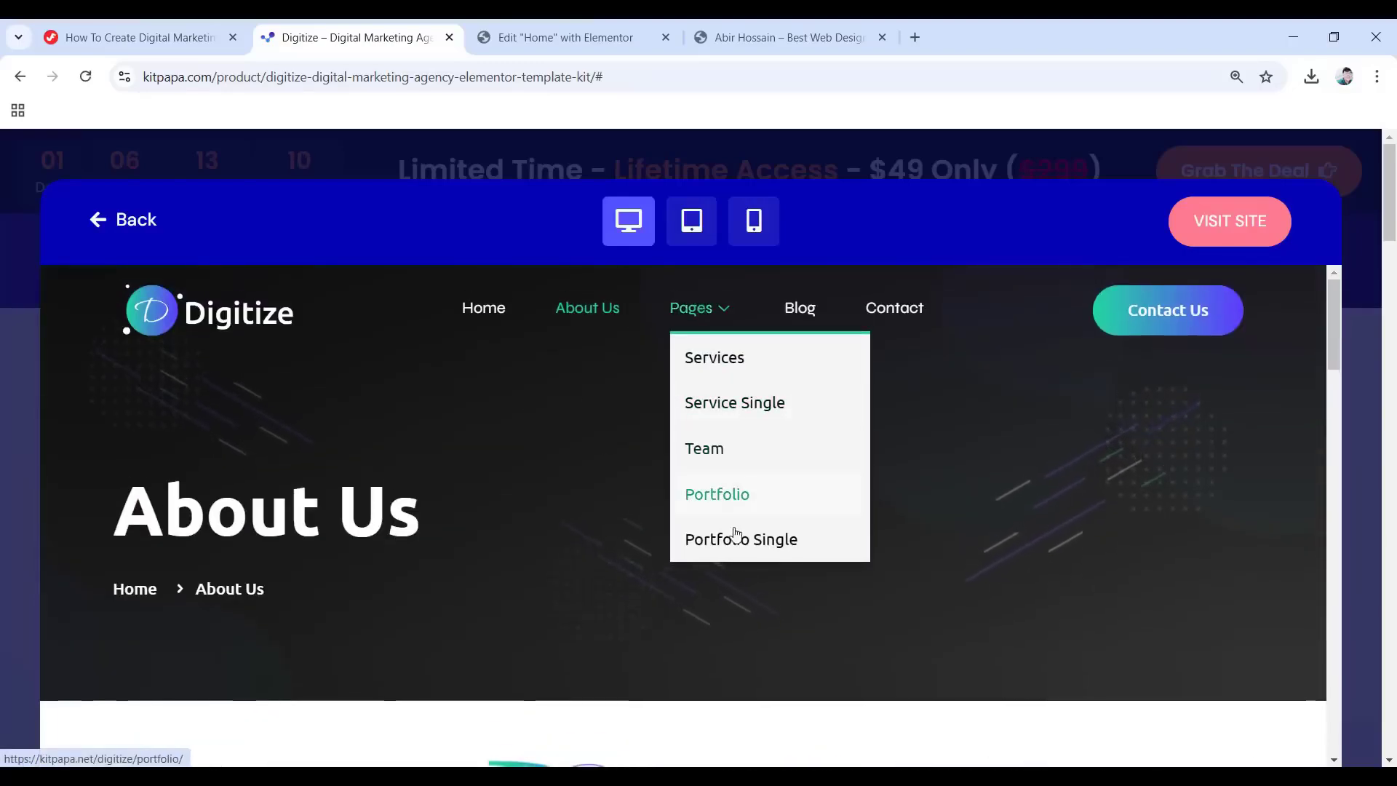
pyautogui.click(801, 309)
pyautogui.scroll(-10, 764, 441)
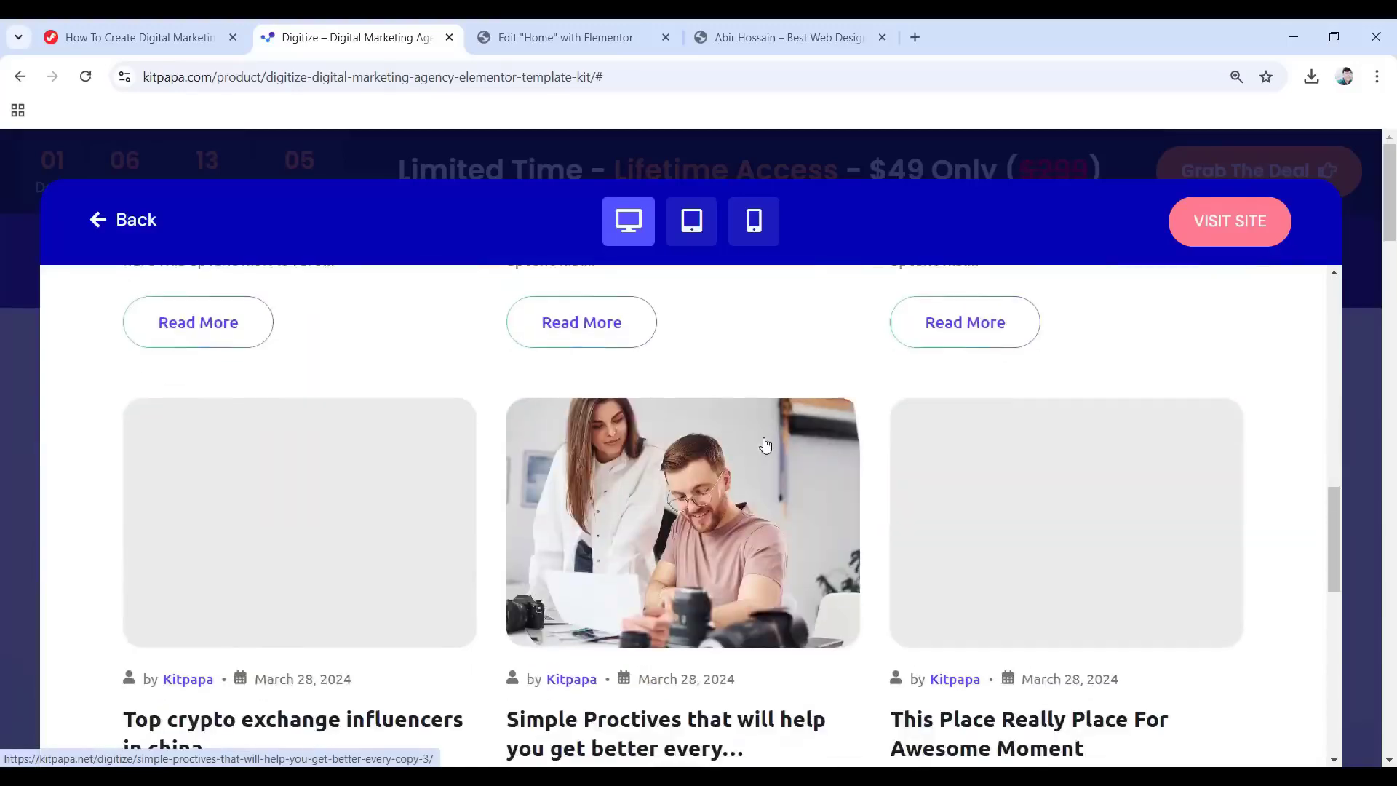
pyautogui.scroll(10, 765, 445)
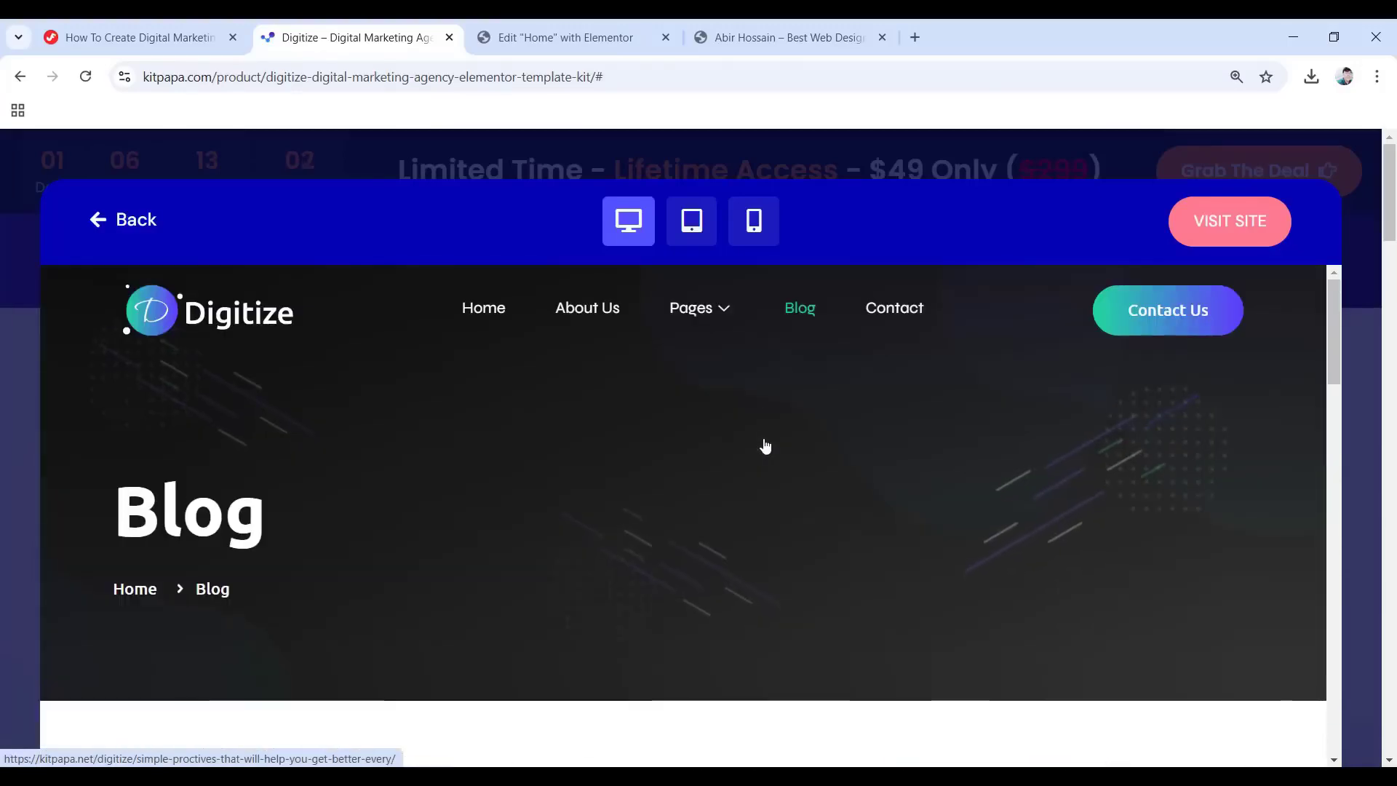
# Scroll through the demo's Contact page, then return to its Home page.
pyautogui.click(896, 309)
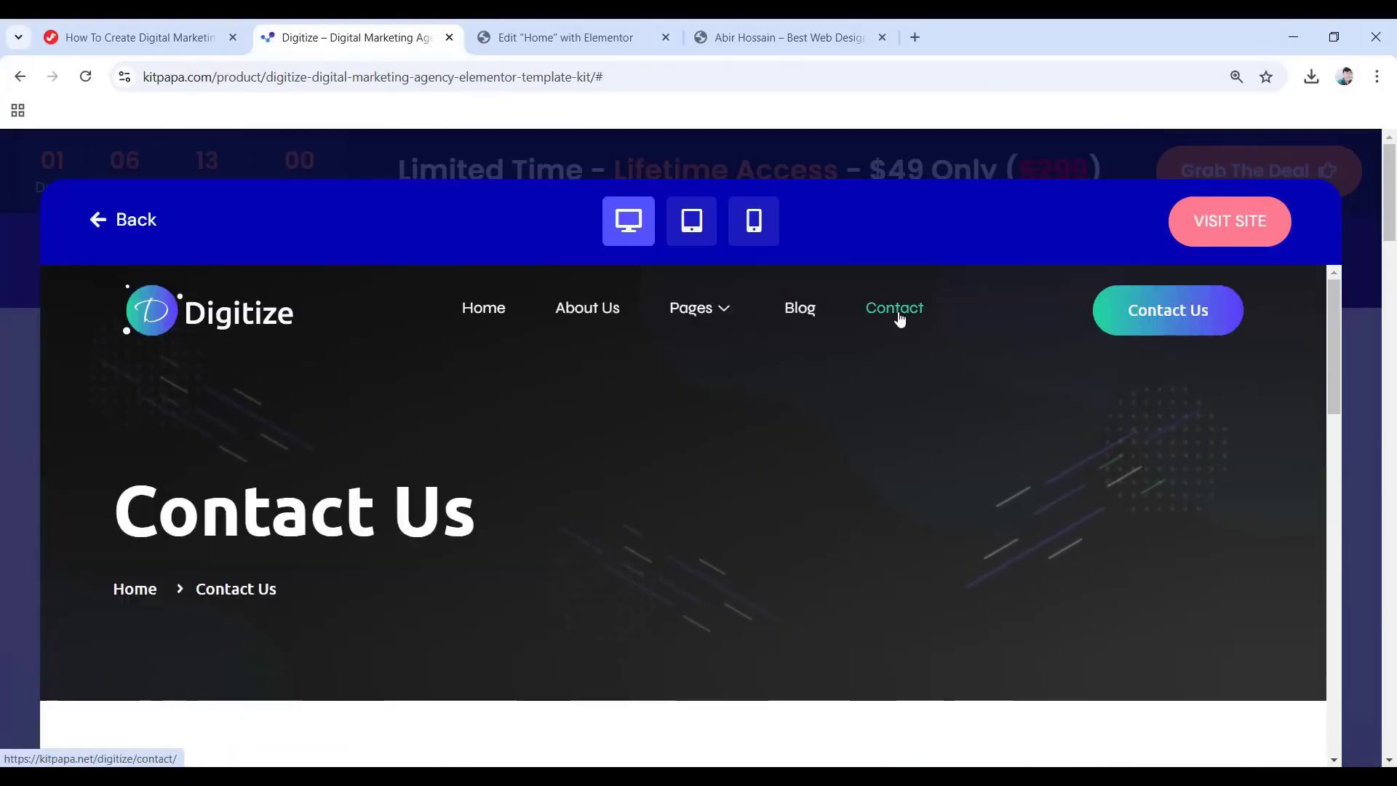
pyautogui.scroll(-10, 756, 460)
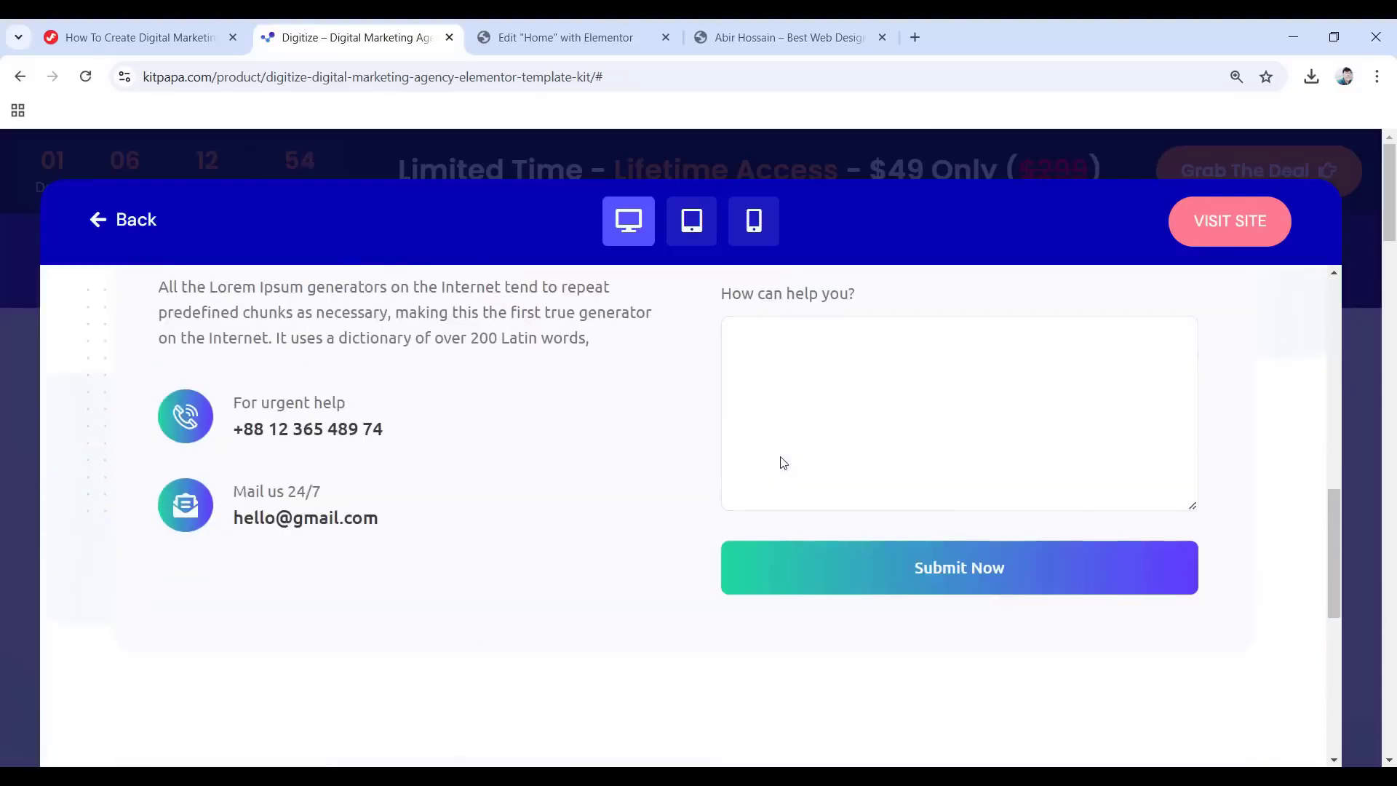
pyautogui.scroll(10, 705, 454)
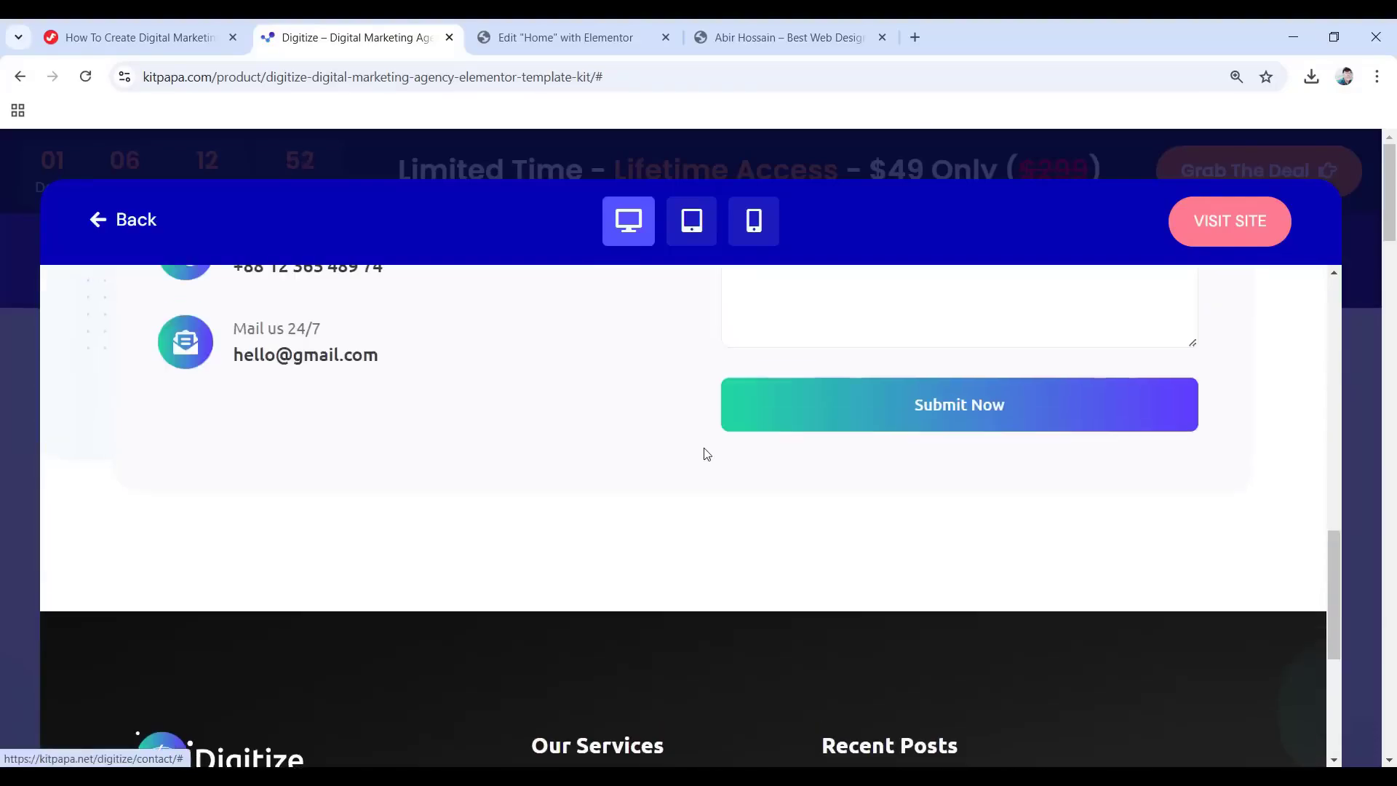
pyautogui.scroll(1, 704, 454)
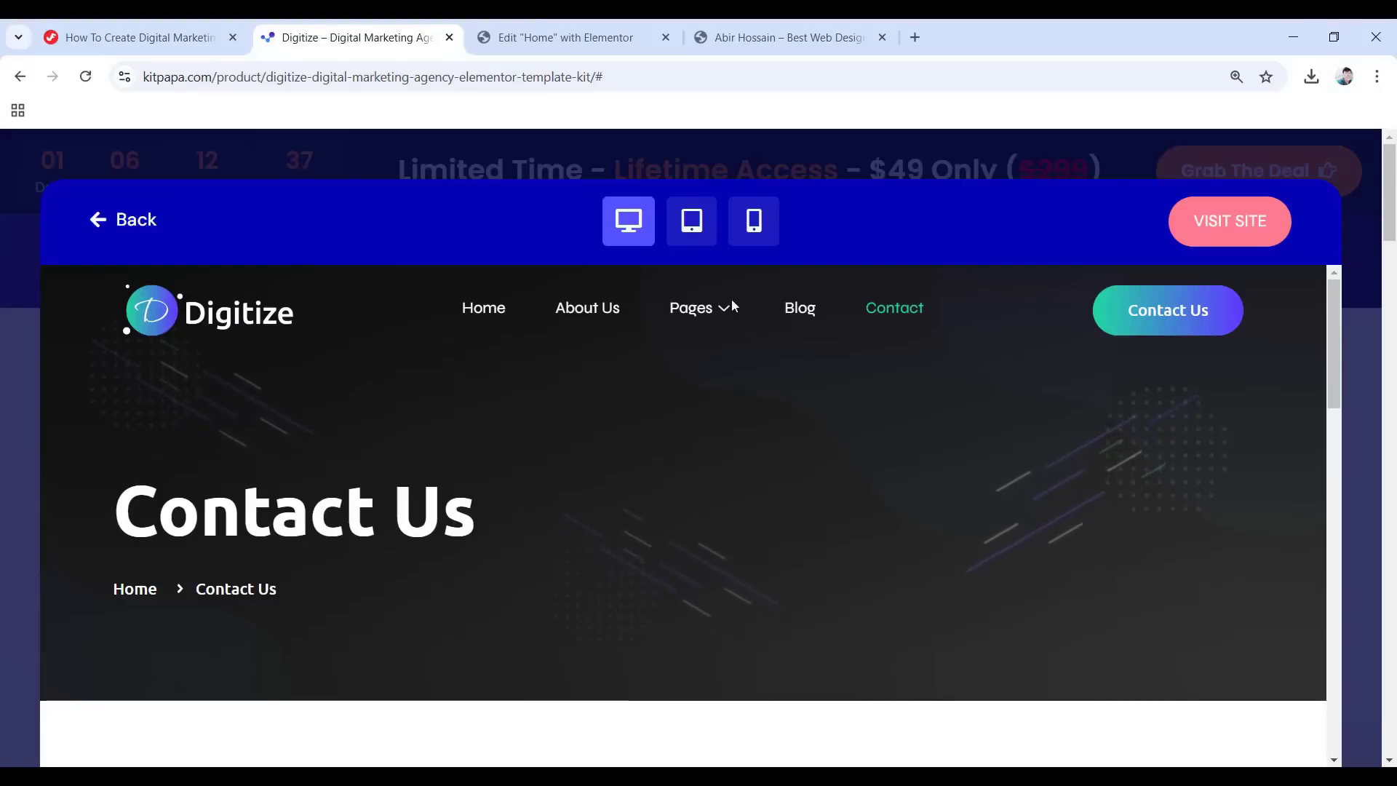
pyautogui.click(491, 310)
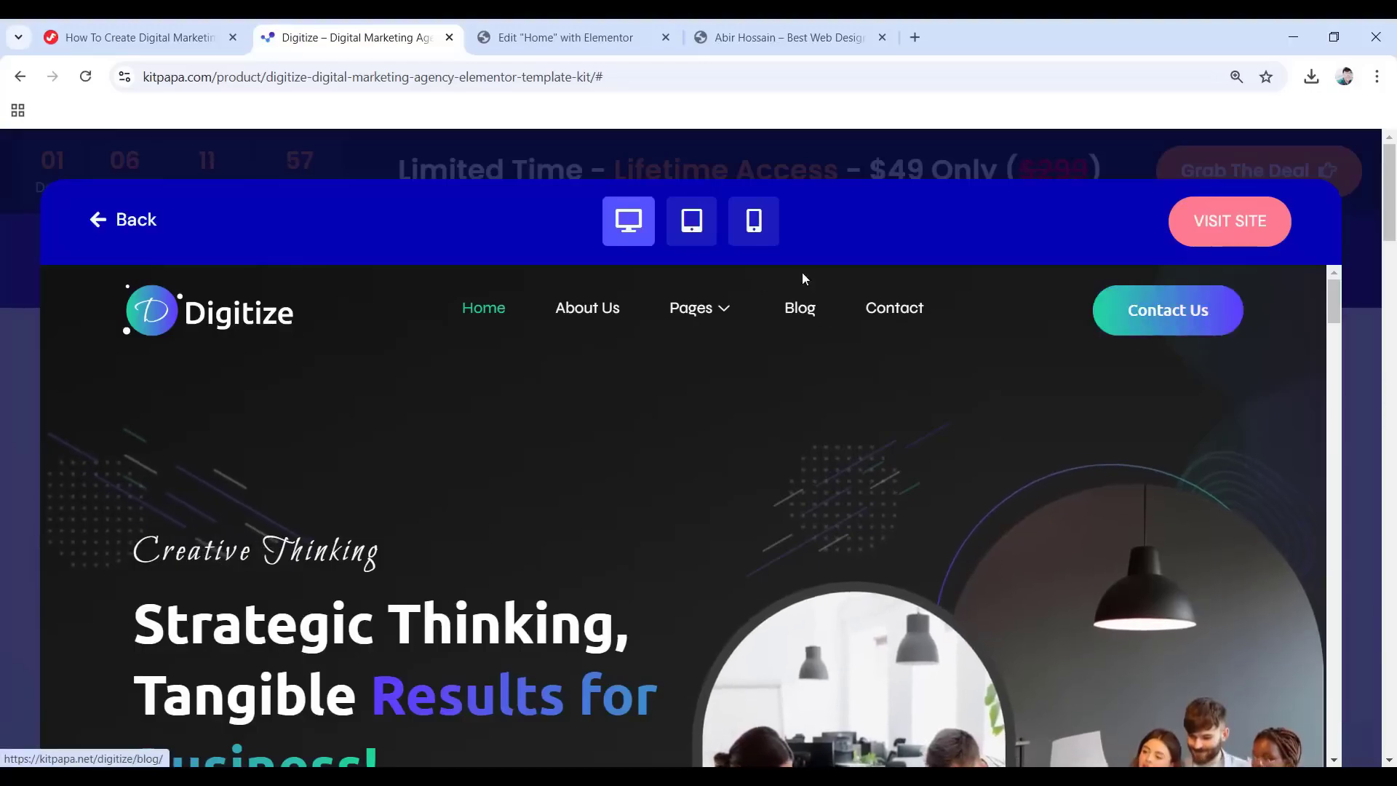
# Open the Digitize demo site in a new tab and scroll through it.
pyautogui.click(1210, 220)
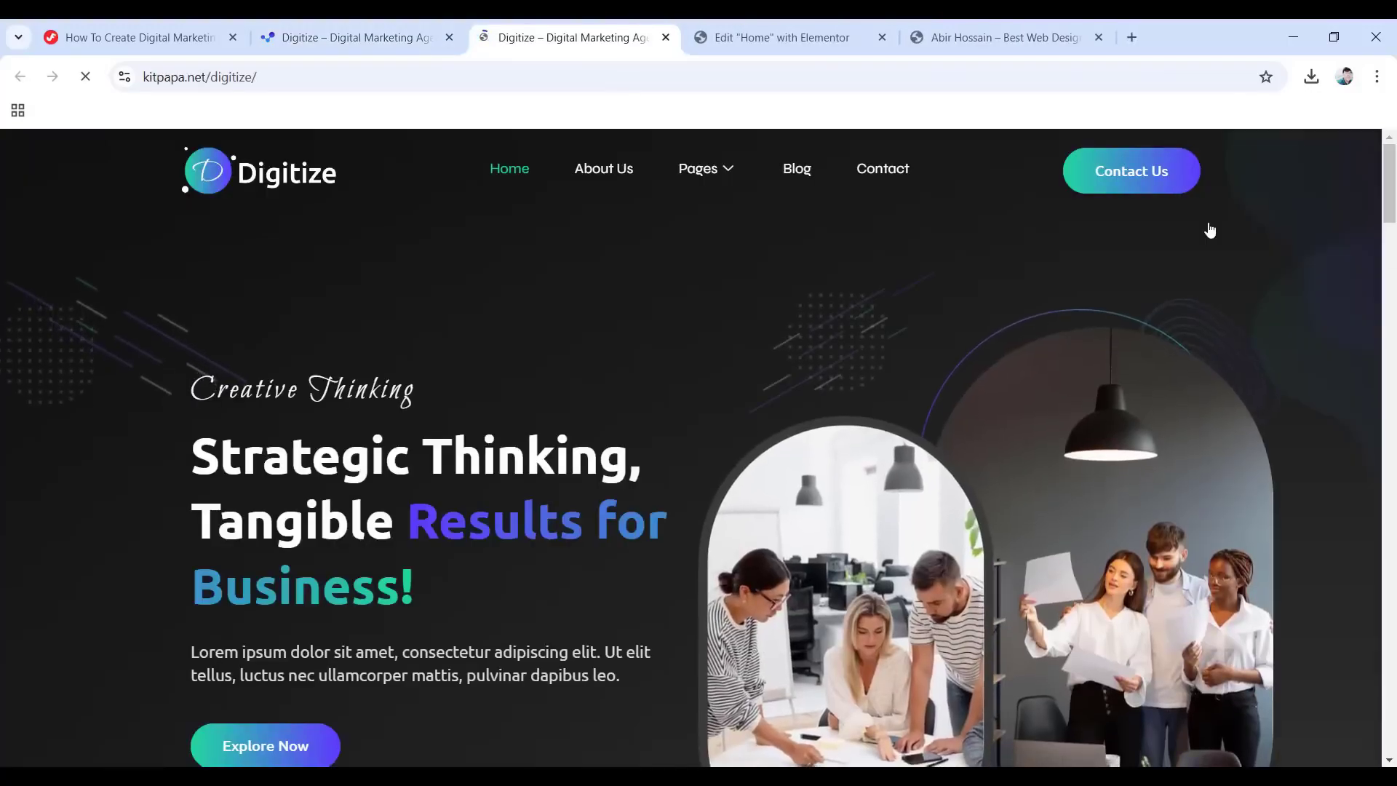
pyautogui.scroll(-6, 844, 298)
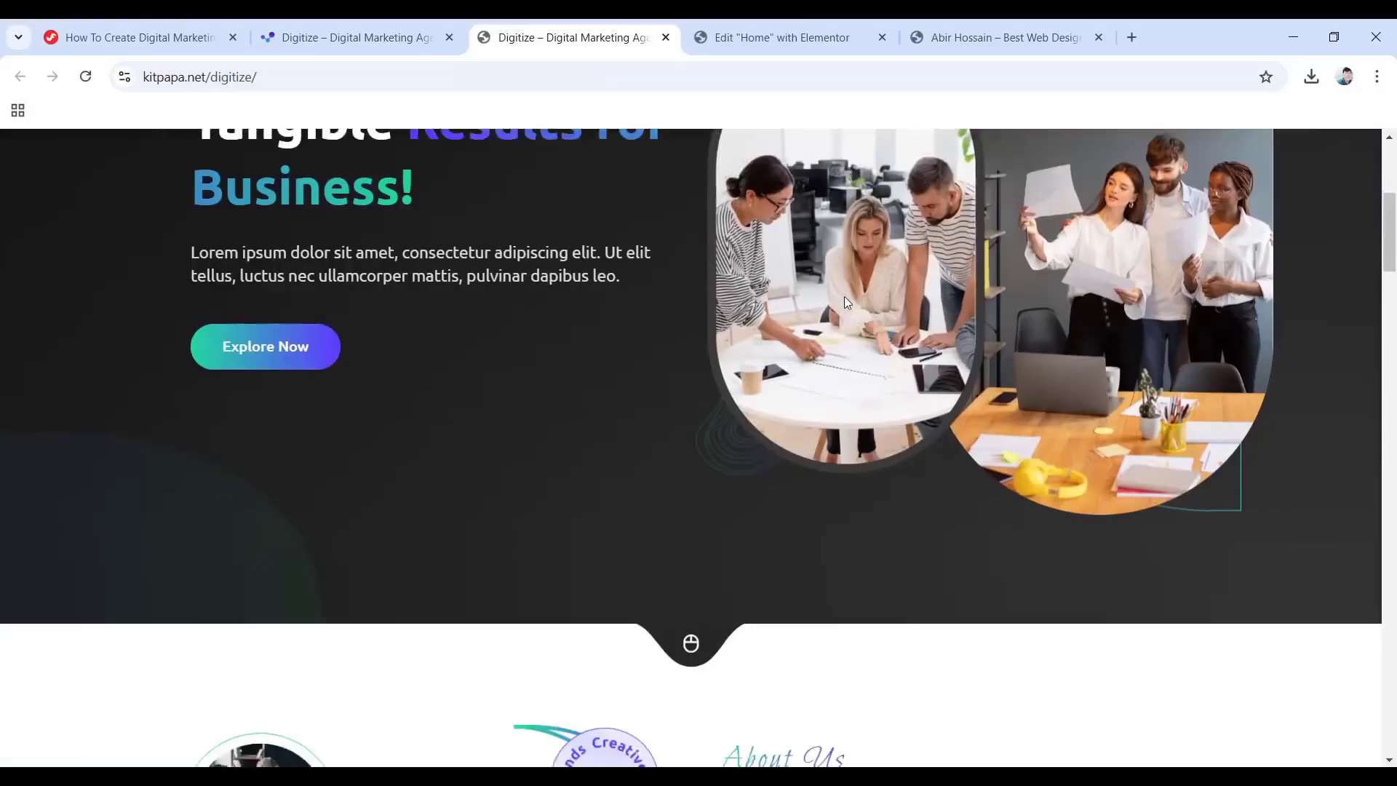
pyautogui.scroll(-15, 845, 300)
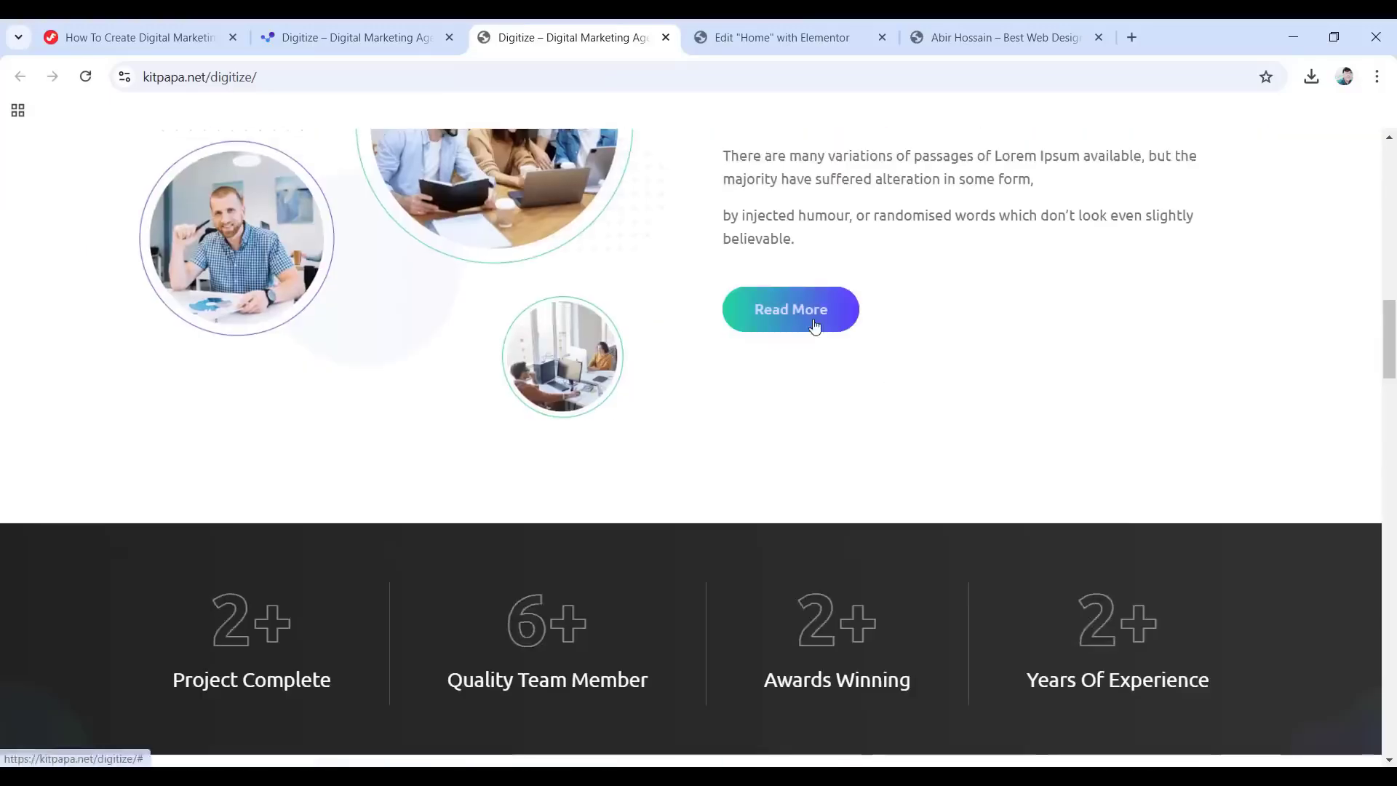
pyautogui.scroll(-11, 815, 320)
# Close the demo tab and the preview to get back to the $14.99 product page.
pyautogui.scroll(13, 815, 322)
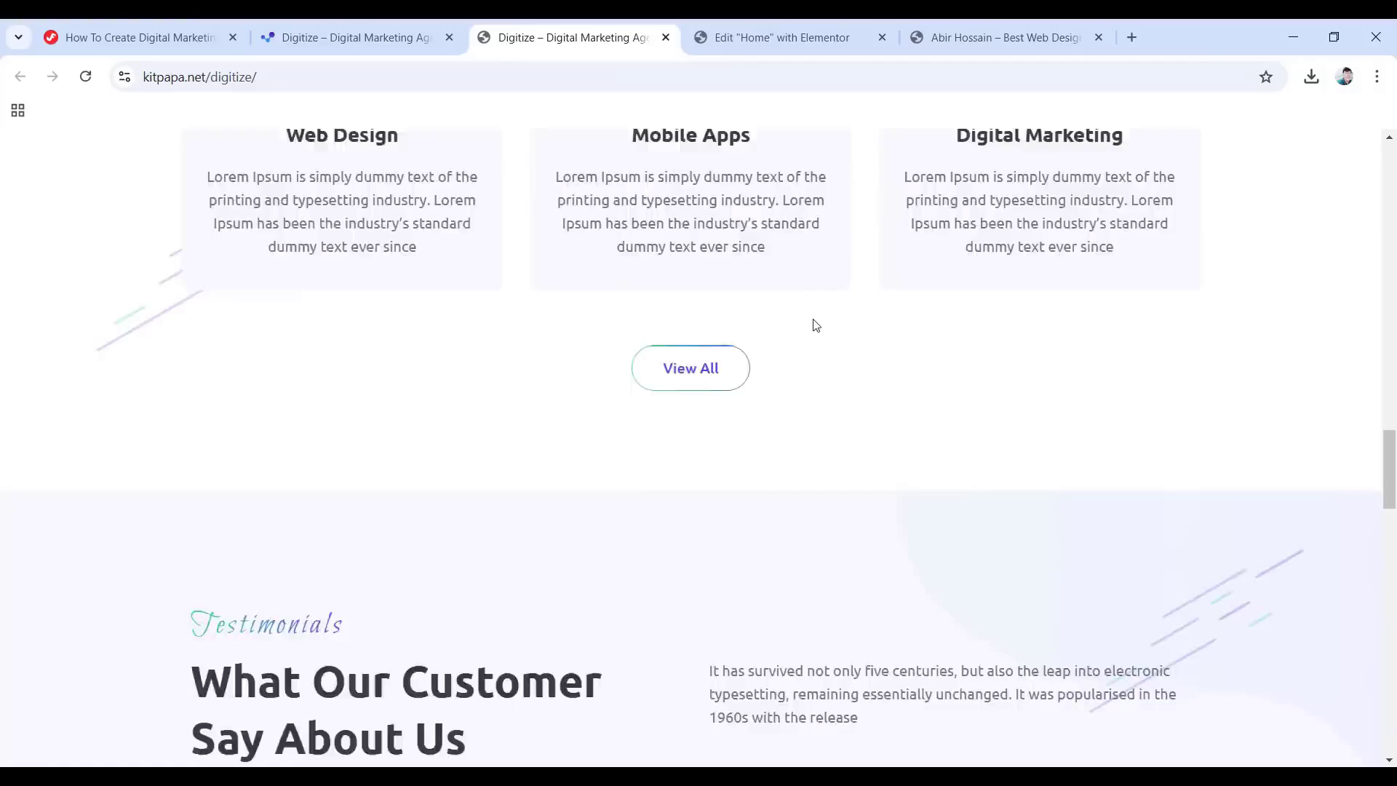
pyautogui.scroll(15, 816, 325)
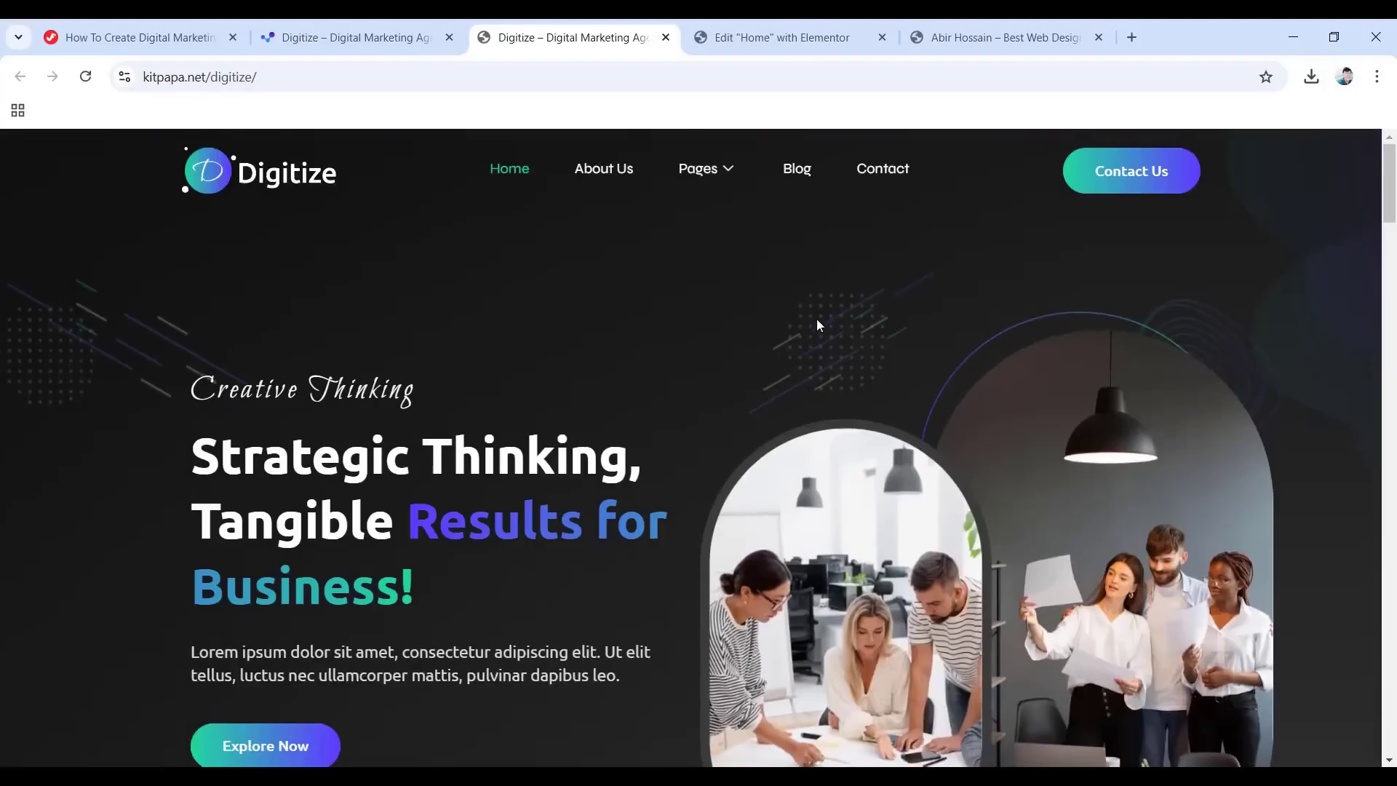
pyautogui.click(665, 37)
pyautogui.click(115, 222)
# Scroll down the Digitize product page through its Features and Templates Include lists.
pyautogui.scroll(-1, 108, 232)
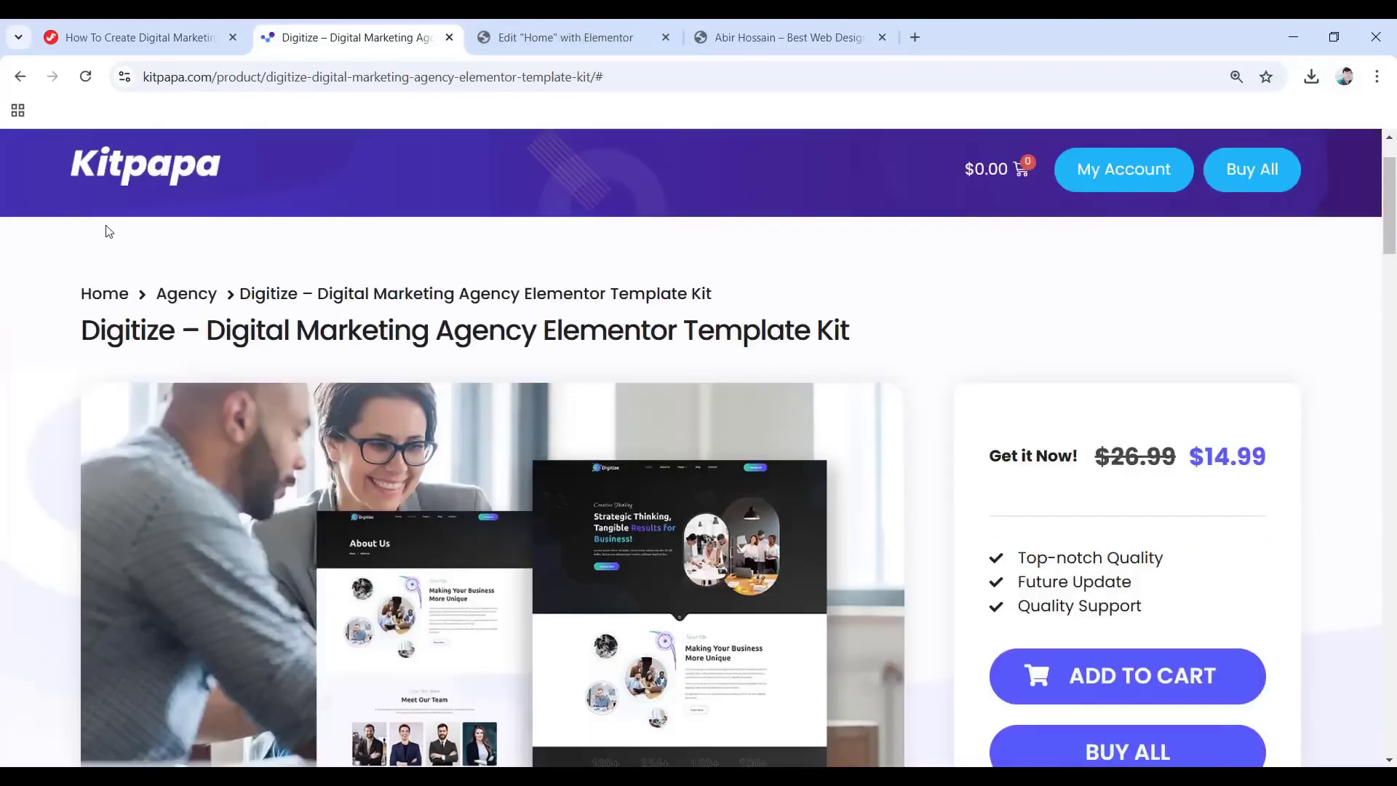
pyautogui.scroll(-12, 277, 313)
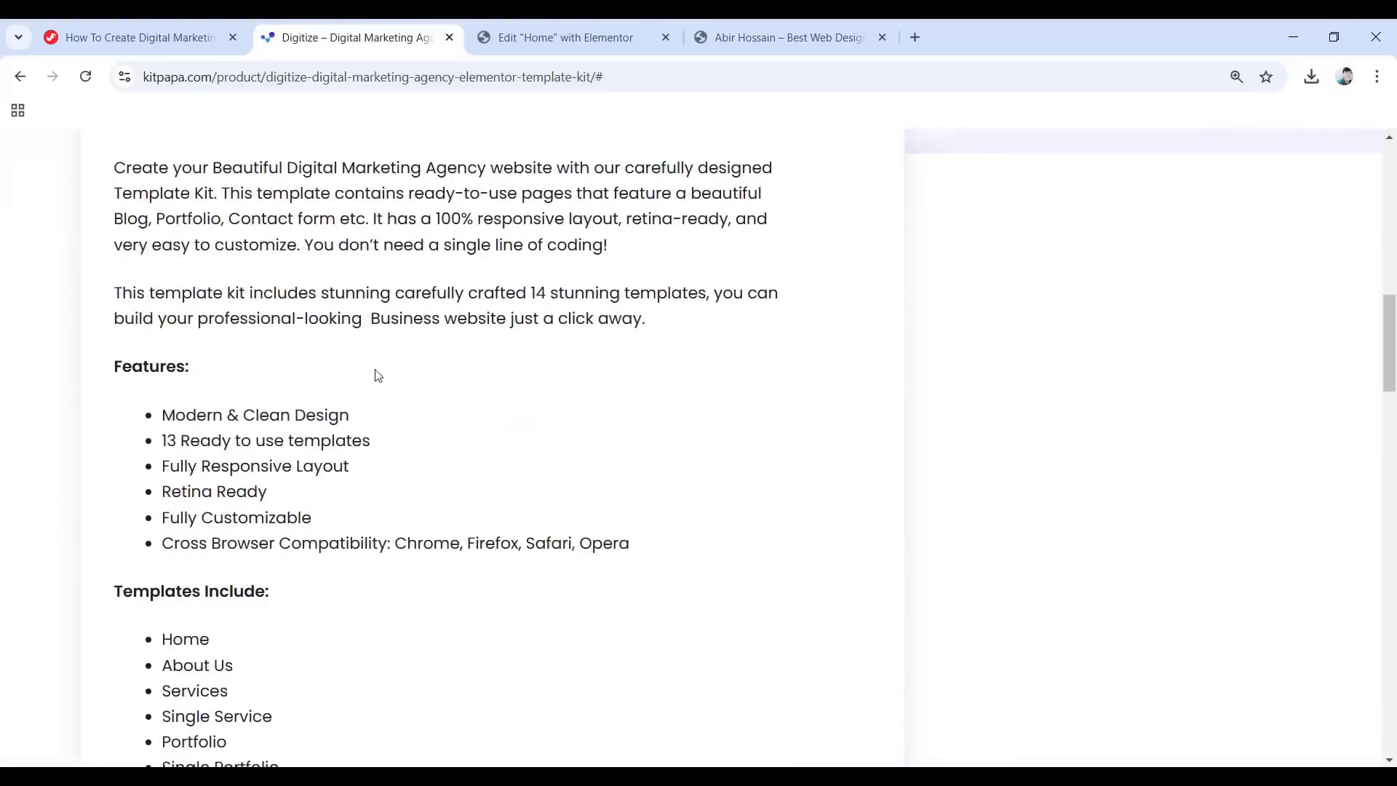
pyautogui.scroll(-2, 378, 376)
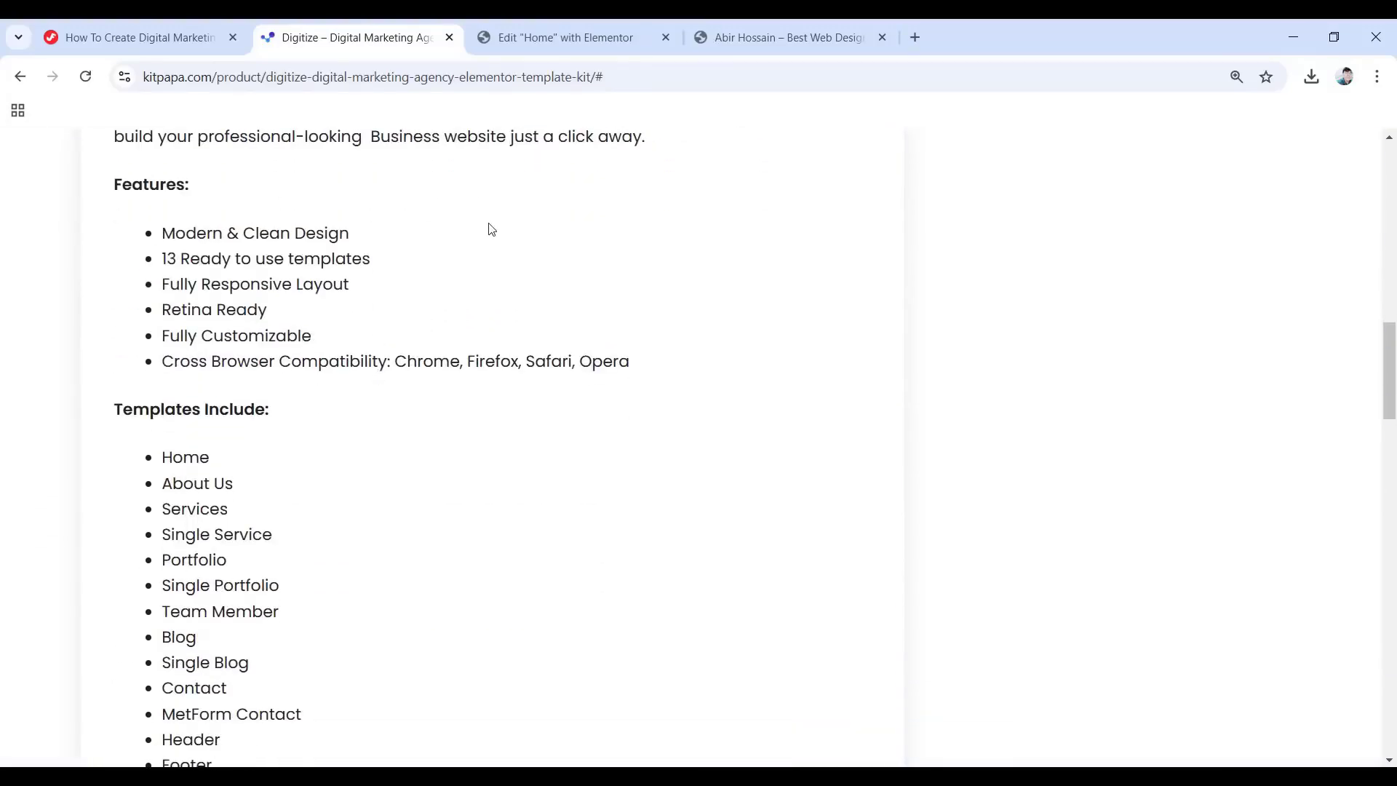
pyautogui.scroll(2, 463, 510)
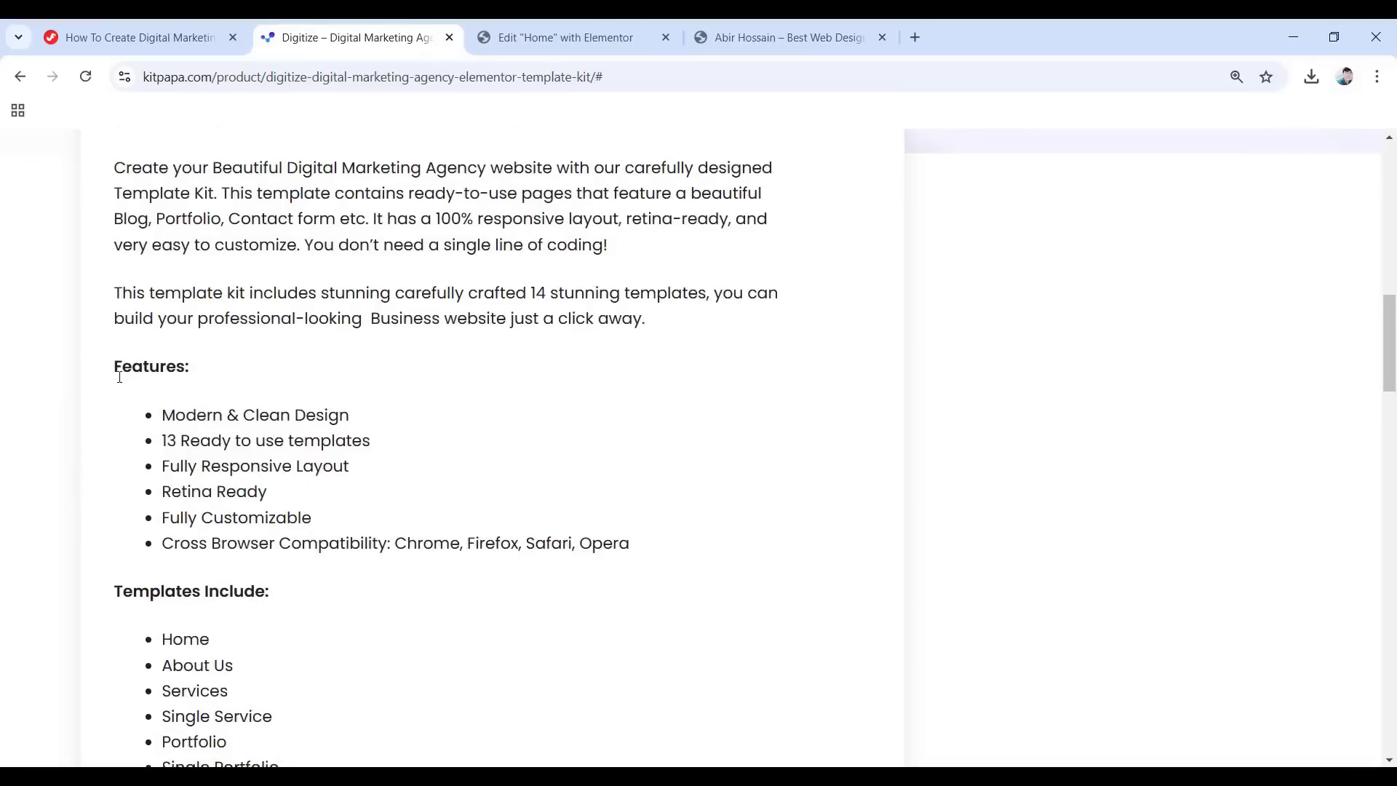
pyautogui.scroll(-5, 149, 432)
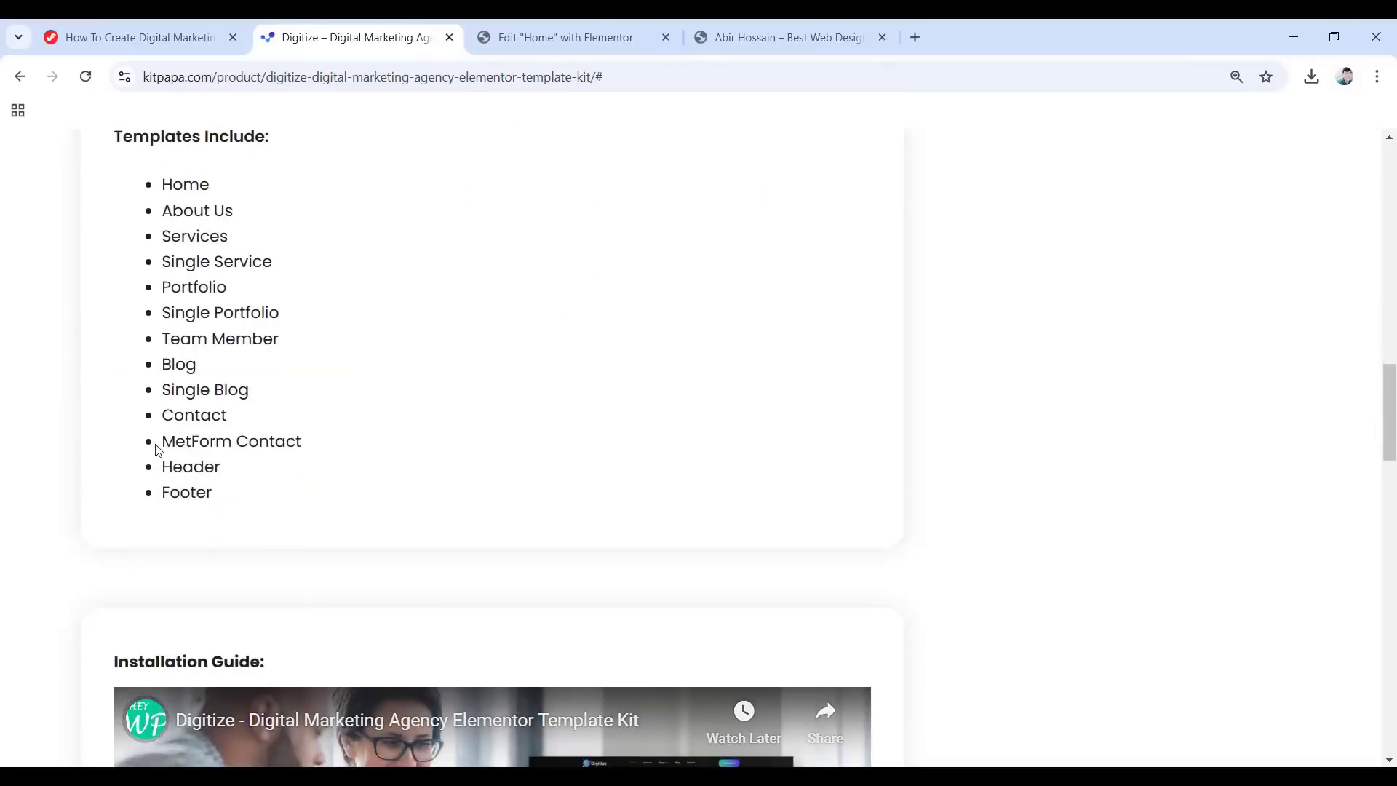
pyautogui.scroll(-5, 565, 352)
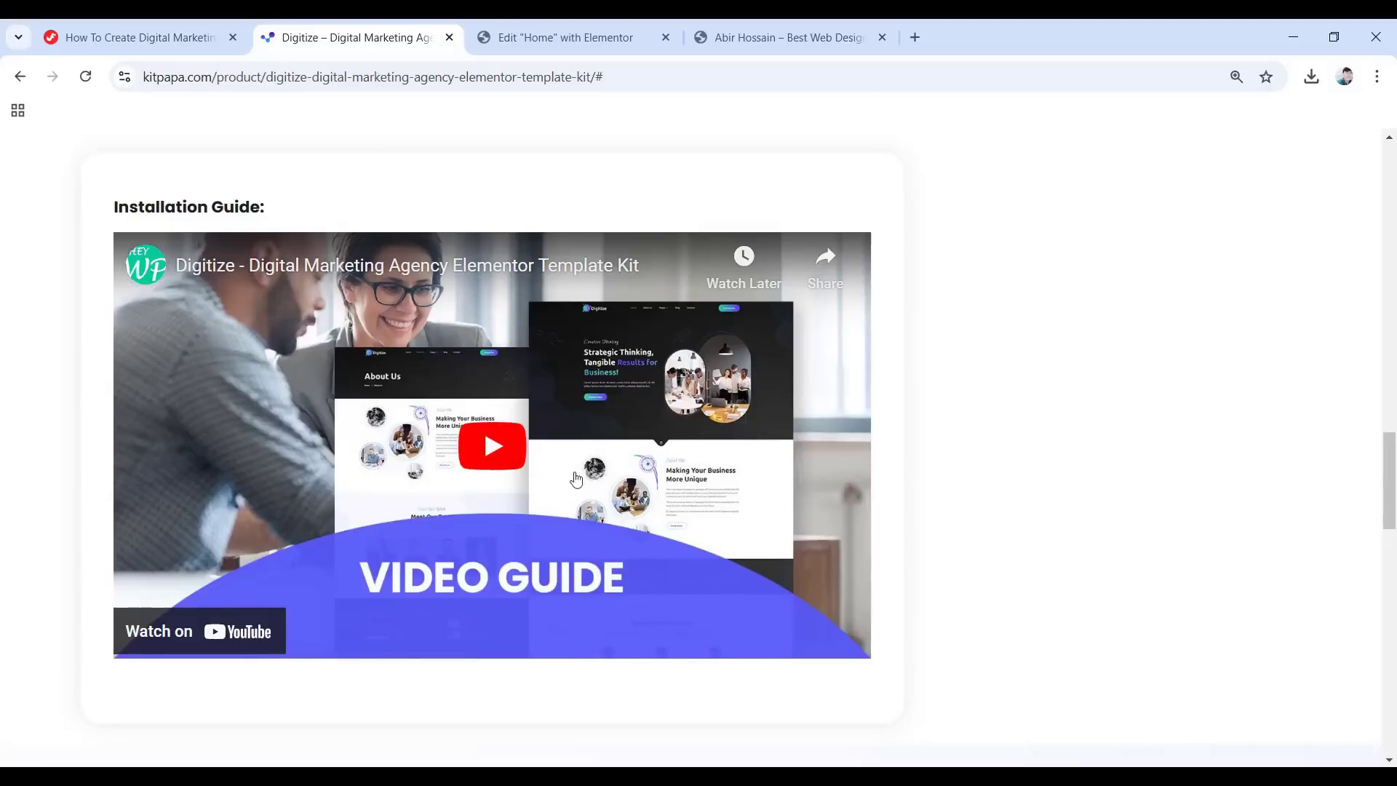
# Play then pause the Installation Guide video, and scroll back to the top.
pyautogui.click(499, 462)
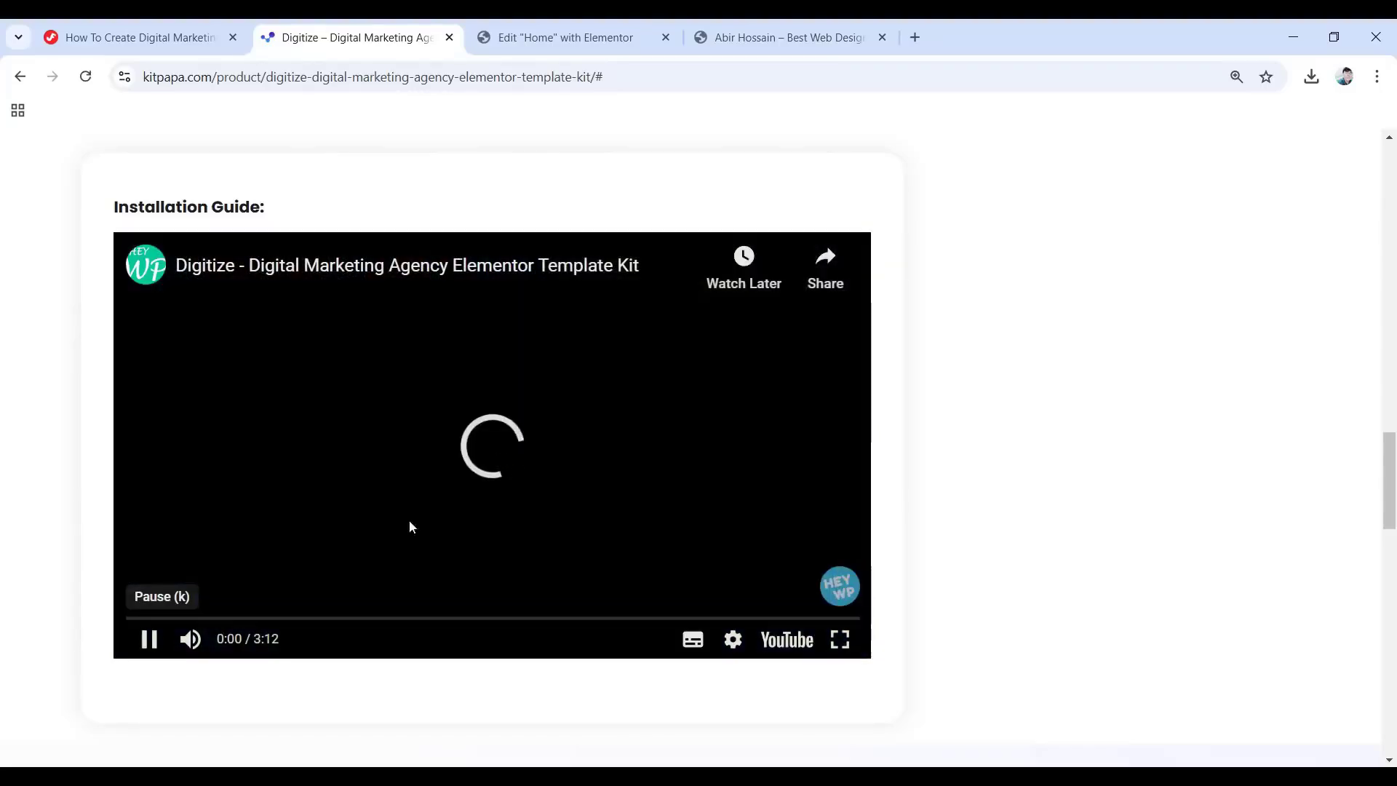
pyautogui.click(383, 569)
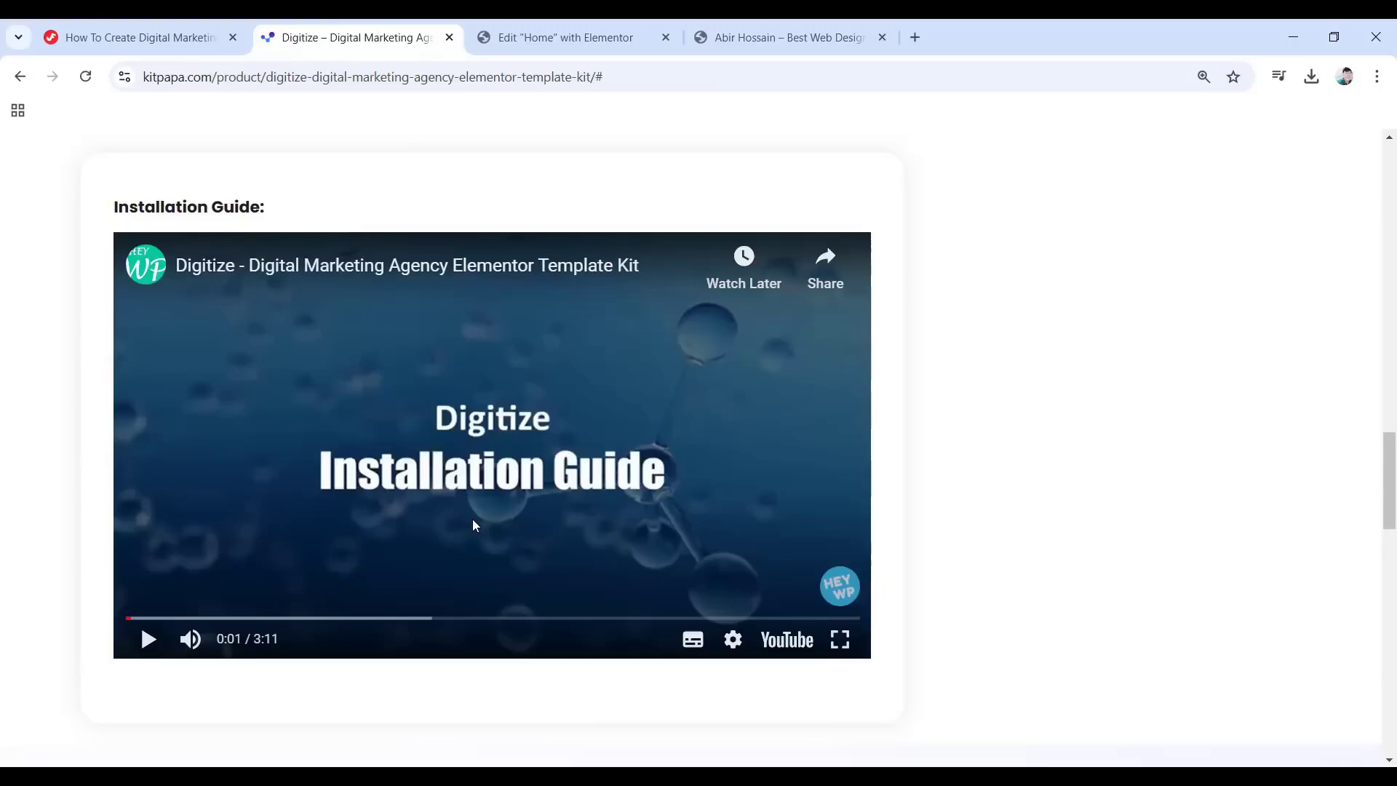
pyautogui.scroll(10, 514, 537)
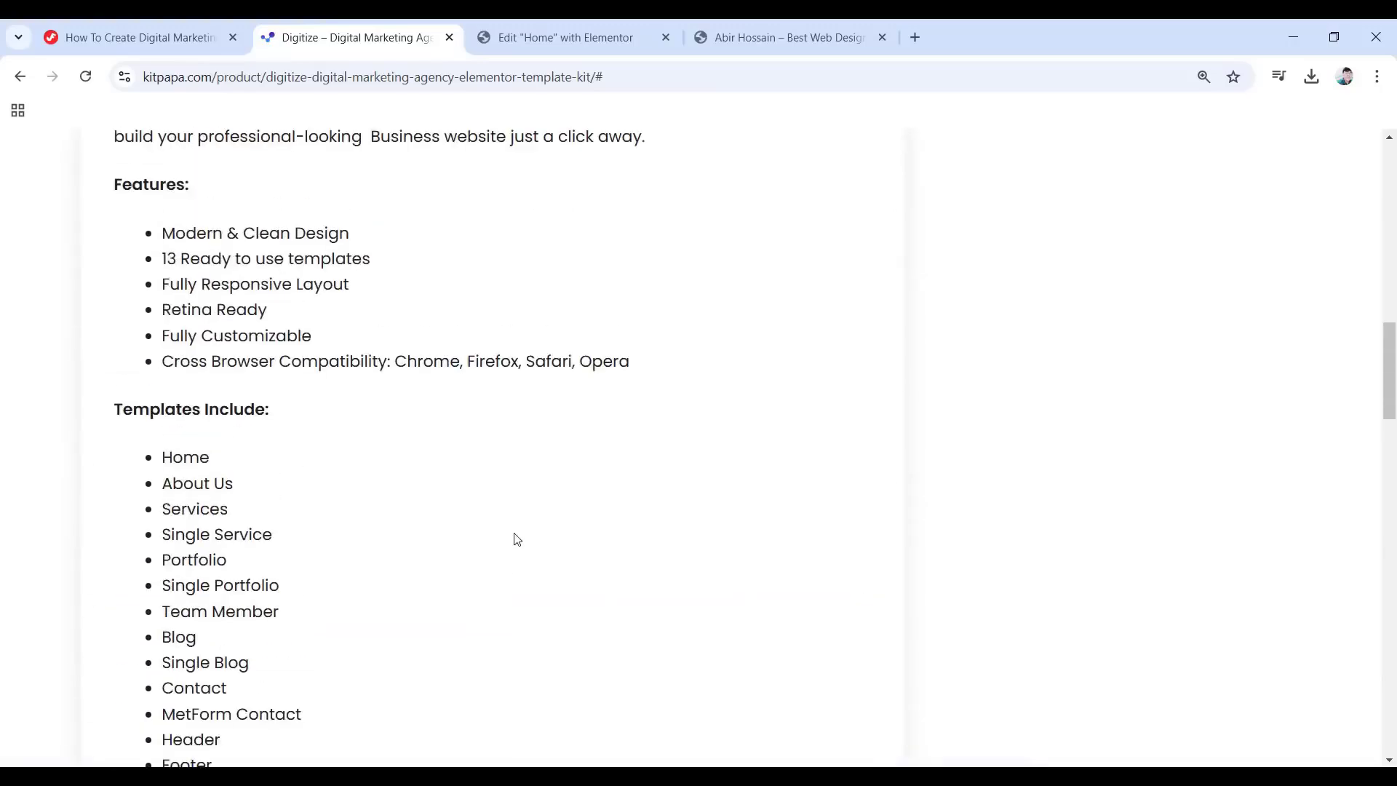
pyautogui.scroll(6, 517, 539)
pyautogui.scroll(3, 515, 538)
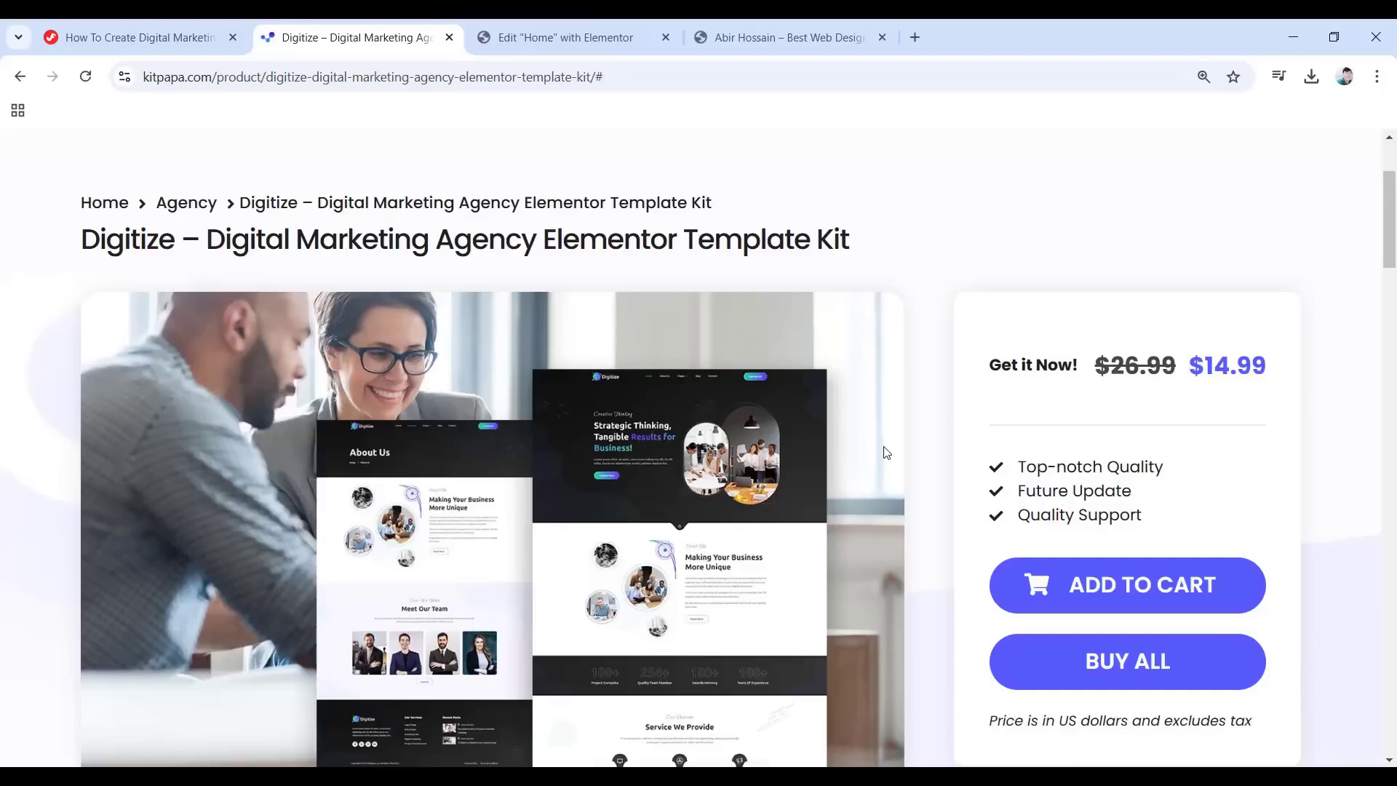
pyautogui.scroll(-1, 910, 451)
pyautogui.scroll(4, 933, 455)
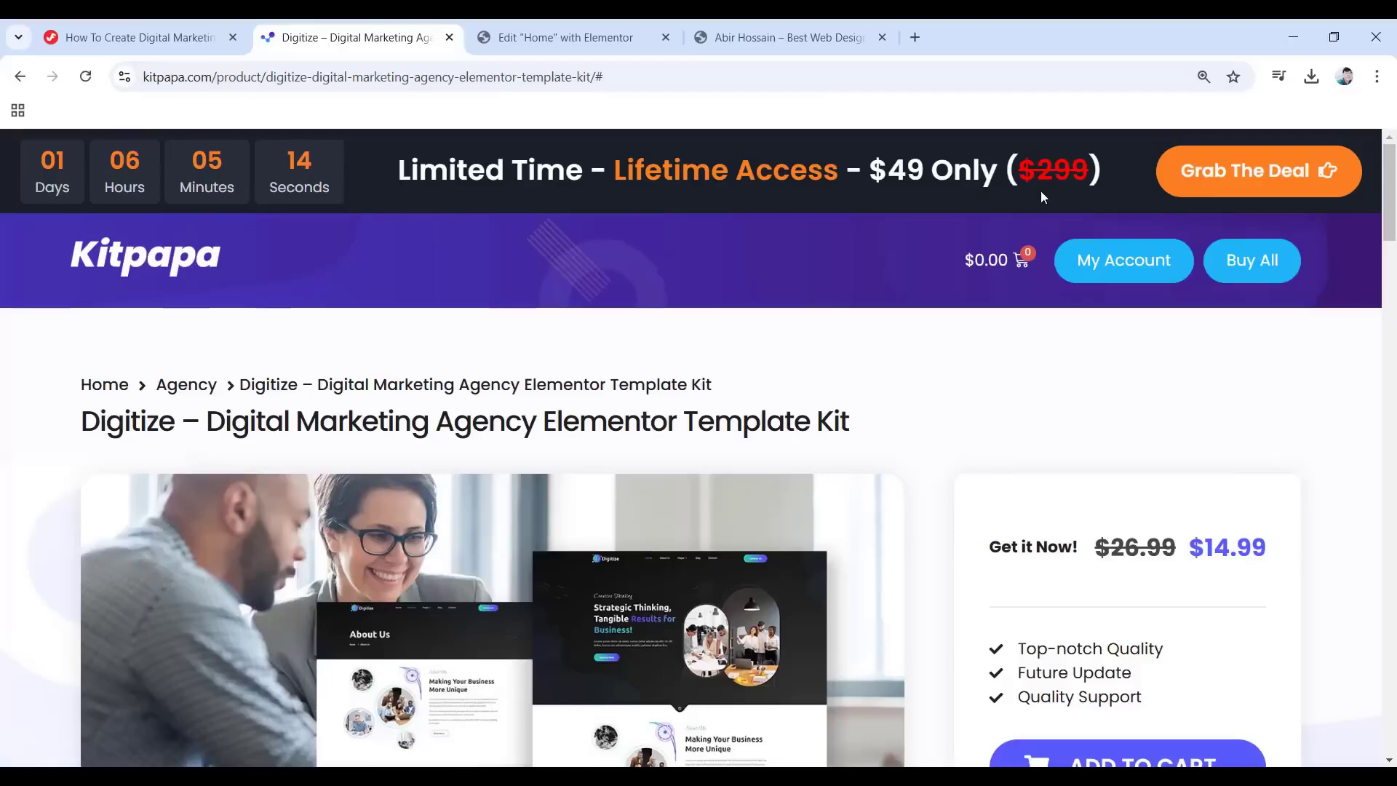
# Open the $49 All Access – Lifetime deal from the countdown banner and review its plan comparison.
pyautogui.click(1273, 181)
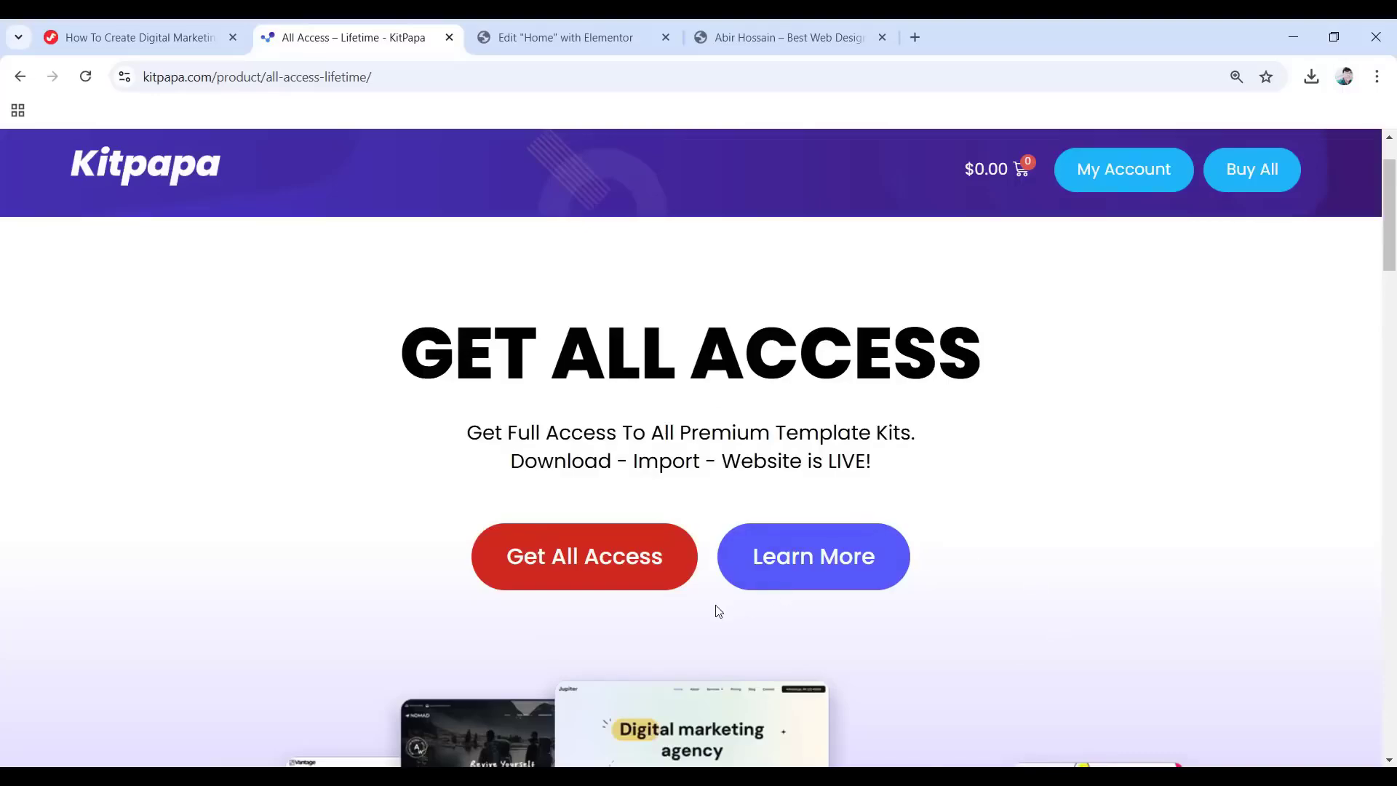
pyautogui.scroll(-15, 716, 607)
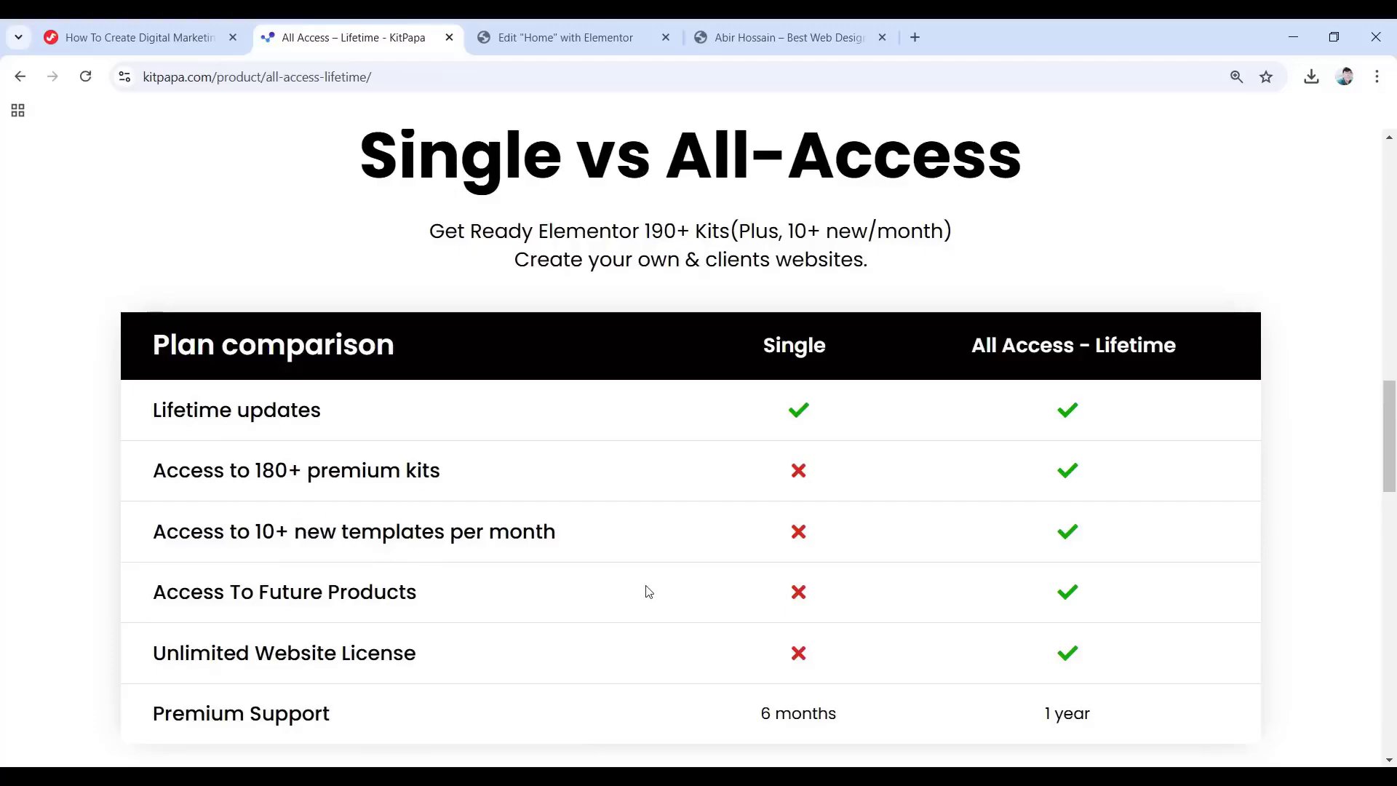
pyautogui.scroll(-3, 749, 578)
pyautogui.scroll(-6, 749, 578)
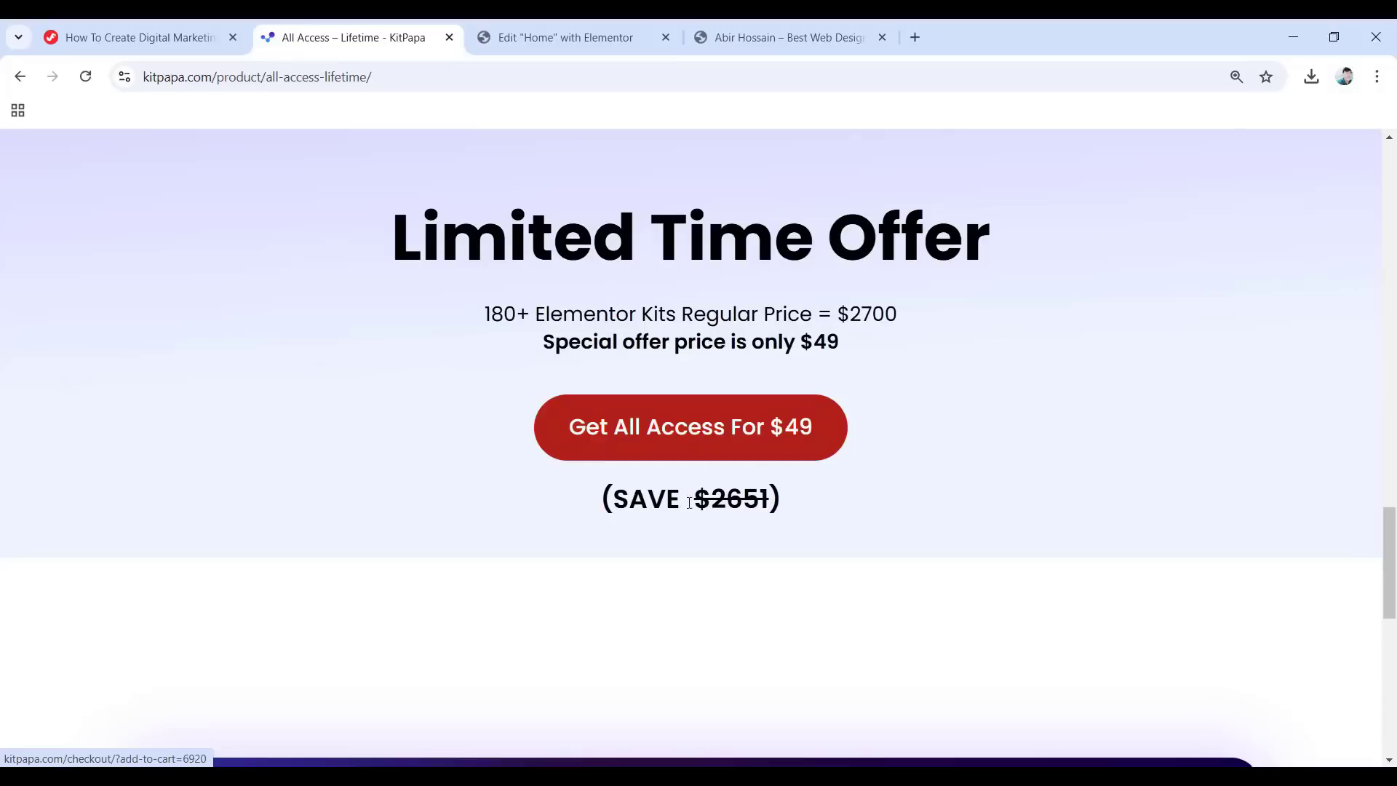
pyautogui.scroll(10, 832, 518)
pyautogui.scroll(15, 838, 518)
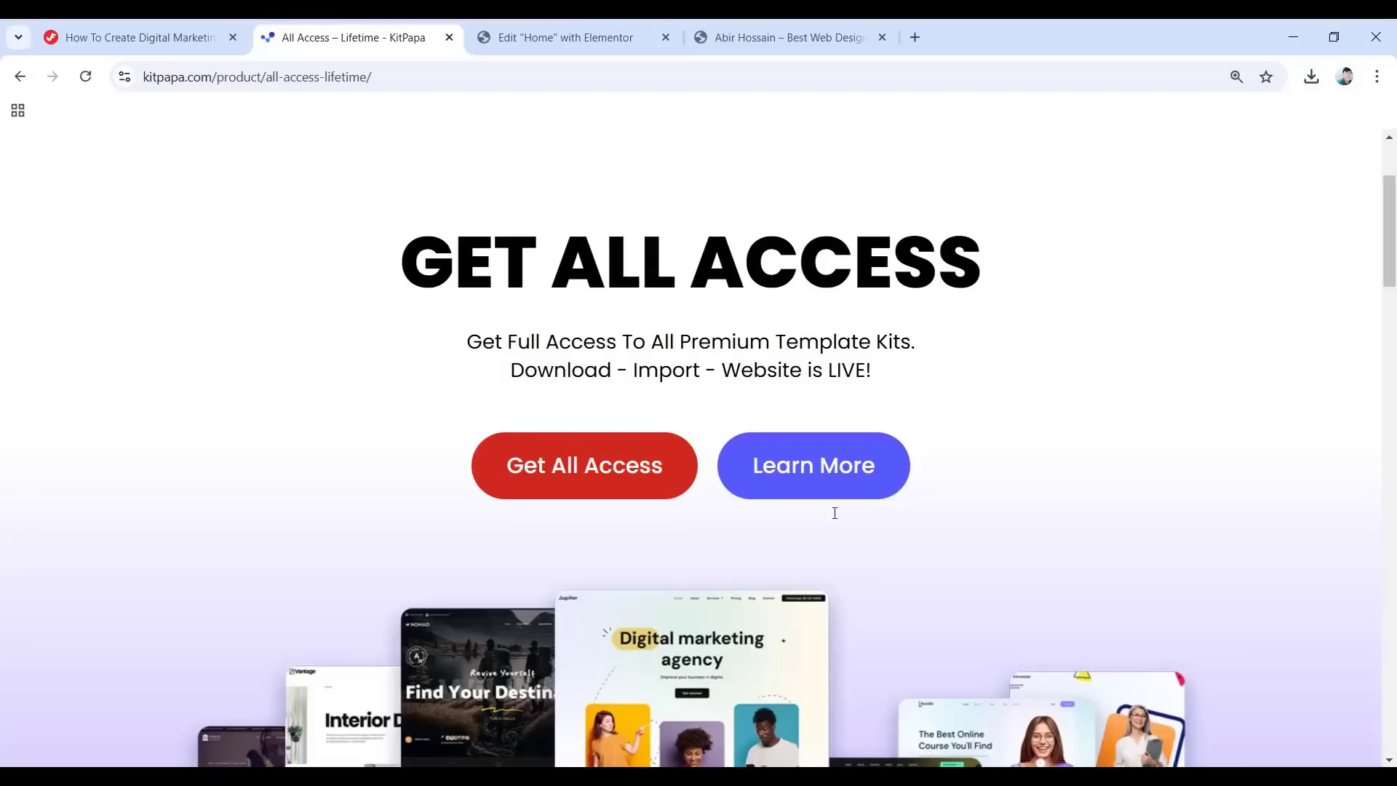
pyautogui.scroll(3, 786, 517)
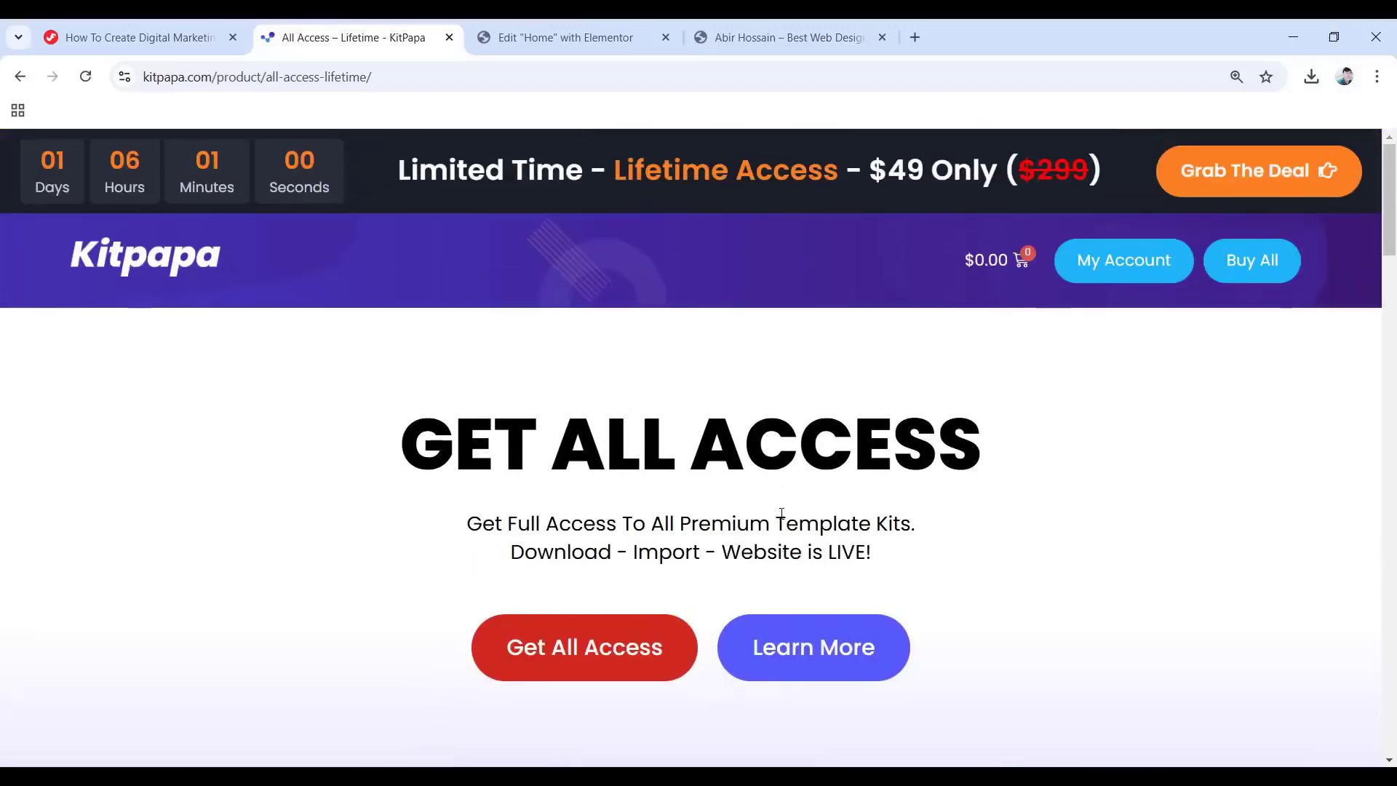
# Search the KitPapa template catalogue for 'jupiter' from the home page.
pyautogui.click(201, 263)
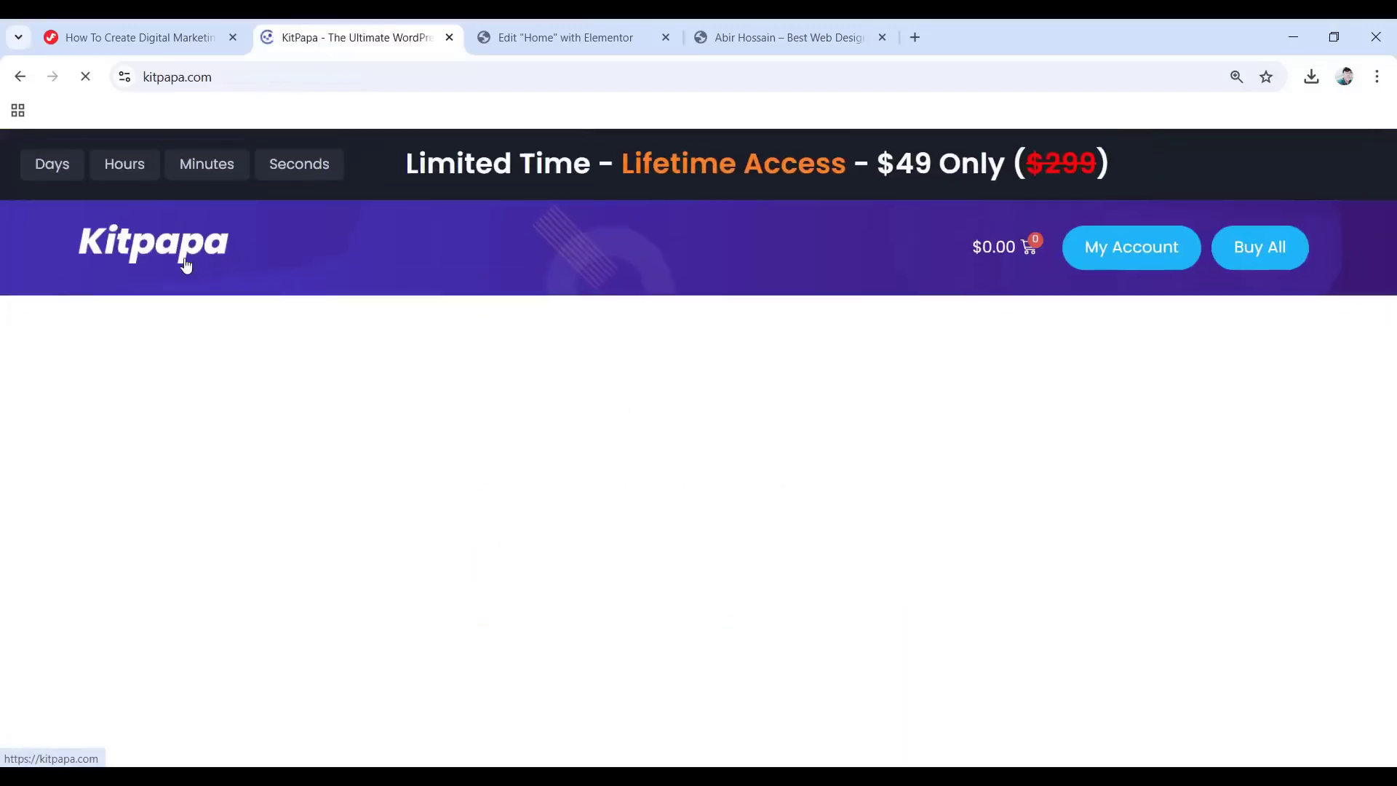
pyautogui.scroll(-1, 186, 265)
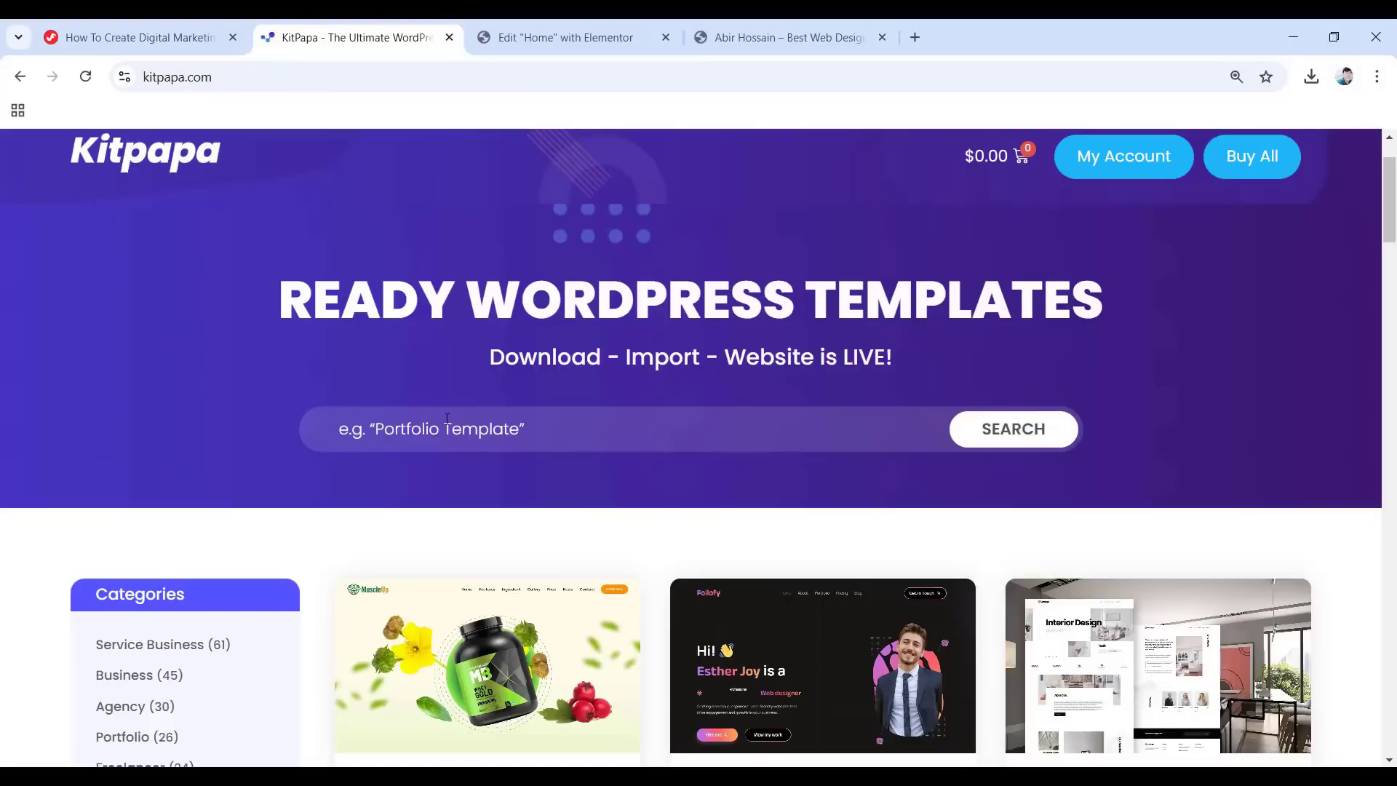
pyautogui.click(458, 429)
pyautogui.write('jupiter')
pyautogui.press('Return')
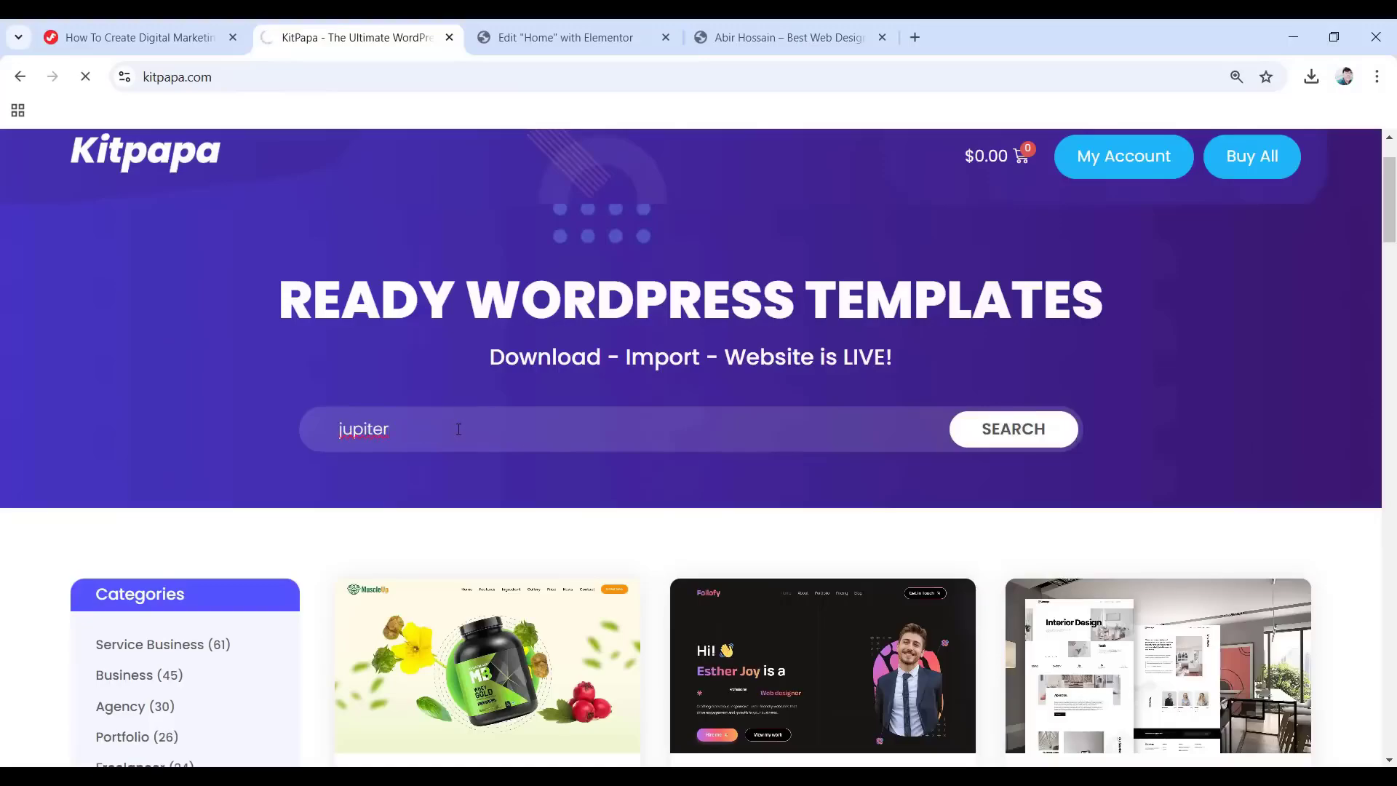
# Open the Jupiter – Digital Marketing Agency kit's product page from the search results.
pyautogui.scroll(-4, 480, 452)
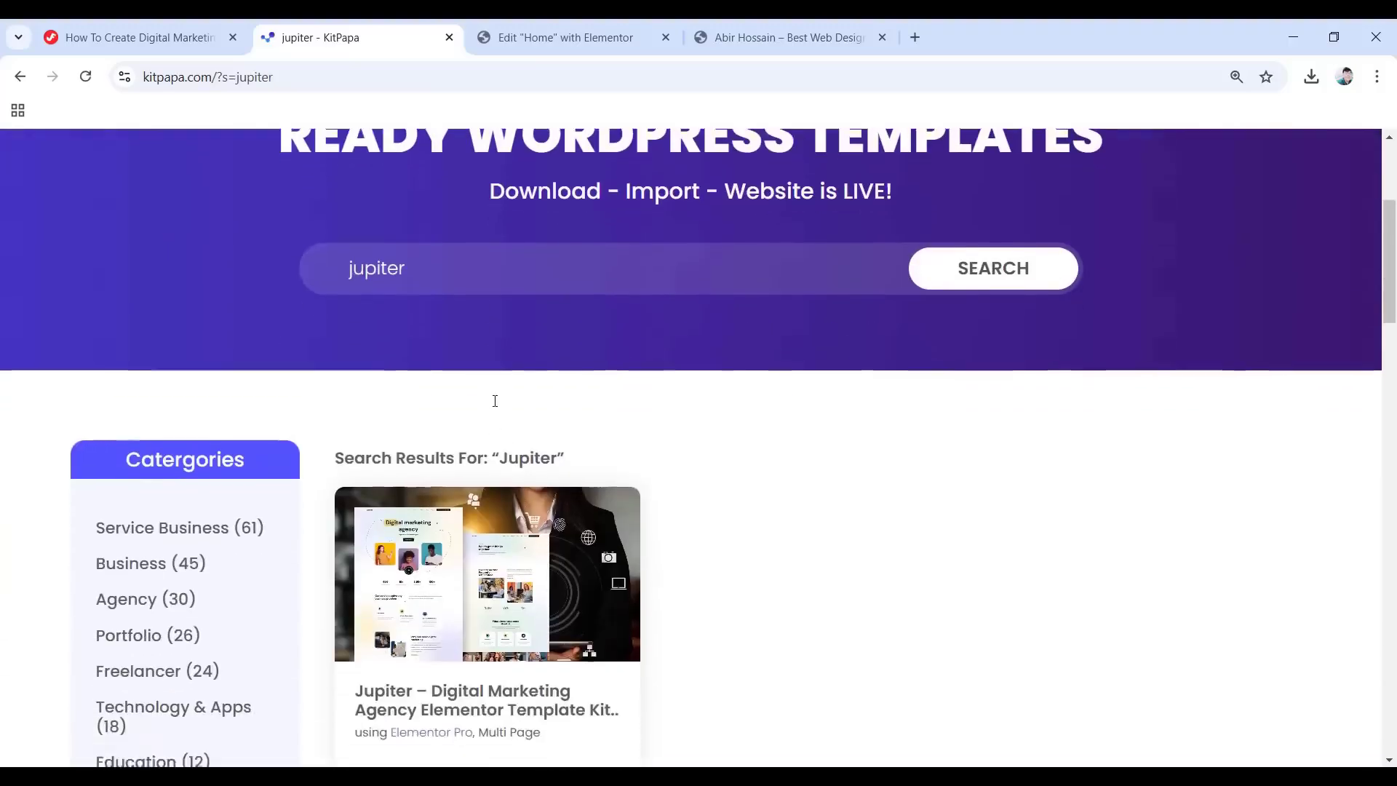
pyautogui.scroll(-1, 553, 335)
pyautogui.scroll(-1, 602, 254)
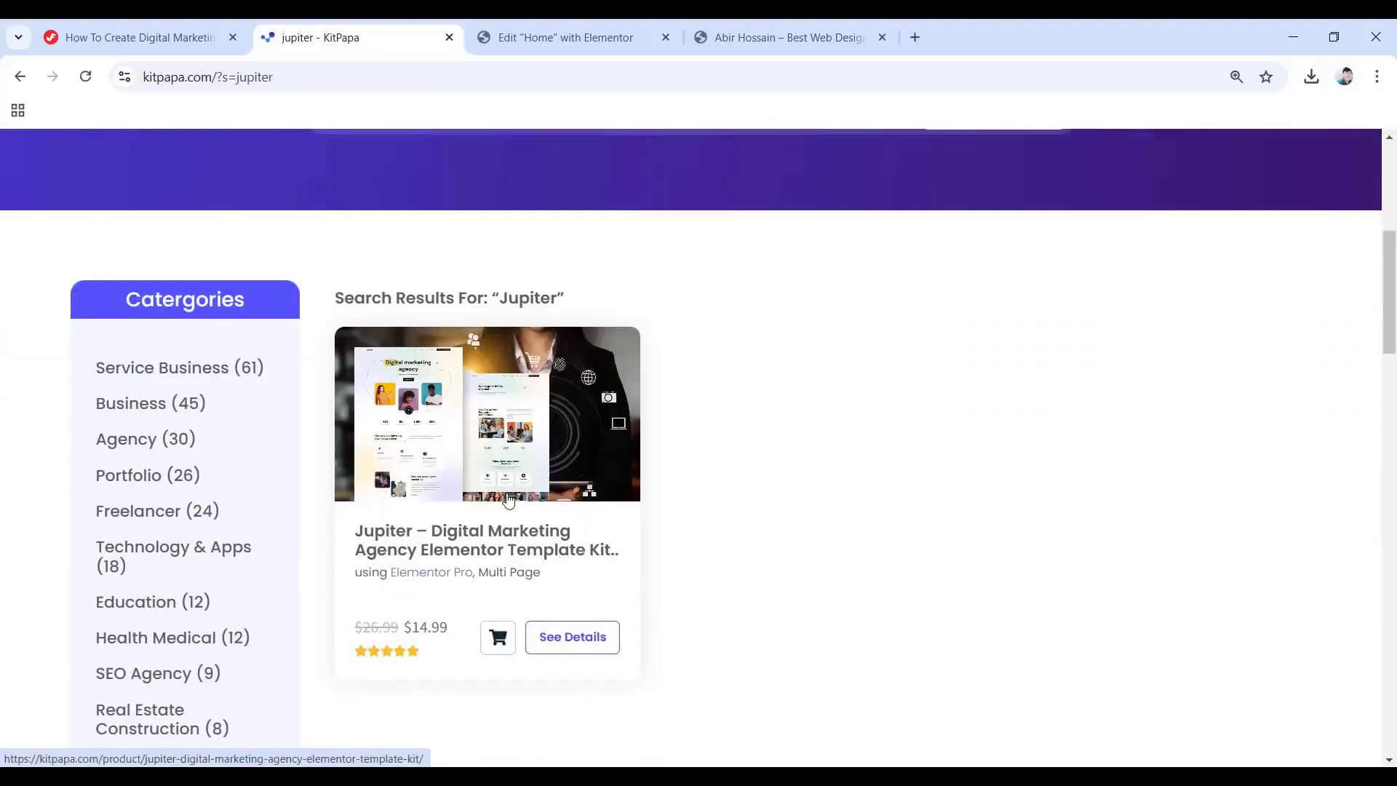
pyautogui.click(486, 477)
pyautogui.scroll(-3, 588, 460)
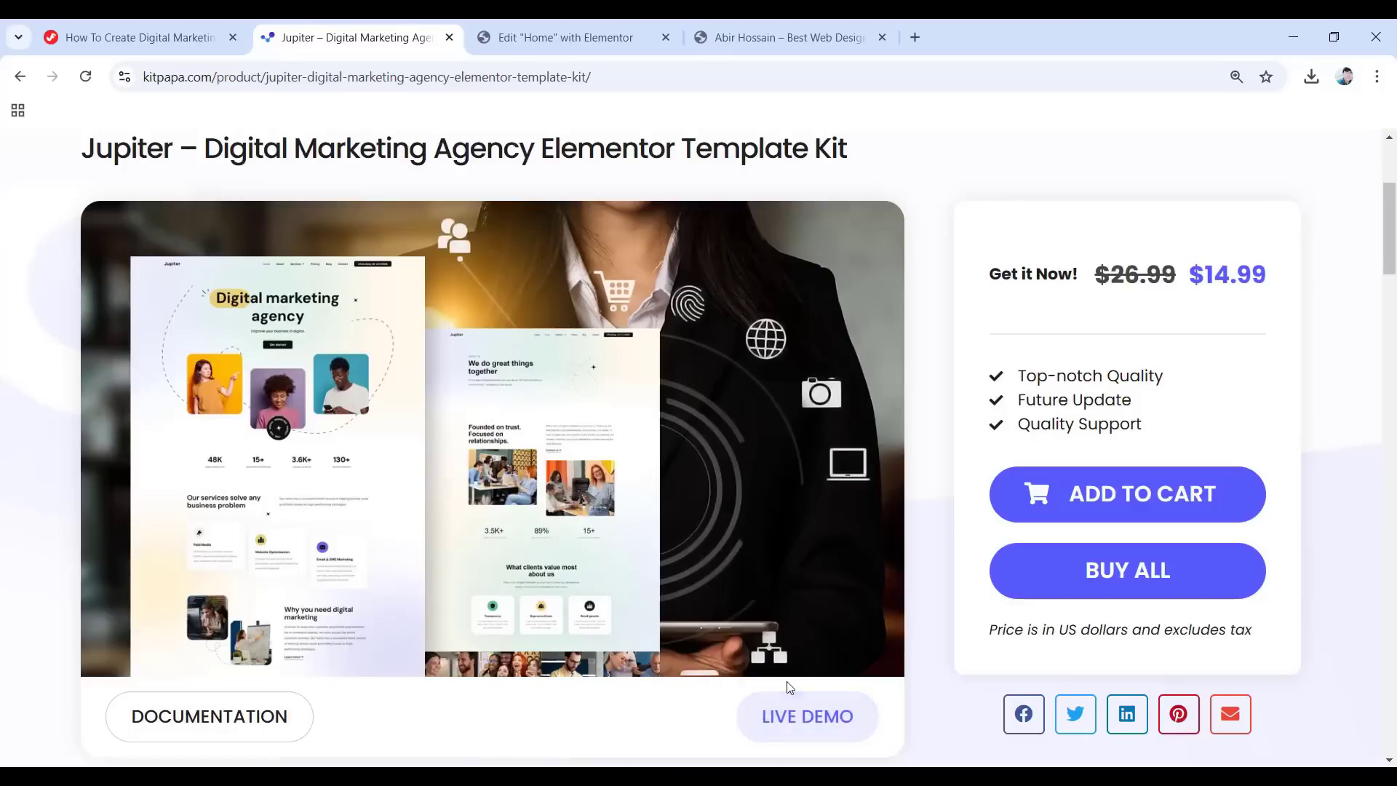
# Open the Jupiter kit's live demo and scroll through it.
pyautogui.click(775, 720)
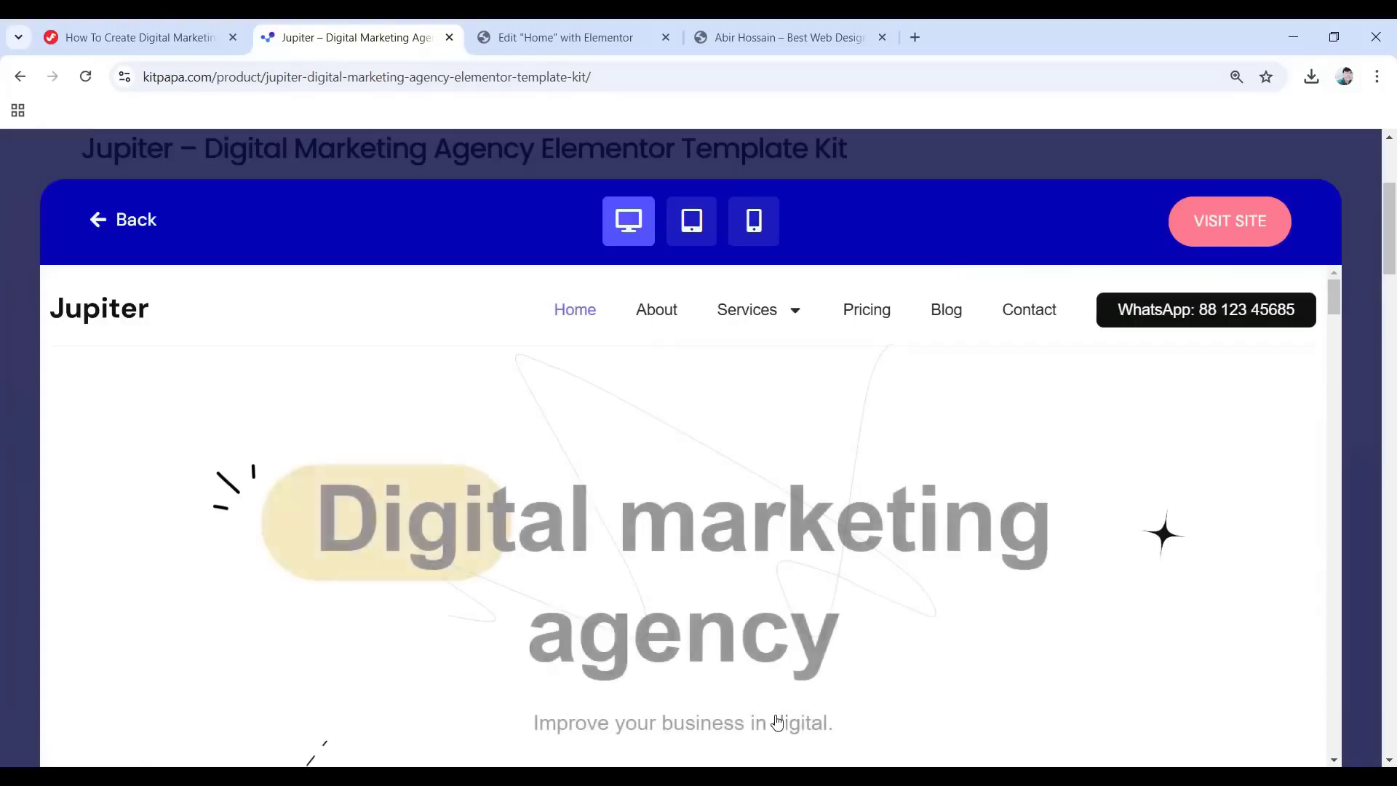
pyautogui.scroll(-10, 751, 515)
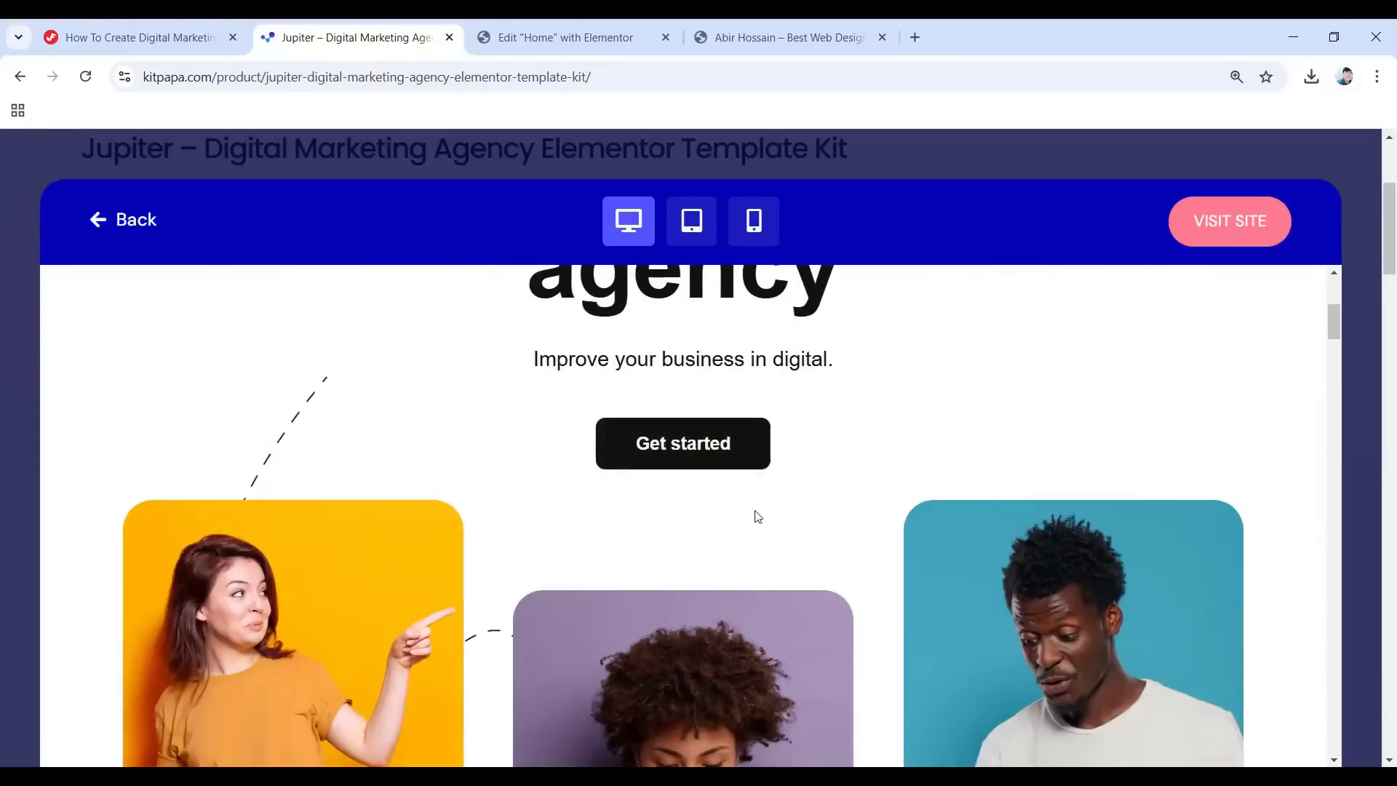
pyautogui.scroll(-9, 750, 536)
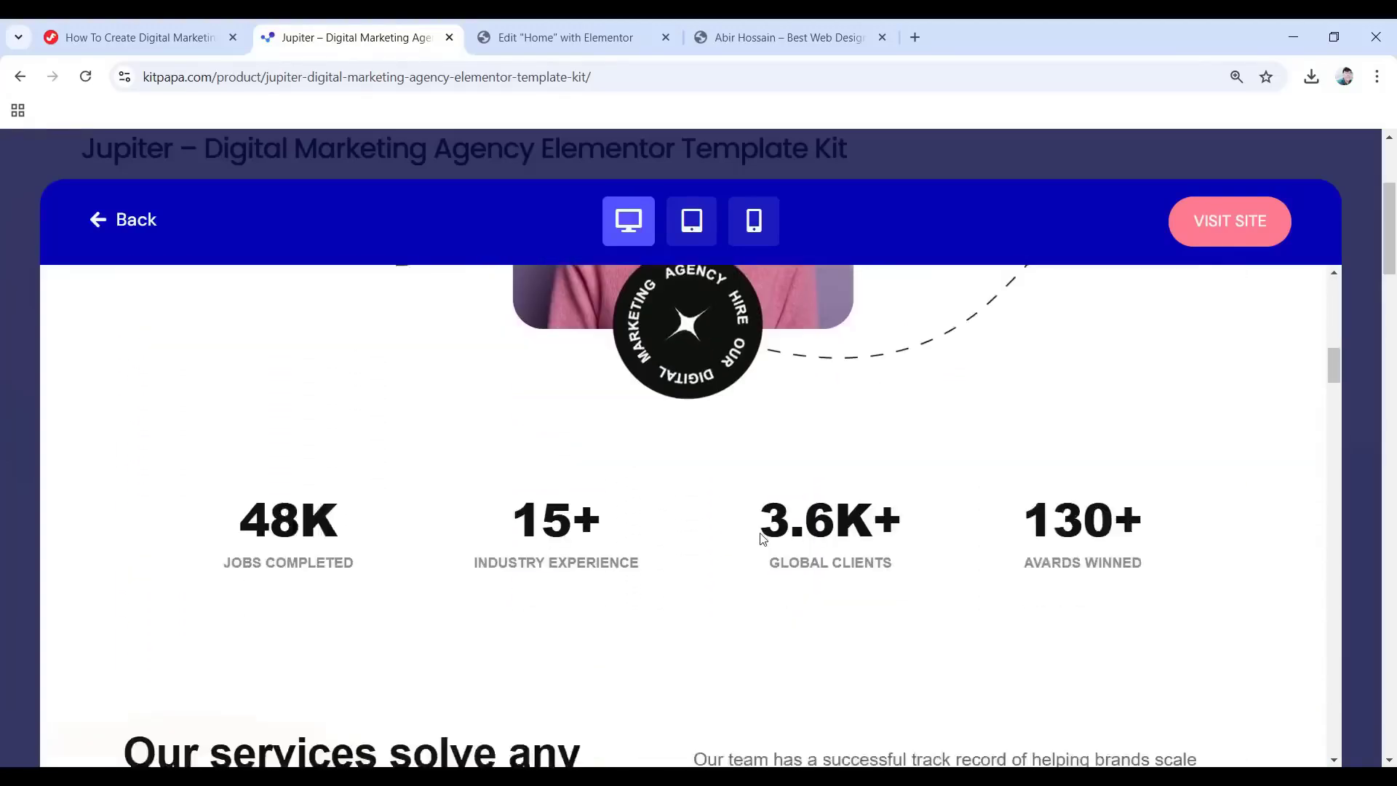
pyautogui.scroll(-10, 756, 535)
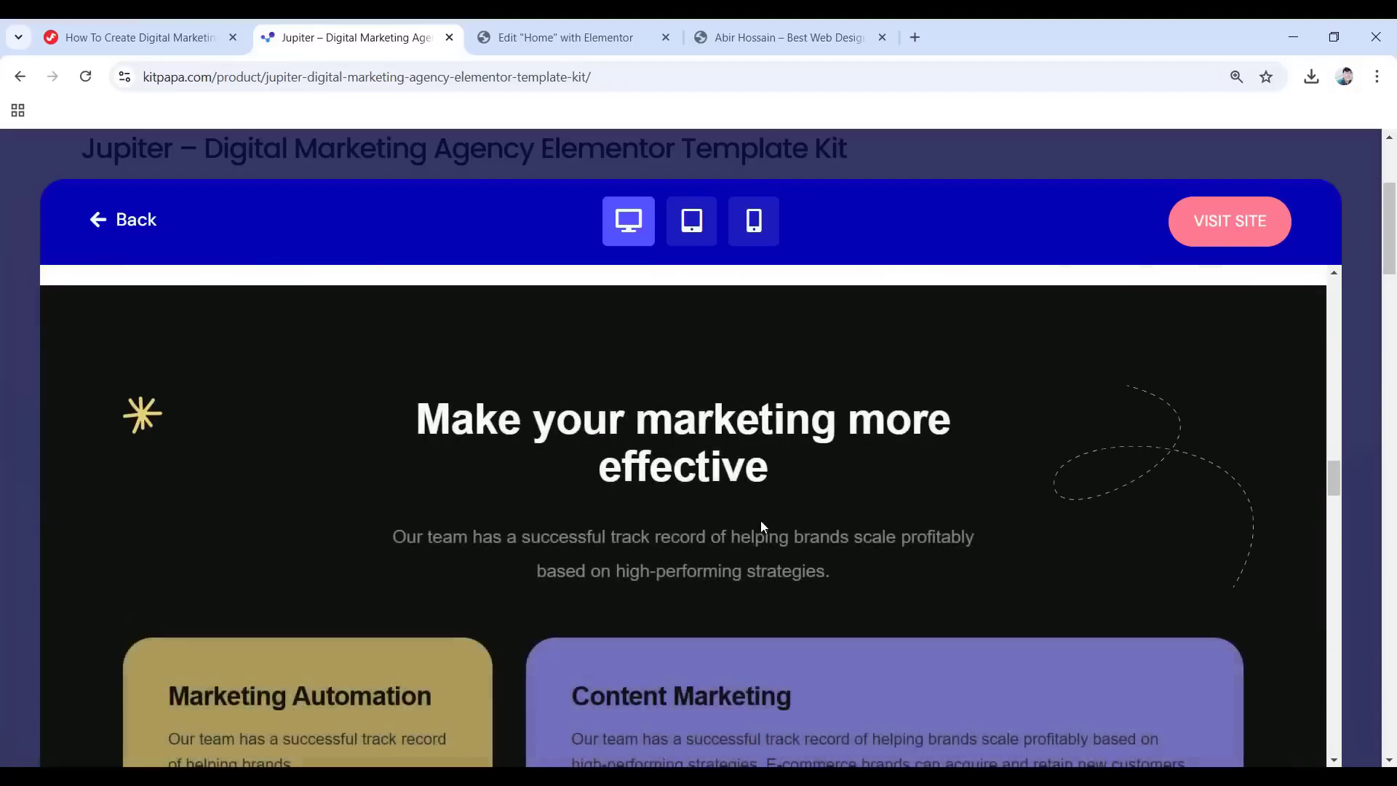
pyautogui.scroll(-4, 761, 521)
pyautogui.scroll(-2, 761, 521)
pyautogui.scroll(14, 762, 521)
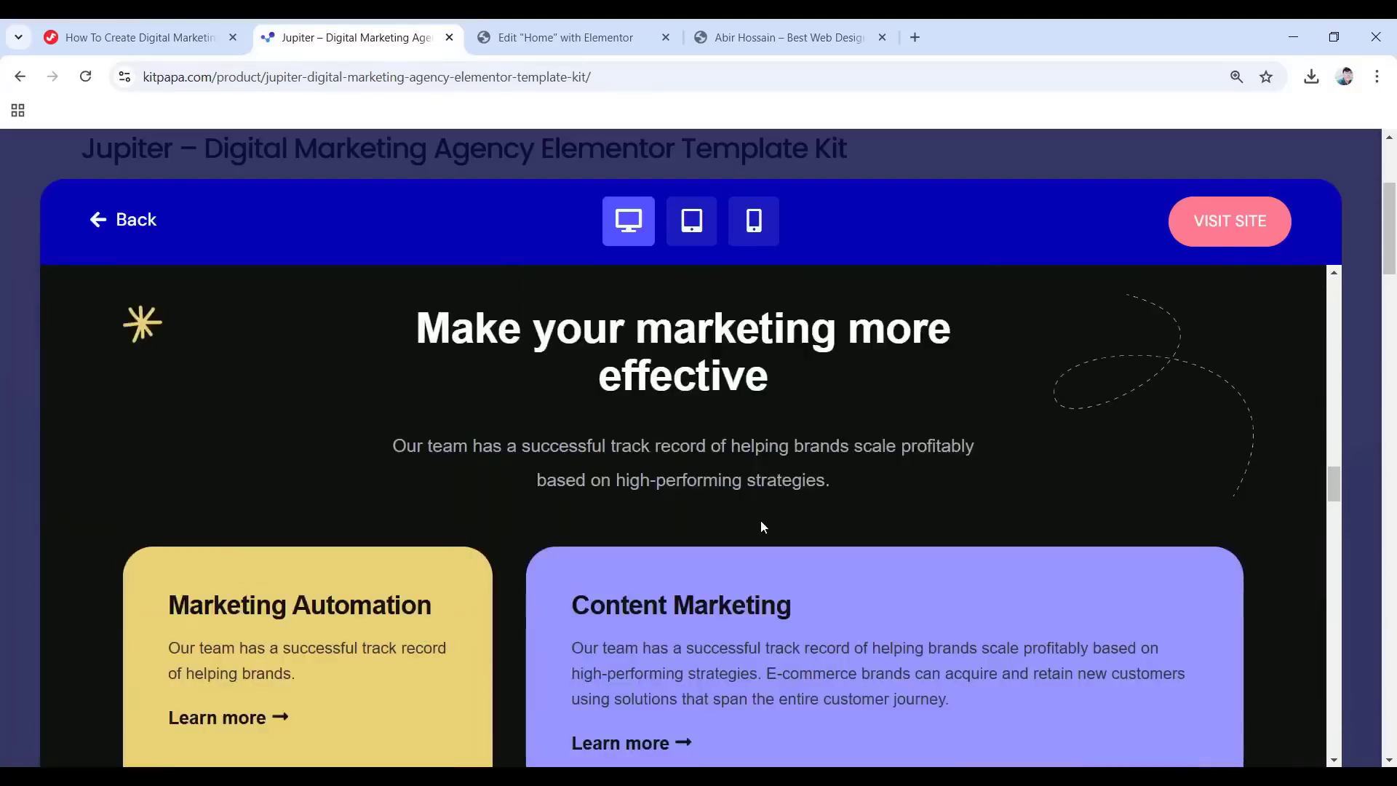
pyautogui.scroll(10, 762, 526)
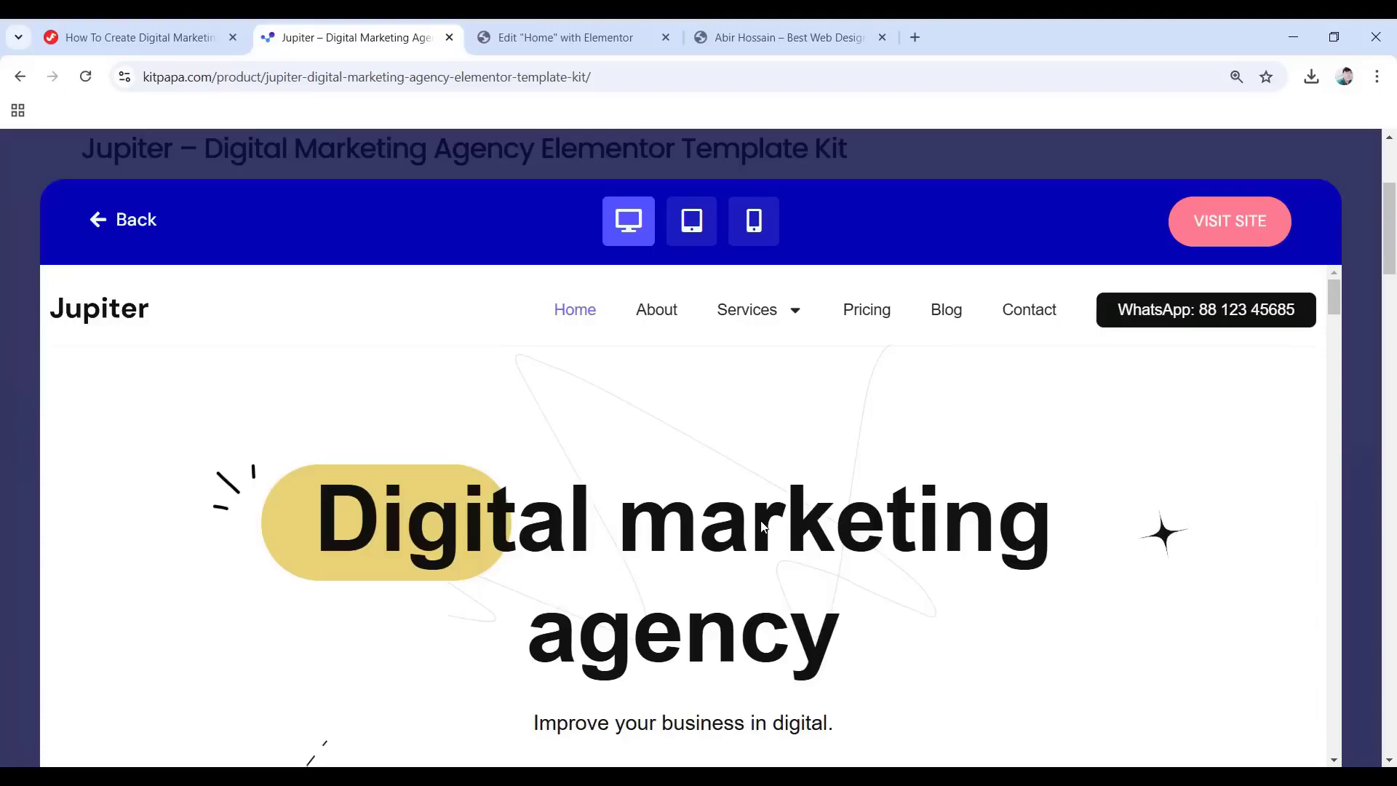
# Close the demo preview and scroll the Jupiter product page to the Installation Guide and back.
pyautogui.click(1019, 151)
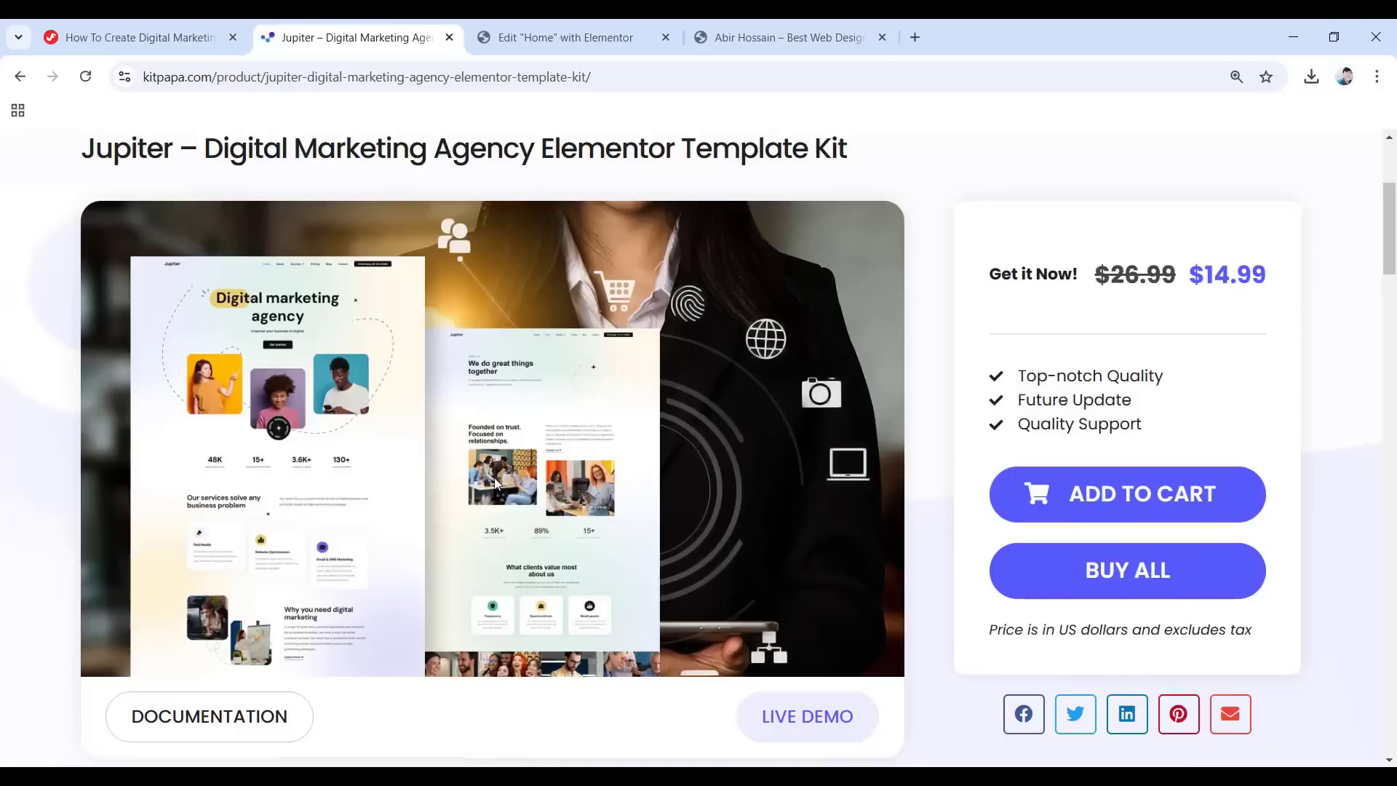
pyautogui.scroll(-5, 550, 494)
pyautogui.scroll(-20, 551, 493)
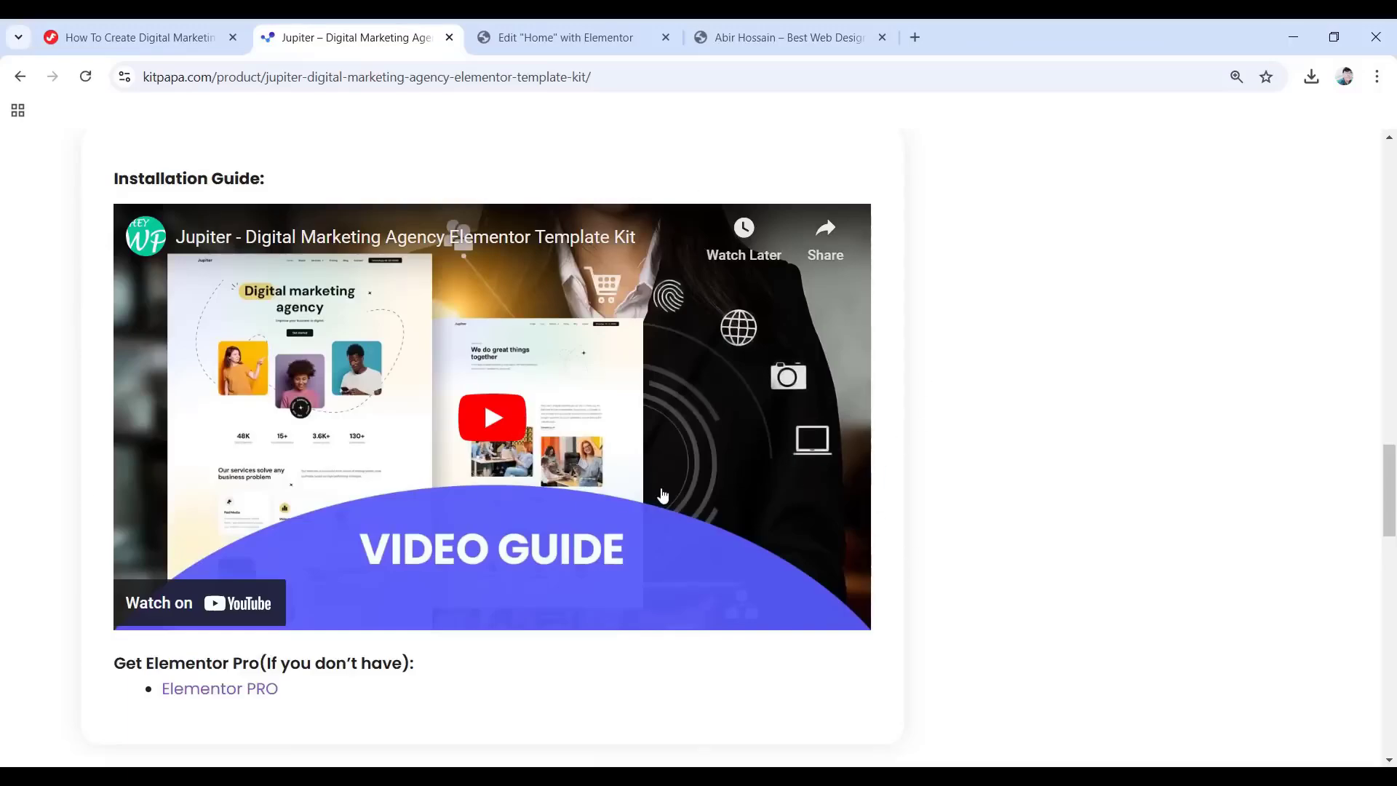
pyautogui.scroll(20, 662, 495)
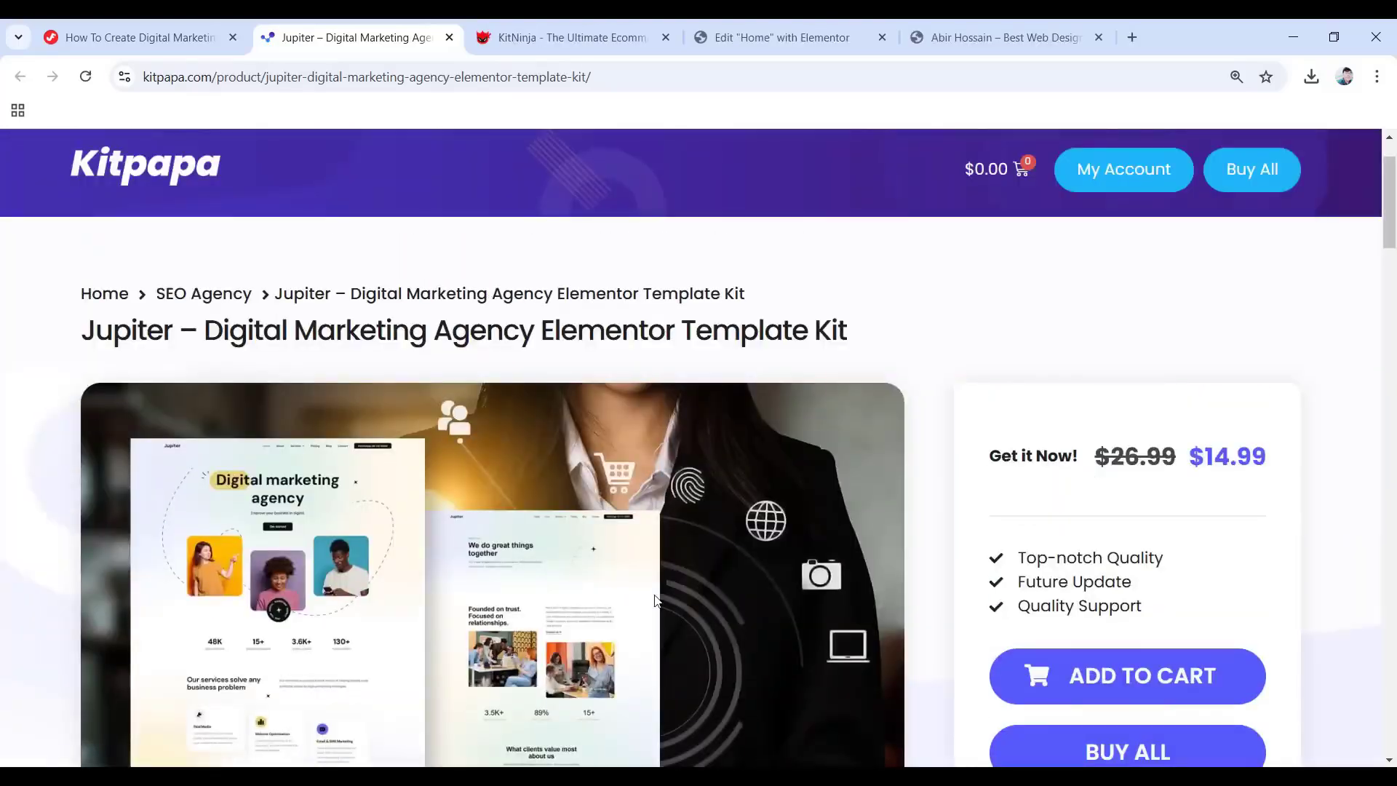
# Switch to the KitNinja site and scroll down its homepage.
pyautogui.click(625, 40)
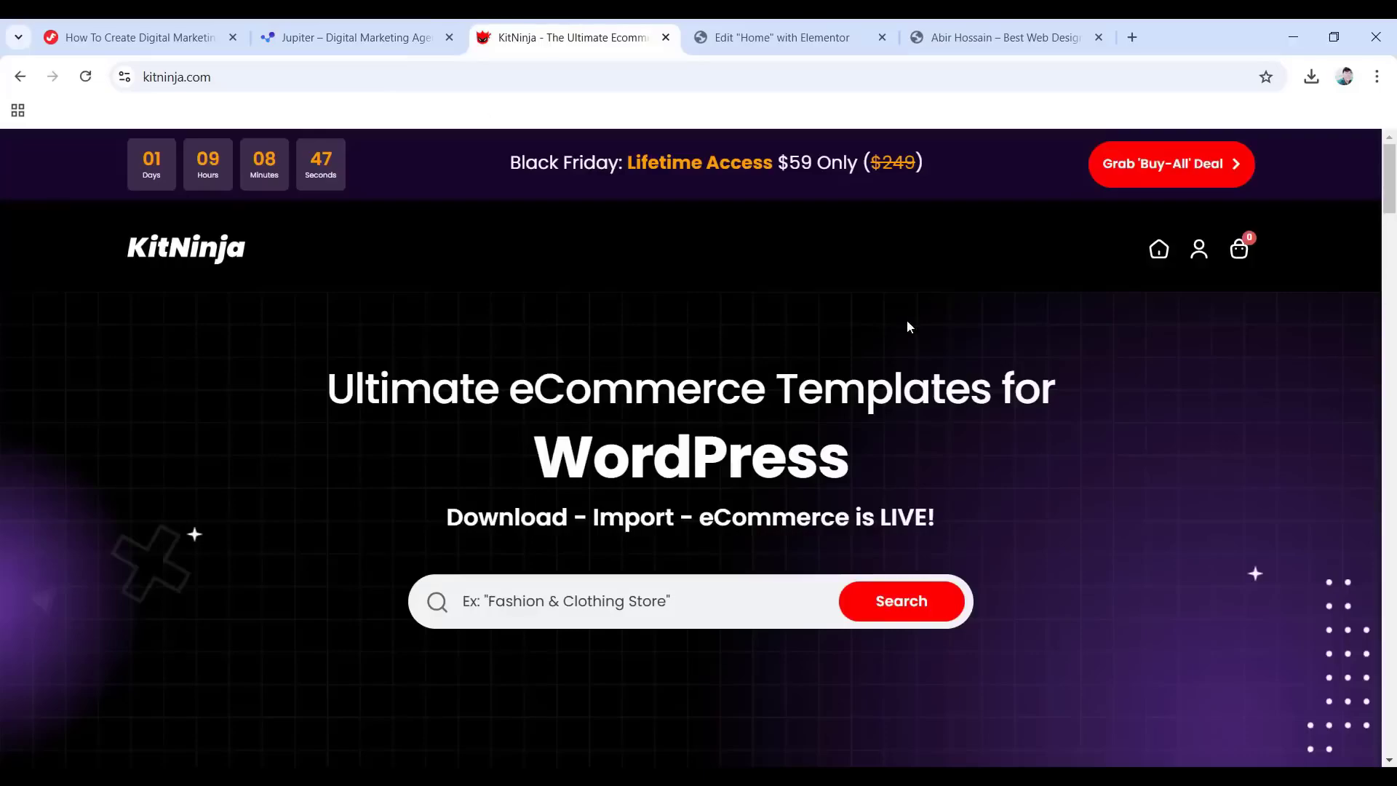
pyautogui.scroll(-3, 593, 251)
pyautogui.scroll(-3, 243, 298)
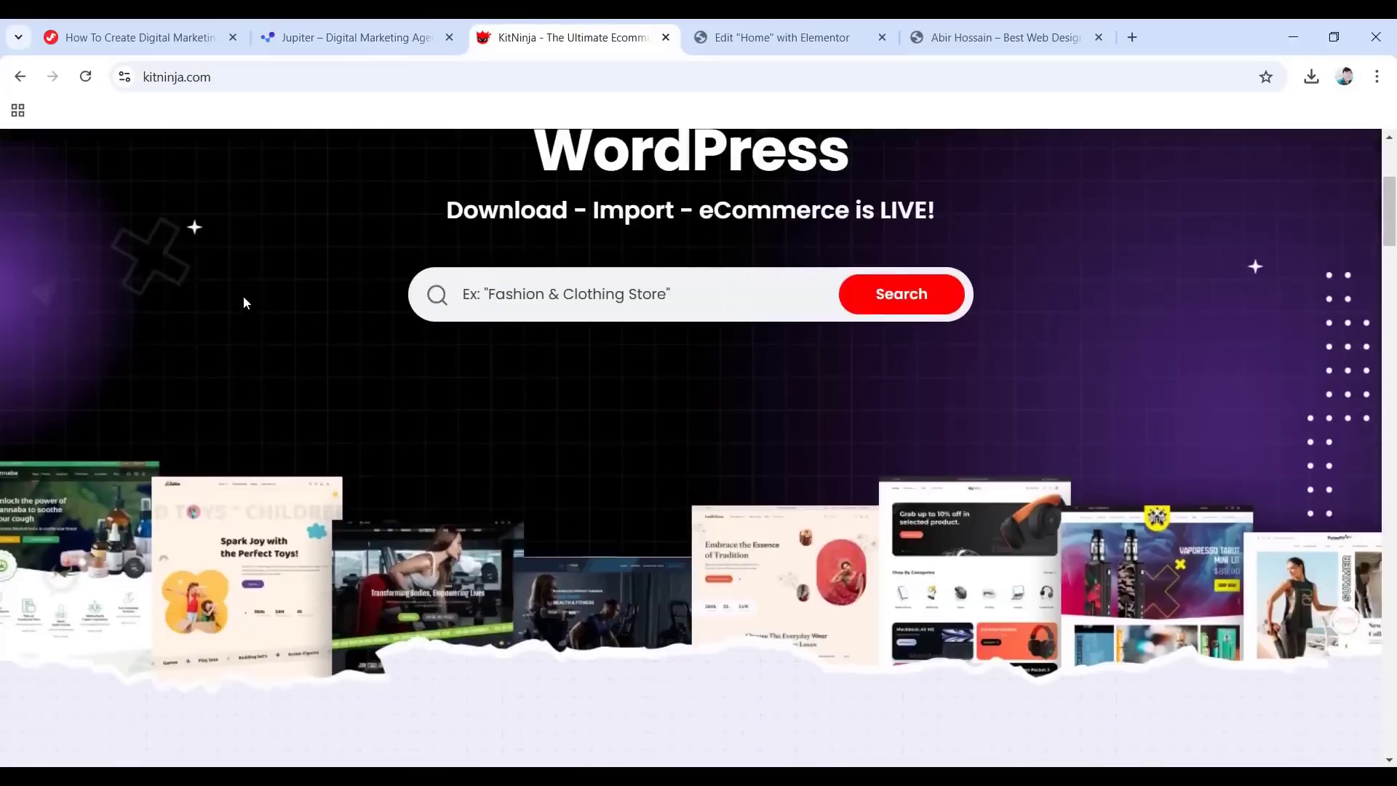
pyautogui.scroll(-10, 575, 372)
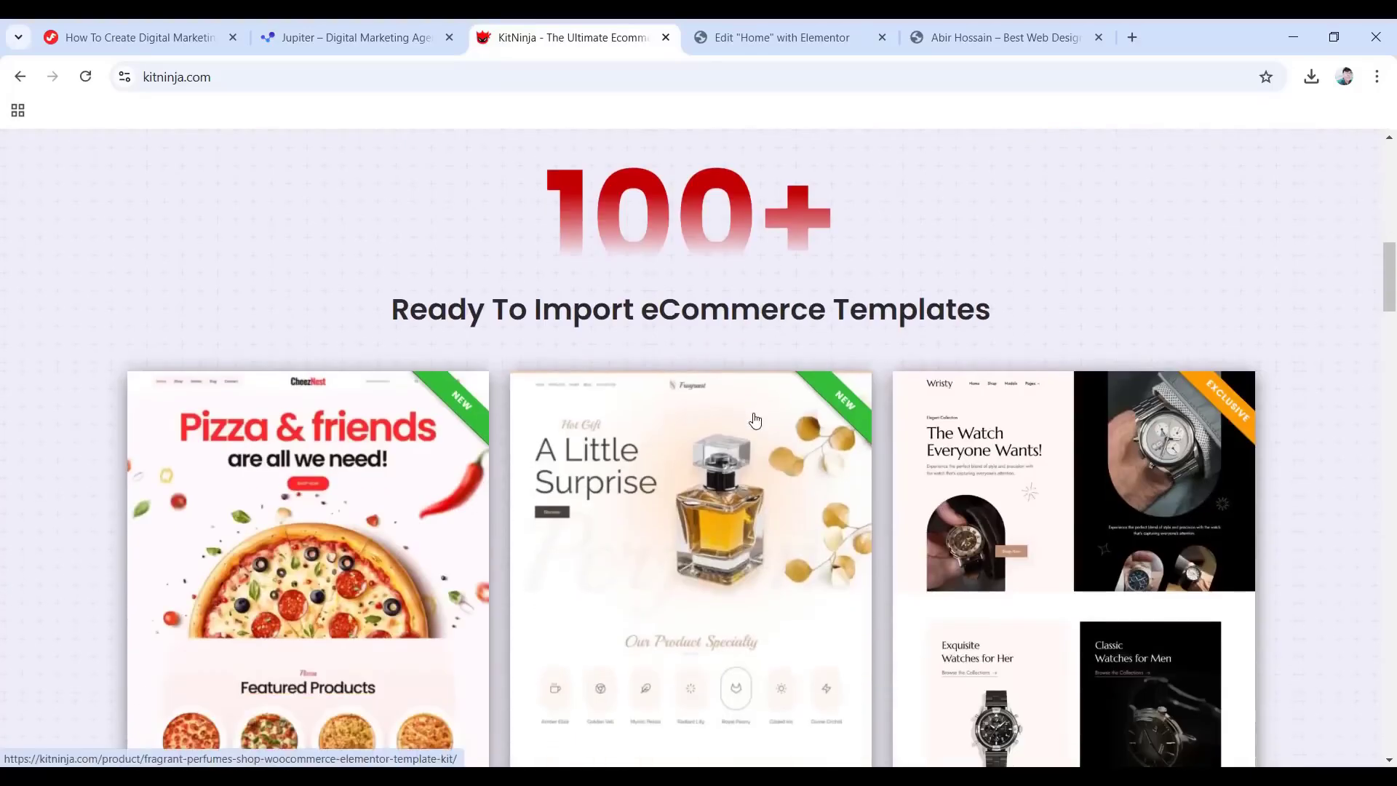
pyautogui.scroll(-2, 771, 419)
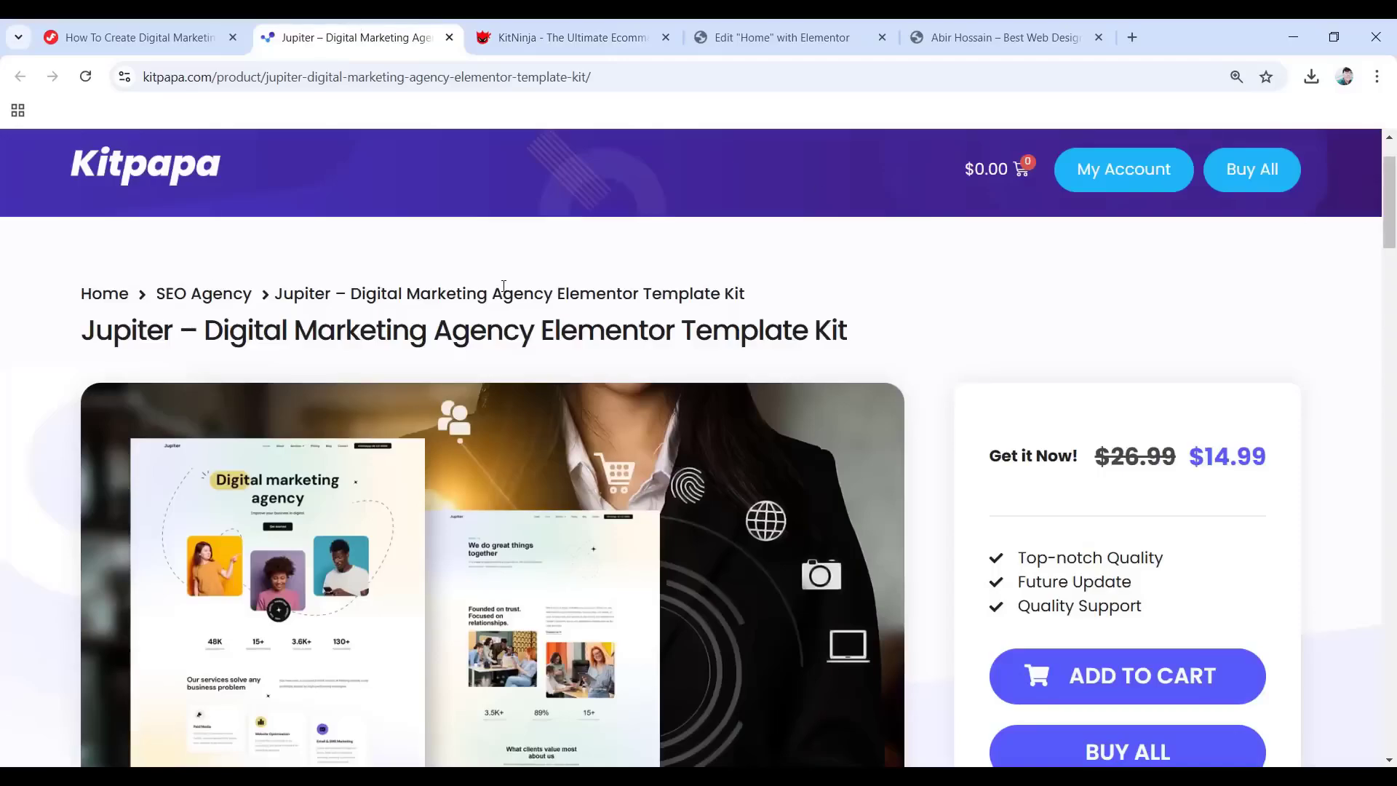
# Return to the KitNinja template listing and scroll to the furniture, fashion and supplement store kits.
pyautogui.click(555, 37)
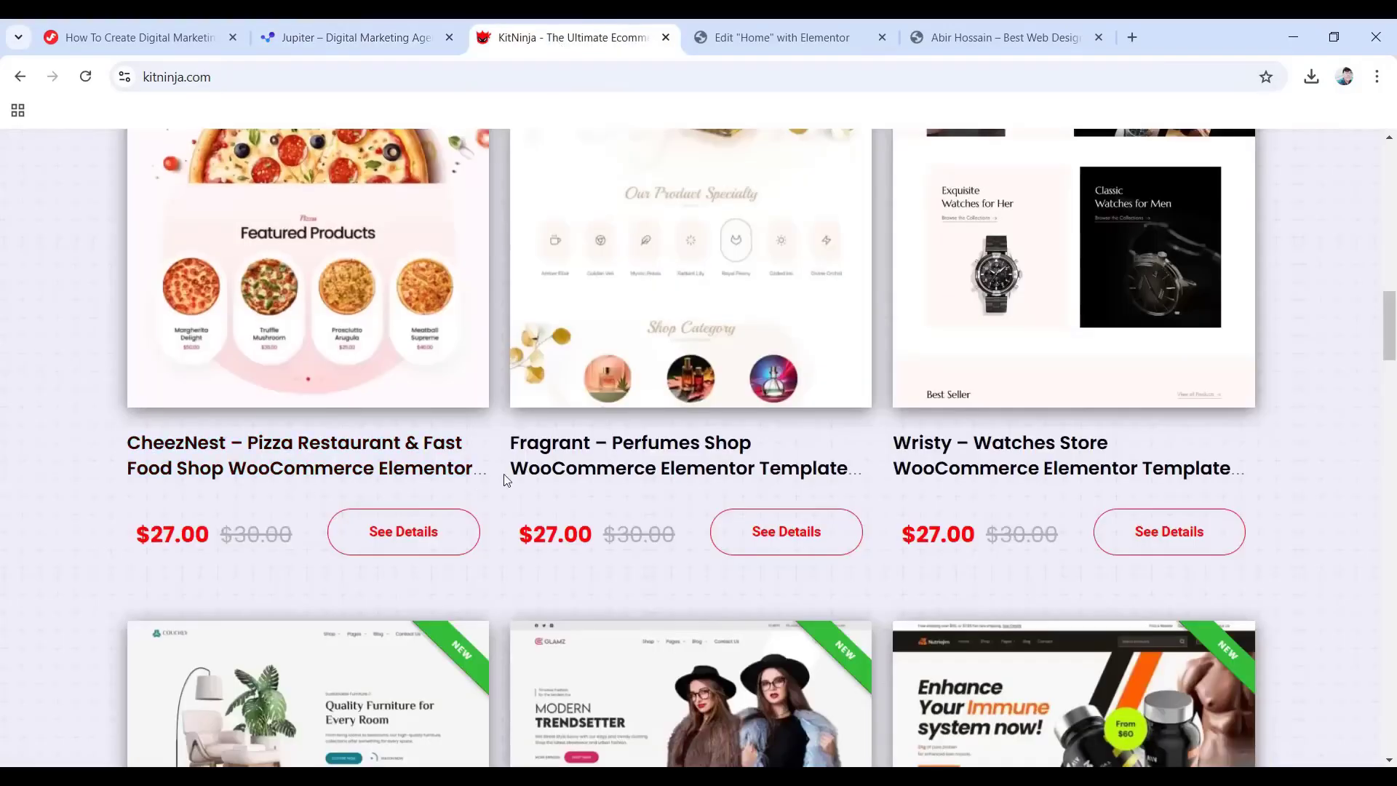
pyautogui.scroll(-4, 507, 481)
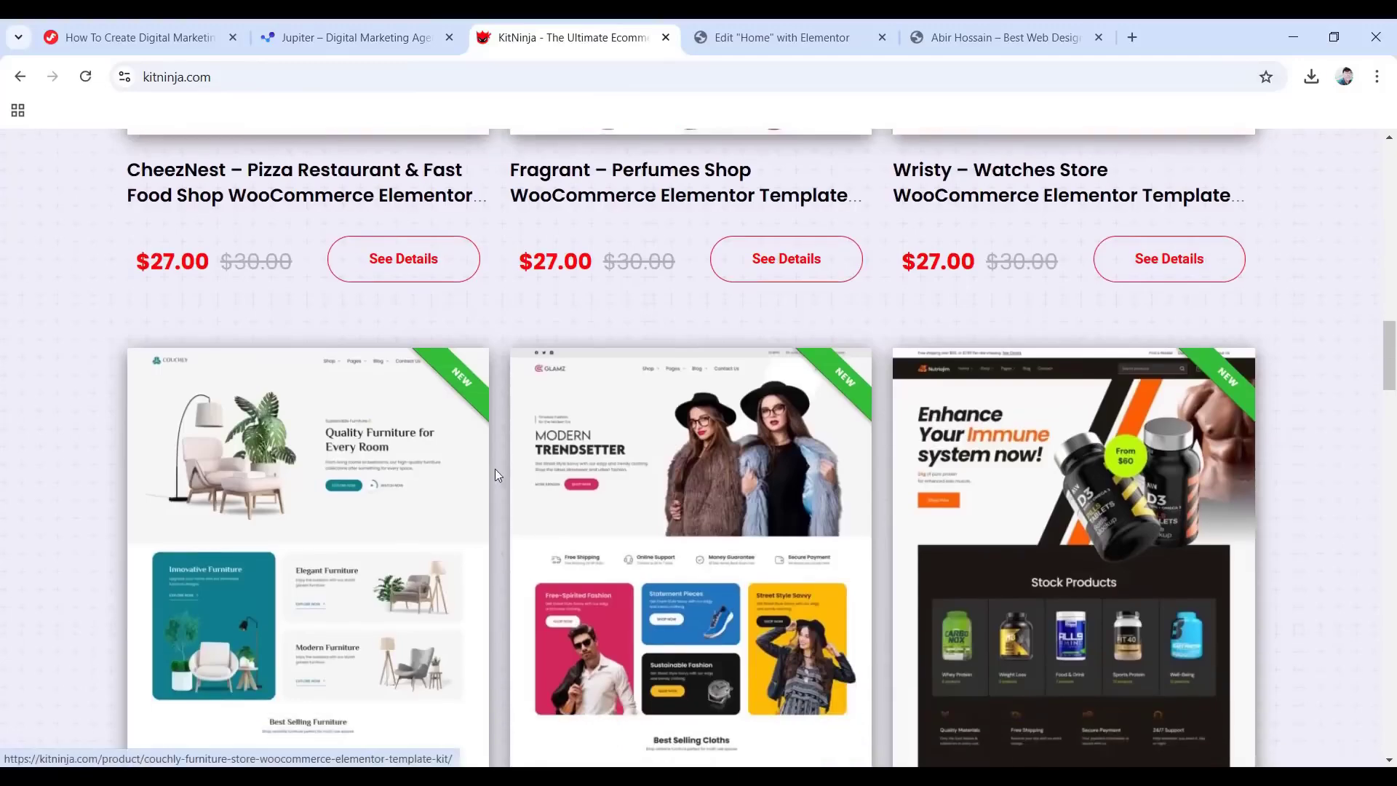
pyautogui.scroll(-1, 499, 482)
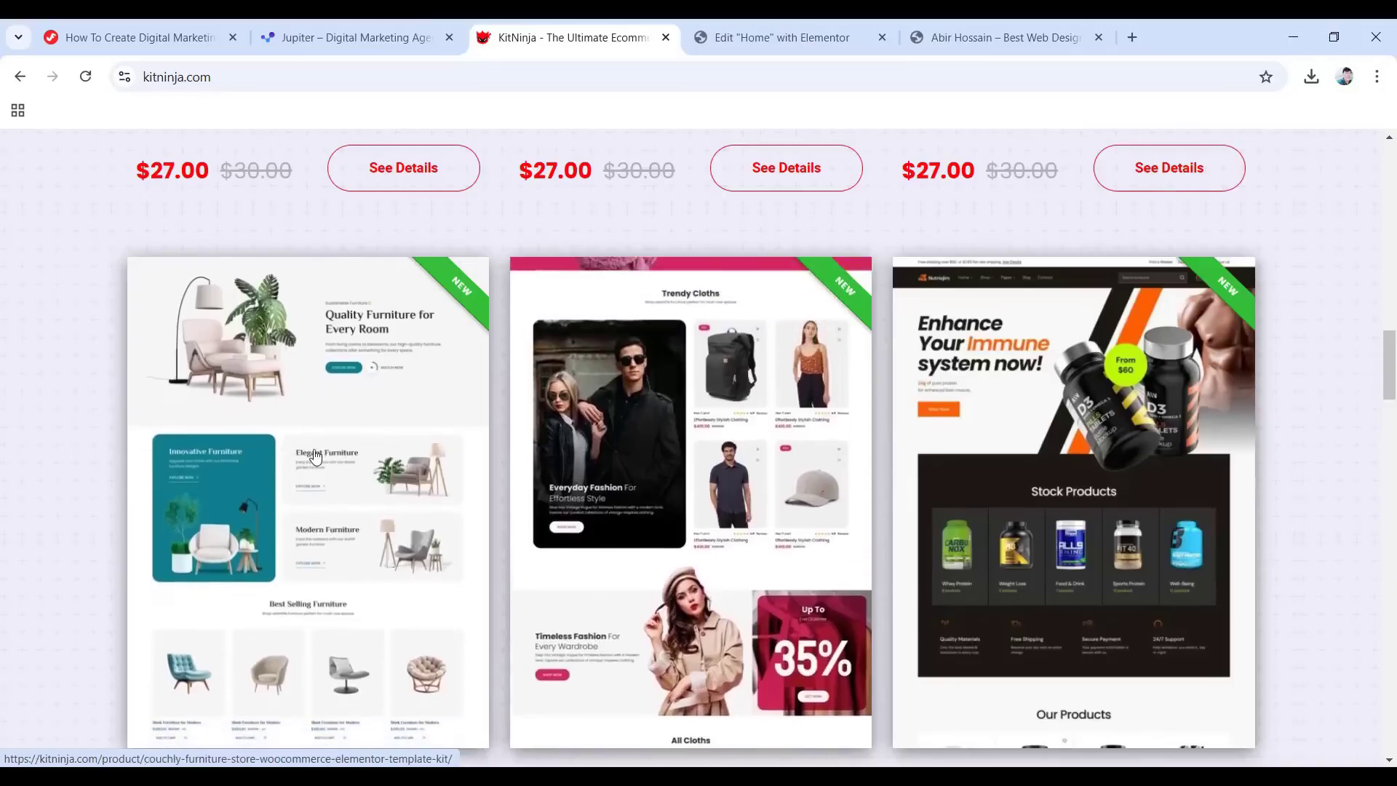
# Open the Couchly furniture store kit page and scroll through its details.
pyautogui.click(390, 460)
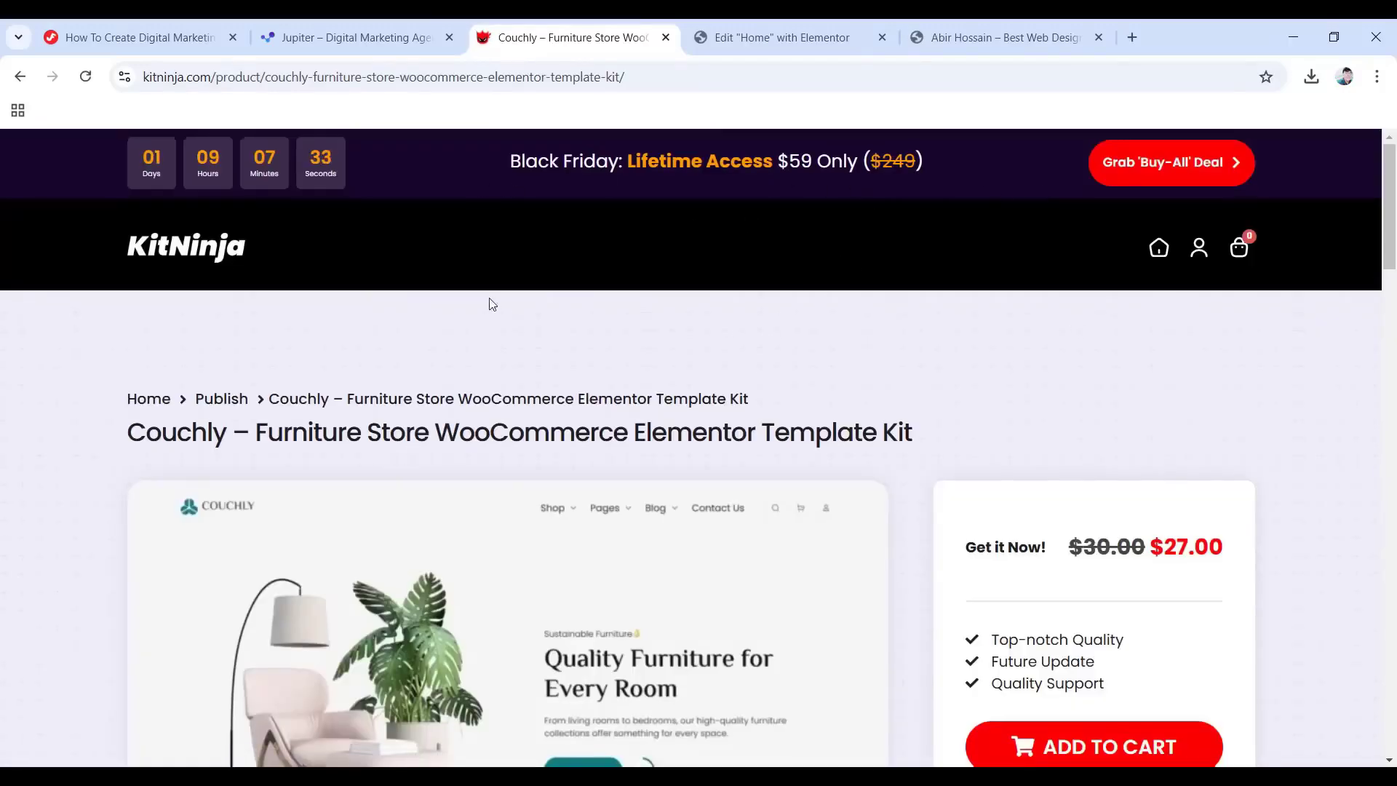
pyautogui.scroll(-2, 509, 303)
pyautogui.scroll(-2, 704, 336)
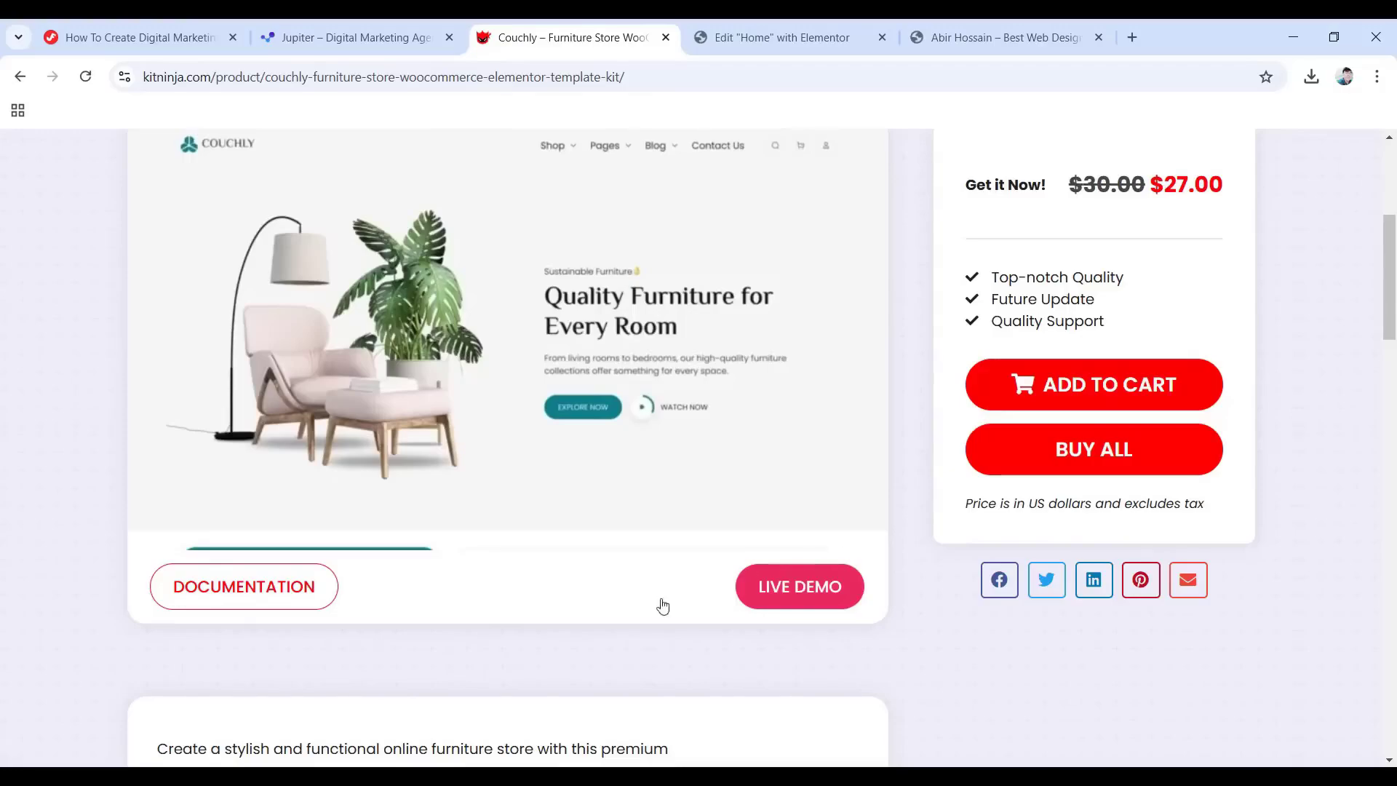
pyautogui.scroll(-12, 929, 580)
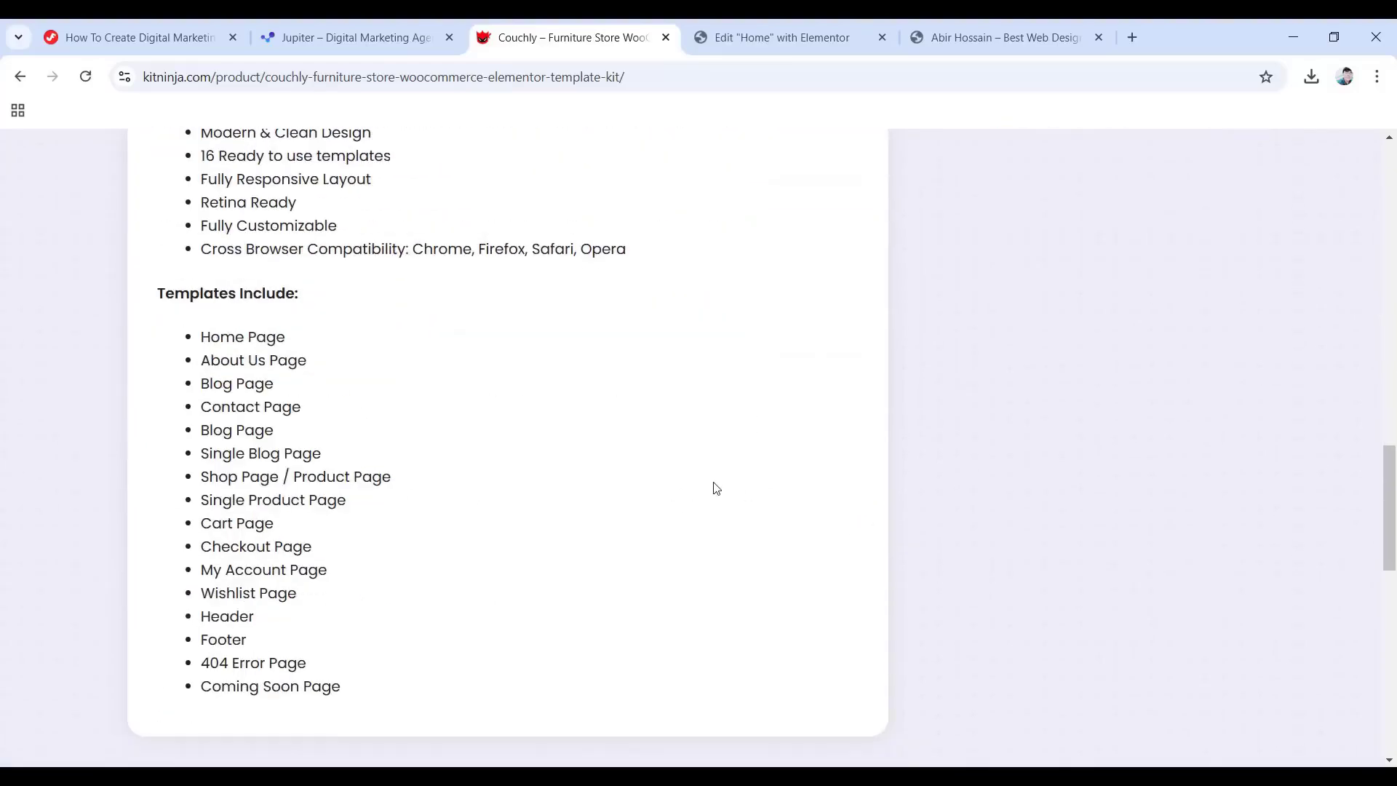
pyautogui.scroll(-8, 349, 452)
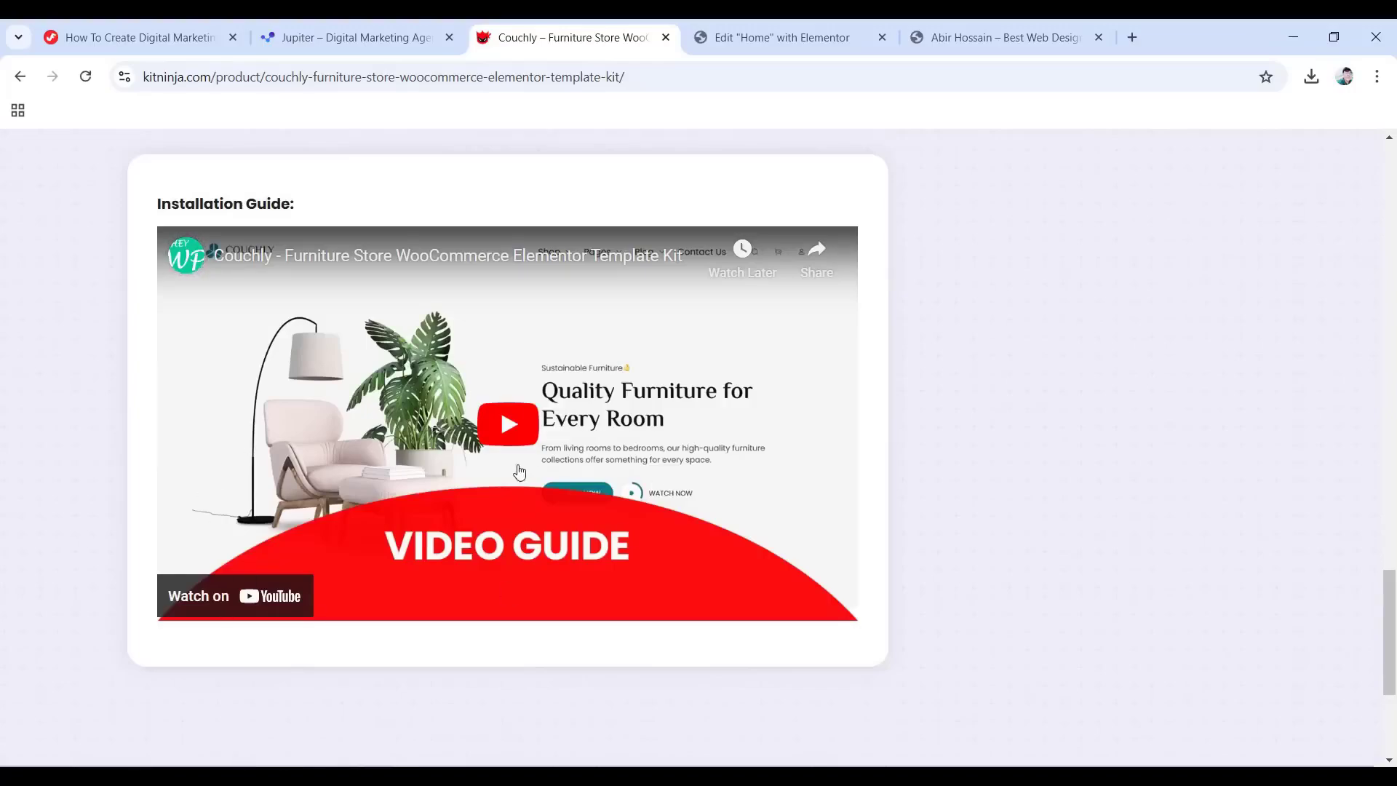
pyautogui.scroll(3, 560, 471)
pyautogui.scroll(5, 568, 470)
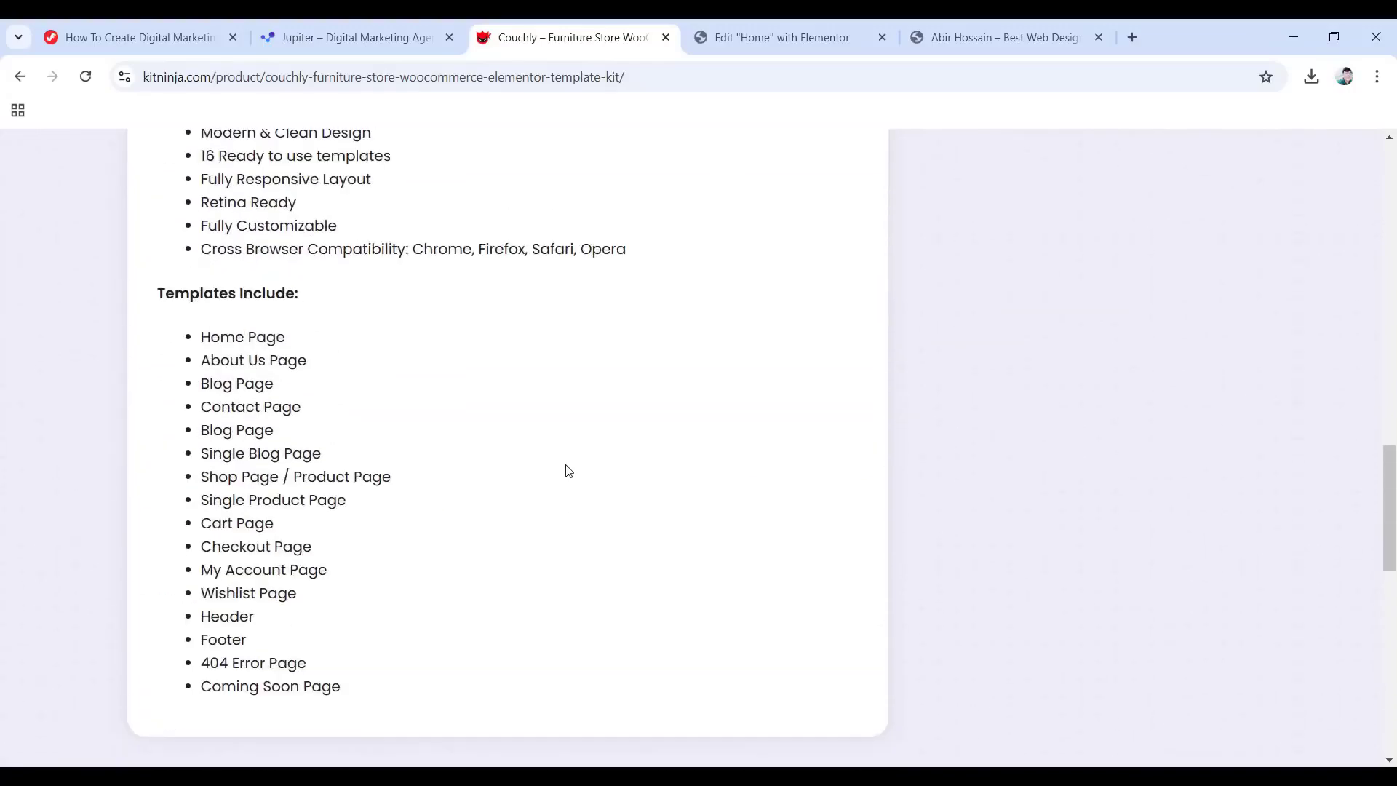
# Close the Couchly and Jupiter kit tabs to return to the blank Elementor Home page.
pyautogui.scroll(20, 569, 471)
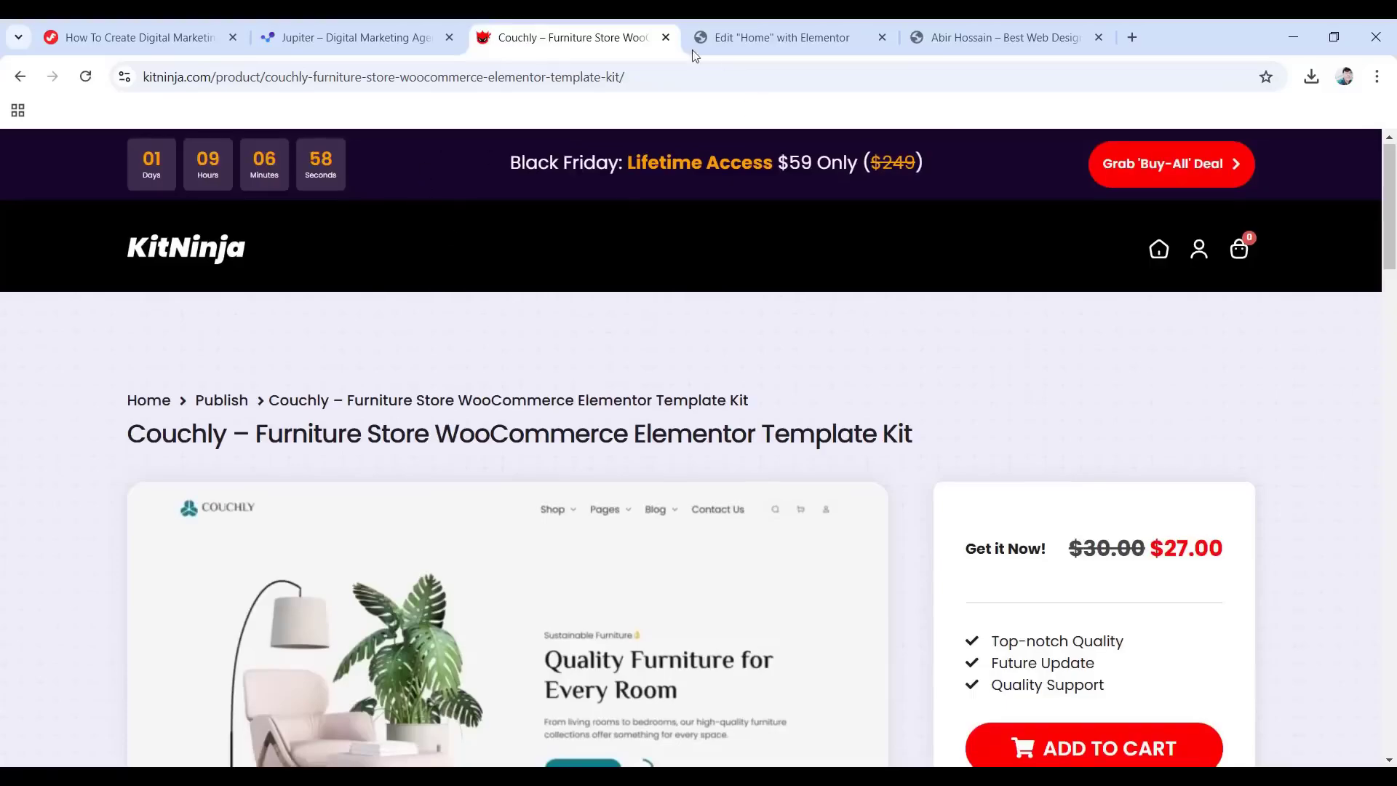
pyautogui.click(666, 37)
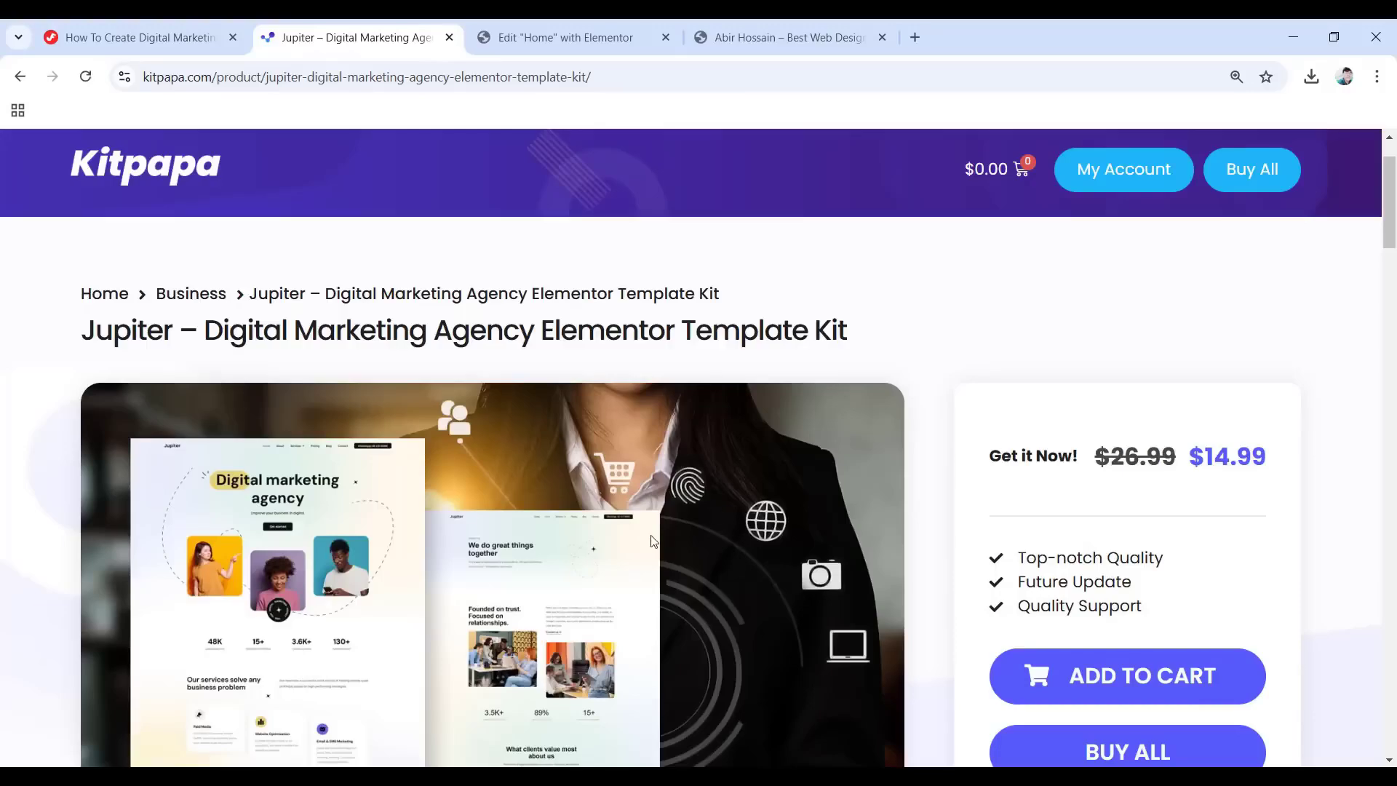
pyautogui.click(449, 37)
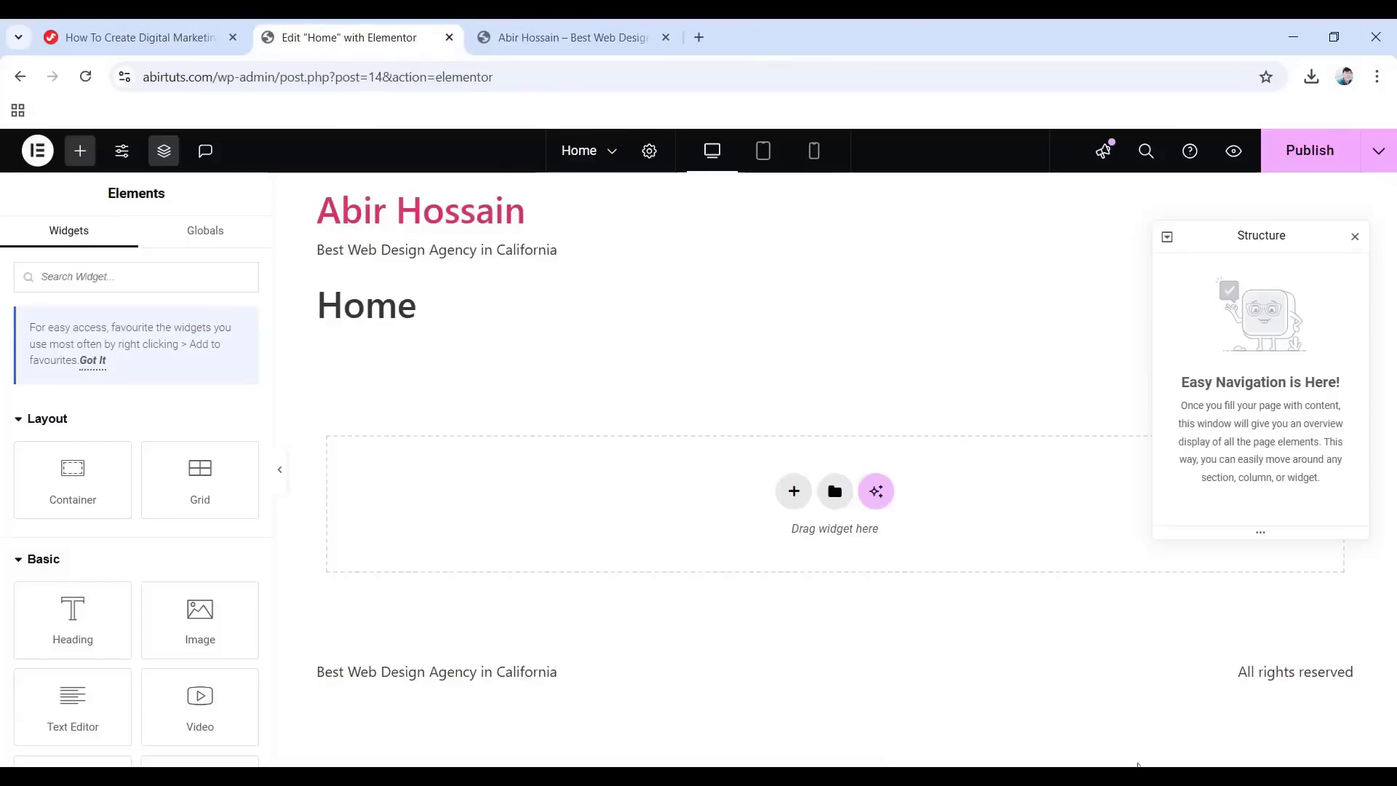
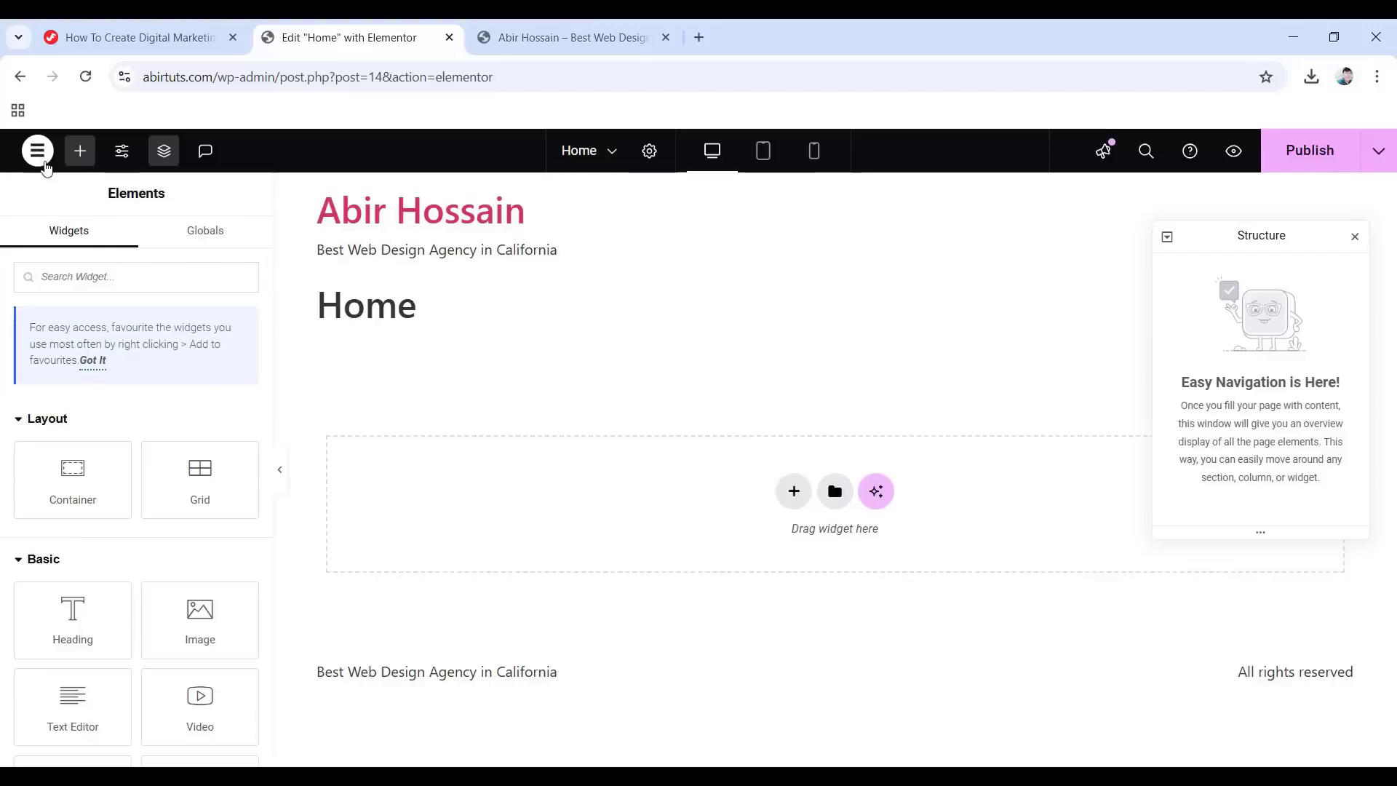
# Open WordPress admin in a new tab and go to Elementor's Settings page.
pyautogui.click(39, 161)
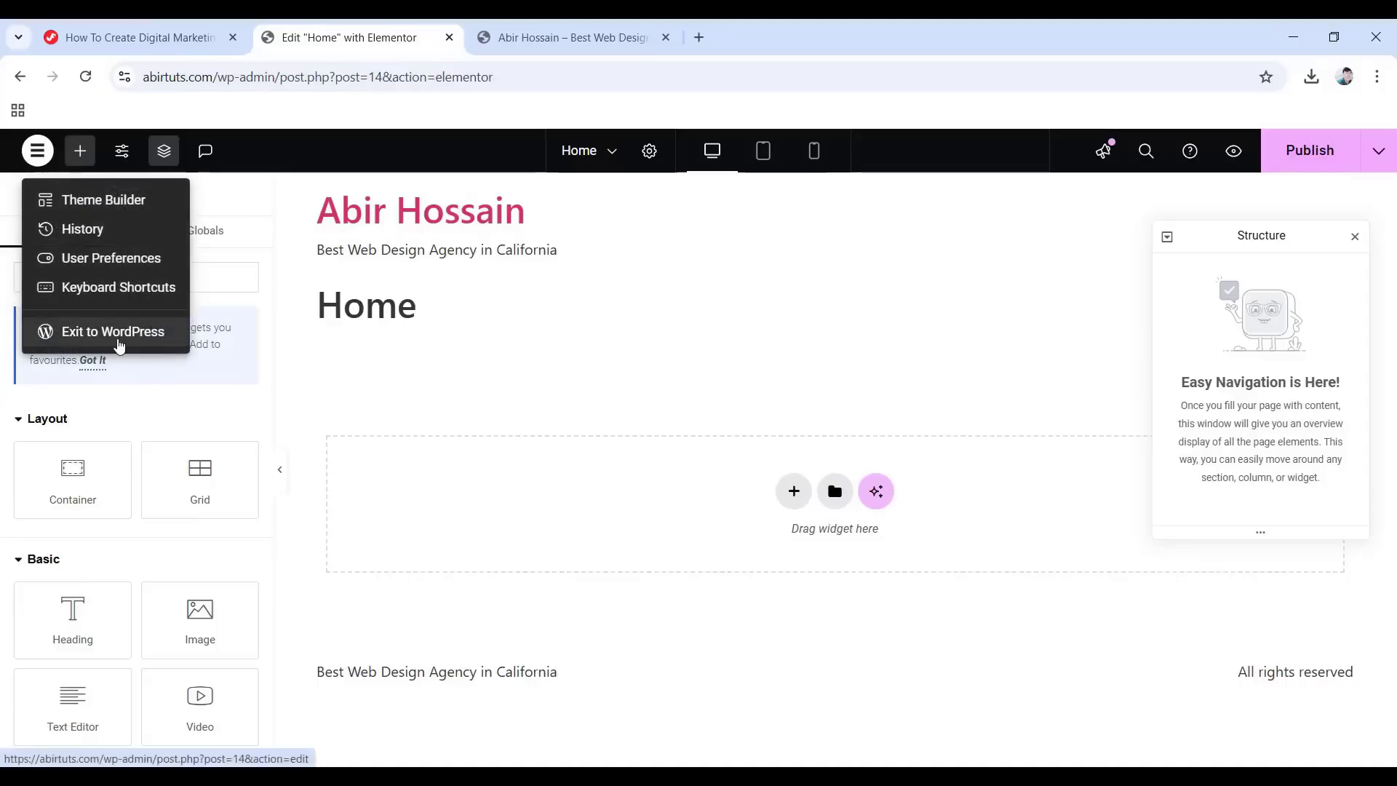
pyautogui.rightClick(108, 333)
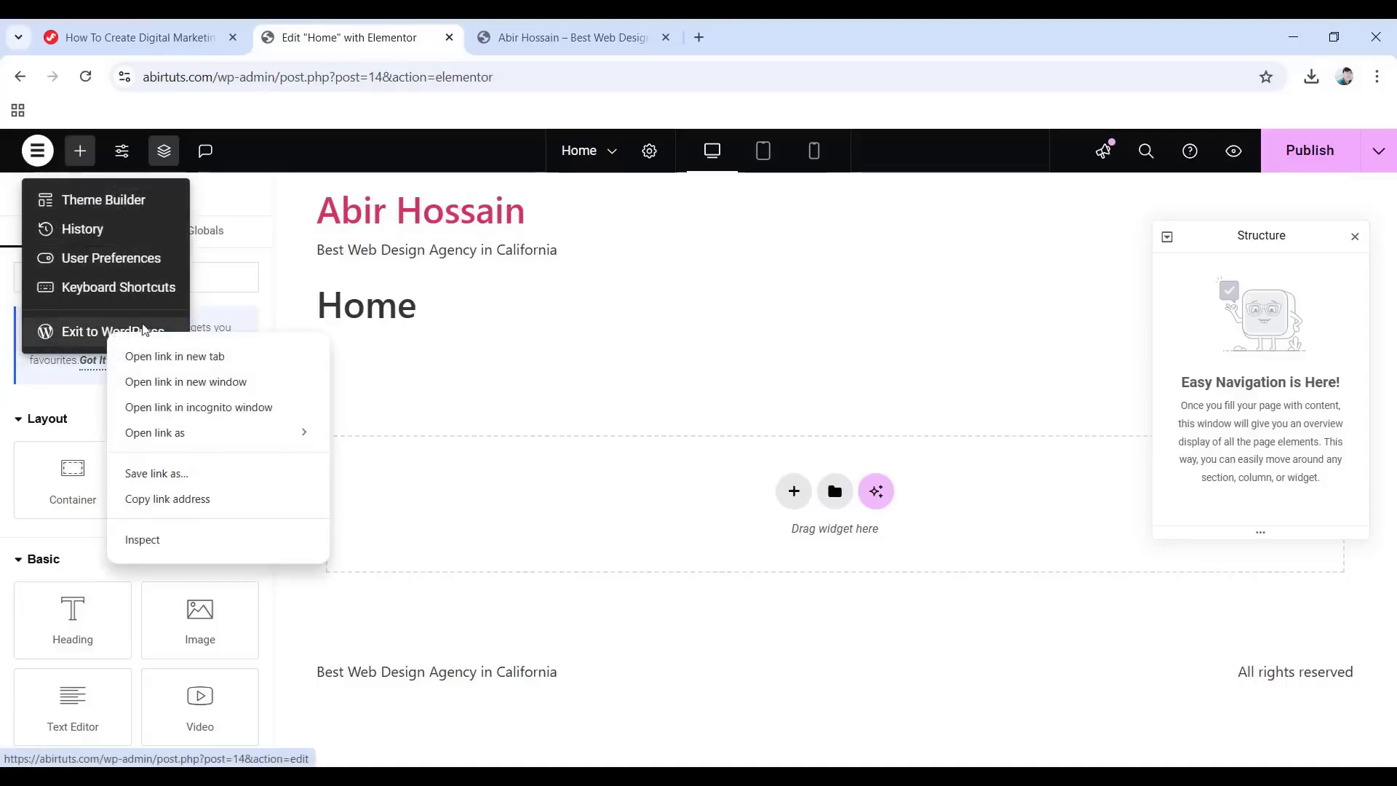
pyautogui.click(182, 358)
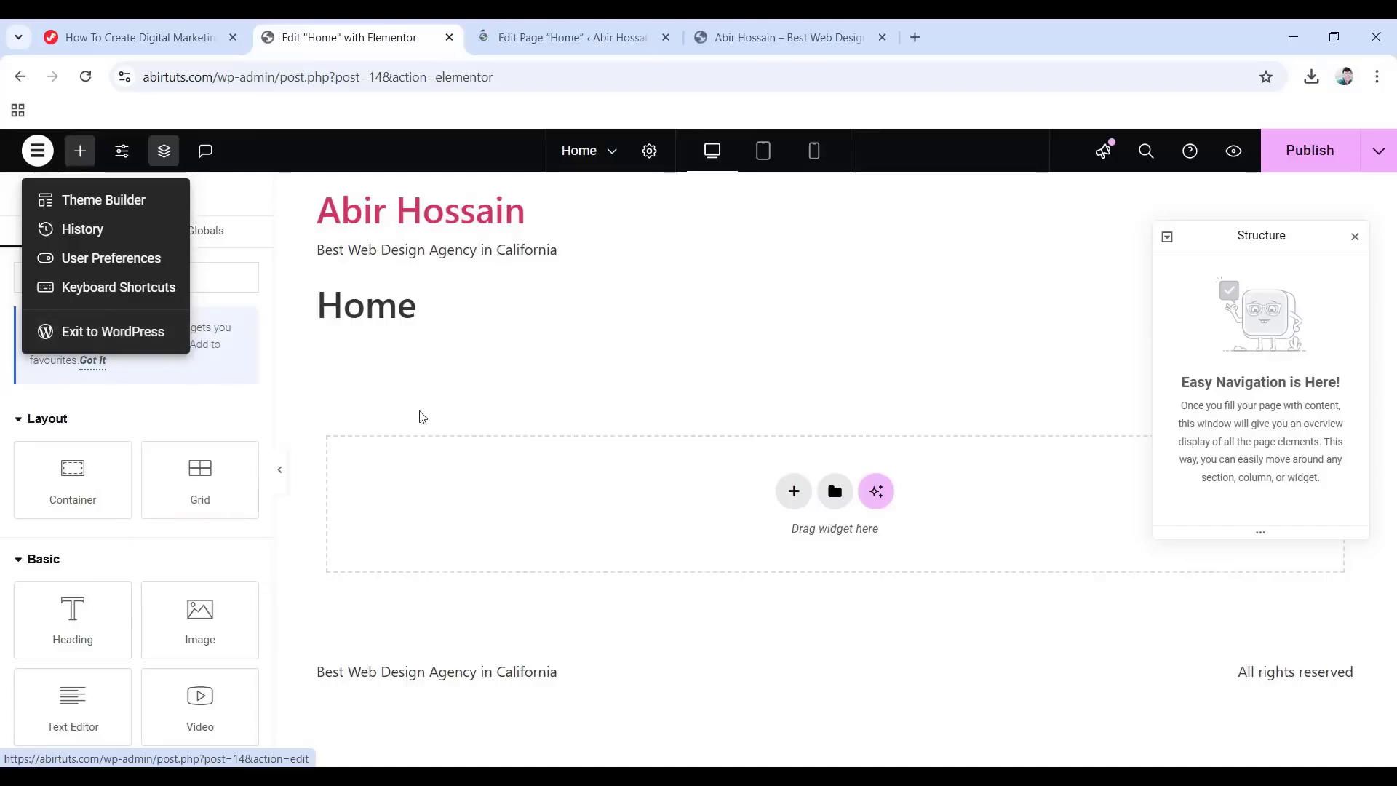
pyautogui.click(556, 35)
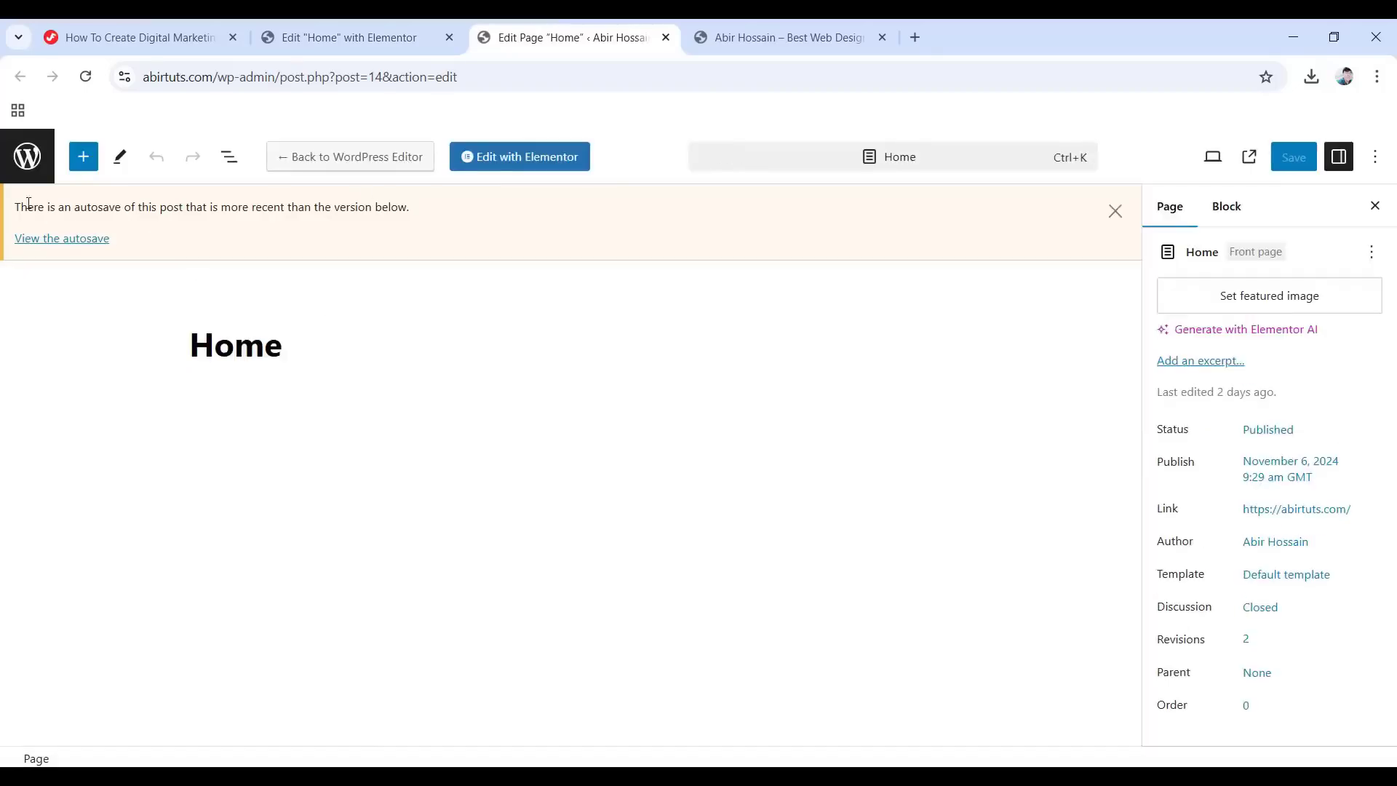
pyautogui.click(27, 157)
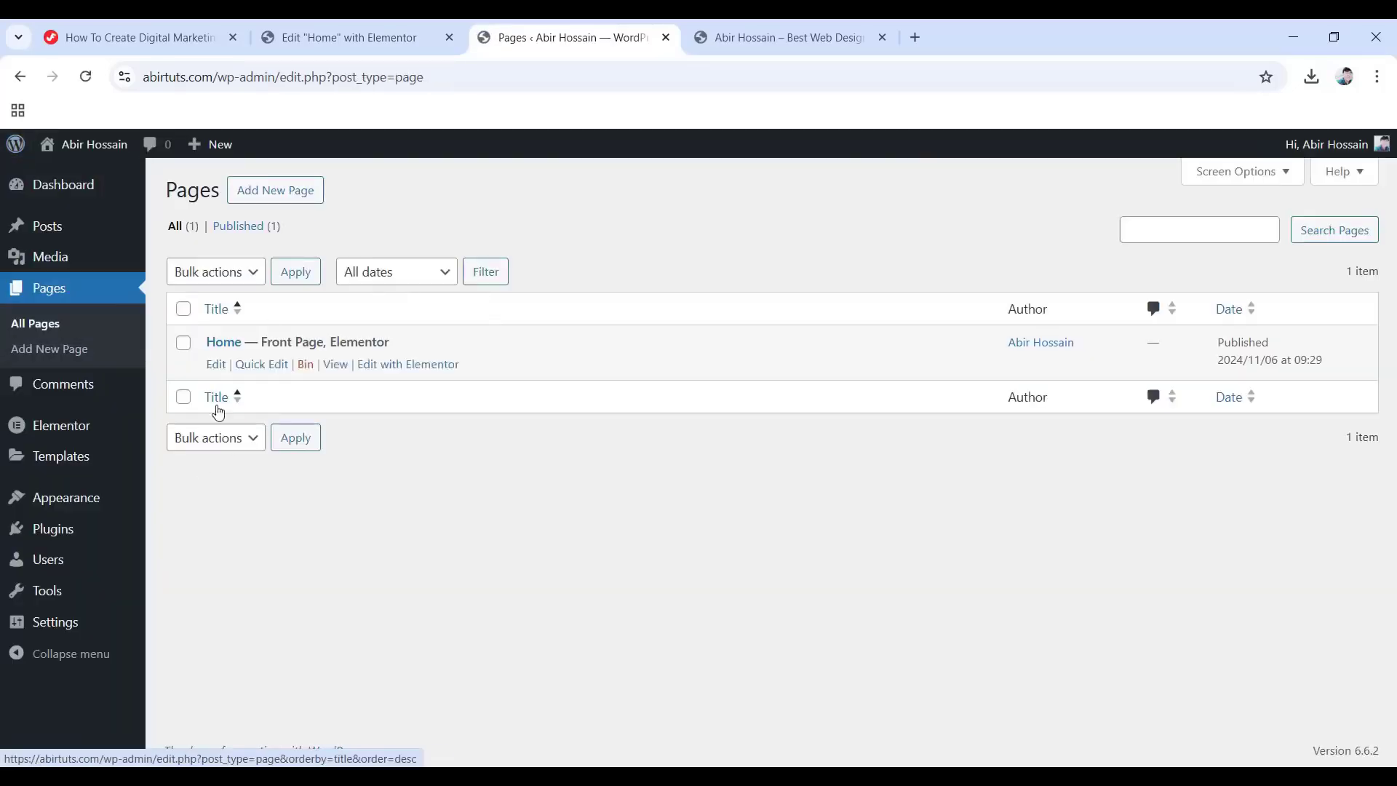
pyautogui.moveTo(67, 437)
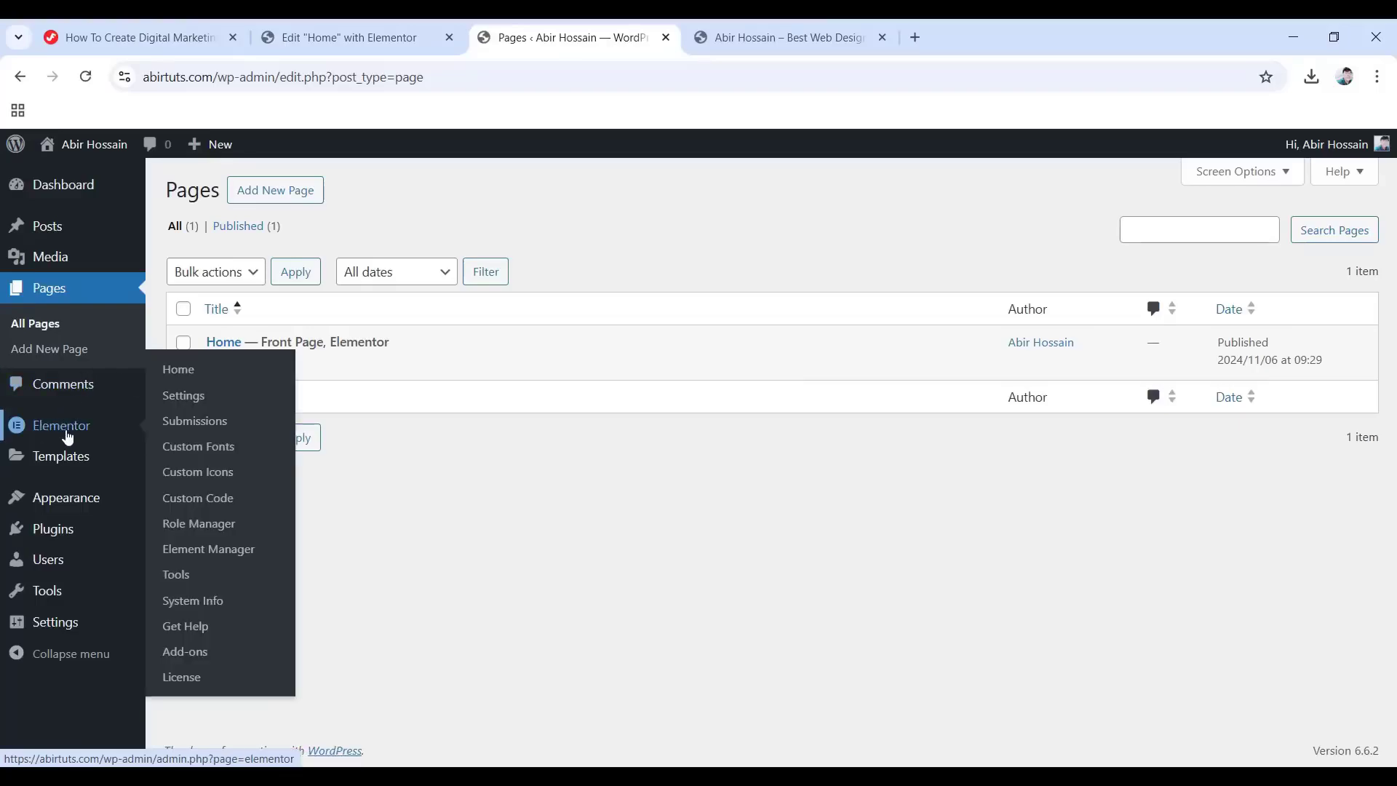
pyautogui.click(180, 404)
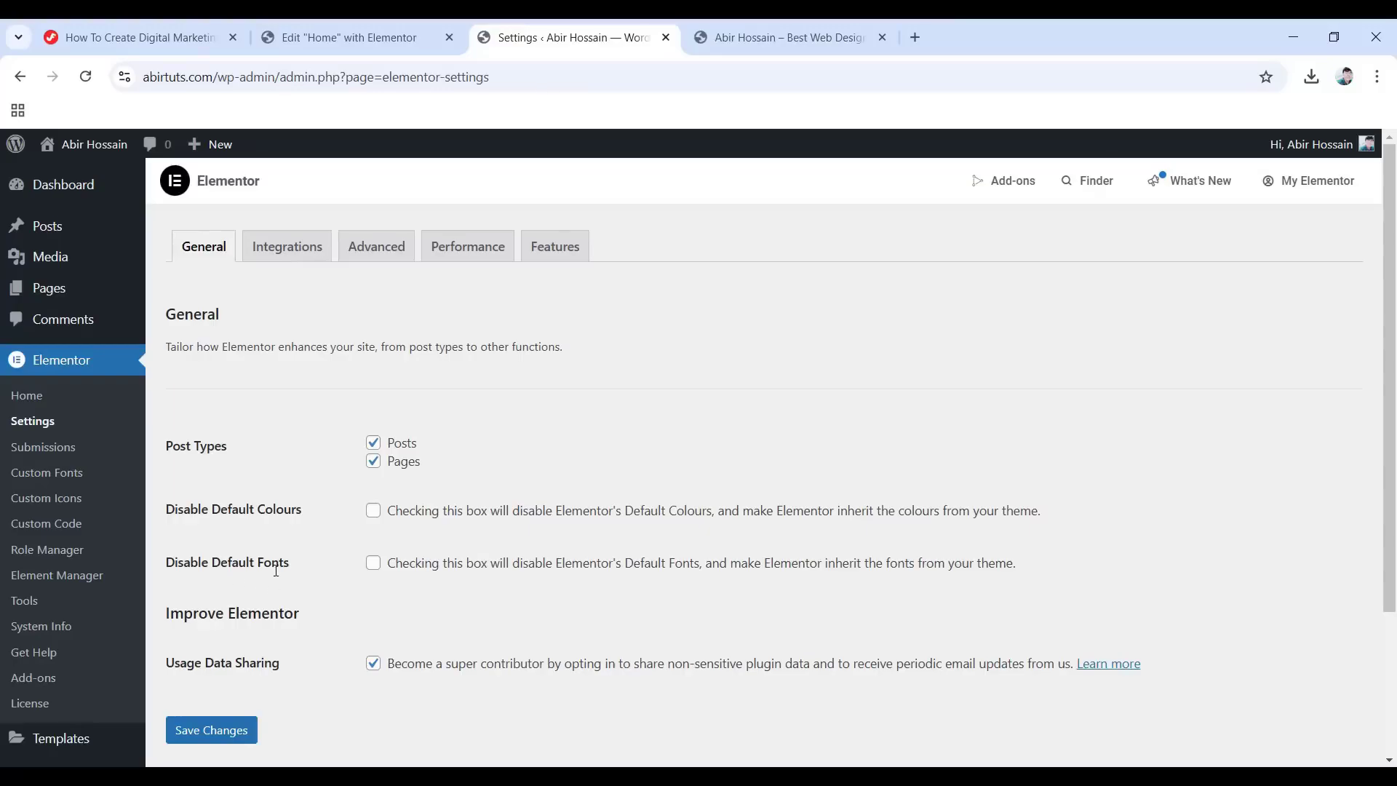
# Tick Disable Default Colours and Fonts, save the settings, and close the admin tab.
pyautogui.click(373, 511)
pyautogui.click(373, 564)
pyautogui.scroll(-3, 182, 648)
pyautogui.click(211, 553)
pyautogui.click(665, 39)
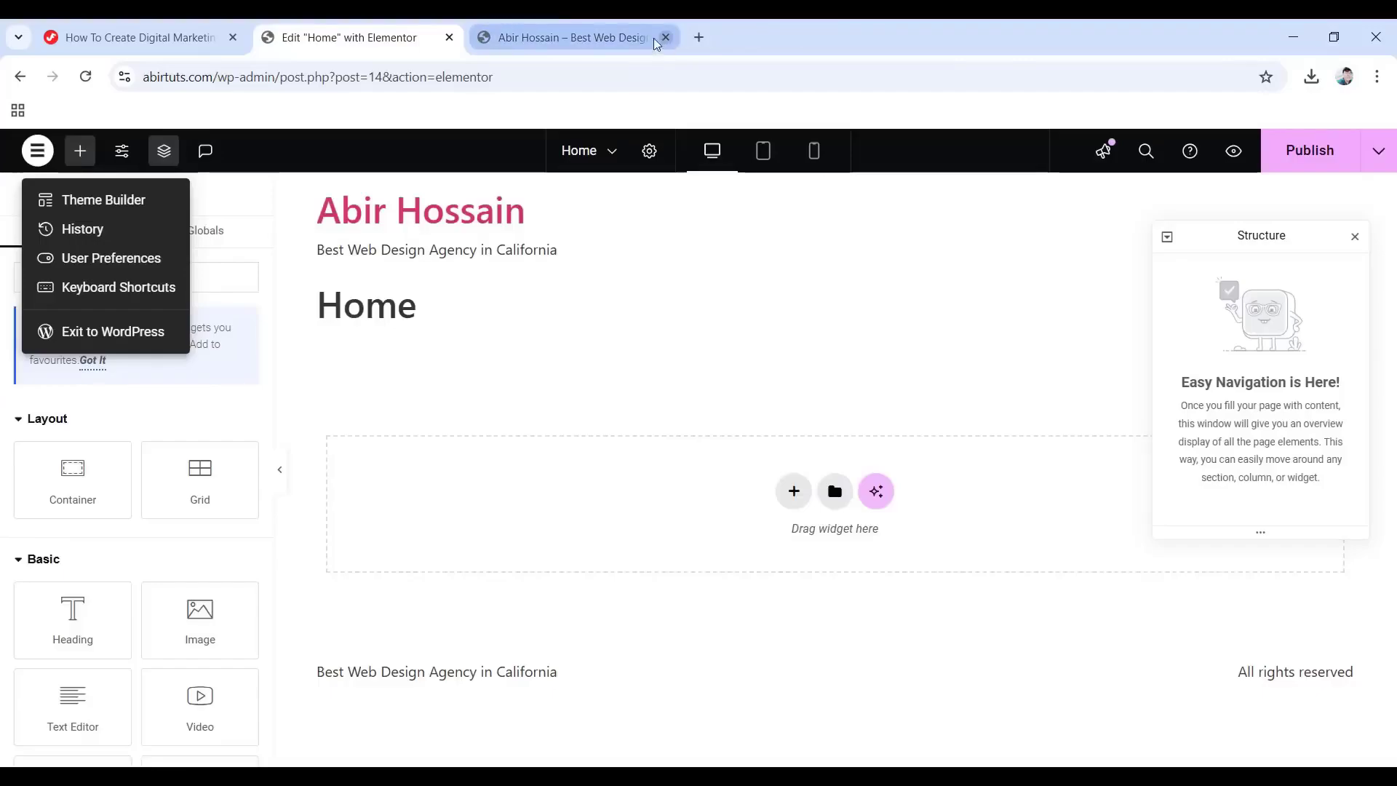
# Set the Home page's Page Layout to Elementor Canvas in Page Settings.
pyautogui.click(567, 380)
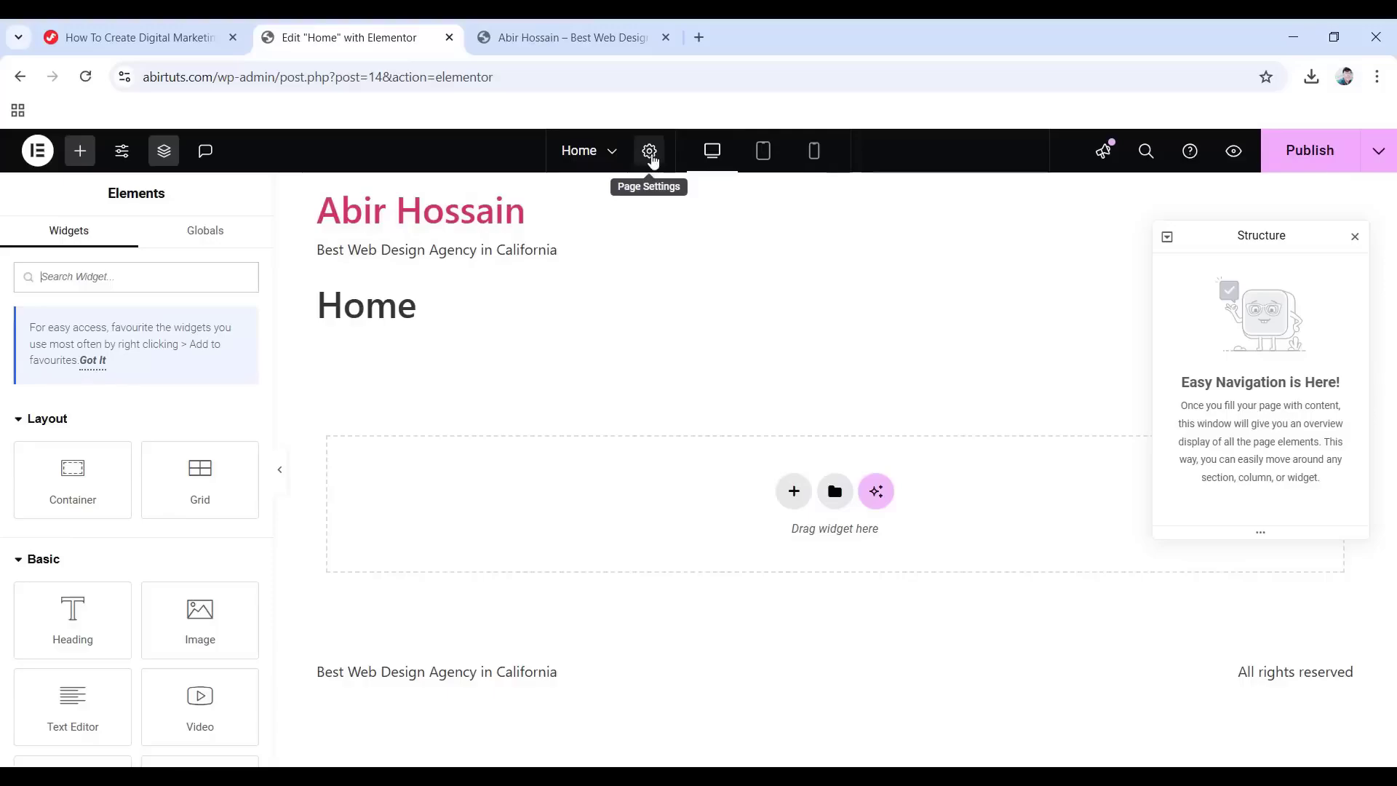
pyautogui.click(651, 156)
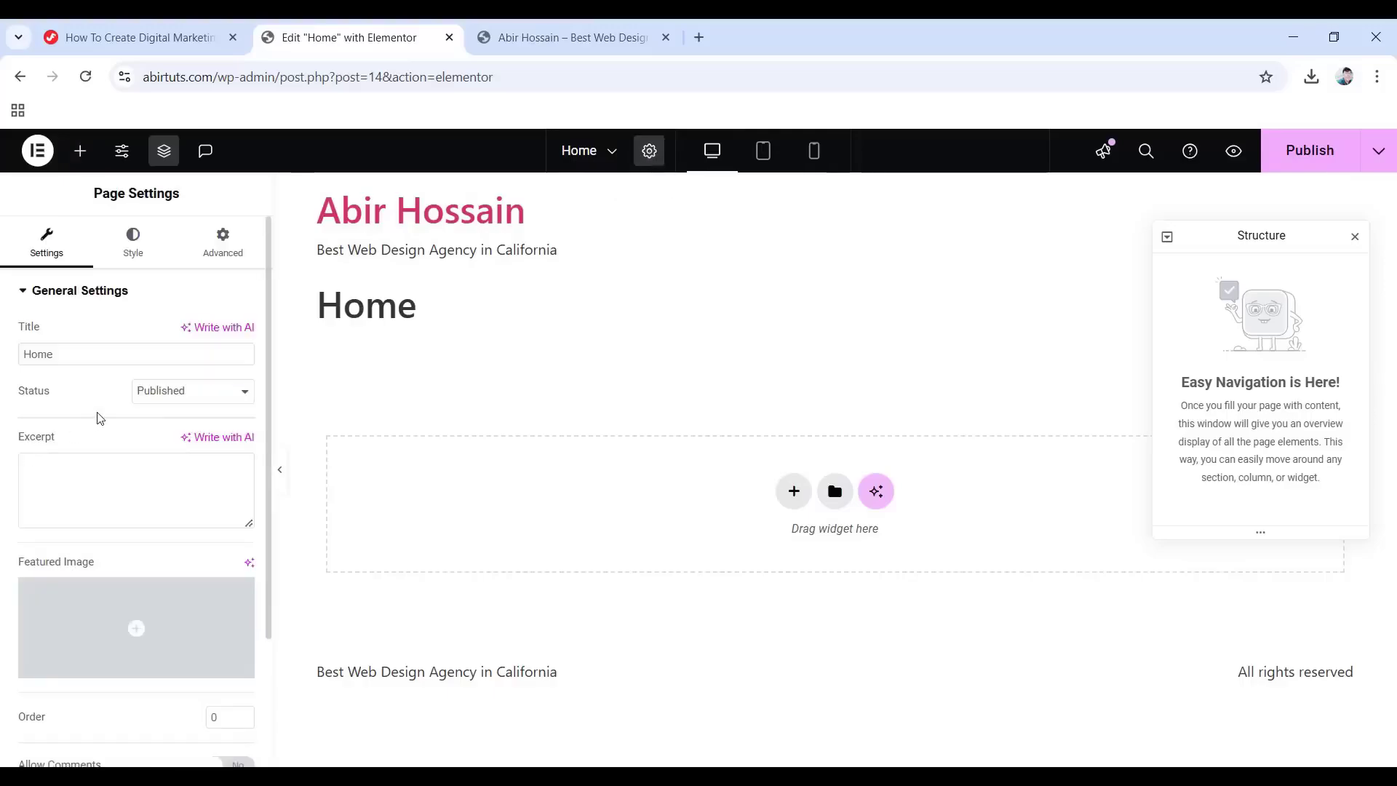
pyautogui.scroll(-2, 102, 422)
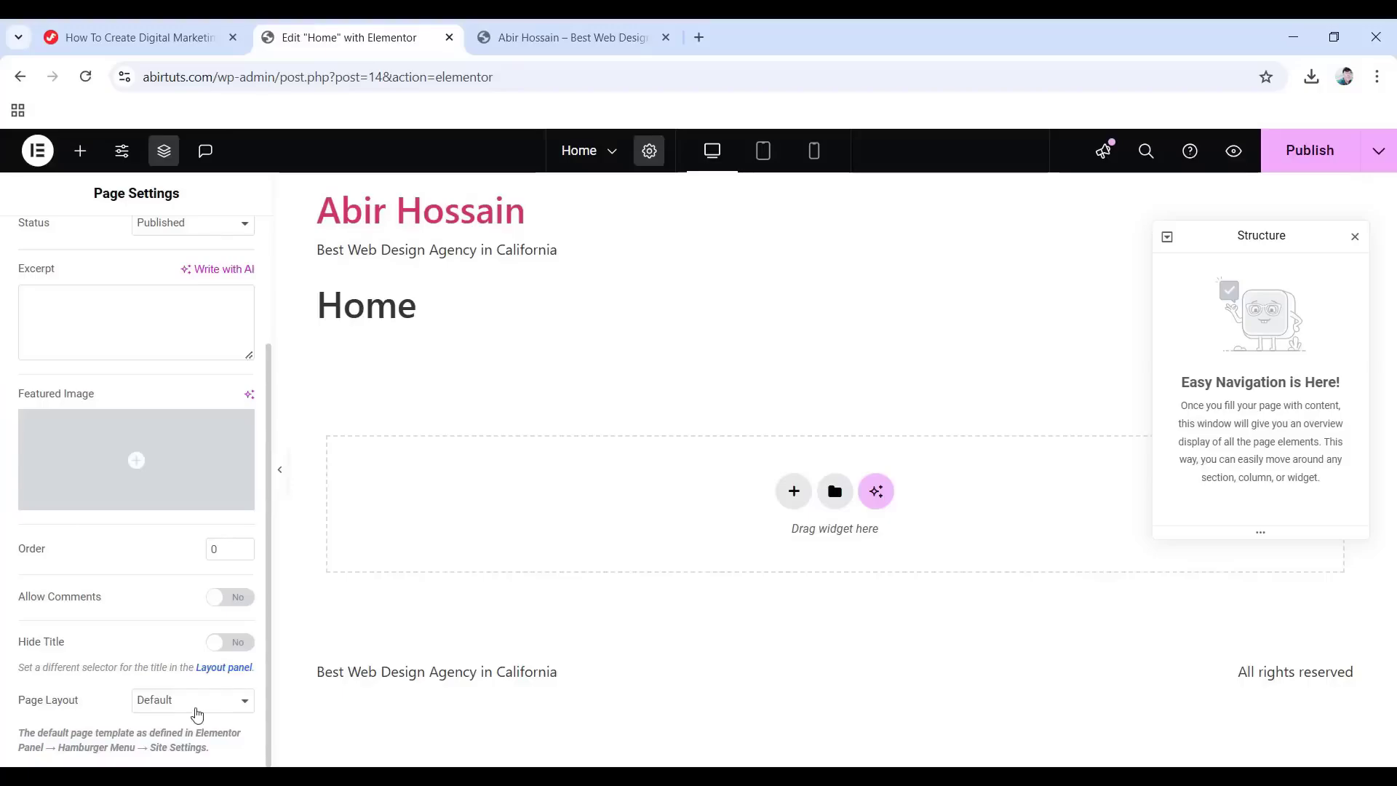
pyautogui.click(195, 709)
pyautogui.click(185, 637)
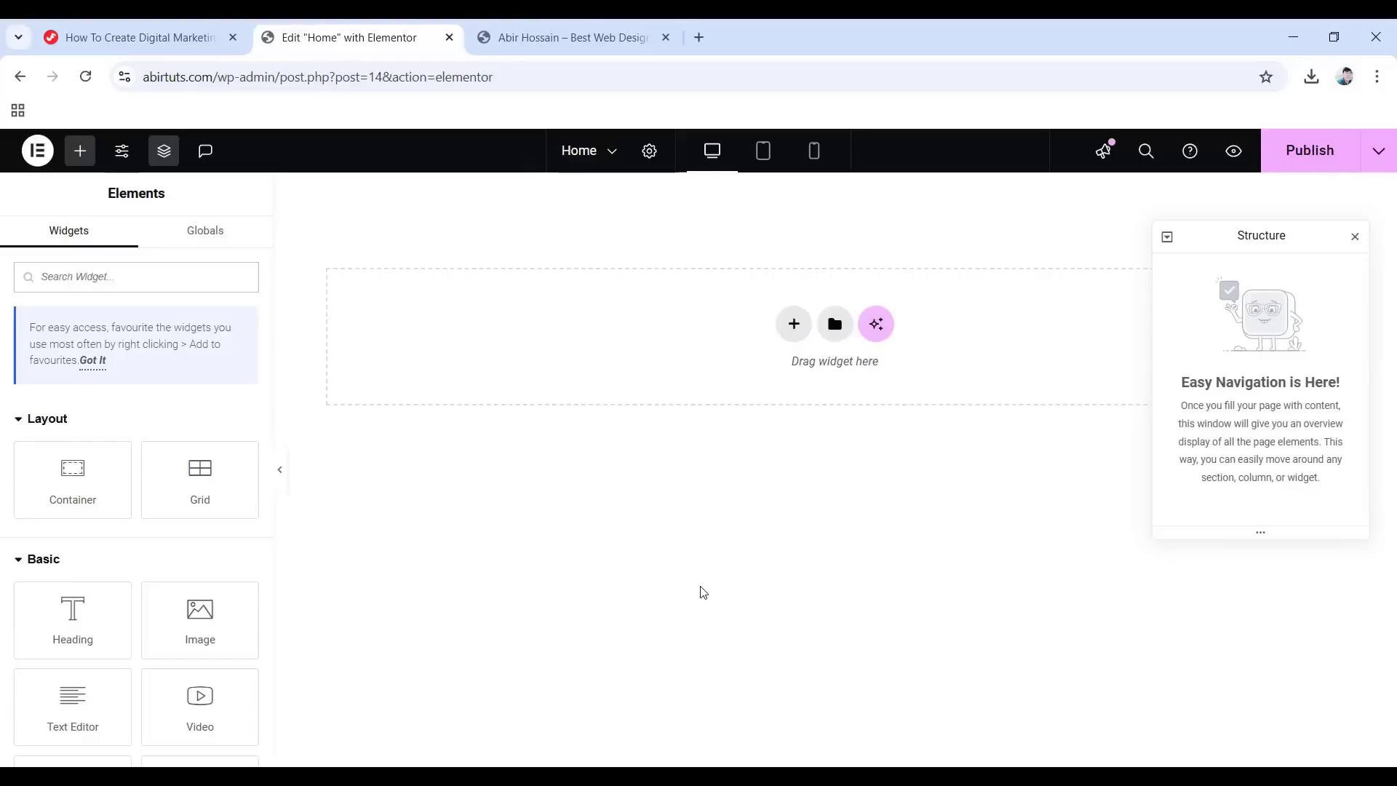
# Add a Full Width flexbox container with its content justified to the end.
pyautogui.click(793, 324)
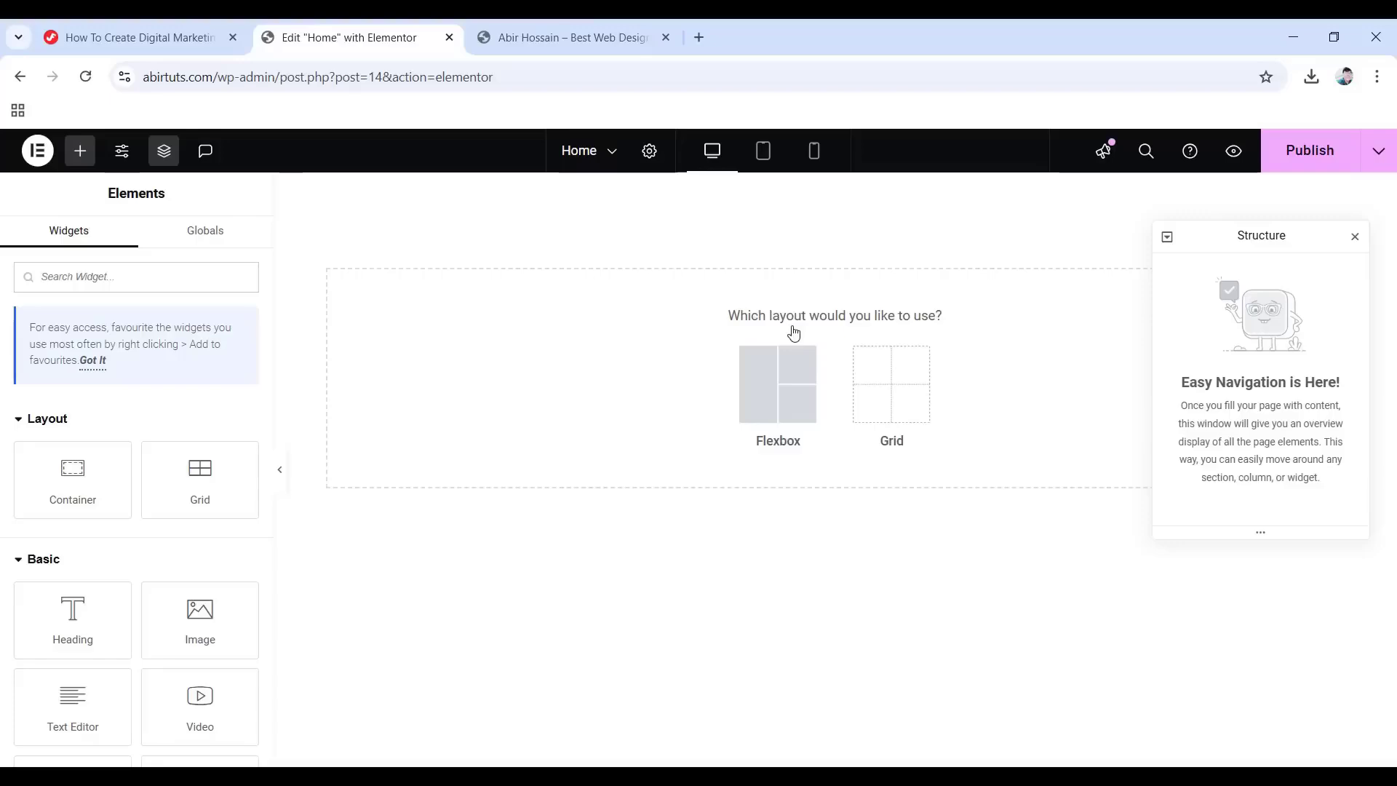
pyautogui.click(748, 397)
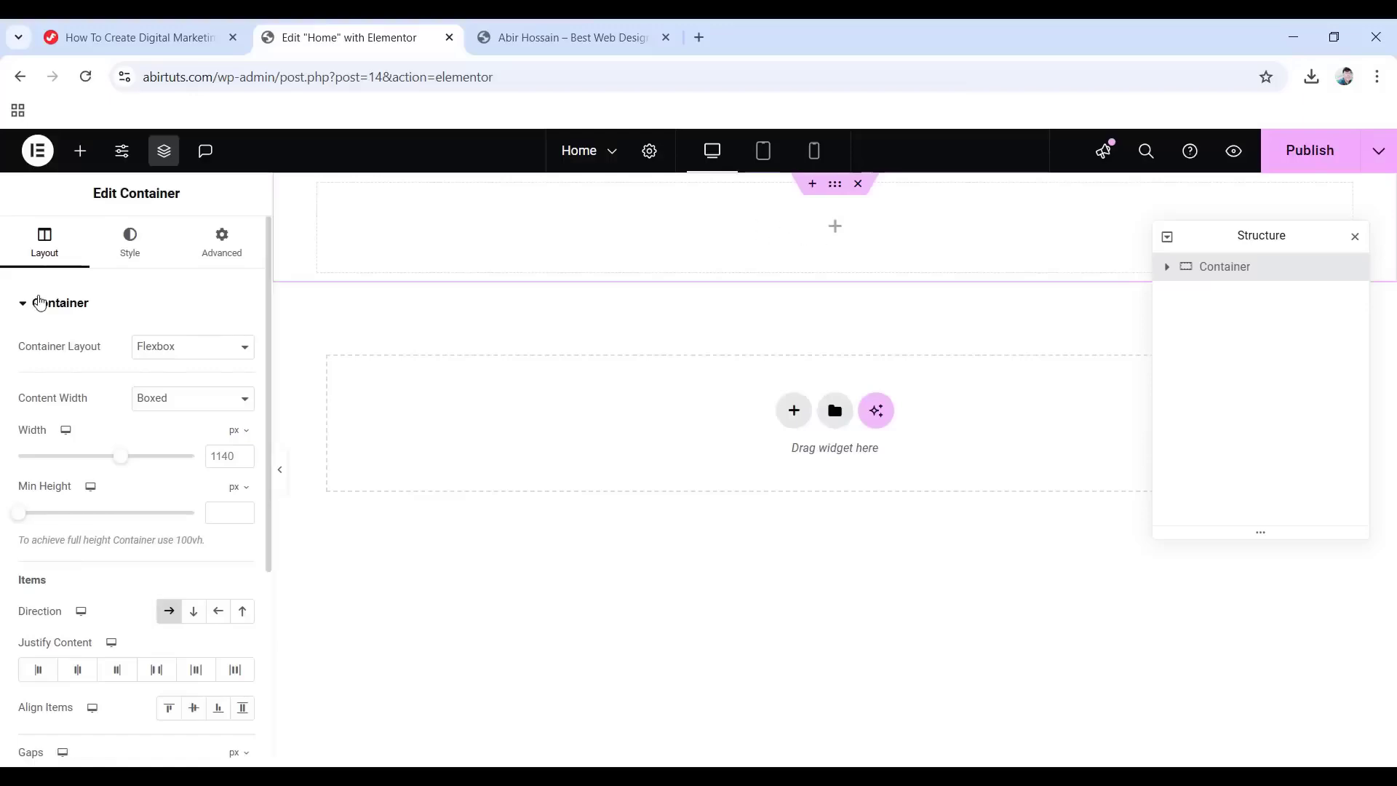
pyautogui.click(186, 405)
pyautogui.click(191, 442)
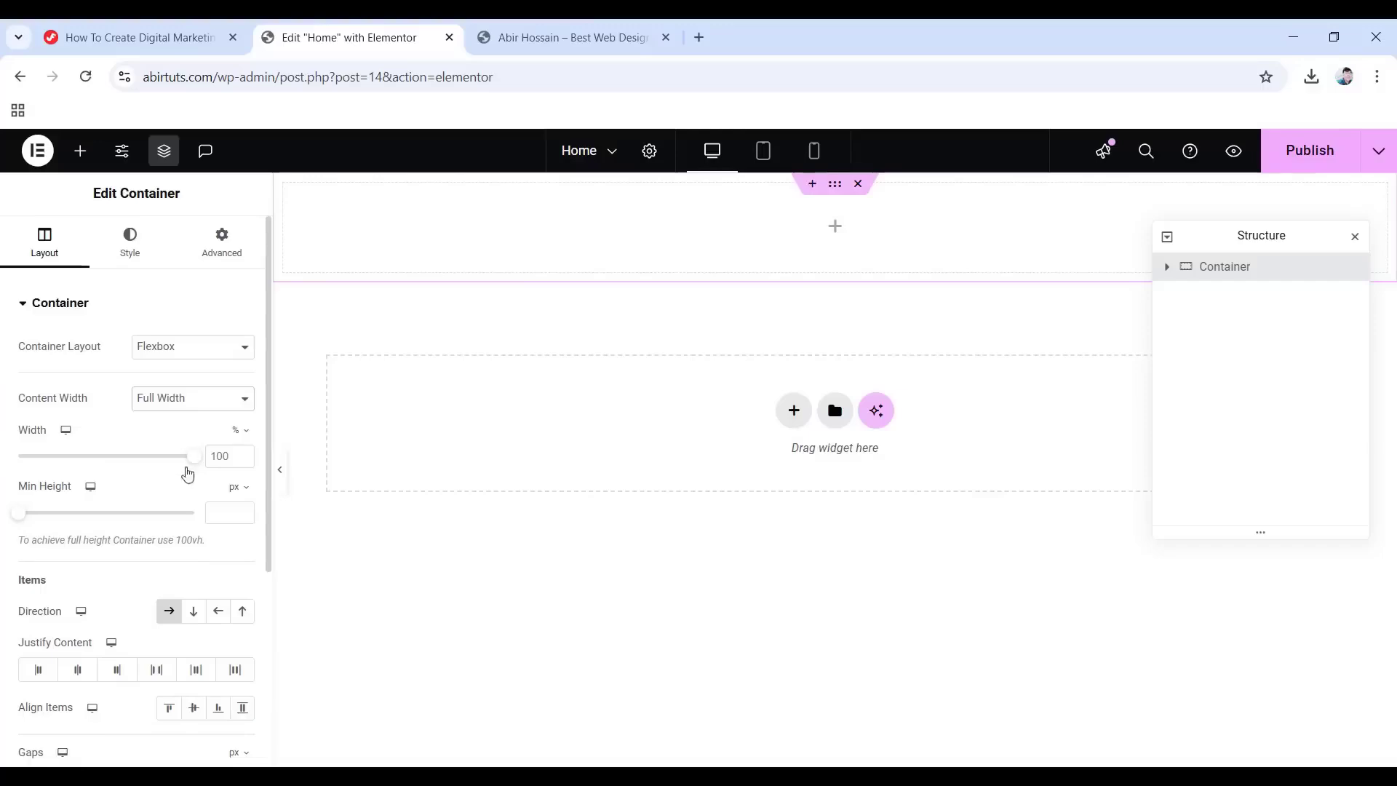
pyautogui.scroll(-4, 186, 466)
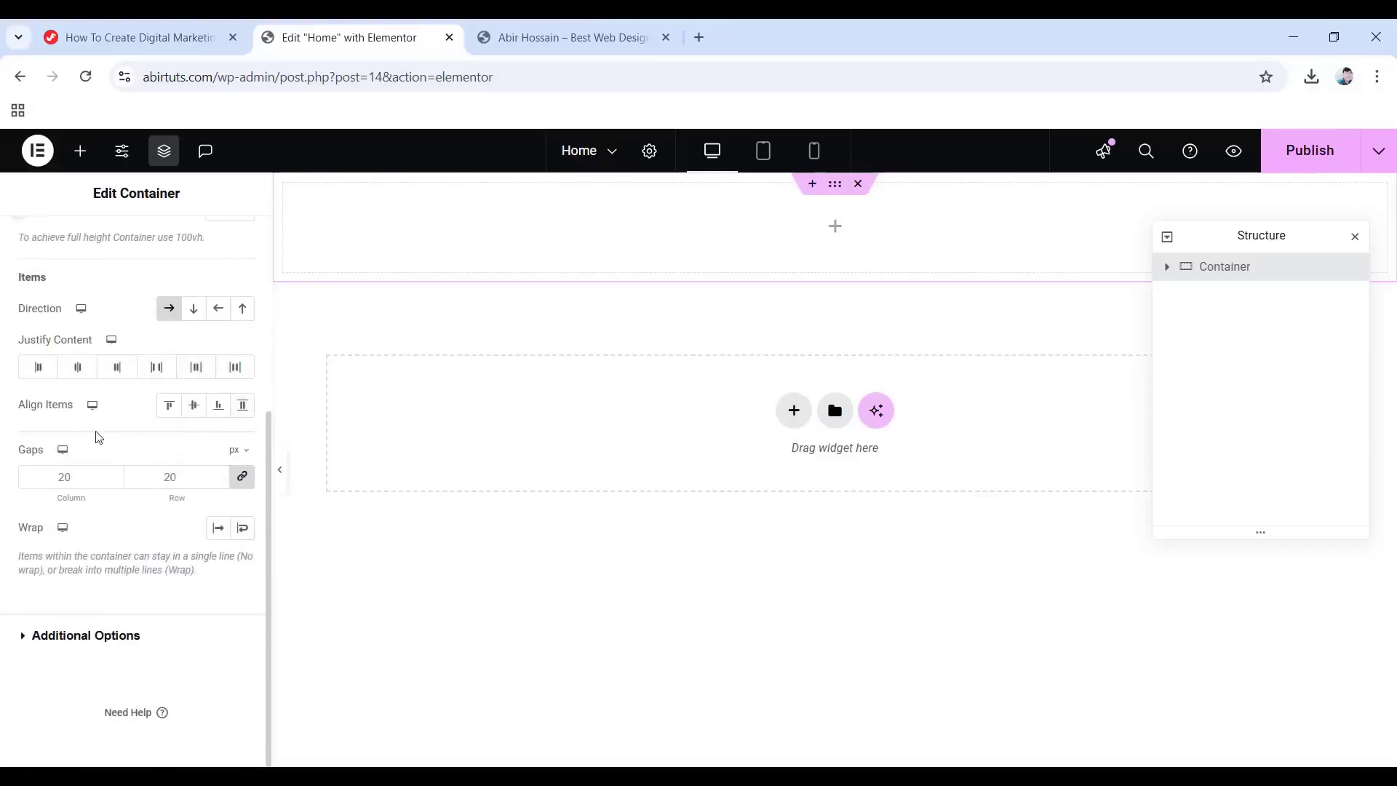
pyautogui.click(107, 367)
pyautogui.scroll(1, 102, 366)
pyautogui.scroll(3, 103, 366)
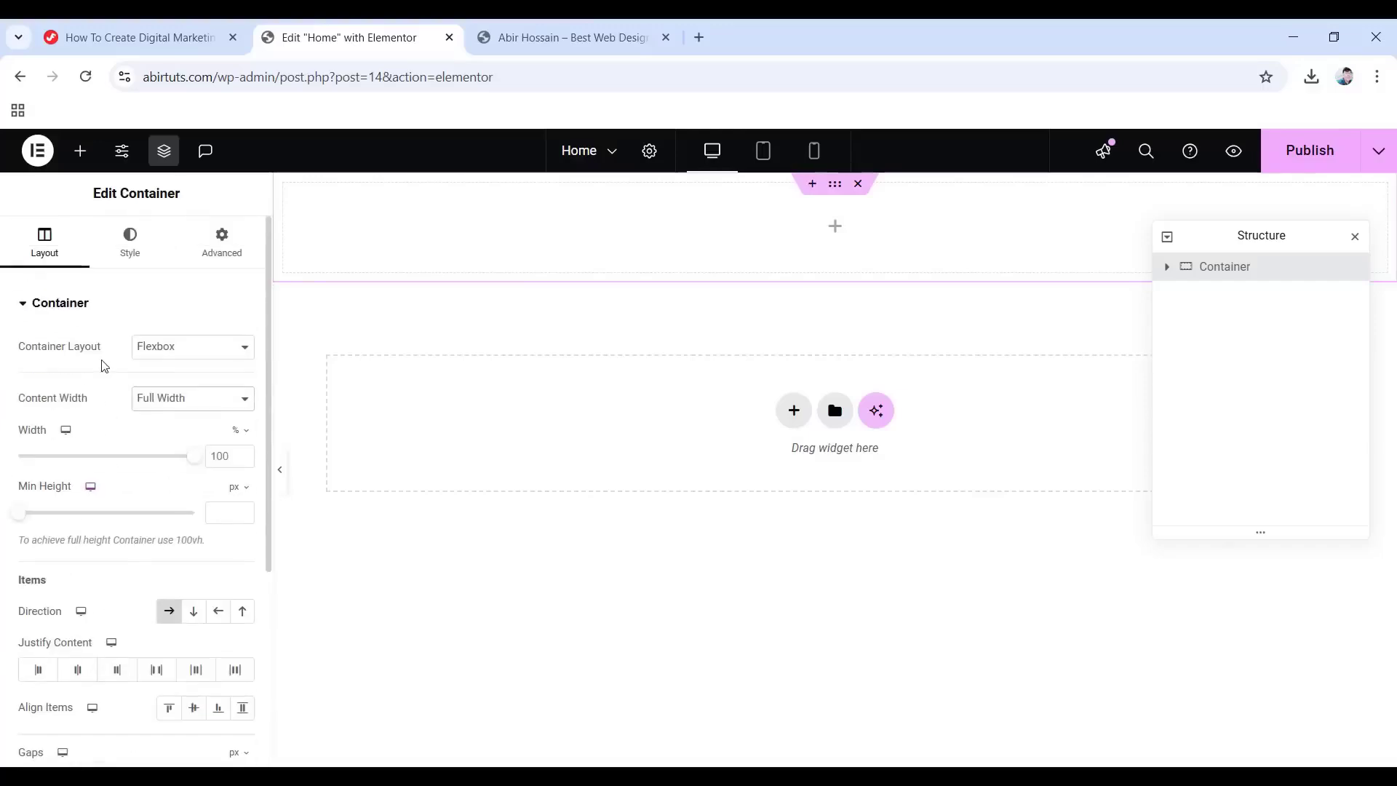
pyautogui.click(131, 238)
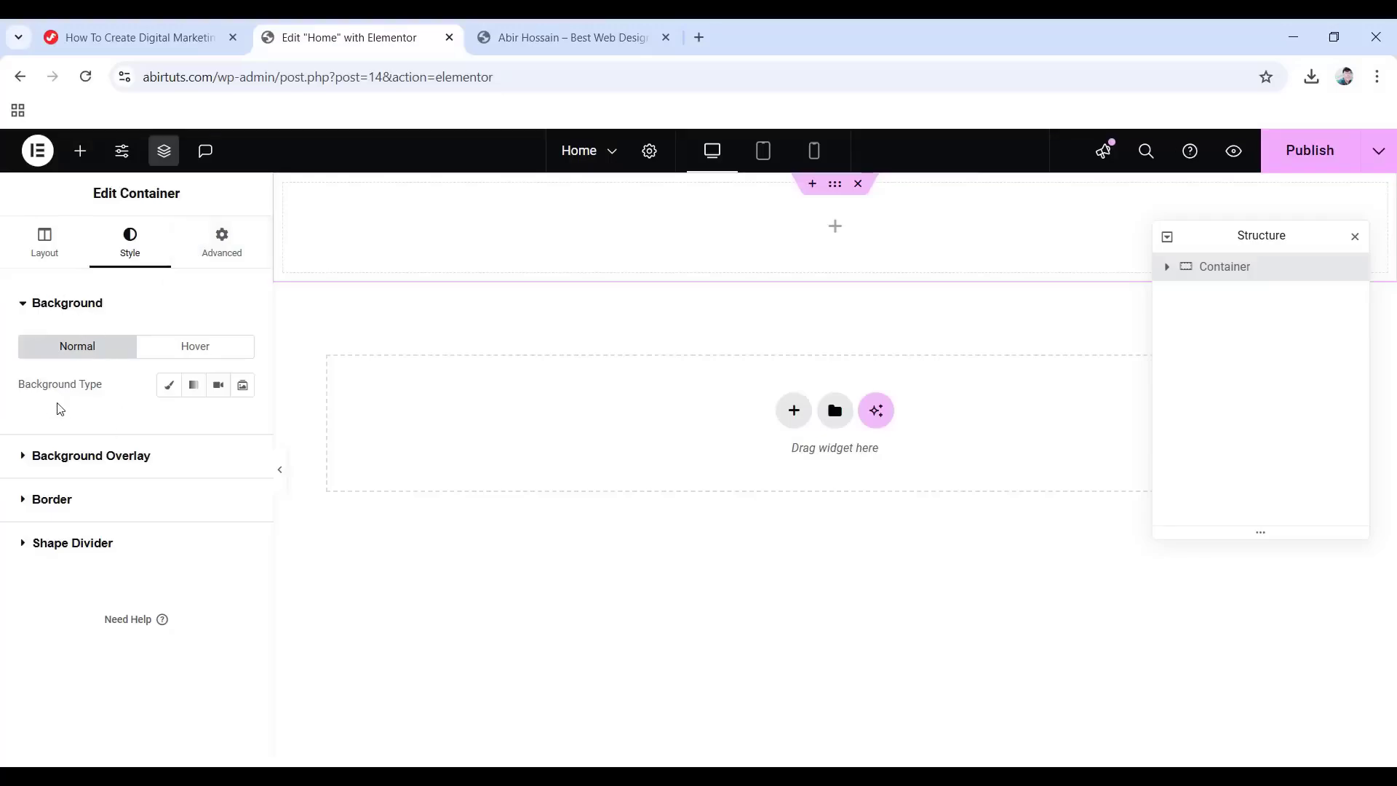
# Give the container a Classic background, browse the Insert Media picker, then view the tutorial article.
pyautogui.click(162, 394)
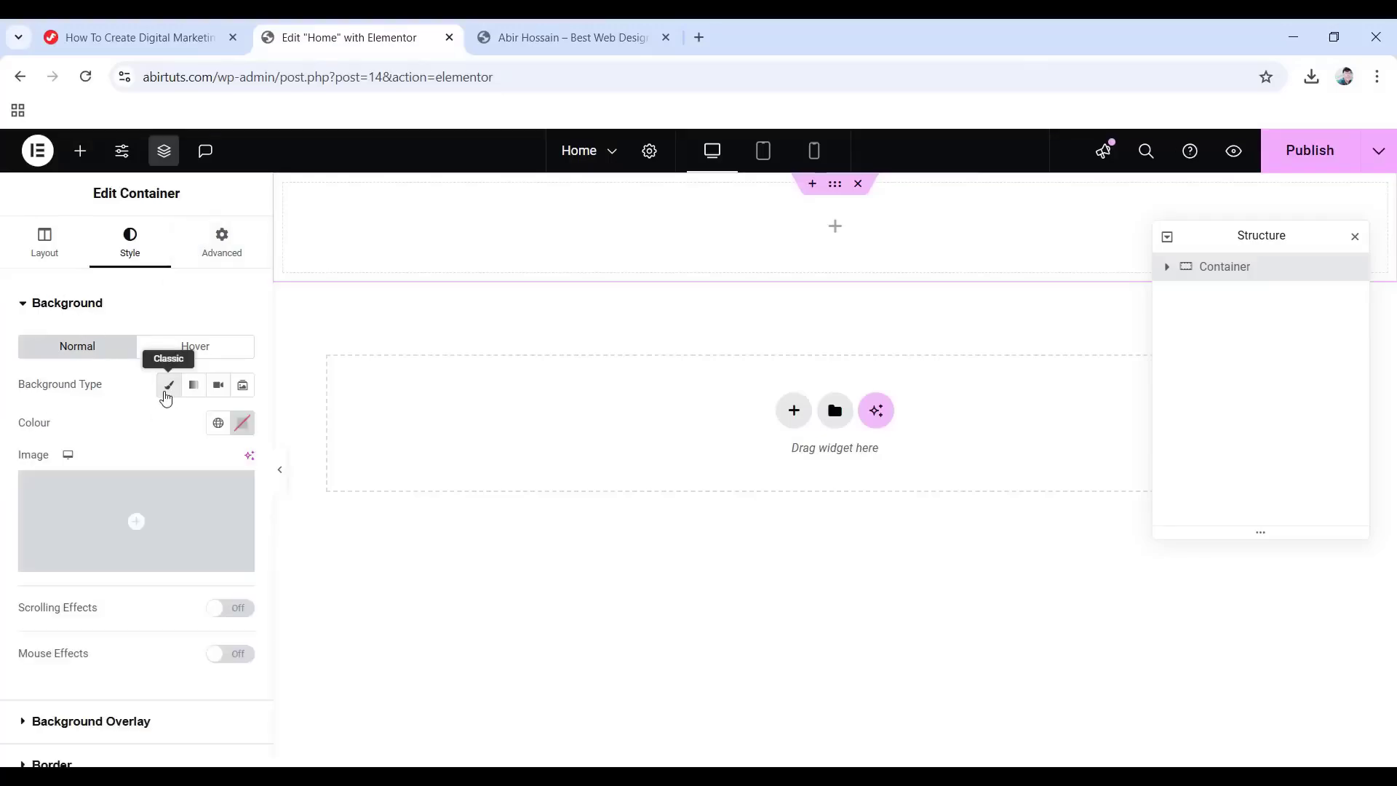
pyautogui.moveTo(130, 544)
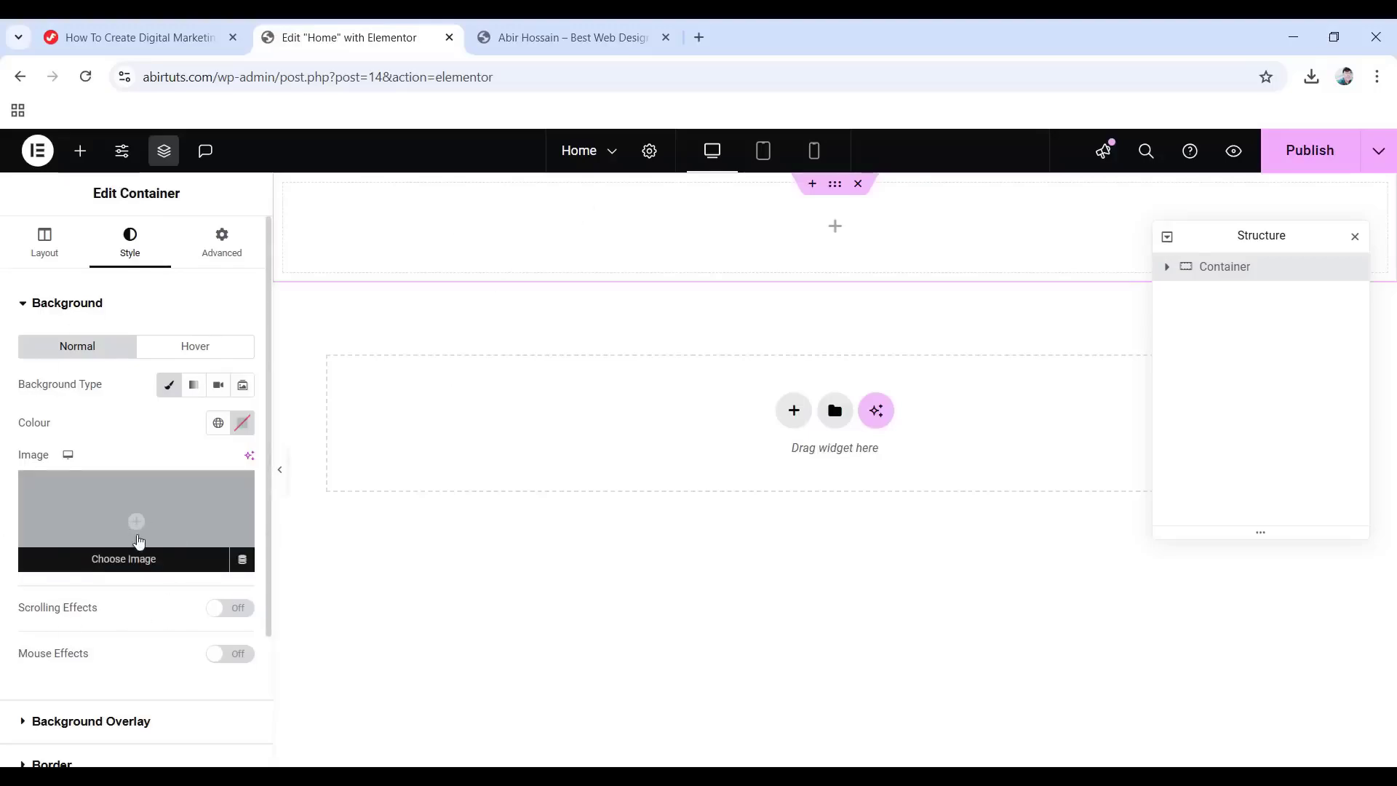
pyautogui.click(136, 532)
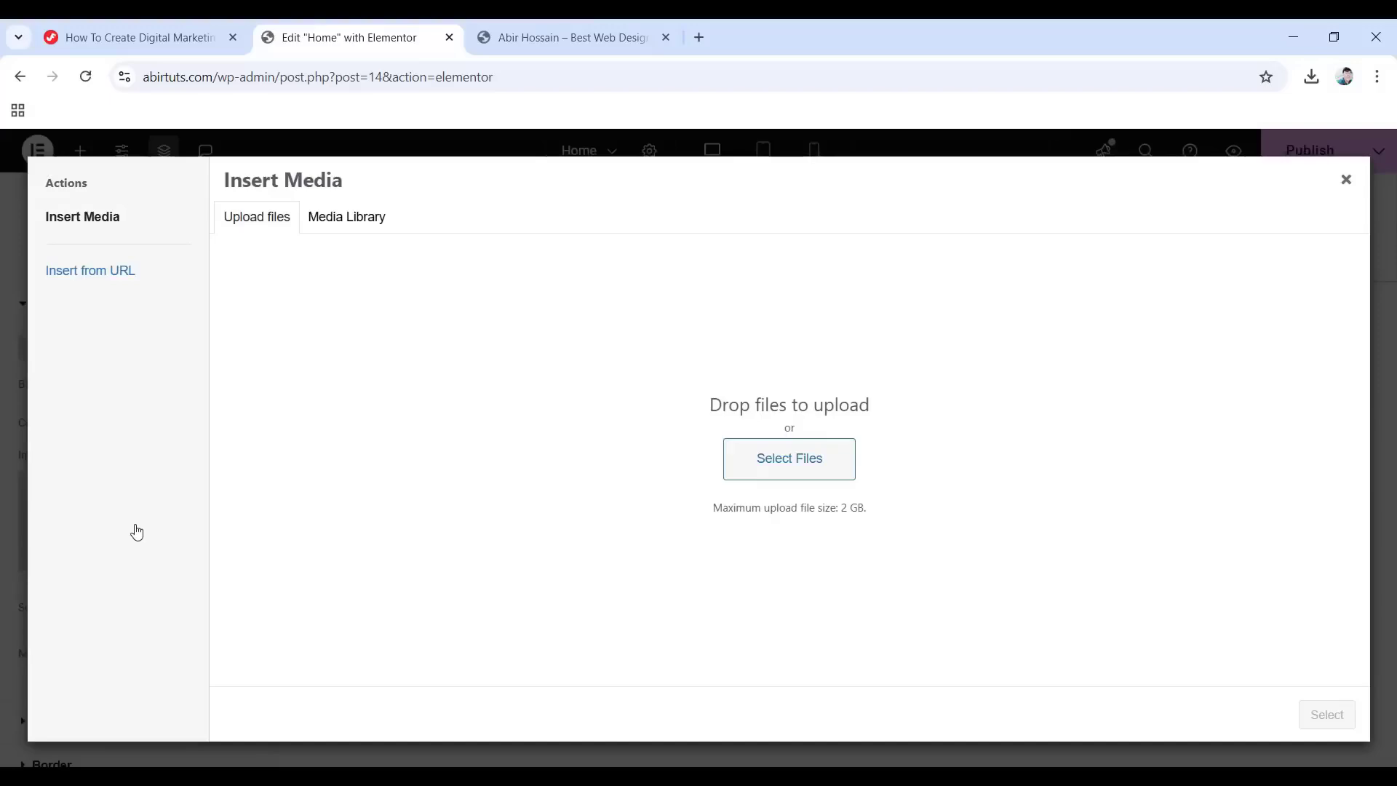
pyautogui.click(362, 219)
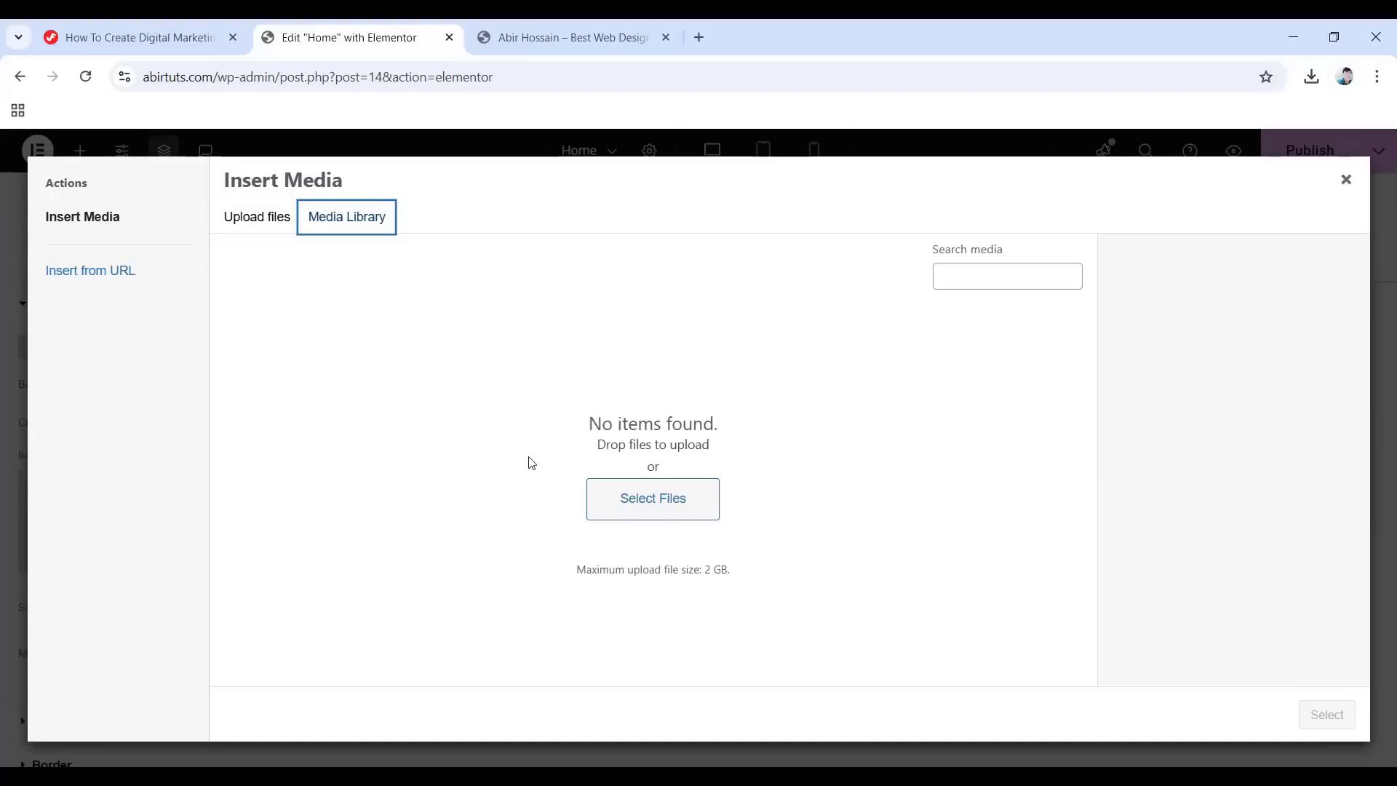
pyautogui.click(260, 222)
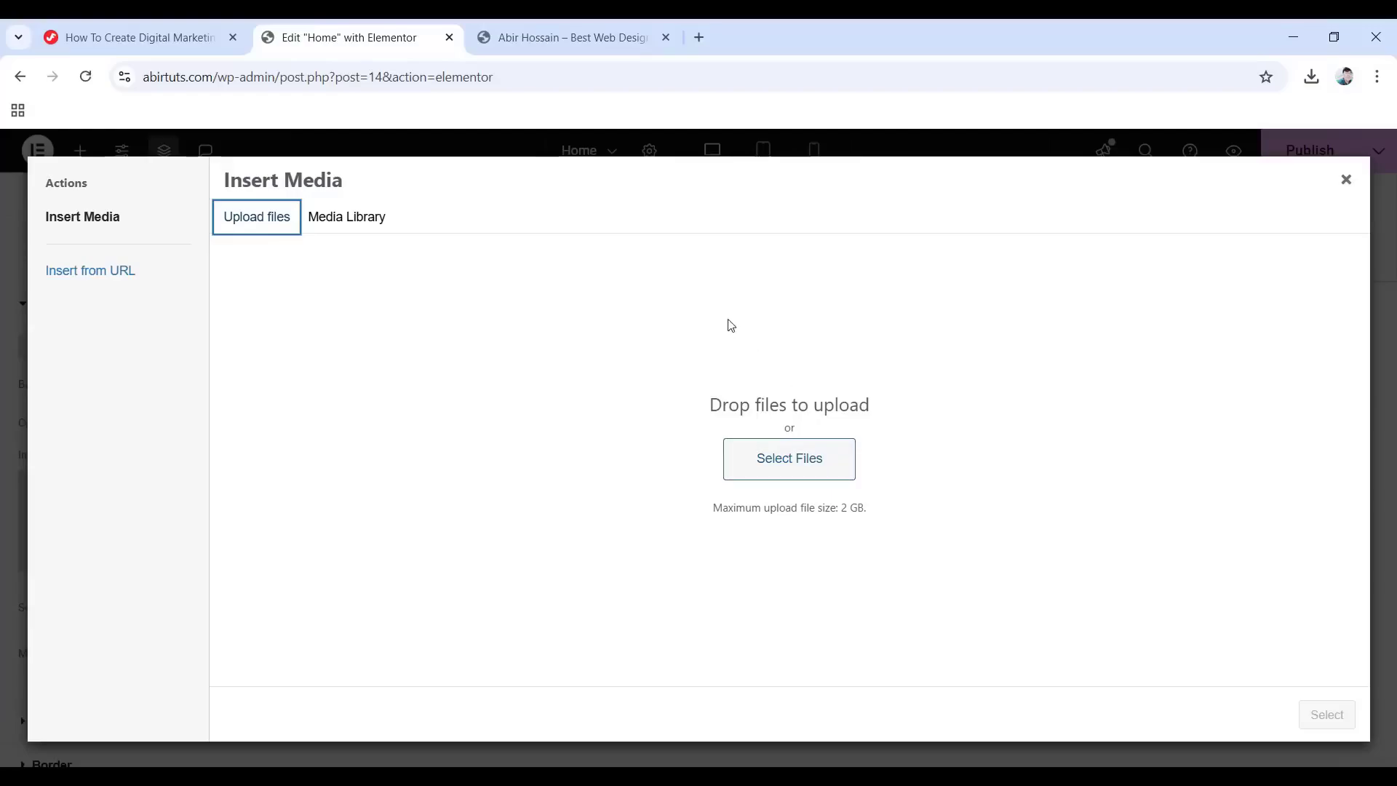
pyautogui.click(120, 37)
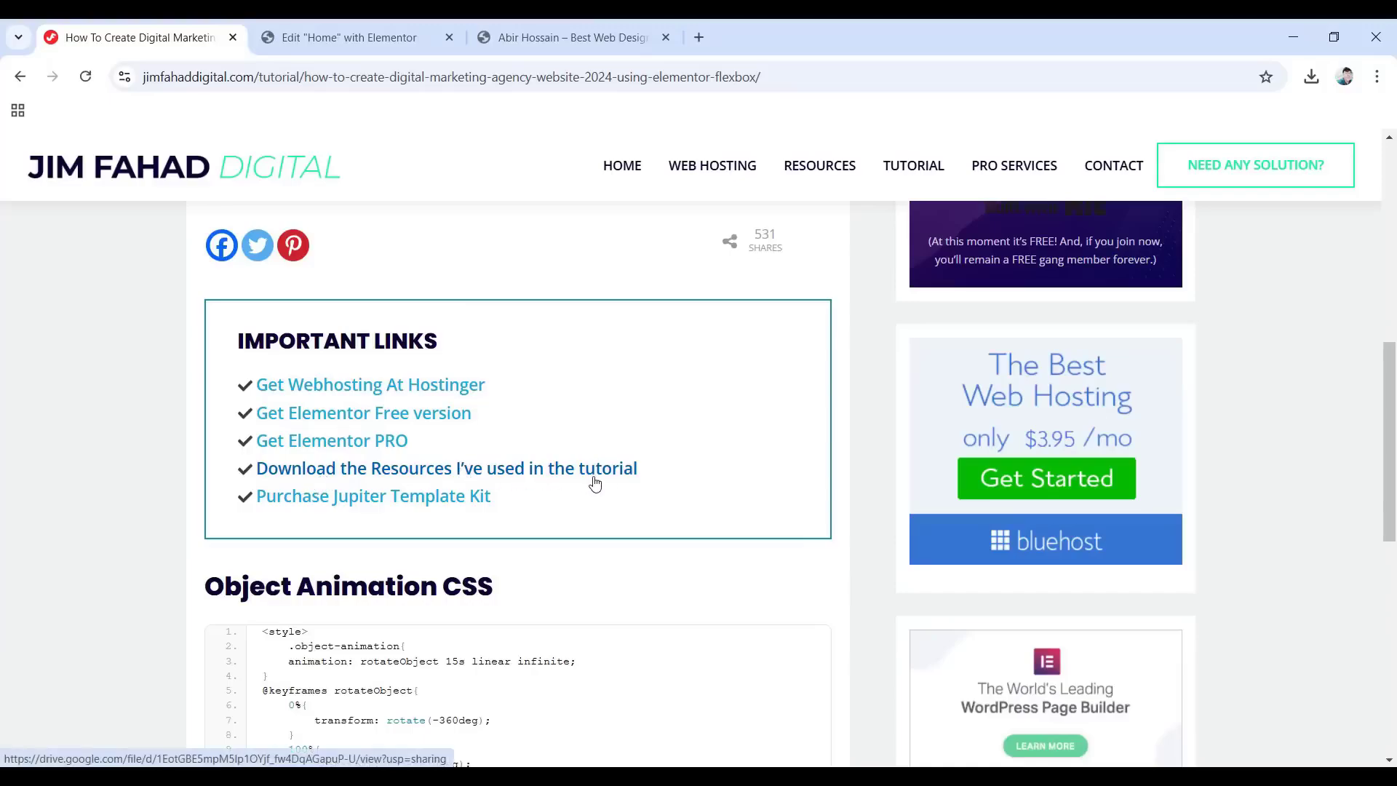
# Open the tutorial's resource link, confirm Jupiter Assets.zip is downloaded, and close the Drive tab.
pyautogui.click(365, 474)
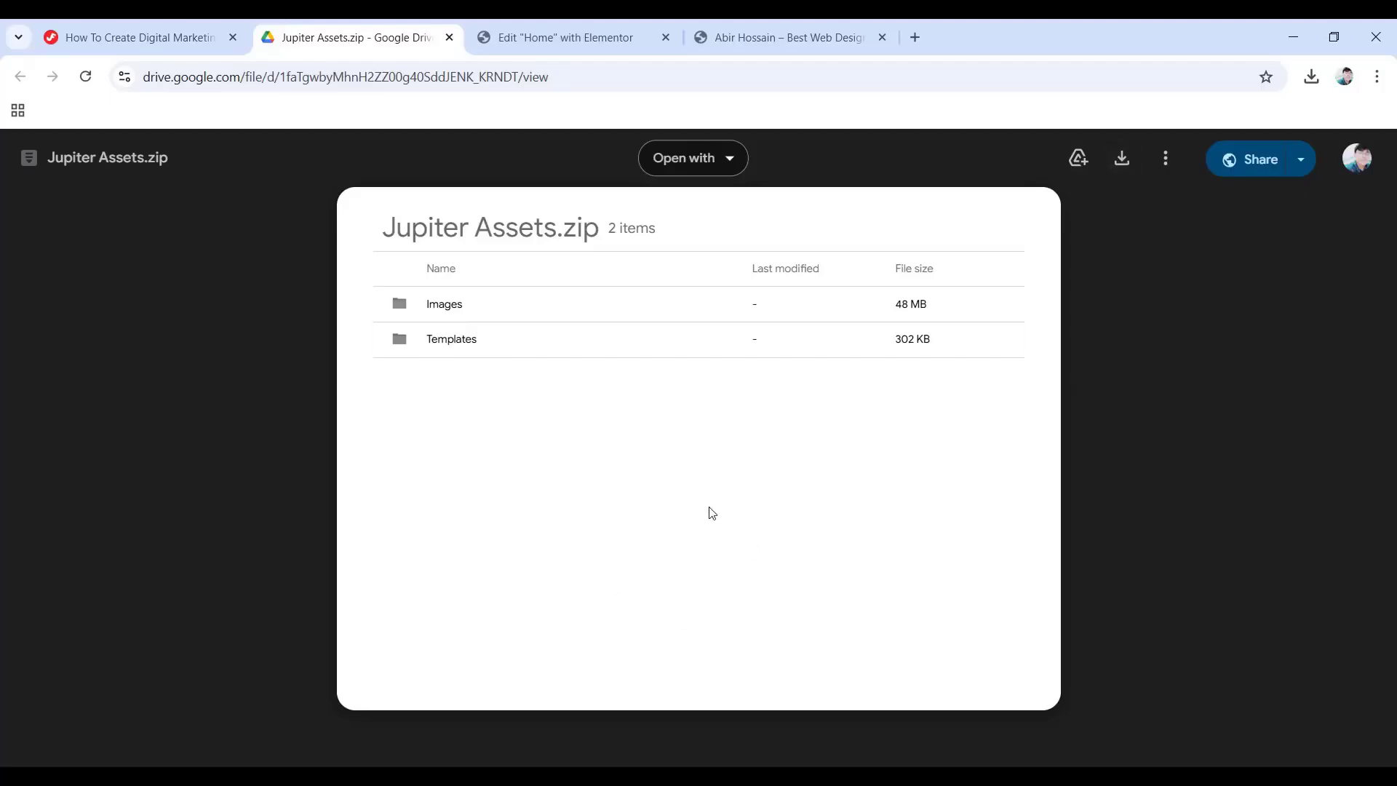
pyautogui.hotkey('alt', 'Tab')
pyautogui.click(451, 279)
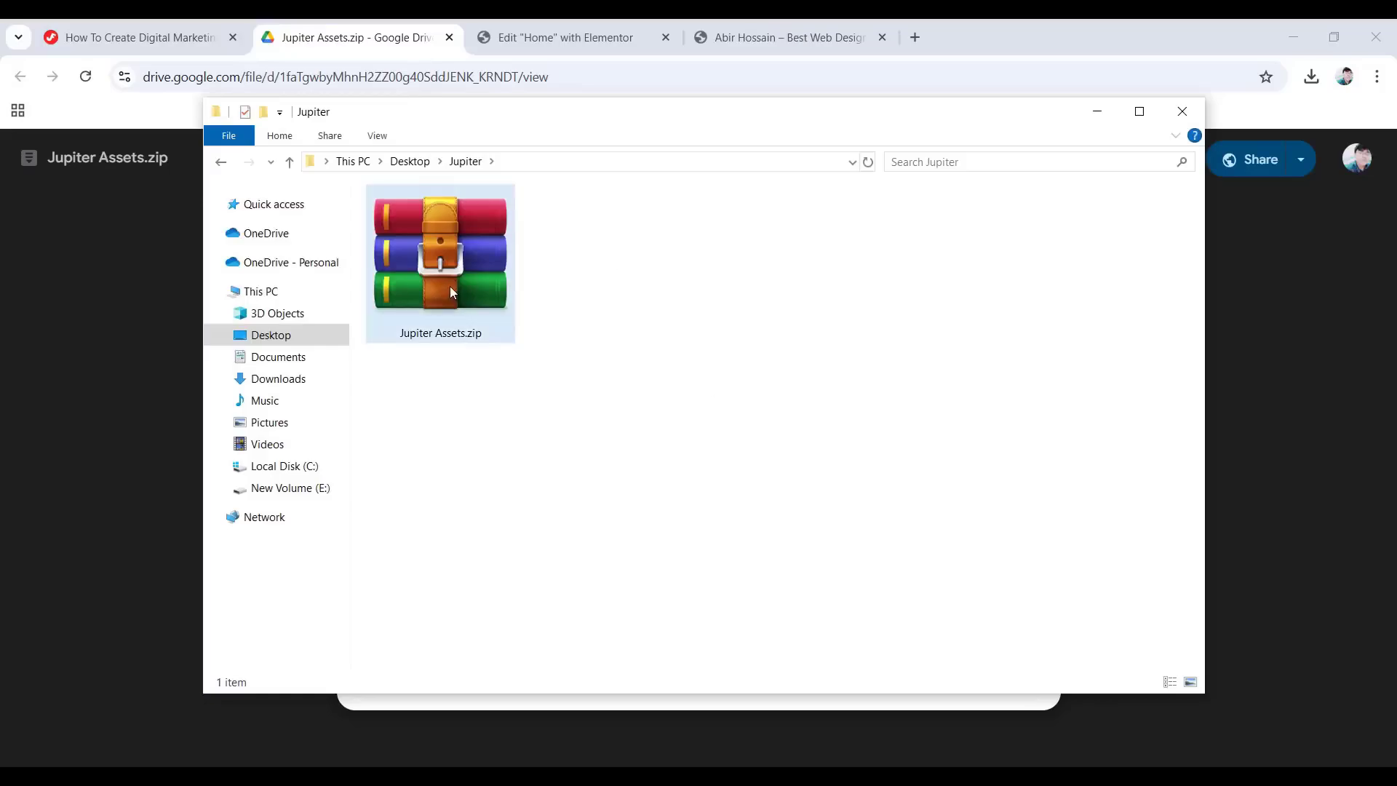
pyautogui.click(1097, 111)
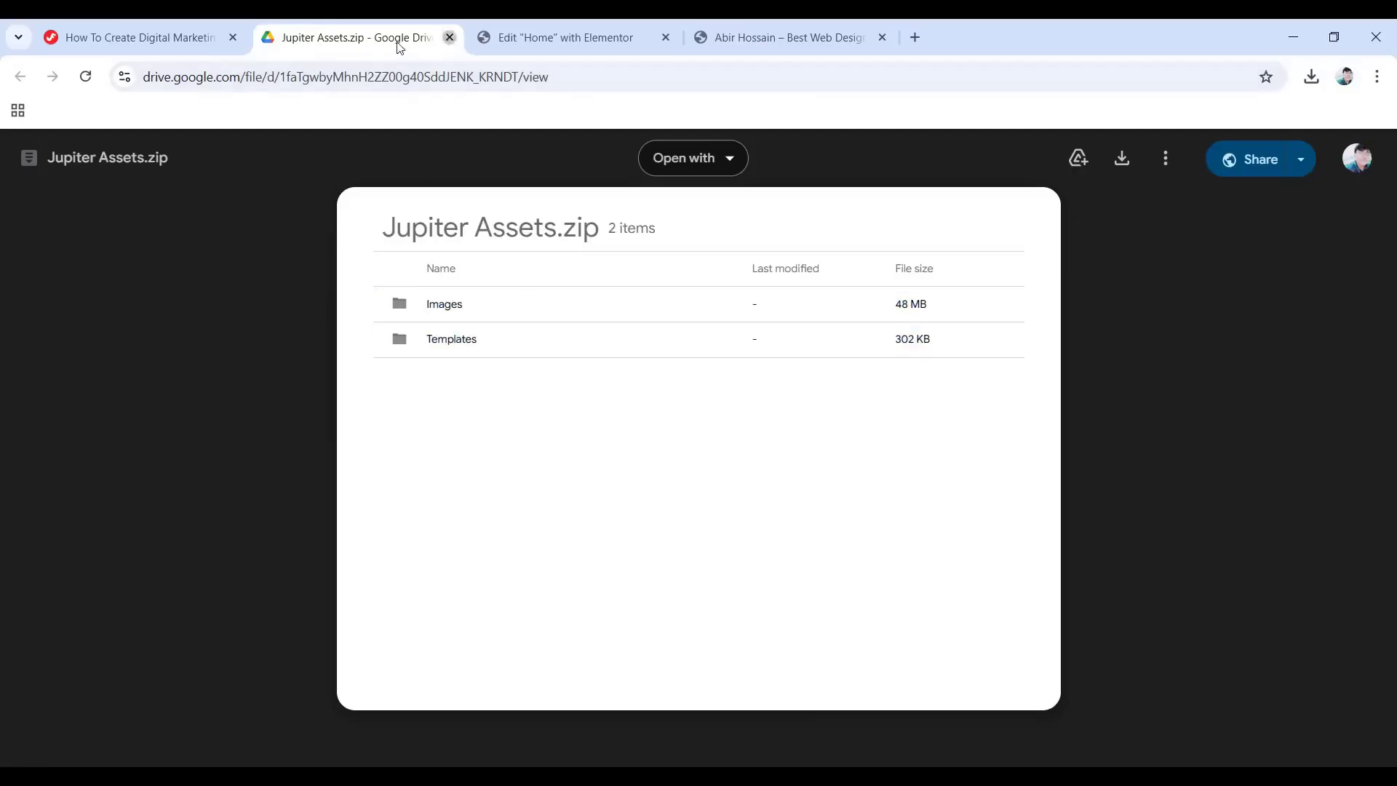
pyautogui.hotkey('ctrl', 'w')
pyautogui.click(366, 45)
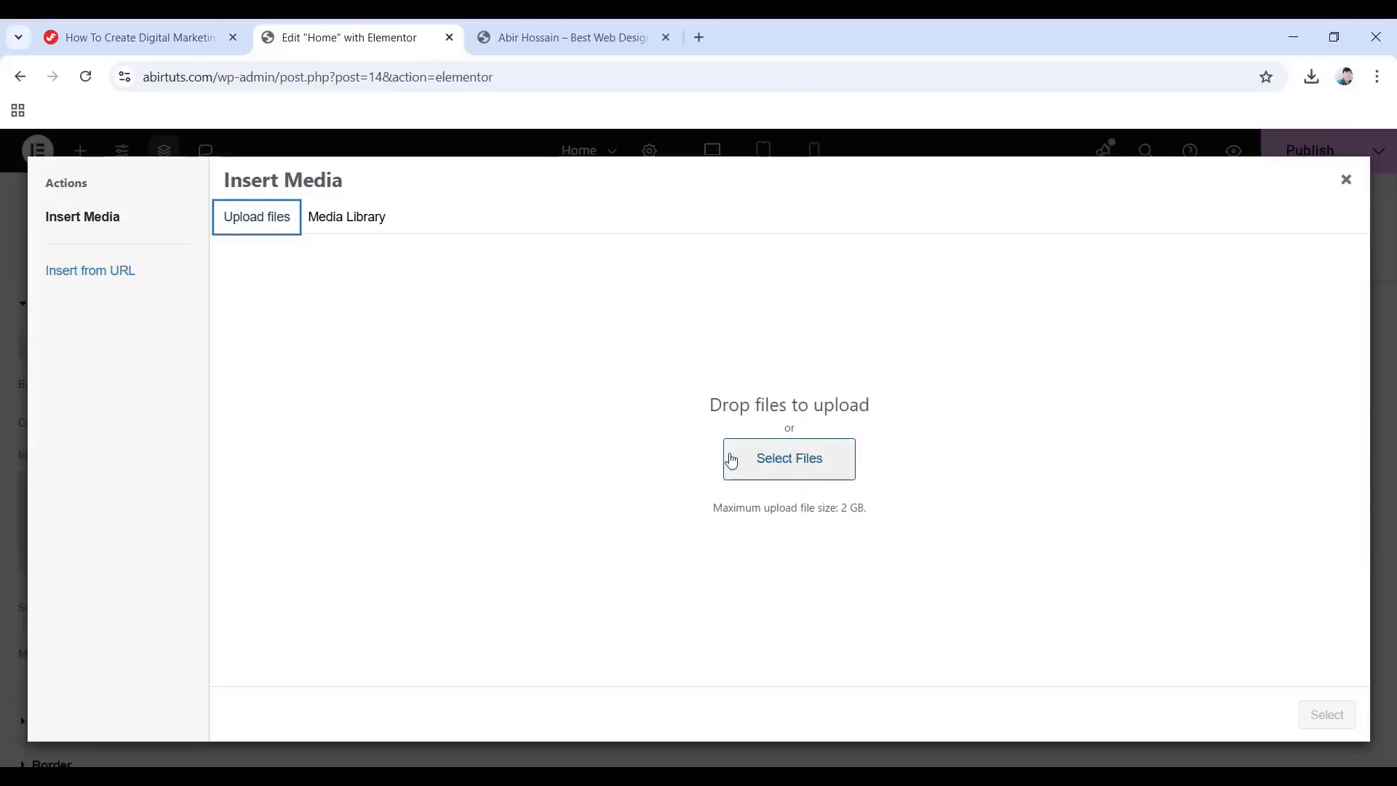
# Upload every image from the Jupiter Assets Images folder to the media library.
pyautogui.click(795, 469)
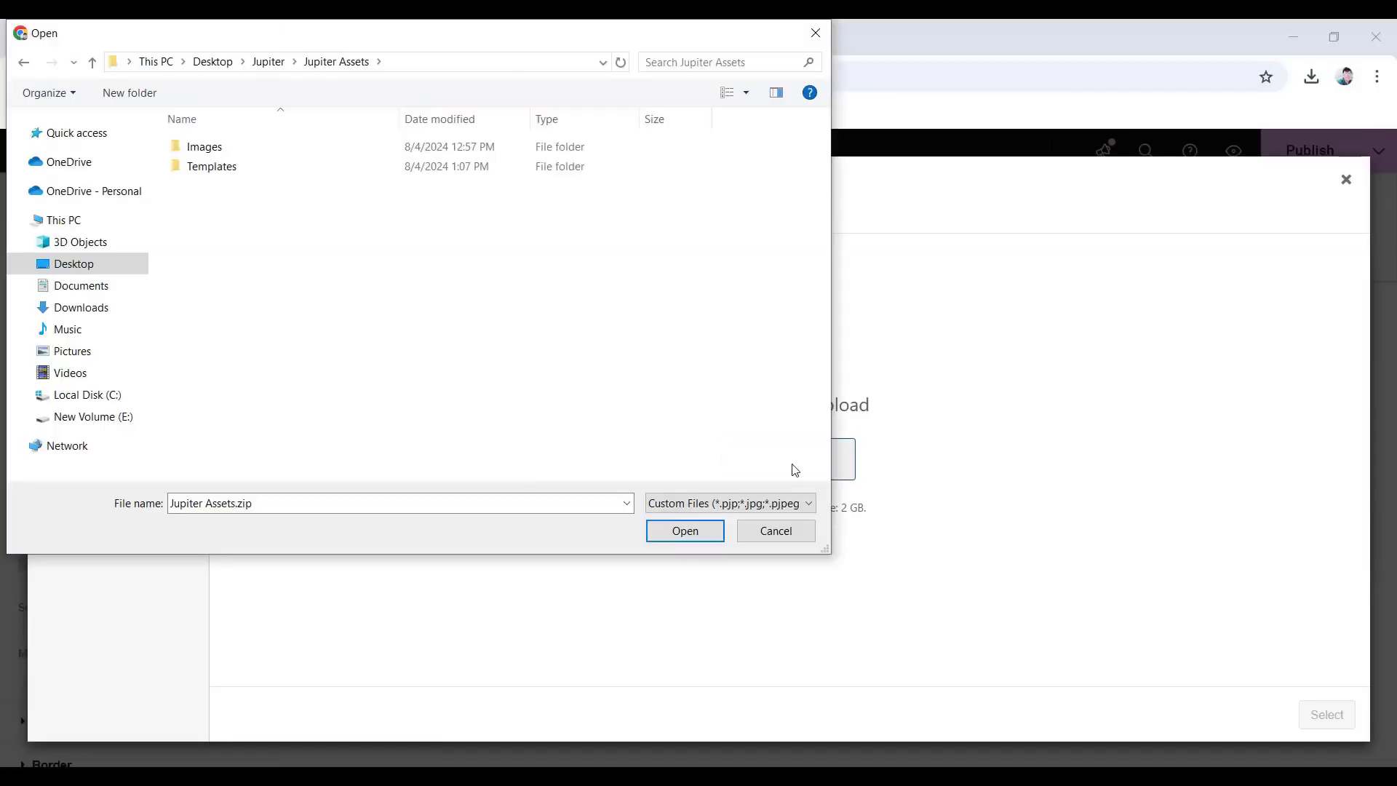
pyautogui.doubleClick(243, 149)
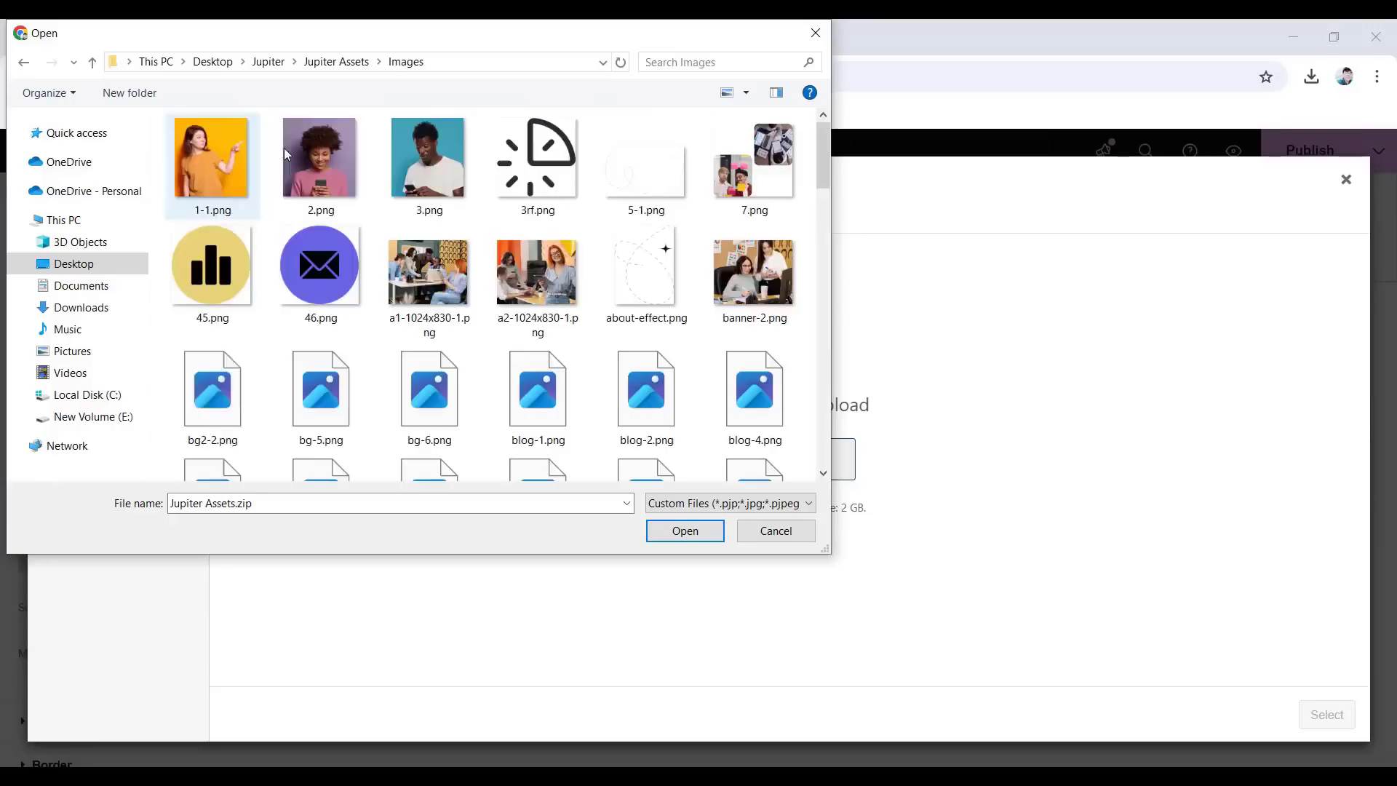
pyautogui.scroll(-15, 394, 364)
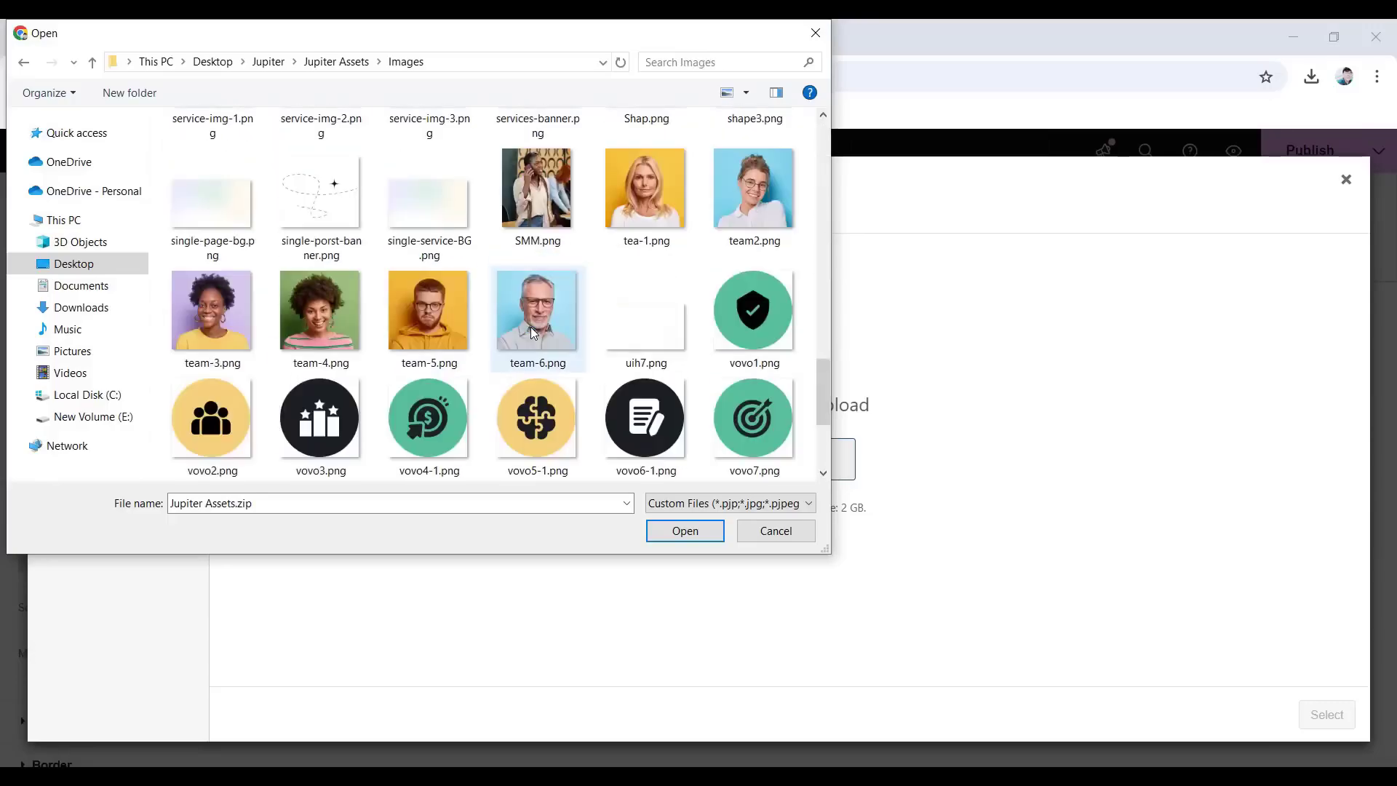
pyautogui.scroll(12, 538, 332)
pyautogui.scroll(3, 538, 333)
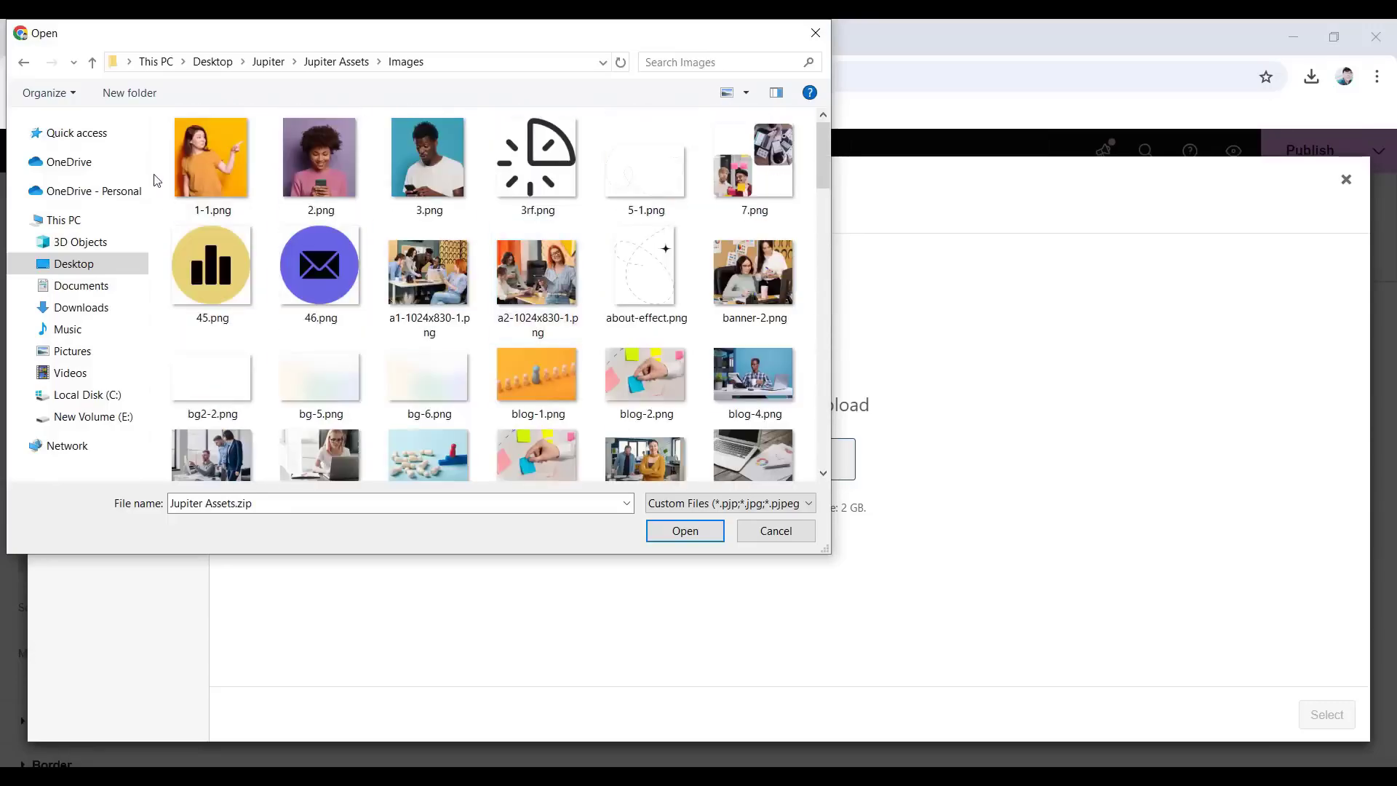
pyautogui.click(191, 178)
pyautogui.moveTo(310, 188); pyautogui.dragTo(694, 434)
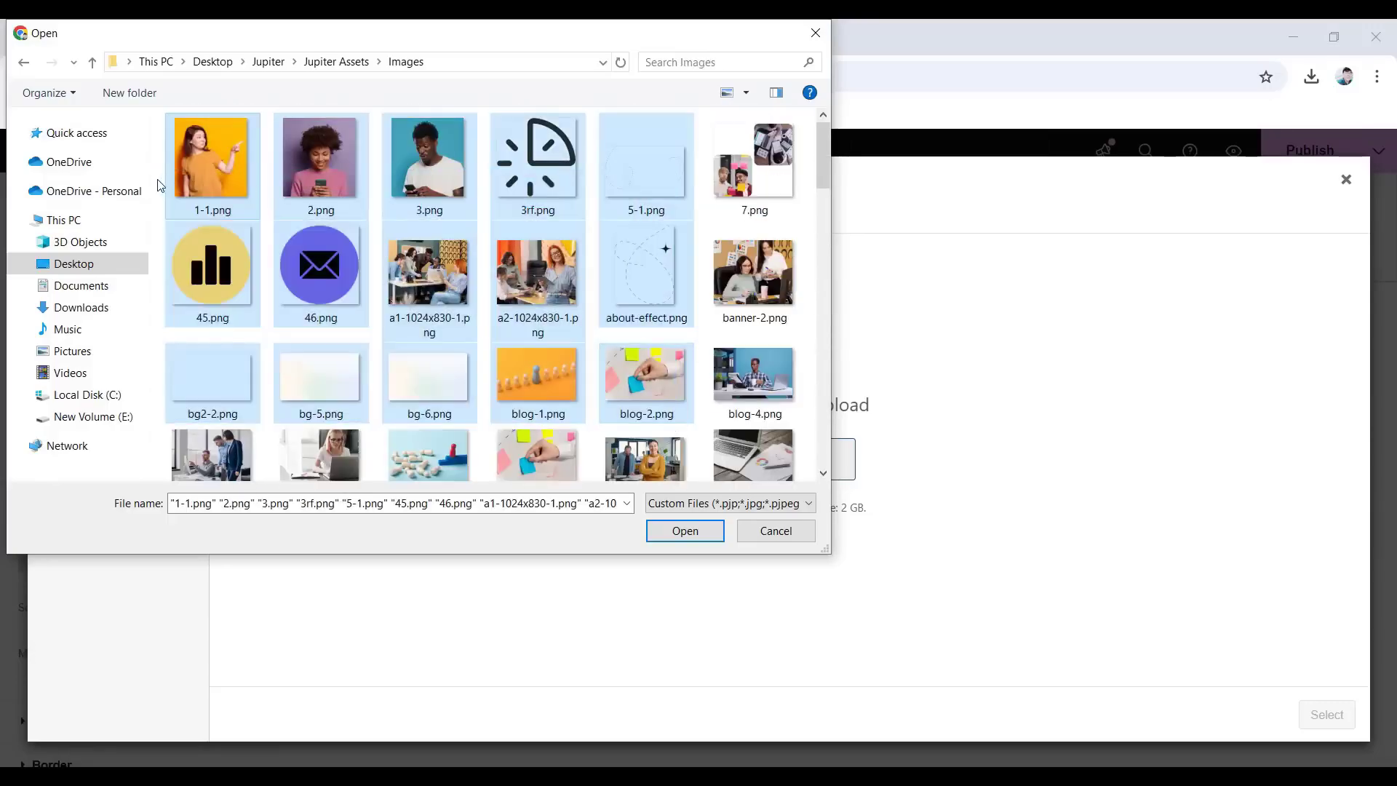
pyautogui.click(258, 210)
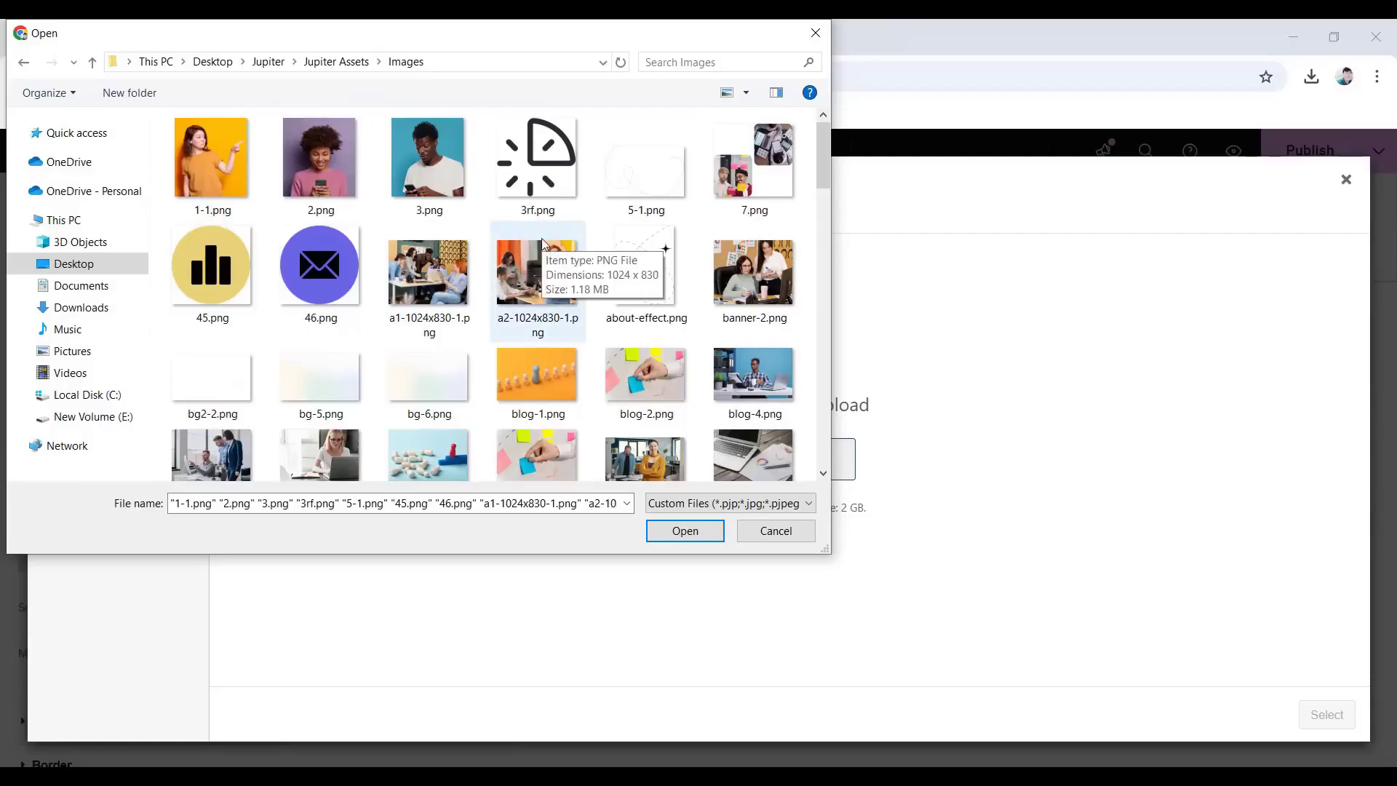
pyautogui.hotkey('ctrl', 'a')
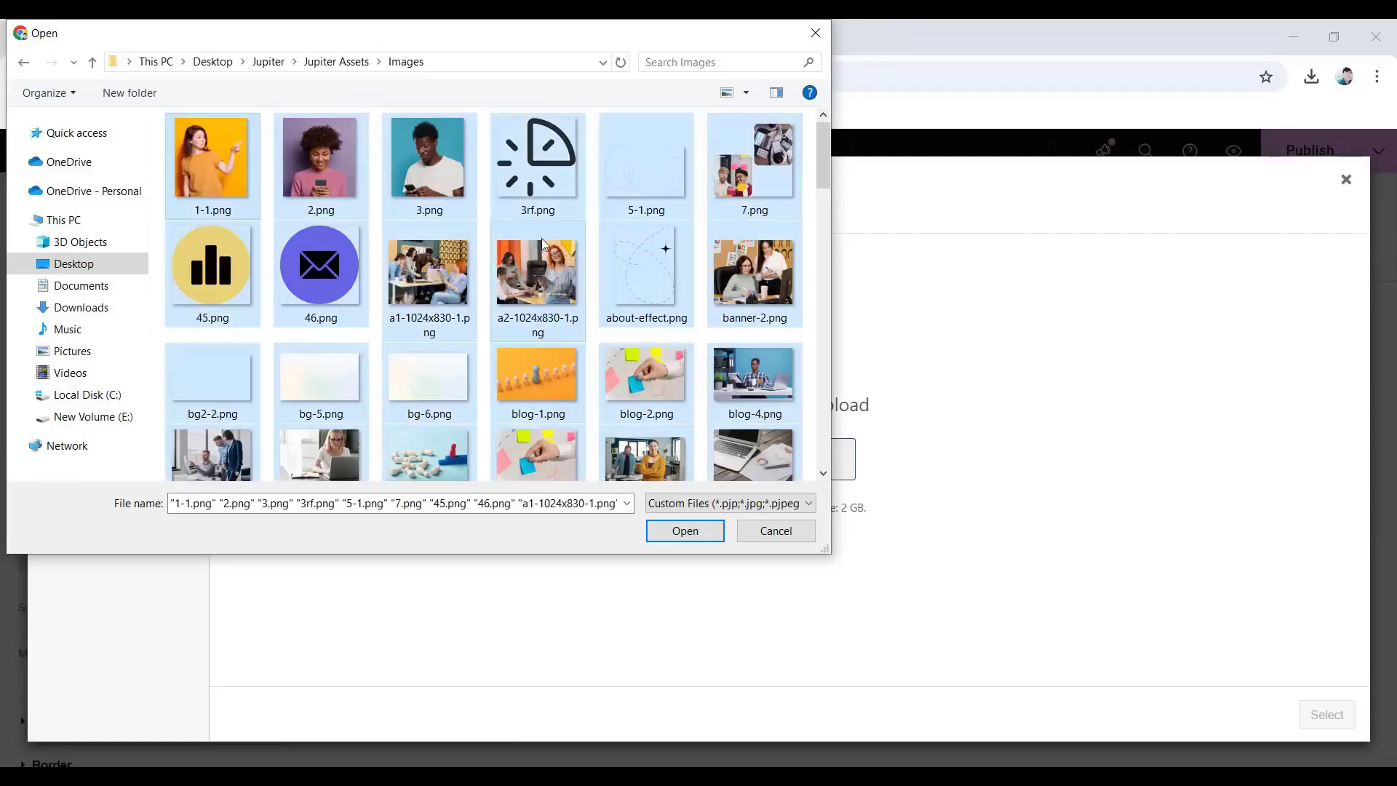
pyautogui.scroll(-15, 536, 327)
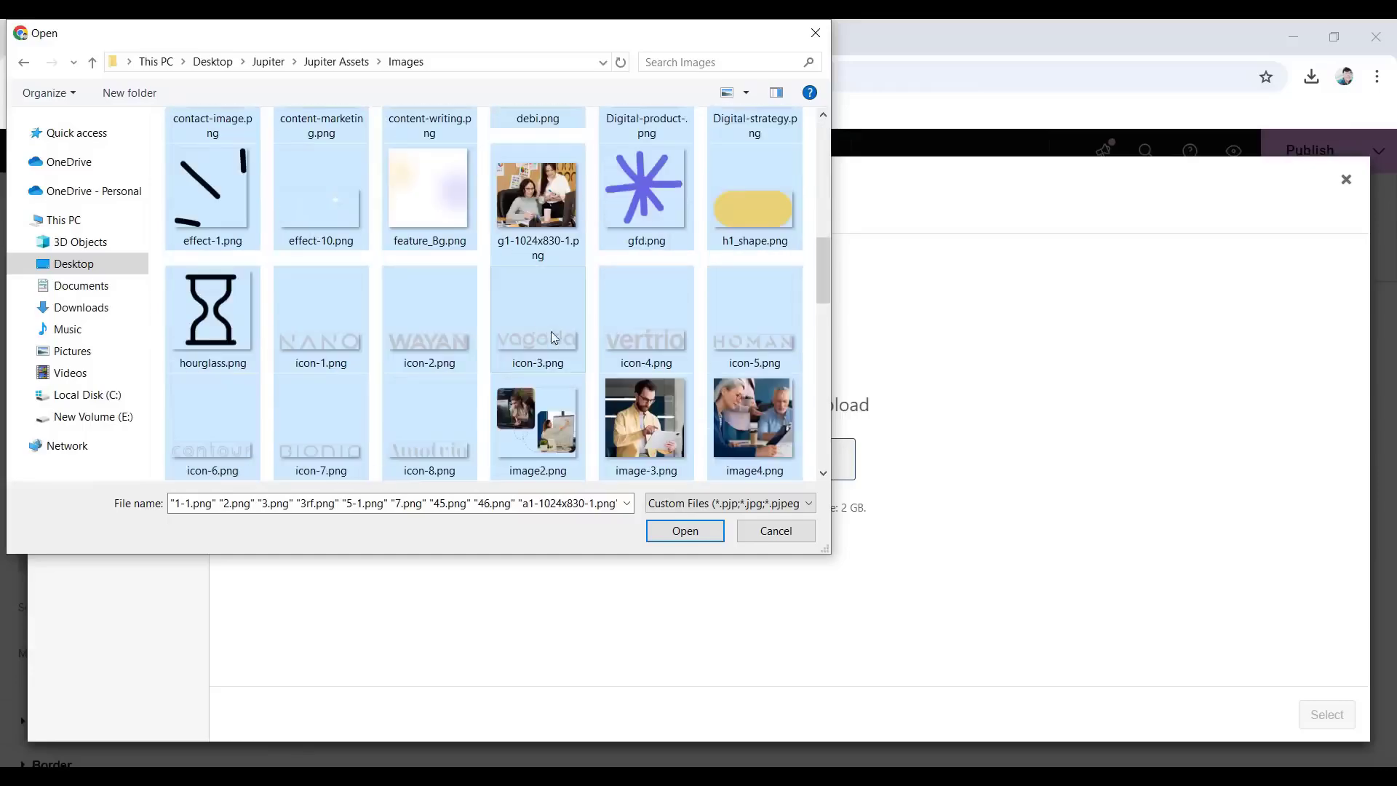
pyautogui.scroll(20, 567, 344)
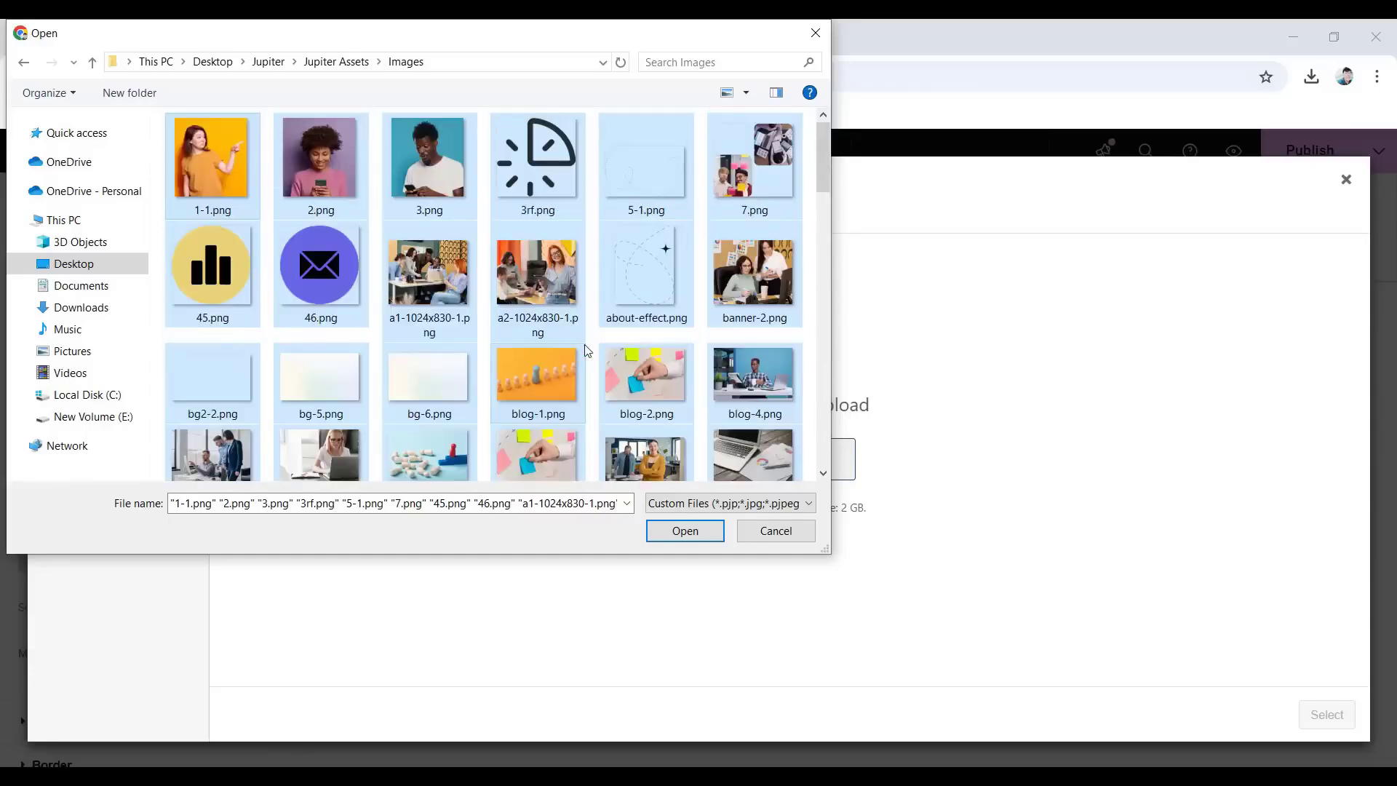
pyautogui.click(685, 531)
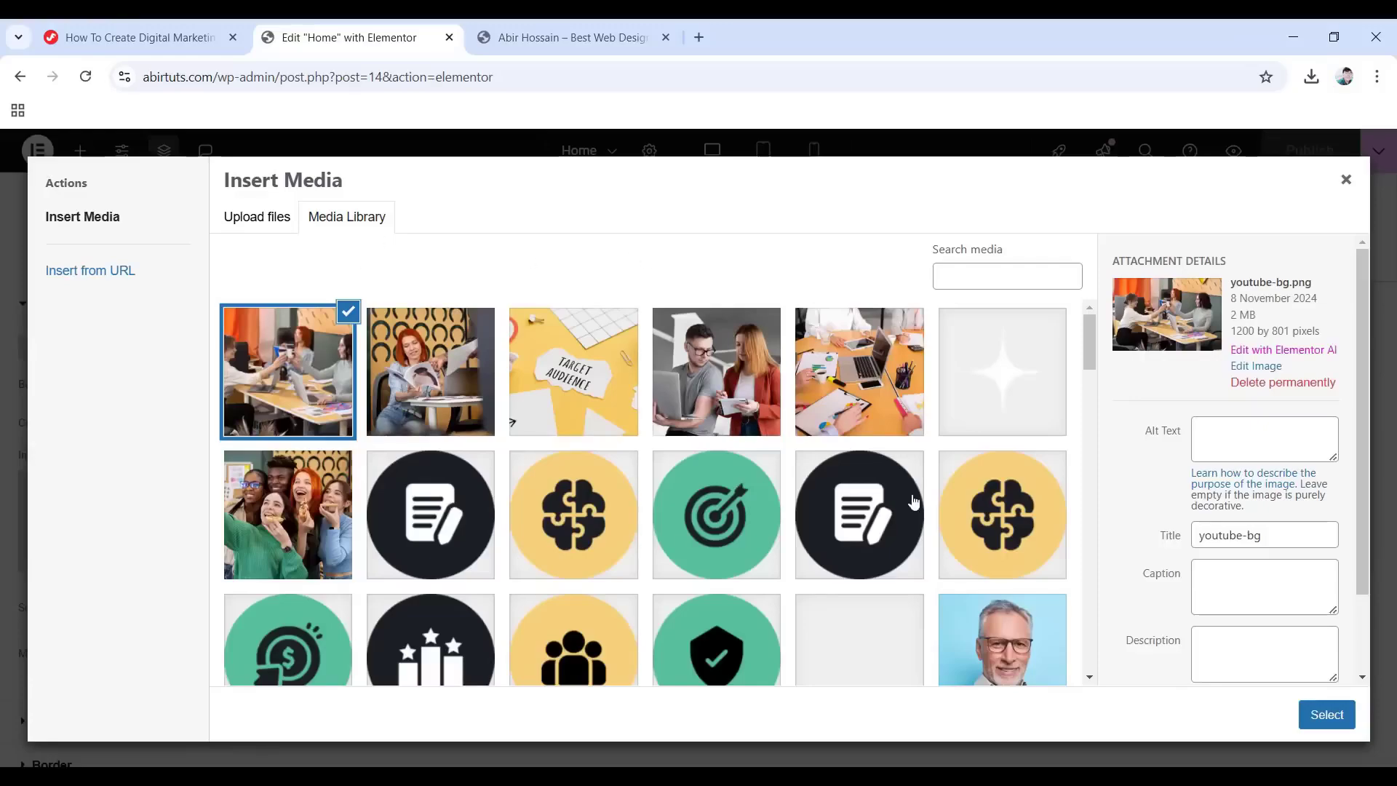
# Inspect several uploaded images' details, then close the media library without inserting.
pyautogui.click(610, 420)
pyautogui.click(724, 428)
pyautogui.click(717, 513)
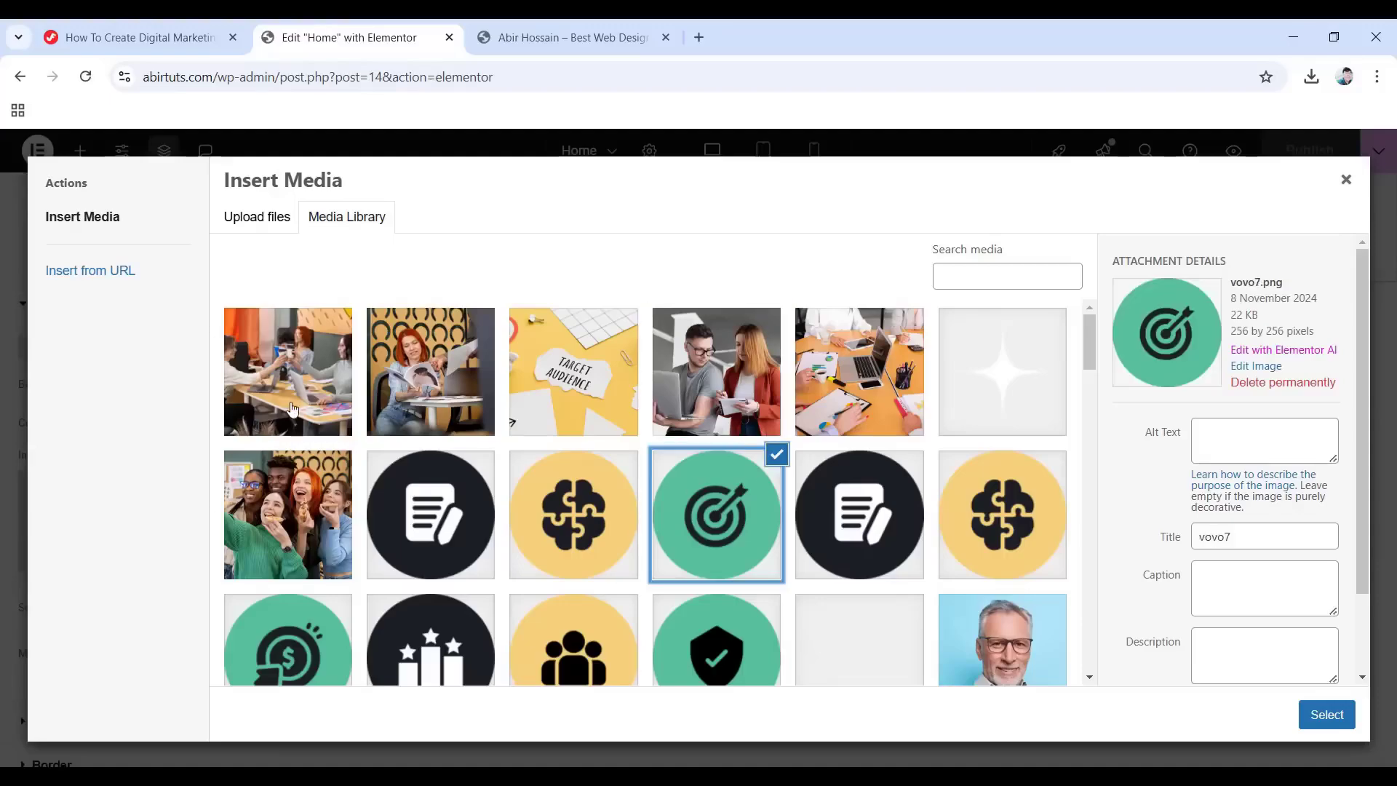
pyautogui.click(313, 413)
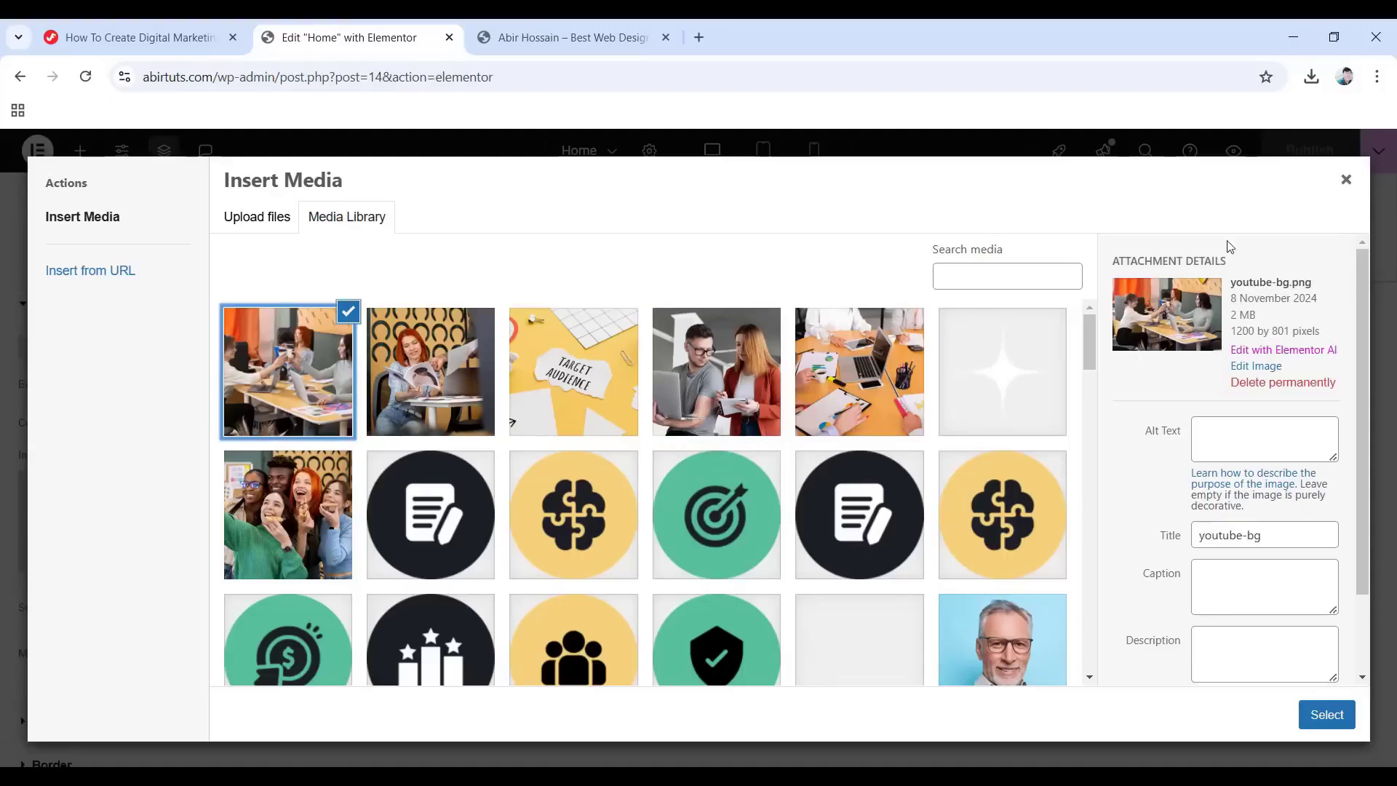
pyautogui.click(1346, 180)
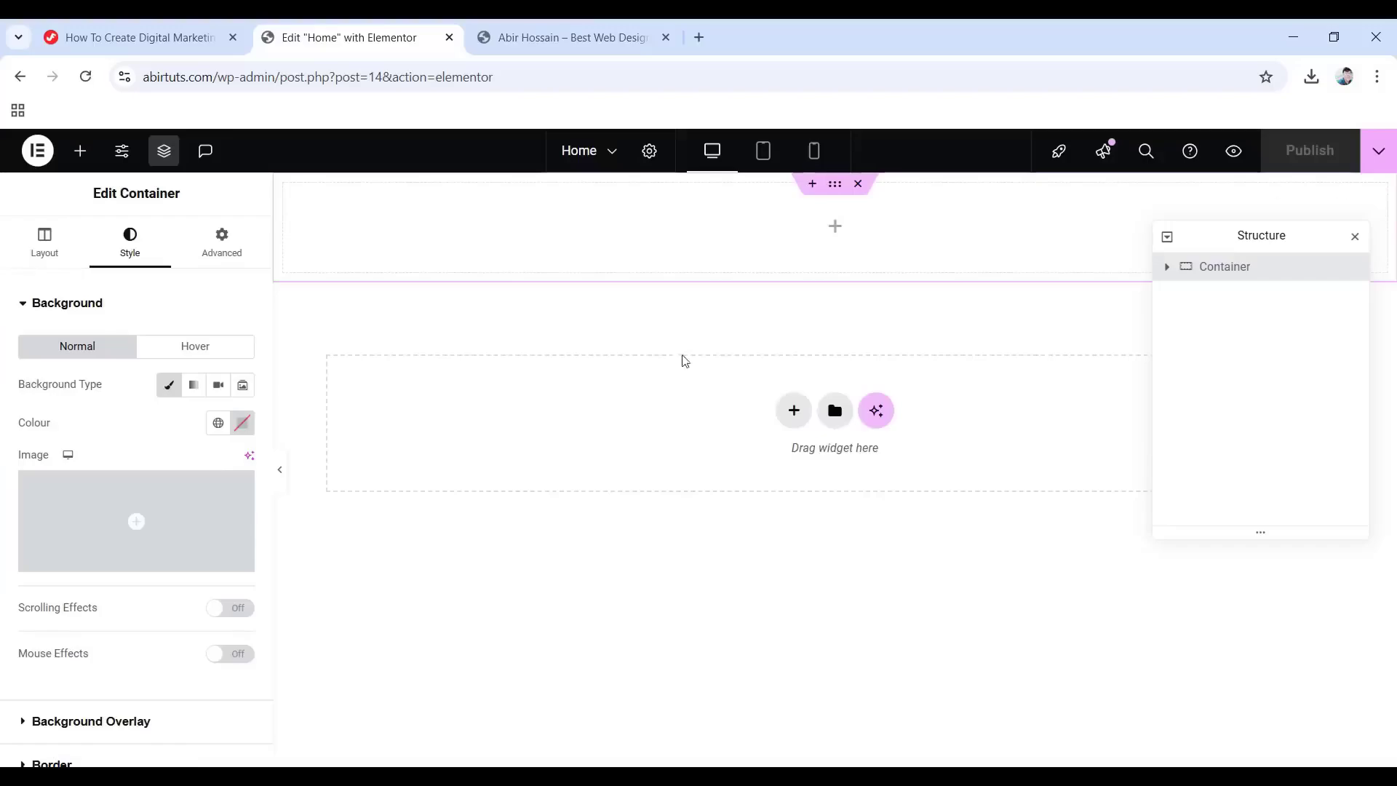
# Set the Background Overlay type to Classic and open the media picker for its image.
pyautogui.scroll(-1, 81, 318)
pyautogui.scroll(1, 101, 327)
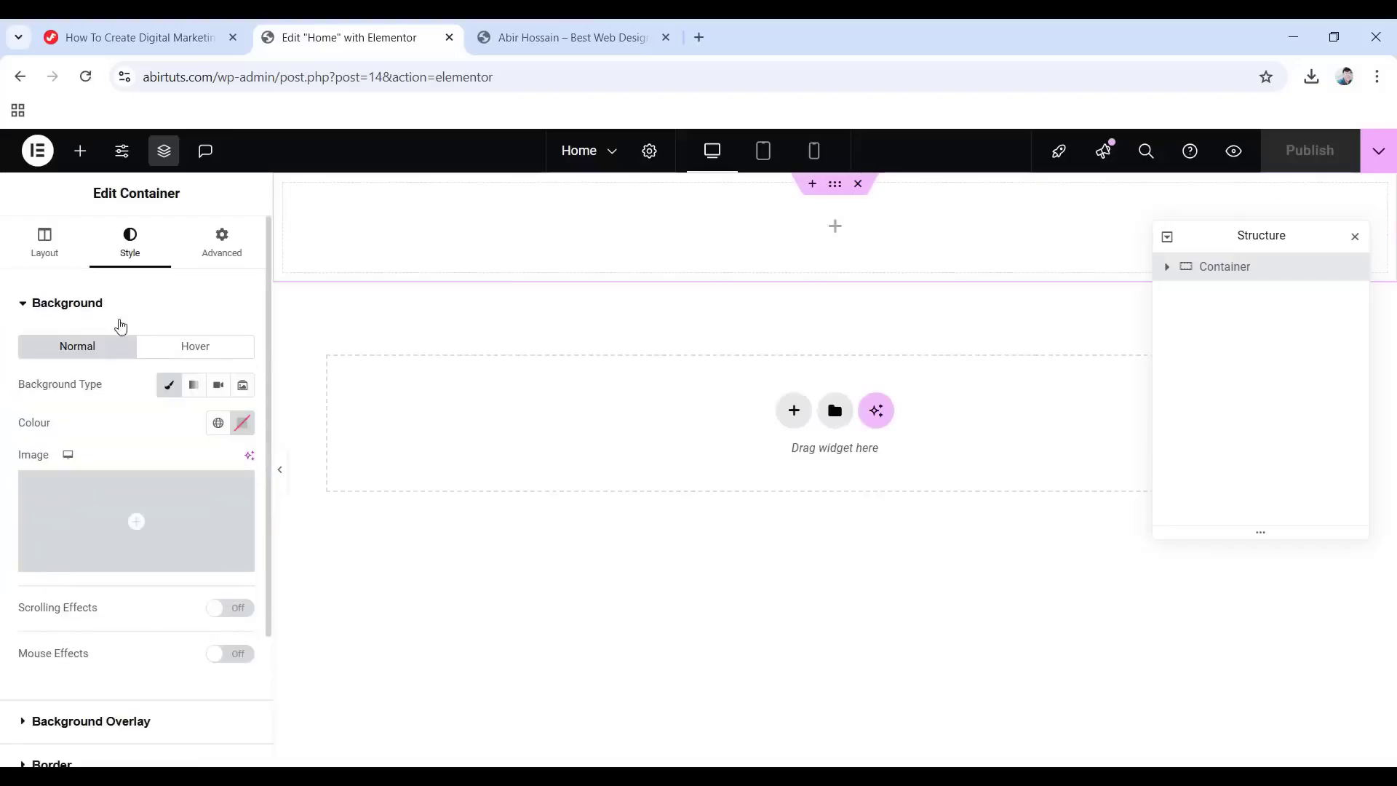
pyautogui.scroll(-2, 58, 408)
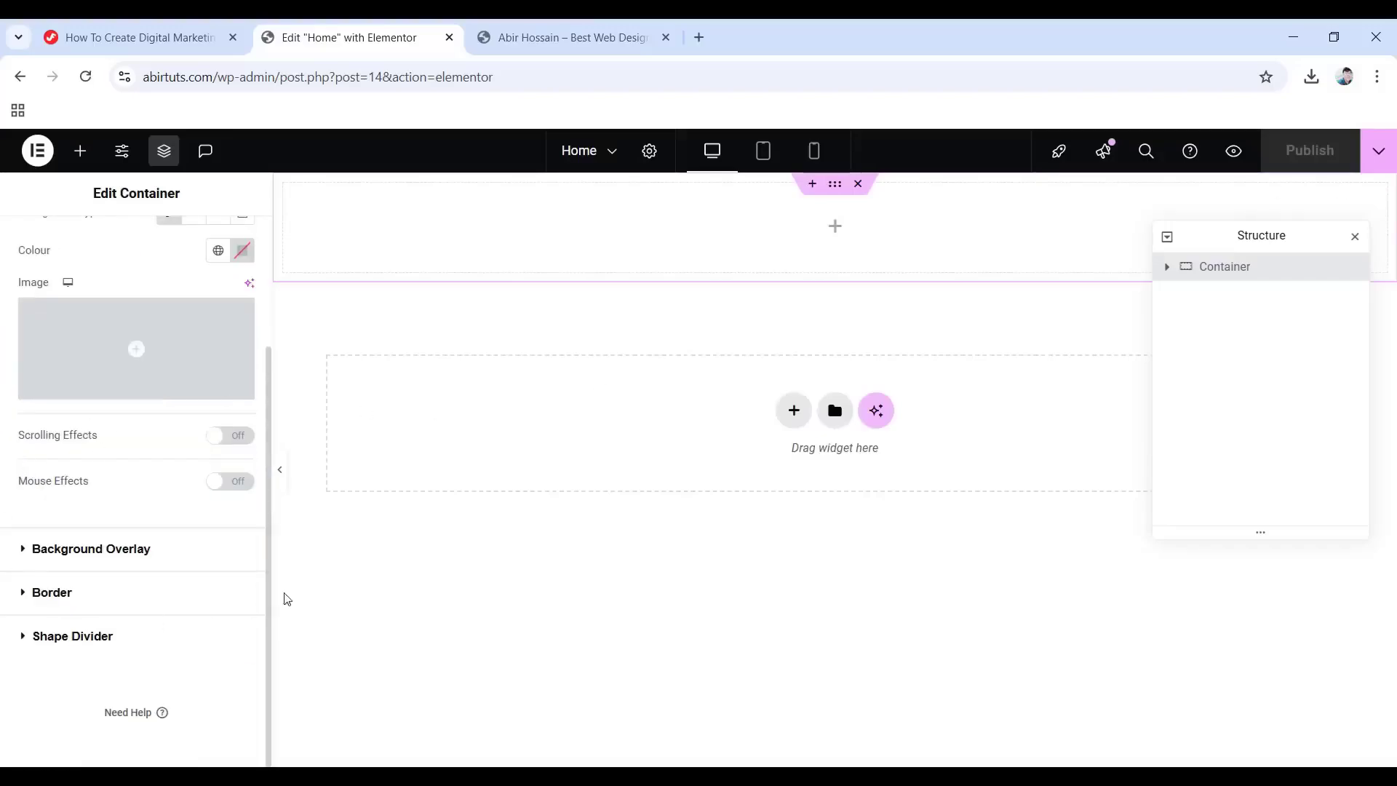
pyautogui.click(104, 549)
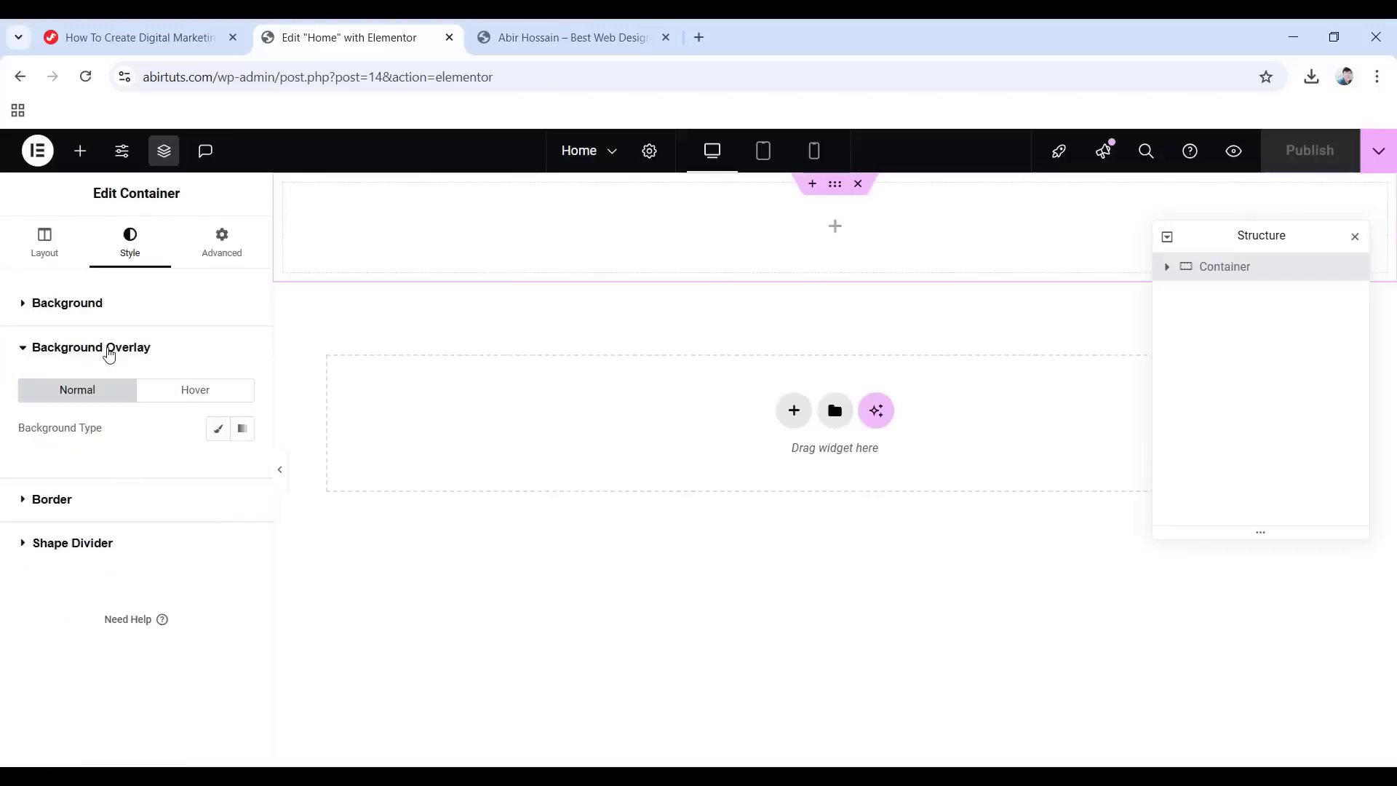
pyautogui.click(218, 431)
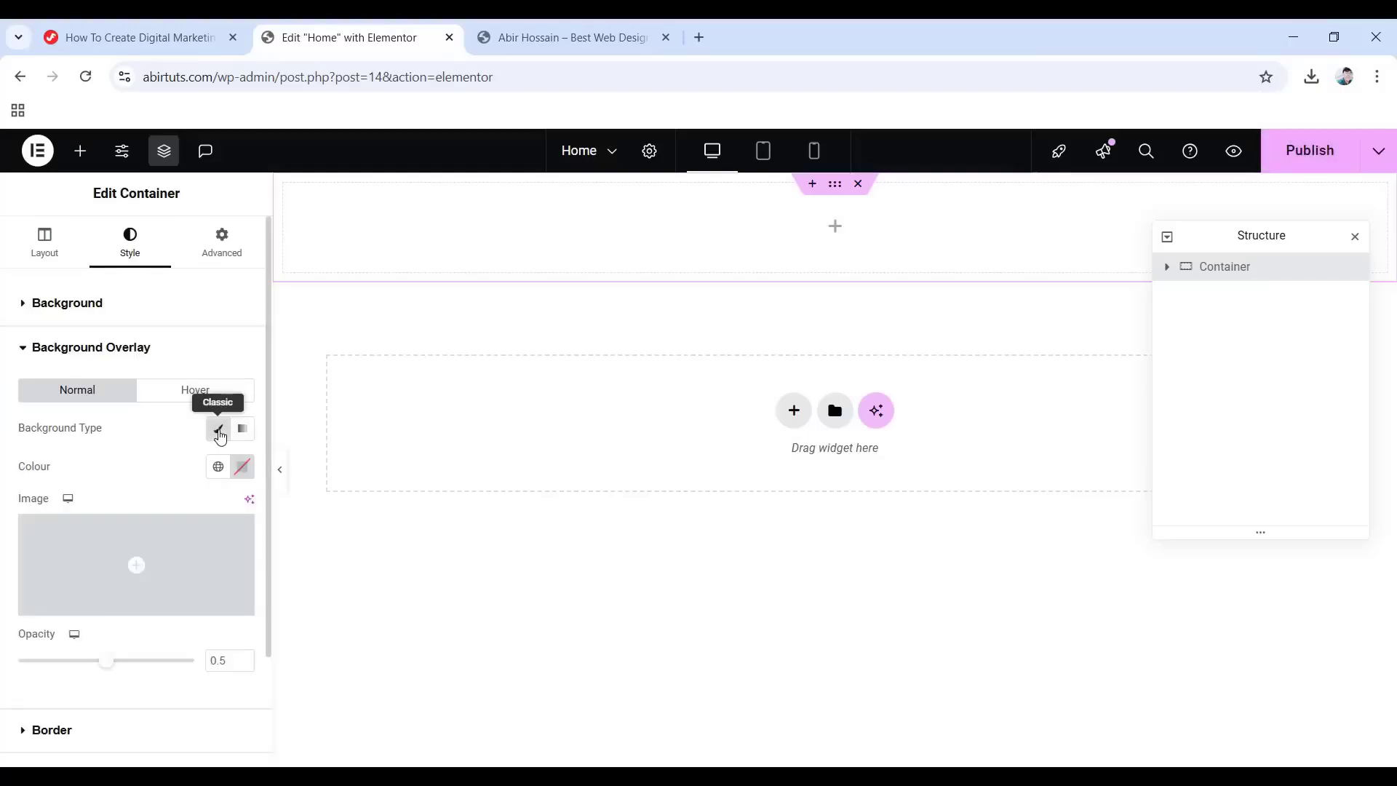
pyautogui.click(136, 566)
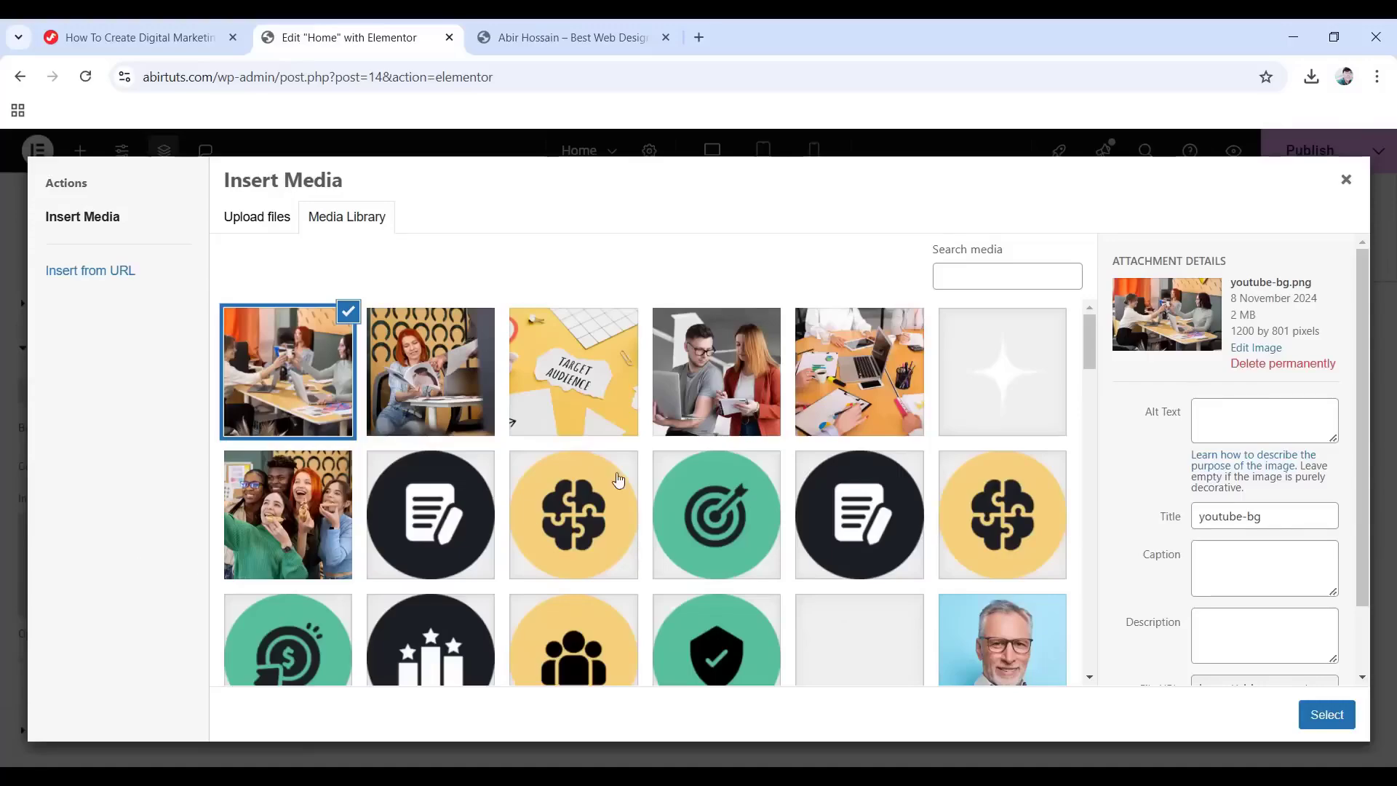
# Choose the dashed-curve 5-1.png image as the overlay image.
pyautogui.scroll(-15, 610, 486)
pyautogui.scroll(-2, 702, 512)
pyautogui.click(853, 412)
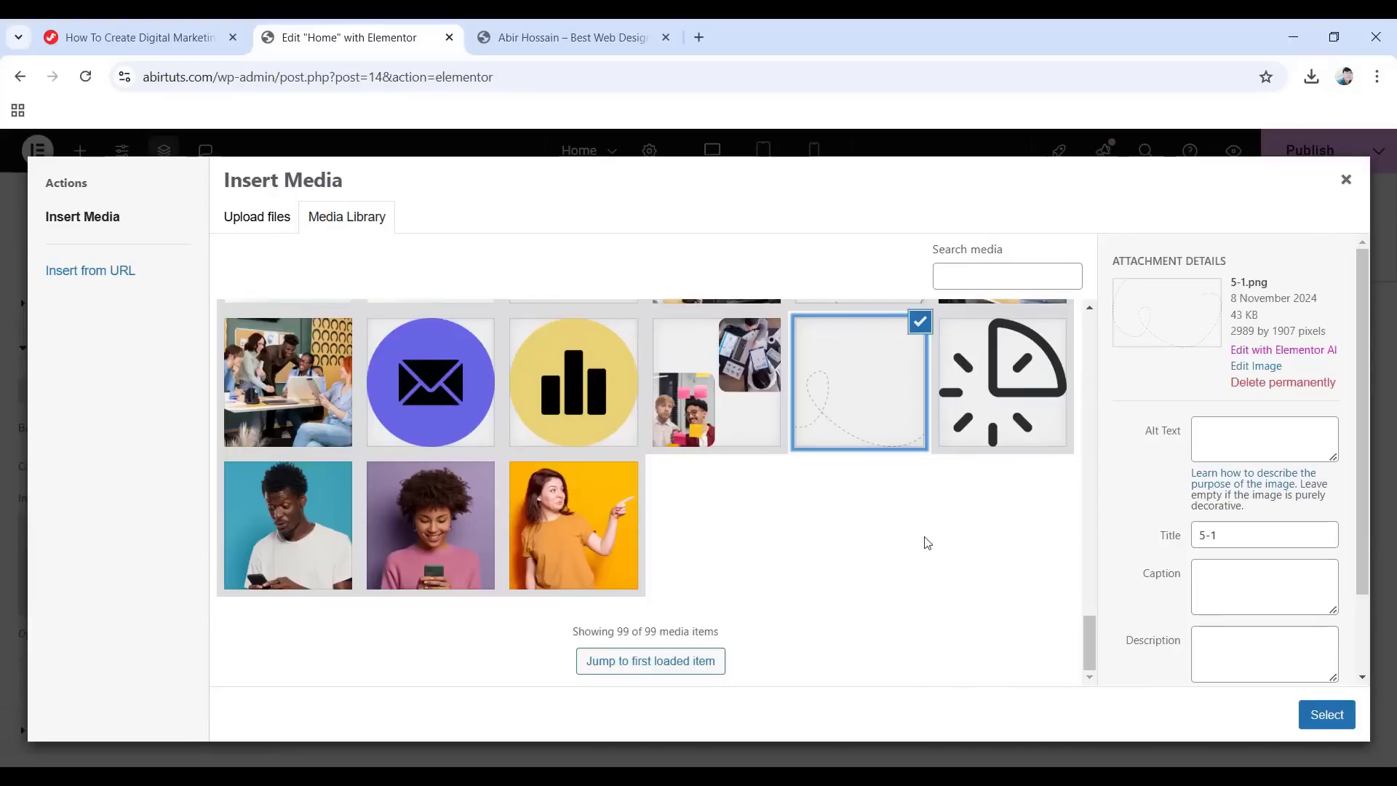
pyautogui.click(1335, 714)
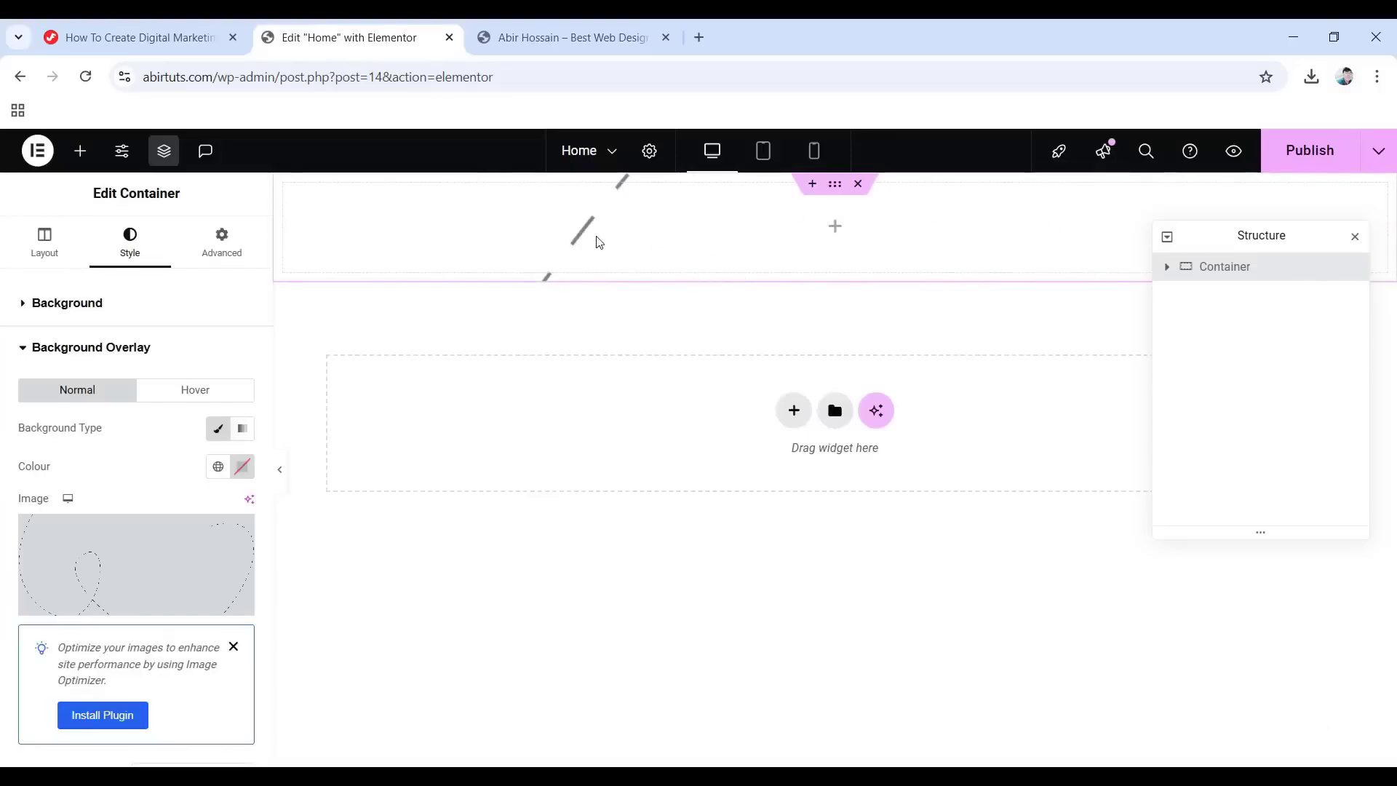
# Set the overlay to Bottom Centre, No-repeat, custom width 75%, and opacity 1.
pyautogui.moveTo(237, 582)
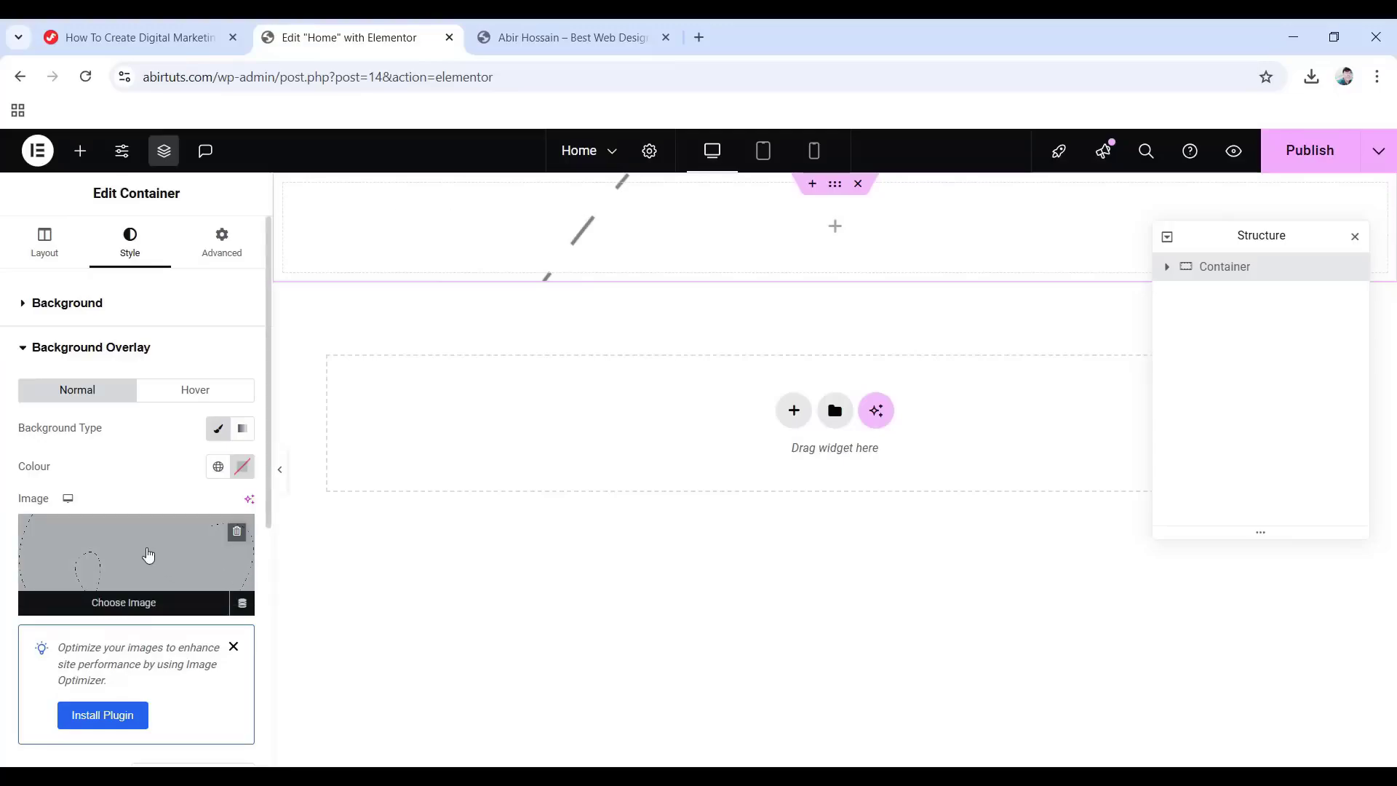
pyautogui.scroll(-4, 148, 555)
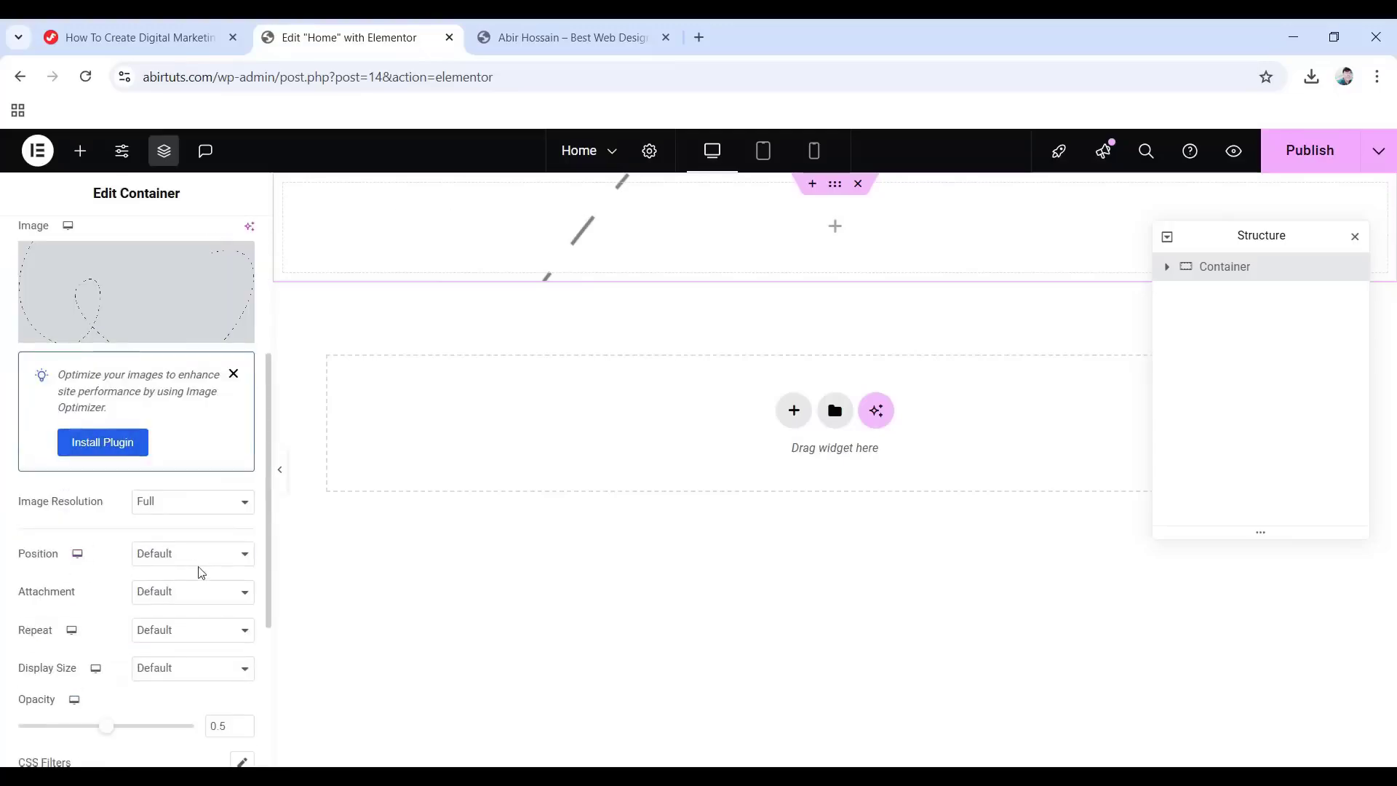
pyautogui.click(184, 555)
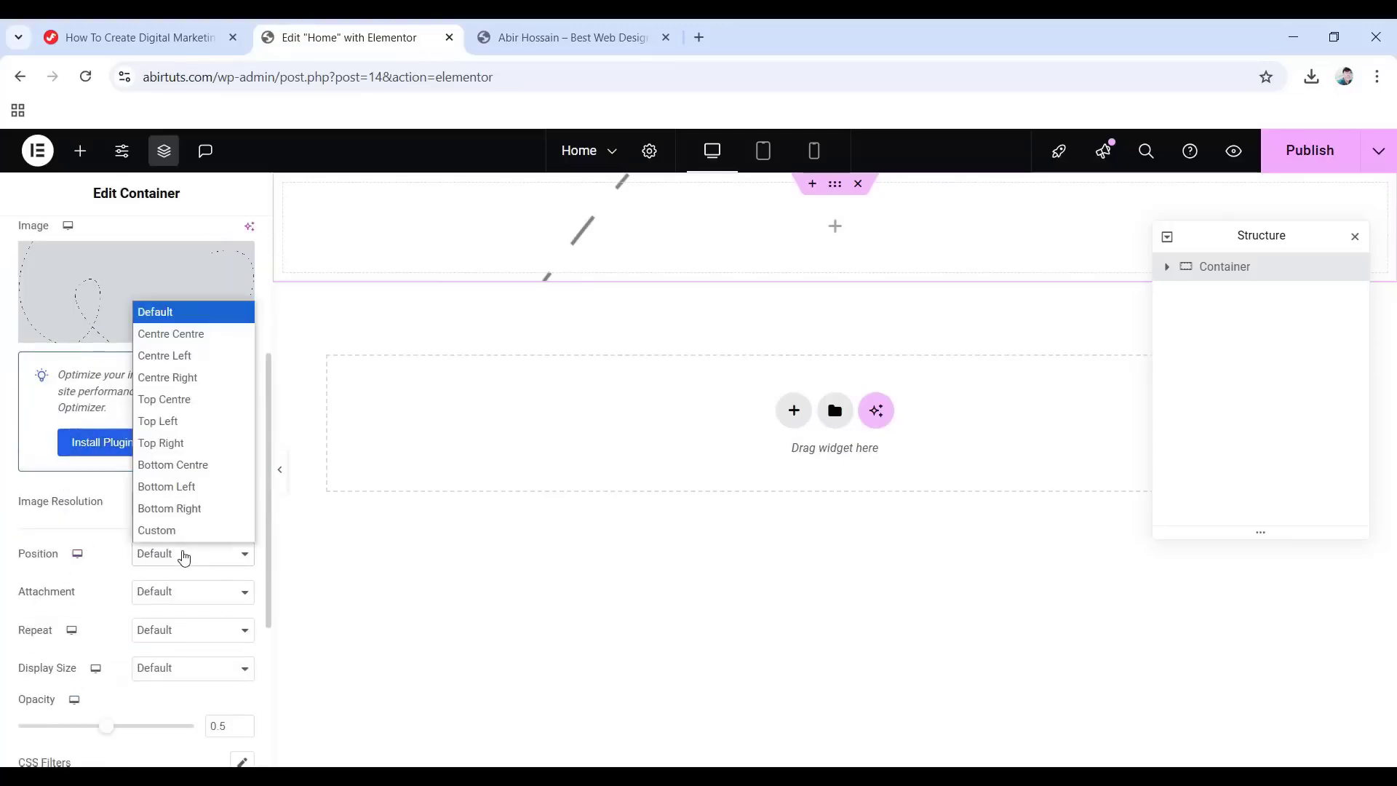
pyautogui.click(185, 466)
pyautogui.click(179, 629)
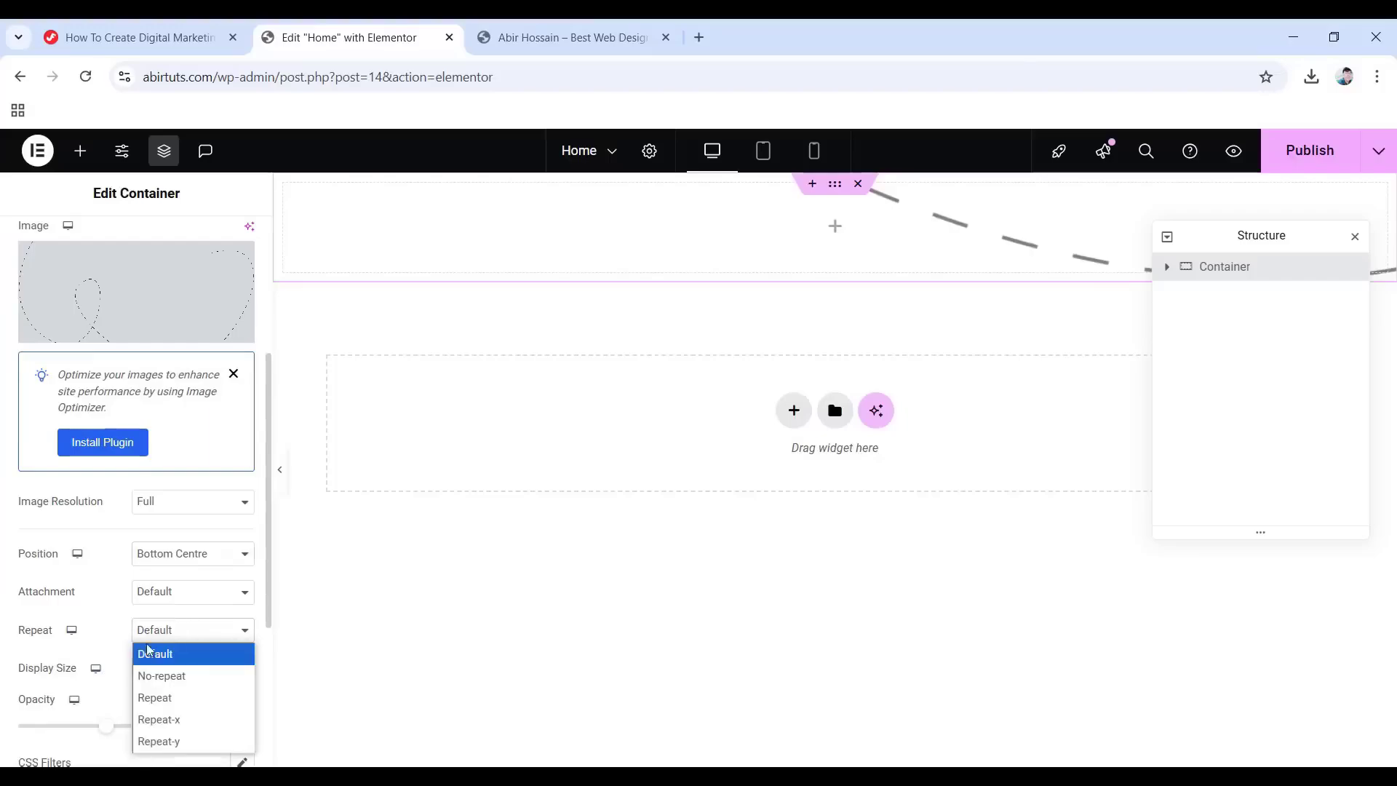
pyautogui.click(201, 678)
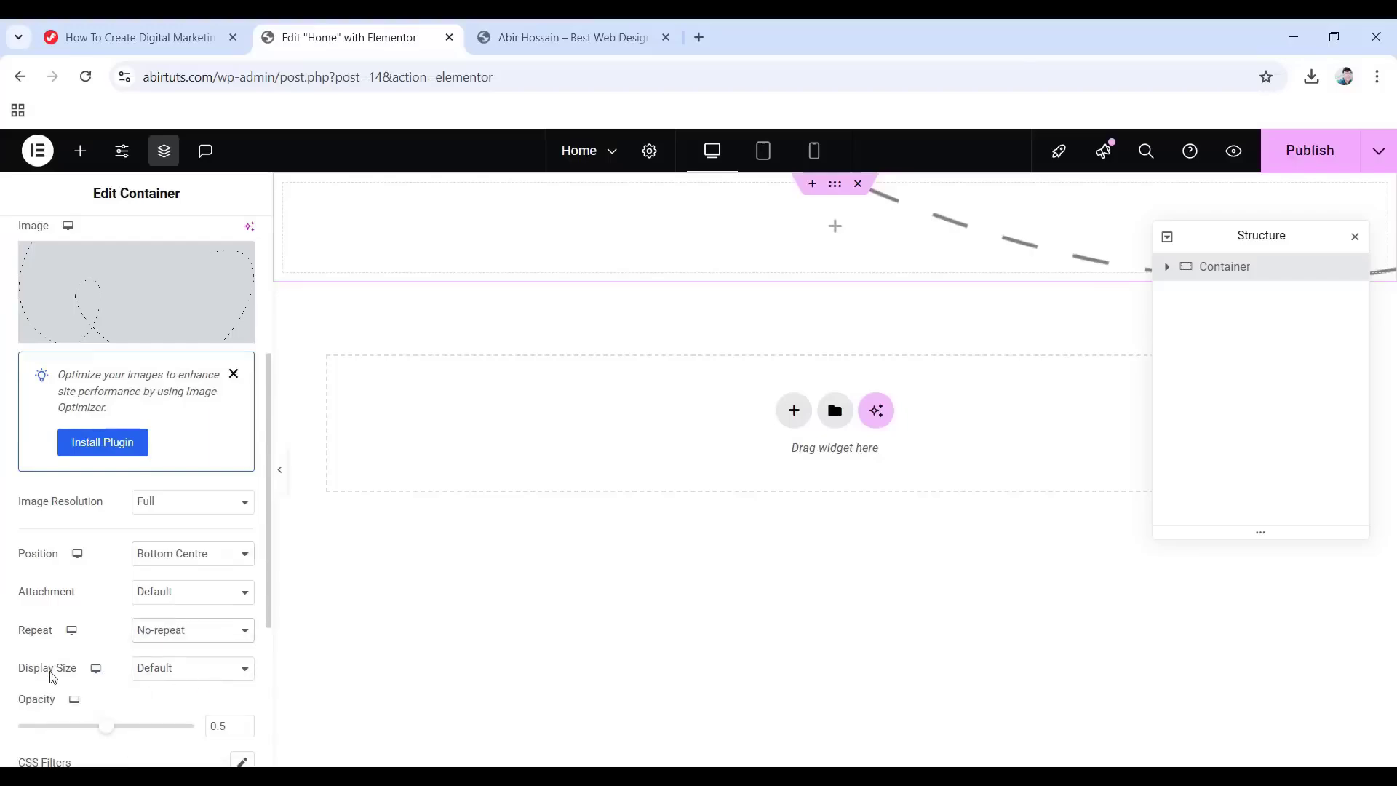
pyautogui.click(163, 678)
pyautogui.click(159, 644)
pyautogui.scroll(-1, 22, 612)
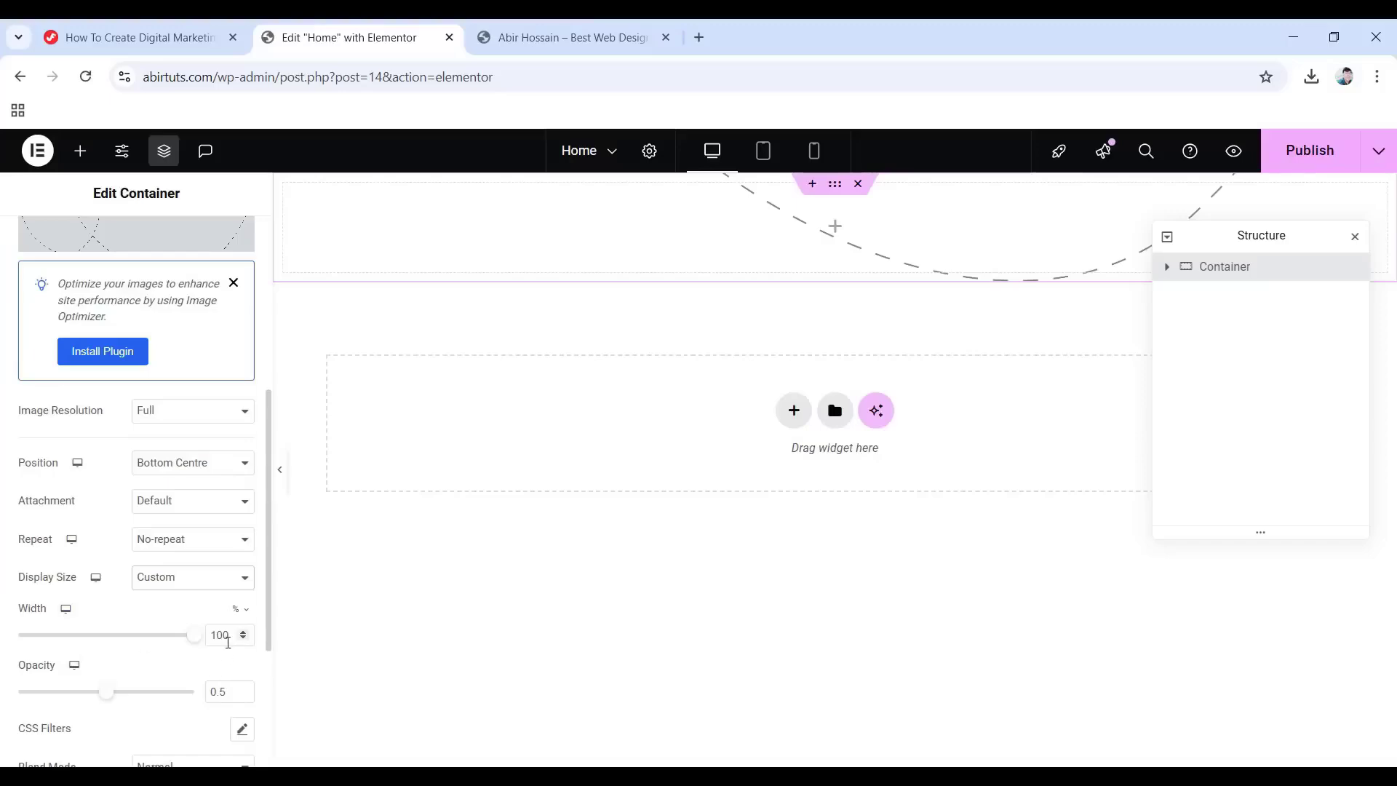
pyautogui.moveTo(226, 635); pyautogui.dragTo(208, 635)
pyautogui.write('75')
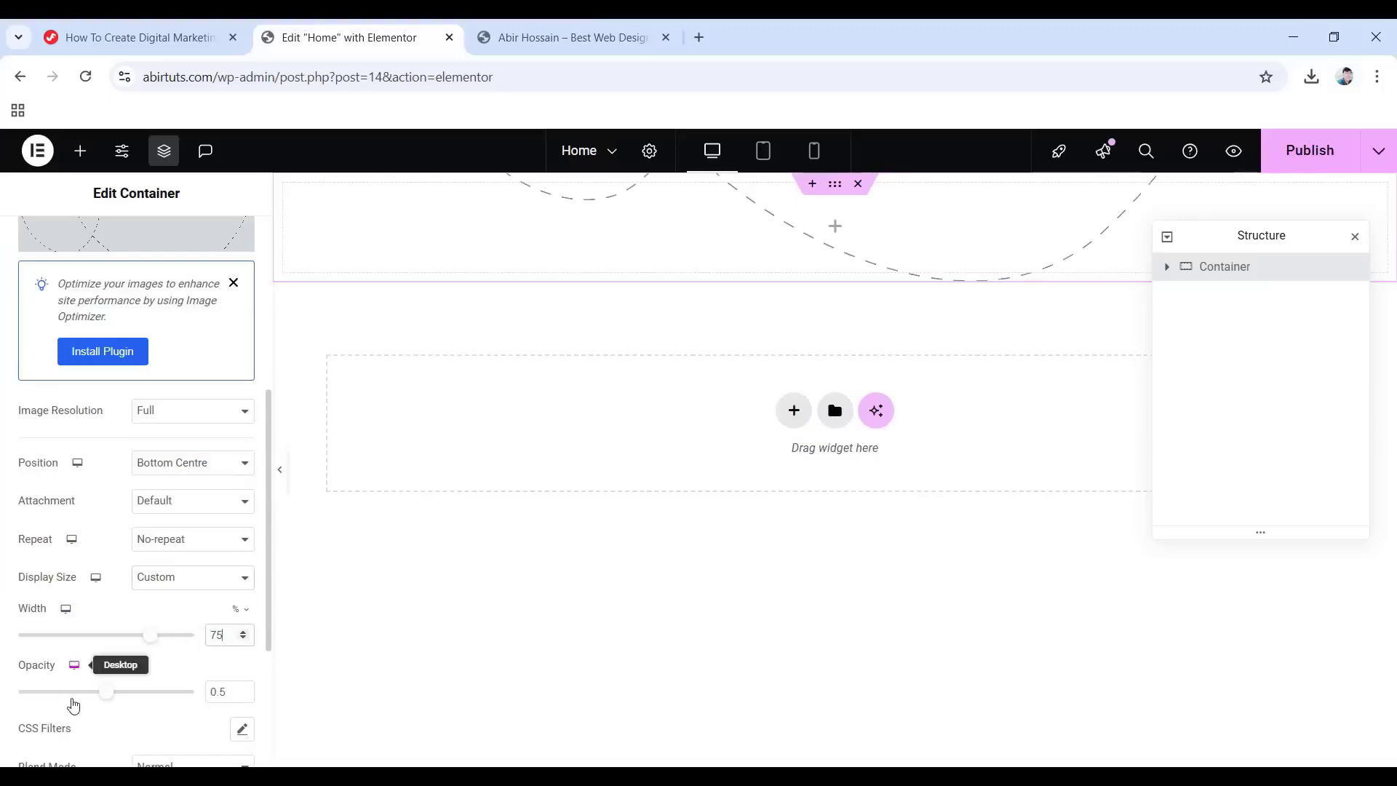
pyautogui.doubleClick(206, 690)
pyautogui.write('1')
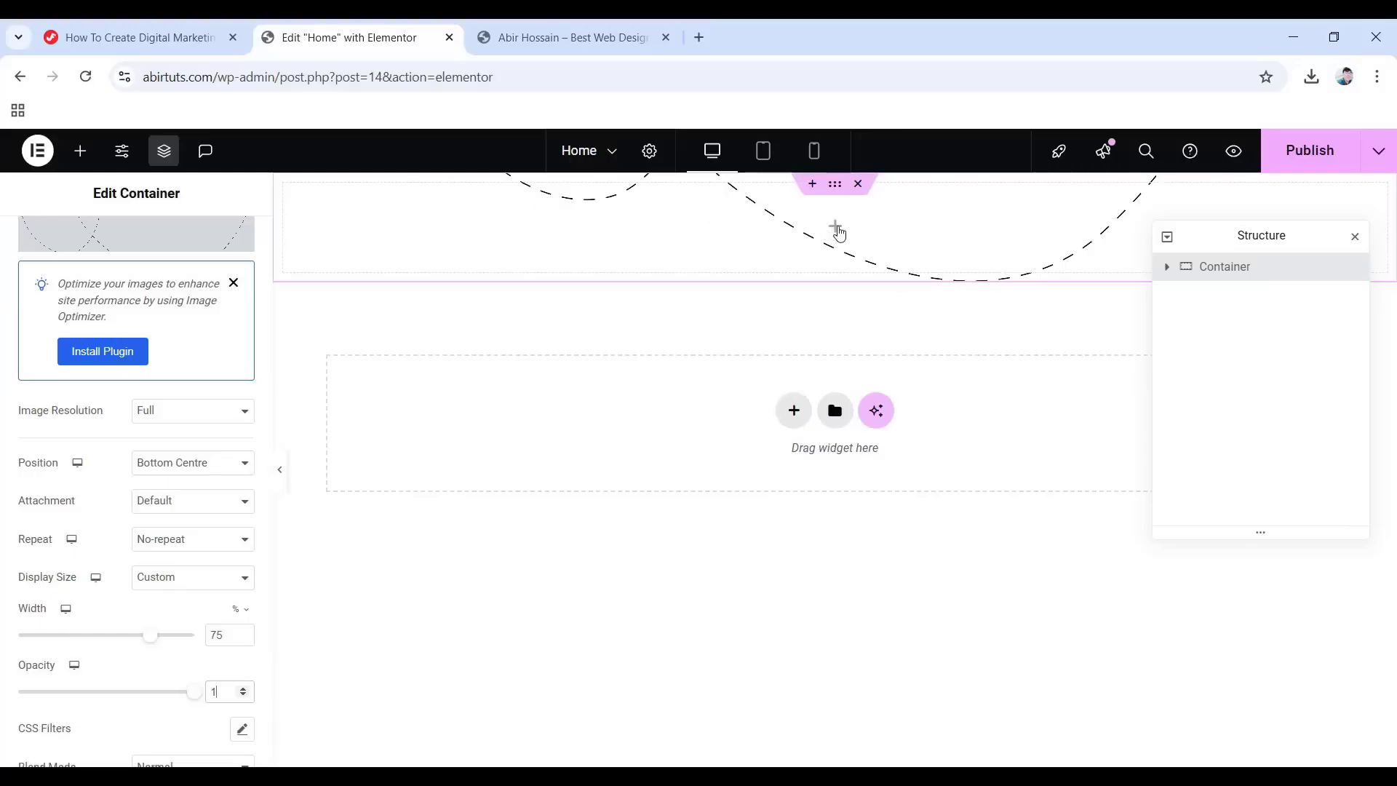
pyautogui.click(837, 230)
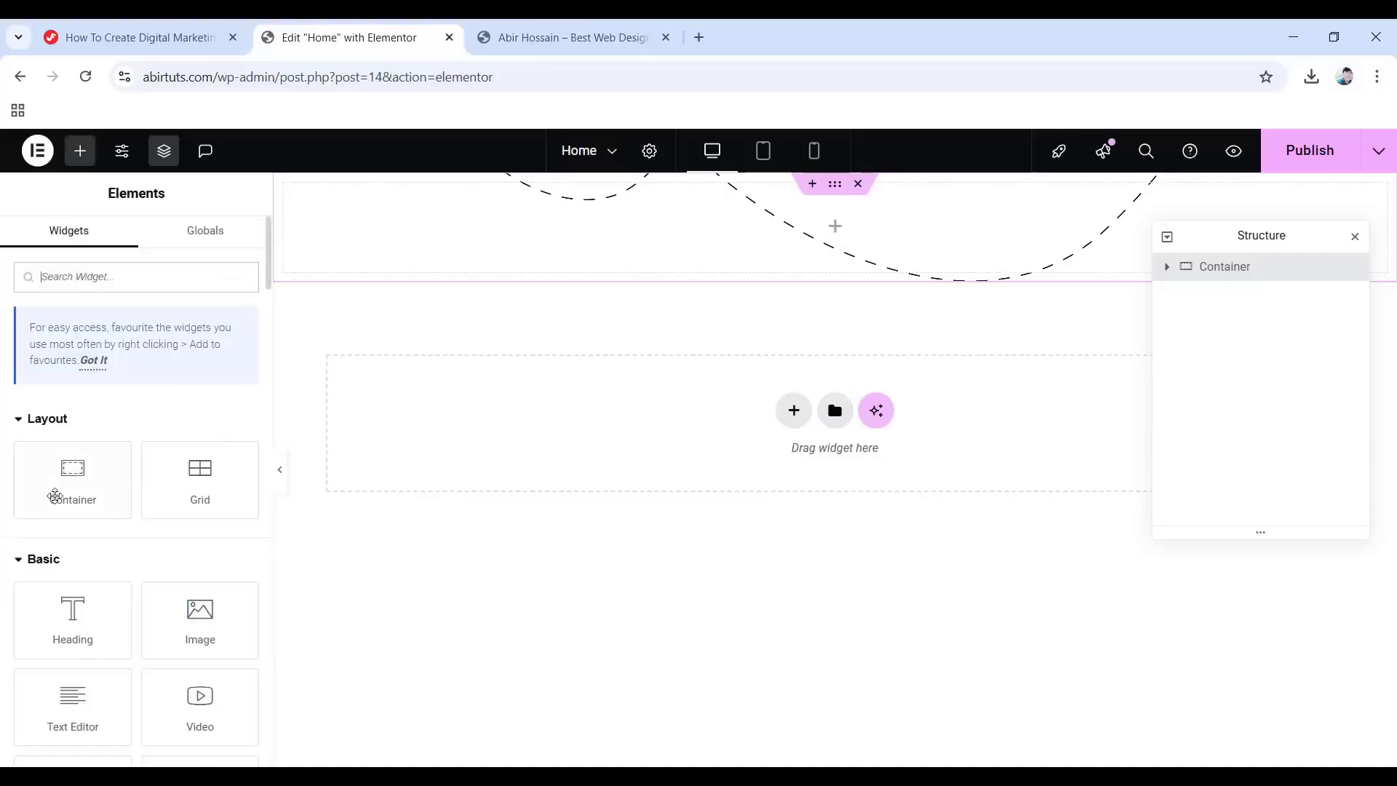
# Drop a new container onto the page and rename the top container Starting Container.
pyautogui.moveTo(54, 493); pyautogui.dragTo(801, 244)
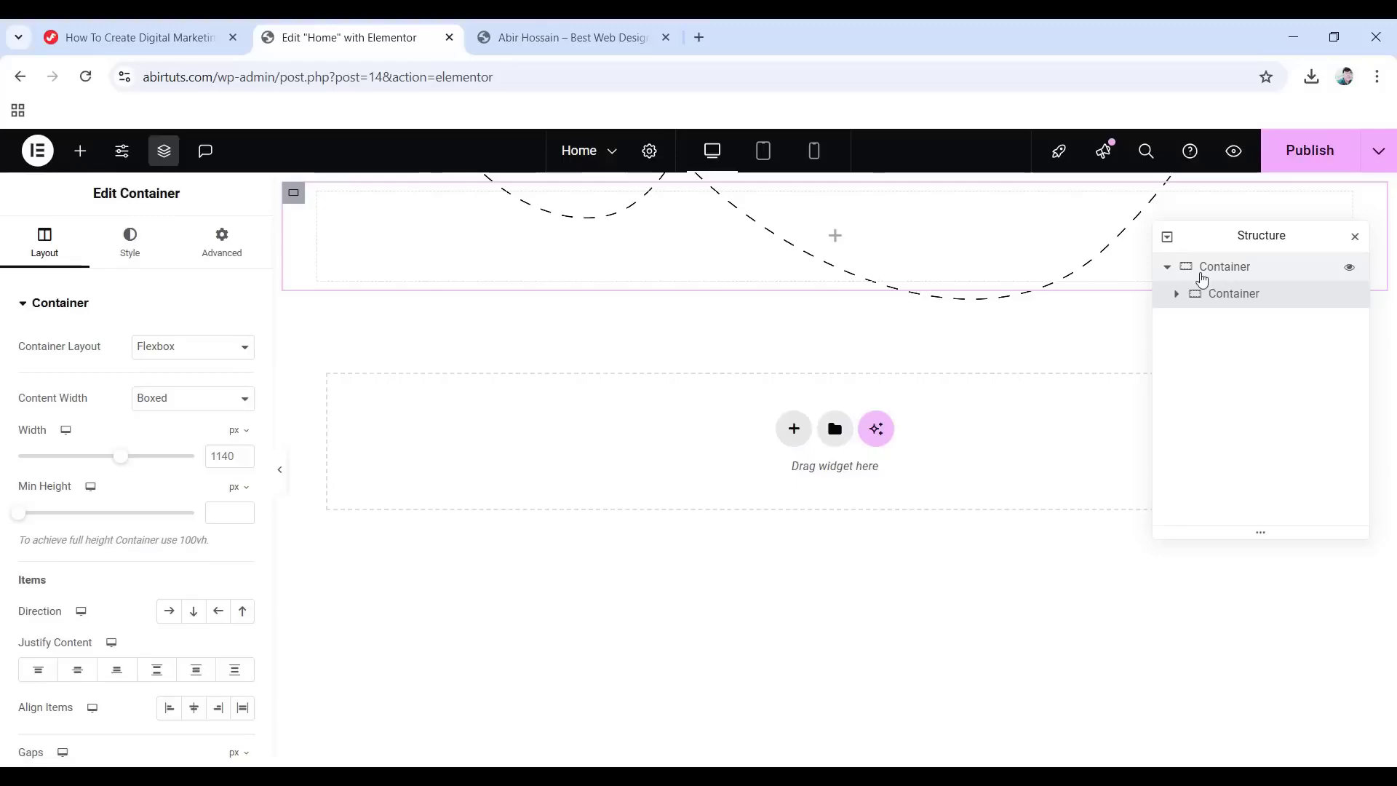
pyautogui.doubleClick(1205, 276)
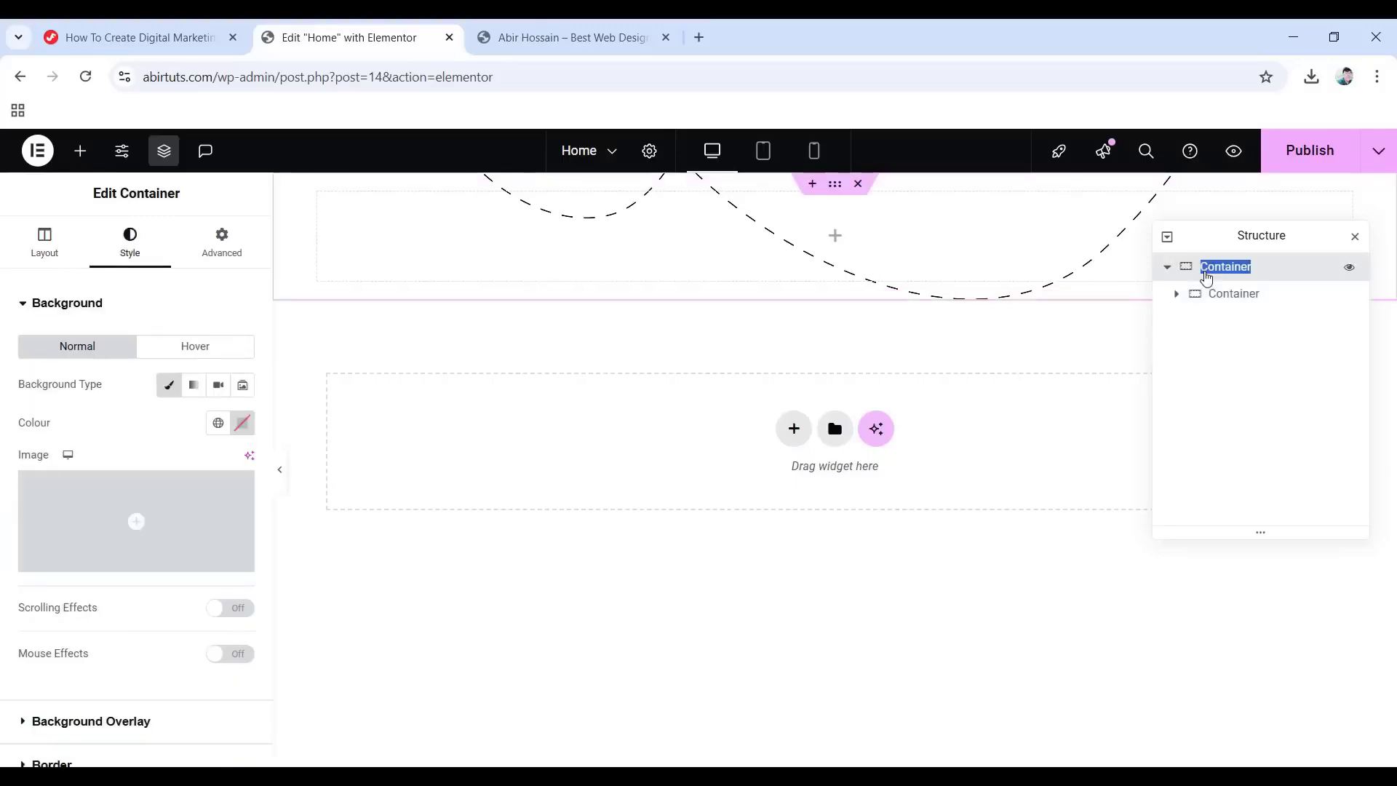
pyautogui.click(1204, 272)
pyautogui.write('Starting')
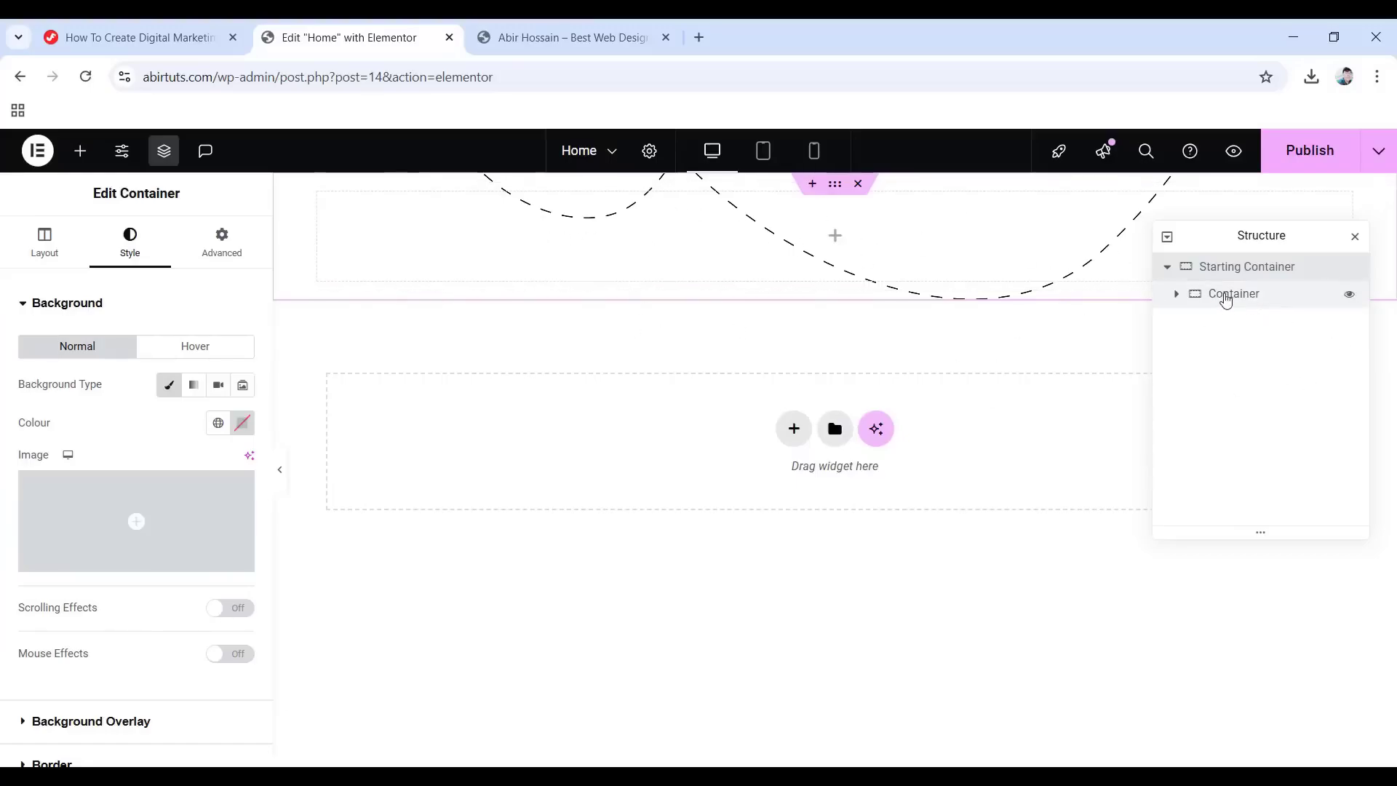
# Set the inner Hero Banner Container's Content Width to Full Width.
pyautogui.click(1213, 295)
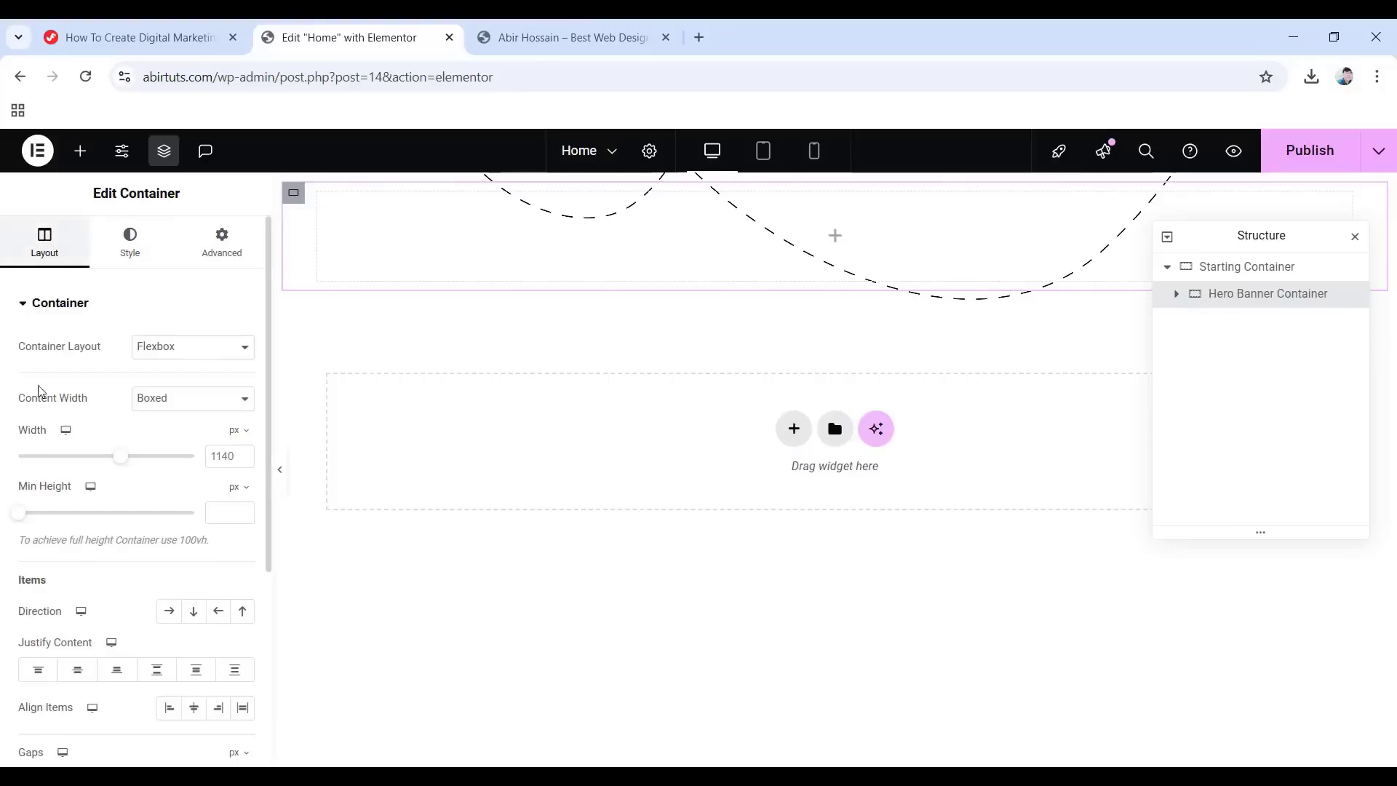
pyautogui.click(200, 406)
pyautogui.click(178, 443)
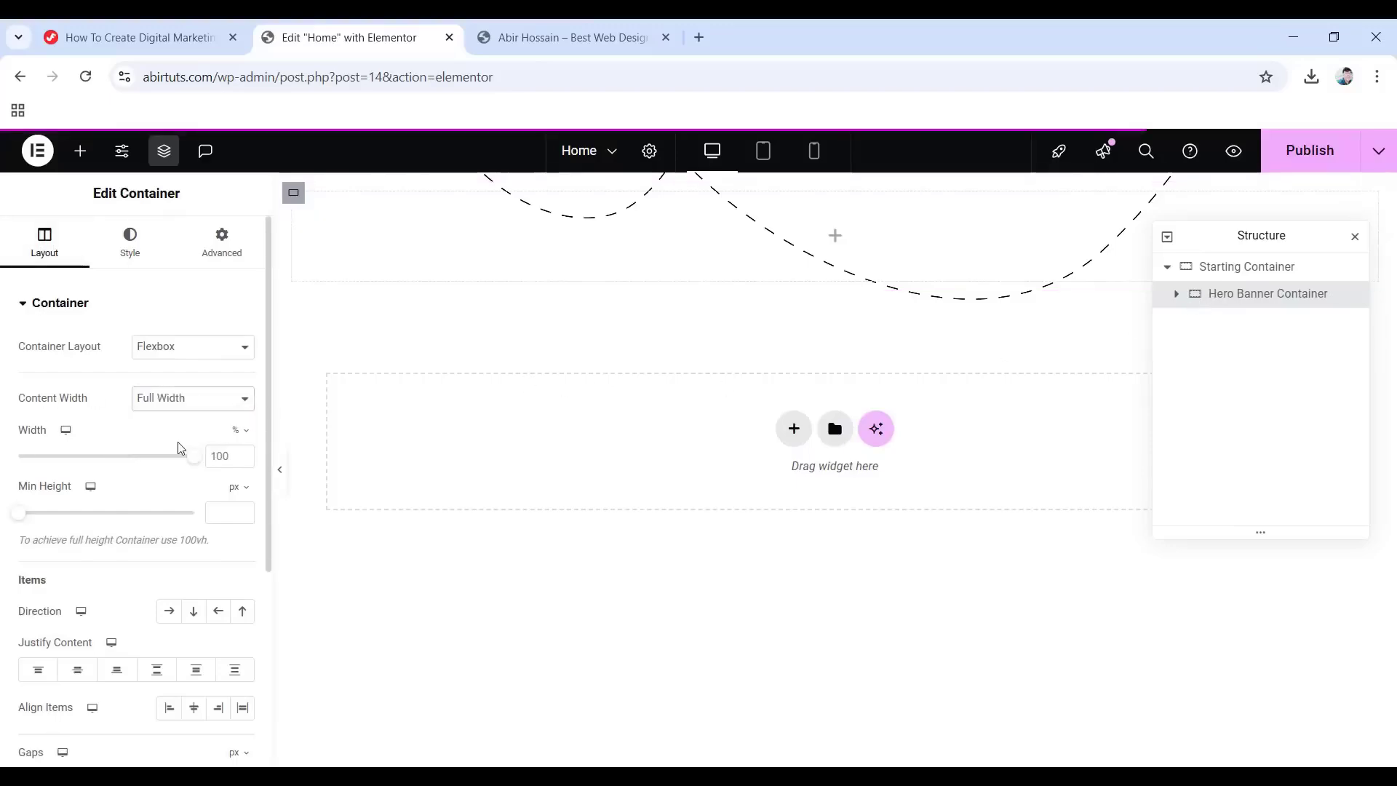
pyautogui.scroll(-4, 101, 470)
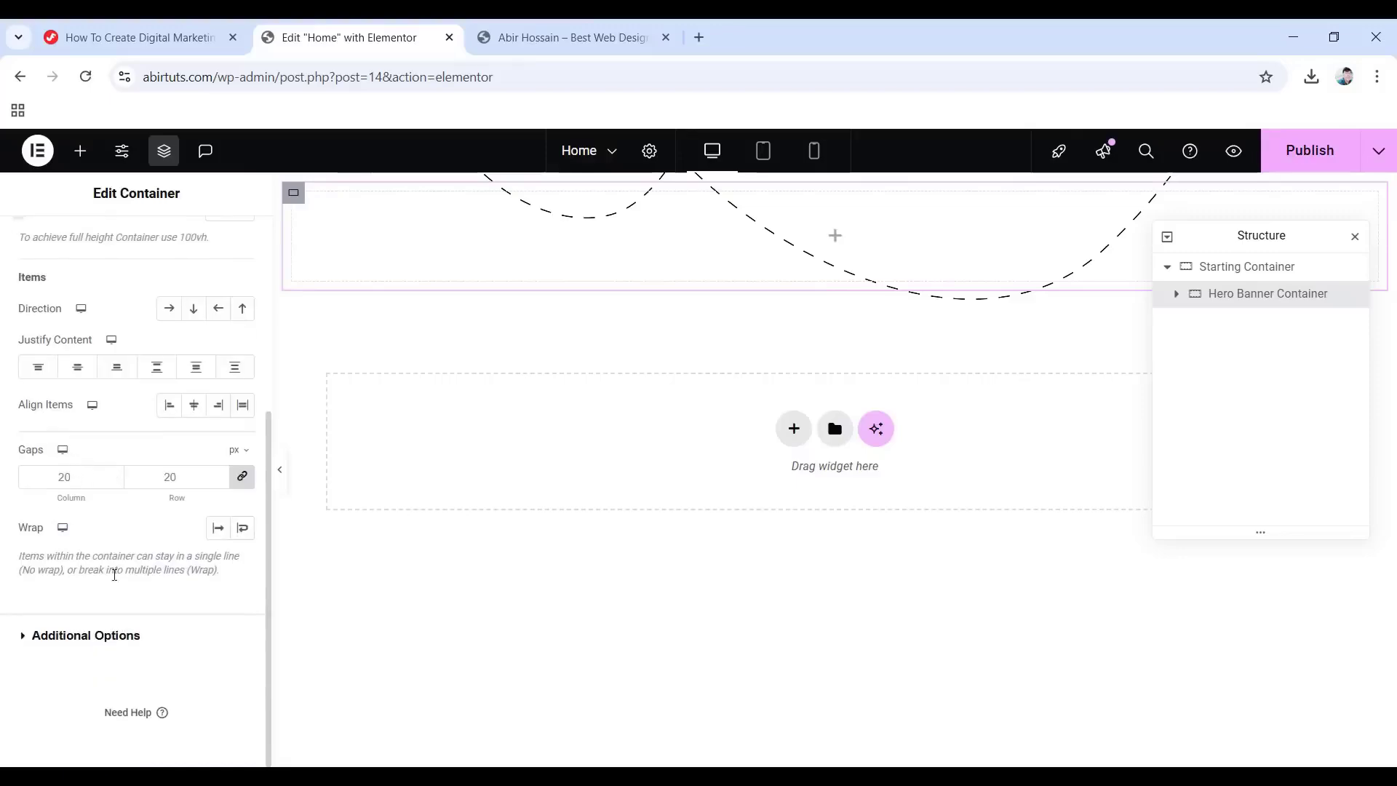
pyautogui.scroll(4, 91, 465)
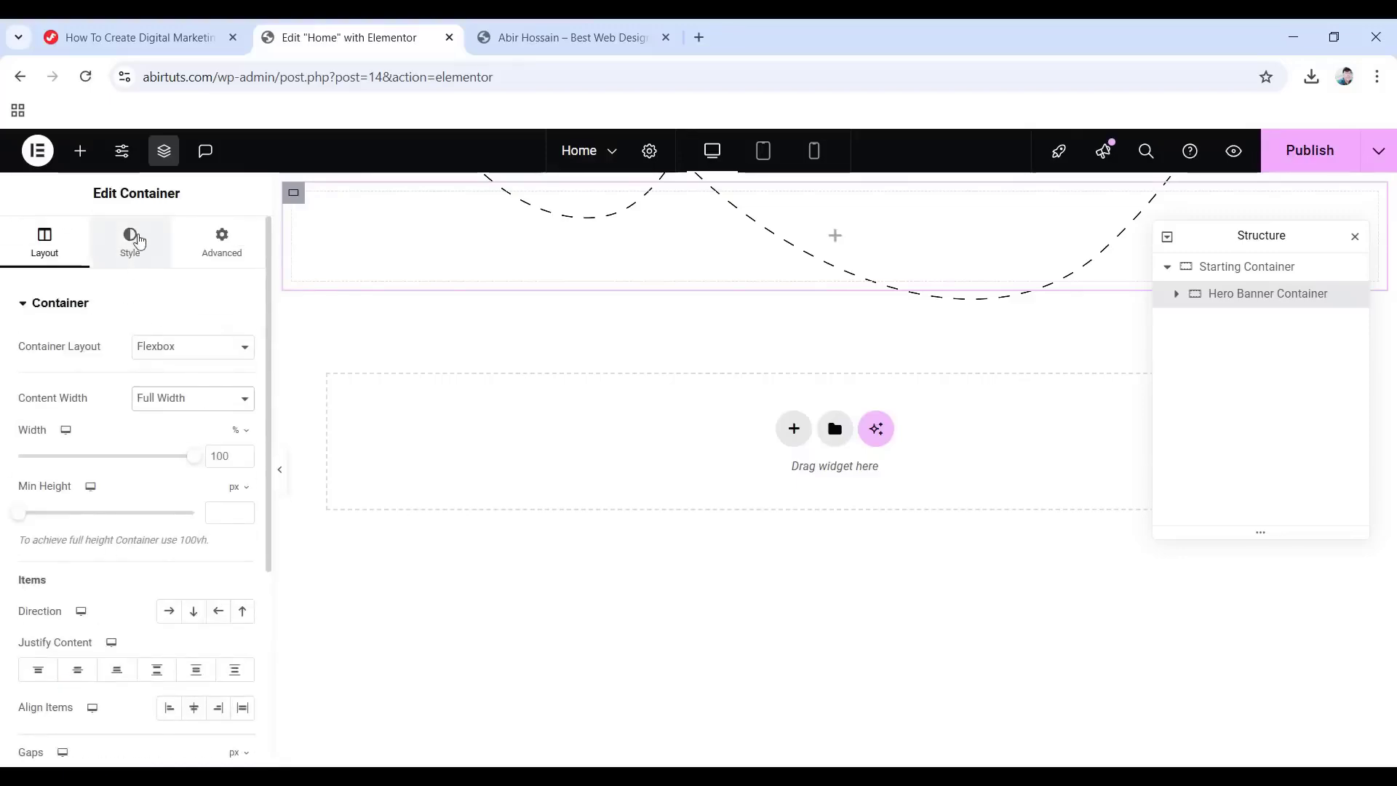
# Give the Hero Banner Container a Classic background using bg2-2.png.
pyautogui.click(131, 240)
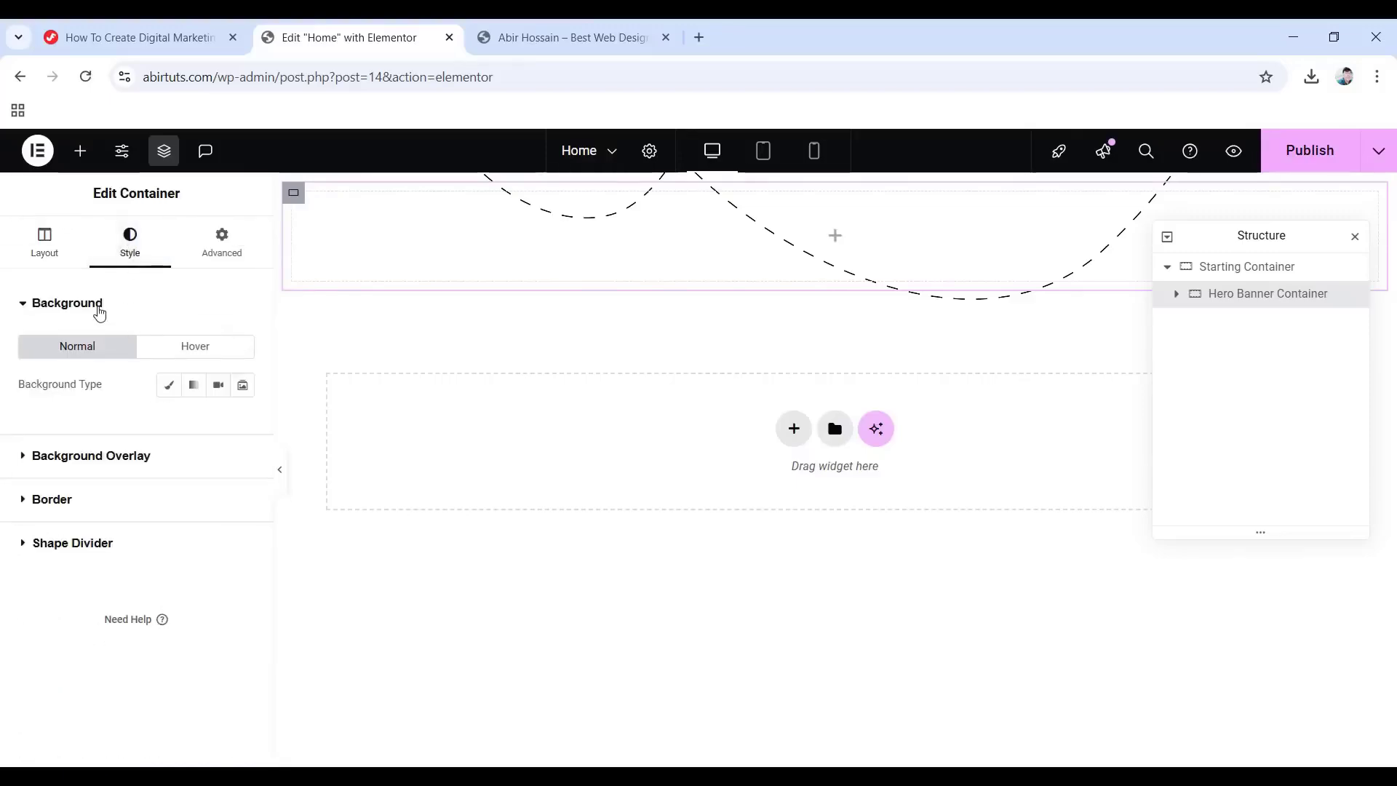
pyautogui.click(166, 391)
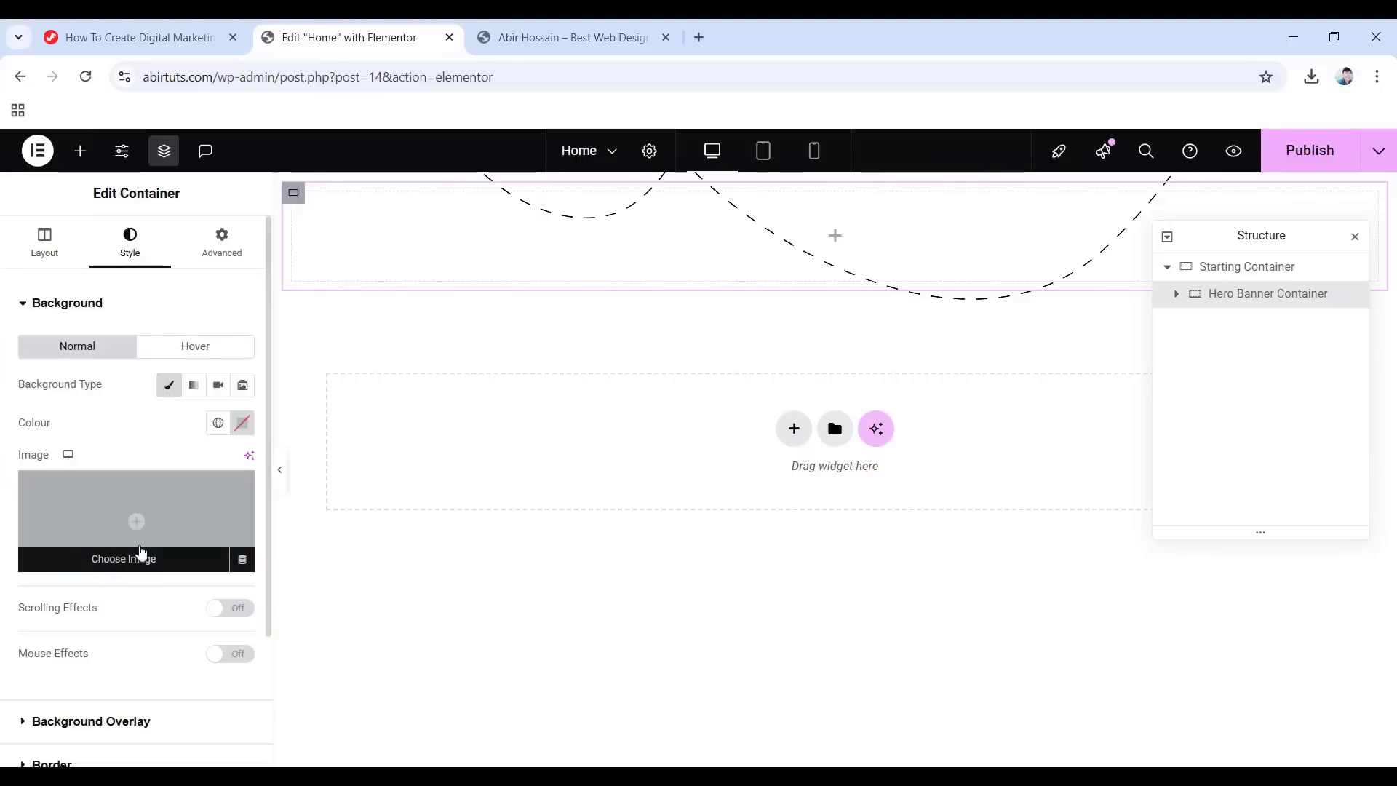
pyautogui.click(136, 529)
pyautogui.scroll(-10, 561, 452)
pyautogui.scroll(-5, 560, 473)
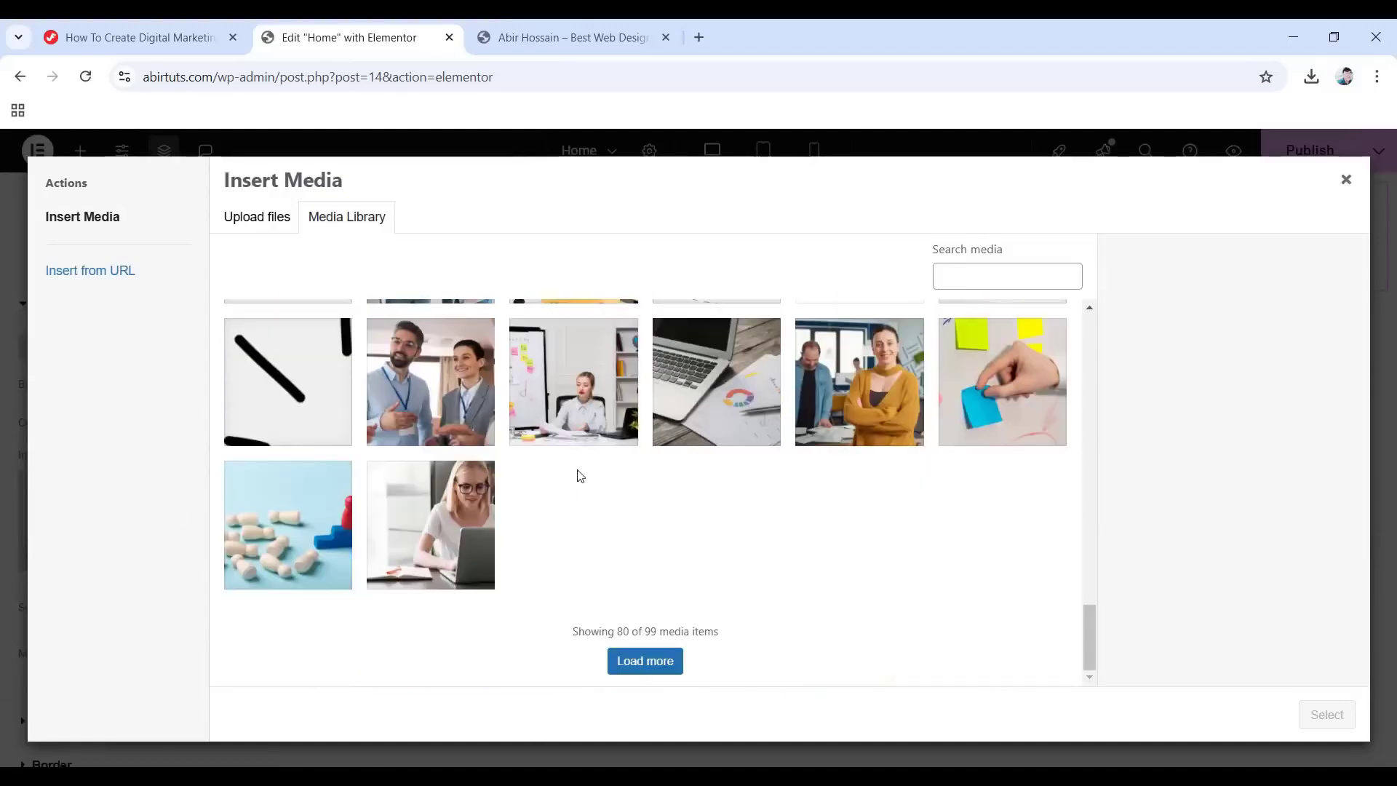
pyautogui.click(660, 665)
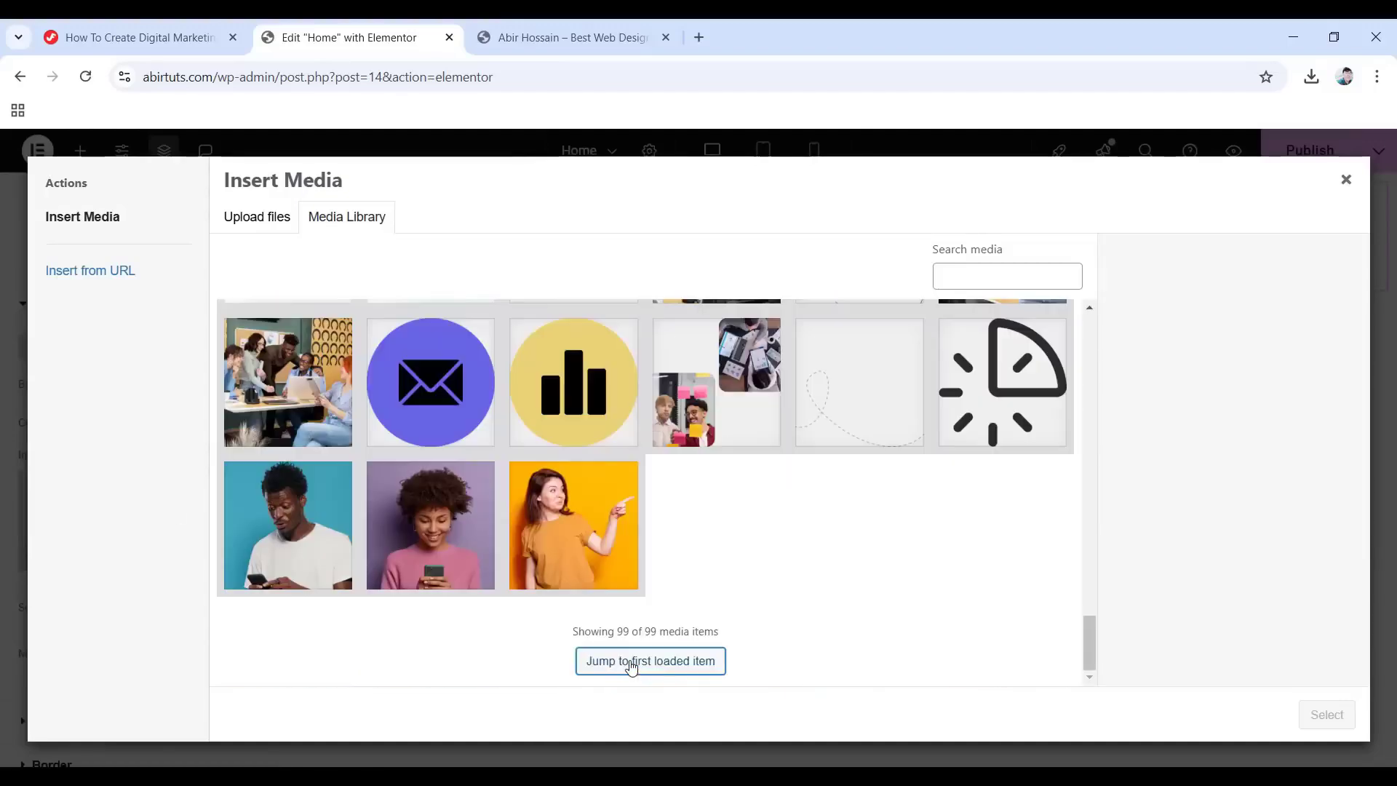
pyautogui.click(655, 660)
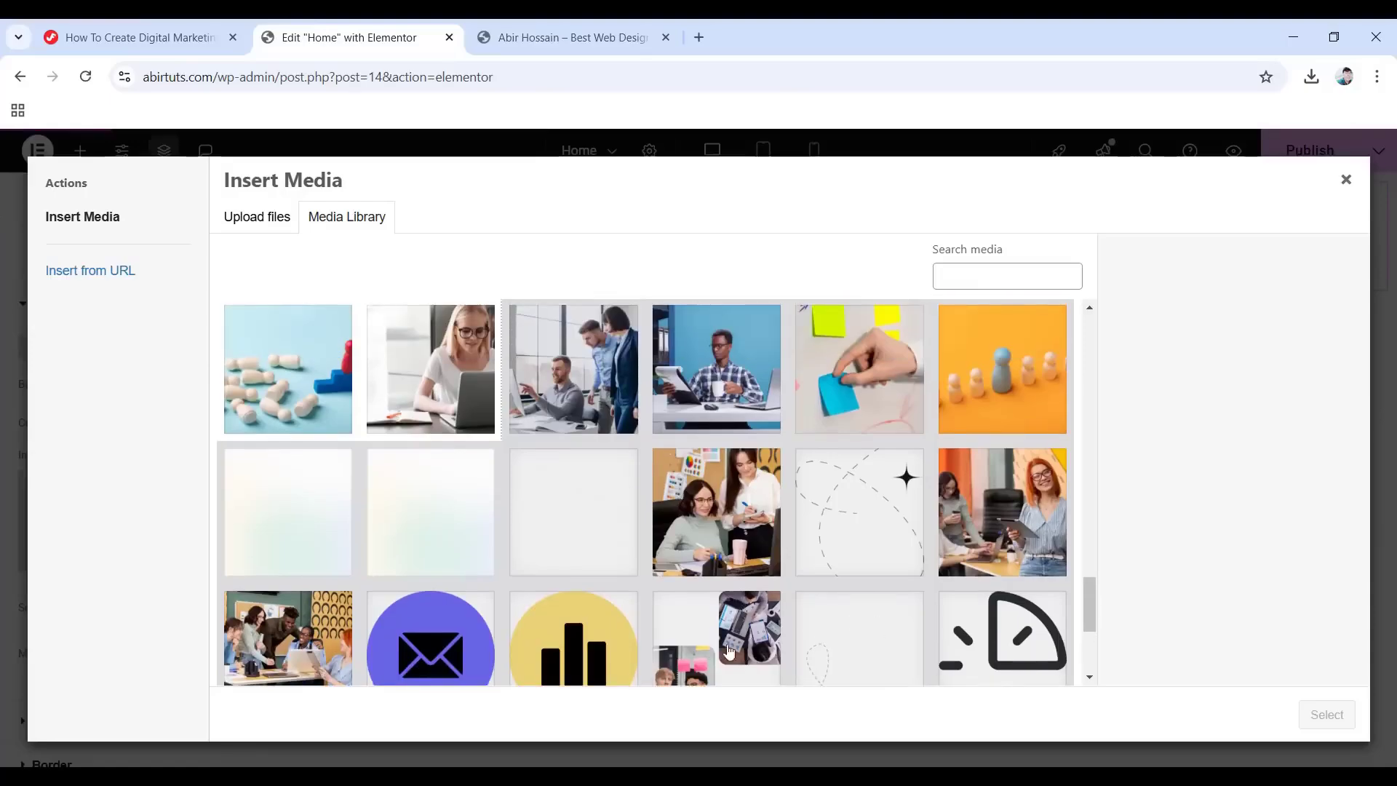
pyautogui.click(566, 518)
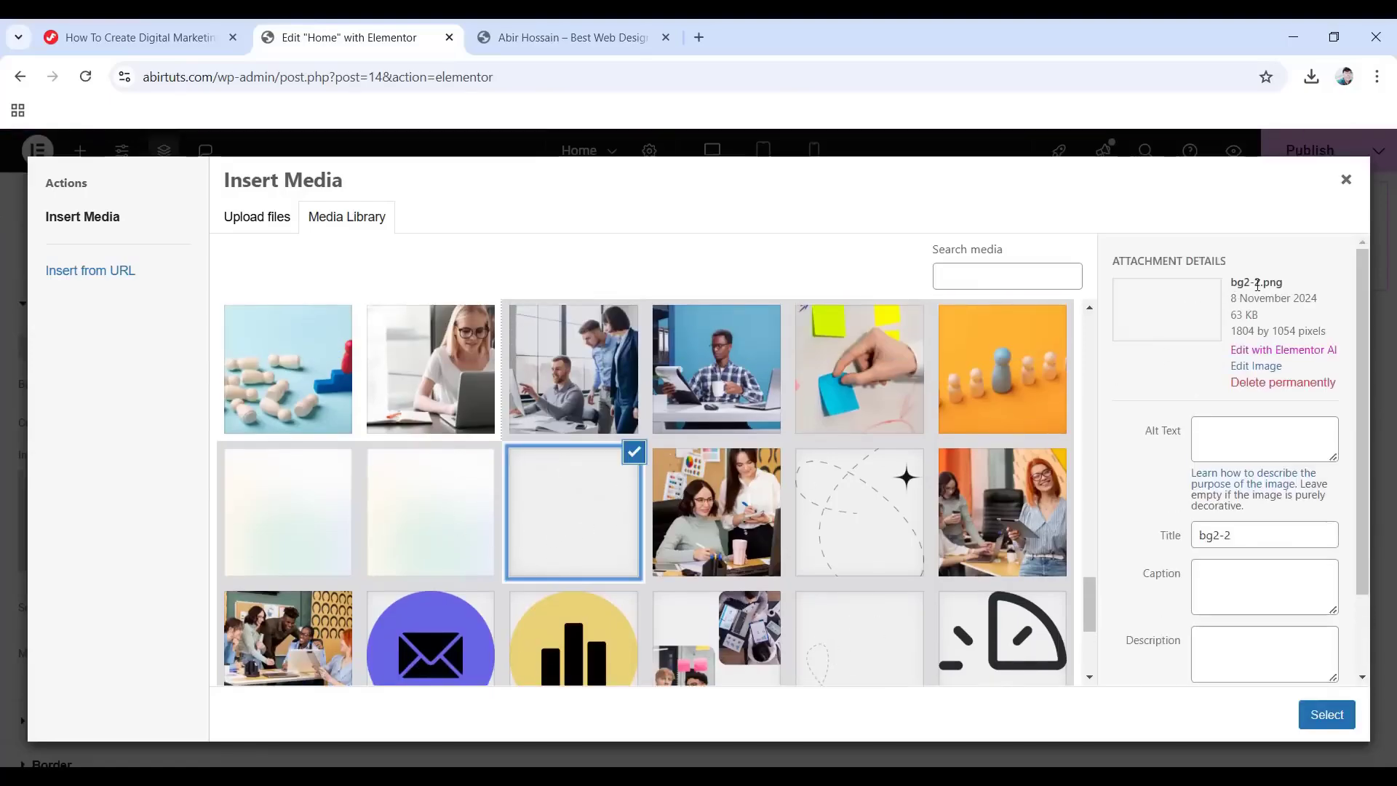
pyautogui.click(1331, 715)
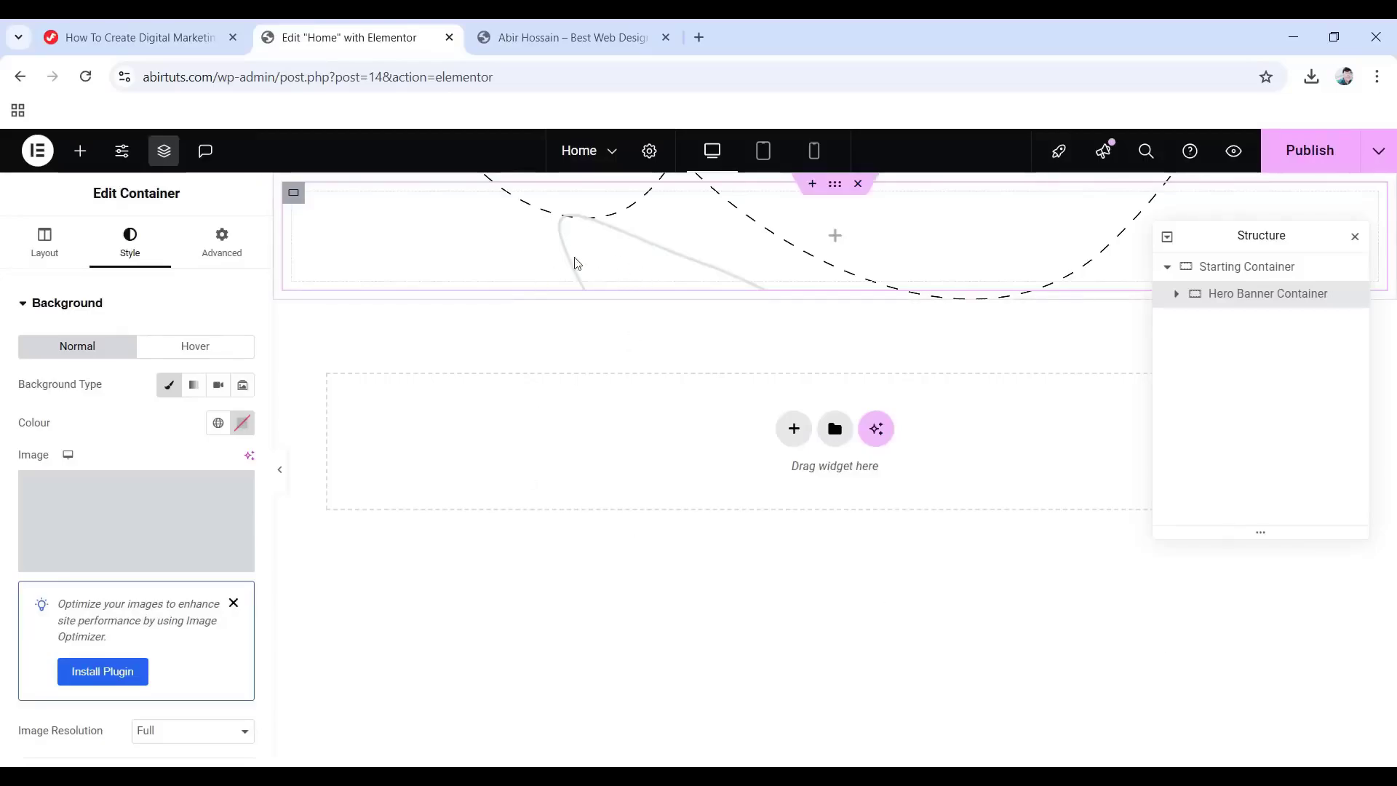
# Set the background position to Custom with X 50% and Y 70px.
pyautogui.scroll(-4, 109, 523)
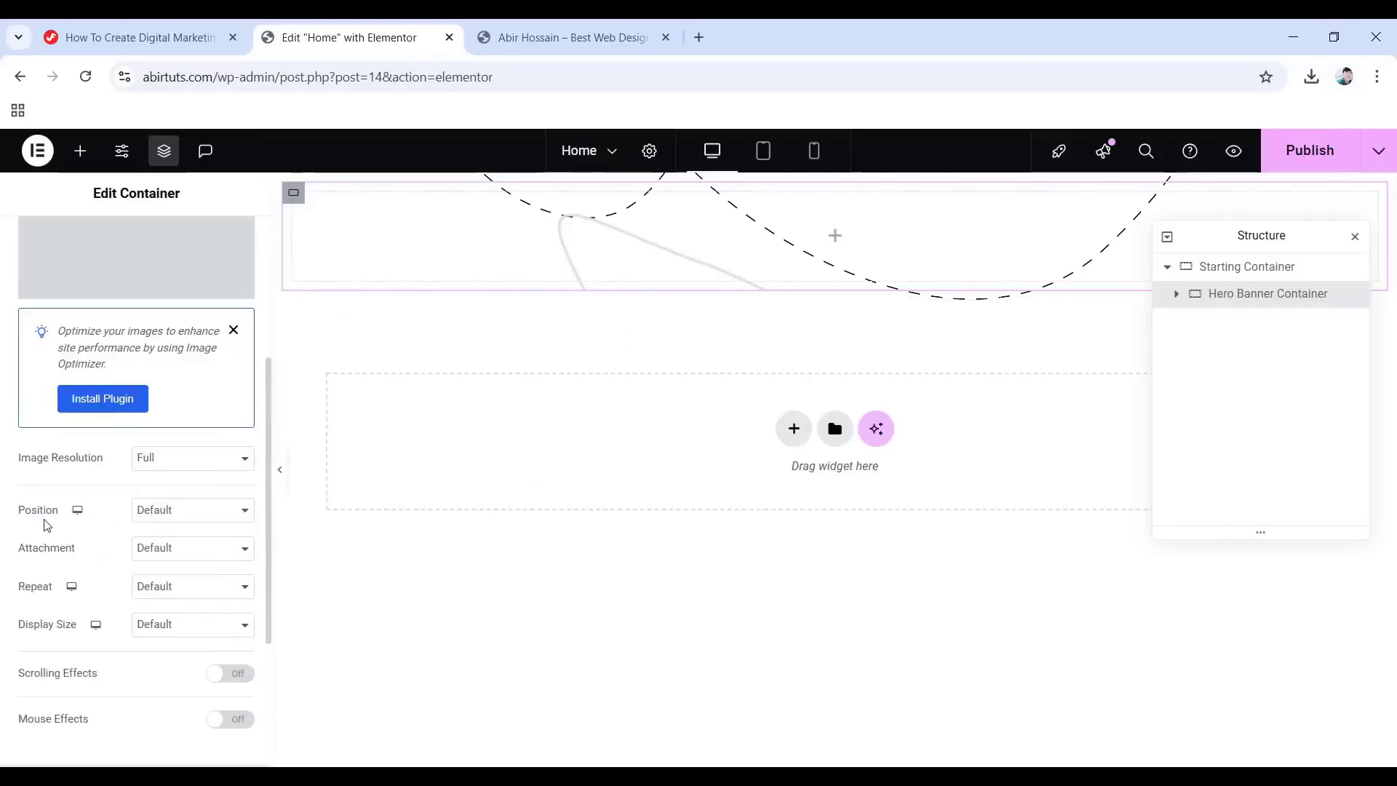
pyautogui.click(188, 515)
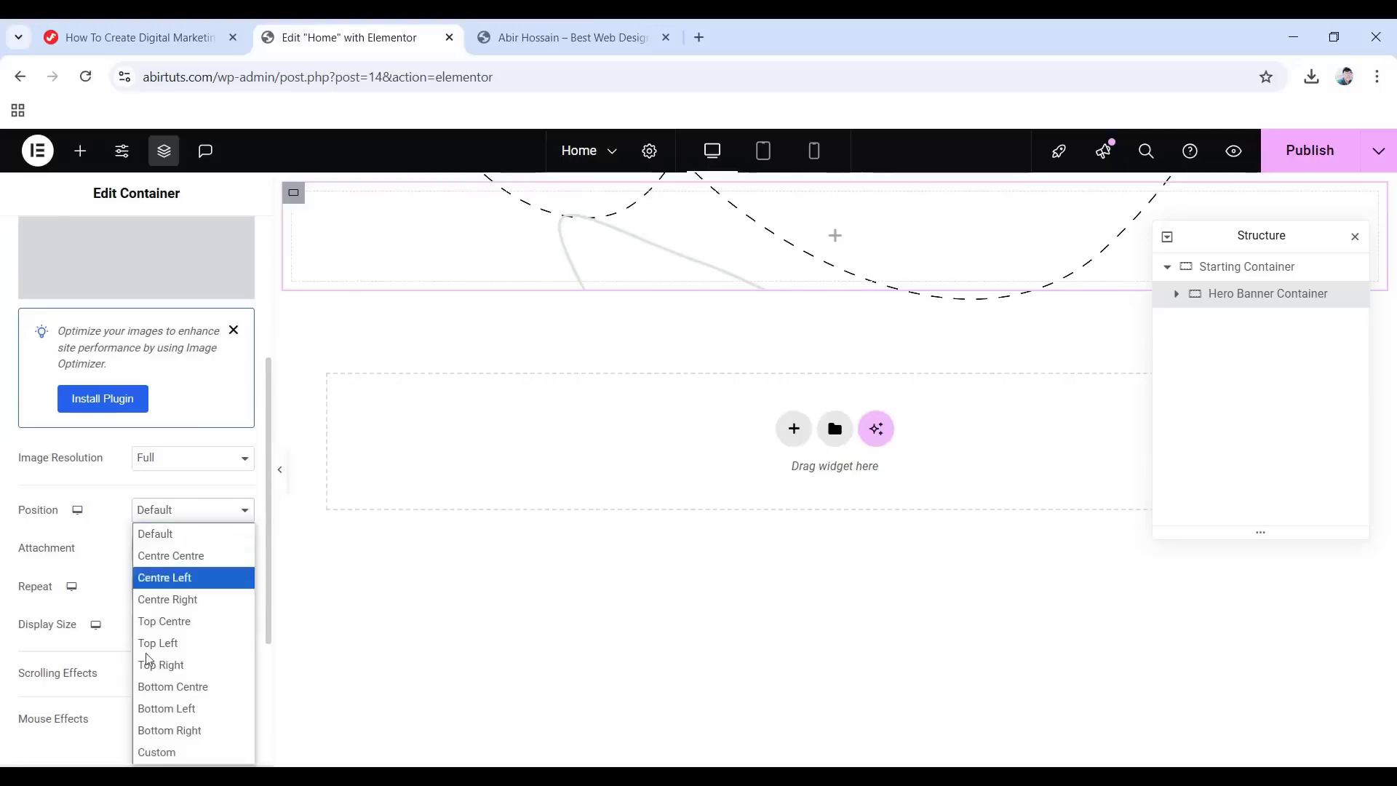
pyautogui.click(179, 752)
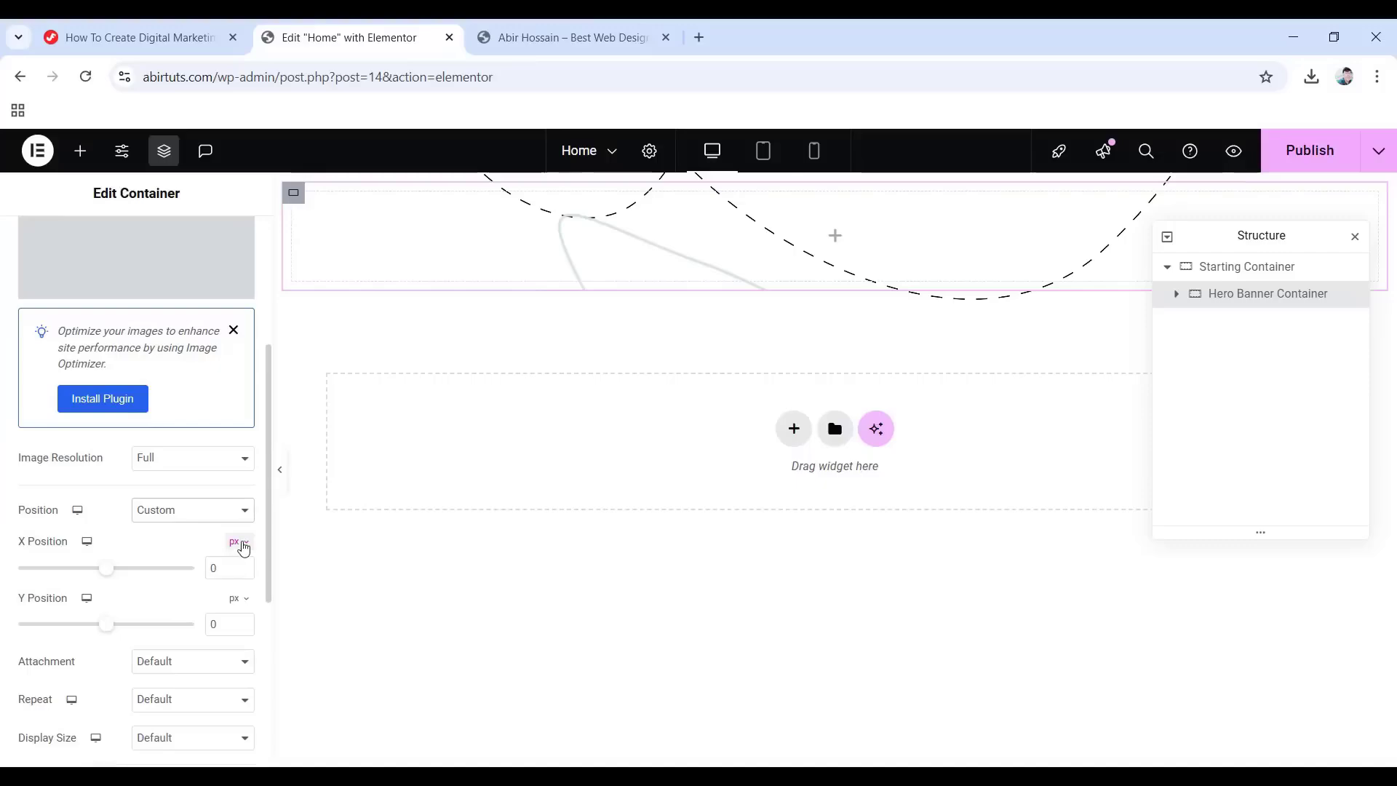
pyautogui.click(237, 544)
pyautogui.click(234, 570)
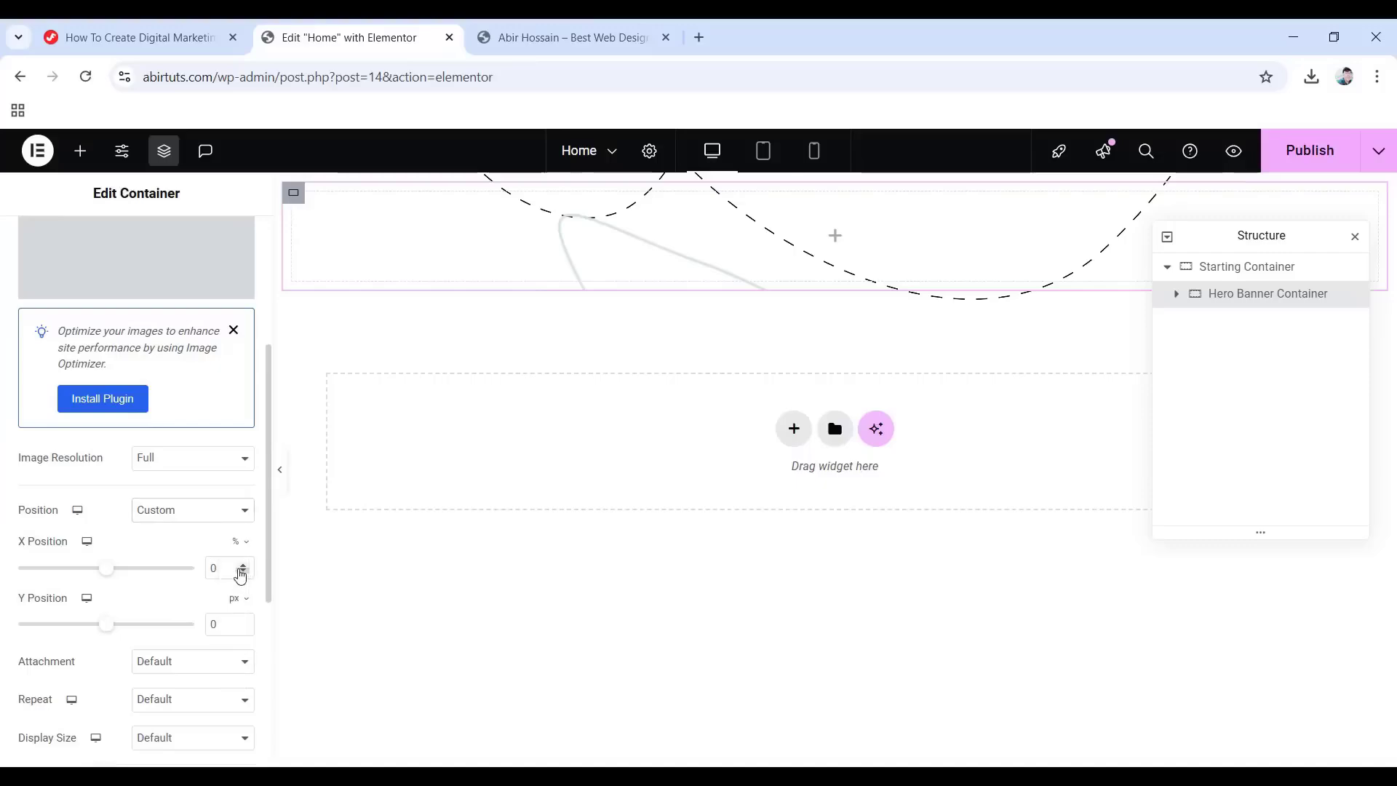
pyautogui.moveTo(223, 567); pyautogui.dragTo(204, 573)
pyautogui.write('50')
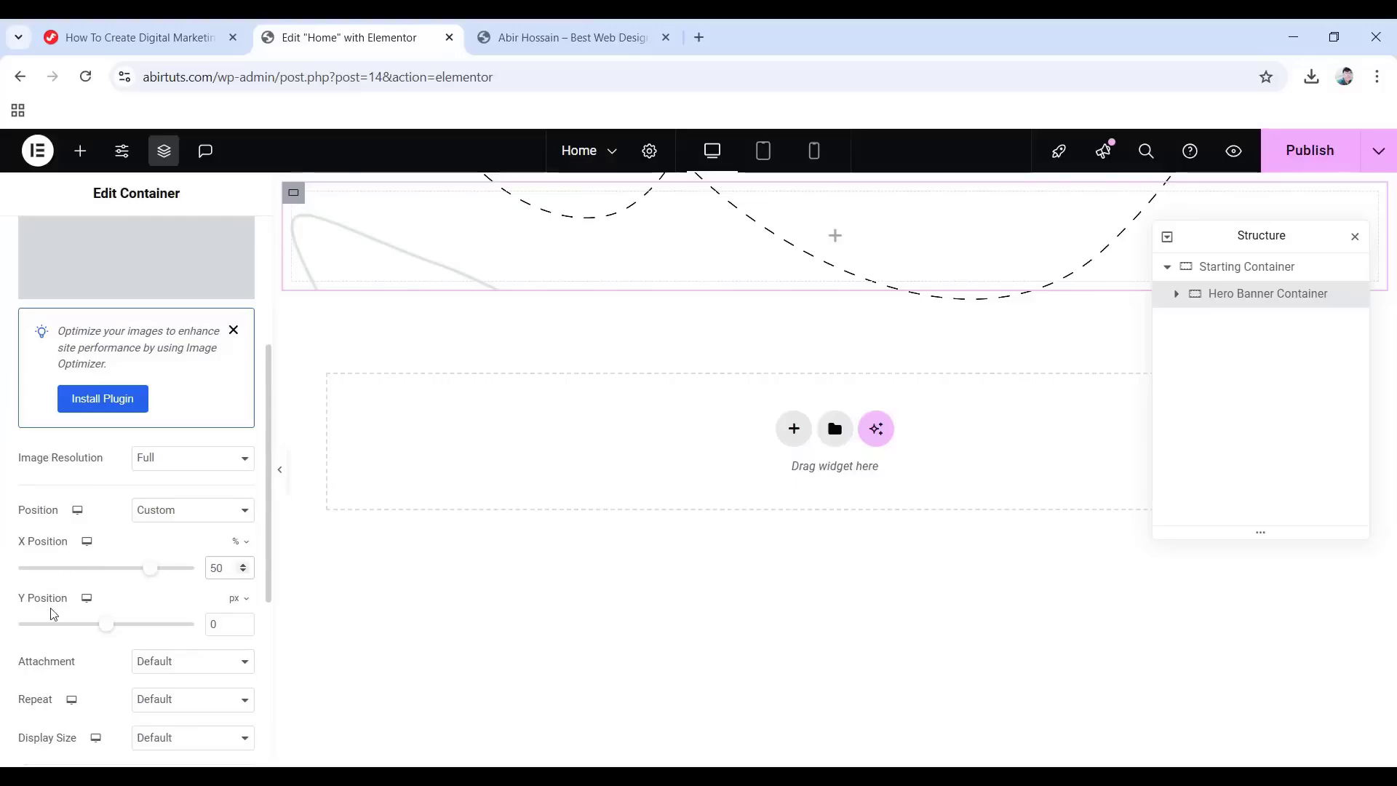
pyautogui.moveTo(211, 623); pyautogui.dragTo(182, 630)
pyautogui.write('70')
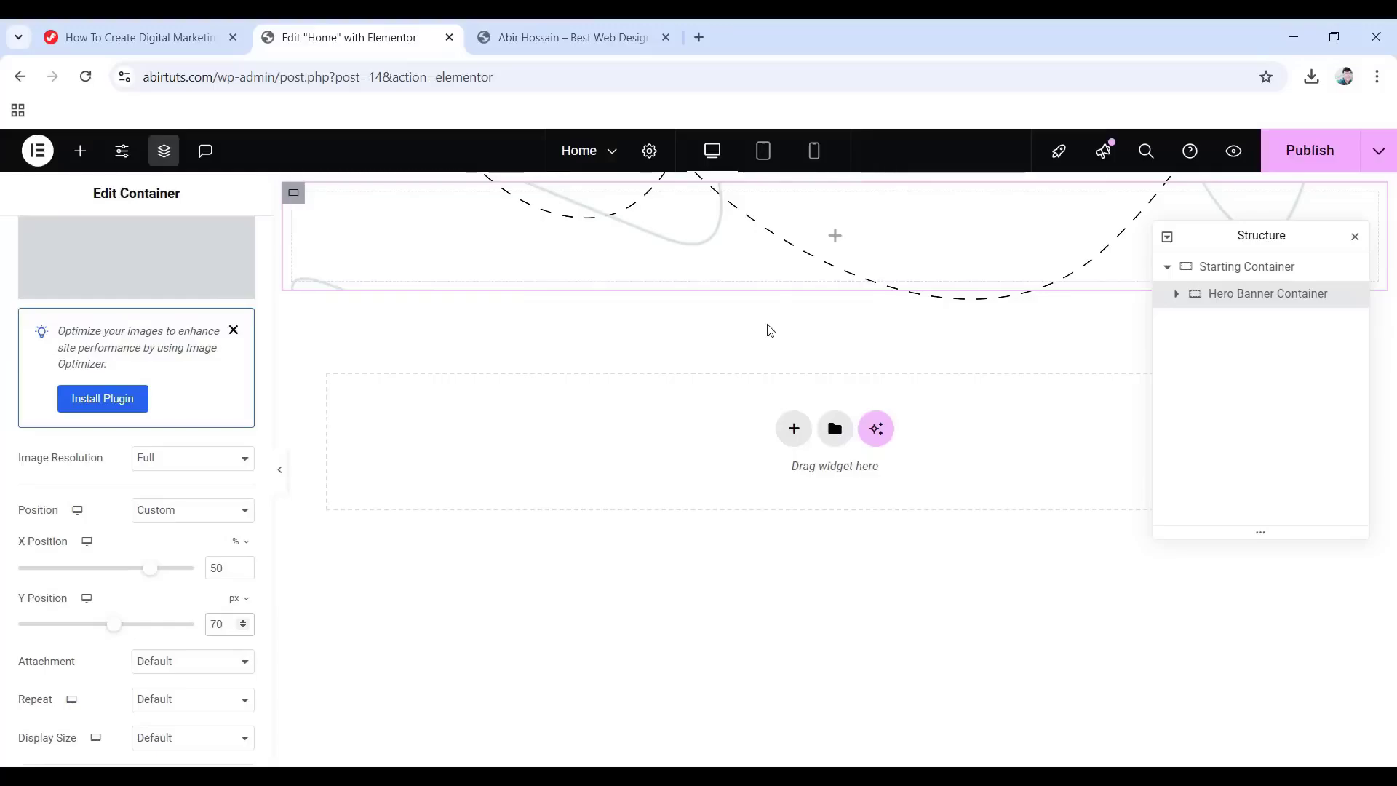
# Make the background No-repeat with a Custom display size of 40% width.
pyautogui.scroll(-3, 117, 638)
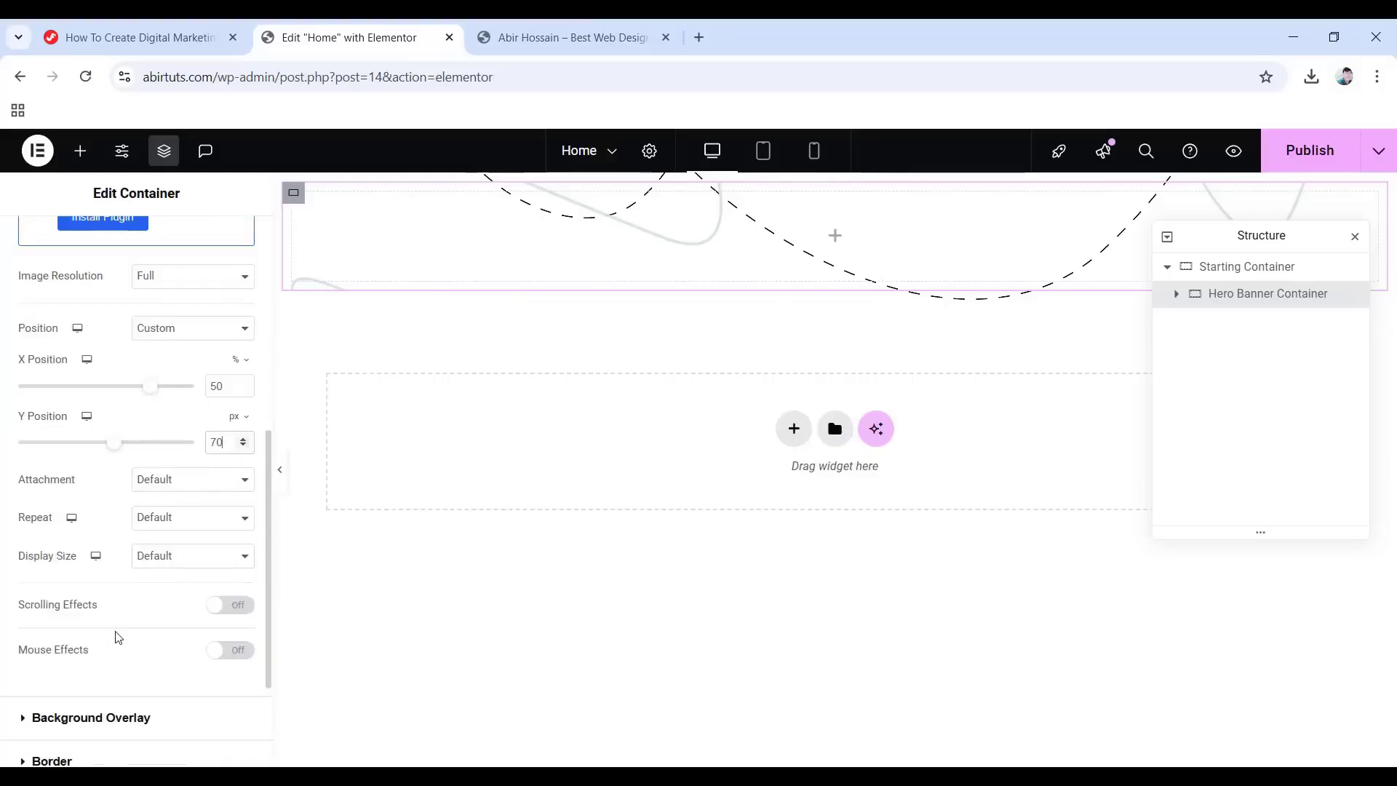
pyautogui.click(195, 523)
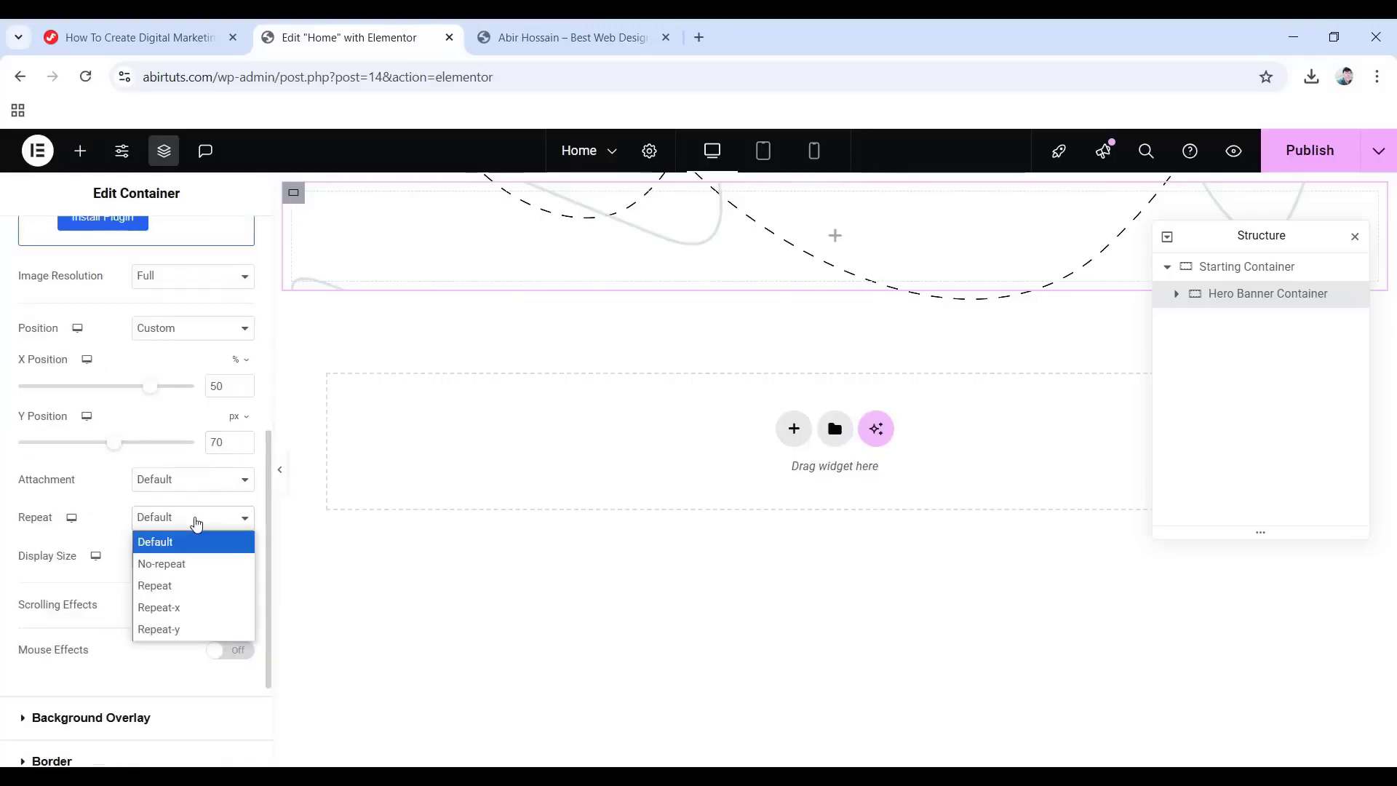
pyautogui.click(188, 572)
pyautogui.click(191, 564)
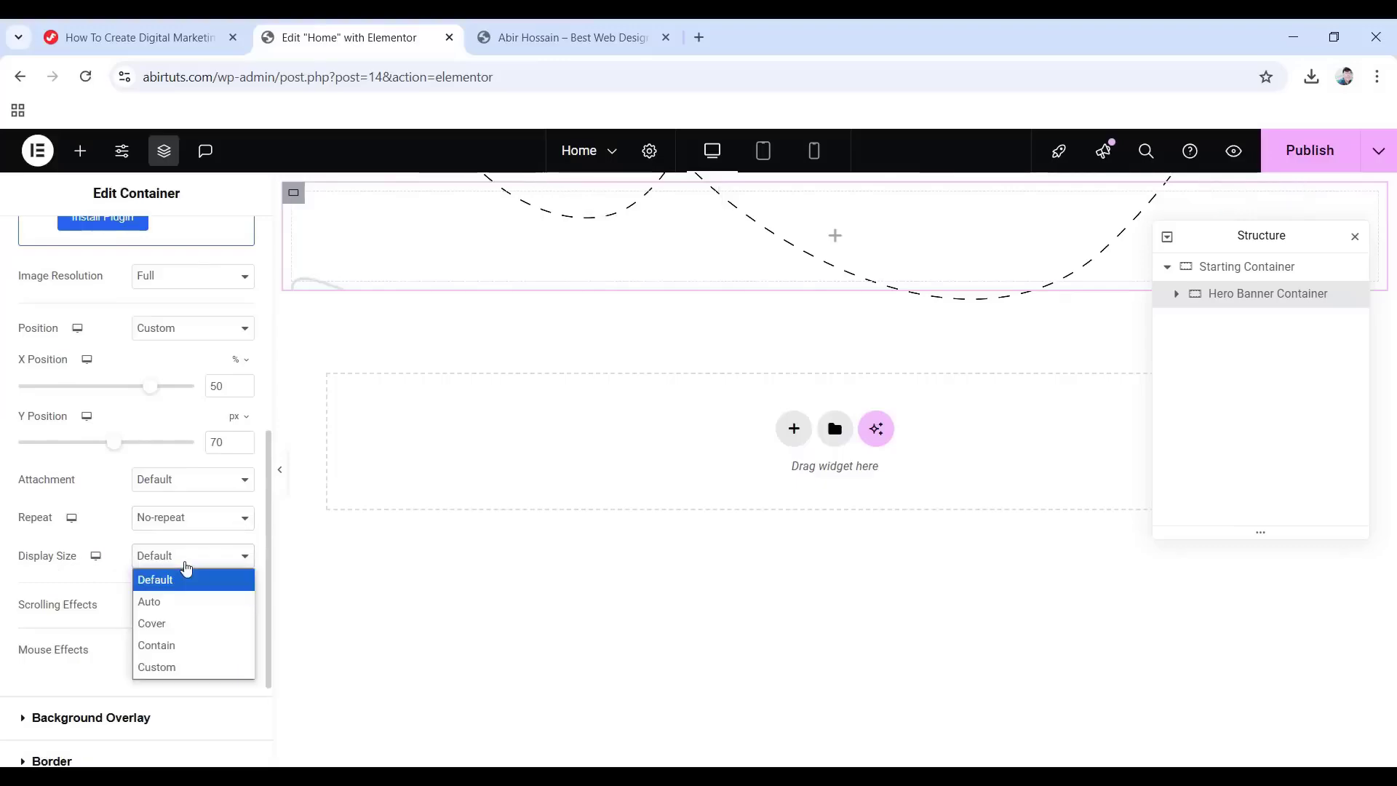
pyautogui.click(191, 667)
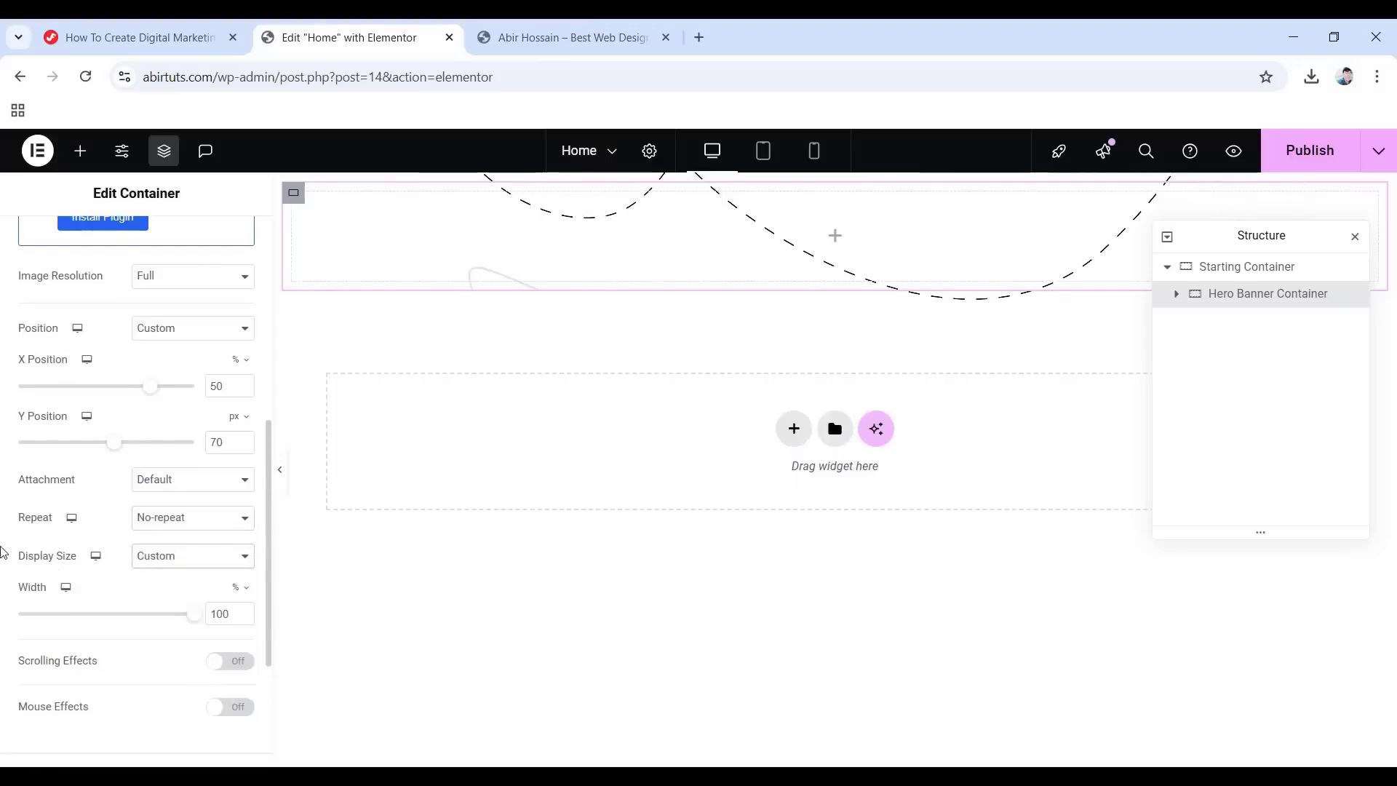
pyautogui.moveTo(231, 610); pyautogui.dragTo(199, 617)
pyautogui.write('40')
pyautogui.scroll(-3, 88, 653)
pyautogui.scroll(7, 167, 553)
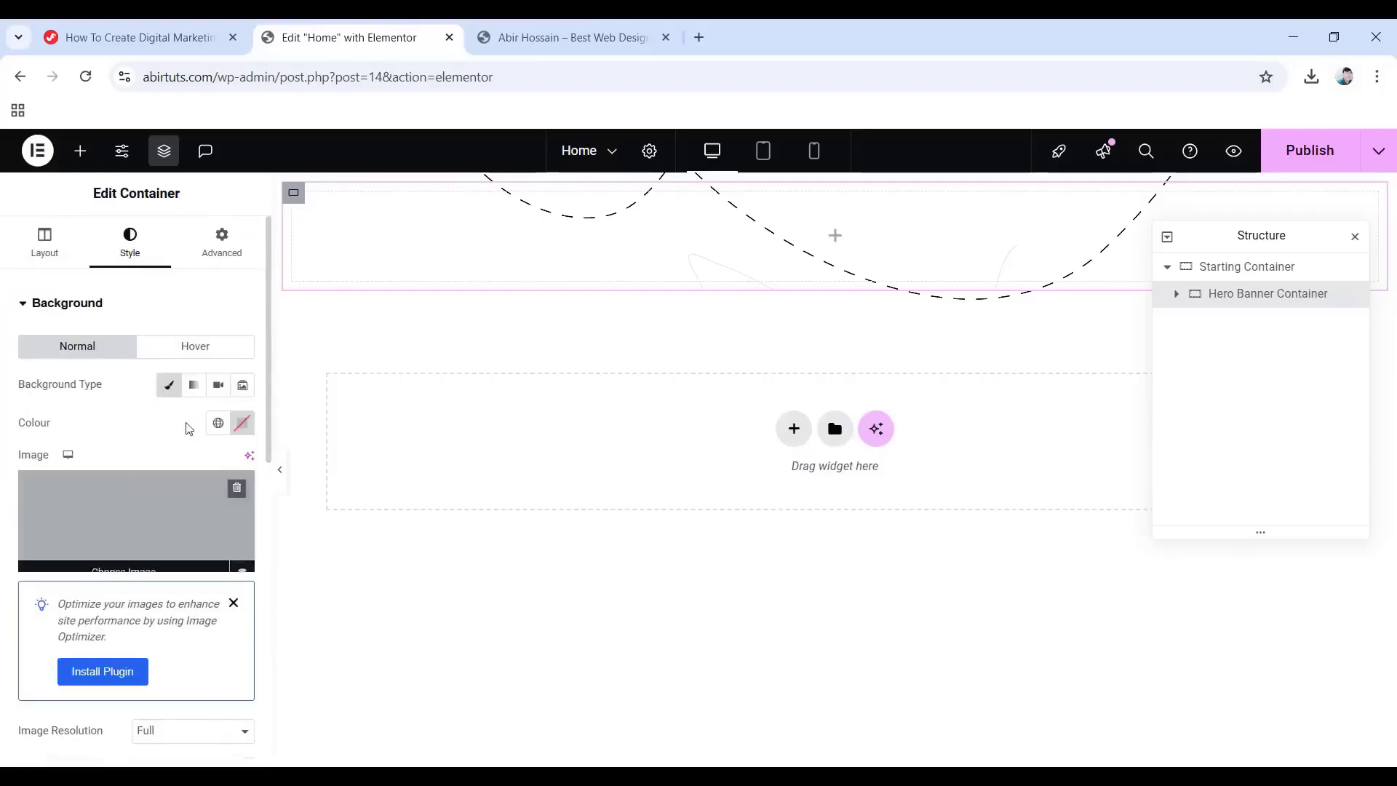
# Unlink padding to set the Hero Banner's top padding to 180, then nest a new Container inside.
pyautogui.click(228, 250)
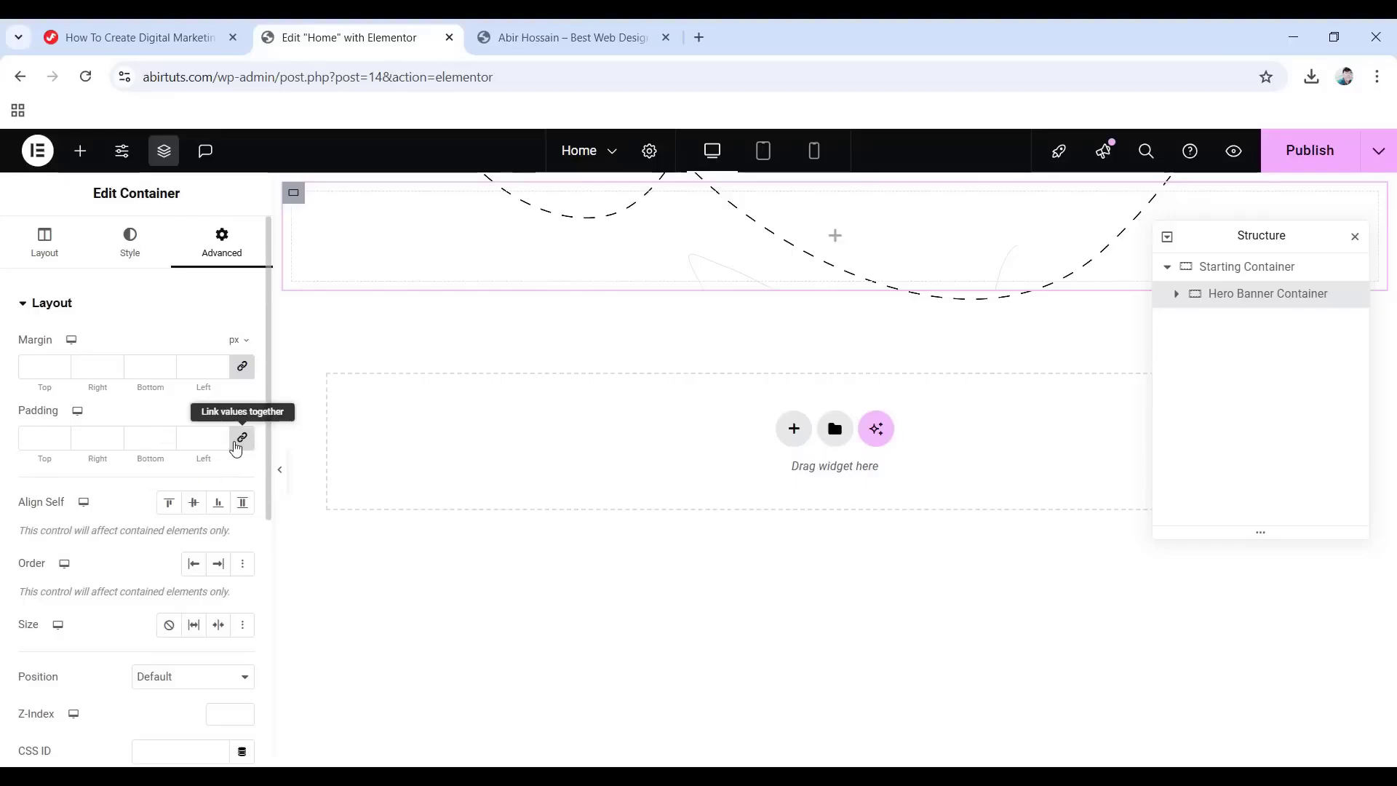
pyautogui.click(242, 440)
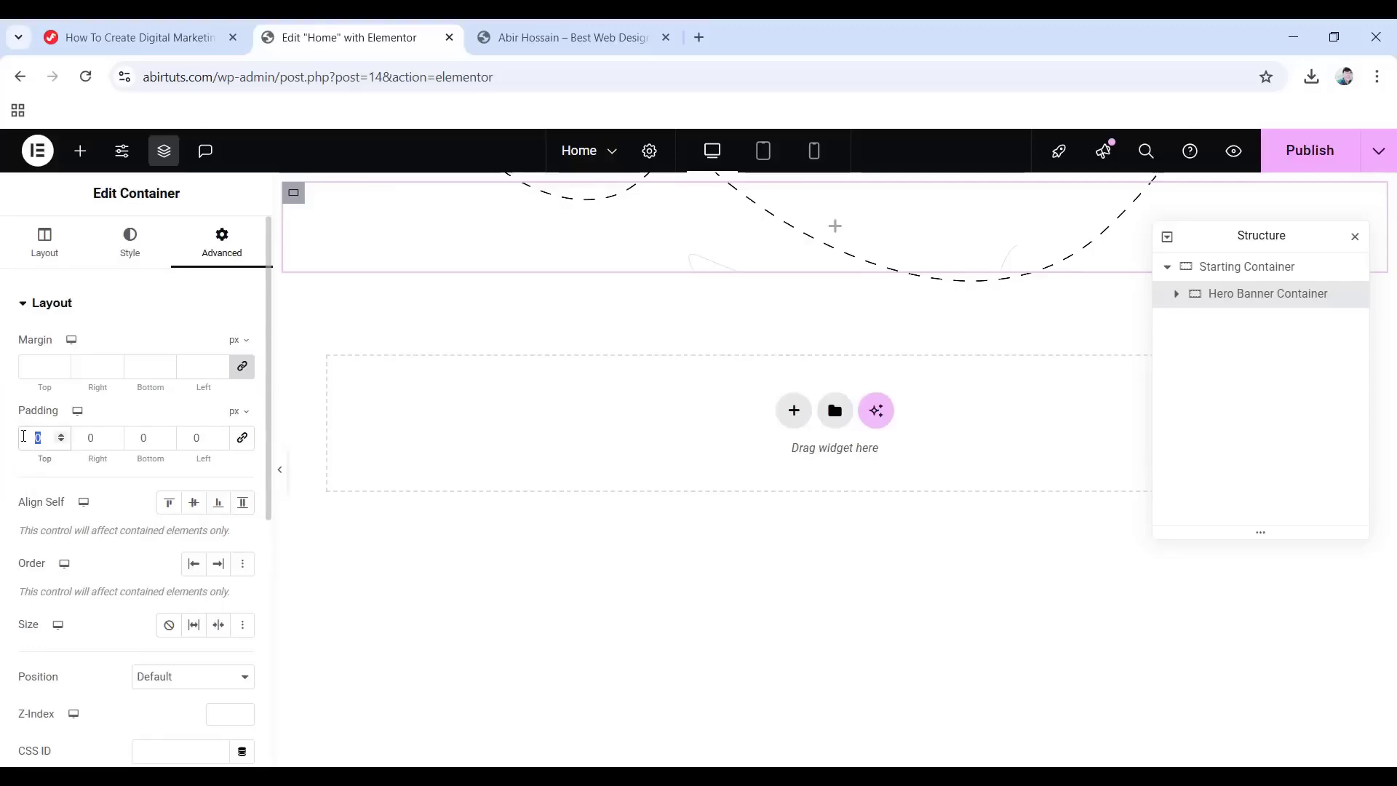
pyautogui.write('180')
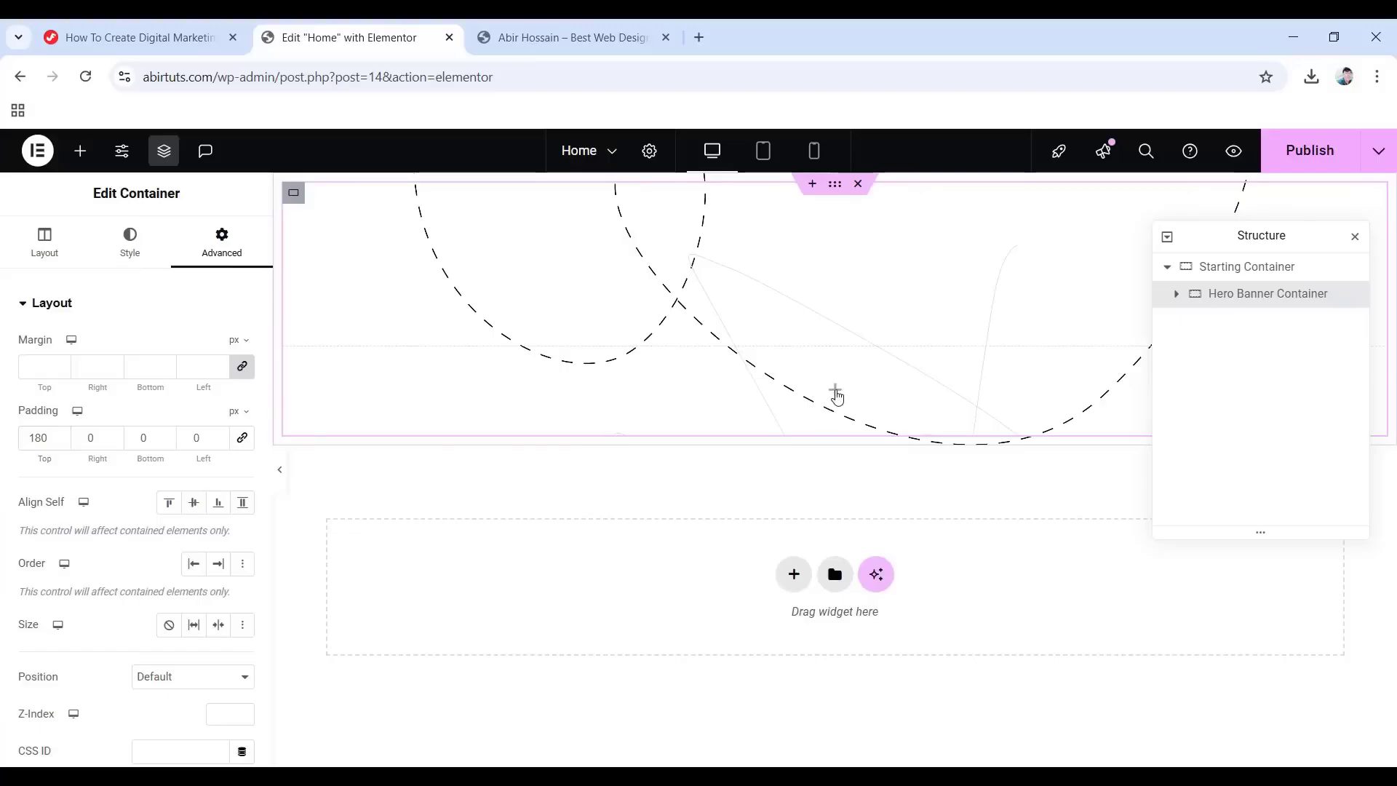
pyautogui.click(834, 391)
pyautogui.moveTo(80, 473); pyautogui.dragTo(830, 386)
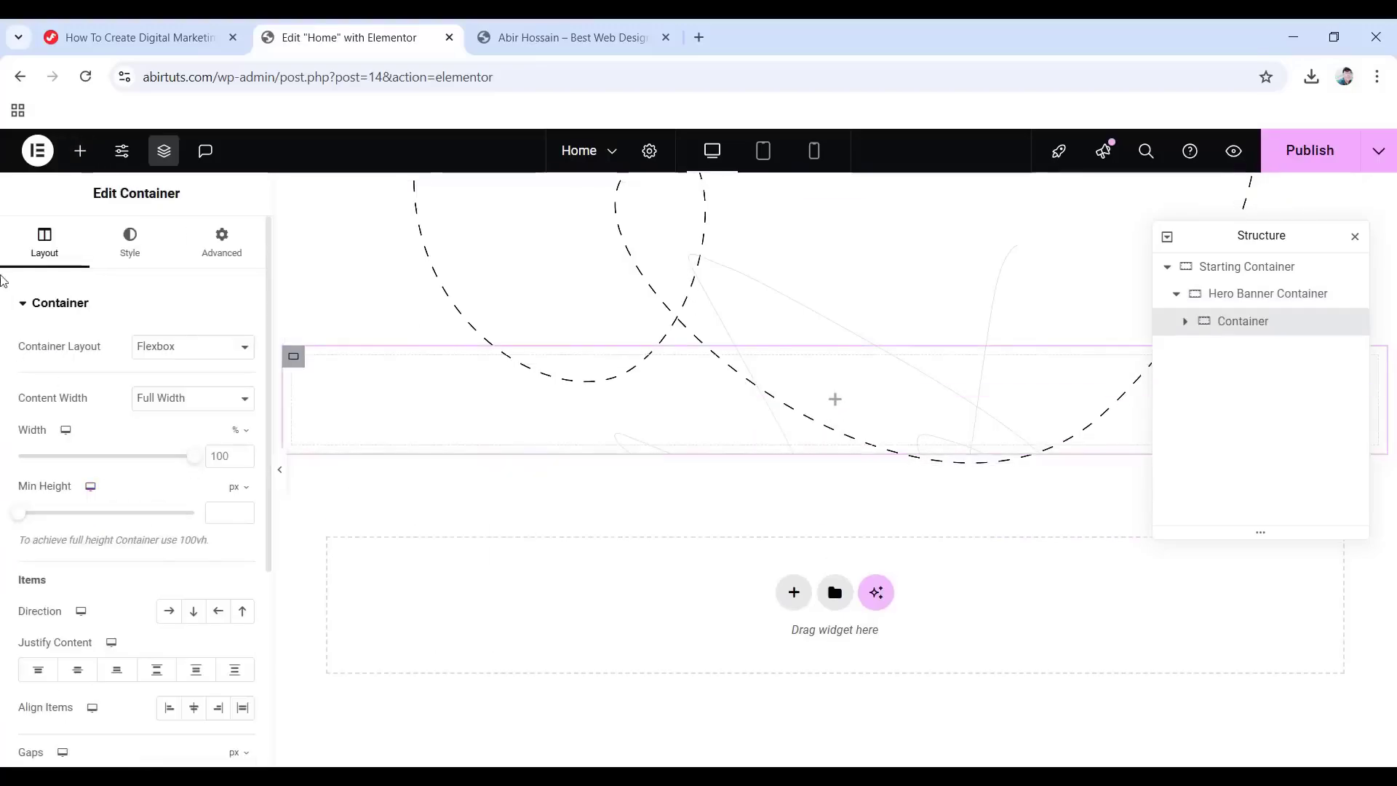
# Keep the container boxed at 1140 px and rename it Heading and Image Container.
pyautogui.click(240, 398)
pyautogui.click(183, 424)
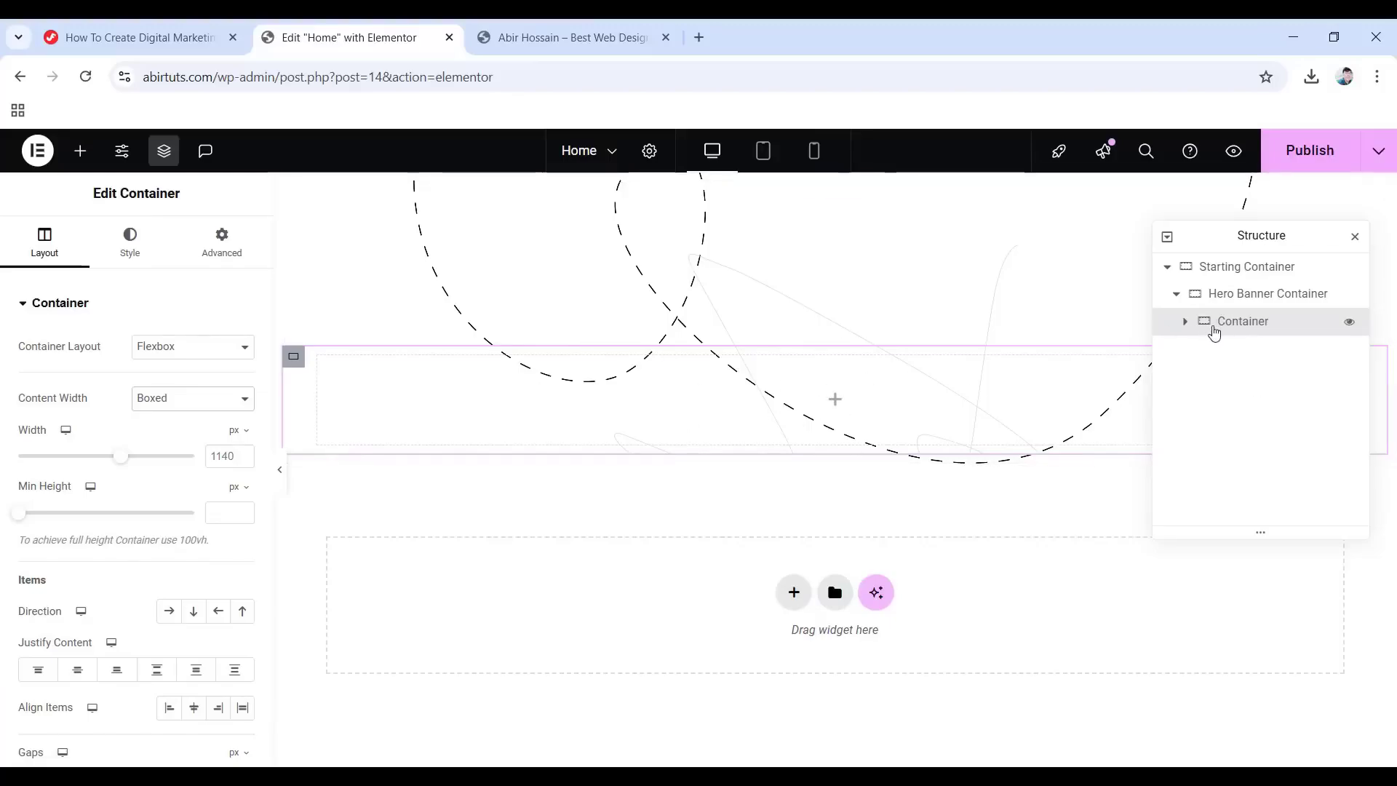
pyautogui.doubleClick(1230, 322)
pyautogui.write('Heading and Image Container')
pyautogui.press('Return')
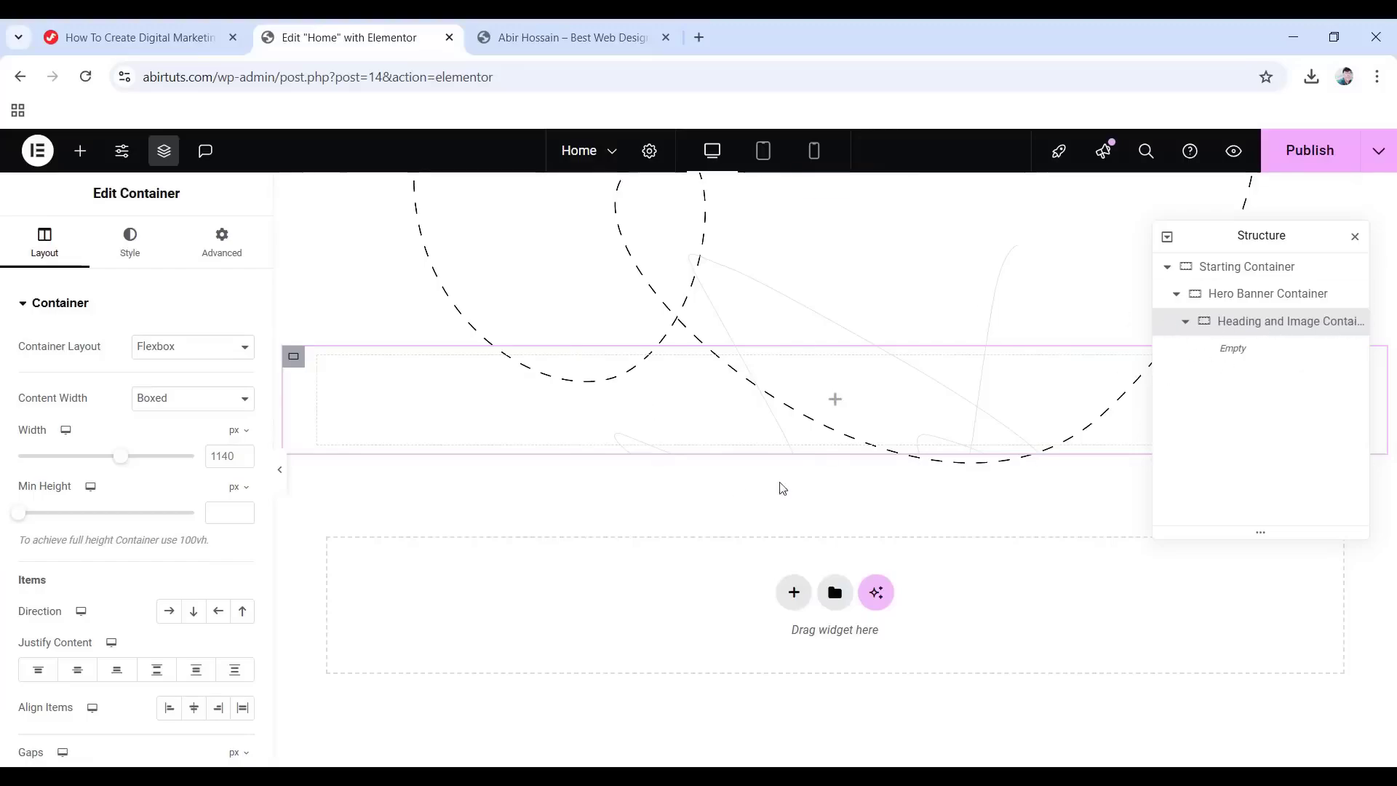
# Nest a new Heading Container inside it, boxed at 1140 px with zero padding.
pyautogui.click(834, 400)
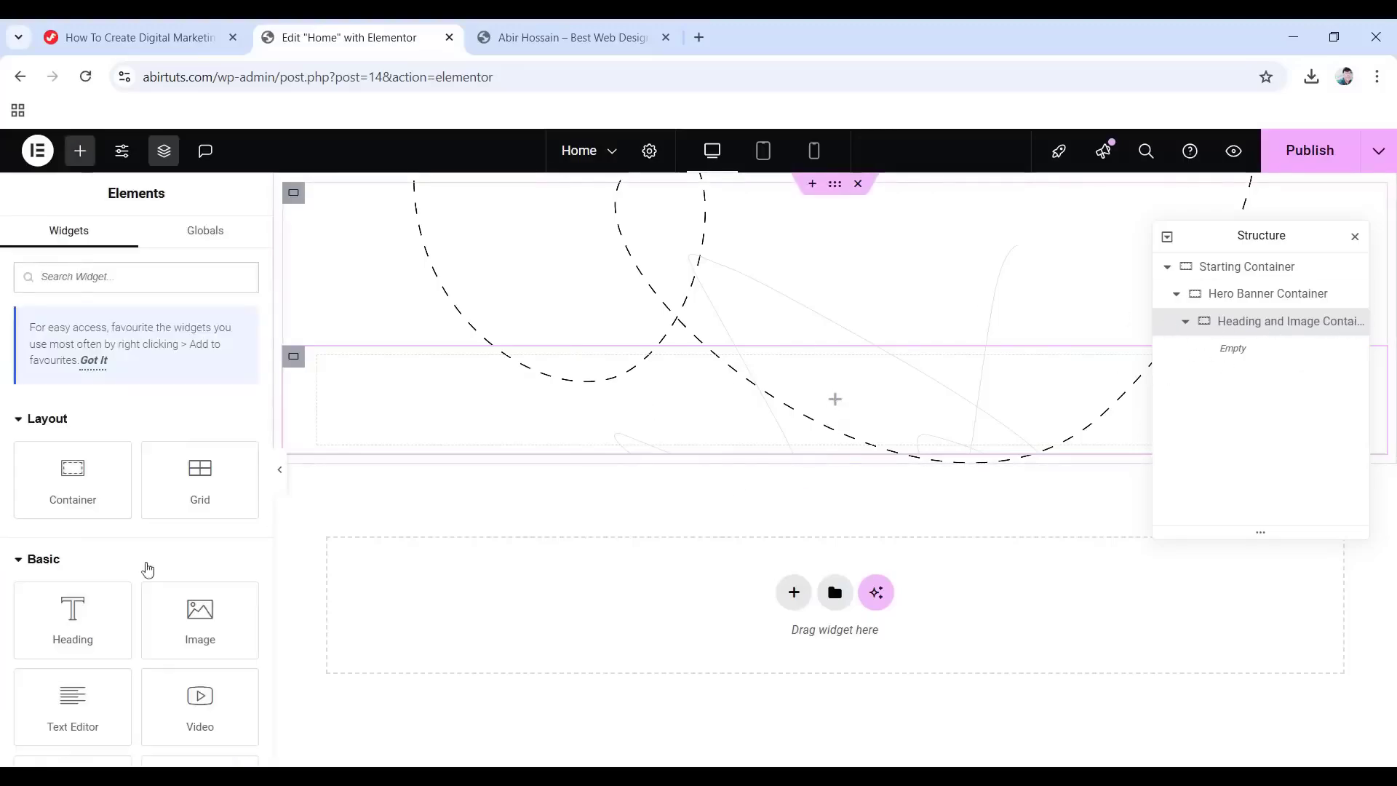
pyautogui.moveTo(73, 474); pyautogui.dragTo(795, 399)
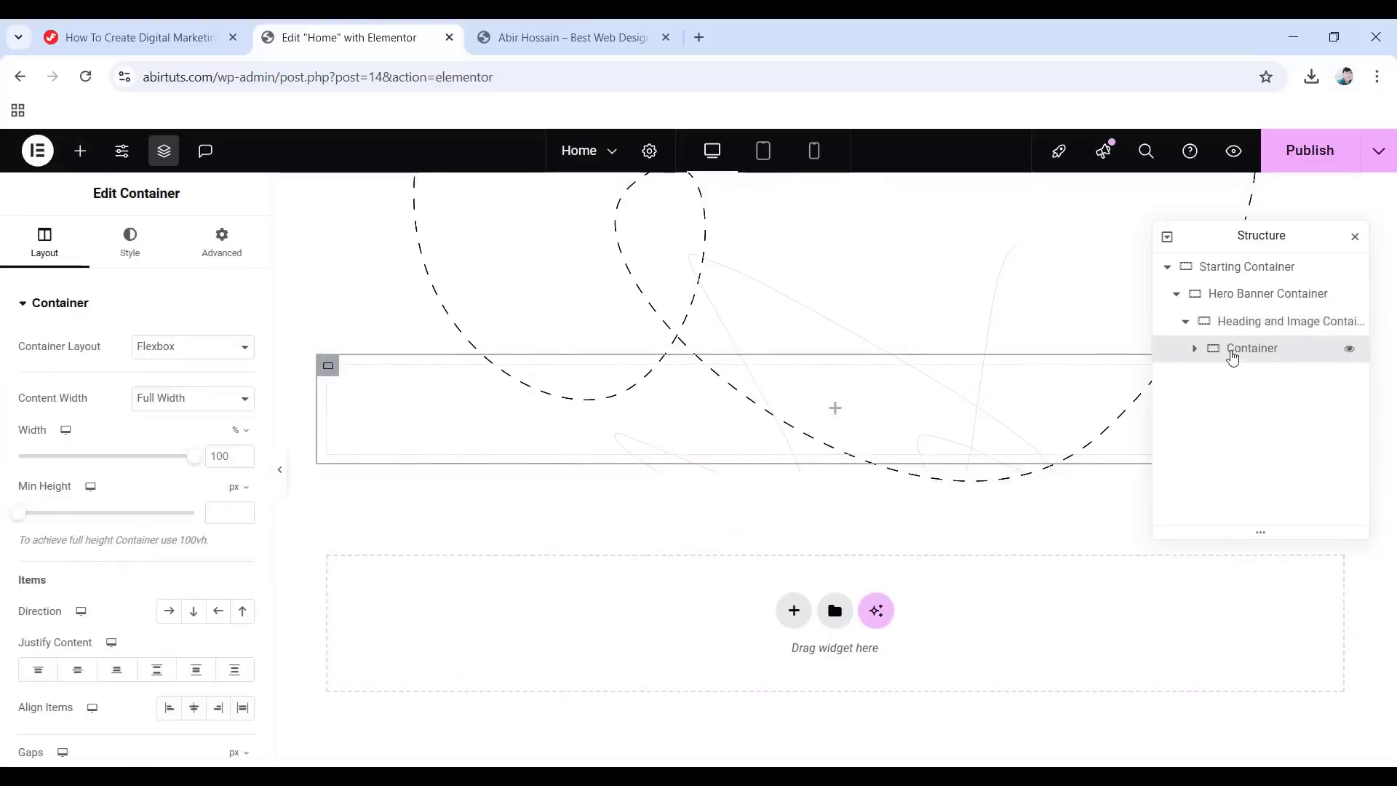
pyautogui.doubleClick(1232, 357)
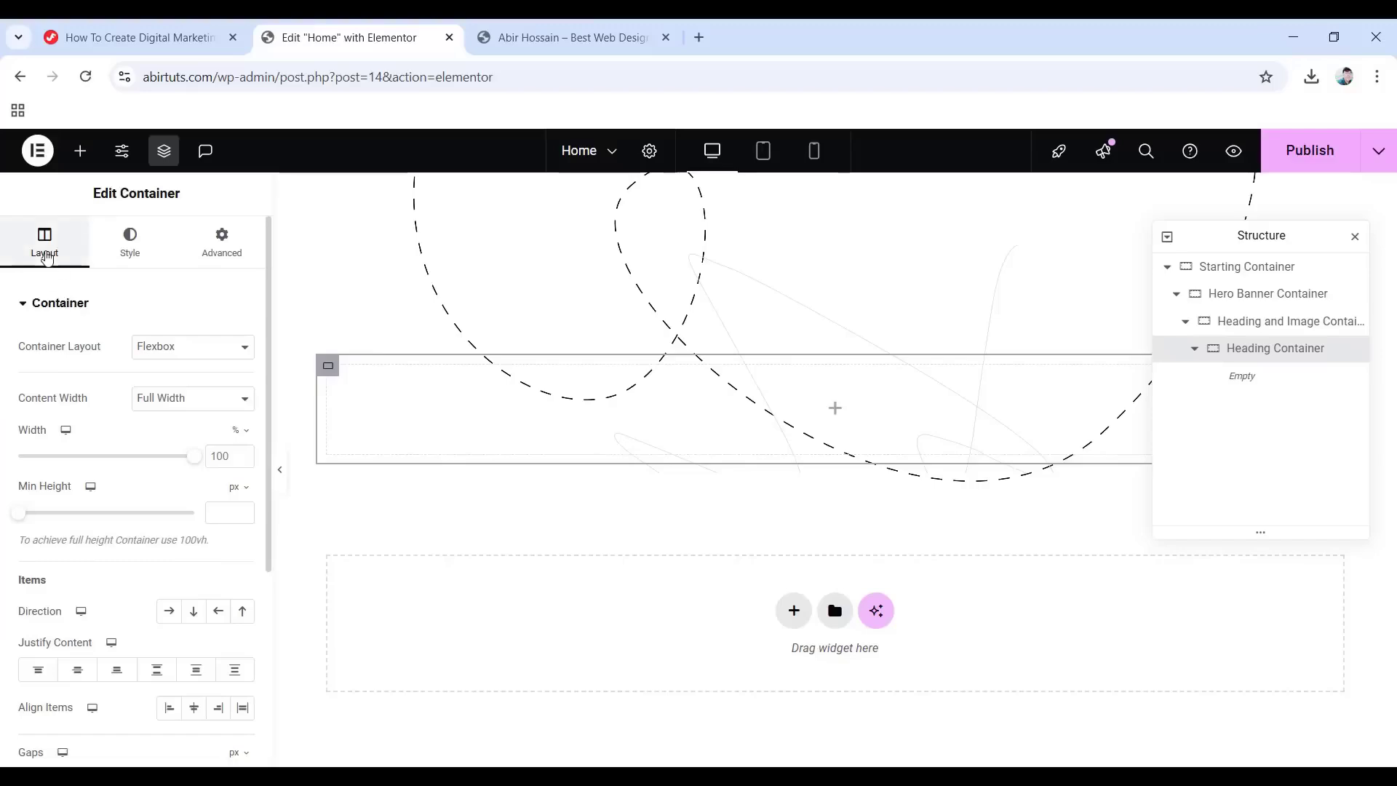
pyautogui.click(211, 398)
pyautogui.click(183, 422)
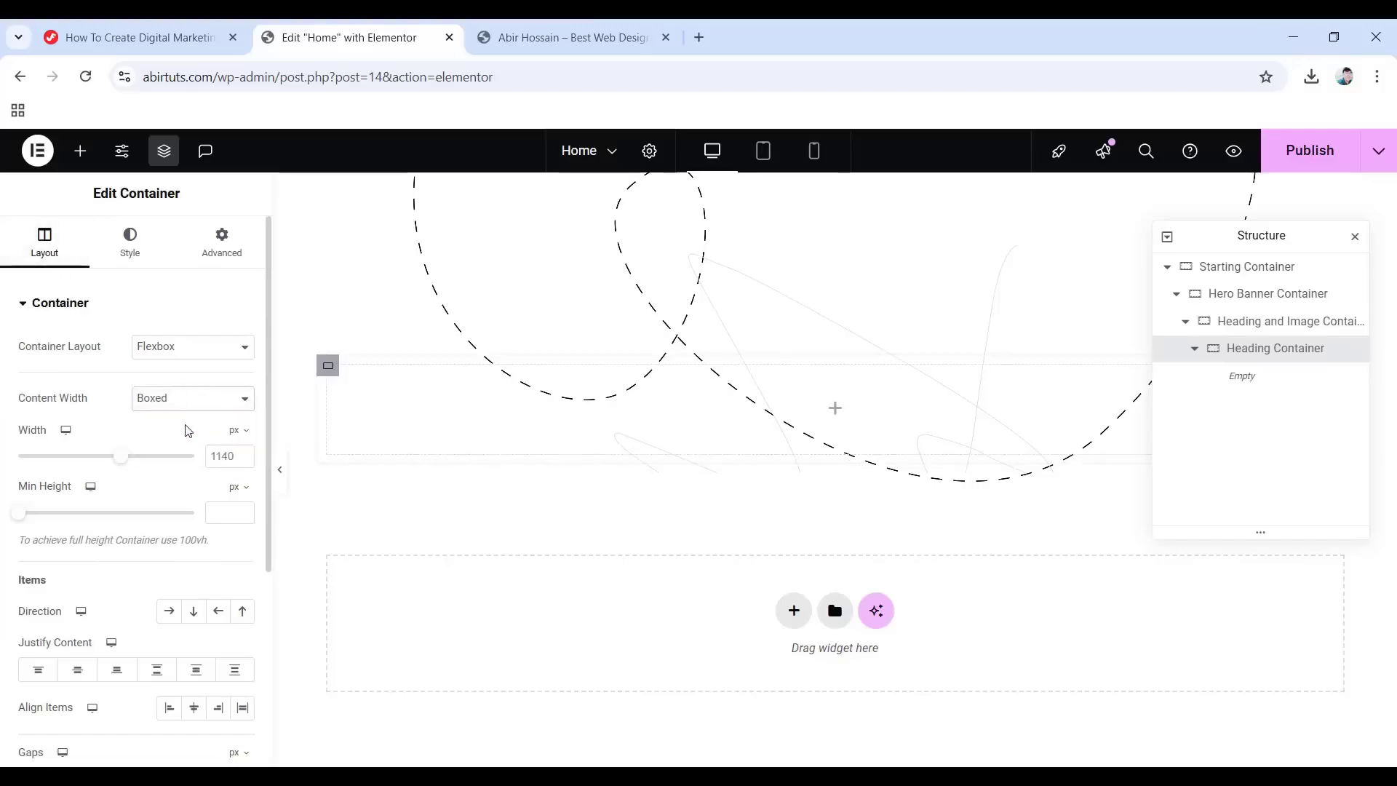
pyautogui.click(220, 256)
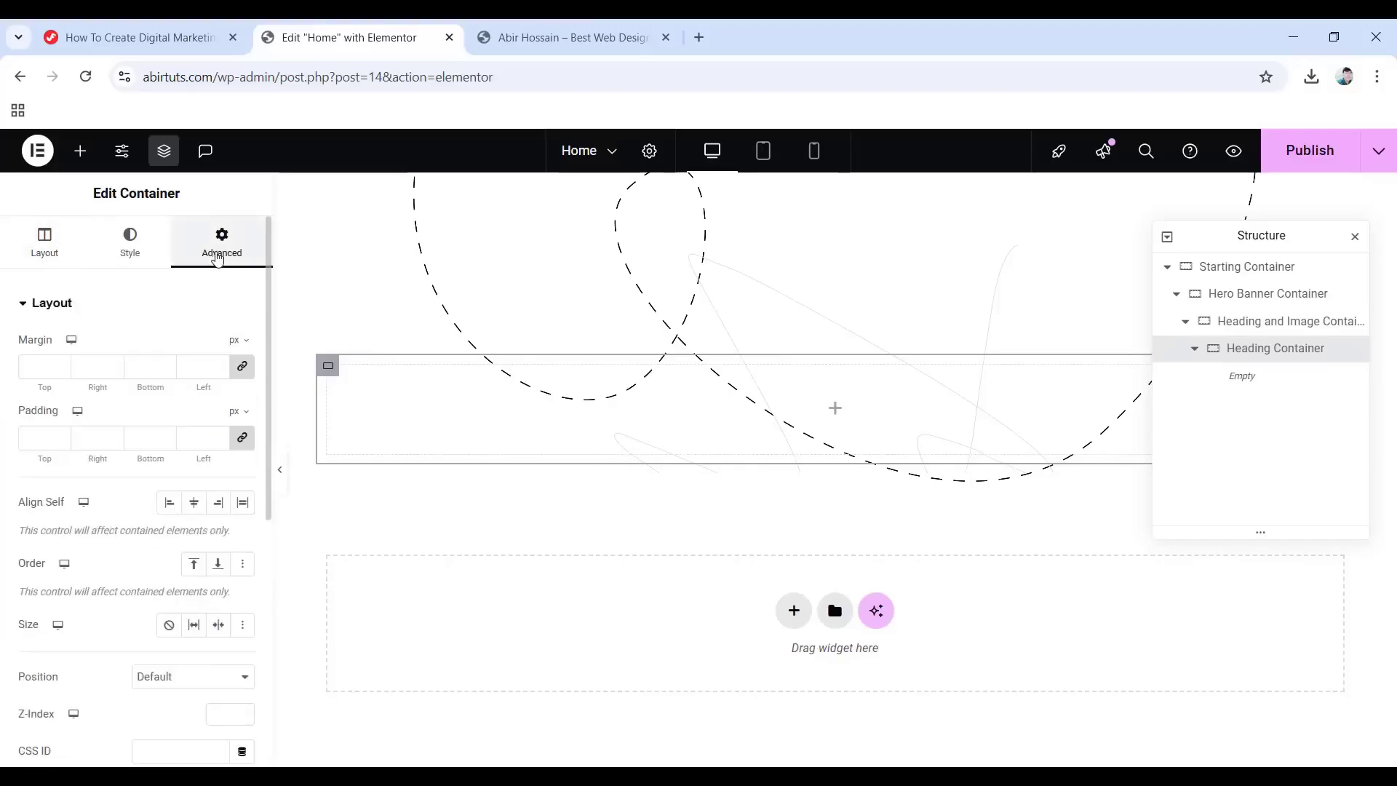
pyautogui.click(243, 437)
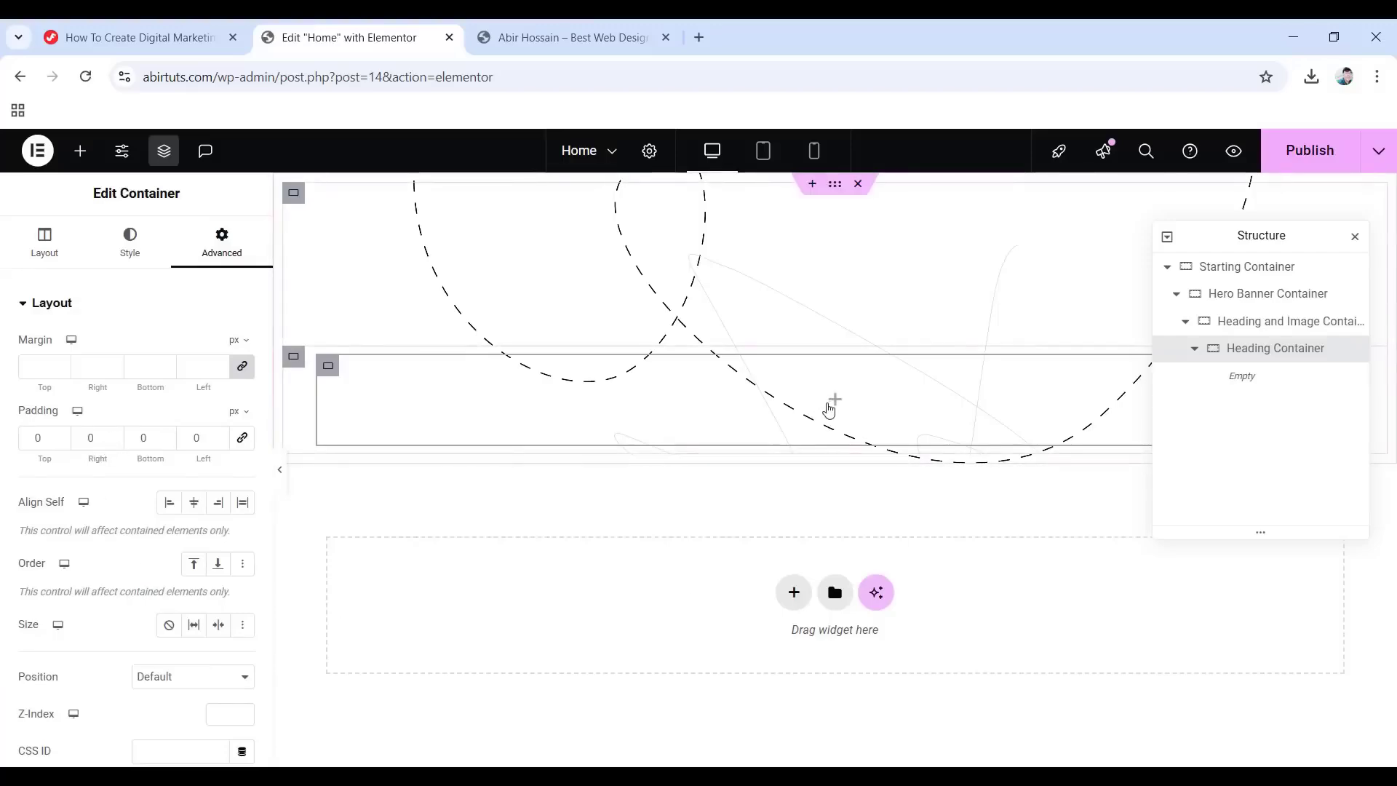
# Add an Image widget showing effect-1.png to the Heading Container.
pyautogui.click(836, 405)
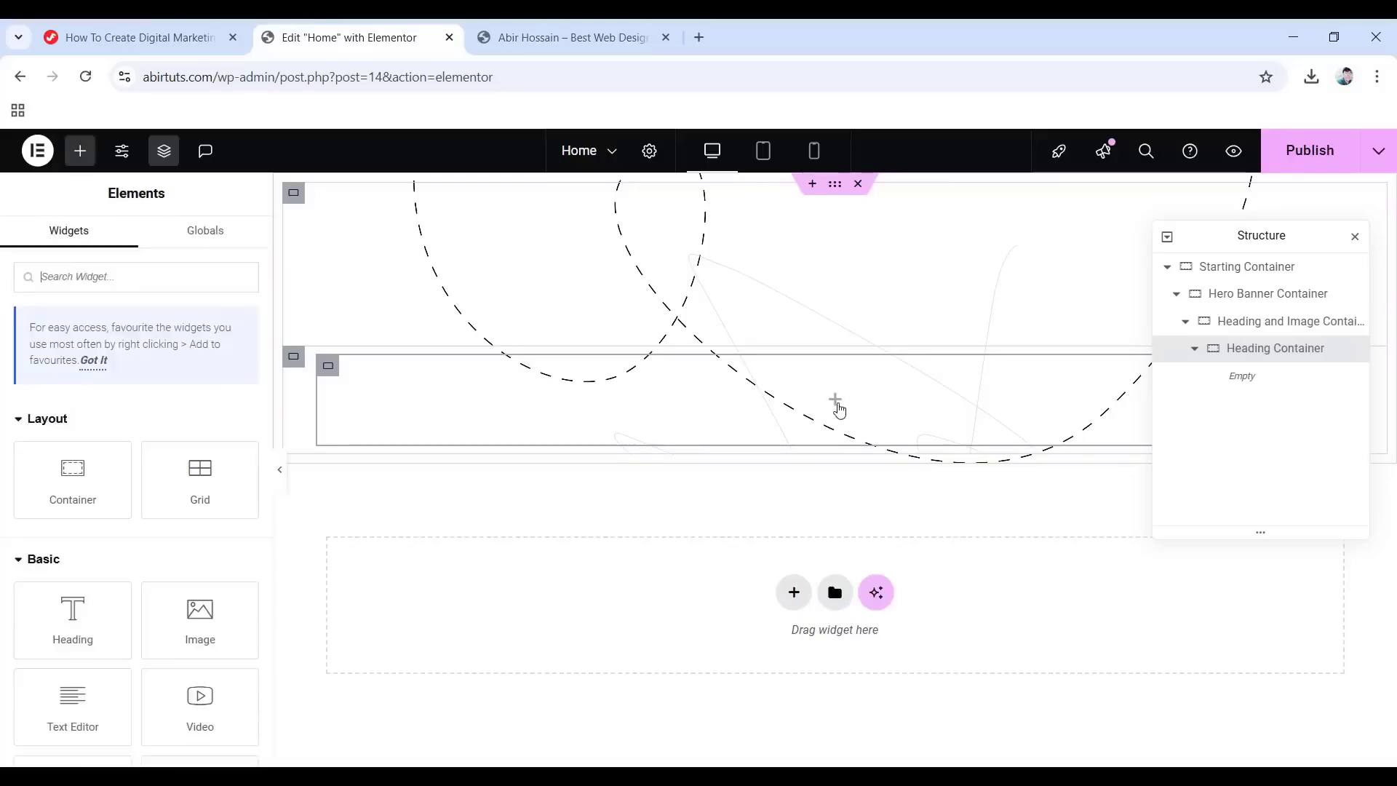
pyautogui.moveTo(183, 630); pyautogui.dragTo(811, 418)
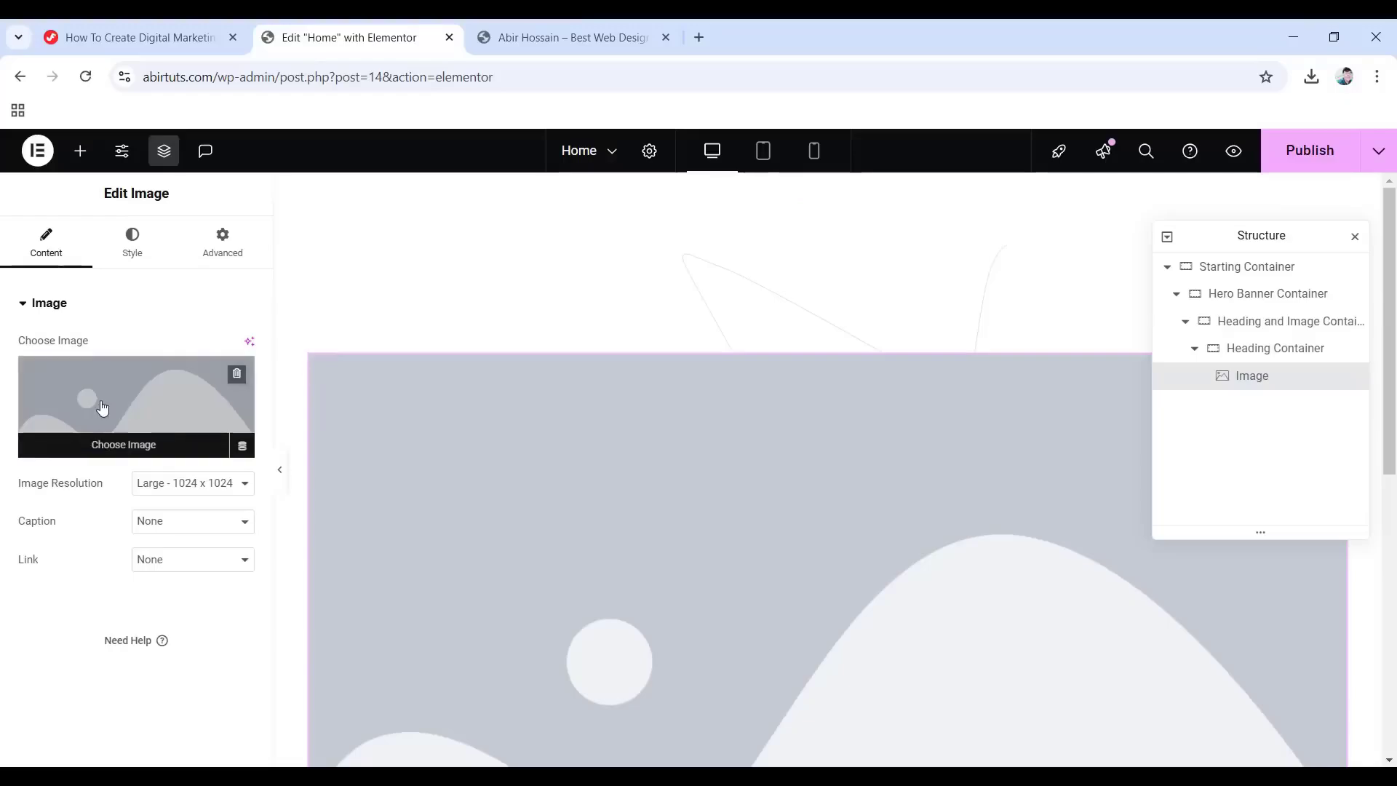
pyautogui.click(123, 445)
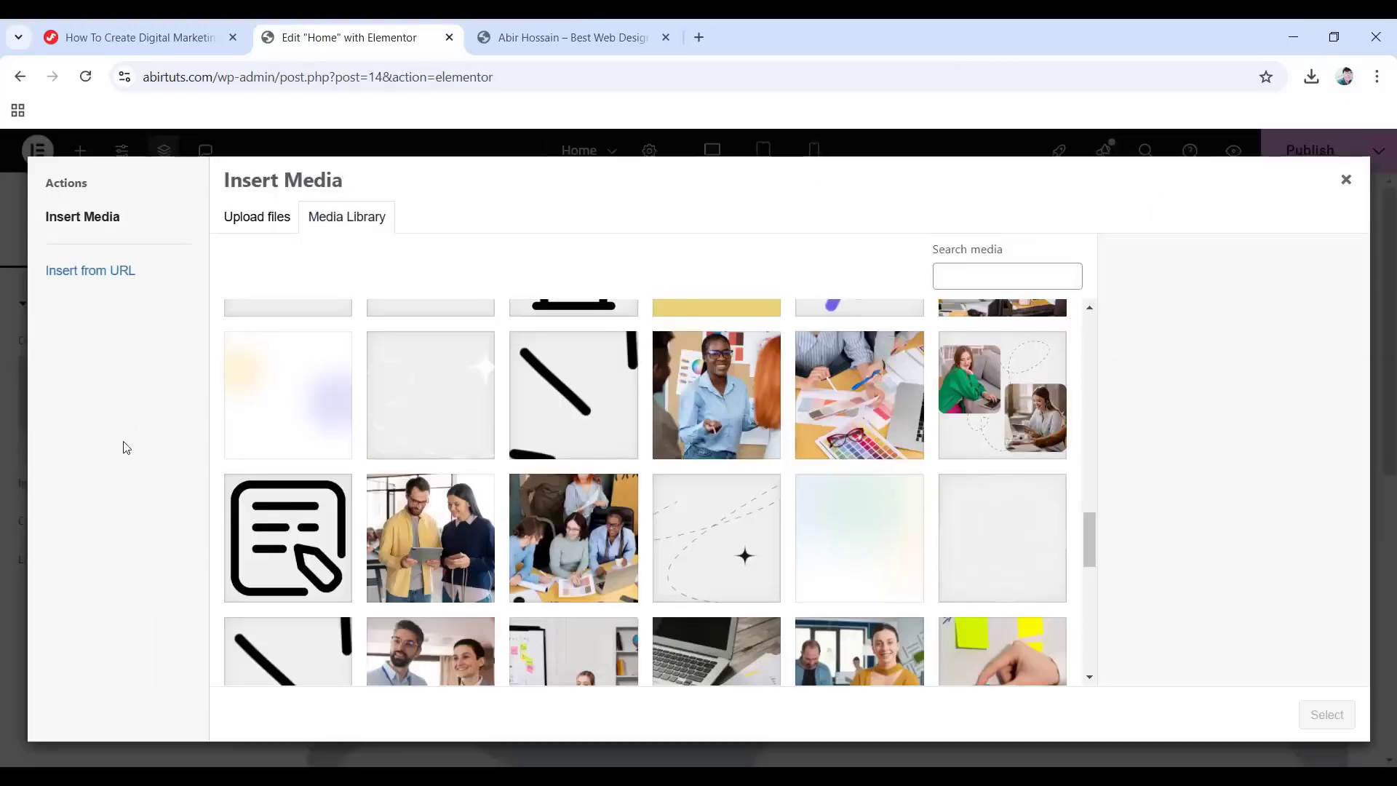
pyautogui.click(579, 395)
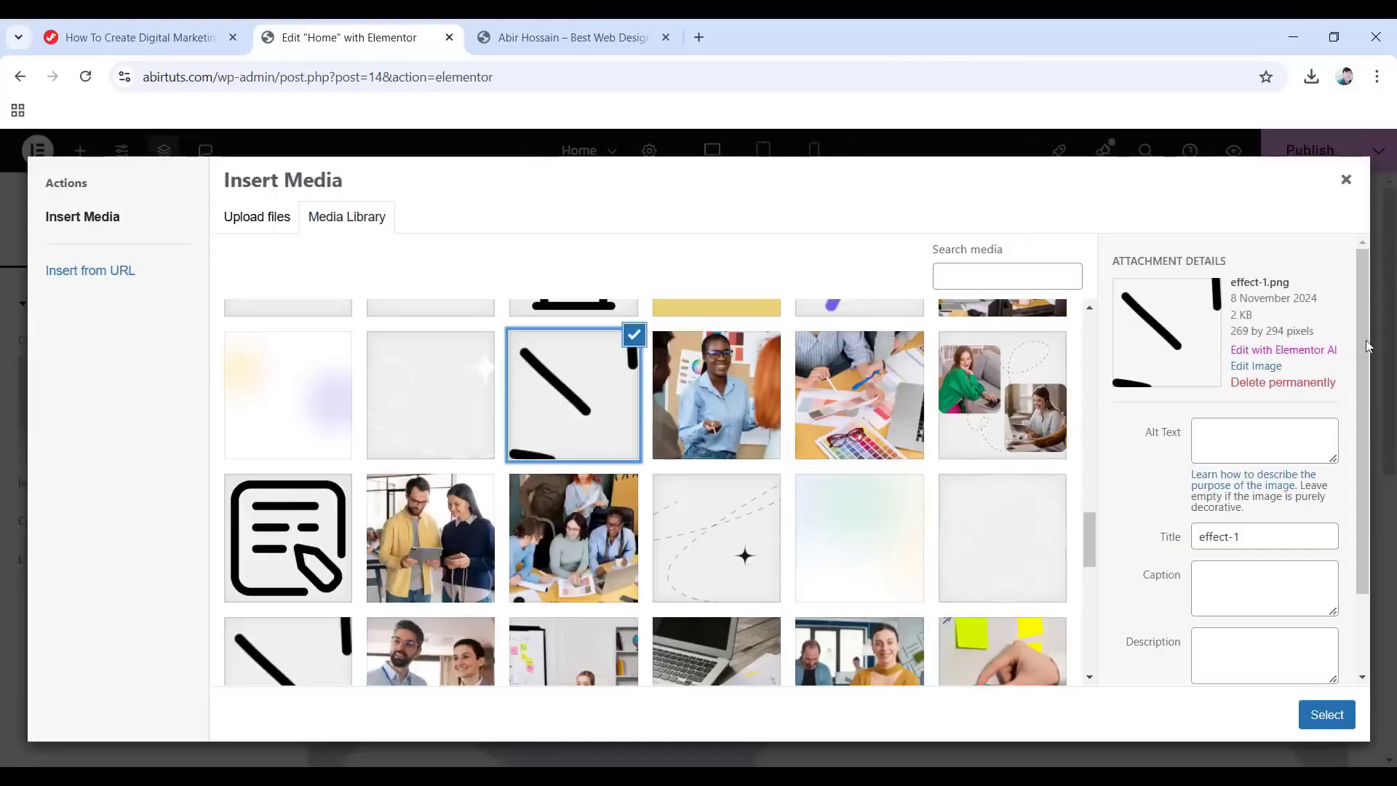
pyautogui.click(1325, 715)
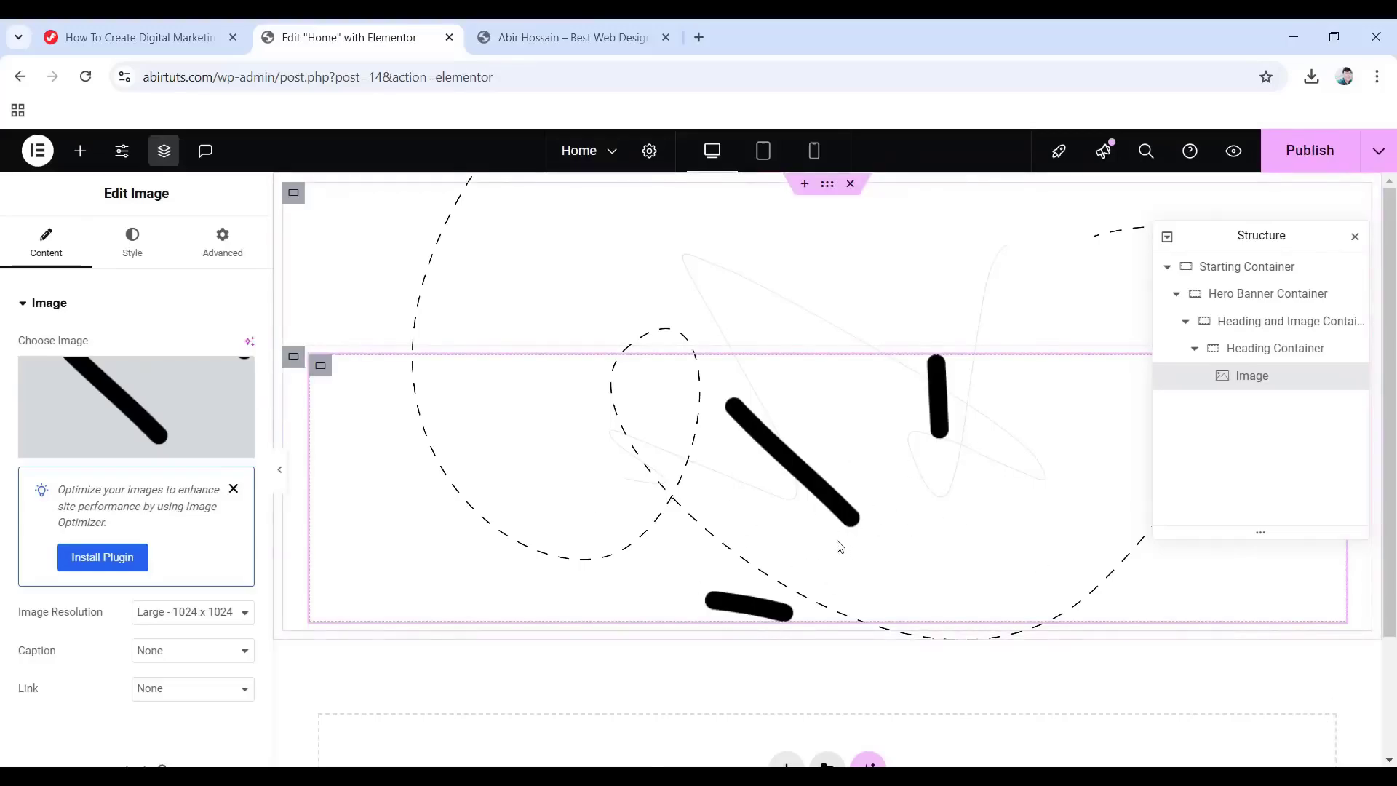
# Set the effect-1 image width to 43 px.
pyautogui.click(128, 251)
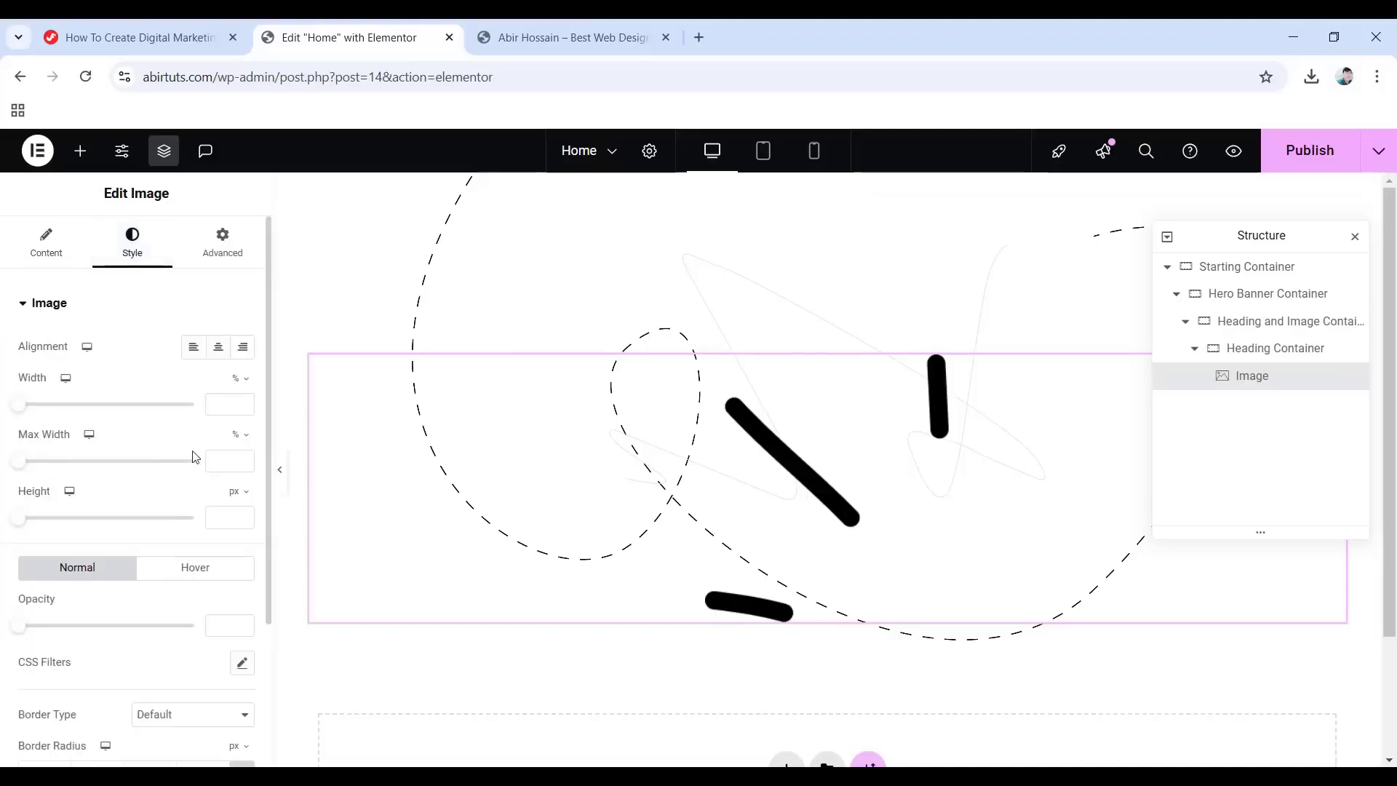
pyautogui.click(243, 384)
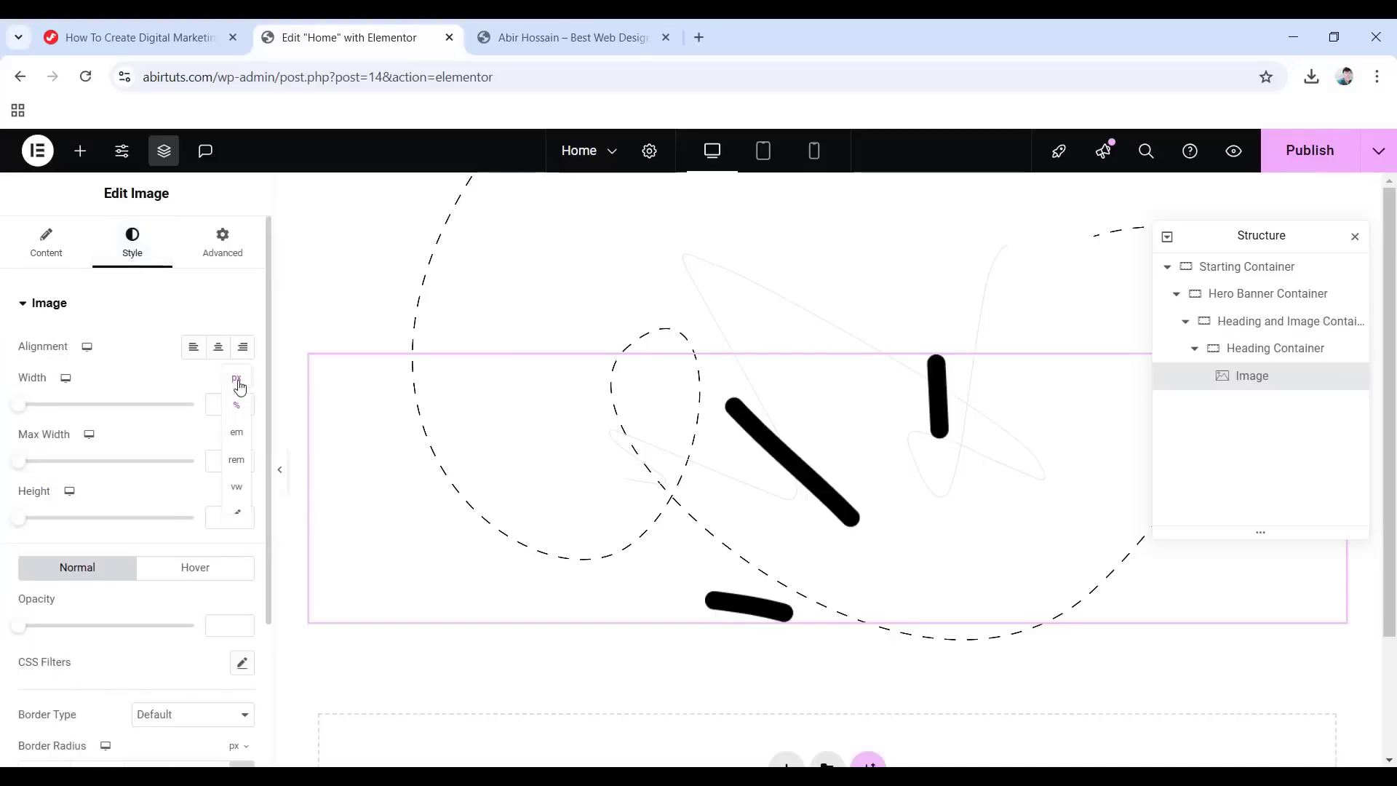
pyautogui.click(235, 378)
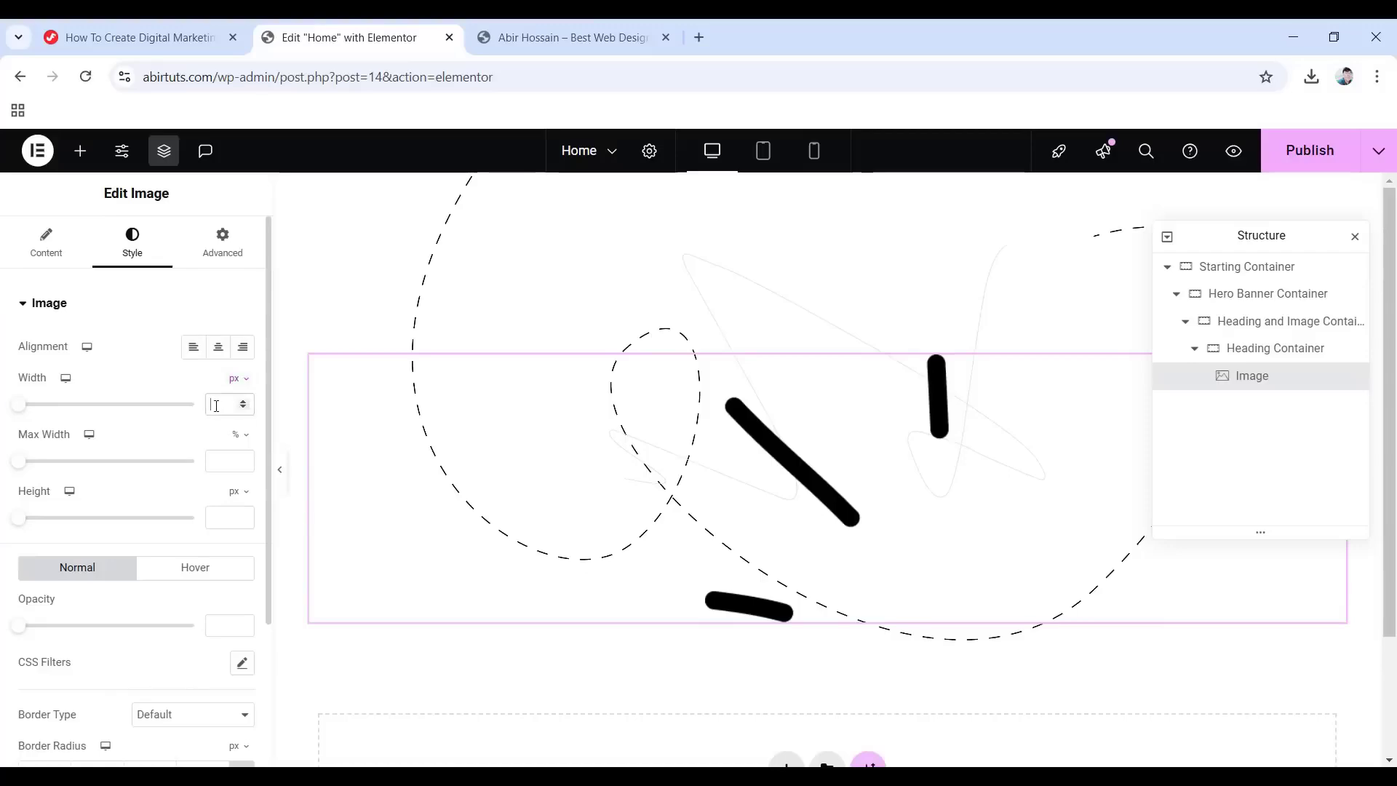
pyautogui.write('43')
# Make the image absolutely positioned with a 100 px horizontal offset.
pyautogui.click(228, 254)
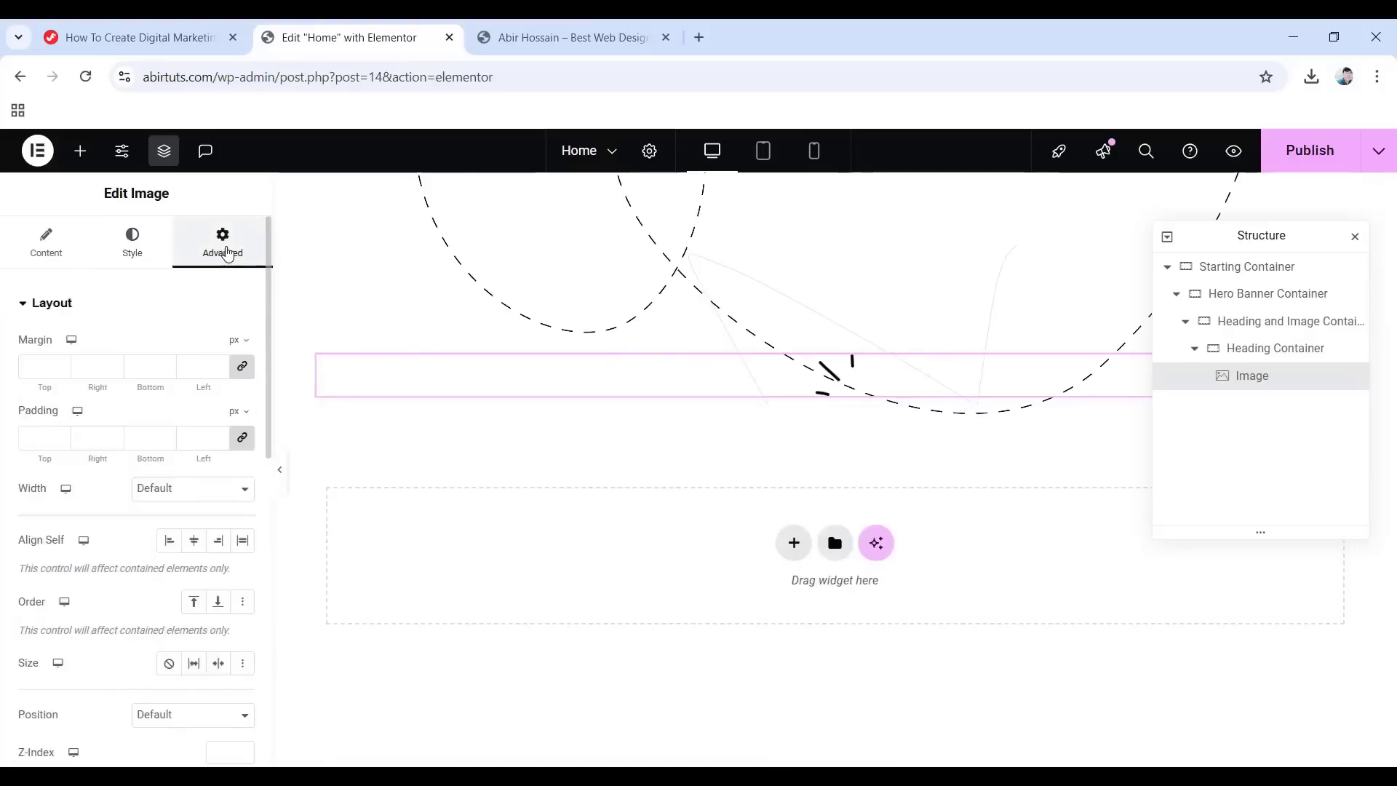
pyautogui.scroll(-3, 103, 342)
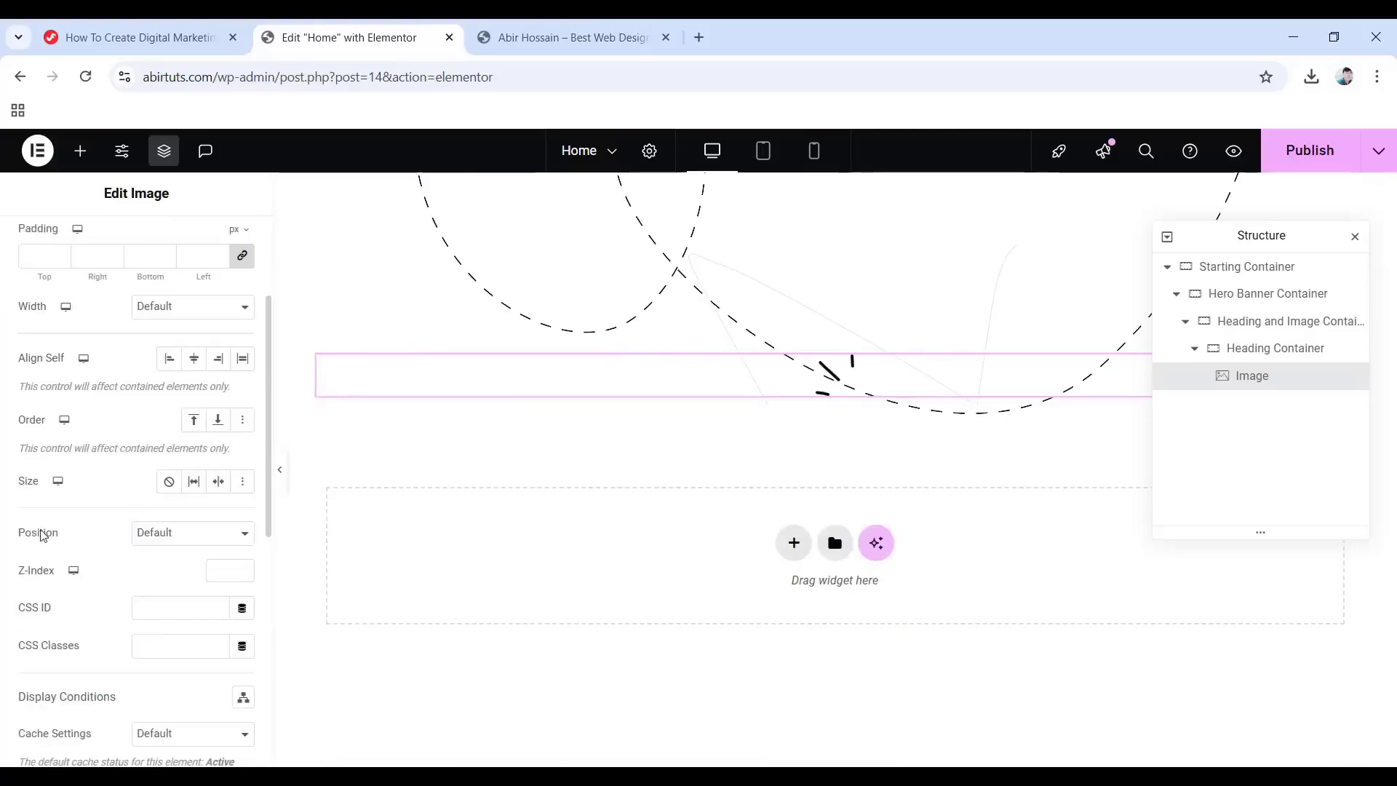
pyautogui.click(203, 540)
pyautogui.click(193, 580)
pyautogui.scroll(-2, 173, 580)
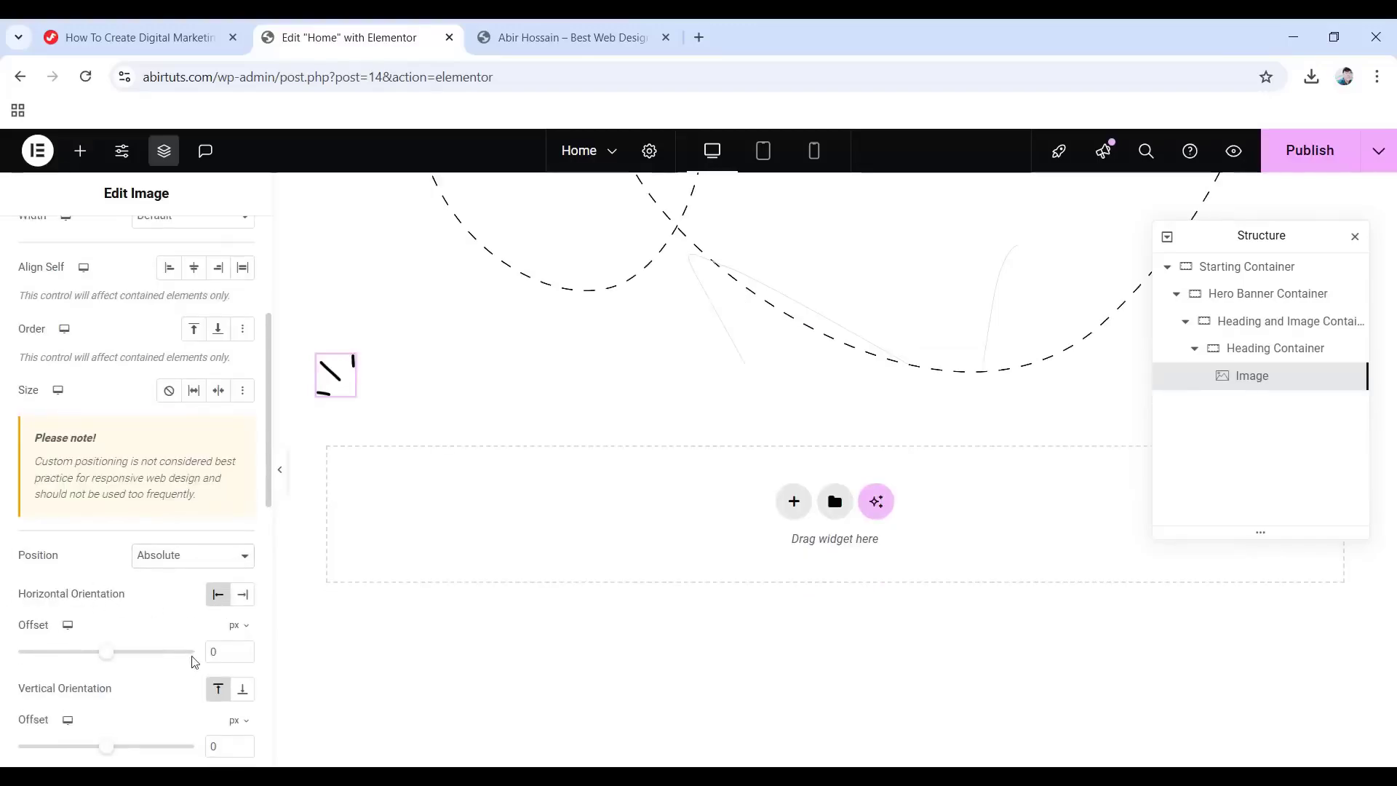
pyautogui.write('1')
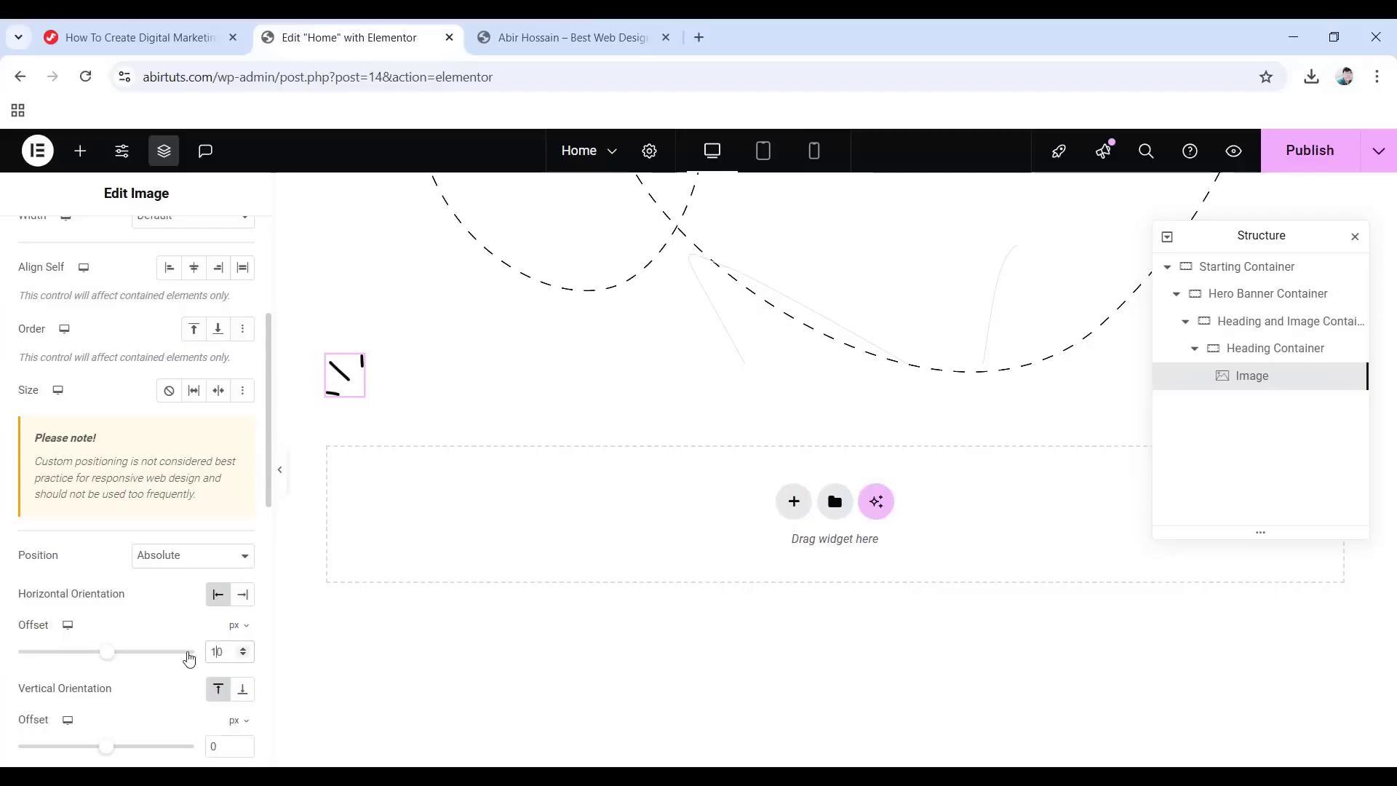
pyautogui.write('0')
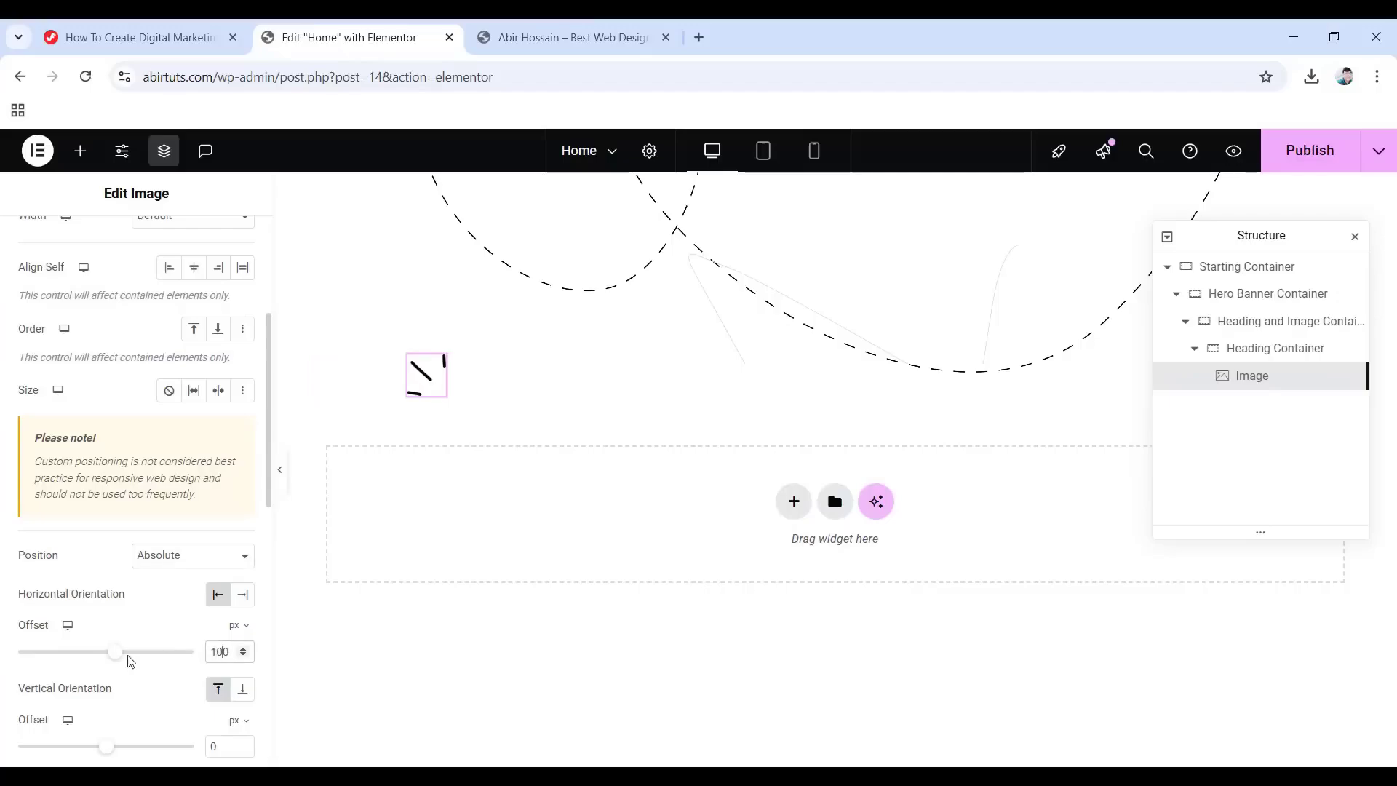
pyautogui.scroll(-1, 131, 658)
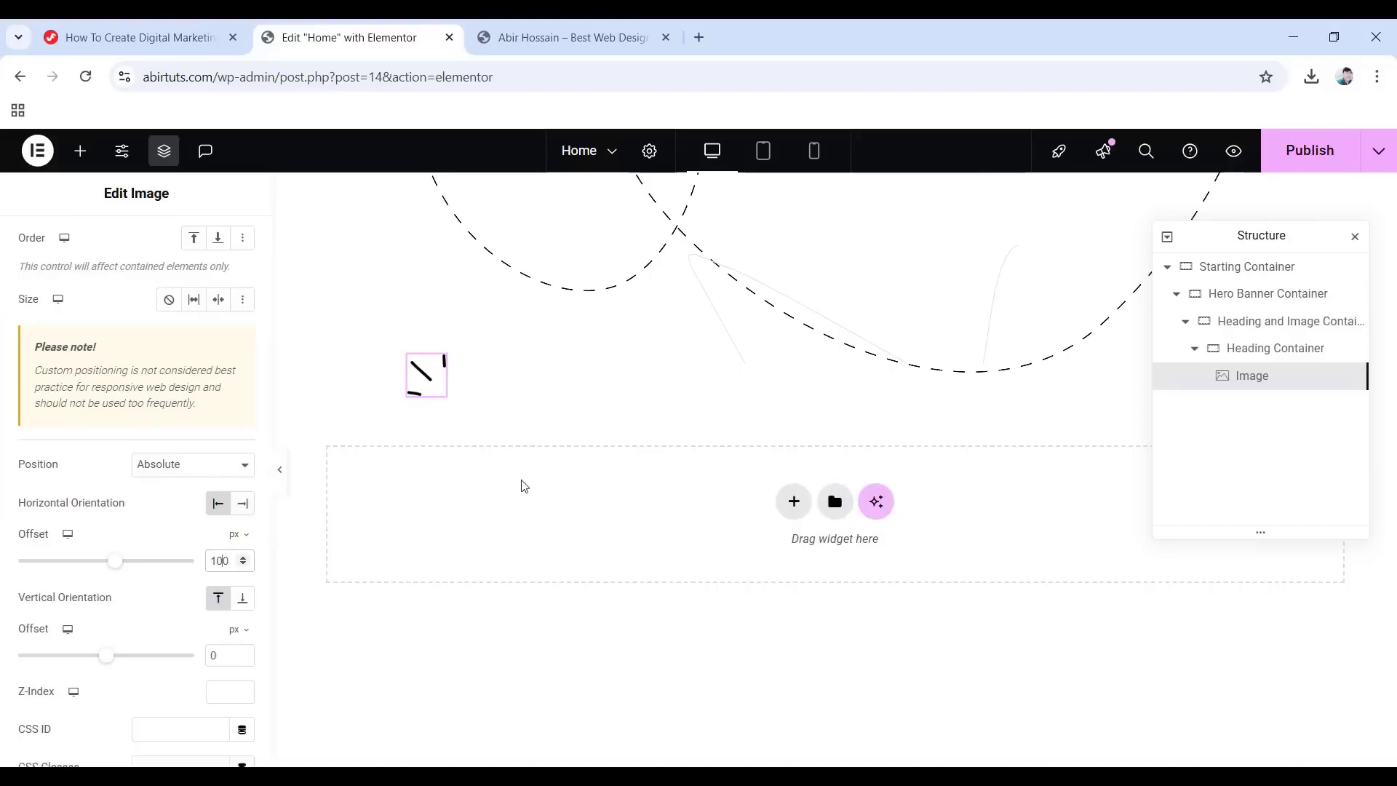
# Add a second Image widget showing the star image Shap.png.
pyautogui.click(80, 151)
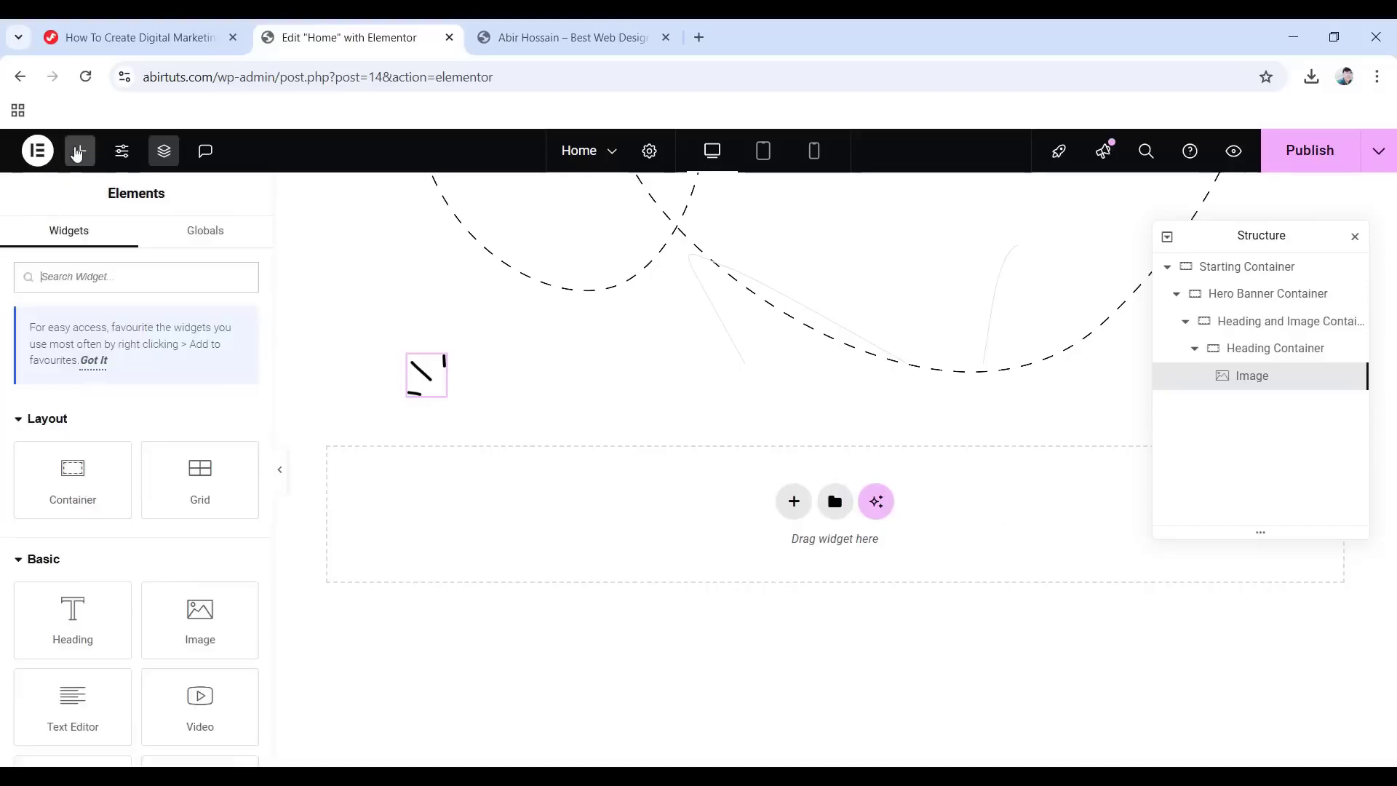
pyautogui.moveTo(200, 635); pyautogui.dragTo(437, 382)
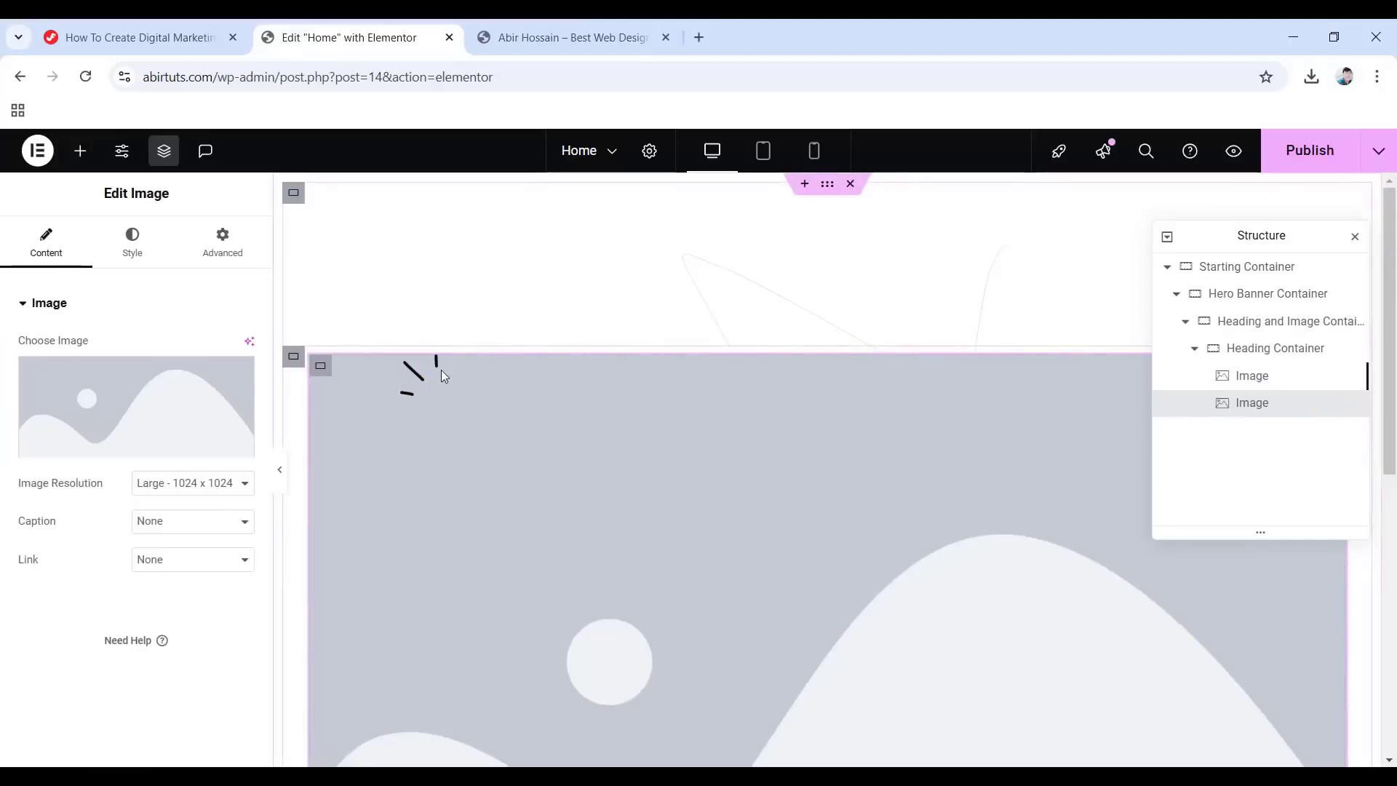
pyautogui.click(142, 414)
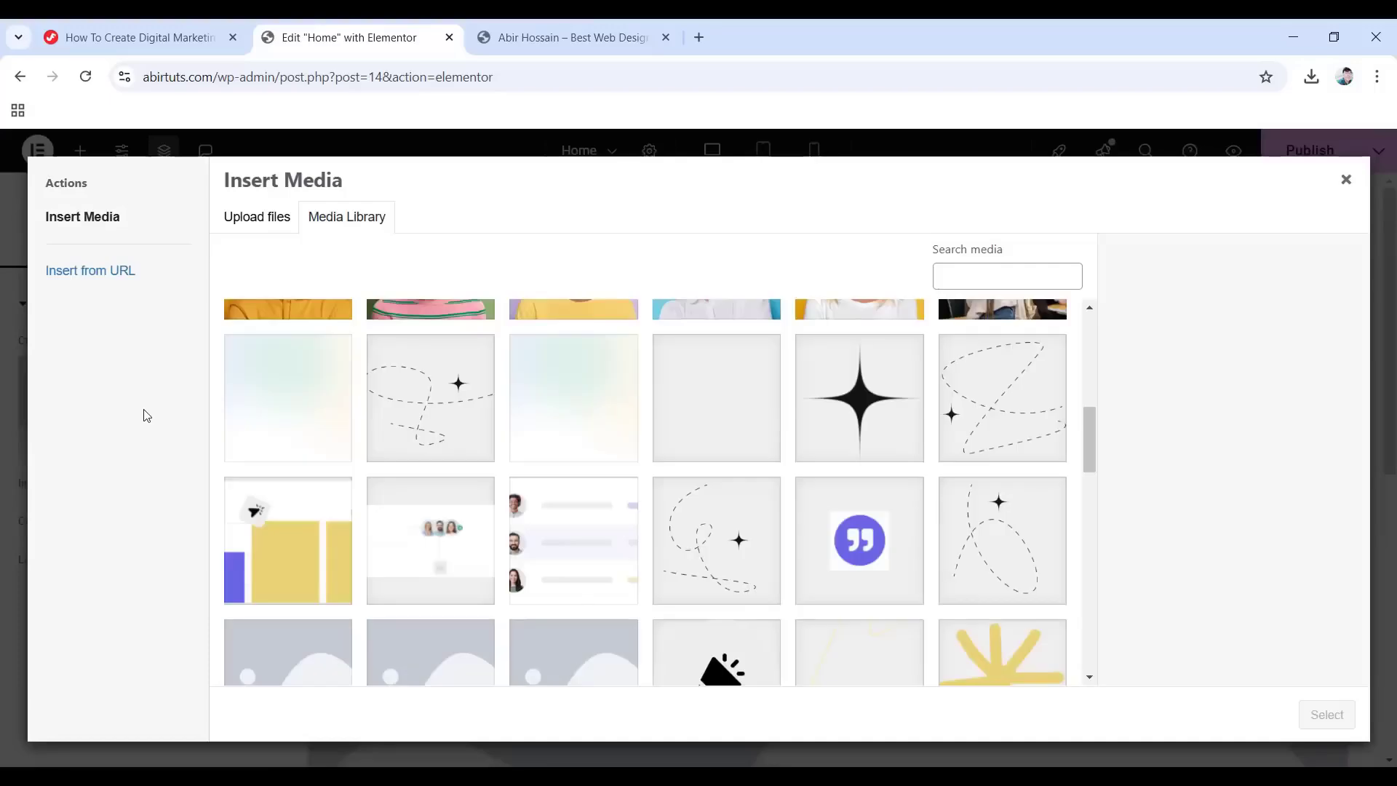
pyautogui.click(860, 421)
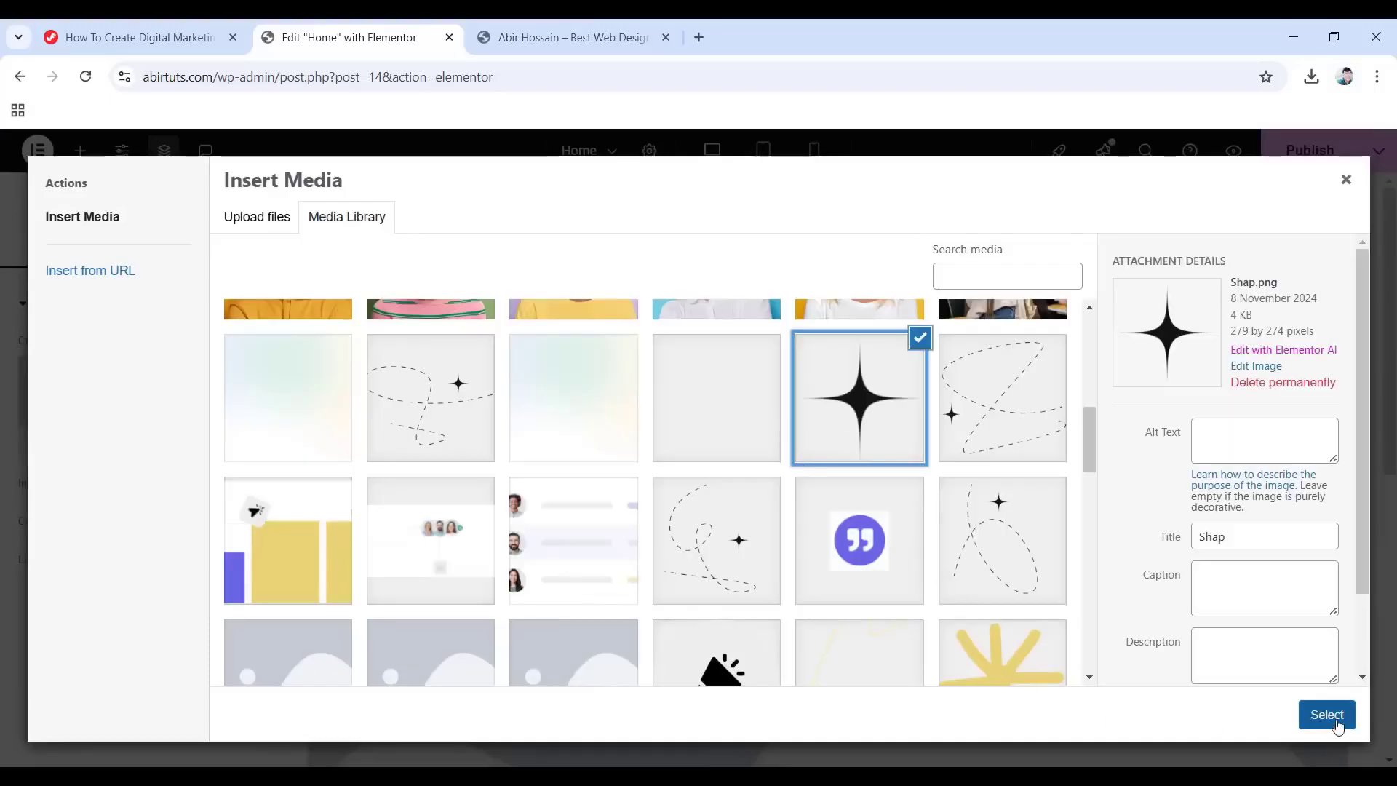
pyautogui.click(1327, 715)
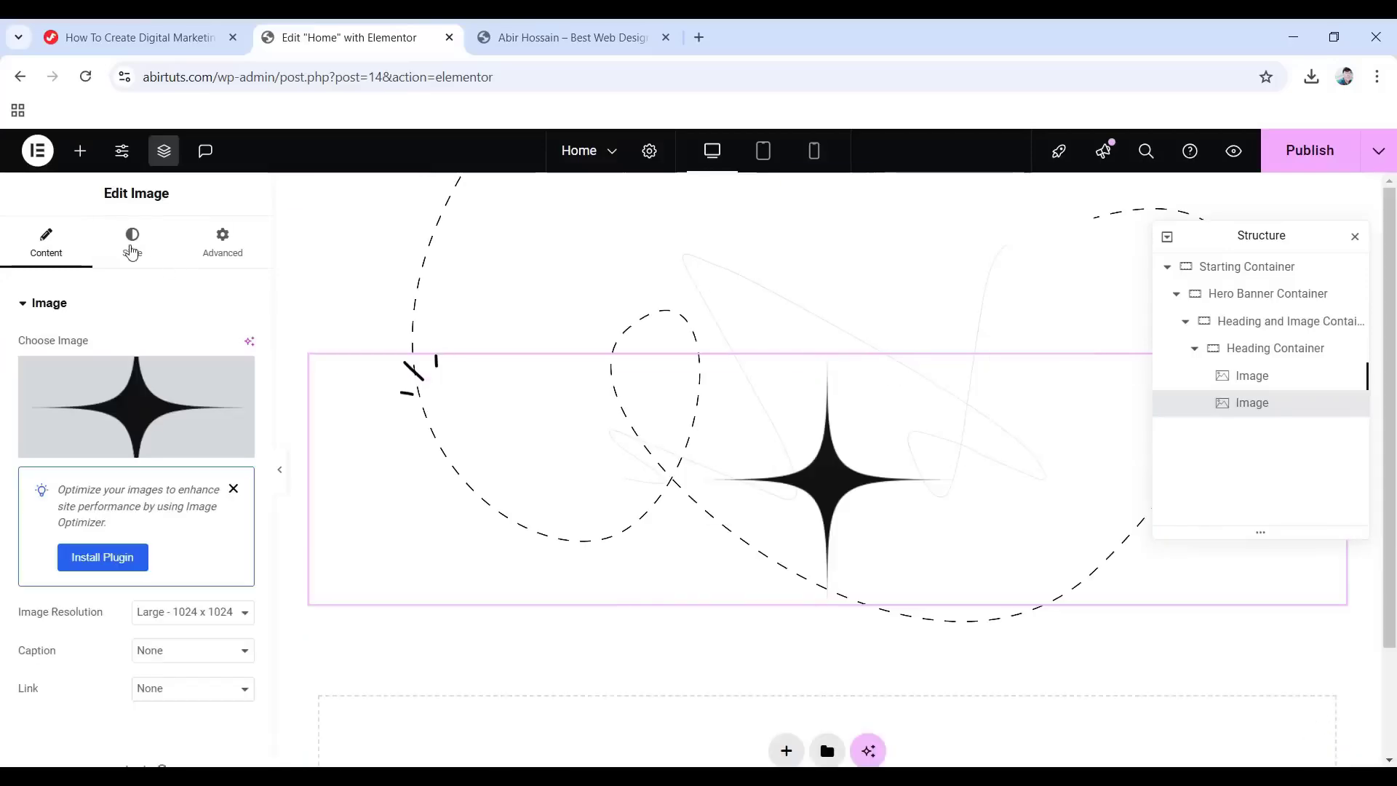
# Set the star image width to 60 px.
pyautogui.click(132, 257)
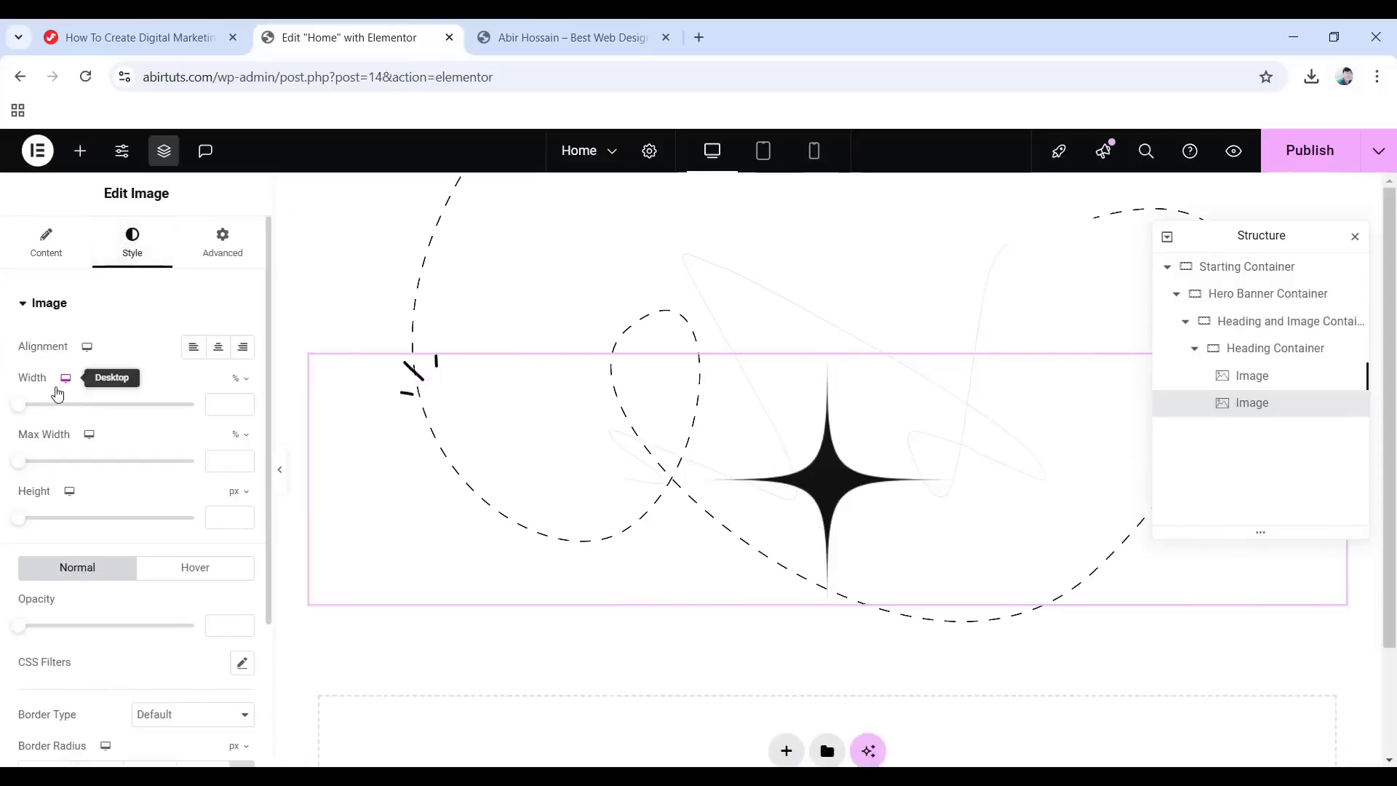
pyautogui.click(247, 382)
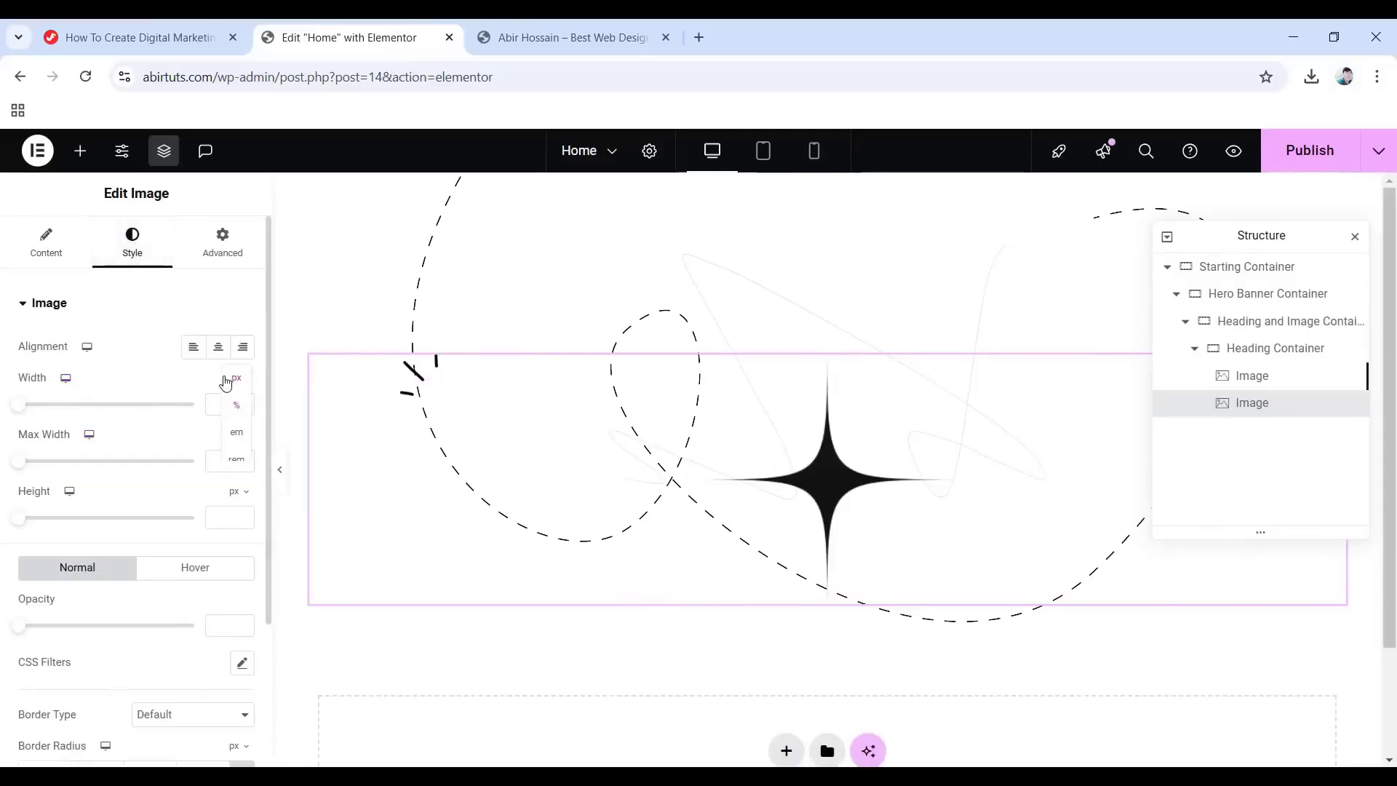
pyautogui.click(251, 397)
pyautogui.click(222, 404)
pyautogui.write('60')
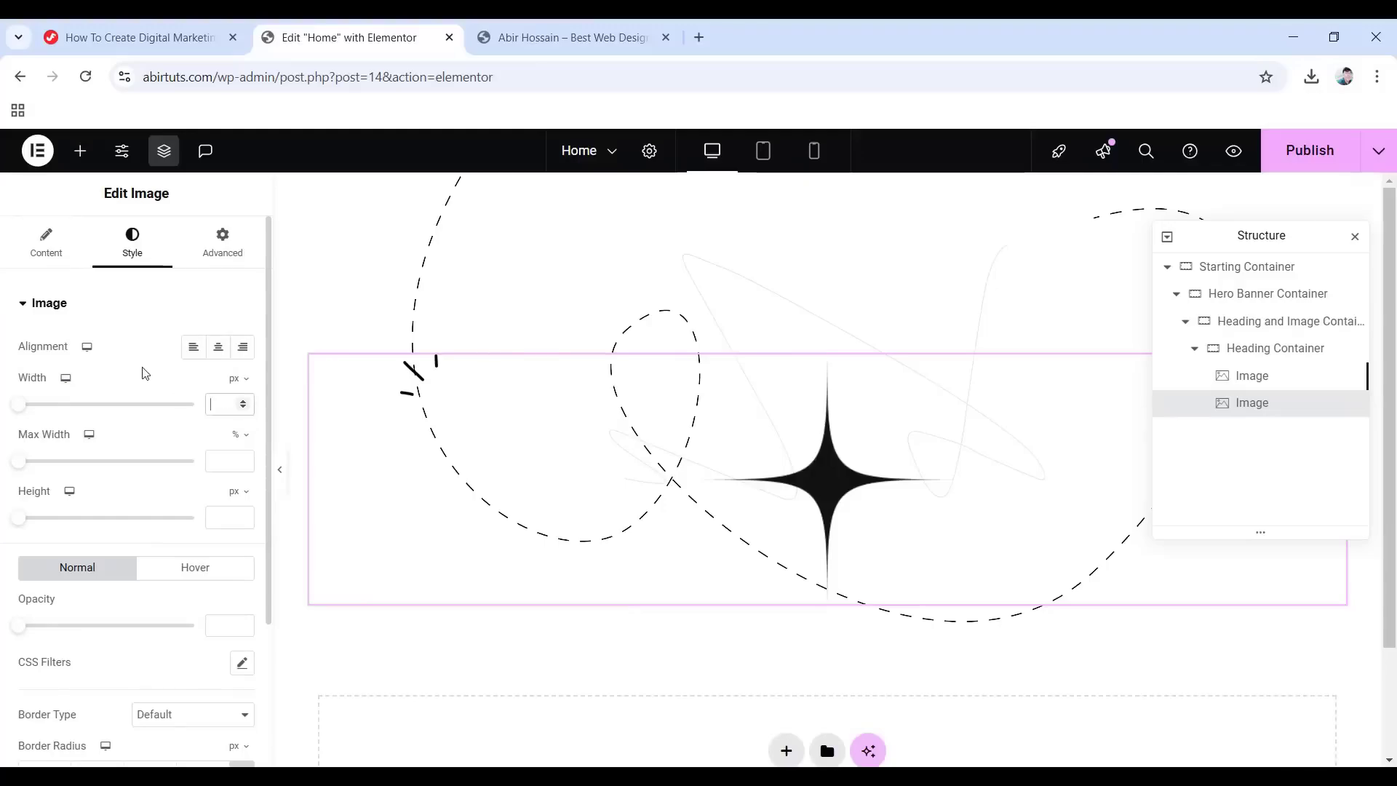
# Position the star absolutely, anchored right with a 60 px horizontal offset.
pyautogui.click(225, 250)
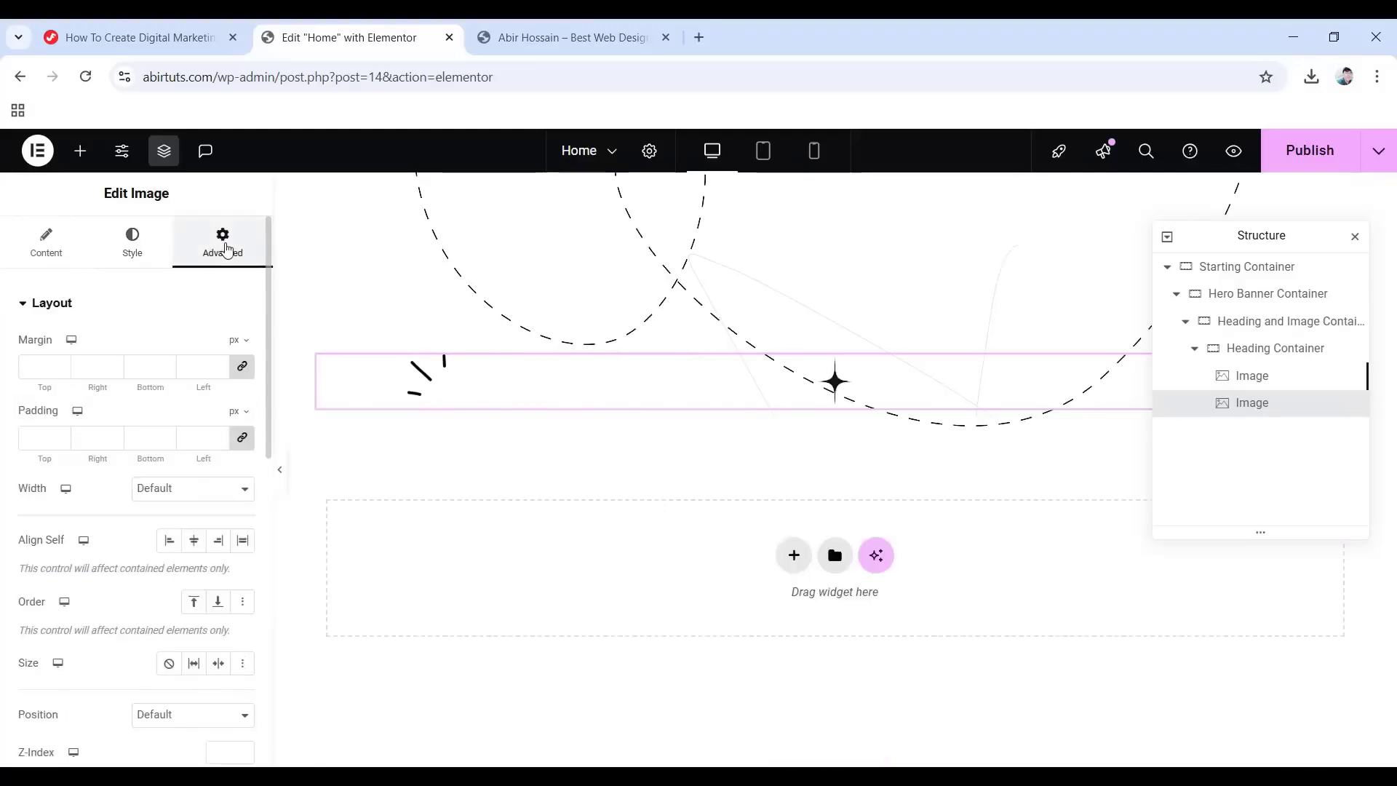
pyautogui.scroll(-3, 39, 492)
pyautogui.click(175, 533)
pyautogui.click(185, 580)
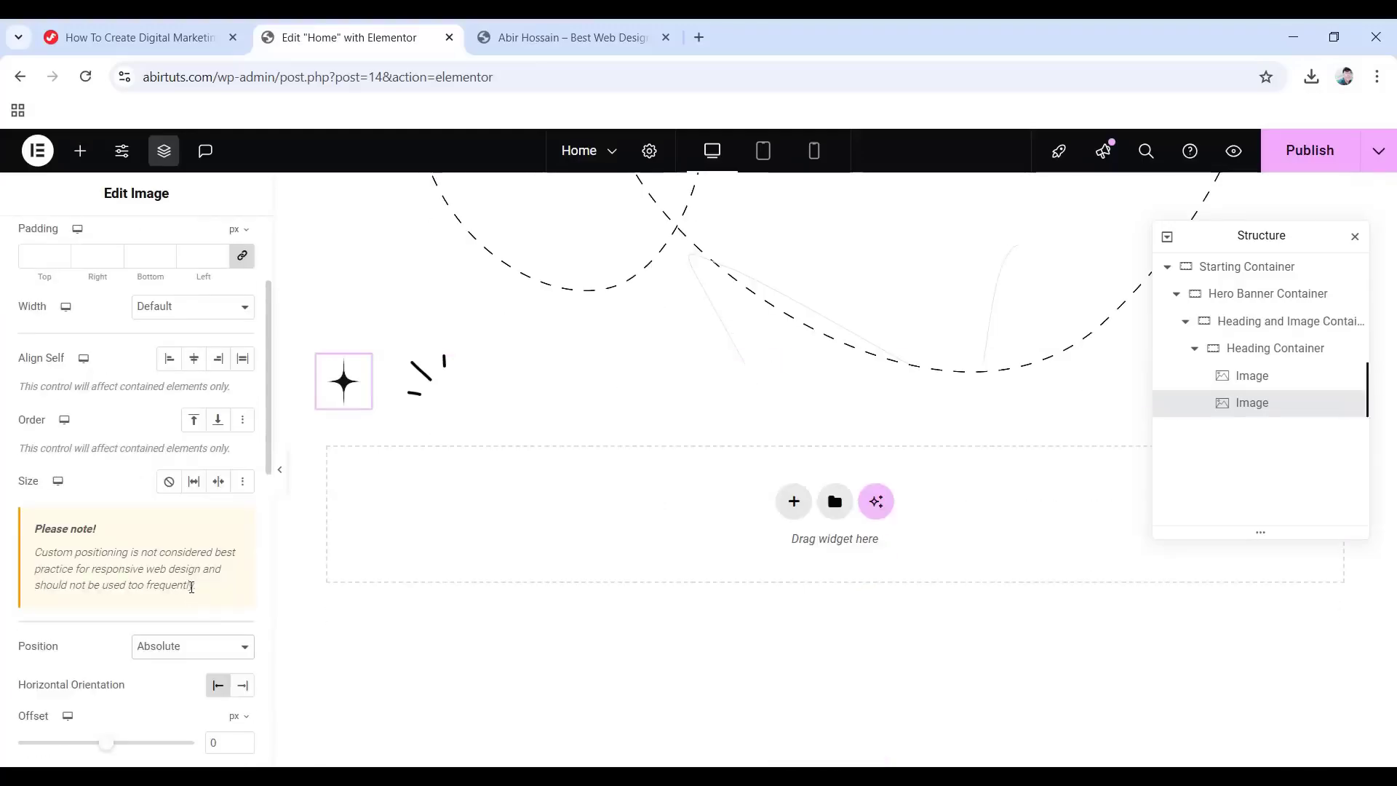
pyautogui.scroll(-1, 185, 582)
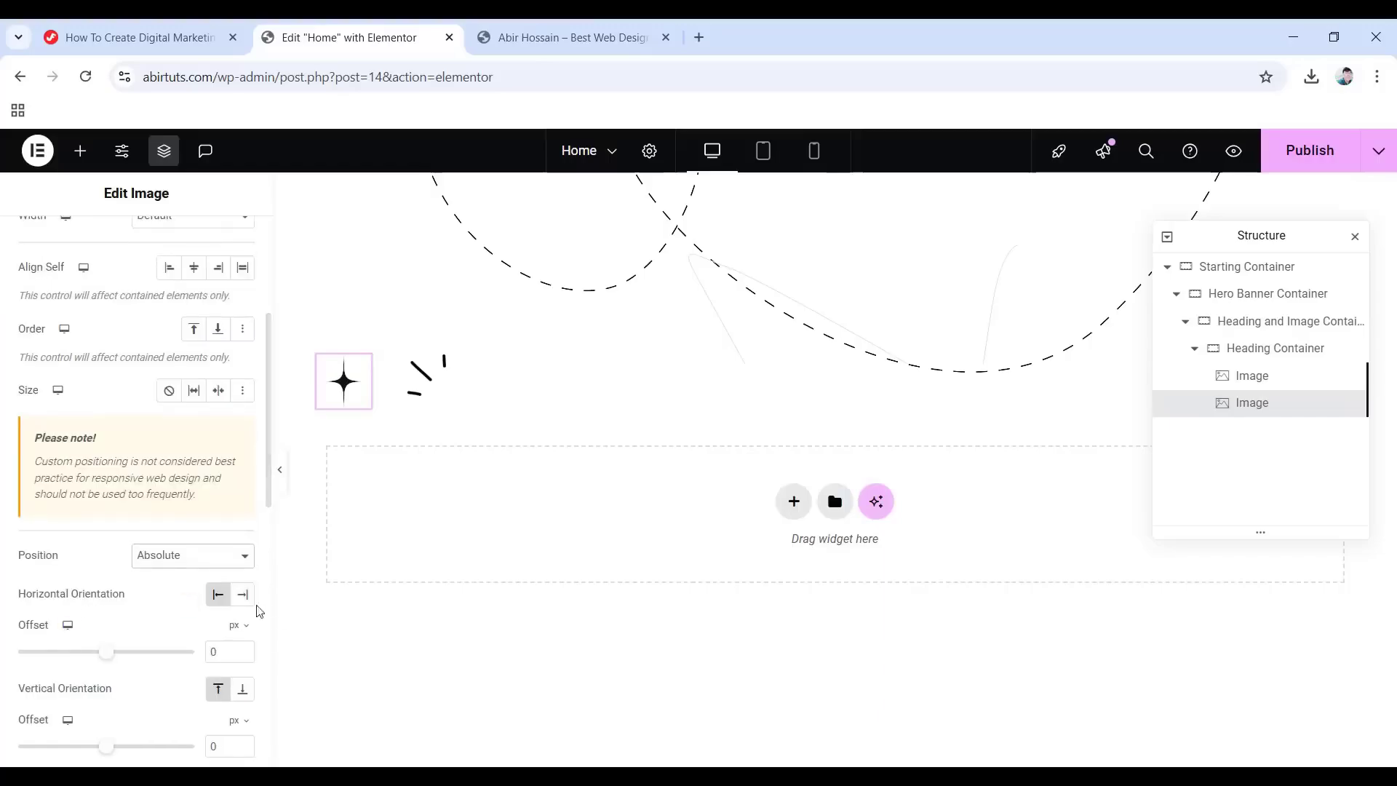
pyautogui.click(244, 595)
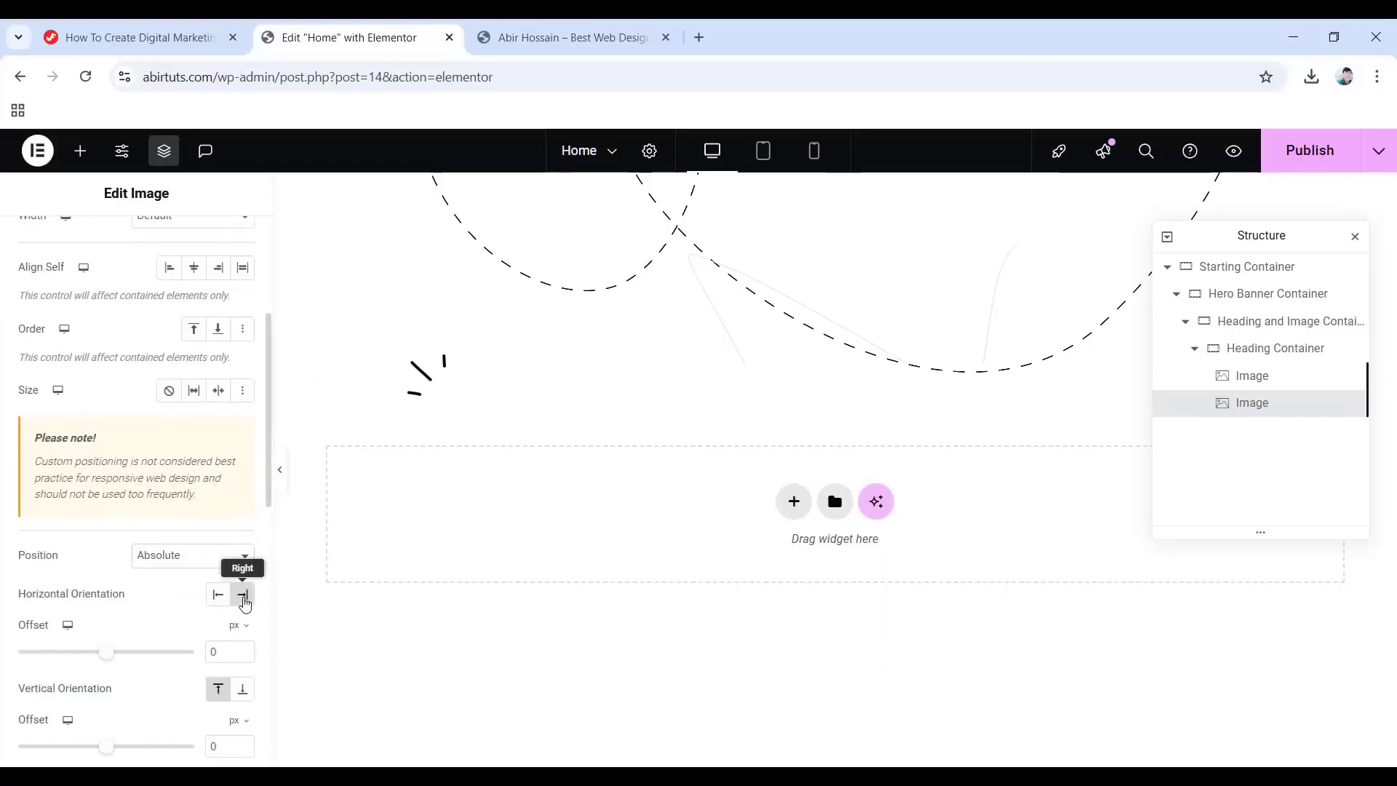
pyautogui.moveTo(1262, 235); pyautogui.dragTo(1238, 457)
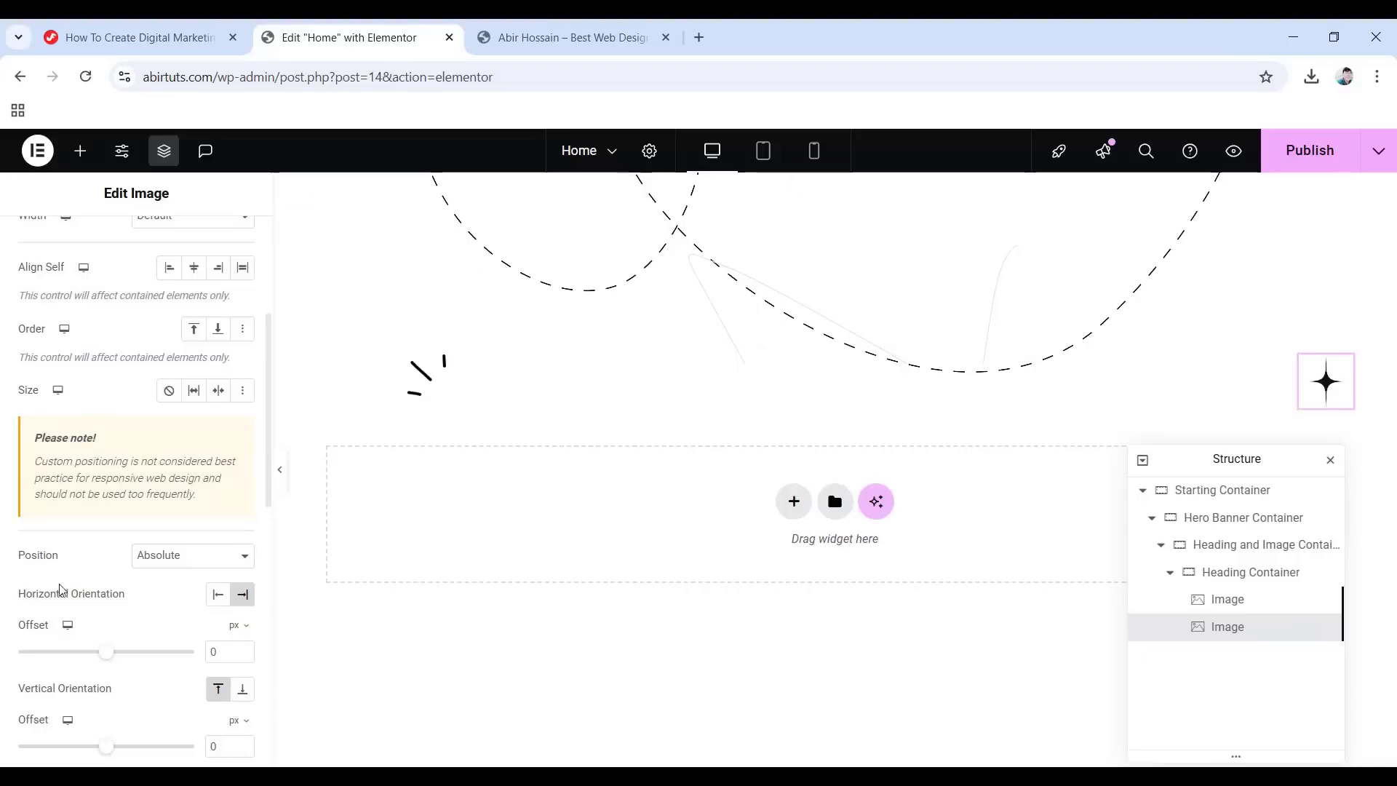
pyautogui.scroll(-1, 212, 567)
pyautogui.click(212, 562)
pyautogui.write('6')
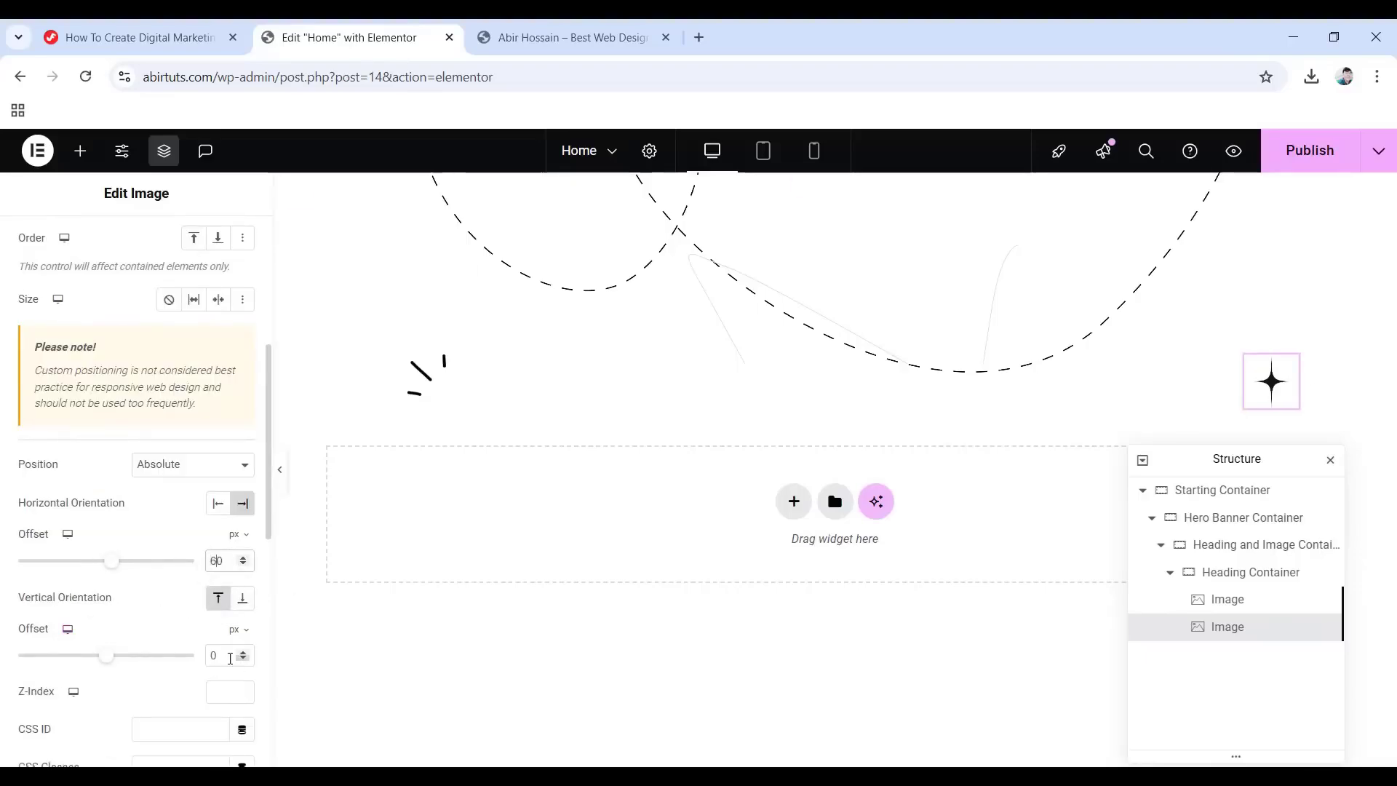
pyautogui.write('4')
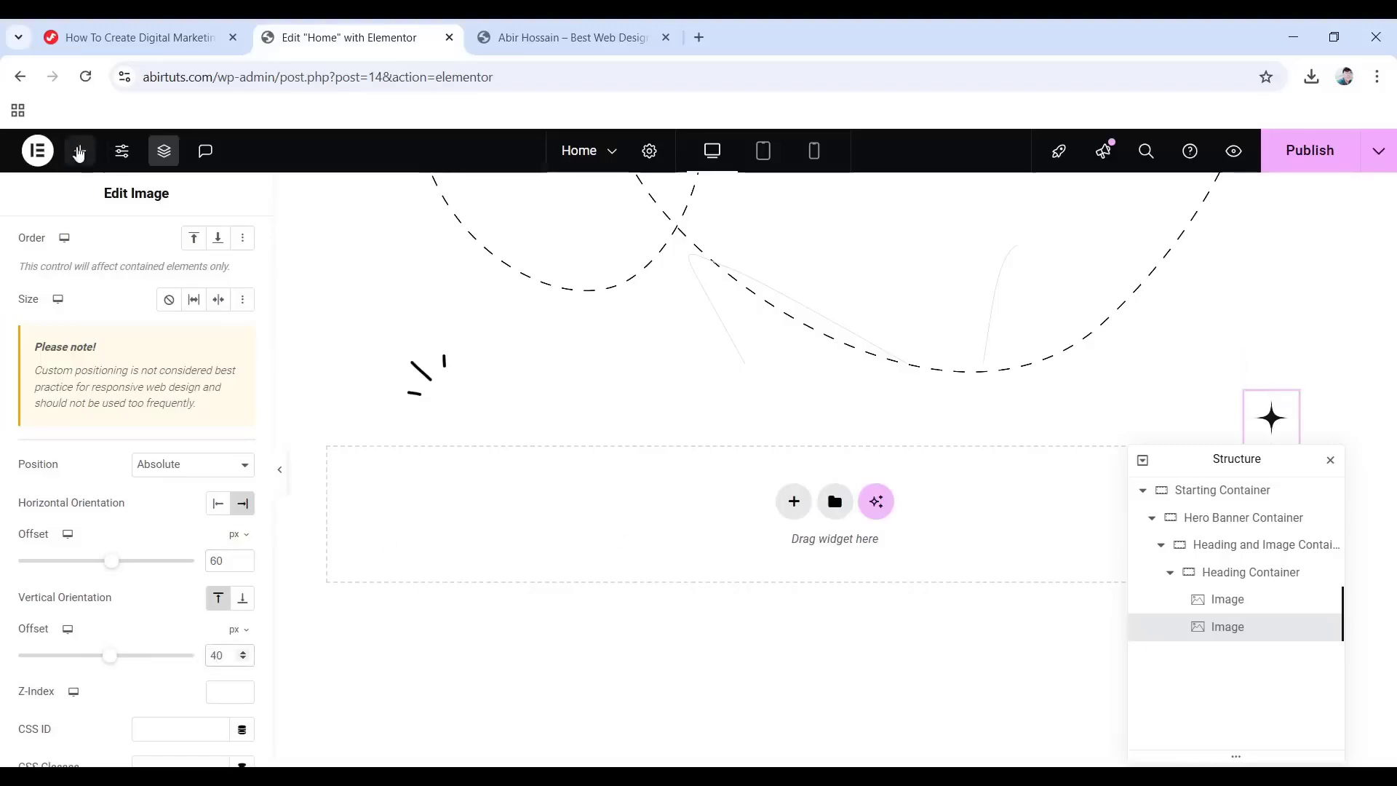
# Add a Heading widget to the Heading Container titled 'Digital marketing agency'.
pyautogui.click(82, 151)
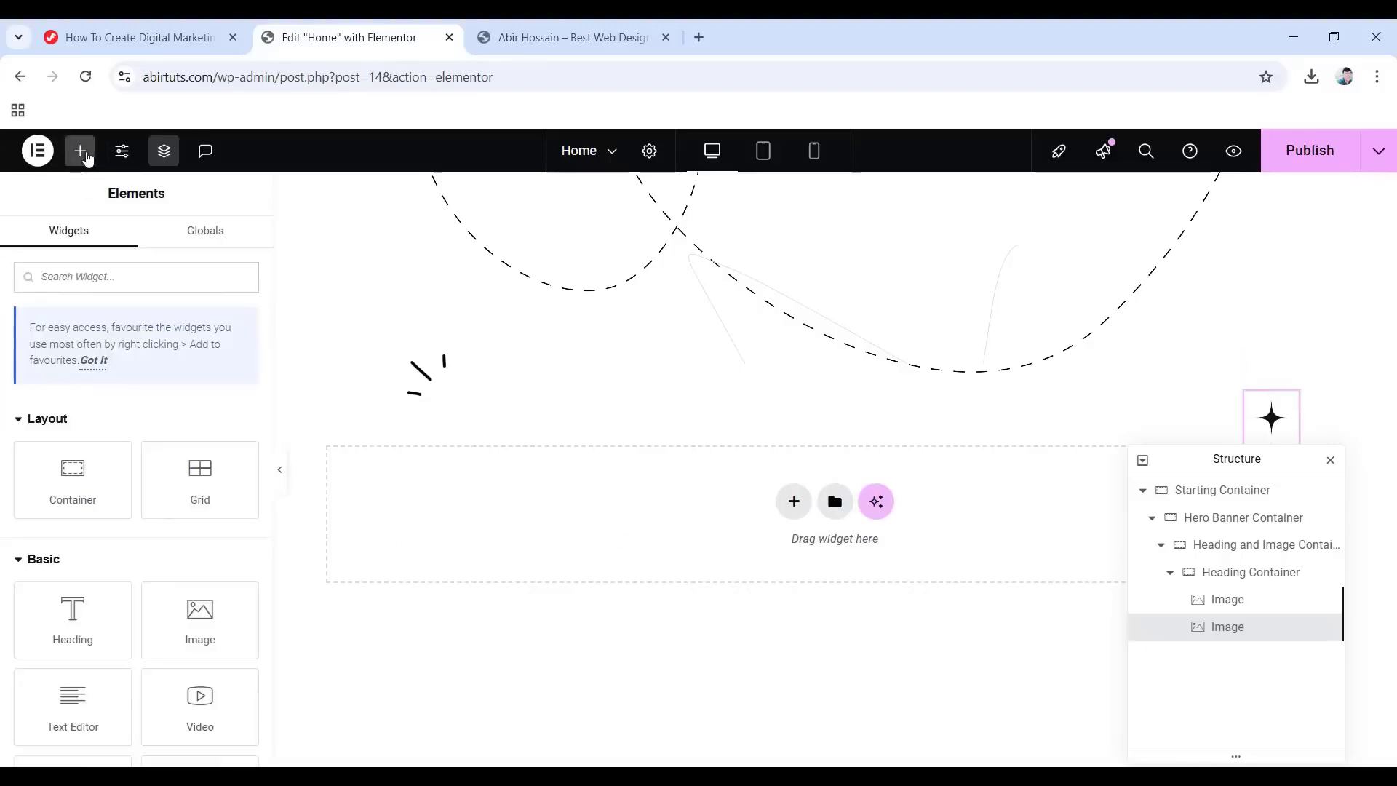
pyautogui.moveTo(73, 620); pyautogui.dragTo(1253, 435)
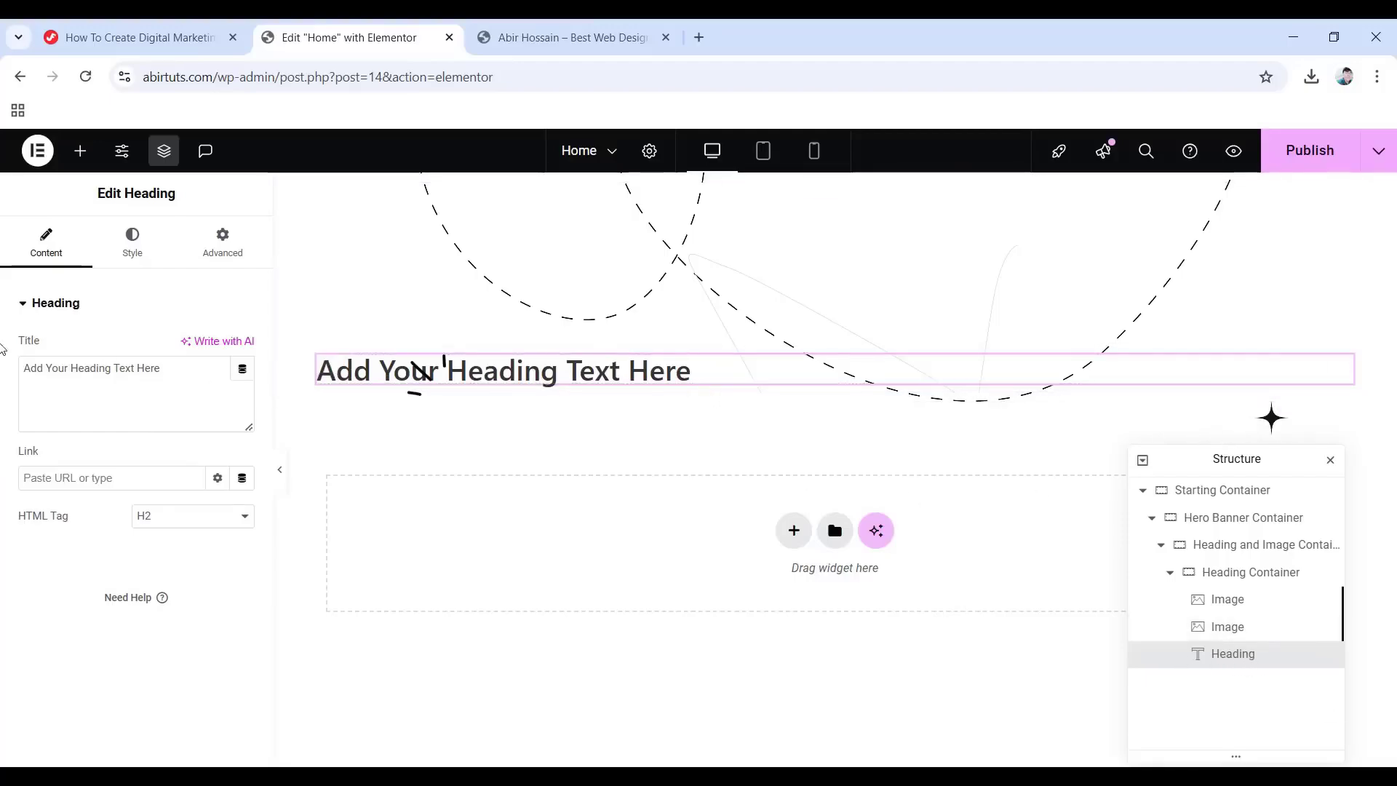
pyautogui.moveTo(162, 369); pyautogui.dragTo(20, 368)
pyautogui.write('Digital marketing agency')
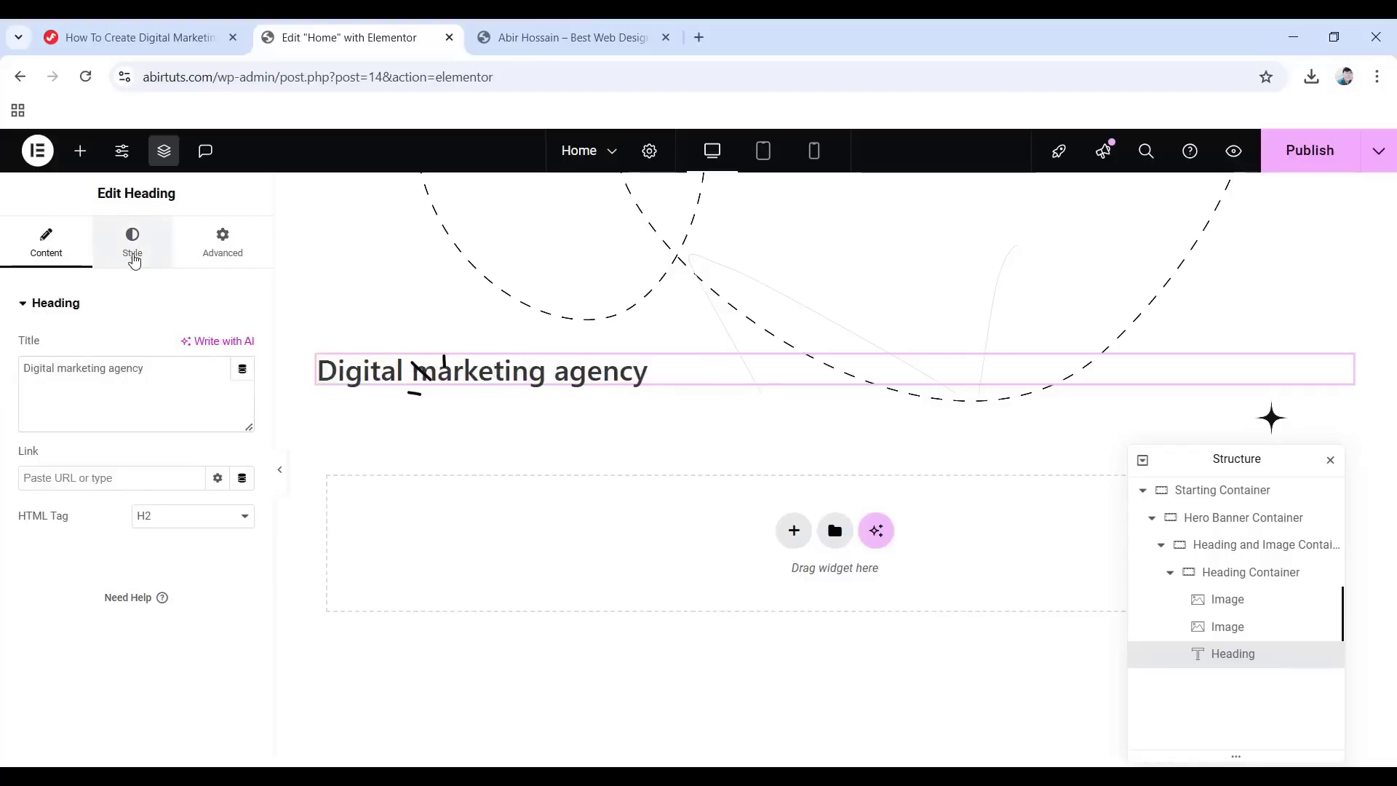
# Centre the heading and colour its text #0f110f.
pyautogui.click(133, 251)
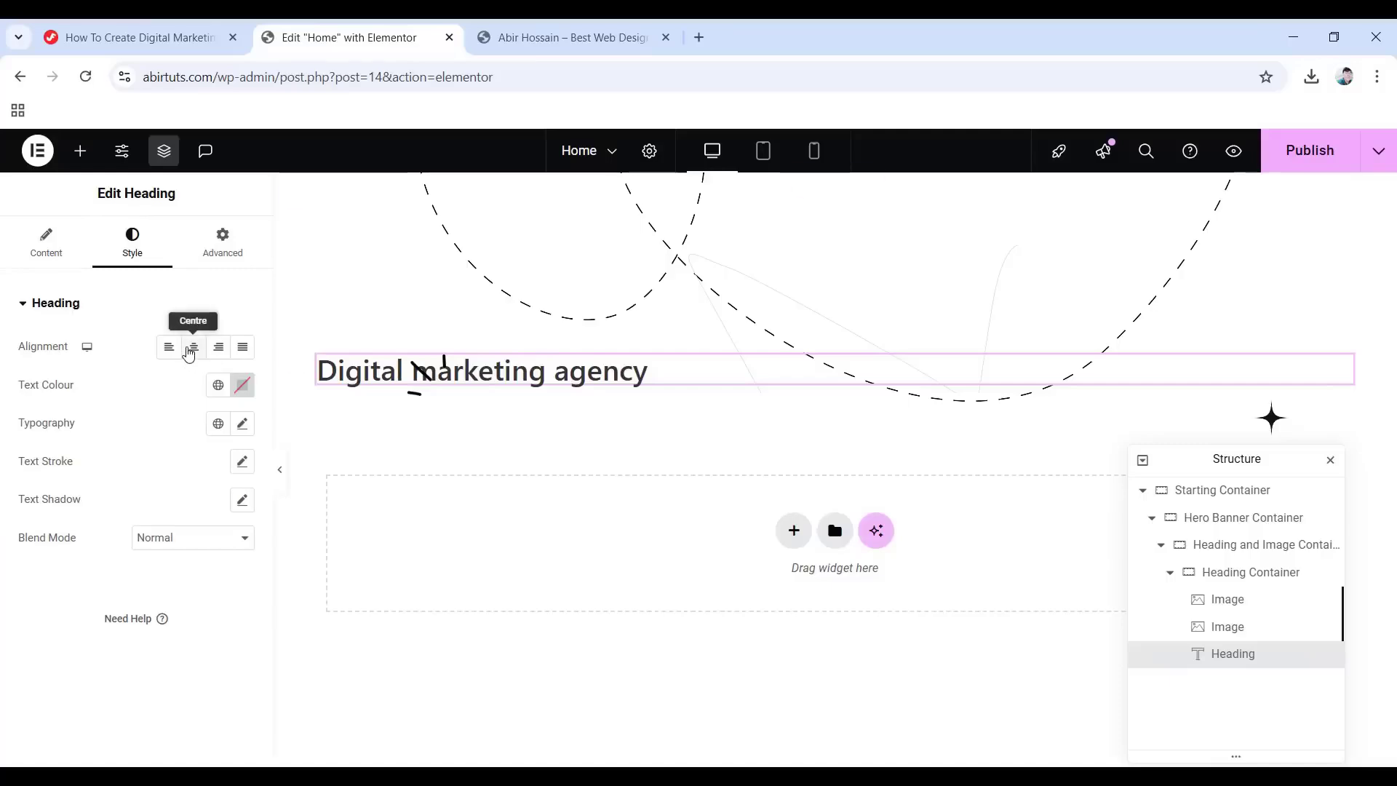
pyautogui.click(189, 352)
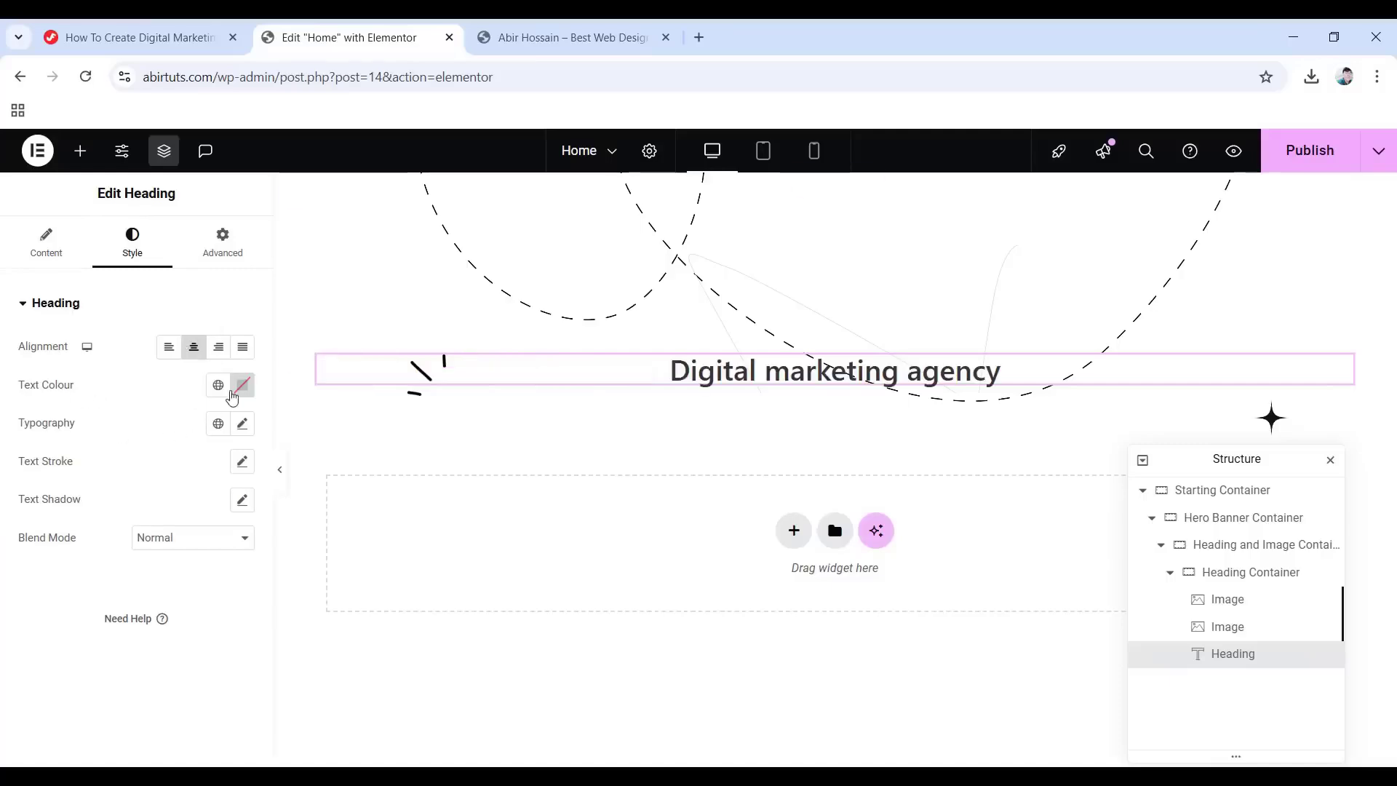
pyautogui.click(240, 390)
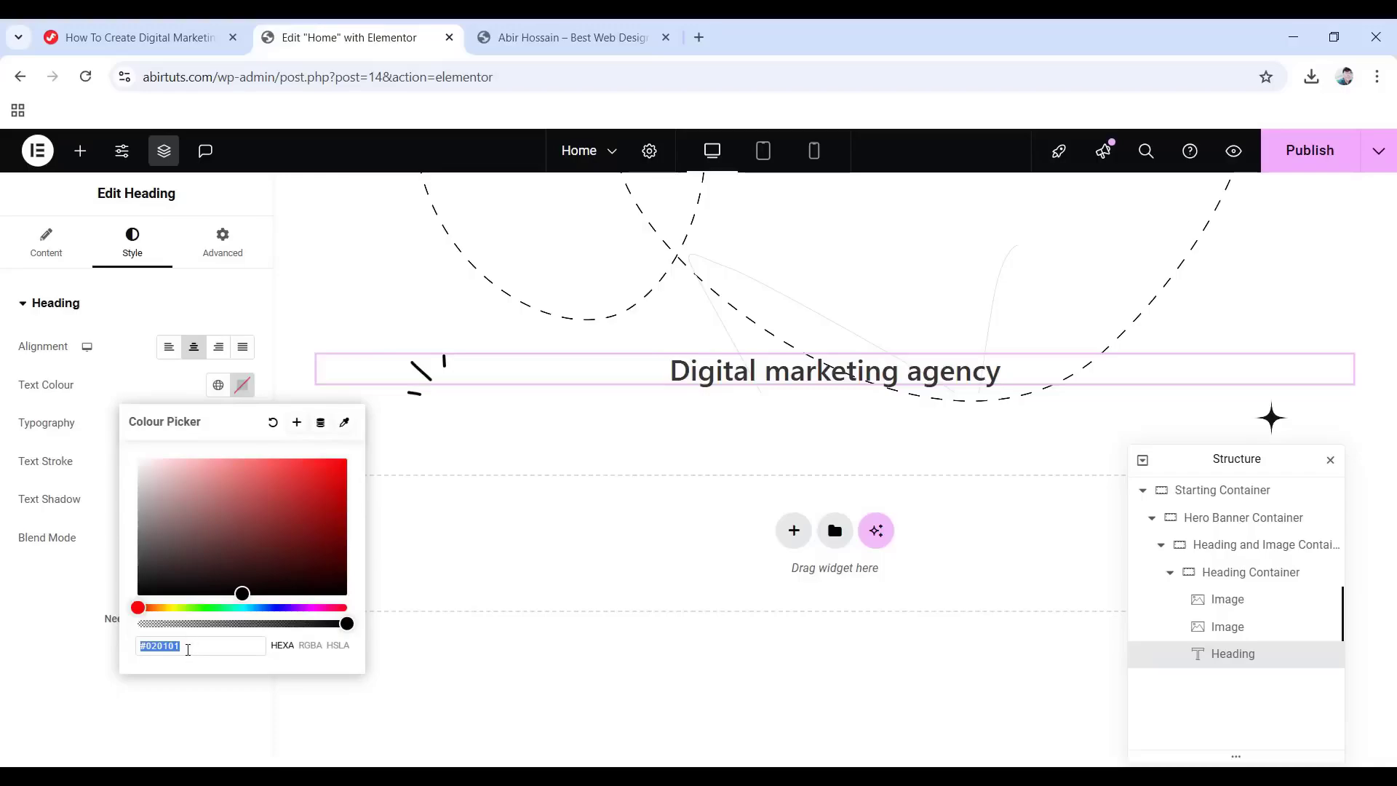
pyautogui.write('0f110f')
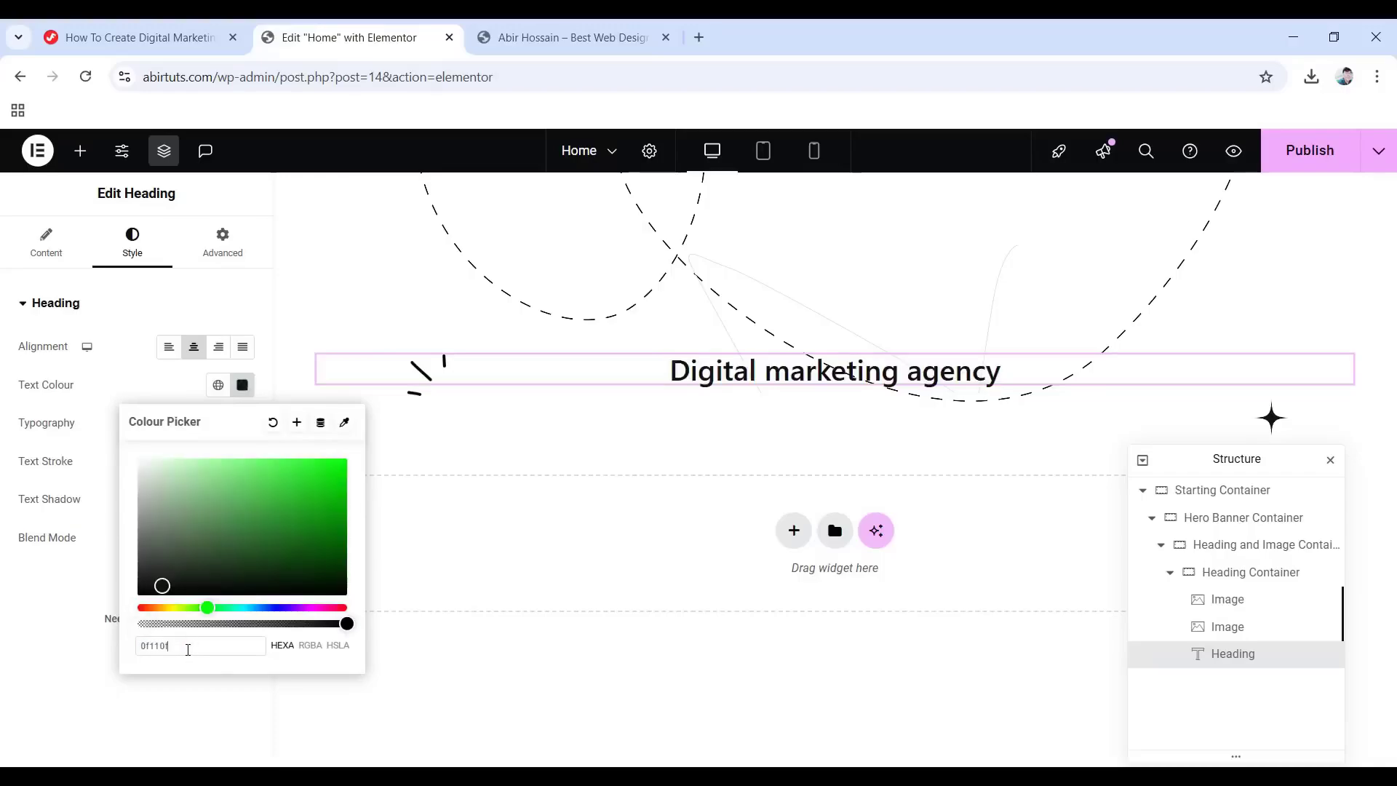
pyautogui.click(37, 592)
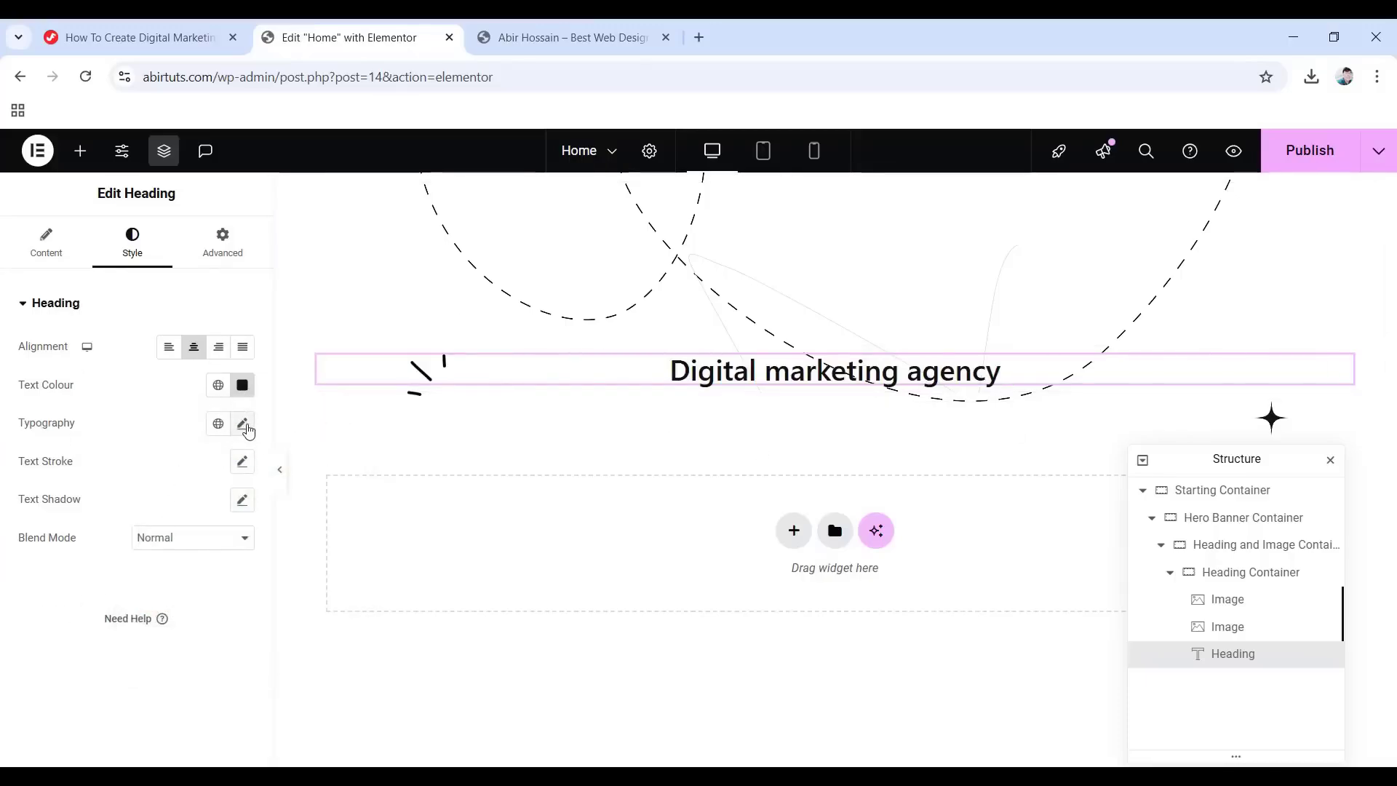
# Set the heading font to DM Sans, 92 px, weight 700.
pyautogui.click(244, 425)
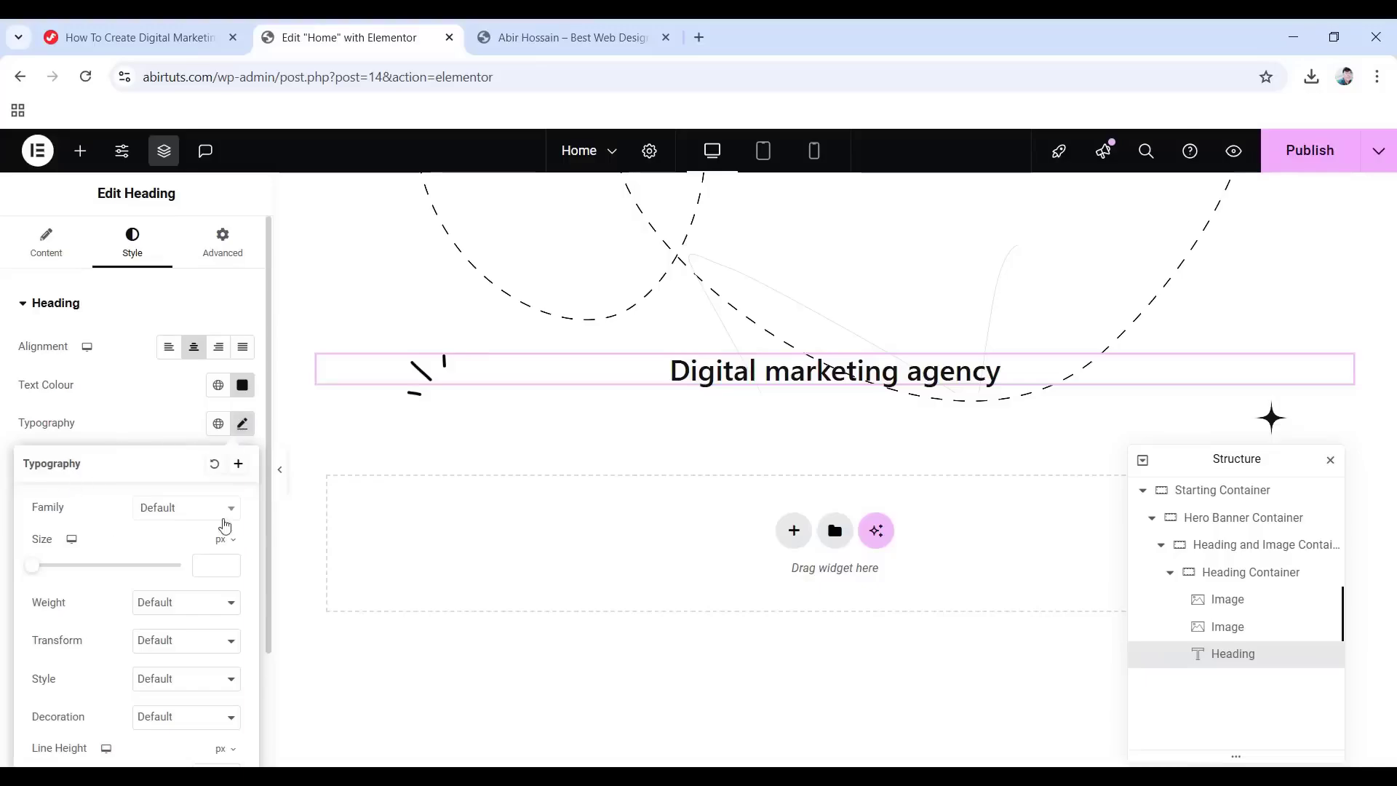
pyautogui.click(180, 515)
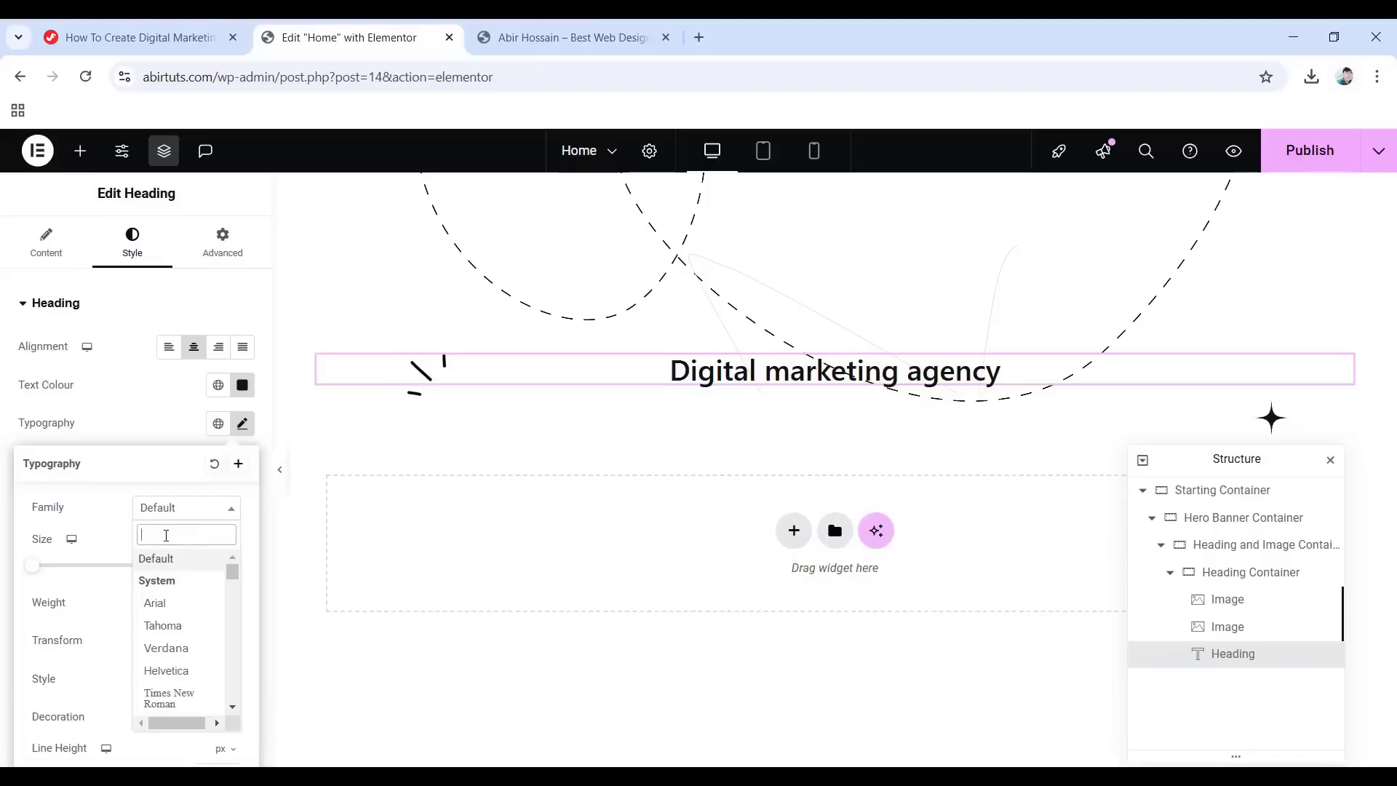
pyautogui.write('dm sans')
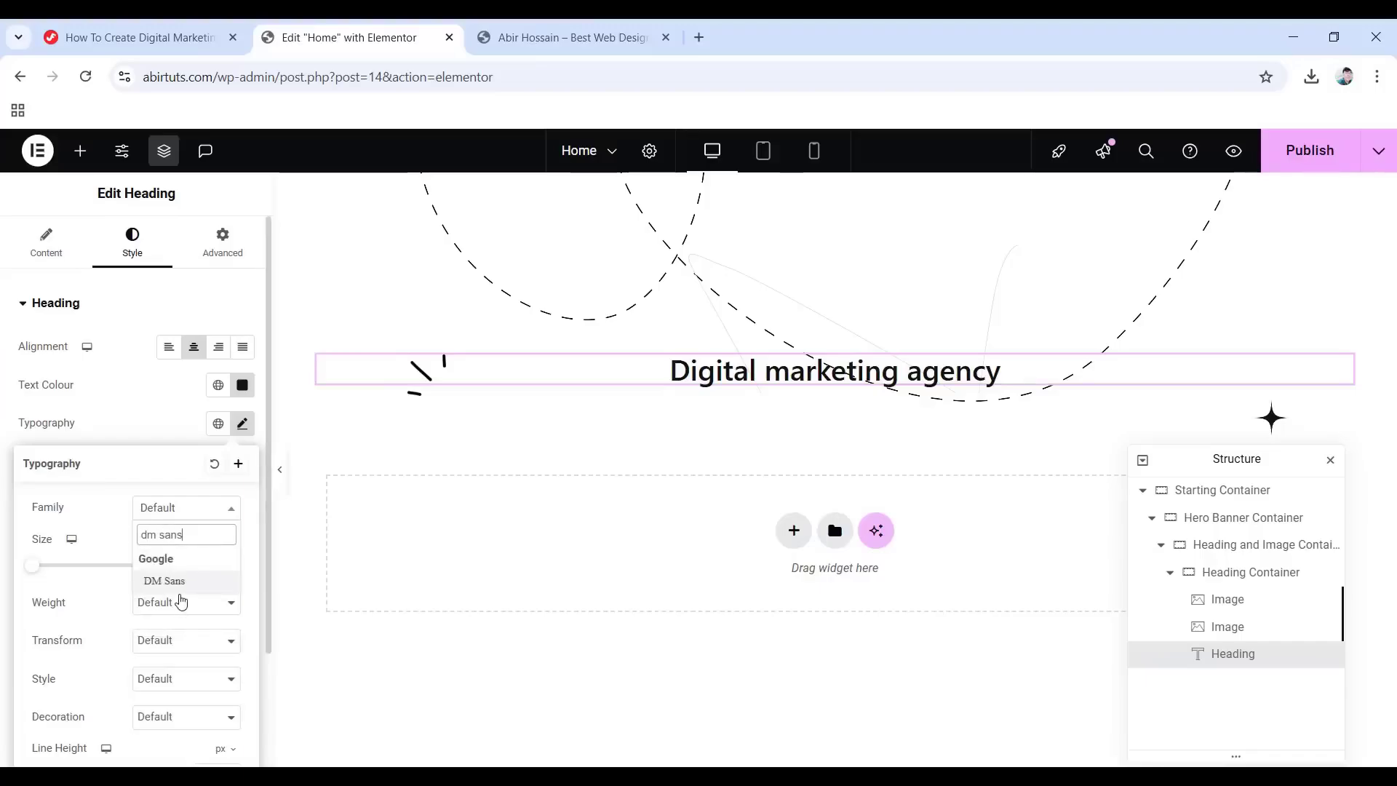
pyautogui.click(191, 589)
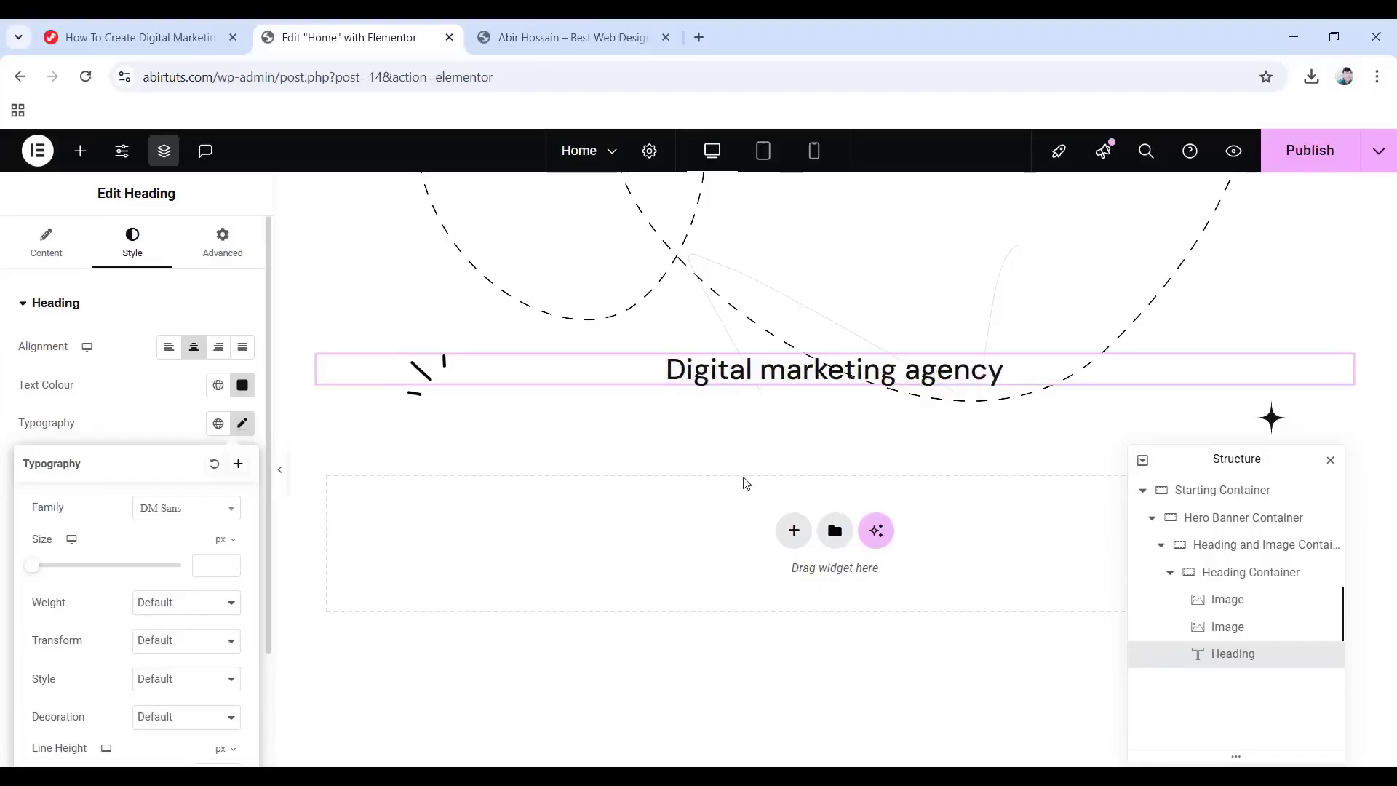
pyautogui.click(195, 566)
pyautogui.click(97, 557)
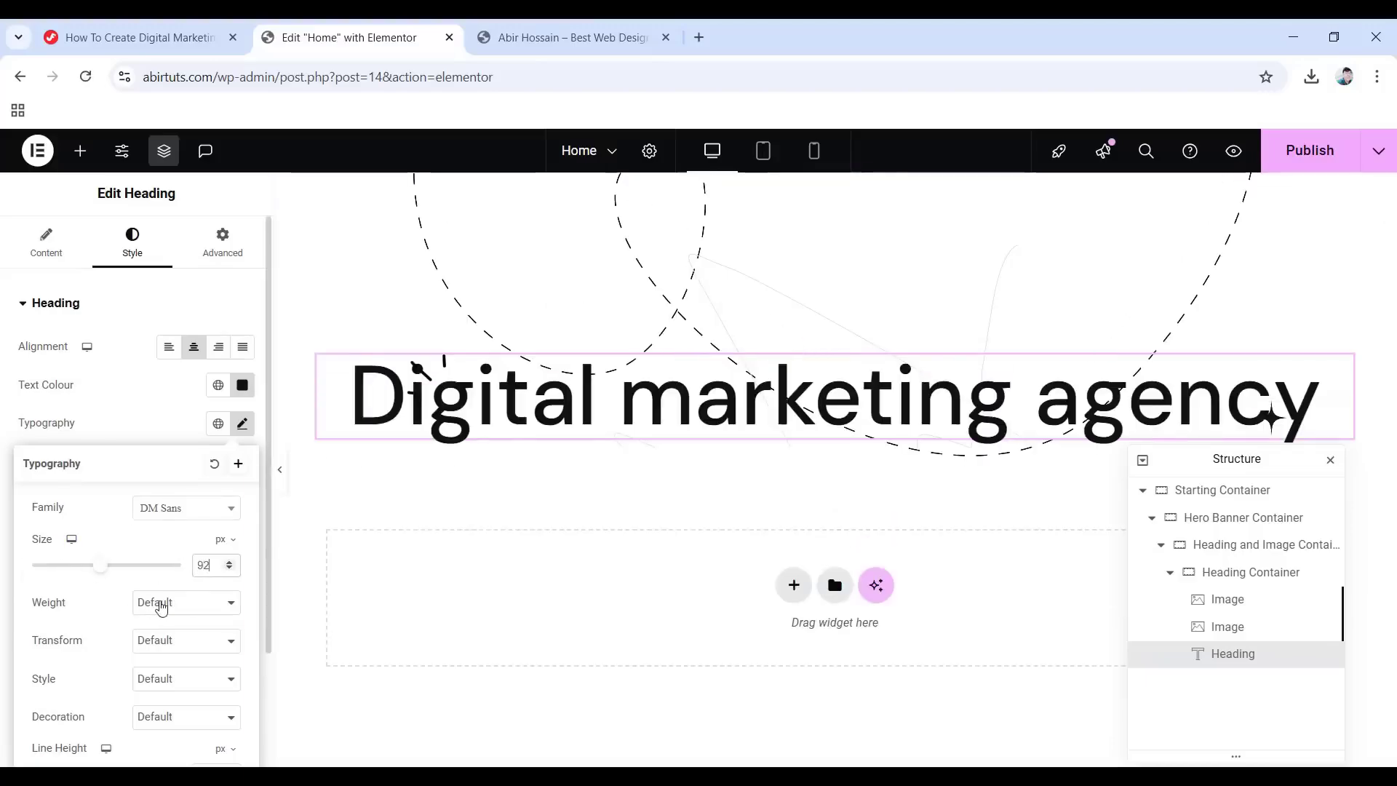
pyautogui.click(160, 608)
pyautogui.click(184, 472)
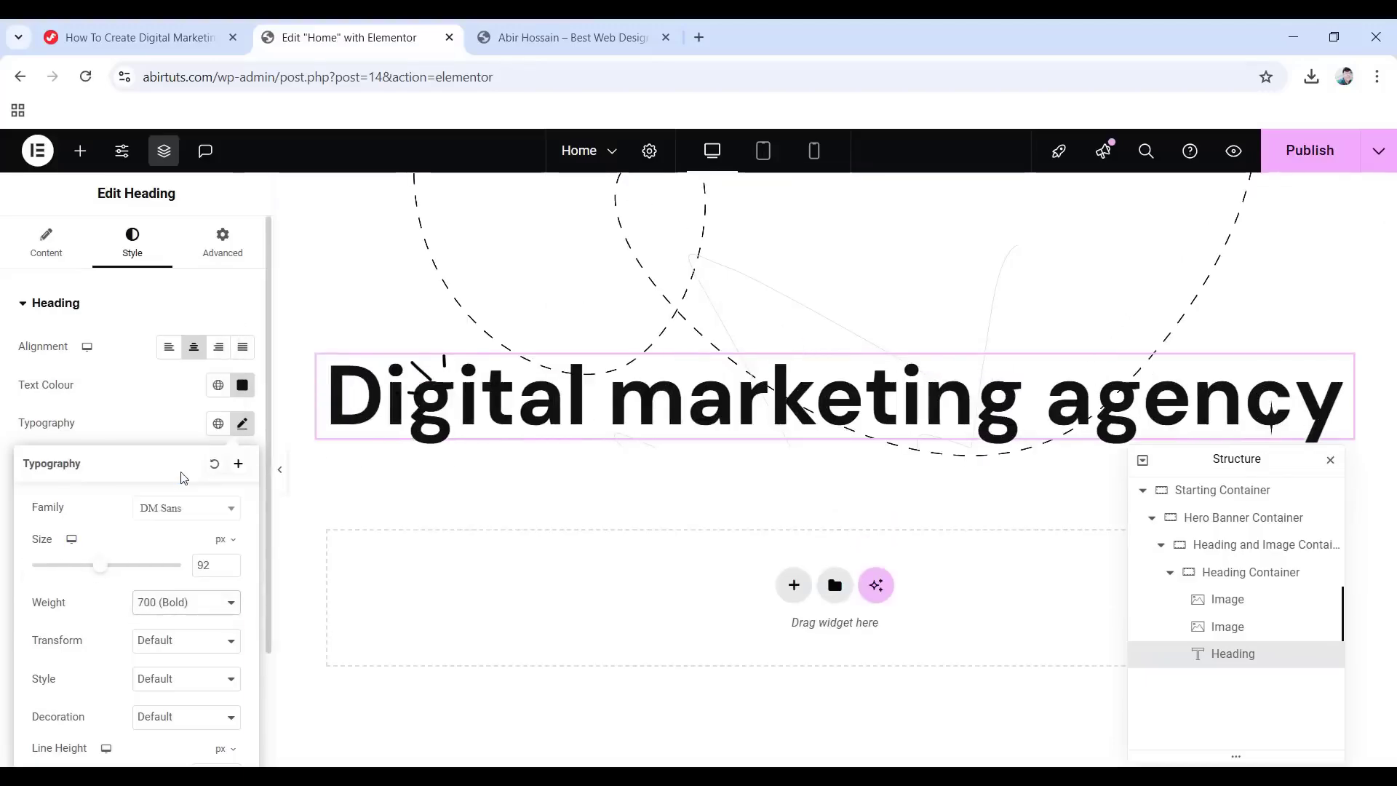
# Give the heading a 1.2 em line height and -0.5 px letter spacing.
pyautogui.scroll(-2, 109, 622)
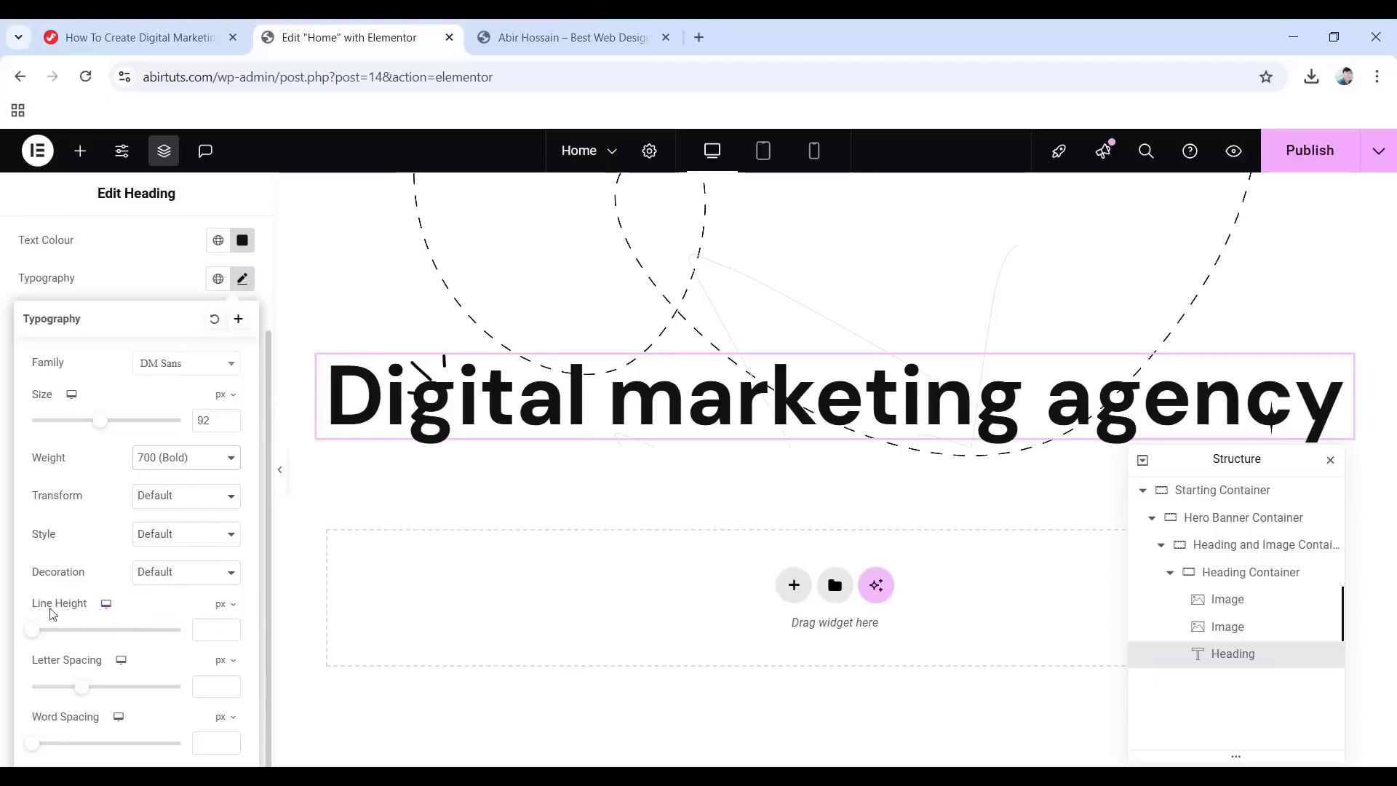
pyautogui.click(220, 604)
pyautogui.click(221, 632)
pyautogui.click(205, 632)
pyautogui.write('1.2')
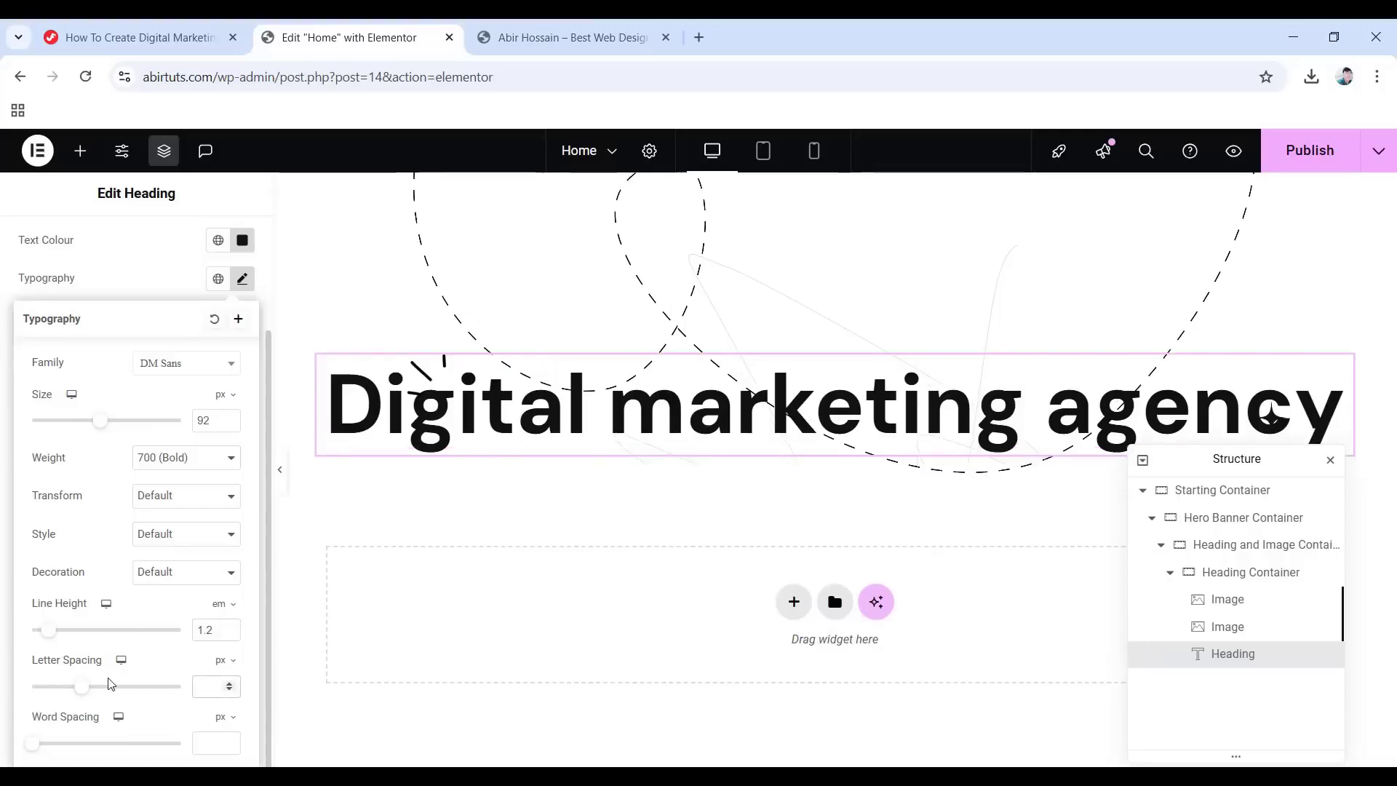
pyautogui.write('-0.5')
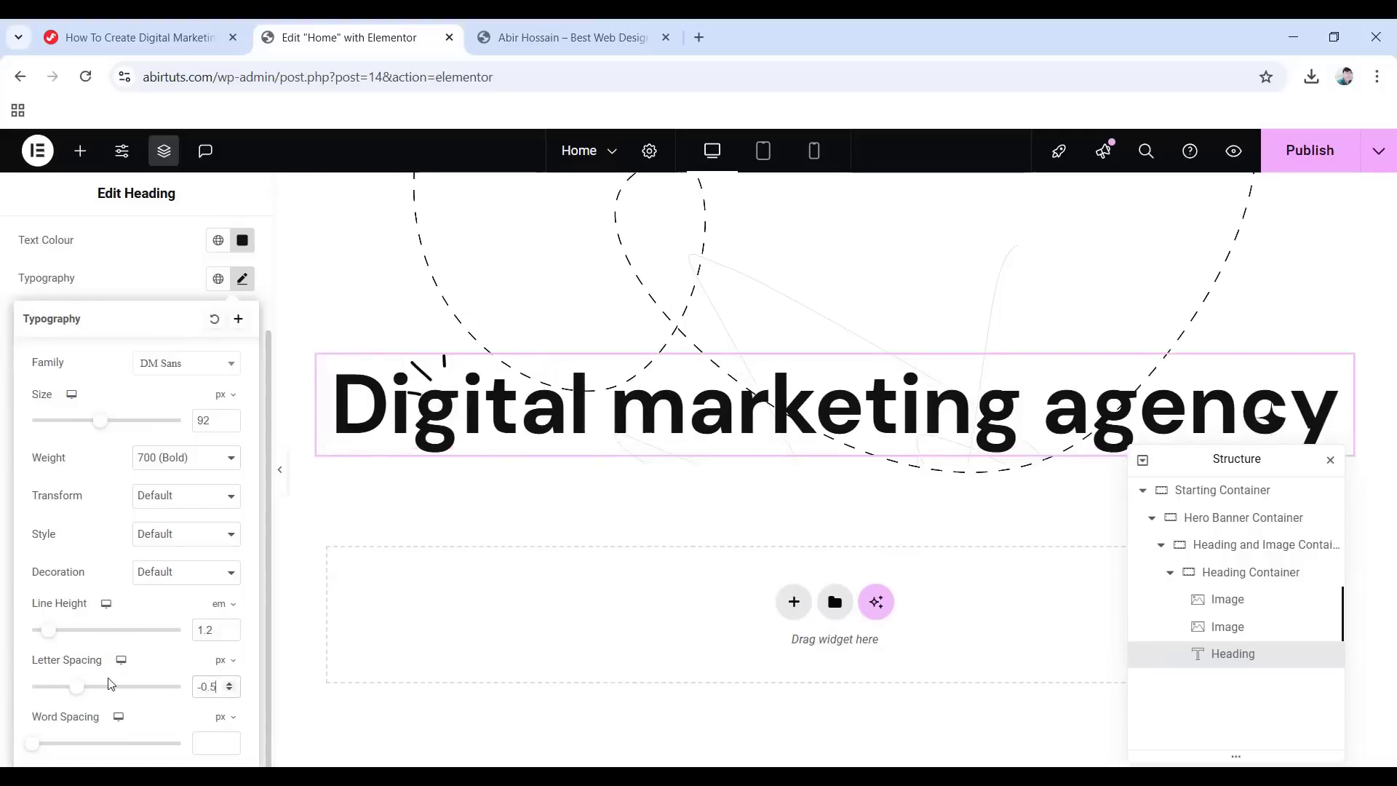
pyautogui.click(3, 463)
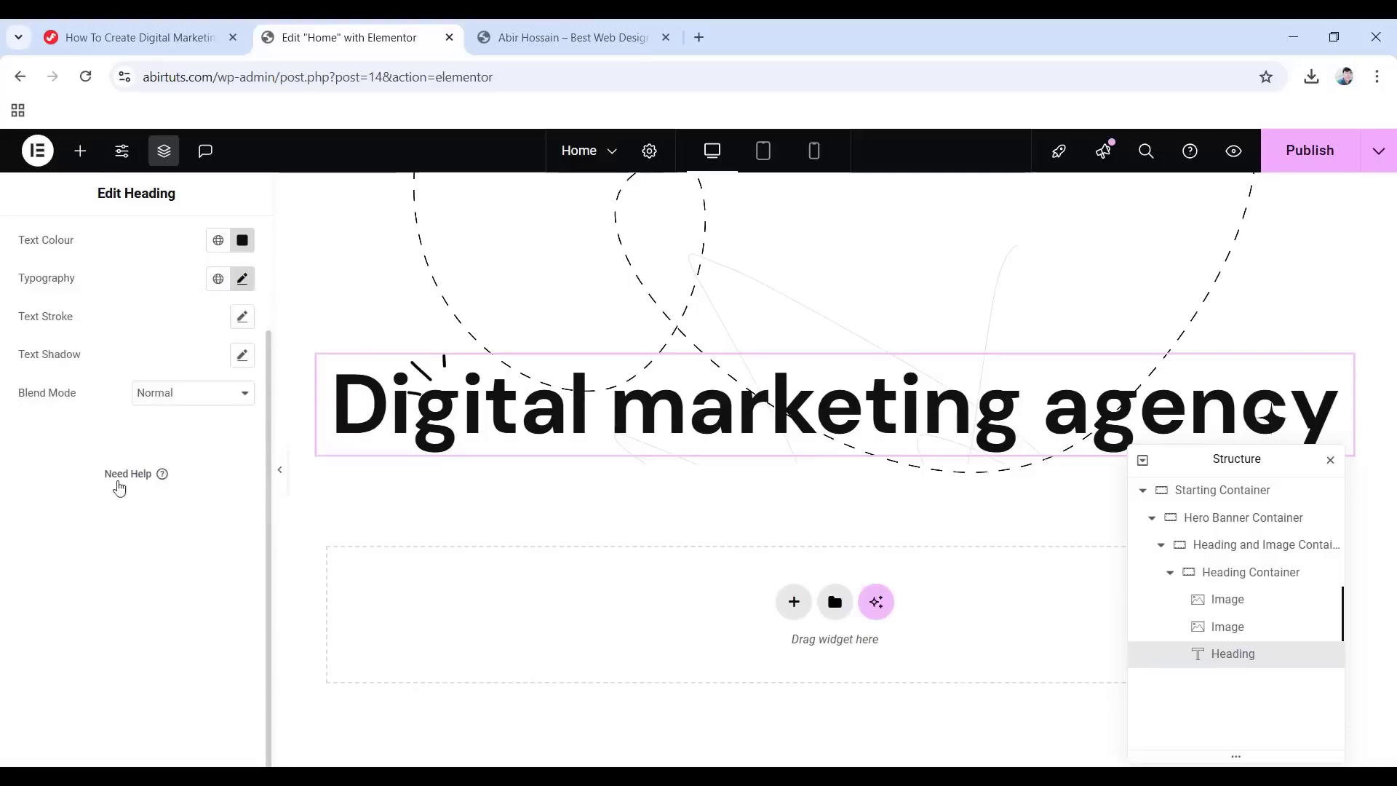
pyautogui.scroll(2, 120, 488)
# Give the heading 13% right and left margins.
pyautogui.click(223, 248)
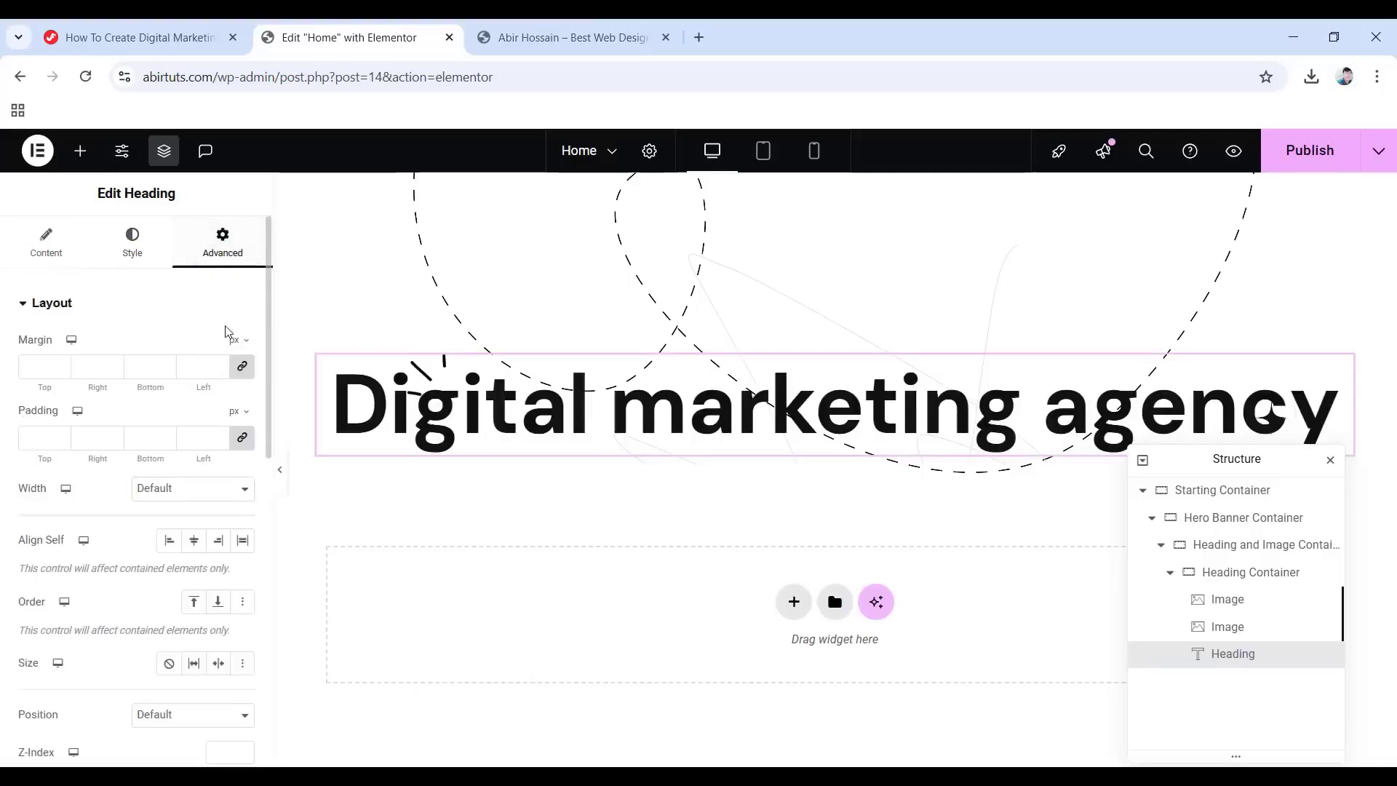
pyautogui.click(237, 342)
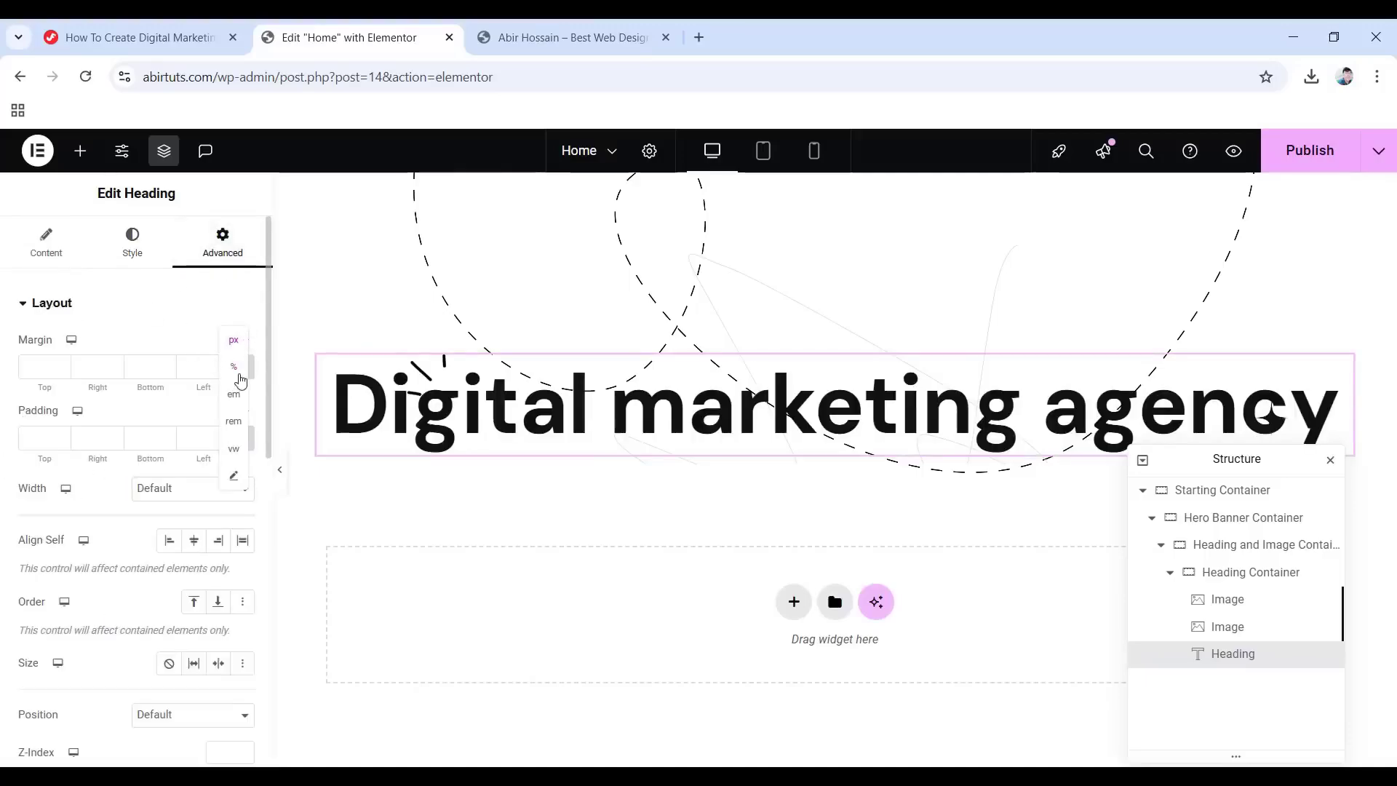
pyautogui.click(231, 370)
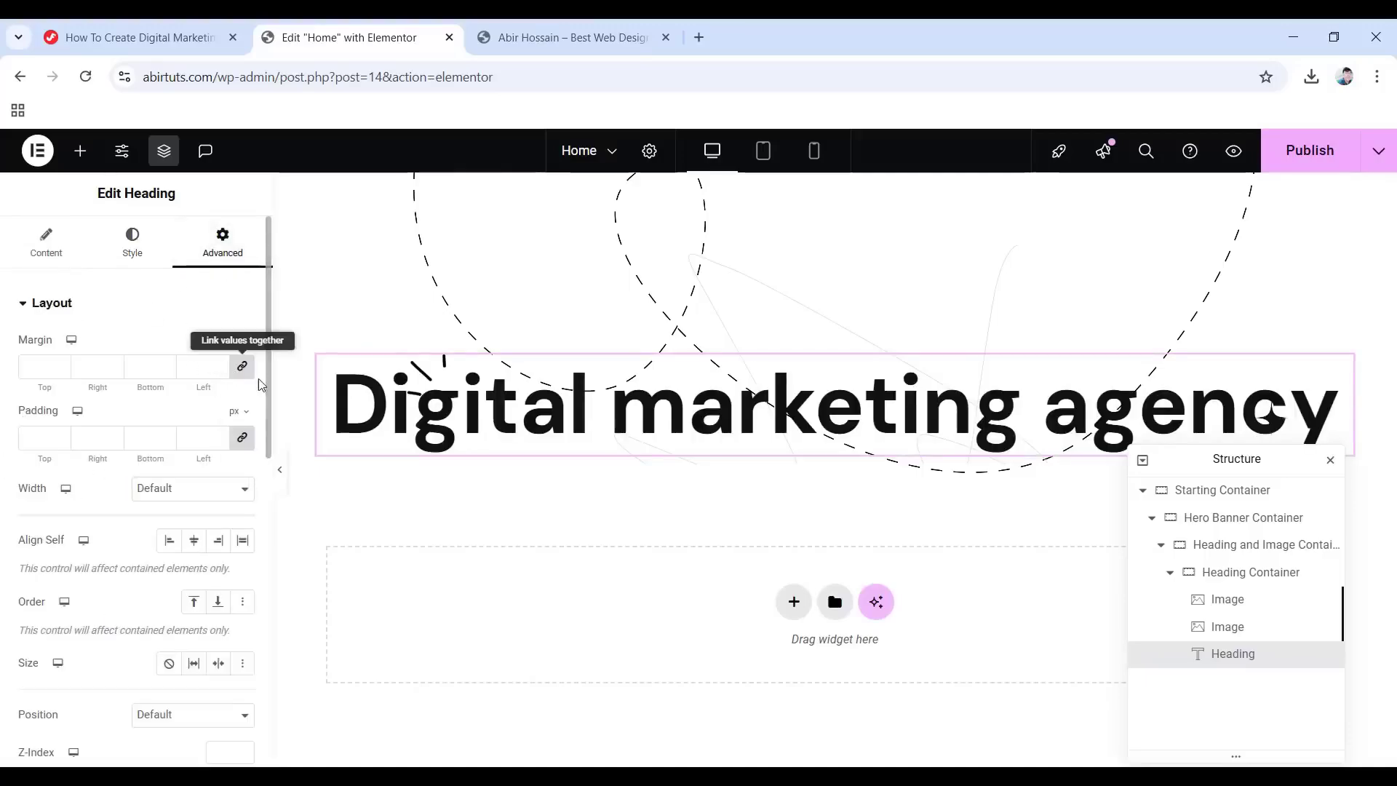
pyautogui.click(242, 366)
pyautogui.doubleClick(75, 366)
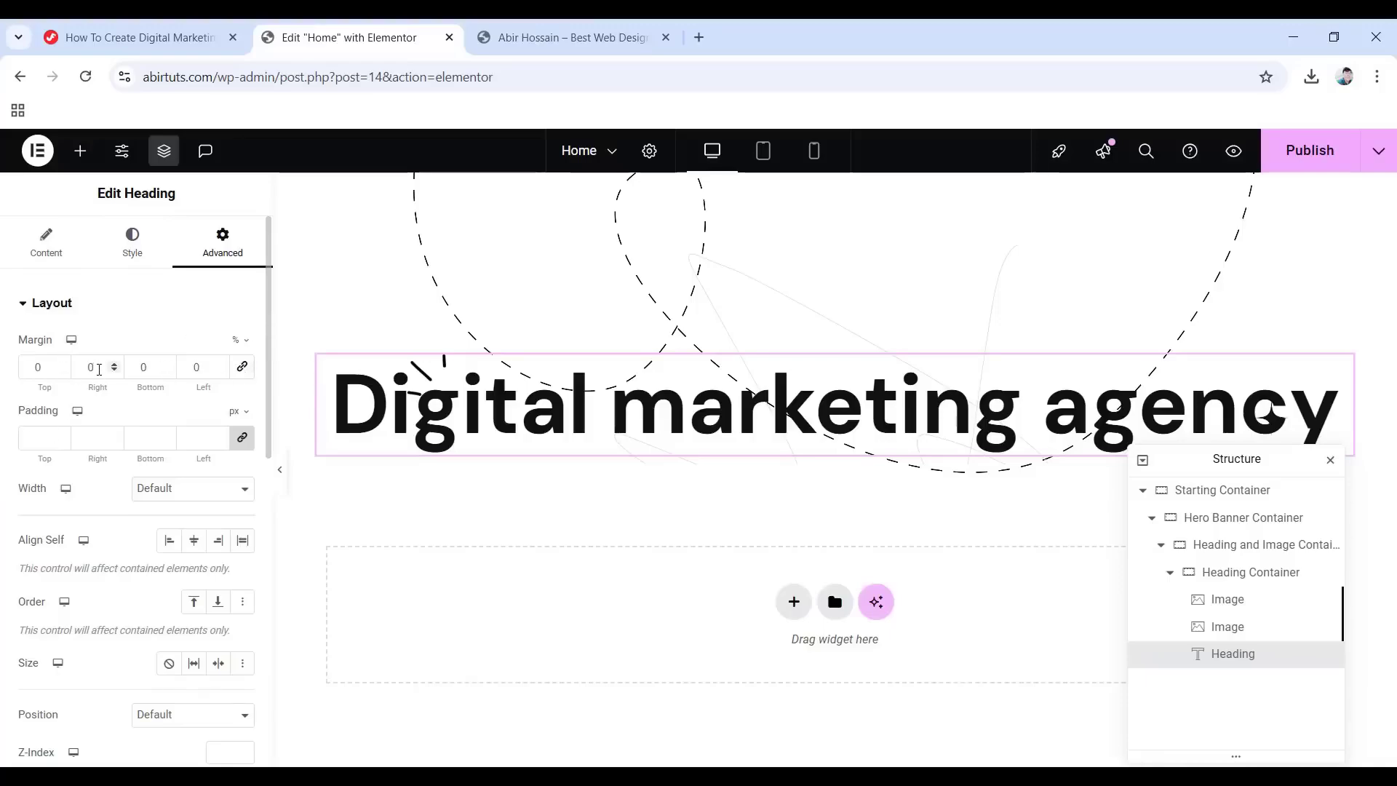
pyautogui.write('13')
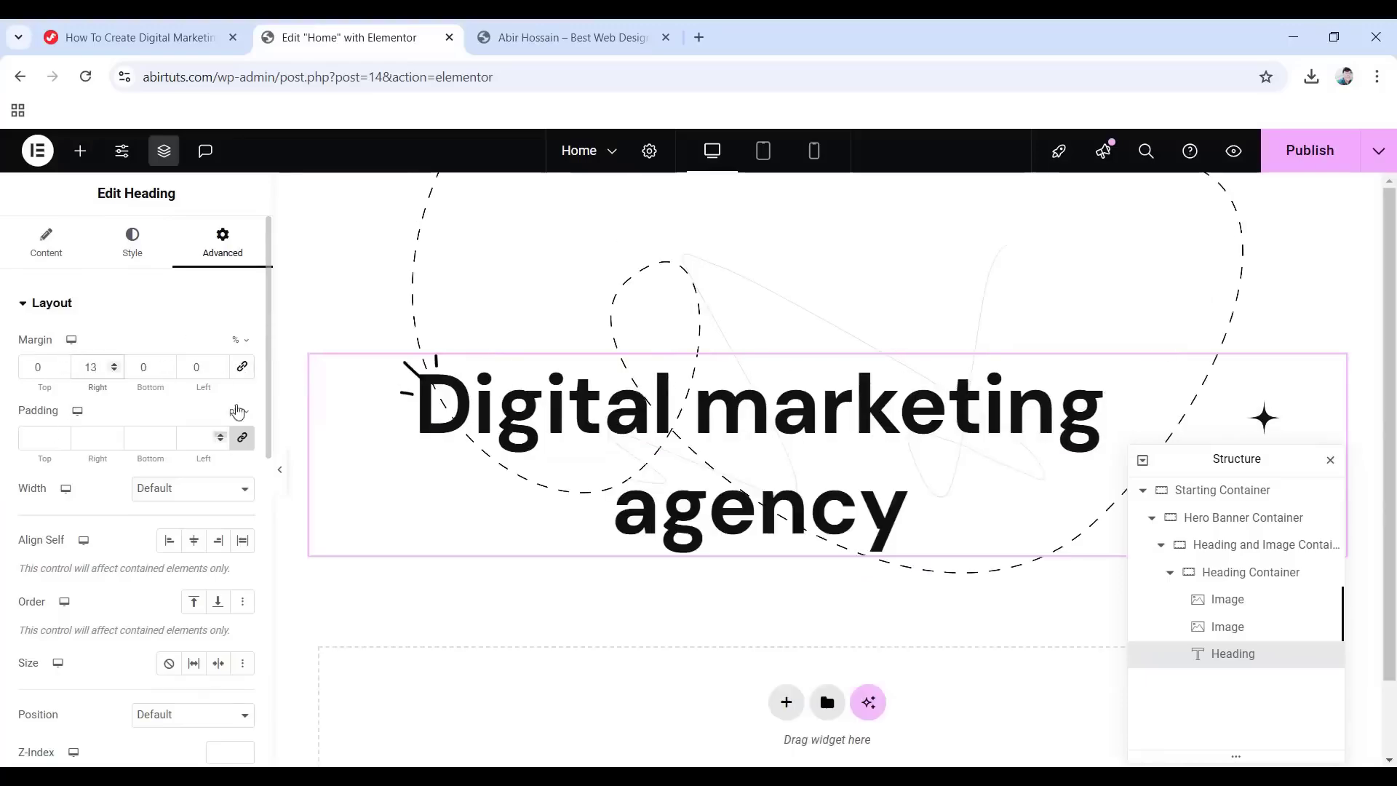
pyautogui.doubleClick(188, 366)
pyautogui.write('13')
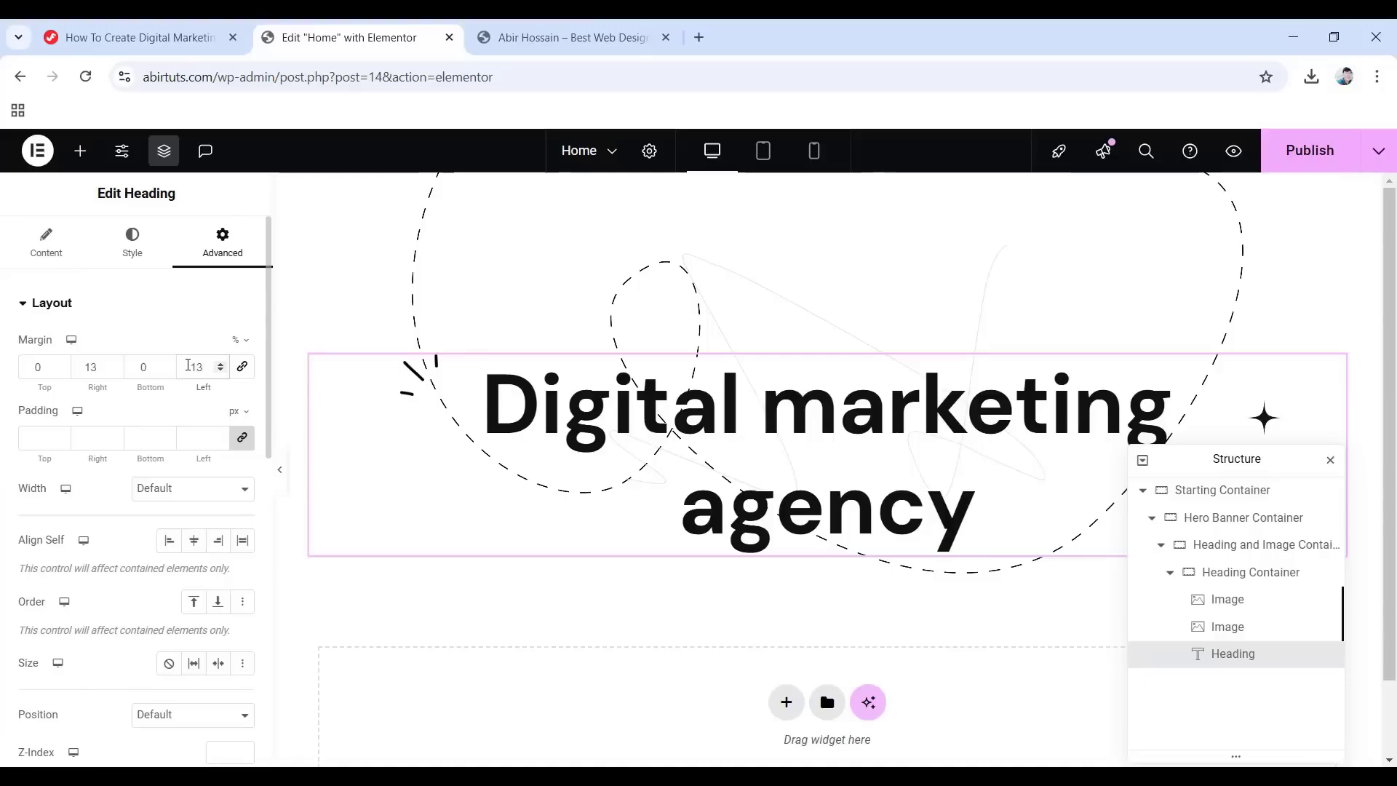
# Set the heading's entrance animation to Fade In.
pyautogui.scroll(-7, 146, 451)
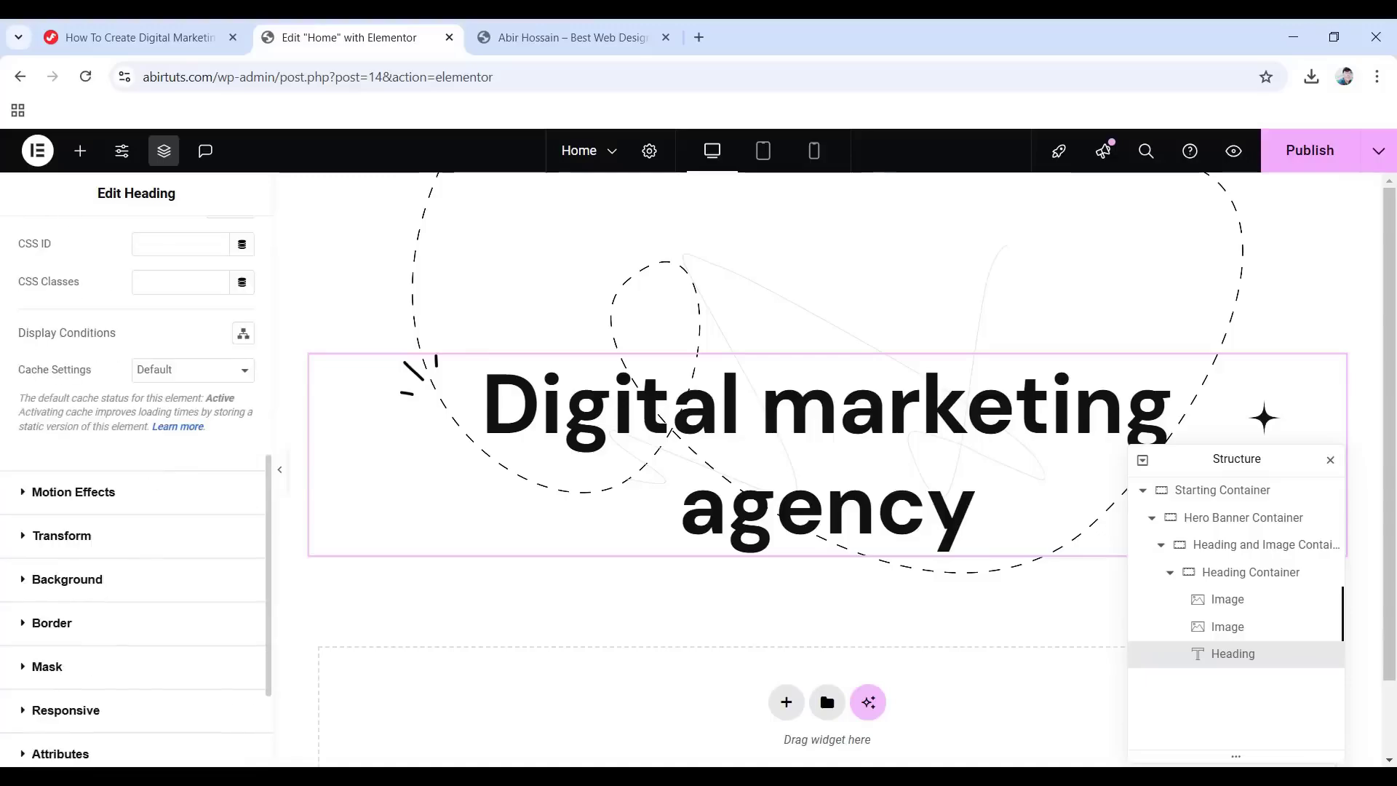
pyautogui.click(84, 492)
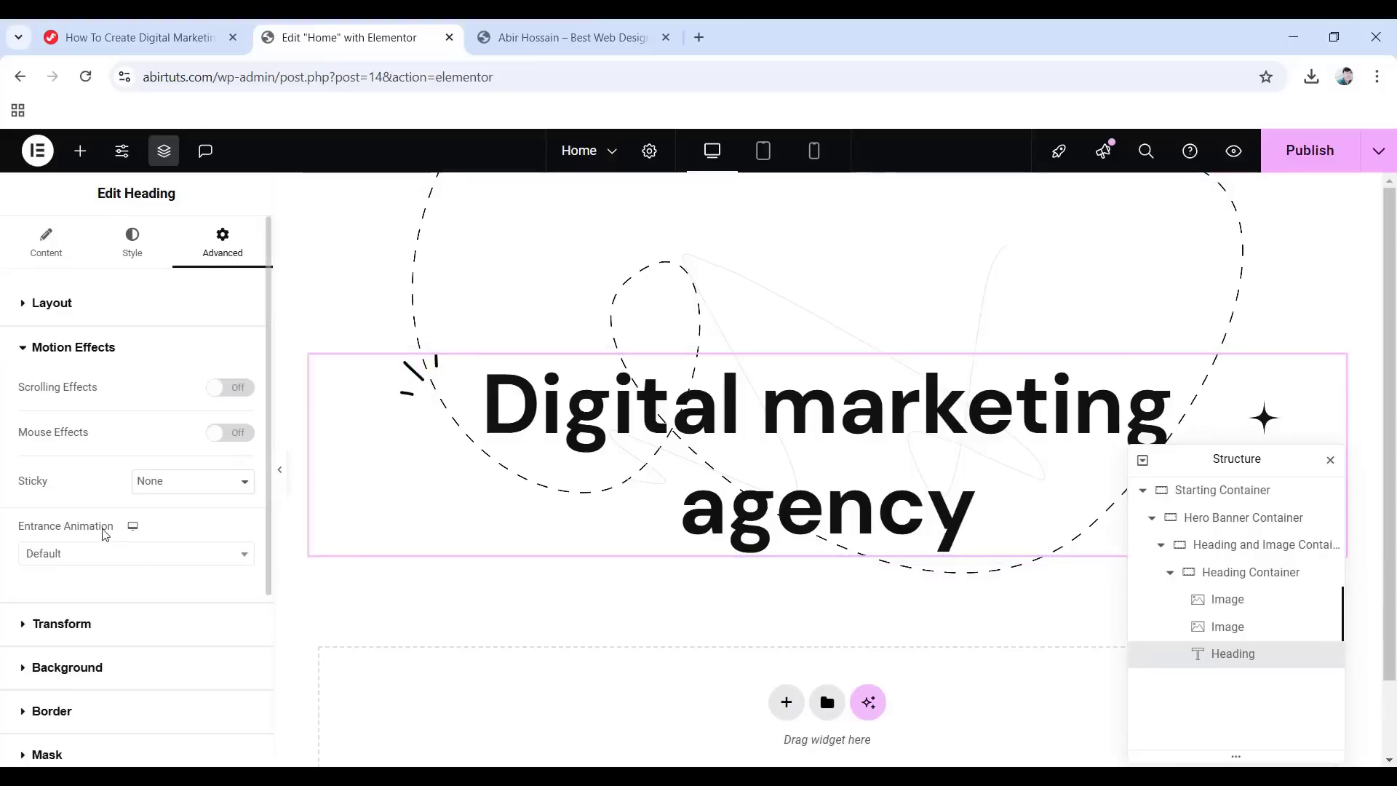
pyautogui.click(131, 559)
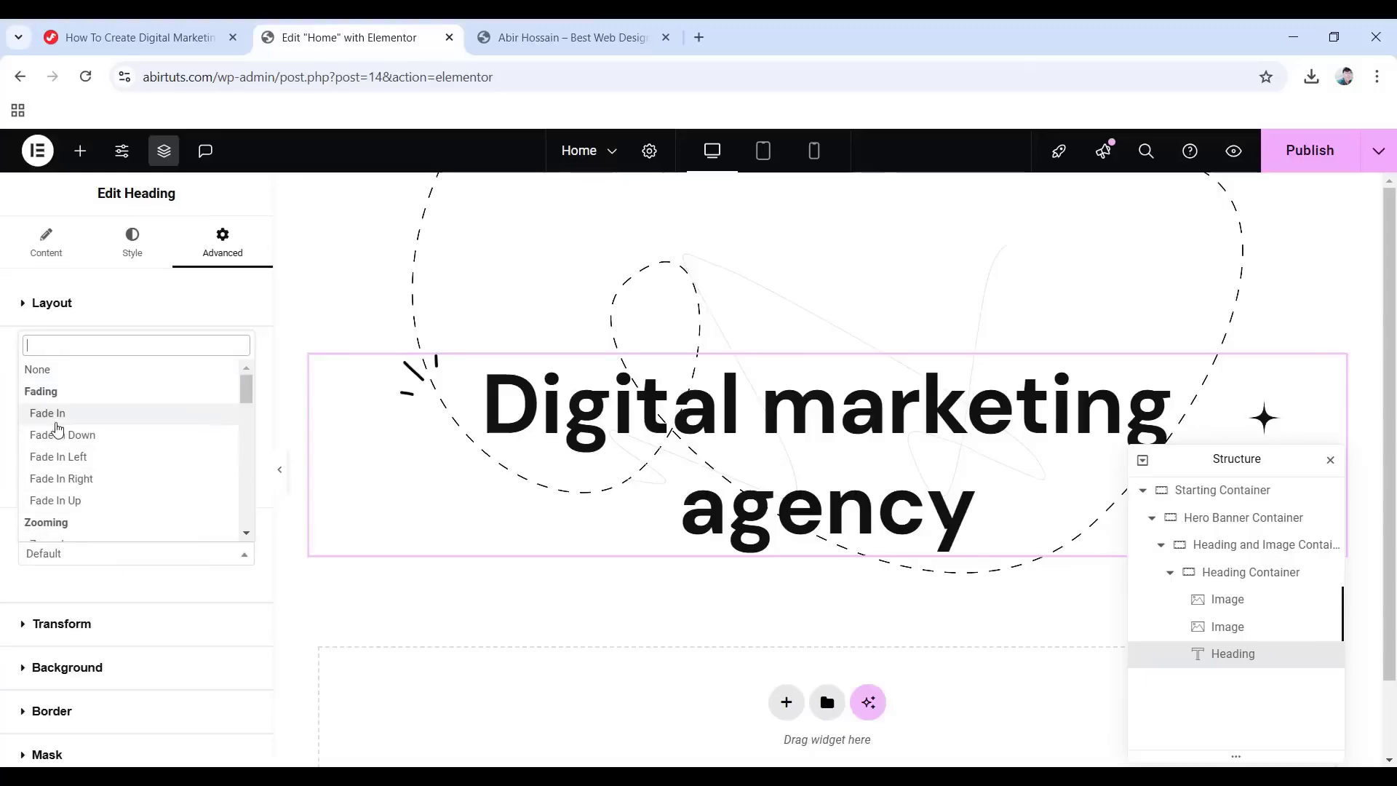
pyautogui.click(62, 421)
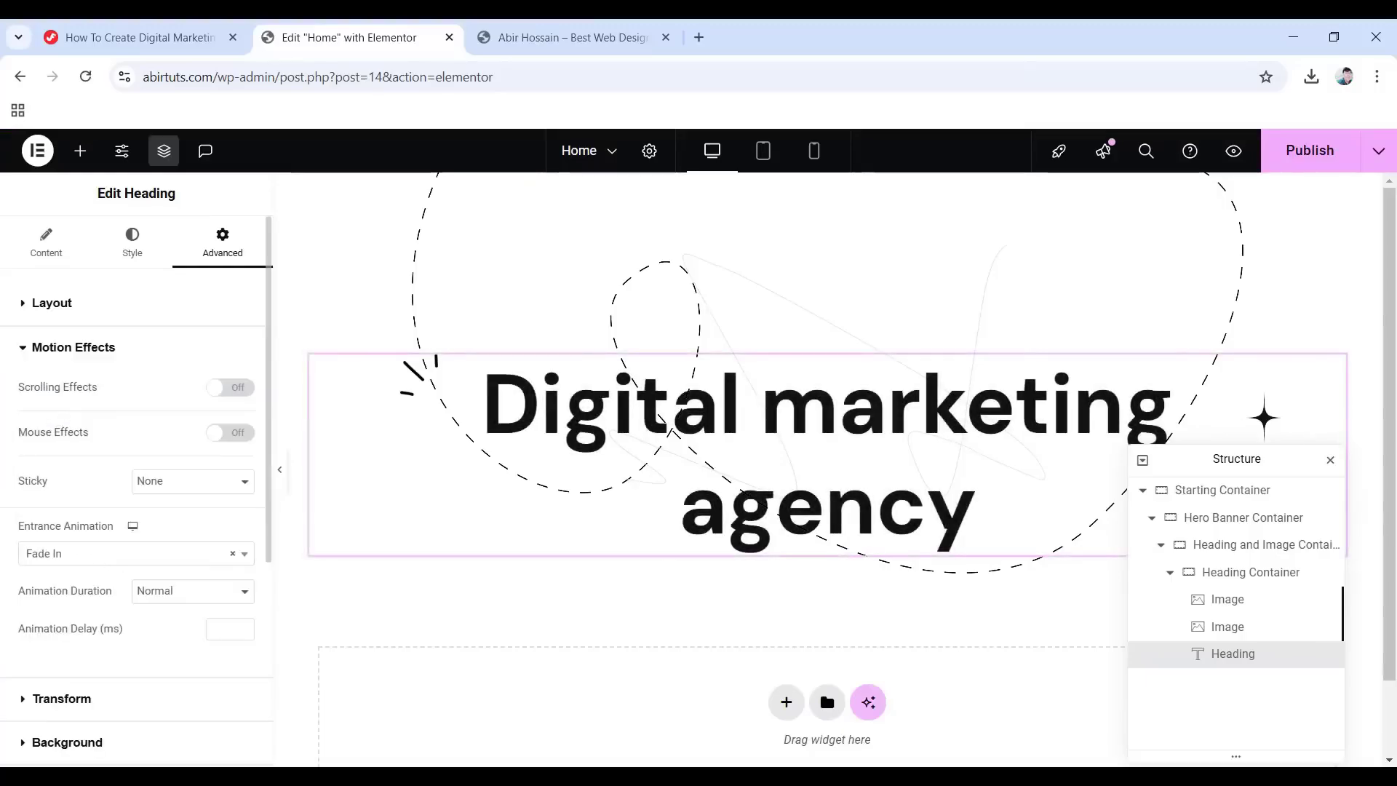
pyautogui.scroll(-4, 117, 510)
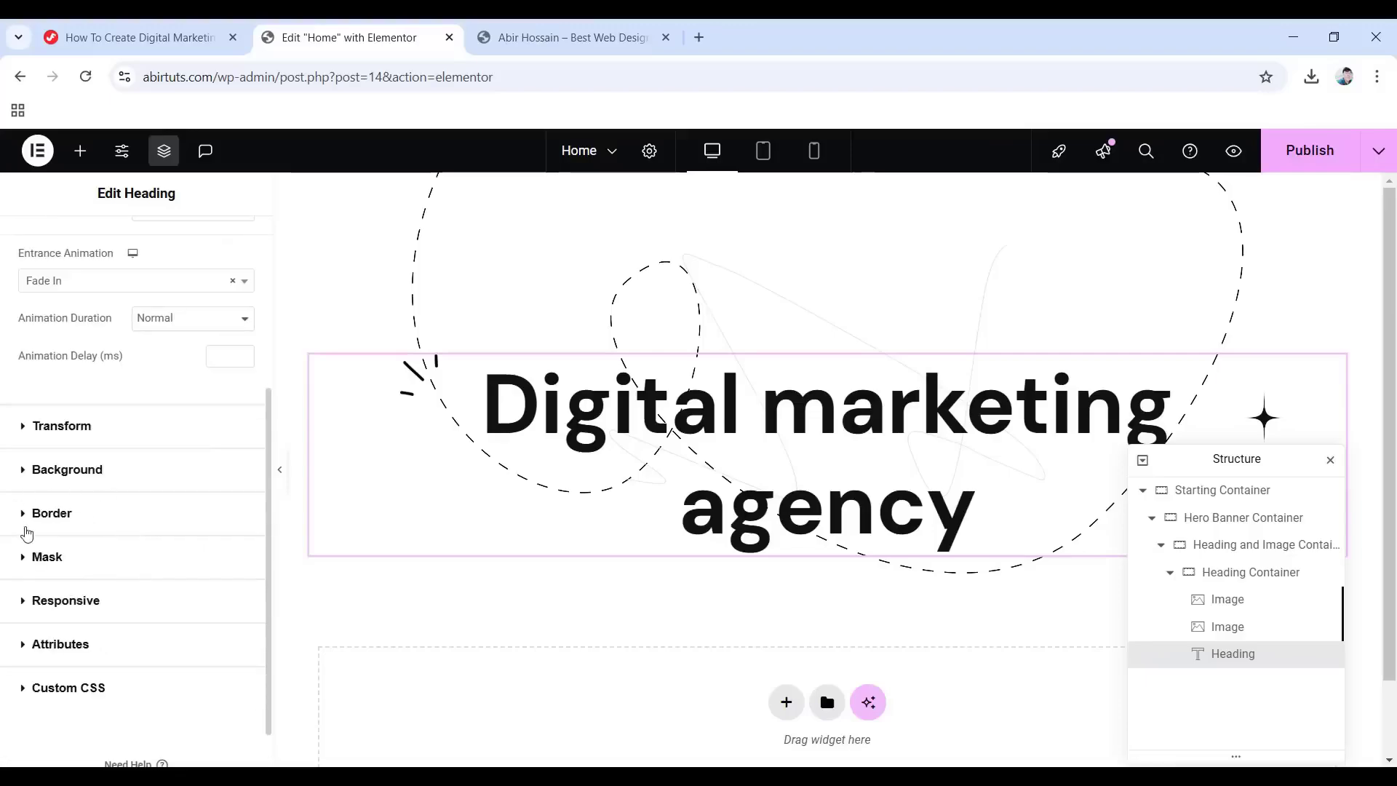
# Give the heading a classic background using the yellow h1_shape.png image.
pyautogui.click(73, 472)
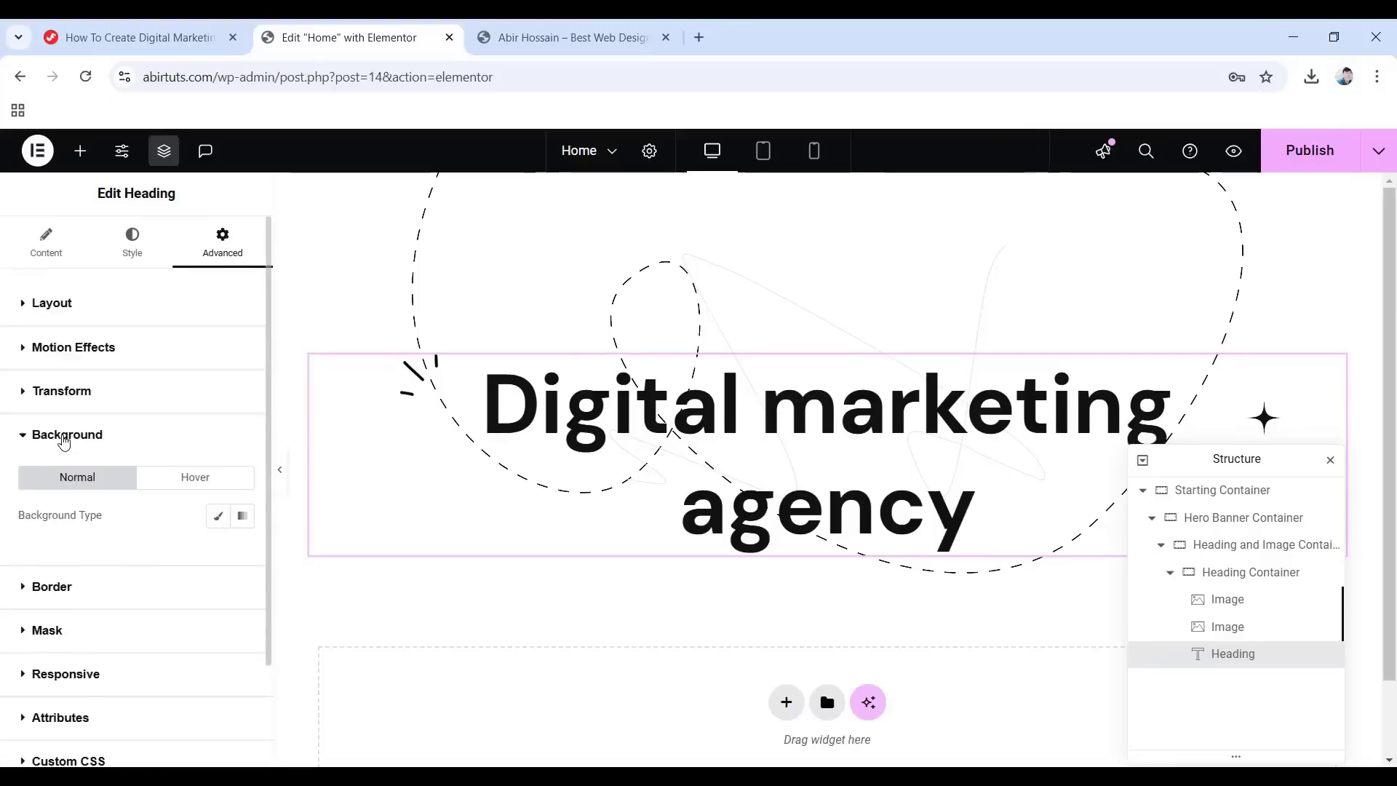
pyautogui.click(216, 518)
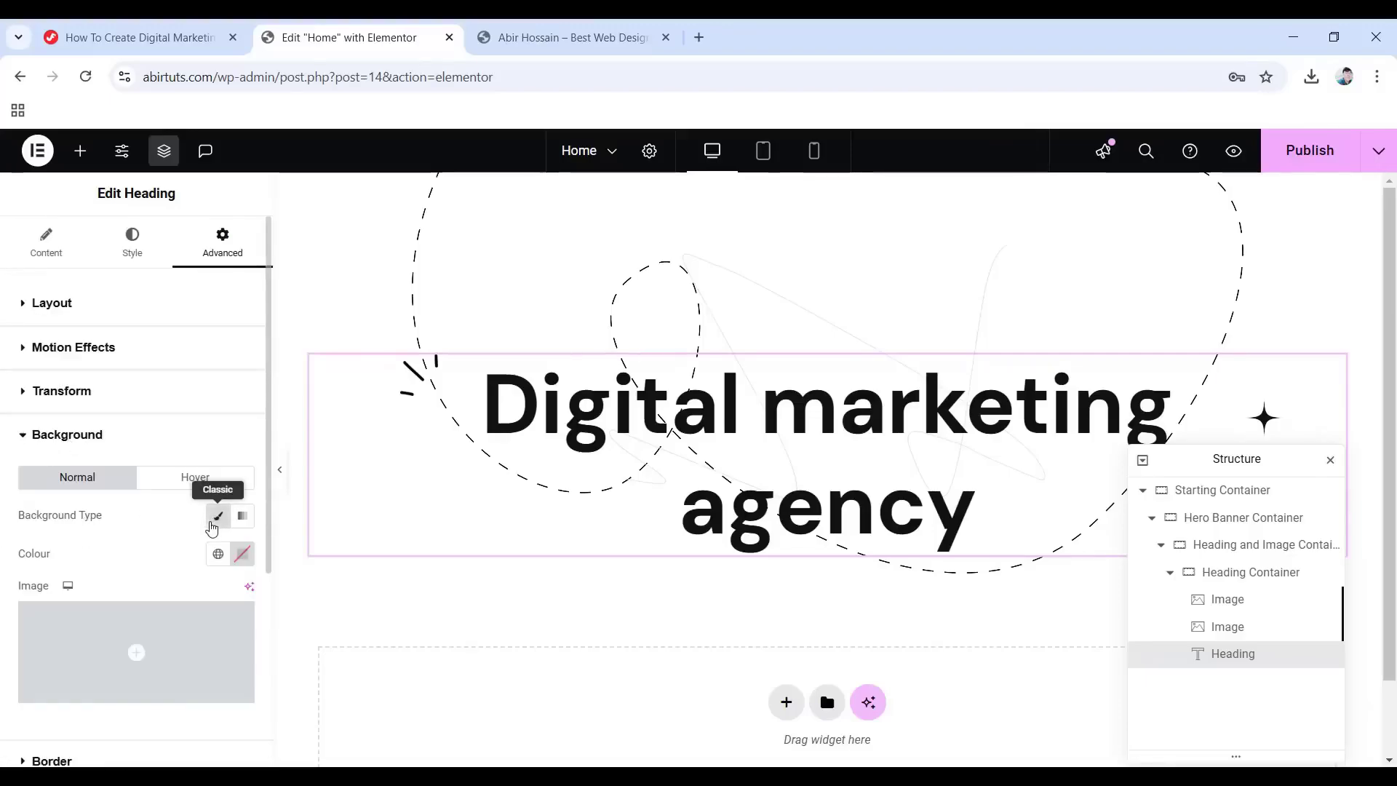
pyautogui.click(124, 654)
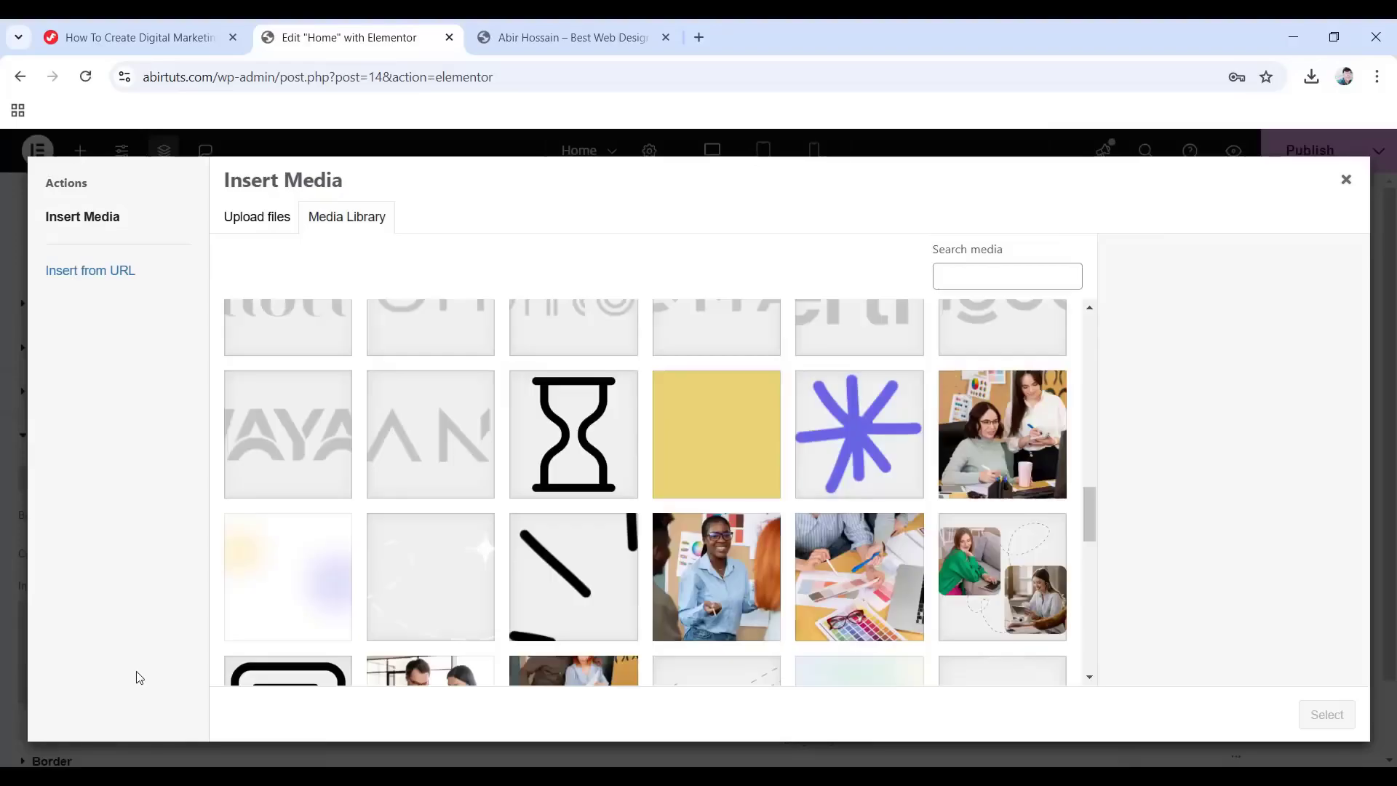
pyautogui.click(710, 453)
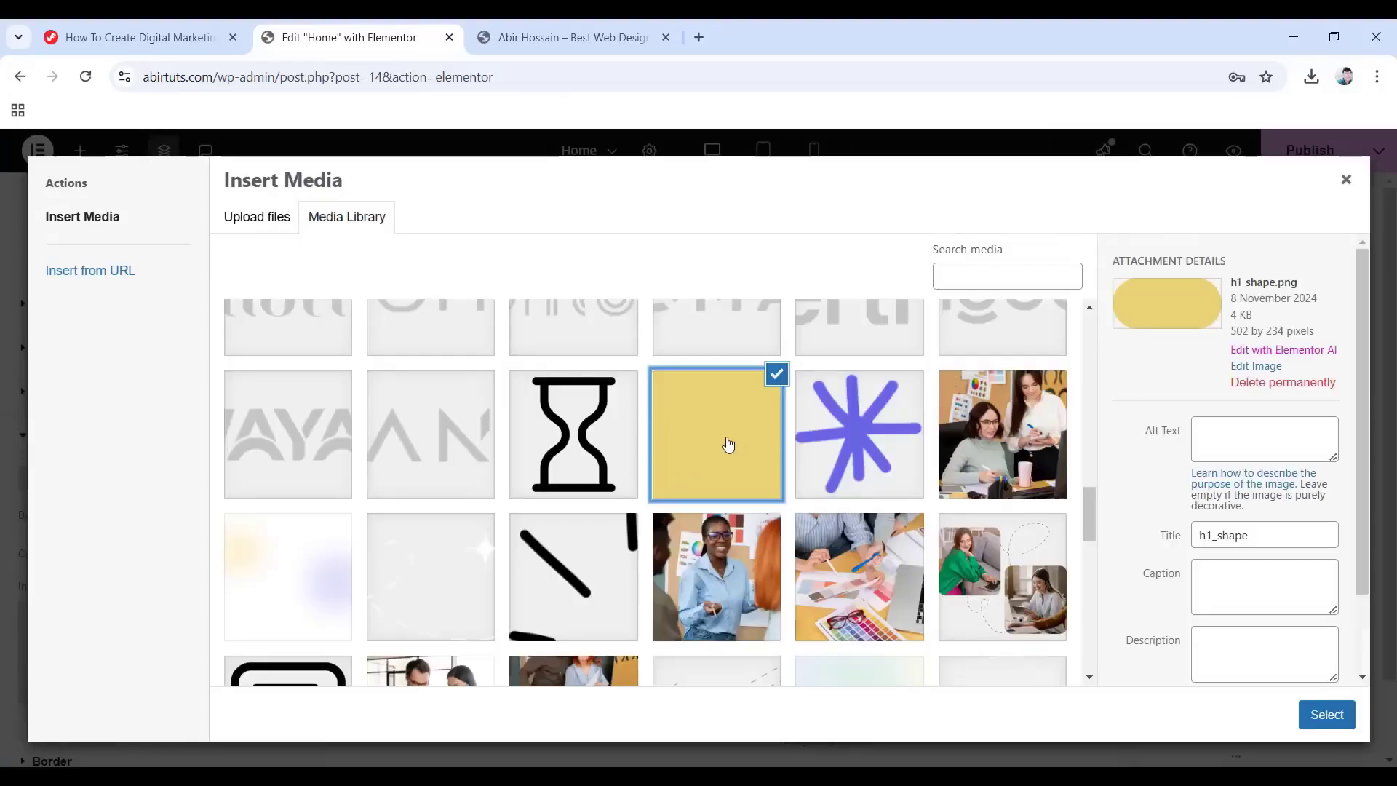
pyautogui.click(1333, 727)
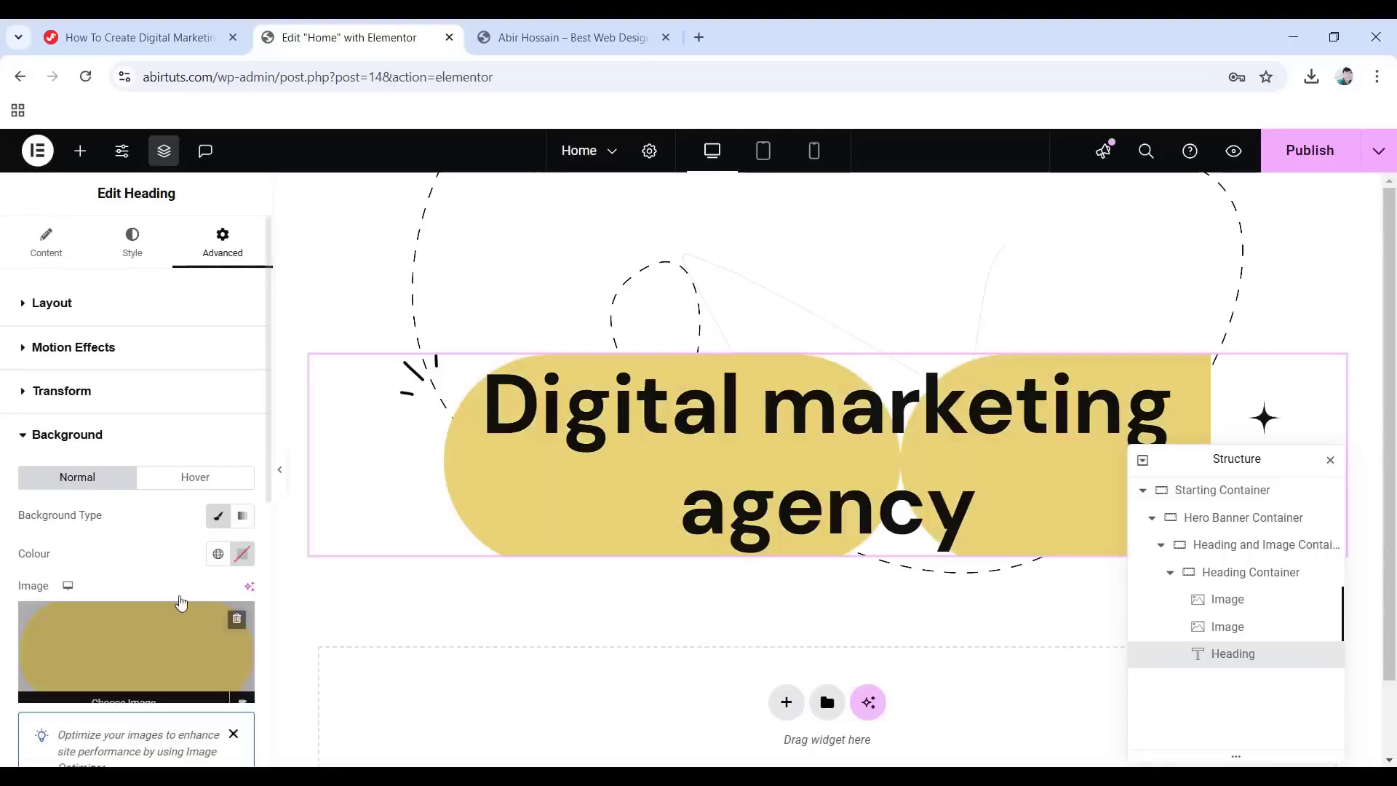
# Anchor the shape top left, no-repeat, with a custom 250 px width.
pyautogui.scroll(-4, 198, 614)
pyautogui.click(173, 643)
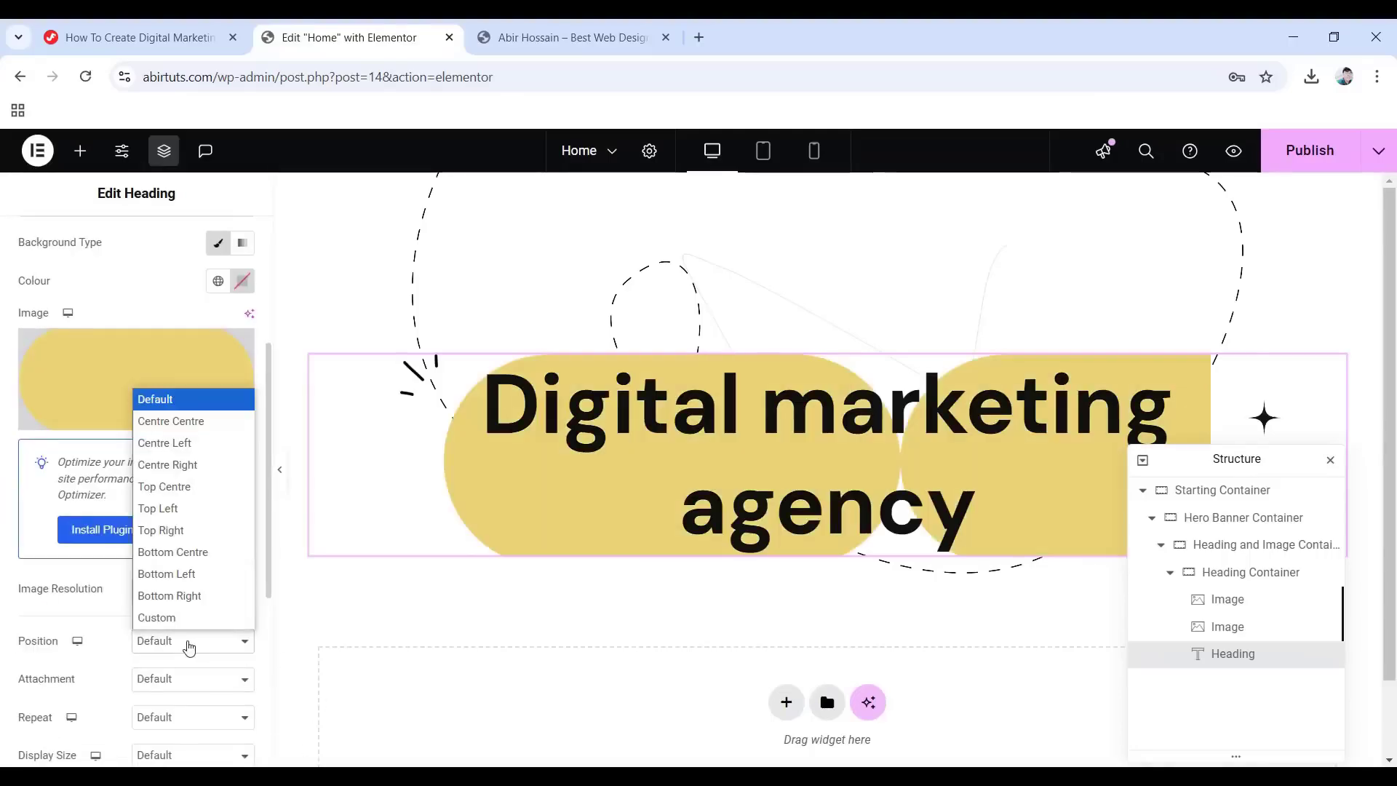
pyautogui.click(183, 511)
pyautogui.scroll(-1, 146, 586)
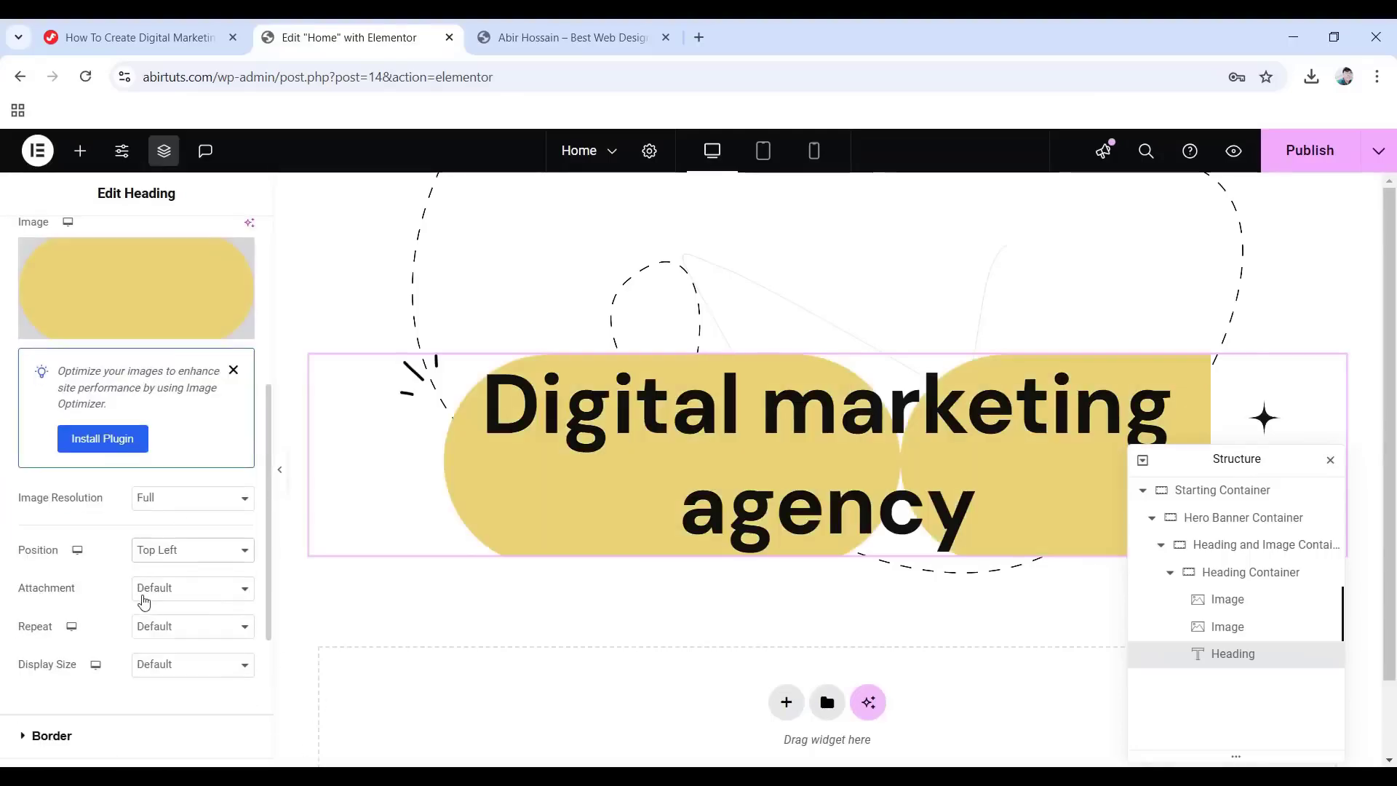
pyautogui.click(200, 625)
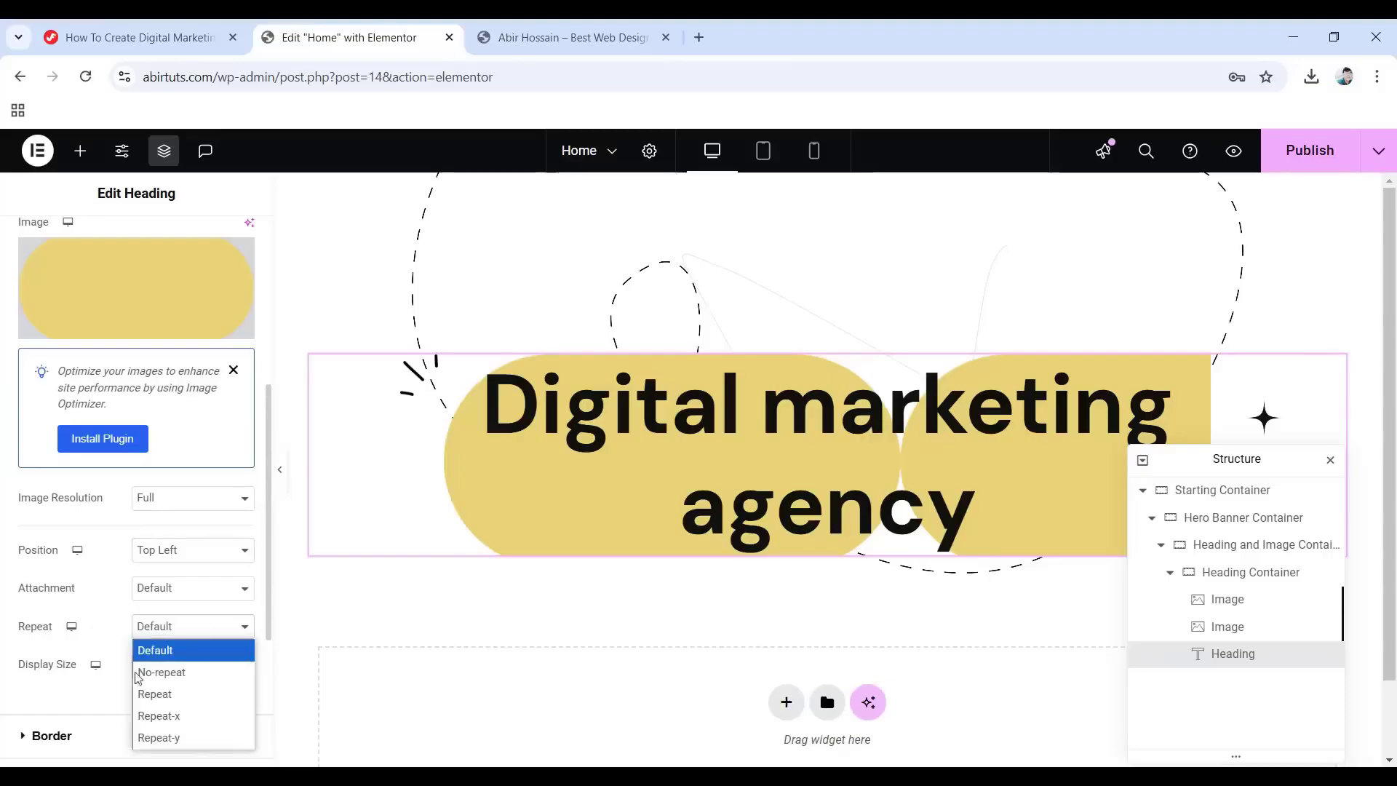
pyautogui.click(172, 672)
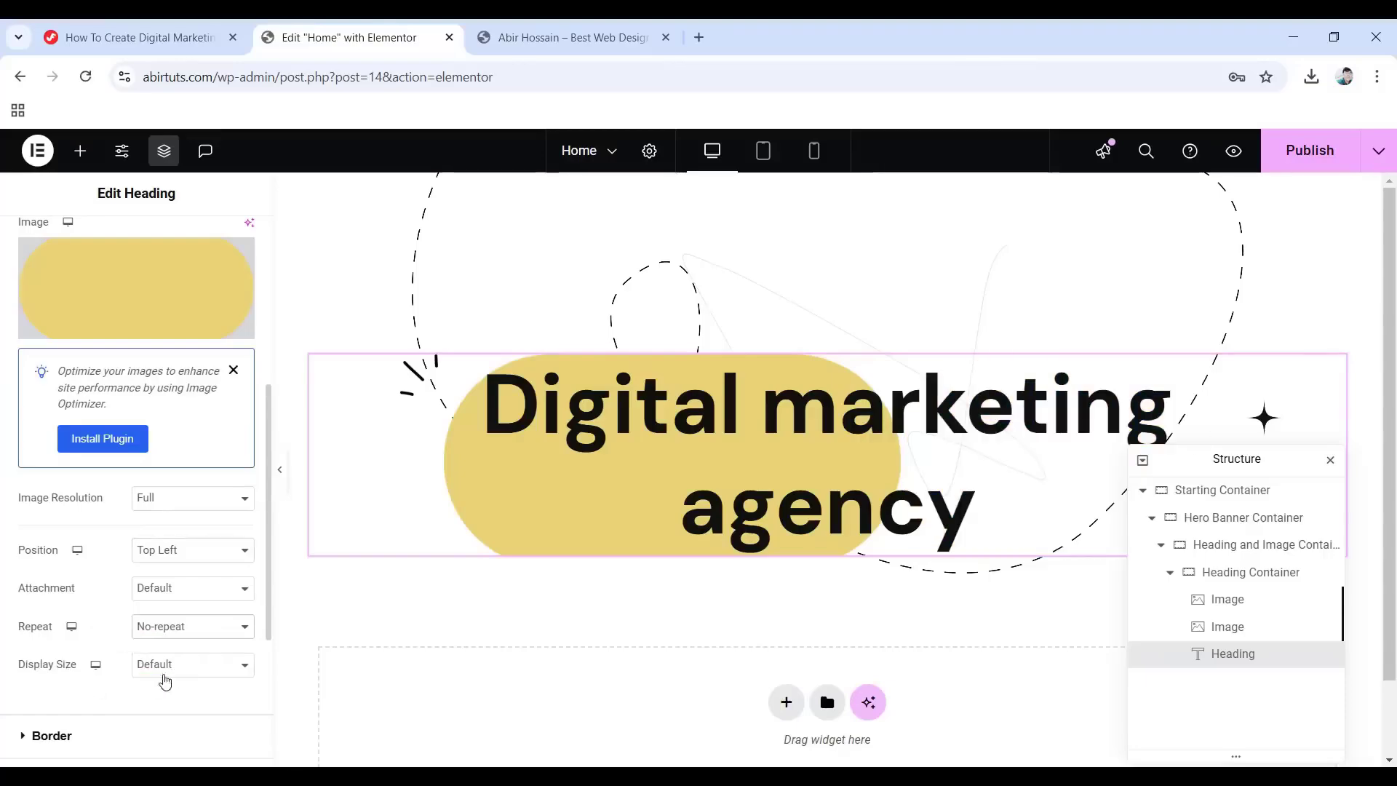
pyautogui.click(162, 681)
pyautogui.click(155, 640)
pyautogui.scroll(-1, 155, 639)
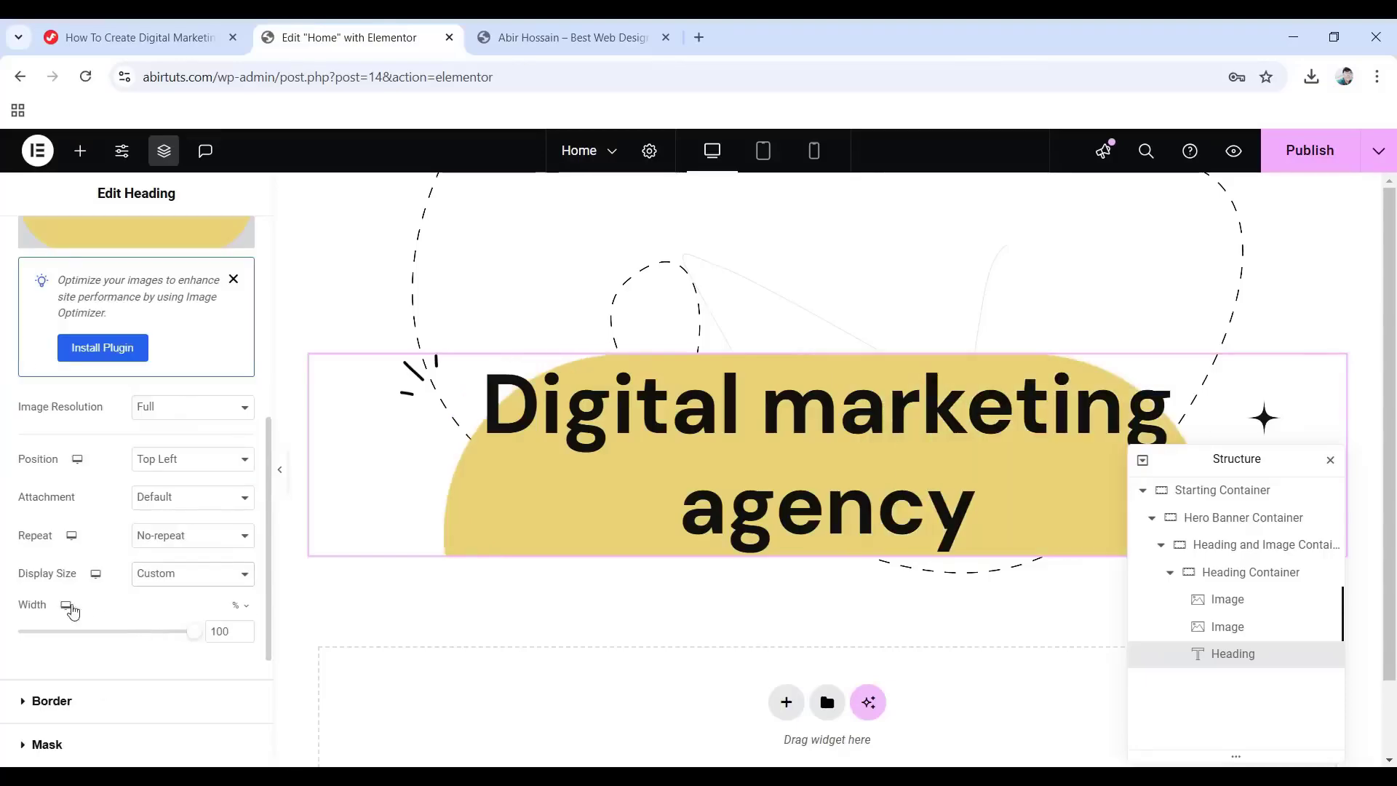
pyautogui.click(223, 606)
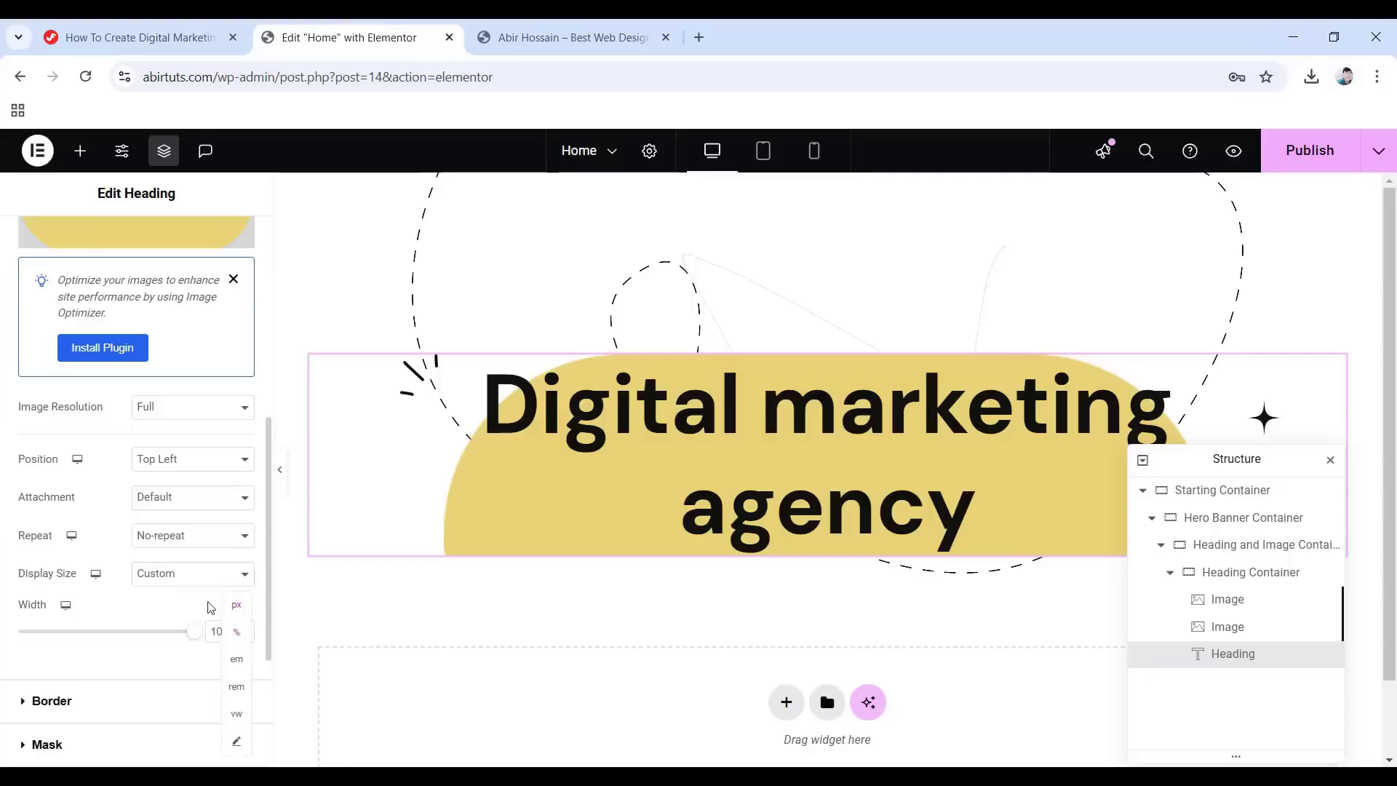
pyautogui.click(237, 607)
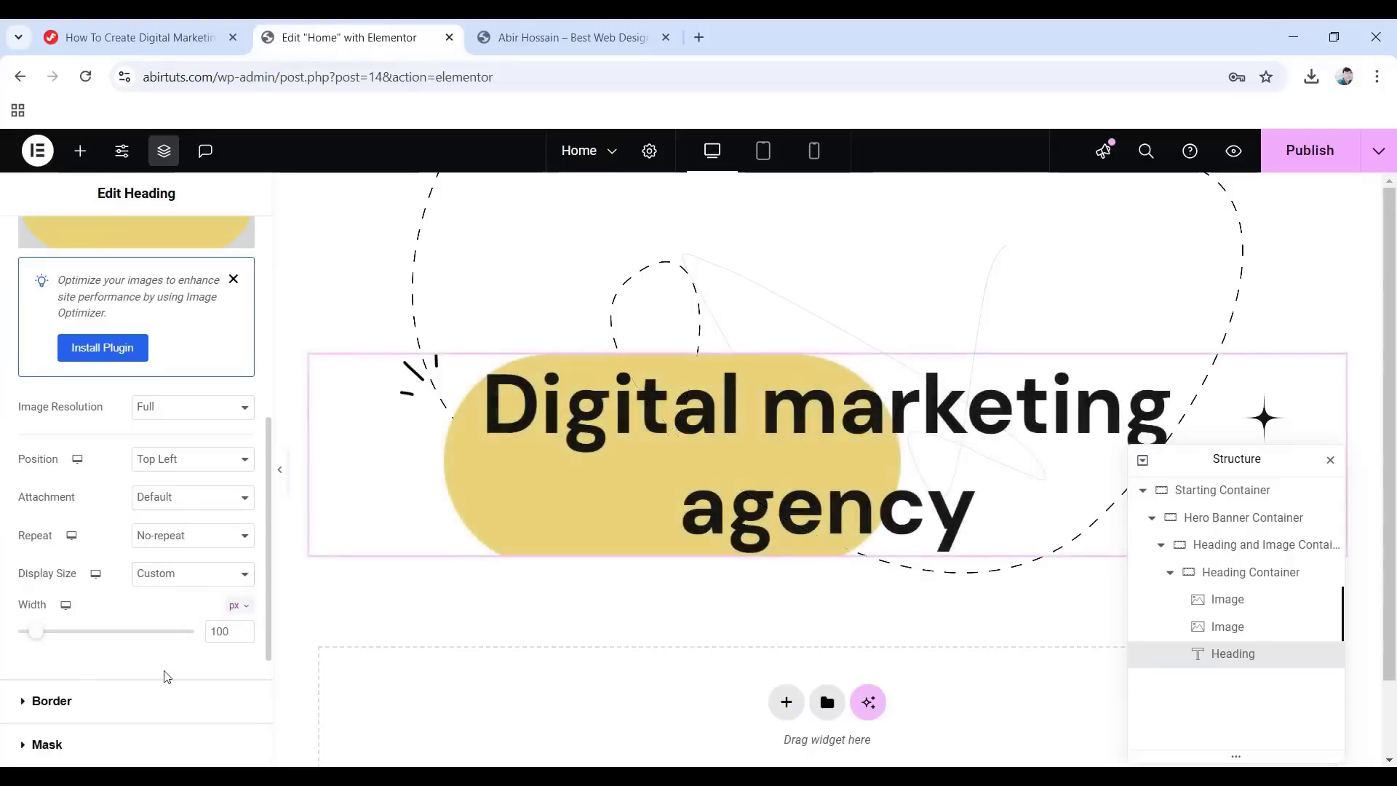
pyautogui.moveTo(235, 631); pyautogui.dragTo(196, 635)
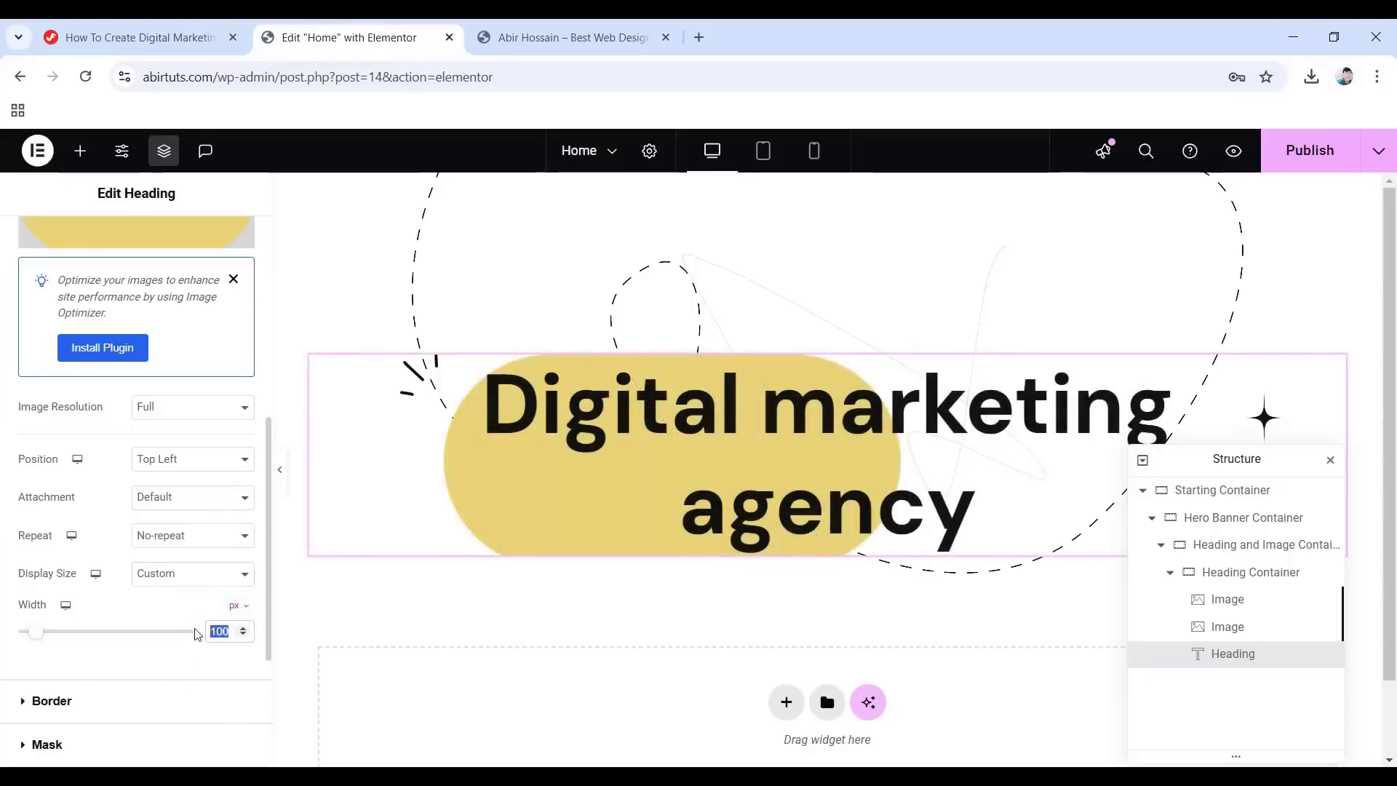
pyautogui.write('250')
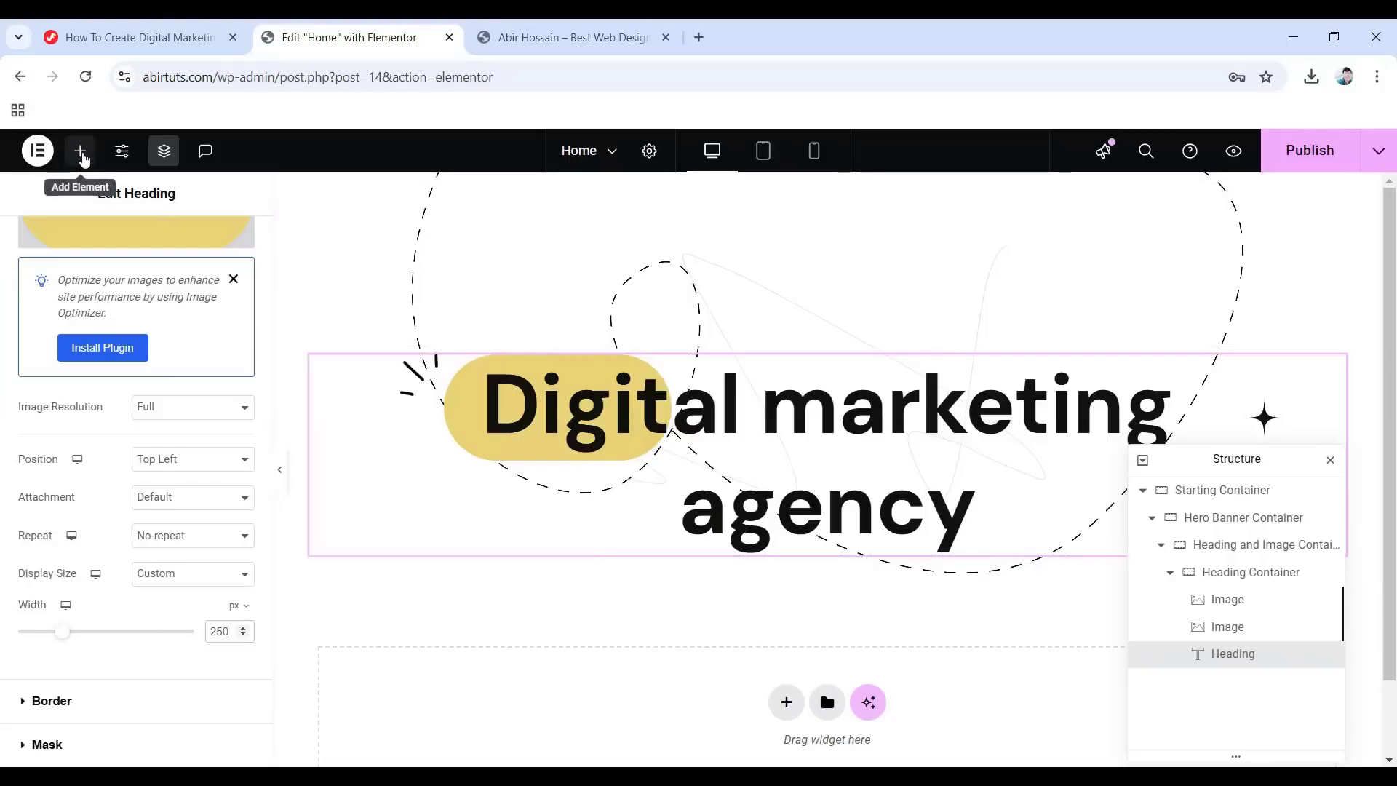
# Add a Text Editor below the heading reading 'Improve your business in digital.'.
pyautogui.click(83, 157)
pyautogui.moveTo(37, 730); pyautogui.dragTo(821, 555)
pyautogui.moveTo(213, 532); pyautogui.dragTo(22, 459)
pyautogui.write('Improve your business in digital.')
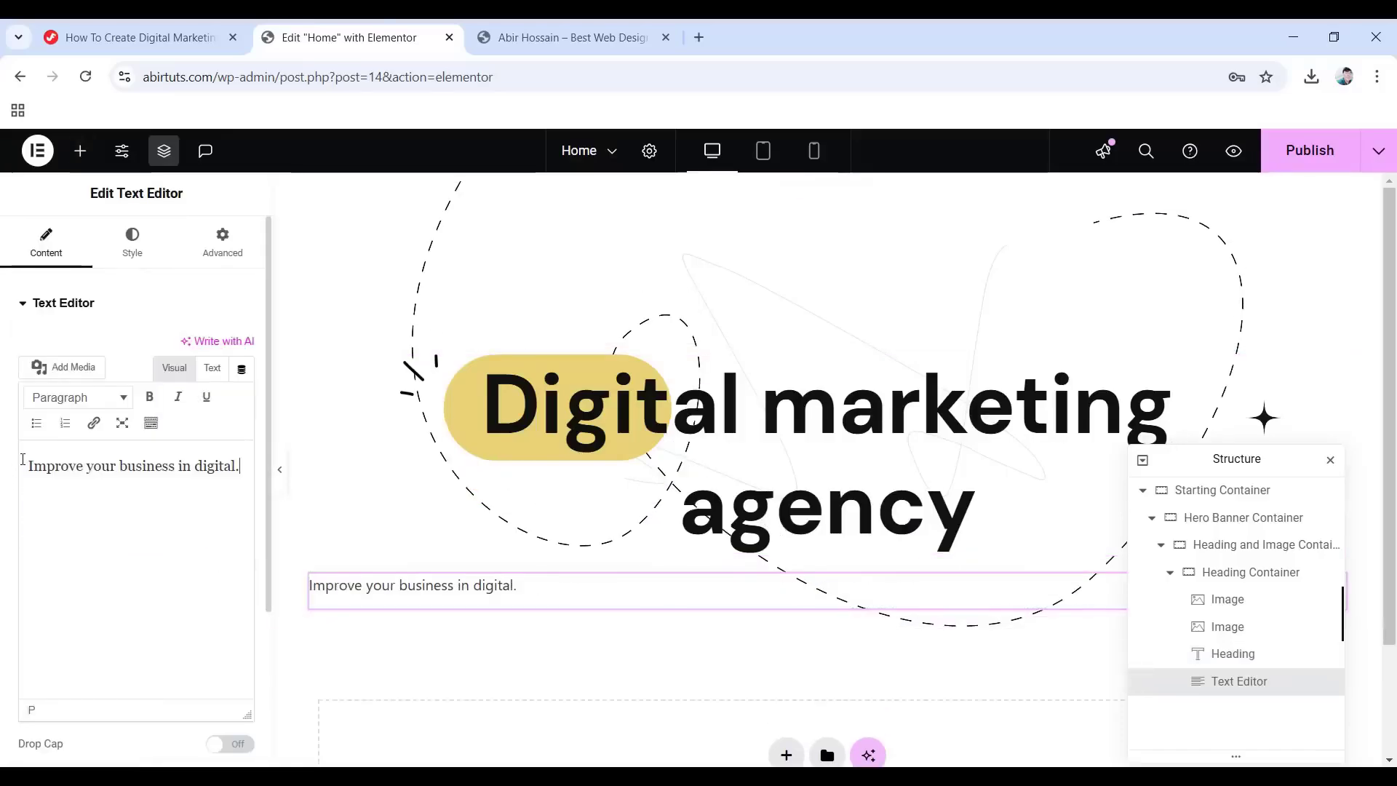
# Centre the subtitle and colour its text #111111.
pyautogui.click(132, 238)
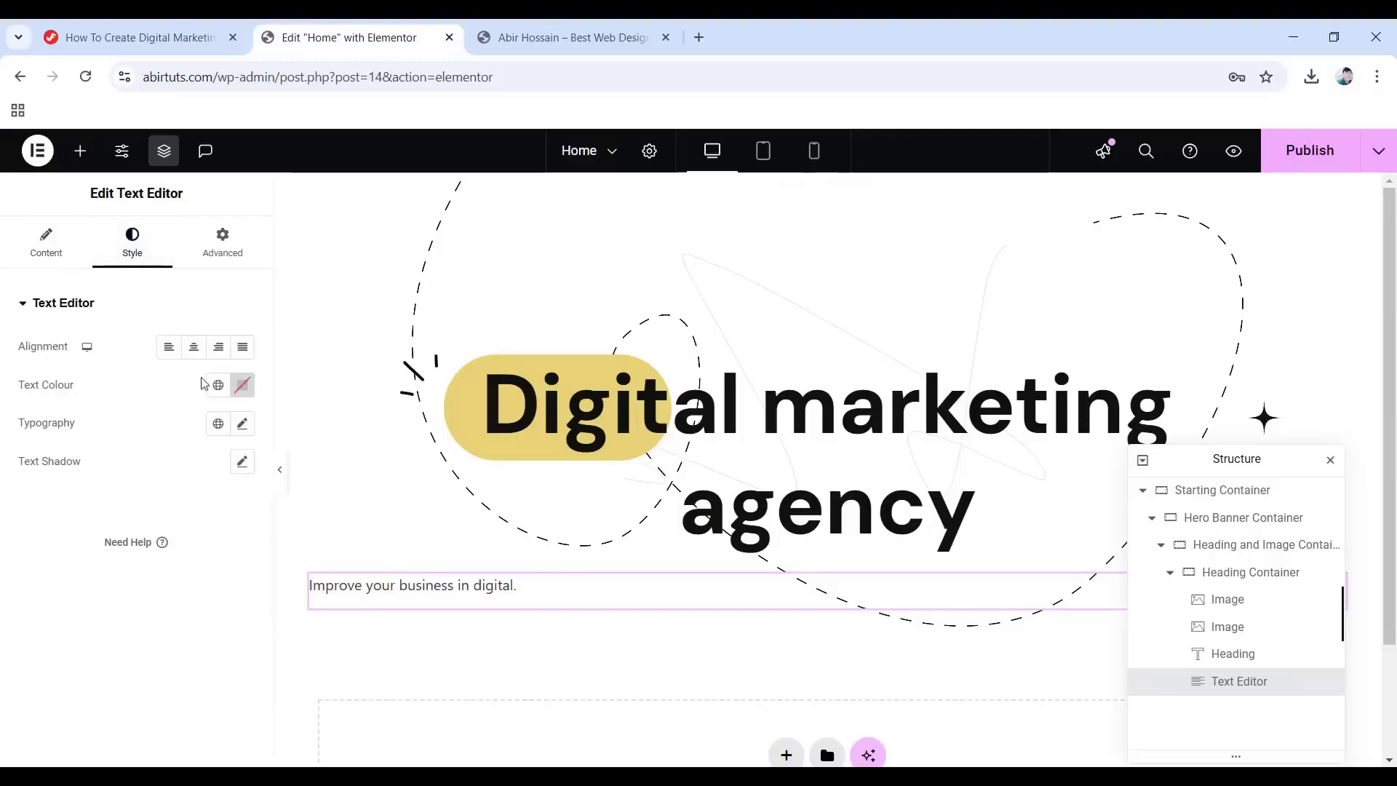
pyautogui.click(194, 349)
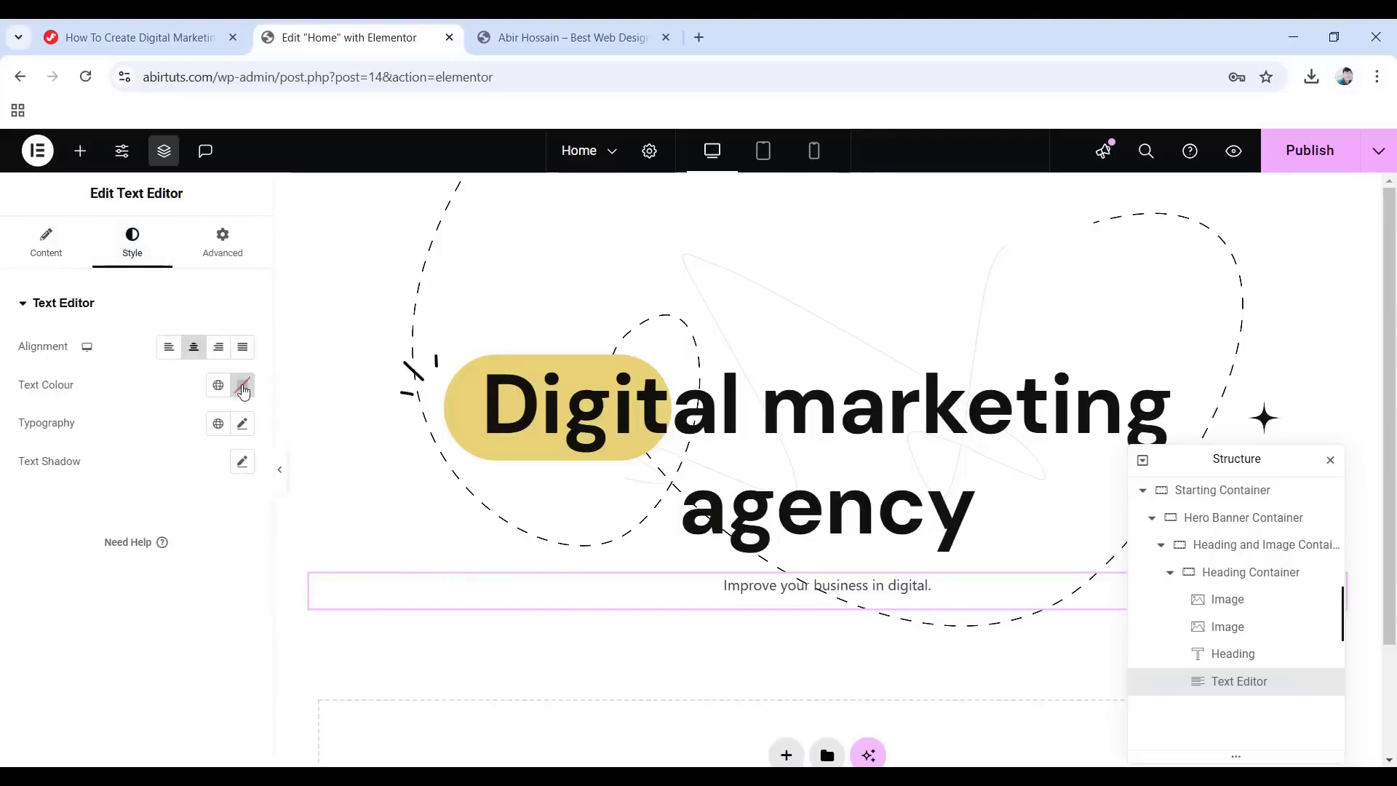
pyautogui.click(243, 385)
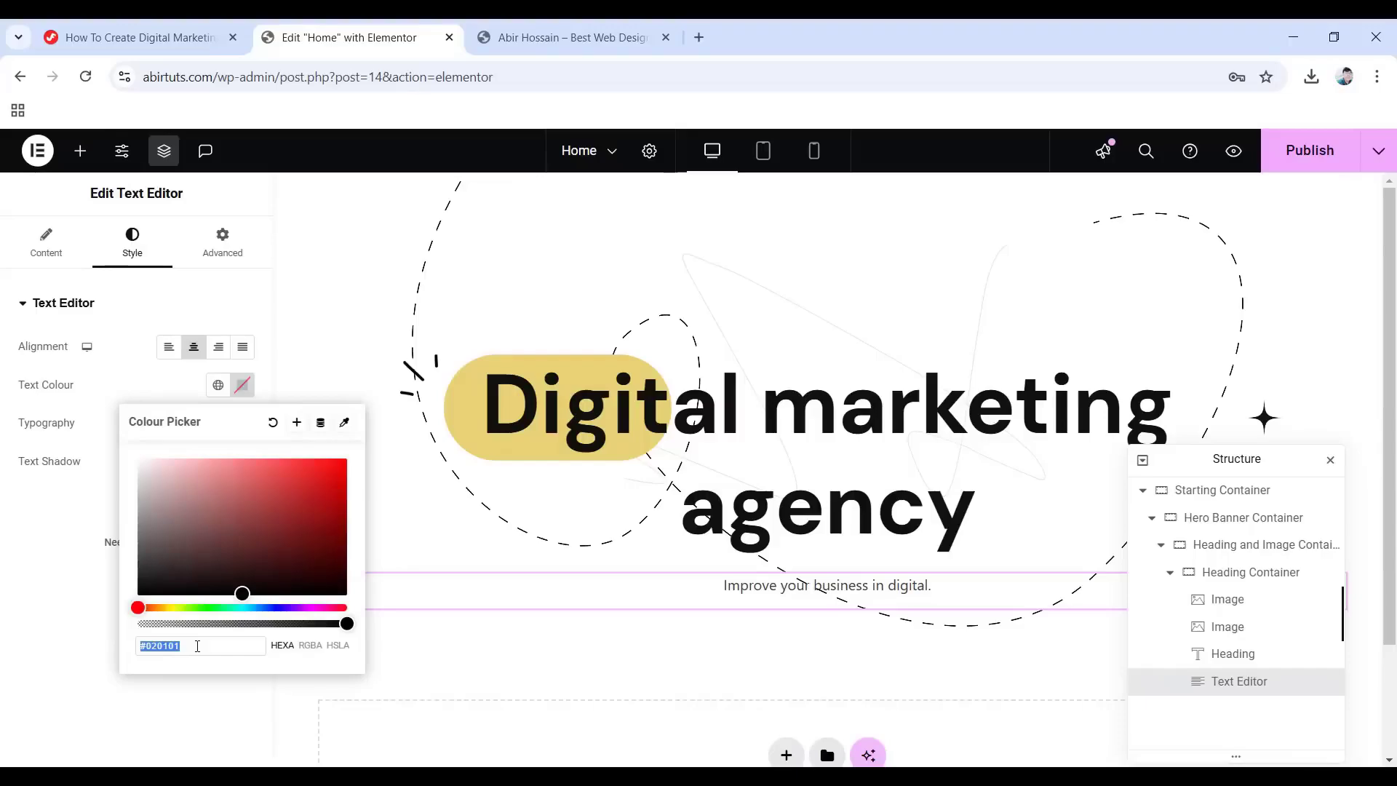
pyautogui.write('111111')
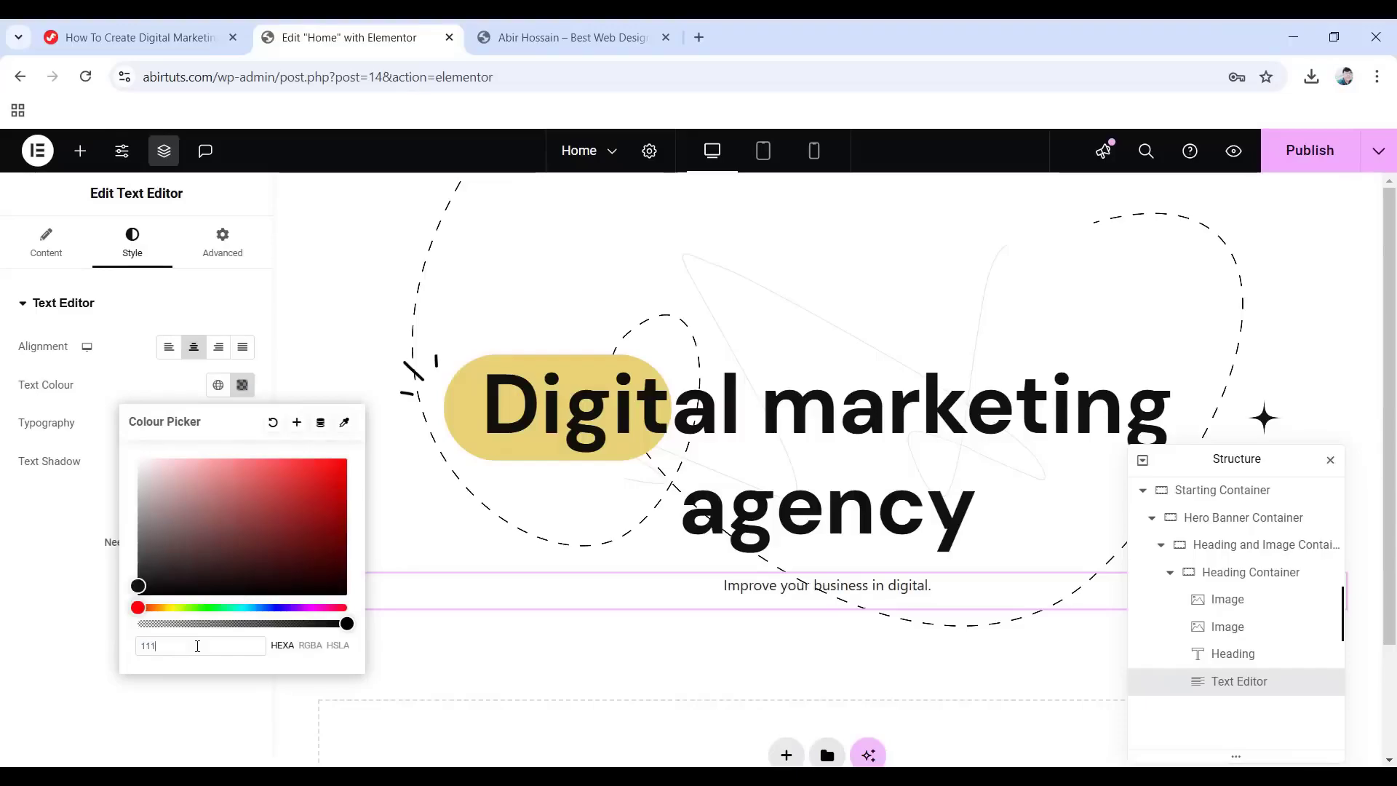
pyautogui.click(8, 607)
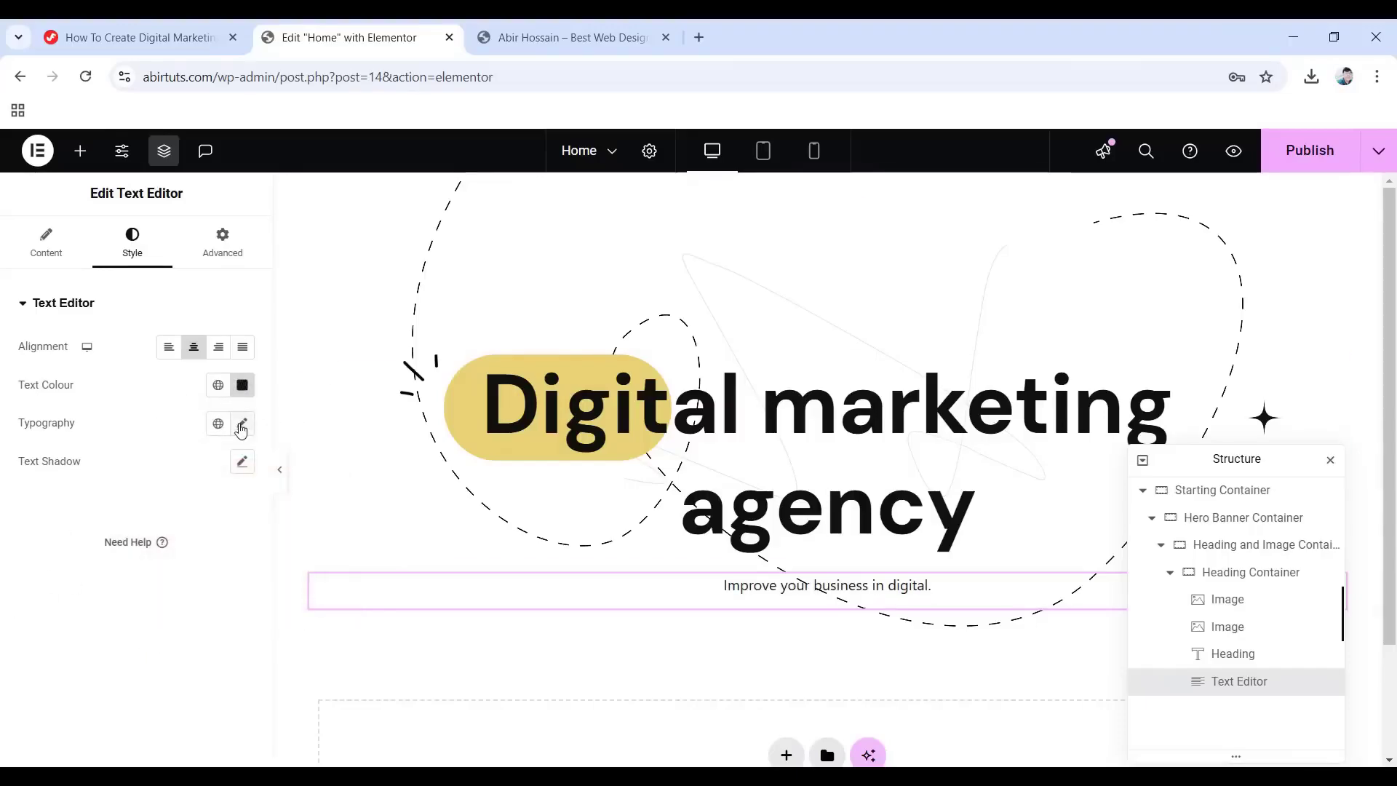
pyautogui.click(241, 425)
# Set the subtitle to Lexend Deca, size 21, weight 400, line height 1.7 em.
pyautogui.click(176, 513)
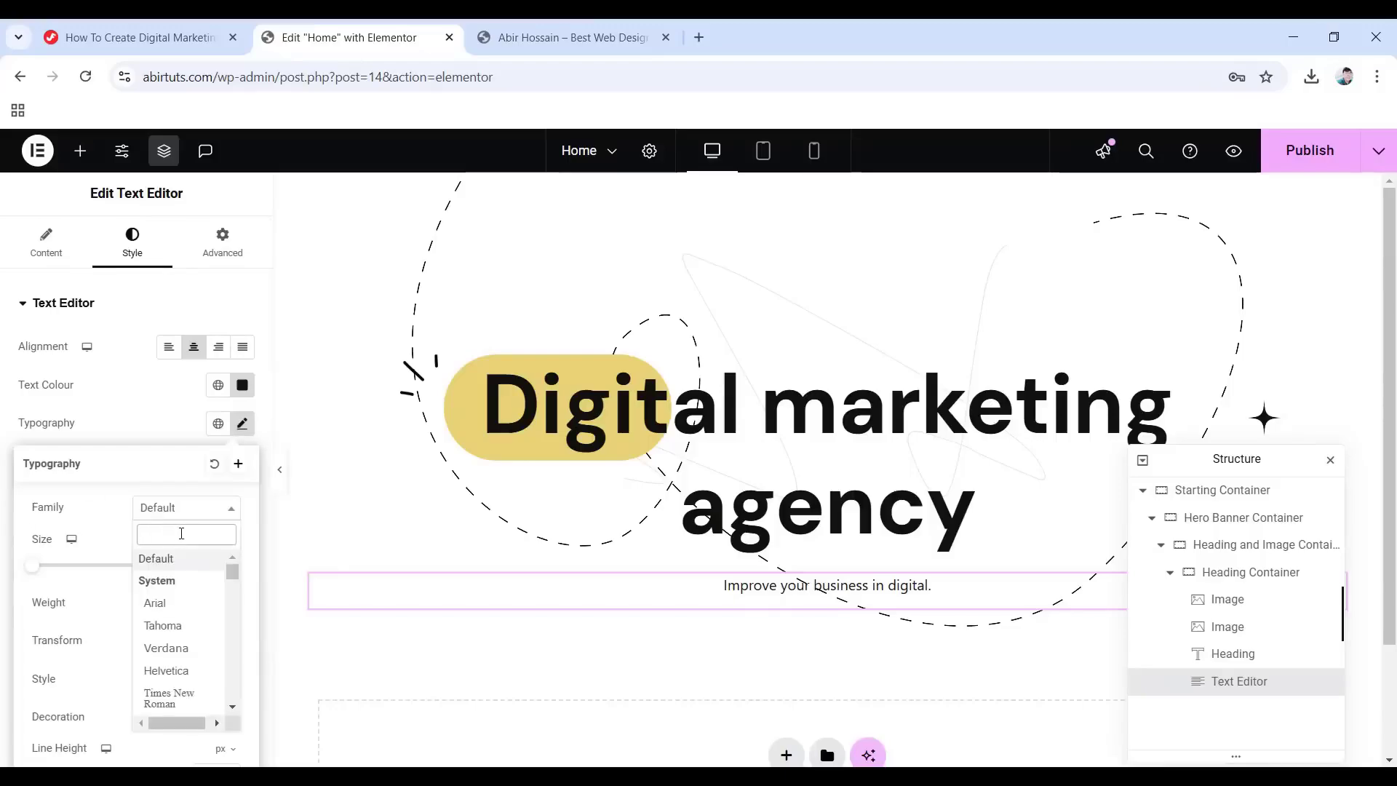
pyautogui.write('le')
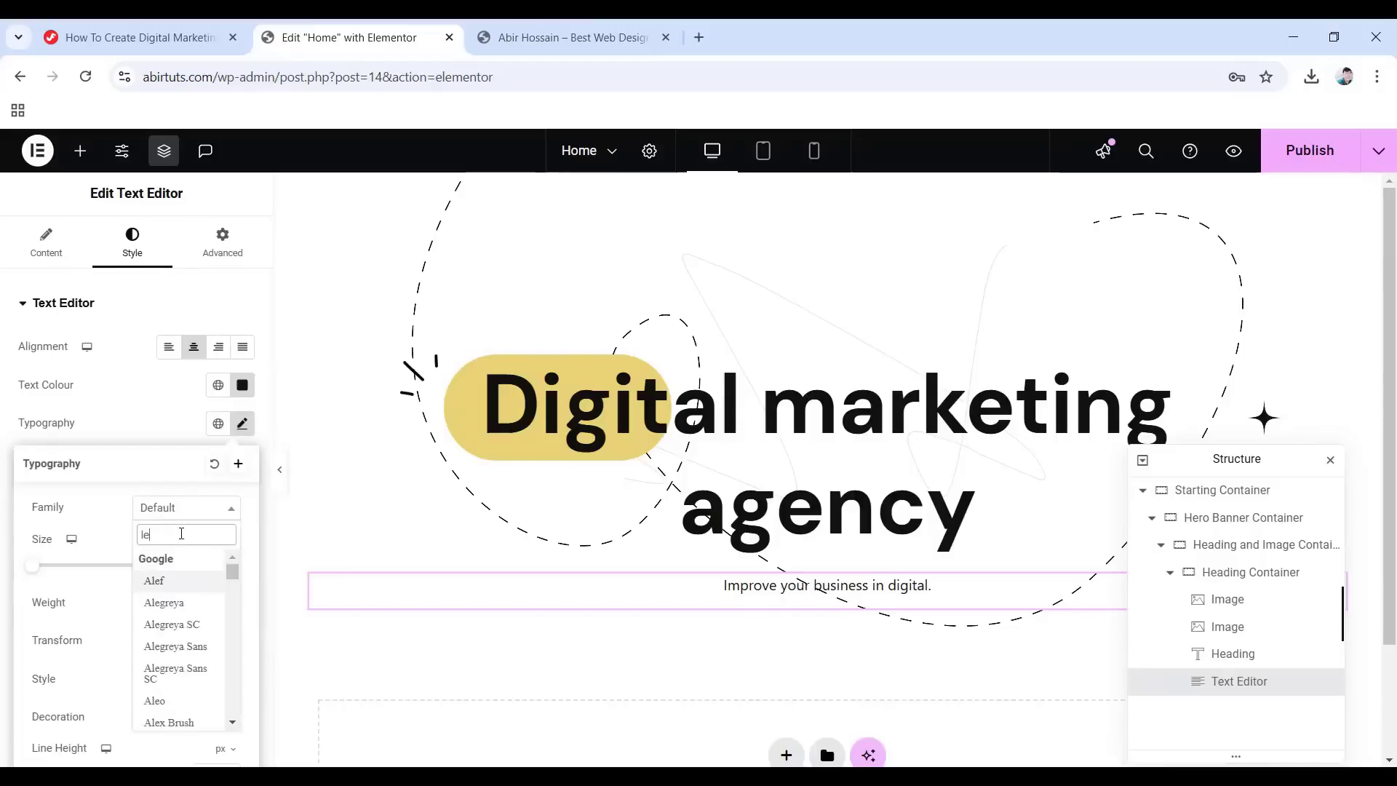
pyautogui.write('xend d')
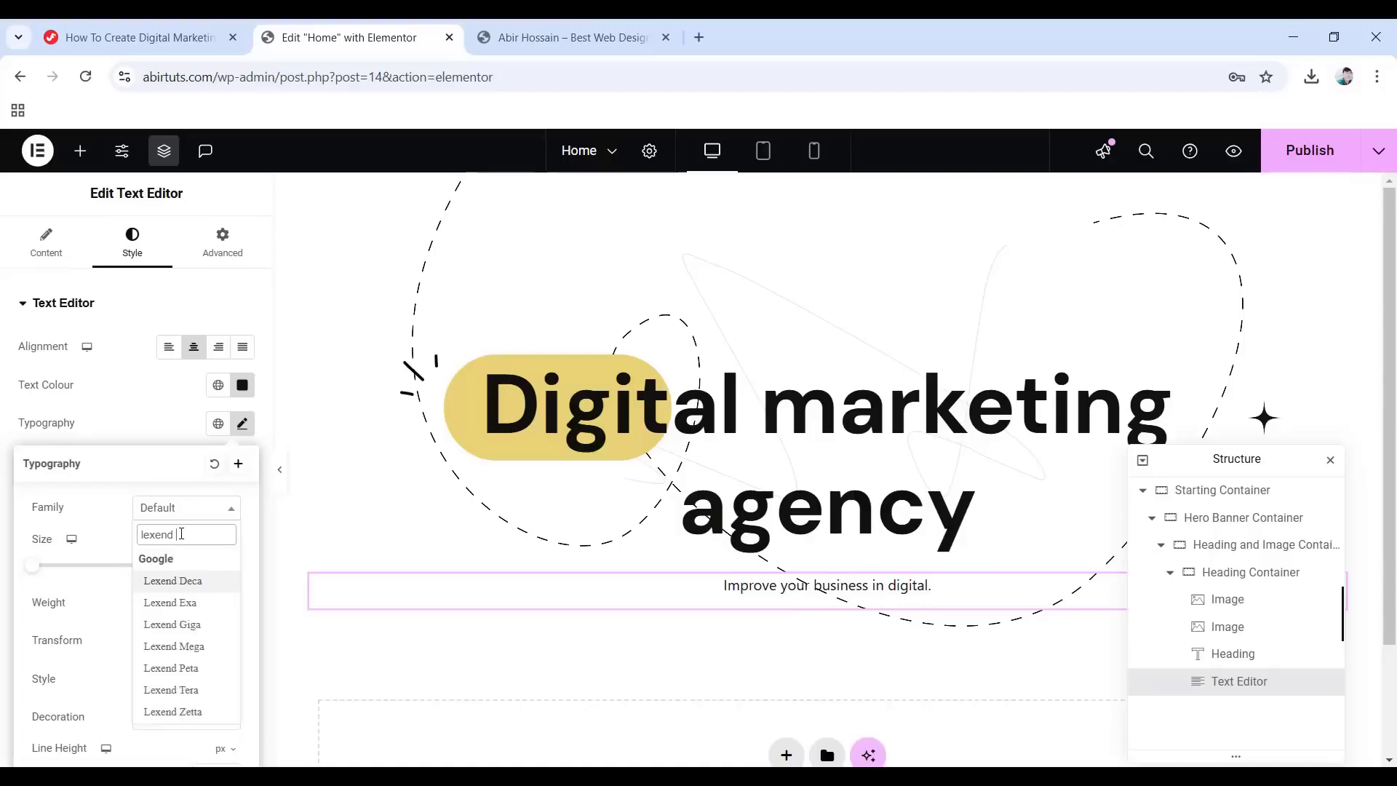
pyautogui.write('eca')
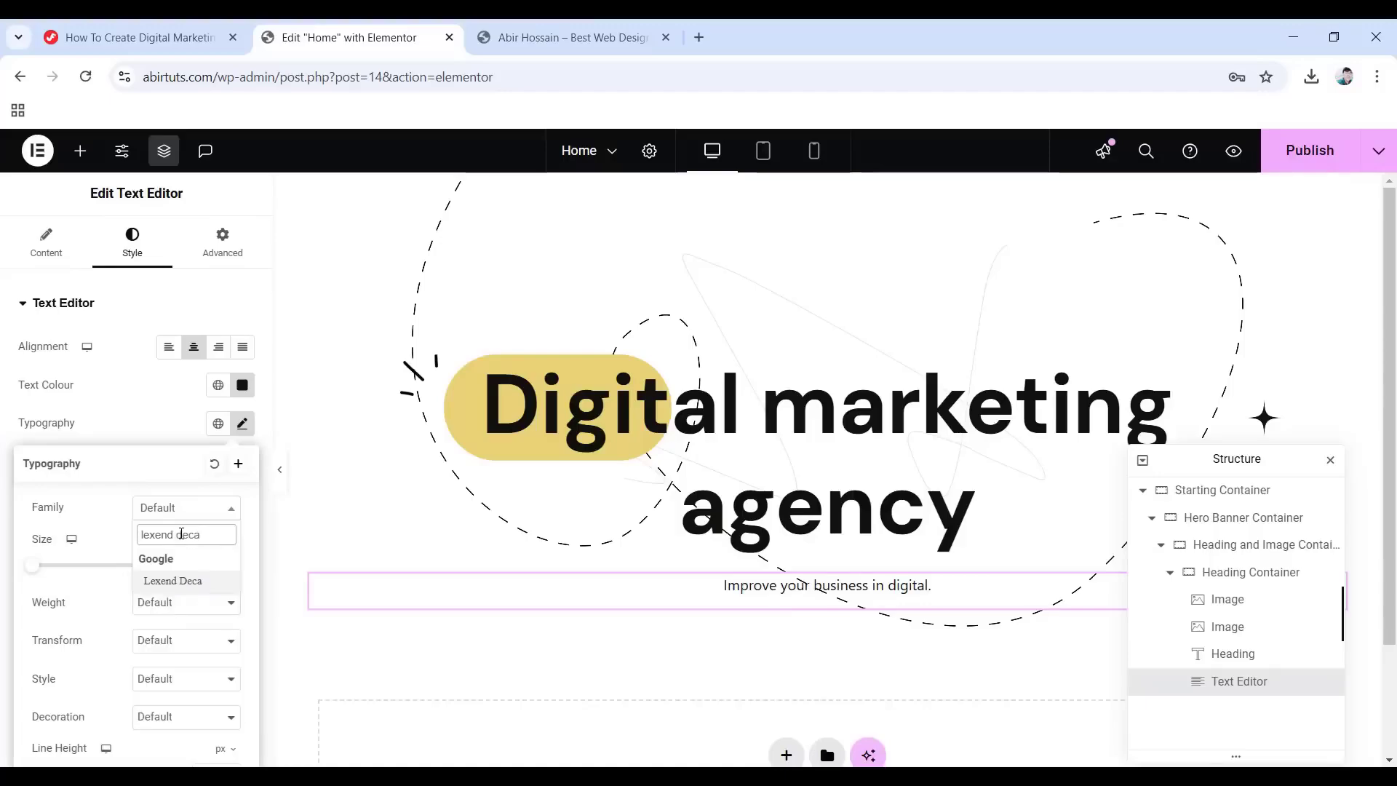
pyautogui.click(186, 581)
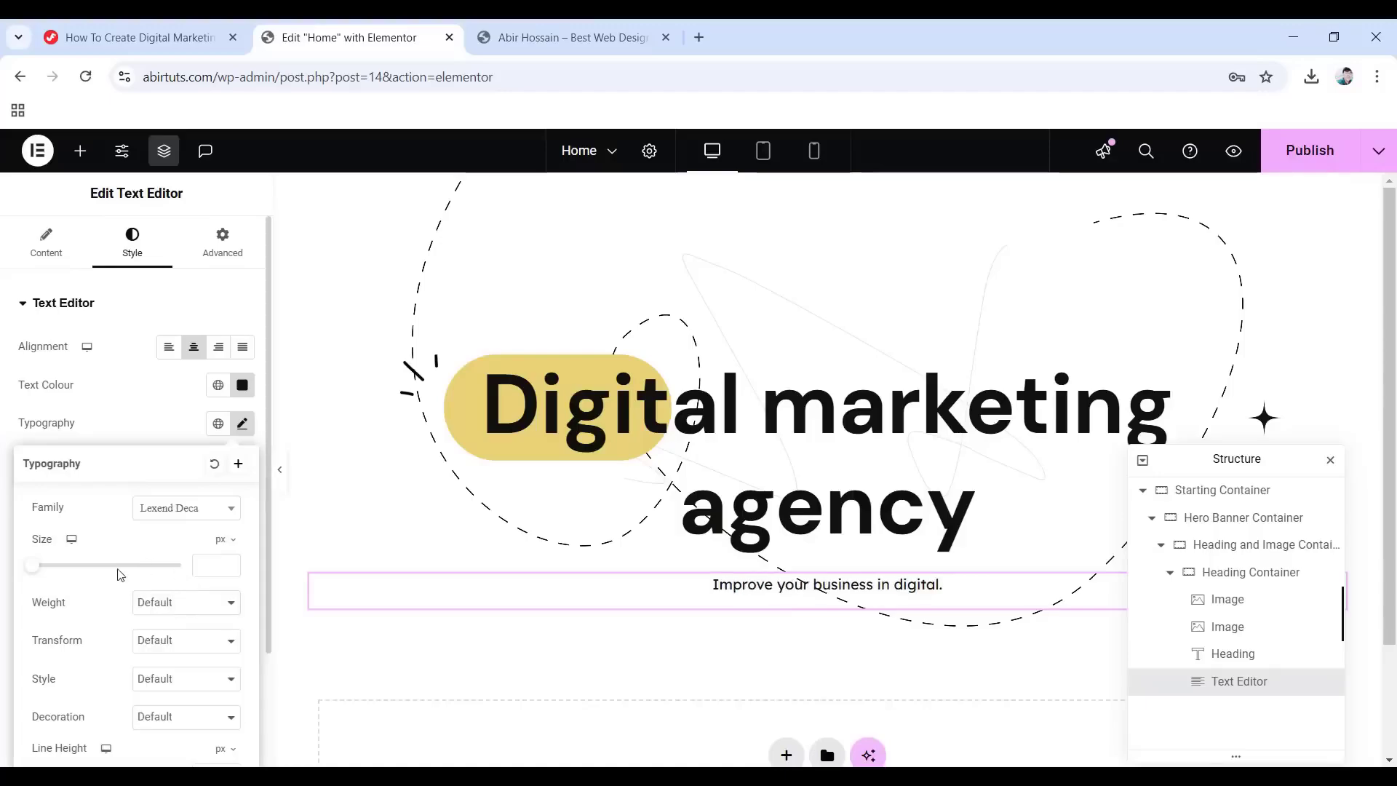
pyautogui.click(208, 561)
pyautogui.write('21')
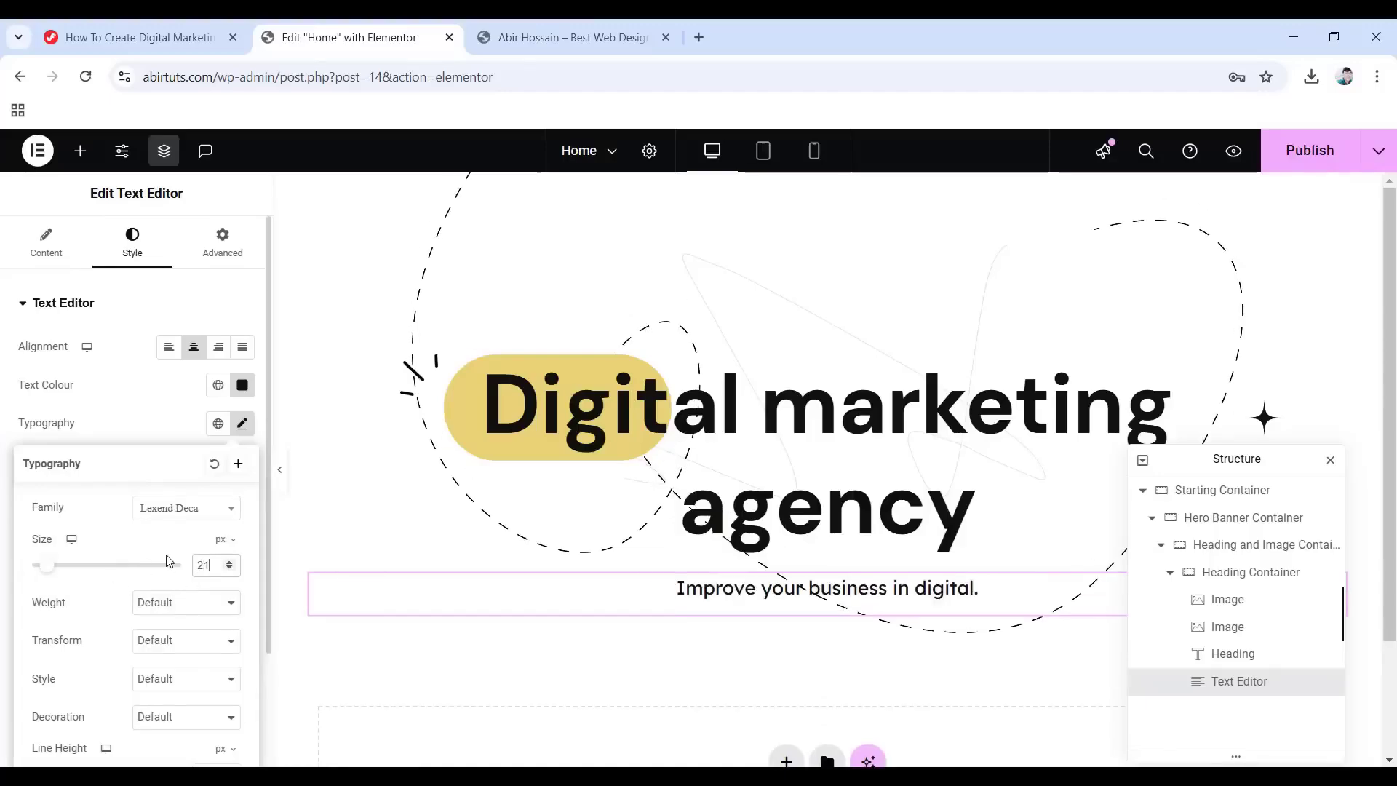
pyautogui.click(197, 615)
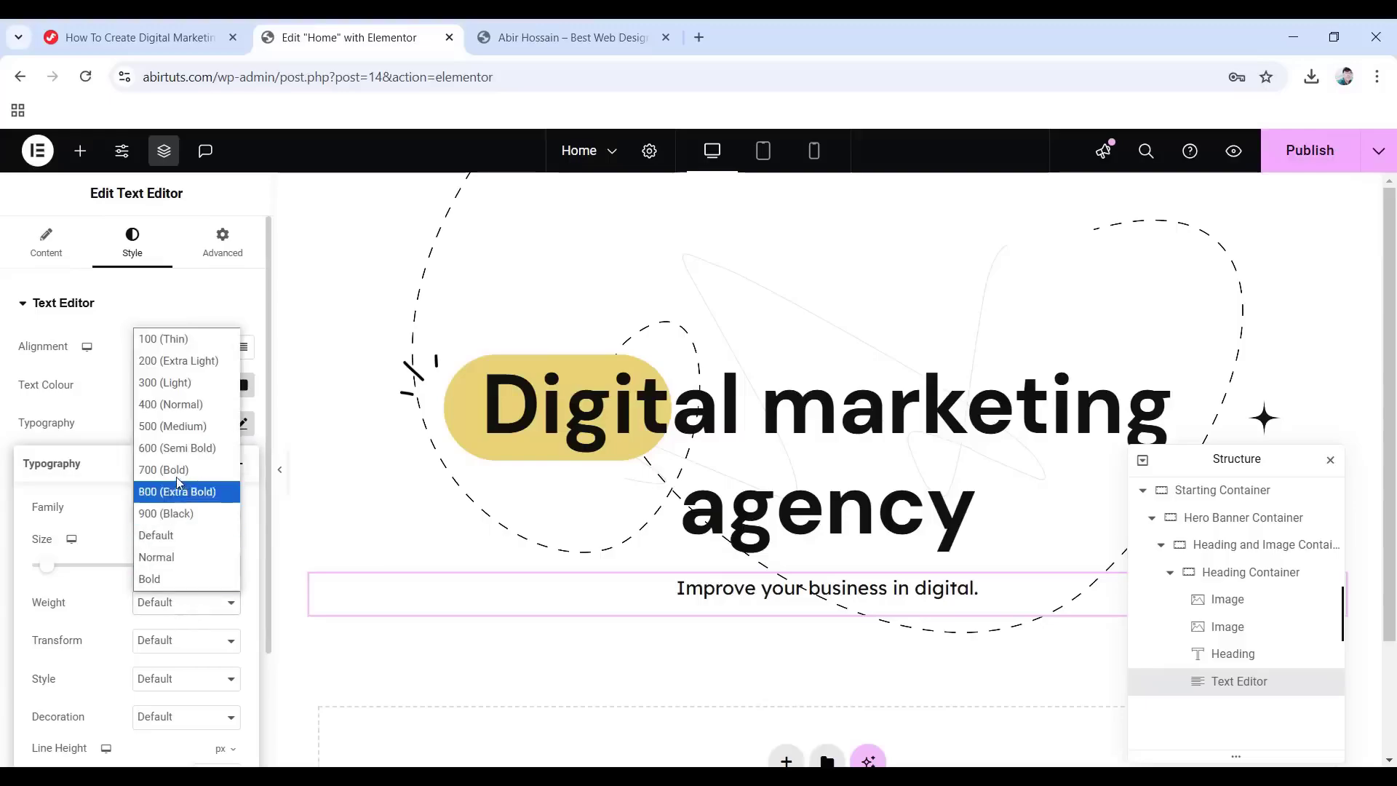
pyautogui.click(181, 411)
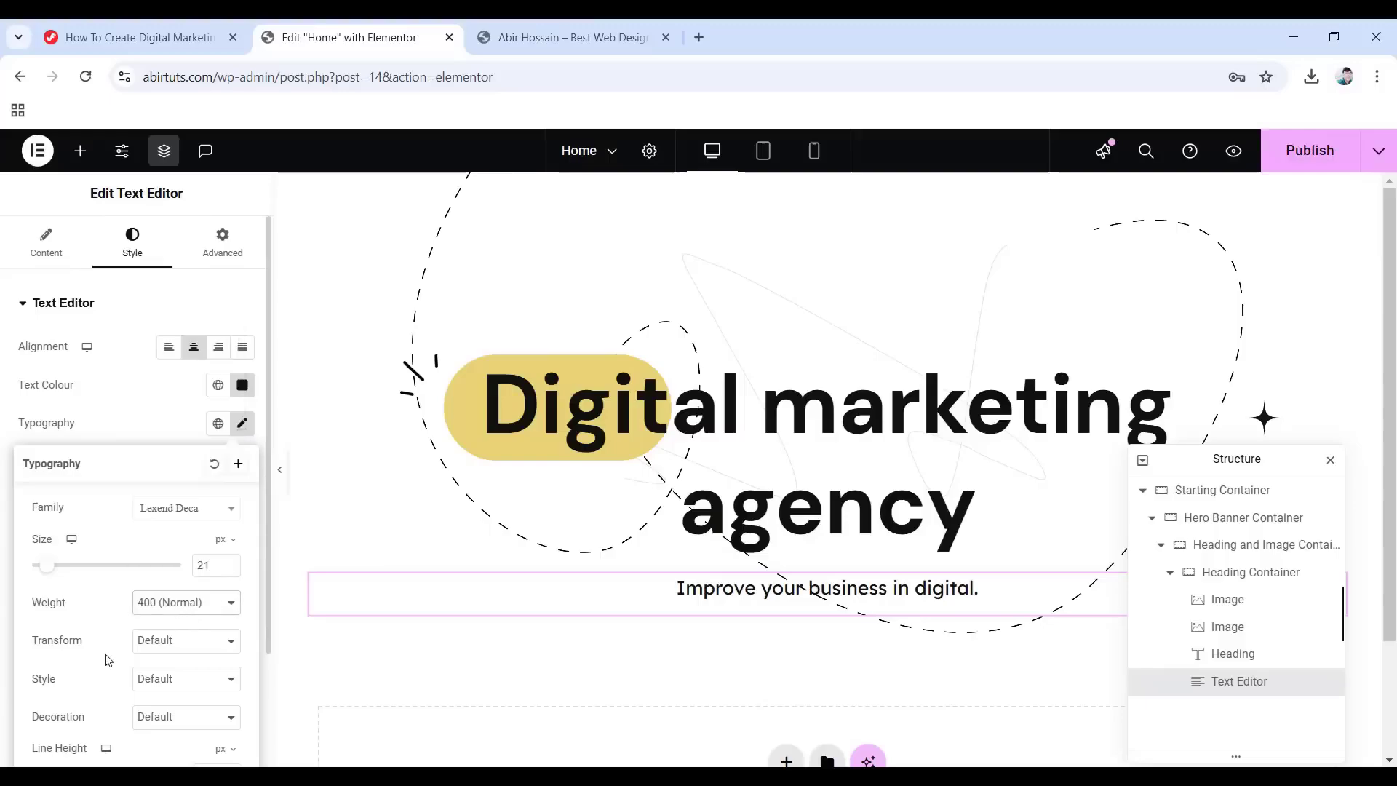
pyautogui.scroll(-2, 109, 660)
pyautogui.click(226, 604)
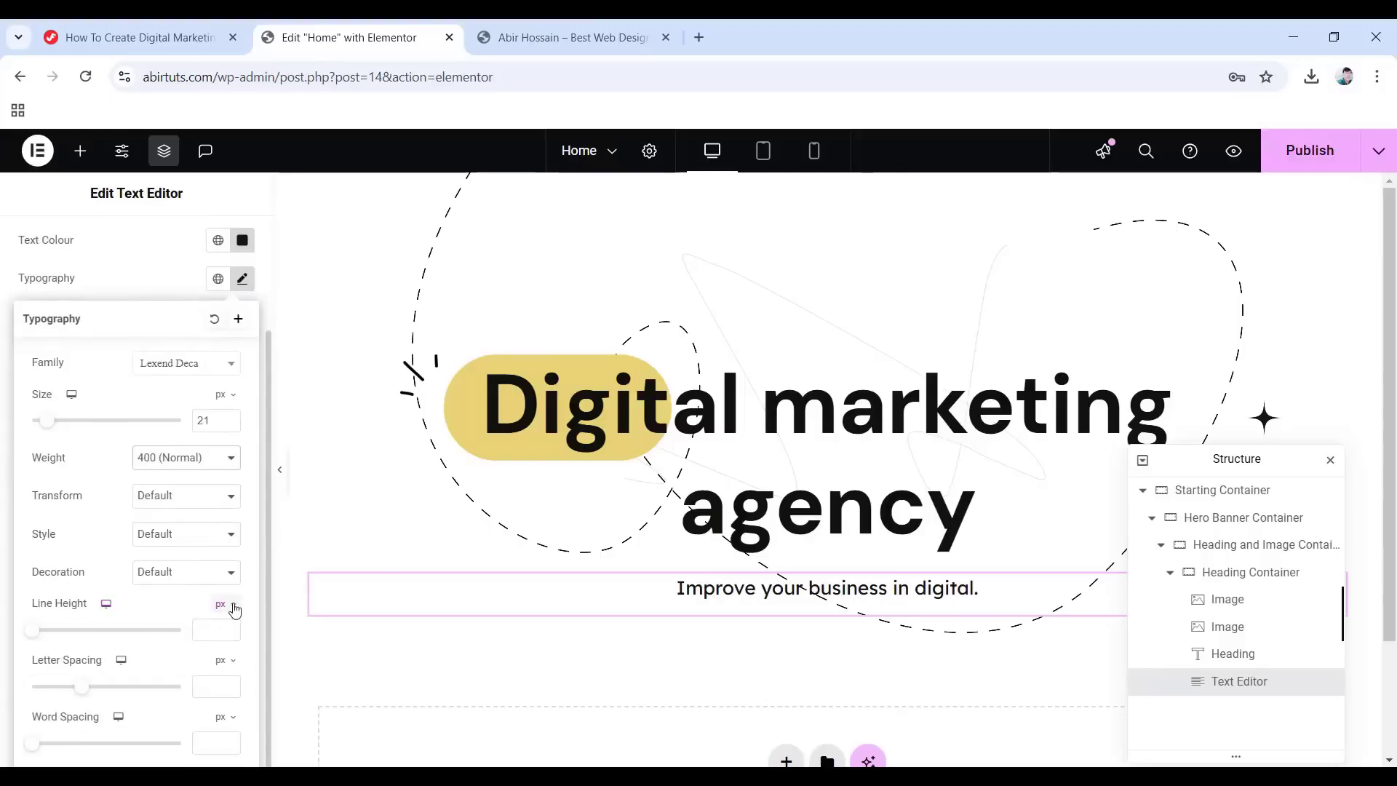
pyautogui.click(220, 631)
pyautogui.write('1.7')
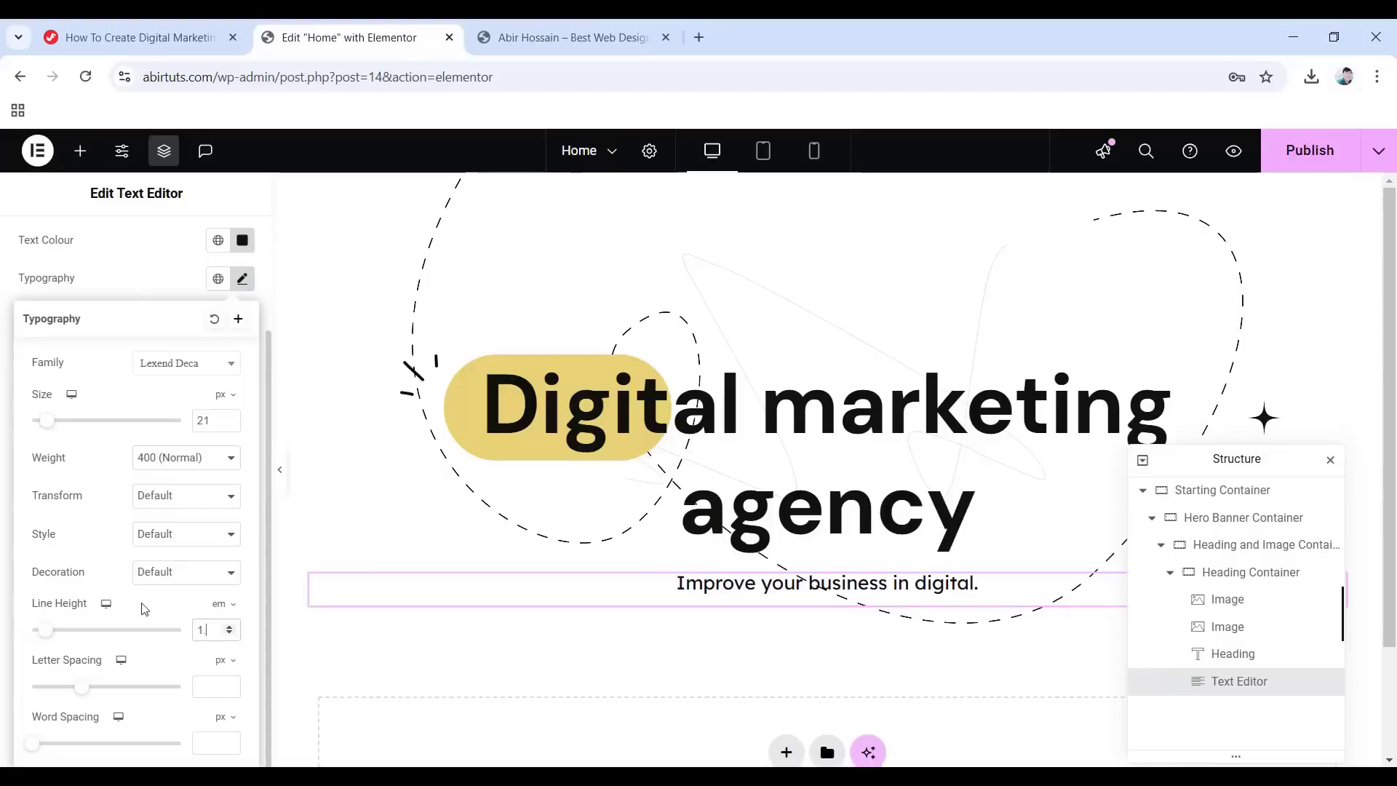
# Unlink the subtitle's margins and set its bottom margin to 2.
pyautogui.click(7, 567)
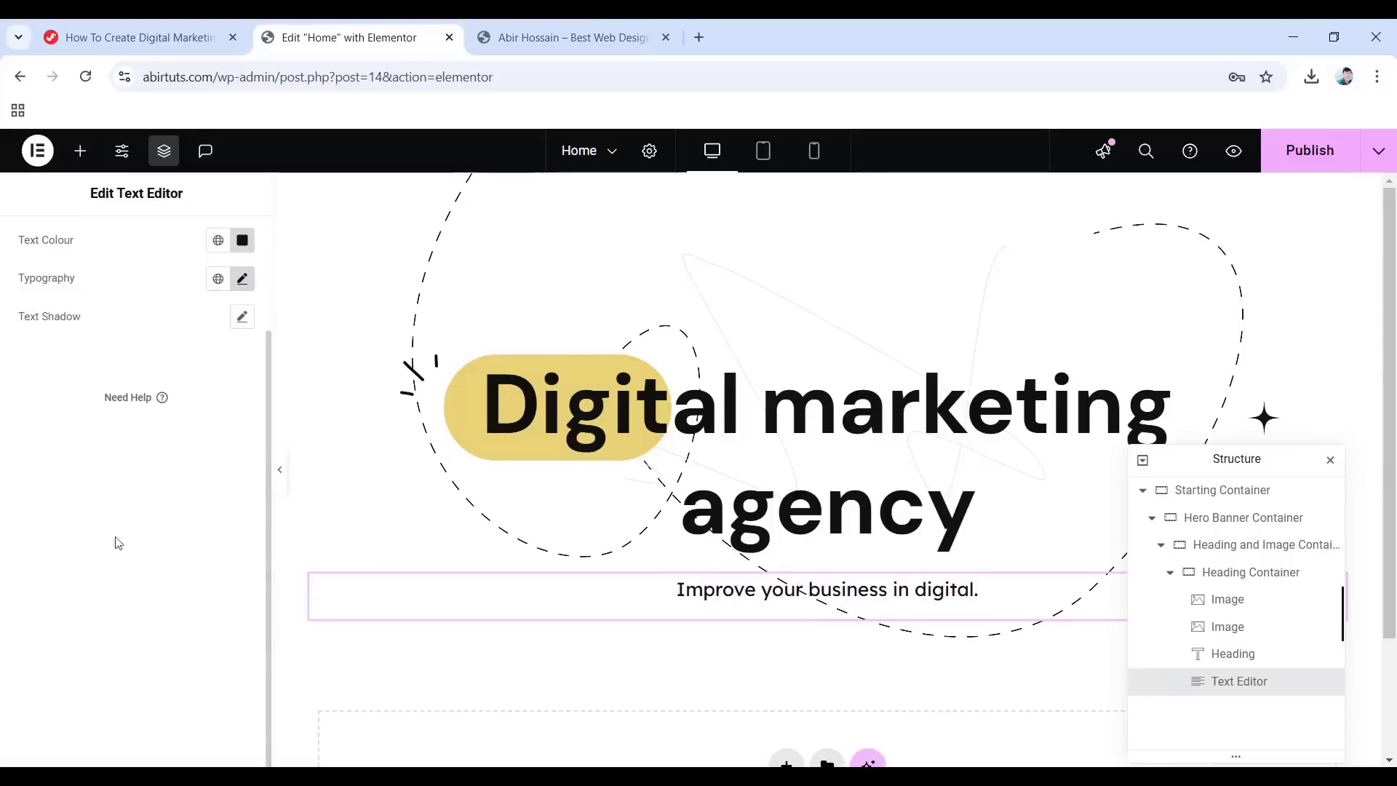
pyautogui.click(221, 238)
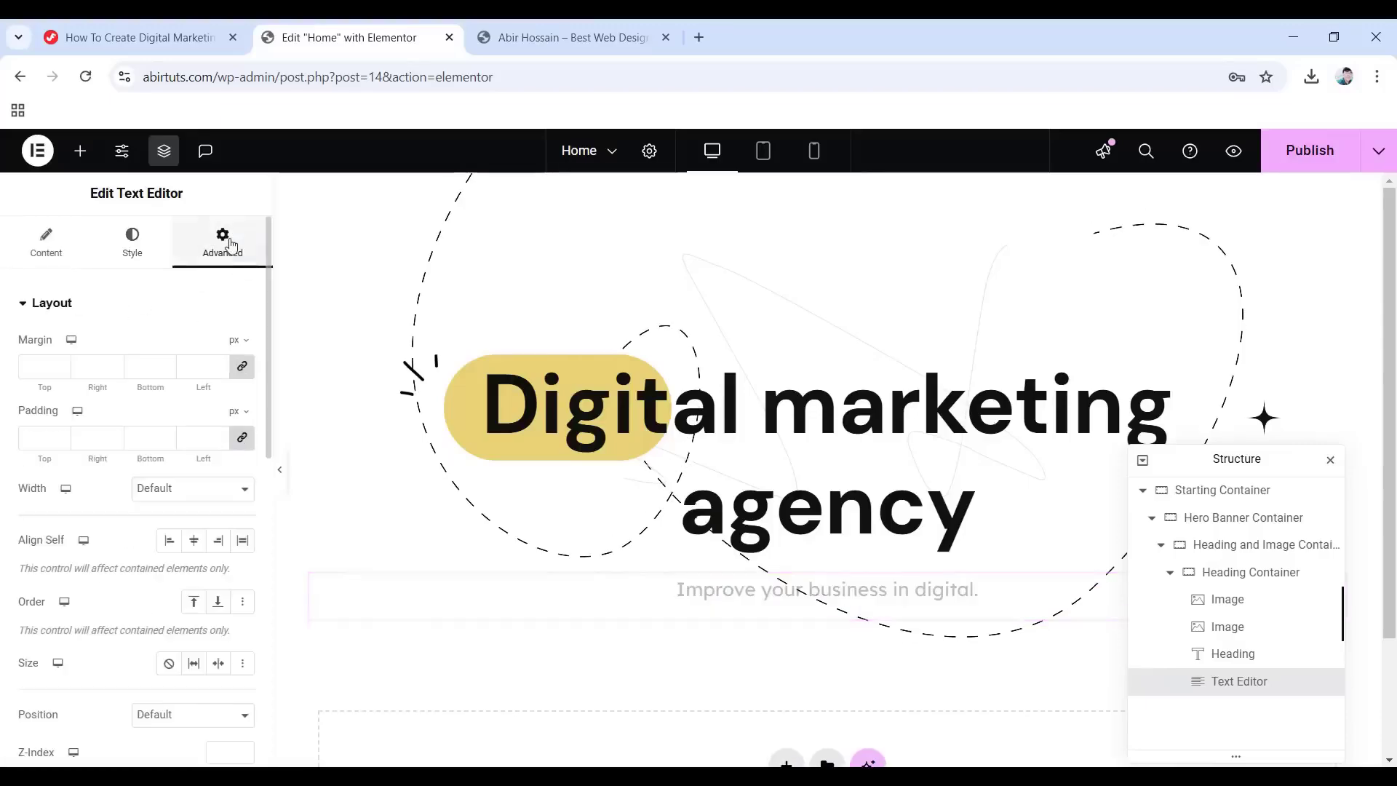
pyautogui.click(242, 366)
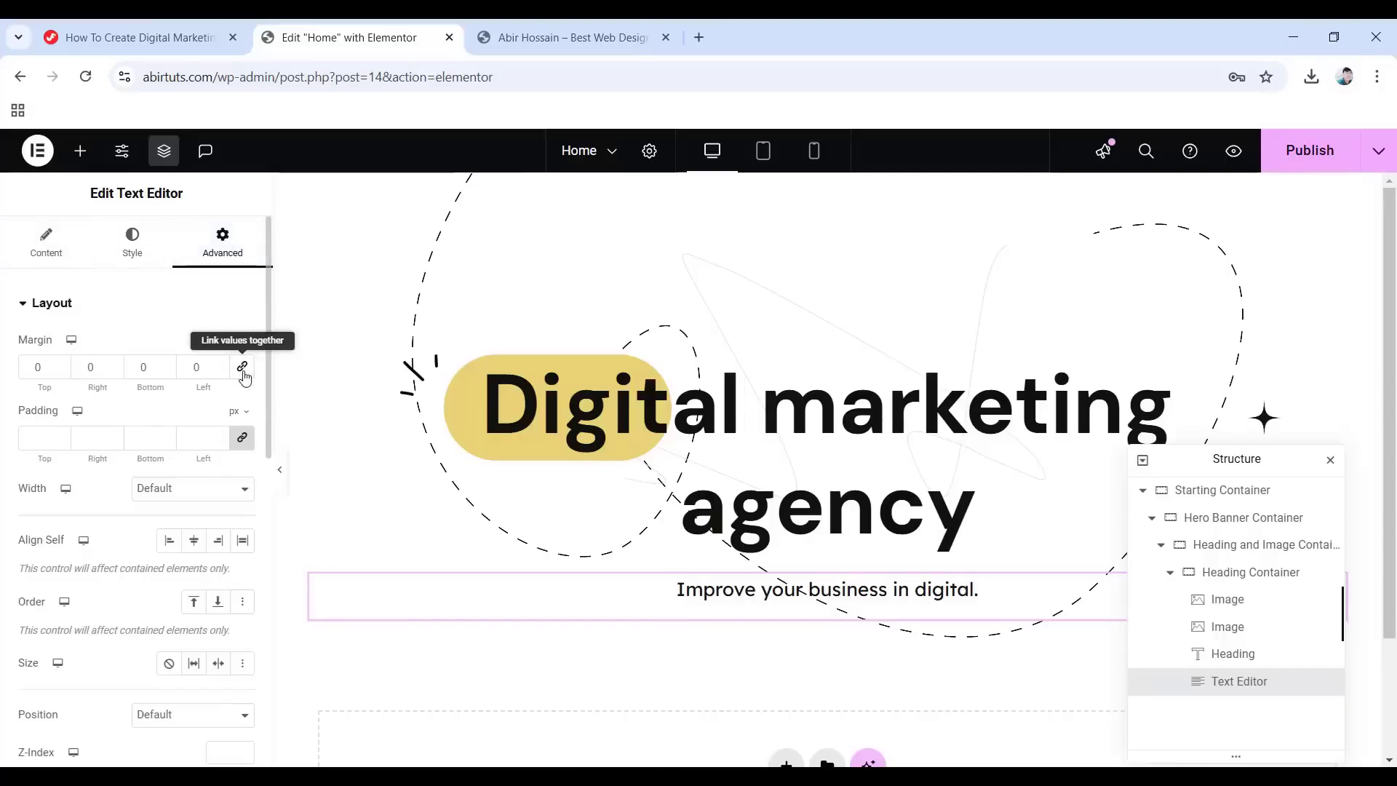
pyautogui.click(129, 366)
pyautogui.write('2')
# Set the subtitle's entrance animation to Fade In.
pyautogui.scroll(-10, 124, 514)
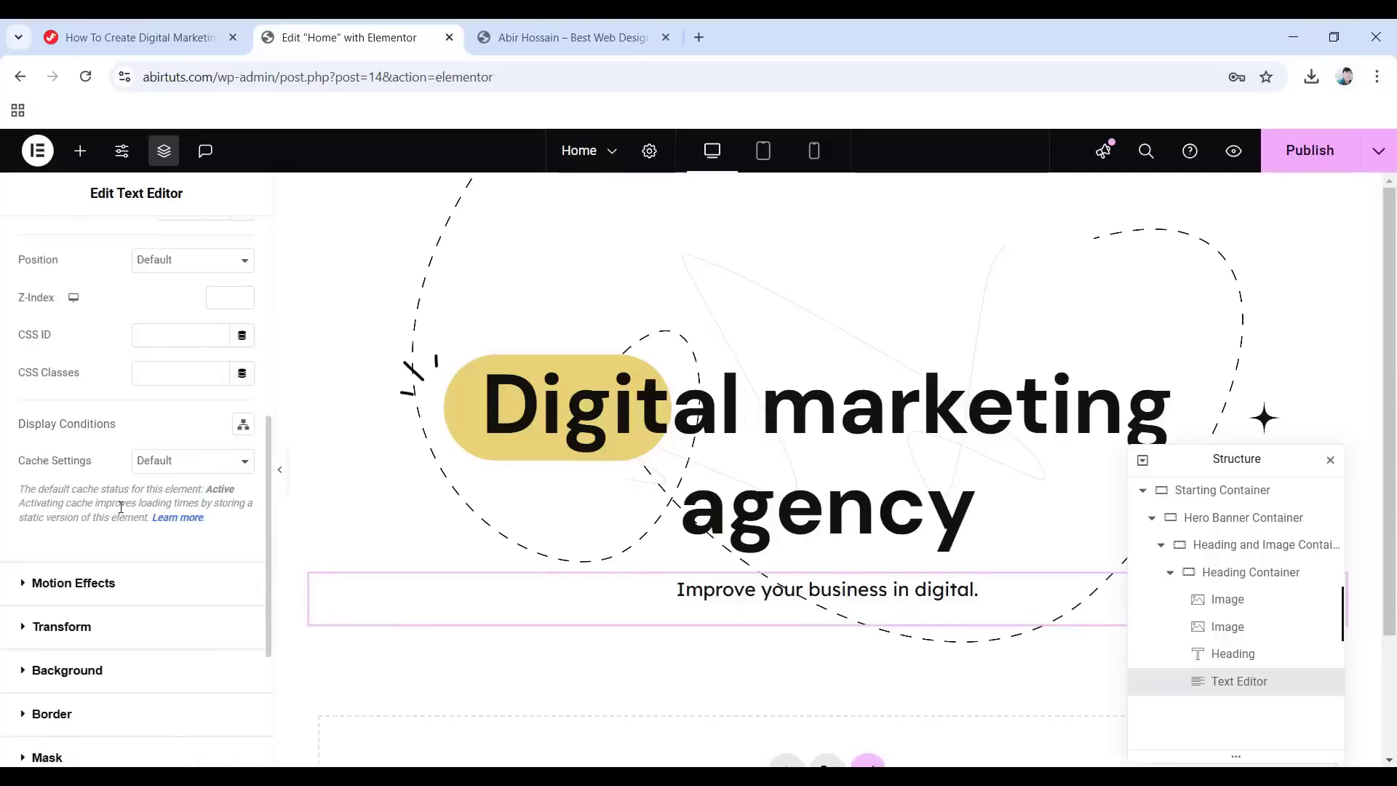
pyautogui.click(83, 406)
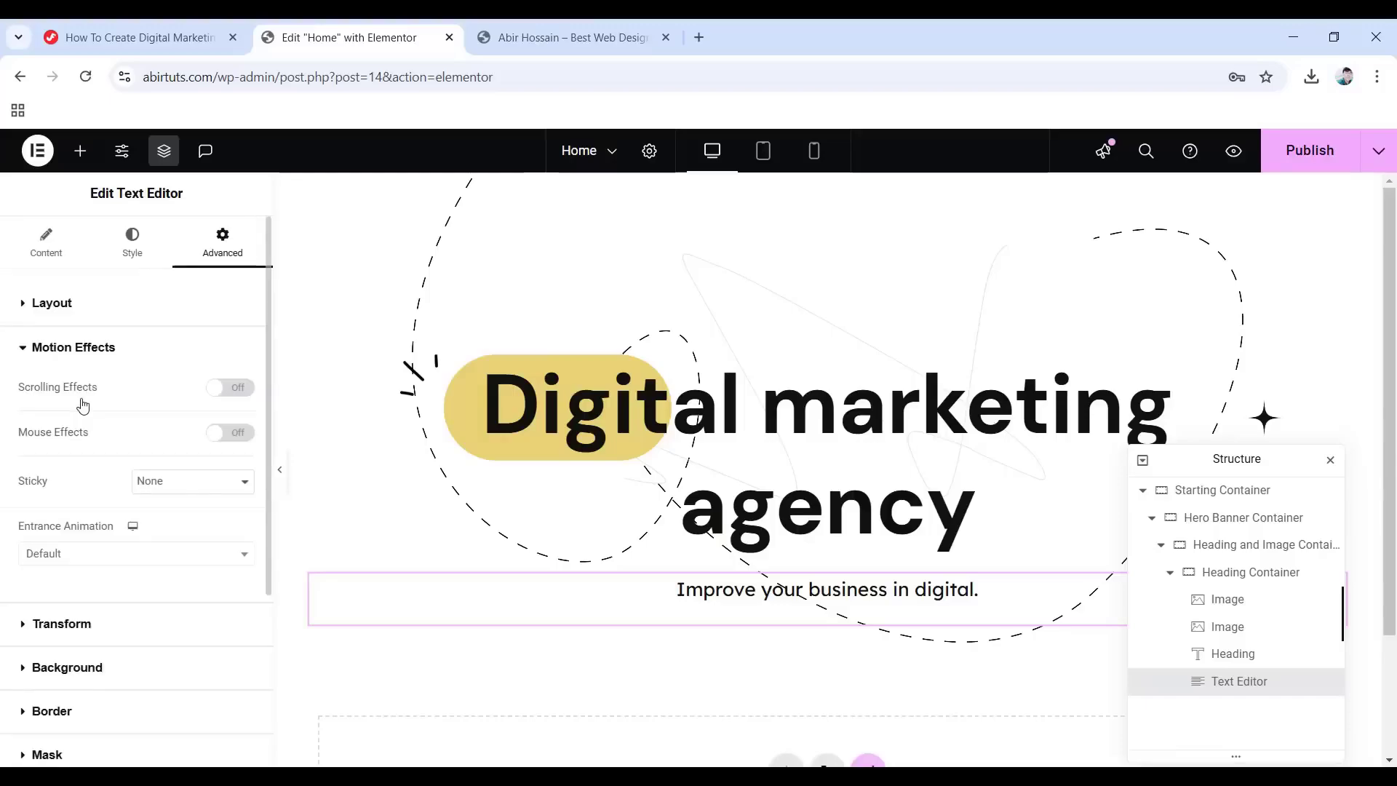
pyautogui.click(171, 557)
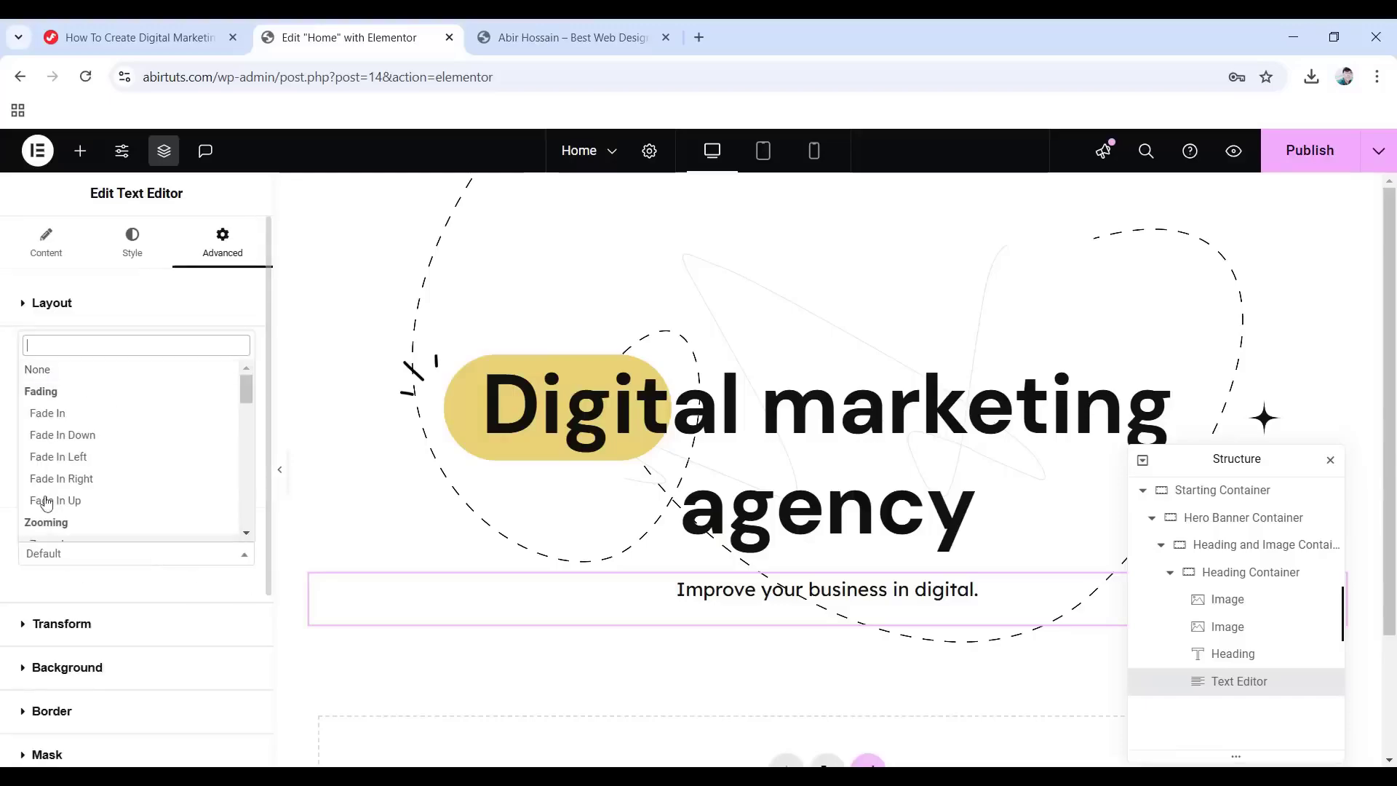
pyautogui.click(51, 408)
pyautogui.scroll(-1, 589, 700)
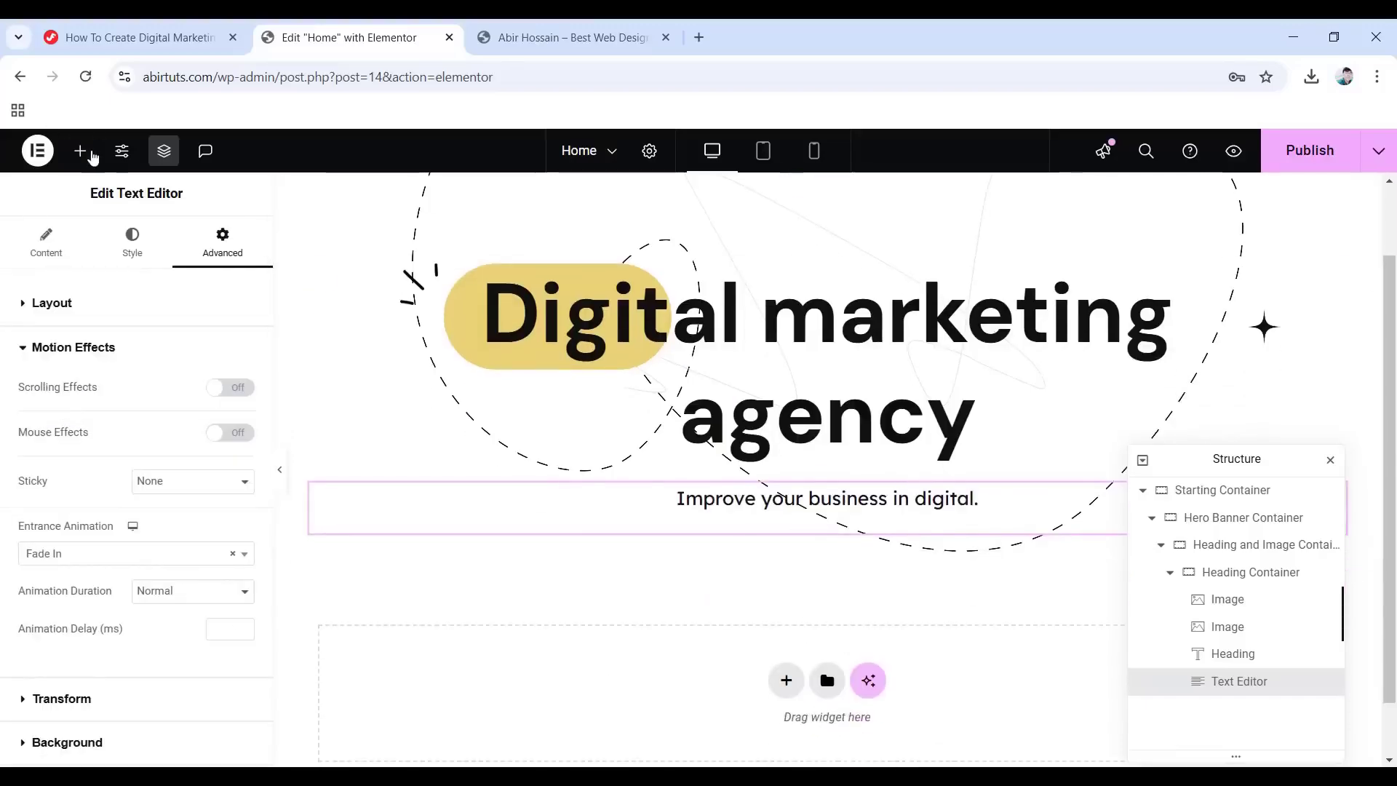
pyautogui.click(92, 153)
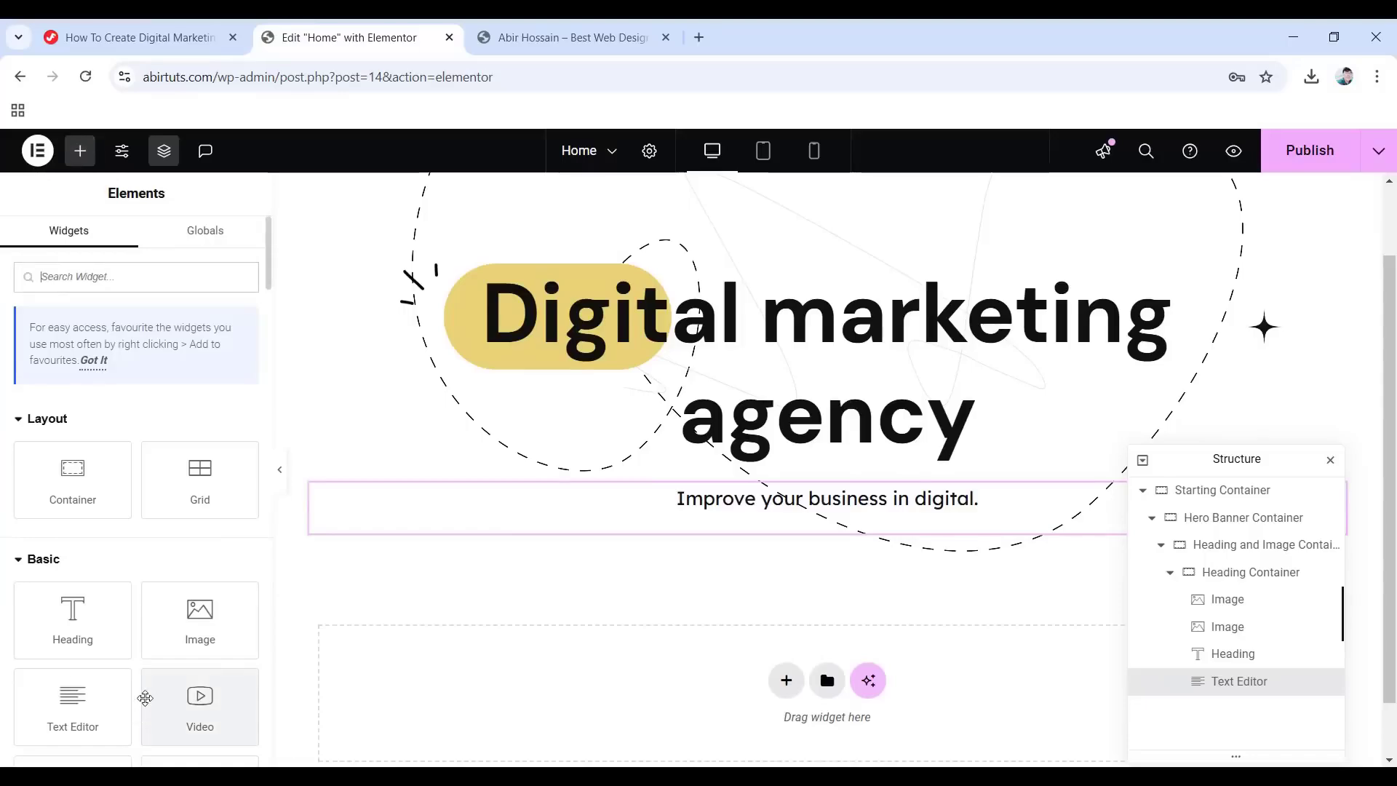
# Add a Button widget under the subtitle, label it 'Get started', and centre it horizontally.
pyautogui.scroll(-3, 146, 699)
pyautogui.moveTo(73, 518); pyautogui.dragTo(789, 534)
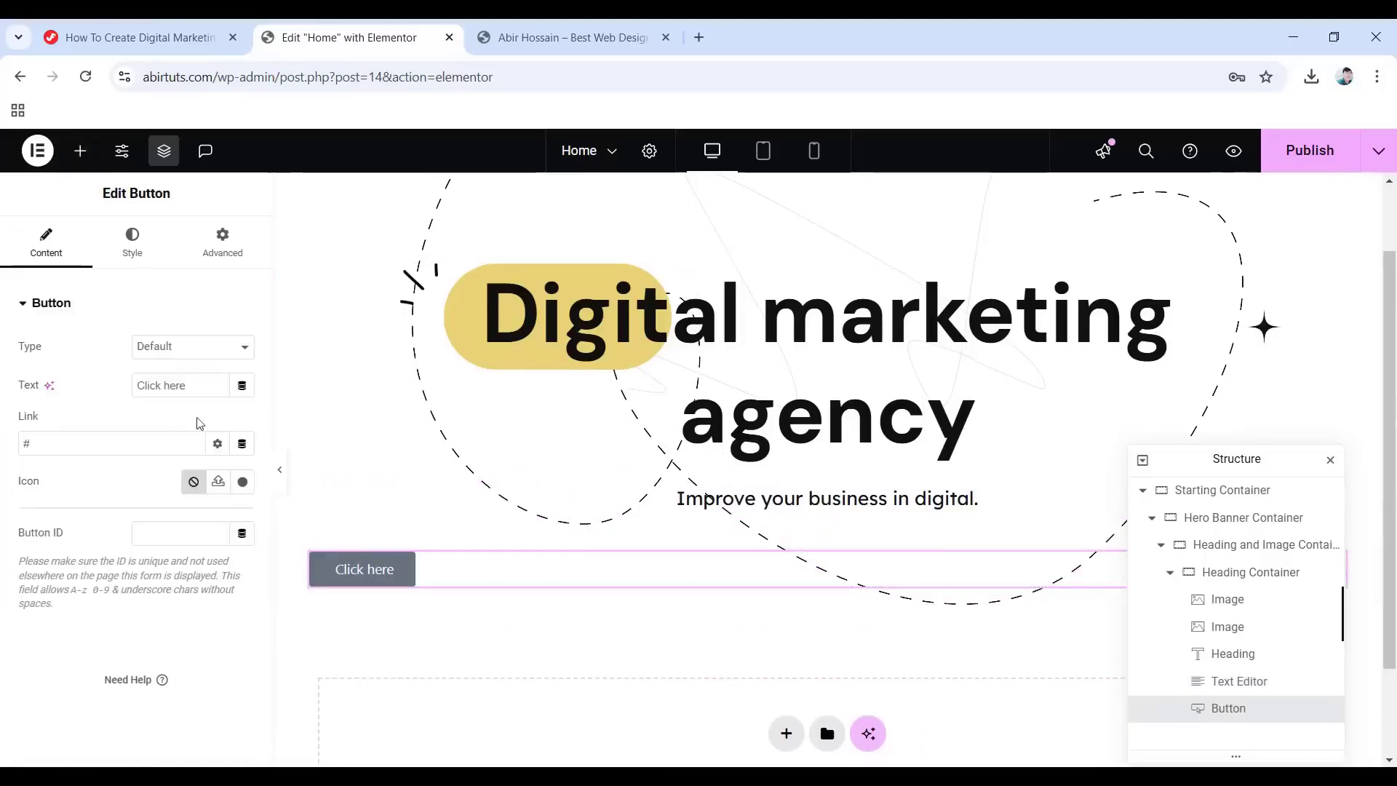
pyautogui.moveTo(195, 386); pyautogui.dragTo(113, 384)
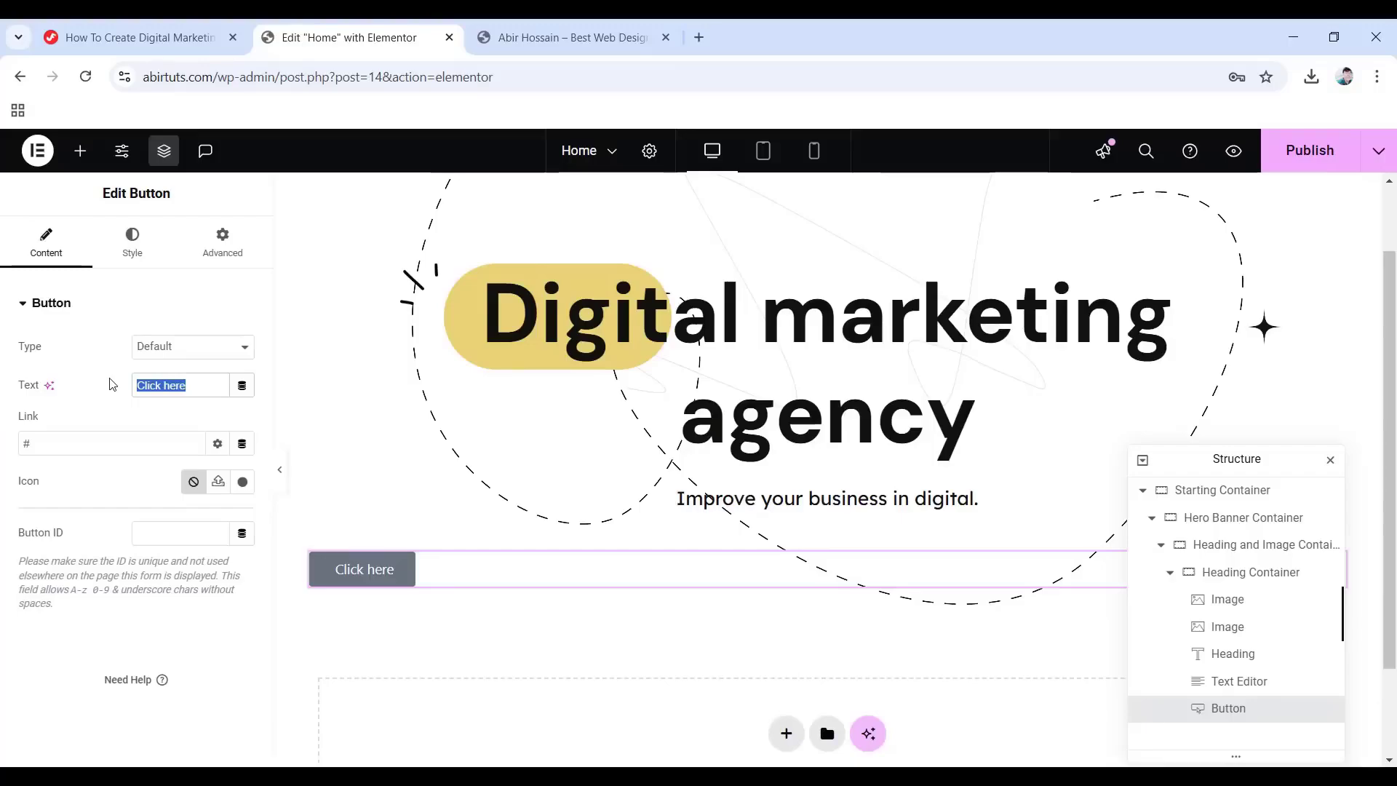
pyautogui.write('Get started')
pyautogui.click(132, 239)
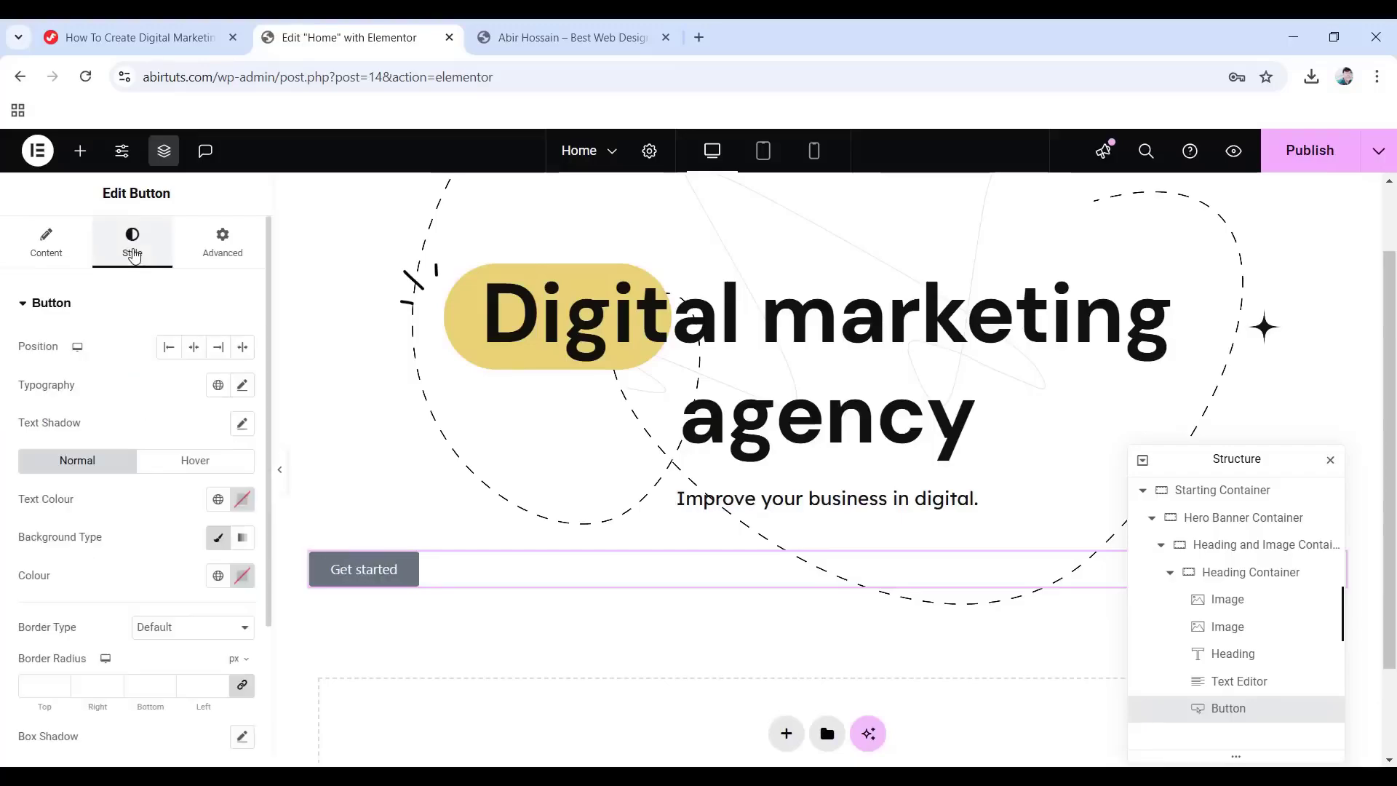
pyautogui.click(194, 347)
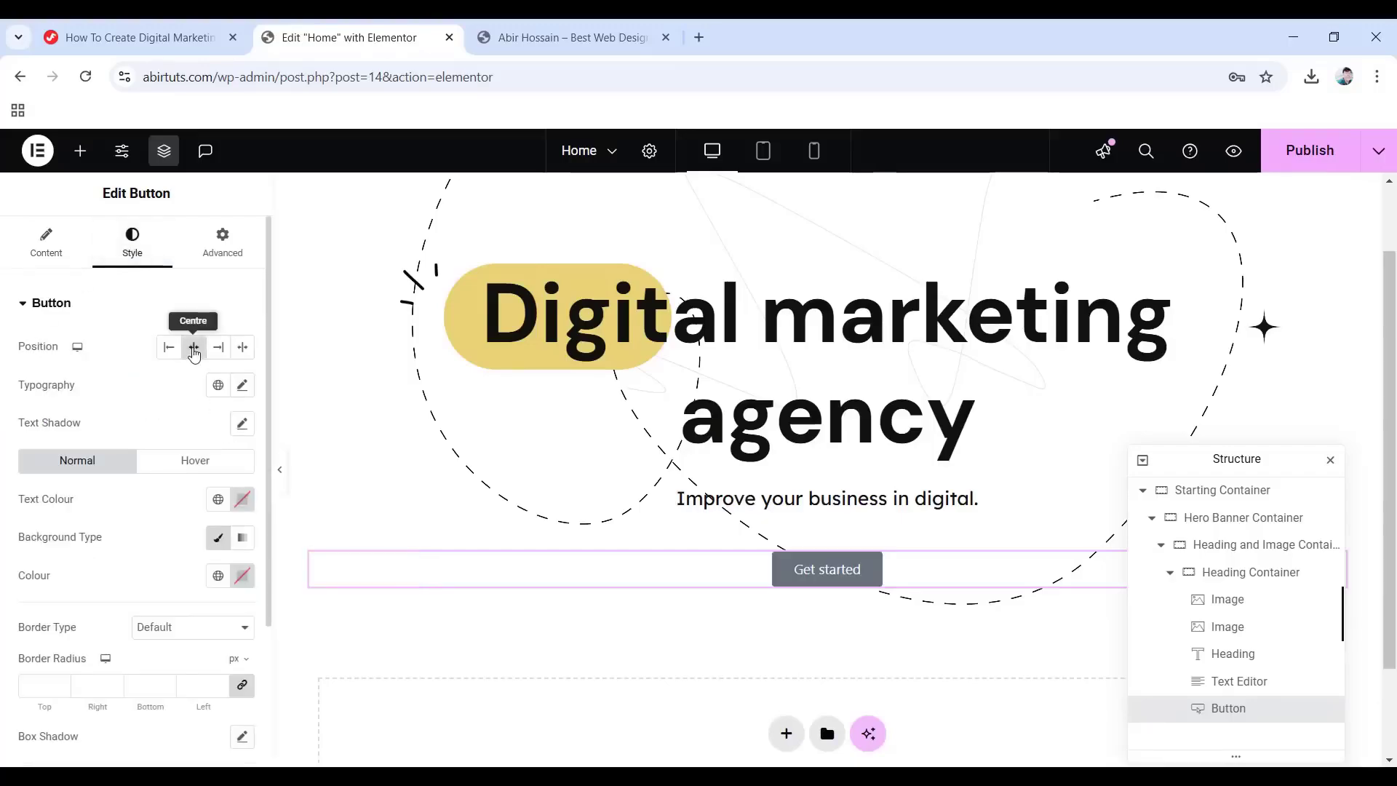
# Set the button font to DM Sans, 18px, weight 600 (Semi Bold).
pyautogui.click(242, 385)
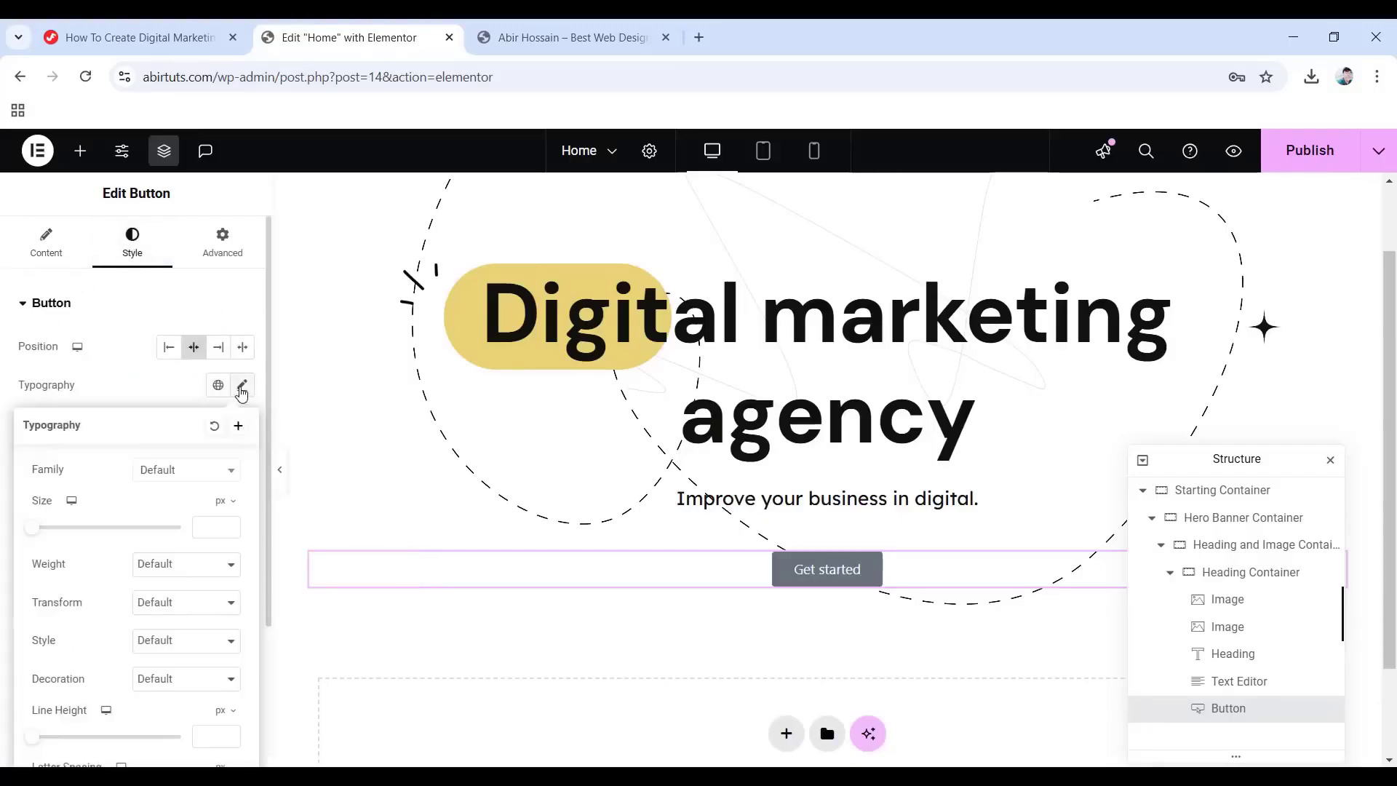
pyautogui.click(165, 472)
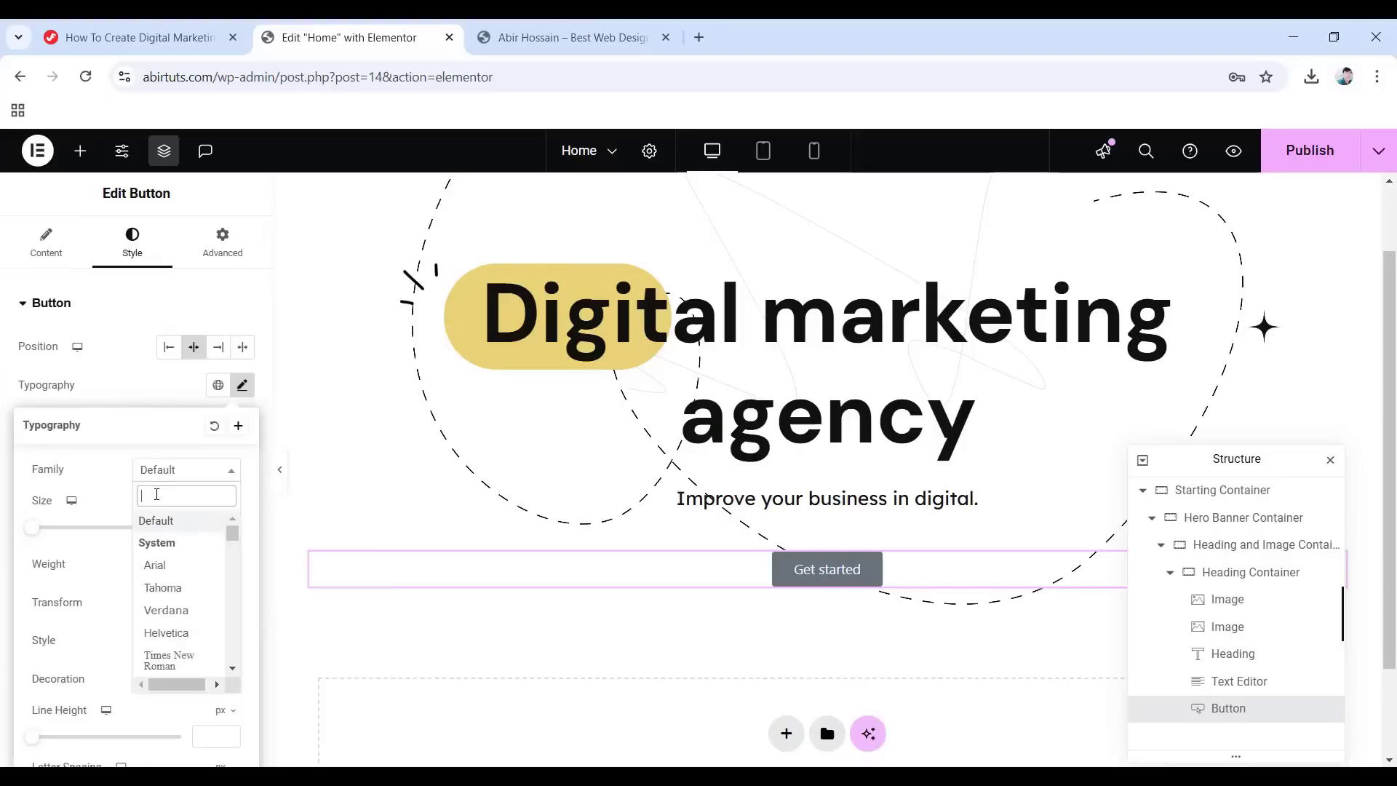
pyautogui.write('dm sans')
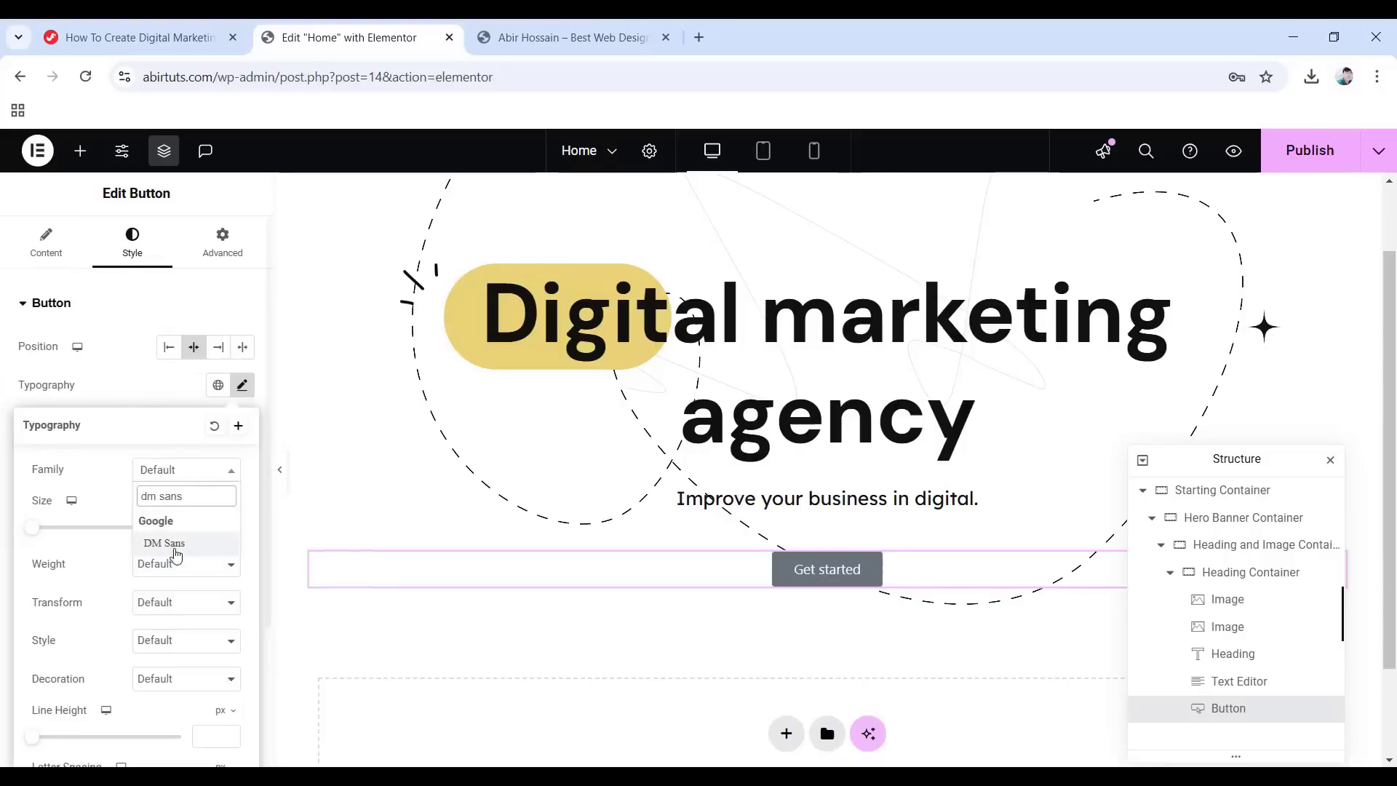
pyautogui.click(172, 546)
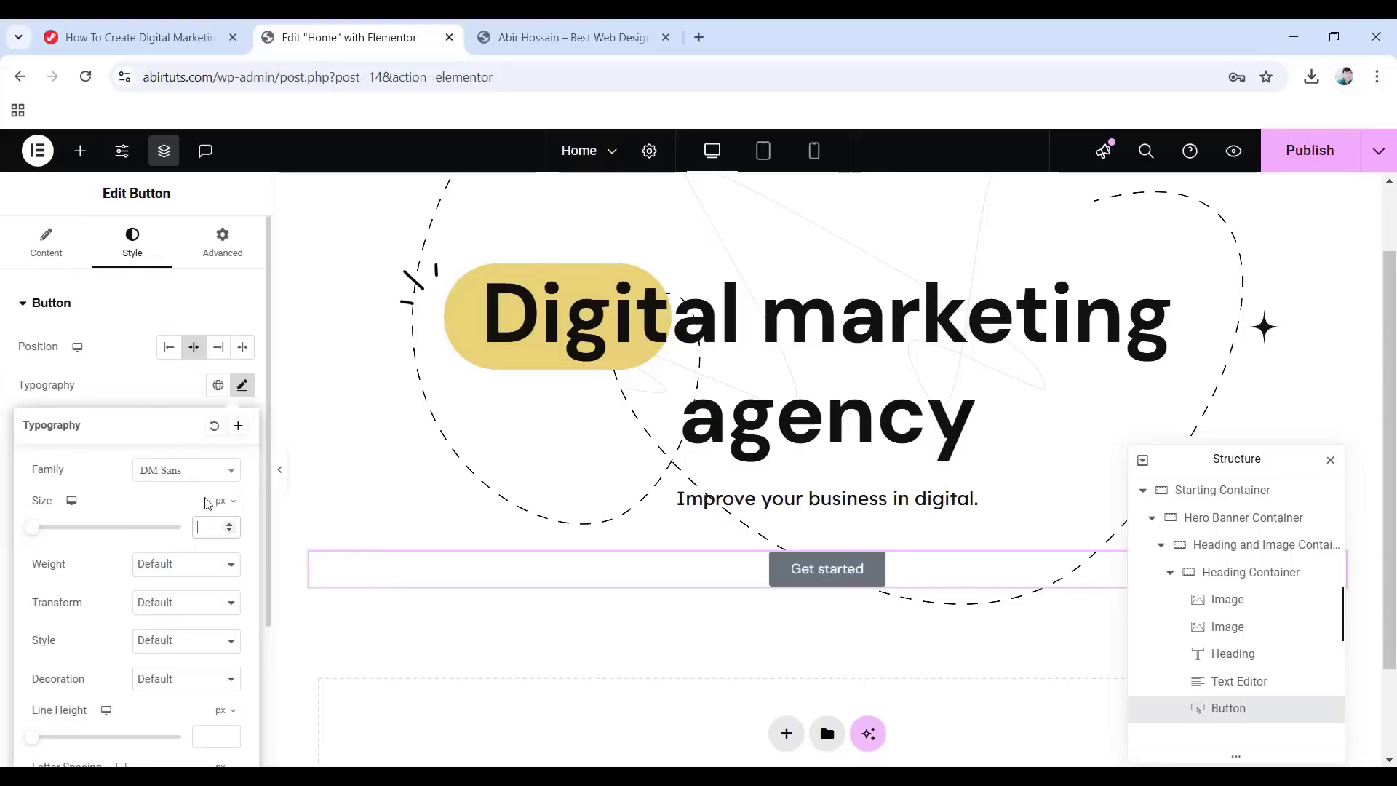
pyautogui.write('18')
pyautogui.click(187, 564)
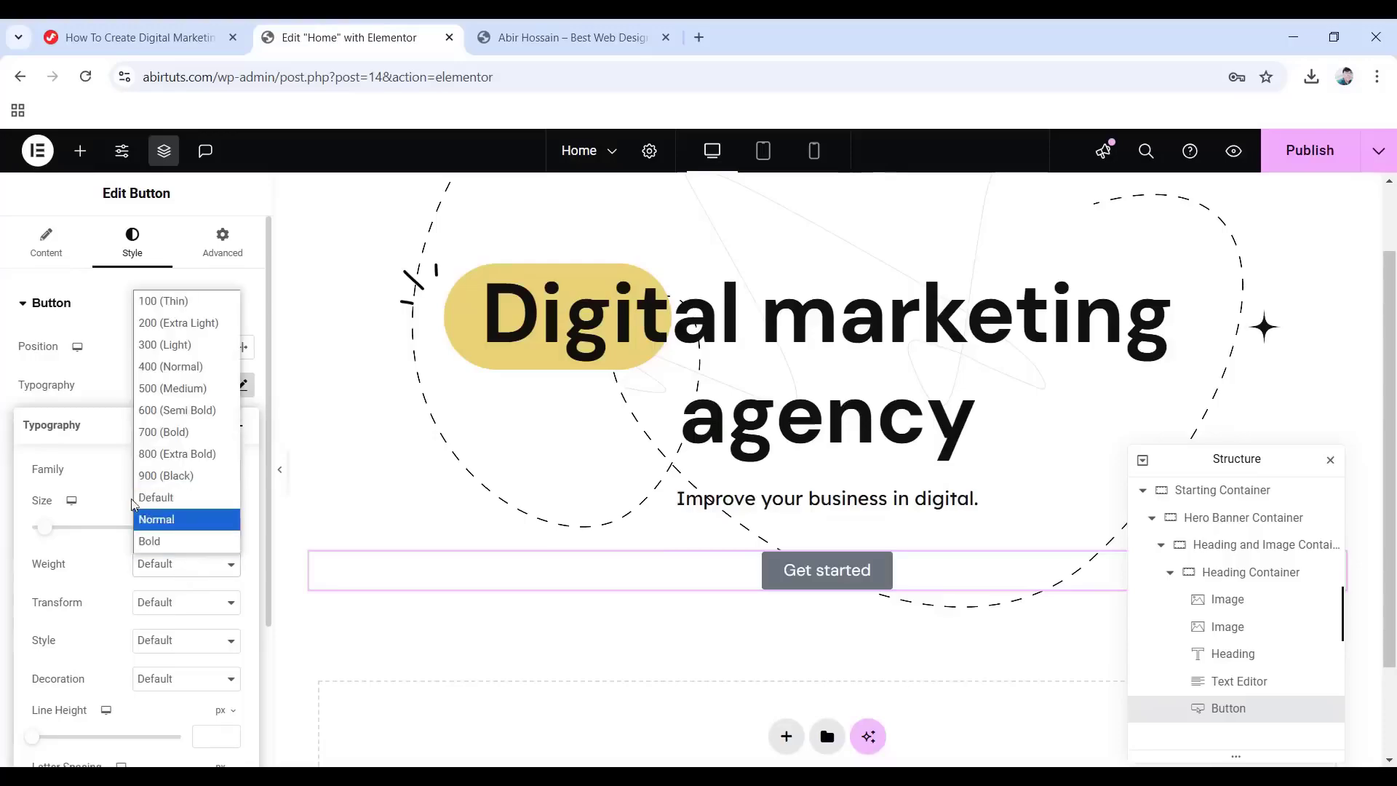
pyautogui.click(173, 410)
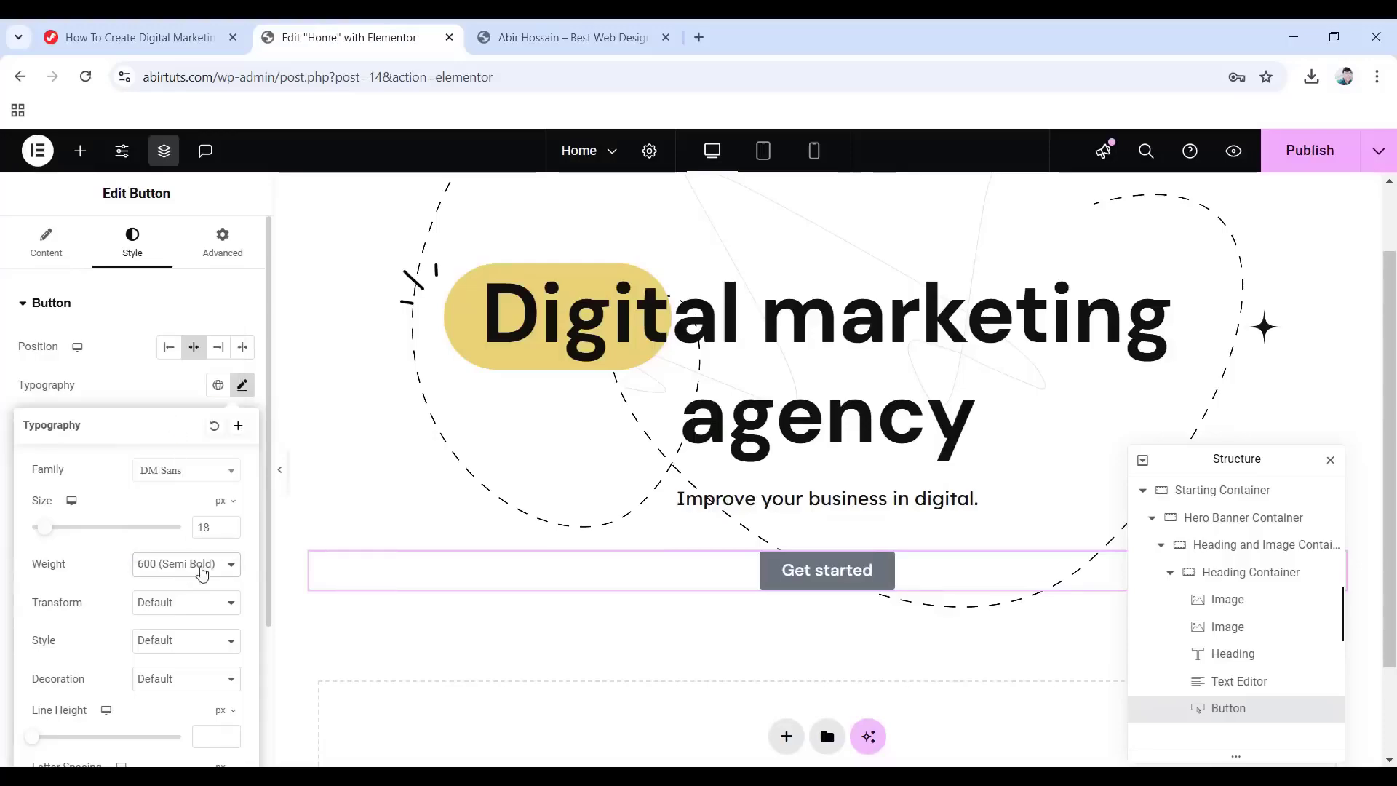
# Give the button text a 1.2em line height and close the typography settings.
pyautogui.scroll(-3, 56, 620)
pyautogui.click(224, 528)
pyautogui.click(223, 553)
pyautogui.click(207, 558)
pyautogui.write('1.2')
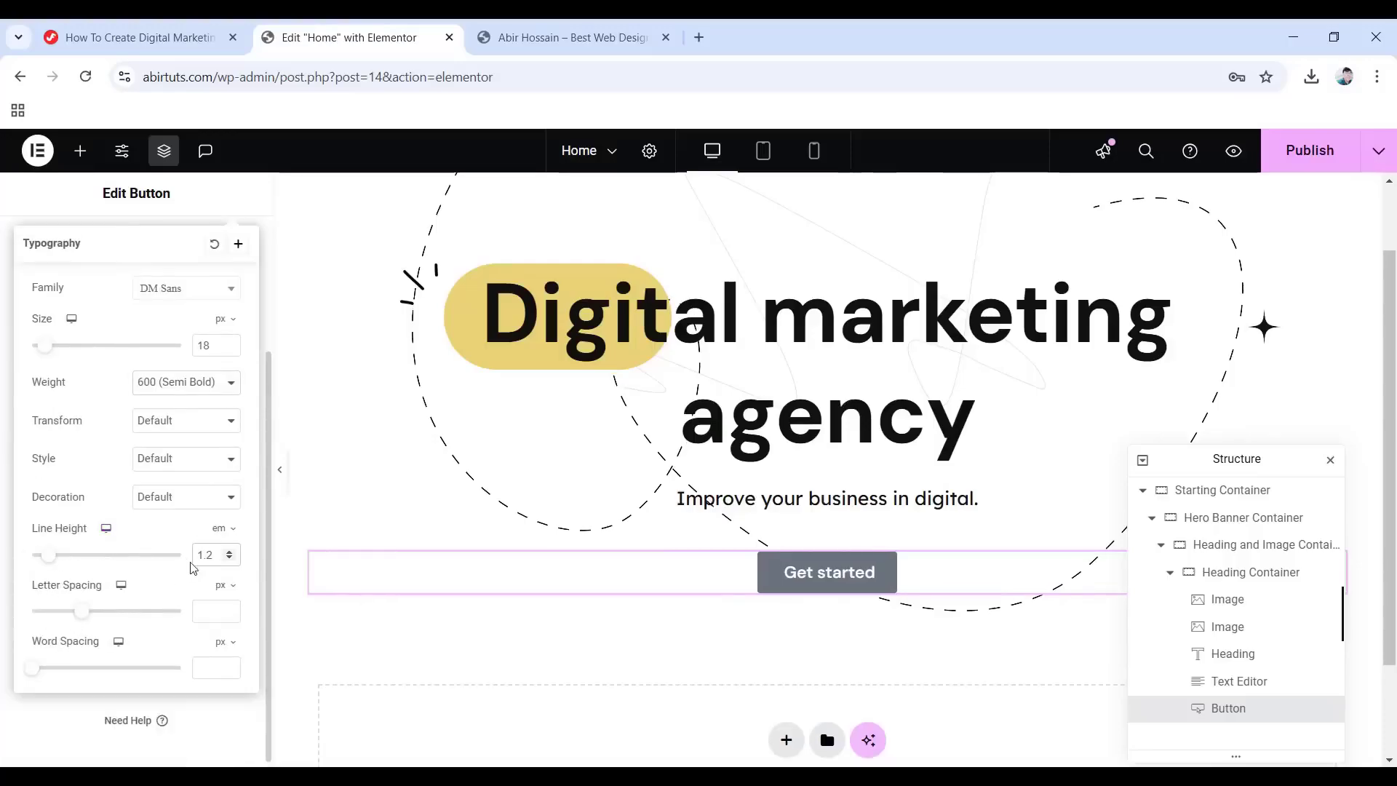
pyautogui.click(2, 515)
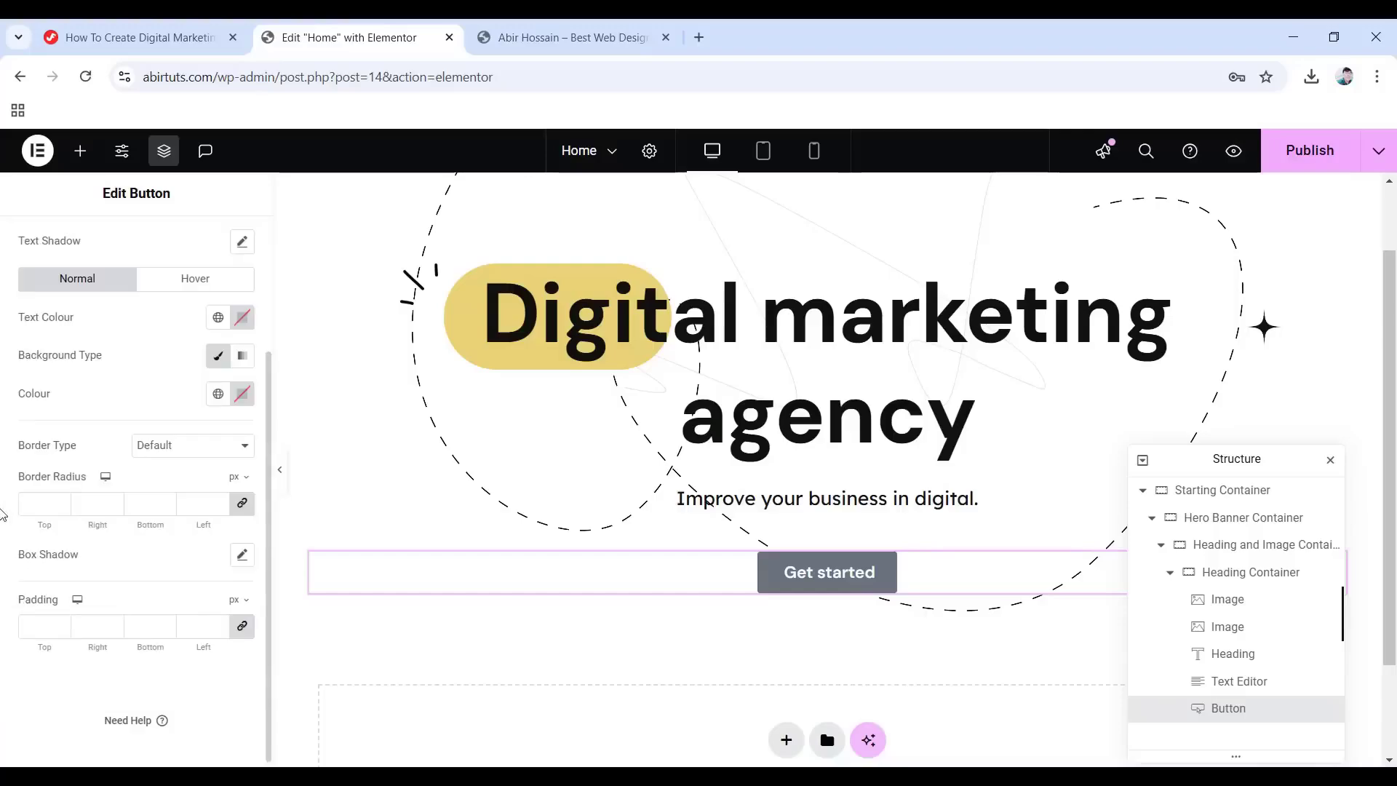
# Set the button's normal background colour to #0f110f.
pyautogui.scroll(3, 219, 480)
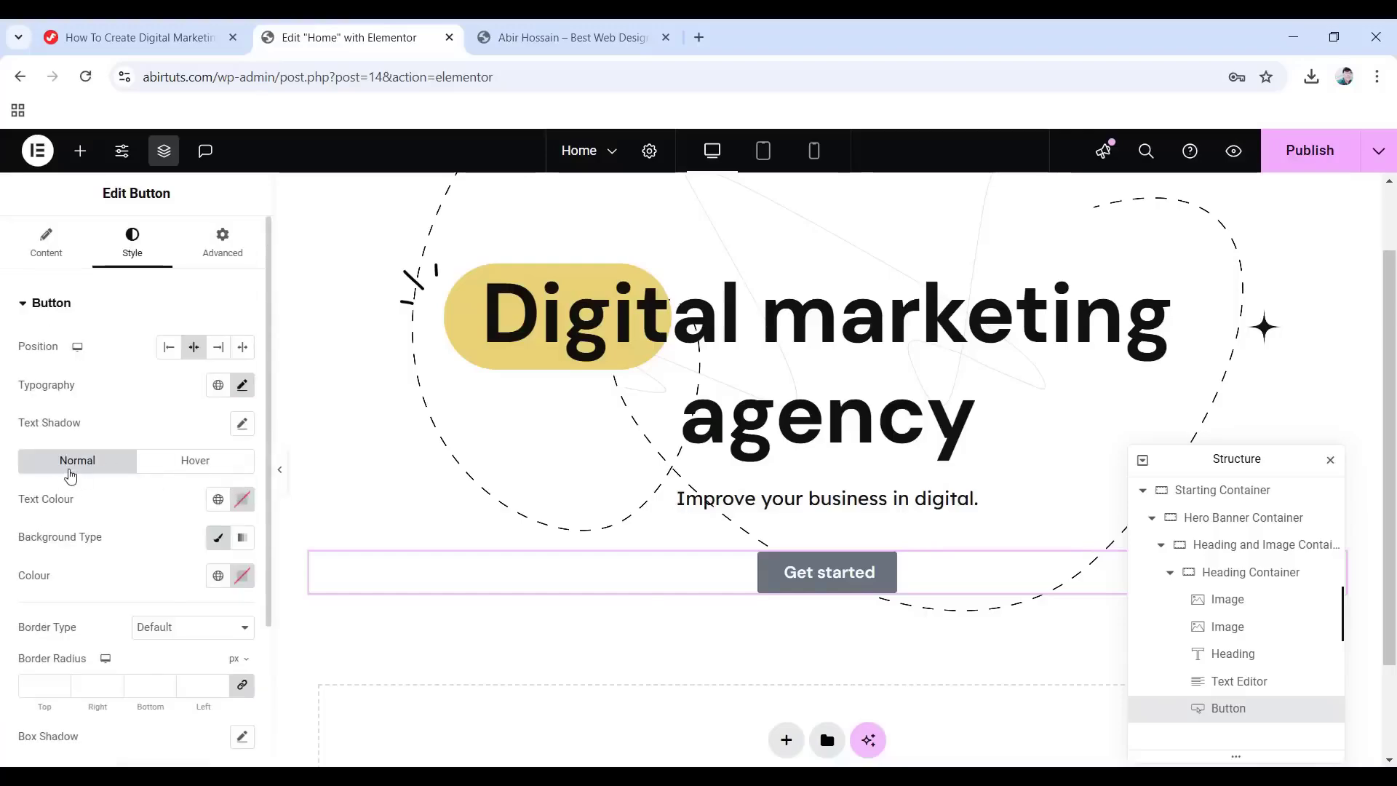
pyautogui.click(238, 577)
pyautogui.tripleClick(205, 530)
pyautogui.write('0f110f')
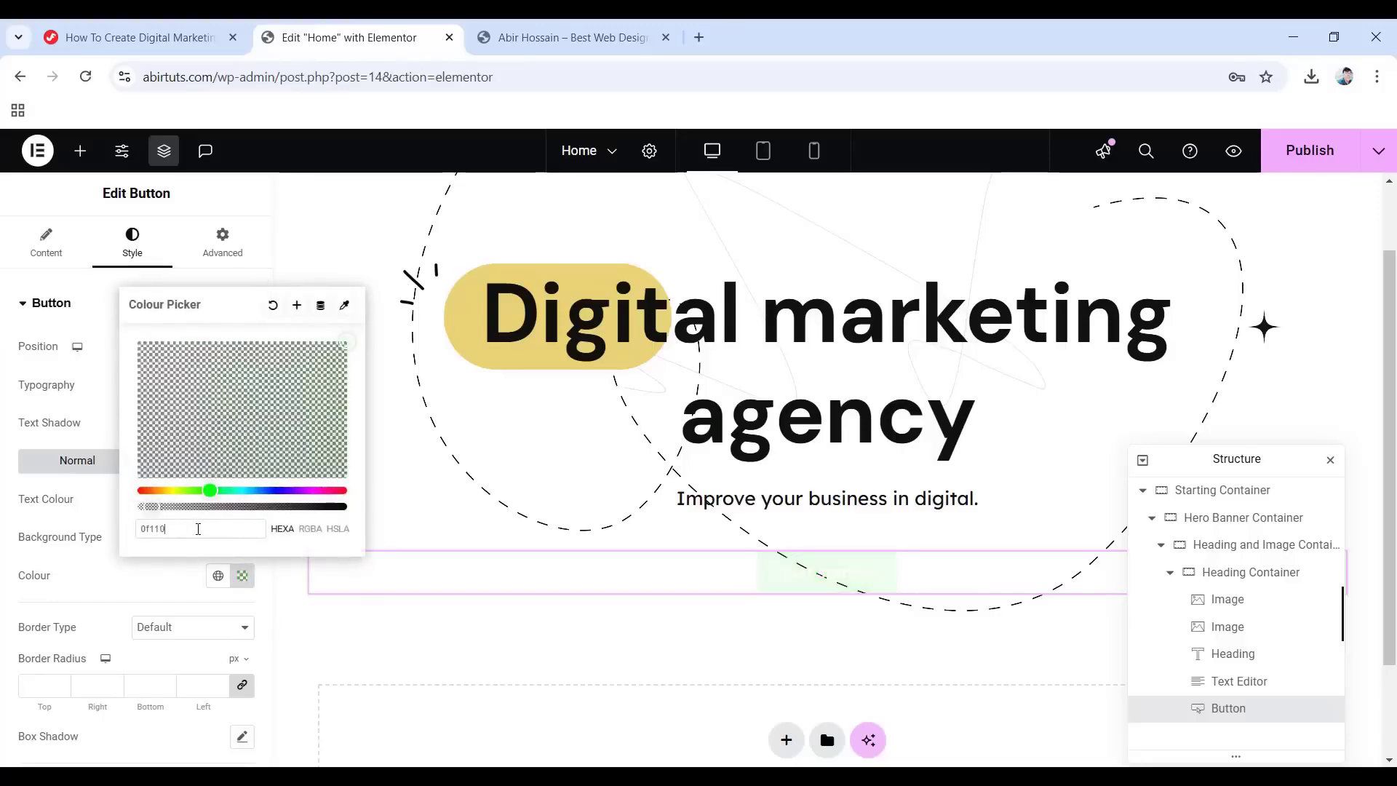
pyautogui.click(4, 466)
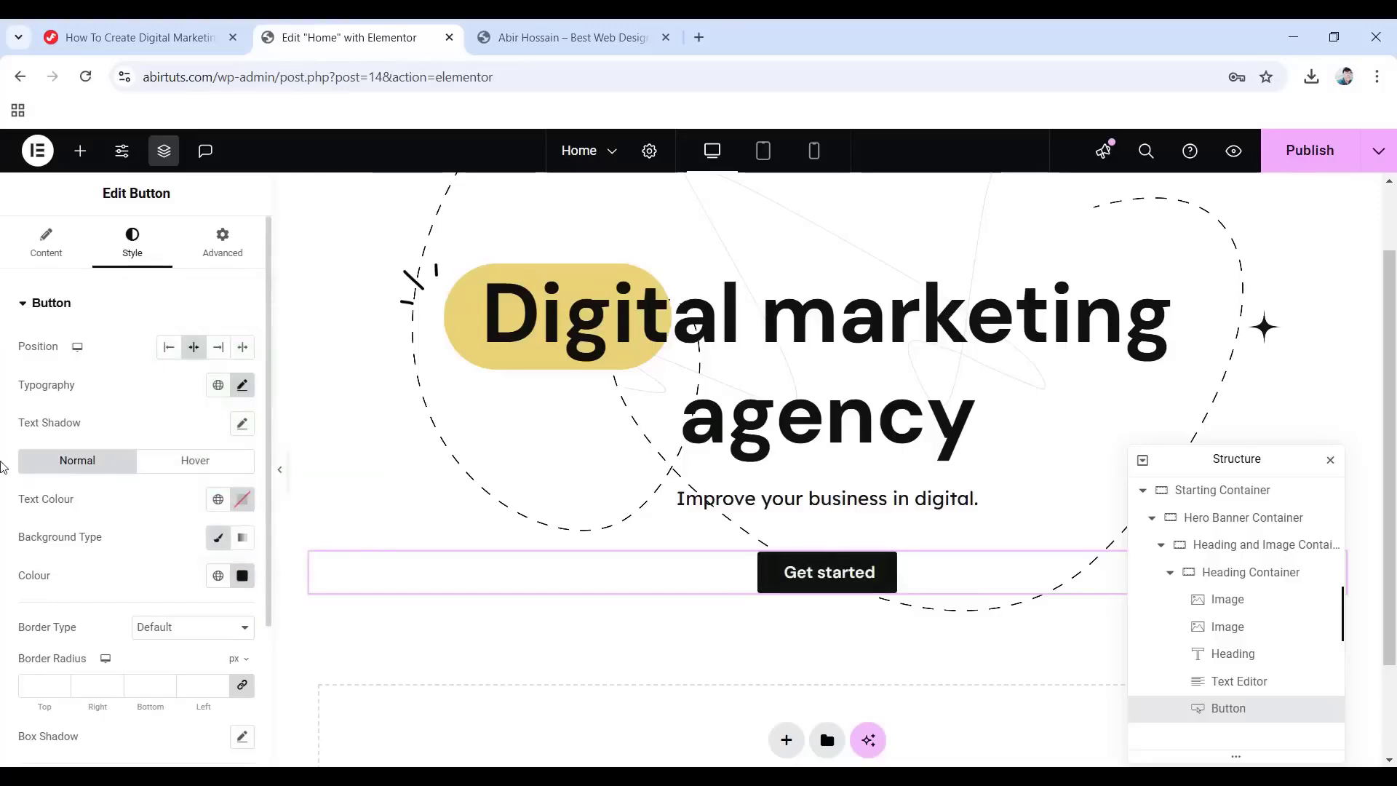
# Set the button's hover text colour to dark 0f110.
pyautogui.click(172, 464)
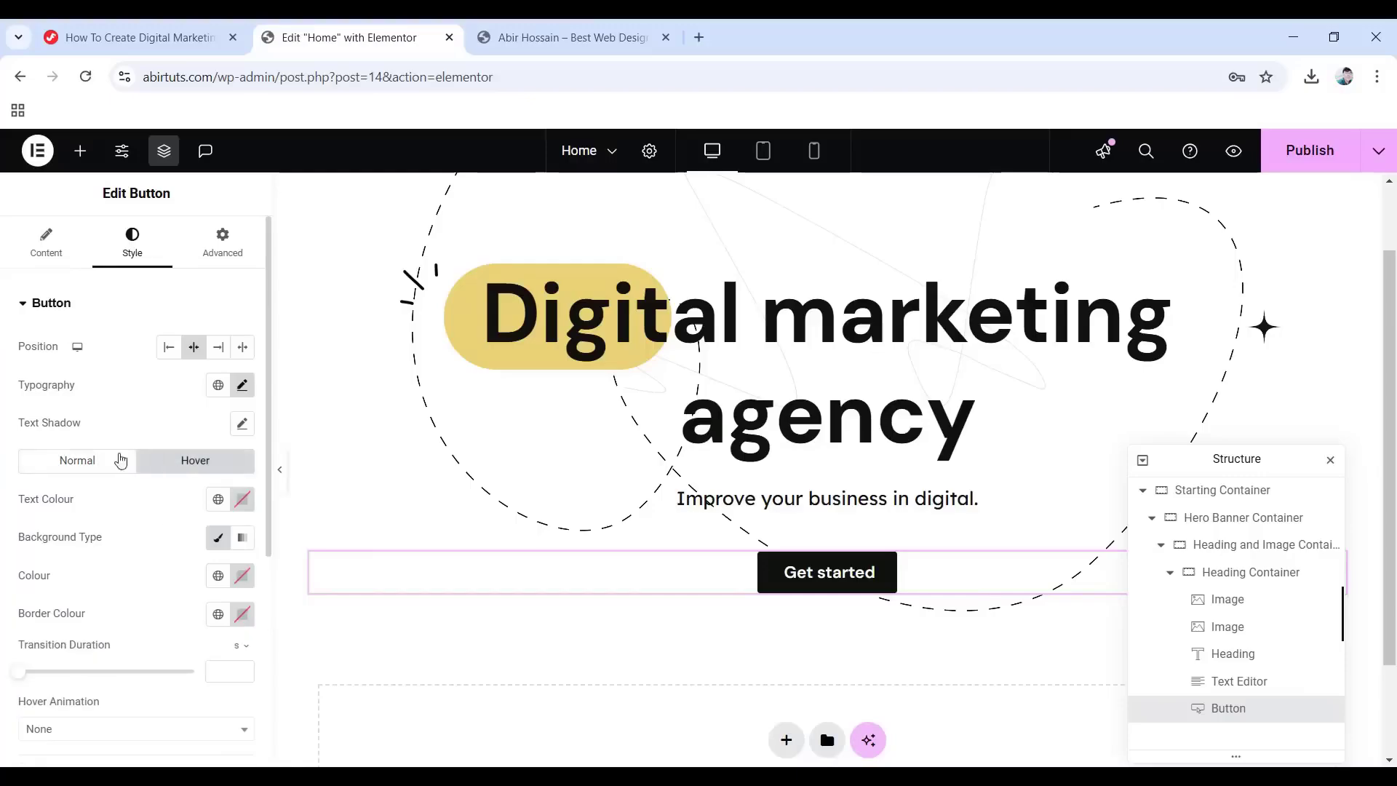
pyautogui.click(239, 501)
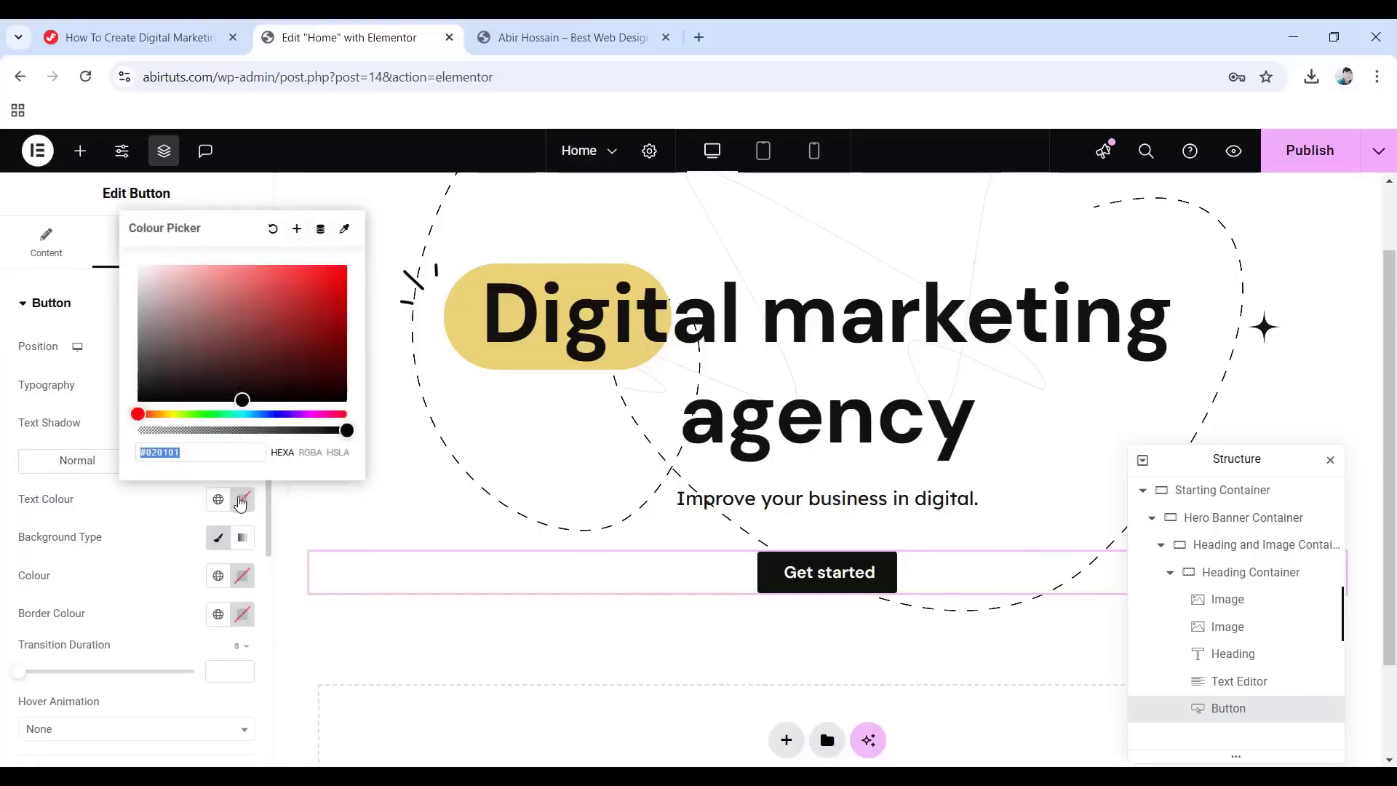
pyautogui.write('0f')
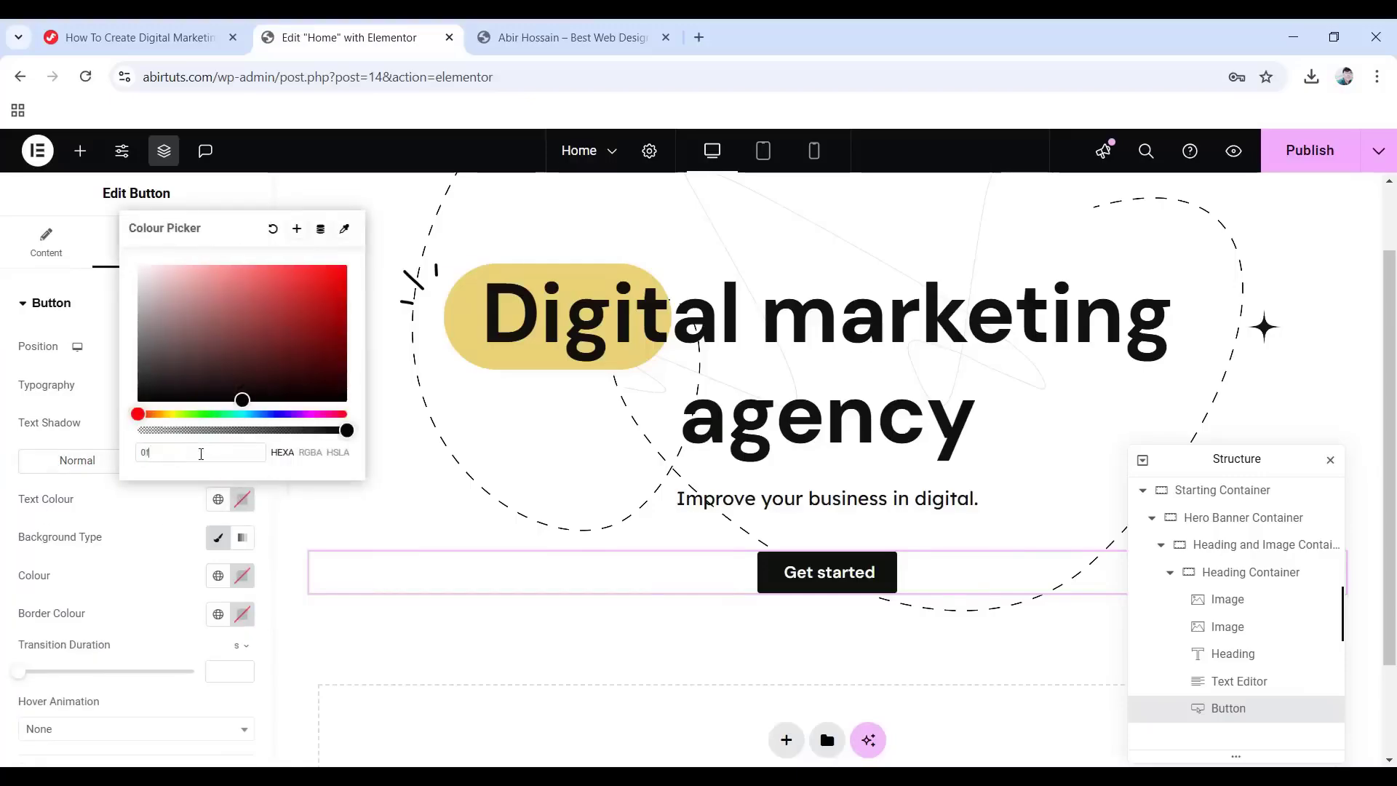
pyautogui.write('110f')
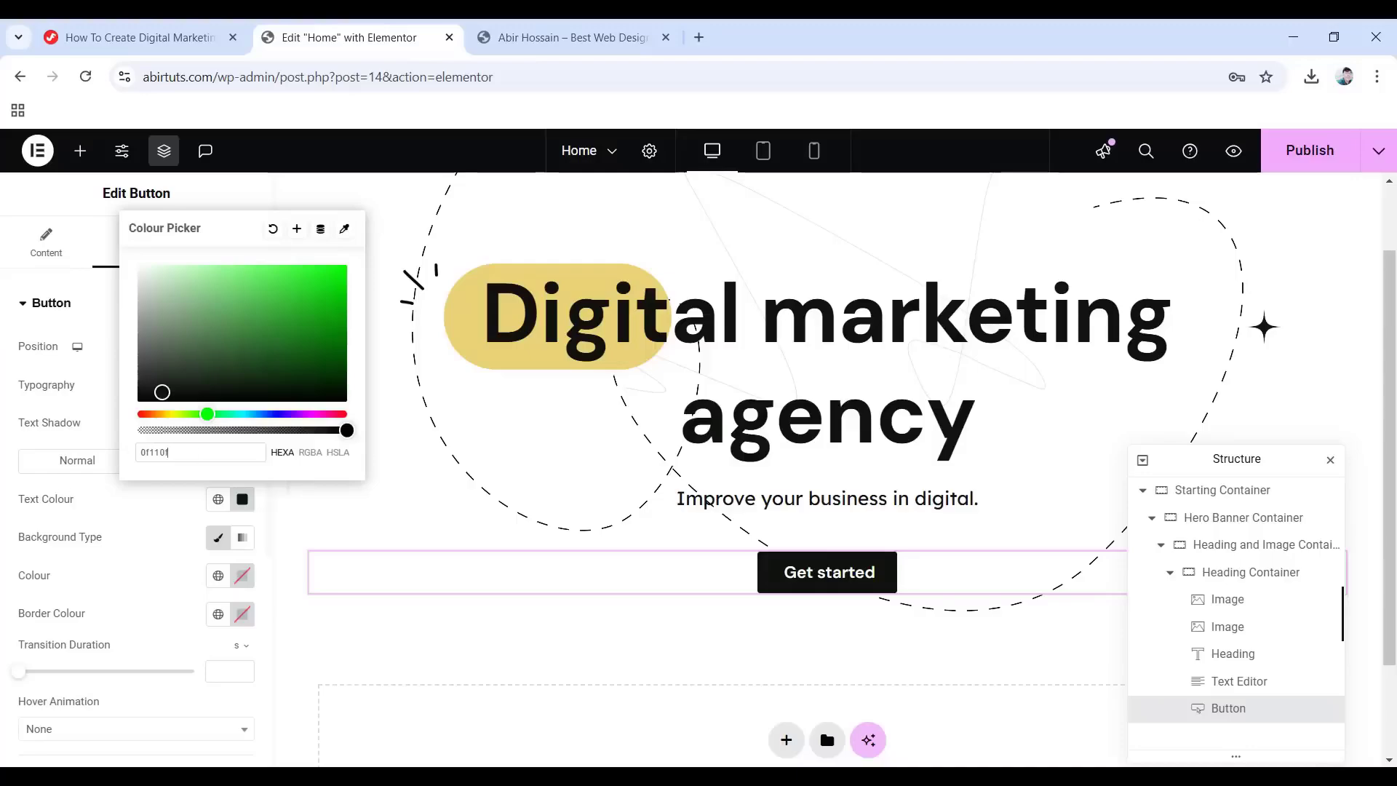
pyautogui.click(26, 494)
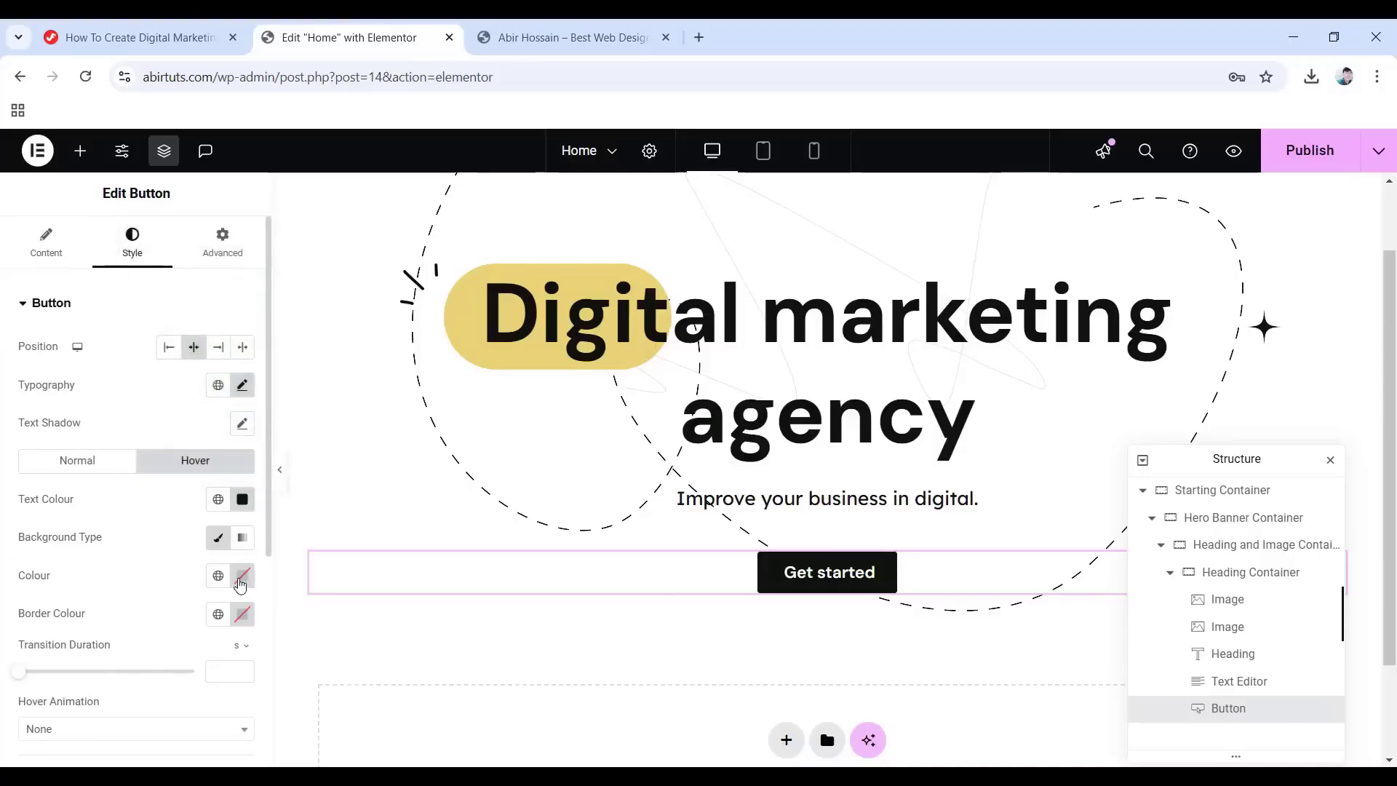
# Make the button's hover background colour fully transparent.
pyautogui.click(242, 576)
pyautogui.moveTo(340, 507); pyautogui.dragTo(142, 522)
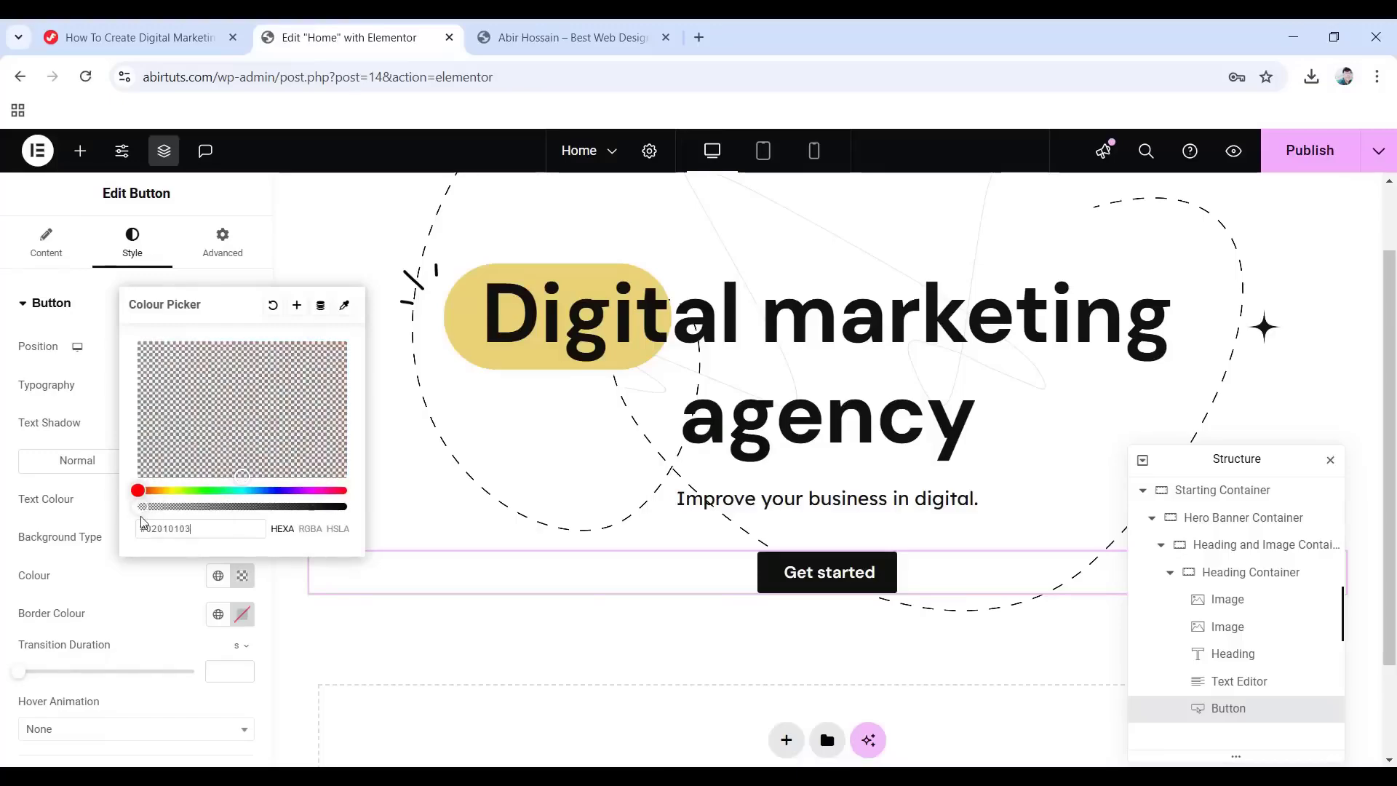
pyautogui.click(3, 483)
pyautogui.scroll(-4, 151, 600)
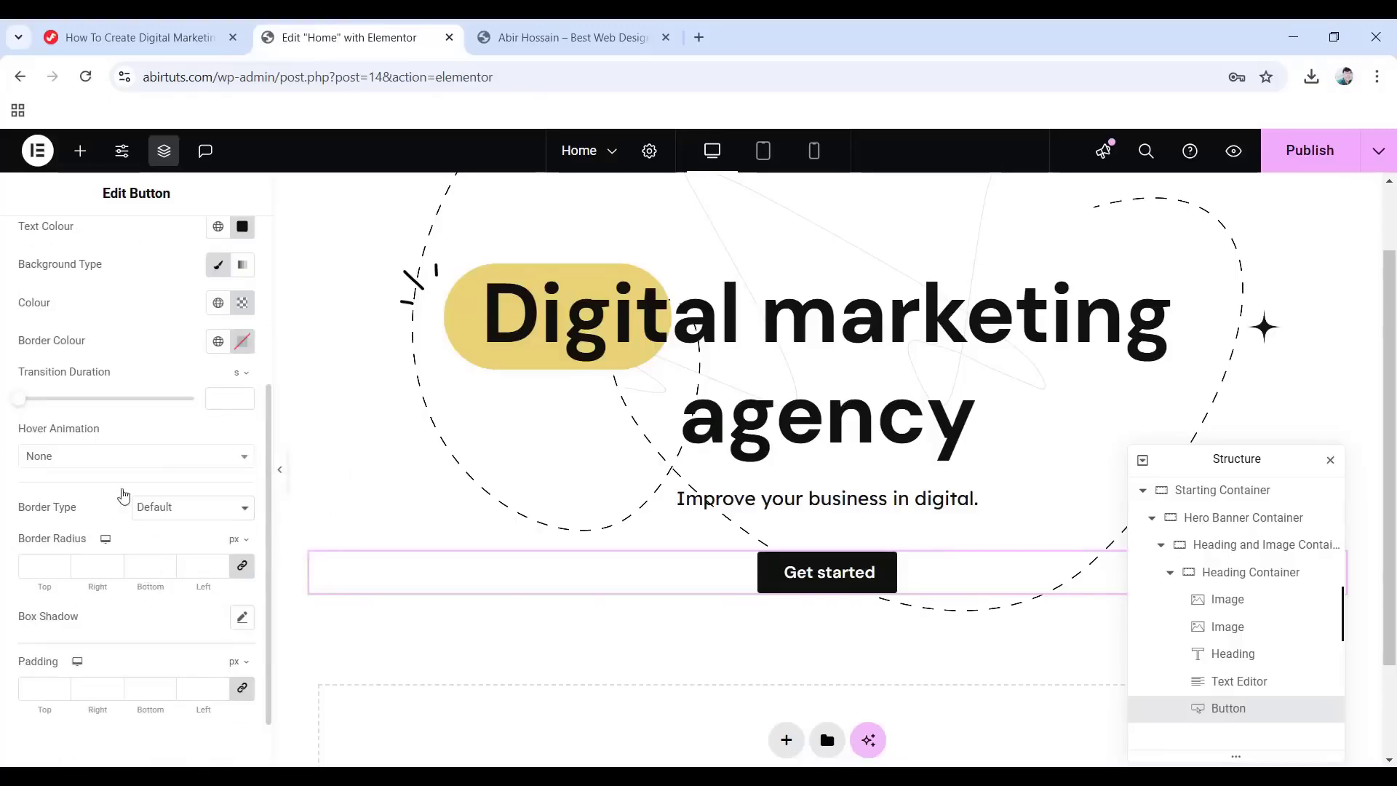
# Give the button a solid border of width 1 with 10px rounded corners.
pyautogui.click(232, 516)
pyautogui.click(164, 574)
pyautogui.click(40, 565)
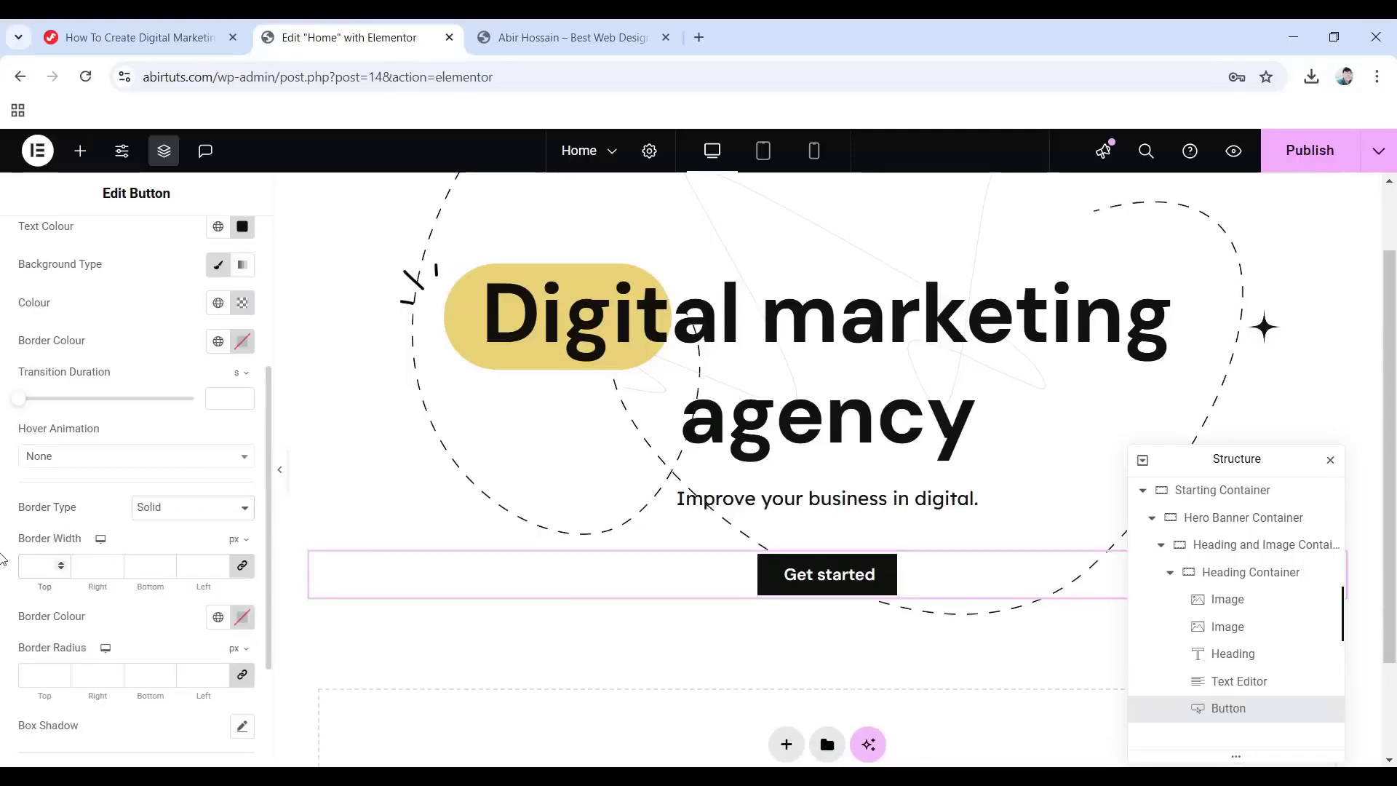
pyautogui.write('1')
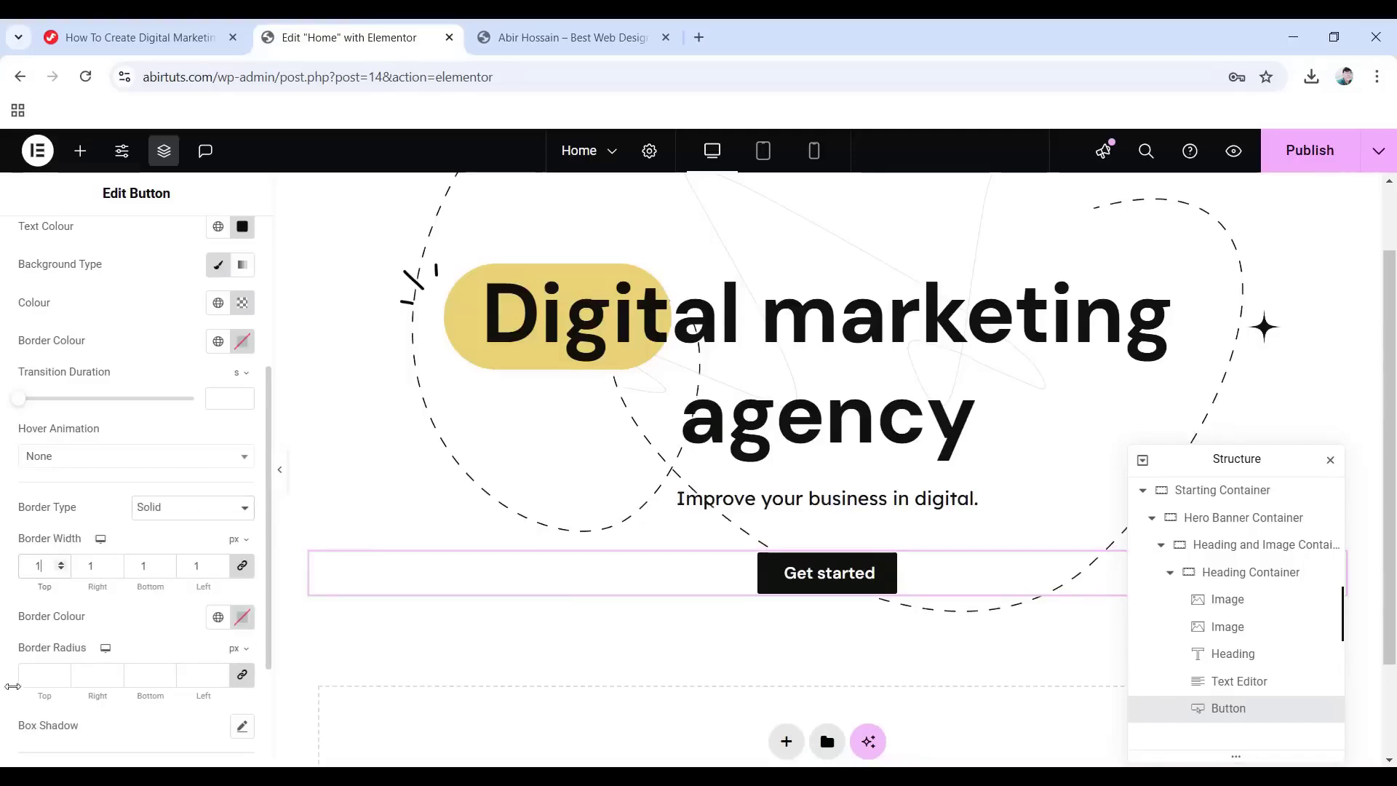
pyautogui.write('10')
pyautogui.scroll(-3, 47, 678)
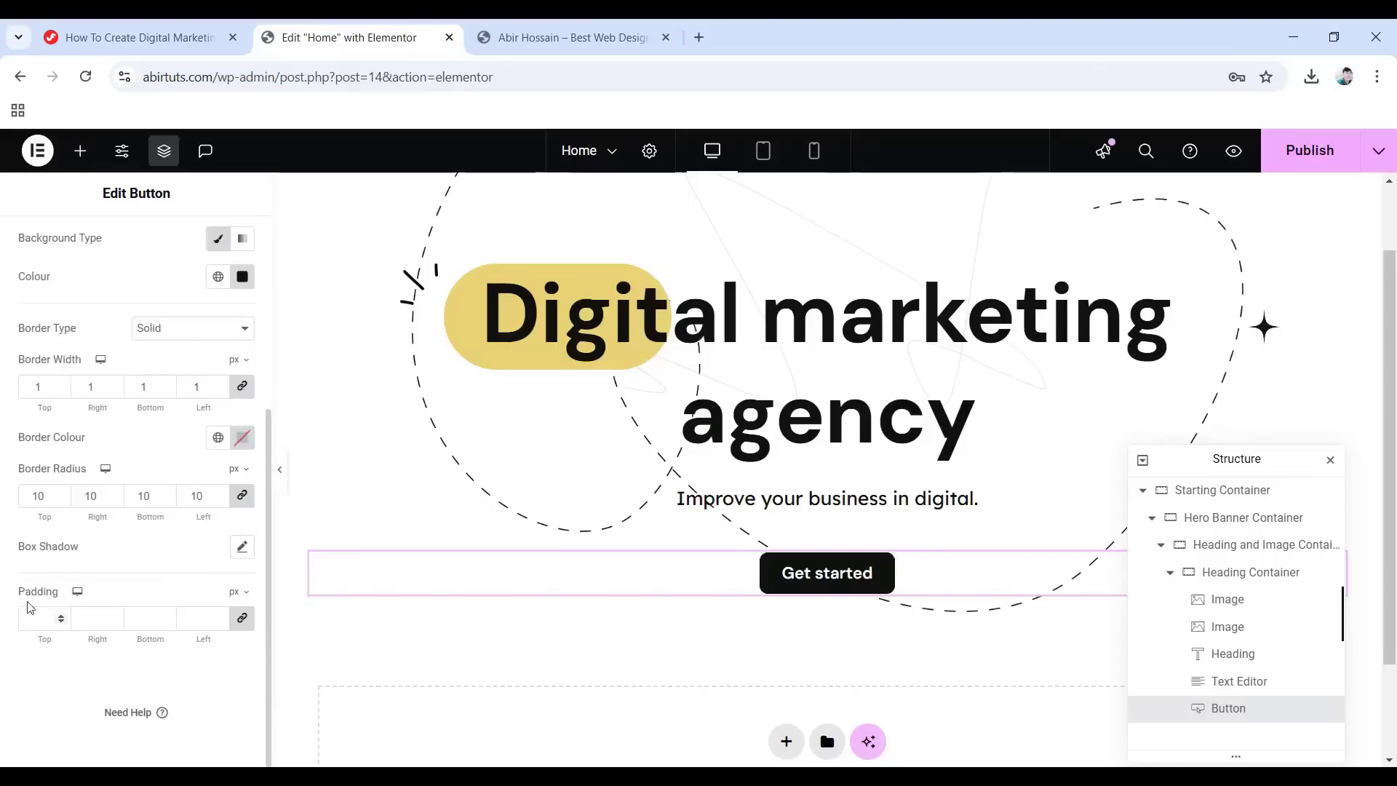
# Unlink the button padding and set it to 15 top/bottom, 40 left/right.
pyautogui.click(242, 618)
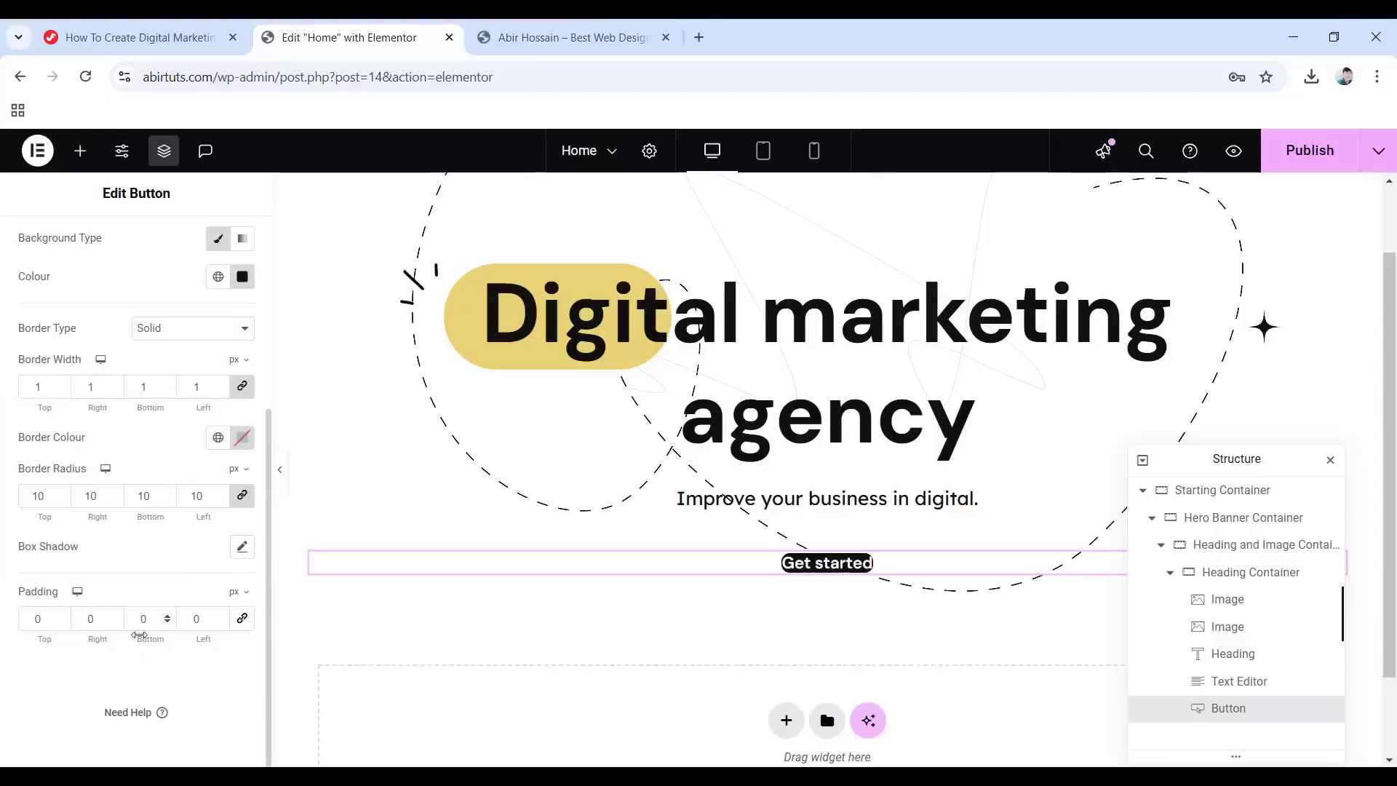
pyautogui.write('15')
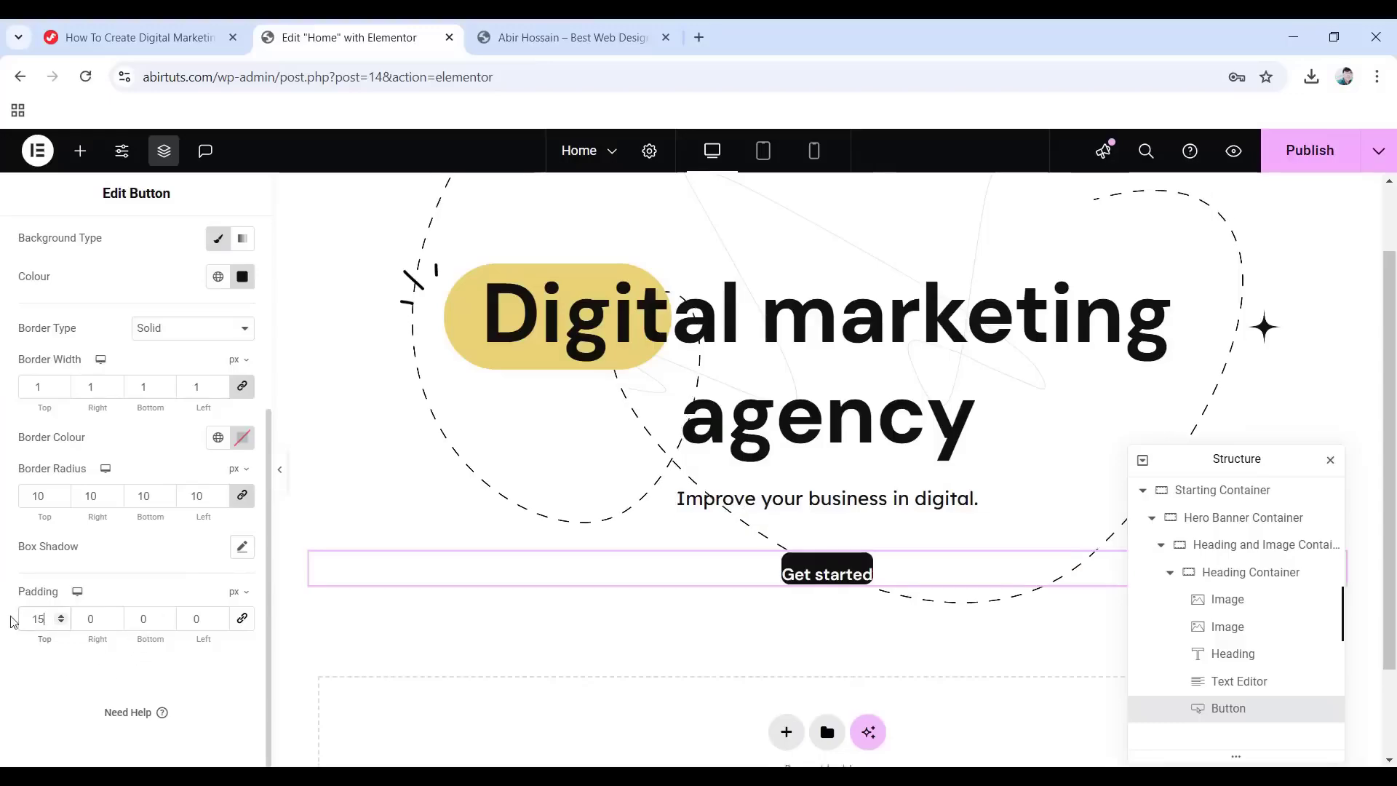
pyautogui.doubleClick(146, 617)
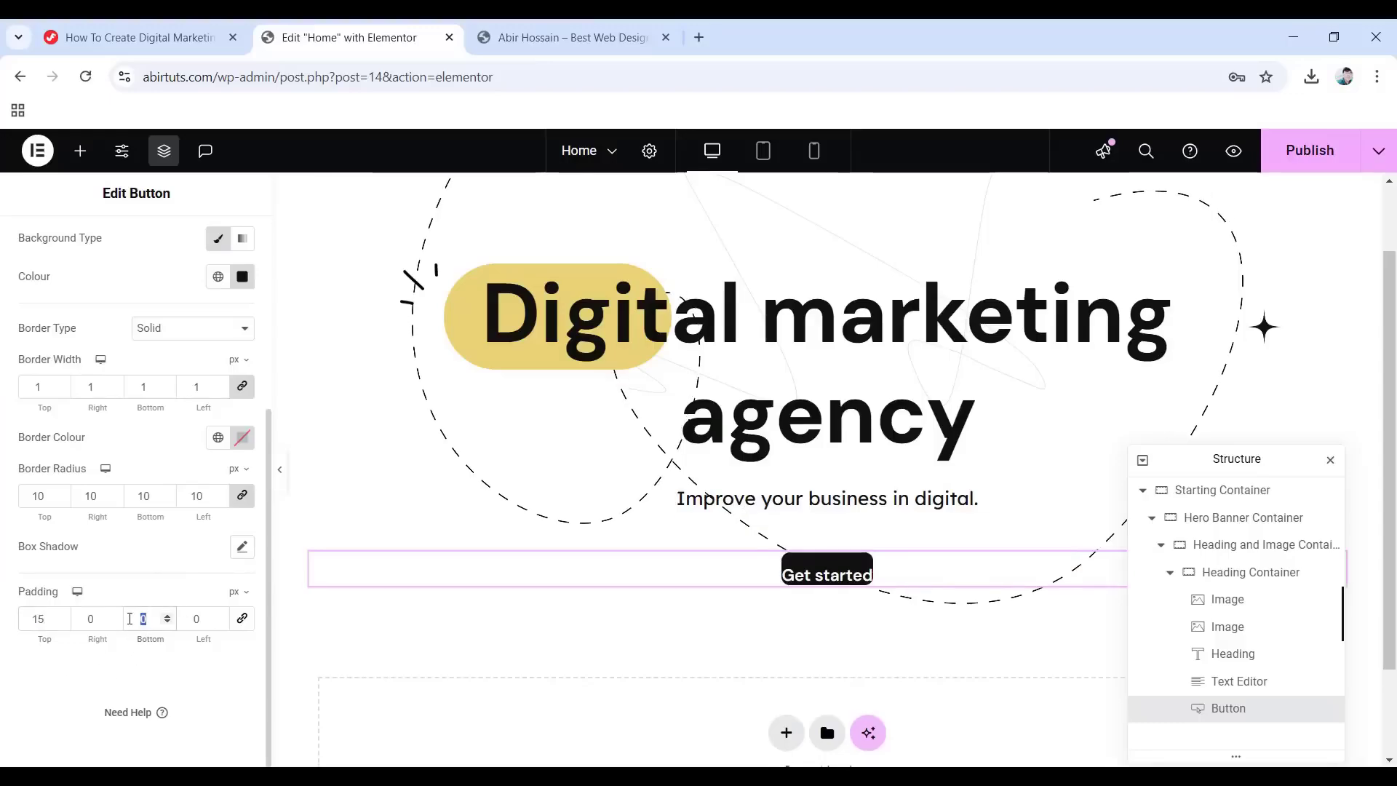
pyautogui.write('15')
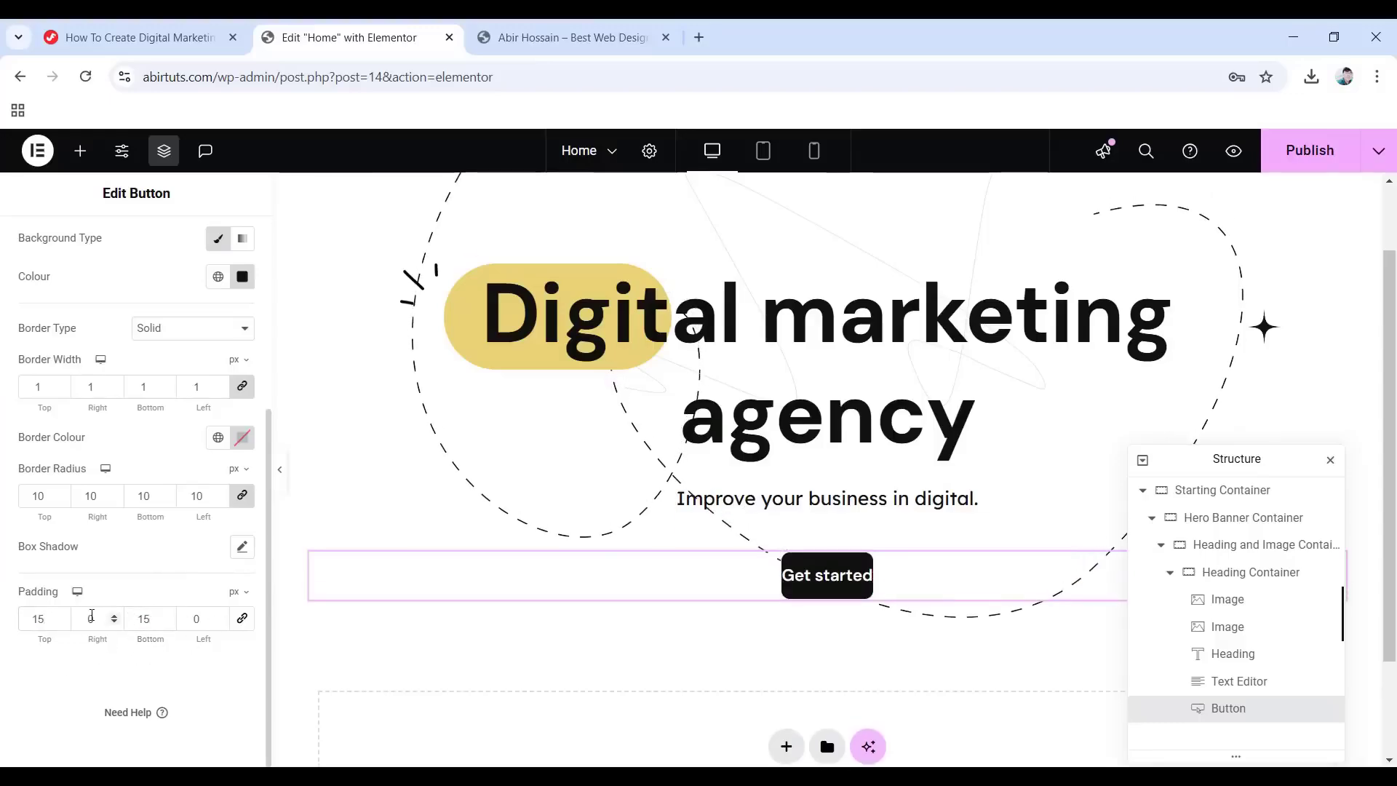
pyautogui.write('40')
pyautogui.doubleClick(203, 621)
pyautogui.write('40')
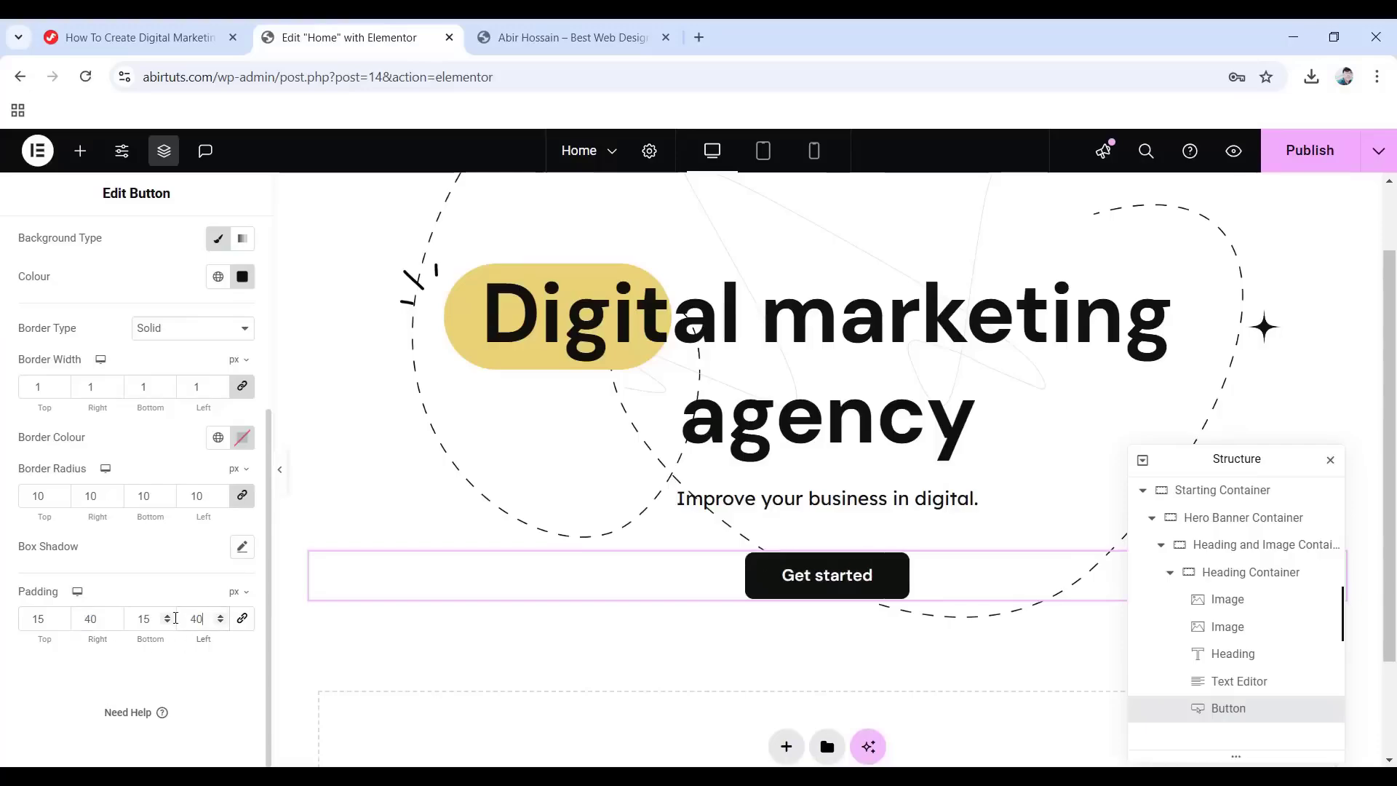
pyautogui.scroll(5, 197, 624)
# Apply a Fade In entrance animation to the button, then collapse Heading Container in Structure.
pyautogui.click(224, 250)
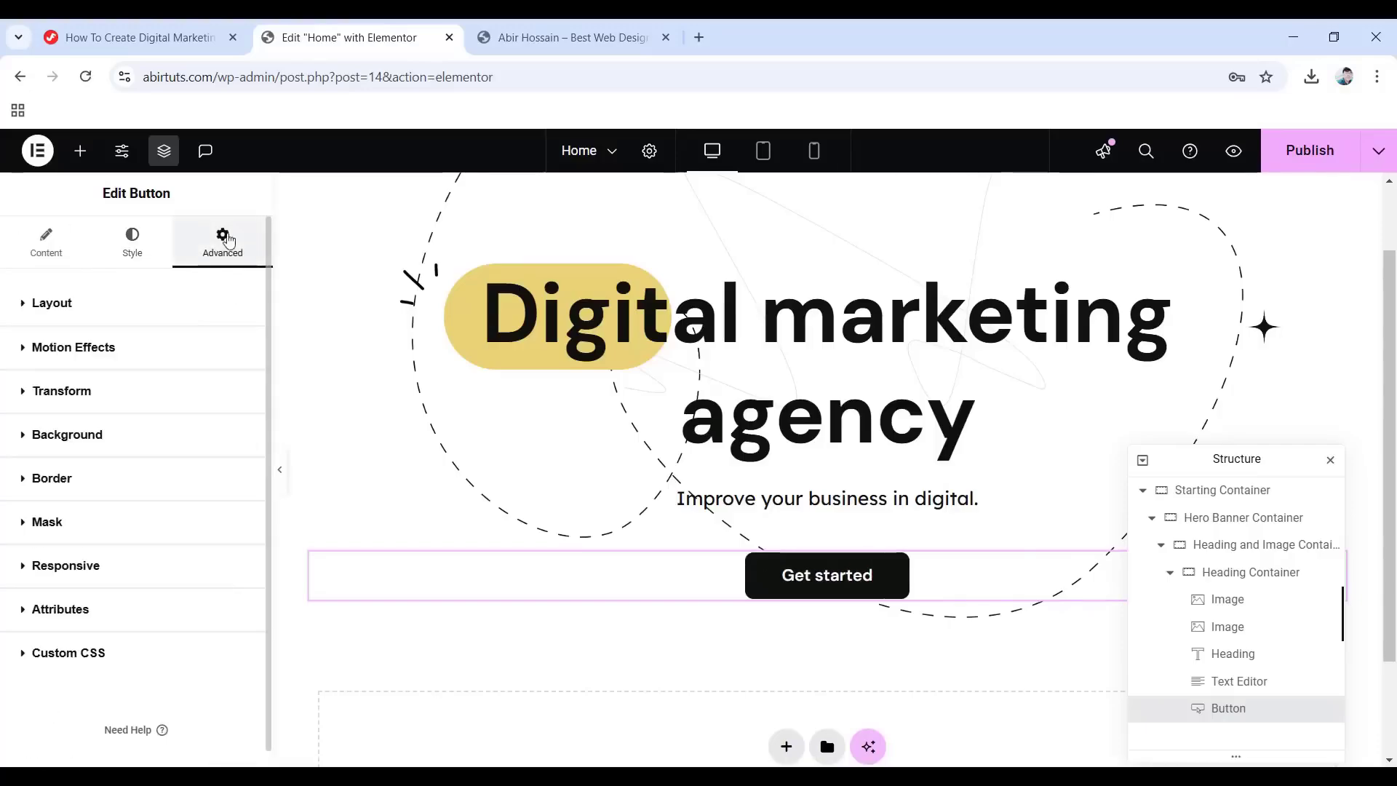
pyautogui.click(66, 348)
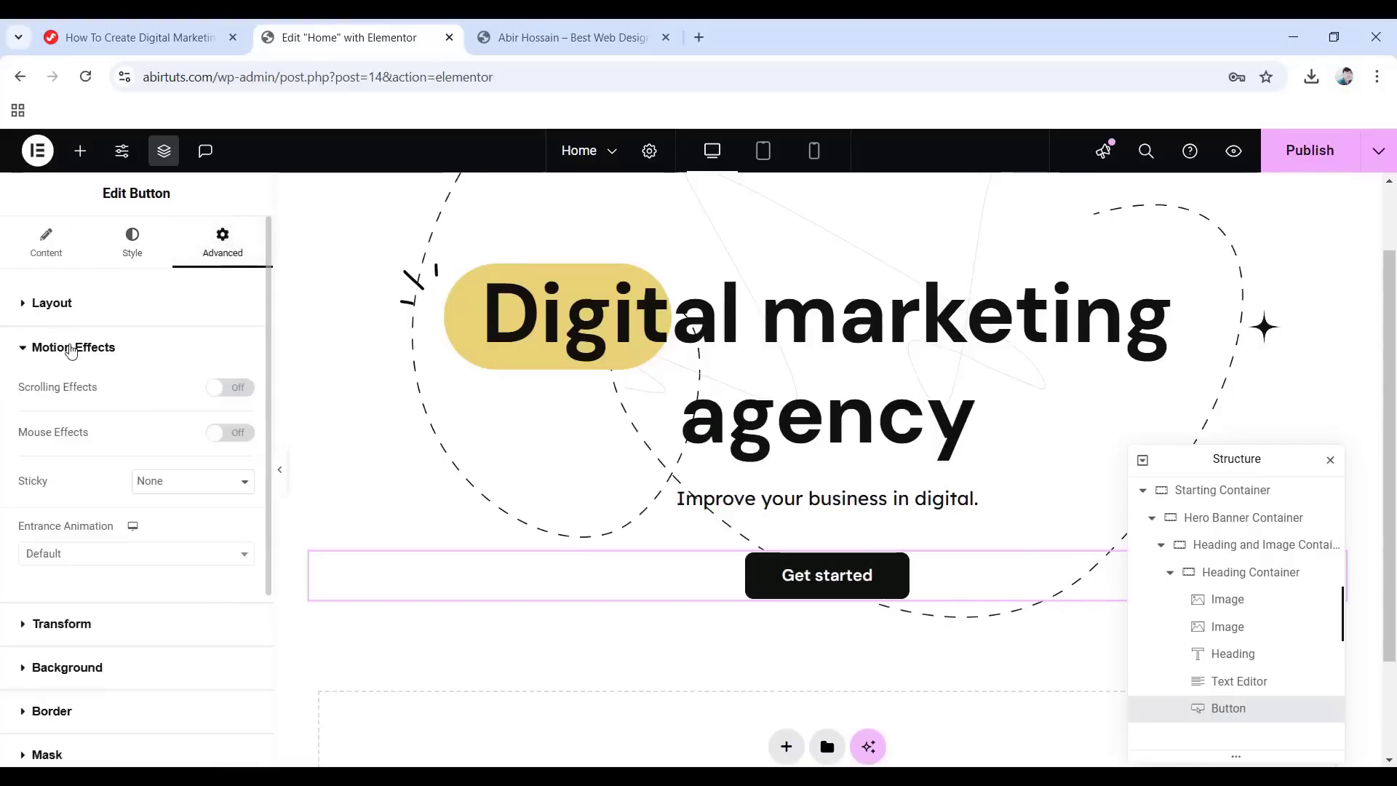
pyautogui.click(208, 553)
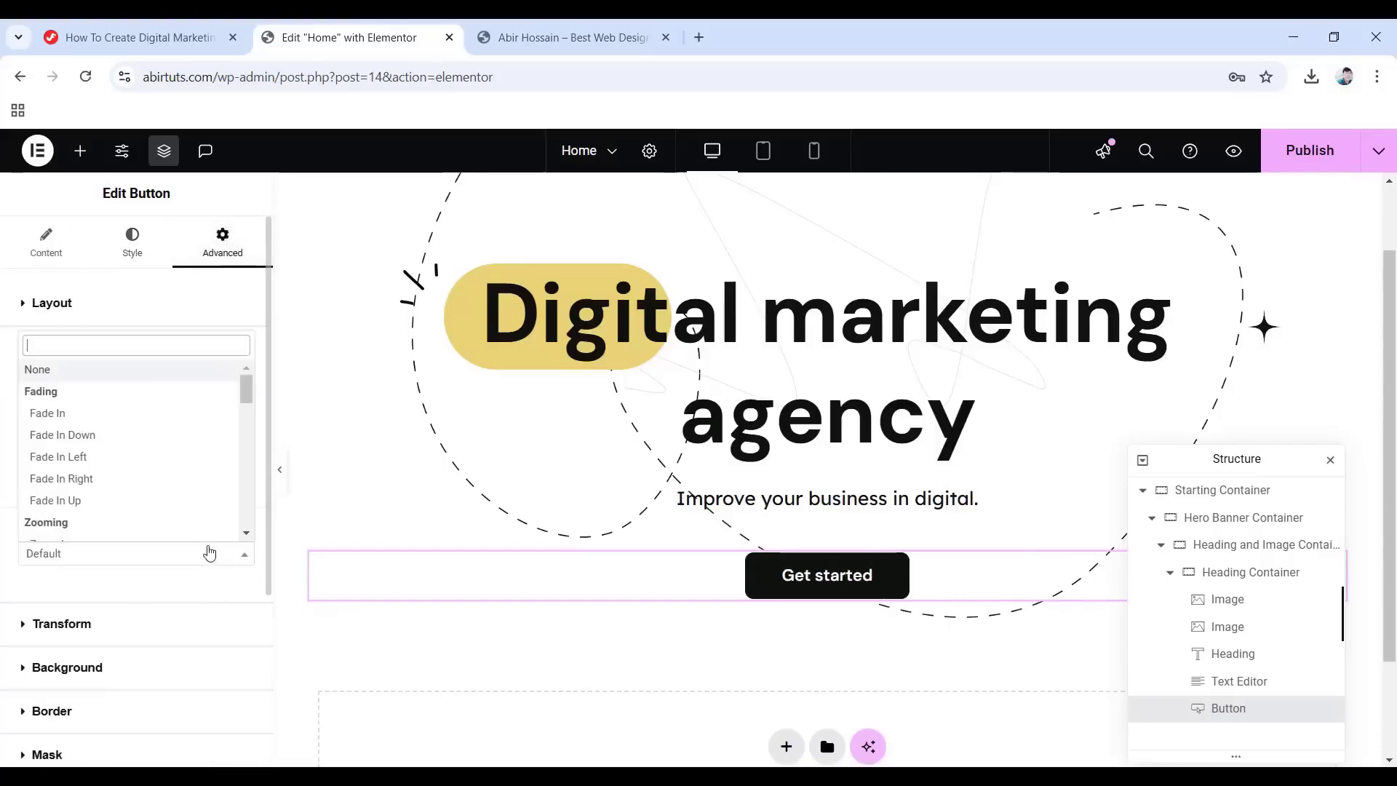
pyautogui.click(71, 421)
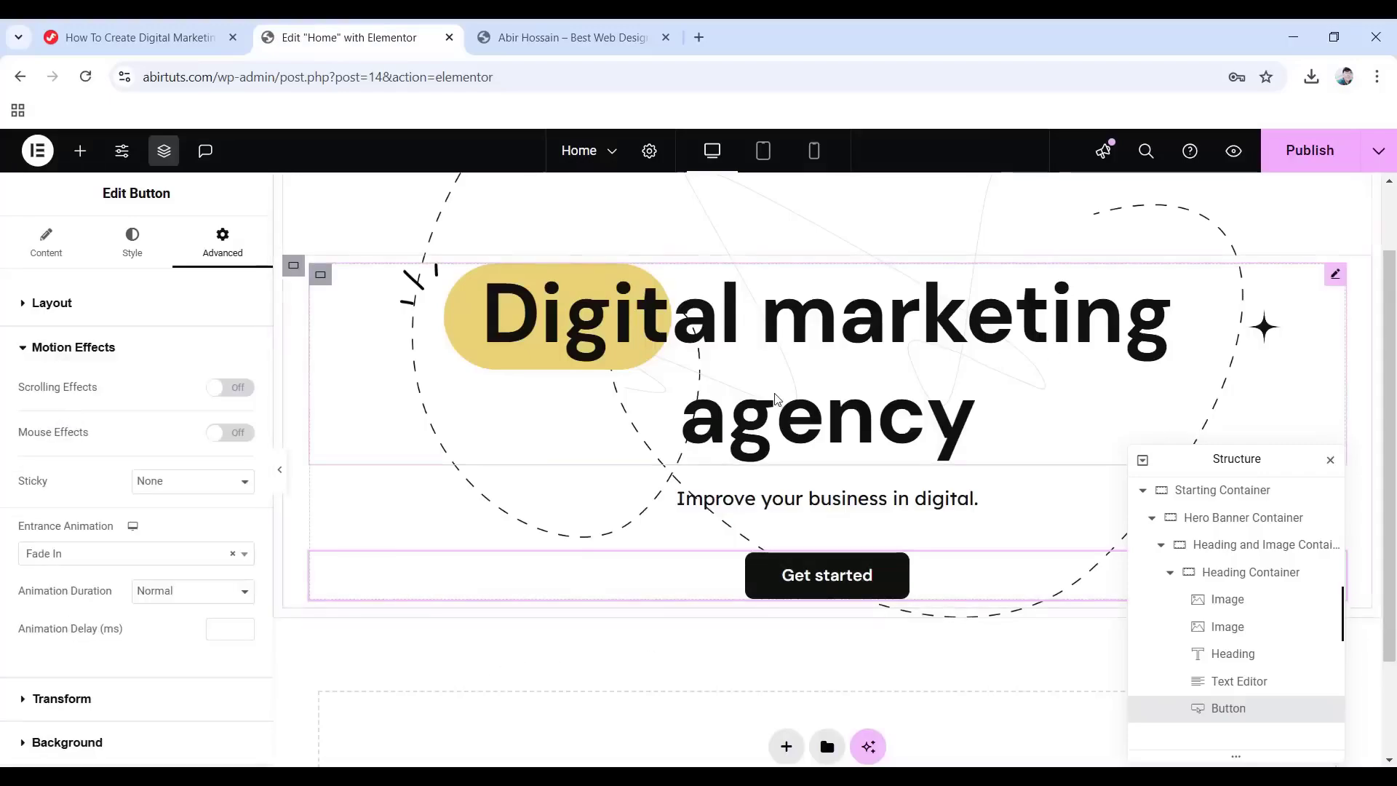
pyautogui.click(1171, 574)
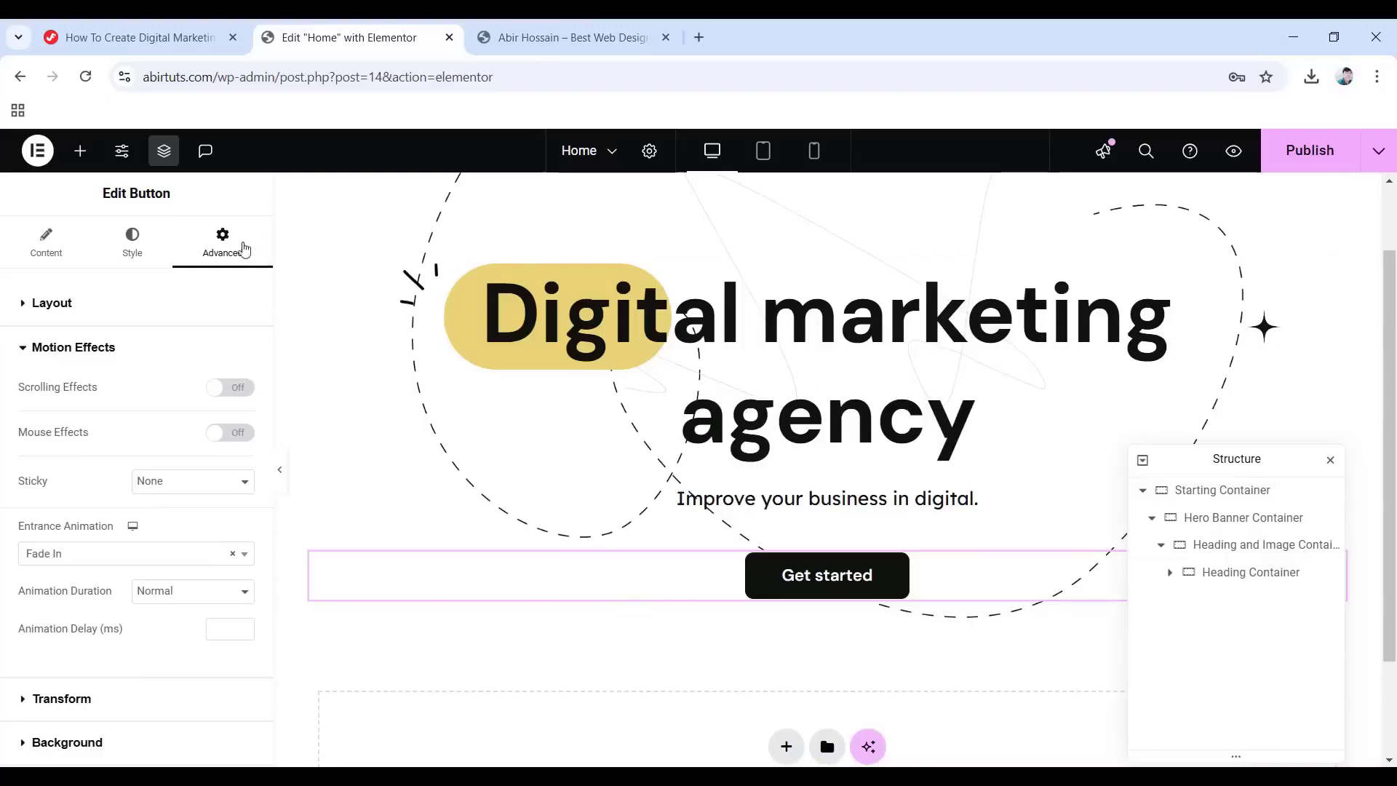
# Drag a Container widget onto the canvas below the Get started button.
pyautogui.click(80, 151)
pyautogui.moveTo(112, 477); pyautogui.dragTo(829, 620)
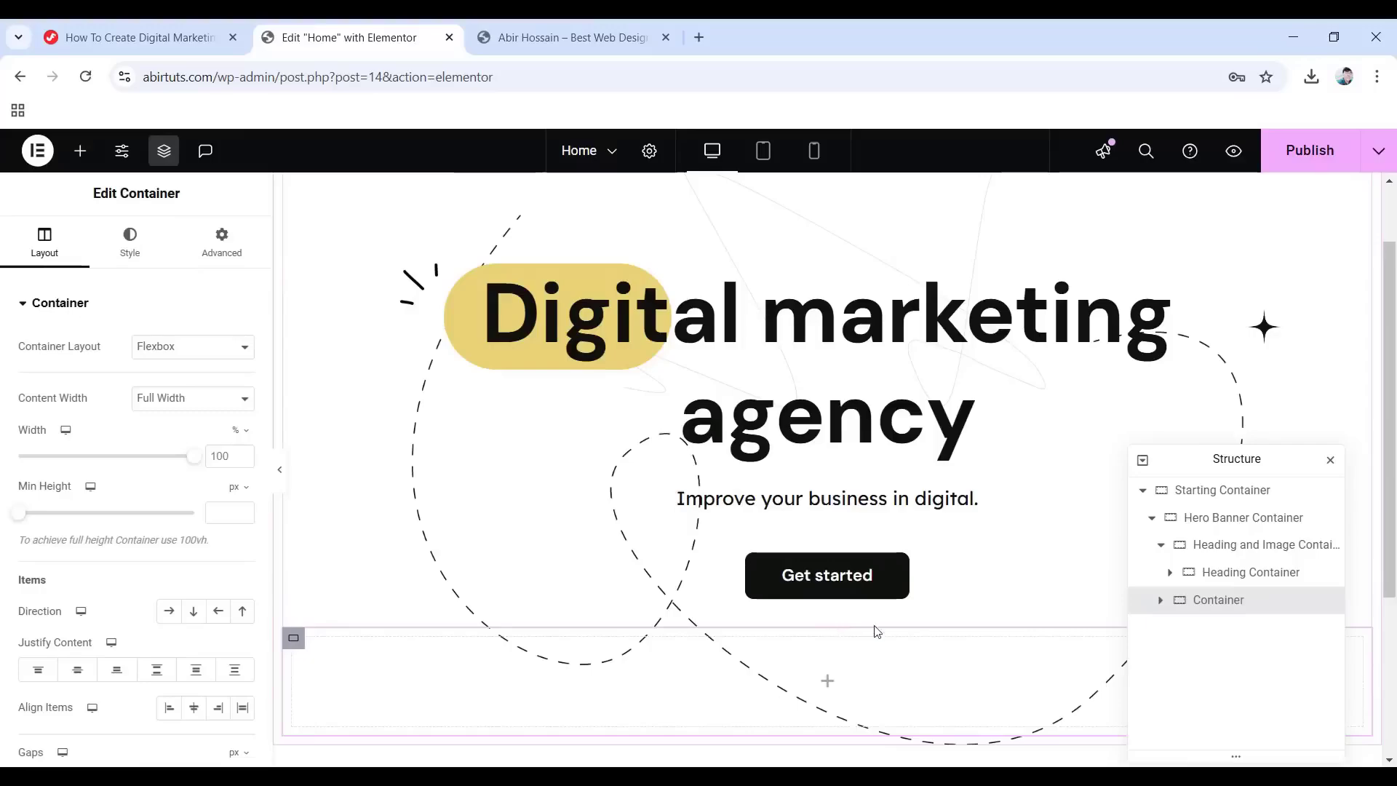
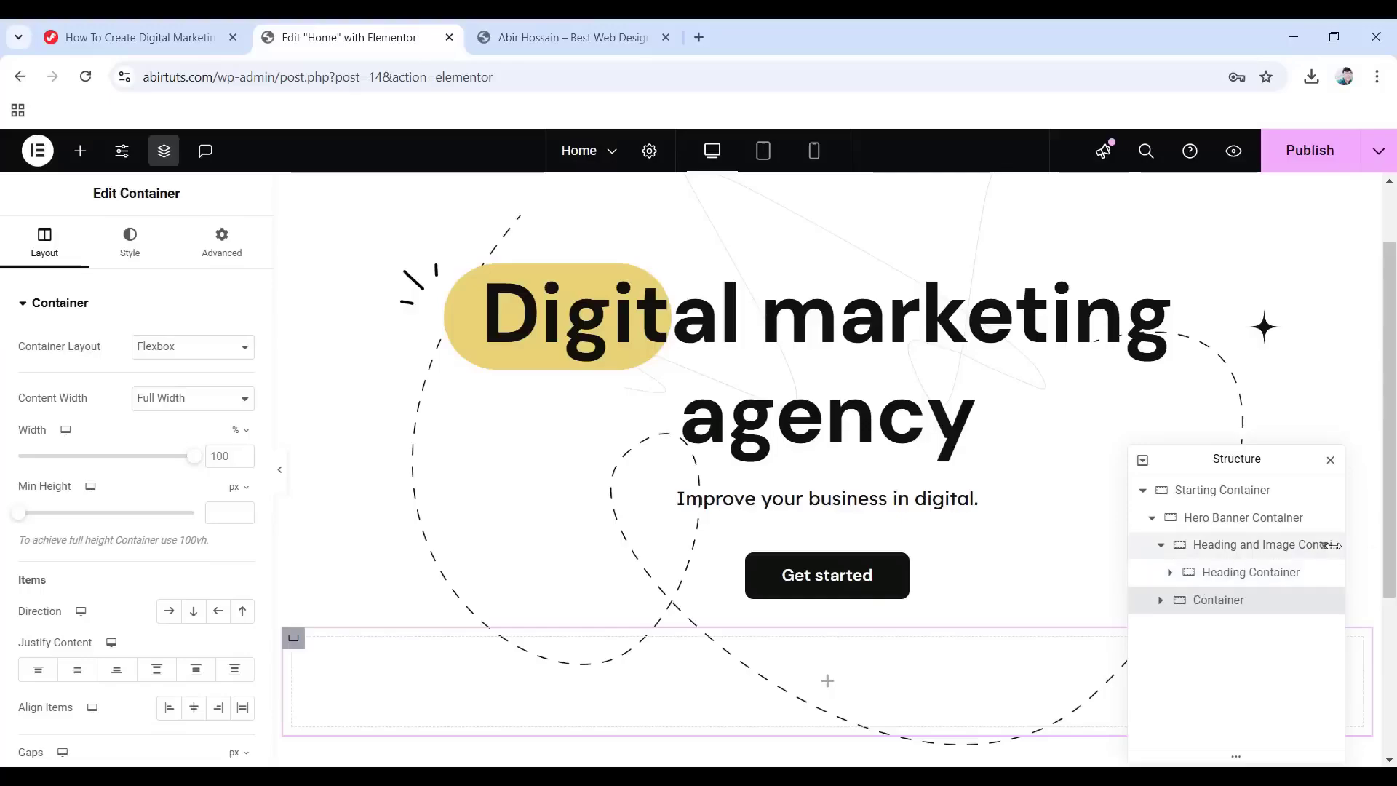
# Move the empty container below Heading Container, rename it Image Container and set Direction to Row.
pyautogui.moveTo(1212, 611); pyautogui.dragTo(1208, 575)
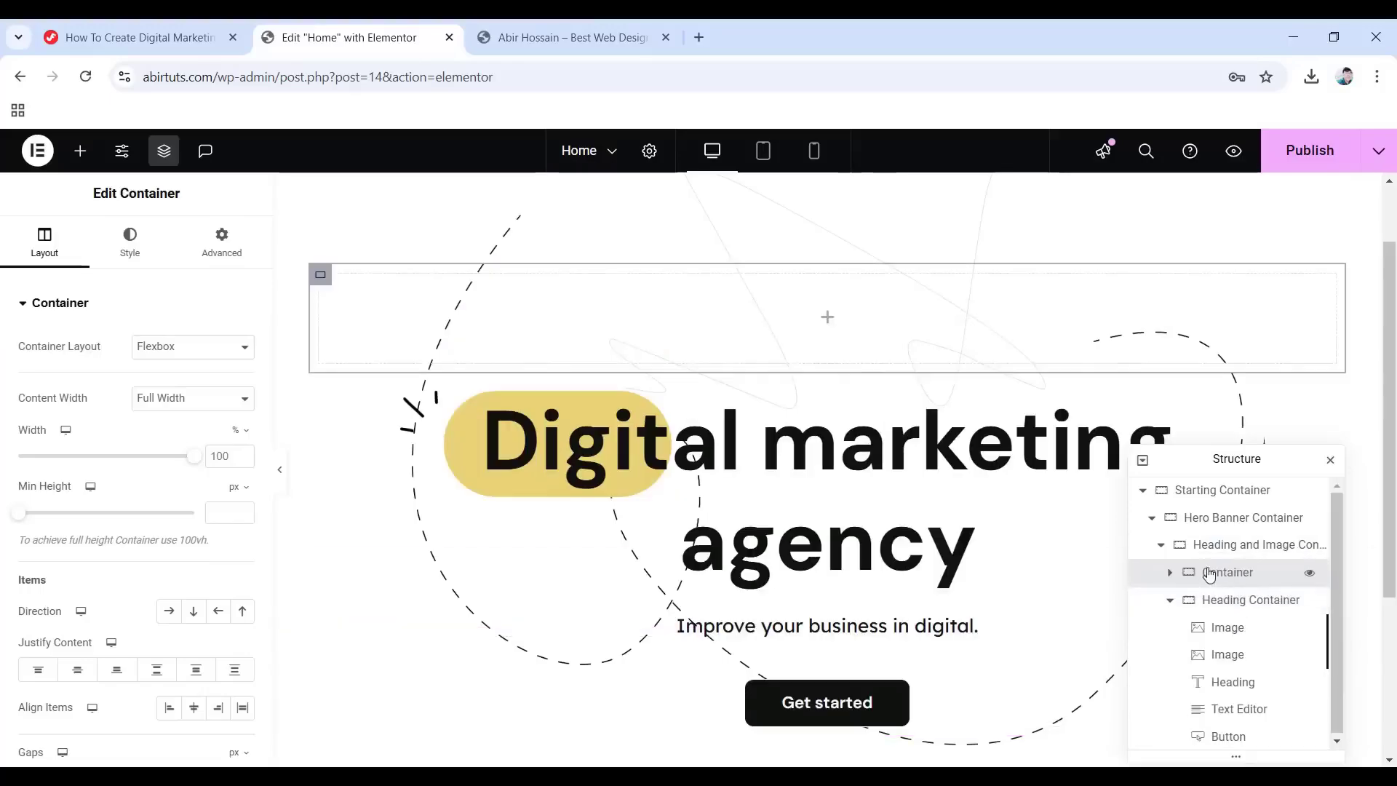
pyautogui.click(1170, 601)
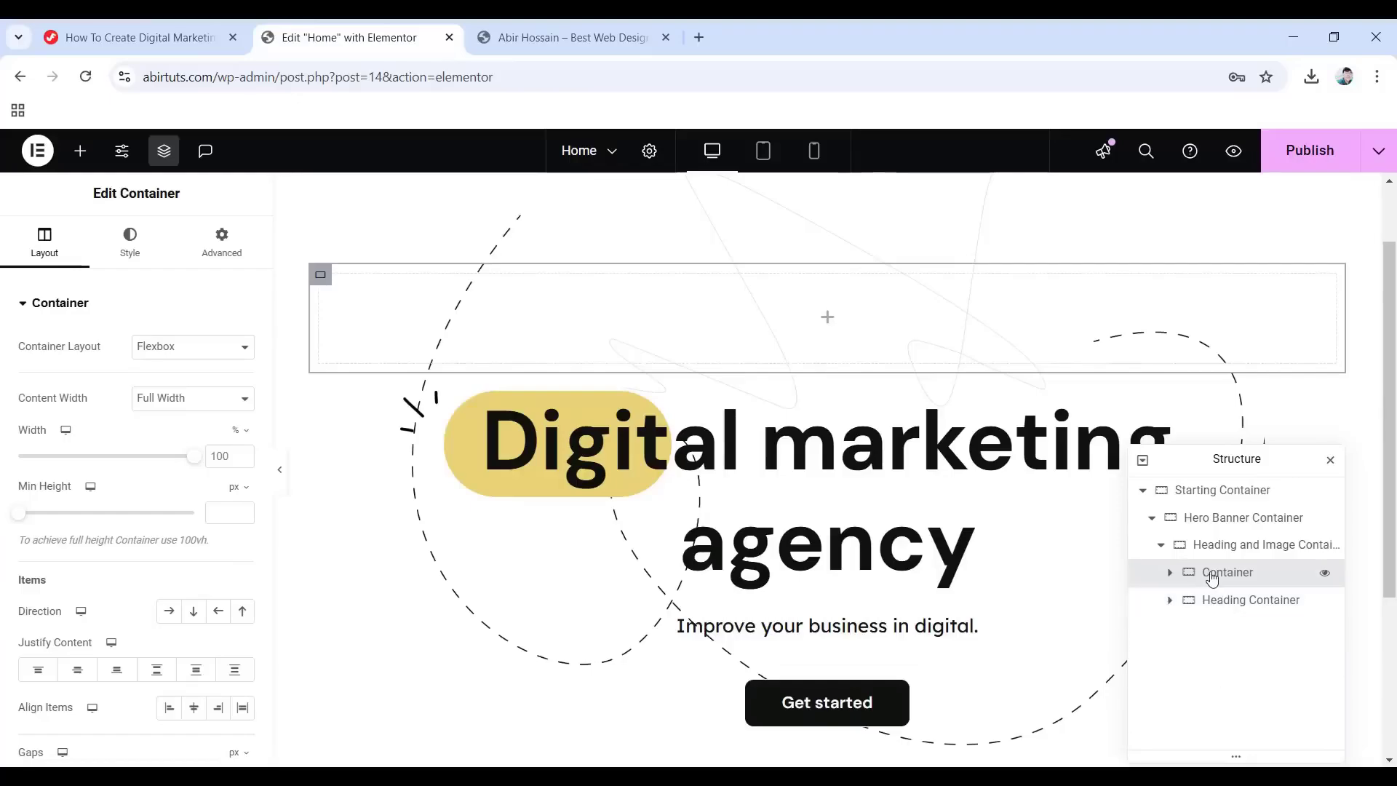
pyautogui.moveTo(1213, 579); pyautogui.dragTo(1213, 602)
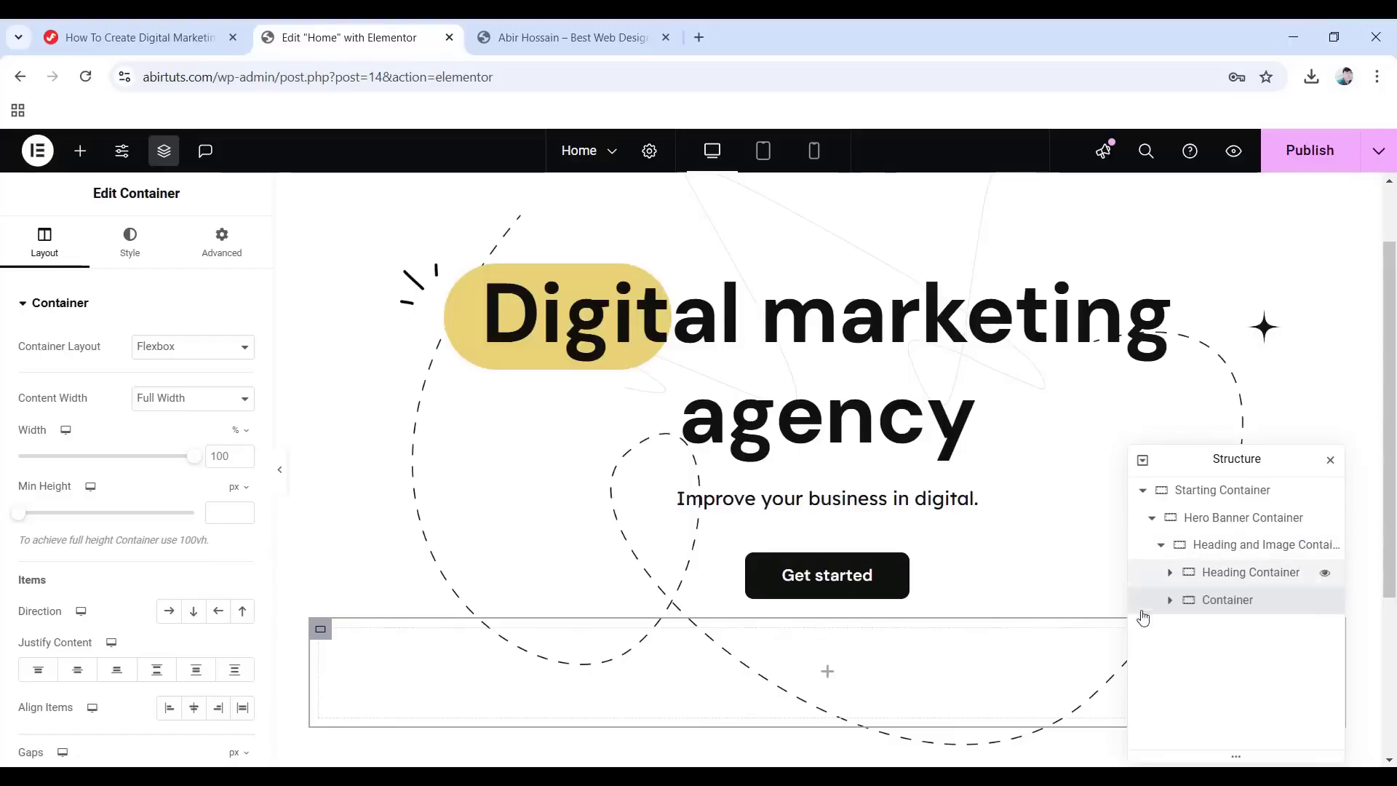
pyautogui.click(1205, 608)
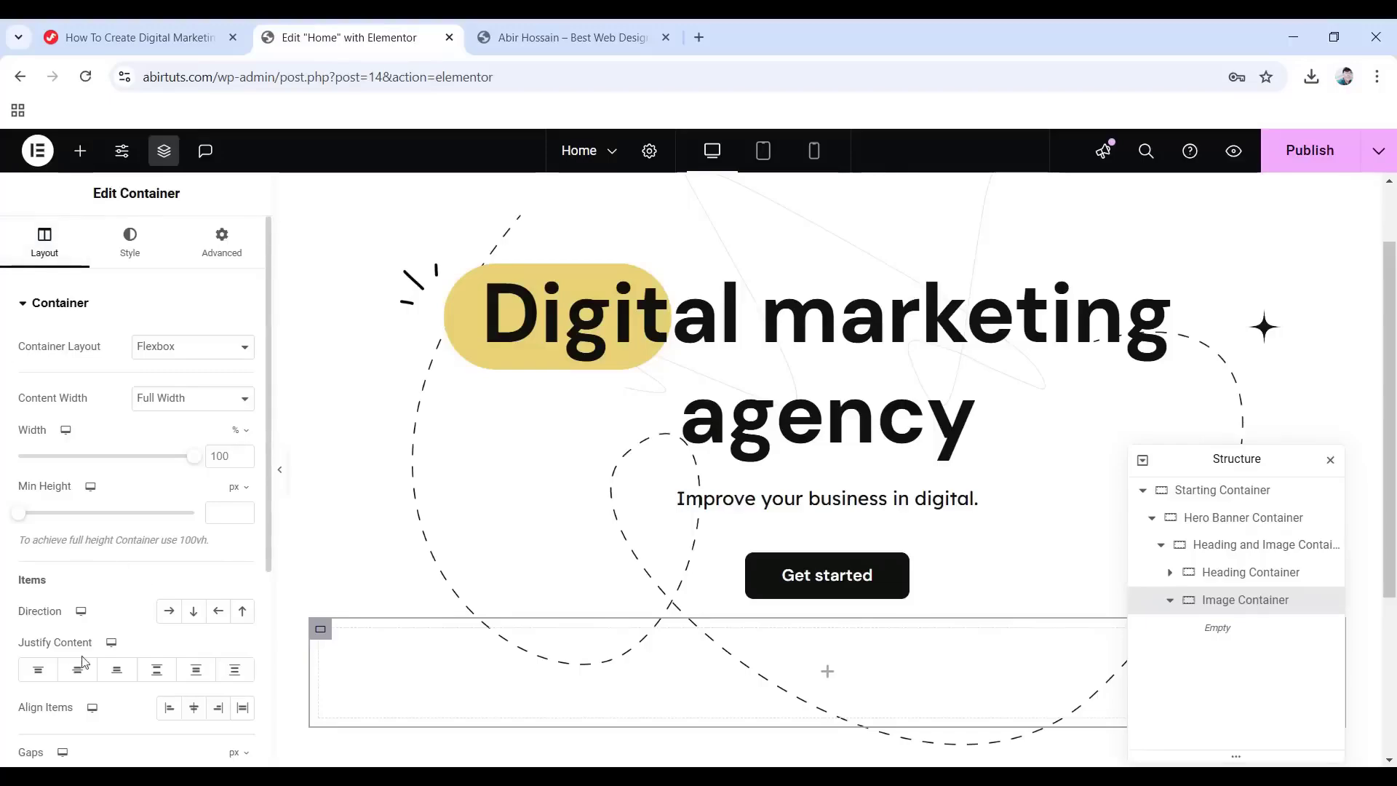
pyautogui.click(167, 612)
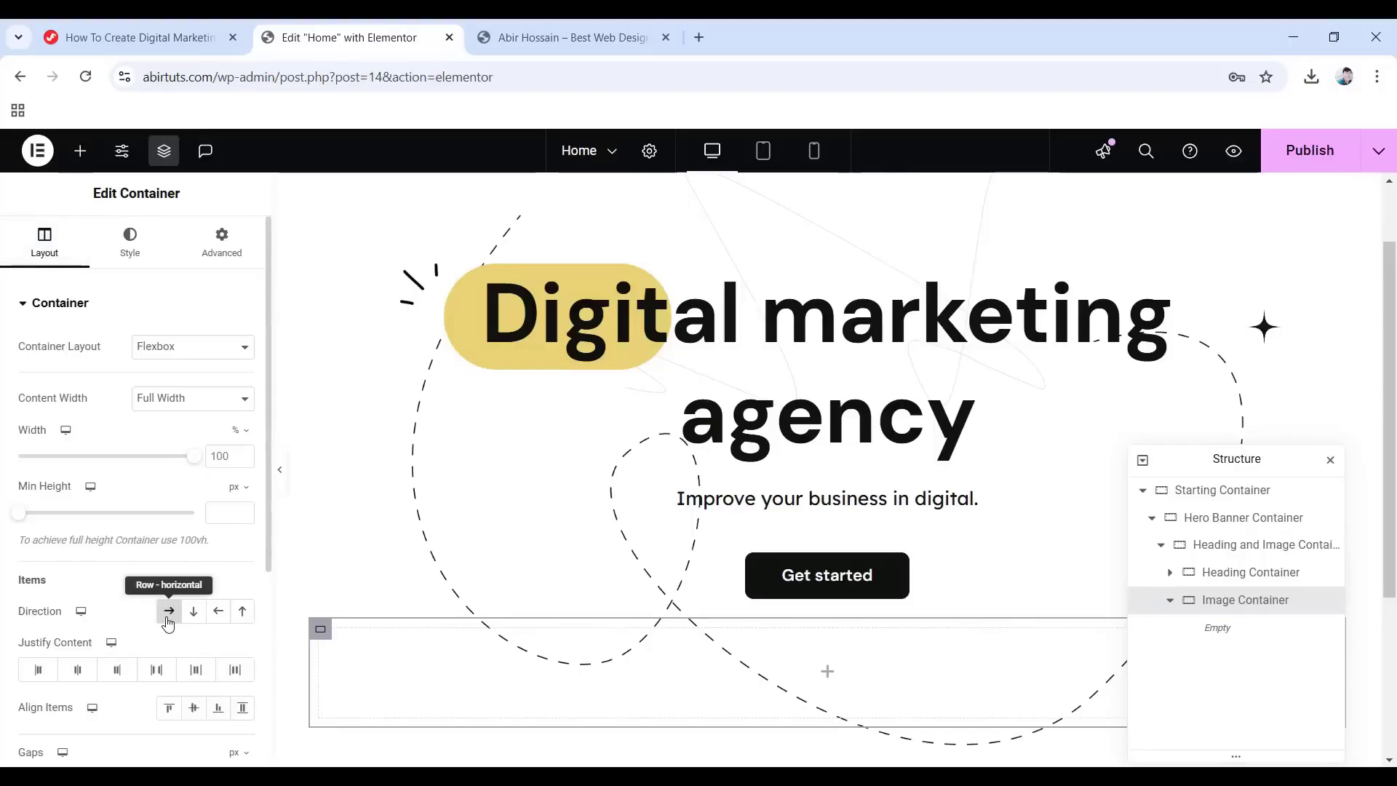
pyautogui.scroll(-3, 80, 606)
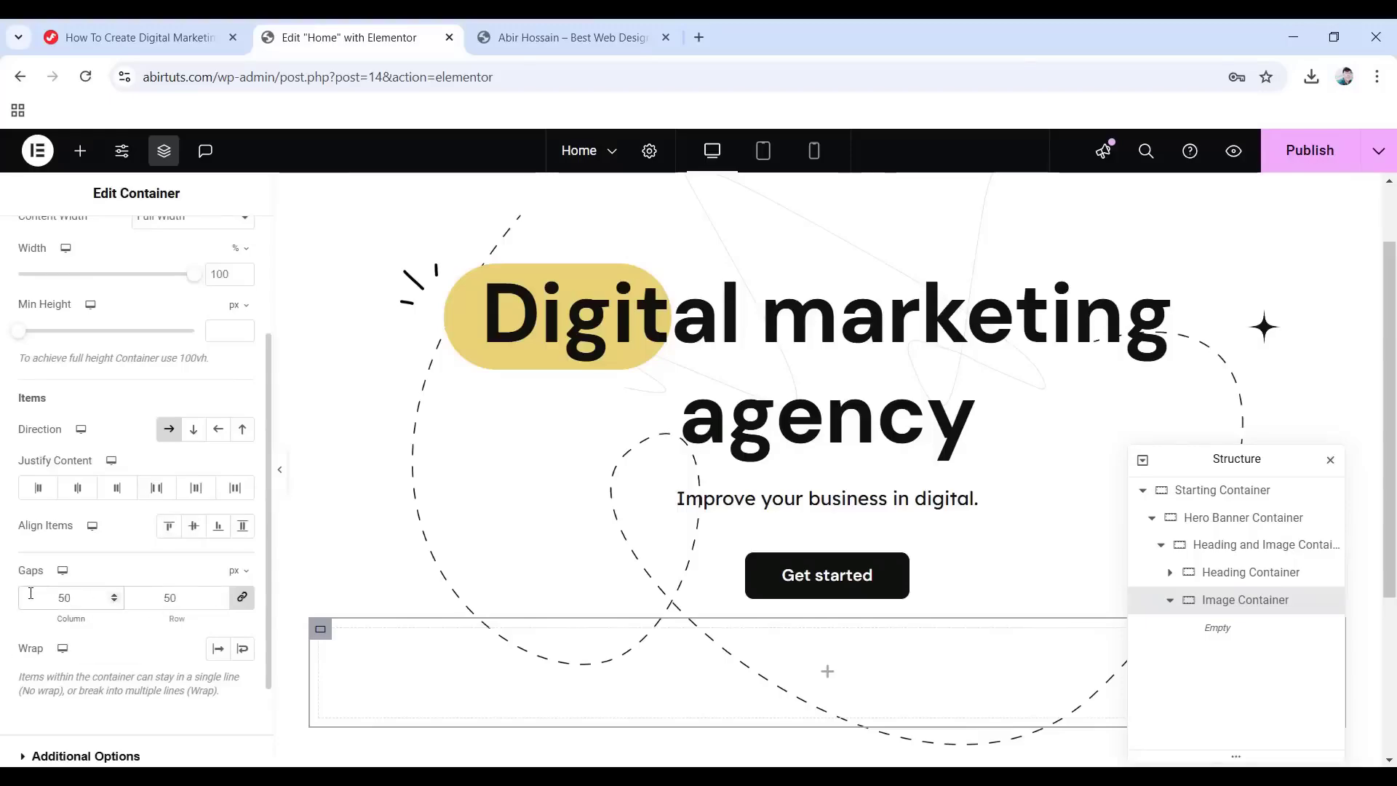
# Add an Image widget to Image Container showing 1-1.png at Full resolution.
pyautogui.click(827, 673)
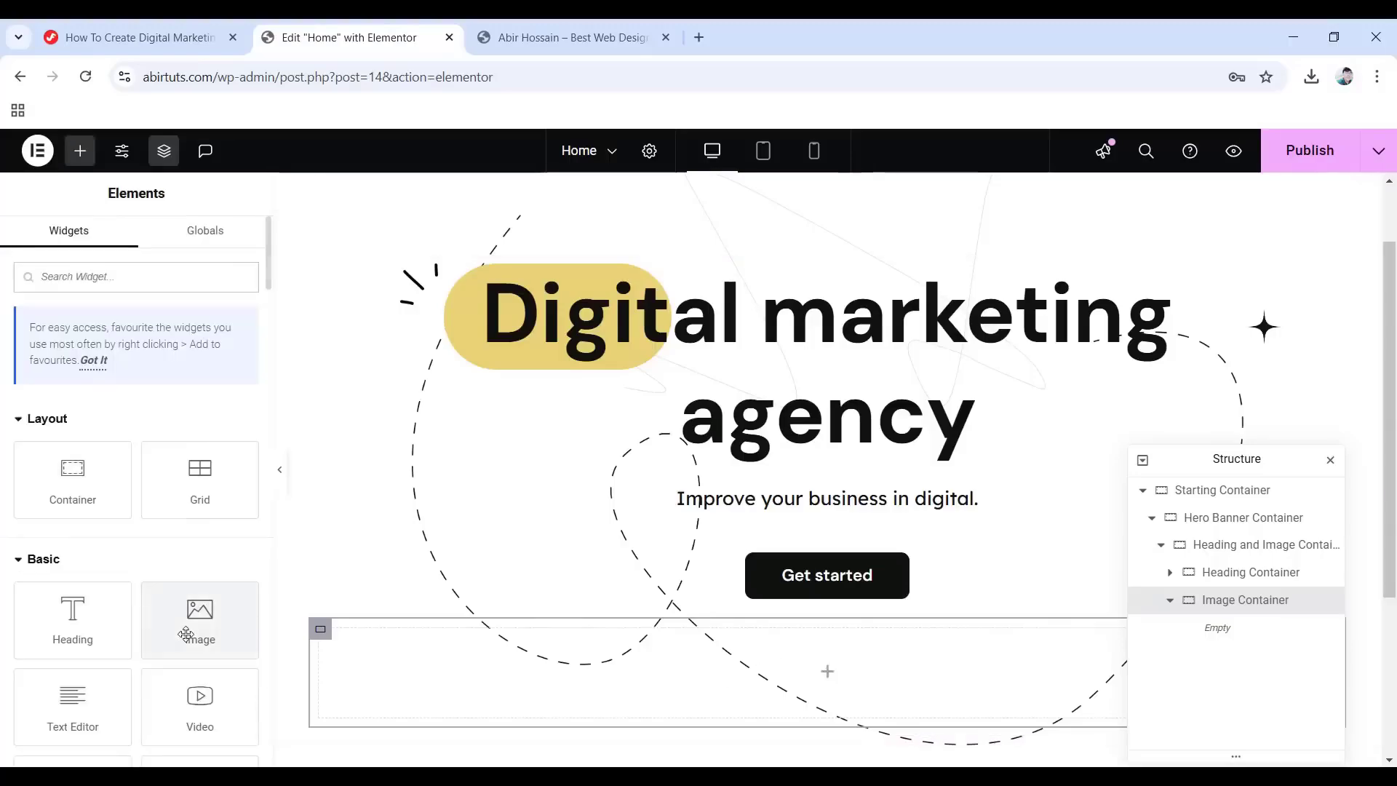
pyautogui.moveTo(240, 658); pyautogui.dragTo(807, 666)
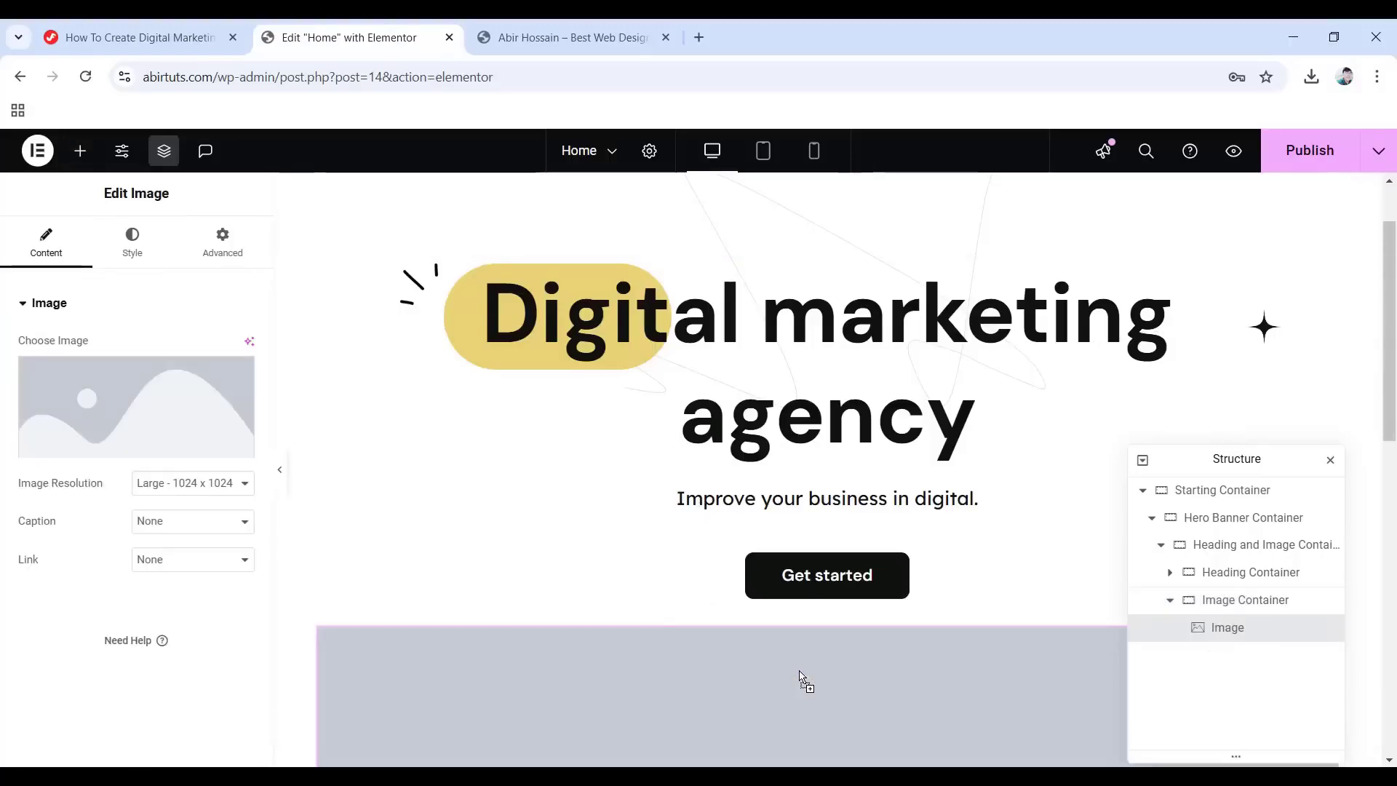
pyautogui.click(120, 419)
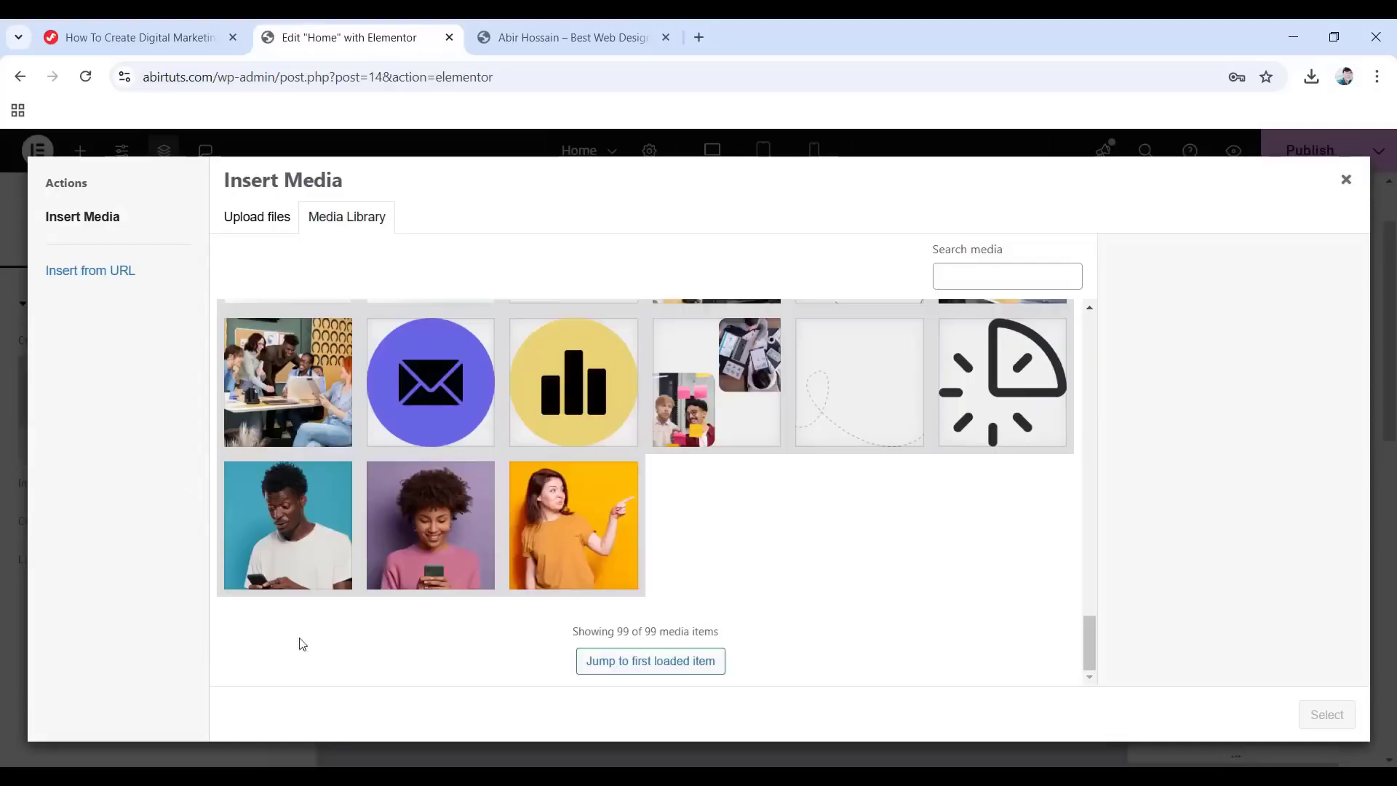
pyautogui.click(578, 501)
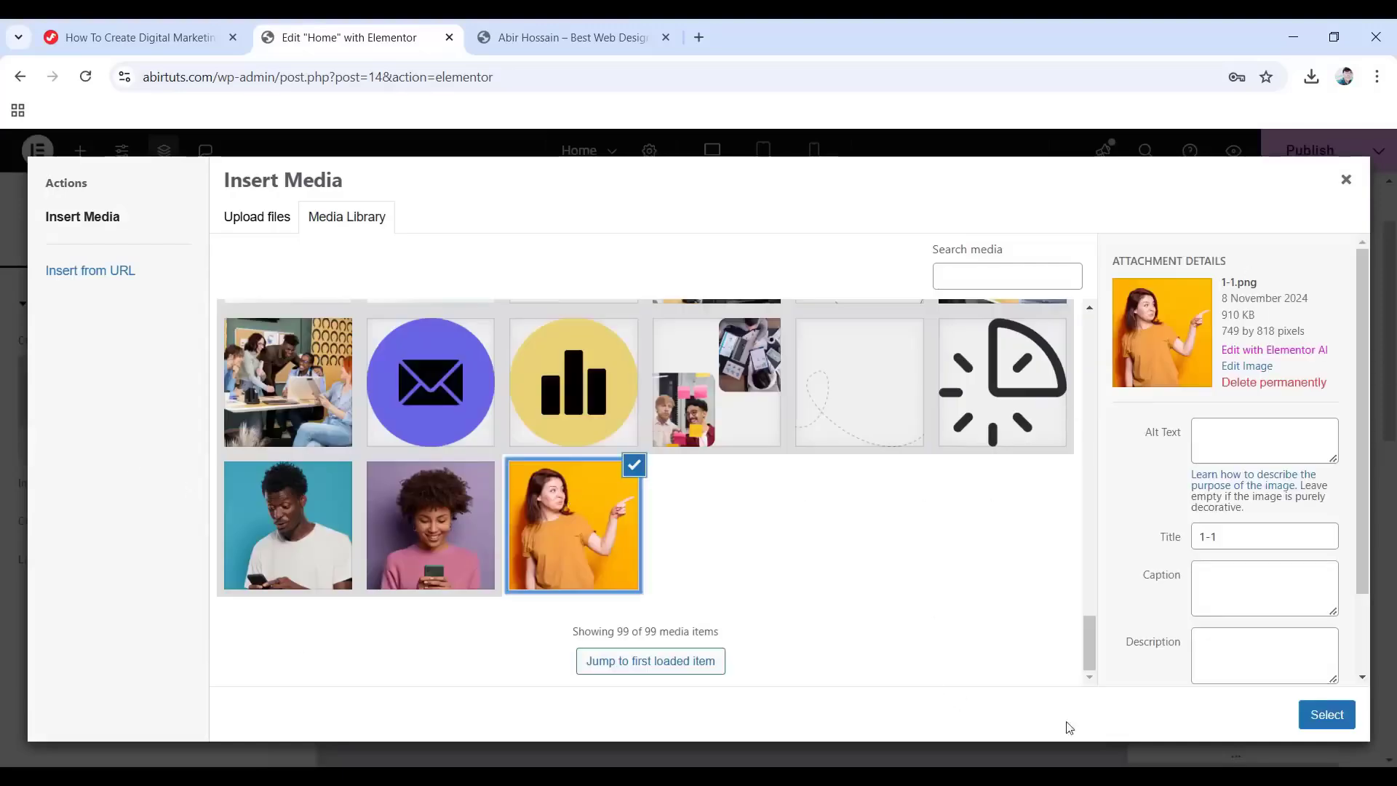
pyautogui.click(1323, 722)
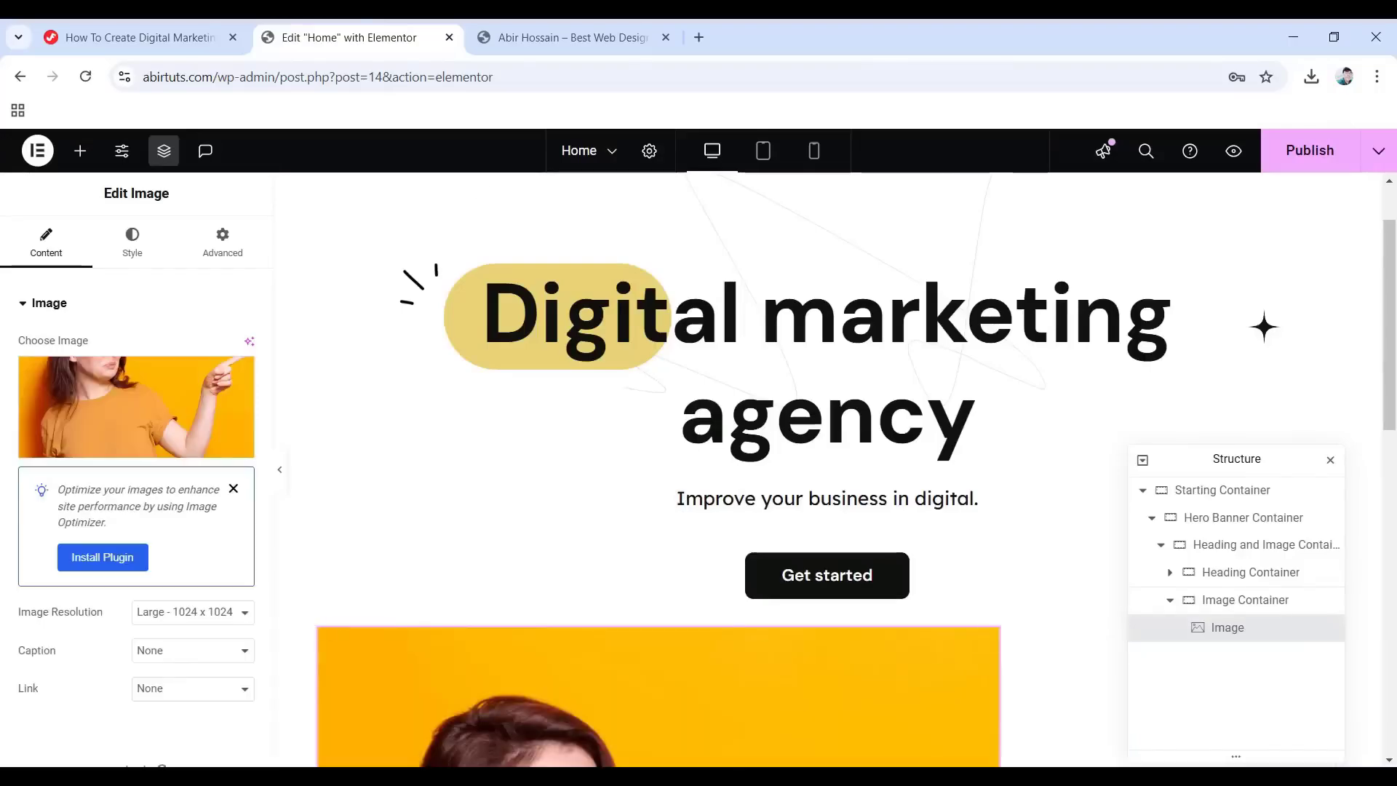
pyautogui.scroll(-5, 535, 657)
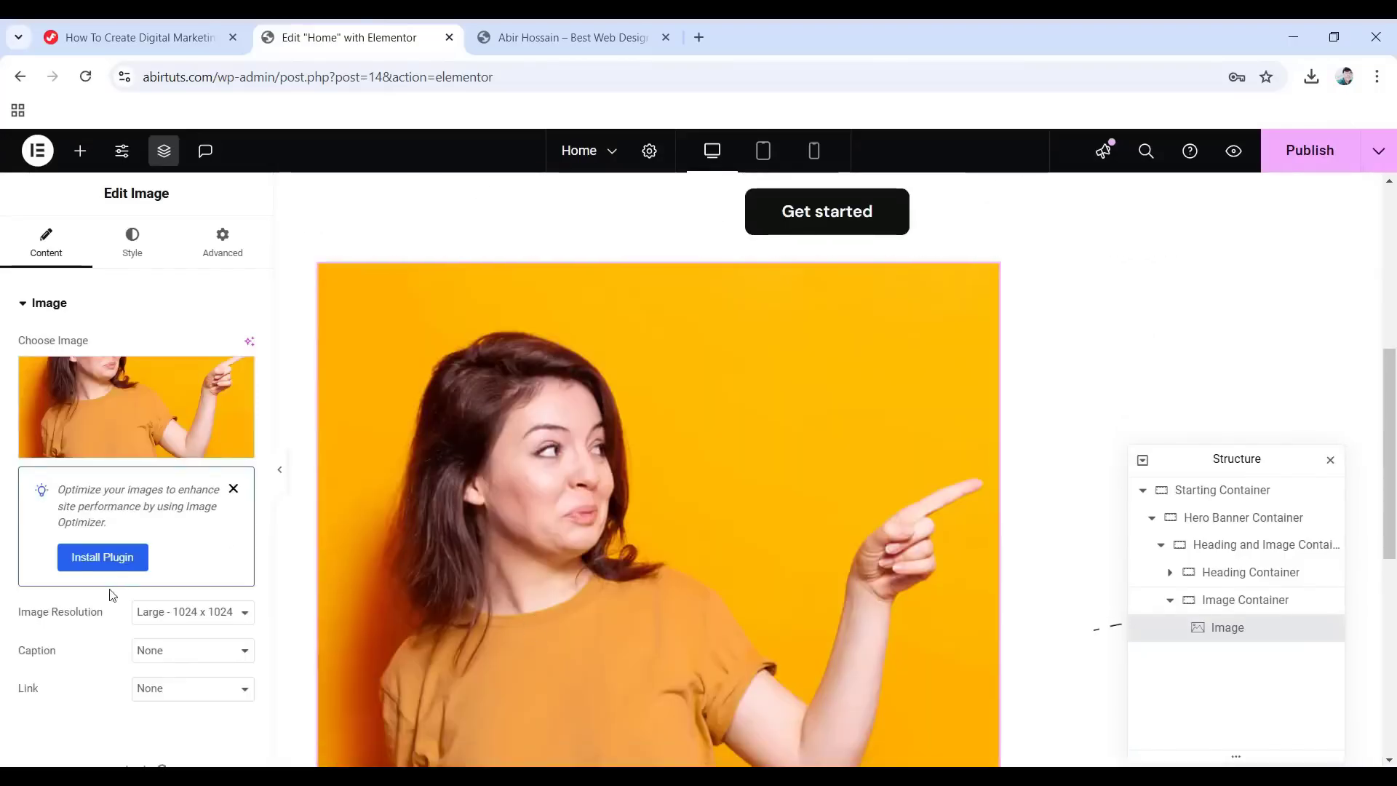
pyautogui.click(185, 620)
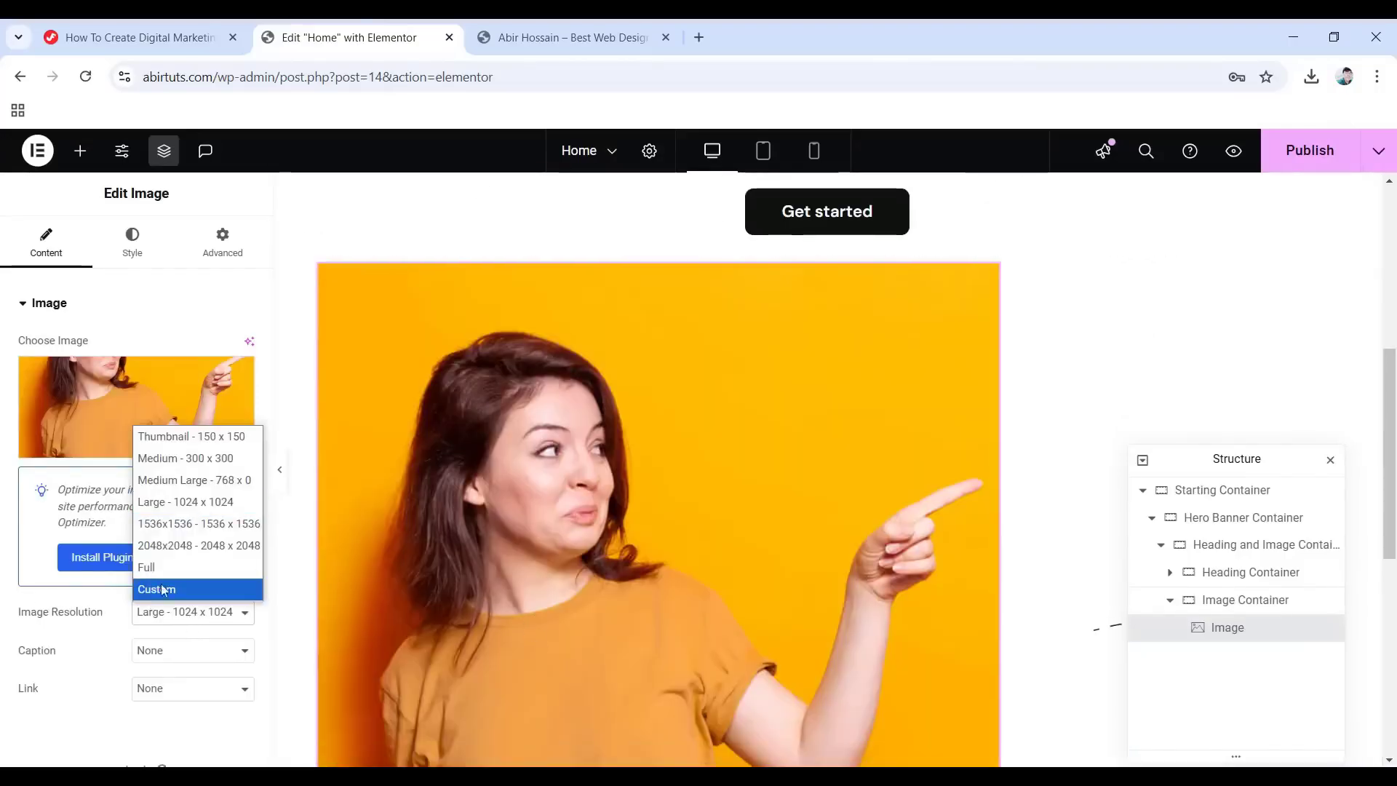
pyautogui.click(182, 571)
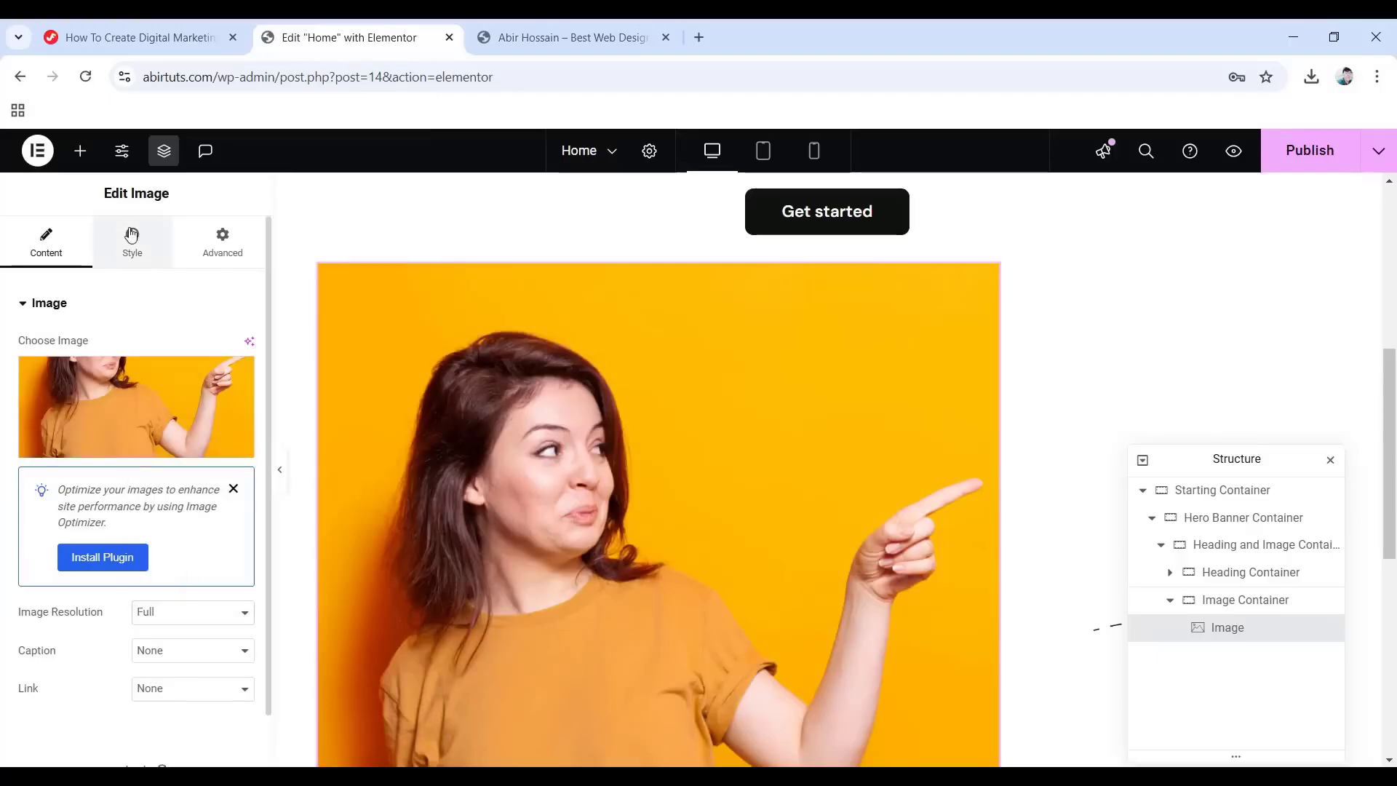
# Give the image a 30px border radius.
pyautogui.click(132, 239)
pyautogui.scroll(-3, 141, 454)
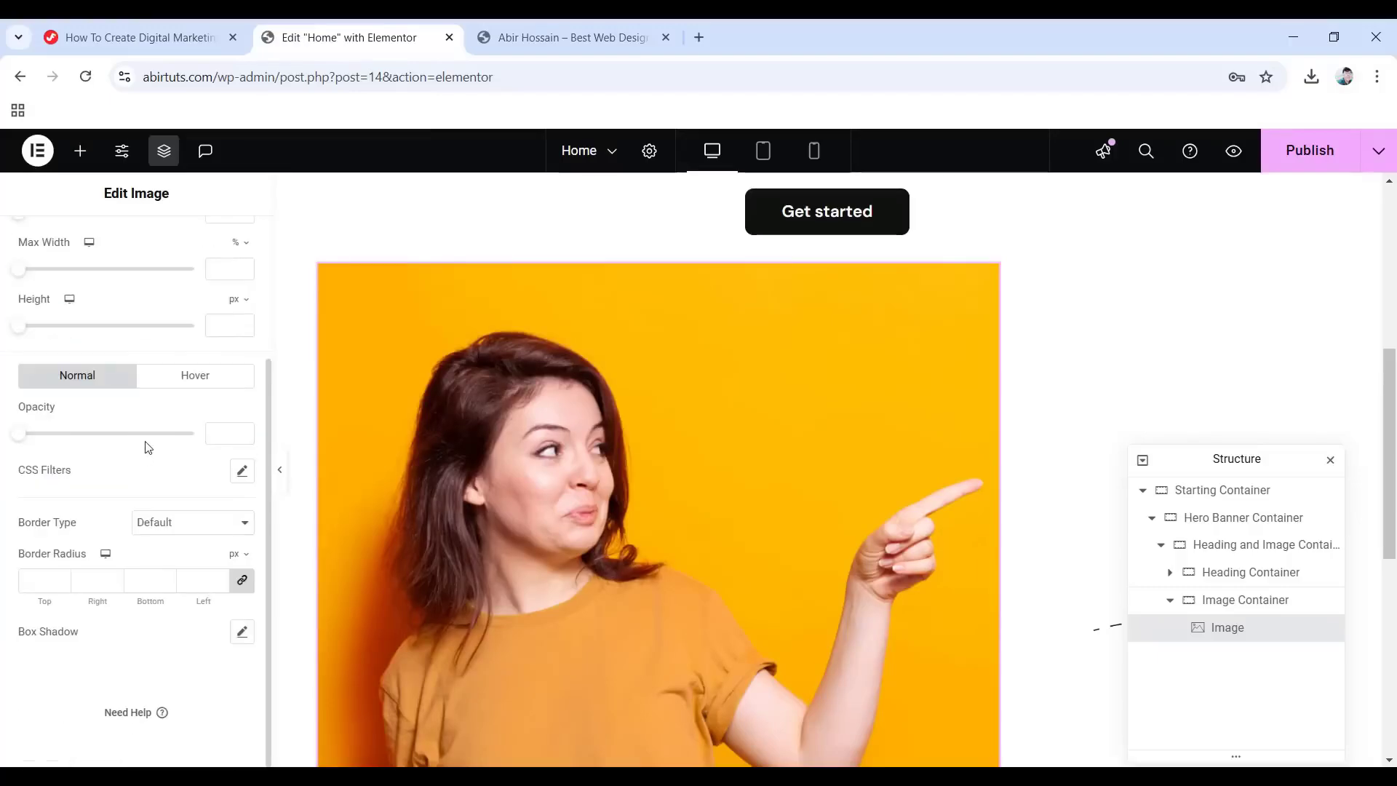
pyautogui.click(35, 581)
pyautogui.write('30')
pyautogui.scroll(5, 44, 560)
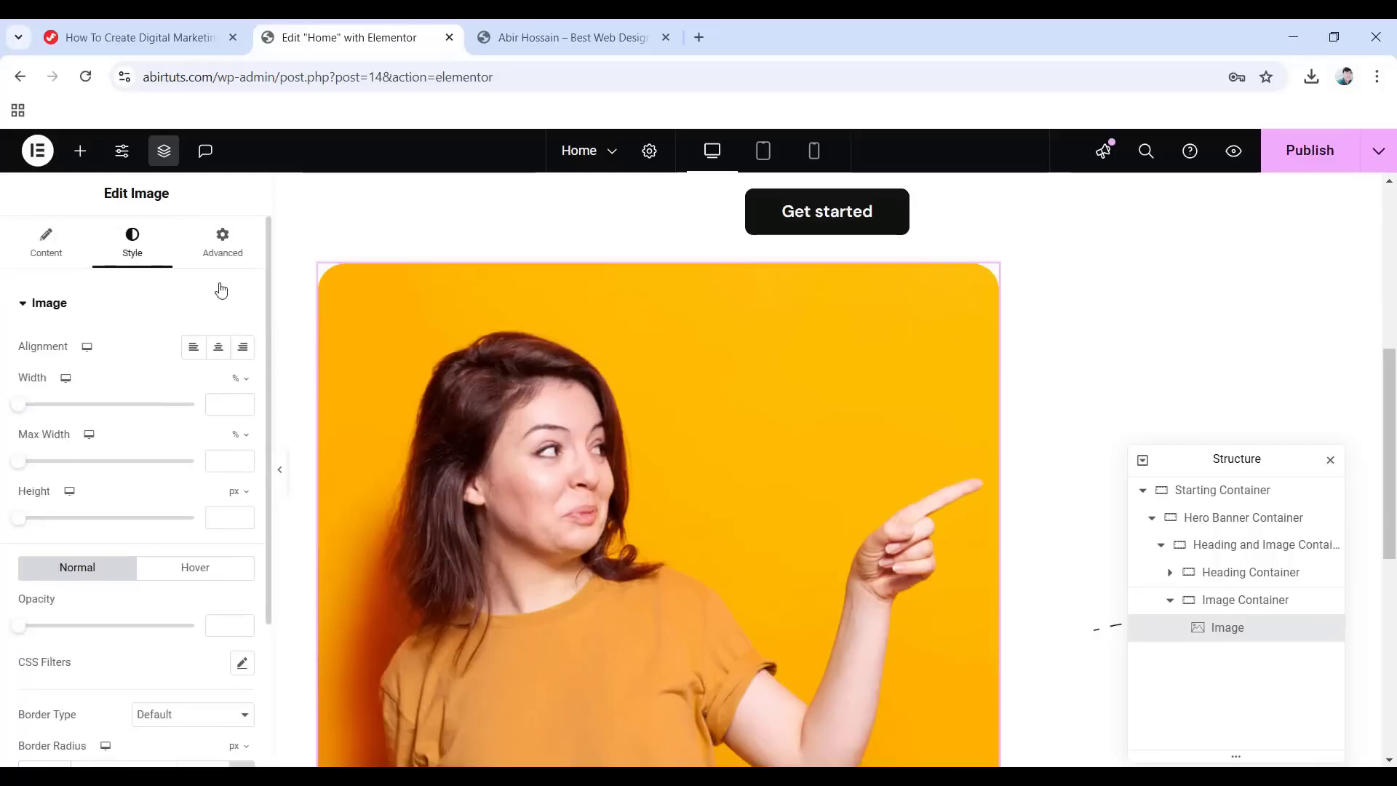
# Set the image's entrance animation to Fade In.
pyautogui.click(233, 247)
pyautogui.scroll(-1, 11, 486)
pyautogui.scroll(-6, 11, 485)
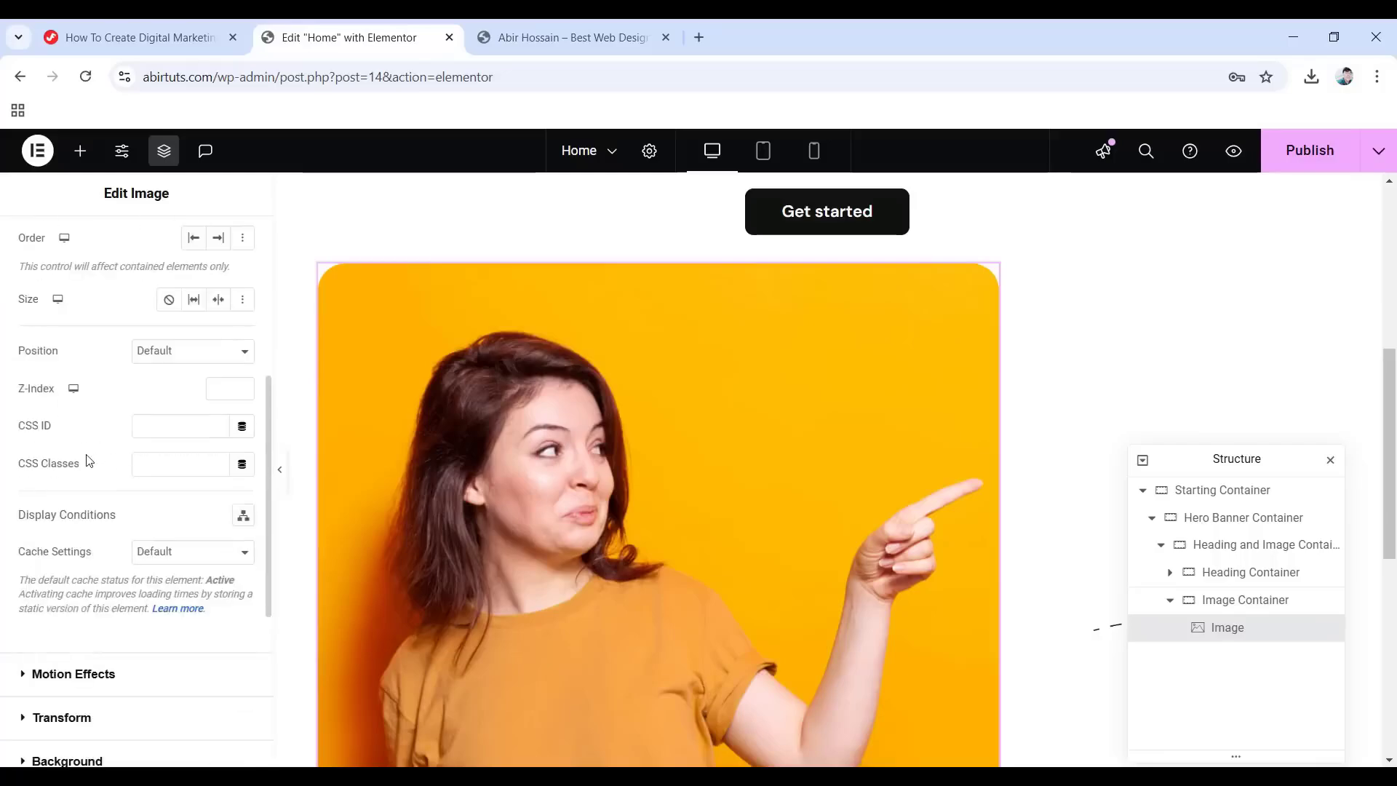
pyautogui.click(78, 398)
pyautogui.click(96, 554)
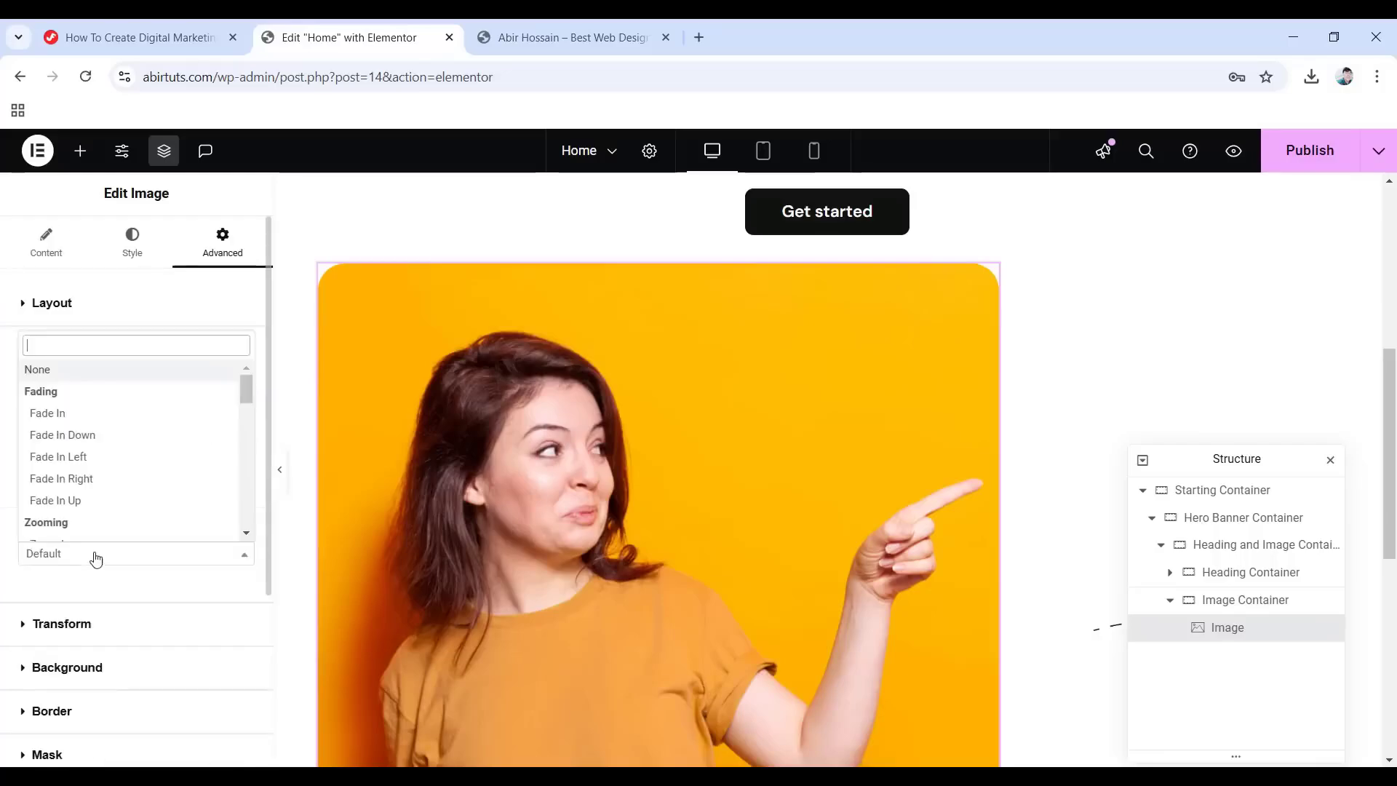
pyautogui.click(58, 414)
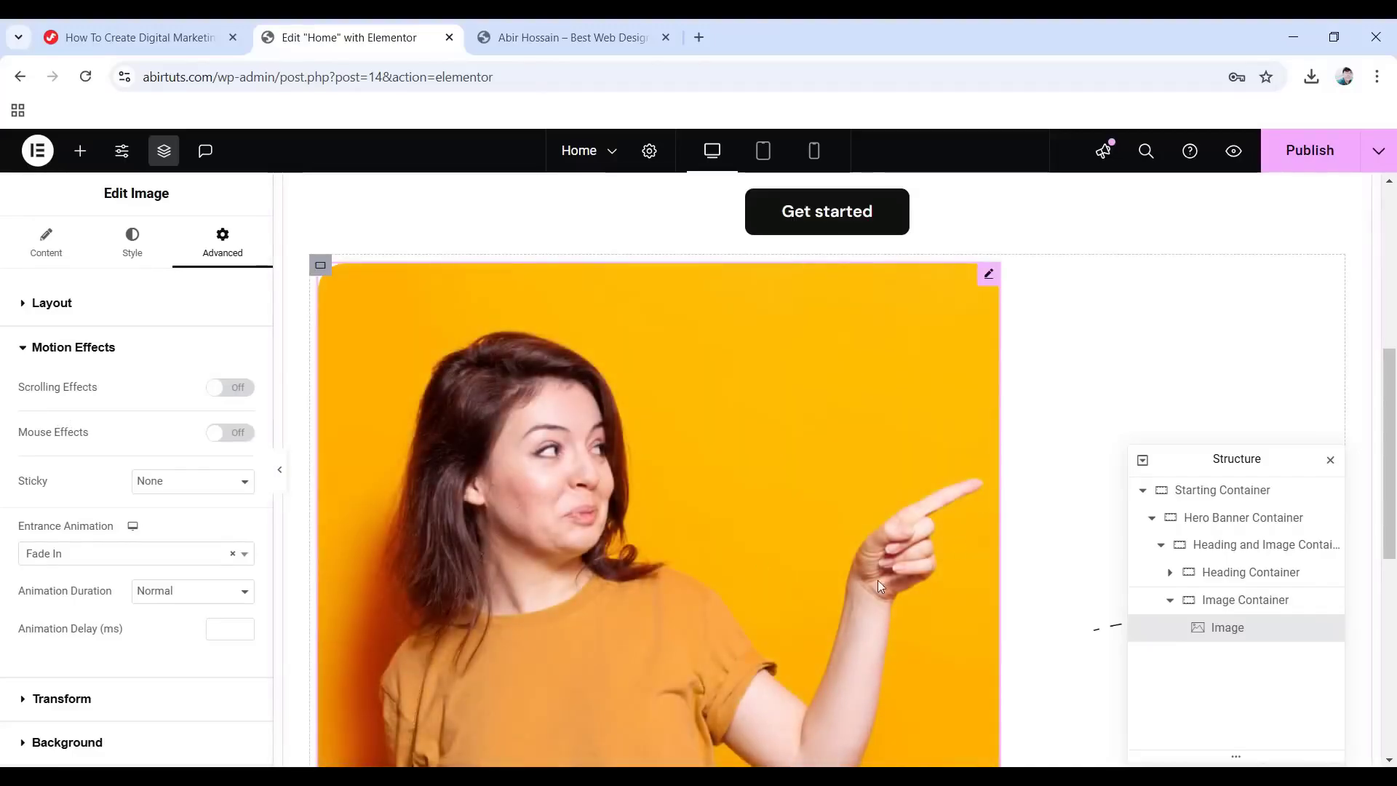
pyautogui.click(80, 151)
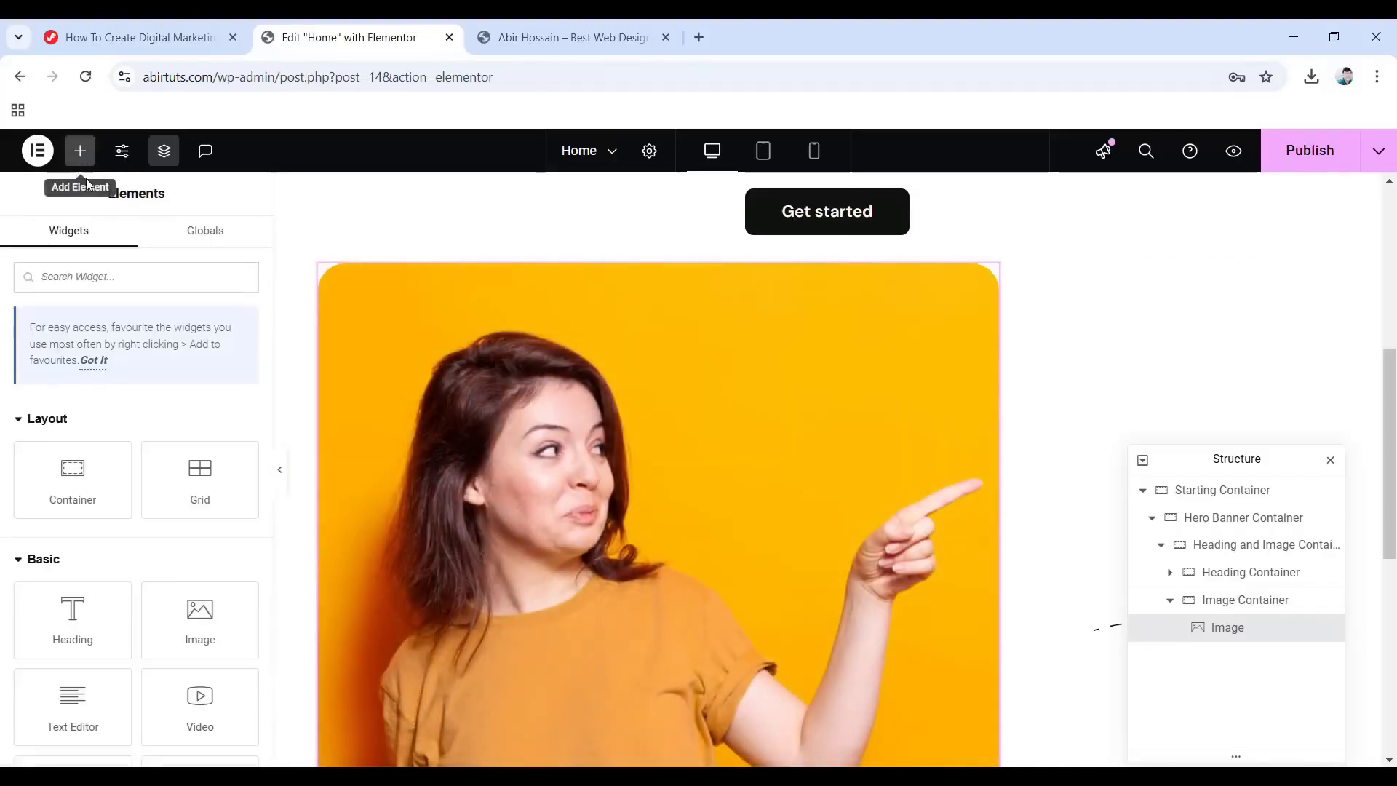
# Place a second Image widget beside the first showing 2.png at Full resolution.
pyautogui.moveTo(205, 631); pyautogui.dragTo(999, 606)
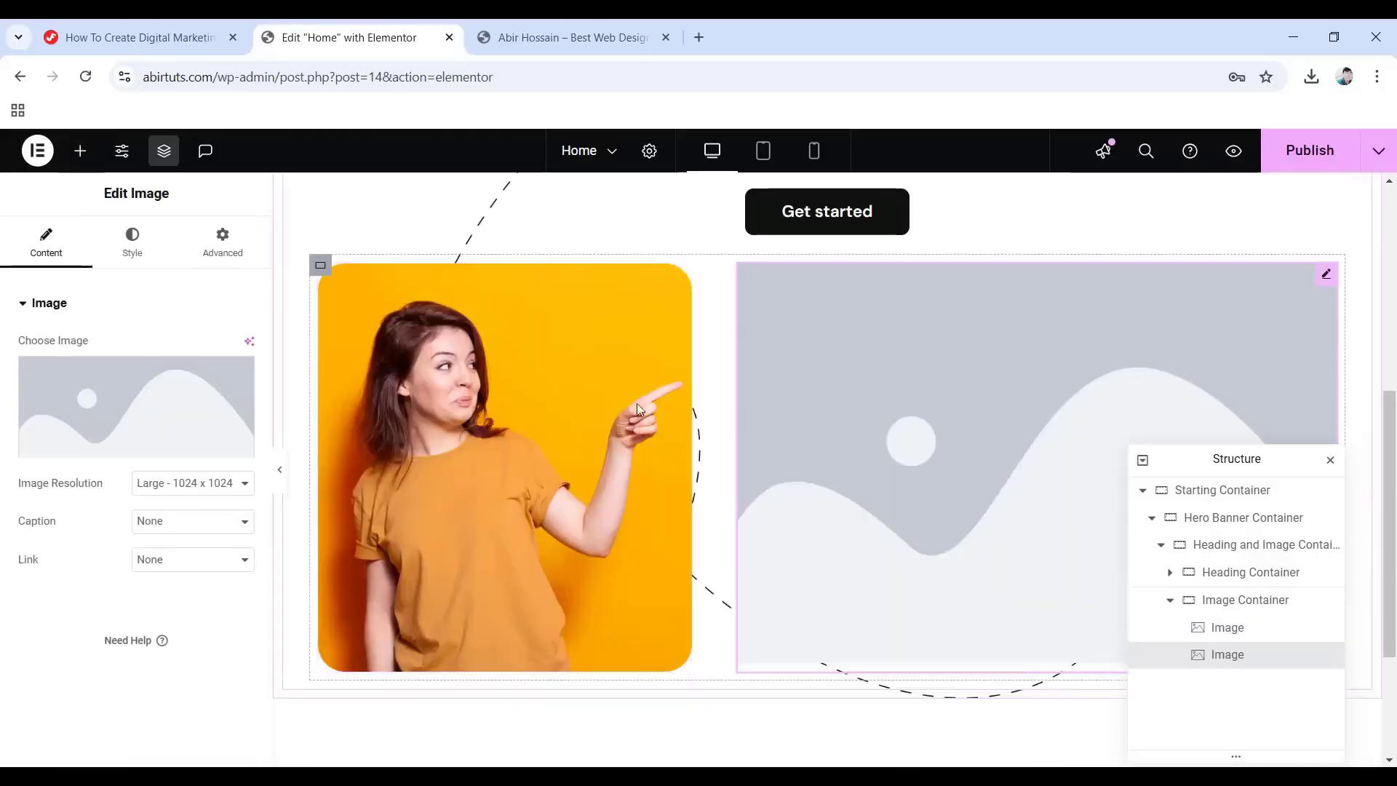
pyautogui.click(92, 426)
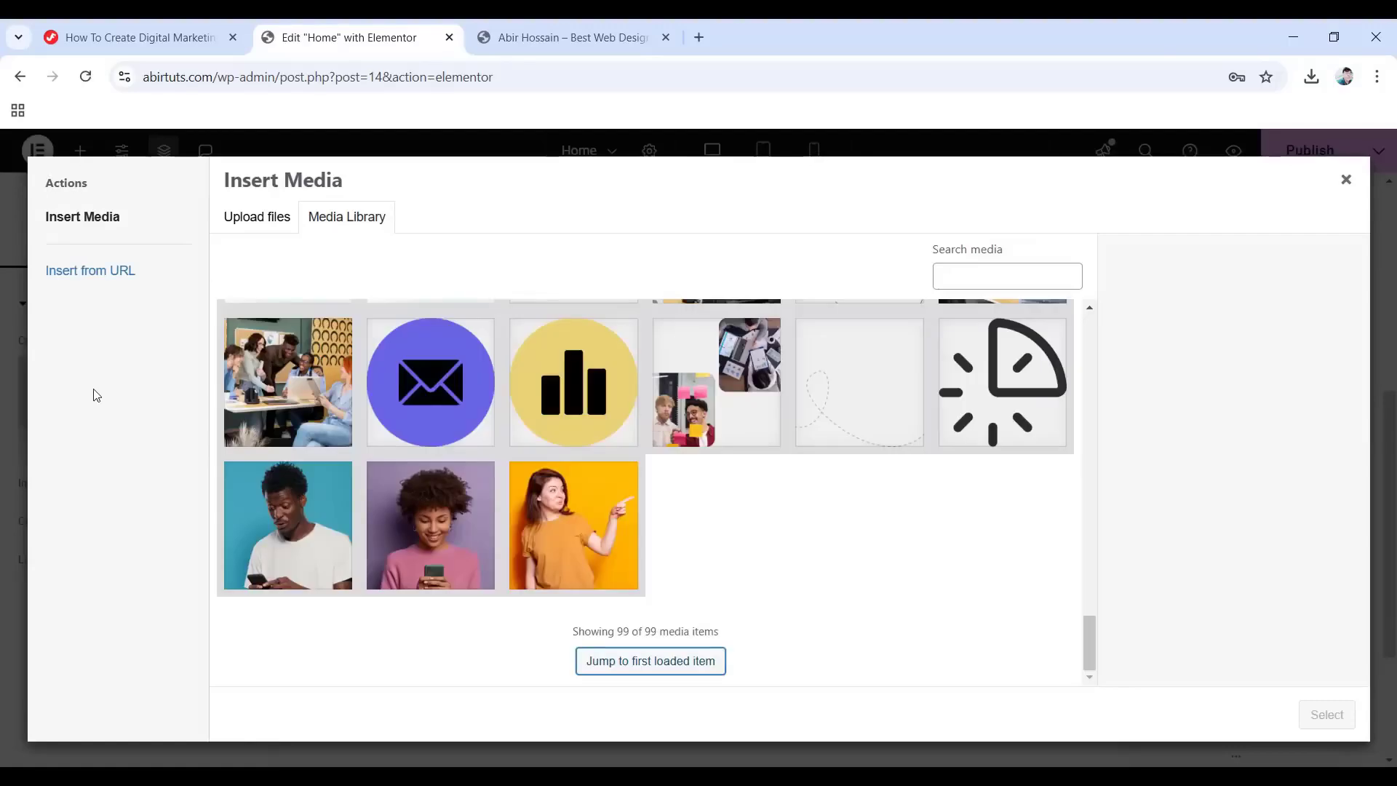
pyautogui.click(423, 526)
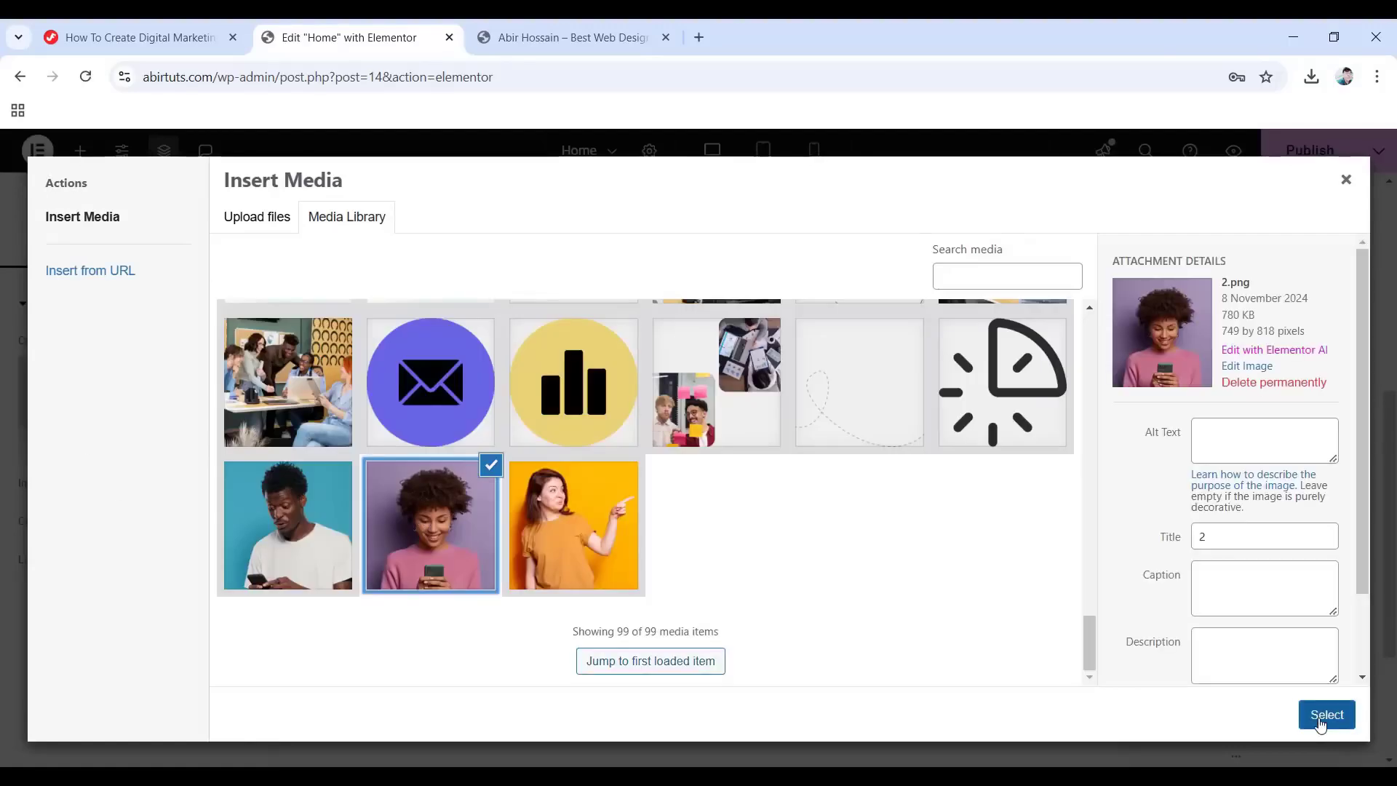
pyautogui.click(1326, 714)
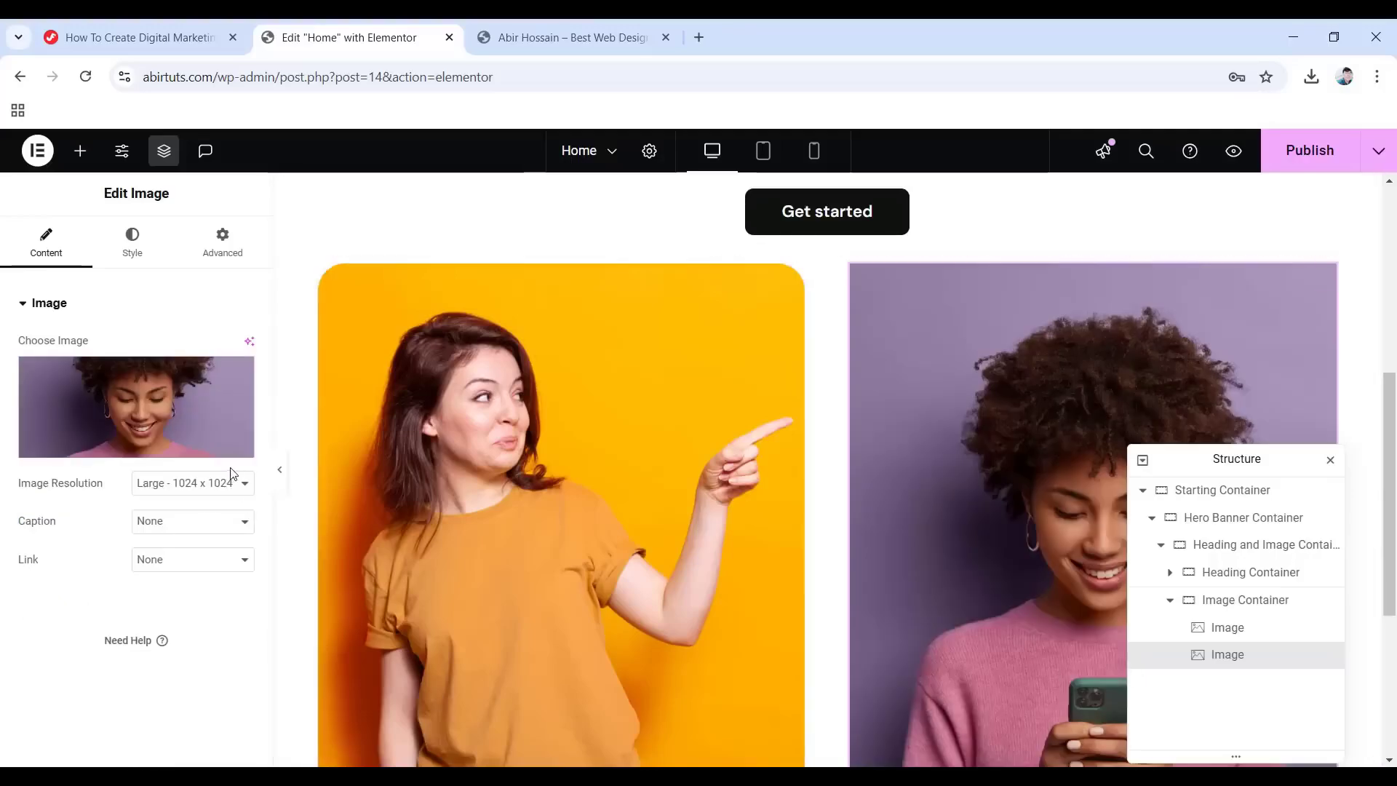
pyautogui.click(229, 483)
pyautogui.click(215, 638)
# Give the second image a 20px border radius.
pyautogui.click(135, 260)
pyautogui.scroll(-3, 48, 575)
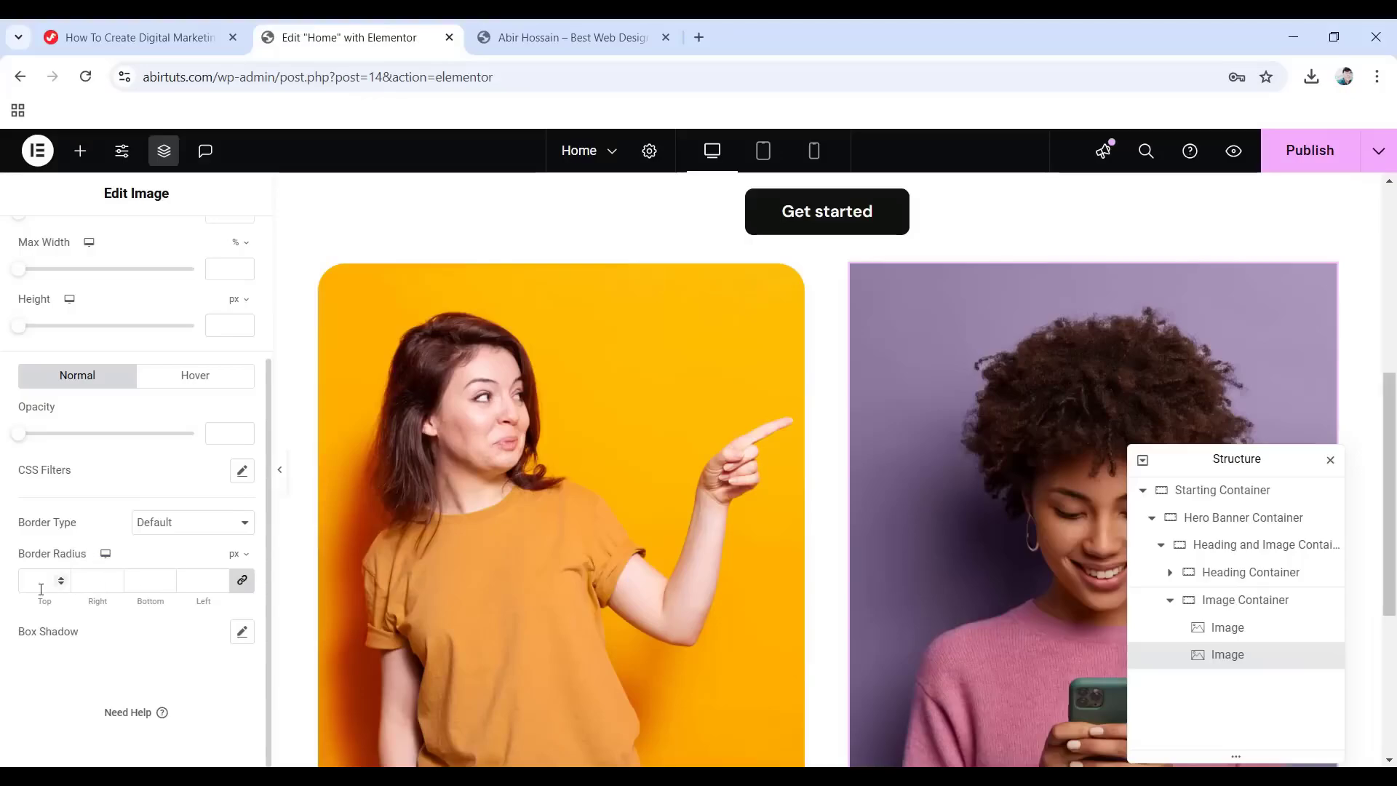
pyautogui.write('20')
pyautogui.scroll(3, 46, 405)
# Set the second image's entrance animation to Fade In.
pyautogui.click(224, 236)
pyautogui.scroll(-10, 87, 363)
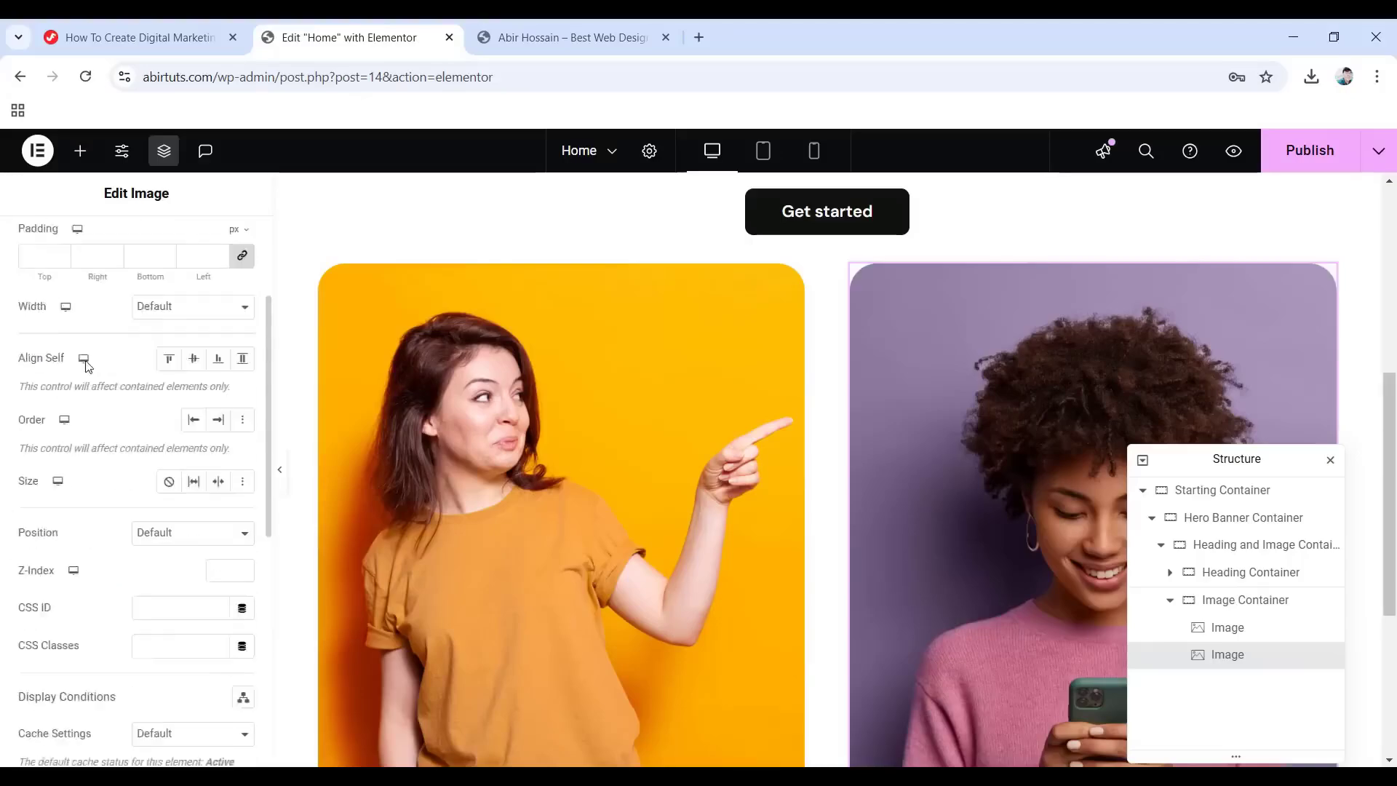
pyautogui.click(86, 402)
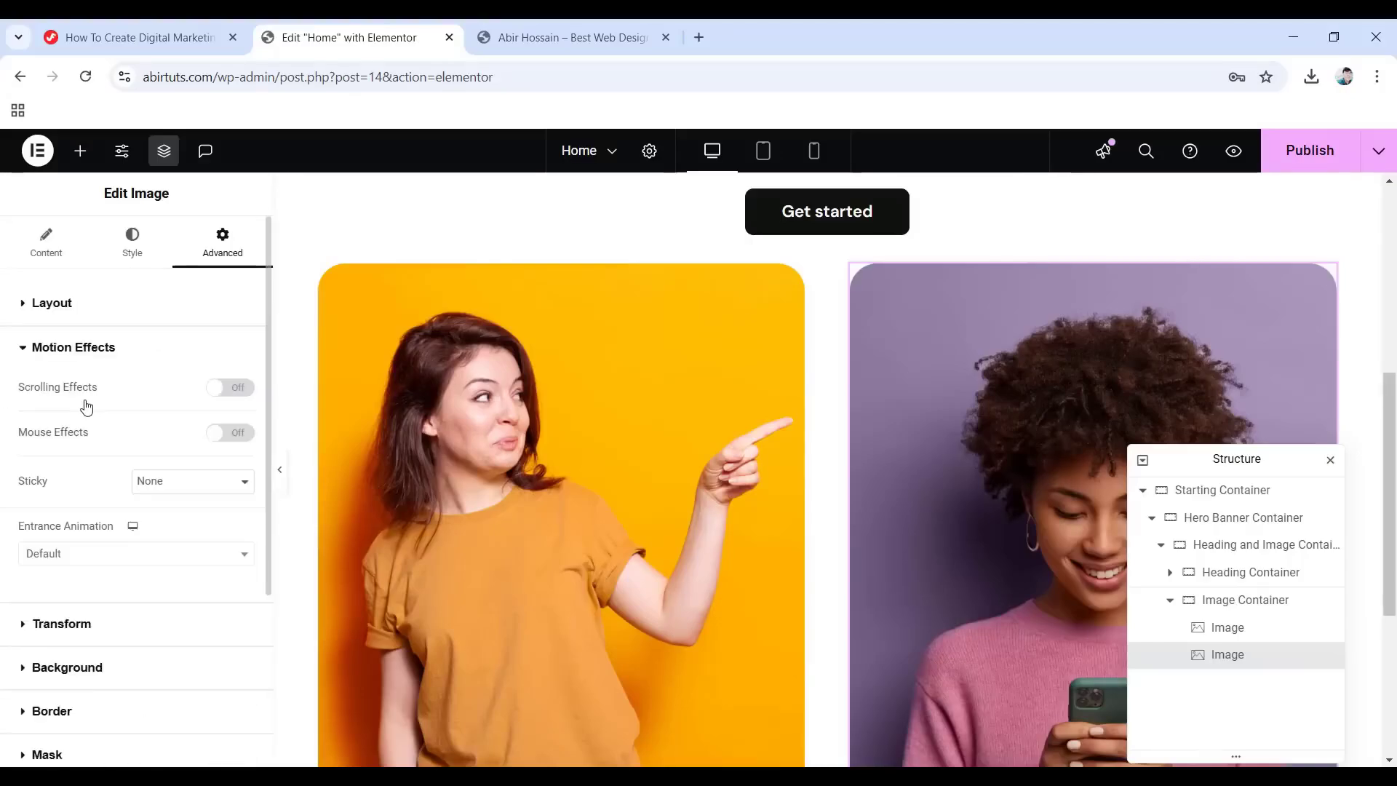
pyautogui.click(65, 555)
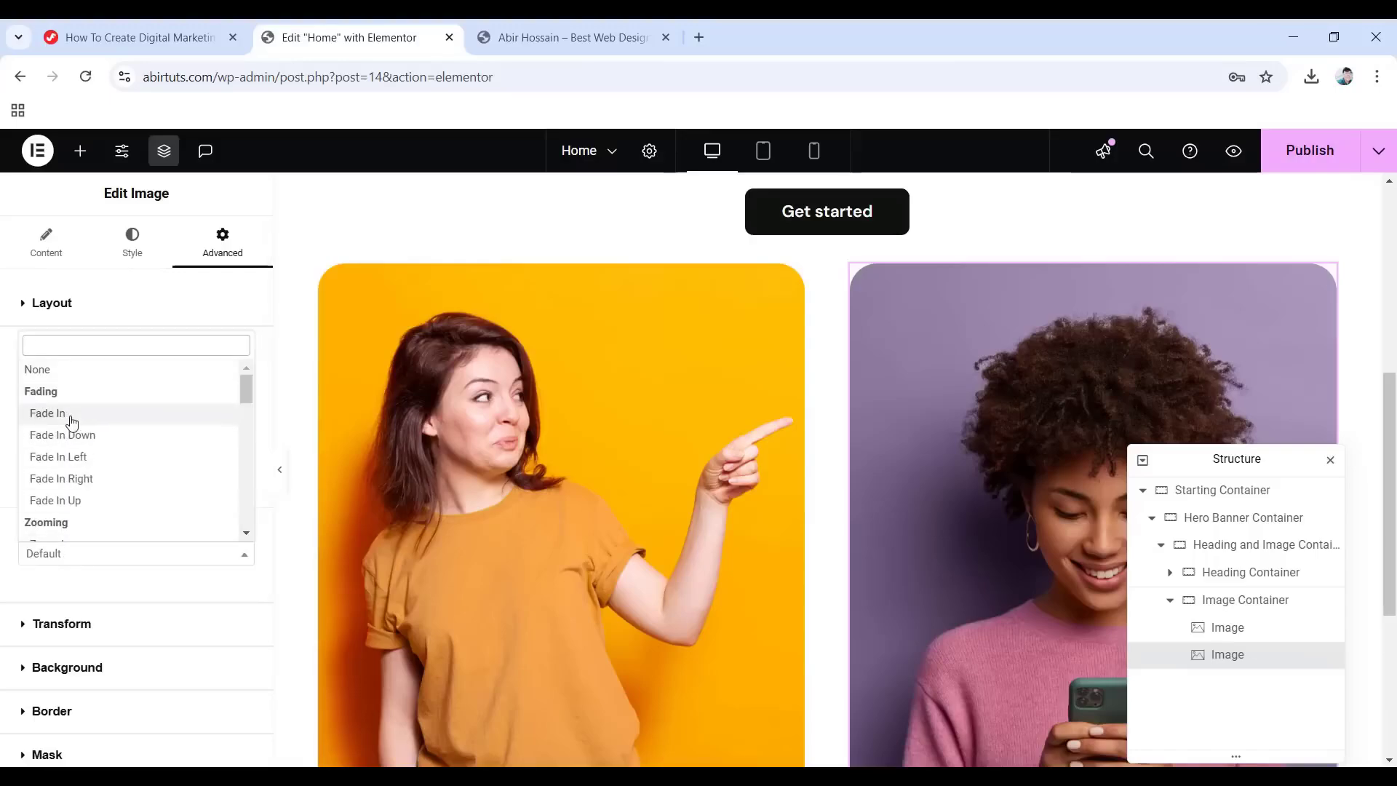
pyautogui.click(71, 420)
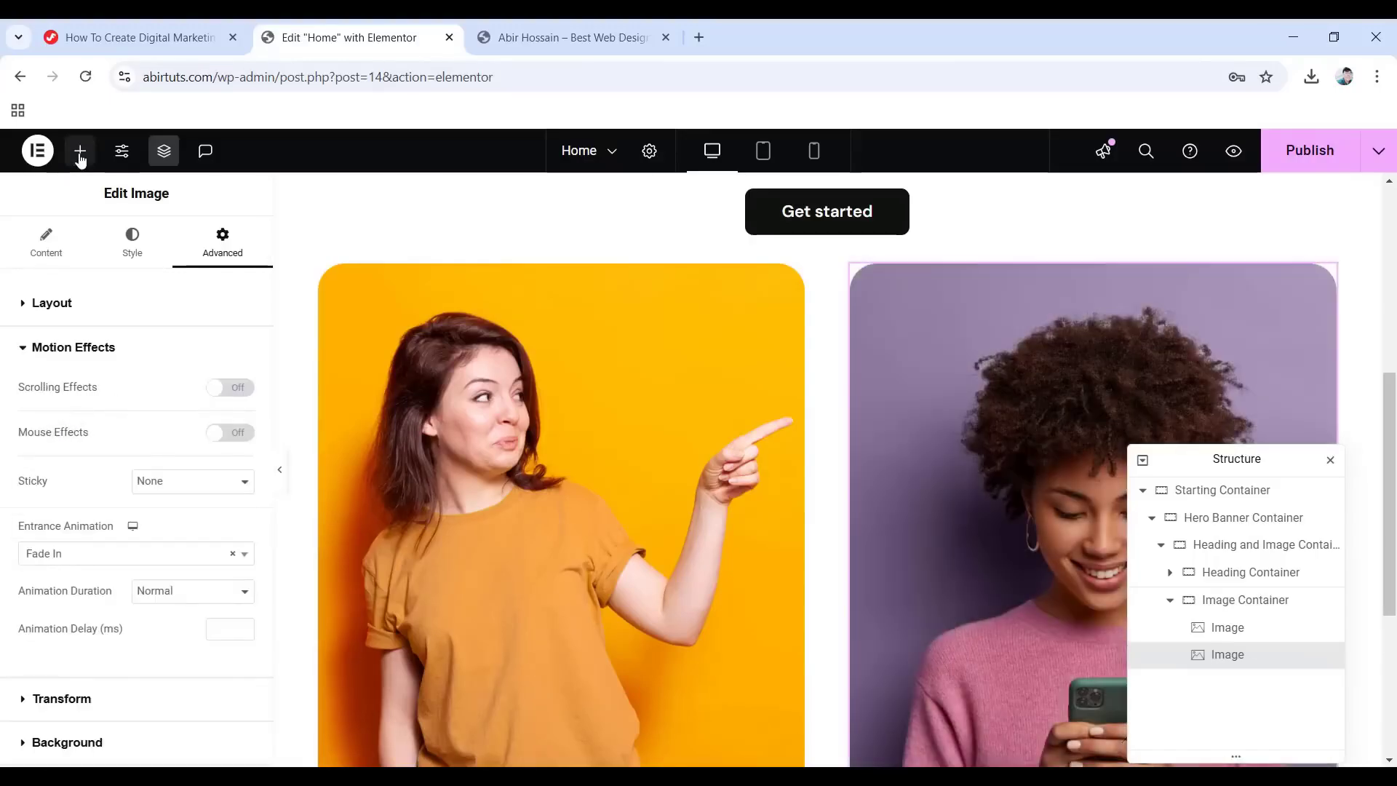
pyautogui.click(80, 154)
pyautogui.scroll(-3, 174, 581)
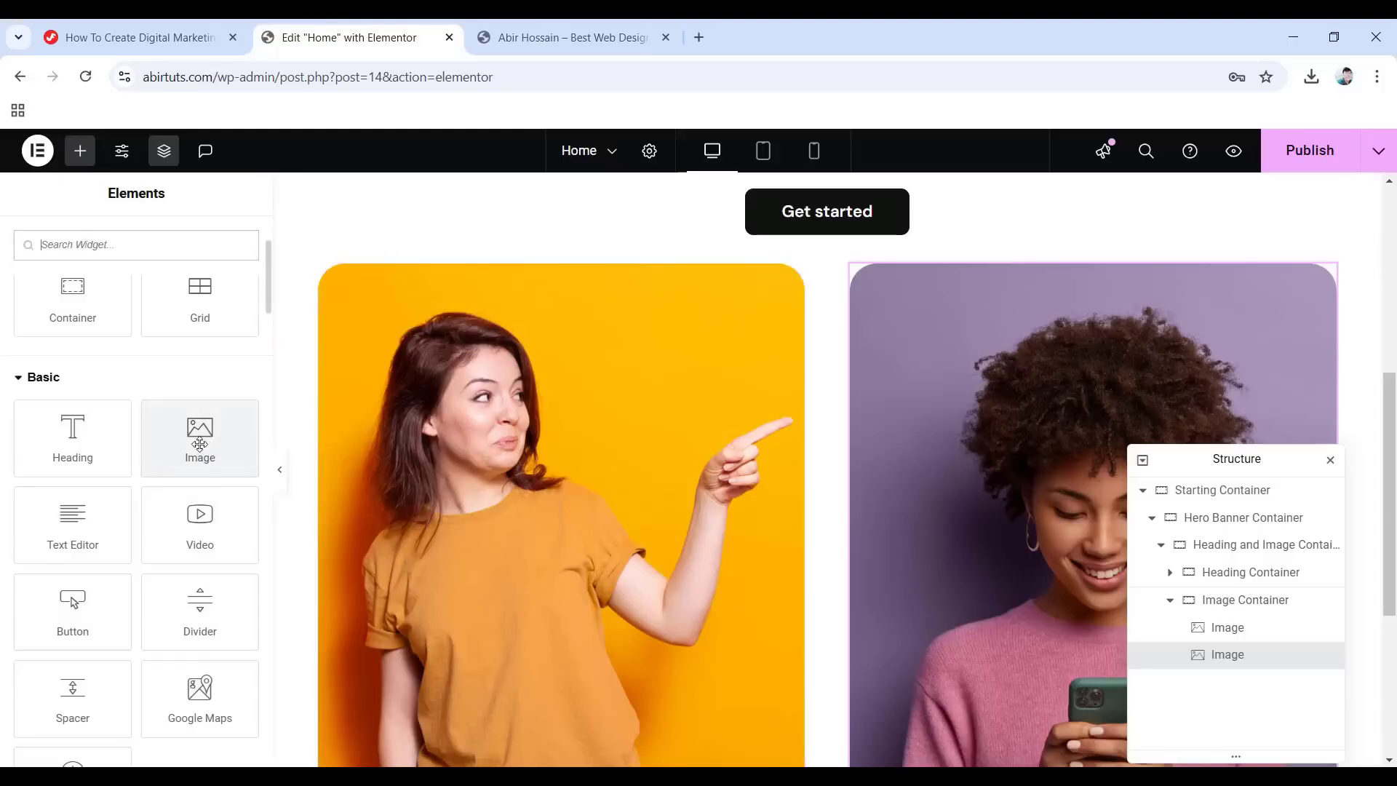
# Add a third Image widget to the row showing 3.png at Full resolution.
pyautogui.moveTo(185, 438); pyautogui.dragTo(1313, 396)
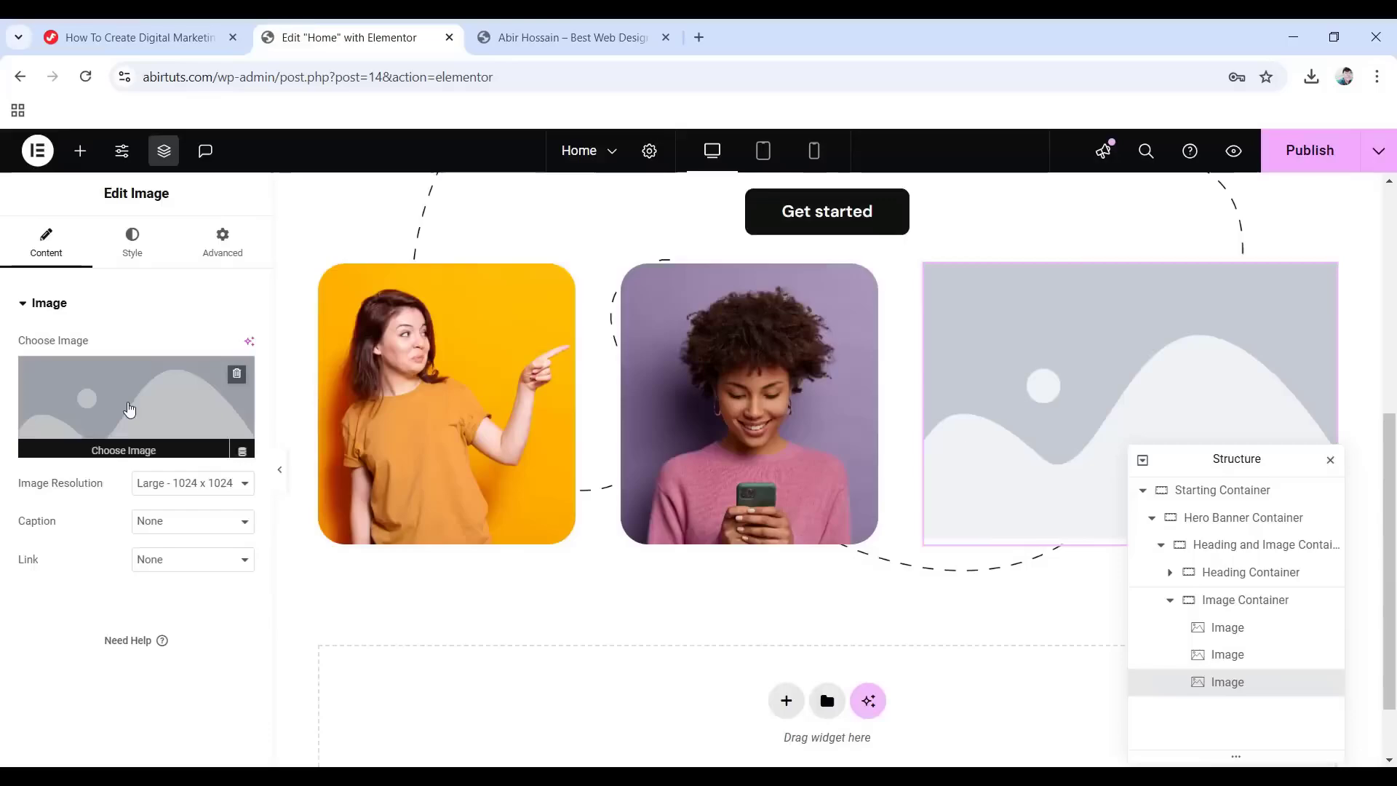
pyautogui.click(129, 407)
pyautogui.click(260, 518)
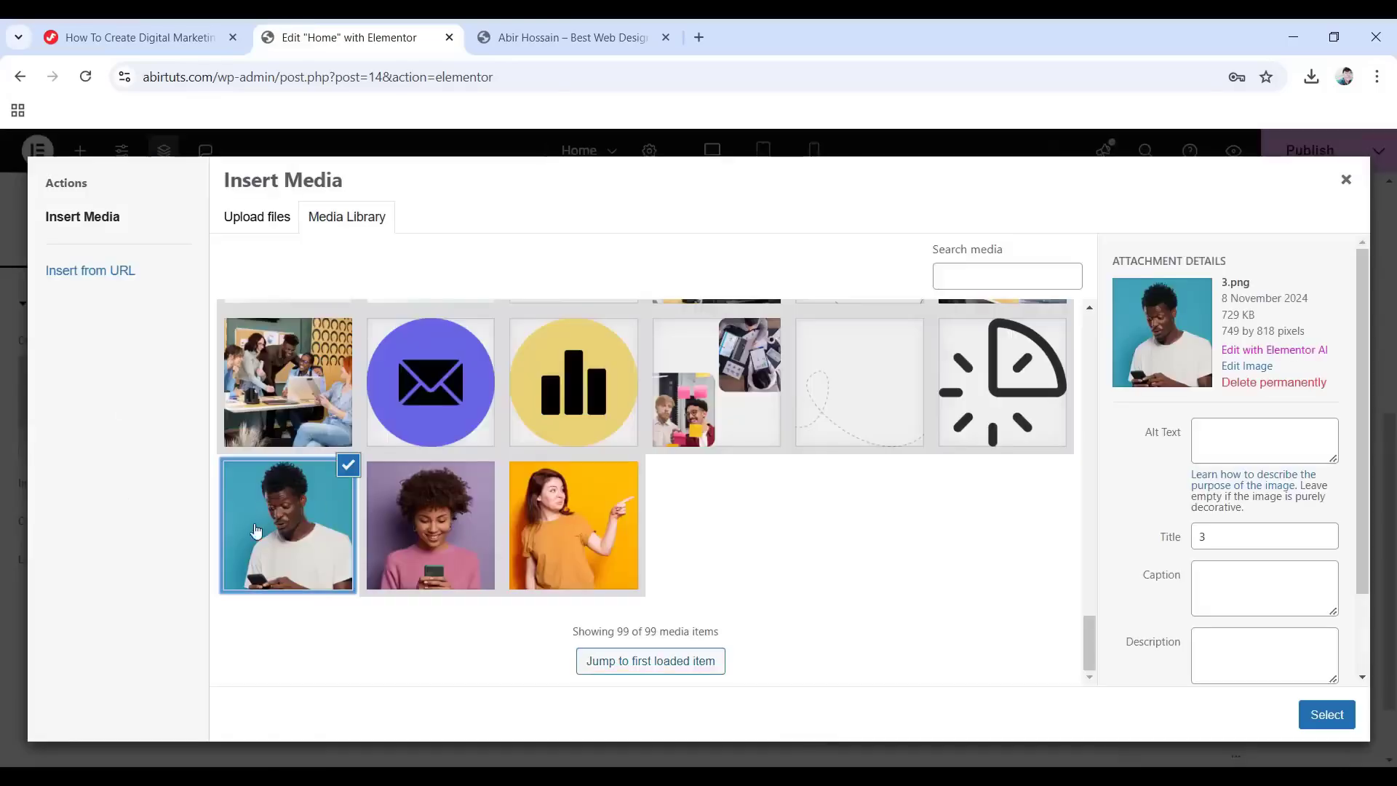
pyautogui.click(1331, 716)
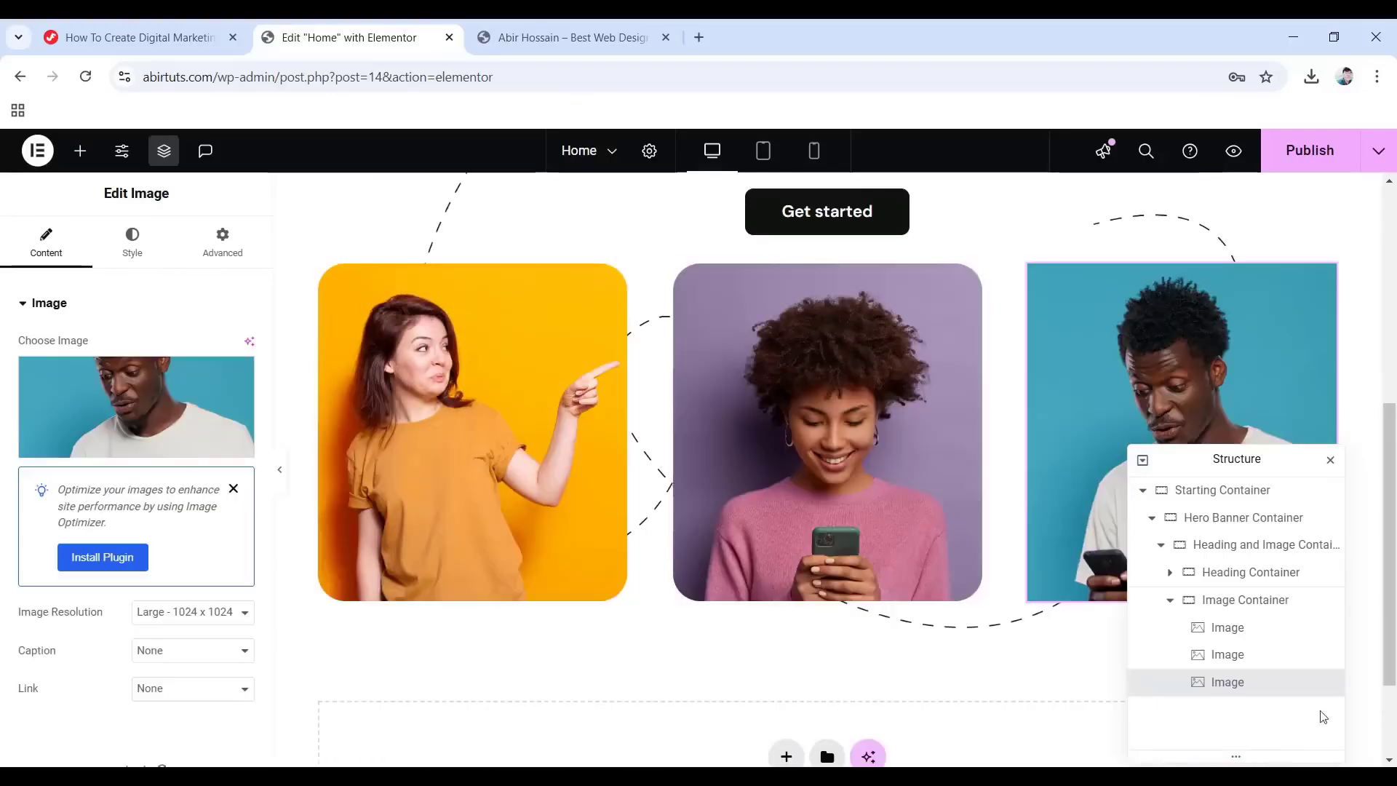
pyautogui.click(211, 612)
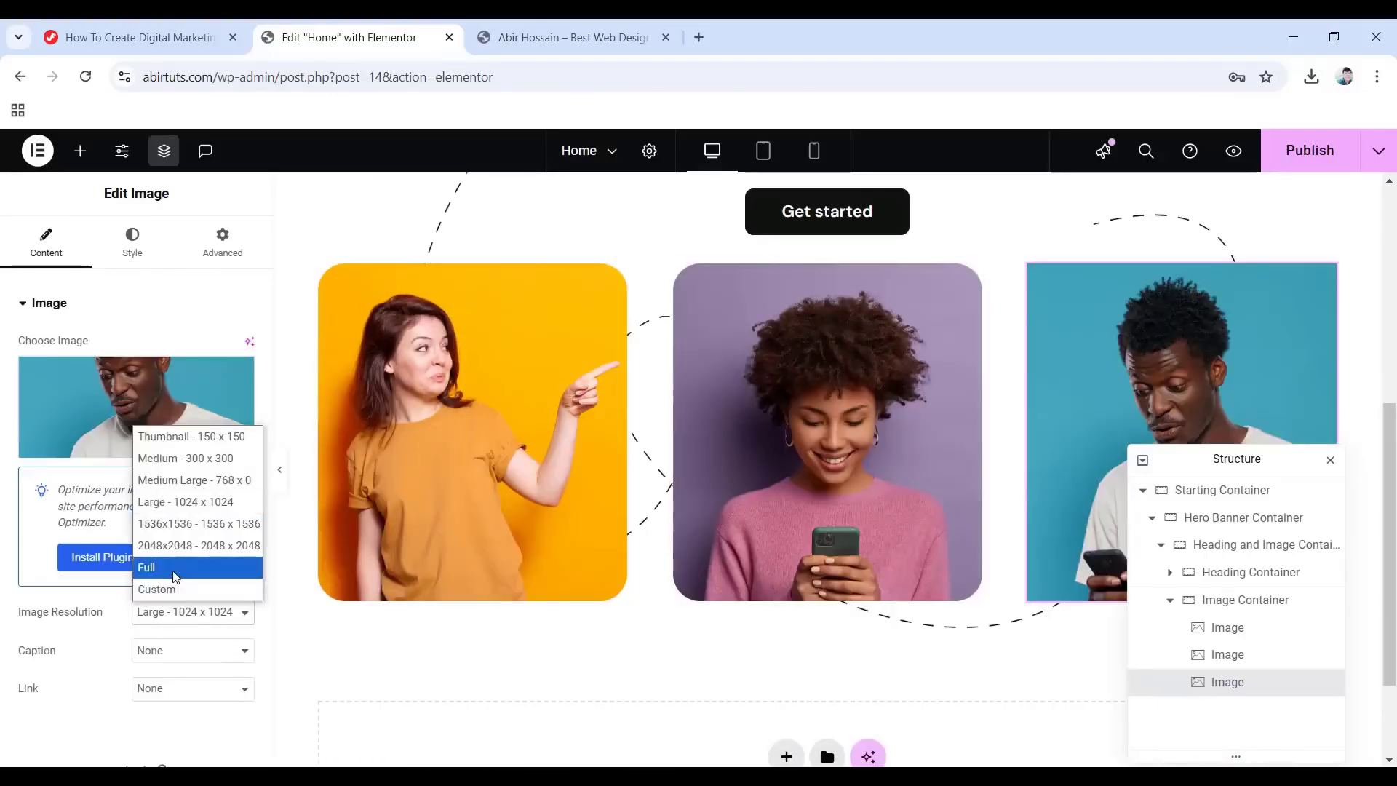
pyautogui.click(176, 568)
# Give the third image a 30px border radius.
pyautogui.click(131, 270)
pyautogui.scroll(-5, 30, 618)
pyautogui.click(51, 582)
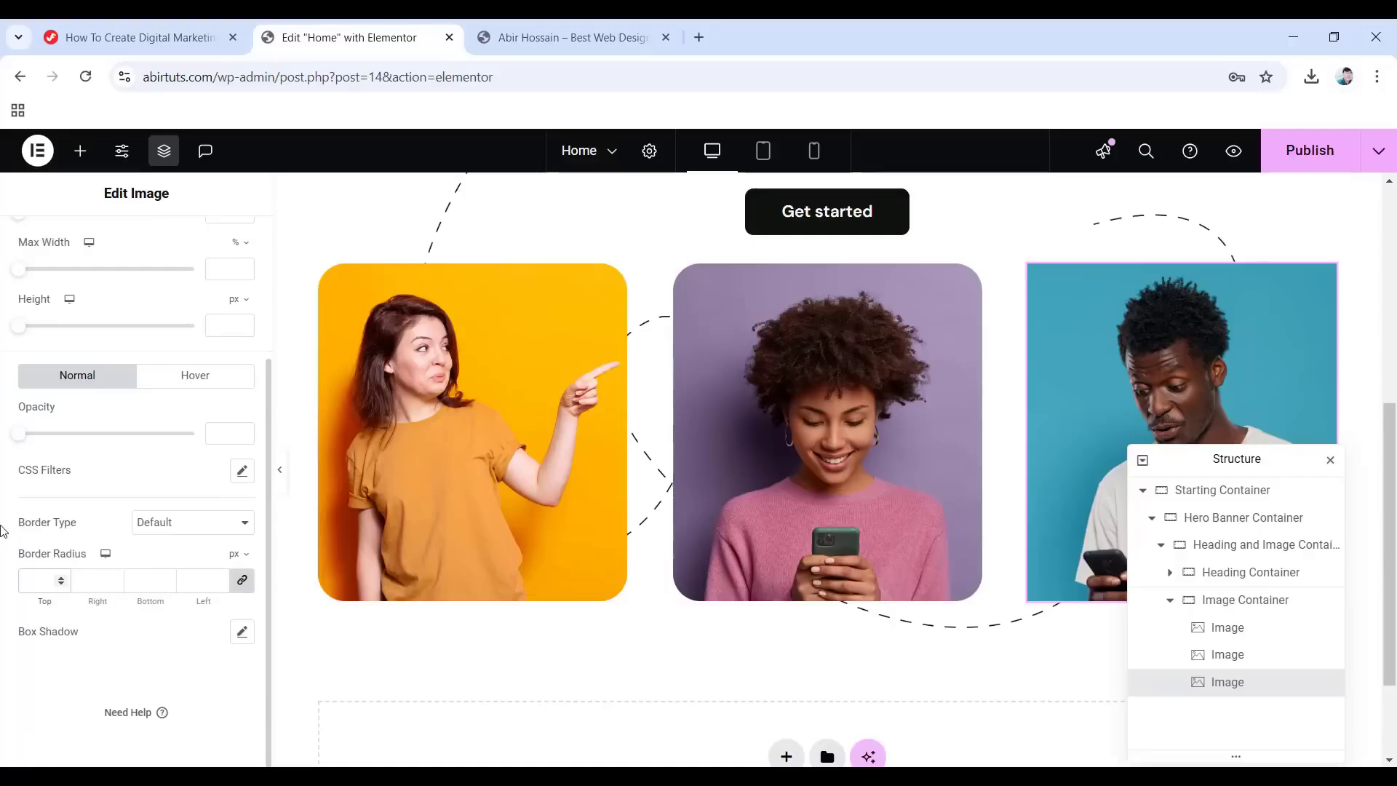
pyautogui.write('30')
pyautogui.scroll(5, 187, 211)
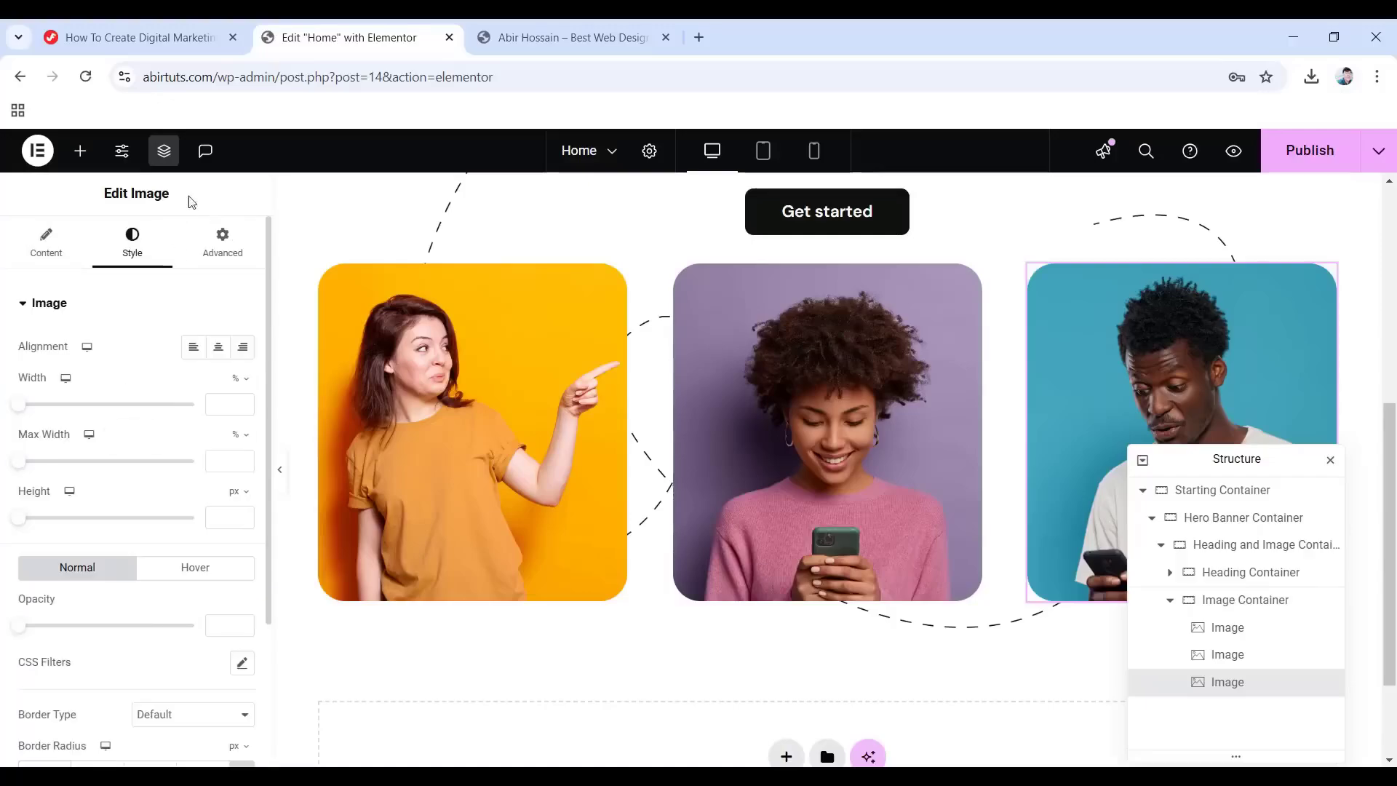
# Set the third image's entrance animation to Fade In.
pyautogui.click(220, 244)
pyautogui.scroll(-3, 94, 414)
pyautogui.scroll(-3, 95, 413)
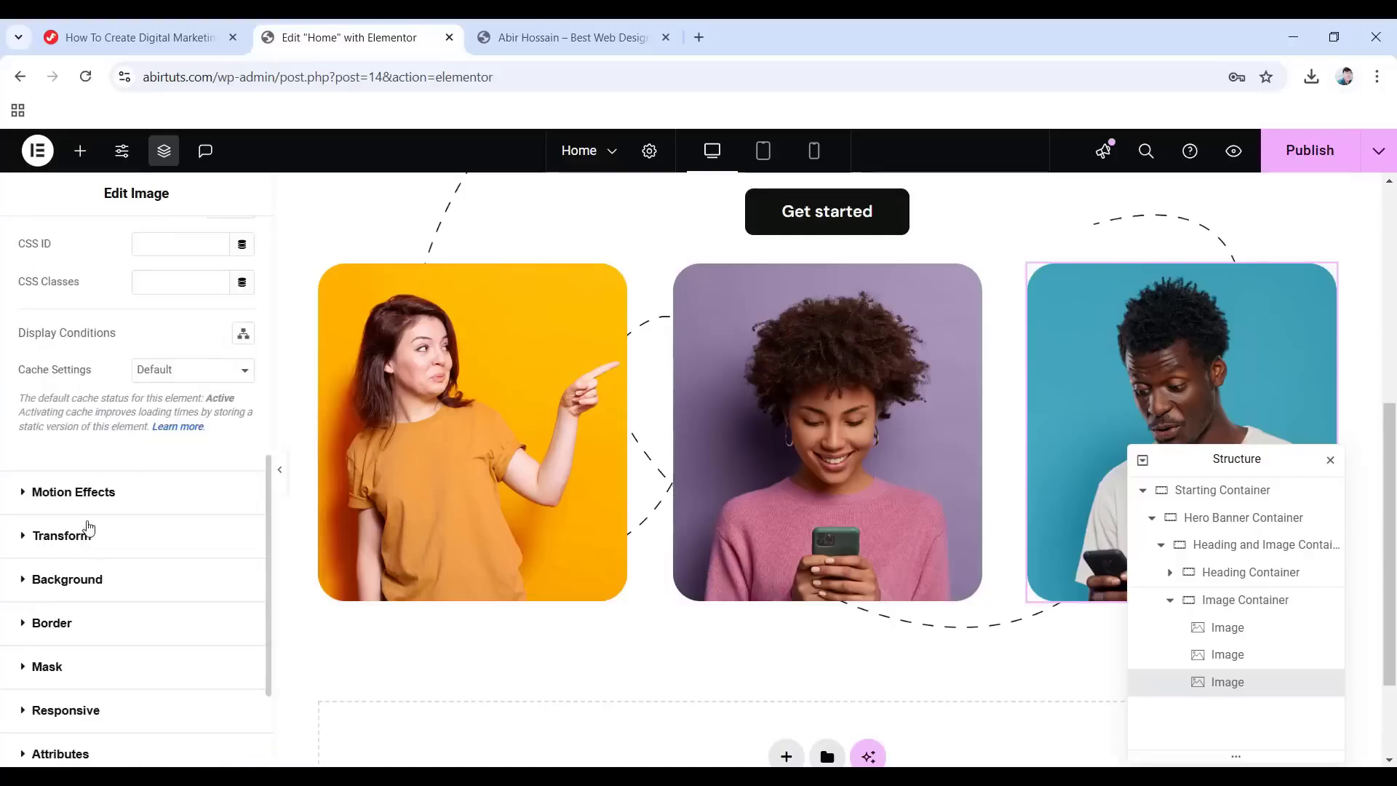
pyautogui.click(95, 495)
pyautogui.click(95, 554)
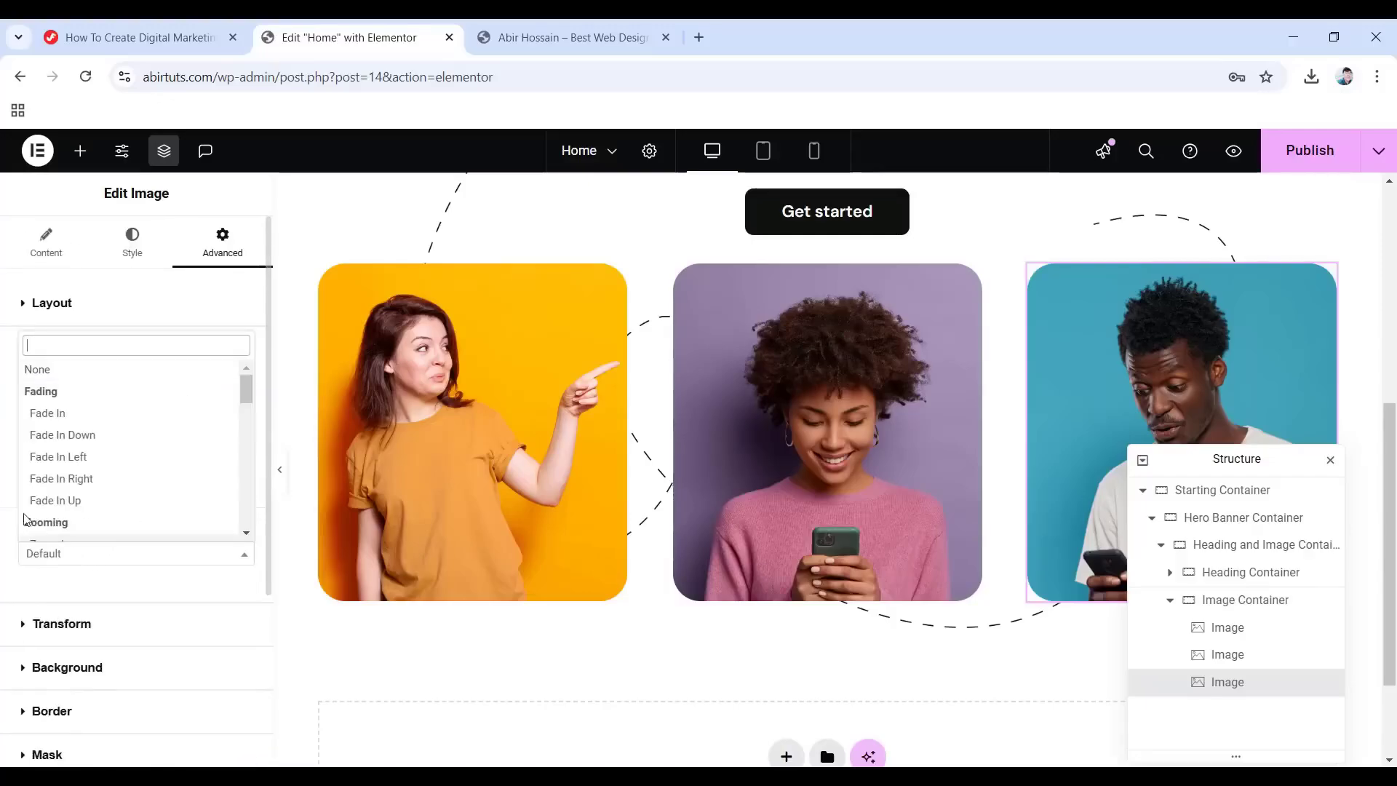
pyautogui.click(52, 413)
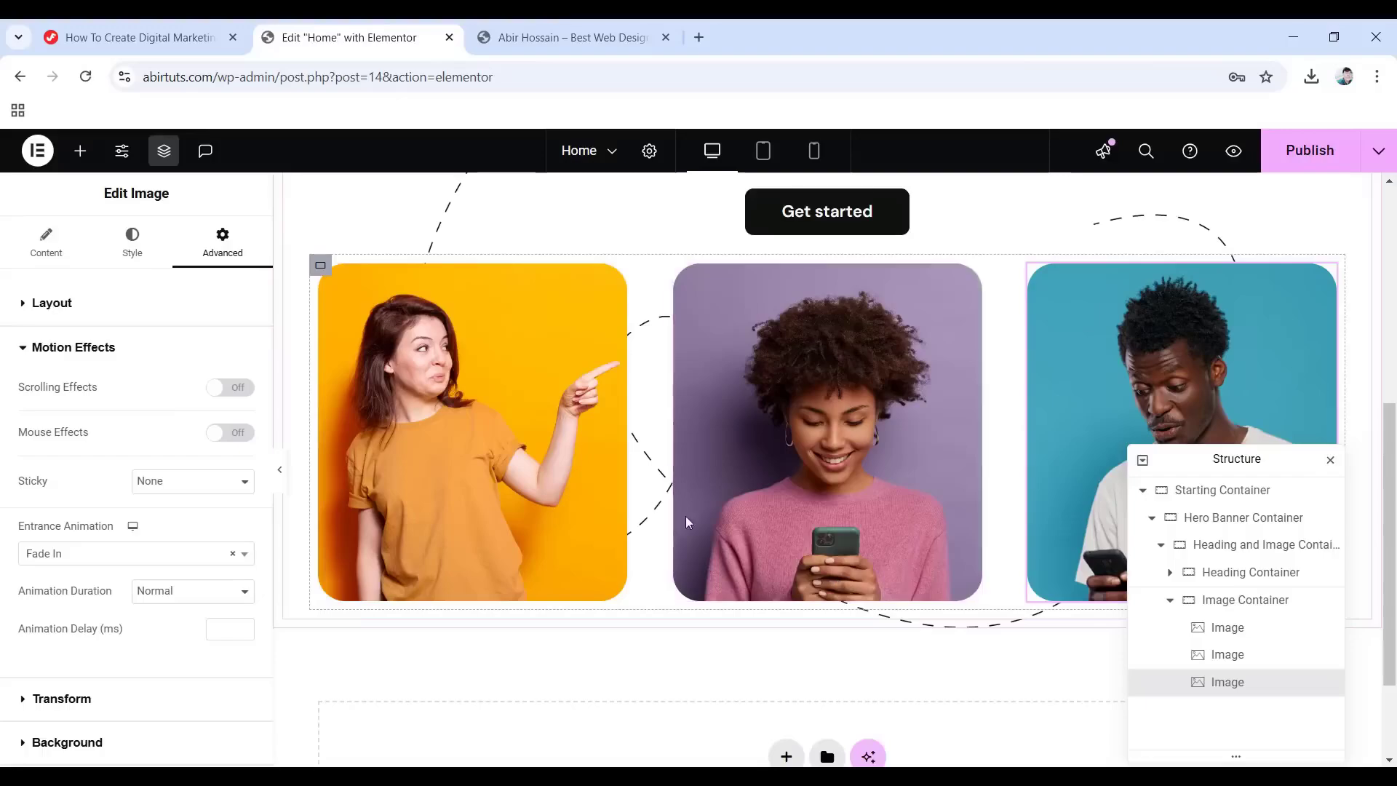
pyautogui.scroll(2, 664, 514)
pyautogui.scroll(-3, 718, 525)
pyautogui.scroll(1, 776, 526)
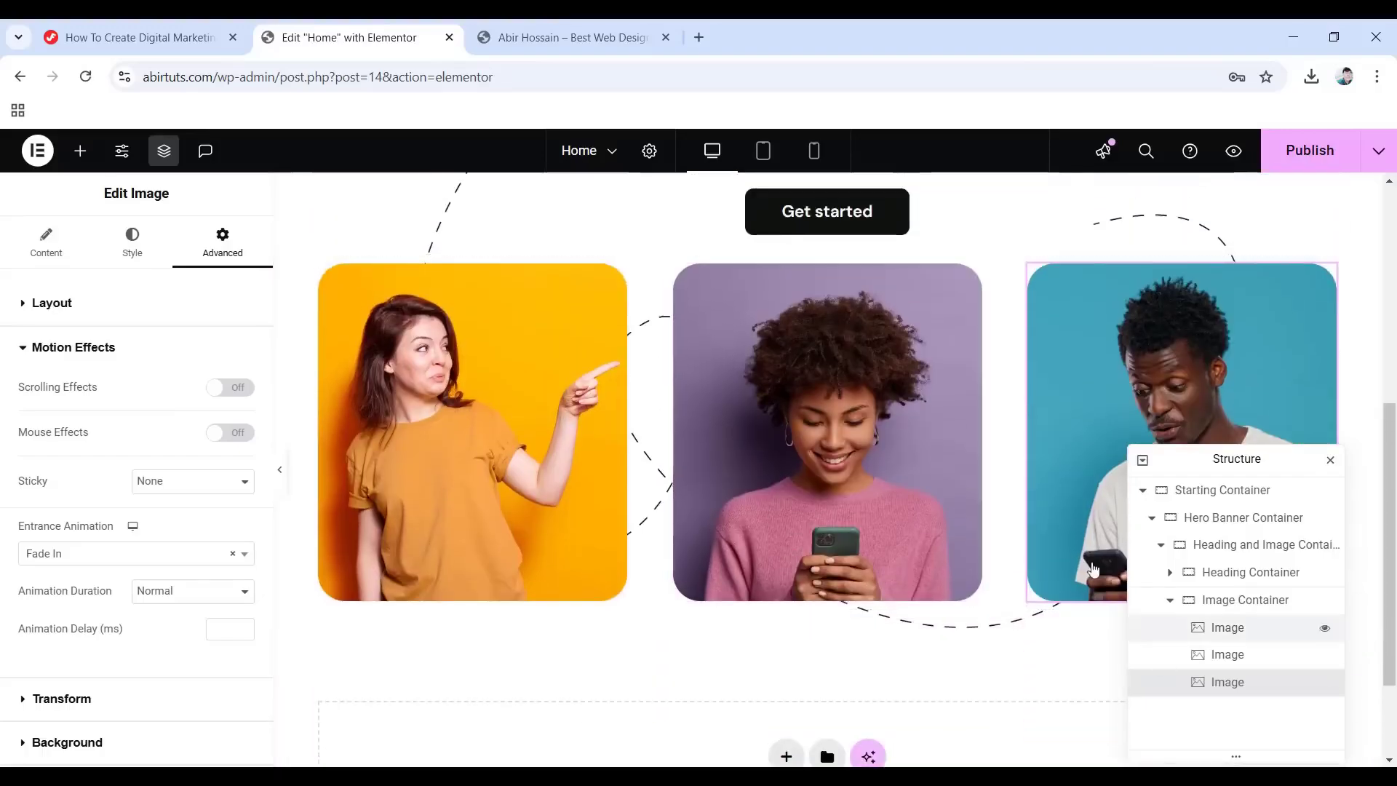
# Unlink the middle photo's margin and set its top margin to 90.
pyautogui.click(847, 490)
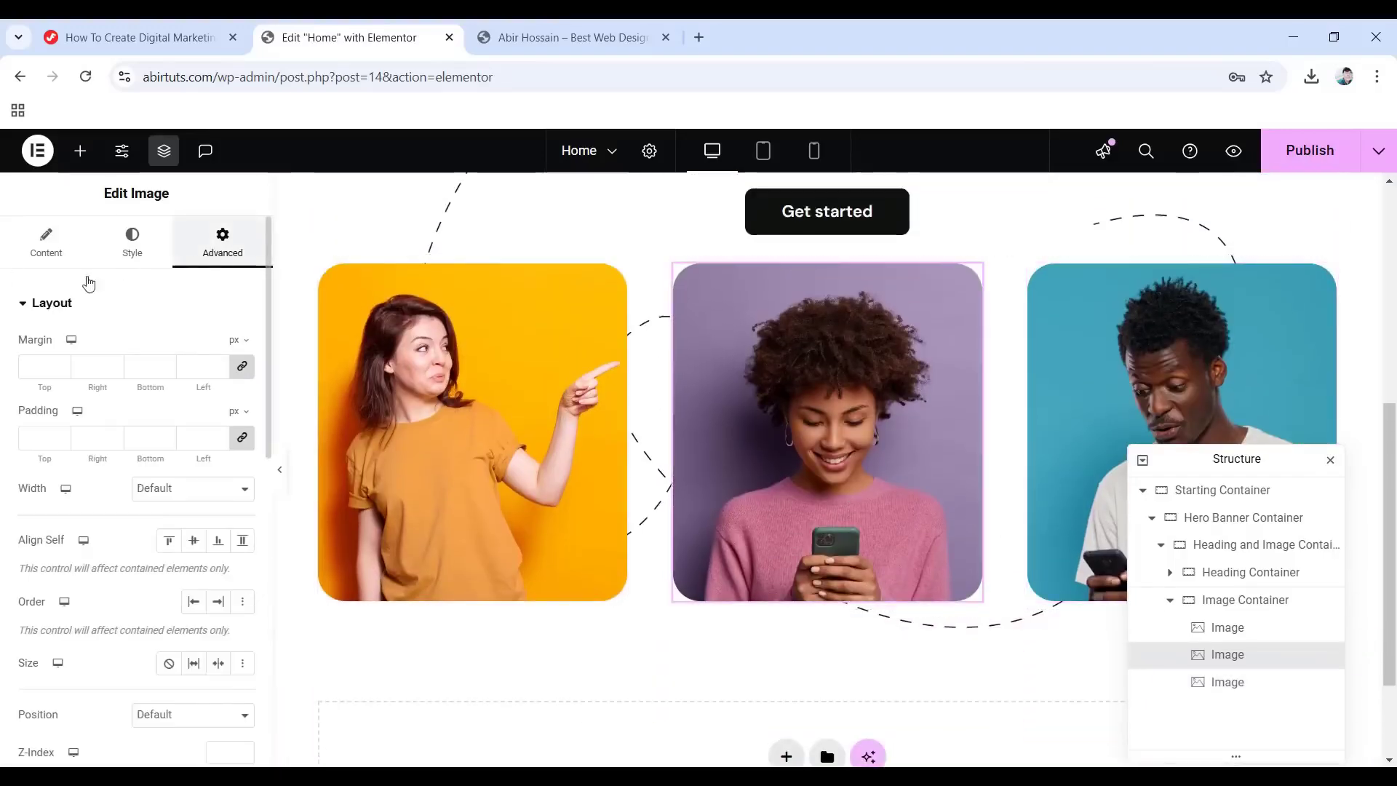
pyautogui.click(242, 366)
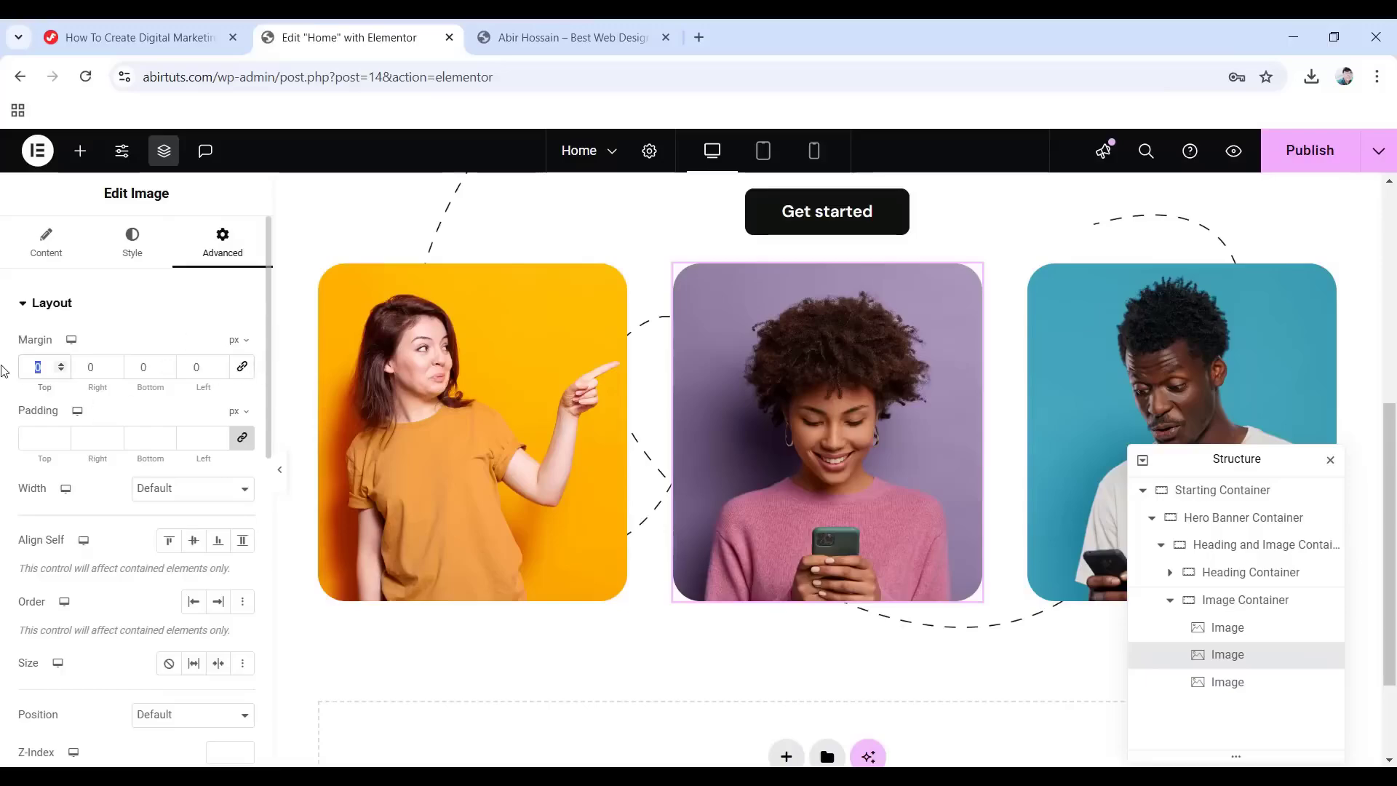
pyautogui.write('90')
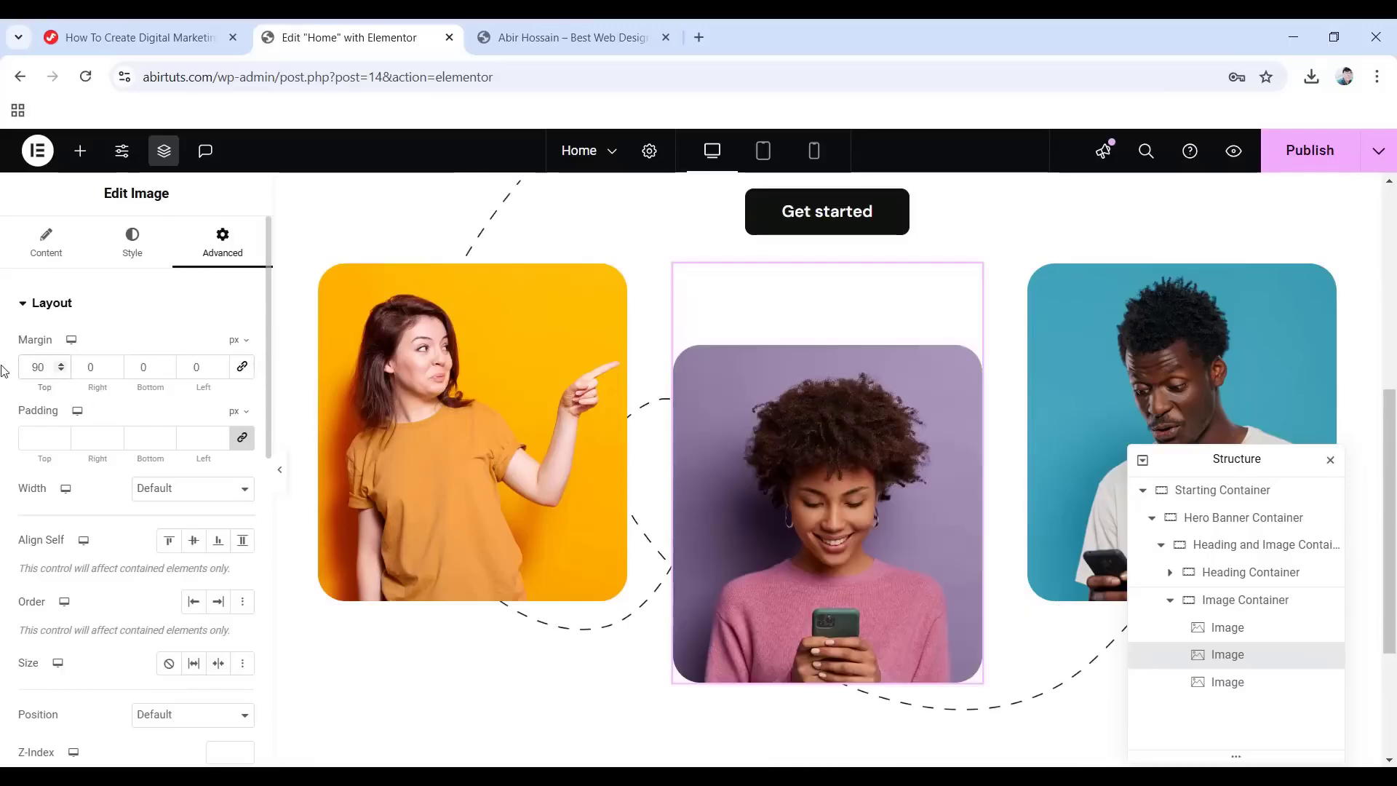
pyautogui.scroll(4, 828, 436)
pyautogui.scroll(-7, 828, 436)
pyautogui.scroll(3, 714, 399)
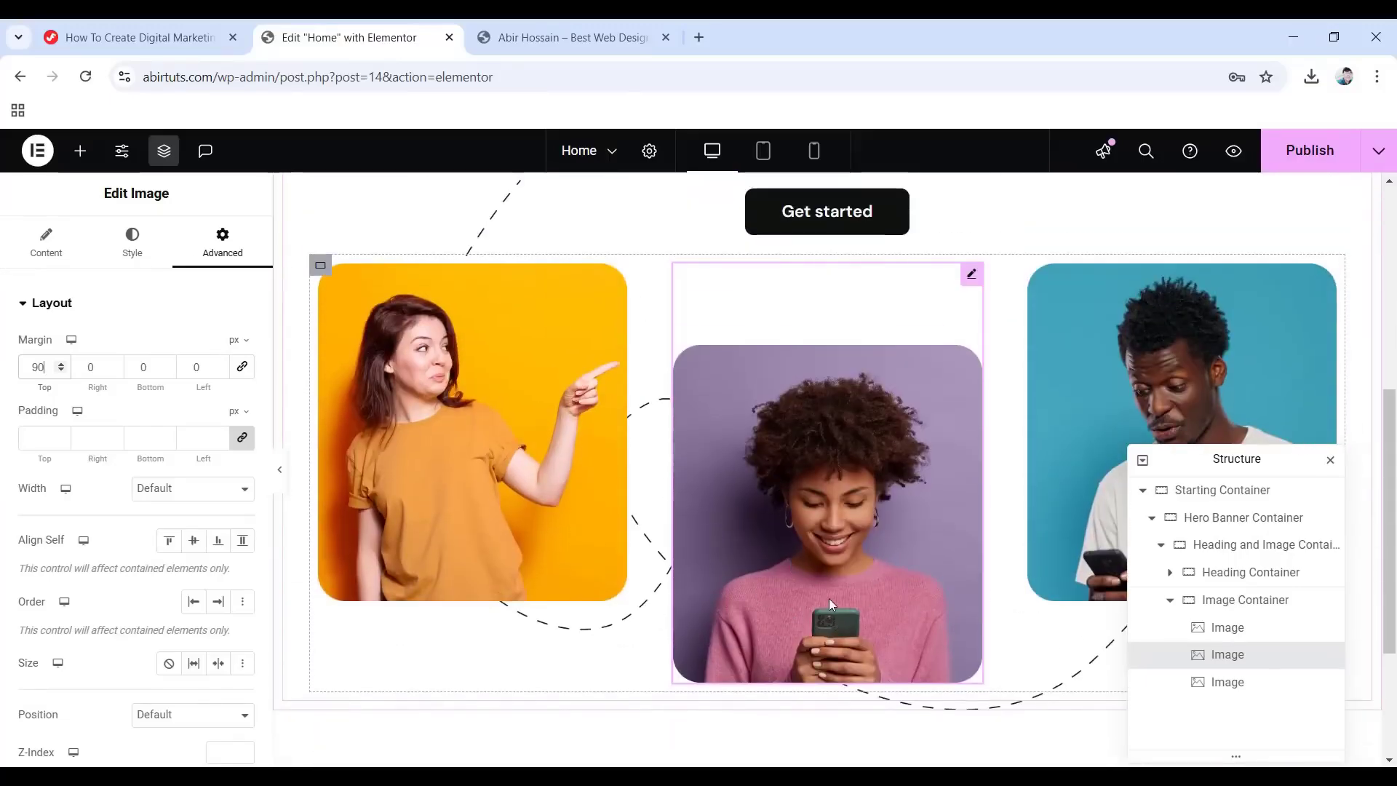
# Add a new Container inside Image Container after the photos and name it Text Path Container.
pyautogui.click(79, 150)
pyautogui.scroll(-3, 12, 315)
pyautogui.moveTo(58, 306); pyautogui.dragTo(909, 687)
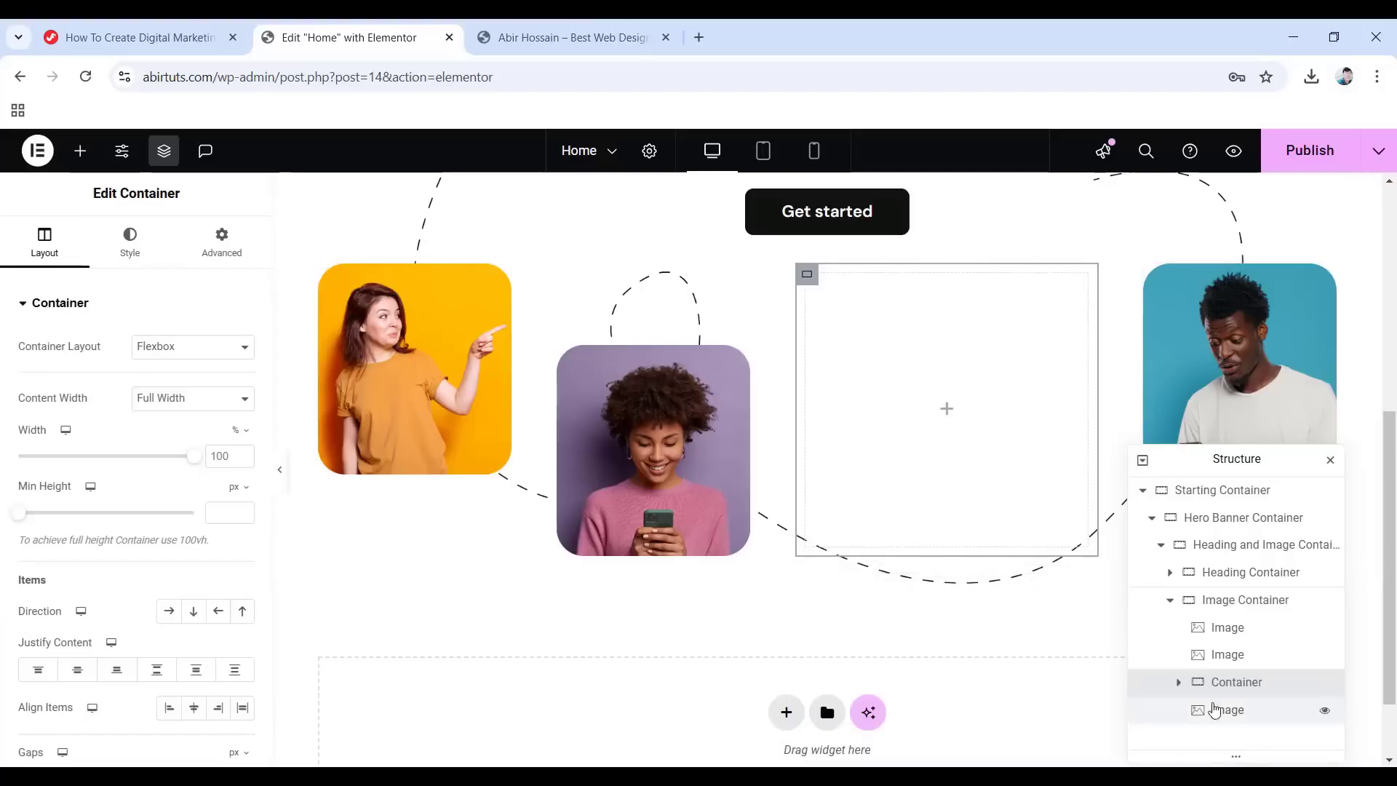
pyautogui.moveTo(1237, 682); pyautogui.dragTo(1211, 715)
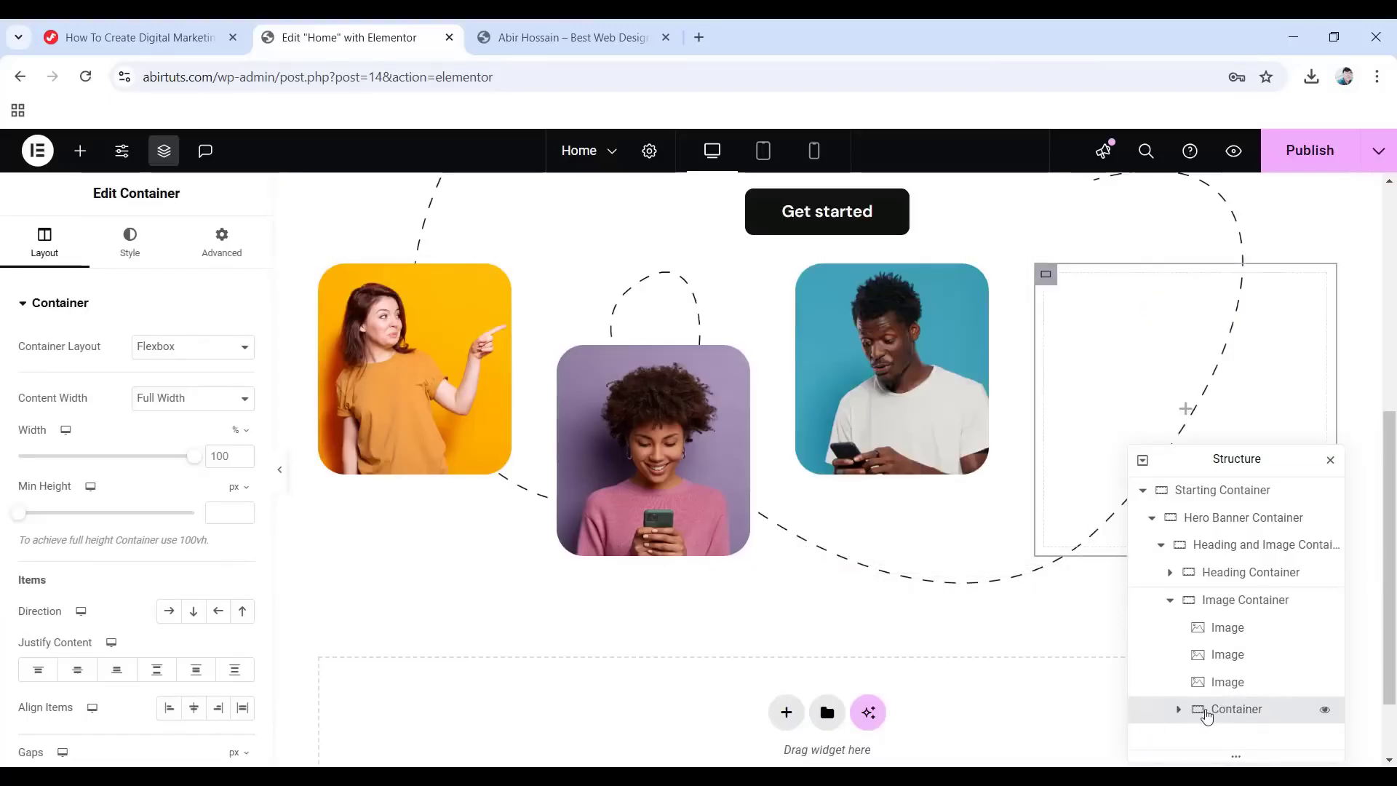
pyautogui.doubleClick(1230, 710)
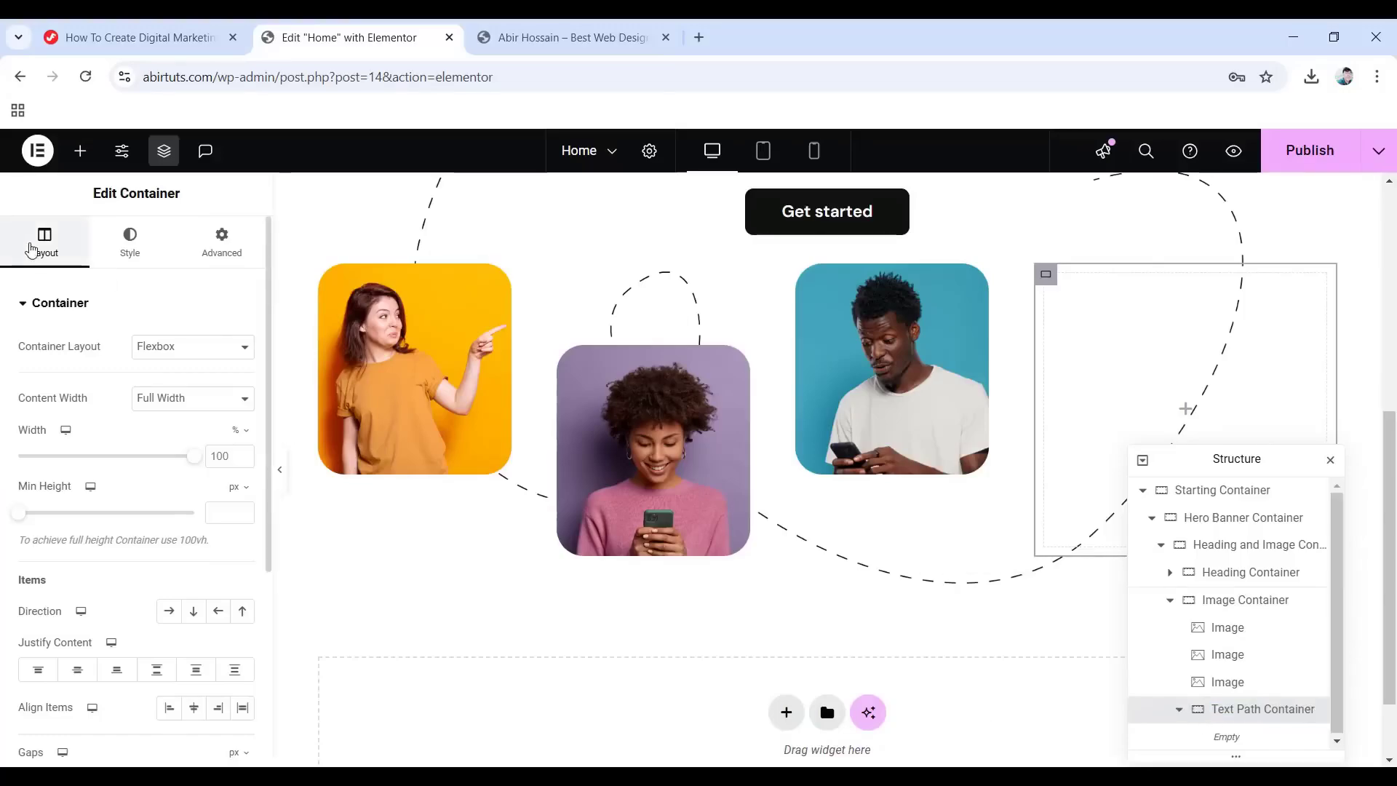
# Set the Text Path Container width to 150 px and its minimum height to 150 px.
pyautogui.click(239, 434)
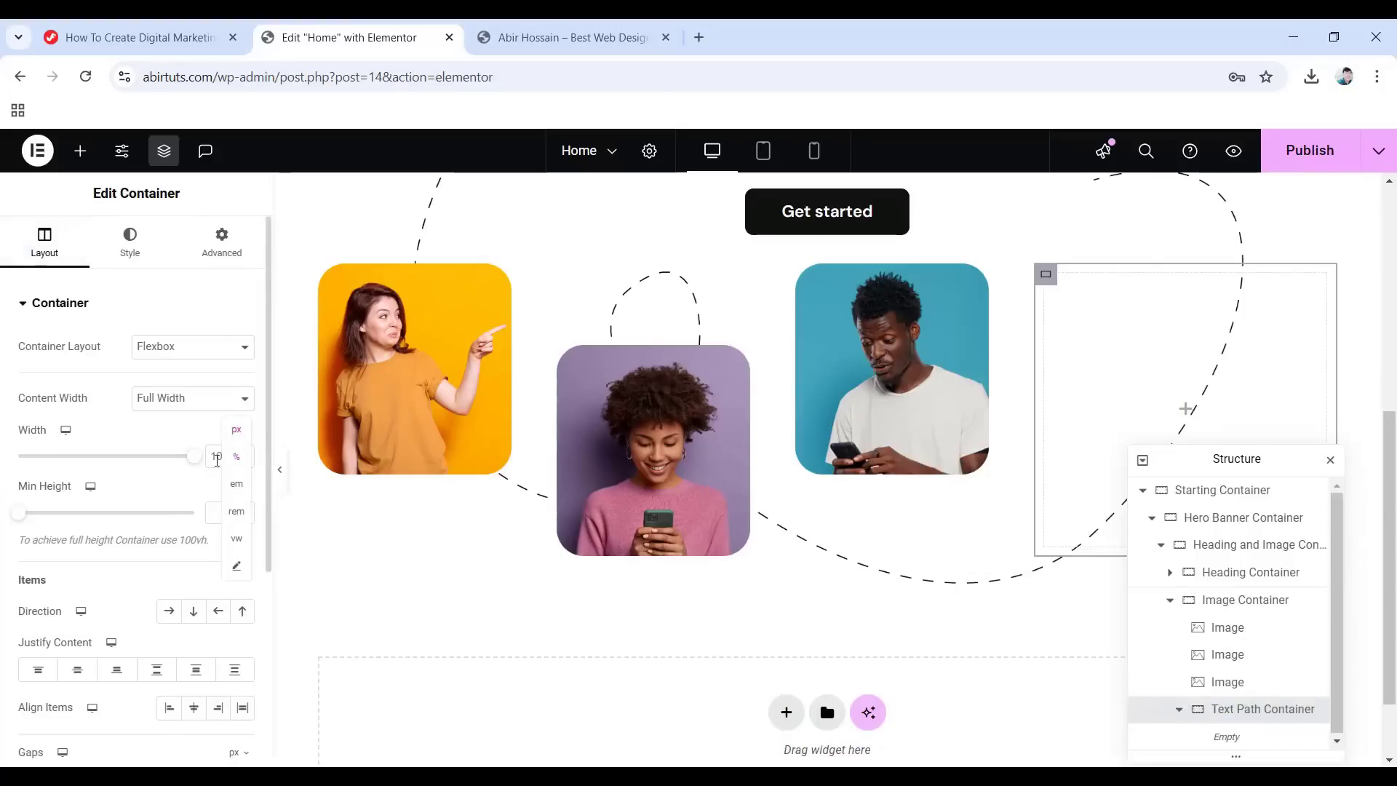
pyautogui.click(236, 434)
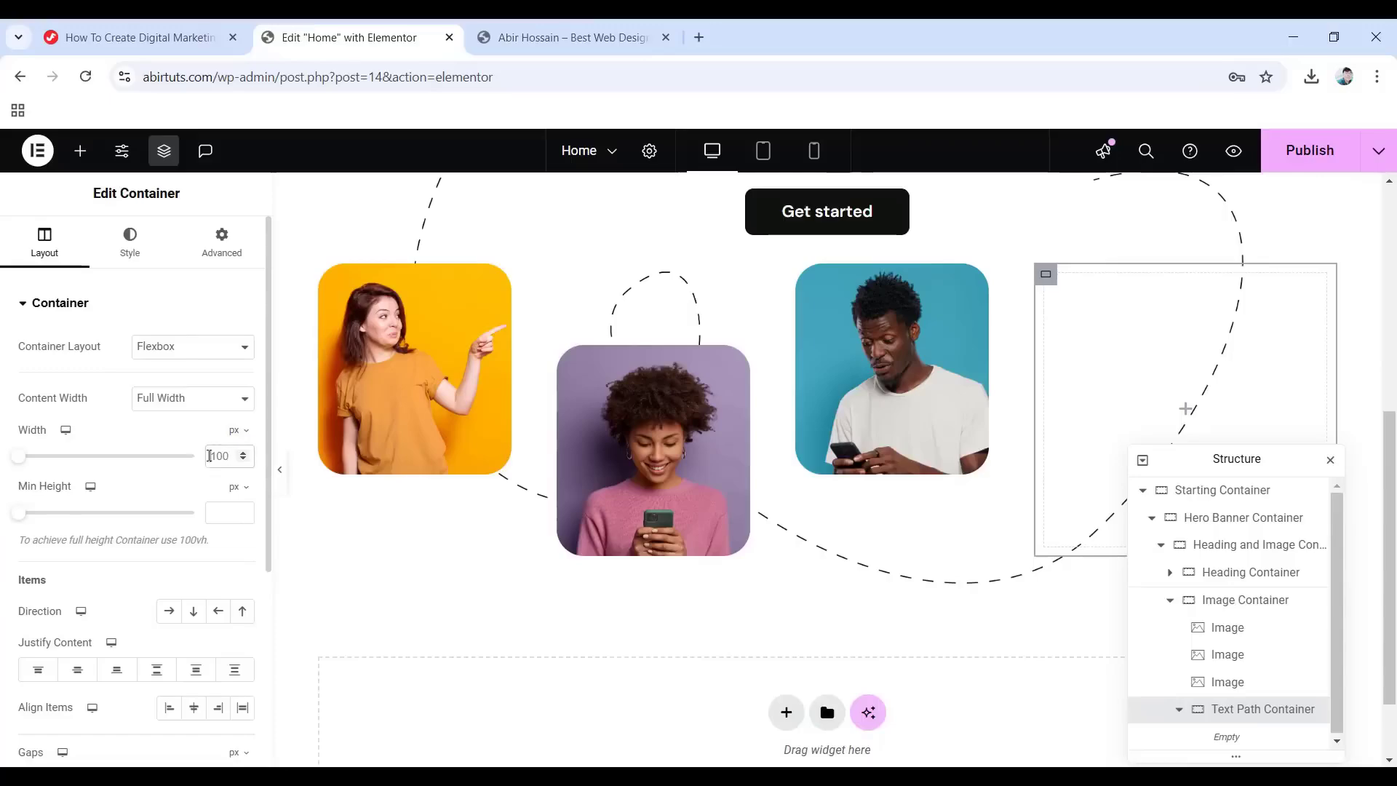
pyautogui.write('150')
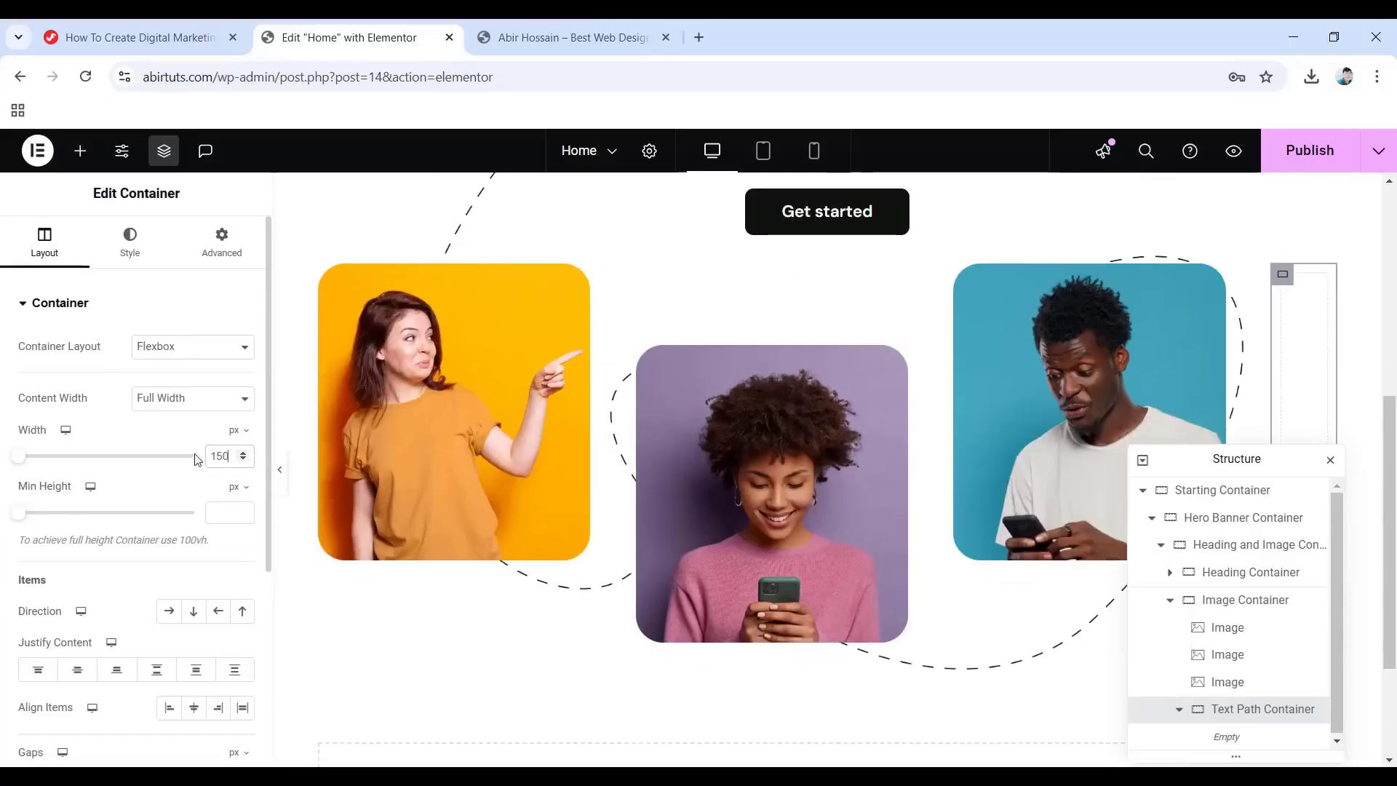
pyautogui.click(215, 510)
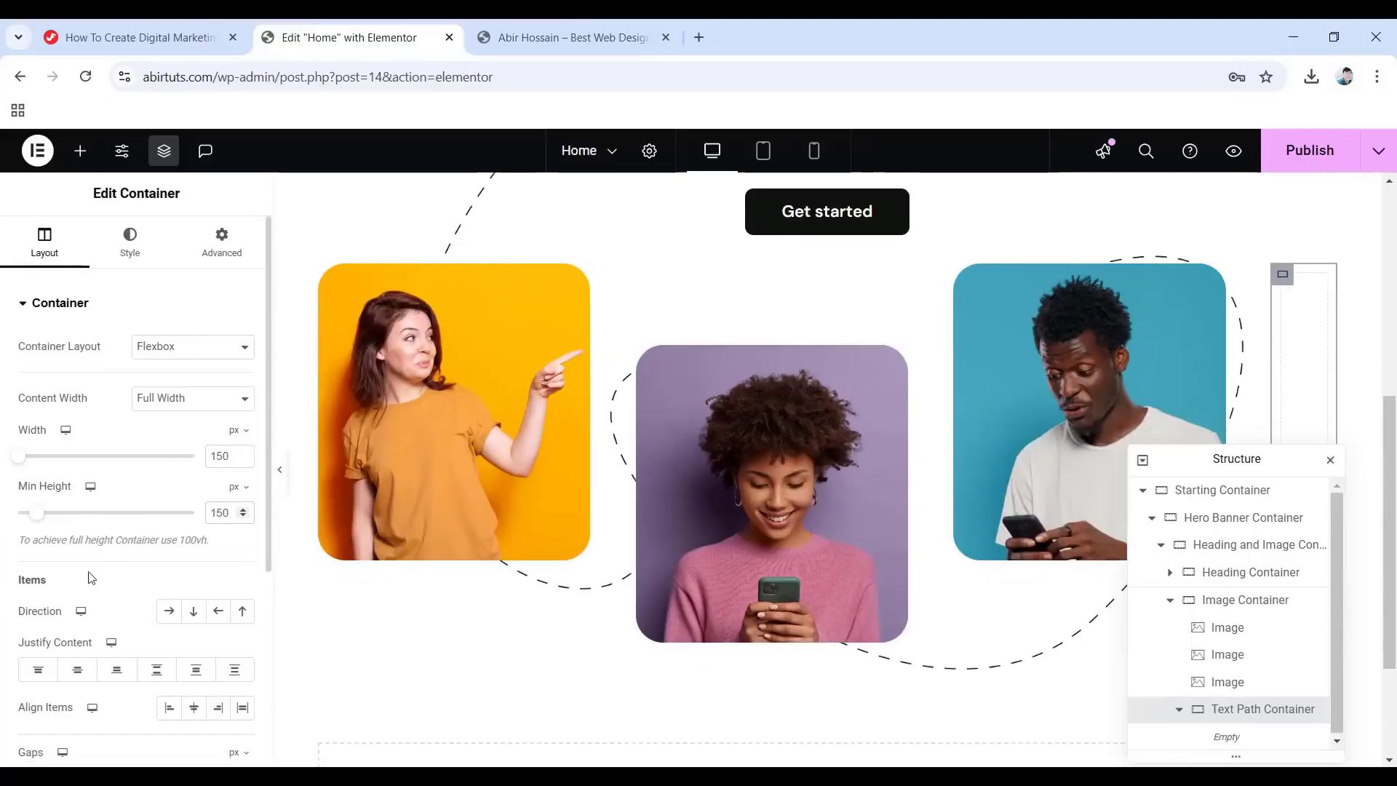
pyautogui.scroll(-4, 116, 555)
pyautogui.click(72, 477)
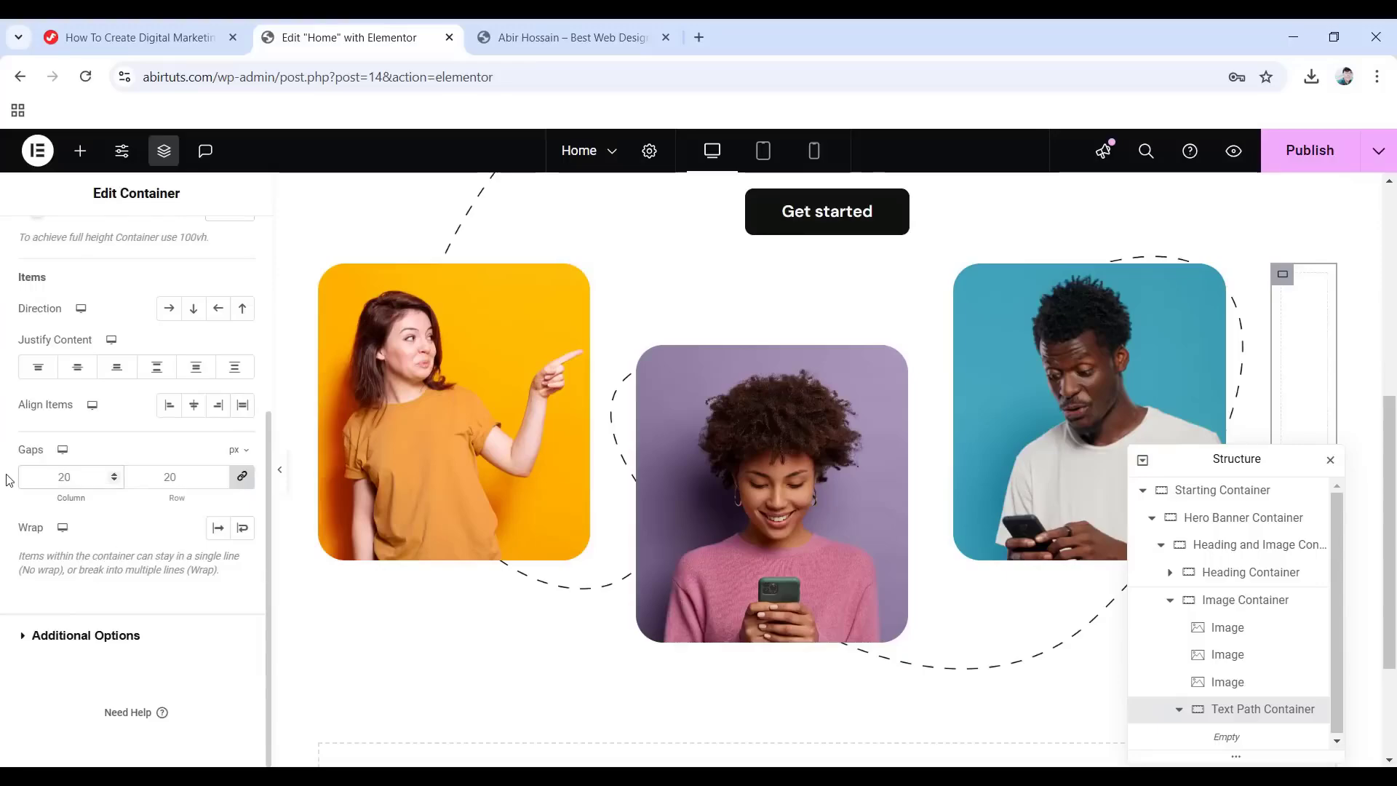
pyautogui.scroll(4, 61, 482)
# Give the container a classic background colour of #0f110f.
pyautogui.click(126, 238)
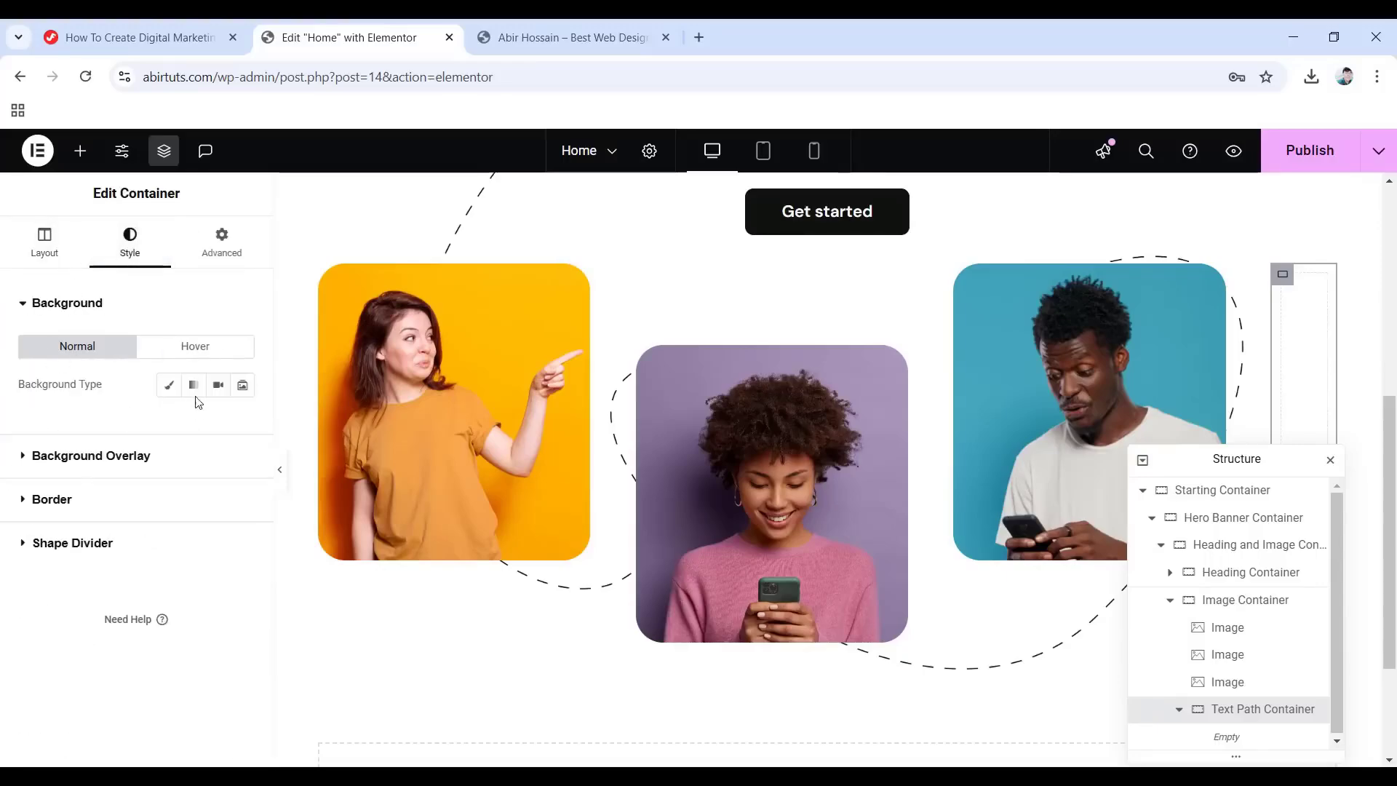
pyautogui.click(169, 384)
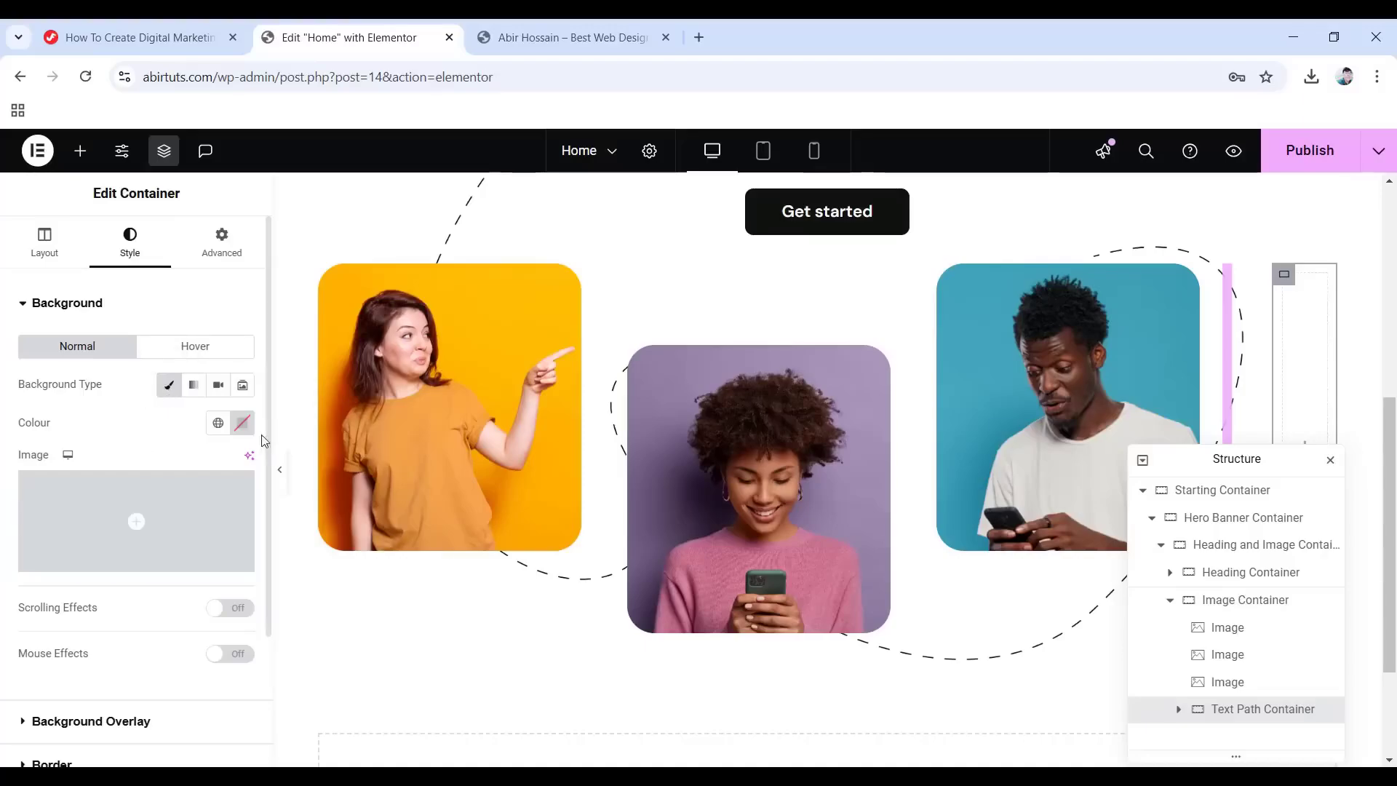
pyautogui.click(243, 423)
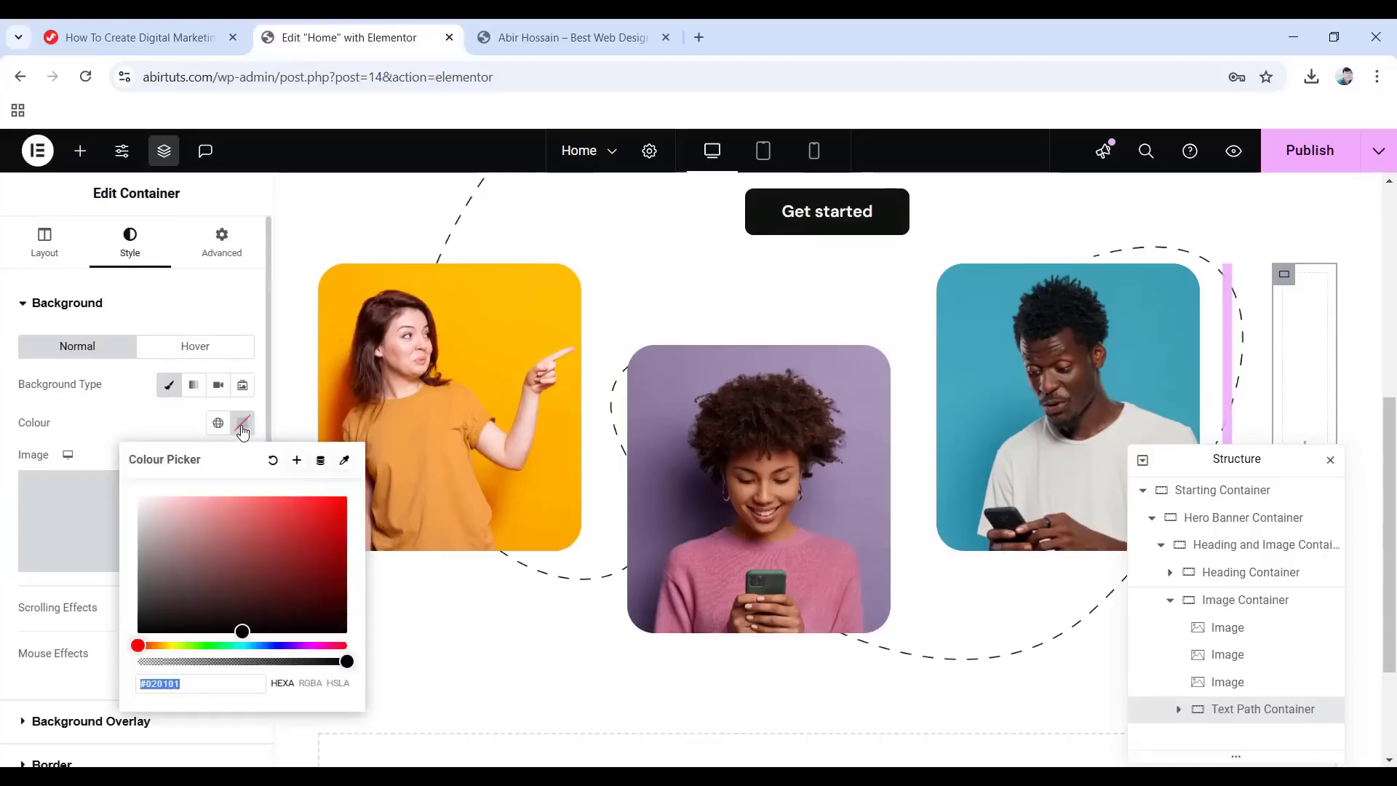
pyautogui.write('0f110f')
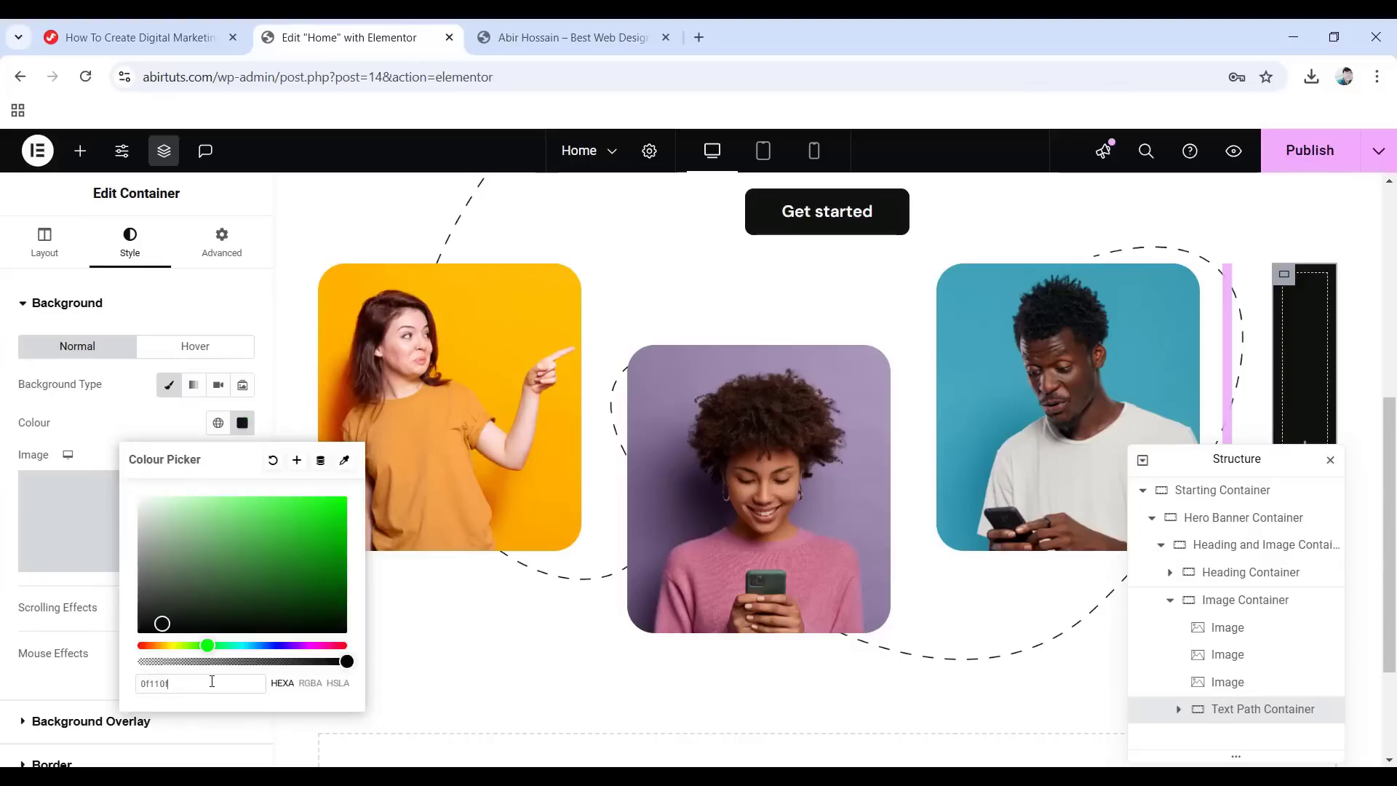
pyautogui.click(3, 546)
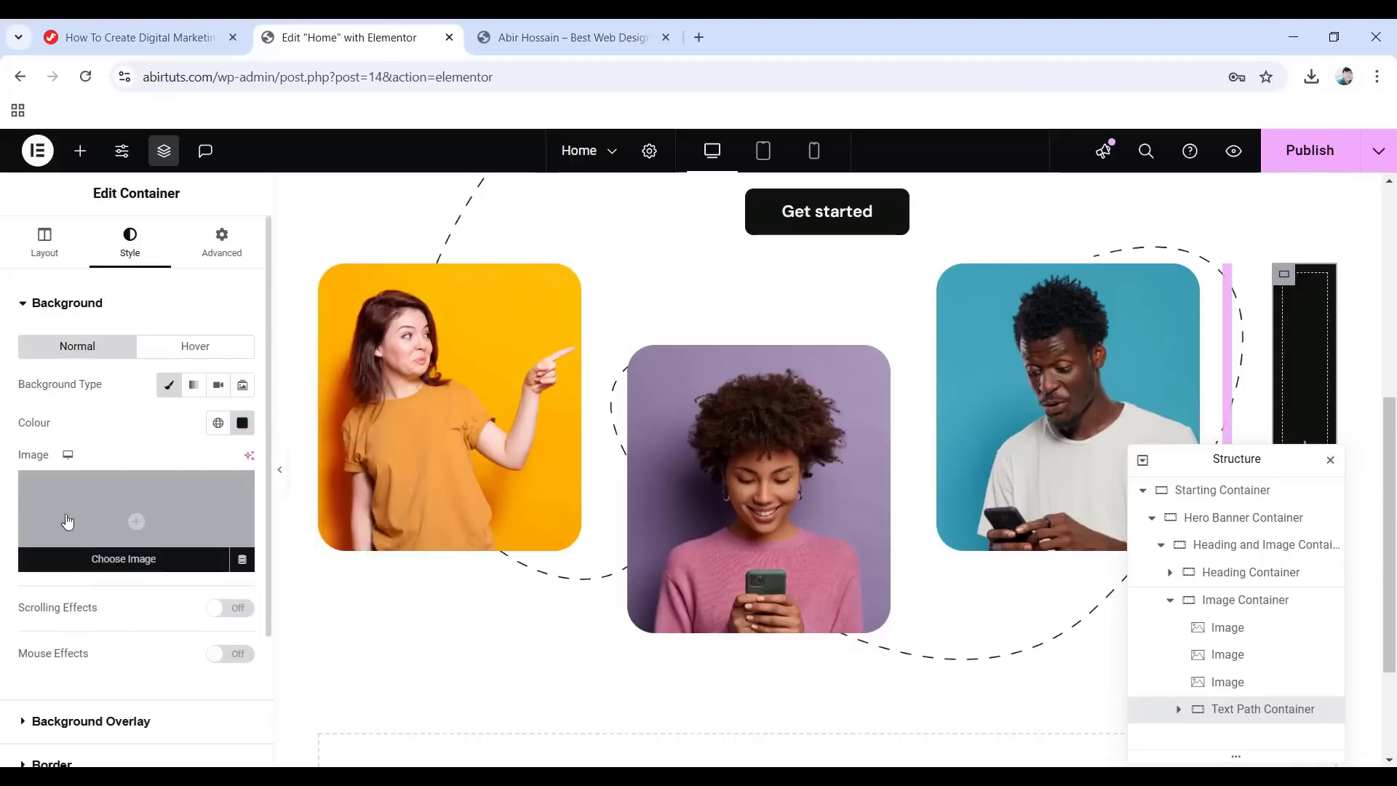
# Use white-shape.png as the container's background image.
pyautogui.click(139, 523)
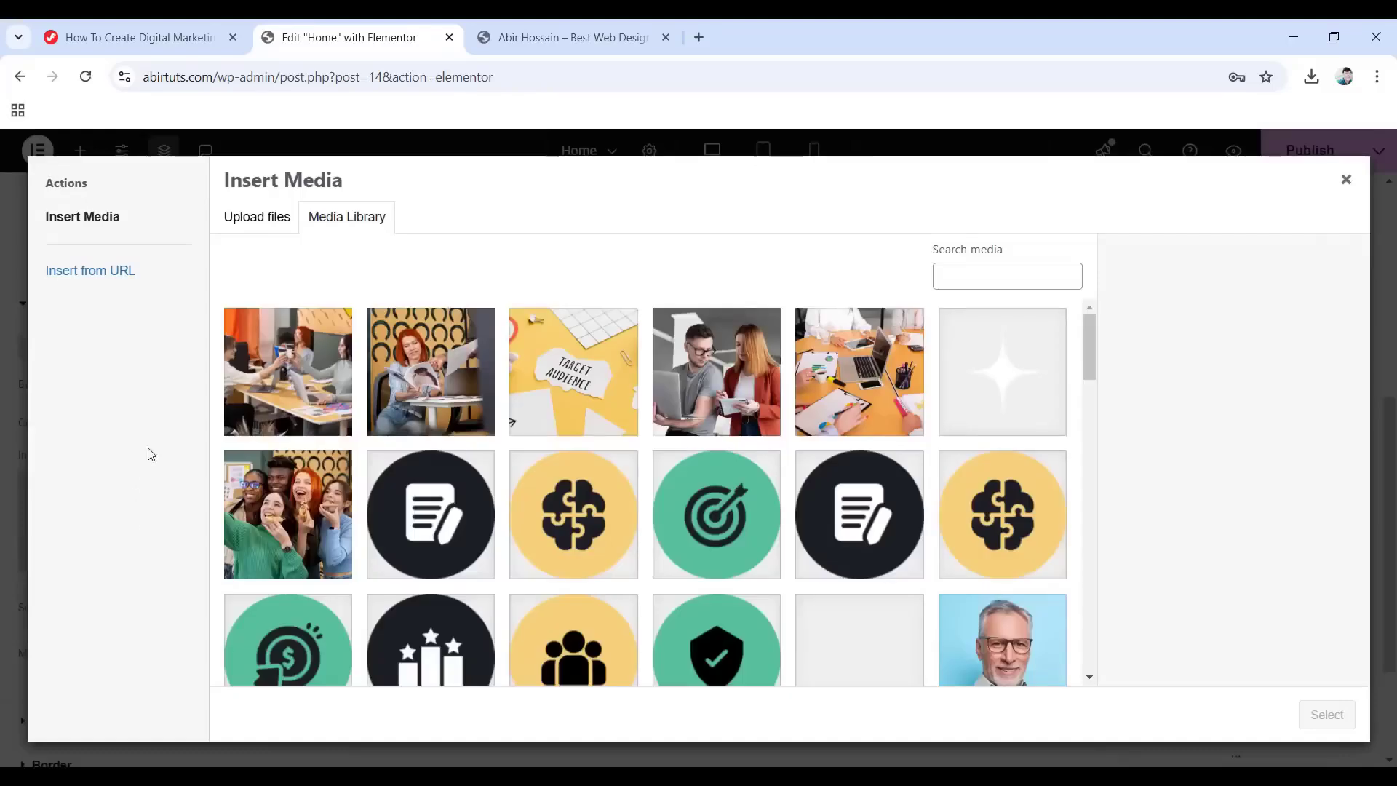
pyautogui.click(1015, 382)
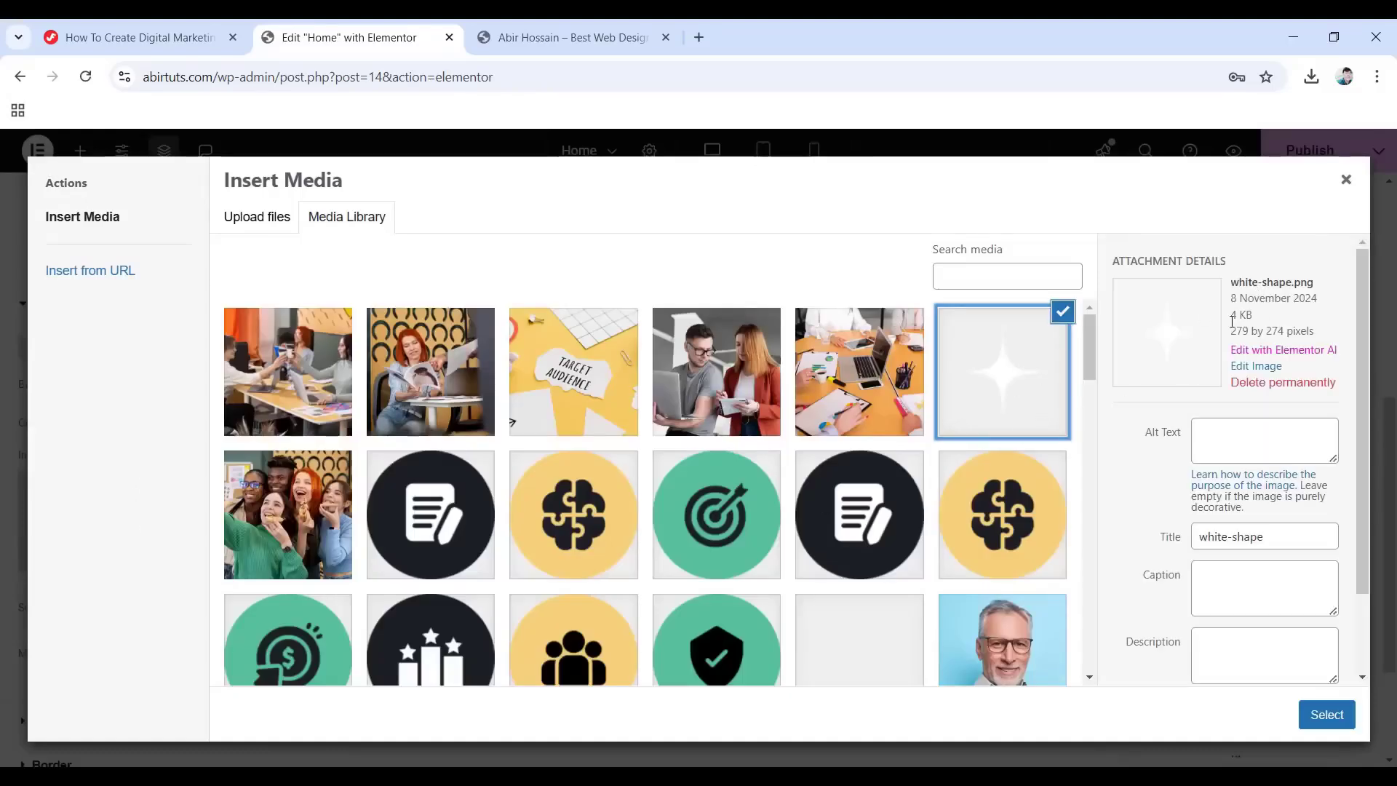
pyautogui.click(1323, 715)
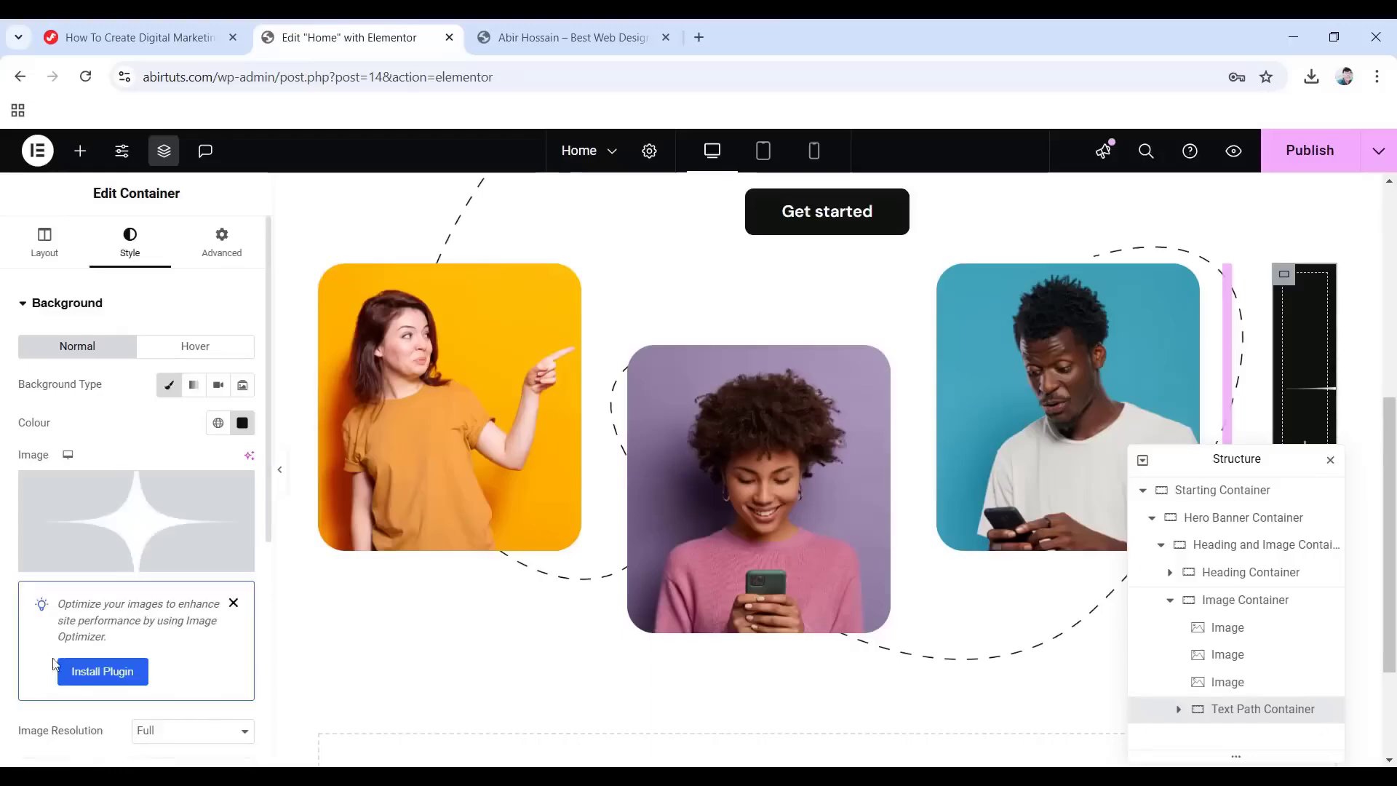
pyautogui.scroll(-3, 84, 617)
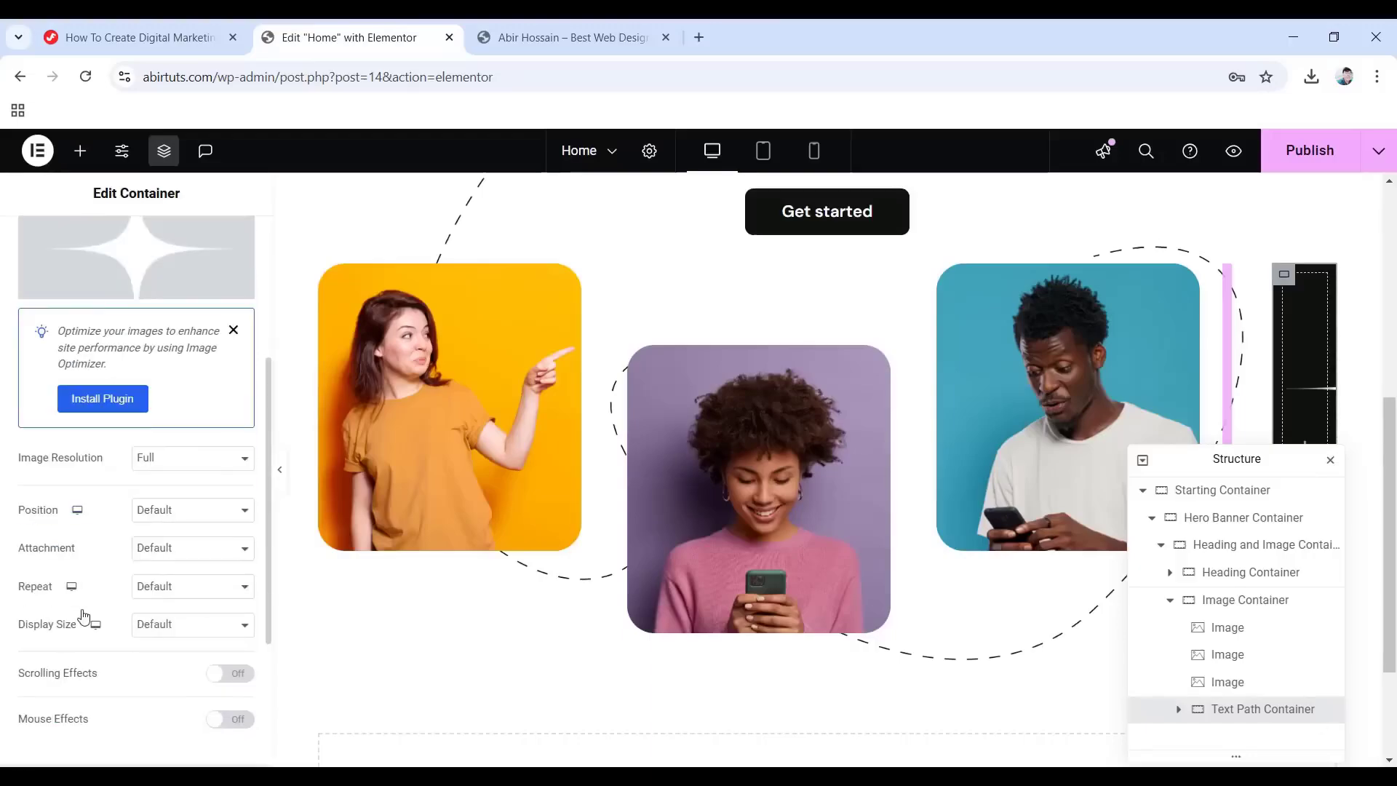
# Centre the background image, set it to no-repeat, and size it to a custom 70% width.
pyautogui.click(161, 517)
pyautogui.click(182, 554)
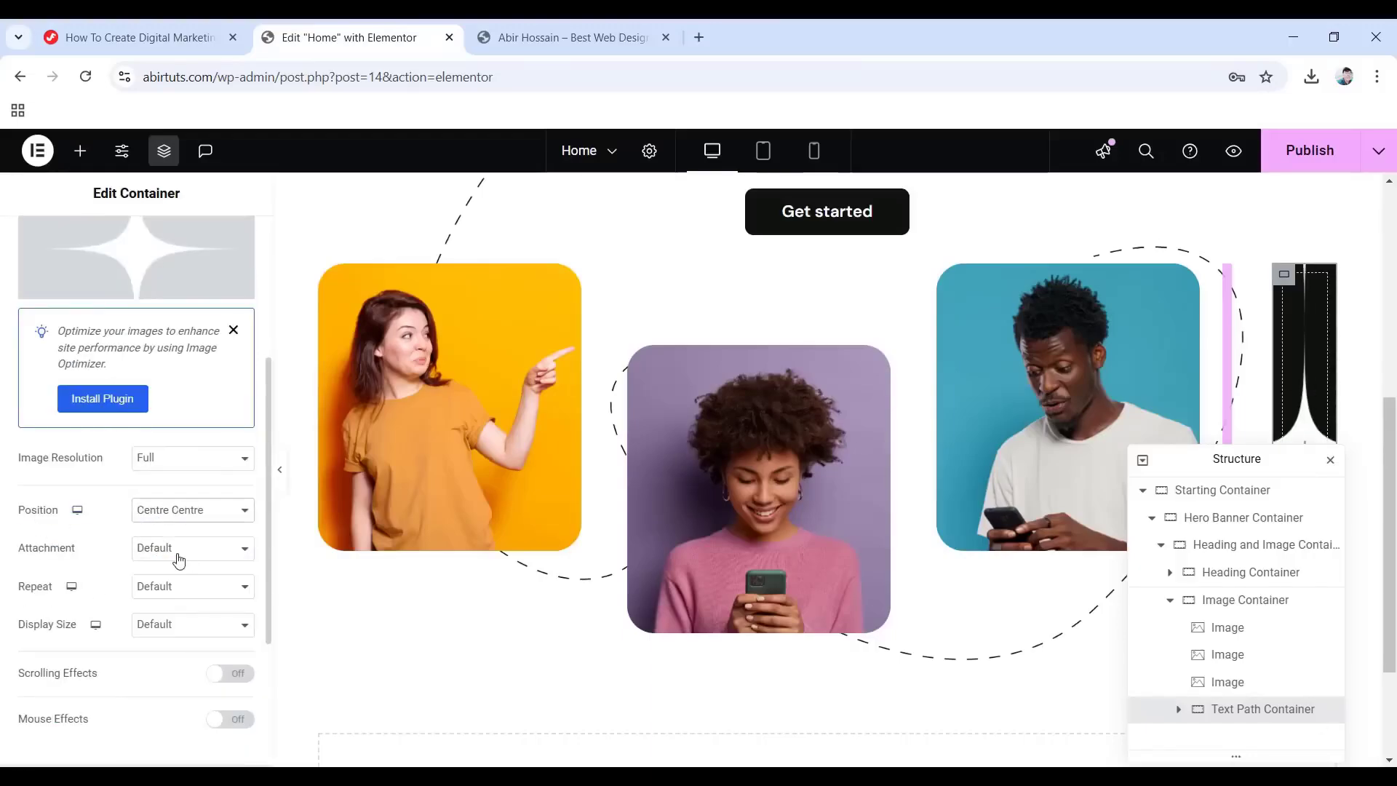
pyautogui.click(187, 591)
pyautogui.click(190, 630)
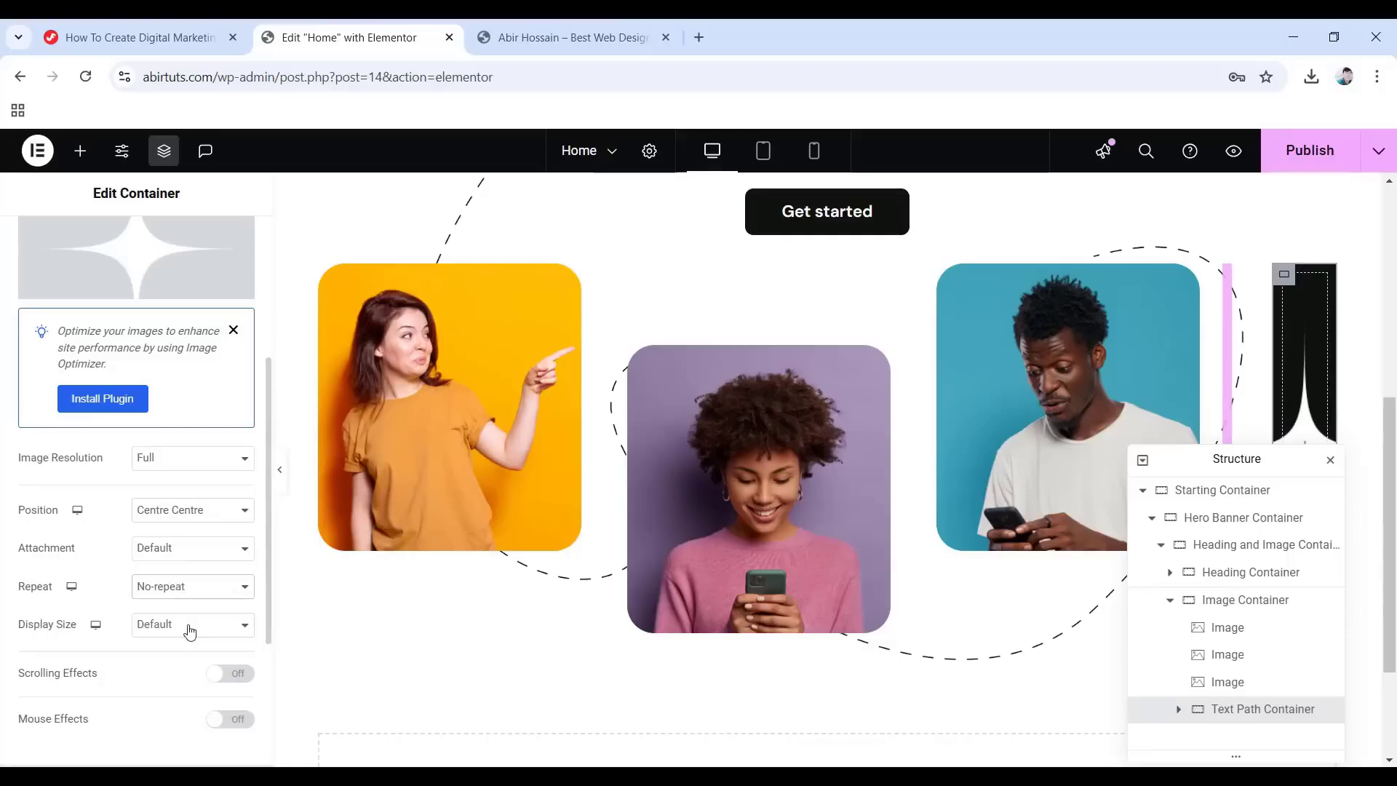
pyautogui.click(160, 627)
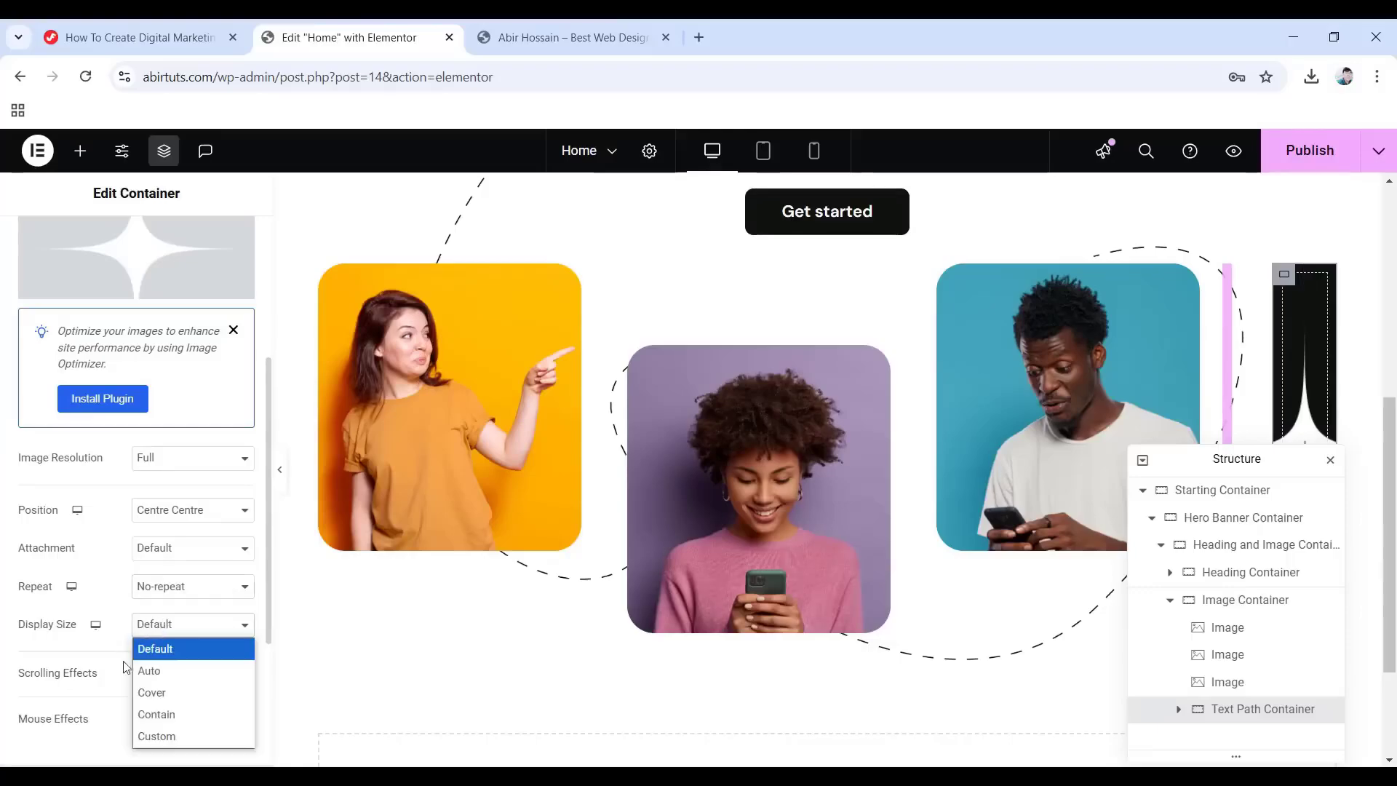
pyautogui.click(156, 733)
pyautogui.doubleClick(231, 683)
pyautogui.write('70')
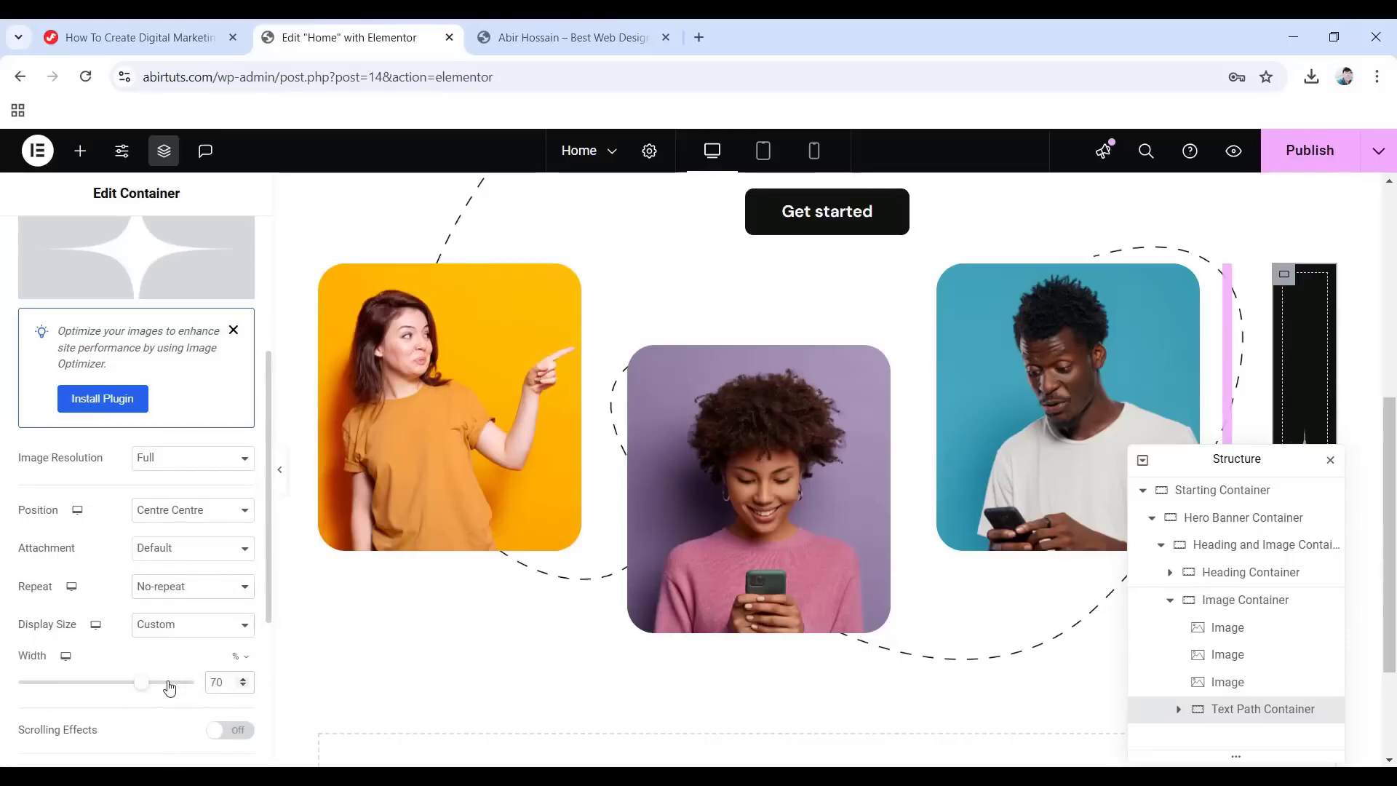
pyautogui.scroll(-4, 109, 677)
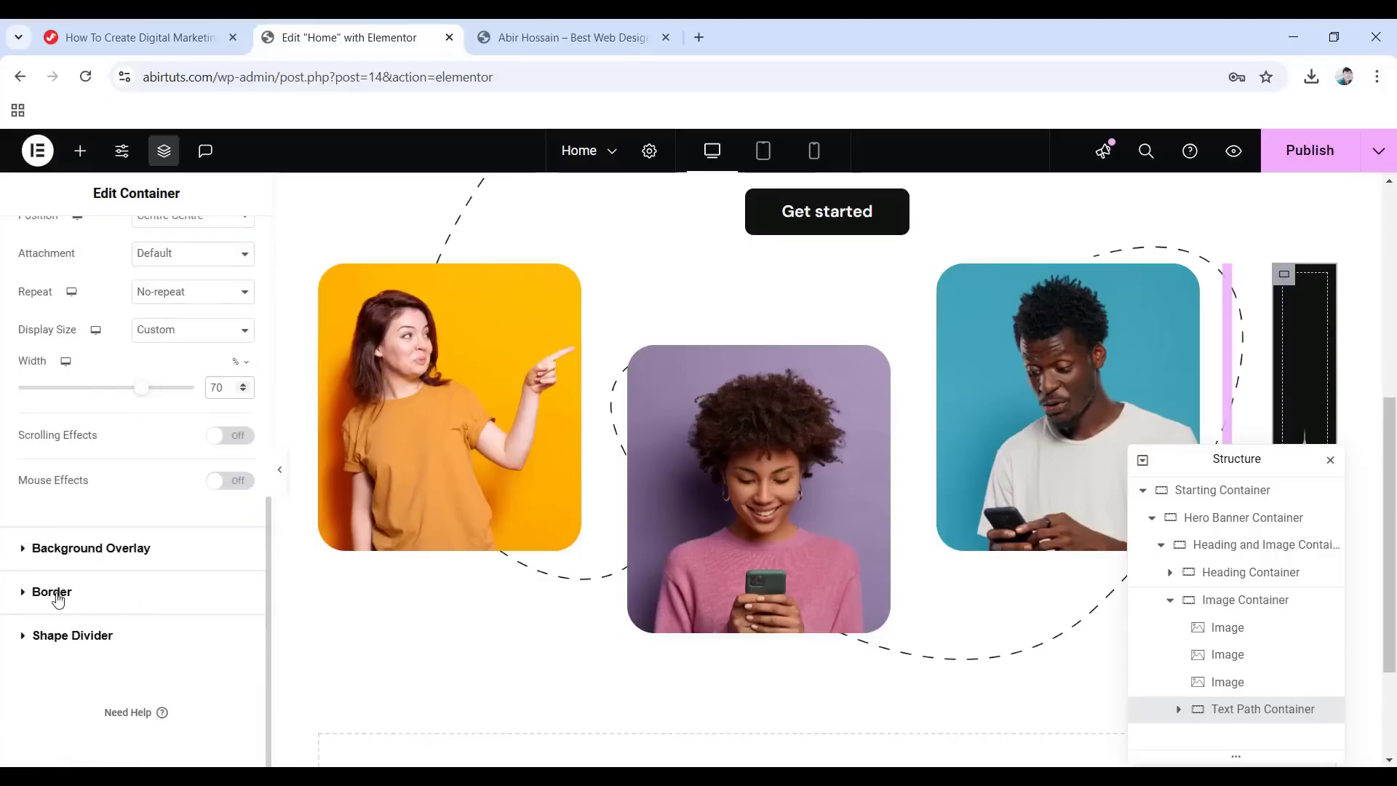
# Give the container a solid 25px border in #0f110f.
pyautogui.click(57, 591)
pyautogui.click(149, 473)
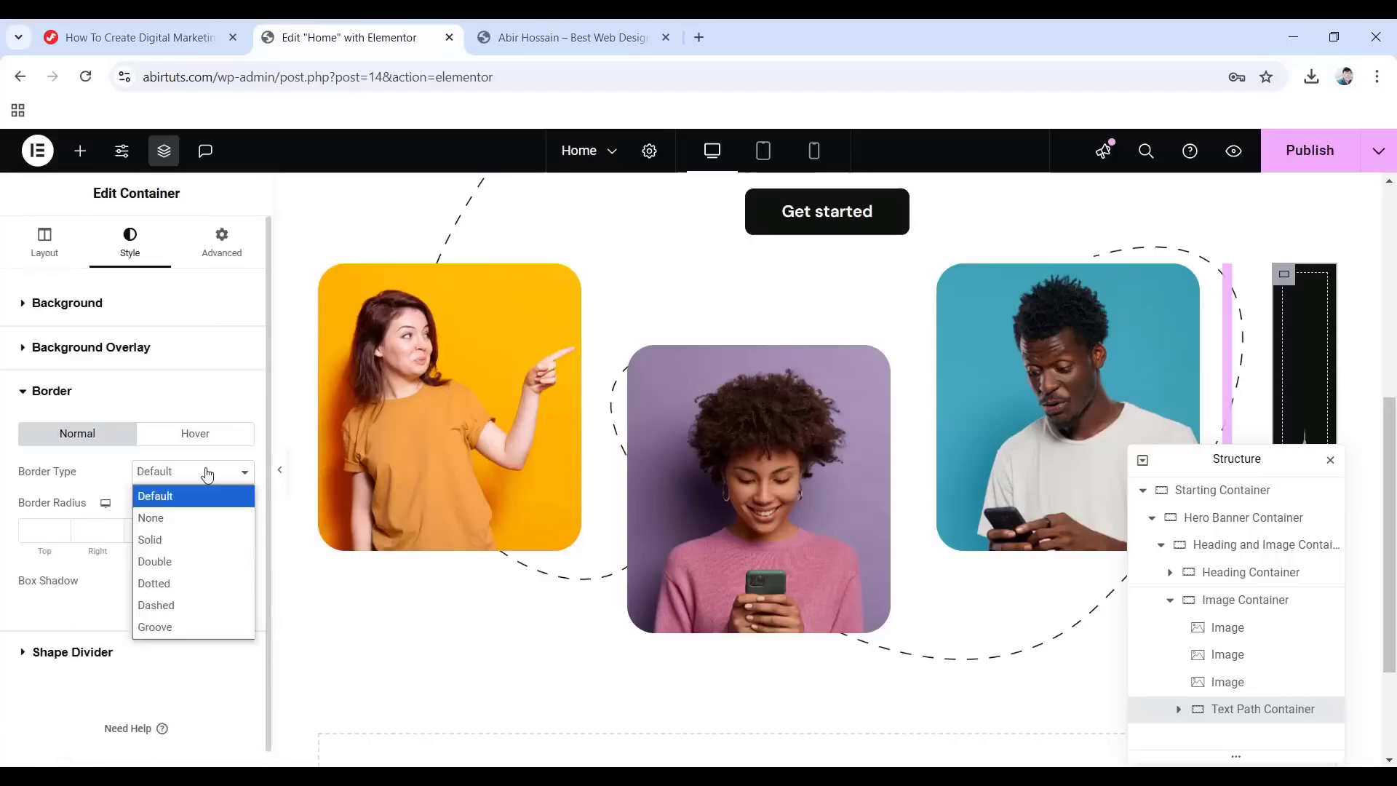
pyautogui.click(152, 539)
pyautogui.click(37, 529)
pyautogui.write('25')
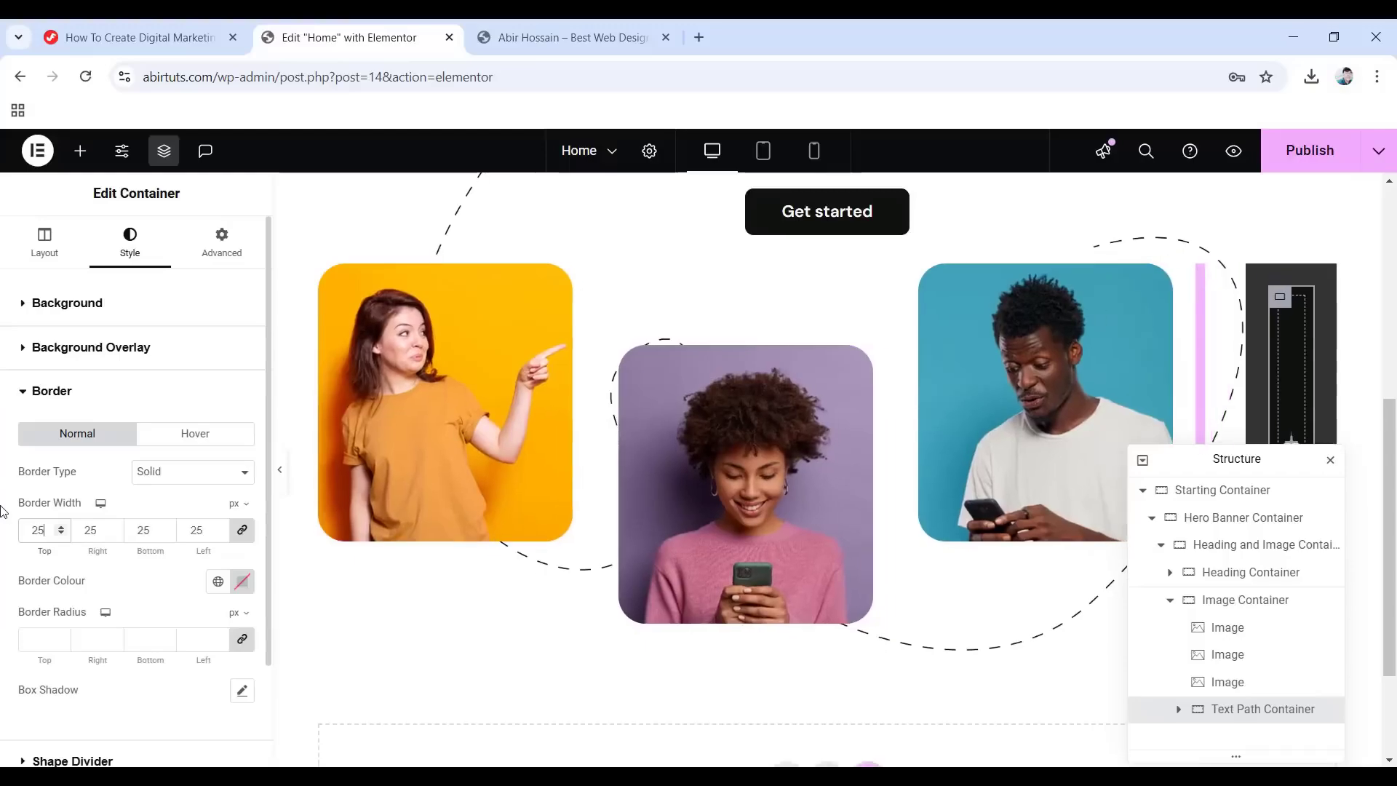
pyautogui.click(243, 582)
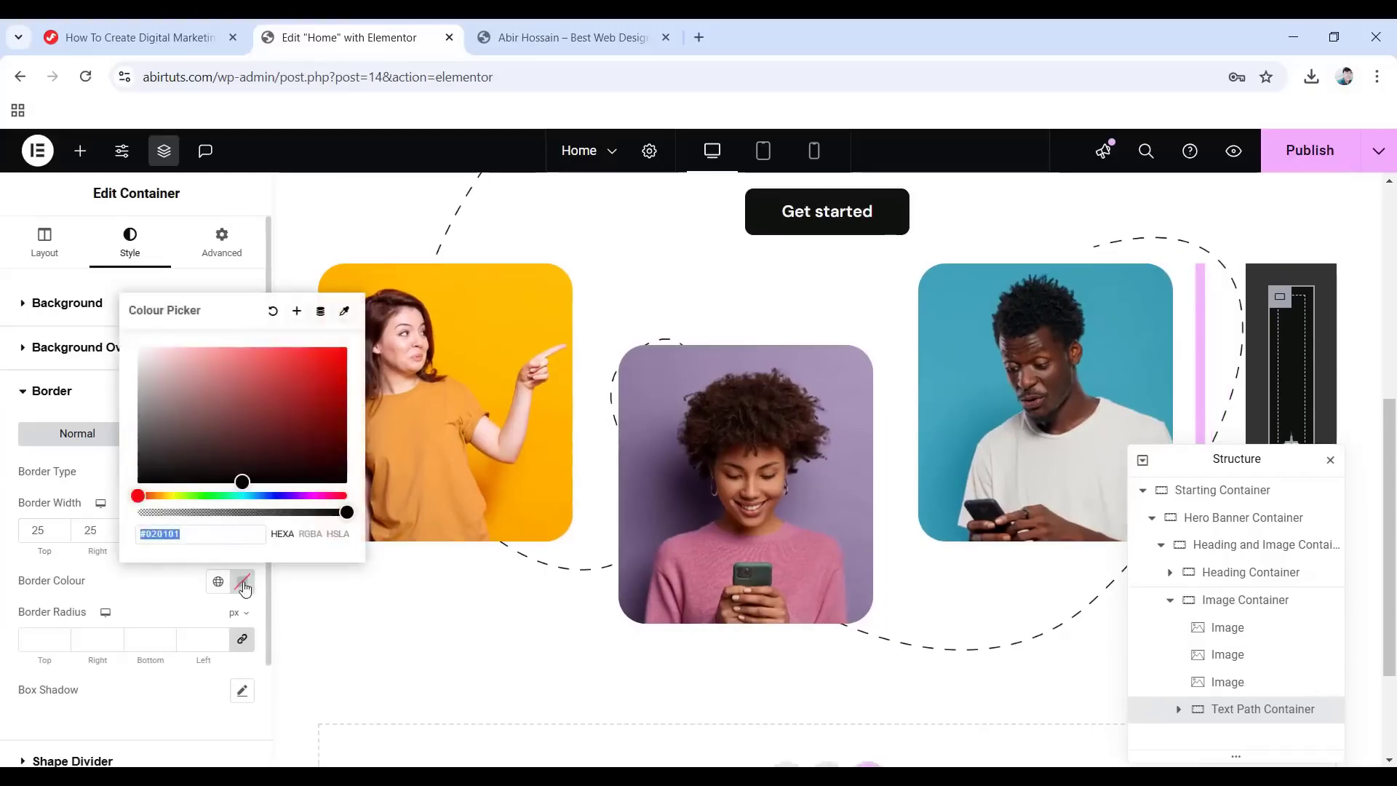
pyautogui.write('0f')
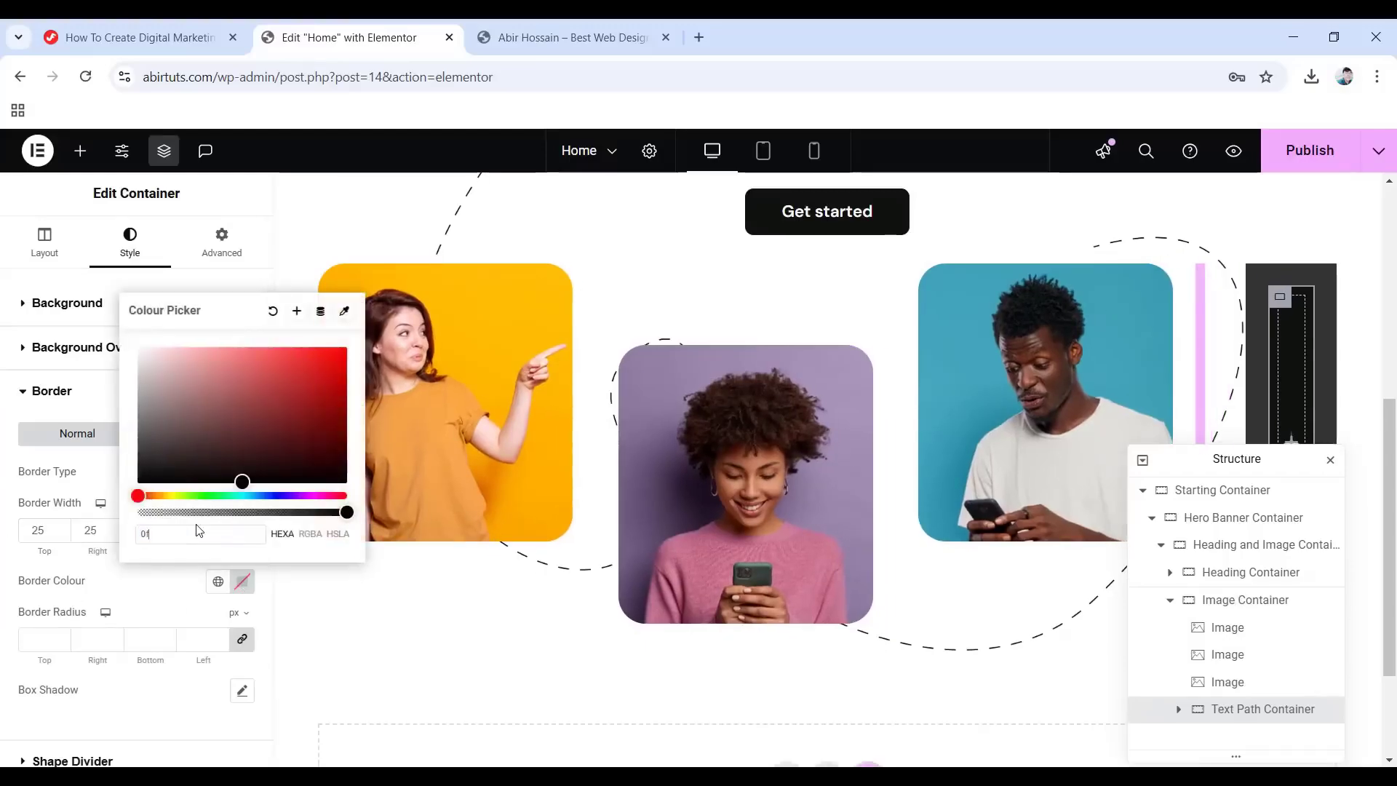
pyautogui.write('110f')
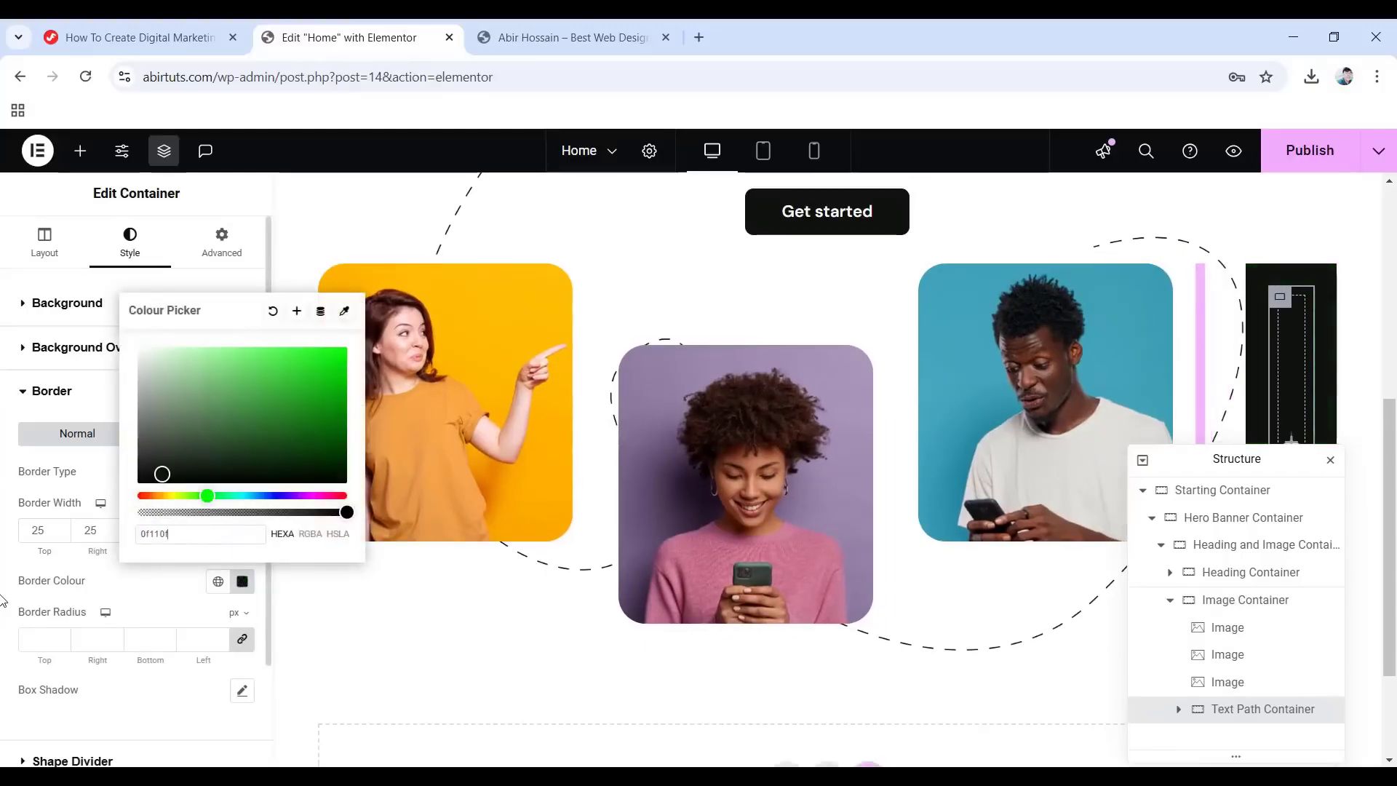
pyautogui.click(10, 593)
# Switch the border radius unit to percent for all corners.
pyautogui.click(234, 613)
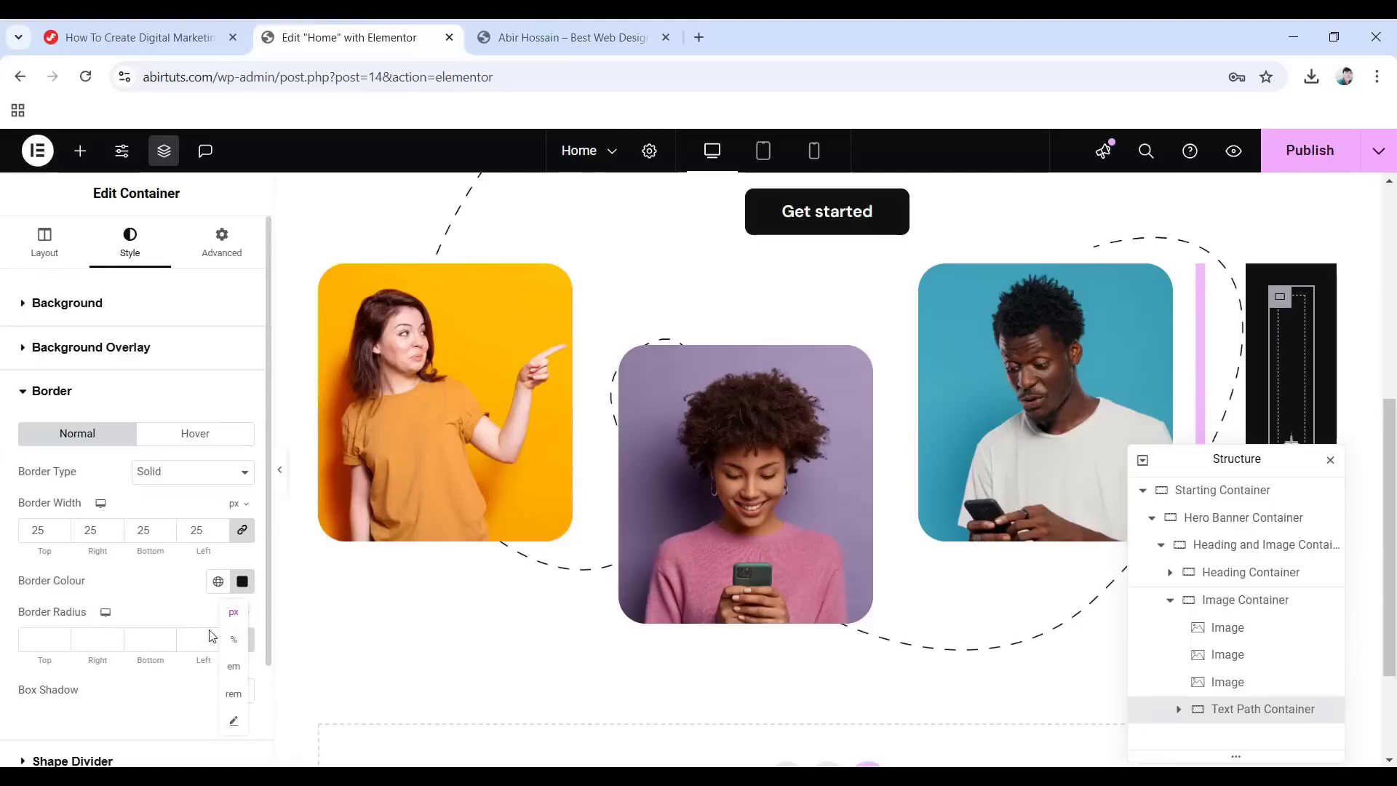
pyautogui.click(233, 643)
pyautogui.click(49, 642)
# Set the border radius to 50%, reset padding to 0 and centre-align the badge.
pyautogui.write('50')
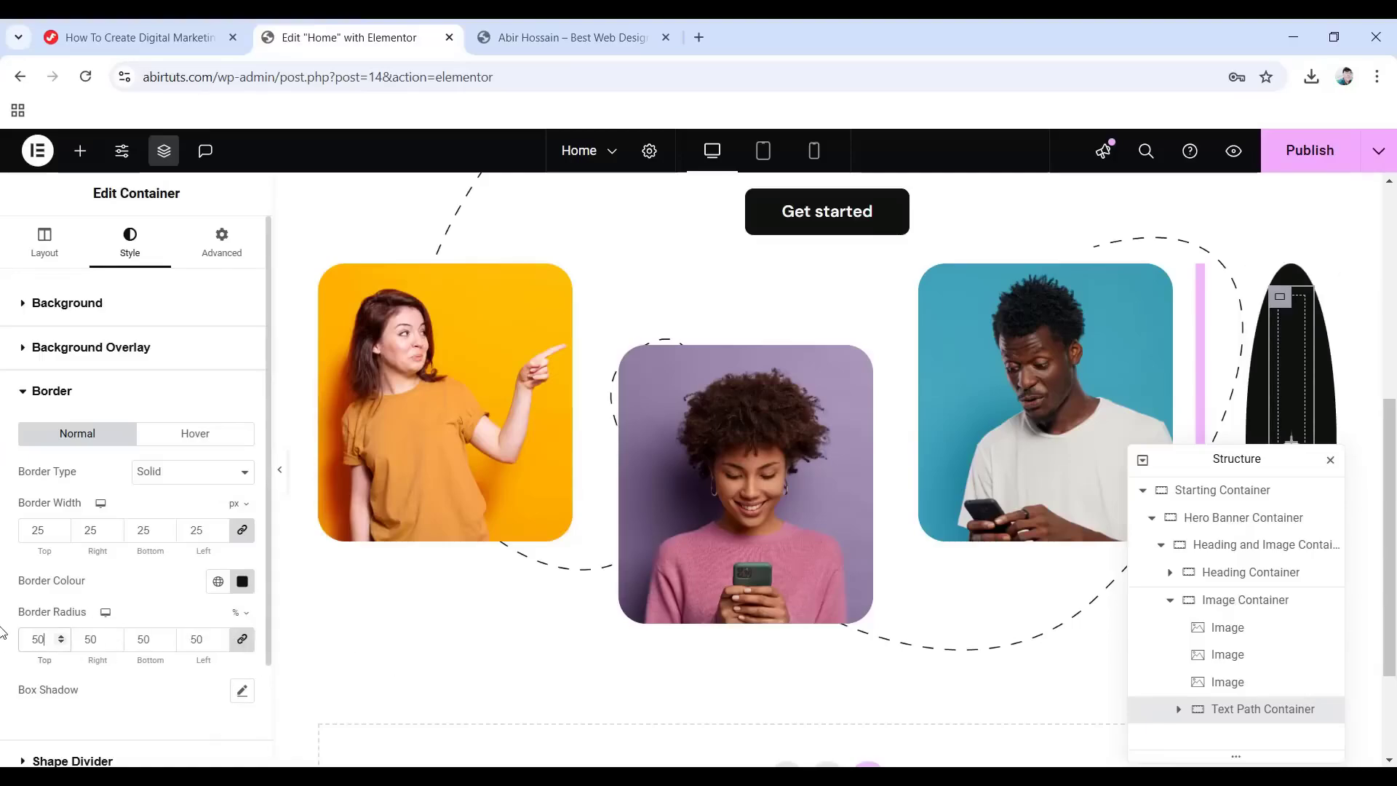
pyautogui.click(222, 254)
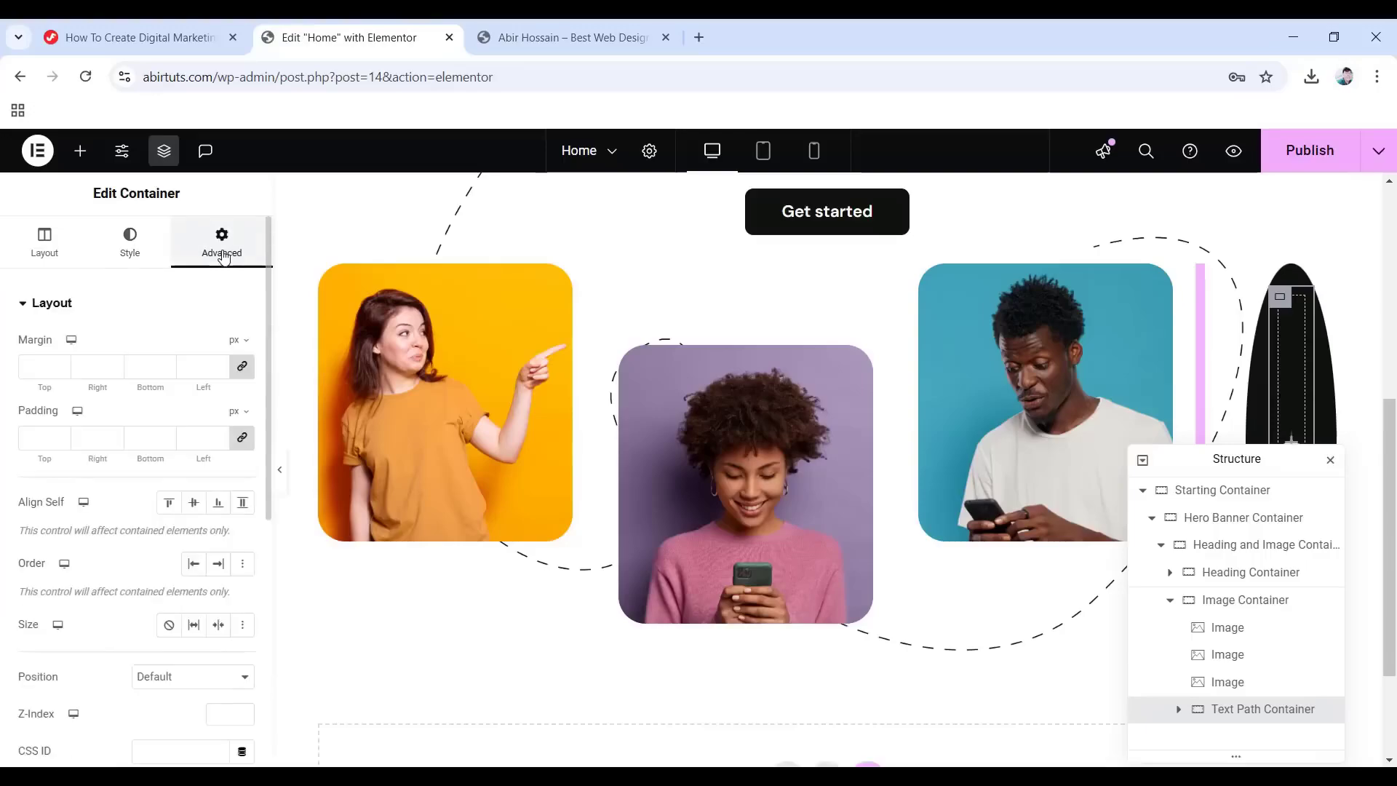
pyautogui.click(241, 438)
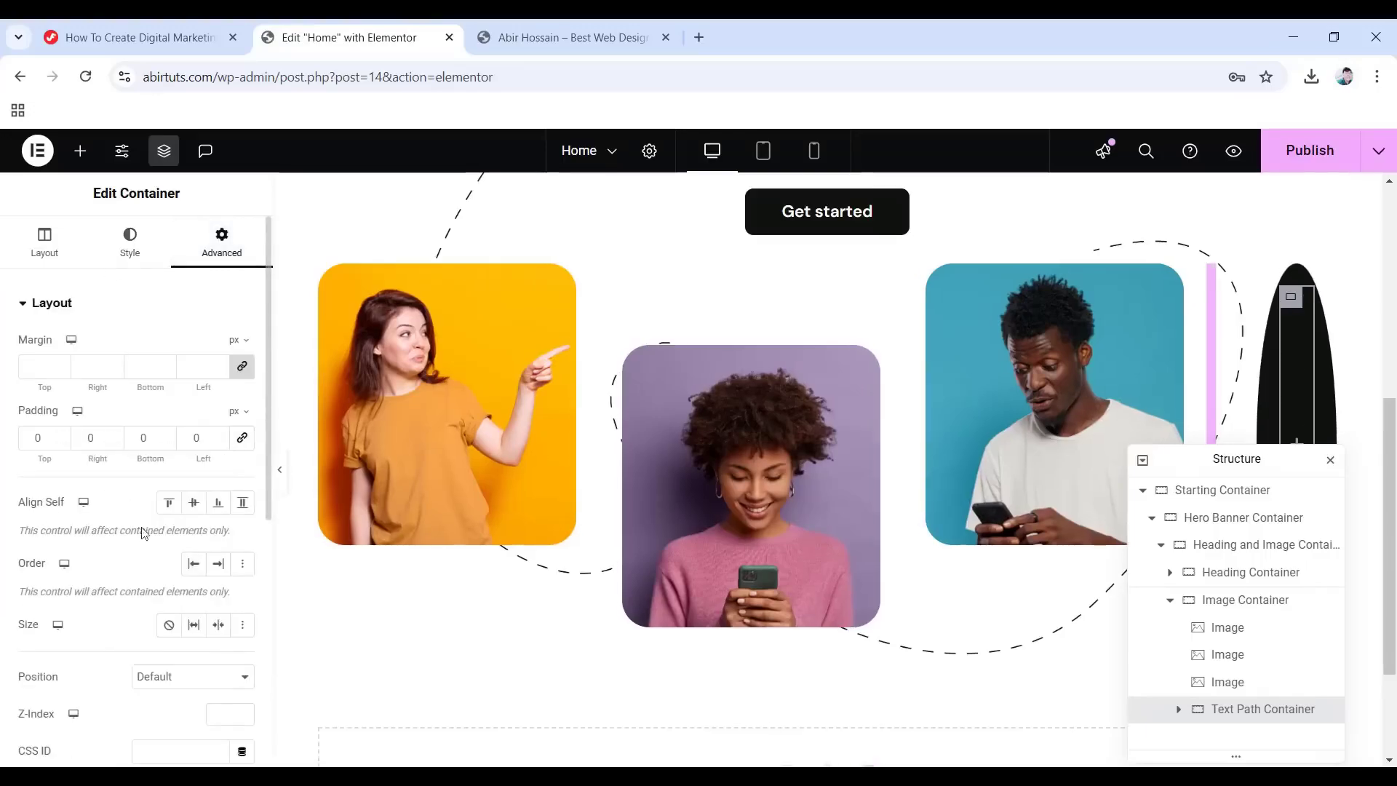
pyautogui.click(189, 510)
# Set the badge's position to Absolute.
pyautogui.moveTo(1230, 457); pyautogui.dragTo(415, 335)
pyautogui.scroll(-4, 105, 631)
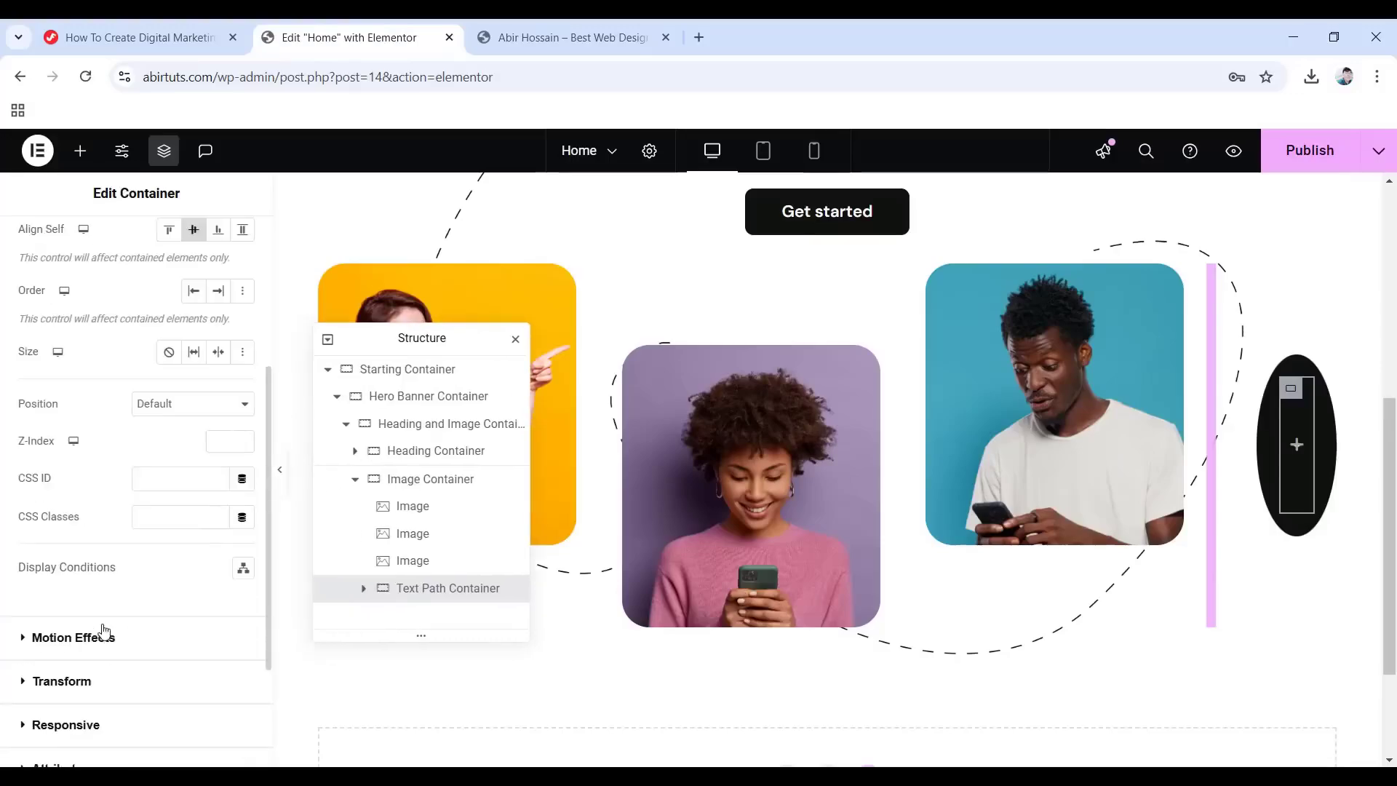
pyautogui.click(173, 404)
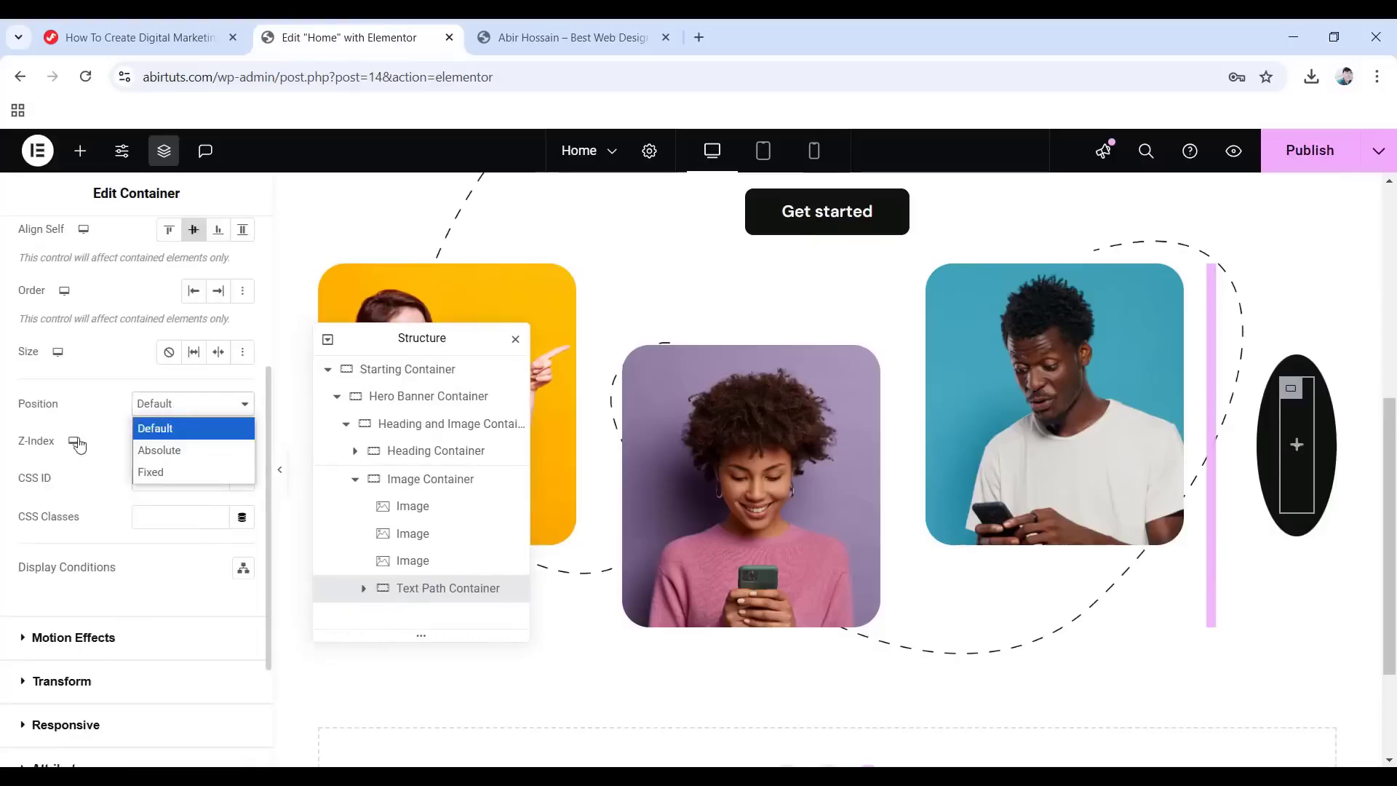
pyautogui.click(160, 451)
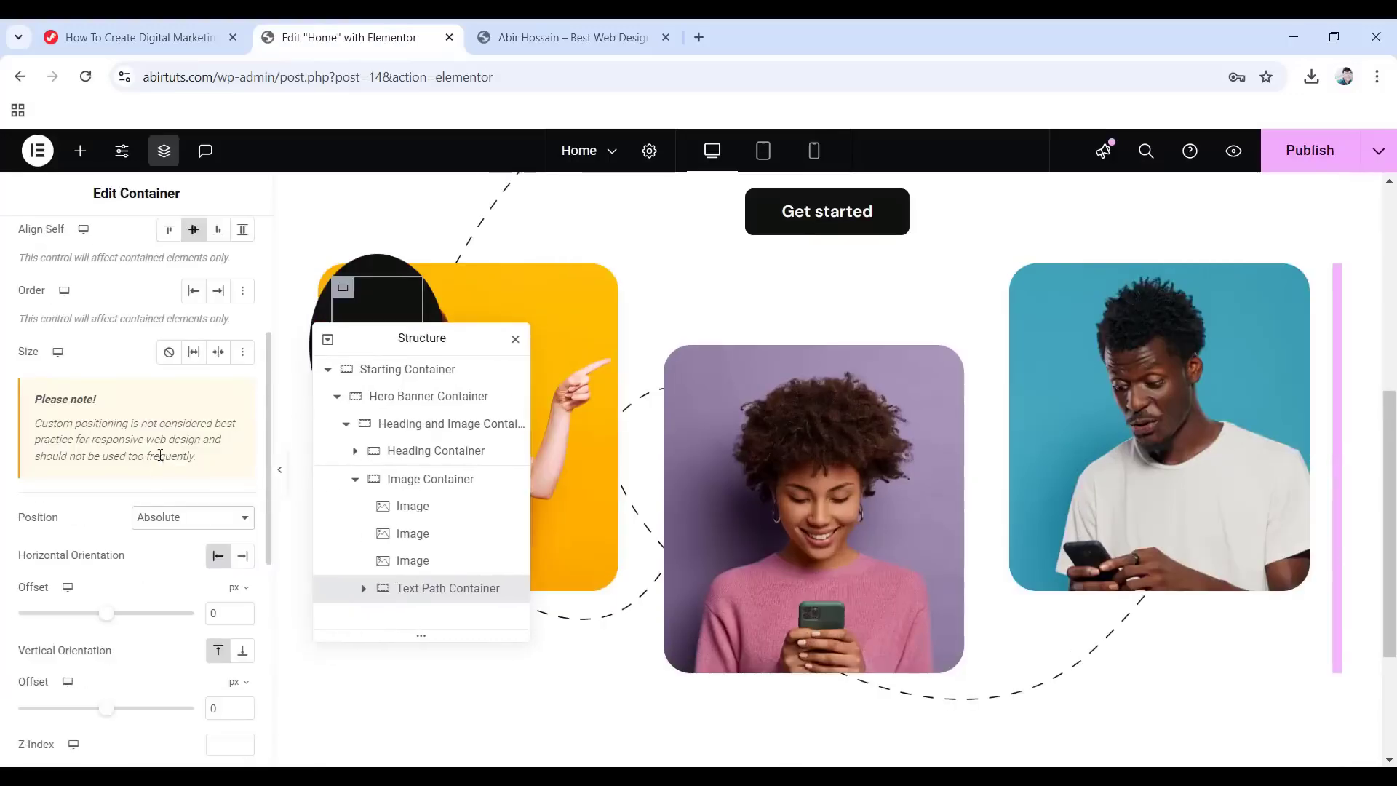
pyautogui.moveTo(420, 339); pyautogui.dragTo(1253, 436)
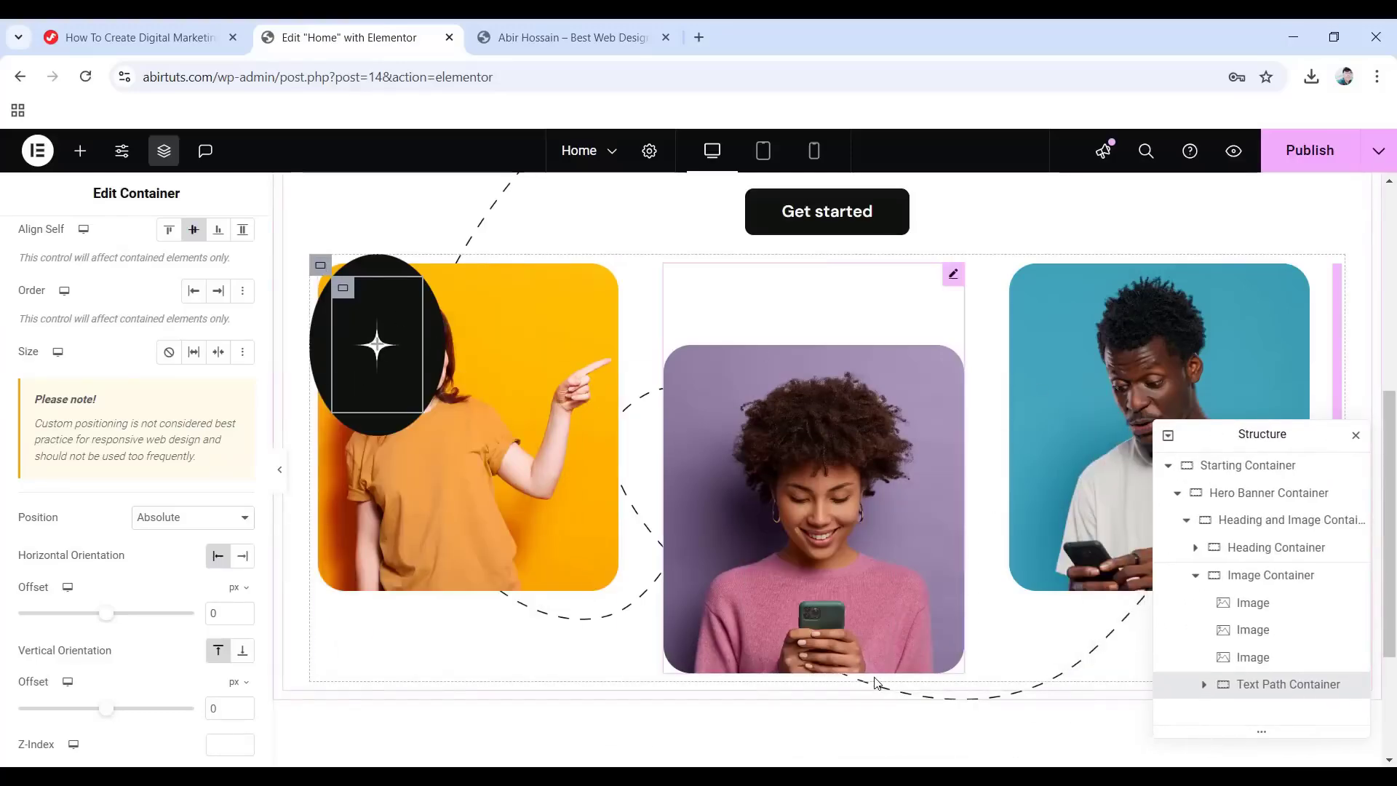
# Offset the badge 43% from the right and -60px from the bottom.
pyautogui.click(244, 556)
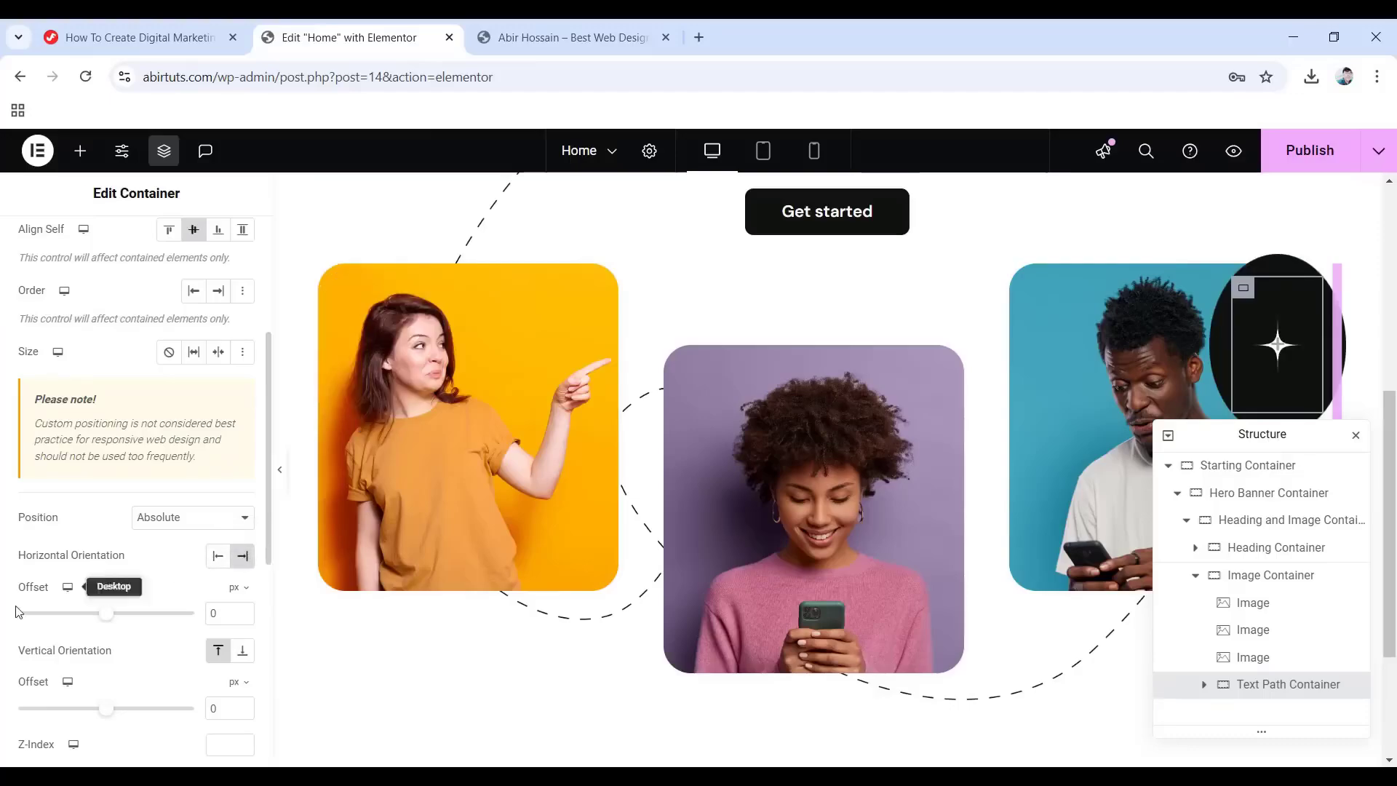
pyautogui.click(238, 587)
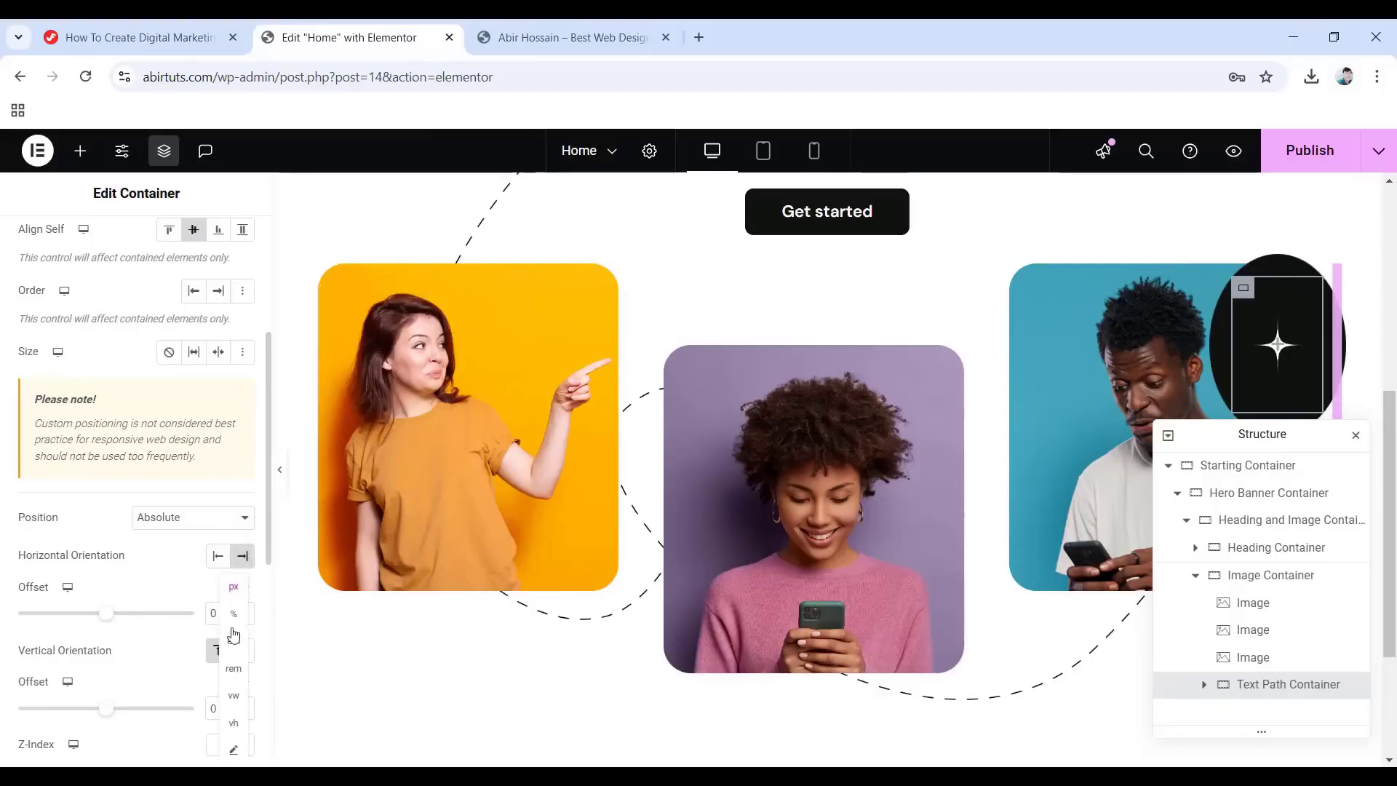
pyautogui.click(234, 615)
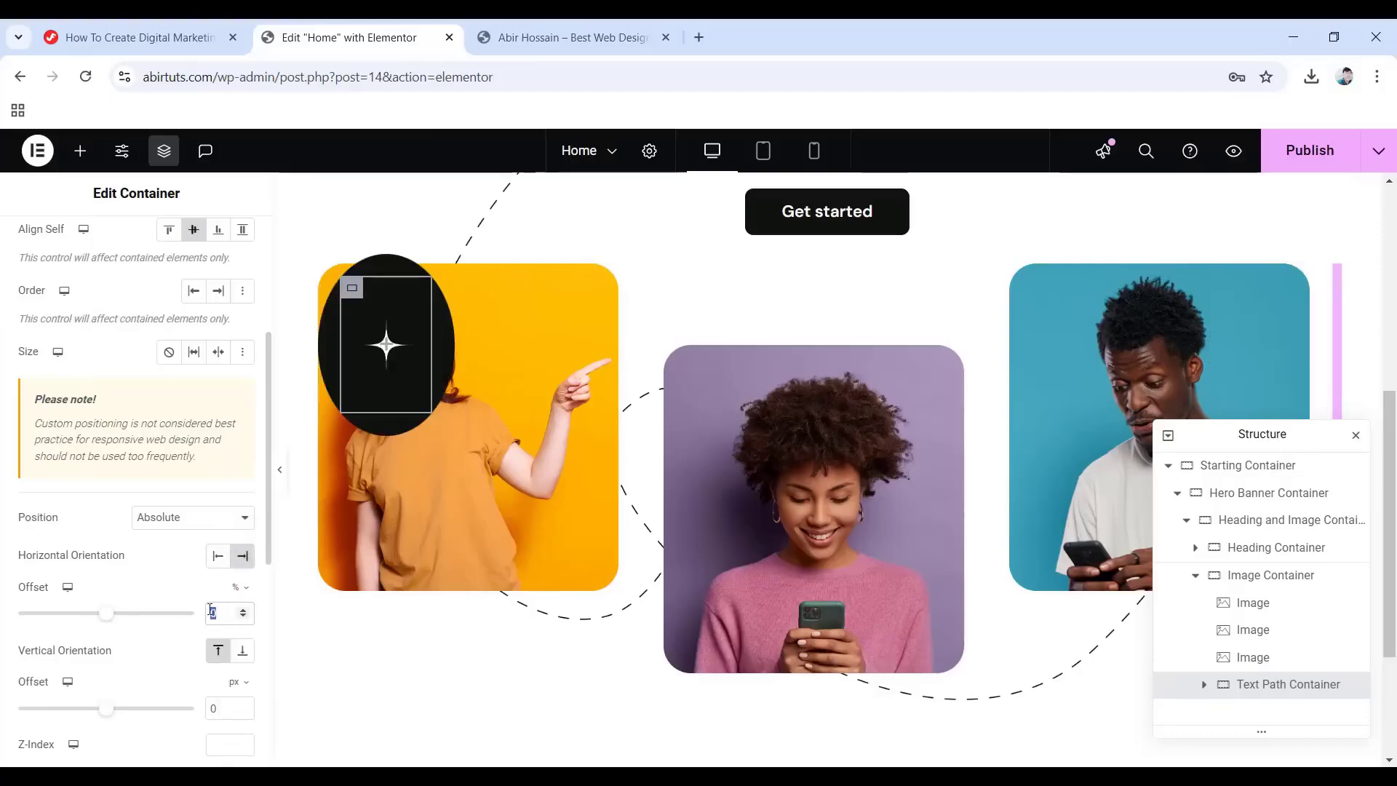
pyautogui.write('43')
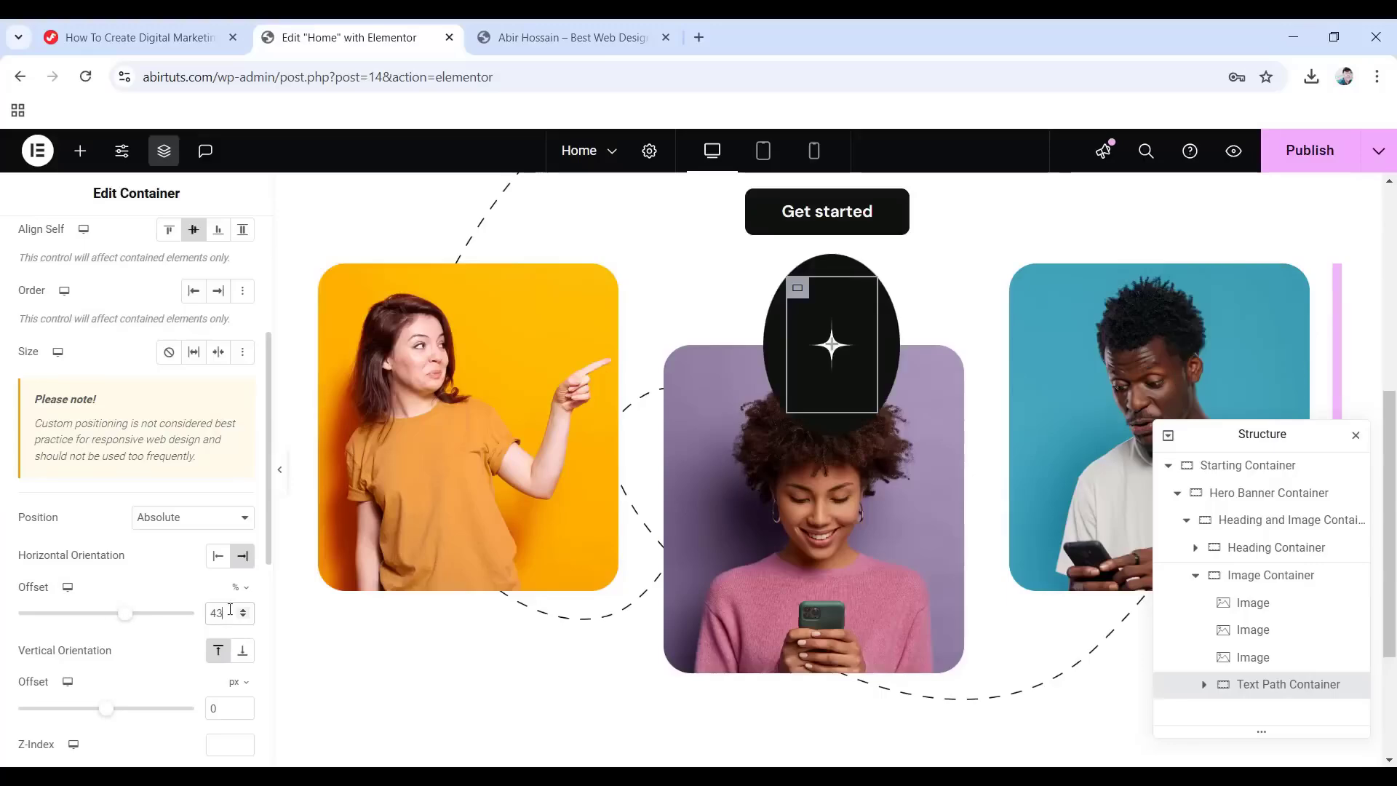
pyautogui.click(242, 653)
pyautogui.moveTo(224, 709); pyautogui.dragTo(186, 709)
pyautogui.write('-60')
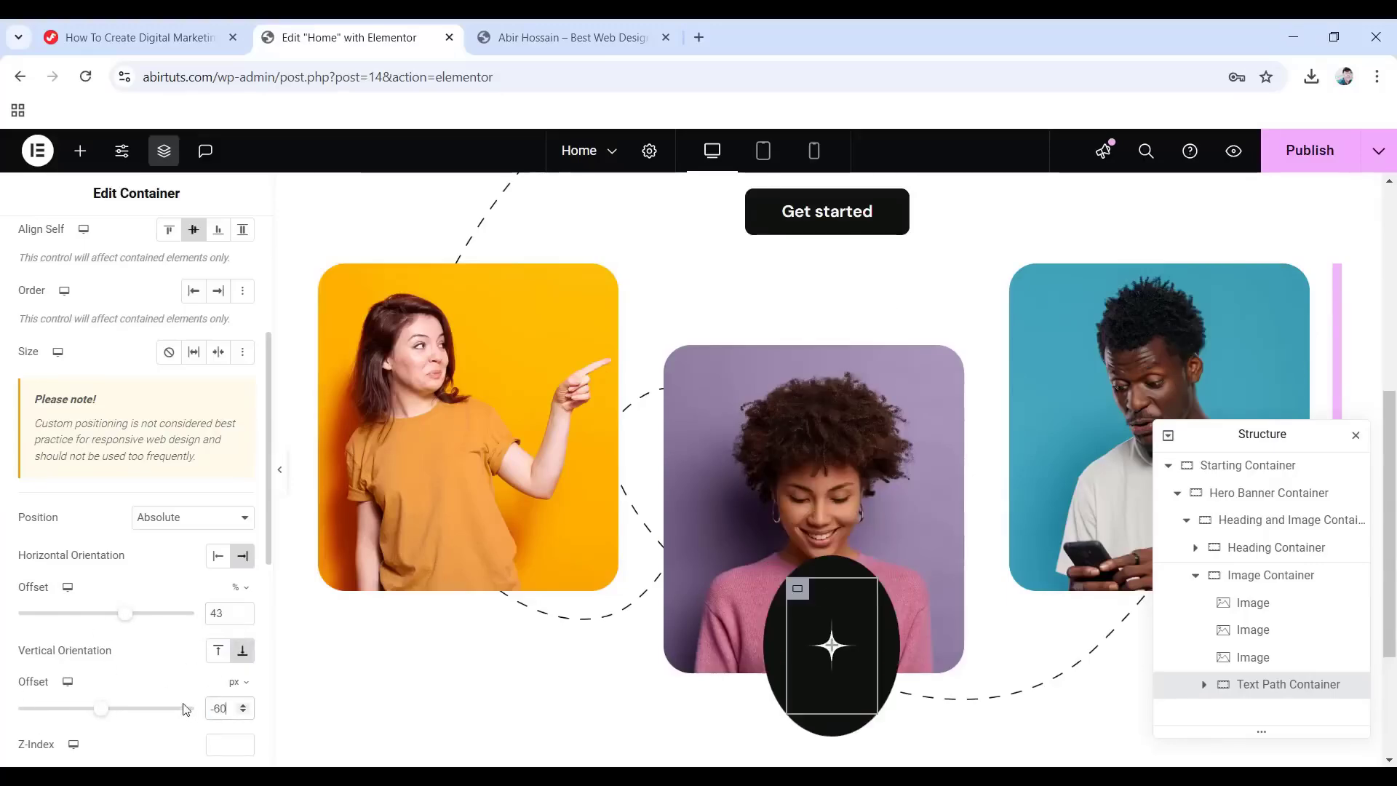
pyautogui.scroll(-3, 88, 630)
pyautogui.click(220, 563)
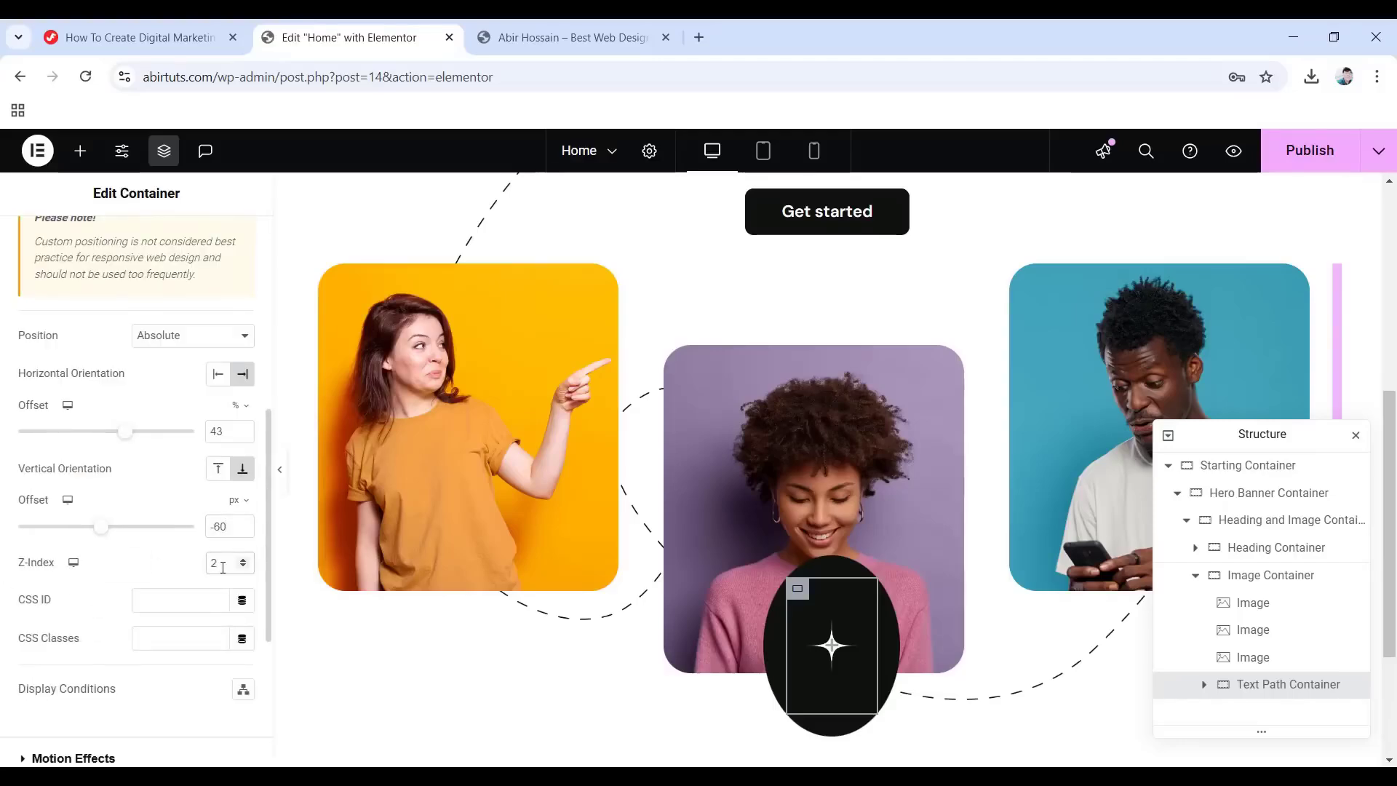
# Set the badge's z-index to 2 and drop a Text Path widget into it.
pyautogui.write('2')
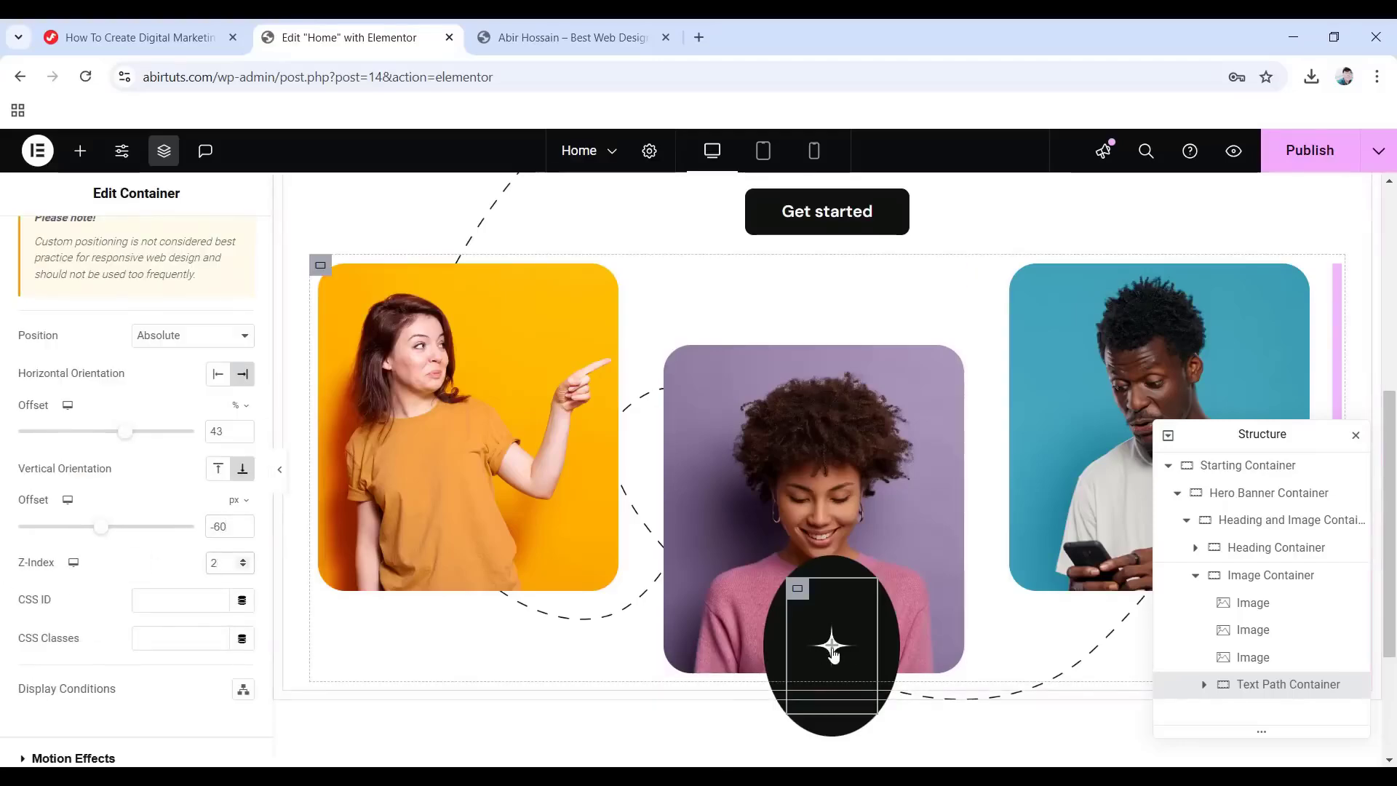
pyautogui.click(829, 648)
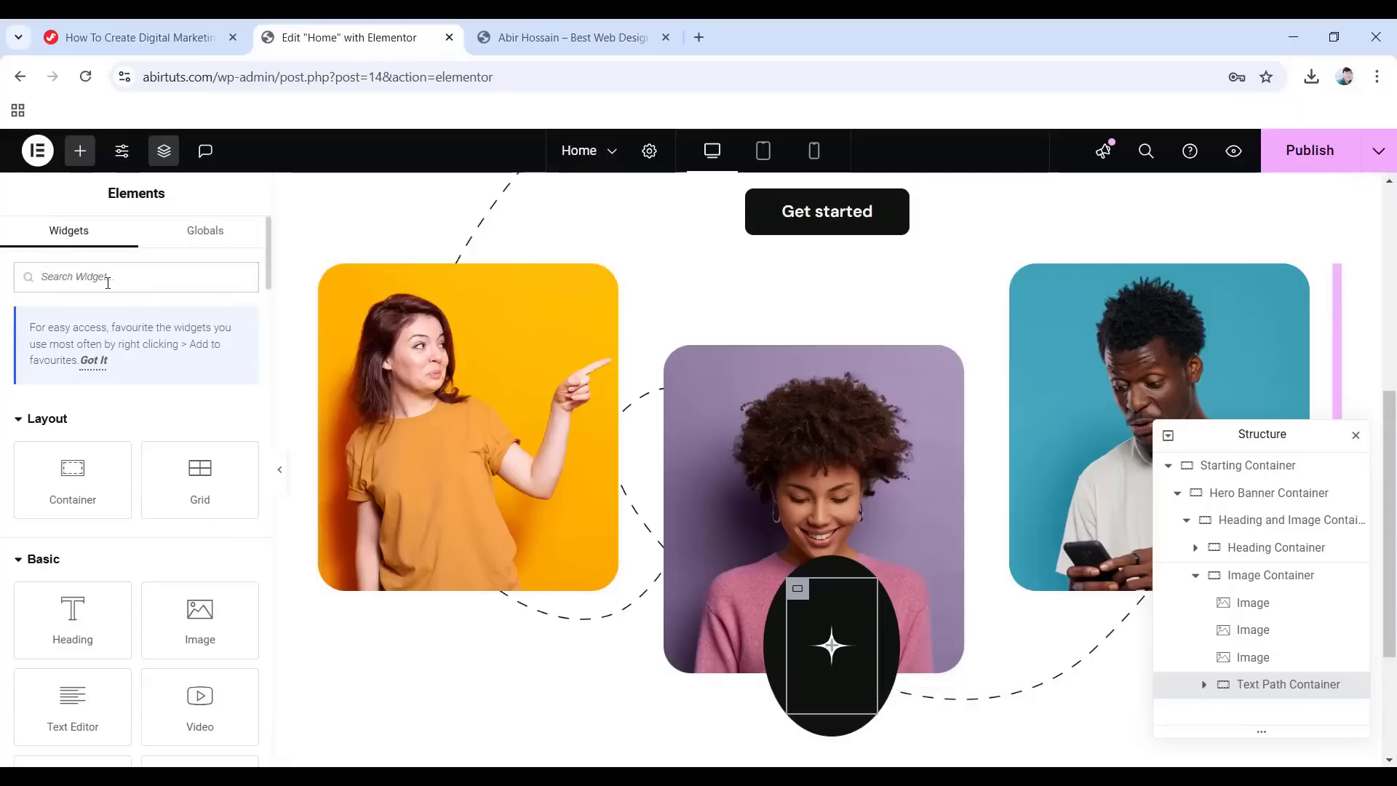
pyautogui.write('text')
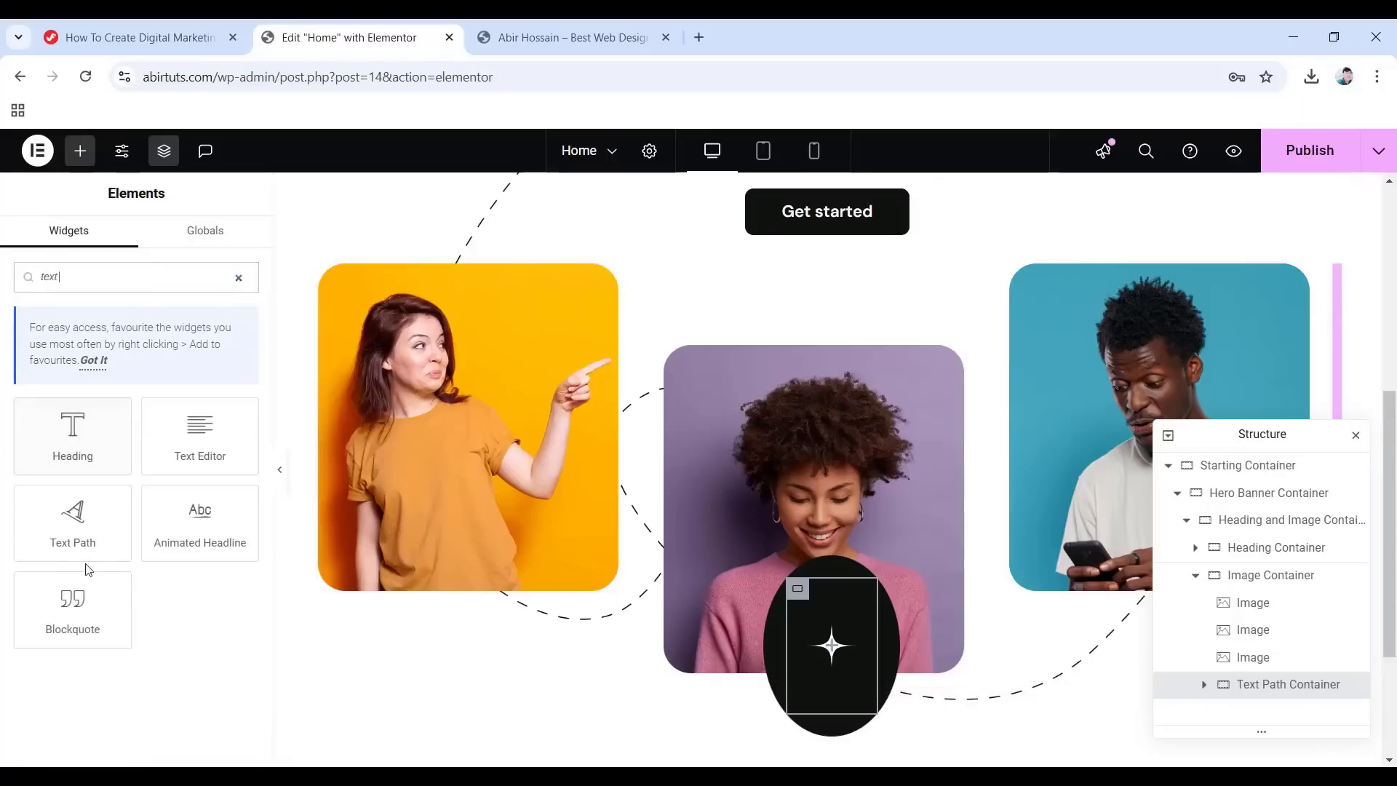
pyautogui.moveTo(75, 519); pyautogui.dragTo(801, 648)
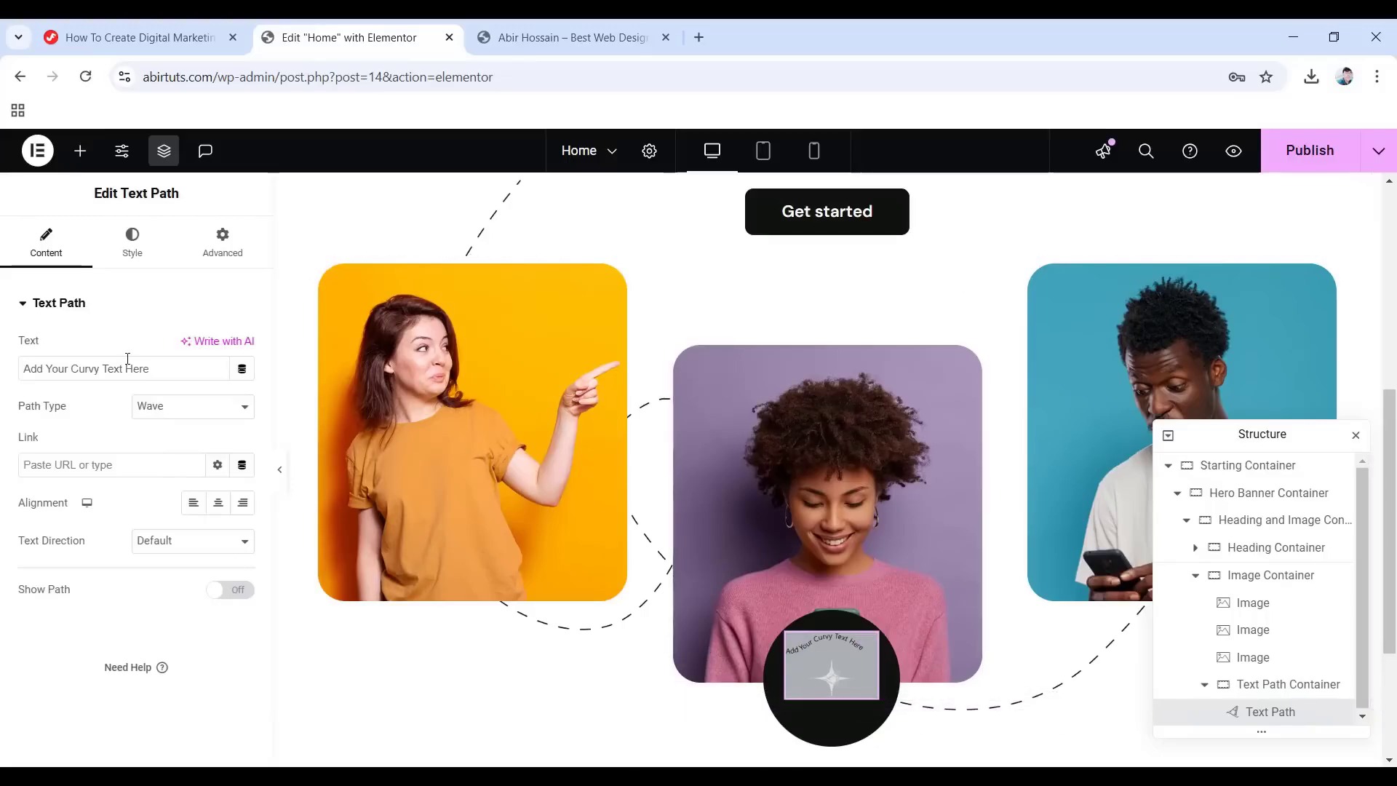
# Change the text to "Hire our digital marketing agency", use a Circle path, and adjust its size.
pyautogui.moveTo(163, 369); pyautogui.dragTo(19, 369)
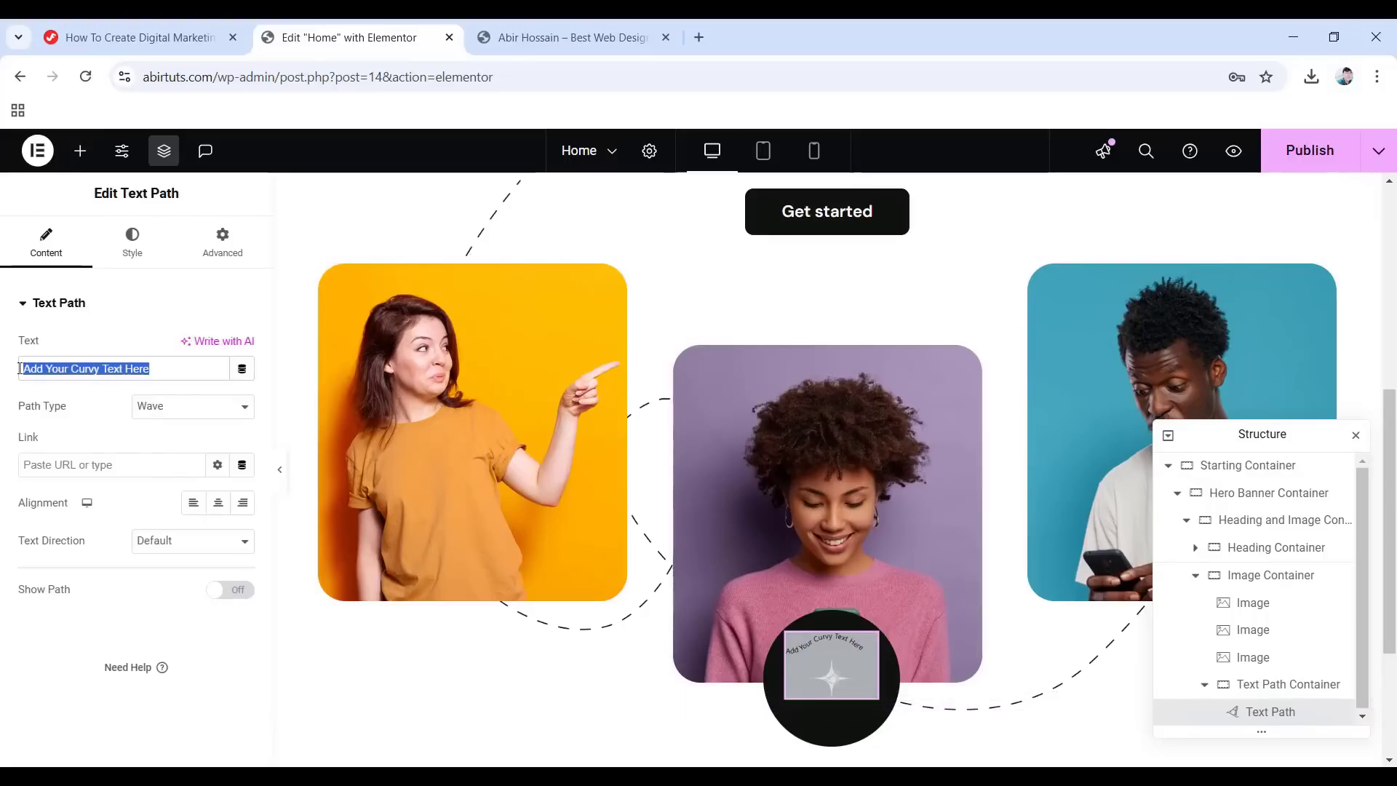
pyautogui.write('Hire our digital marketing  agency')
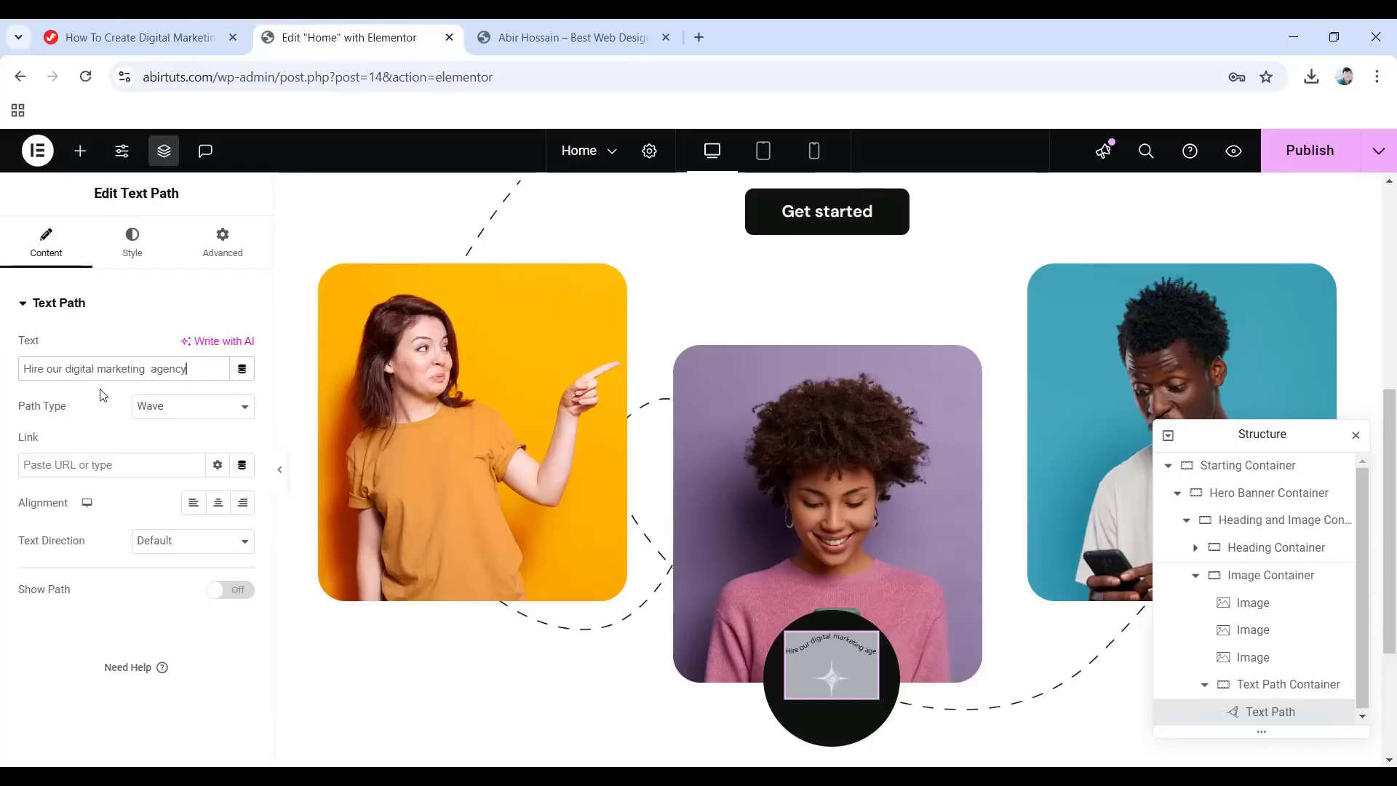
pyautogui.click(164, 412)
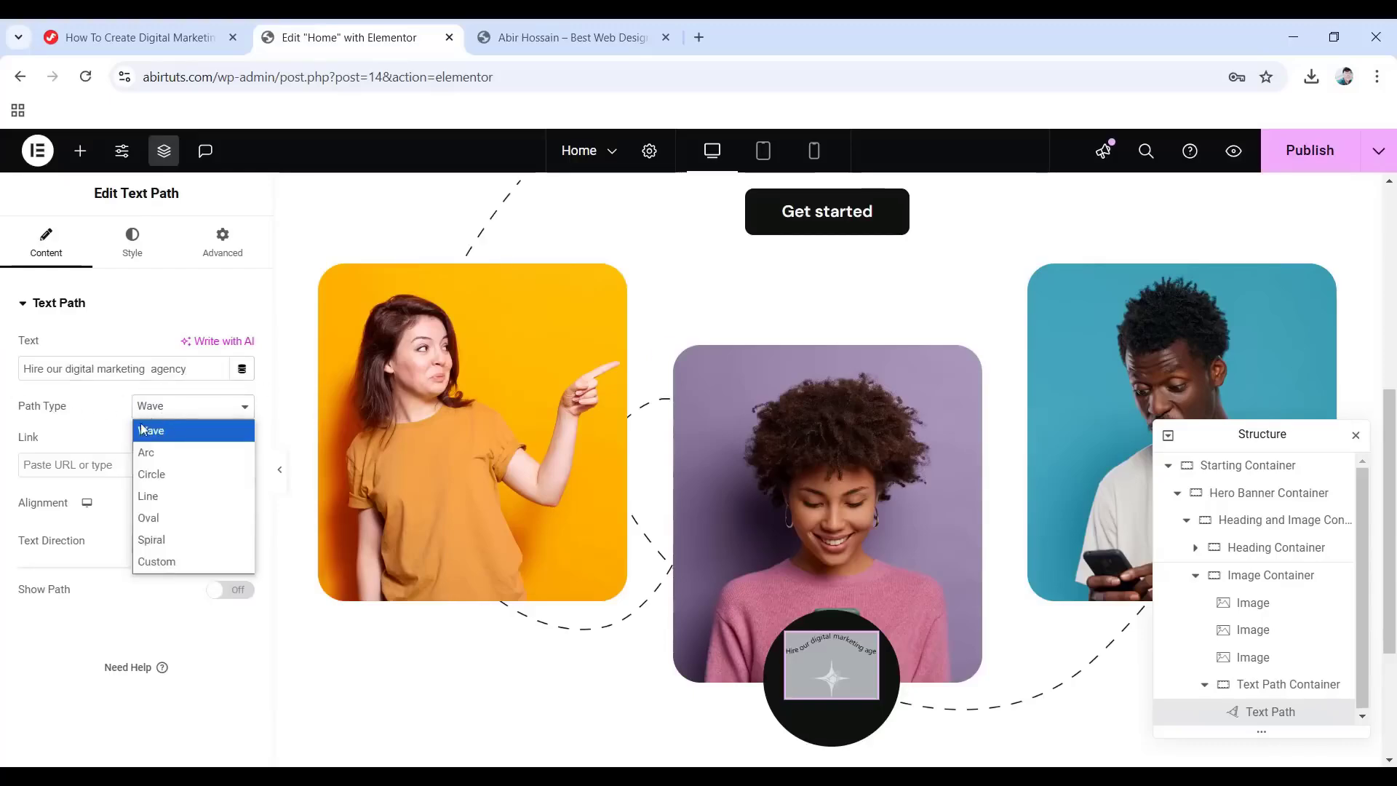
pyautogui.click(171, 472)
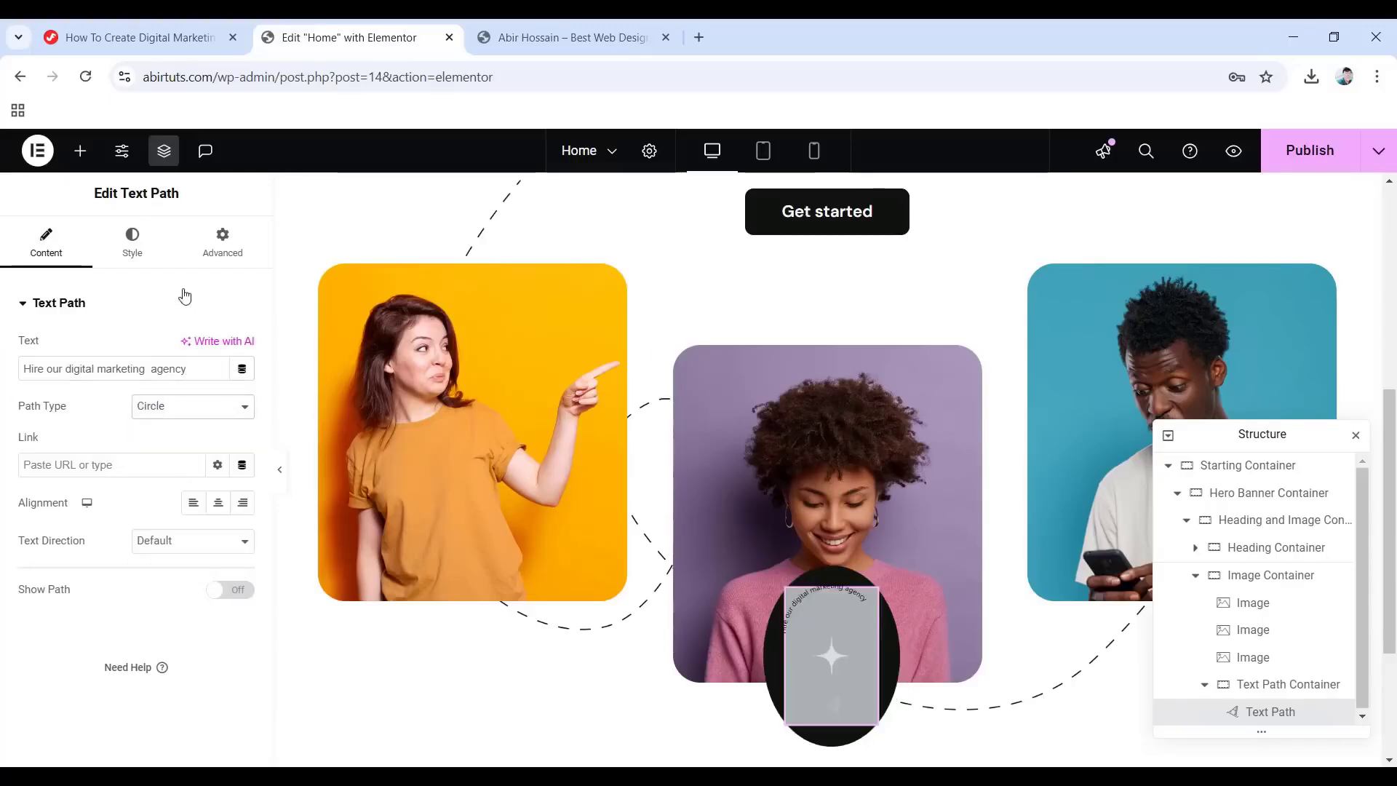
pyautogui.click(132, 242)
pyautogui.moveTo(232, 366); pyautogui.dragTo(219, 366)
# Set the badge text typography to DM Sans, 34 px, weight 600, uppercase.
pyautogui.write('100')
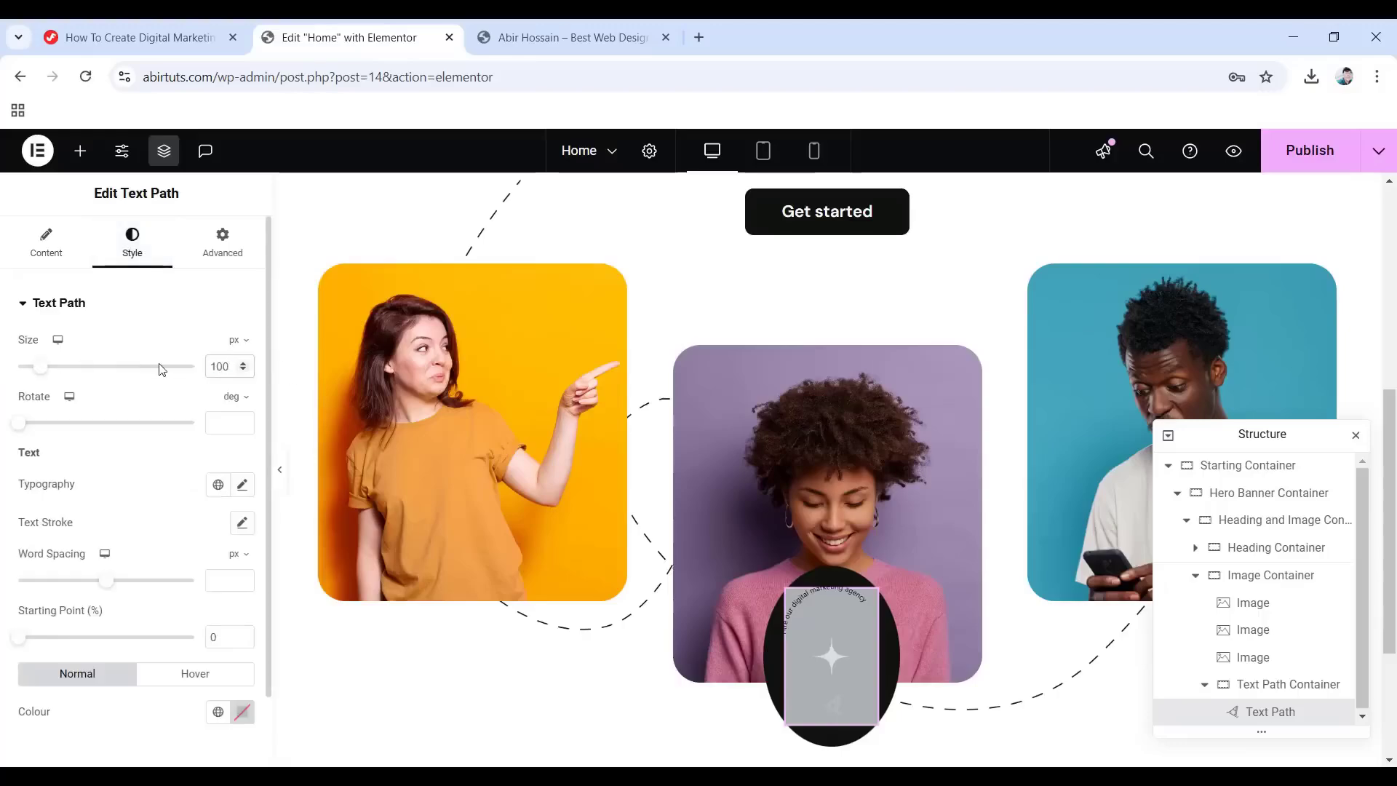
pyautogui.click(243, 486)
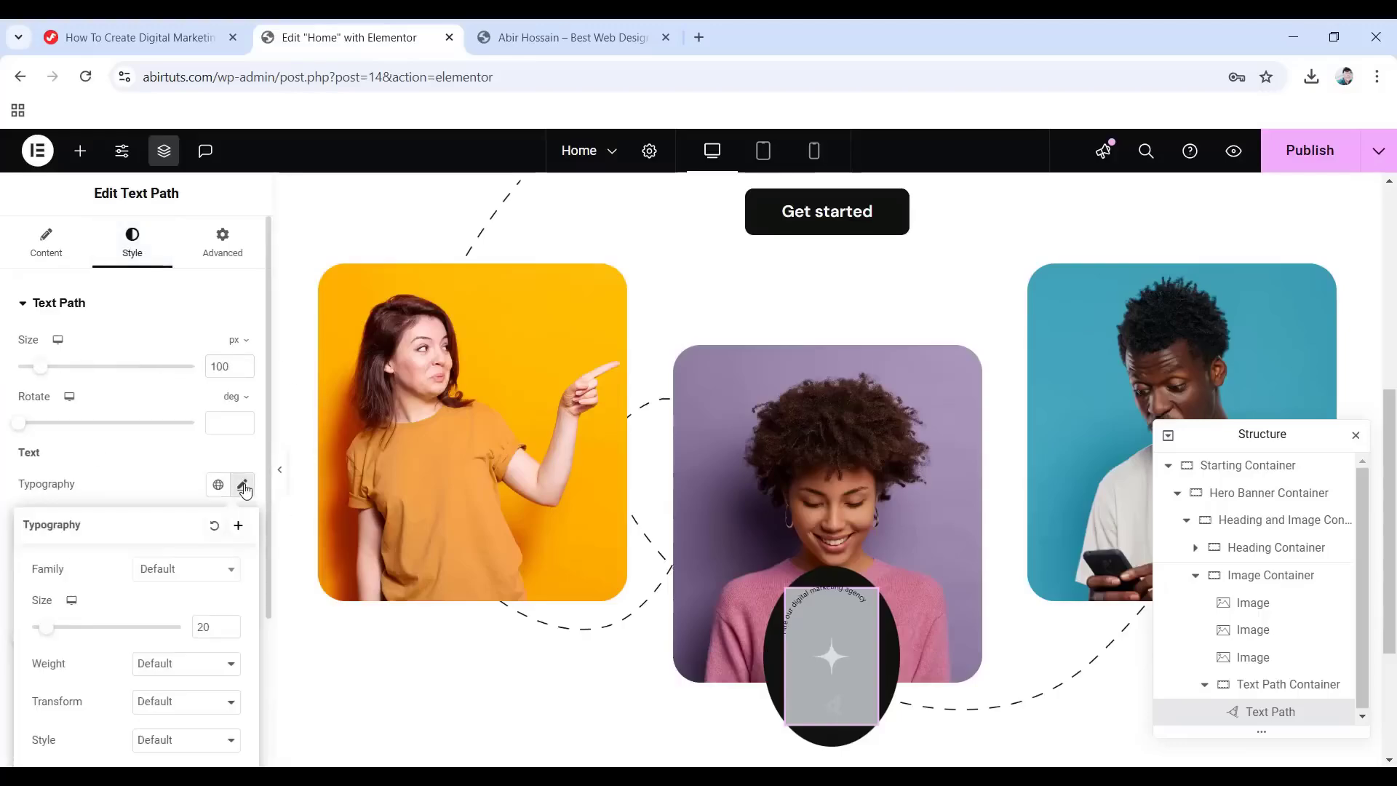
pyautogui.click(196, 571)
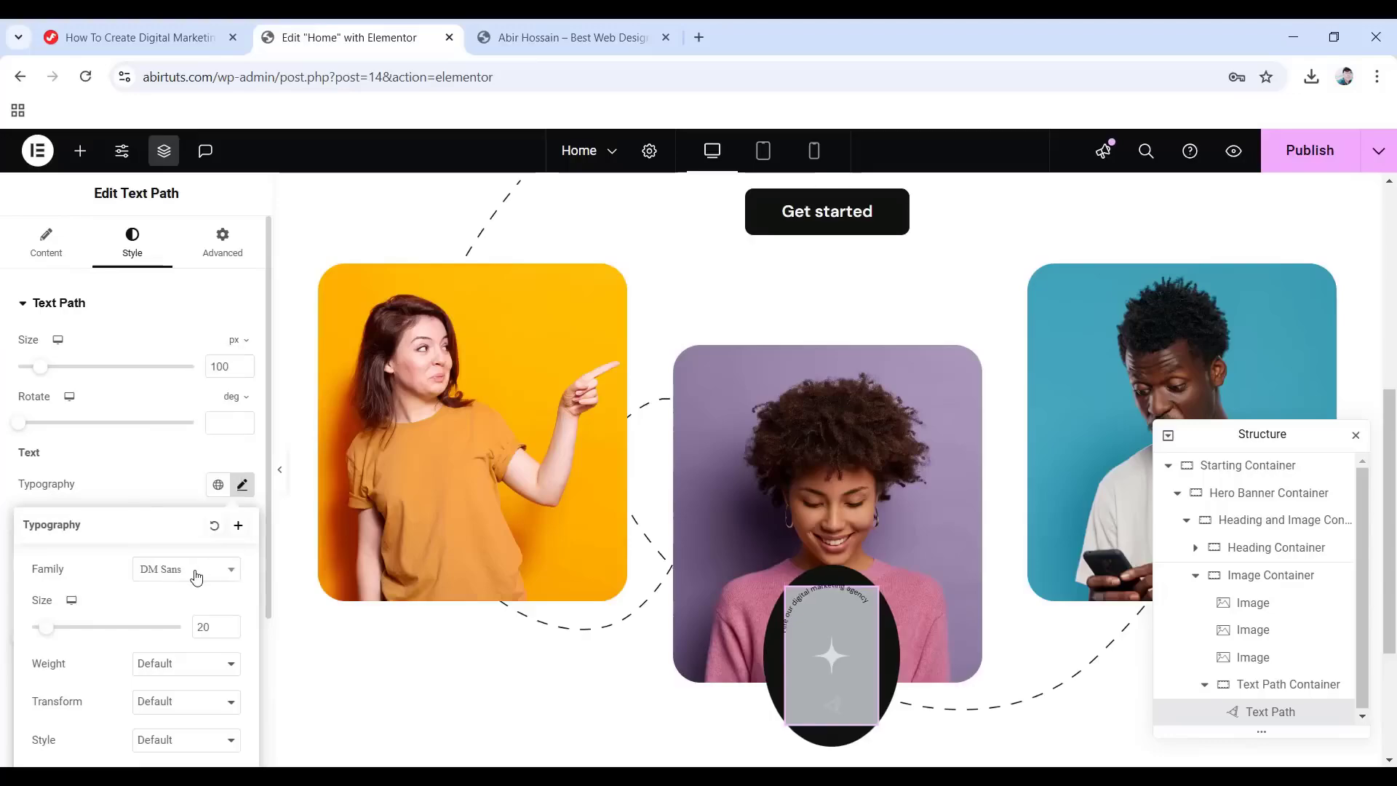
pyautogui.scroll(-1, 195, 573)
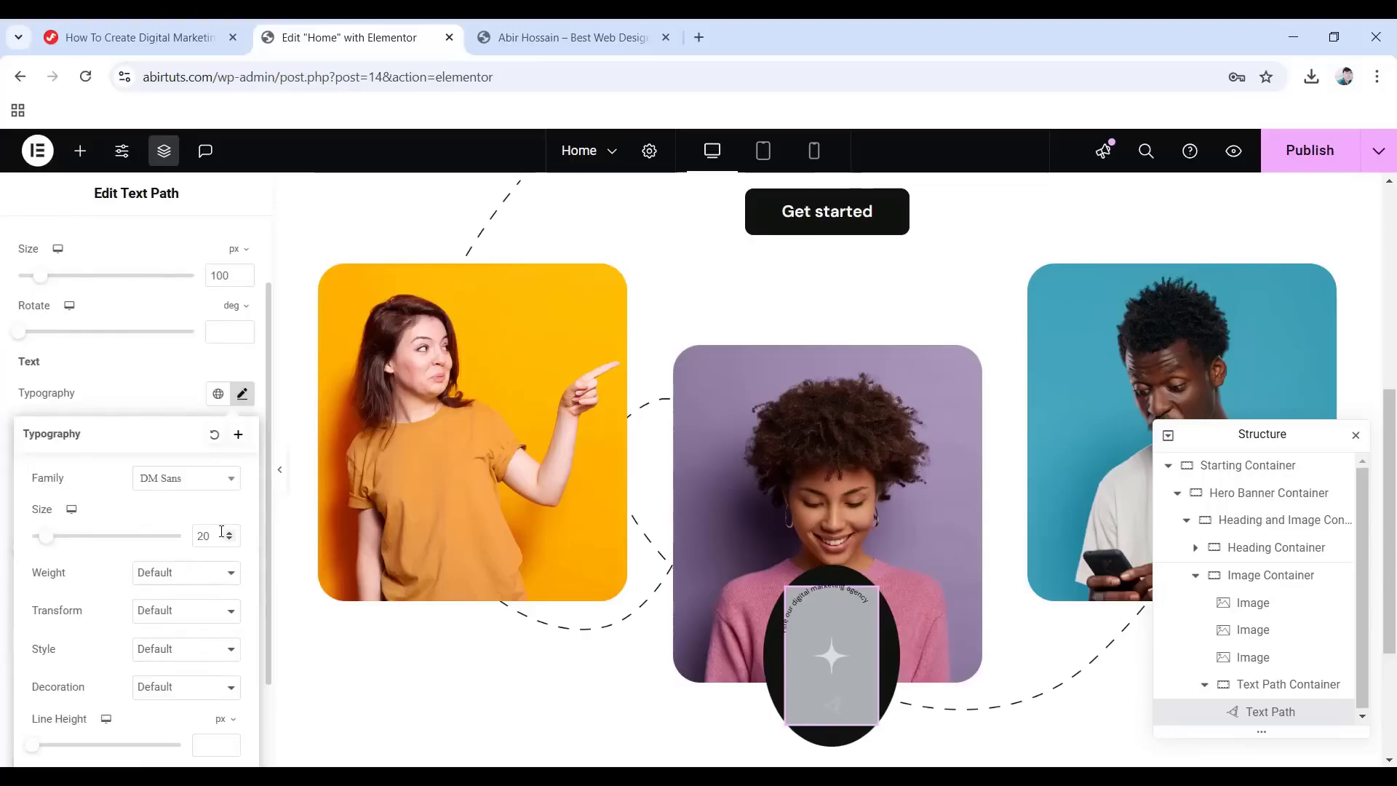
pyautogui.moveTo(214, 537); pyautogui.dragTo(170, 537)
pyautogui.write('34')
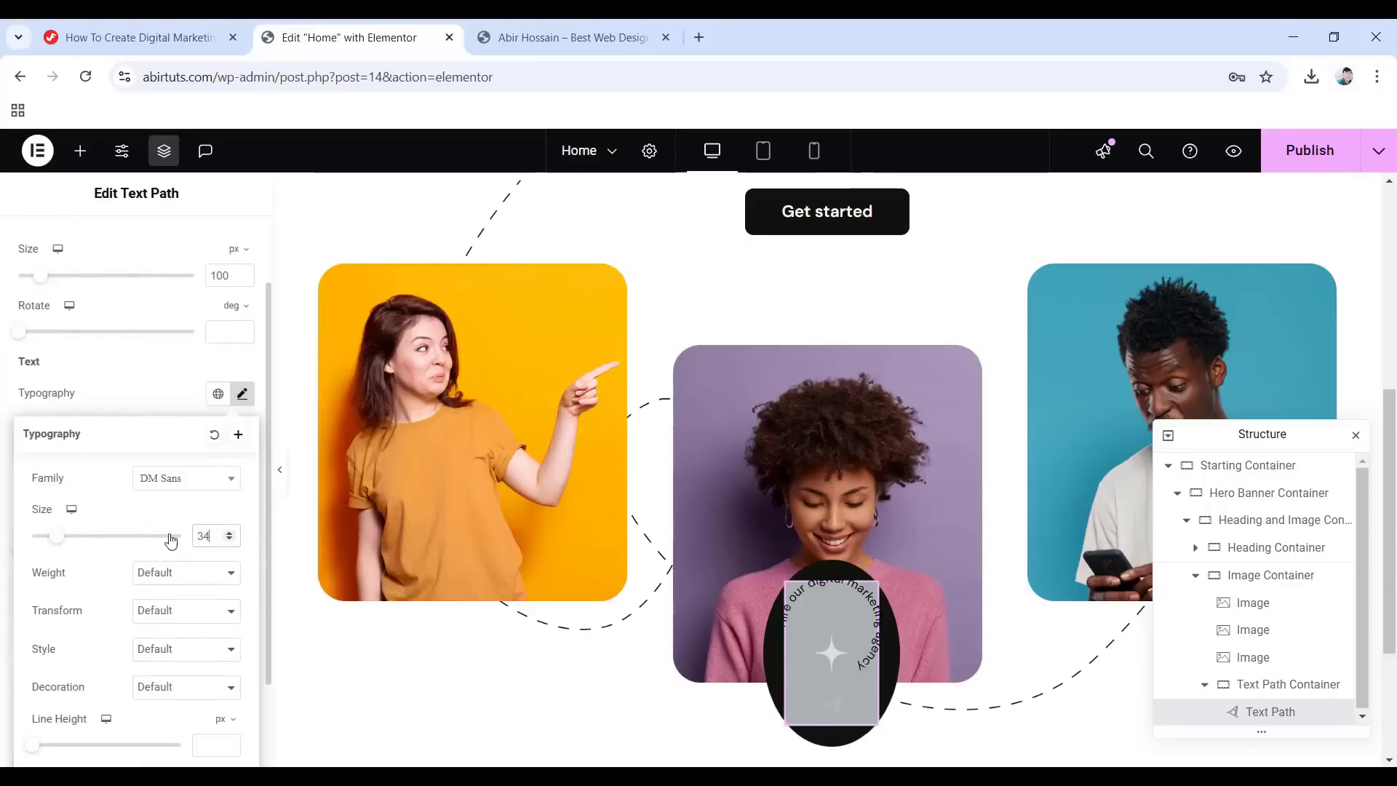
pyautogui.click(156, 577)
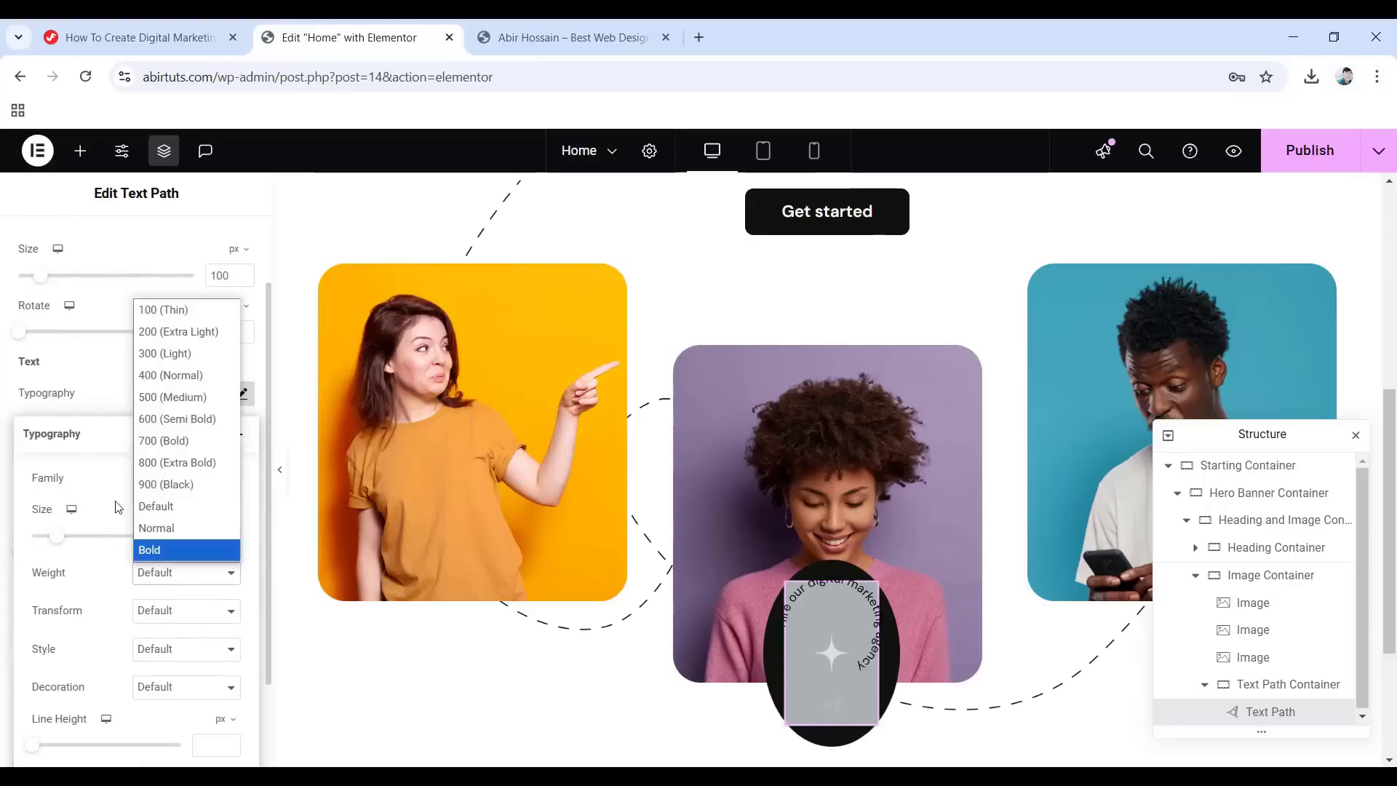
pyautogui.click(183, 419)
pyautogui.click(187, 611)
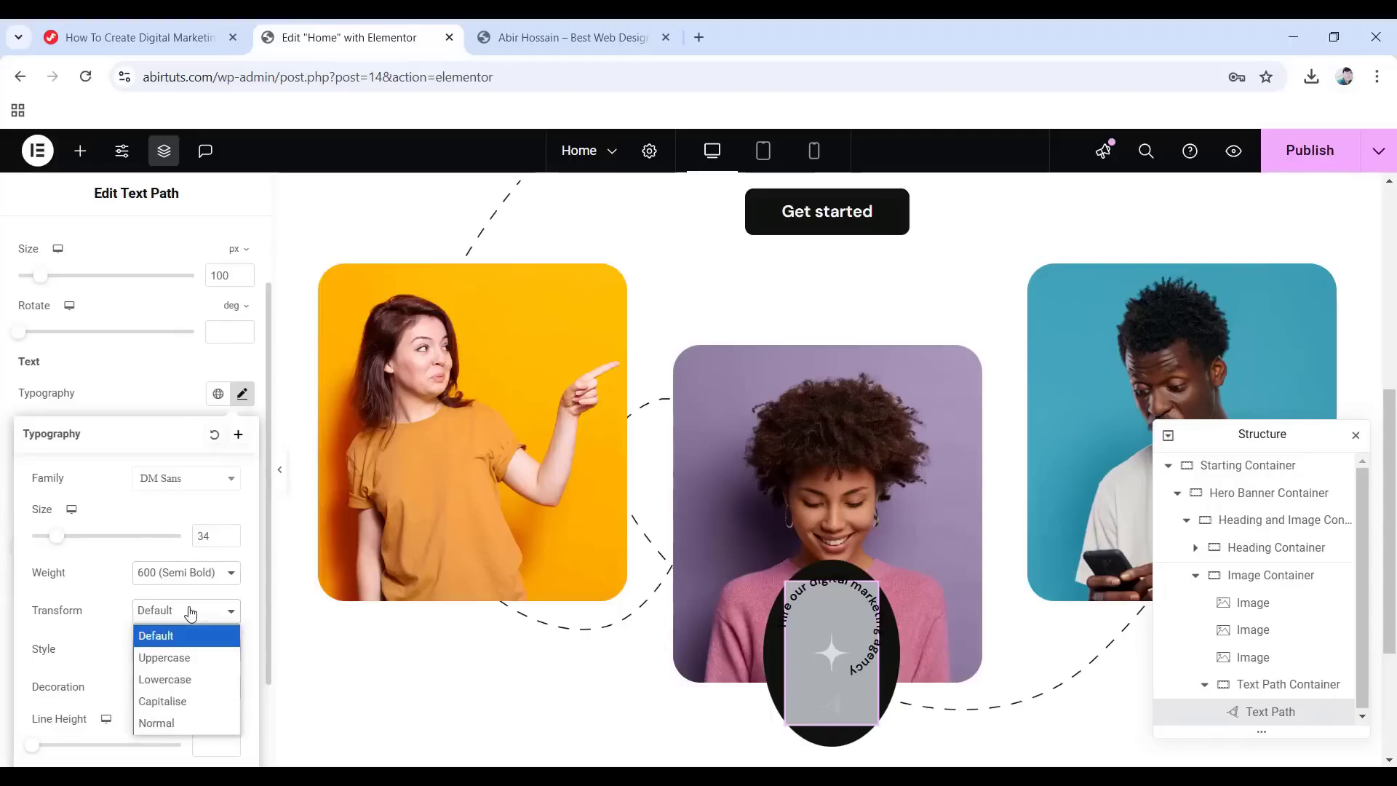
pyautogui.click(177, 659)
# Switch the badge line height to em units and set word spacing to 20.
pyautogui.scroll(-2, 179, 669)
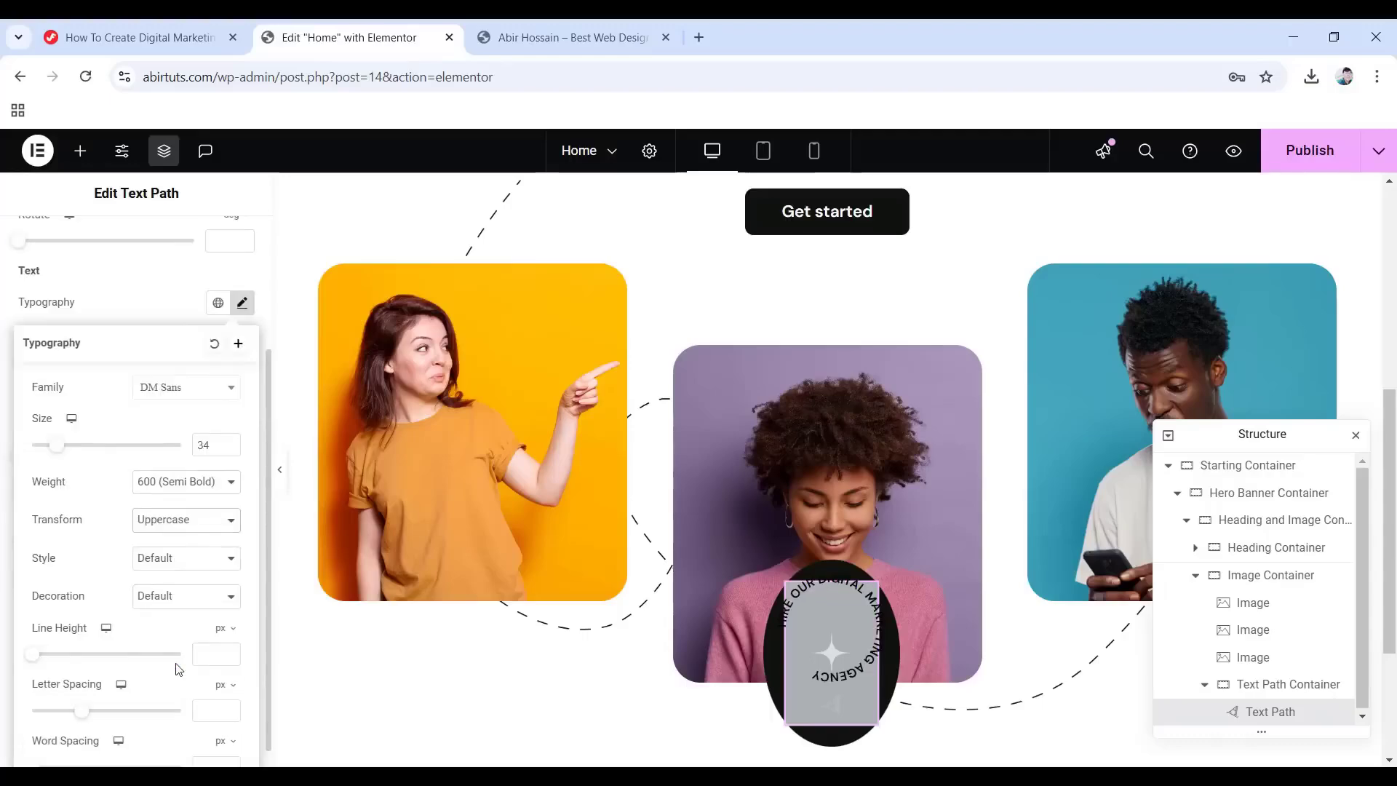
pyautogui.click(219, 631)
pyautogui.click(221, 657)
pyautogui.click(208, 653)
pyautogui.write('1')
pyautogui.scroll(-1, 205, 659)
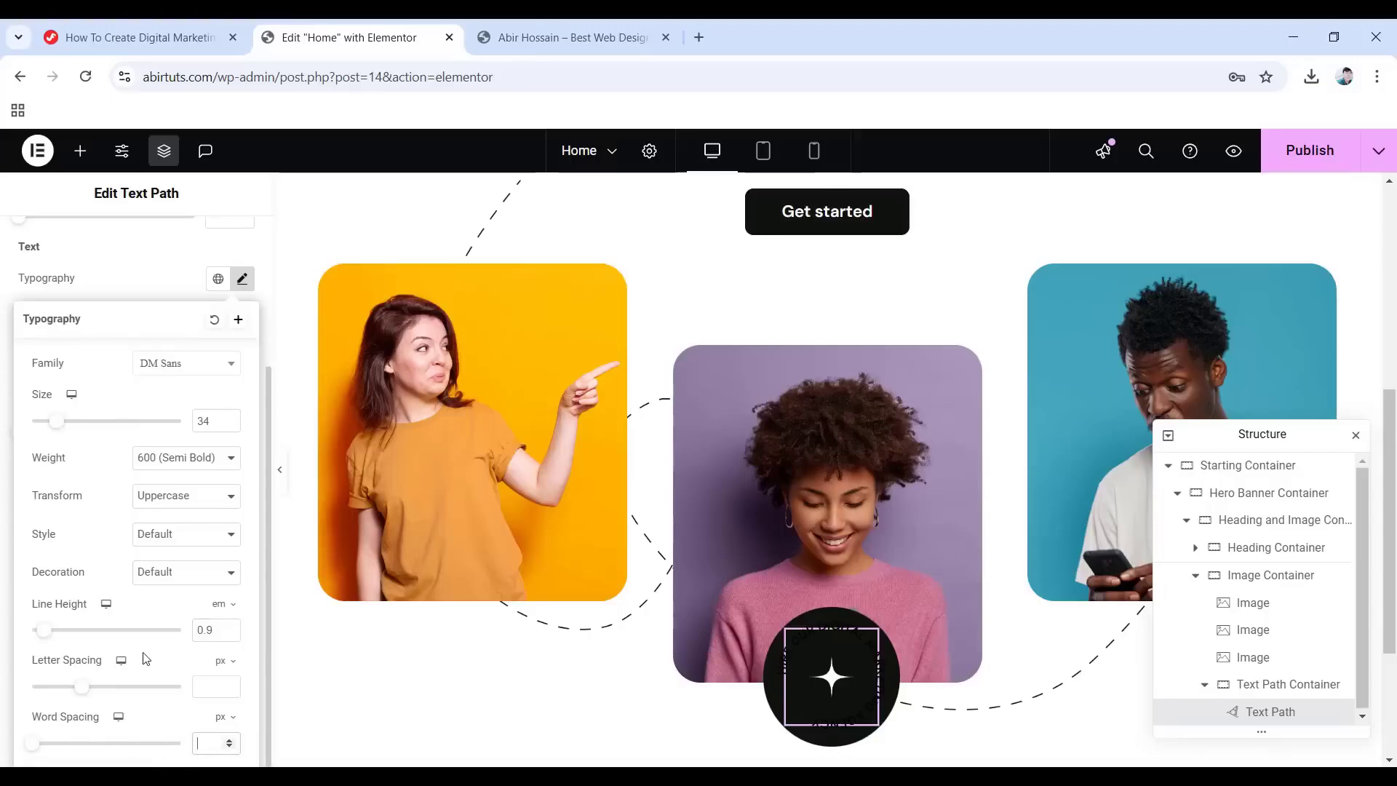
pyautogui.write('20')
pyautogui.click(2, 568)
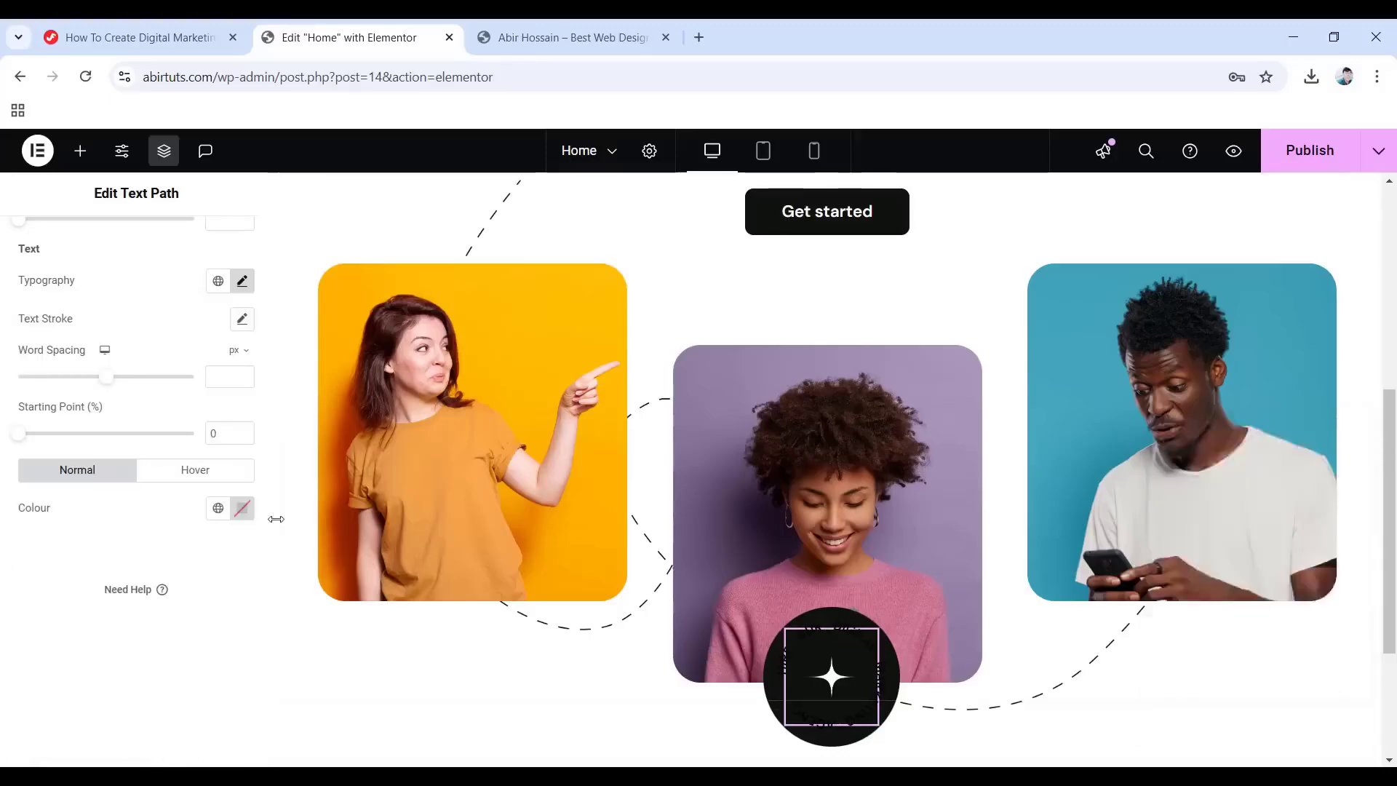
# Make the curved badge text colour white (#FFFFFF).
pyautogui.click(244, 513)
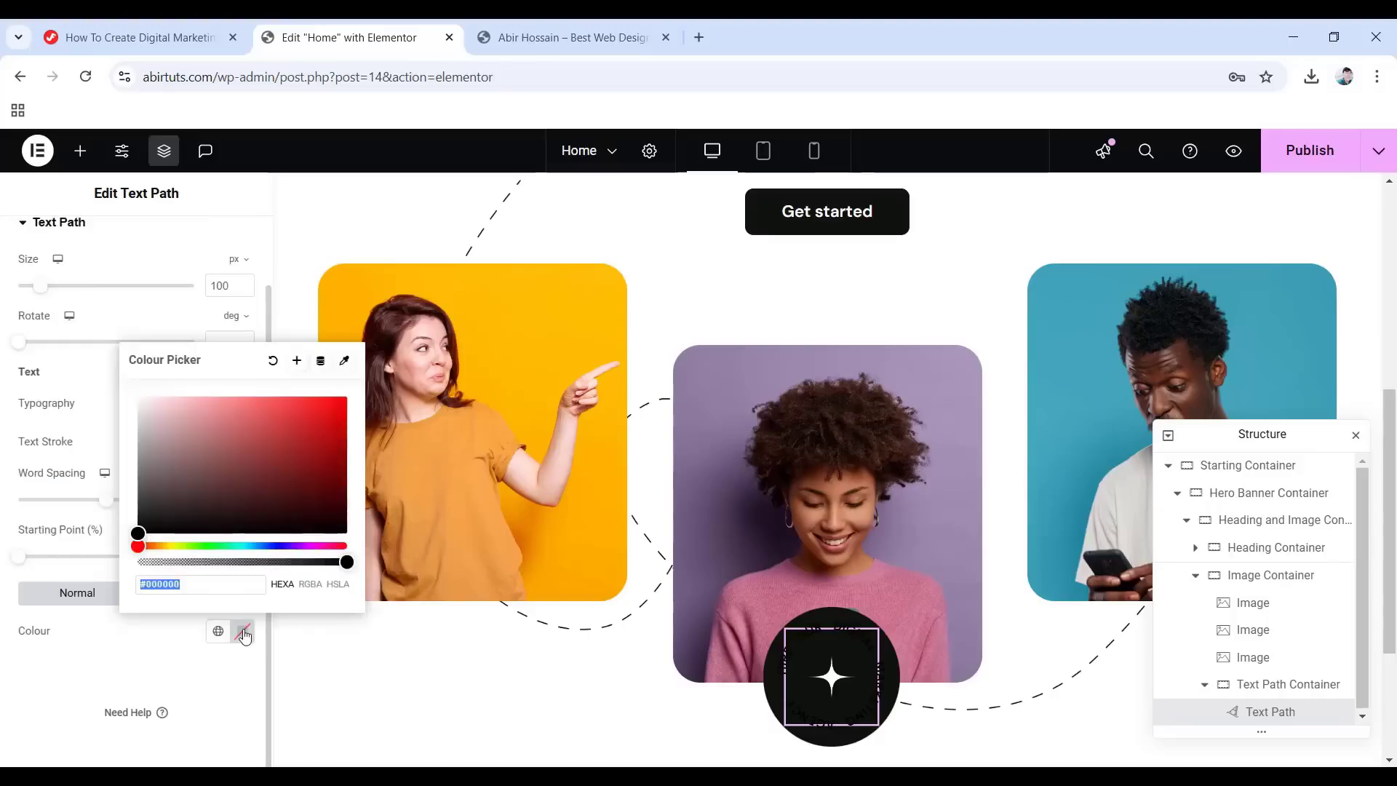
pyautogui.click(142, 532)
pyautogui.moveTo(140, 486); pyautogui.dragTo(130, 393)
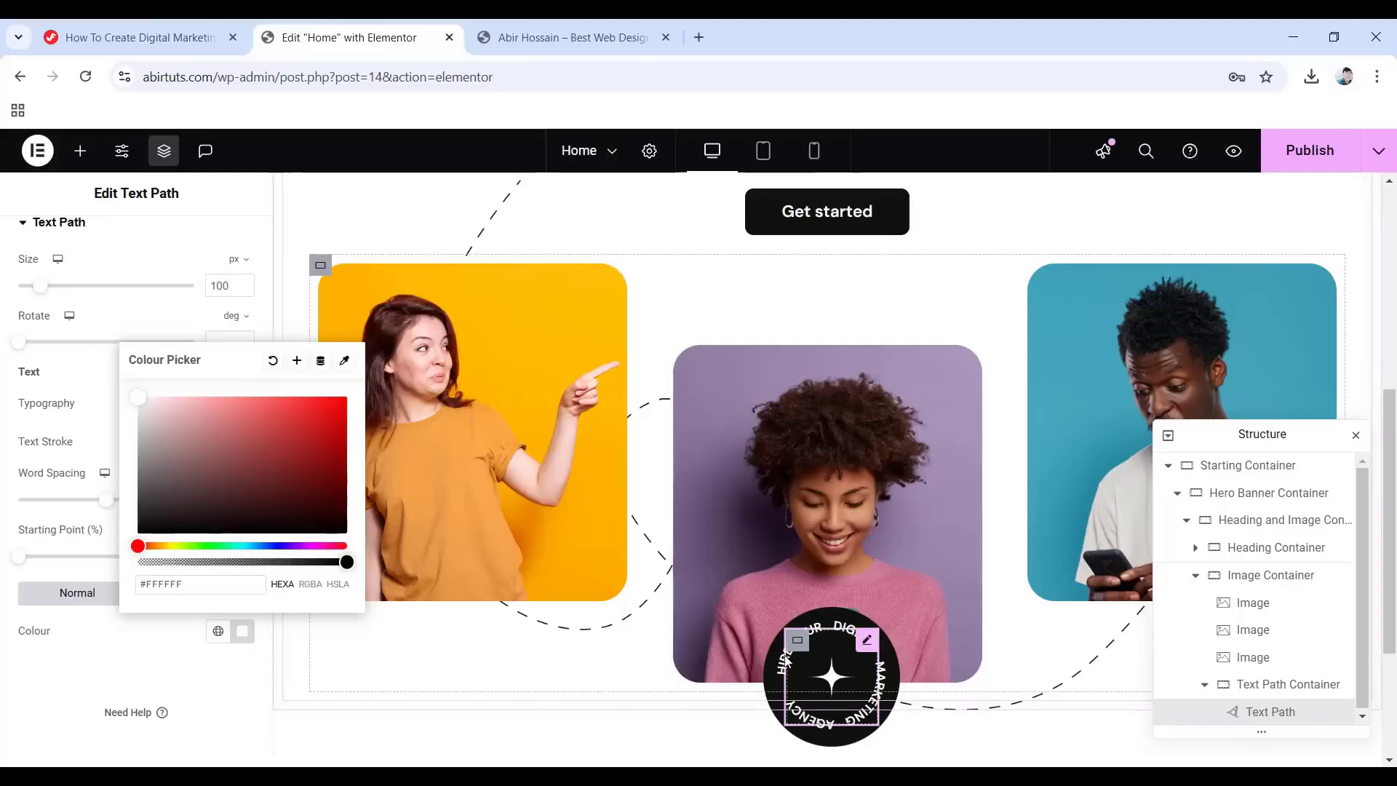
pyautogui.click(53, 680)
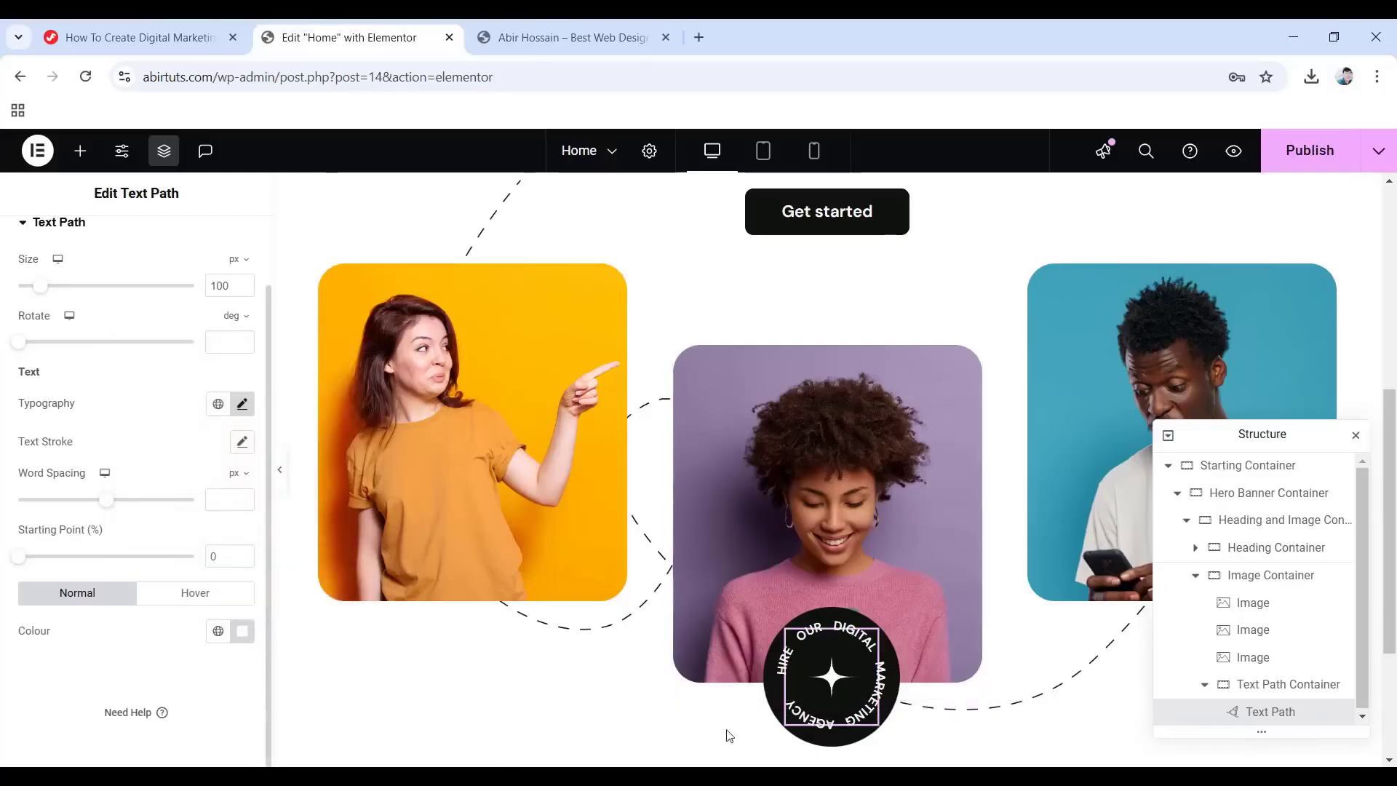
# Give the Text Path widget a -6 bottom margin.
pyautogui.scroll(1, 143, 540)
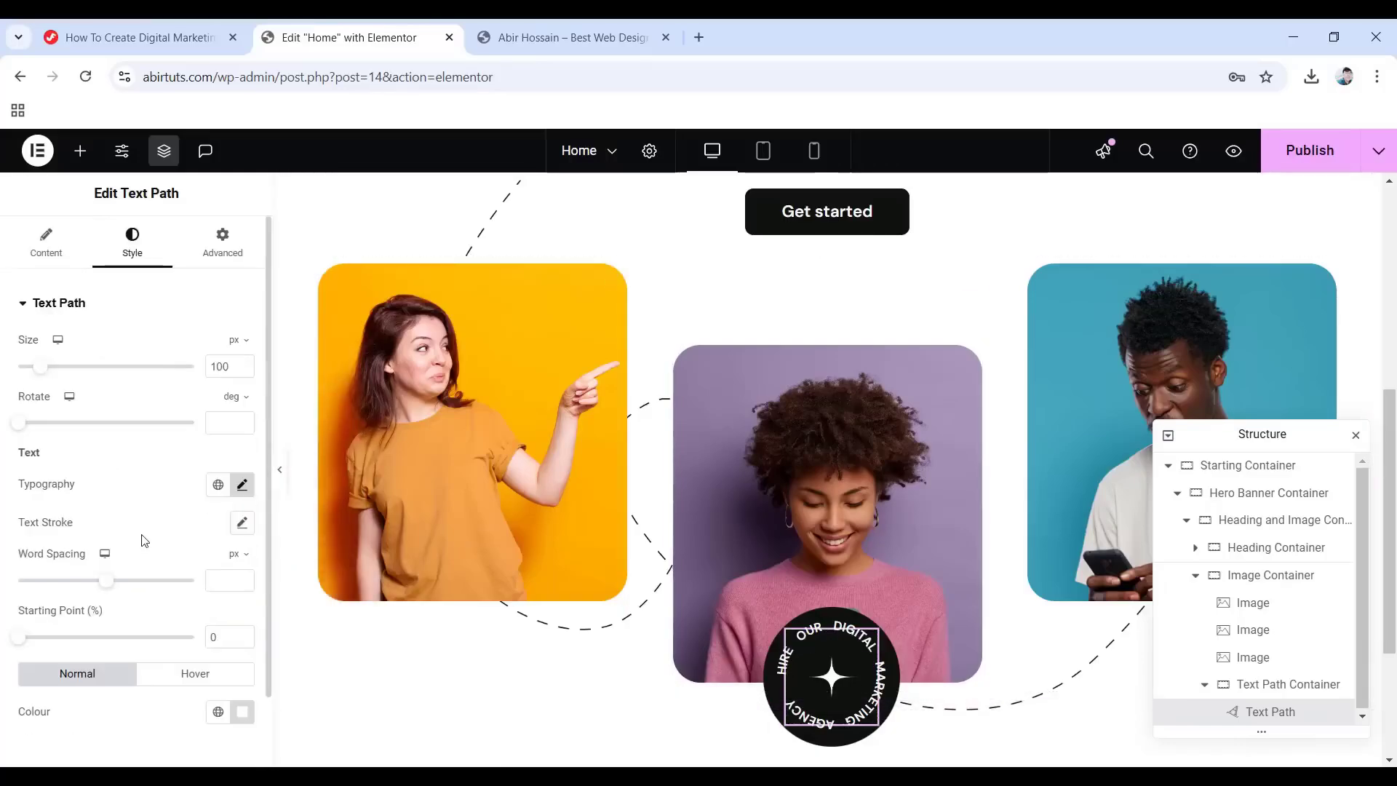
pyautogui.click(226, 251)
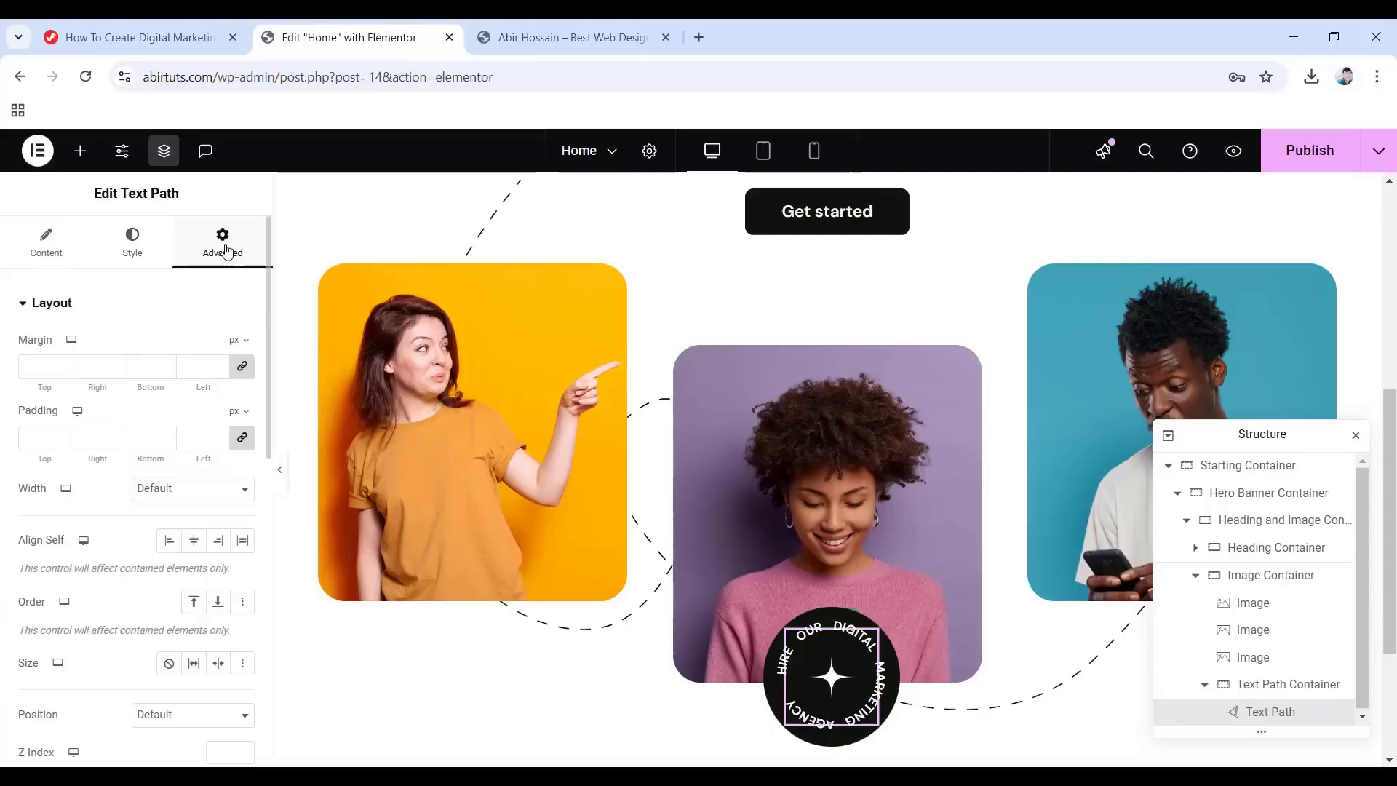
pyautogui.click(241, 369)
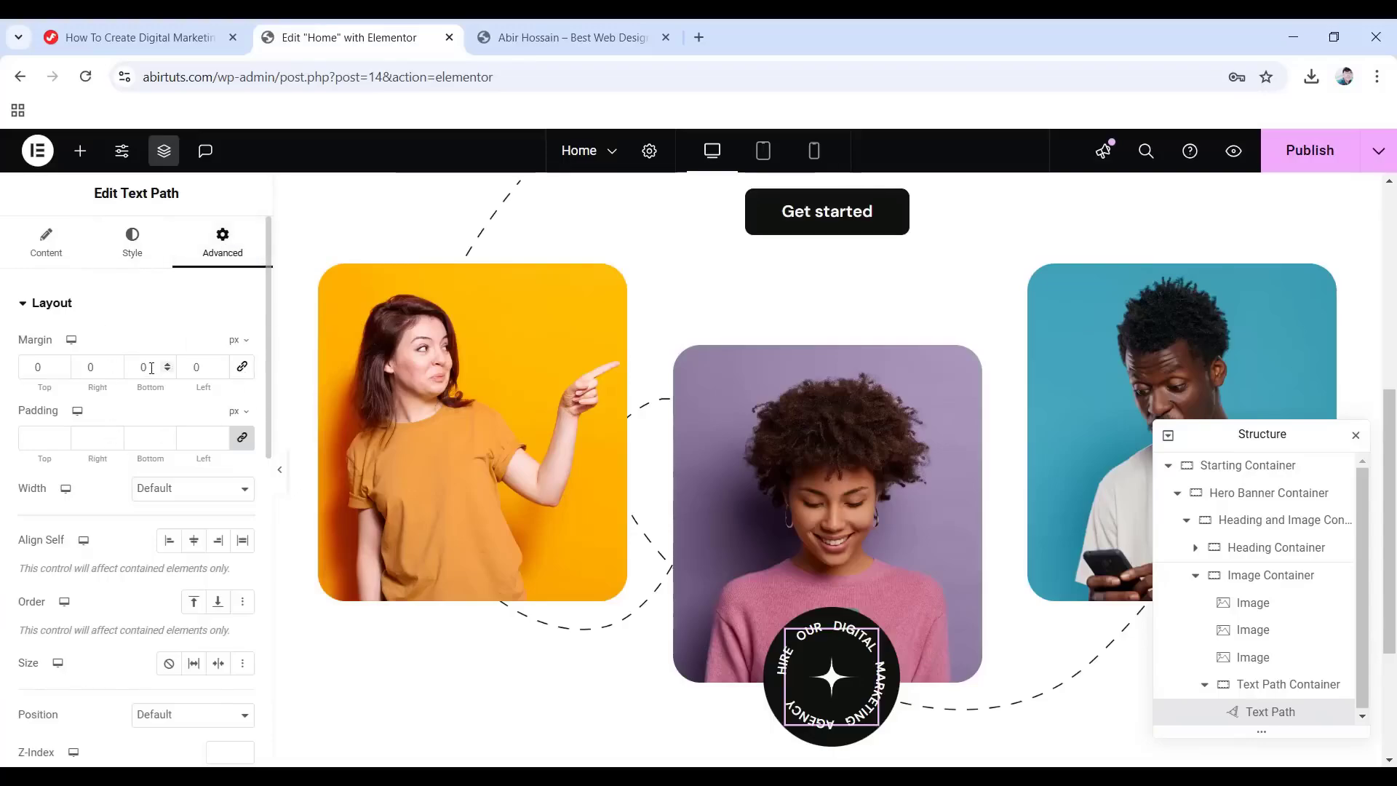
pyautogui.write('-6')
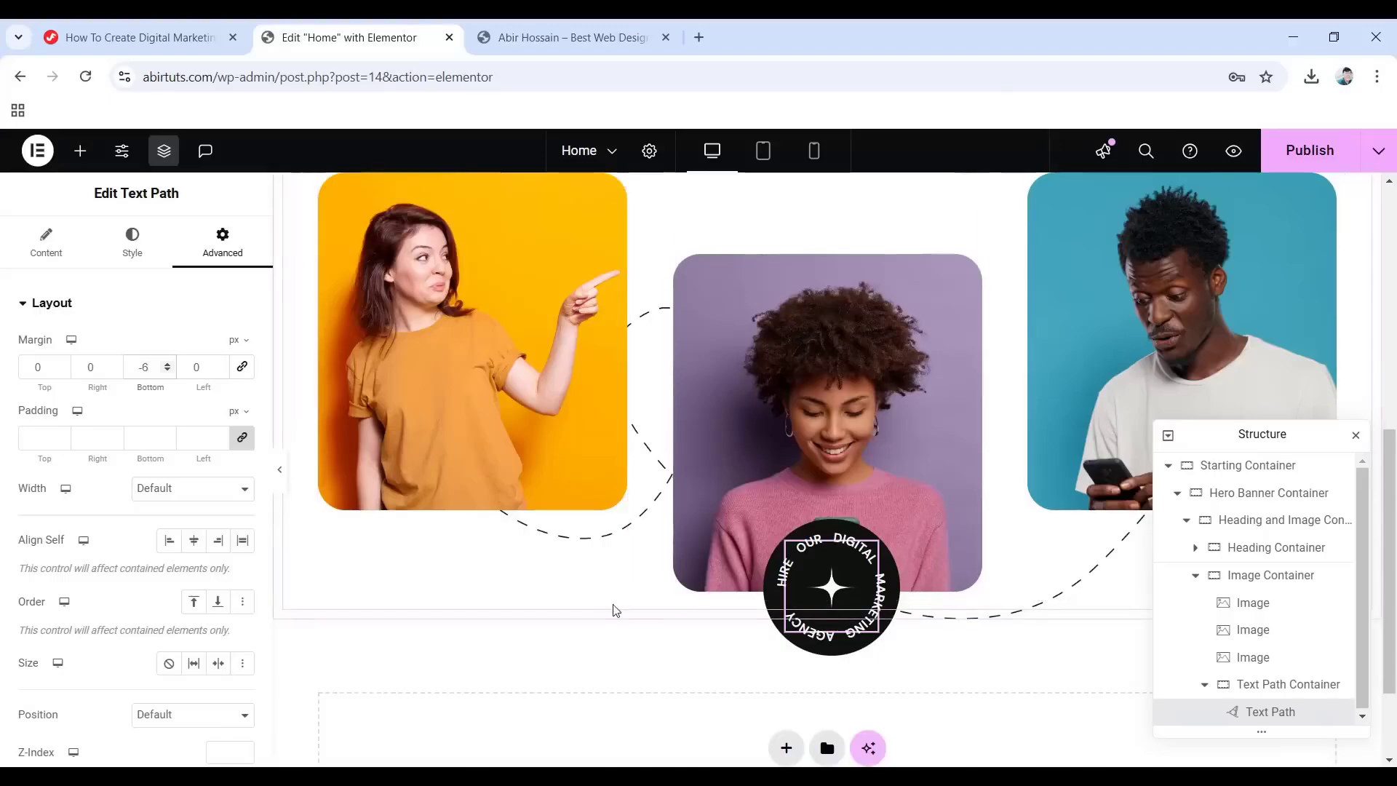
pyautogui.scroll(8, 655, 619)
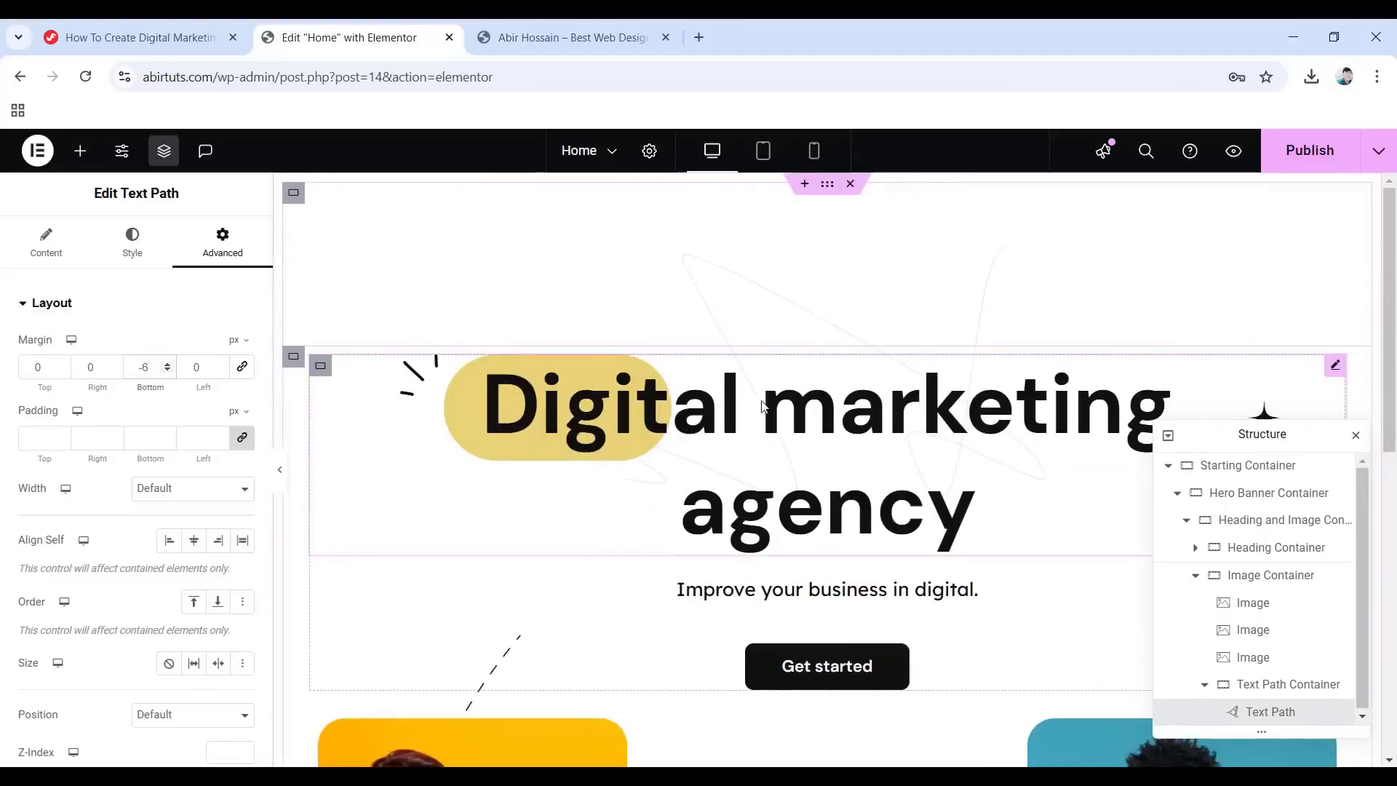
# Publish the page changes and scroll through the updated hero section.
pyautogui.click(1308, 153)
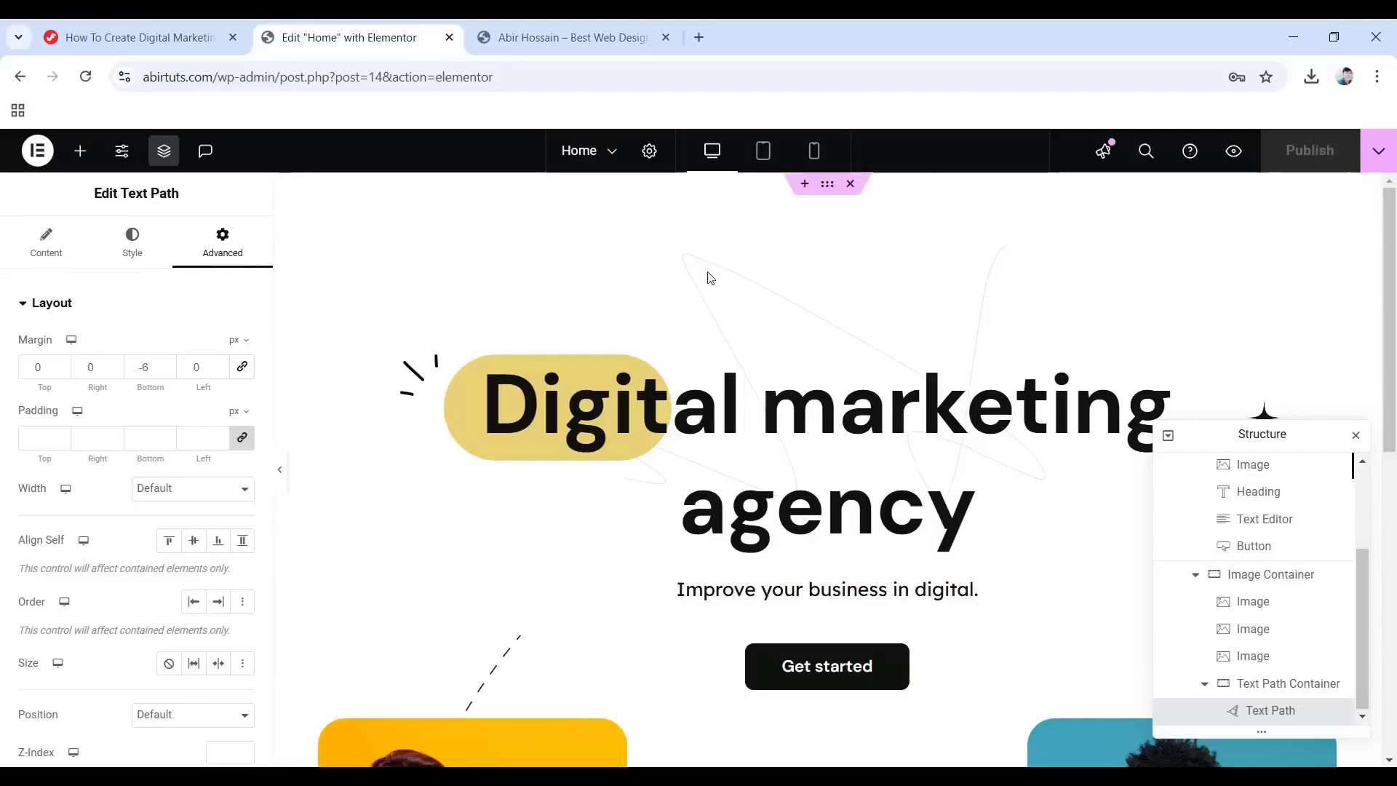
pyautogui.scroll(-7, 658, 402)
pyautogui.scroll(-2, 601, 409)
pyautogui.scroll(10, 764, 518)
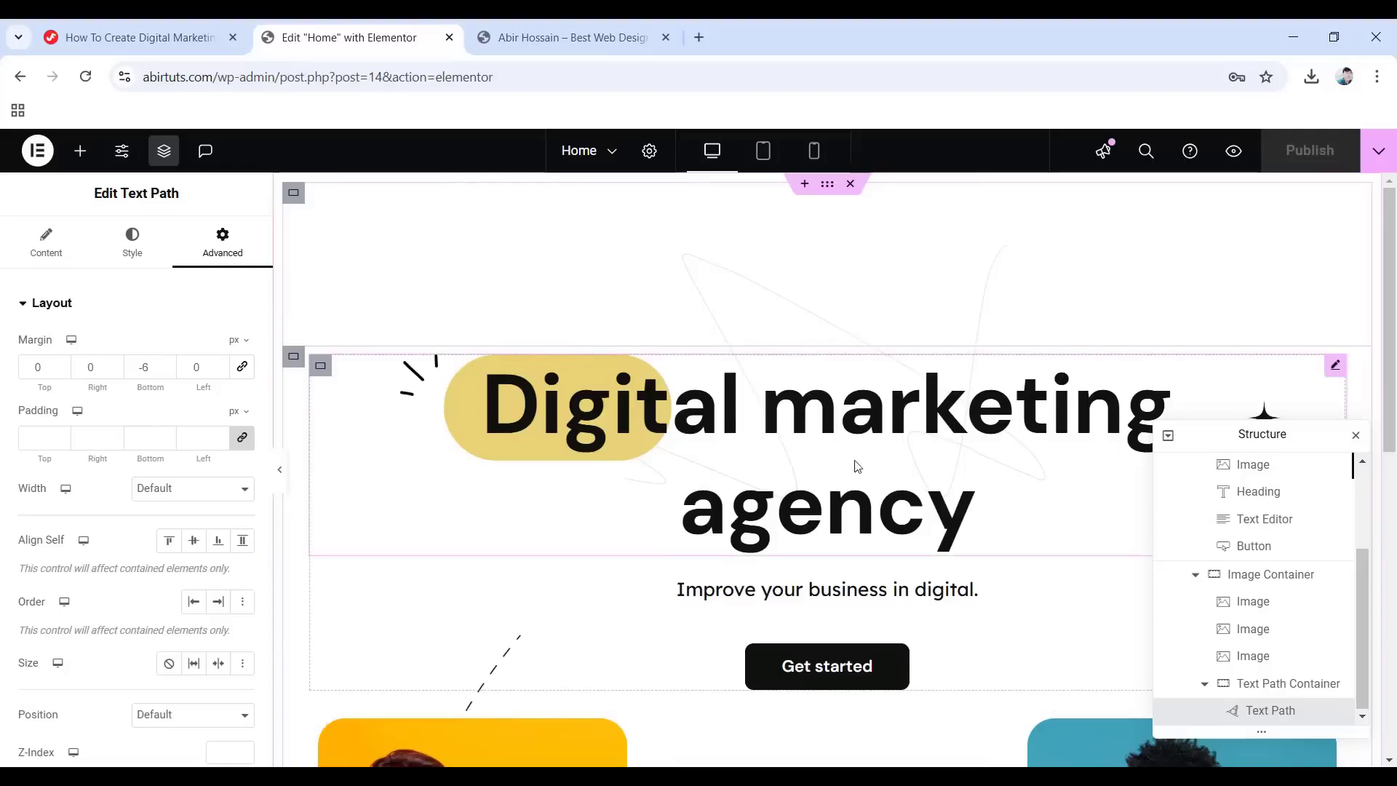
pyautogui.scroll(-8, 815, 459)
pyautogui.scroll(7, 771, 448)
pyautogui.scroll(1, 773, 454)
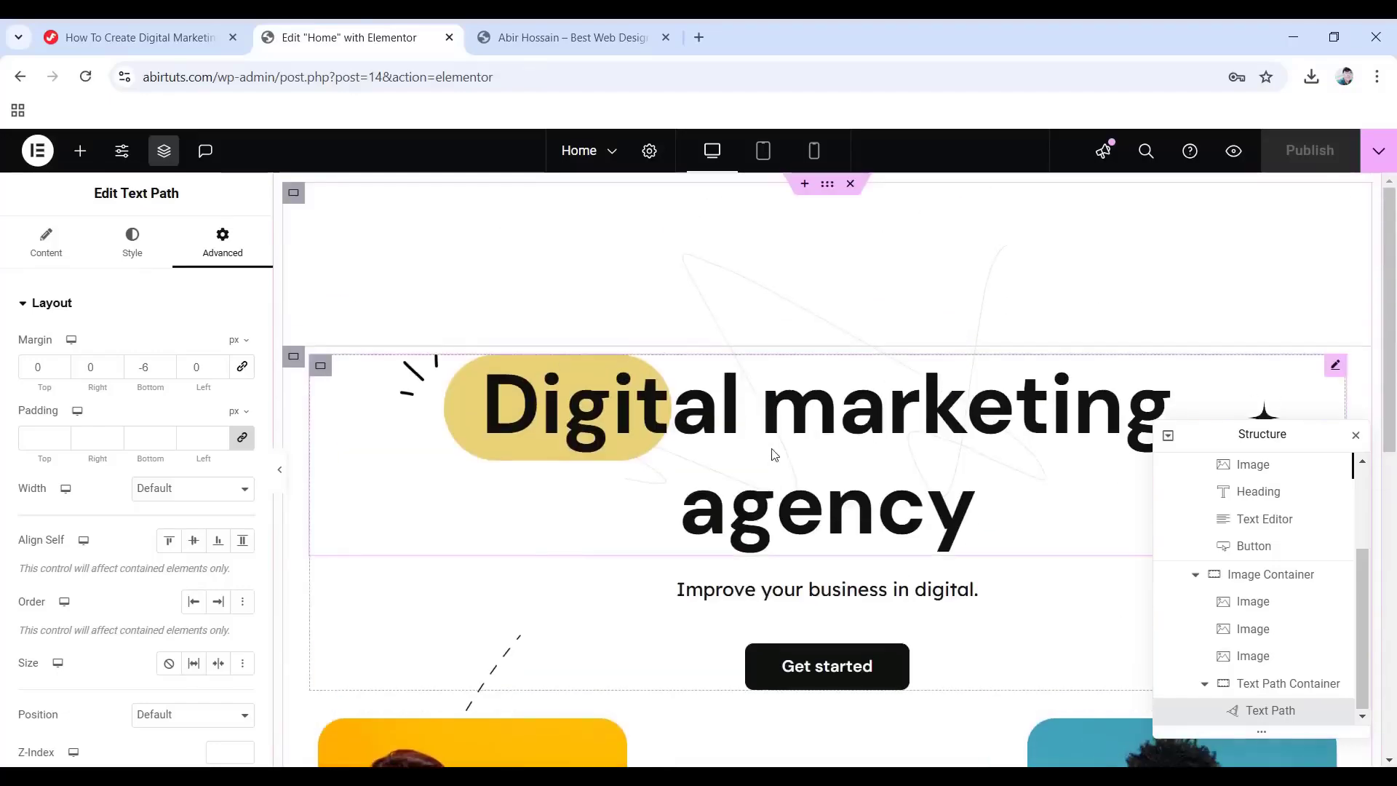
# Hide the editor panel and scroll the full-width preview of the finished hero.
pyautogui.click(279, 469)
pyautogui.scroll(-6, 769, 418)
pyautogui.scroll(6, 768, 425)
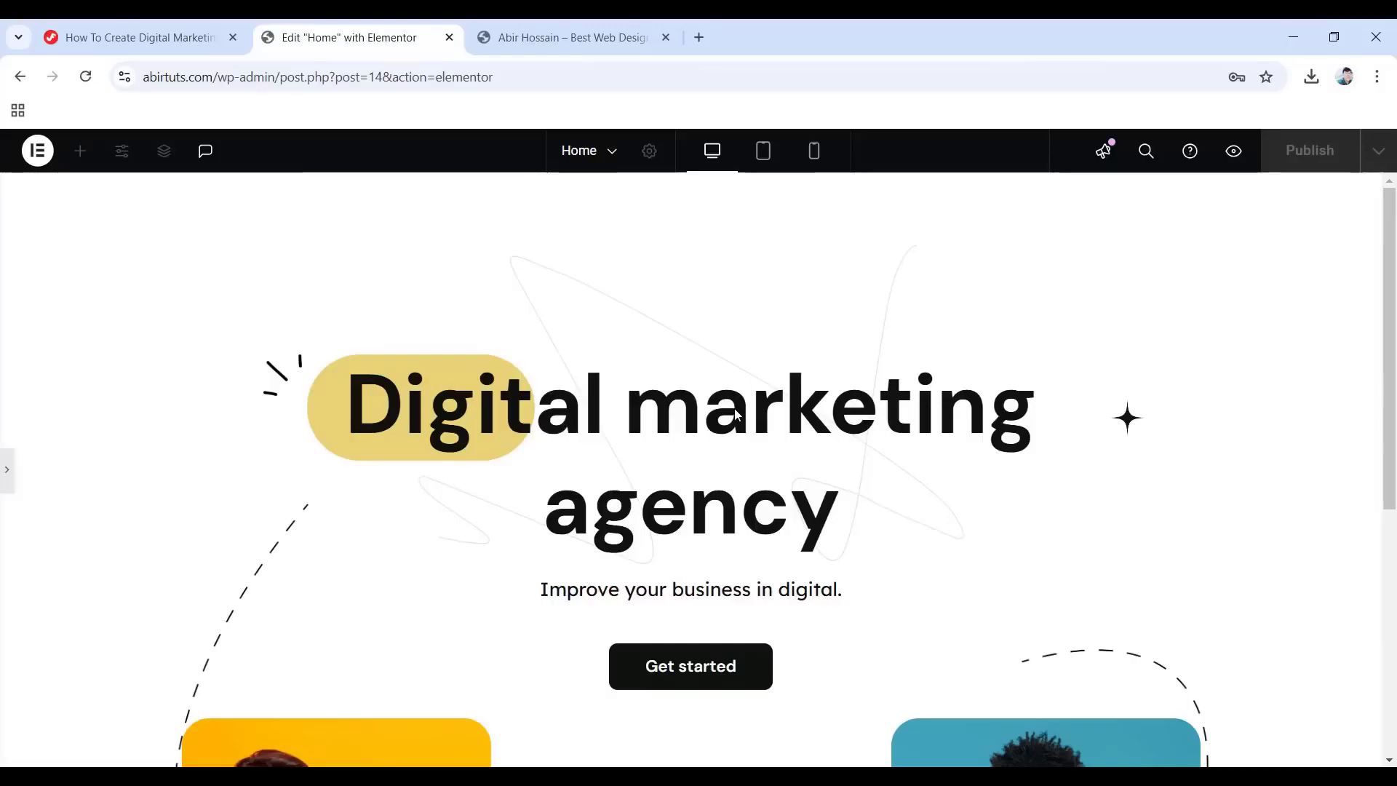
pyautogui.scroll(-6, 796, 438)
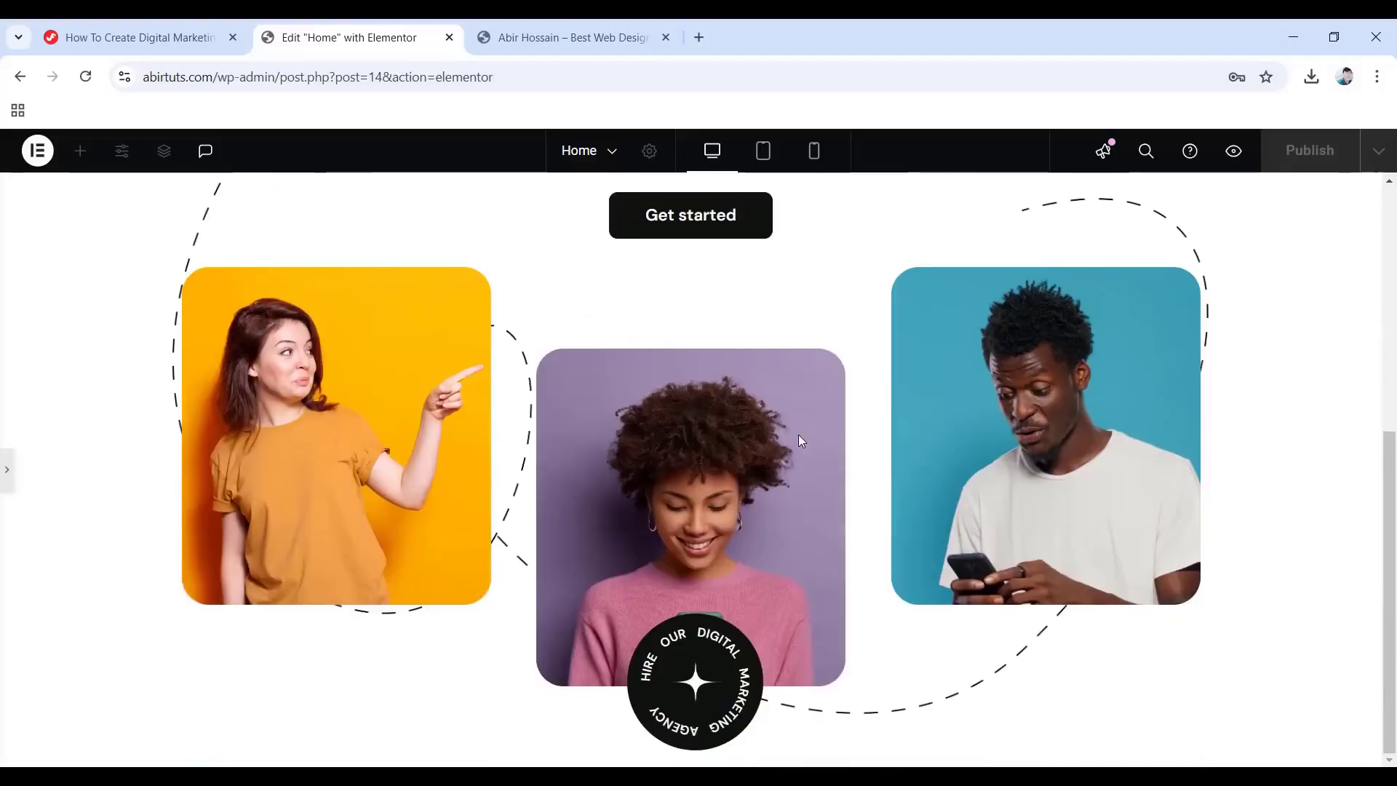
pyautogui.scroll(6, 800, 439)
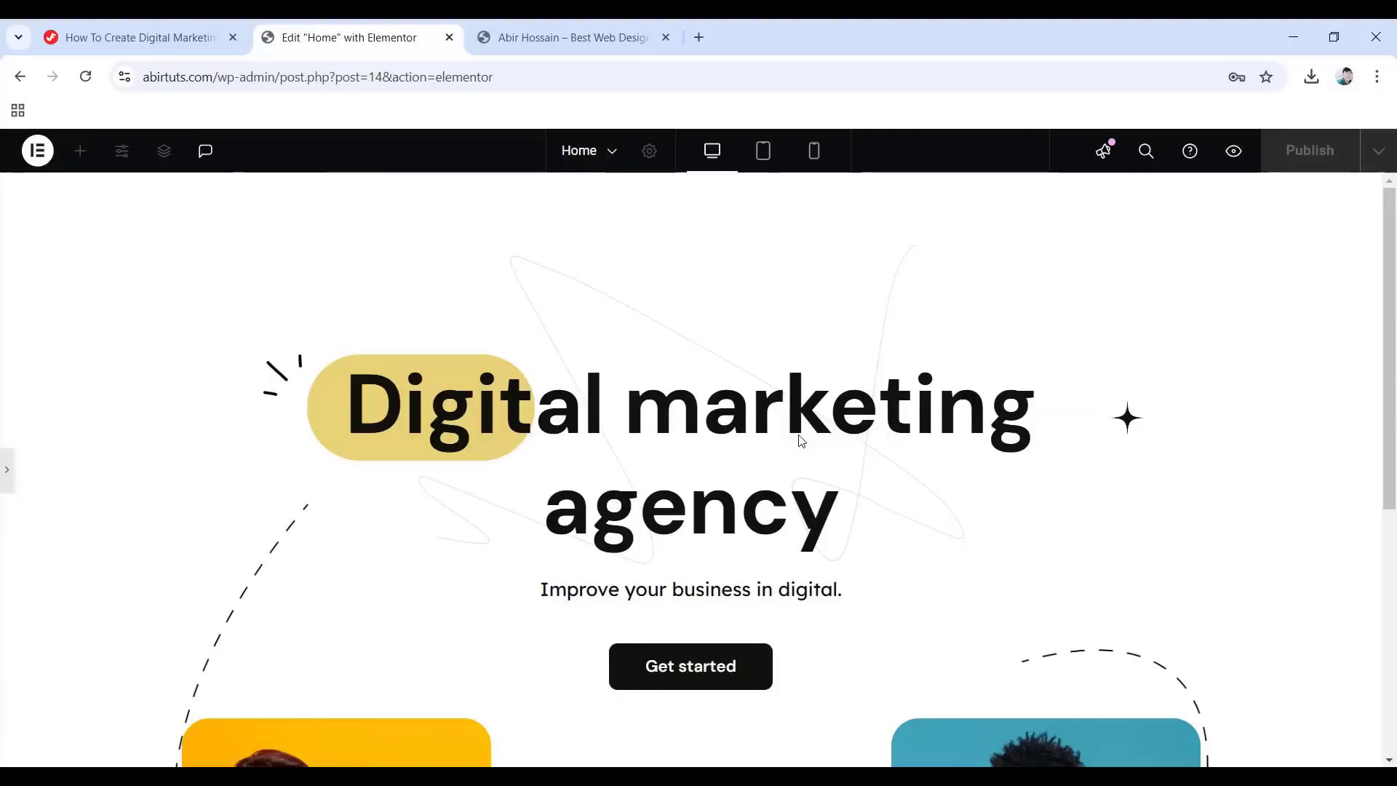
# Preview the hero at tablet width and scroll through it.
pyautogui.click(762, 151)
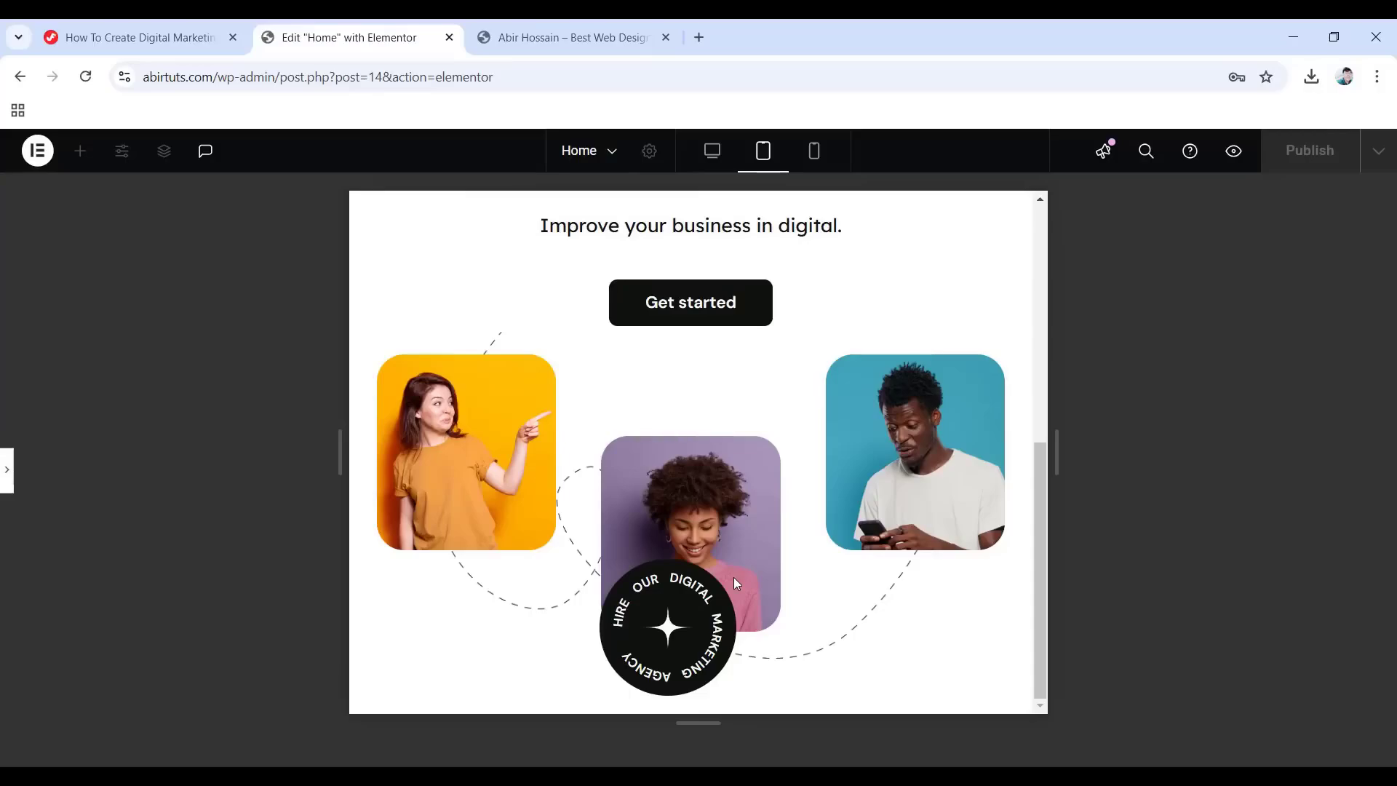
pyautogui.scroll(6, 776, 579)
pyautogui.scroll(-6, 720, 549)
# Check the mobile preview's stacked layout, then bring the editing panel back.
pyautogui.click(816, 154)
pyautogui.scroll(-5, 752, 226)
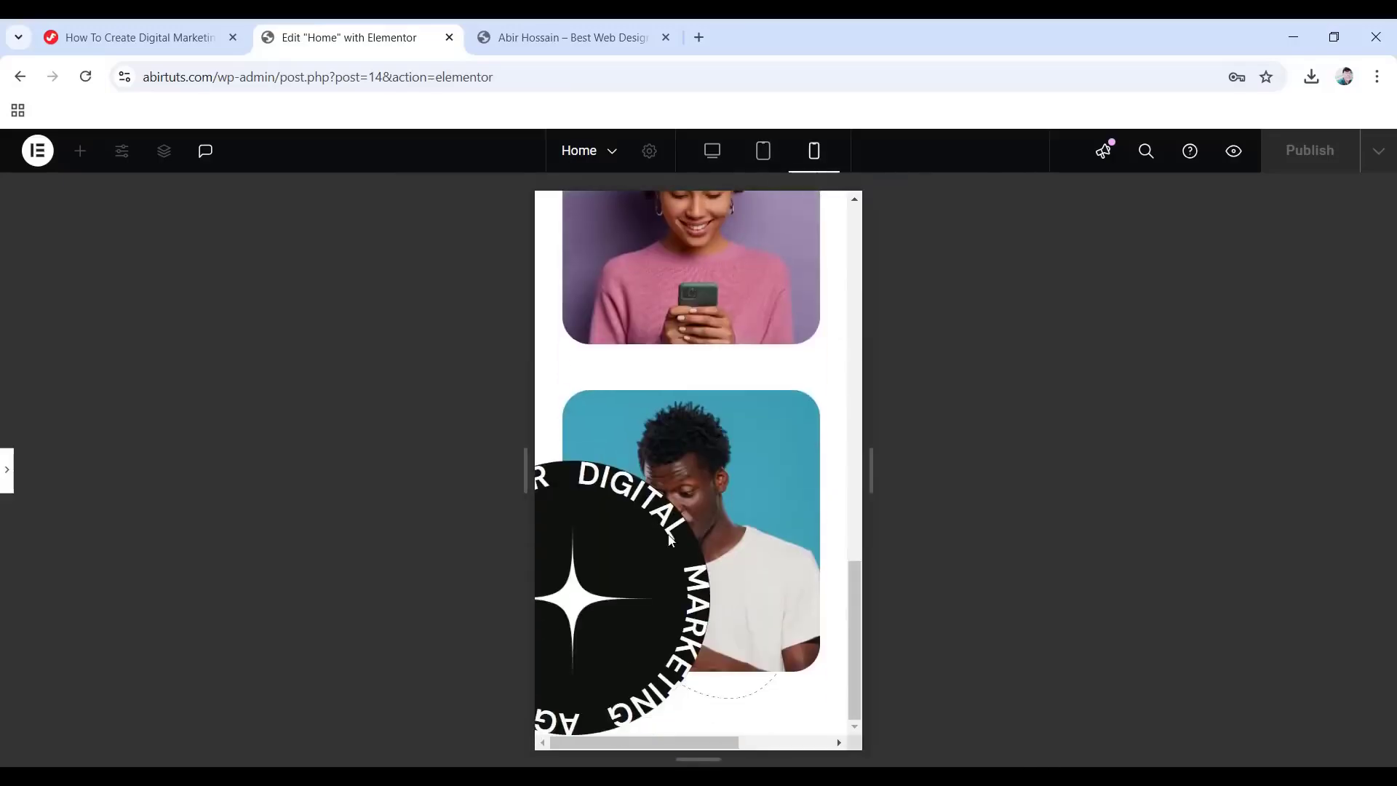
pyautogui.scroll(8, 688, 613)
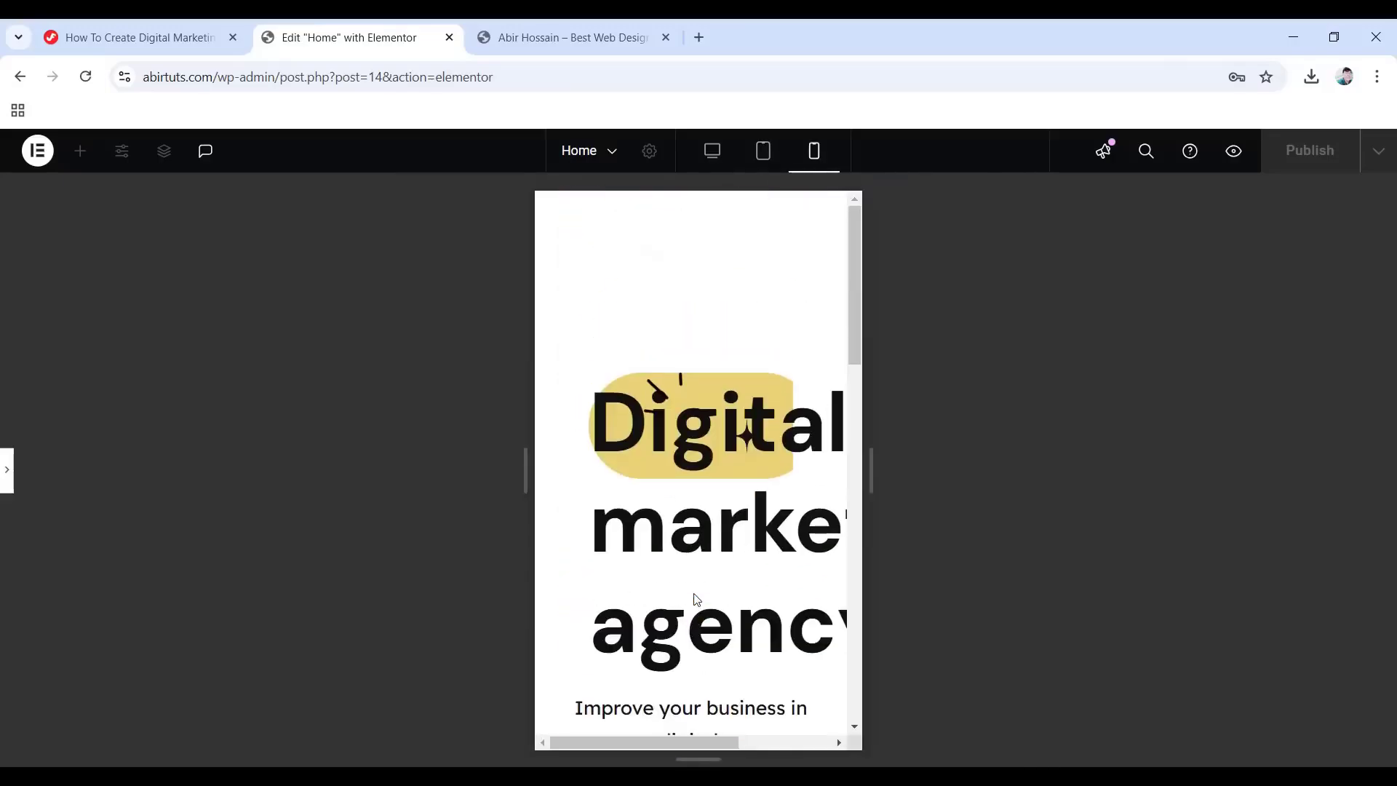
pyautogui.scroll(-4, 633, 561)
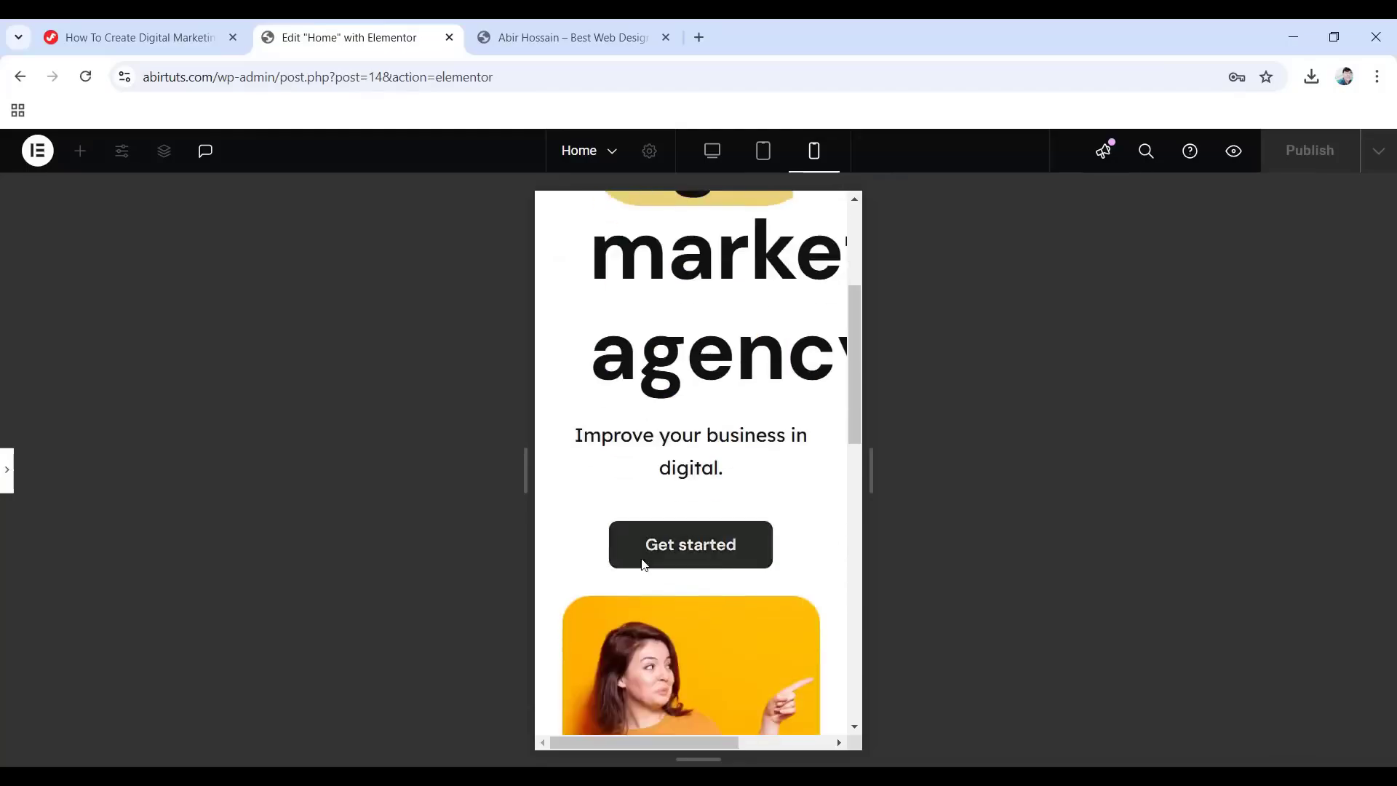
pyautogui.scroll(-5, 714, 627)
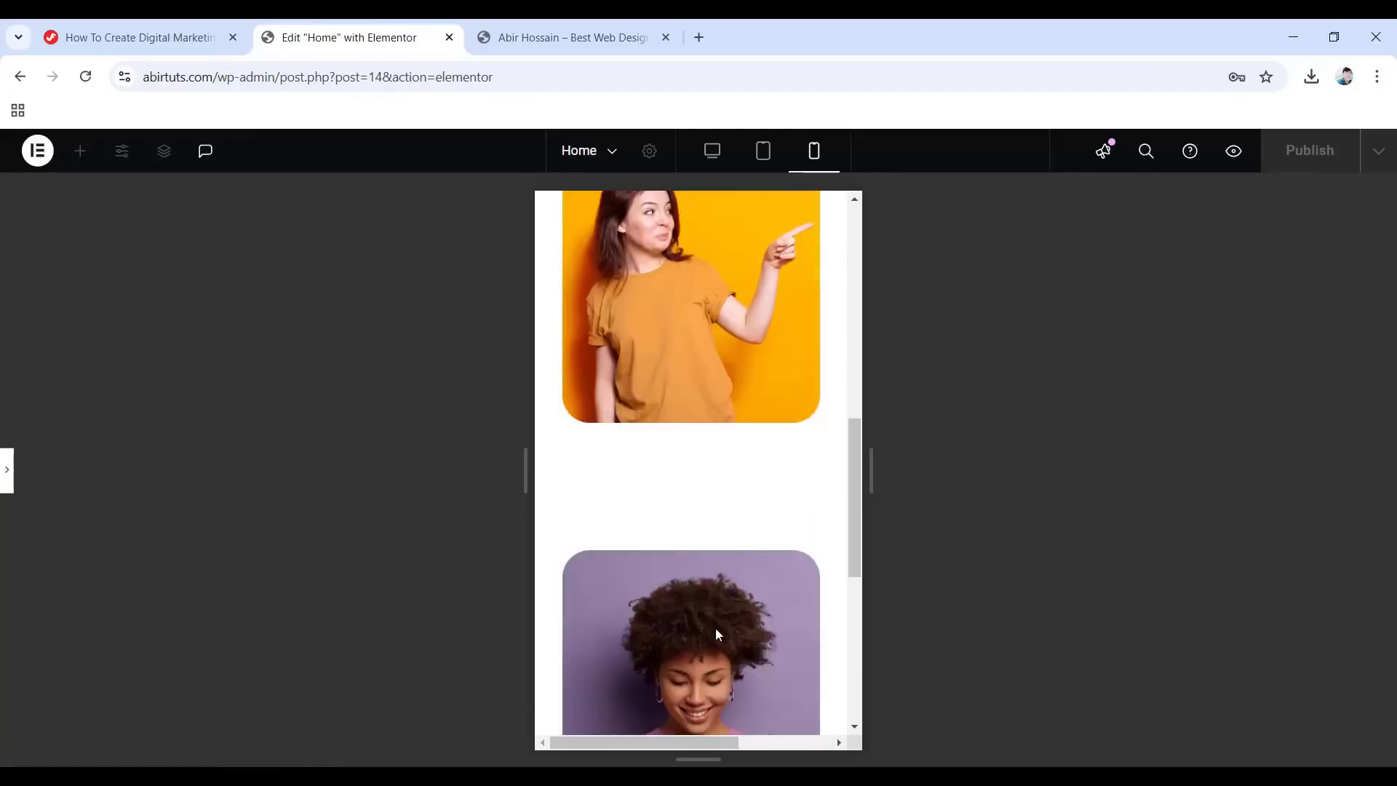
pyautogui.scroll(8, 717, 632)
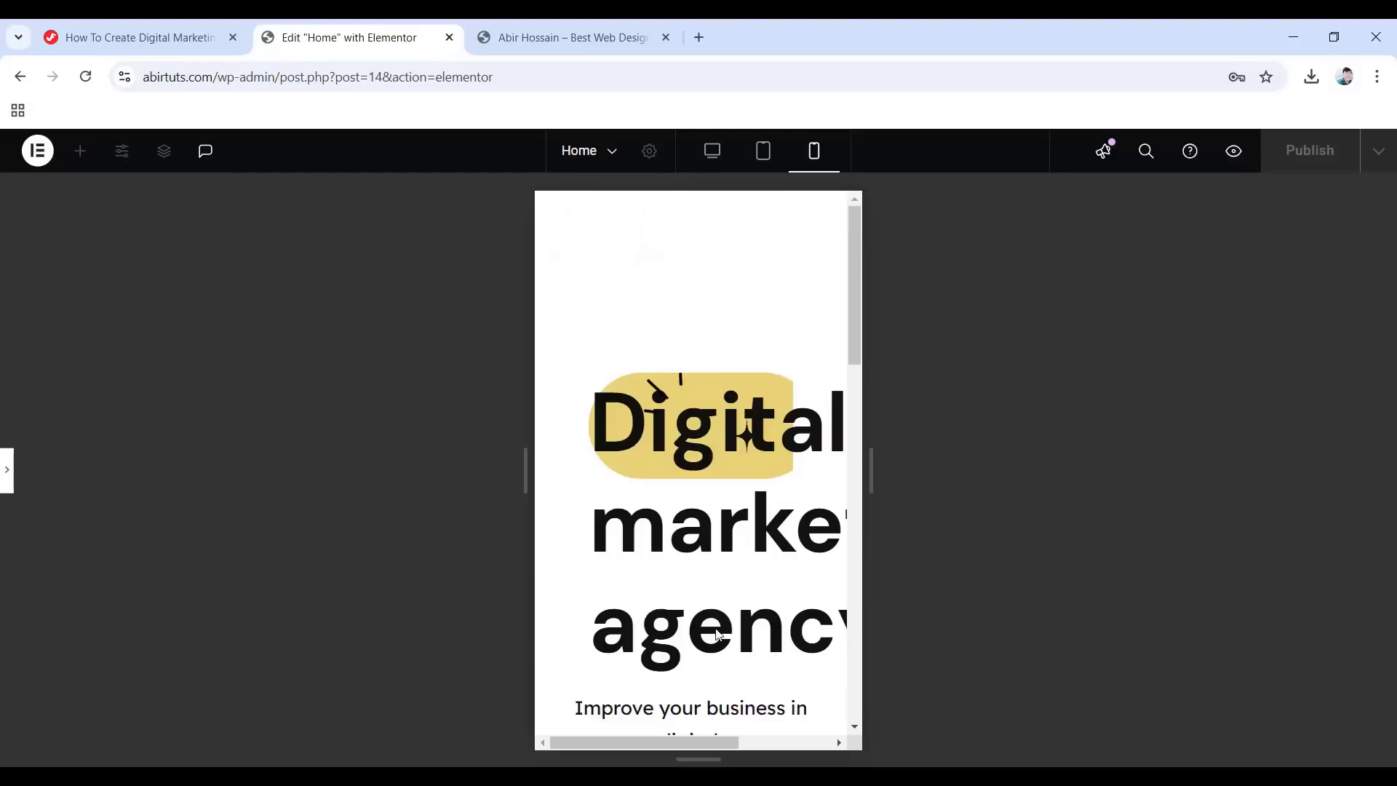
pyautogui.click(6, 469)
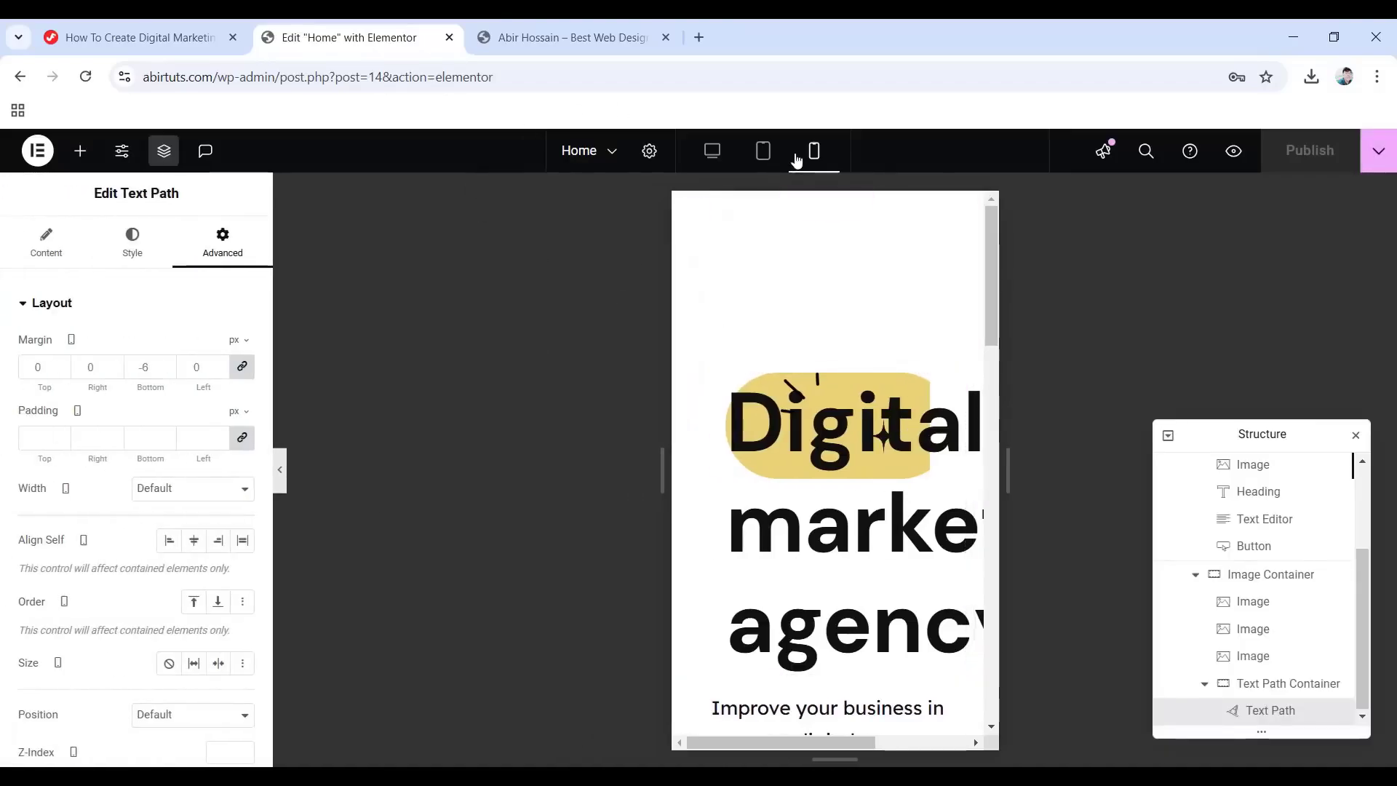
# Return to the tablet preview and expand Starting Container and Hero Banner Container in Structure.
pyautogui.click(764, 151)
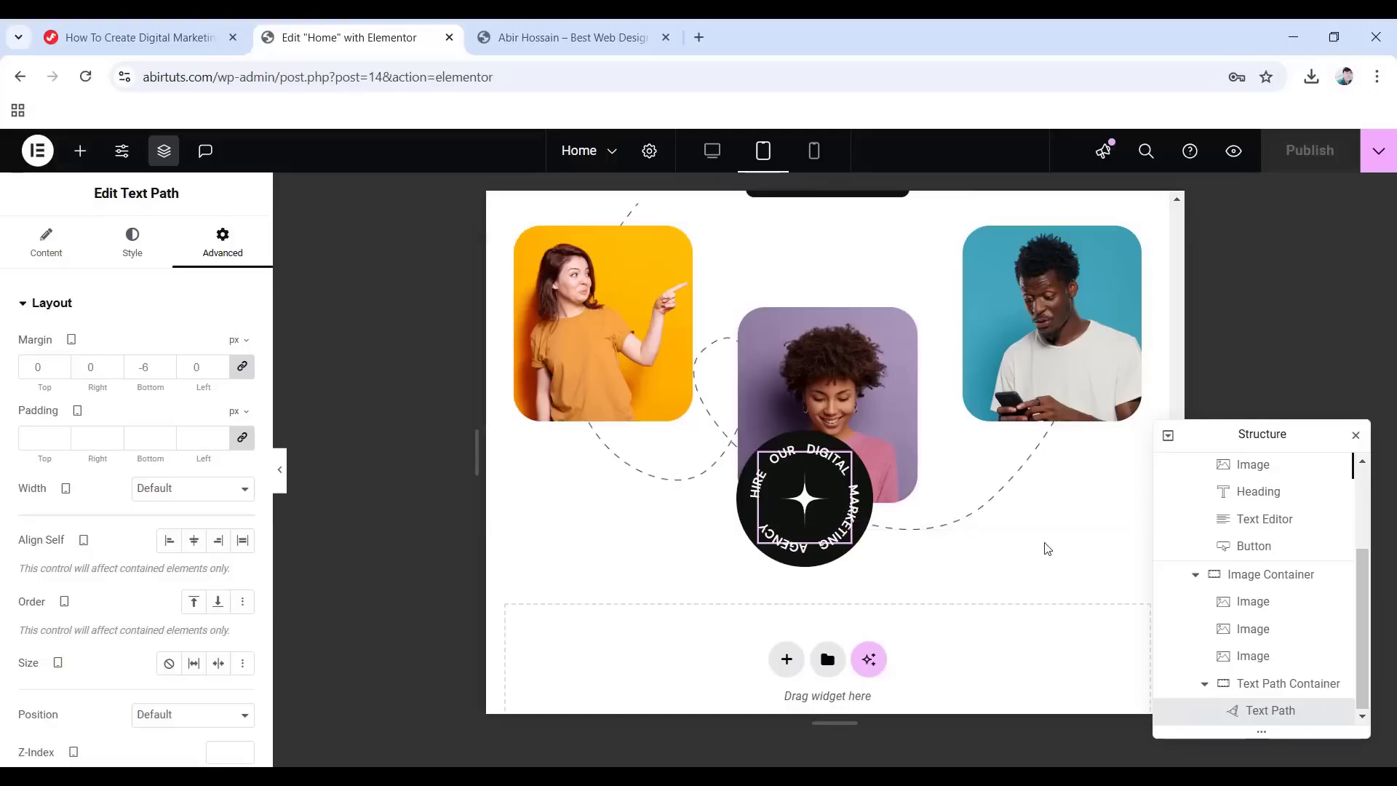
pyautogui.scroll(3, 1257, 601)
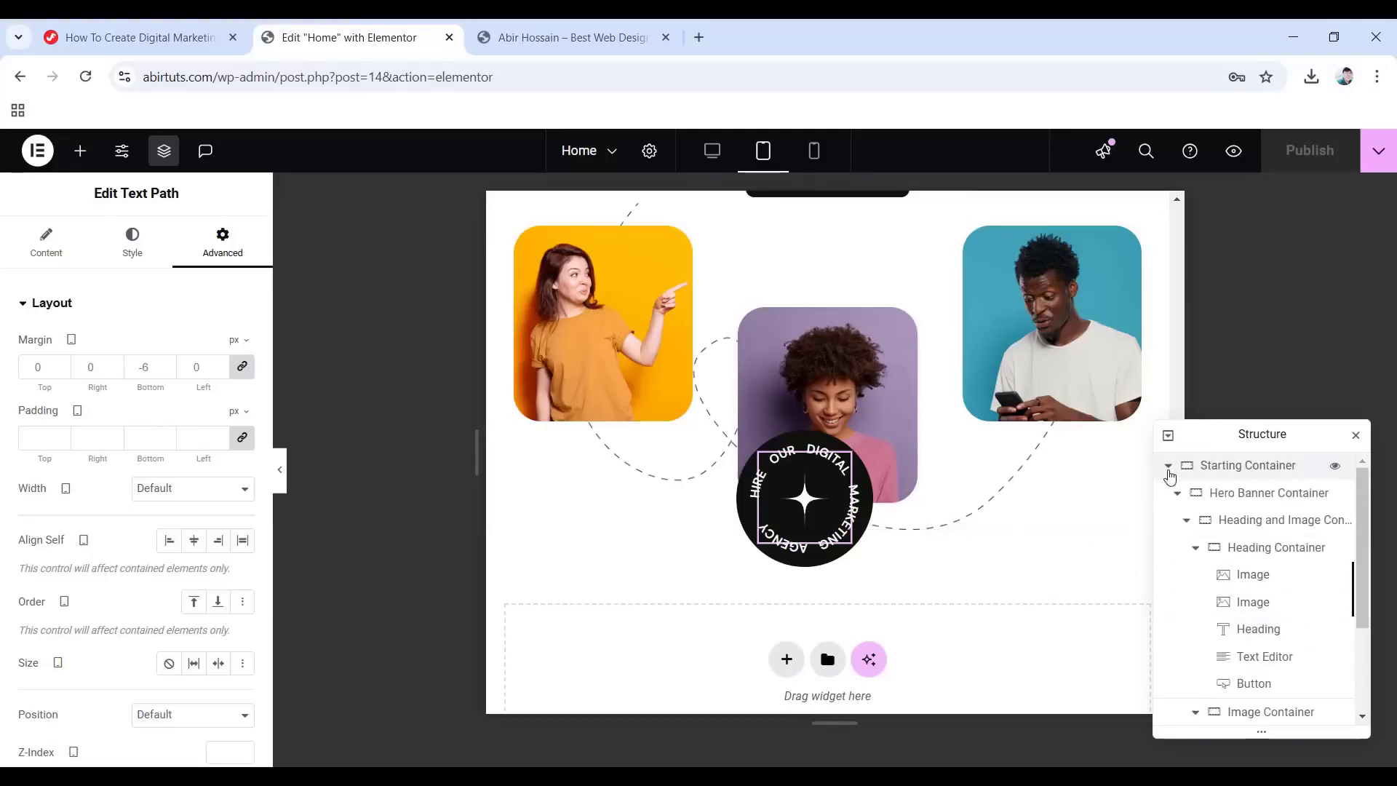
pyautogui.click(1167, 466)
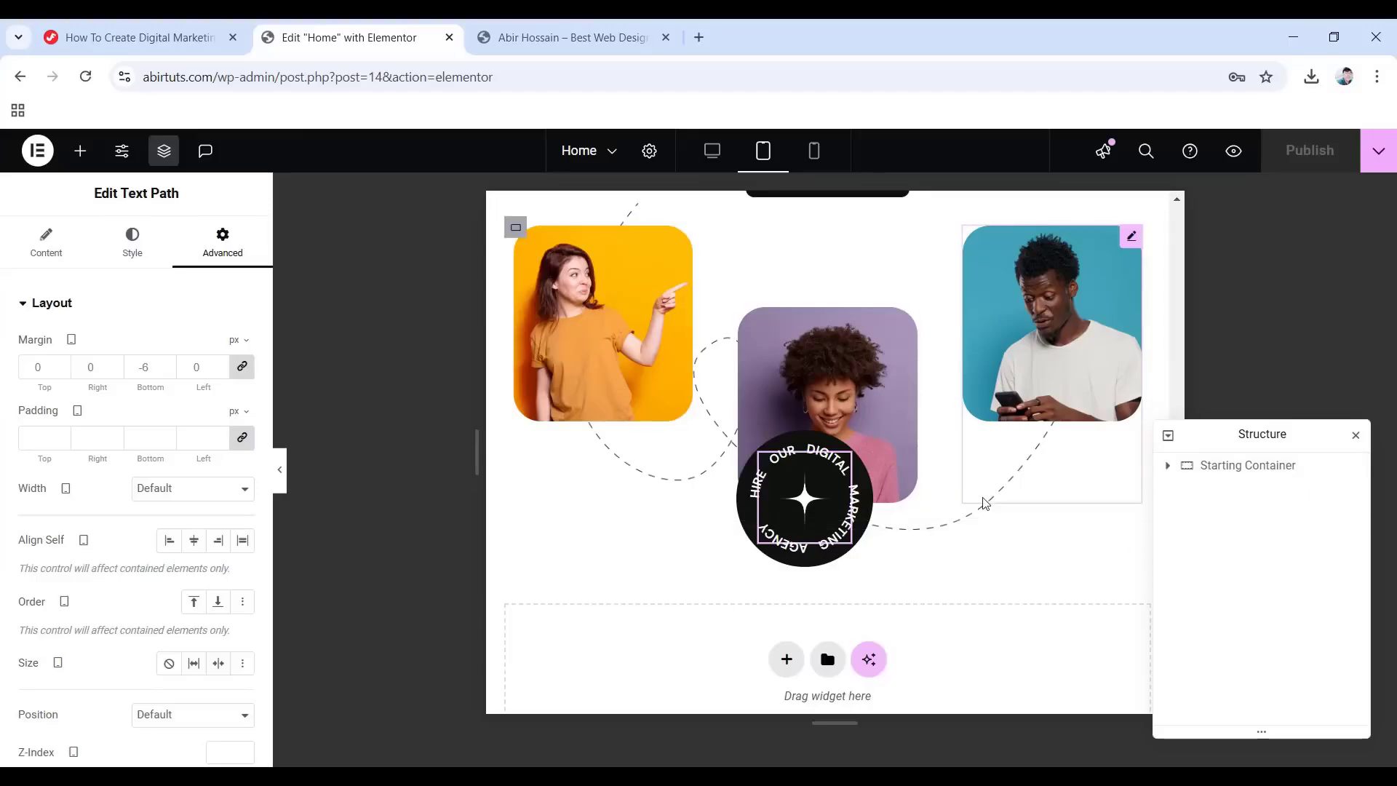
pyautogui.scroll(6, 975, 502)
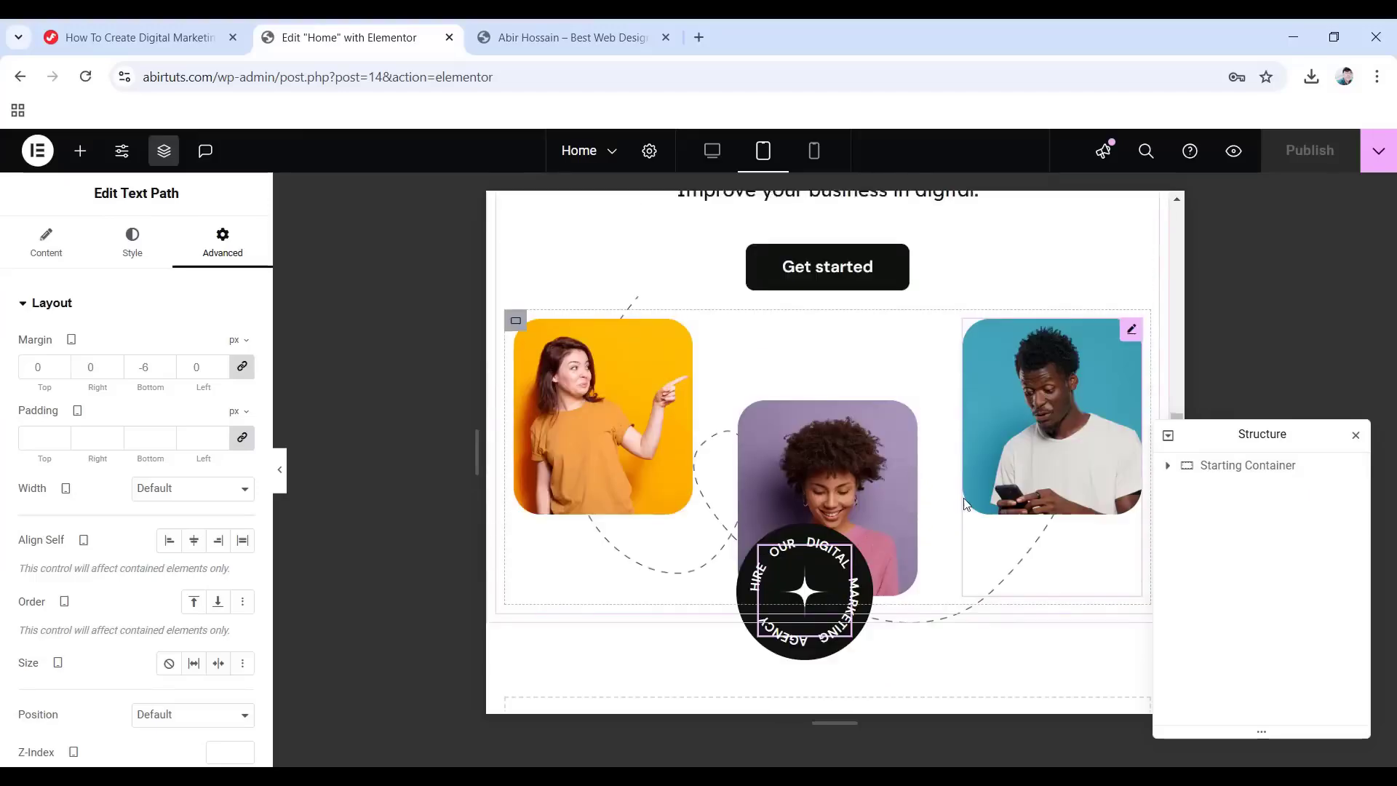
pyautogui.scroll(-6, 887, 486)
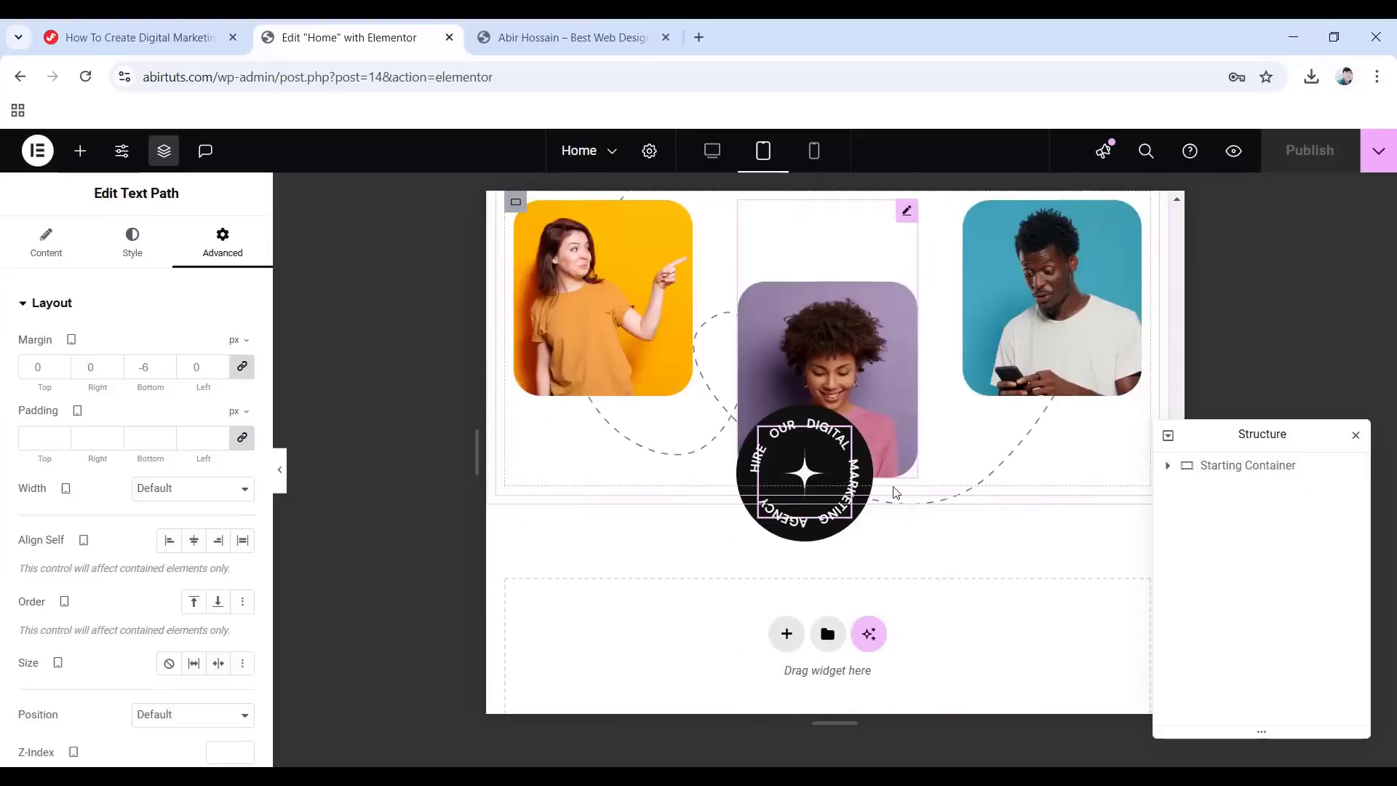
pyautogui.scroll(3, 940, 486)
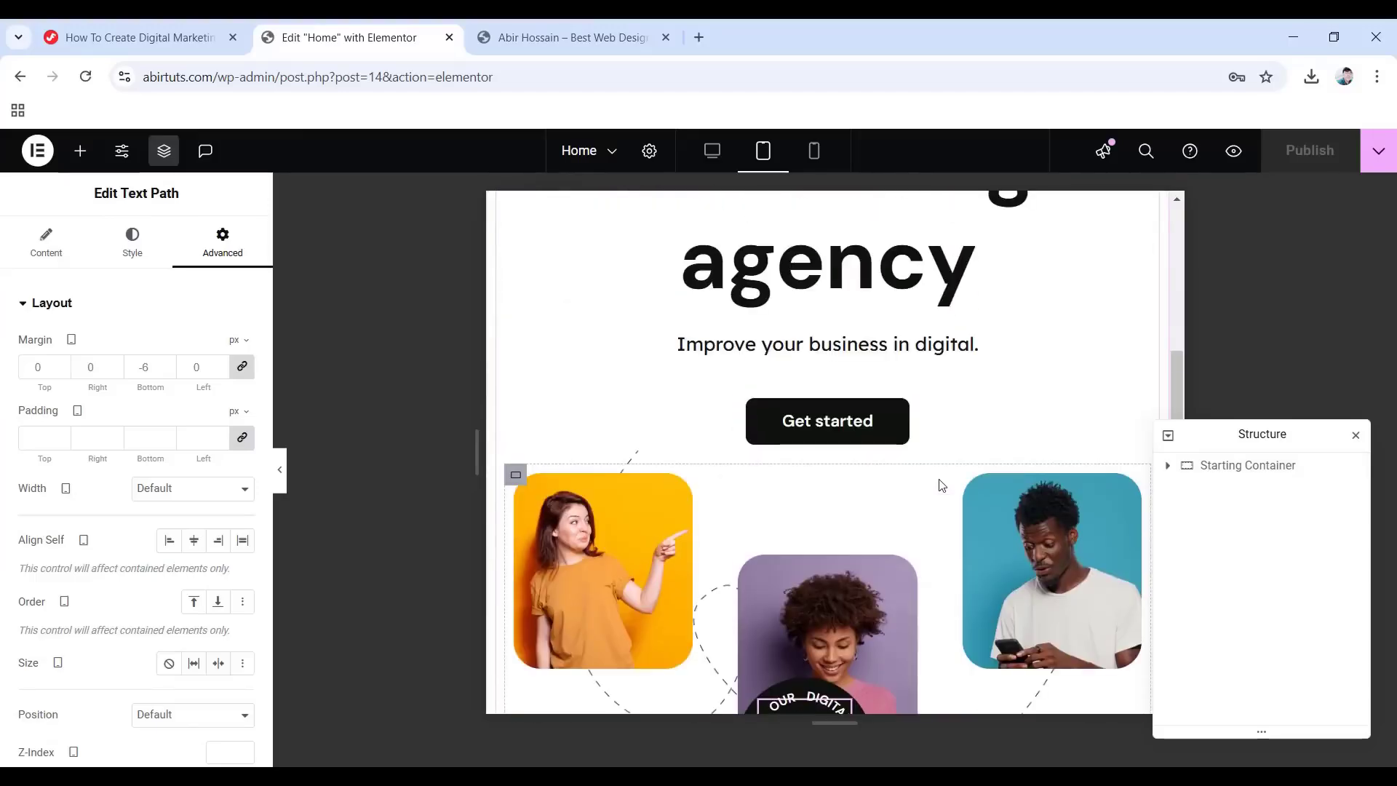
pyautogui.scroll(1, 942, 486)
pyautogui.scroll(2, 854, 408)
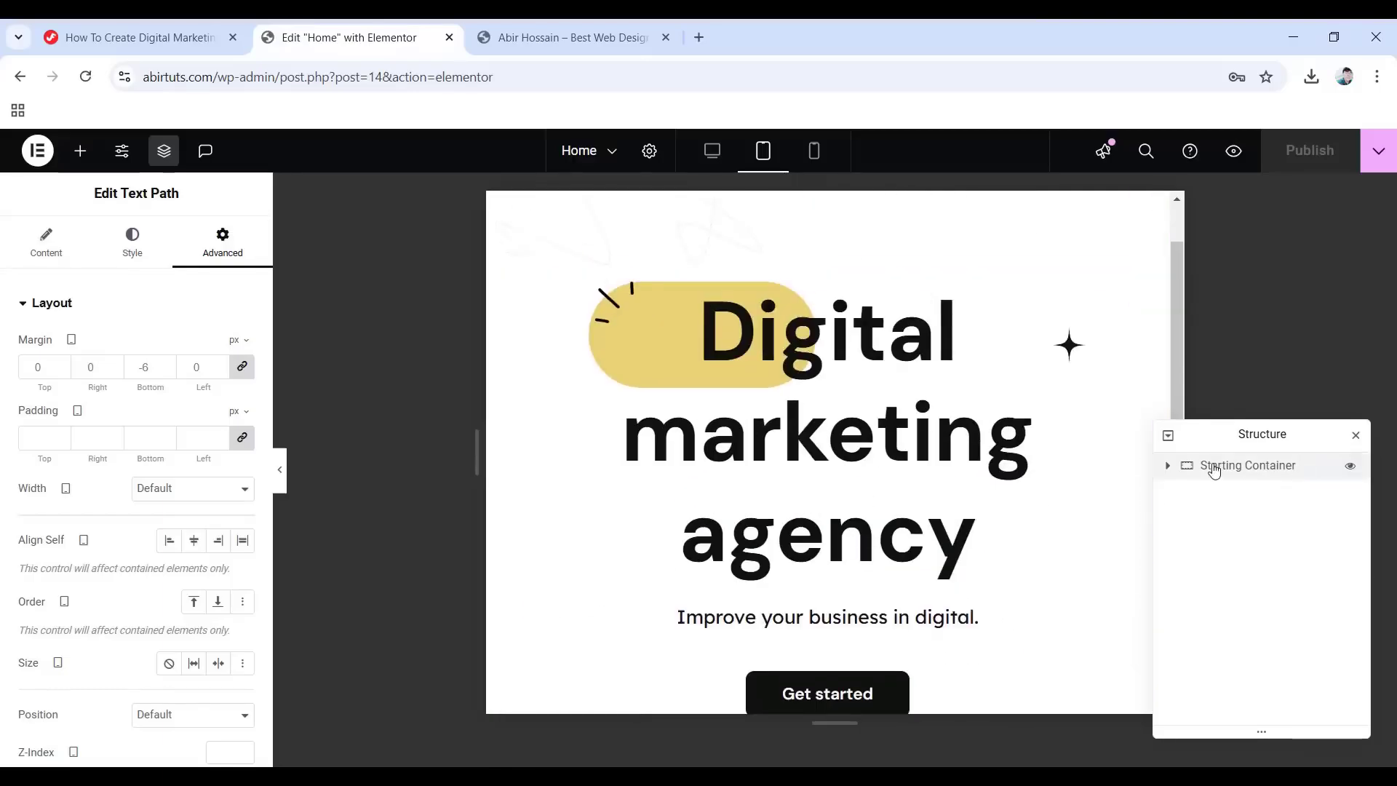
pyautogui.click(1168, 465)
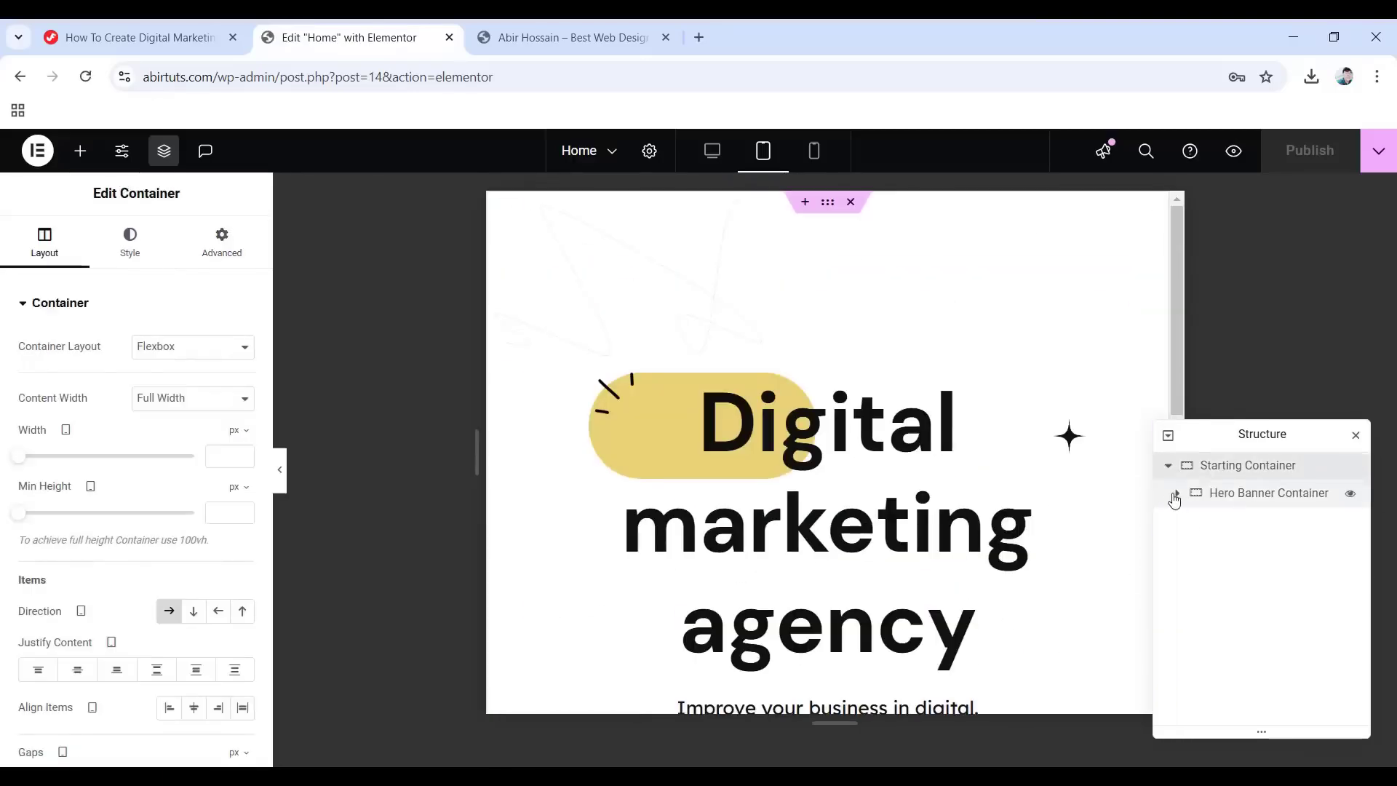
pyautogui.click(1178, 494)
pyautogui.scroll(-3, 1278, 557)
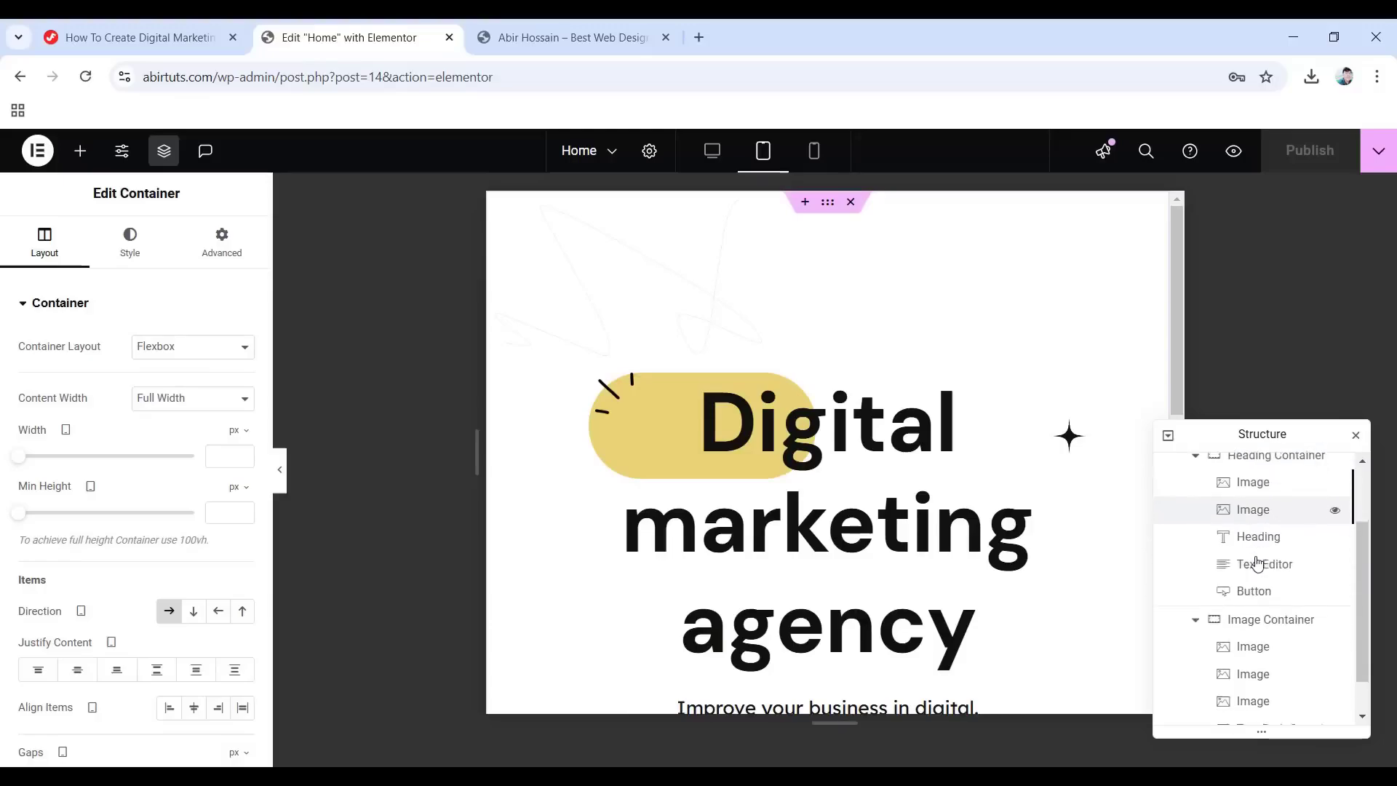
pyautogui.scroll(2, 1188, 565)
# Set the tablet heading font size to 80 and line height to 1.1.
pyautogui.click(1232, 586)
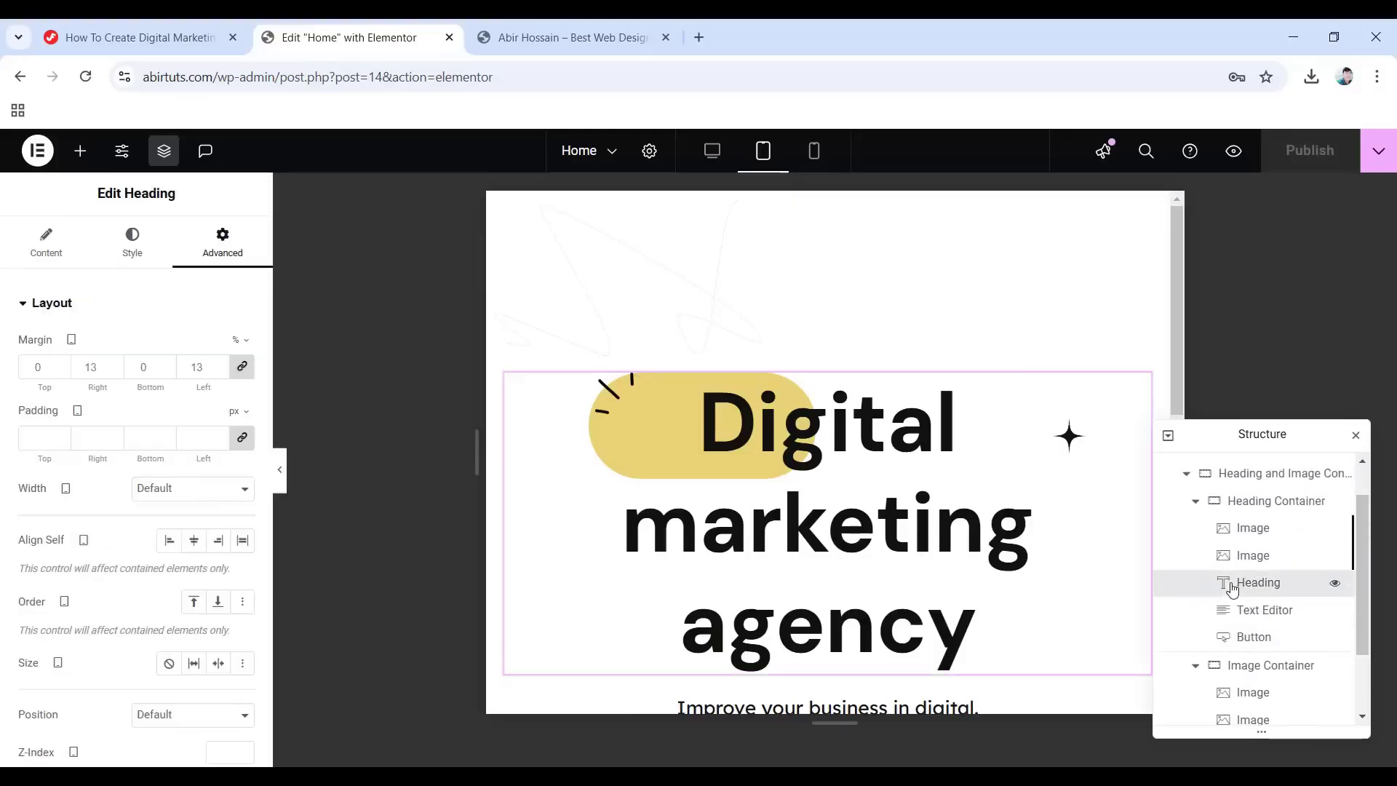
pyautogui.click(130, 247)
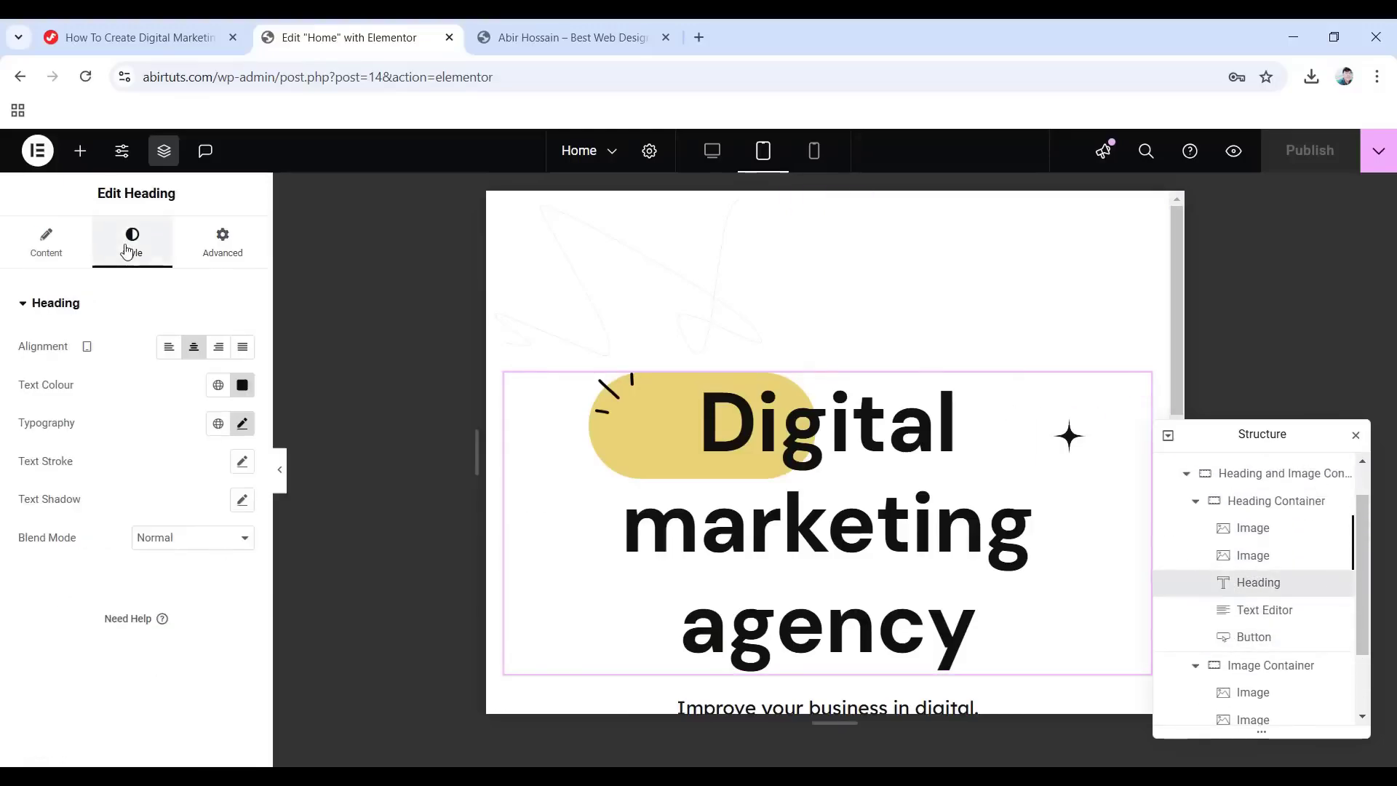
pyautogui.click(243, 425)
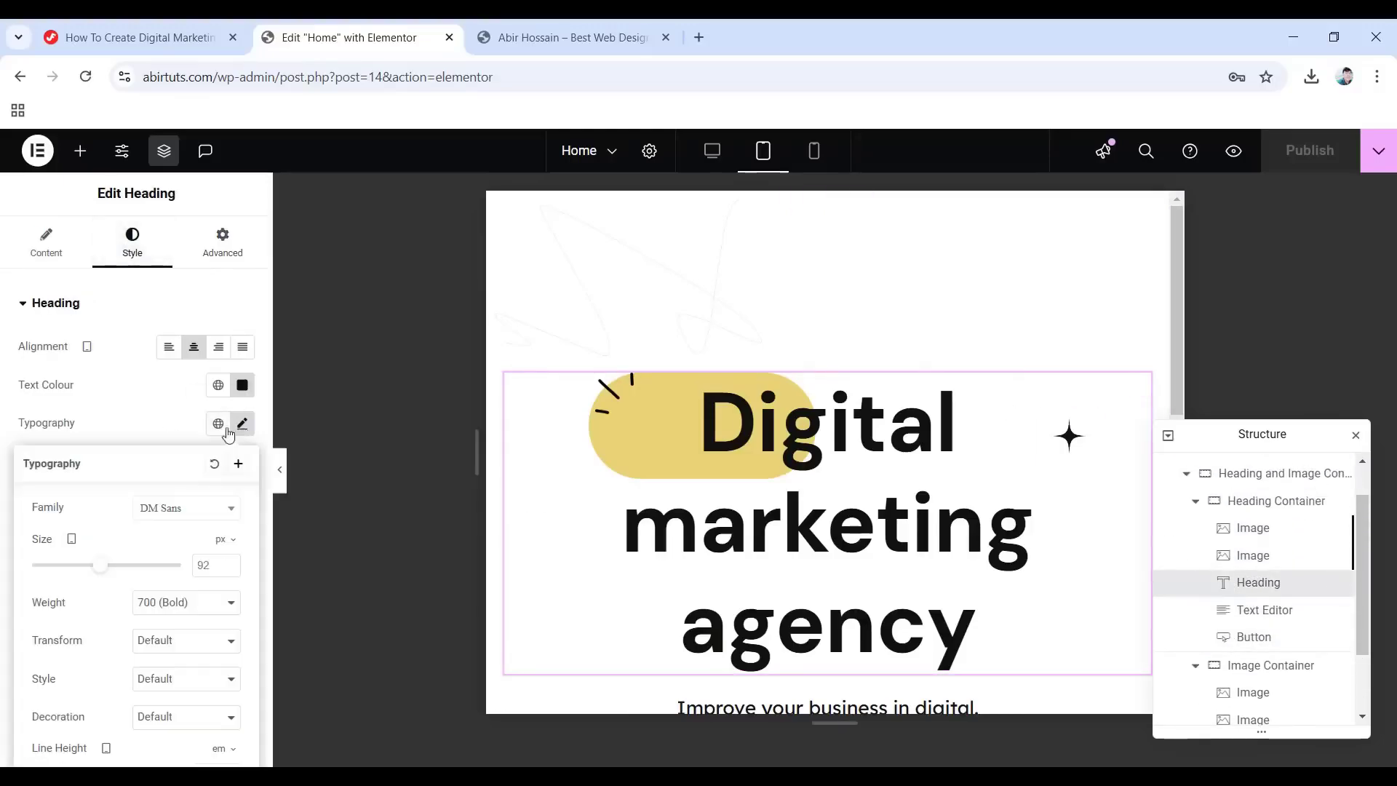
pyautogui.doubleClick(212, 564)
pyautogui.write('80')
pyautogui.scroll(-1, 117, 631)
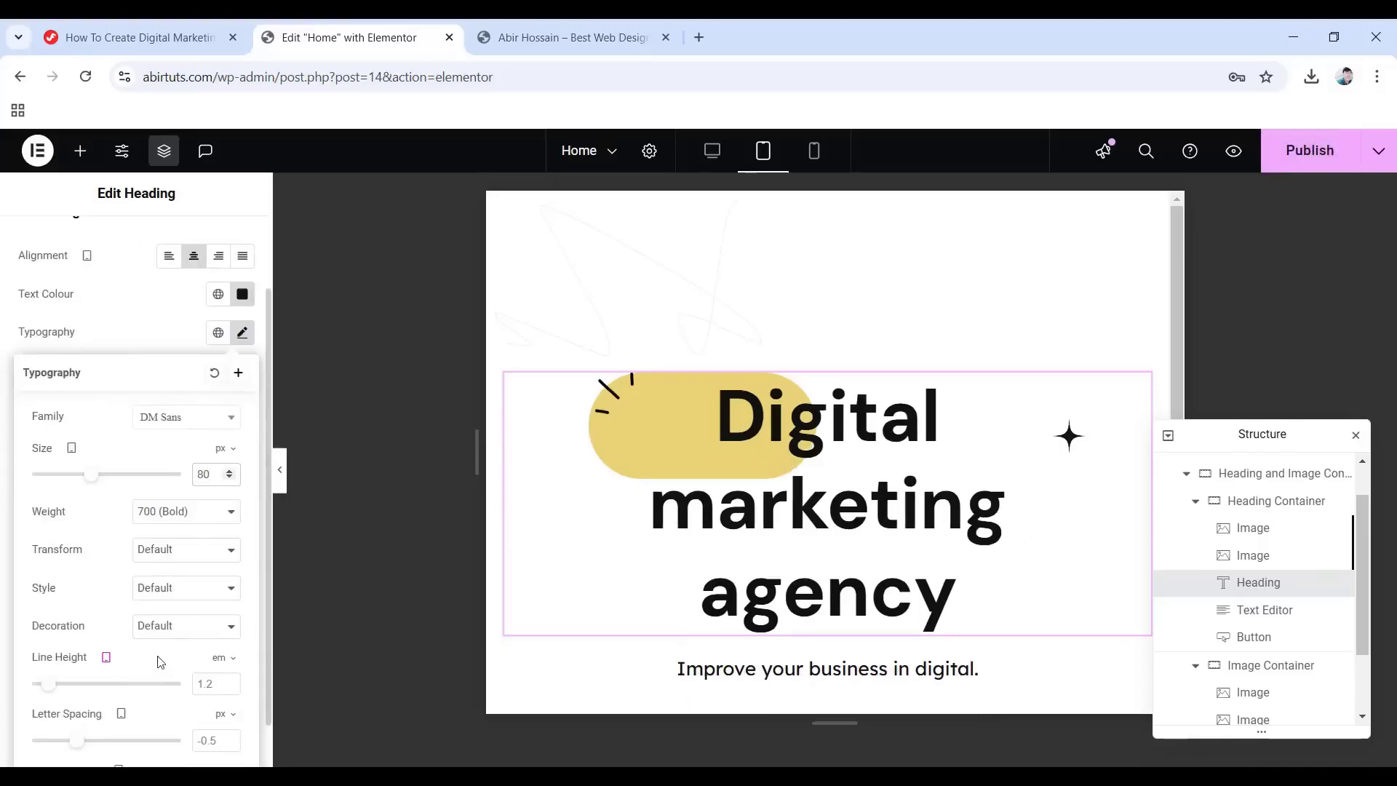
pyautogui.click(192, 681)
pyautogui.press('Down')
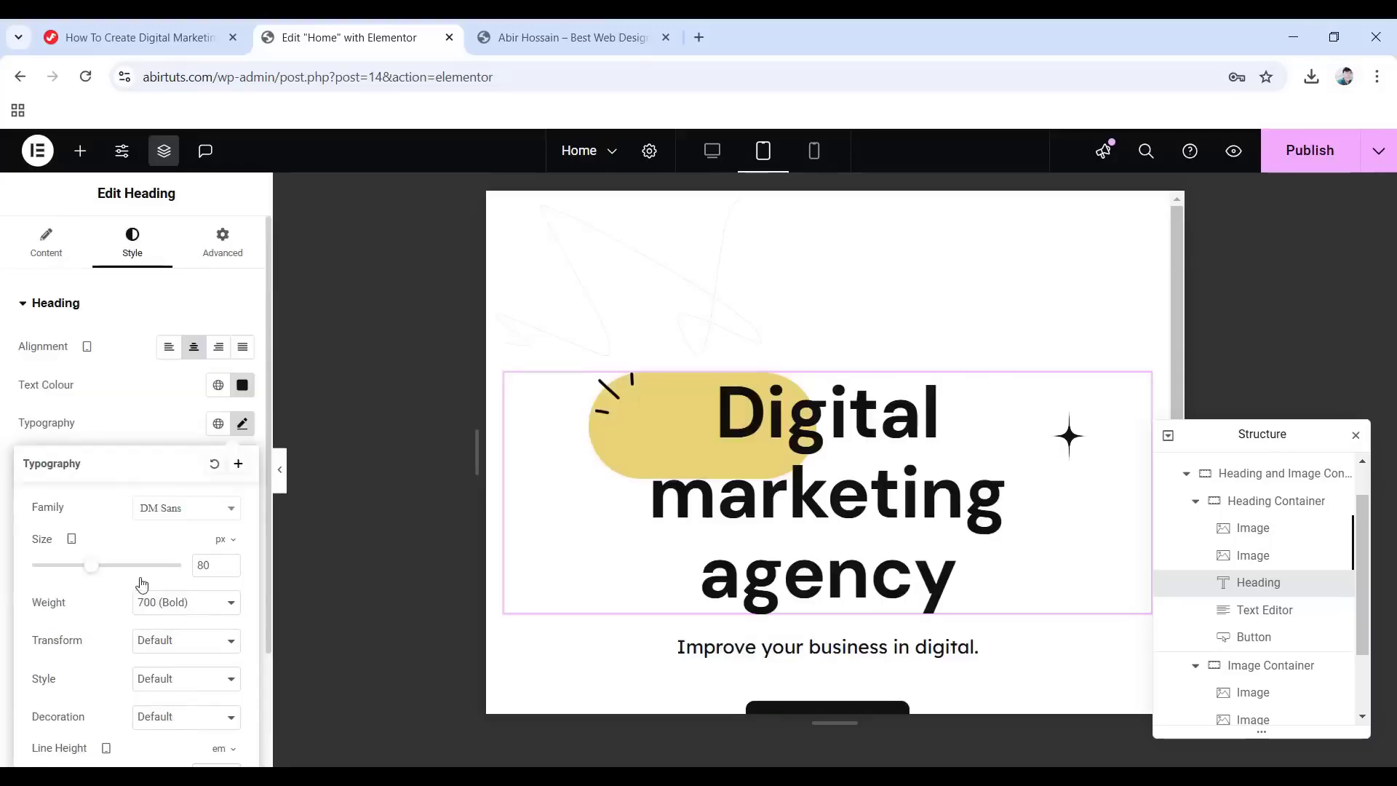
# Give the heading 22% right and left margins on tablet.
pyautogui.click(217, 247)
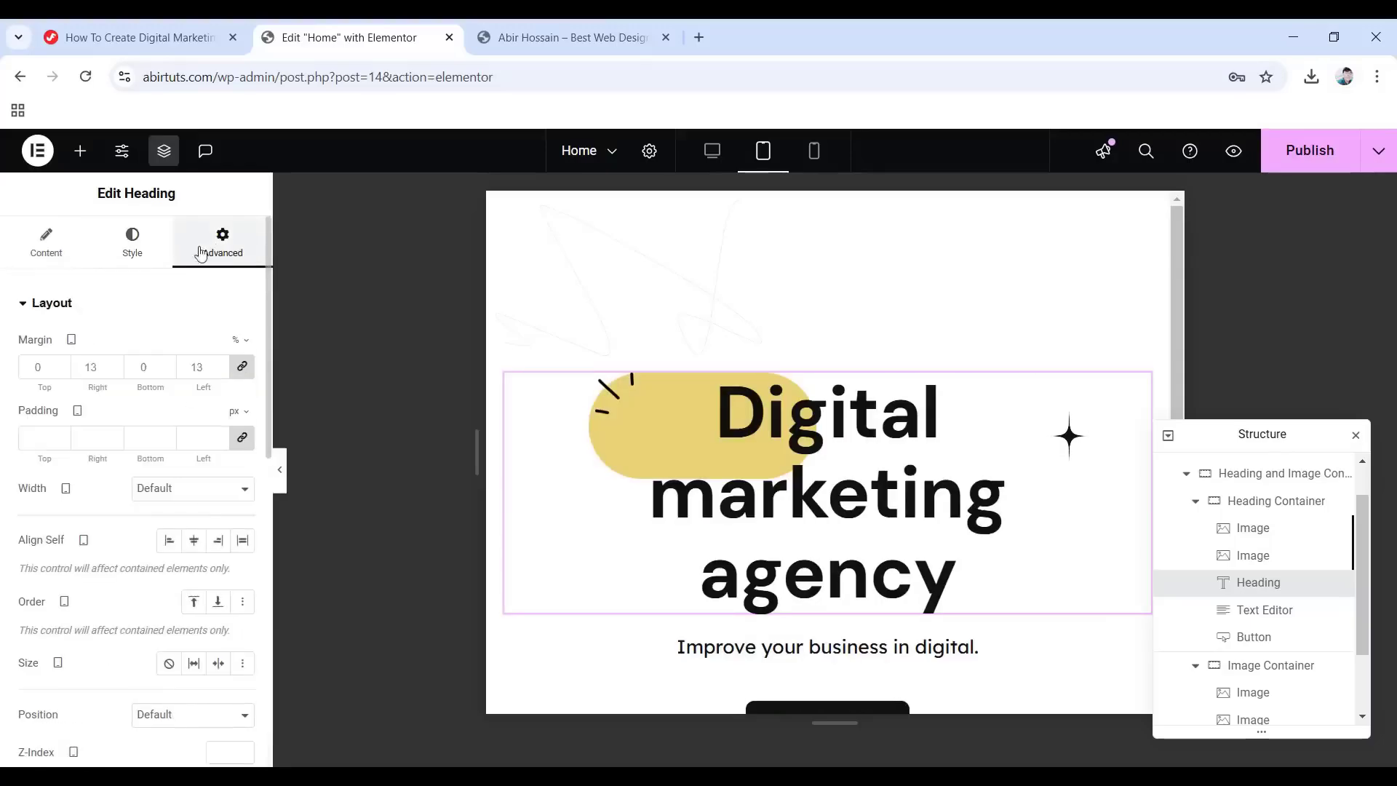
pyautogui.click(241, 365)
pyautogui.doubleClick(81, 363)
pyautogui.write('22')
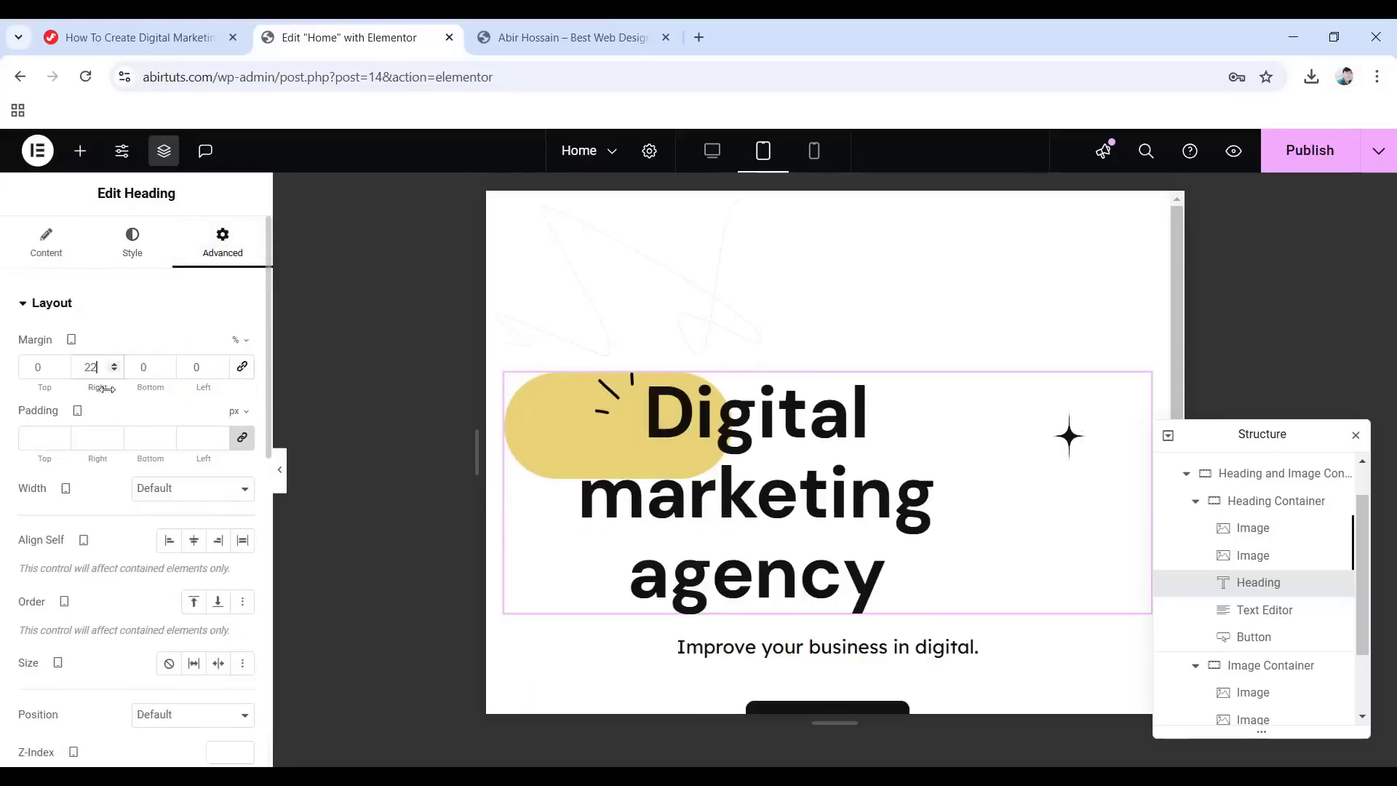
pyautogui.doubleClick(178, 367)
pyautogui.write('22')
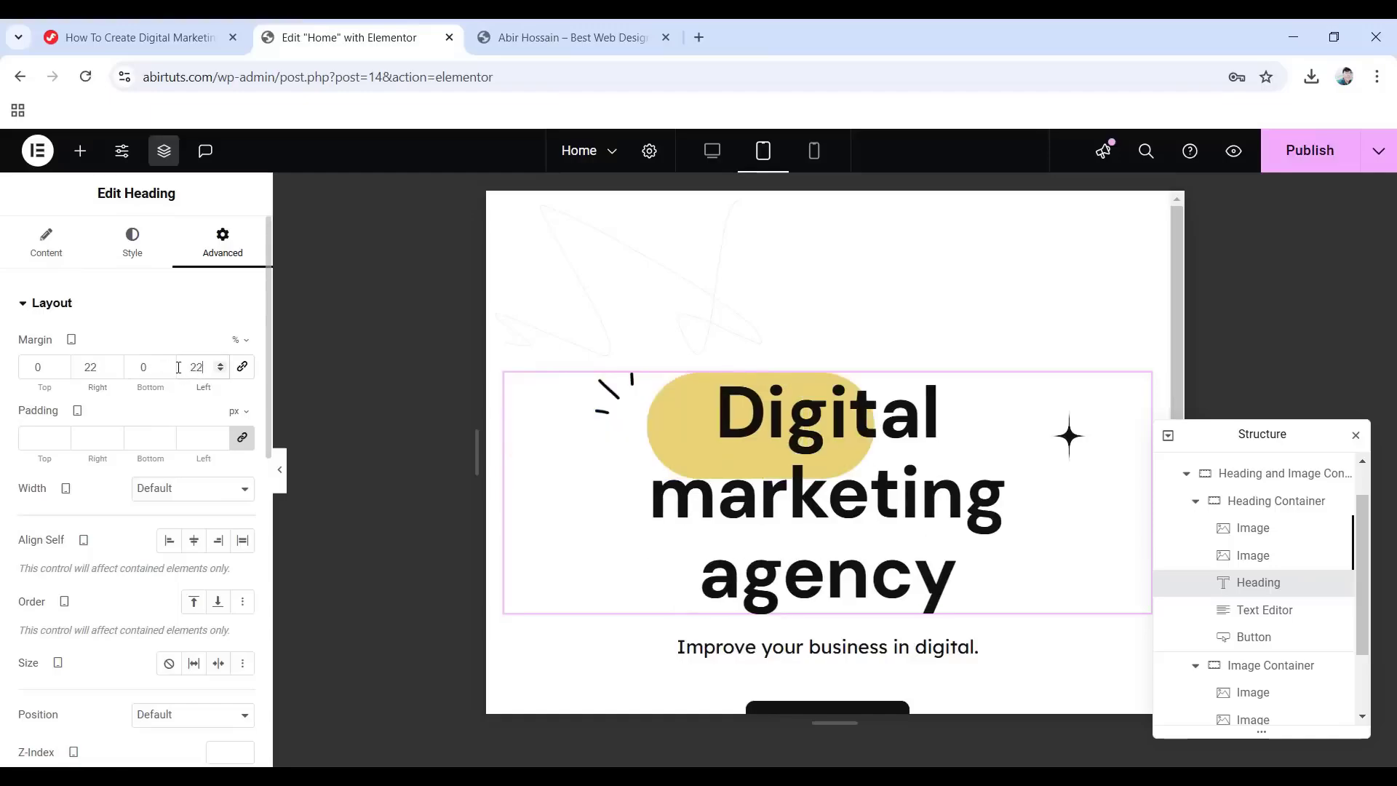
# Open the heading's background highlight settings to adjust its width.
pyautogui.scroll(-5, 92, 489)
pyautogui.scroll(-5, 92, 489)
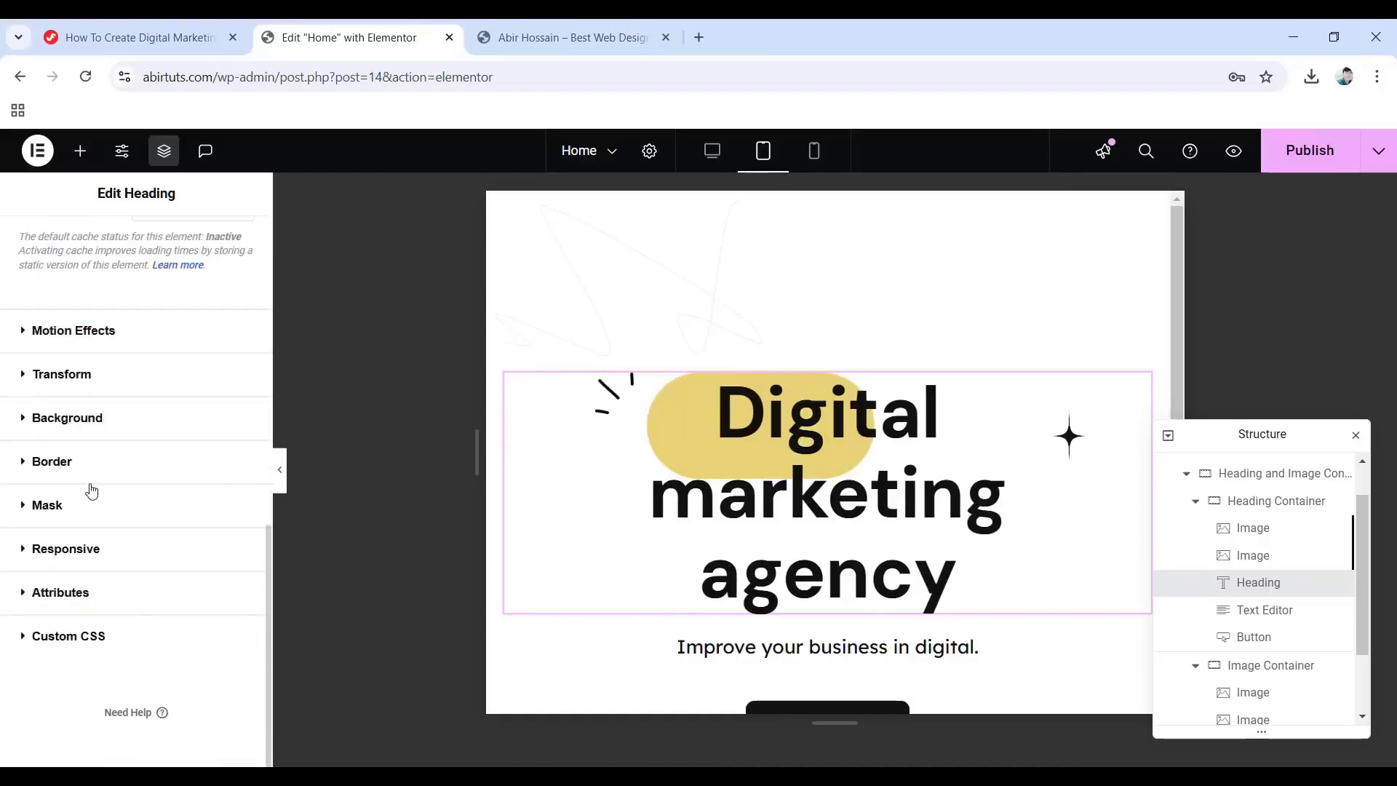
pyautogui.click(67, 424)
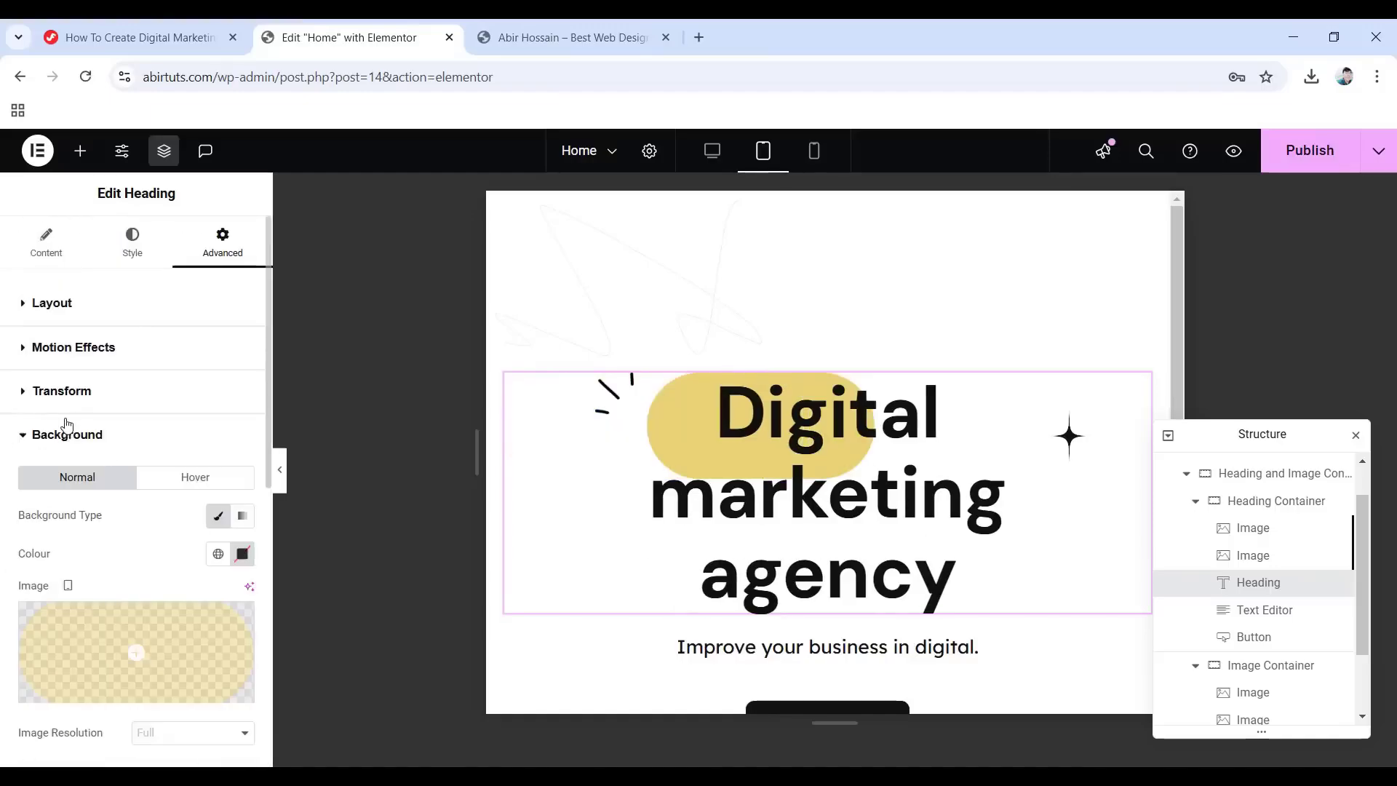
pyautogui.scroll(-5, 65, 437)
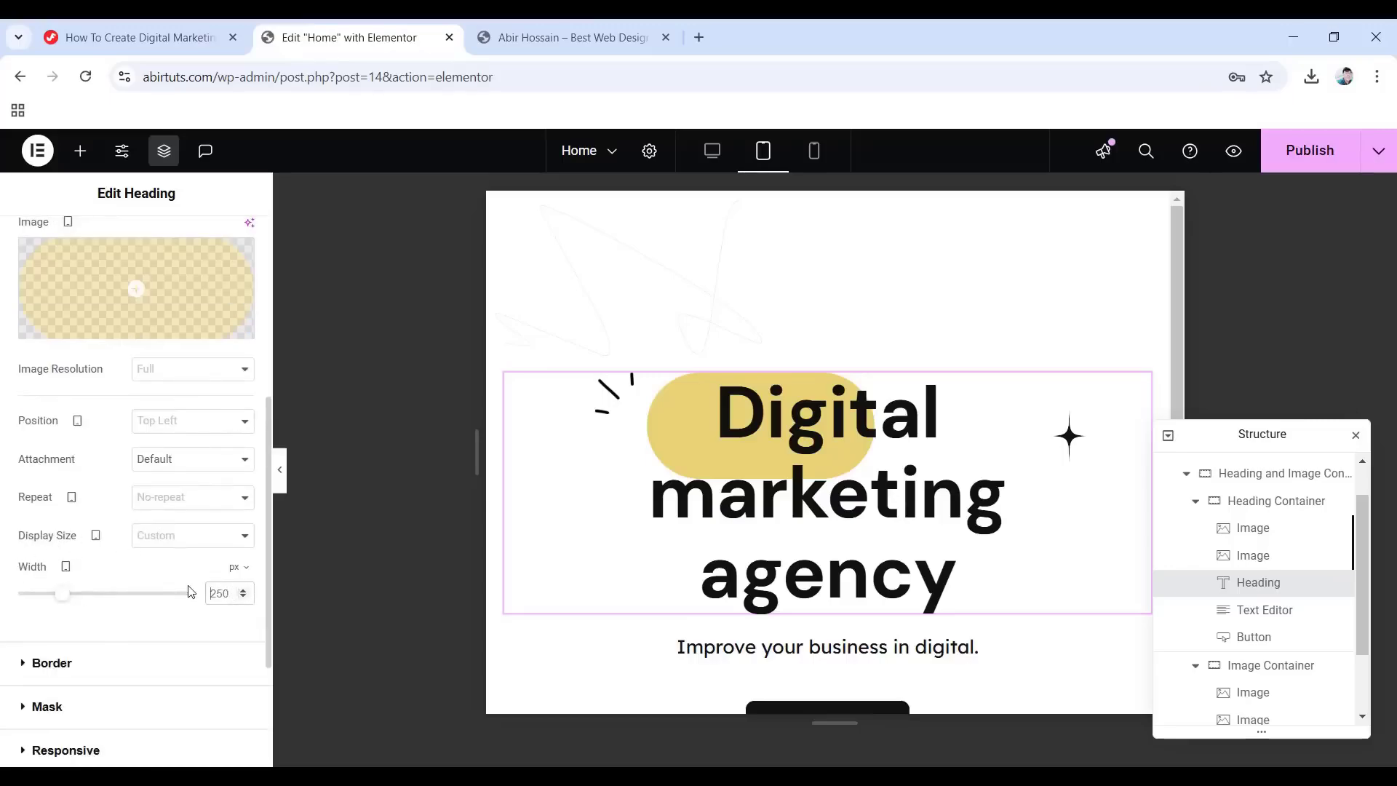
# Set the highlight width to 170 and zero the subtitle's margins.
pyautogui.write('170')
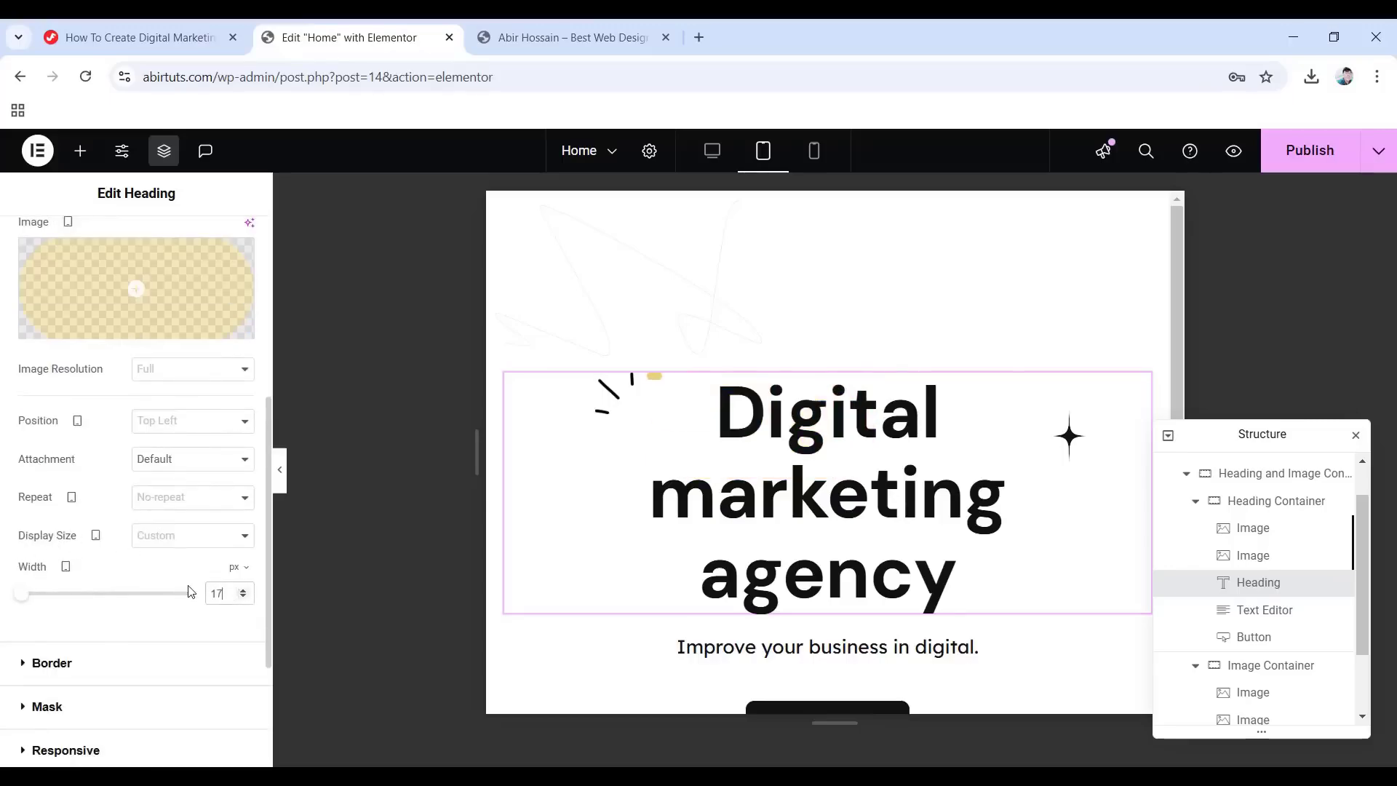
pyautogui.click(1300, 615)
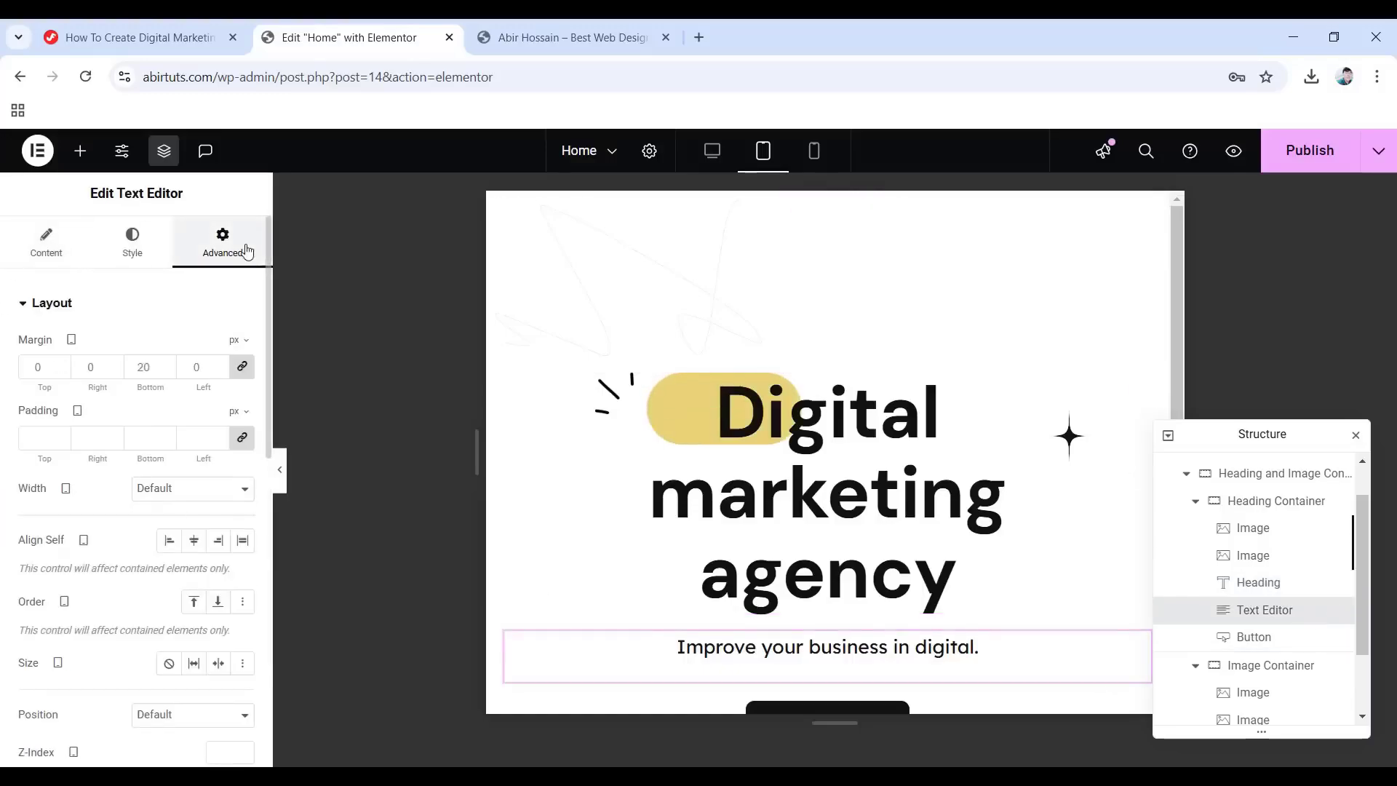
pyautogui.click(244, 371)
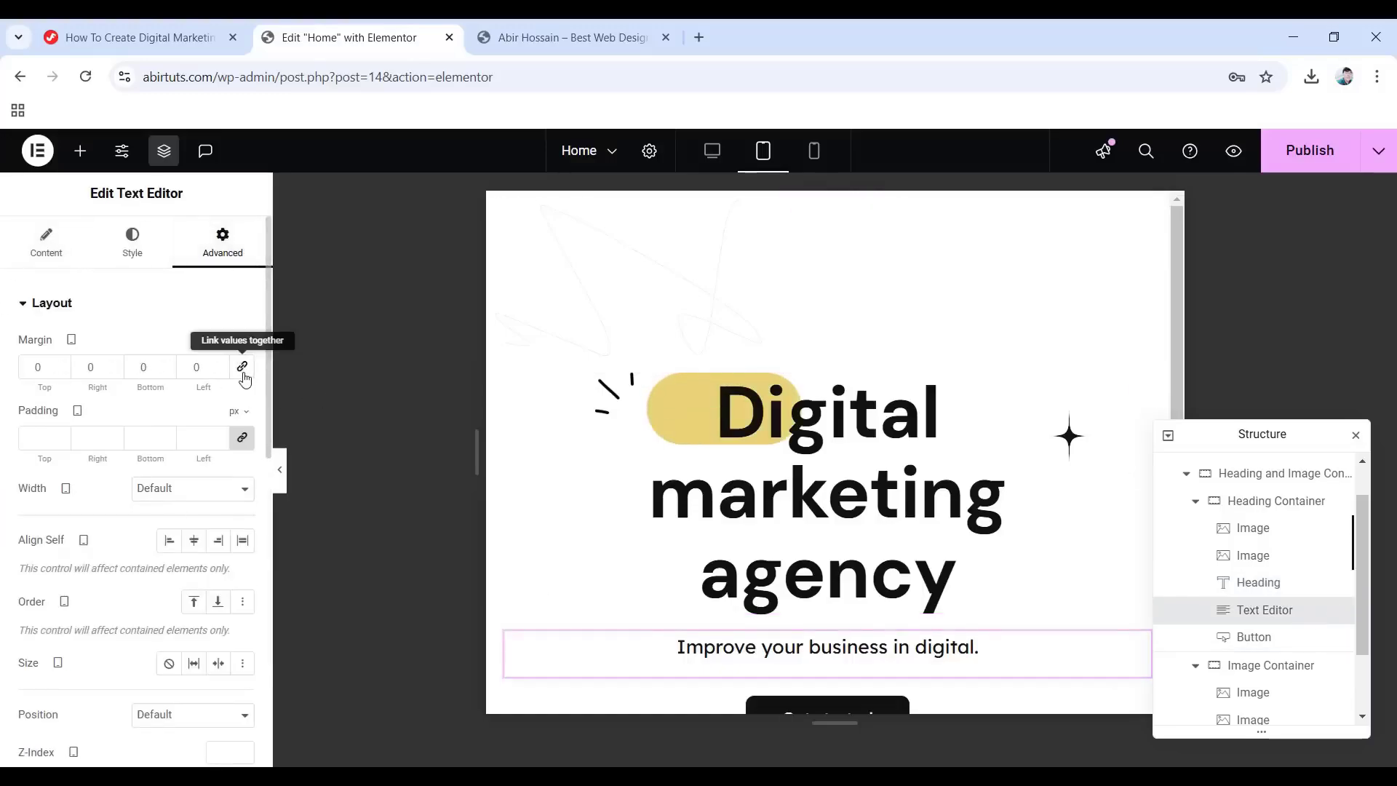
# Tighten the Image Container gaps to 25 px.
pyautogui.click(1234, 664)
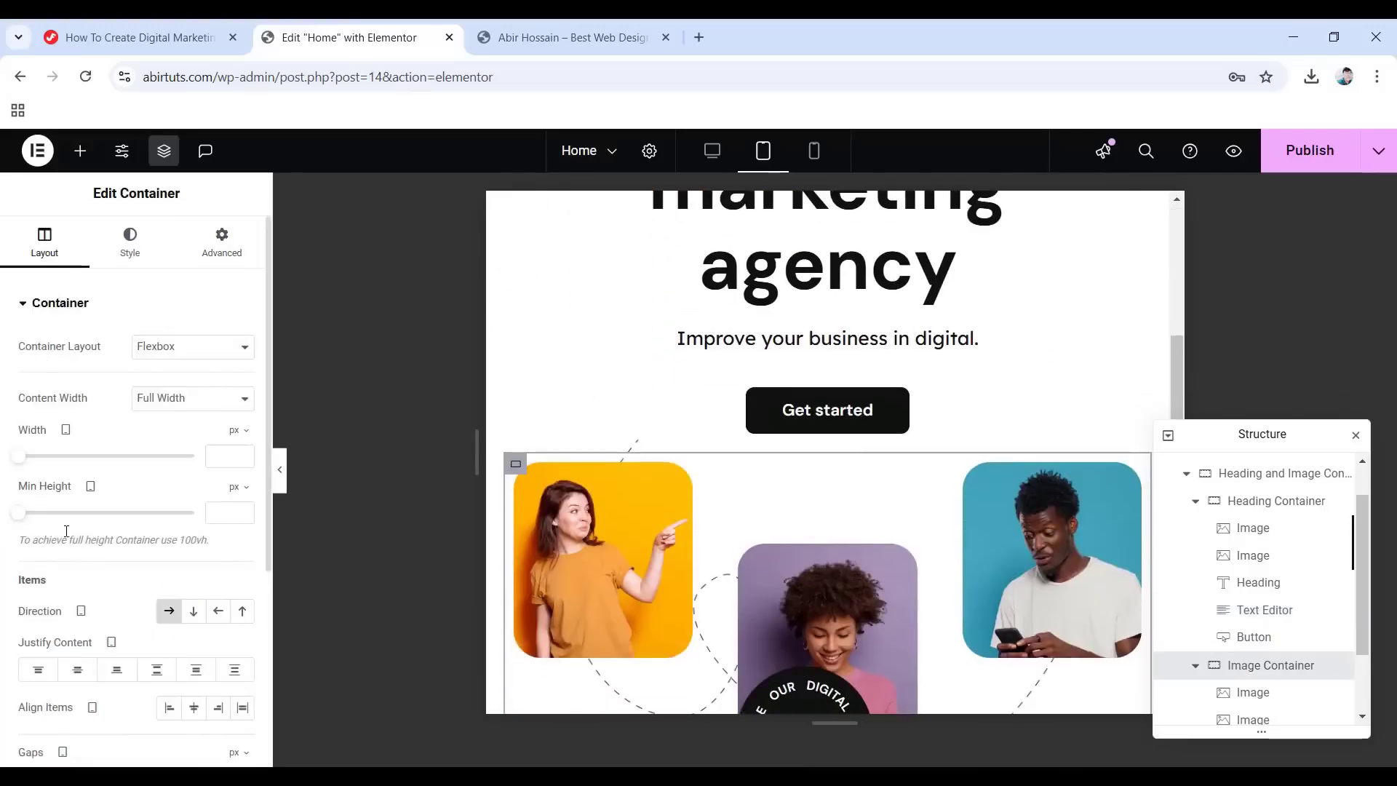
pyautogui.scroll(-4, 119, 528)
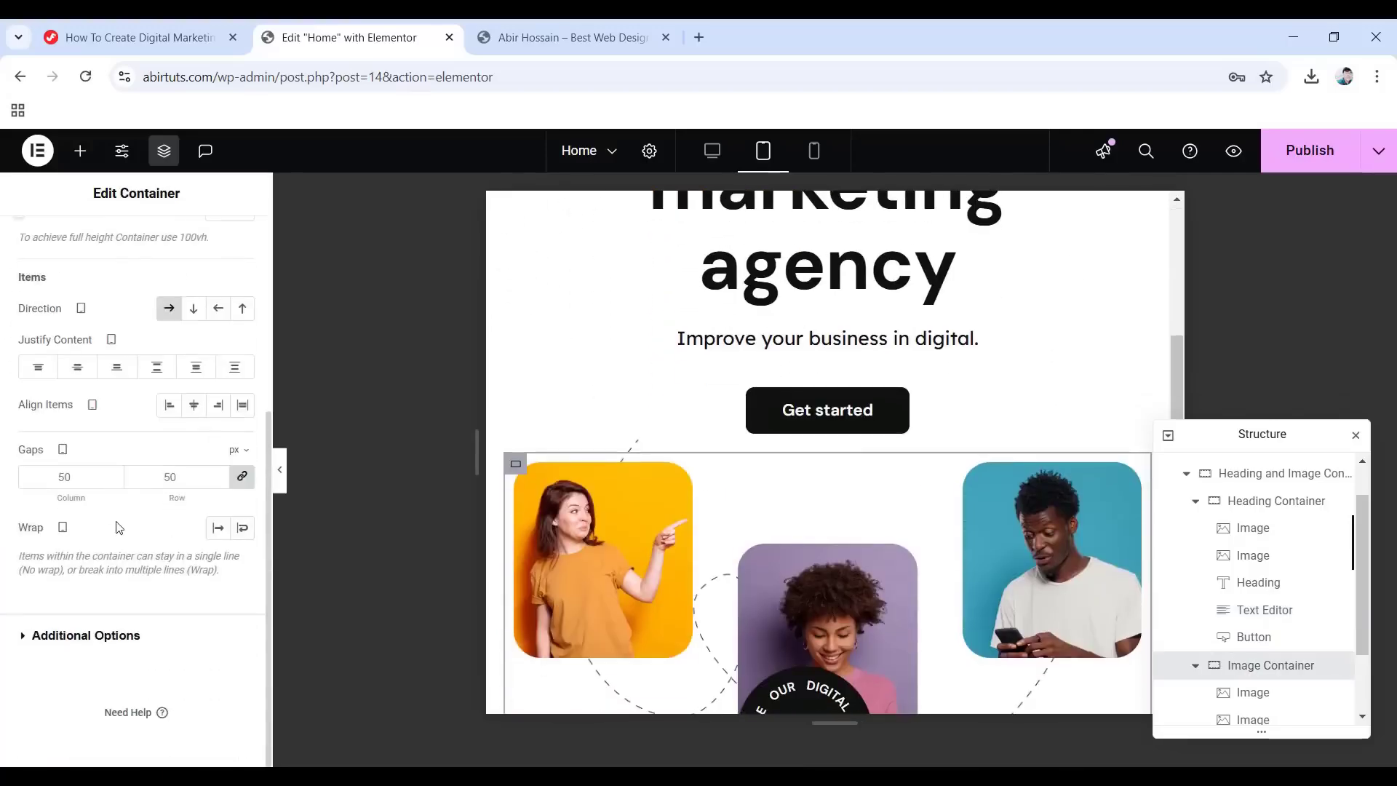
pyautogui.doubleClick(43, 476)
pyautogui.write('25')
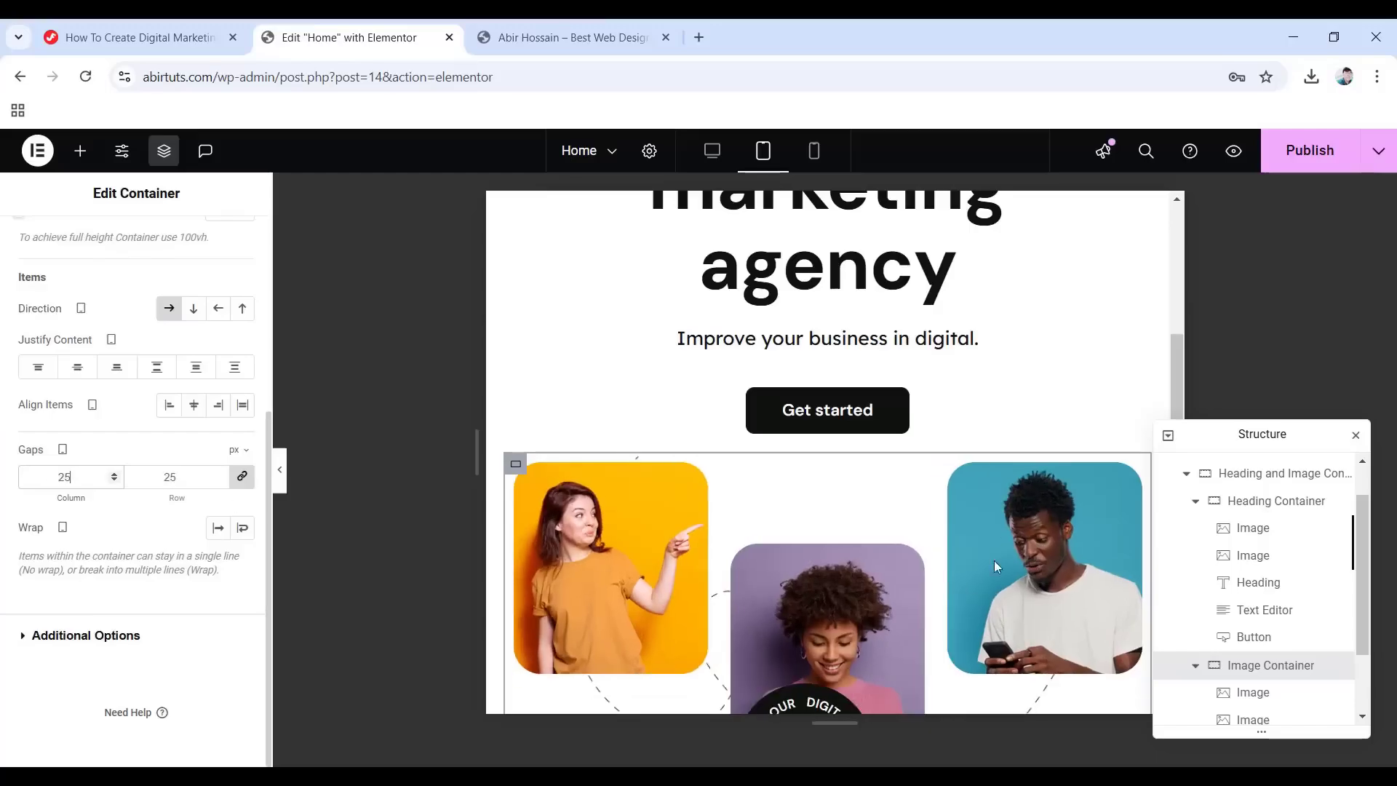
pyautogui.scroll(-3, 1249, 624)
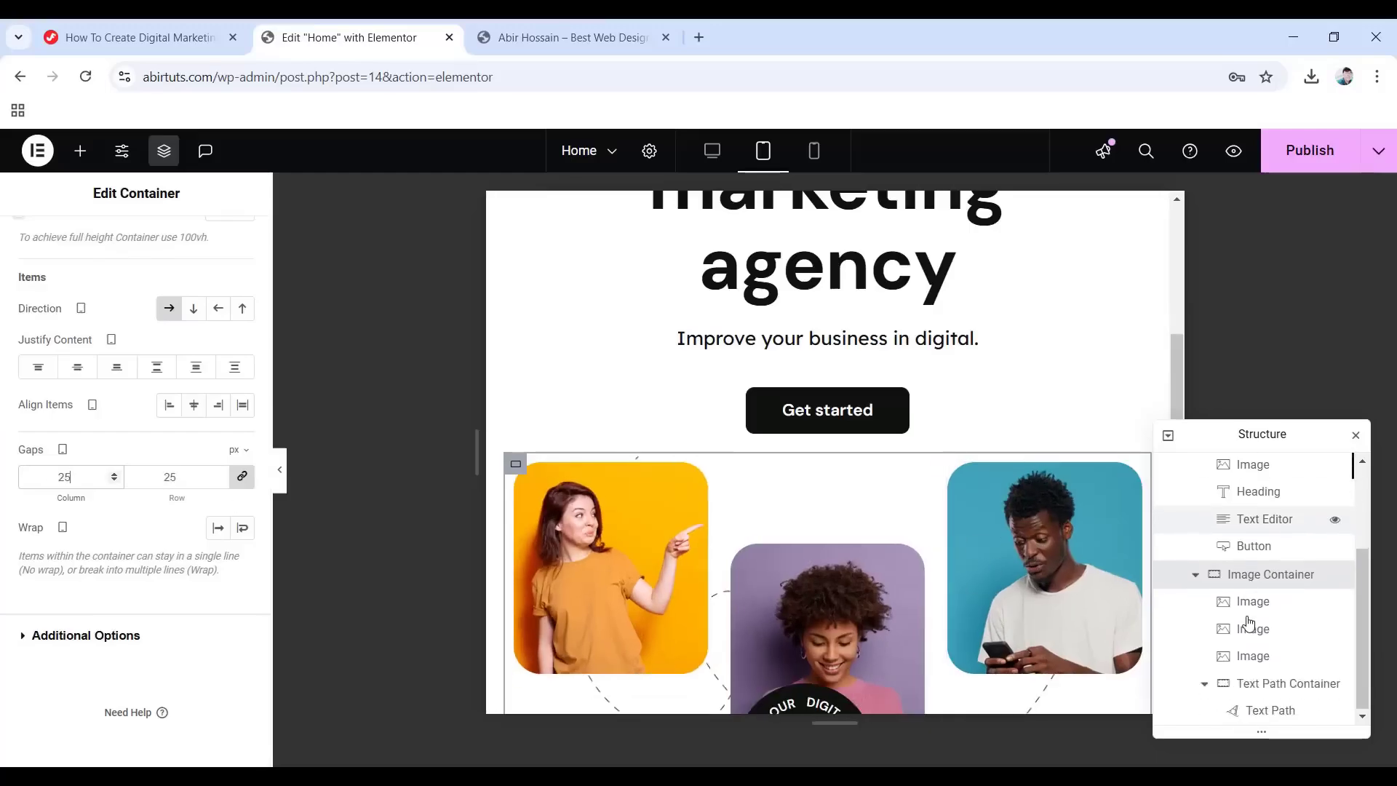
# Set the Text Path Container's horizontal offset to 39%.
pyautogui.click(1266, 689)
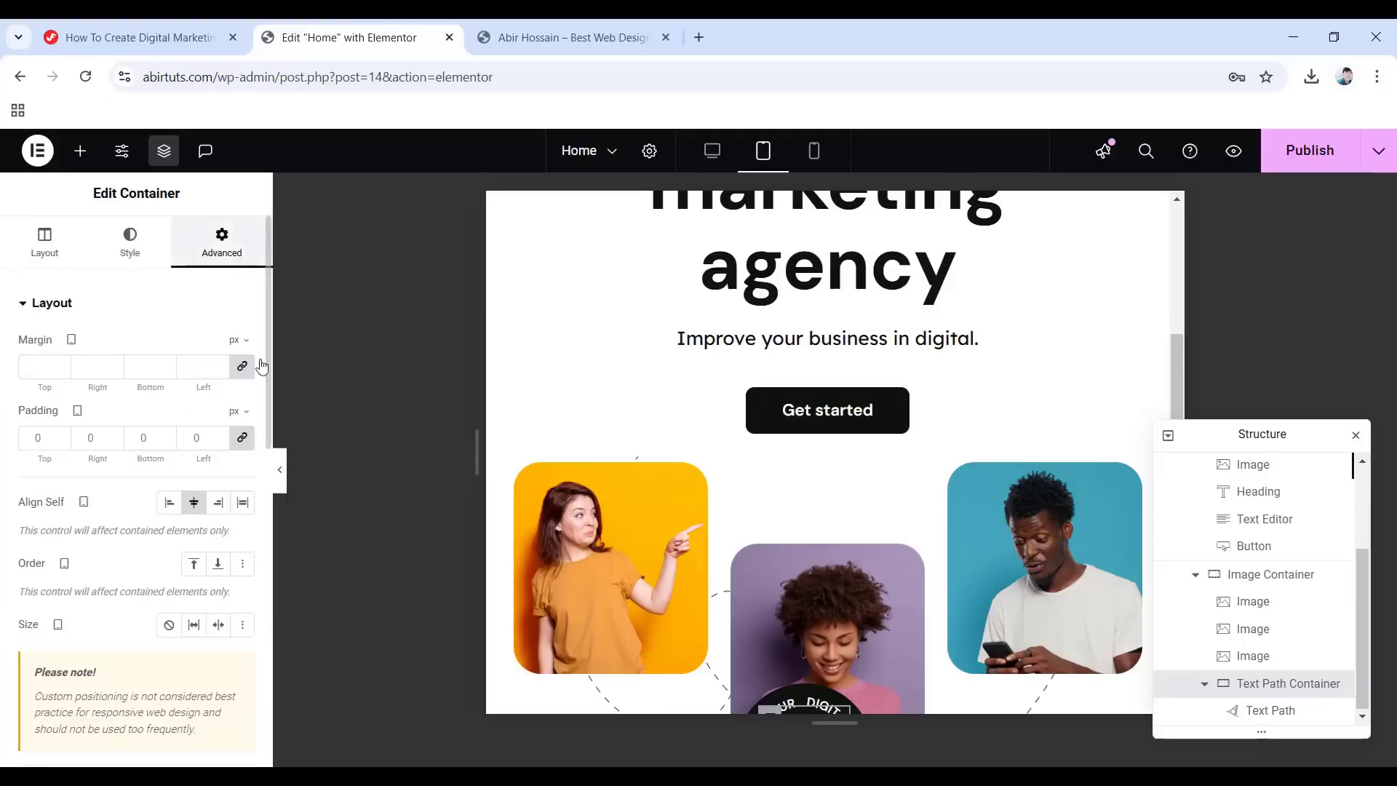
pyautogui.scroll(-5, 138, 537)
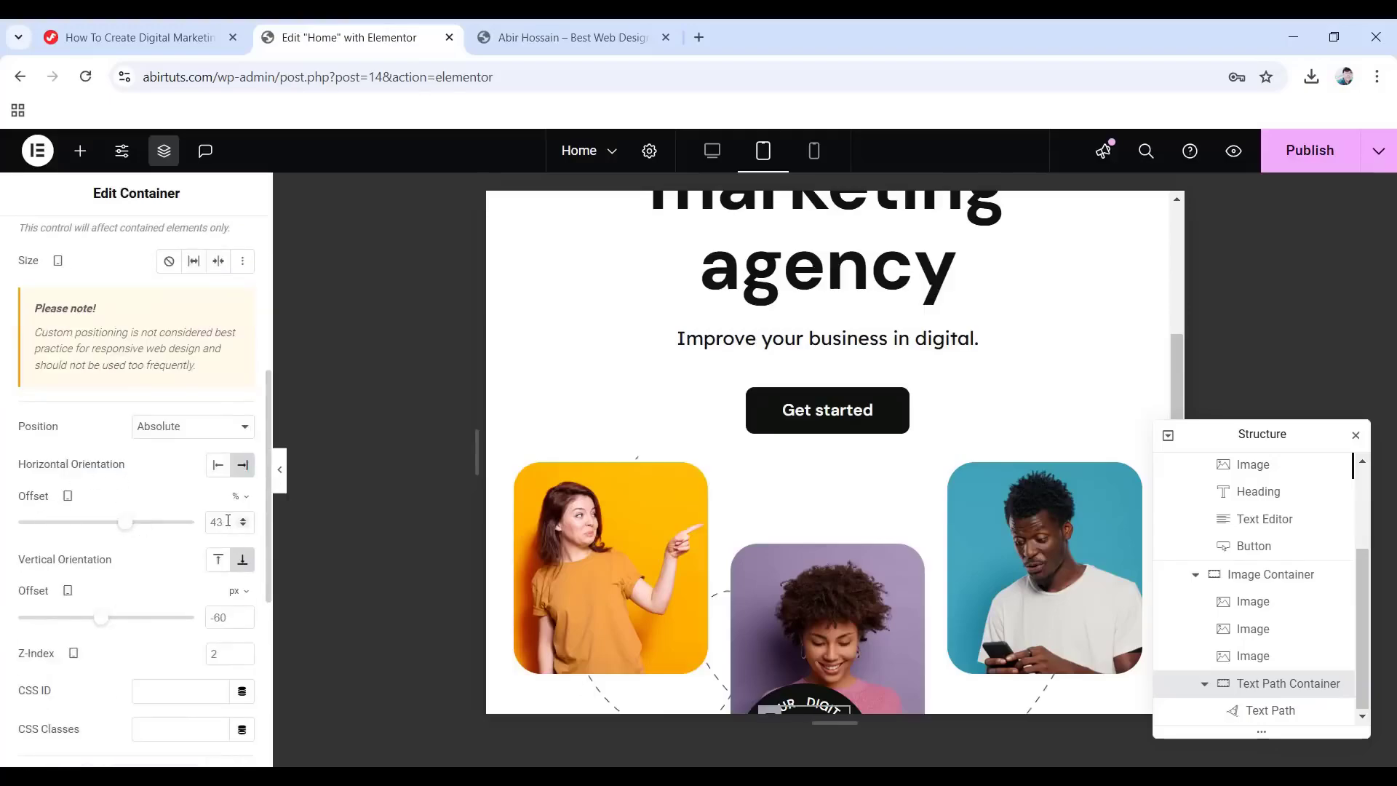
pyautogui.write('39')
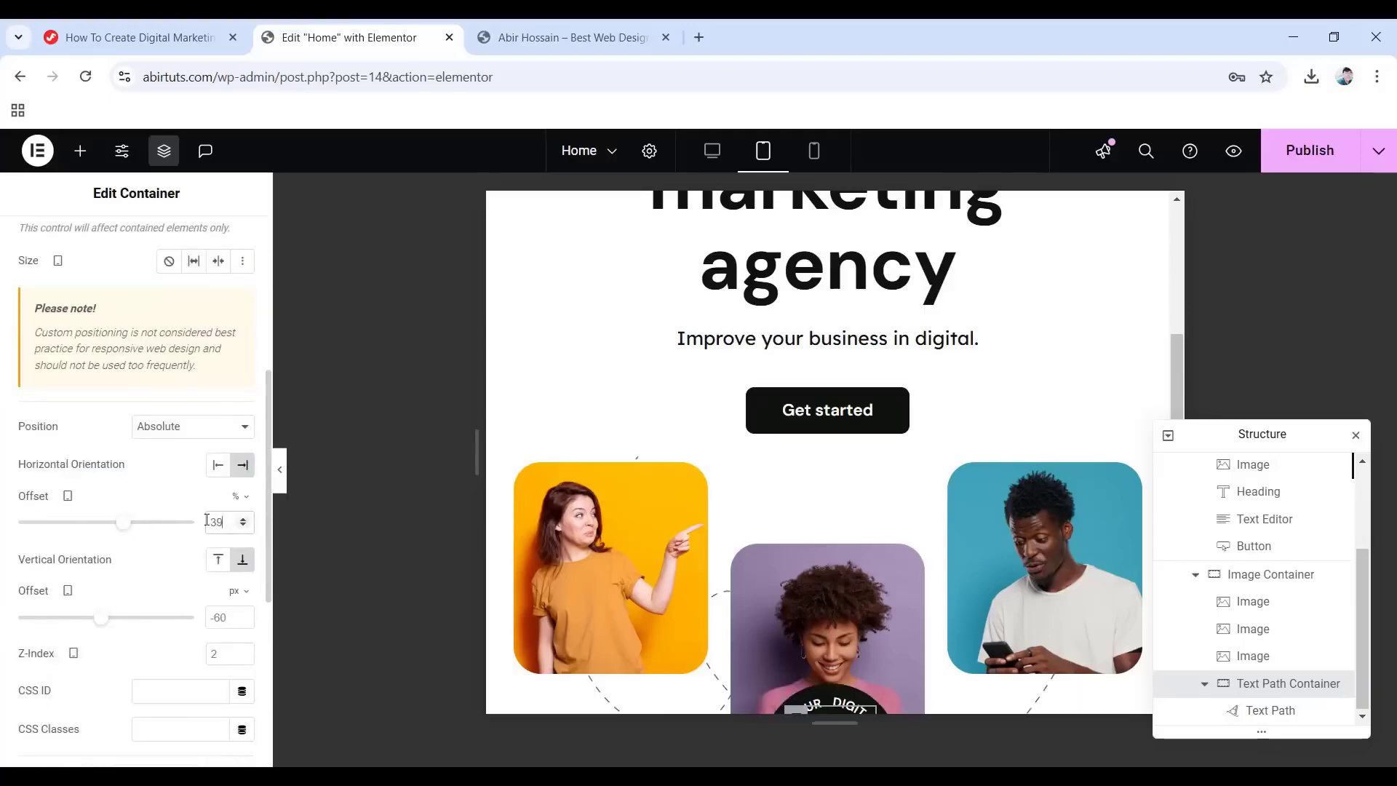
pyautogui.scroll(4, 734, 584)
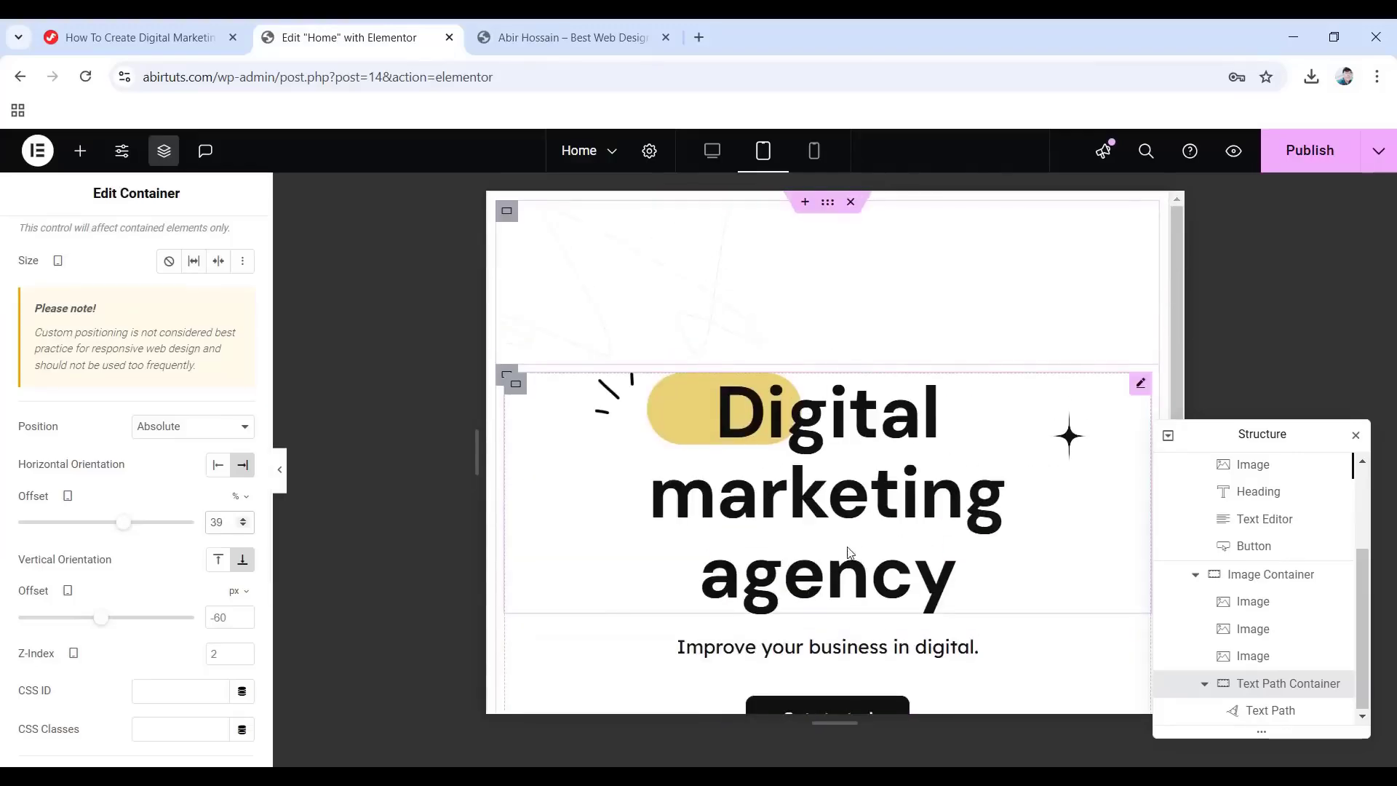
pyautogui.scroll(-5, 805, 595)
pyautogui.scroll(5, 855, 548)
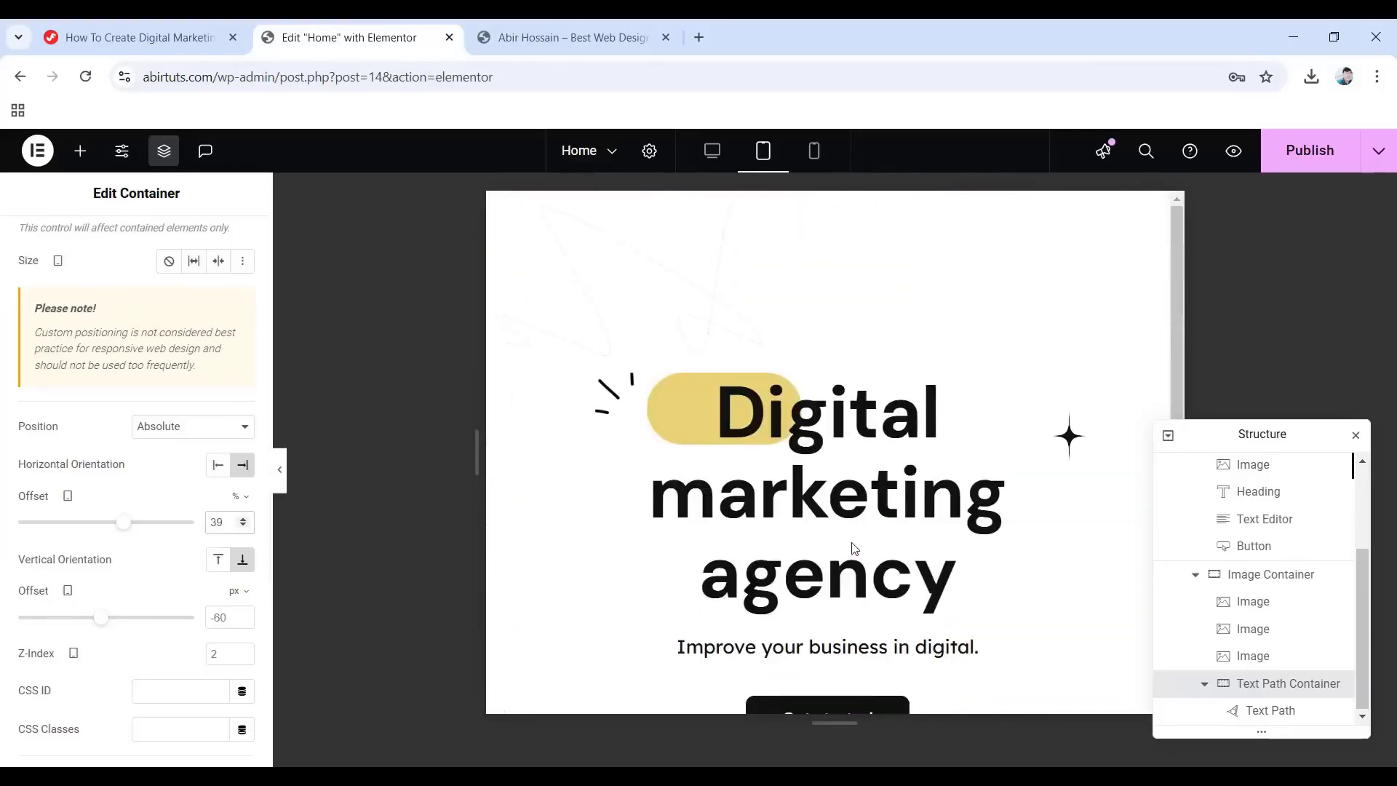
# At mobile width, change the Hero Banner Container's top padding from 180 to 110 px.
pyautogui.click(814, 152)
pyautogui.scroll(3, 1224, 586)
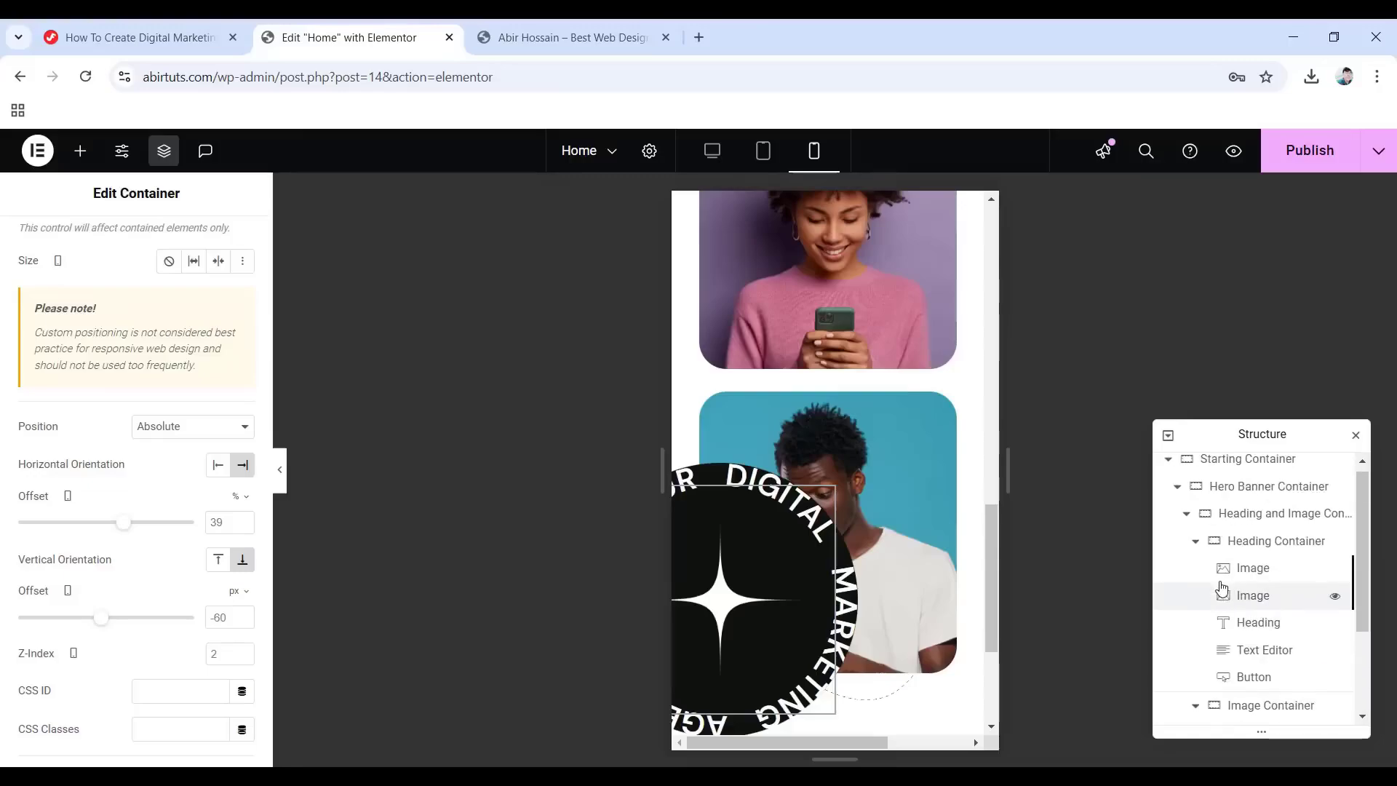
pyautogui.click(1243, 493)
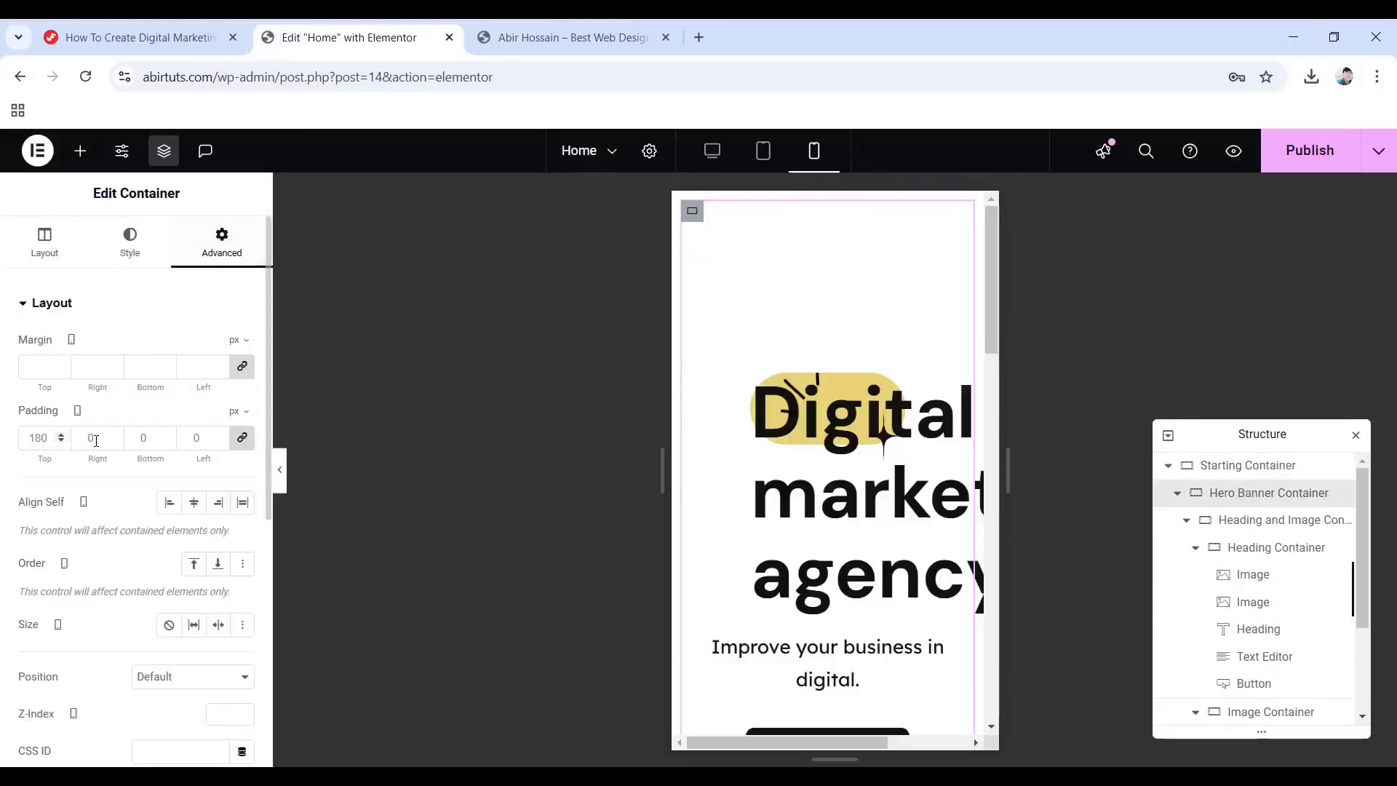
pyautogui.click(242, 443)
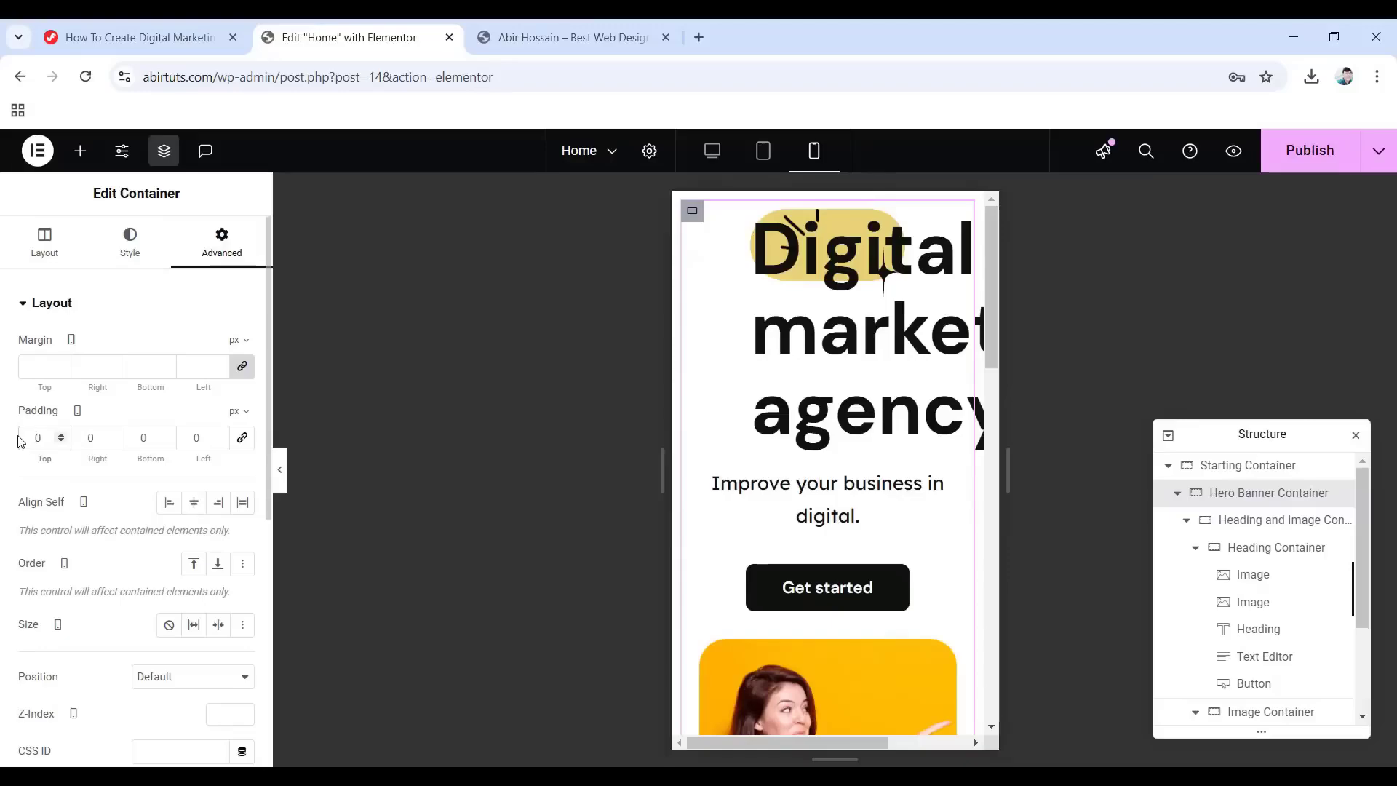
pyautogui.write('11')
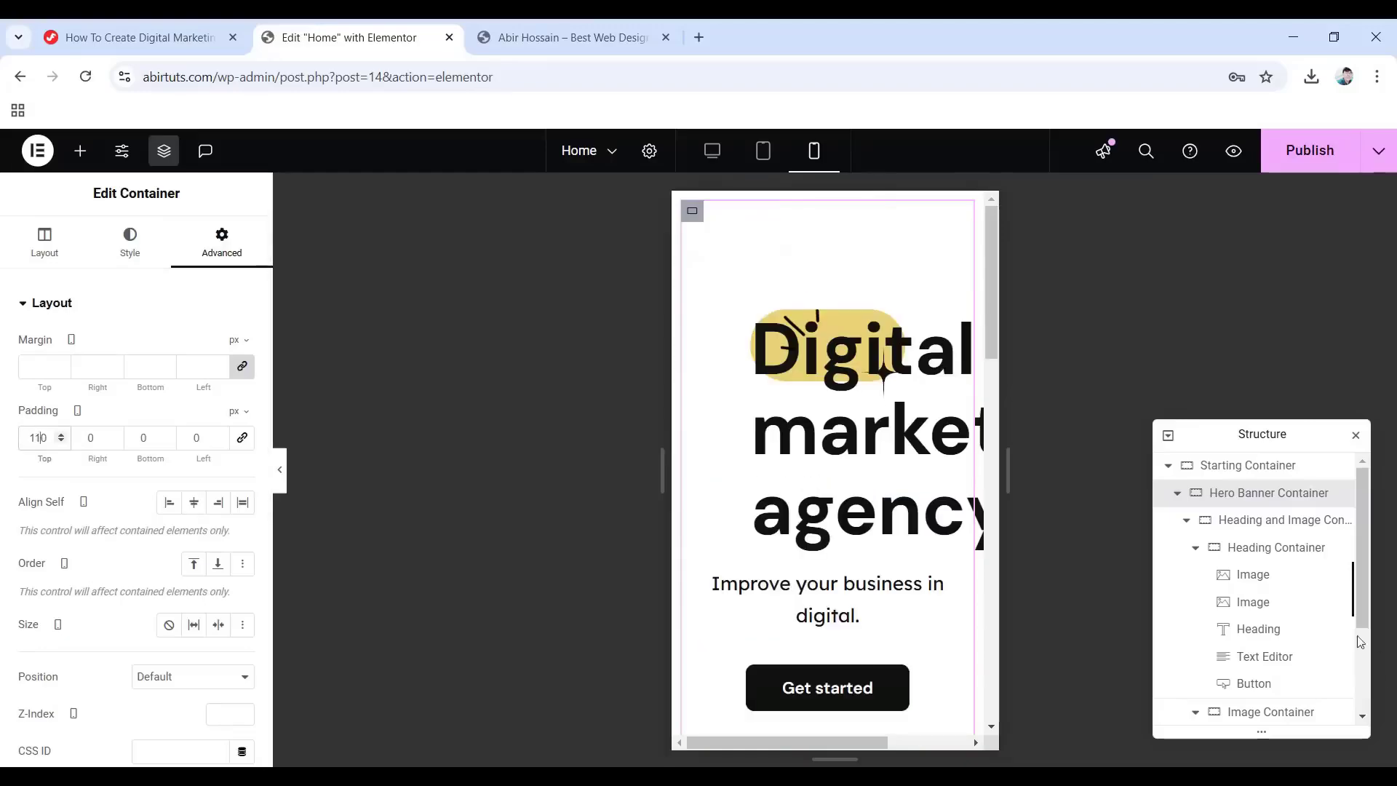
pyautogui.click(1254, 576)
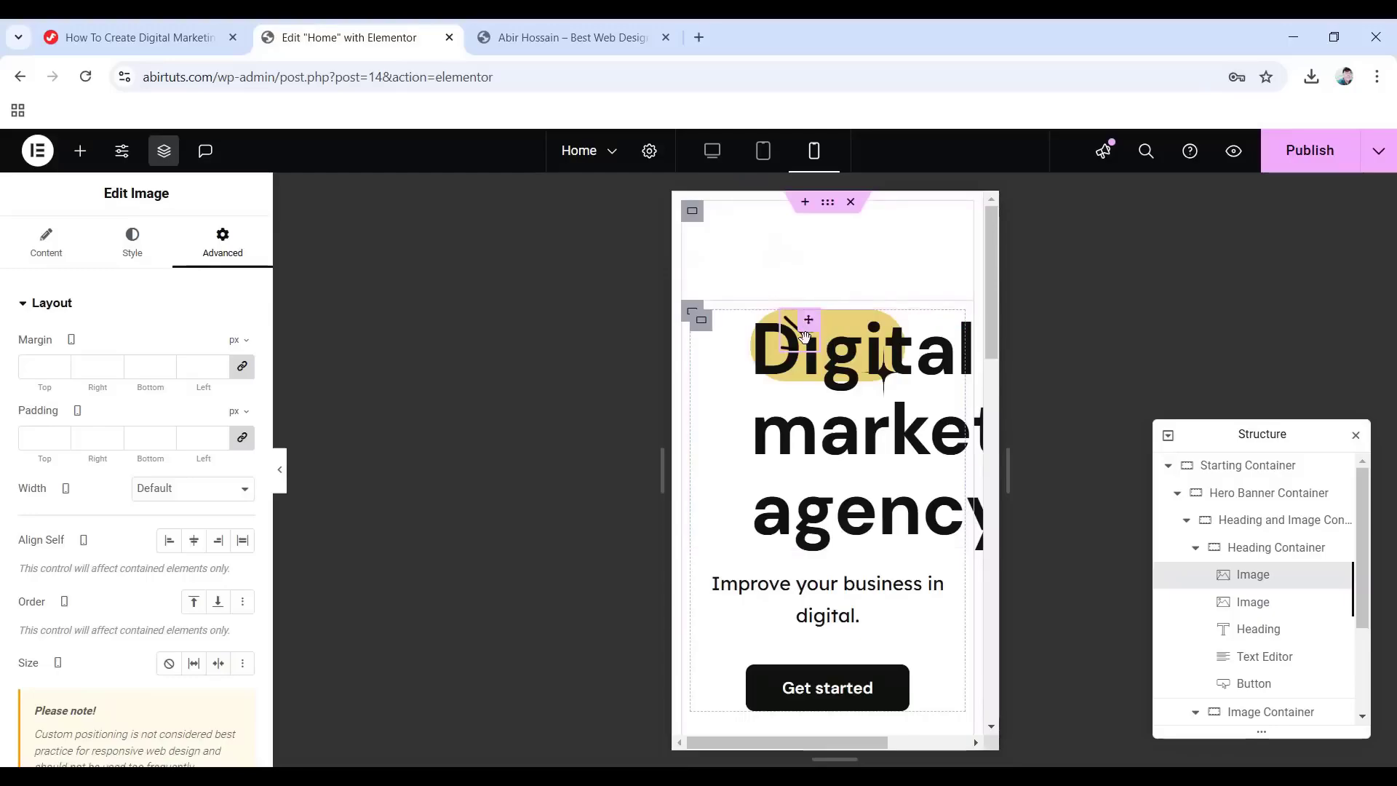
# Shrink the scribble image to 30 px wide and set its horizontal offset to 0.
pyautogui.click(130, 254)
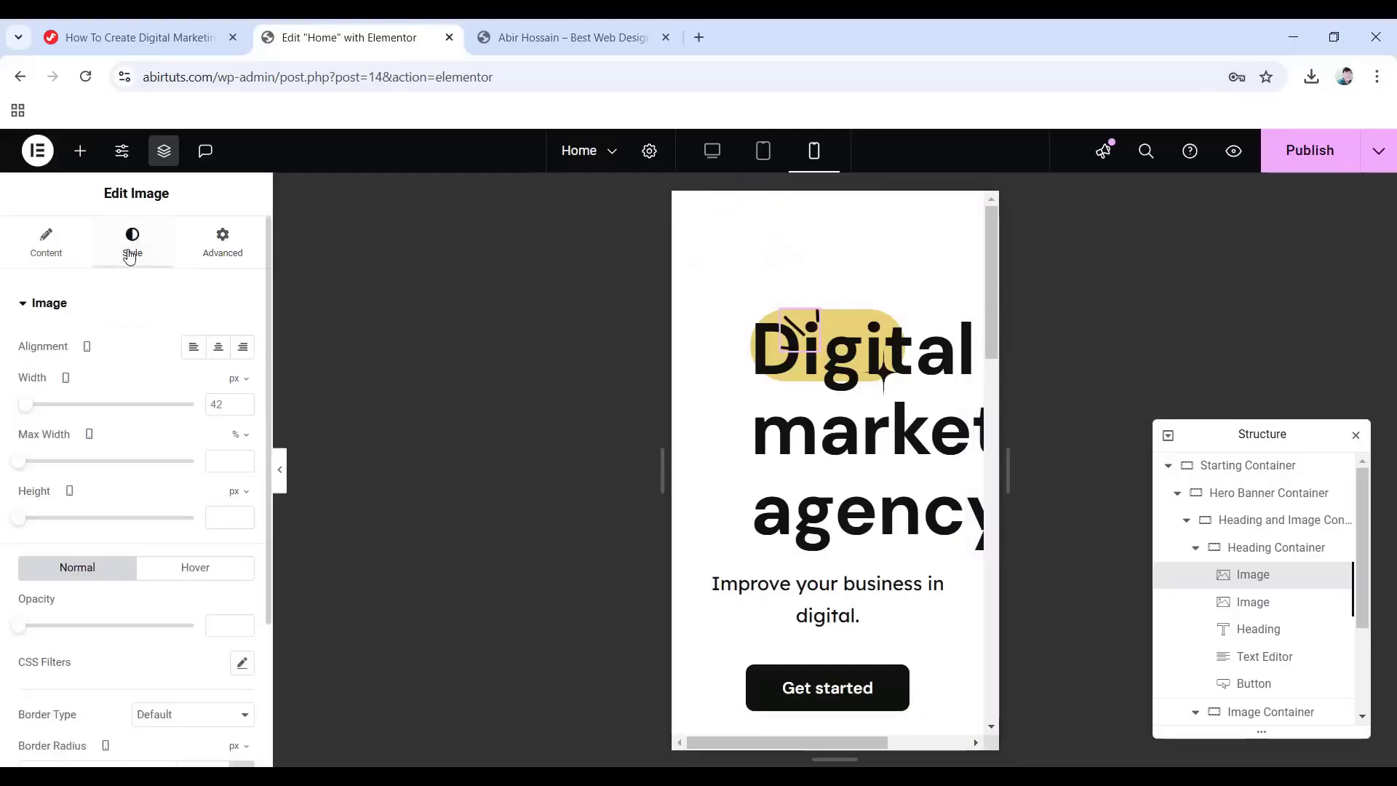
pyautogui.click(217, 405)
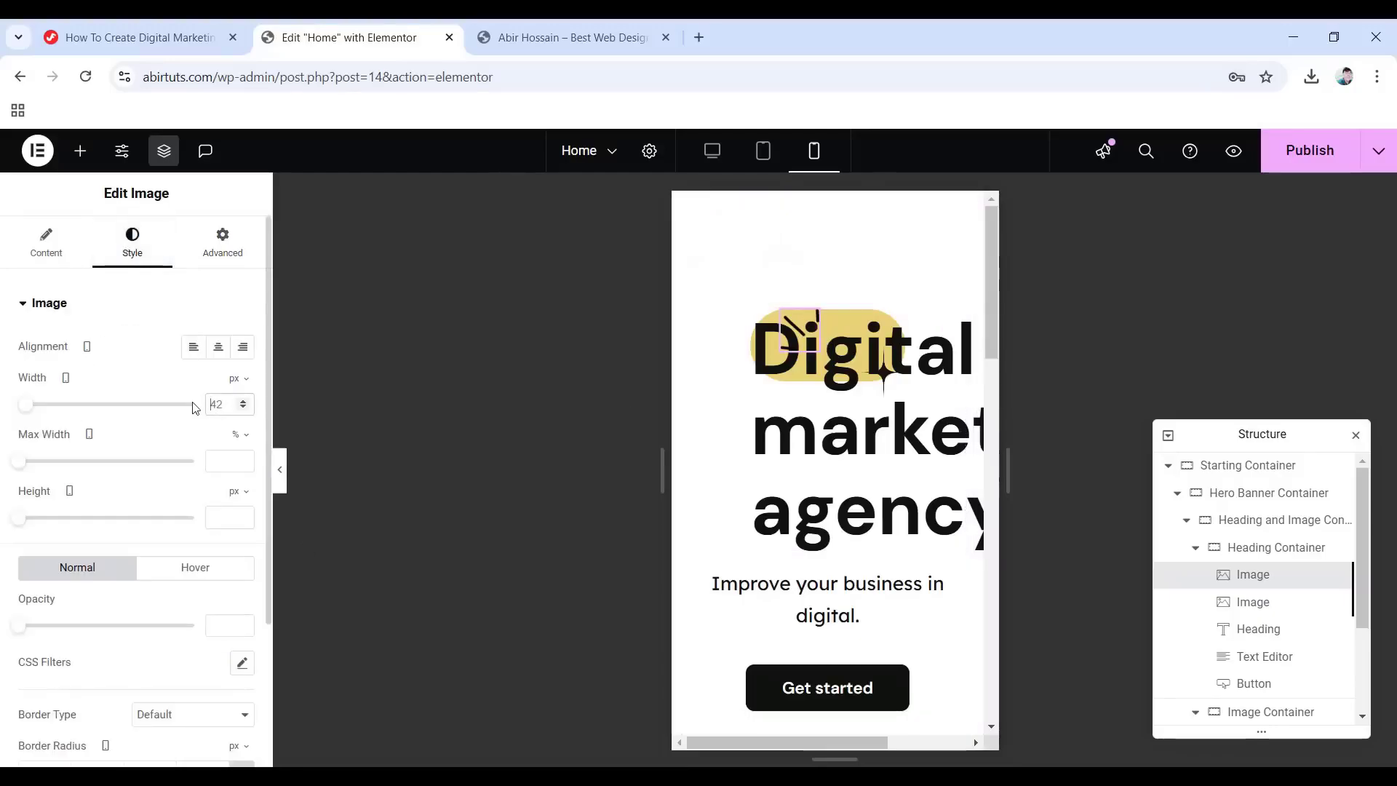
pyautogui.write('30')
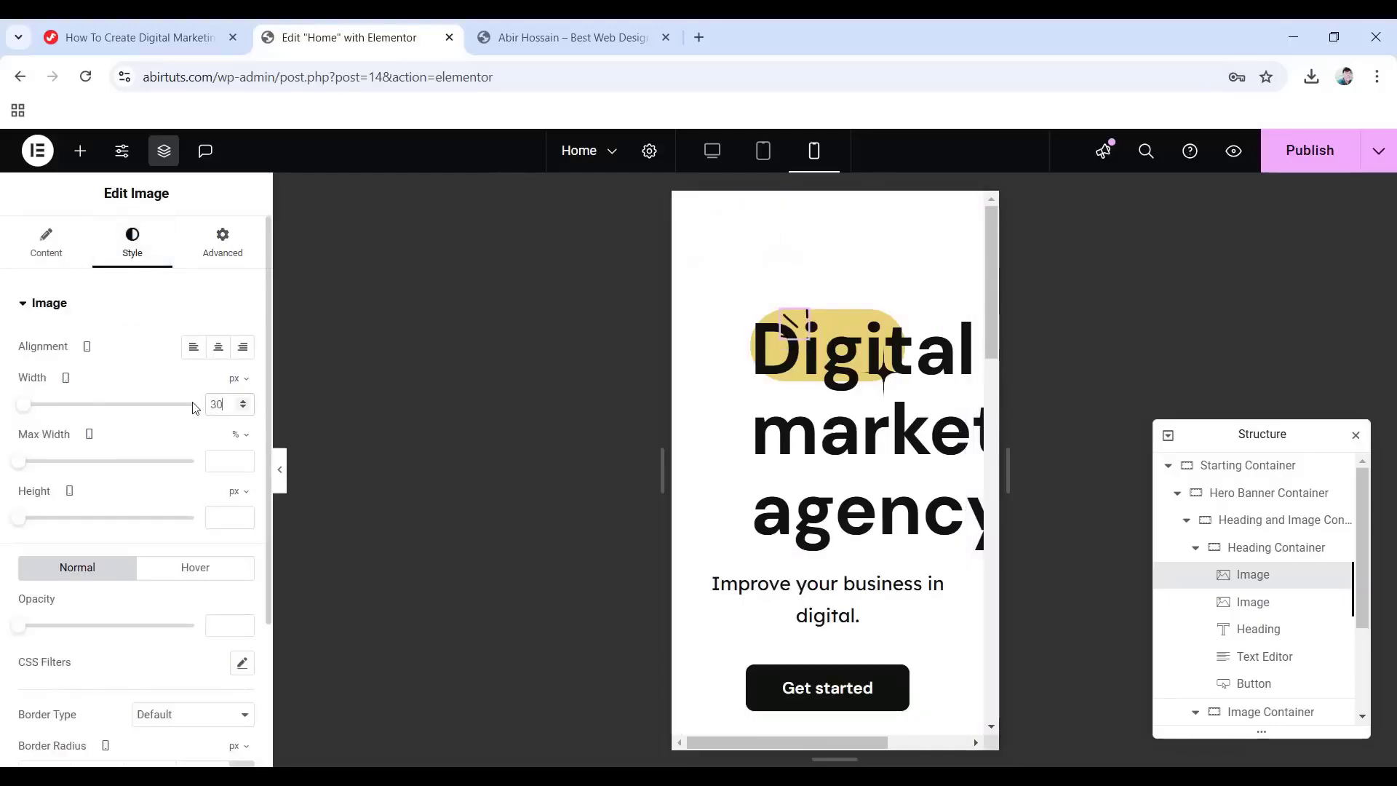
pyautogui.click(221, 247)
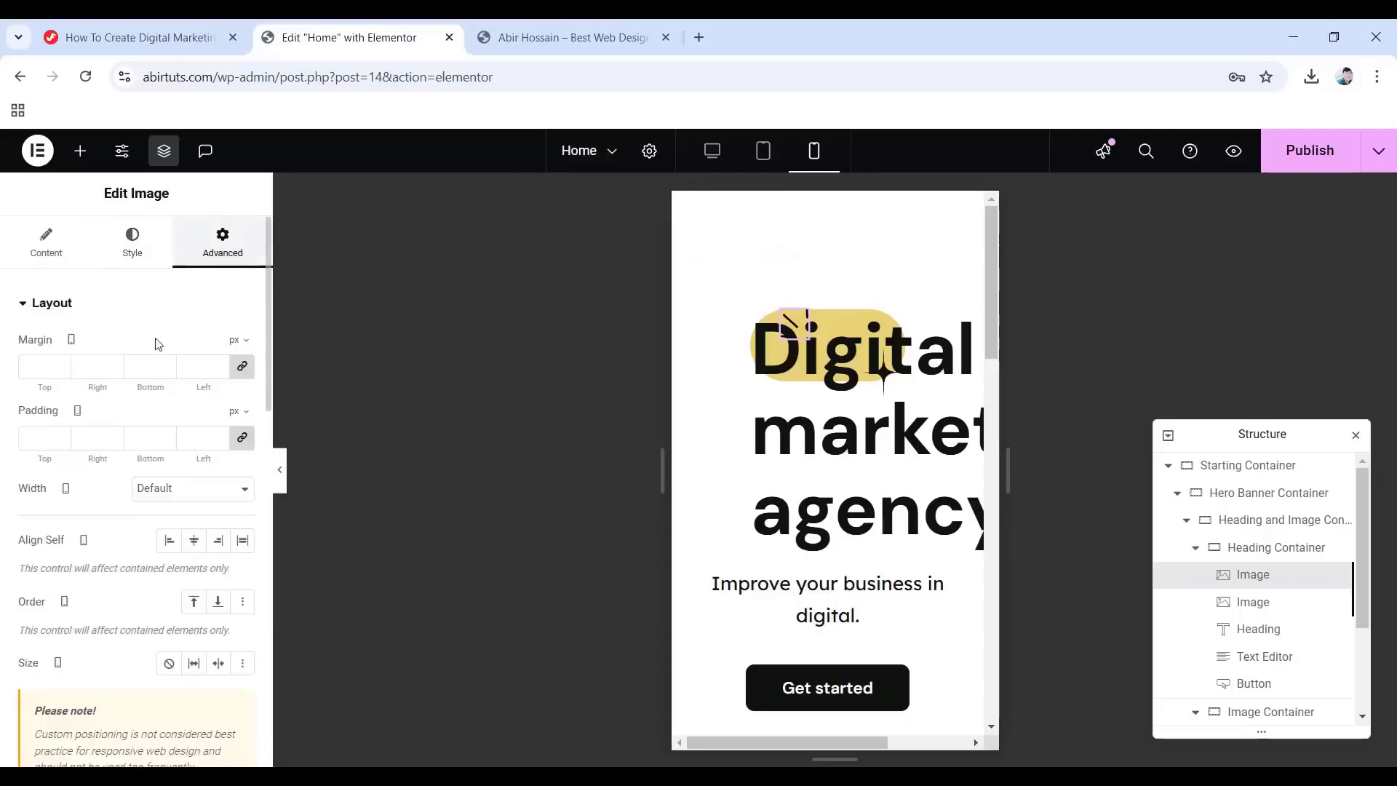
pyautogui.scroll(-4, 176, 409)
pyautogui.scroll(-4, 176, 410)
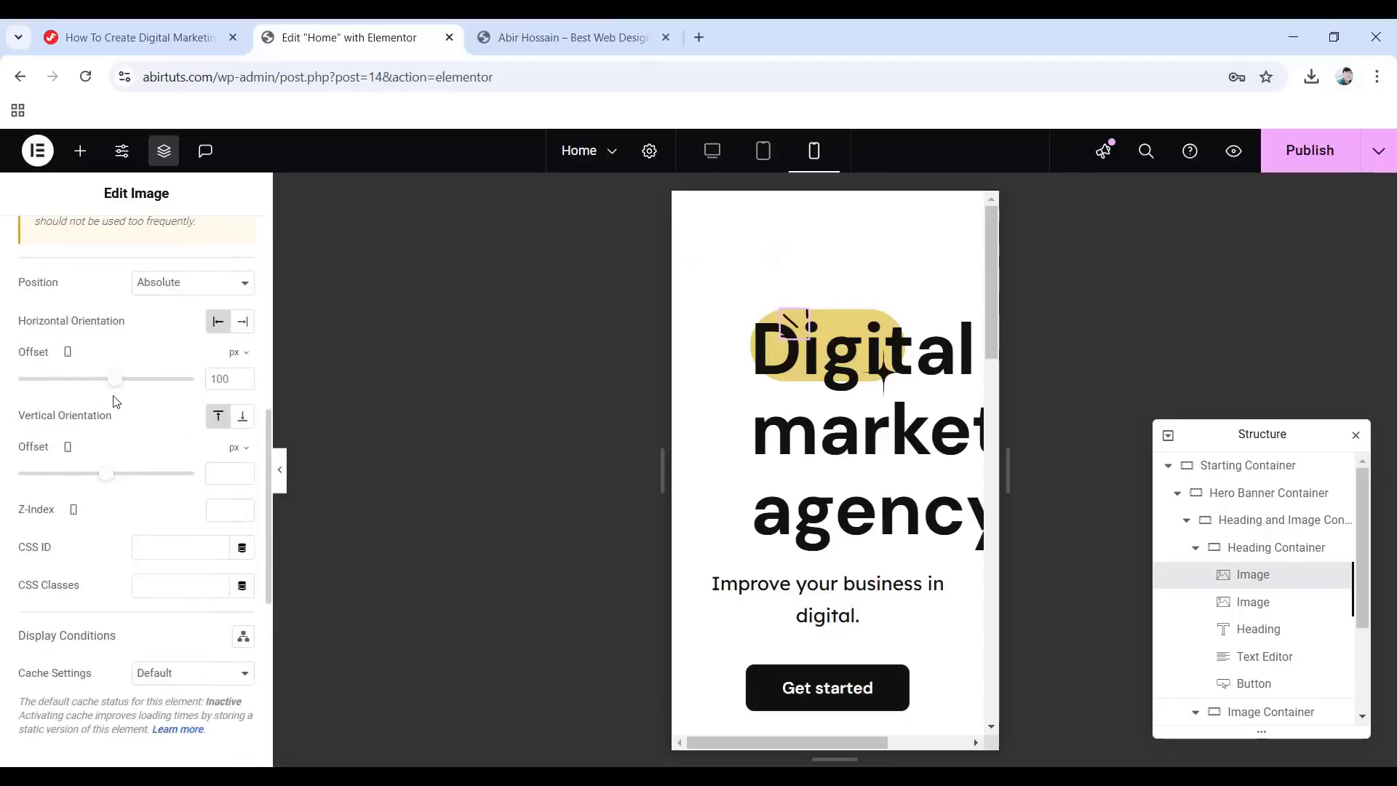
pyautogui.click(233, 379)
pyautogui.write('0')
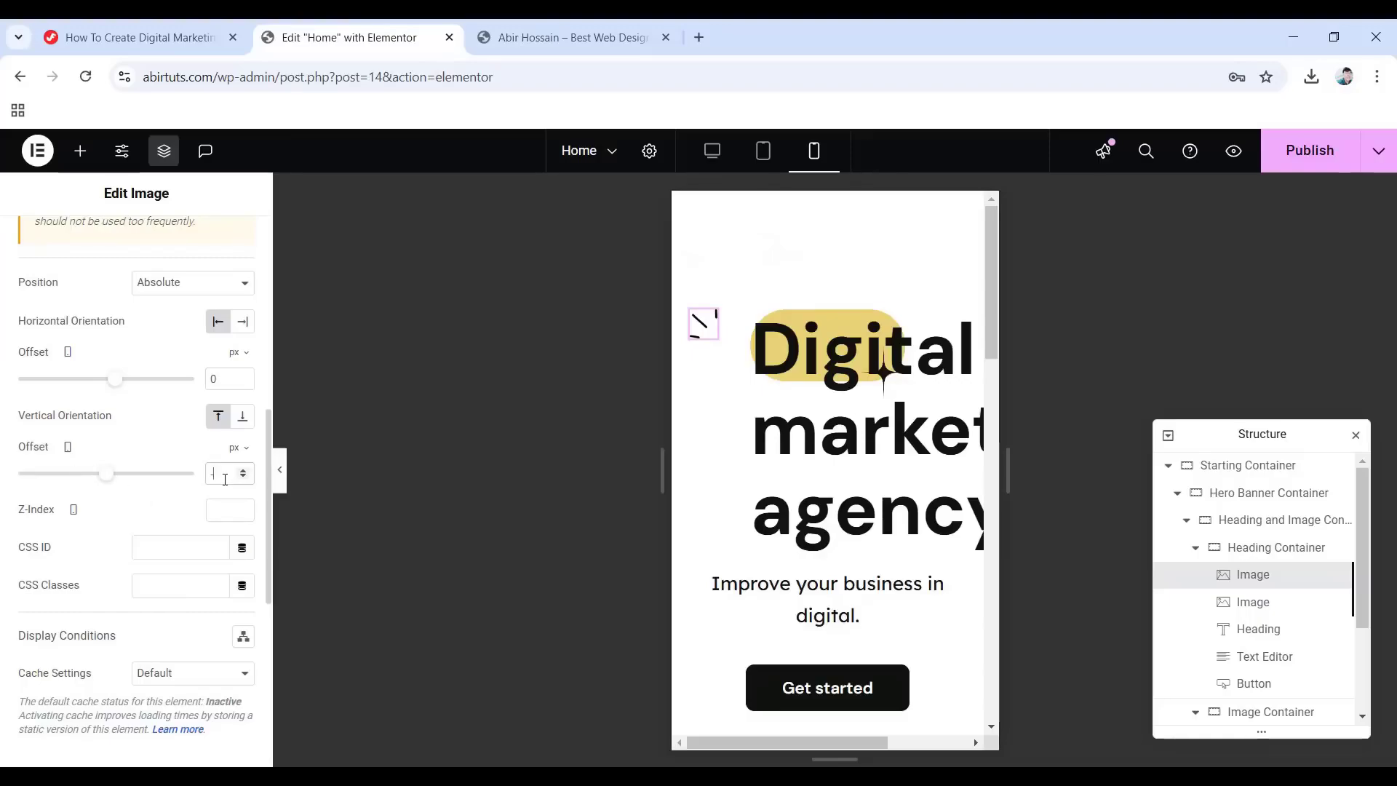
# Make the star image 40 px wide with offsets -10 horizontal and -45 vertical.
pyautogui.click(1237, 607)
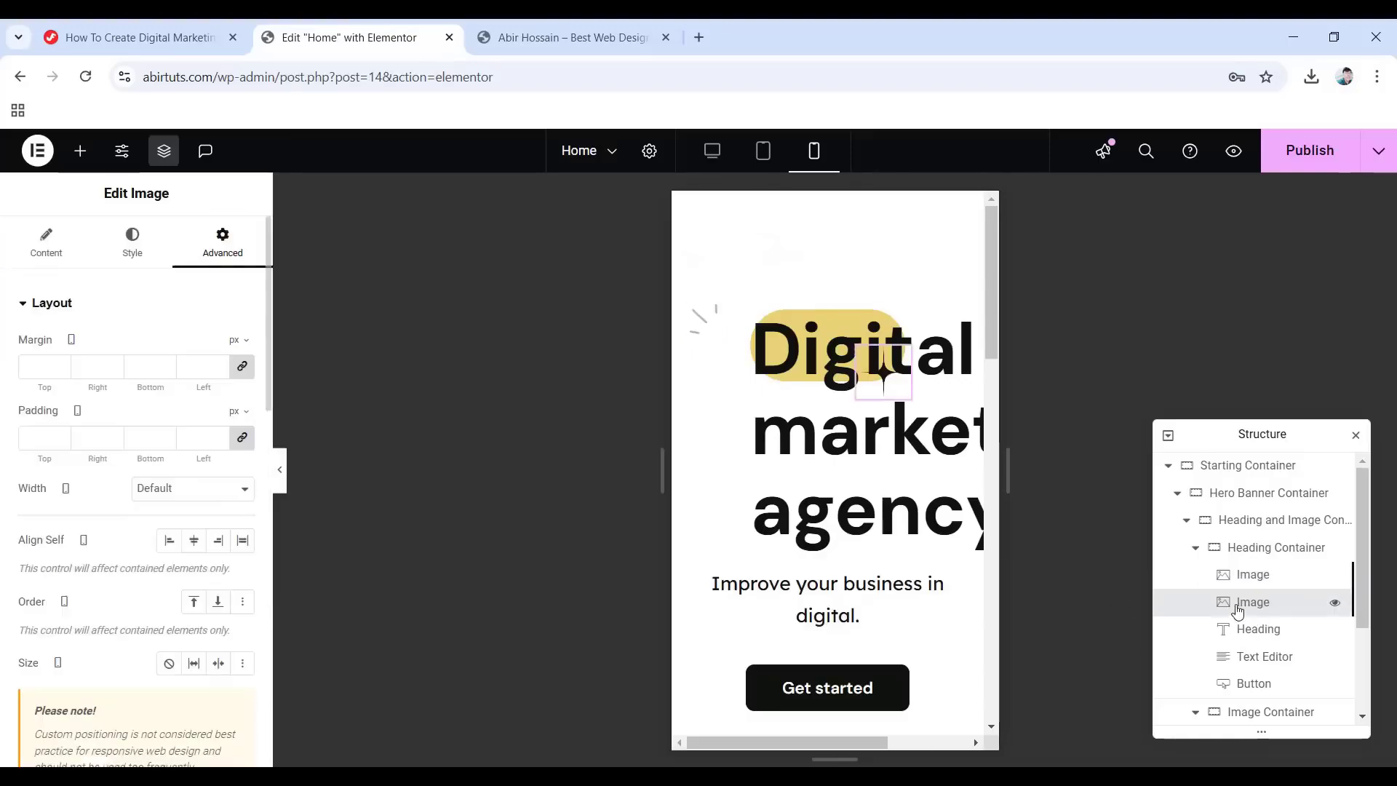
pyautogui.click(128, 249)
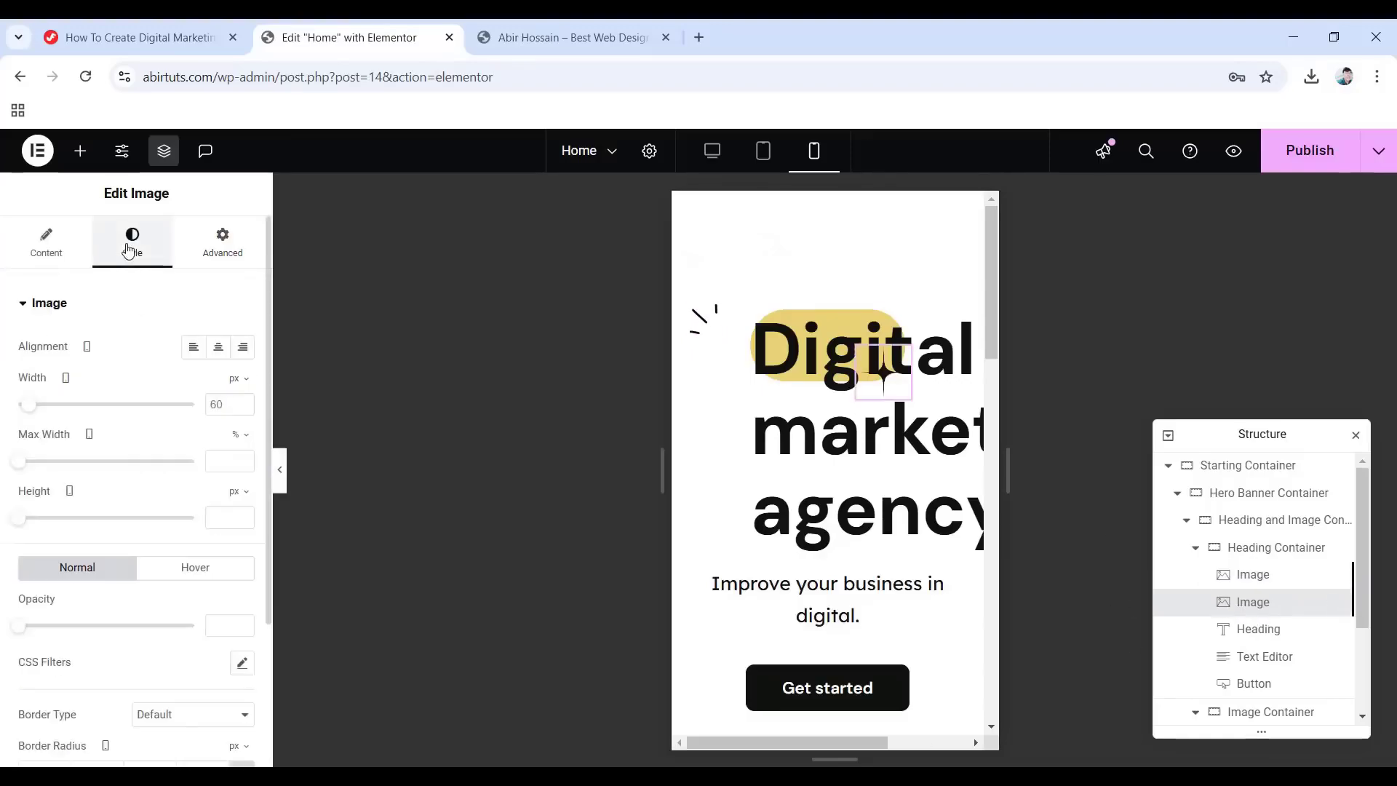
pyautogui.click(233, 400)
pyautogui.write('4')
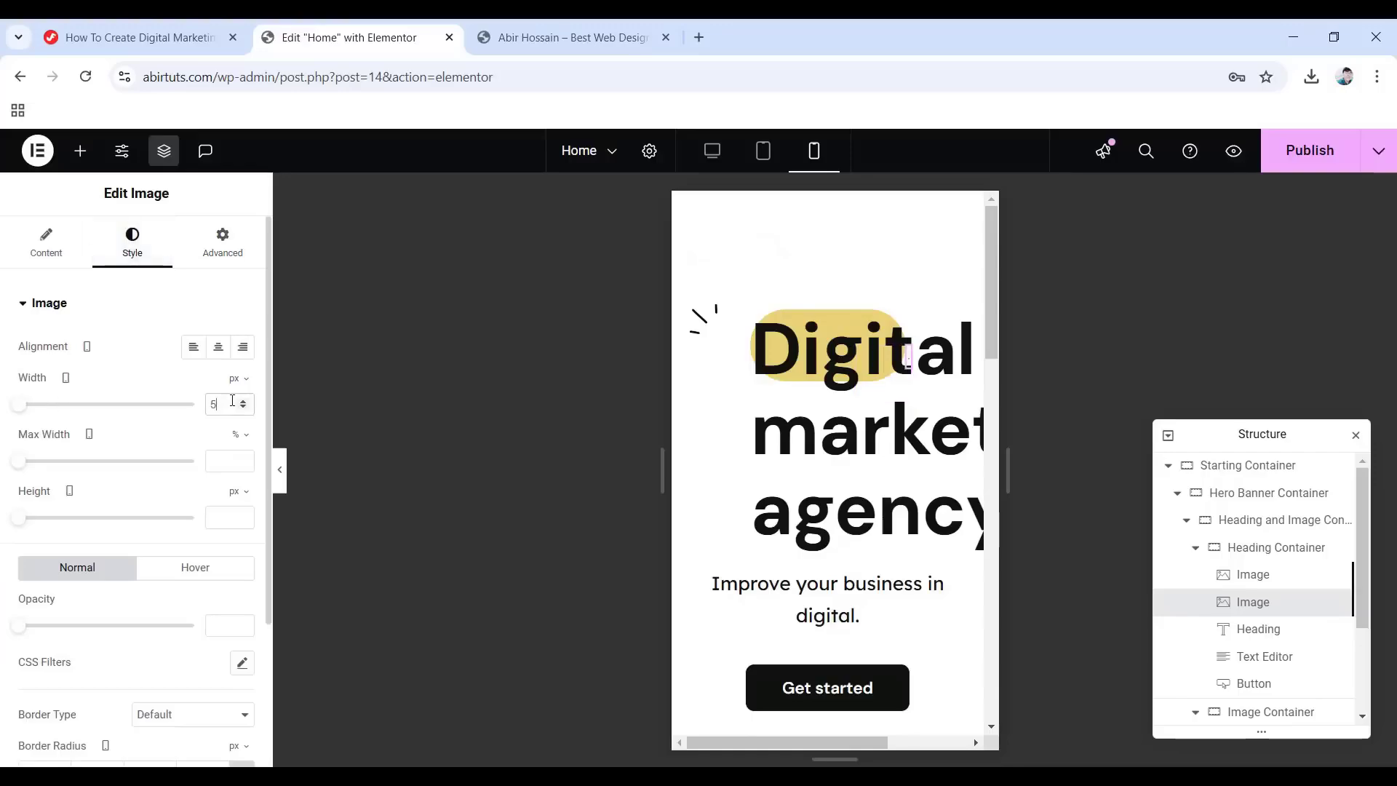
pyautogui.write('0')
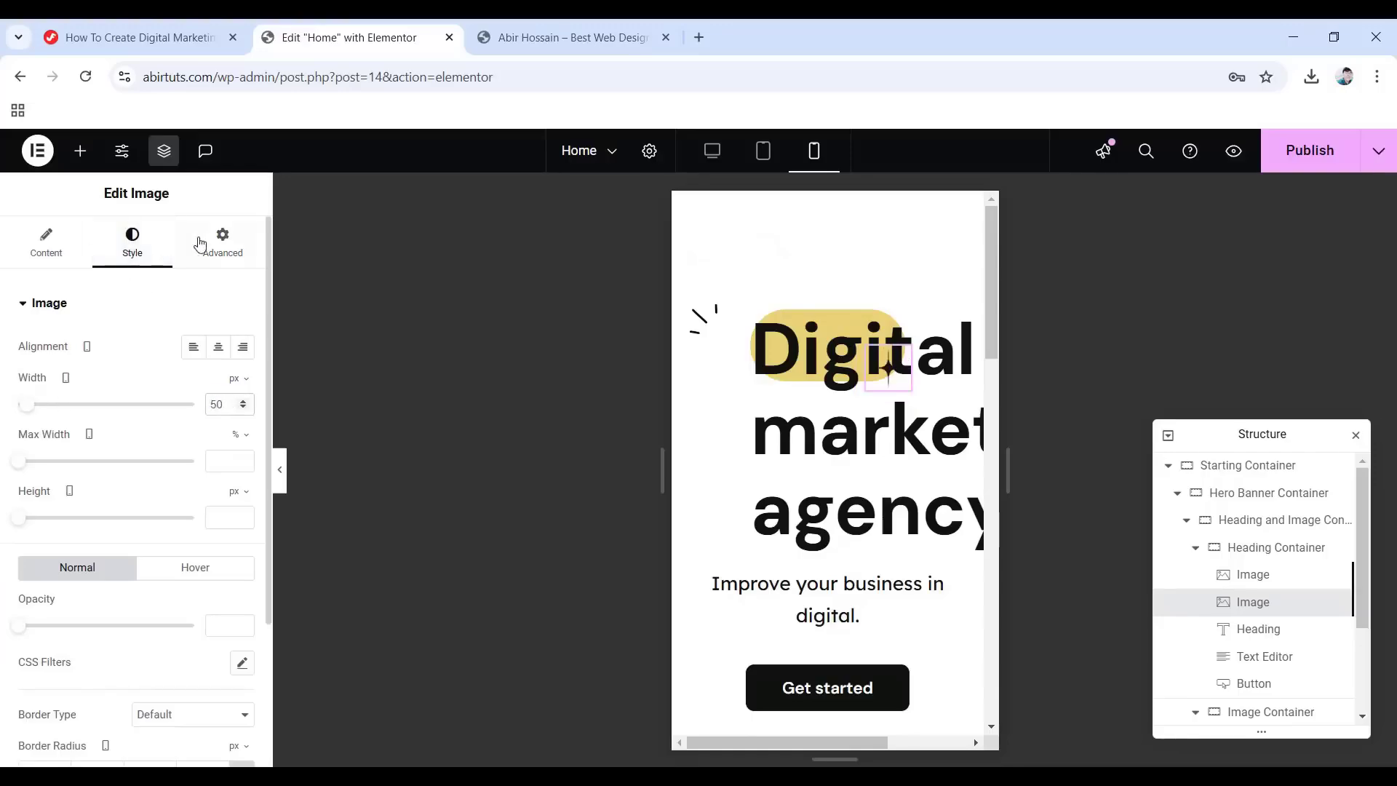
pyautogui.click(223, 240)
pyautogui.scroll(-6, 188, 416)
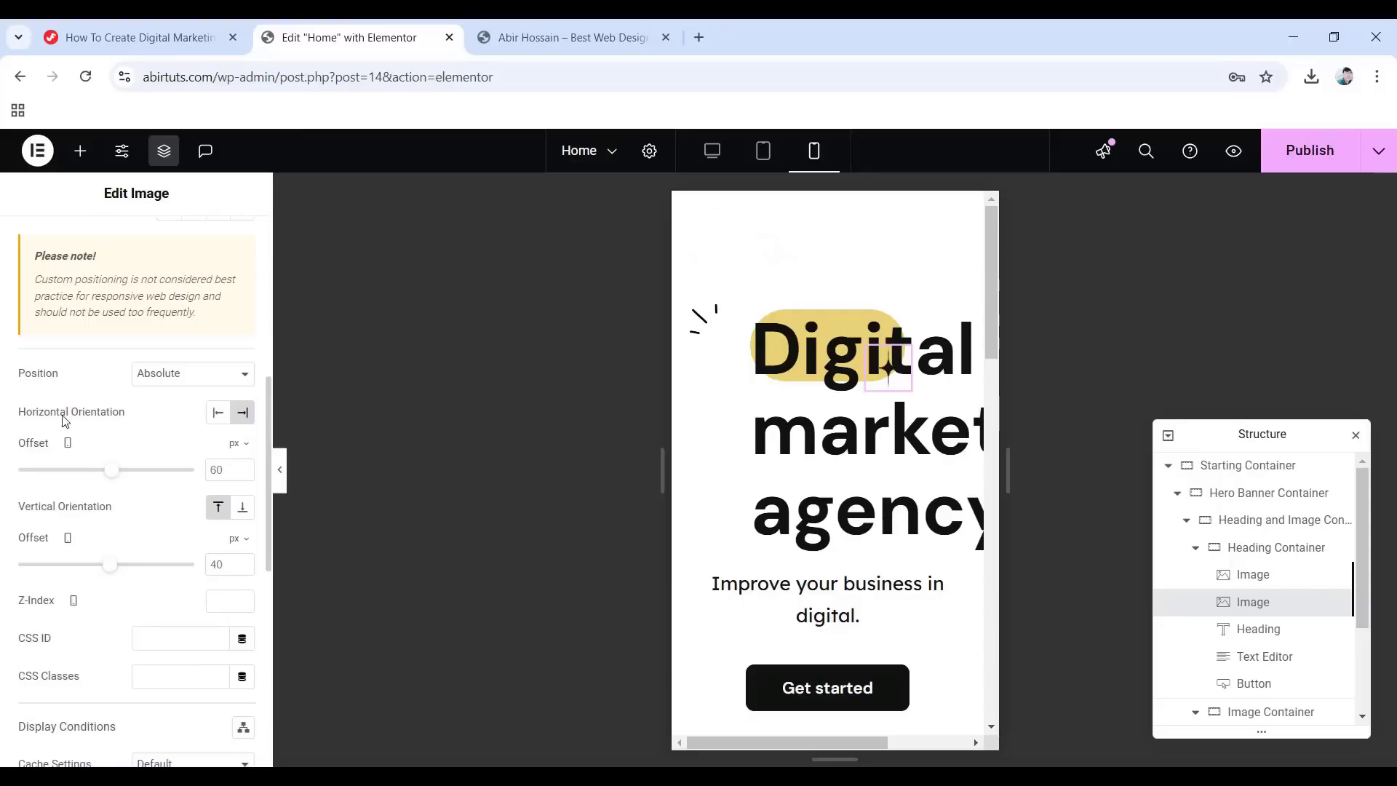
pyautogui.doubleClick(211, 468)
pyautogui.write('-10')
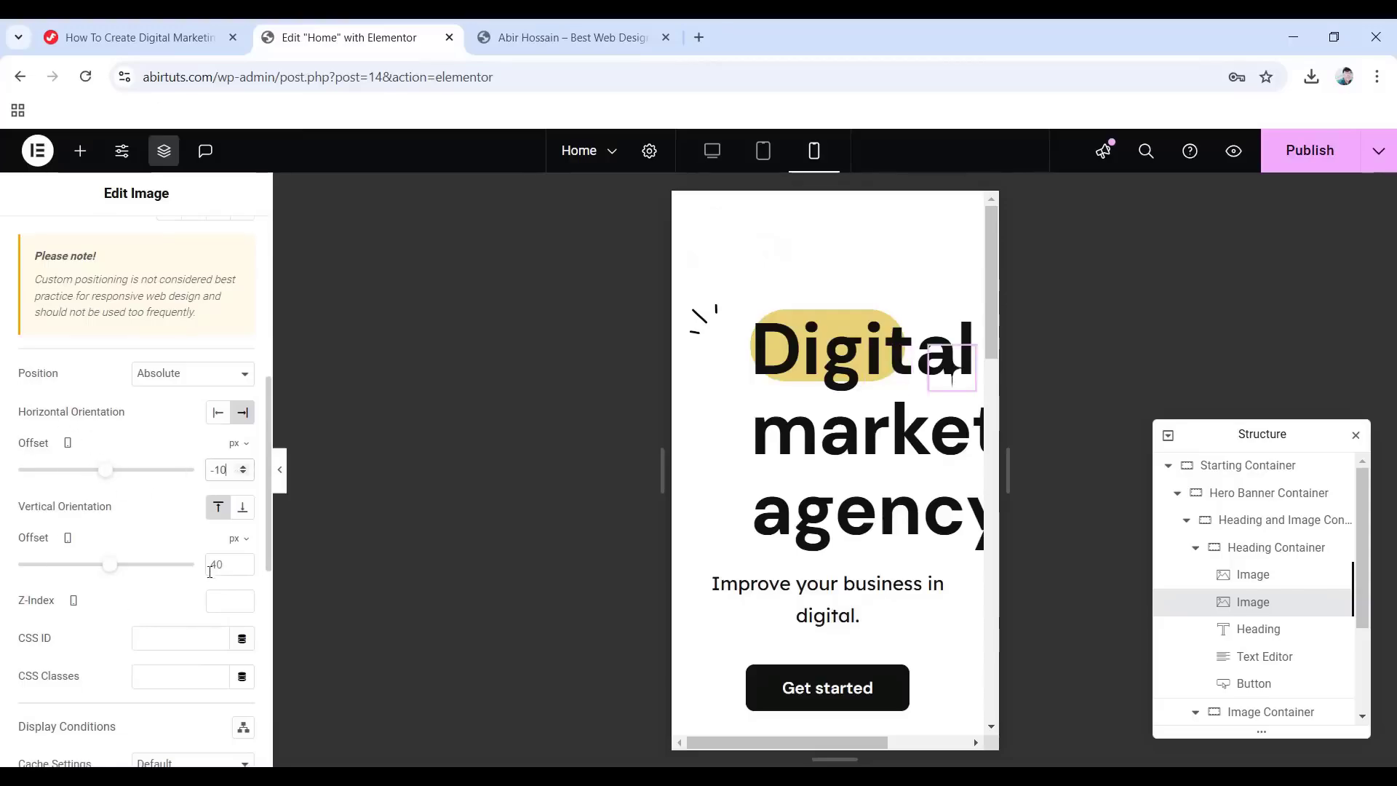
pyautogui.click(209, 565)
pyautogui.write('-45')
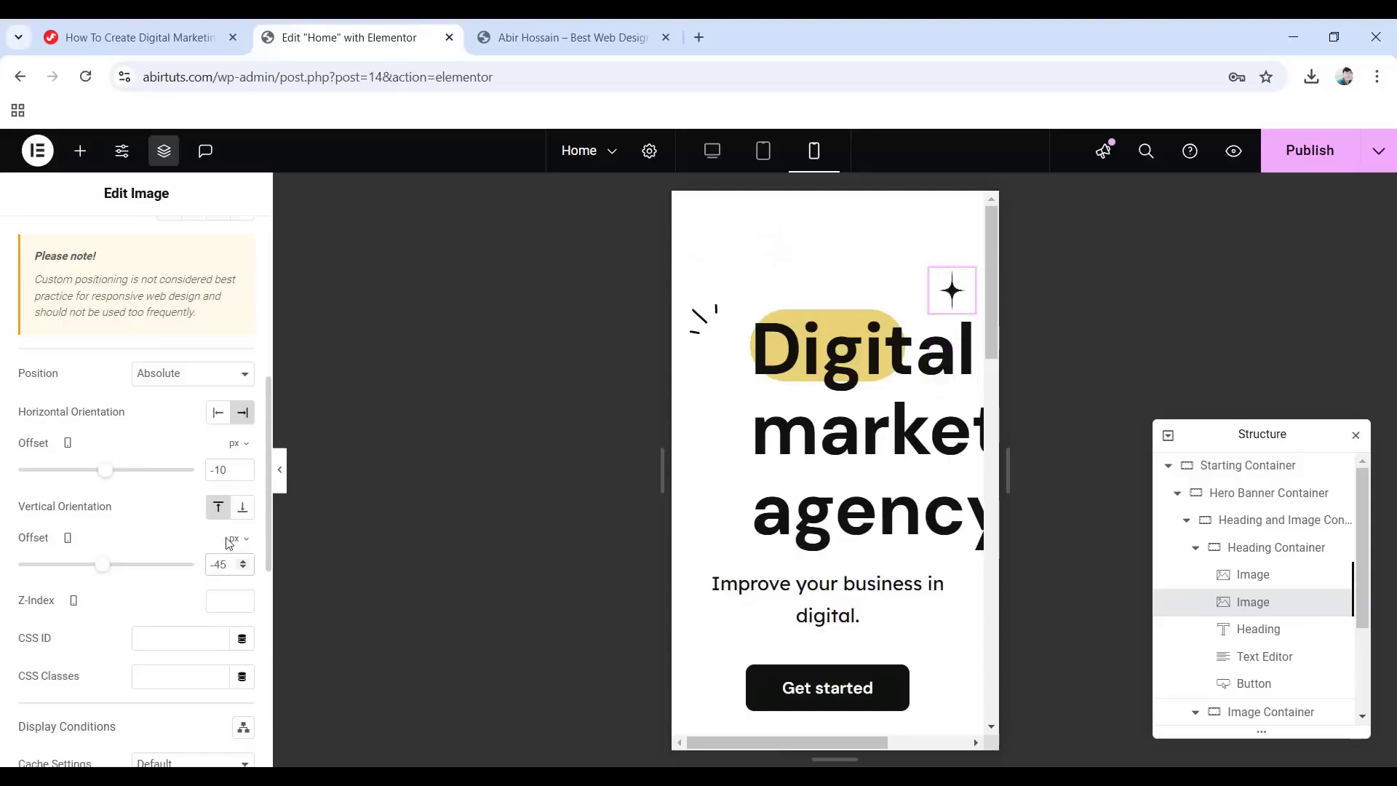
pyautogui.click(1264, 630)
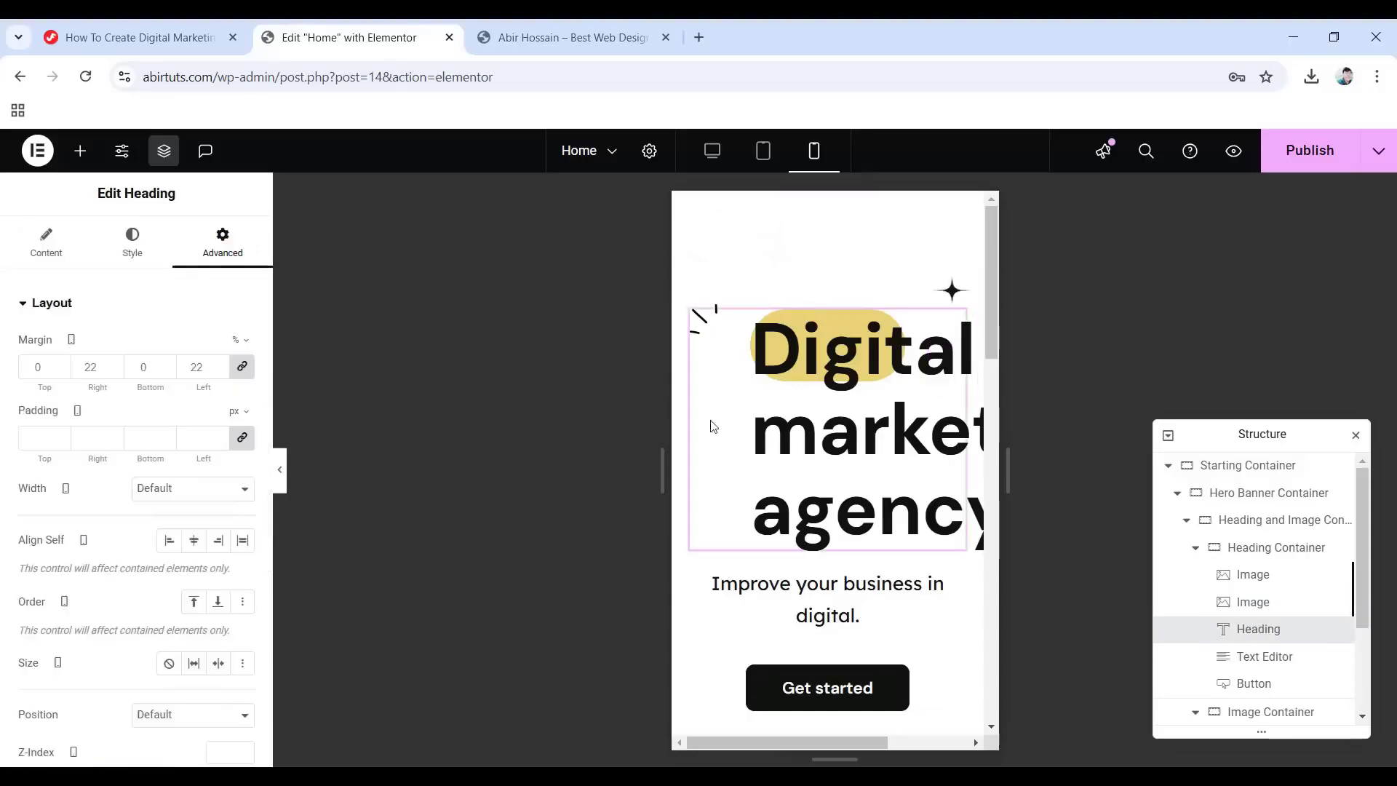
# Set the heading font size to 62, reset its margins to 0, and enter 140 in its background settings.
pyautogui.click(135, 244)
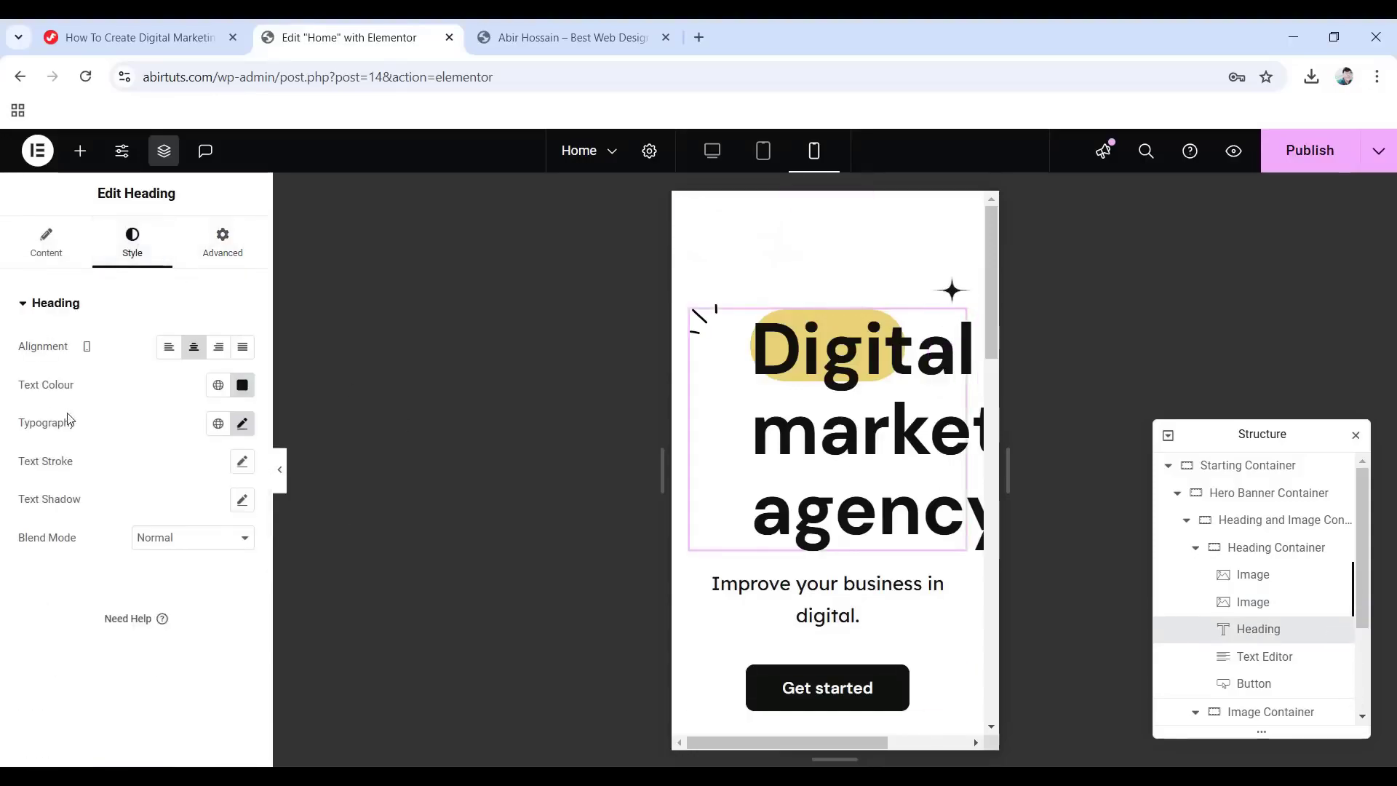
pyautogui.click(243, 425)
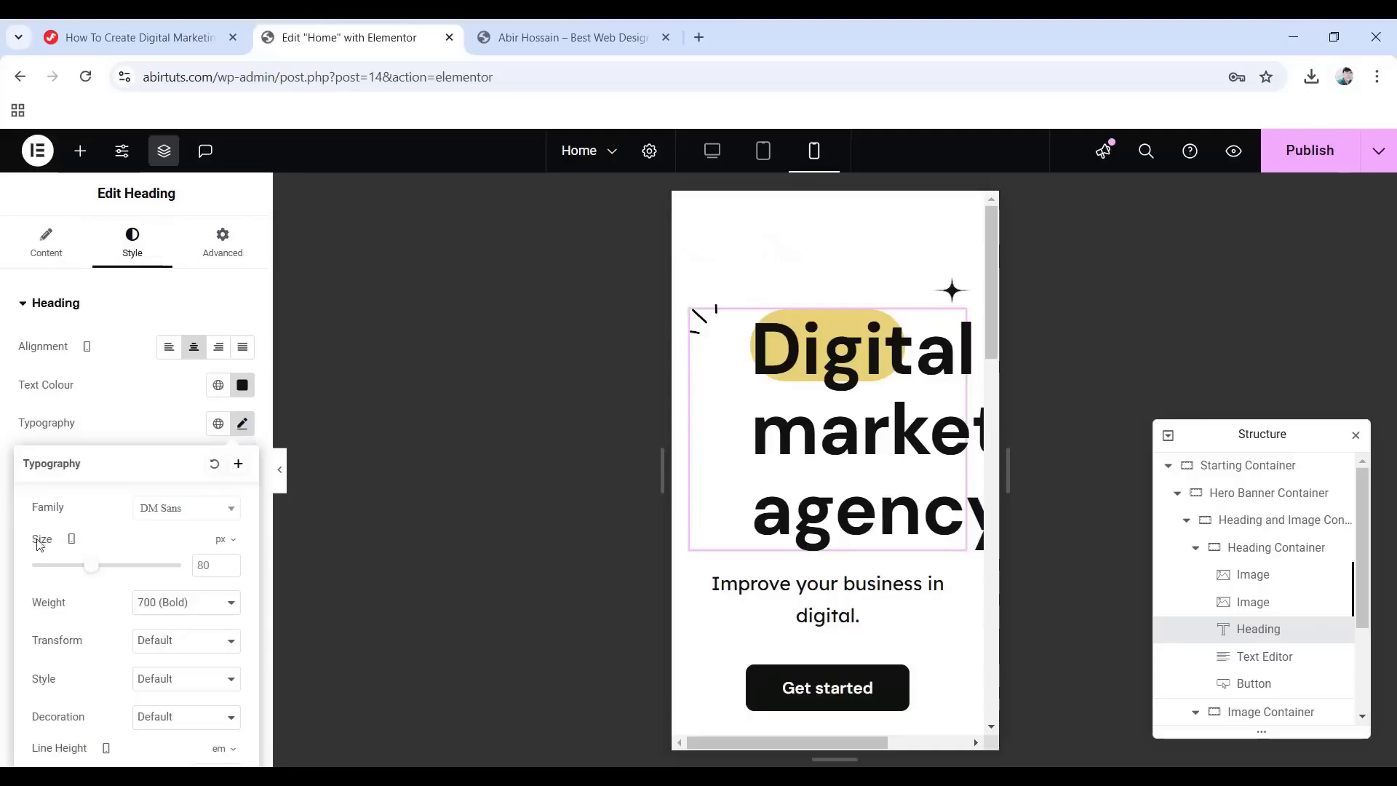
pyautogui.click(216, 565)
pyautogui.write('62')
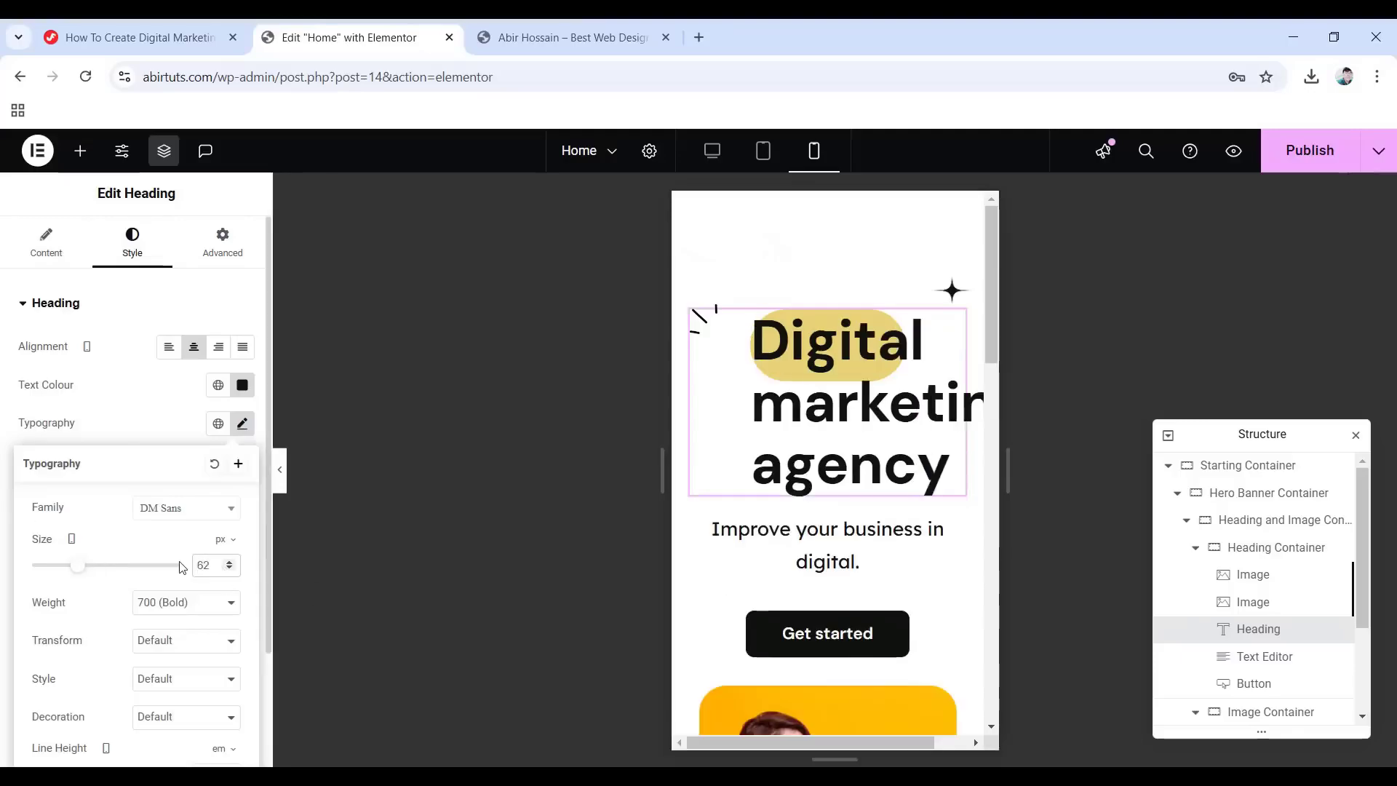
pyautogui.click(217, 241)
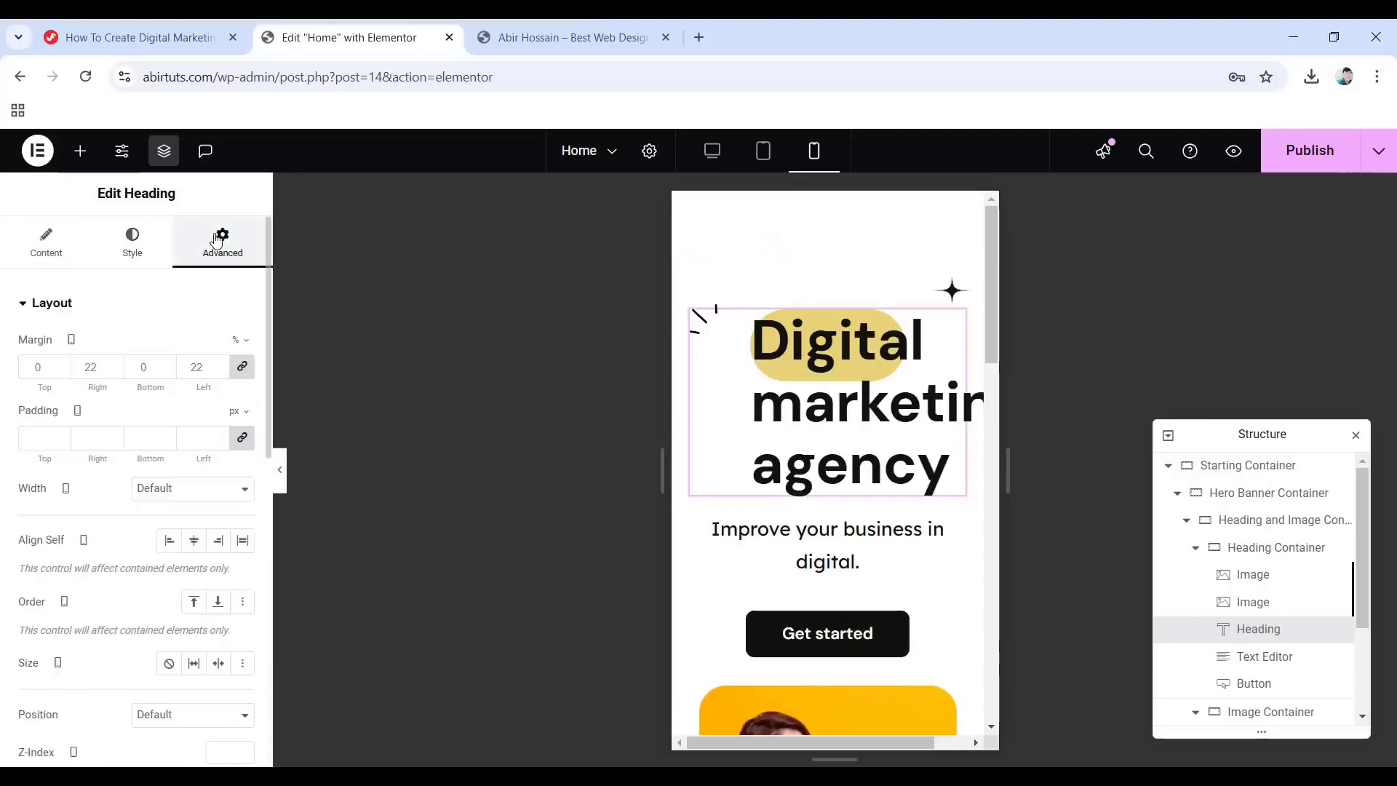
pyautogui.click(242, 368)
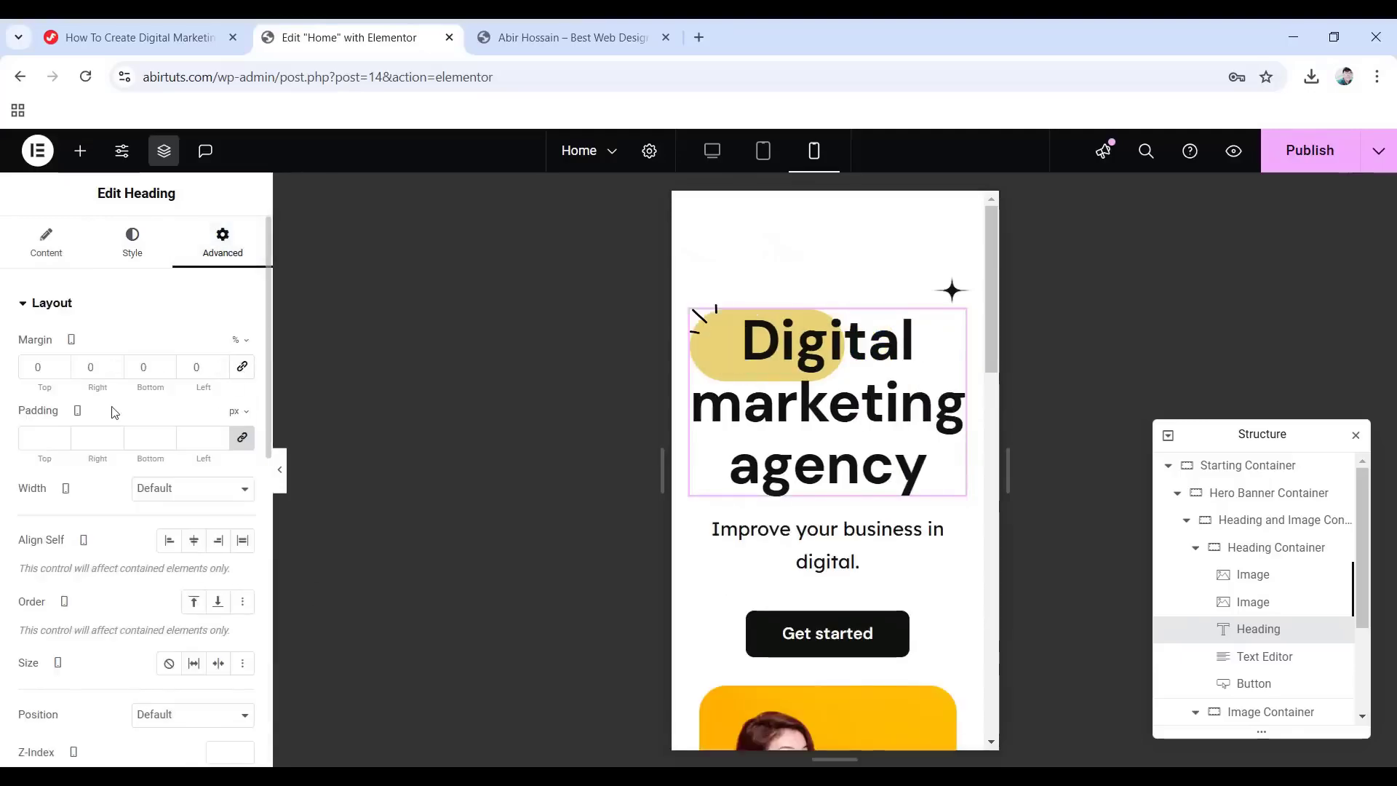
pyautogui.scroll(-6, 91, 473)
pyautogui.scroll(-2, 91, 473)
pyautogui.click(87, 495)
pyautogui.scroll(-4, 140, 552)
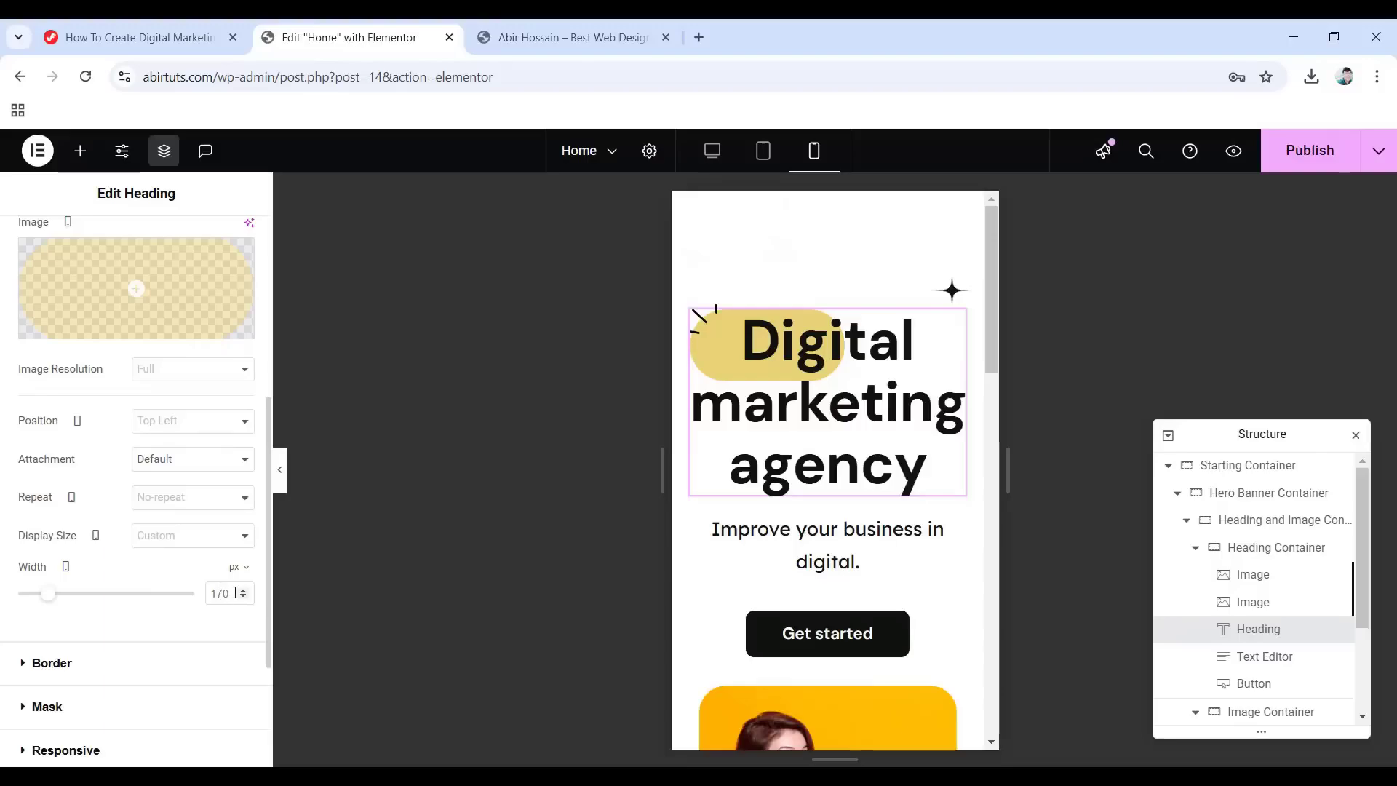
pyautogui.write('140')
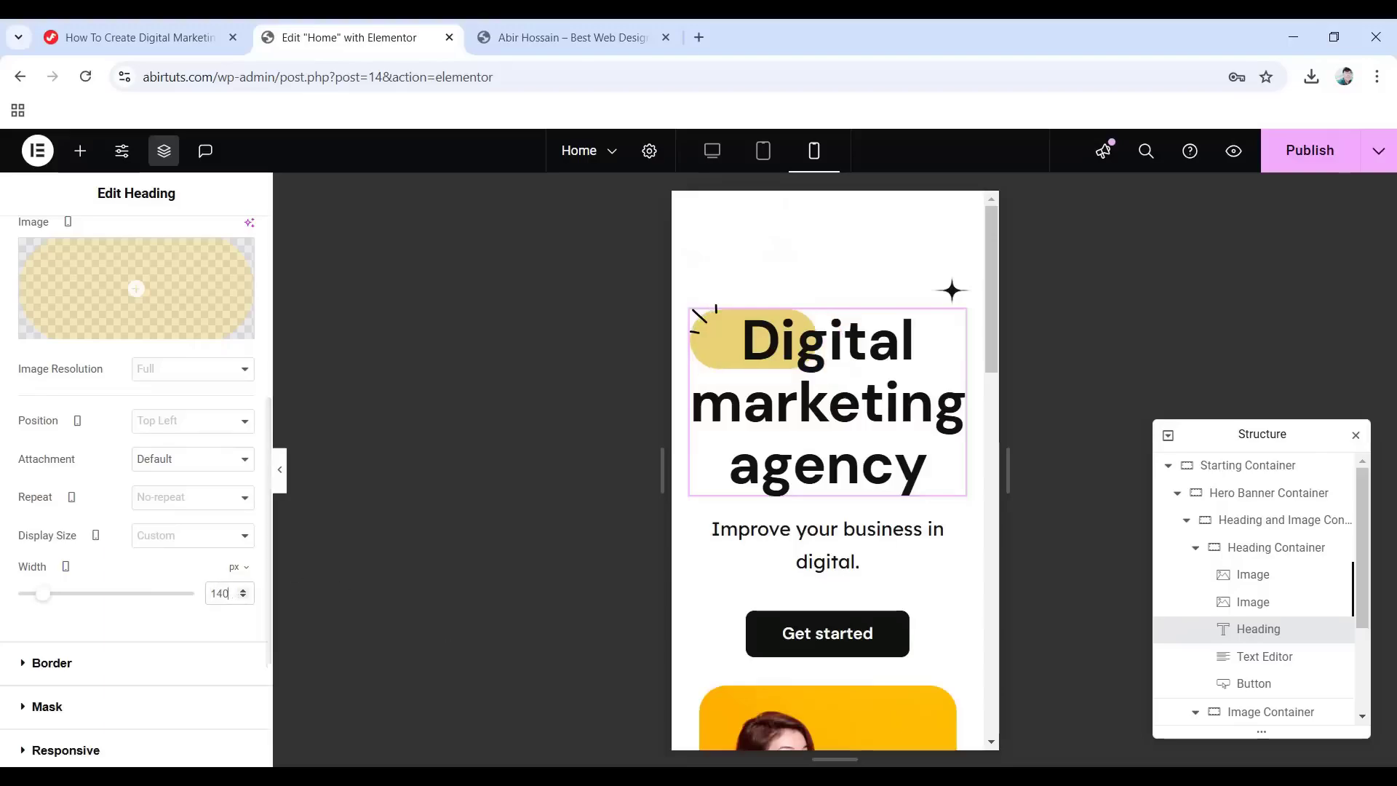
# Reduce the subtitle font size to 18 and set its bottom margin to -10.
pyautogui.click(1243, 662)
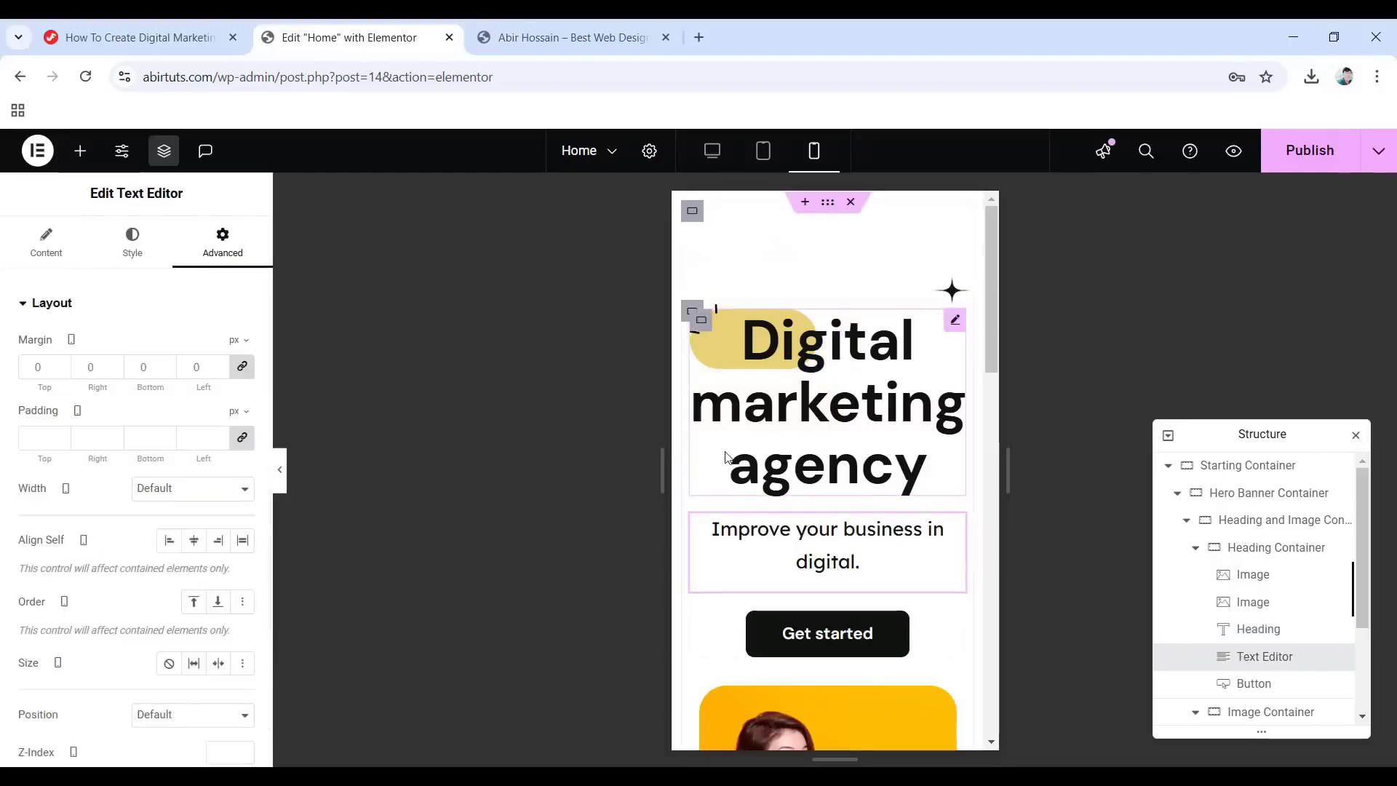
pyautogui.scroll(-10, 742, 458)
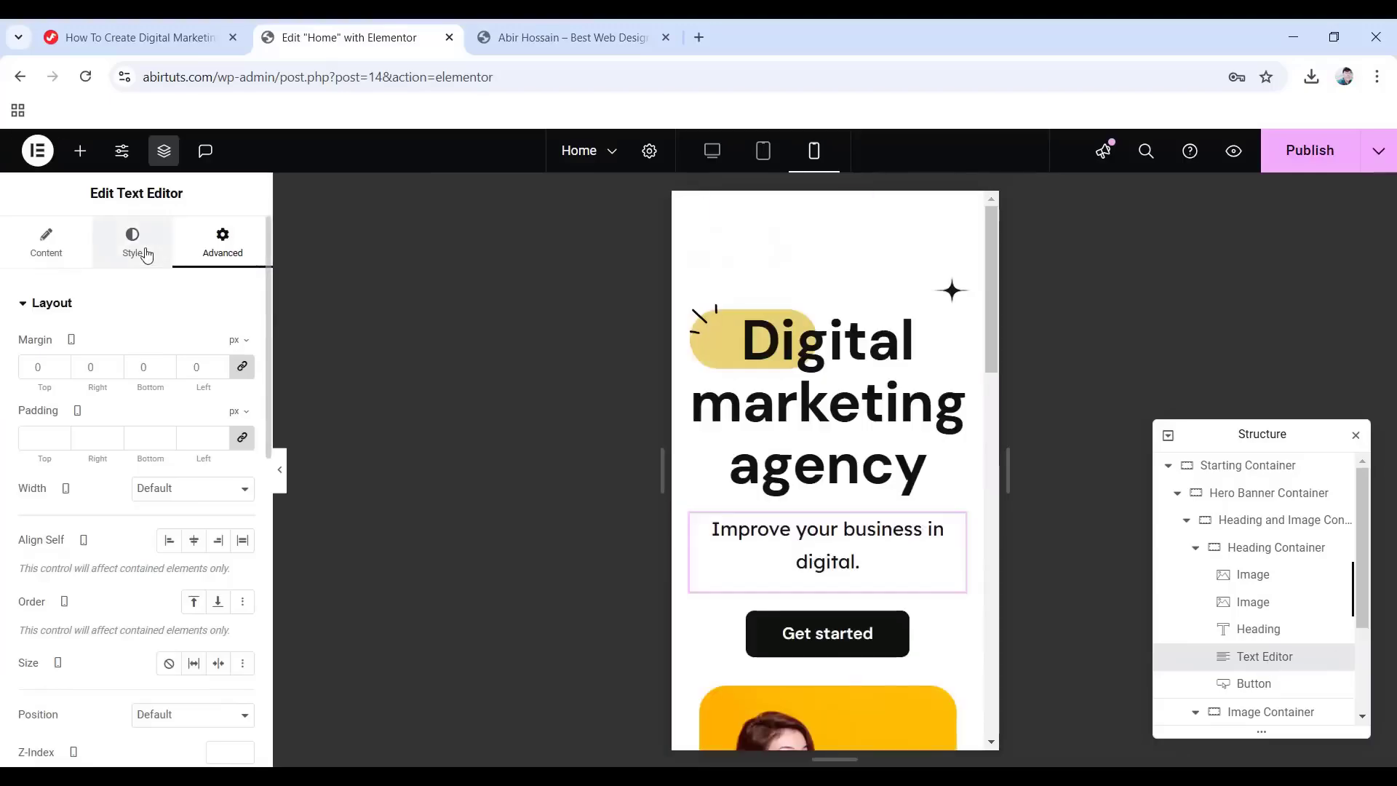
pyautogui.click(132, 241)
pyautogui.click(243, 424)
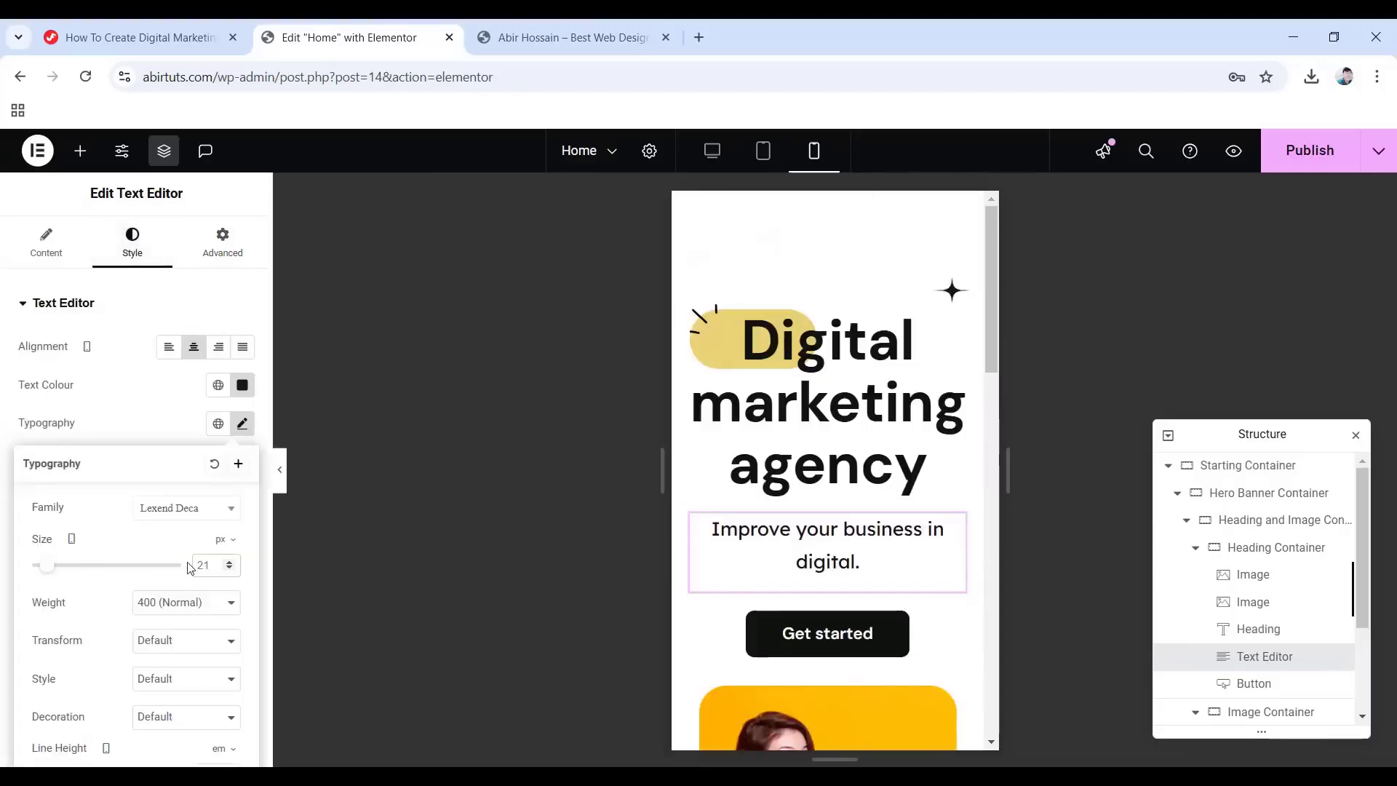
pyautogui.press('Down')
pyautogui.press('Down')
pyautogui.press('Down')
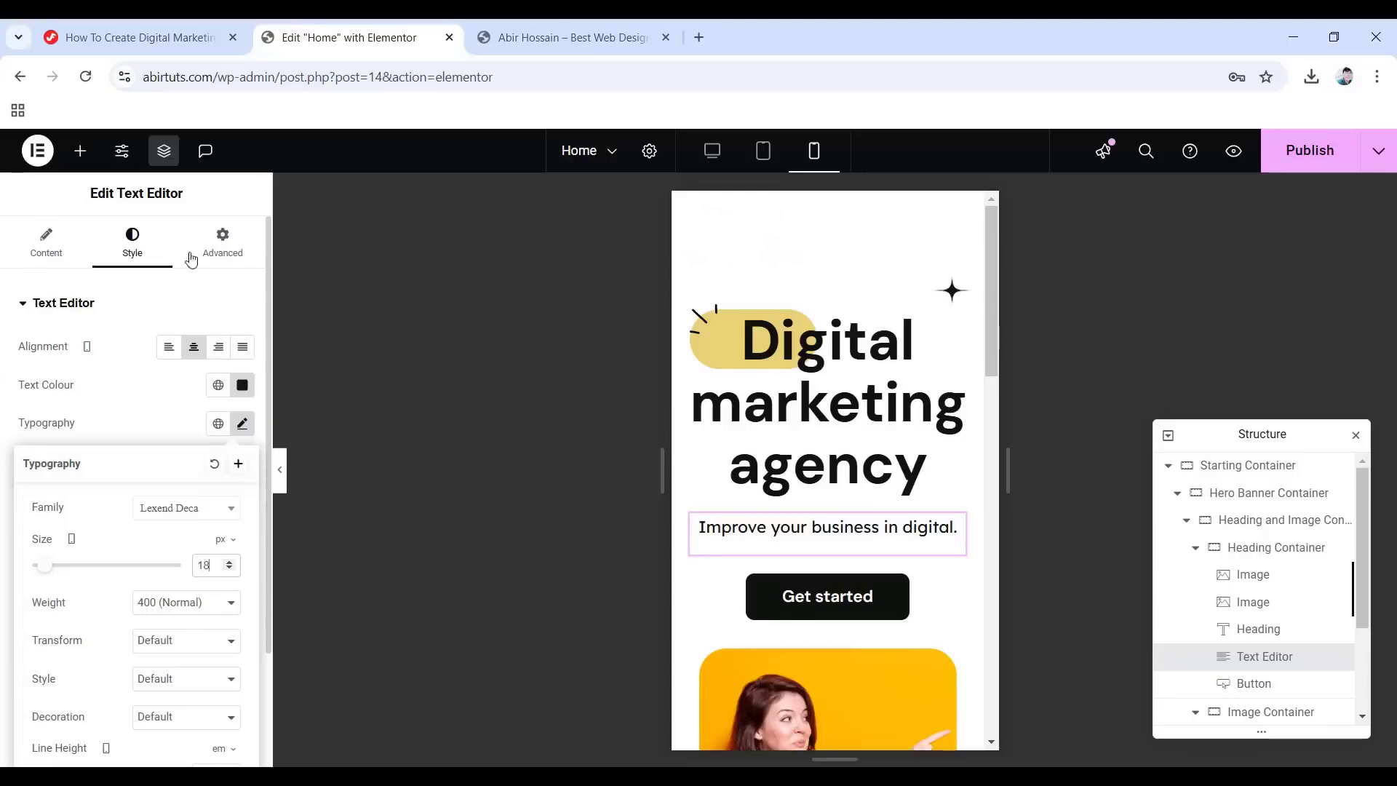
pyautogui.click(223, 242)
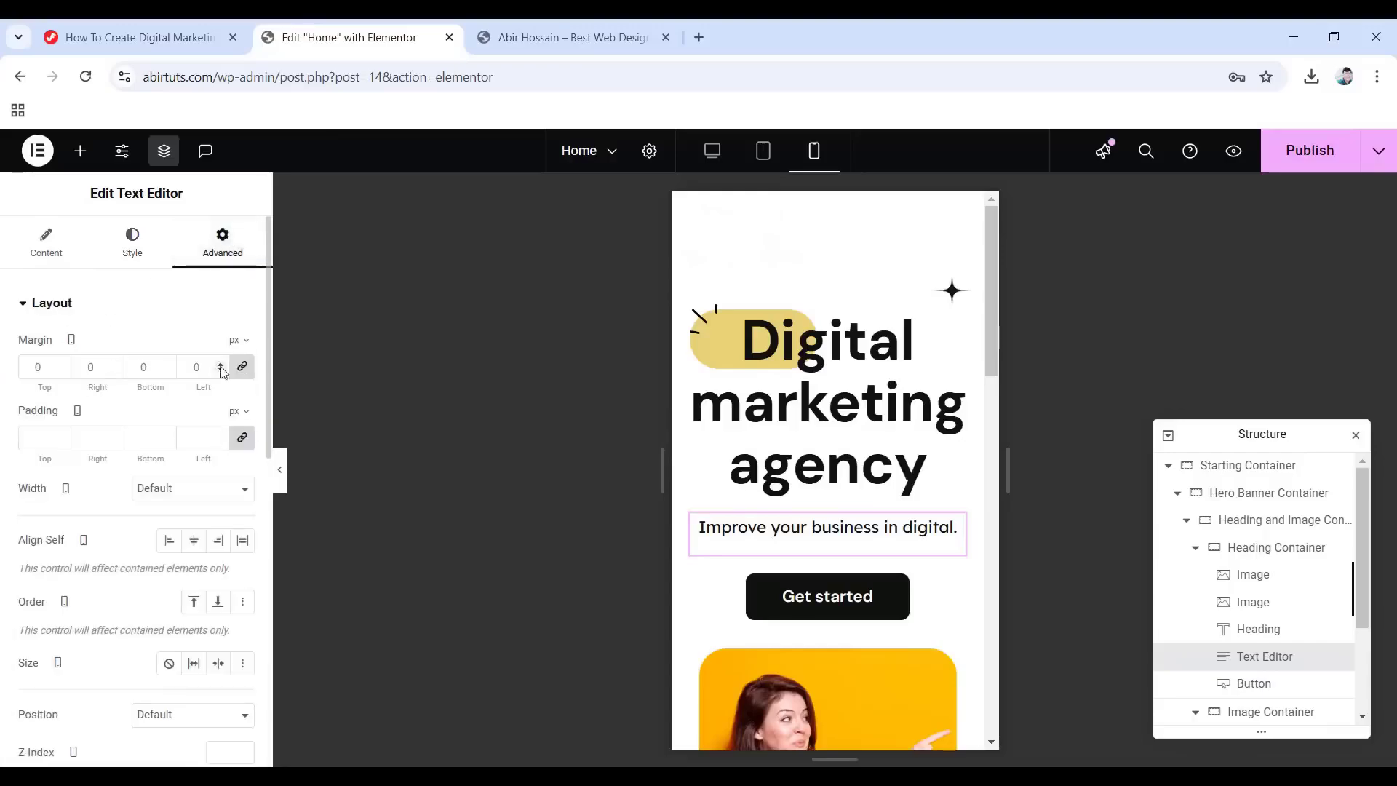
pyautogui.doubleClick(152, 369)
pyautogui.write('-')
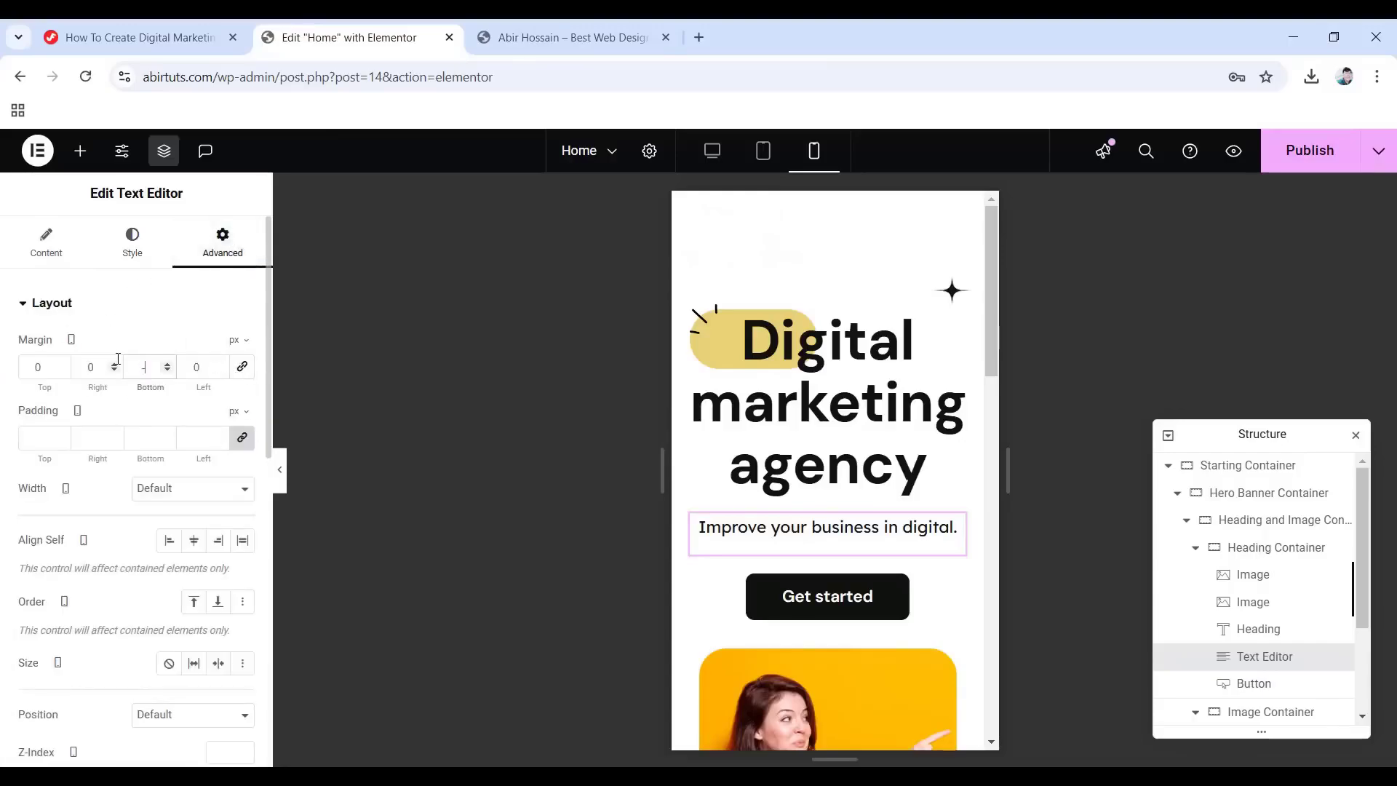
pyautogui.write('10')
pyautogui.scroll(-10, 751, 430)
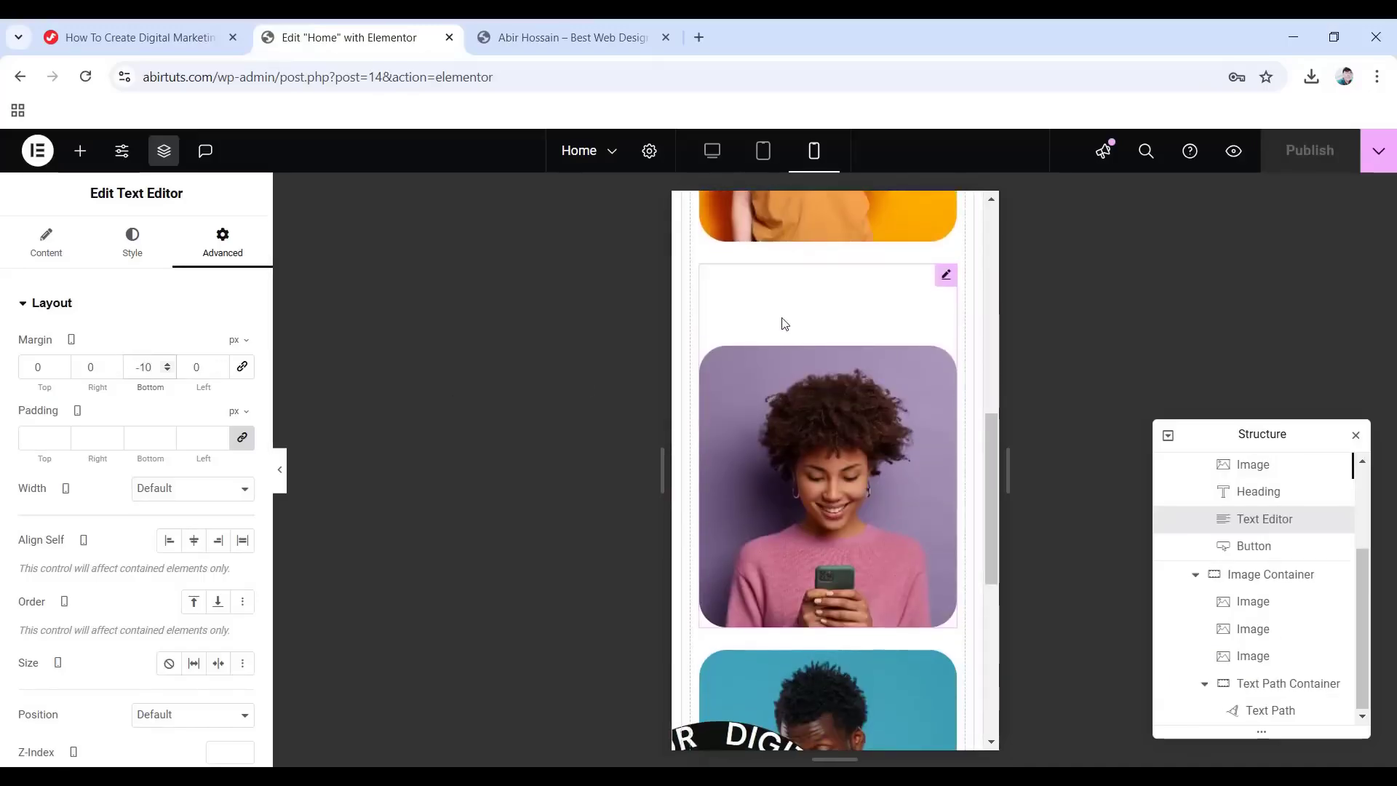
# Change the purple photo's 90 px top margin to 0 on mobile.
pyautogui.click(1252, 630)
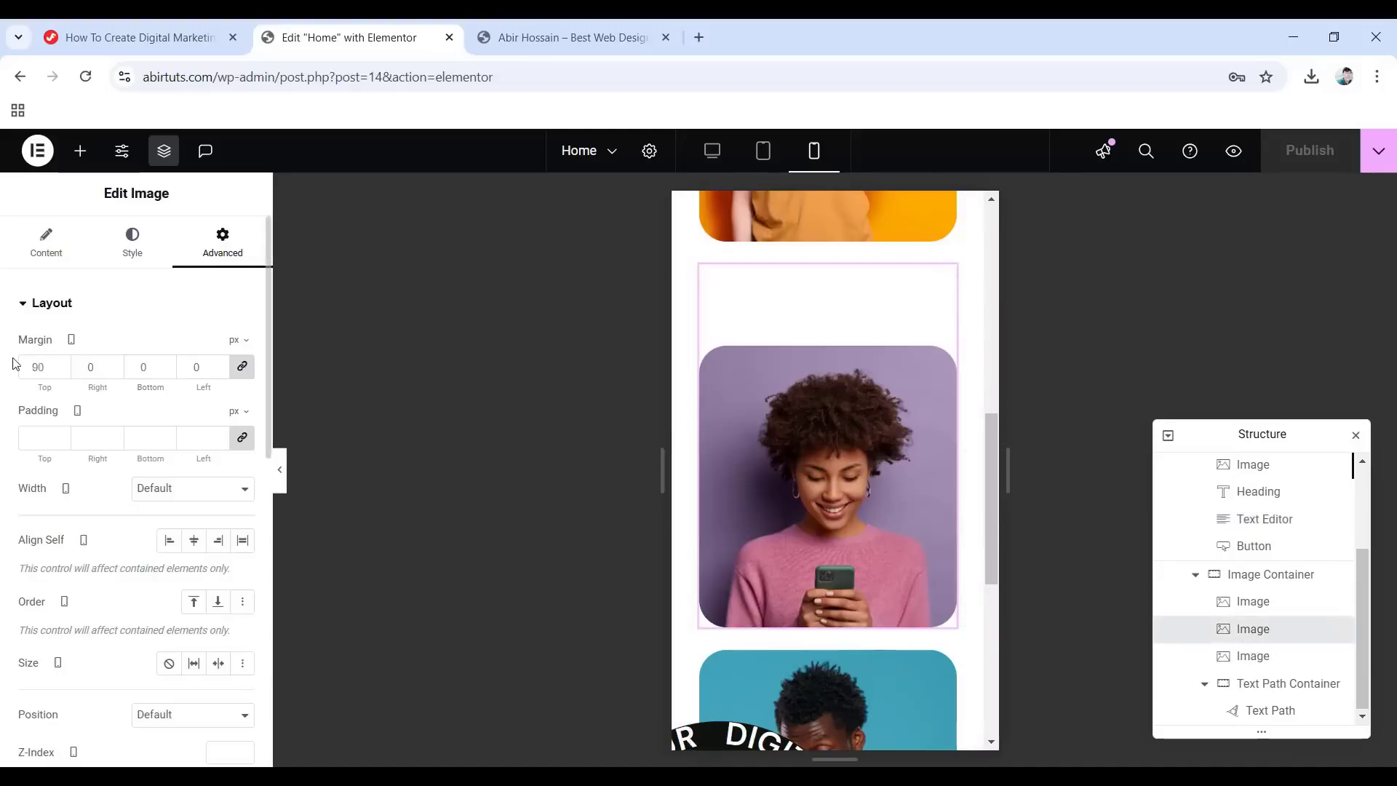
pyautogui.click(243, 366)
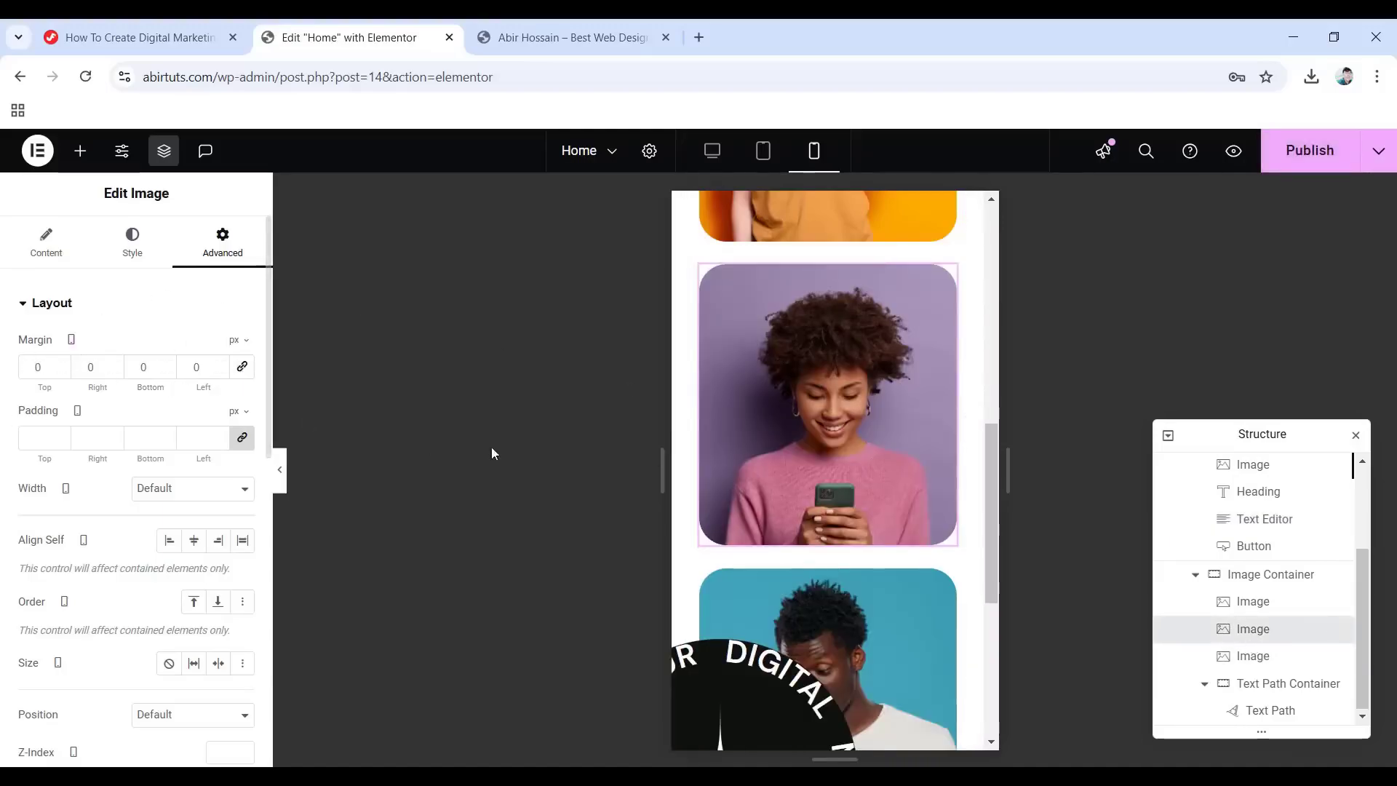
pyautogui.scroll(2, 894, 435)
pyautogui.scroll(-2, 893, 435)
pyautogui.scroll(1, 894, 435)
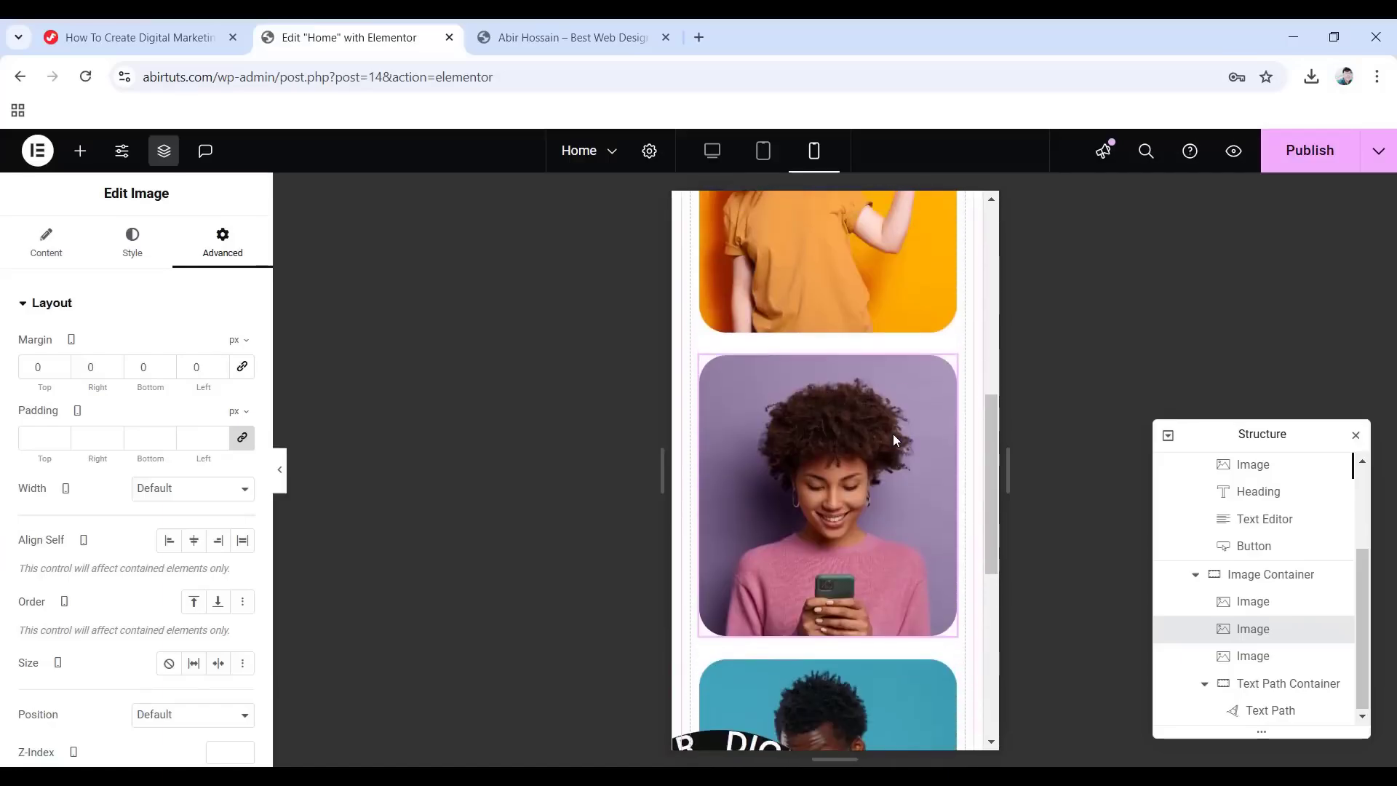
# Set the badge container's horizontal offset to 23% on mobile.
pyautogui.click(1243, 684)
pyautogui.scroll(-2, 805, 618)
pyautogui.scroll(-3, 806, 617)
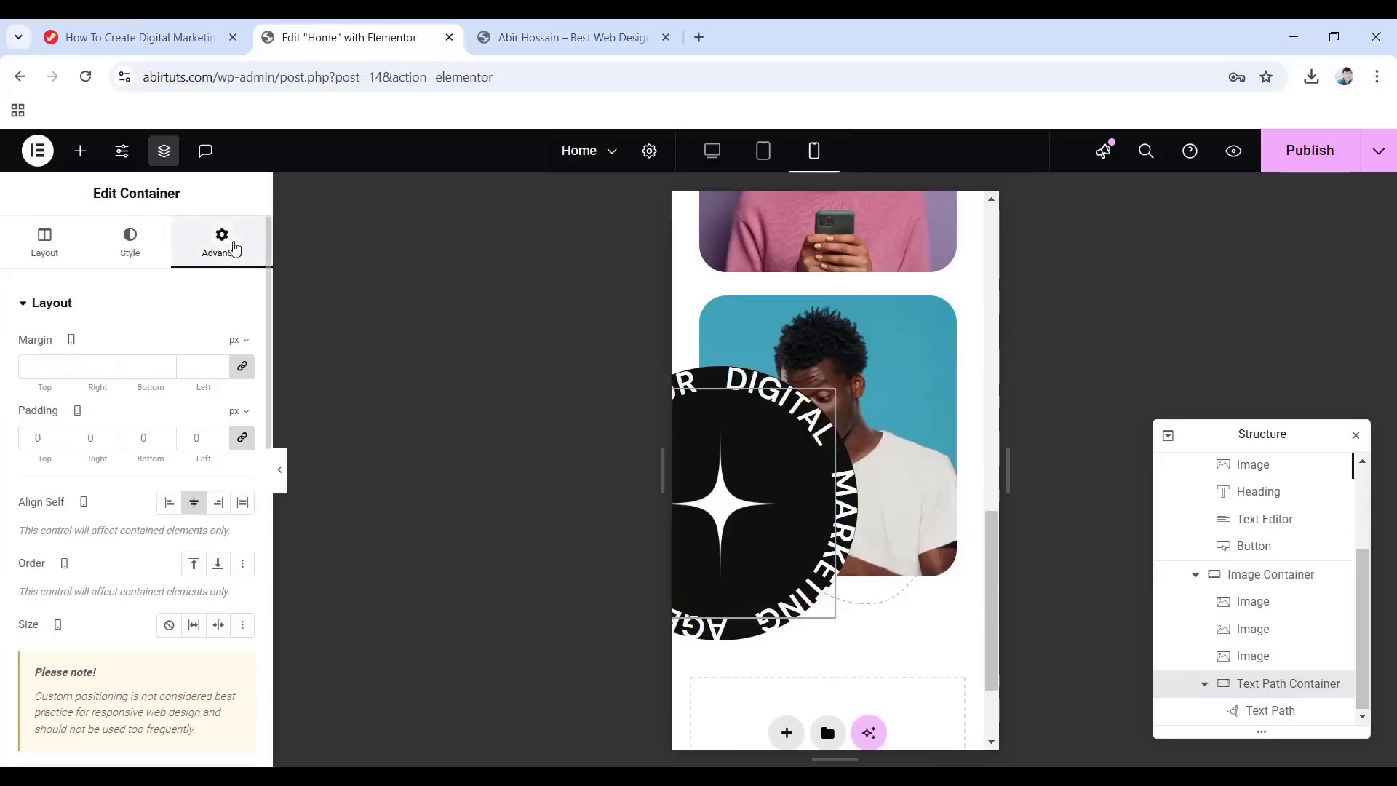
pyautogui.scroll(-5, 172, 502)
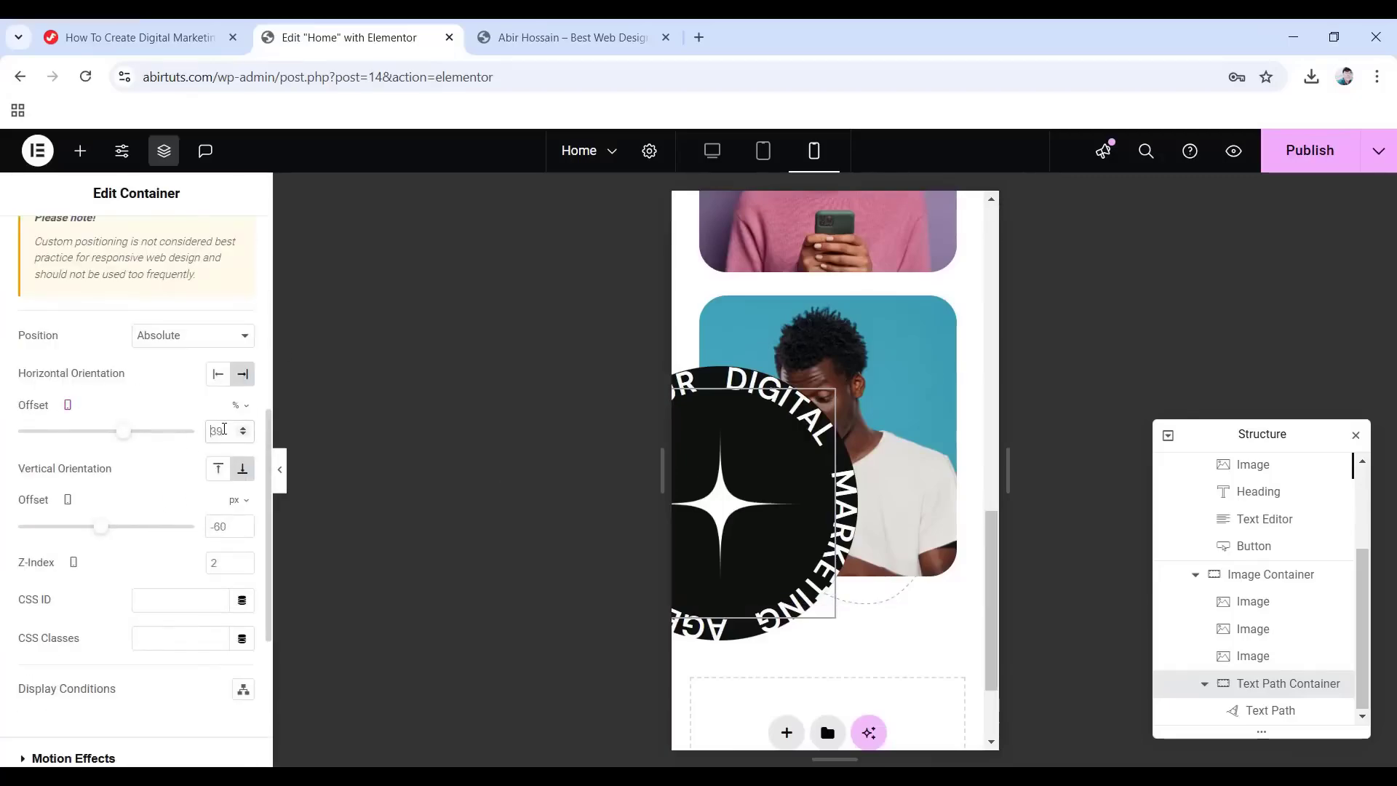
pyautogui.write('23')
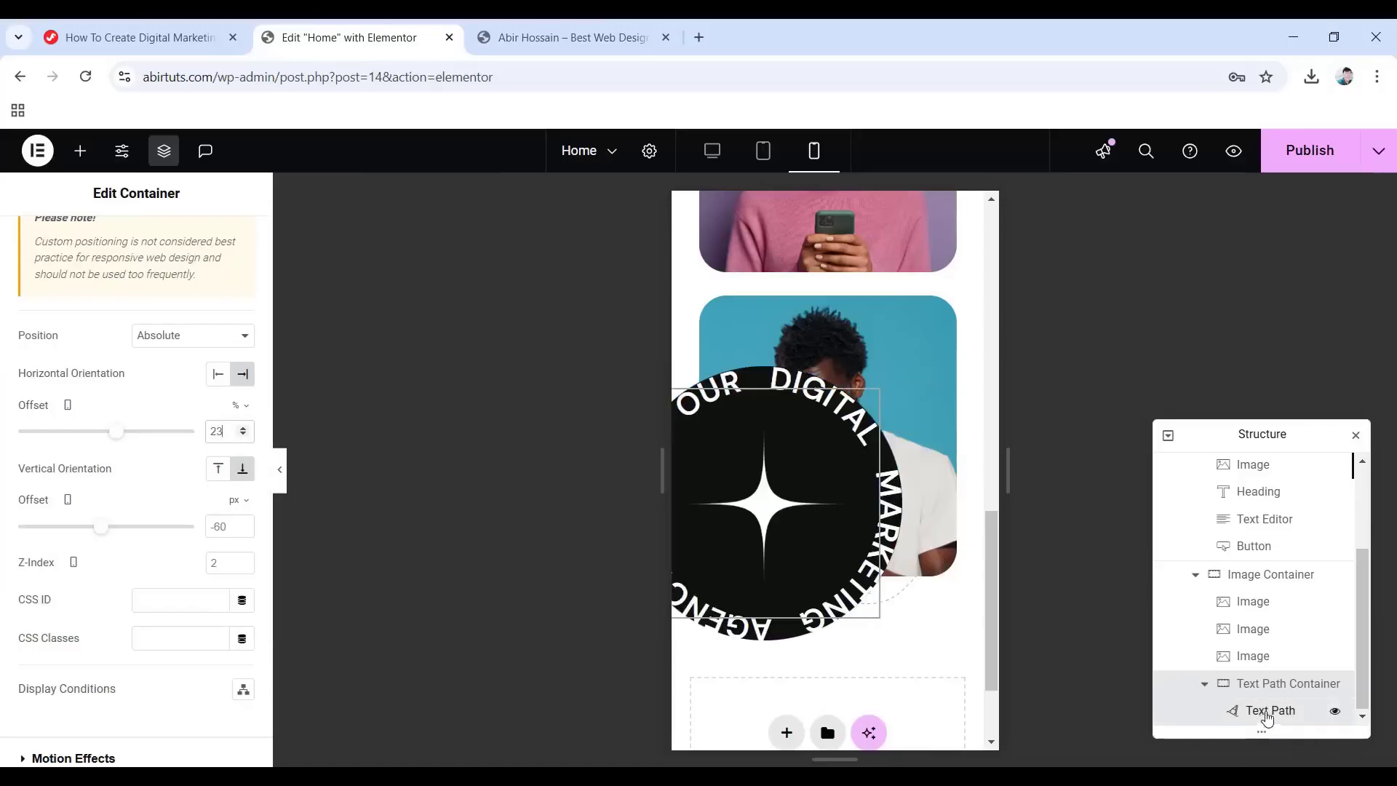
# Increase the circular badge text size to 36.
pyautogui.click(1261, 714)
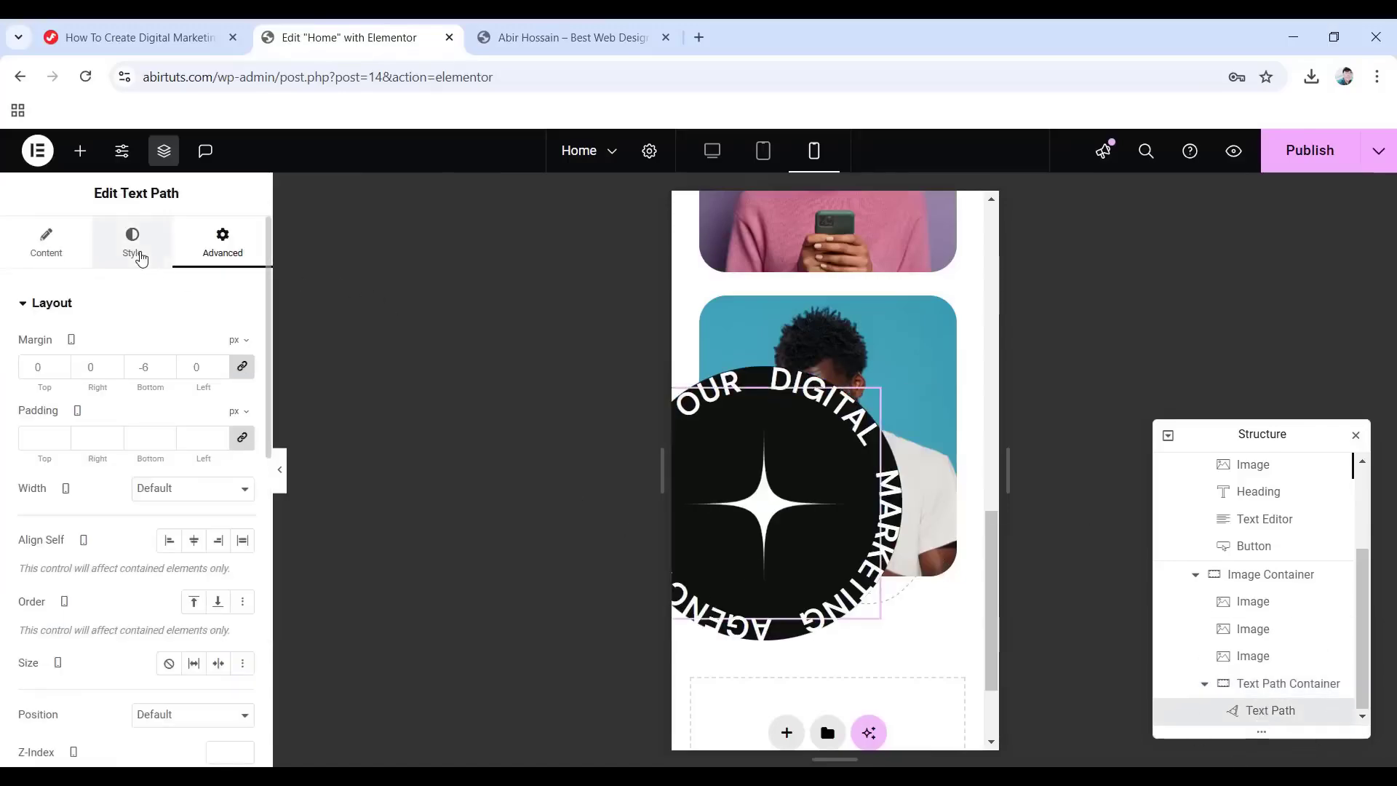
pyautogui.click(140, 257)
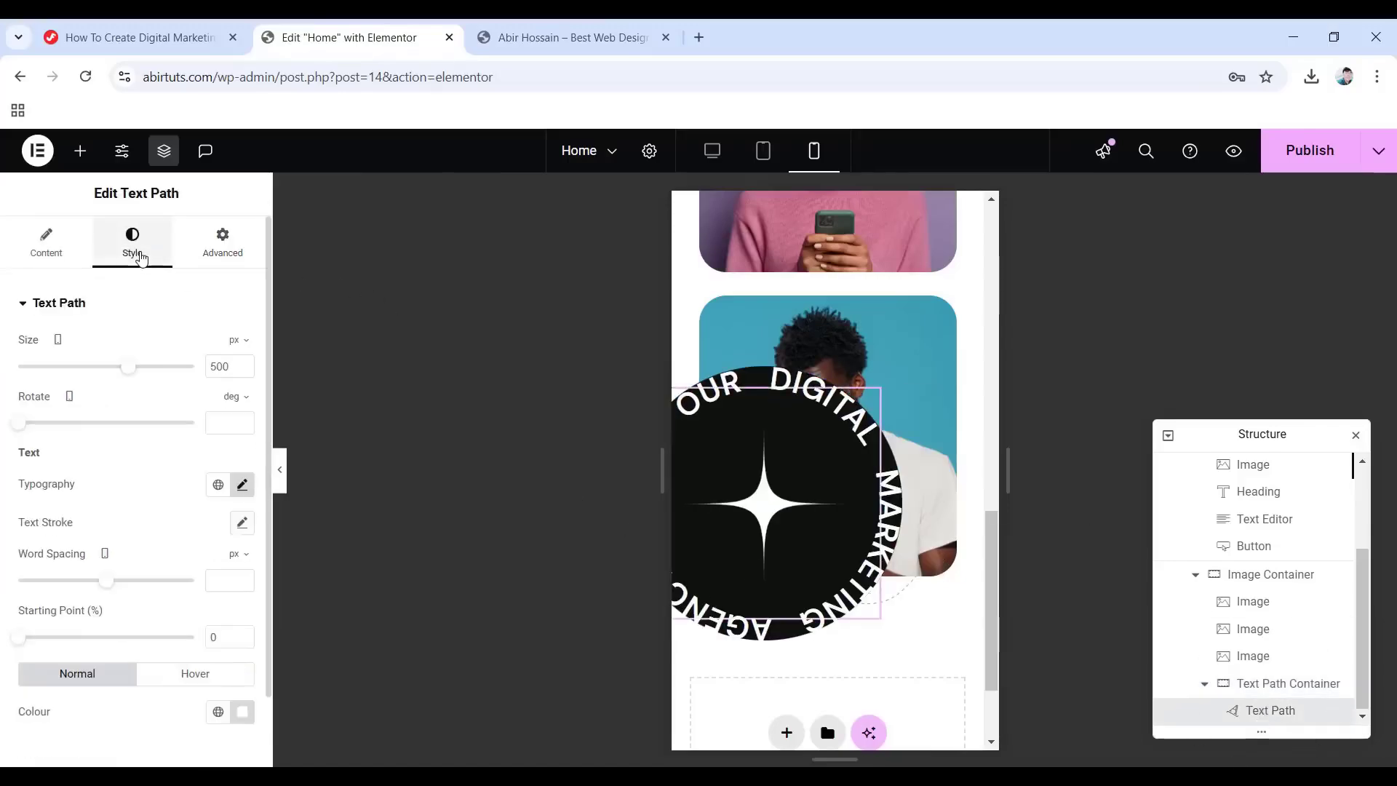
pyautogui.click(242, 486)
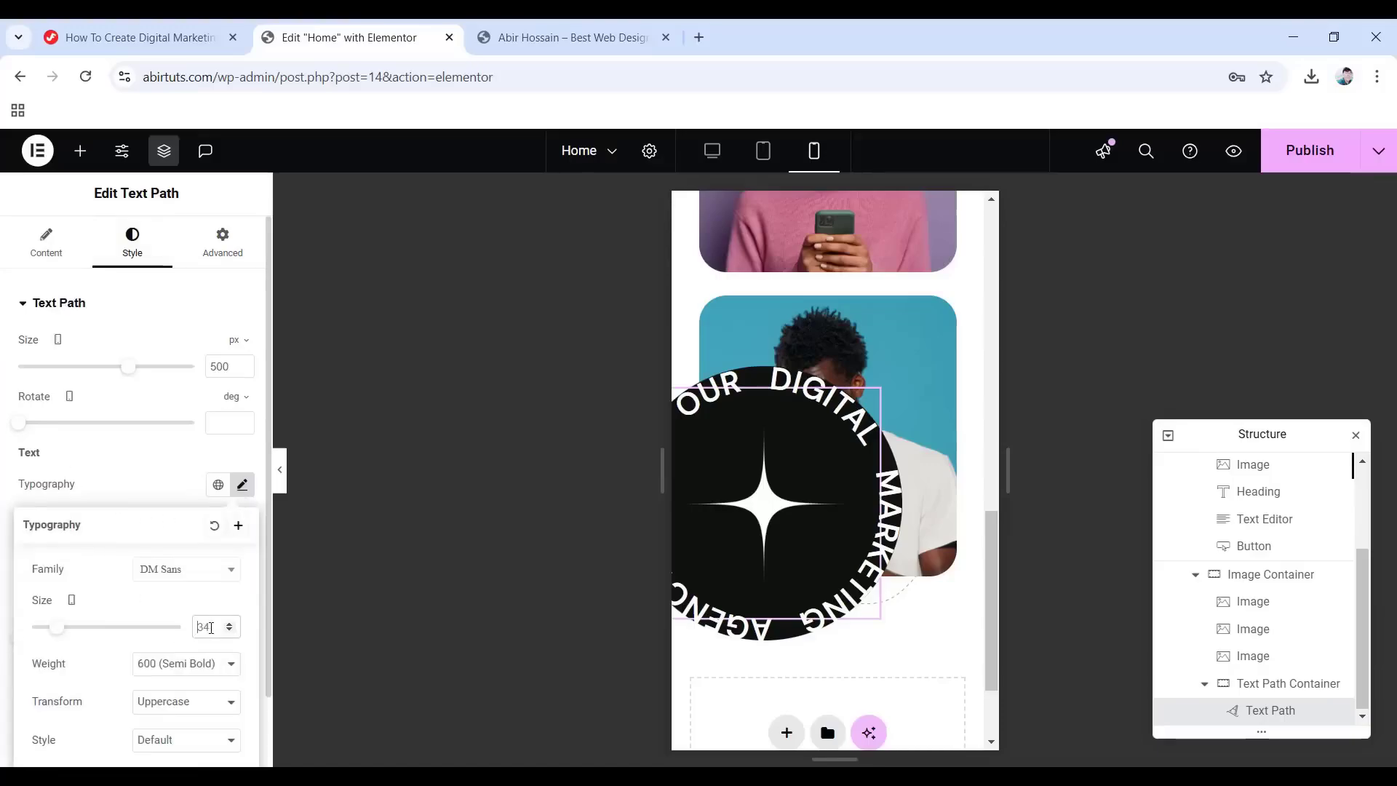
pyautogui.press('Up')
pyautogui.press('Up')
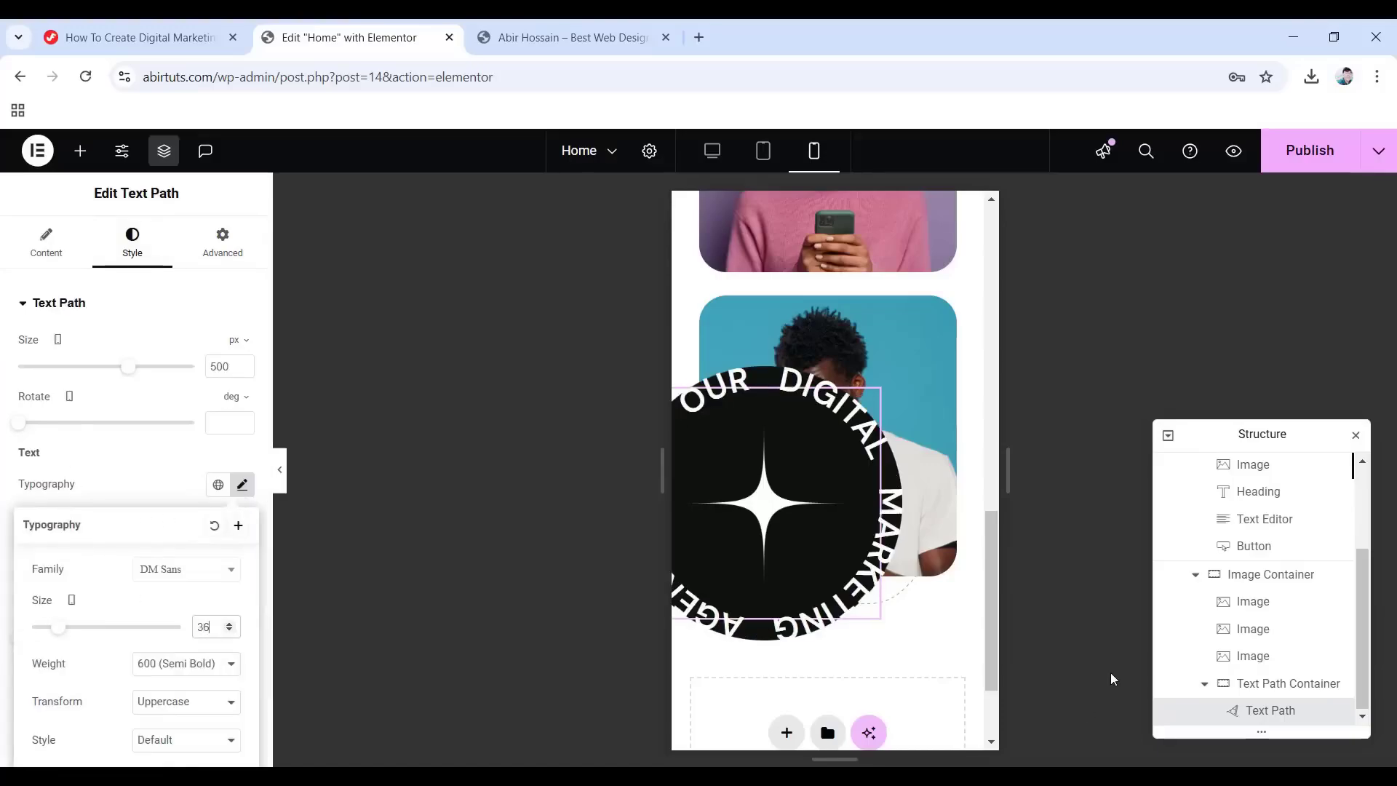
# Set the badge container width to 150 px and hide the panels to preview.
pyautogui.click(1277, 691)
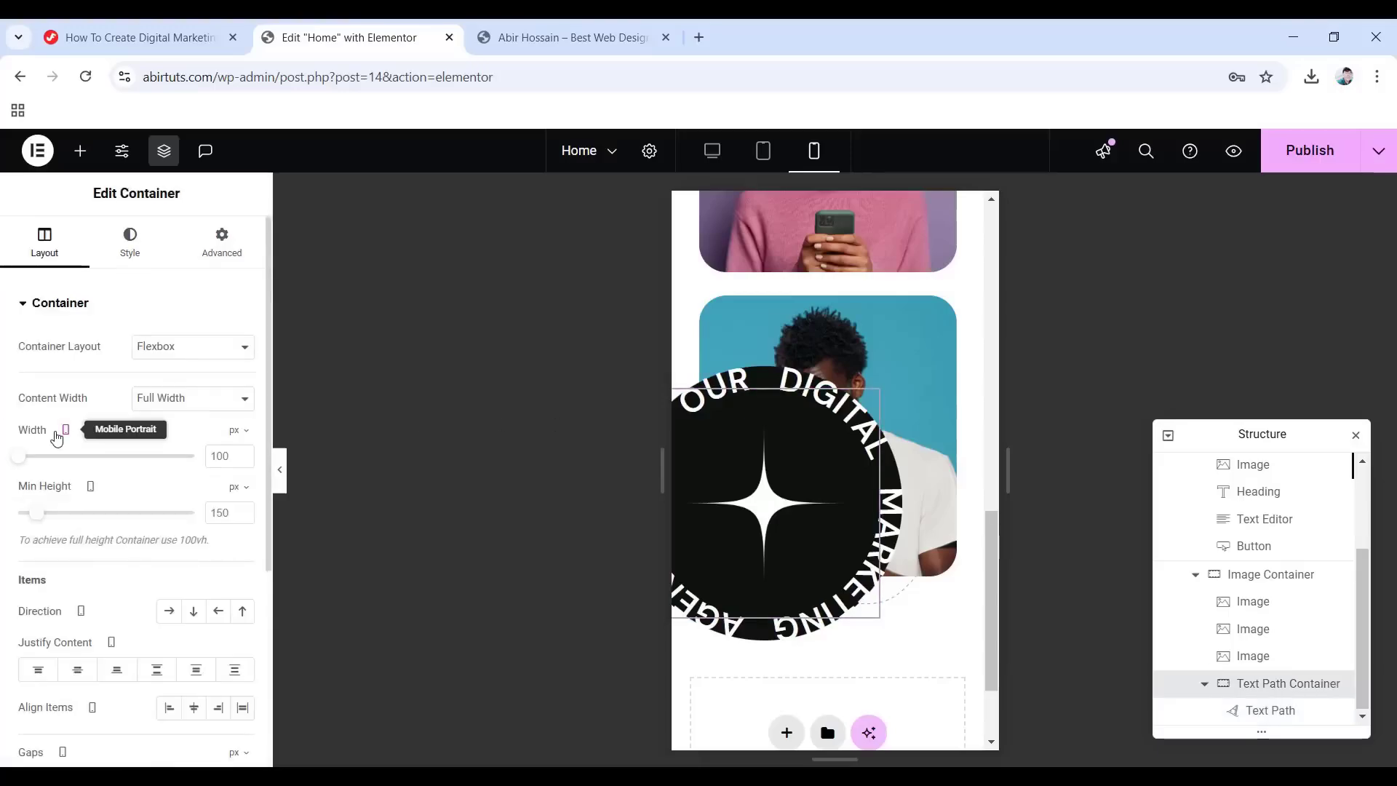
pyautogui.click(232, 456)
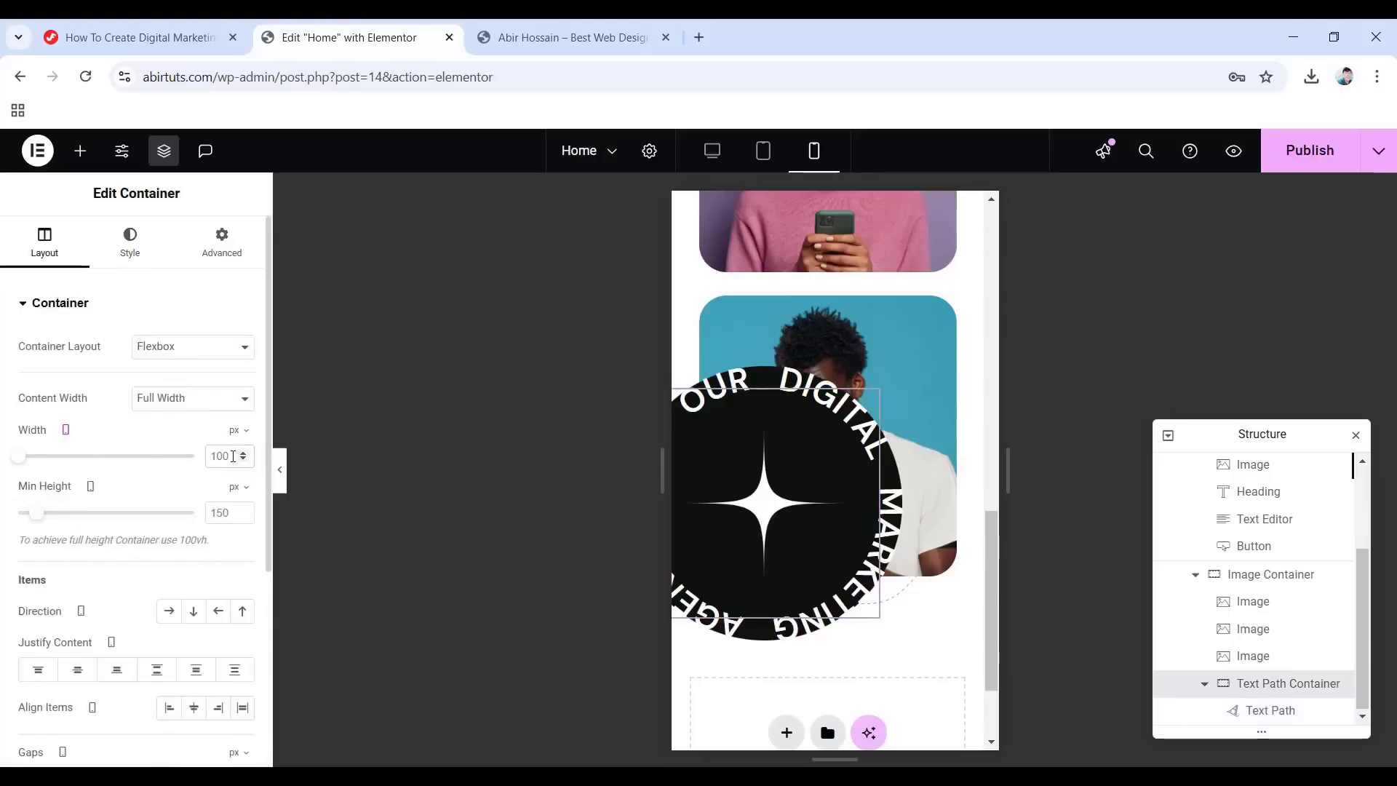
pyautogui.press('BackSpace')
pyautogui.press('BackSpace')
pyautogui.press('BackSpace')
pyautogui.write('150')
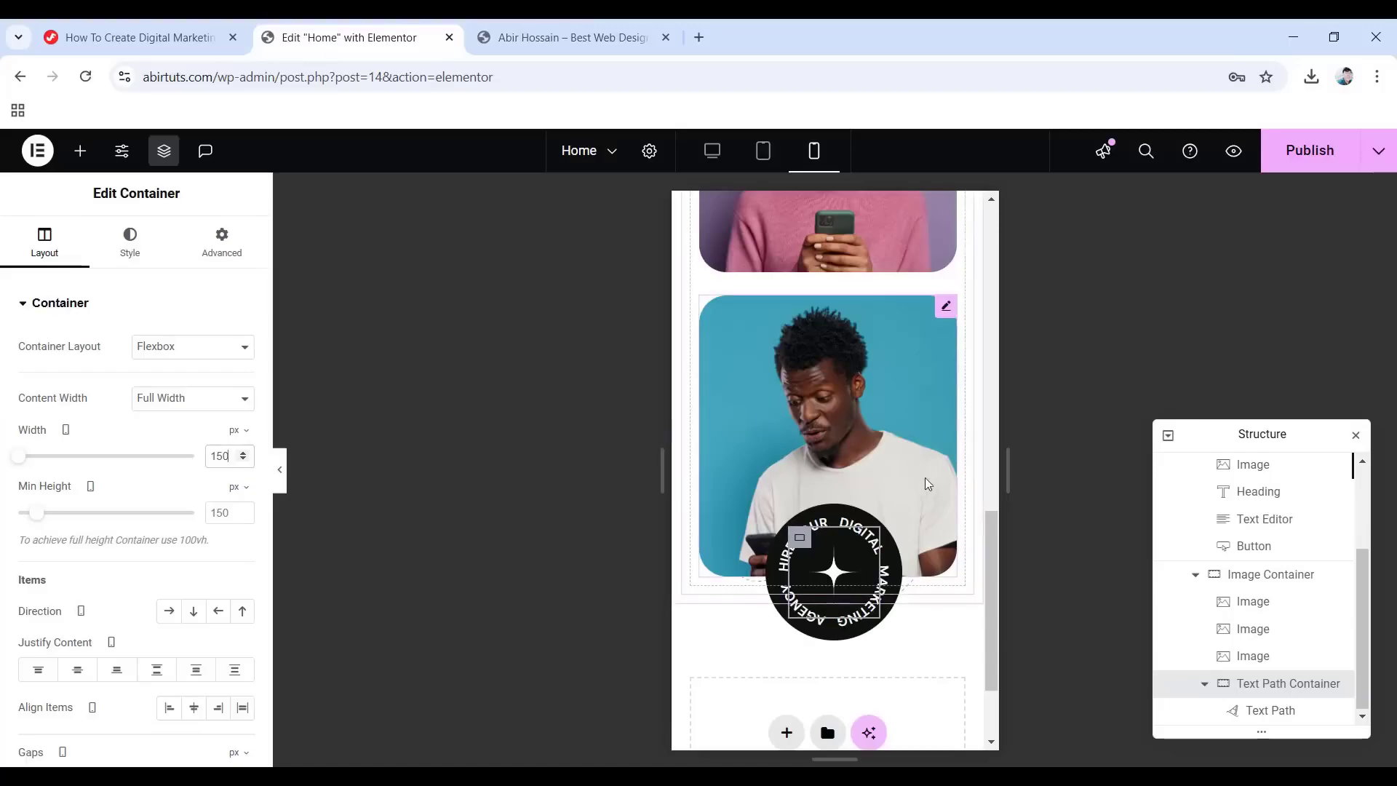
pyautogui.scroll(10, 910, 480)
pyautogui.scroll(3, 896, 478)
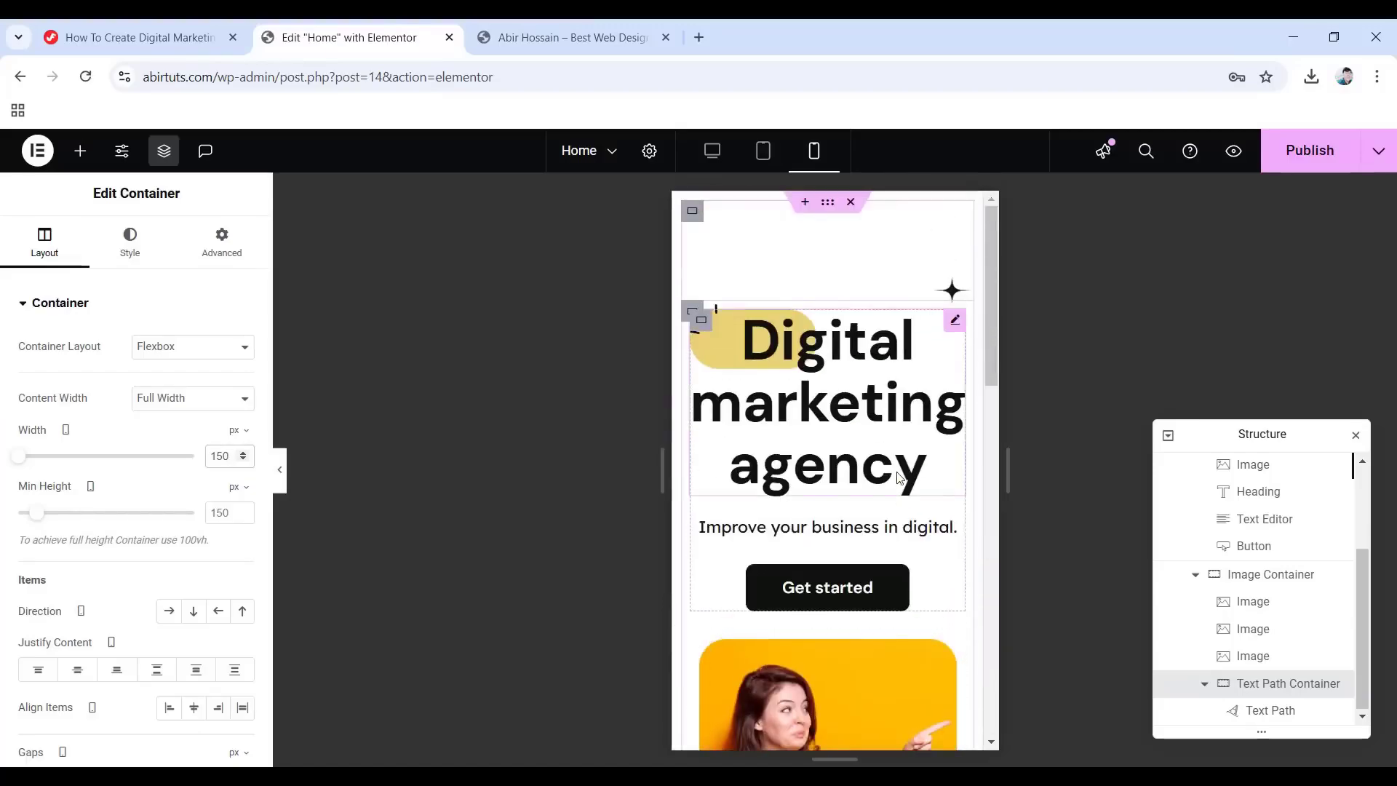
pyautogui.click(280, 471)
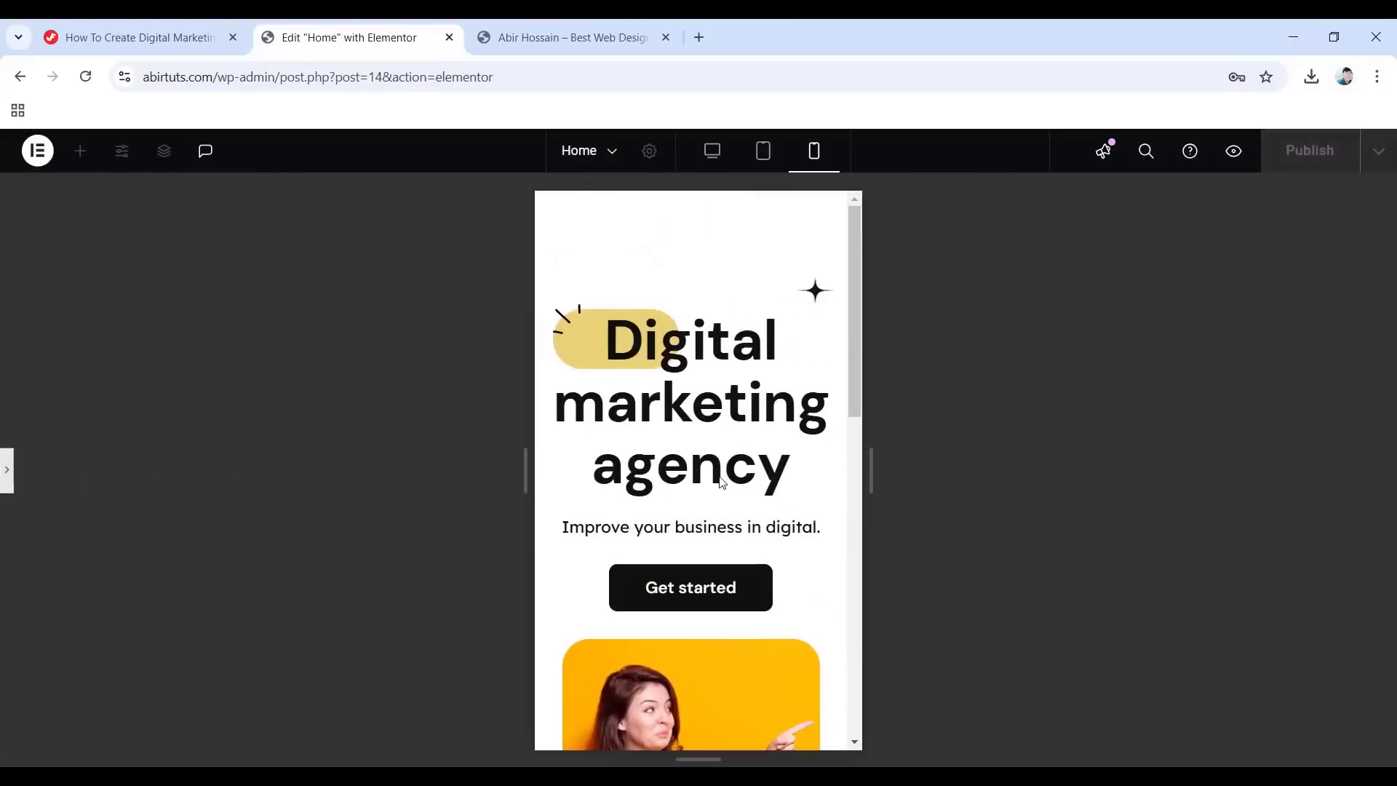
# Check the hero at tablet and desktop widths, then restore the panels and publish the page.
pyautogui.scroll(-10, 724, 479)
pyautogui.scroll(10, 726, 477)
pyautogui.click(758, 160)
pyautogui.scroll(-5, 758, 296)
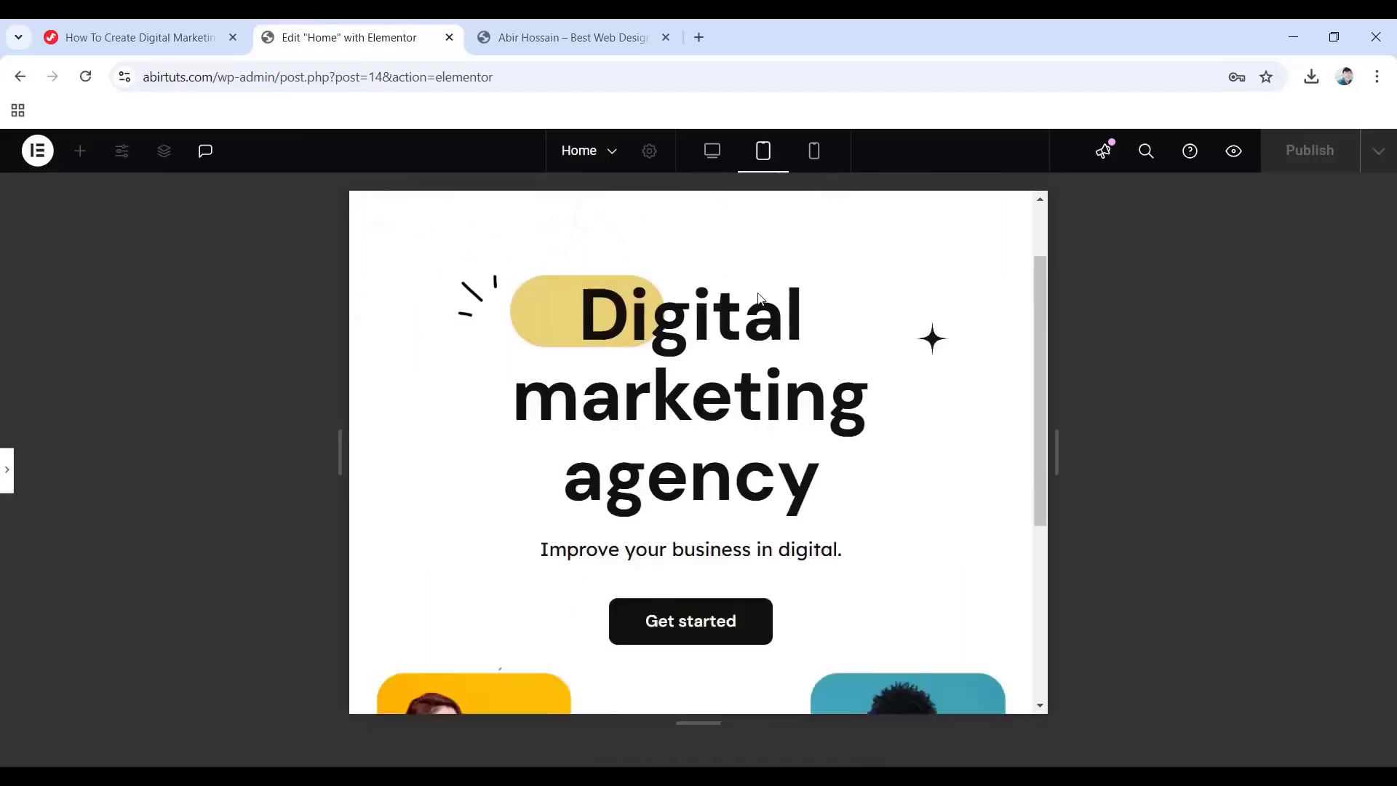
pyautogui.scroll(5, 764, 291)
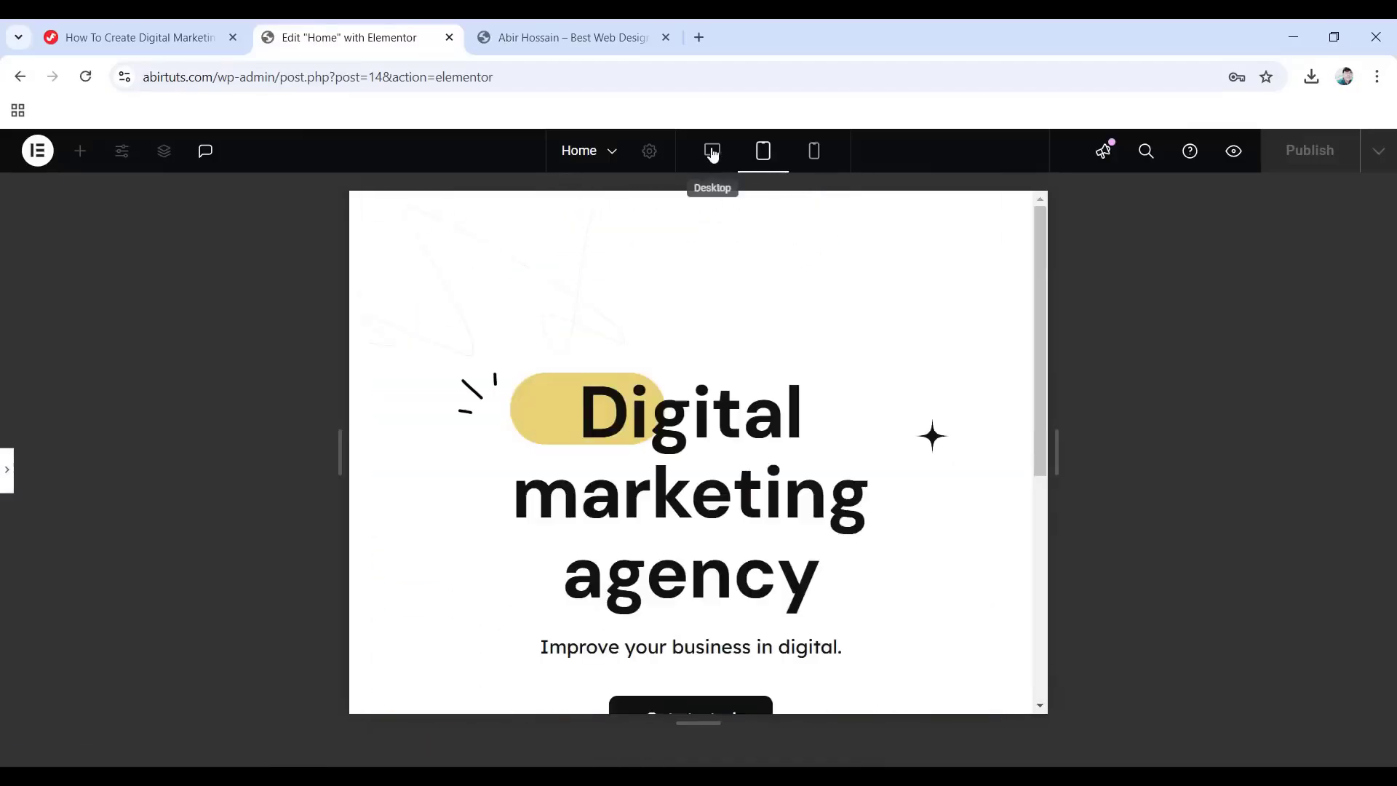
pyautogui.click(712, 151)
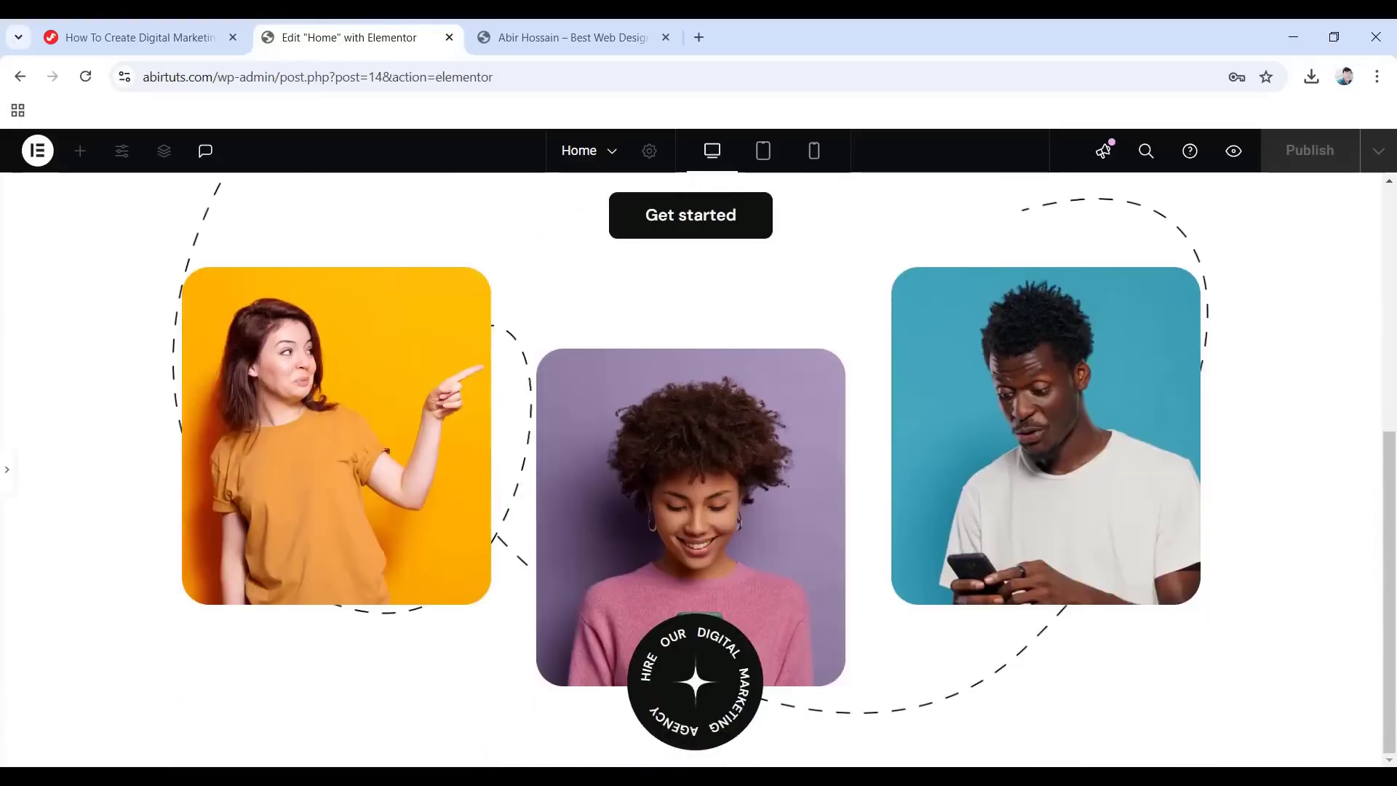
pyautogui.click(7, 484)
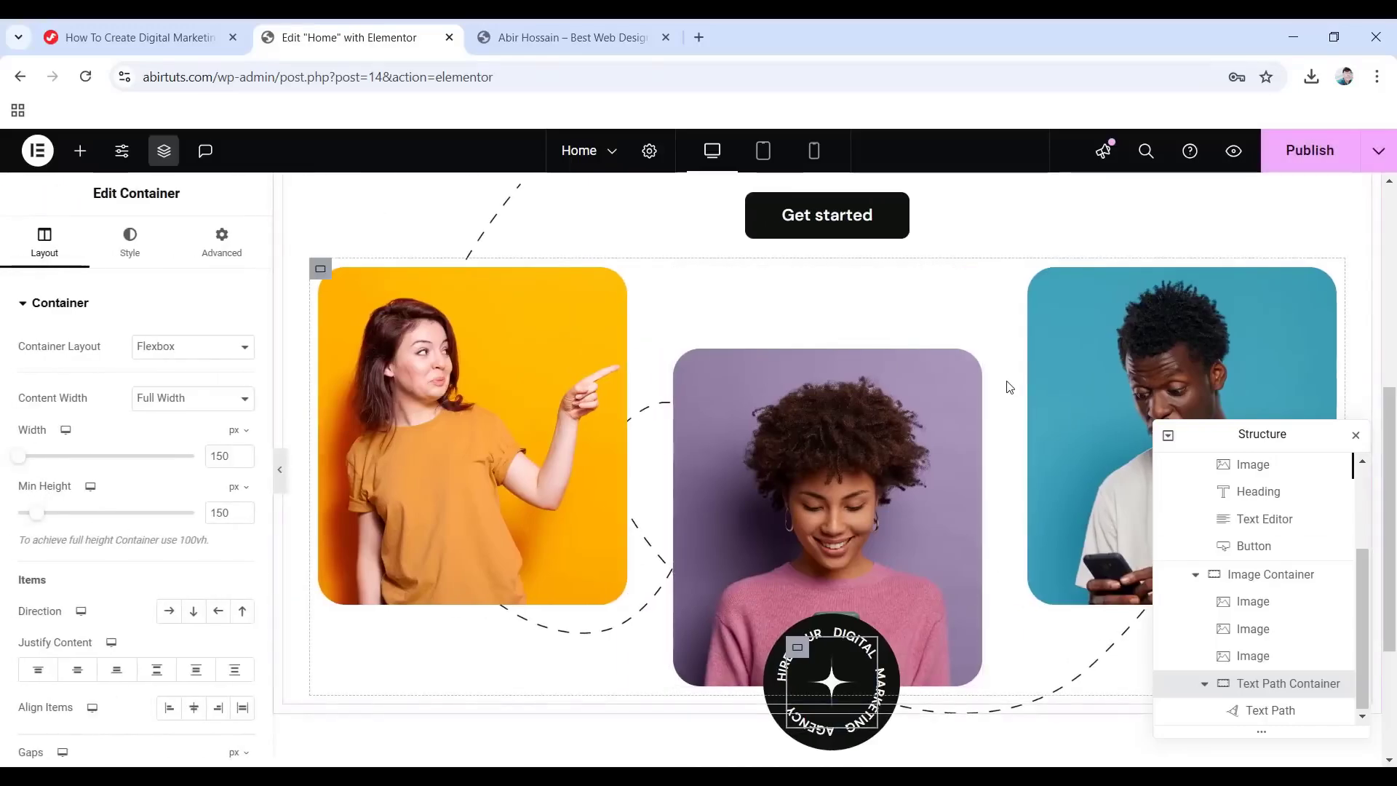
pyautogui.click(1311, 152)
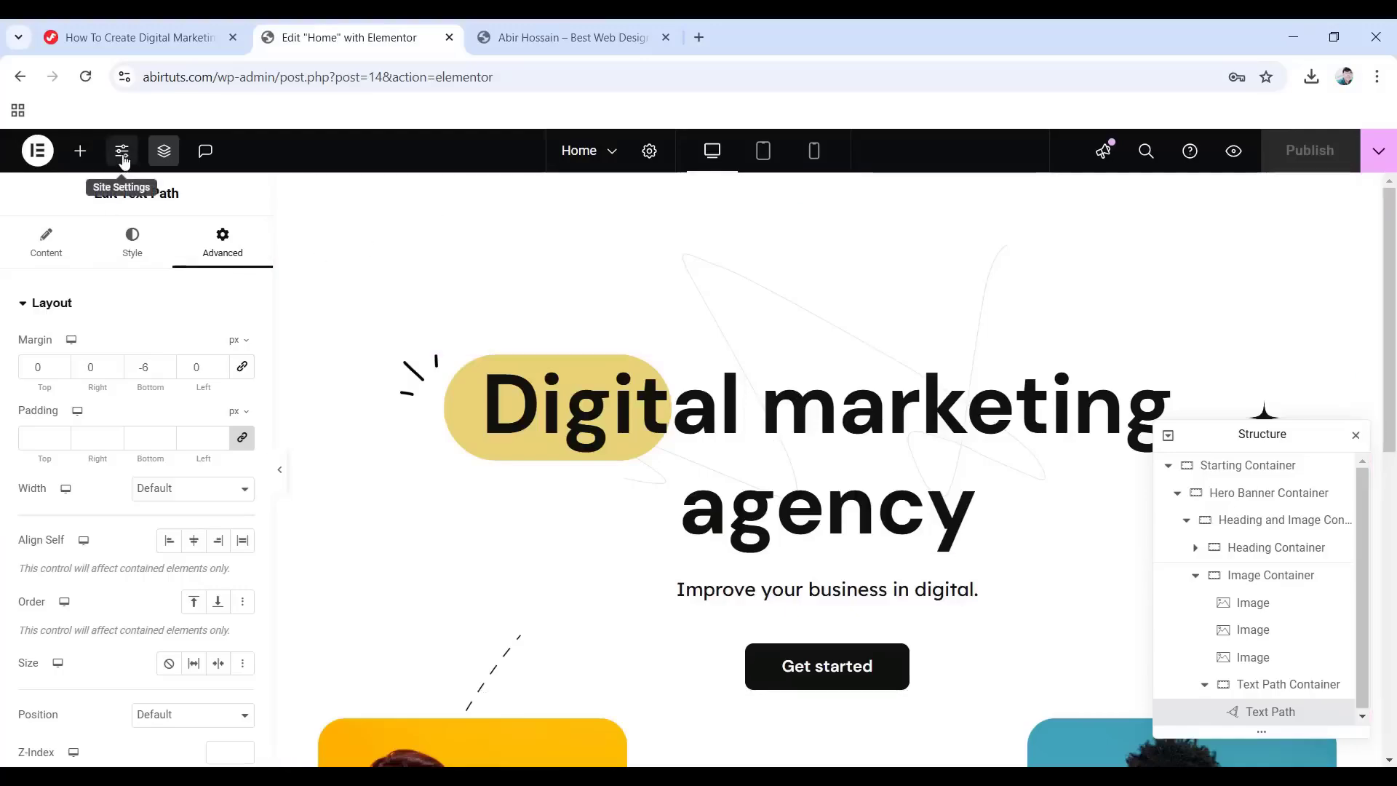
# Set global colours: Primary #0f110f, Text #666, Accent #0f110f.
pyautogui.click(123, 160)
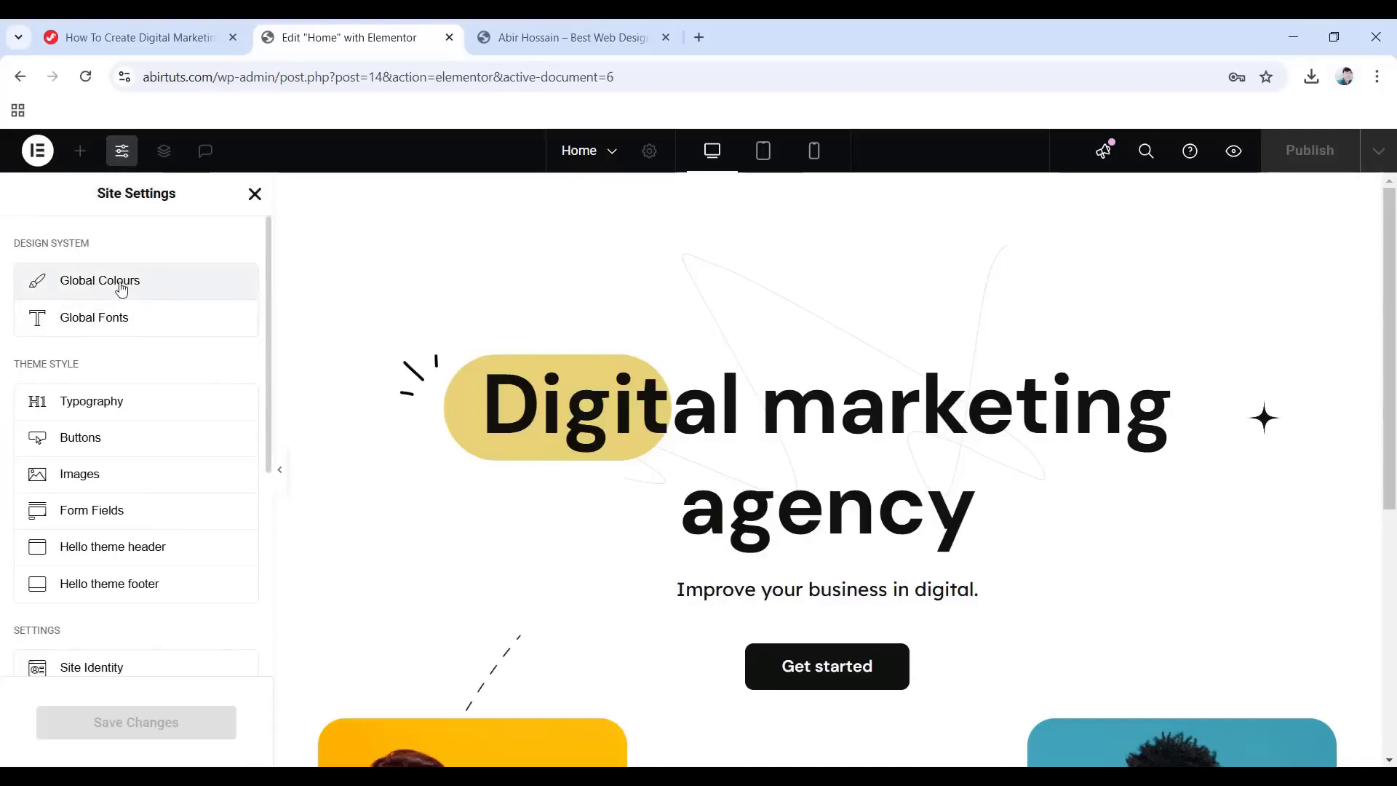
pyautogui.click(115, 289)
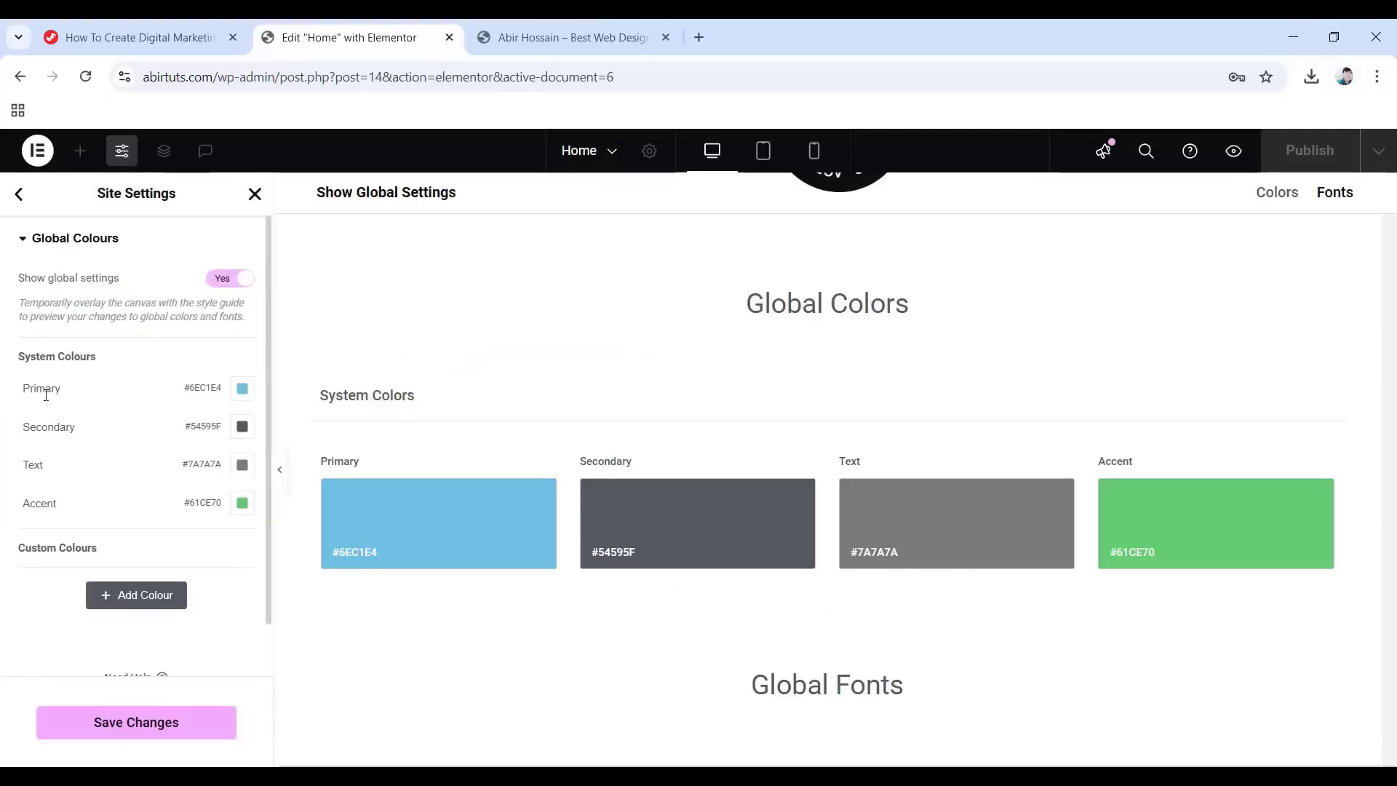
pyautogui.click(241, 390)
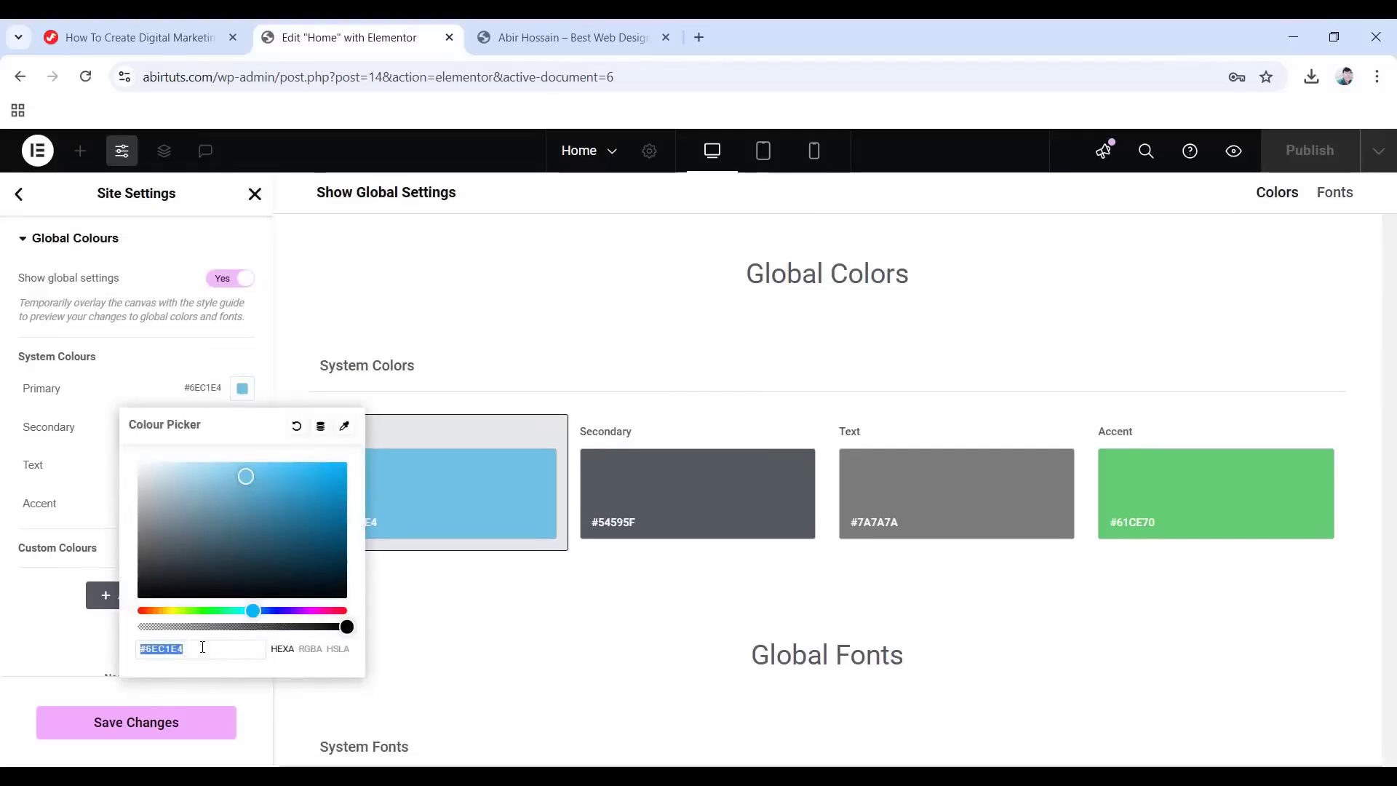
pyautogui.write('0f110f')
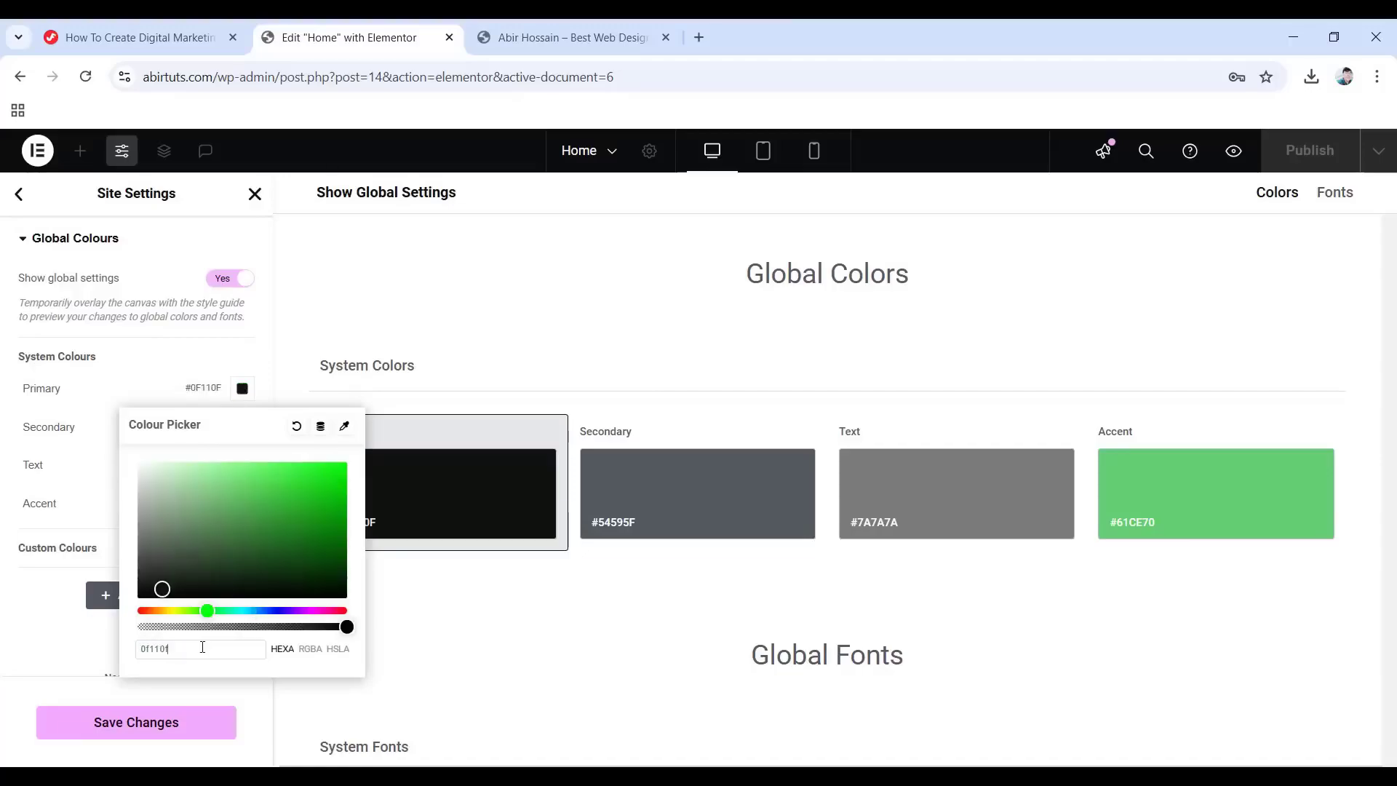
pyautogui.click(2, 622)
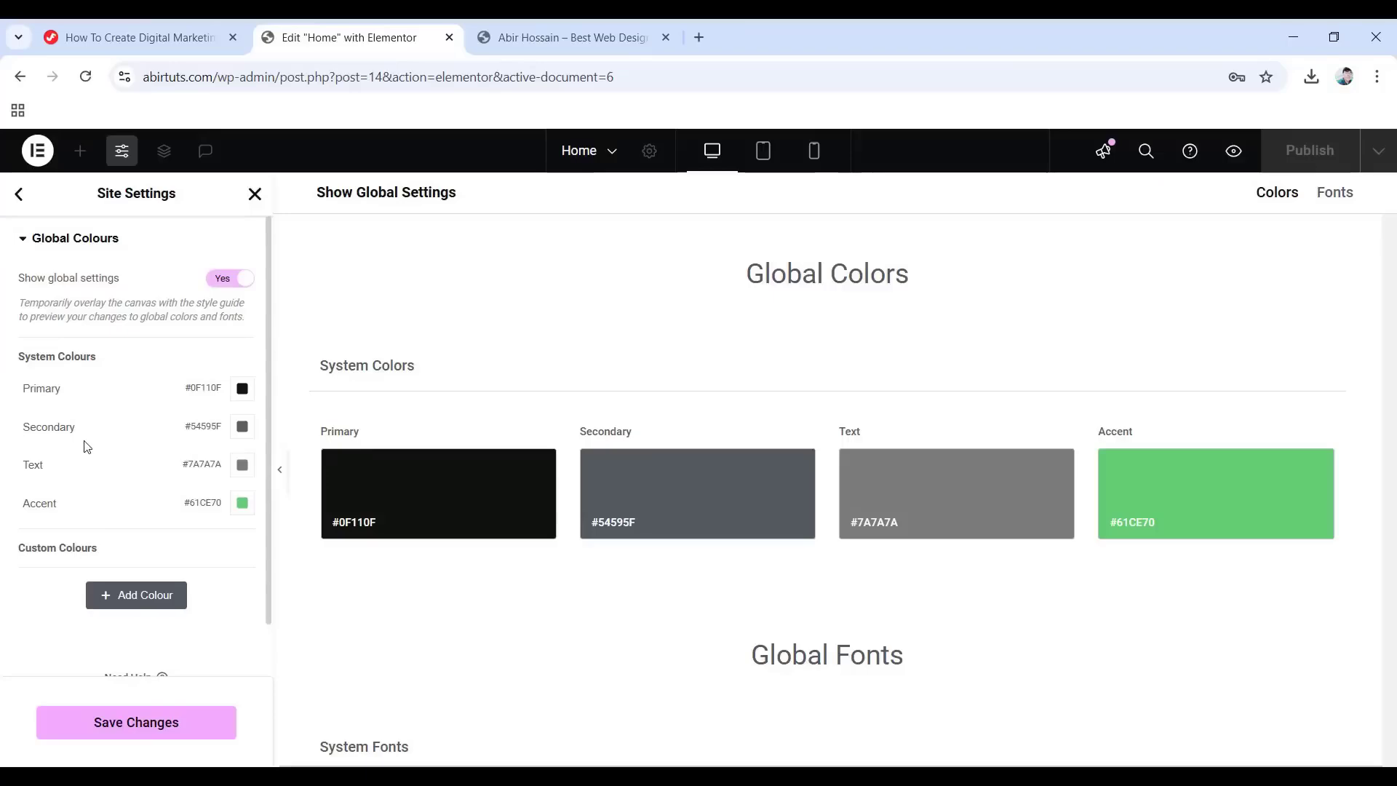
pyautogui.click(243, 464)
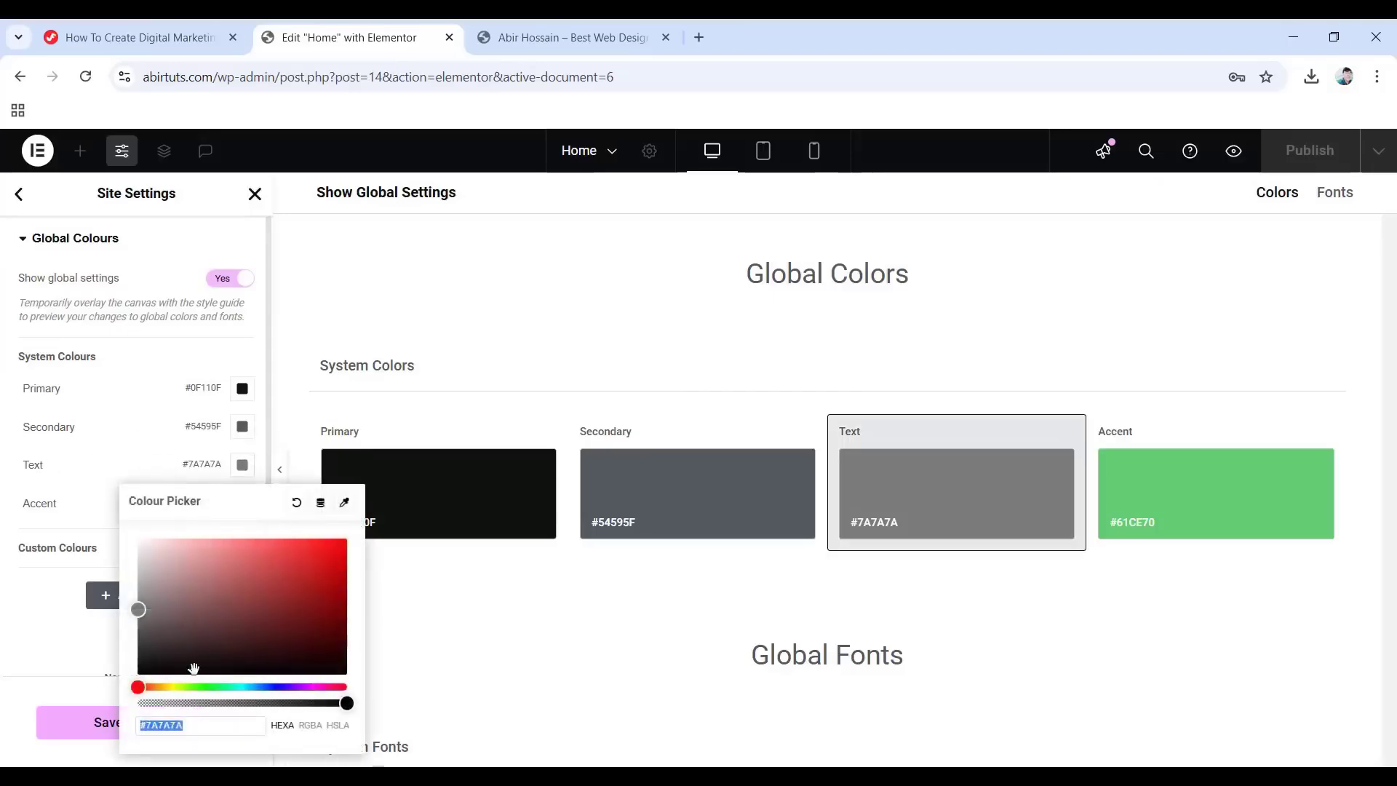
pyautogui.write('666666')
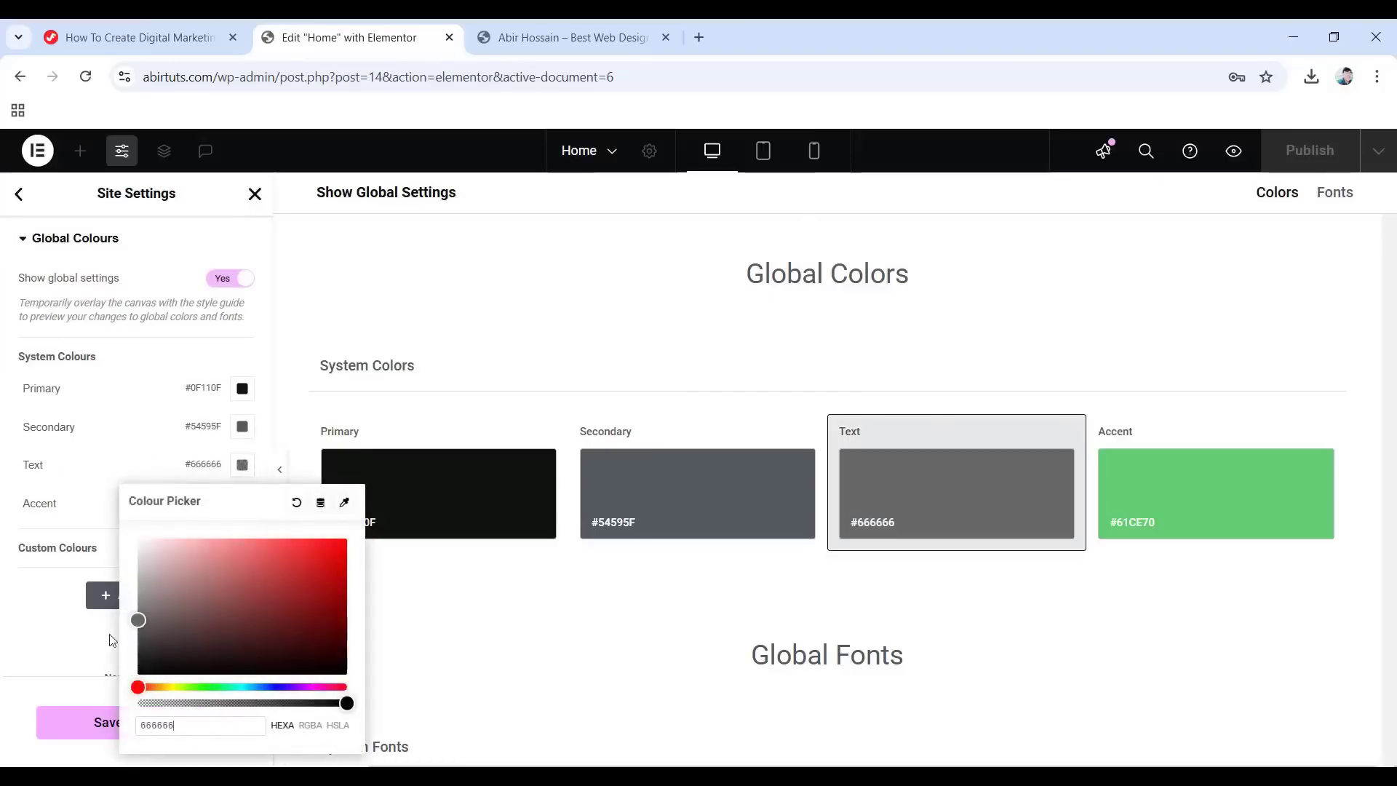
pyautogui.click(18, 632)
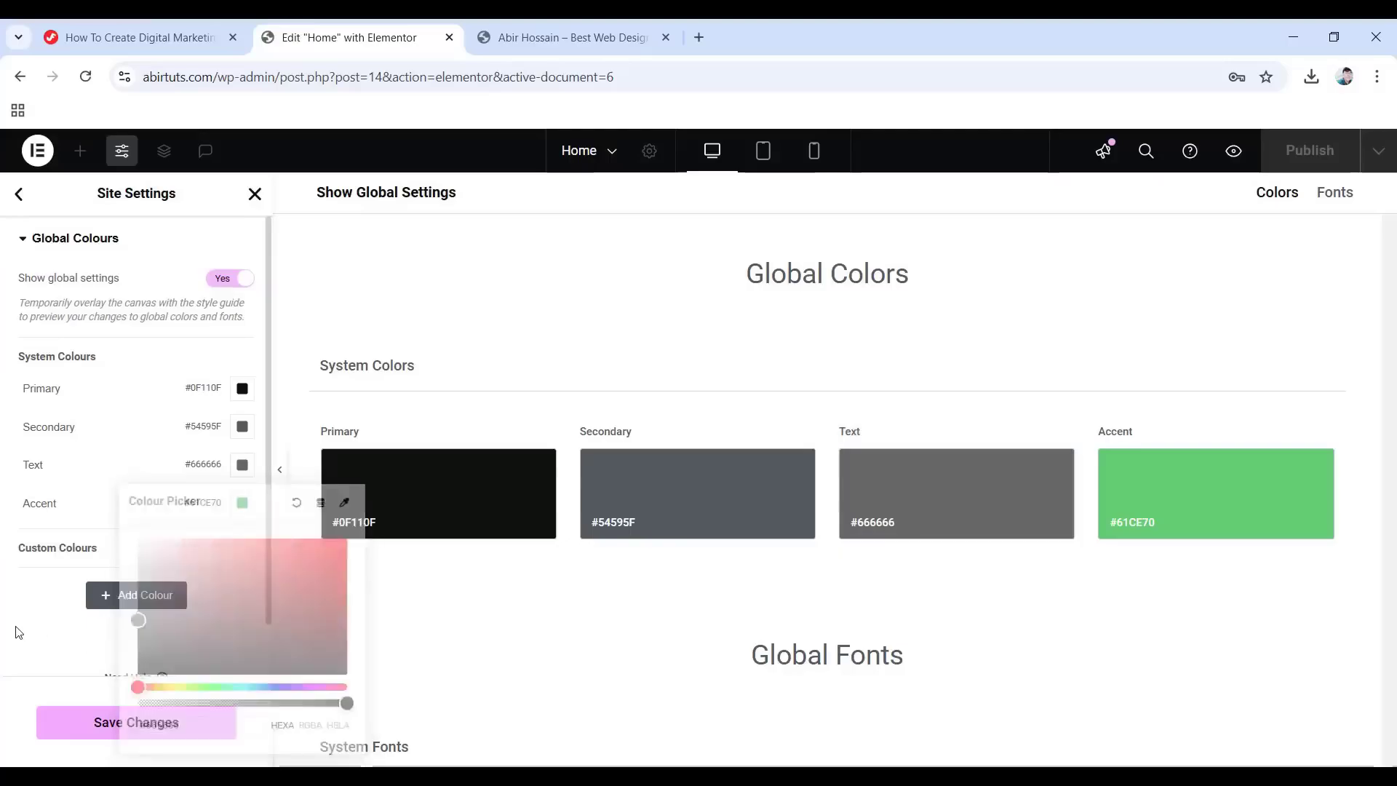
pyautogui.click(242, 502)
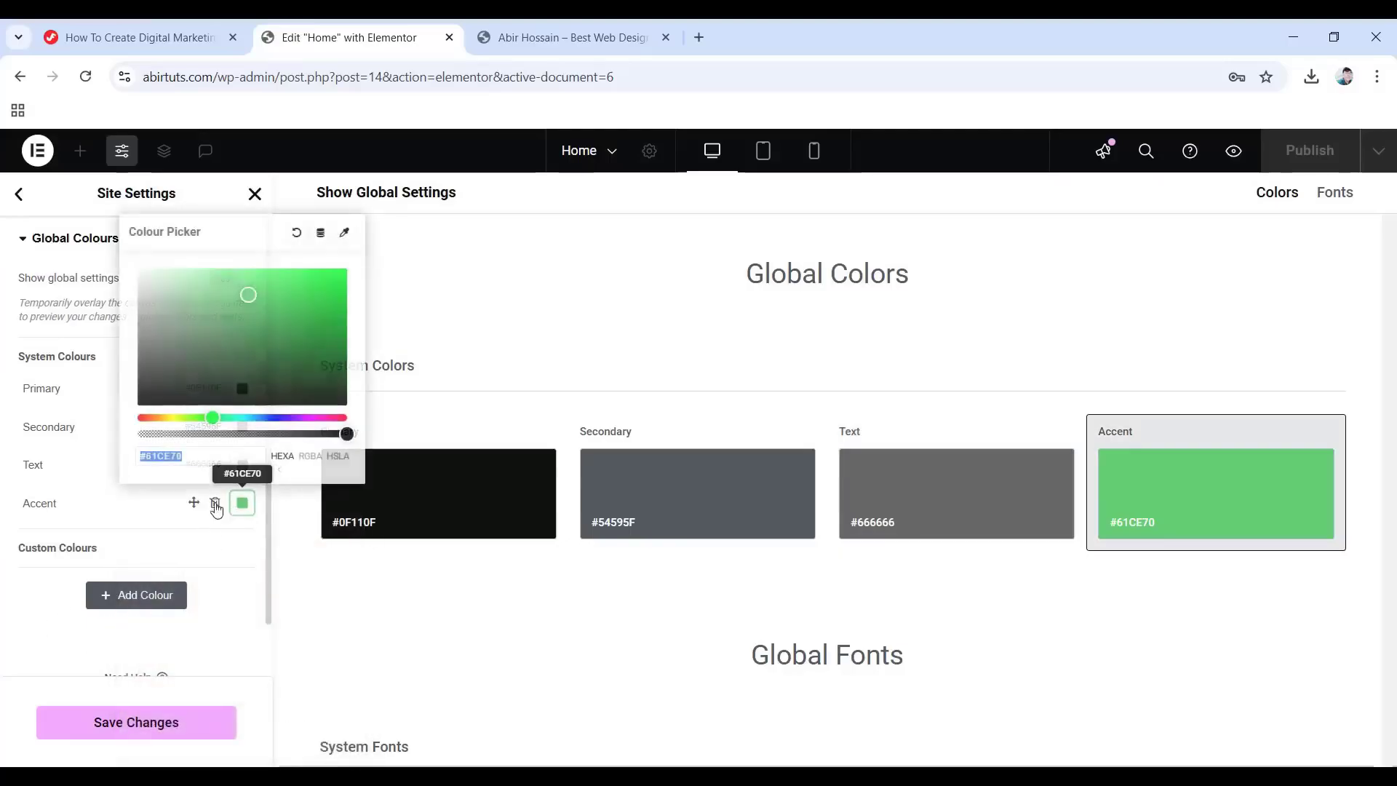
pyautogui.write('0f110f')
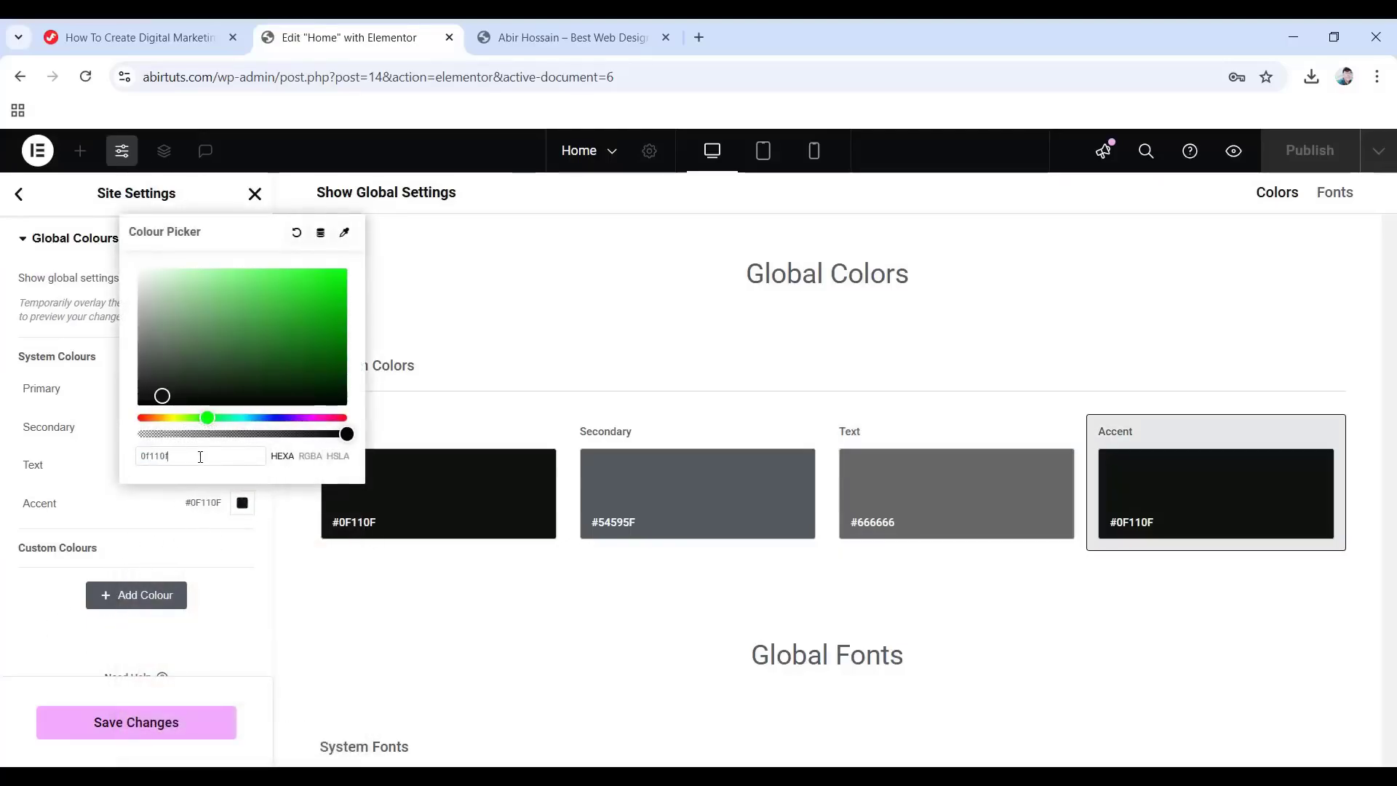
pyautogui.click(63, 626)
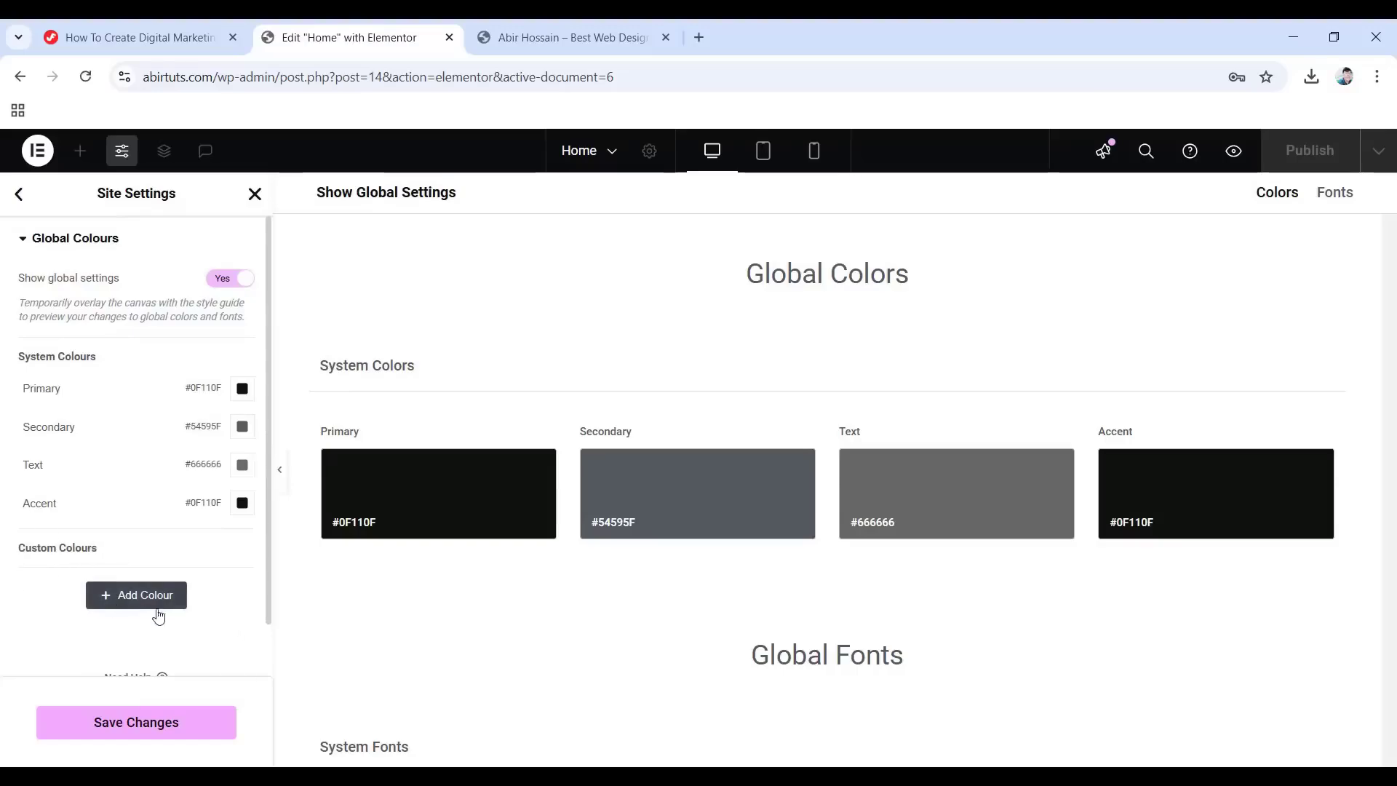
# Add a custom global colour named 'White Color' with value #ffffff and save.
pyautogui.click(131, 595)
pyautogui.click(88, 580)
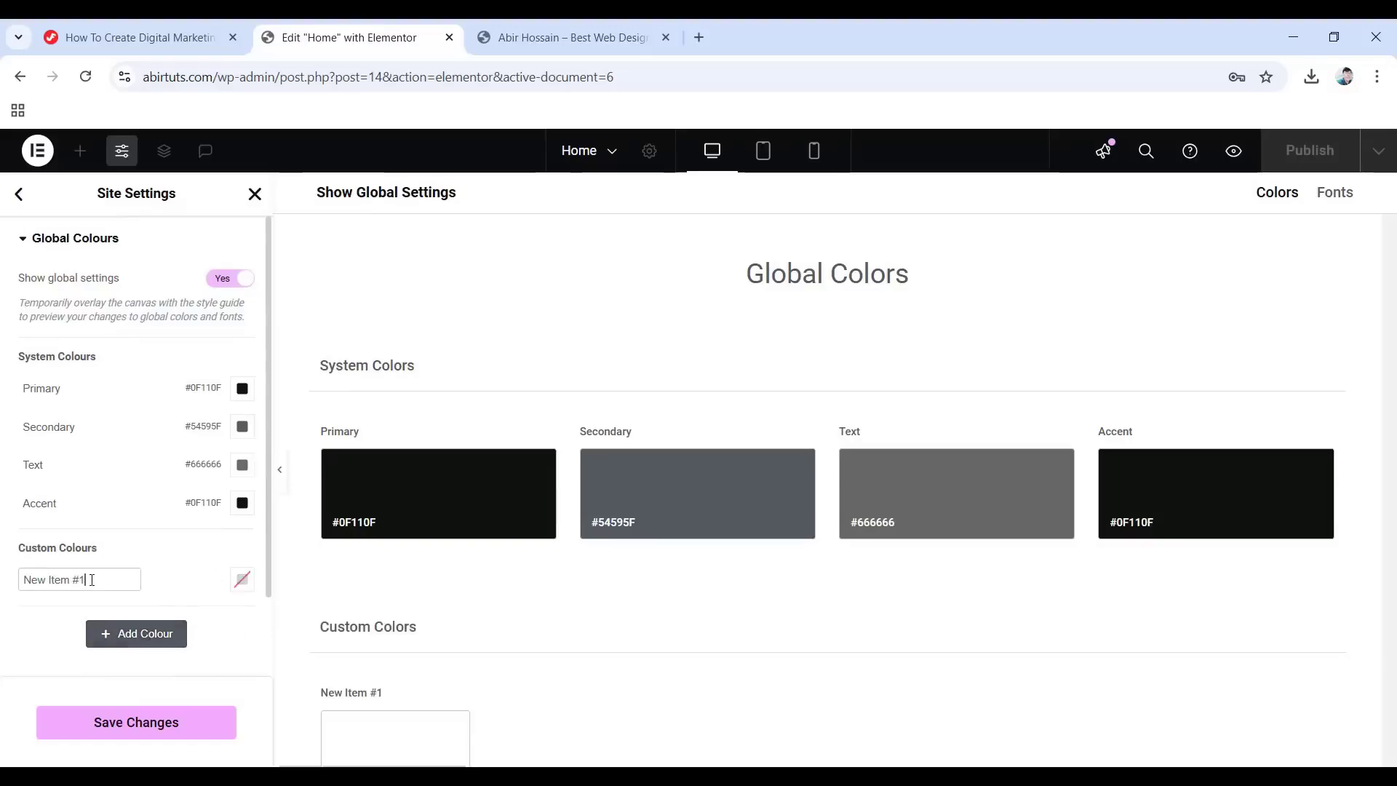
pyautogui.moveTo(86, 580); pyautogui.dragTo(16, 582)
pyautogui.write('White Color')
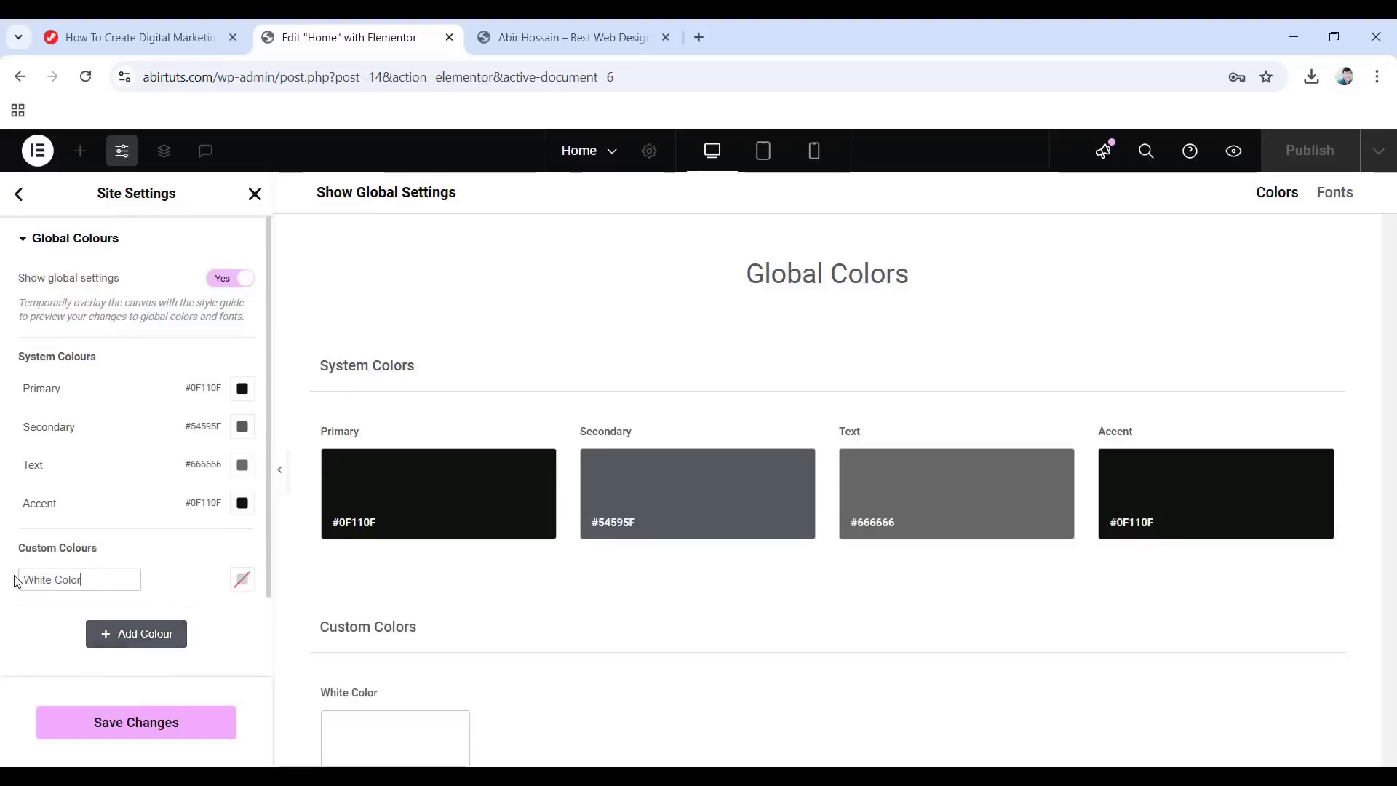
pyautogui.click(242, 580)
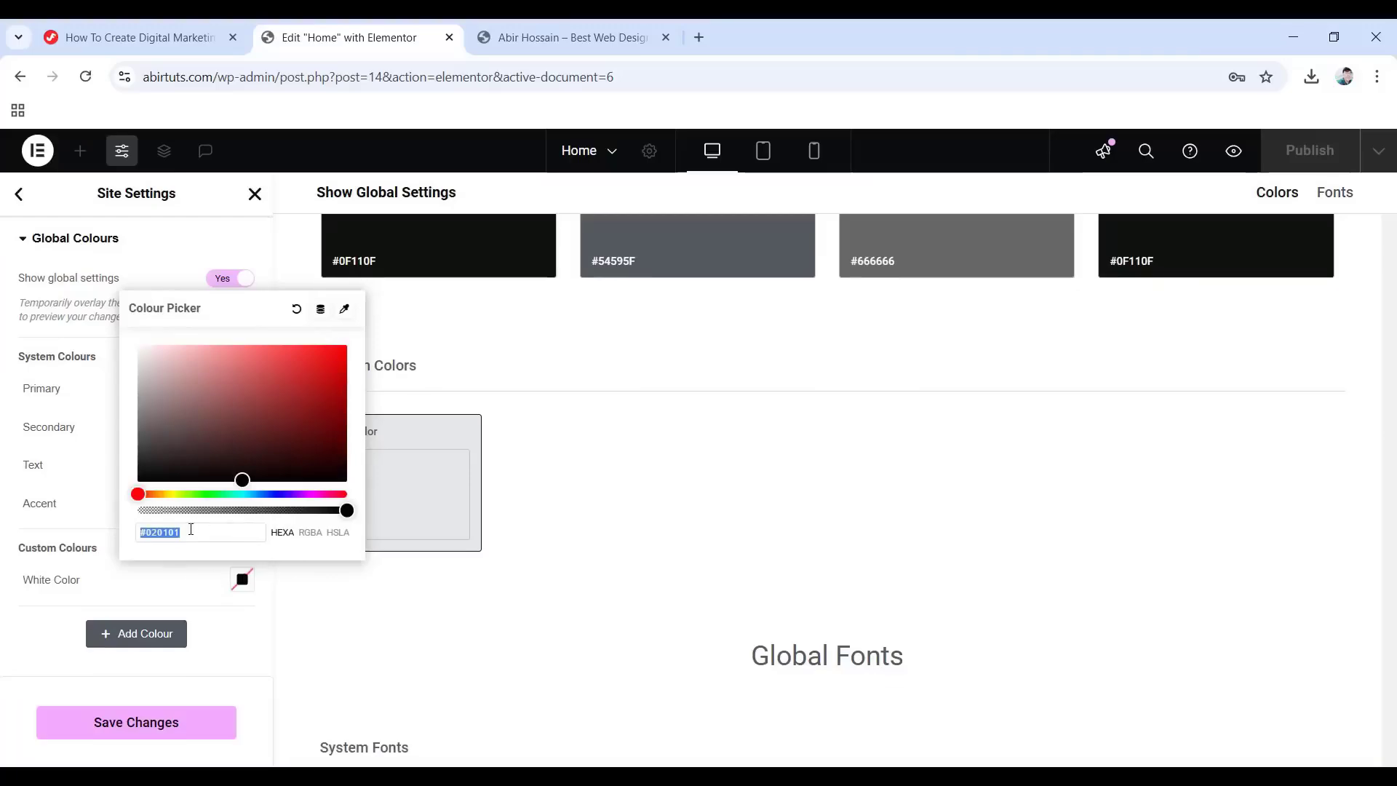
pyautogui.write('ffffff')
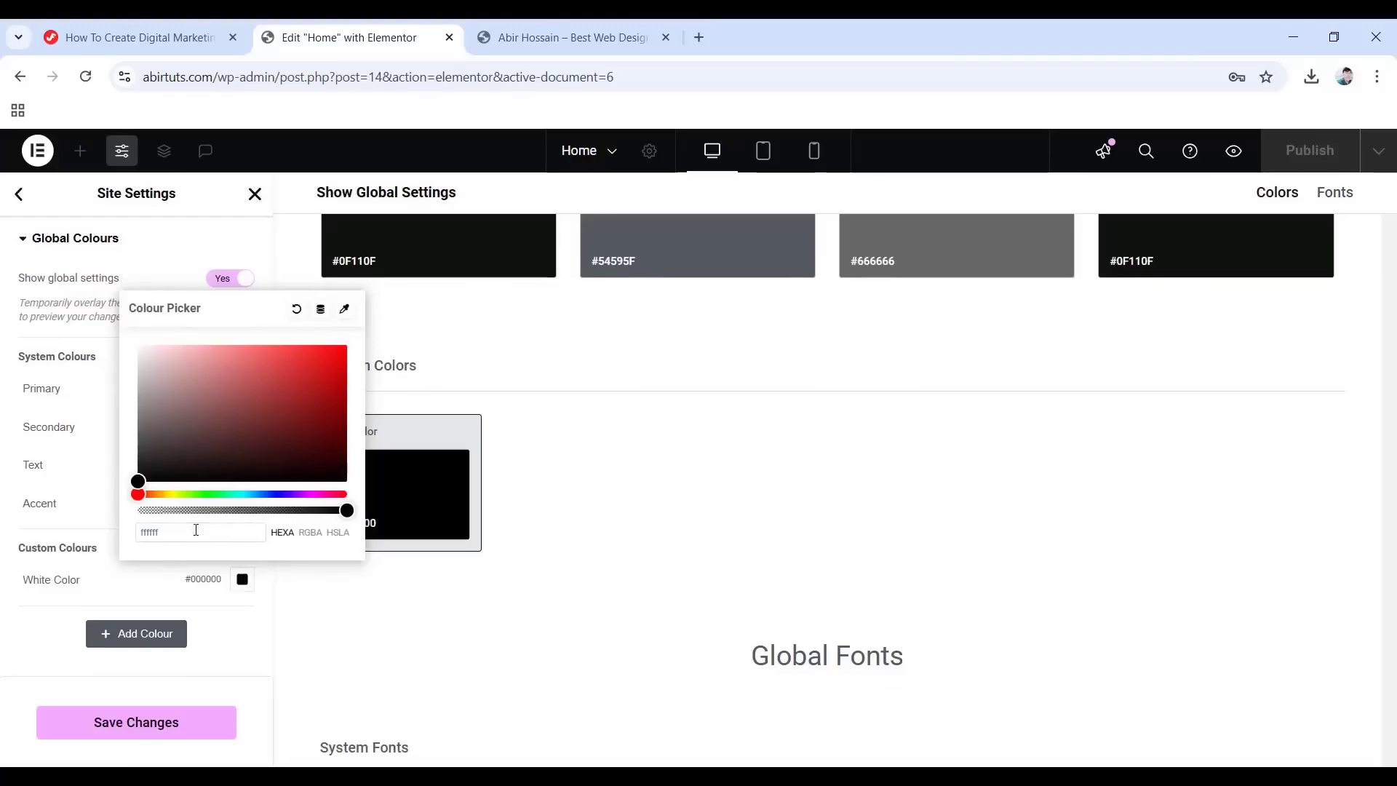
pyautogui.click(10, 654)
pyautogui.click(130, 720)
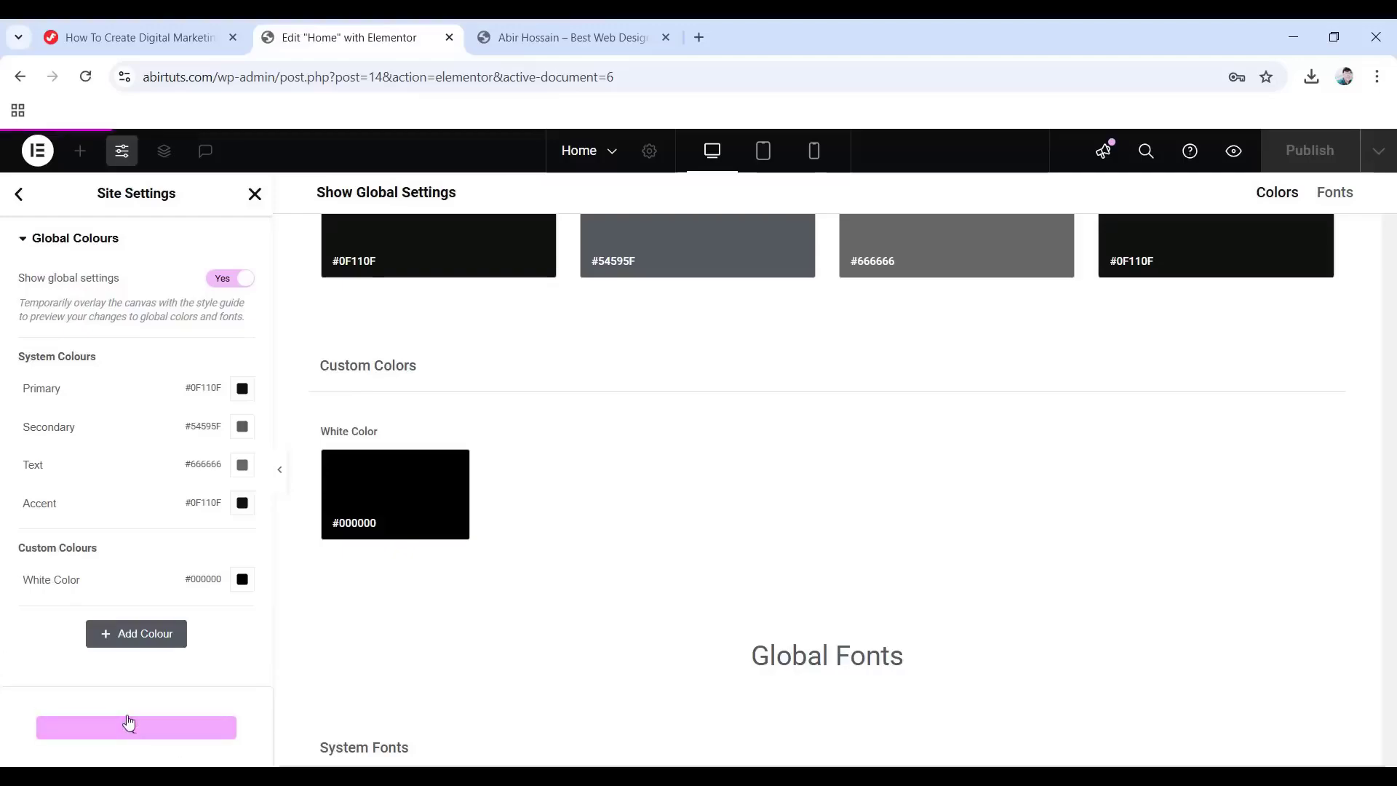
# In Global Fonts, set the Primary font to DM Sans at 43 px.
pyautogui.click(18, 194)
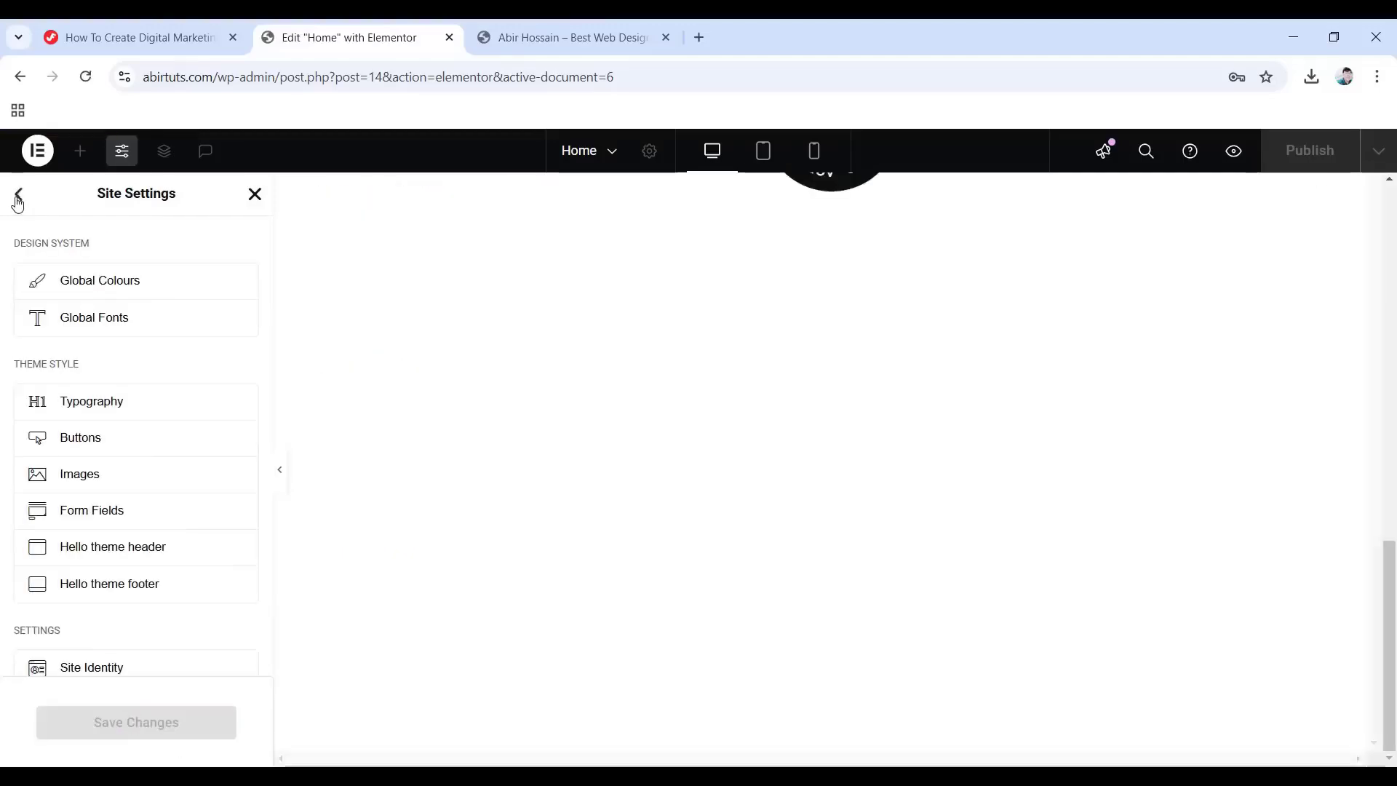
pyautogui.click(117, 324)
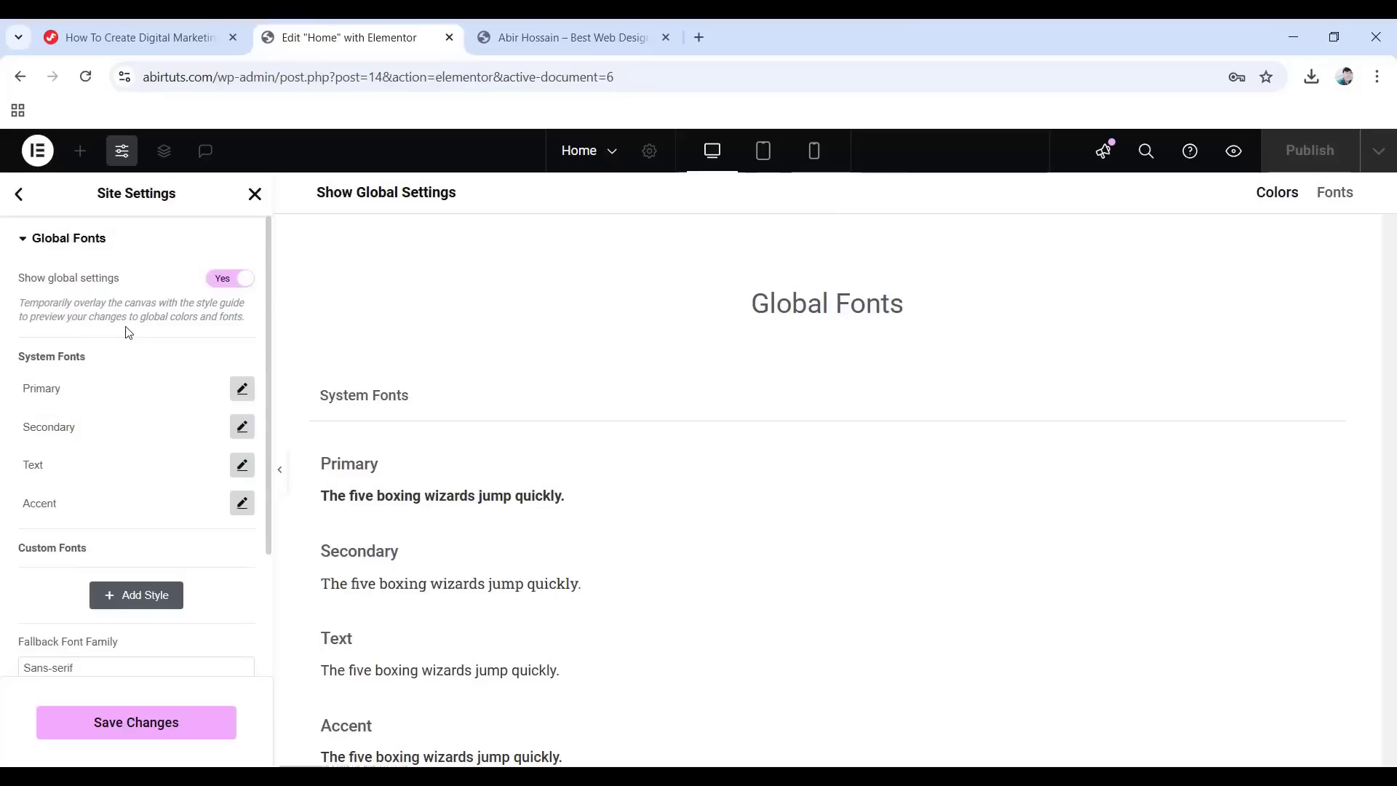
pyautogui.click(242, 389)
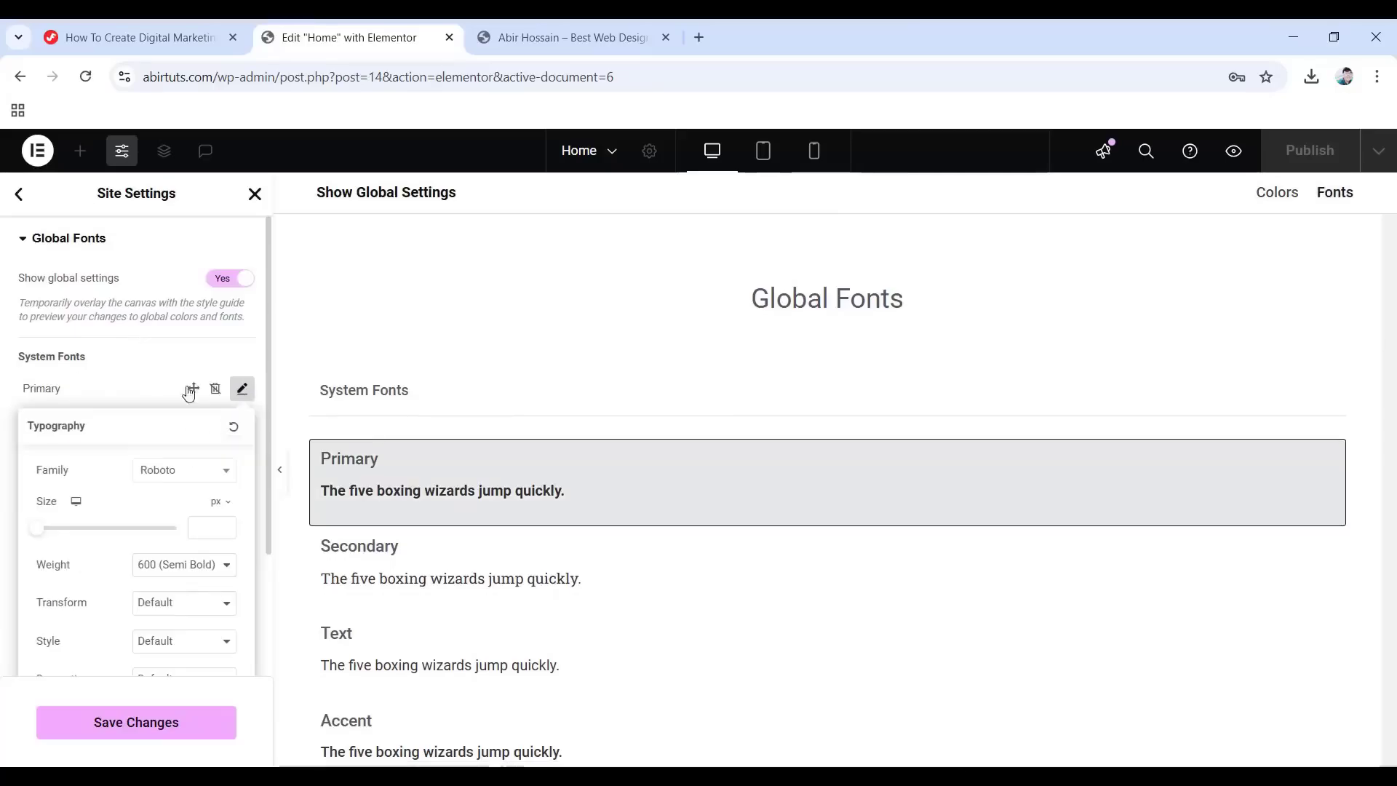
pyautogui.click(166, 471)
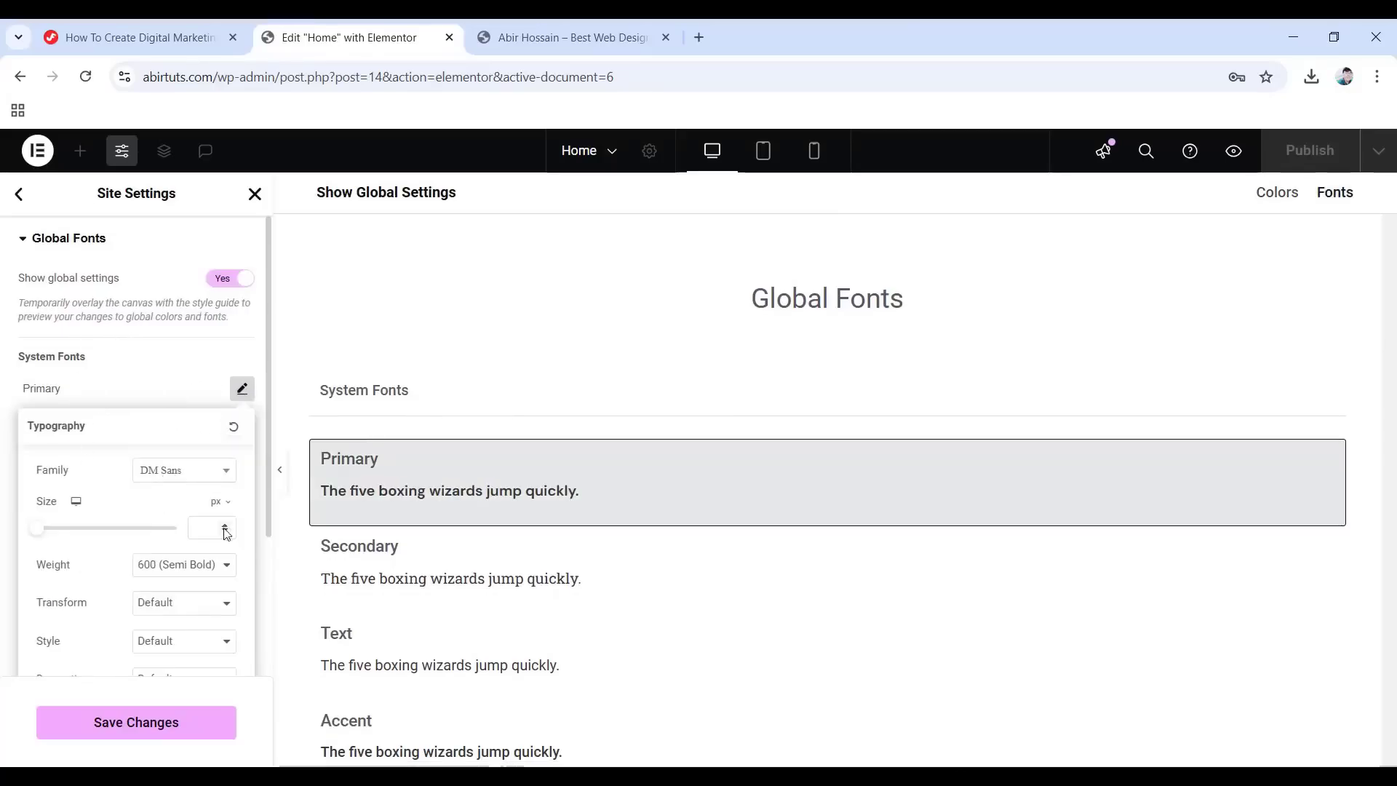
pyautogui.click(209, 526)
pyautogui.write('43')
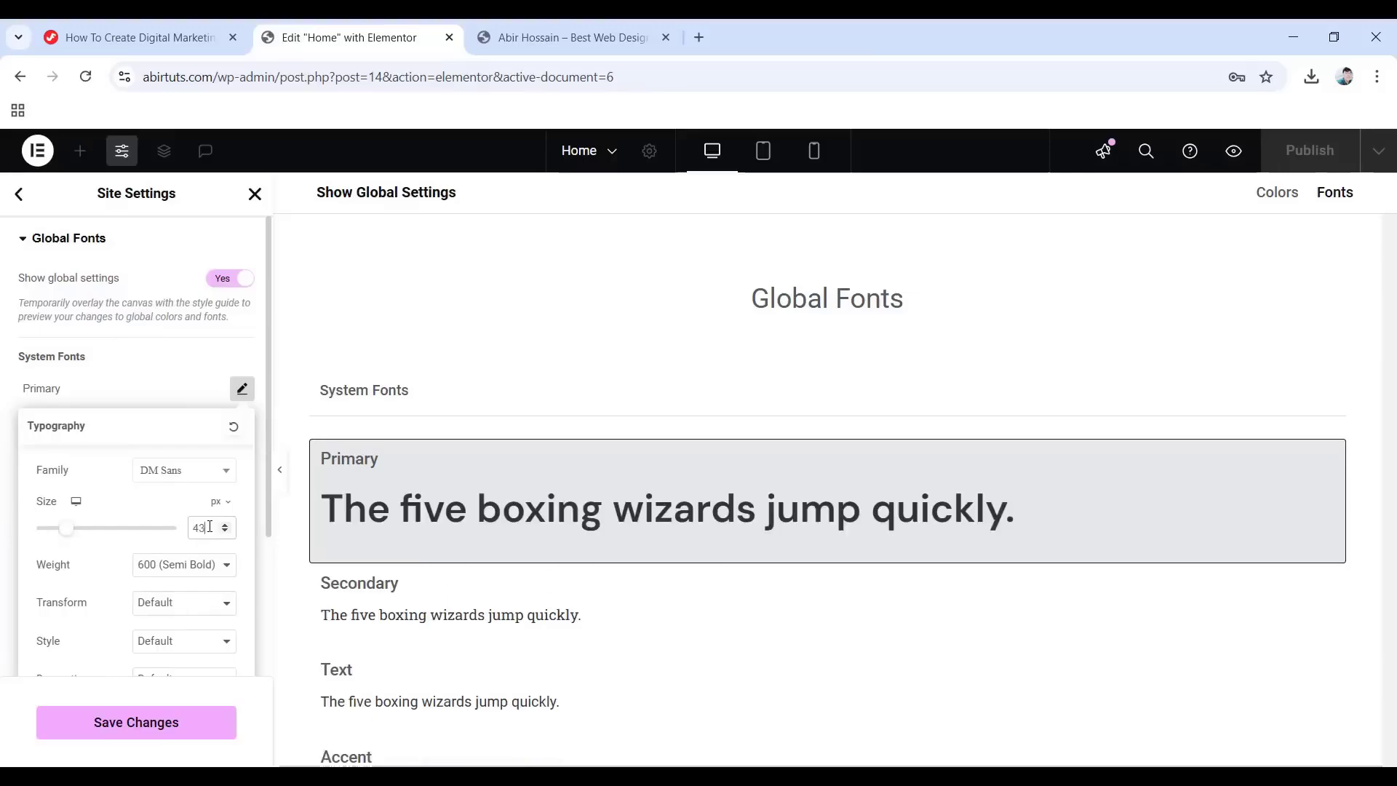
# Give the Primary font a 1.1 em line height and -0.5 letter spacing.
pyautogui.scroll(-3, 171, 585)
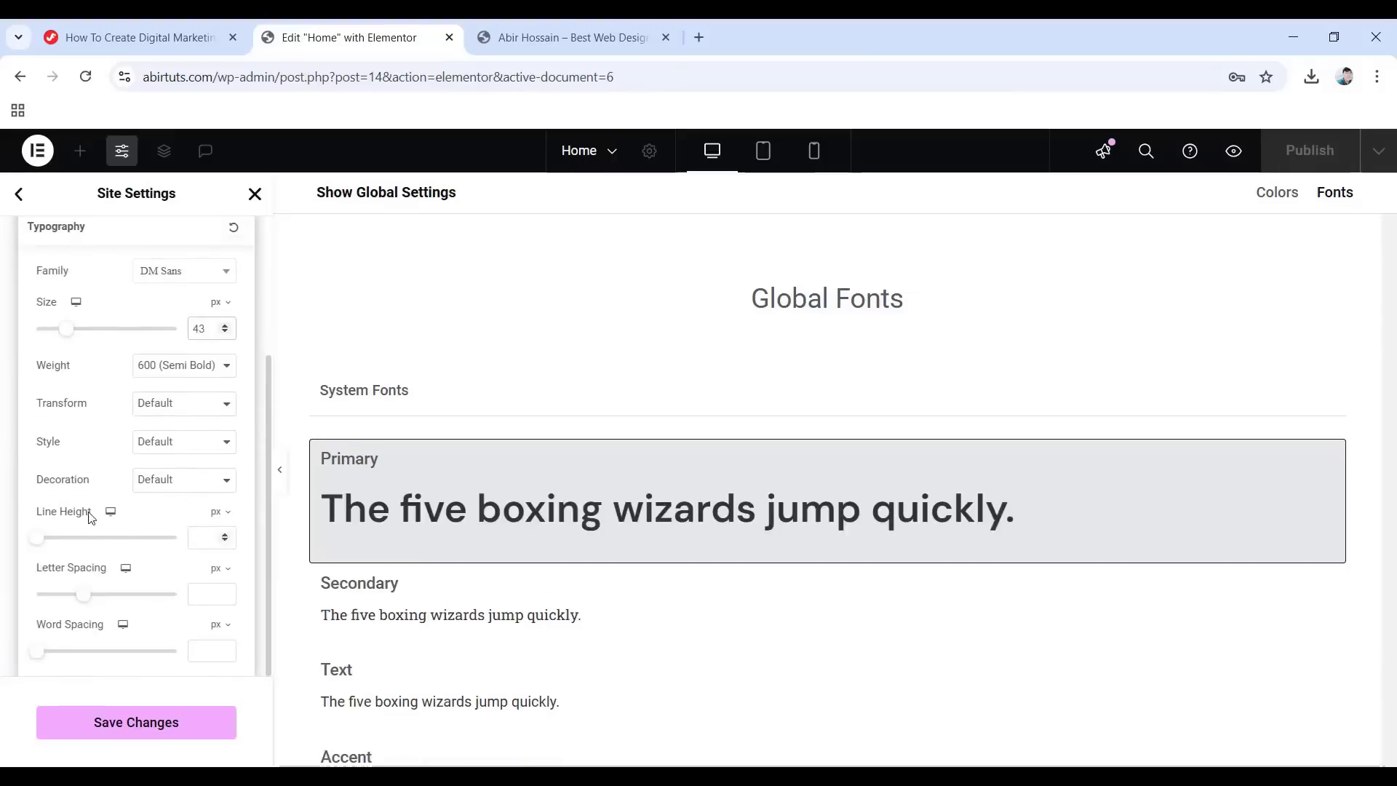
pyautogui.click(216, 537)
pyautogui.click(195, 537)
pyautogui.write('1.1')
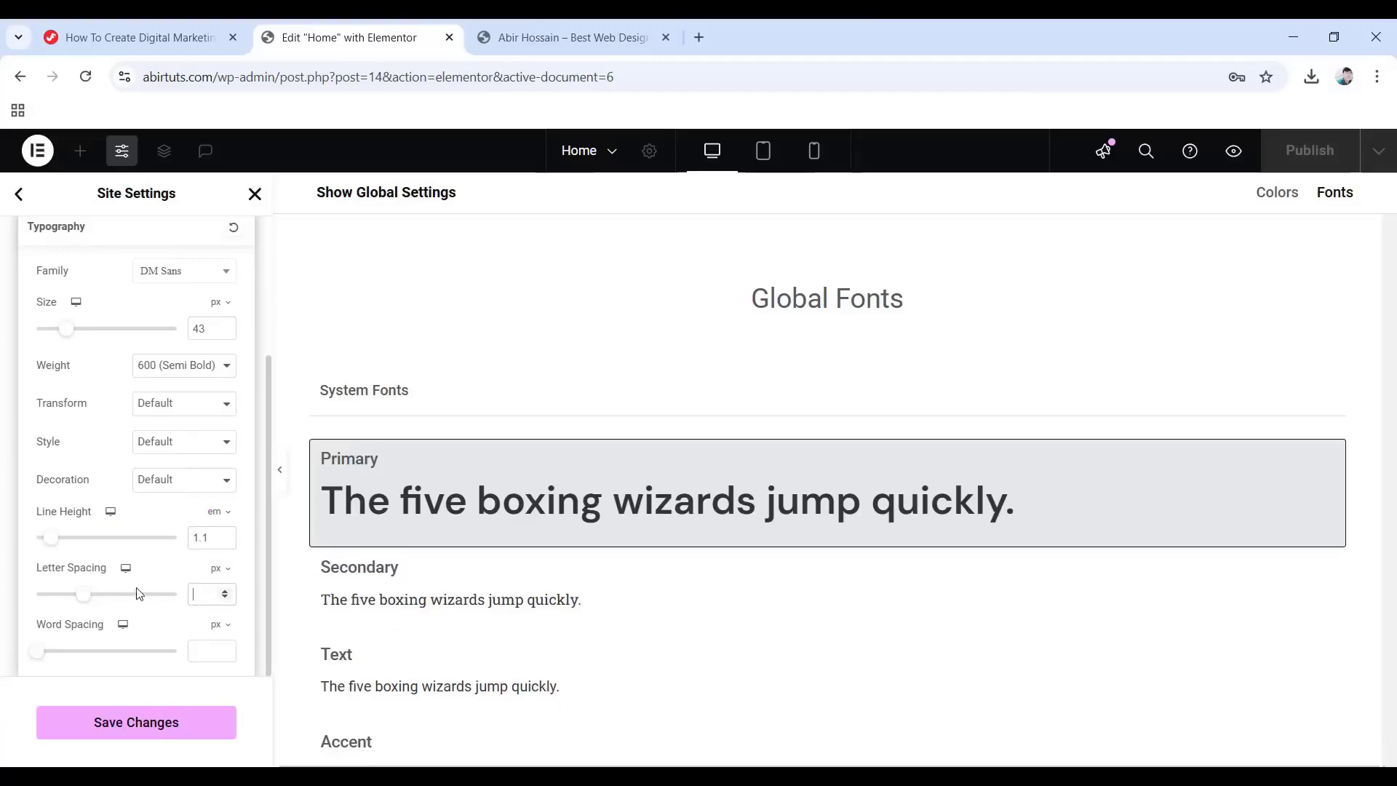
pyautogui.write('-0.5')
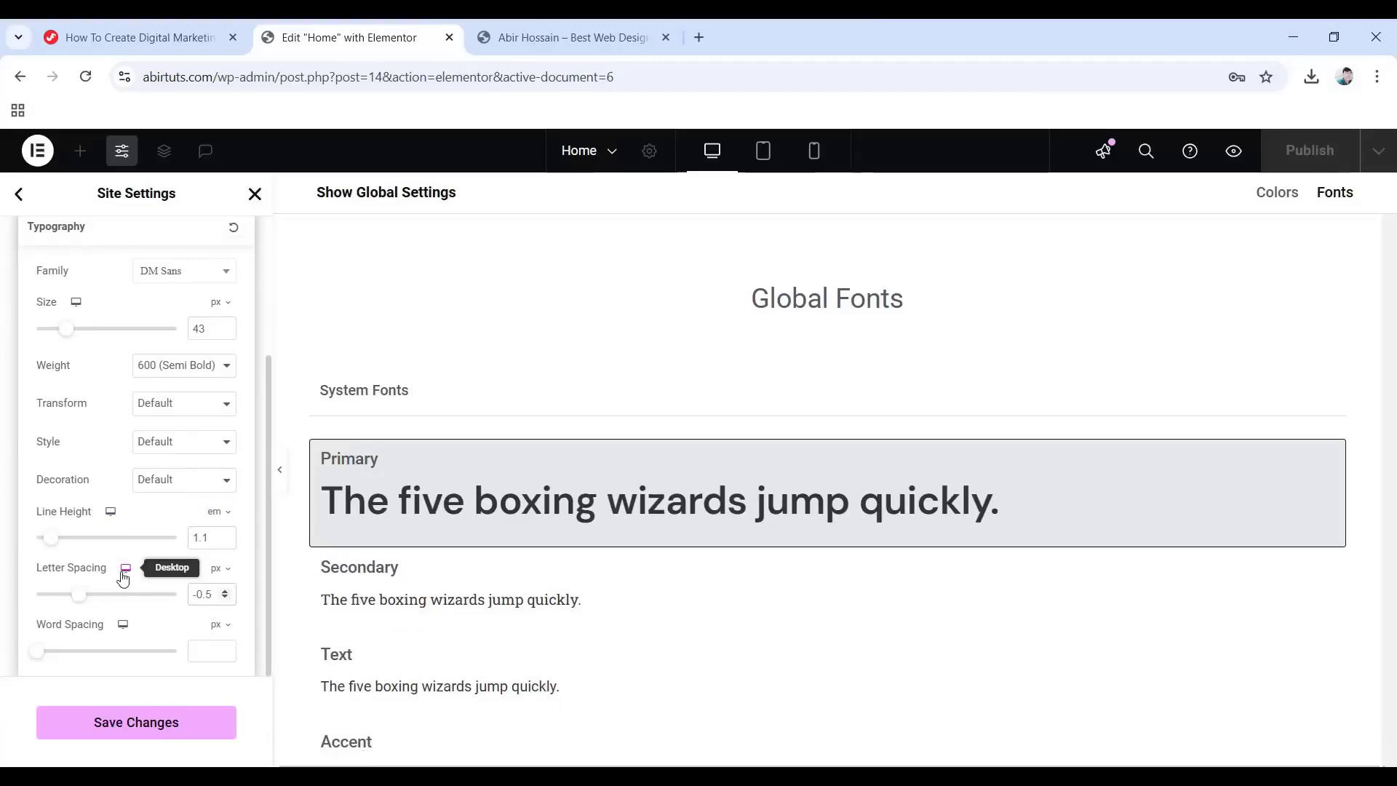
pyautogui.click(2, 477)
pyautogui.scroll(3, 3, 480)
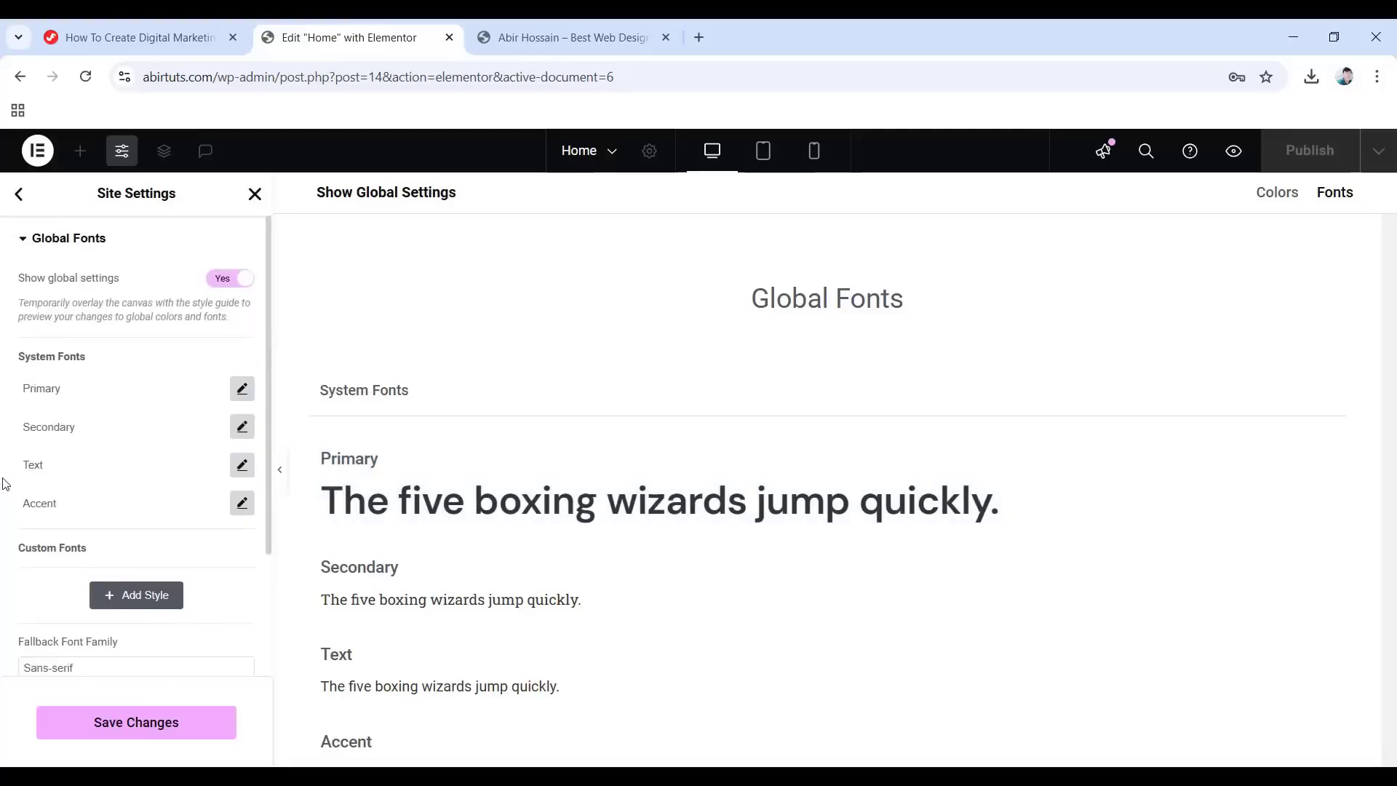
pyautogui.click(243, 427)
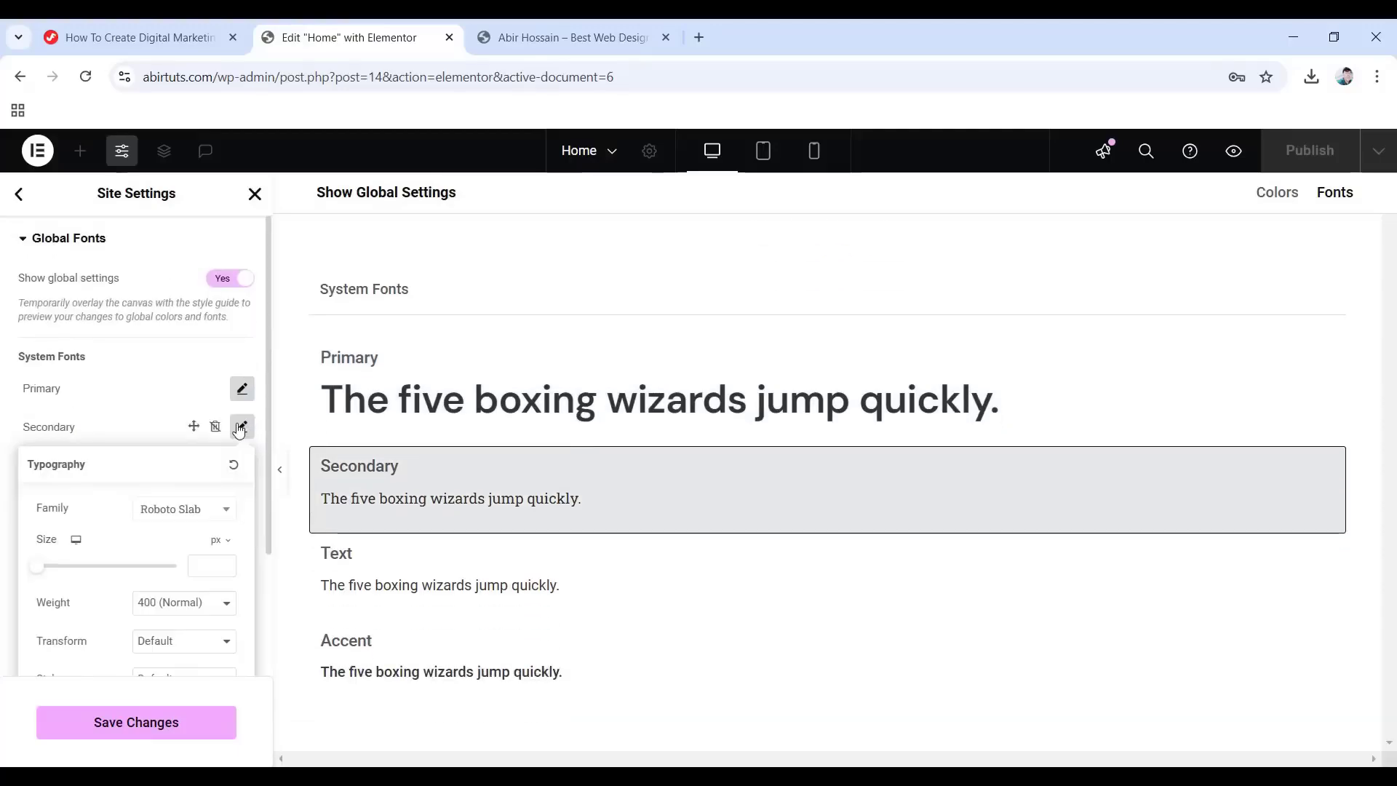
# Set the Secondary font to DM Sans, 26 px, weight 700, 1.5 em line height, -0.3 letter spacing.
pyautogui.click(193, 516)
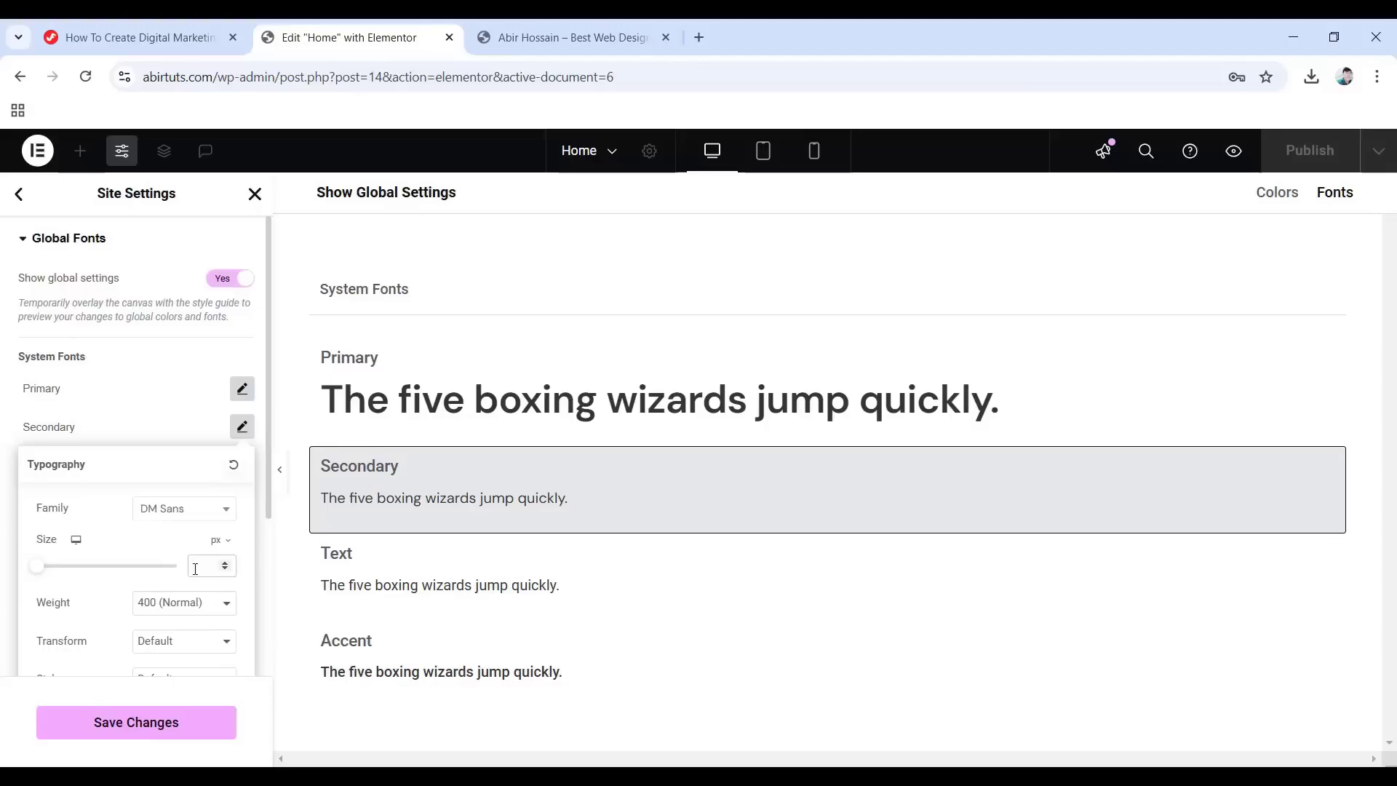
pyautogui.write('26')
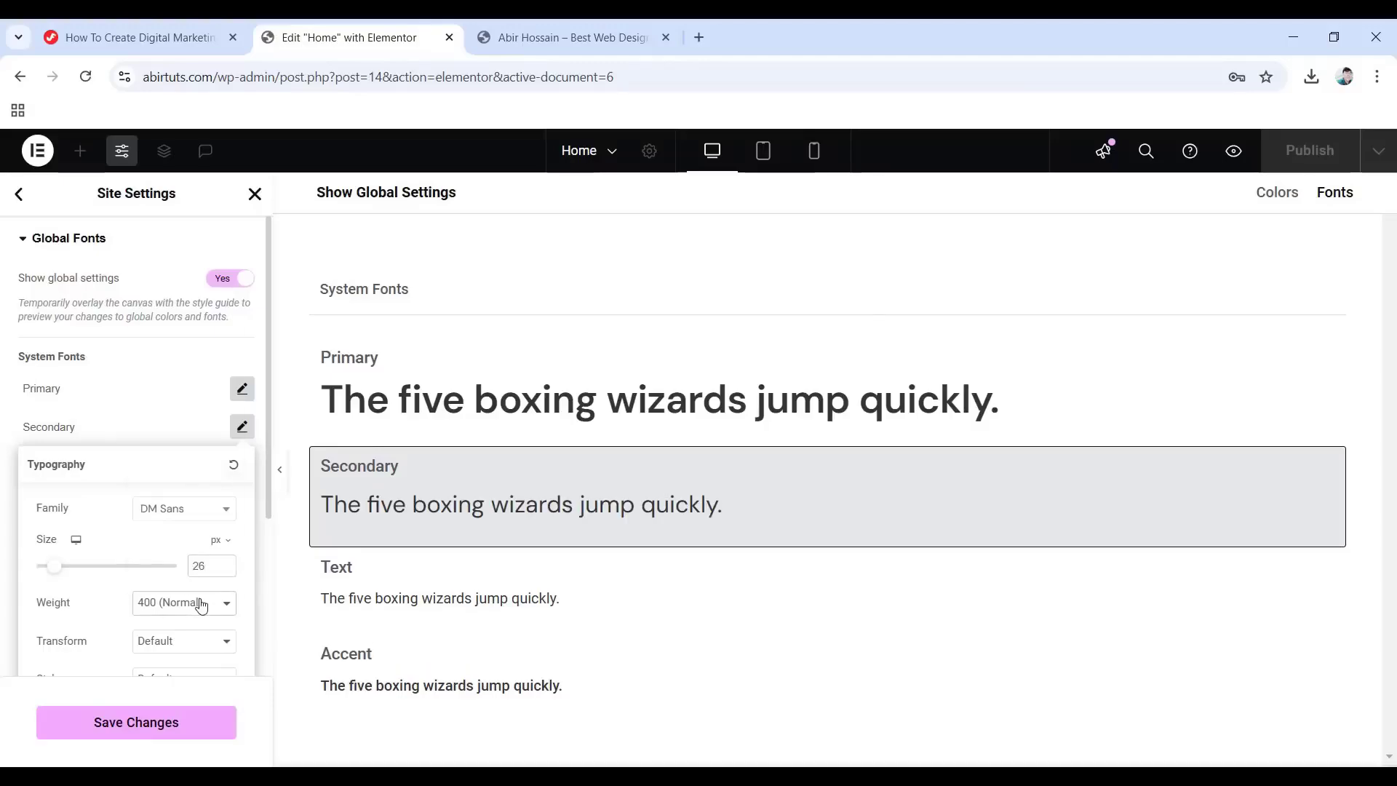
pyautogui.click(202, 602)
pyautogui.click(162, 469)
pyautogui.scroll(-3, 188, 580)
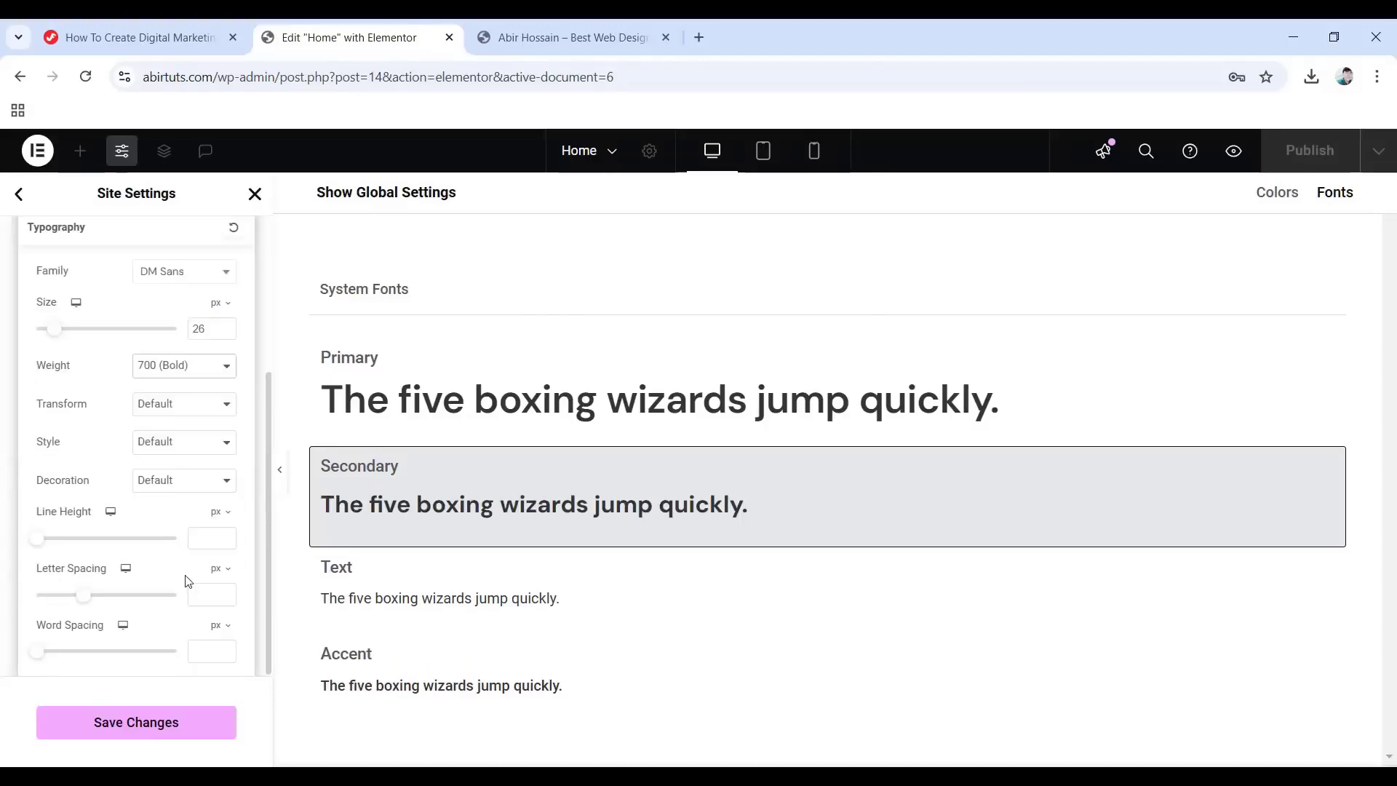
pyautogui.click(217, 512)
pyautogui.click(214, 539)
pyautogui.write('.5')
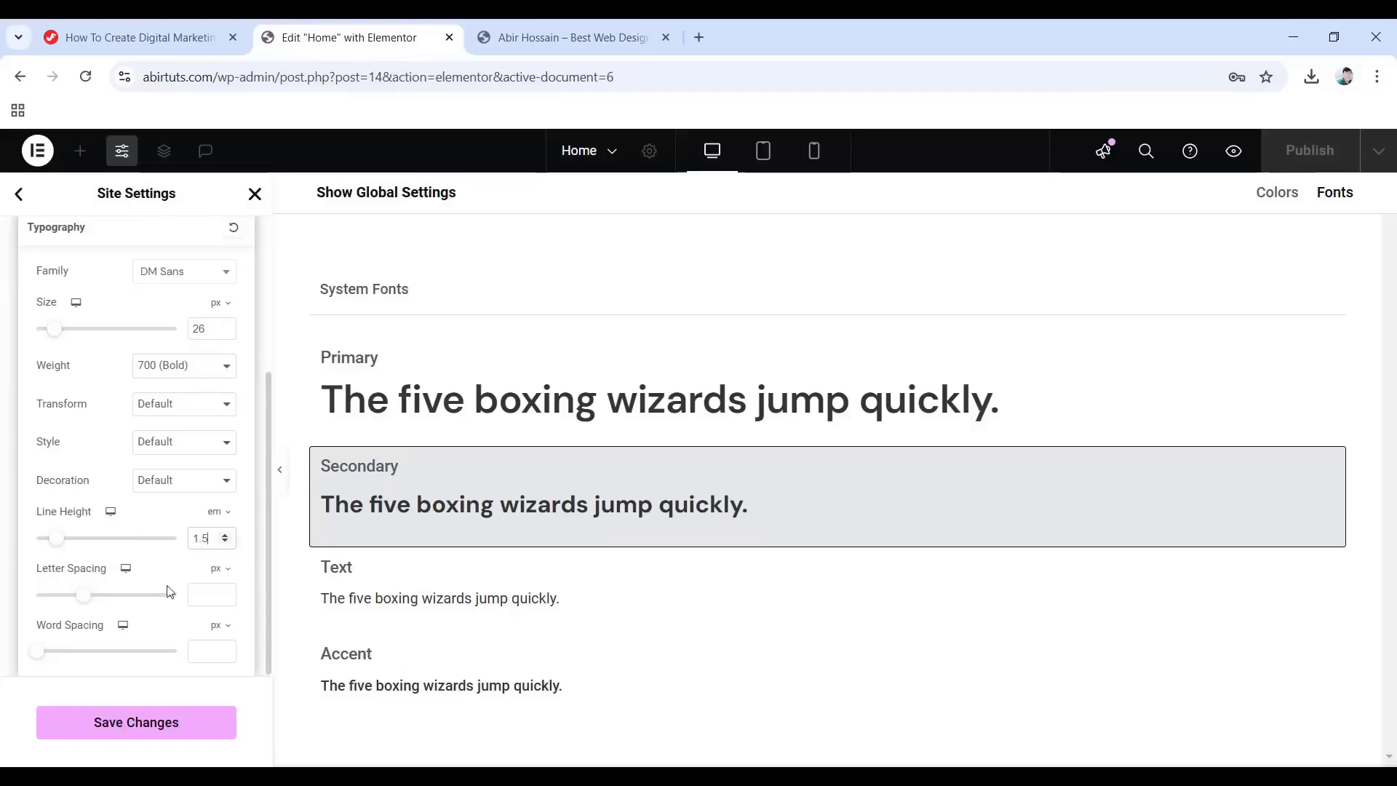
pyautogui.click(200, 595)
pyautogui.write('-0.3')
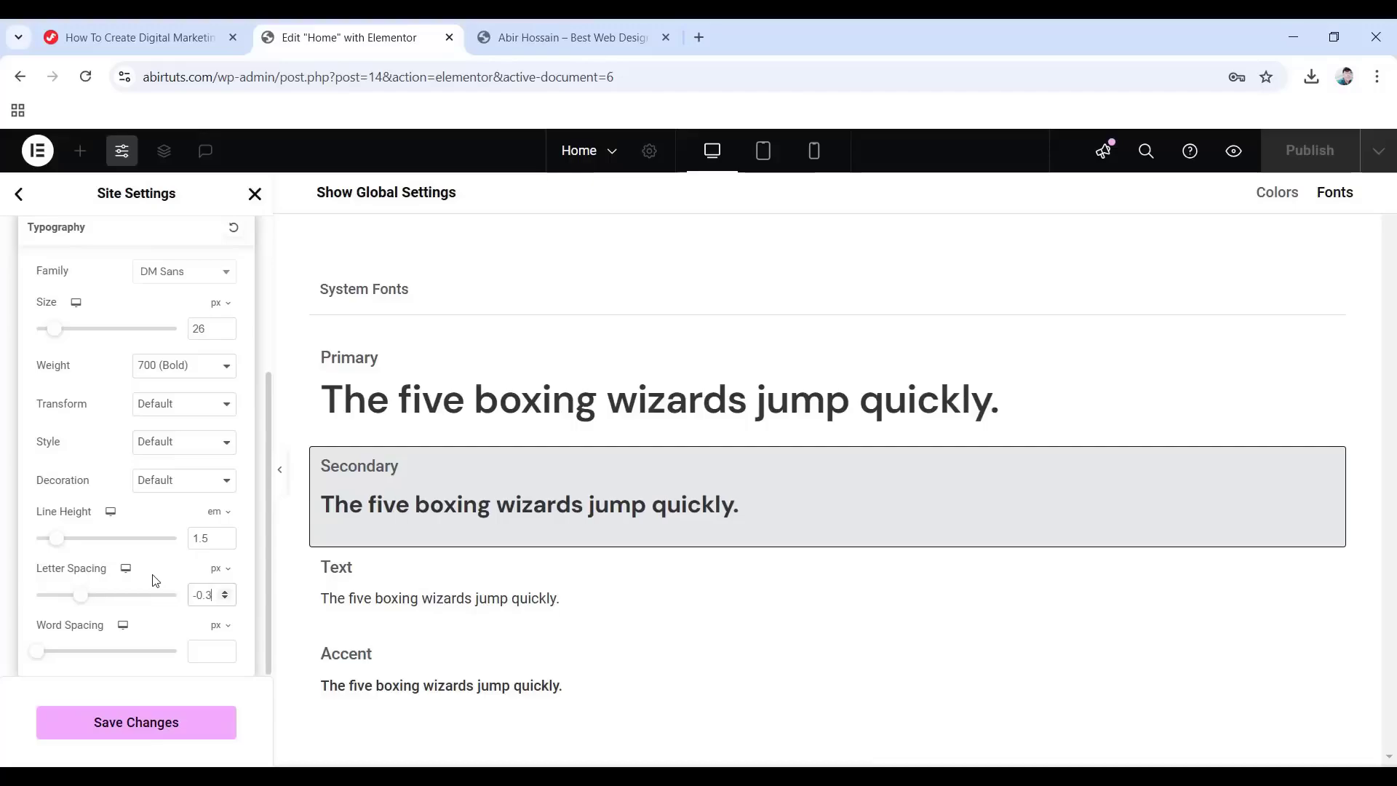
pyautogui.click(4, 544)
pyautogui.scroll(3, 68, 465)
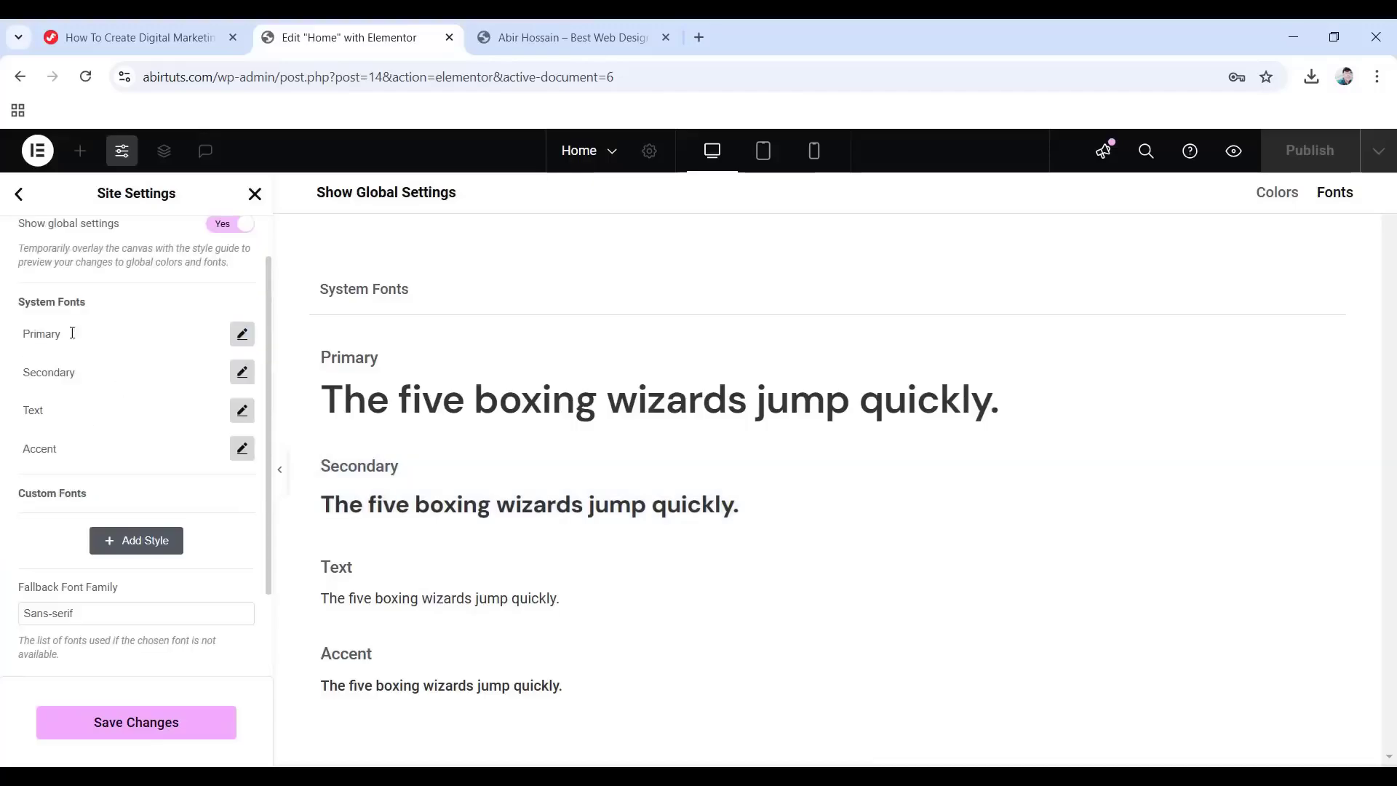
# Set the Text font to Lexend Deca, 18 px, with a 1.9 em line height.
pyautogui.click(241, 411)
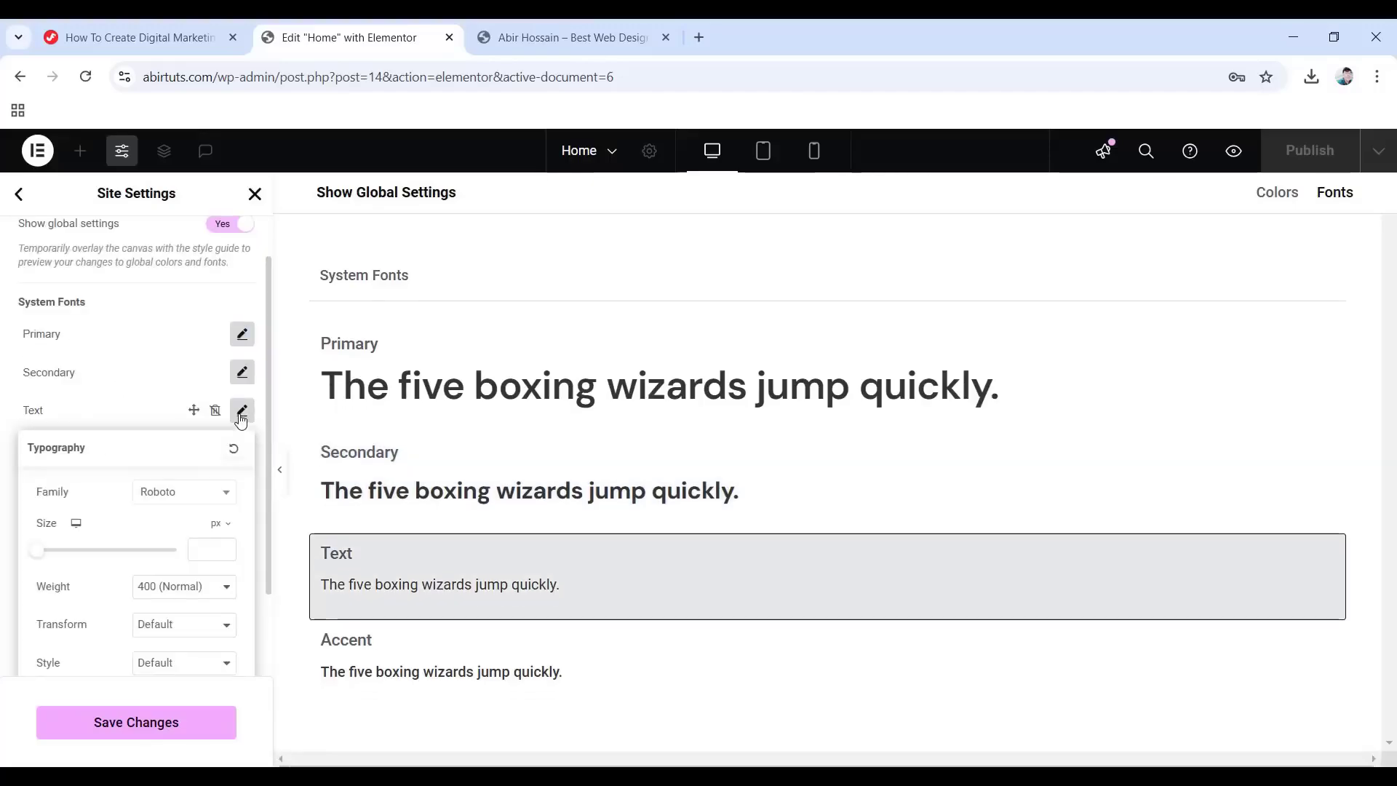
pyautogui.click(166, 493)
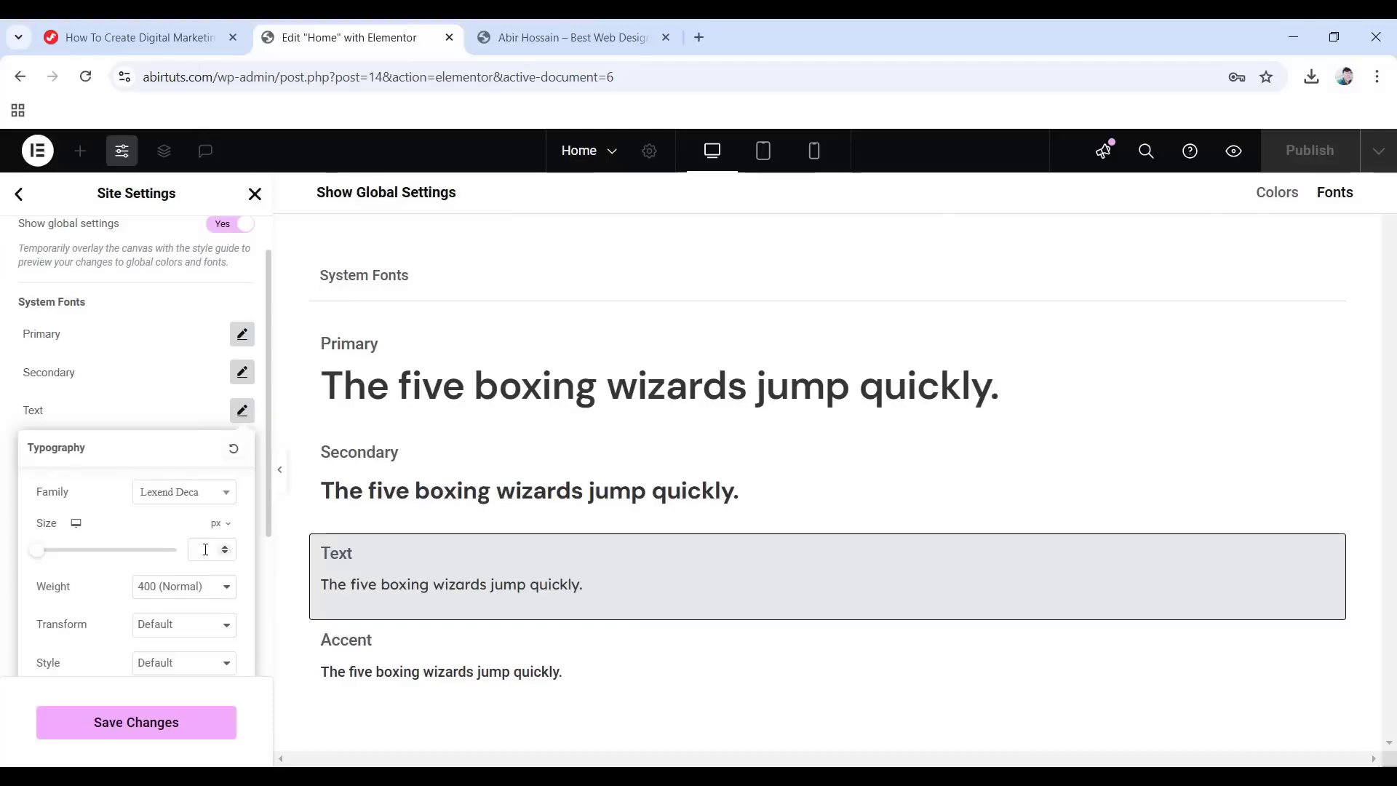
pyautogui.write('18')
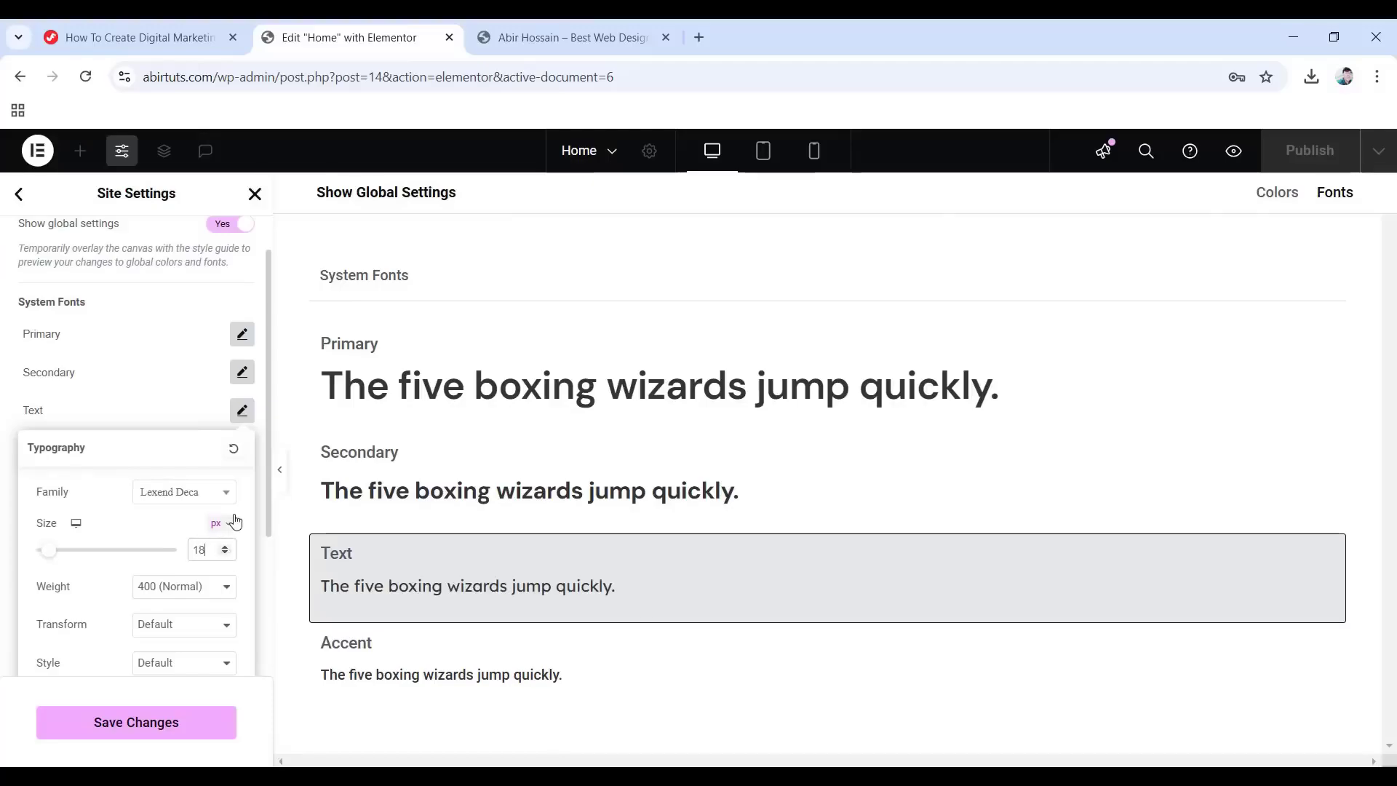
pyautogui.scroll(-3, 165, 551)
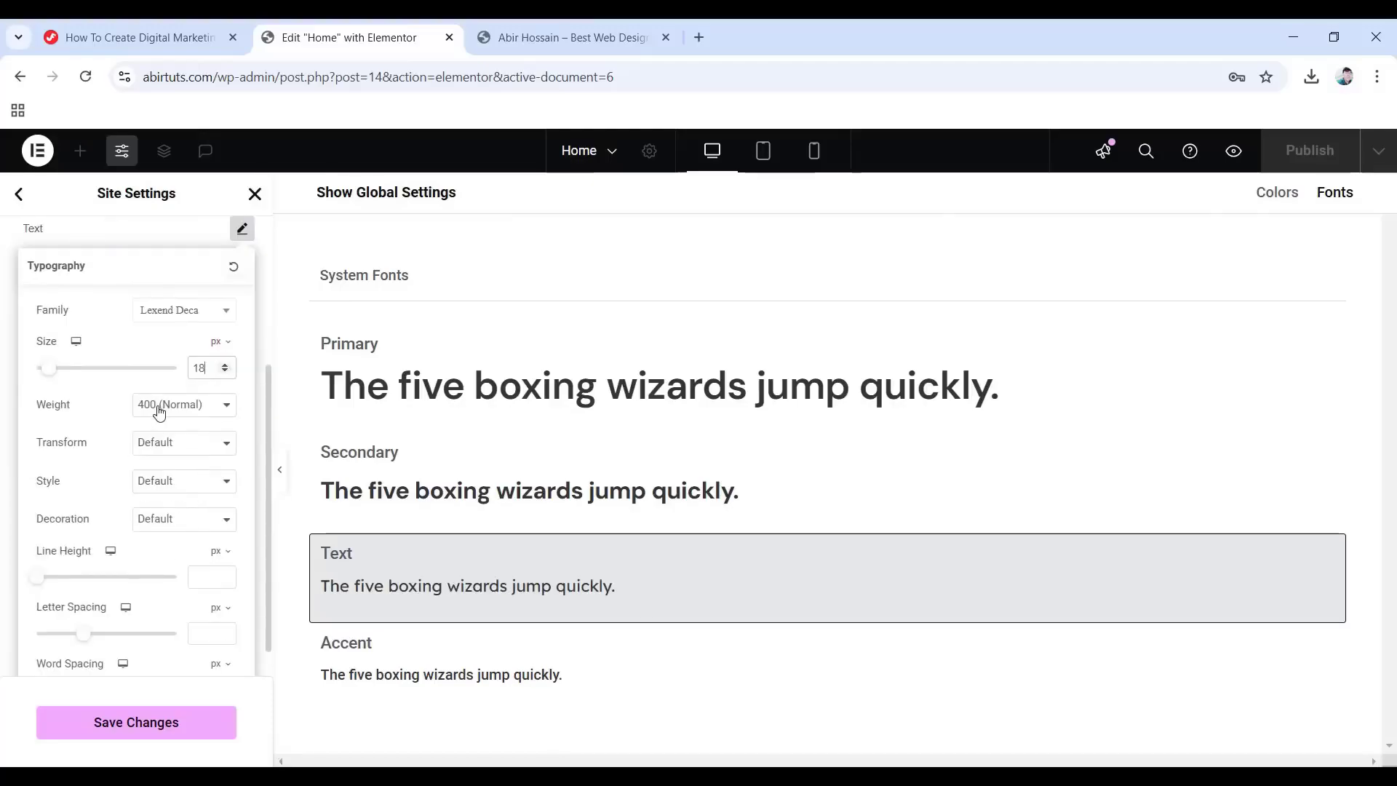
pyautogui.scroll(-1, 80, 494)
pyautogui.click(219, 513)
pyautogui.click(212, 537)
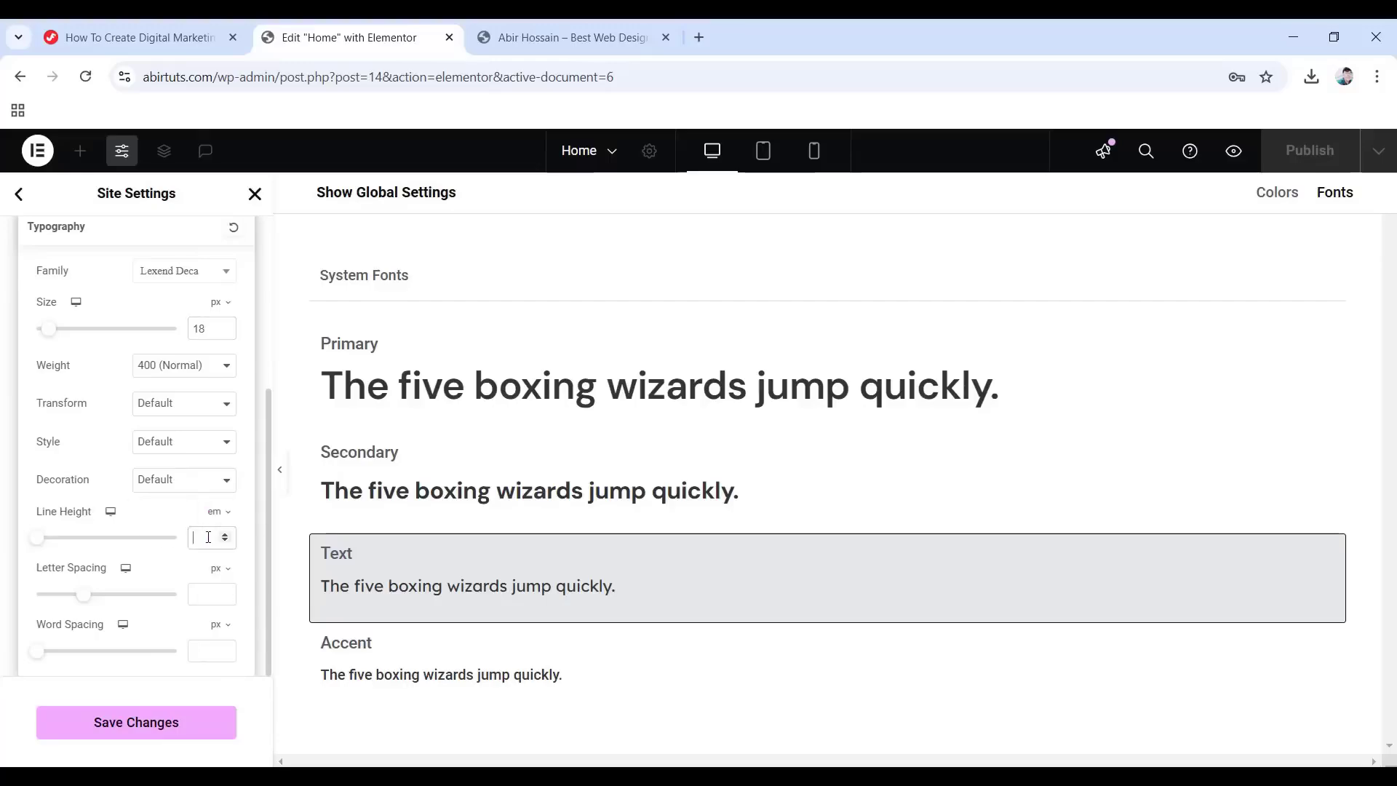
pyautogui.write('1.9')
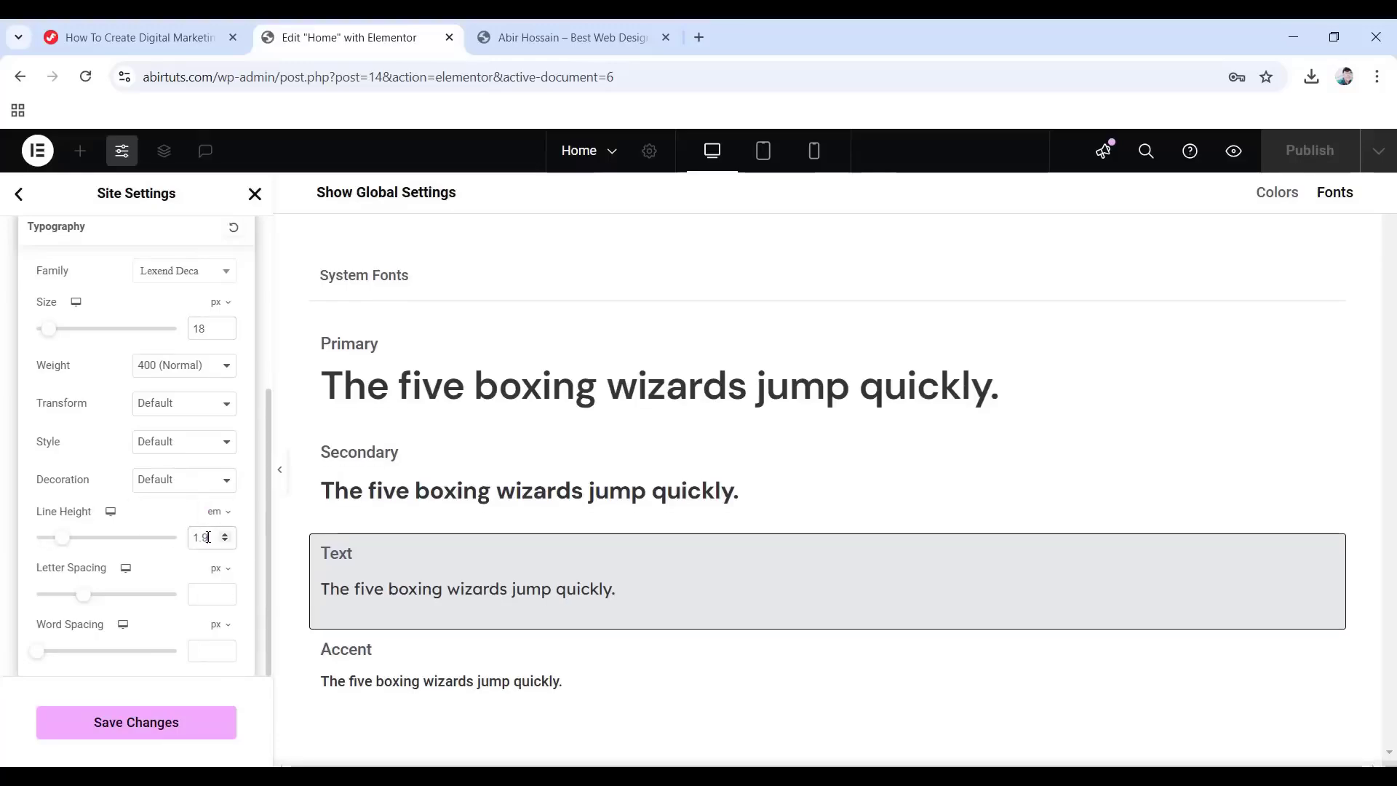
pyautogui.click(4, 427)
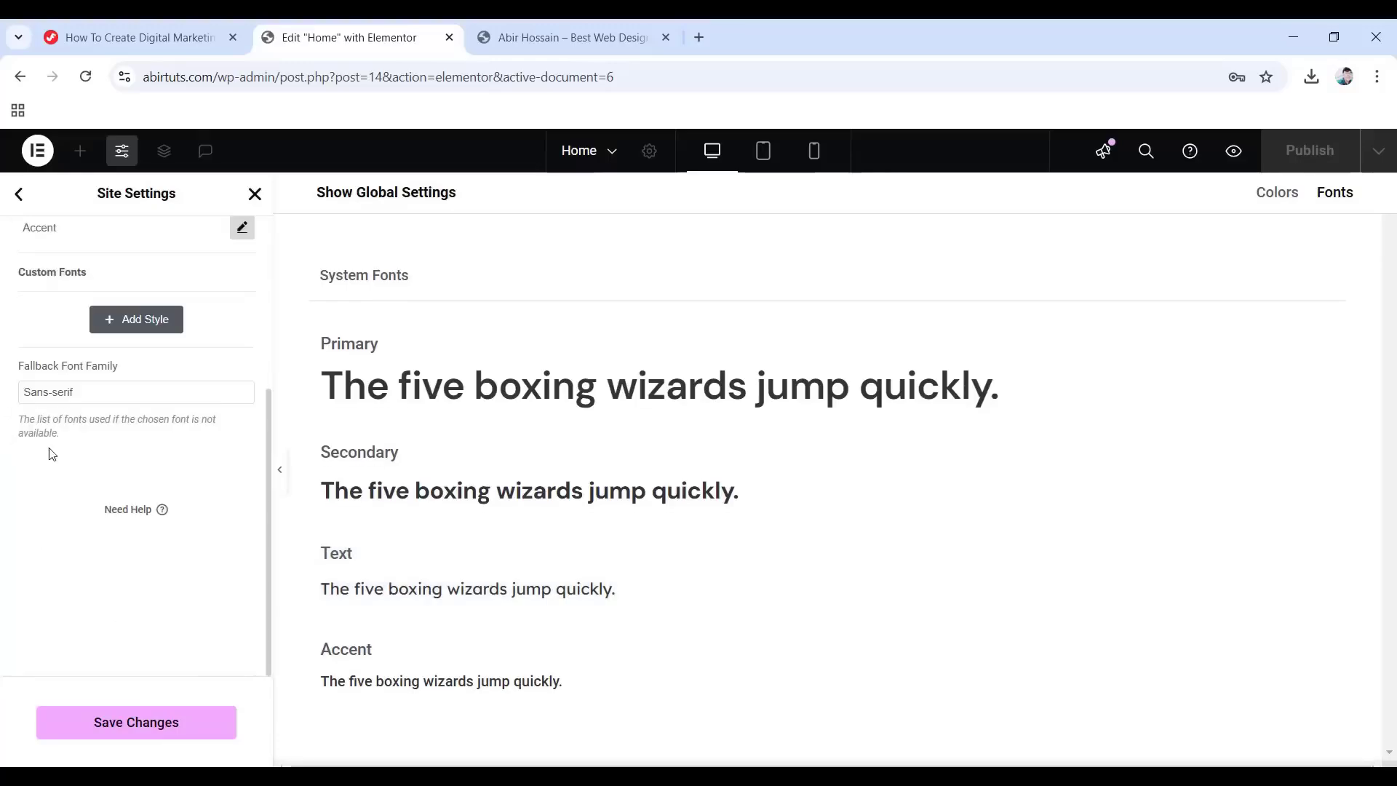
pyautogui.scroll(2, 51, 451)
# Set the Accent font to DM Sans, 18 px, weight 600, with a 1.2 em line height.
pyautogui.click(242, 409)
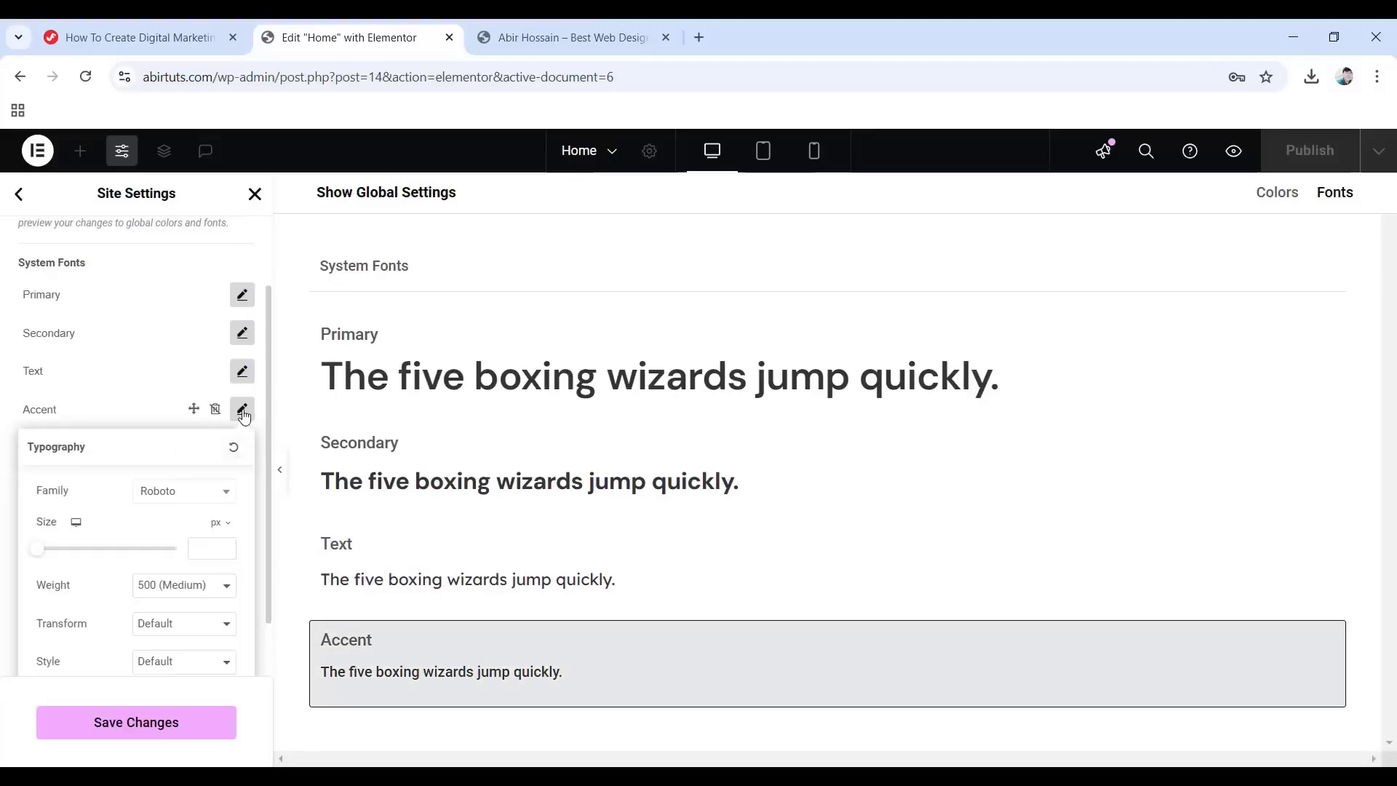
pyautogui.click(187, 496)
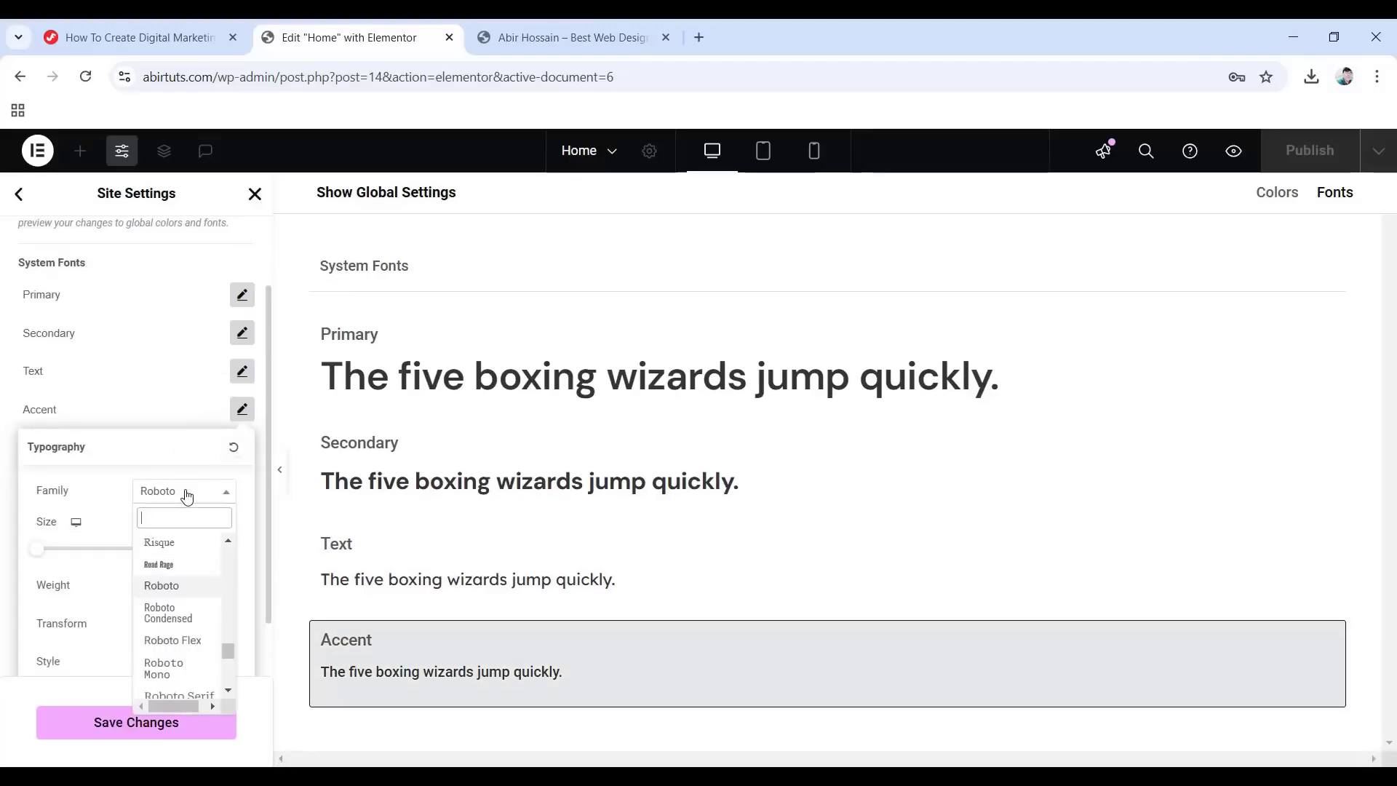
pyautogui.write('dm sans')
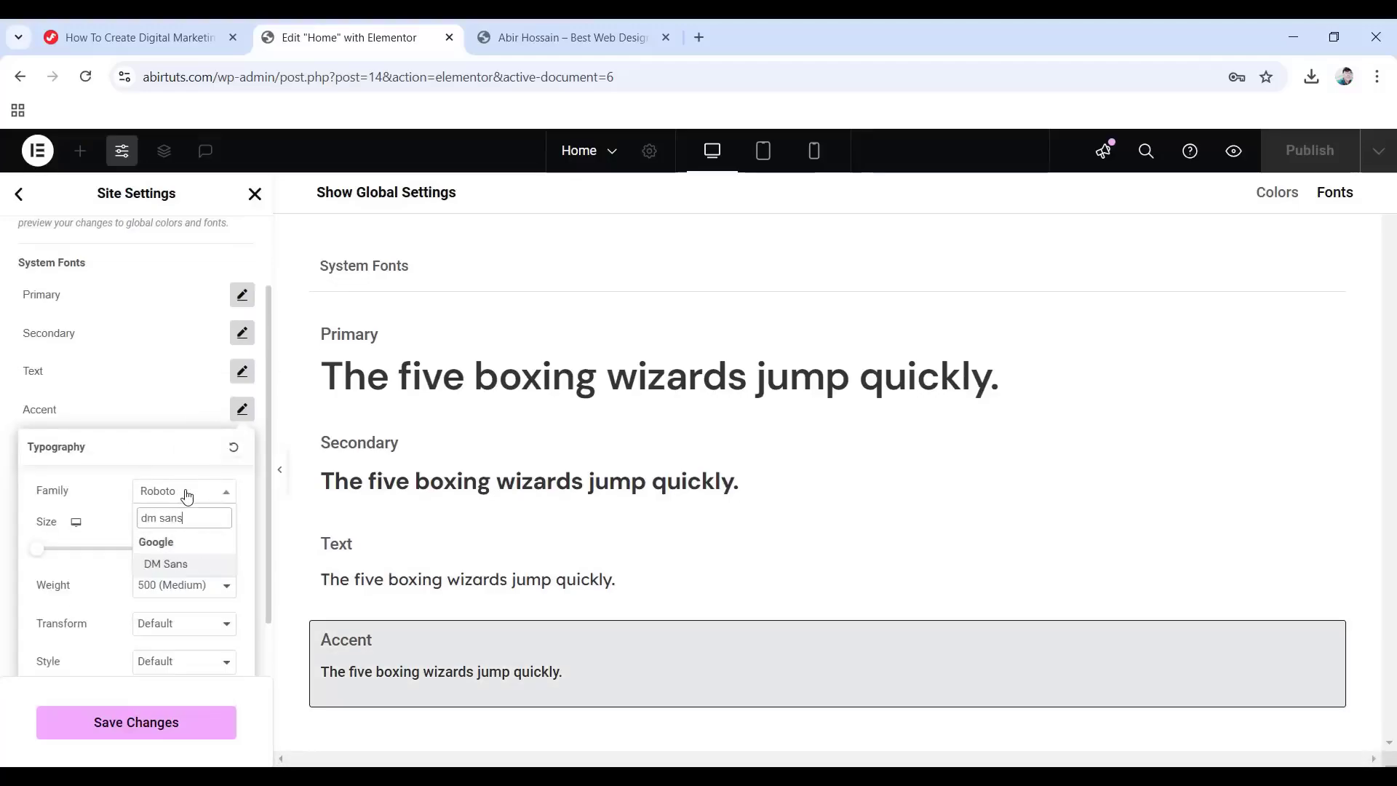
pyautogui.press('Return')
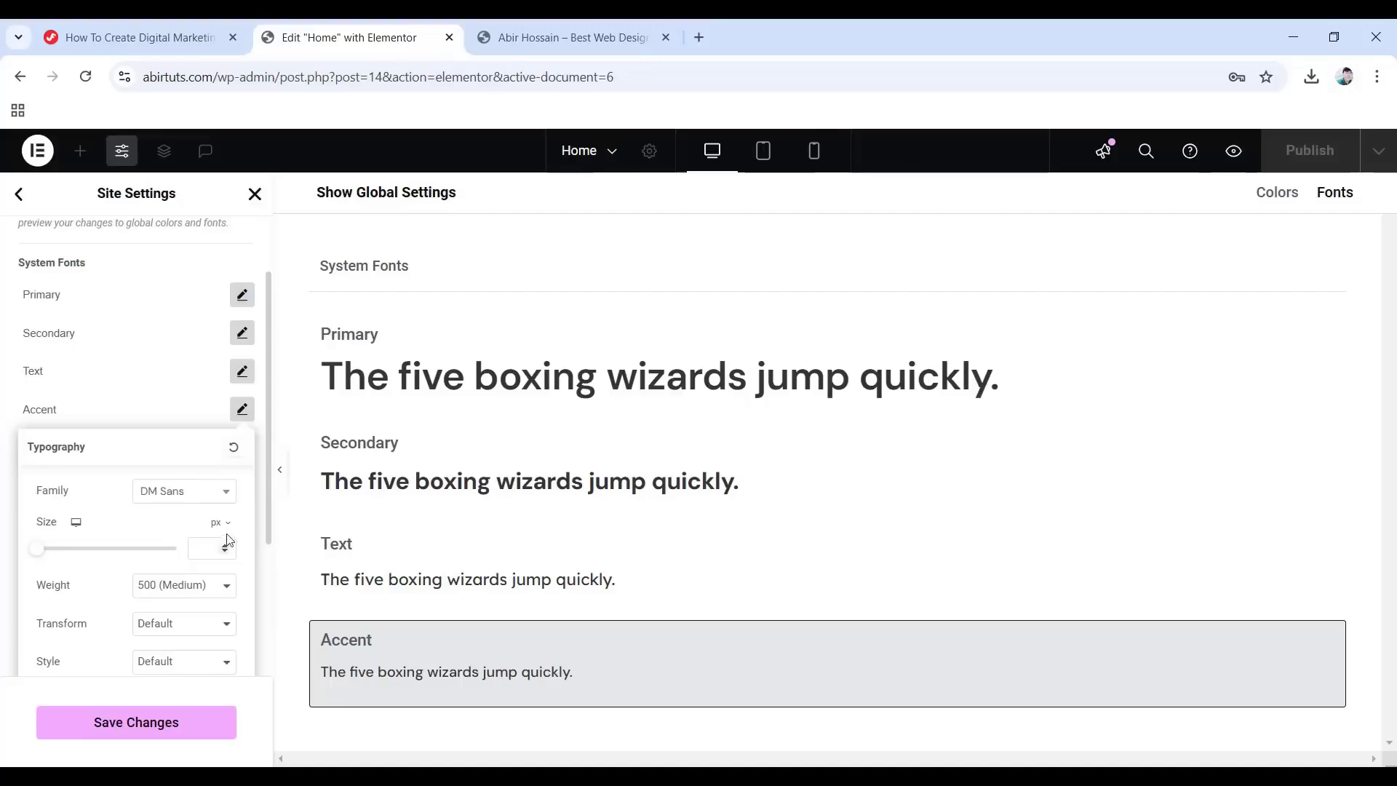
pyautogui.write('18')
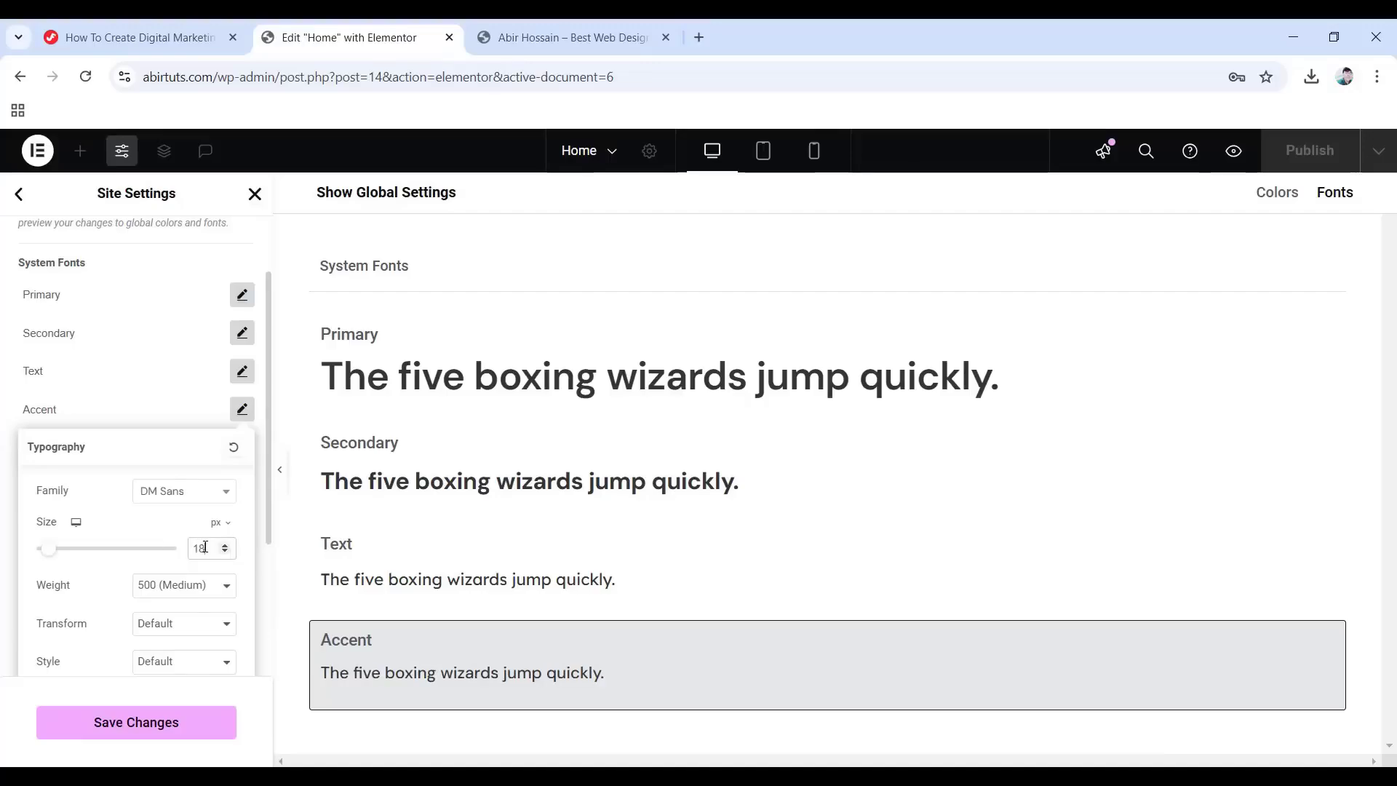
pyautogui.click(195, 595)
pyautogui.click(182, 430)
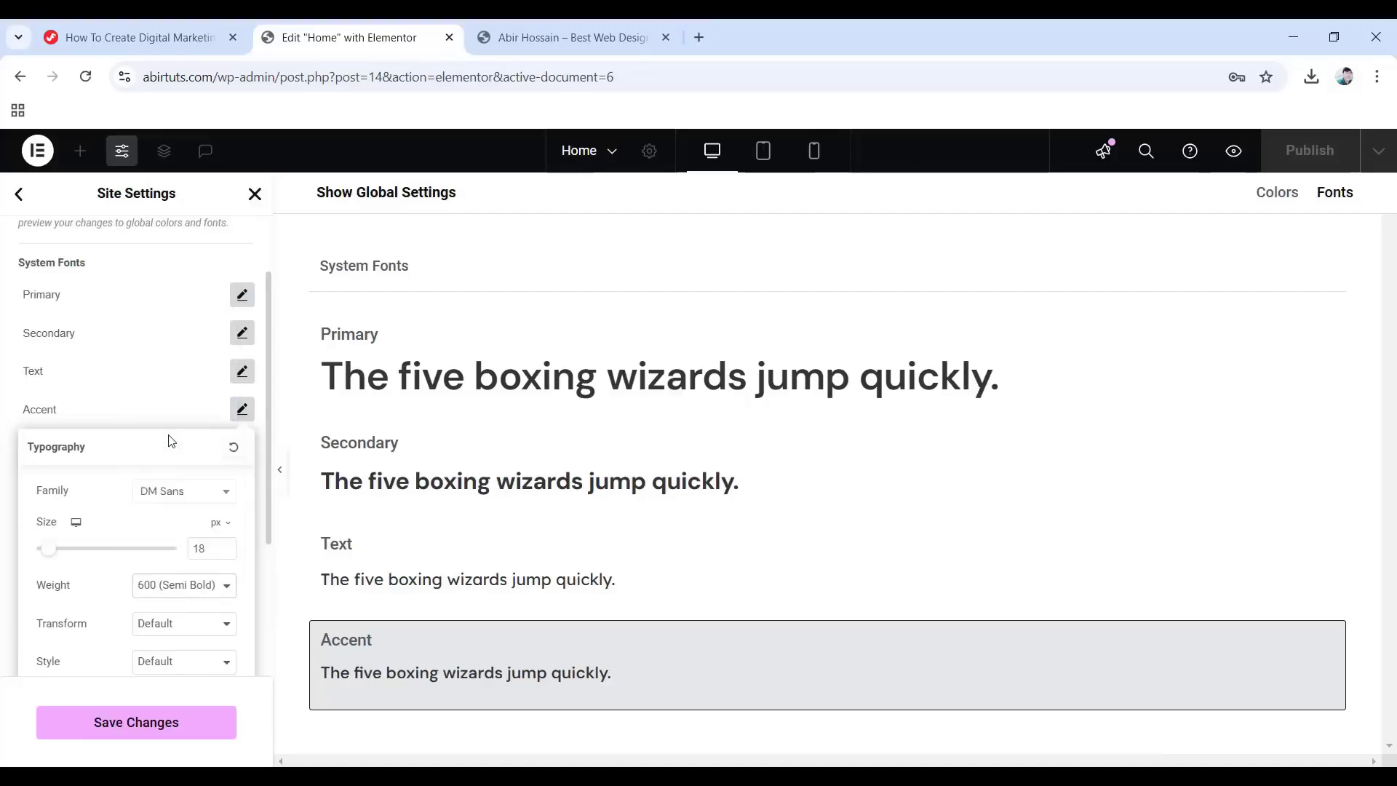
pyautogui.scroll(-3, 115, 567)
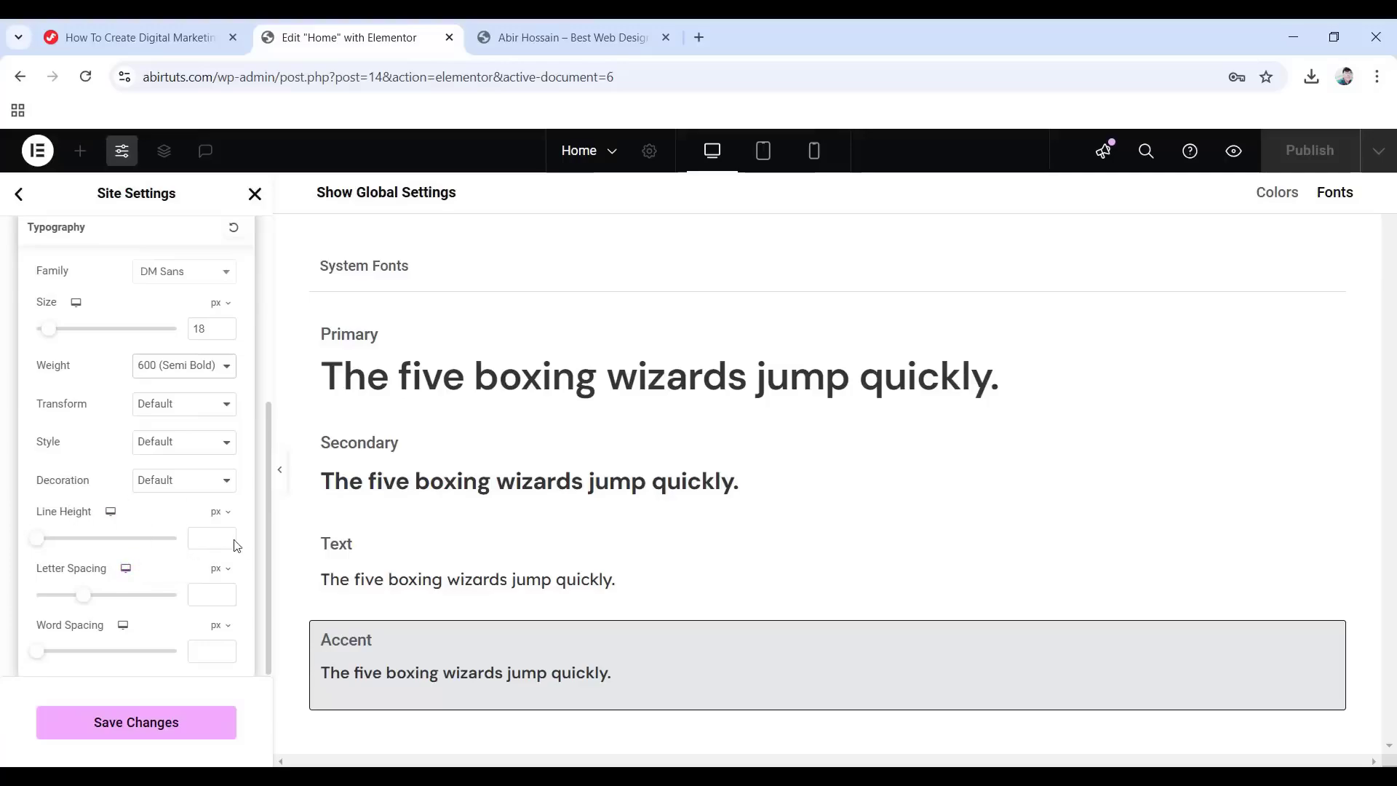
pyautogui.click(220, 512)
pyautogui.click(209, 555)
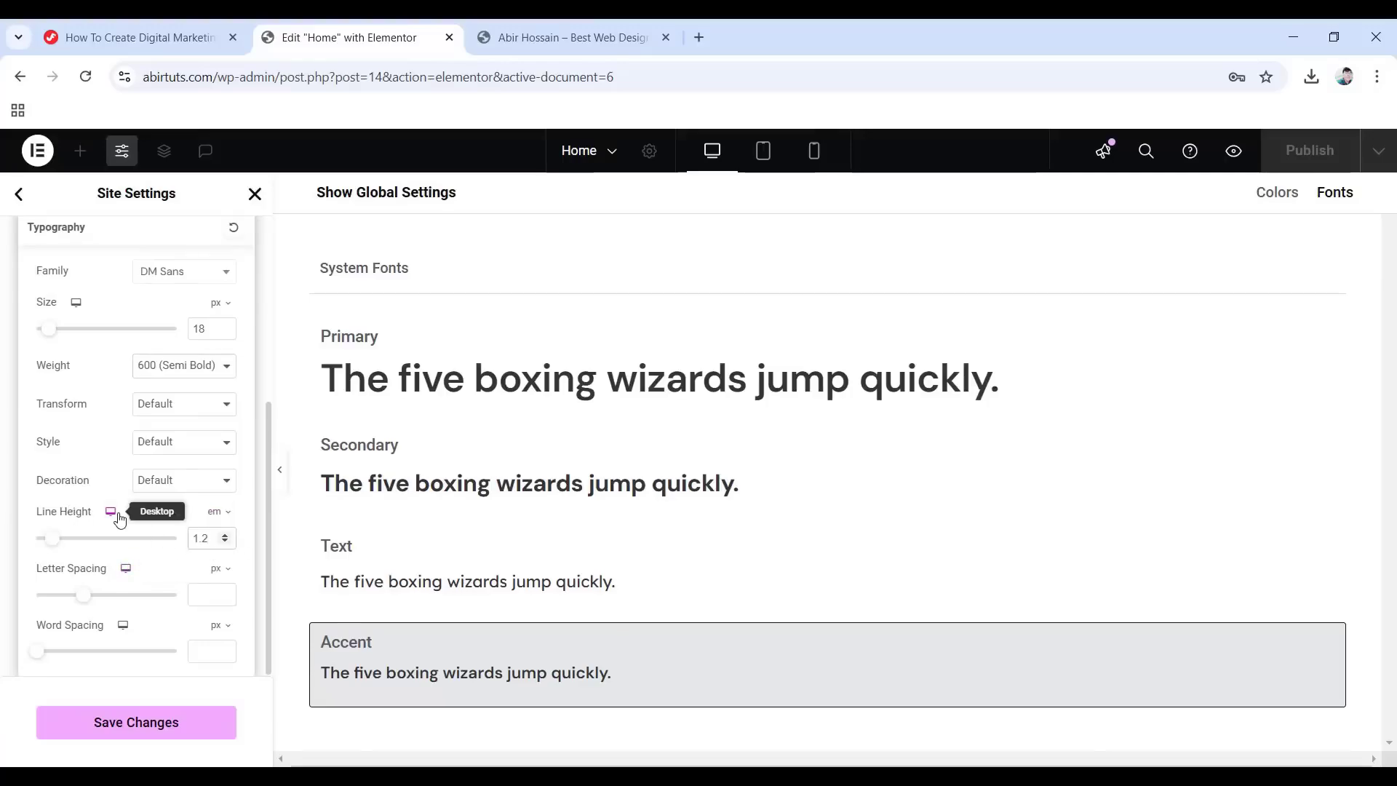
pyautogui.scroll(3, 165, 467)
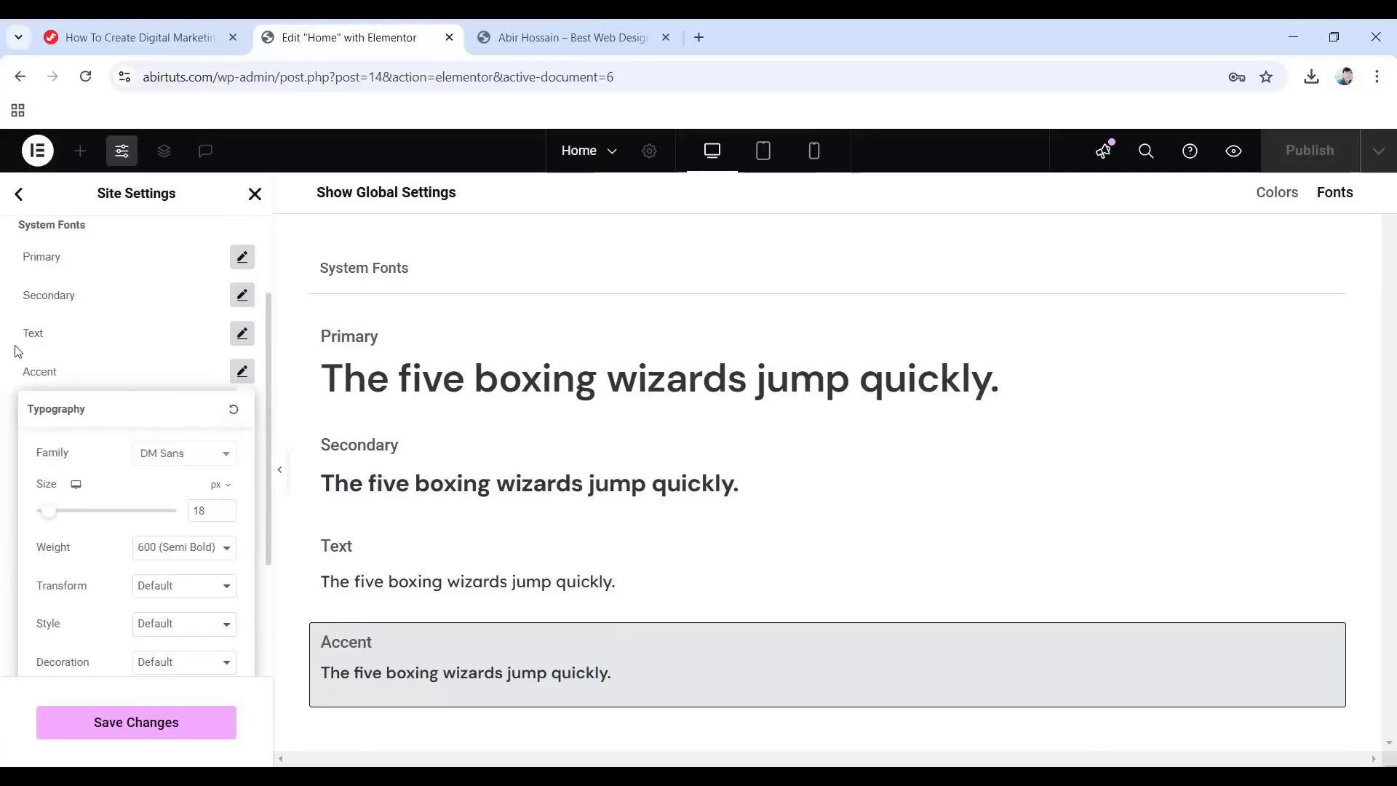
pyautogui.click(22, 363)
pyautogui.scroll(2, 227, 422)
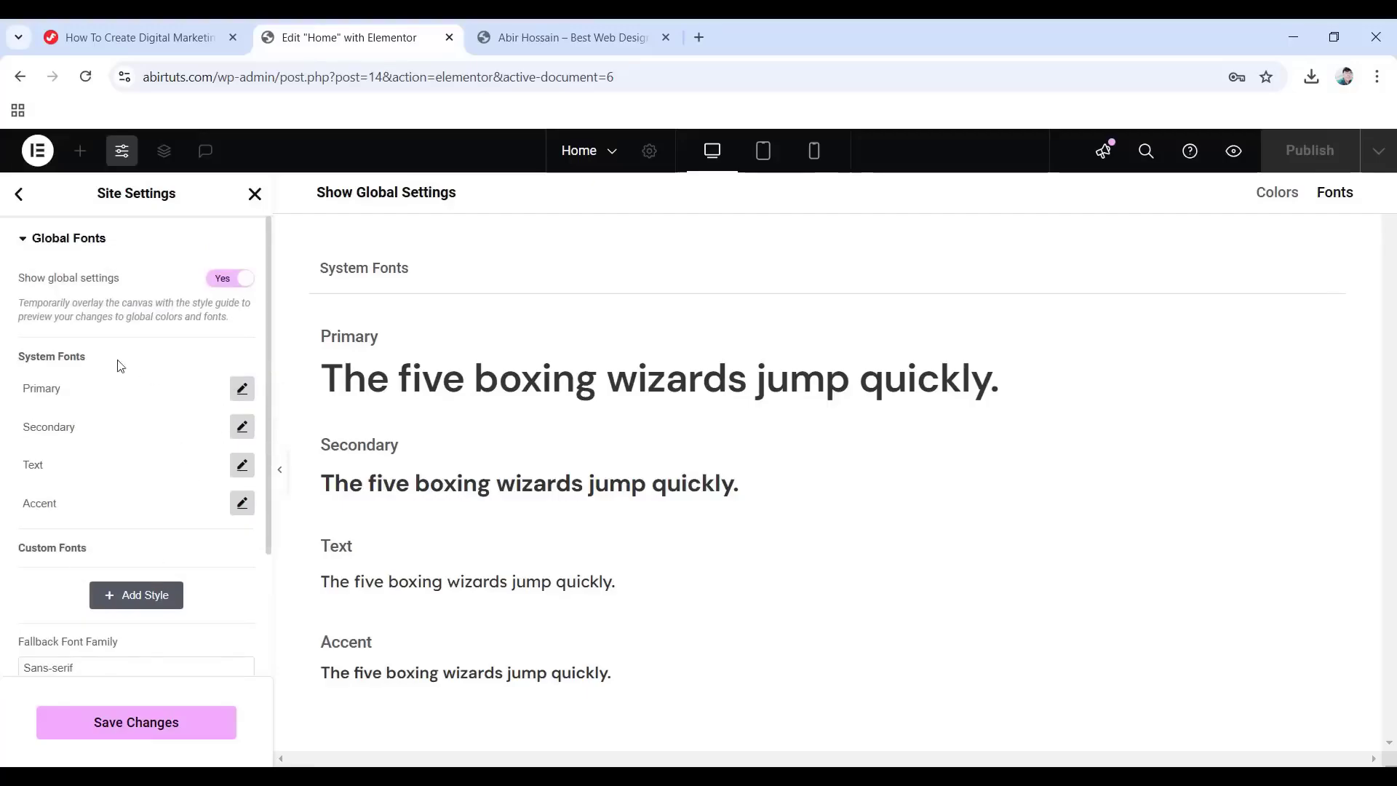
# Set the Primary font size to 40 on tablet and 36 on mobile.
pyautogui.click(241, 388)
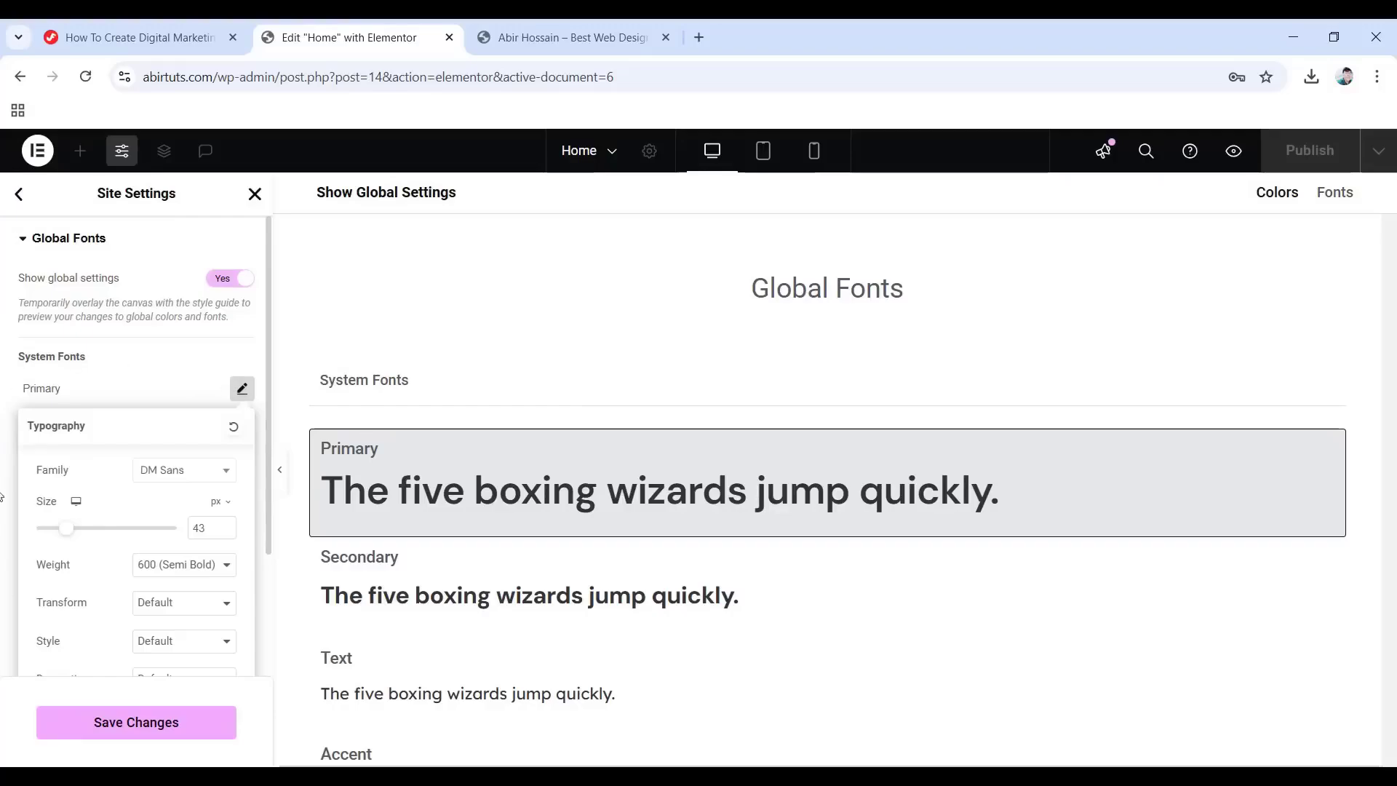
pyautogui.click(76, 502)
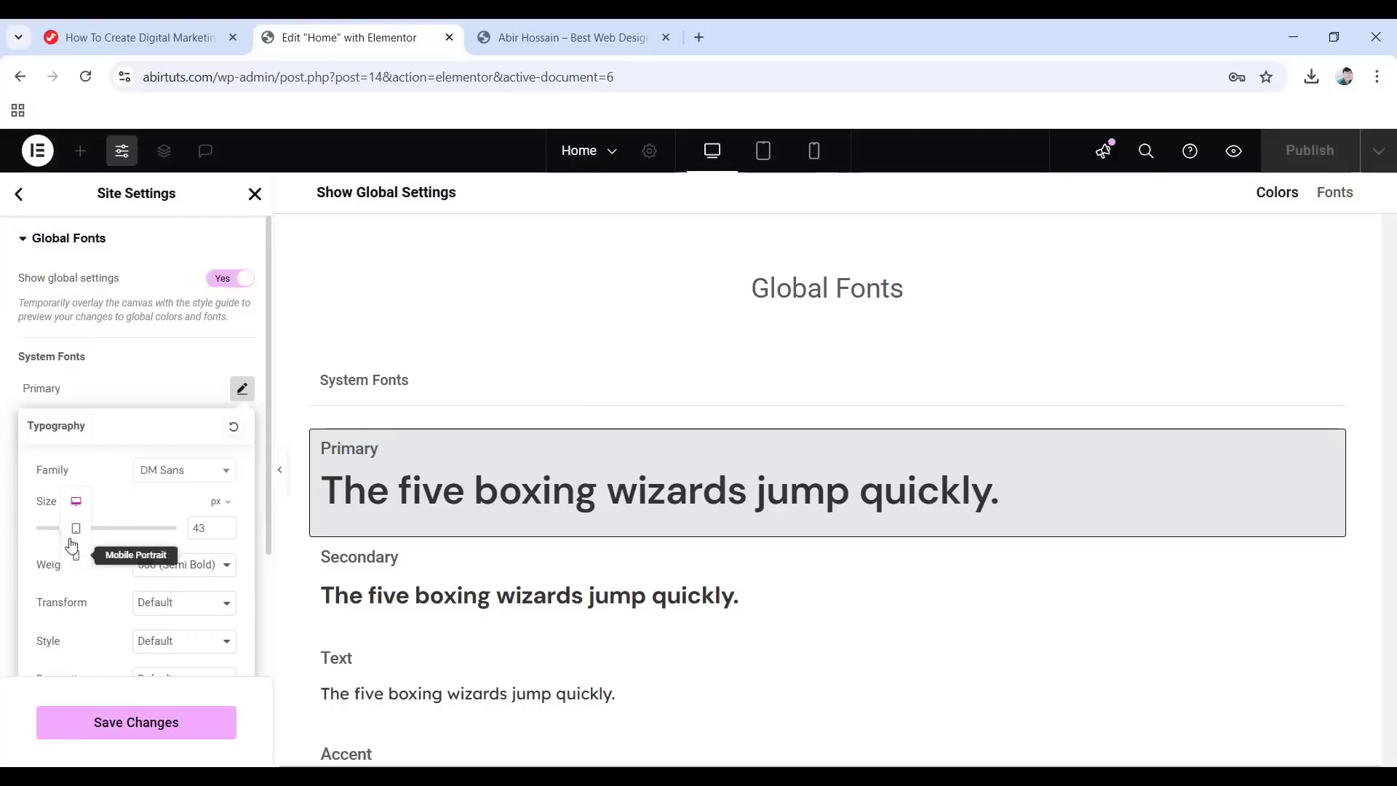
pyautogui.click(75, 530)
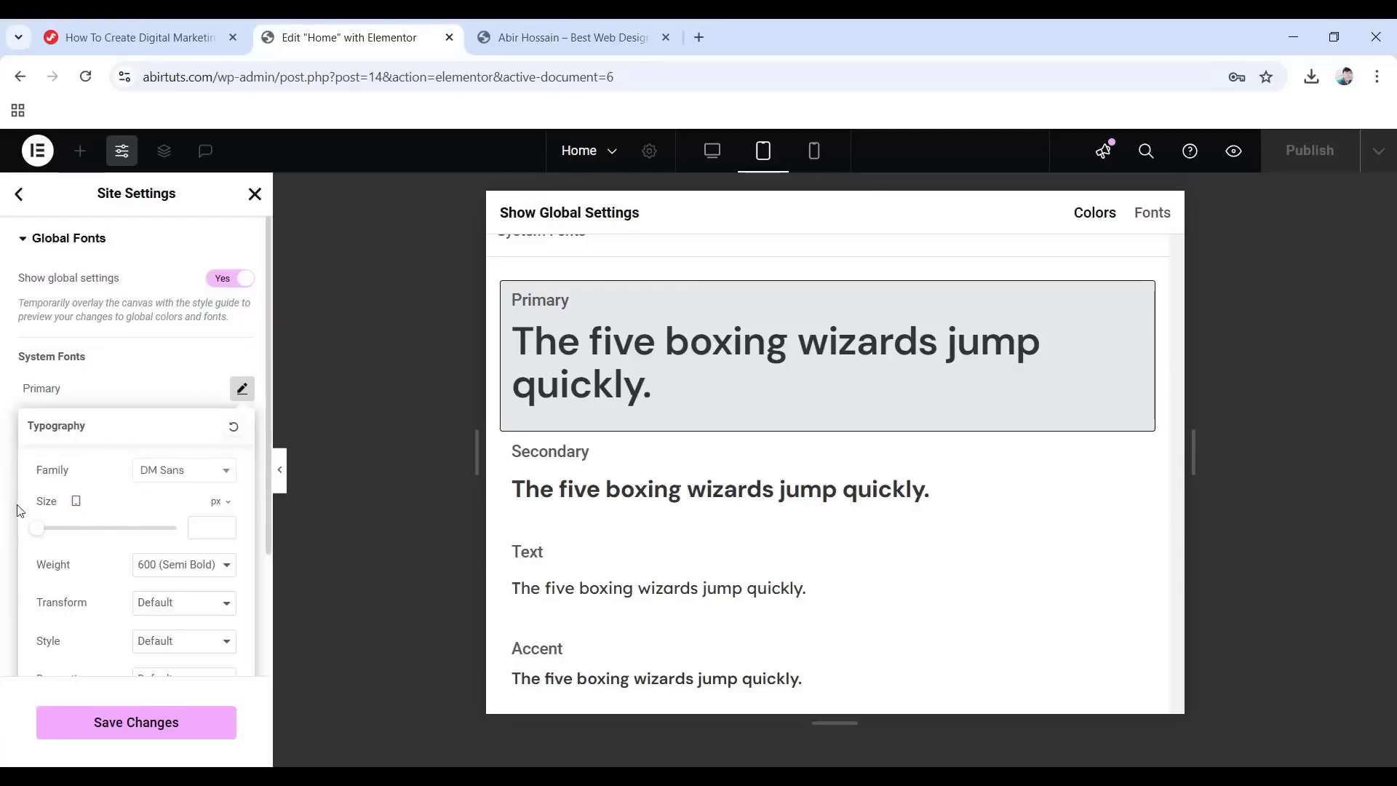
pyautogui.write('0')
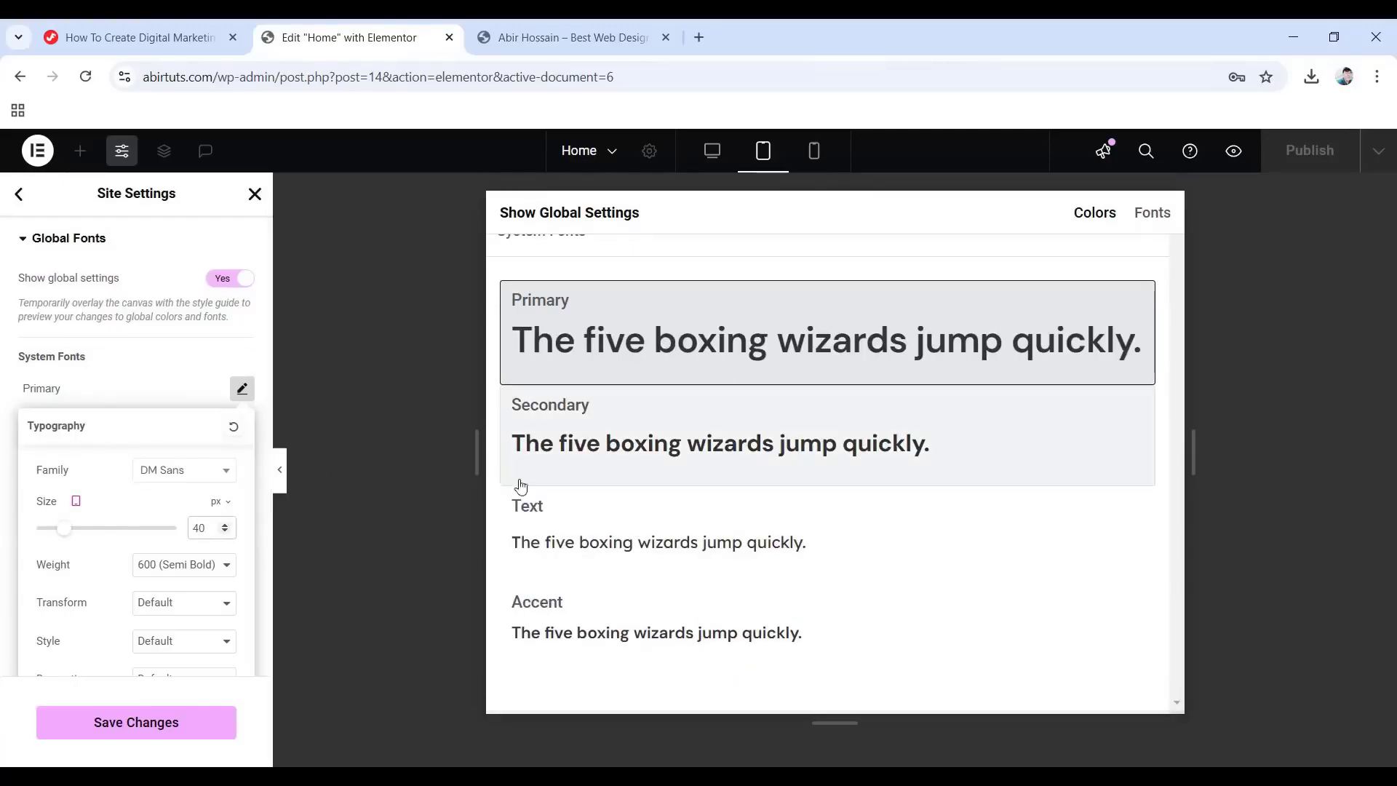
pyautogui.click(2, 422)
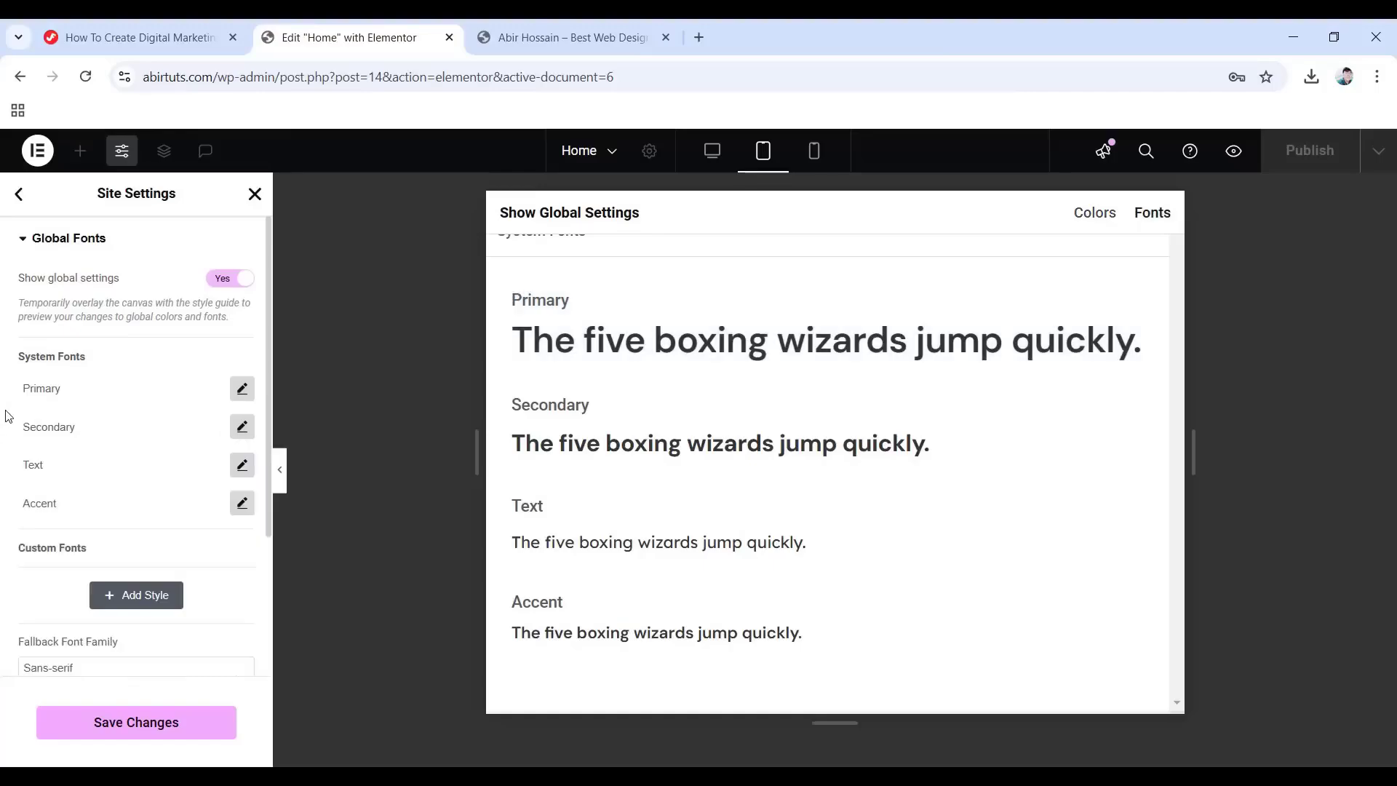
pyautogui.click(814, 153)
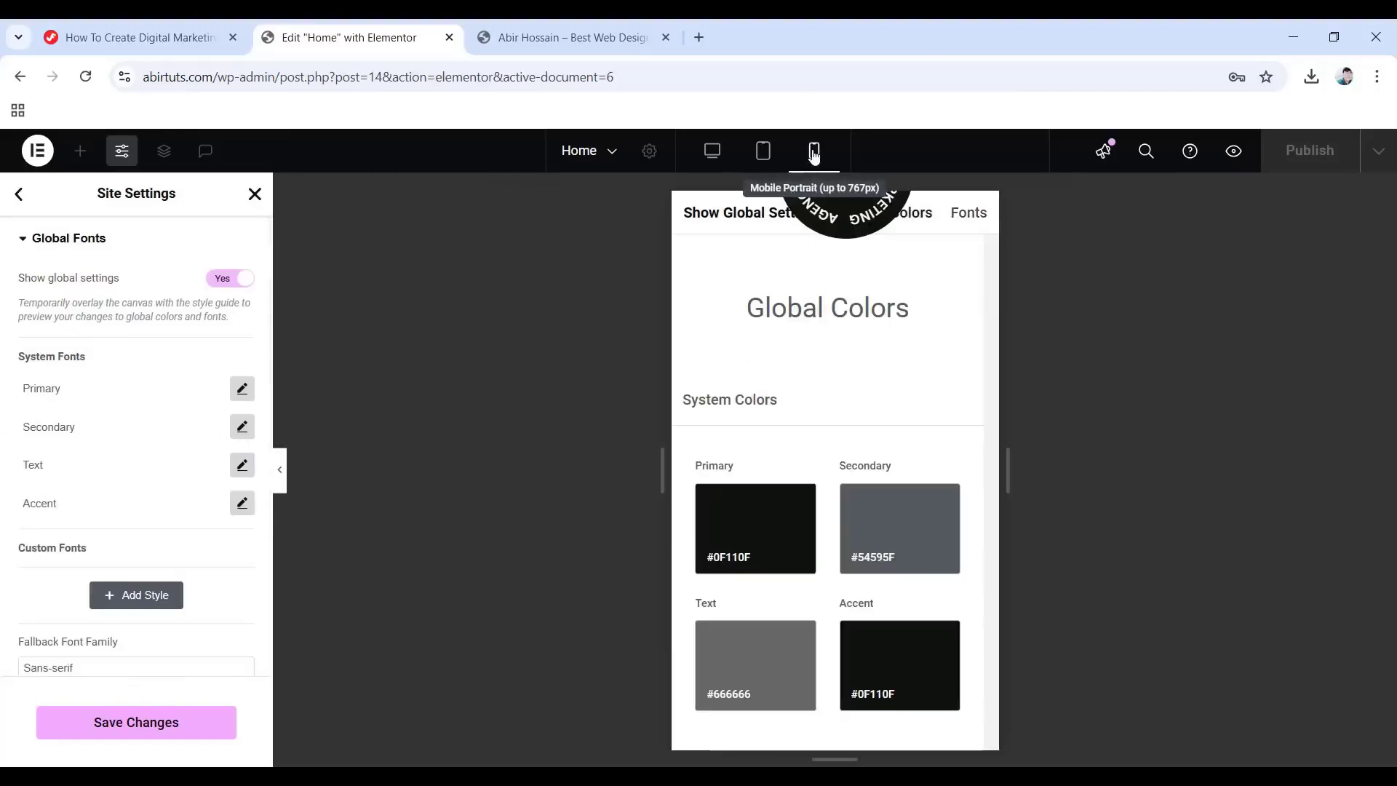
pyautogui.click(243, 389)
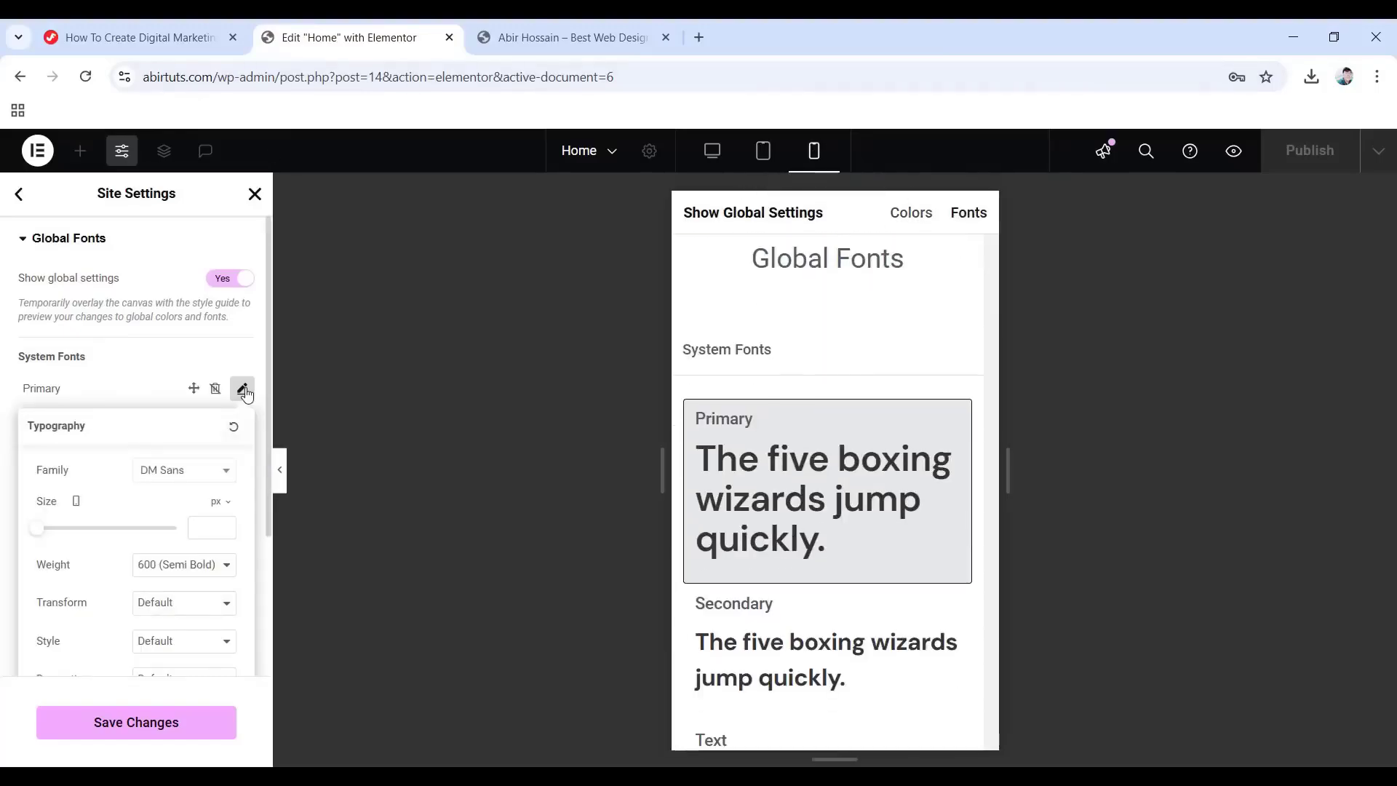
pyautogui.click(201, 523)
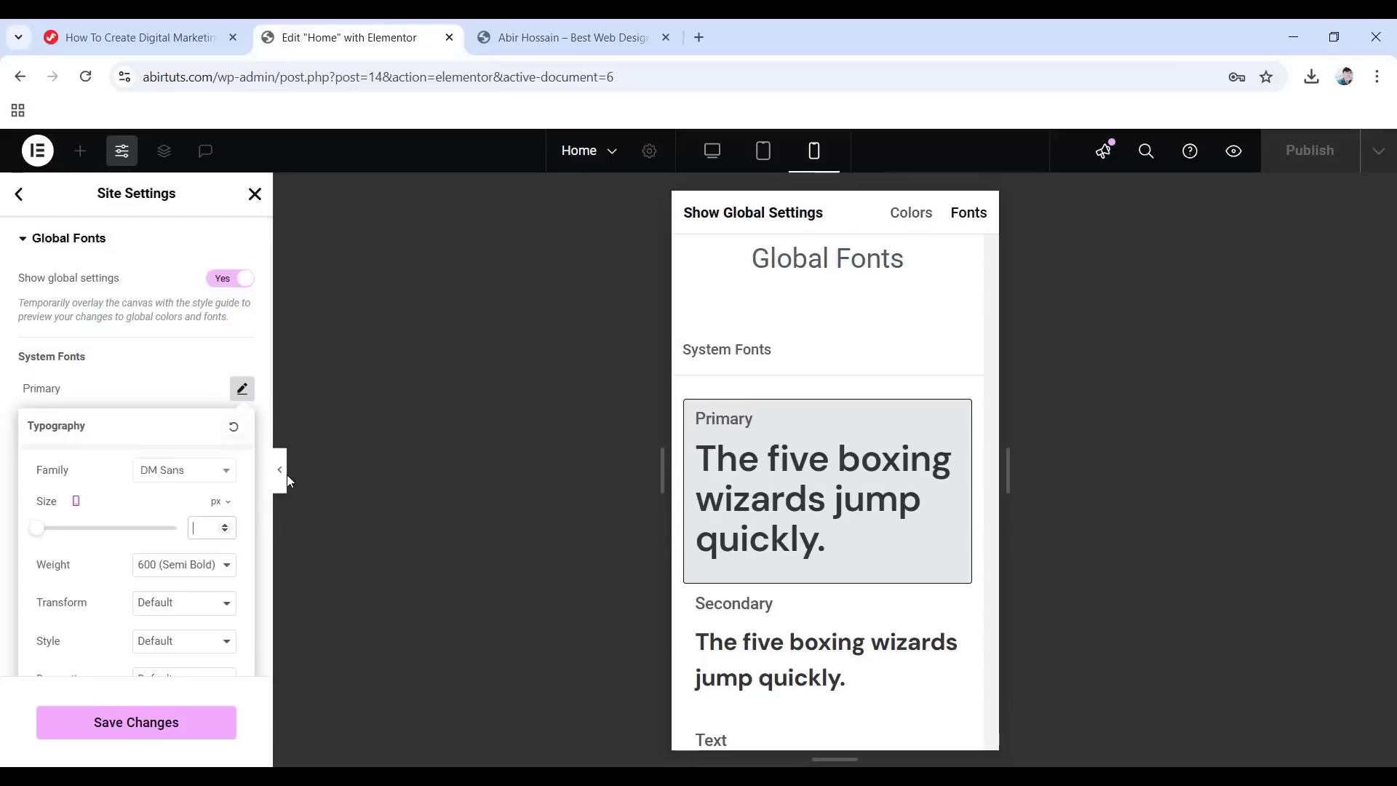
pyautogui.write('36')
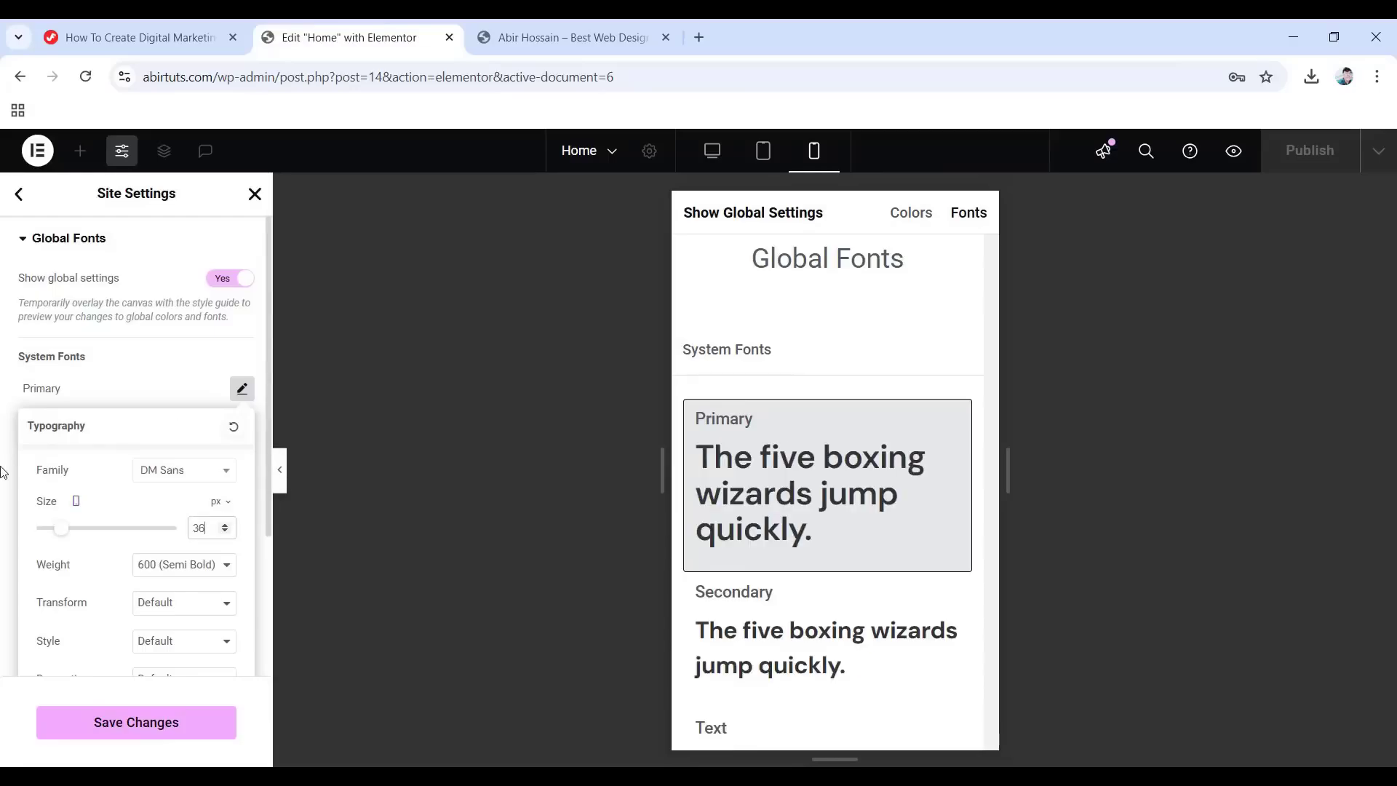
pyautogui.click(3, 472)
# Set the mobile Text font to 16 px with a 1.5 line height.
pyautogui.click(242, 464)
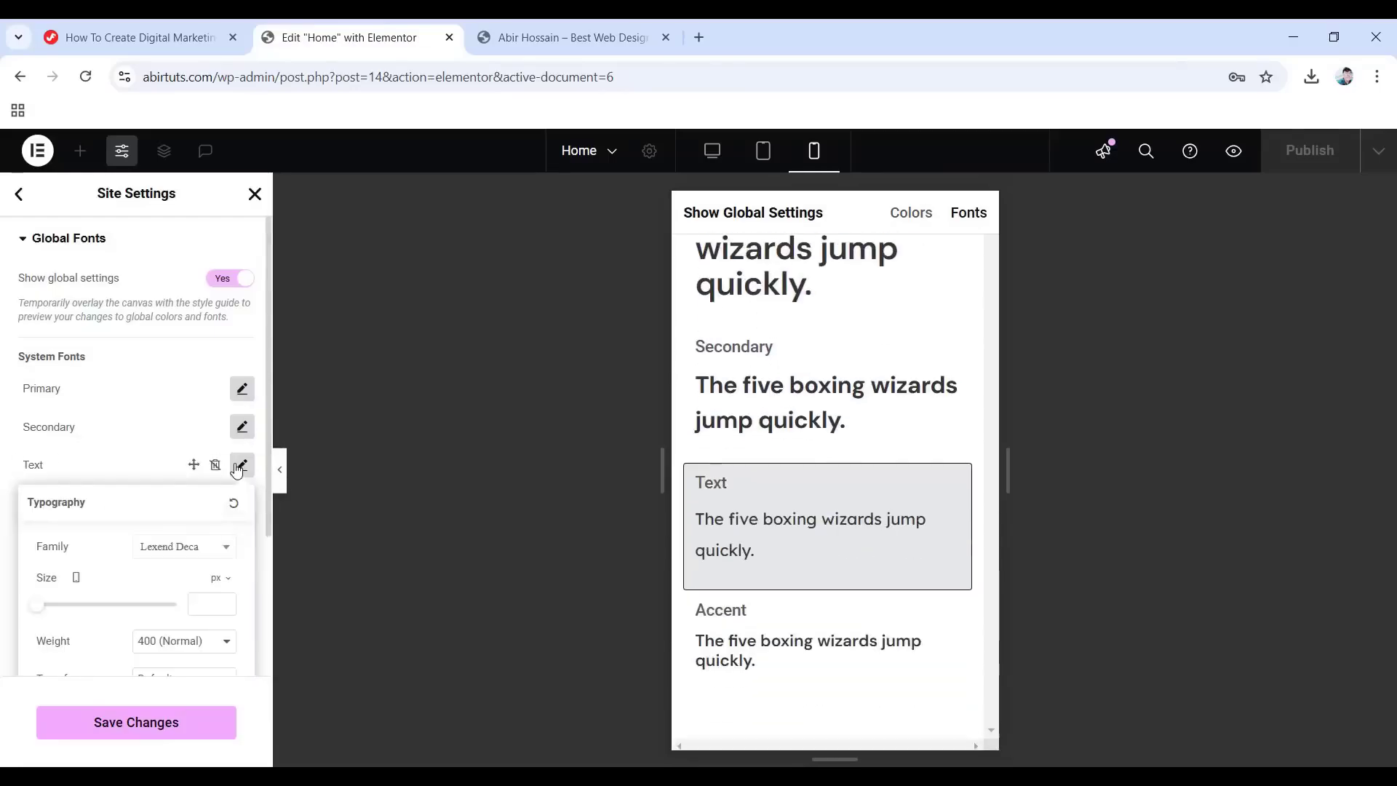
pyautogui.click(193, 604)
pyautogui.write('16')
pyautogui.scroll(-4, 183, 641)
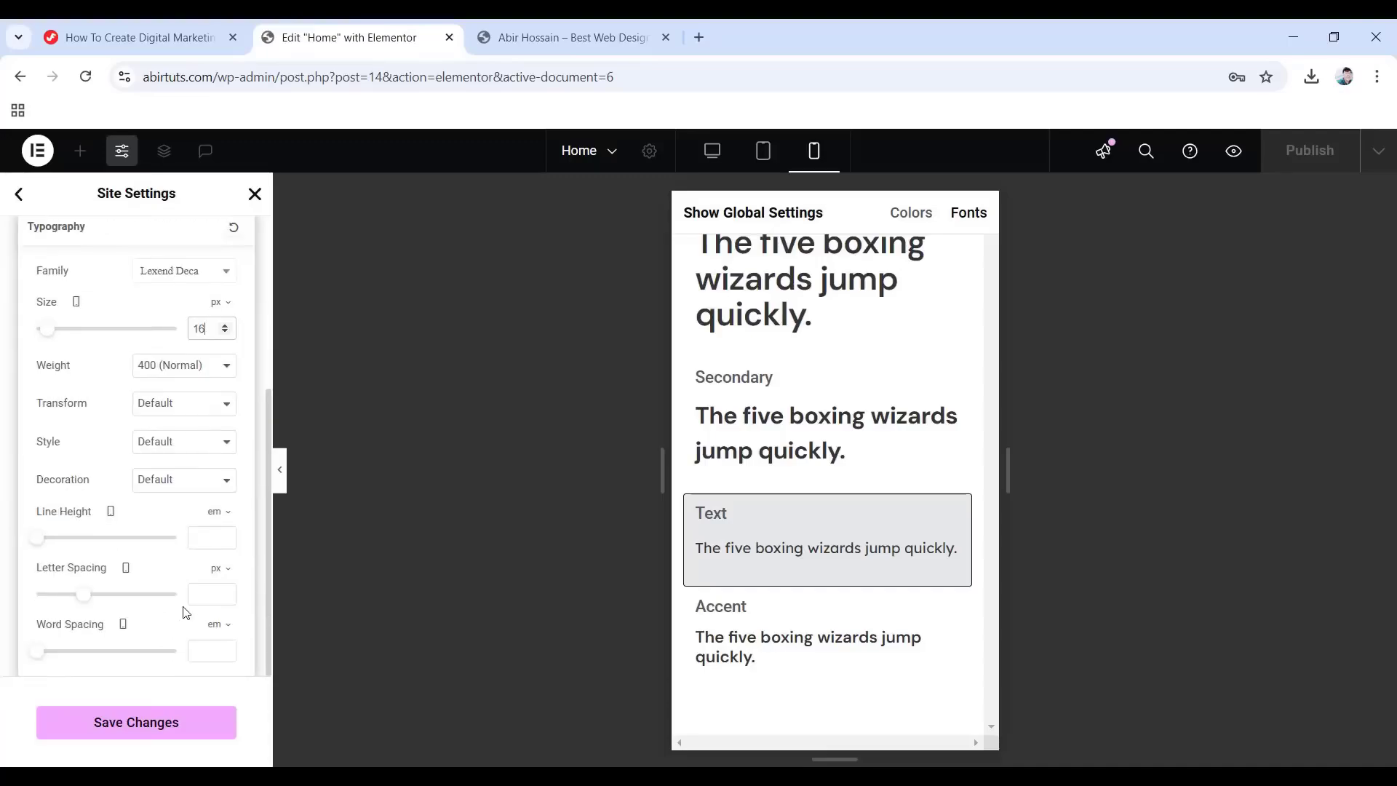
pyautogui.write('1.5')
pyautogui.click(2, 497)
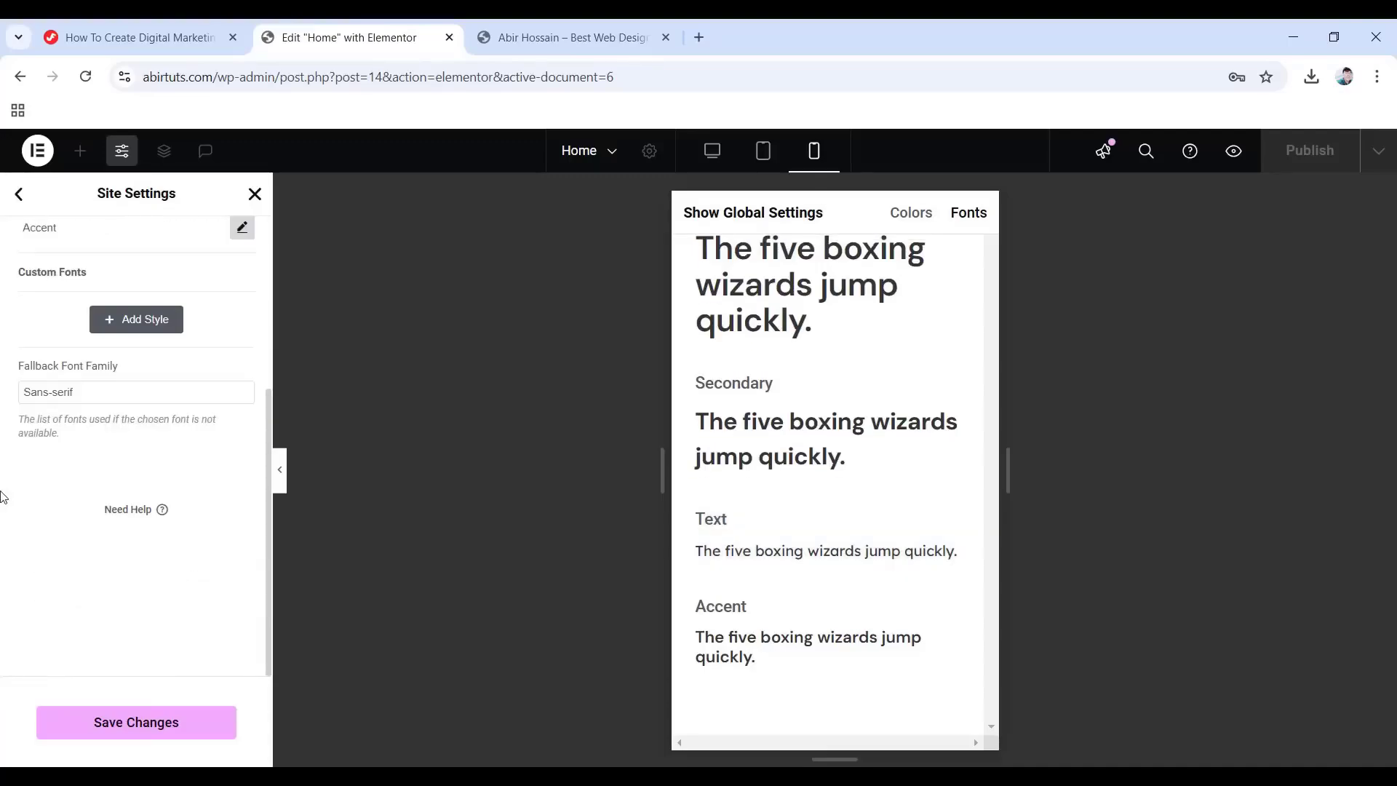
pyautogui.scroll(1, 68, 517)
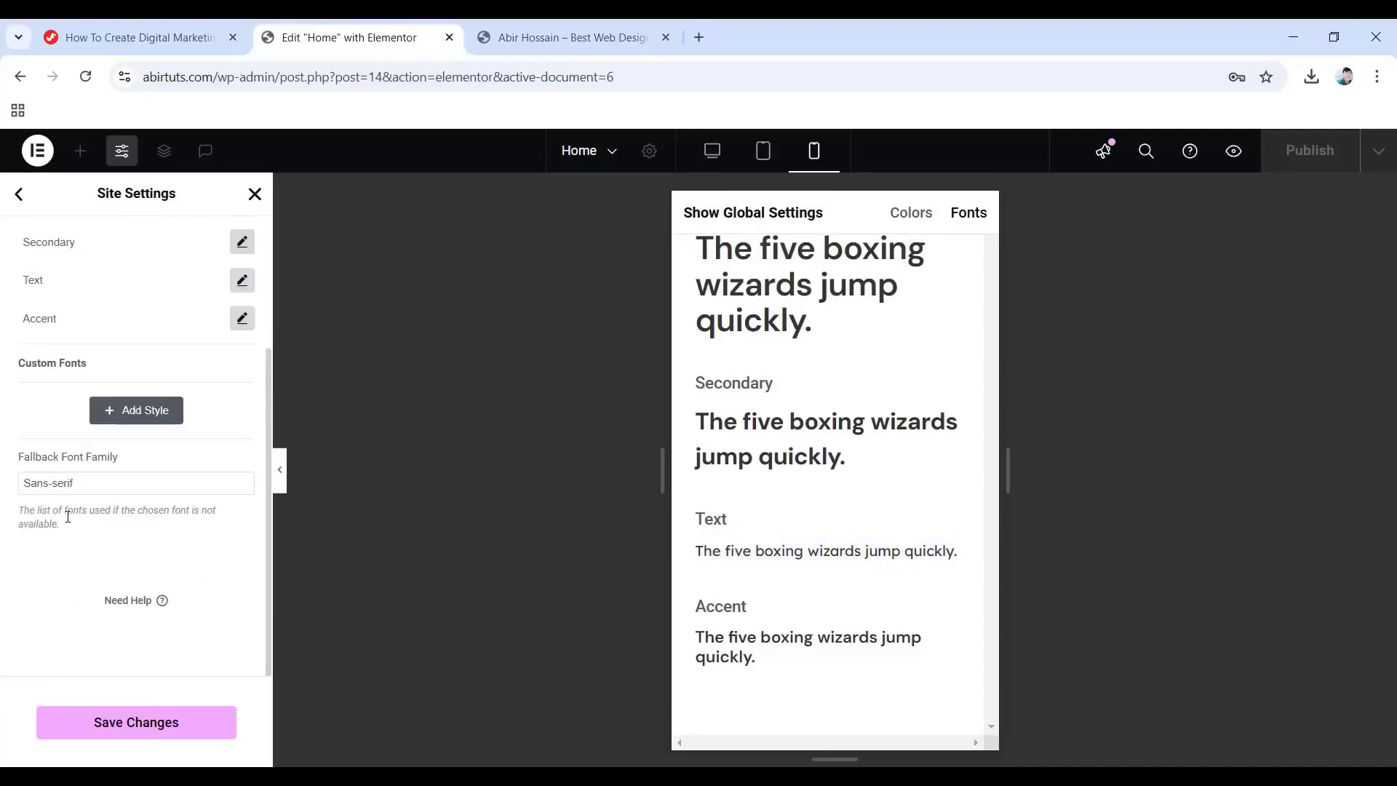
# Set the mobile Accent font size to 16 px.
pyautogui.click(242, 320)
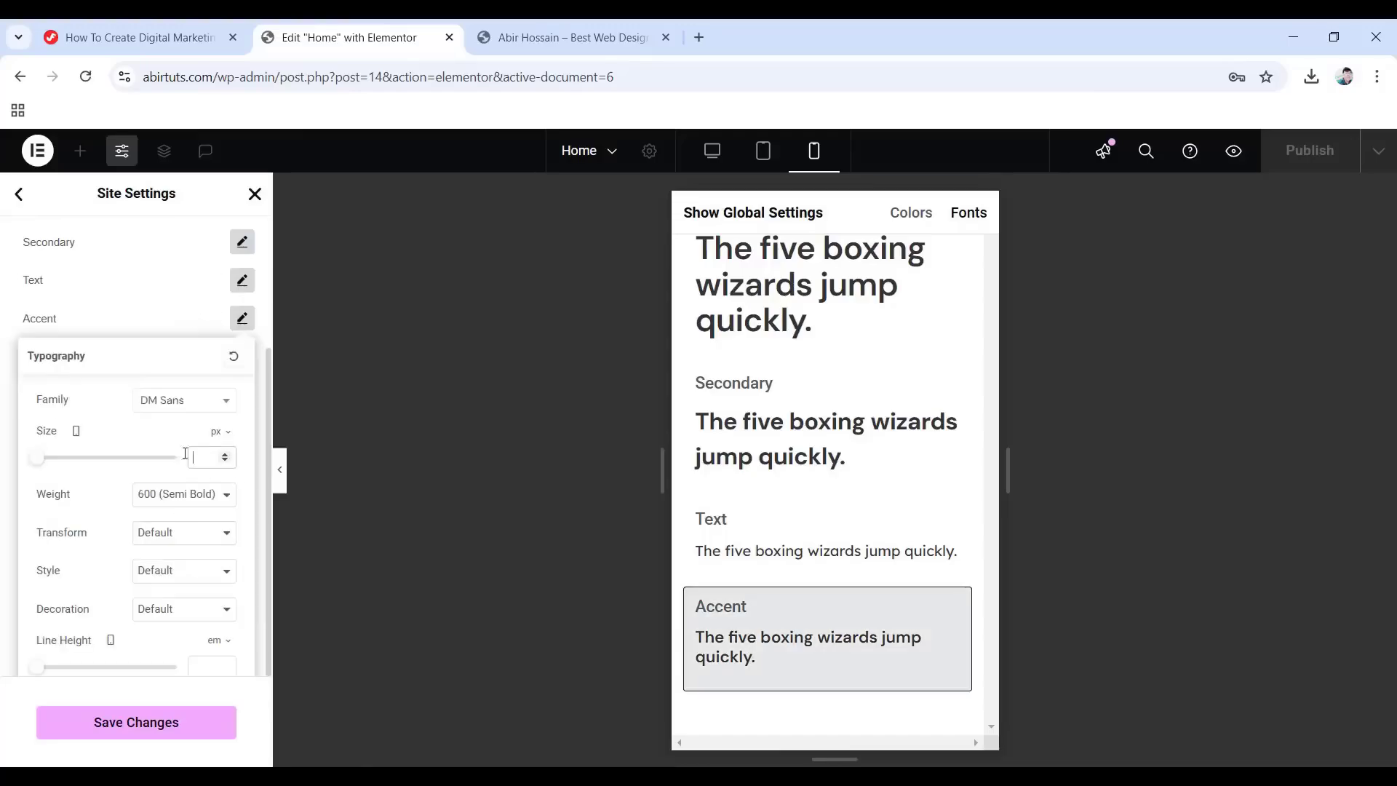
pyautogui.write('16')
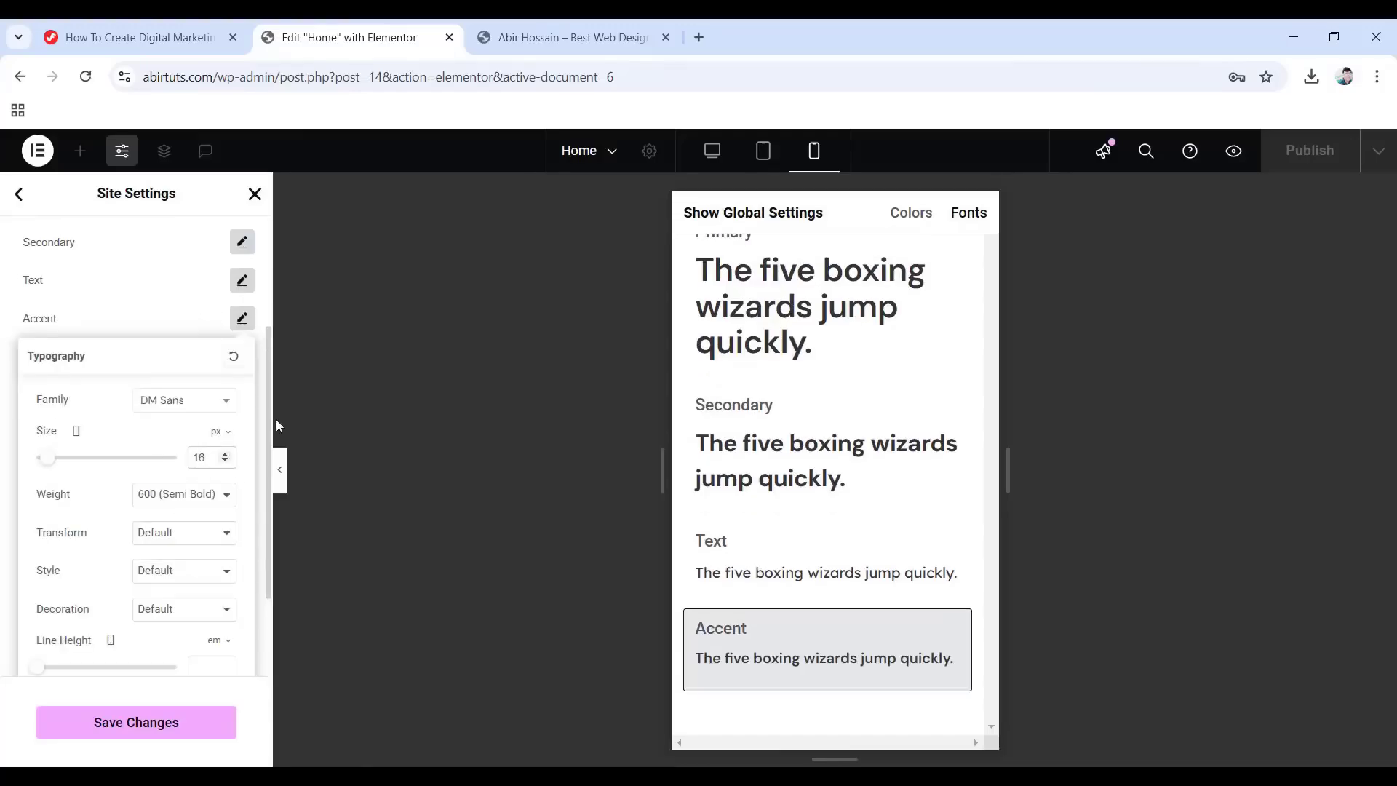
pyautogui.click(3, 446)
pyautogui.scroll(3, 145, 455)
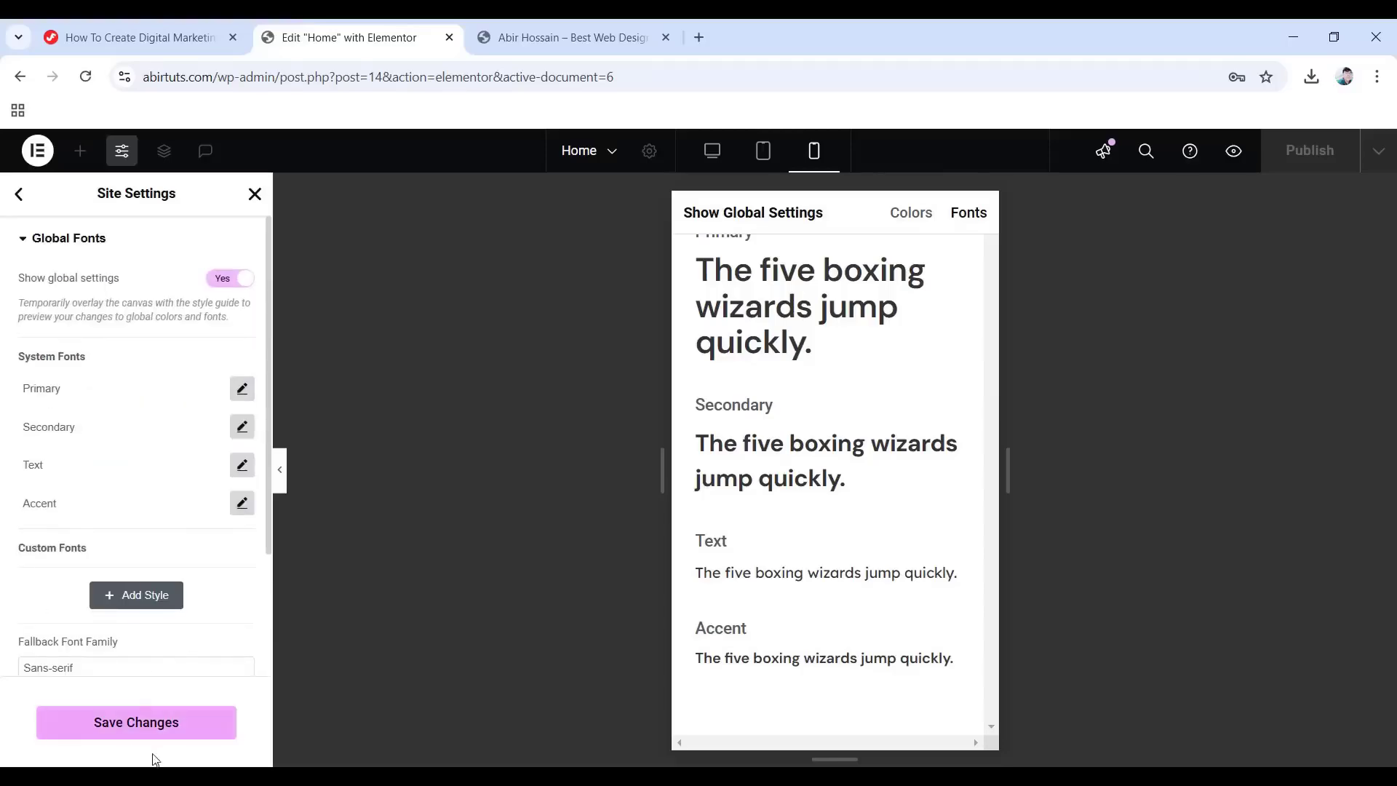
# Save the global fonts, then open Site Settings Layout in desktop view, showing 1140 px content width.
pyautogui.click(146, 726)
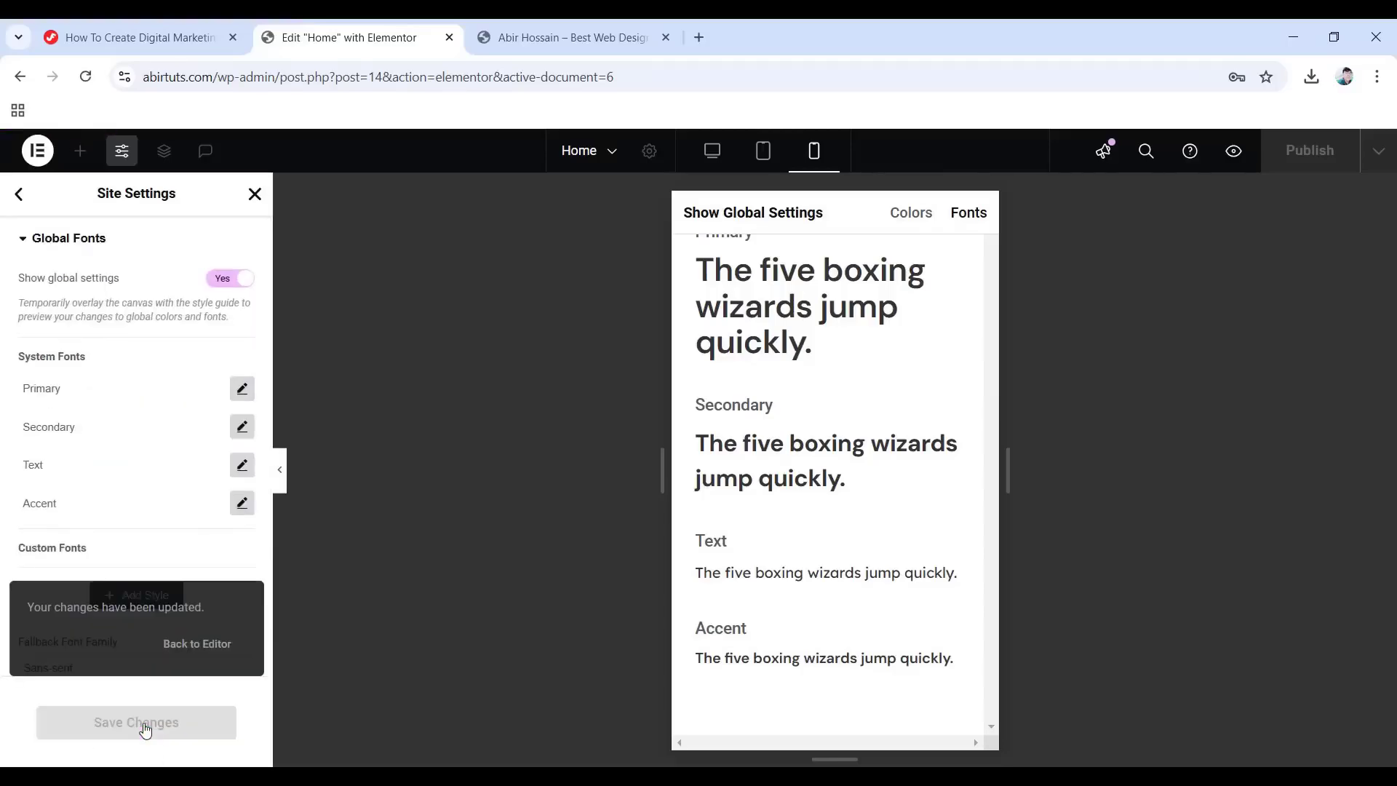
pyautogui.click(22, 206)
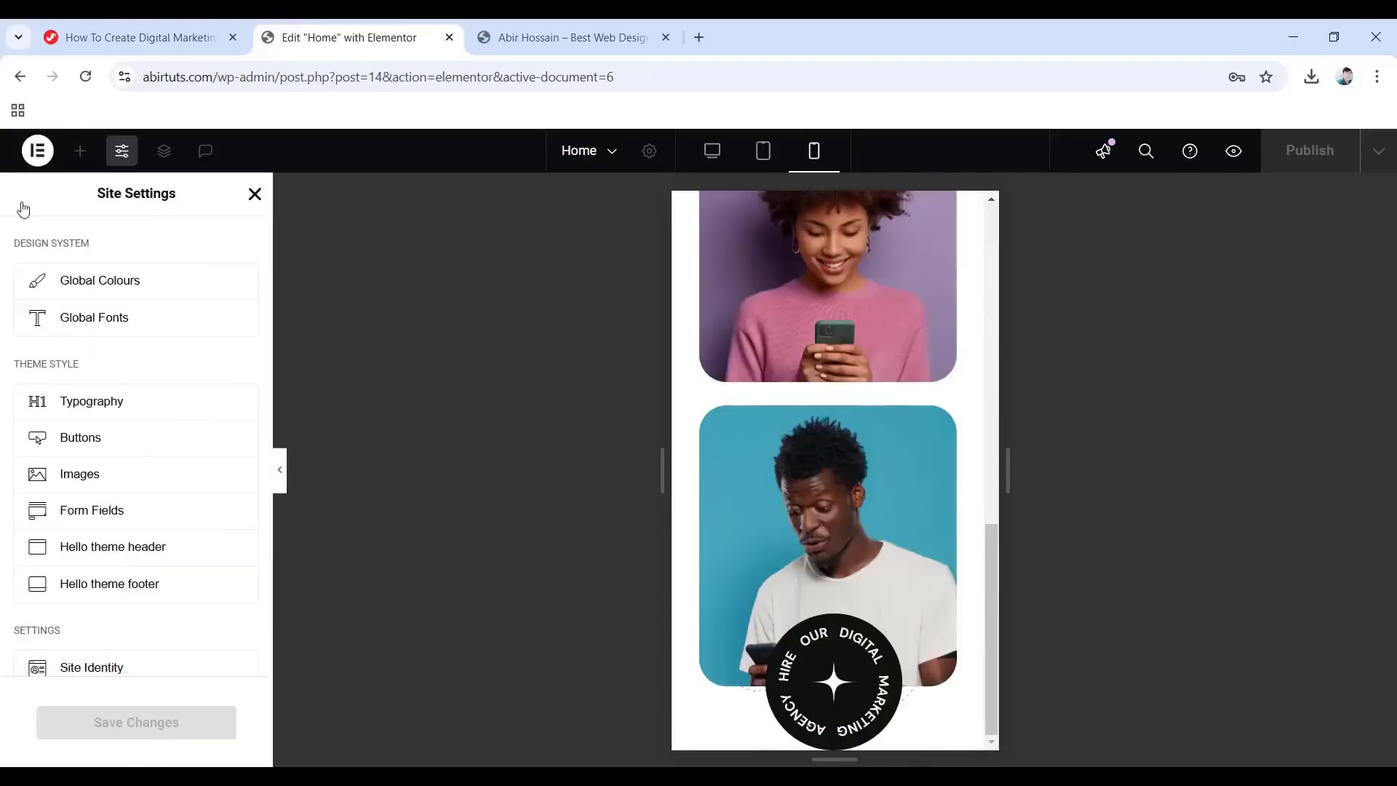
pyautogui.scroll(-3, 80, 429)
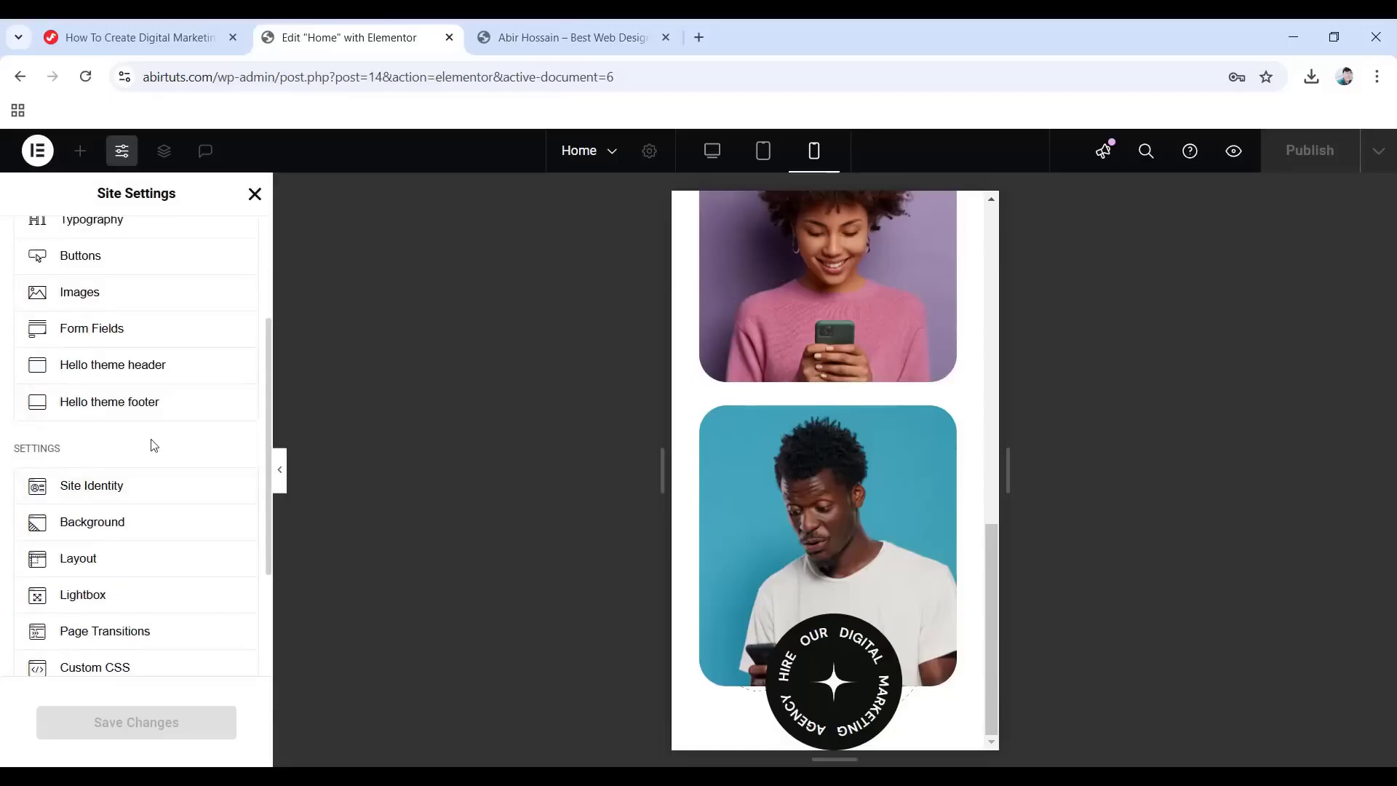
pyautogui.scroll(-2, 131, 455)
pyautogui.click(116, 468)
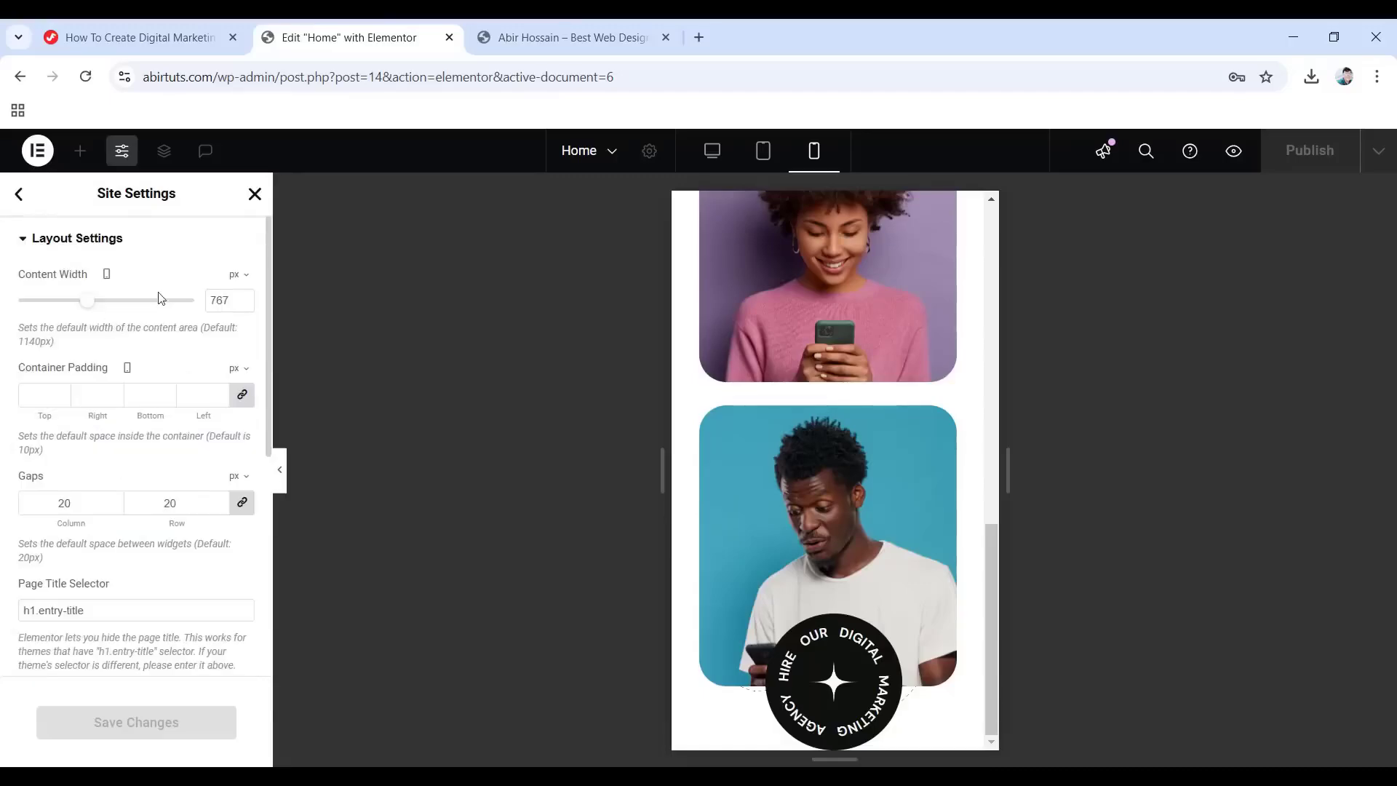
pyautogui.click(712, 151)
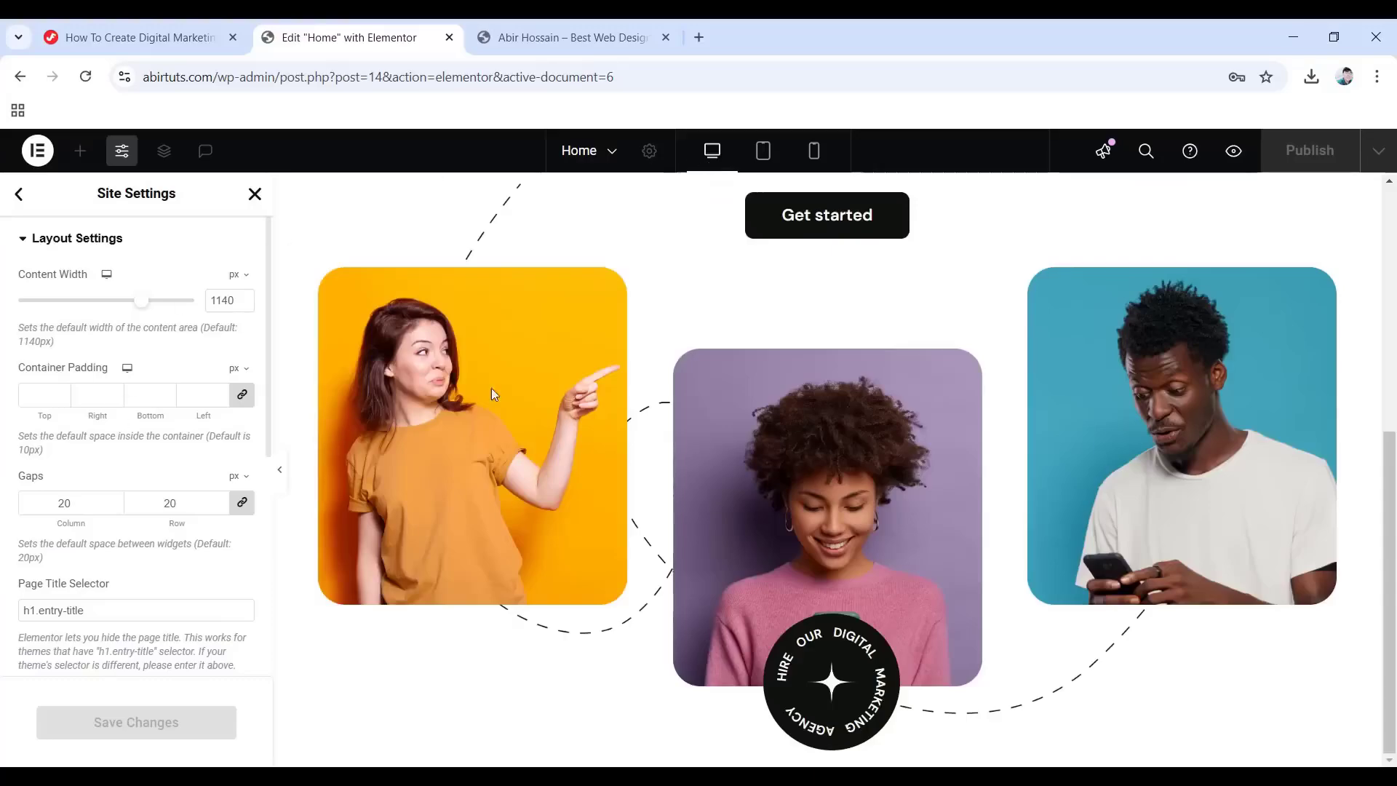
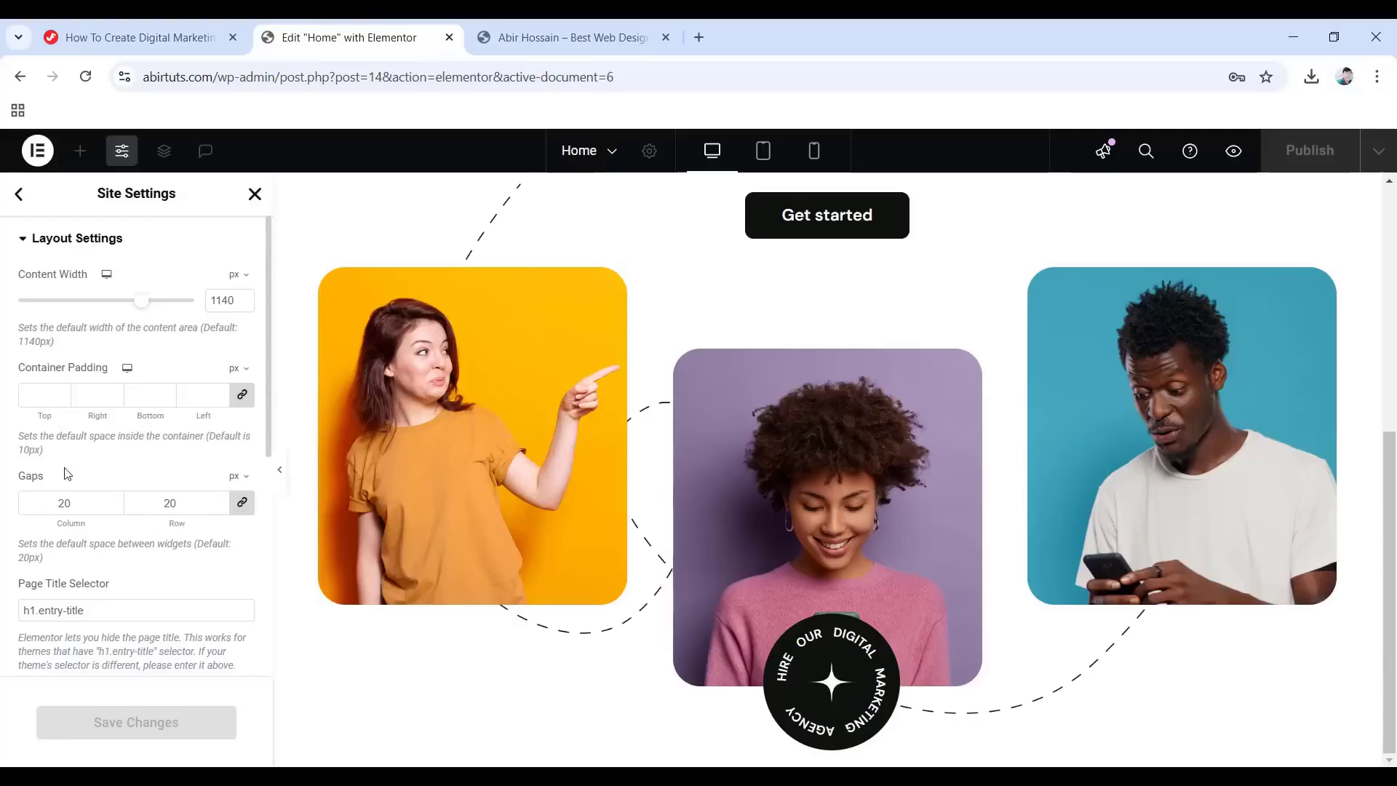
# Leave Site Settings and reload the Elementor editor page.
pyautogui.click(19, 194)
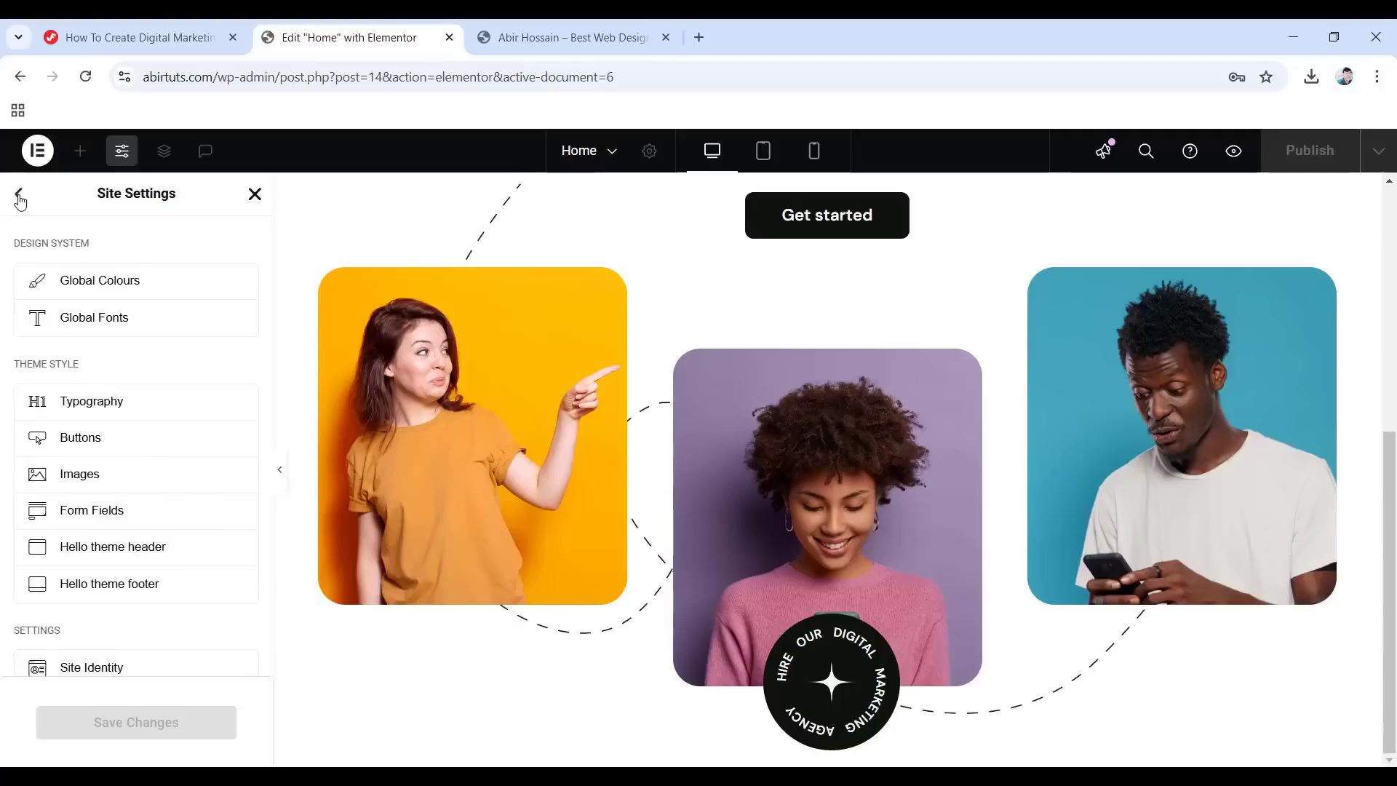
pyautogui.click(253, 195)
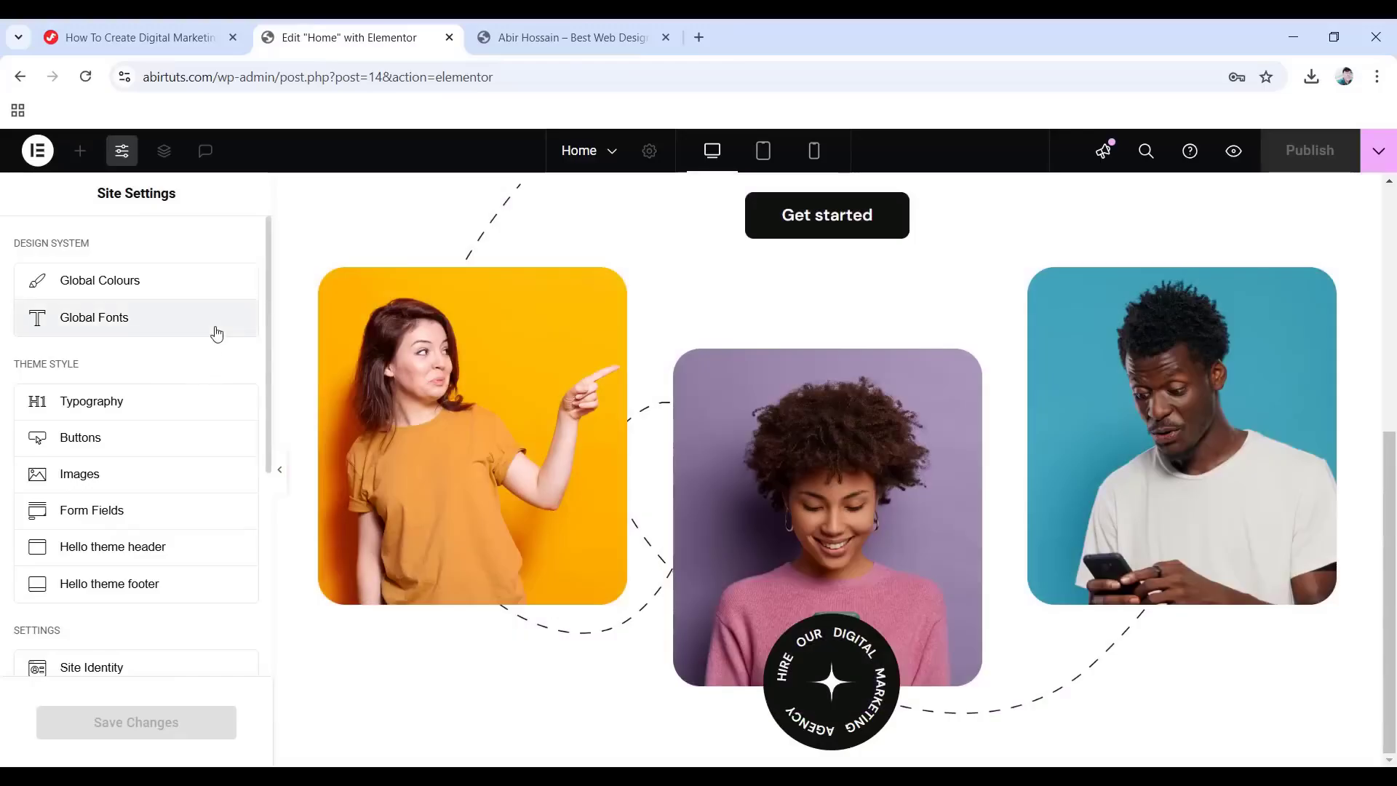
pyautogui.click(88, 83)
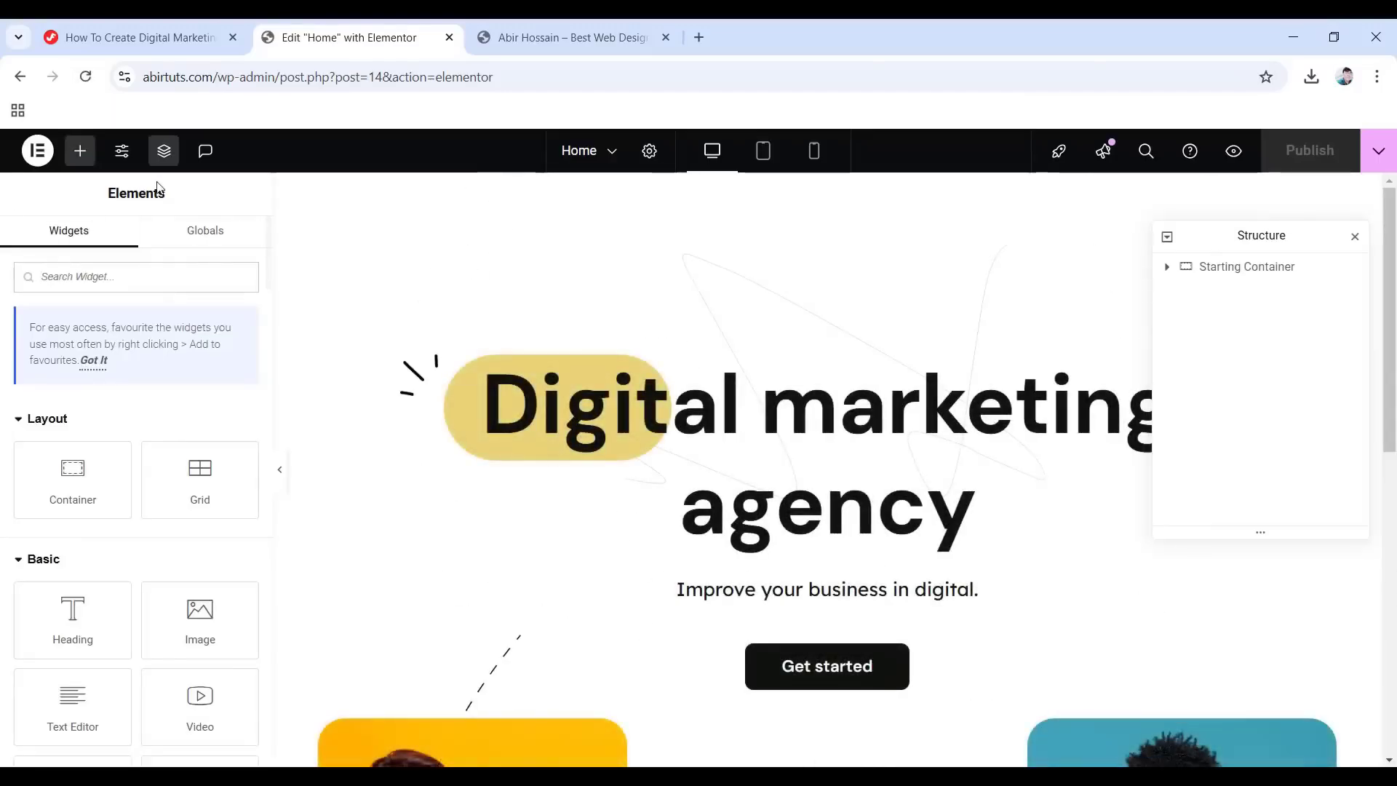
# Reopen Site Settings to review the Global Fonts and Global Colours, then close the panel.
pyautogui.click(122, 151)
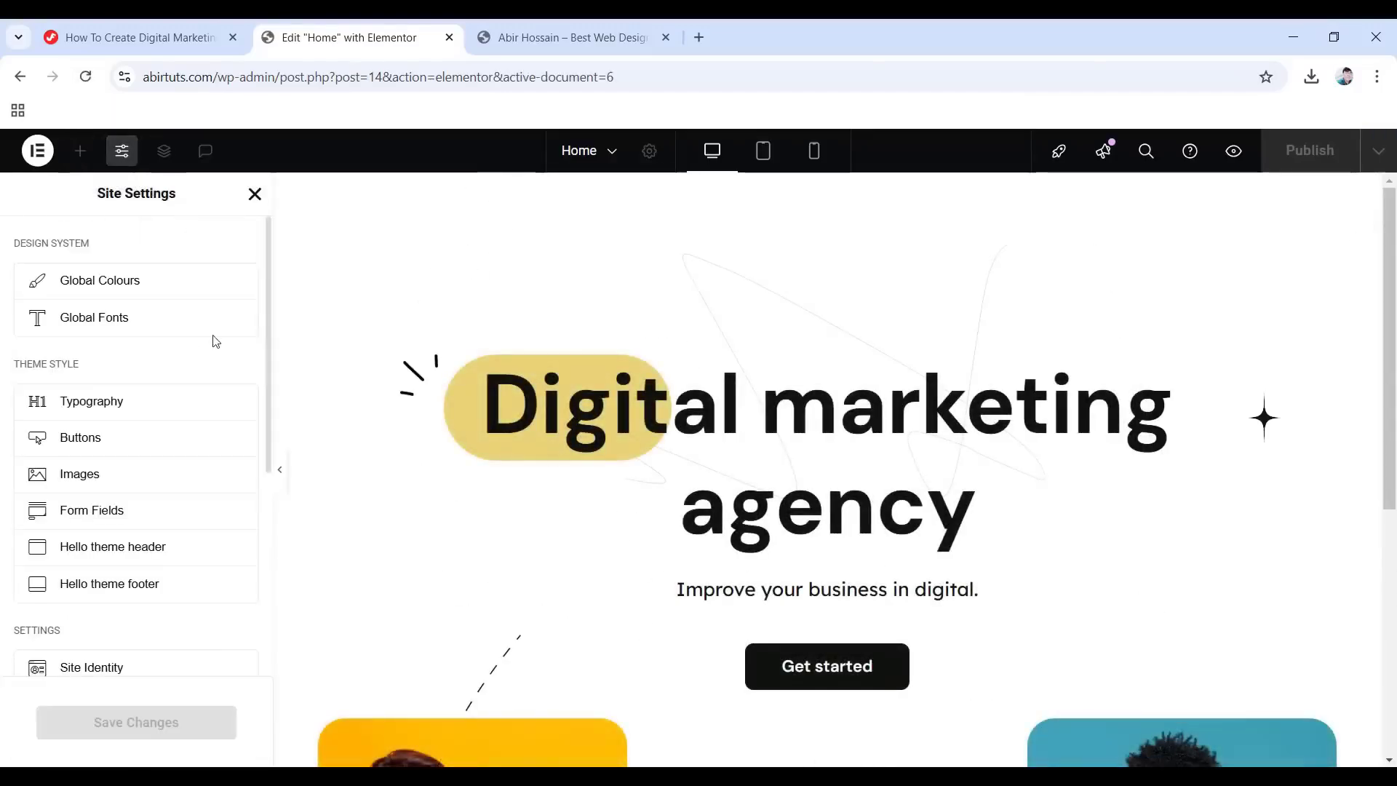
pyautogui.click(96, 321)
pyautogui.click(242, 387)
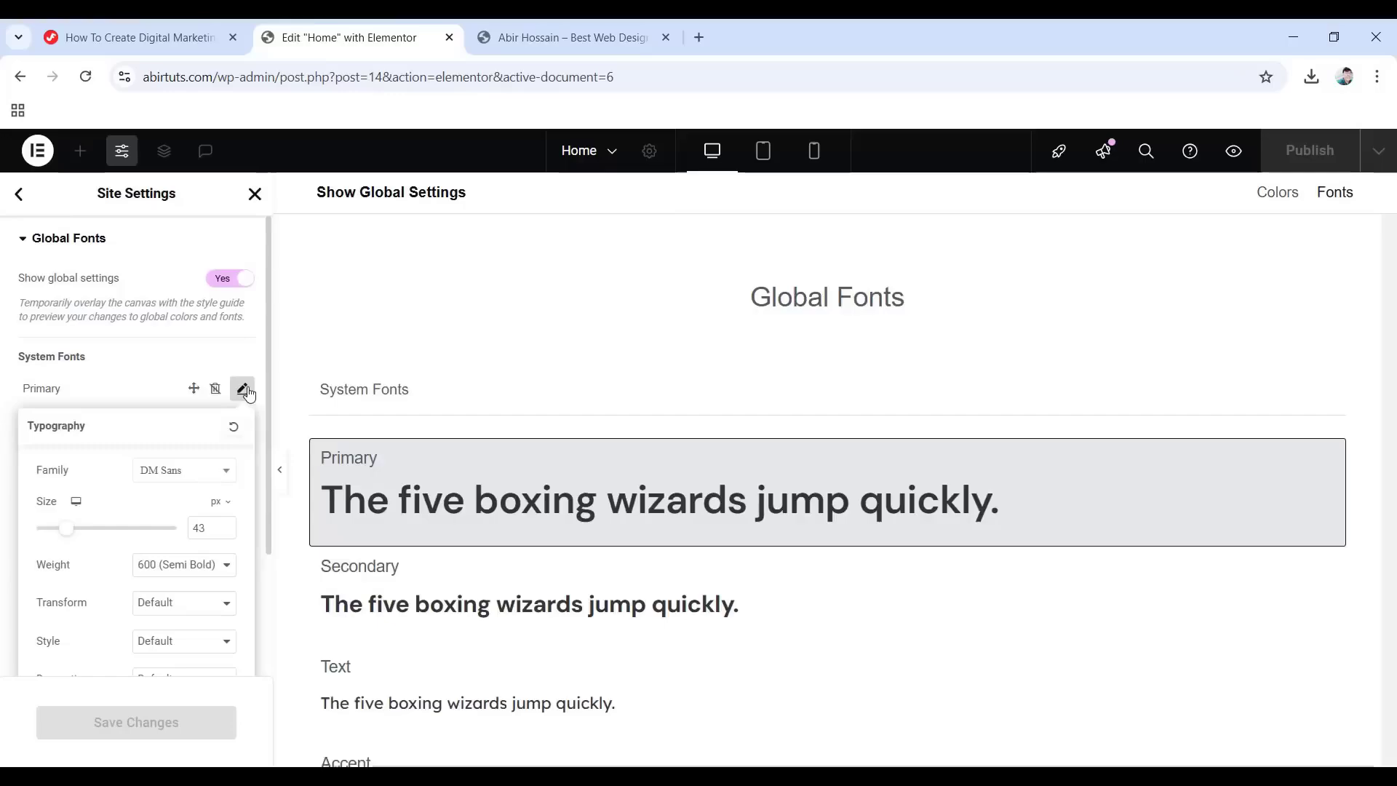
pyautogui.click(10, 262)
pyautogui.click(18, 193)
pyautogui.click(98, 281)
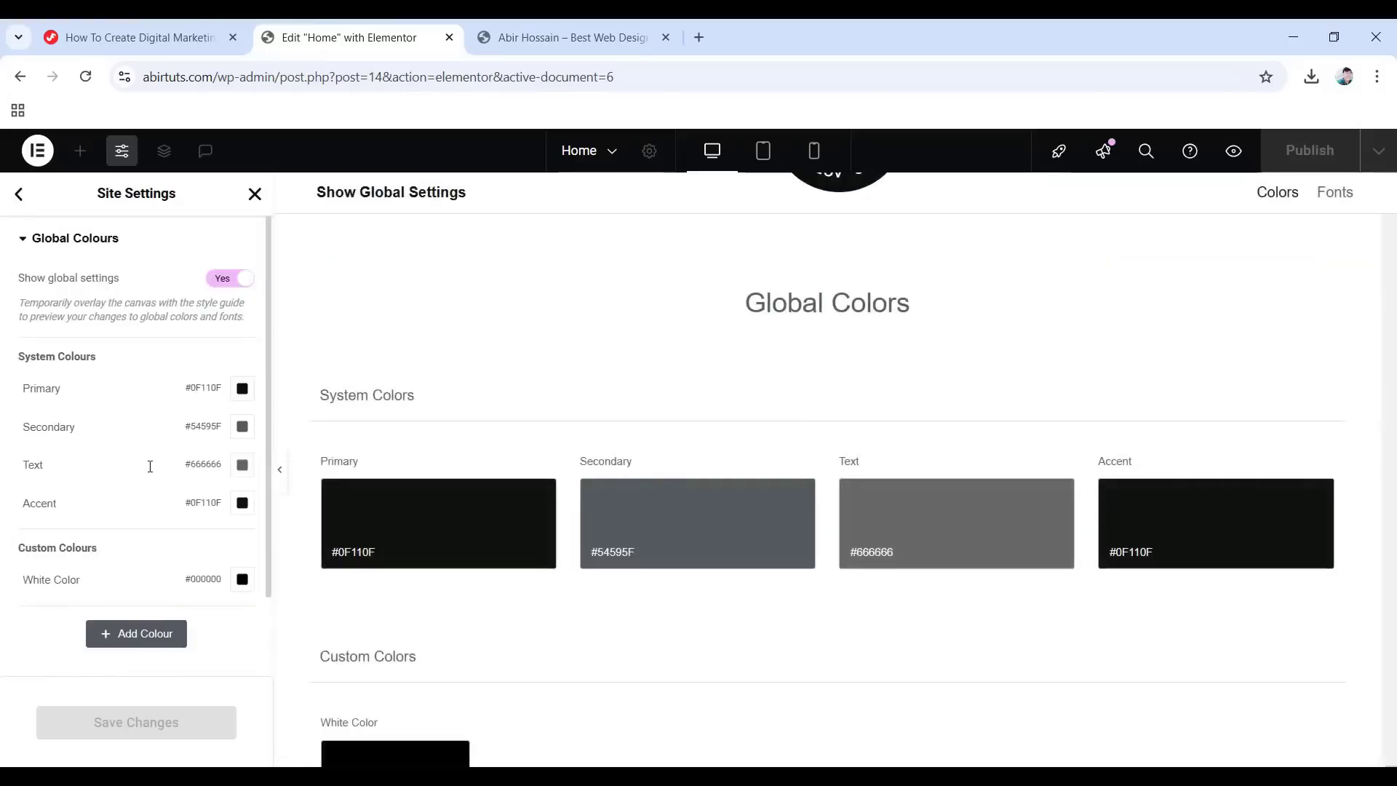
pyautogui.click(255, 195)
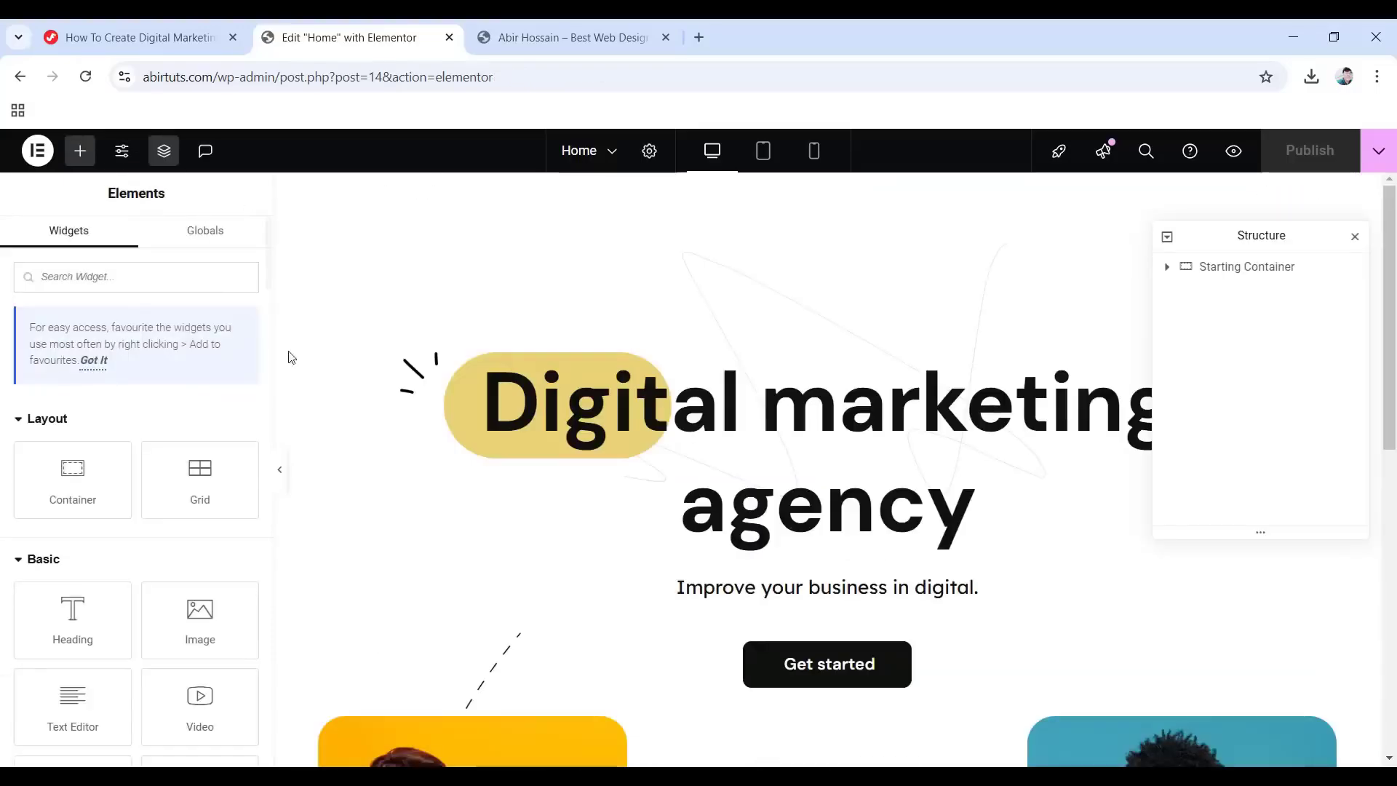
# Add a single-column flexbox container below the photo cards and badge.
pyautogui.scroll(-2, 728, 474)
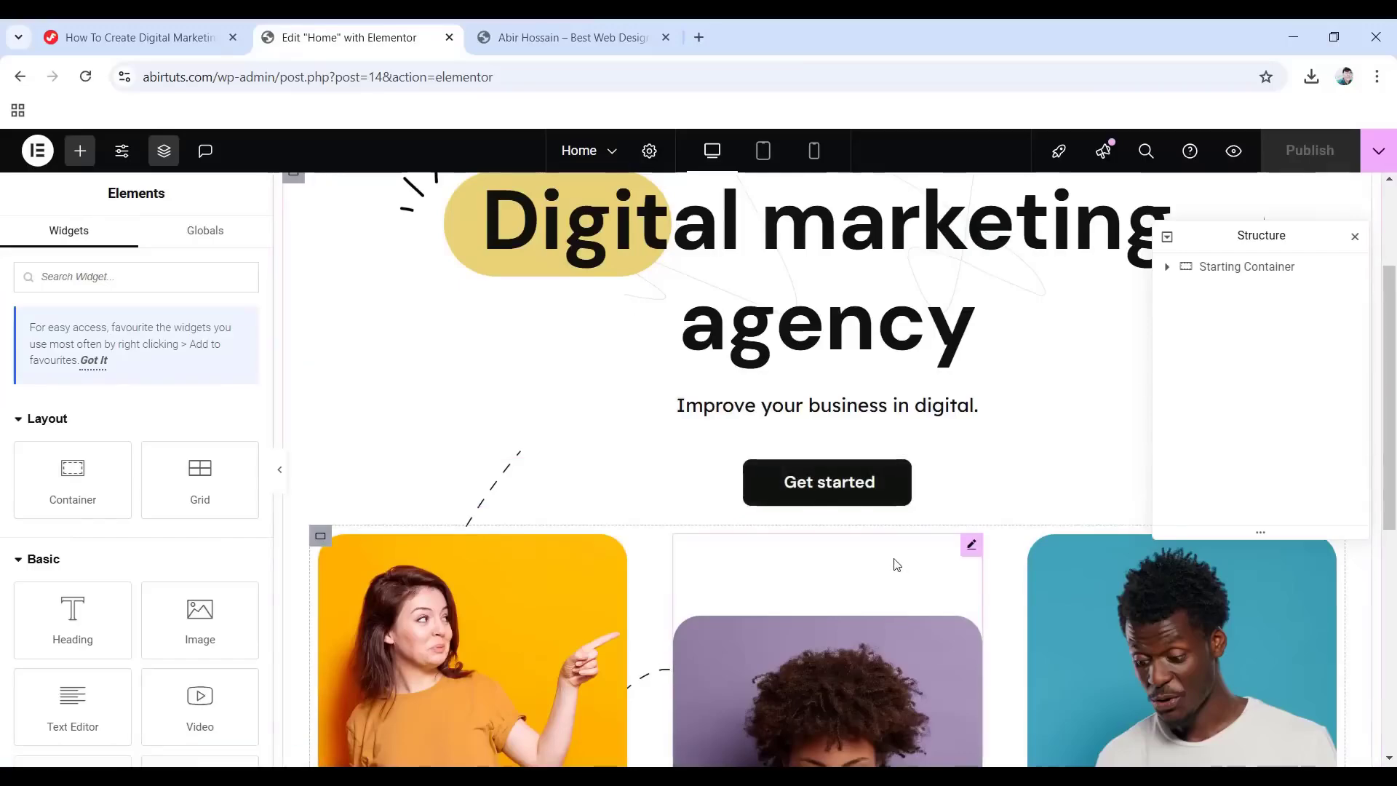
pyautogui.scroll(-4, 862, 550)
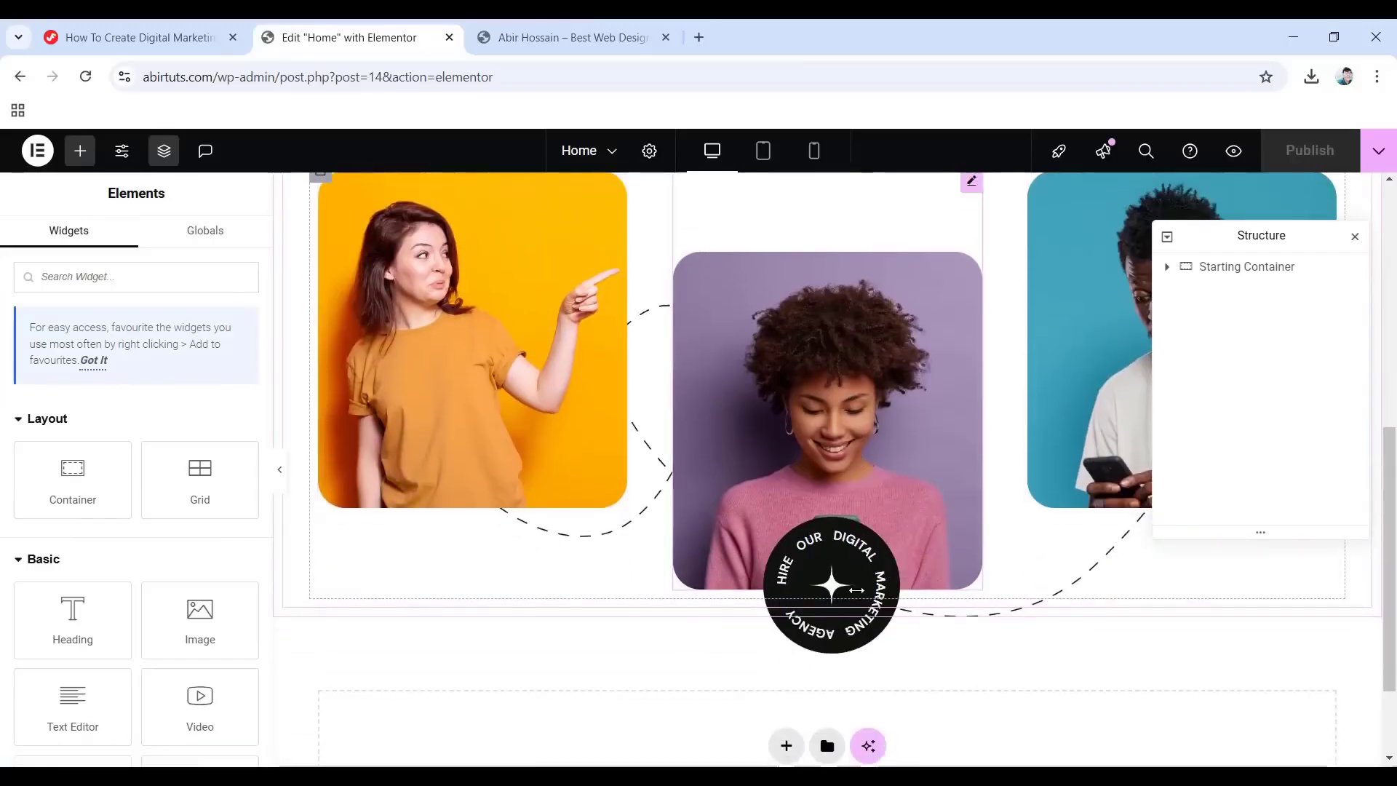
pyautogui.scroll(2, 870, 567)
pyautogui.scroll(-3, 880, 560)
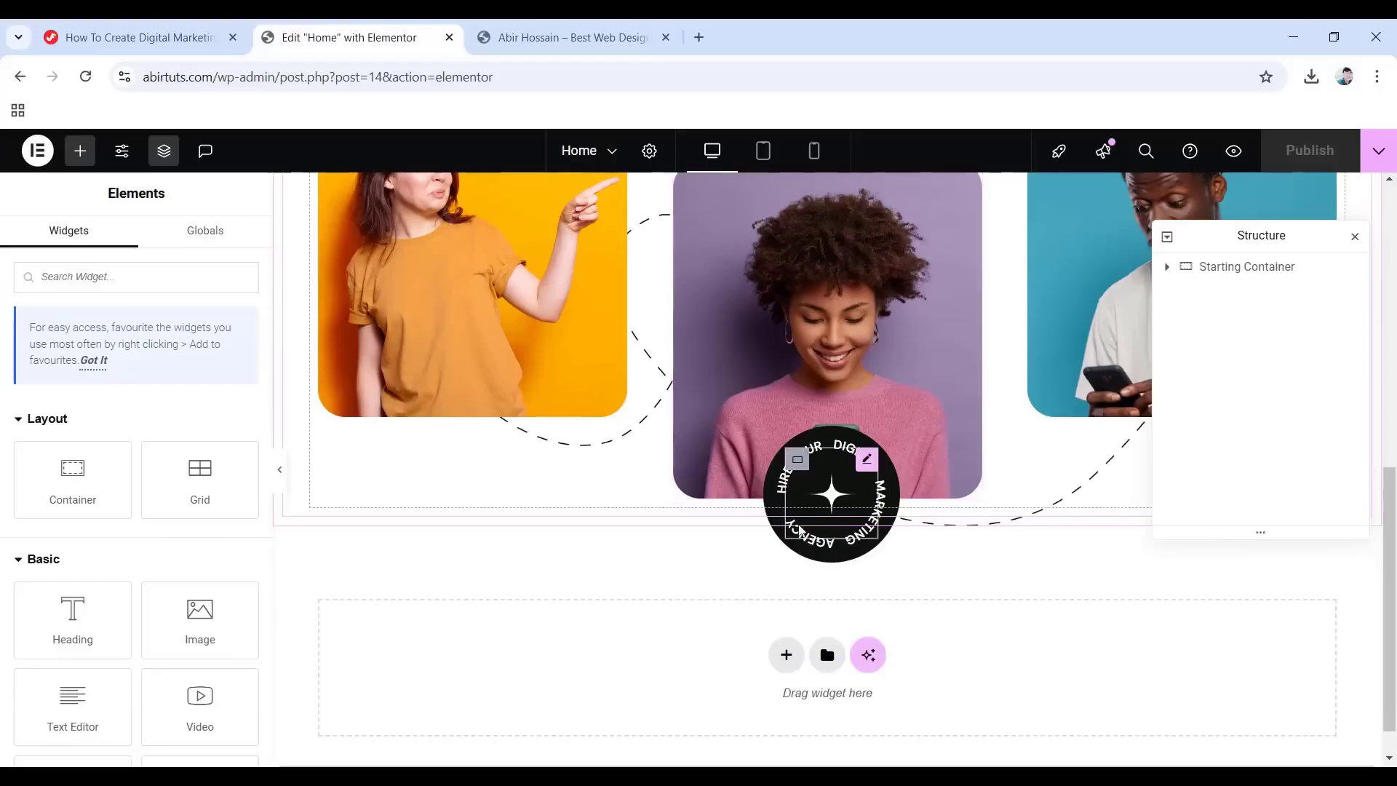
pyautogui.scroll(3, 753, 500)
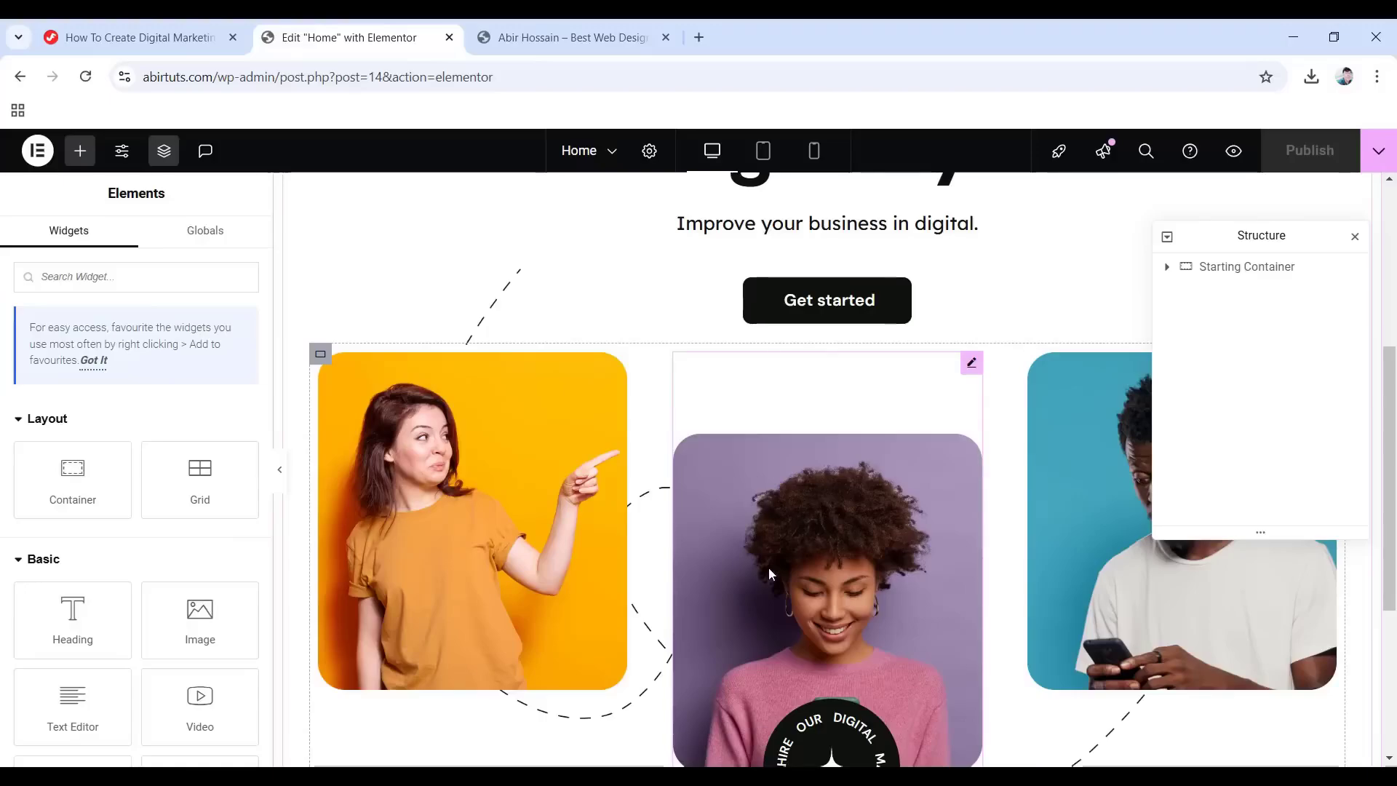
pyautogui.scroll(-4, 717, 570)
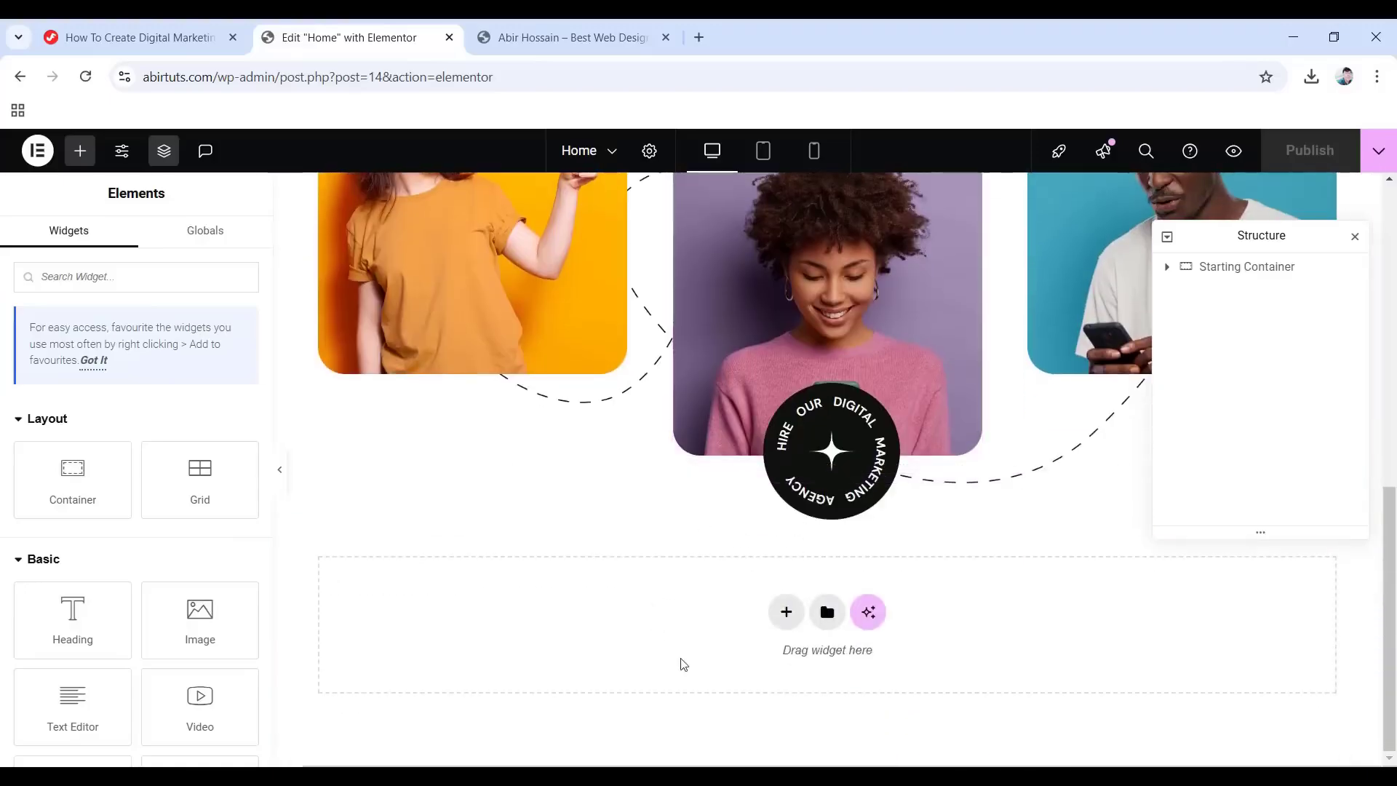
pyautogui.click(785, 612)
pyautogui.click(771, 671)
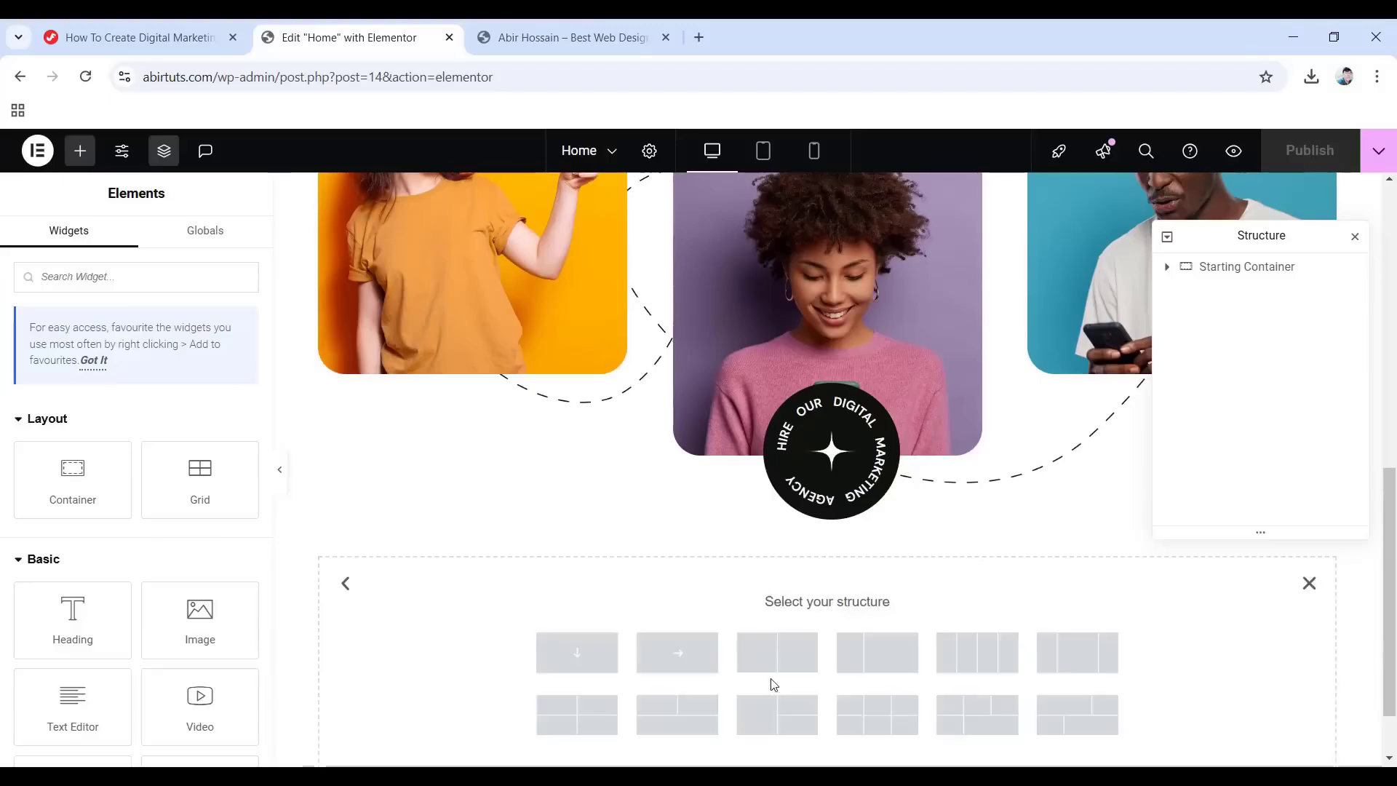
pyautogui.click(580, 651)
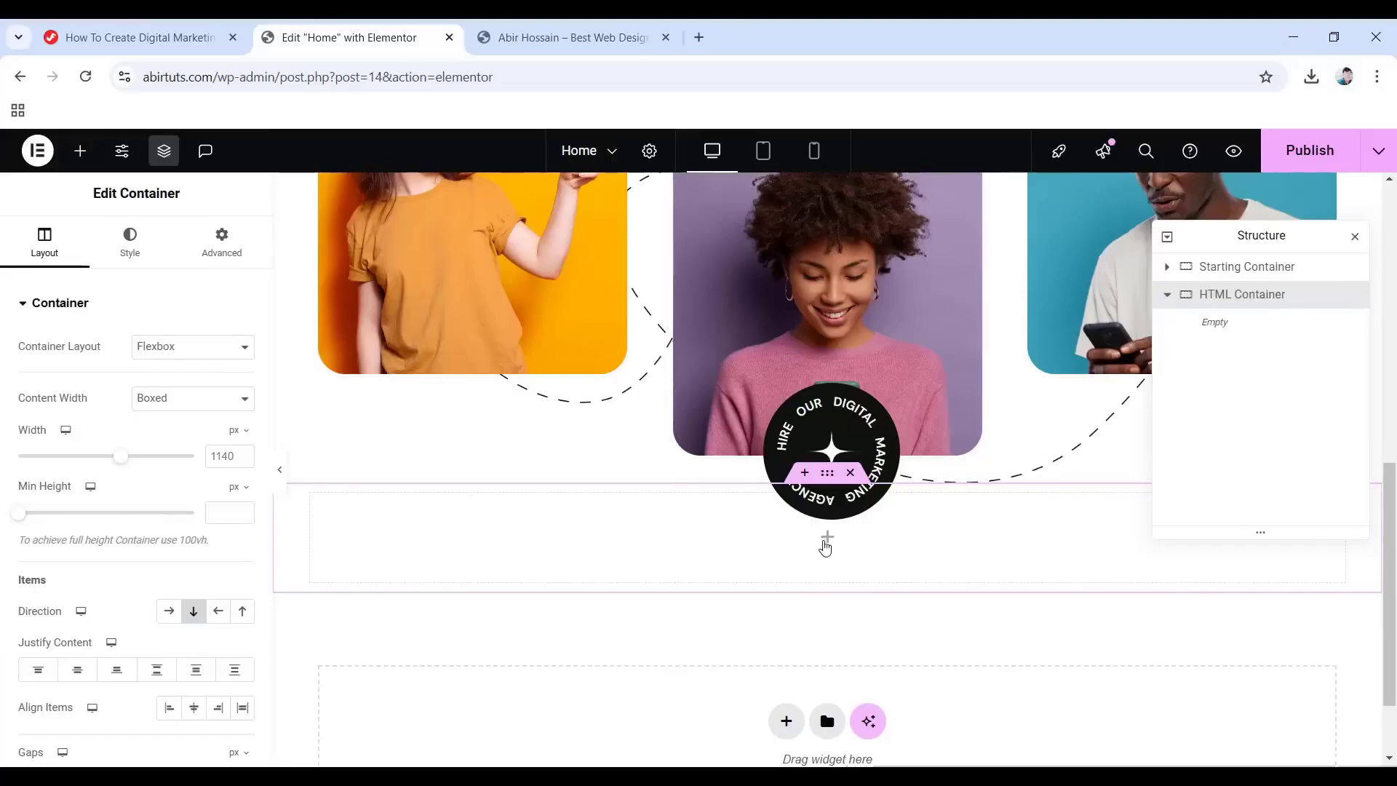
# Search for the HTML widget and drag it into the new container.
pyautogui.click(825, 542)
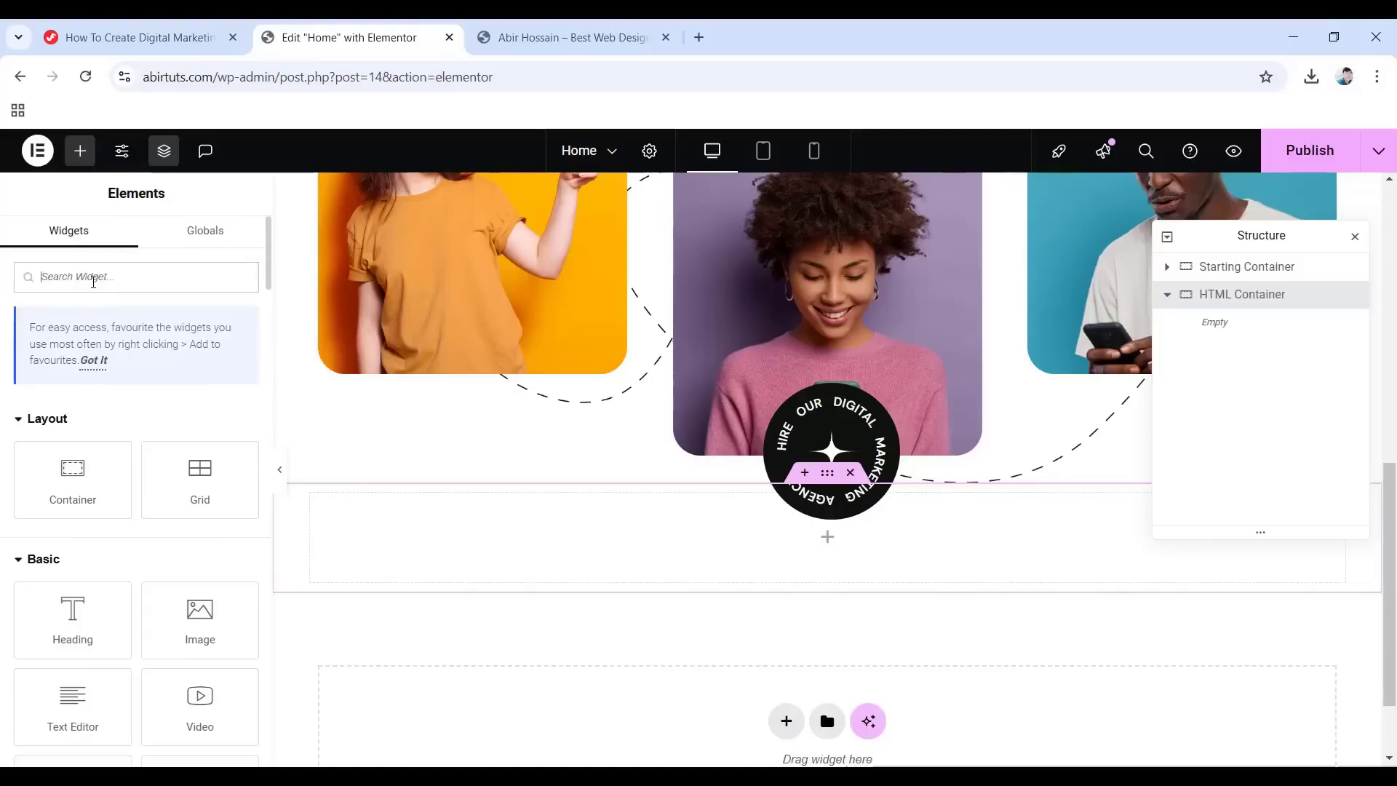
pyautogui.write('HTML')
pyautogui.moveTo(73, 433); pyautogui.dragTo(817, 539)
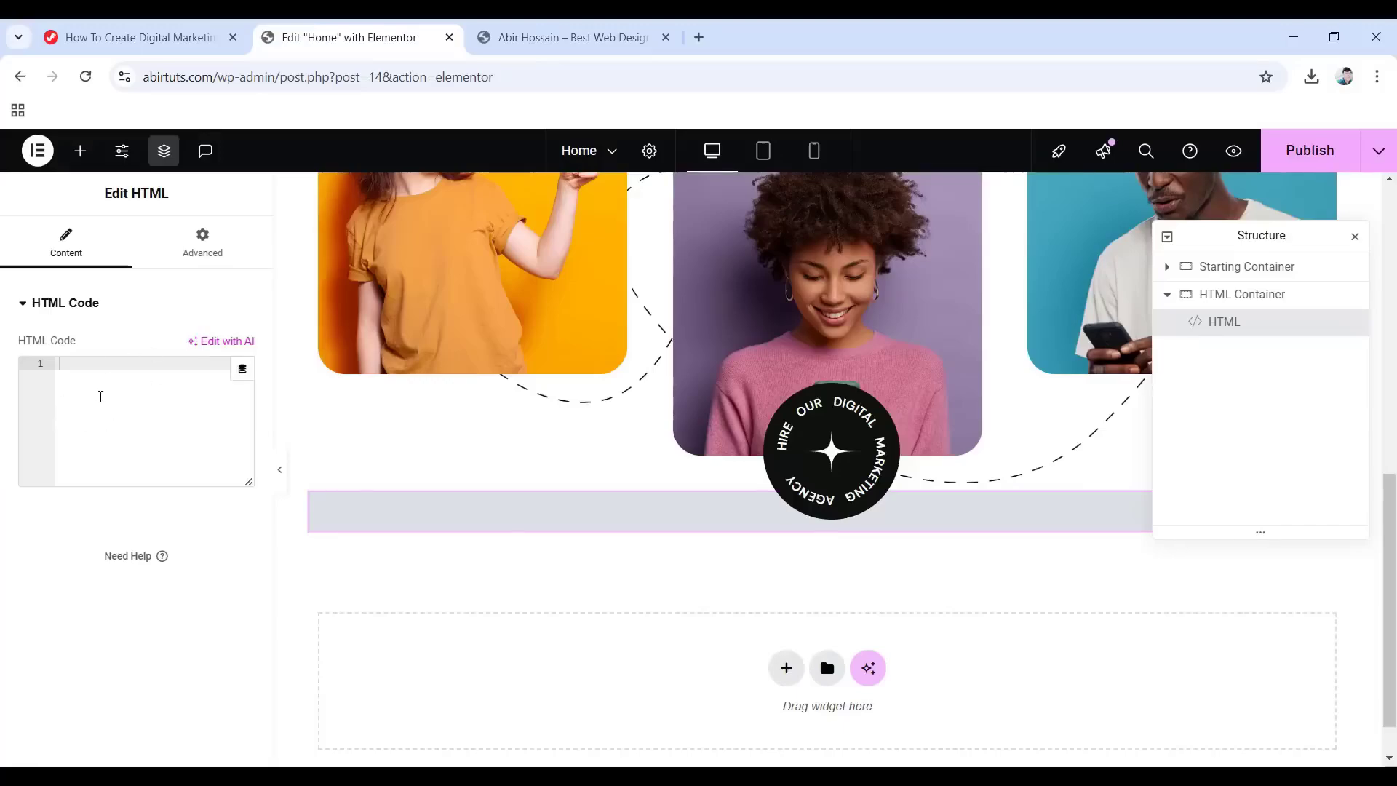
# Switch to the tutorial page and scroll to the Object Animation CSS code block.
pyautogui.click(144, 34)
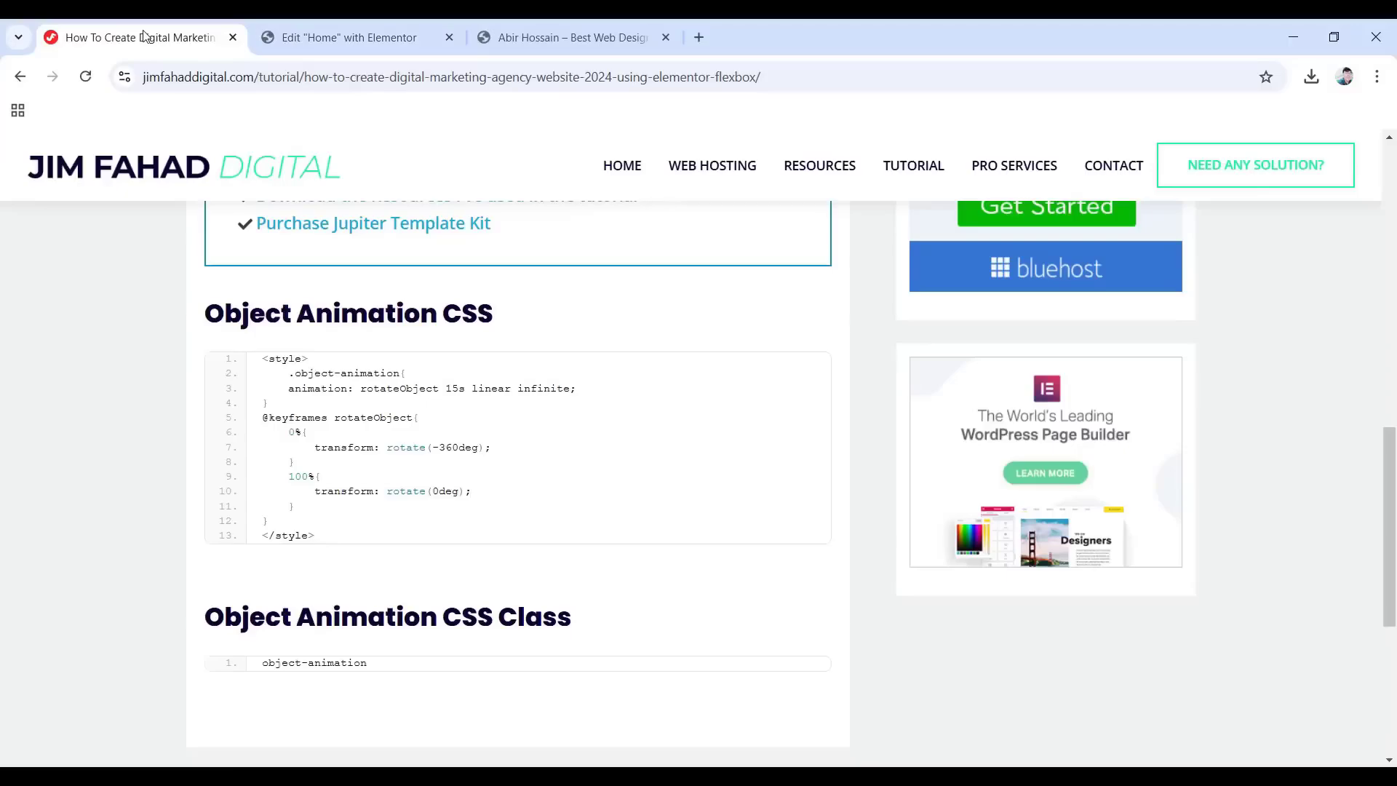
pyautogui.scroll(4, 59, 253)
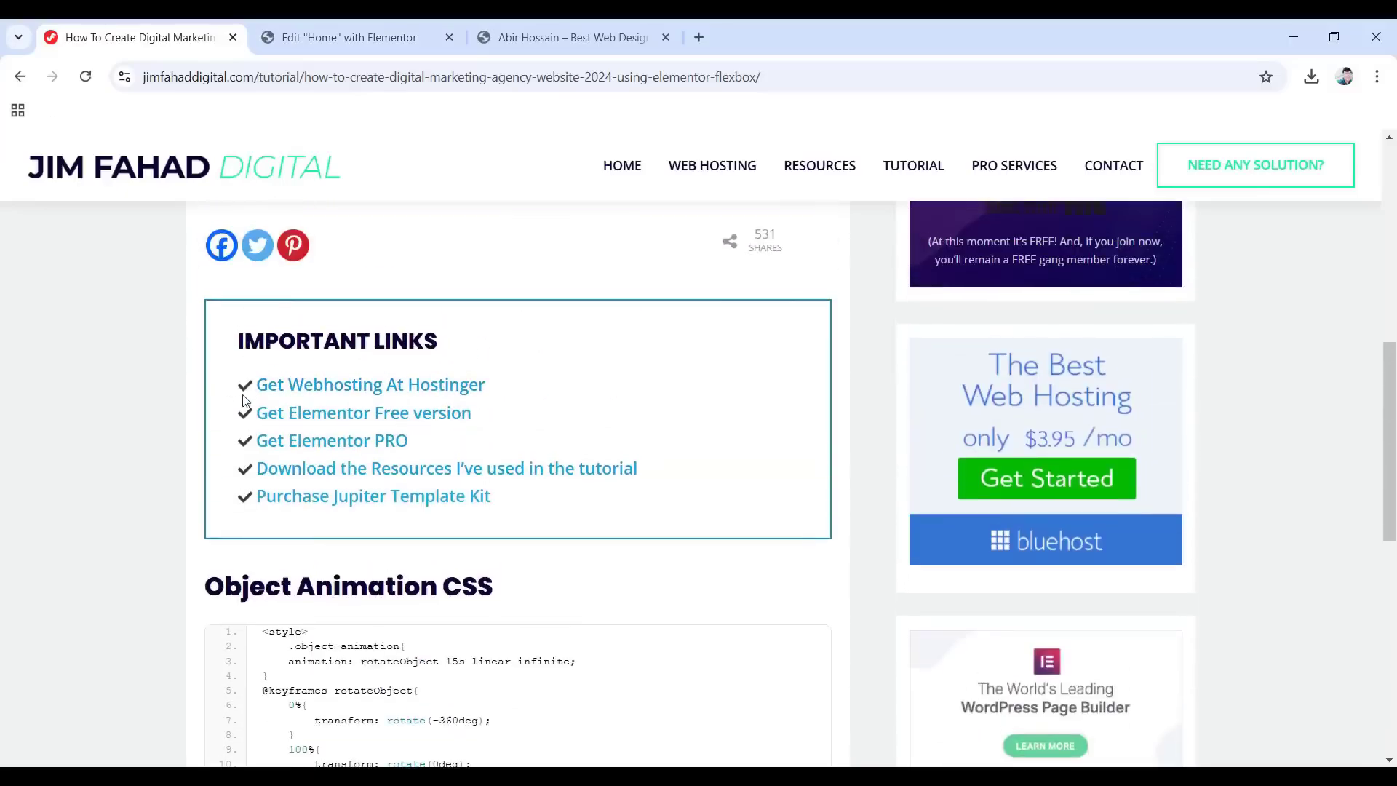
pyautogui.scroll(-2, 250, 403)
pyautogui.scroll(-1, 250, 402)
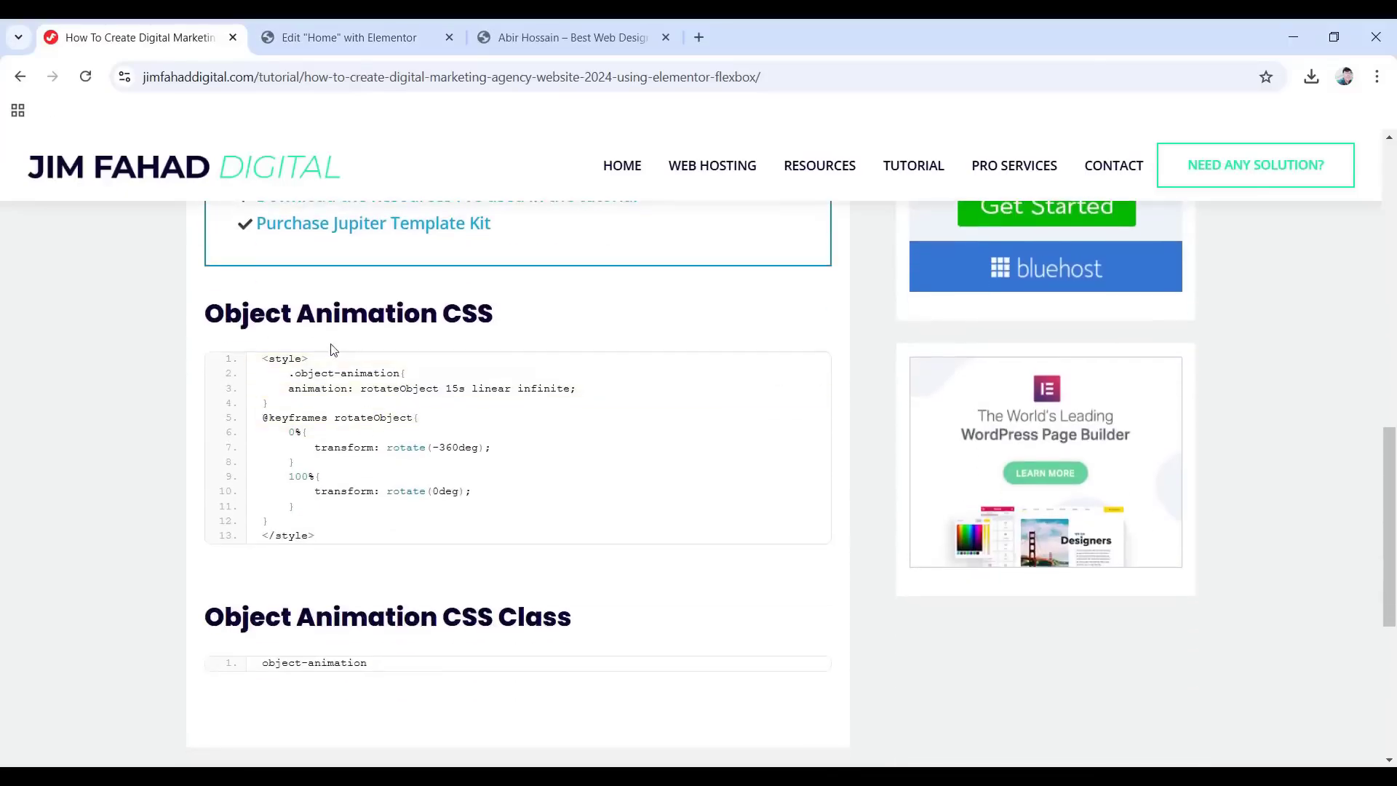
pyautogui.moveTo(696, 446)
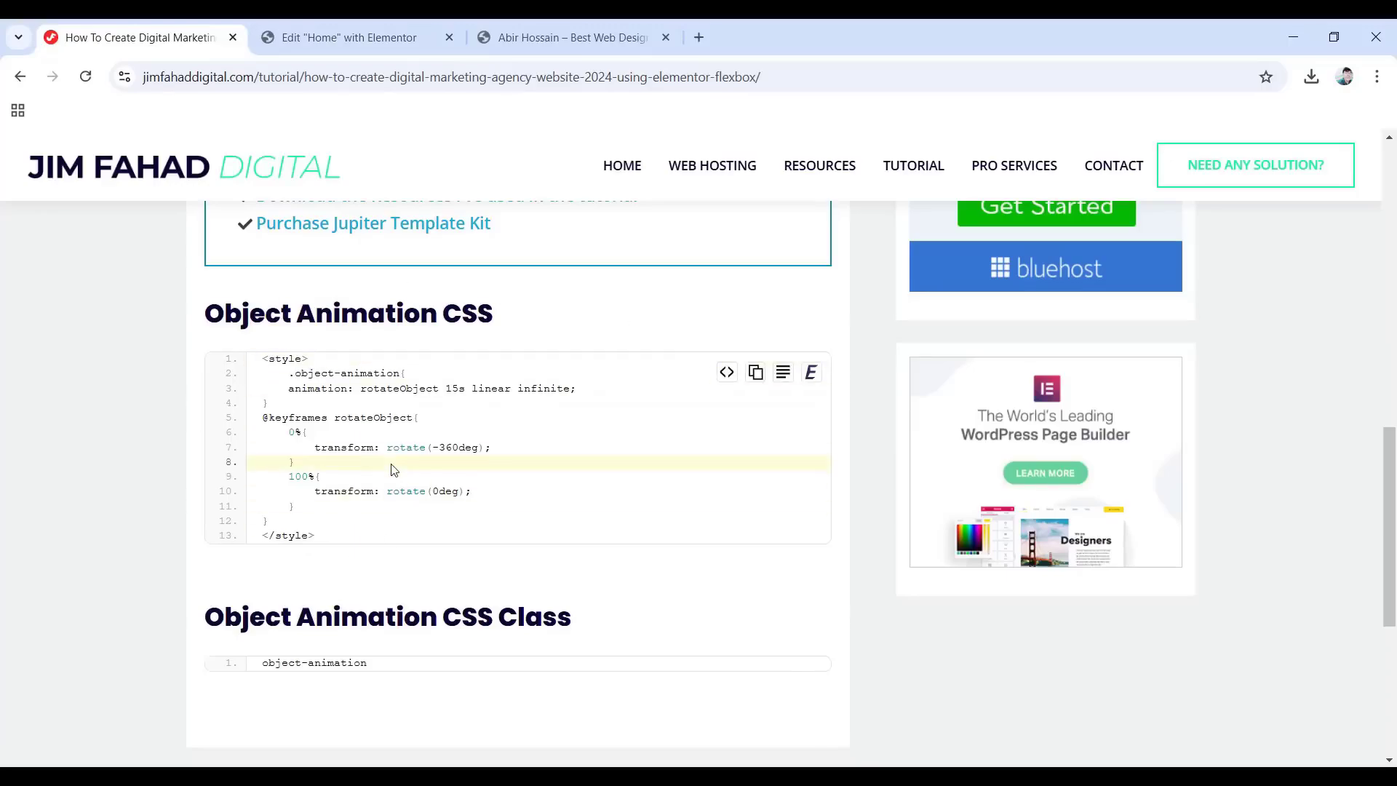
# Paste the rotateObject keyframe CSS into the HTML widget's code box.
pyautogui.click(354, 37)
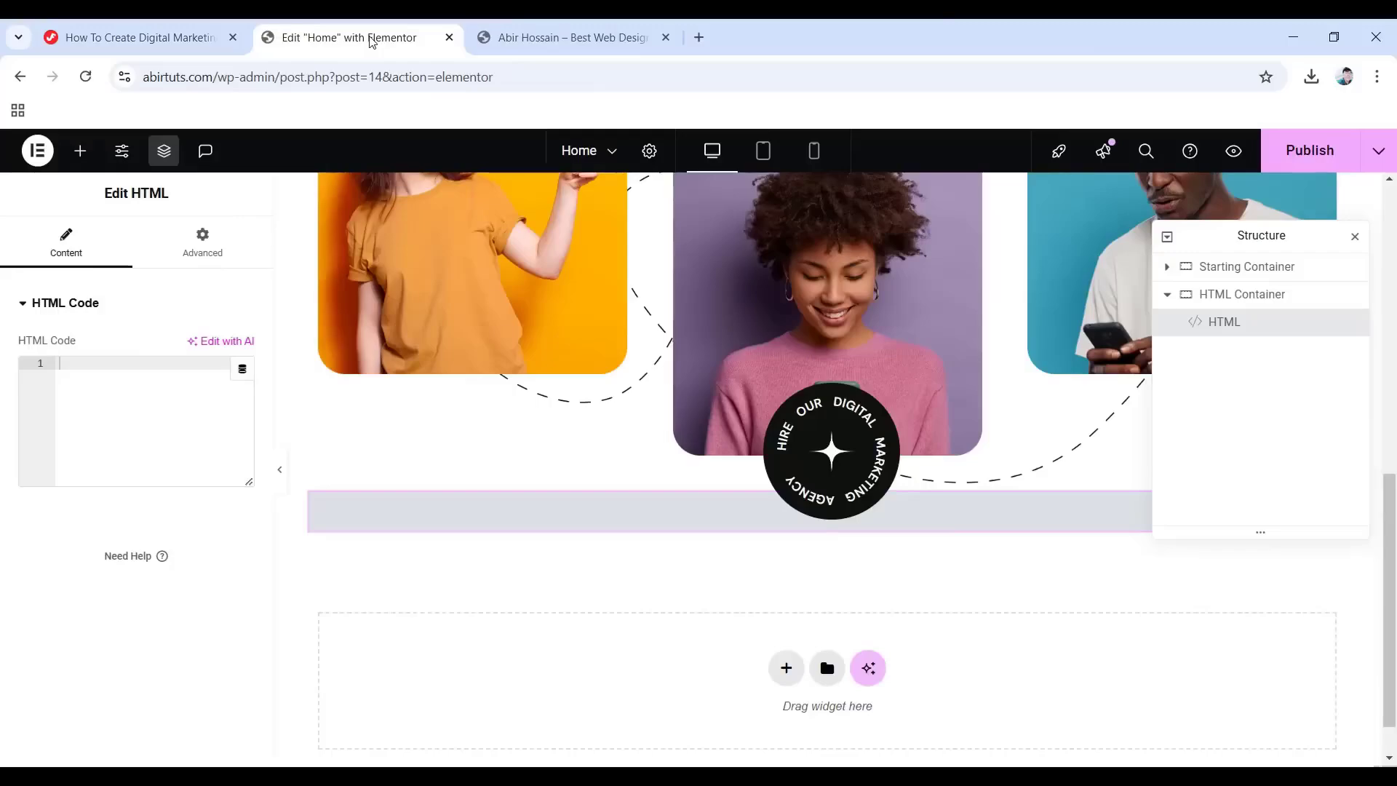
pyautogui.rightClick(80, 367)
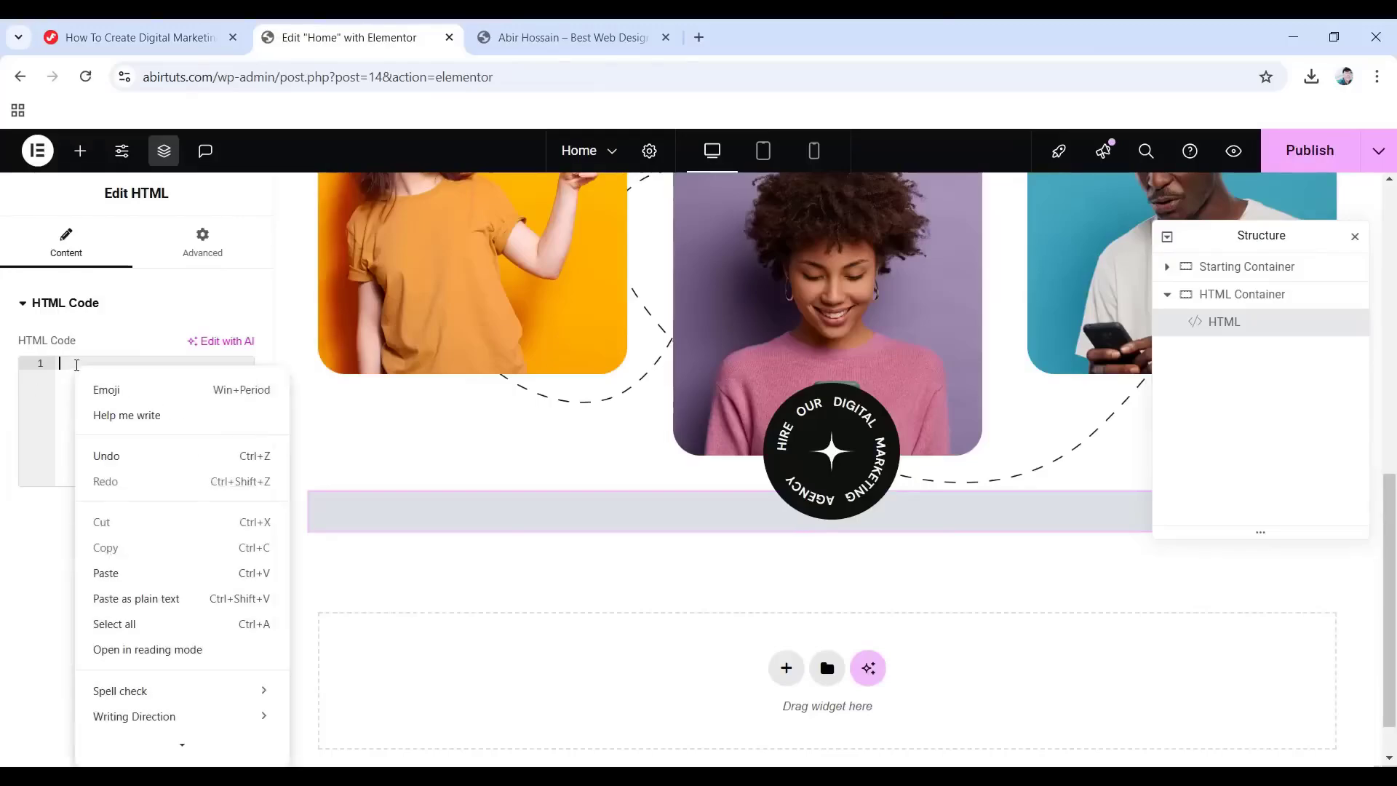
pyautogui.click(145, 577)
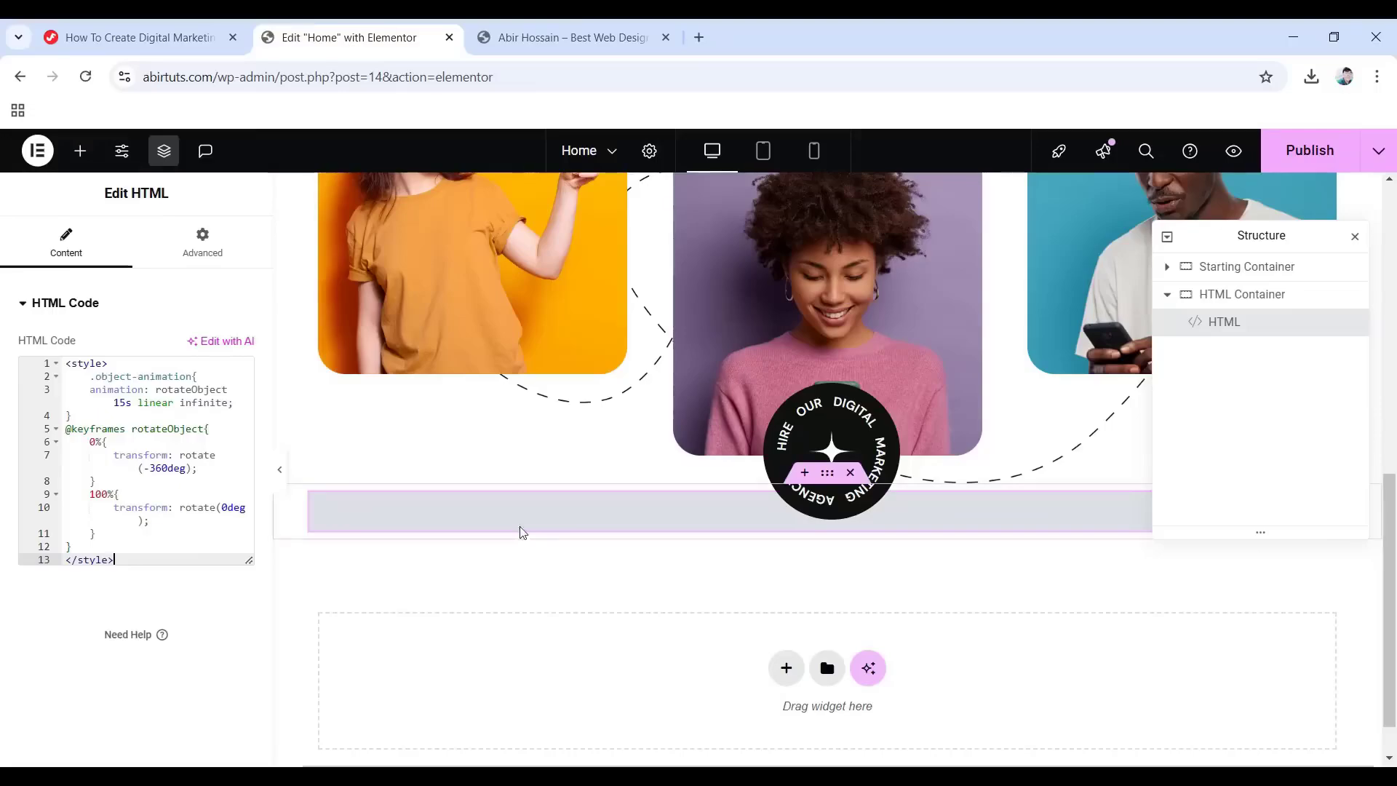
pyautogui.scroll(3, 508, 477)
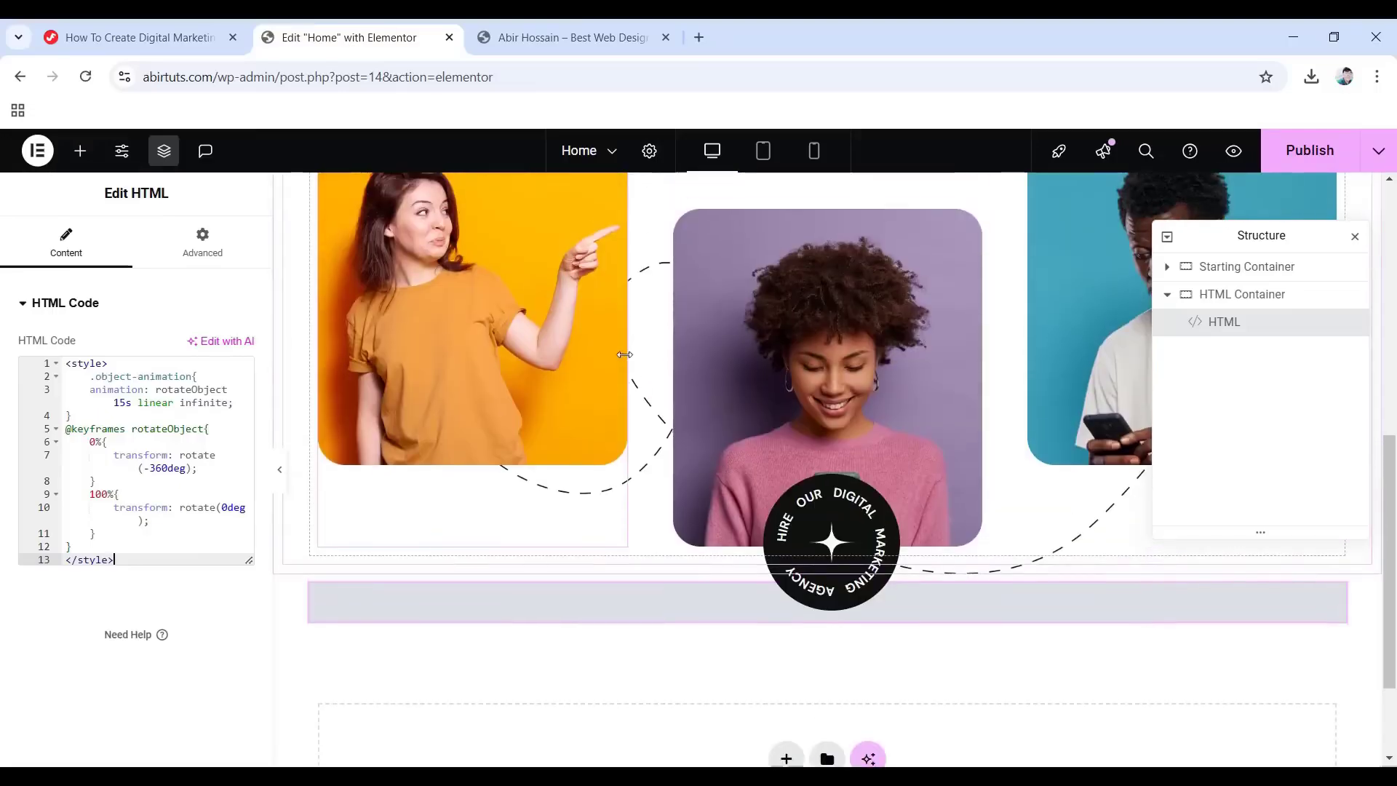
pyautogui.scroll(-1, 610, 535)
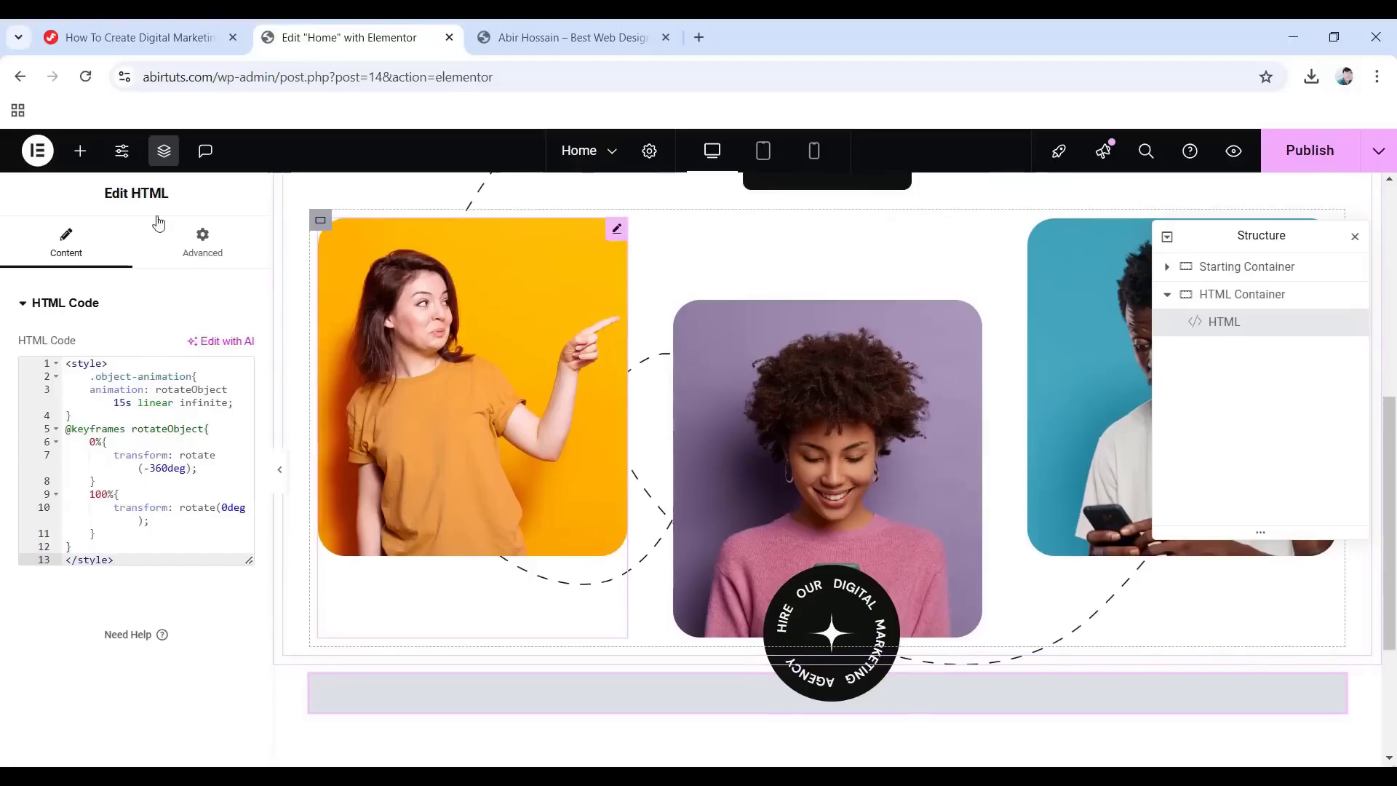
# Copy the object-animation class name from the tutorial and return to the editor.
pyautogui.click(120, 31)
pyautogui.scroll(-1, 424, 504)
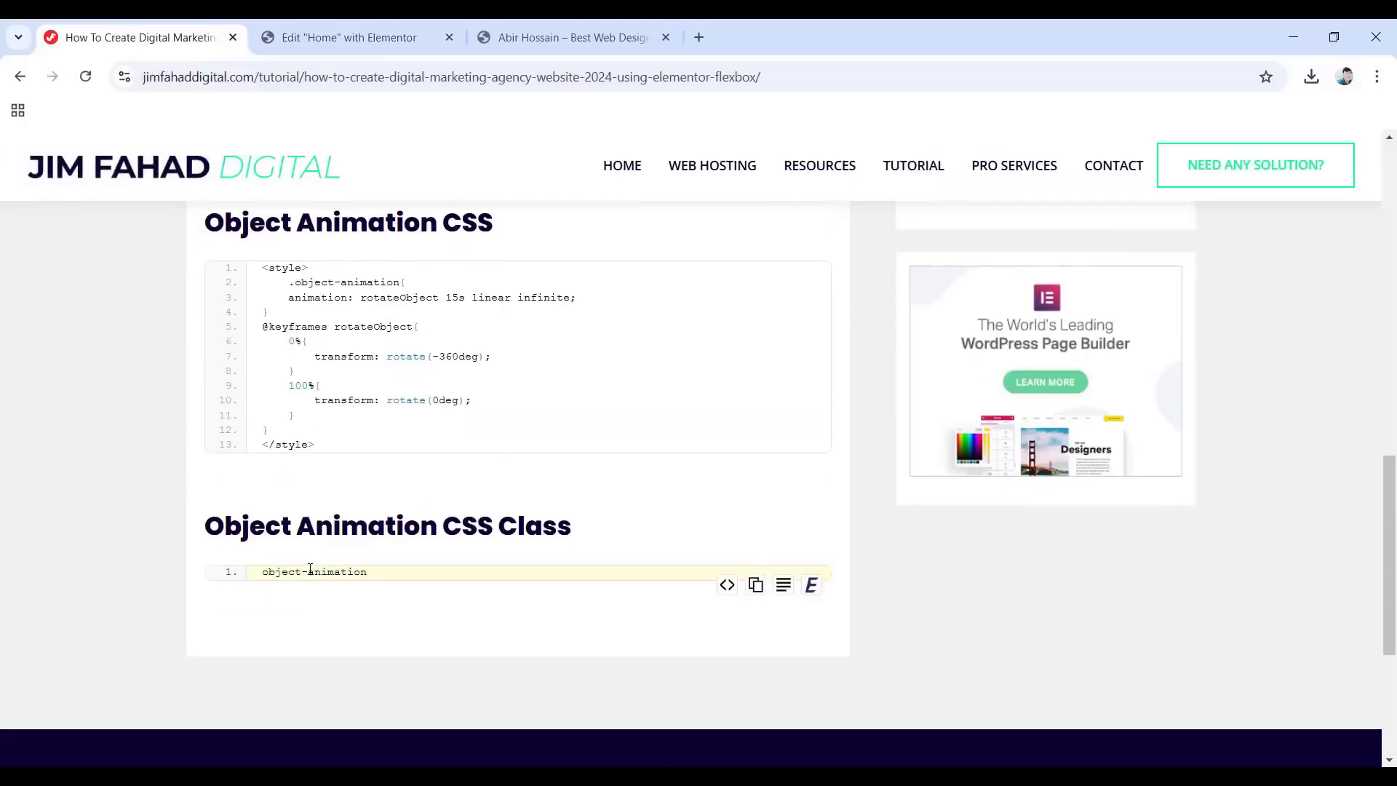
pyautogui.click(756, 586)
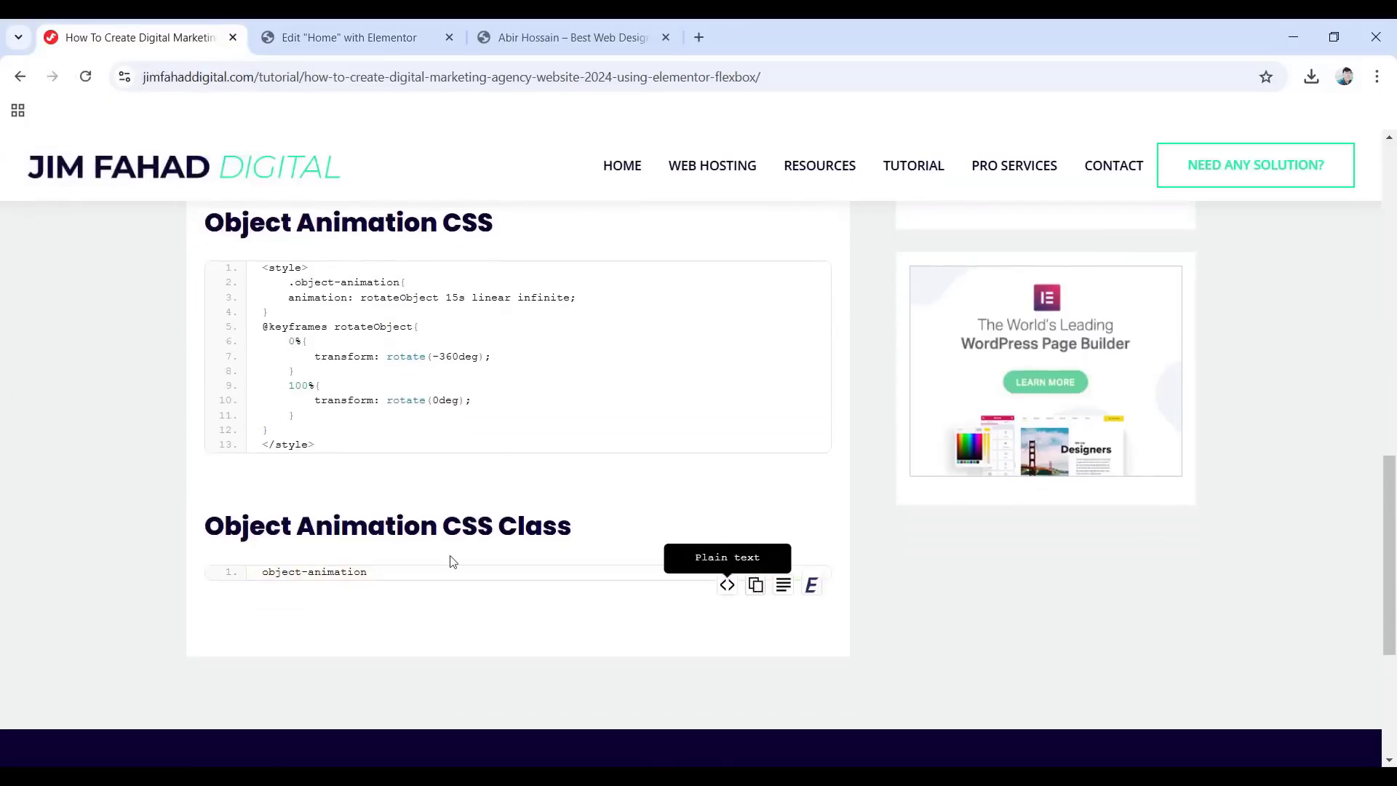
pyautogui.click(342, 32)
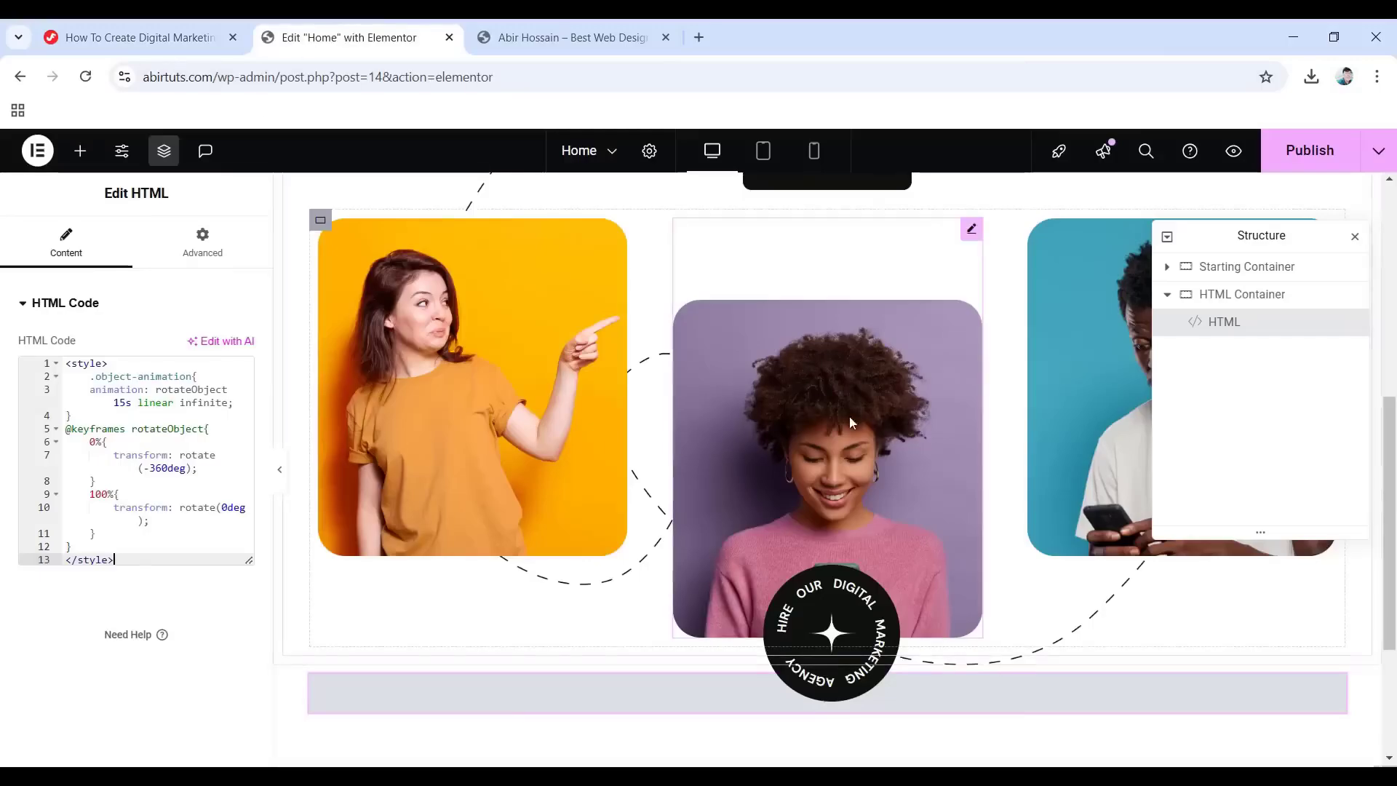
pyautogui.scroll(-3, 774, 405)
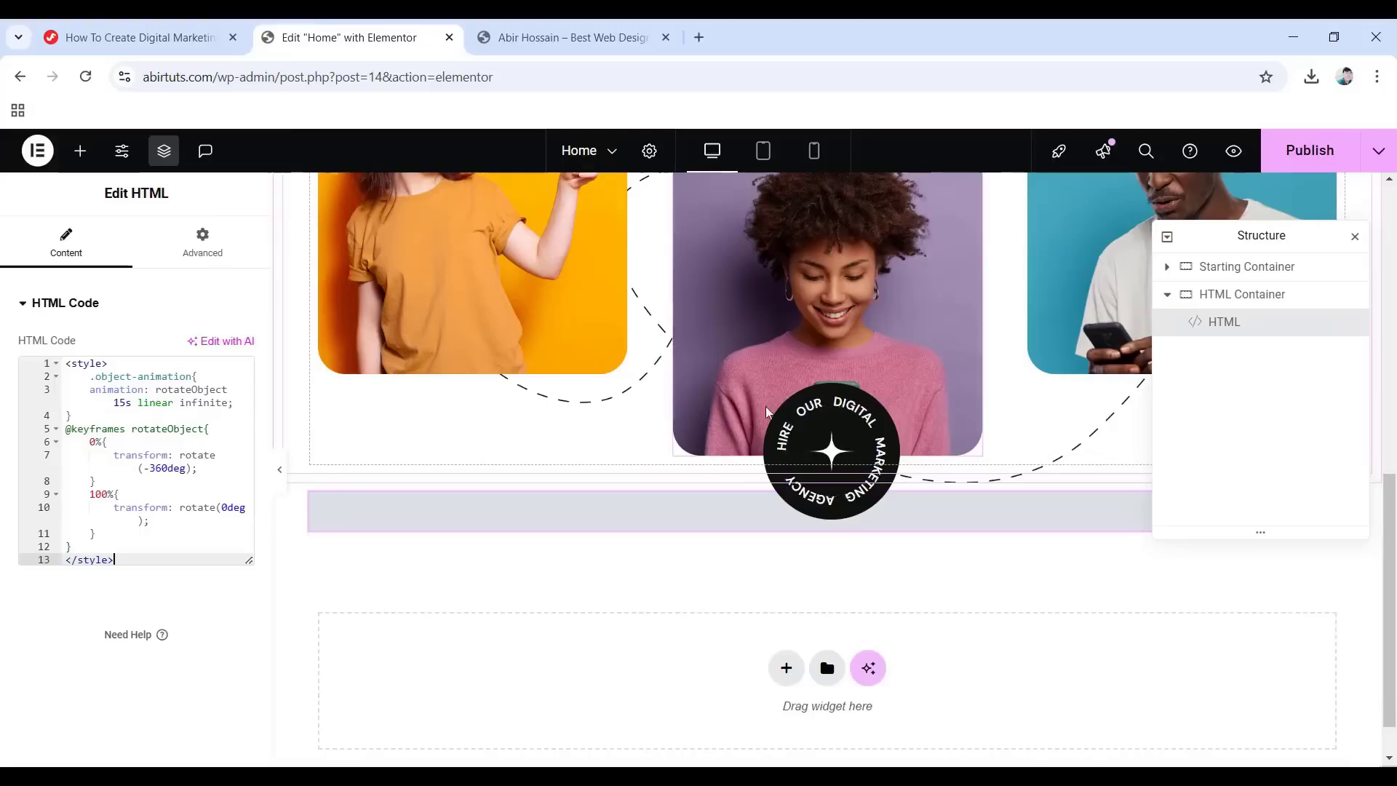
# Add the object-animation CSS class to the circular text badge container.
pyautogui.click(799, 417)
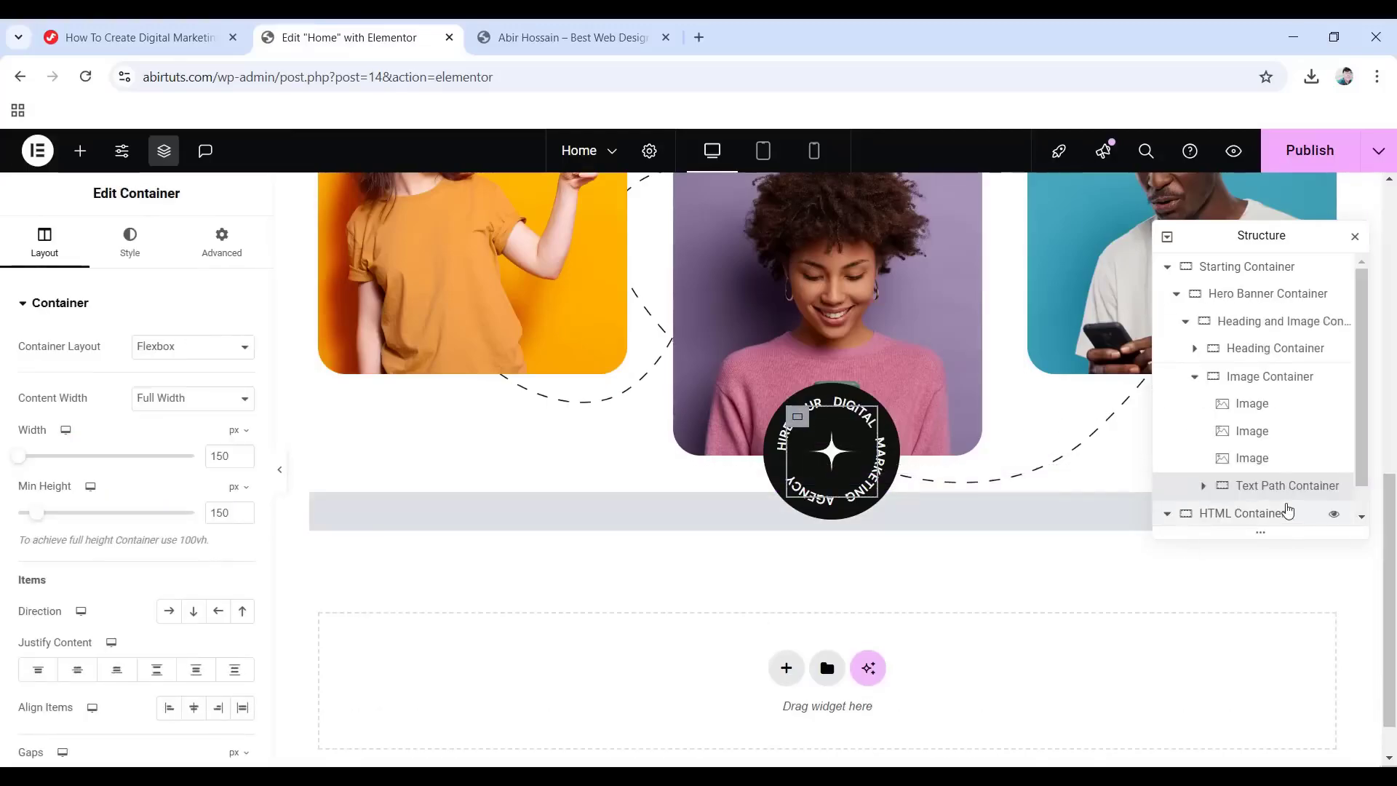
pyautogui.click(222, 245)
pyautogui.scroll(-10, 158, 529)
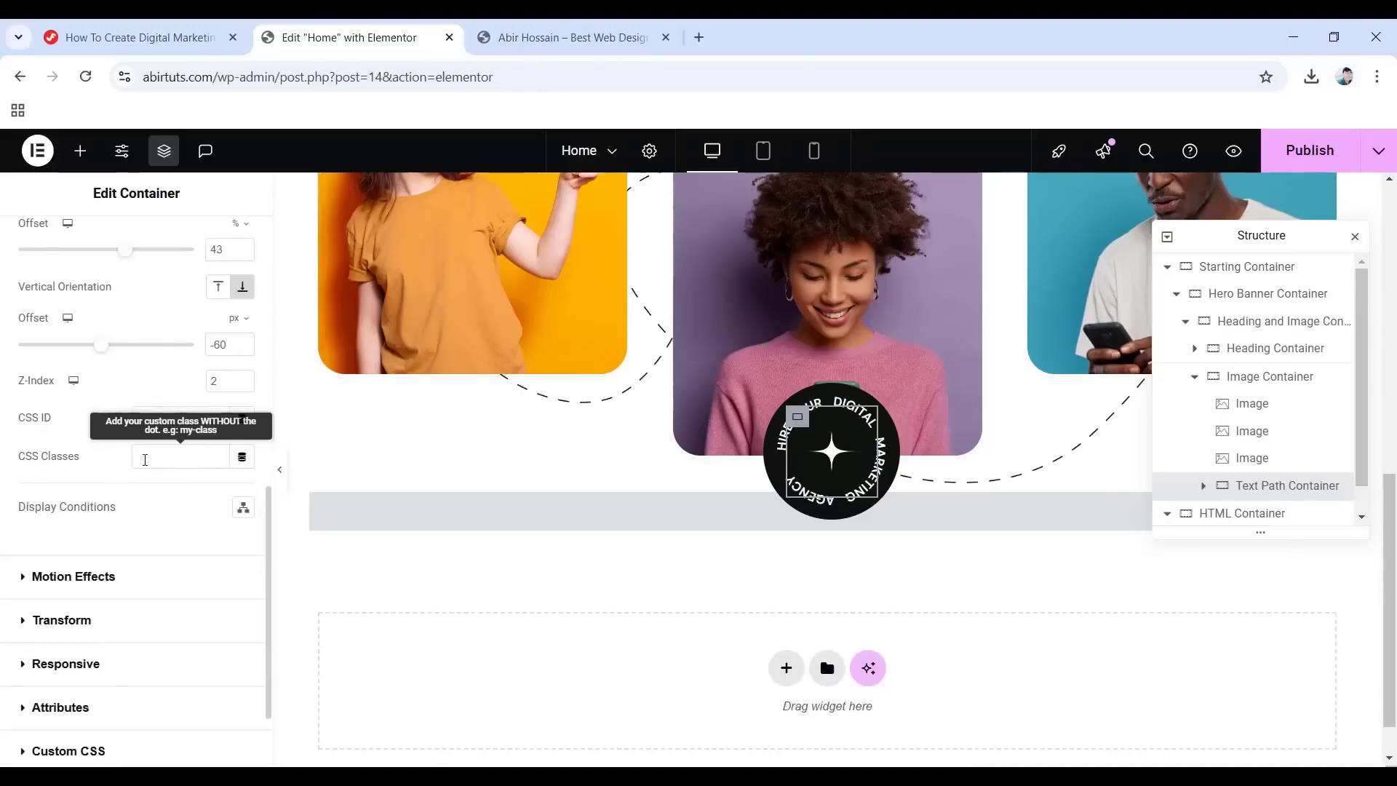
pyautogui.rightClick(149, 456)
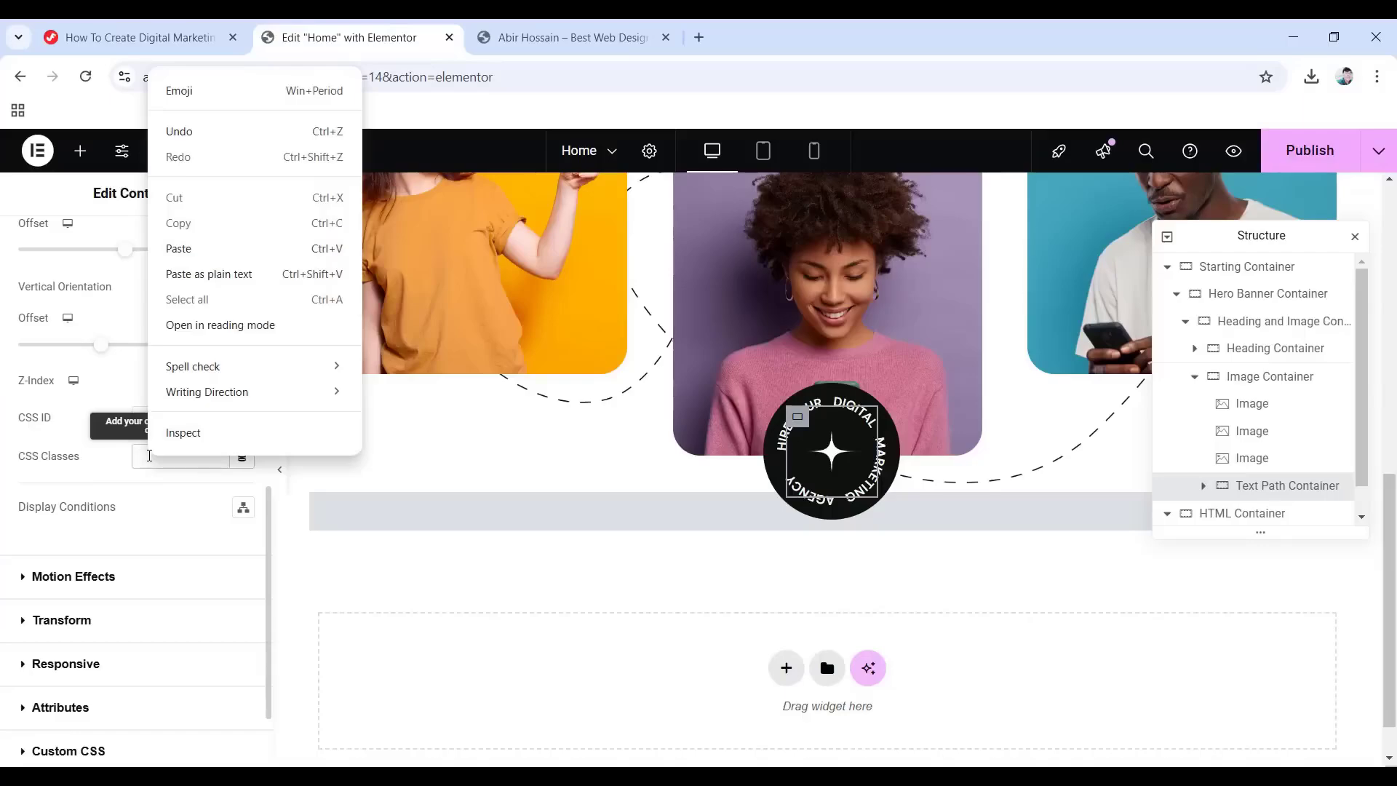
pyautogui.click(179, 248)
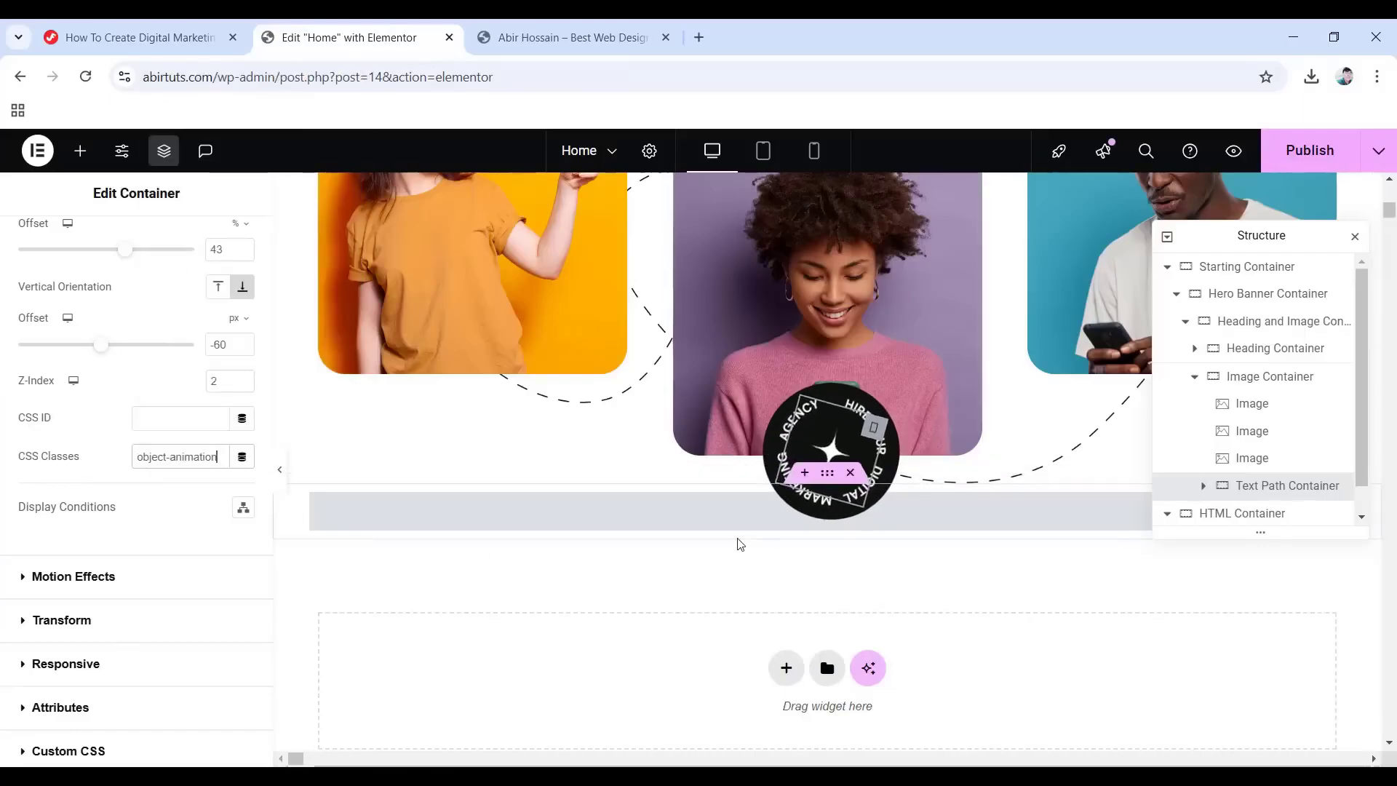
pyautogui.moveTo(1254, 240); pyautogui.dragTo(812, 383)
pyautogui.scroll(8, 1023, 513)
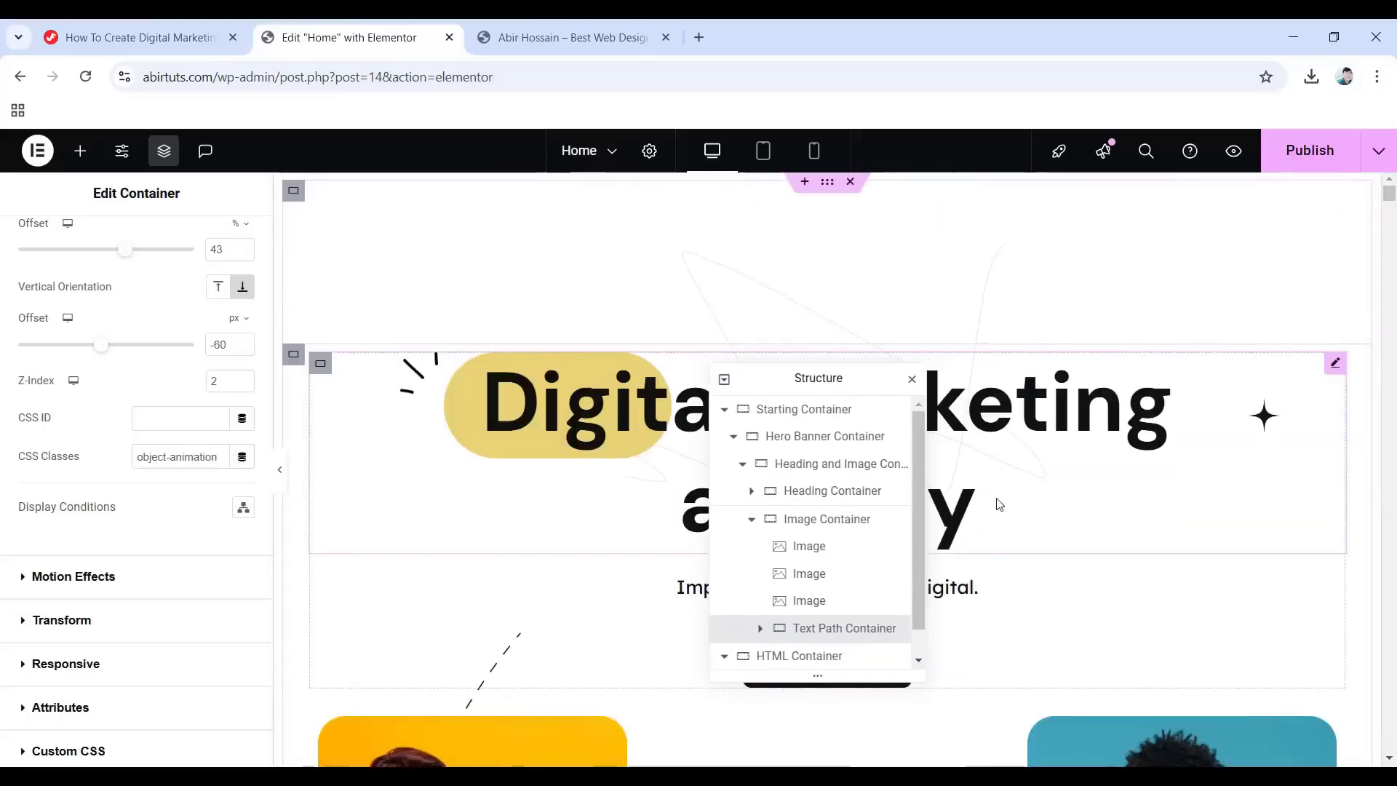
# Add the object-animation CSS class to the star image beside the heading.
pyautogui.click(1263, 424)
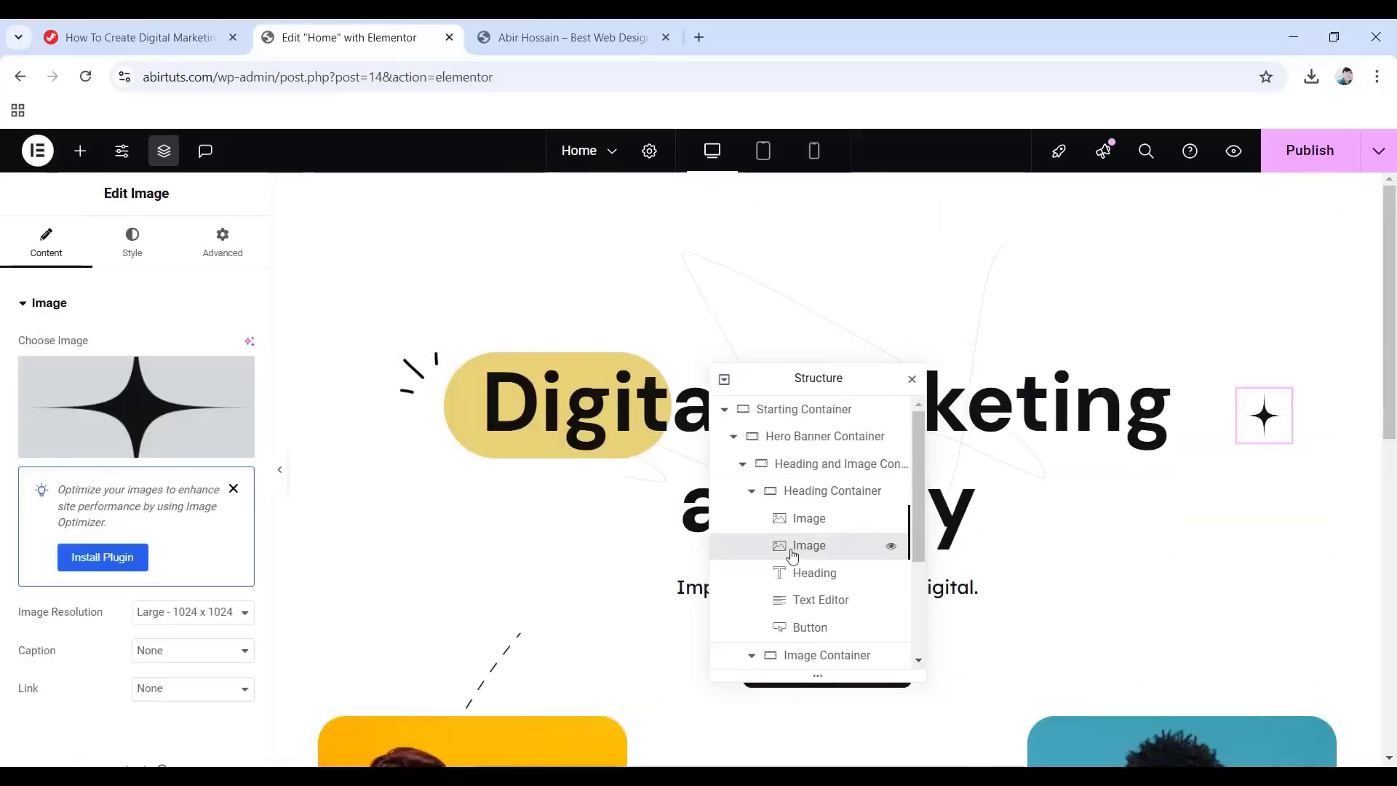
pyautogui.click(230, 237)
pyautogui.scroll(-3, 163, 450)
pyautogui.scroll(-6, 163, 450)
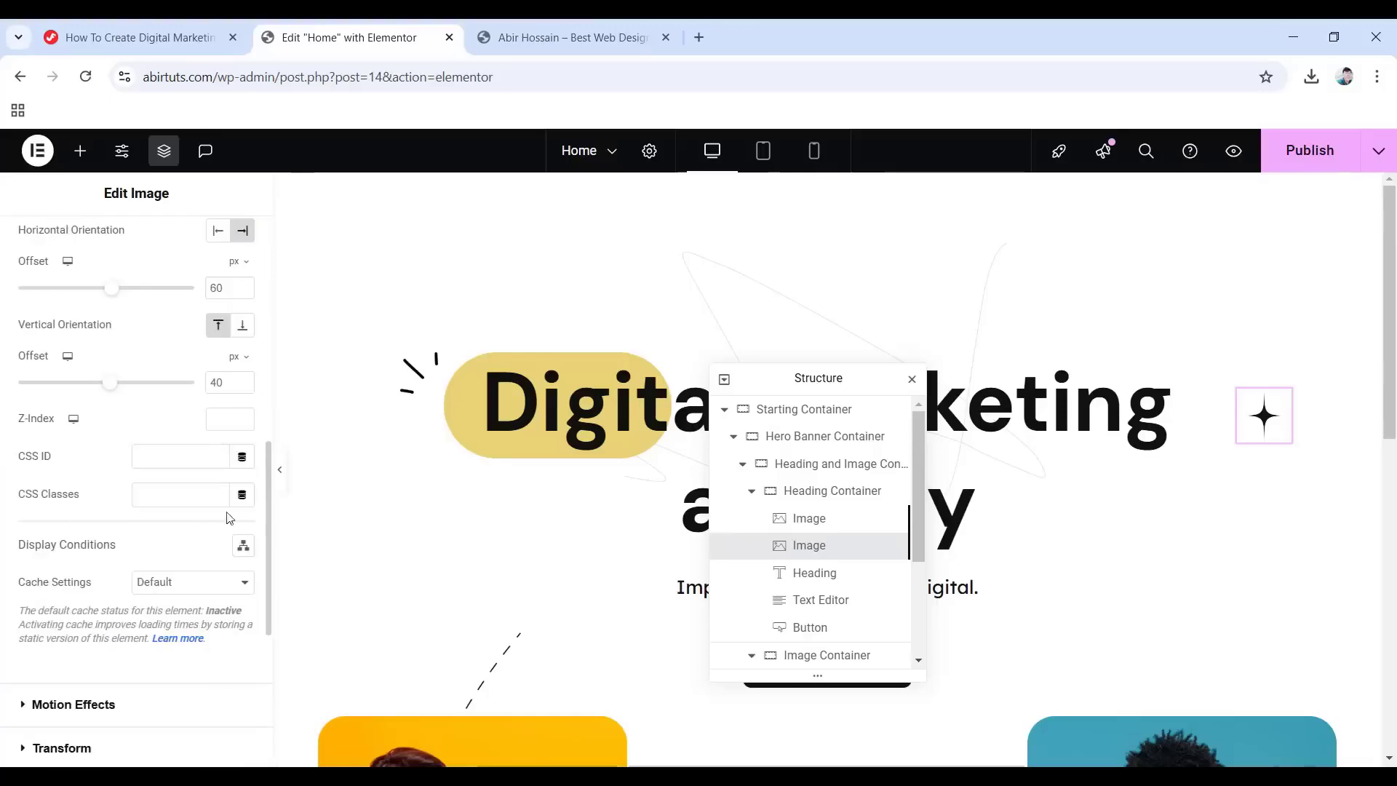
pyautogui.rightClick(169, 493)
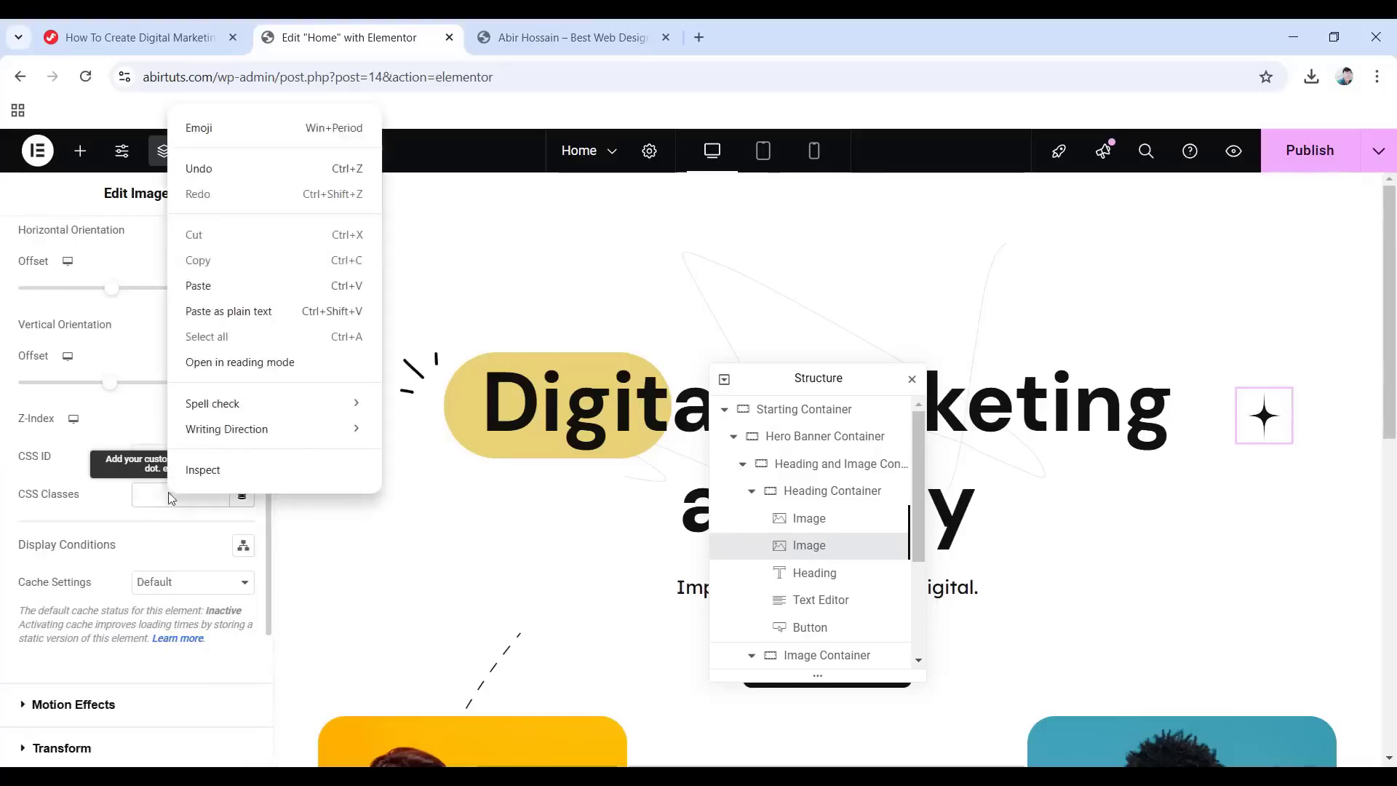
pyautogui.click(212, 289)
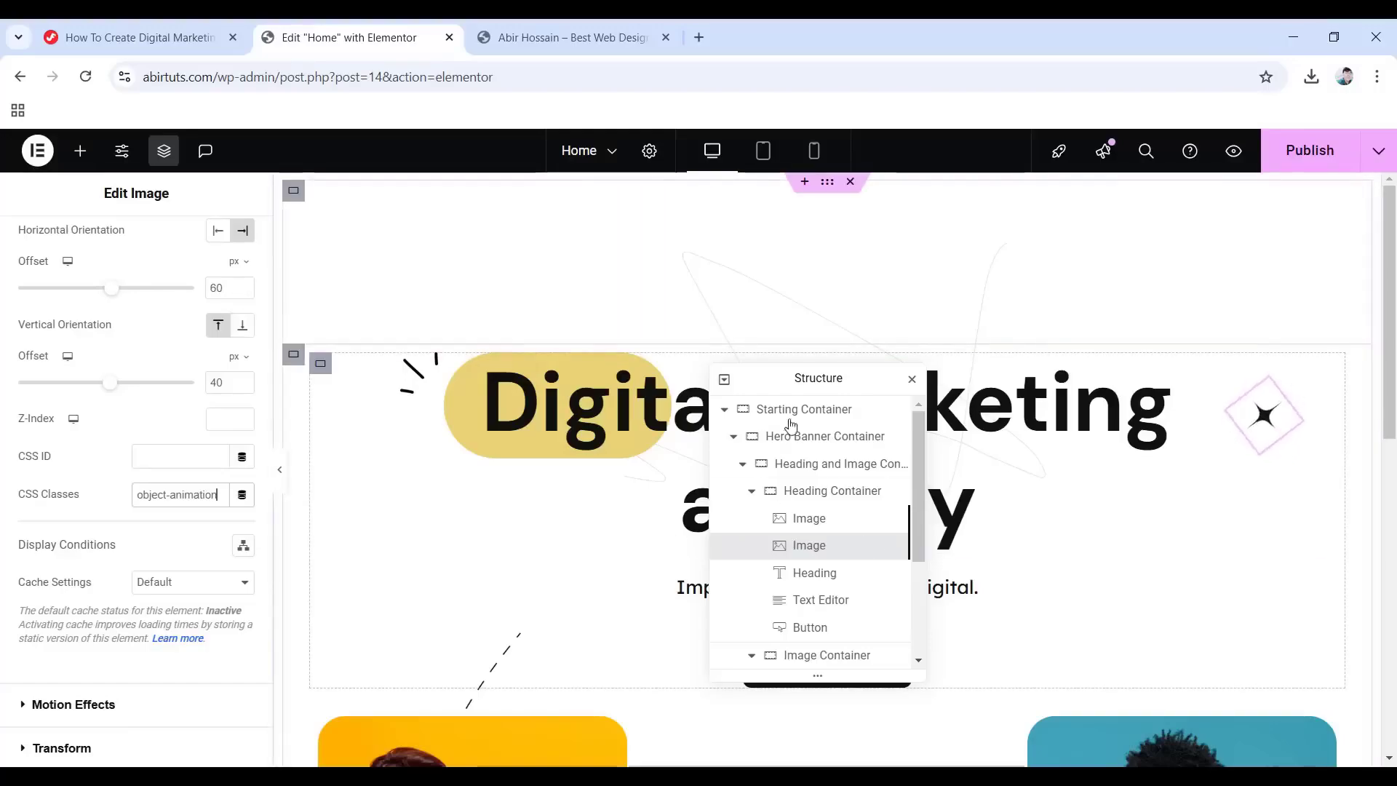
# Preview the page with panels hidden to check the rotating star and badge.
pyautogui.moveTo(859, 383); pyautogui.dragTo(1056, 355)
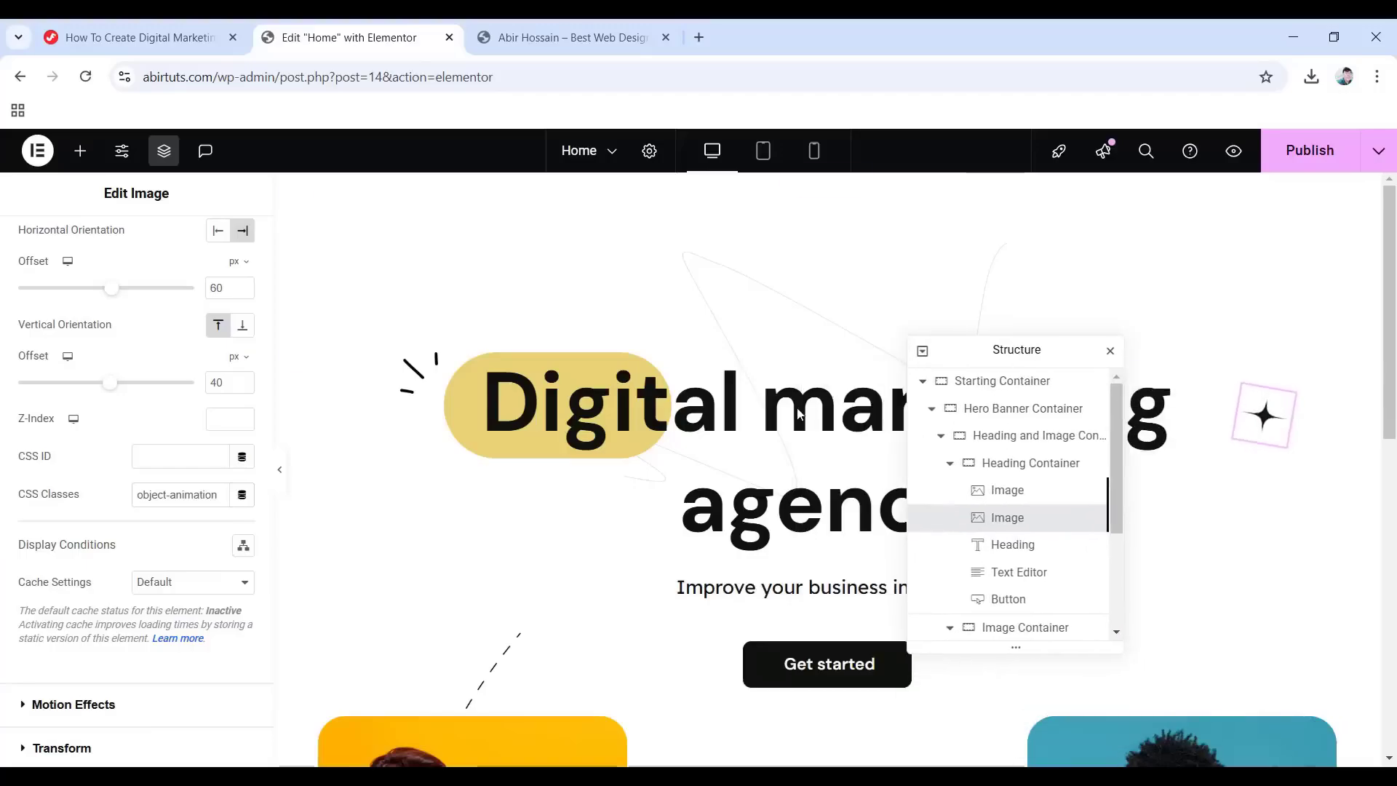
pyautogui.click(284, 477)
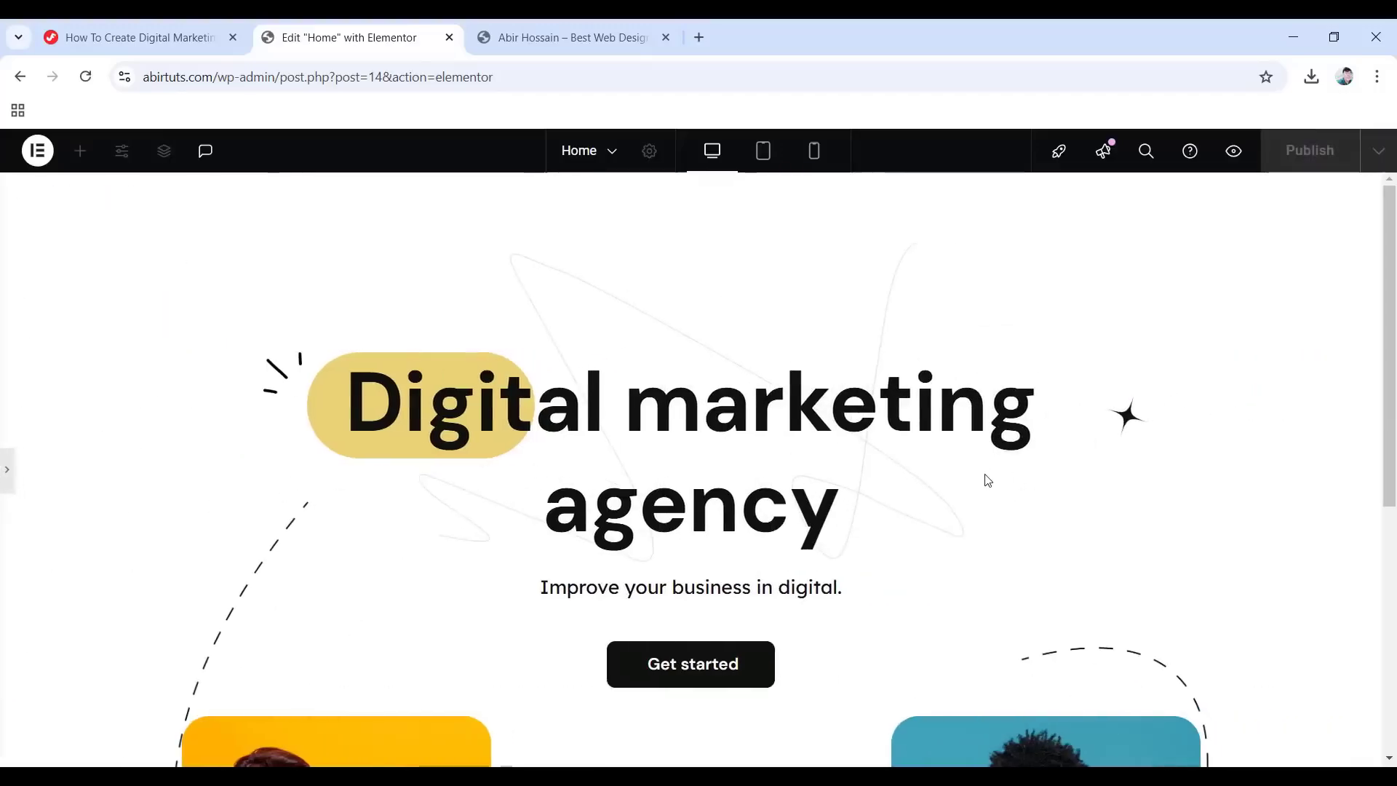
pyautogui.scroll(-5, 999, 474)
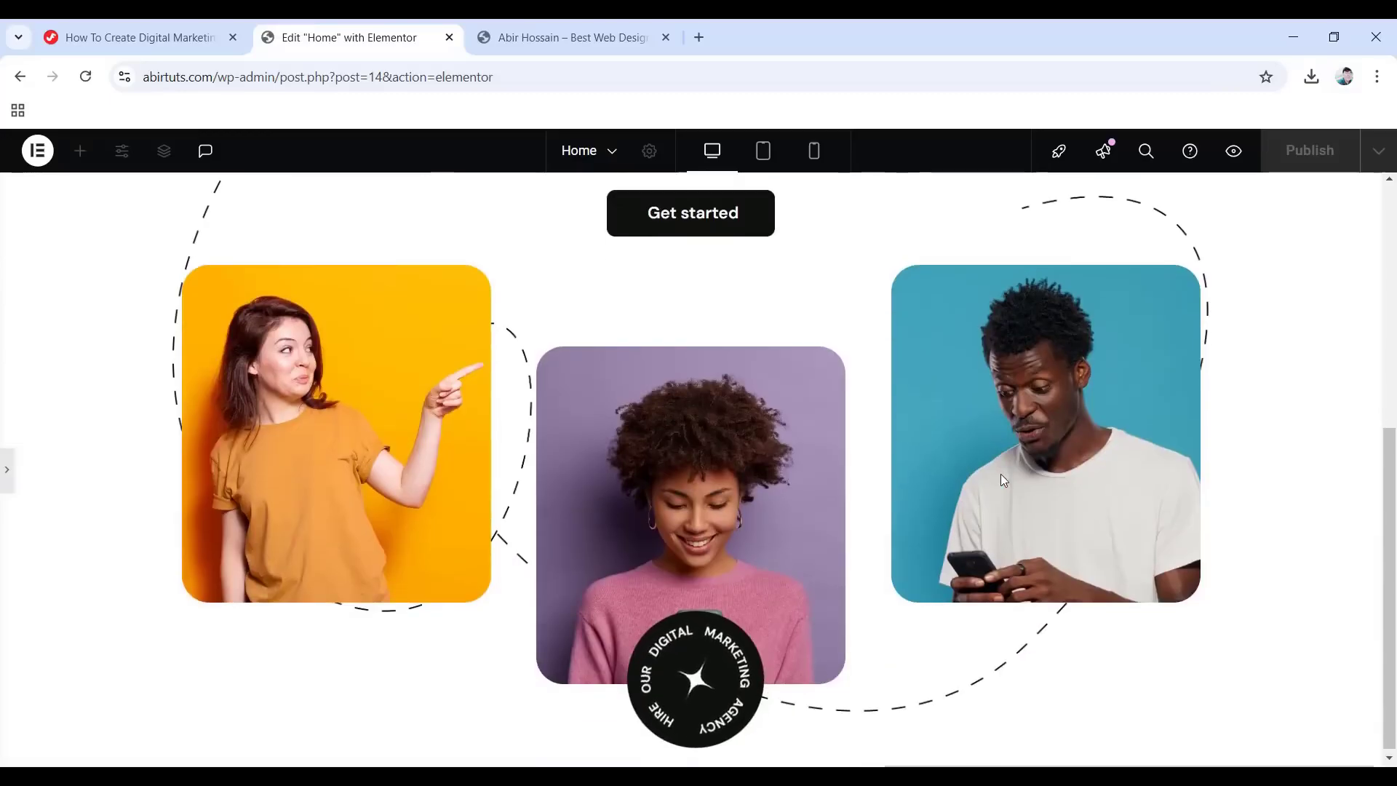
pyautogui.scroll(5, 1001, 473)
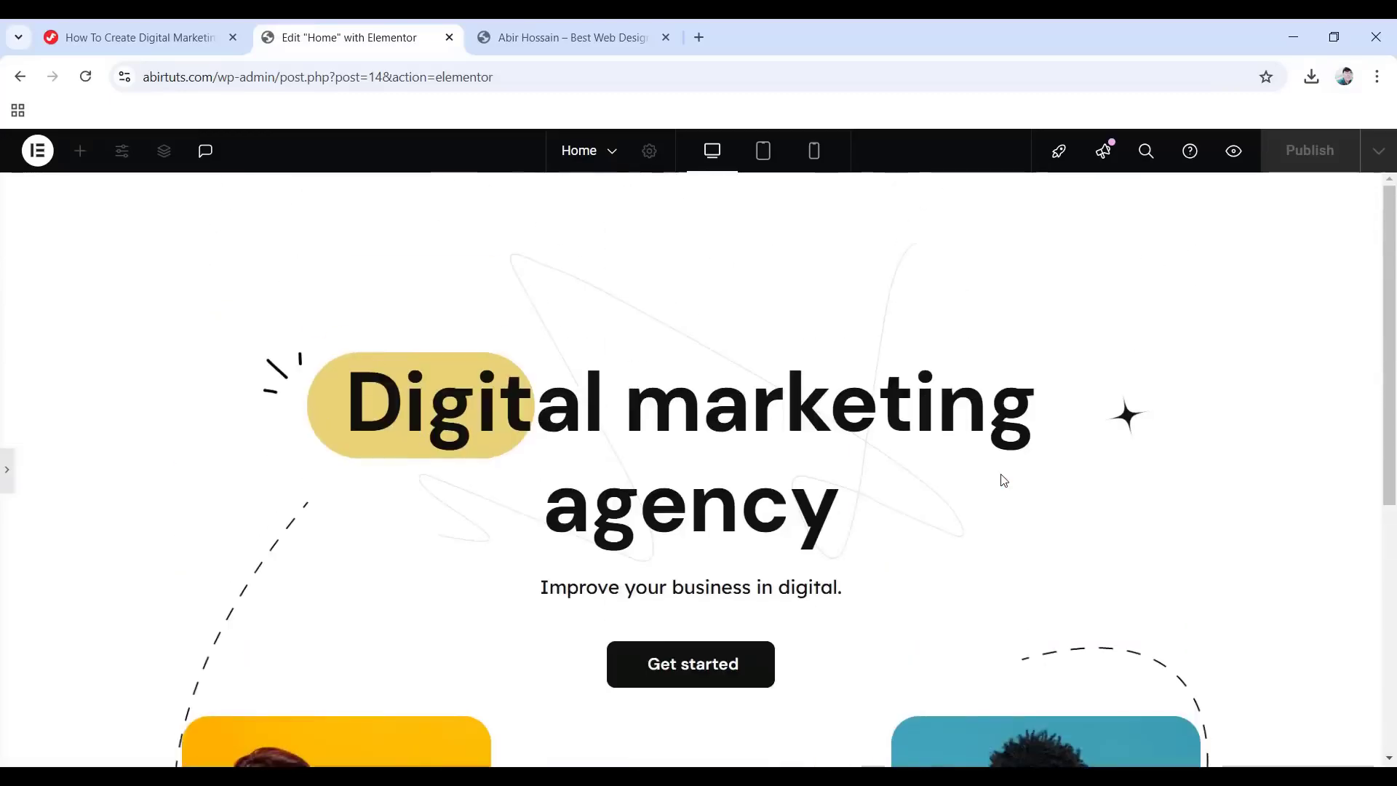
pyautogui.click(6, 471)
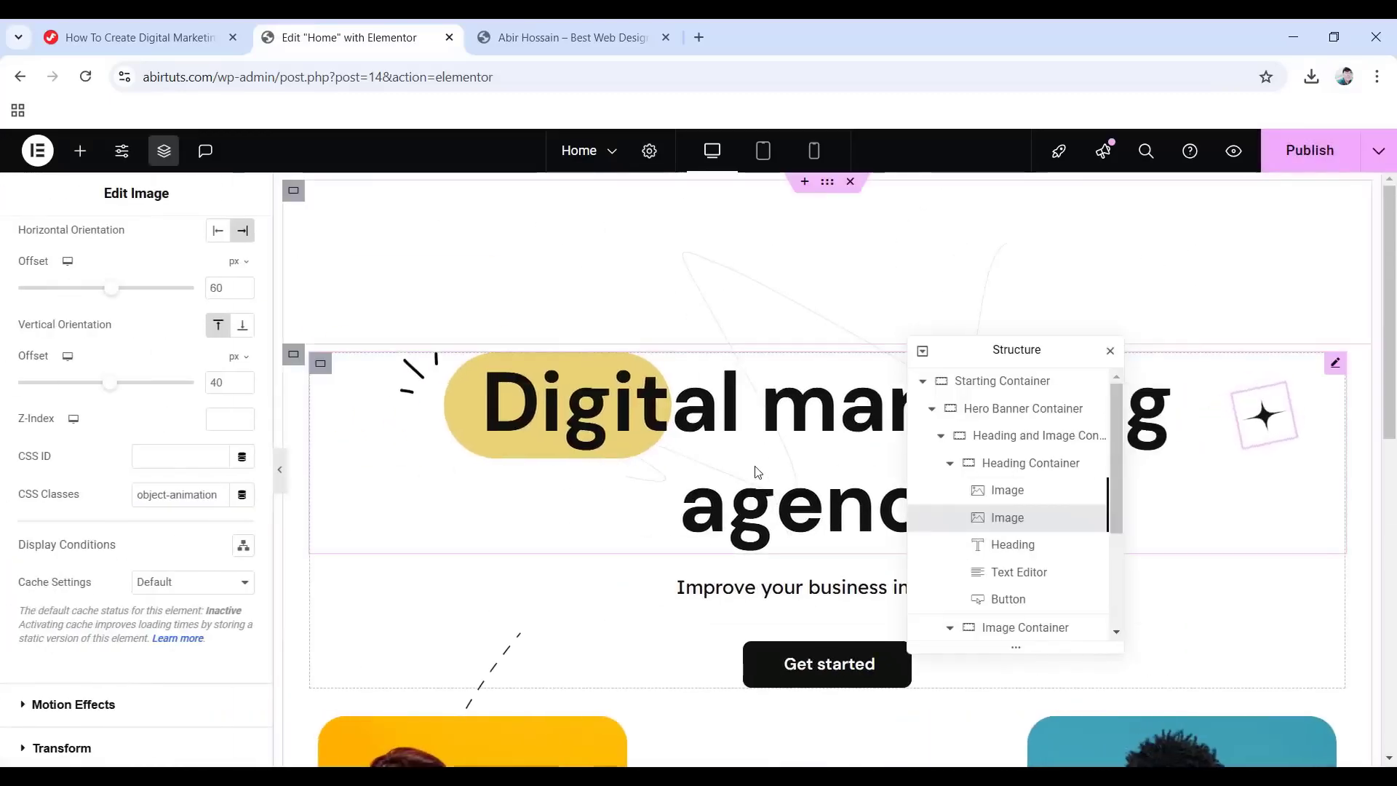
pyautogui.scroll(-10, 772, 477)
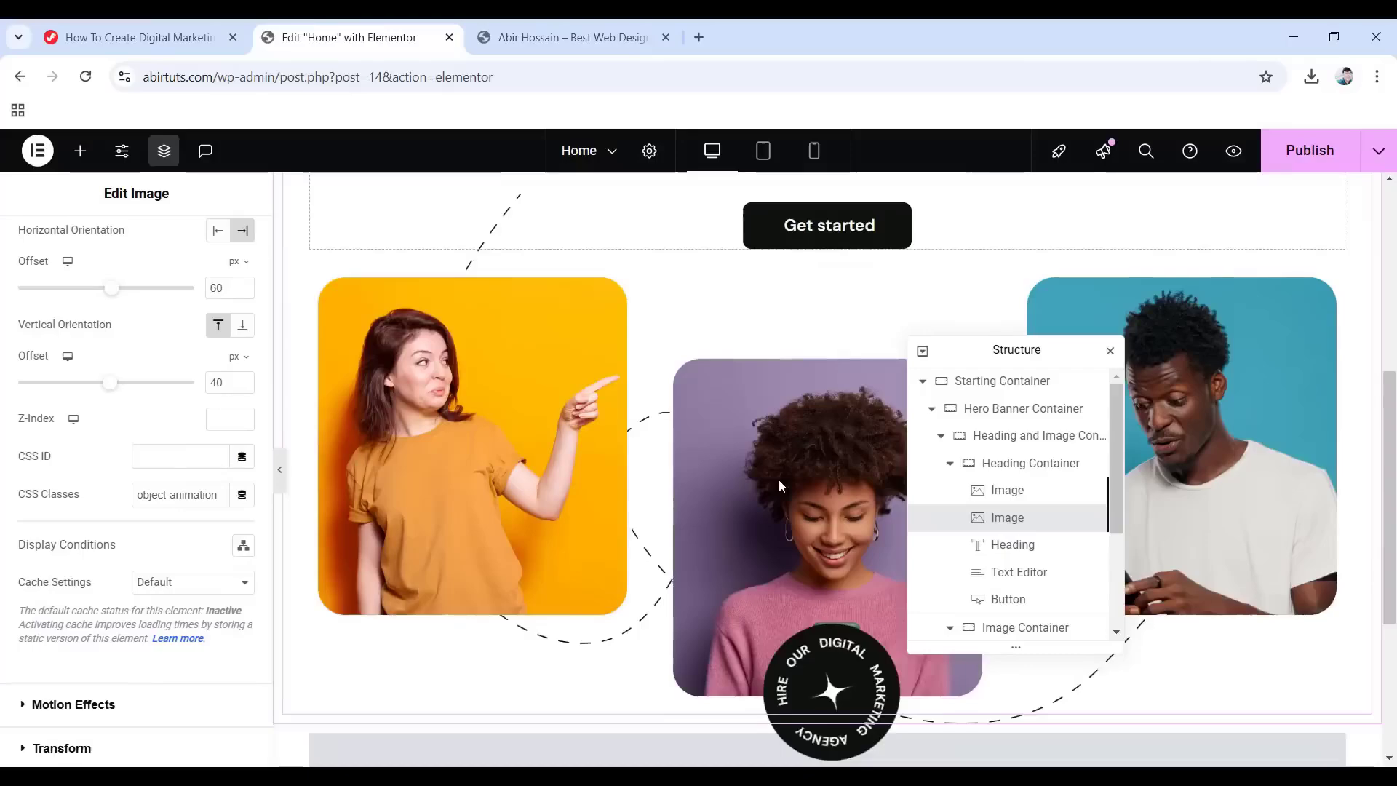
pyautogui.moveTo(1016, 348); pyautogui.dragTo(848, 230)
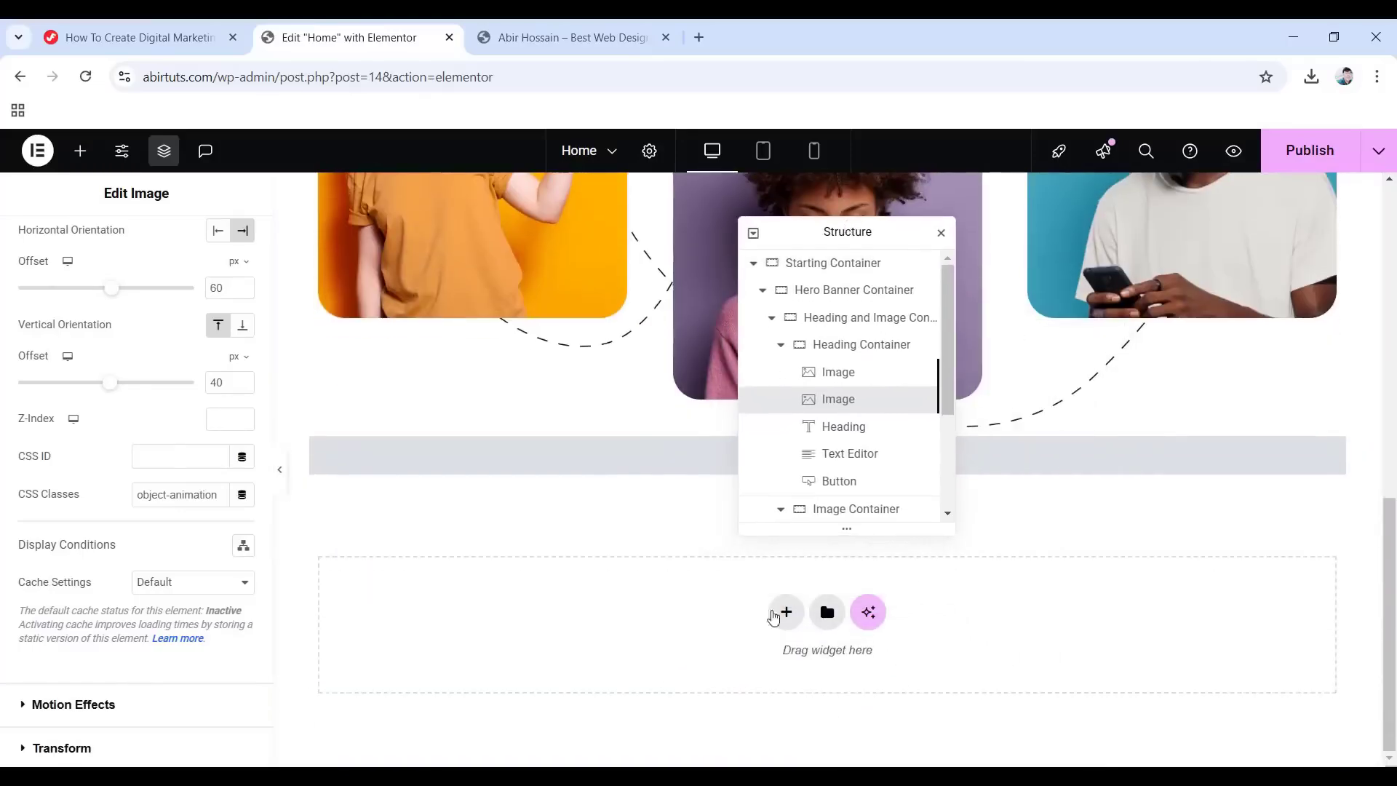
# Add a new flexbox container from a row preset in the empty section.
pyautogui.click(786, 612)
pyautogui.scroll(-1, 788, 624)
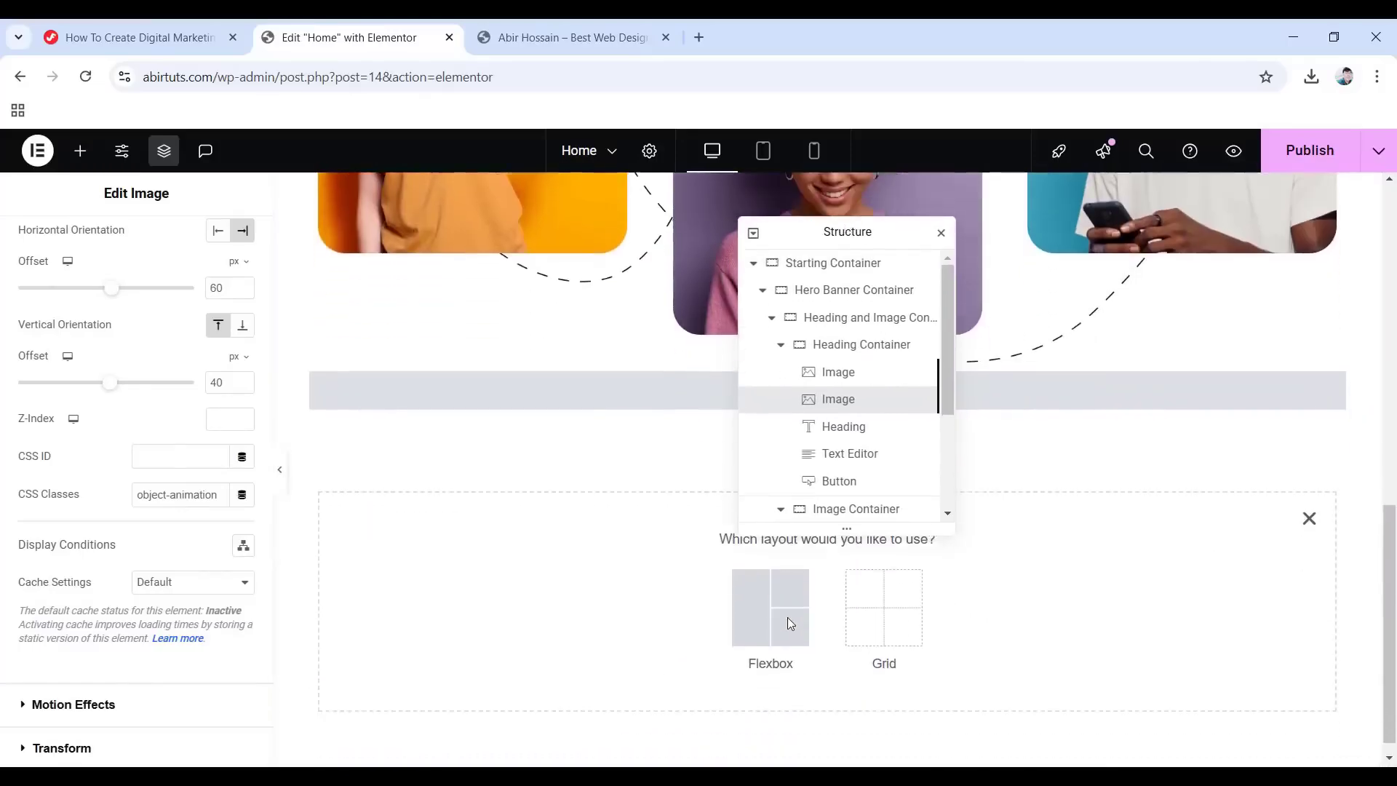
pyautogui.click(744, 600)
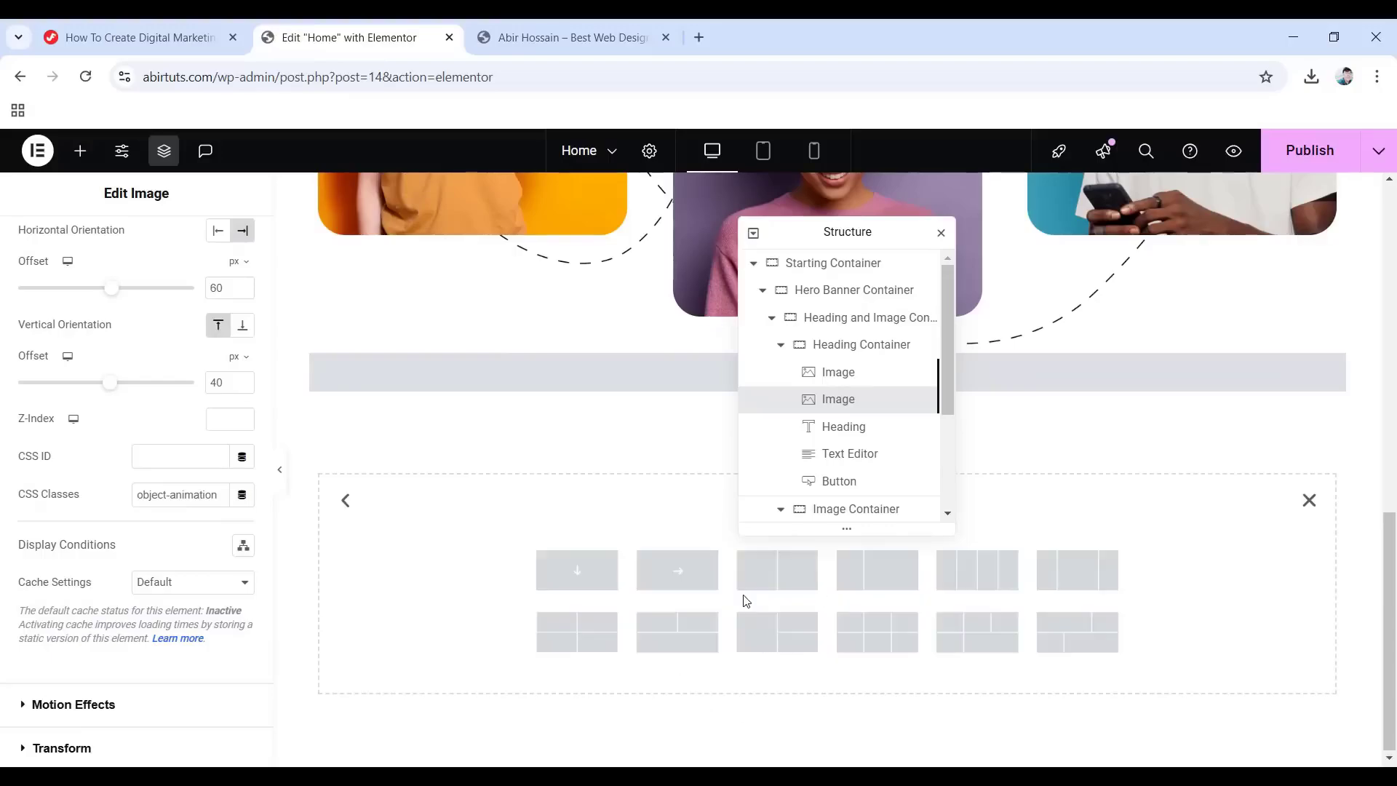
pyautogui.click(677, 571)
# In the Structure panel, move the HTML Container below the new Container.
pyautogui.moveTo(847, 233); pyautogui.dragTo(1267, 214)
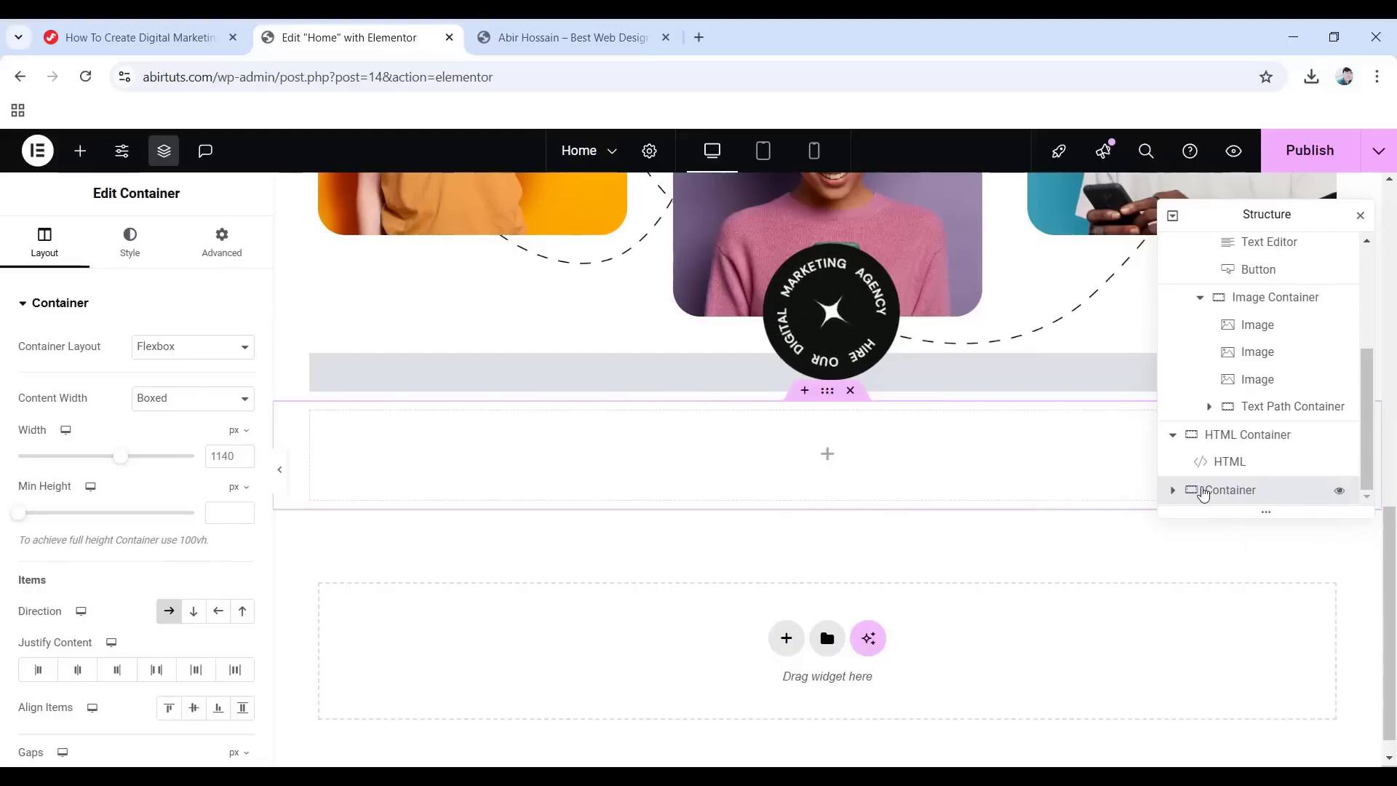
pyautogui.scroll(6, 1211, 436)
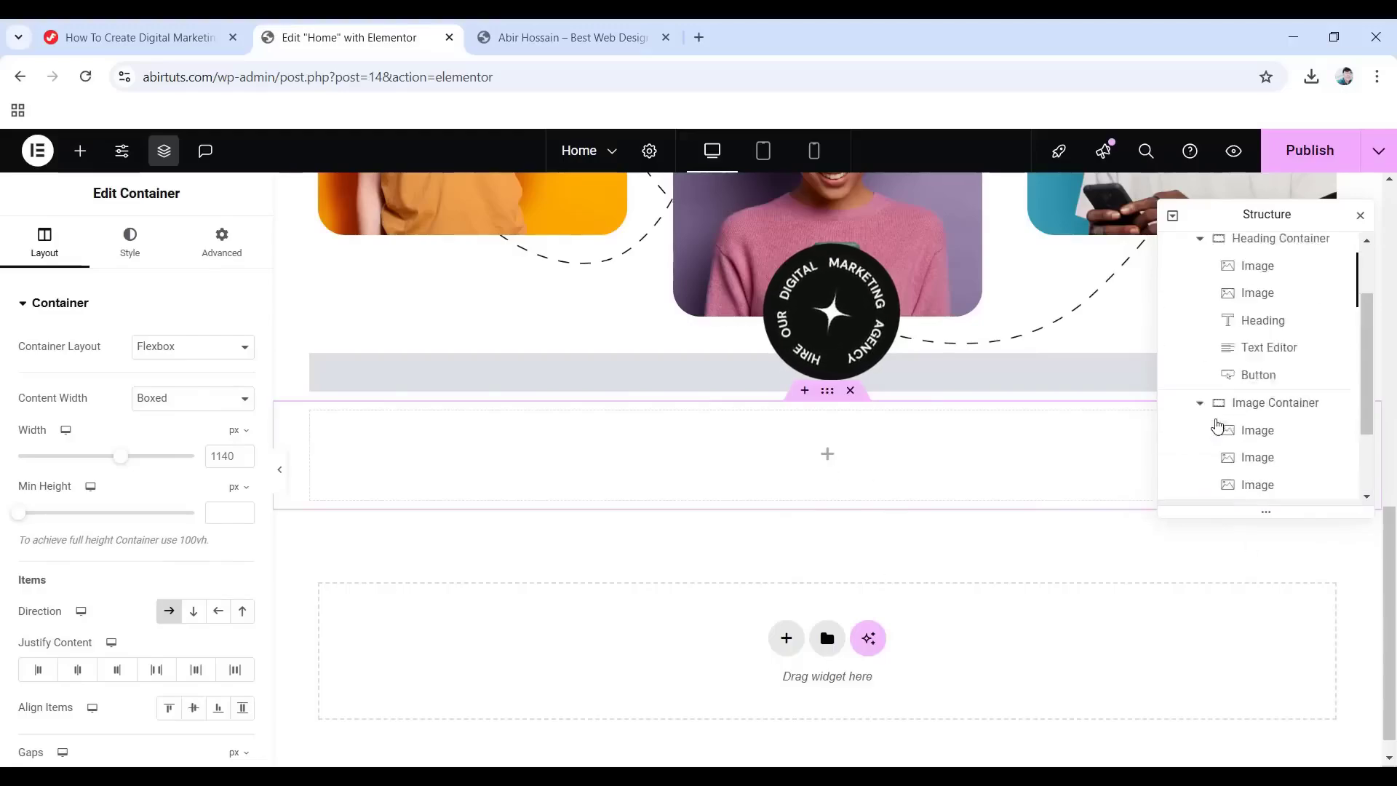
pyautogui.click(1171, 247)
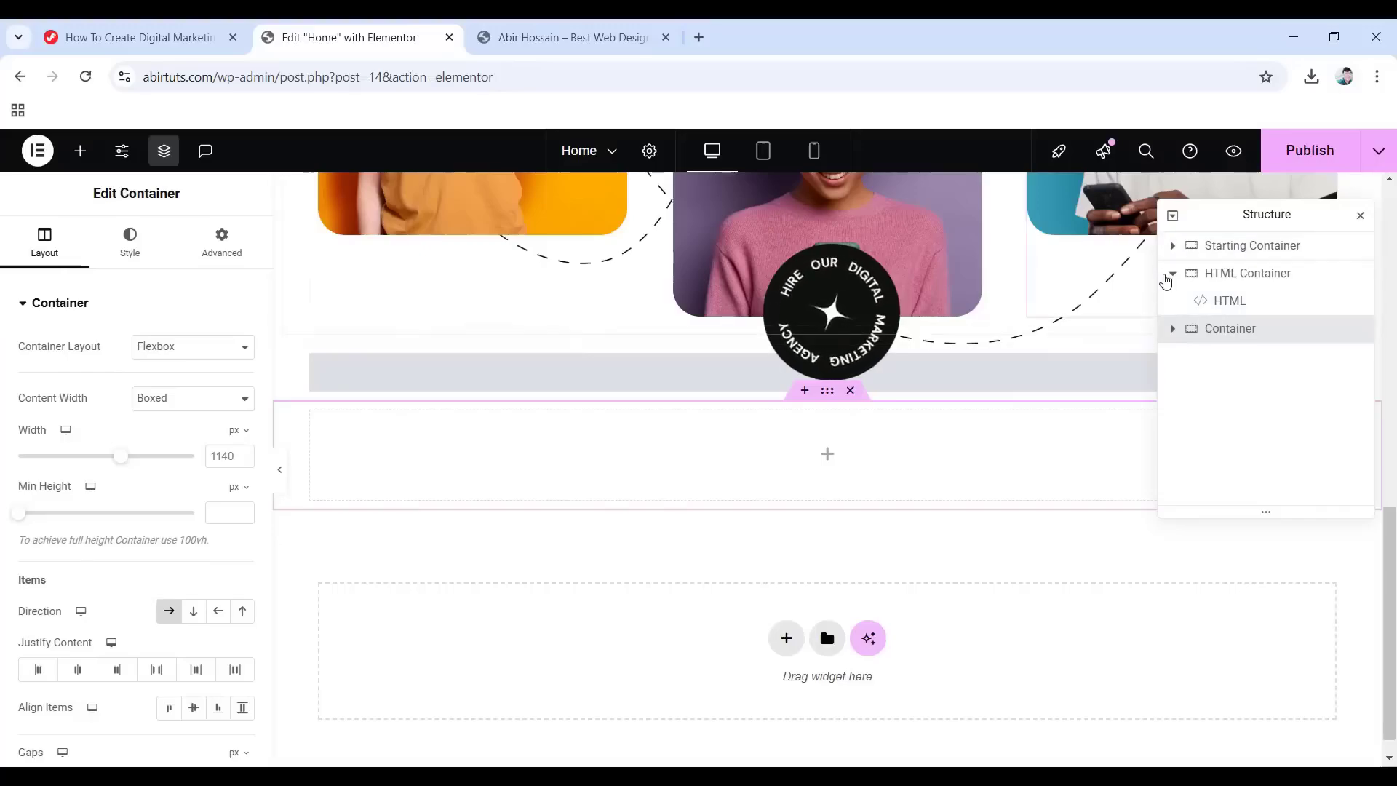
pyautogui.click(1172, 273)
pyautogui.moveTo(1227, 284); pyautogui.dragTo(1231, 333)
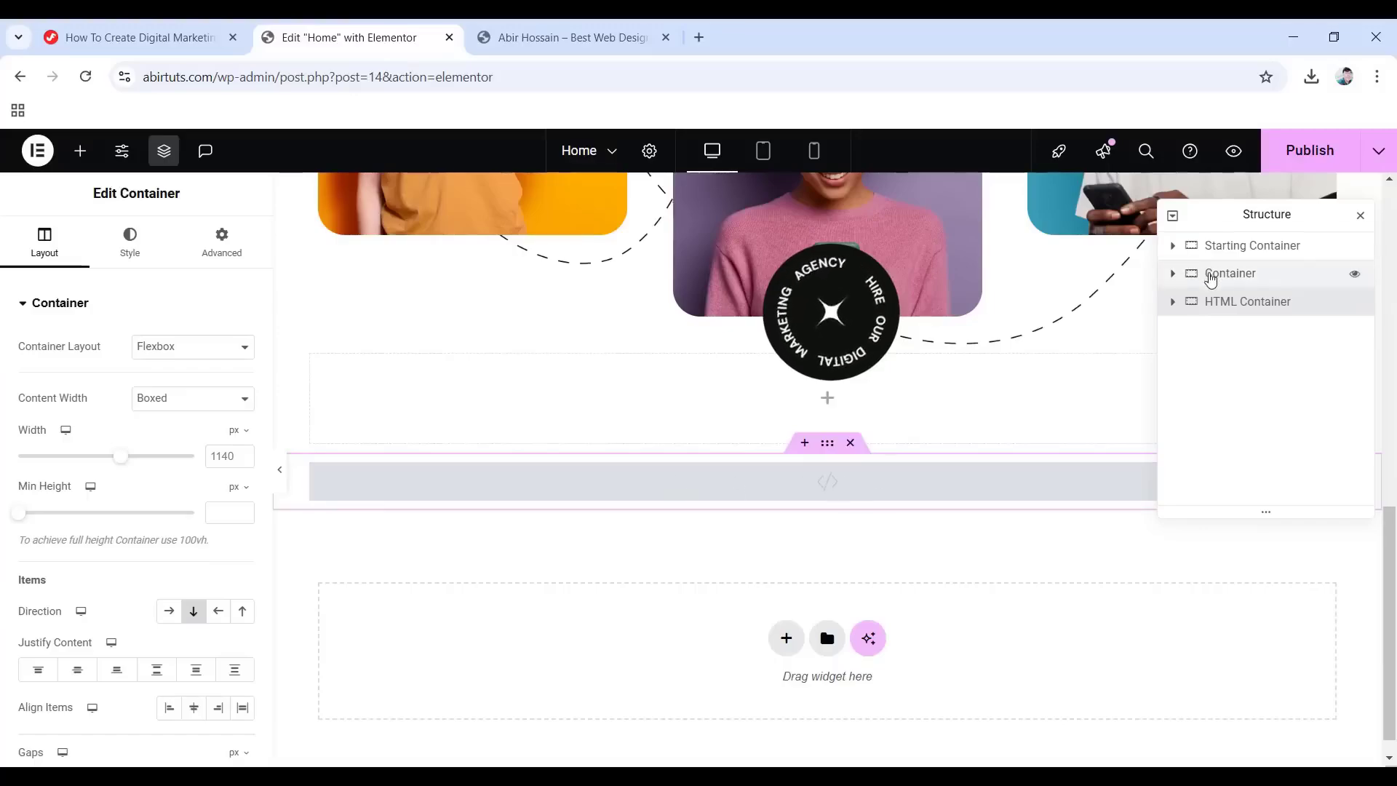
# Give the Counters Container unlinked padding values of 115, 125 and 10.
pyautogui.click(1210, 278)
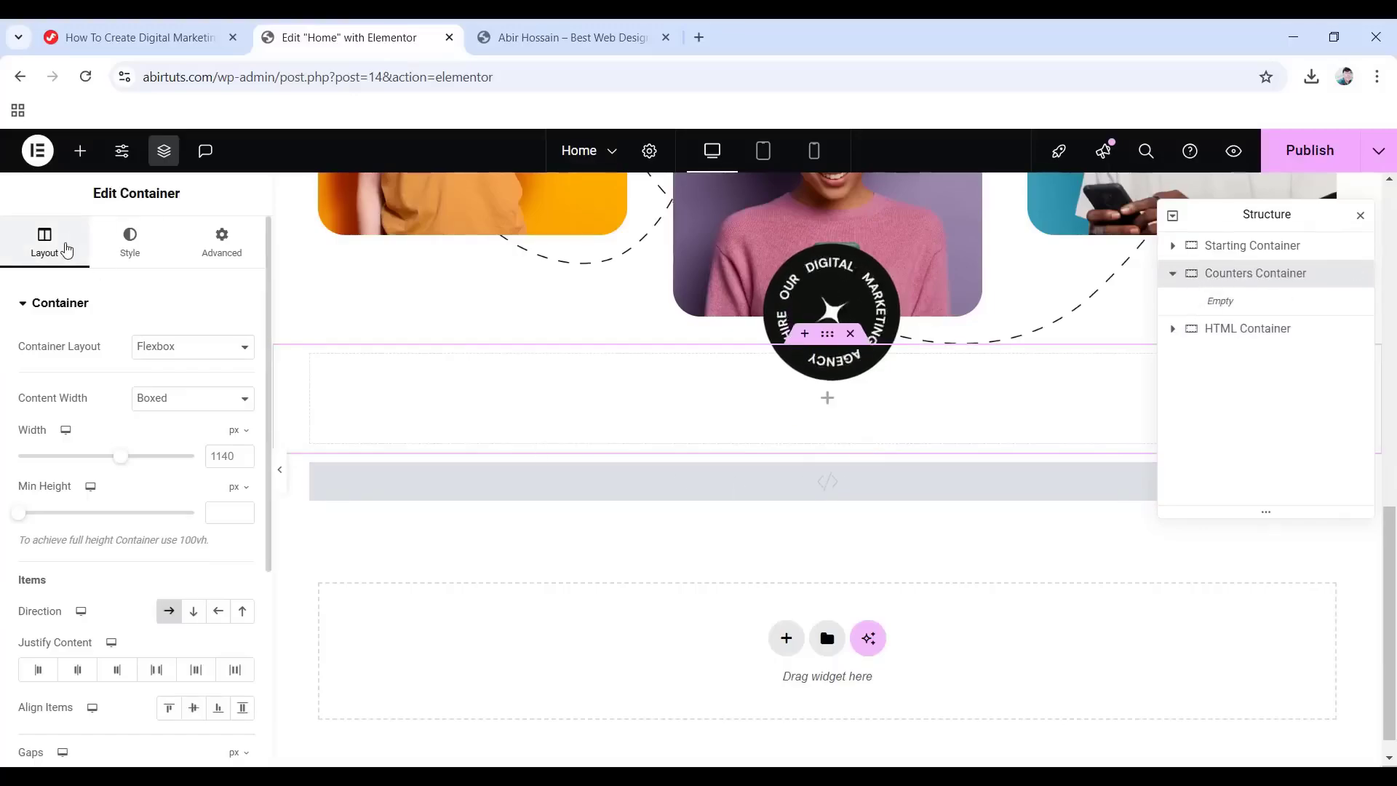
pyautogui.scroll(-4, 112, 615)
pyautogui.scroll(4, 113, 615)
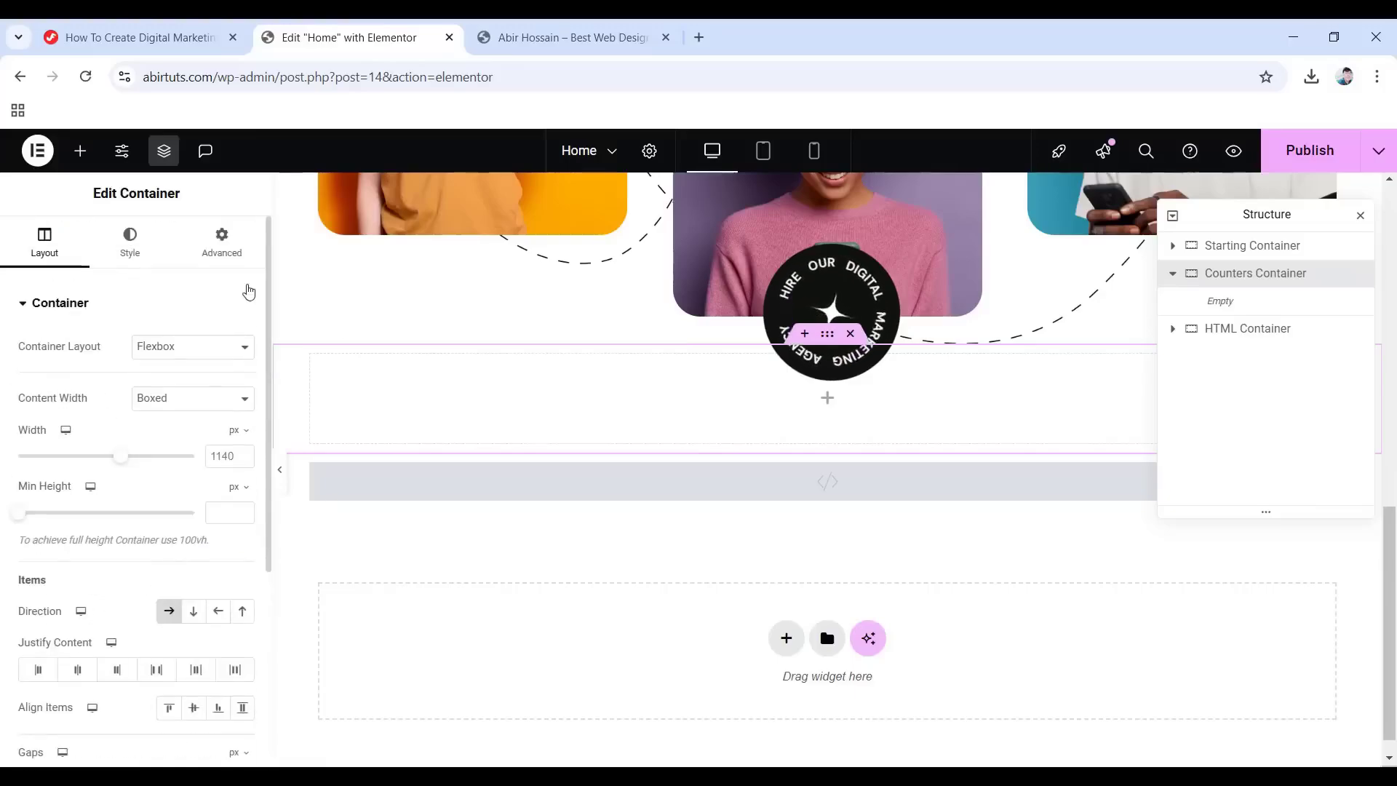
pyautogui.click(224, 248)
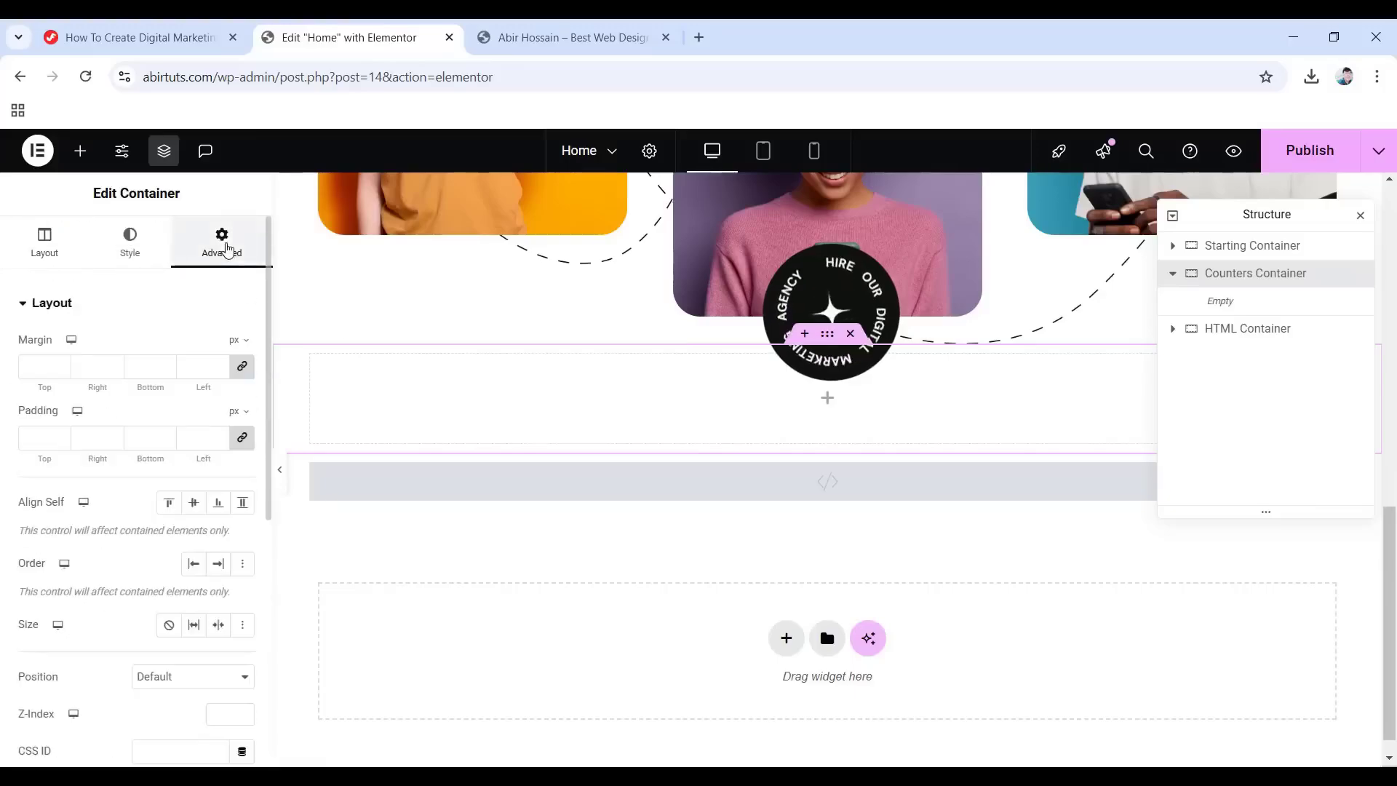
pyautogui.click(241, 437)
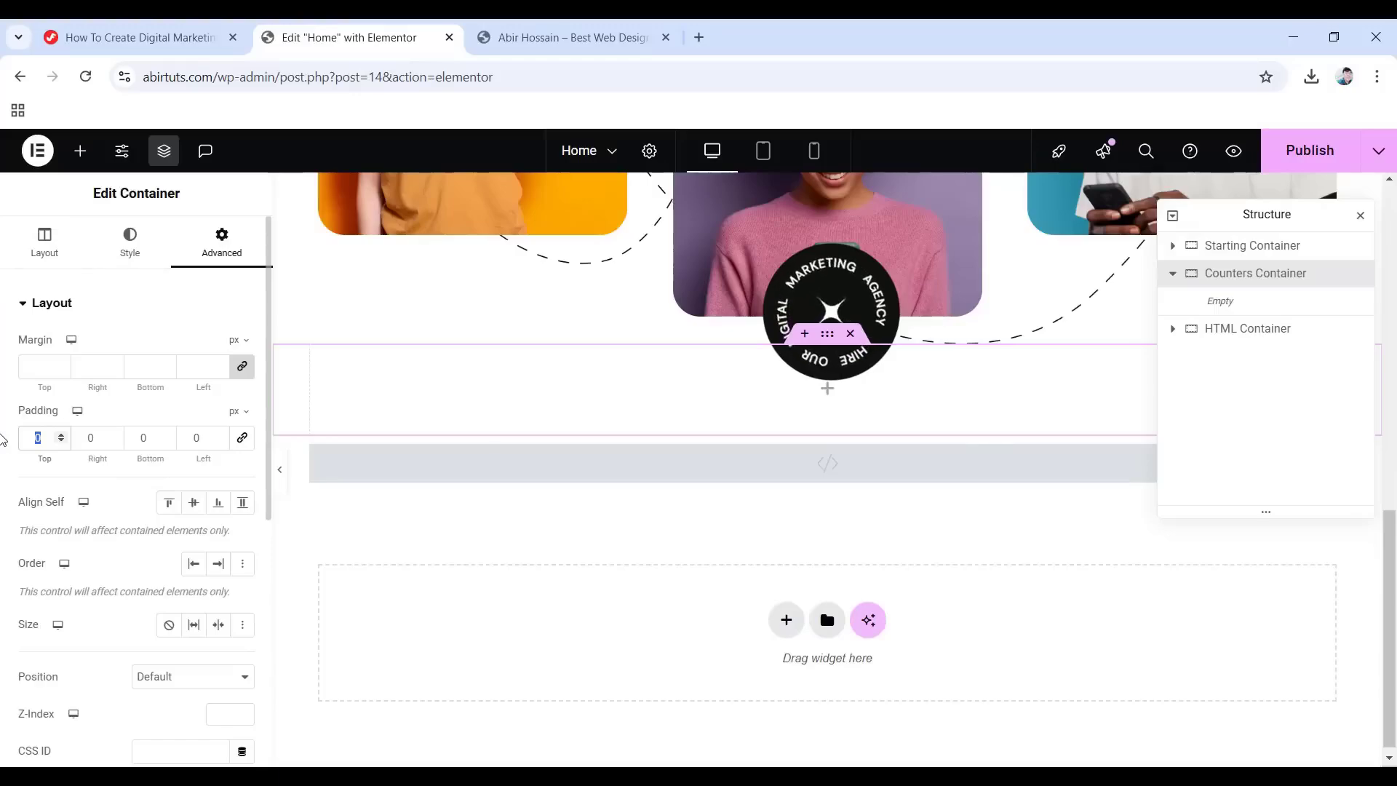
pyautogui.write('115')
pyautogui.click(86, 436)
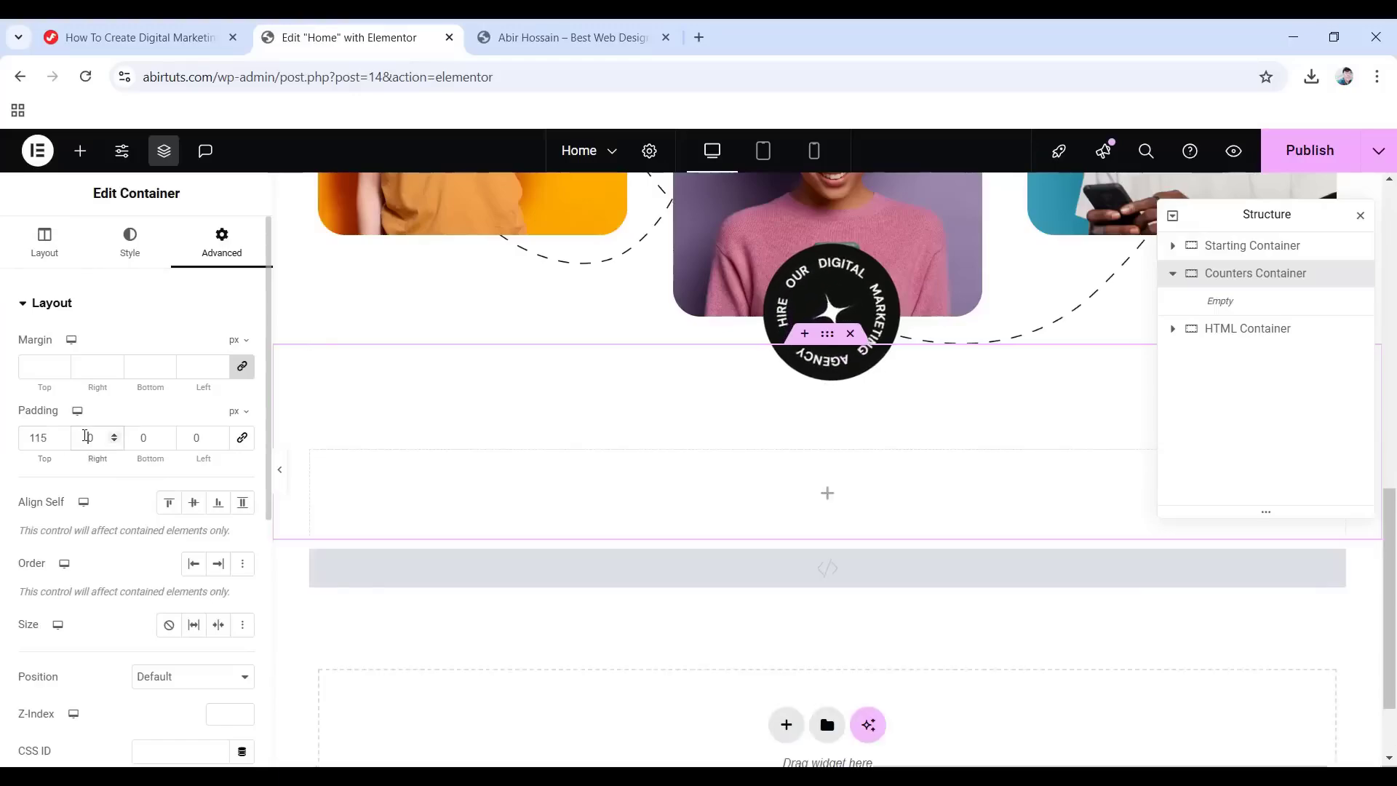
pyautogui.press('Tab')
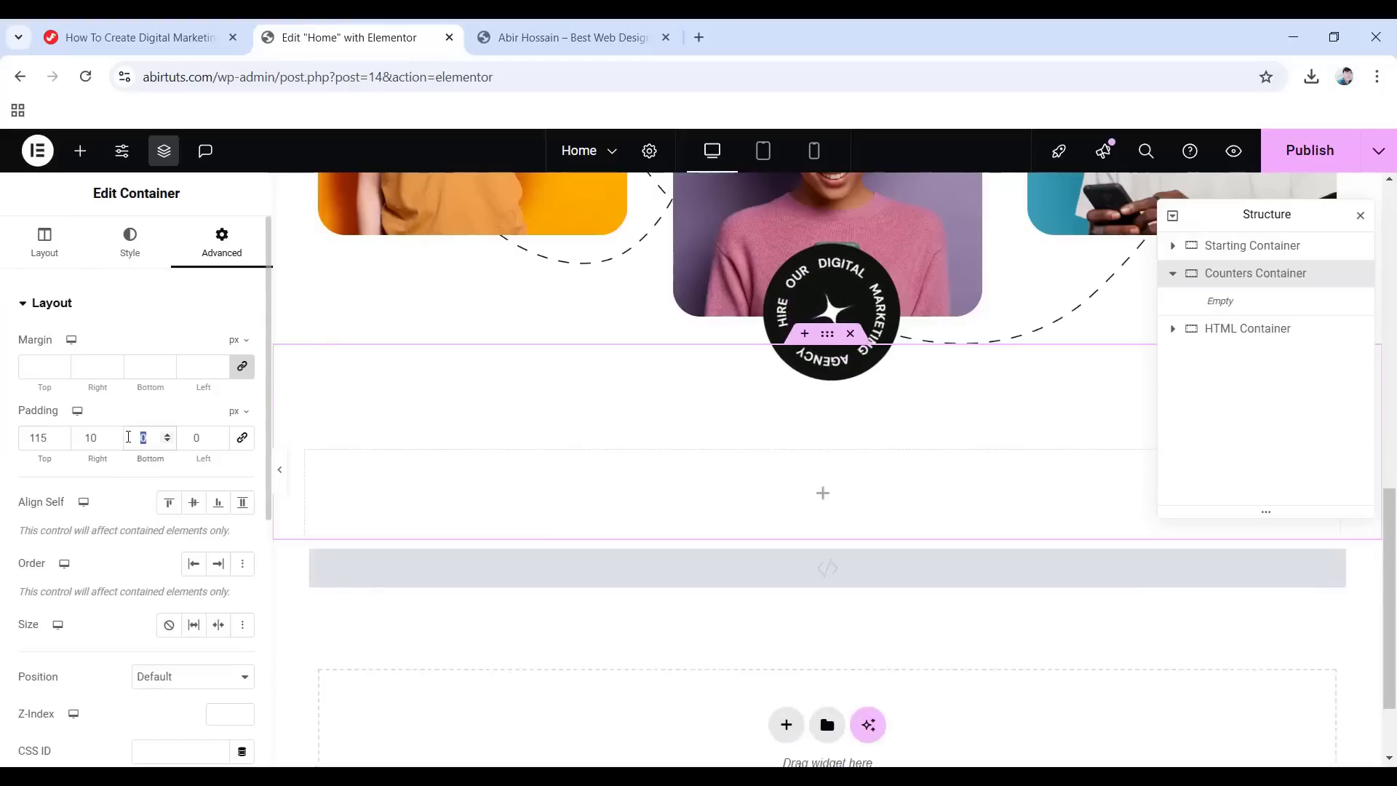
pyautogui.write('125')
pyautogui.click(197, 439)
pyautogui.write('10')
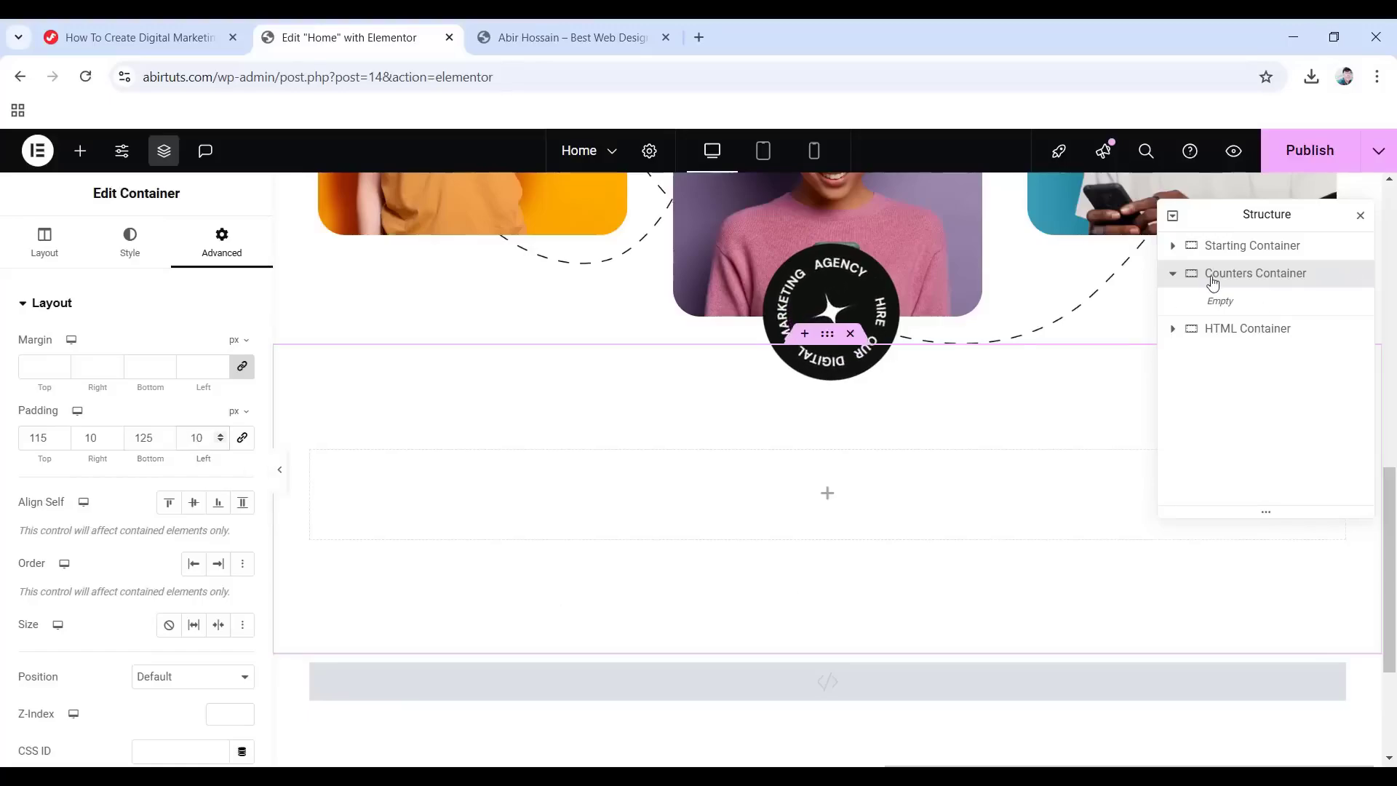
# Add an inner container set to Boxed 1140 px, row direction, space-evenly justification.
pyautogui.click(823, 498)
pyautogui.moveTo(73, 477); pyautogui.dragTo(789, 516)
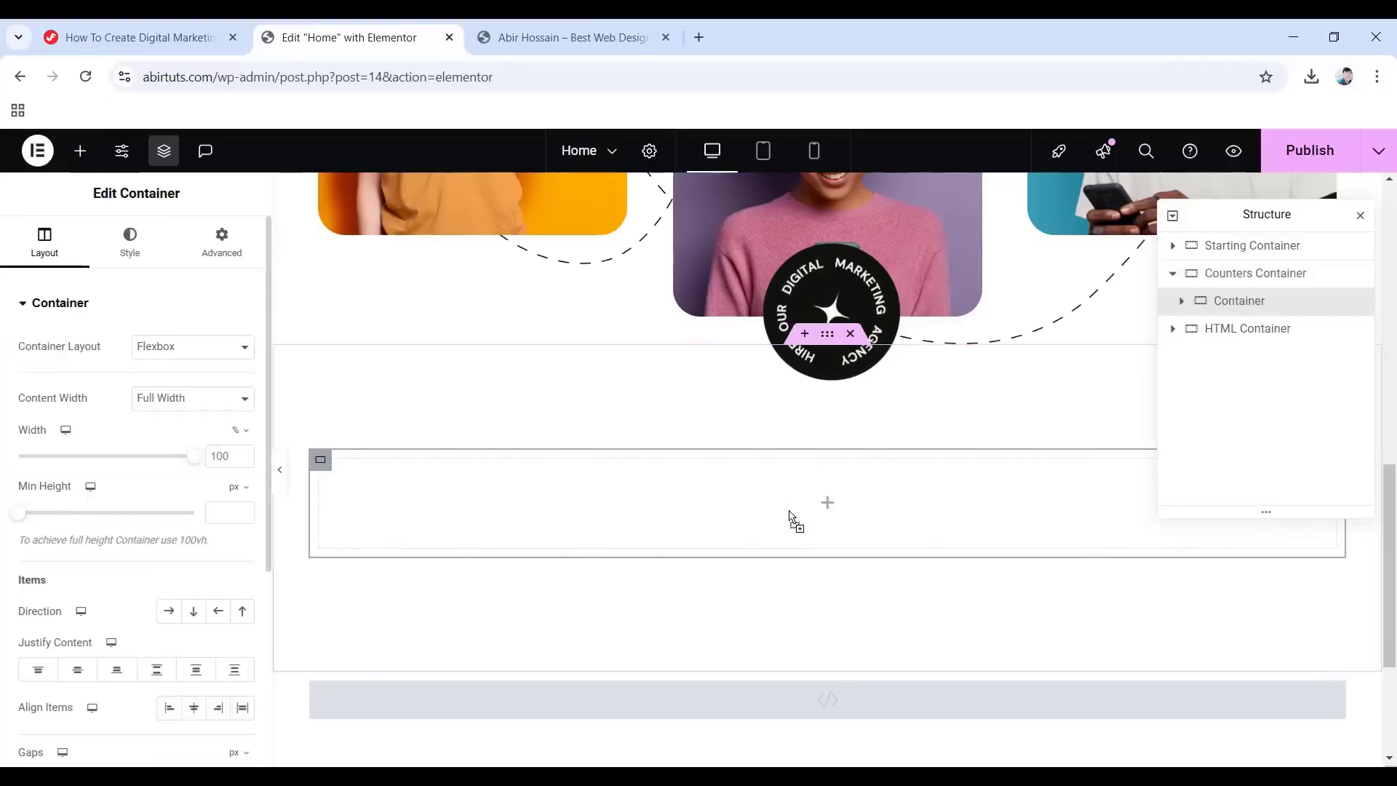
pyautogui.click(1217, 306)
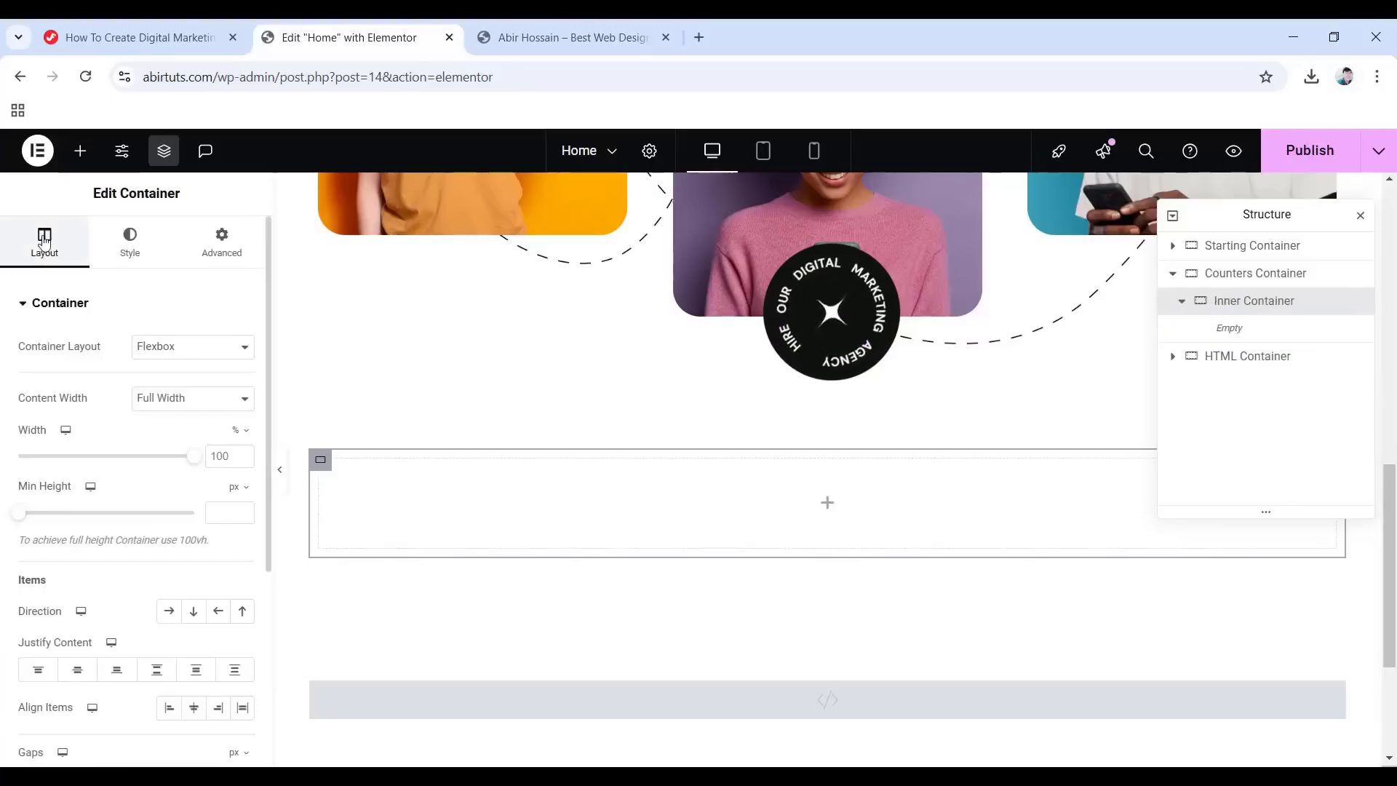
pyautogui.click(211, 399)
pyautogui.click(152, 423)
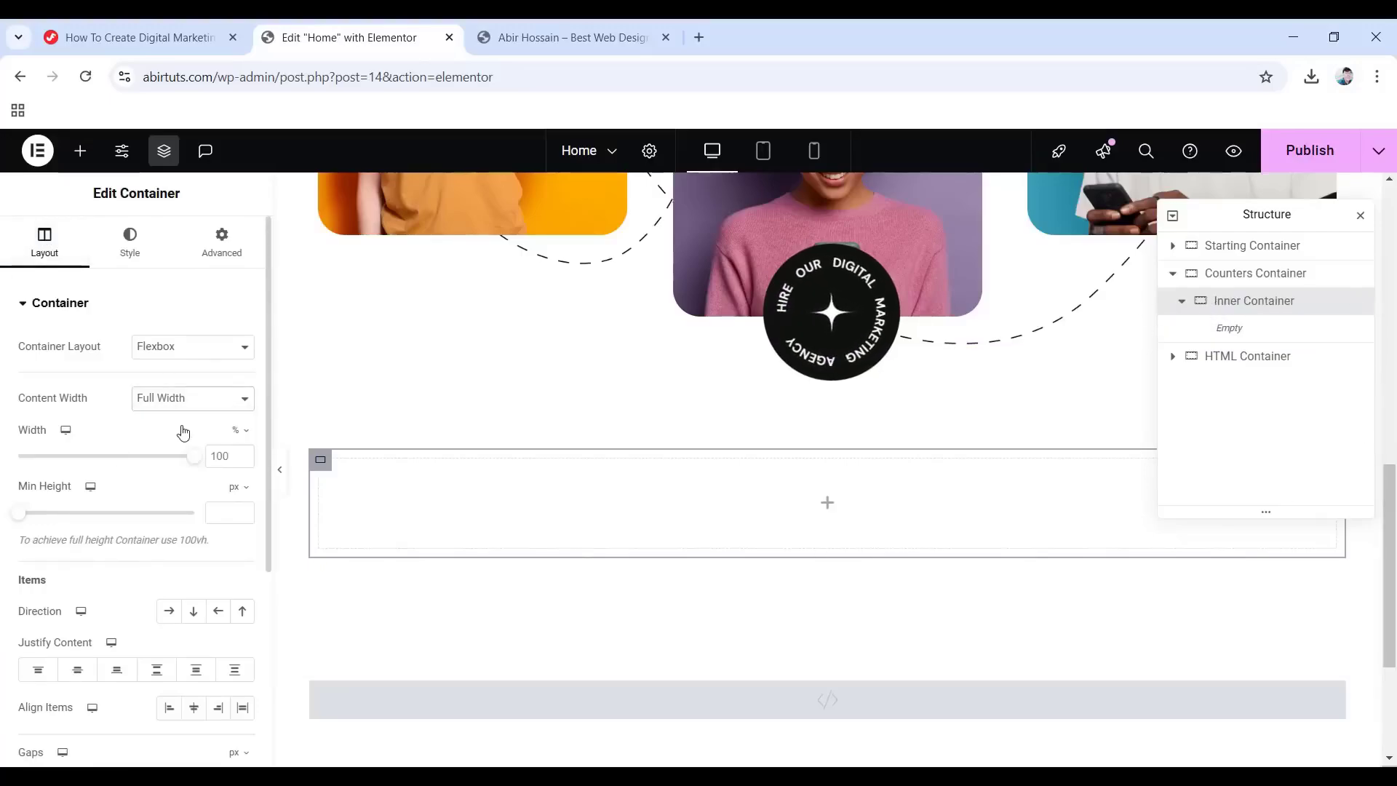
pyautogui.click(167, 616)
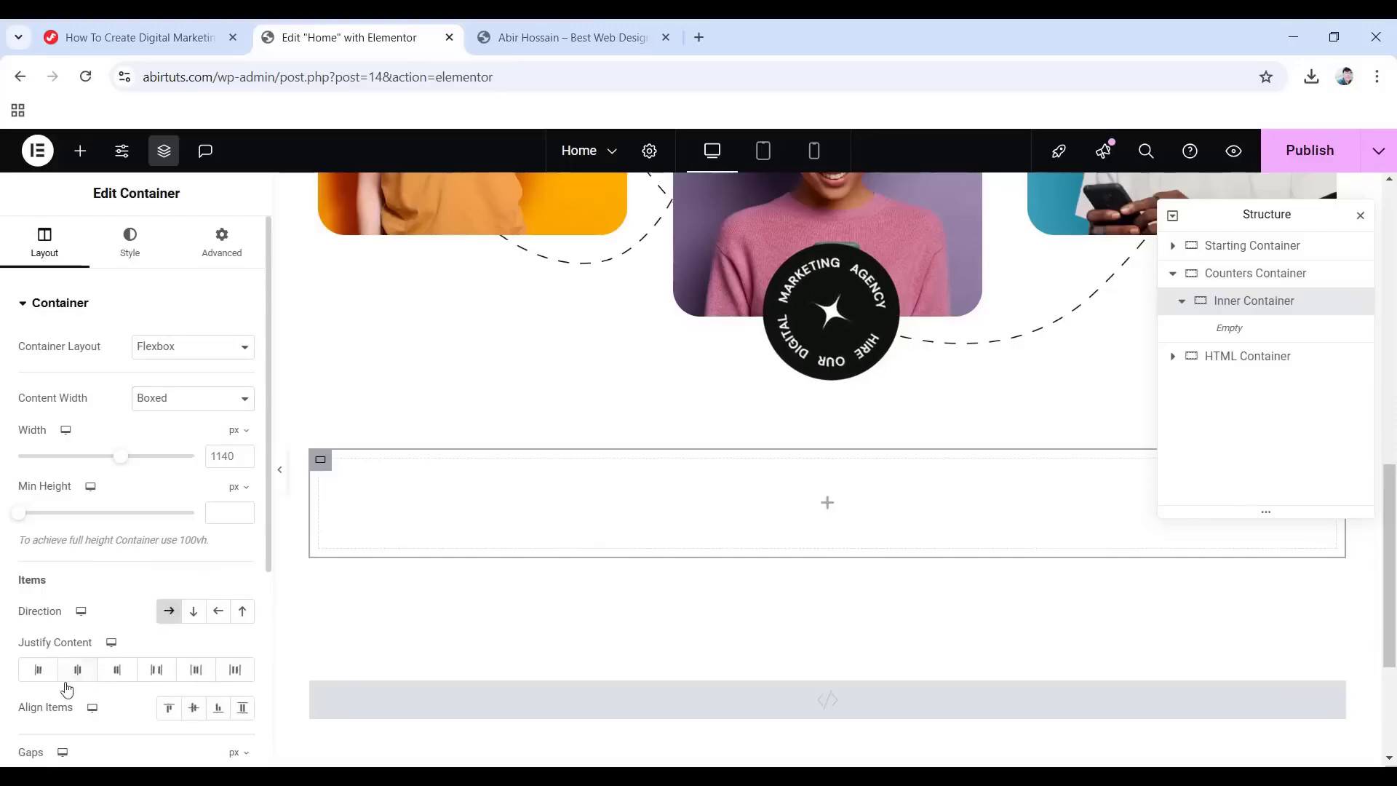
pyautogui.click(244, 680)
pyautogui.scroll(-3, 773, 633)
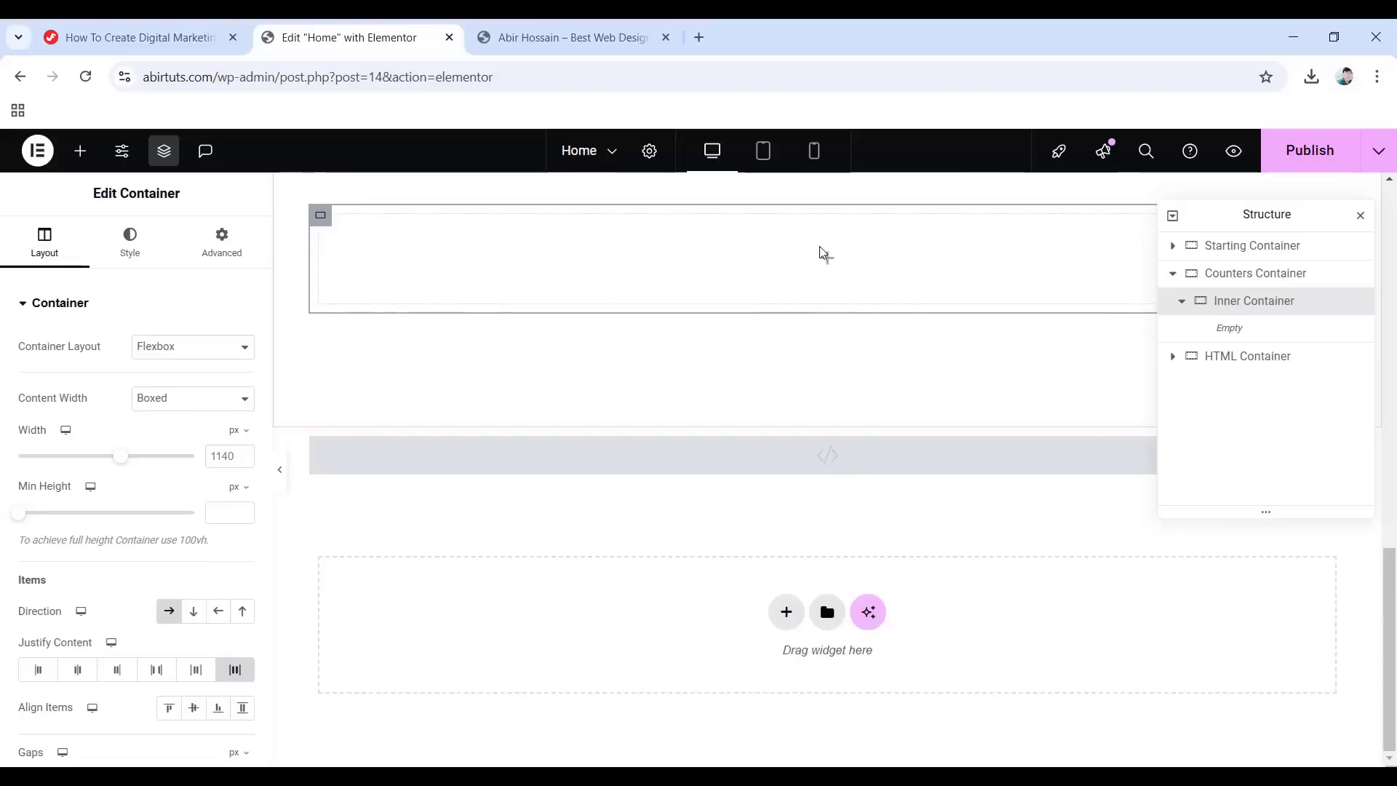
# Drop a Counter into the Inner Container showing 48K with the title 'Jobs Completed'.
pyautogui.click(80, 150)
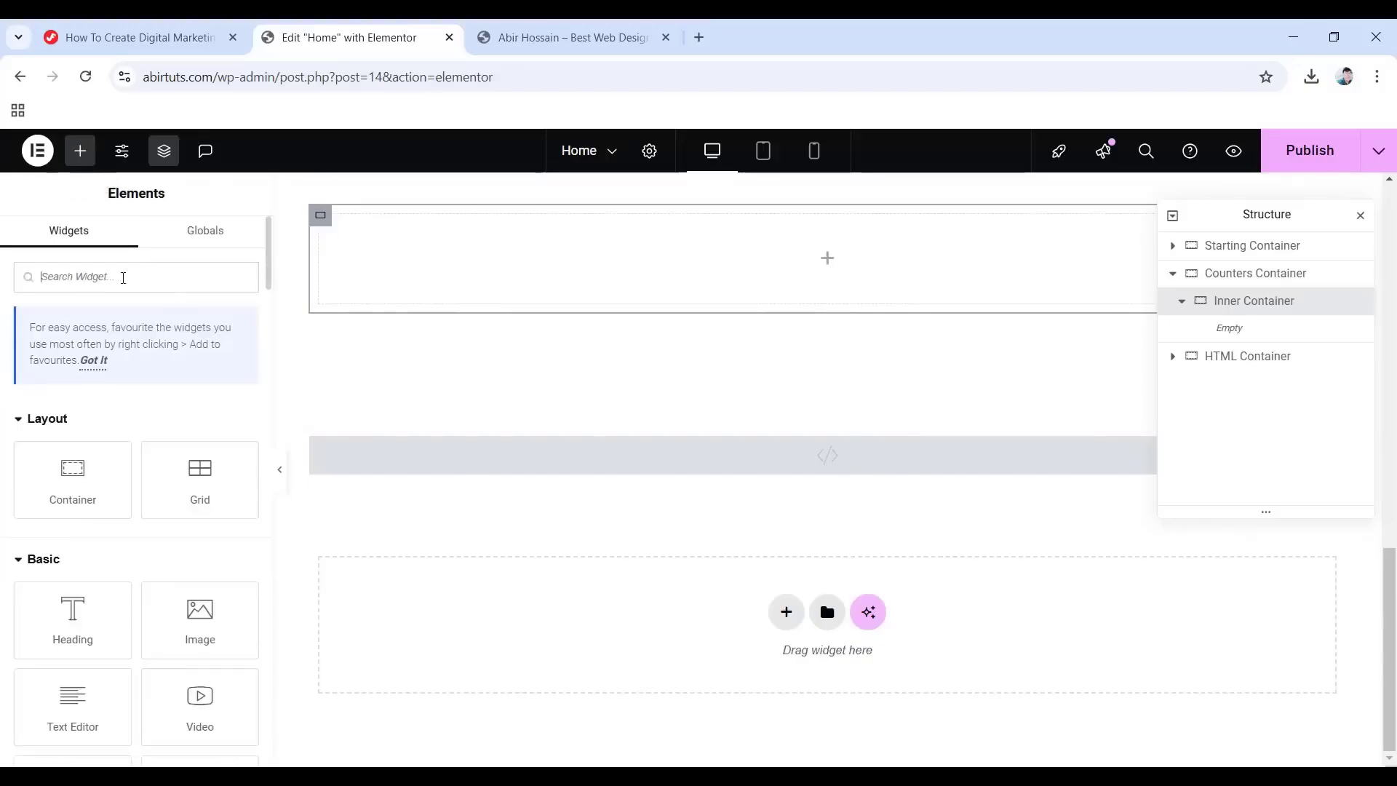
pyautogui.write('counter')
pyautogui.moveTo(87, 455); pyautogui.dragTo(836, 256)
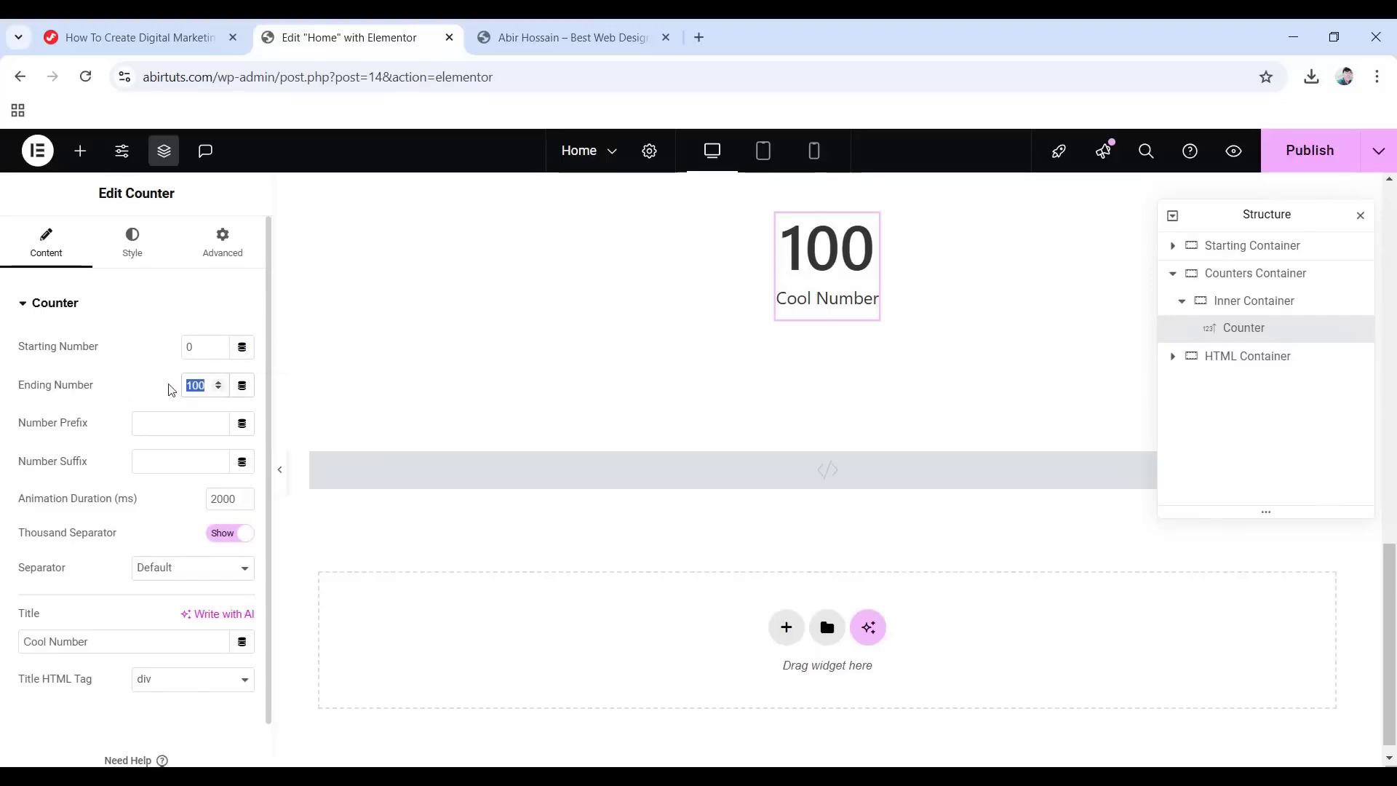
pyautogui.write('48')
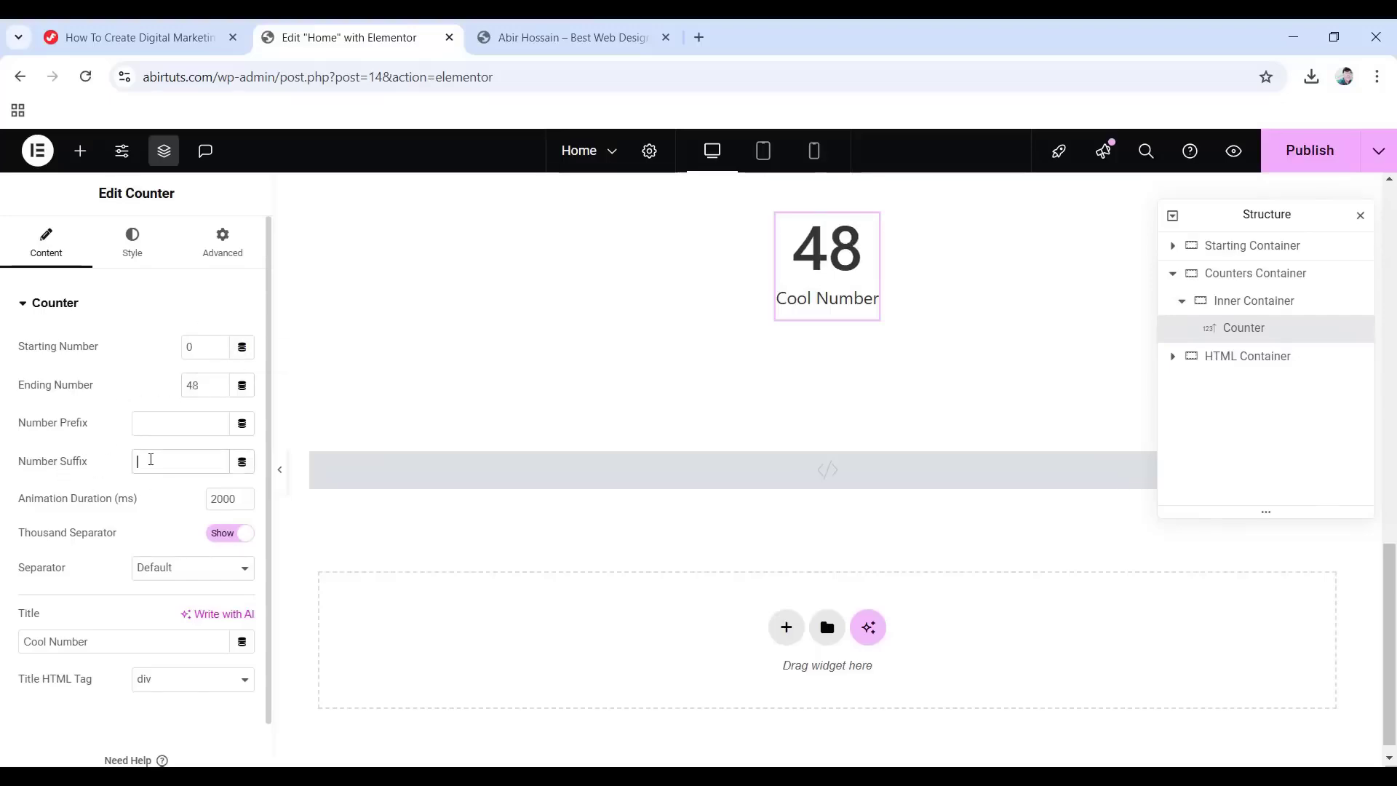
pyautogui.write('K')
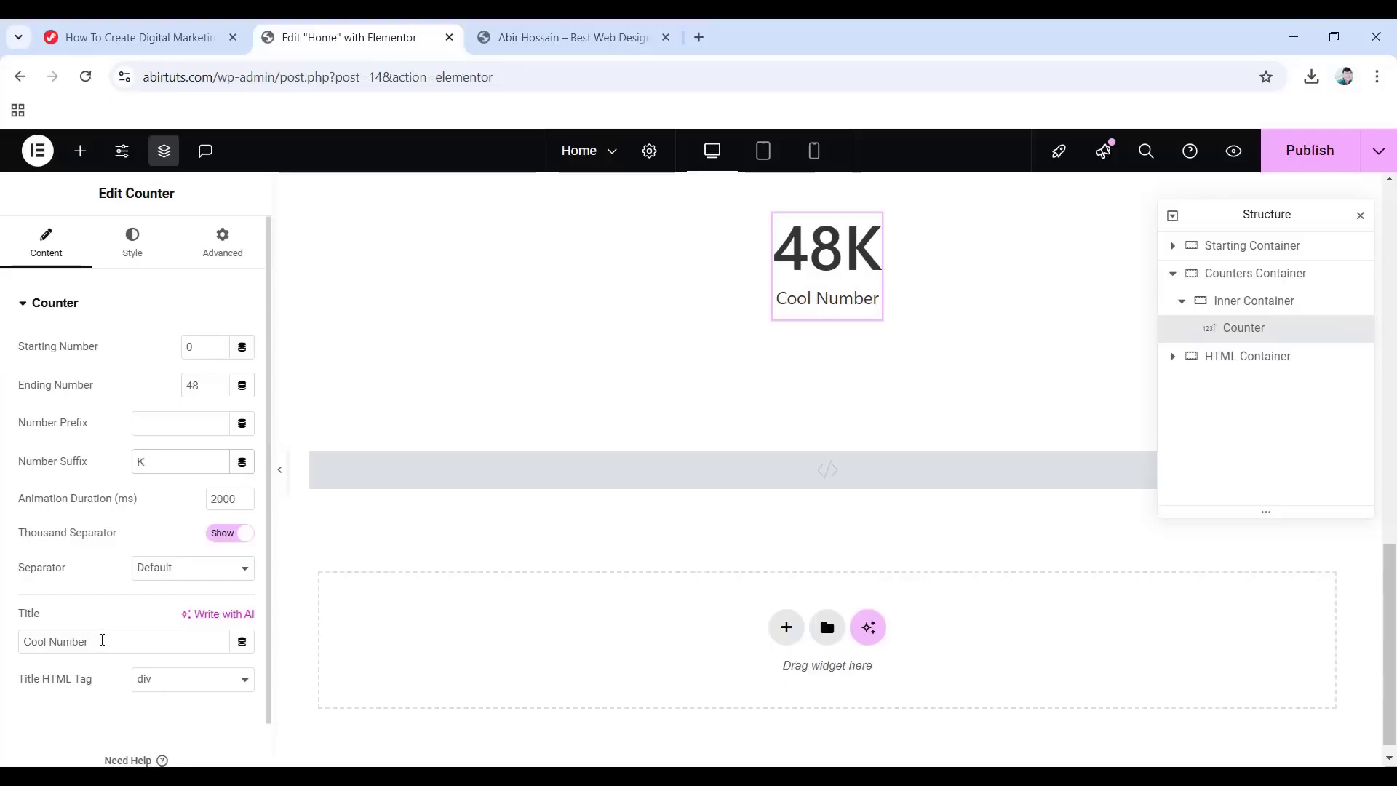
pyautogui.moveTo(102, 641); pyautogui.dragTo(15, 639)
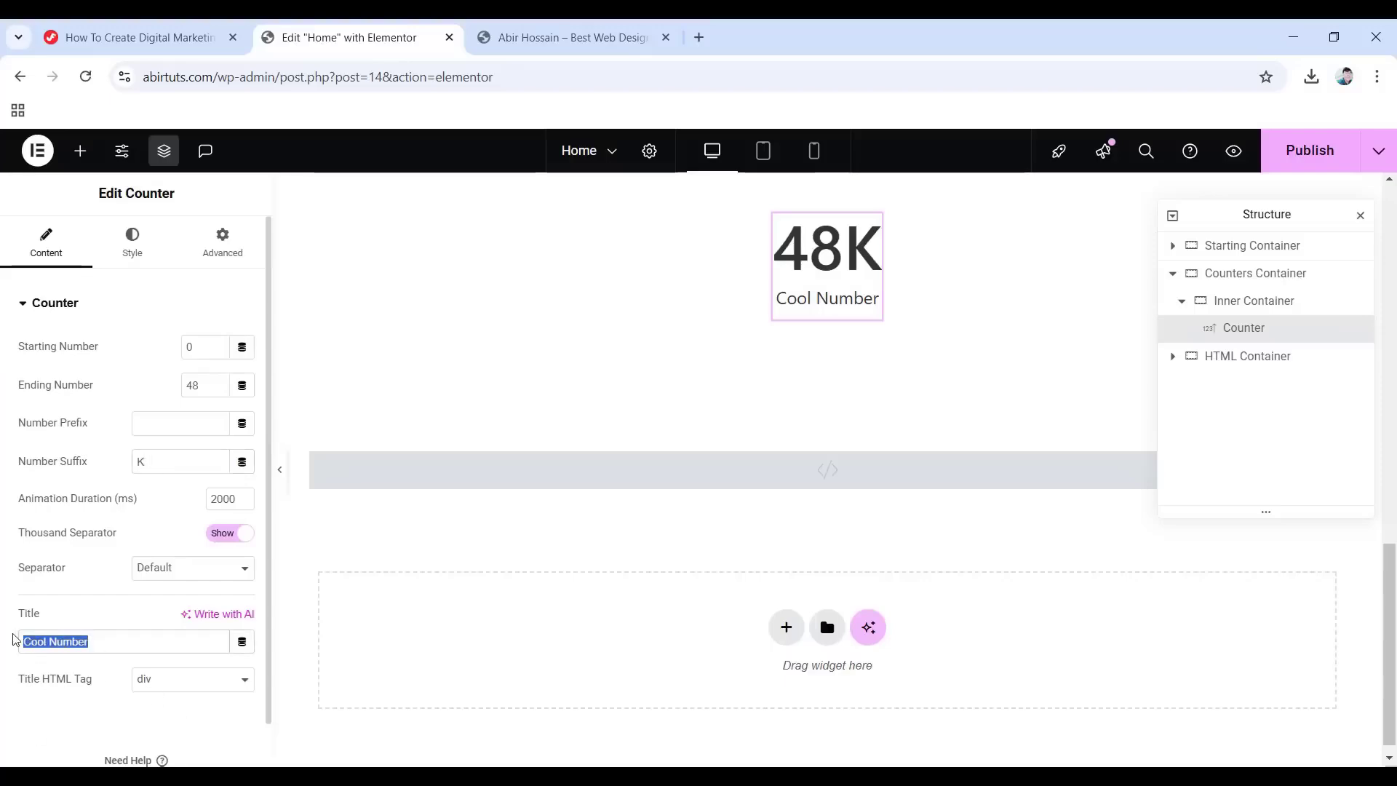
pyautogui.write('Jobs Completed')
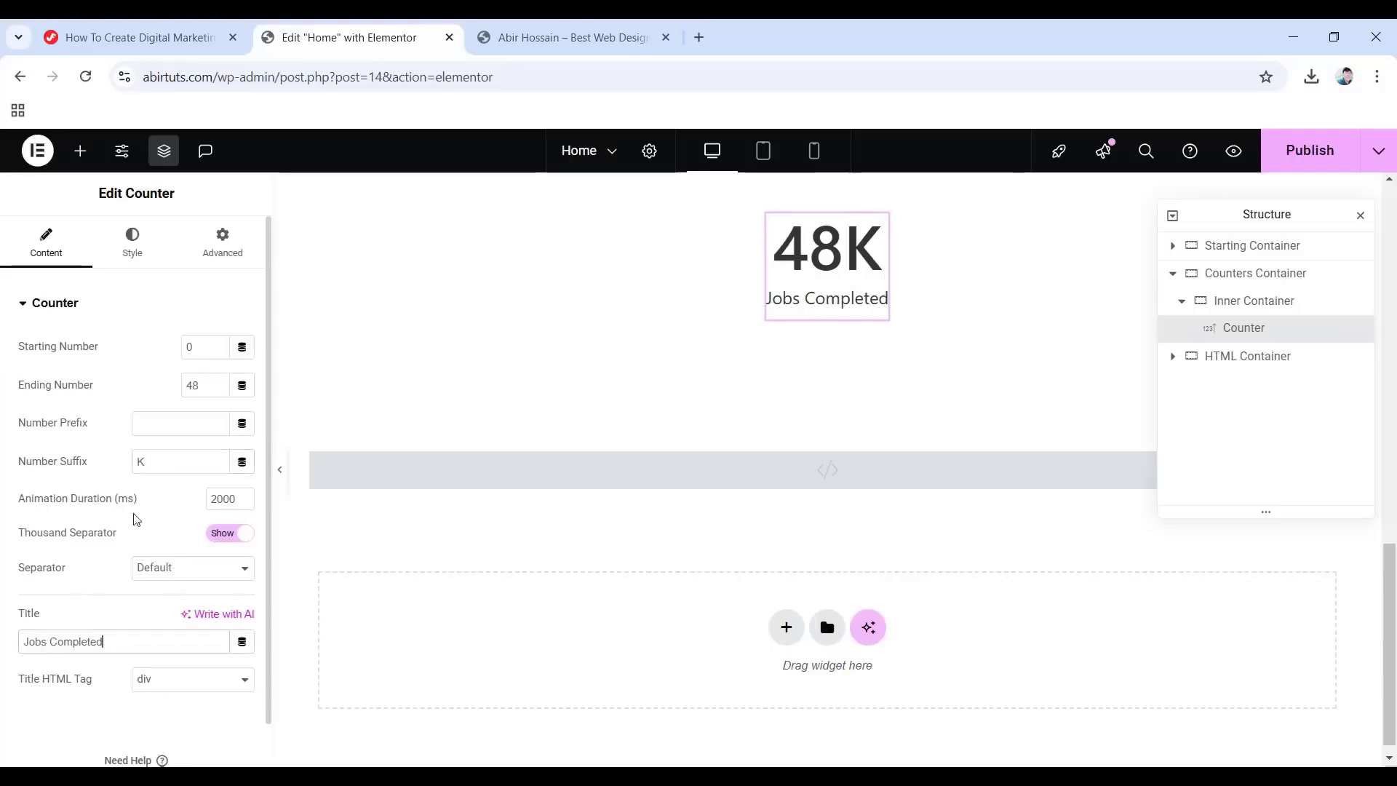
pyautogui.click(128, 260)
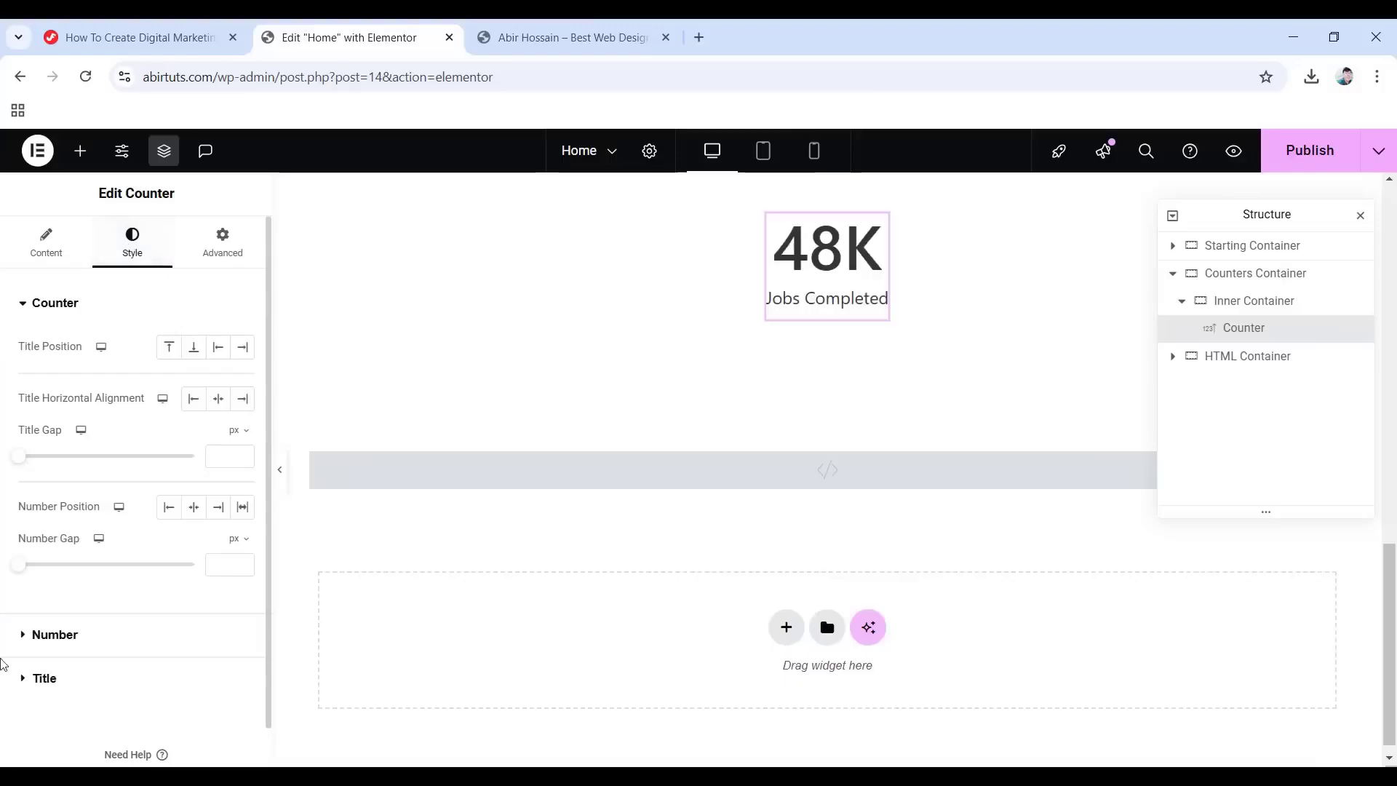
# Style the counter number in Primary colour, size 46, weight 800, 1.5 em line height.
pyautogui.click(55, 638)
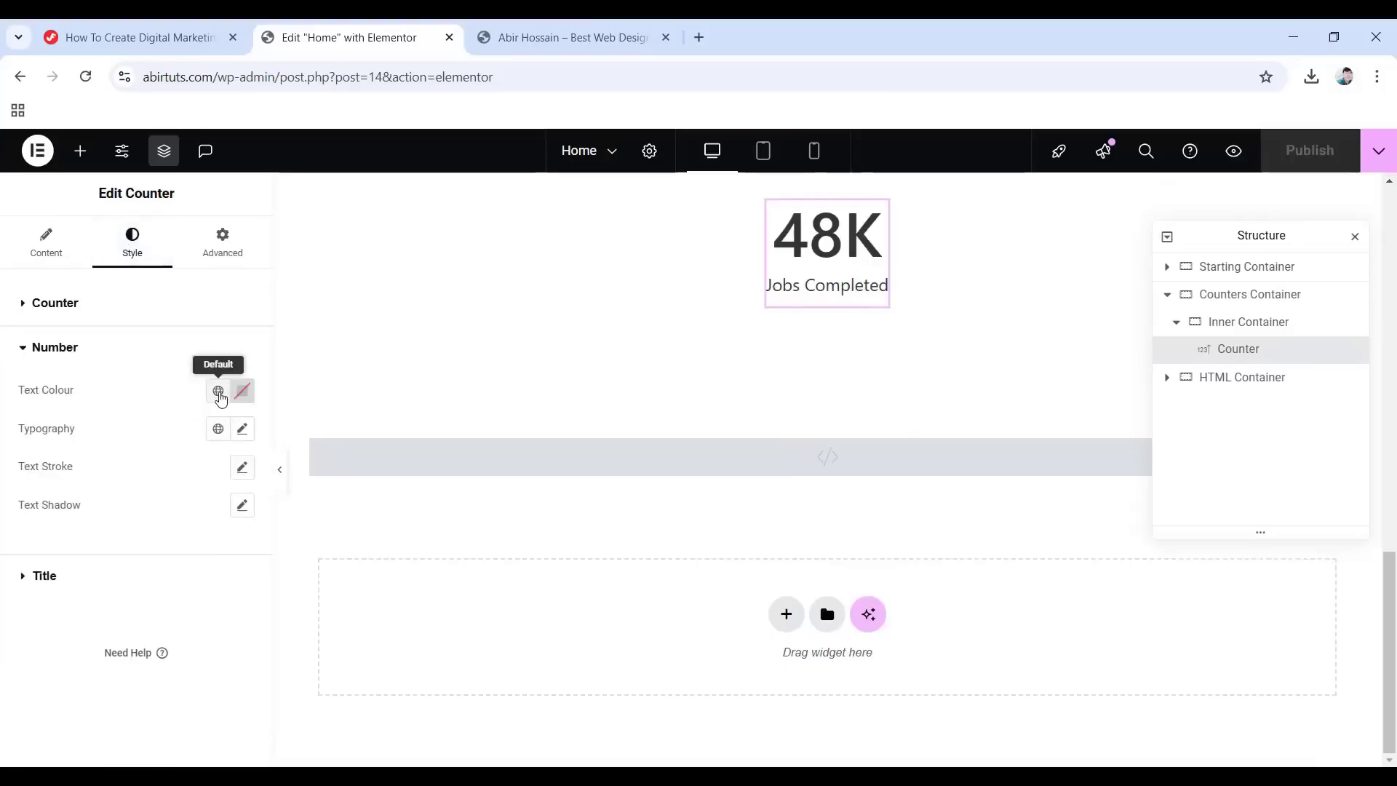
pyautogui.click(219, 393)
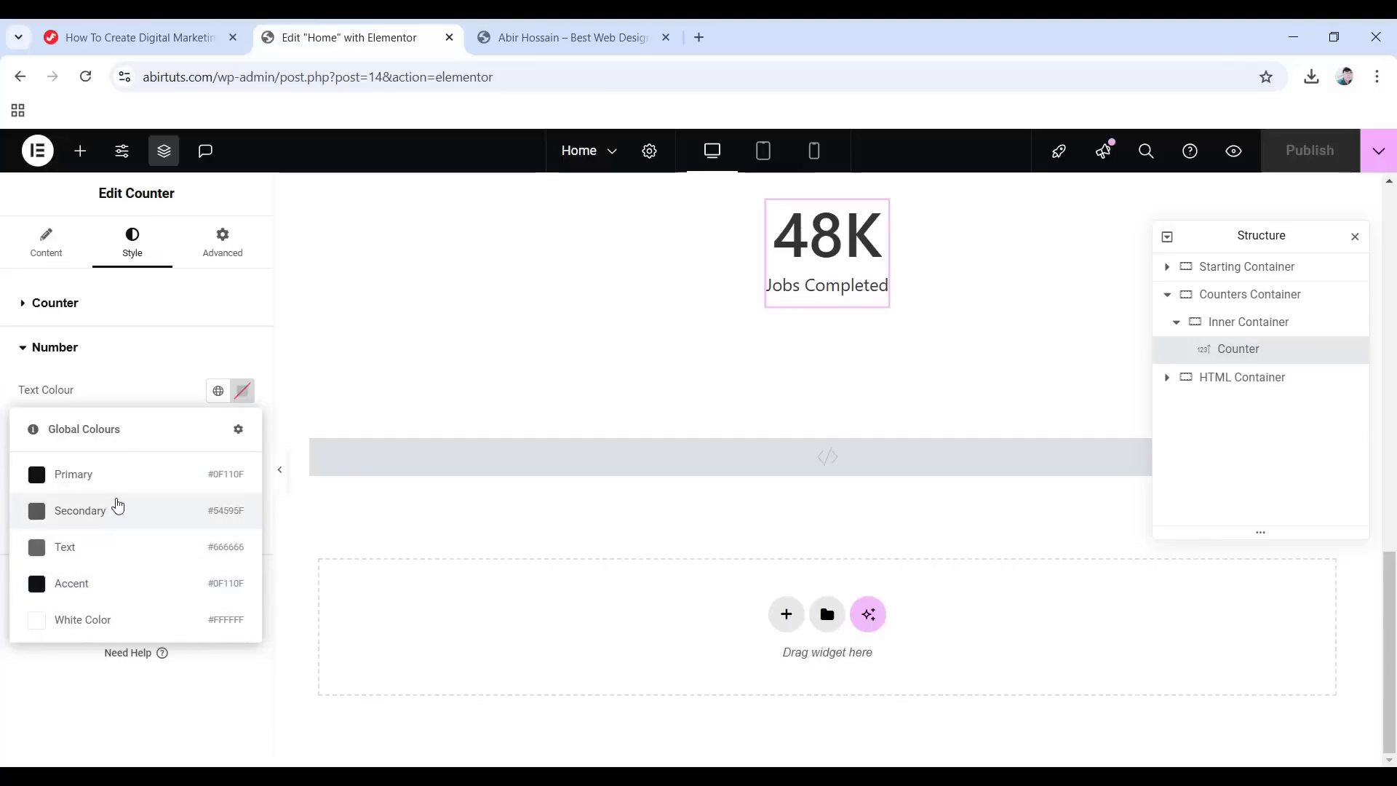
pyautogui.click(76, 476)
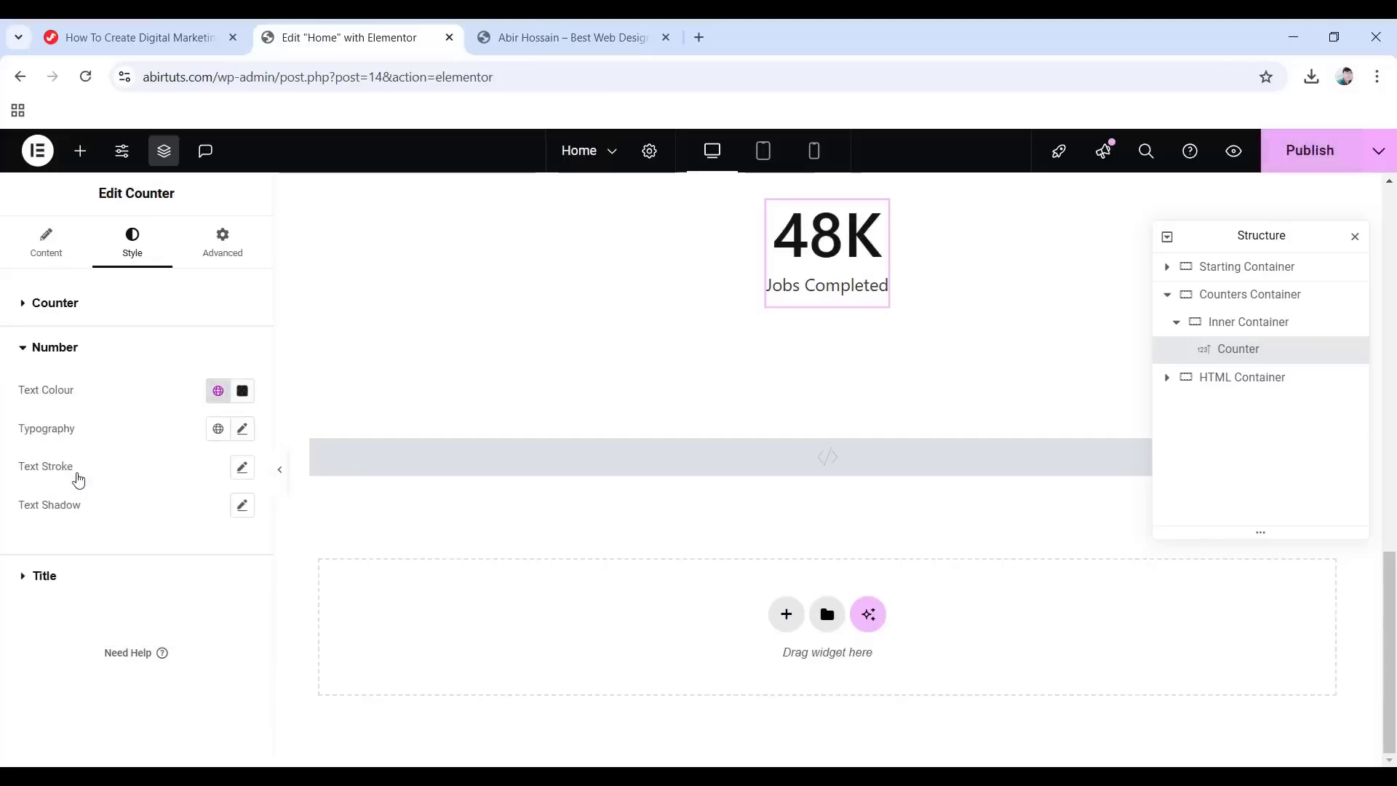
pyautogui.click(240, 431)
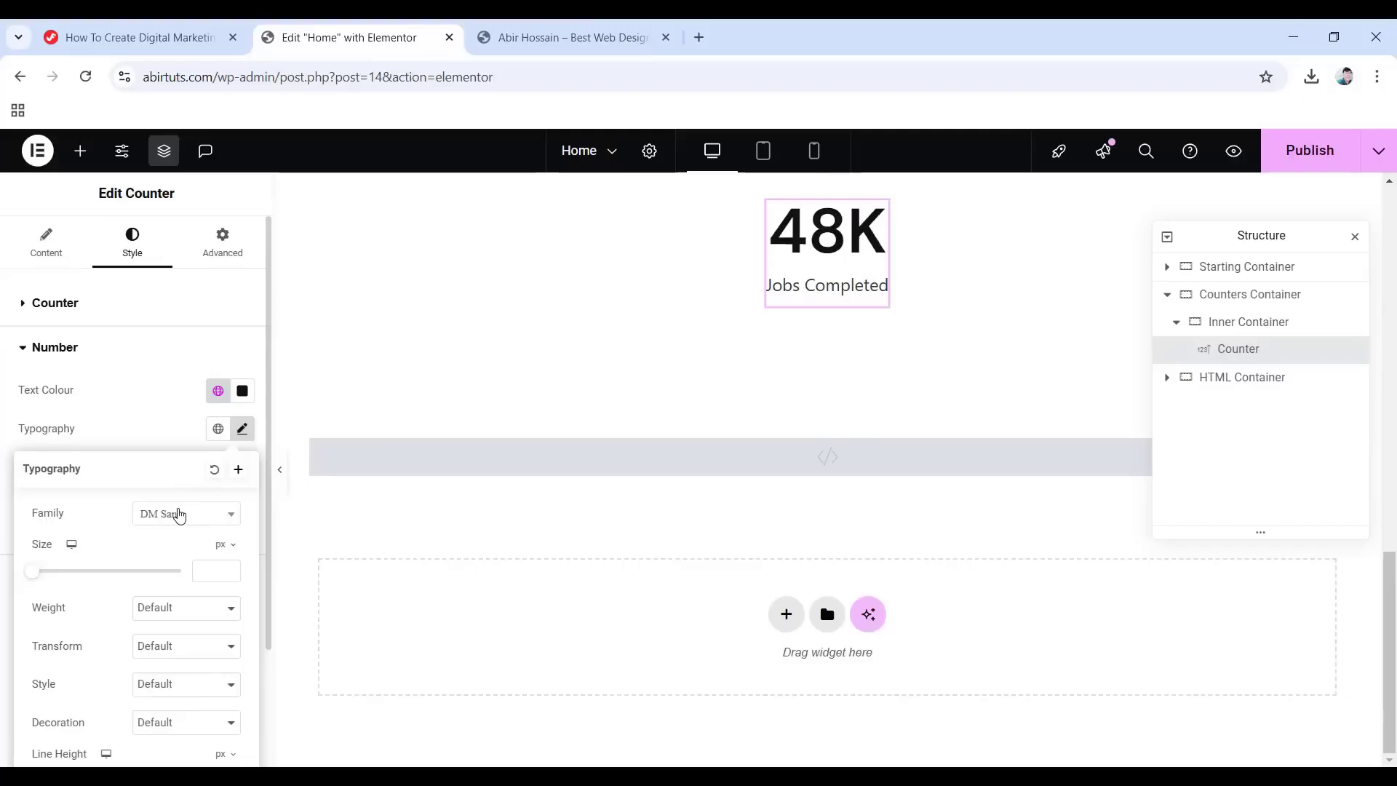
pyautogui.click(211, 572)
pyautogui.write('46')
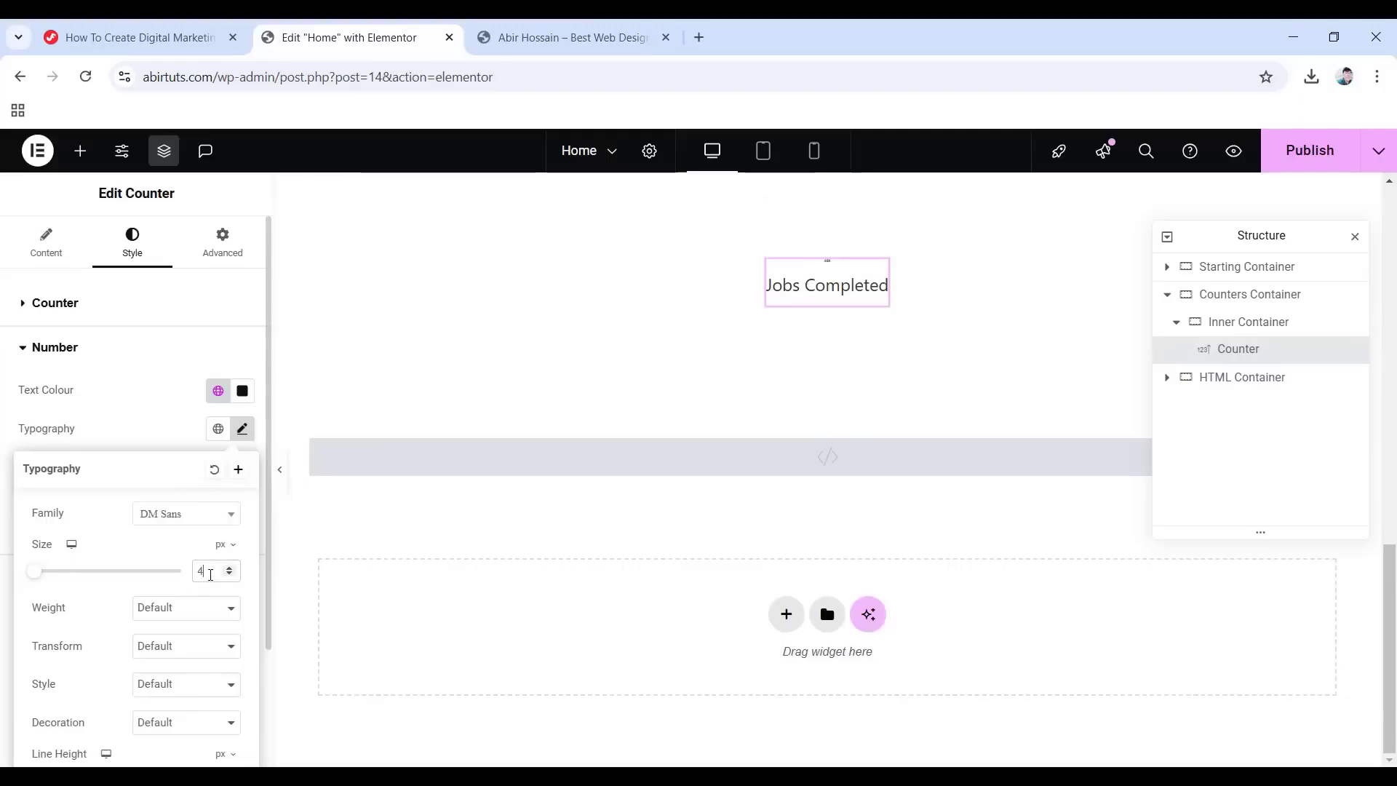
pyautogui.click(203, 609)
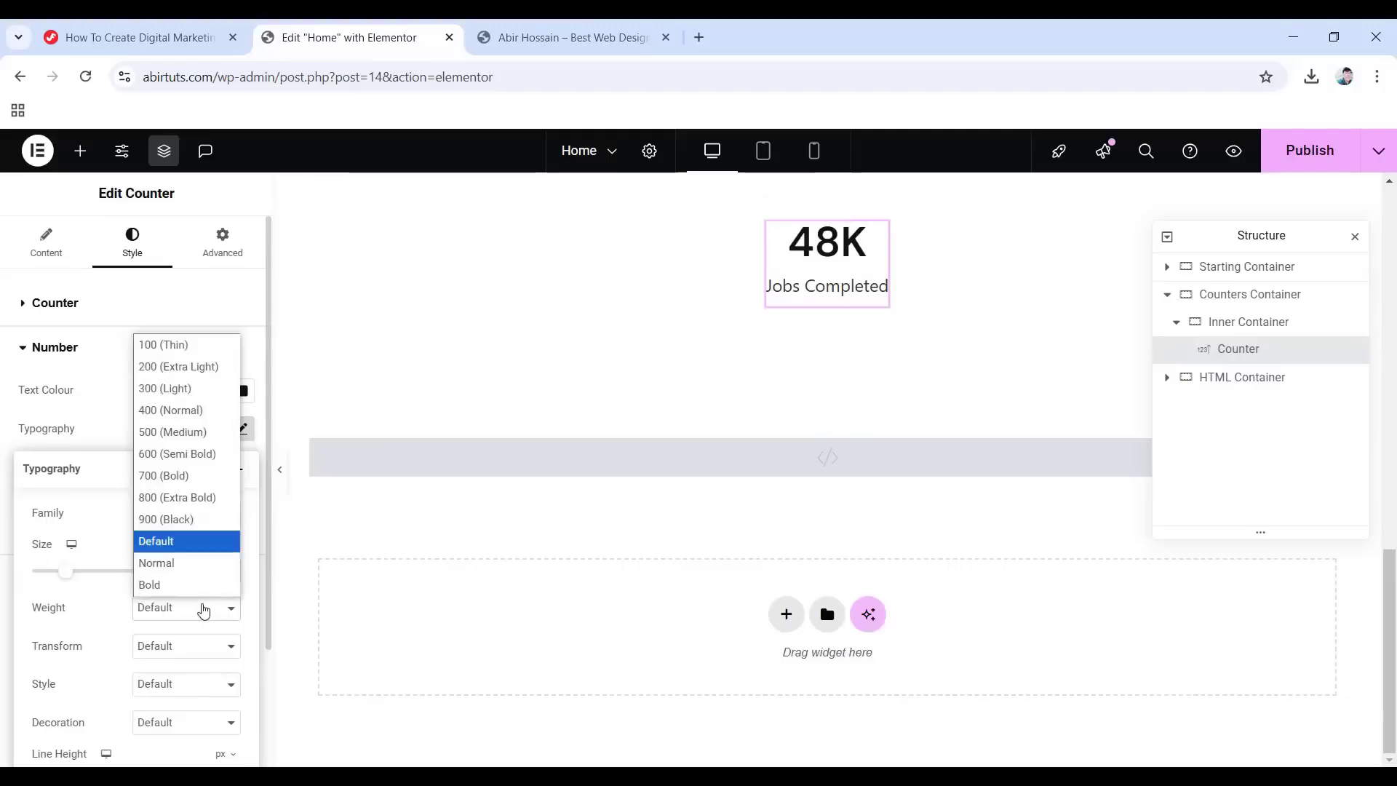
pyautogui.click(172, 497)
pyautogui.scroll(-2, 133, 660)
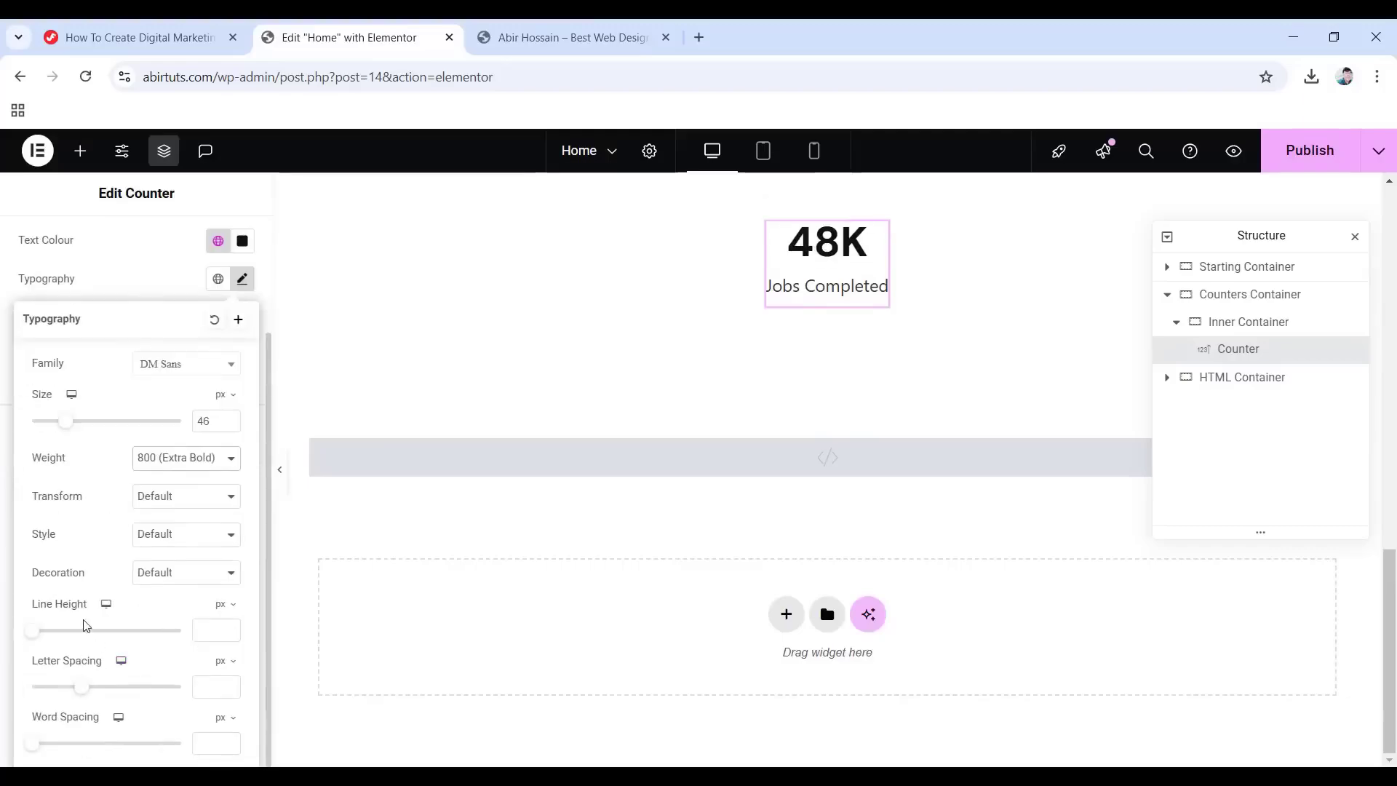
pyautogui.click(223, 608)
pyautogui.click(221, 632)
pyautogui.click(214, 630)
pyautogui.write('1.5')
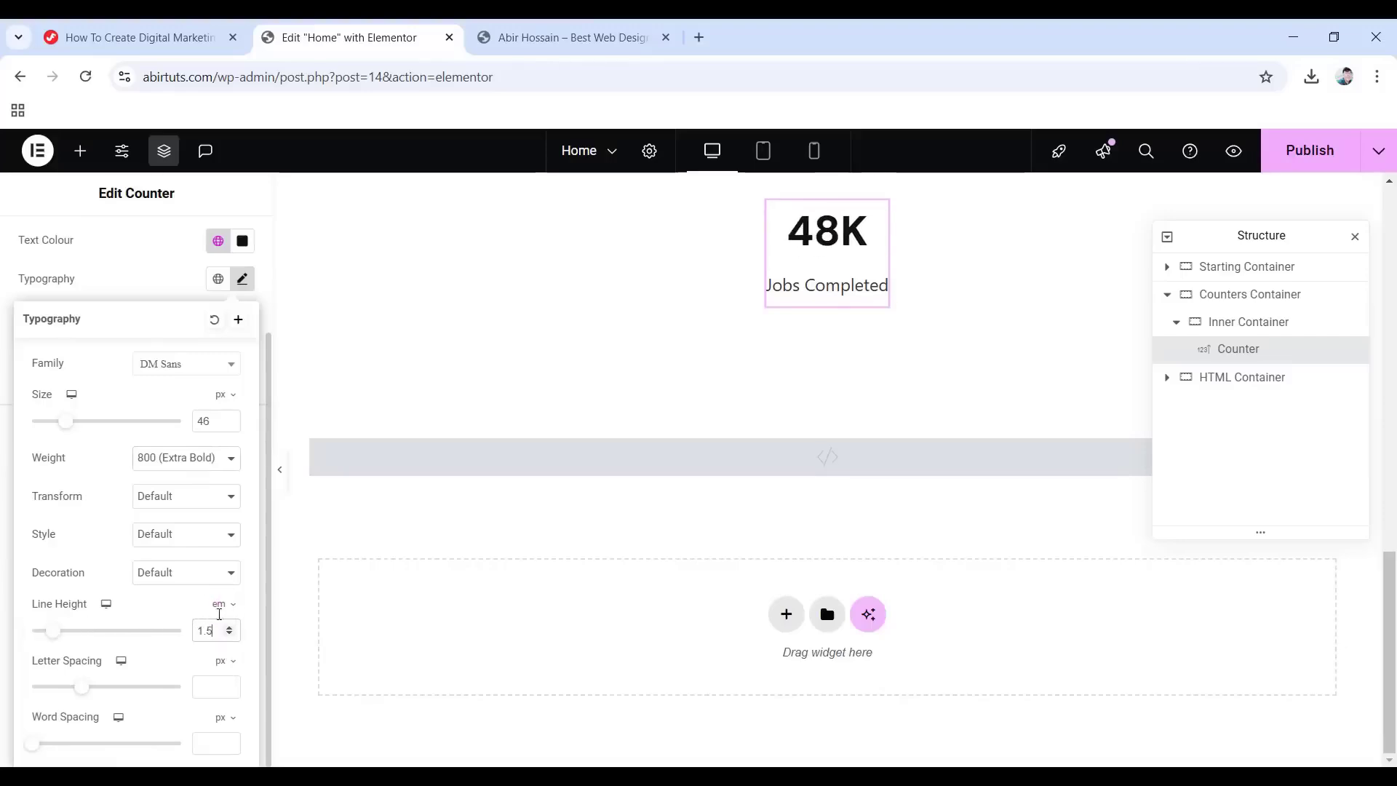
pyautogui.click(3, 529)
# Colour the counter title grey #8a8a8a.
pyautogui.scroll(2, 138, 480)
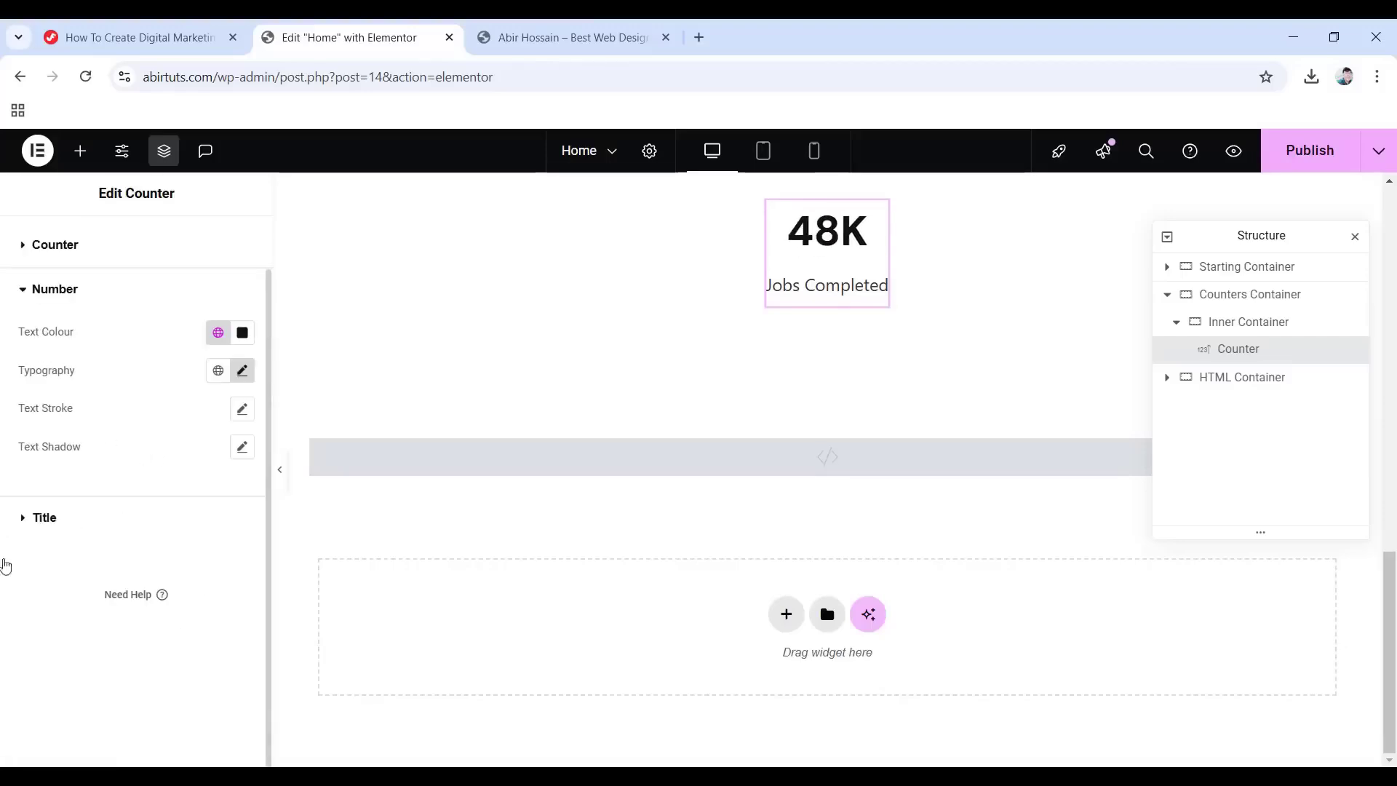
pyautogui.click(54, 519)
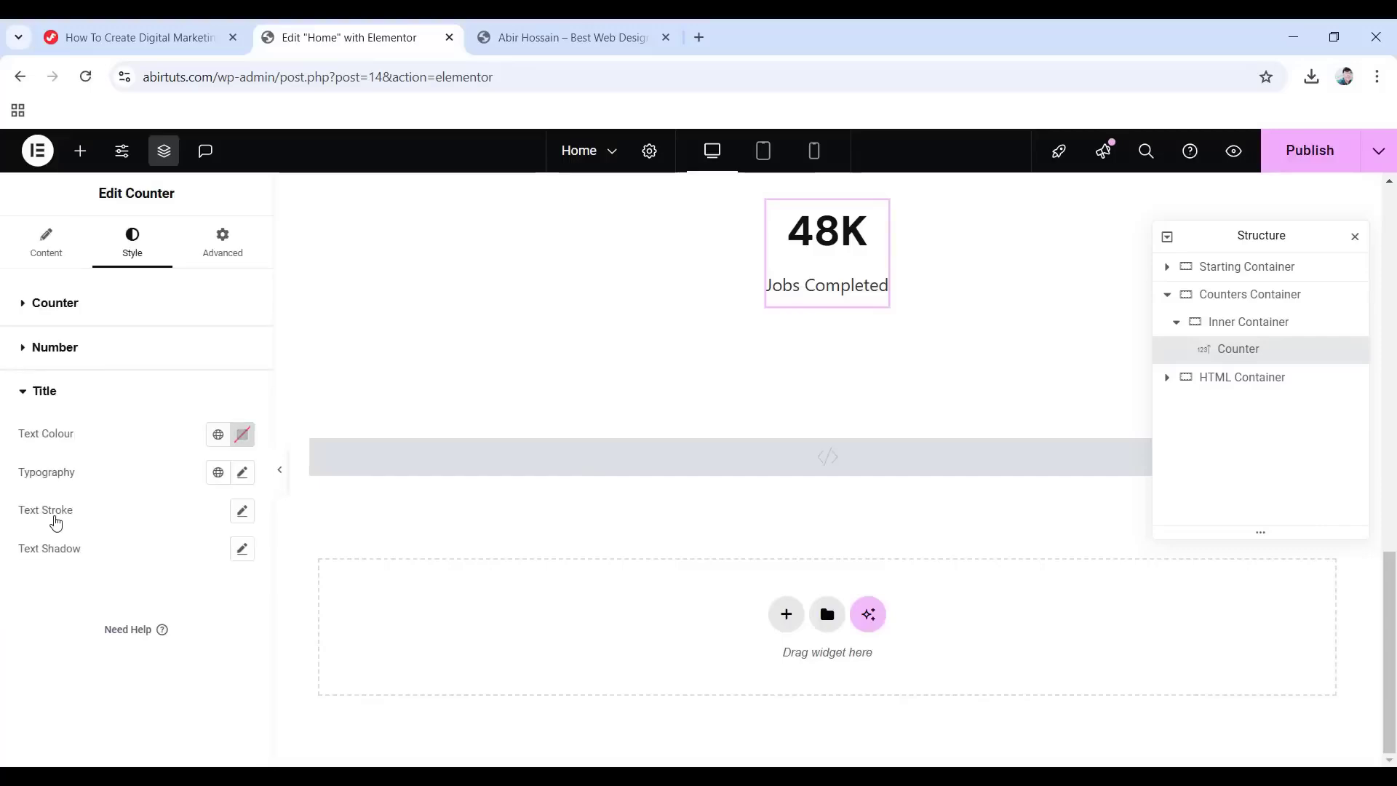
pyautogui.click(240, 440)
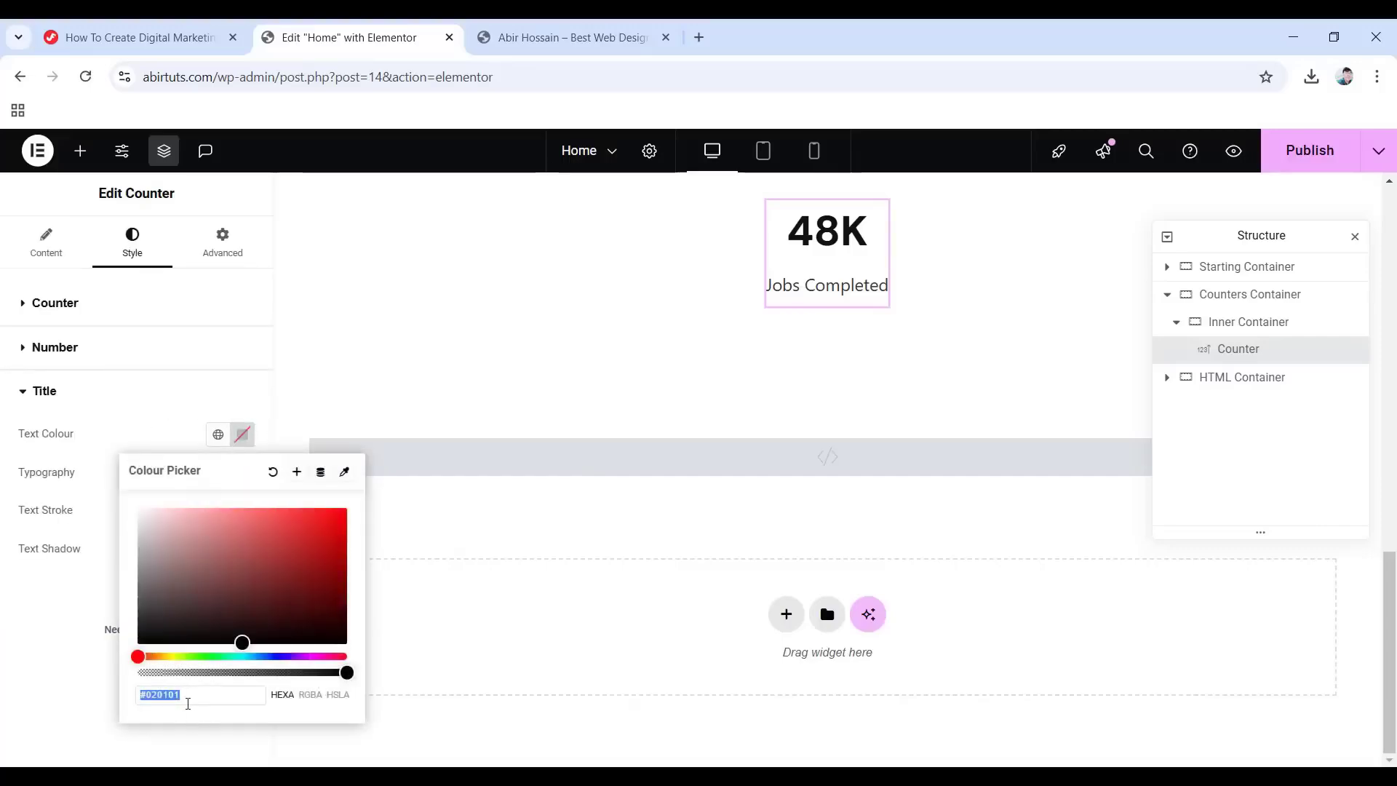
pyautogui.write('8a8a8a')
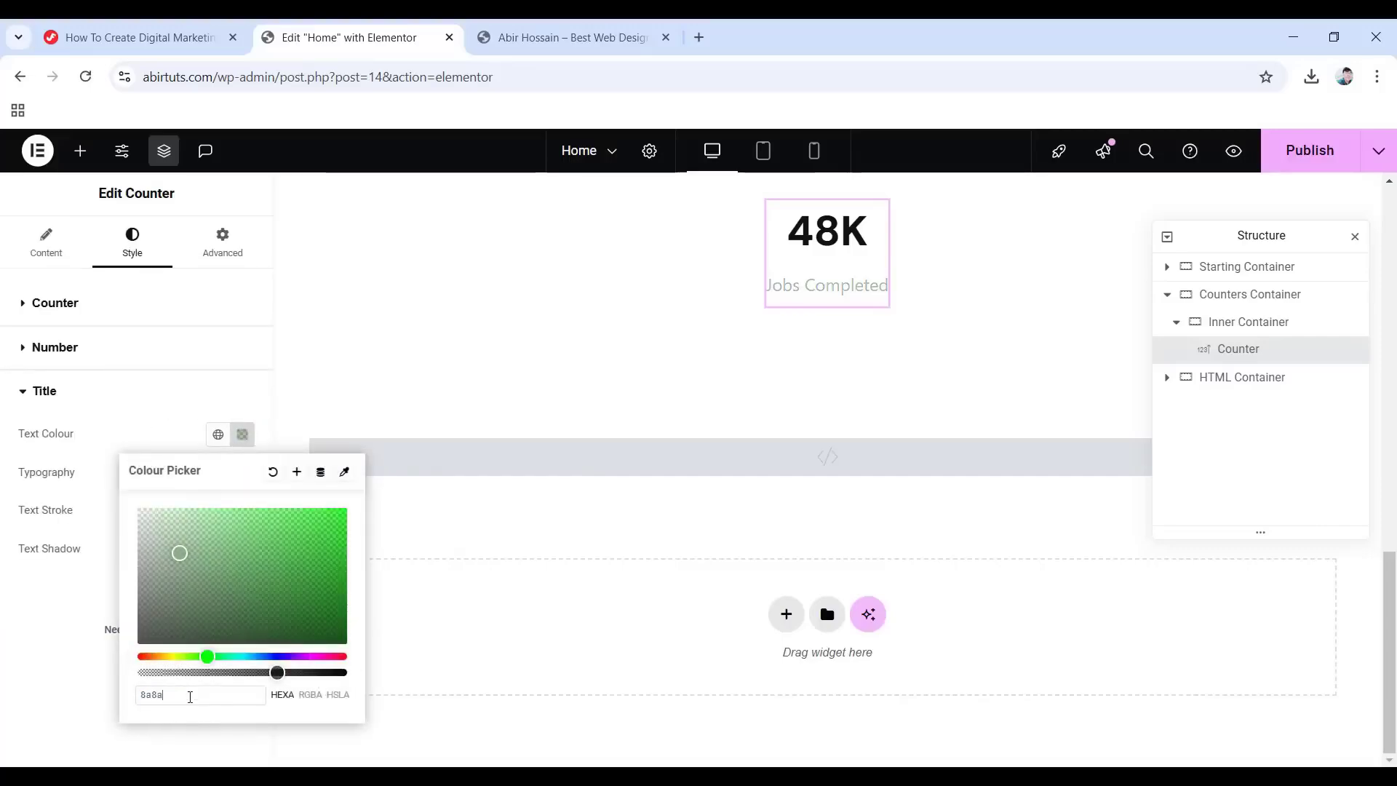
pyautogui.click(40, 672)
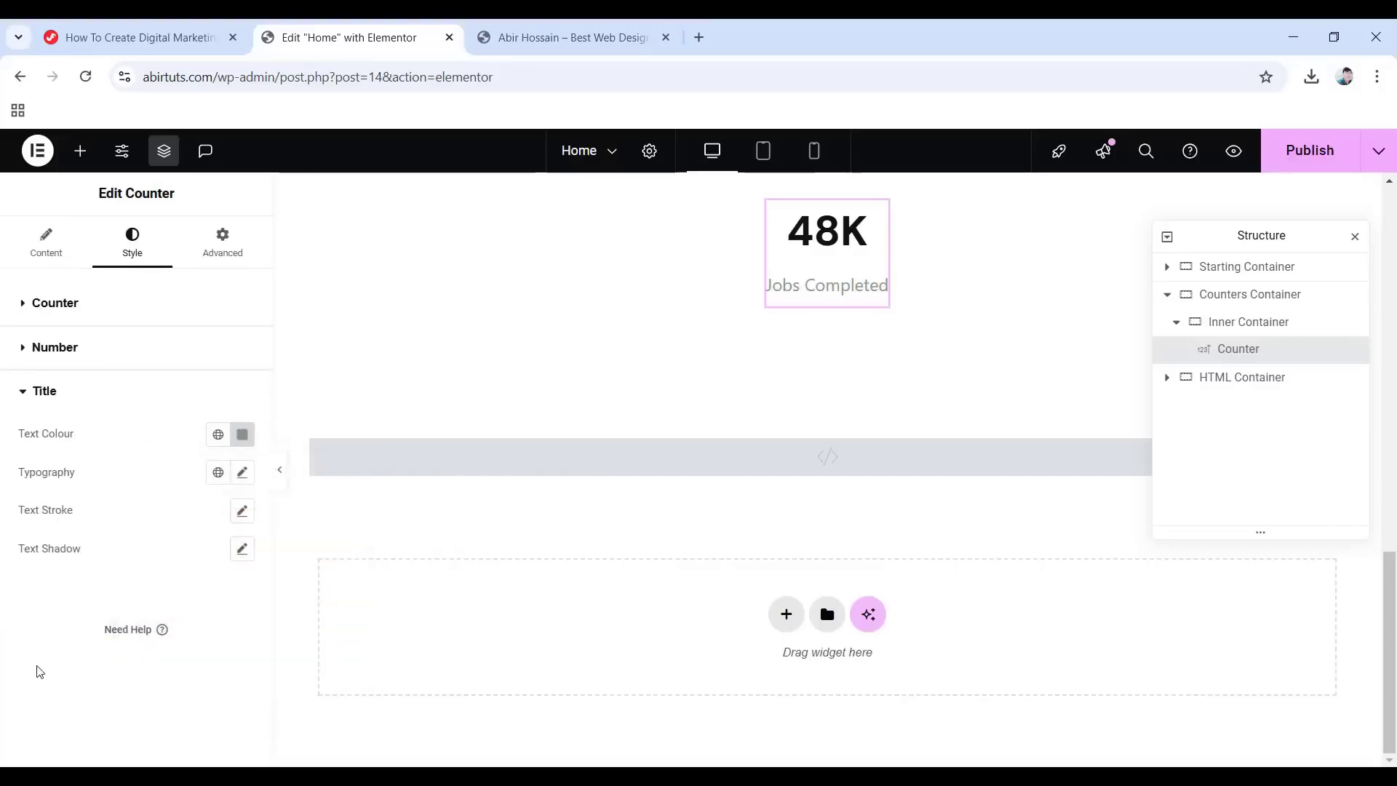
# Set the title typography to DM Sans 14 px, semi-bold, uppercase, 1.5 em line height.
pyautogui.click(242, 473)
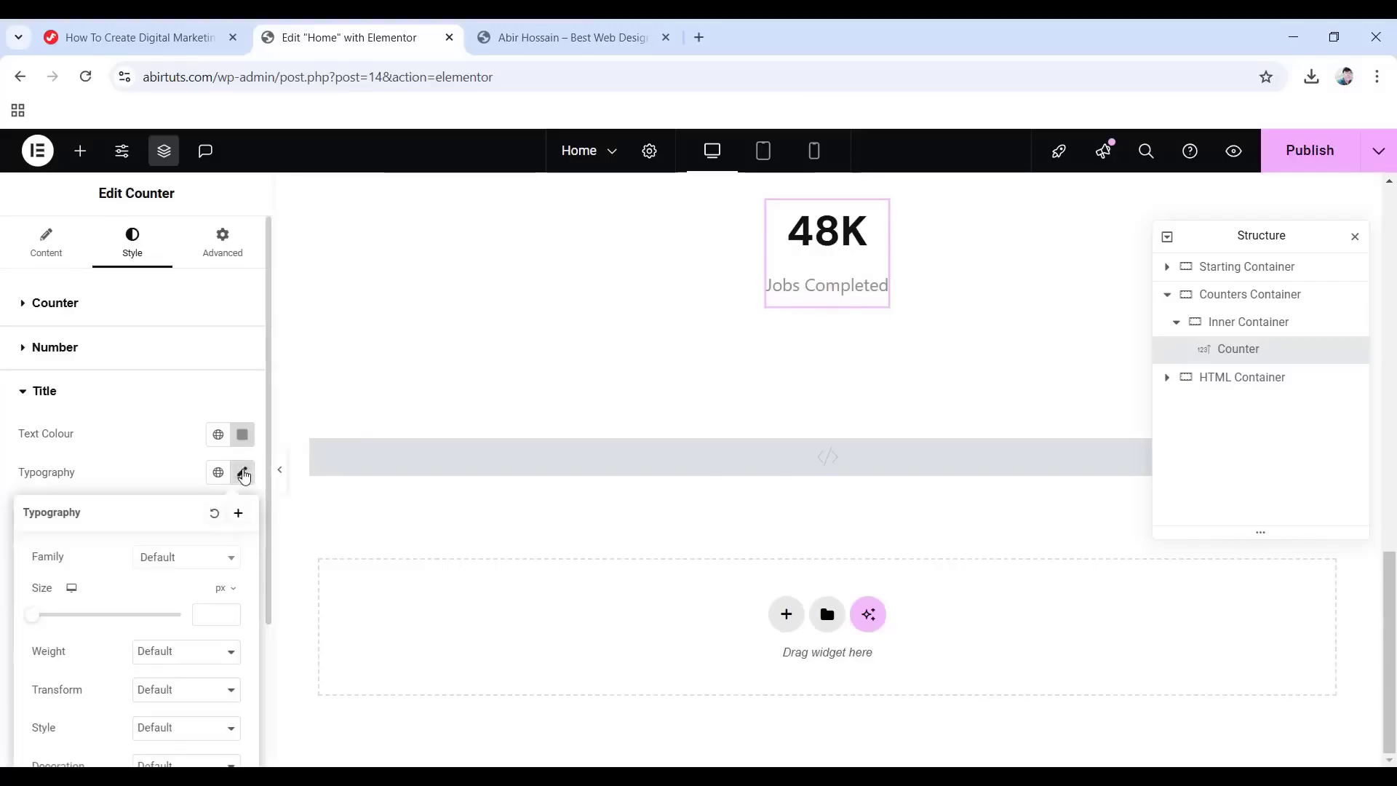
pyautogui.click(184, 560)
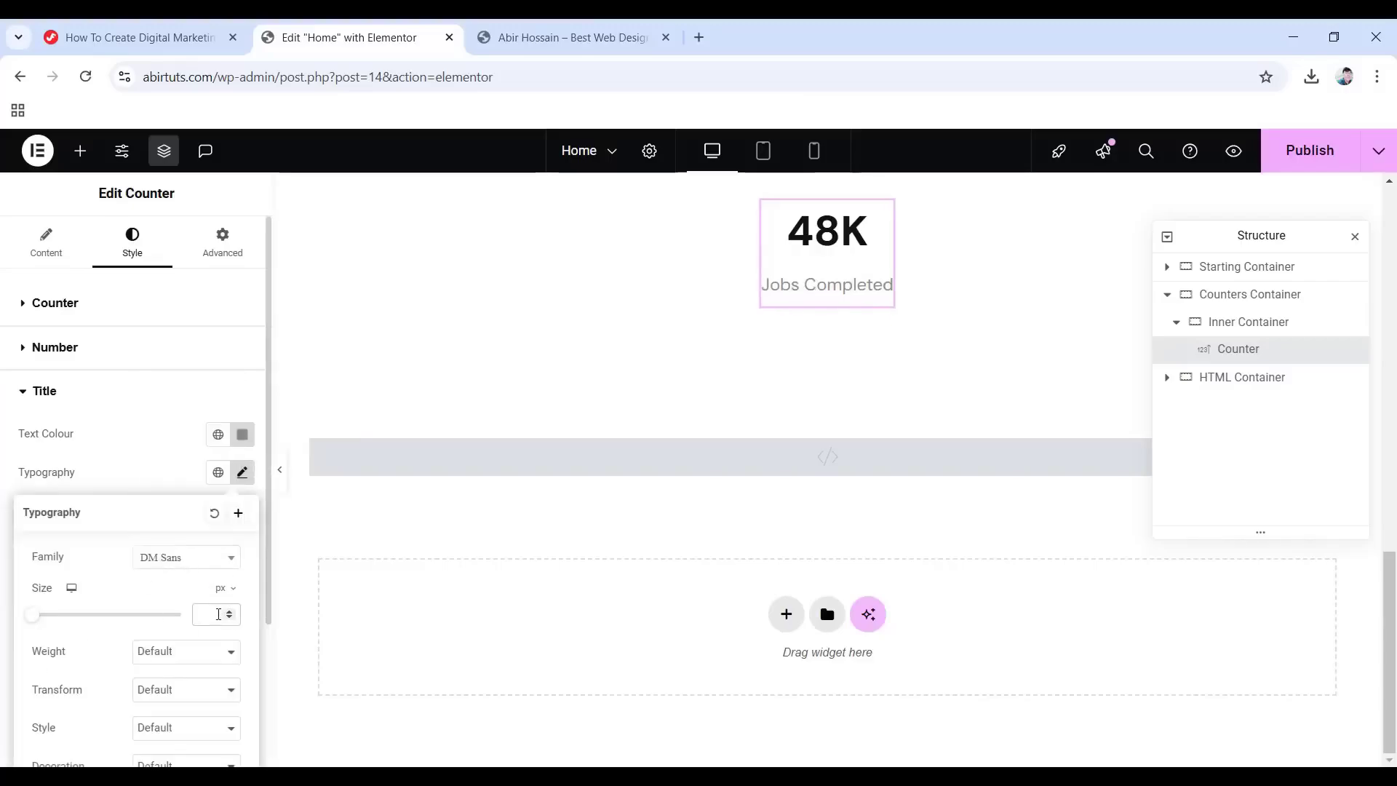
pyautogui.write('14')
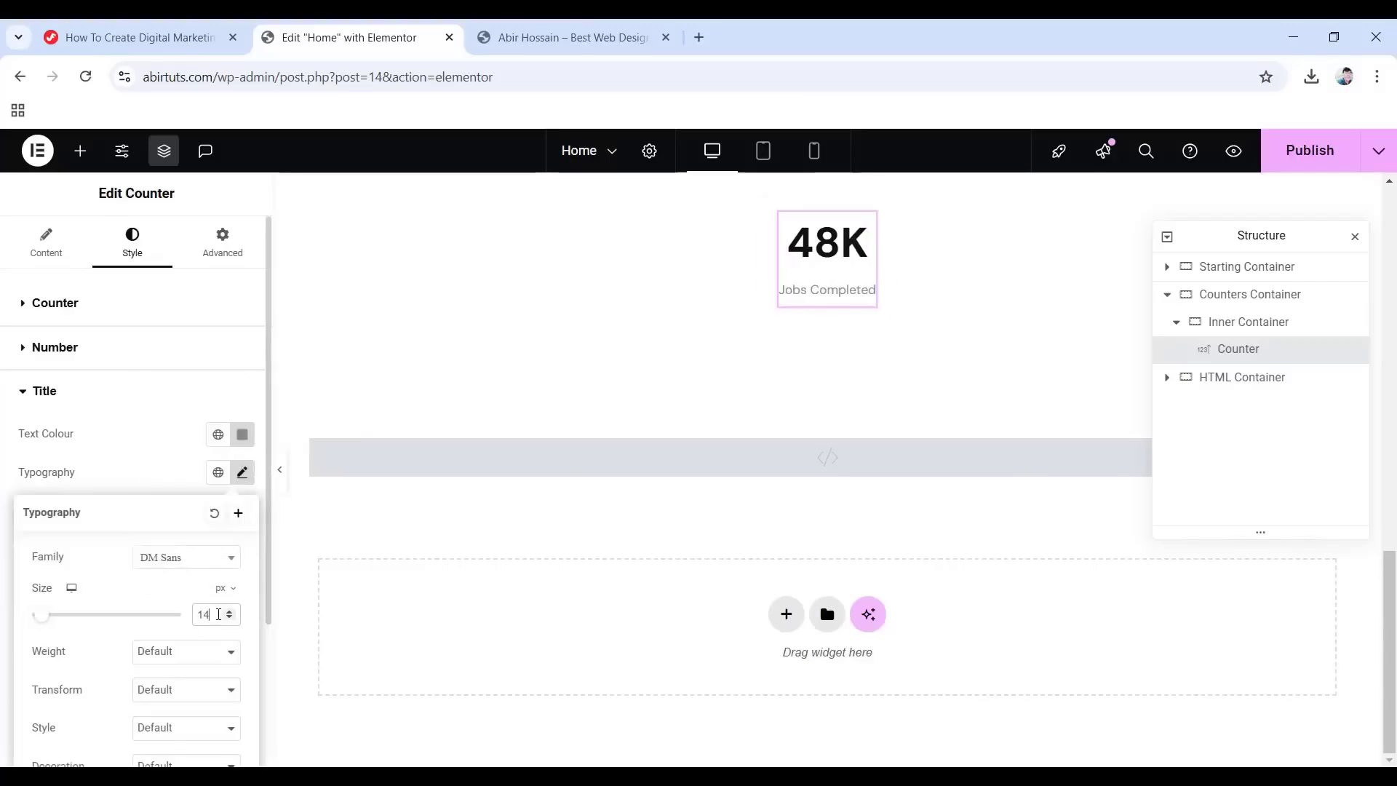
pyautogui.scroll(-1, 187, 629)
pyautogui.click(182, 560)
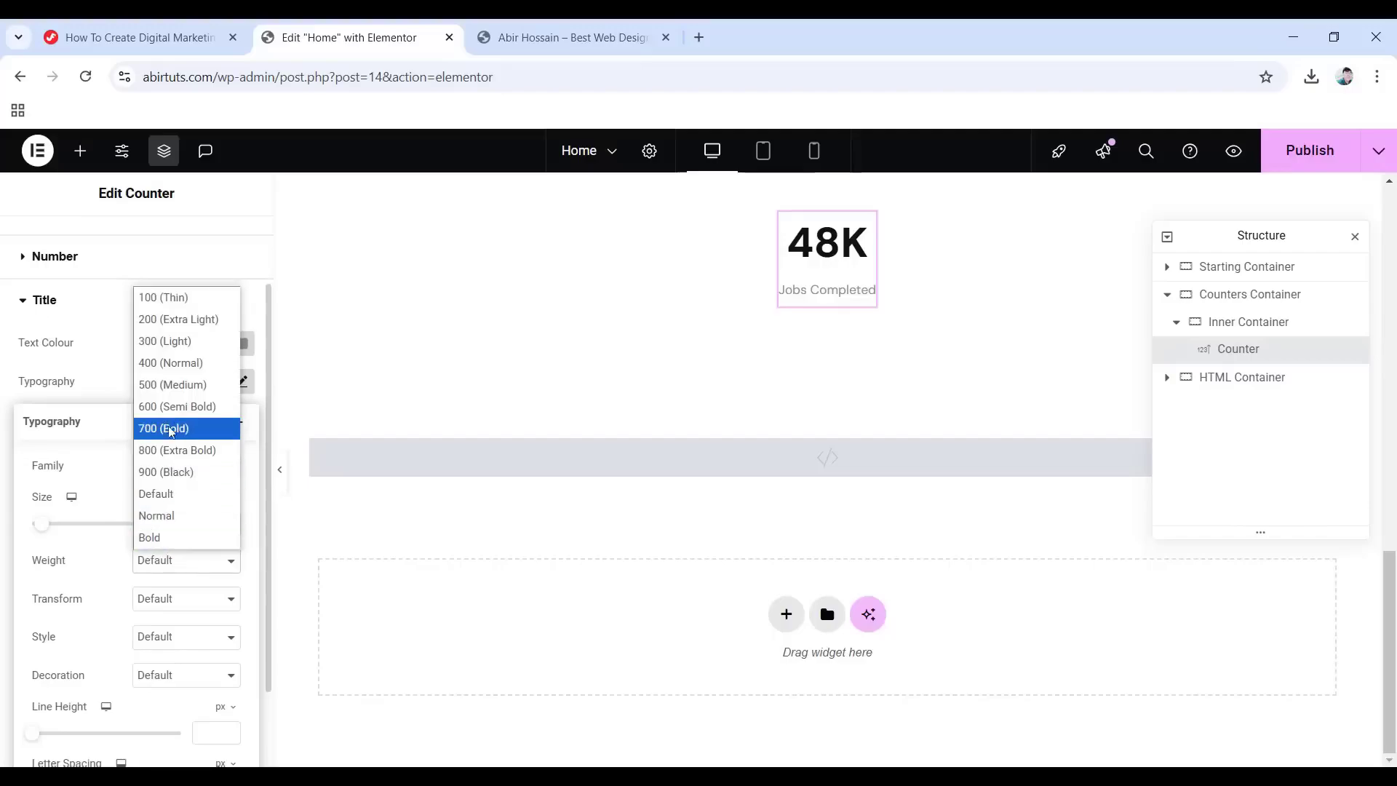
pyautogui.click(178, 406)
pyautogui.click(177, 598)
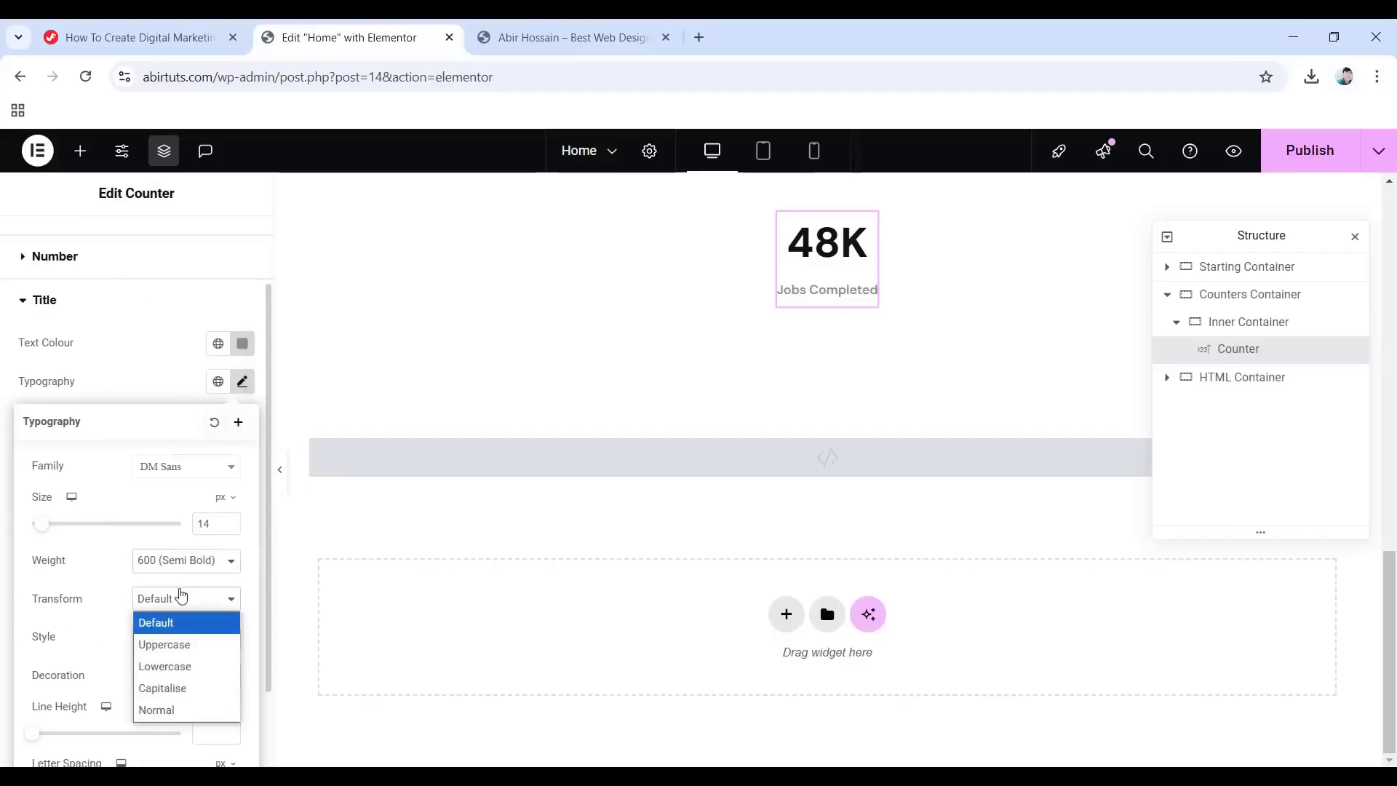
pyautogui.click(166, 645)
pyautogui.scroll(-1, 169, 649)
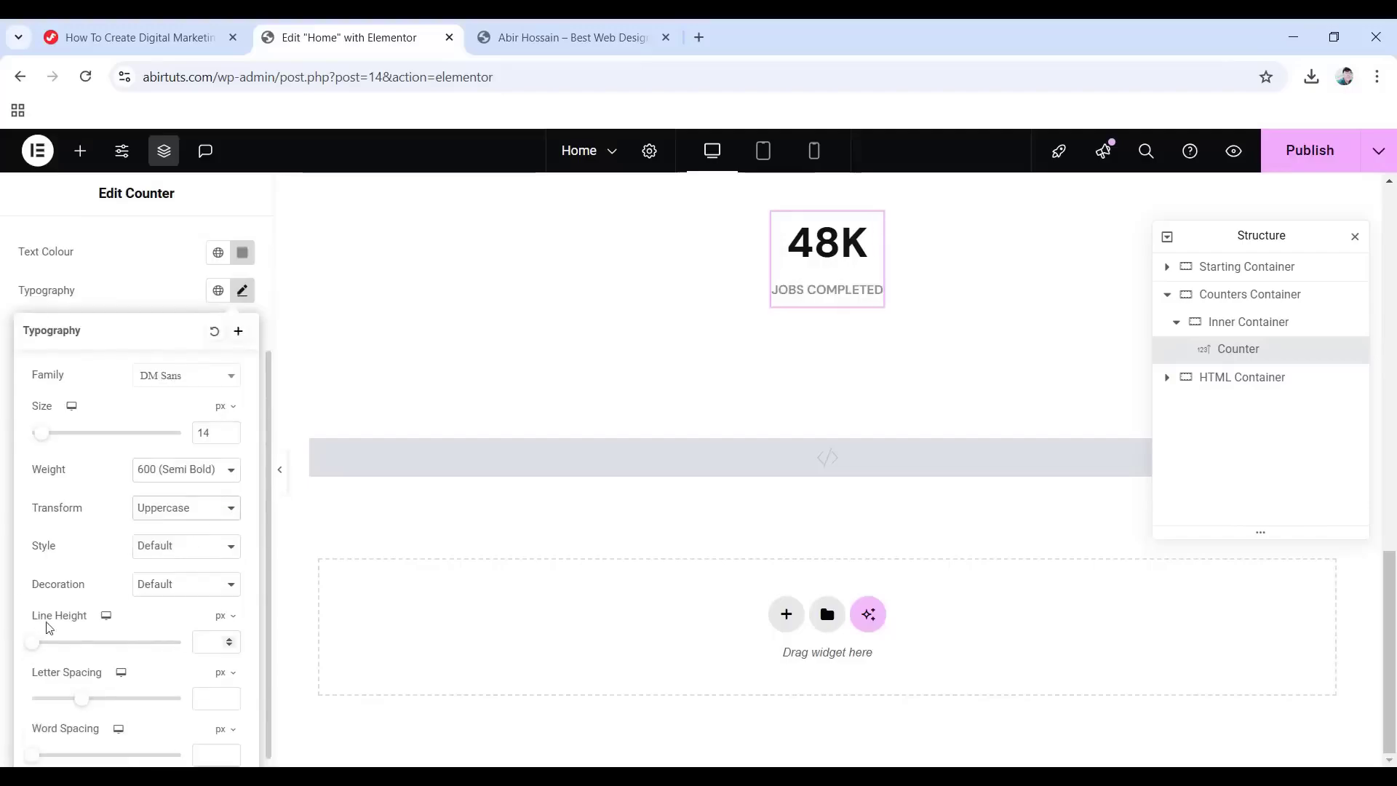
pyautogui.click(221, 618)
pyautogui.click(219, 643)
pyautogui.click(202, 640)
pyautogui.write('1.5')
pyautogui.scroll(-1, 202, 640)
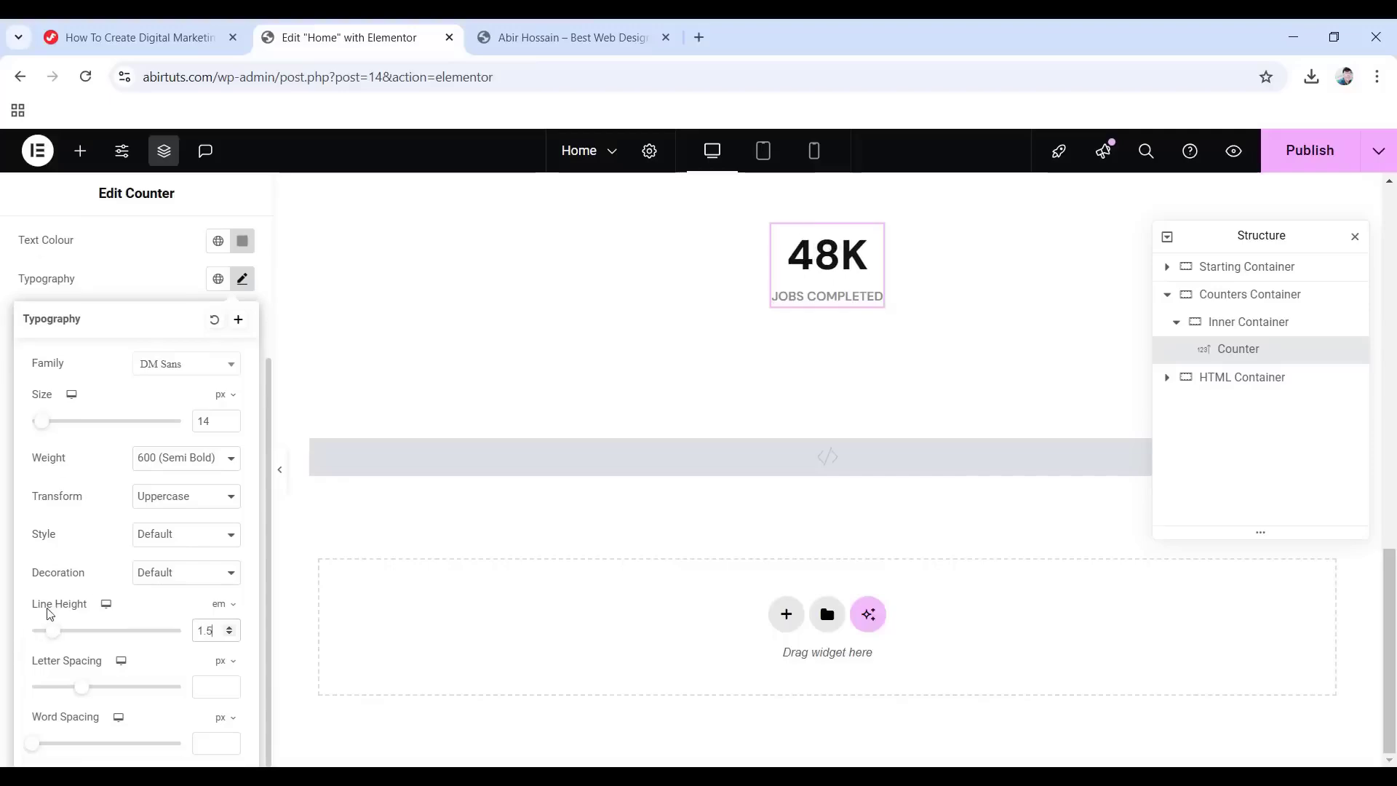
pyautogui.click(206, 679)
pyautogui.click(2, 540)
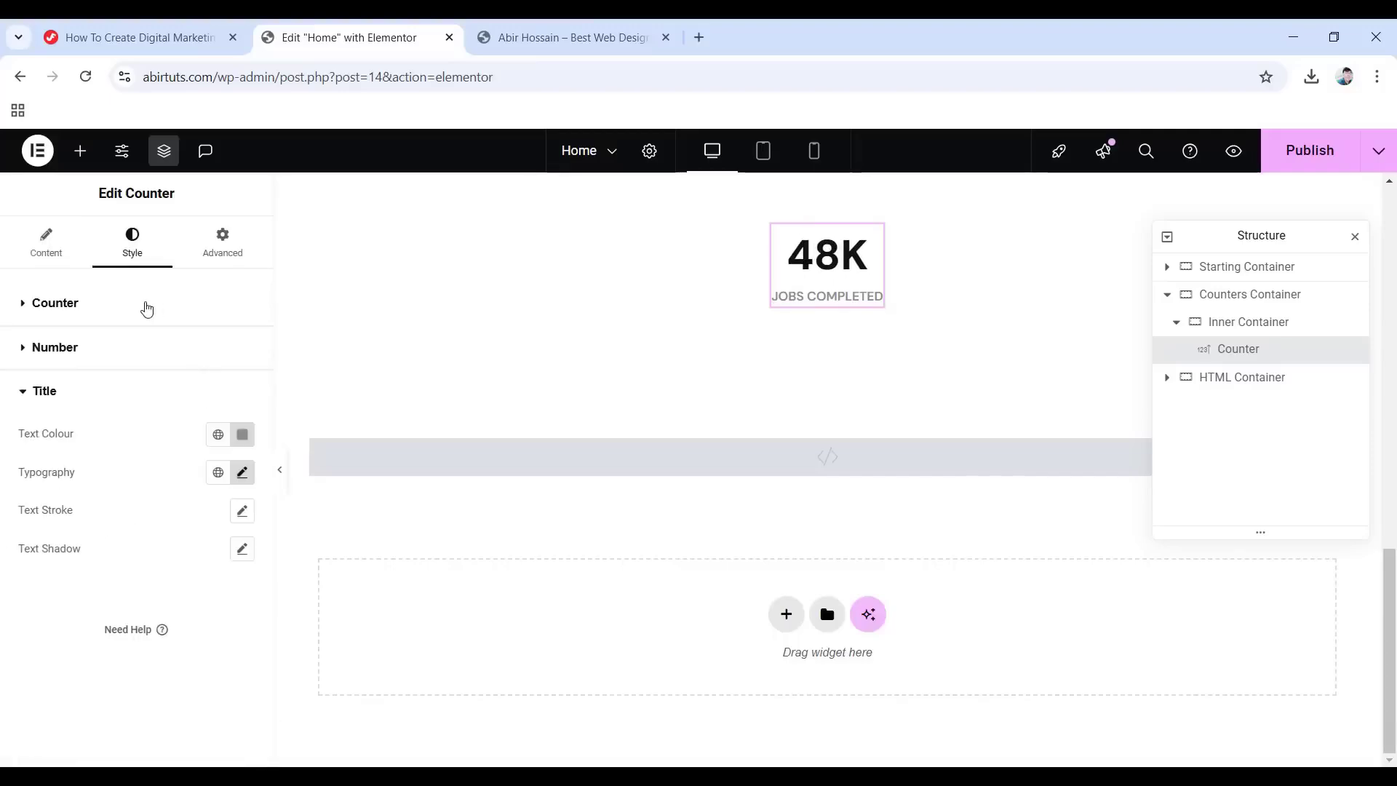
# Give the 48K counter a Fade In entrance animation under Motion Effects.
pyautogui.click(220, 251)
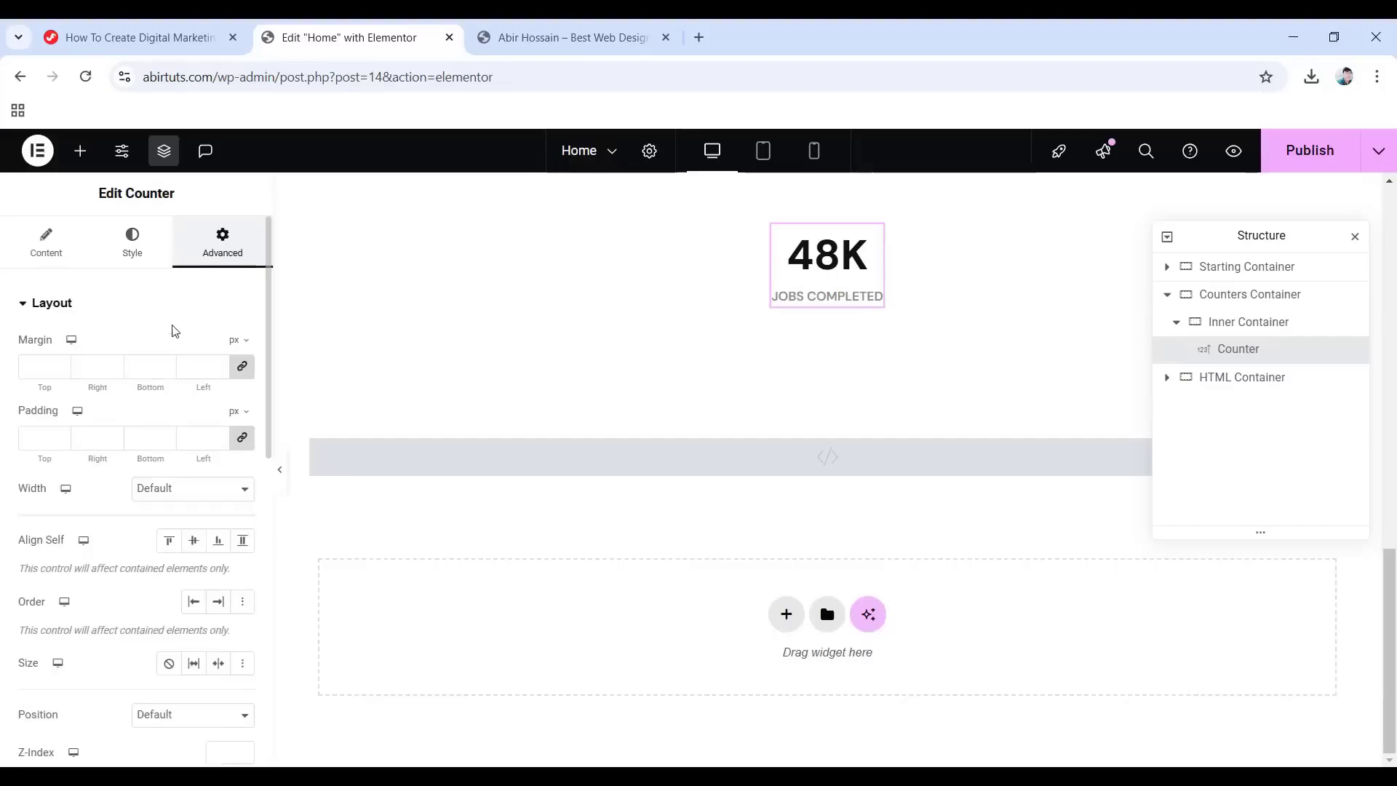
pyautogui.scroll(-5, 148, 369)
pyautogui.scroll(-3, 138, 537)
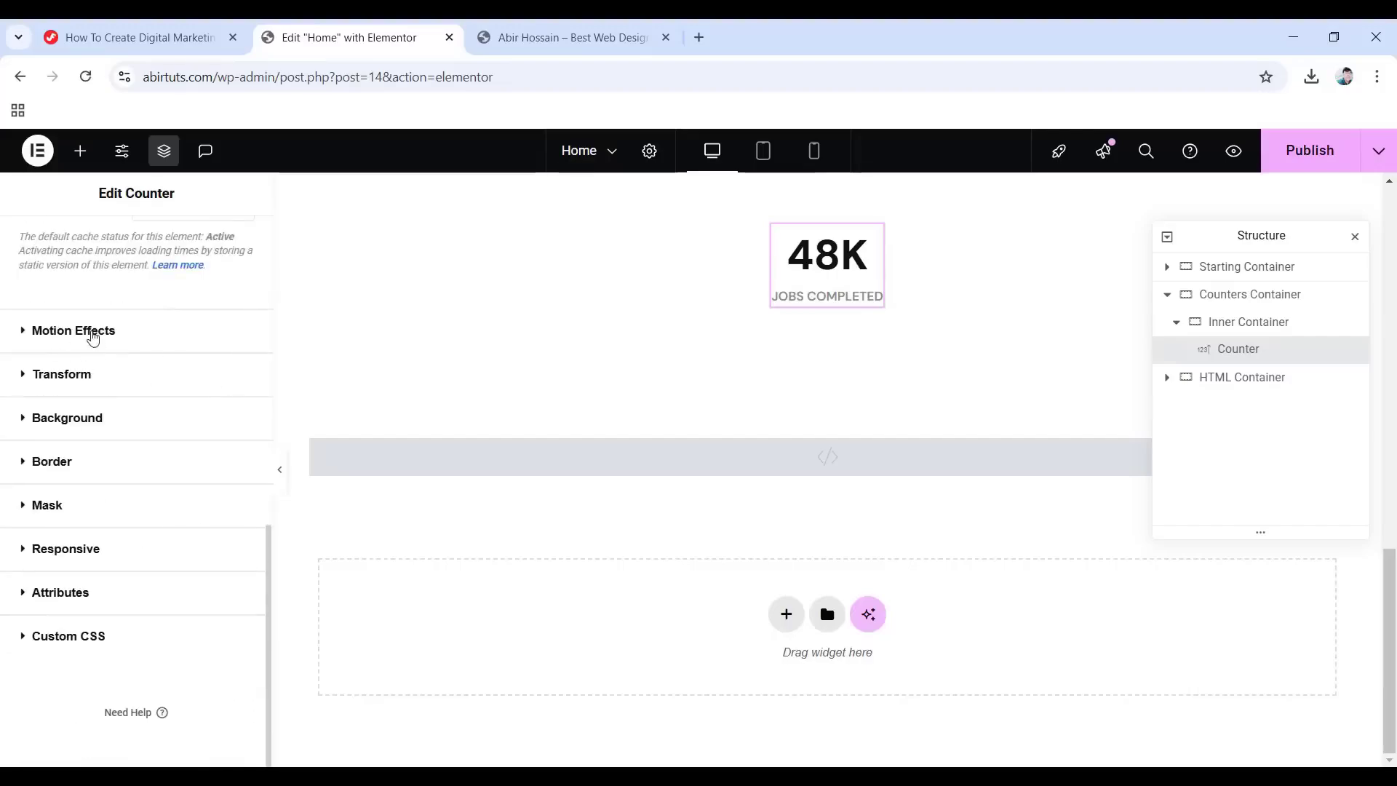
pyautogui.click(74, 331)
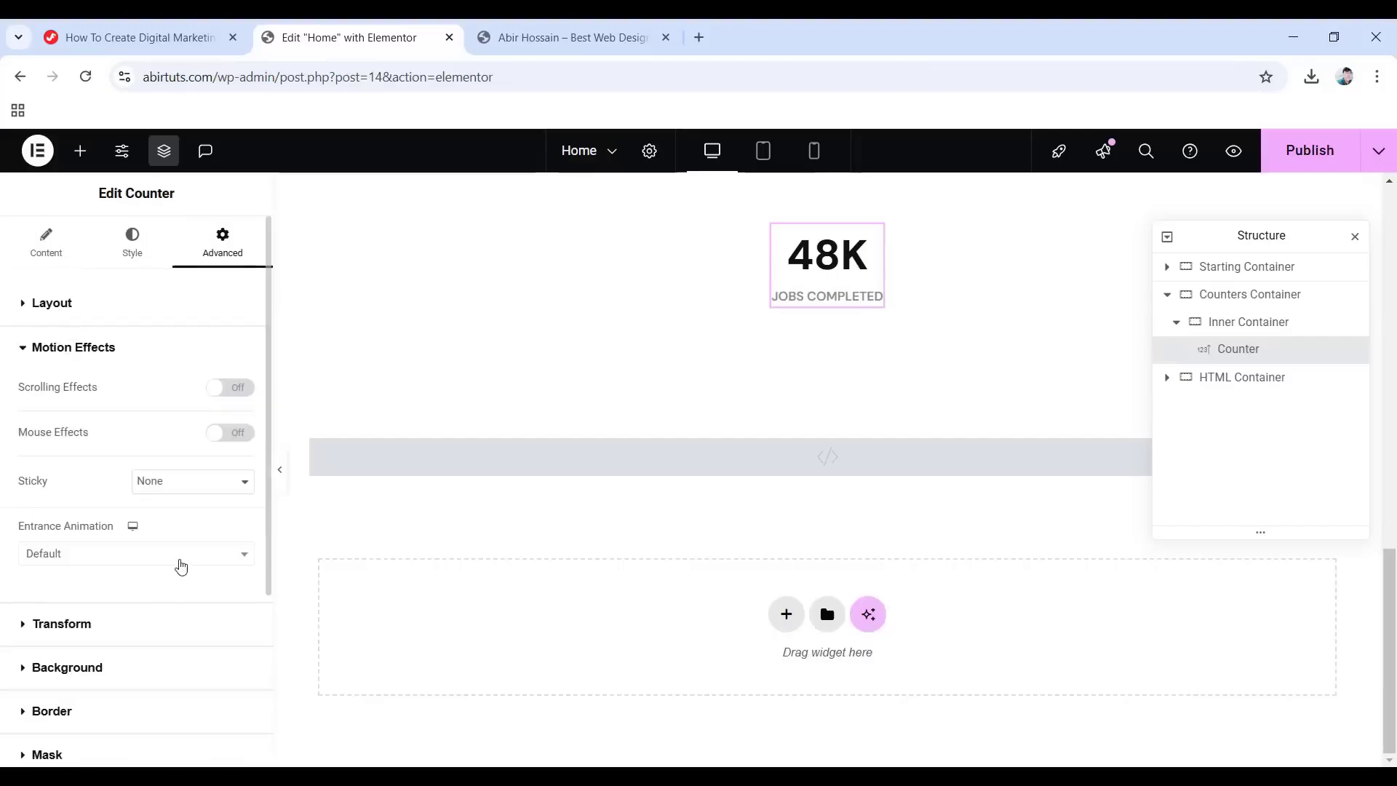
pyautogui.click(109, 553)
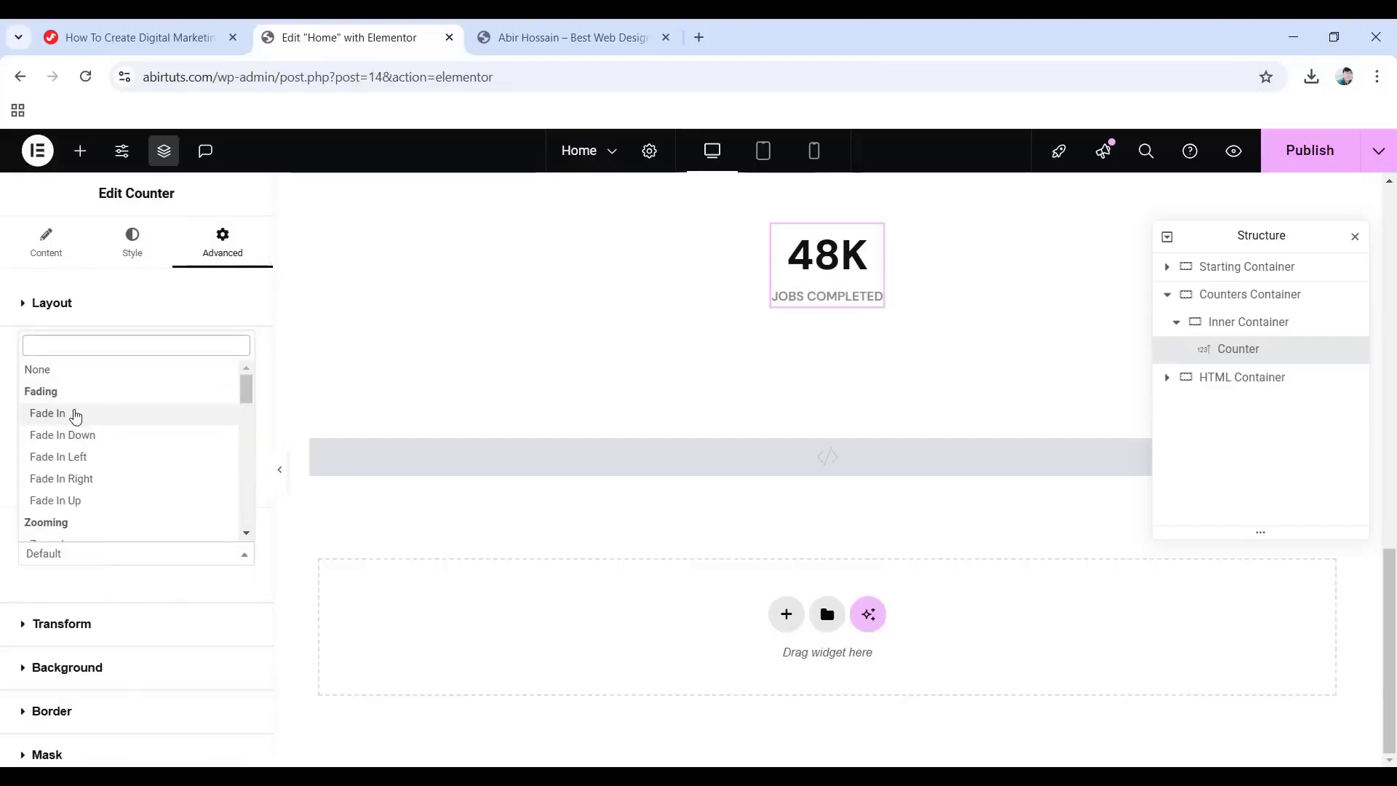
pyautogui.click(75, 415)
pyautogui.scroll(5, 613, 590)
pyautogui.scroll(-5, 613, 591)
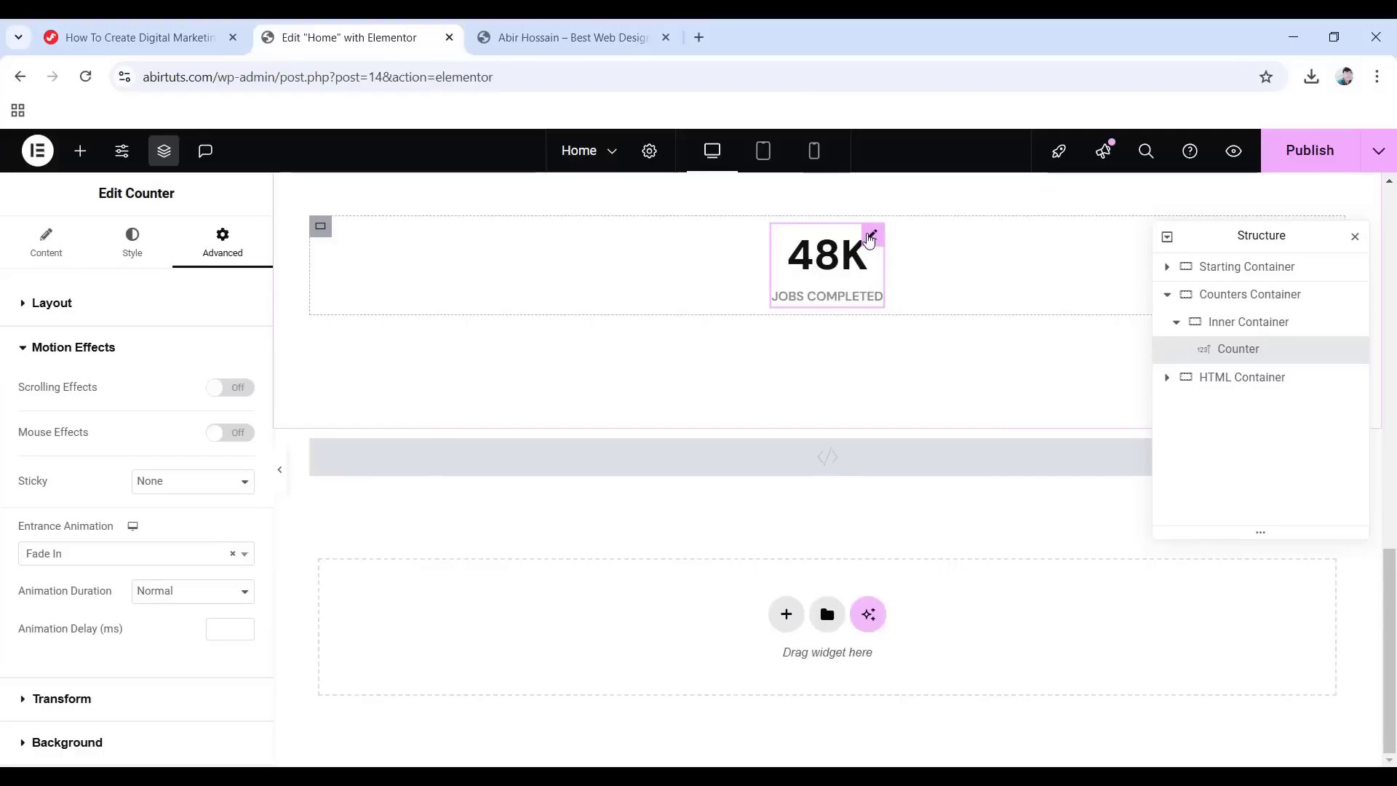
# Duplicate the 48K counter three times so the row holds four counters.
pyautogui.rightClick(869, 241)
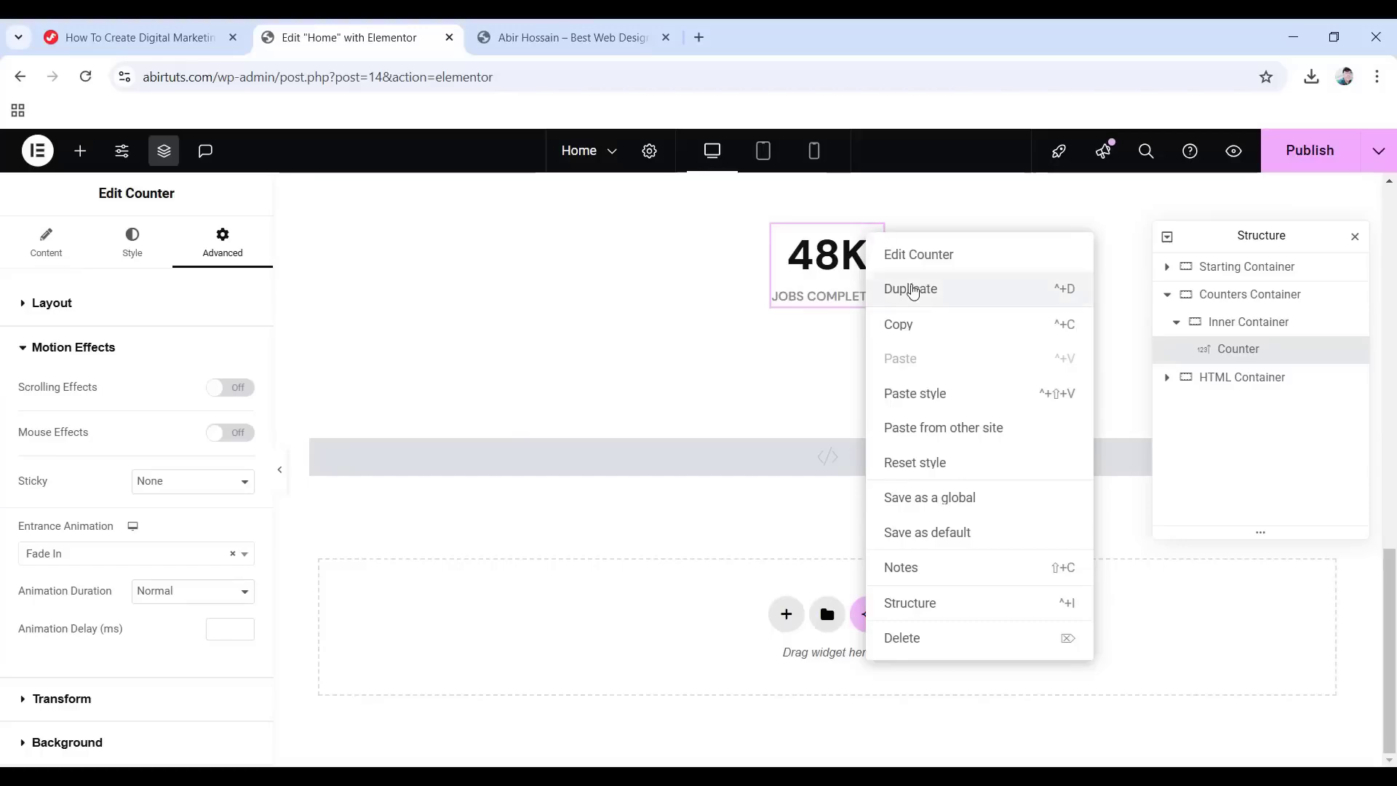
pyautogui.click(912, 289)
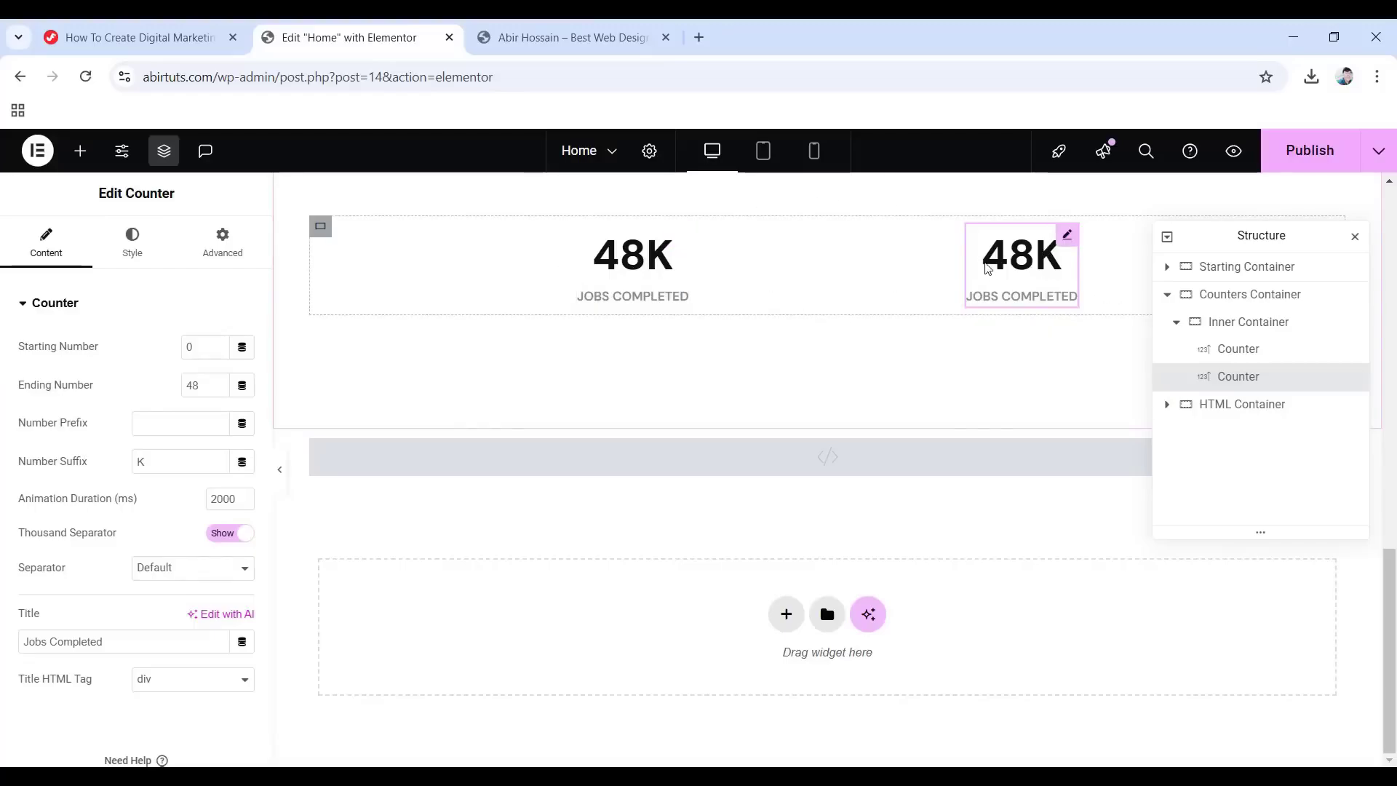
pyautogui.rightClick(1068, 247)
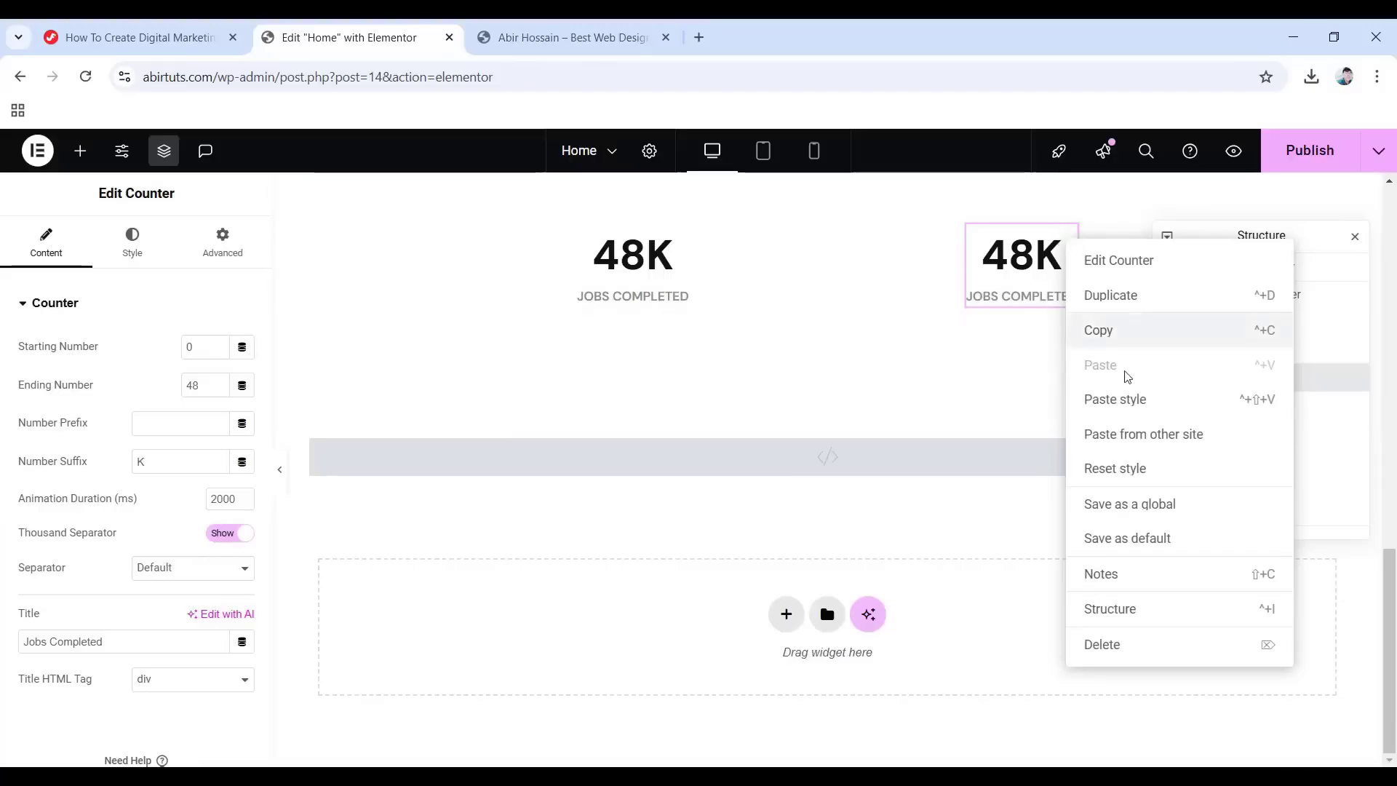
pyautogui.click(1105, 293)
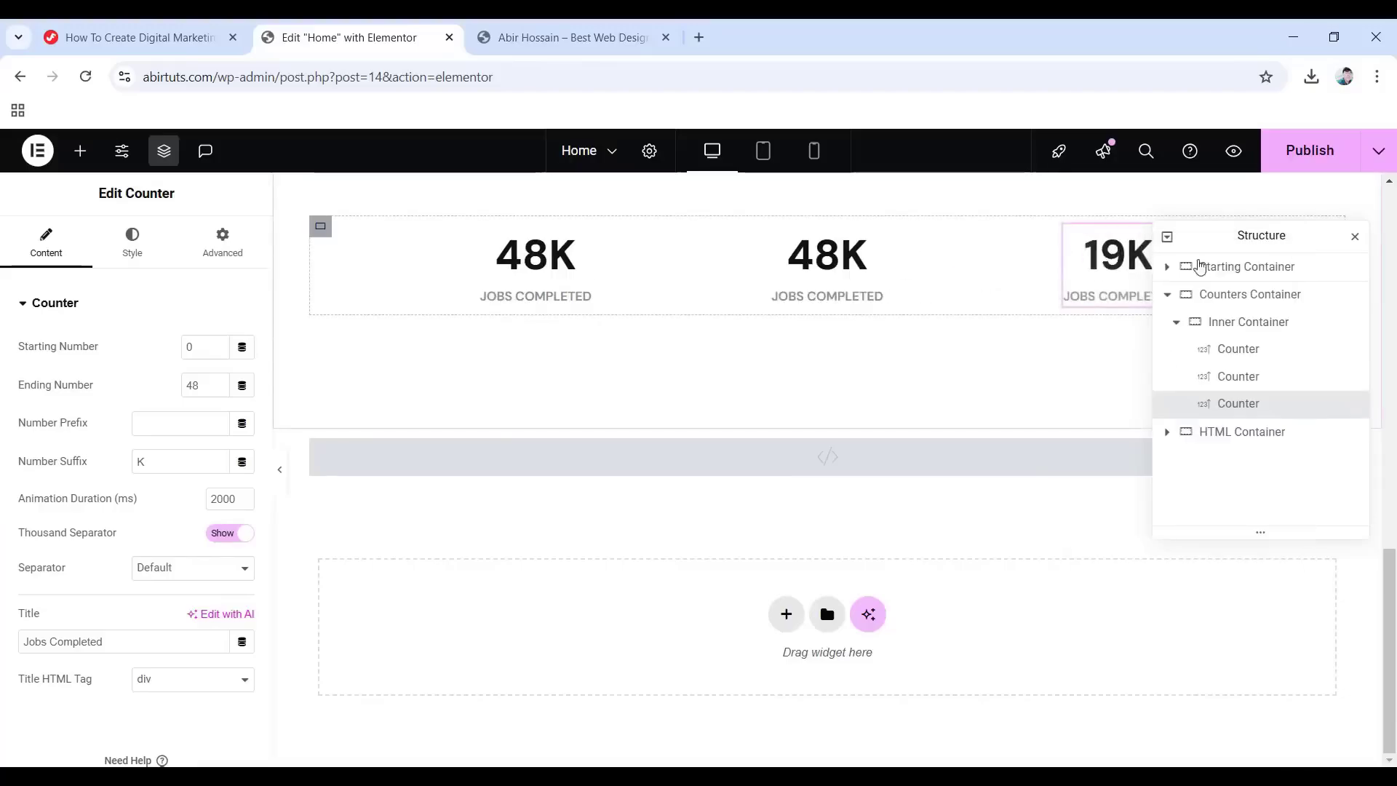
pyautogui.moveTo(1248, 245); pyautogui.dragTo(1253, 413)
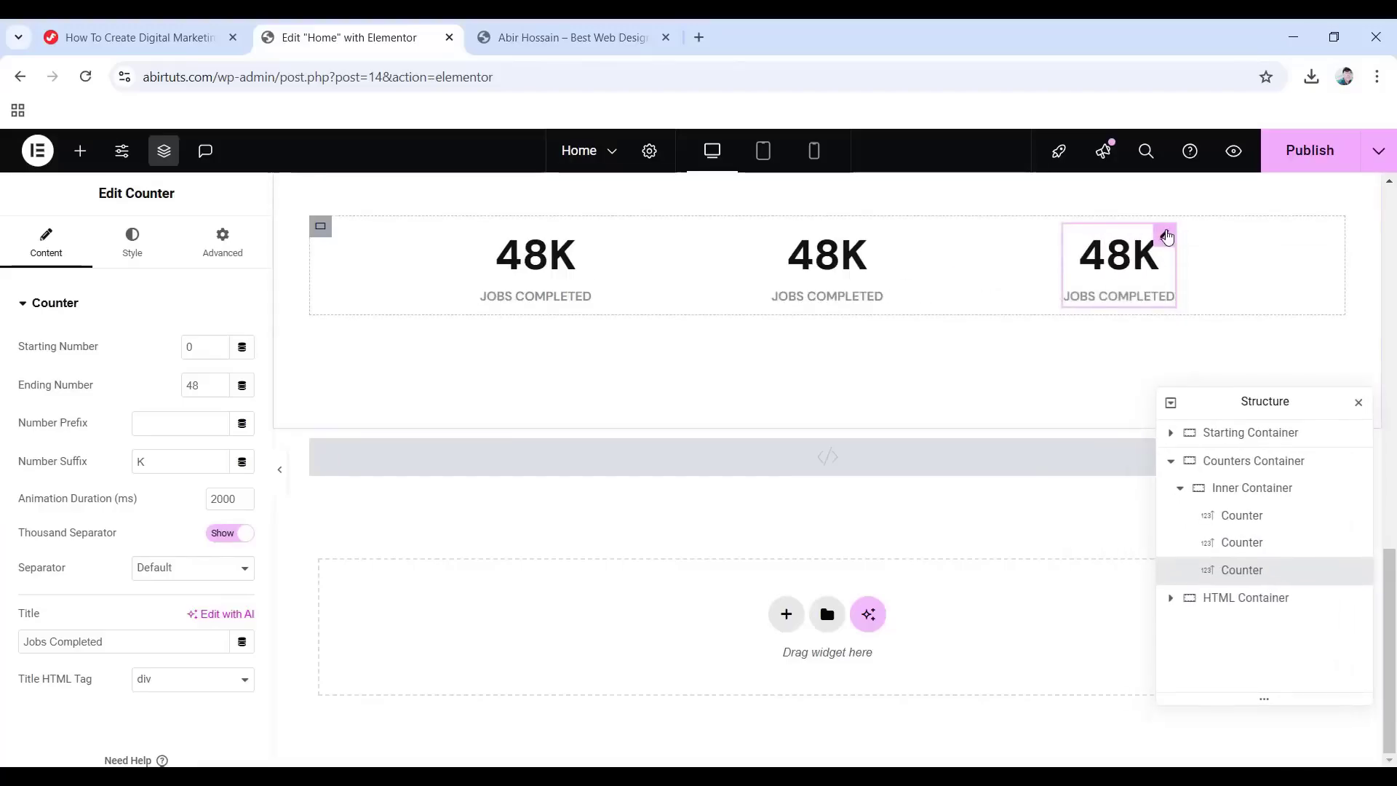
pyautogui.rightClick(1167, 237)
pyautogui.click(1222, 291)
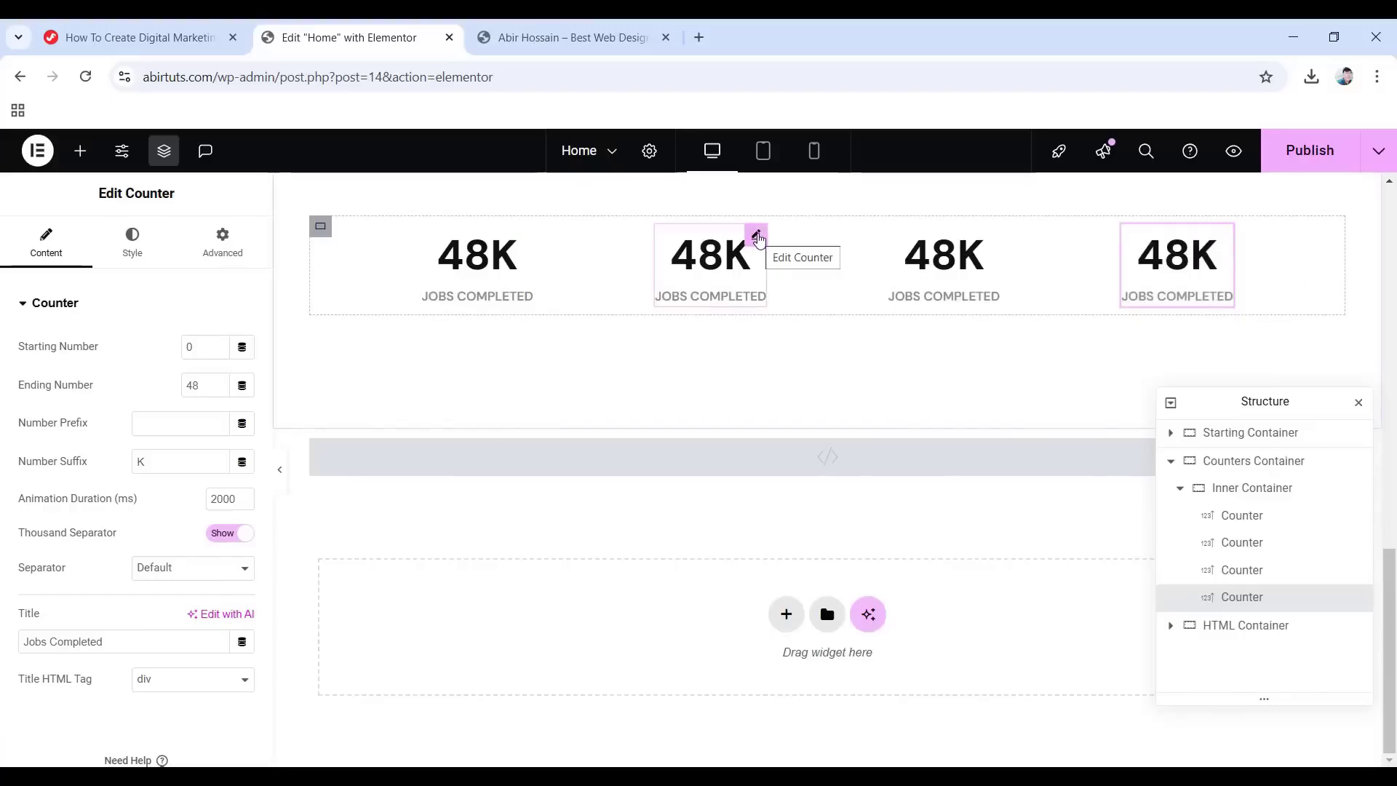
pyautogui.click(756, 236)
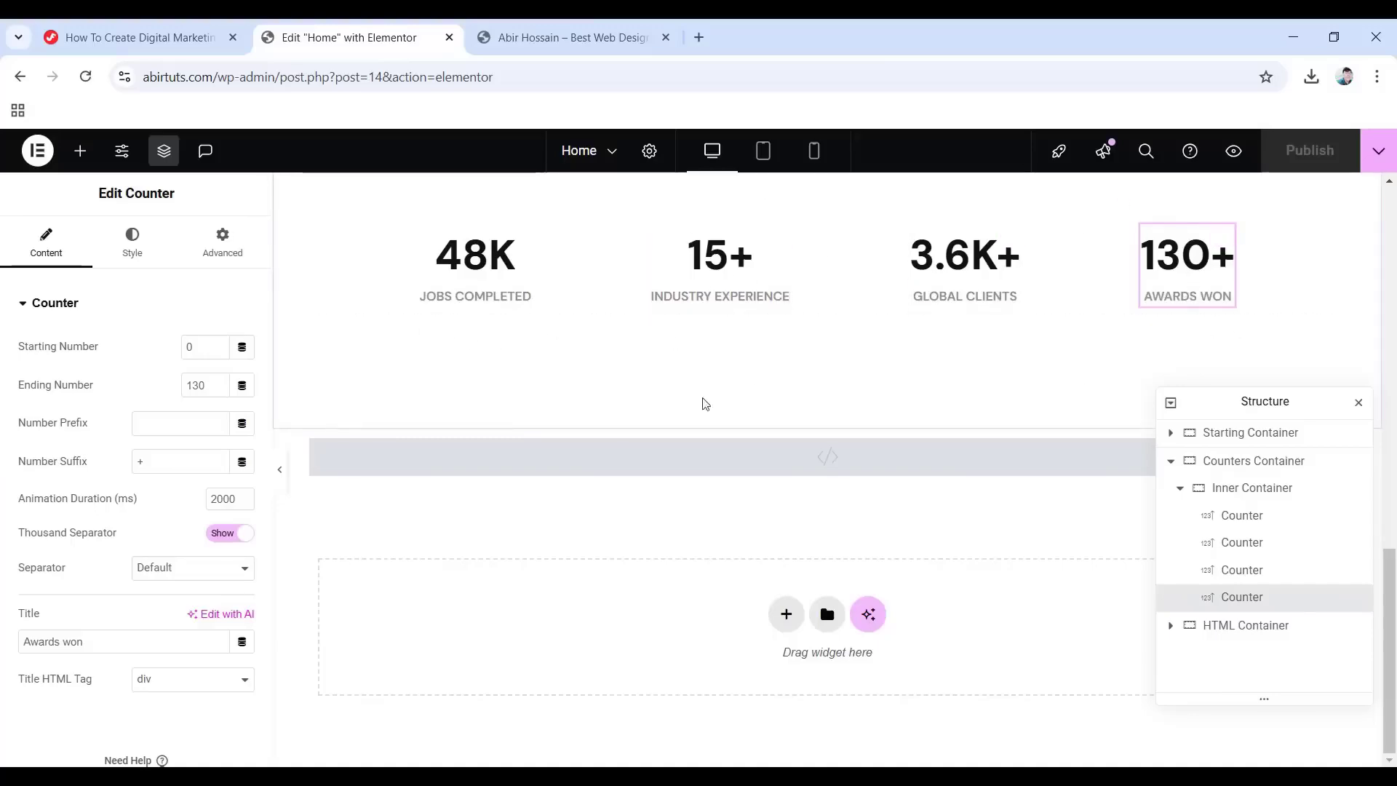
# Switch the editor preview to mobile width.
pyautogui.scroll(2, 831, 337)
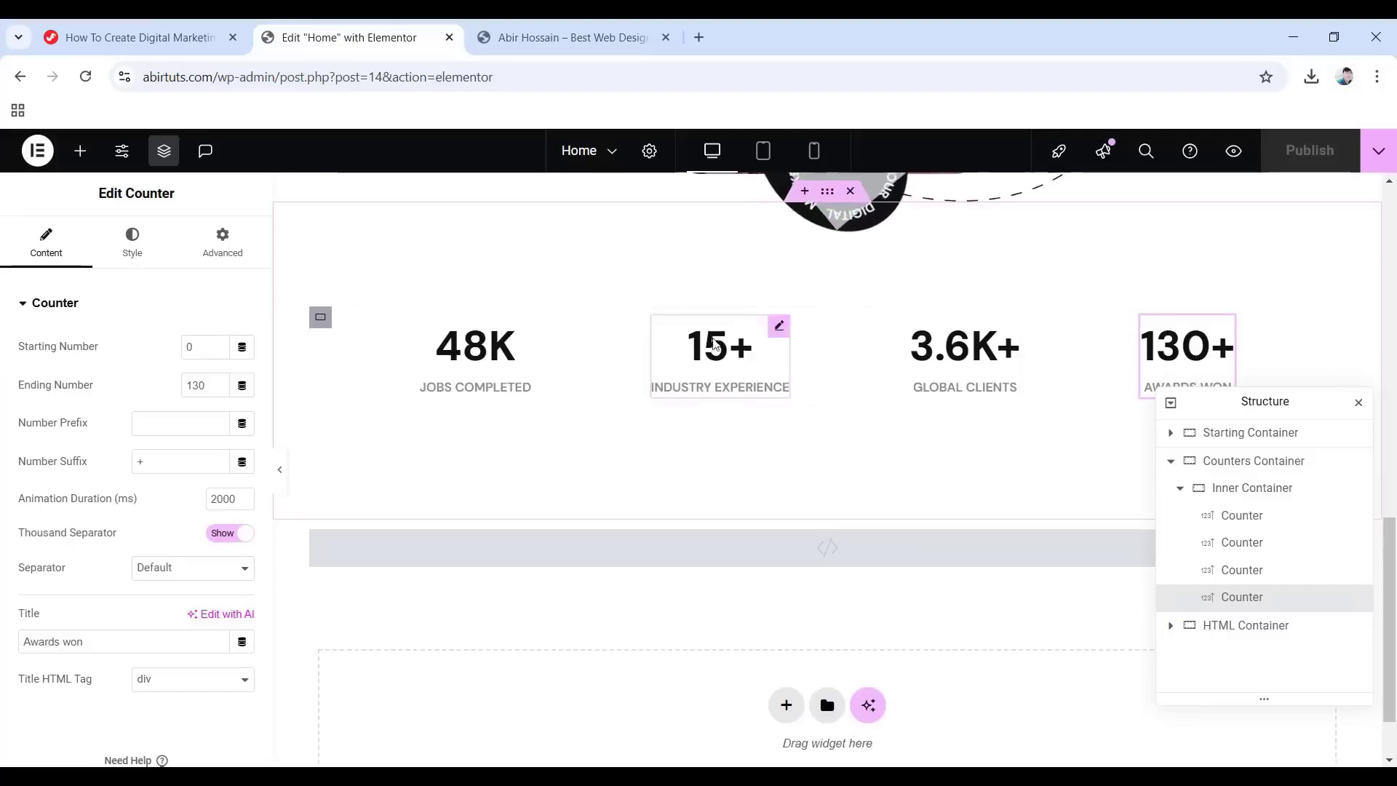
pyautogui.scroll(-2, 810, 380)
pyautogui.click(762, 150)
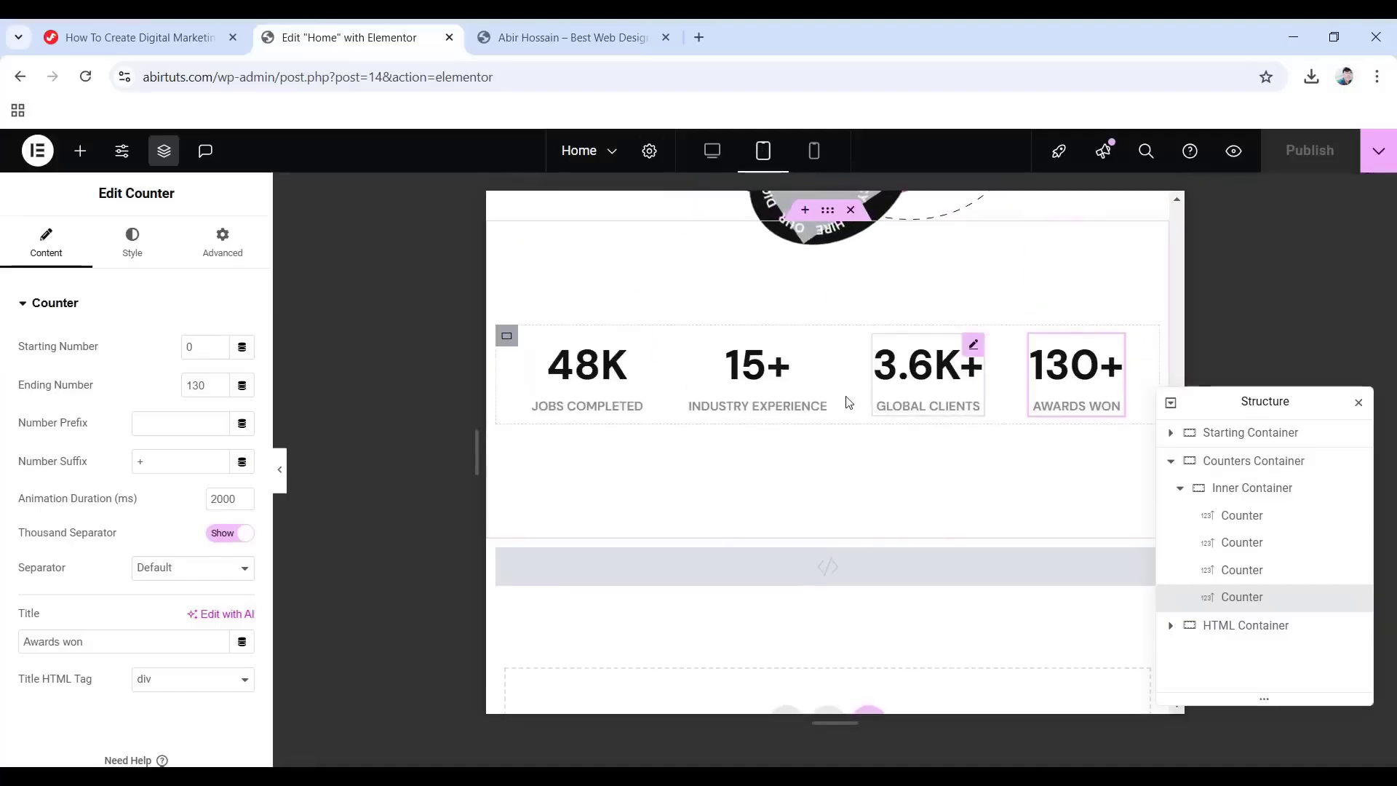
pyautogui.scroll(-2, 873, 396)
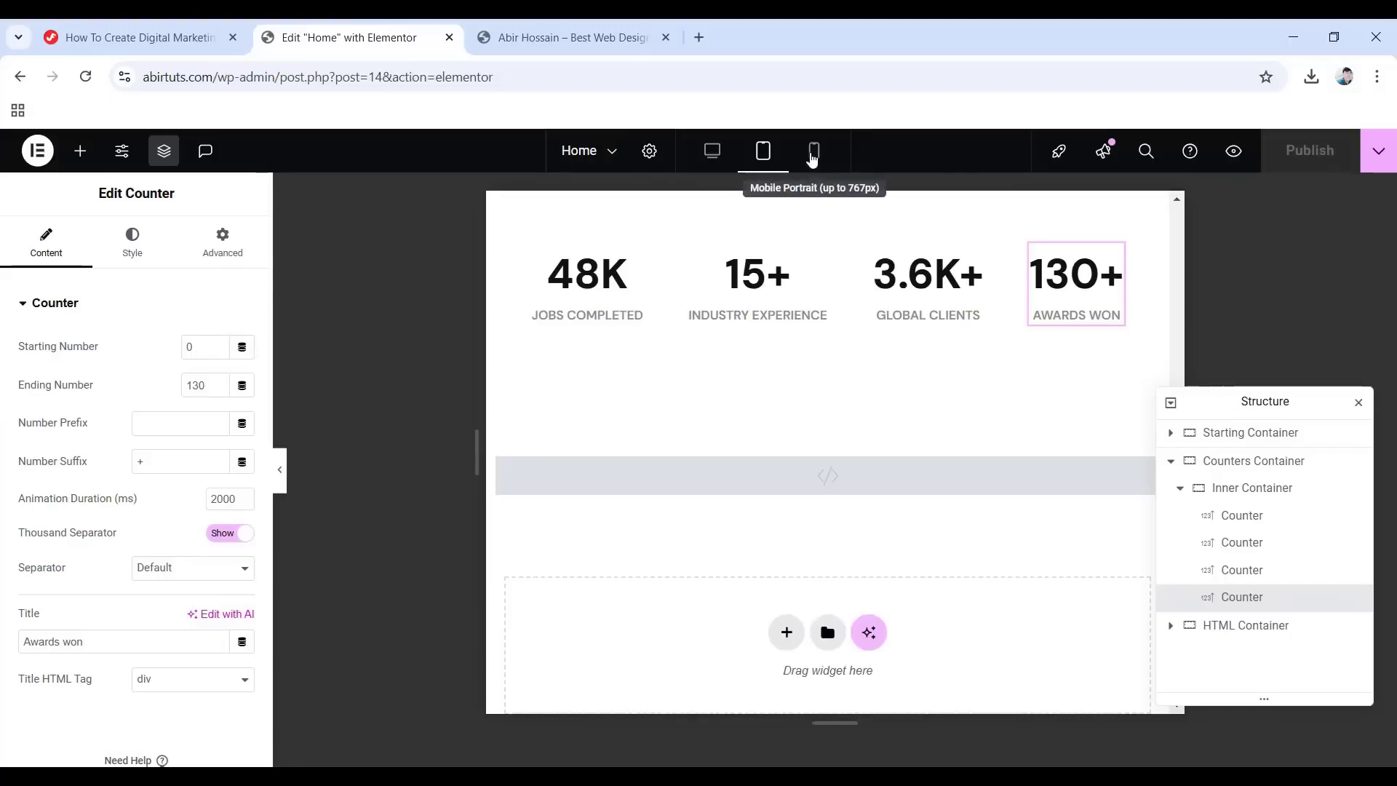
pyautogui.click(813, 159)
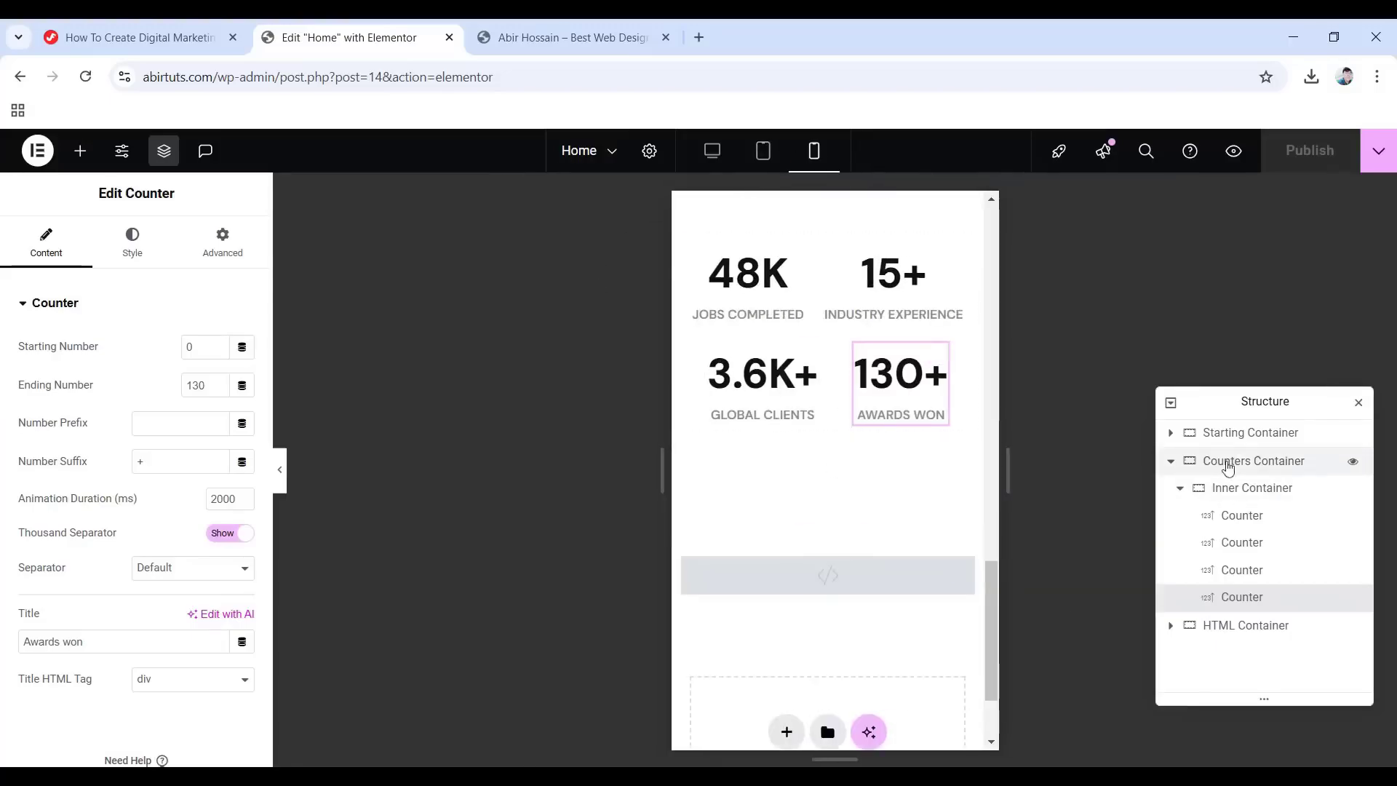
# Set the Counters Container's mobile padding to 80 top, 10 right, 65 bottom, 10 left.
pyautogui.click(1229, 466)
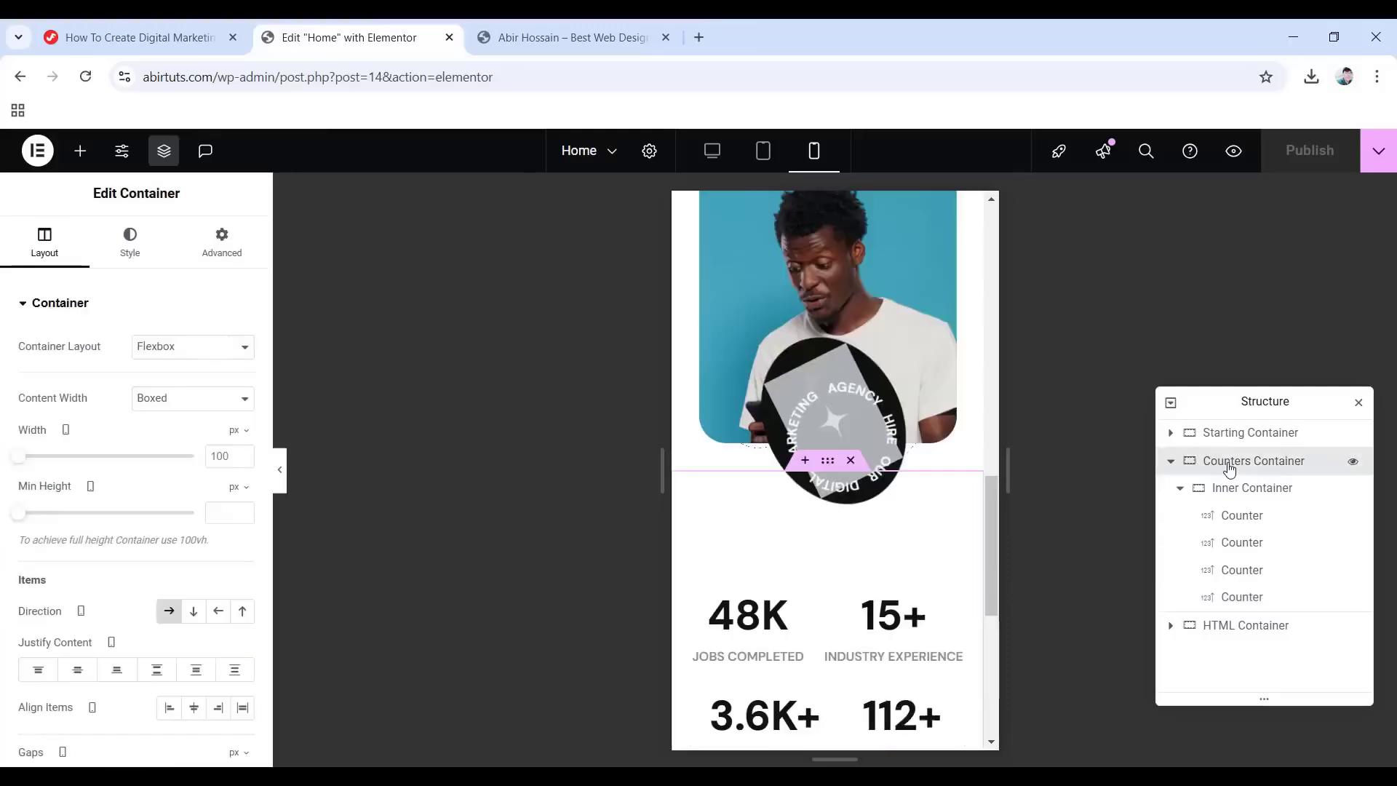
pyautogui.click(224, 243)
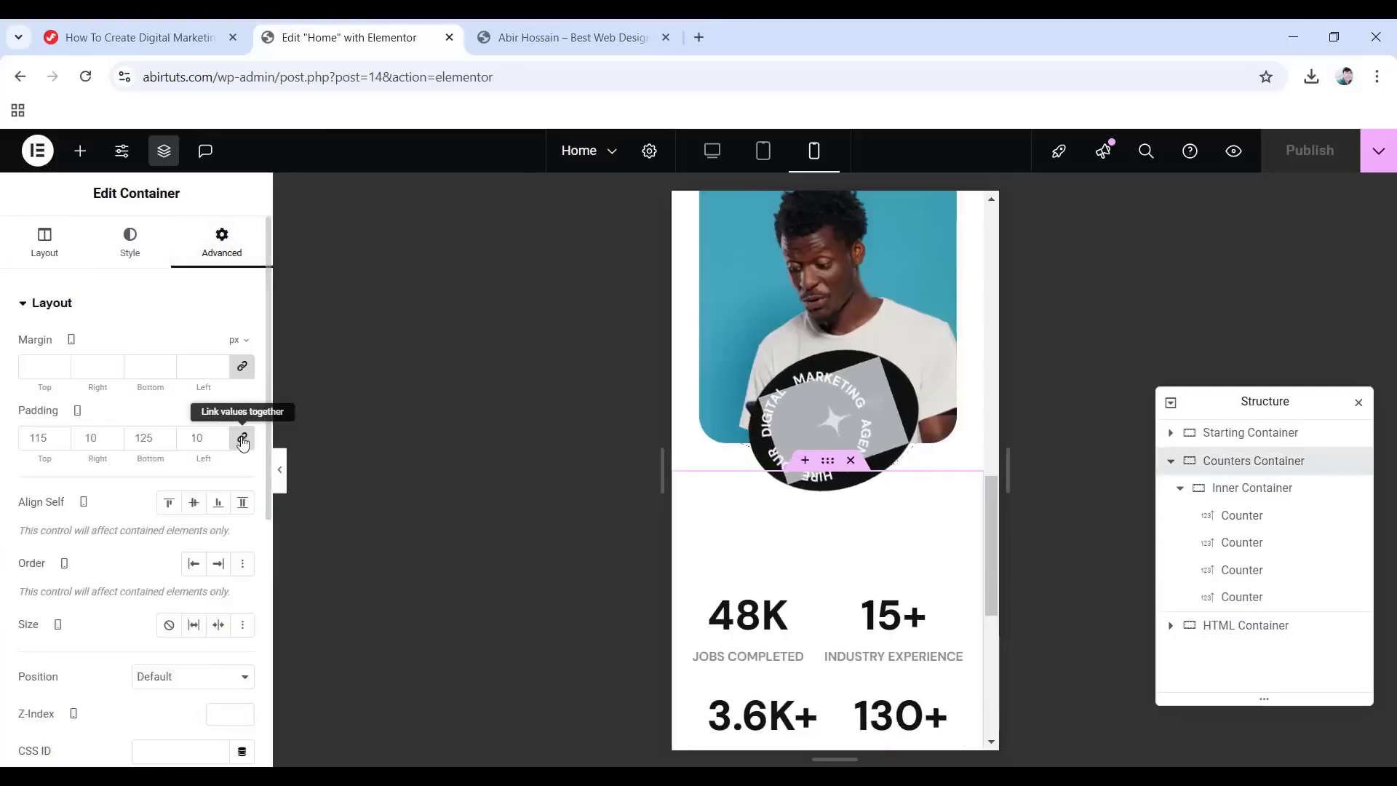
pyautogui.click(242, 438)
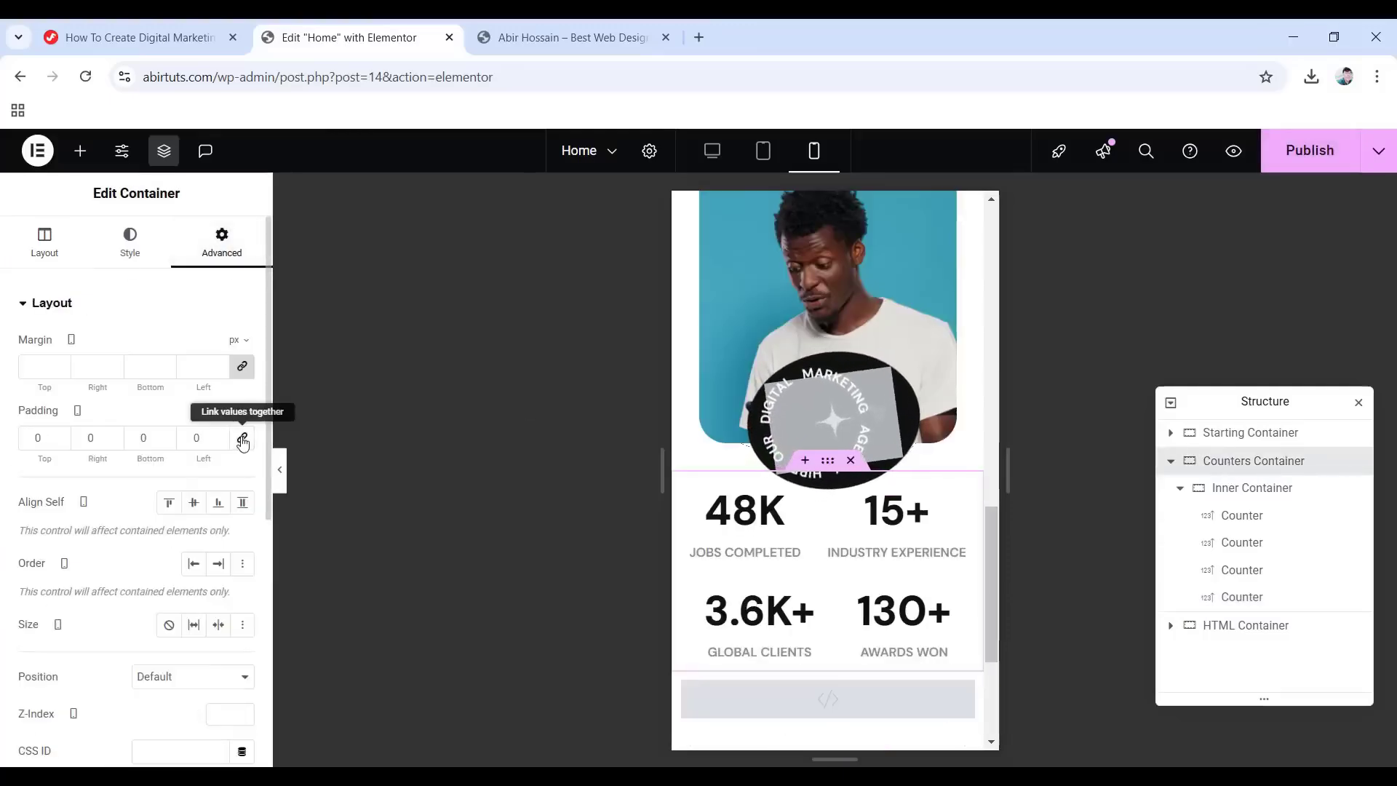
pyautogui.click(29, 439)
pyautogui.write('8')
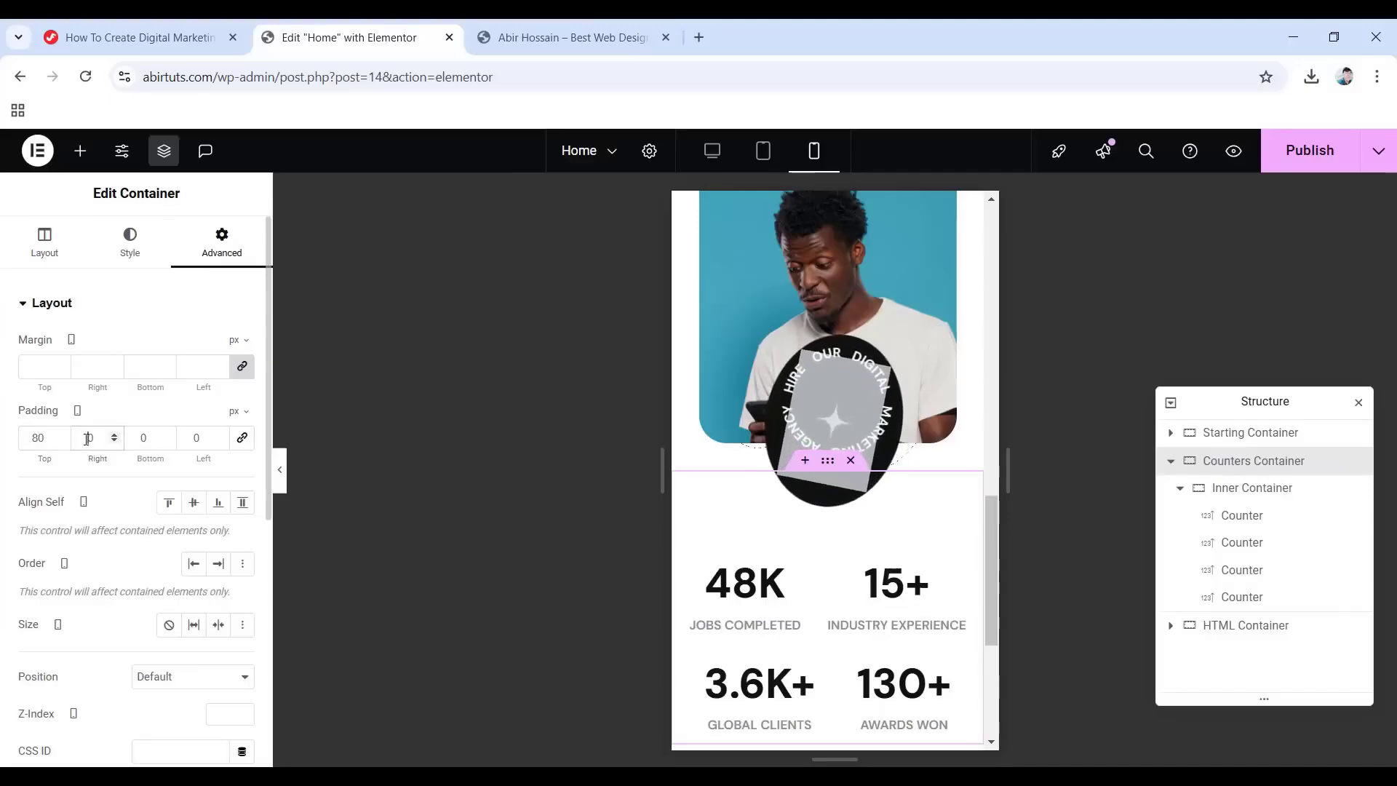
pyautogui.click(87, 440)
pyautogui.write('1')
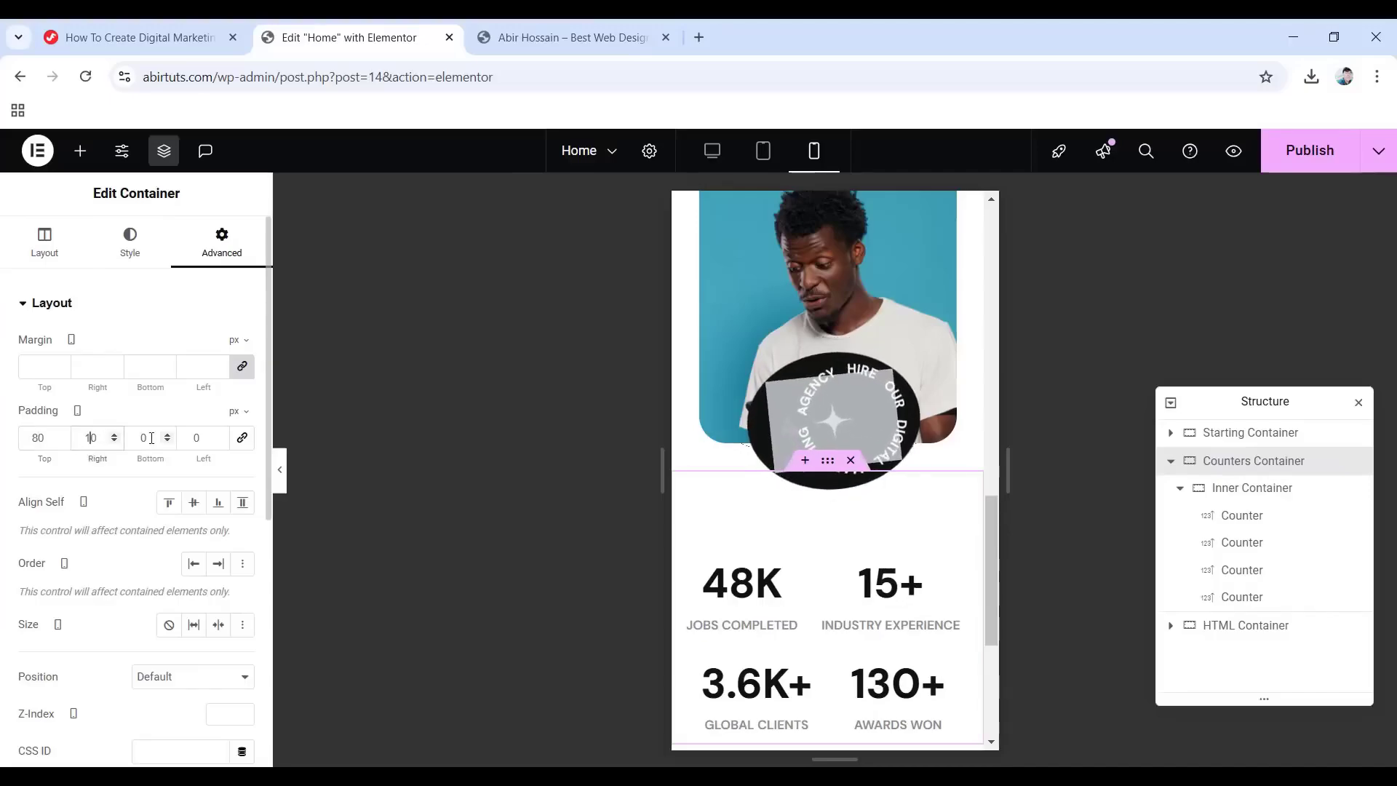
pyautogui.write('65')
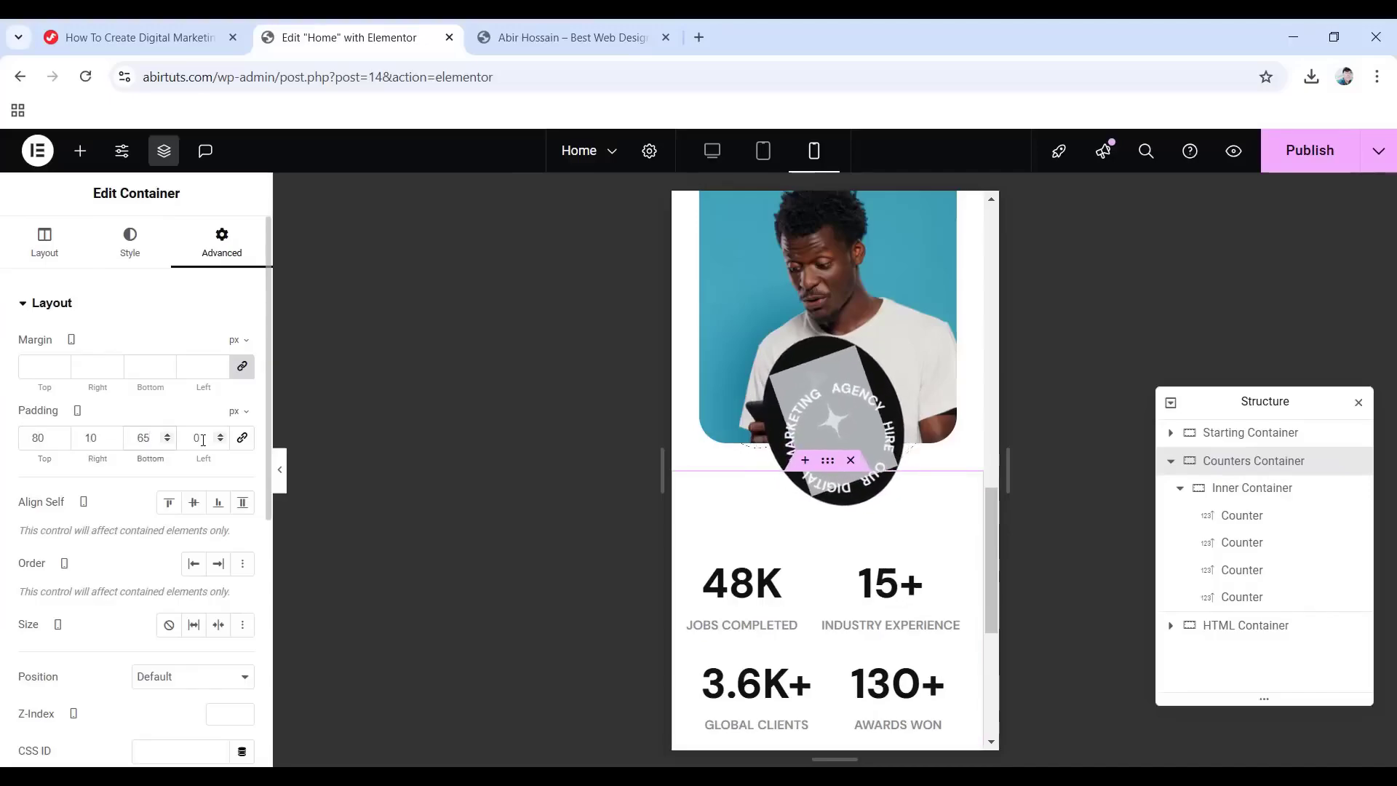
pyautogui.click(192, 439)
pyautogui.write('10')
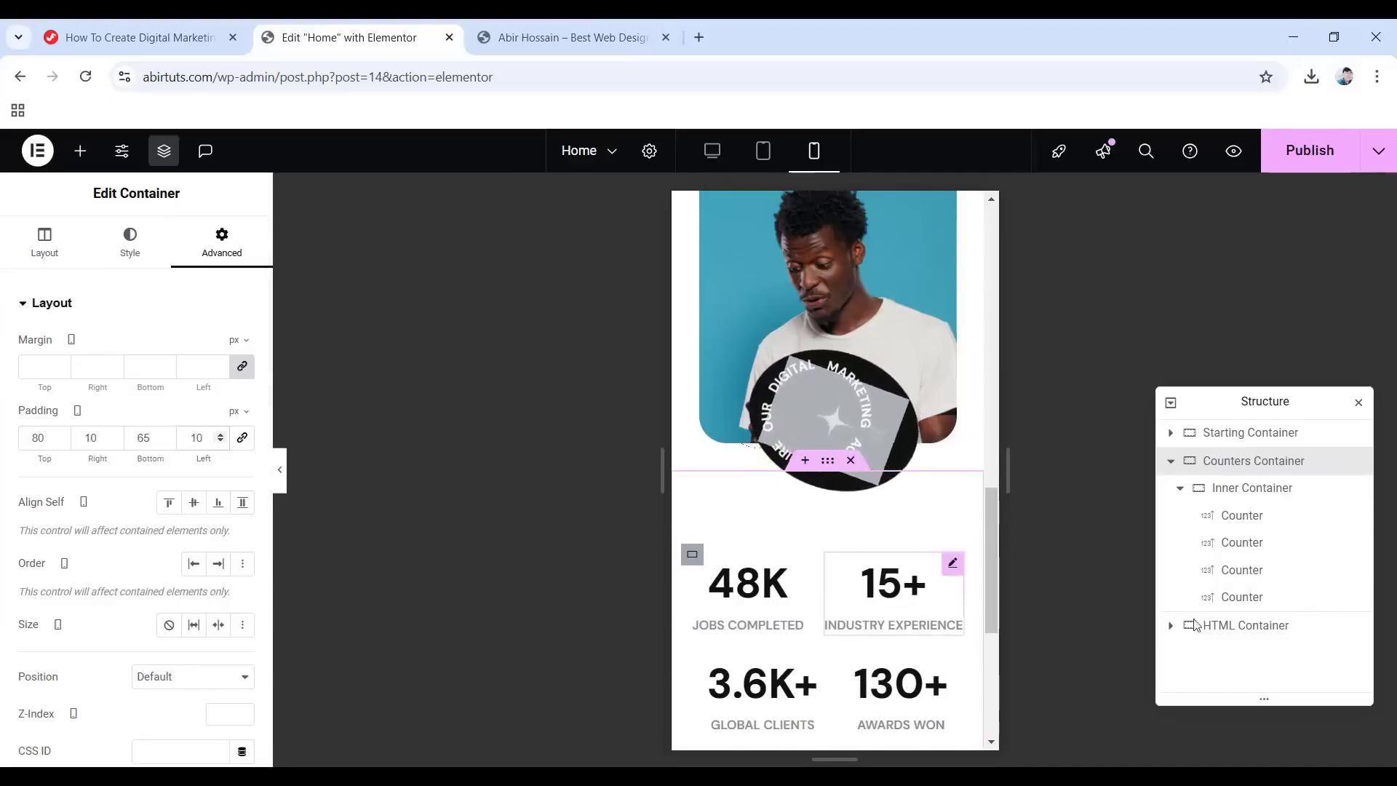
pyautogui.click(1233, 518)
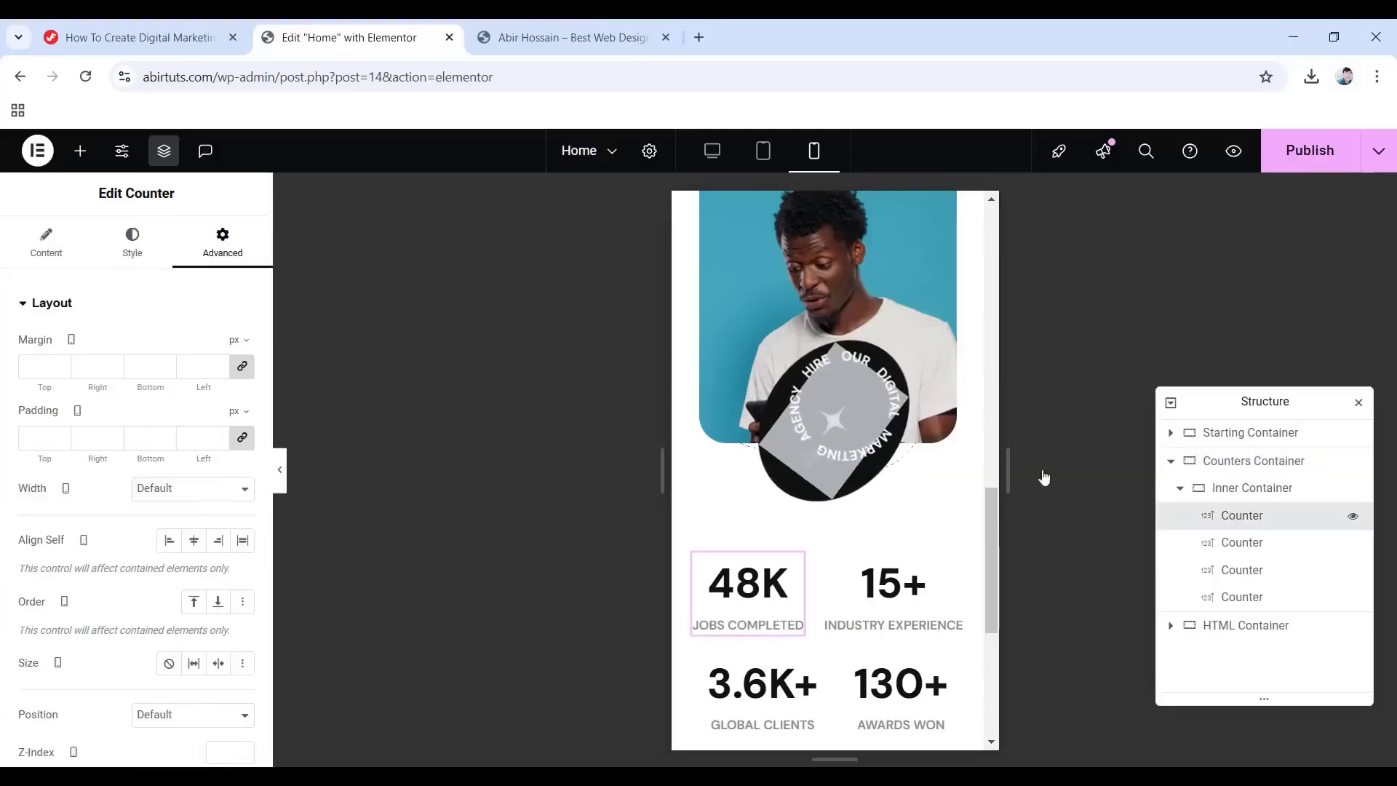
# Set the 48K counter's number font size to 38 px on mobile.
pyautogui.click(133, 251)
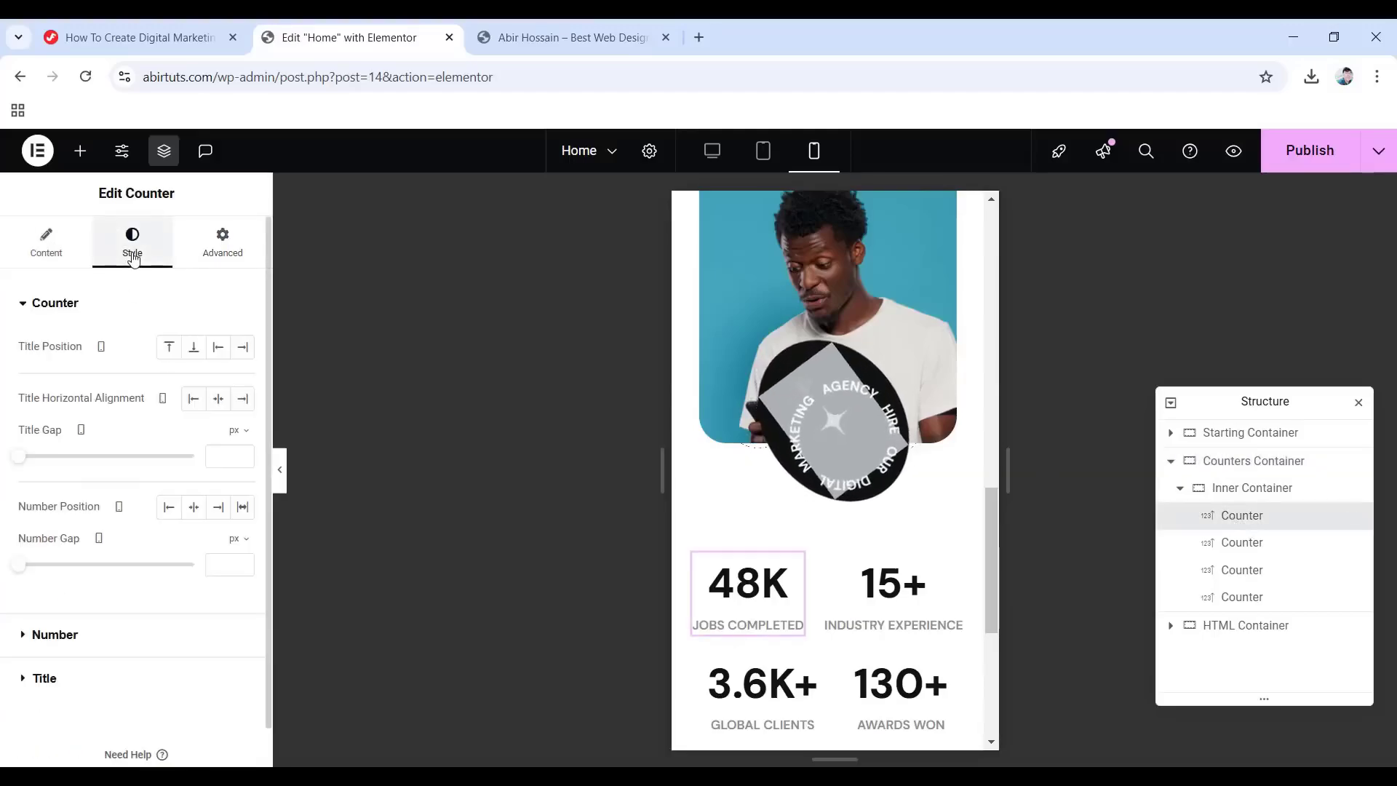
pyautogui.click(75, 633)
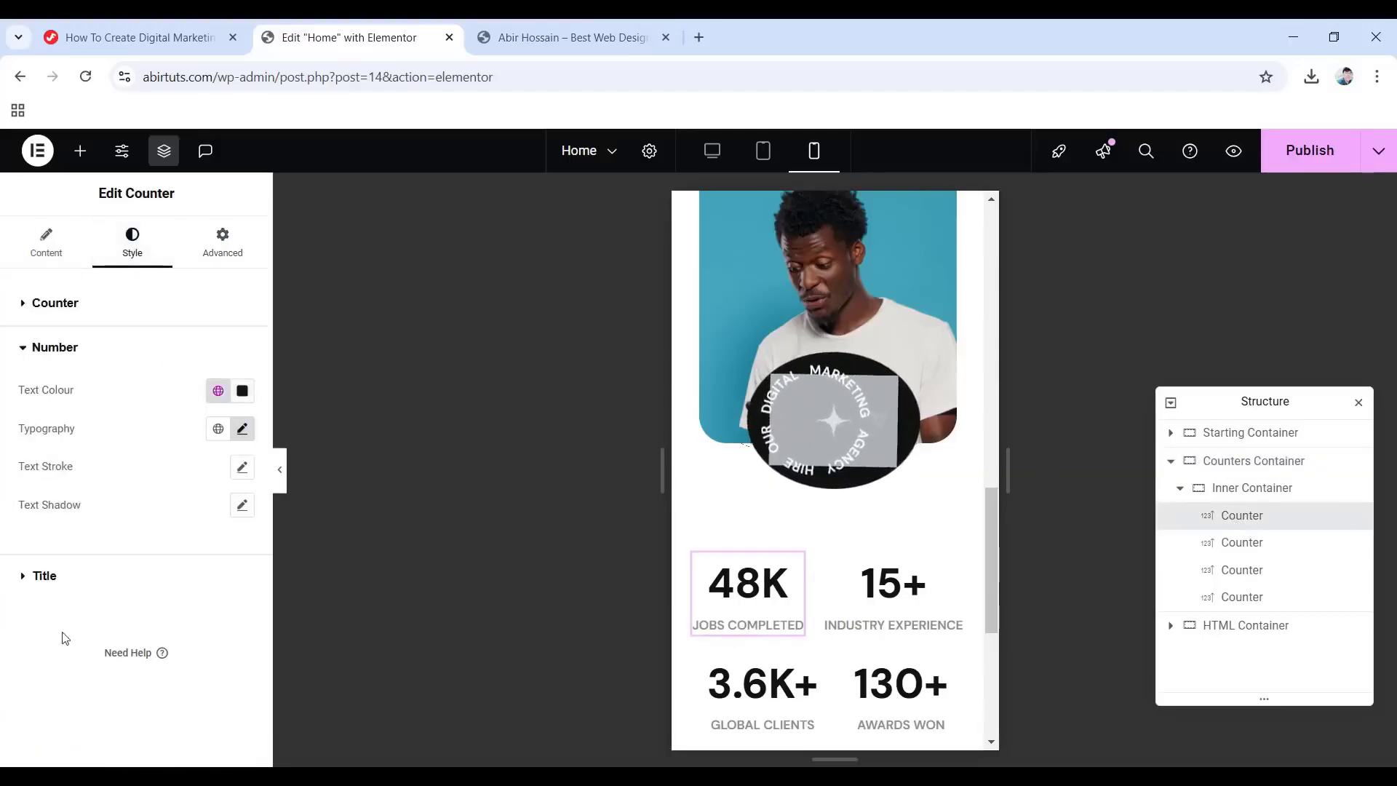
pyautogui.click(241, 429)
pyautogui.moveTo(218, 574); pyautogui.dragTo(178, 574)
pyautogui.write('38')
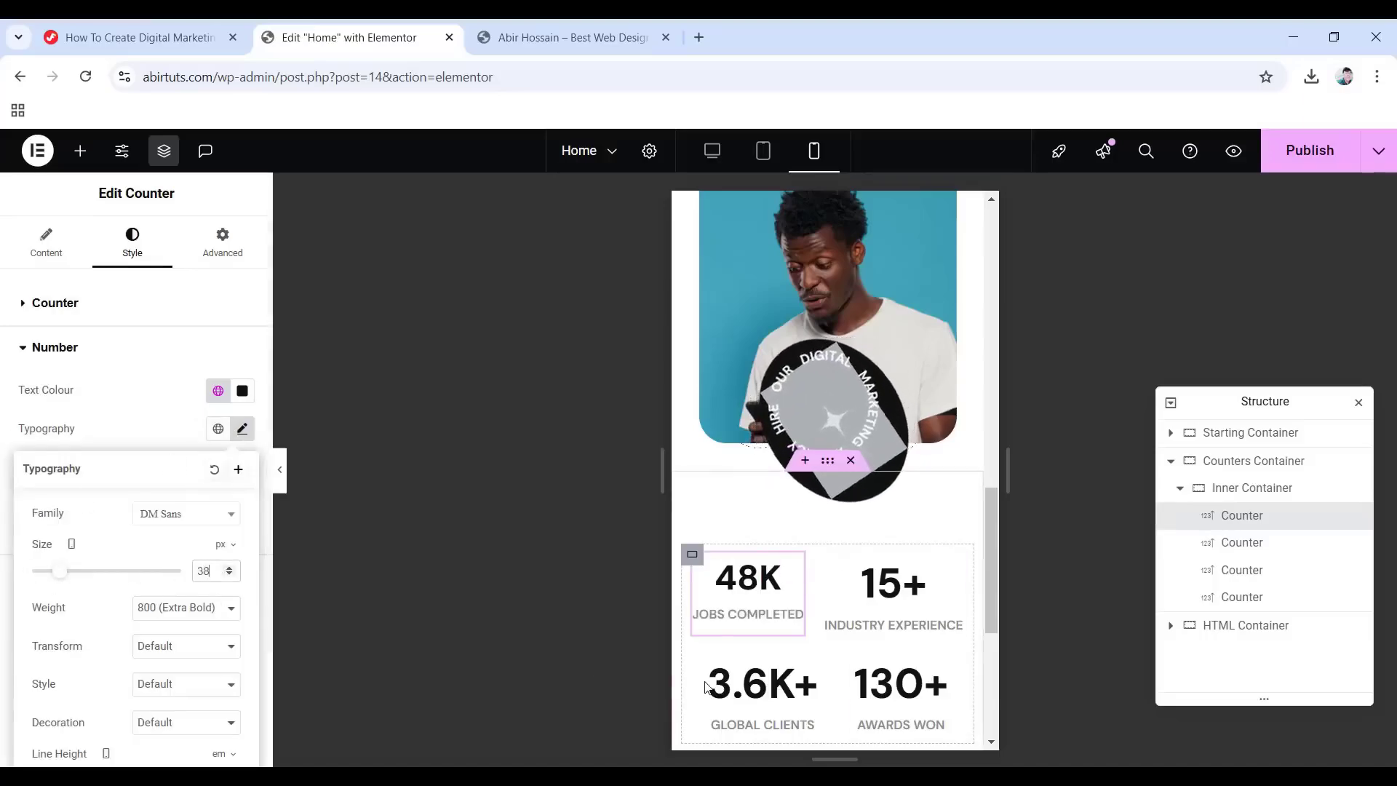
# Copy the 48K counter and paste its style onto the 15+, 3.6K+ and 130+ counters.
pyautogui.moveTo(701, 591)
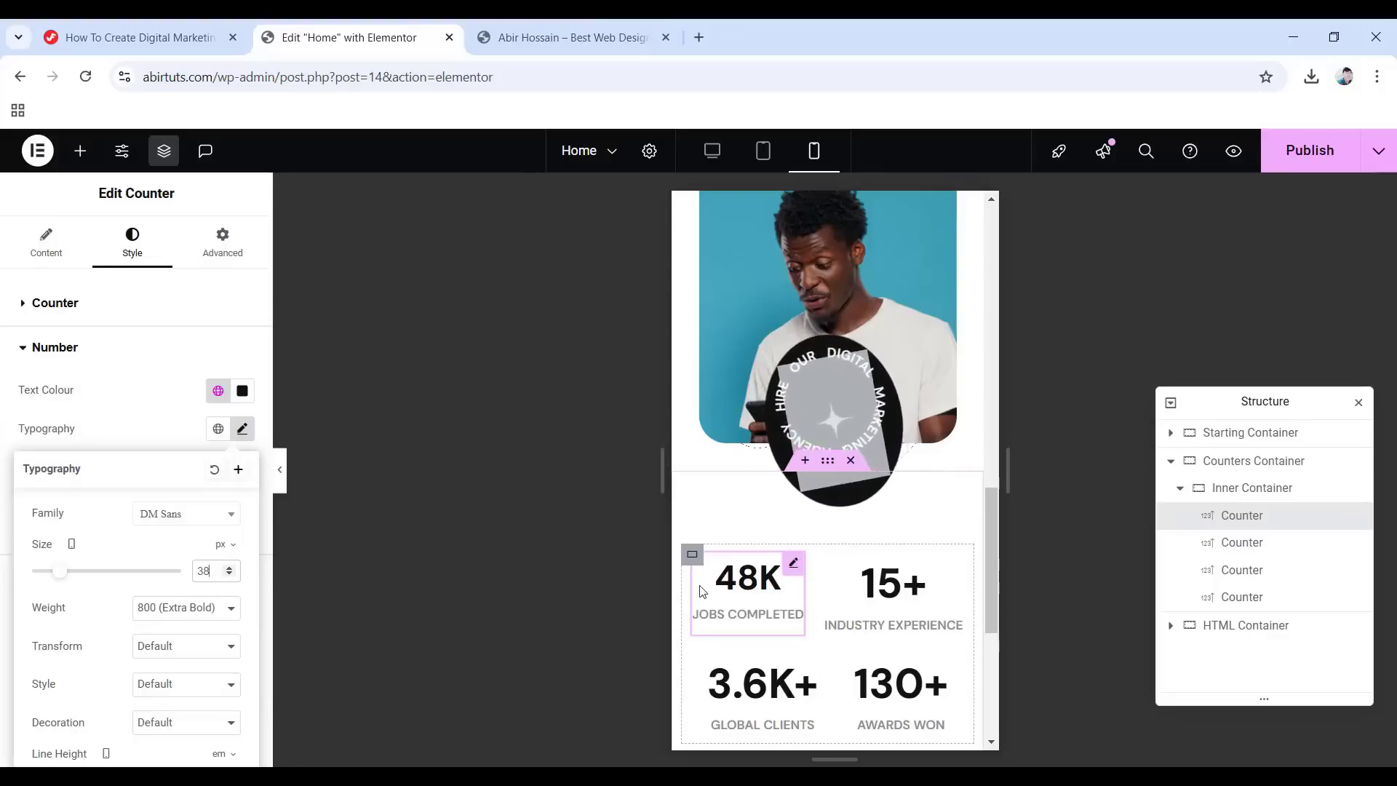
pyautogui.rightClick(792, 574)
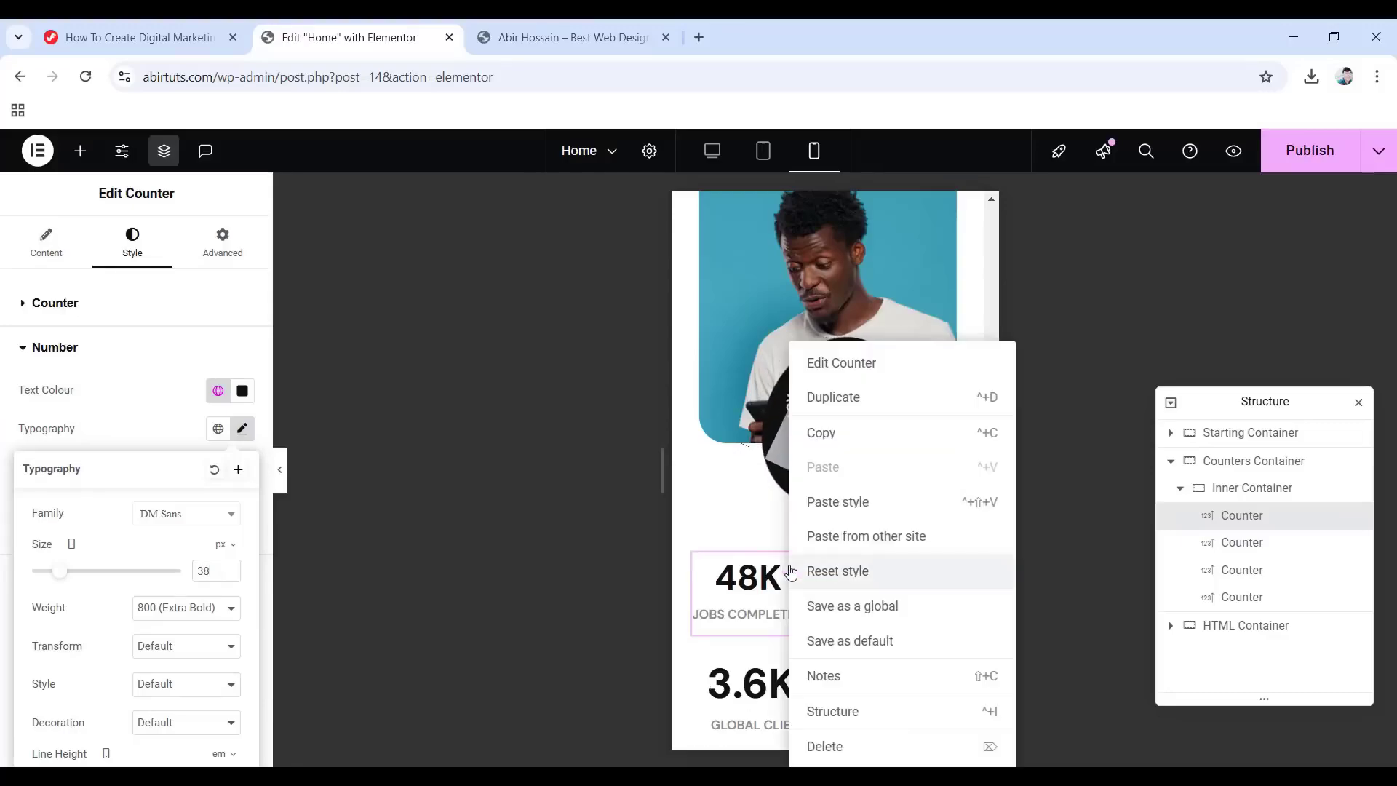
pyautogui.click(833, 435)
pyautogui.scroll(-4, 757, 492)
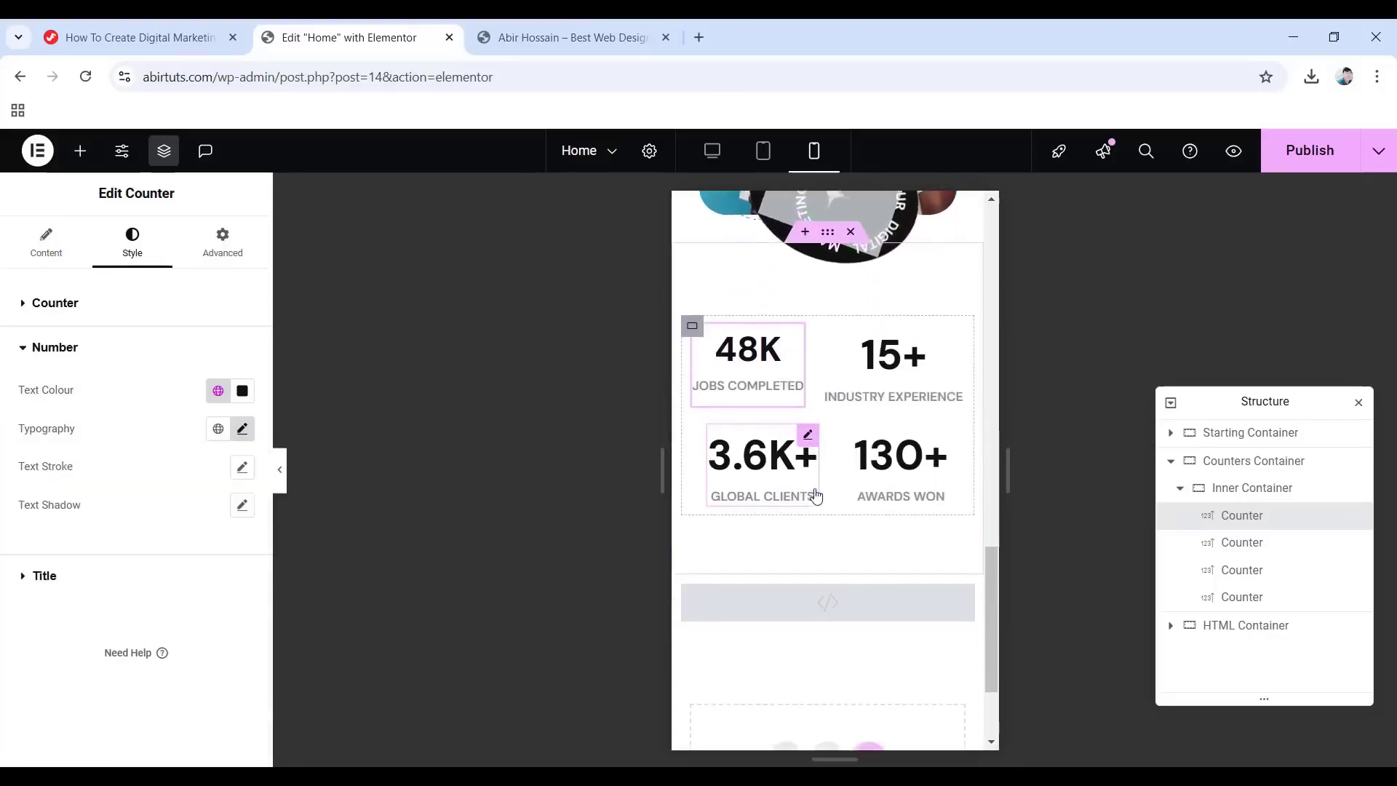
pyautogui.scroll(-1, 858, 390)
pyautogui.scroll(1, 866, 390)
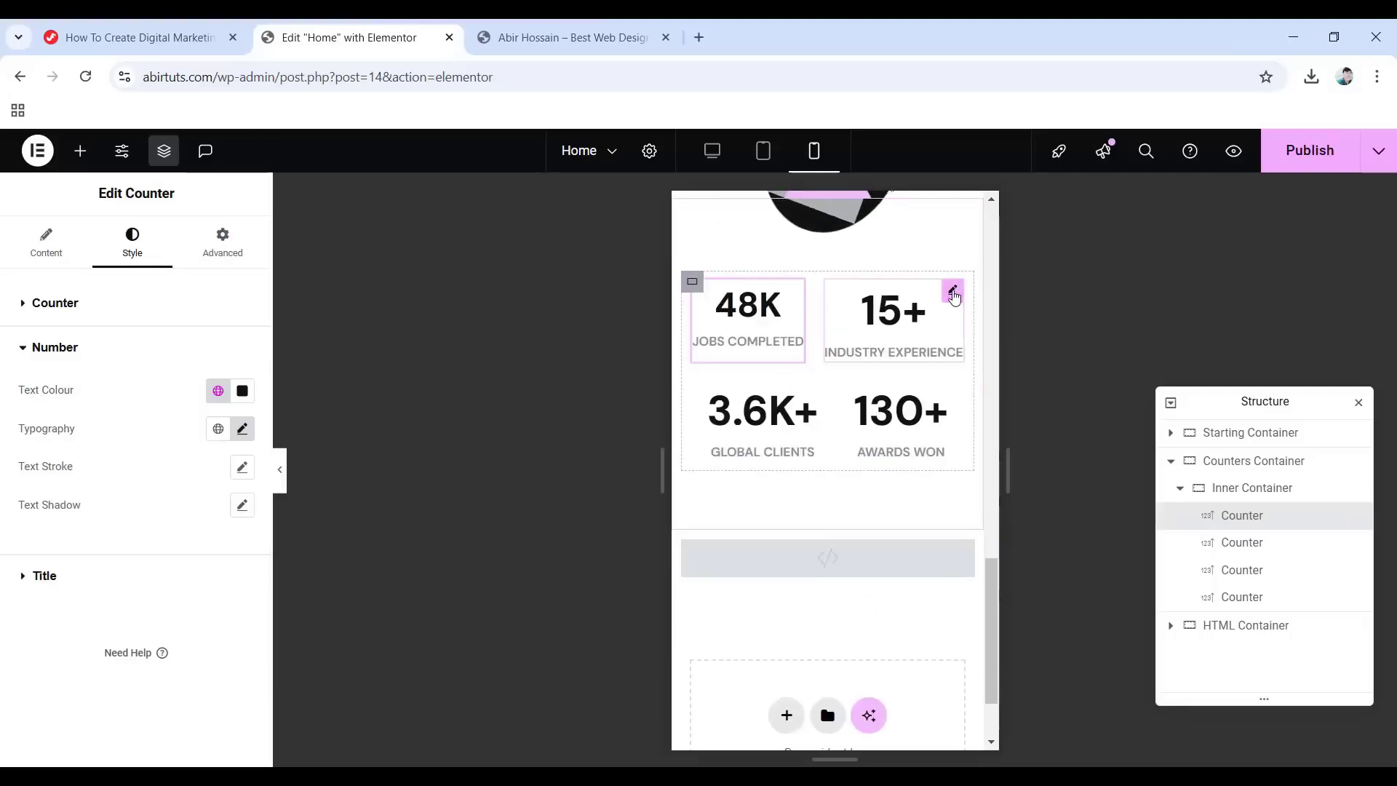
pyautogui.rightClick(953, 293)
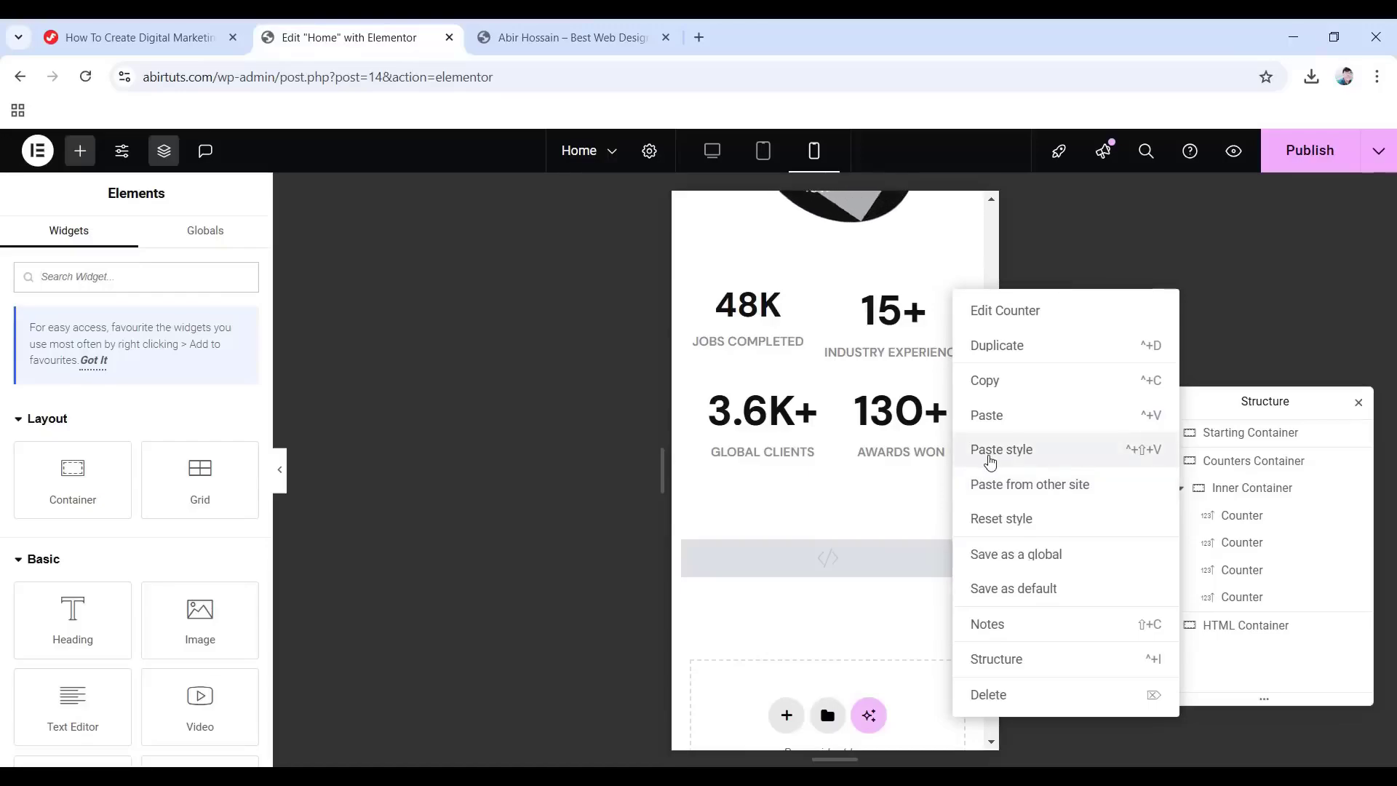
pyautogui.click(1004, 451)
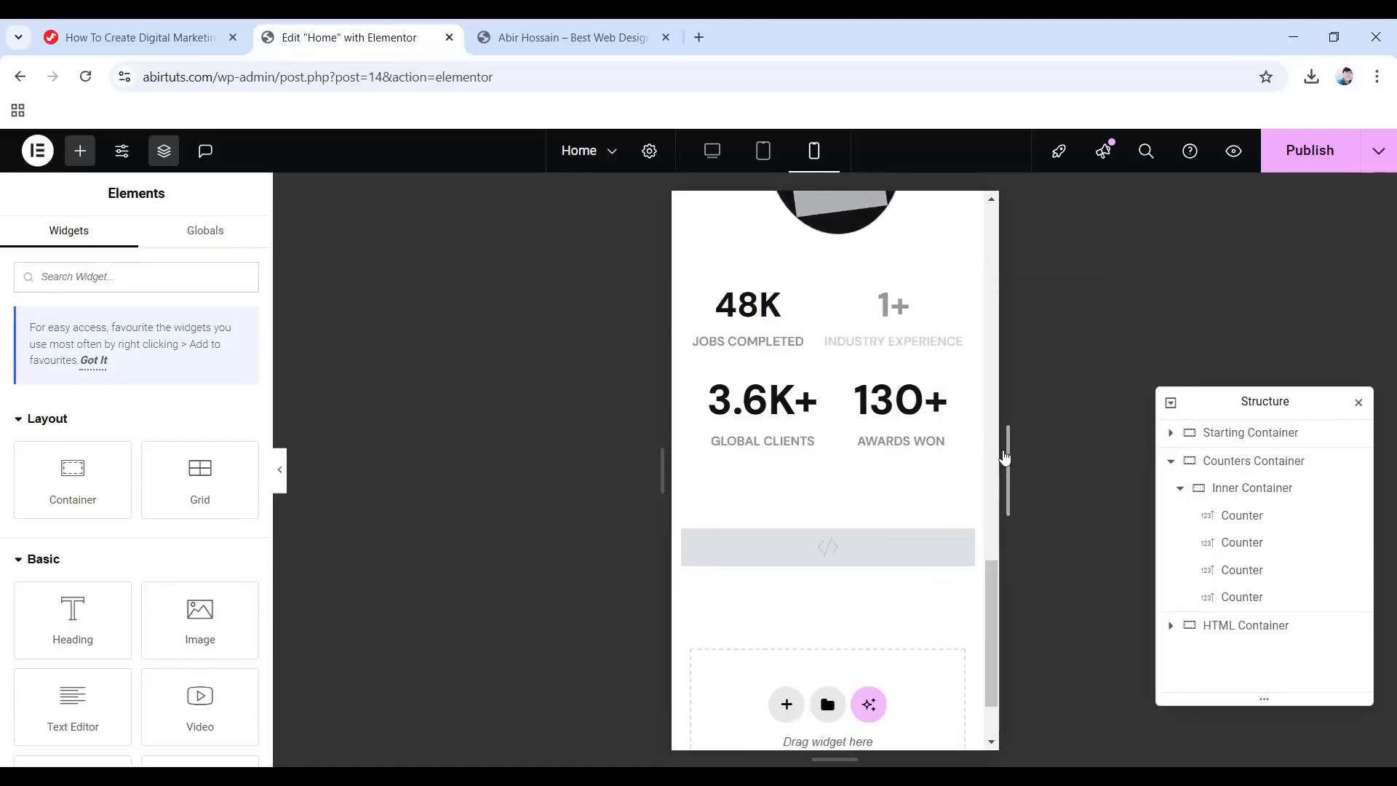
pyautogui.rightClick(804, 408)
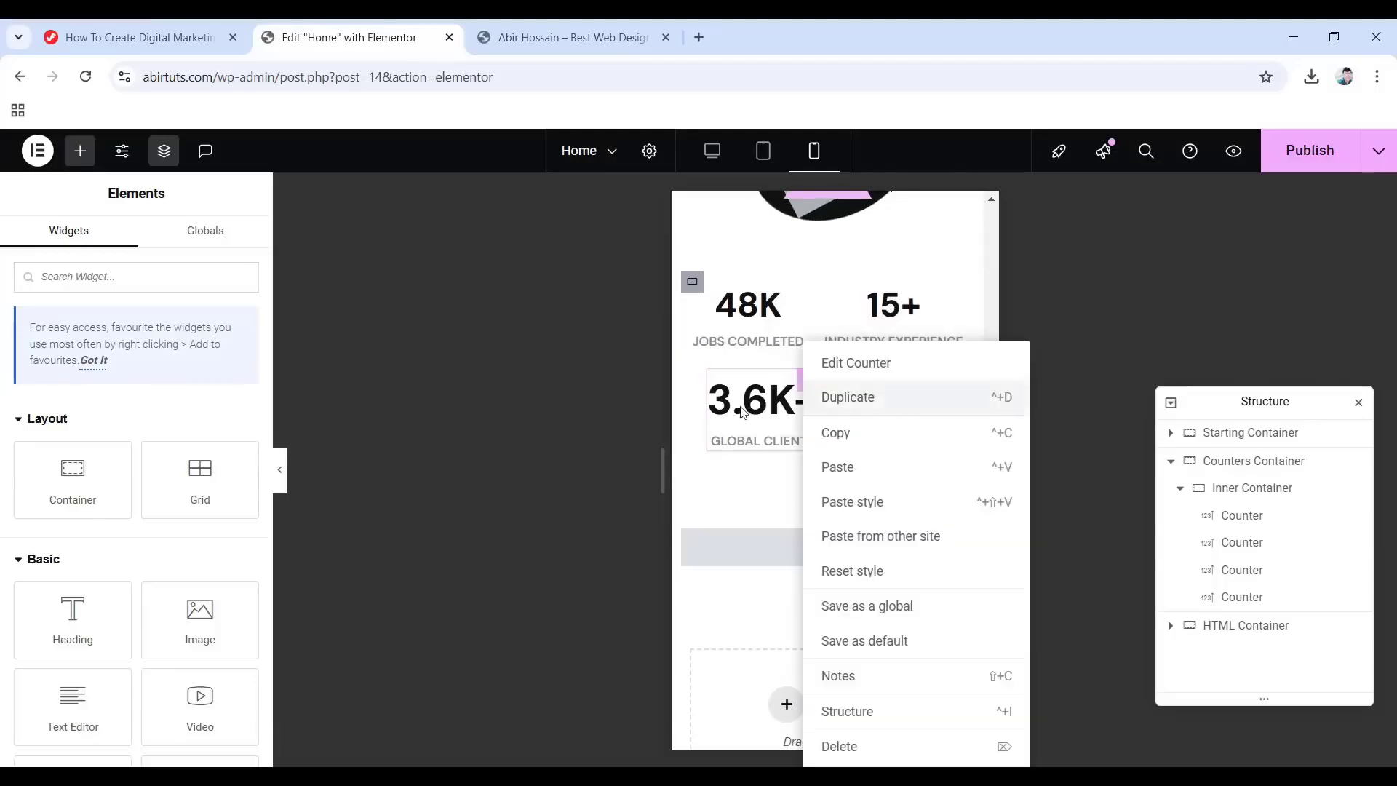
pyautogui.click(868, 501)
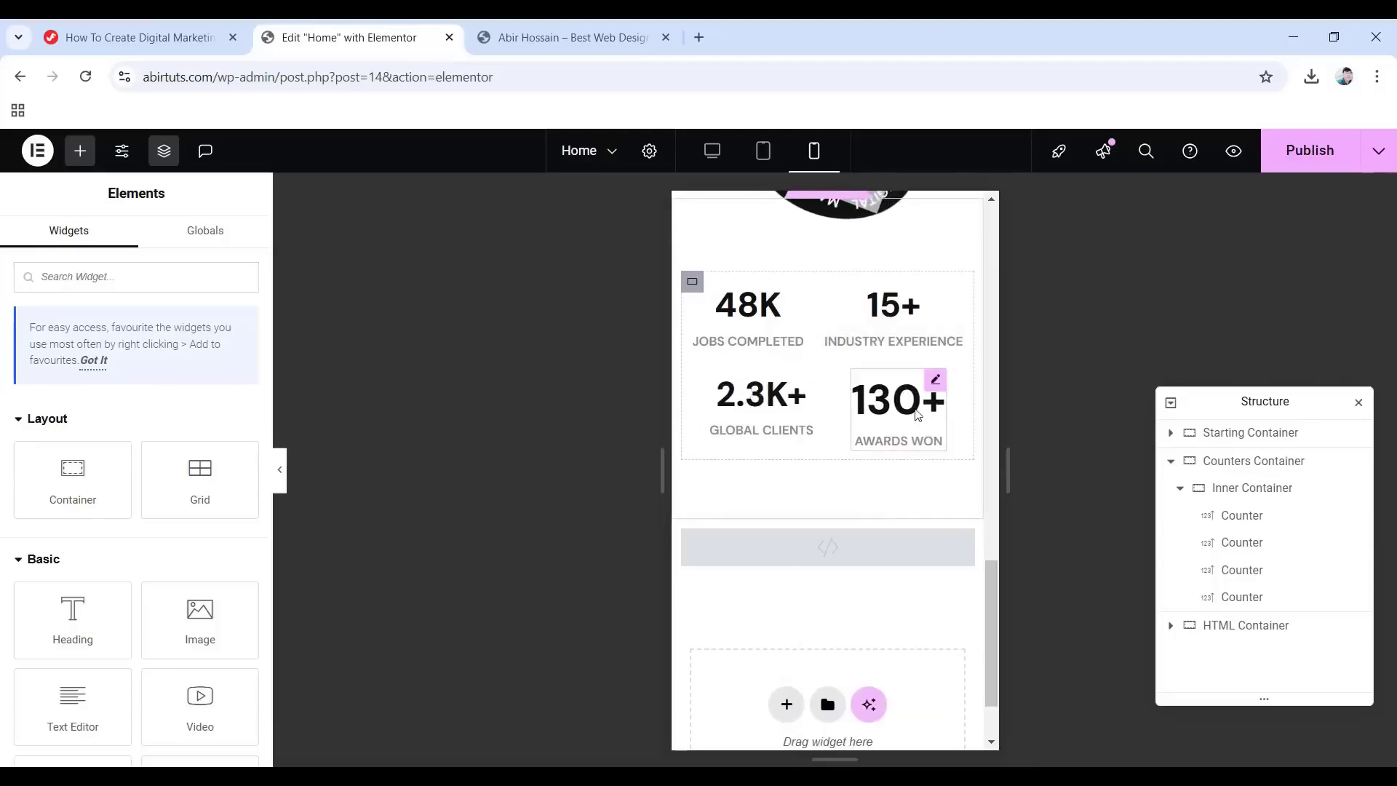
pyautogui.rightClick(864, 455)
pyautogui.click(973, 500)
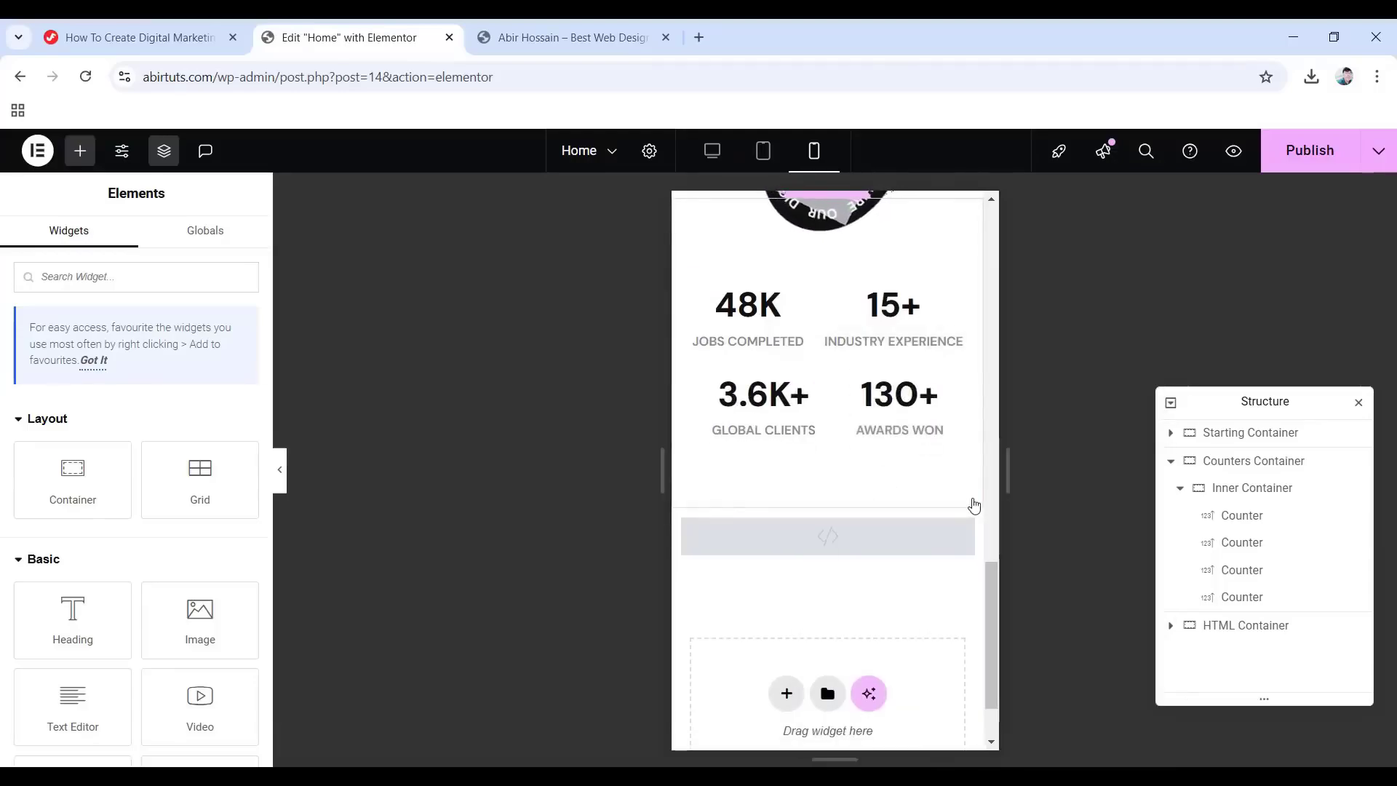
# Return to desktop width and publish the page changes.
pyautogui.scroll(-1, 876, 473)
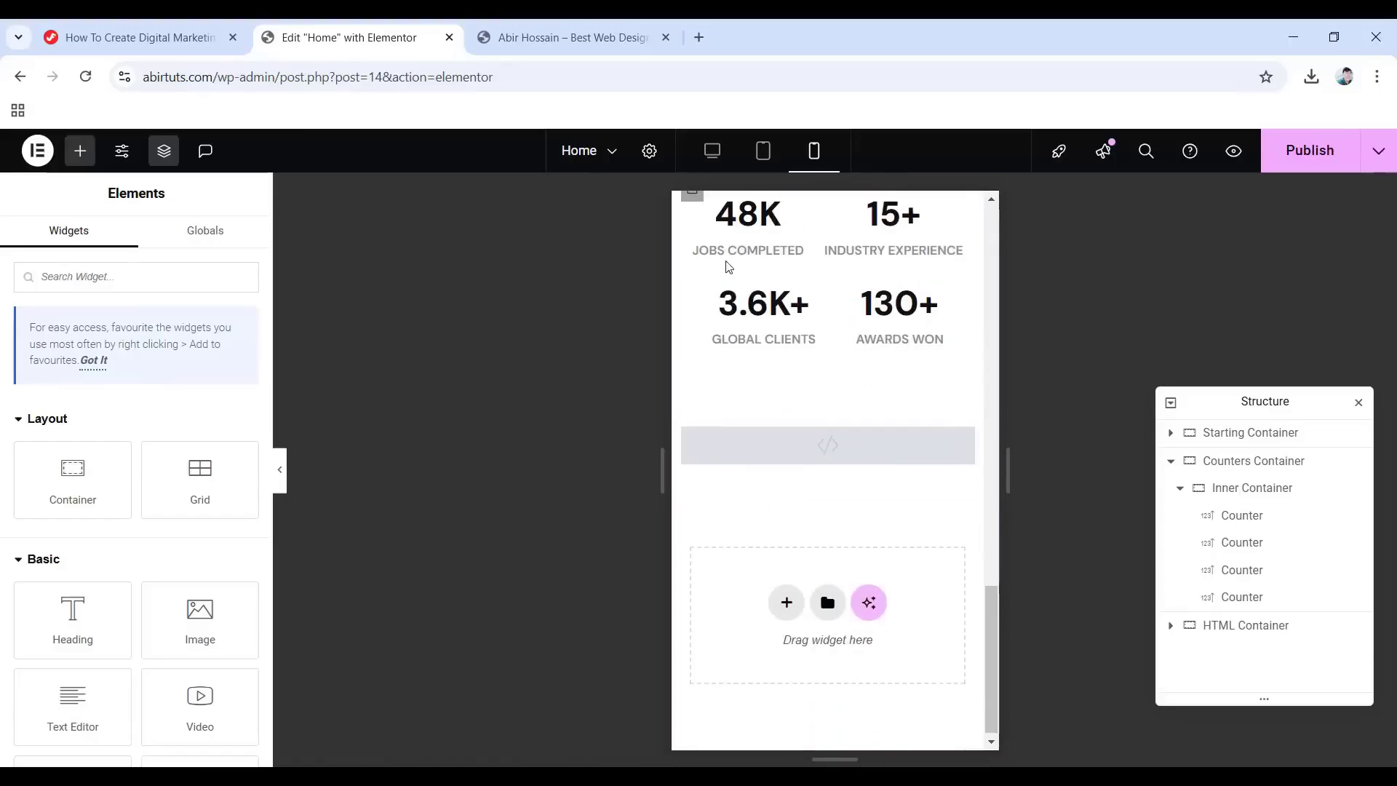
pyautogui.click(711, 153)
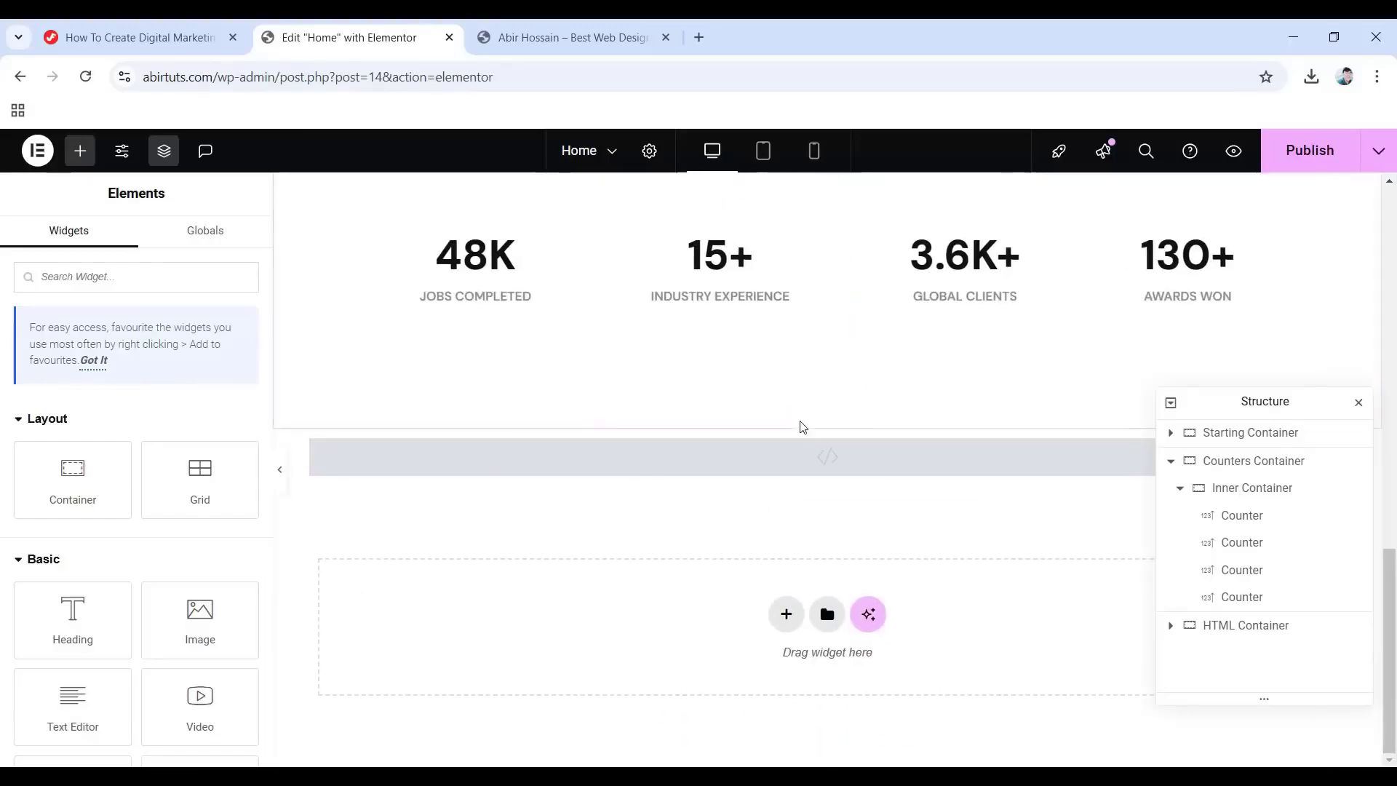
pyautogui.click(1328, 158)
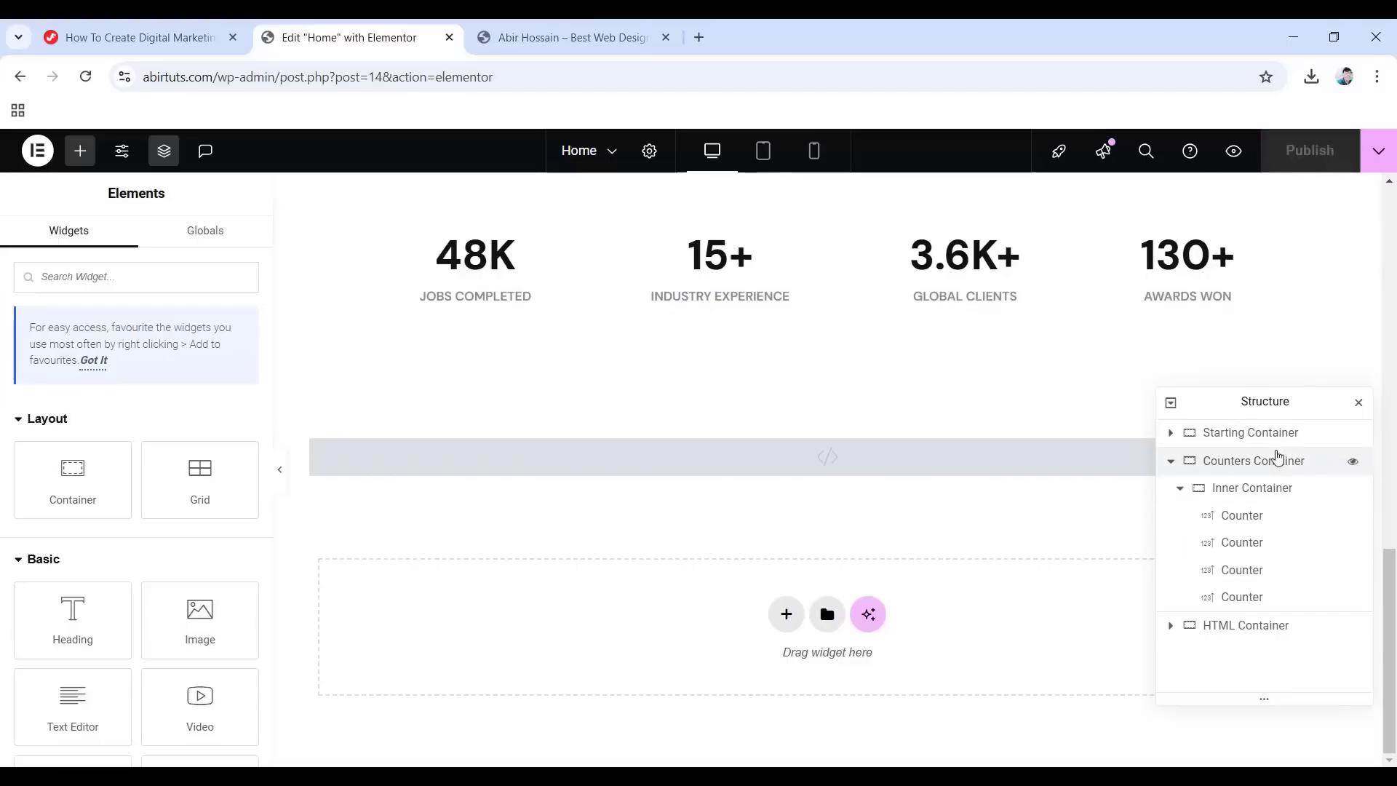
pyautogui.click(1170, 463)
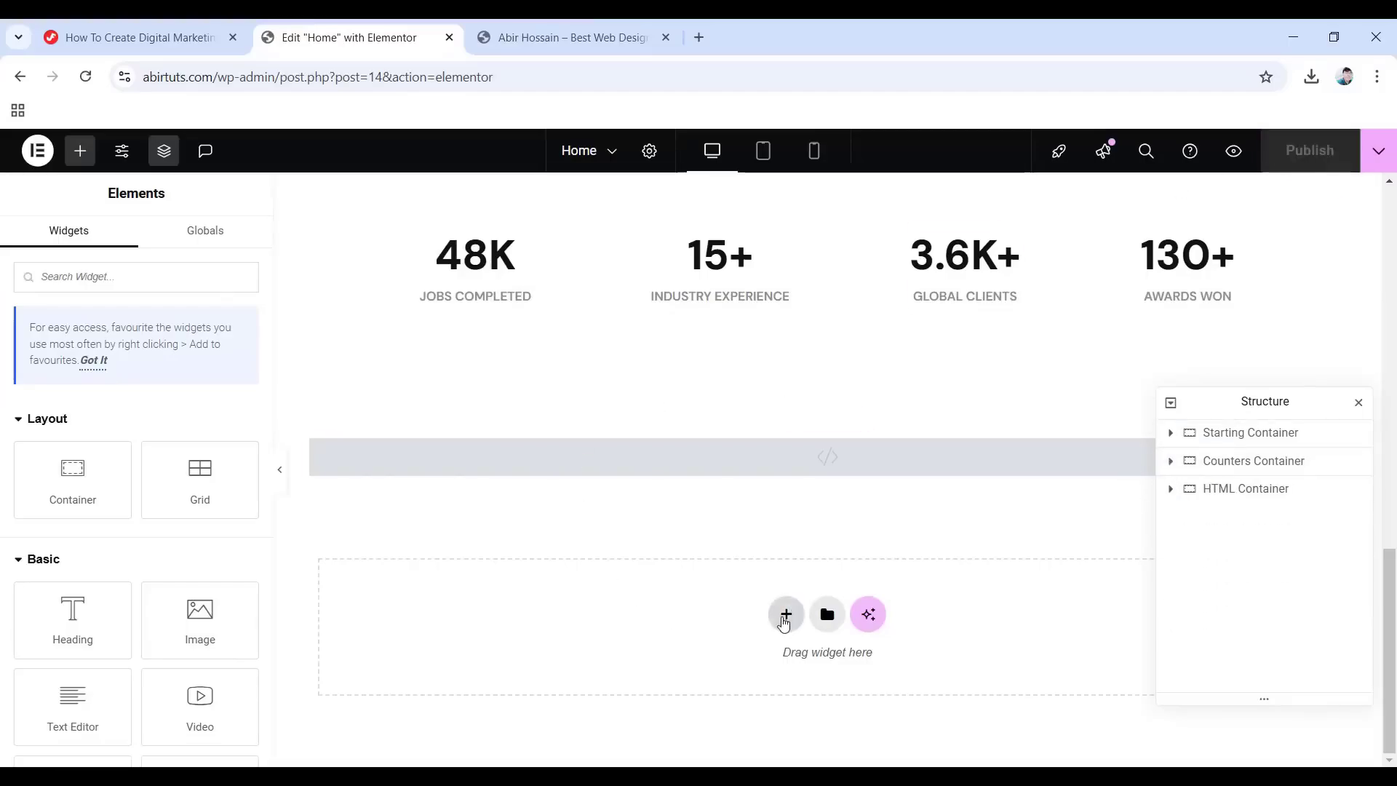
# Add a new single flexbox container and move it above the HTML Container.
pyautogui.click(786, 615)
pyautogui.click(780, 666)
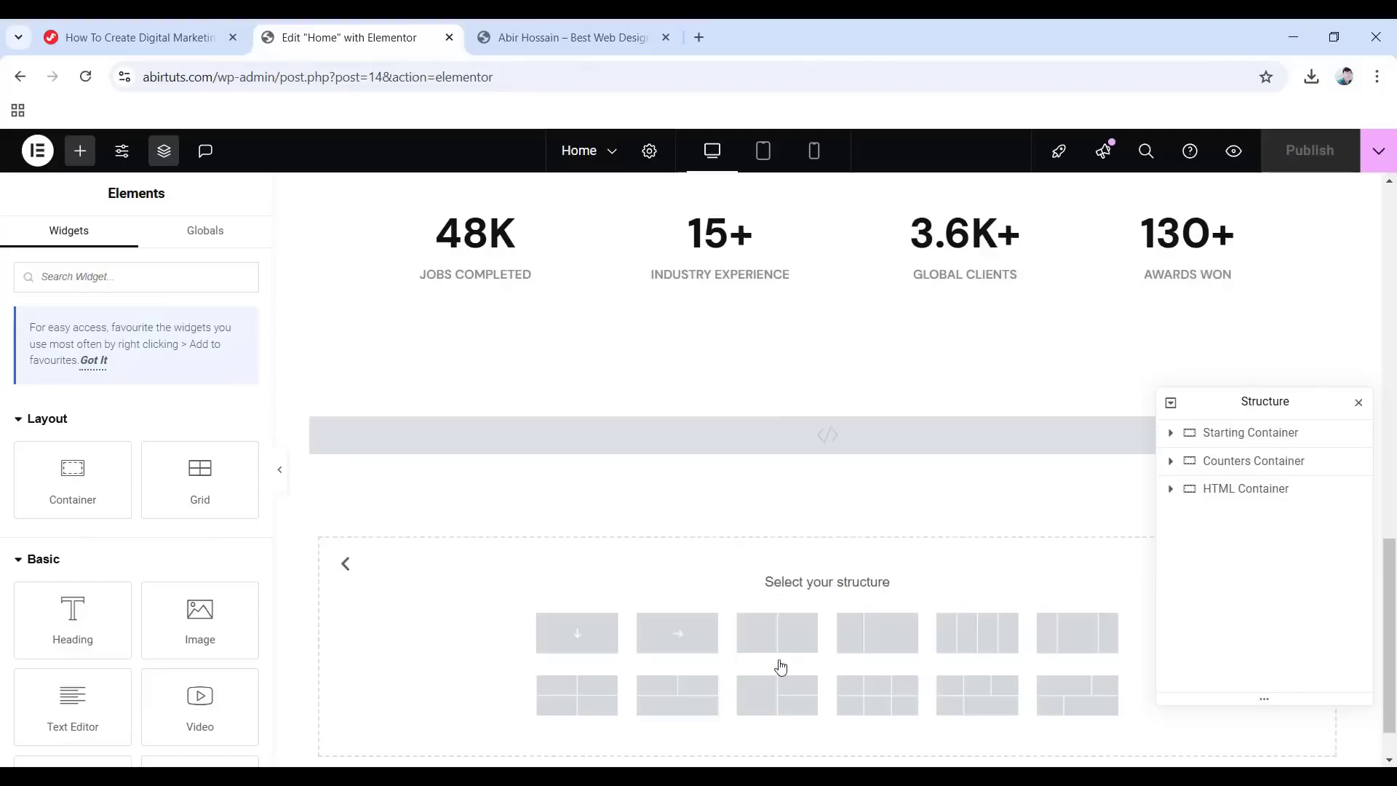
pyautogui.click(579, 634)
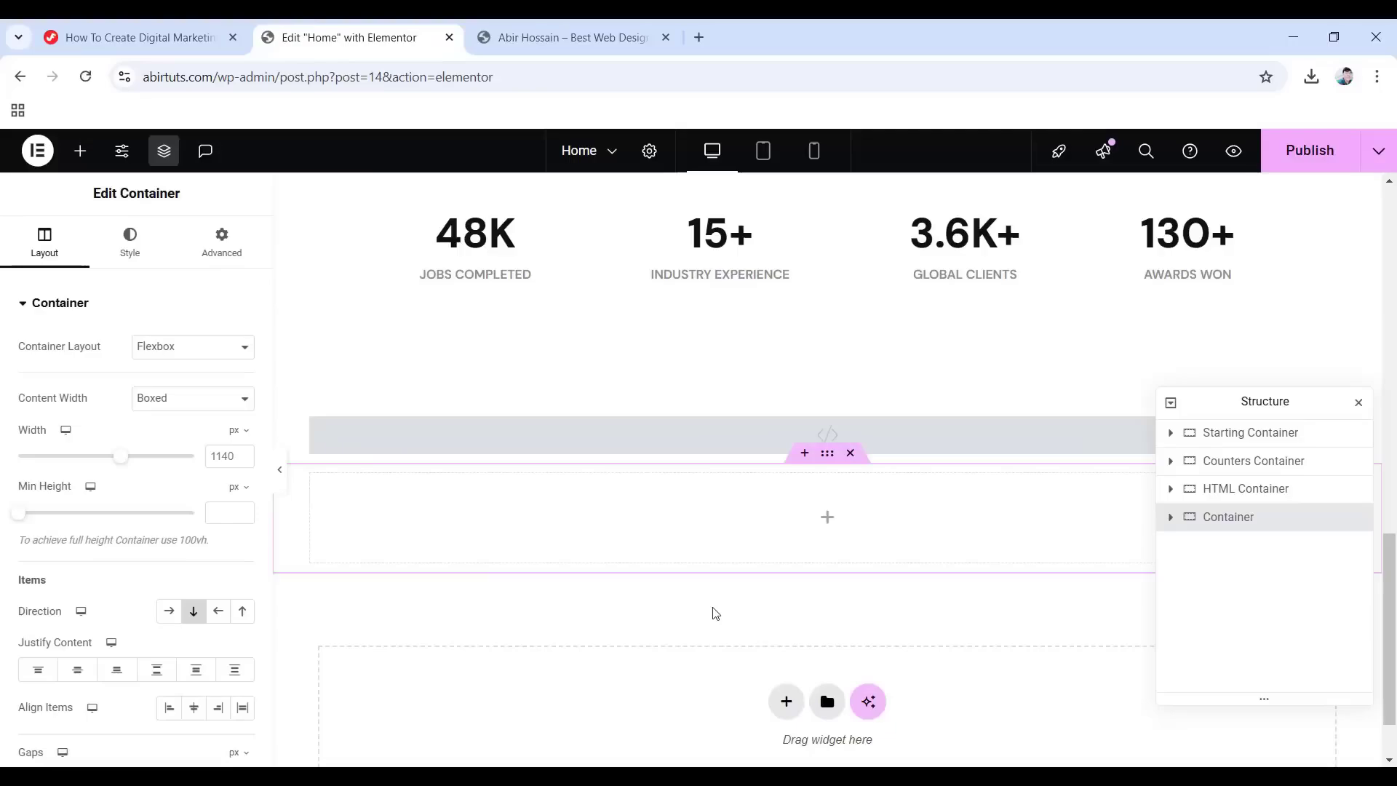
pyautogui.moveTo(1237, 524); pyautogui.dragTo(1231, 489)
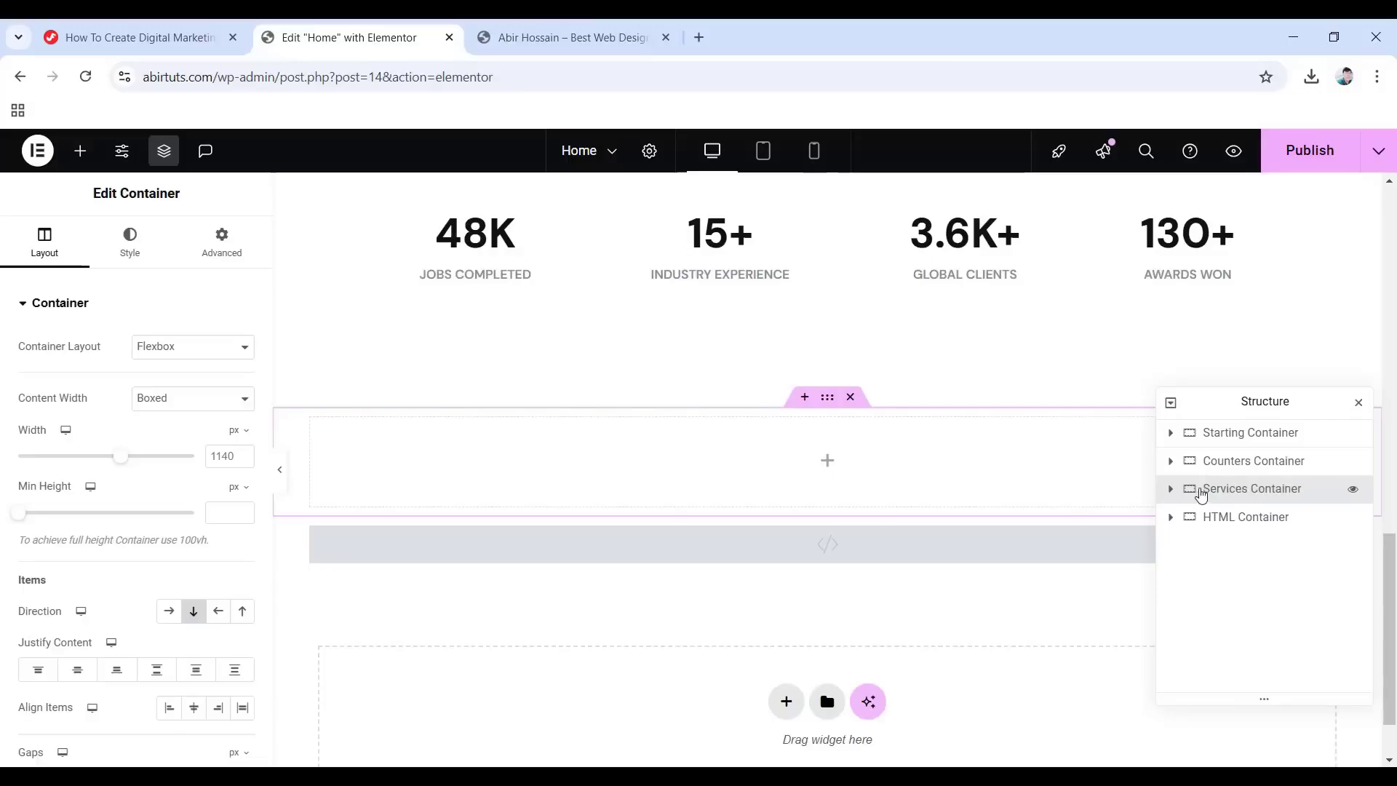
# Give the container a classic feature_Bg background image, positioned Top Left, size Cover.
pyautogui.click(138, 247)
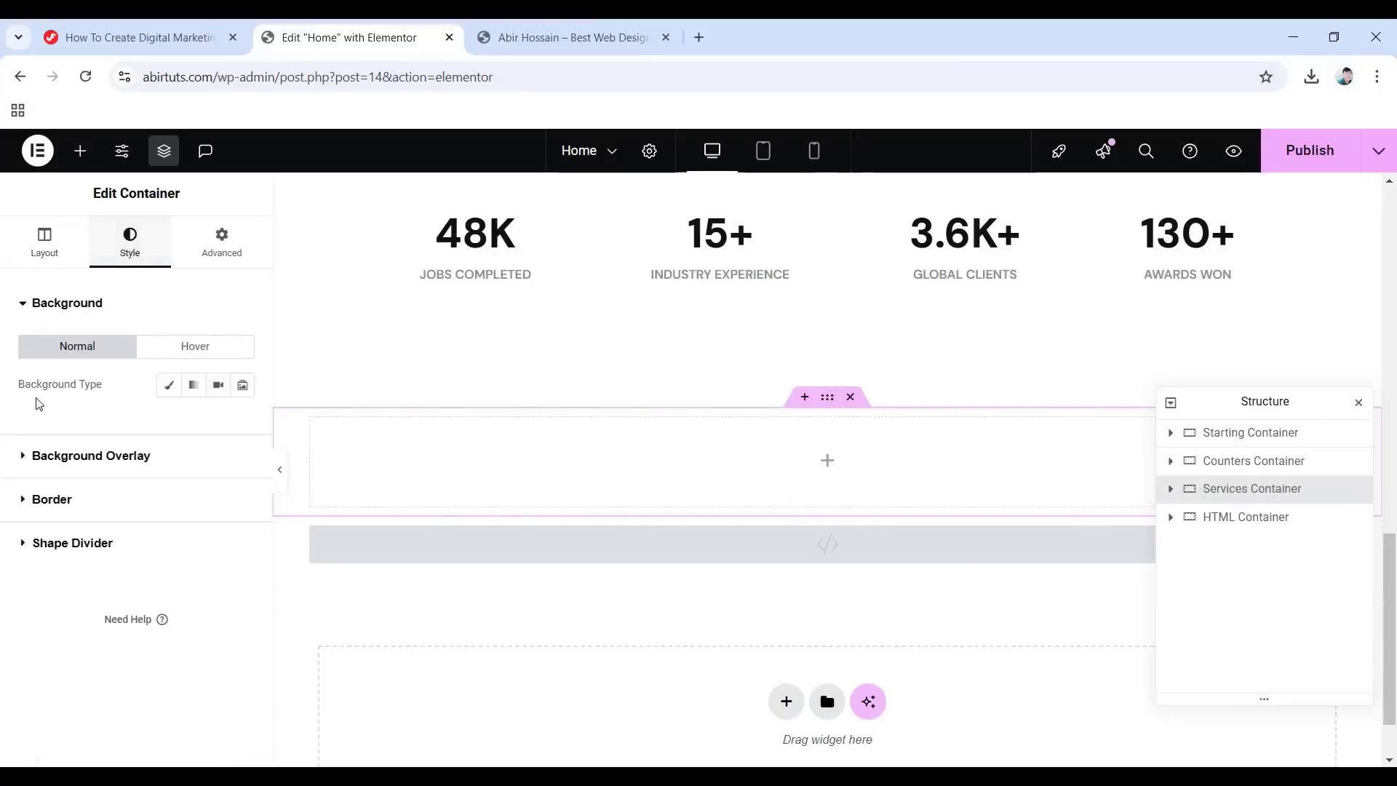
pyautogui.click(169, 386)
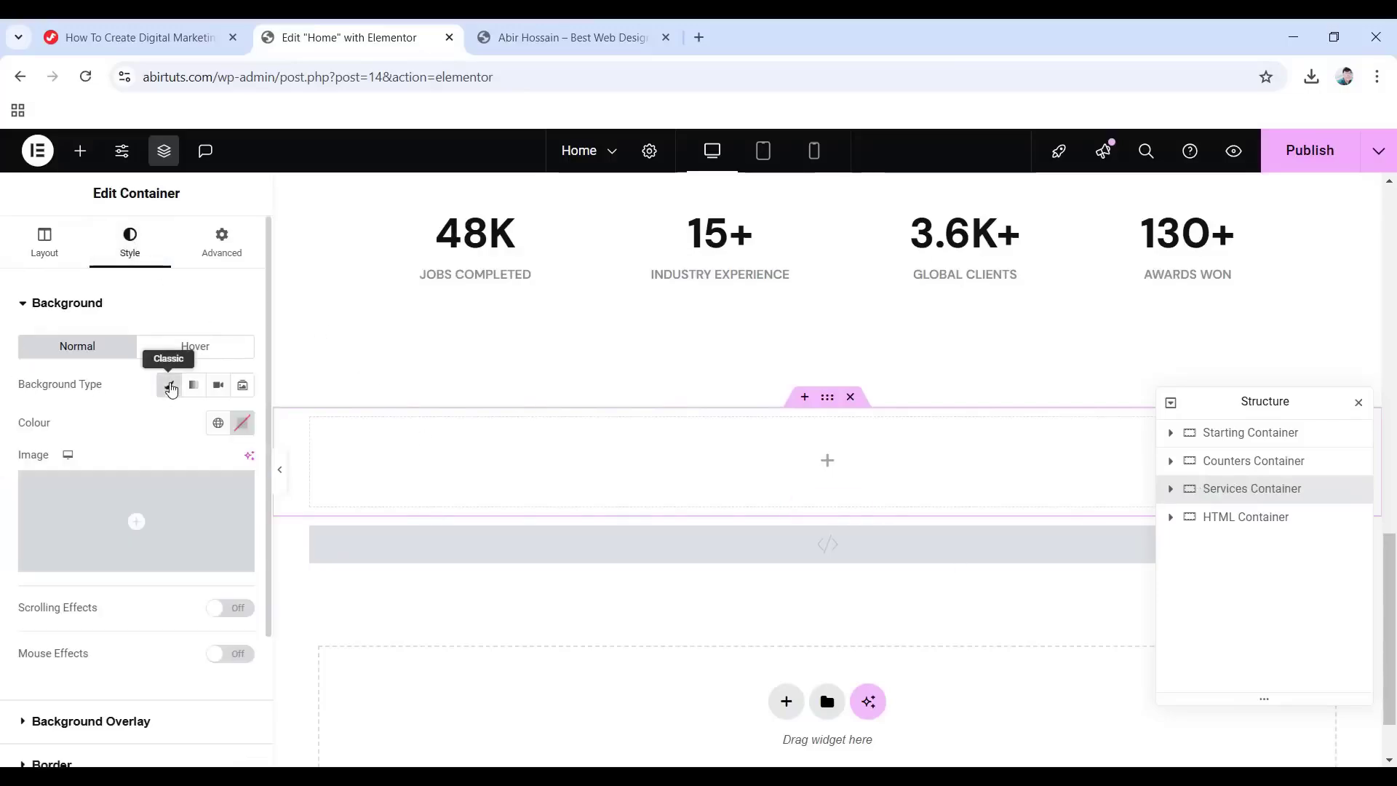
pyautogui.click(135, 519)
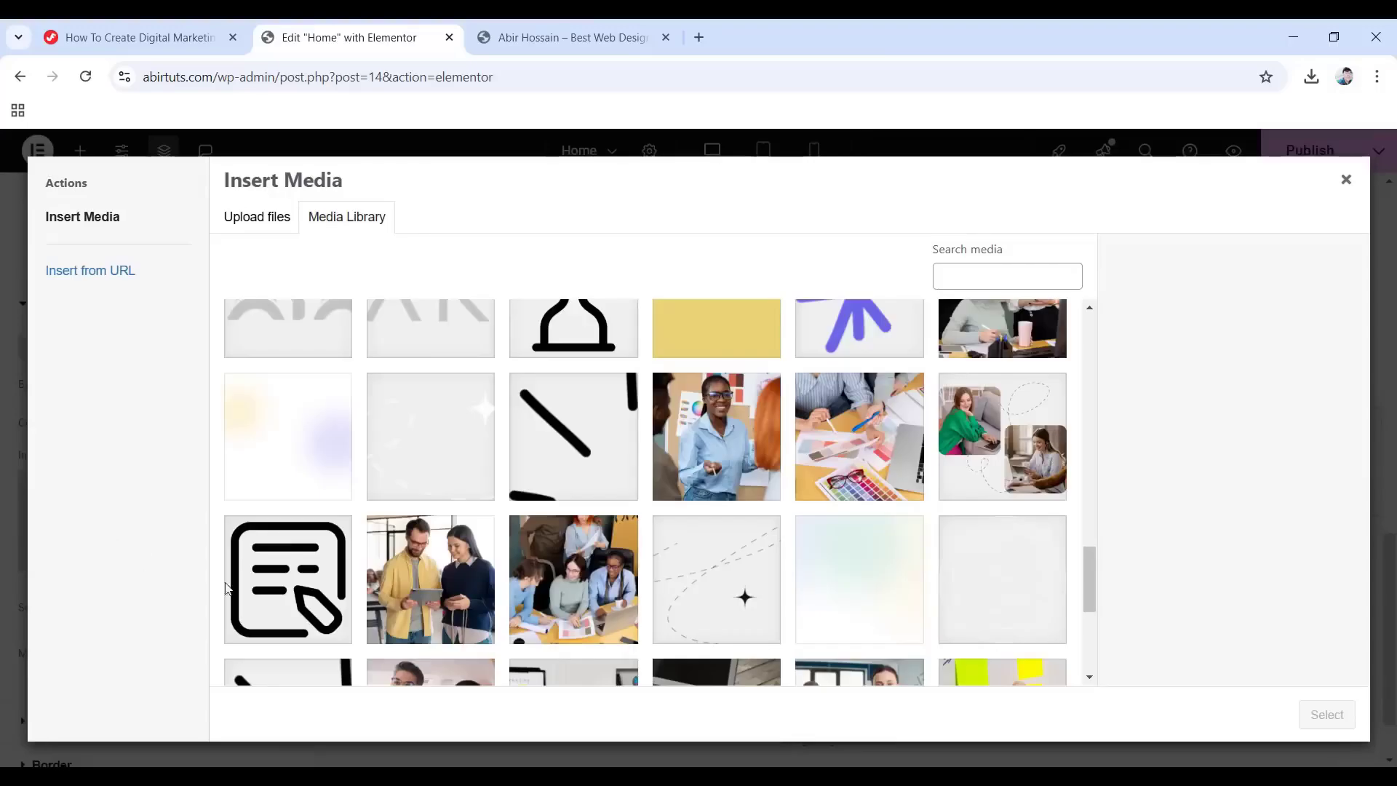
pyautogui.click(283, 456)
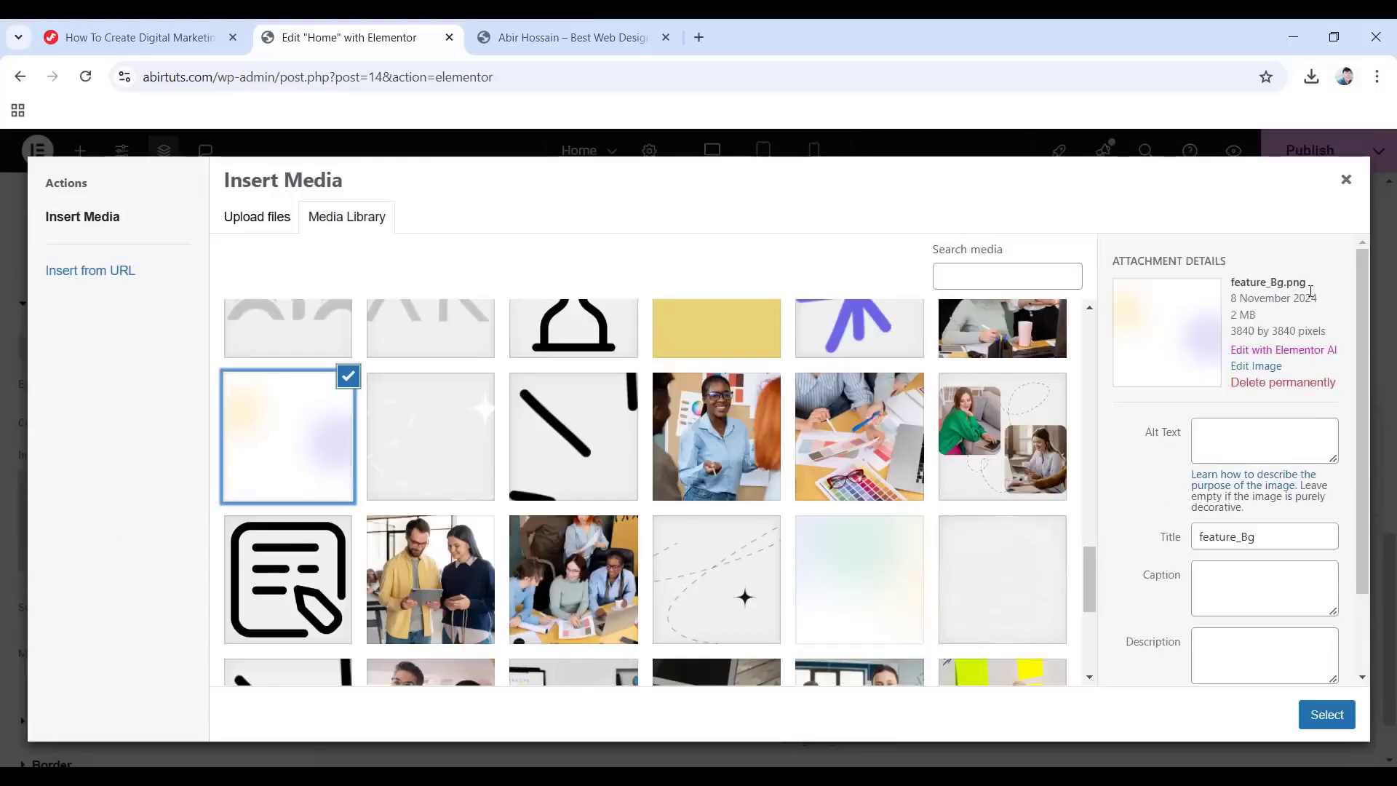
pyautogui.click(1325, 713)
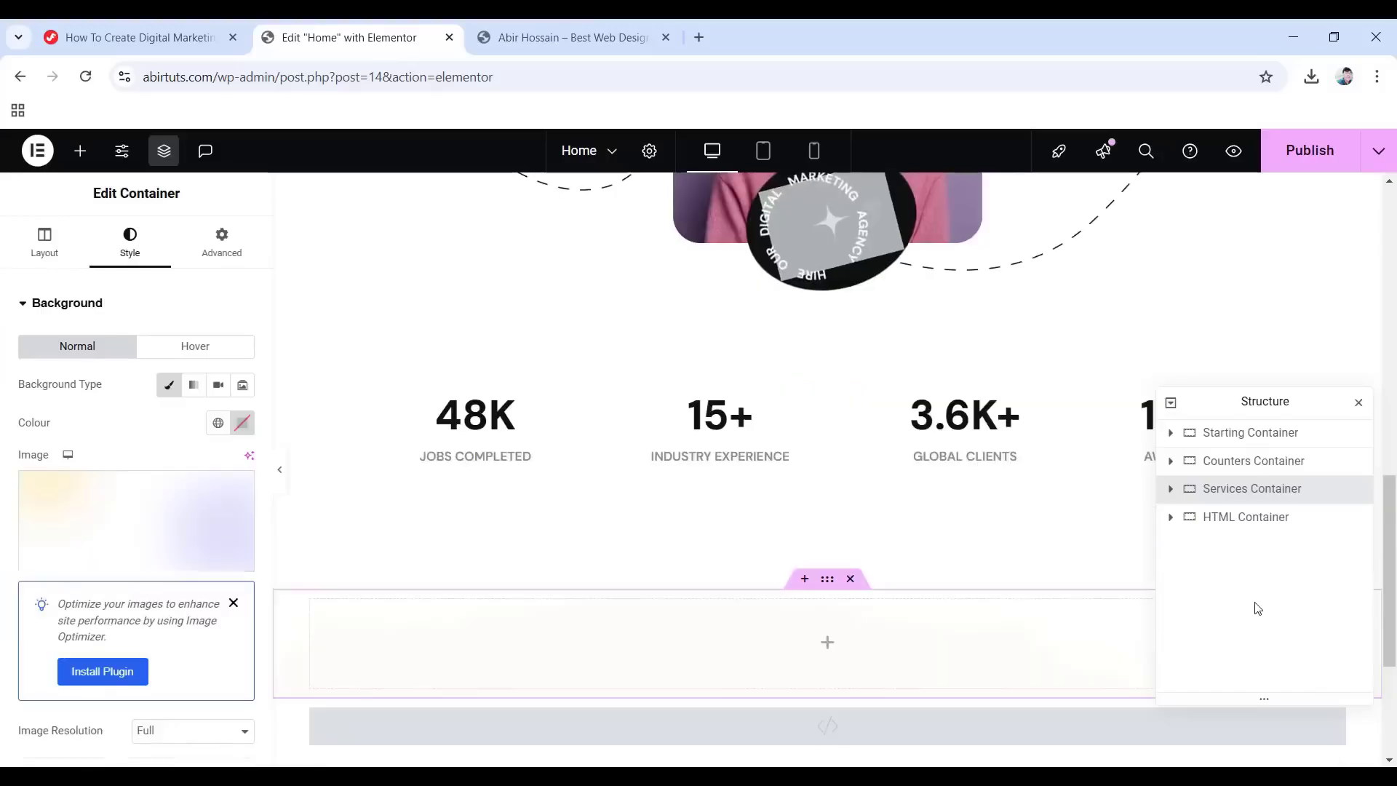
pyautogui.scroll(-5, 161, 451)
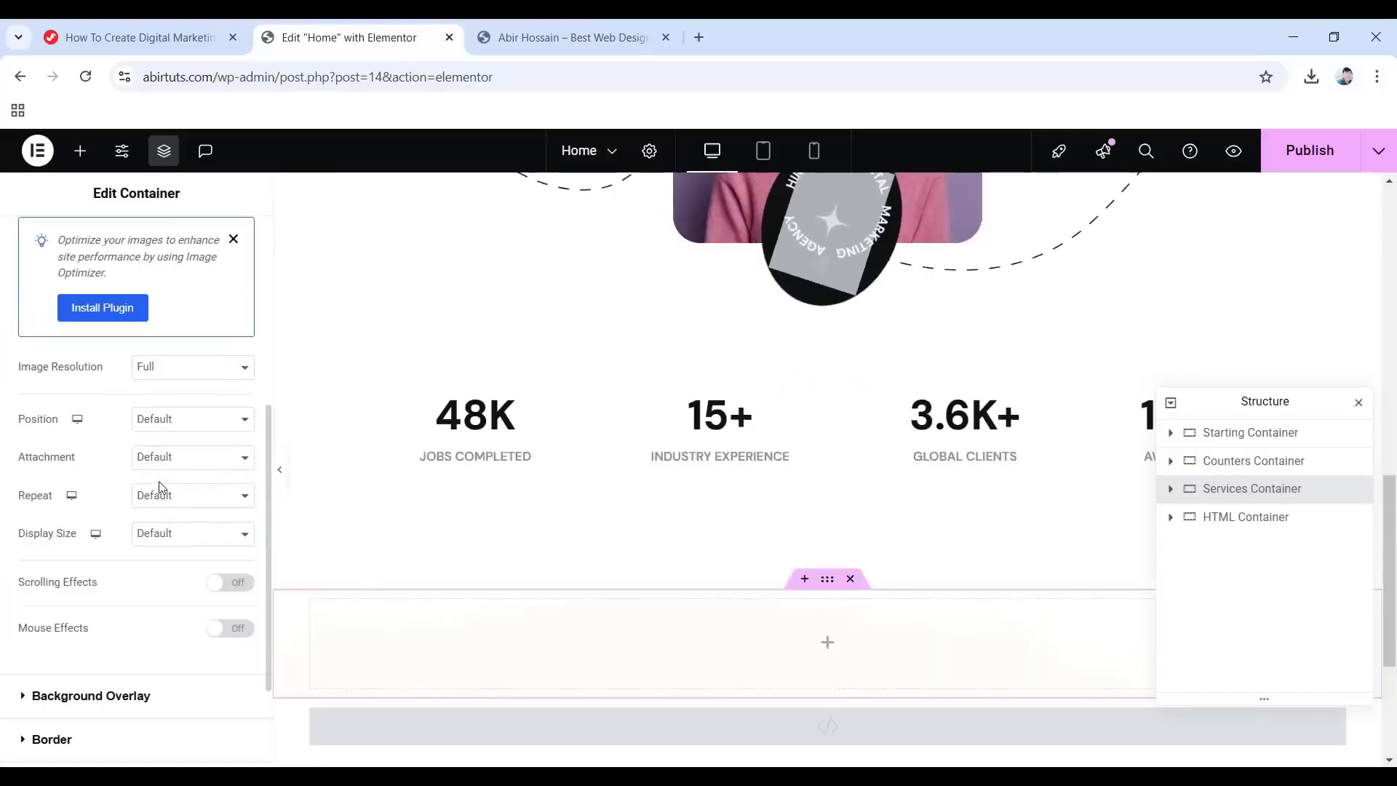
pyautogui.click(161, 422)
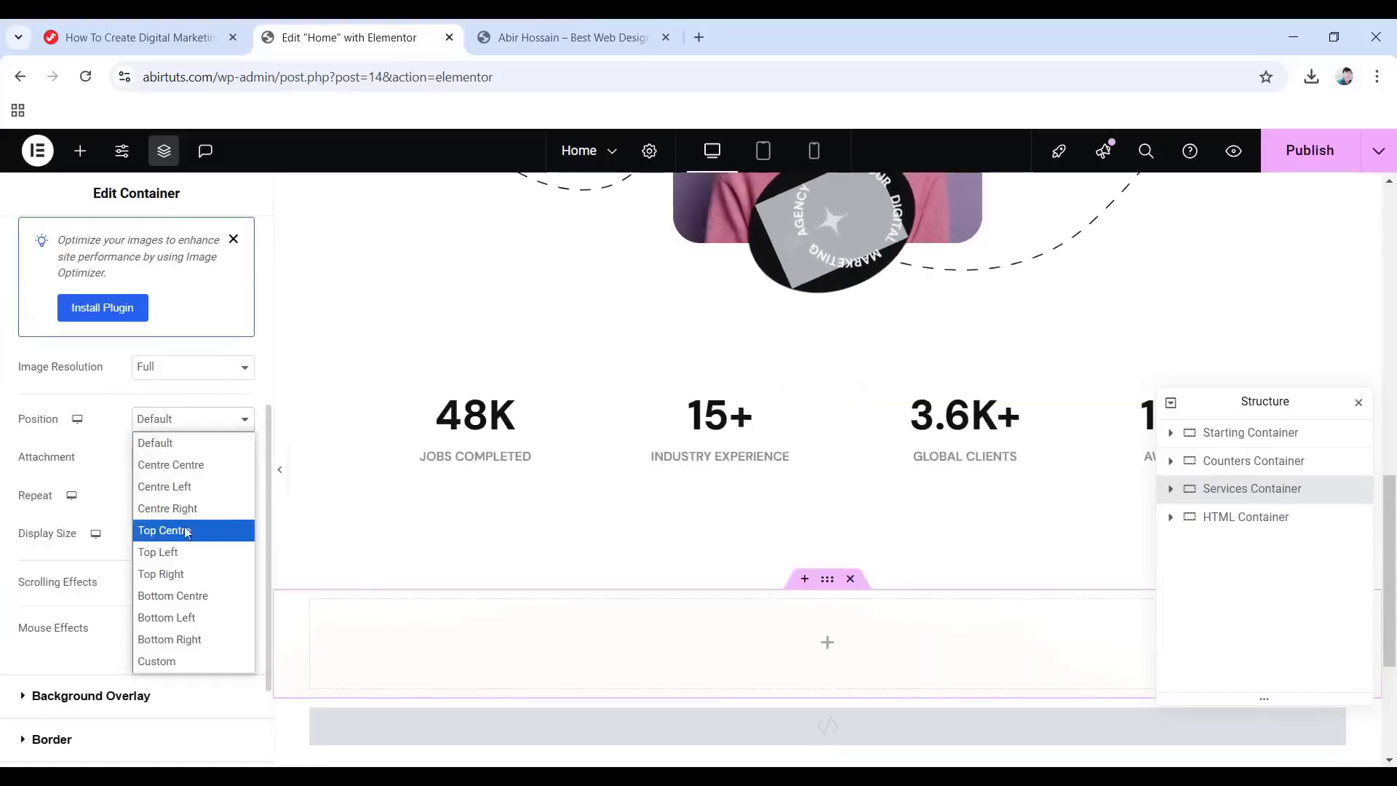
pyautogui.click(191, 552)
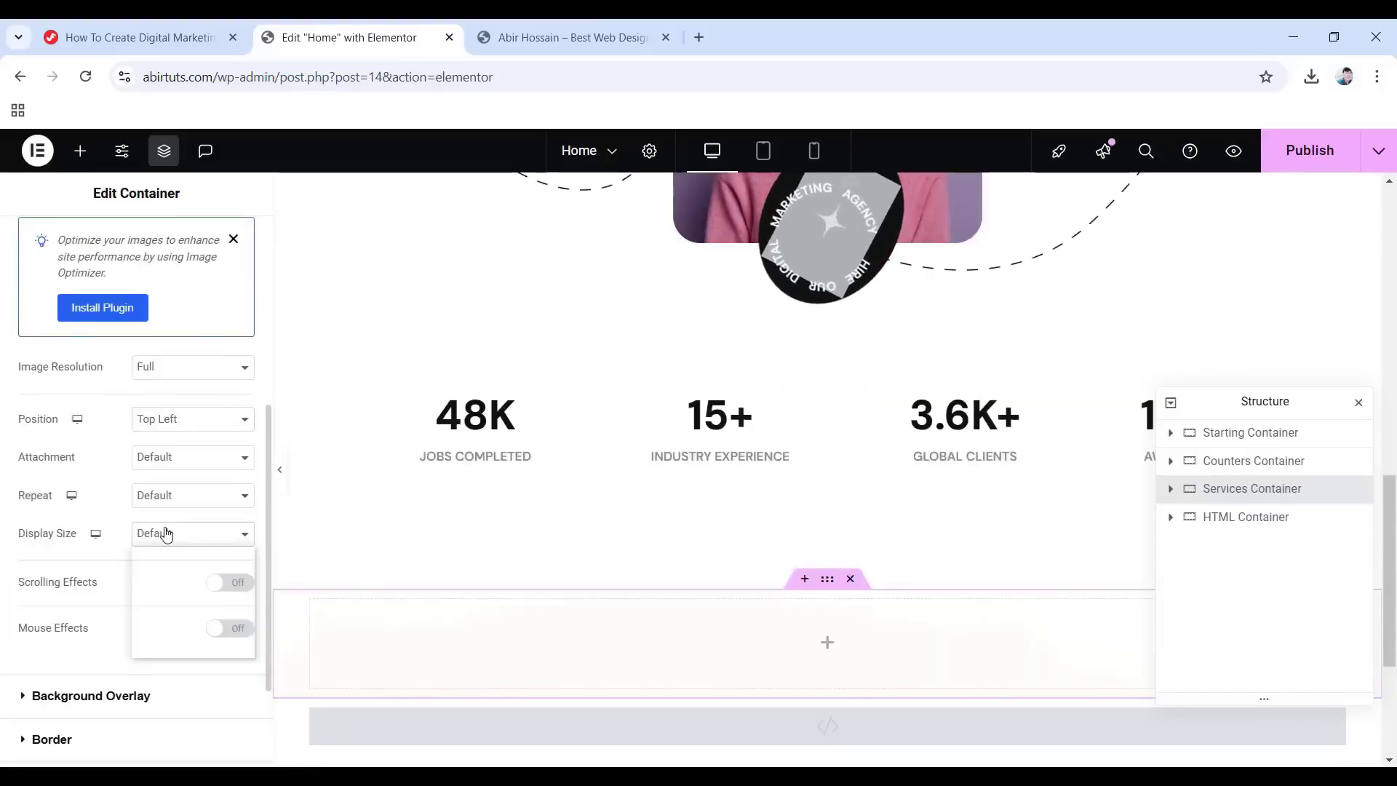
pyautogui.click(163, 534)
pyautogui.click(180, 607)
pyautogui.scroll(-1, 181, 569)
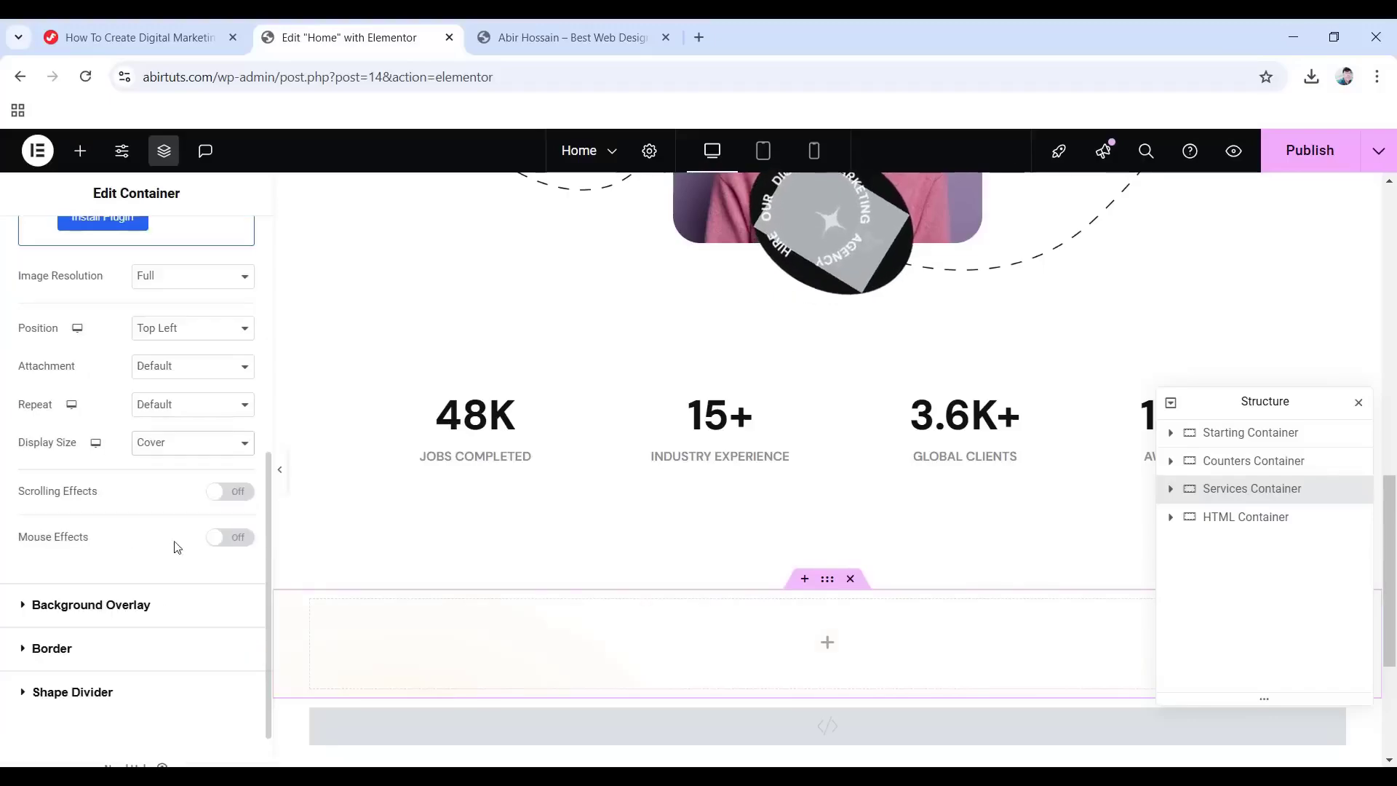
# Add overlay-4.png as a classic background overlay image on the Services Container.
pyautogui.click(85, 613)
pyautogui.click(223, 433)
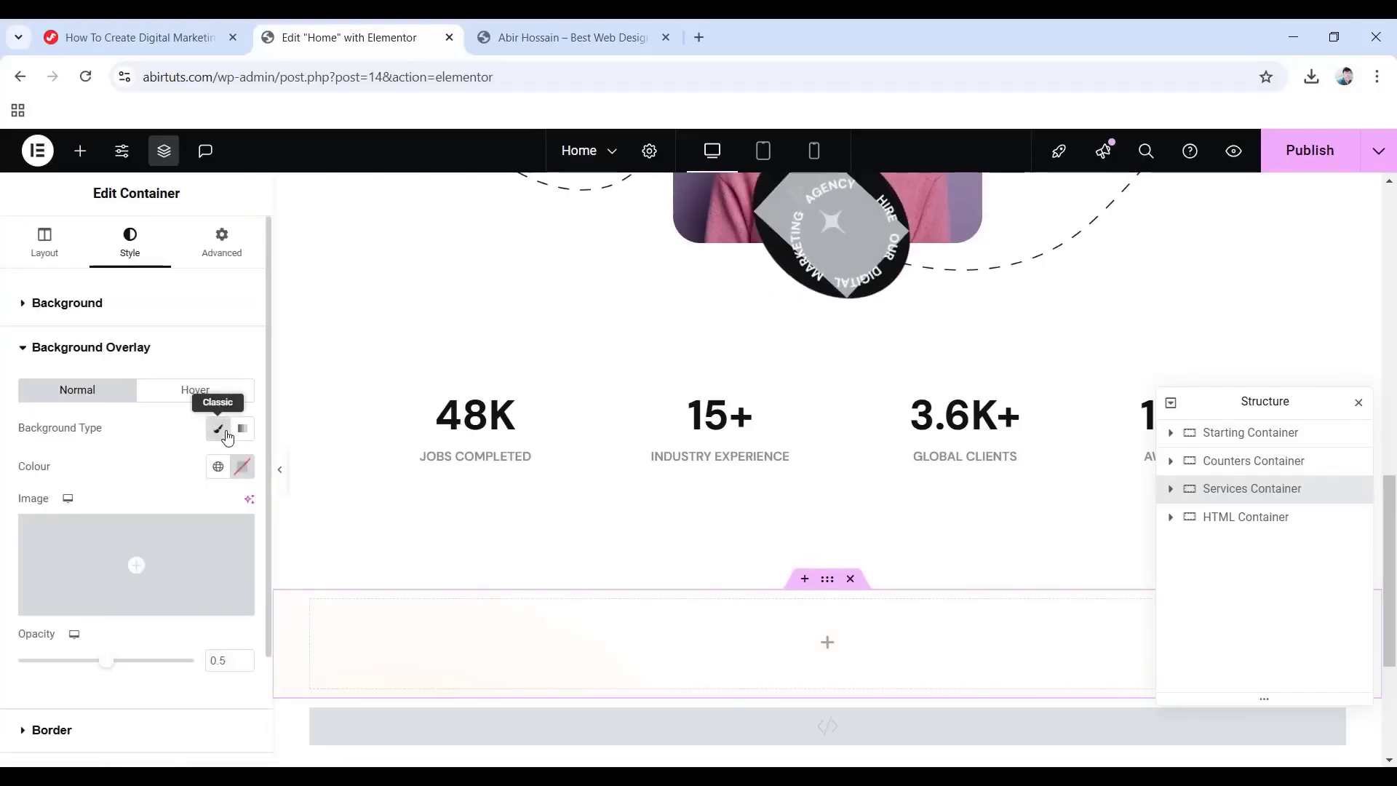
pyautogui.click(137, 568)
pyautogui.click(846, 433)
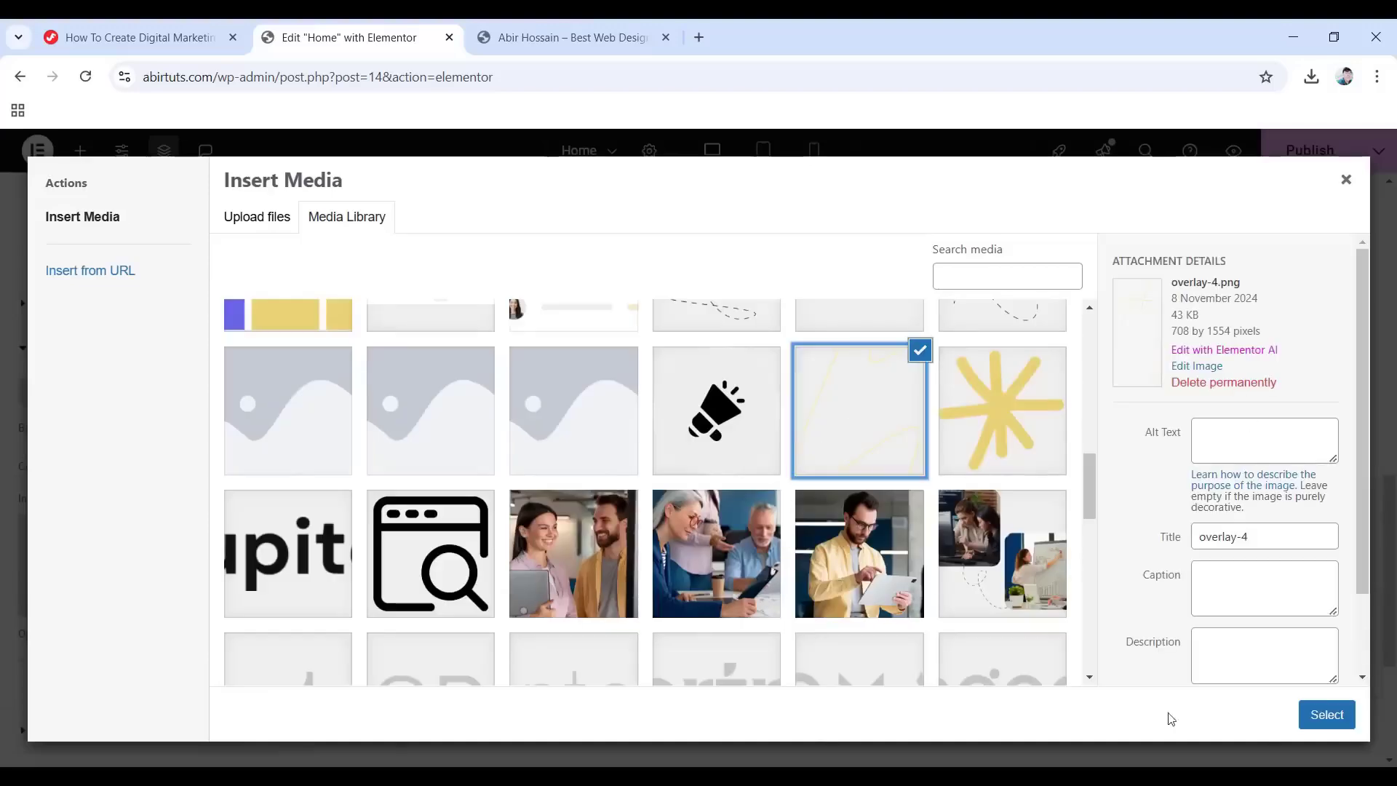
pyautogui.click(1327, 714)
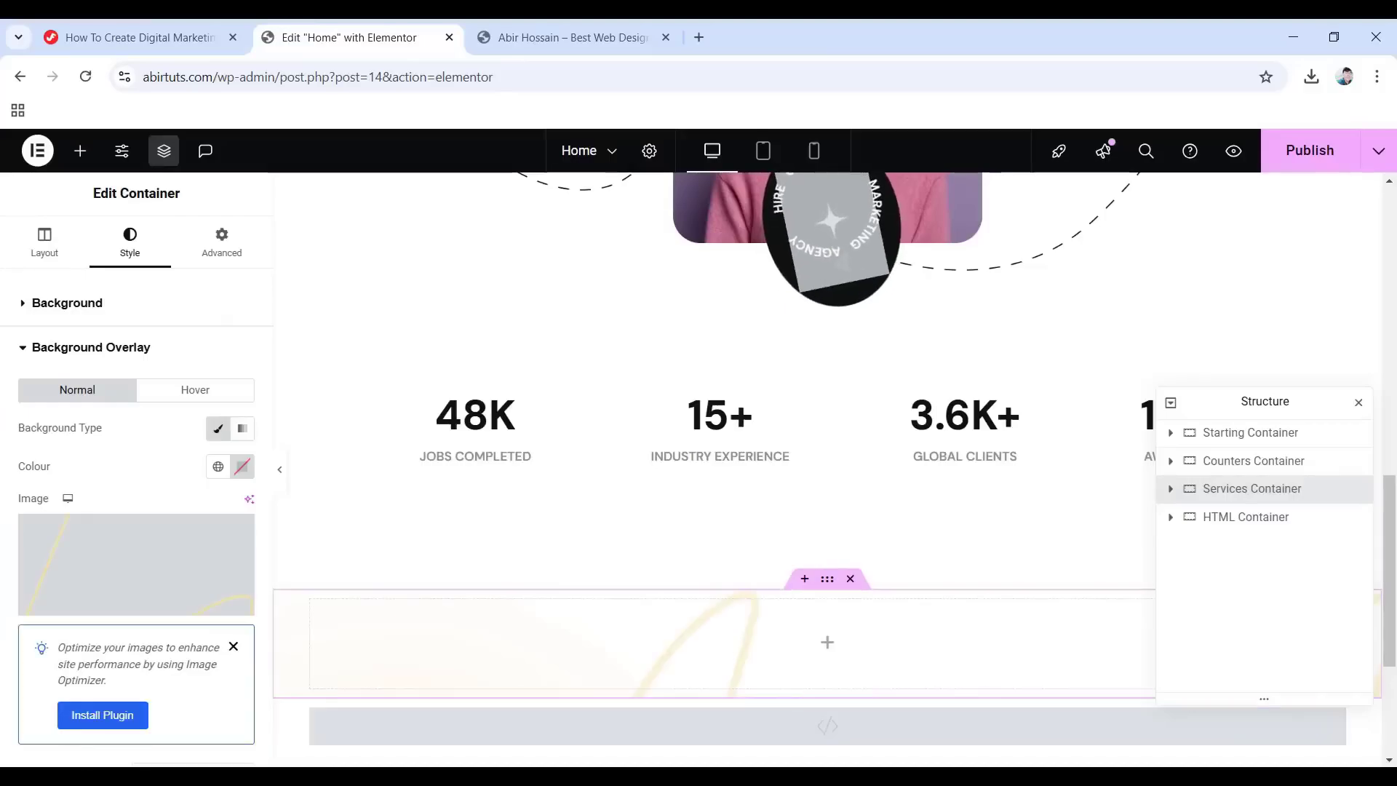
# Place the overlay at Centre Left, no-repeat, with a custom width of 10%.
pyautogui.scroll(-5, 103, 579)
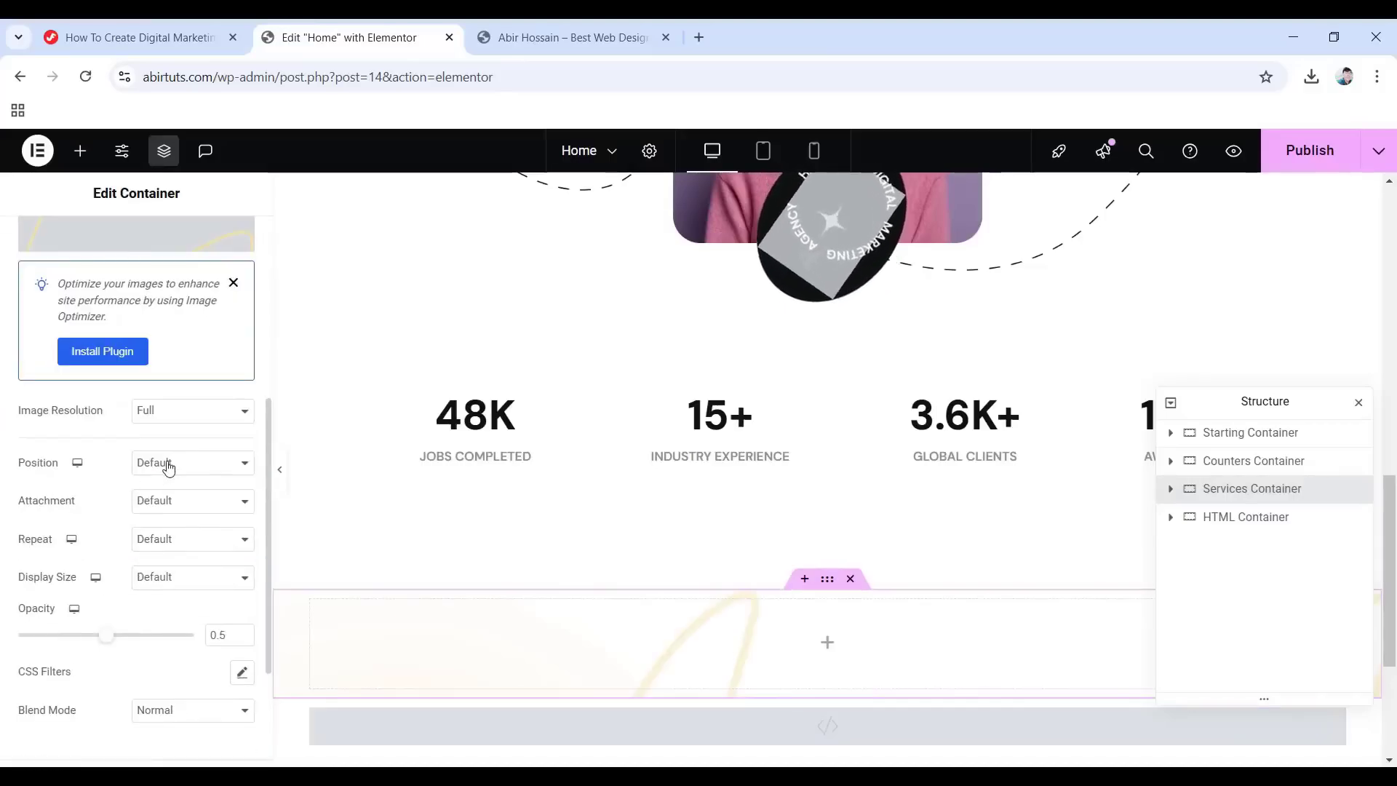
pyautogui.click(167, 468)
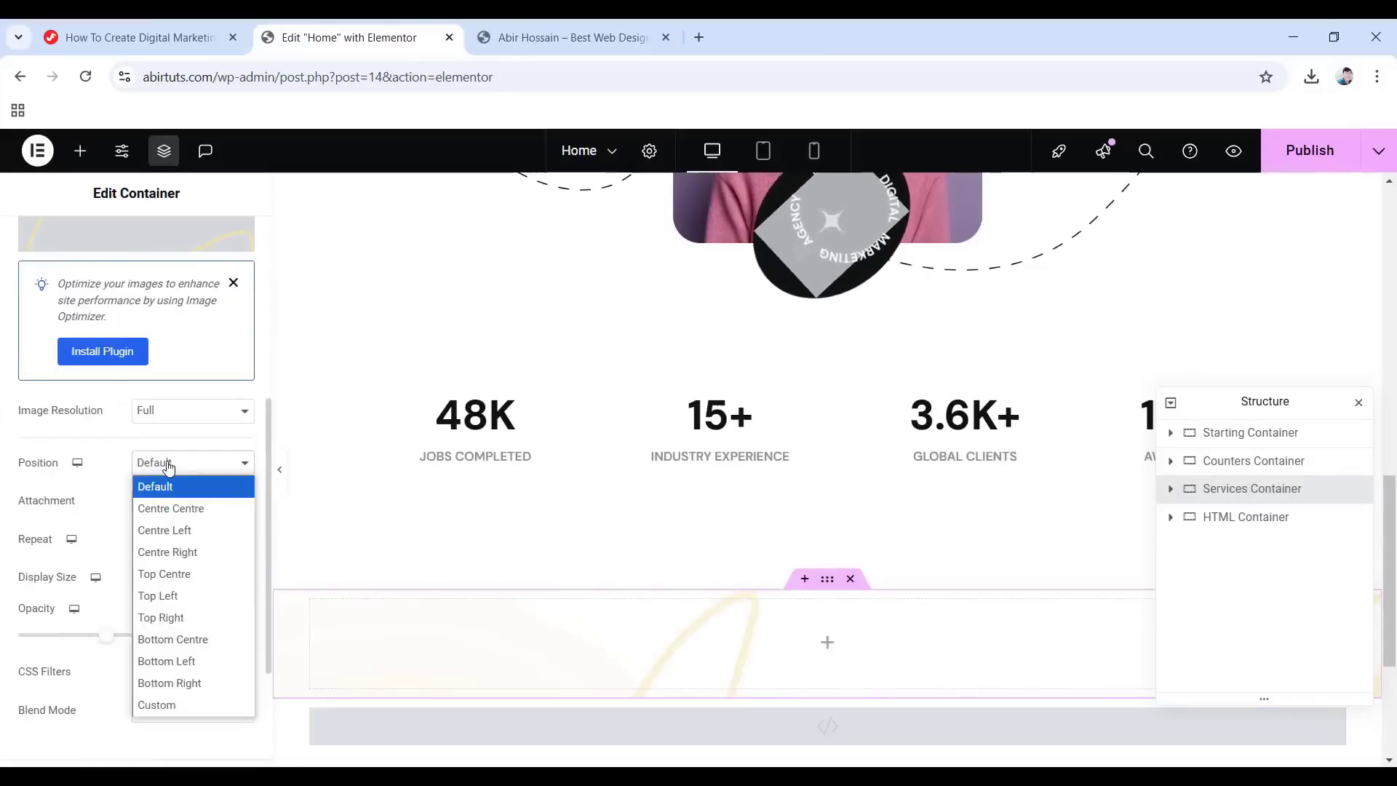
pyautogui.click(163, 530)
pyautogui.click(167, 549)
pyautogui.click(175, 582)
pyautogui.click(135, 582)
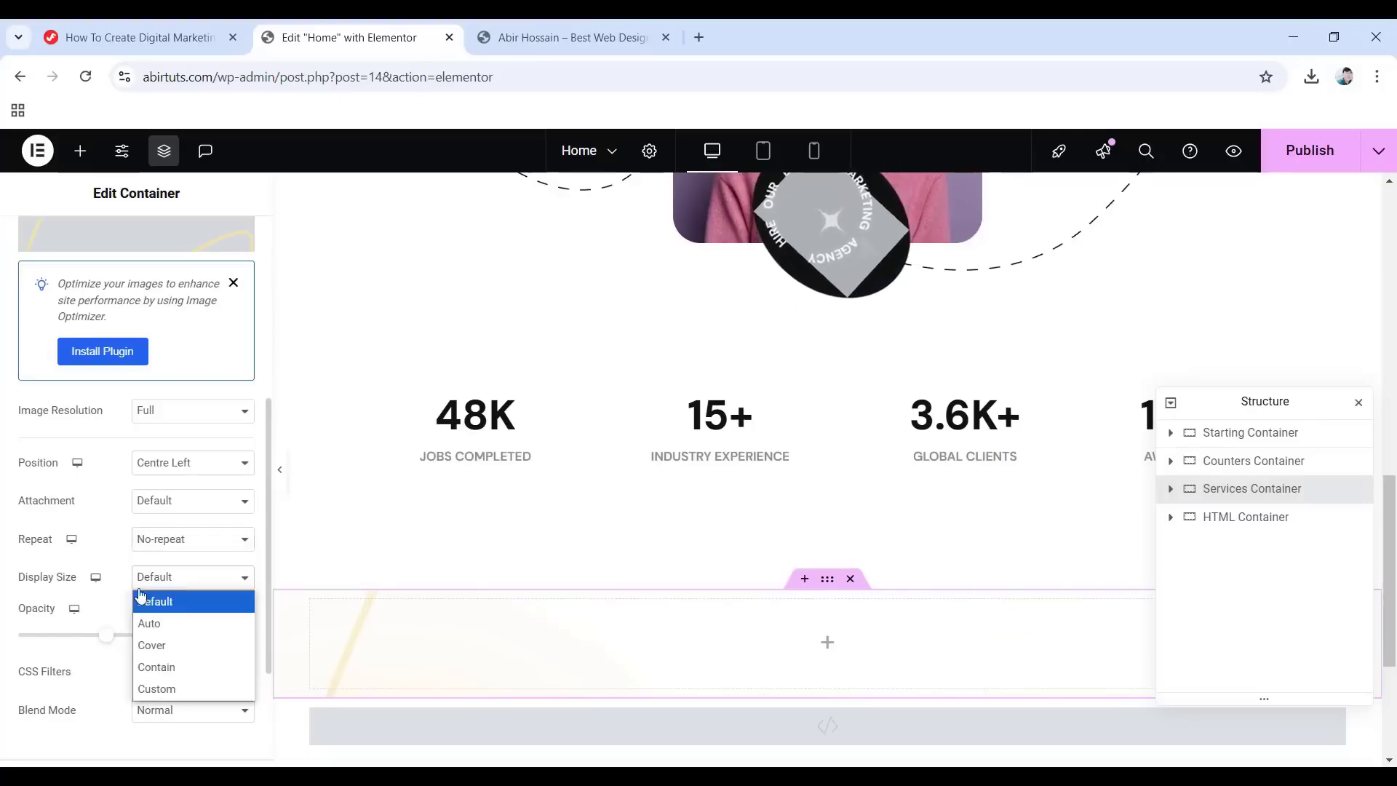
pyautogui.click(169, 686)
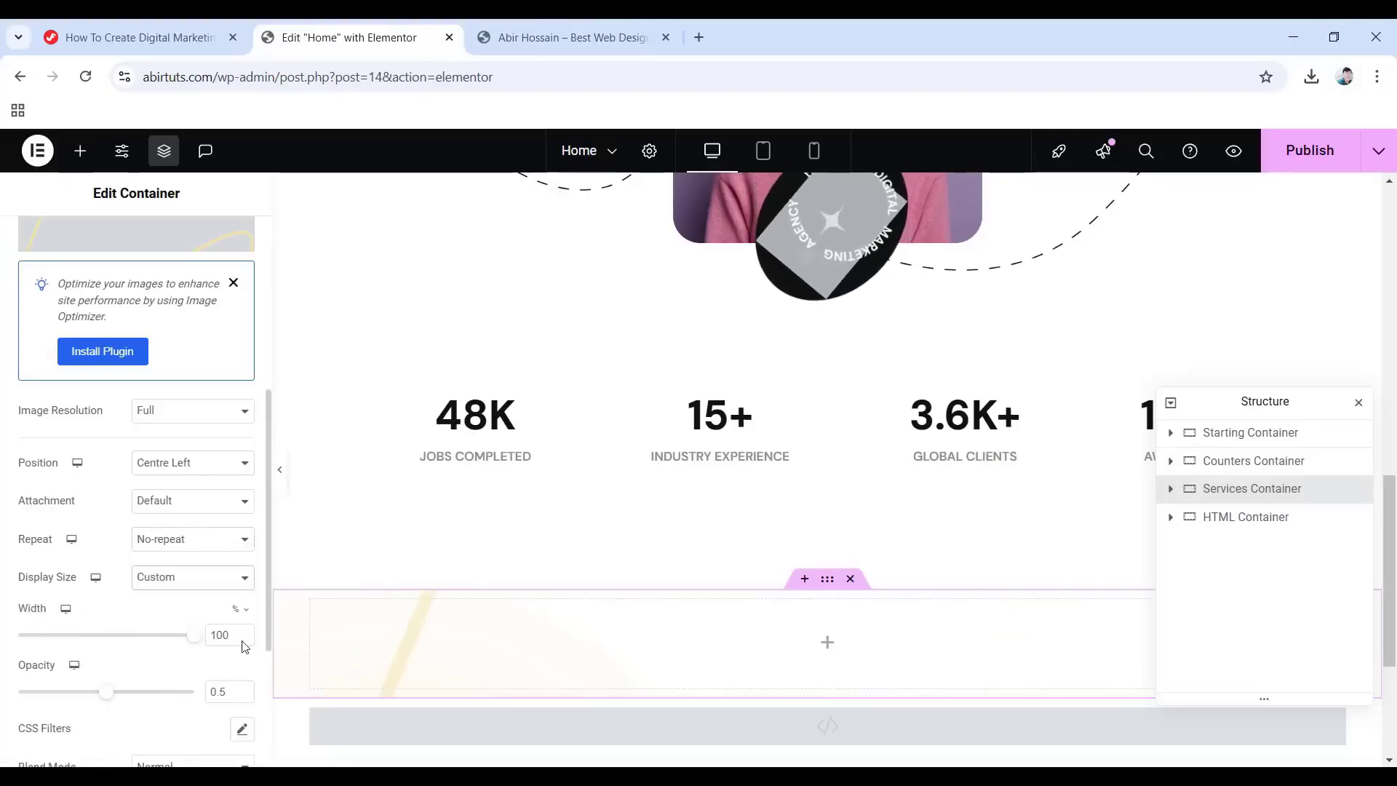
pyautogui.write('10')
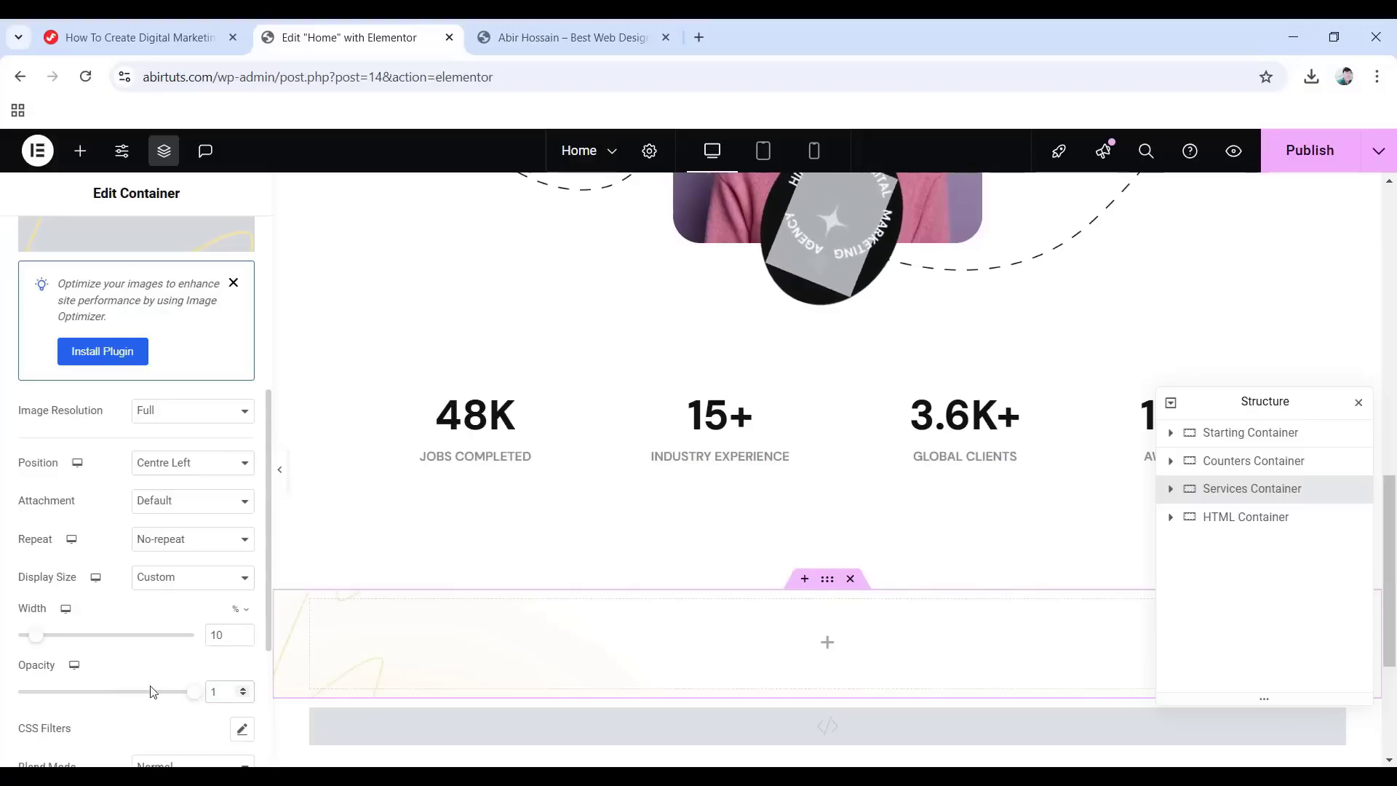
pyautogui.scroll(-4, 149, 684)
pyautogui.scroll(10, 145, 674)
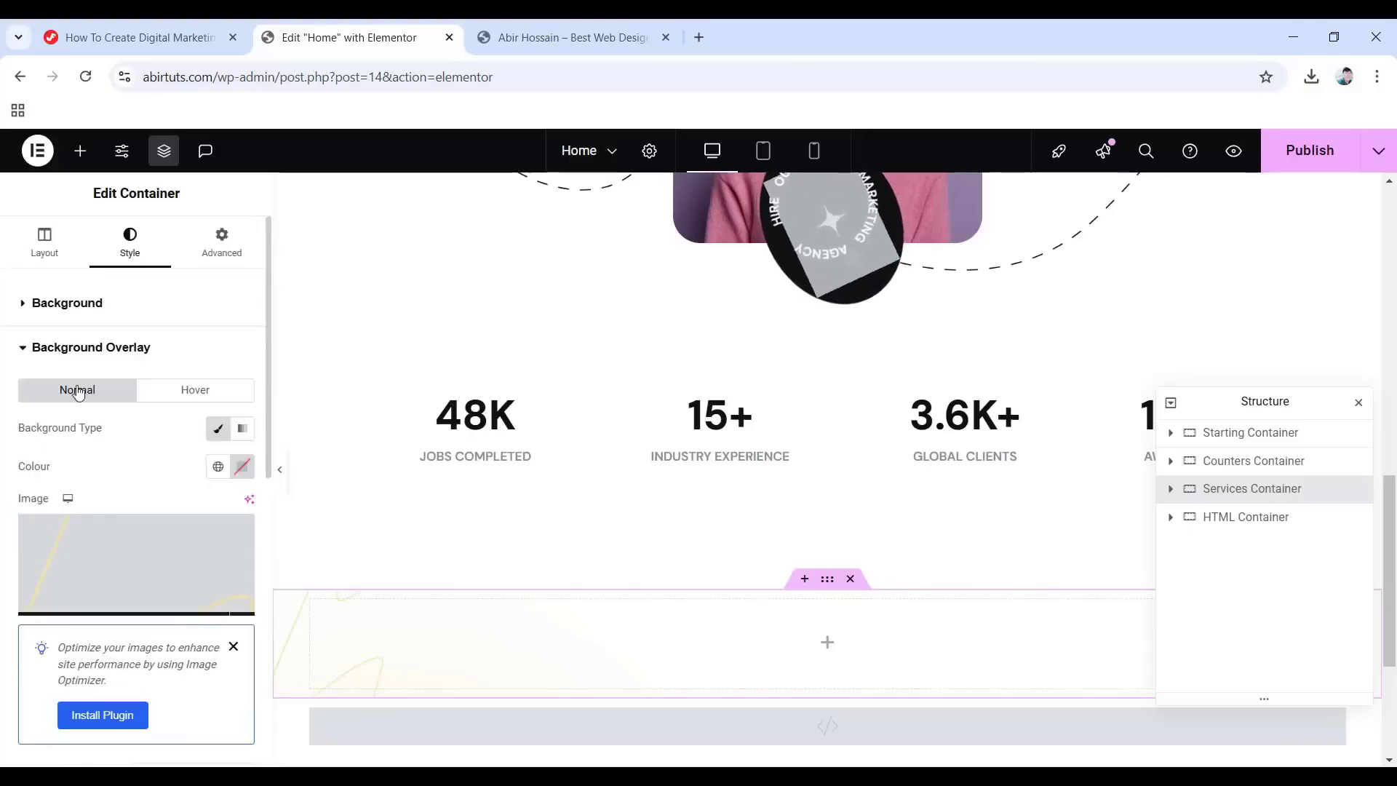
# Set the Services Container padding to 10 px on all sides with 100 px bottom.
pyautogui.click(216, 247)
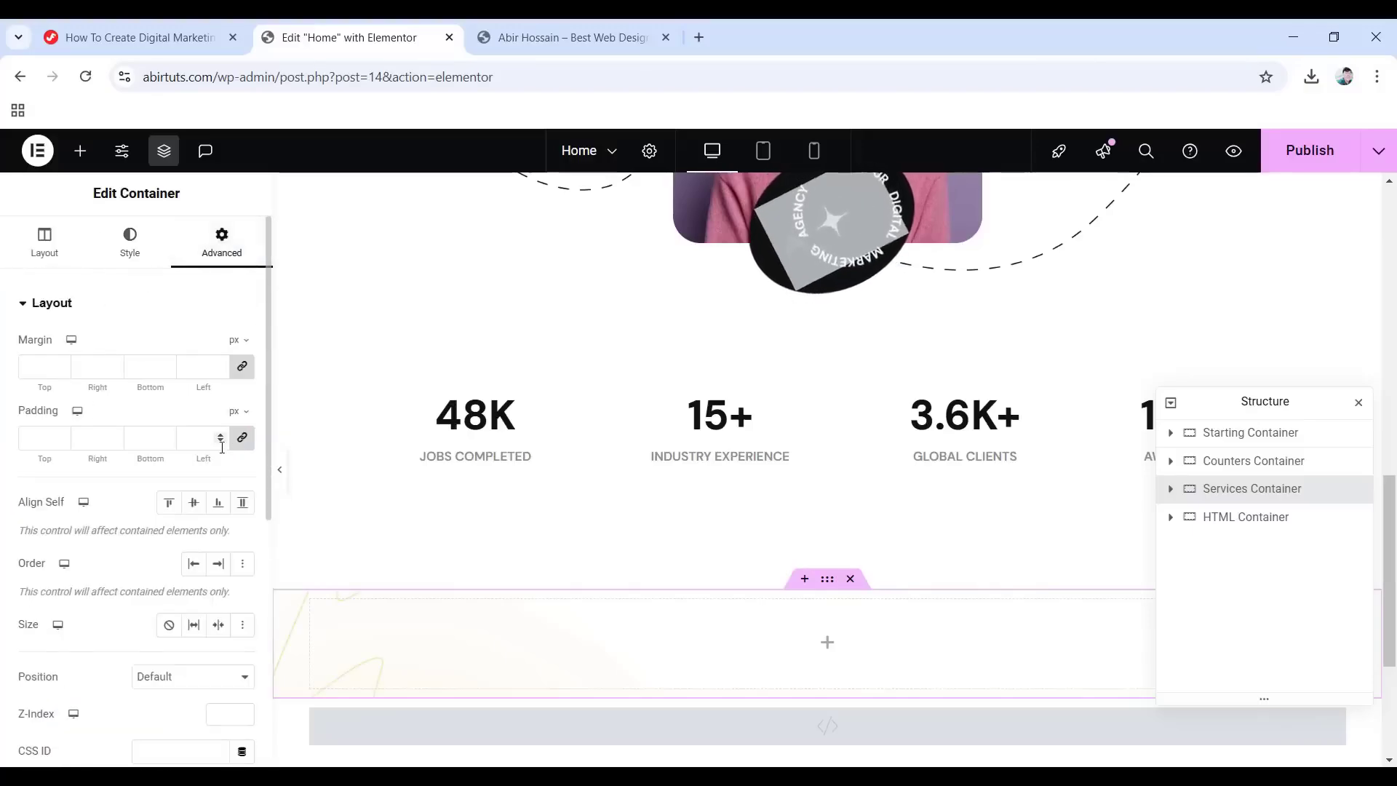
pyautogui.click(243, 438)
pyautogui.click(242, 438)
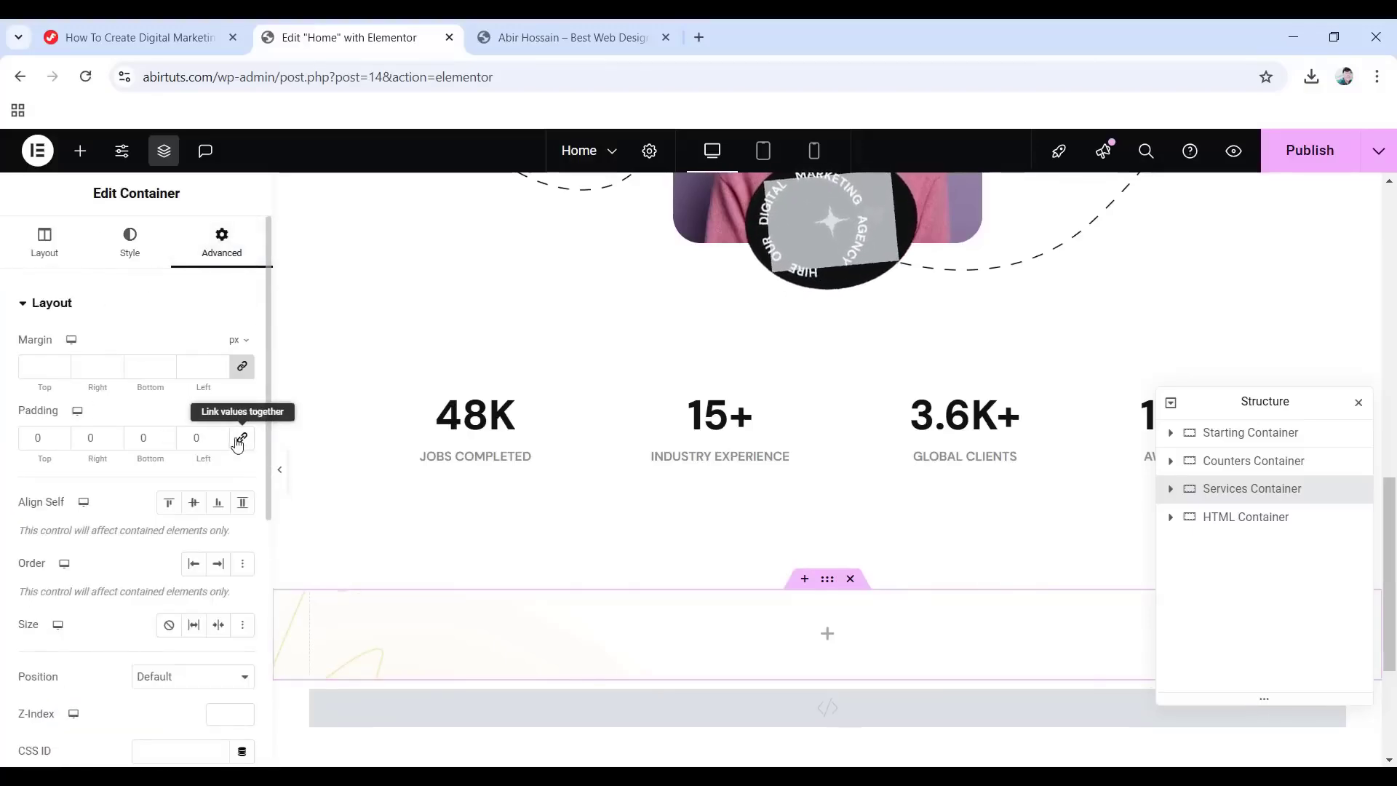
pyautogui.write('10')
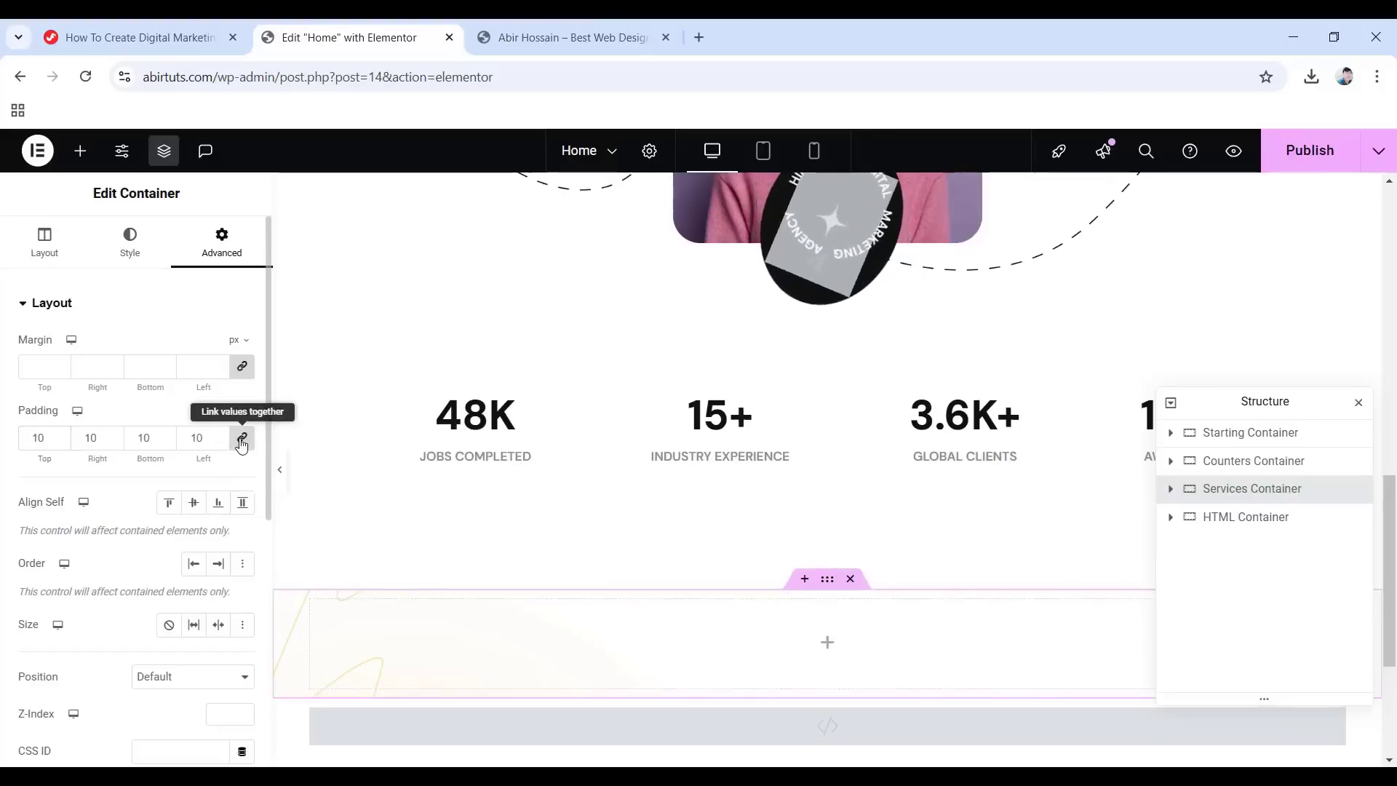
pyautogui.click(243, 440)
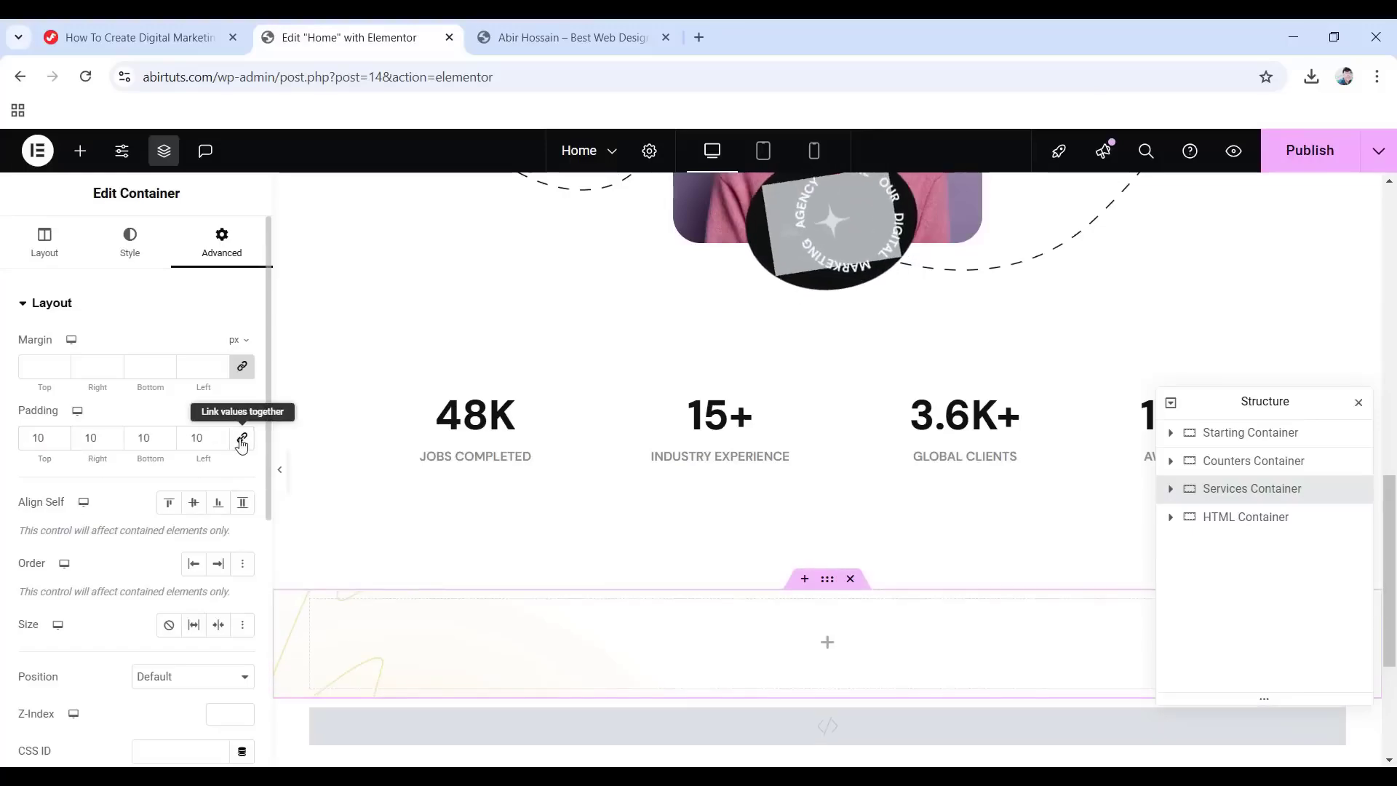
pyautogui.click(150, 440)
pyautogui.write('0')
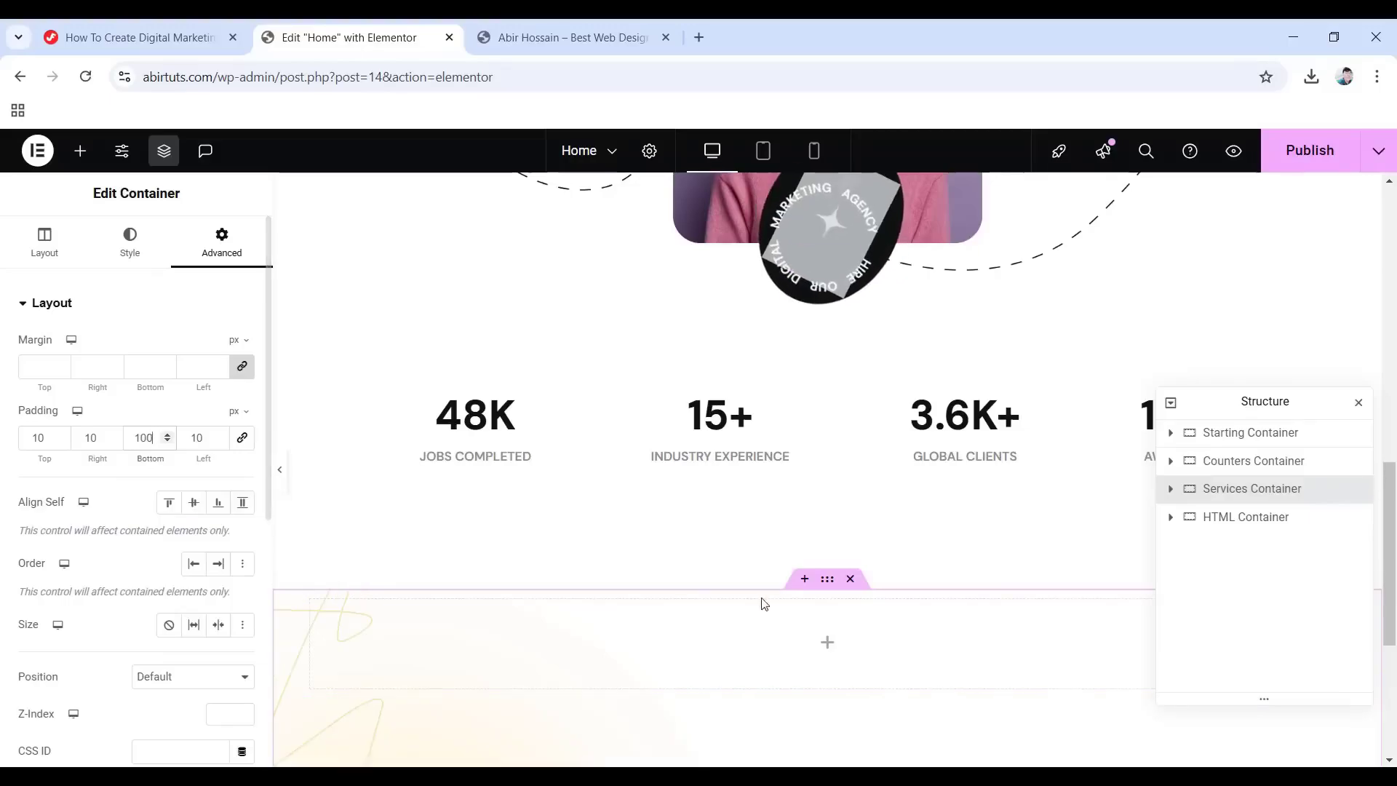
pyautogui.scroll(-4, 758, 602)
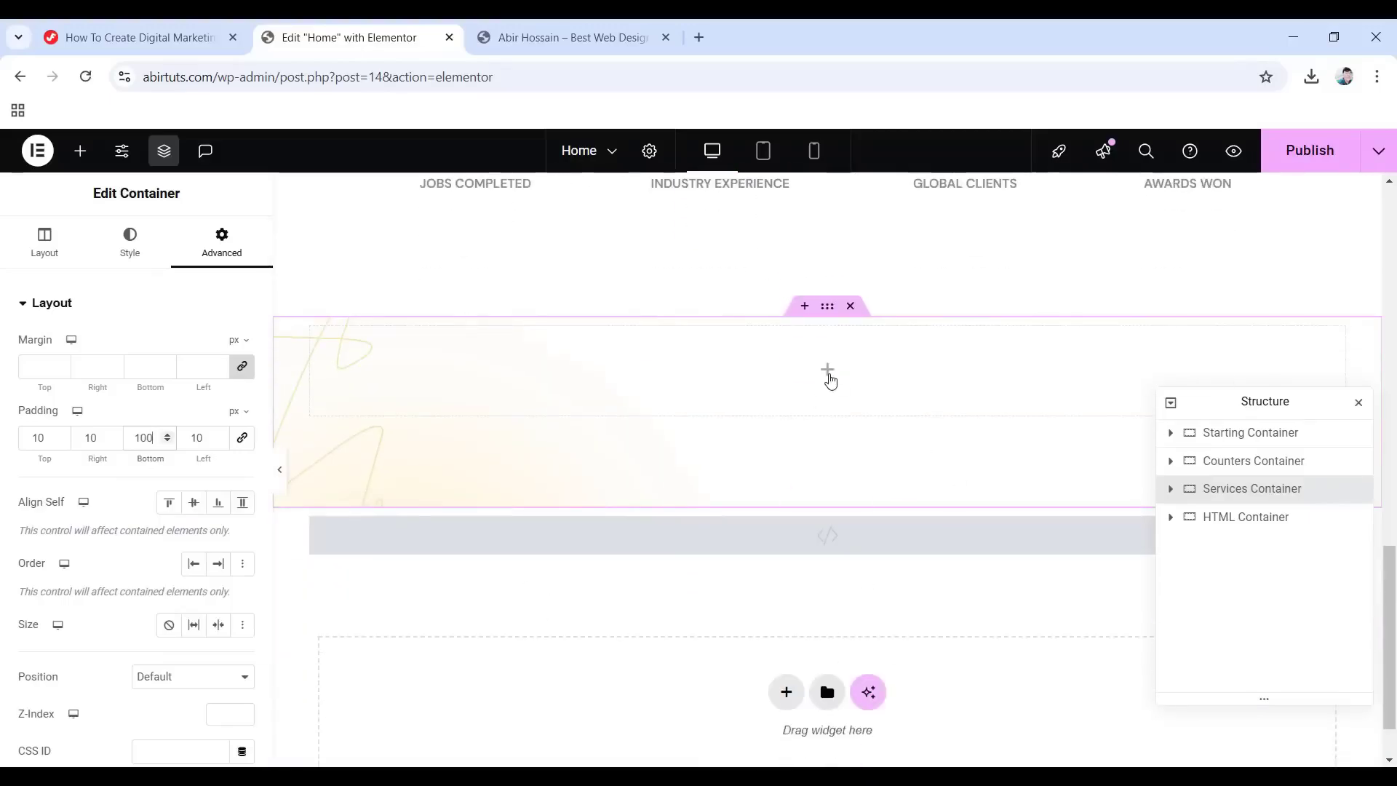
# Add an inner container to the Services Container and name it 'Heading and Info Container'.
pyautogui.click(830, 381)
pyautogui.moveTo(90, 477); pyautogui.dragTo(809, 387)
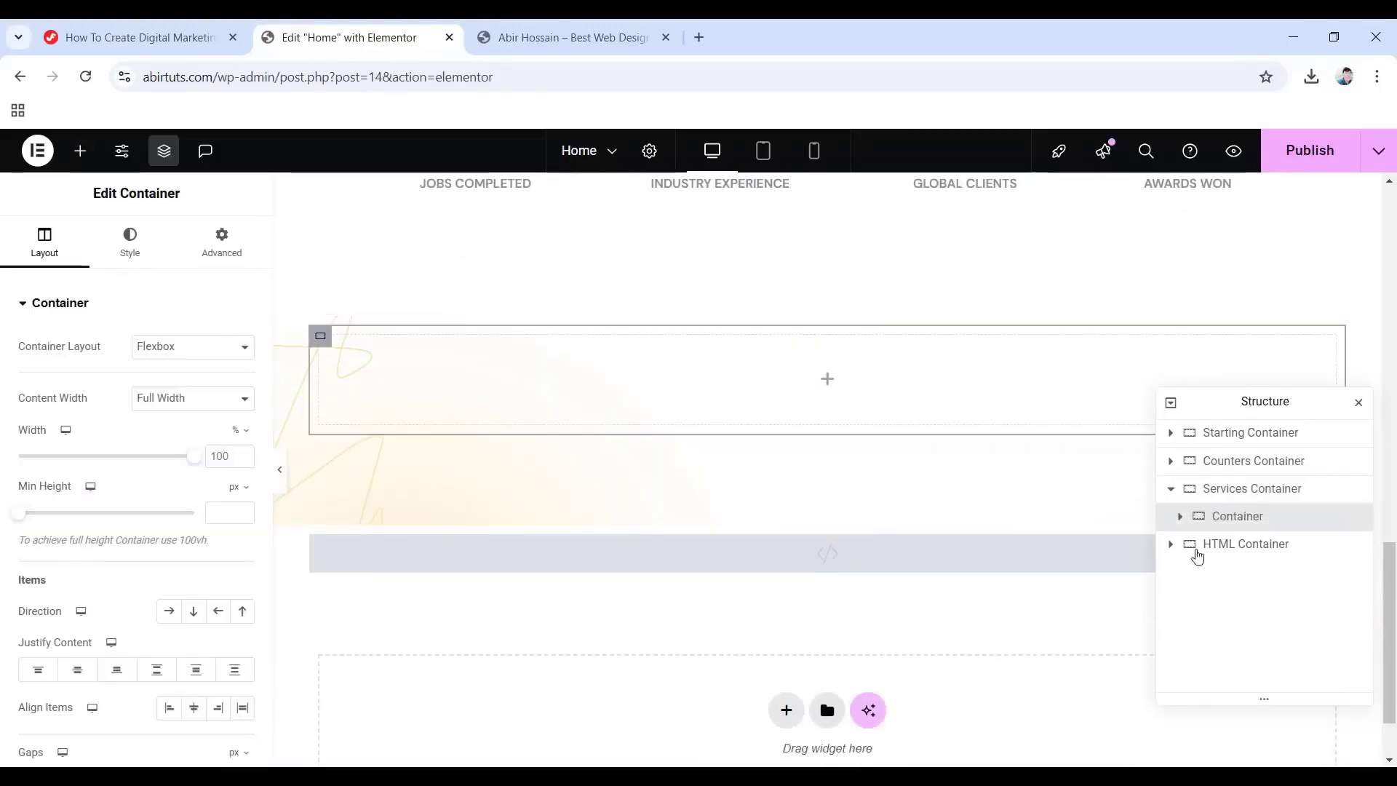
pyautogui.doubleClick(1216, 524)
pyautogui.write('Heading and Info Container')
pyautogui.press('Return')
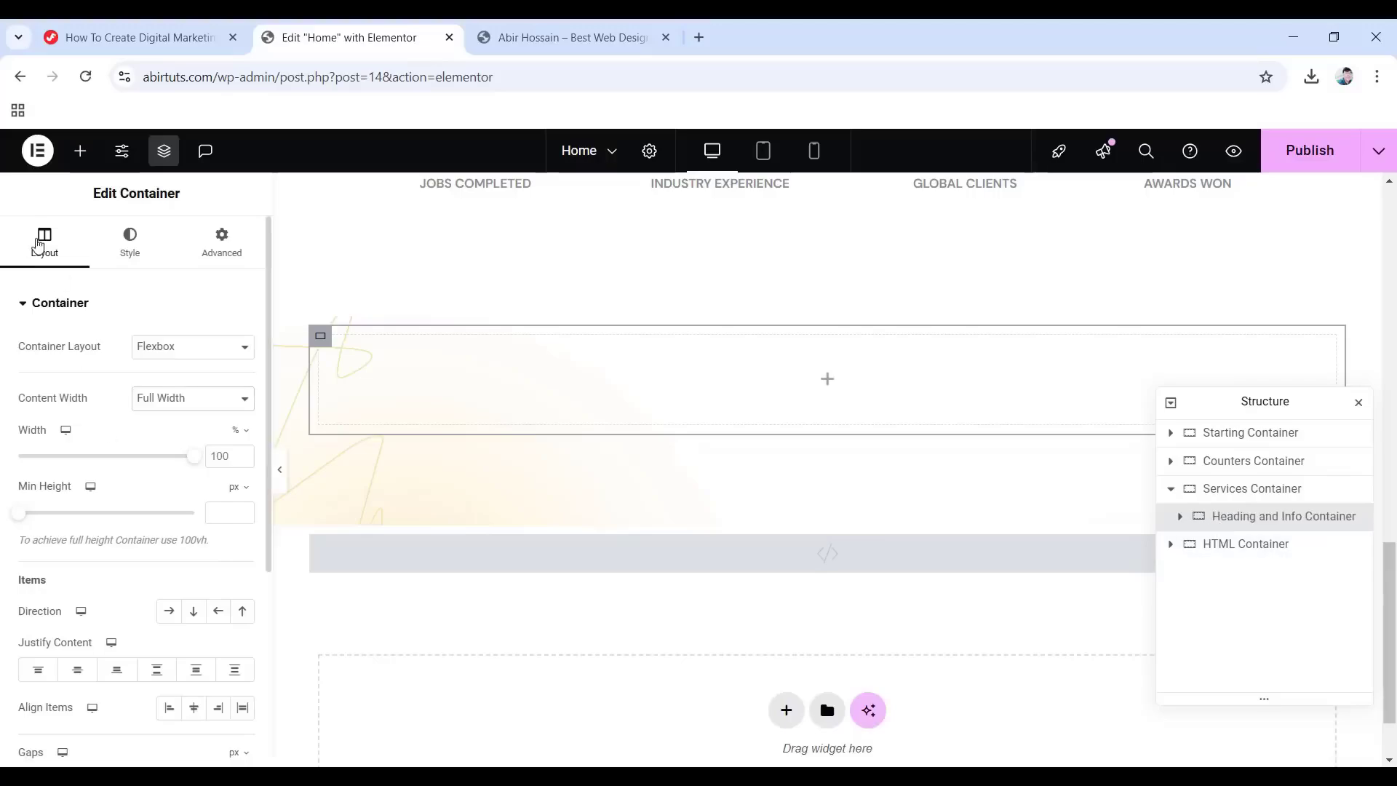
# Make it boxed, row direction, vertically centred, with padding 10 and 40 bottom.
pyautogui.click(187, 398)
pyautogui.click(172, 423)
pyautogui.click(168, 611)
pyautogui.click(192, 708)
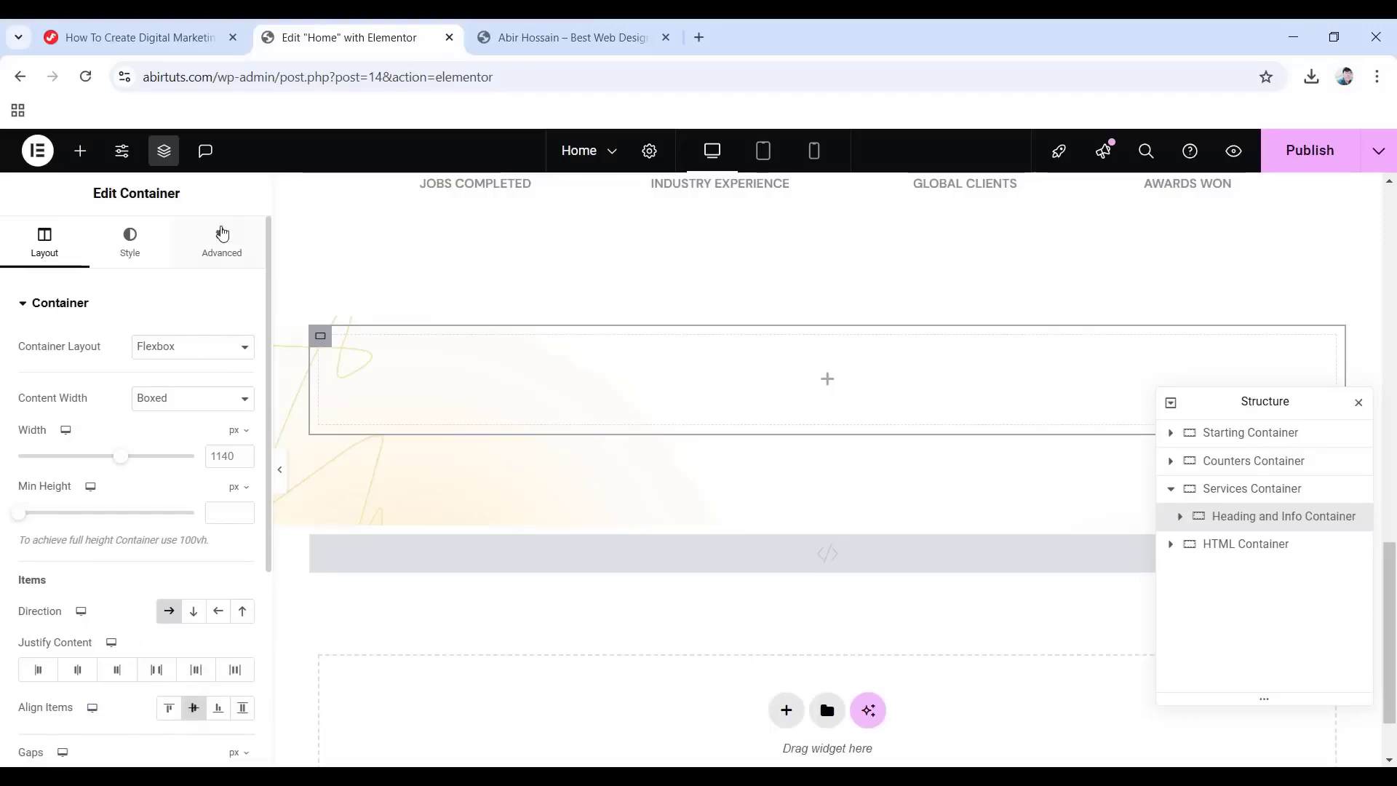
pyautogui.click(223, 233)
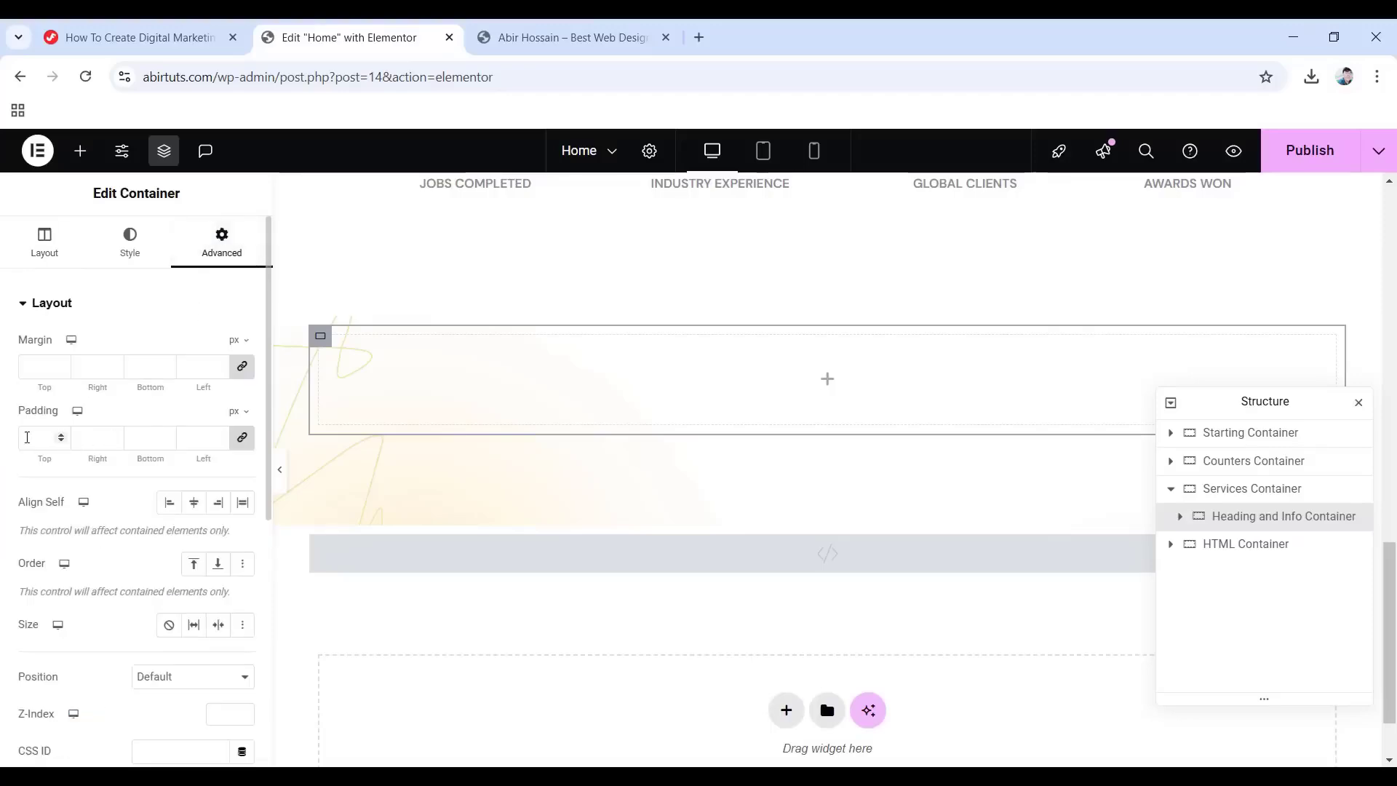
pyautogui.click(27, 437)
pyautogui.write('10')
pyautogui.click(240, 437)
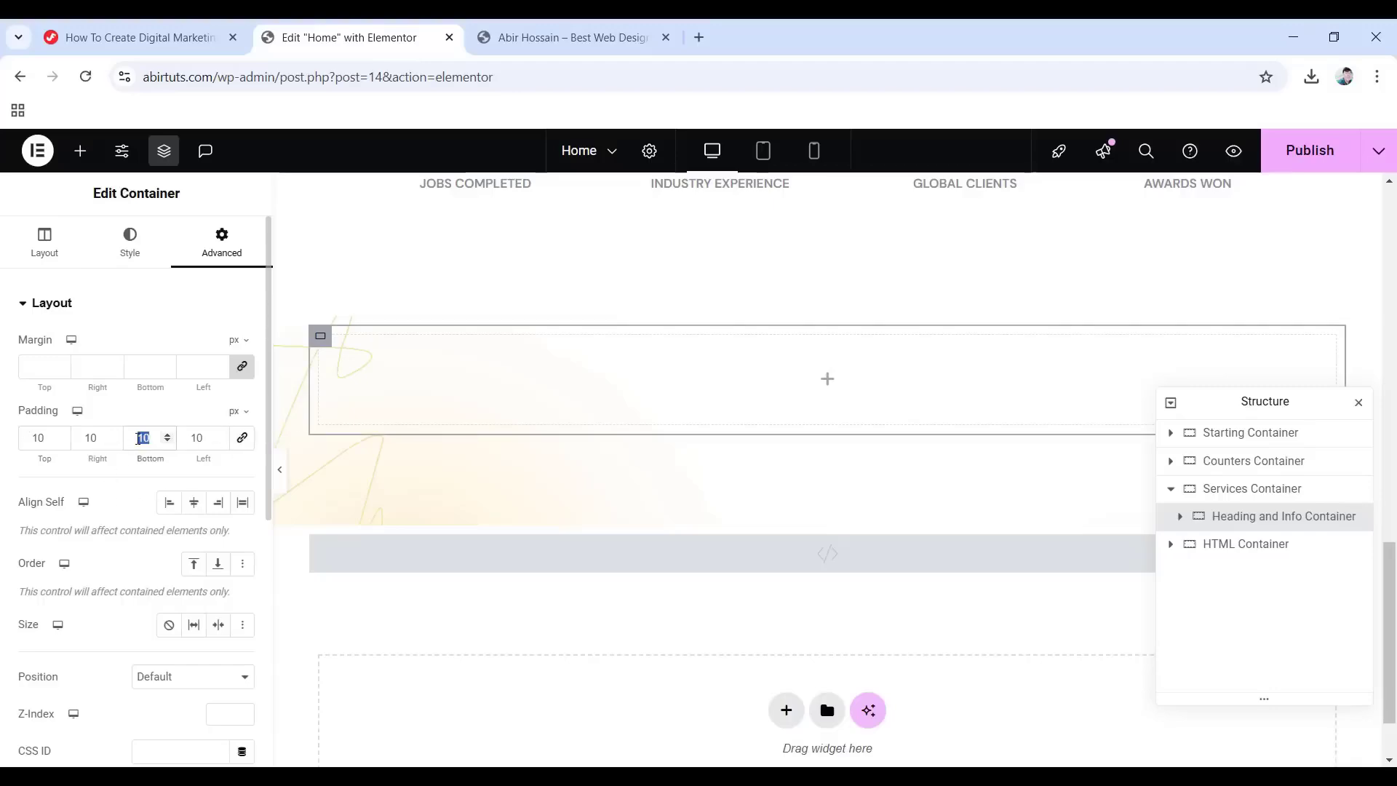
pyautogui.write('40')
# Nest a boxed Heading Container inside it with zero padding.
pyautogui.click(827, 382)
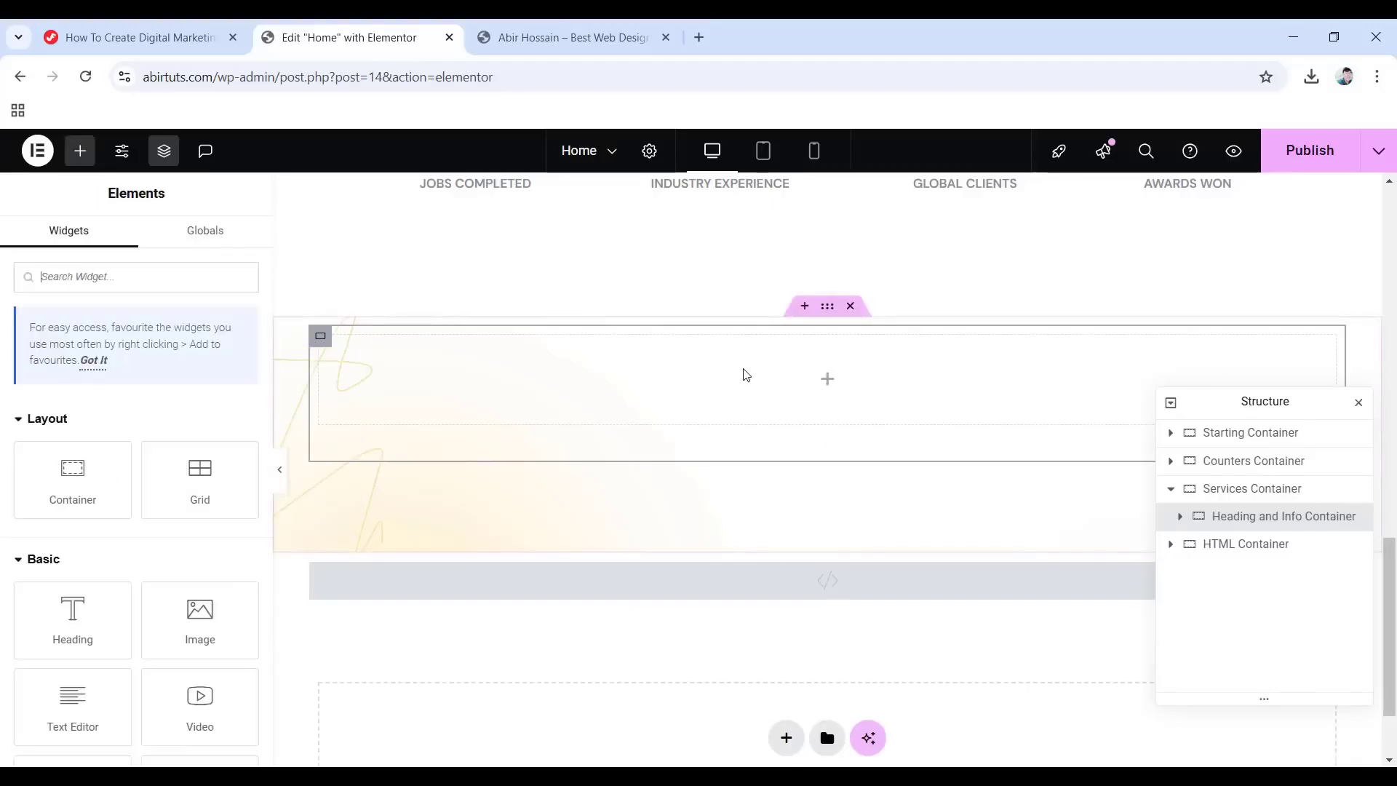
pyautogui.moveTo(72, 472); pyautogui.dragTo(800, 389)
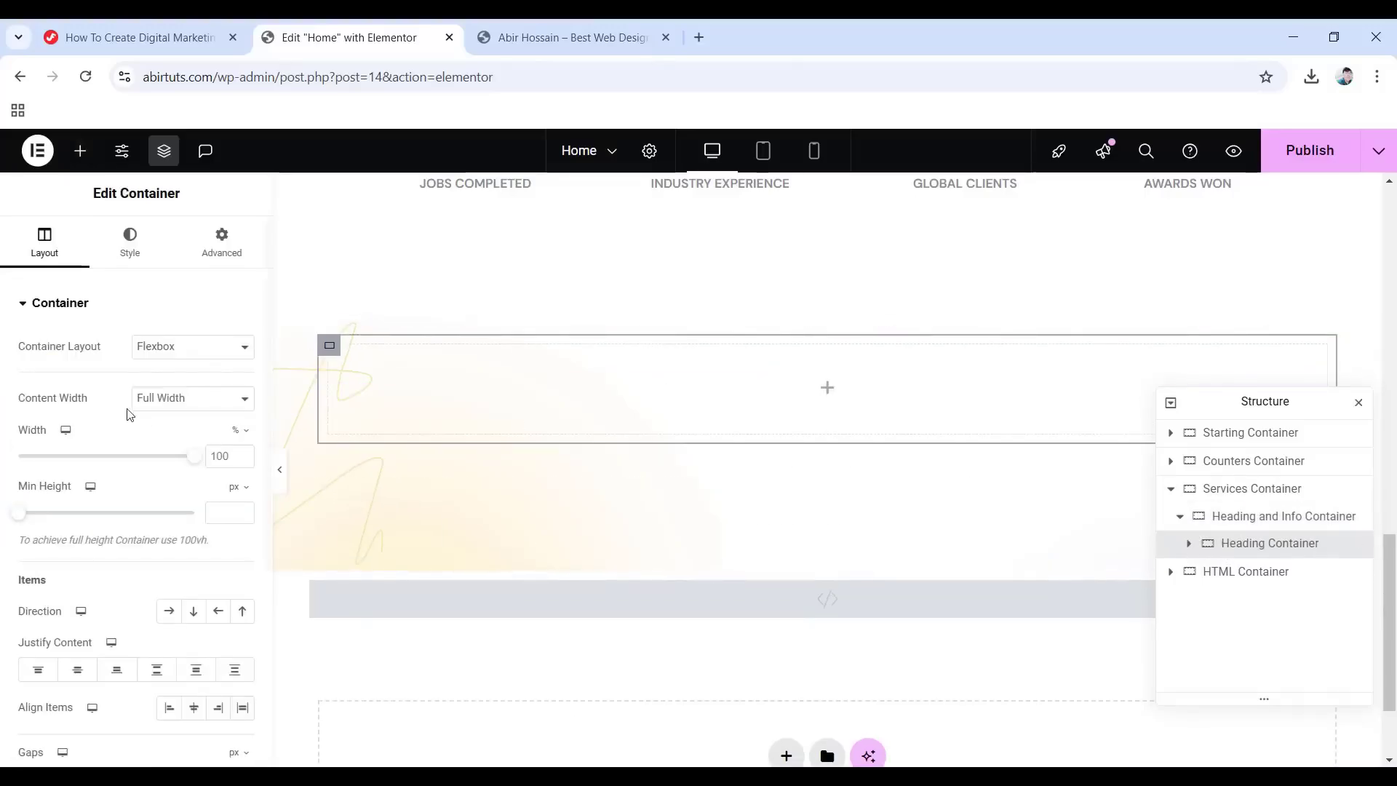
pyautogui.click(162, 399)
pyautogui.click(183, 424)
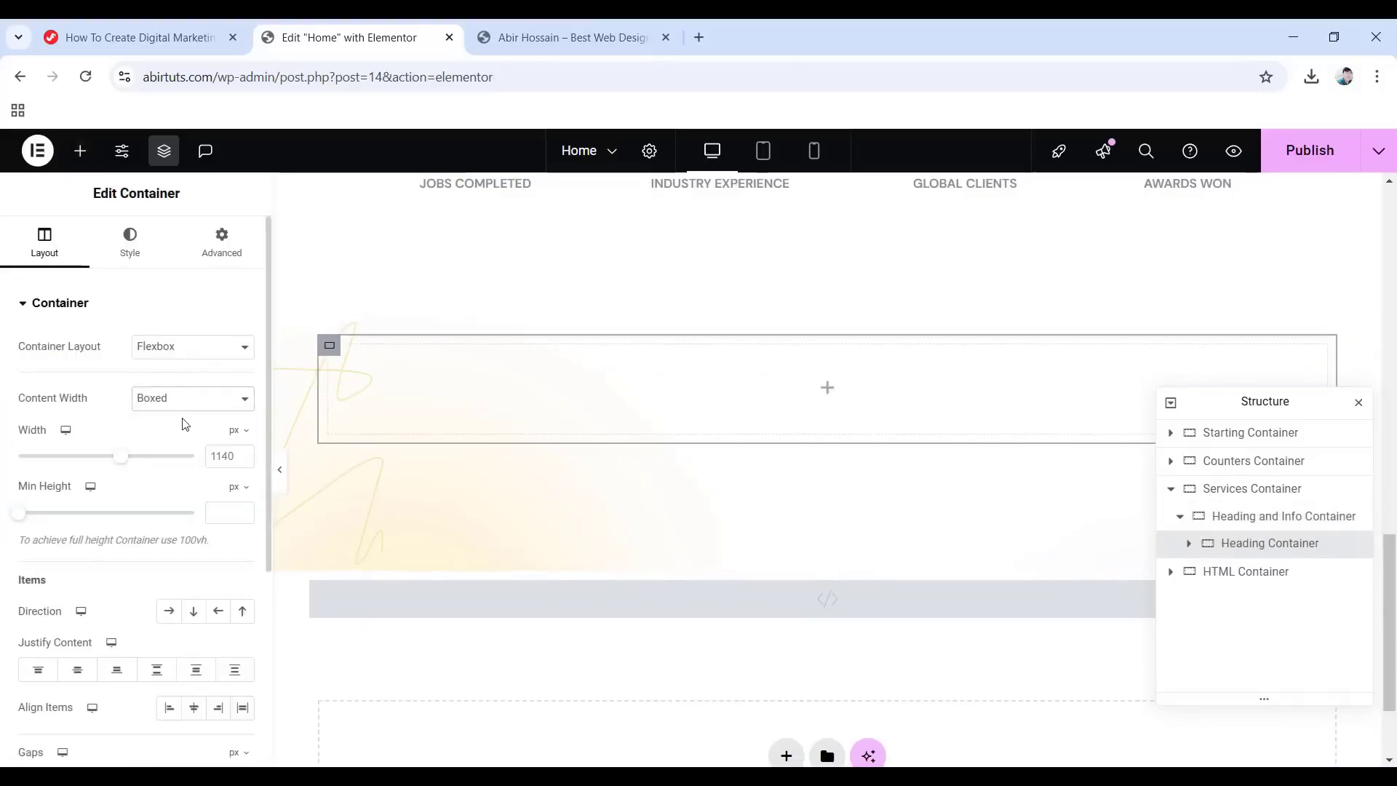
pyautogui.click(224, 250)
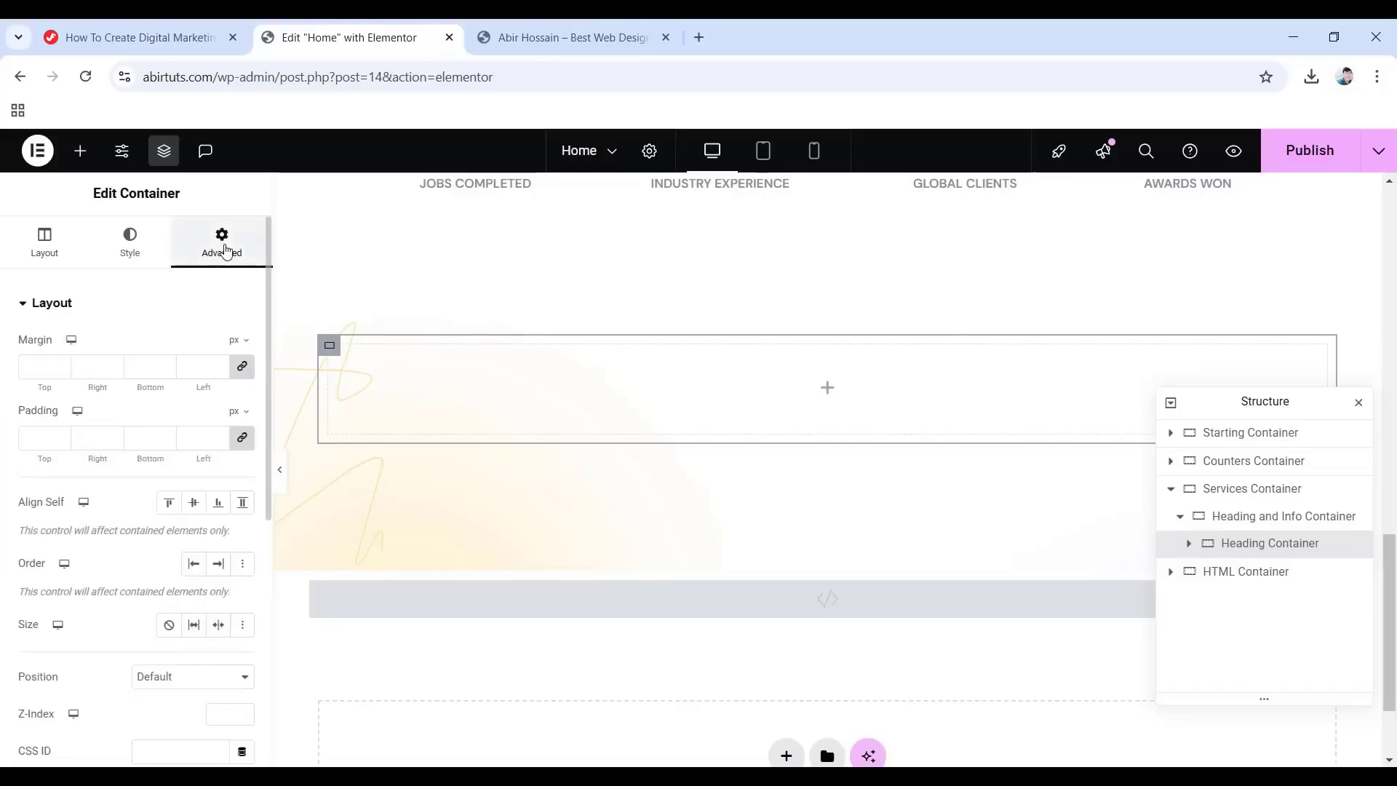
pyautogui.click(243, 437)
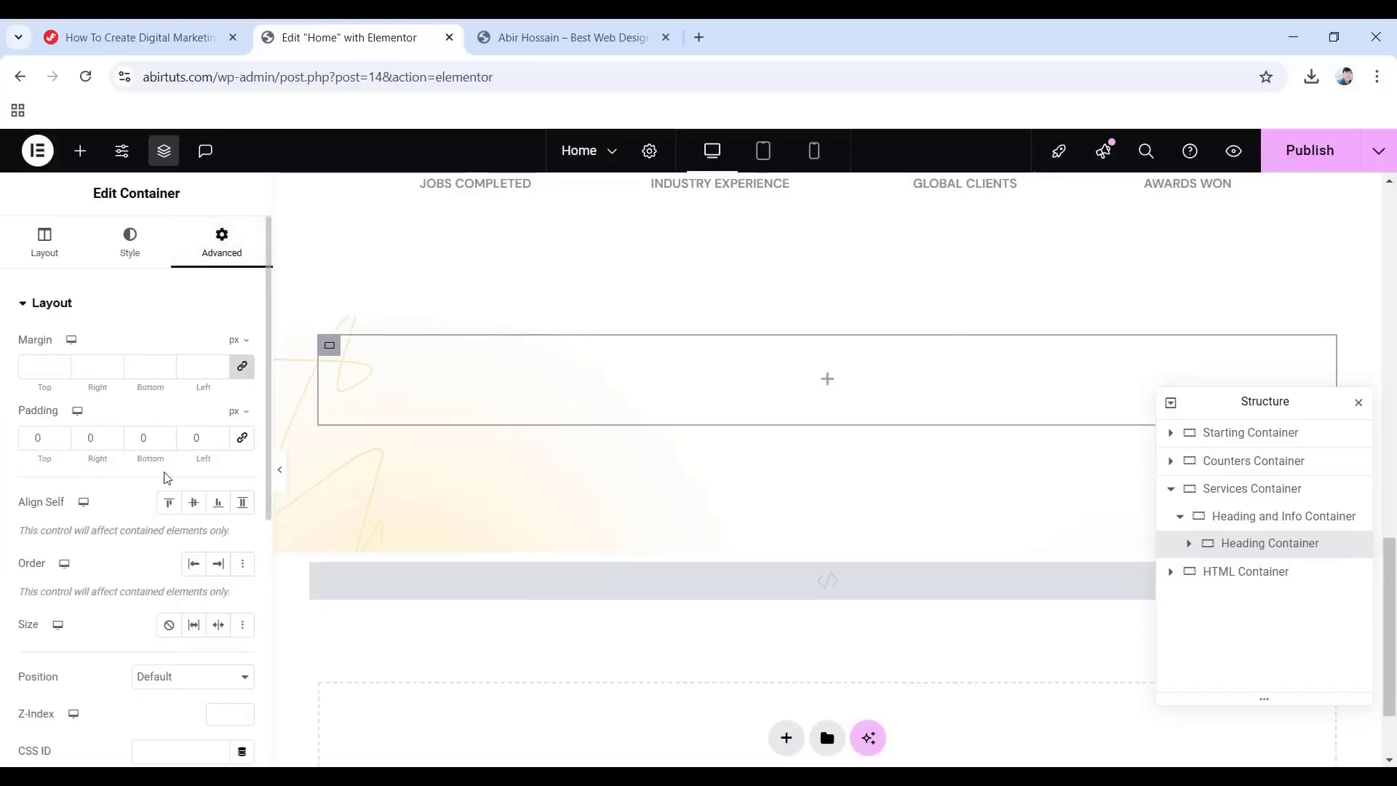
# Add a heading reading 'Our services solve any business problem' in the Primary colour.
pyautogui.click(828, 379)
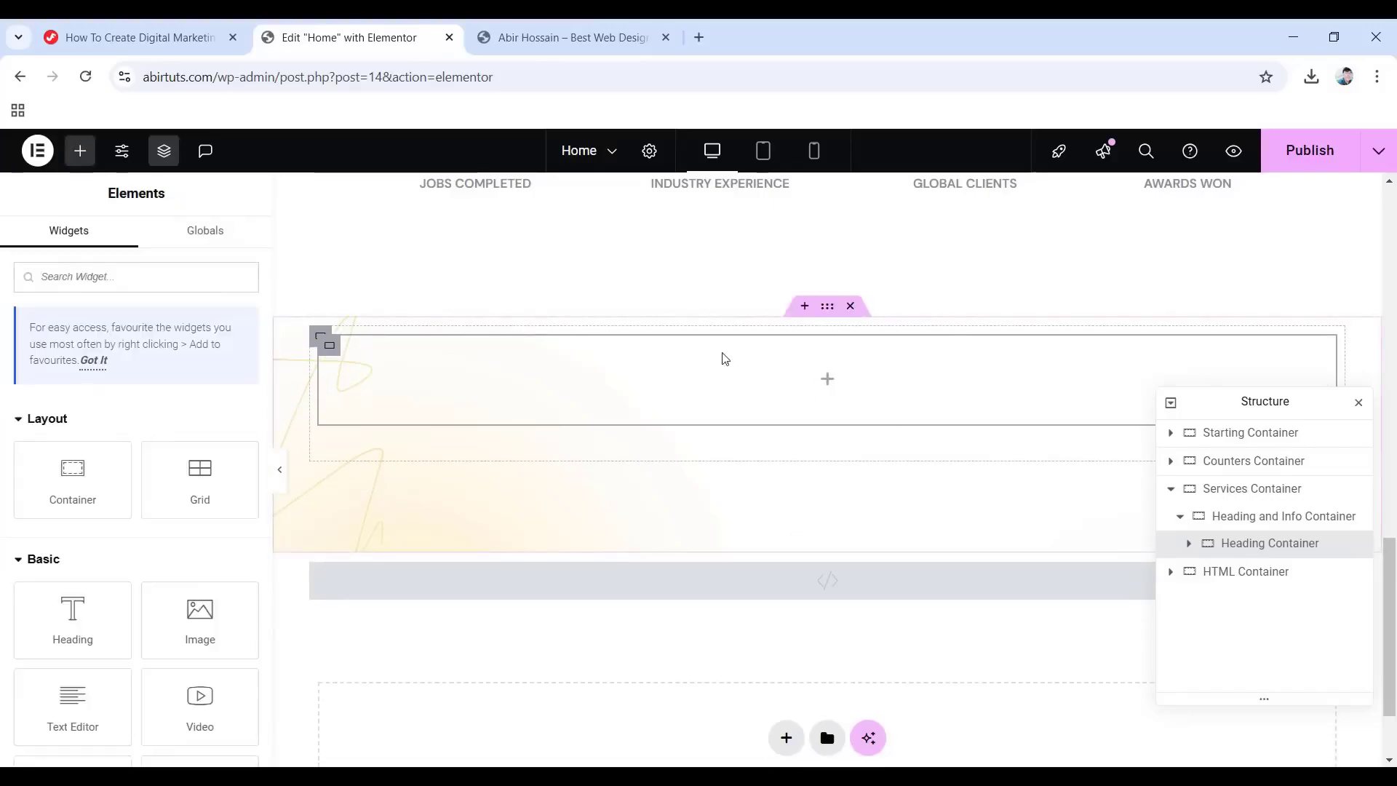
pyautogui.moveTo(73, 620); pyautogui.dragTo(804, 375)
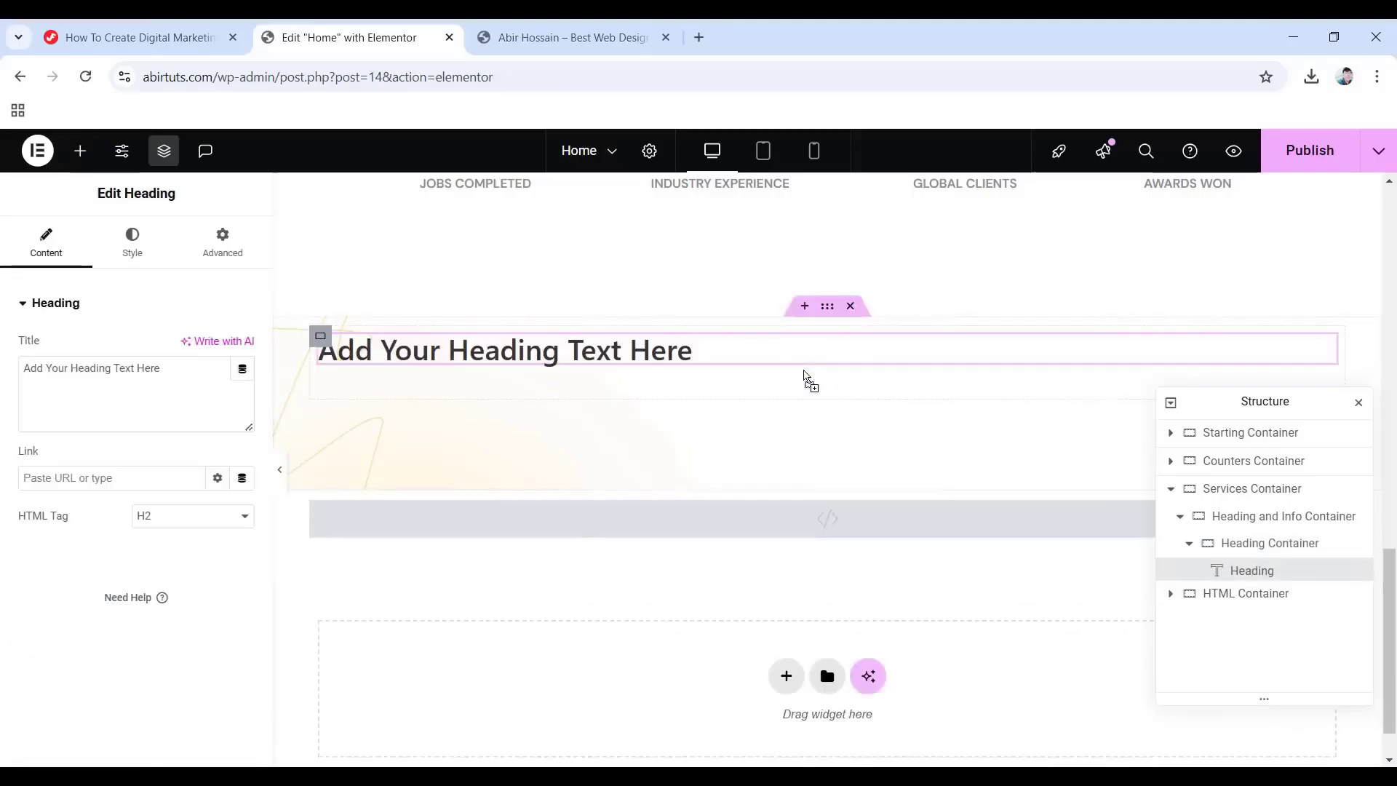
pyautogui.tripleClick(178, 370)
pyautogui.write('Our services solve any business problem')
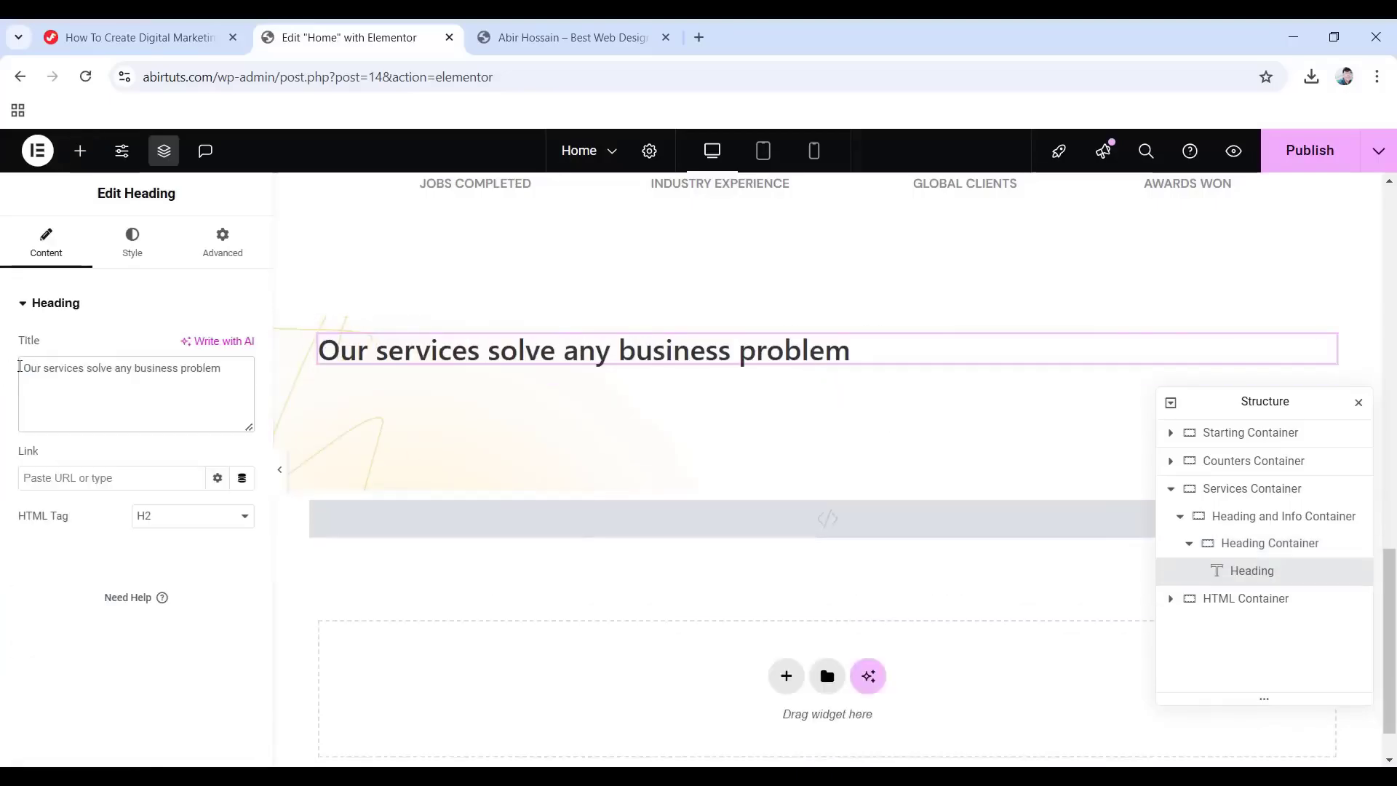
pyautogui.click(118, 251)
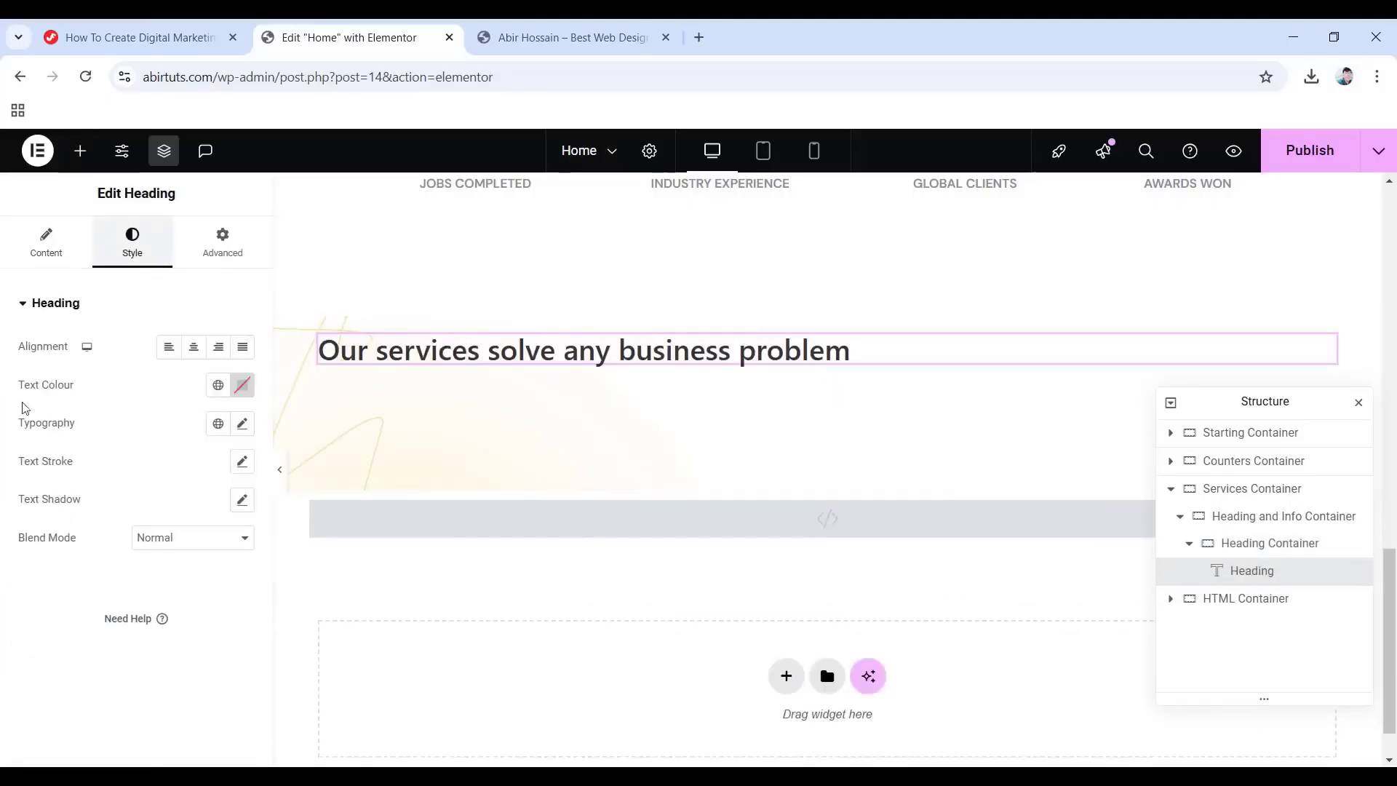
pyautogui.click(213, 387)
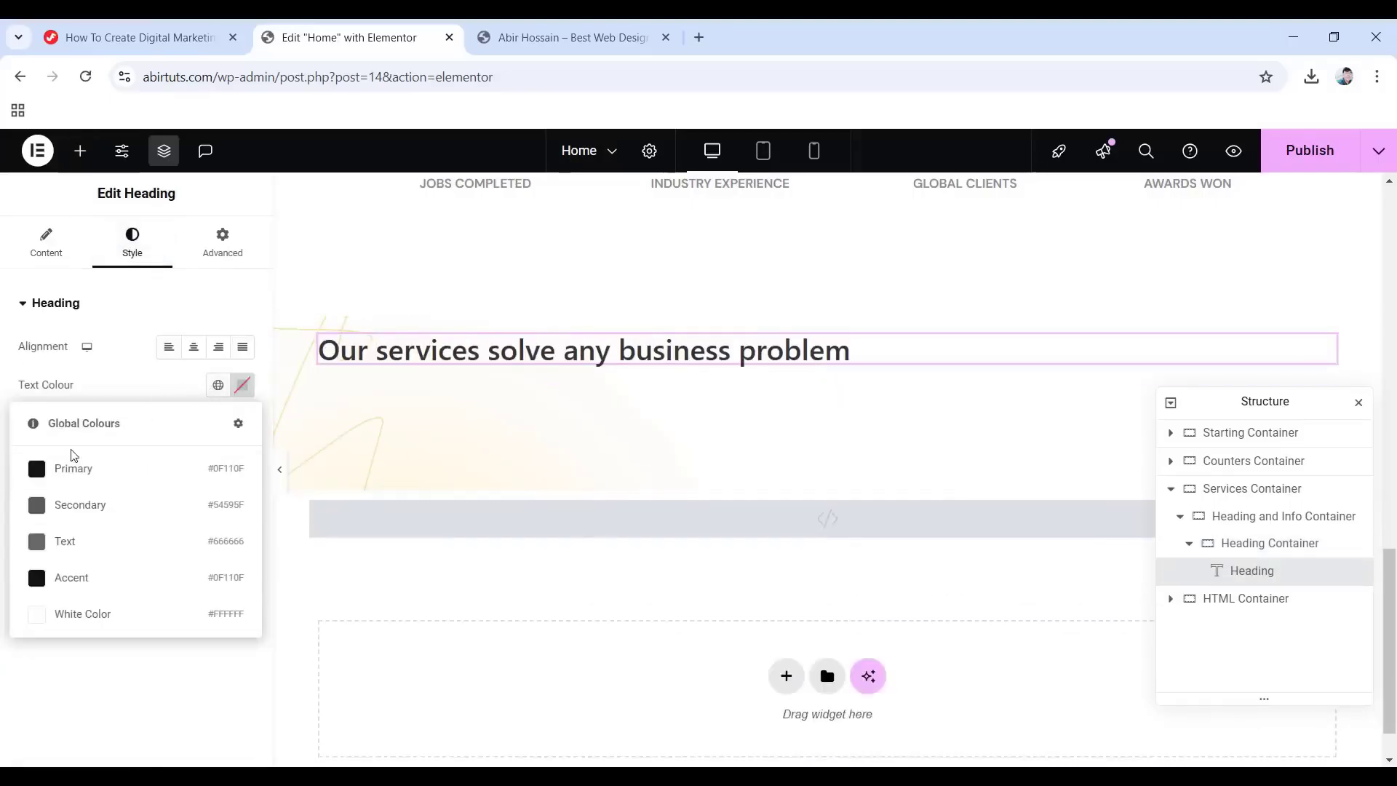
pyautogui.click(70, 469)
# Set the heading typography to DM Sans, 43 px, weight 600, line height 1.1em.
pyautogui.click(243, 425)
pyautogui.click(168, 518)
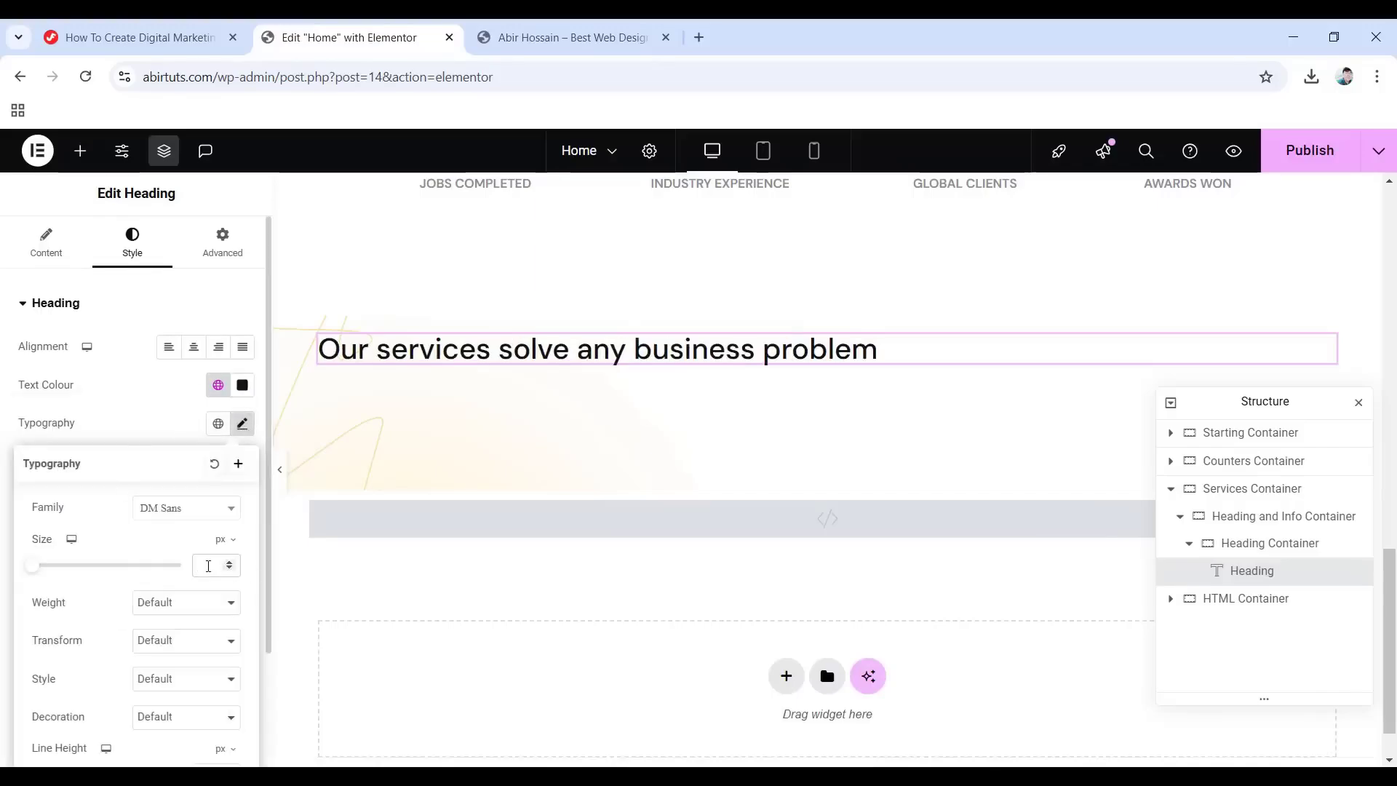
pyautogui.click(208, 566)
pyautogui.write('43')
pyautogui.click(164, 606)
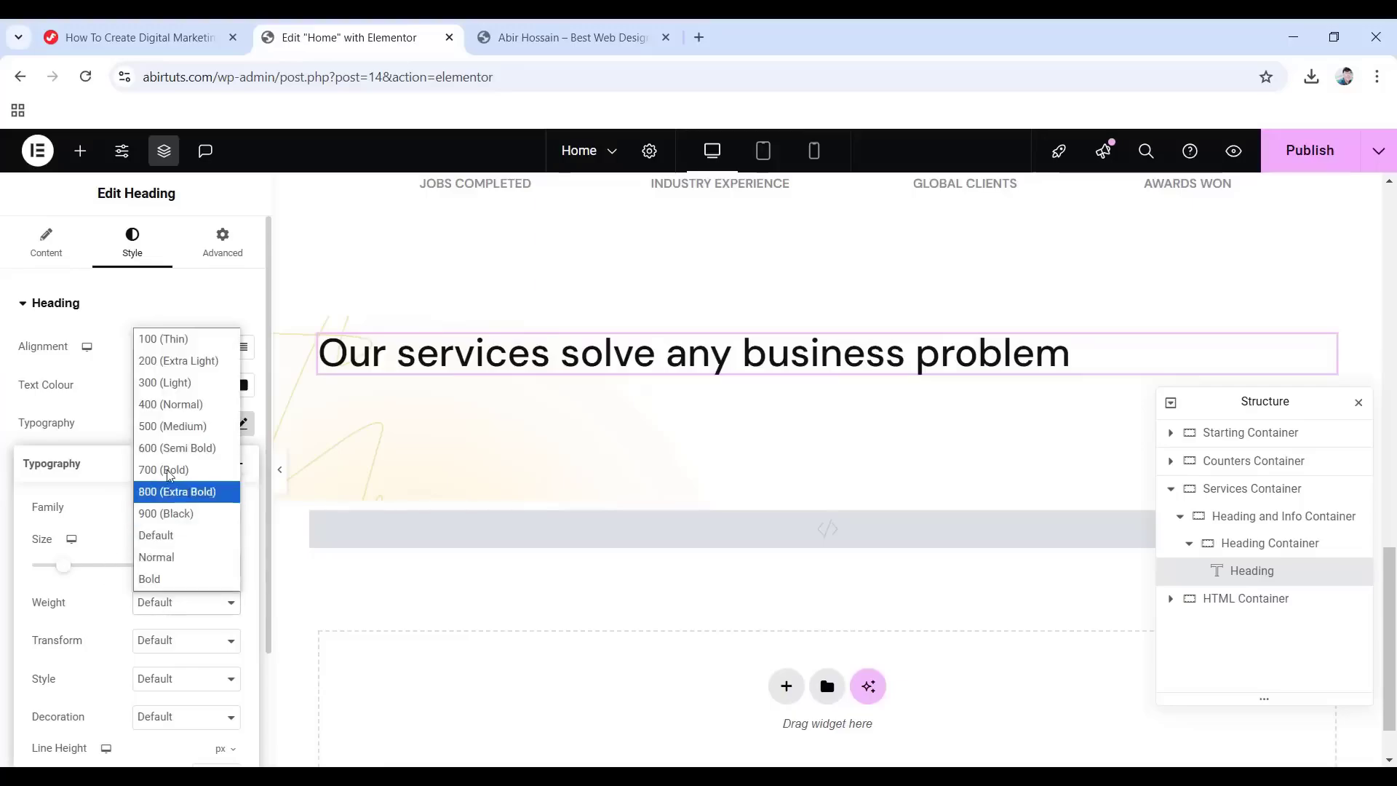
pyautogui.click(172, 447)
pyautogui.scroll(-2, 144, 551)
pyautogui.click(228, 606)
pyautogui.click(221, 640)
pyautogui.click(208, 627)
pyautogui.write('1')
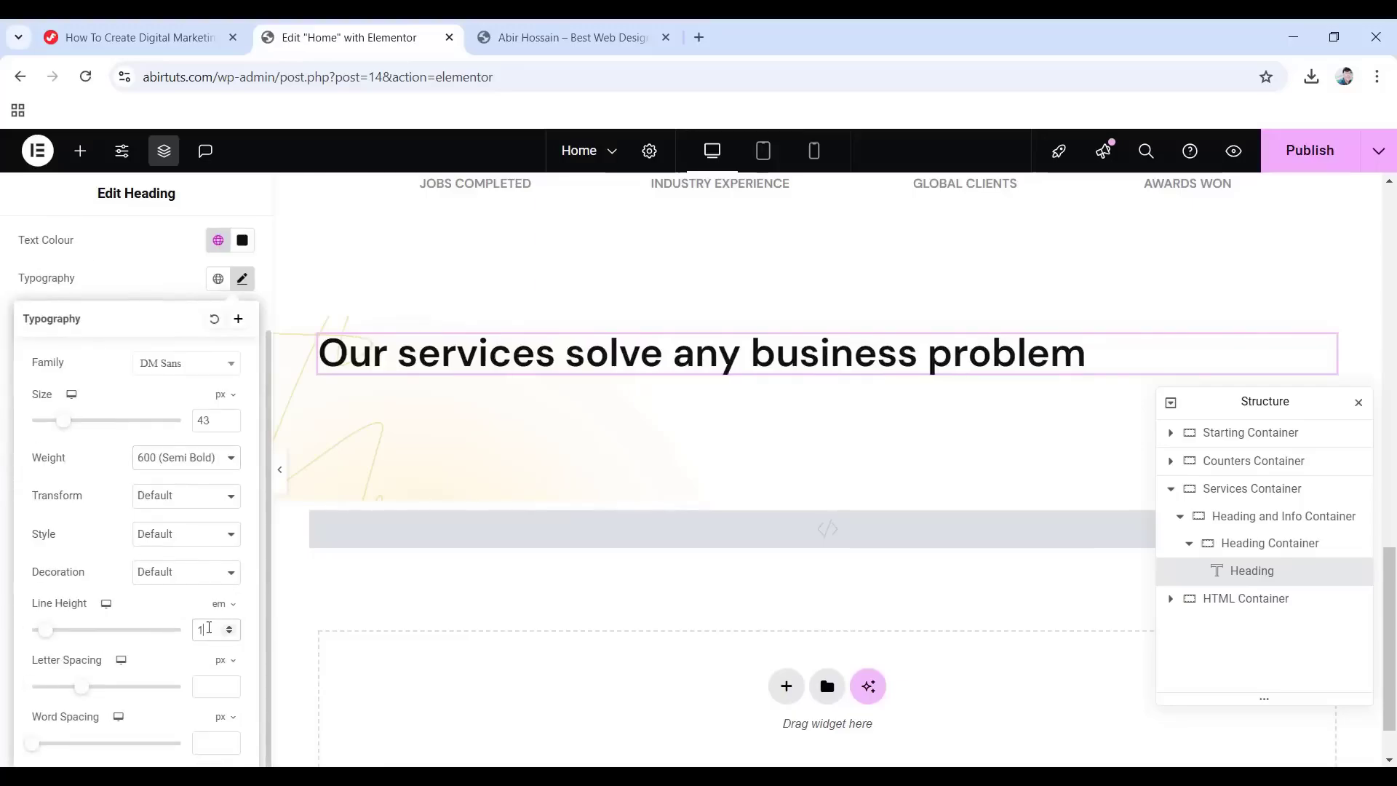
pyautogui.write('.1')
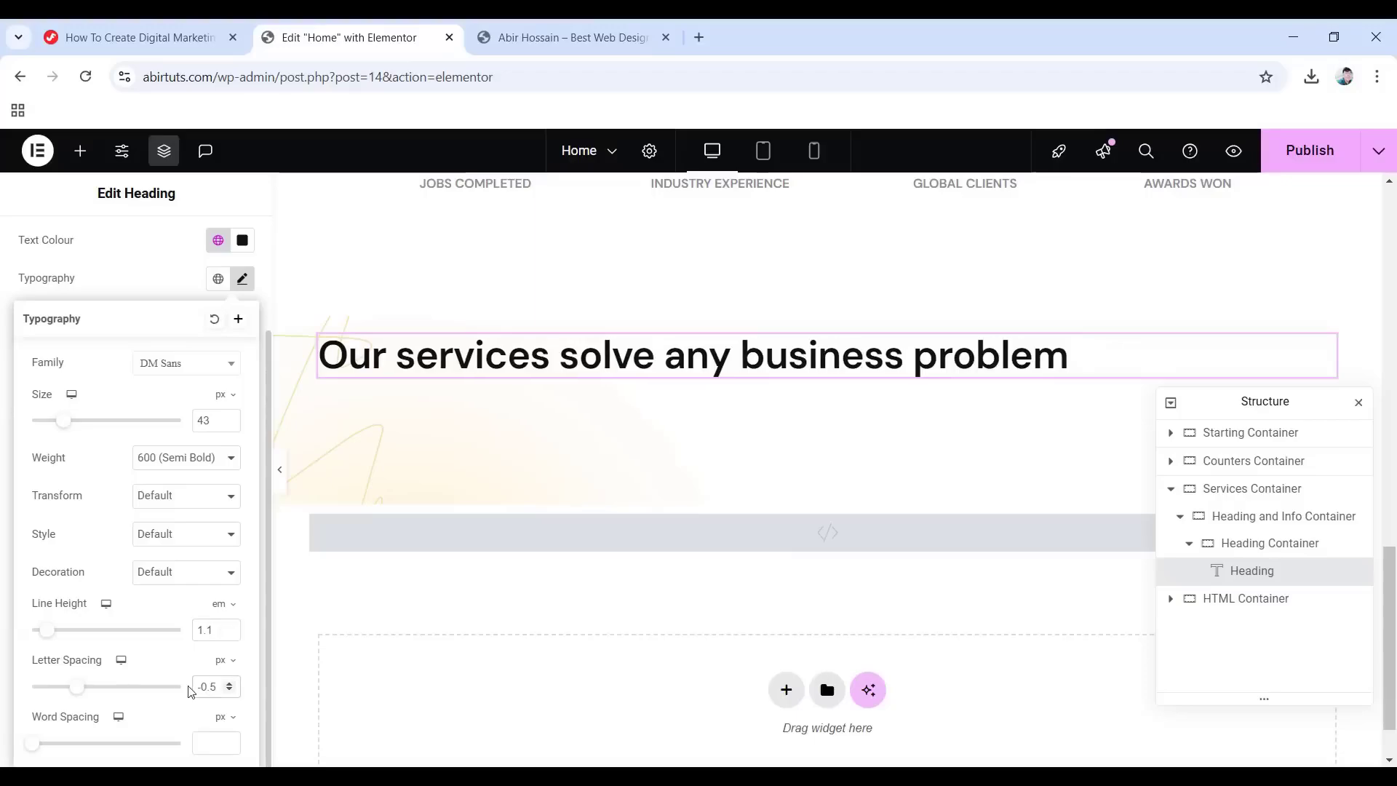
# Give the heading a Fade In entrance animation.
pyautogui.scroll(3, 208, 437)
pyautogui.click(214, 251)
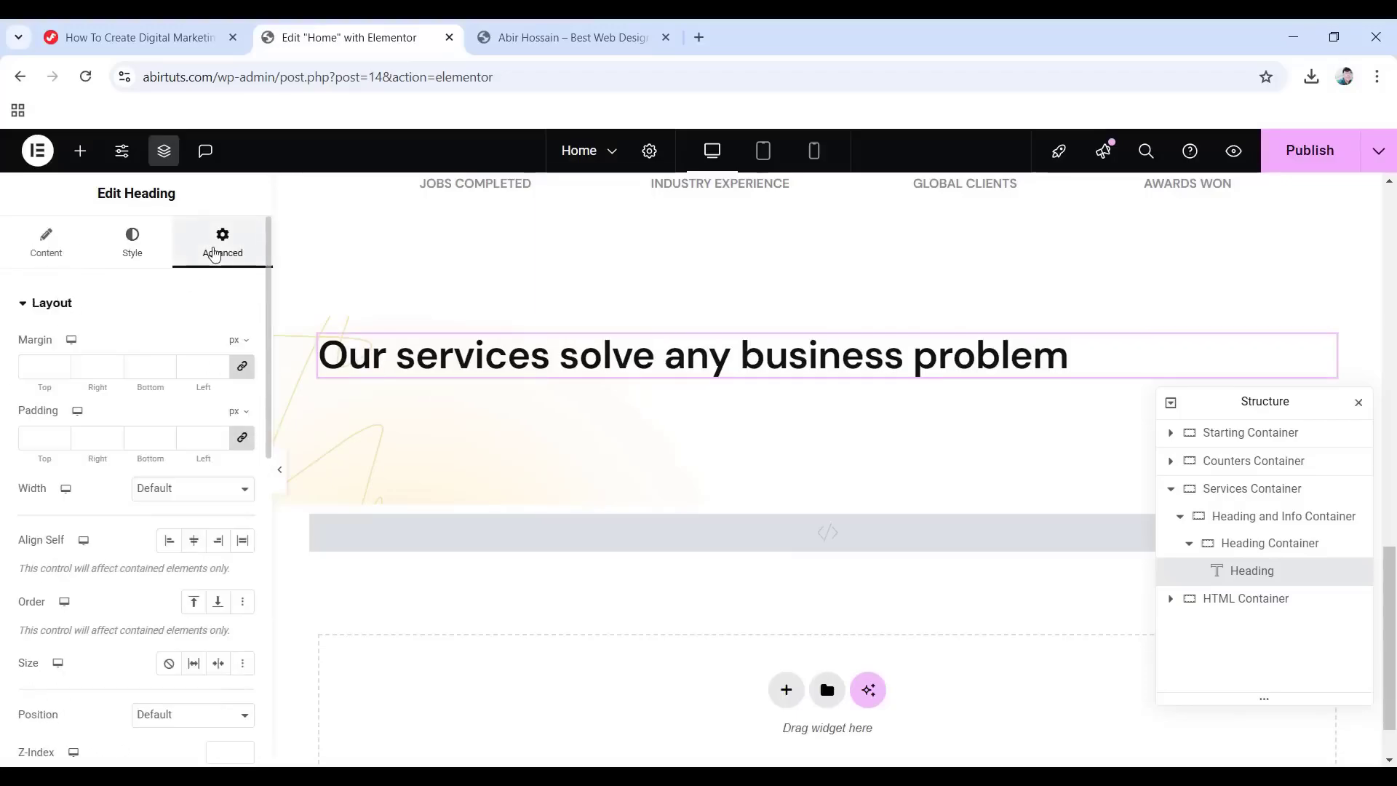
pyautogui.scroll(-5, 171, 580)
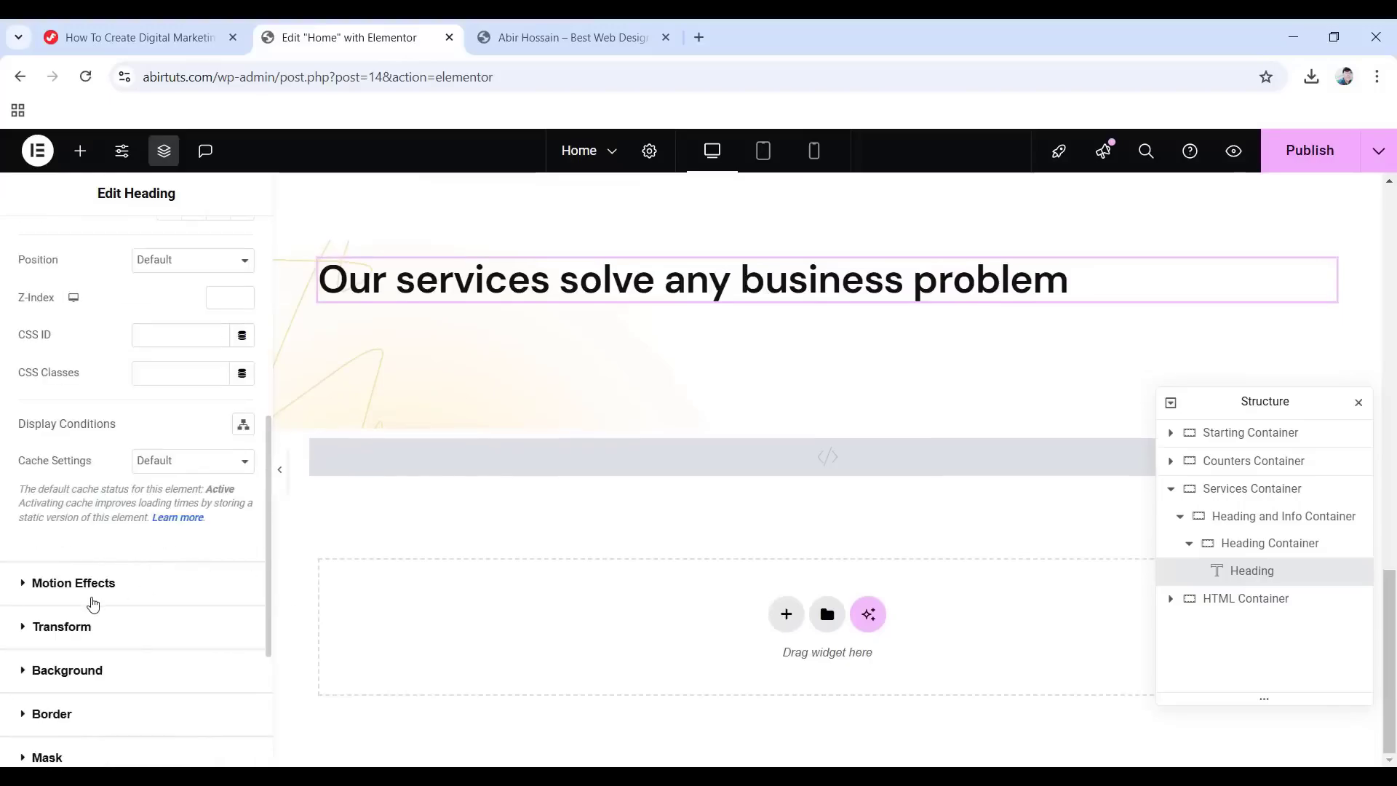
pyautogui.click(88, 585)
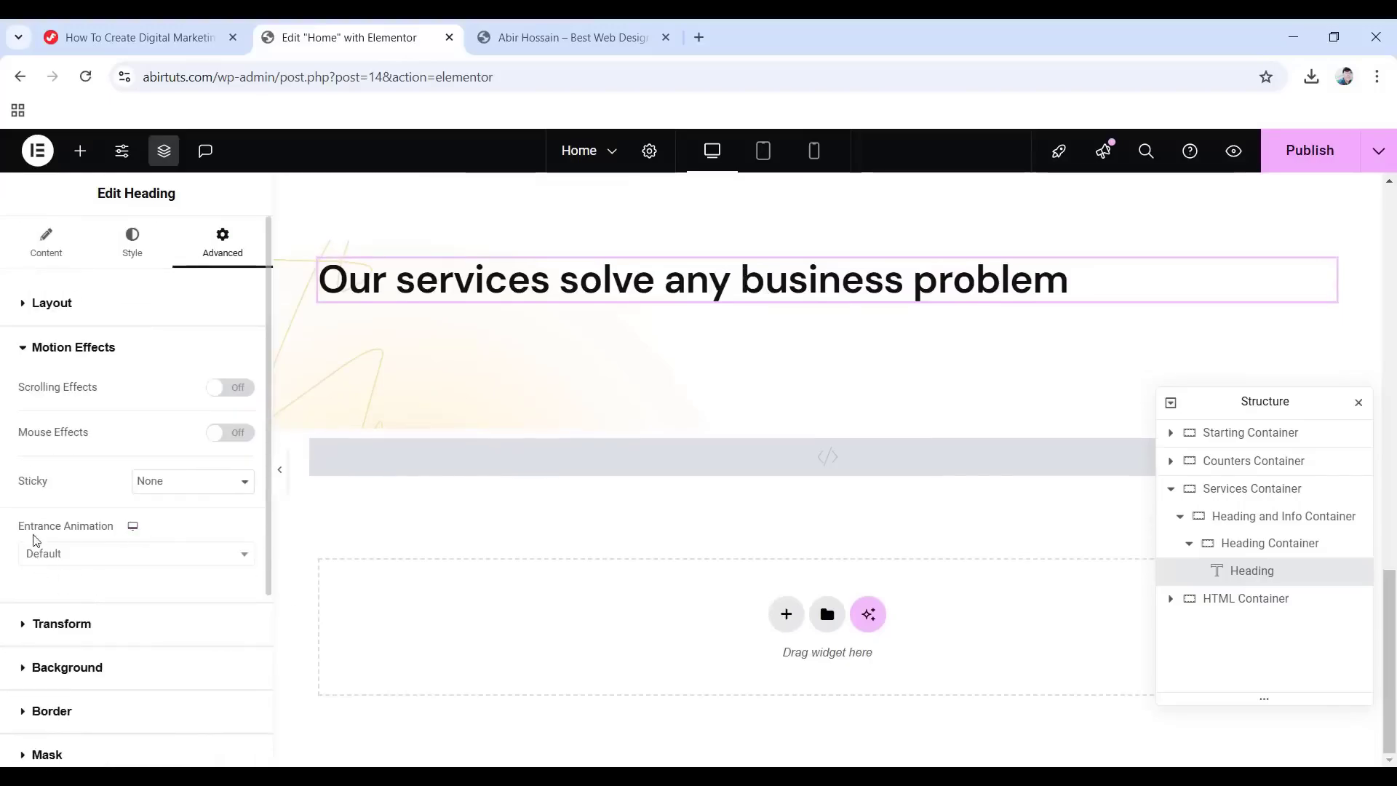
pyautogui.click(124, 557)
pyautogui.click(48, 413)
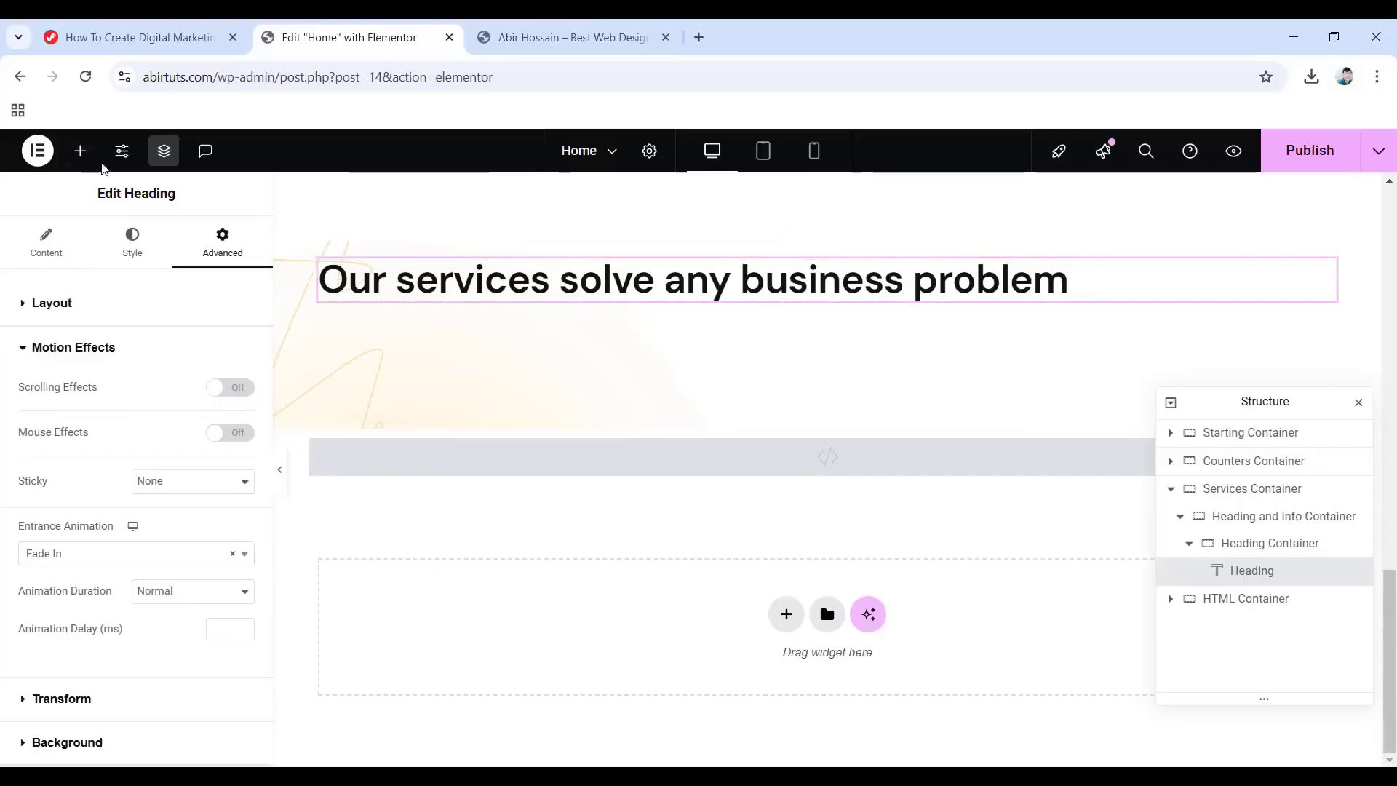
pyautogui.click(84, 163)
# Add an Image widget showing the four-pointed star from the Media Library, 60px wide.
pyautogui.moveTo(197, 614); pyautogui.dragTo(720, 305)
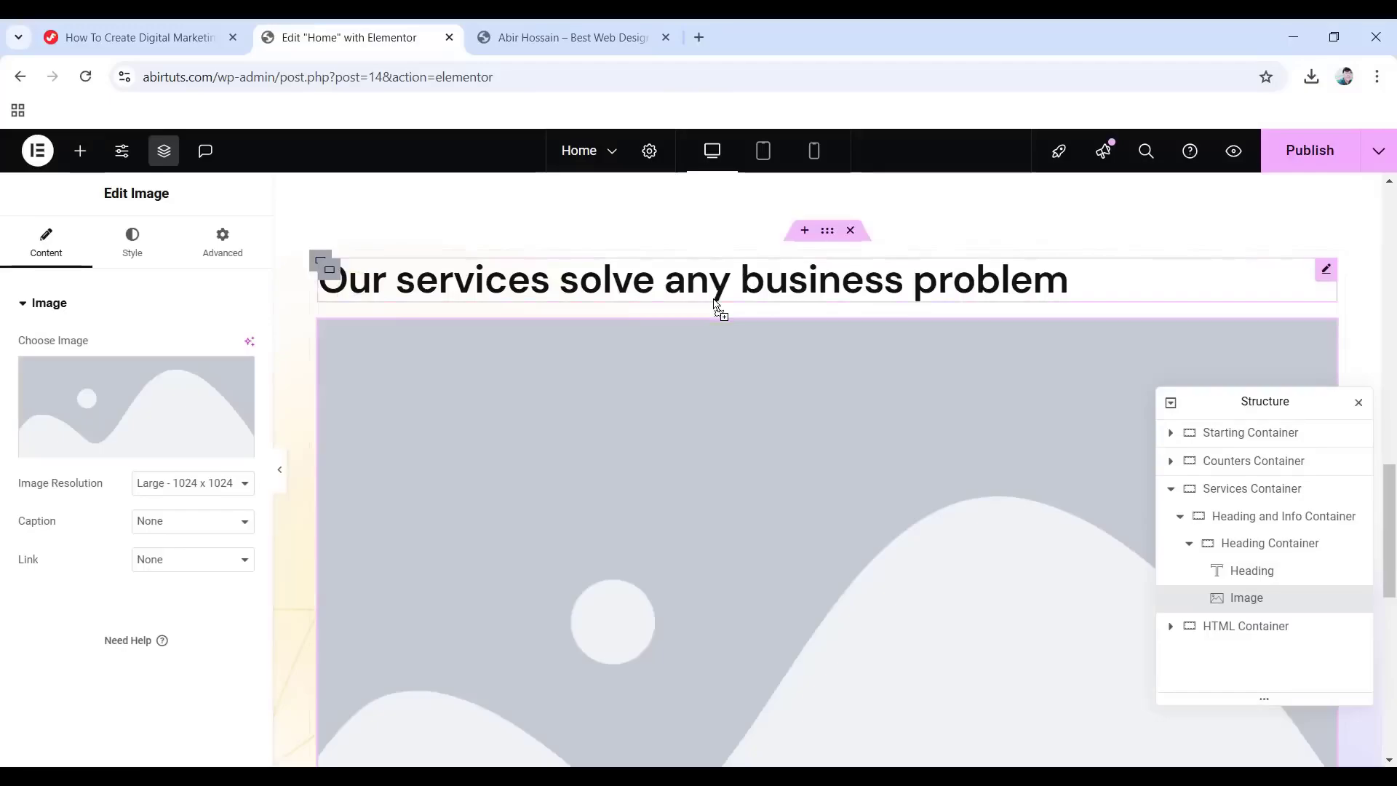
pyautogui.click(138, 436)
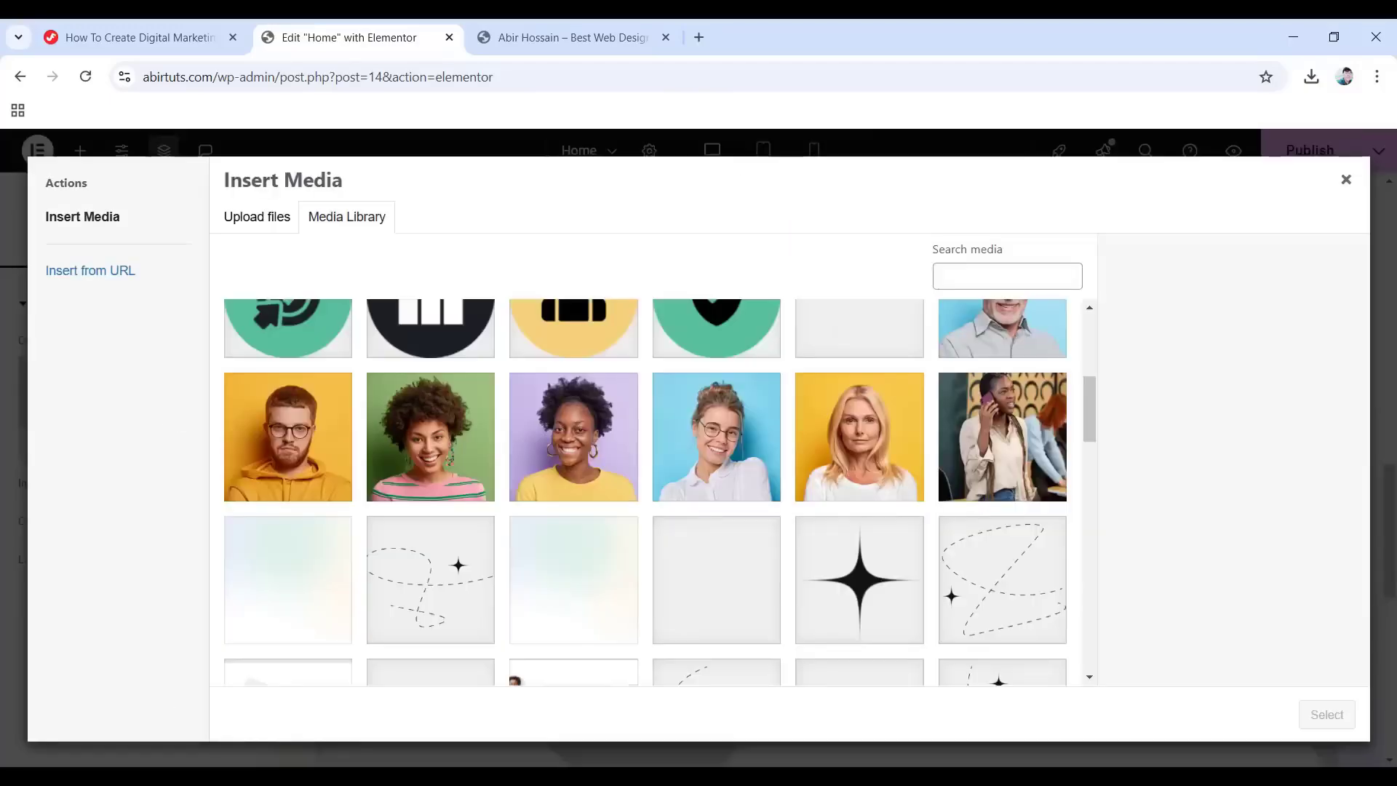
pyautogui.click(815, 589)
pyautogui.click(1325, 717)
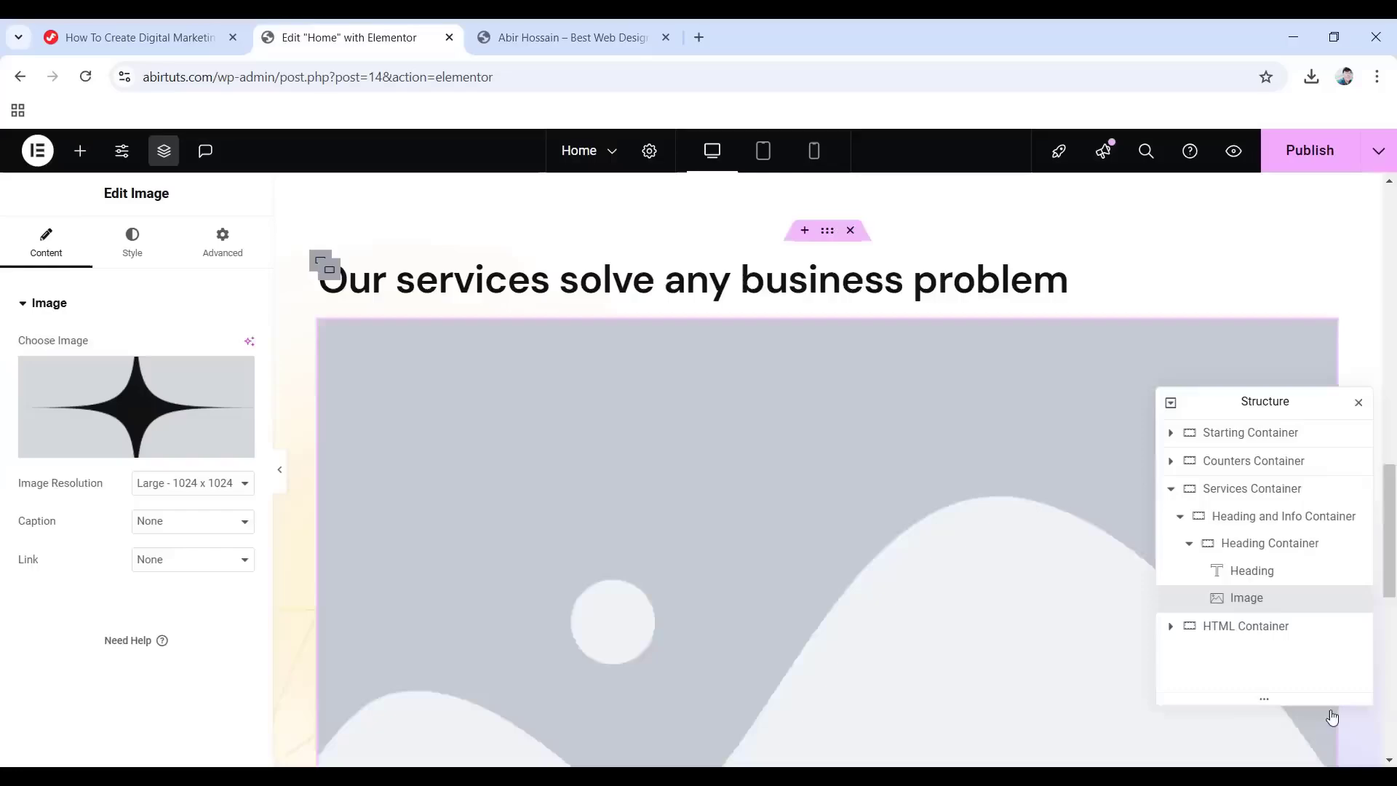
pyautogui.click(146, 247)
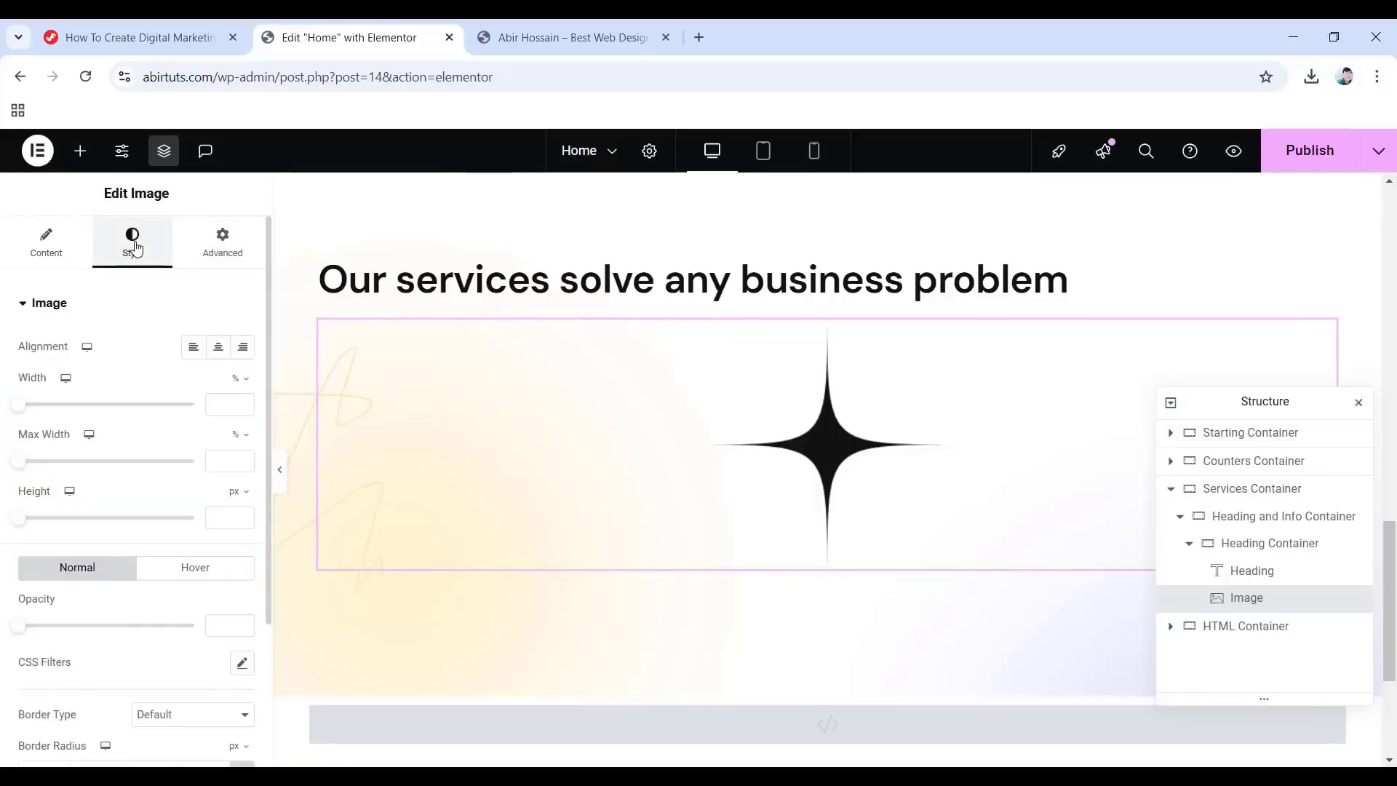
pyautogui.click(234, 376)
pyautogui.write('60')
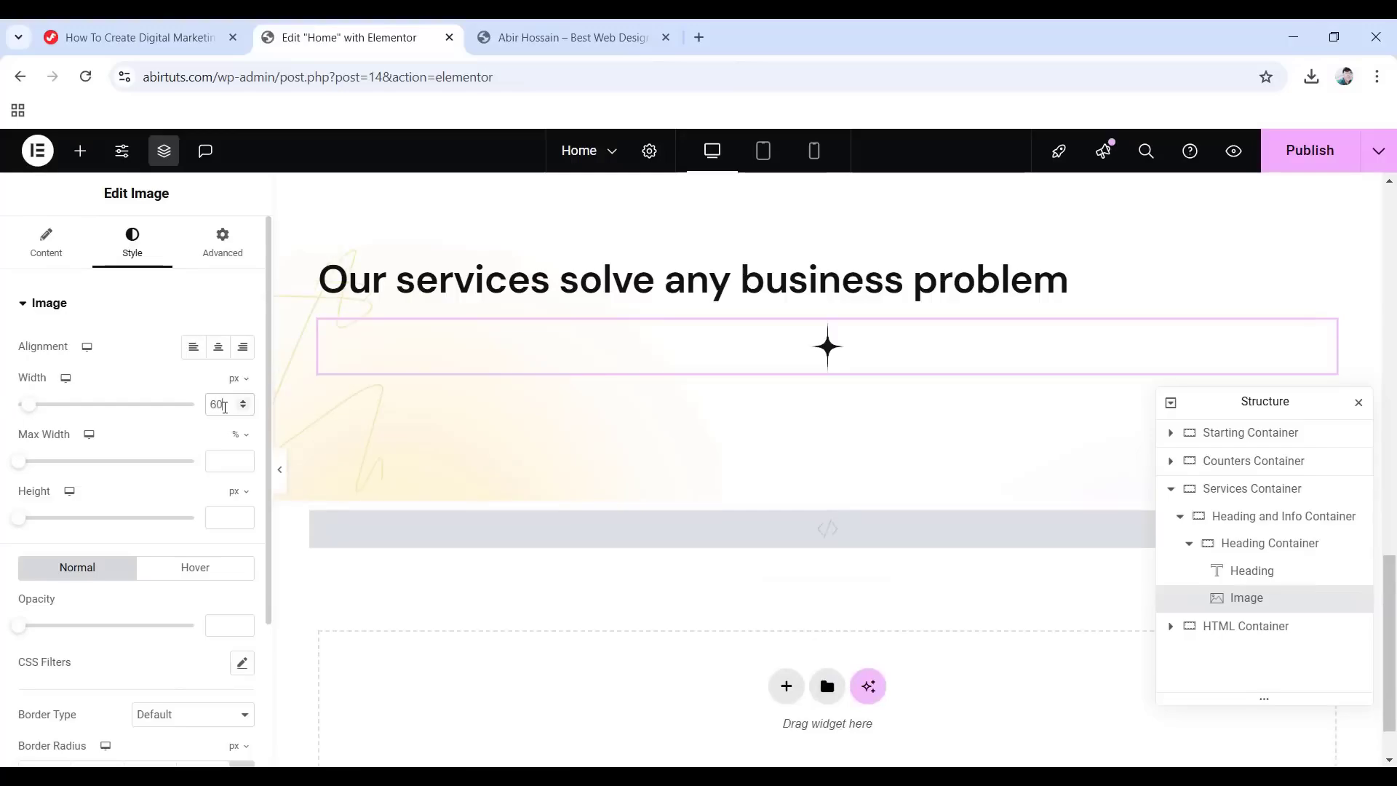
# Position the star absolutely, offset 20 from the right and -60 from the bottom.
pyautogui.click(222, 250)
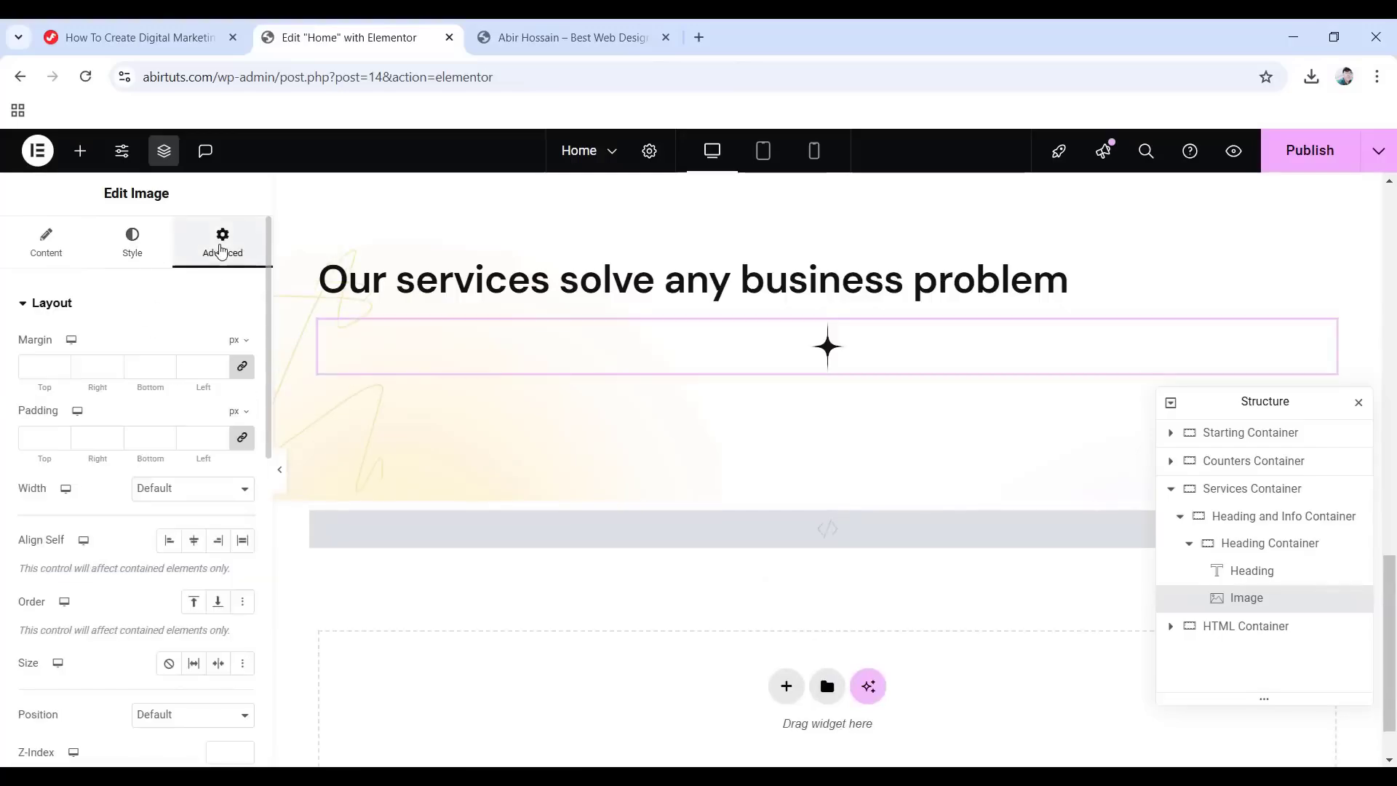
pyautogui.scroll(-5, 37, 422)
pyautogui.click(177, 442)
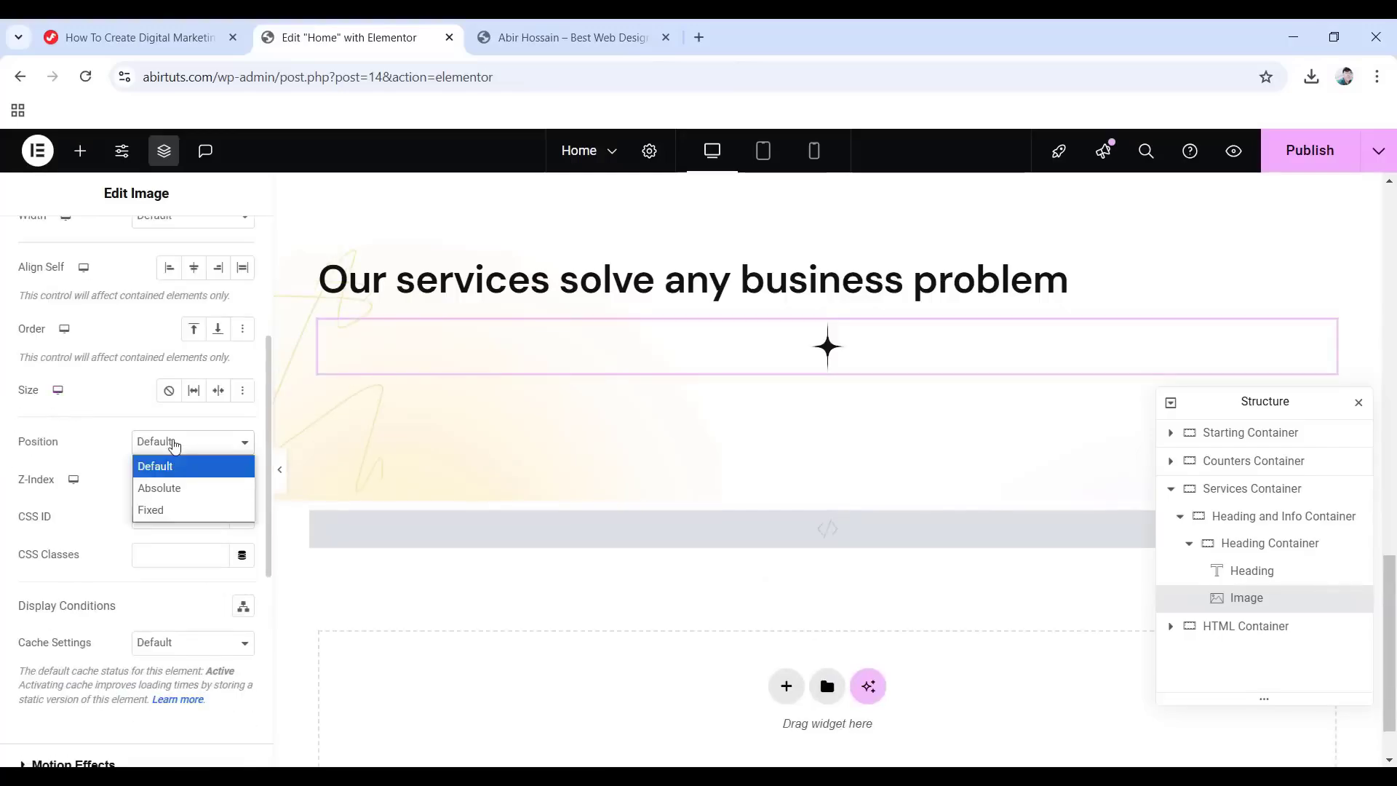
pyautogui.click(156, 487)
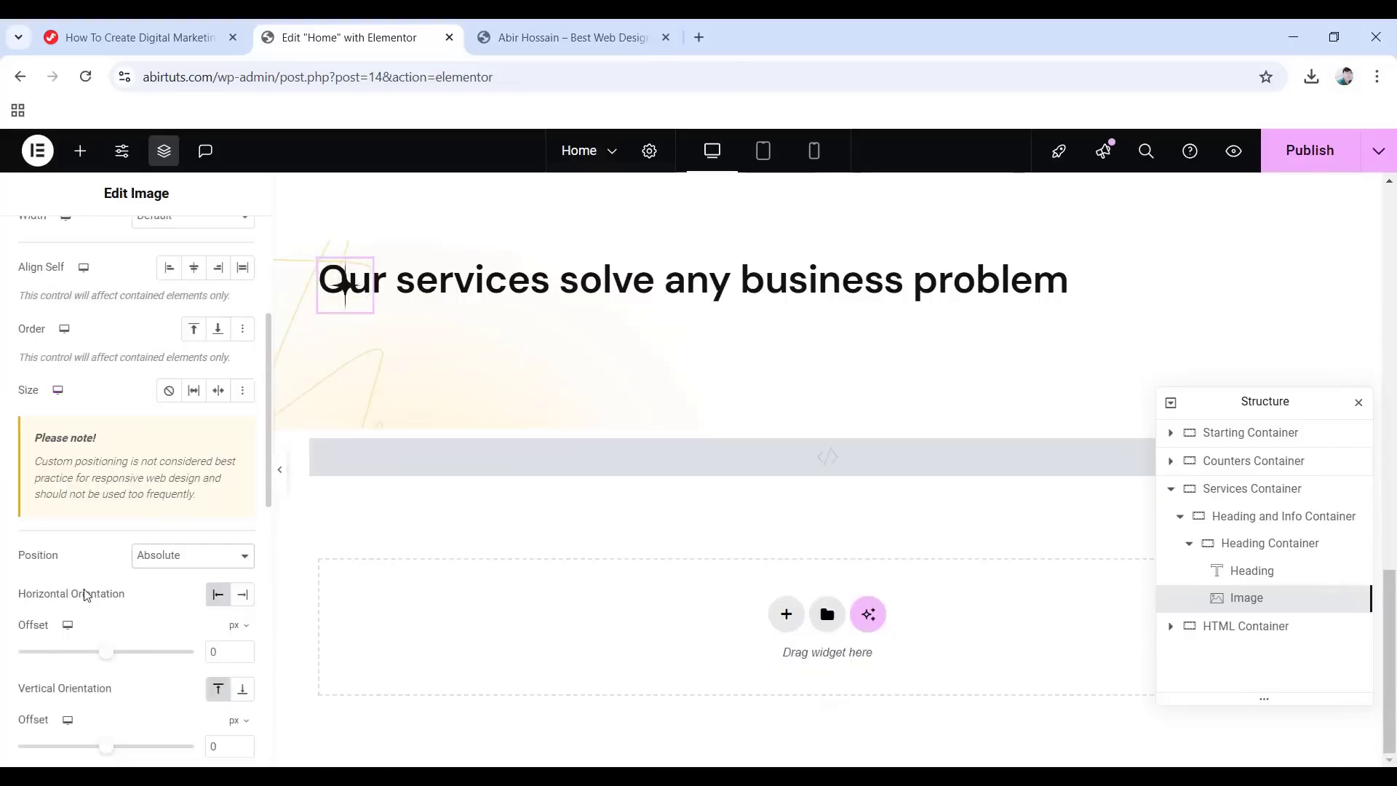
pyautogui.click(243, 595)
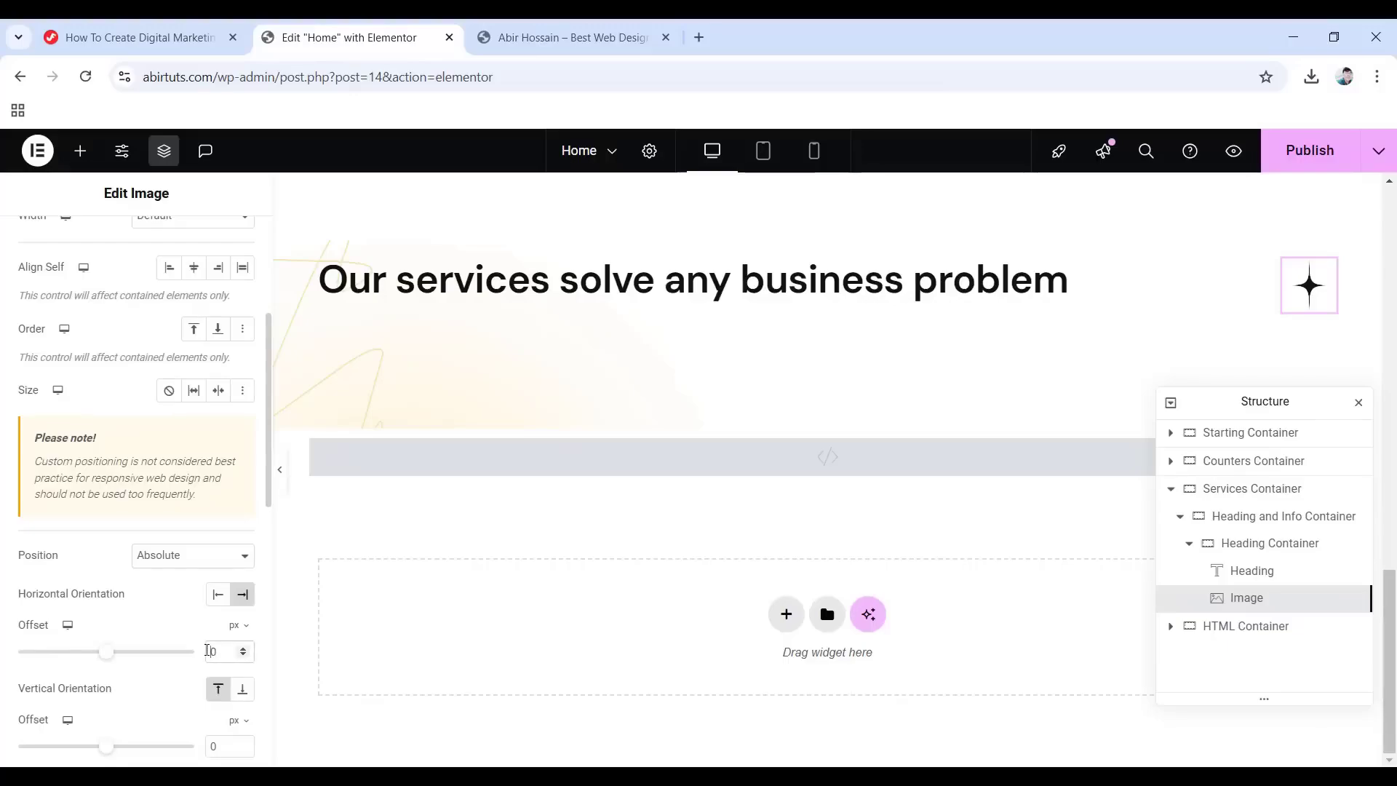
pyautogui.click(208, 651)
pyautogui.write('2')
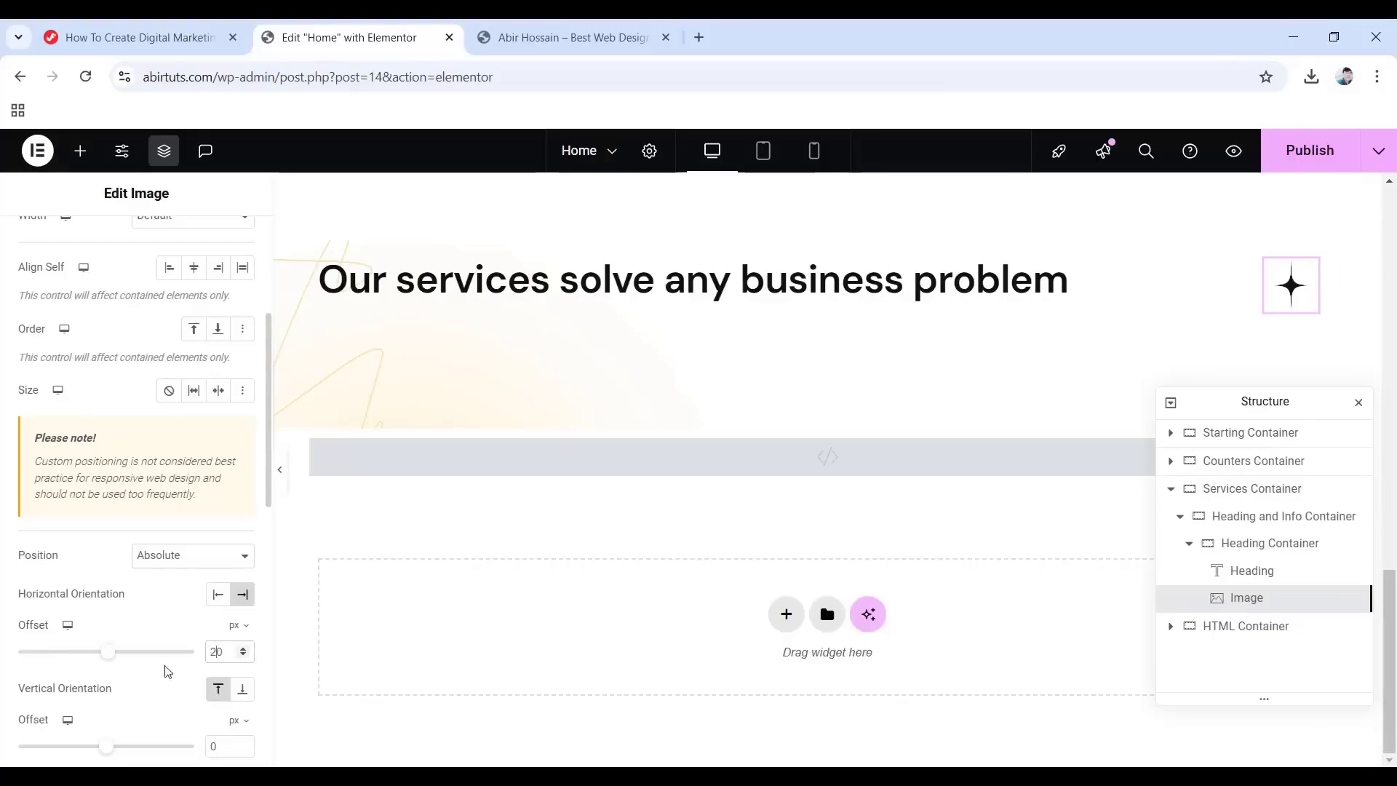
pyautogui.click(242, 689)
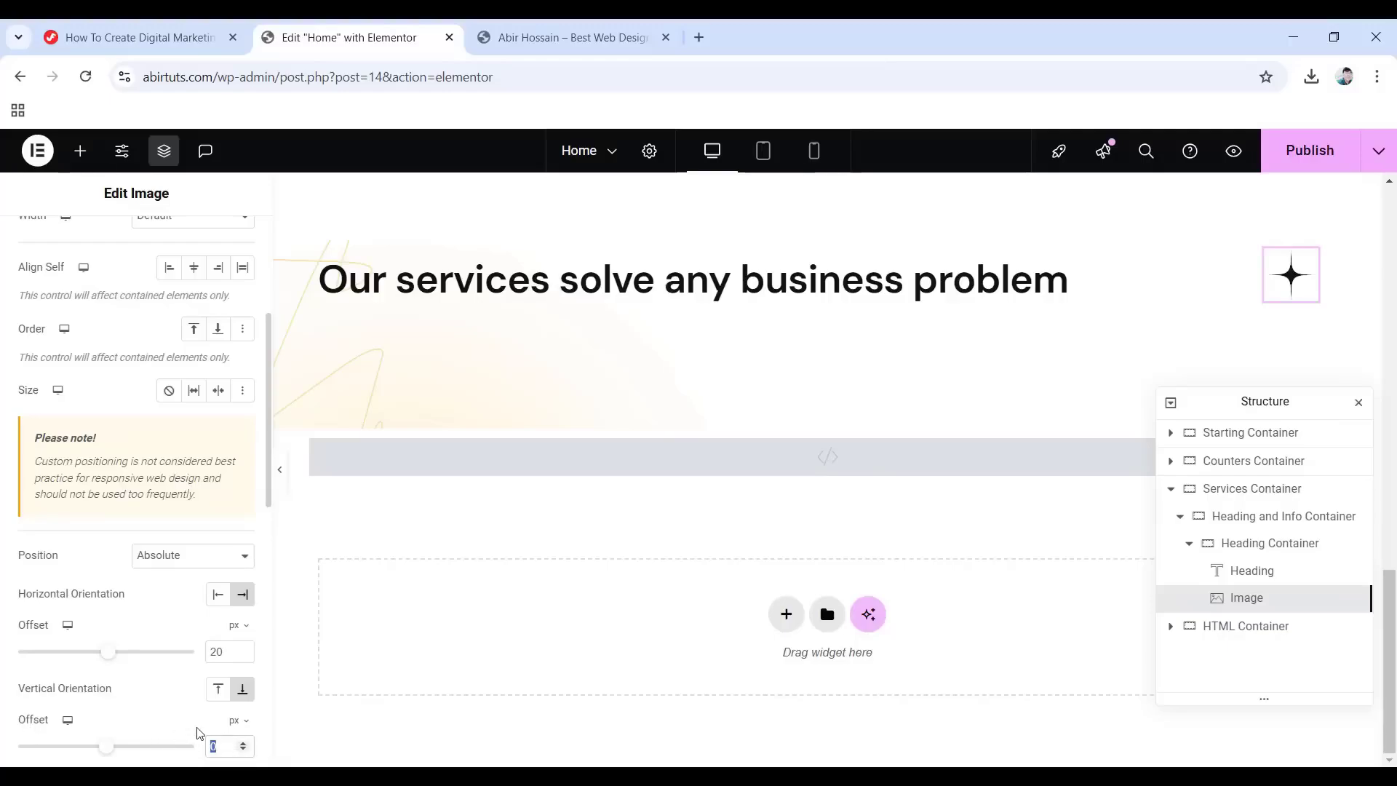
pyautogui.write('-60')
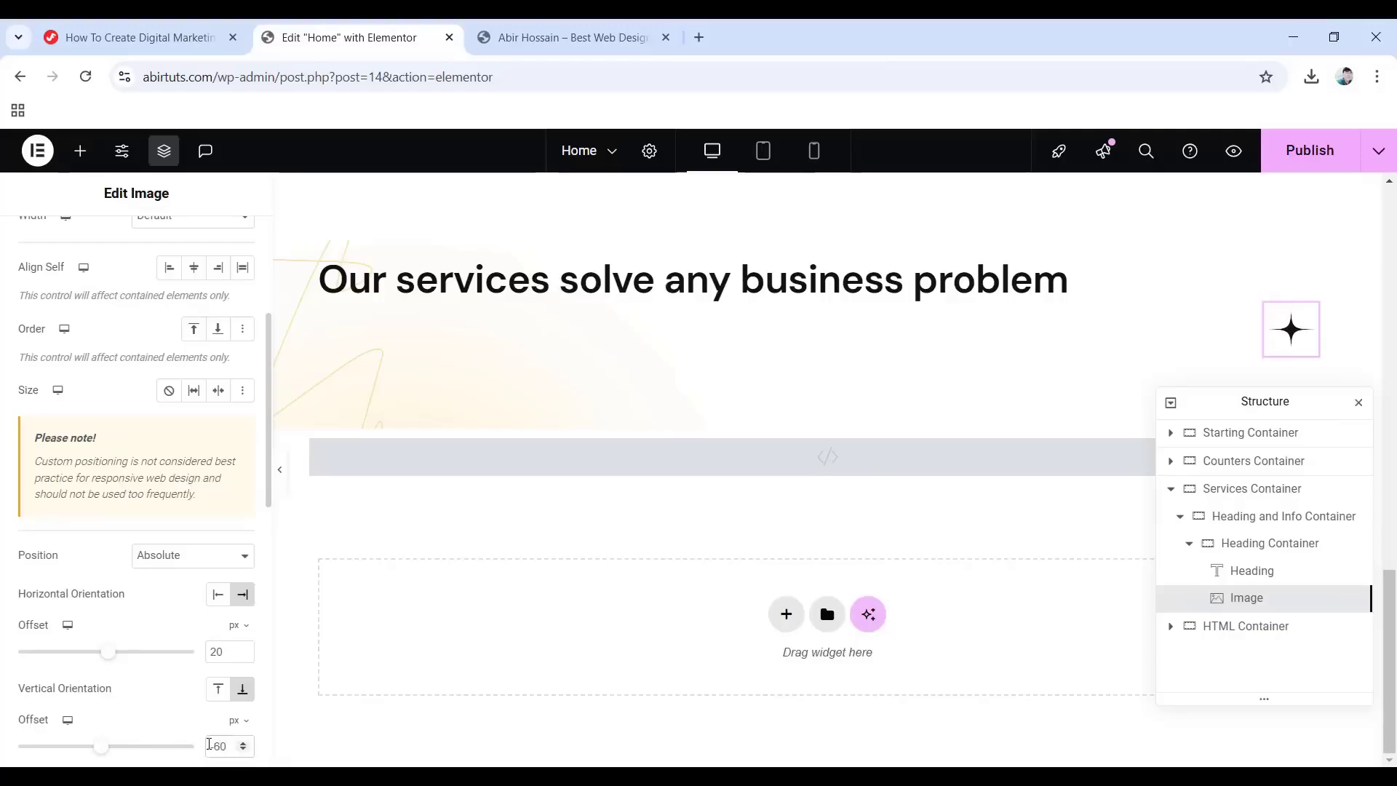
pyautogui.click(1189, 544)
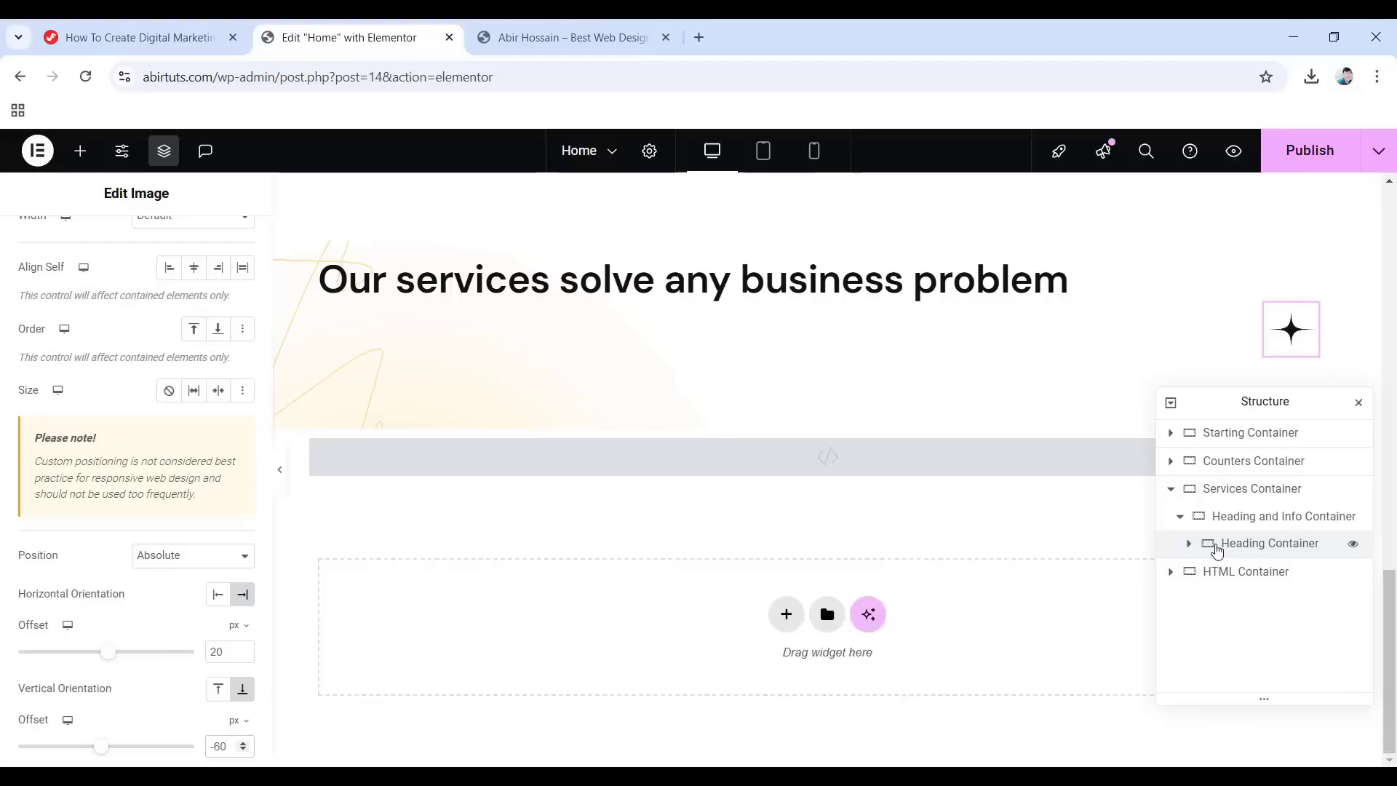
# Place a new Info Container beside the Heading Container, boxed and with 0 padding.
pyautogui.click(80, 151)
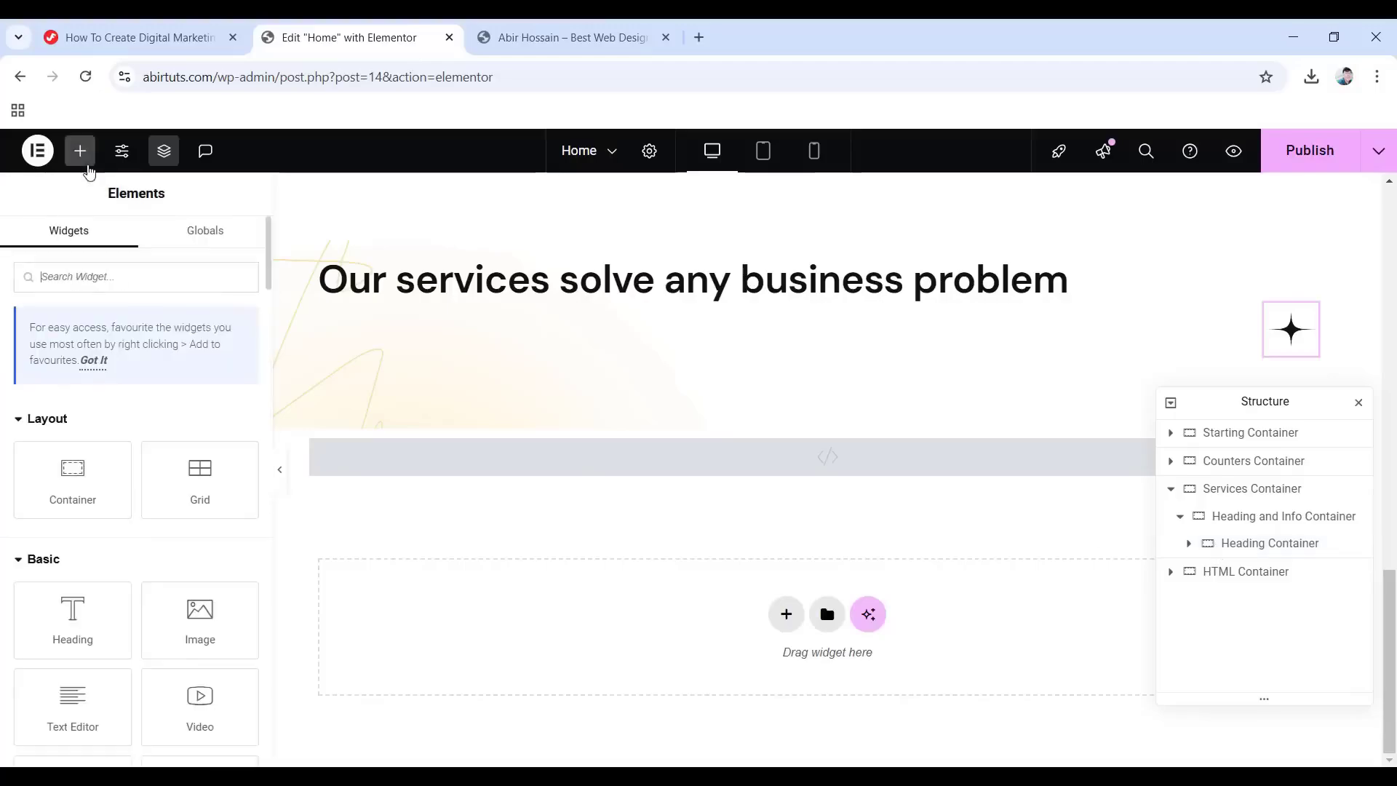
pyautogui.moveTo(31, 487); pyautogui.dragTo(1237, 341)
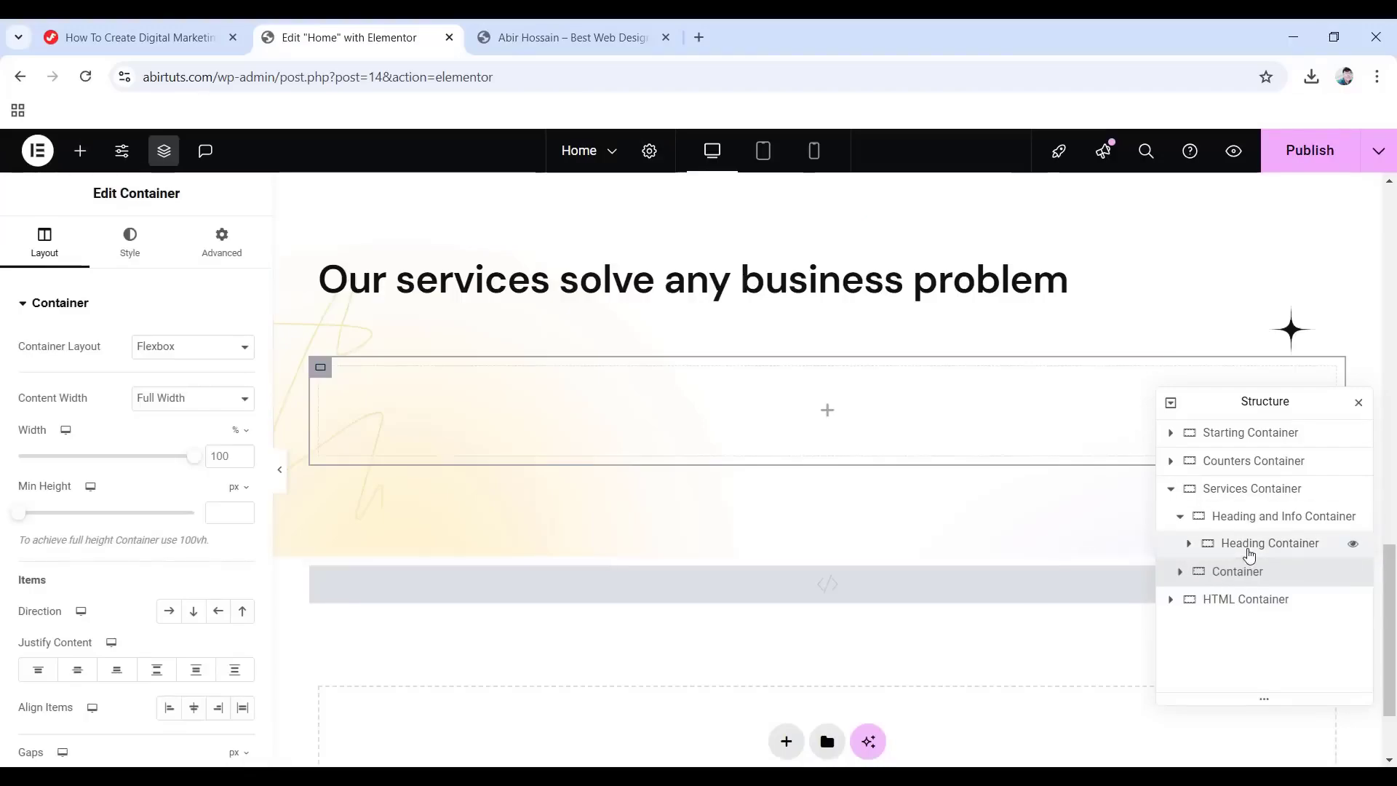
pyautogui.moveTo(1232, 578)
pyautogui.mouseDown()
pyautogui.moveTo(1249, 547)
pyautogui.moveTo(1237, 584)
pyautogui.mouseUp()
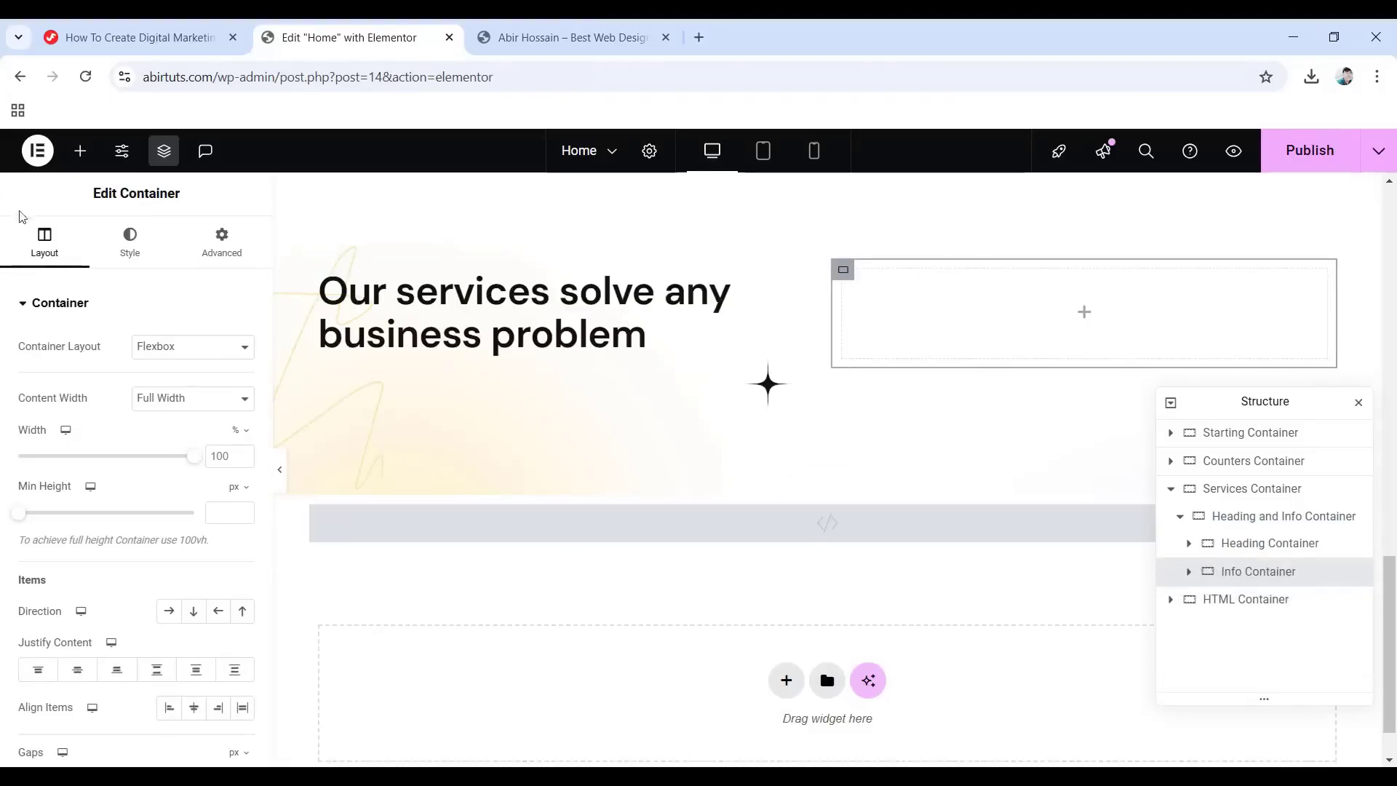
pyautogui.click(182, 400)
pyautogui.click(154, 420)
pyautogui.click(221, 244)
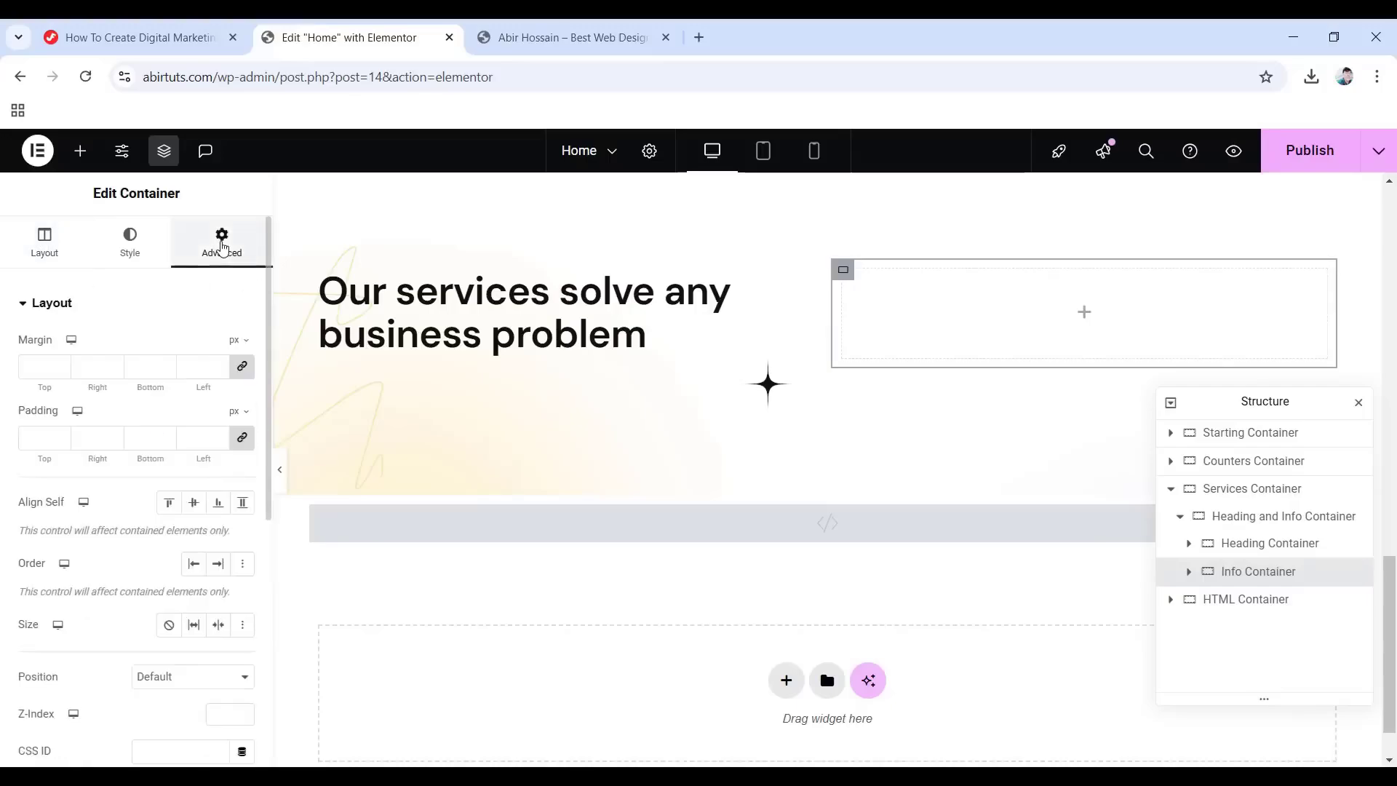
pyautogui.click(241, 437)
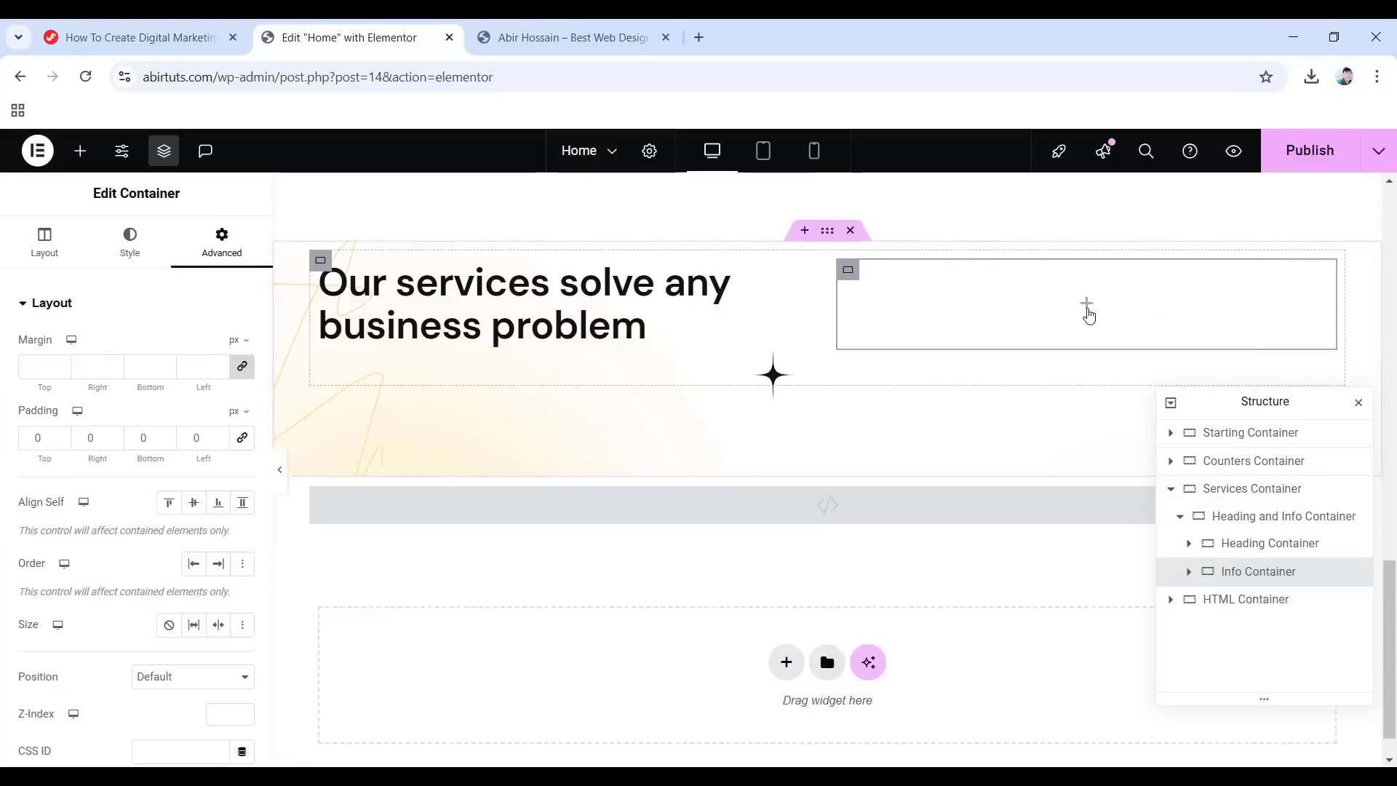
# Fill the Info Container with a Text Editor paragraph using the pasted track-record sentence and global Text colour and font.
pyautogui.click(1087, 306)
pyautogui.moveTo(82, 693); pyautogui.dragTo(1087, 284)
pyautogui.moveTo(223, 536); pyautogui.dragTo(25, 464)
pyautogui.write('Our team has a successful track record of helping brands scale profitably based on high-performing strategies.')
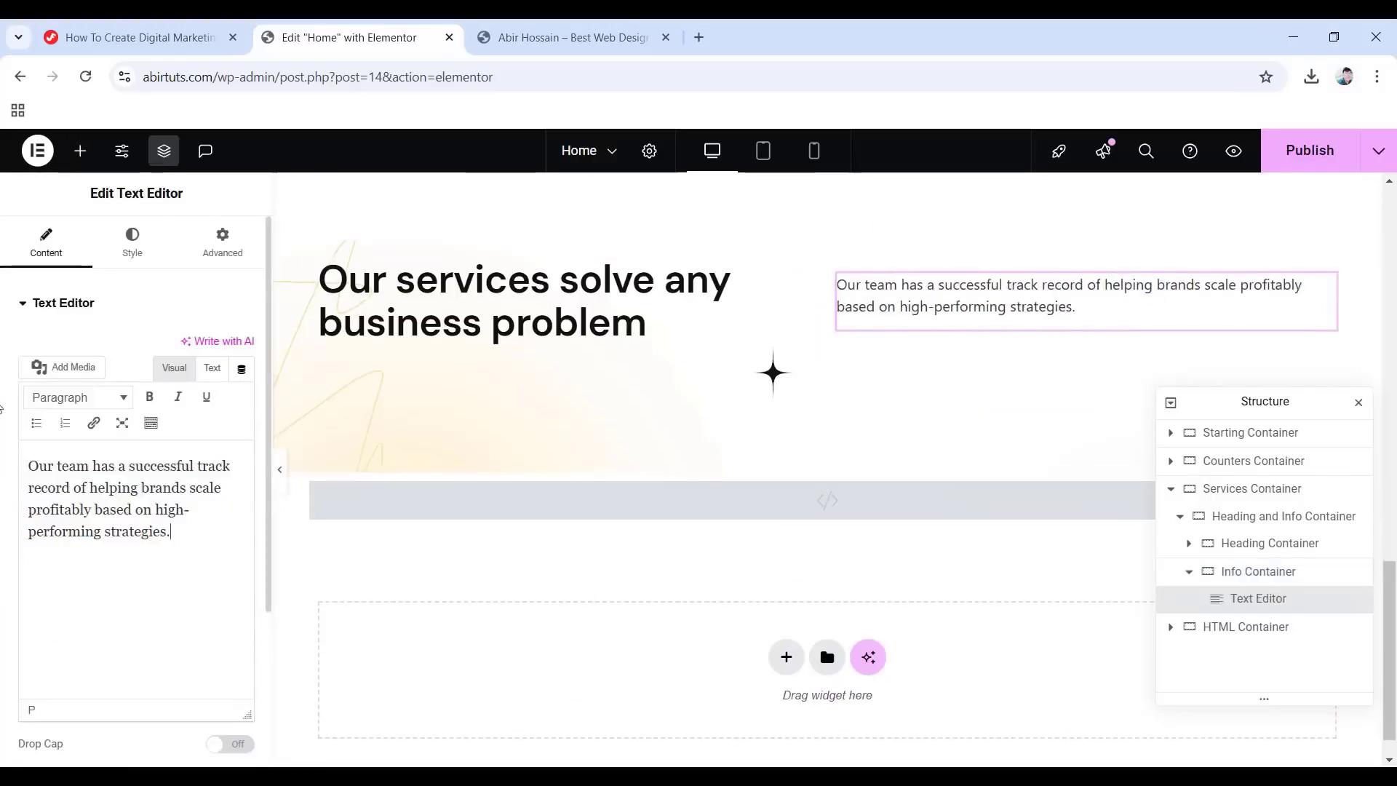
pyautogui.click(132, 244)
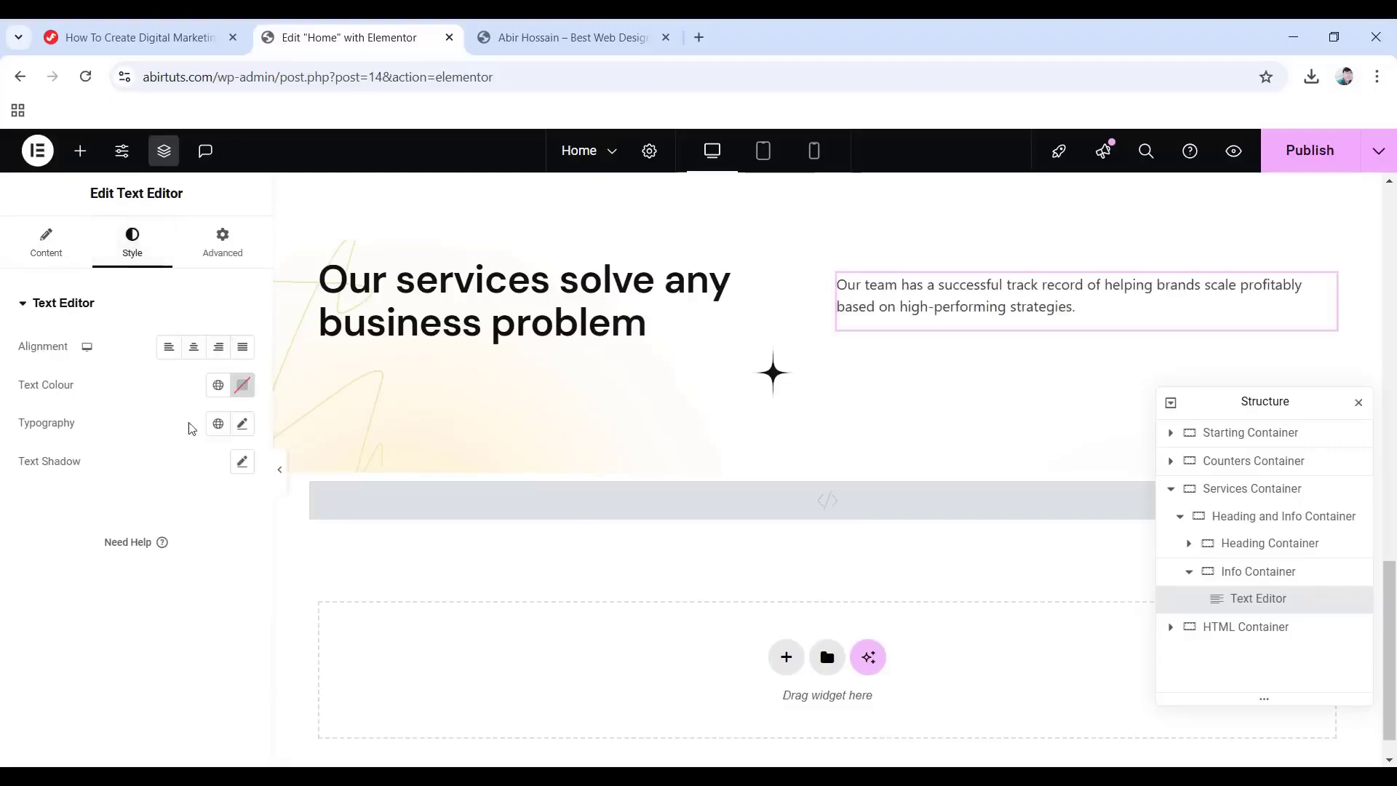
pyautogui.click(218, 385)
pyautogui.click(94, 540)
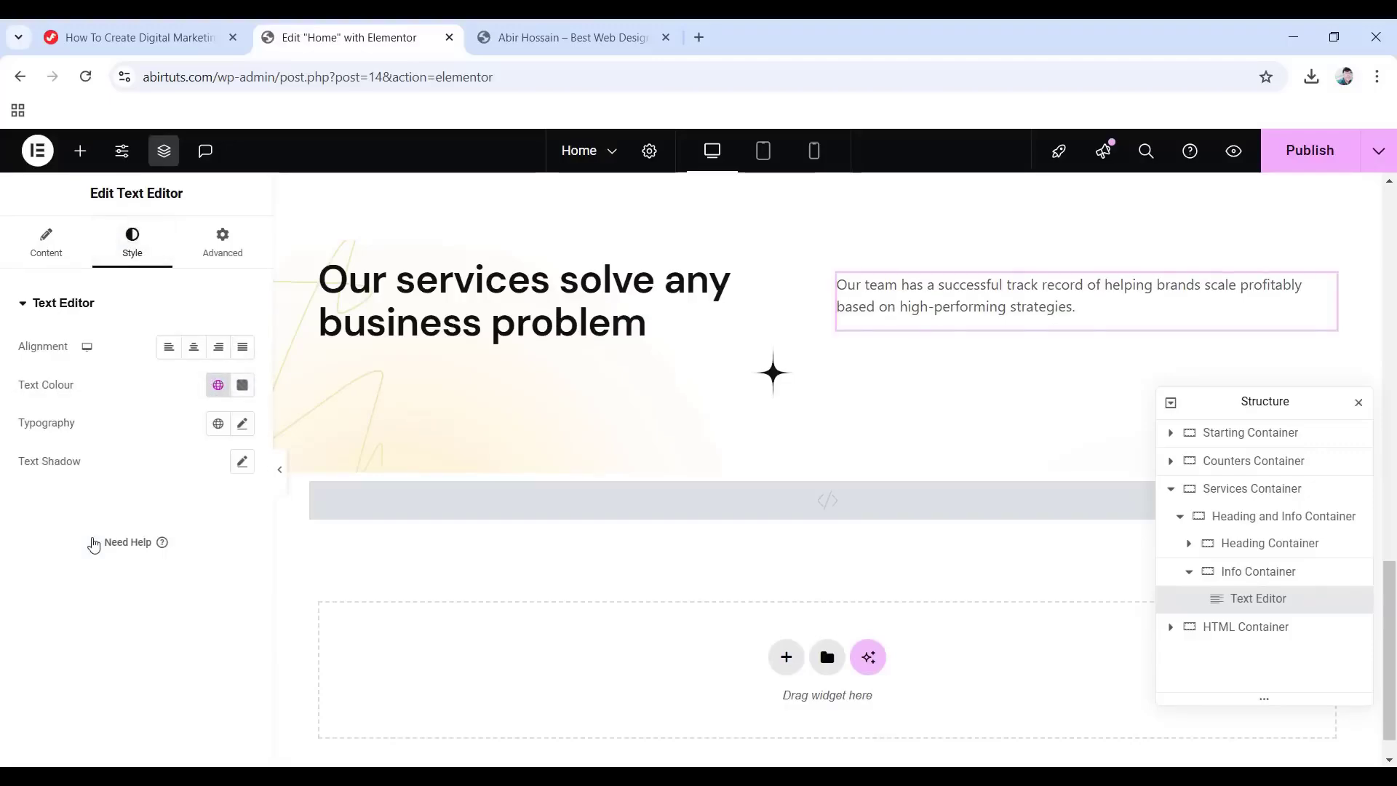
pyautogui.click(218, 424)
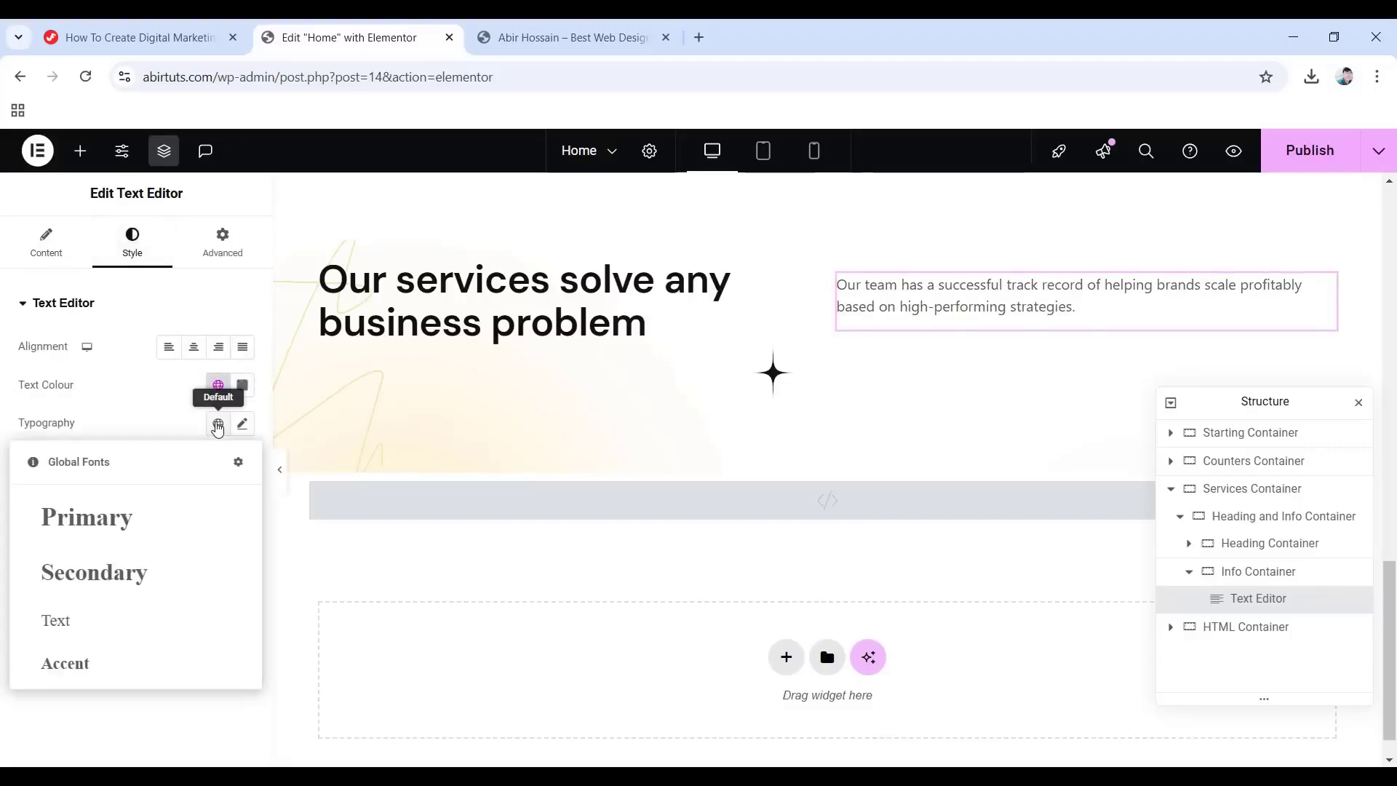
pyautogui.click(71, 615)
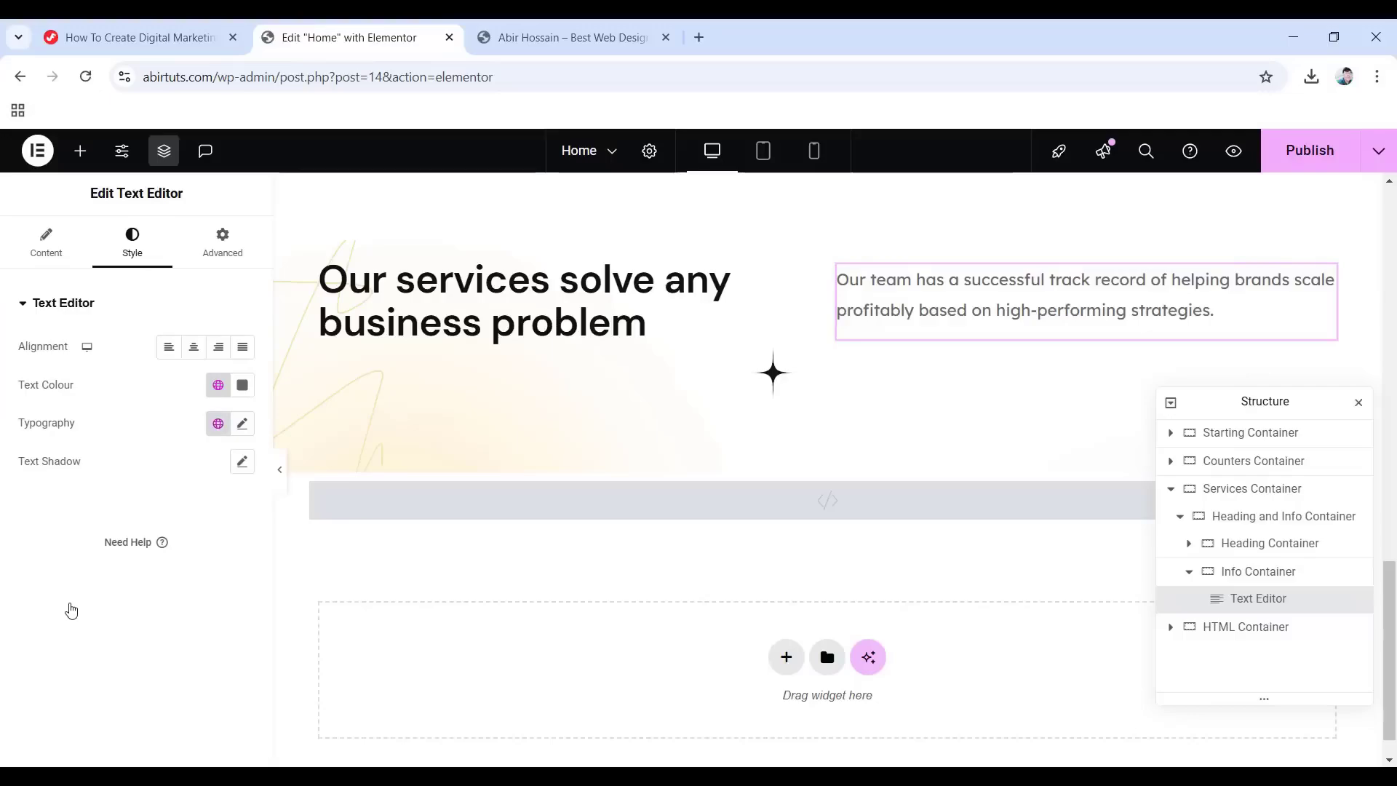
# Give the paragraph a -15 px bottom margin and a Fade In entrance animation.
pyautogui.click(215, 244)
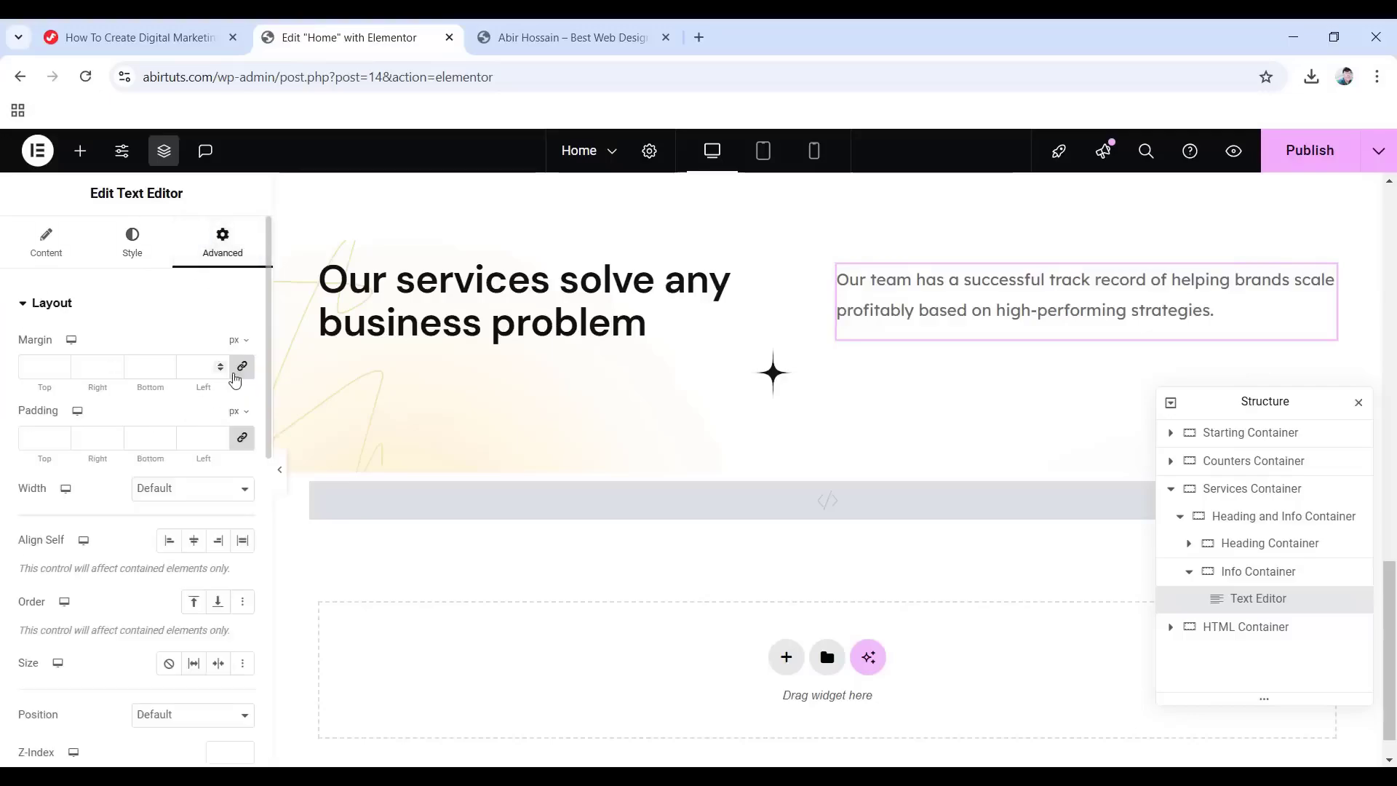
pyautogui.click(242, 369)
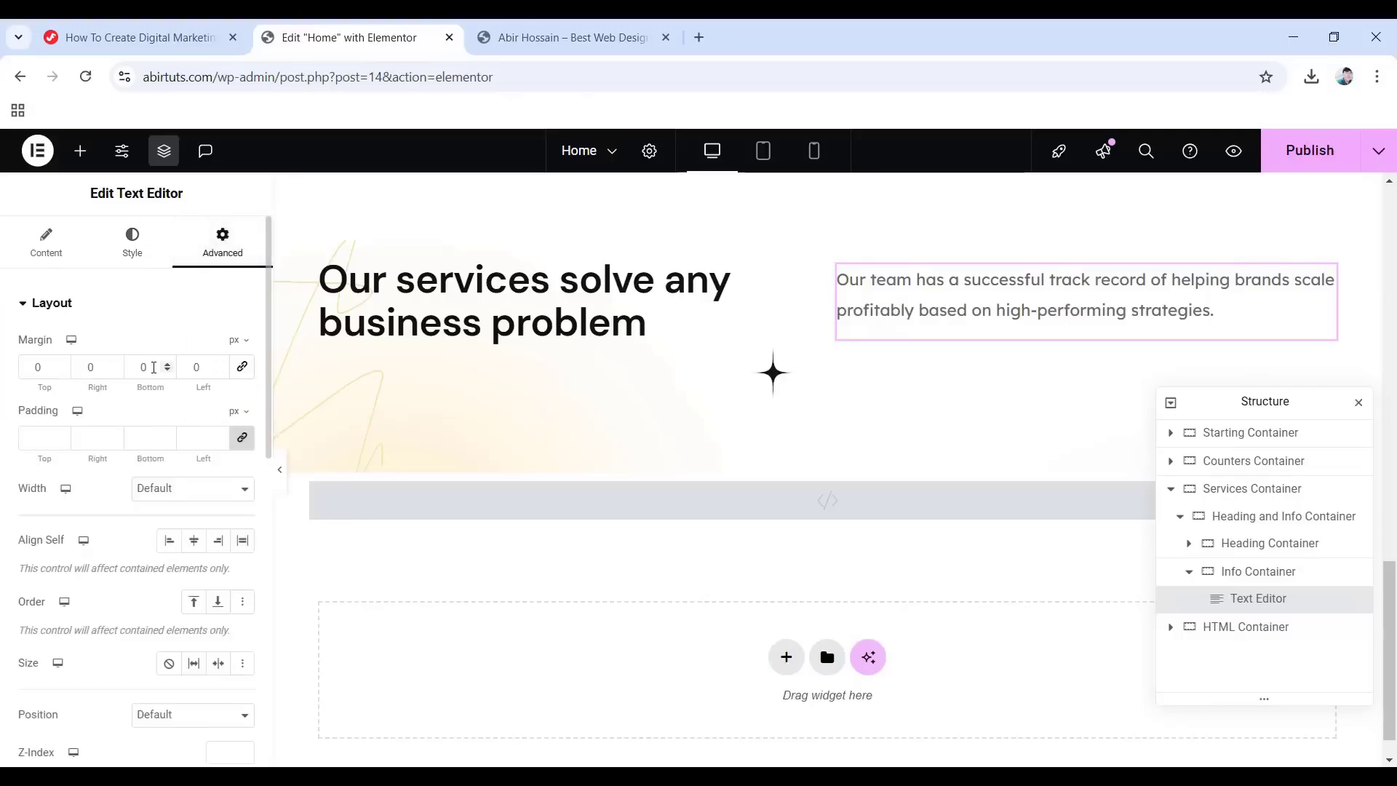
pyautogui.write('-15')
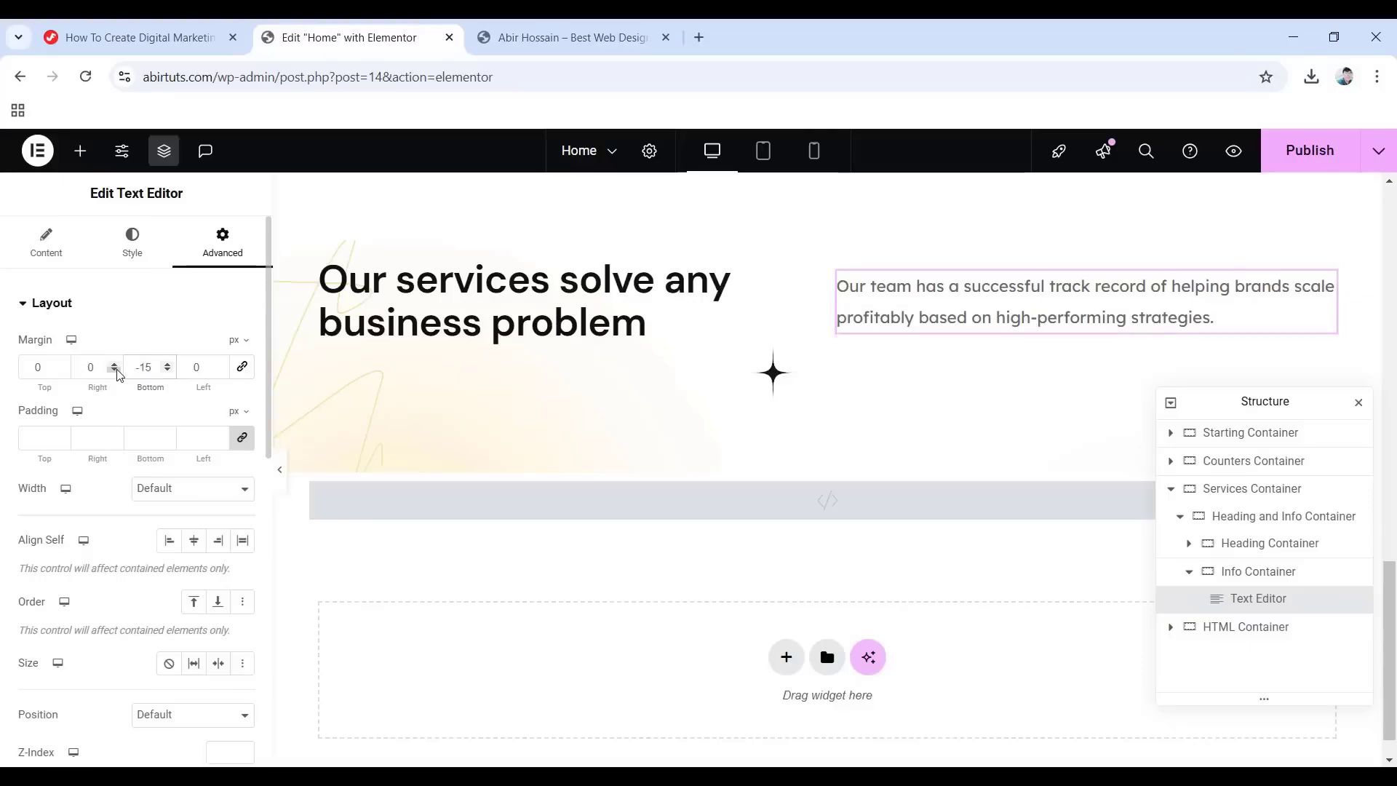
pyautogui.scroll(-8, 43, 507)
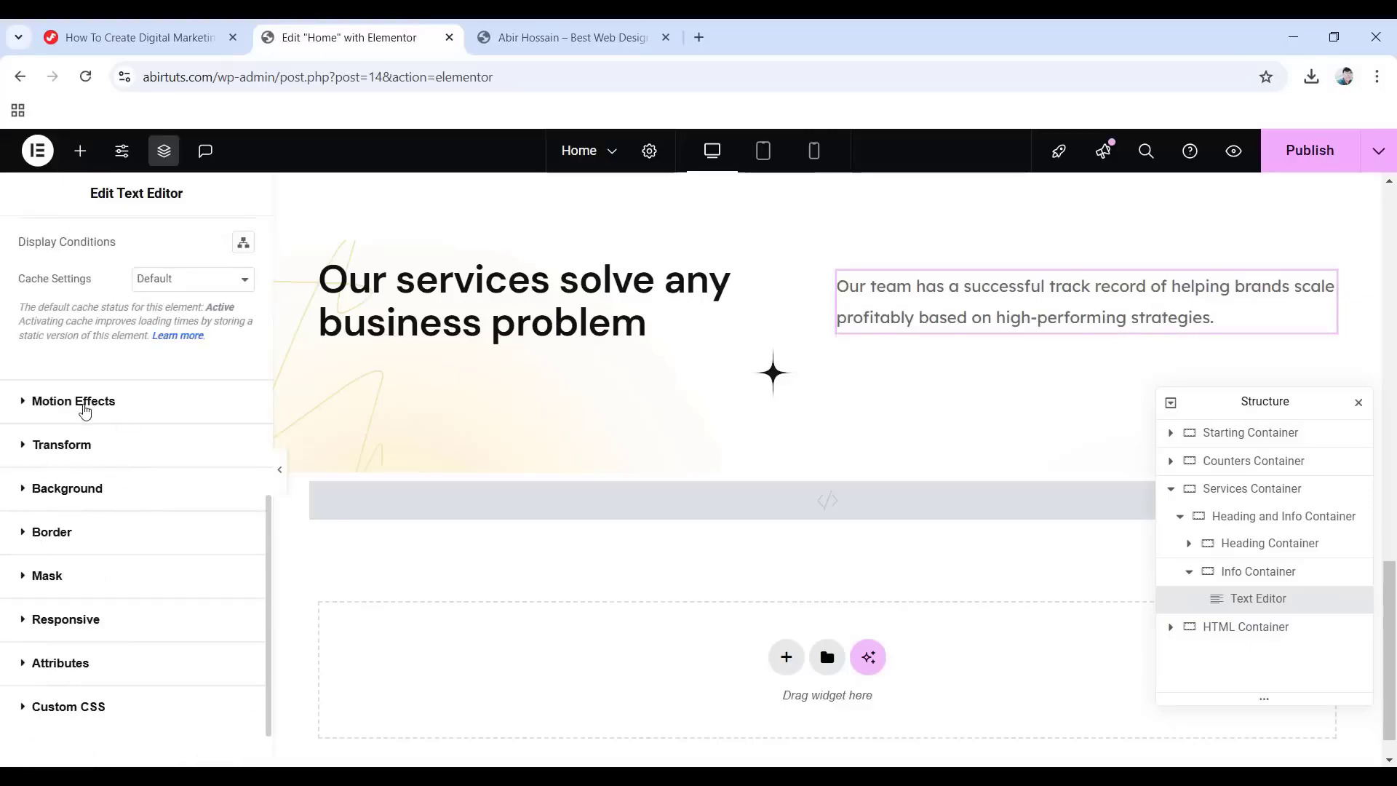
pyautogui.click(83, 402)
pyautogui.click(107, 555)
pyautogui.click(60, 410)
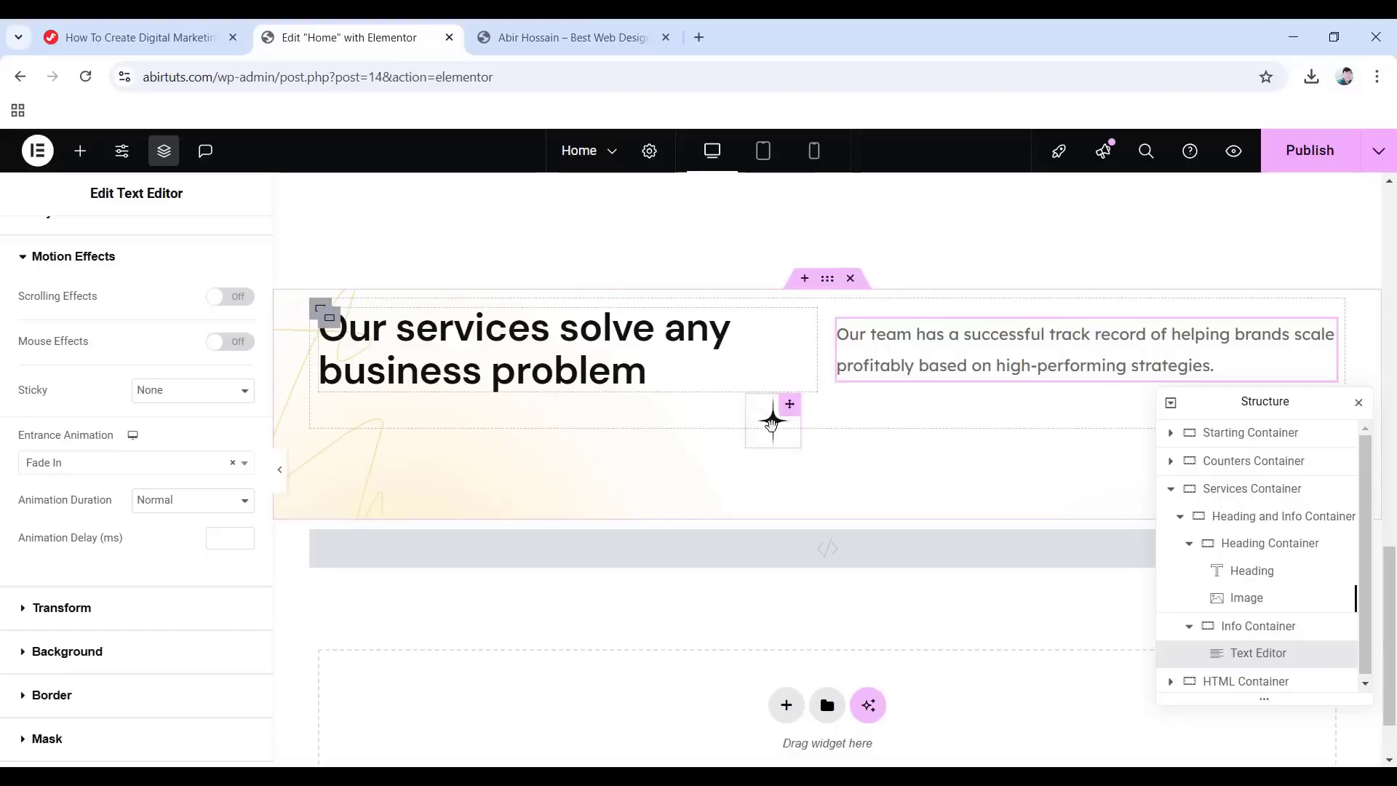
pyautogui.click(776, 422)
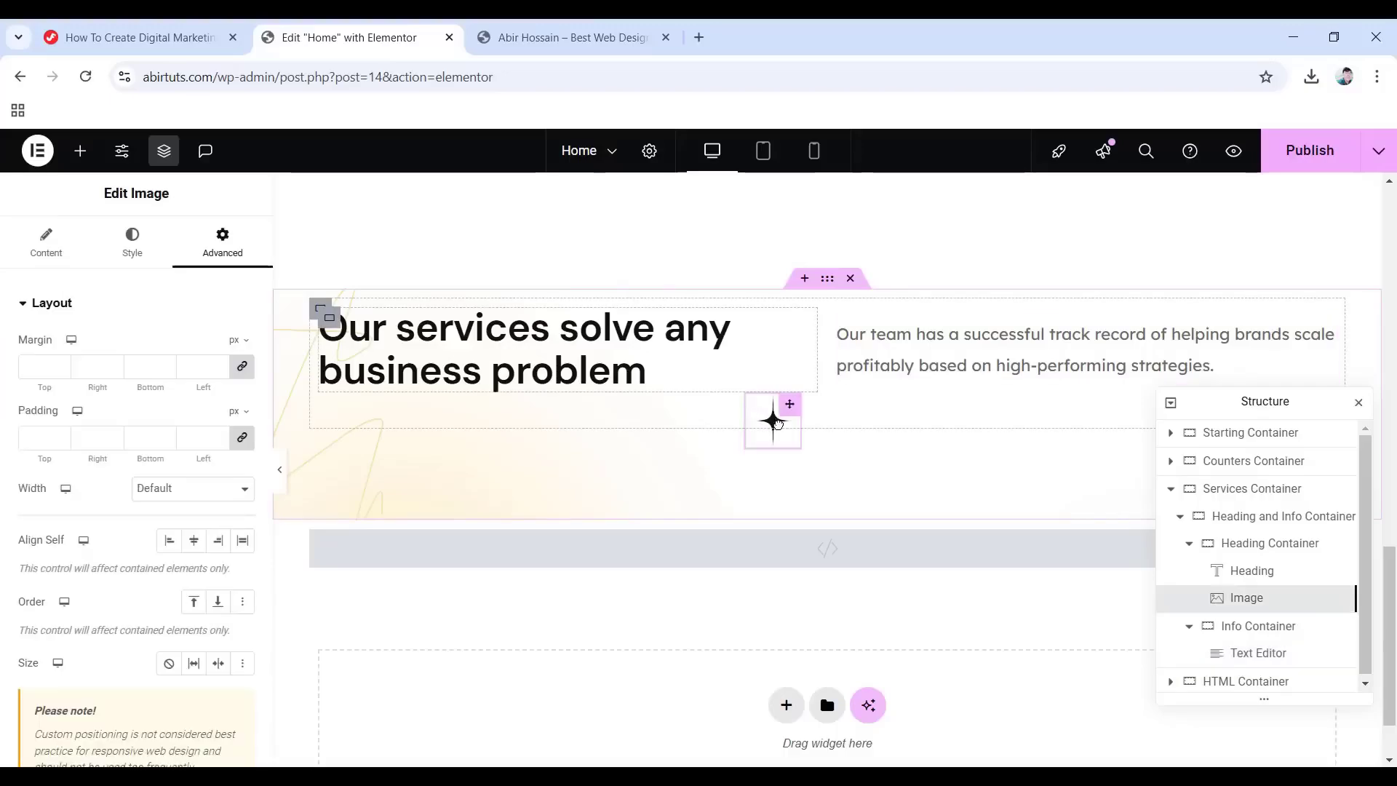
# Copy the object-animation class from the tutorial into the star image's CSS Classes field.
pyautogui.click(137, 38)
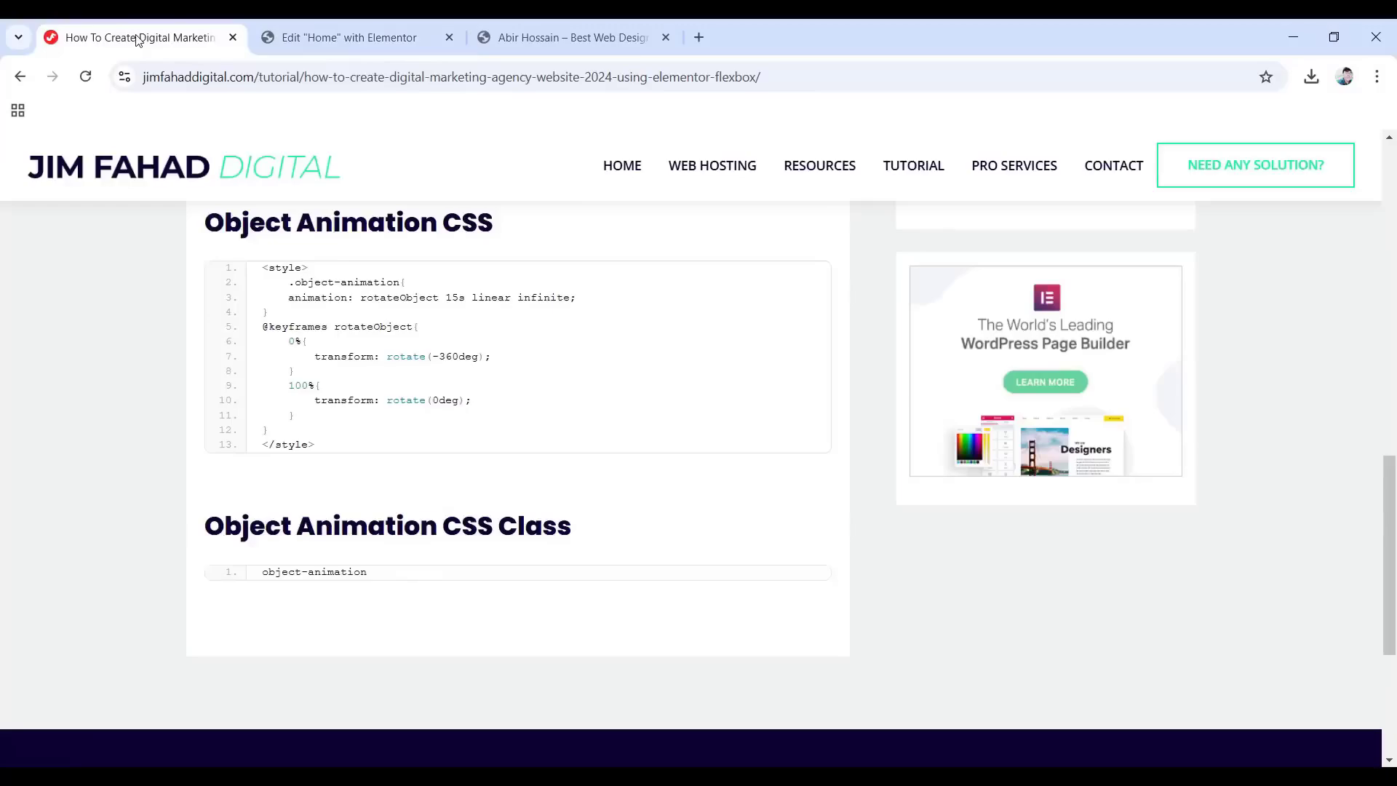
pyautogui.click(754, 591)
pyautogui.click(362, 38)
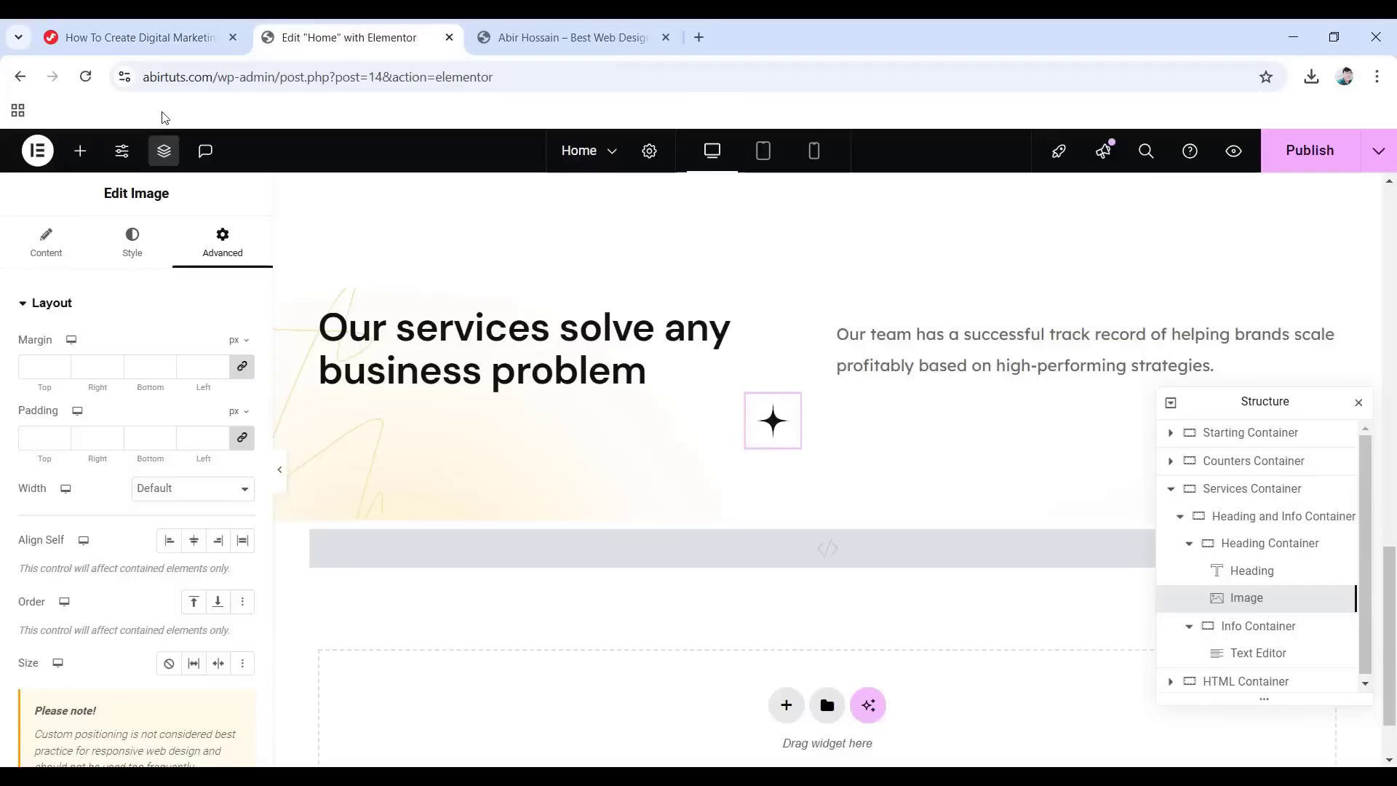
pyautogui.scroll(-8, 264, 420)
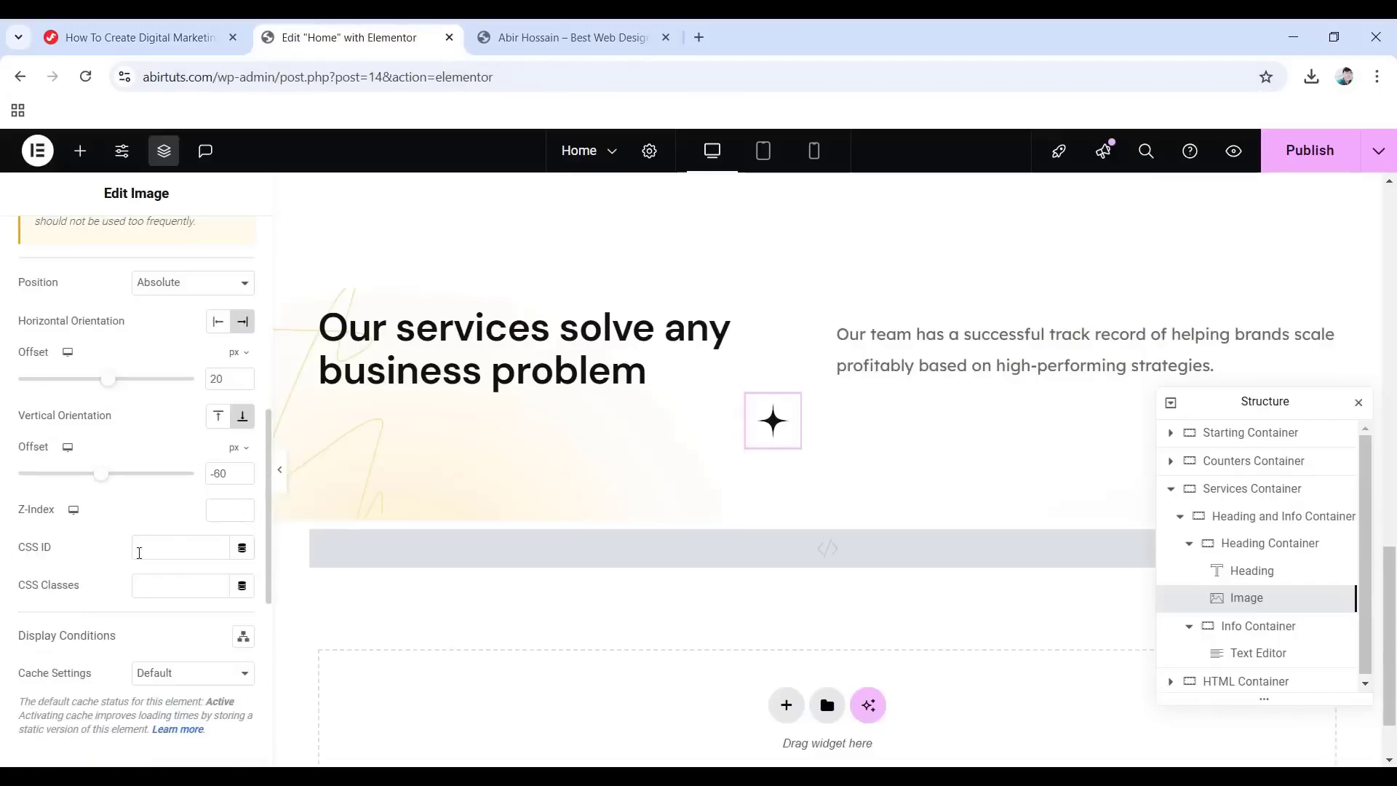
pyautogui.rightClick(175, 586)
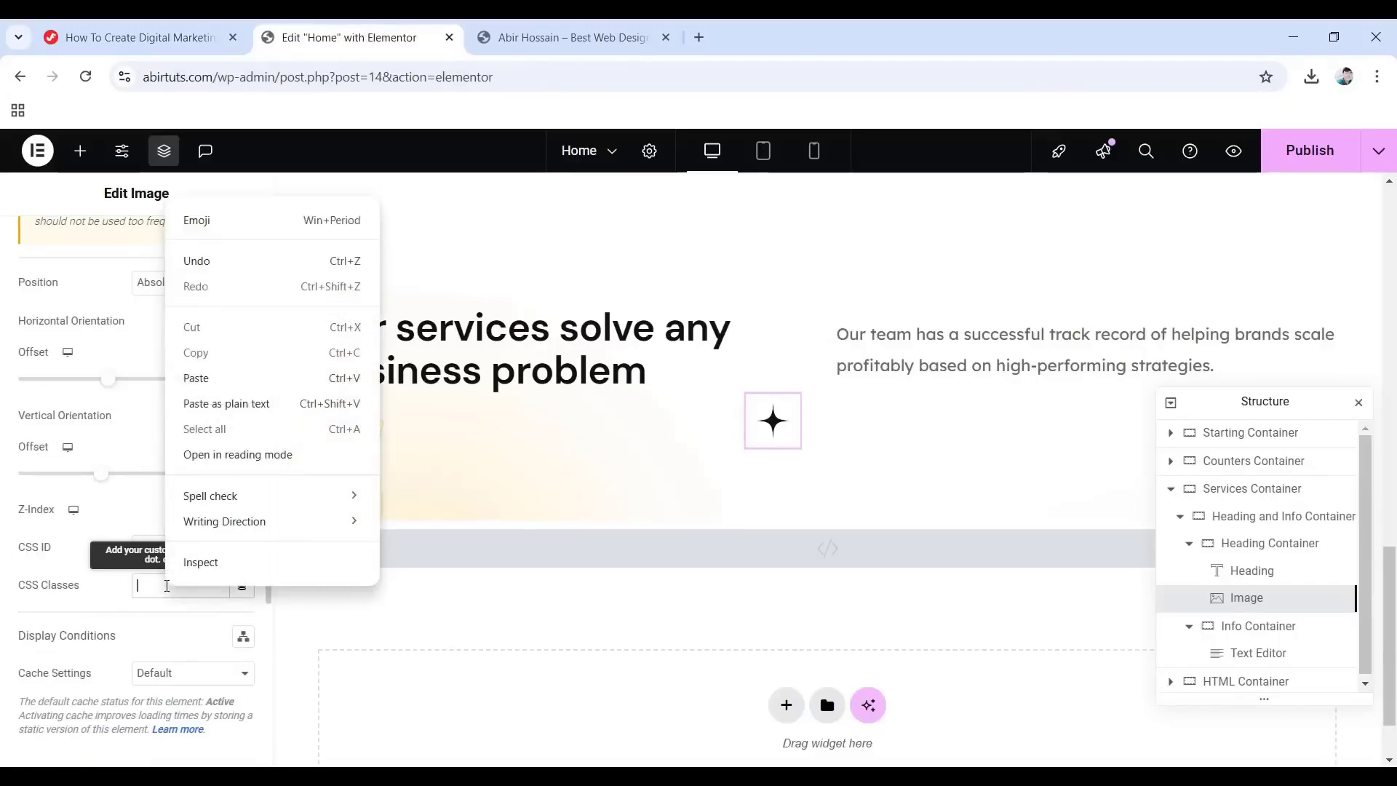
pyautogui.click(197, 379)
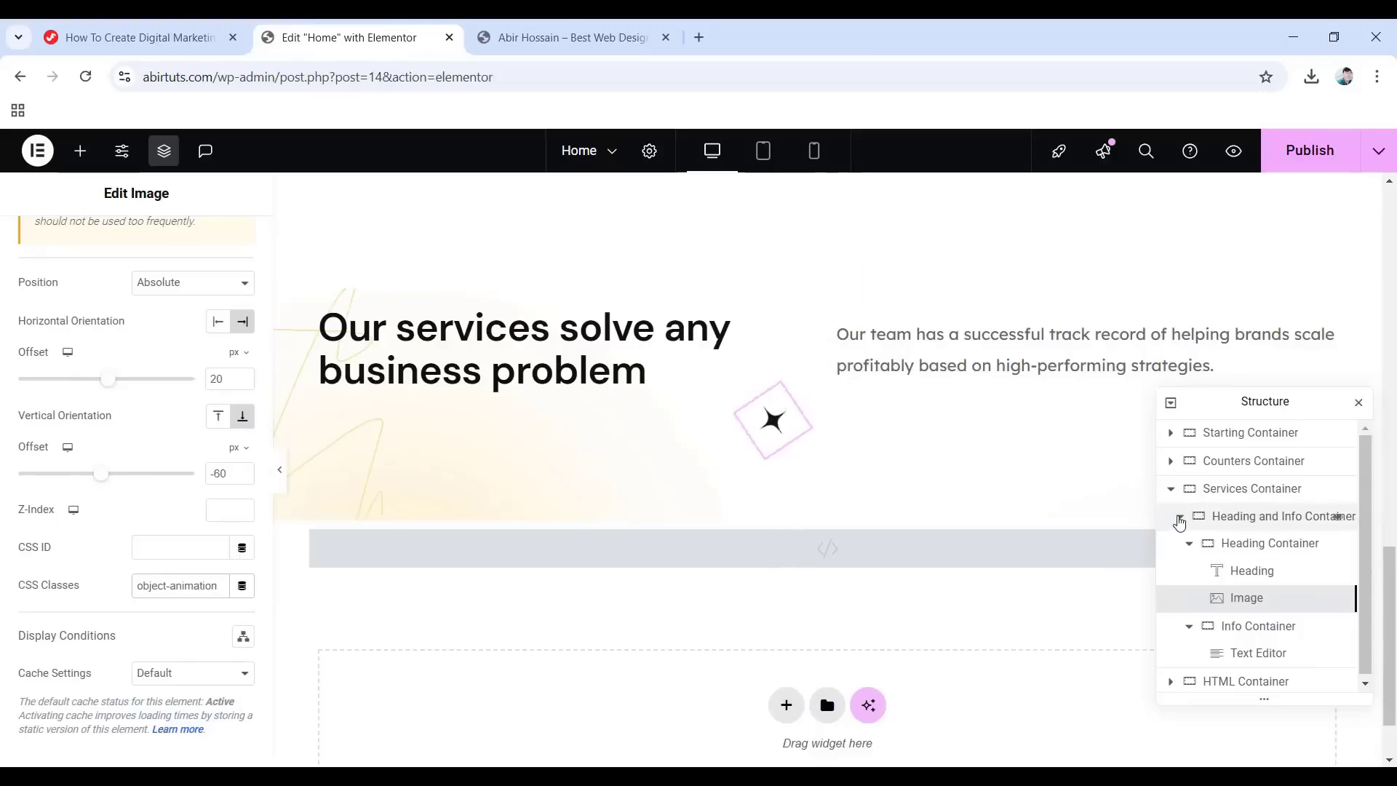
pyautogui.click(1180, 518)
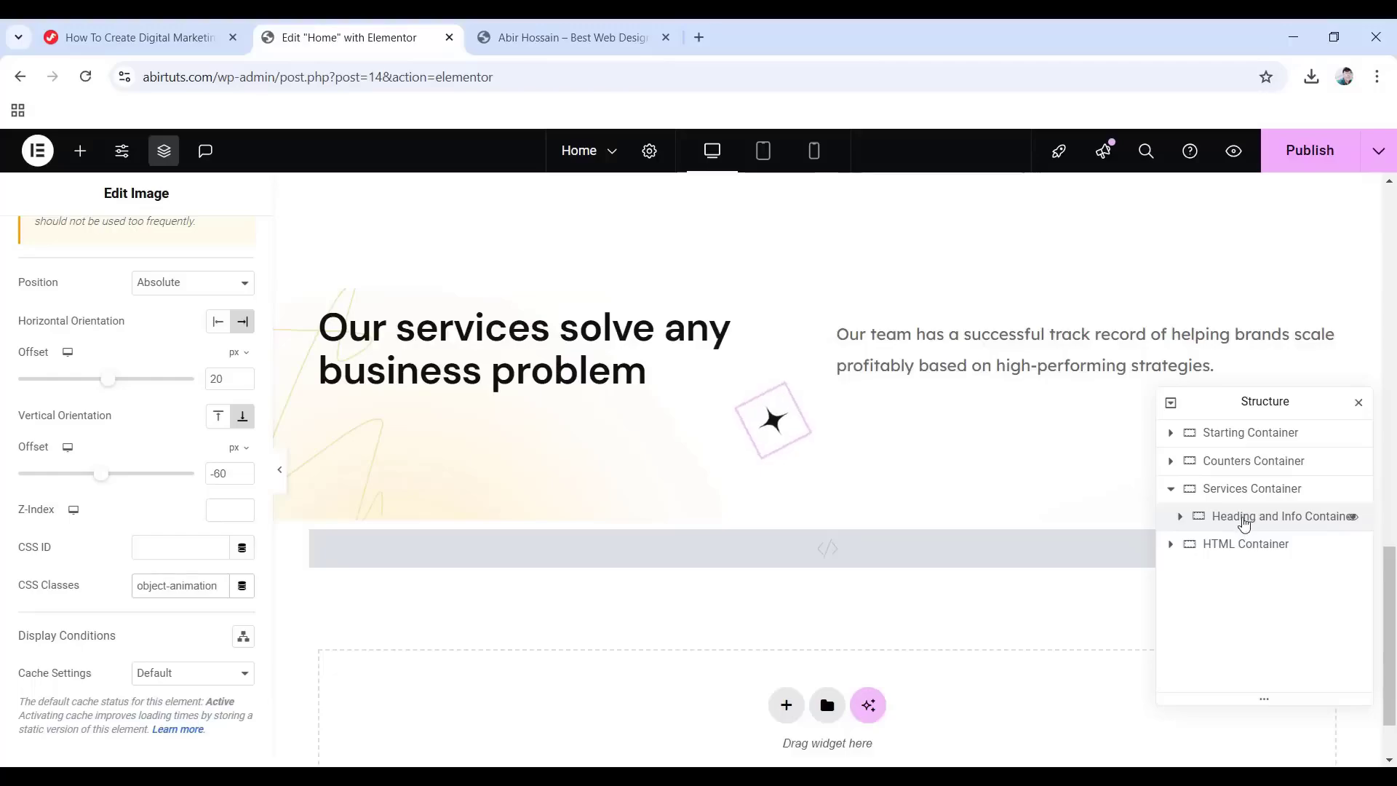
# Add a 'Diff Services Container' below the heading row, boxed at 1140 px with row direction.
pyautogui.click(81, 154)
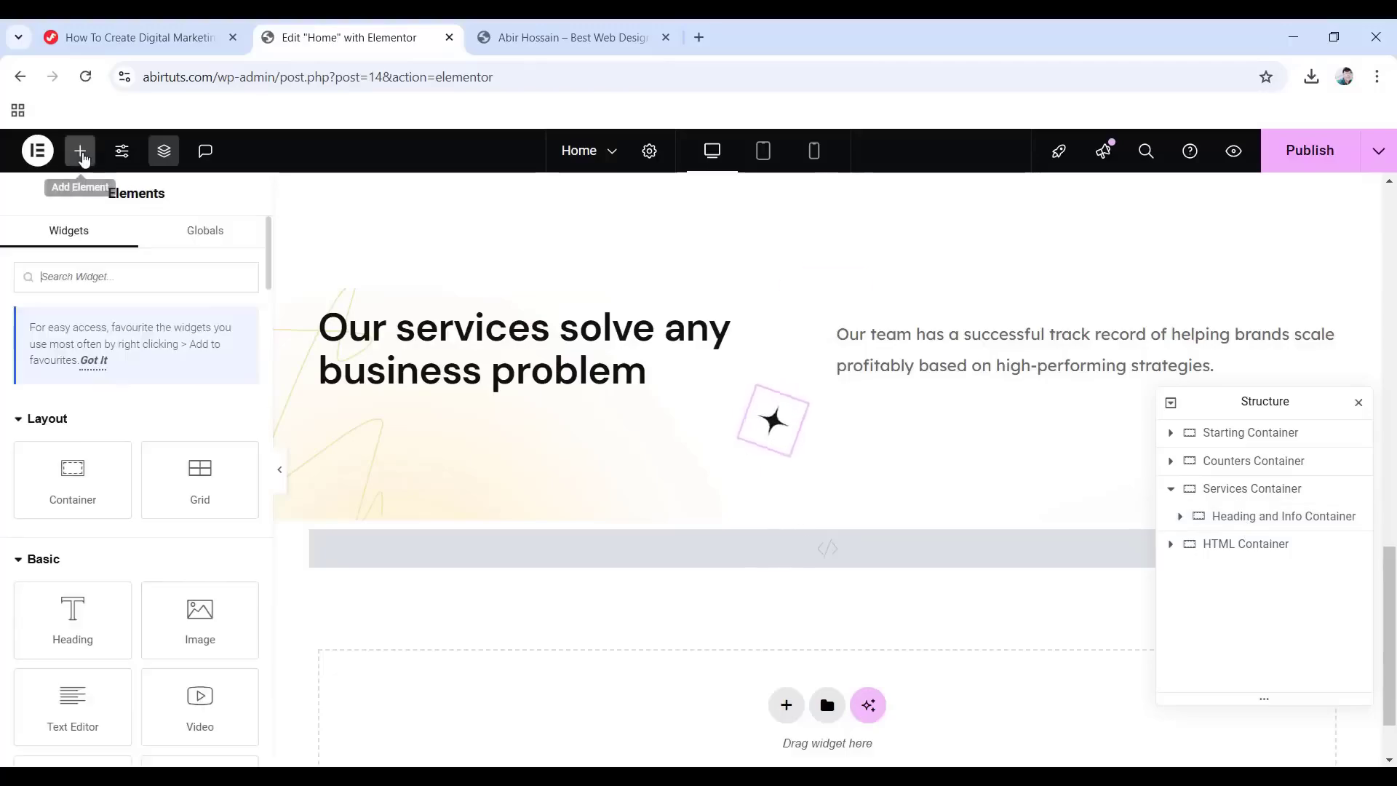
pyautogui.moveTo(73, 480); pyautogui.dragTo(806, 516)
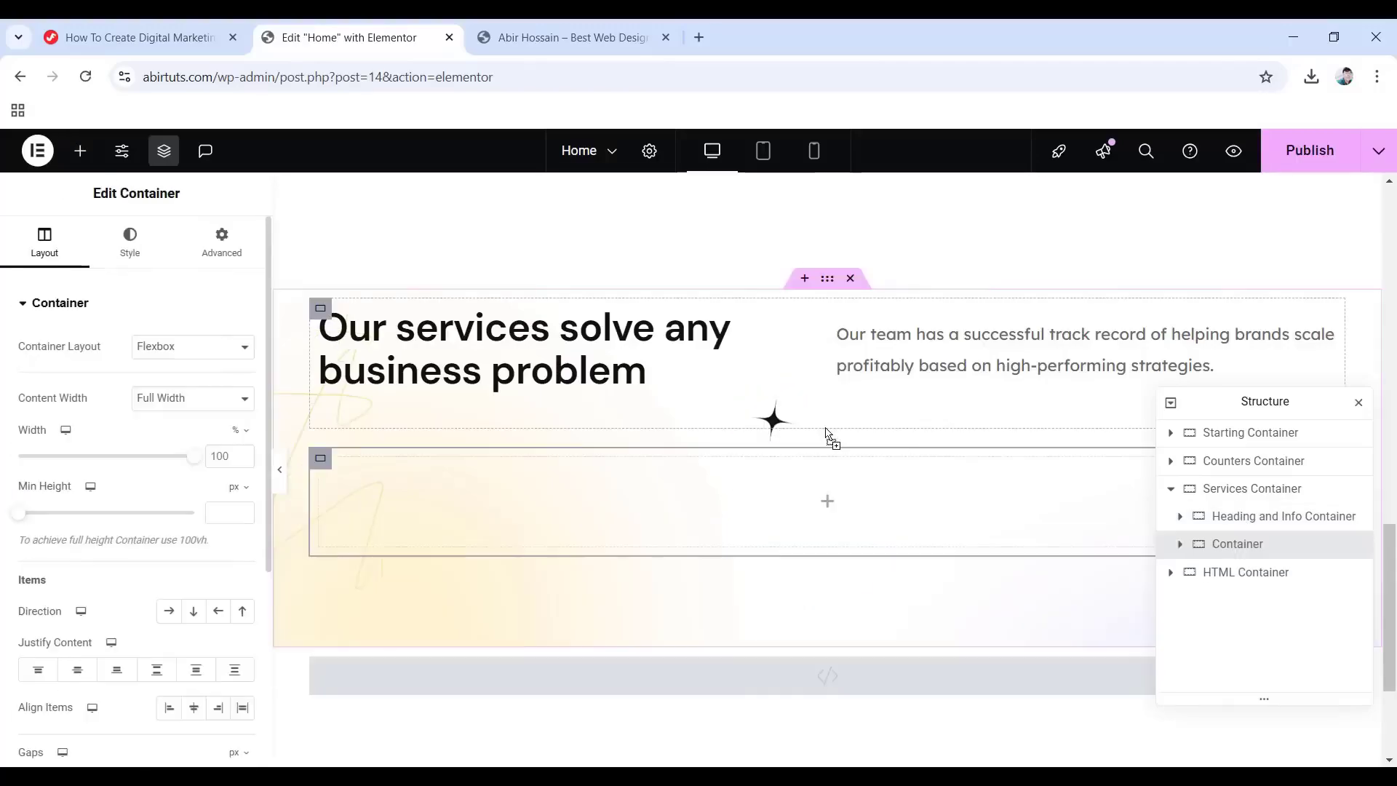
pyautogui.doubleClick(1237, 544)
pyautogui.write('Diff Services Container')
pyautogui.press('Return')
pyautogui.click(194, 398)
pyautogui.click(182, 419)
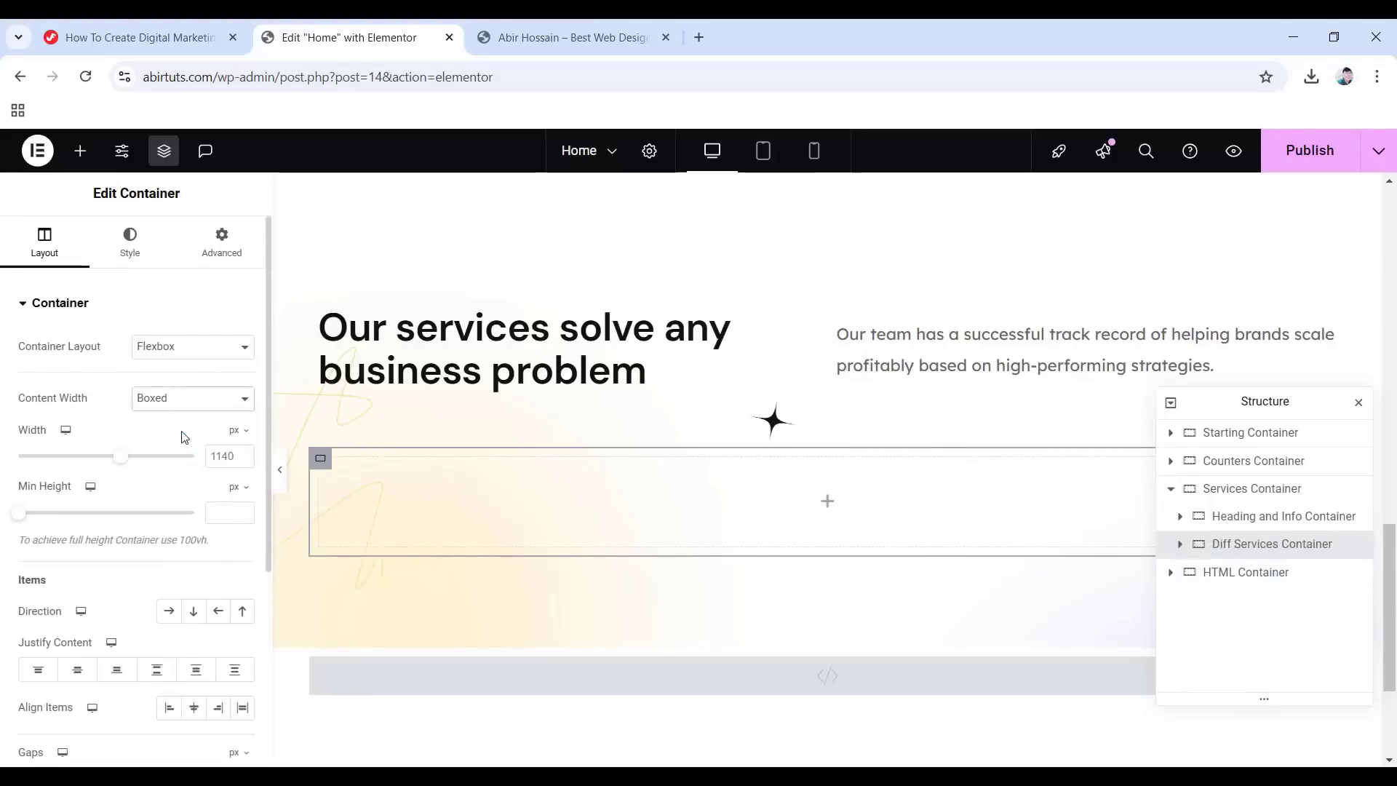
pyautogui.click(169, 613)
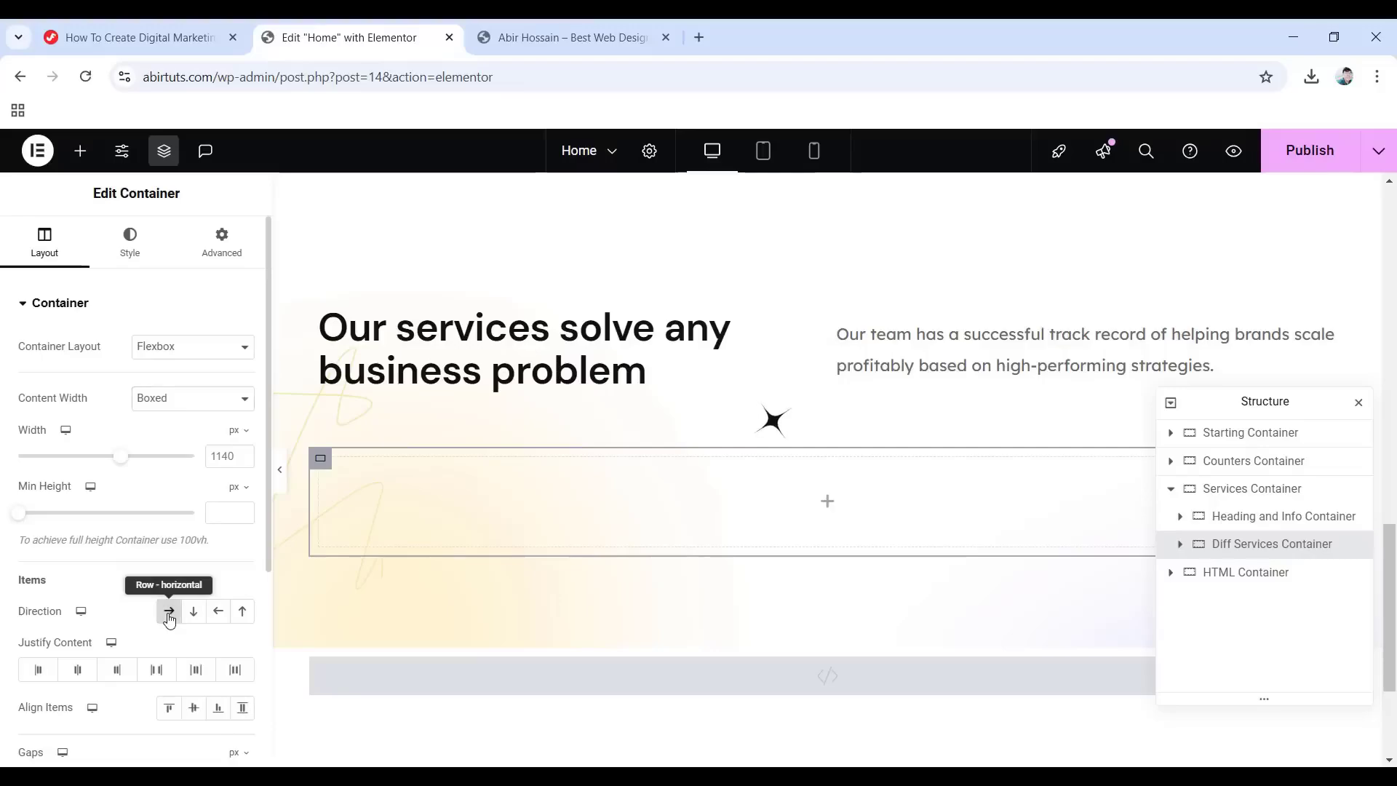
# Nest a boxed Service 1 Container with zero padding inside Diff Services Container.
pyautogui.click(827, 501)
pyautogui.moveTo(102, 516); pyautogui.dragTo(768, 488)
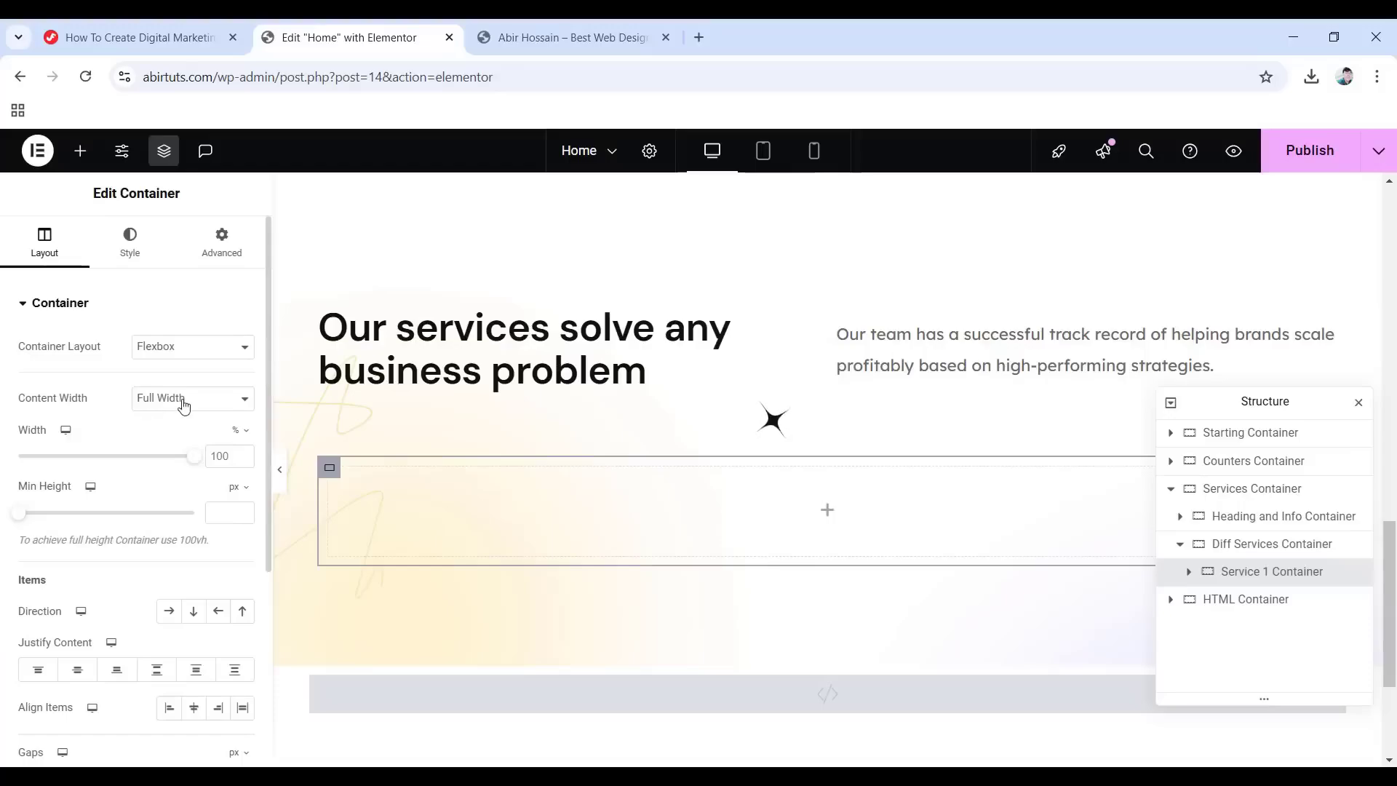
pyautogui.click(184, 405)
pyautogui.click(164, 416)
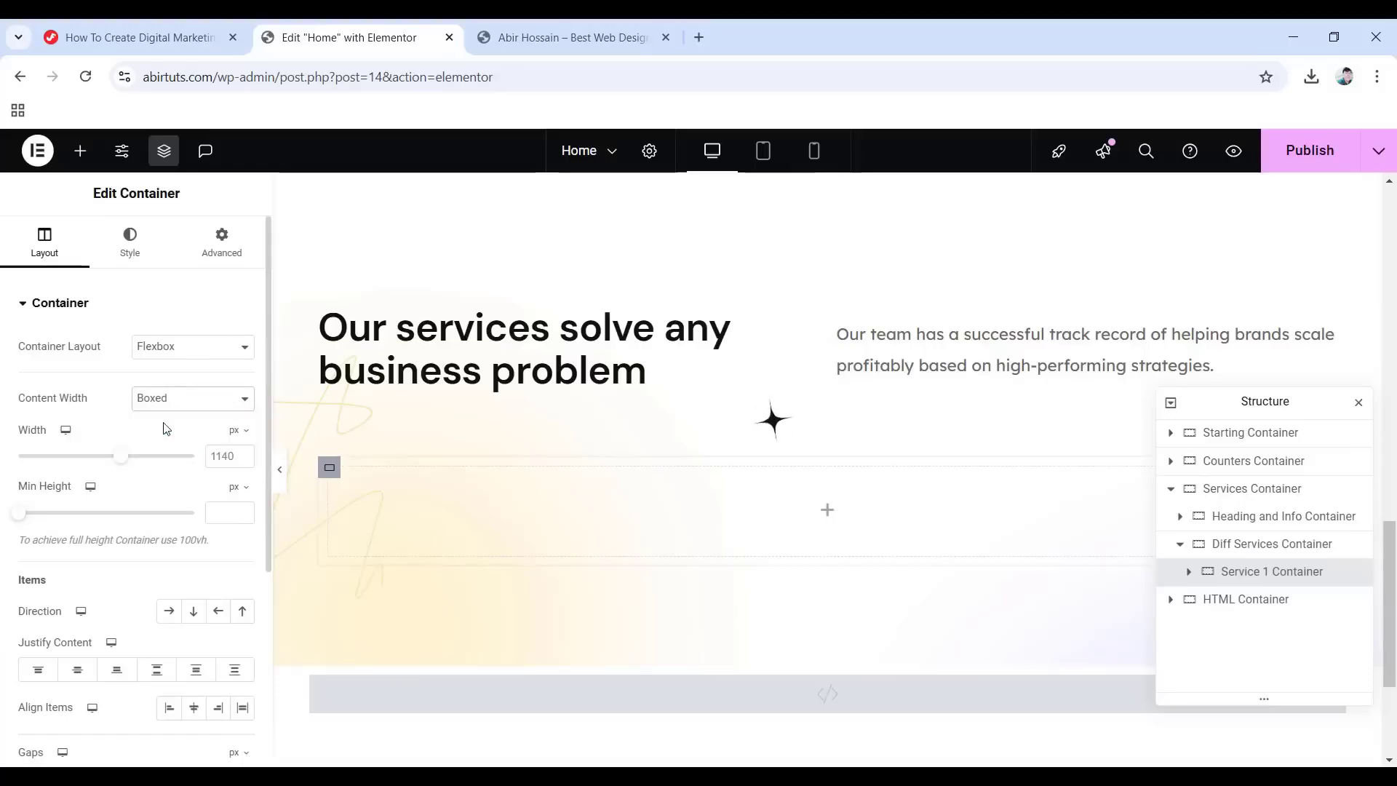
pyautogui.click(199, 252)
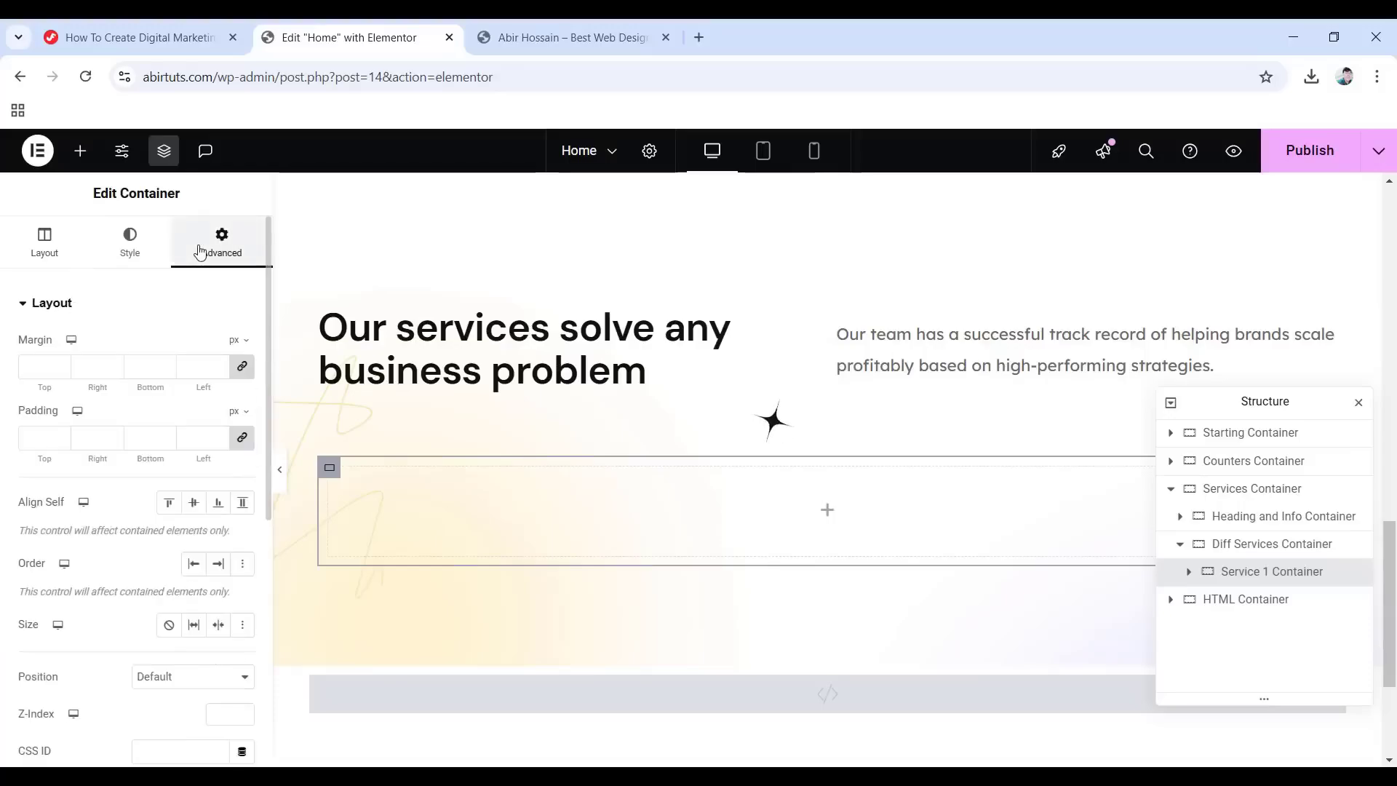
pyautogui.click(243, 439)
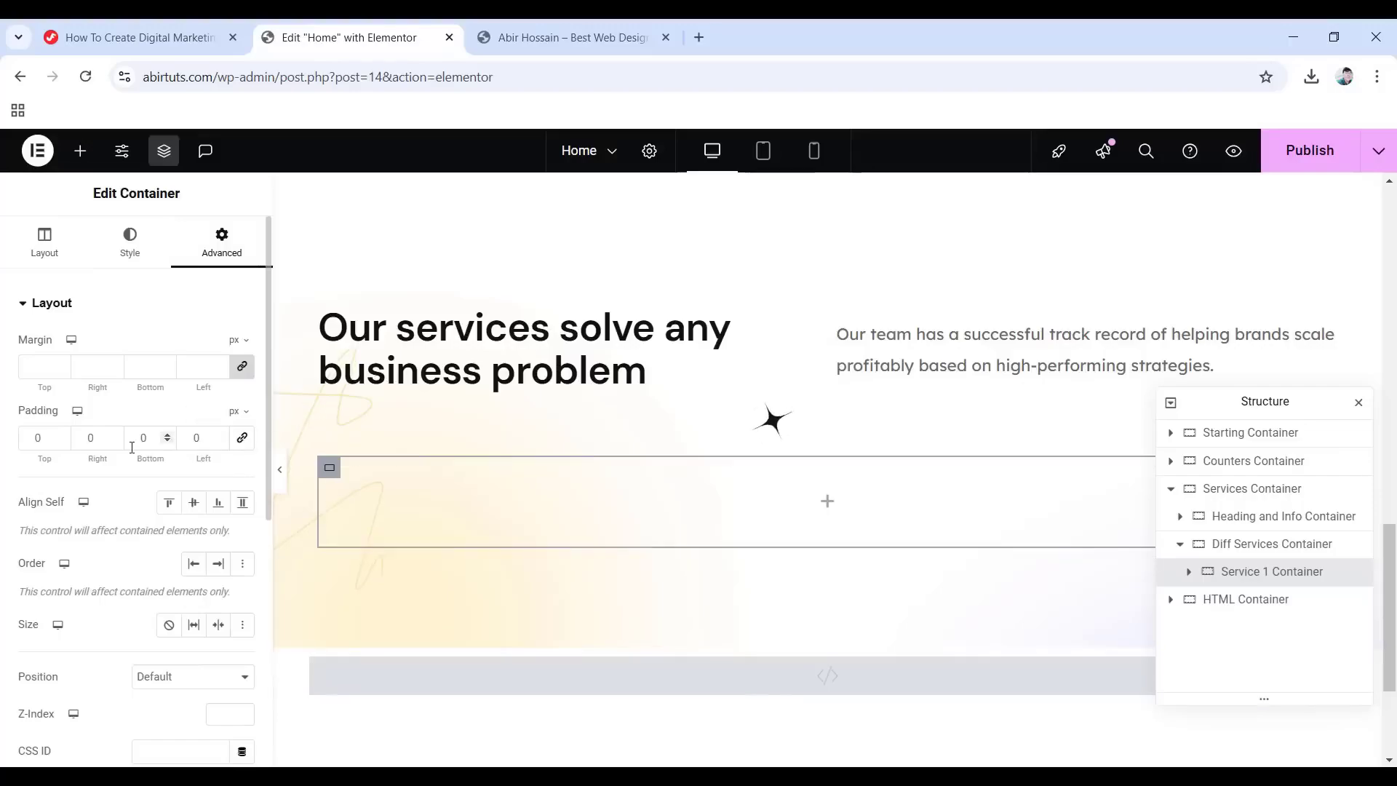
pyautogui.click(828, 500)
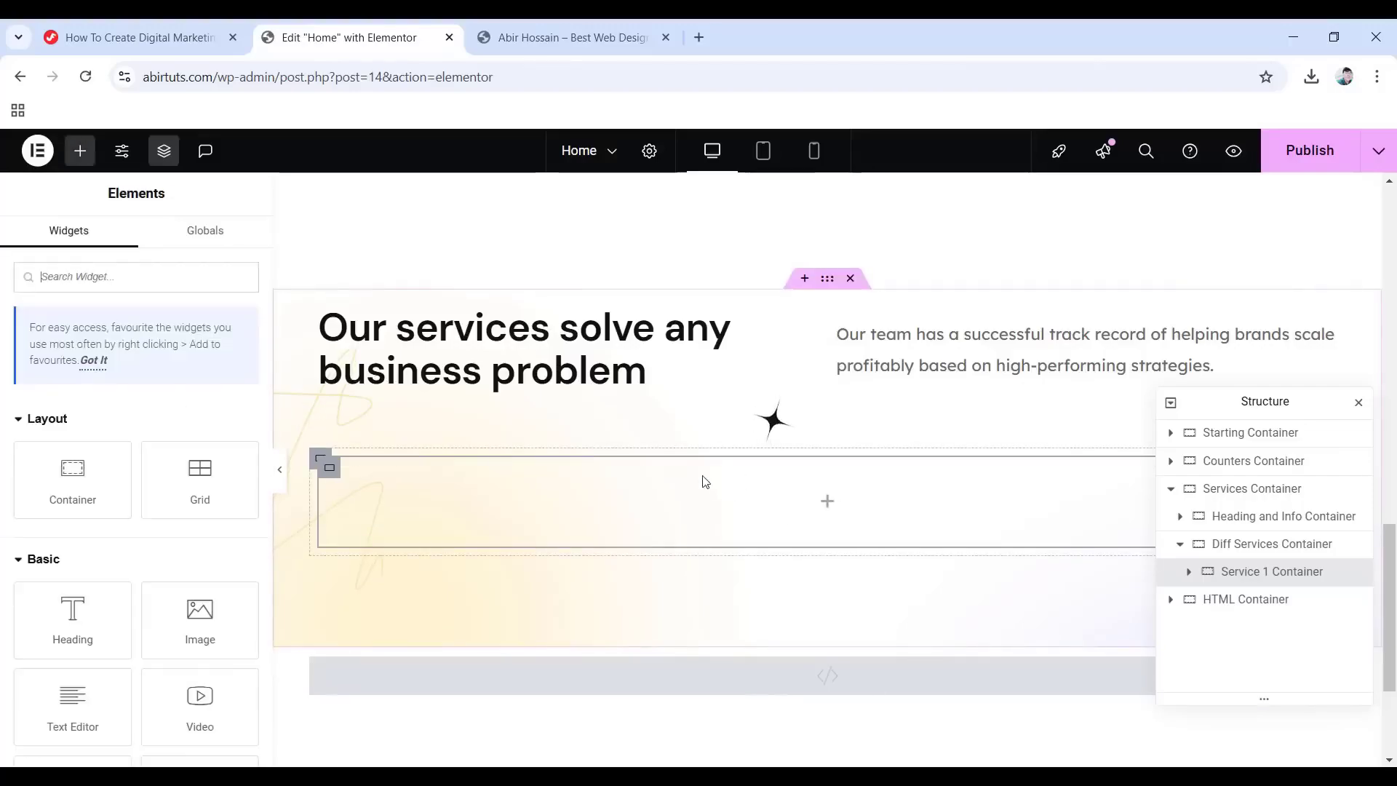
# Add an Image Box to Service 1 Container showing the phone-1.png megaphone image.
pyautogui.click(91, 277)
pyautogui.write('image box')
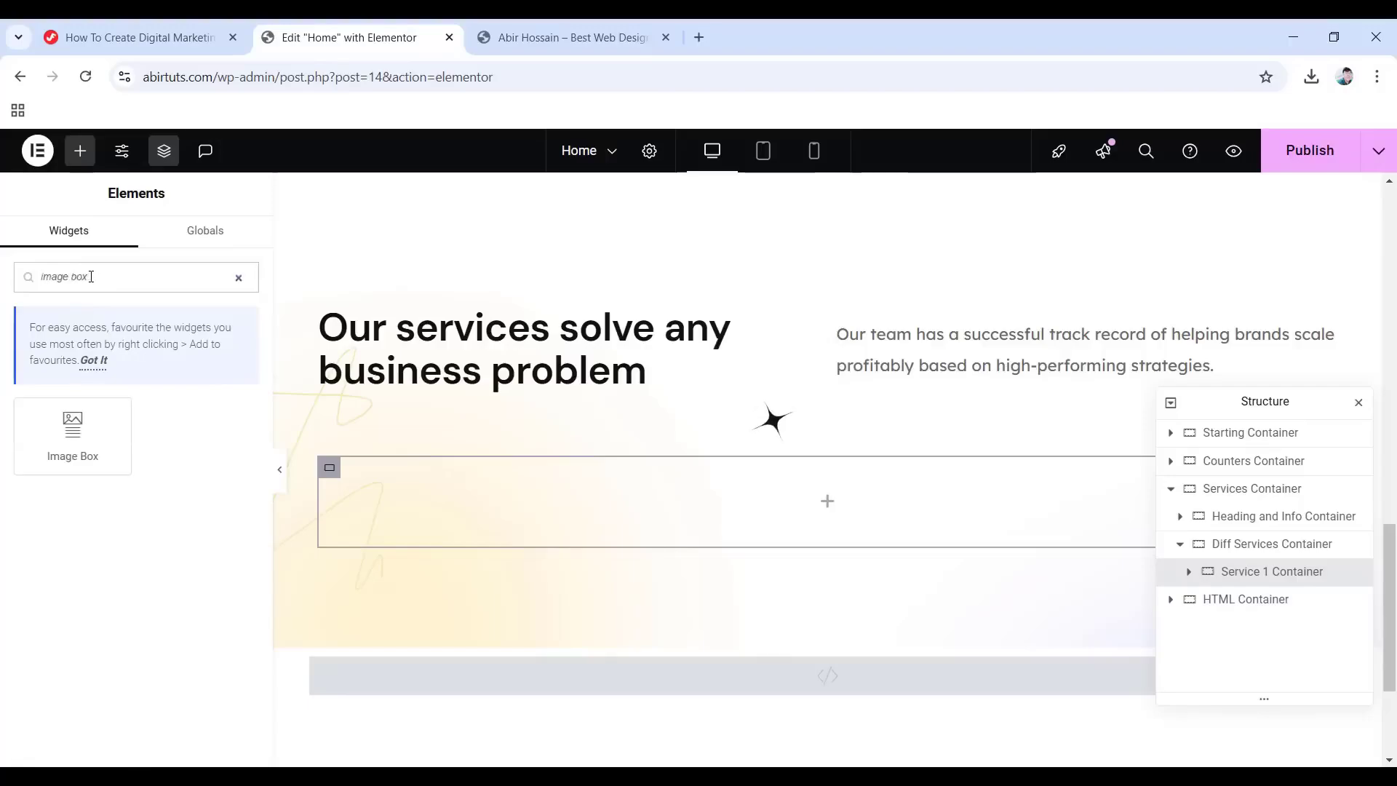
pyautogui.moveTo(73, 435); pyautogui.dragTo(836, 489)
pyautogui.click(111, 406)
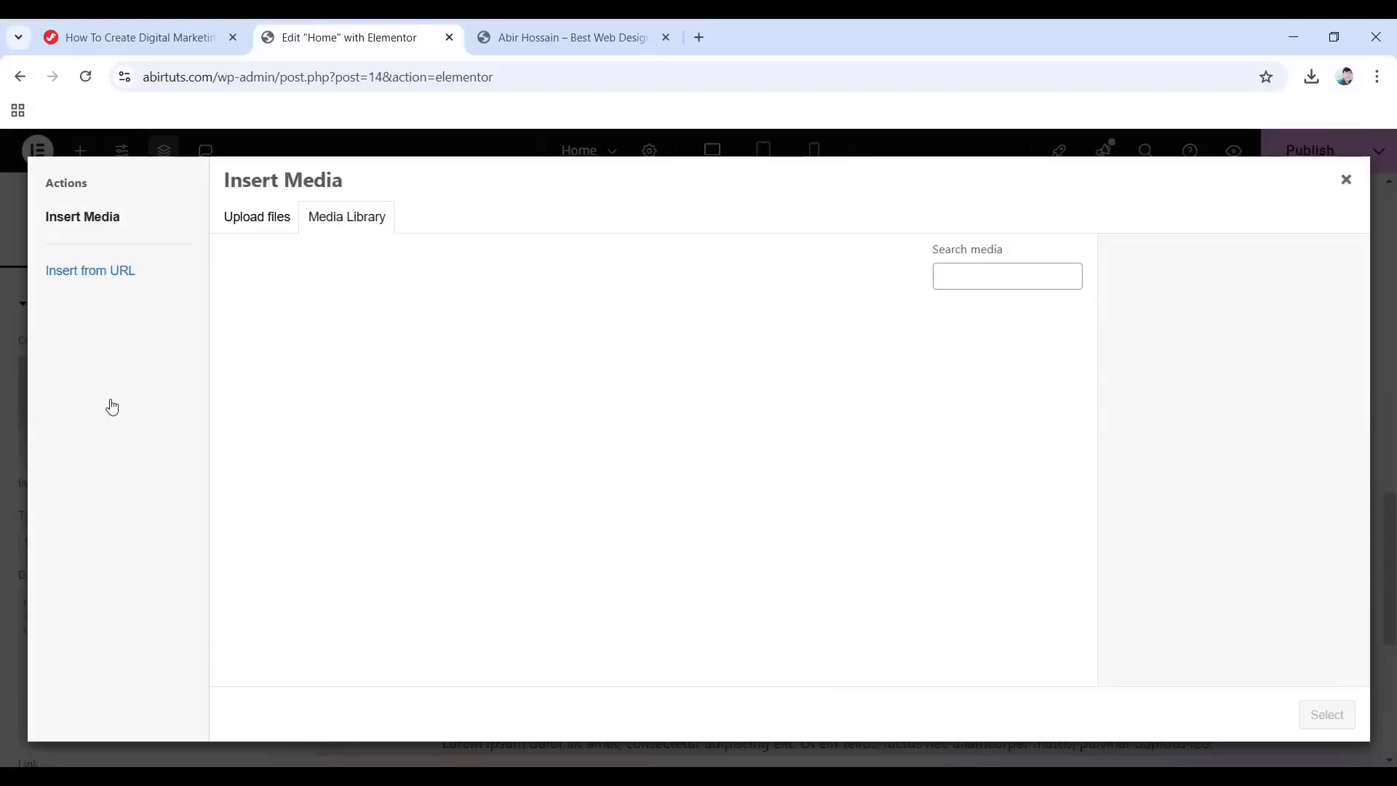
pyautogui.click(703, 422)
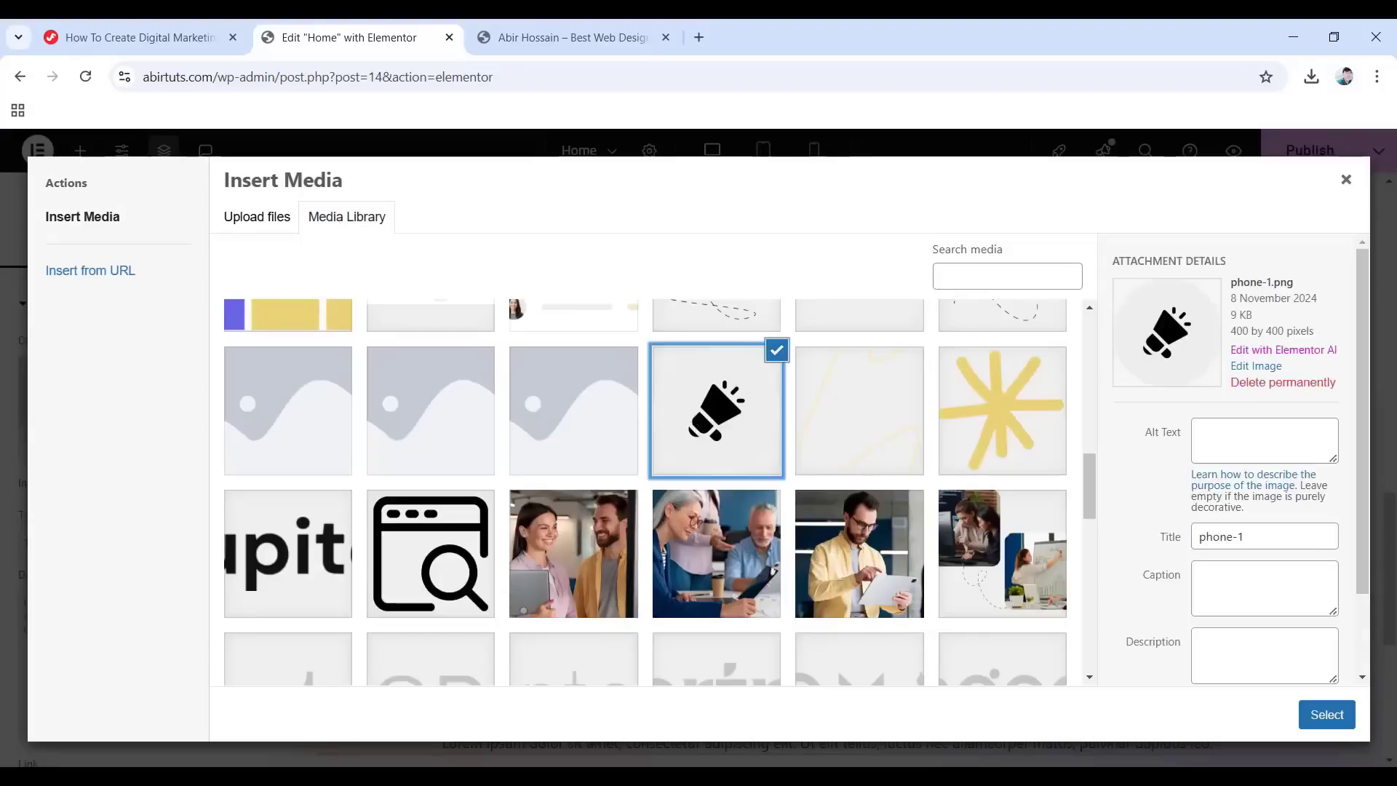
pyautogui.click(1328, 716)
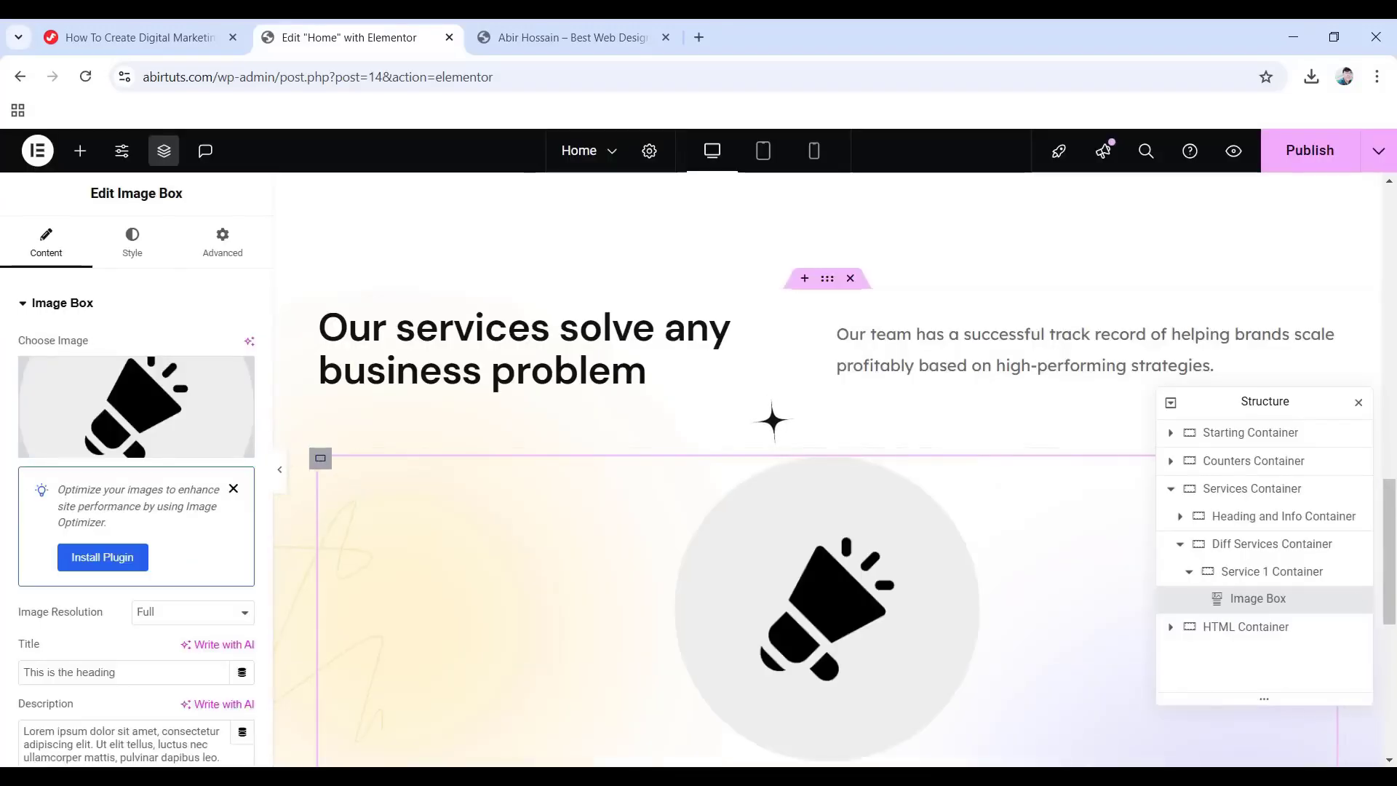
# Title the Image Box 'Paid Media' and paste in the service description.
pyautogui.moveTo(116, 672); pyautogui.dragTo(4, 666)
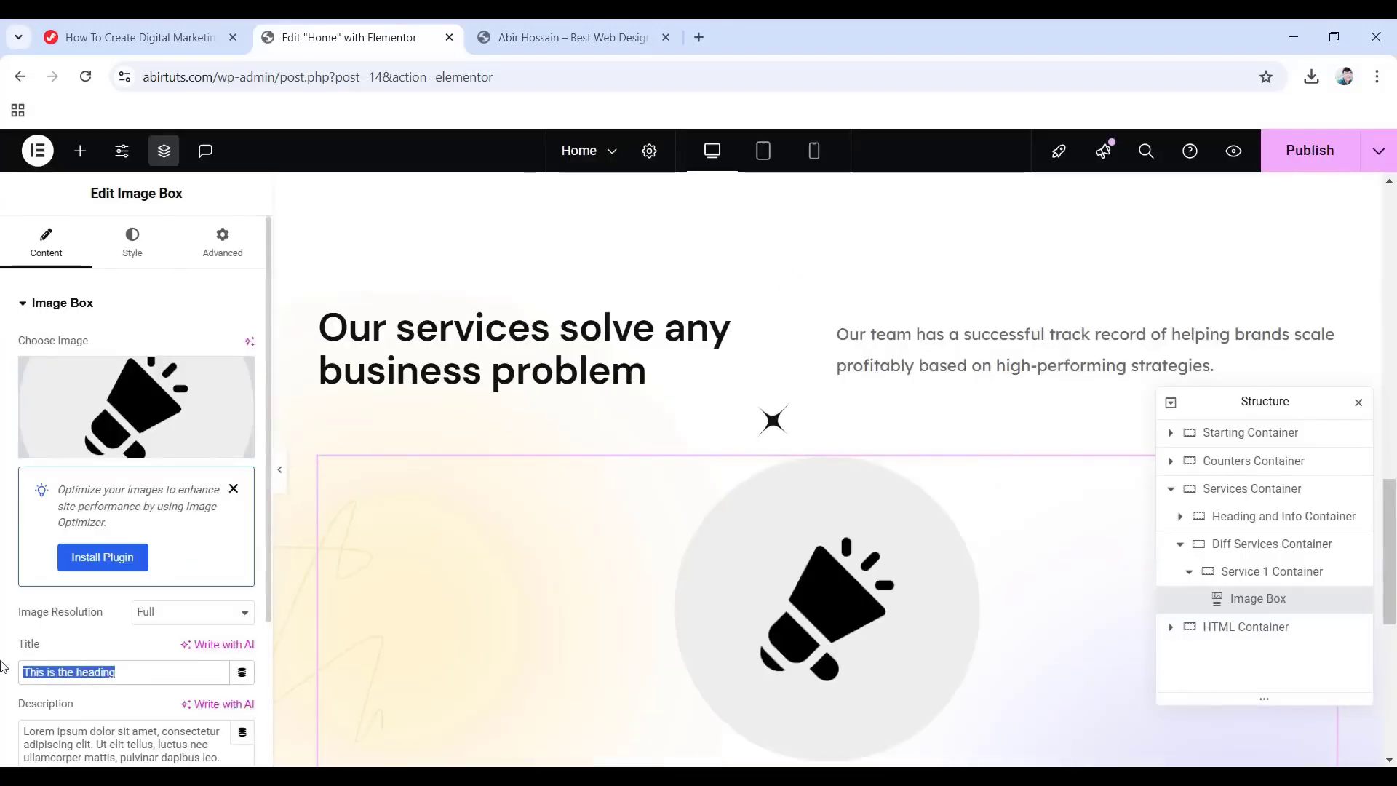
pyautogui.write('Paid Media')
pyautogui.scroll(-1, 127, 672)
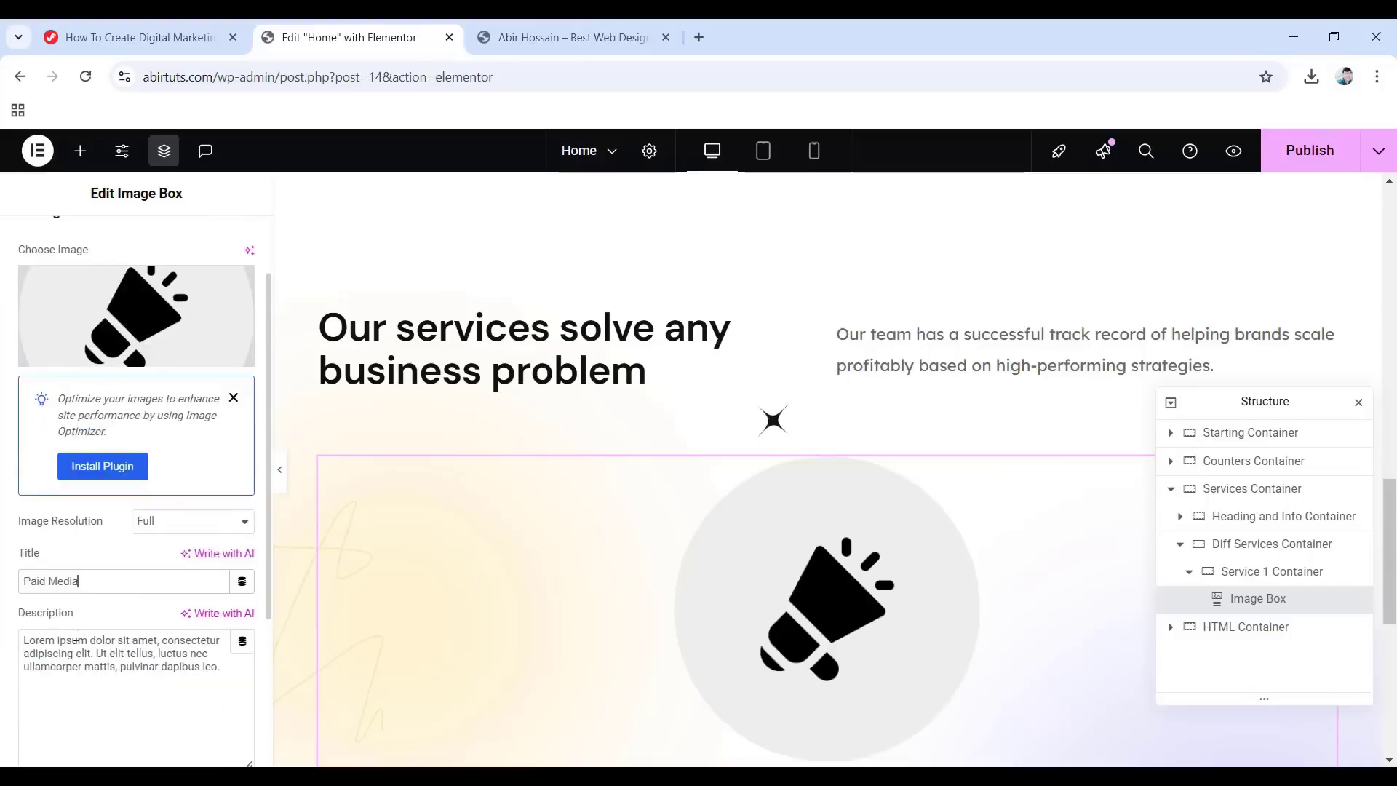
pyautogui.moveTo(222, 667); pyautogui.dragTo(10, 630)
pyautogui.hotkey('ctrl', 'v')
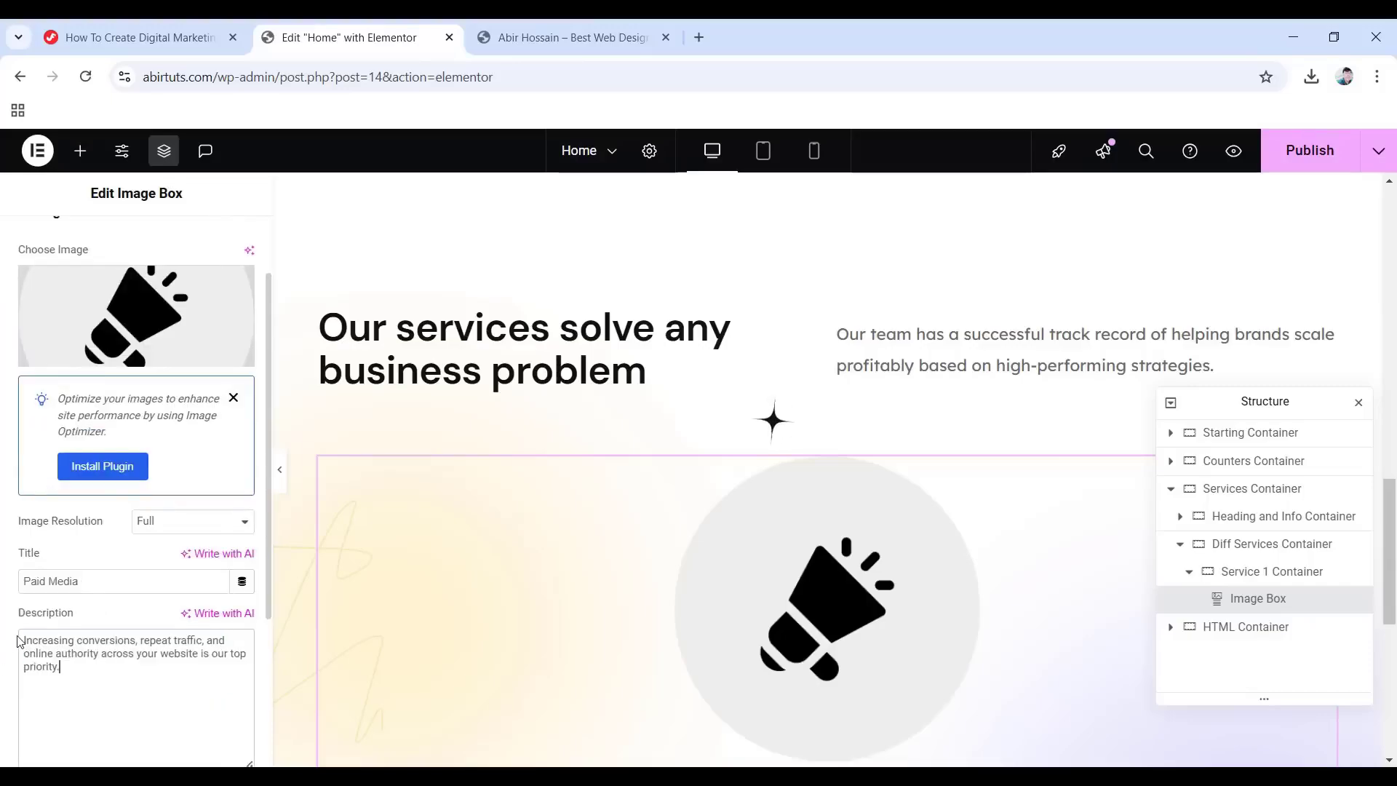
pyautogui.scroll(2, 131, 291)
pyautogui.click(132, 246)
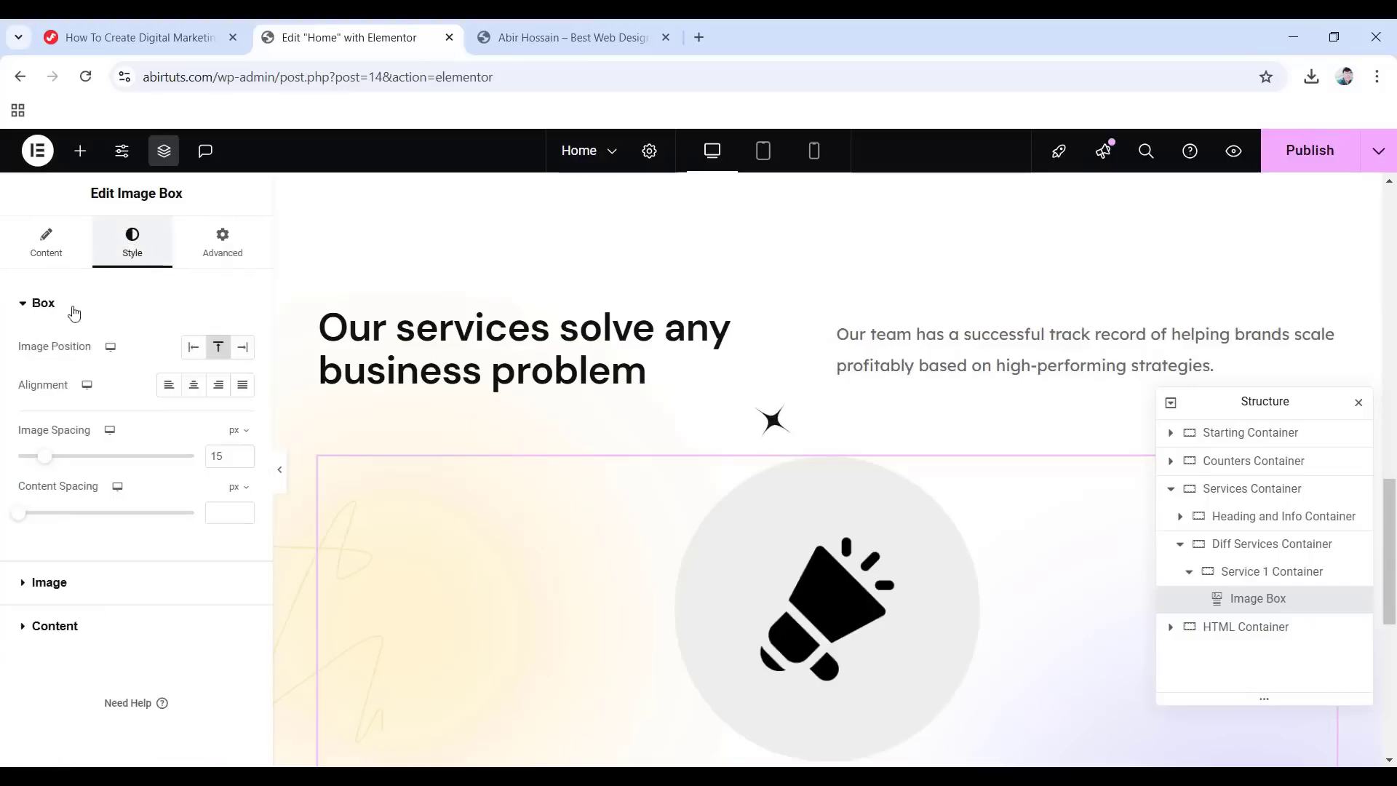
# Left-align the Image Box with 15 px content spacing, 25% image width and #150d15 title colour.
pyautogui.click(169, 386)
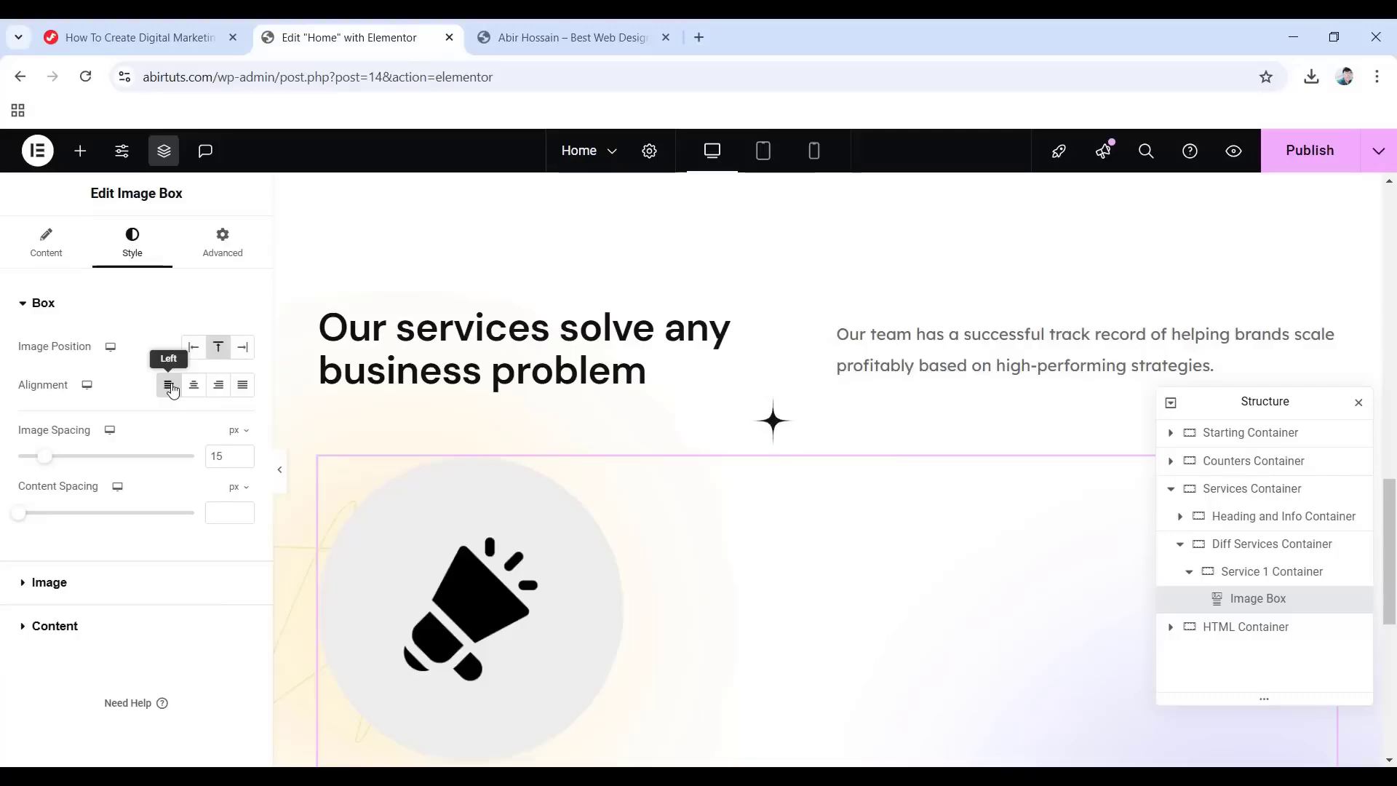
pyautogui.click(218, 513)
pyautogui.write('15')
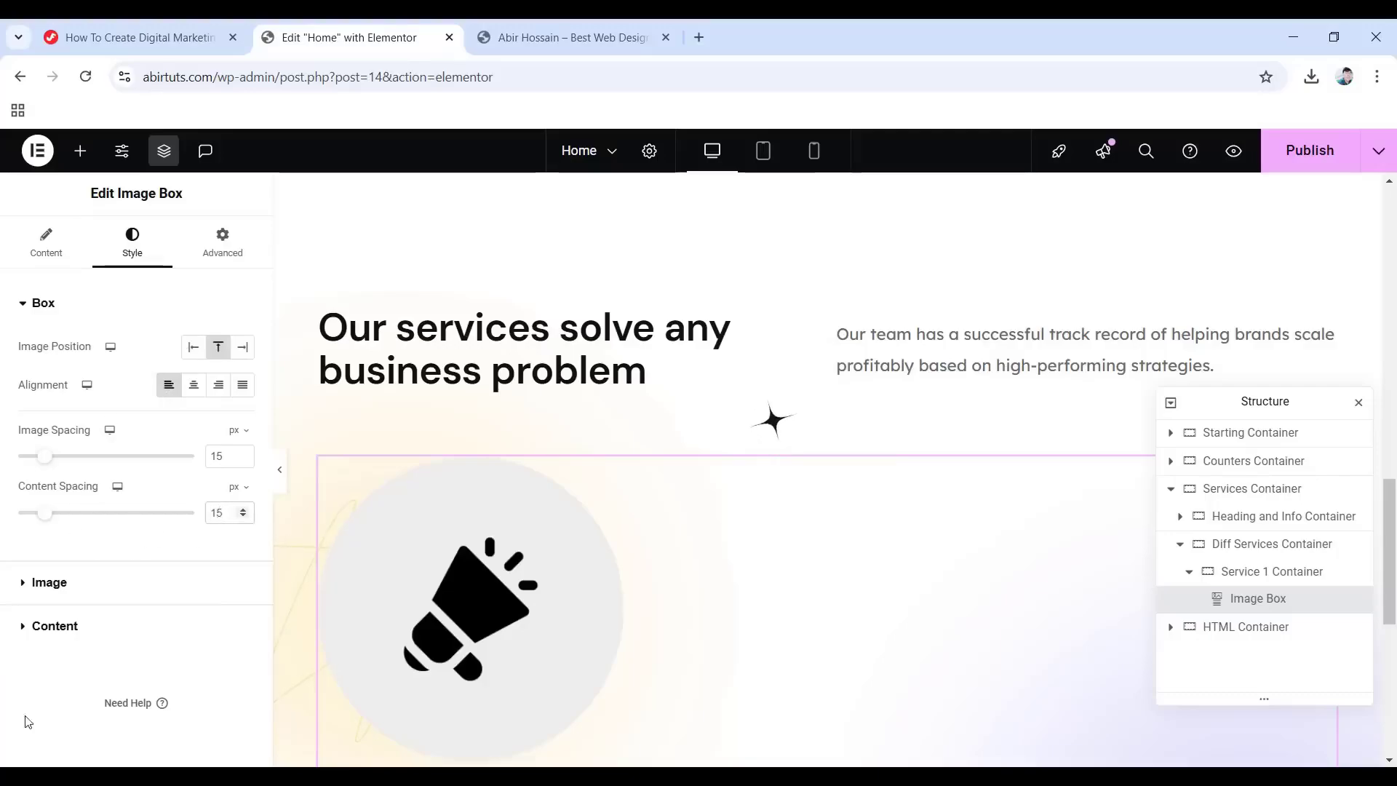
pyautogui.click(17, 584)
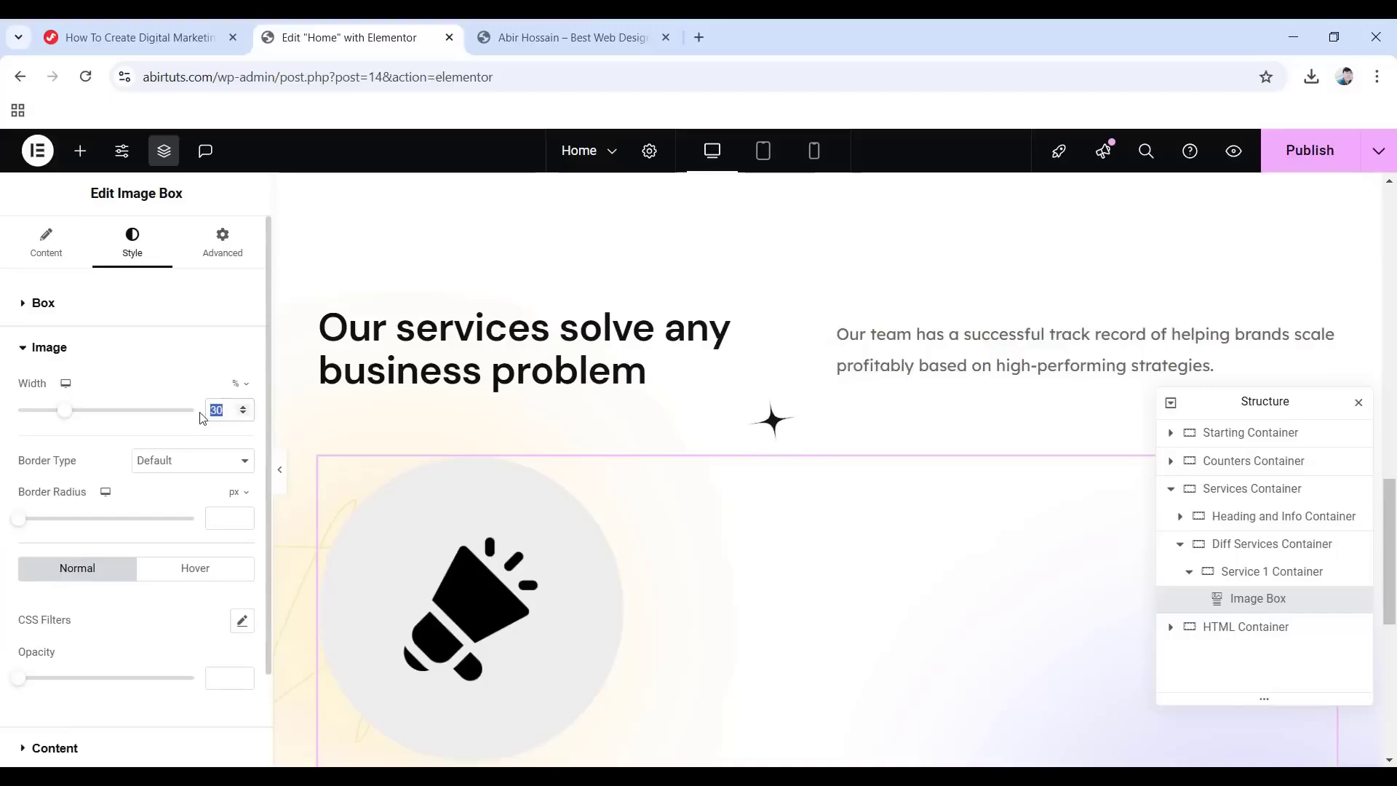
pyautogui.write('25')
pyautogui.scroll(-2, 4, 658)
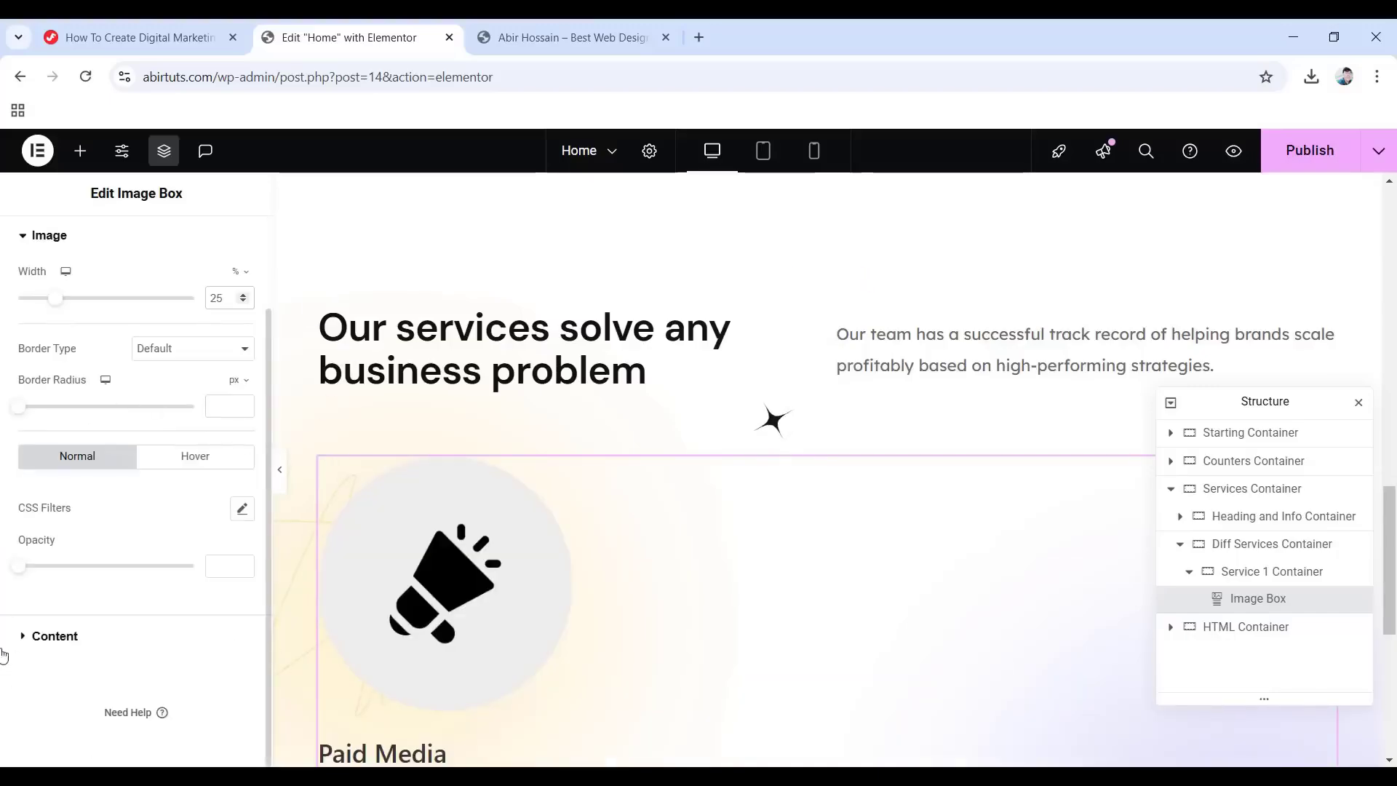
pyautogui.click(59, 637)
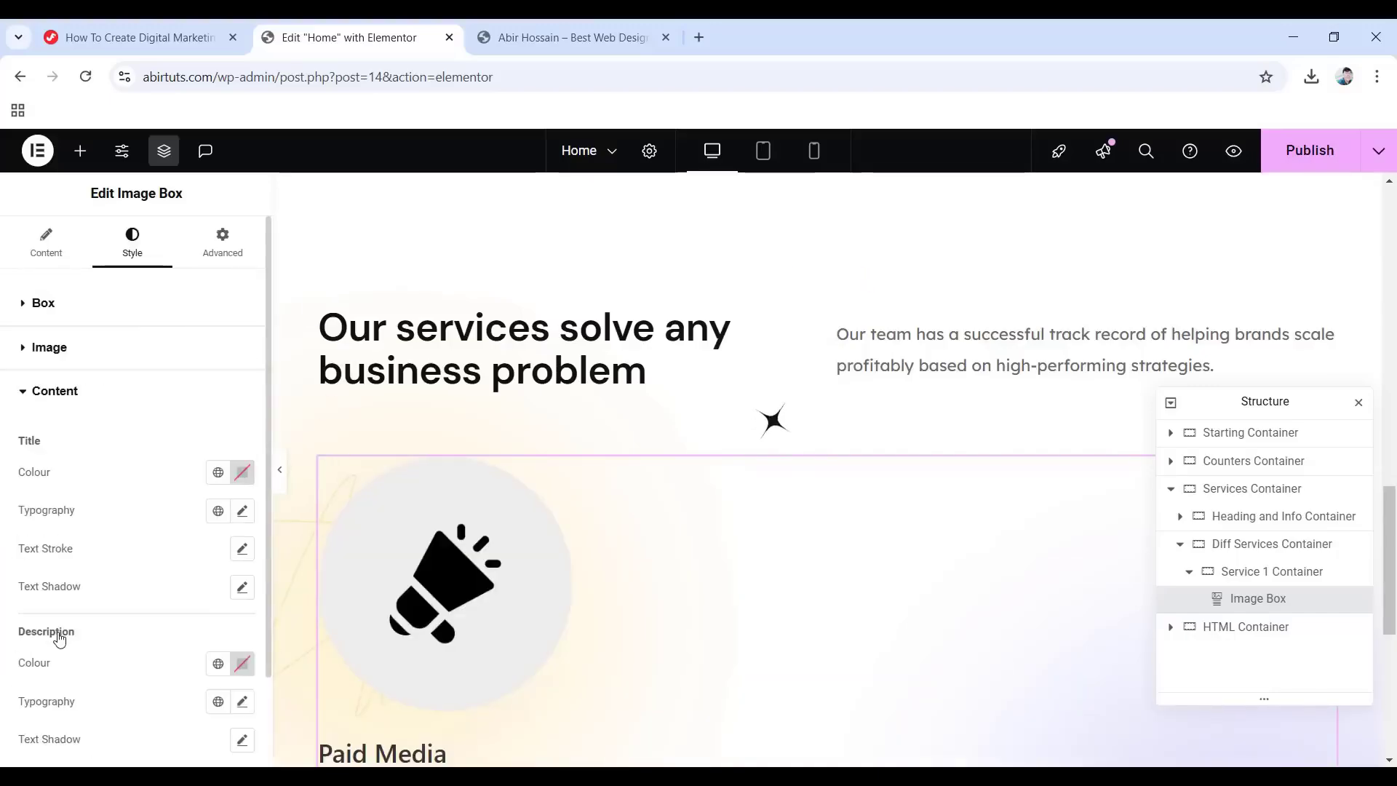
pyautogui.click(237, 477)
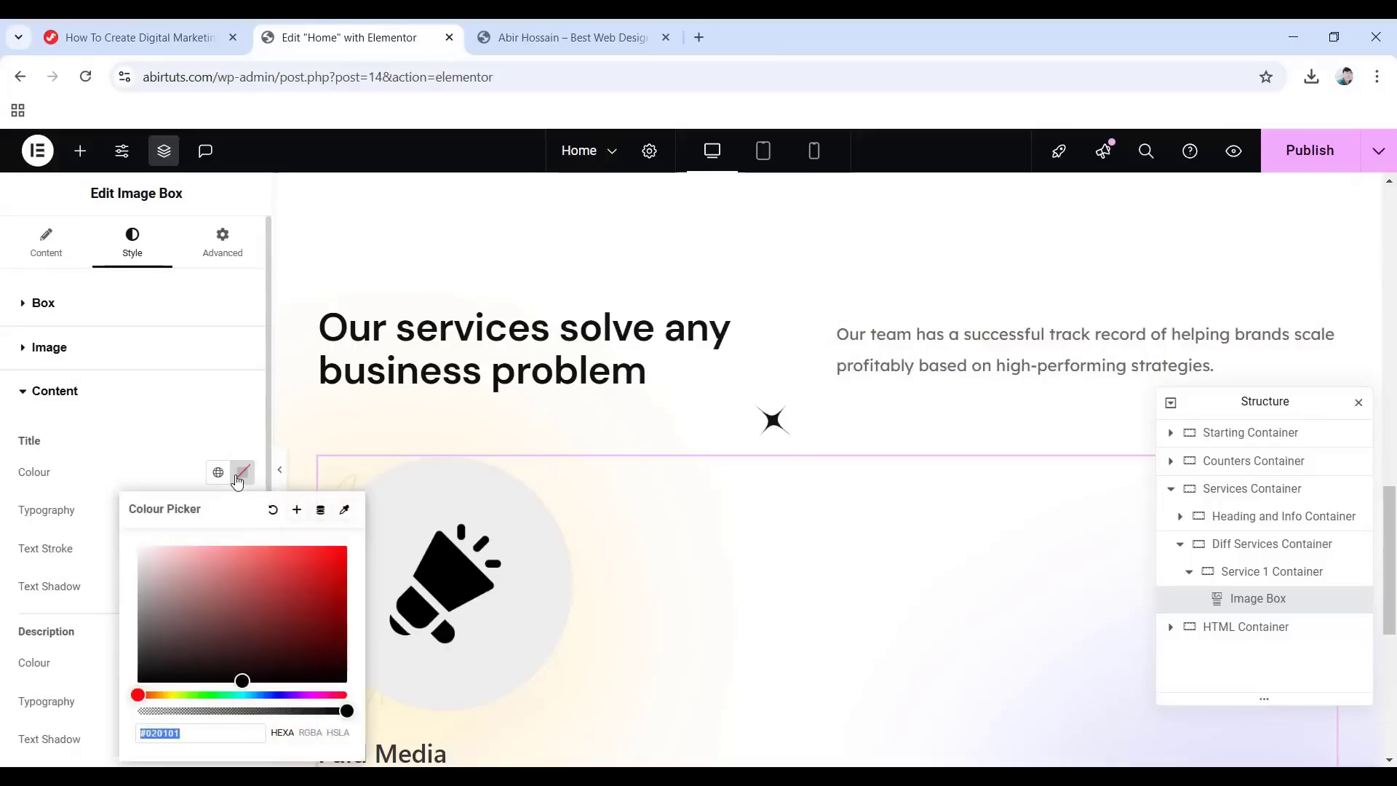
pyautogui.write('150')
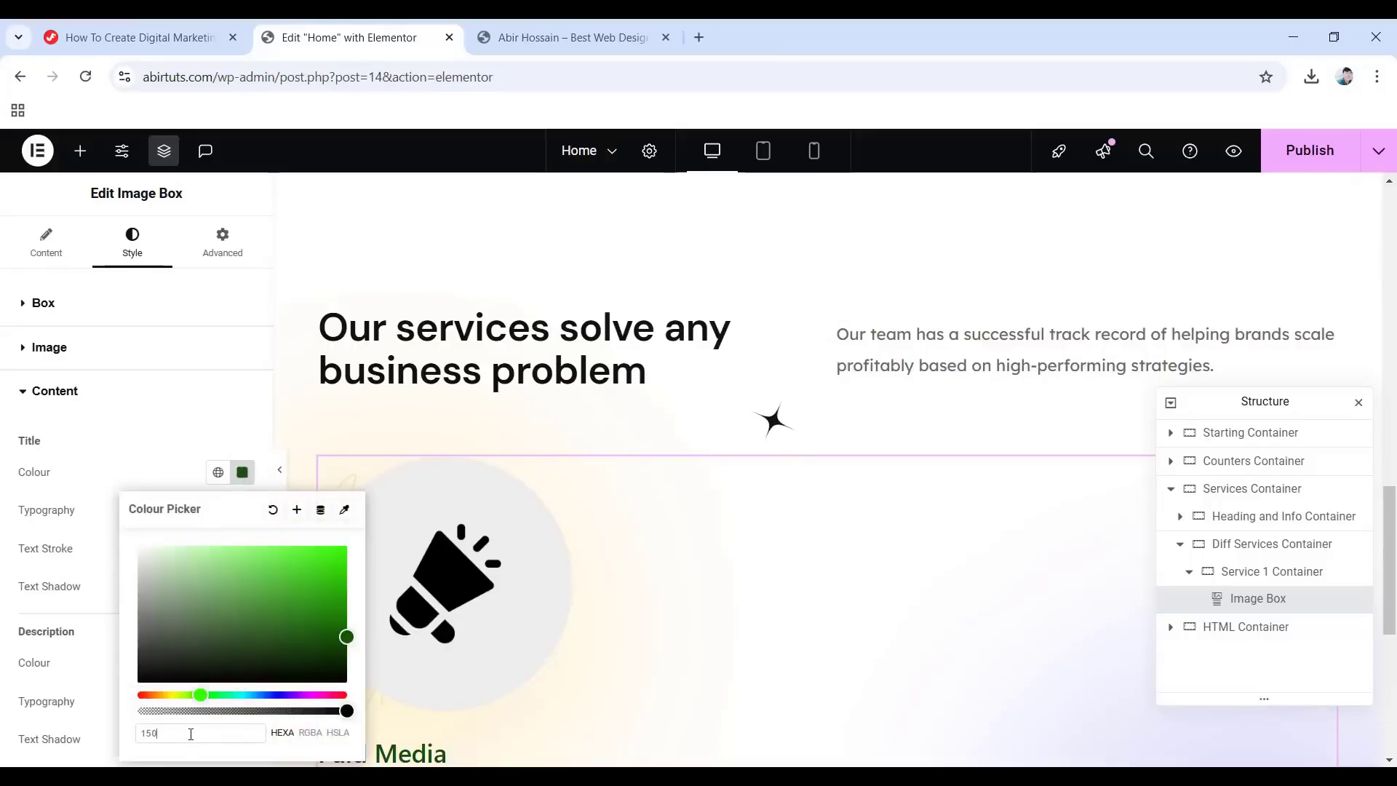
pyautogui.write('d15')
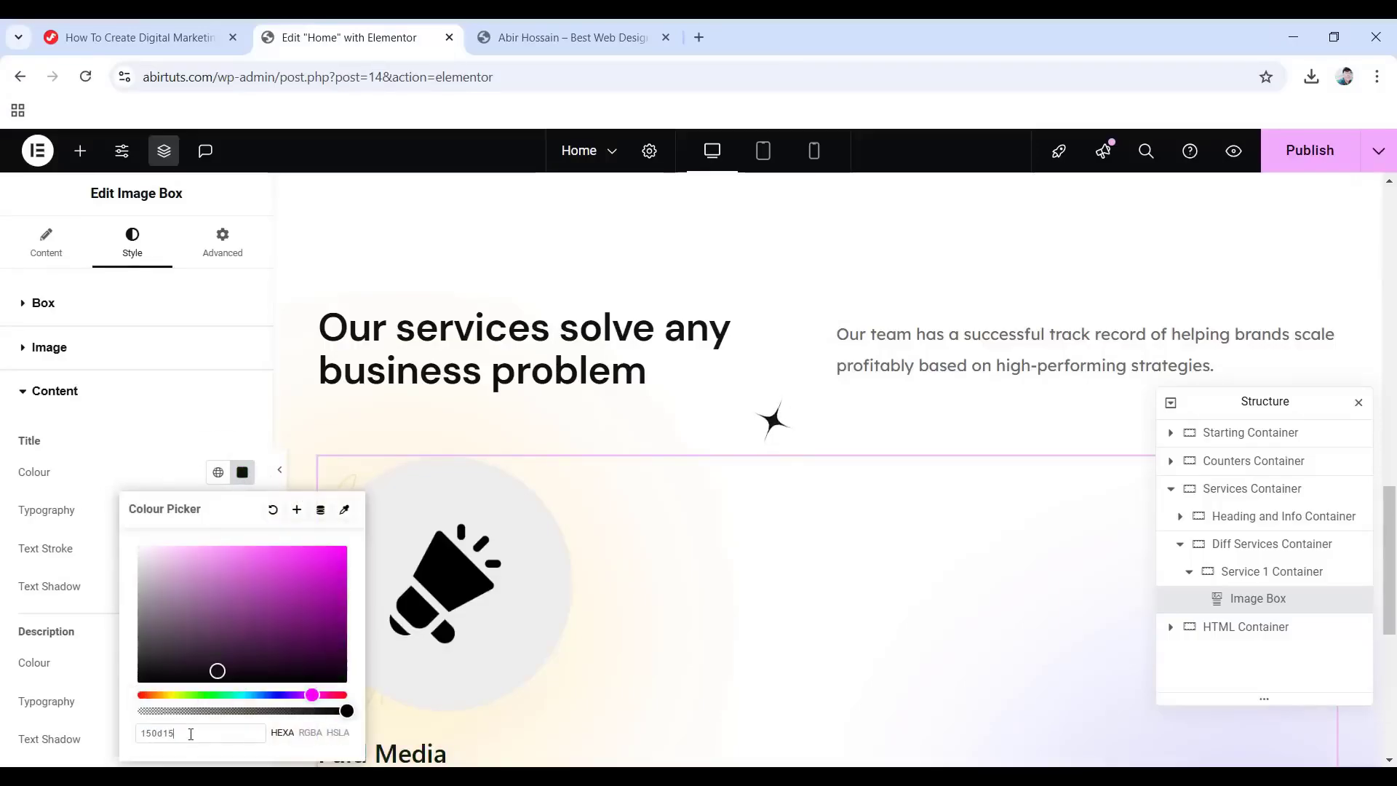
pyautogui.click(3, 515)
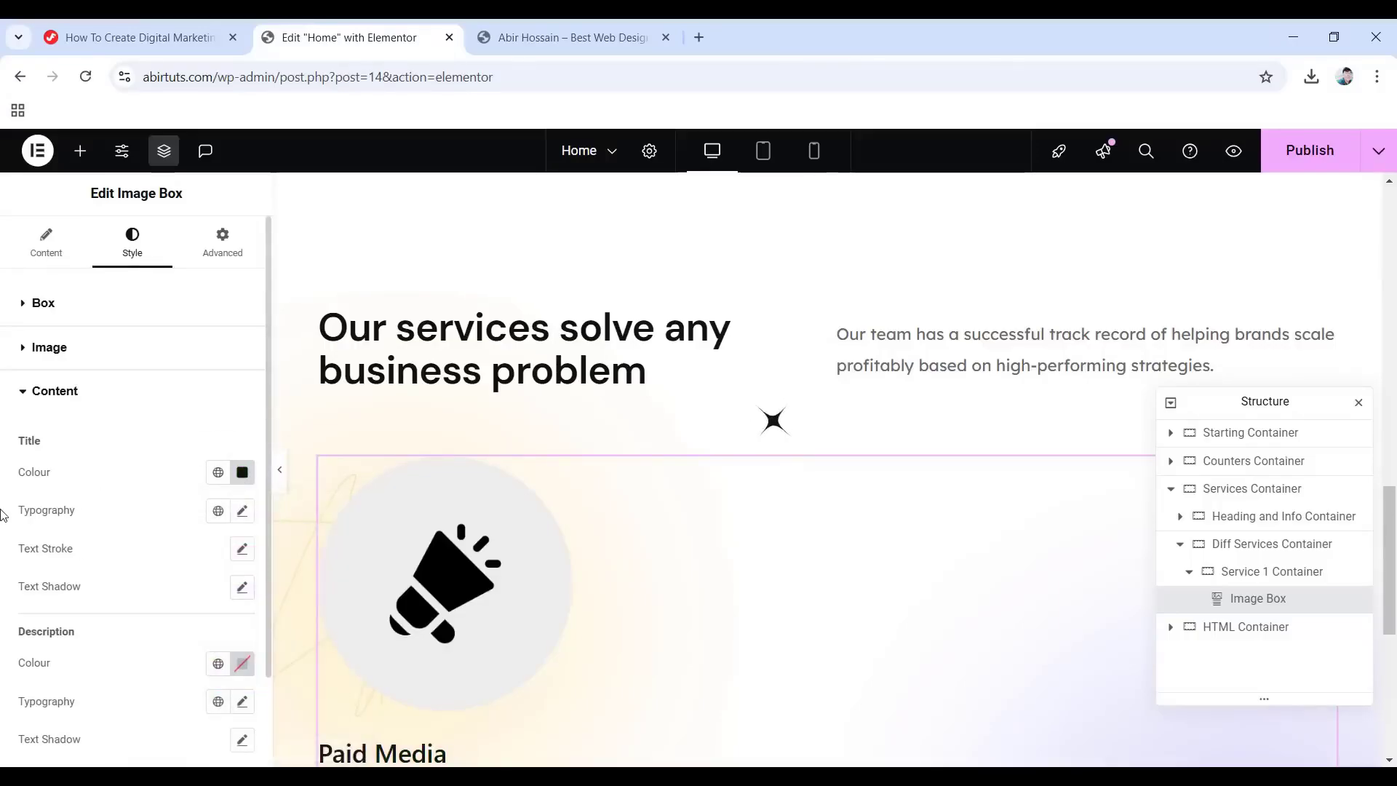
# Set the Paid Media title font to DM Sans, size 21, weight 700 Bold.
pyautogui.click(240, 512)
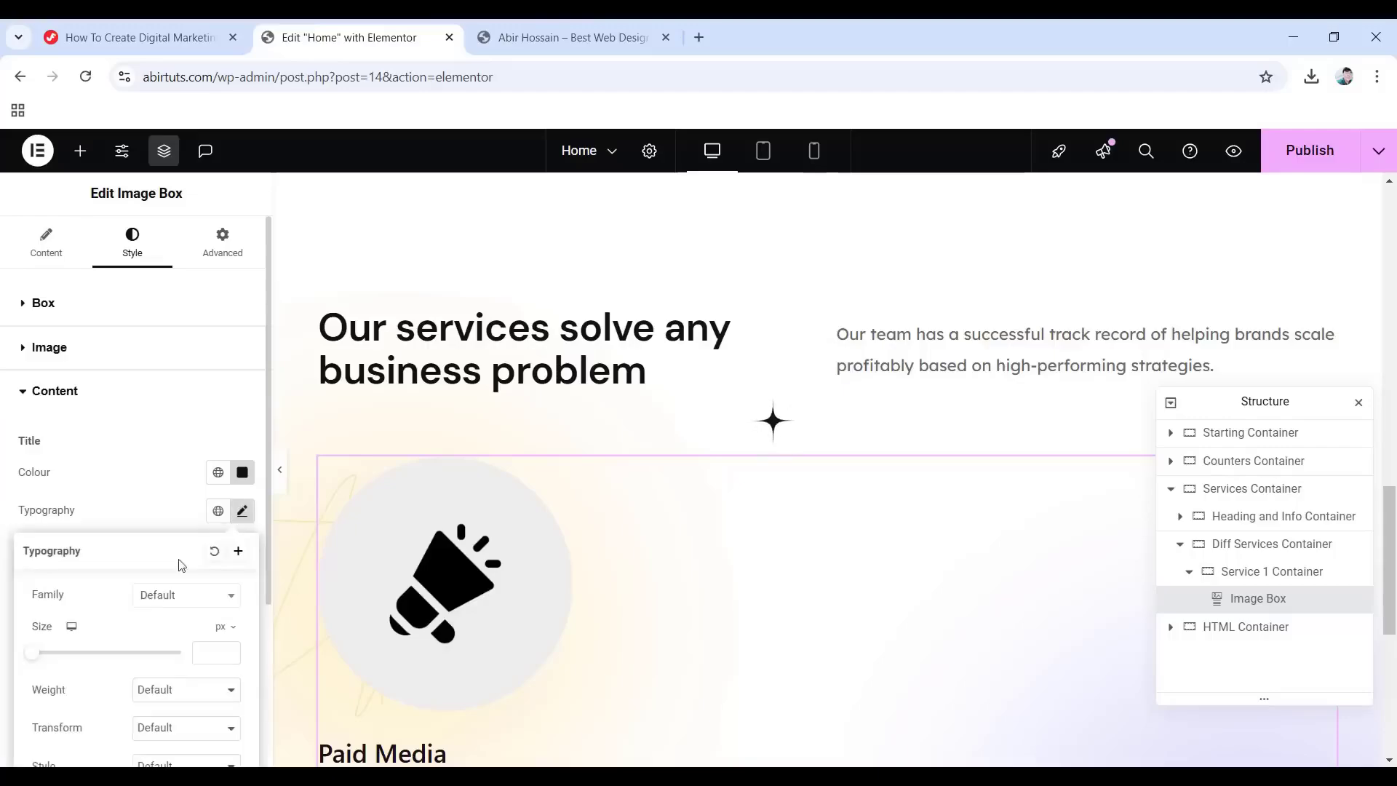
pyautogui.click(169, 596)
pyautogui.click(168, 579)
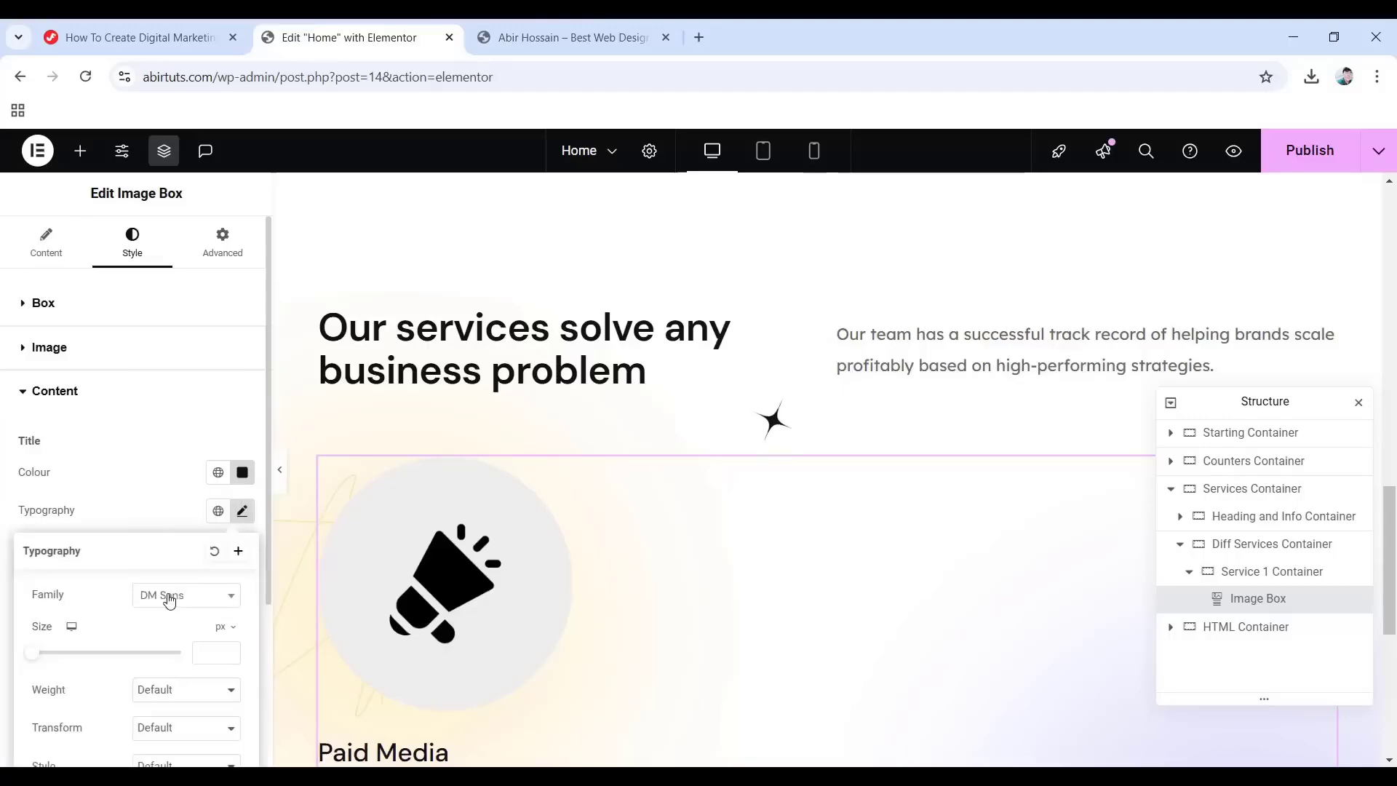
pyautogui.write('20')
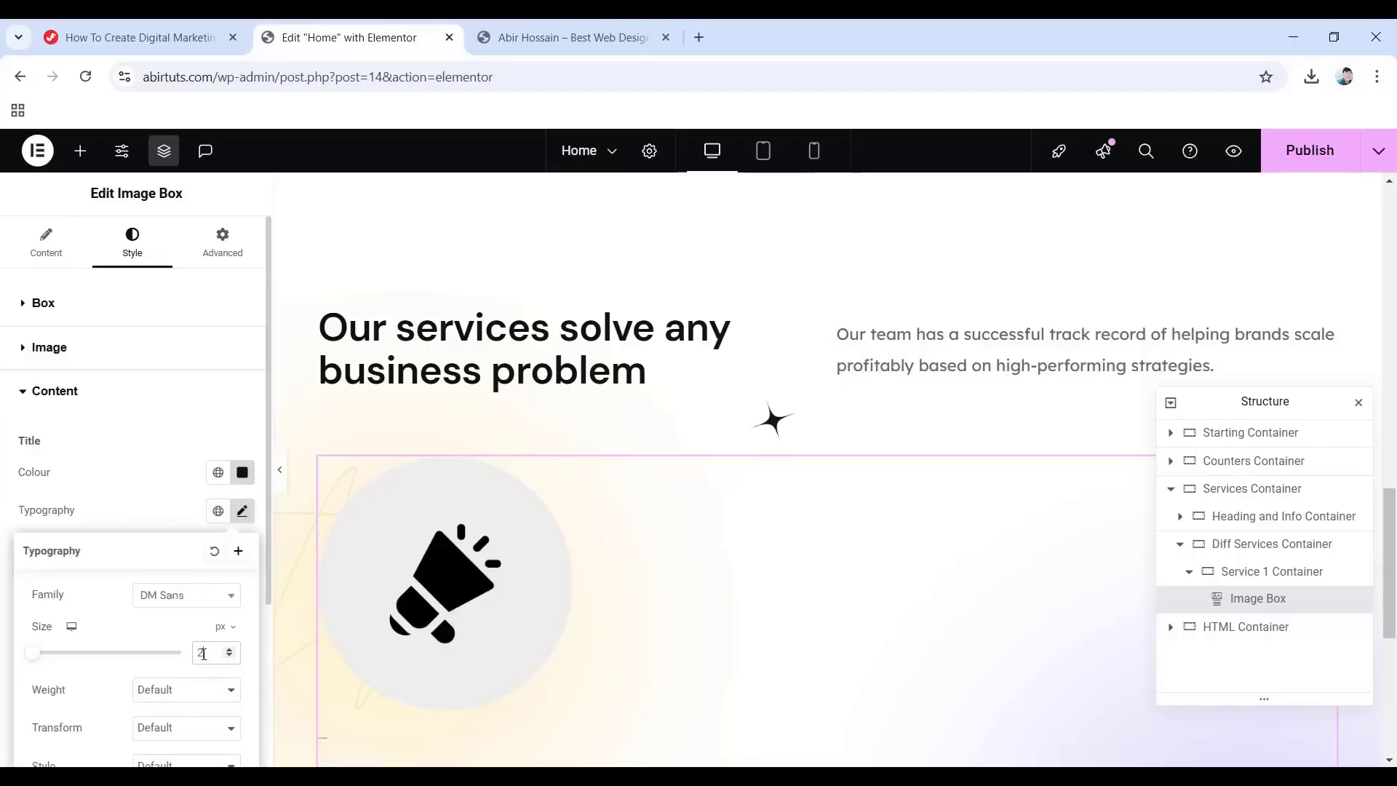
pyautogui.scroll(-3, 622, 677)
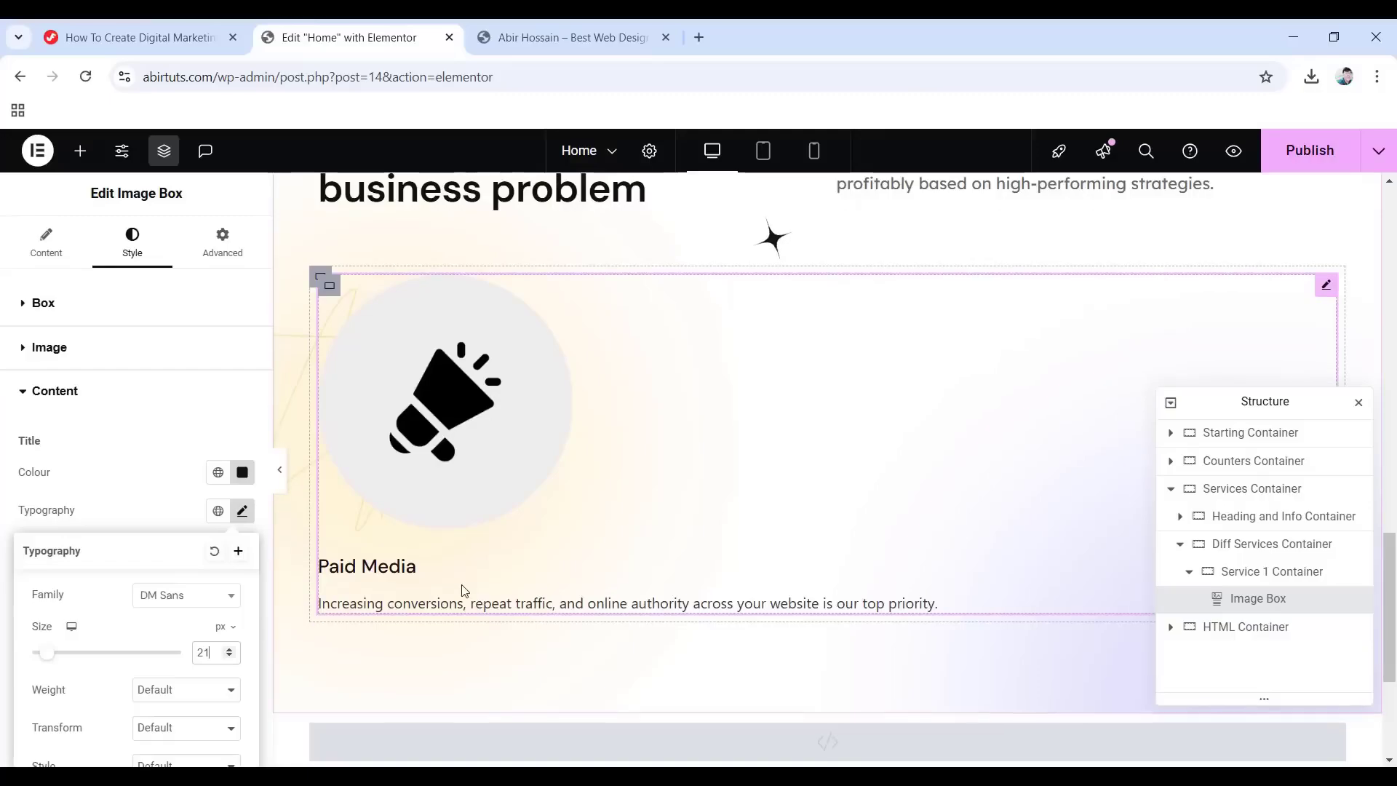
pyautogui.scroll(-3, 235, 503)
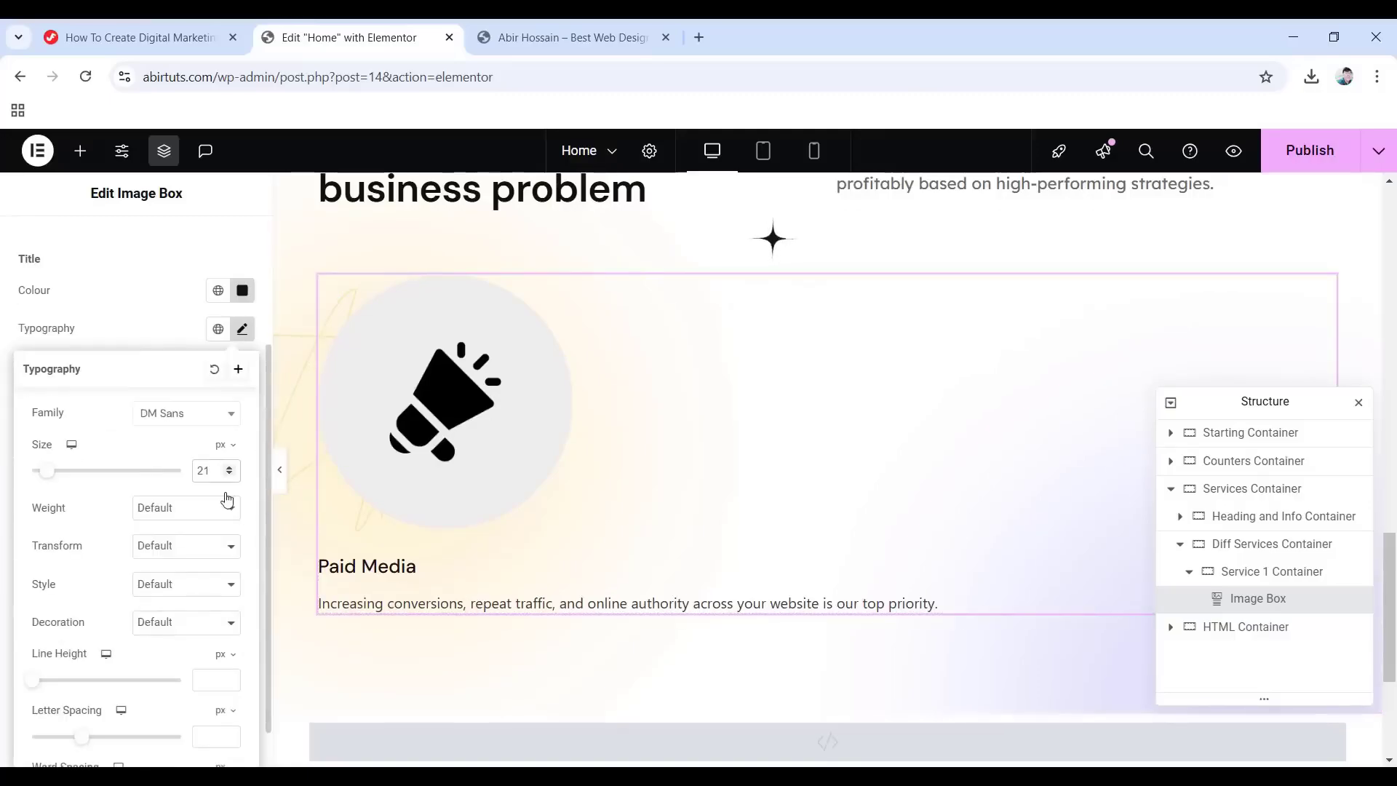
pyautogui.click(179, 515)
pyautogui.click(167, 353)
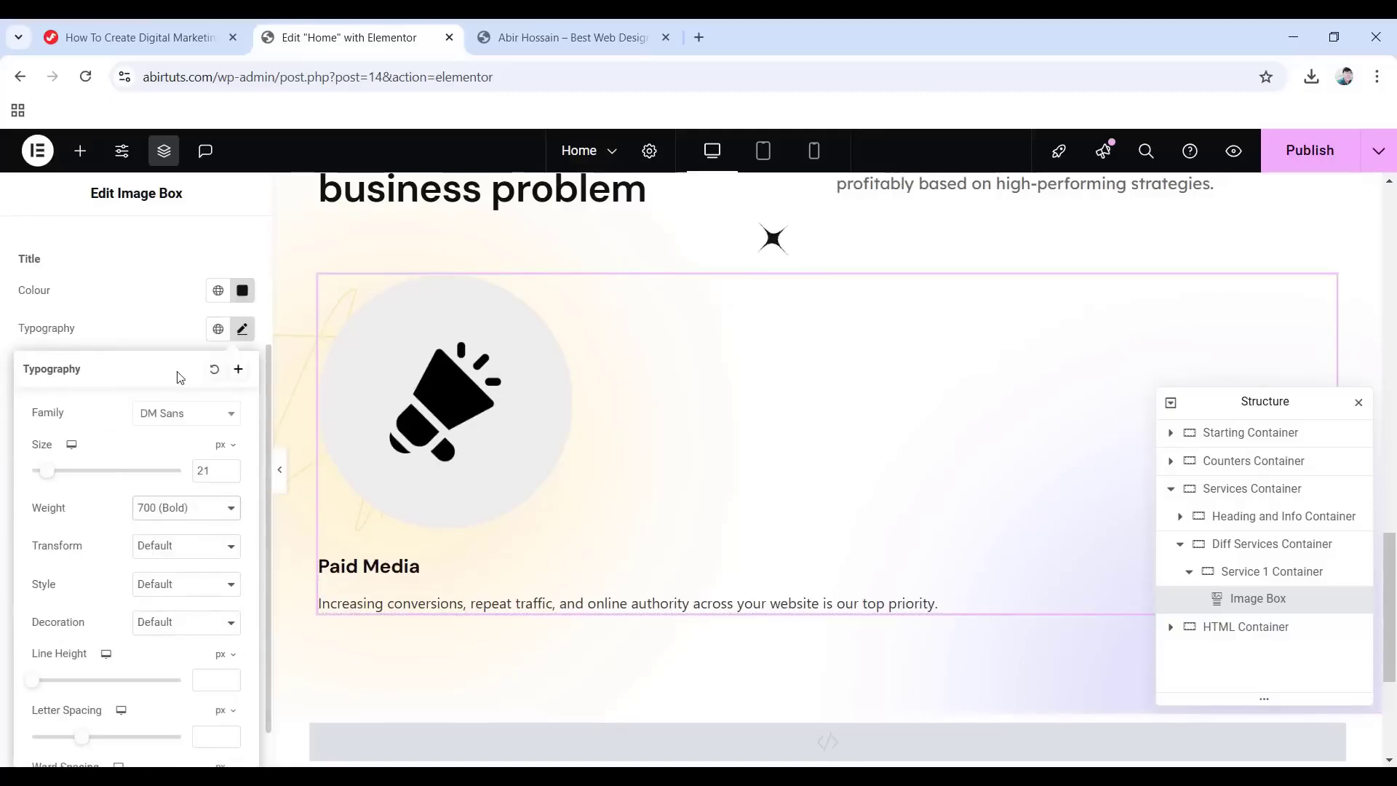
# Give the title a 1.1 em line height and -0.5 letter spacing.
pyautogui.scroll(-1, 158, 488)
pyautogui.click(224, 603)
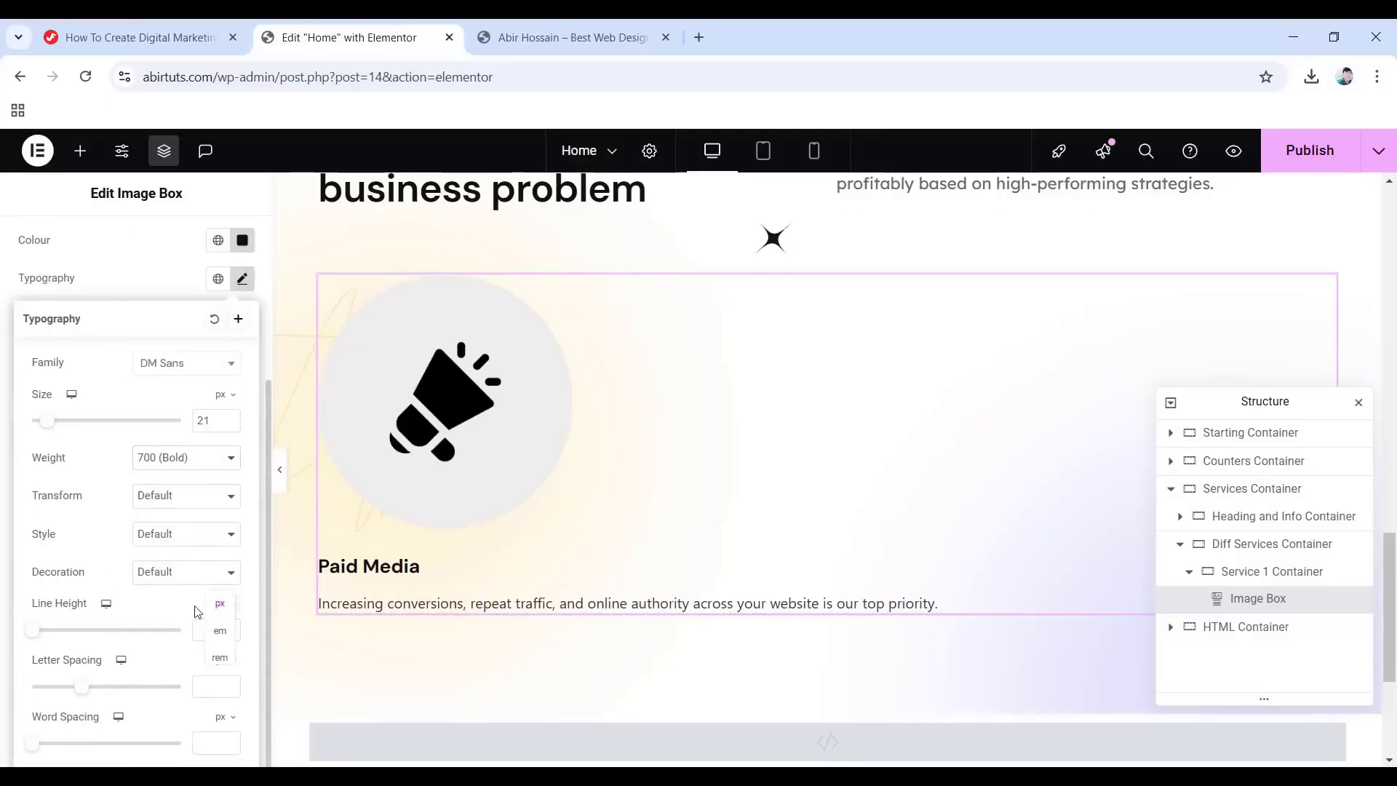
pyautogui.click(220, 631)
pyautogui.click(208, 631)
pyautogui.write('1')
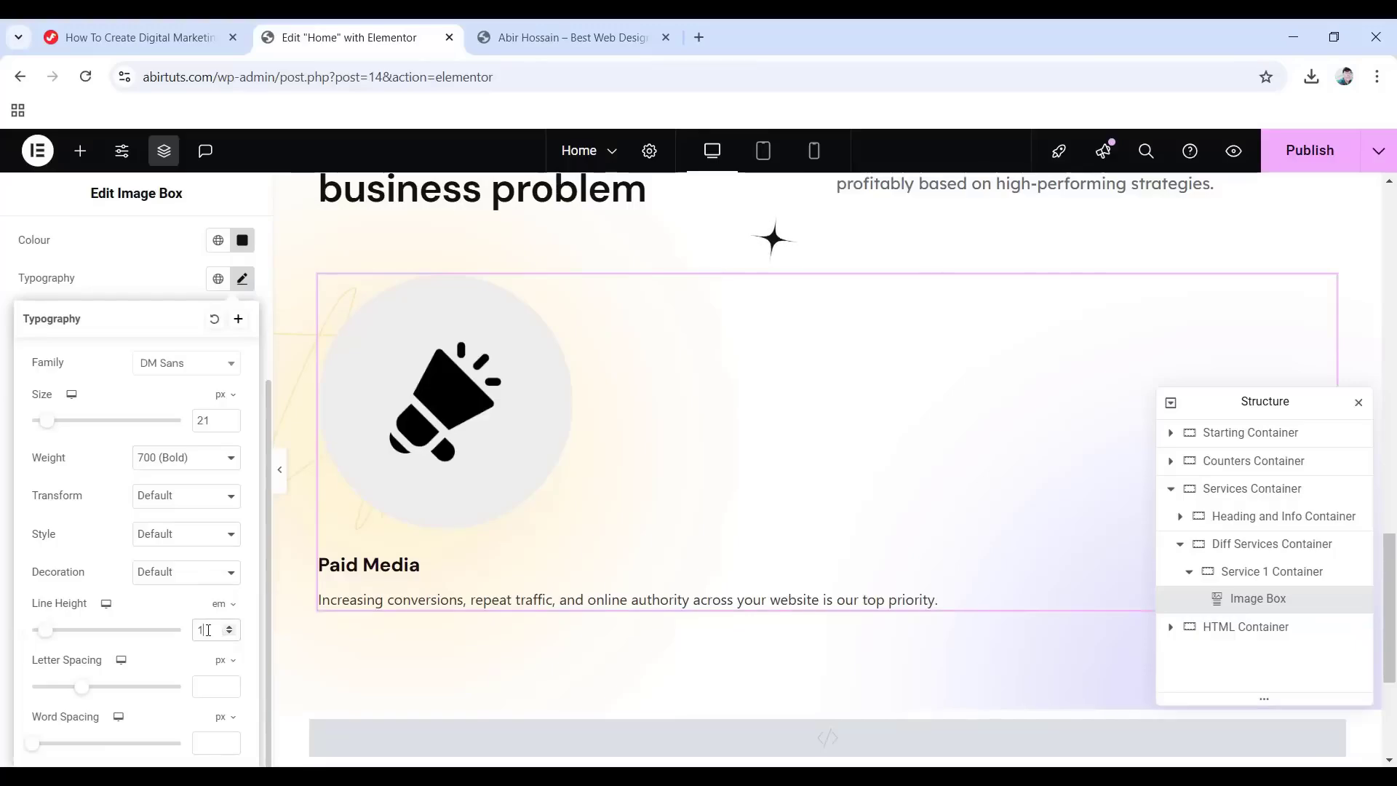
pyautogui.write('.1')
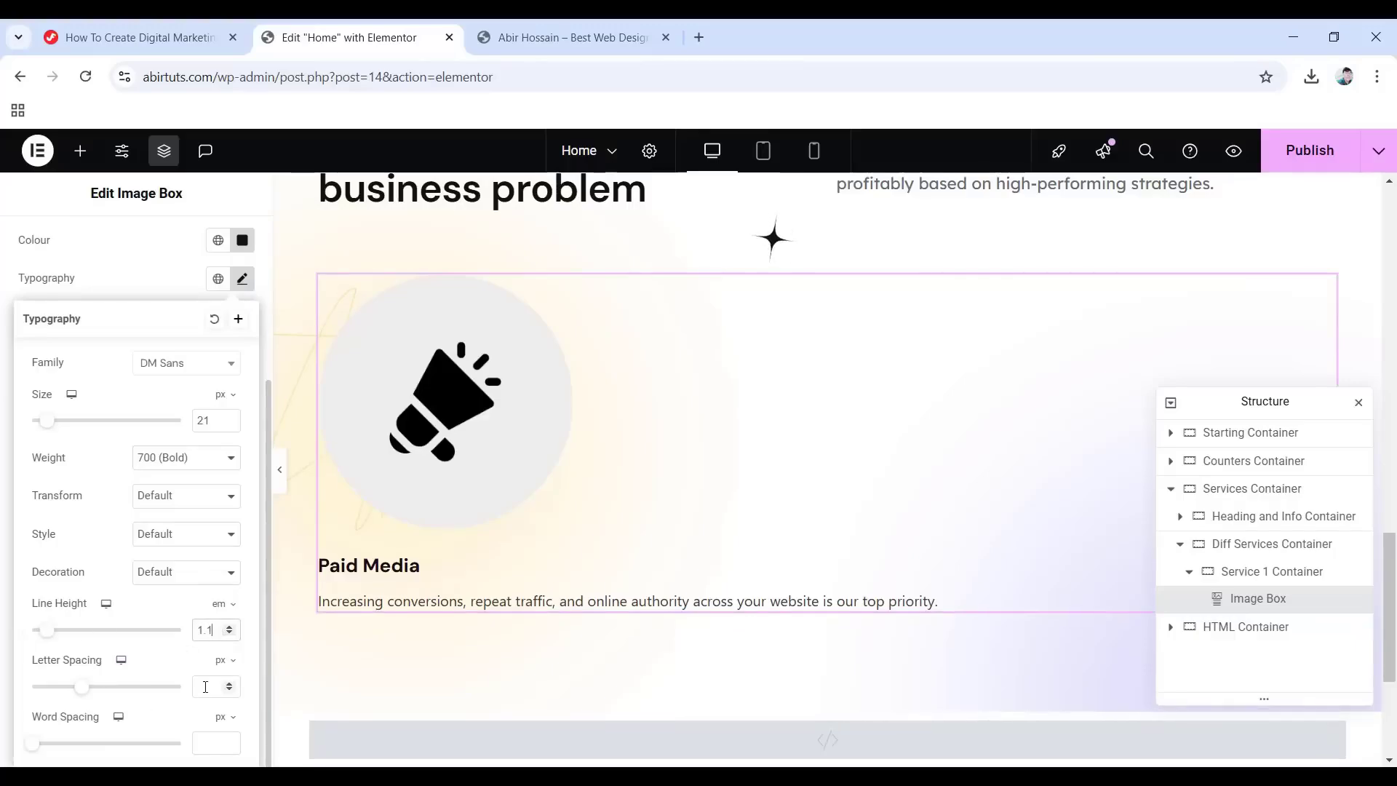
pyautogui.click(206, 686)
pyautogui.write('-0.5')
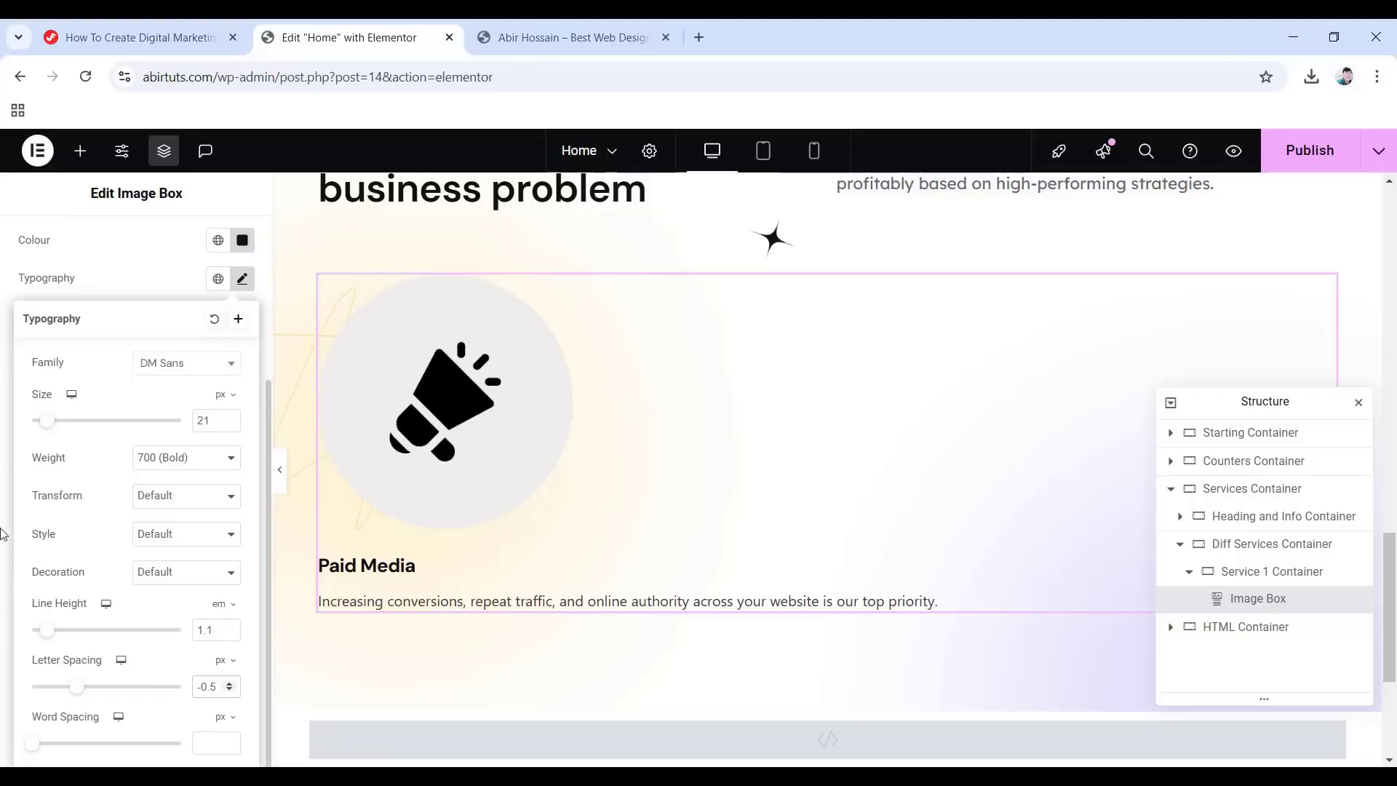
pyautogui.click(4, 535)
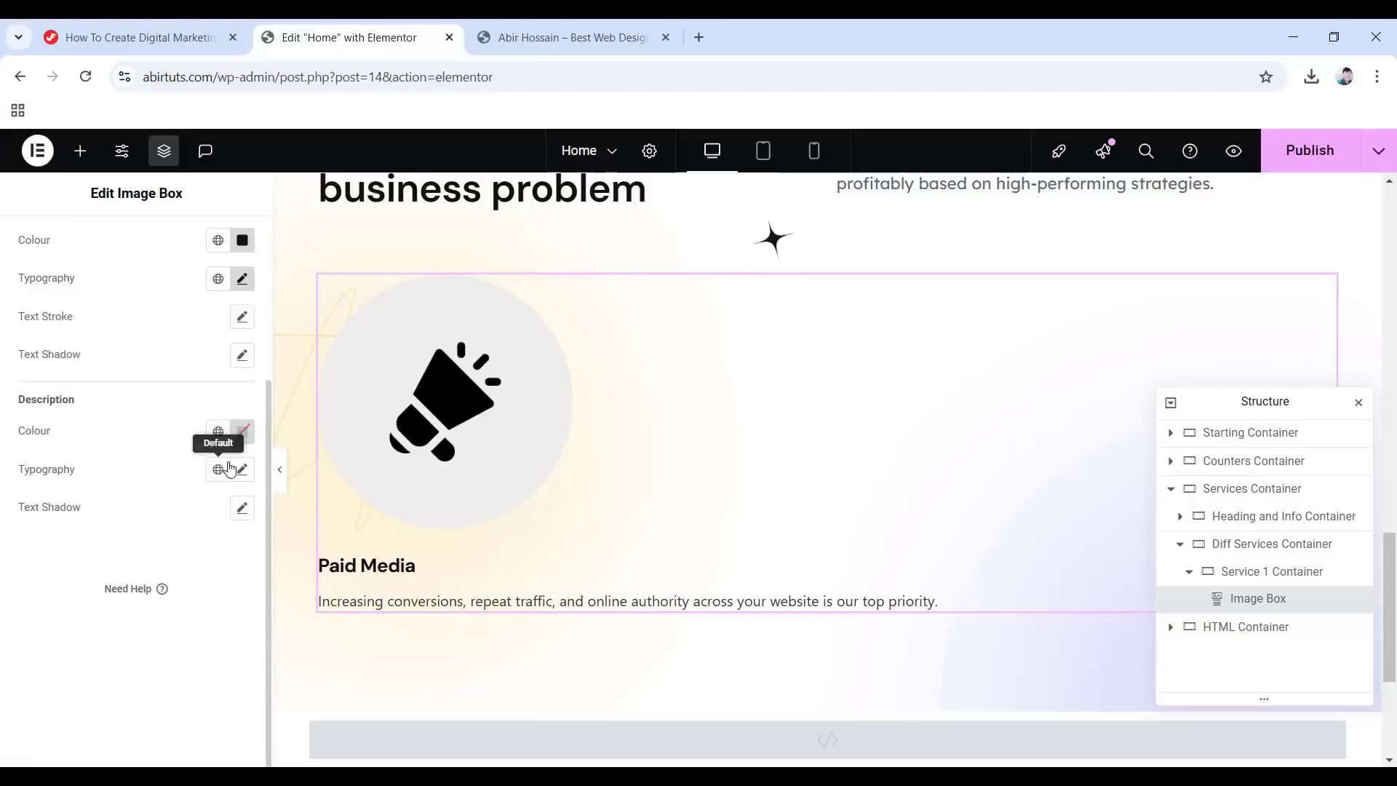
# Colour the description #939393 and set its font family to Lexend Deca.
pyautogui.click(243, 432)
pyautogui.write('939393')
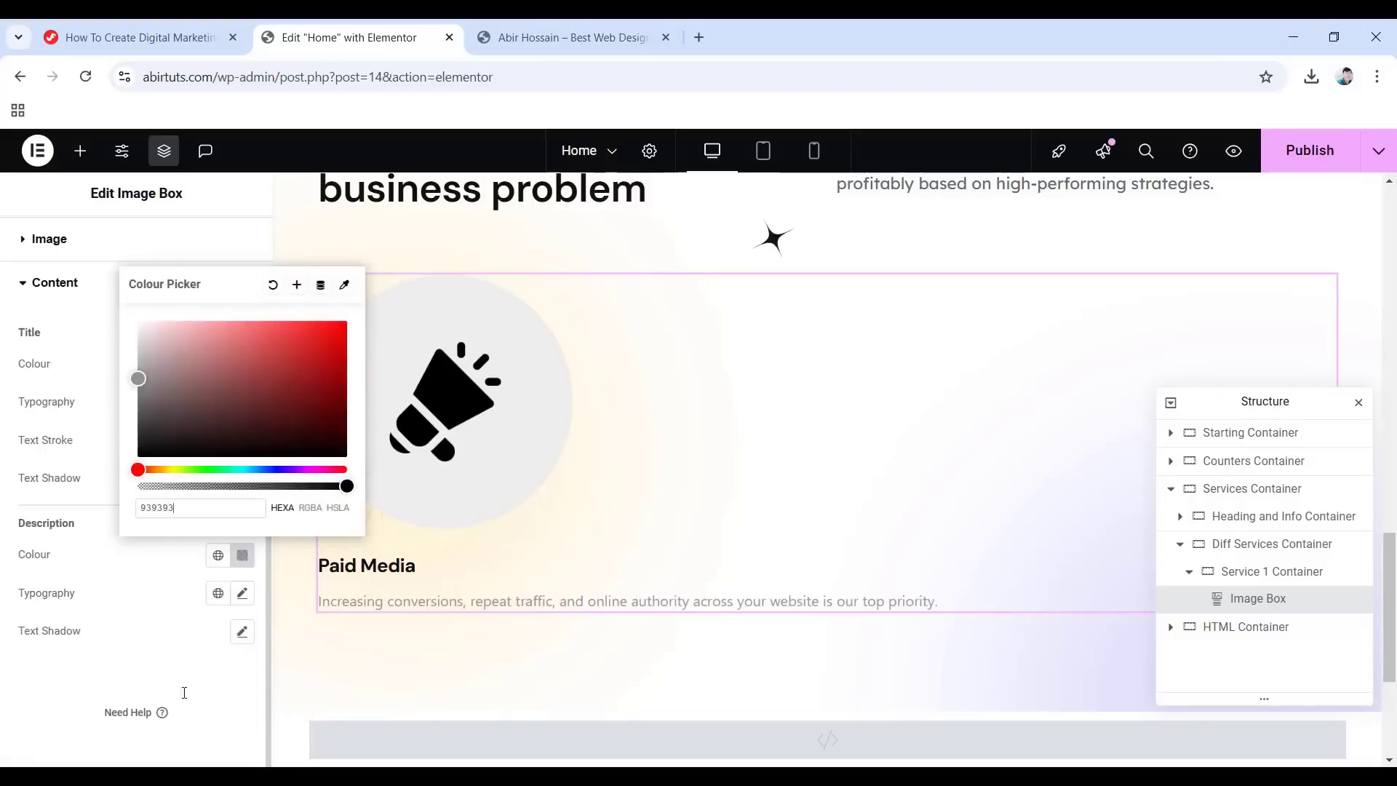
pyautogui.click(93, 666)
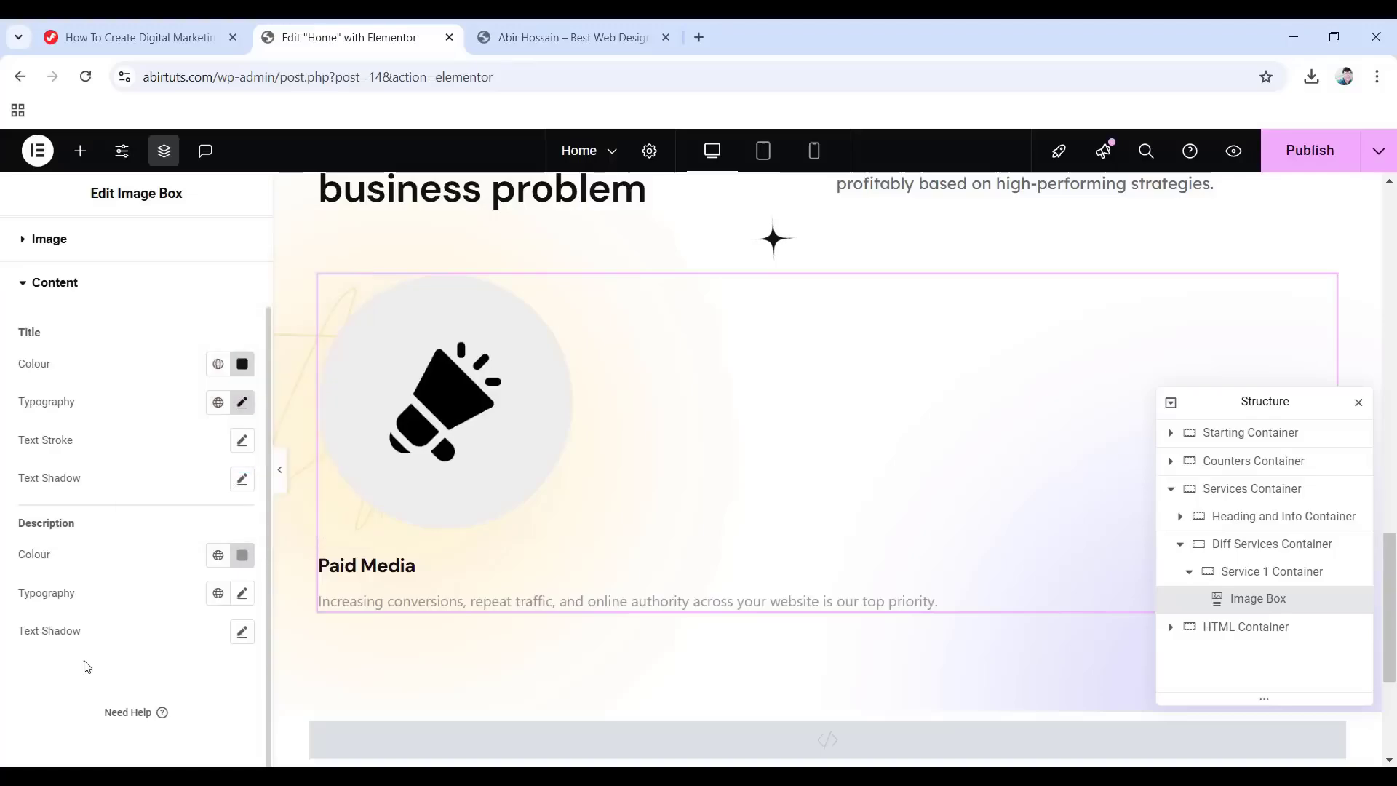
pyautogui.click(243, 594)
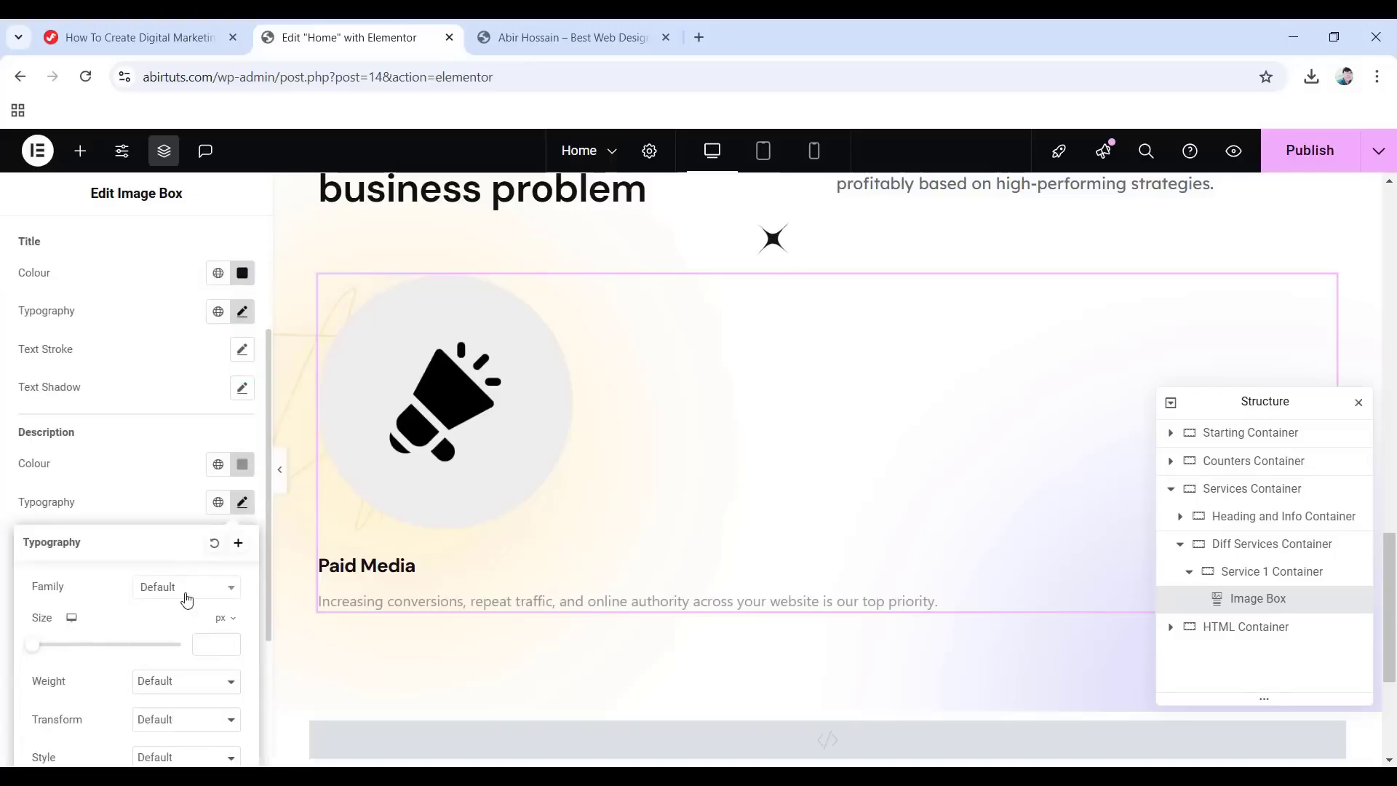
pyautogui.click(184, 599)
pyautogui.write('Lexend Deca')
pyautogui.press('Return')
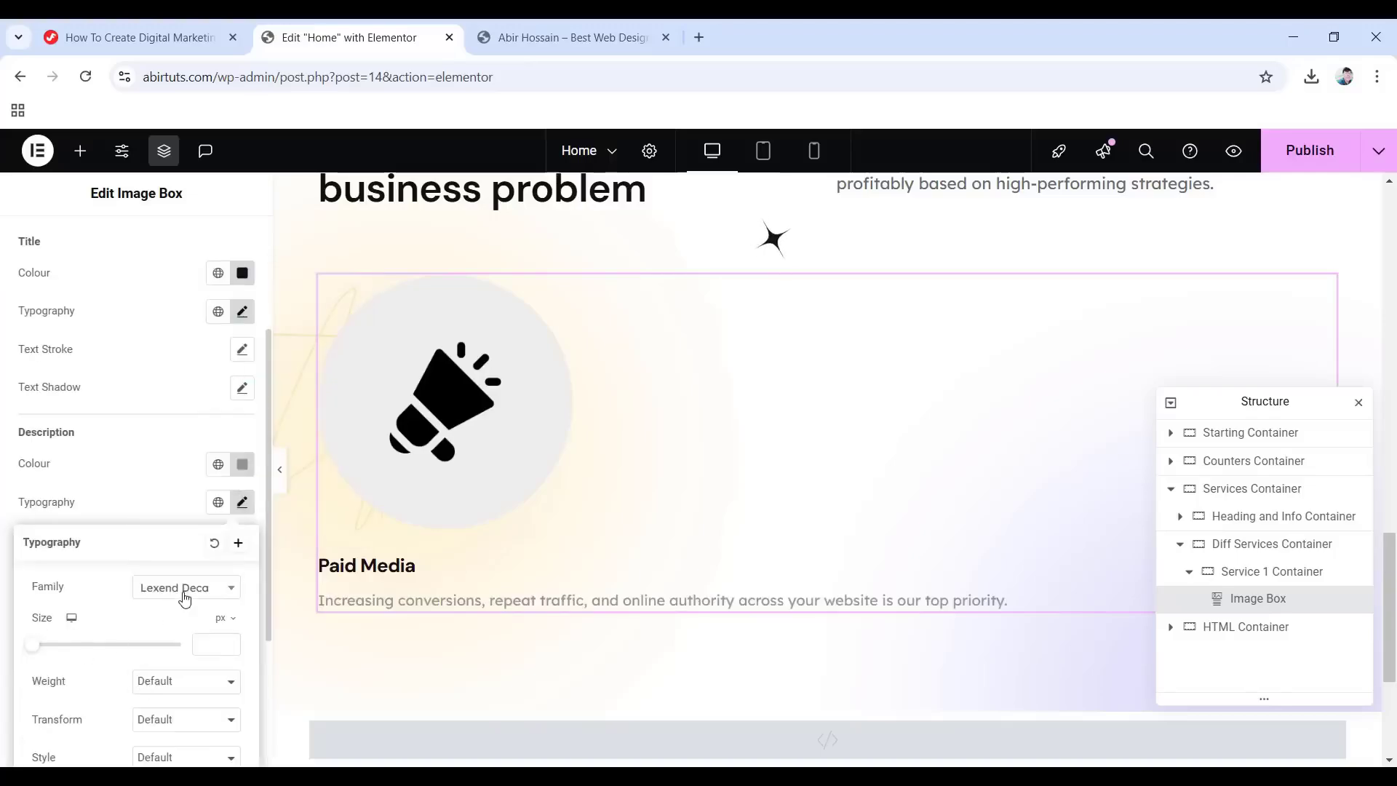
# Set the description to 16 px, weight 400 Normal, with 1.8 em line height.
pyautogui.click(202, 645)
pyautogui.write('16')
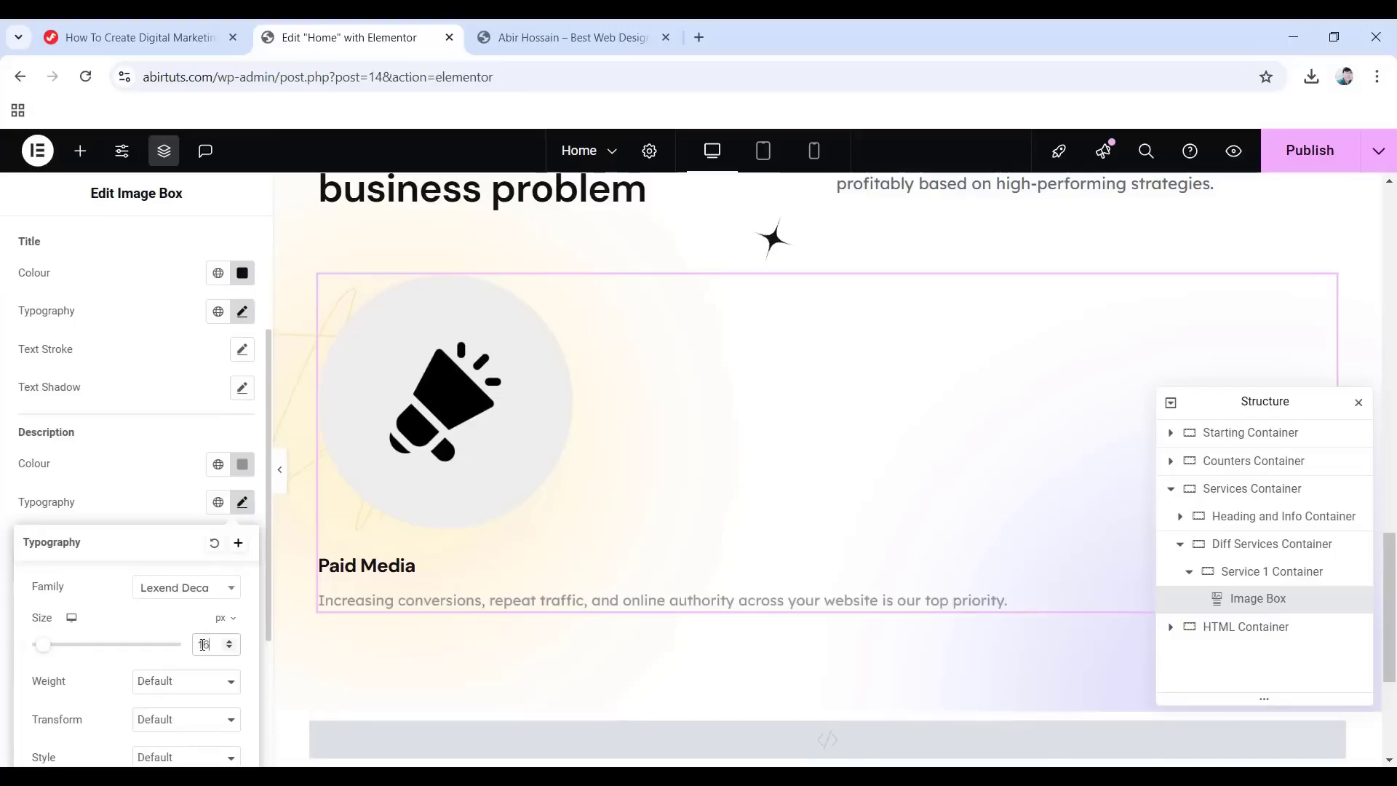
pyautogui.click(162, 687)
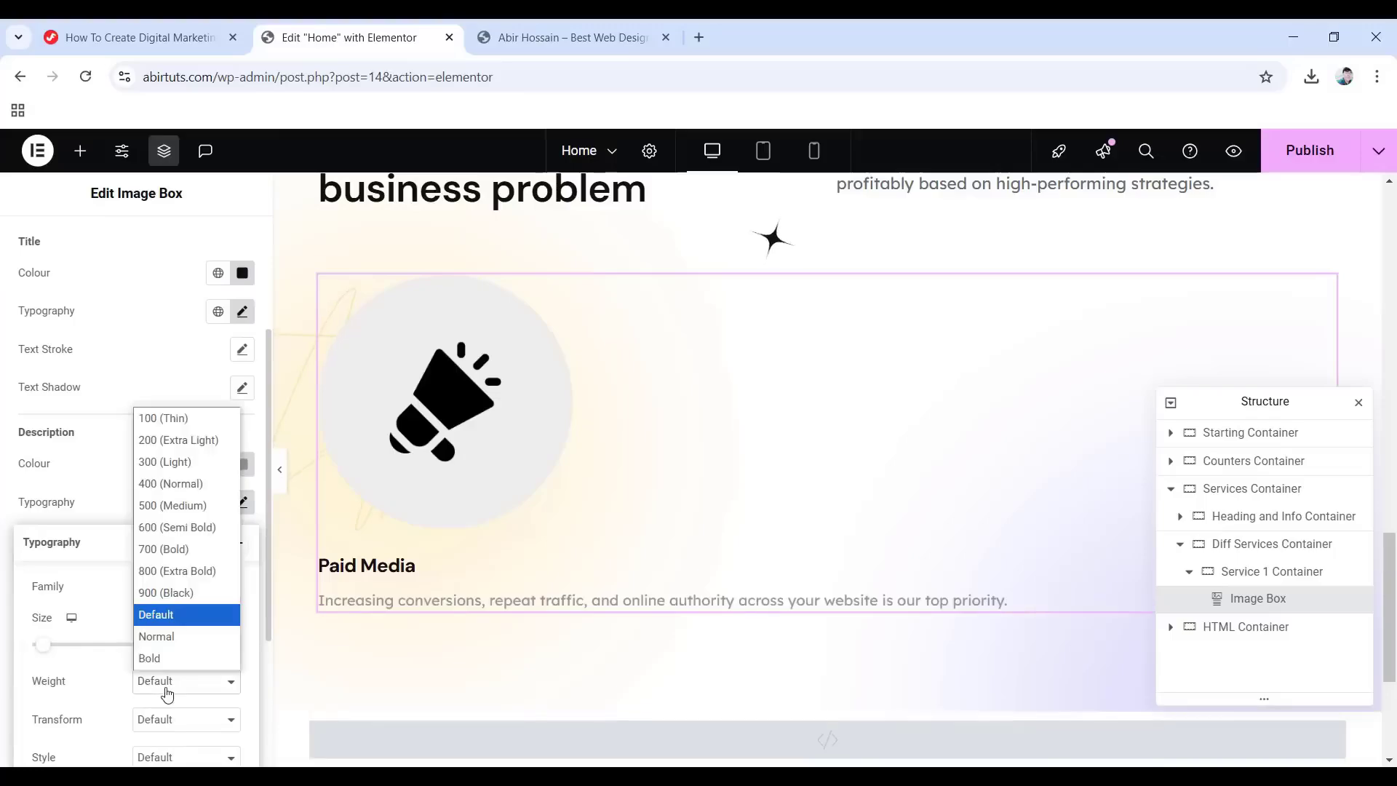
pyautogui.click(165, 492)
pyautogui.scroll(-3, 155, 647)
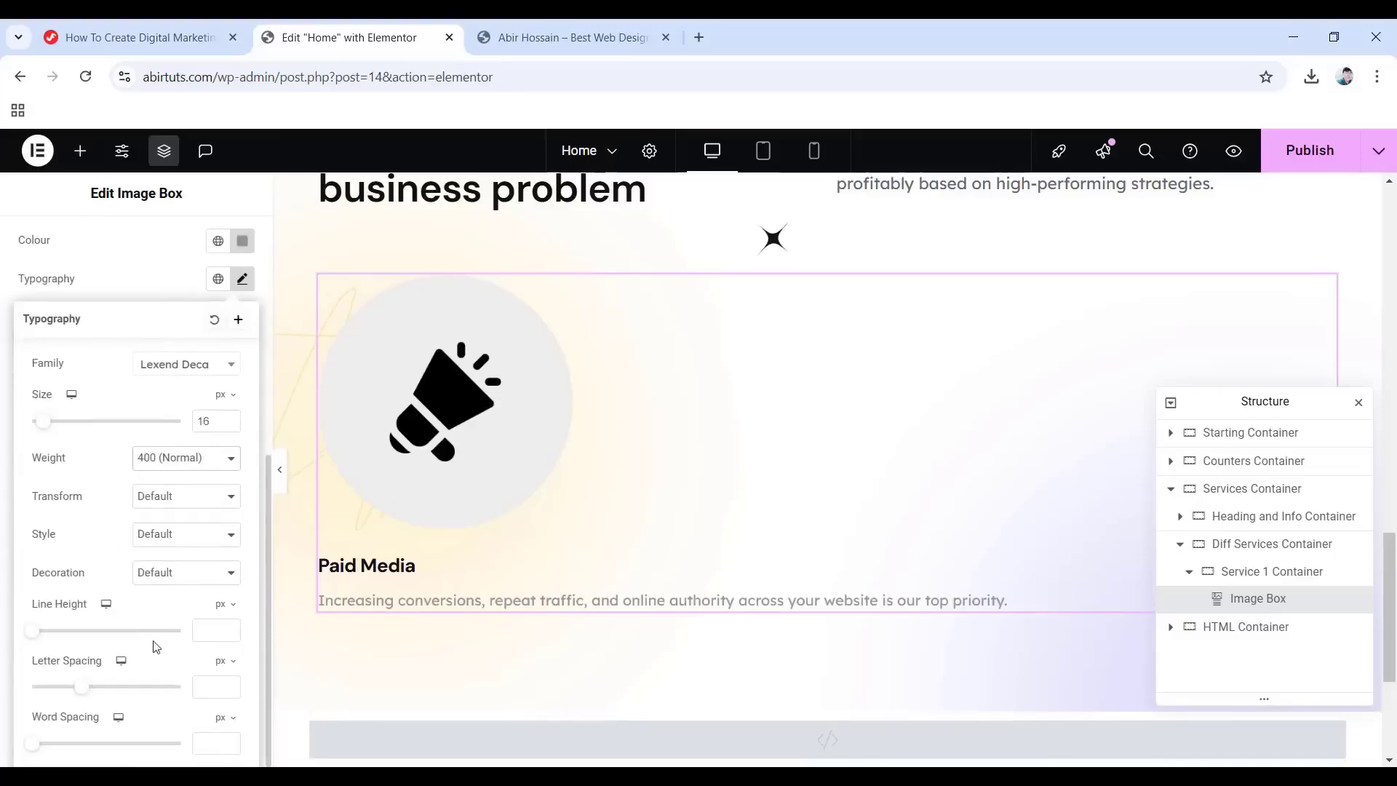
pyautogui.click(232, 608)
pyautogui.click(210, 633)
pyautogui.click(207, 632)
pyautogui.write('1.8')
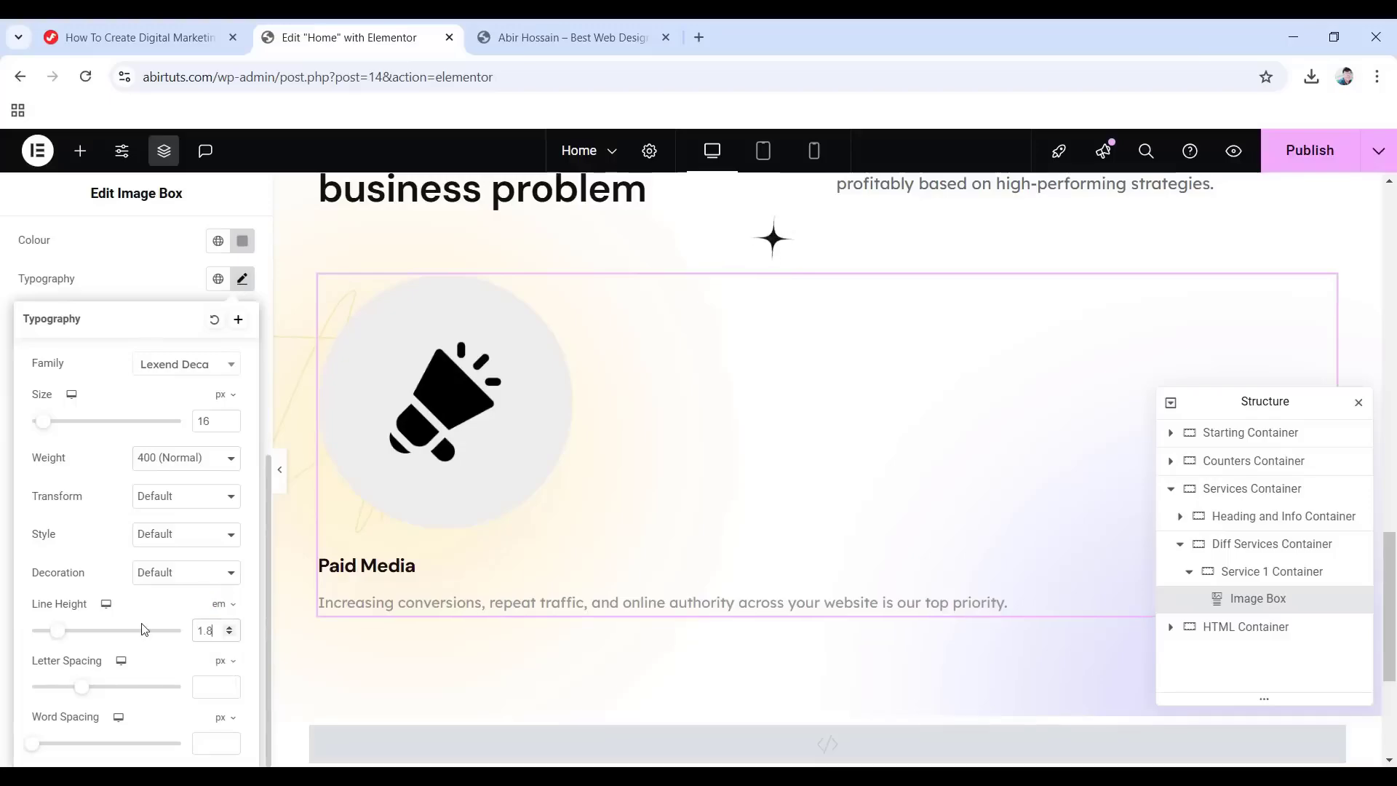
pyautogui.scroll(5, 53, 354)
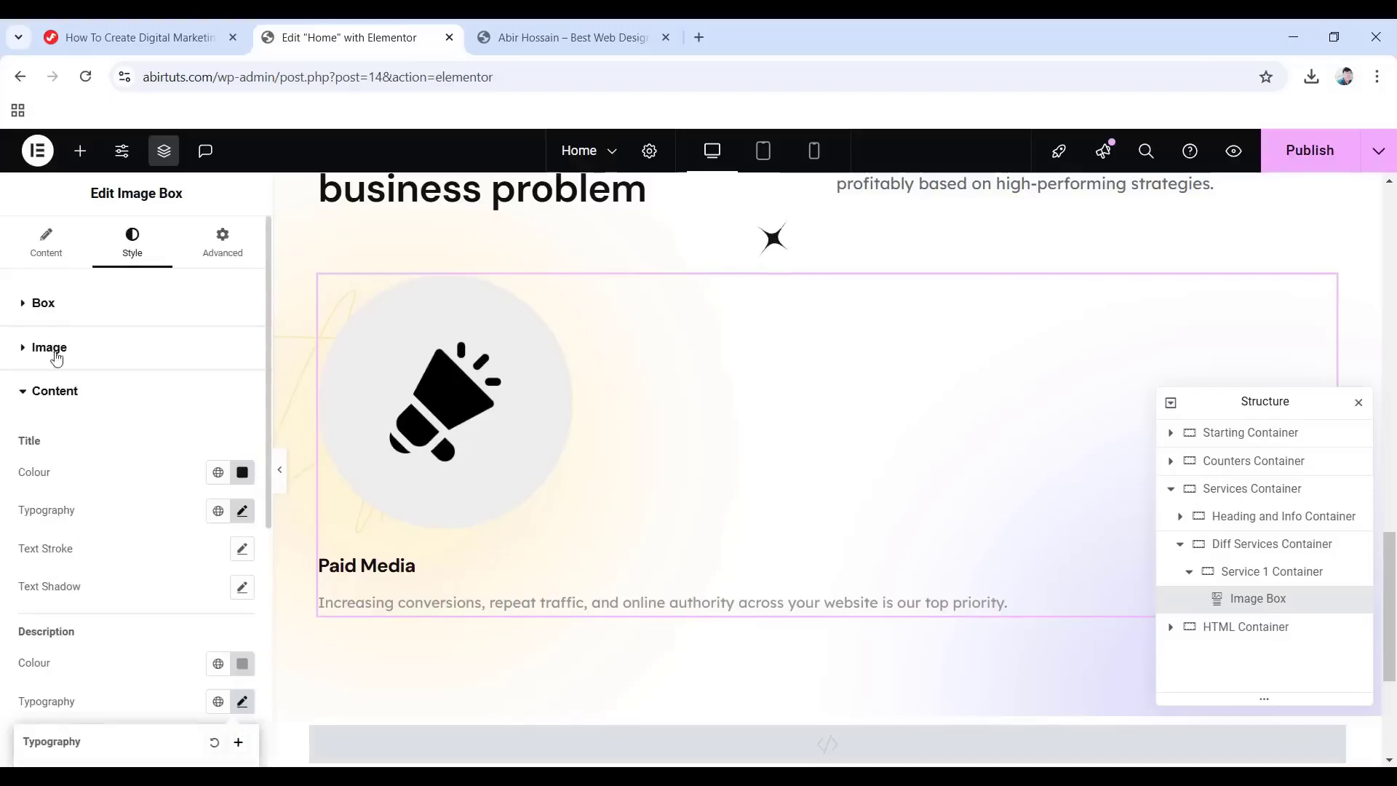
# Give the Paid Media image box 50 padding and a Fade In entrance animation.
pyautogui.click(227, 247)
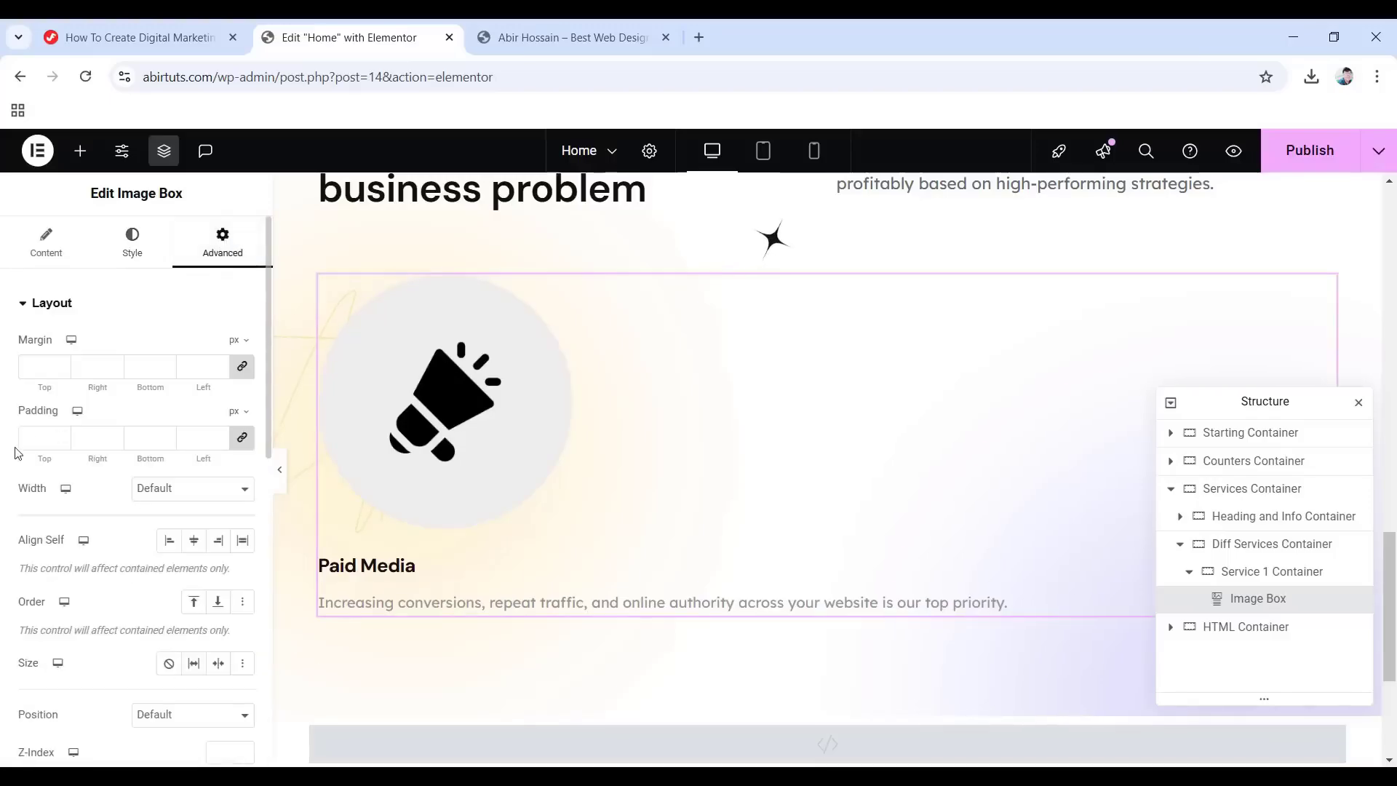
pyautogui.click(34, 436)
pyautogui.write('50')
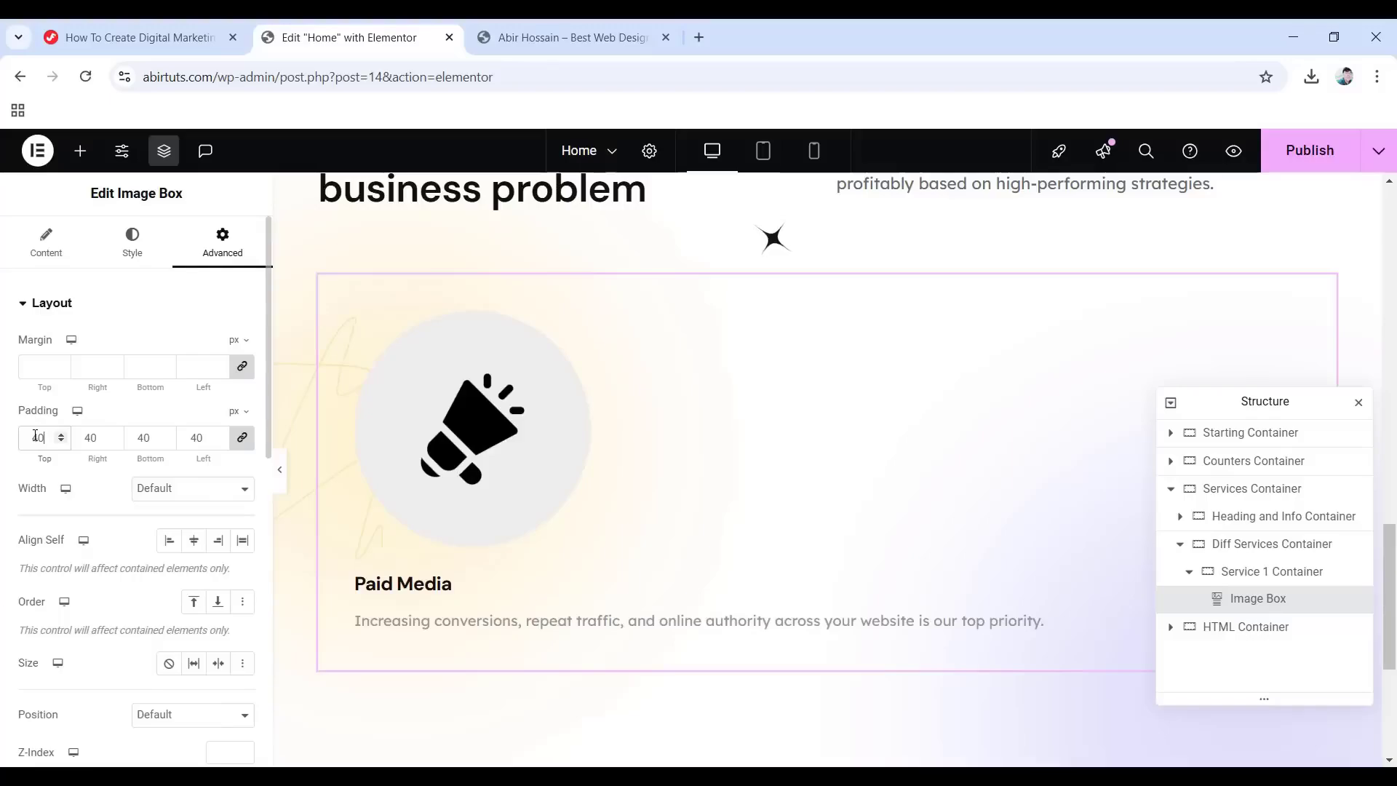
pyautogui.scroll(-10, 35, 435)
pyautogui.click(103, 332)
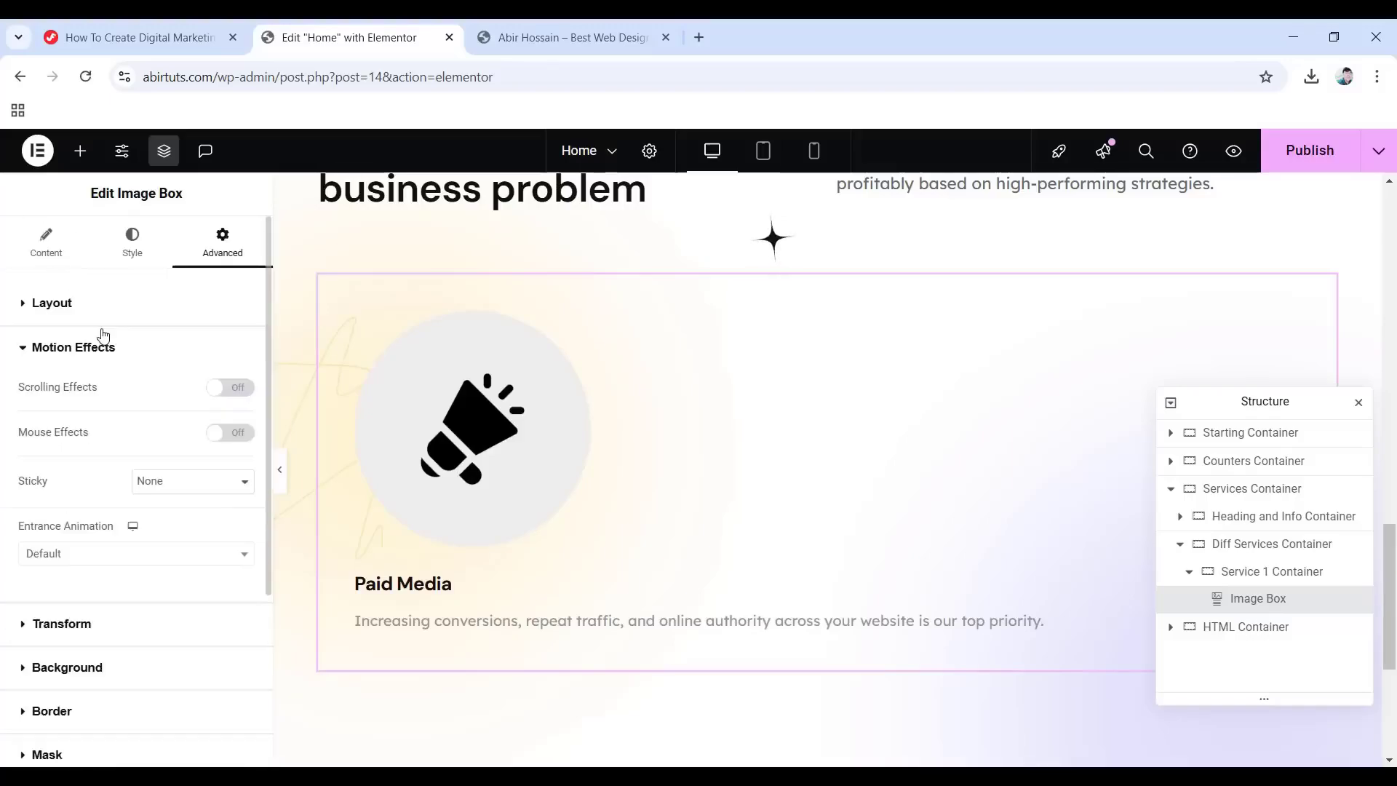
pyautogui.click(149, 555)
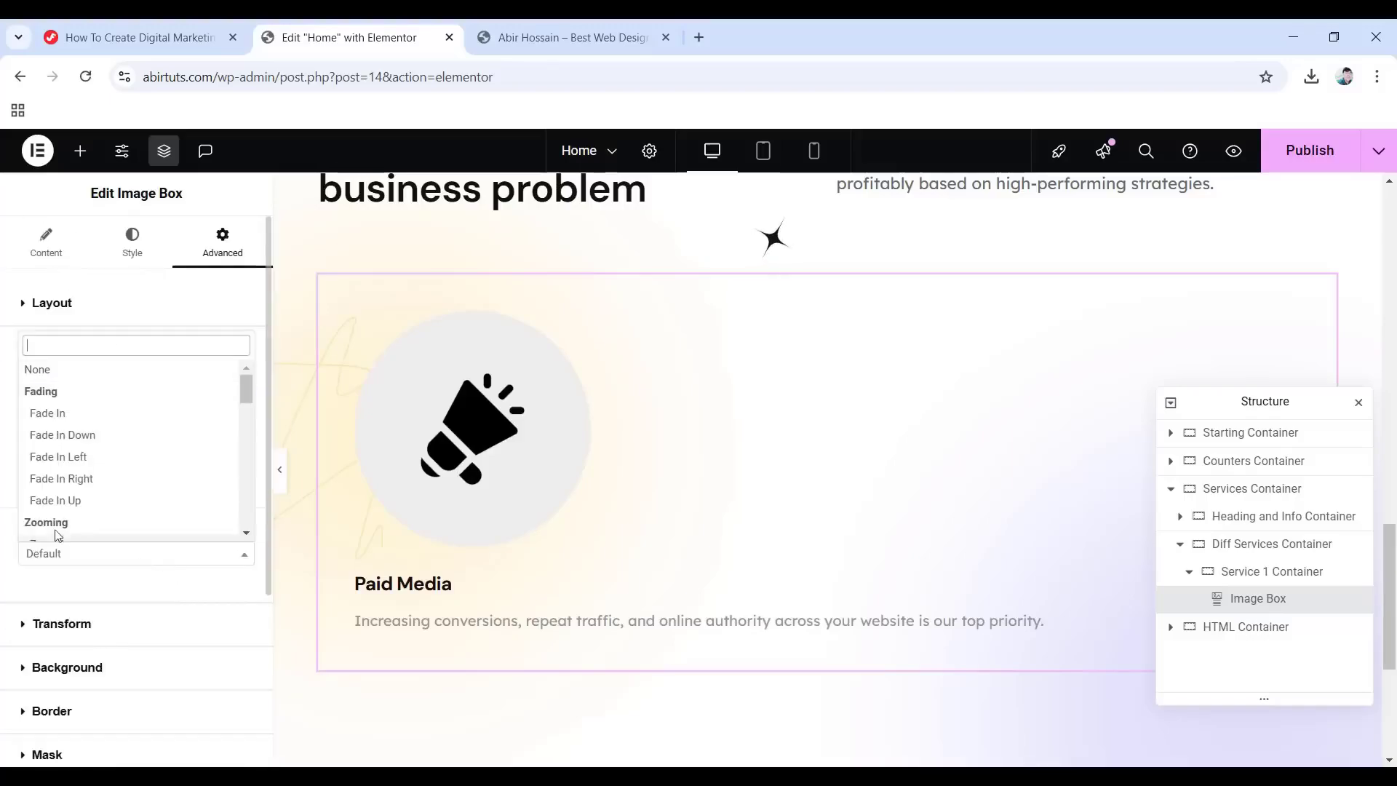
pyautogui.click(62, 410)
# Set the box's classic background to the global White colour.
pyautogui.scroll(-3, 238, 617)
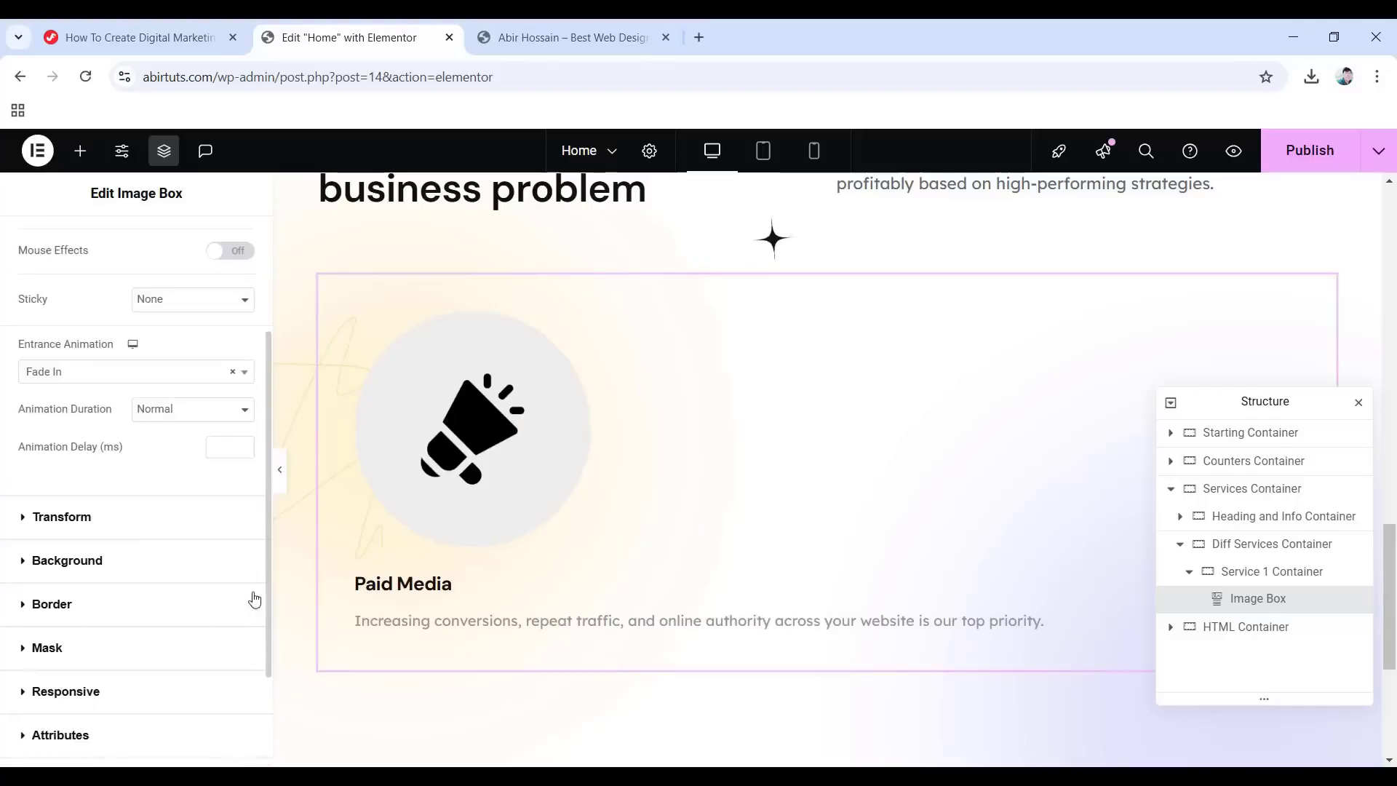
pyautogui.click(51, 561)
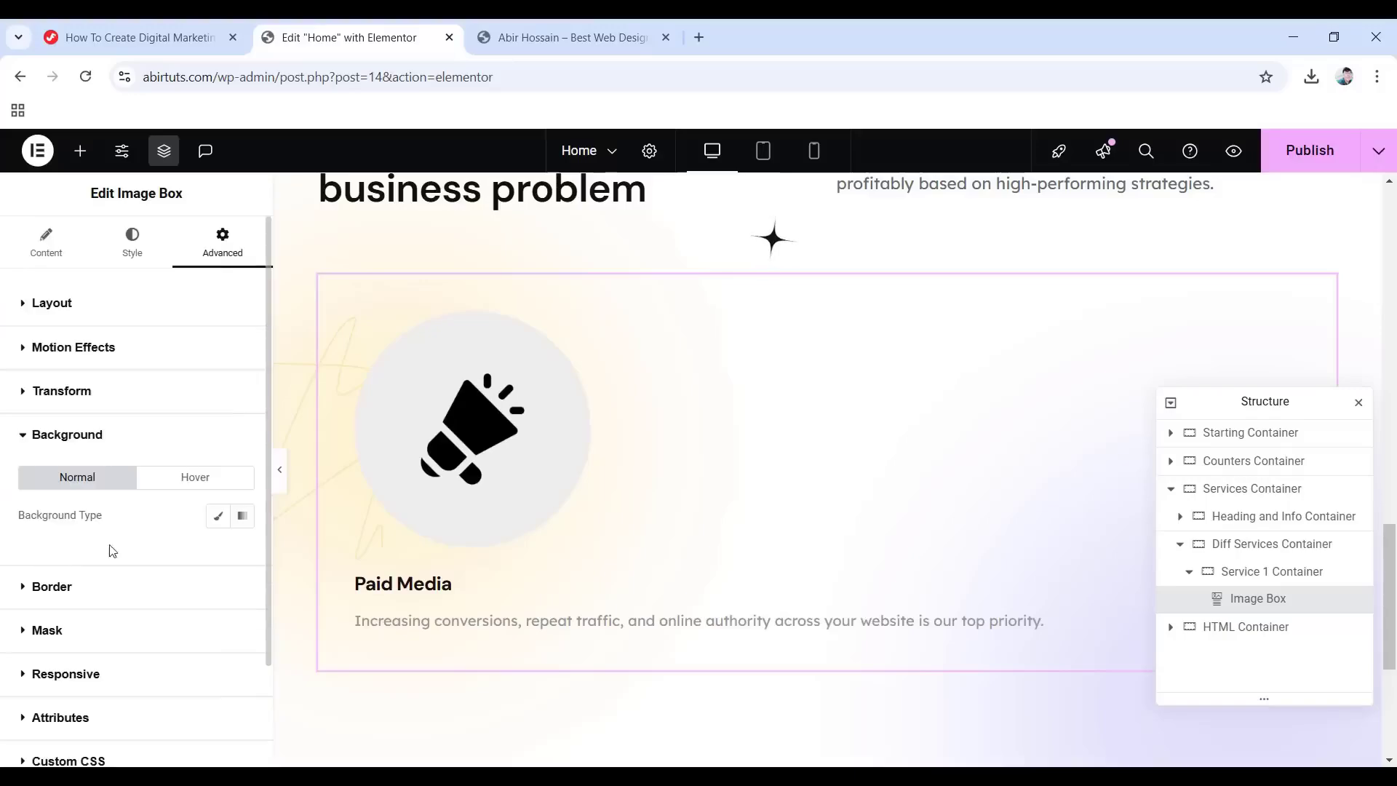
pyautogui.click(218, 516)
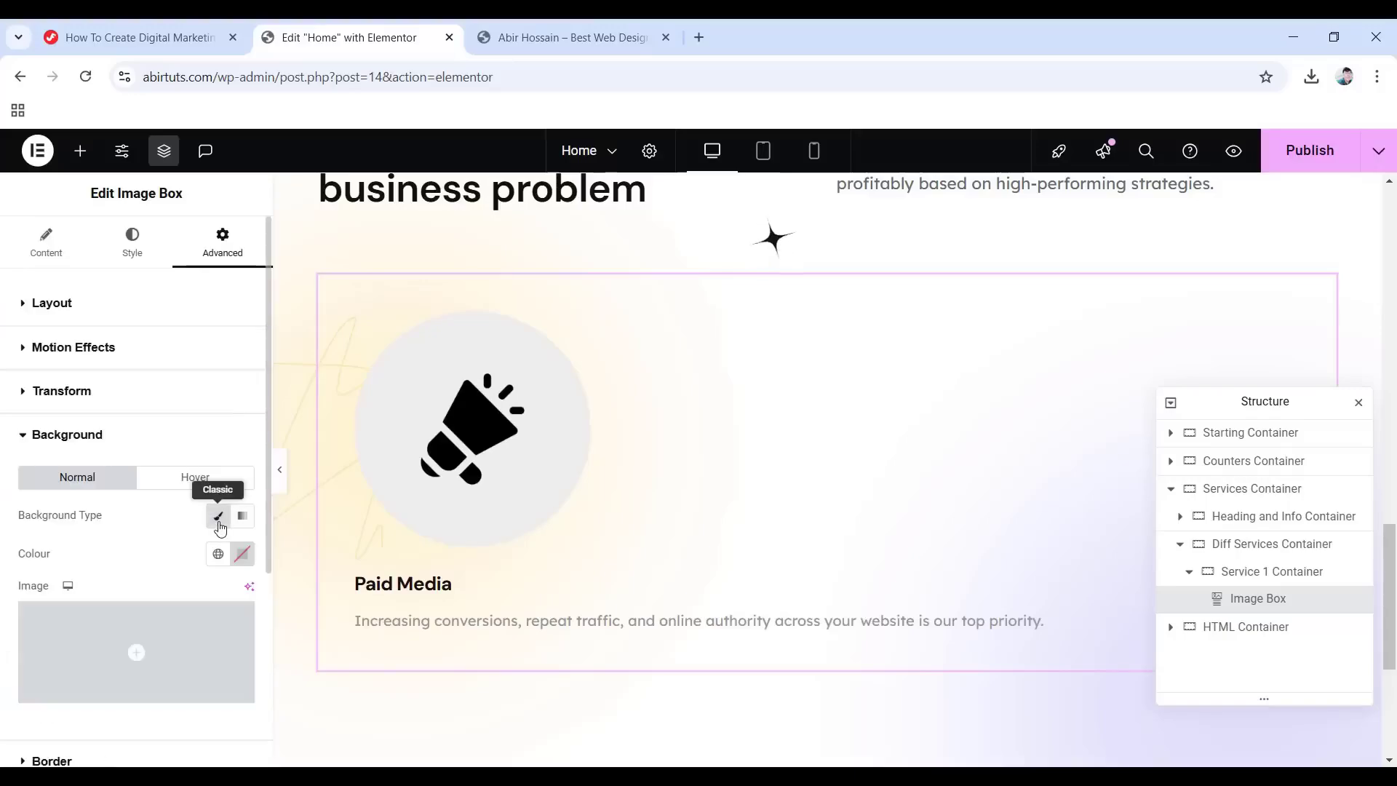
pyautogui.click(217, 554)
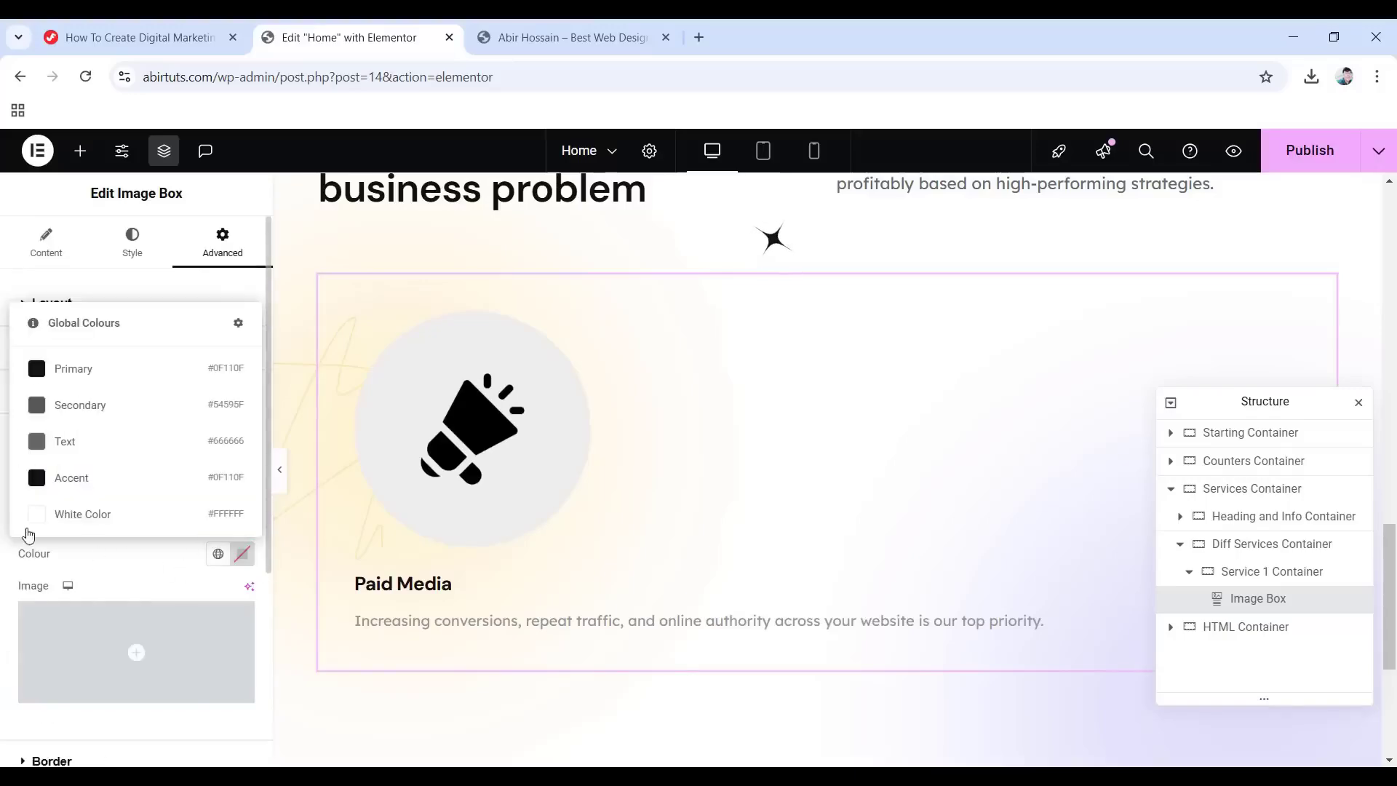
pyautogui.click(70, 515)
# Round all corners of the box to a 30 border radius.
pyautogui.scroll(-3, 96, 522)
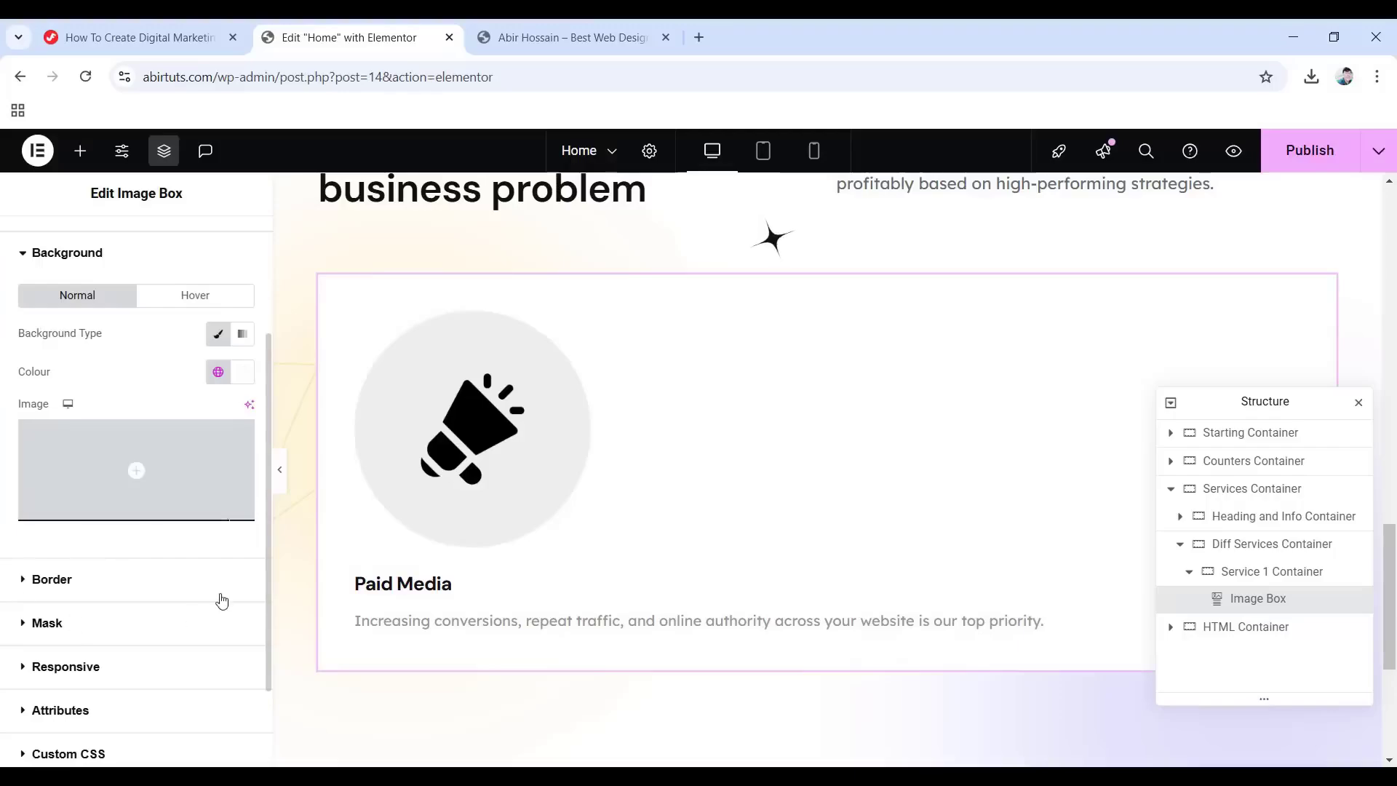
pyautogui.click(53, 579)
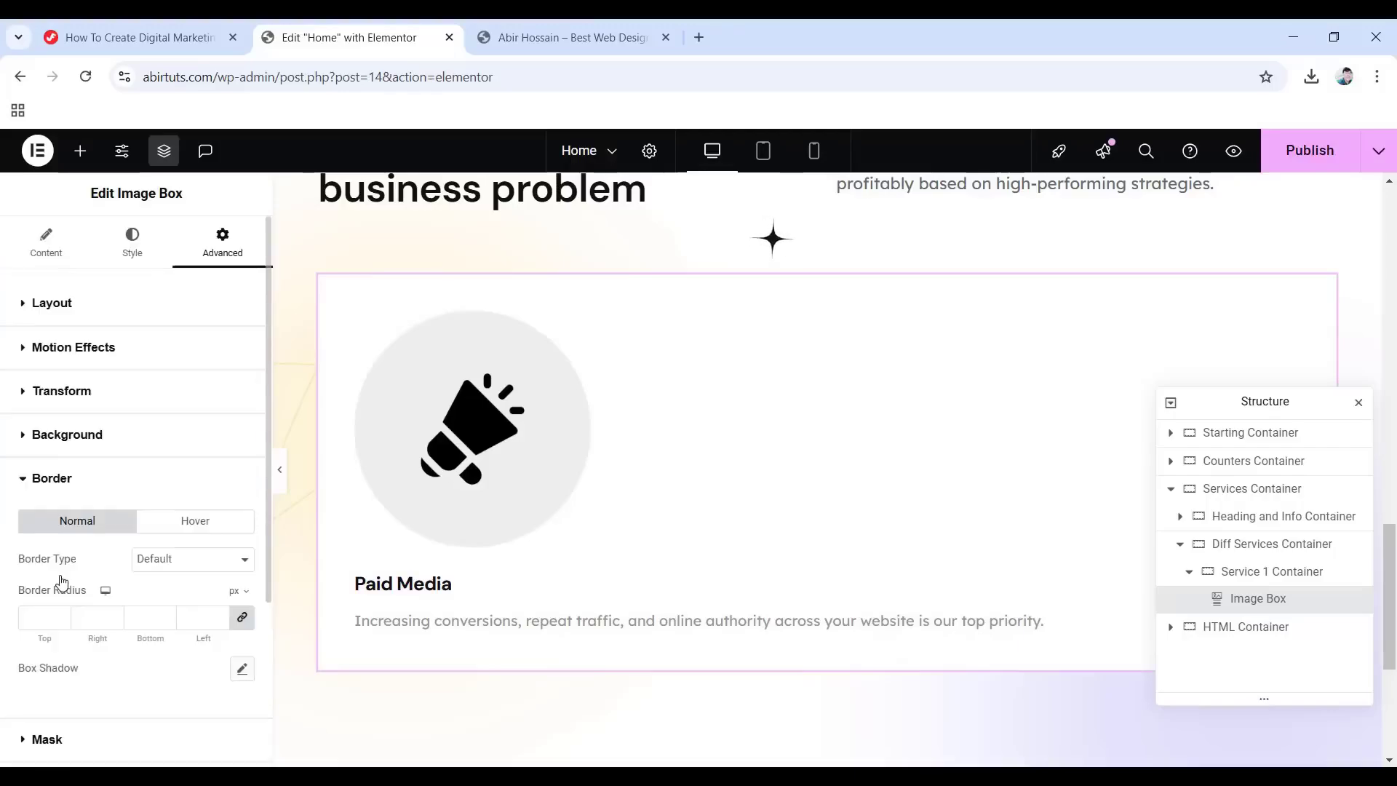
pyautogui.click(35, 620)
pyautogui.write('30')
# Add a soft box shadow with blur 60 and a low-alpha colour.
pyautogui.click(242, 669)
pyautogui.scroll(-3, 112, 644)
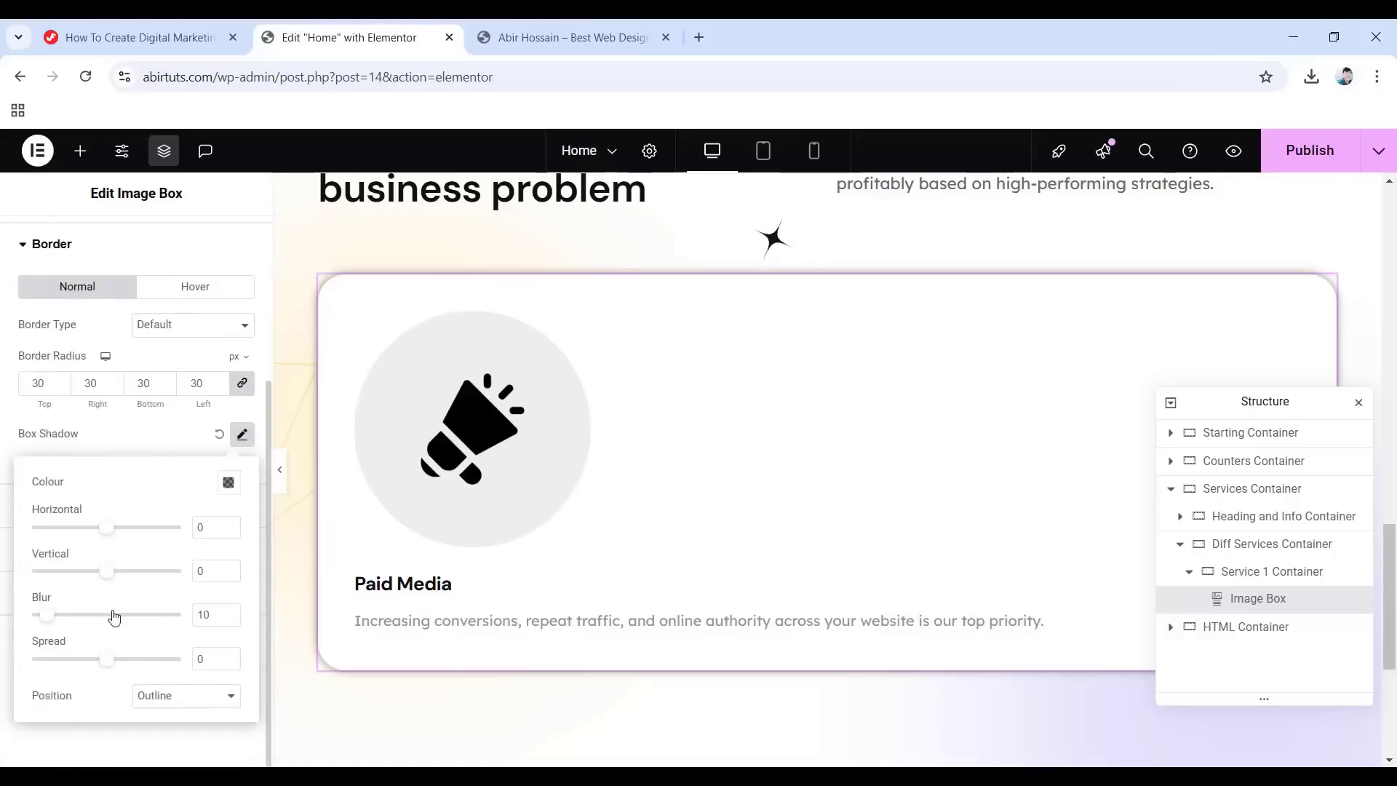
pyautogui.click(226, 483)
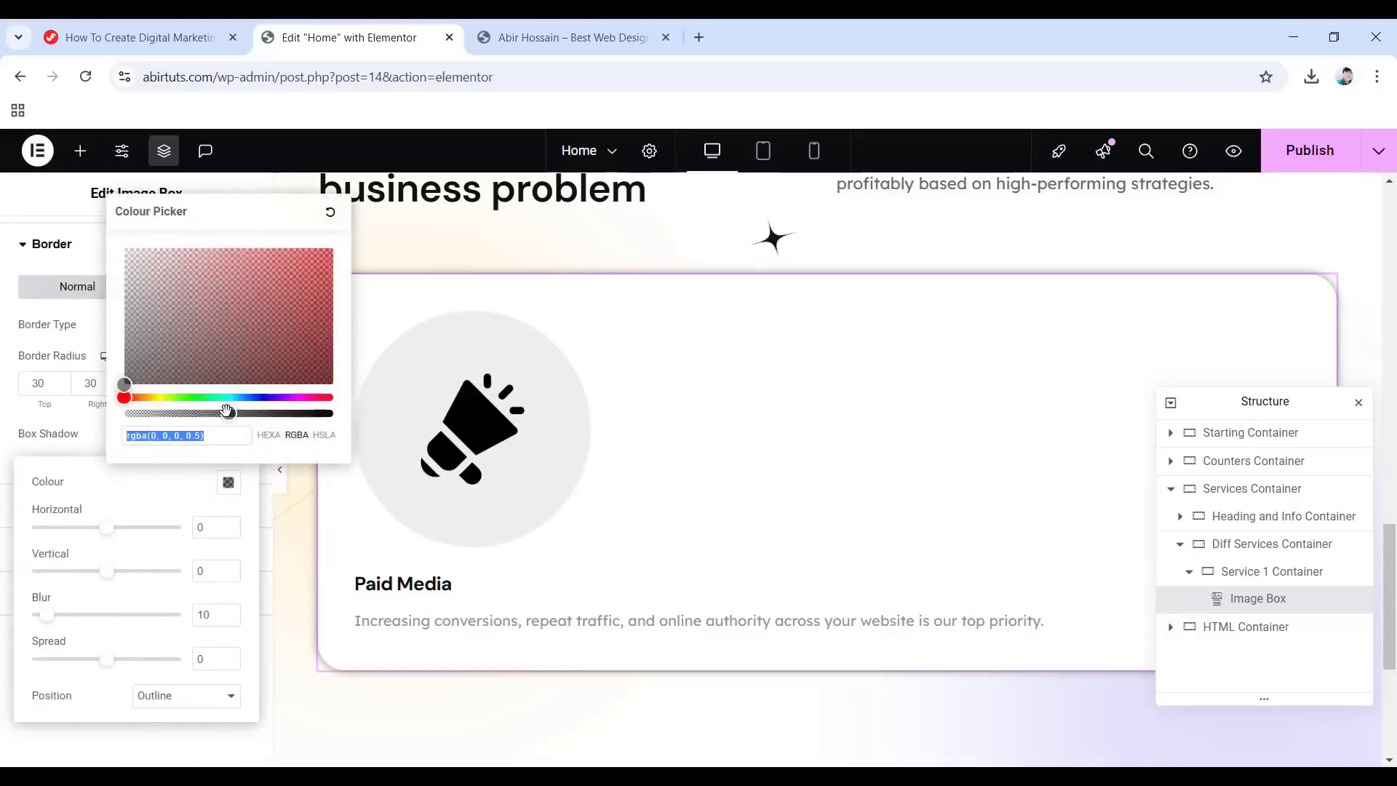
pyautogui.moveTo(228, 414); pyautogui.dragTo(118, 418)
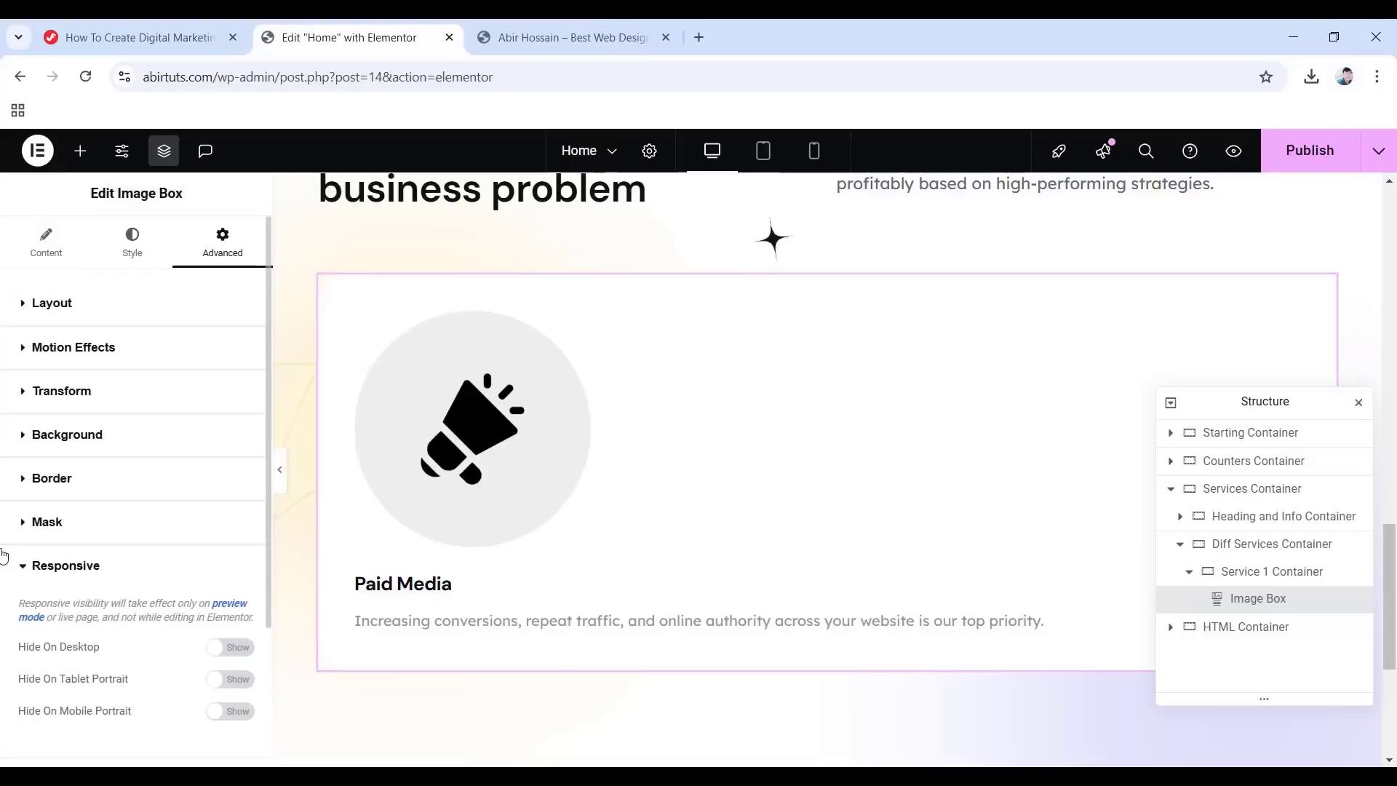
pyautogui.click(39, 483)
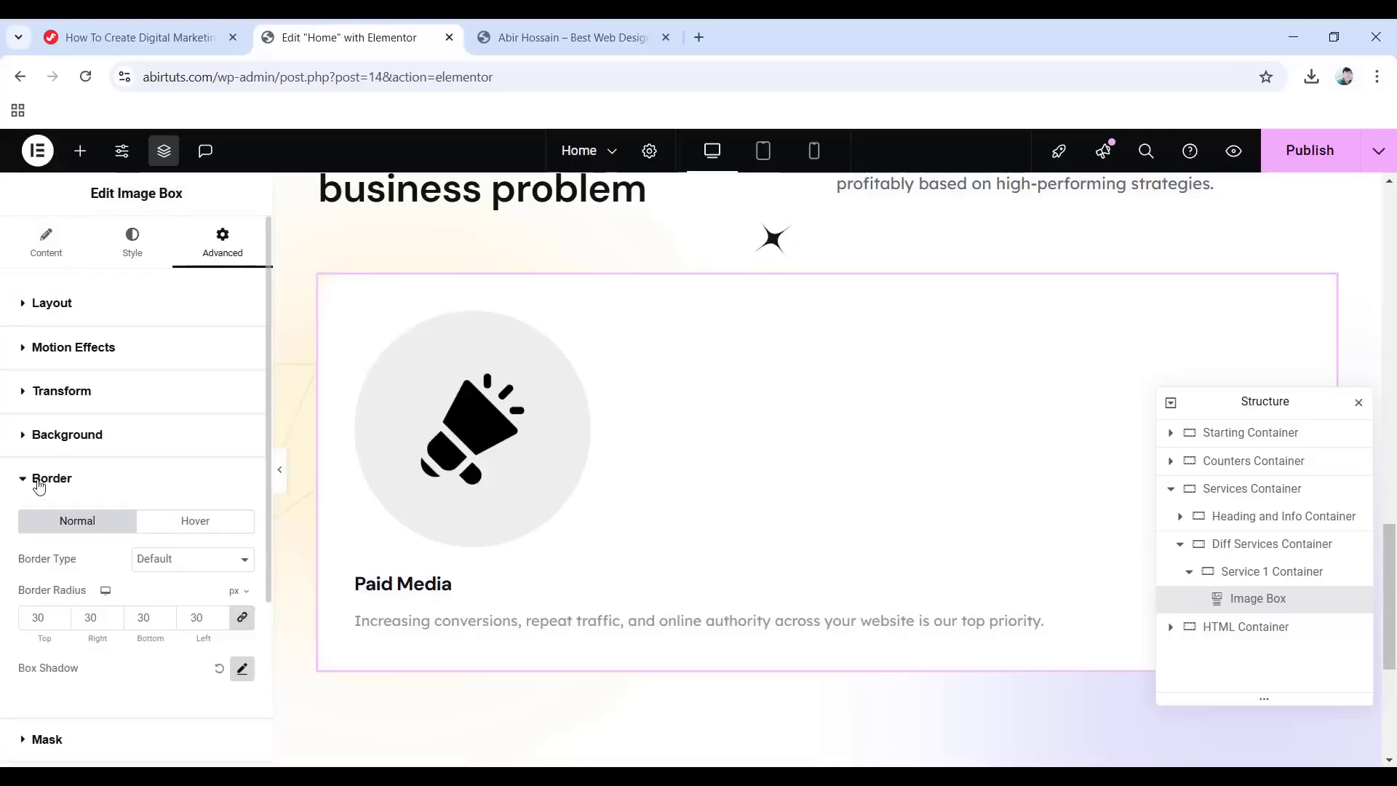
pyautogui.click(244, 674)
pyautogui.scroll(-3, 240, 553)
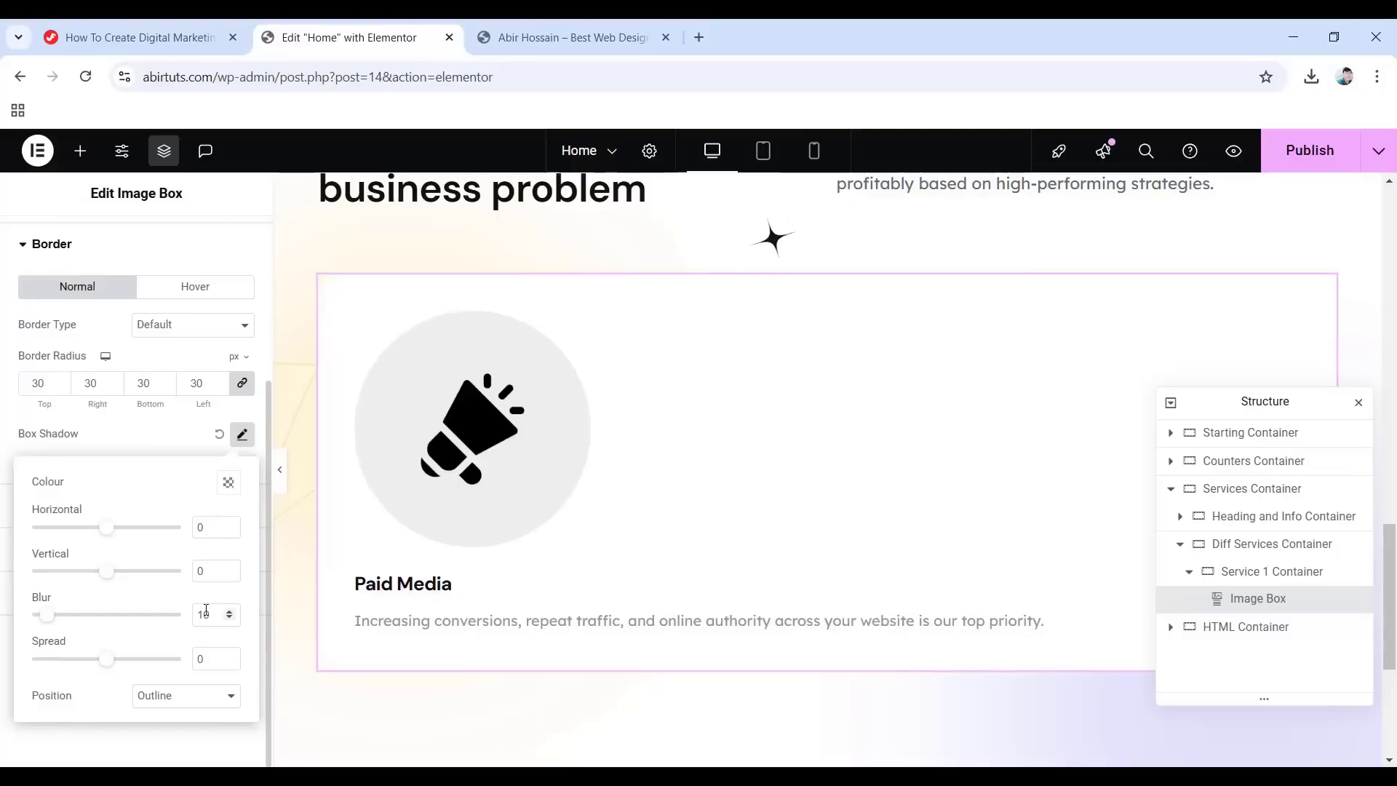
pyautogui.write('60')
pyautogui.click(3, 397)
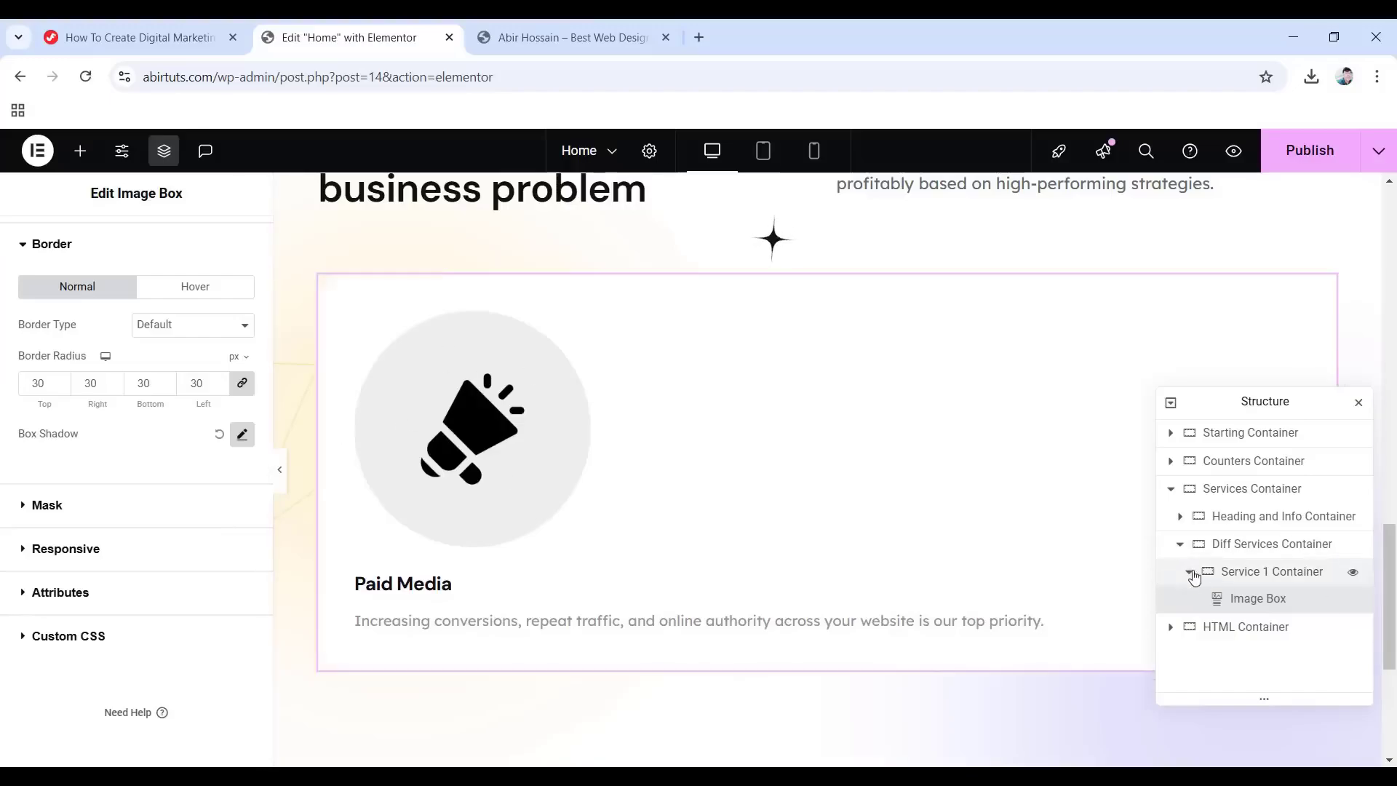
# Duplicate Service 1 Container twice to create three service cards.
pyautogui.click(1189, 573)
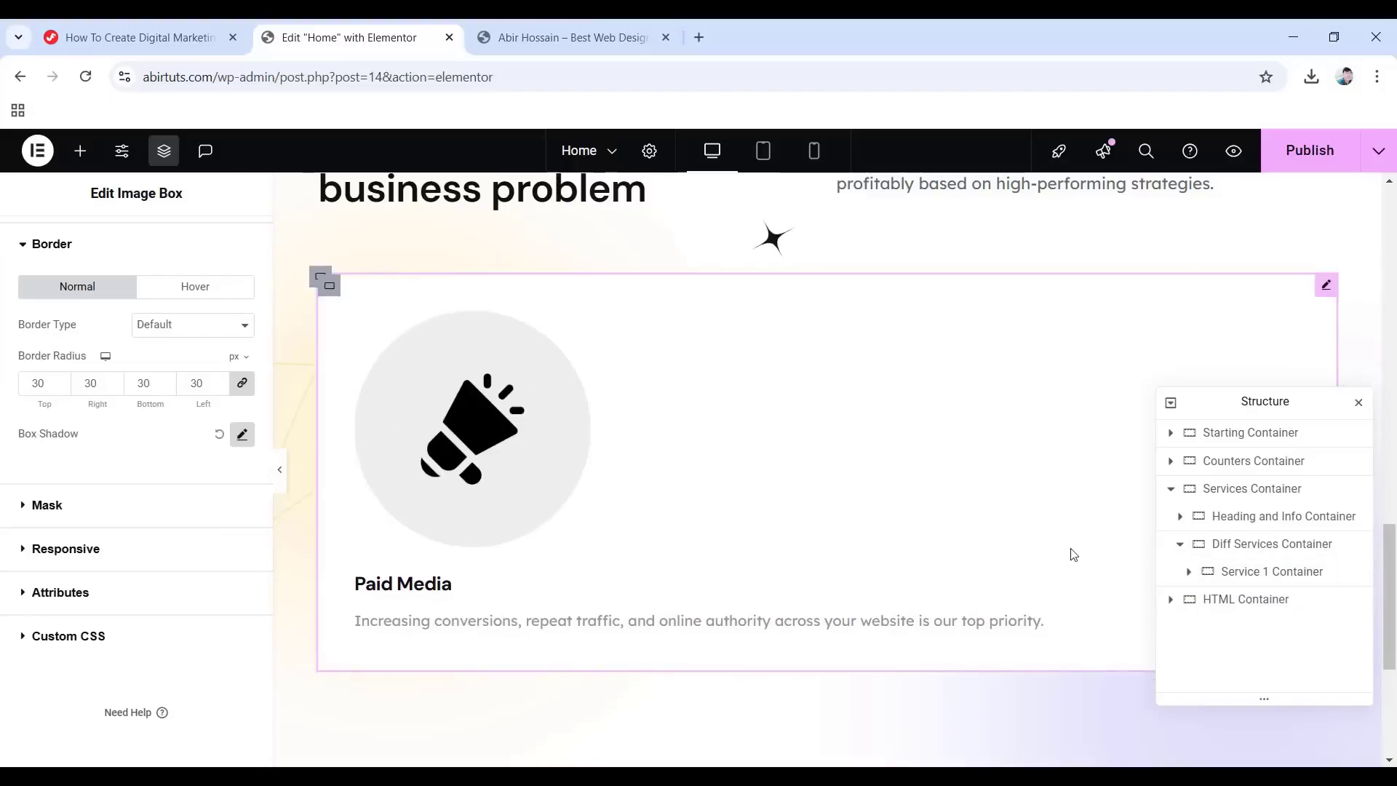
pyautogui.rightClick(1240, 572)
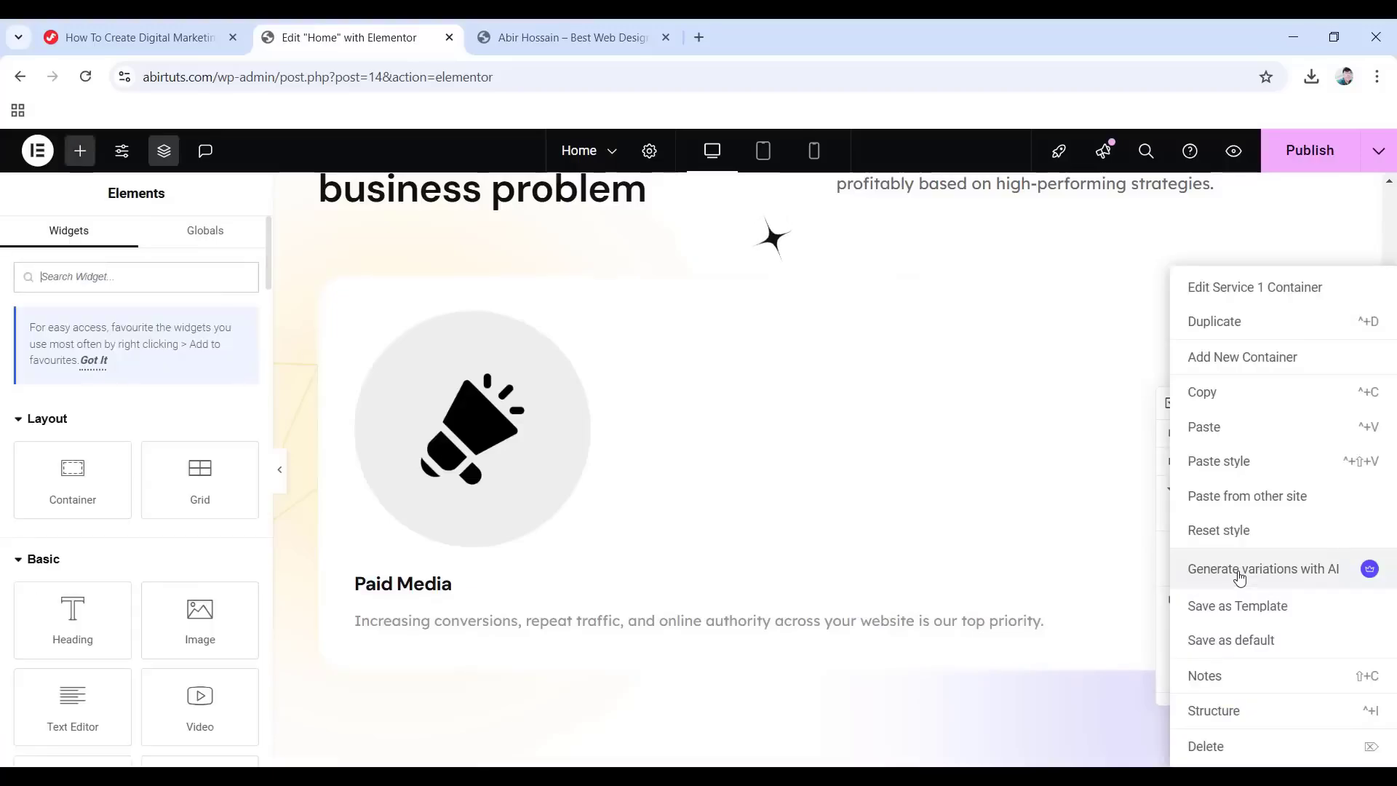
pyautogui.click(1207, 326)
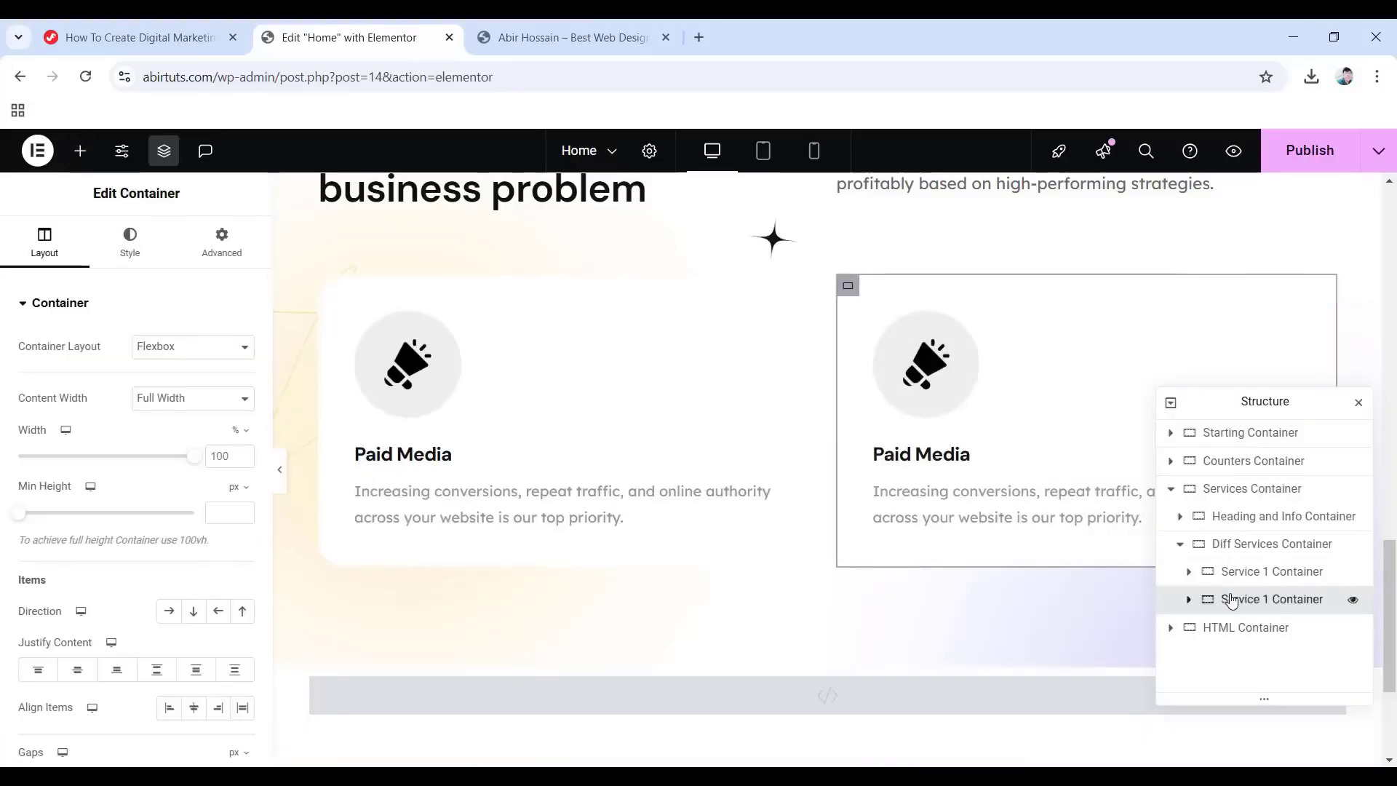
pyautogui.rightClick(1230, 599)
pyautogui.click(1196, 322)
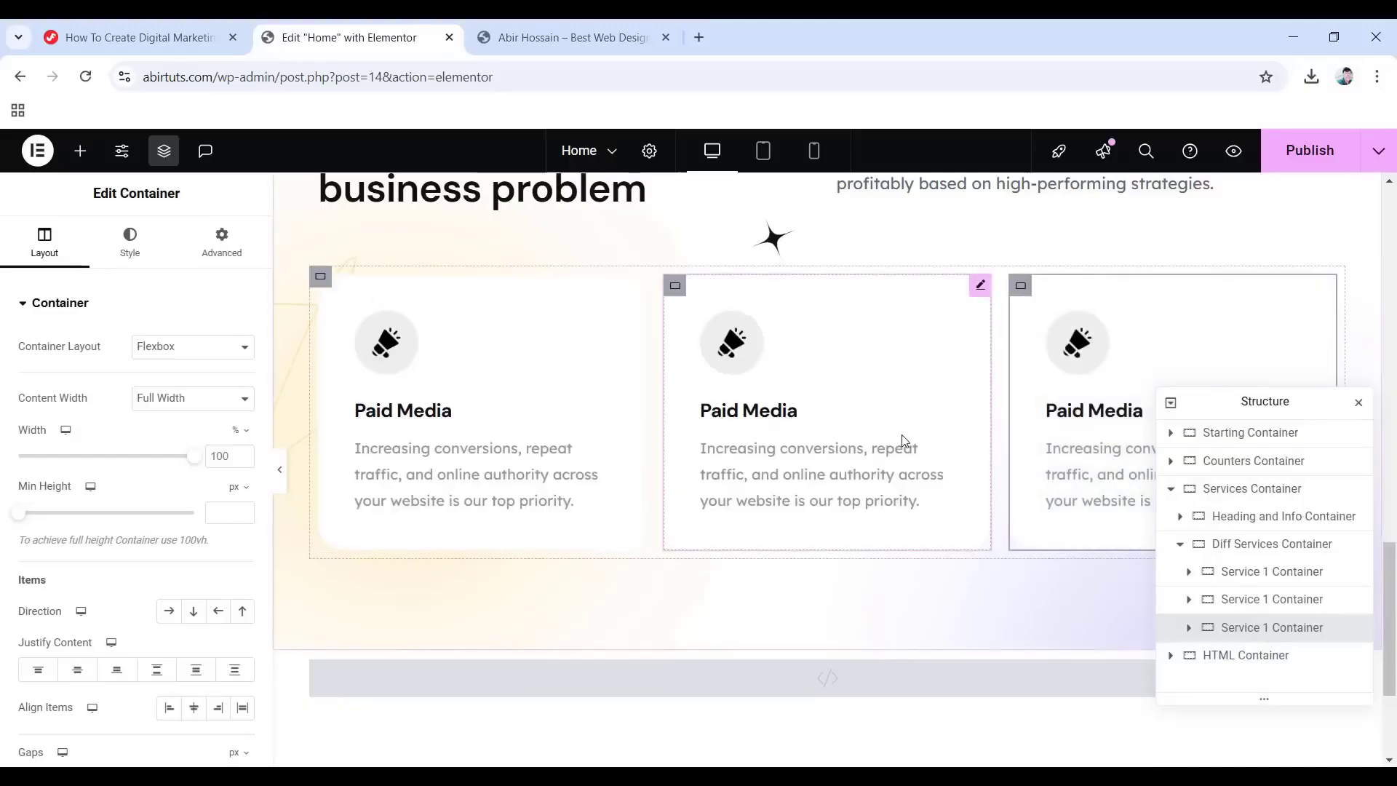
# Rename the copies 'Service 2 Container' and 'Service 3 Container'.
pyautogui.click(683, 294)
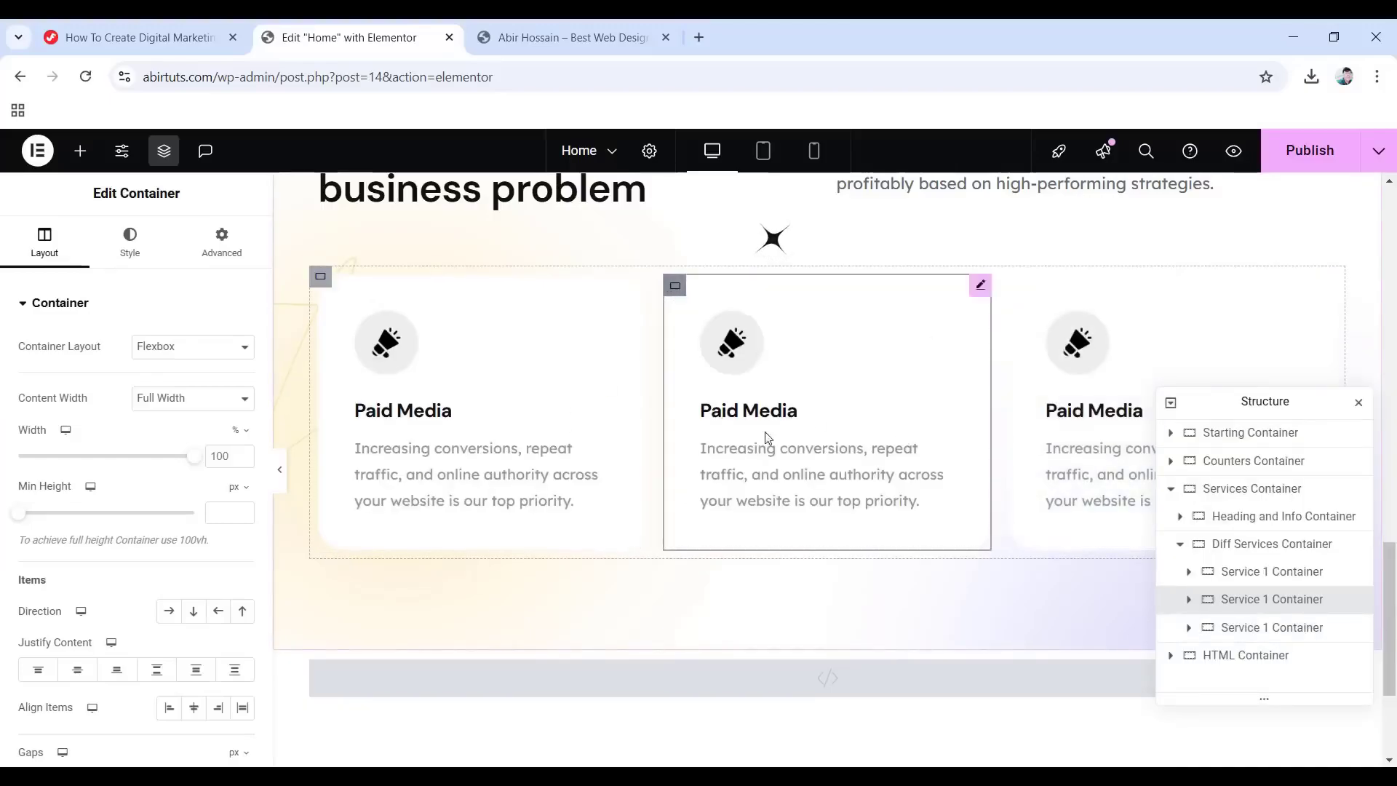
pyautogui.doubleClick(1269, 600)
pyautogui.write('Service 2 Container')
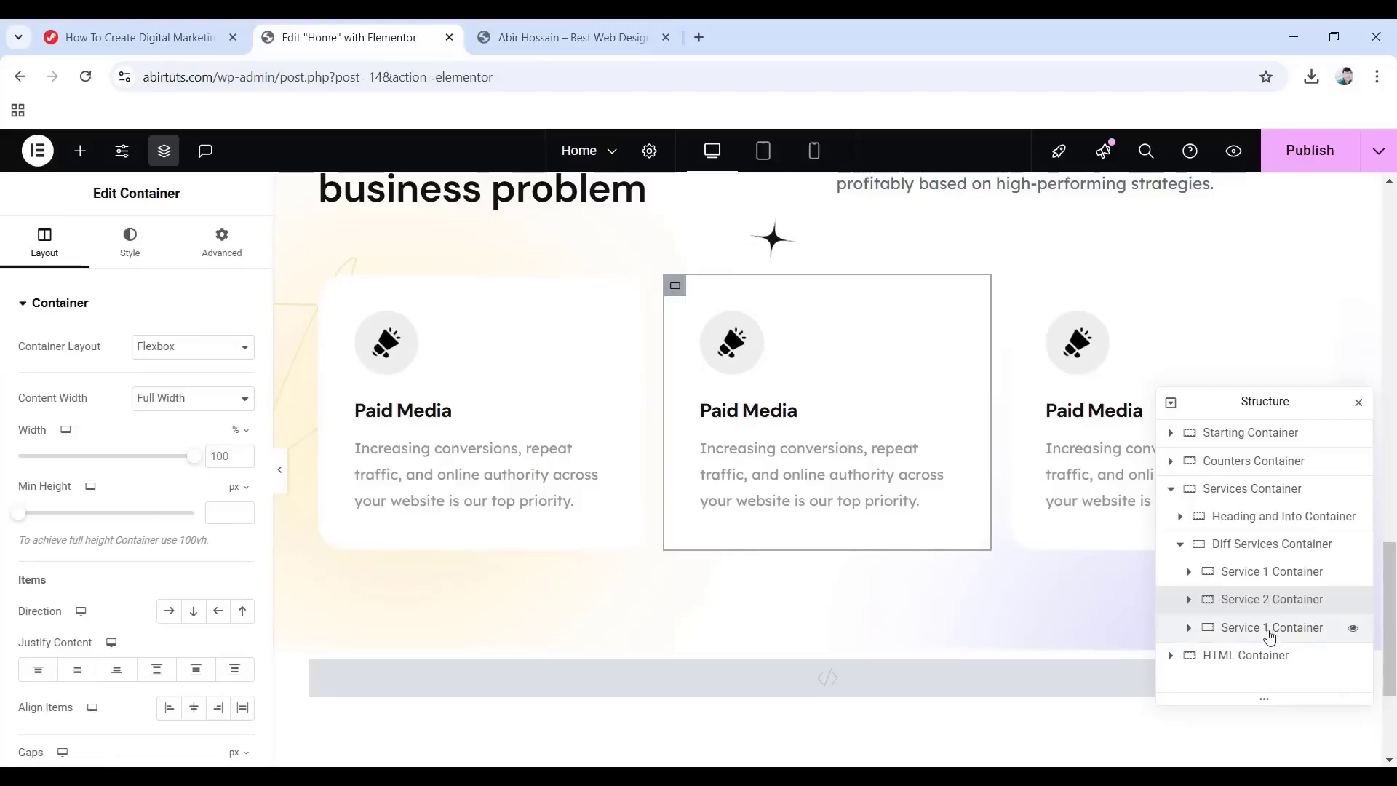
pyautogui.doubleClick(1268, 629)
pyautogui.write('Service 3 Container')
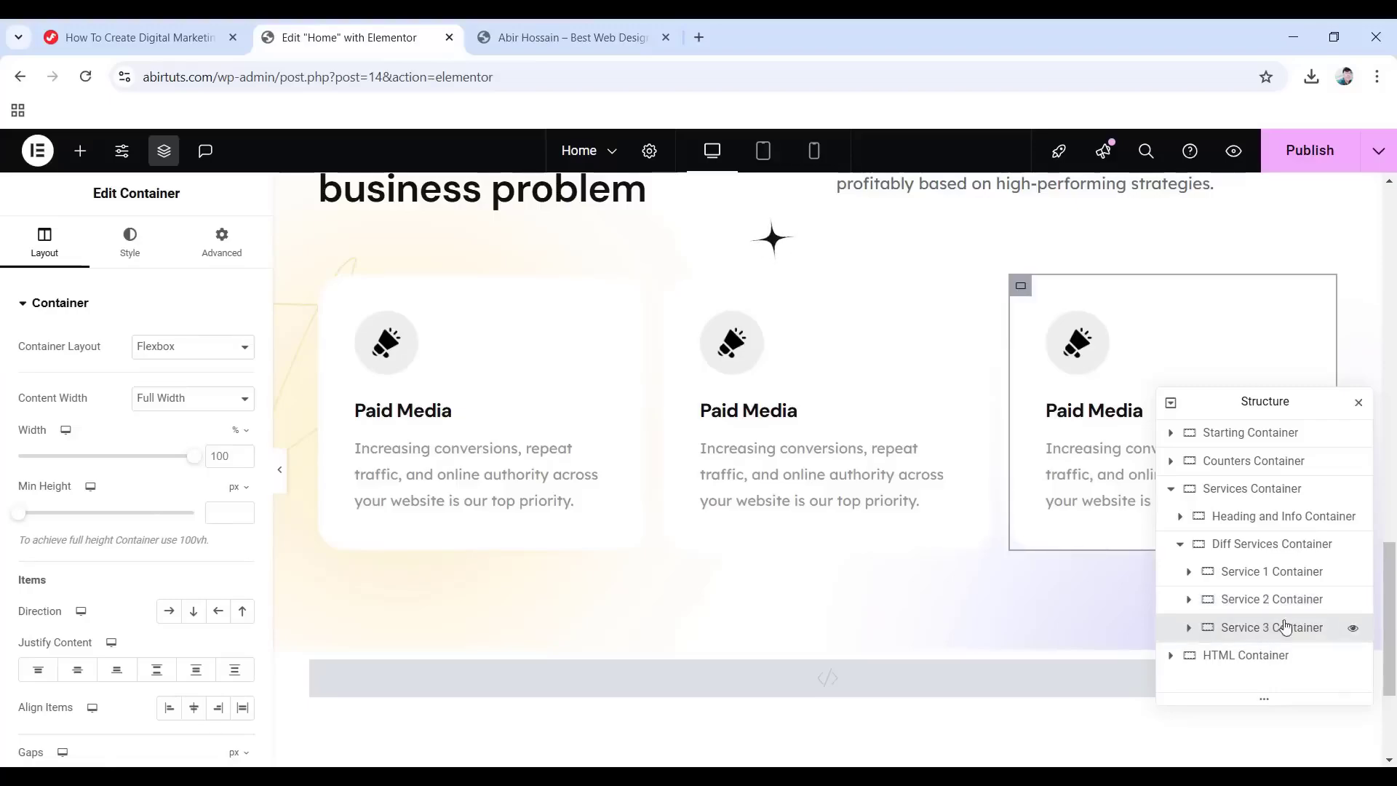
# Set top padding to 45 on Service 2 Container and 90 on Service 3 Container.
pyautogui.click(1240, 607)
pyautogui.click(230, 252)
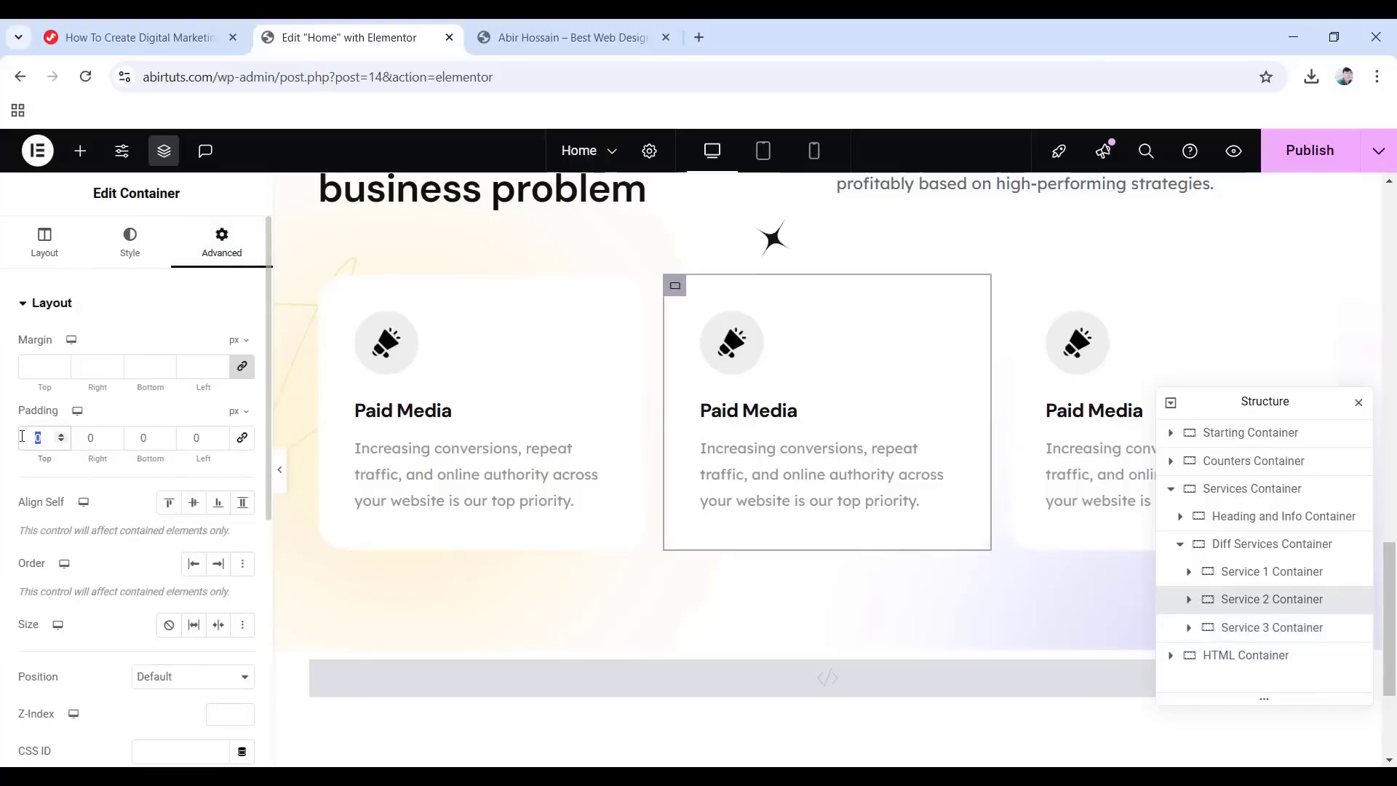
pyautogui.write('45')
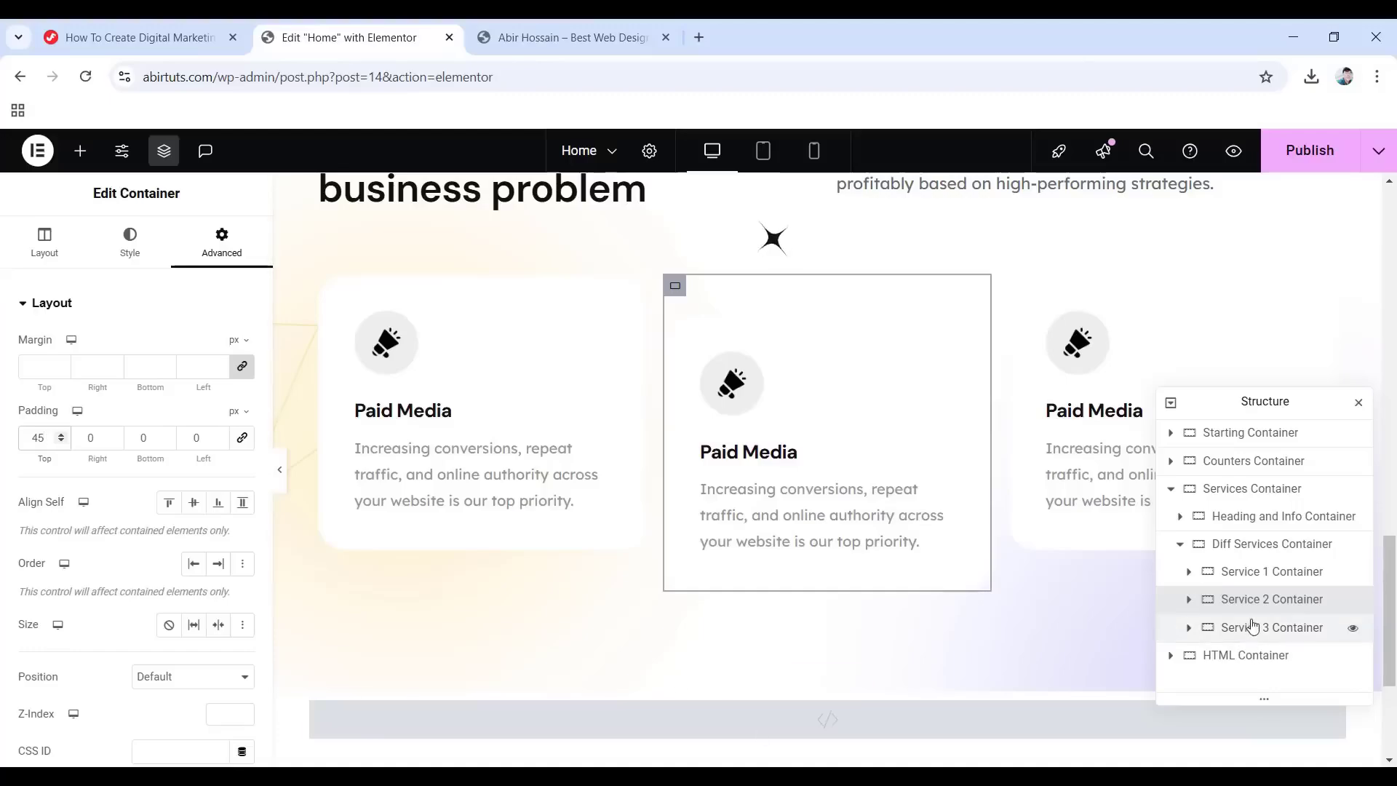
pyautogui.click(1245, 627)
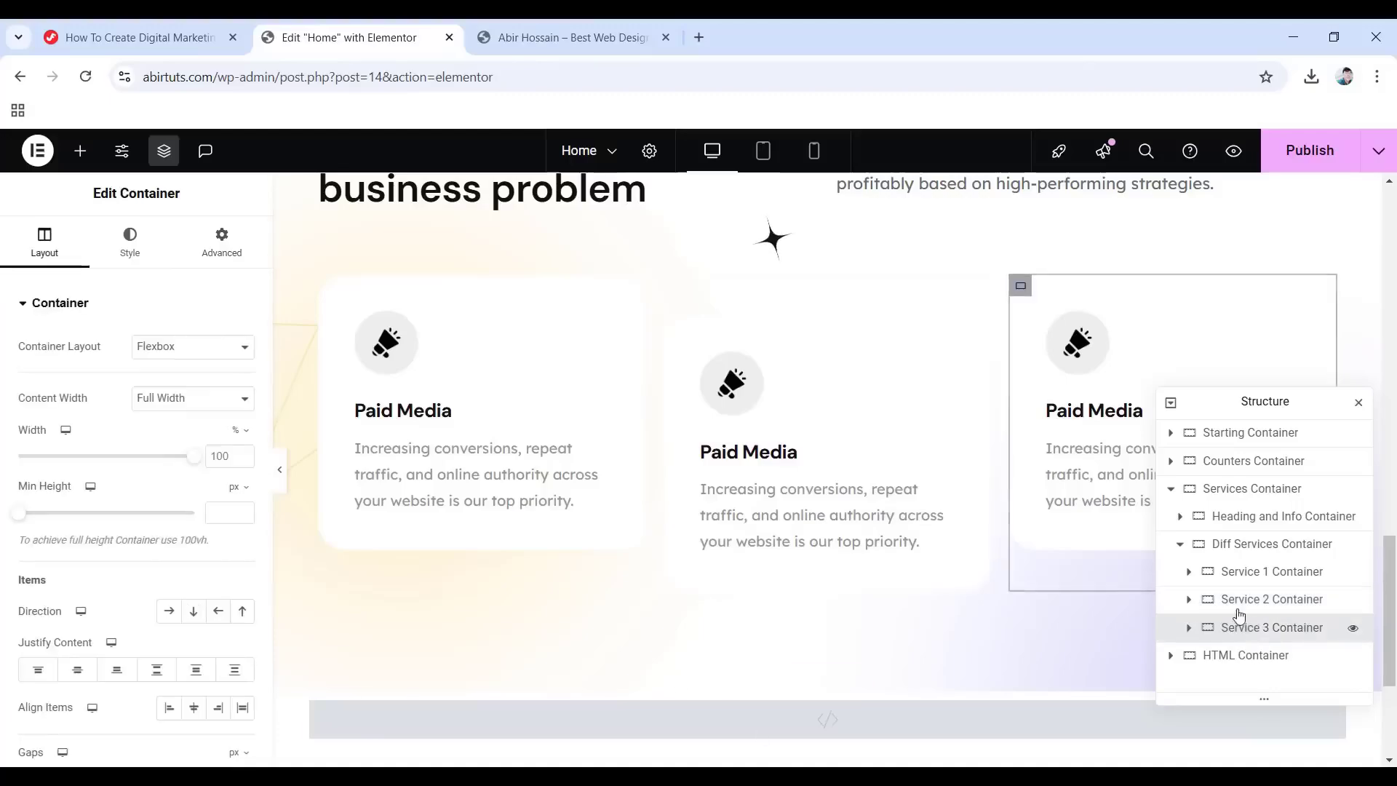
pyautogui.click(222, 240)
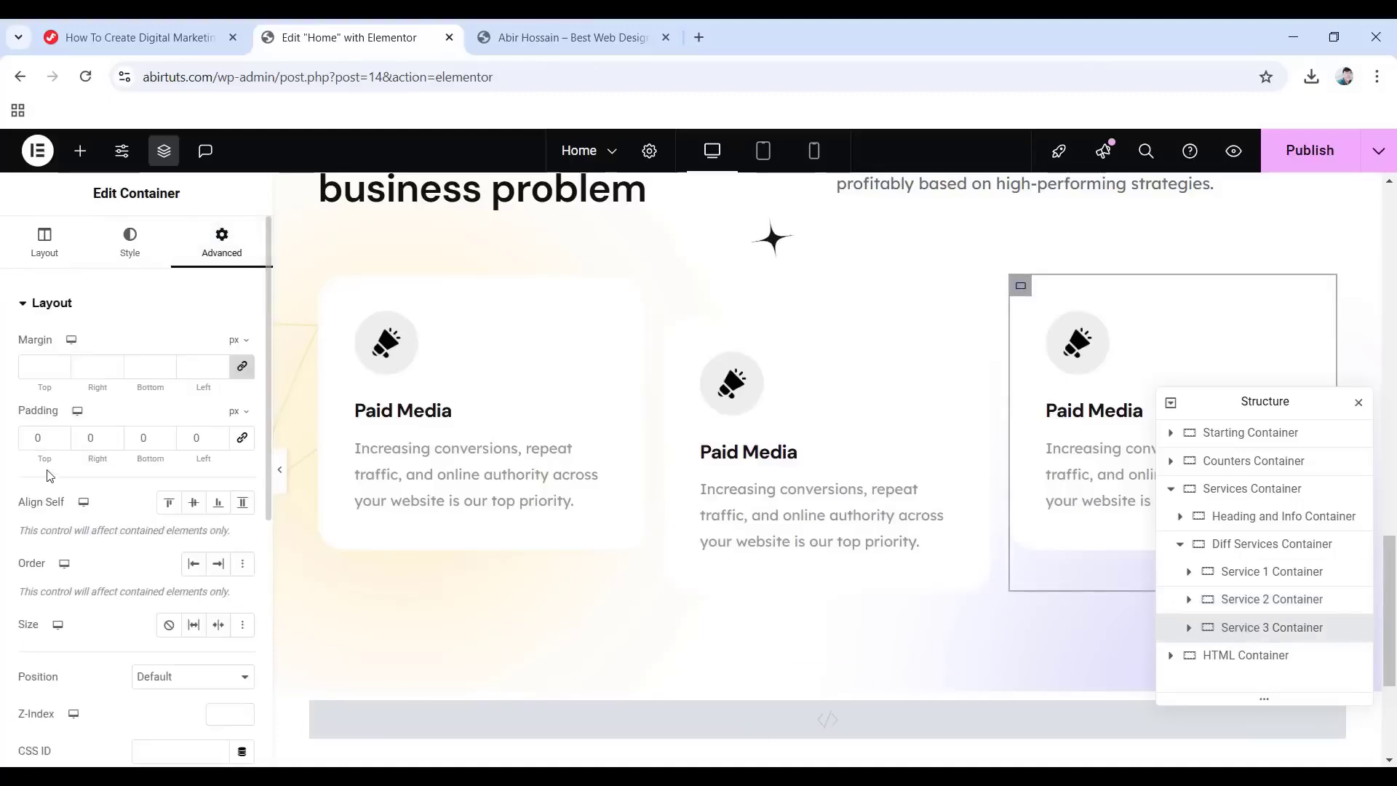
pyautogui.click(45, 441)
pyautogui.write('90')
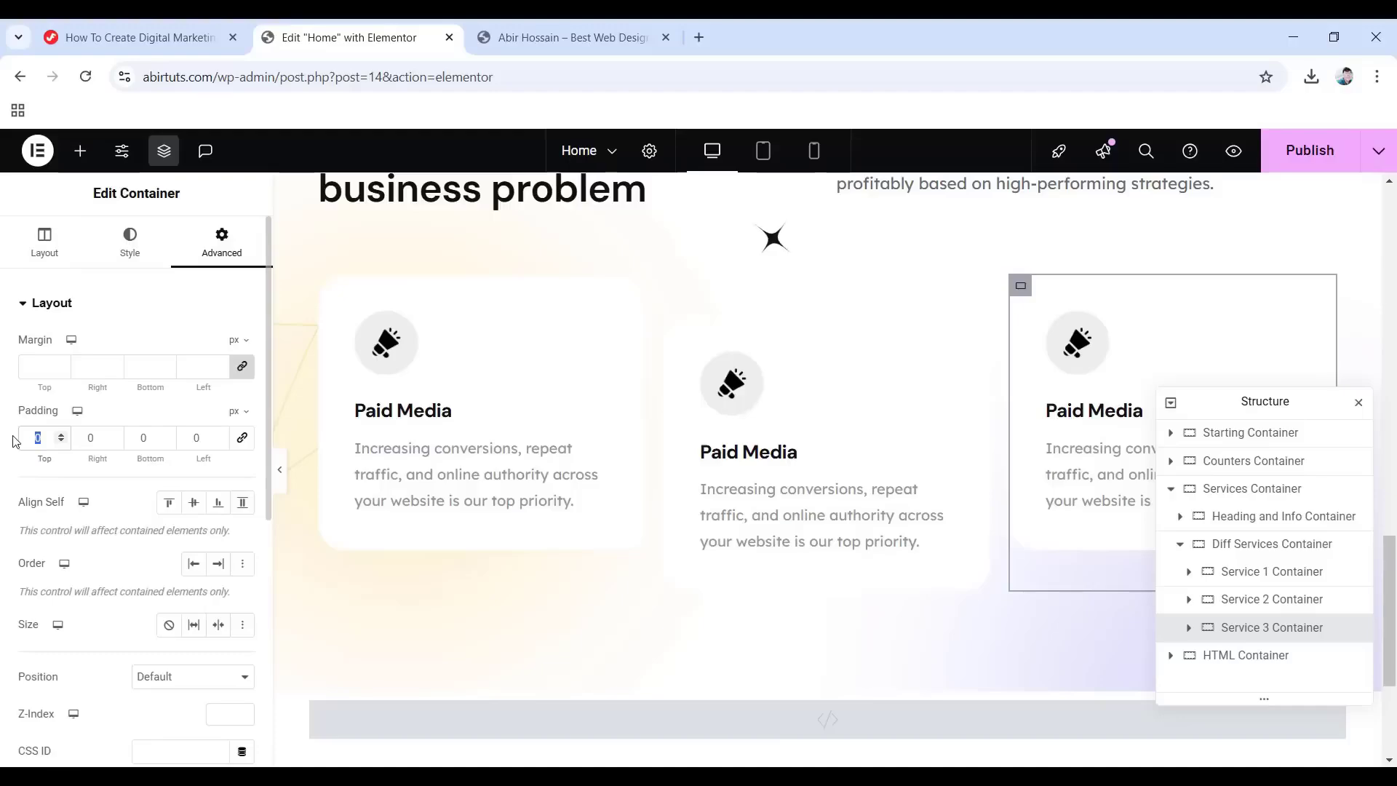
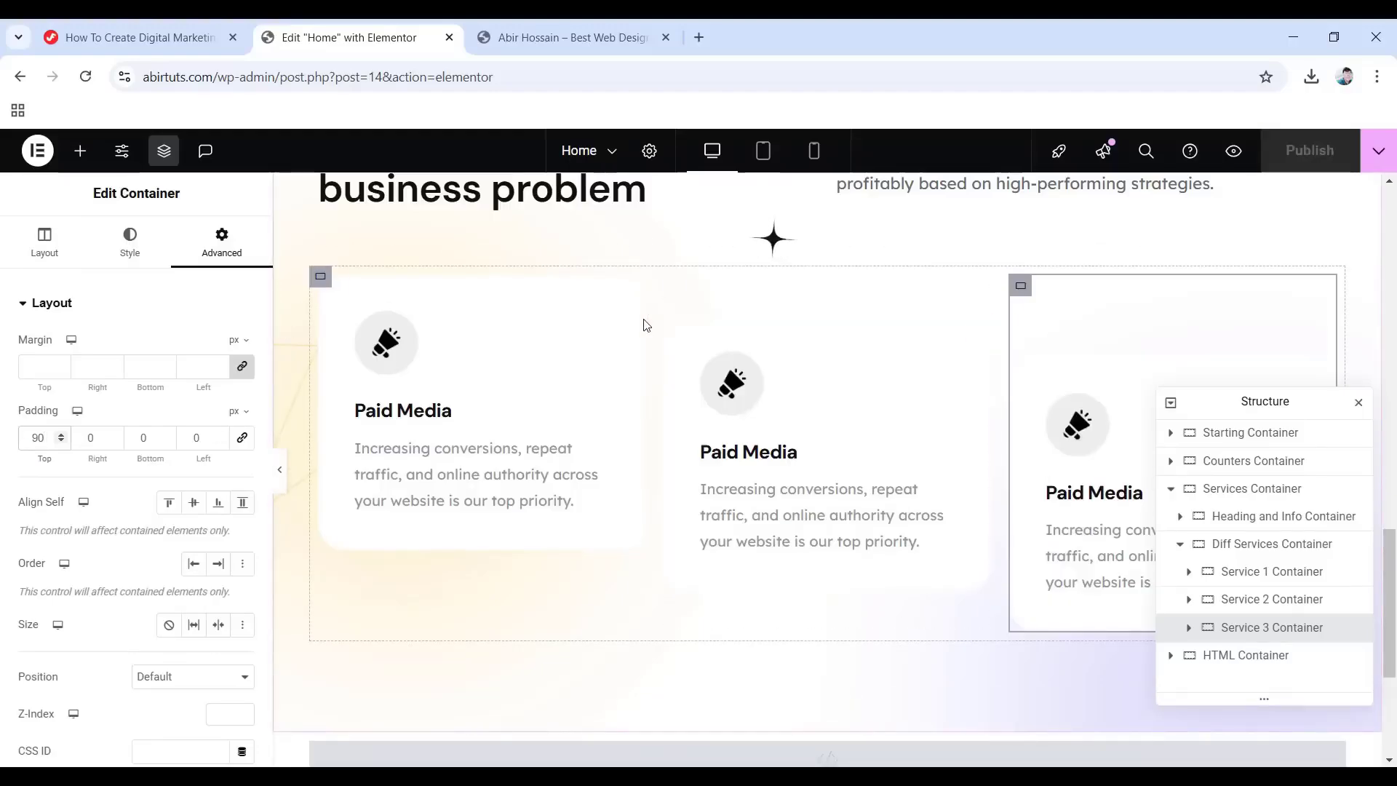
# Give the first service card's image box a faint black box shadow (alpha about 0.05, blur 60).
pyautogui.click(1190, 573)
pyautogui.click(1240, 603)
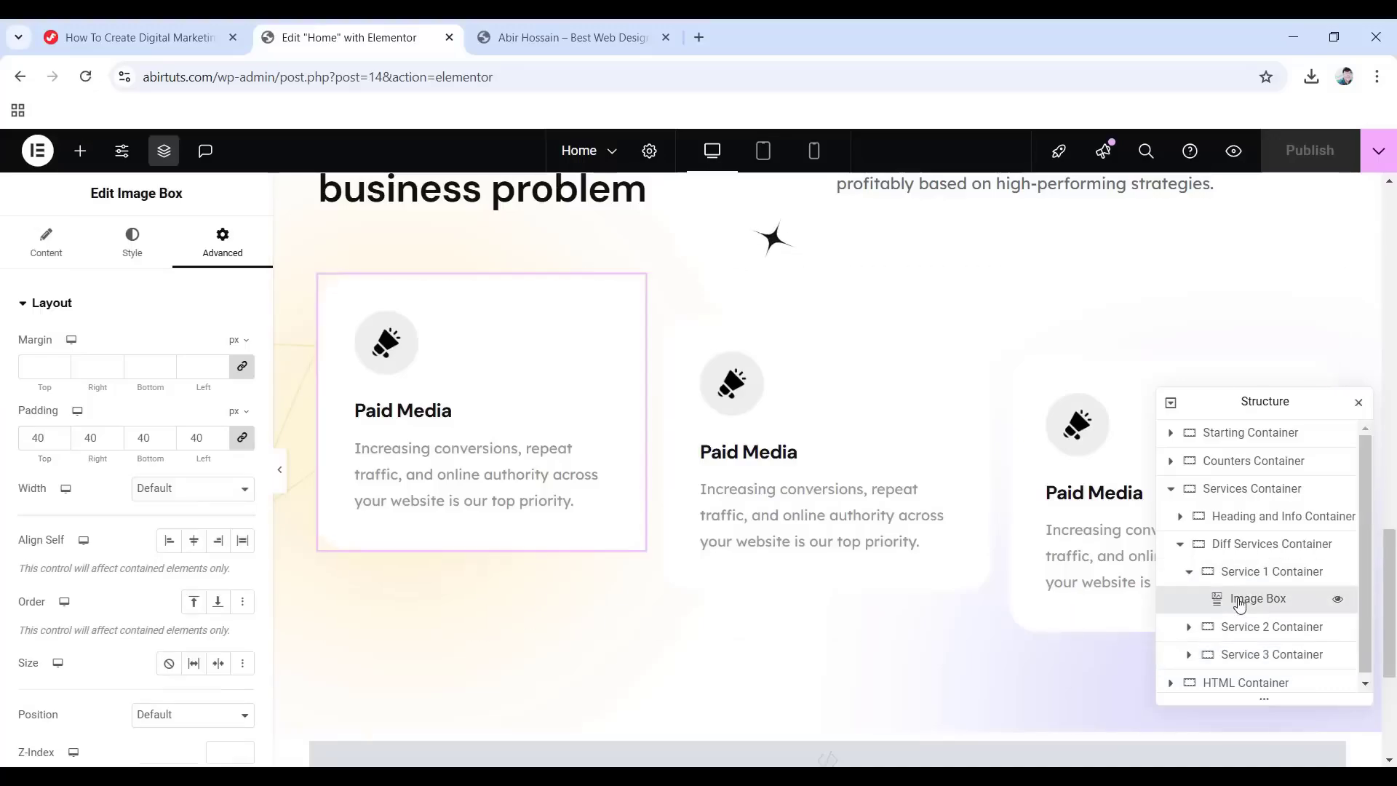
pyautogui.scroll(-8, 46, 416)
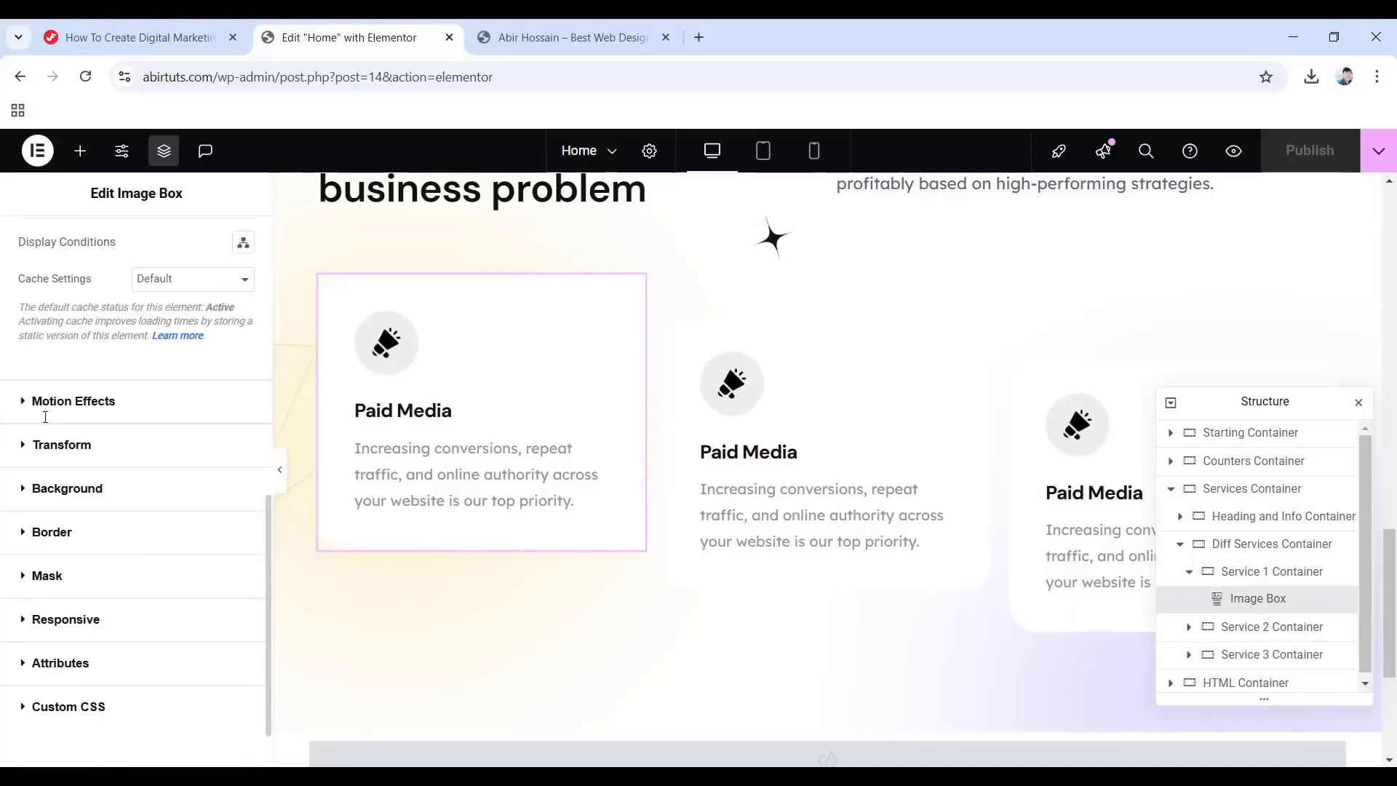
pyautogui.scroll(-1, 34, 426)
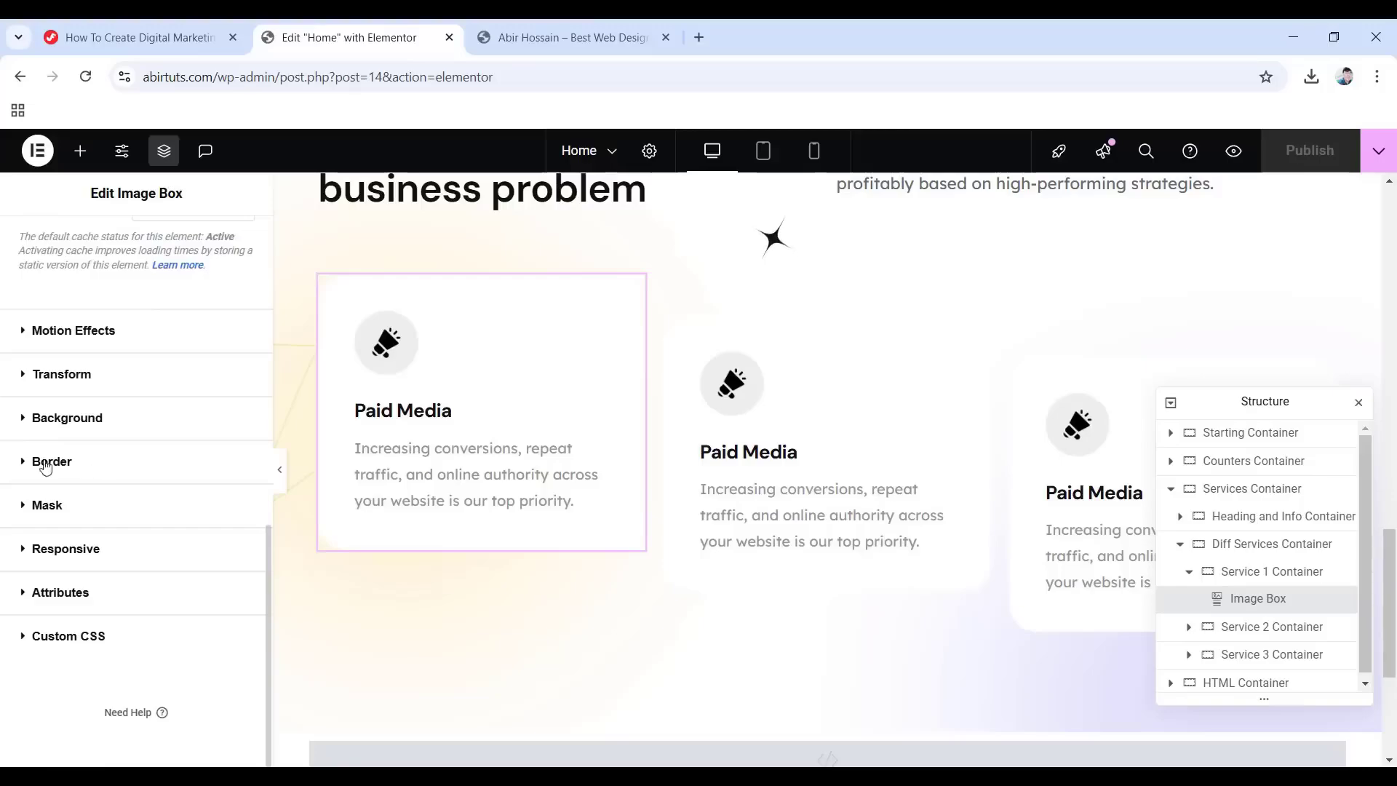
pyautogui.click(52, 462)
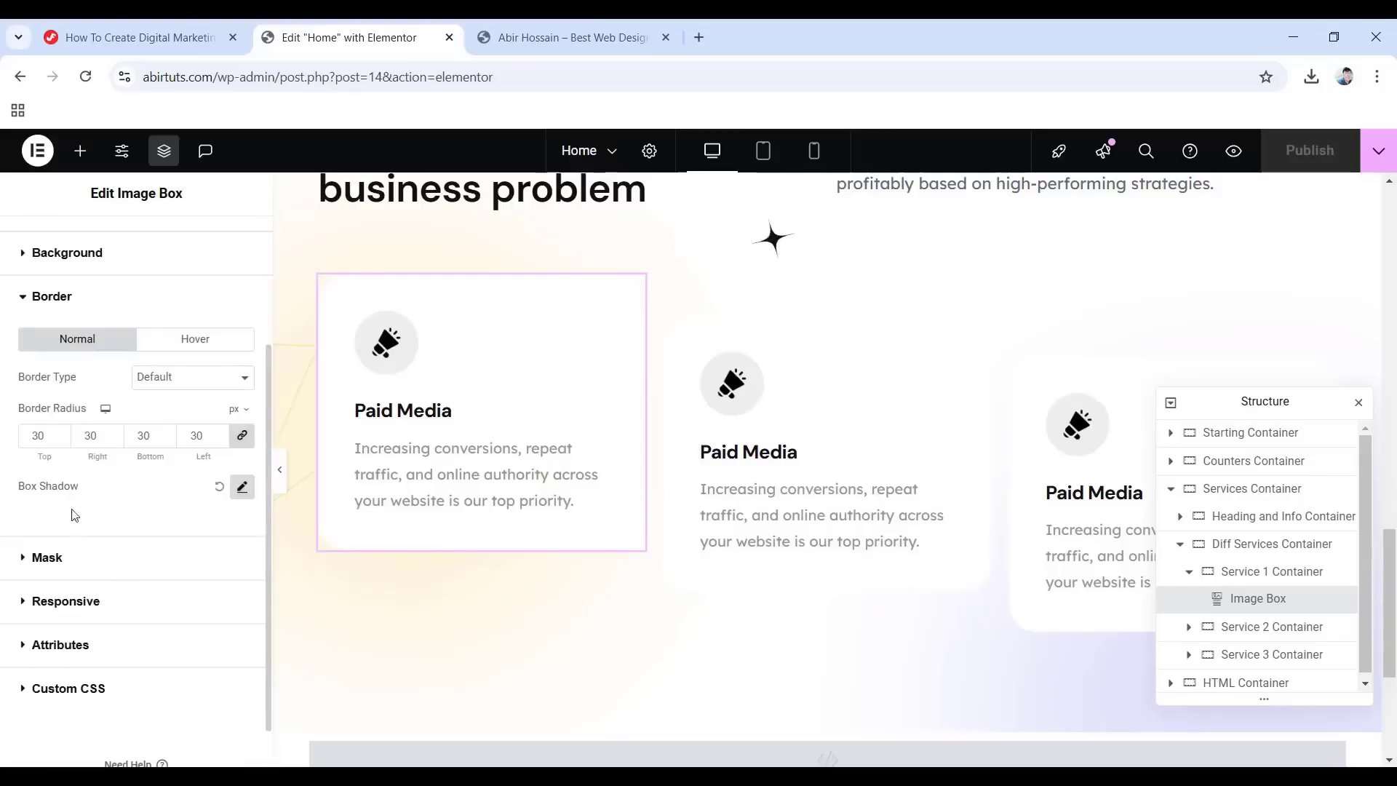
pyautogui.click(242, 488)
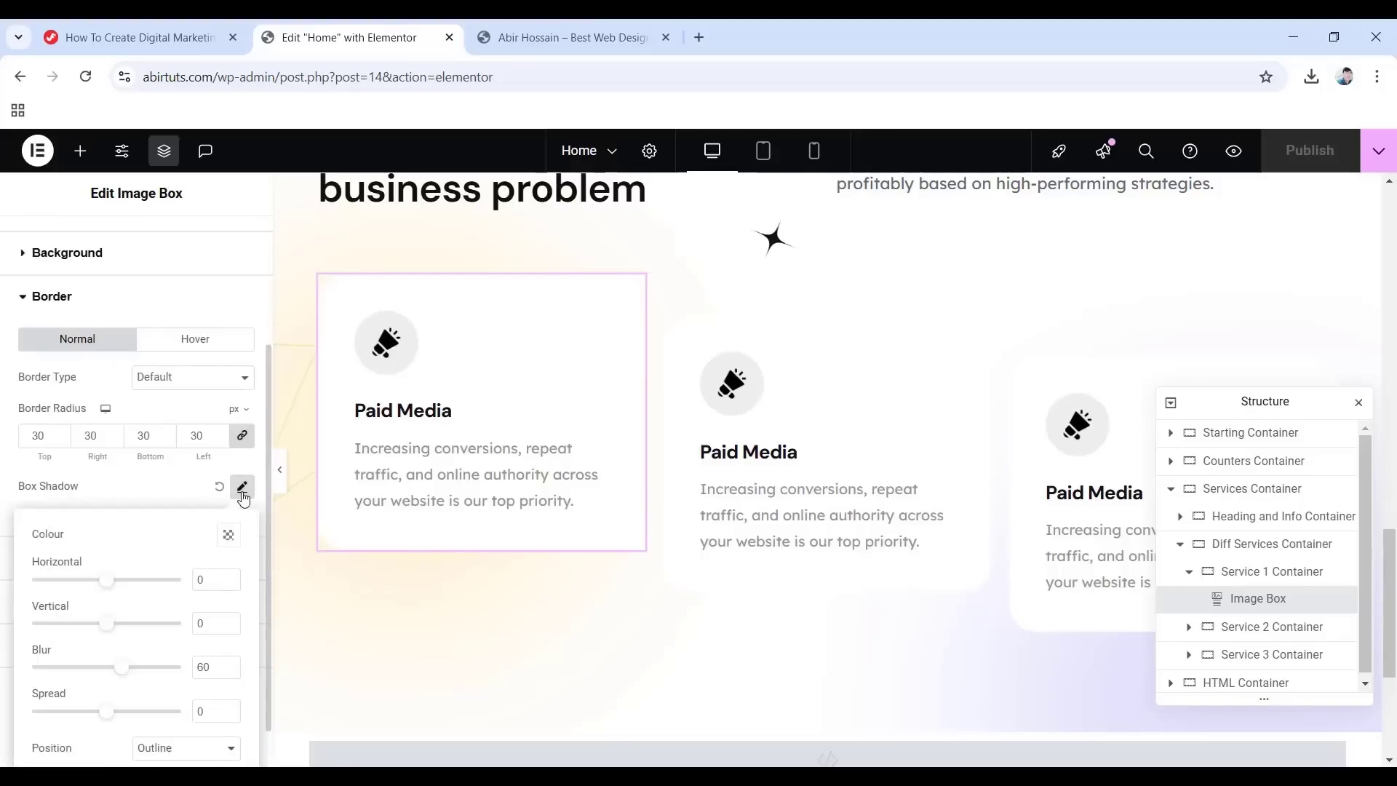
pyautogui.click(228, 537)
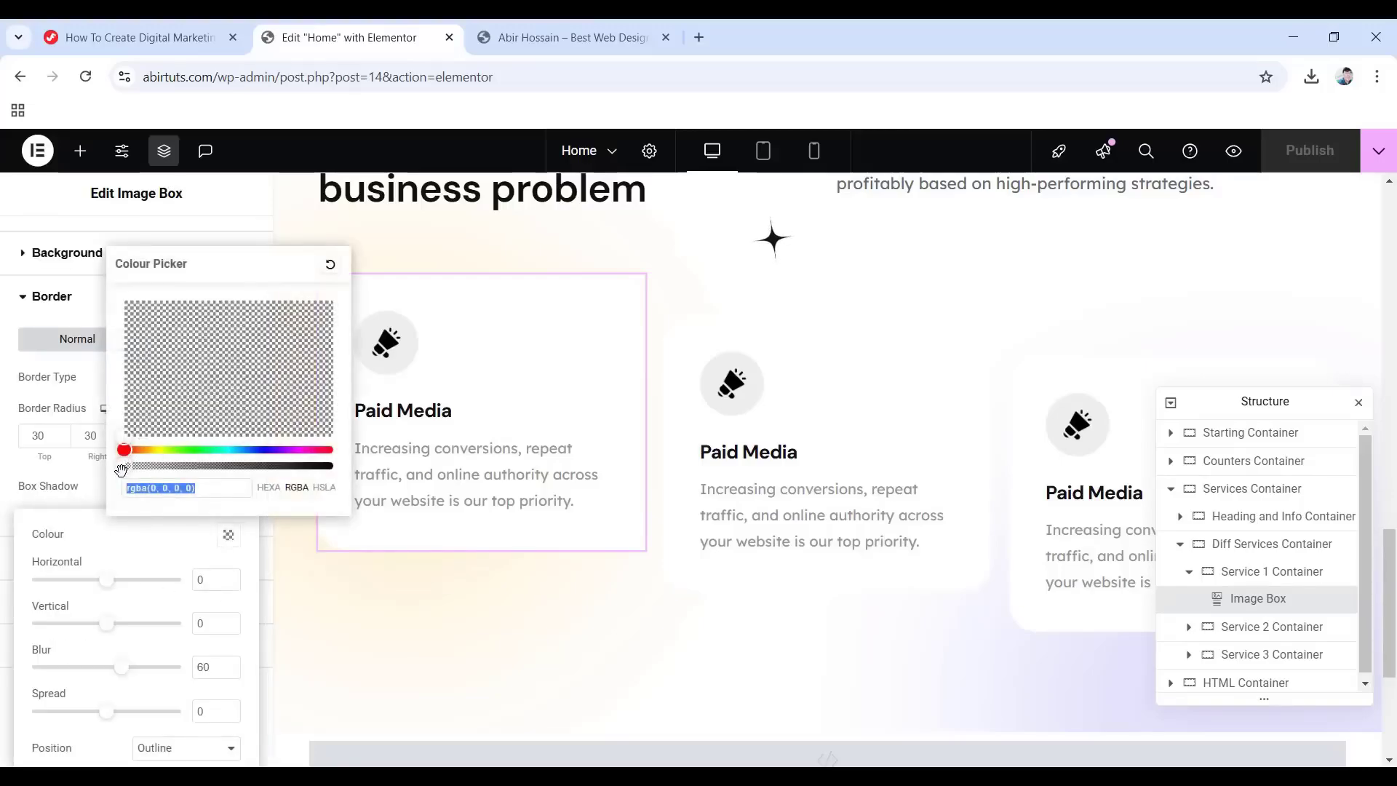
pyautogui.click(131, 471)
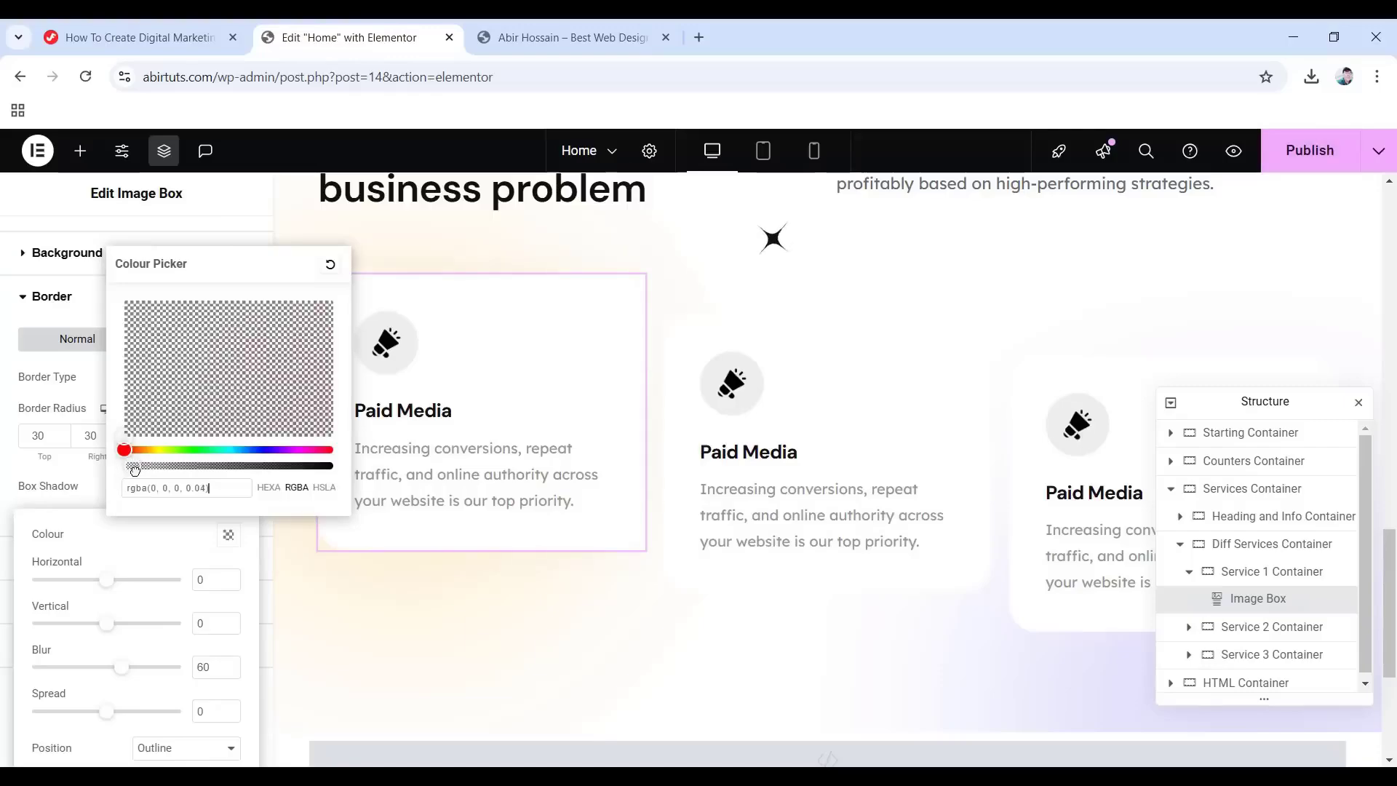
pyautogui.click(3, 470)
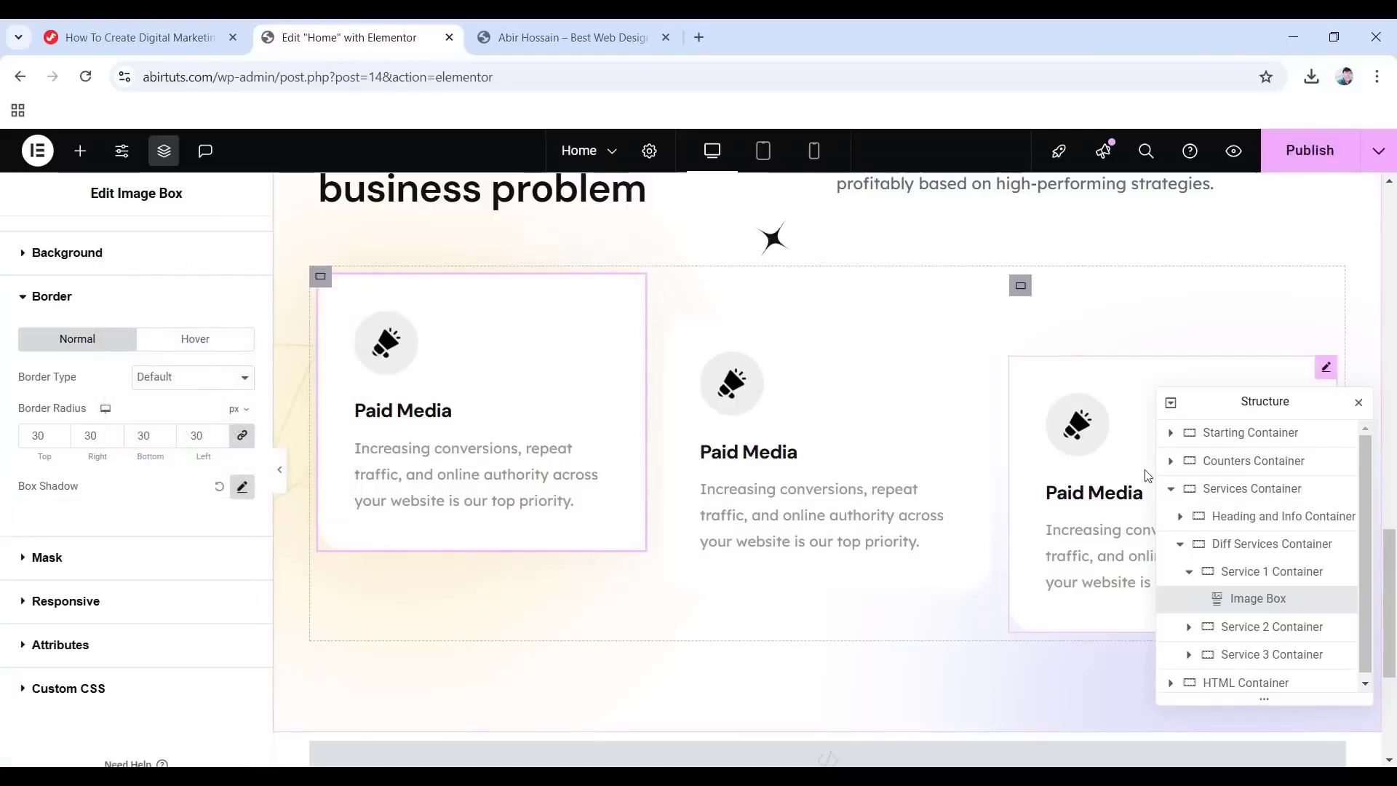
# Apply the same faint, low-opacity box shadow to the second card's image box.
pyautogui.click(1189, 626)
pyautogui.click(1235, 663)
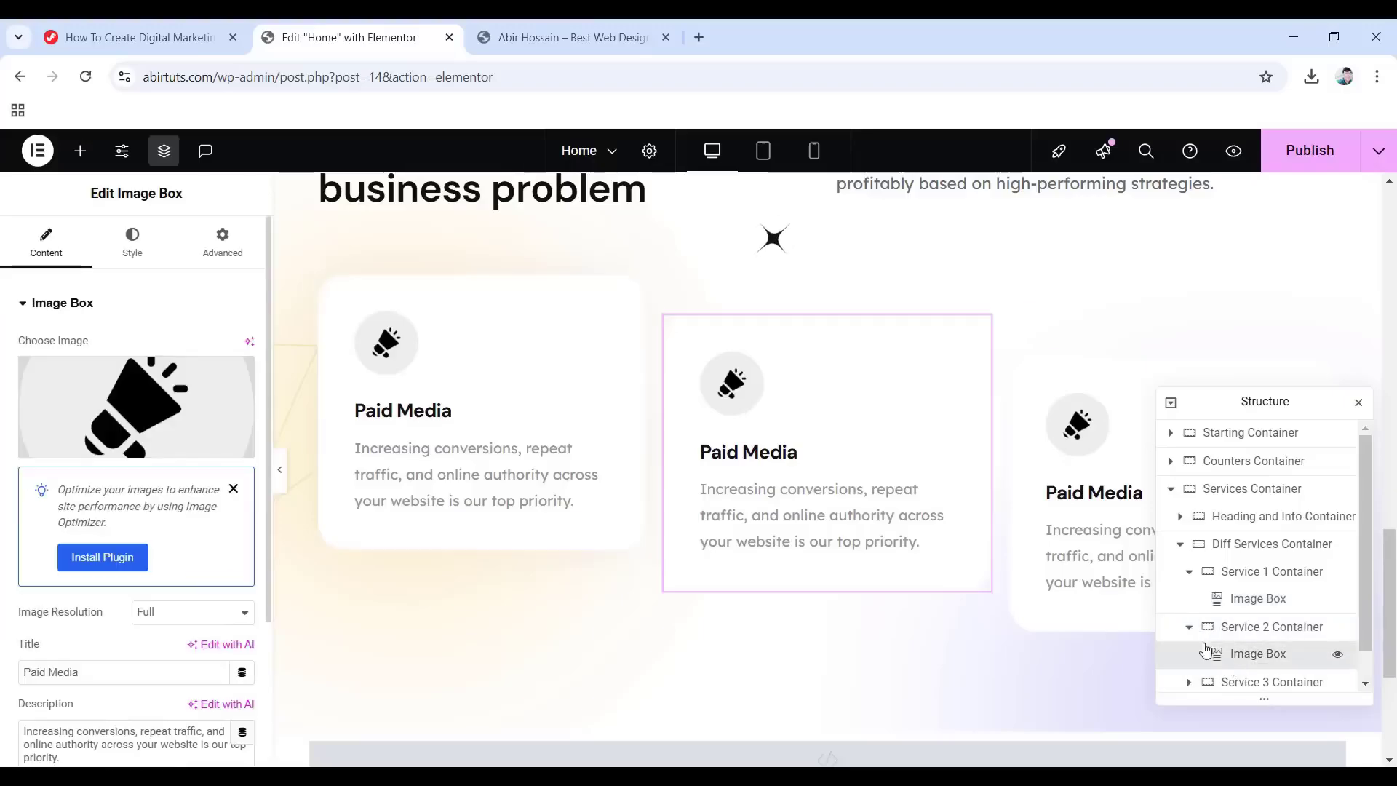
pyautogui.click(222, 243)
pyautogui.scroll(-9, 93, 468)
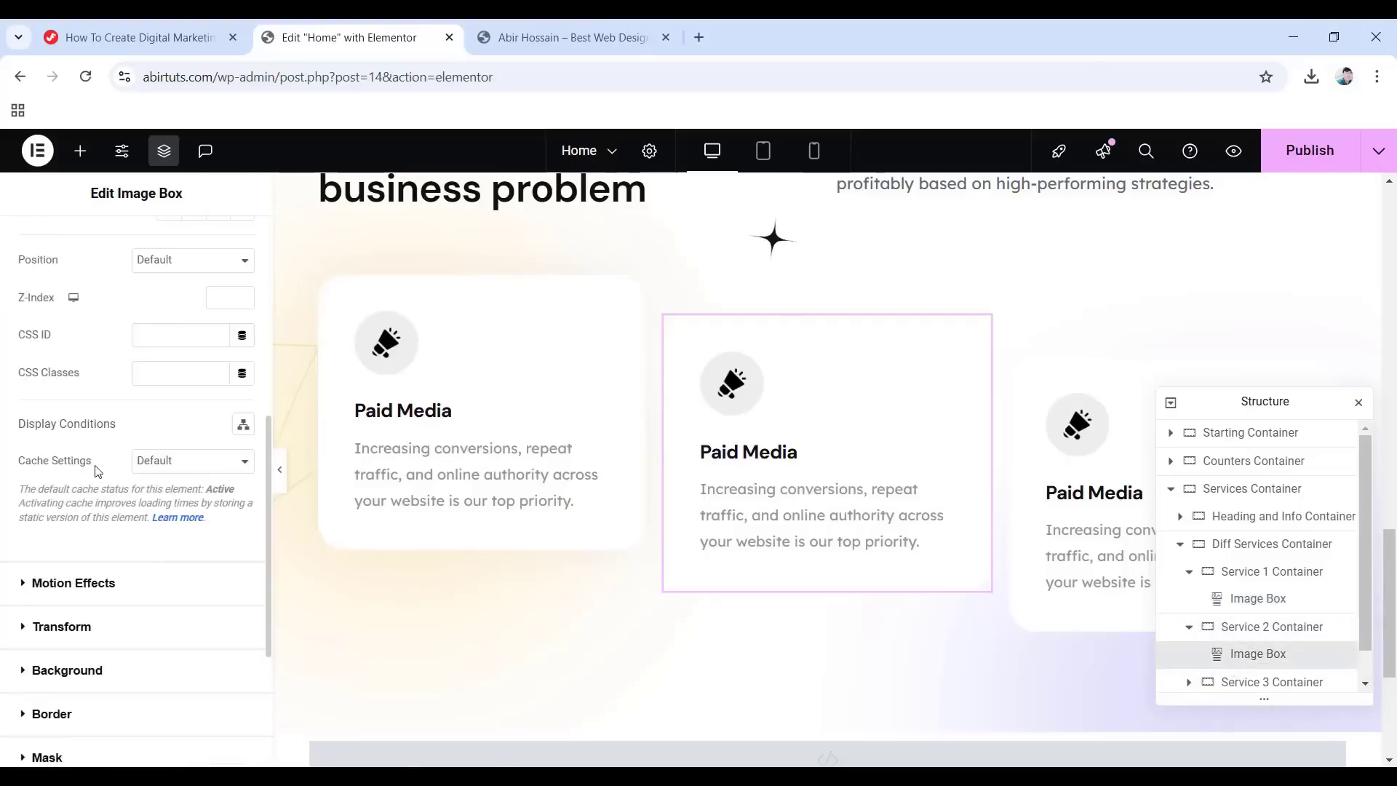
pyautogui.click(56, 533)
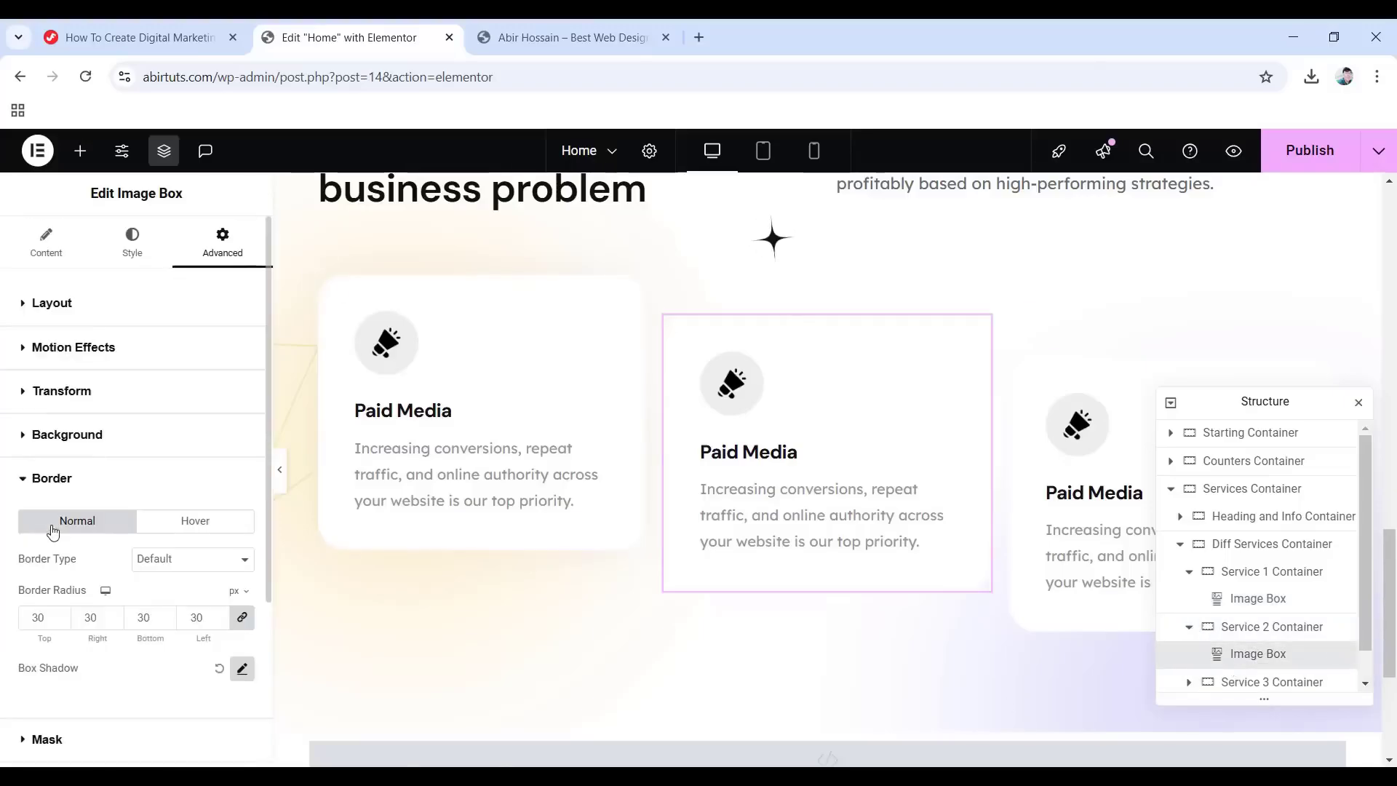
pyautogui.click(242, 668)
pyautogui.scroll(-3, 126, 582)
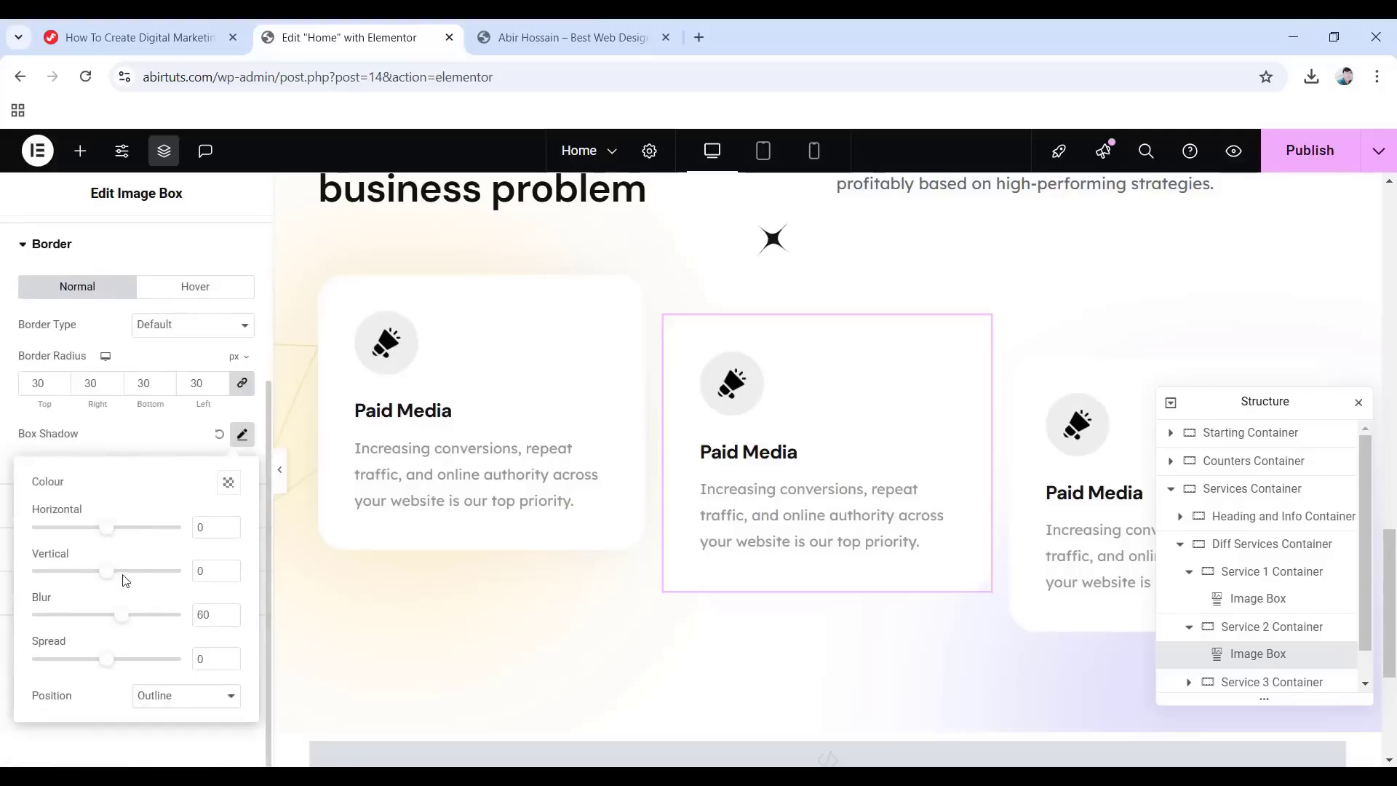
pyautogui.click(230, 484)
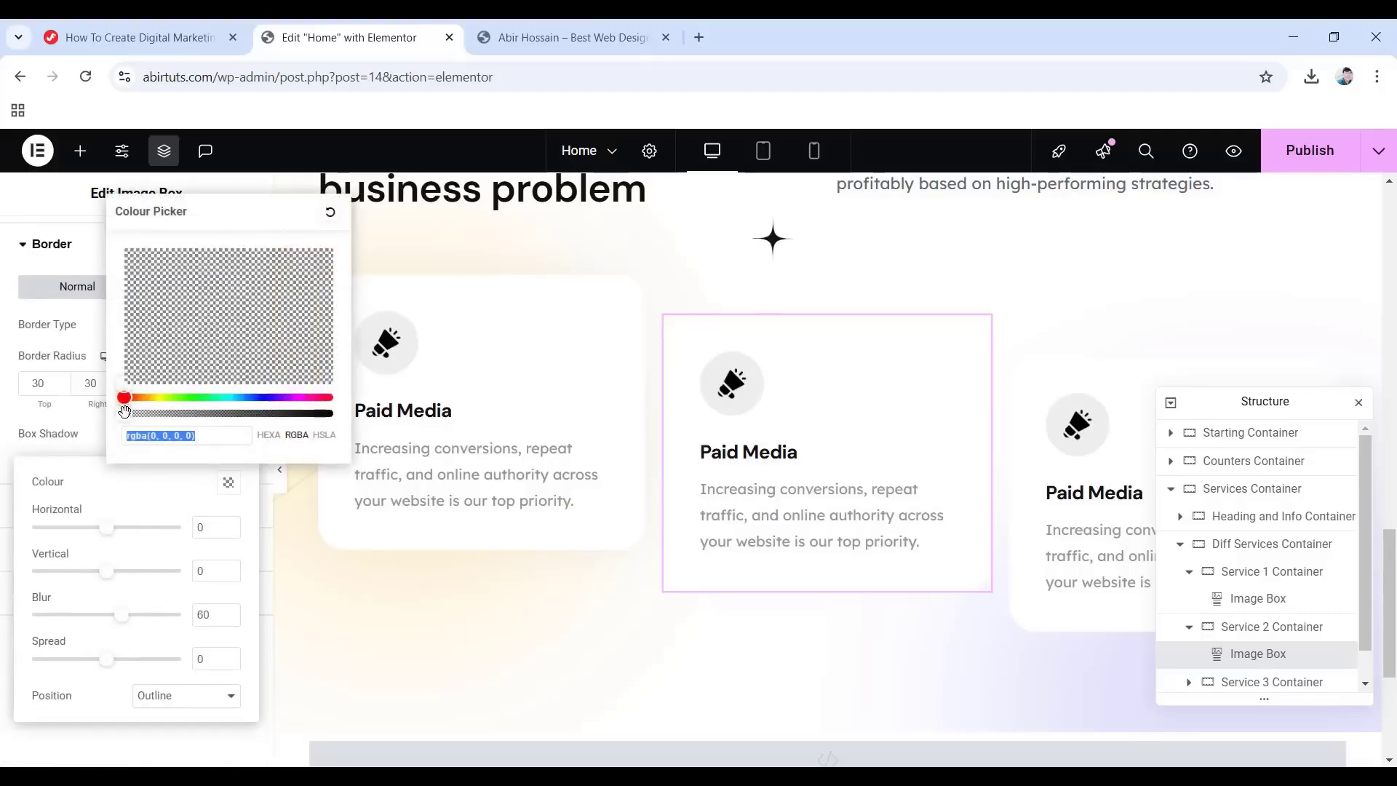
pyautogui.moveTo(125, 411); pyautogui.dragTo(132, 414)
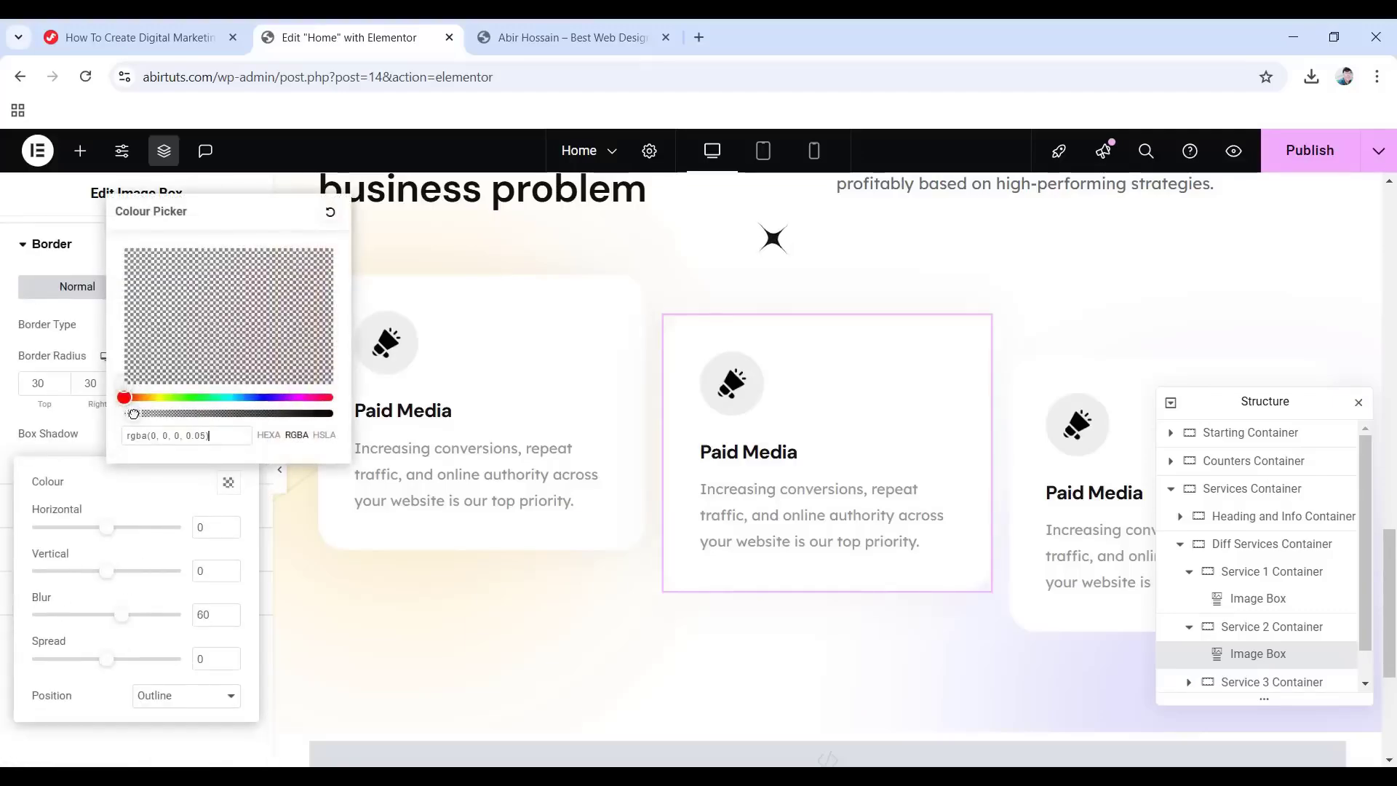
pyautogui.click(206, 440)
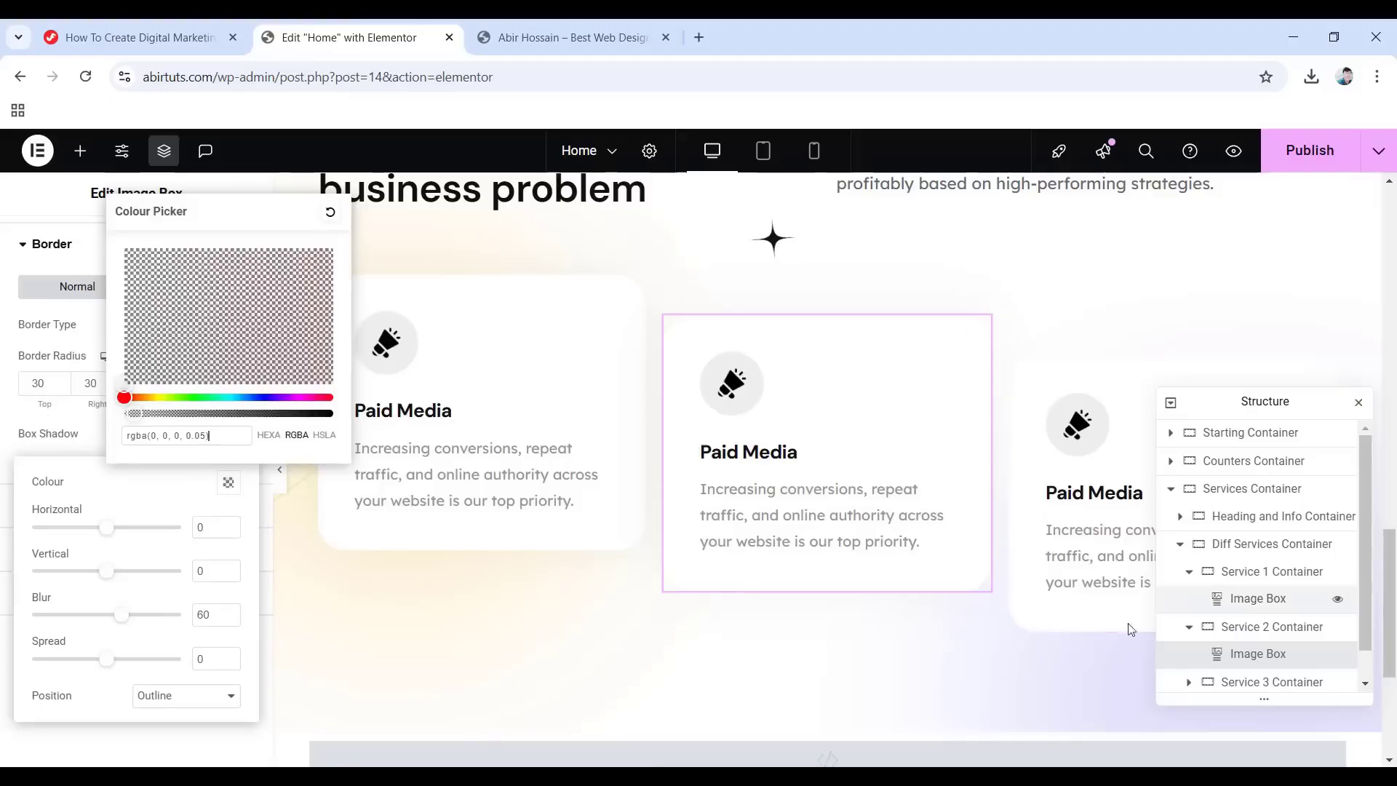
# Give the third card's image box the same faint shadow, then publish the page.
pyautogui.click(1189, 682)
pyautogui.scroll(-1, 1240, 664)
pyautogui.click(1270, 655)
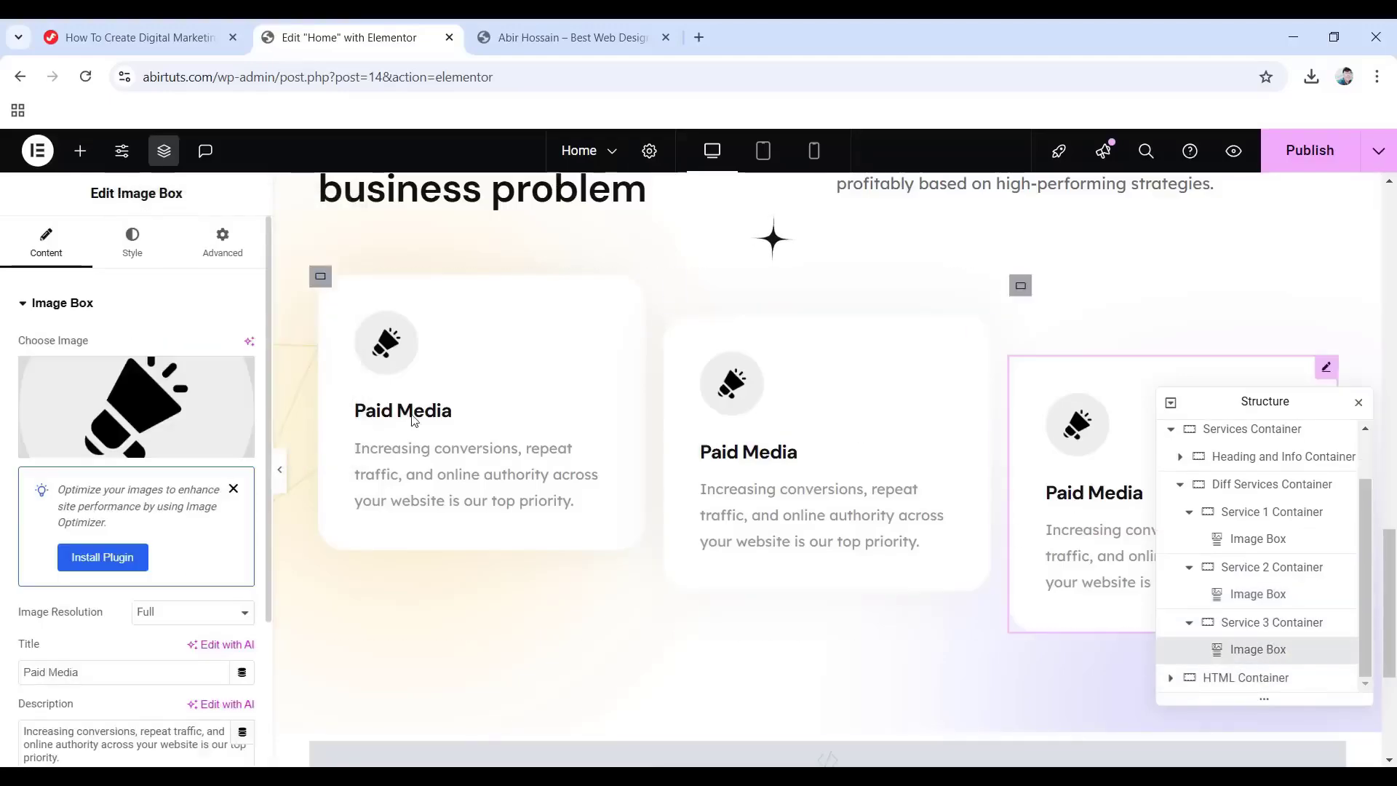
pyautogui.click(236, 260)
pyautogui.scroll(-10, 138, 524)
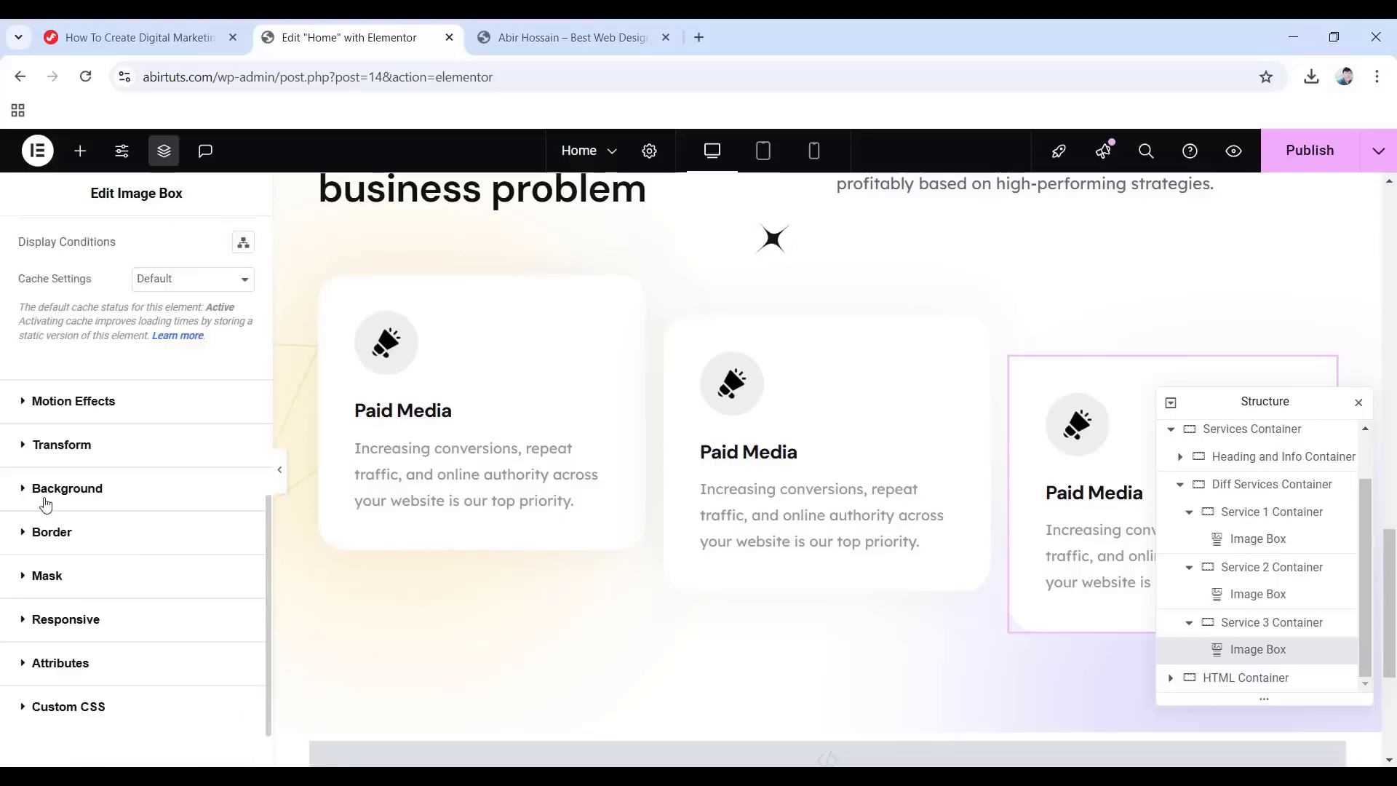
pyautogui.click(66, 538)
pyautogui.click(242, 670)
pyautogui.scroll(-3, 240, 657)
pyautogui.click(228, 534)
pyautogui.moveTo(121, 466); pyautogui.dragTo(134, 467)
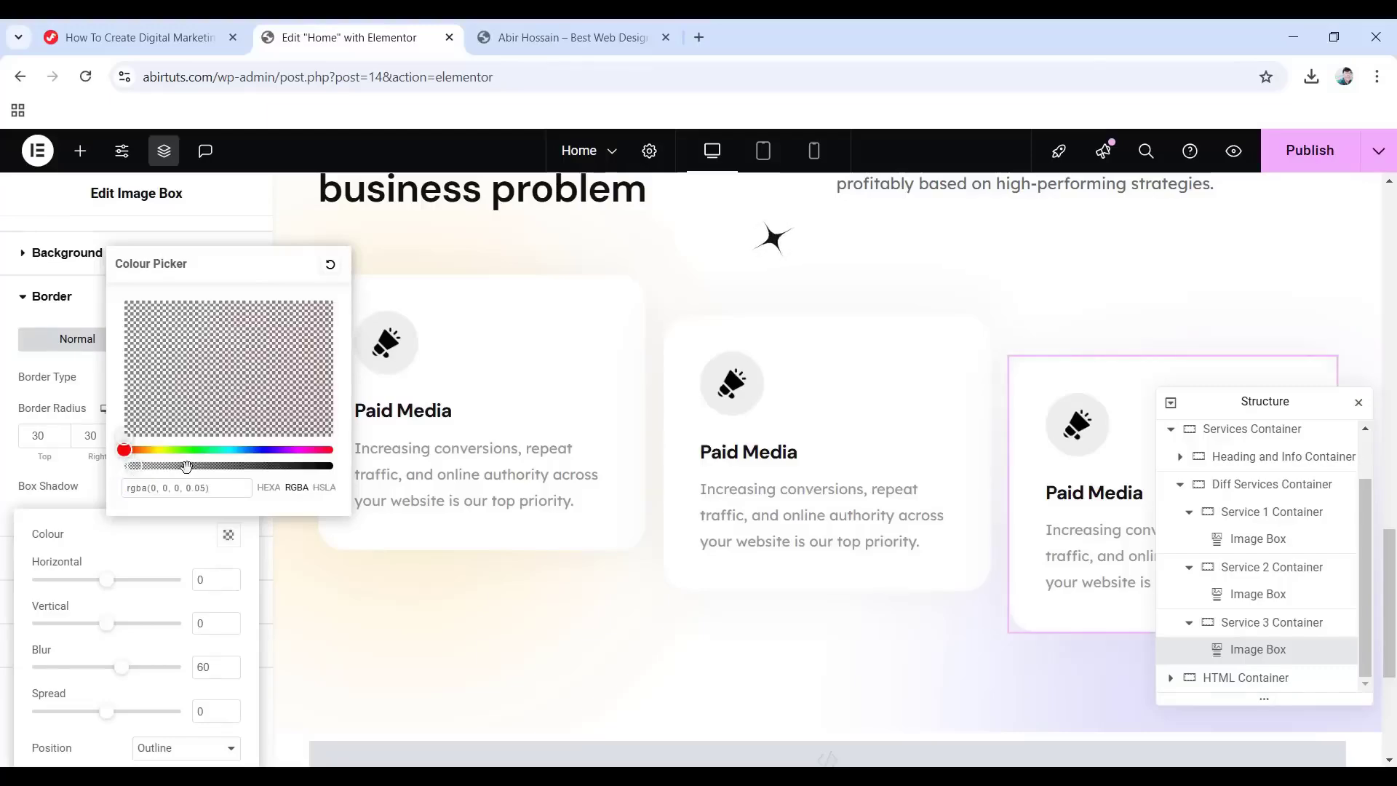
pyautogui.click(137, 469)
pyautogui.click(98, 724)
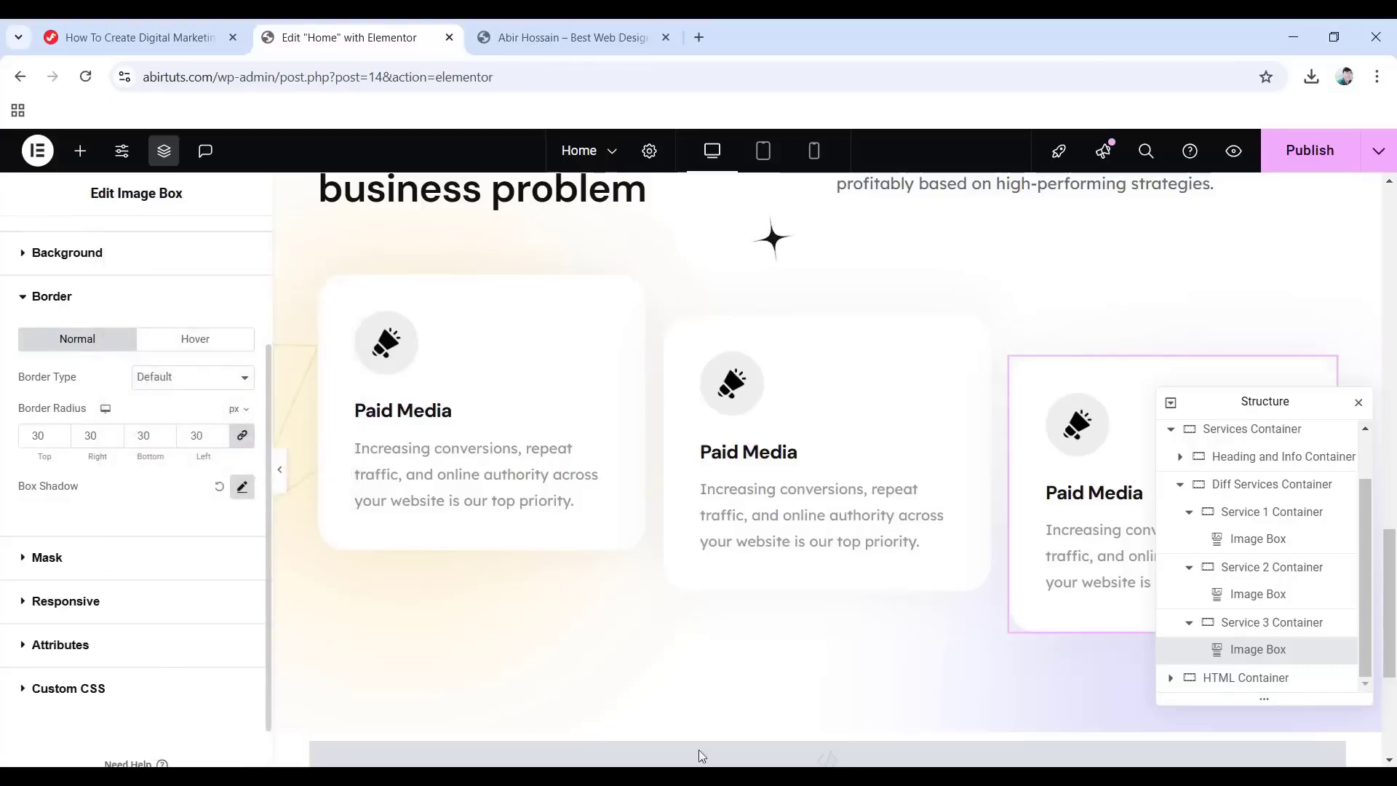
pyautogui.click(1180, 484)
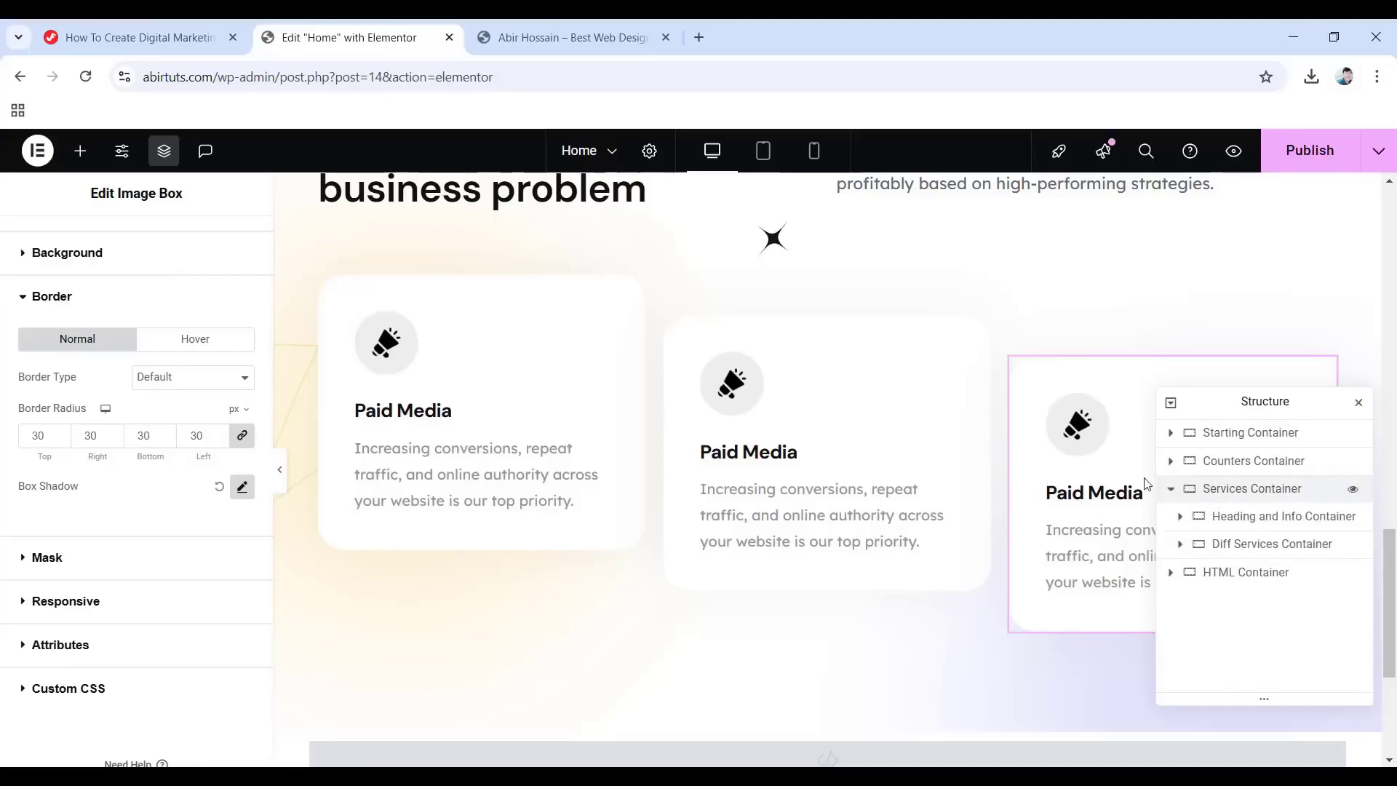
pyautogui.click(1302, 167)
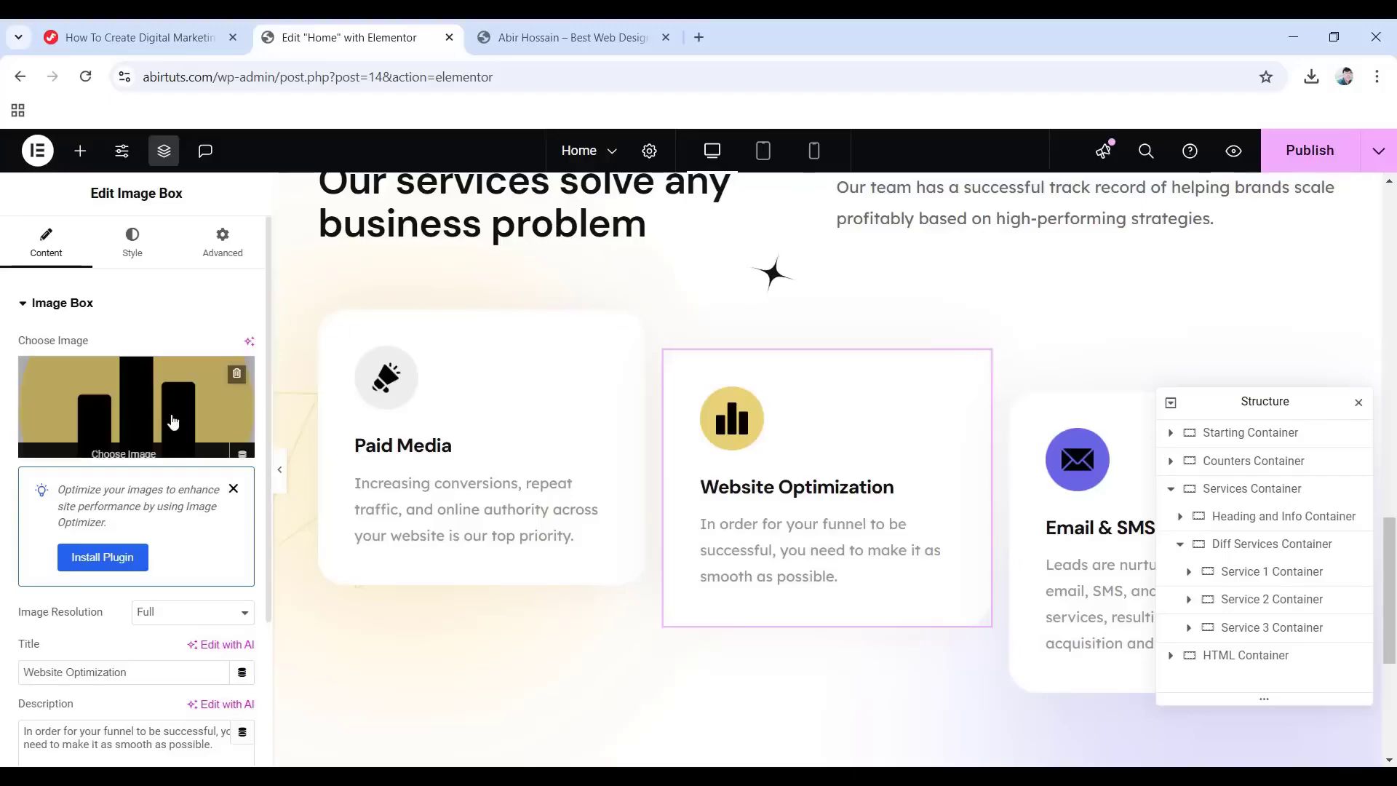
# Review the Website Optimization and Email & SMS cards and collapse Diff Services Container in the Navigator.
pyautogui.scroll(-1, 116, 408)
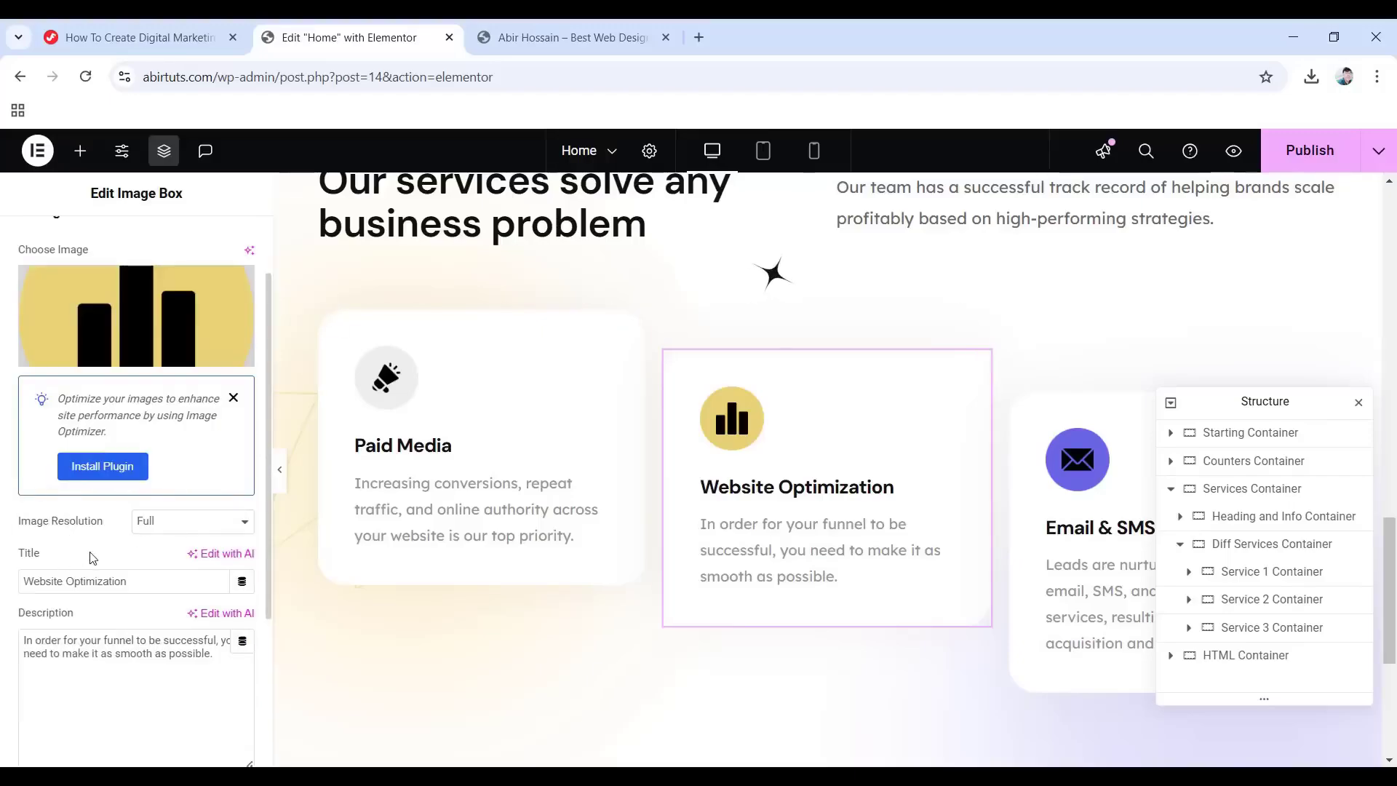
pyautogui.scroll(-1, 93, 557)
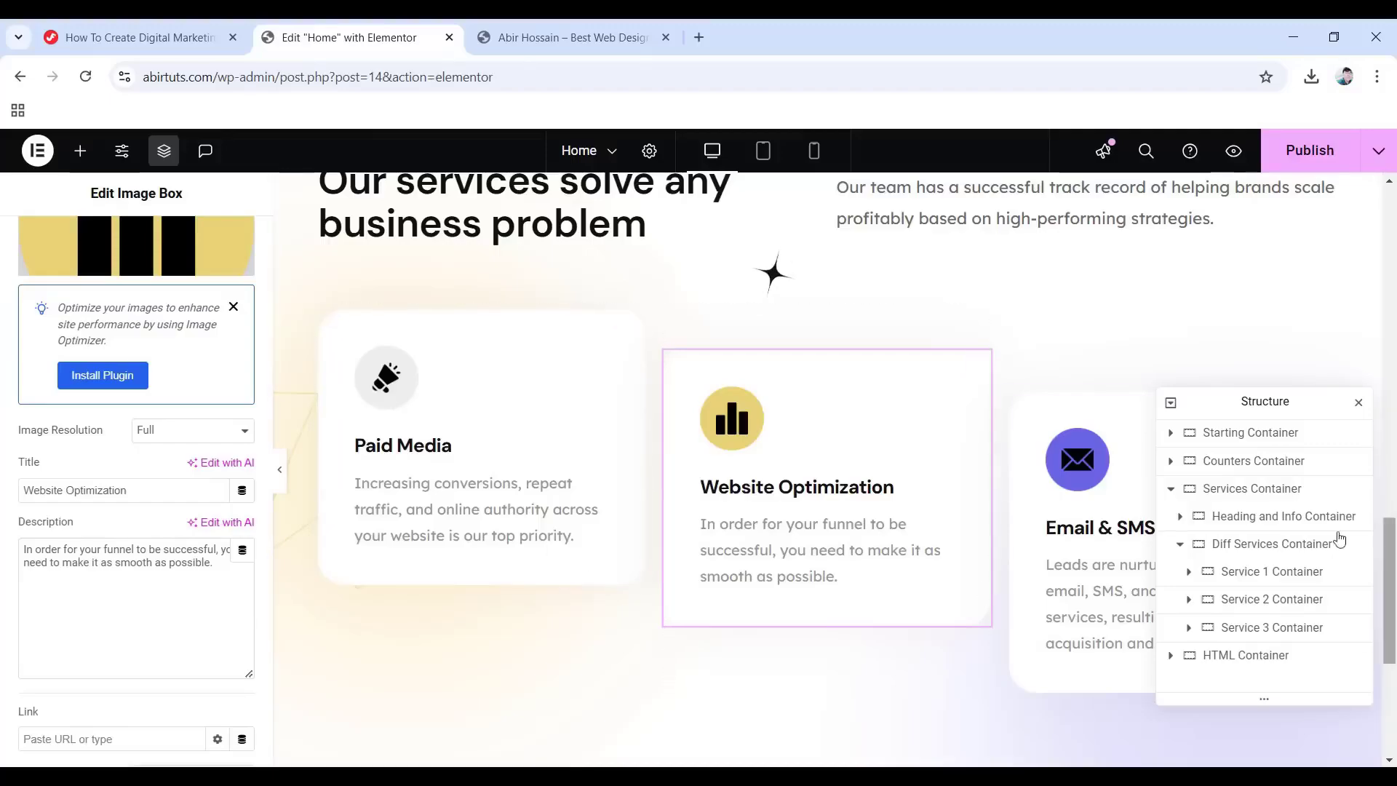
pyautogui.click(1179, 545)
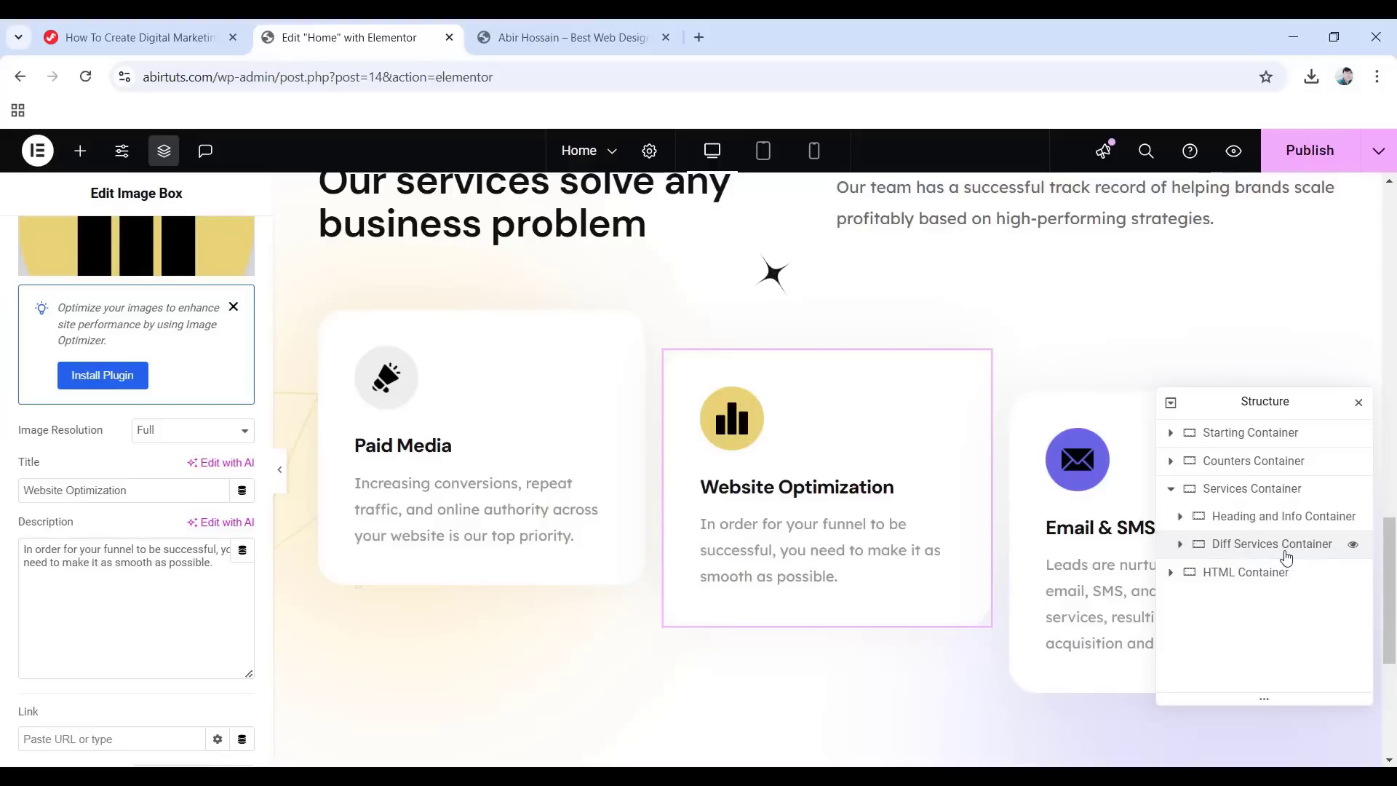
# Add a new container below Diff Services Container with Boxed 1140 px content width.
pyautogui.rightClick(1256, 553)
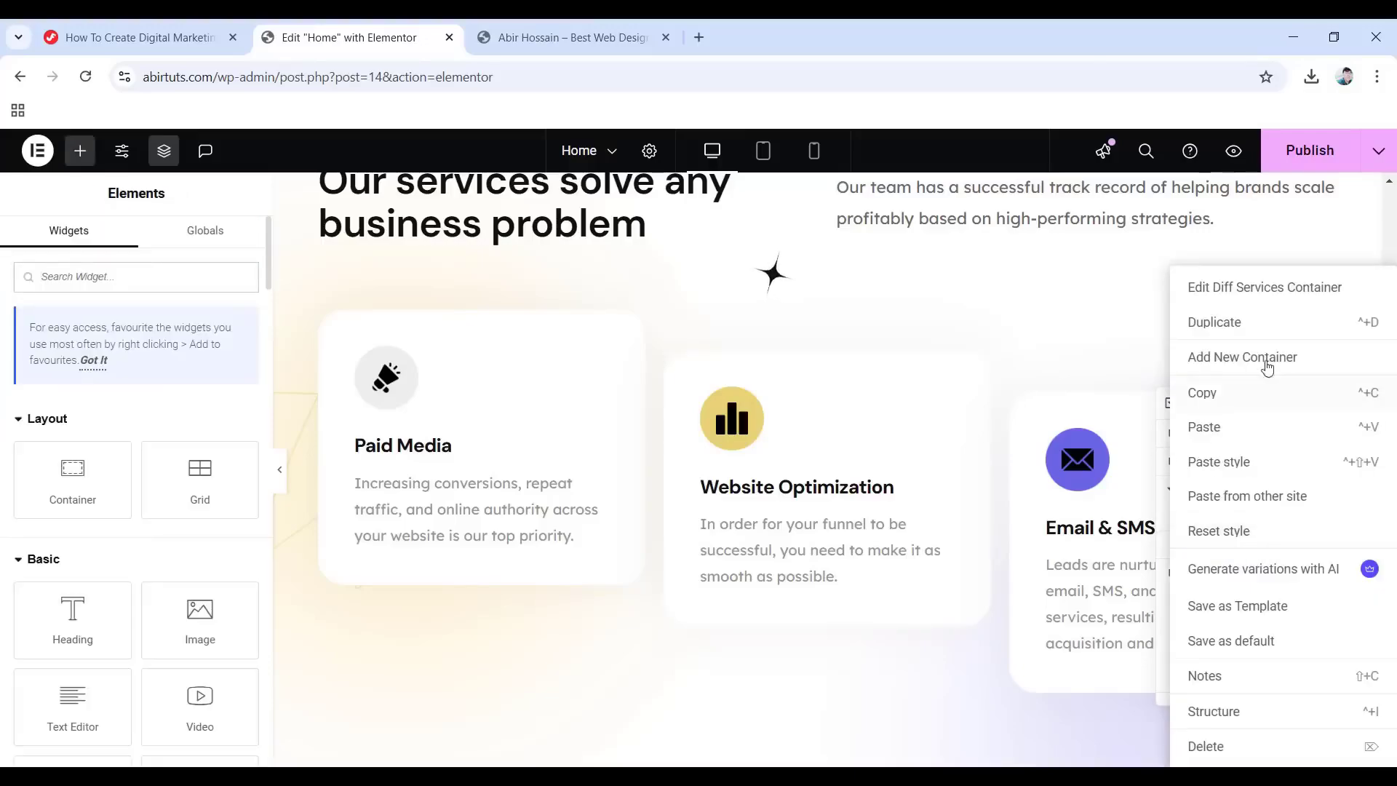
pyautogui.click(1228, 357)
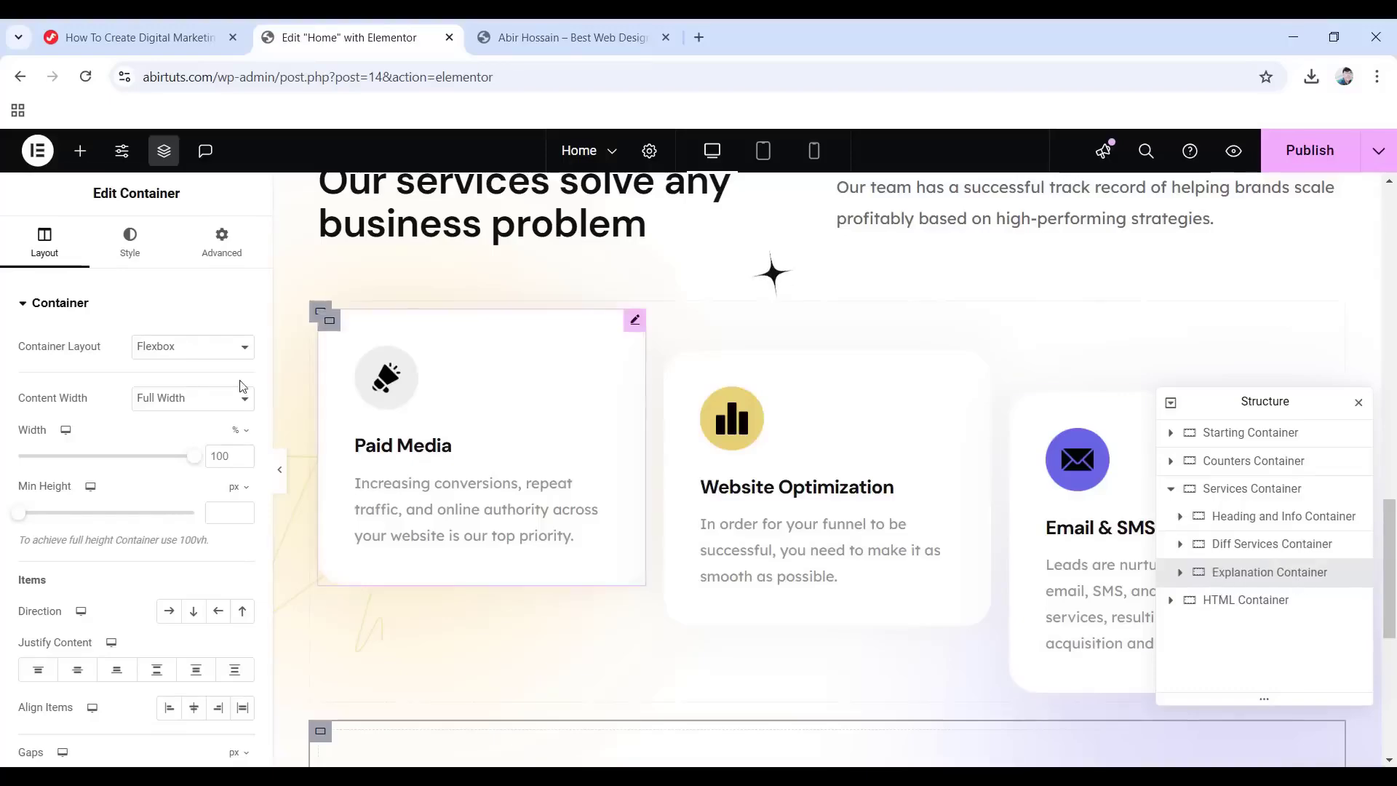
pyautogui.click(215, 412)
pyautogui.click(156, 421)
# Lay the Explanation Container's items out in a centred row with 80 px gaps.
pyautogui.click(163, 616)
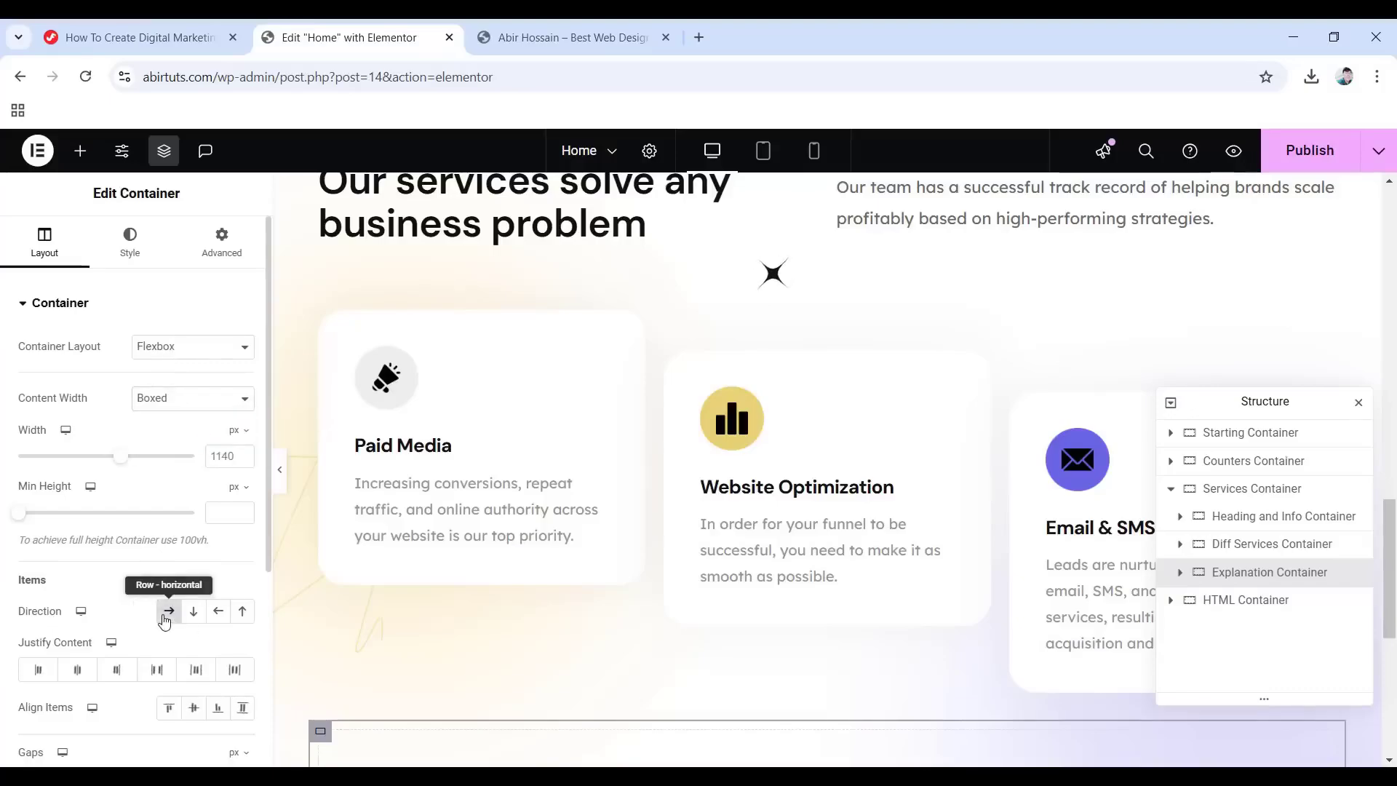
pyautogui.click(193, 708)
pyautogui.scroll(-3, 174, 680)
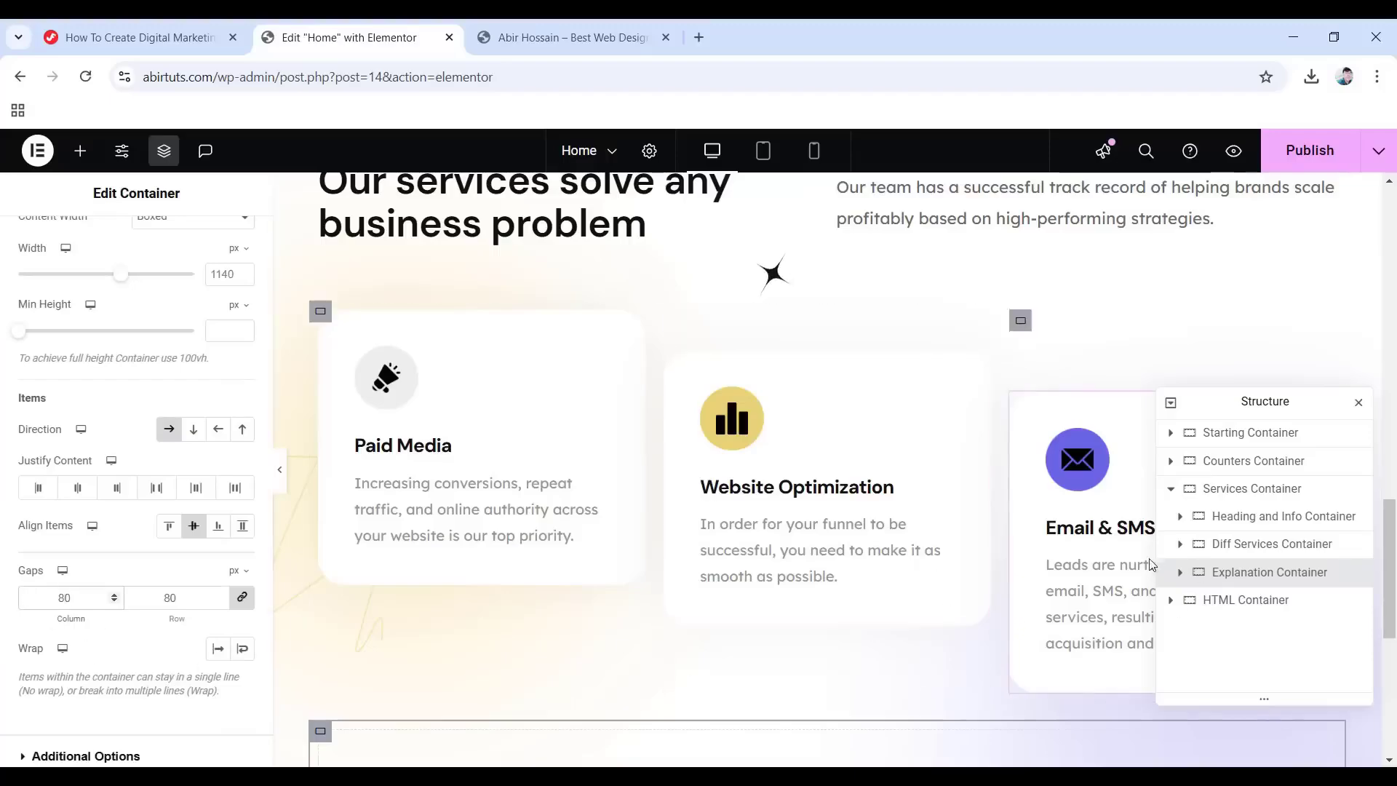
pyautogui.click(1180, 571)
pyautogui.scroll(-4, 521, 597)
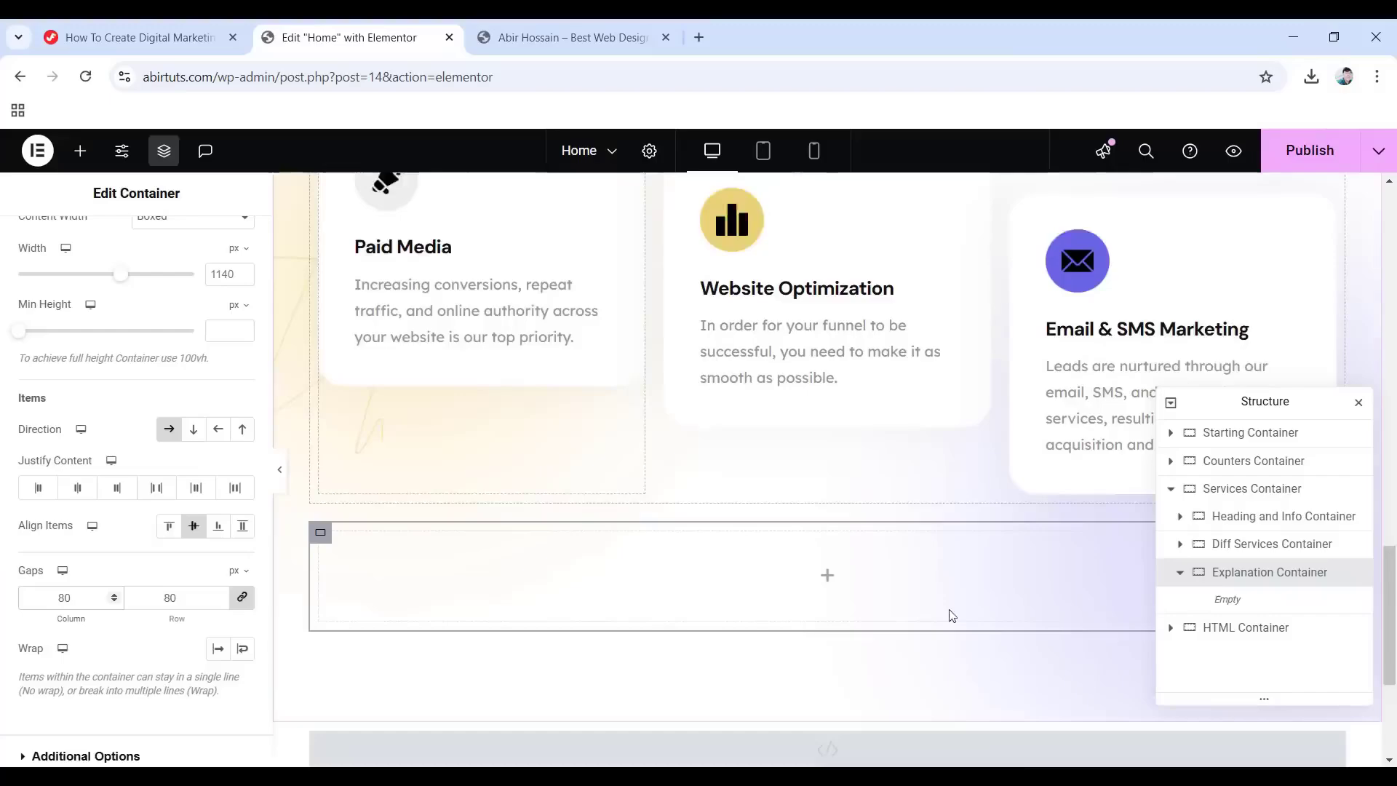
pyautogui.click(828, 502)
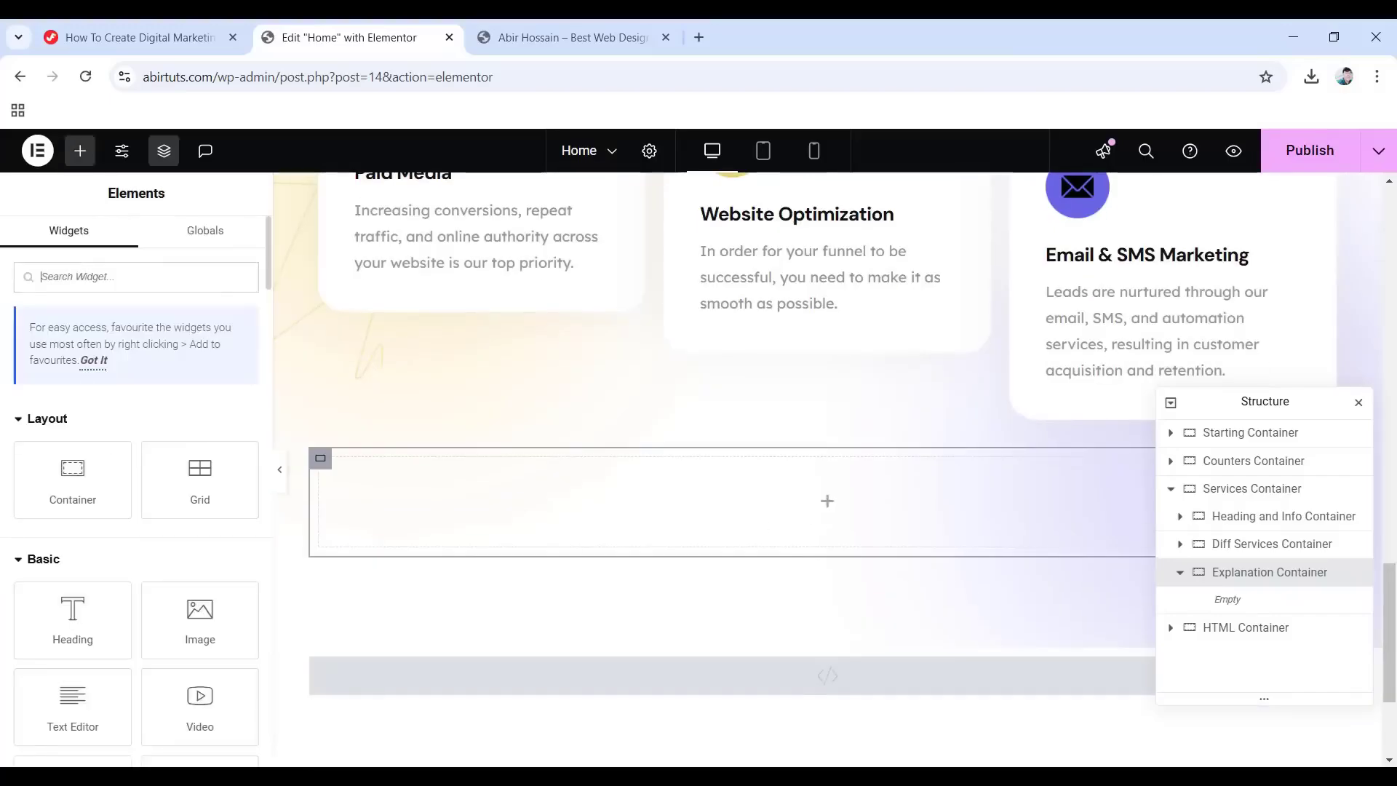
# Nest a container named 'images Container' in the Explanation Container, boxed, with 0 padding.
pyautogui.moveTo(197, 622); pyautogui.dragTo(828, 507)
pyautogui.moveTo(90, 495); pyautogui.dragTo(792, 503)
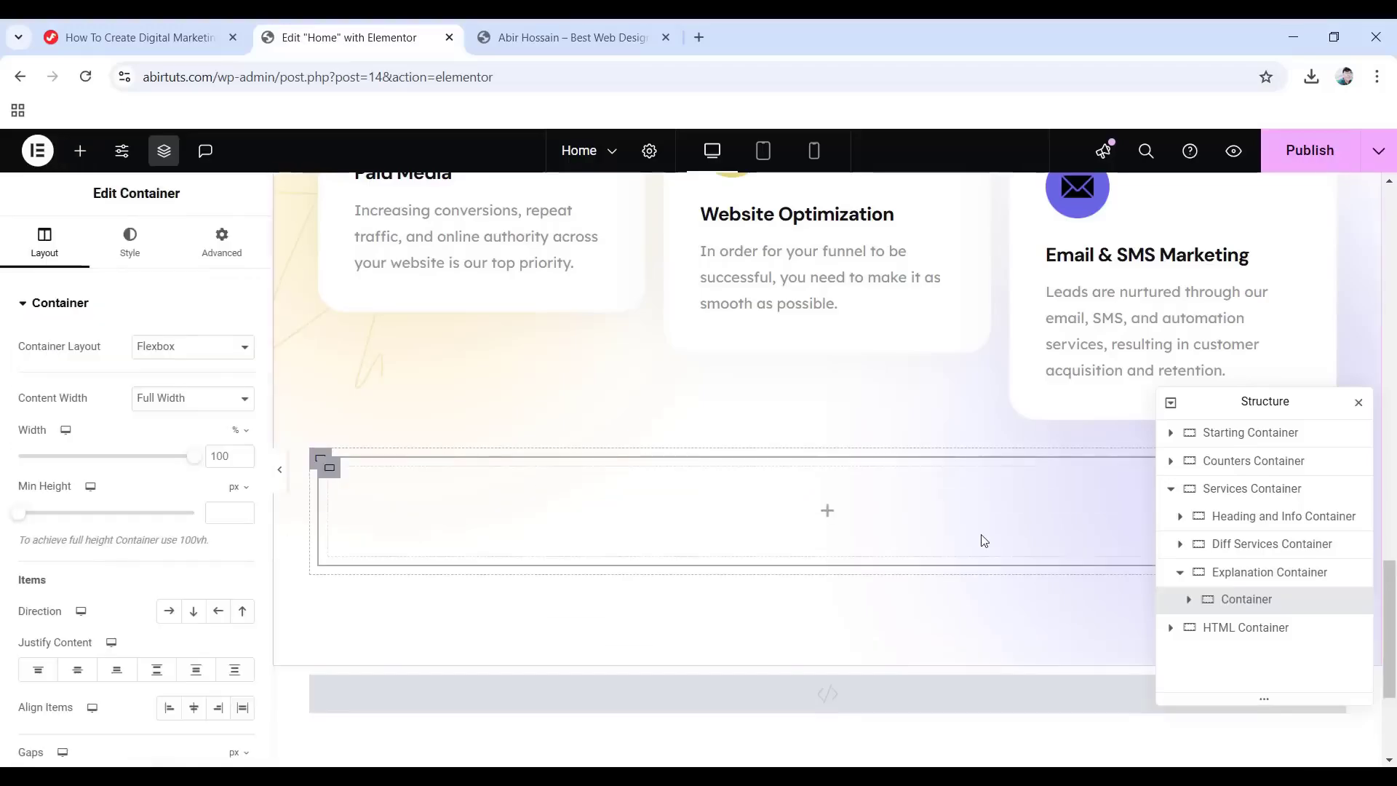
pyautogui.doubleClick(1225, 605)
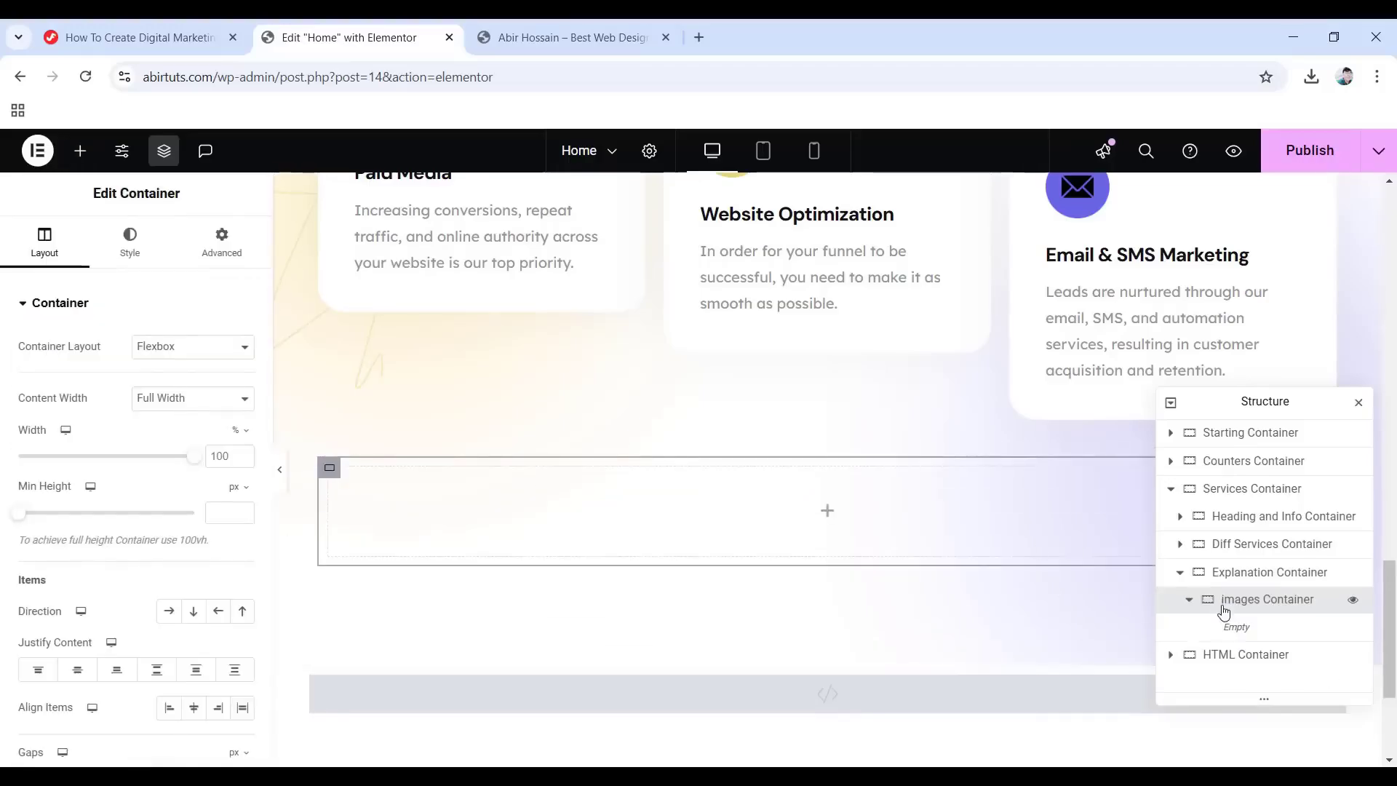
pyautogui.click(206, 398)
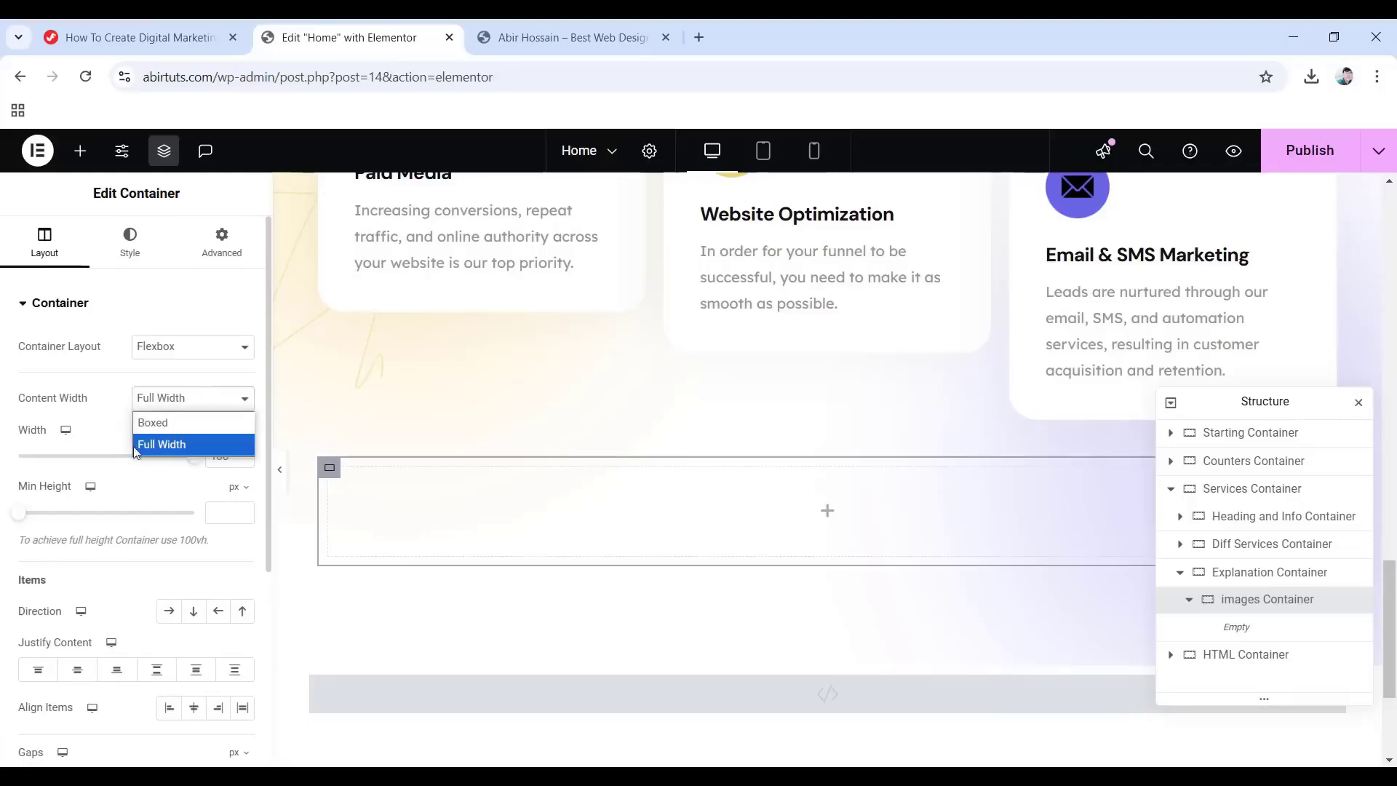
pyautogui.click(172, 424)
pyautogui.click(222, 240)
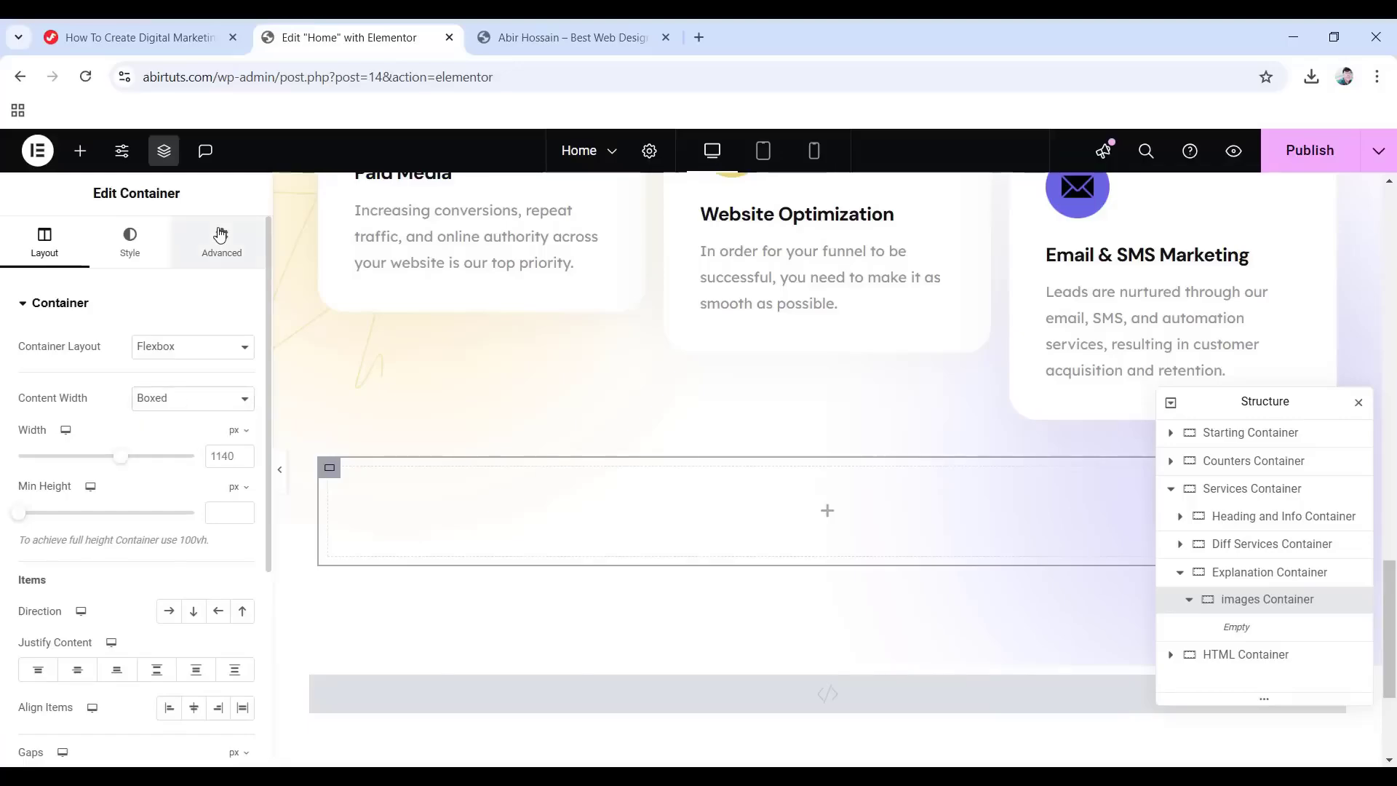
pyautogui.click(242, 437)
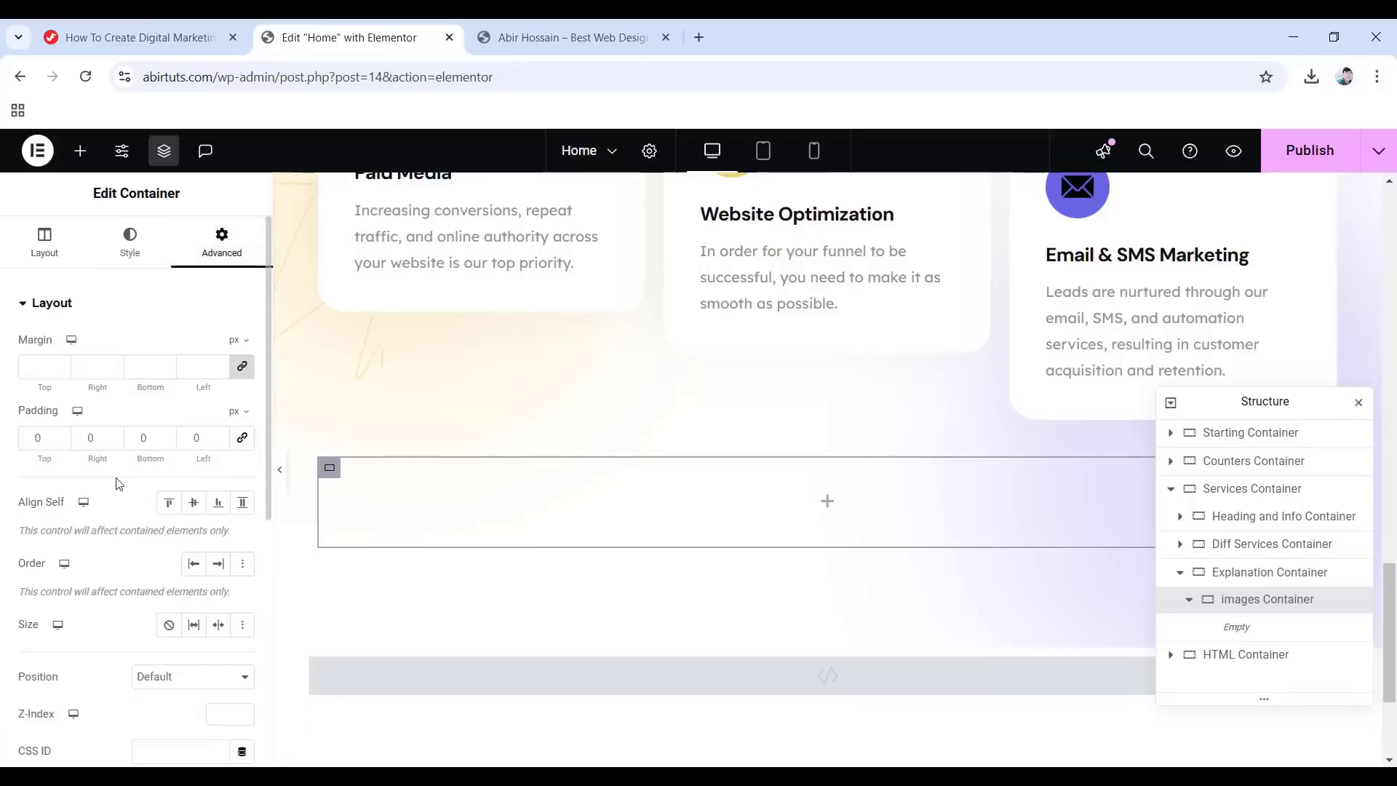
pyautogui.click(828, 502)
# Add an Image widget to images Container showing the image2 team photo.
pyautogui.moveTo(201, 626); pyautogui.dragTo(827, 523)
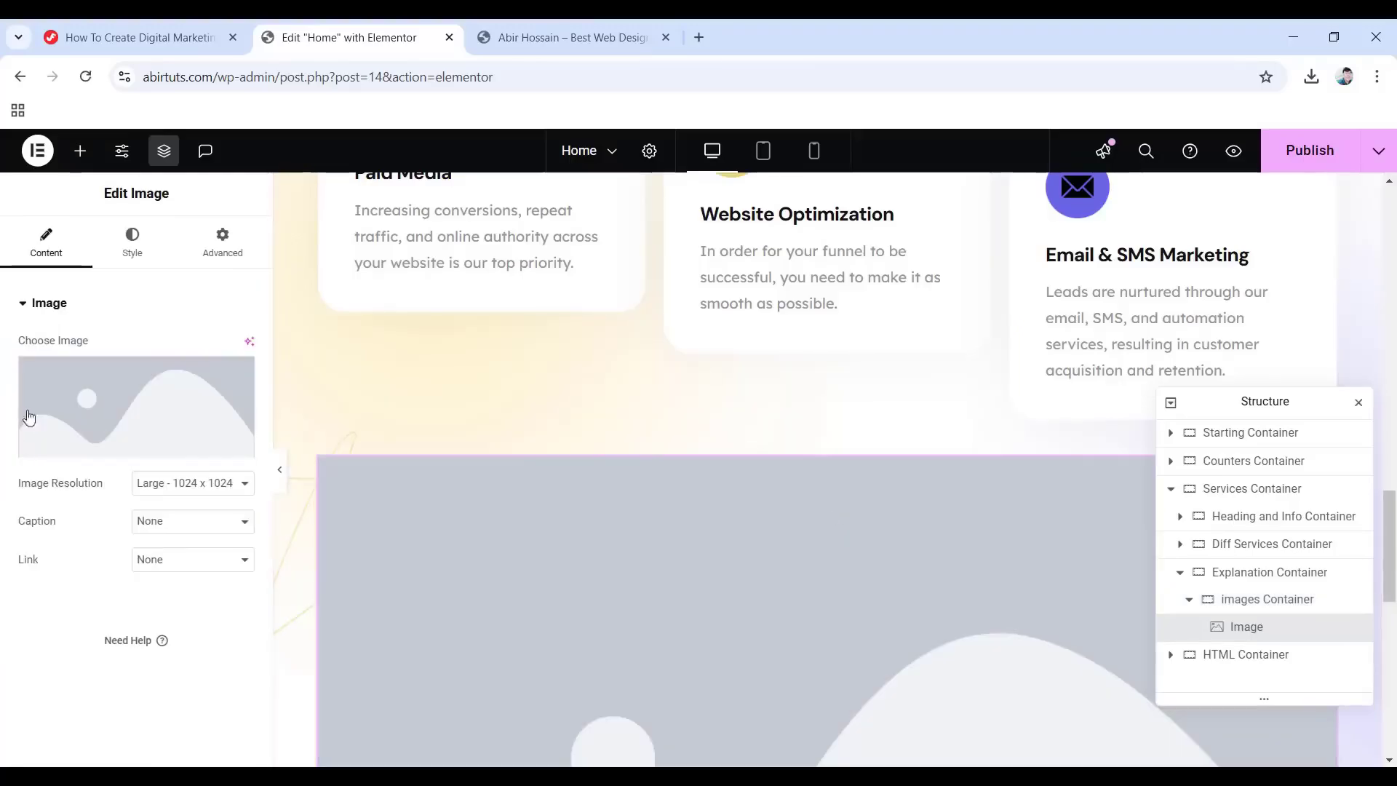
pyautogui.click(81, 403)
pyautogui.click(994, 450)
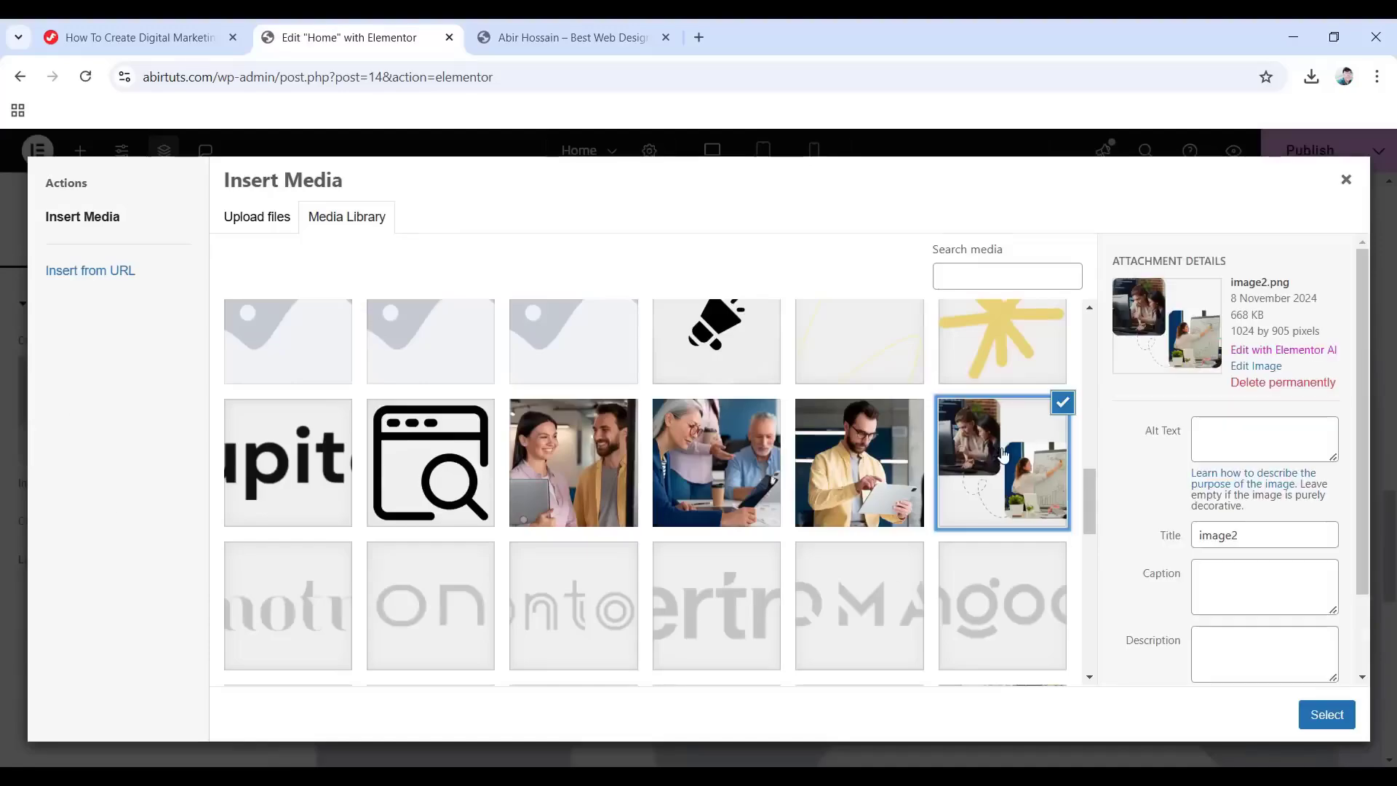
pyautogui.click(1324, 716)
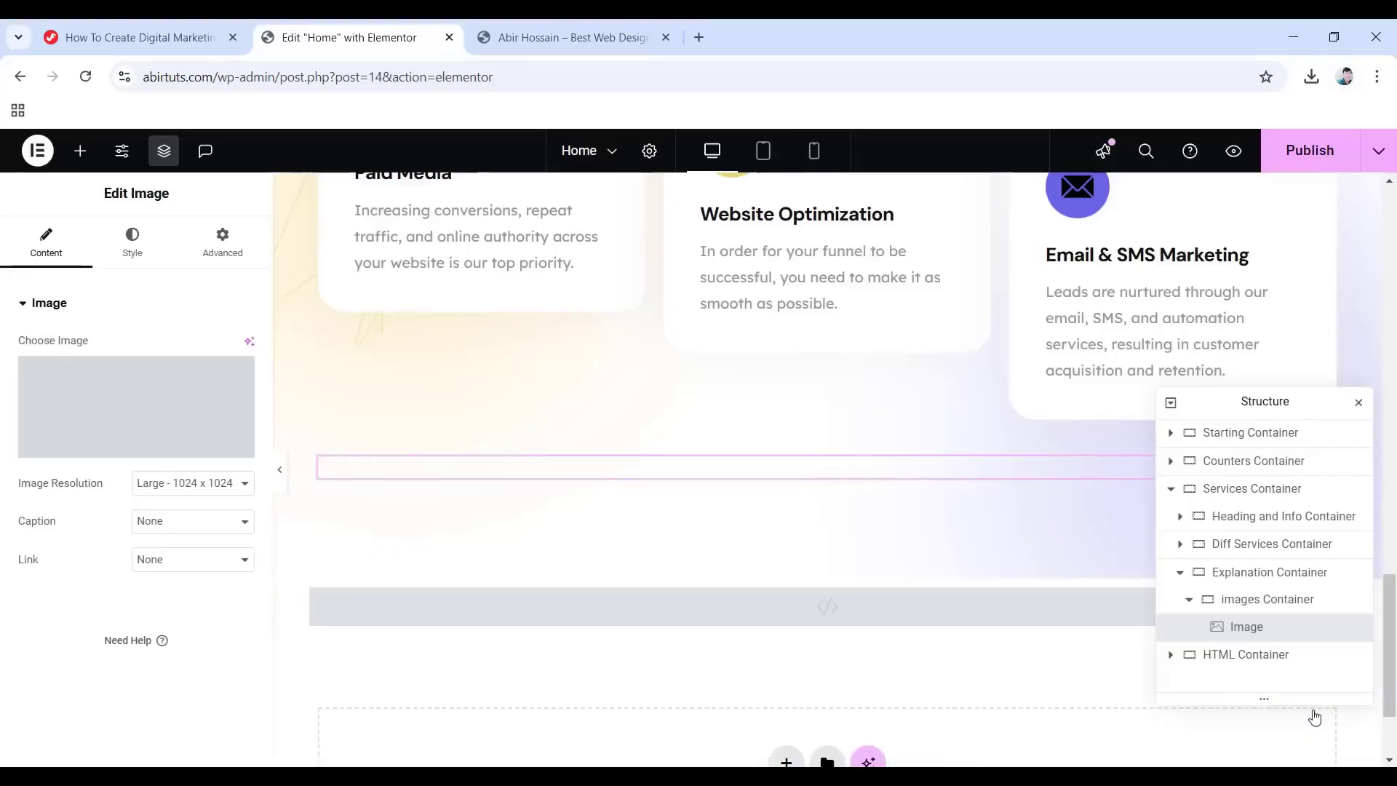
# Give the image2 photo a Fade In entrance animation.
pyautogui.click(218, 247)
pyautogui.scroll(-10, 56, 352)
pyautogui.click(117, 403)
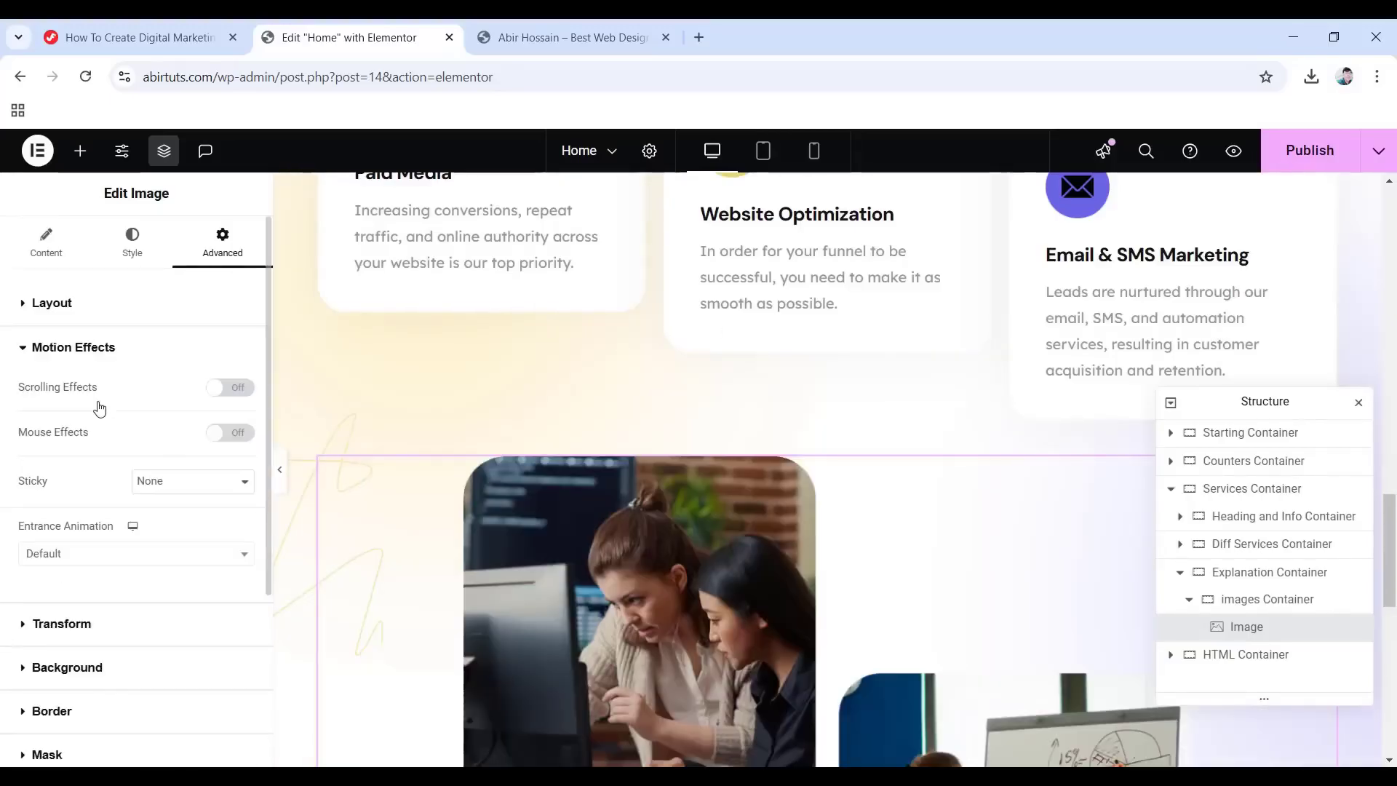
pyautogui.click(155, 555)
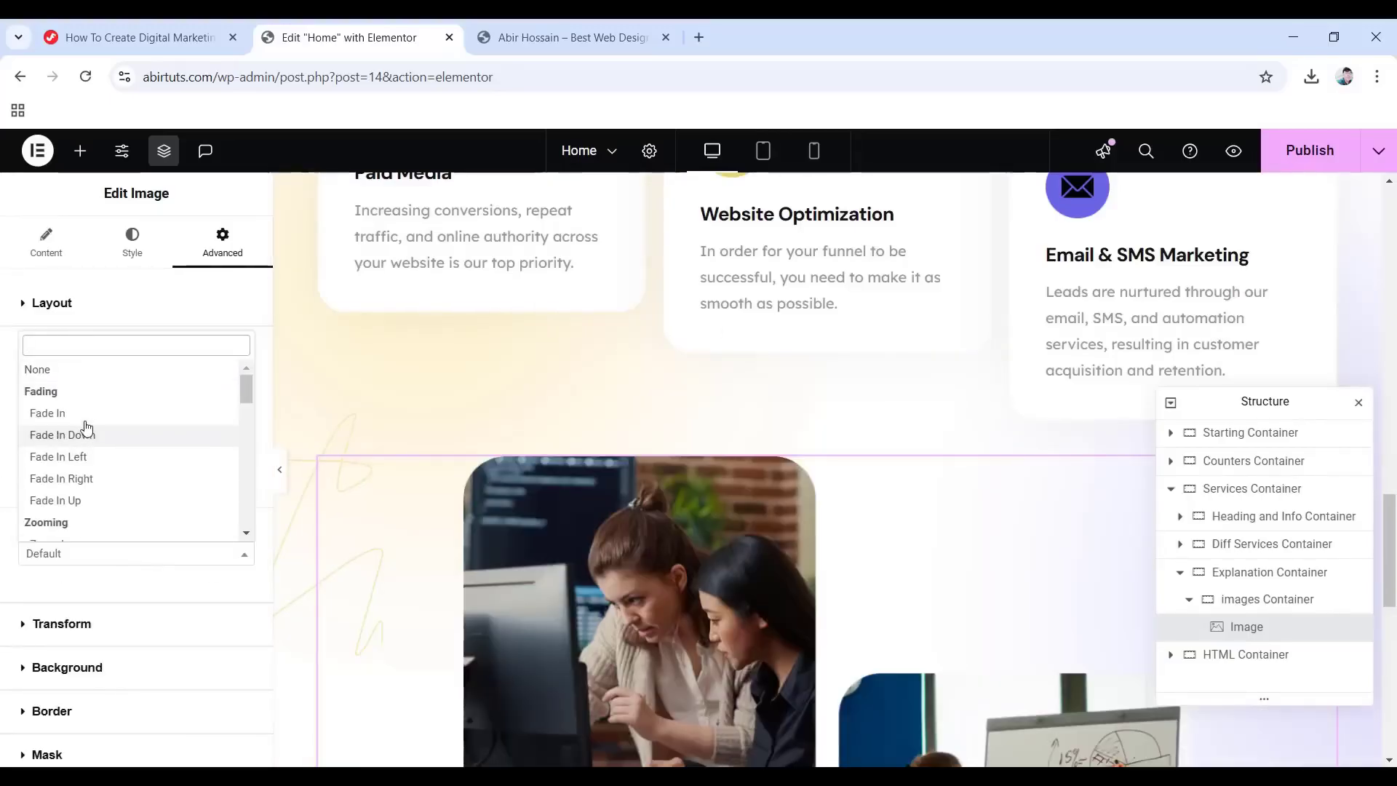
pyautogui.click(86, 415)
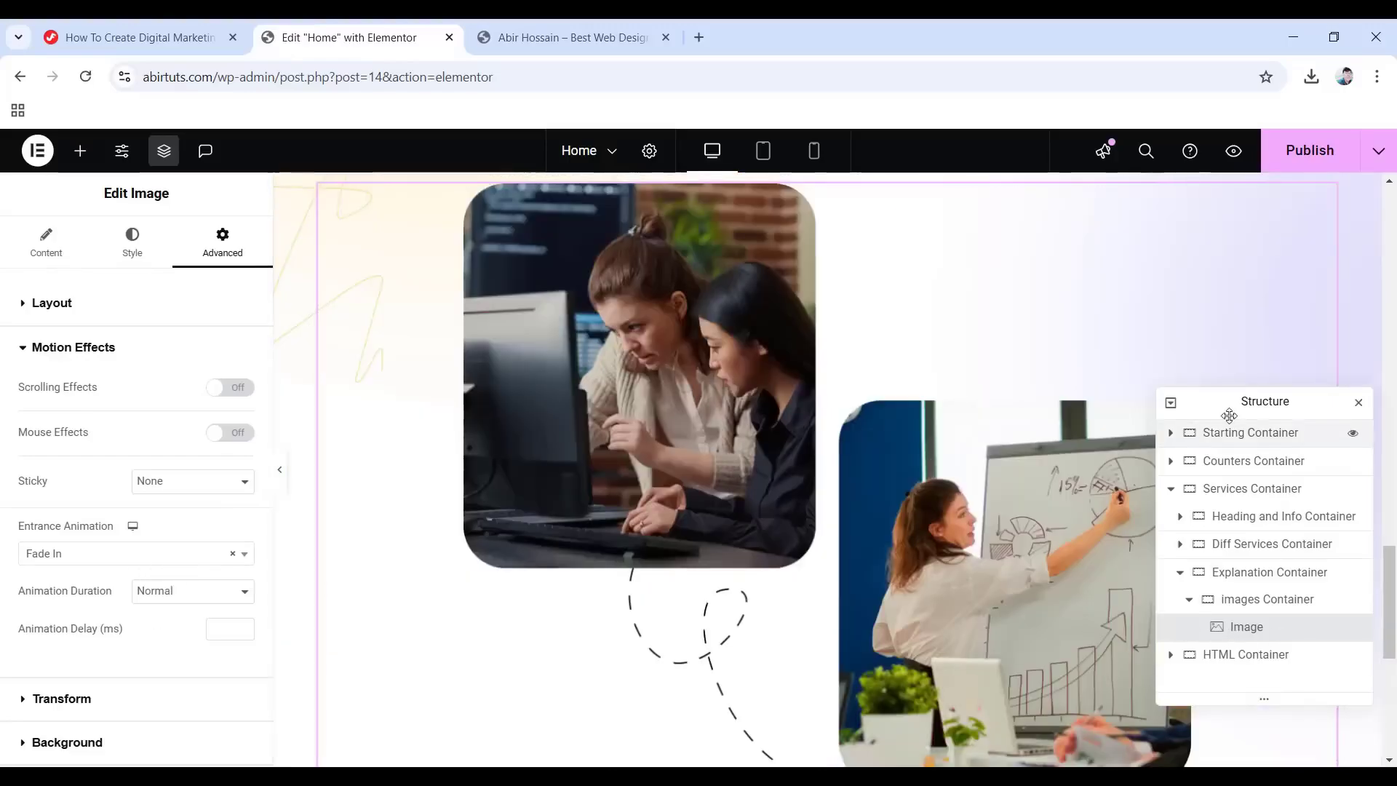
pyautogui.click(1188, 598)
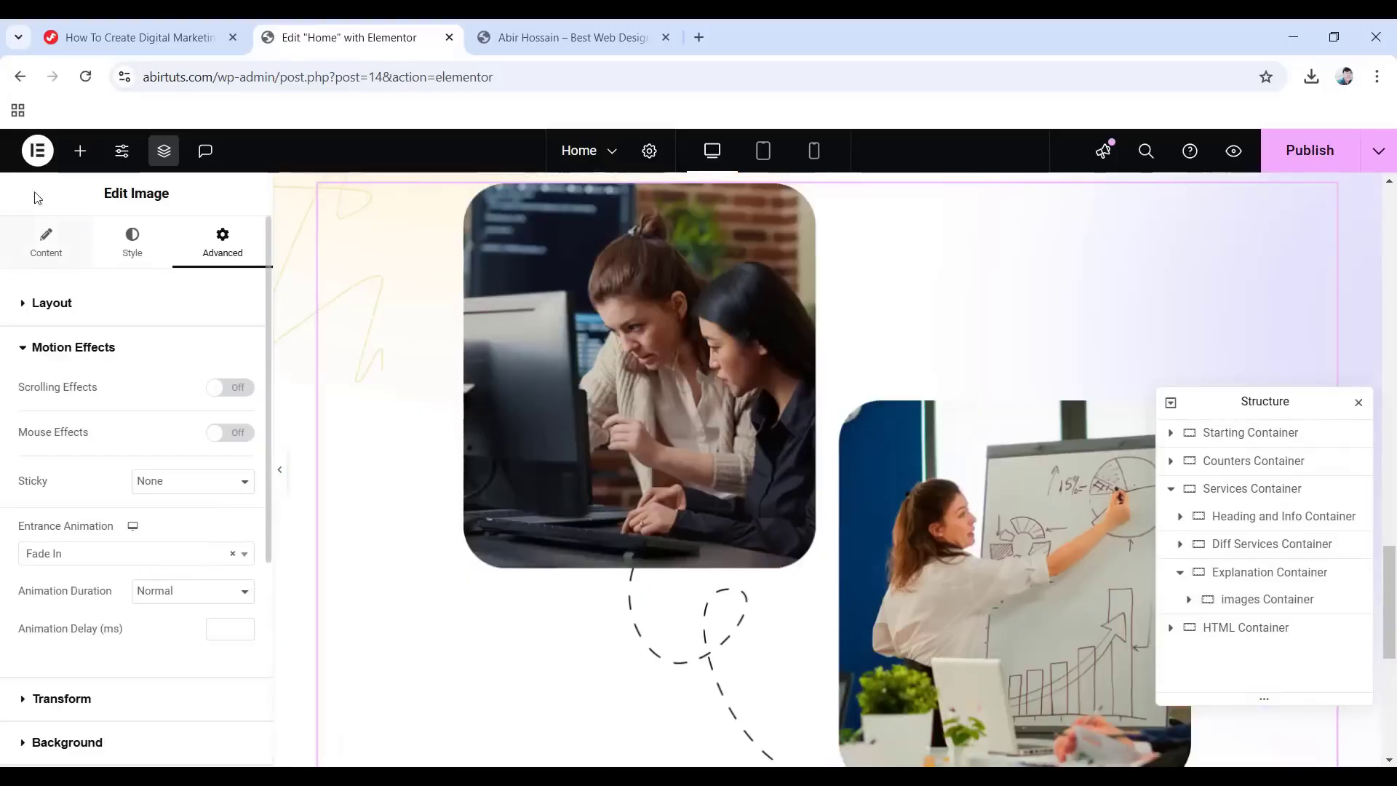
# Place 'Why DM Container' after images Container in the Explanation Container, boxed with 0 padding.
pyautogui.click(80, 151)
pyautogui.moveTo(87, 495); pyautogui.dragTo(1339, 357)
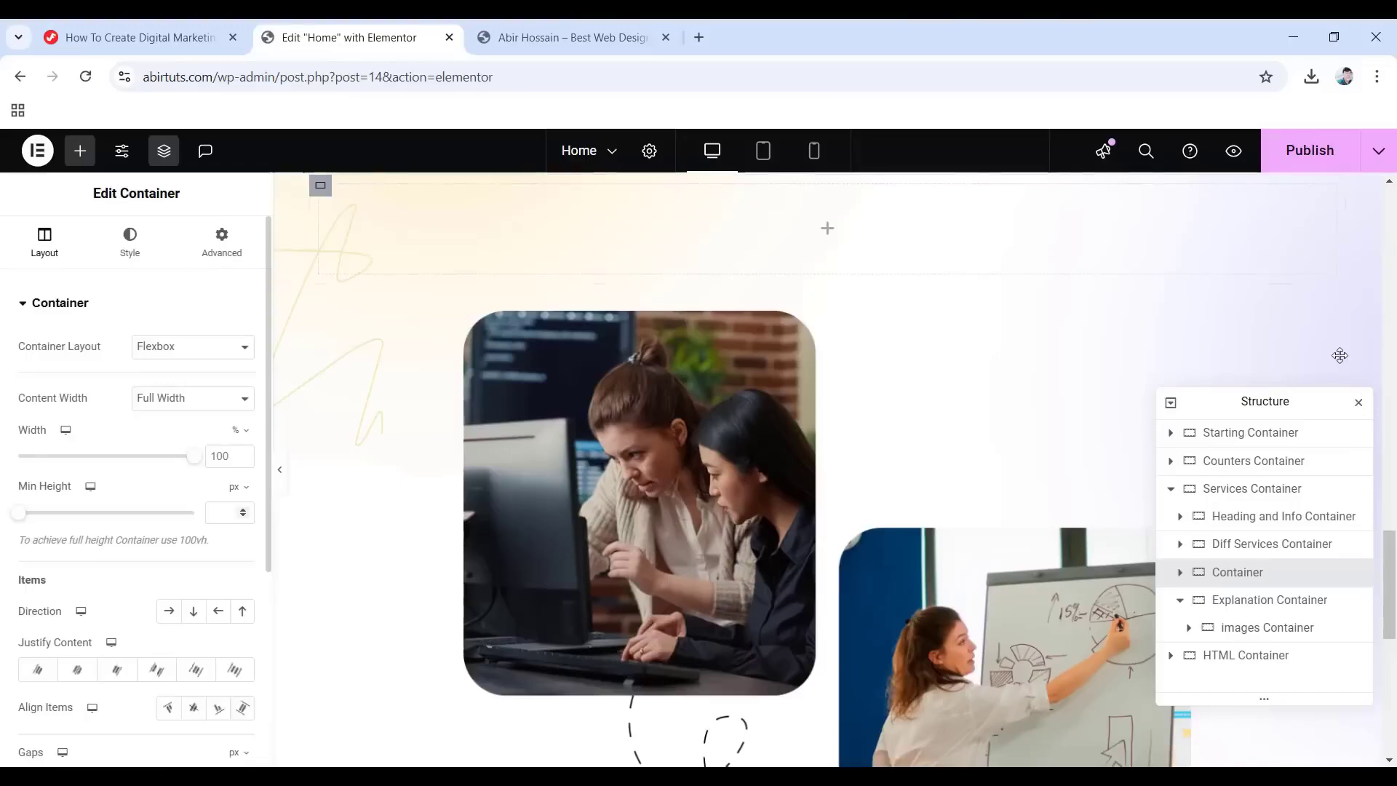
pyautogui.moveTo(1232, 574); pyautogui.dragTo(1246, 620)
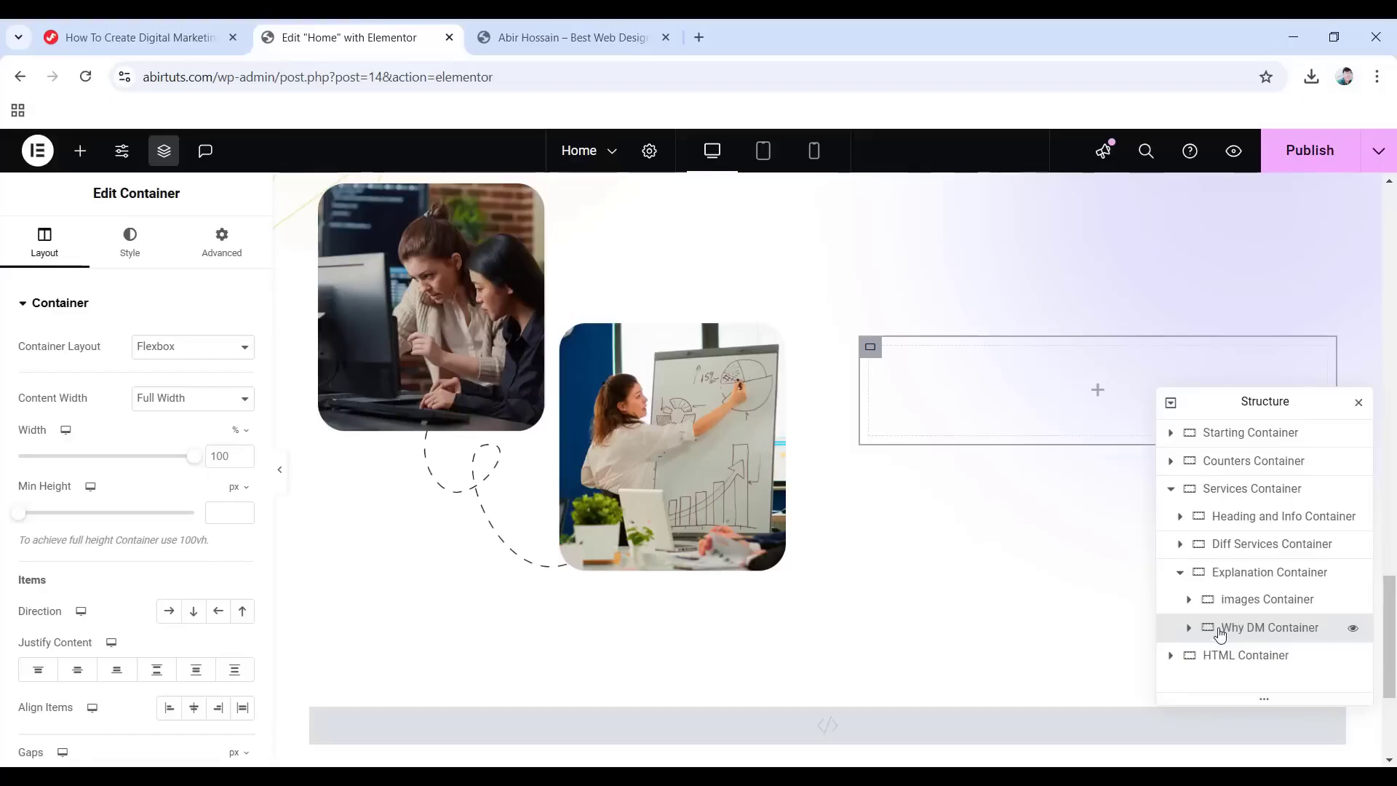
pyautogui.click(172, 423)
pyautogui.click(221, 242)
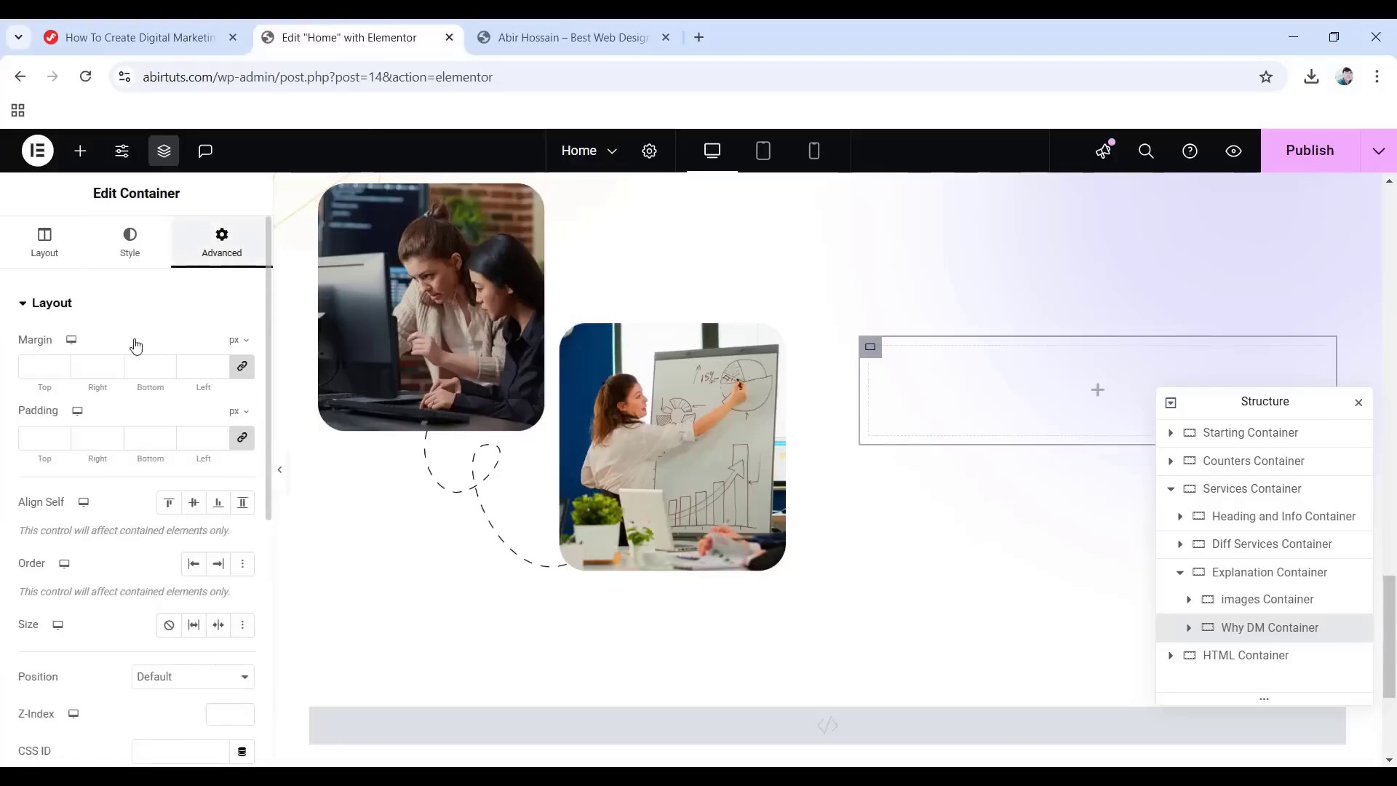
pyautogui.click(241, 440)
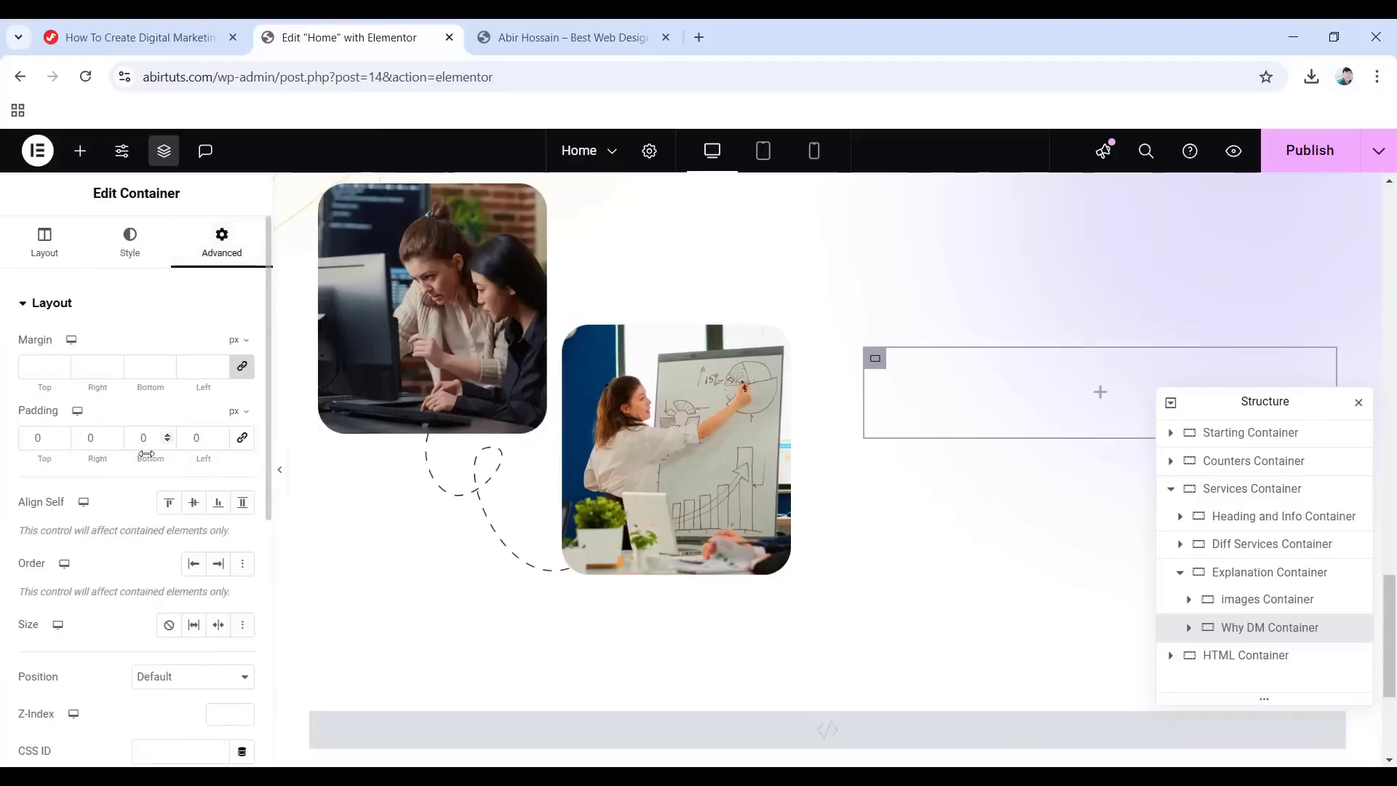
pyautogui.click(1089, 394)
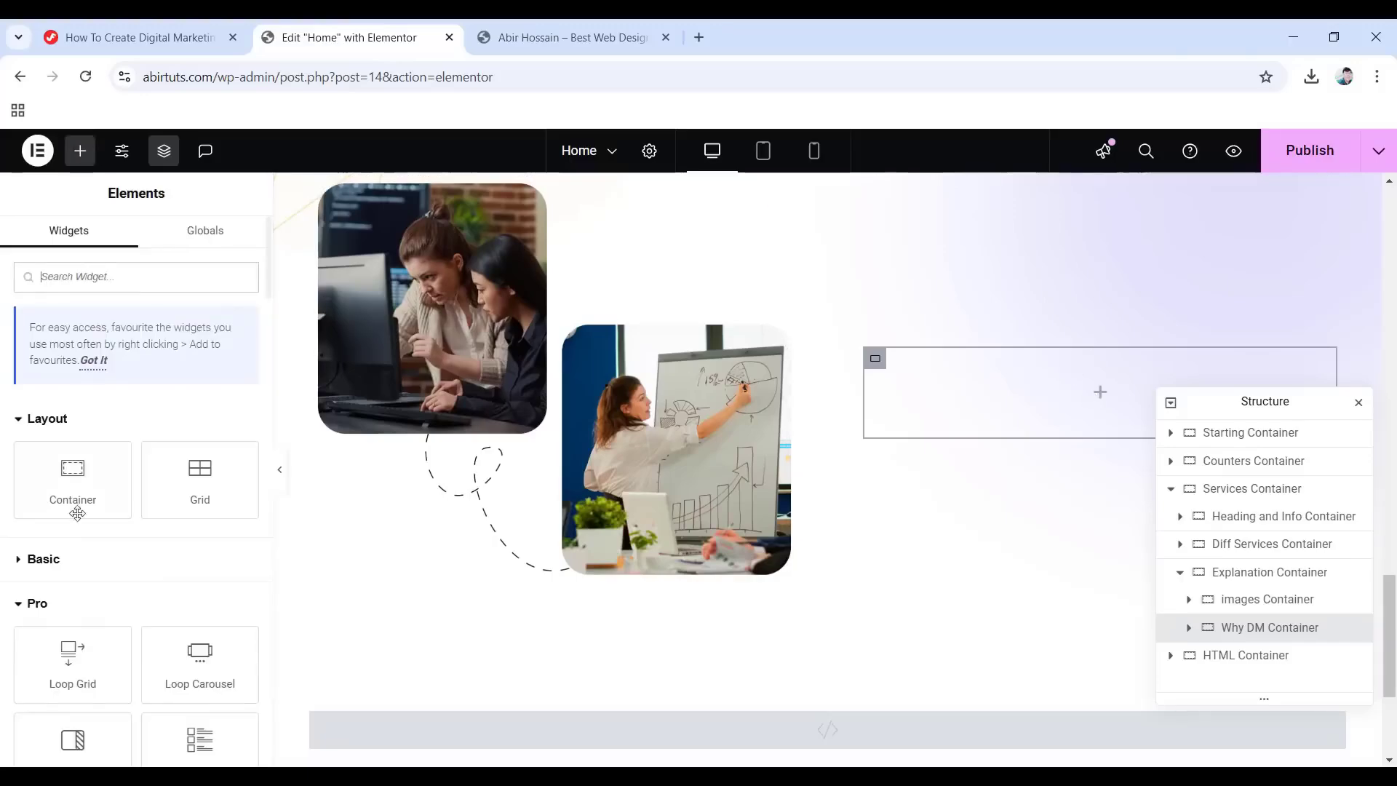
# Add a heading reading 'Why you need digital marketing' inside Why DM Container.
pyautogui.click(44, 559)
pyautogui.scroll(-3, 73, 510)
pyautogui.moveTo(70, 437); pyautogui.dragTo(1094, 391)
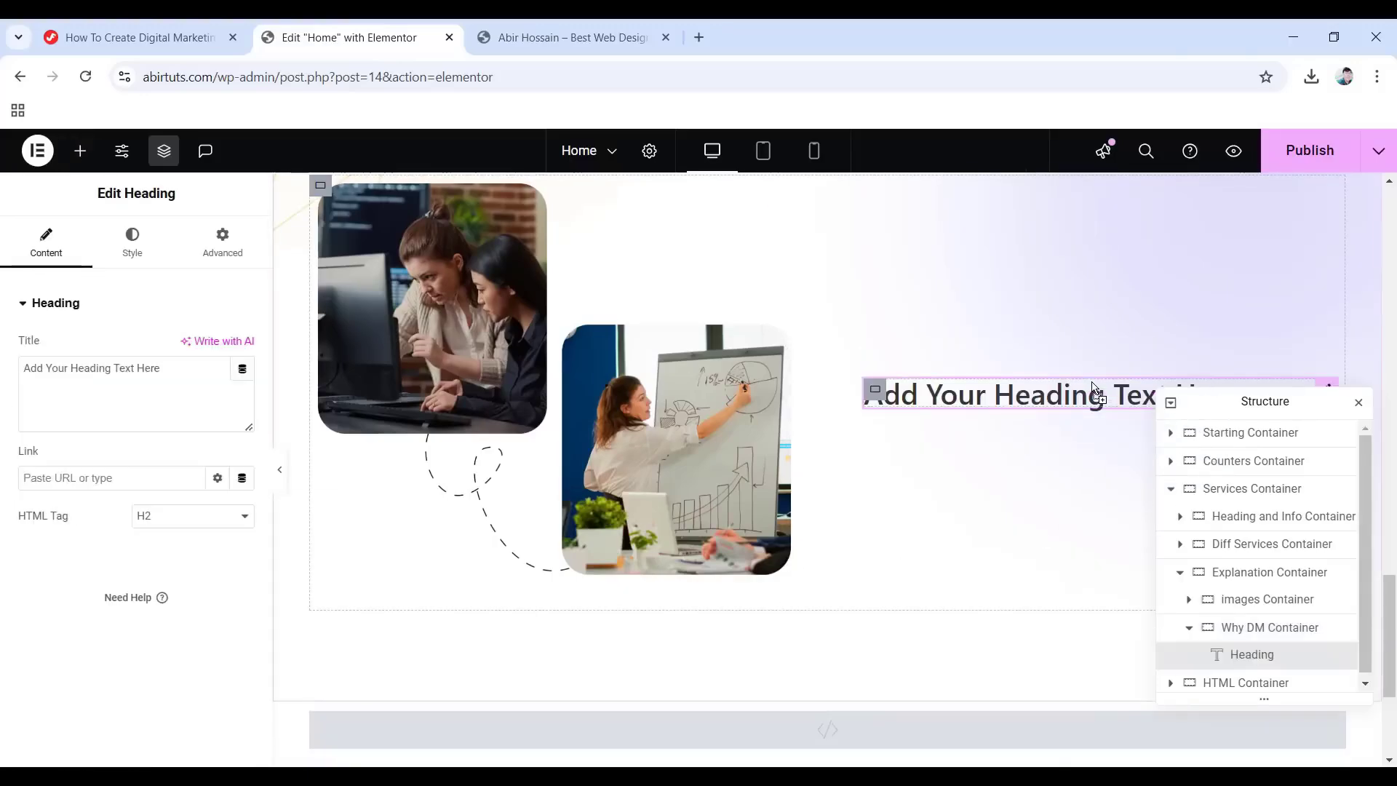
pyautogui.moveTo(165, 368); pyautogui.dragTo(22, 368)
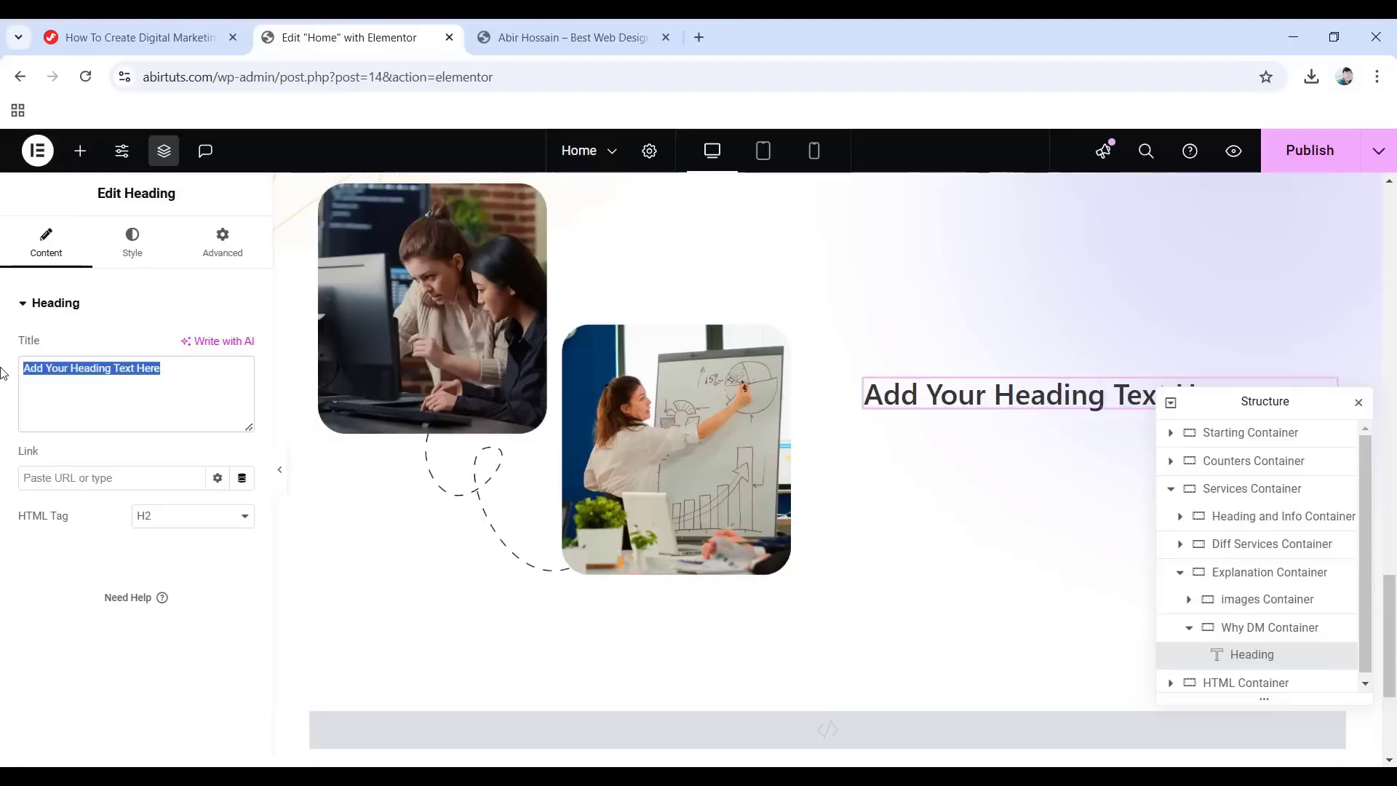
pyautogui.write('Why you need digital marketing')
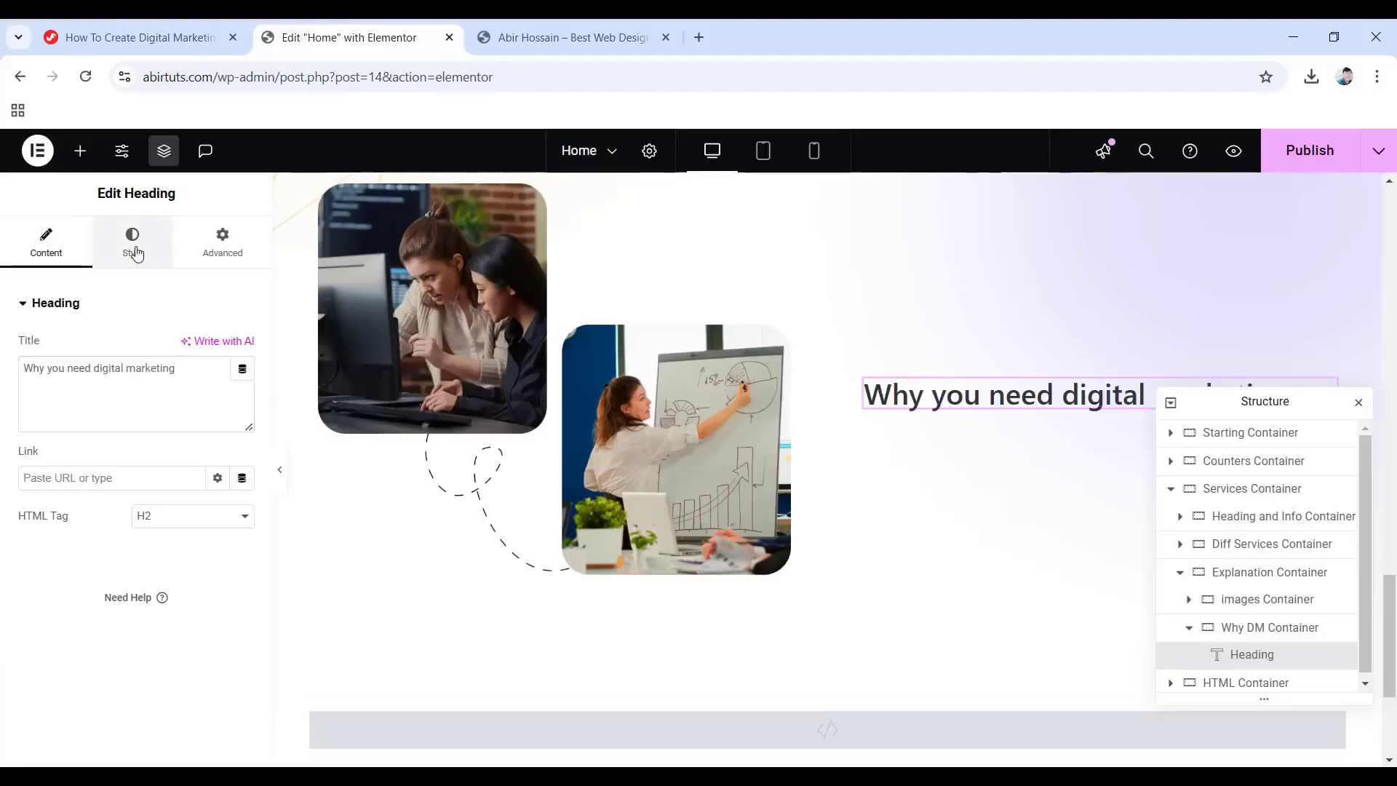
# Style the heading with the Primary global colour and Primary global font.
pyautogui.click(133, 245)
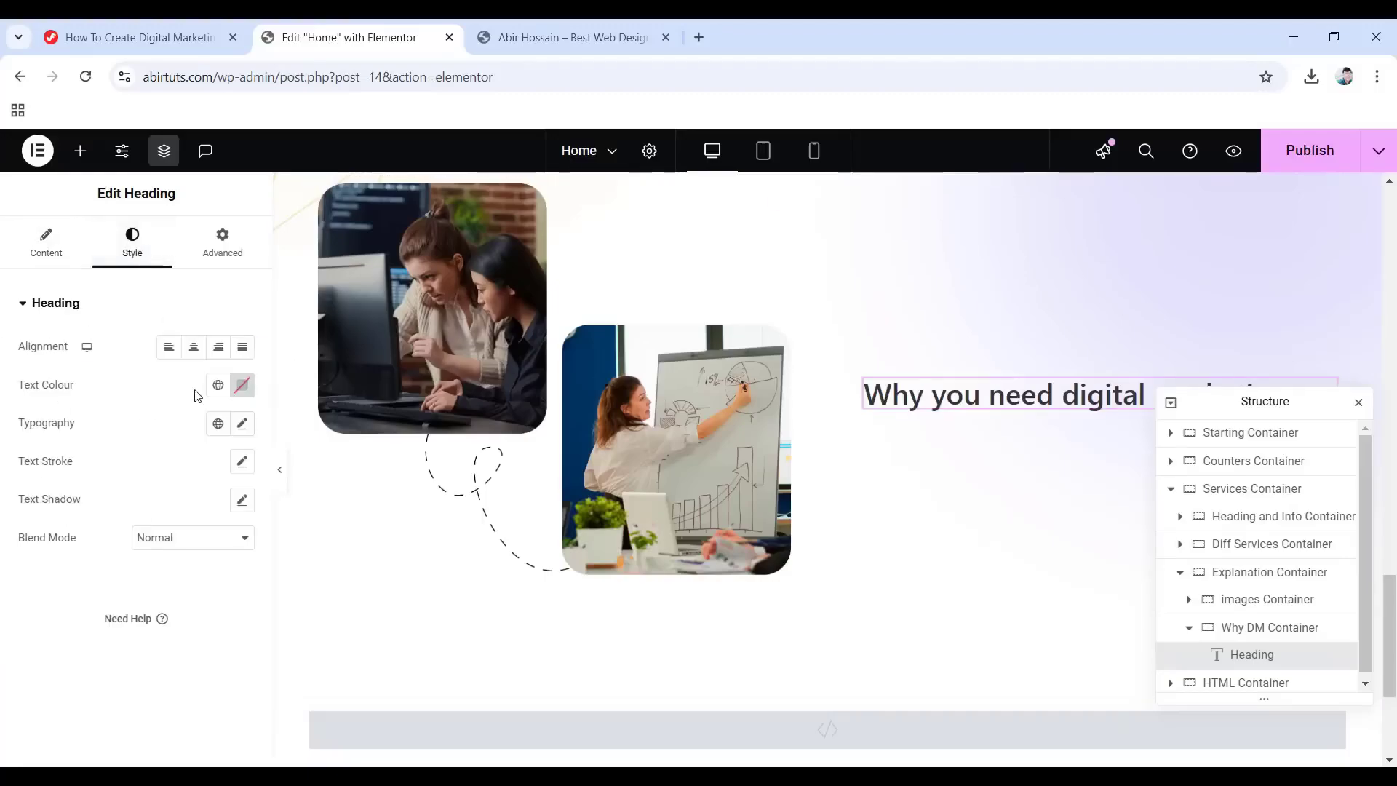
pyautogui.click(218, 385)
pyautogui.click(108, 466)
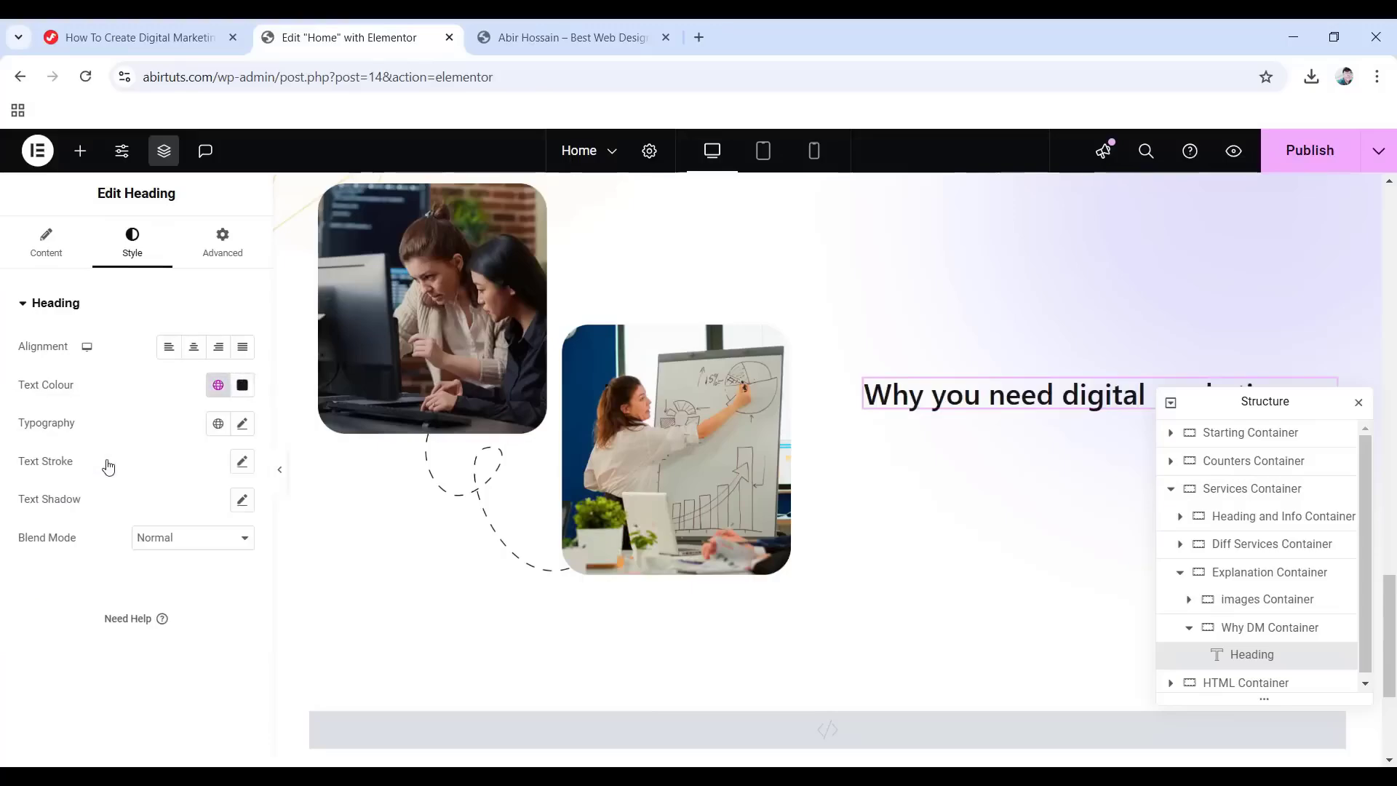
pyautogui.click(218, 424)
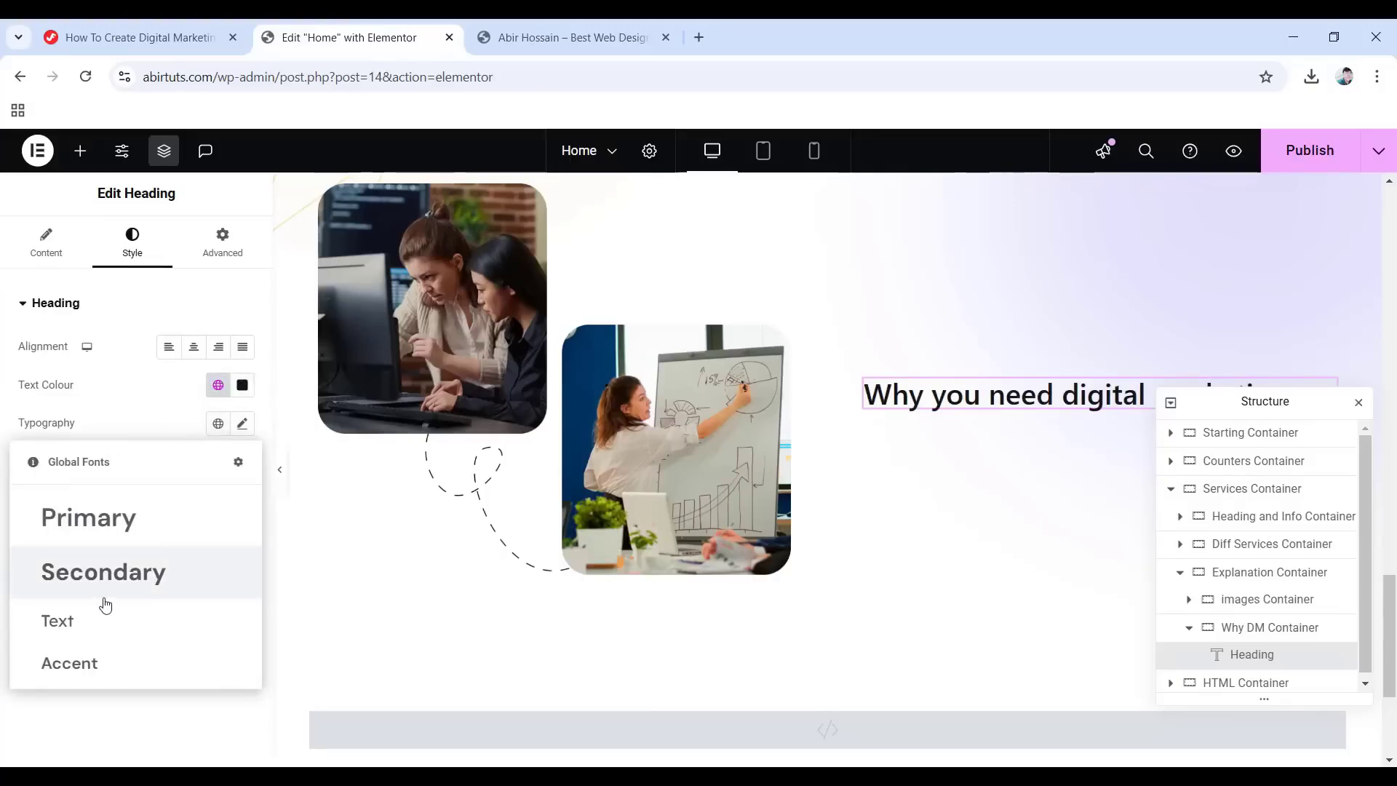
pyautogui.click(113, 527)
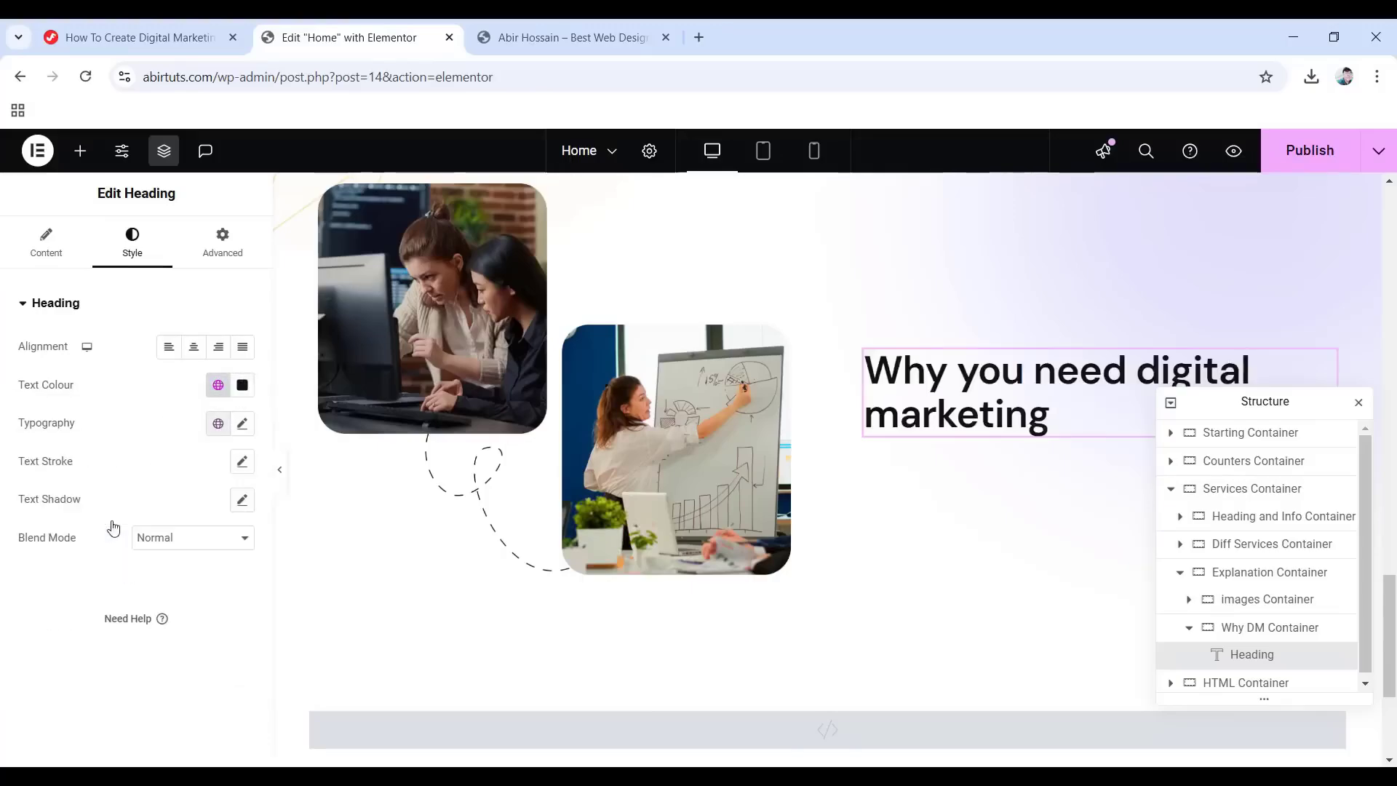
# Give the heading a Fade In entrance animation.
pyautogui.click(222, 242)
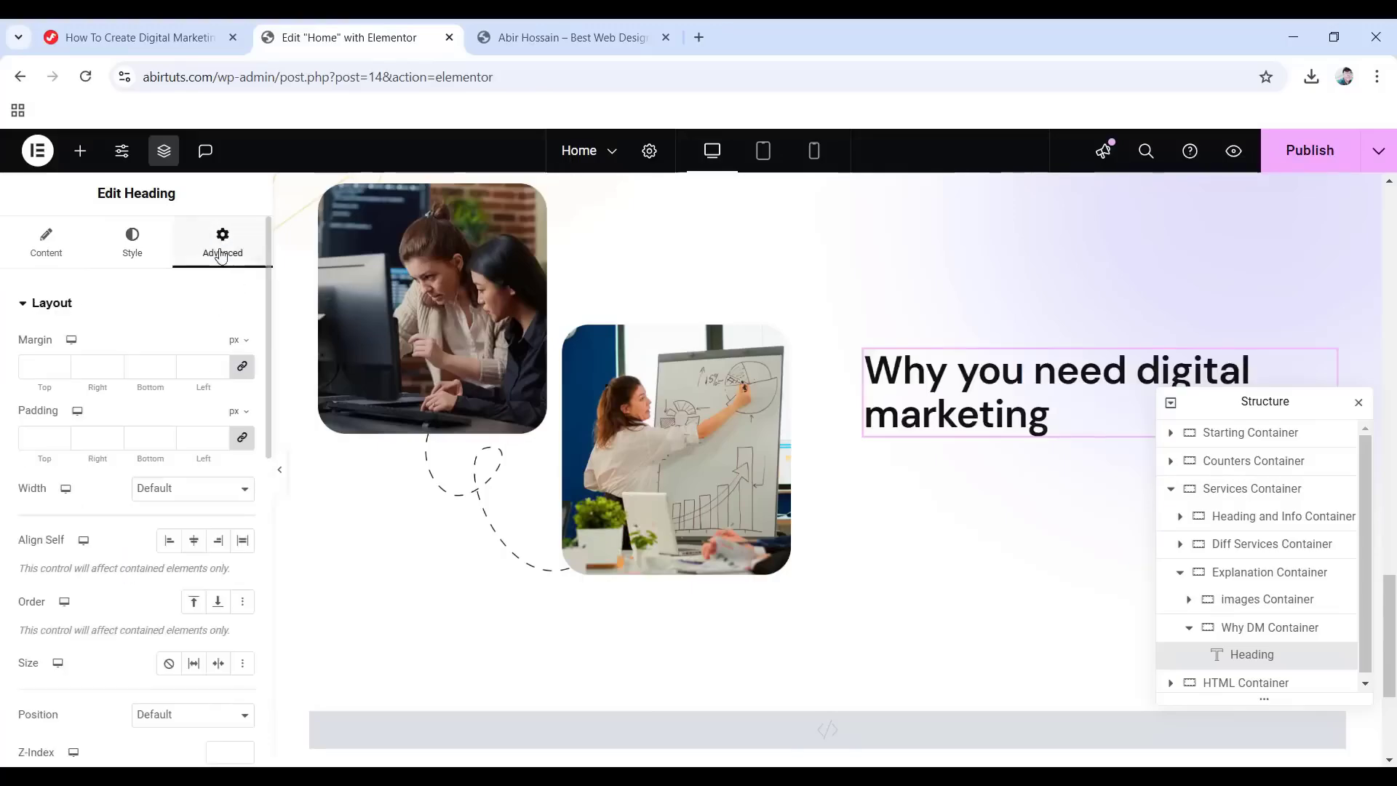
pyautogui.scroll(-10, 146, 436)
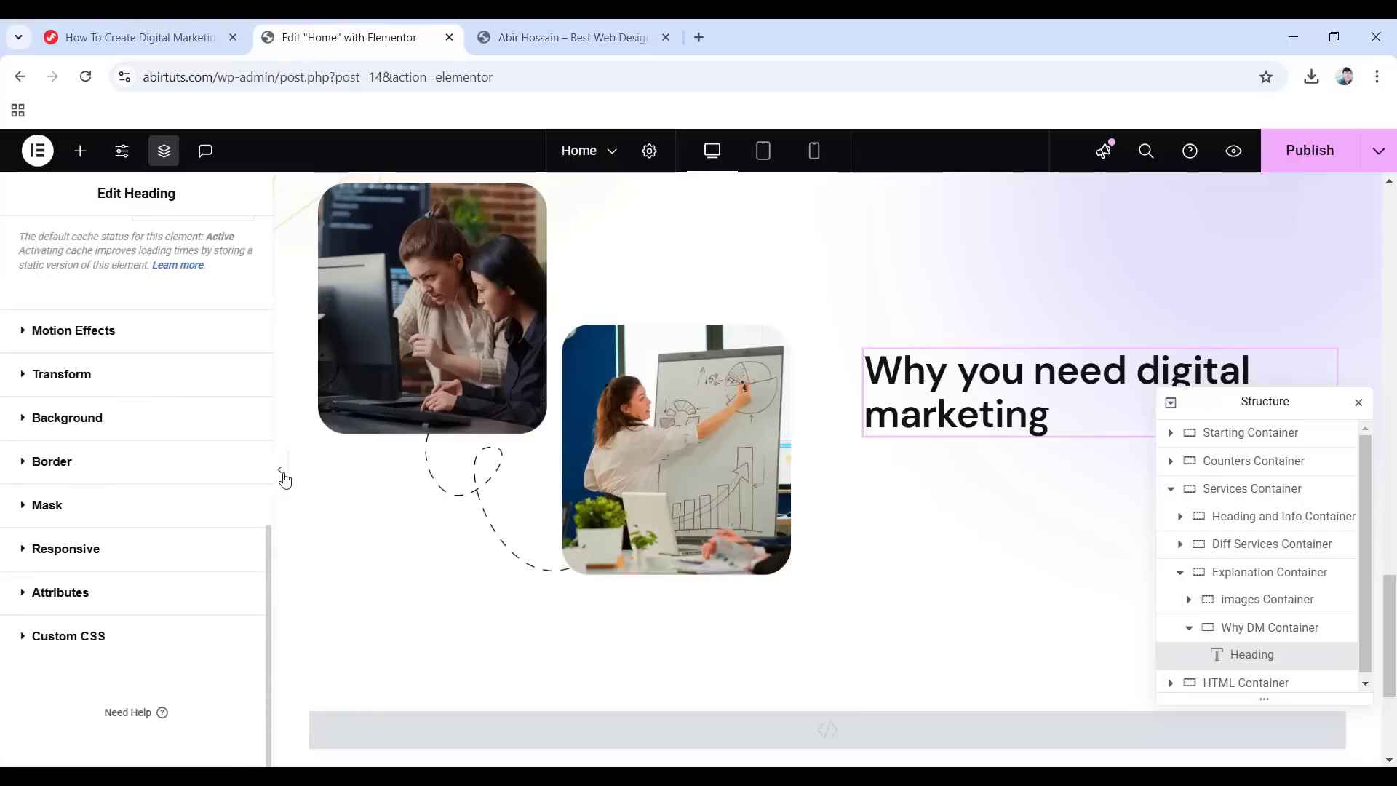
pyautogui.click(72, 332)
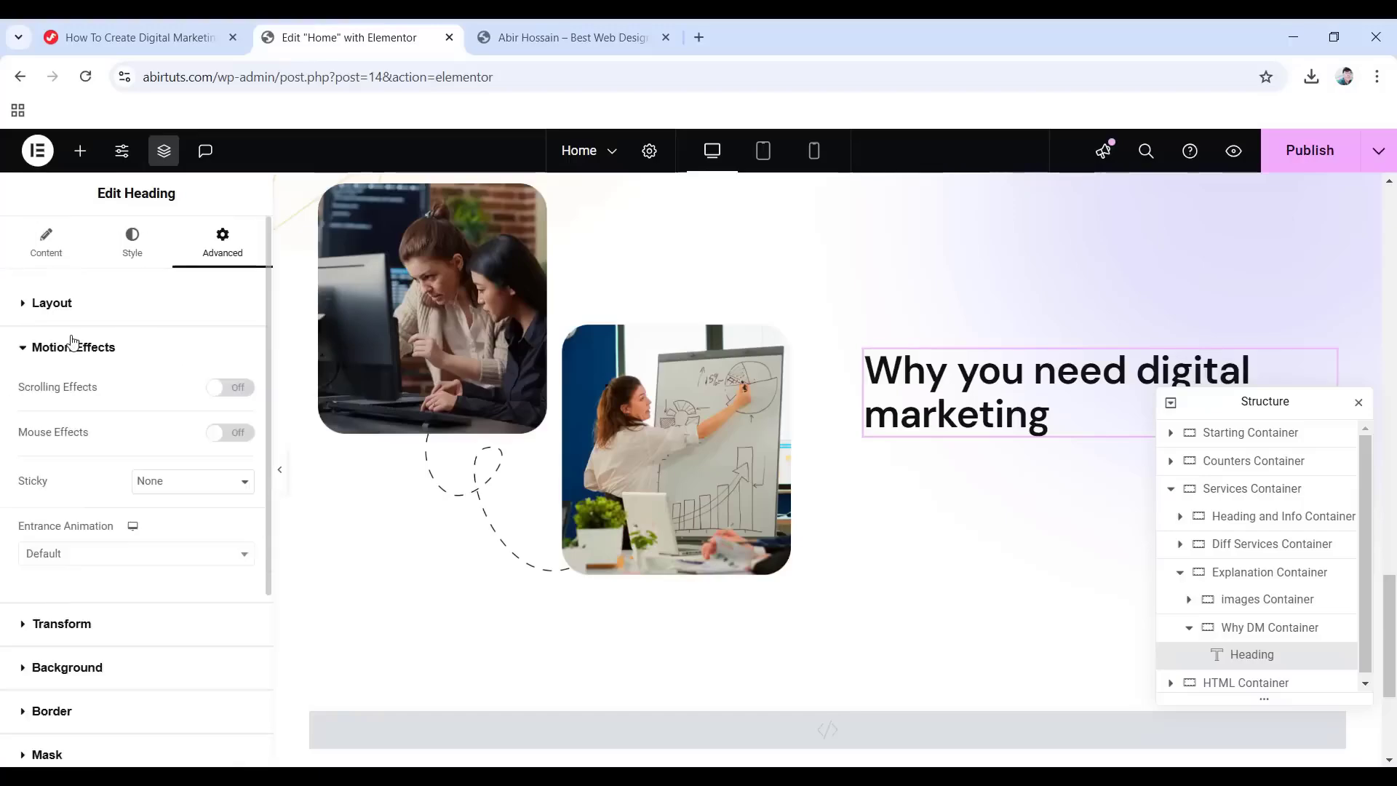
pyautogui.click(130, 555)
pyautogui.click(69, 411)
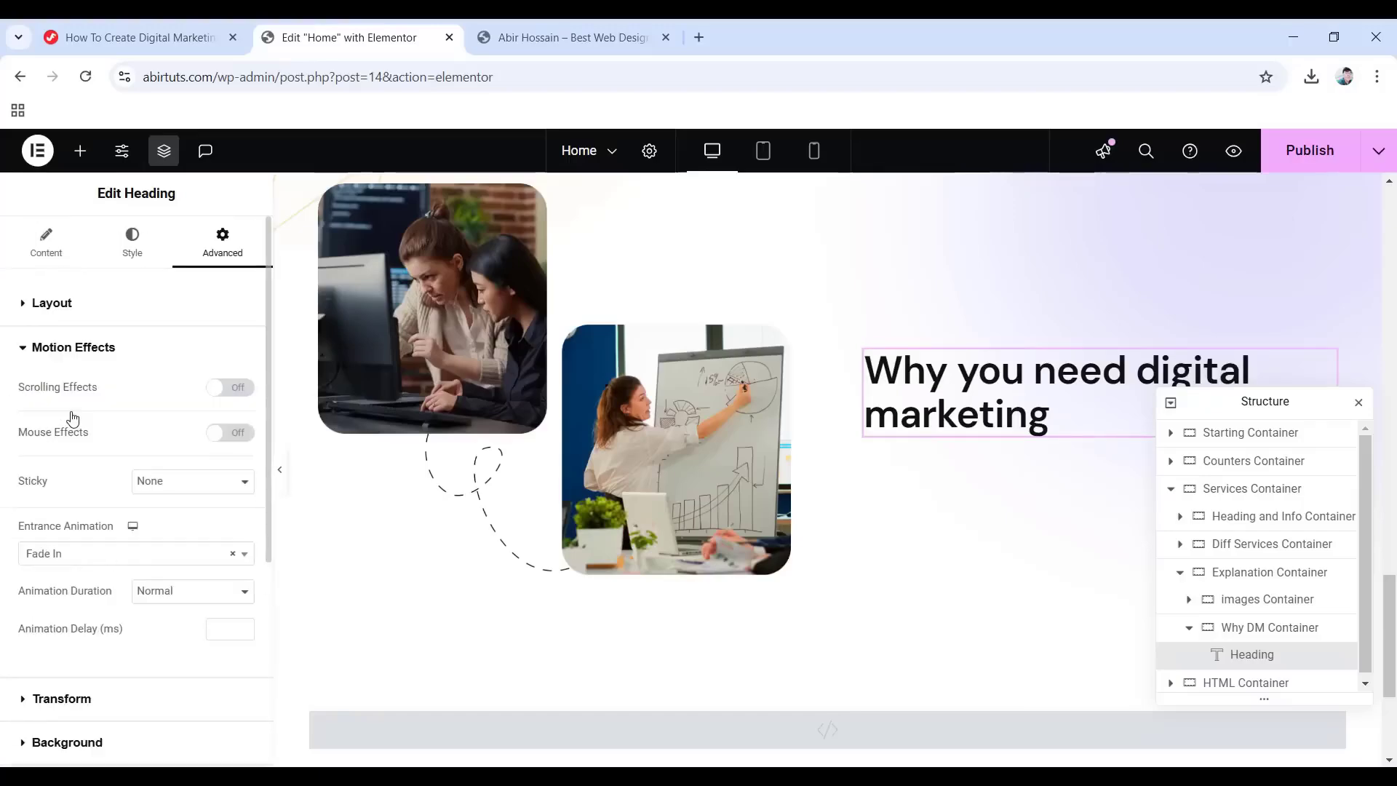
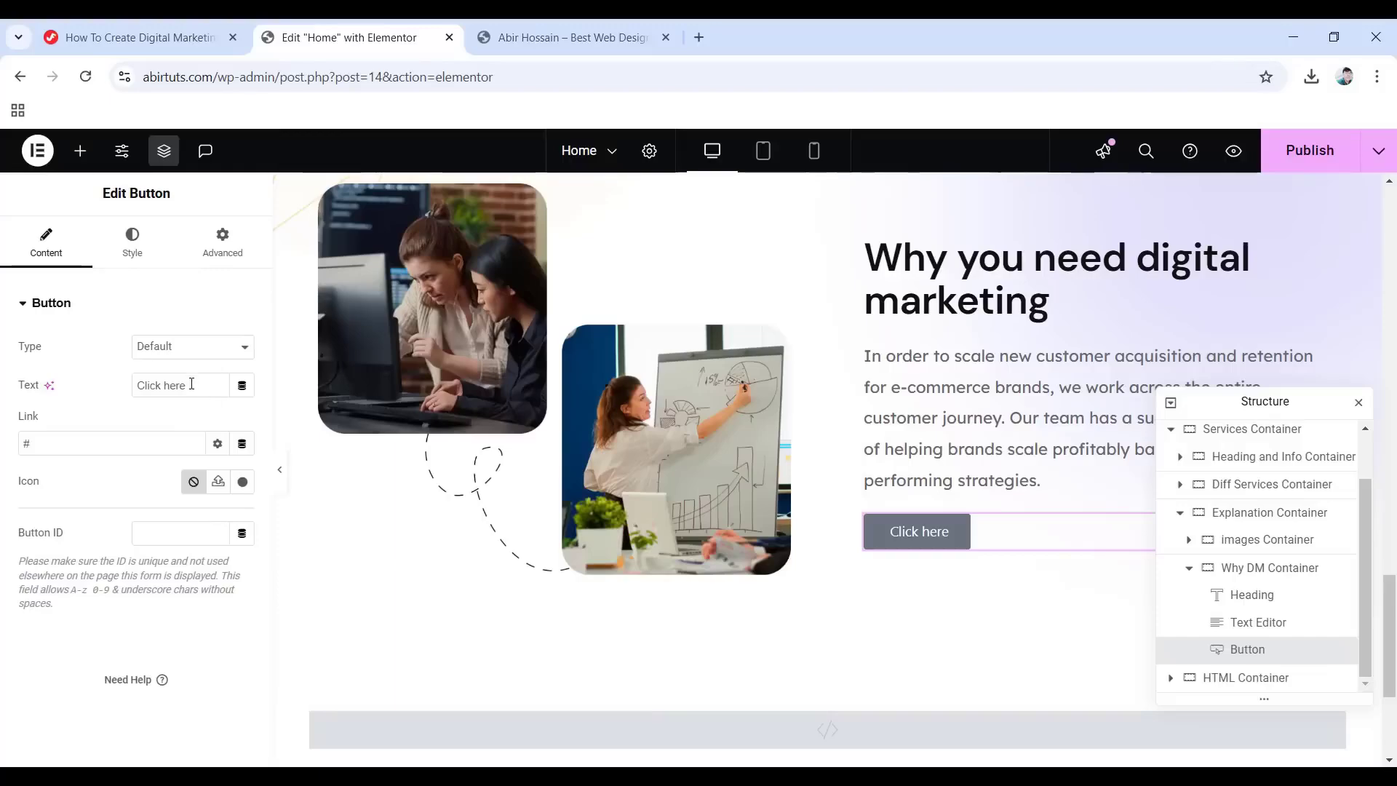
# Change the button label from 'Click here' to 'Learn more' and add the long-arrow-alt-right icon from the library.
pyautogui.moveTo(192, 385); pyautogui.dragTo(127, 386)
pyautogui.write('Learn more')
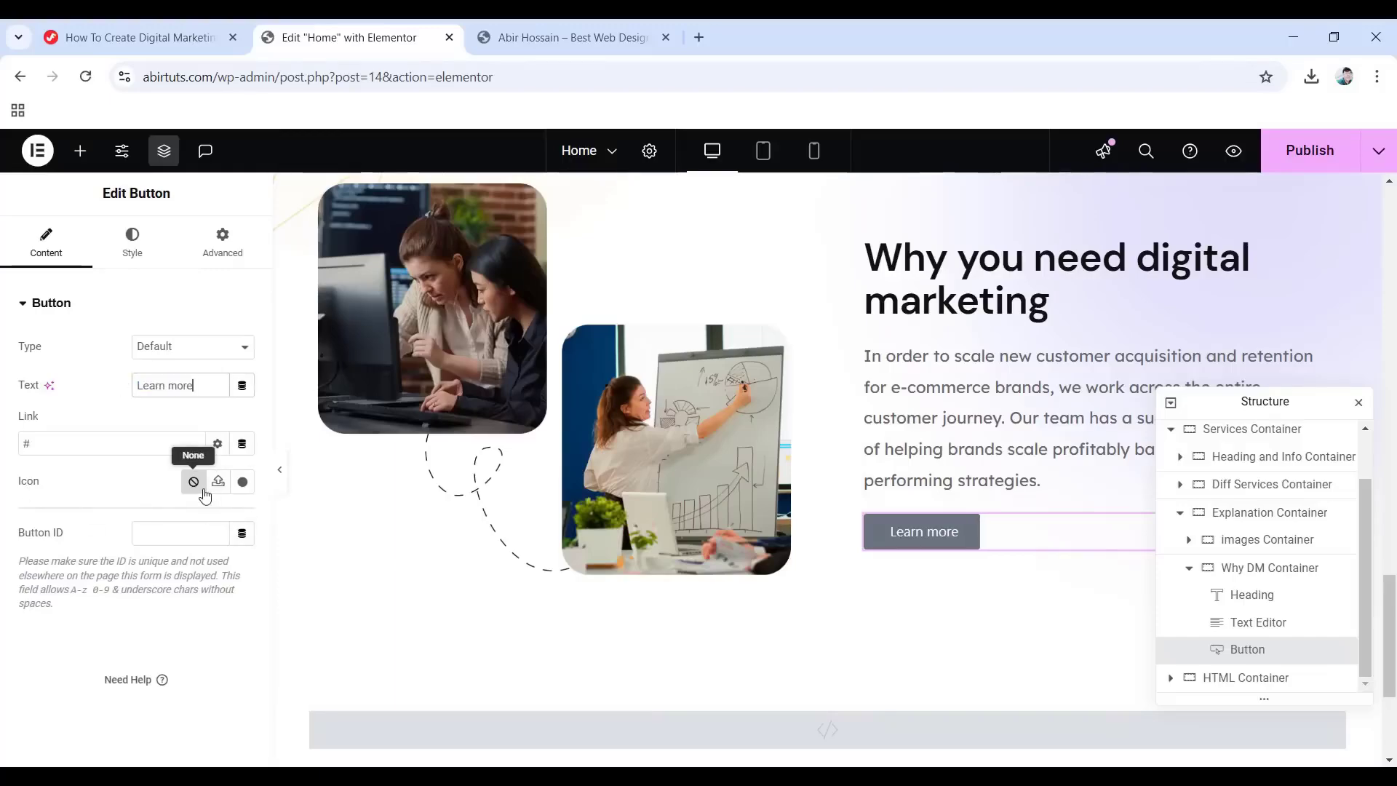
pyautogui.click(242, 486)
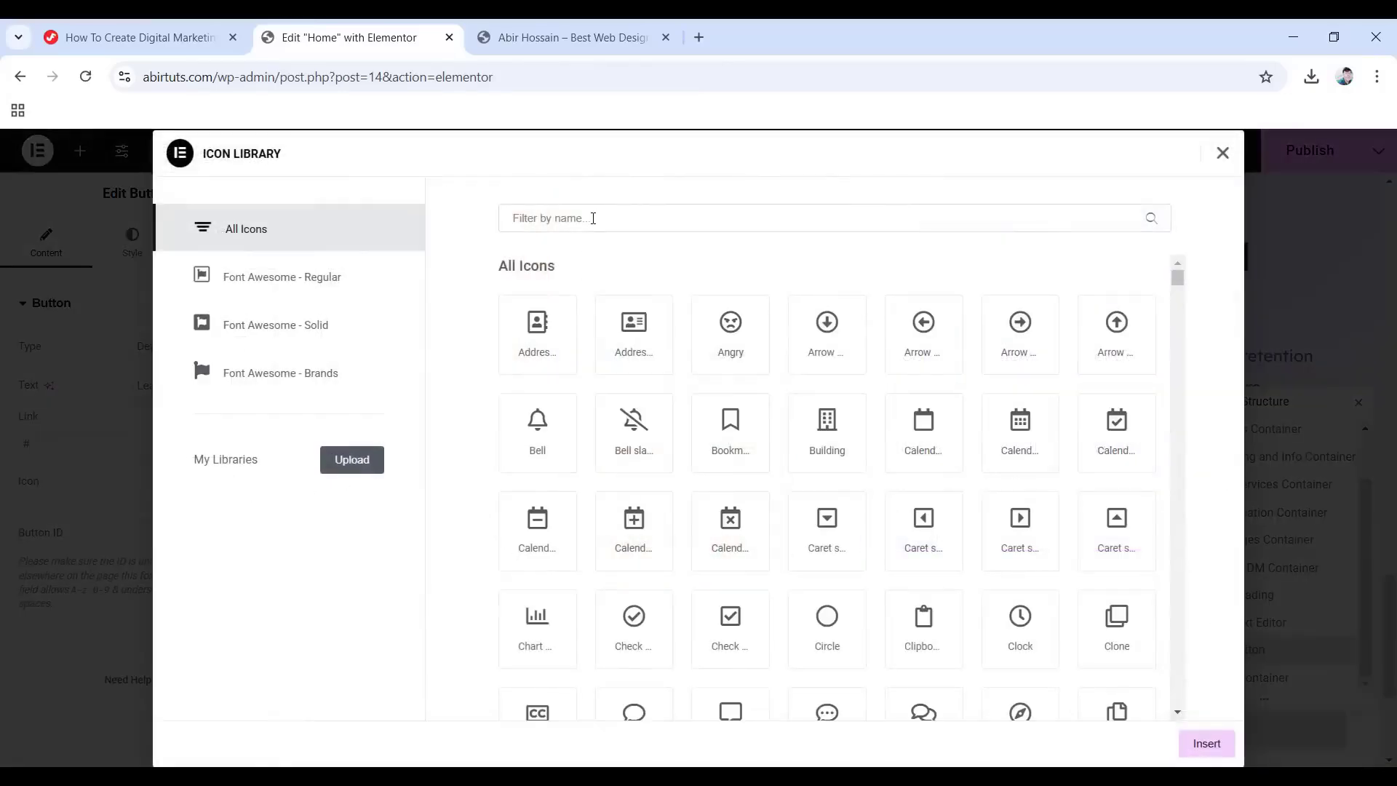
pyautogui.click(593, 218)
pyautogui.write('long arrow alt right')
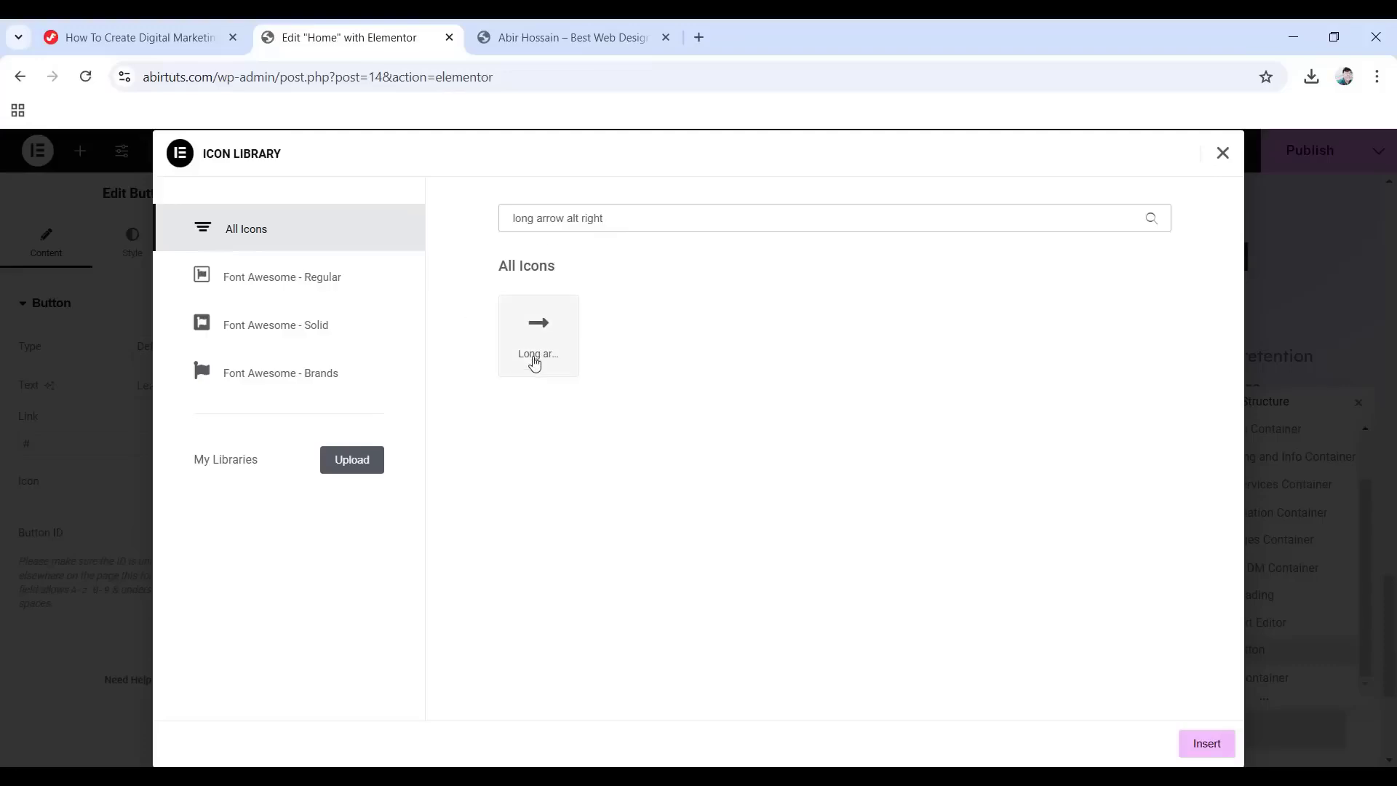
pyautogui.click(529, 362)
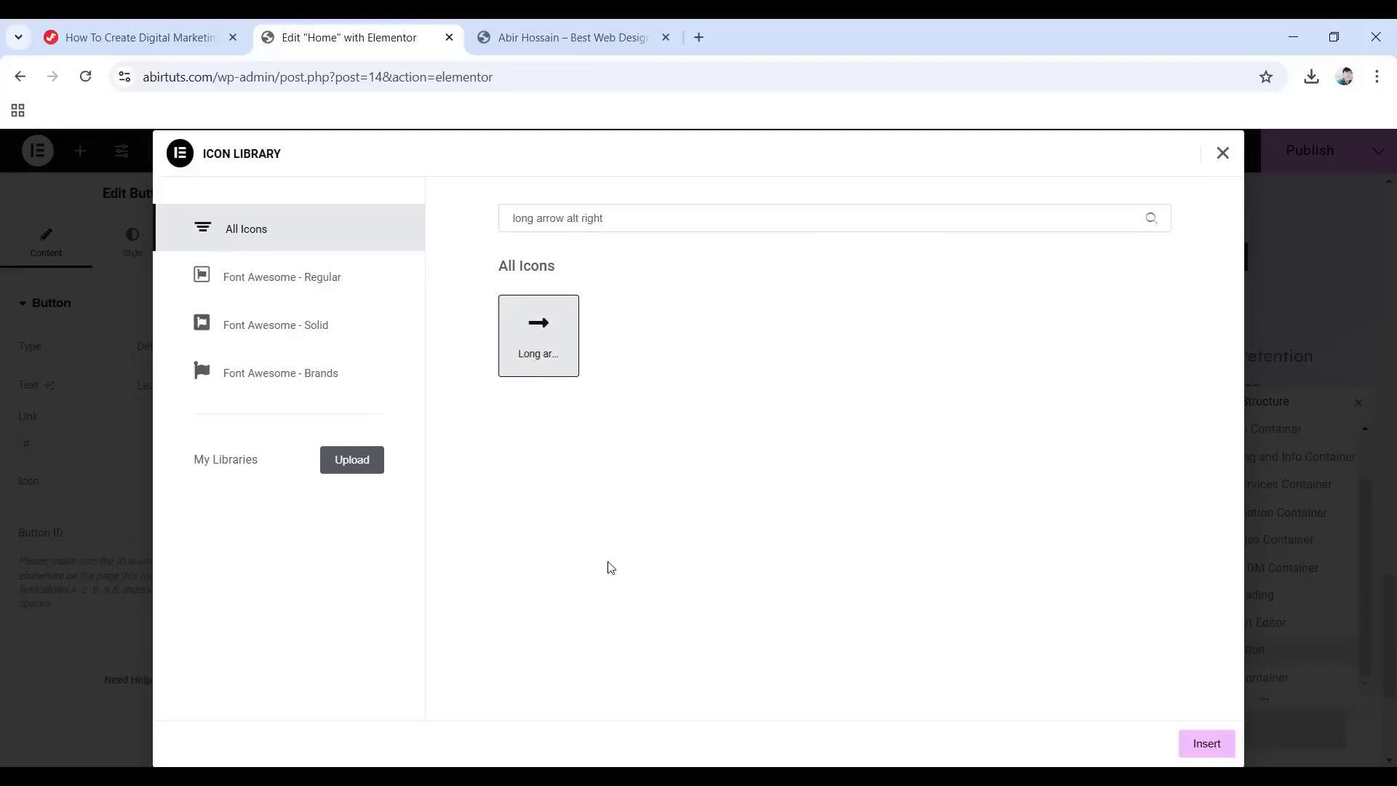
pyautogui.click(1207, 743)
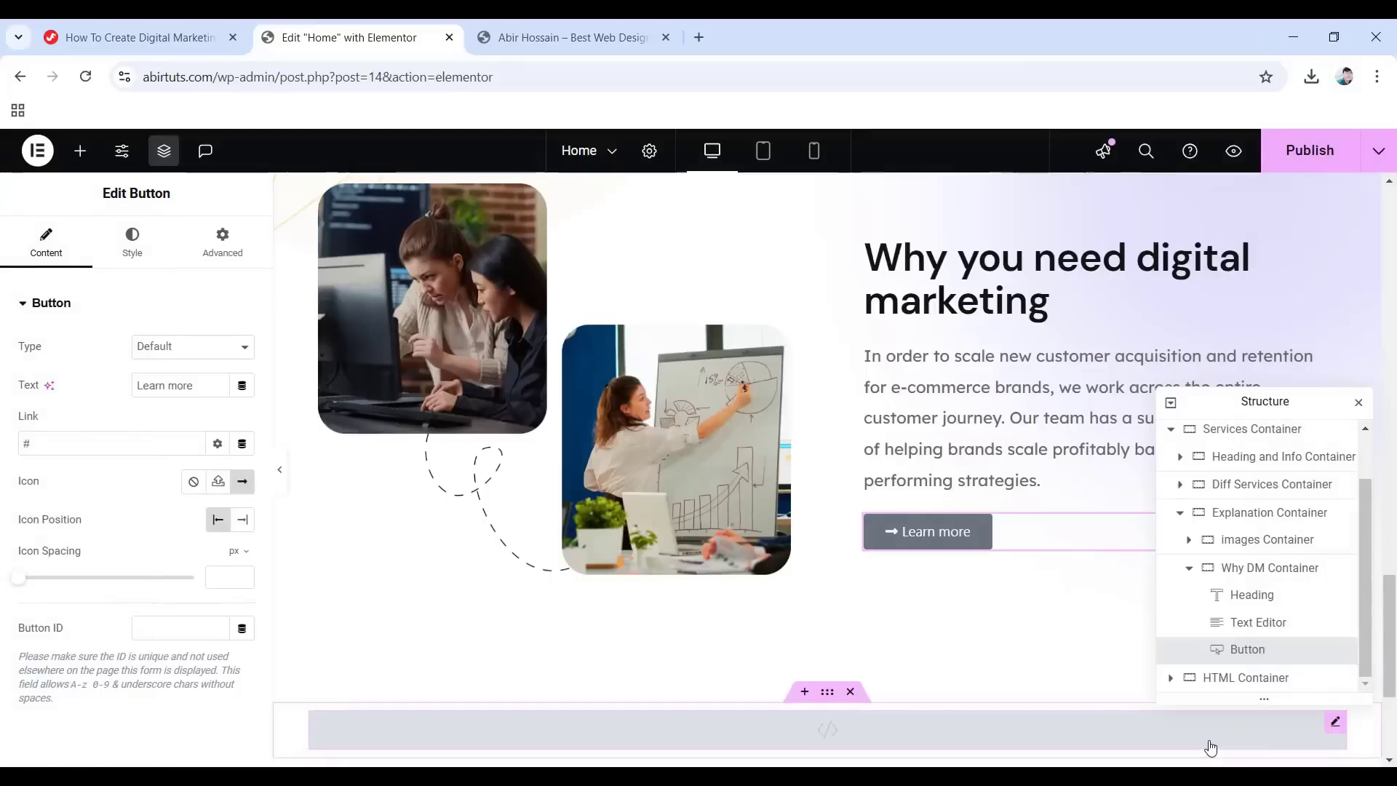
pyautogui.click(219, 577)
# Set icon spacing to 5, give the label Accent global font and Primary colour, and make the background transparent.
pyautogui.write('5')
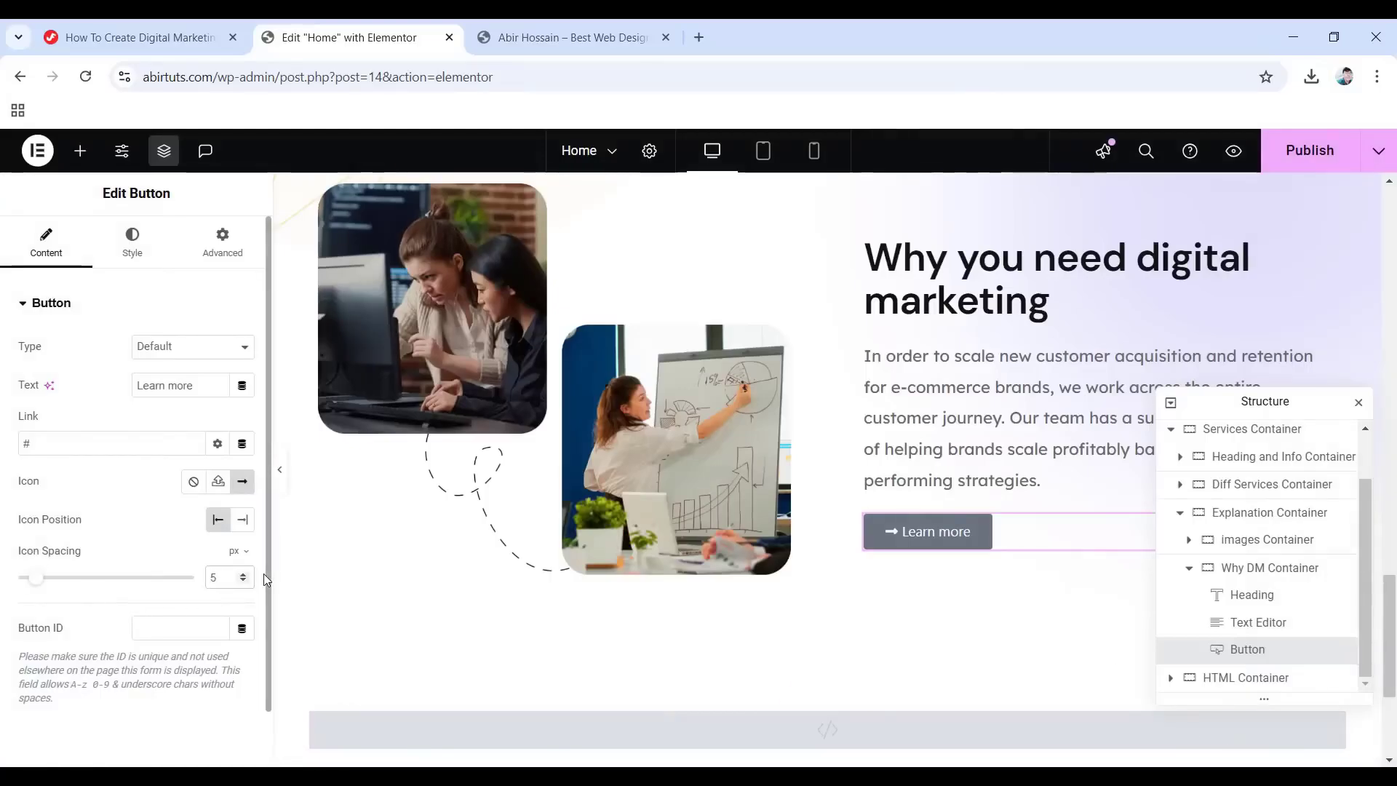
pyautogui.click(133, 240)
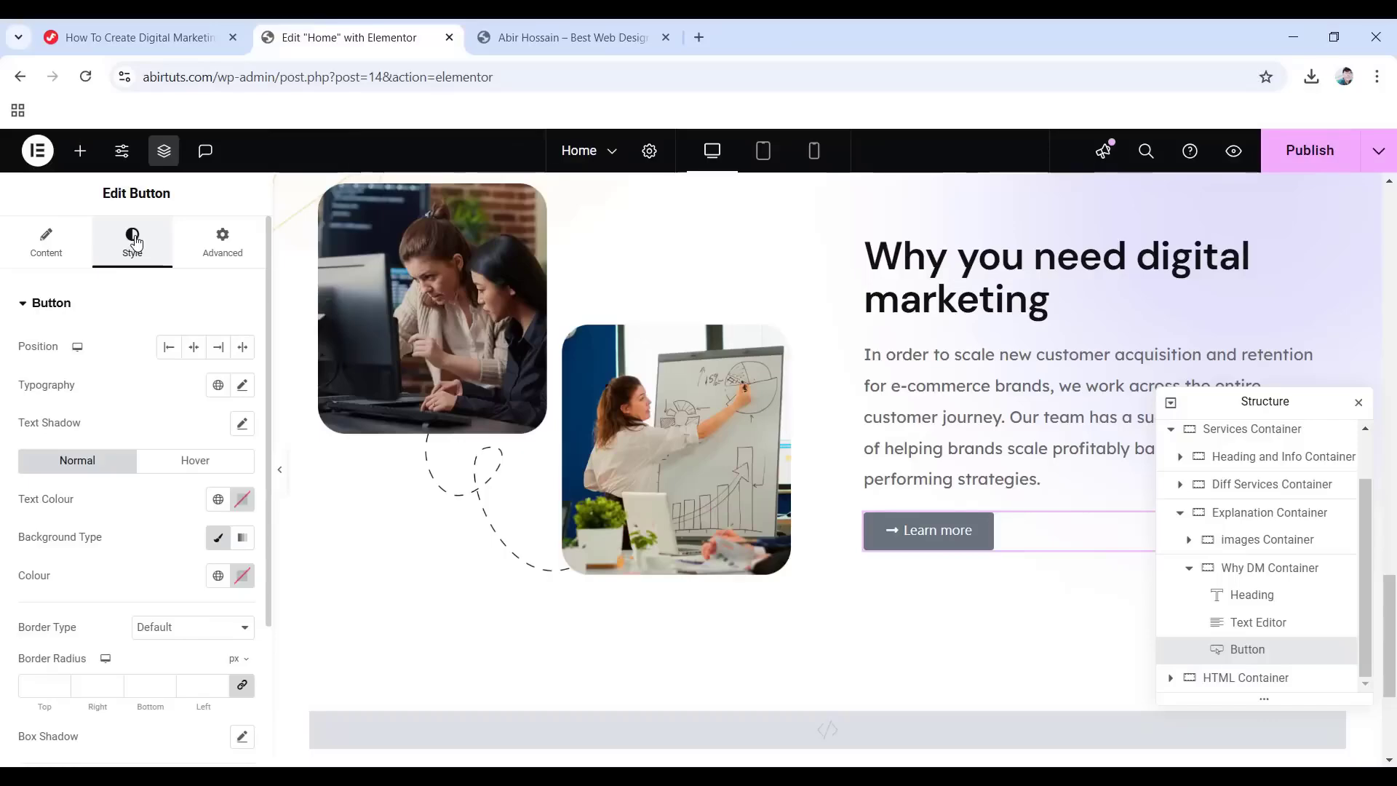
pyautogui.click(218, 385)
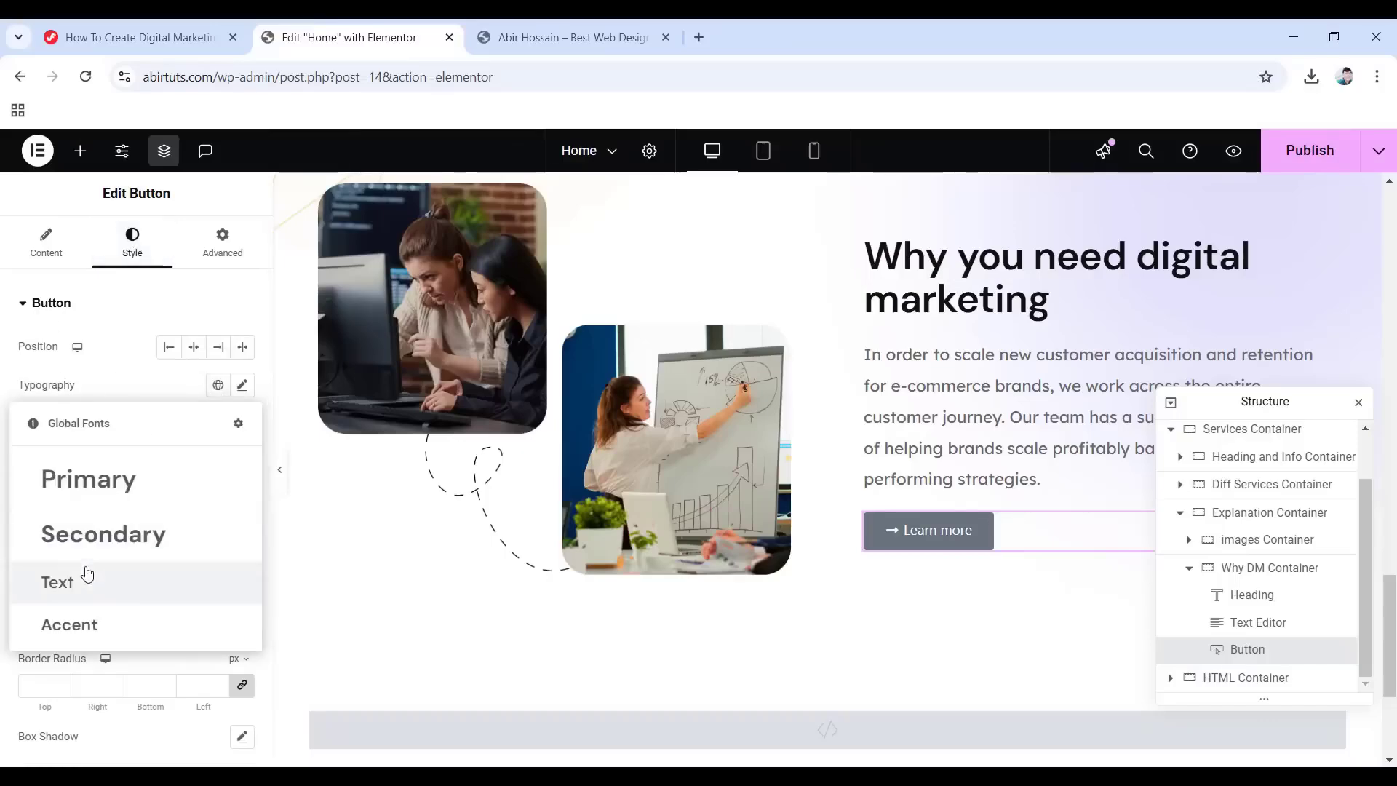
pyautogui.click(89, 624)
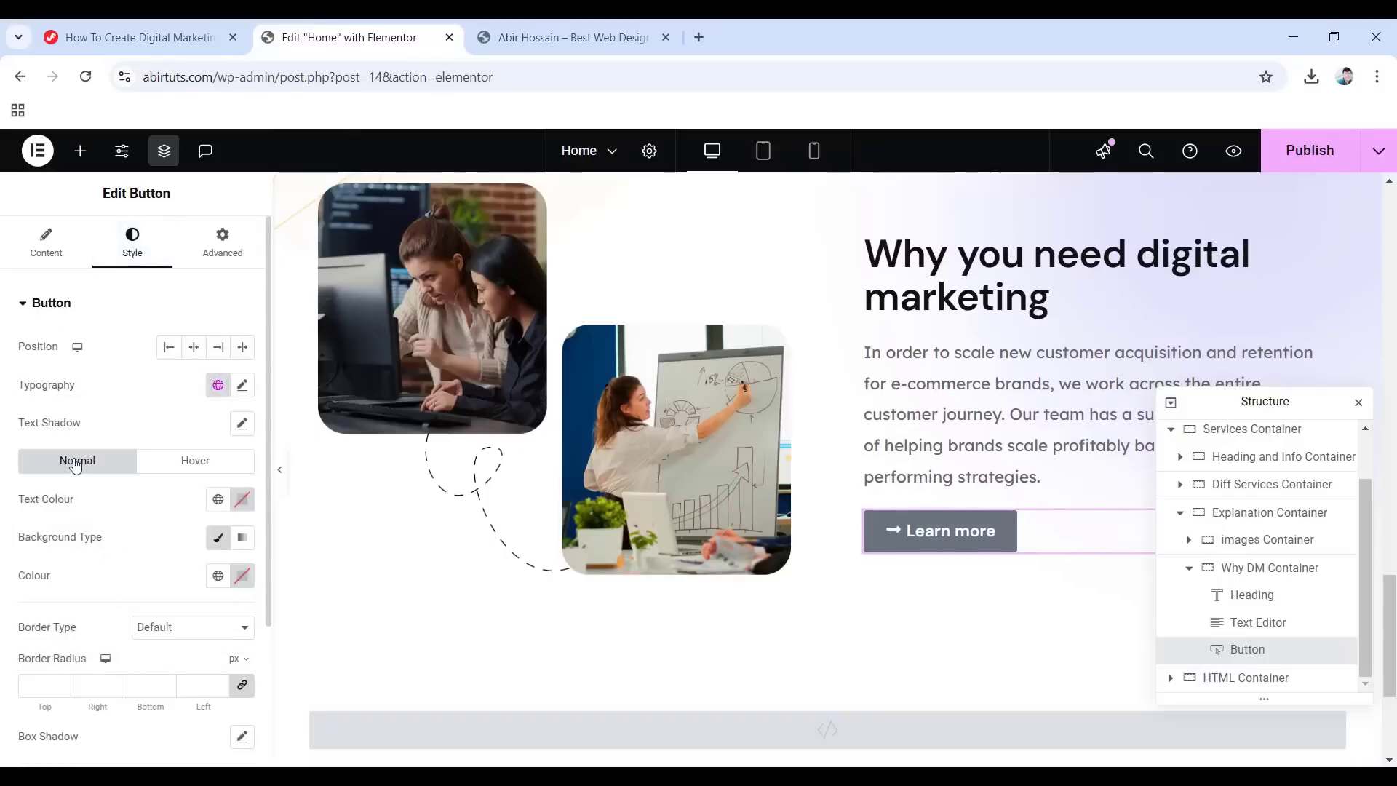
pyautogui.click(217, 499)
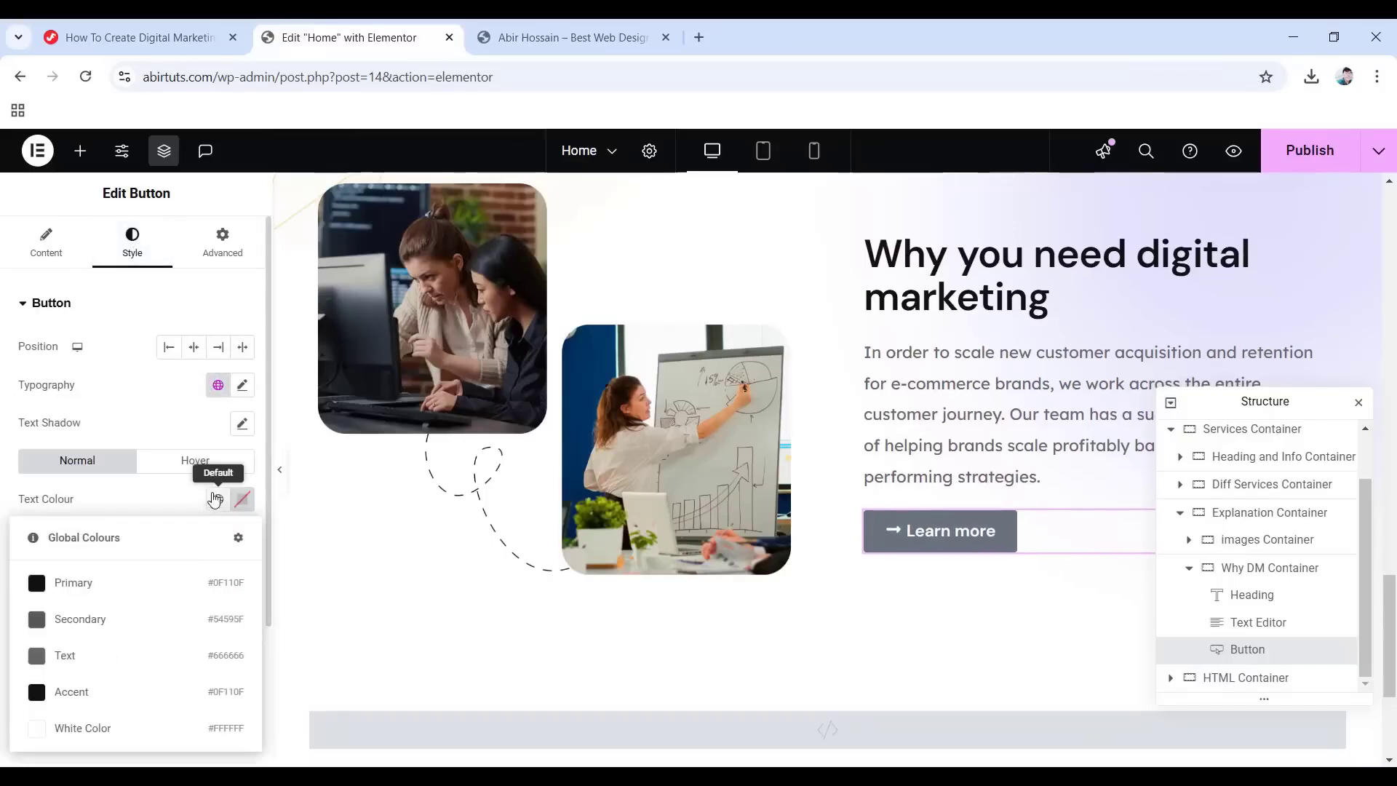
pyautogui.click(113, 595)
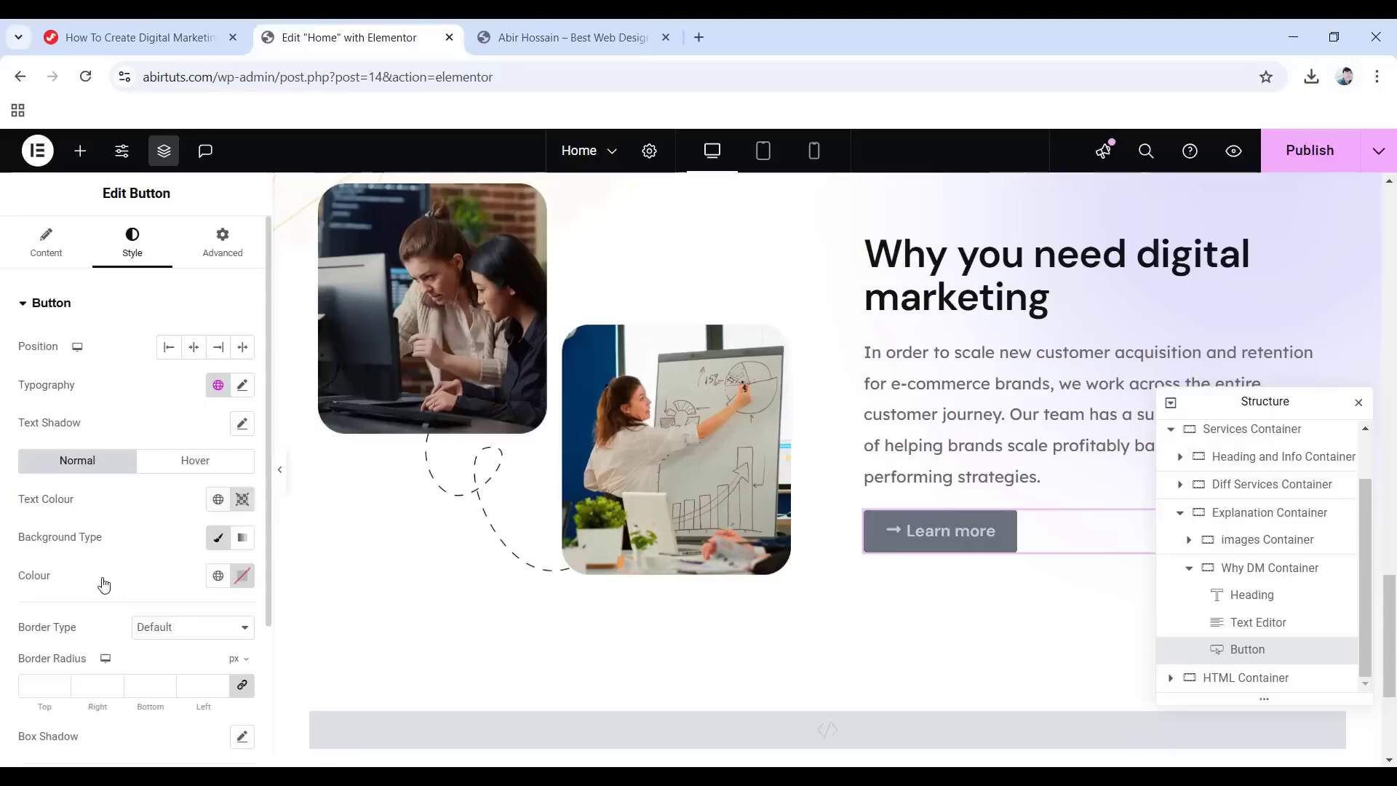
pyautogui.click(242, 576)
pyautogui.moveTo(240, 506); pyautogui.dragTo(131, 508)
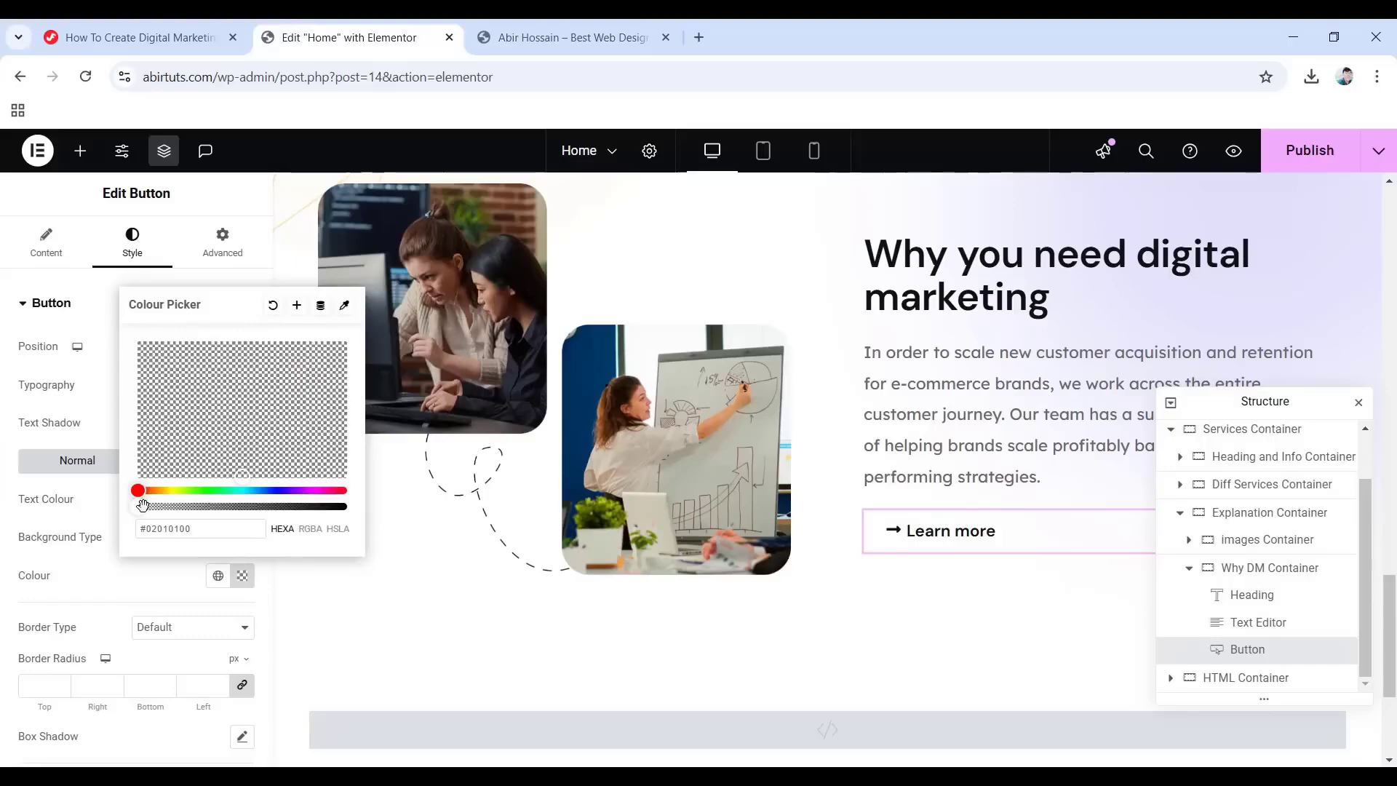
pyautogui.click(2, 517)
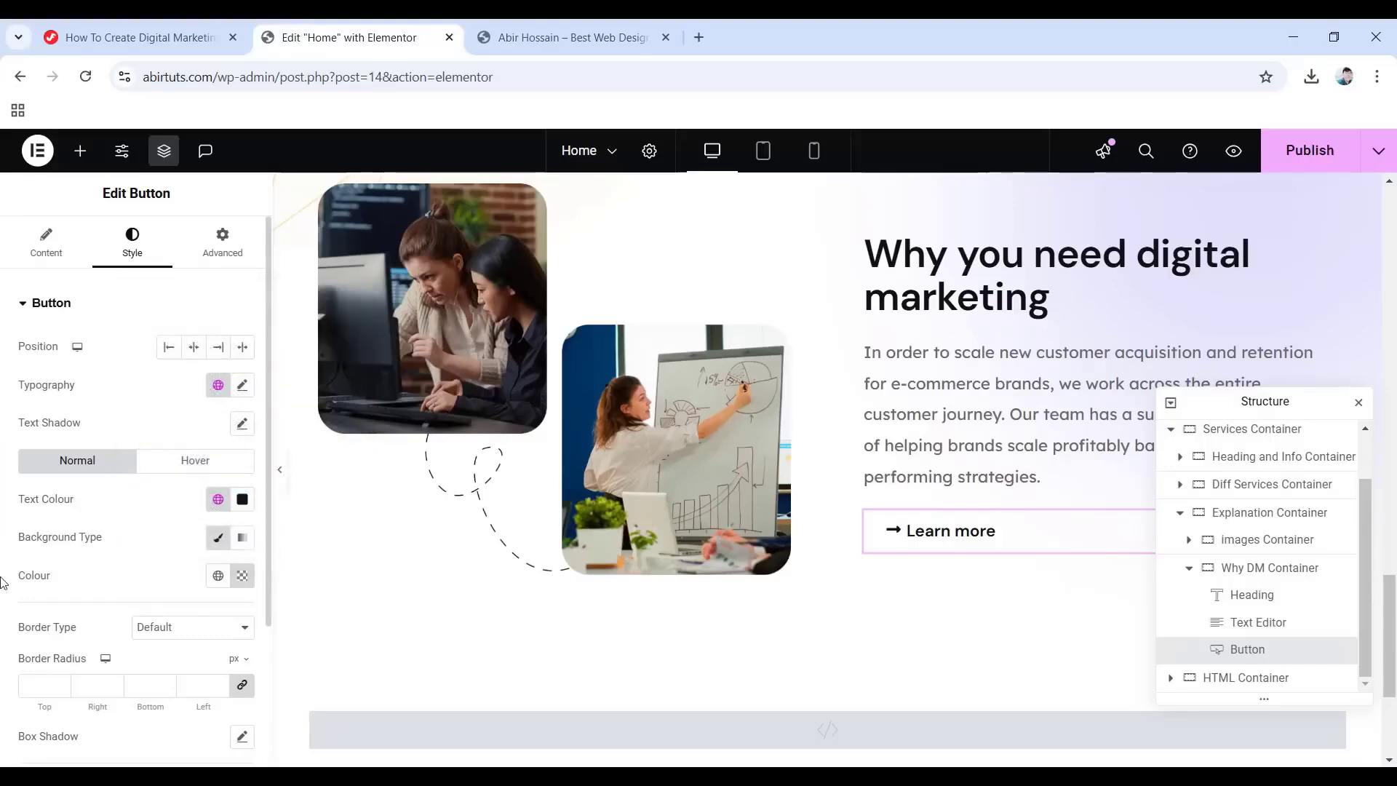
# Set the button's hover text colour to #6664ef.
pyautogui.click(176, 466)
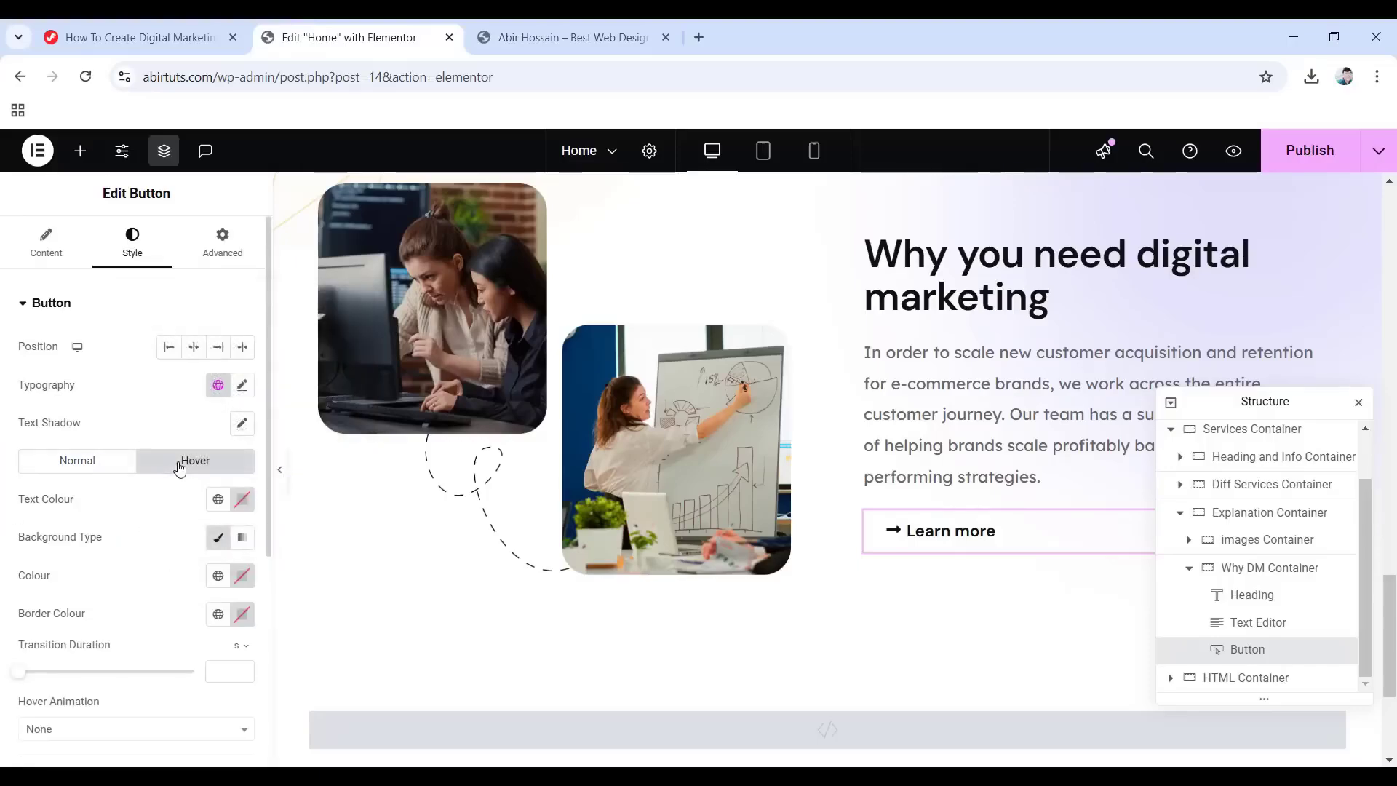
pyautogui.click(243, 500)
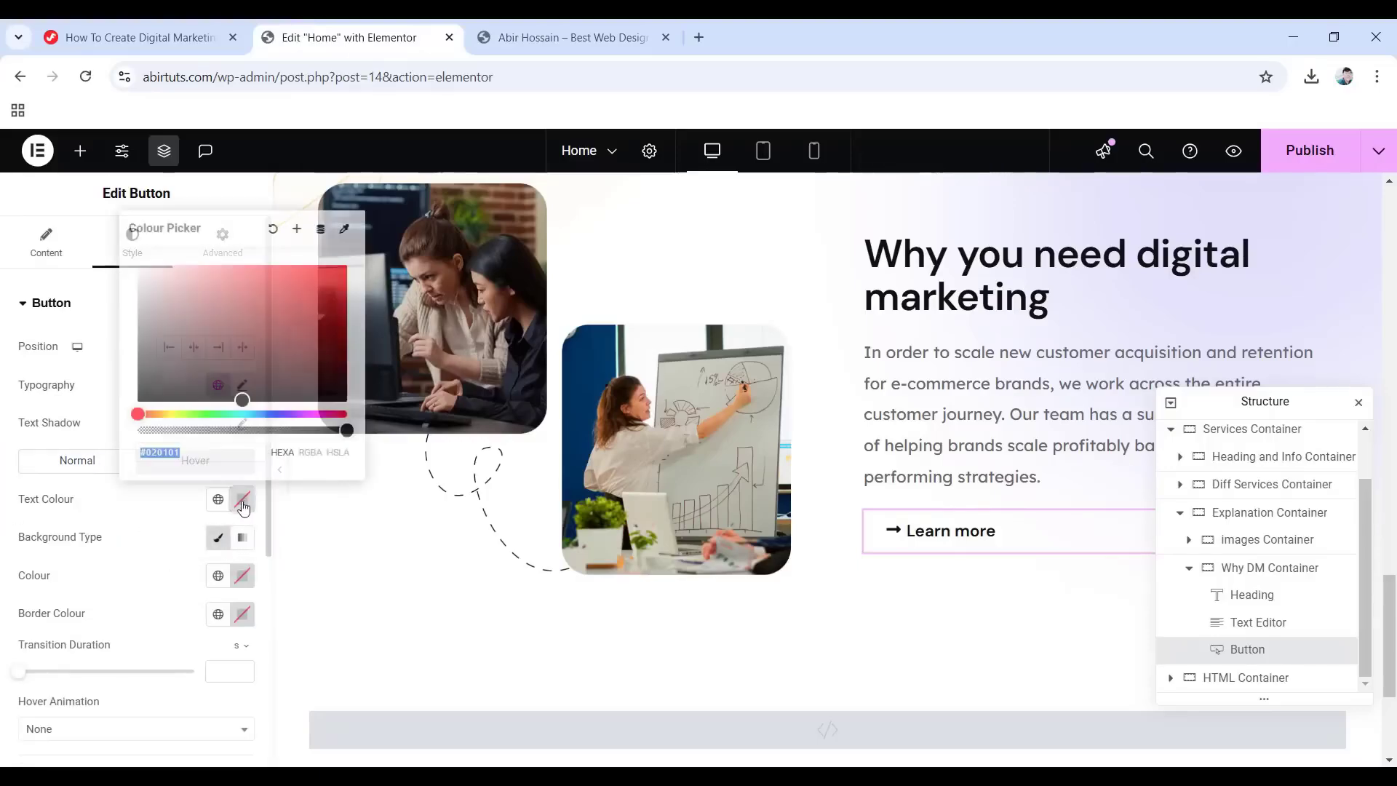
pyautogui.write('6')
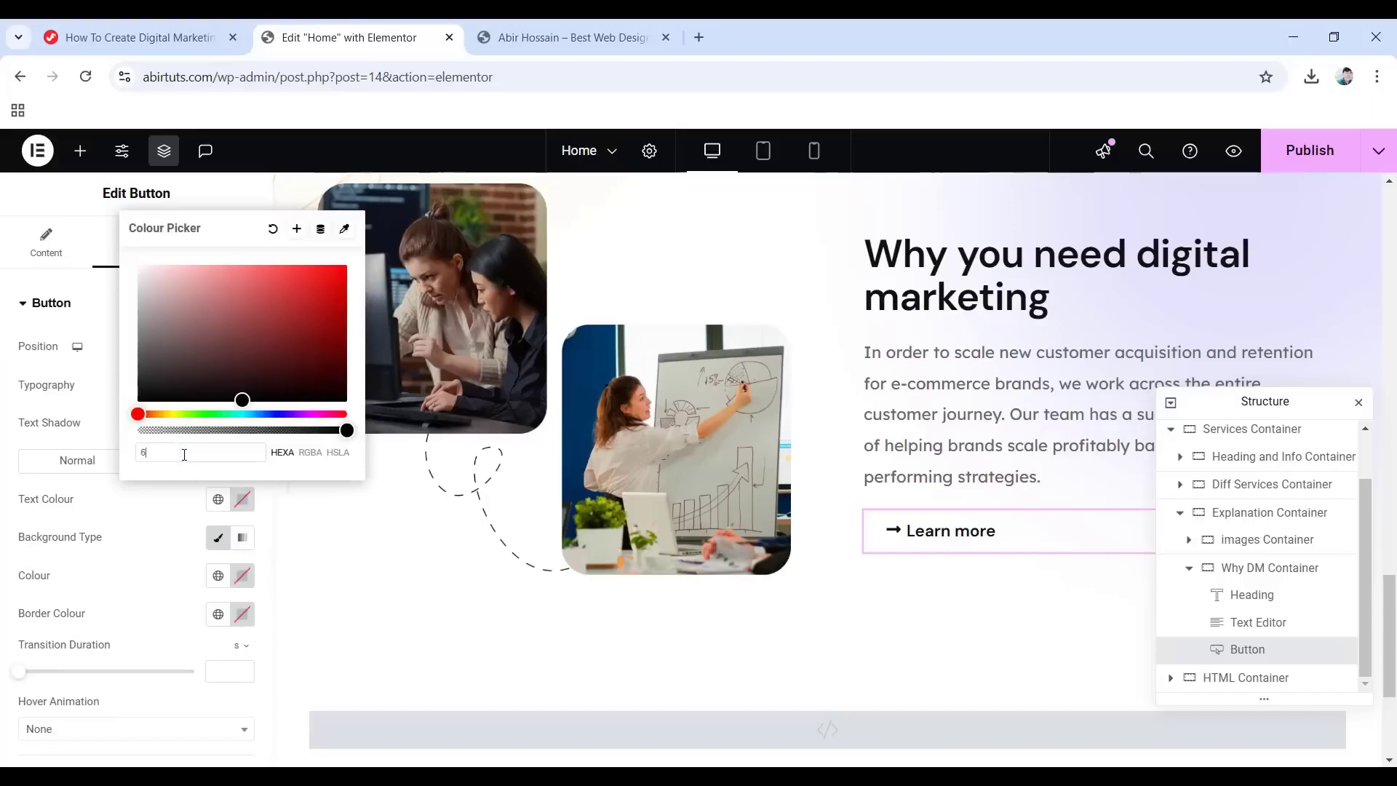
pyautogui.write('664ef')
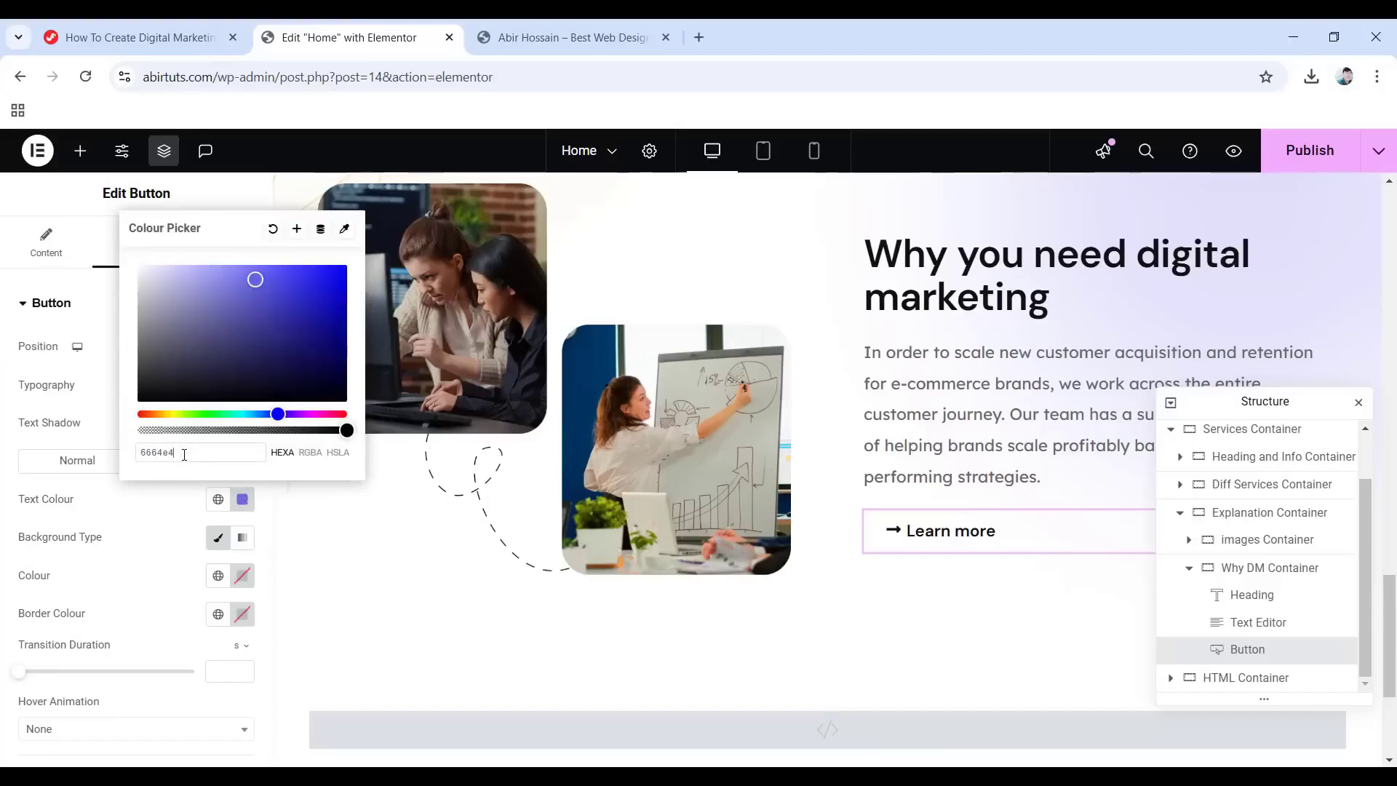
pyautogui.click(4, 460)
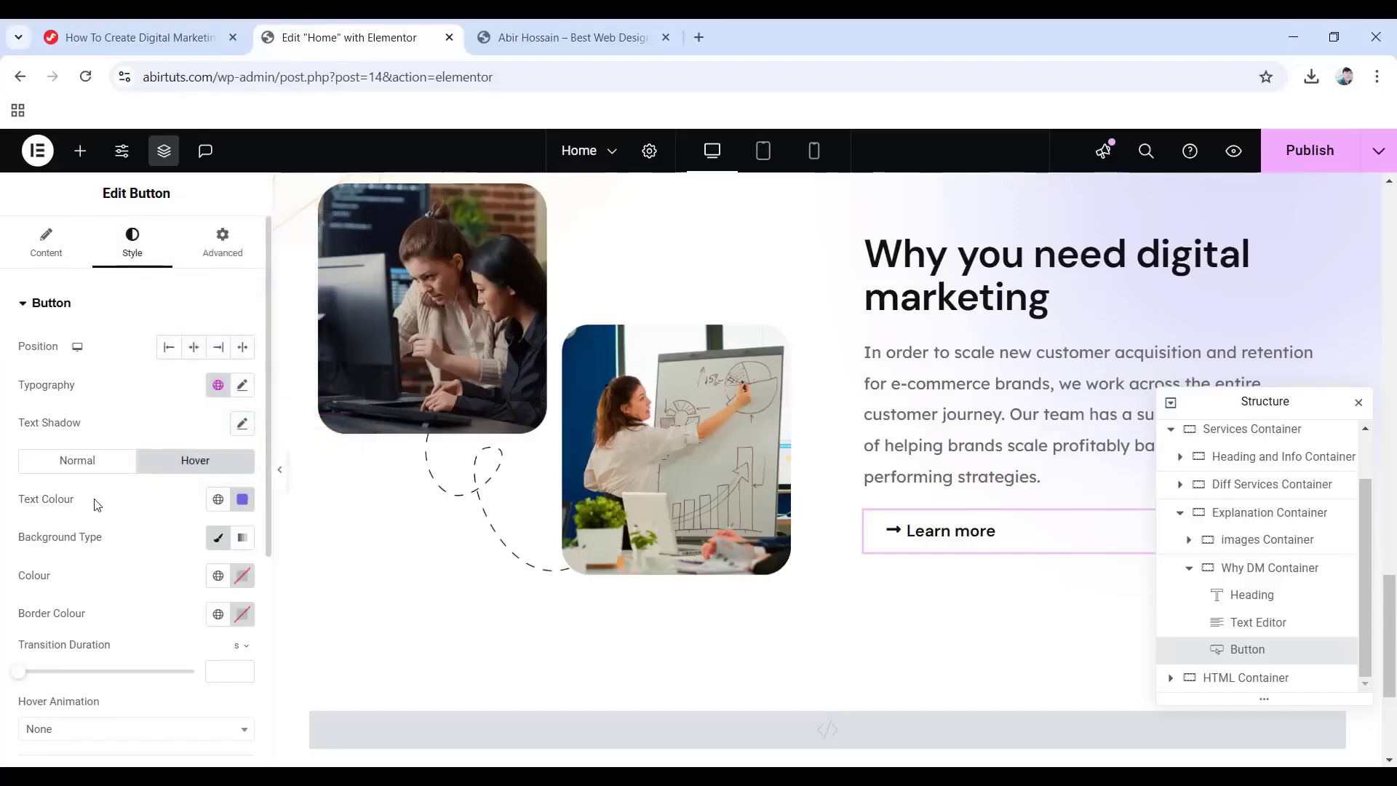
# Give the button a solid 2 px bottom-only border in #6664e4 with 0 corner radius.
pyautogui.scroll(-5, 97, 497)
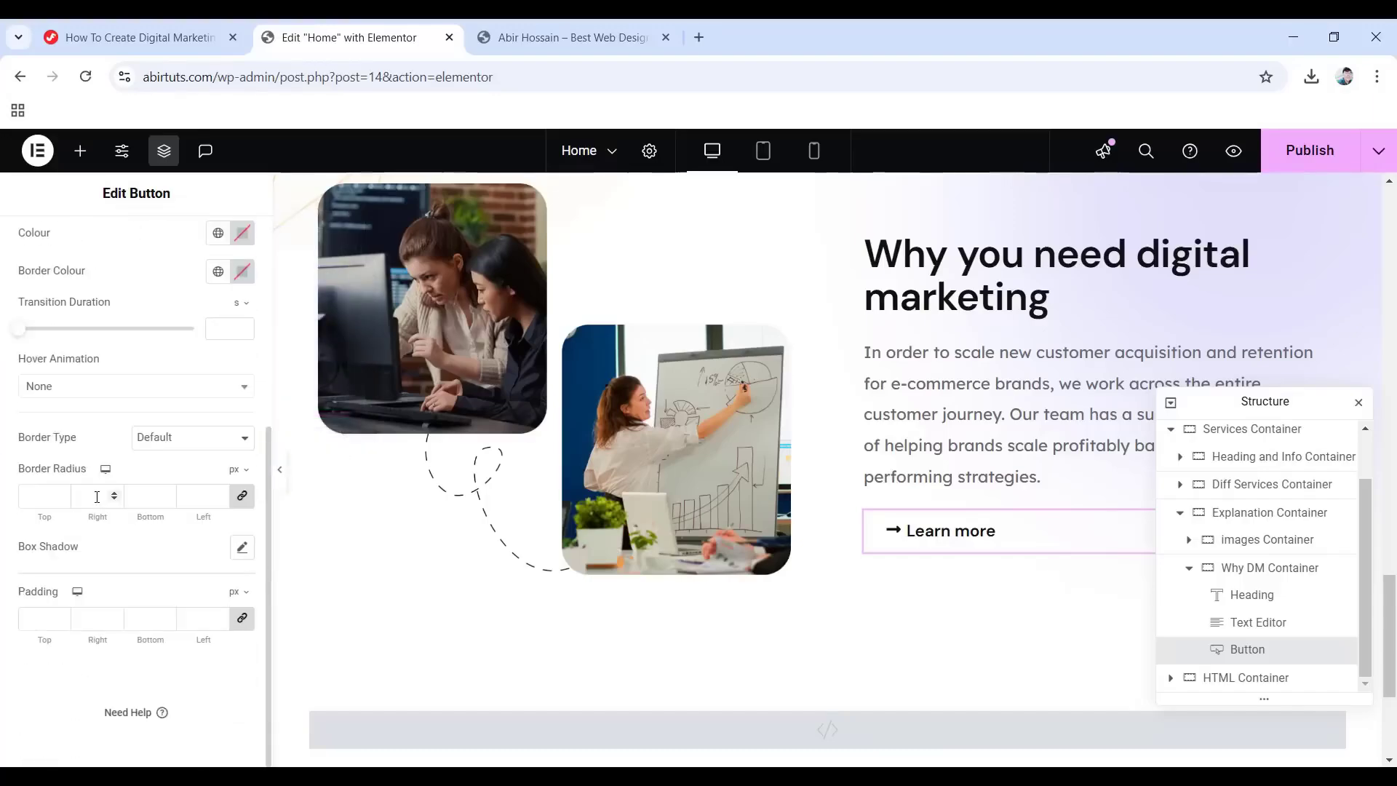
pyautogui.click(208, 440)
pyautogui.click(175, 505)
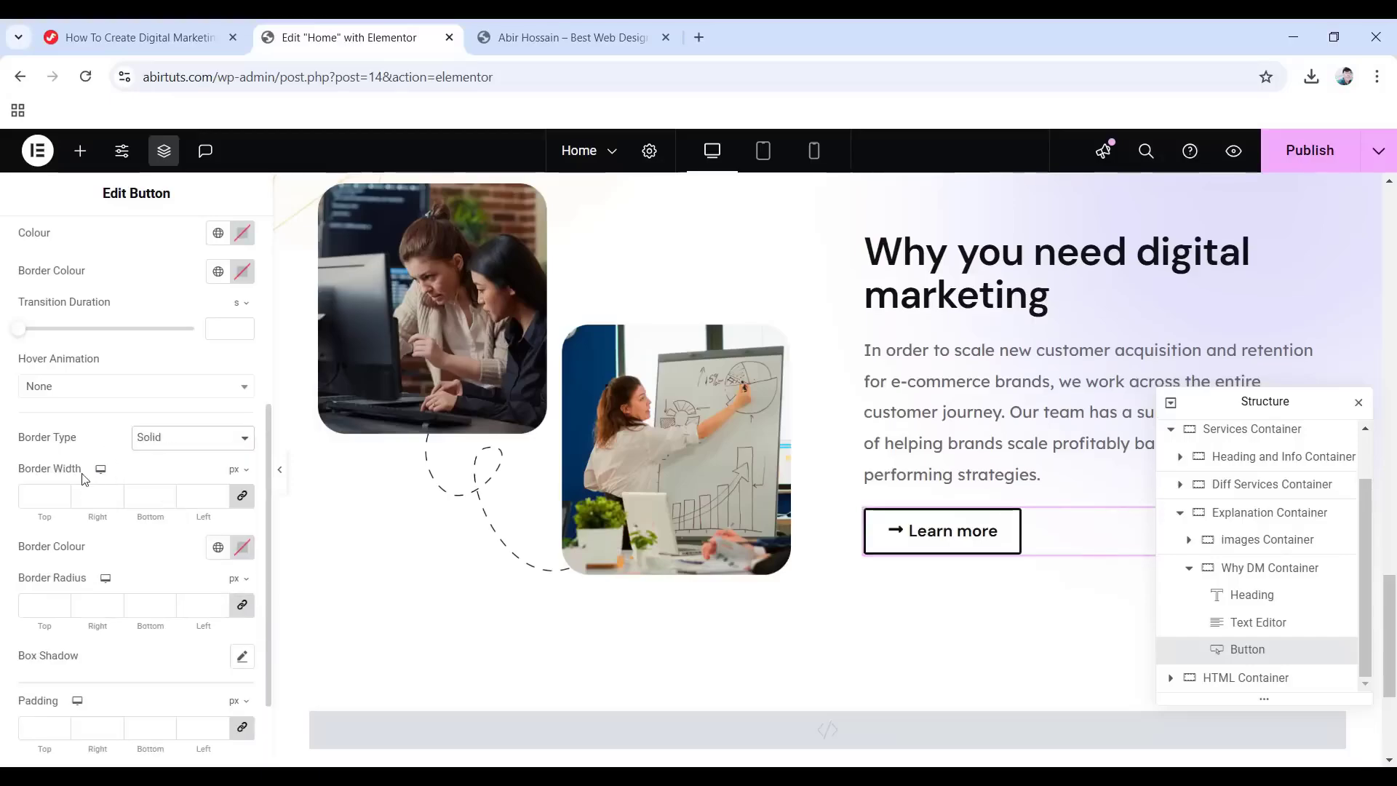
pyautogui.click(242, 499)
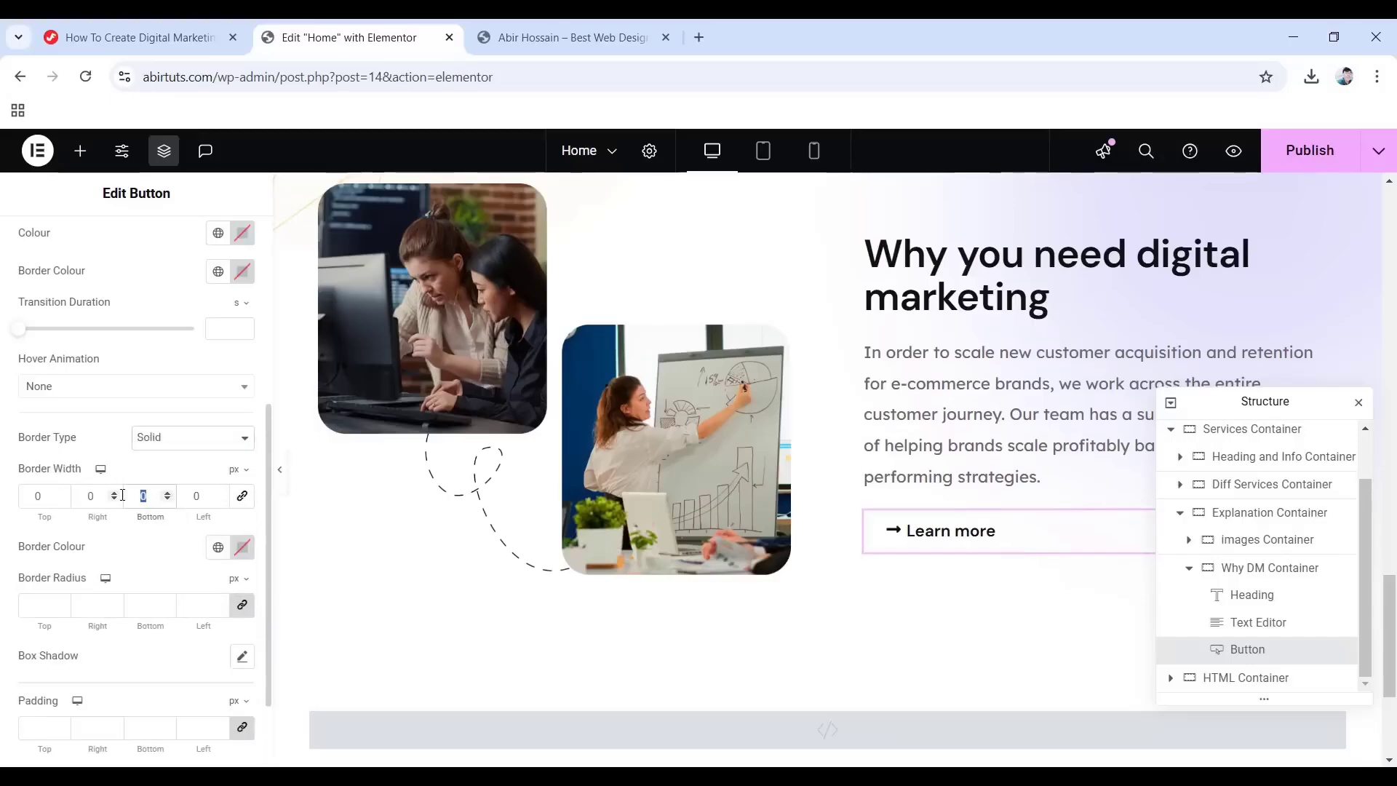
pyautogui.write('2')
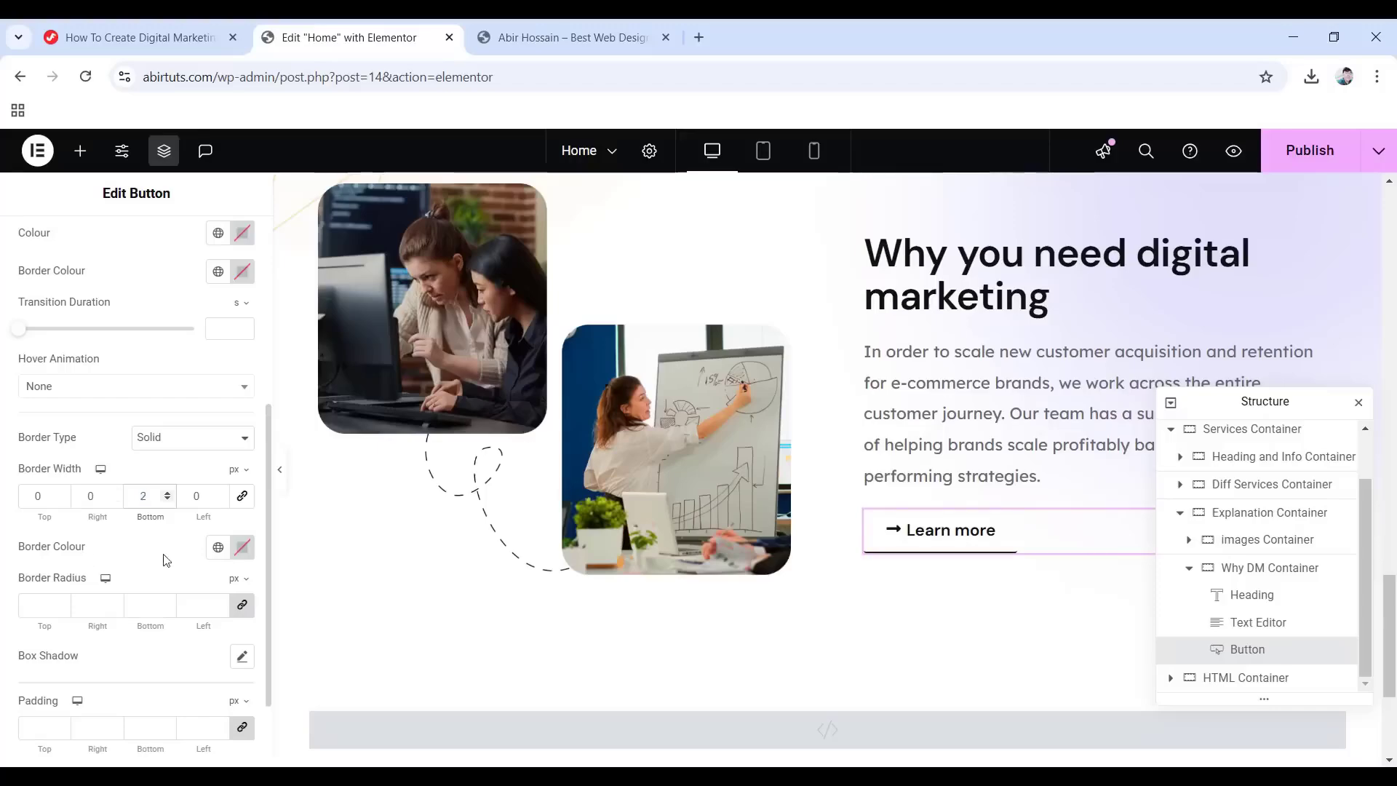
pyautogui.click(242, 547)
pyautogui.doubleClick(191, 501)
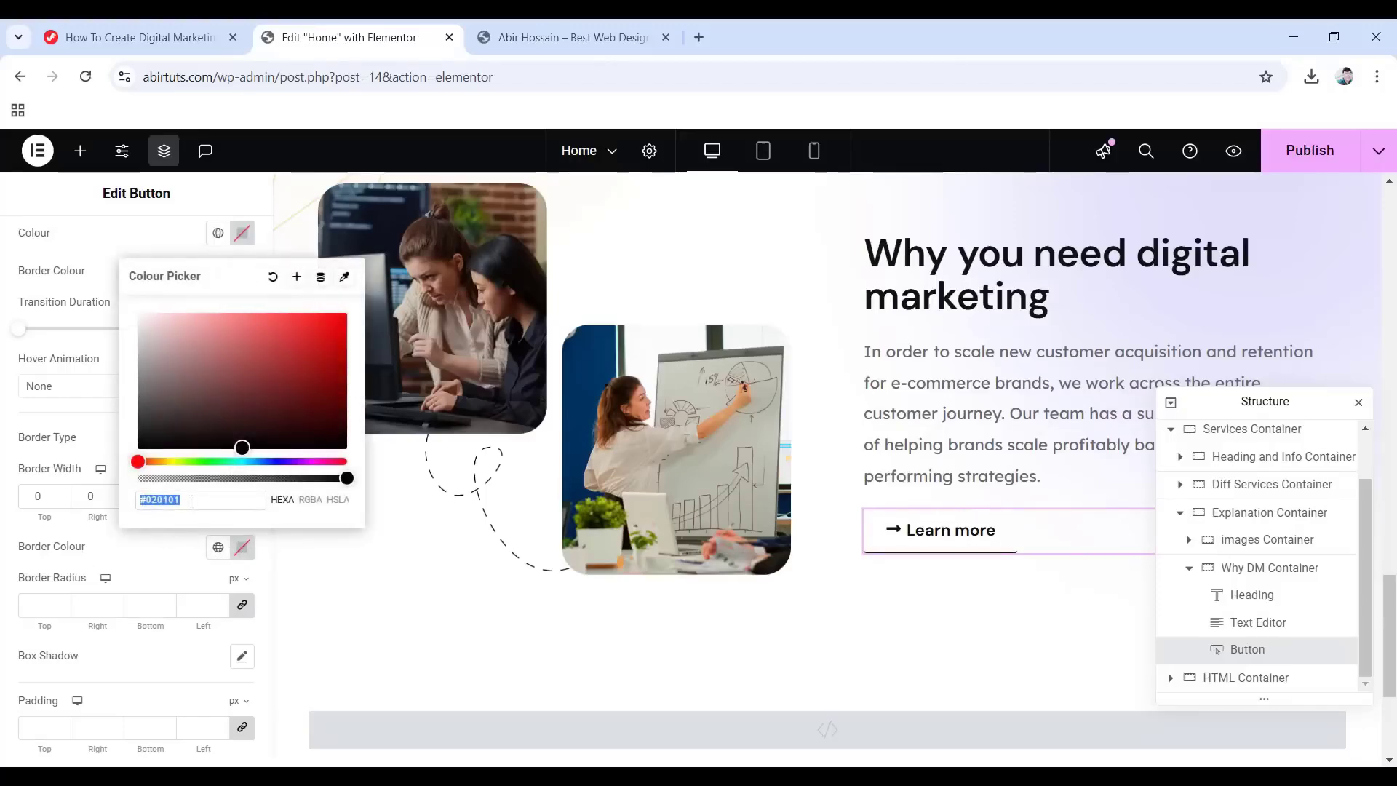
pyautogui.write('6664e4')
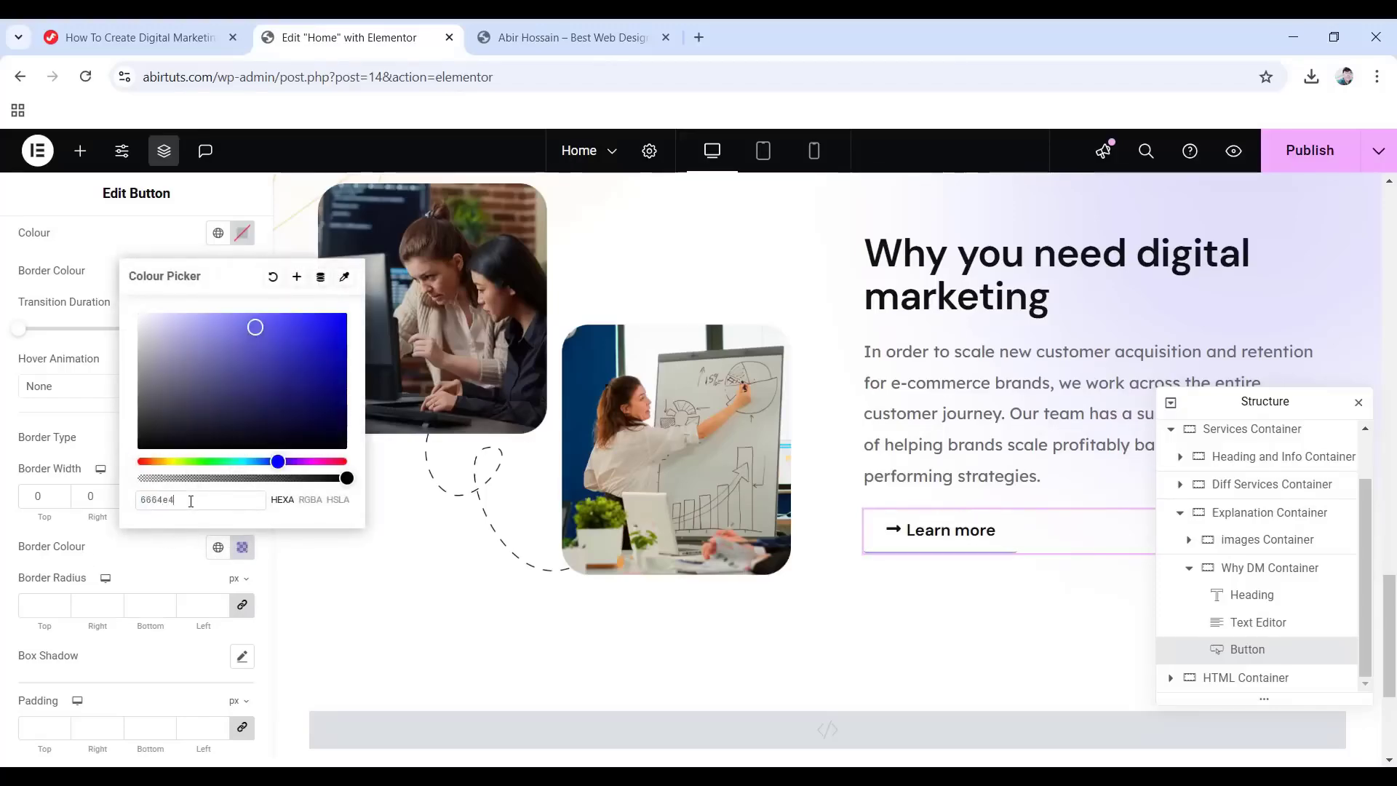
pyautogui.click(3, 538)
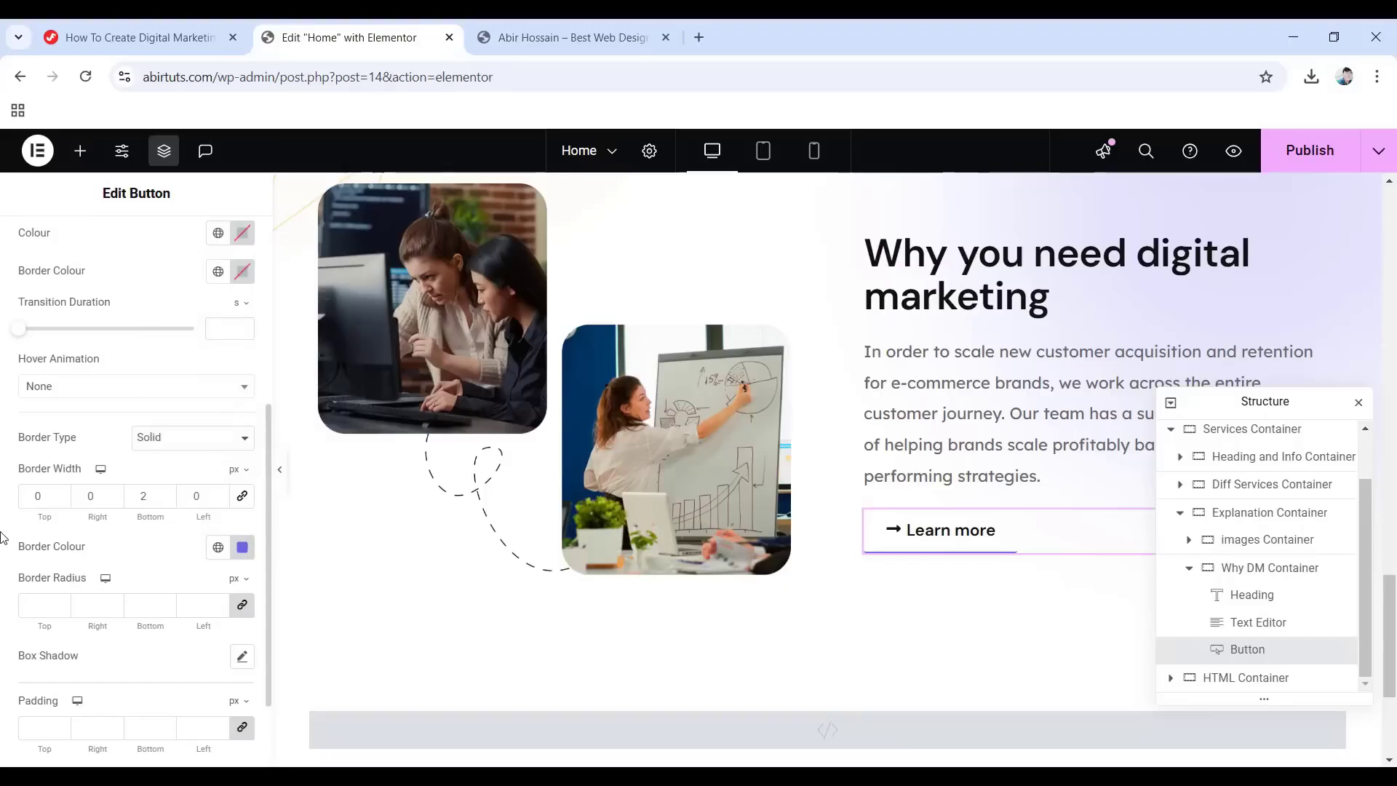
pyautogui.click(242, 604)
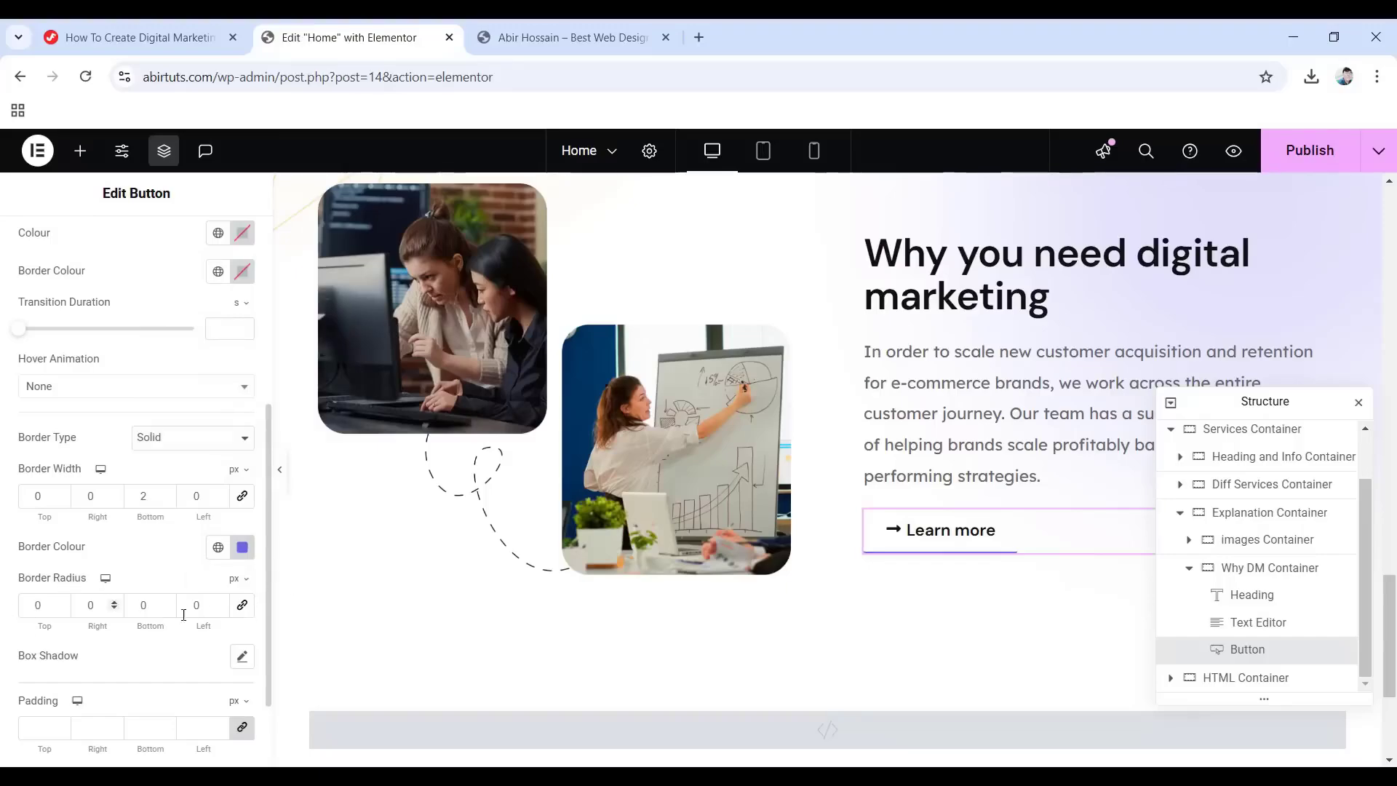
# Set the button's bottom padding to 5 px.
pyautogui.scroll(-3, 48, 641)
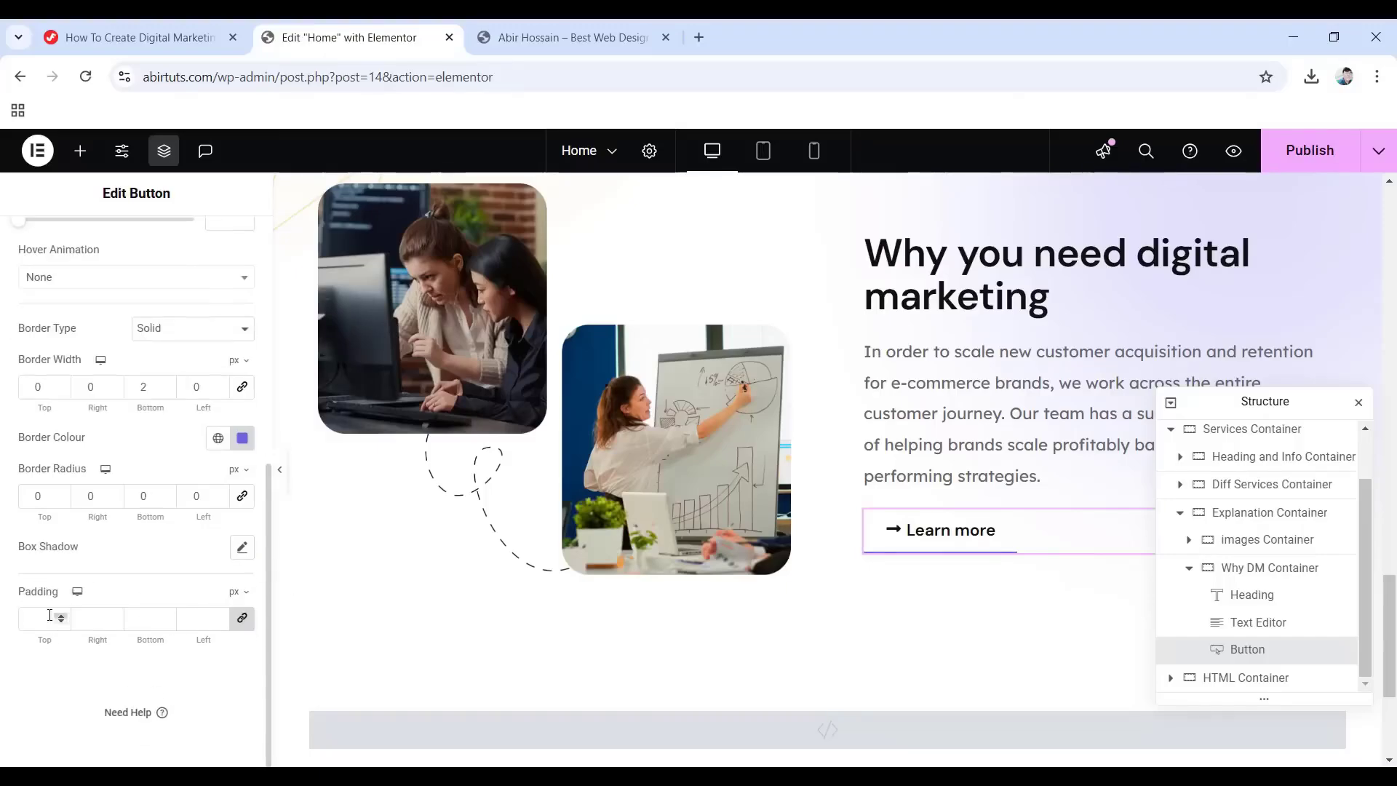
pyautogui.click(243, 620)
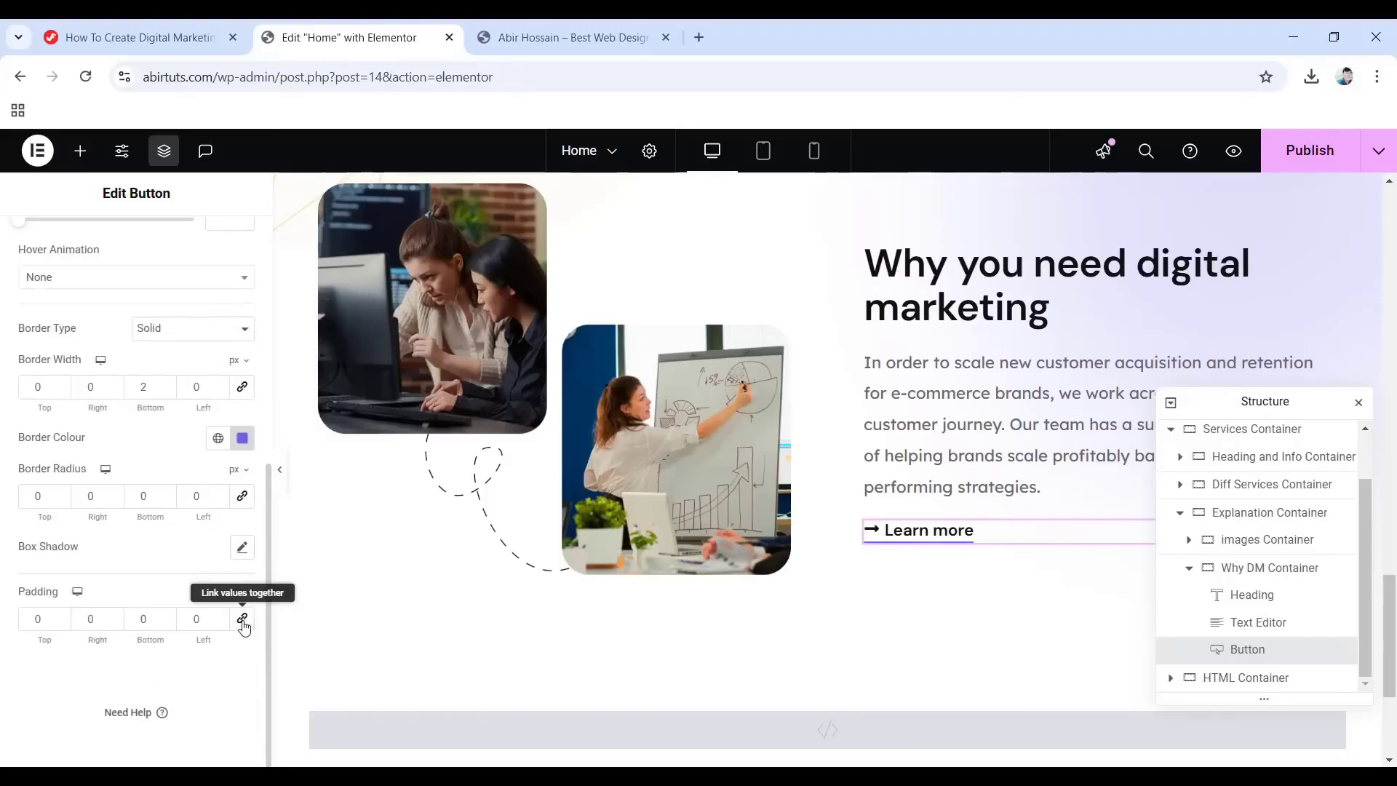
pyautogui.click(135, 619)
pyautogui.write('5')
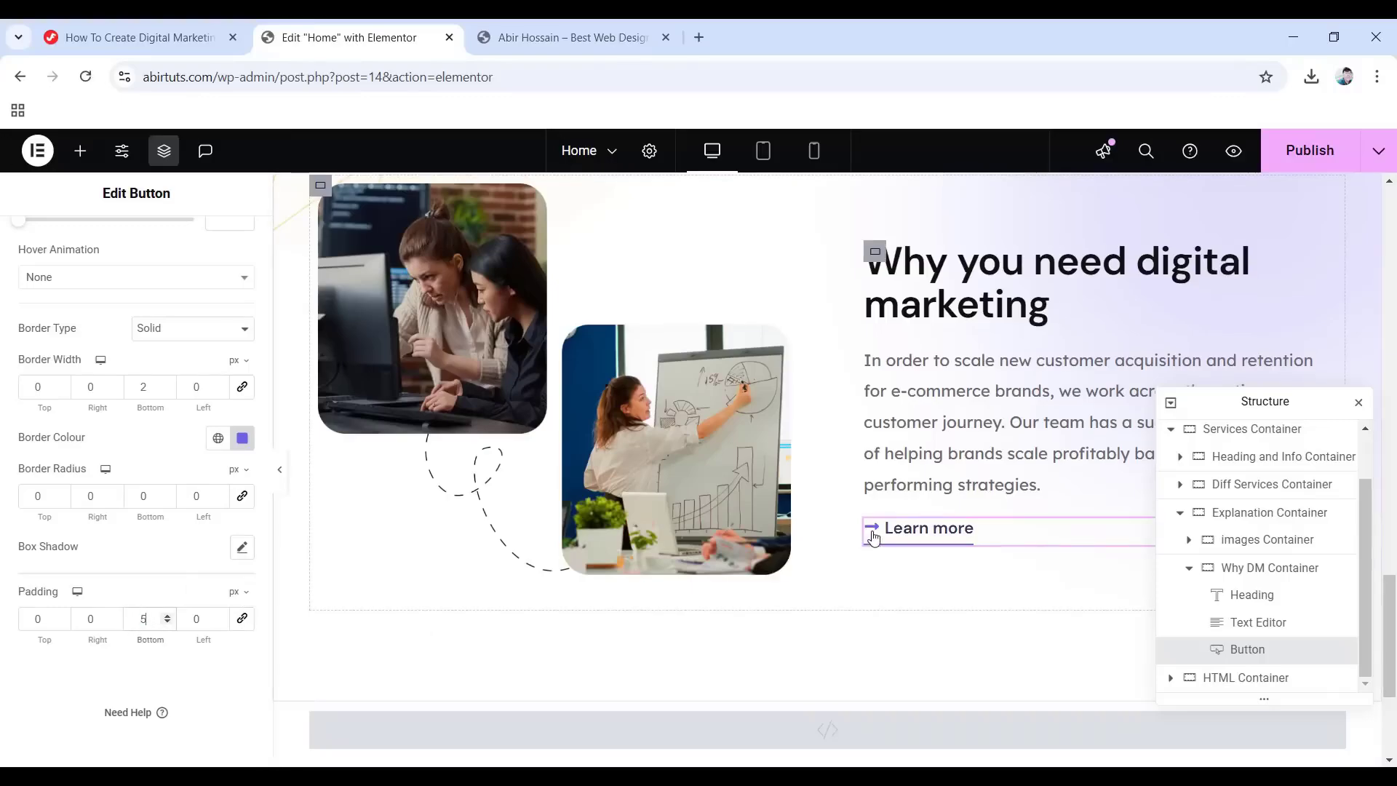
pyautogui.scroll(6, 62, 352)
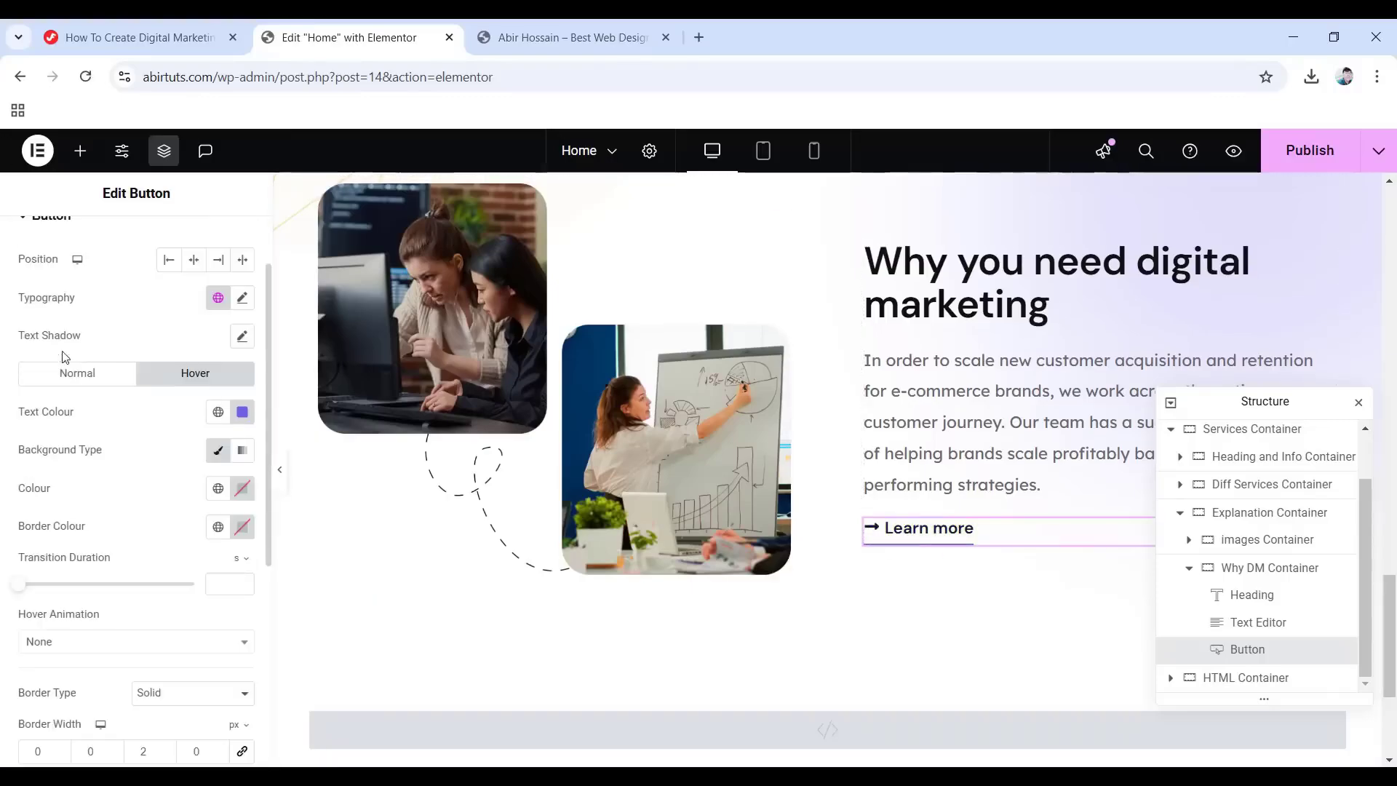
# Move the arrow icon after the Learn more text and give the button a Fade In entrance animation.
pyautogui.click(48, 249)
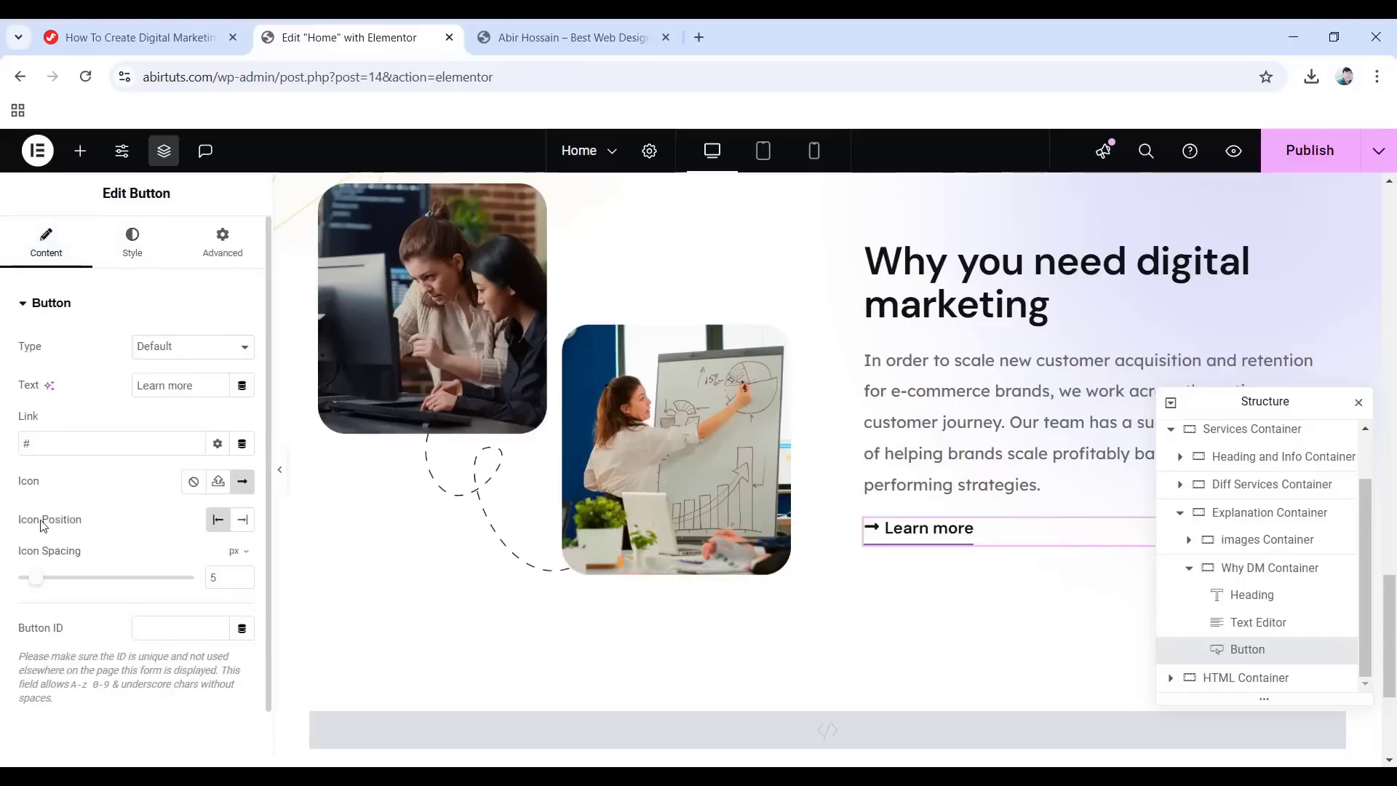
pyautogui.click(241, 521)
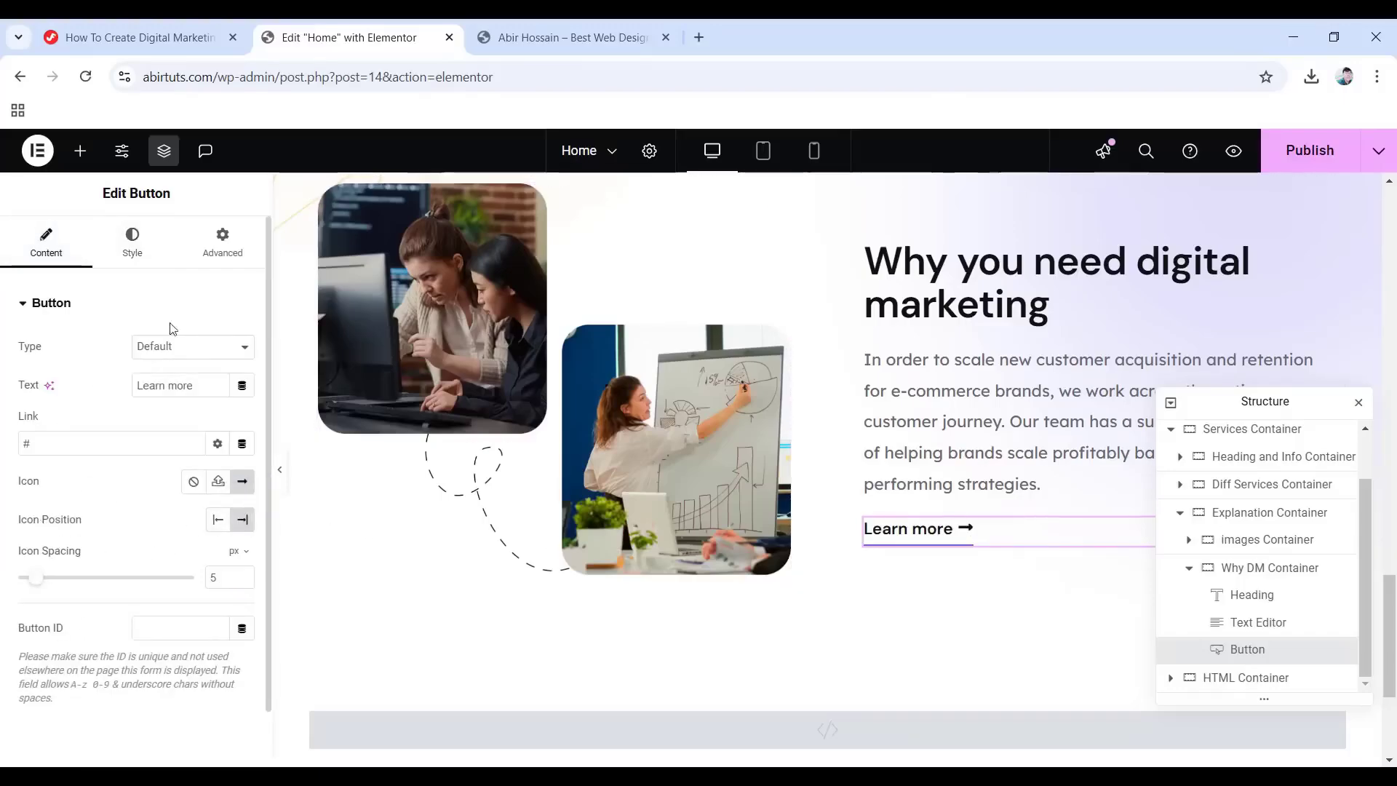
pyautogui.click(221, 244)
pyautogui.scroll(-8, 80, 491)
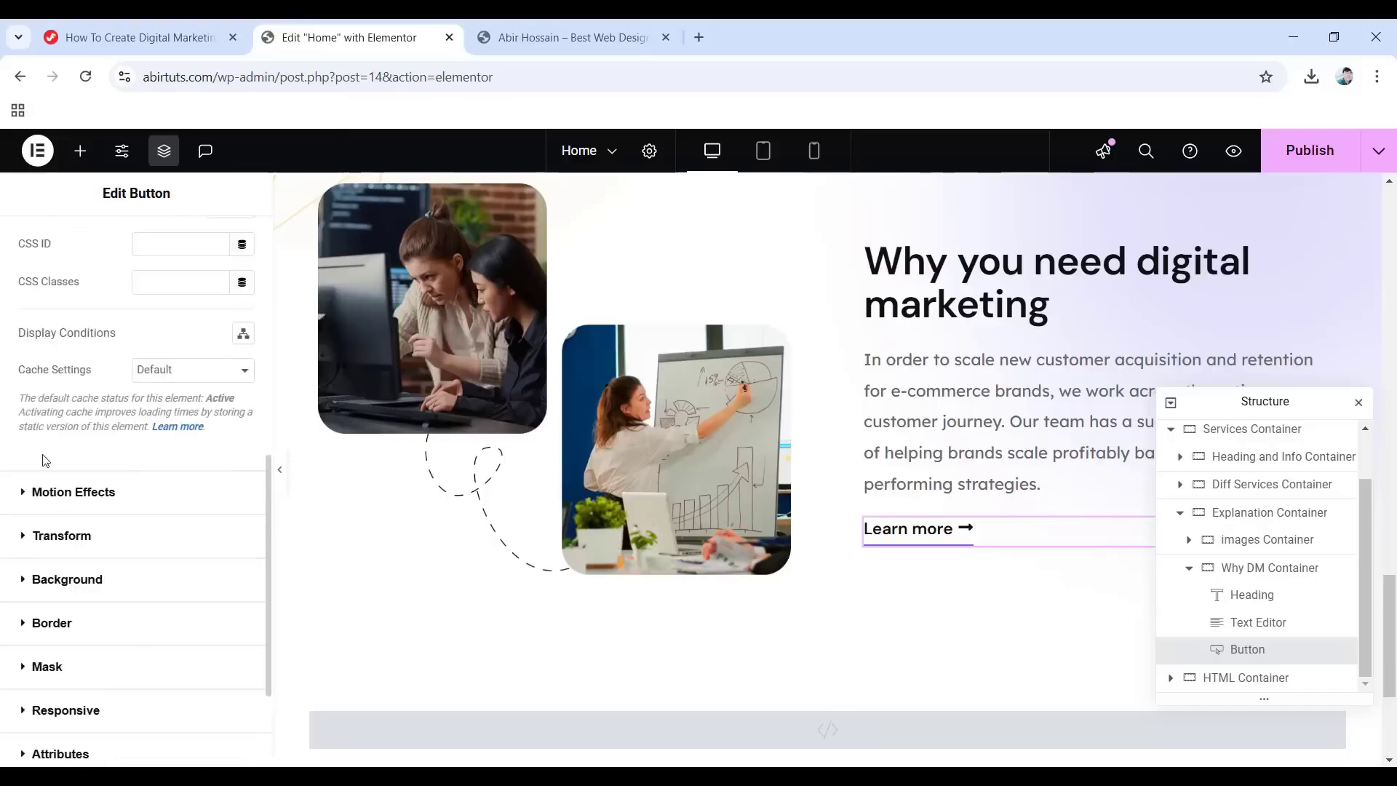
pyautogui.click(138, 495)
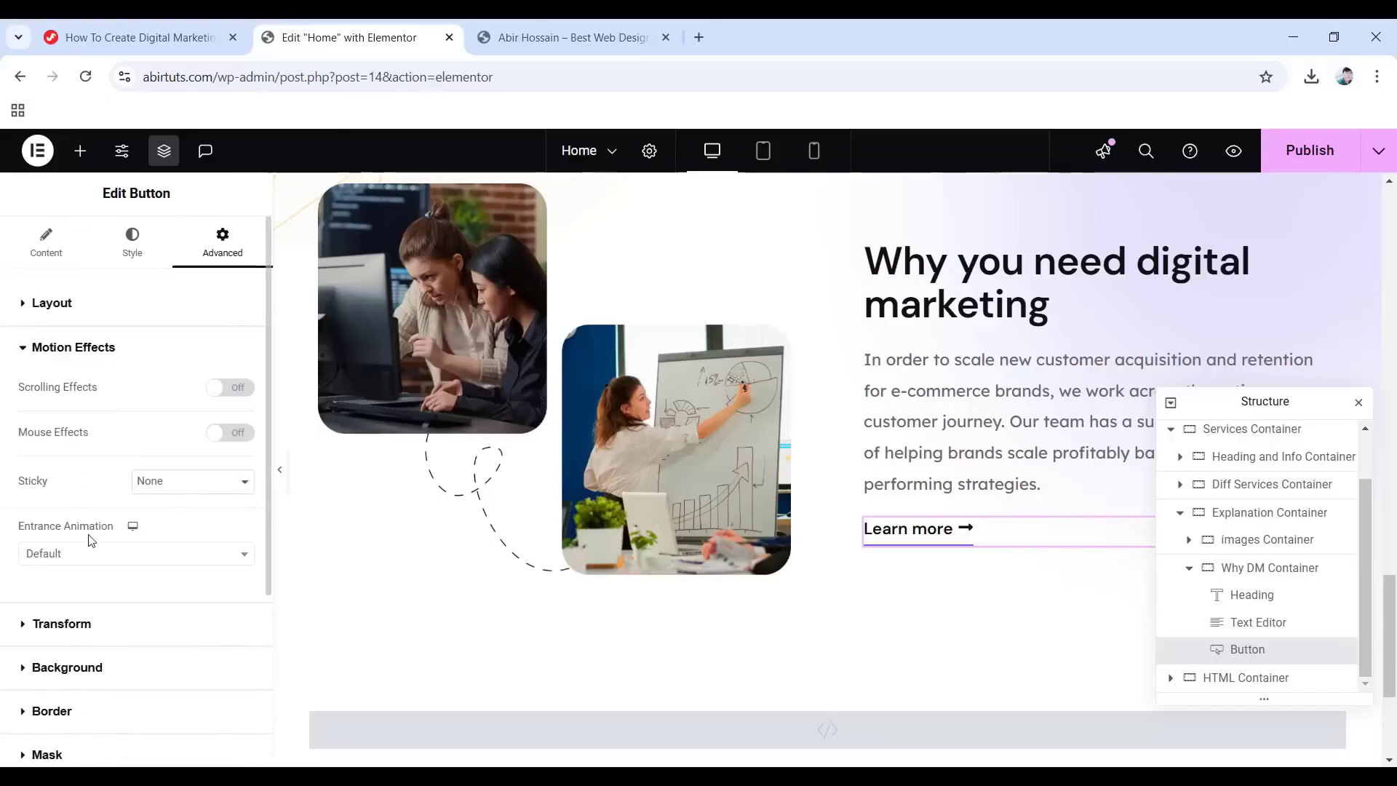
pyautogui.click(108, 554)
pyautogui.click(50, 415)
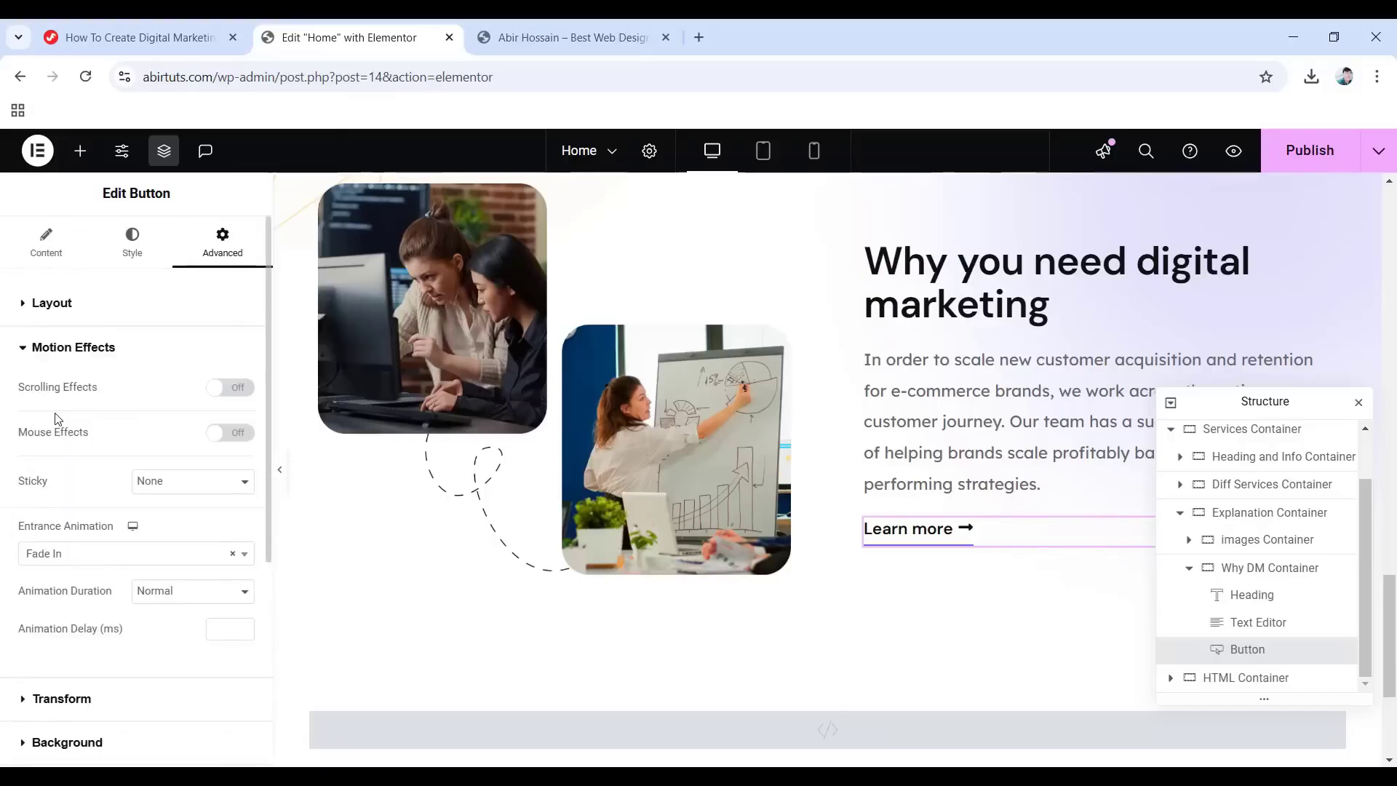
# Collapse the Services Container in the navigator and publish the page.
pyautogui.scroll(4, 639, 598)
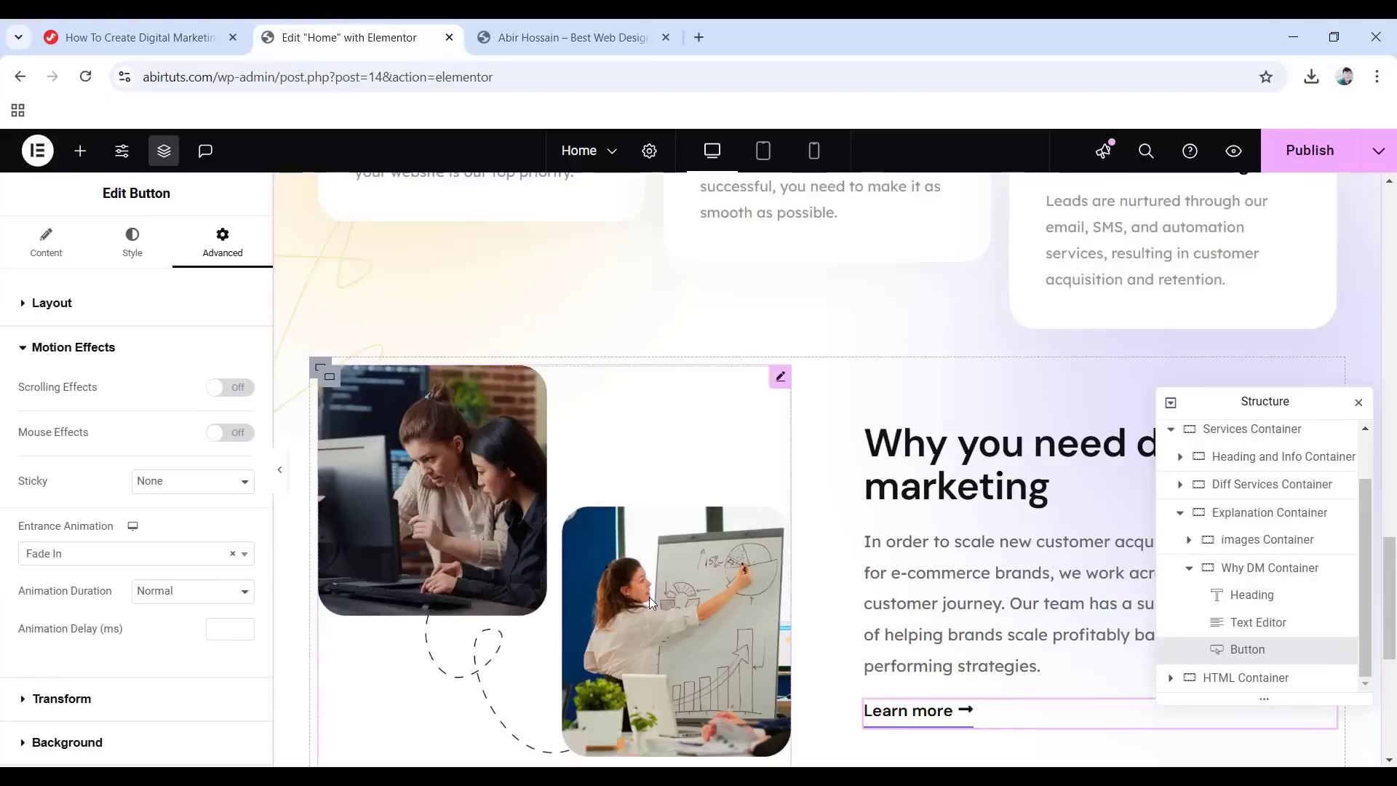
pyautogui.scroll(1, 876, 524)
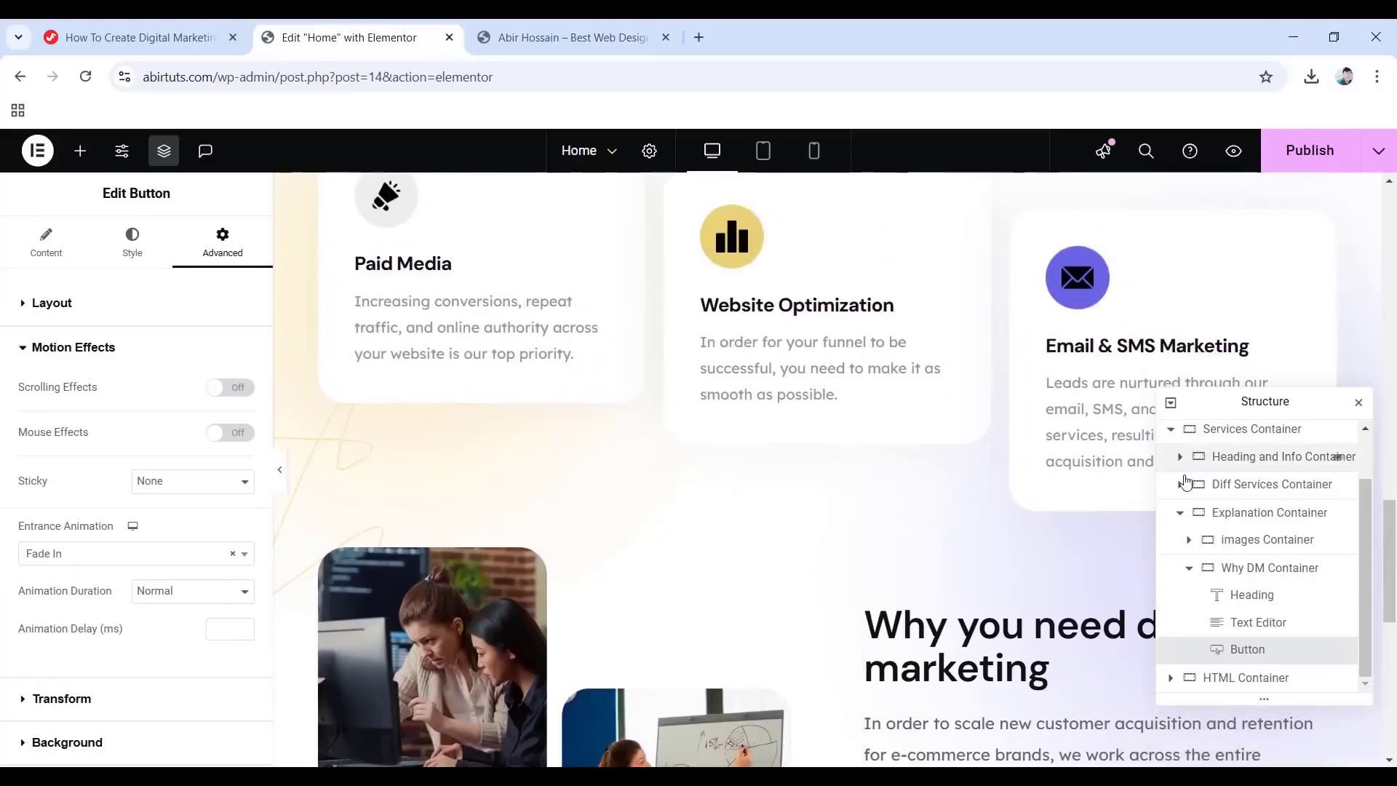
pyautogui.scroll(1, 1176, 466)
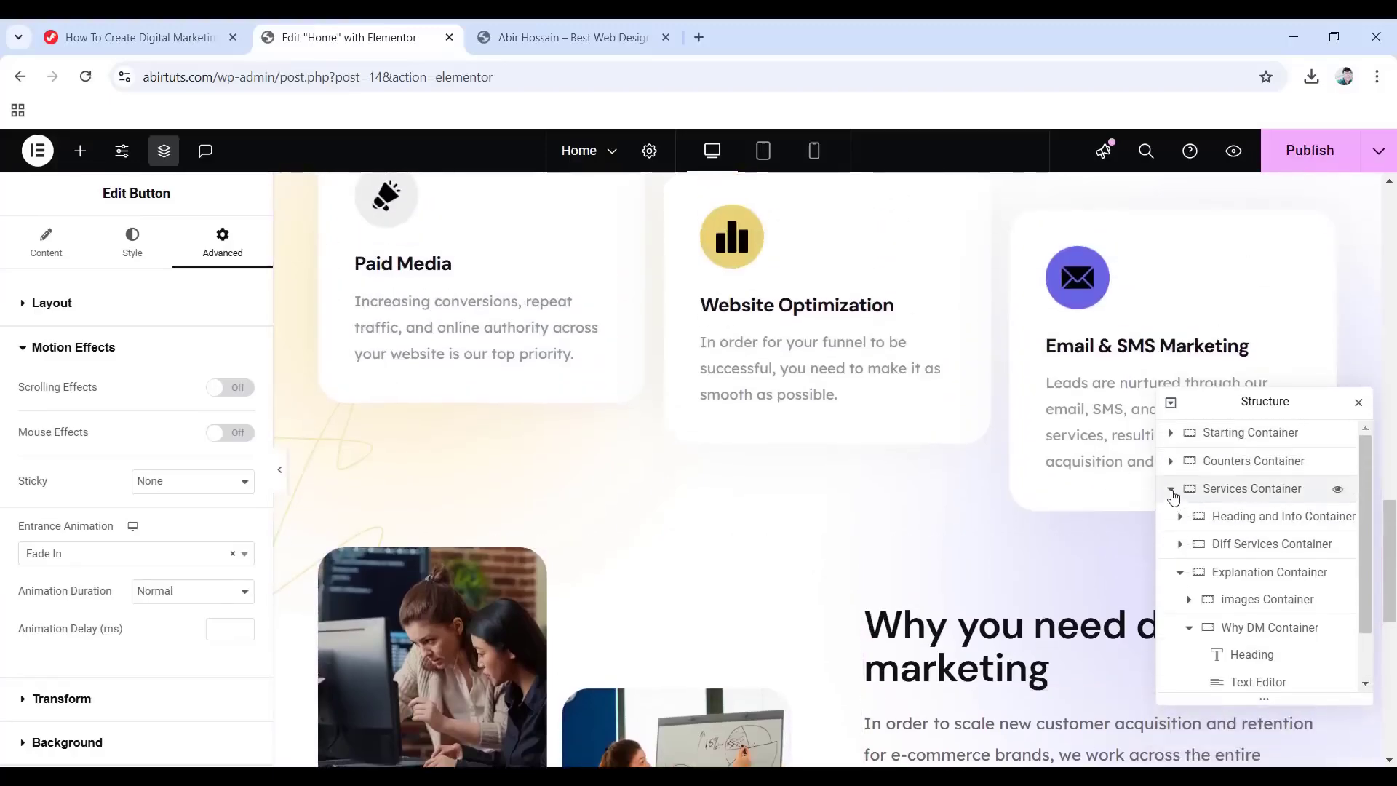
pyautogui.click(1171, 489)
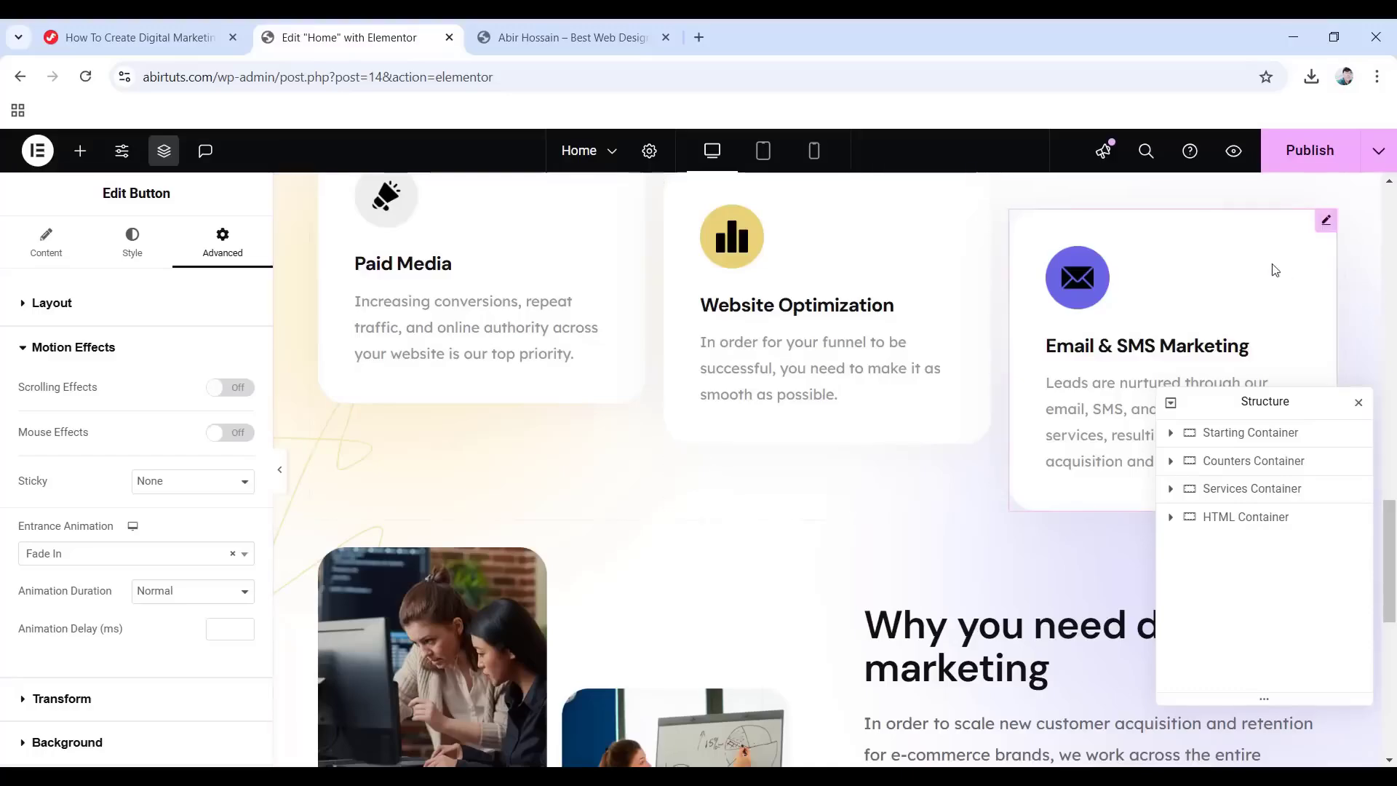
pyautogui.click(1300, 150)
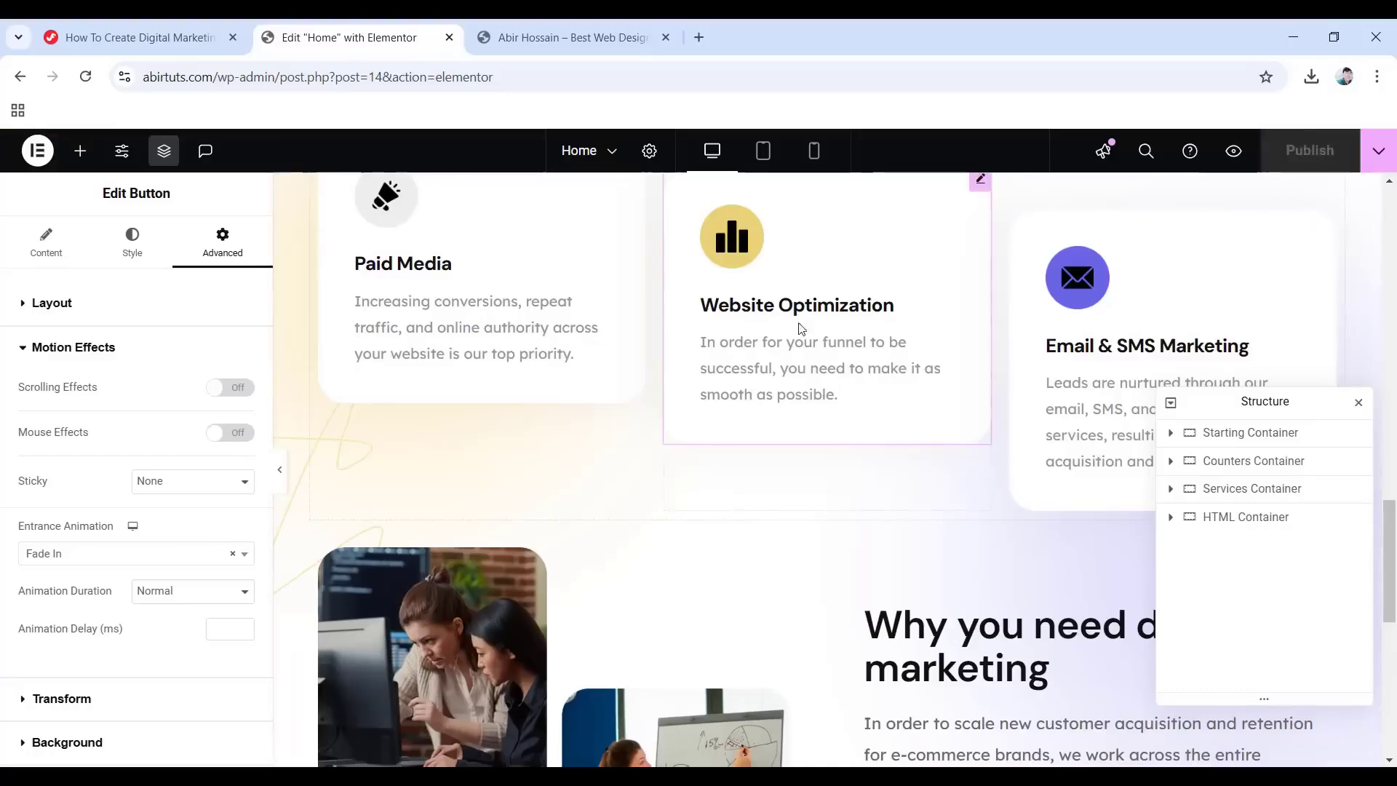
# Switch to Tablet Portrait and select the 'Our services solve any business problem' heading inside Services Container.
pyautogui.click(763, 151)
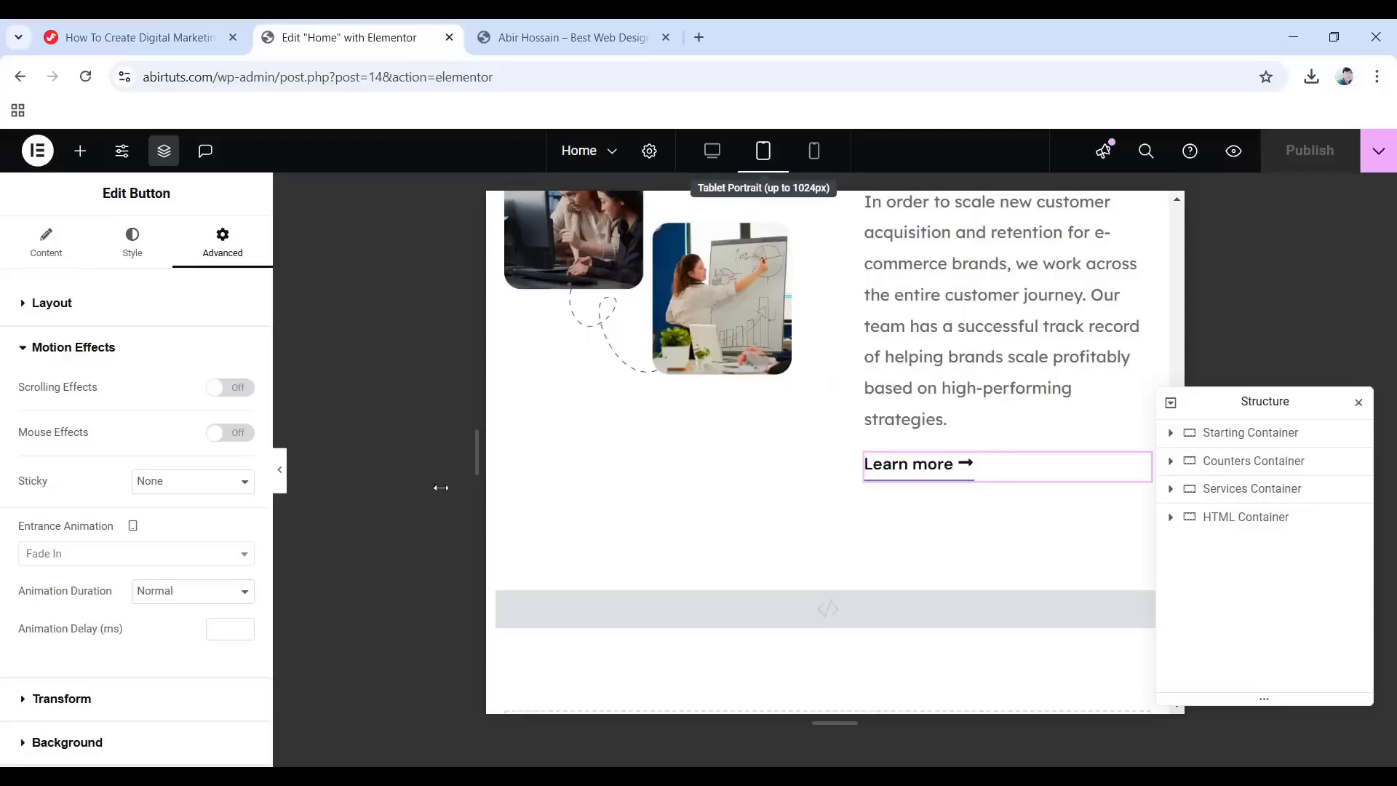
pyautogui.click(1256, 492)
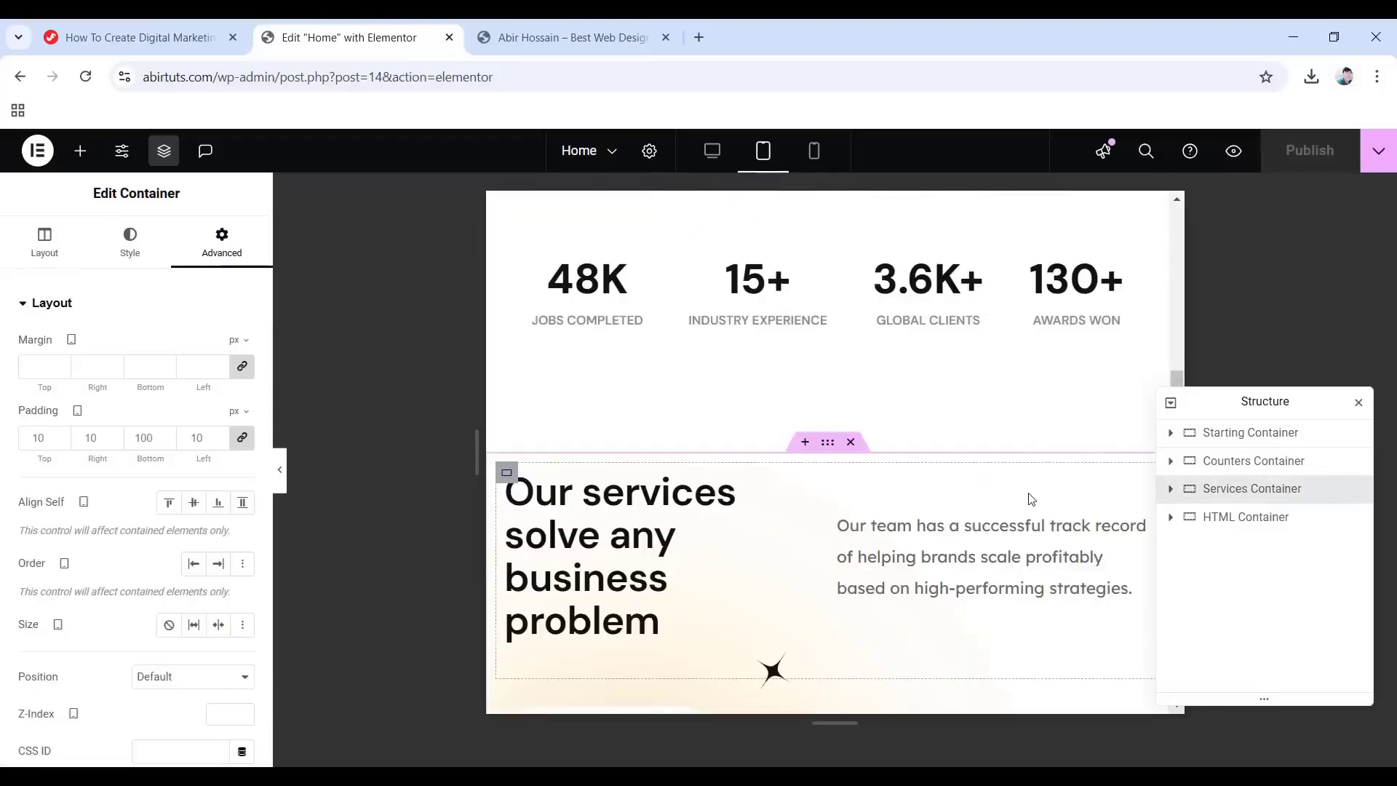
pyautogui.click(1170, 489)
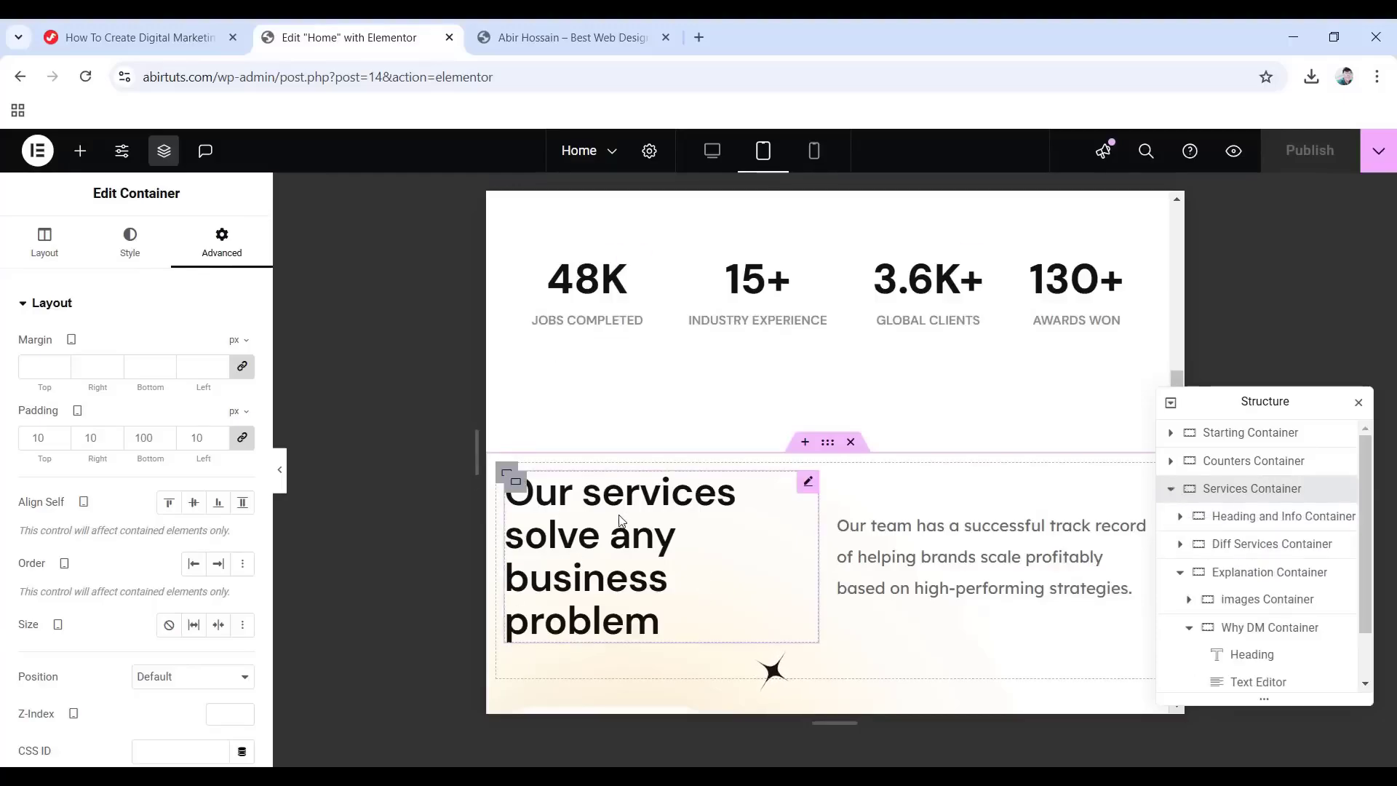
pyautogui.click(575, 537)
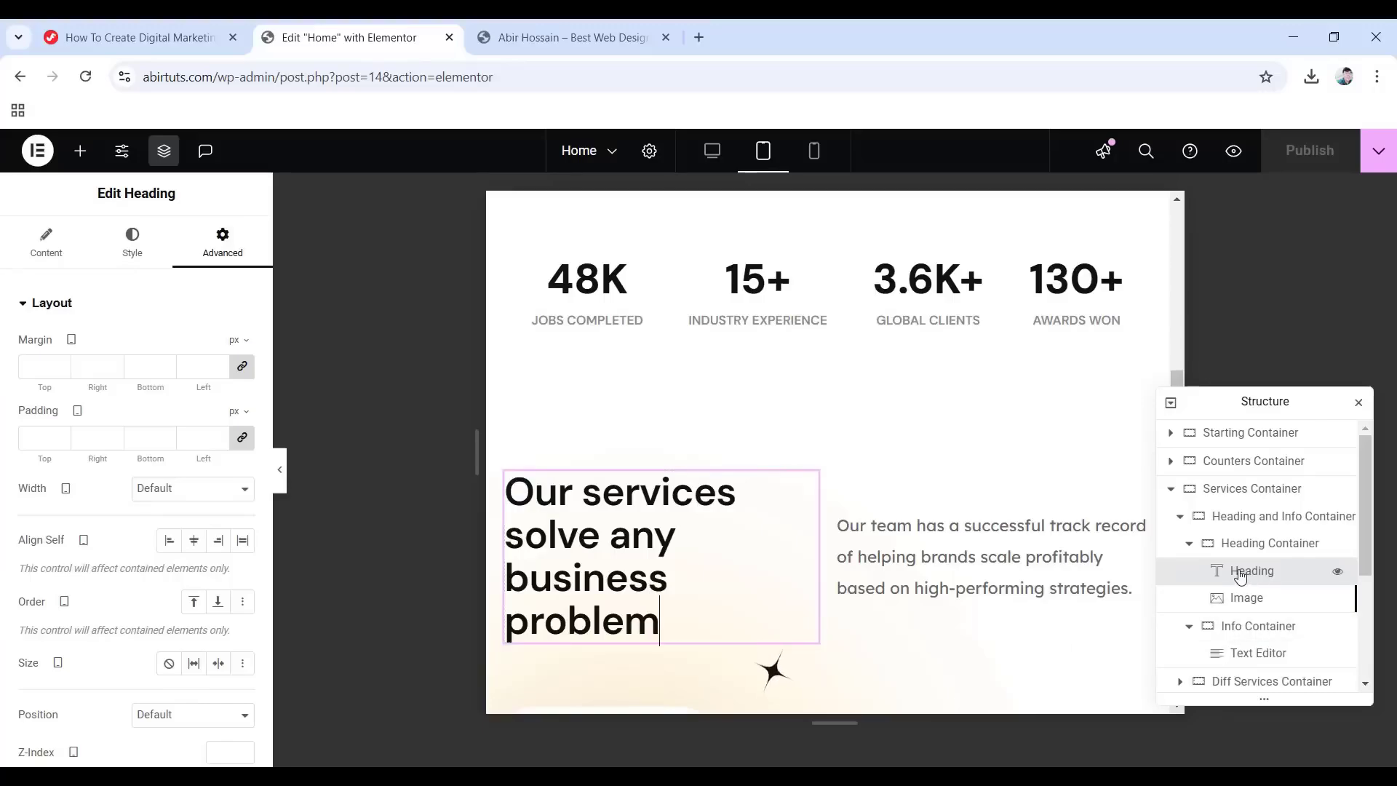
# Set the services heading's tablet typography size to 40 px.
pyautogui.click(131, 243)
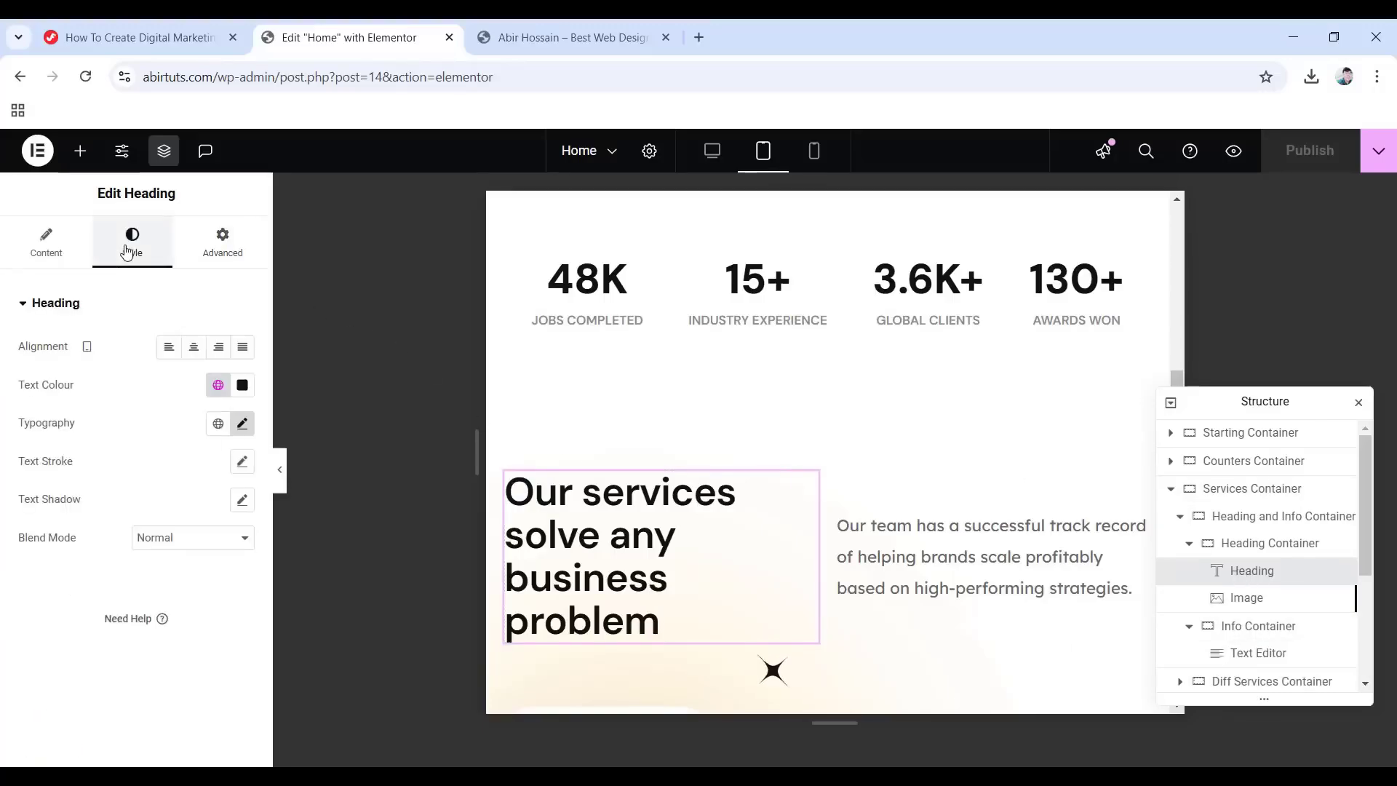
pyautogui.click(243, 424)
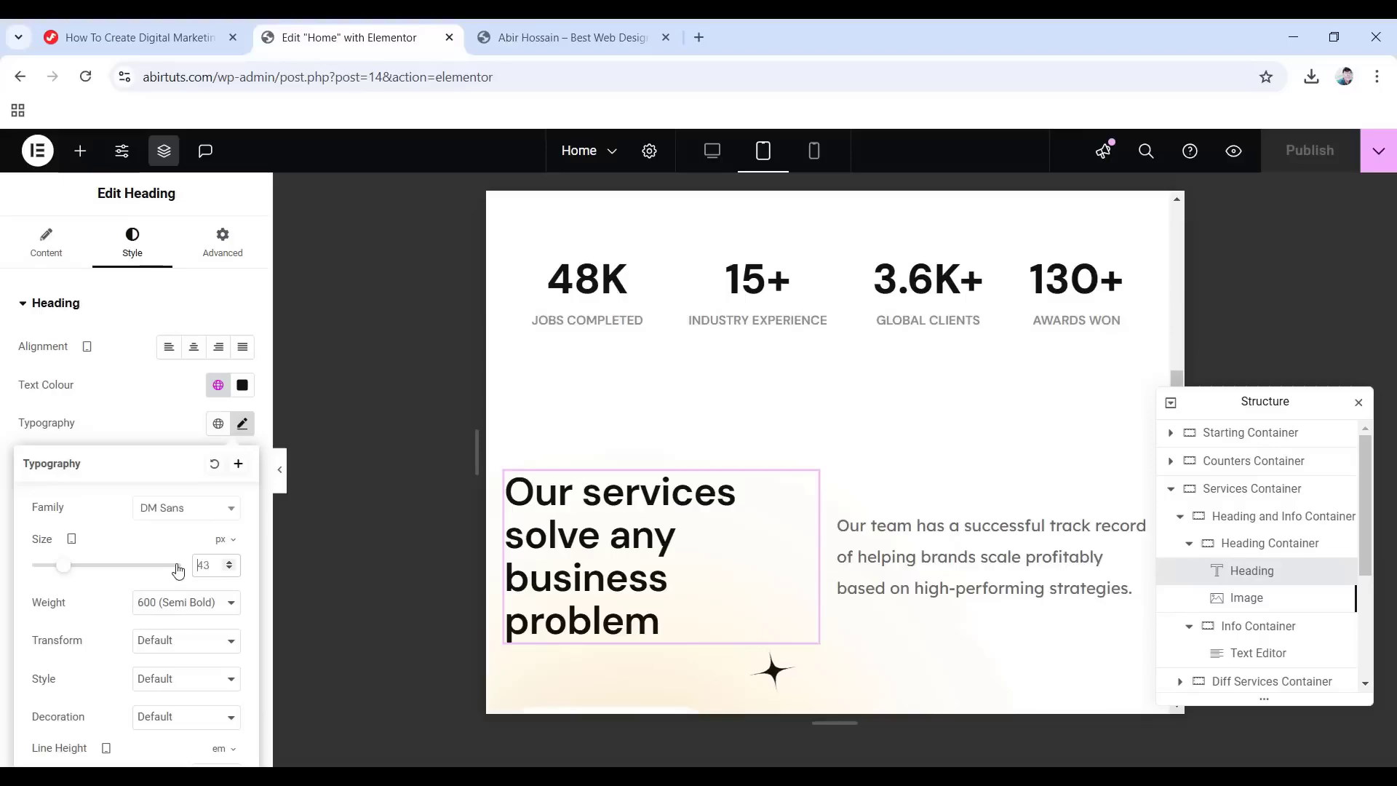
pyautogui.write('40')
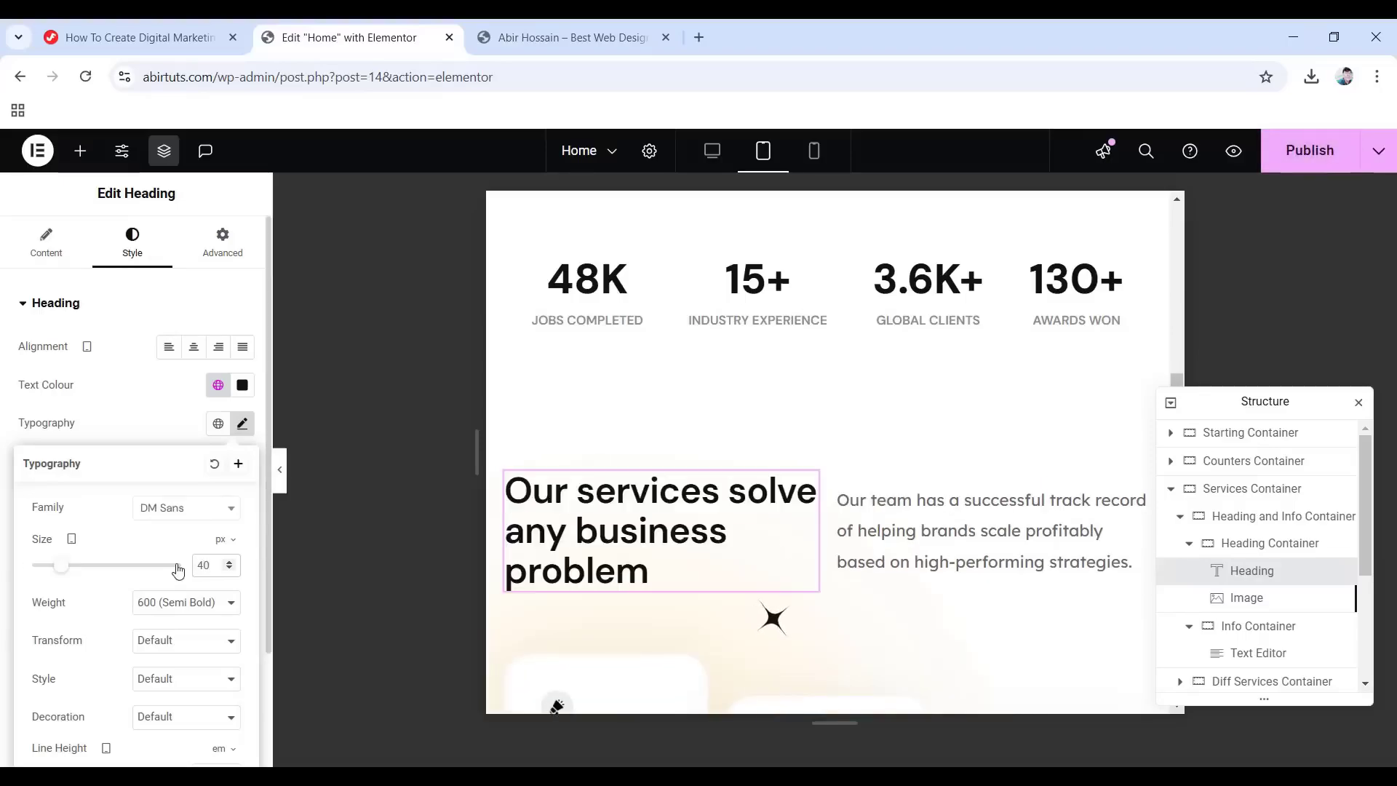
pyautogui.scroll(-5, 735, 396)
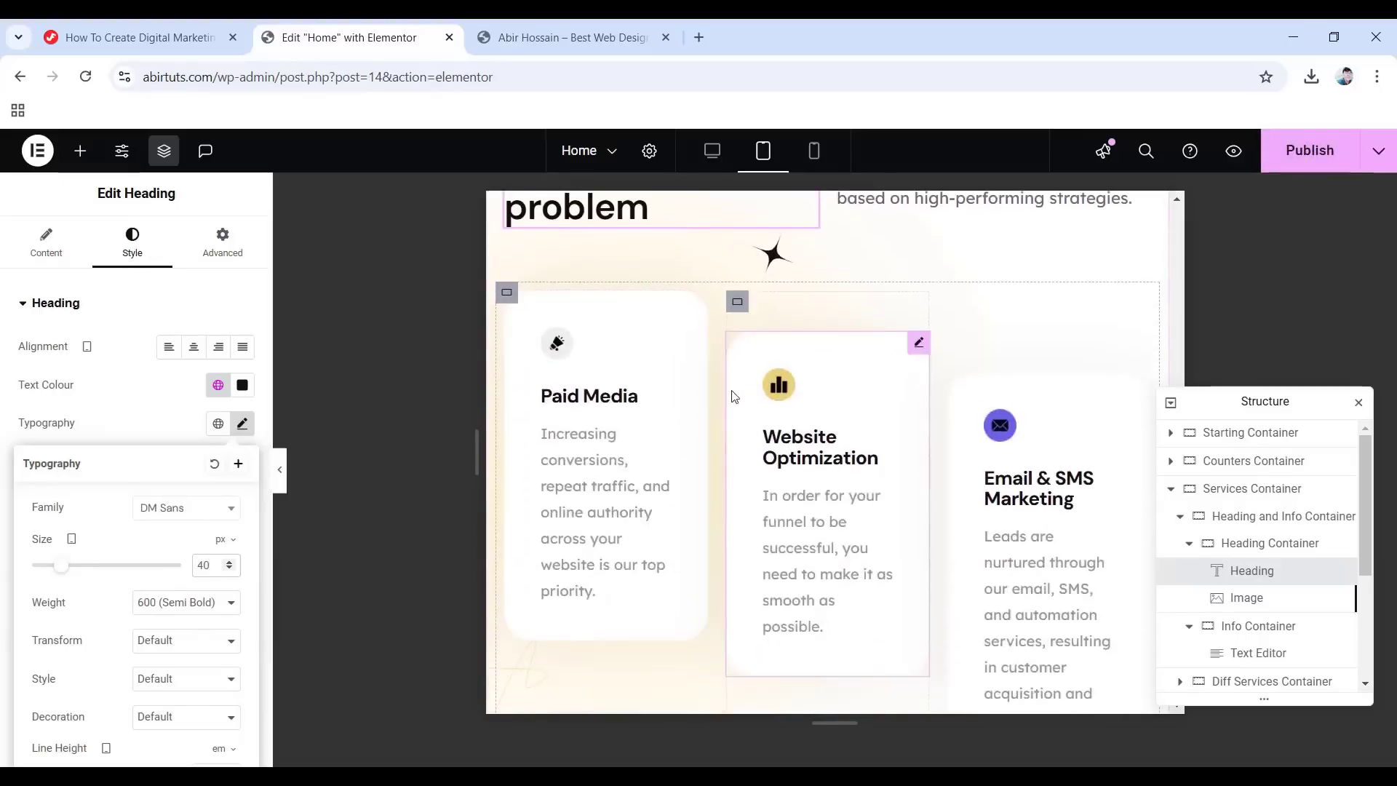
# Set the Paid Media card's icon image width to 35% on tablet.
pyautogui.click(601, 401)
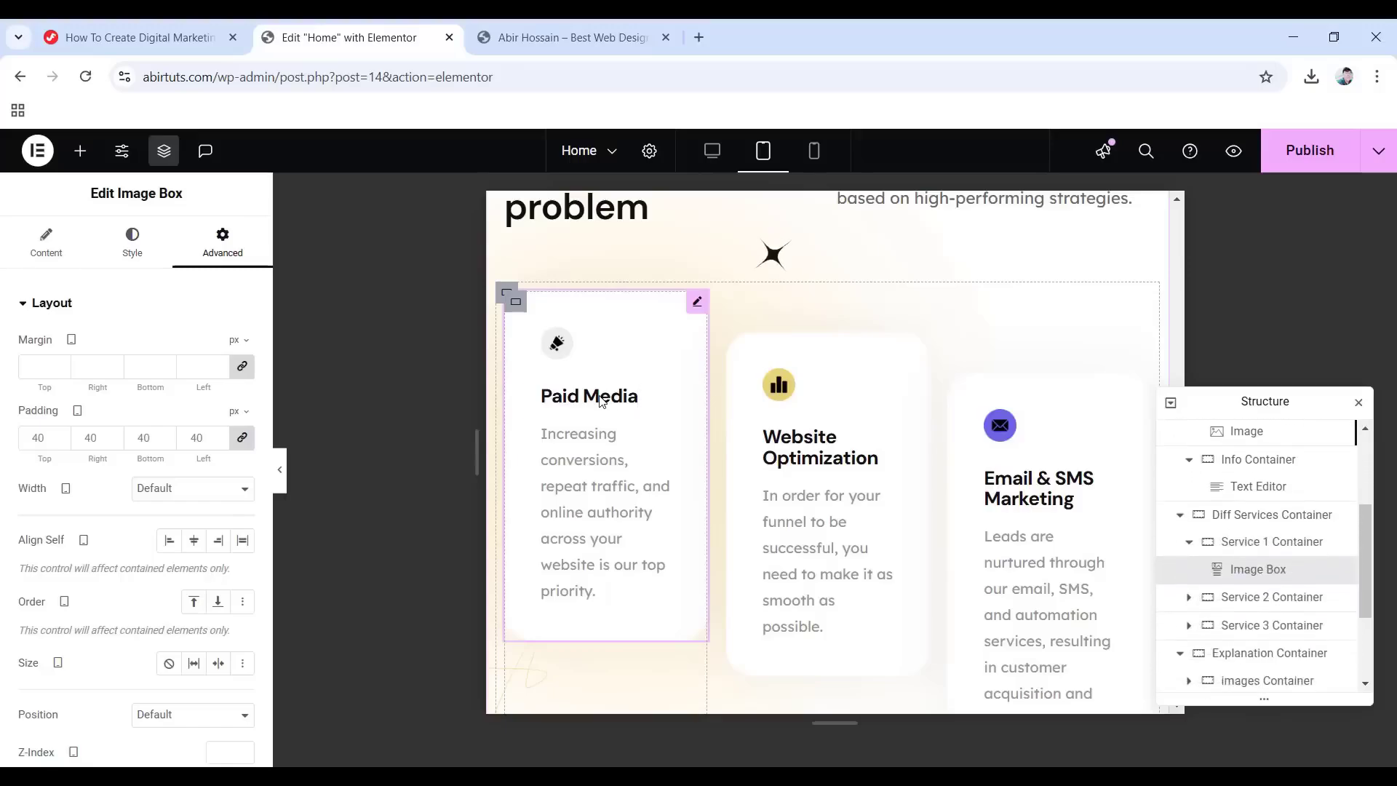
pyautogui.click(116, 246)
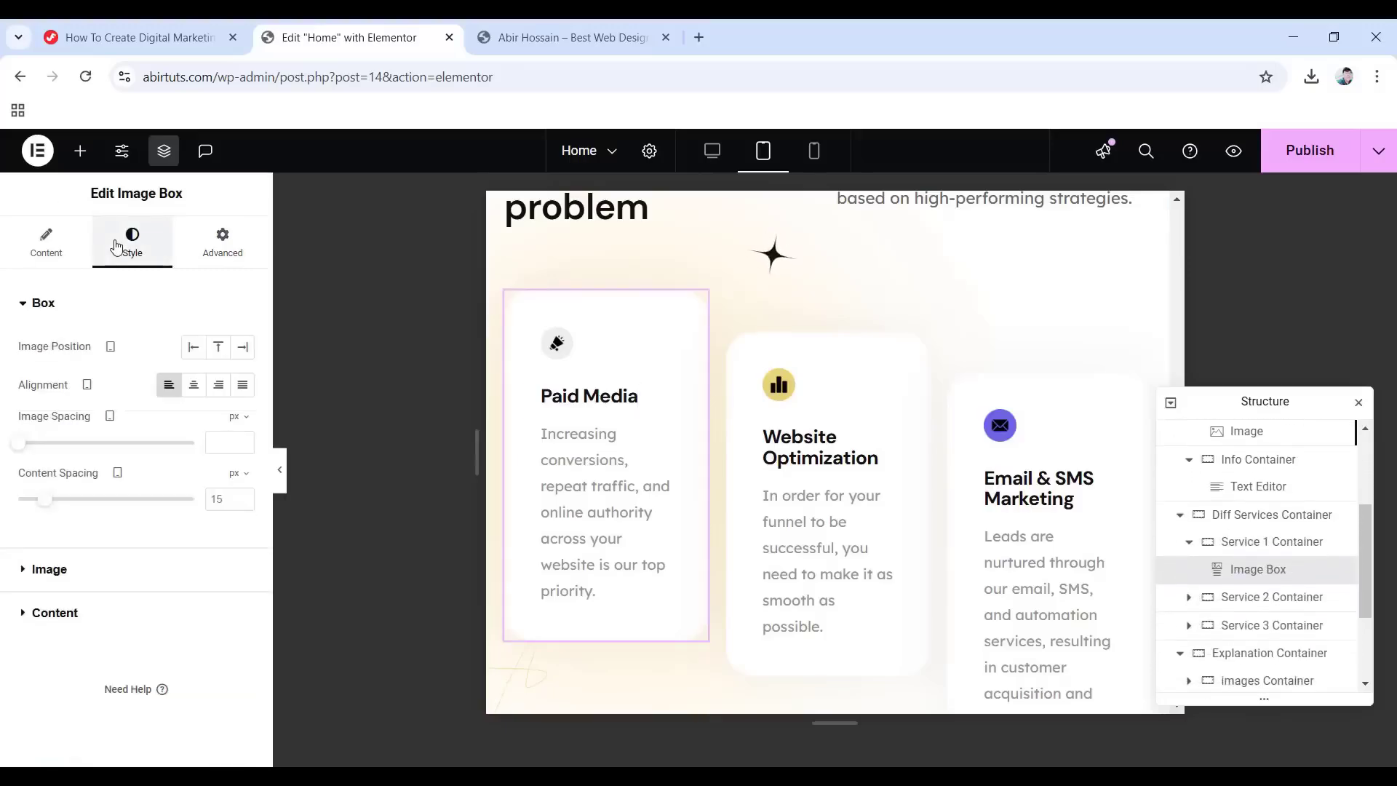
pyautogui.click(48, 571)
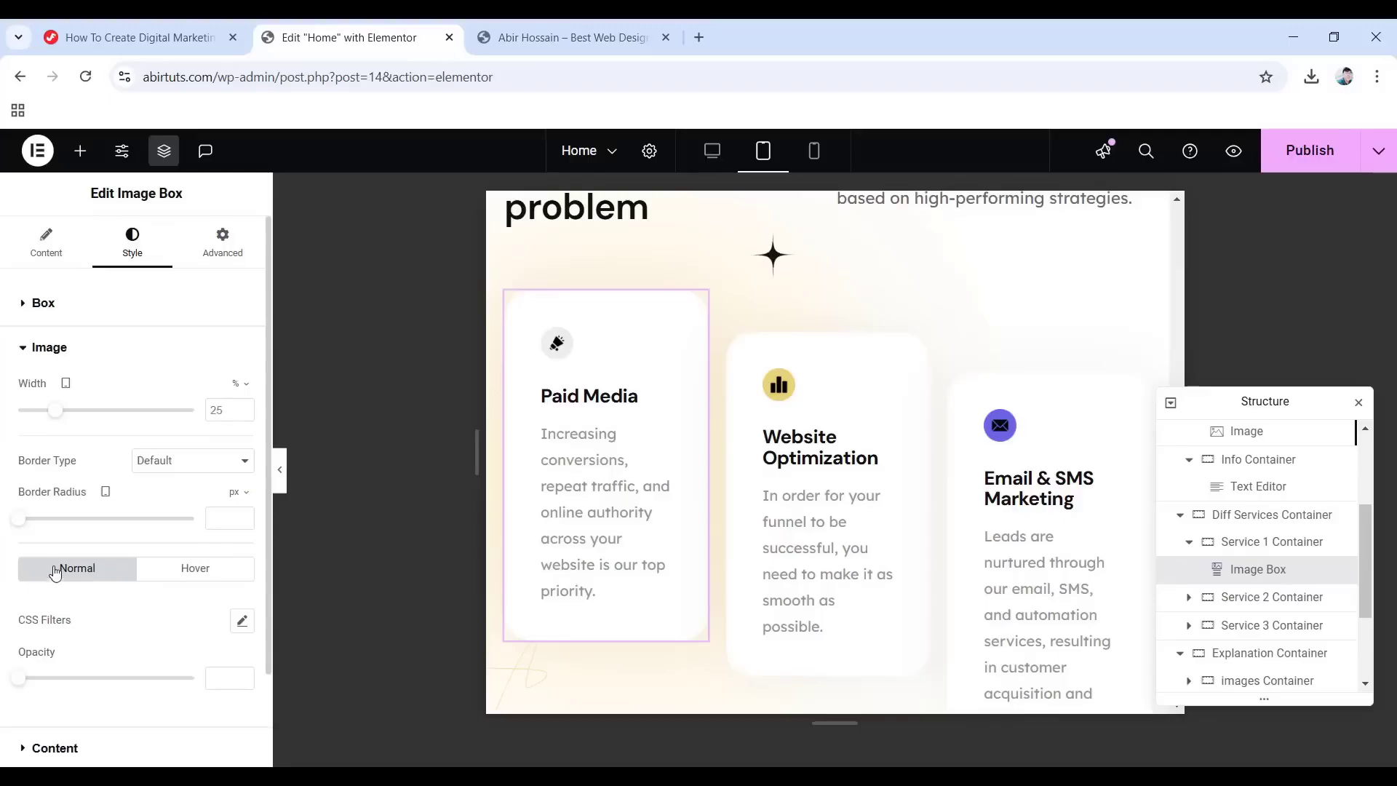
pyautogui.moveTo(223, 412); pyautogui.dragTo(195, 415)
pyautogui.write('35')
# Give the Paid Media card unlinked padding of 40, 30, 40, 30 px.
pyautogui.click(207, 240)
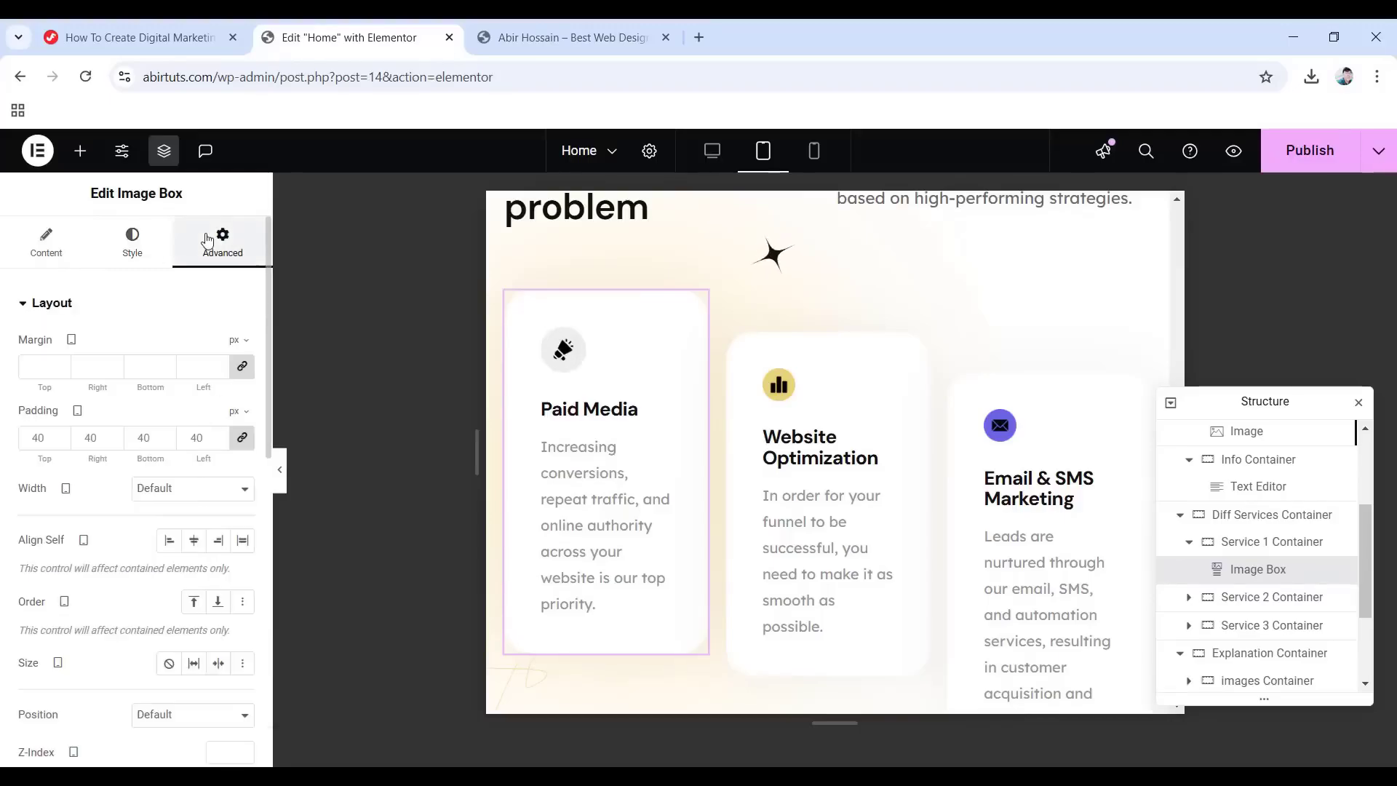
pyautogui.click(240, 438)
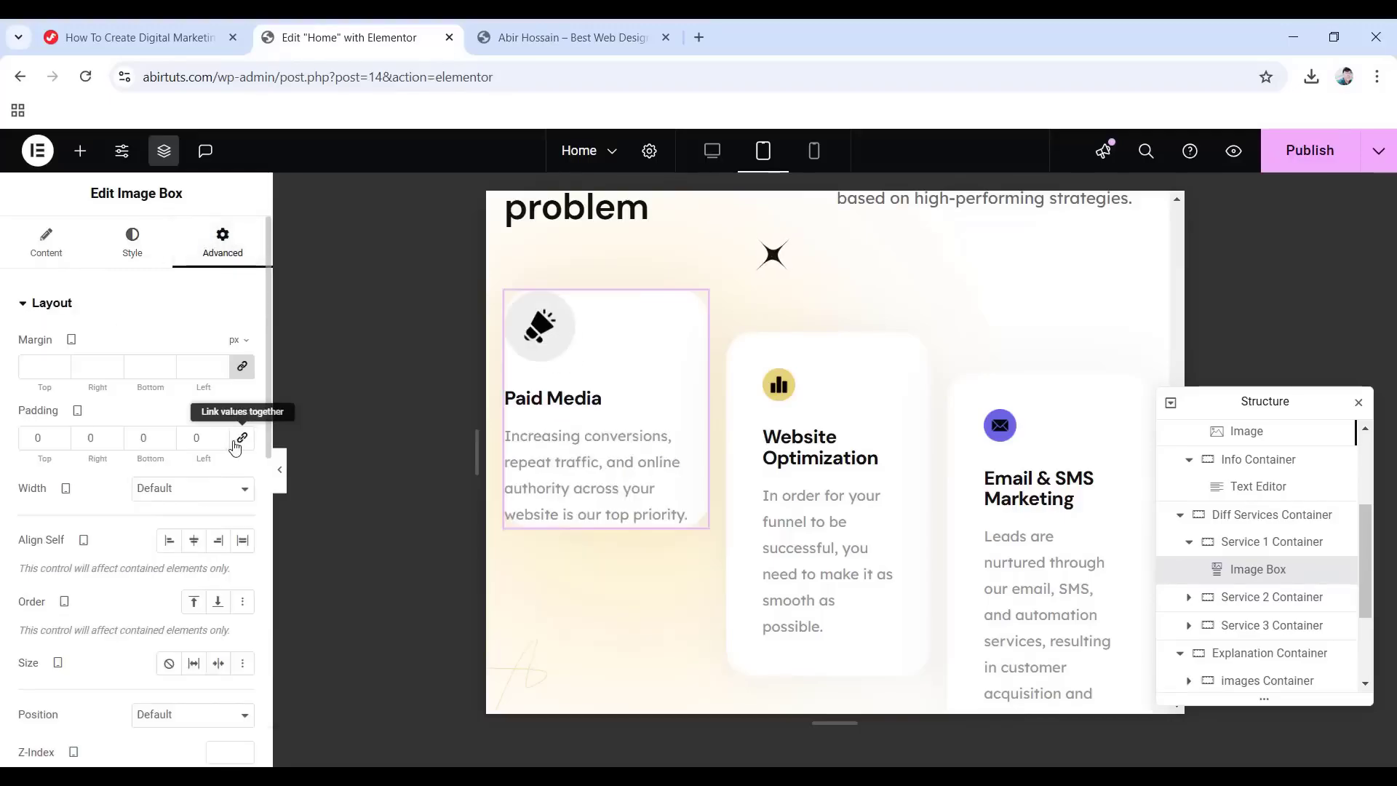
pyautogui.click(33, 438)
pyautogui.write('4')
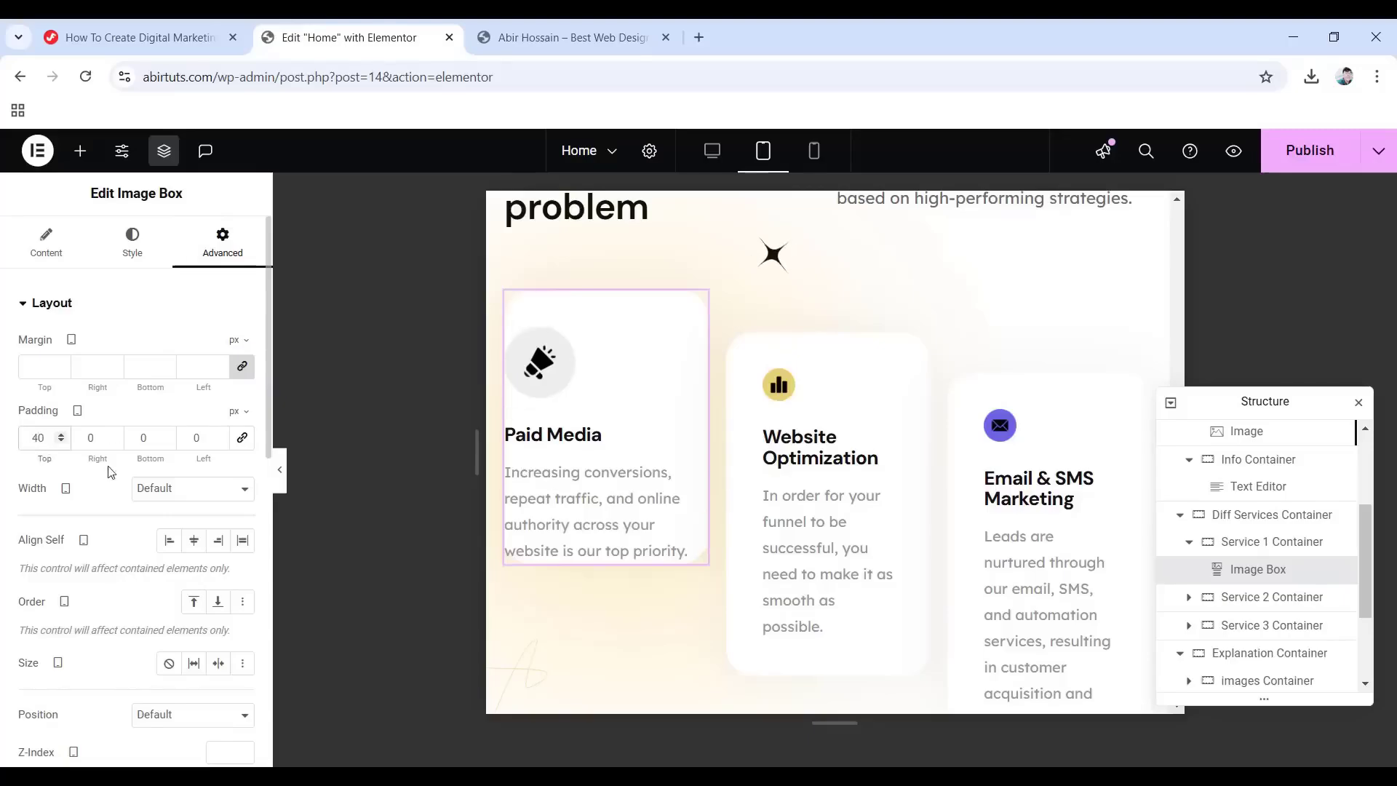
pyautogui.click(81, 438)
pyautogui.write('3')
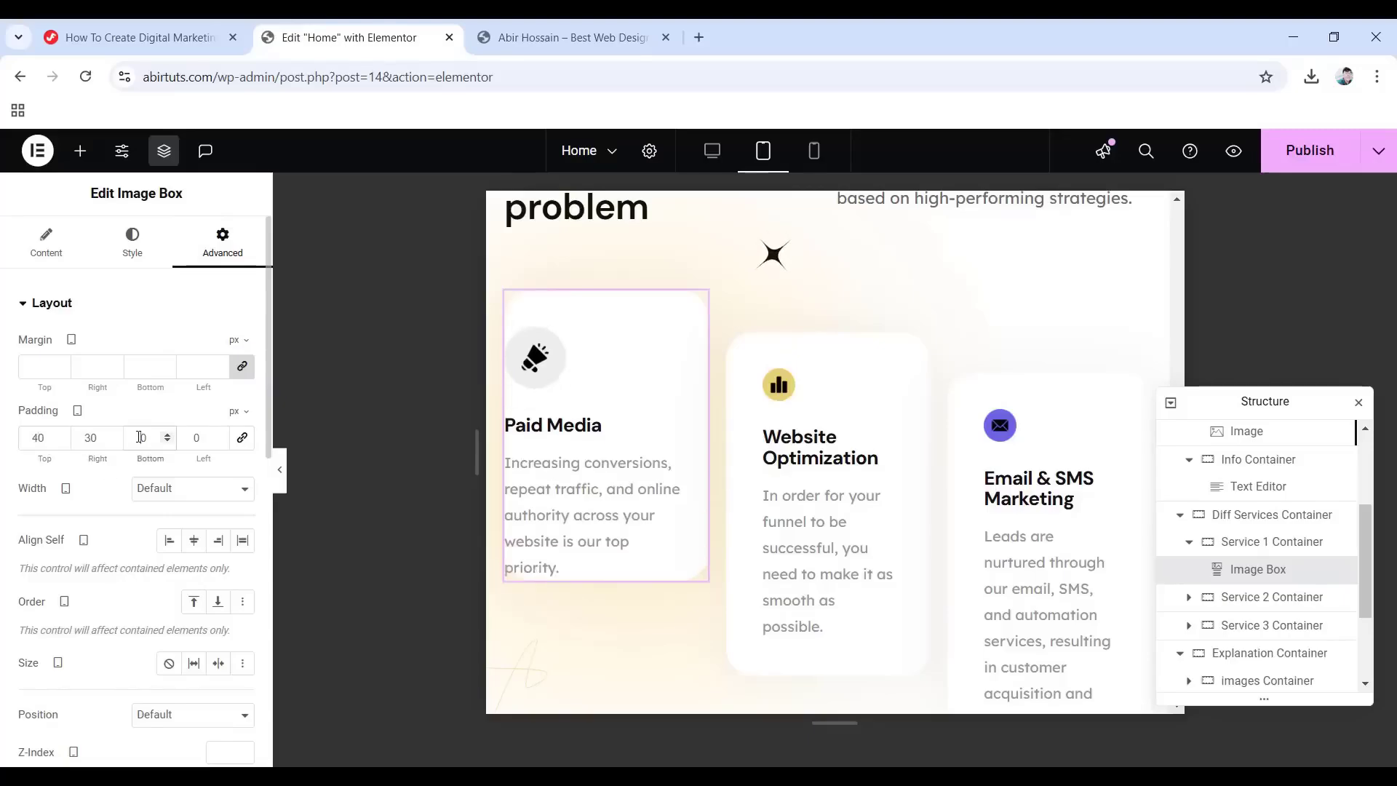
pyautogui.click(139, 437)
pyautogui.write('4')
pyautogui.click(189, 438)
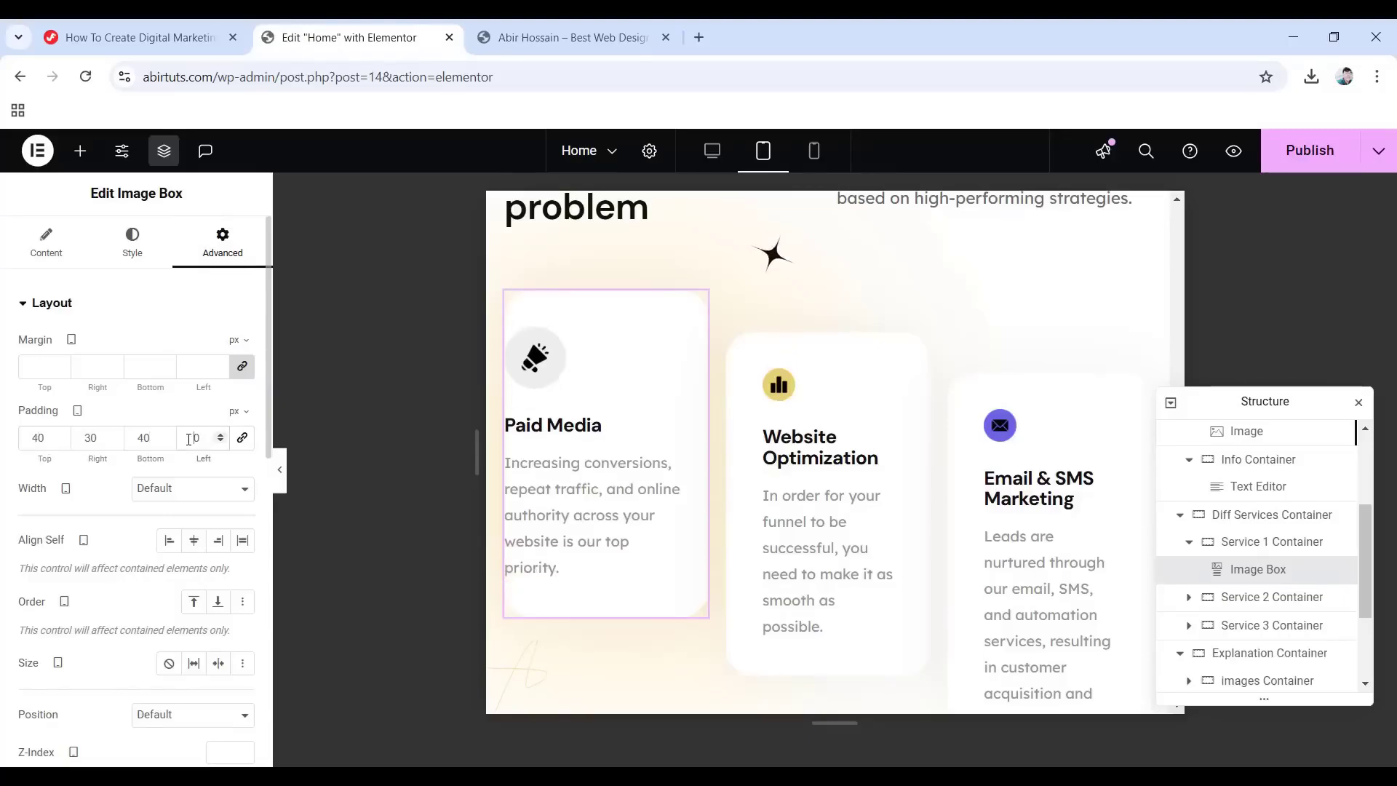
pyautogui.write('3')
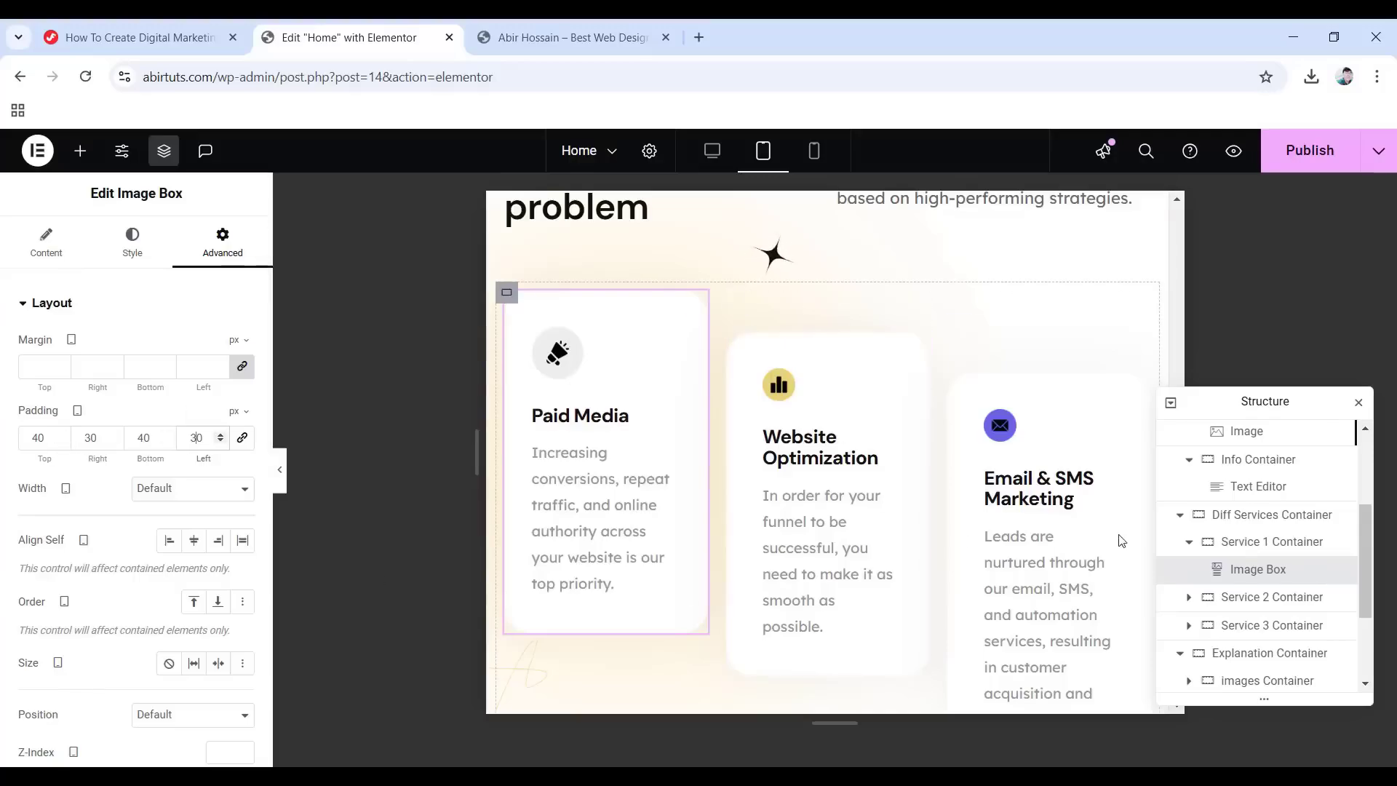
# Select the Website Optimization card and open its image size styling.
pyautogui.click(819, 471)
pyautogui.click(131, 256)
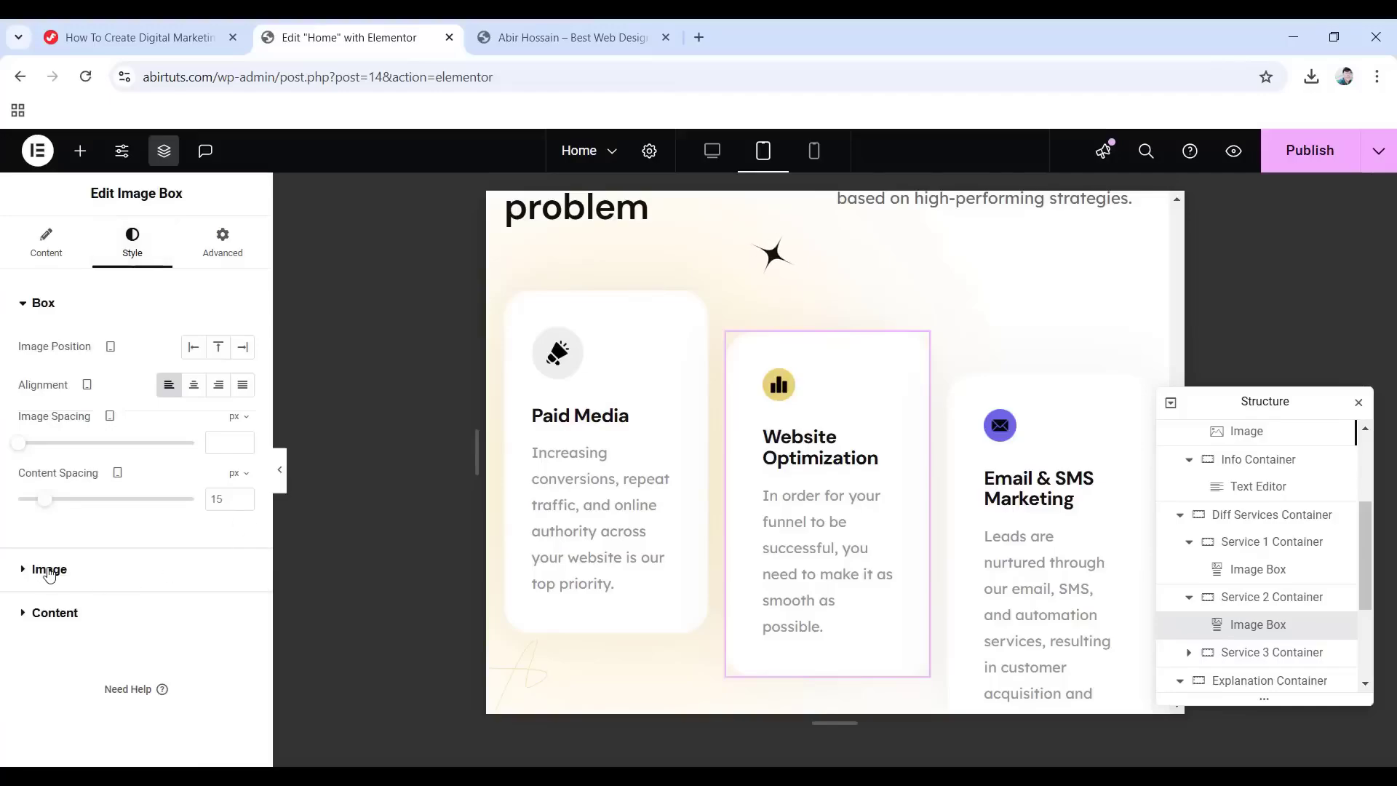
pyautogui.click(49, 570)
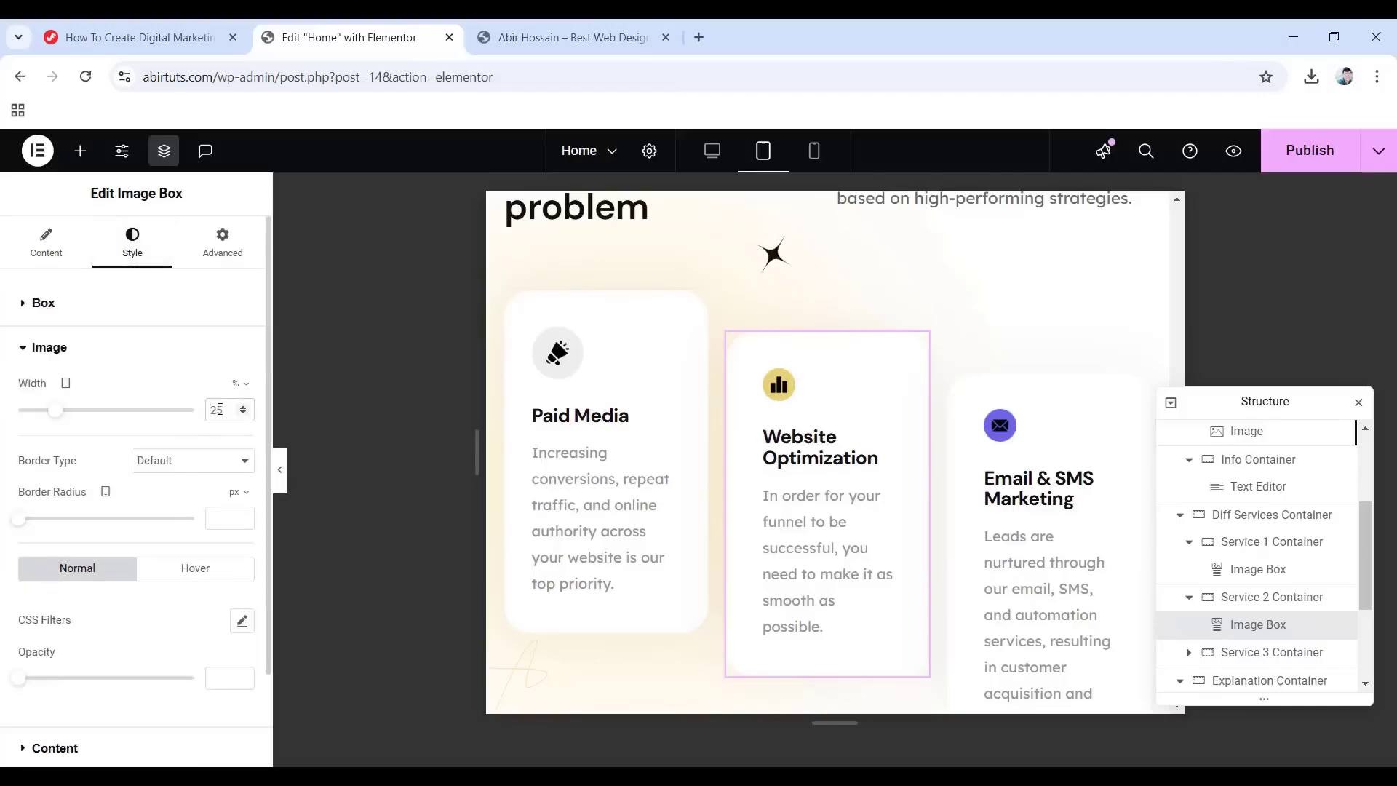
# Set the Website Optimization card's tablet padding to 40 px top/bottom and 30 px left/right.
pyautogui.click(246, 240)
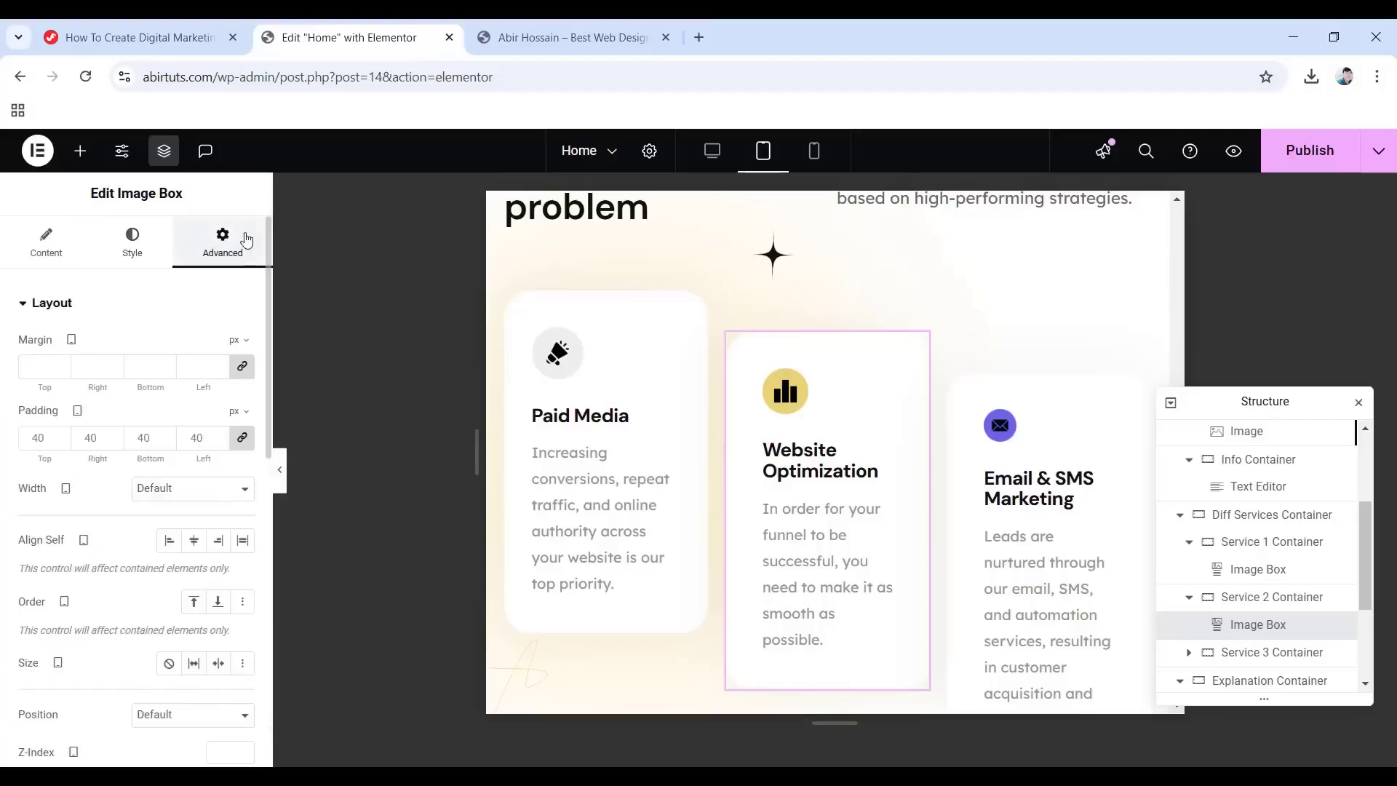
pyautogui.click(242, 438)
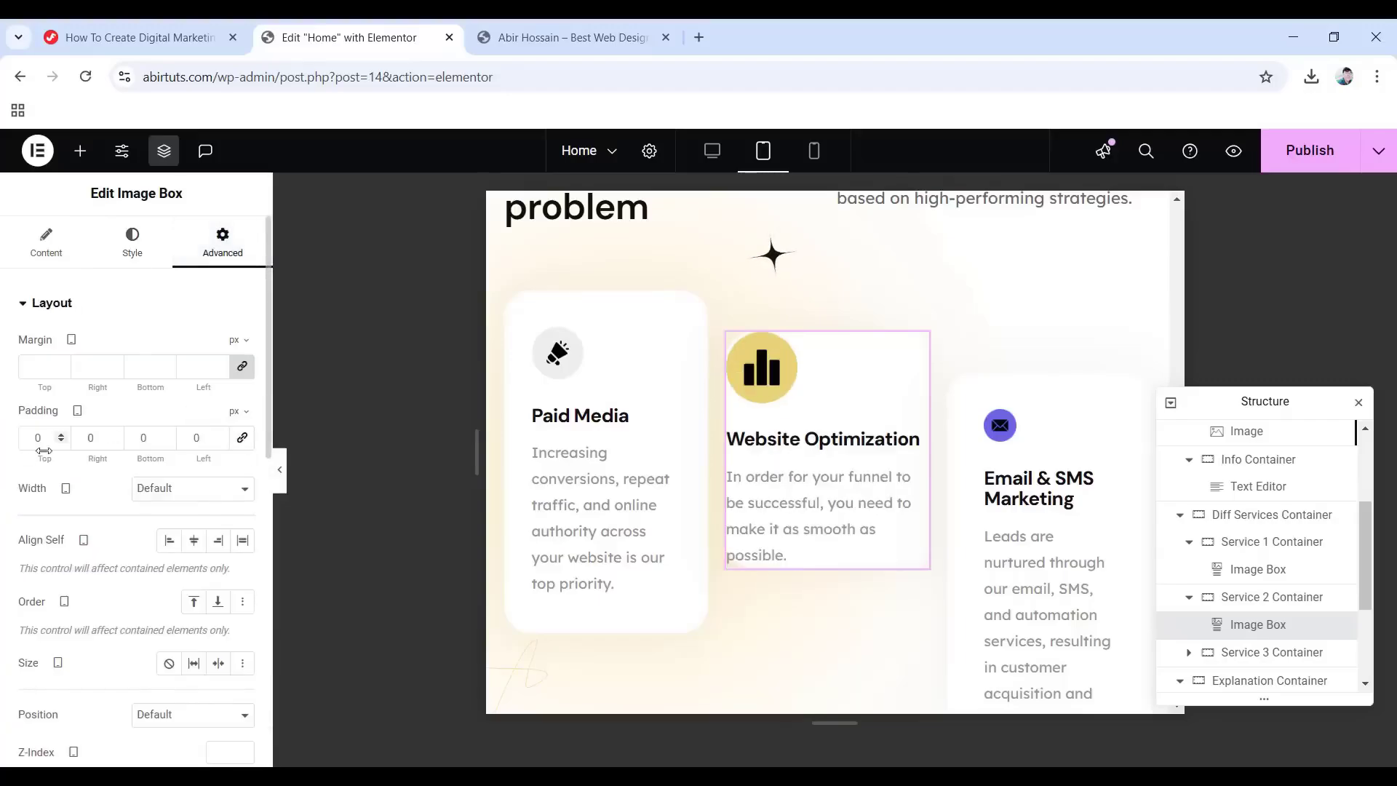
pyautogui.write('40')
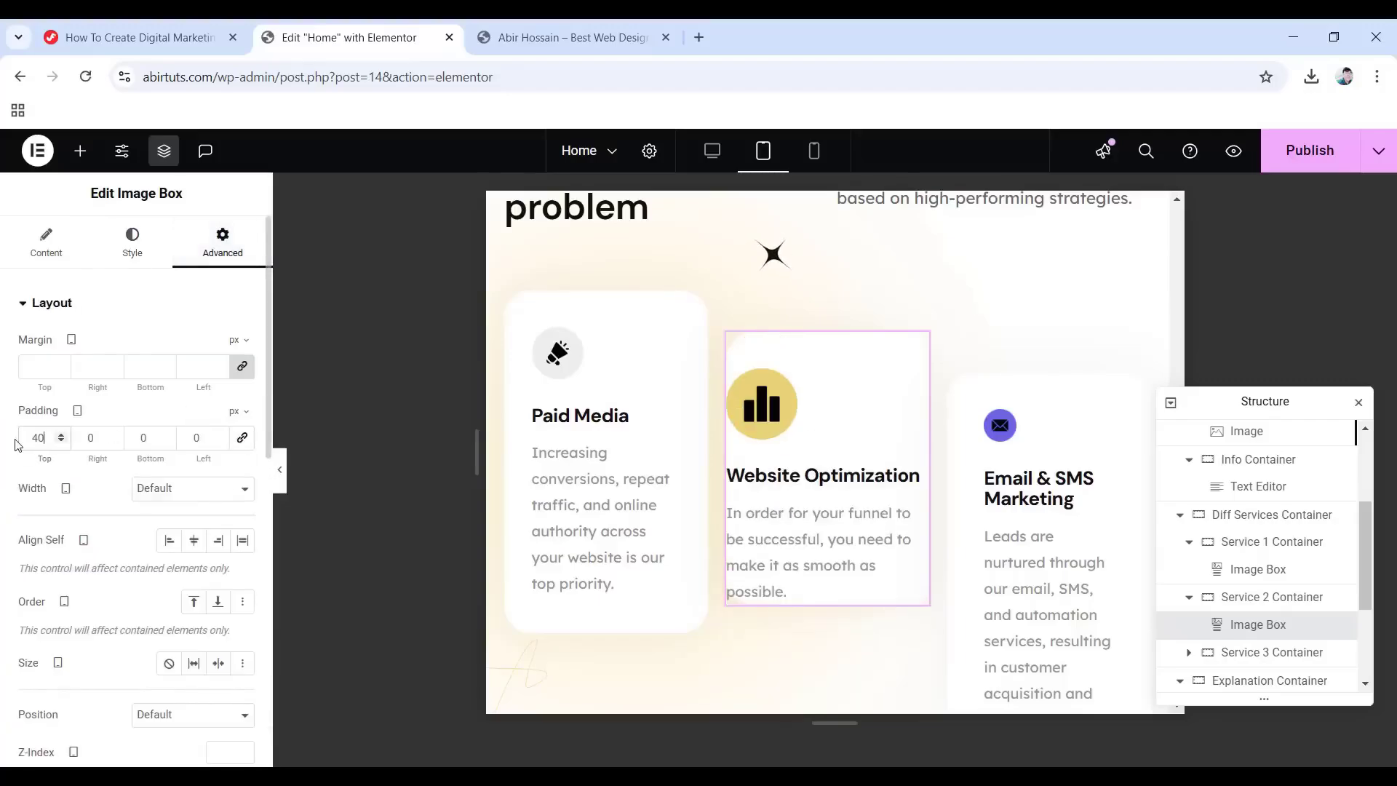
pyautogui.write('30')
pyautogui.press('Tab')
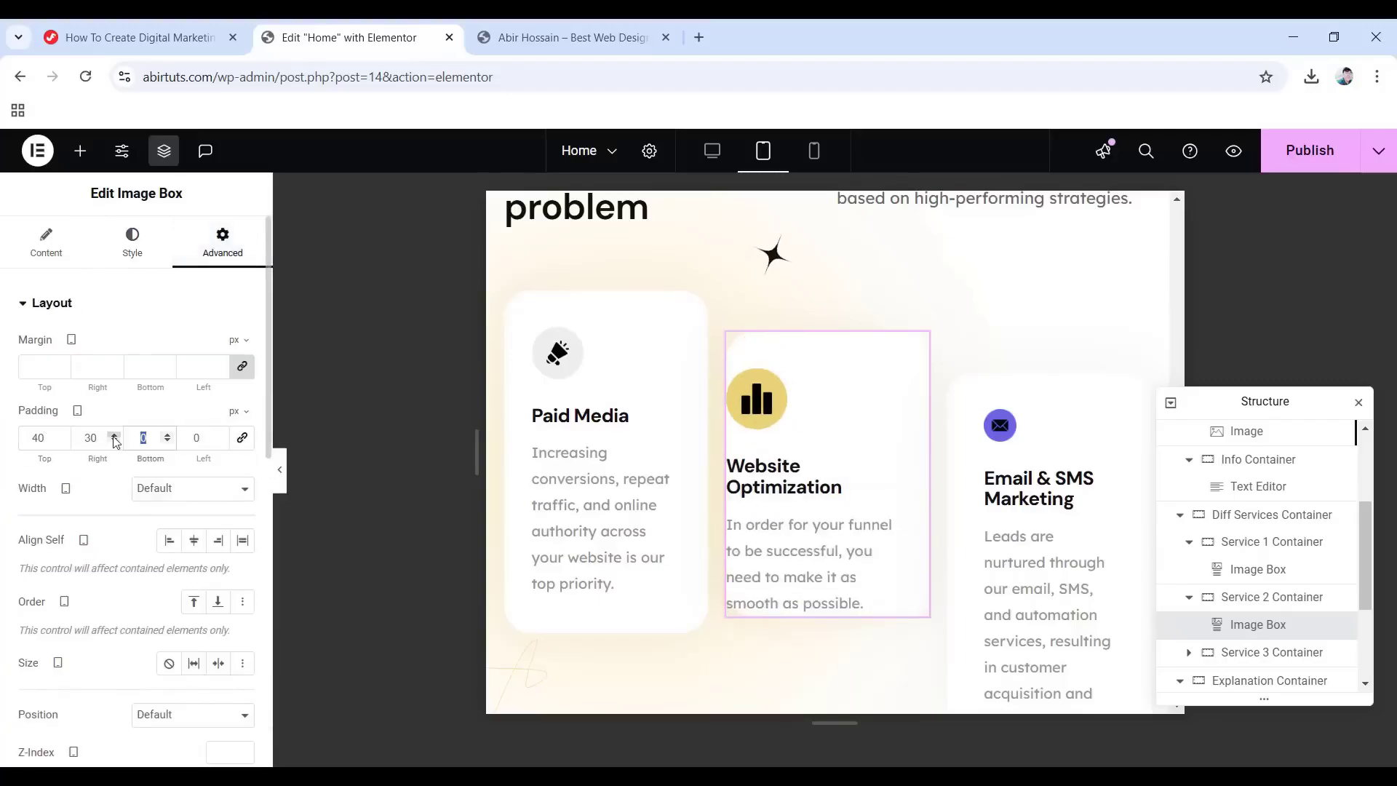
pyautogui.write('40')
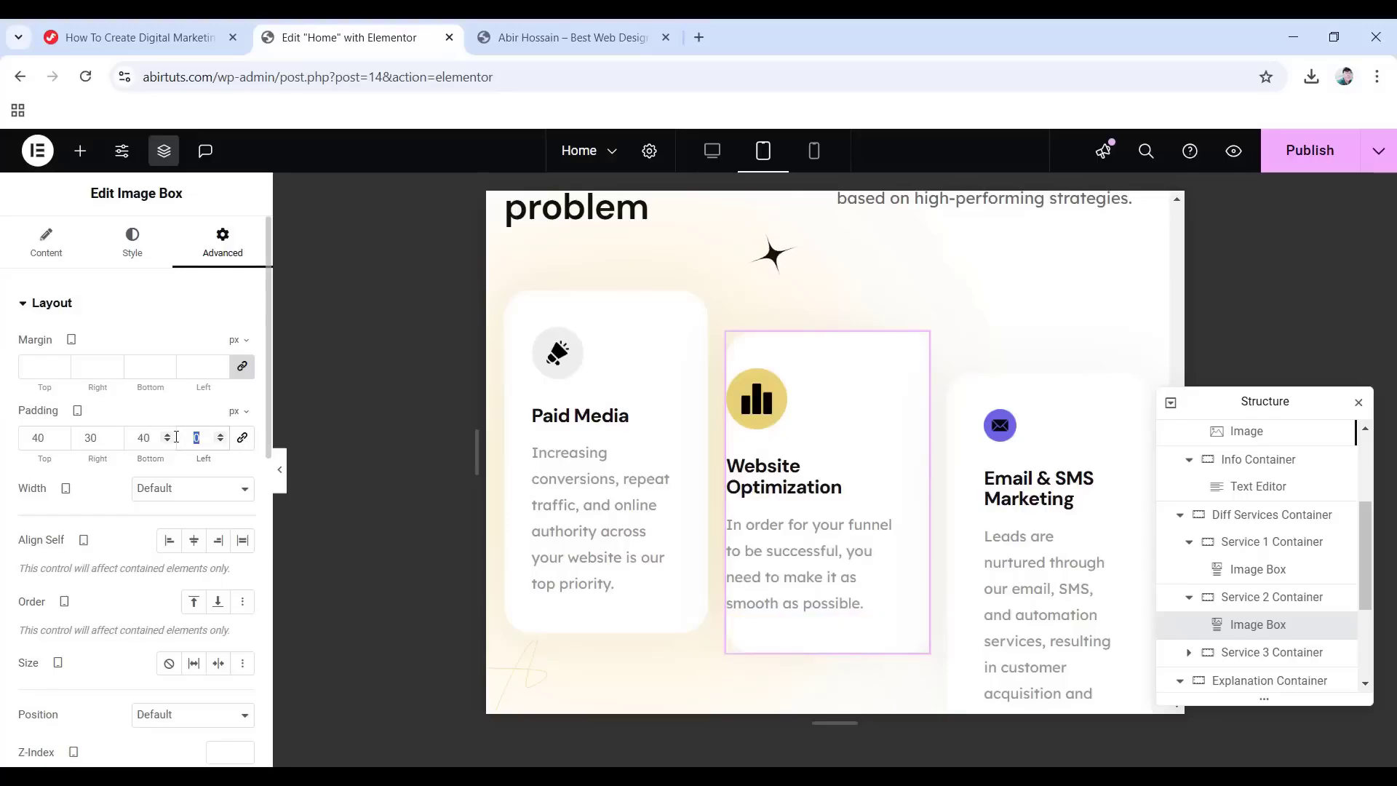
pyautogui.write('30')
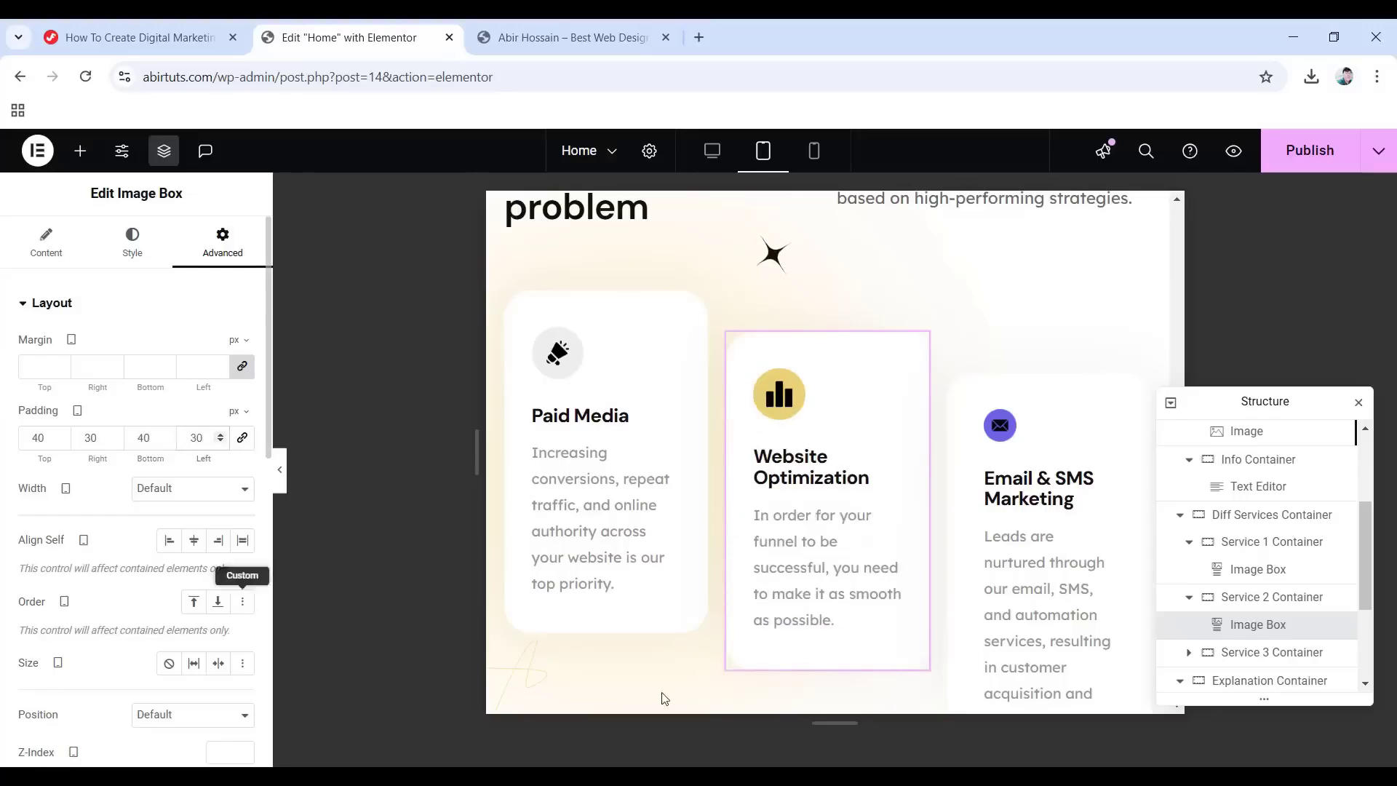
# Set the Email & SMS Marketing card's icon width to 35%.
pyautogui.click(1058, 589)
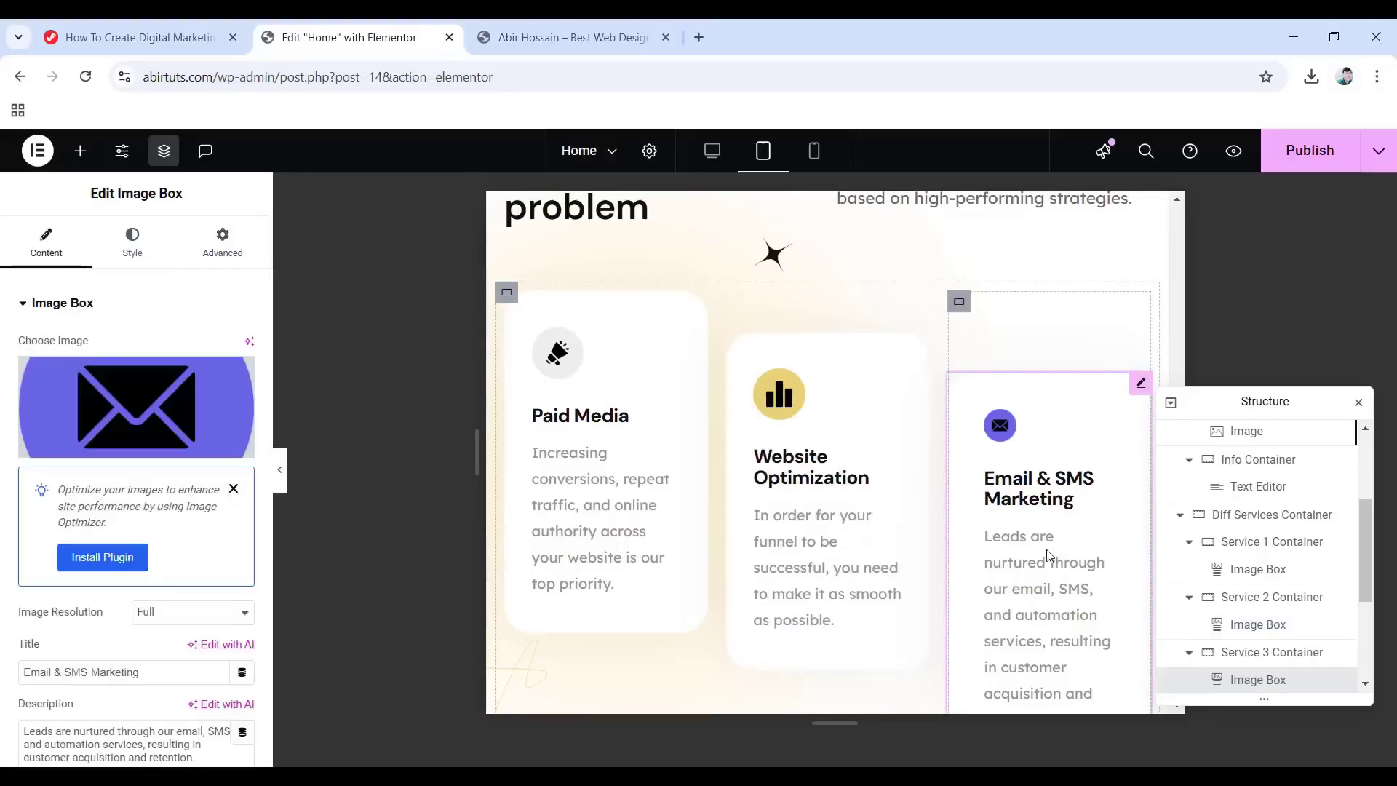
pyautogui.click(138, 244)
pyautogui.click(29, 570)
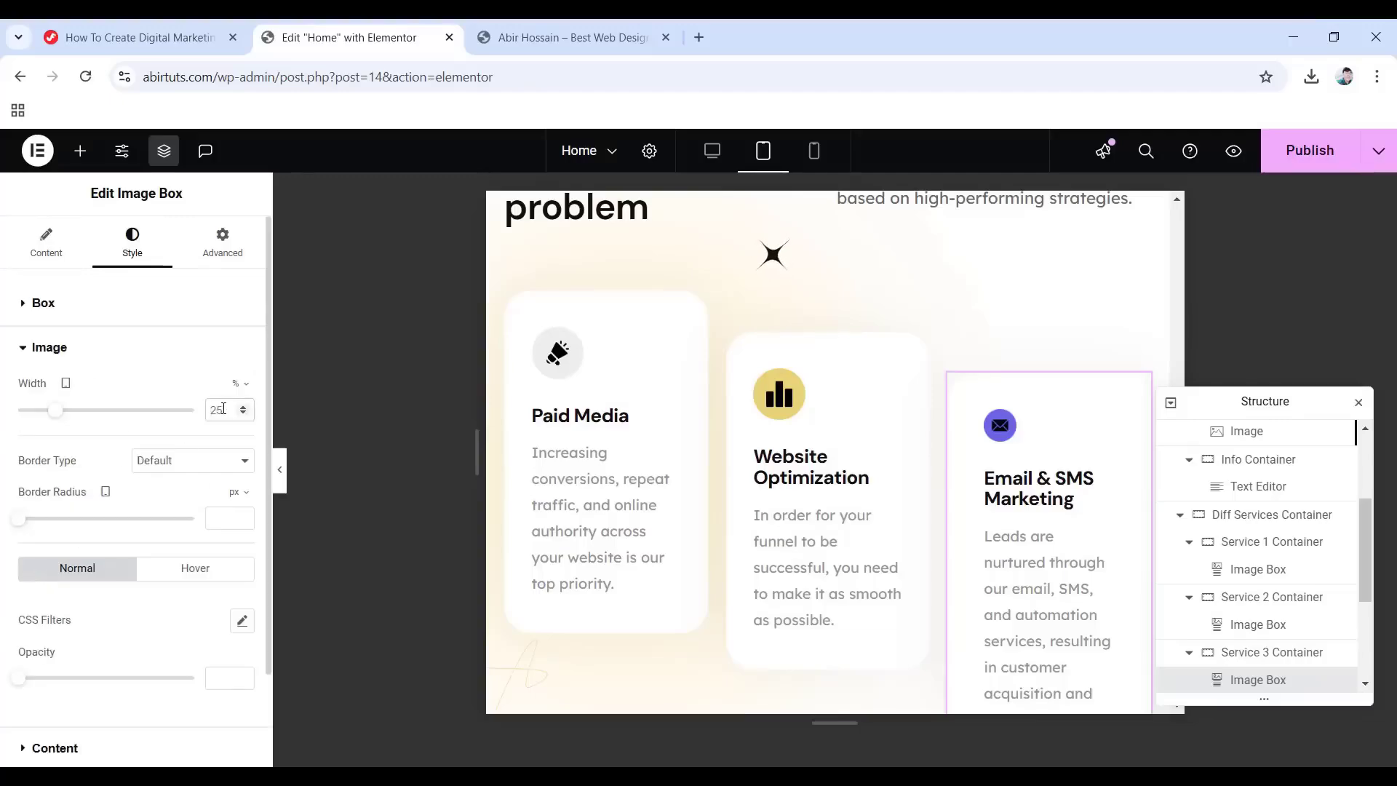
pyautogui.write('35')
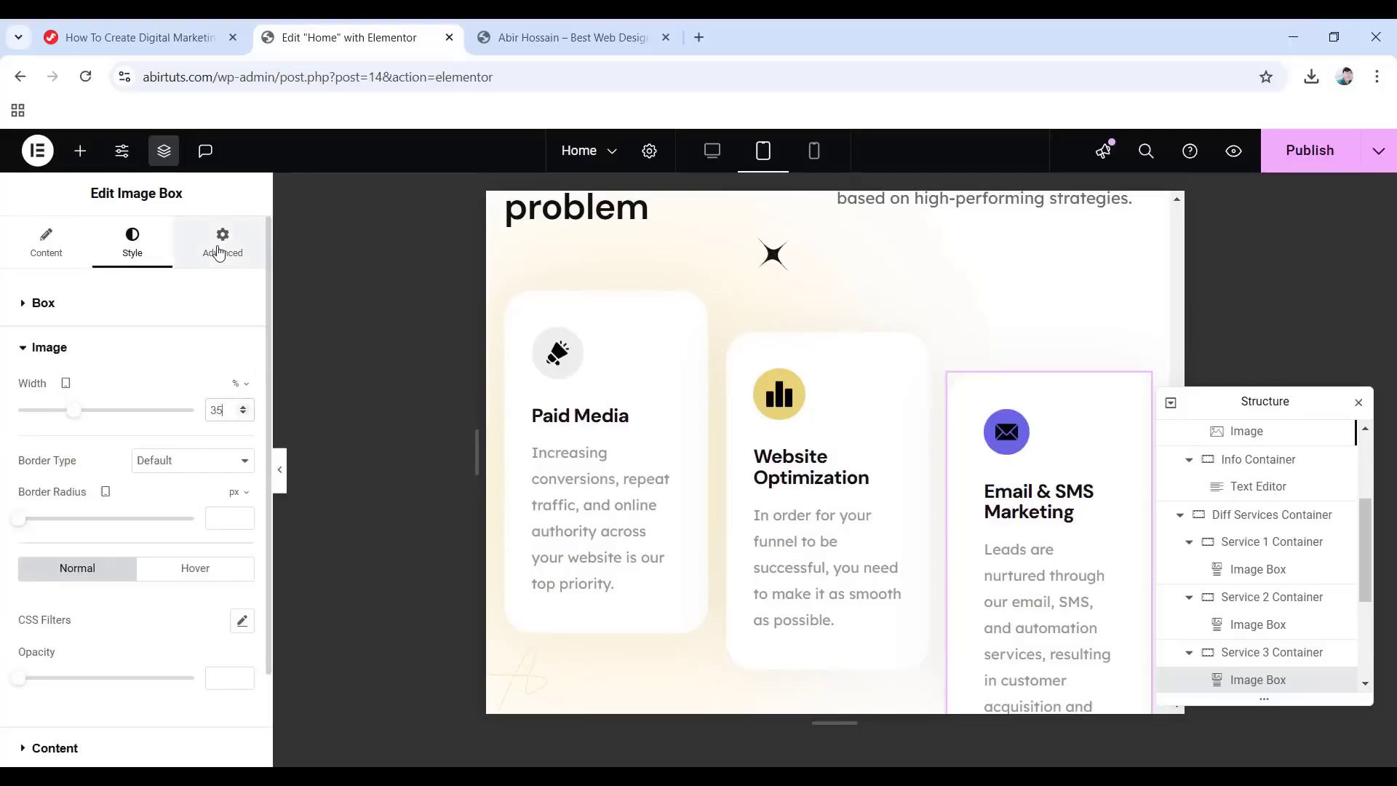
# Give the Email & SMS Marketing card unlinked padding of 40, 30, 40, 30 px.
pyautogui.click(222, 242)
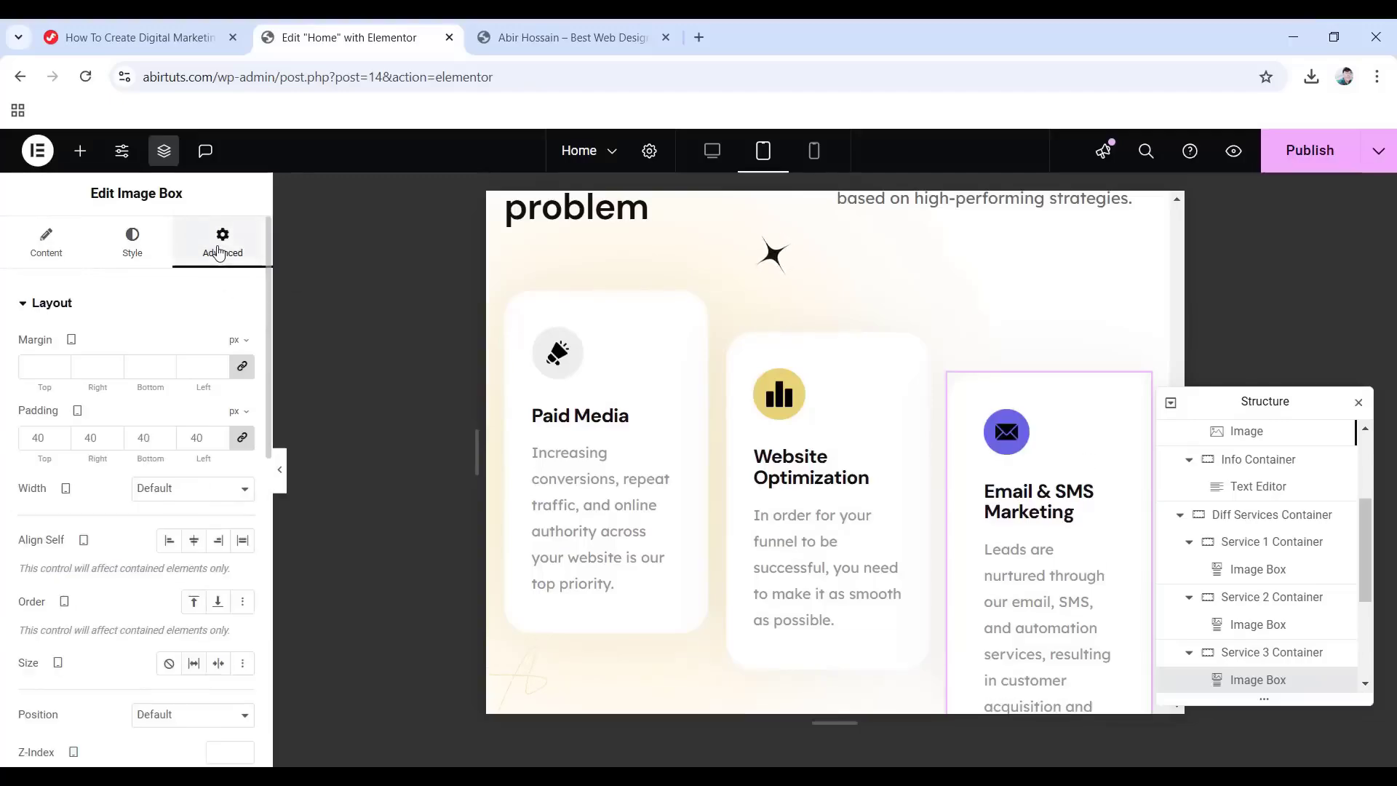
pyautogui.click(241, 438)
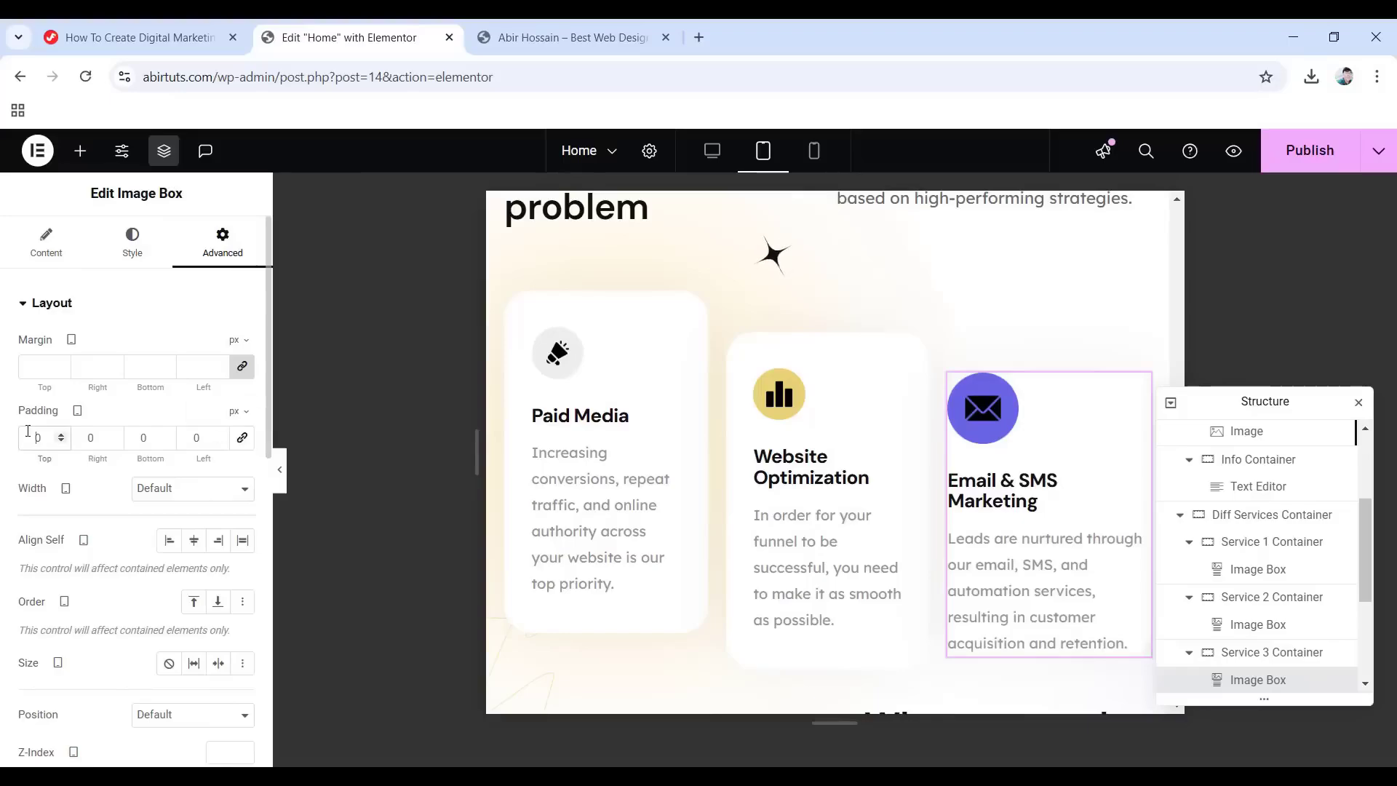
pyautogui.click(26, 431)
pyautogui.write('4')
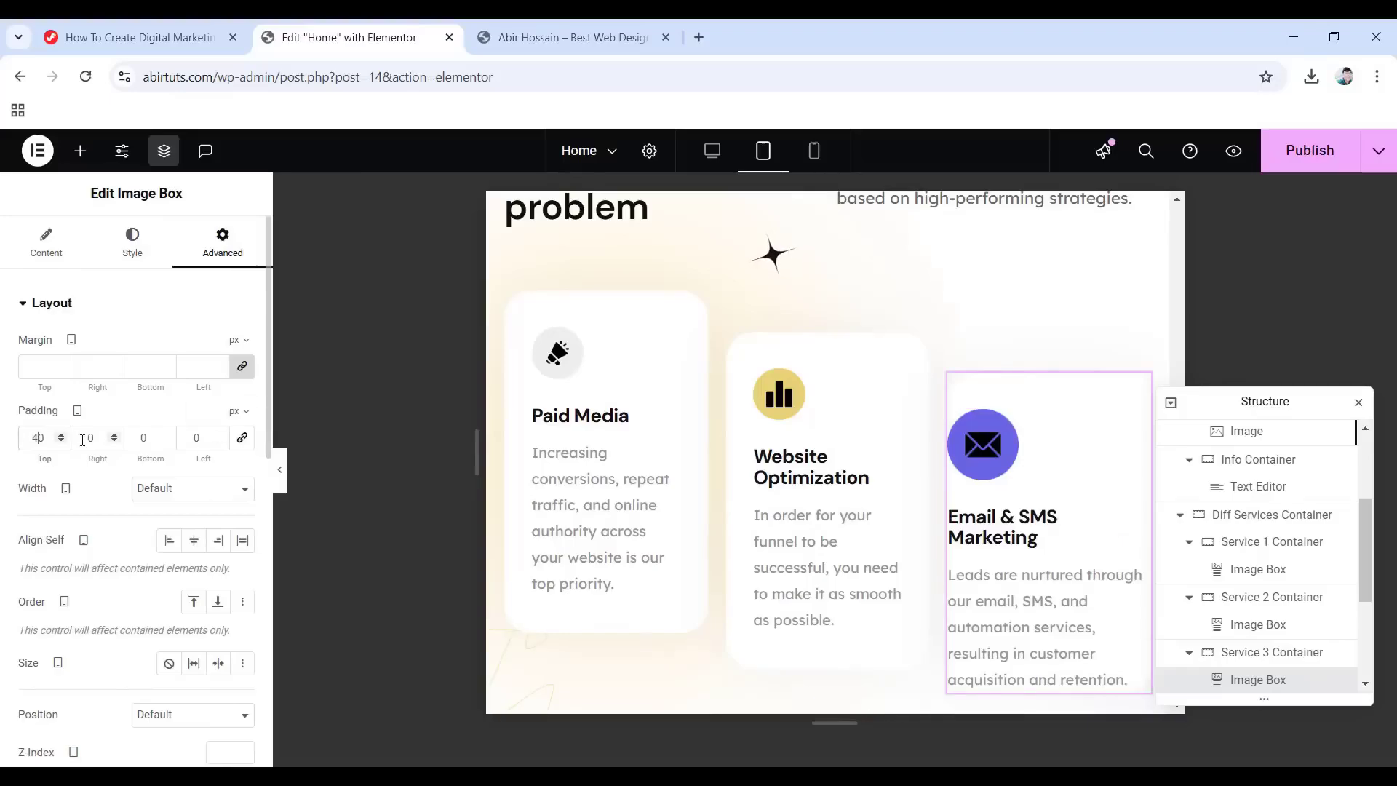
pyautogui.click(83, 437)
pyautogui.write('3')
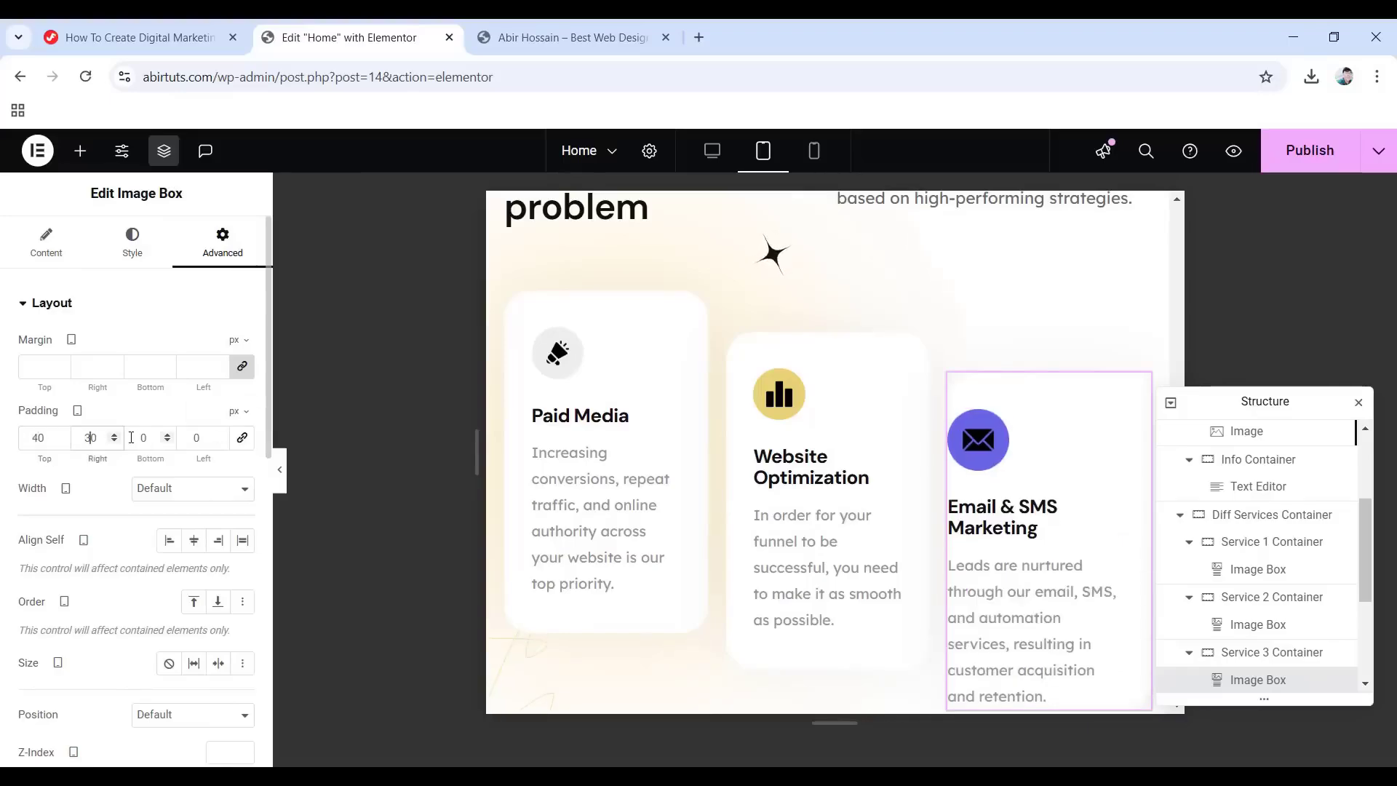
pyautogui.click(138, 437)
pyautogui.write('4')
pyautogui.click(189, 437)
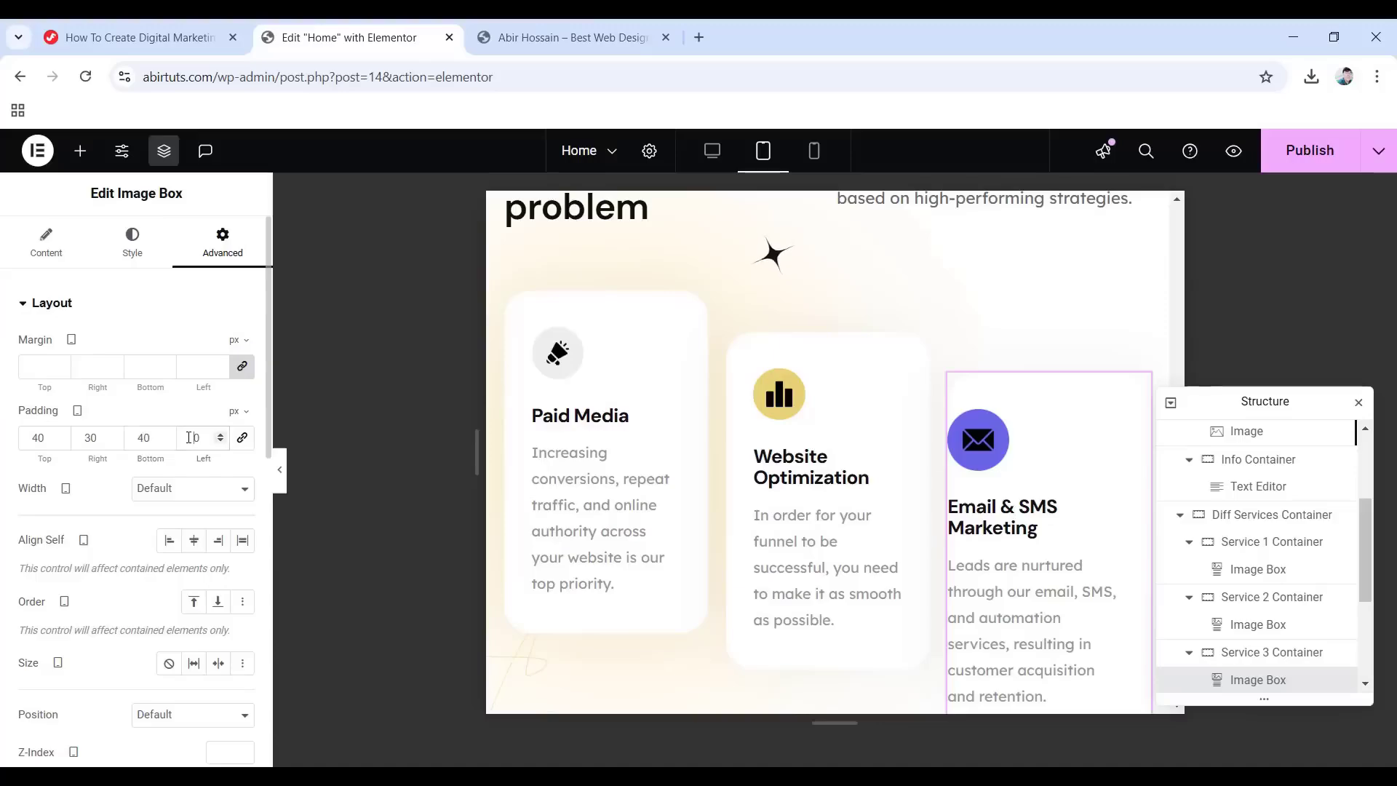
pyautogui.write('3')
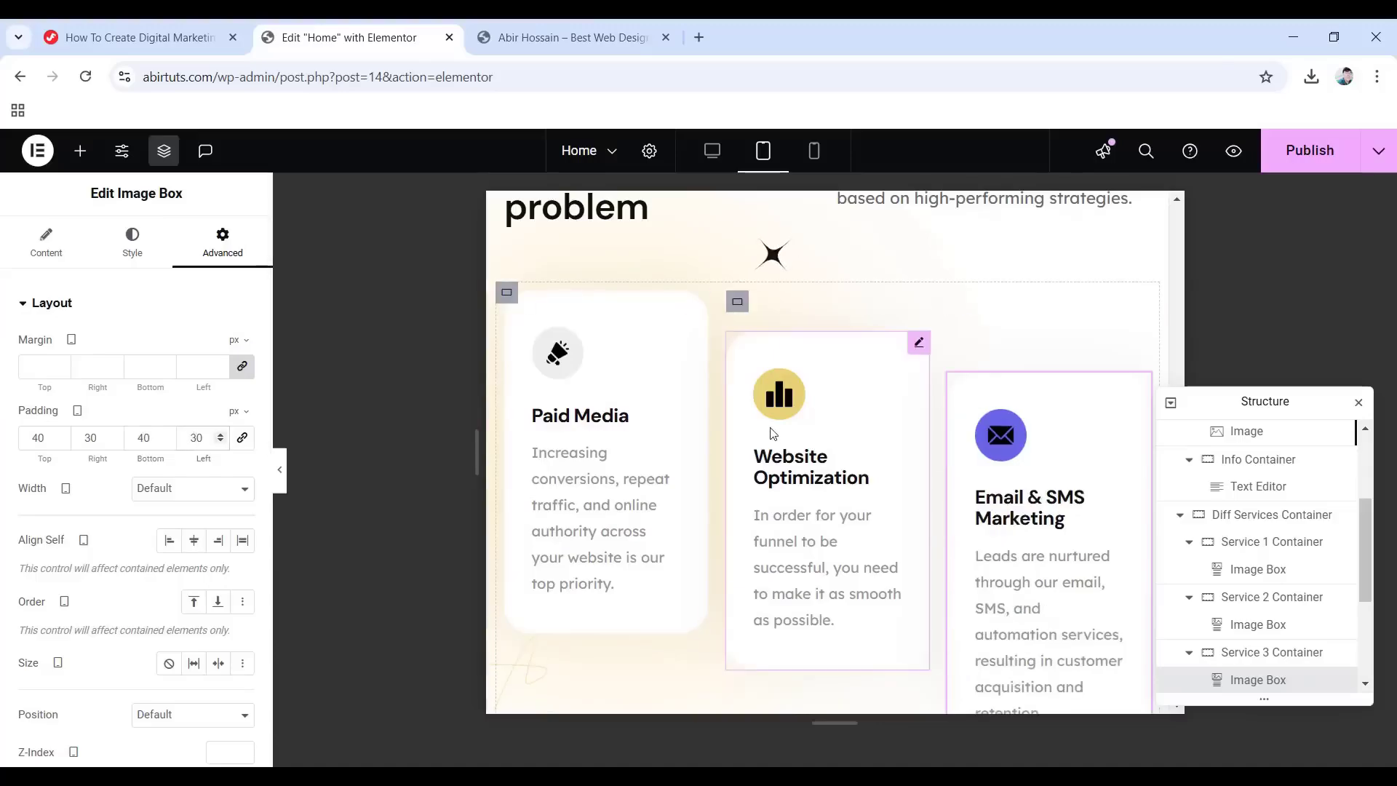
pyautogui.scroll(-4, 818, 436)
pyautogui.scroll(-3, 1275, 546)
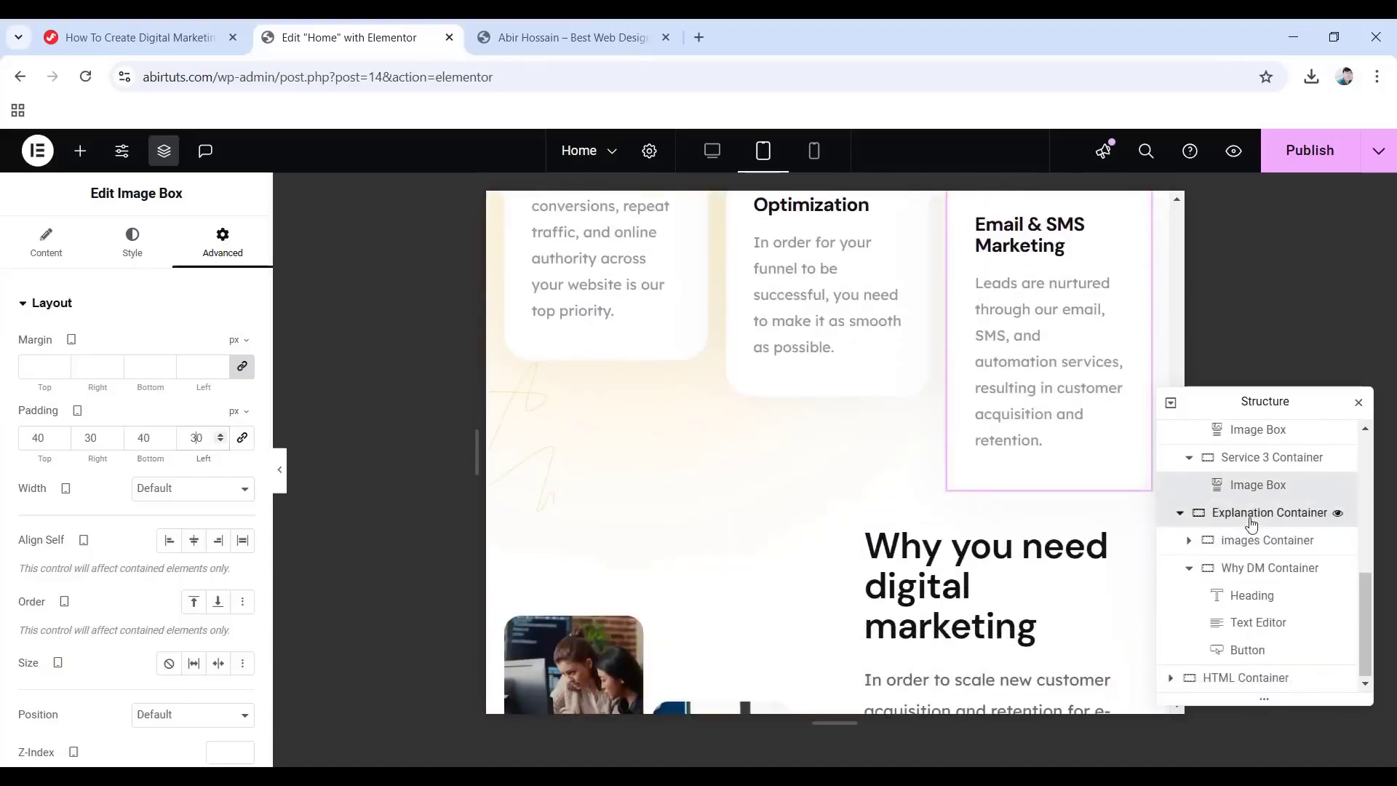
pyautogui.click(1252, 514)
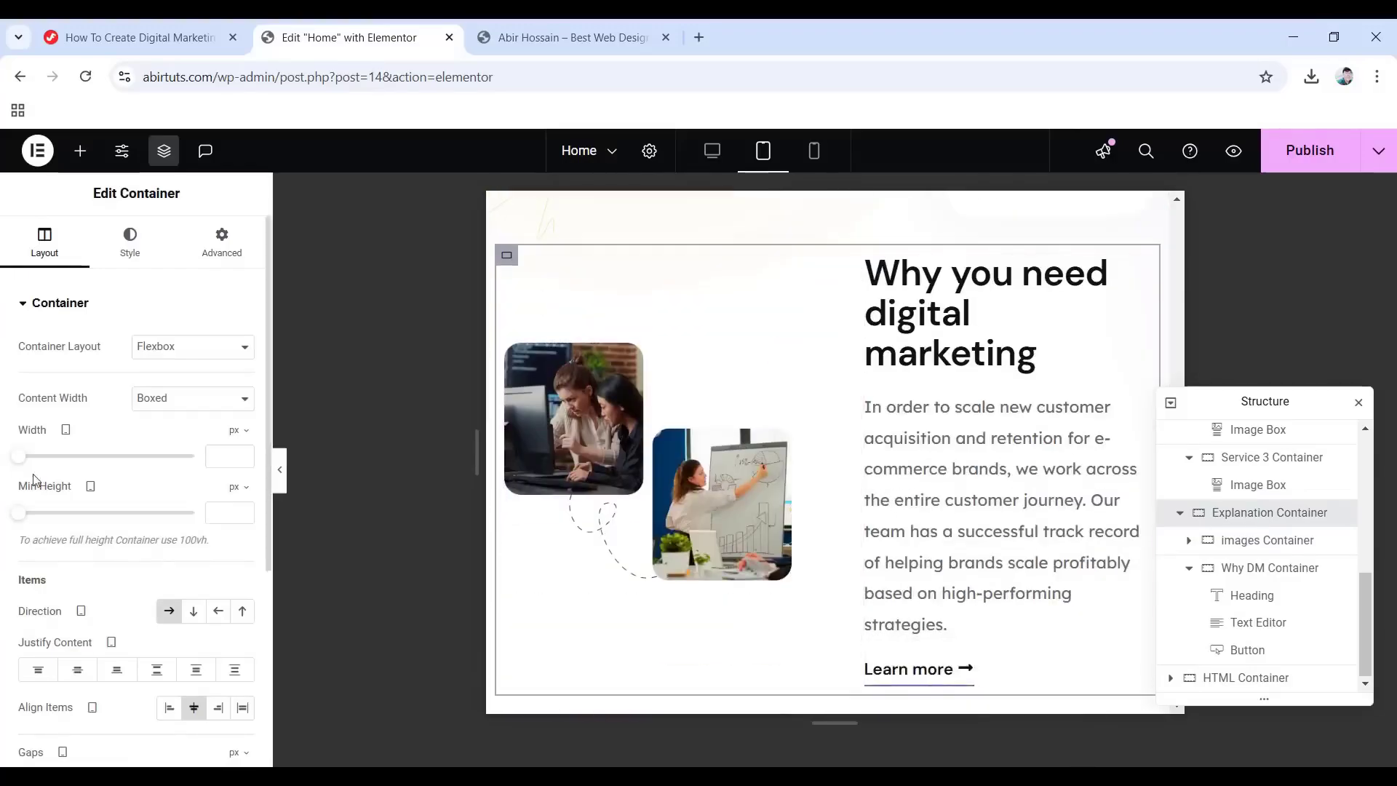
pyautogui.scroll(-4, 125, 436)
pyautogui.scroll(4, 124, 437)
pyautogui.scroll(-4, 127, 457)
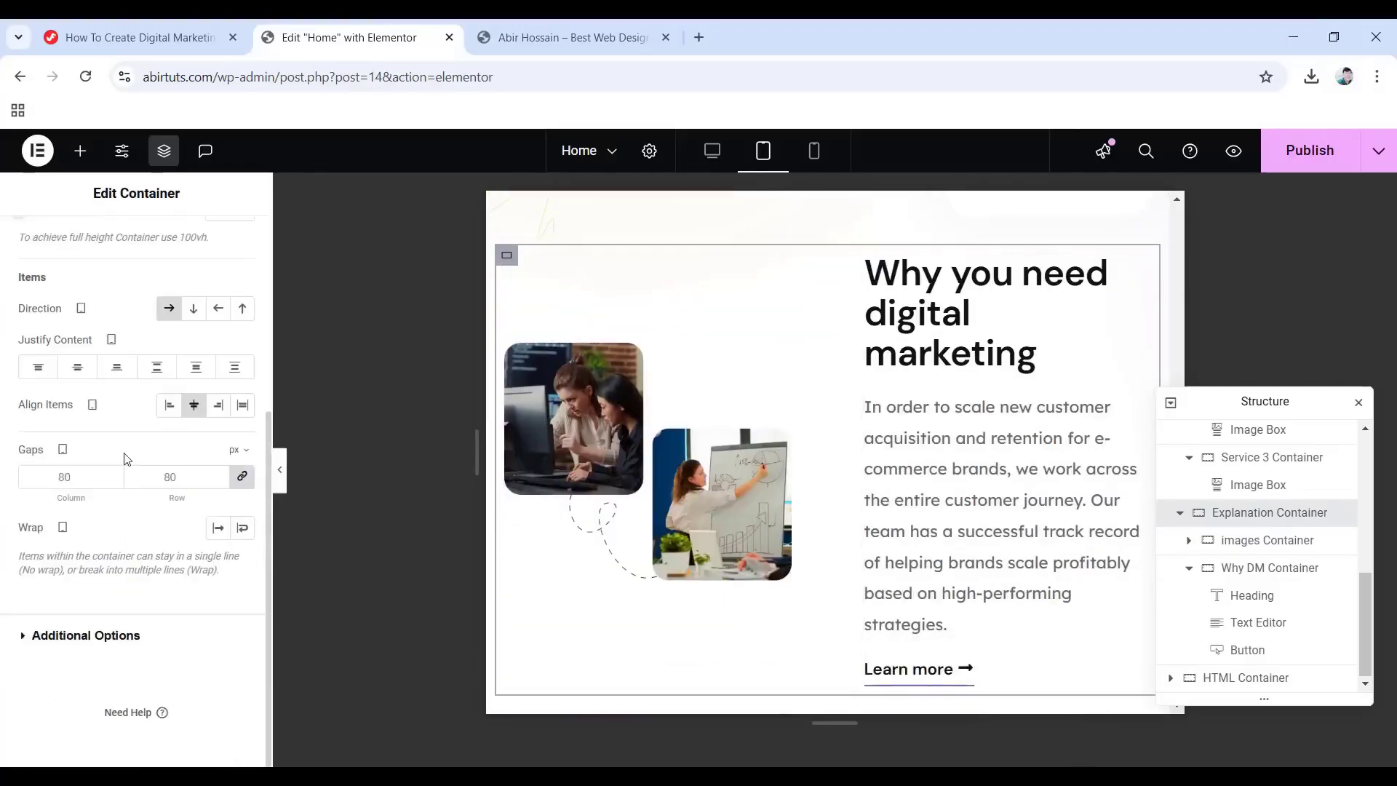
pyautogui.click(72, 475)
pyautogui.write('40')
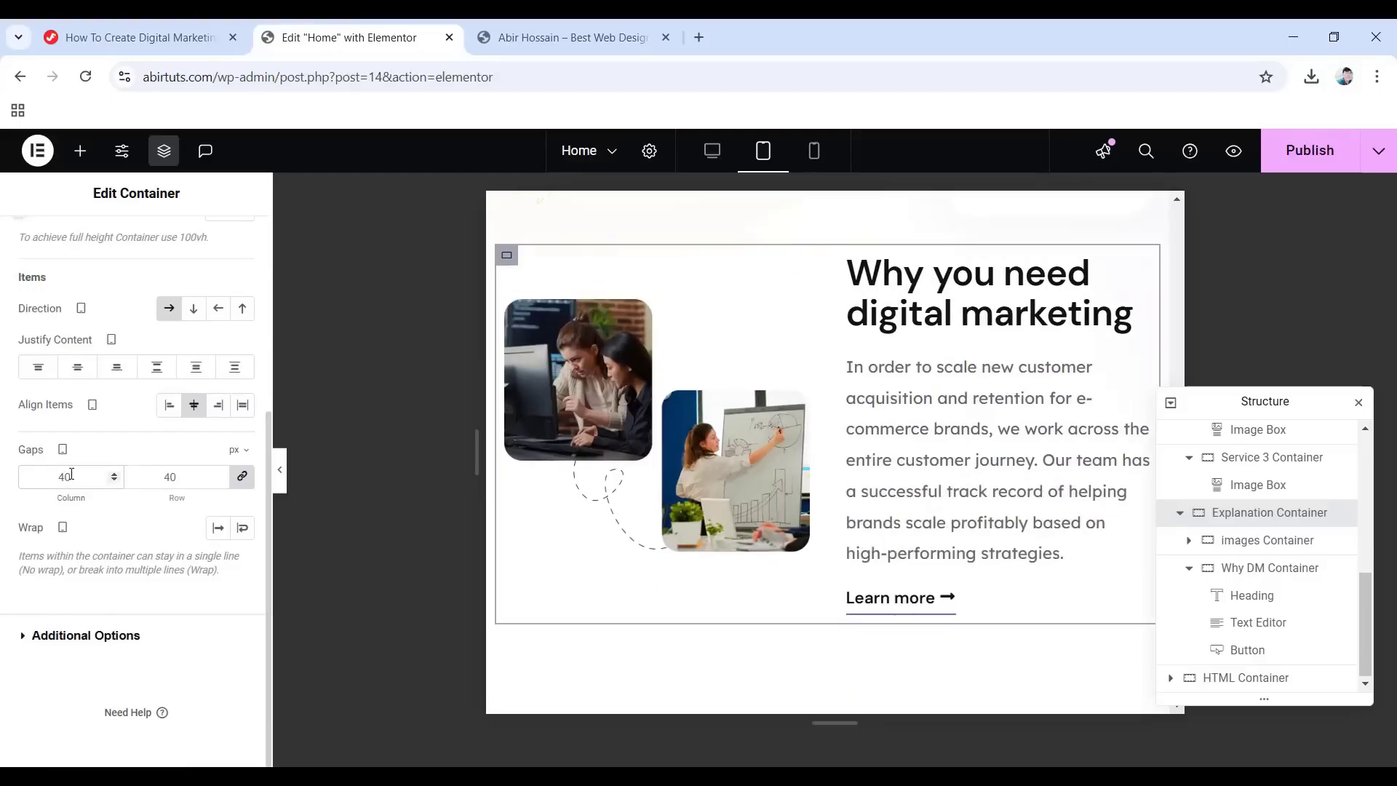
pyautogui.scroll(12, 767, 510)
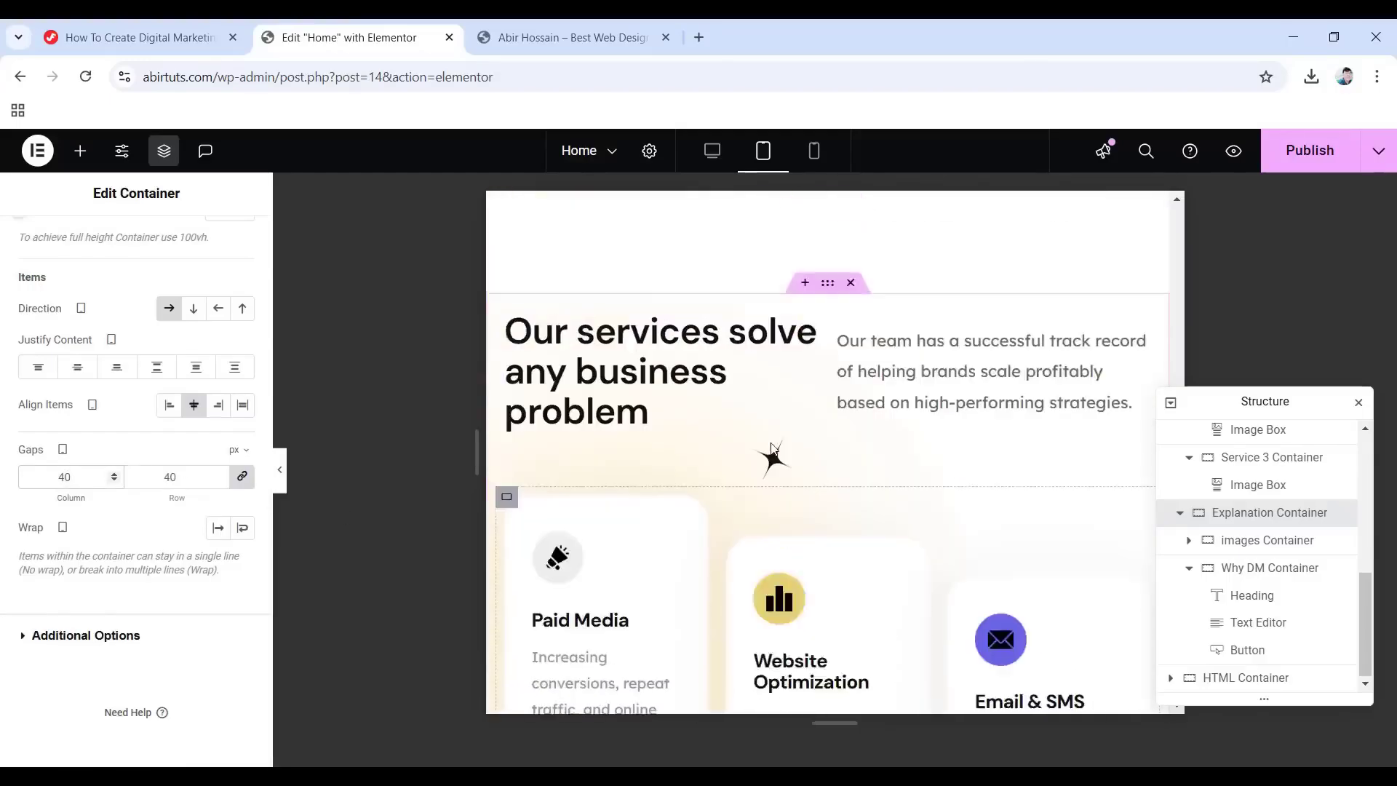
# Hide the editor panel, scroll through the tablet preview, then switch to the Mobile layout.
pyautogui.scroll(-3, 508, 456)
pyautogui.click(280, 470)
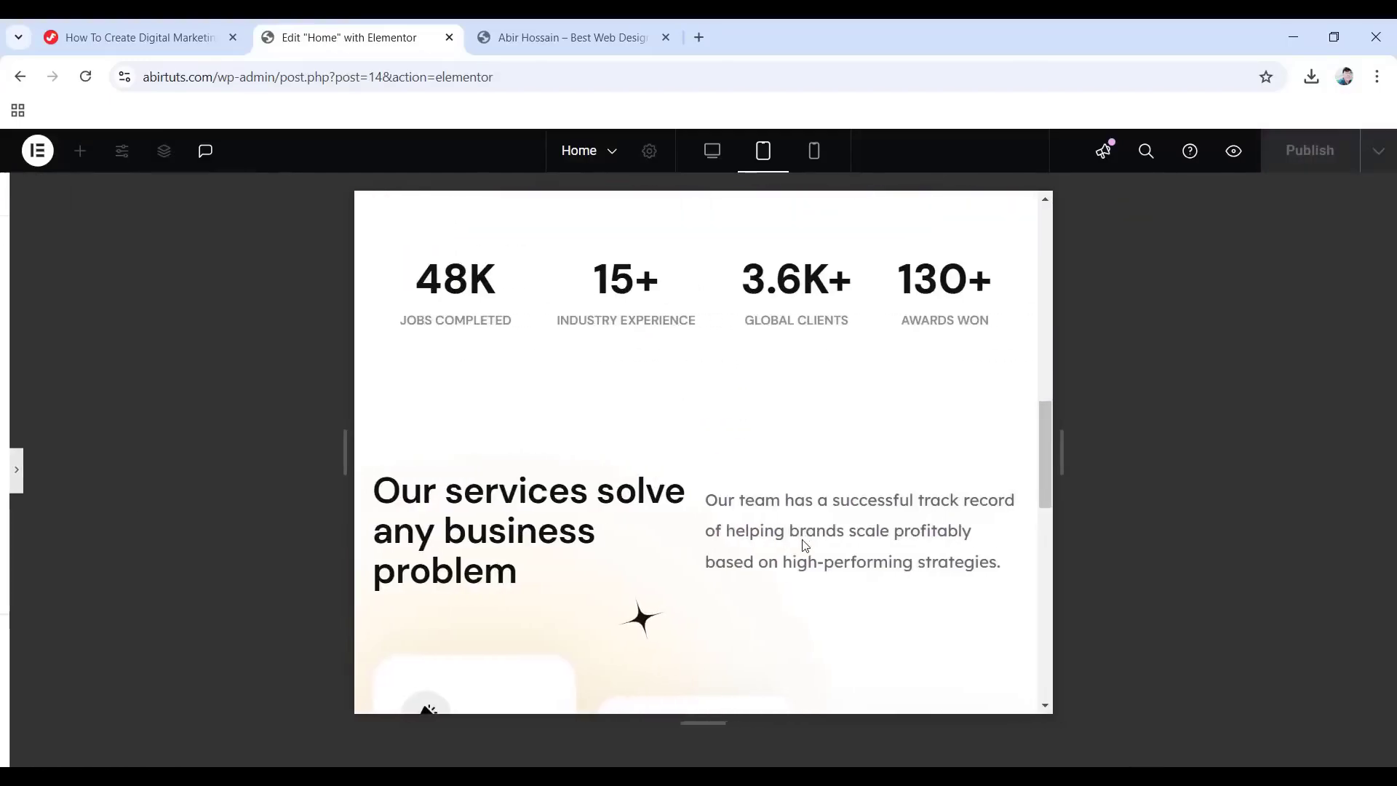
pyautogui.scroll(-1, 800, 551)
pyautogui.scroll(-10, 800, 550)
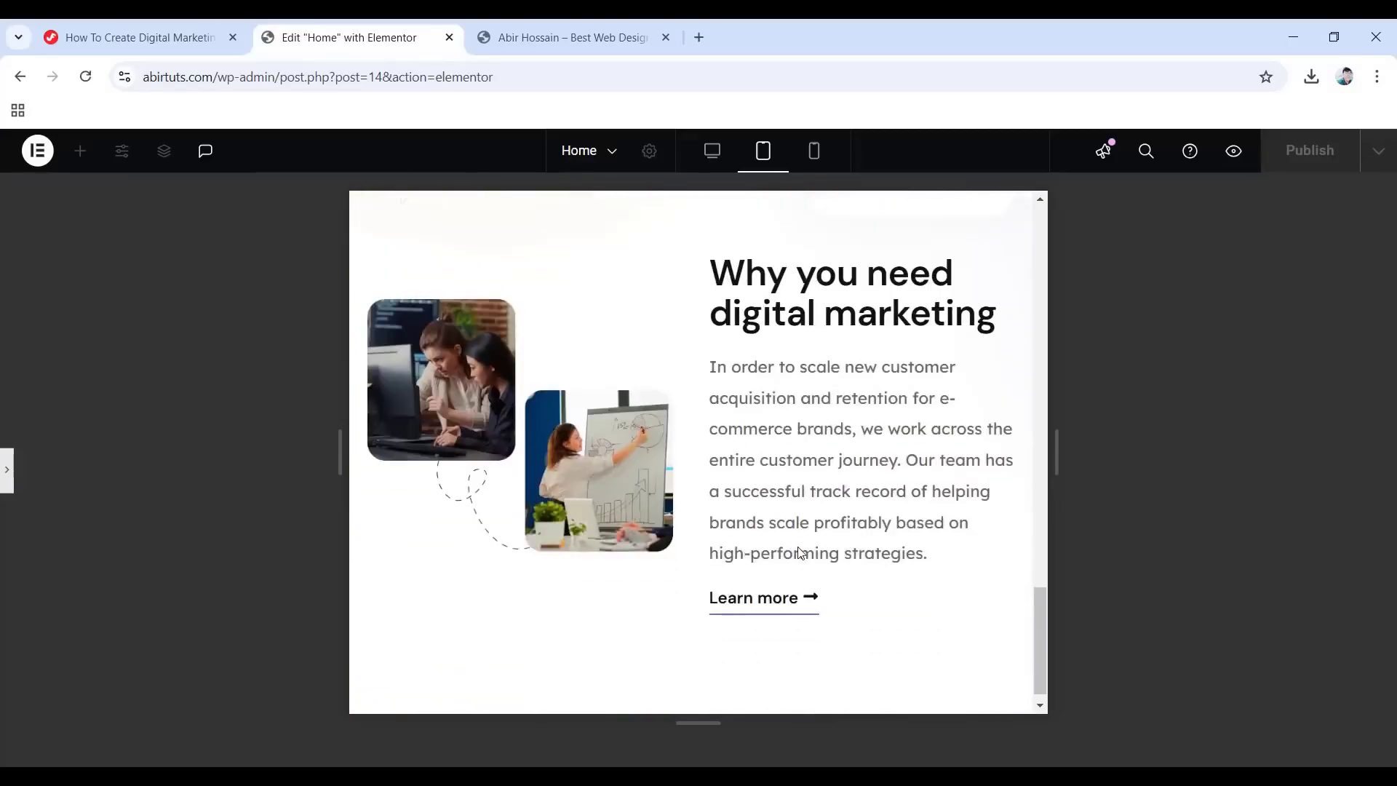
pyautogui.scroll(5, 800, 552)
pyautogui.scroll(10, 800, 553)
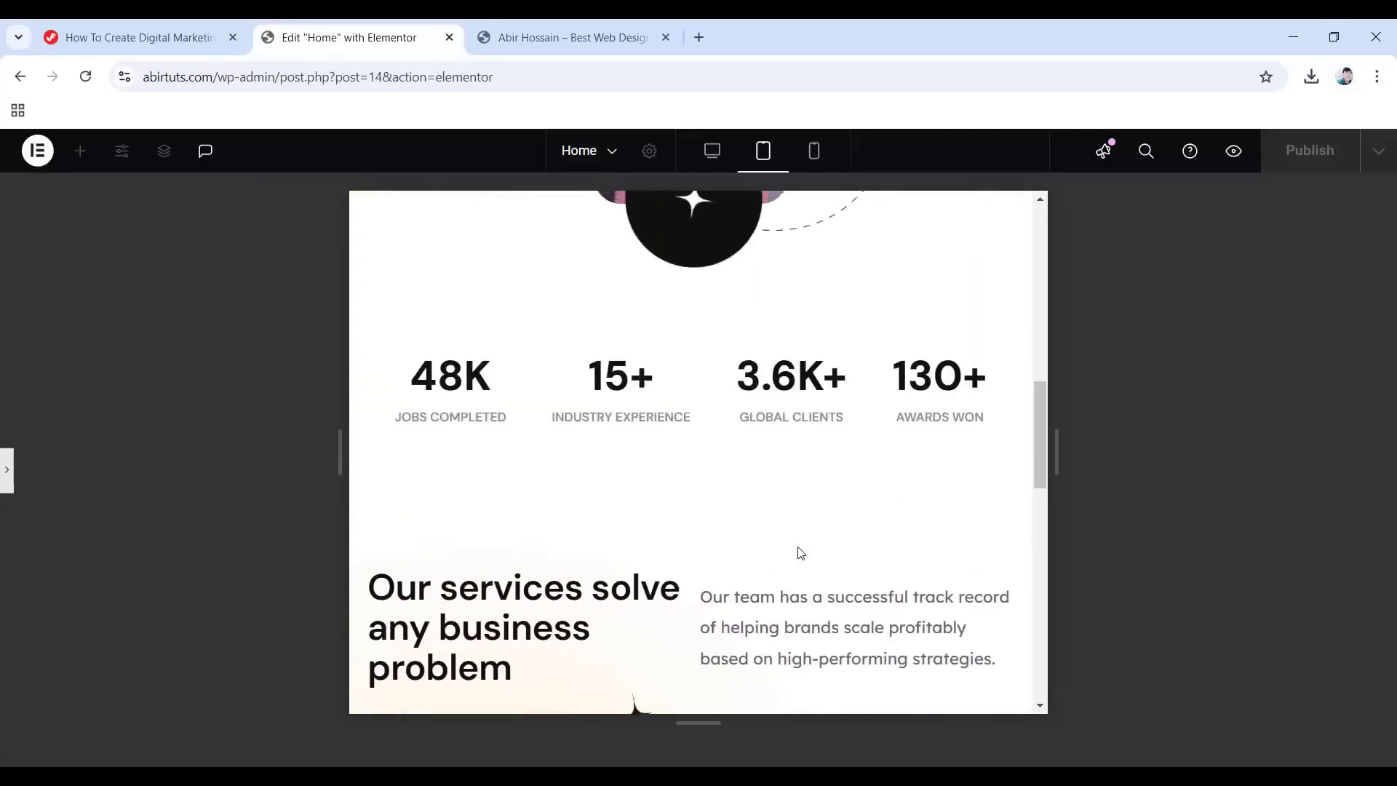
pyautogui.click(814, 151)
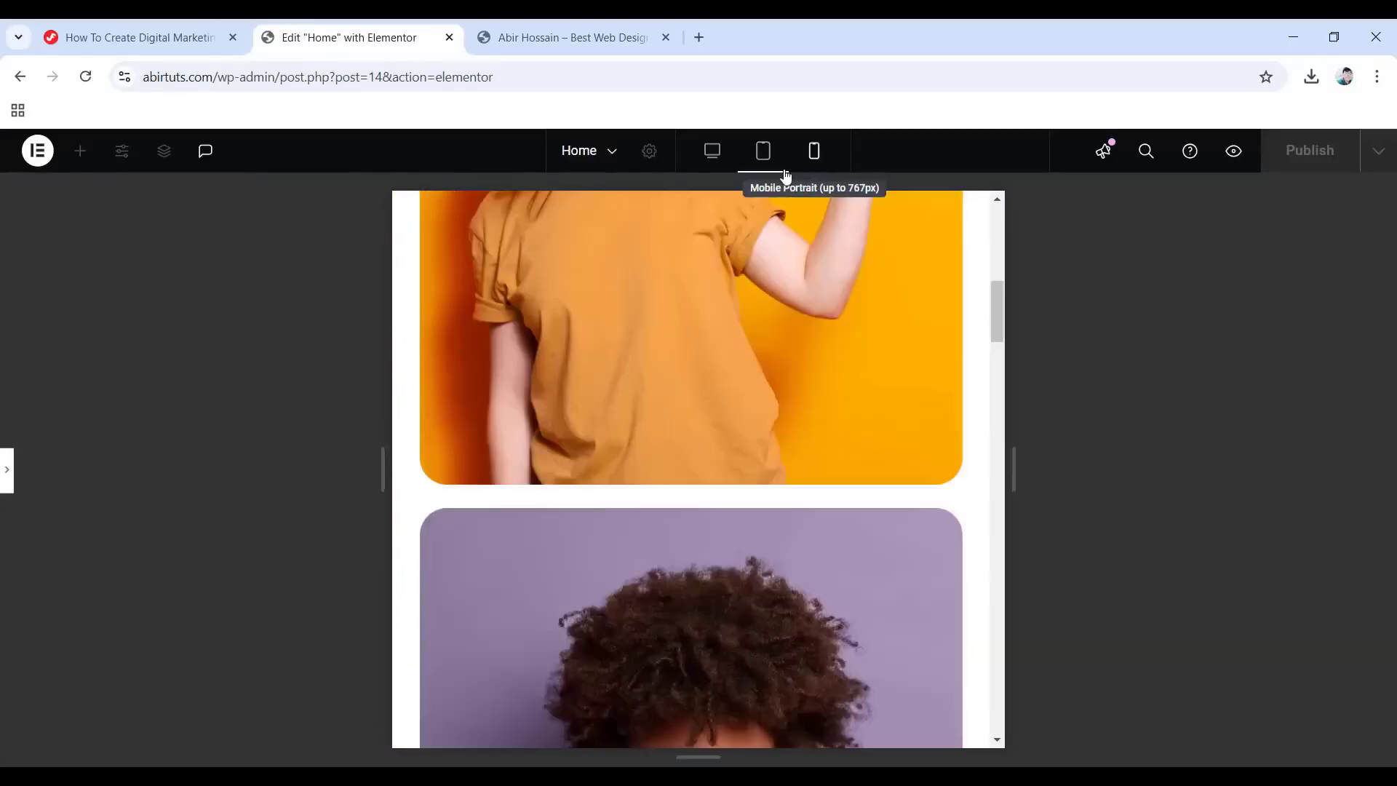
# Give the Services Container 10 px left padding on mobile.
pyautogui.click(32, 473)
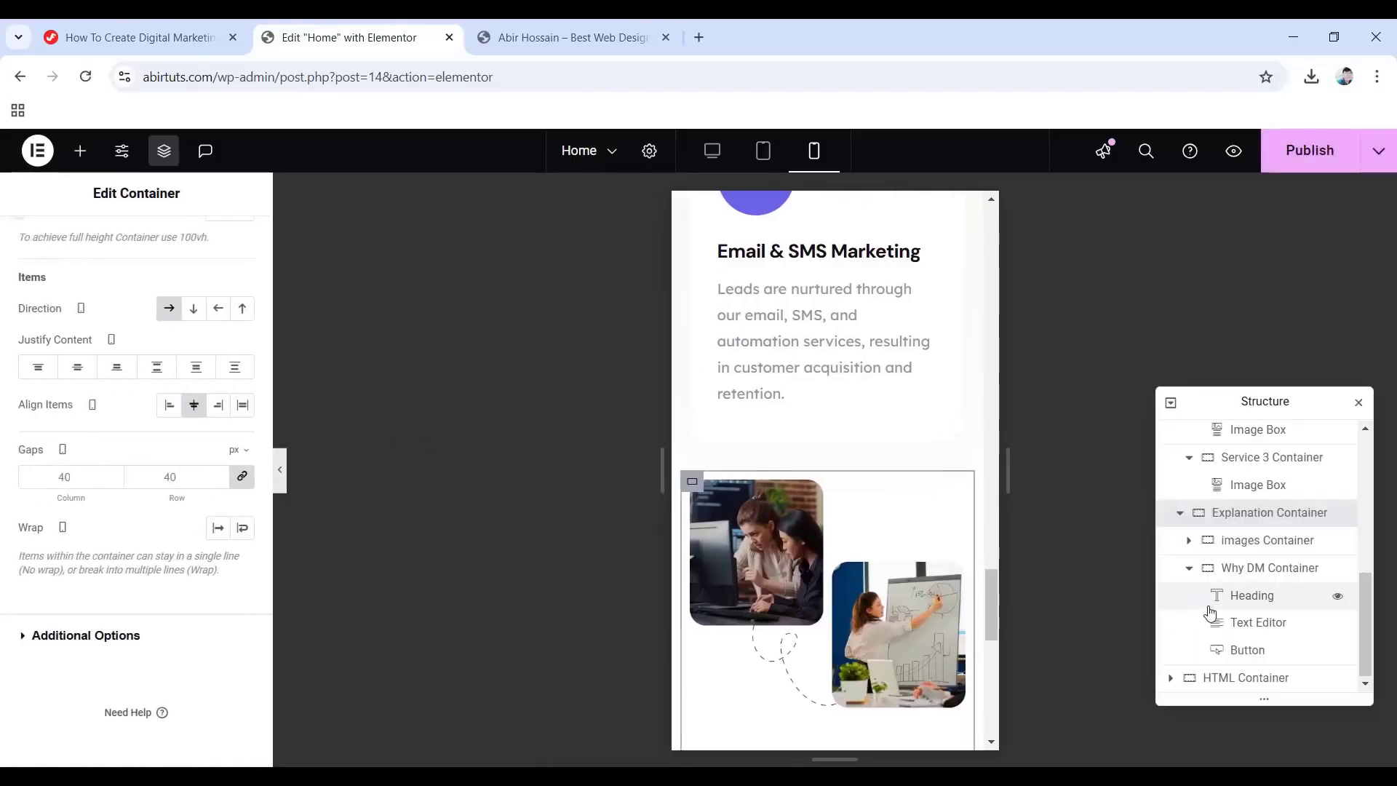
pyautogui.scroll(10, 1210, 614)
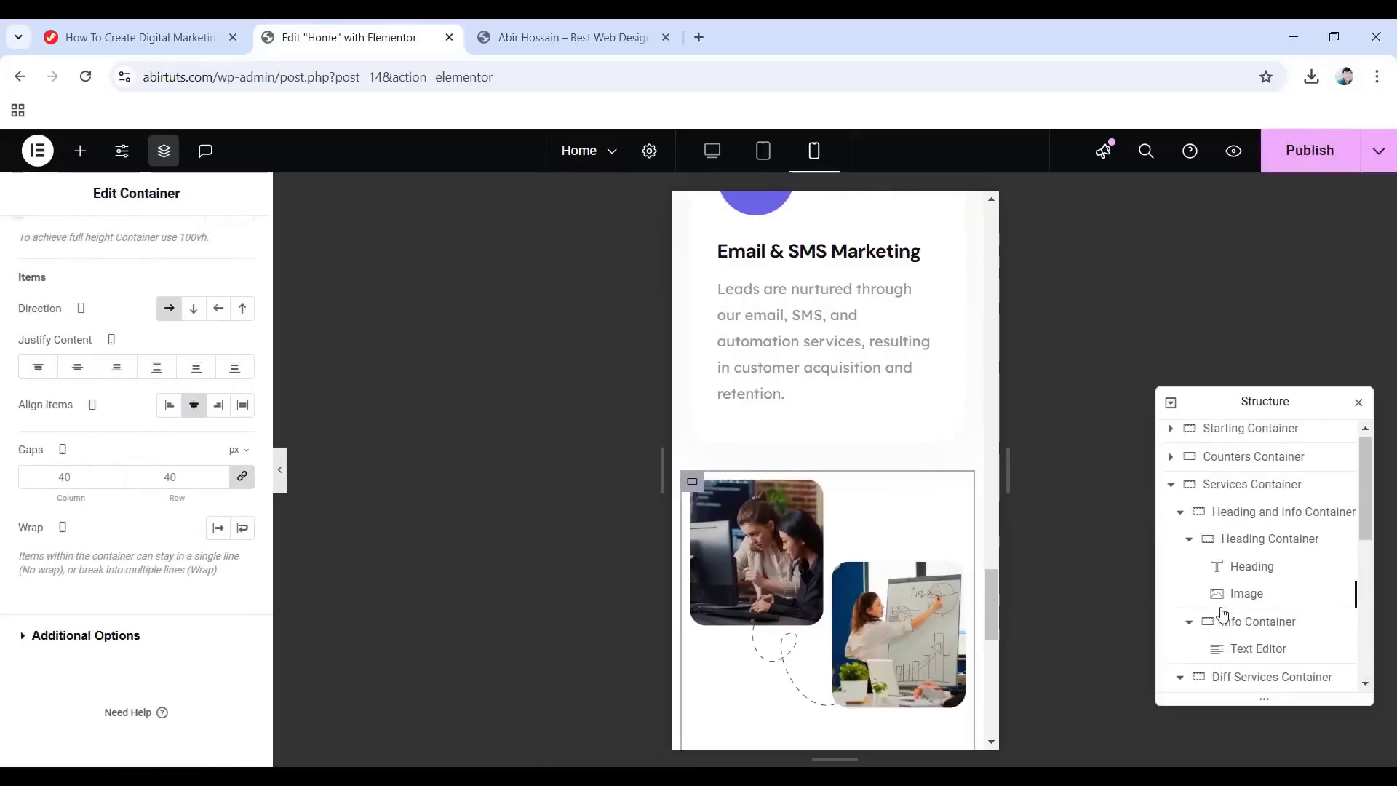
pyautogui.click(1242, 487)
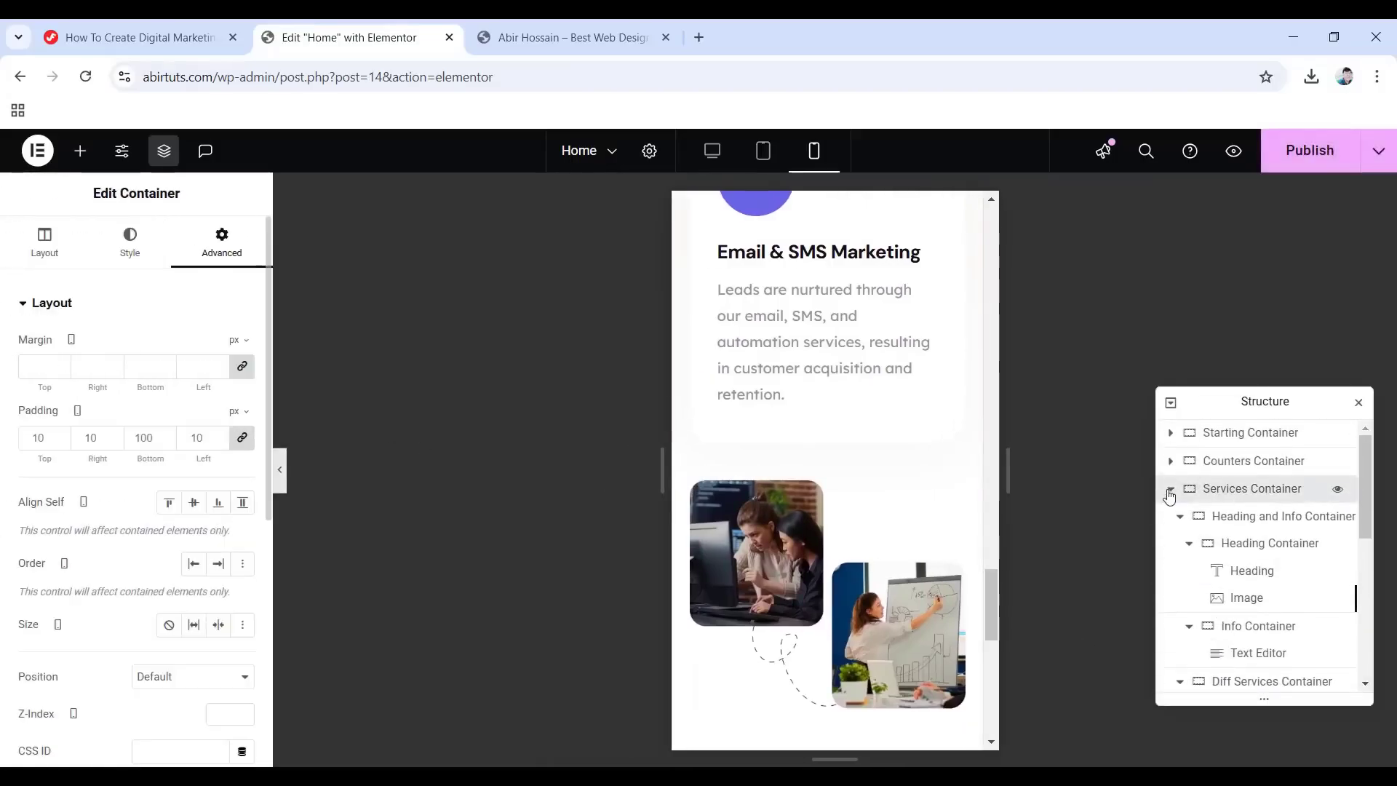
pyautogui.click(1170, 489)
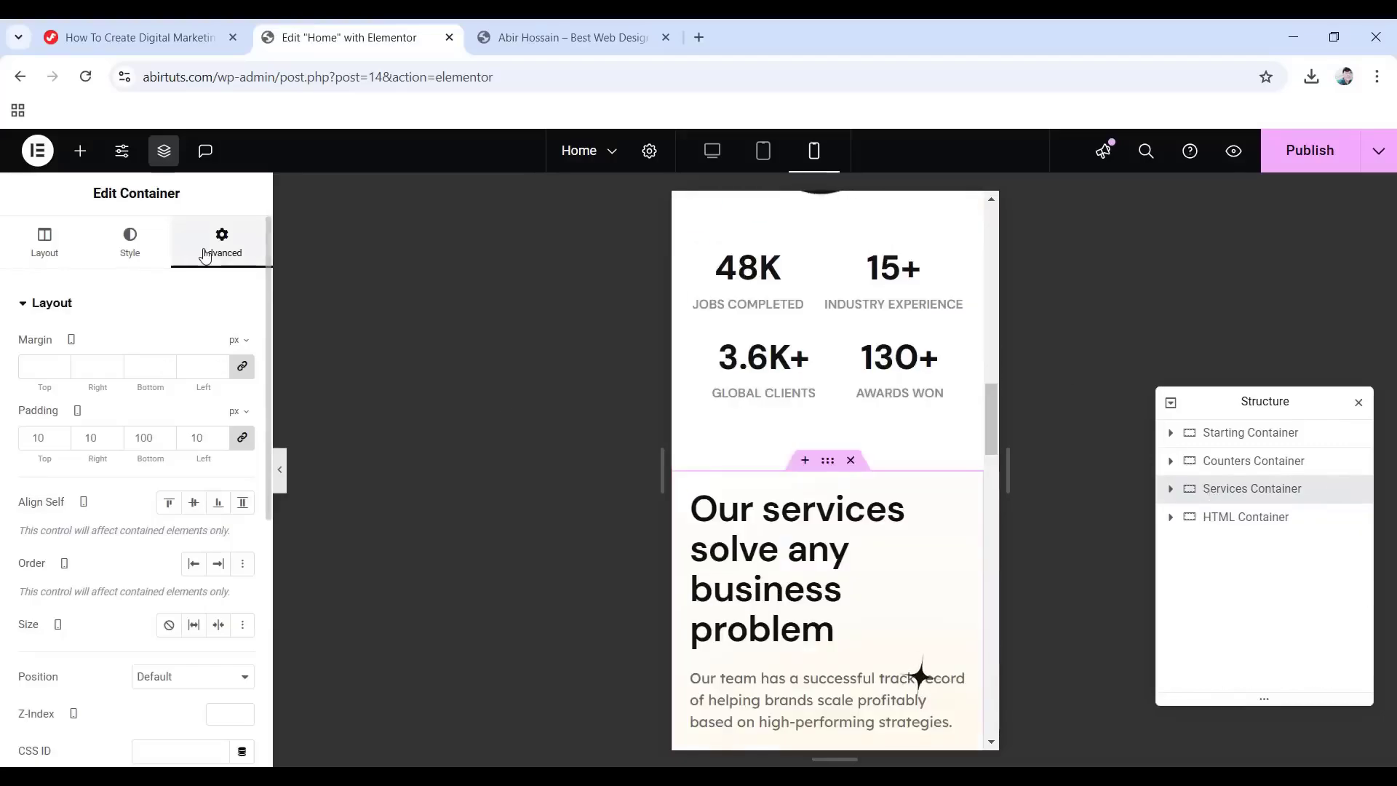
pyautogui.click(242, 438)
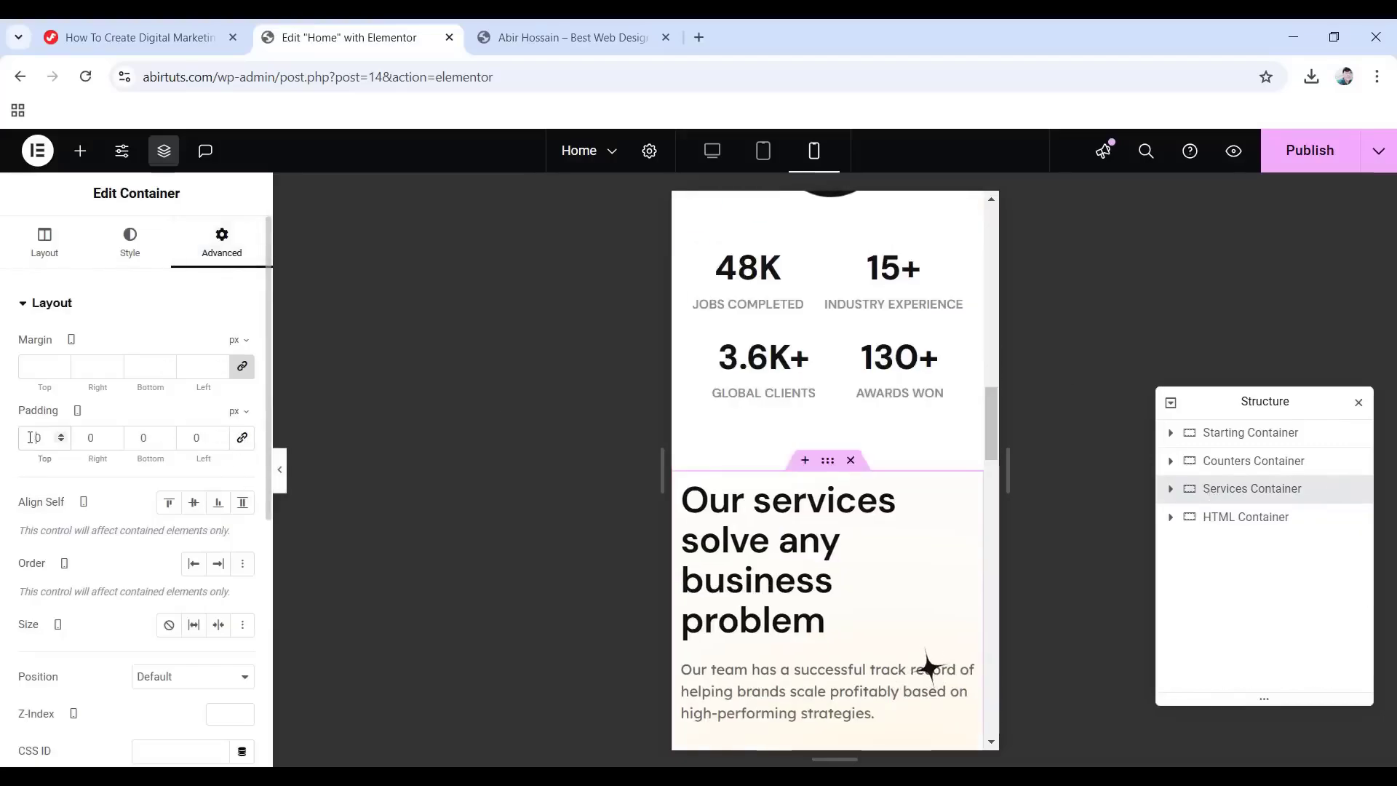
pyautogui.write('1')
pyautogui.click(85, 437)
pyautogui.write('1')
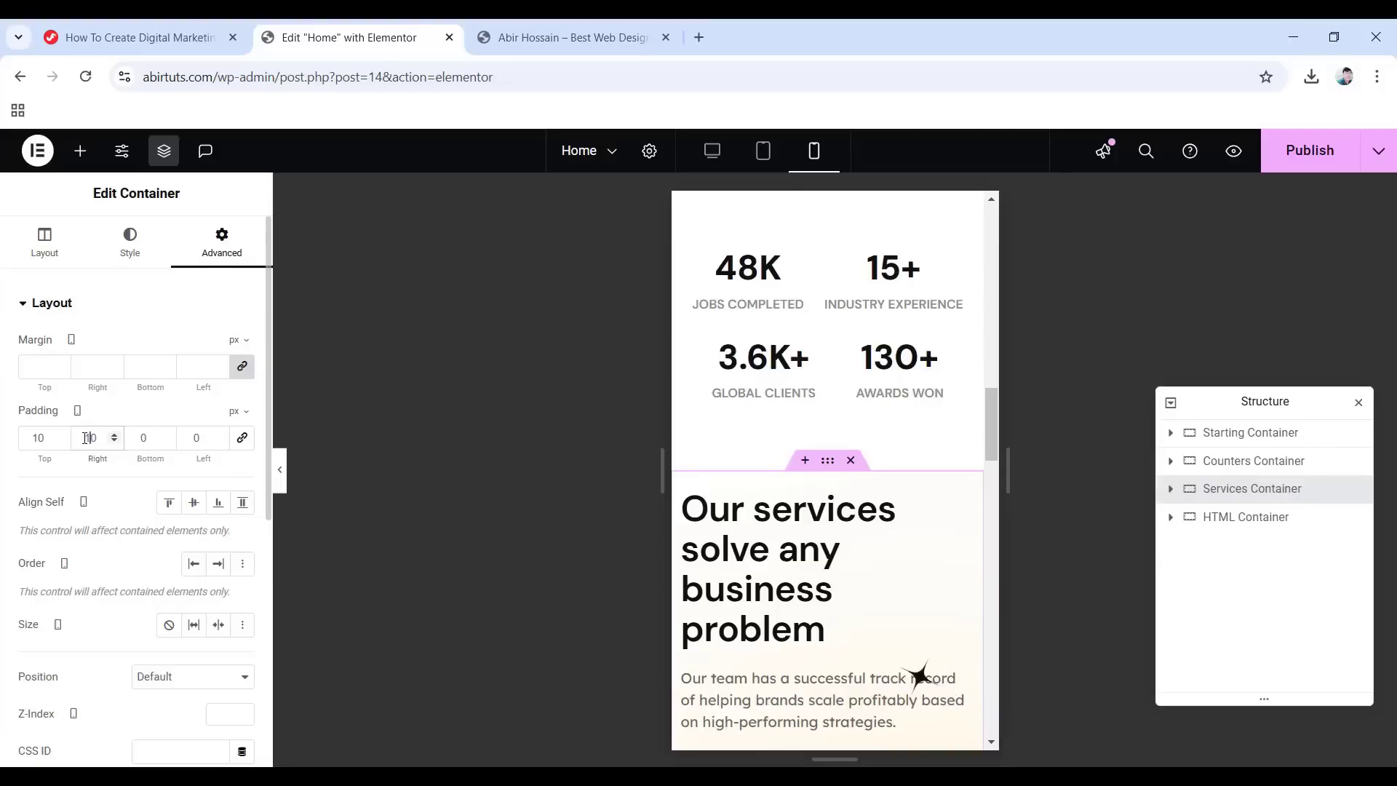
pyautogui.click(192, 437)
pyautogui.write('1')
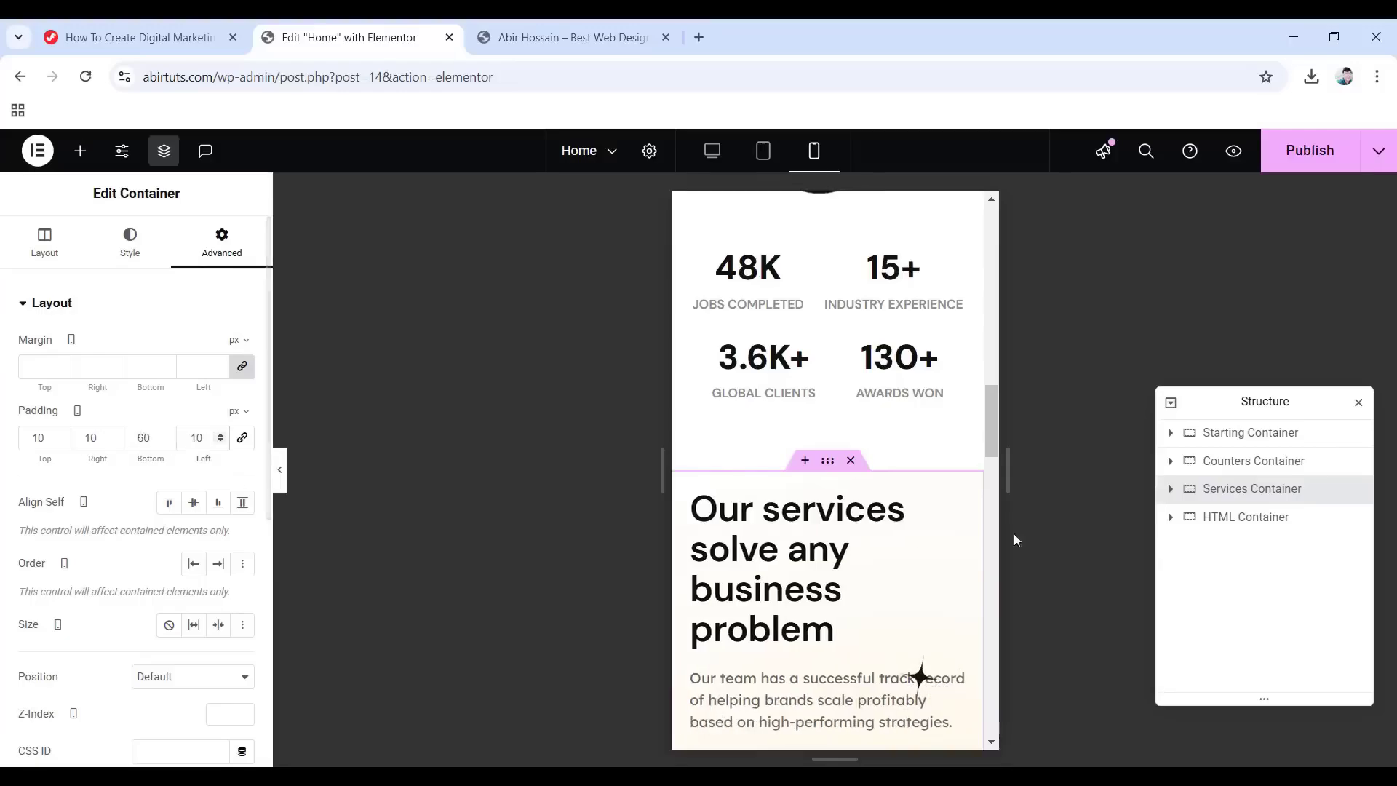
# Set the Heading and Info Container's padding to 10 px on every side.
pyautogui.click(1169, 490)
pyautogui.scroll(-1, 1171, 528)
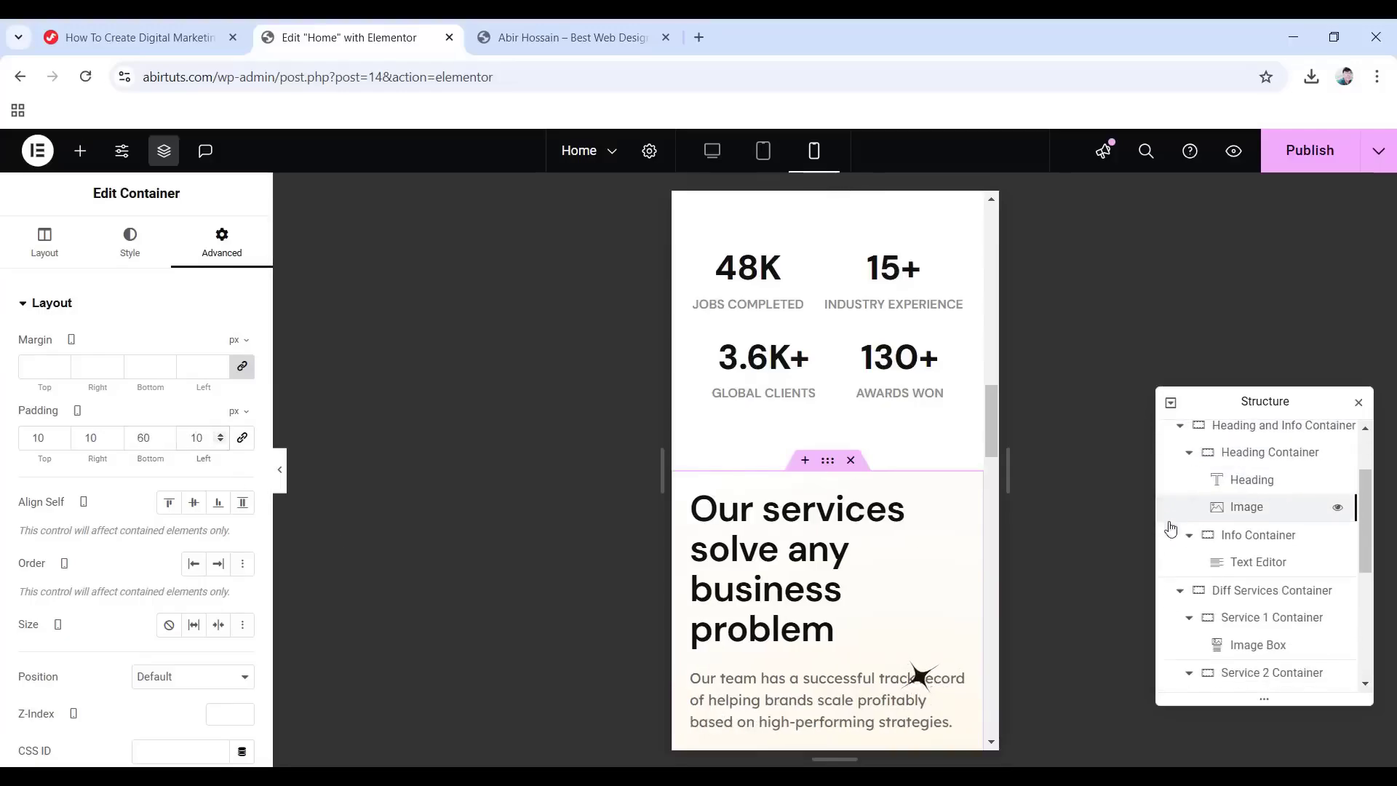
pyautogui.click(1270, 433)
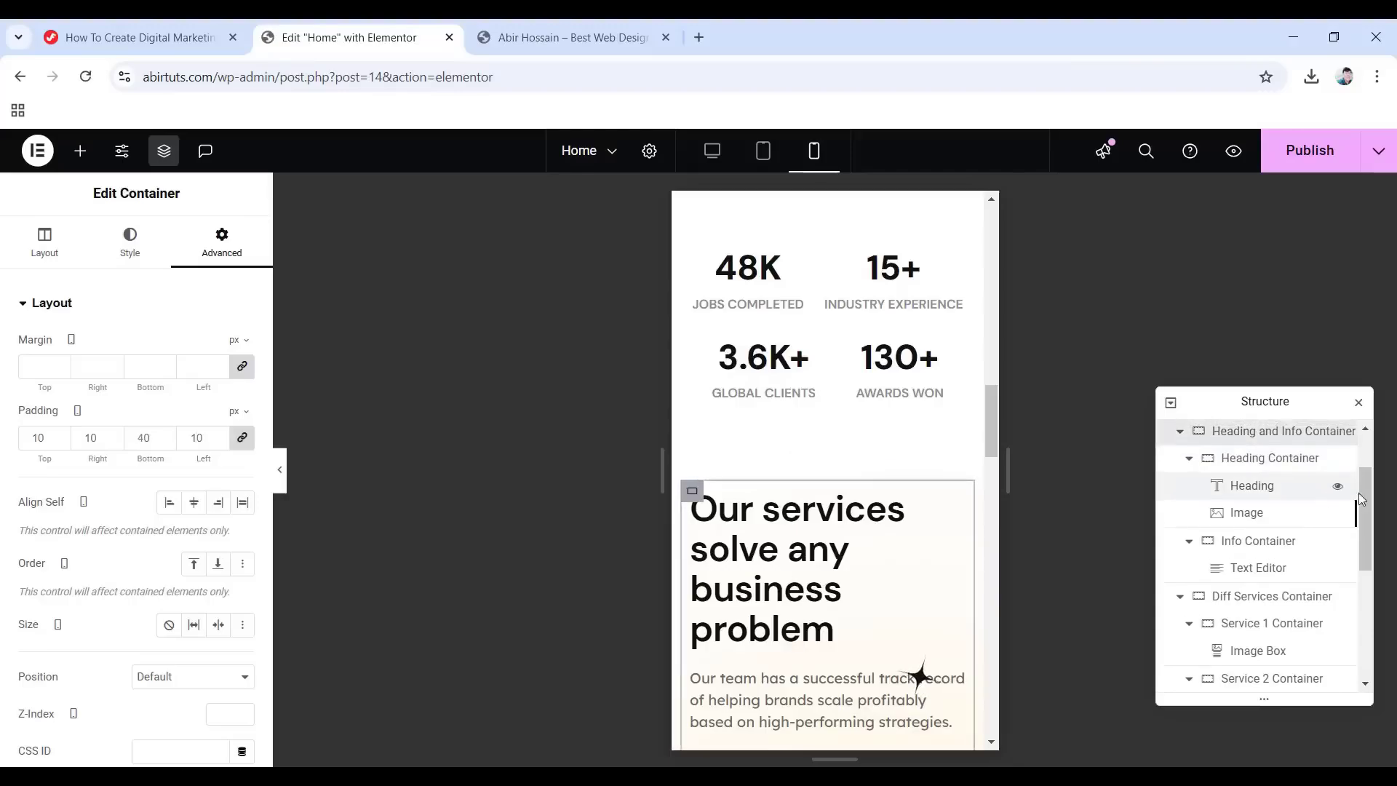
pyautogui.scroll(1, 1280, 509)
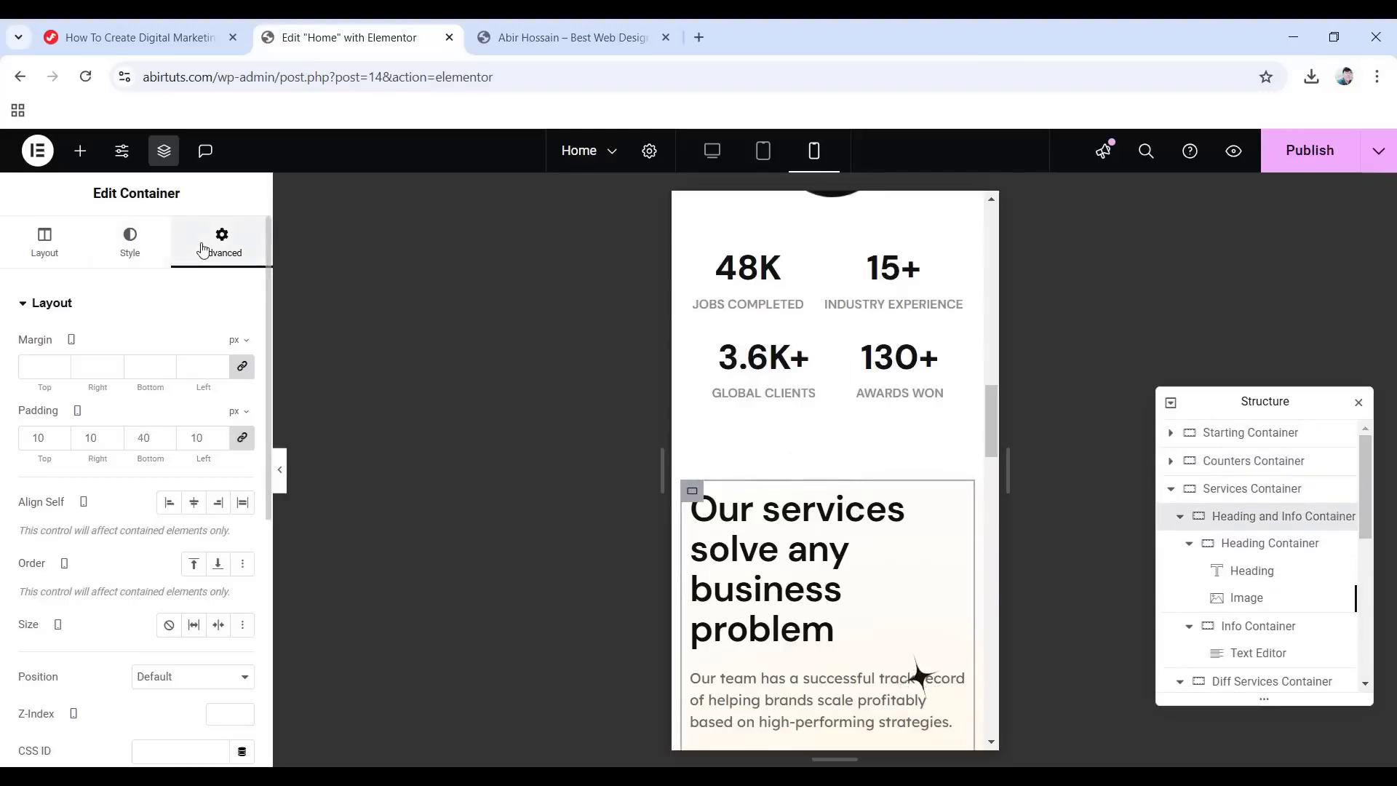
pyautogui.moveTo(52, 437); pyautogui.dragTo(27, 435)
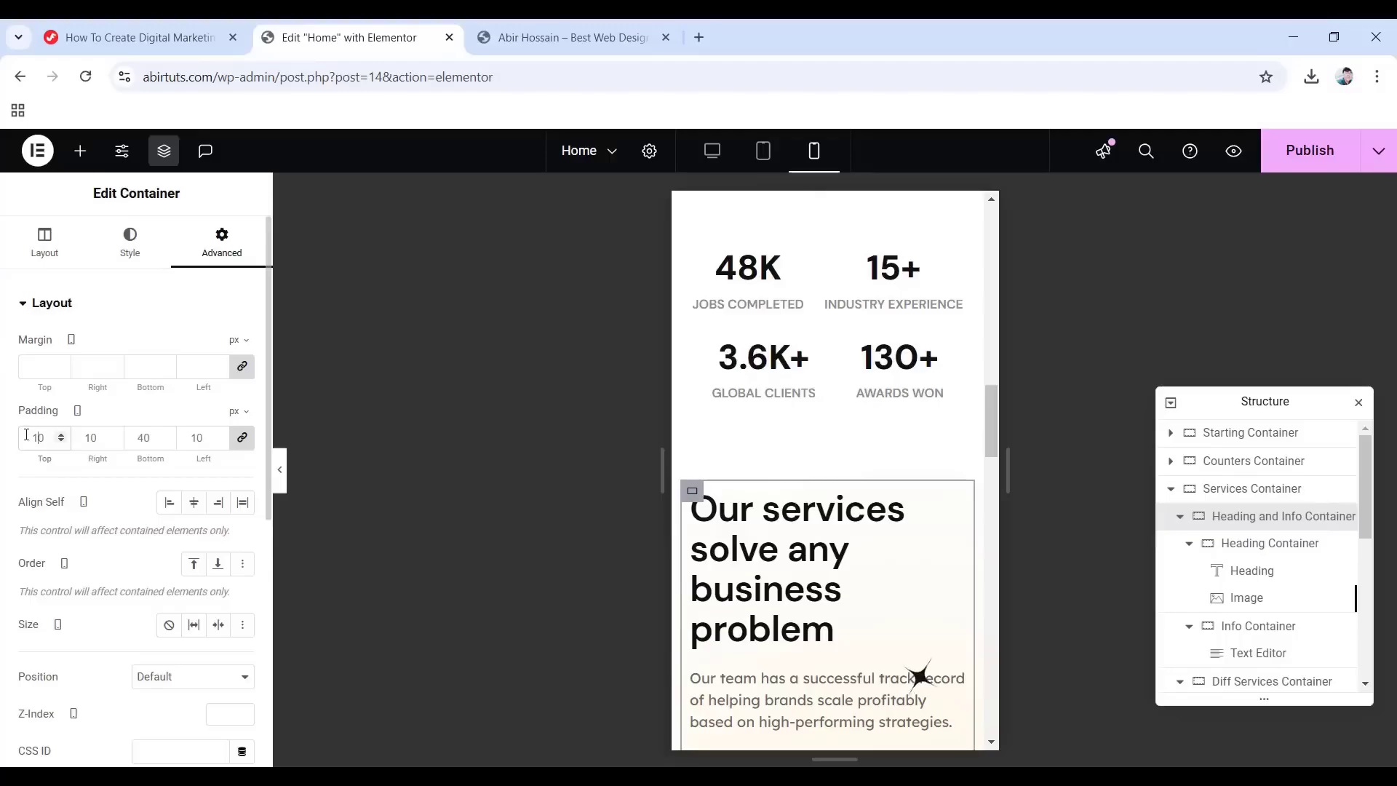
pyautogui.write('10')
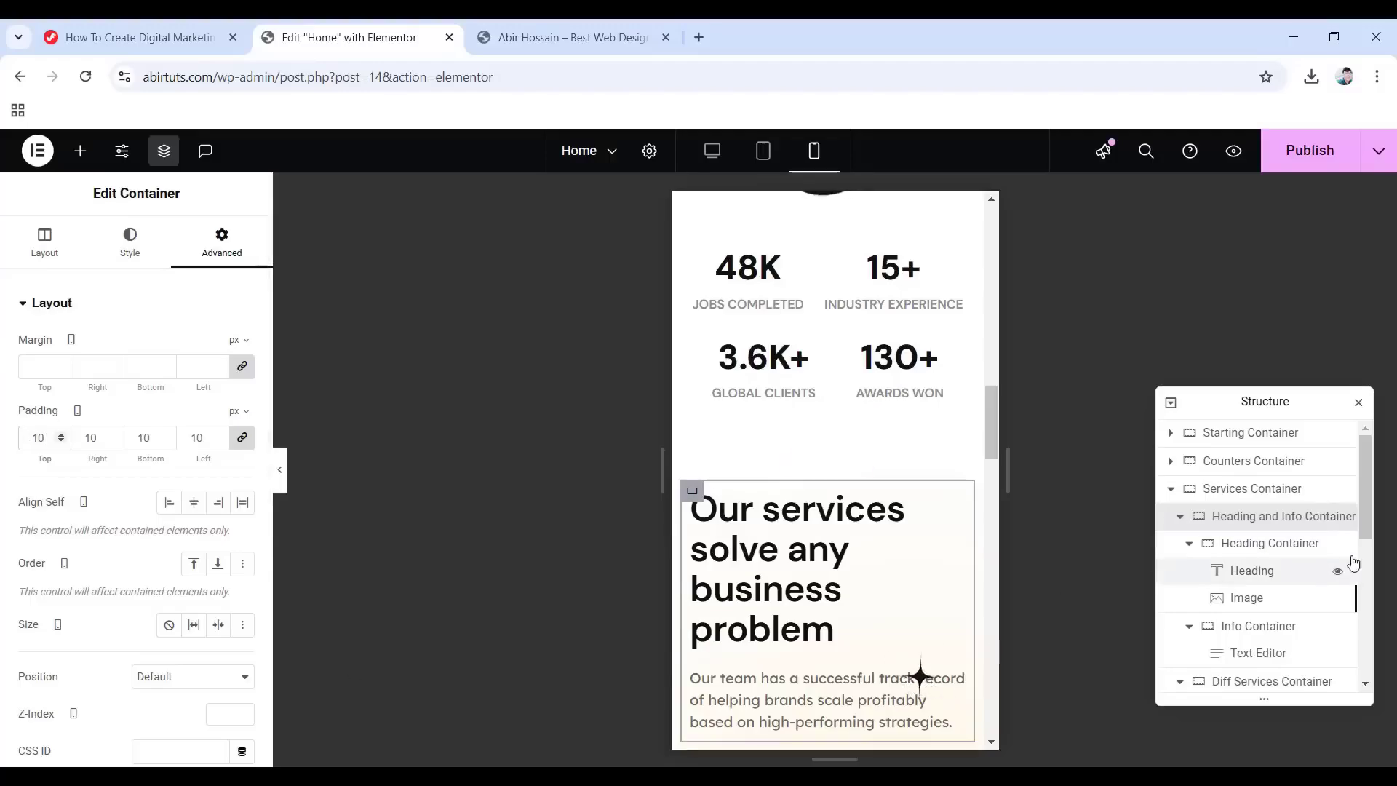
pyautogui.click(1279, 551)
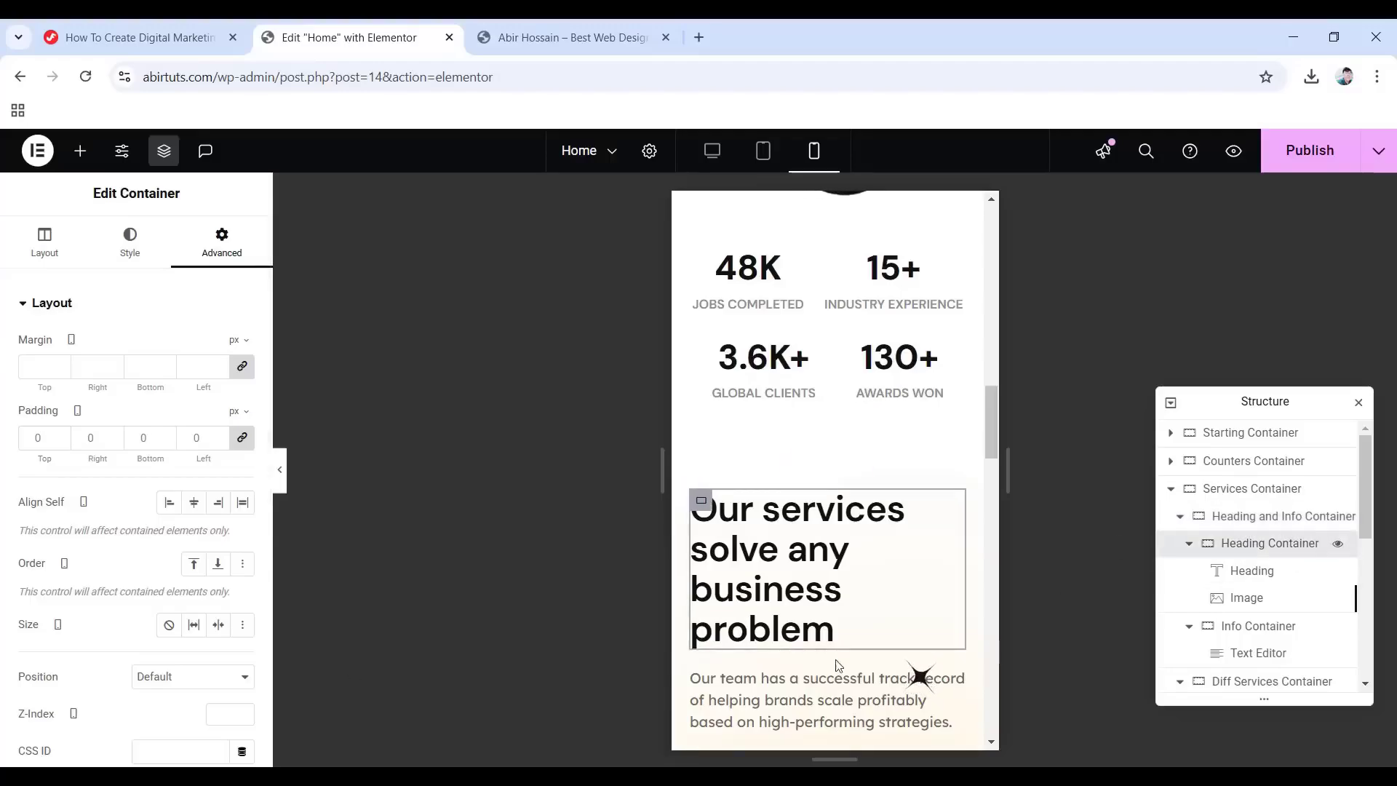
# Shrink the 'Our services solve any business problem' heading from 40 to 35 px.
pyautogui.click(1253, 583)
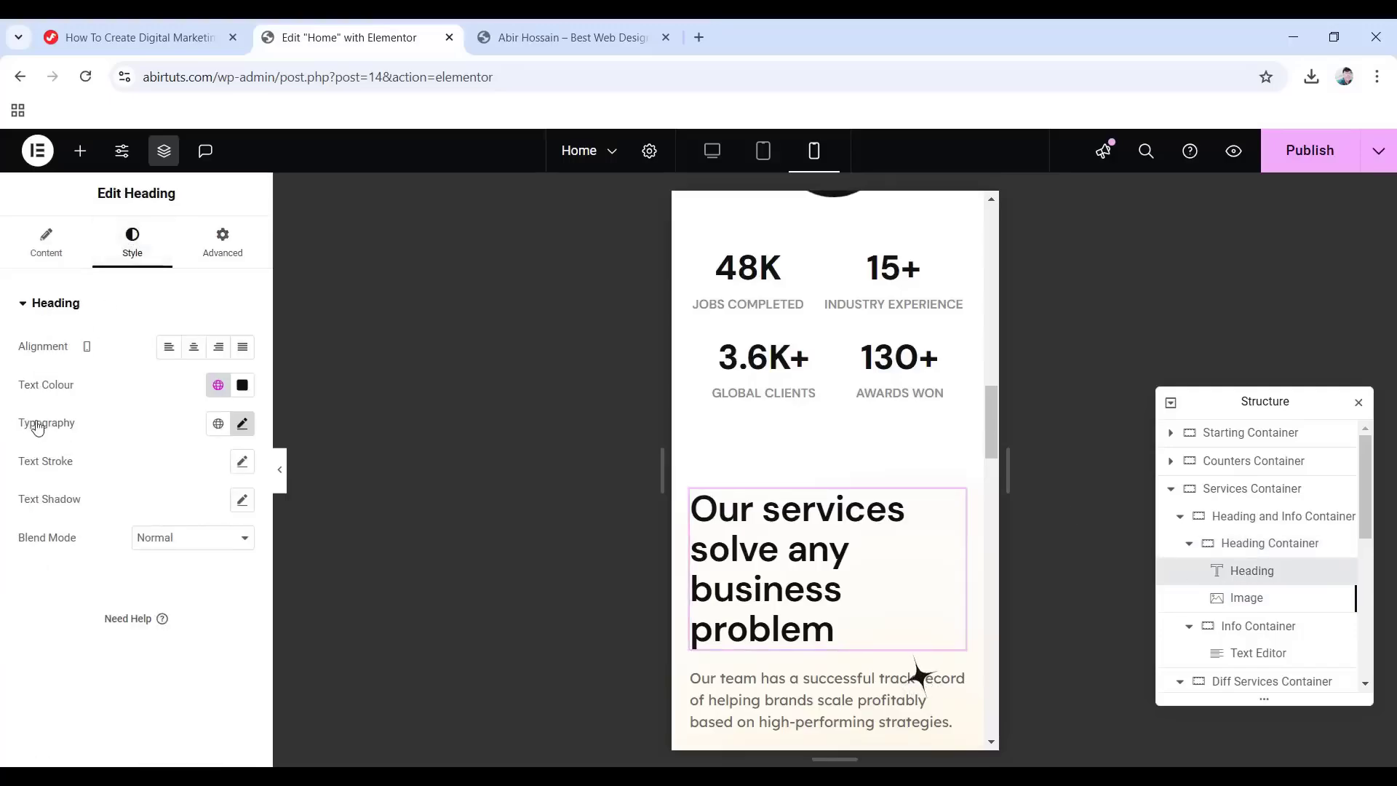
pyautogui.click(243, 425)
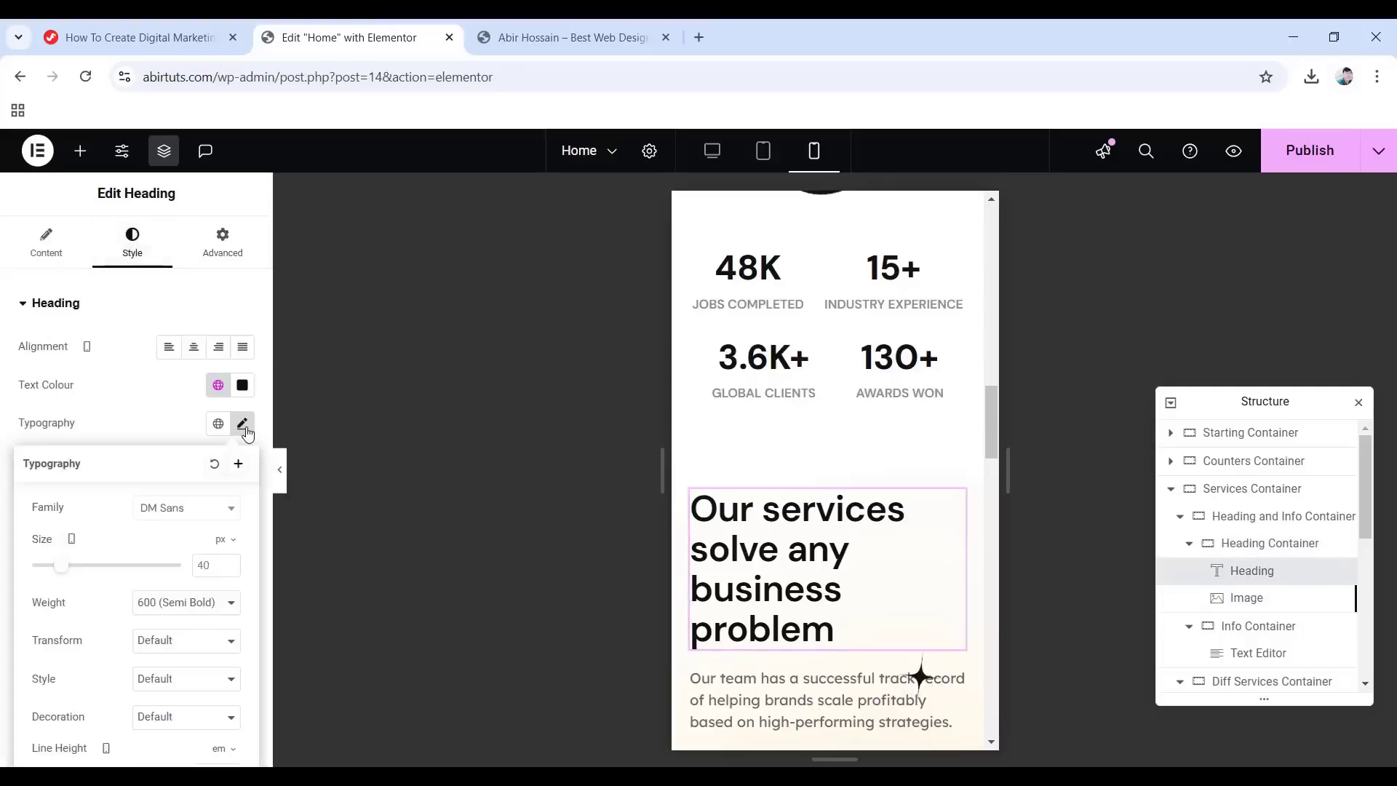
pyautogui.doubleClick(204, 565)
pyautogui.write('35')
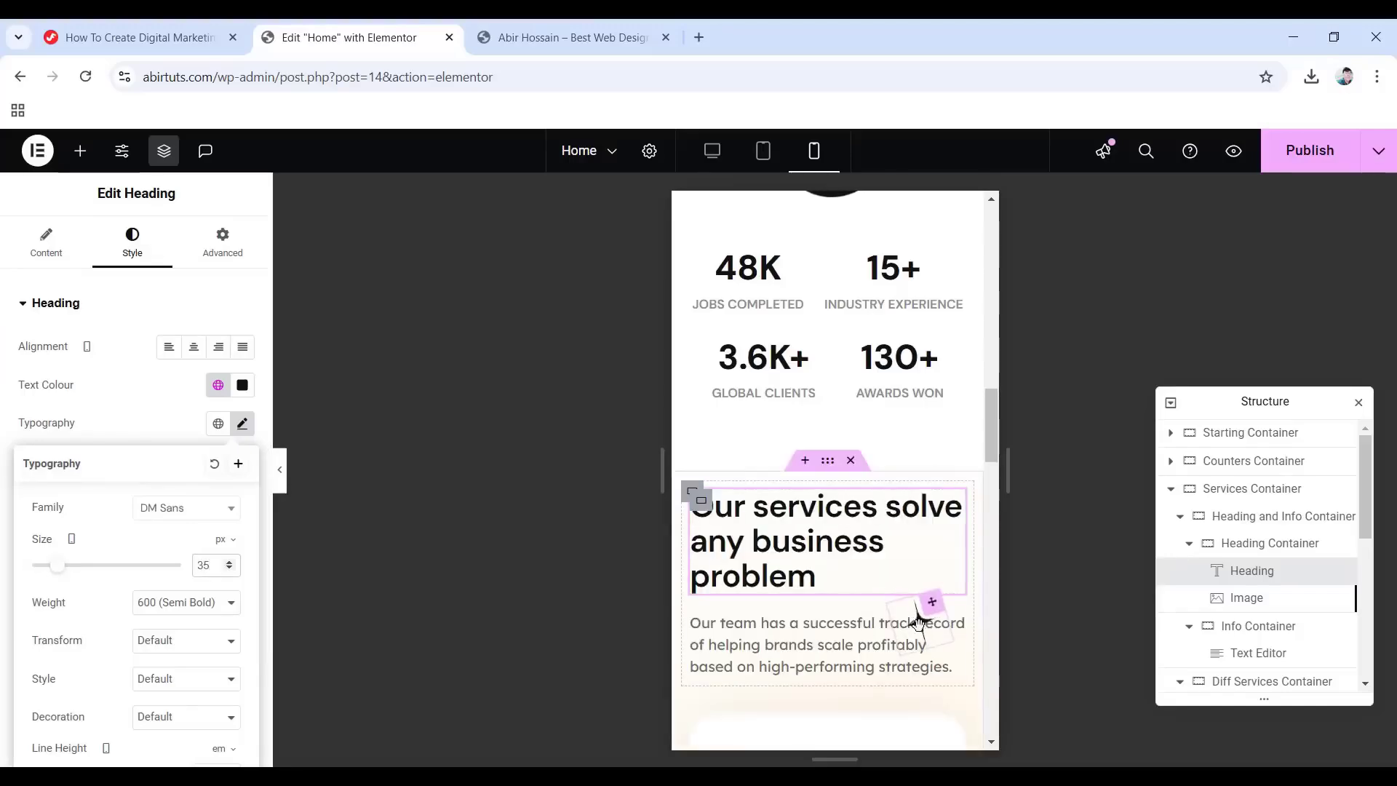
# Move the sparkle image to -10 px horizontal and -10 px vertical offsets.
pyautogui.click(1245, 603)
pyautogui.click(129, 244)
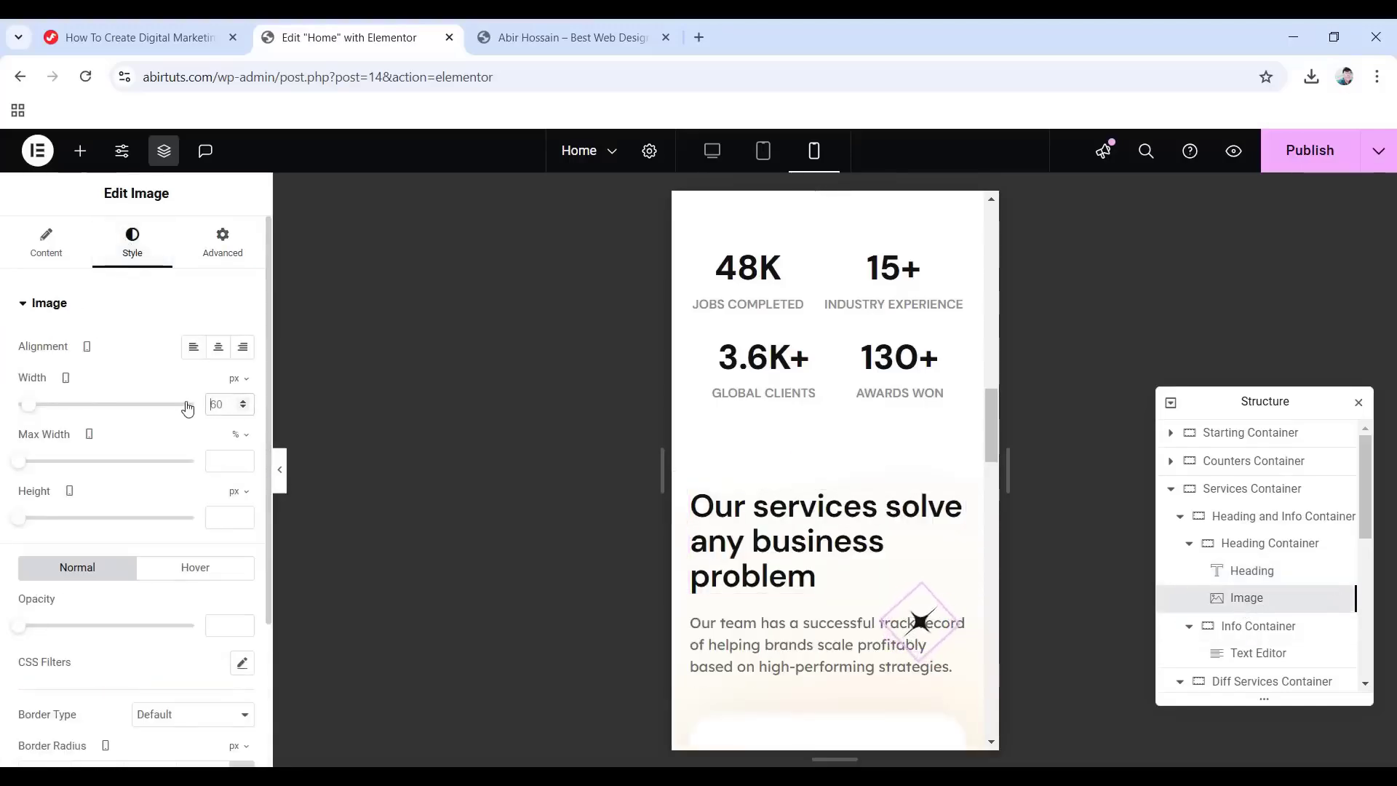
pyautogui.click(222, 245)
pyautogui.scroll(-5, 182, 400)
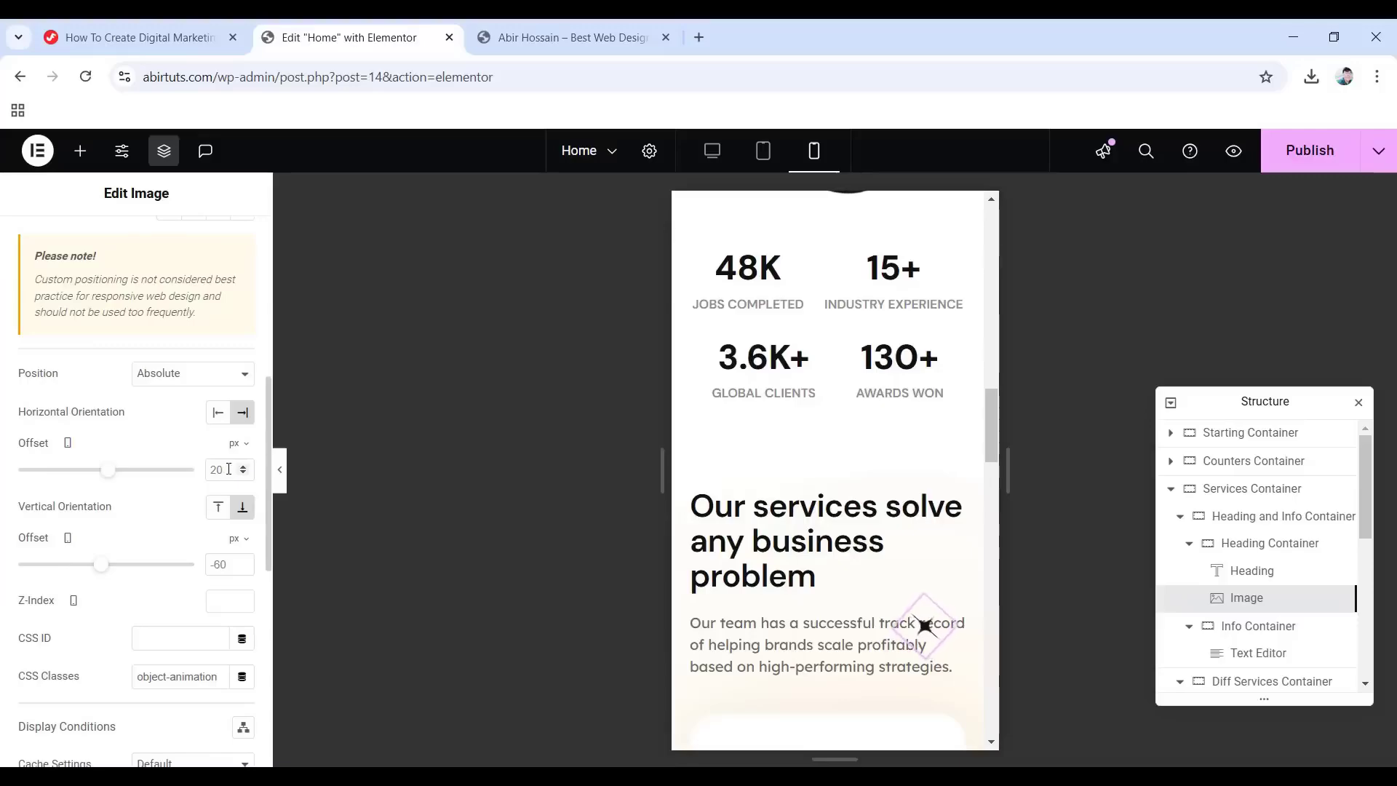
pyautogui.doubleClick(207, 468)
pyautogui.write('-10')
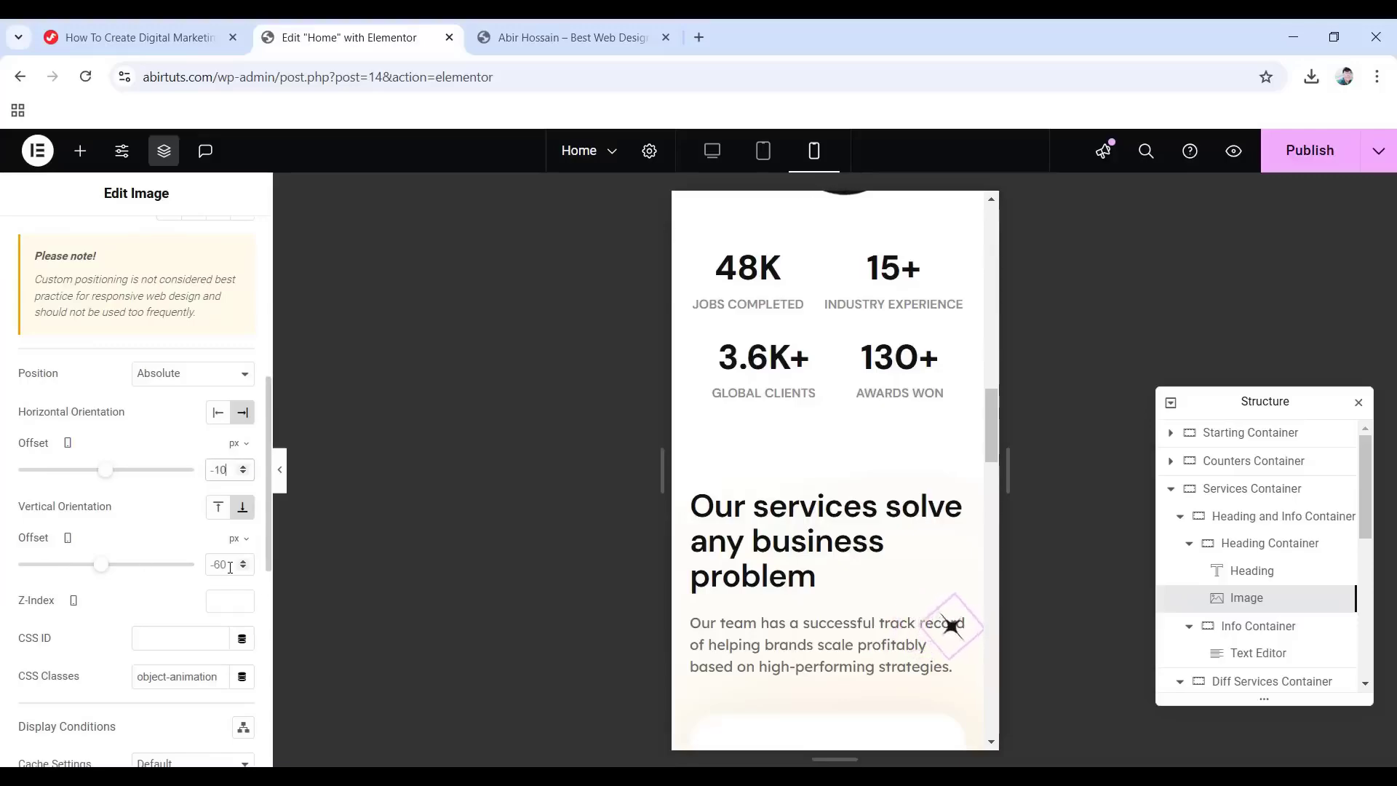
pyautogui.write('-10')
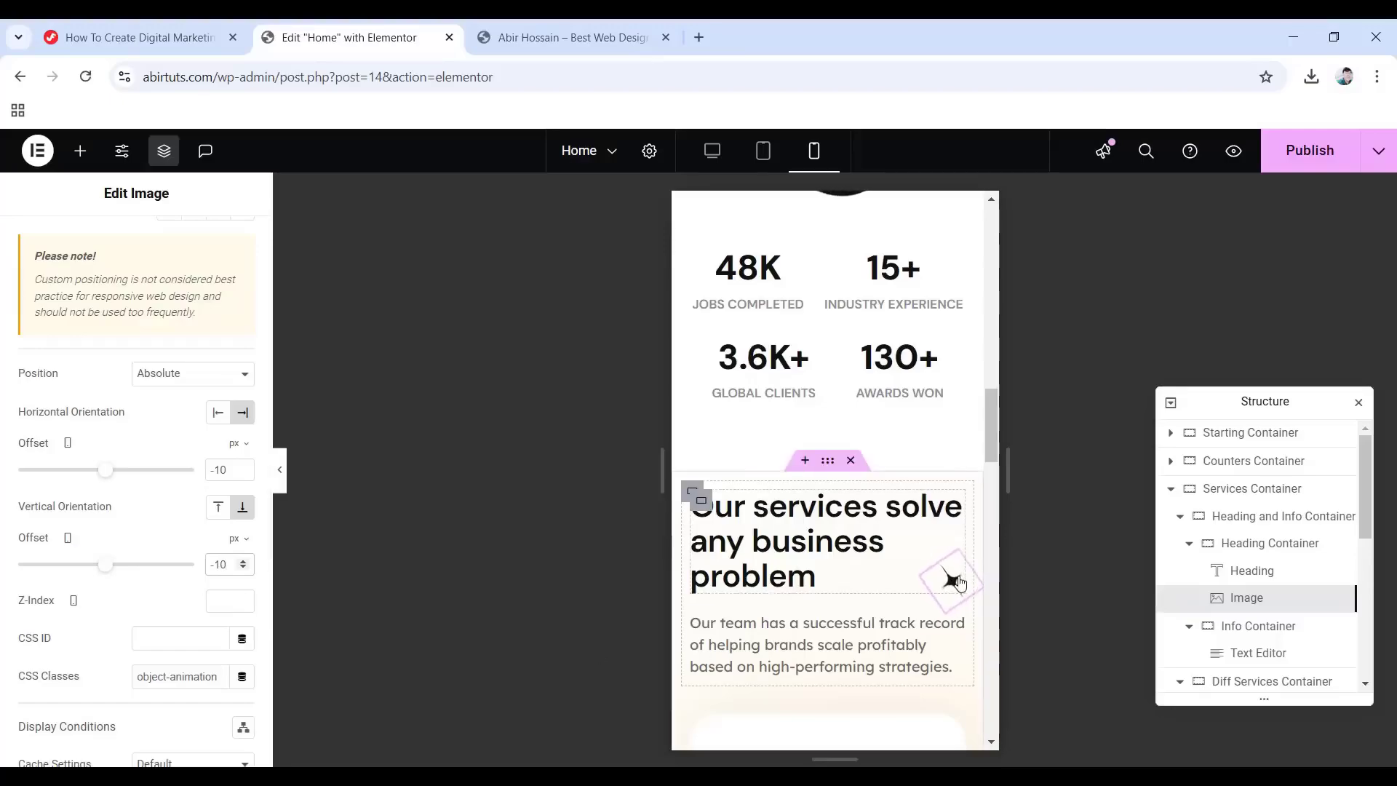
pyautogui.scroll(-4, 1284, 579)
pyautogui.scroll(1, 1282, 577)
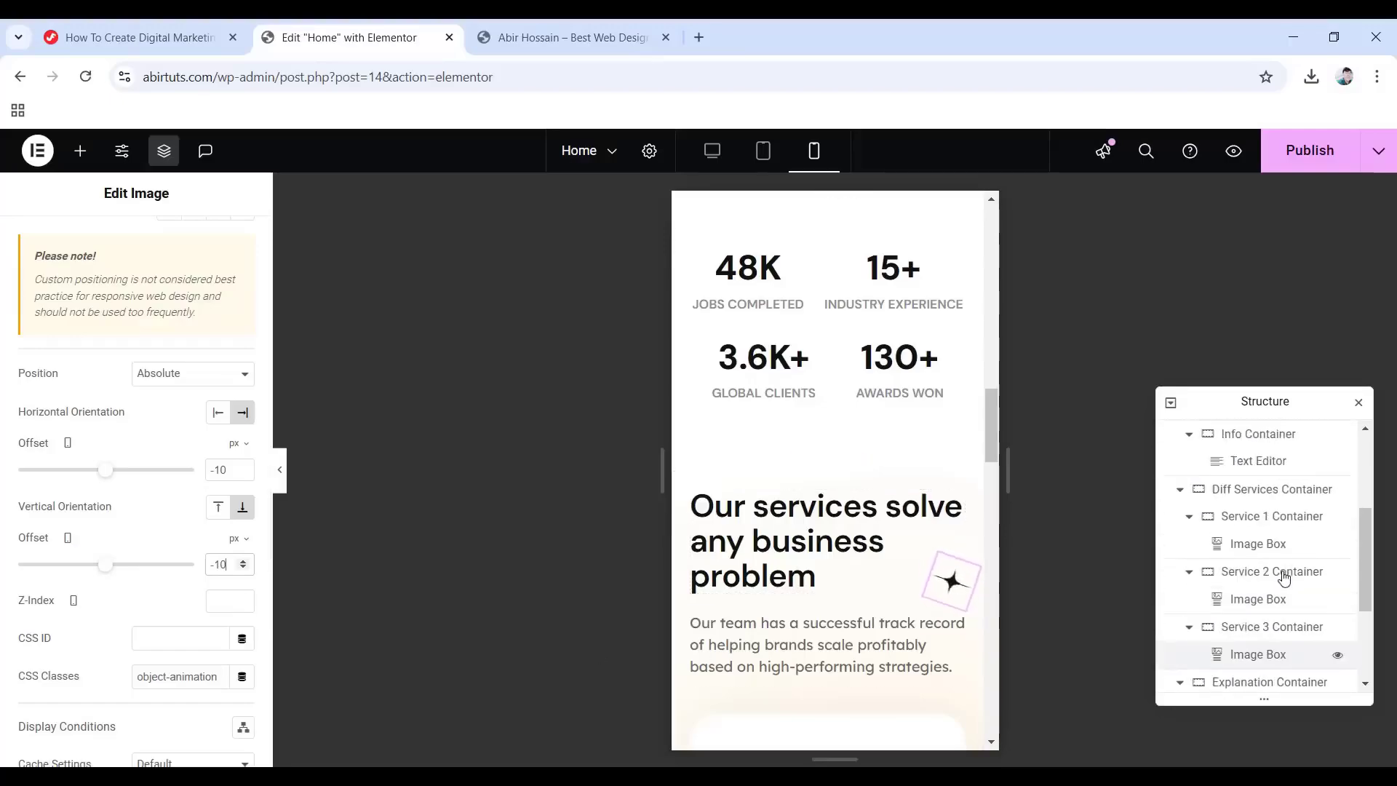
pyautogui.scroll(-2, 1278, 572)
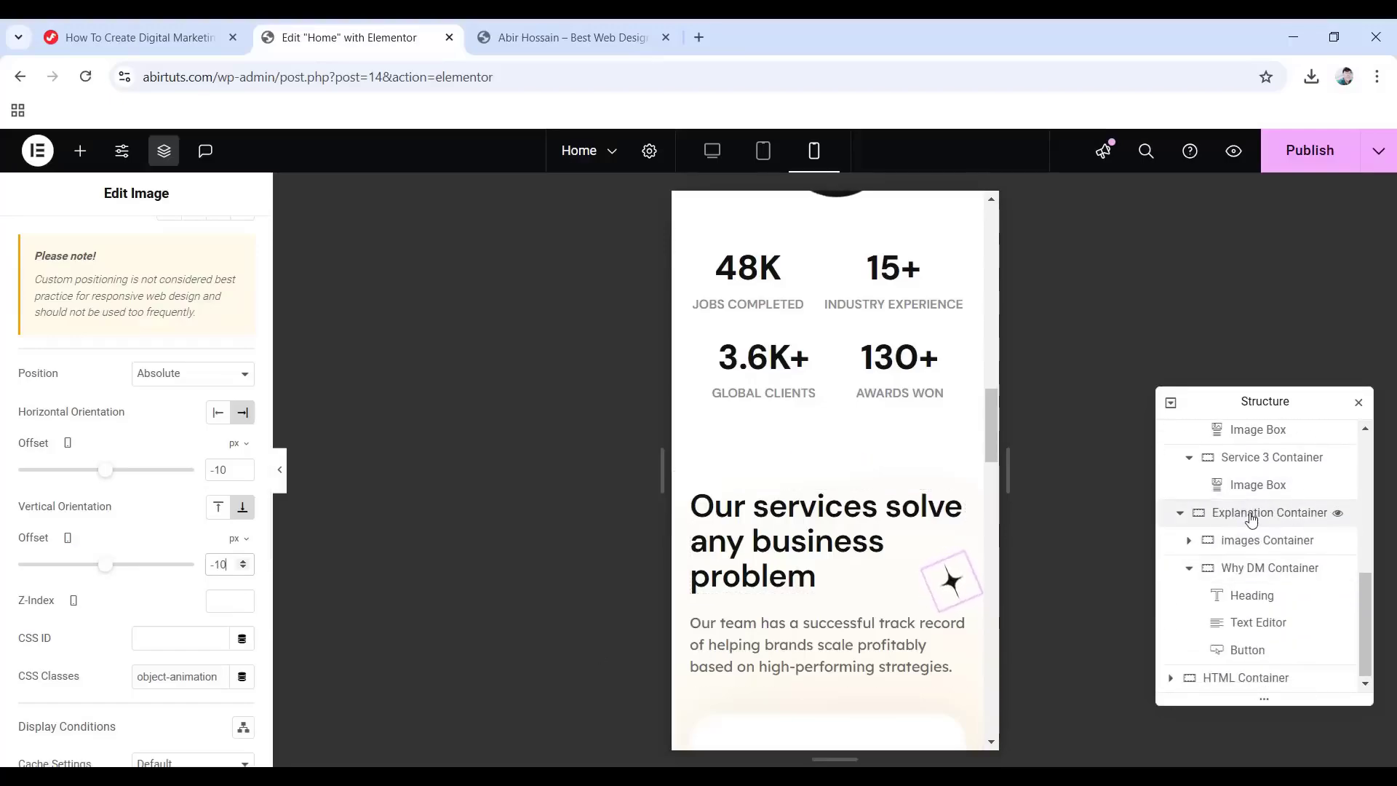
pyautogui.click(1247, 514)
# Adjust the Explanation Container's mobile padding, entering values 10 and 60.
pyautogui.scroll(-1, 863, 529)
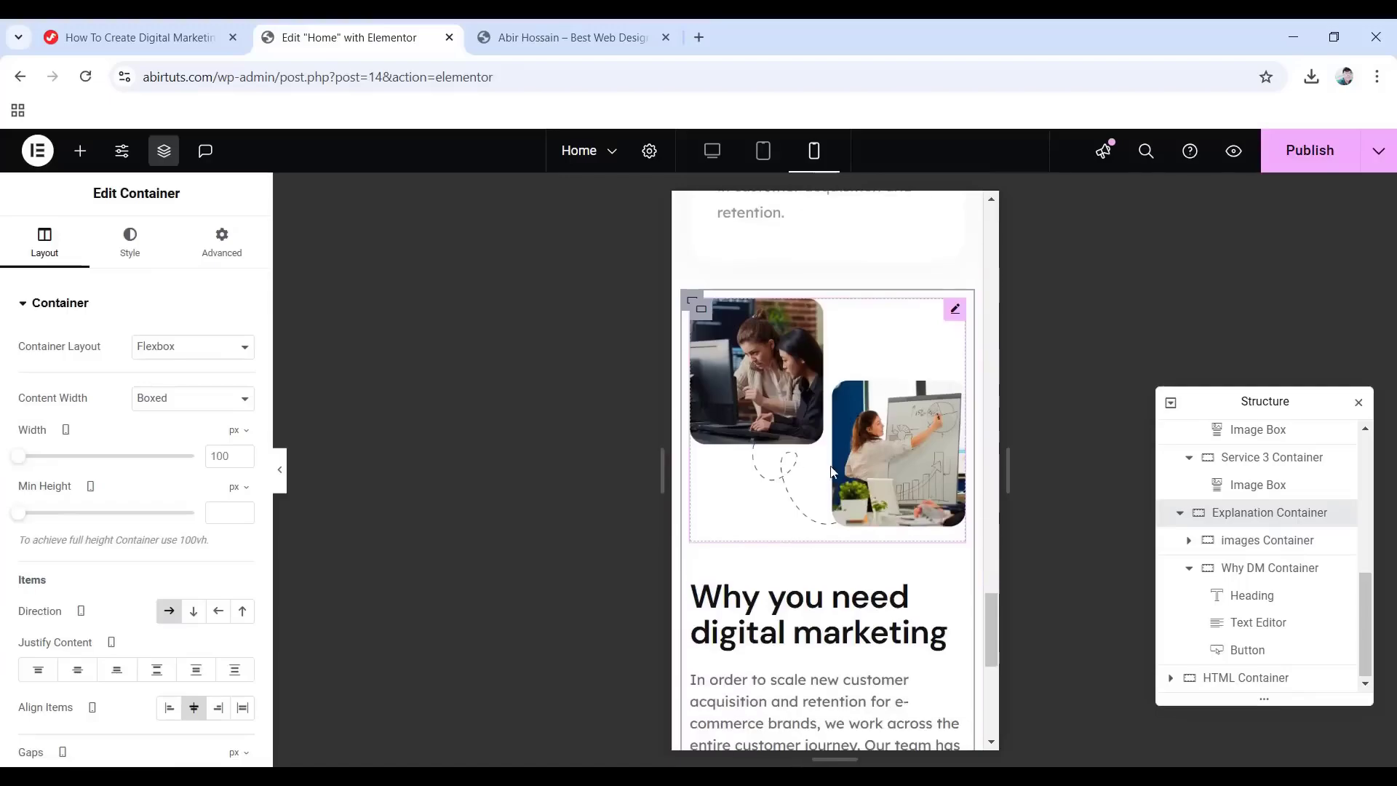
pyautogui.click(224, 248)
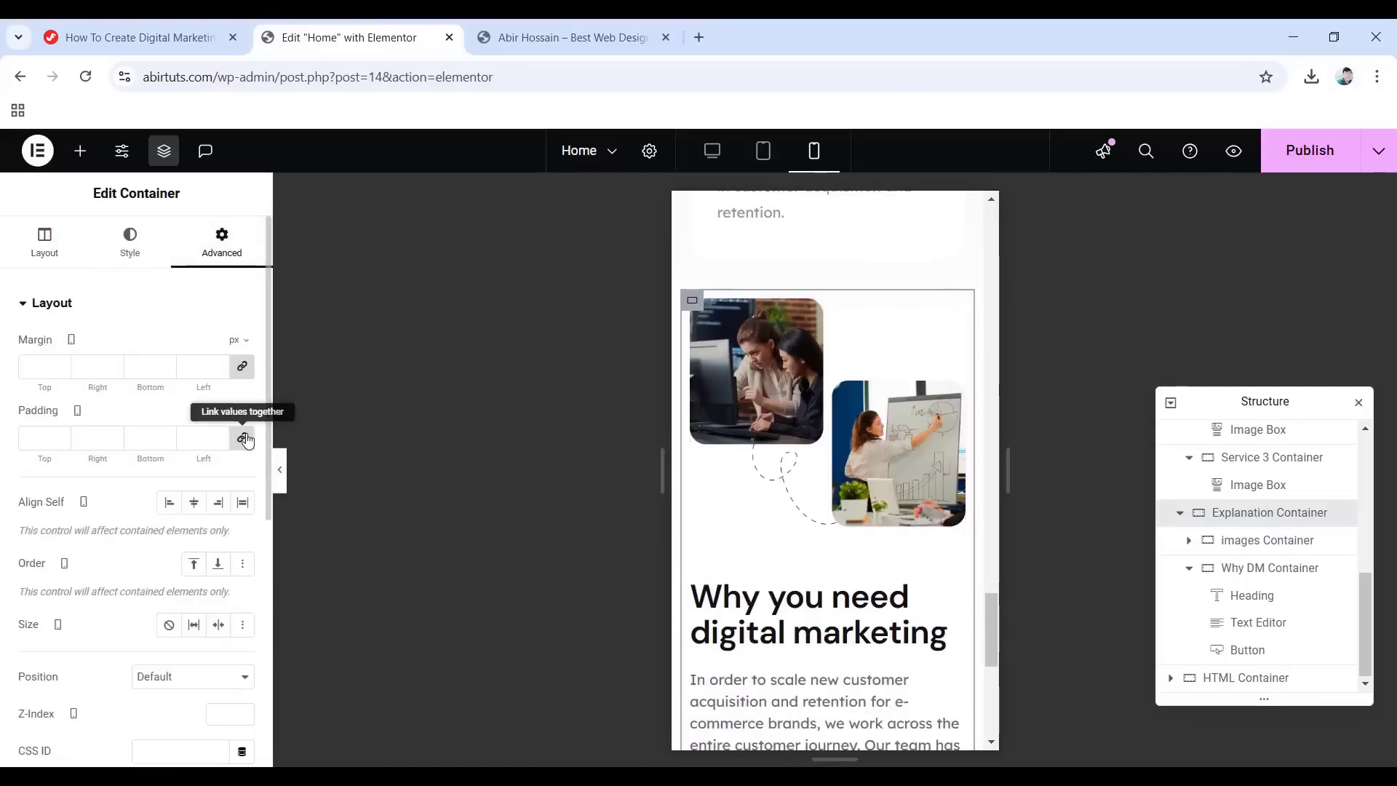
pyautogui.write('10')
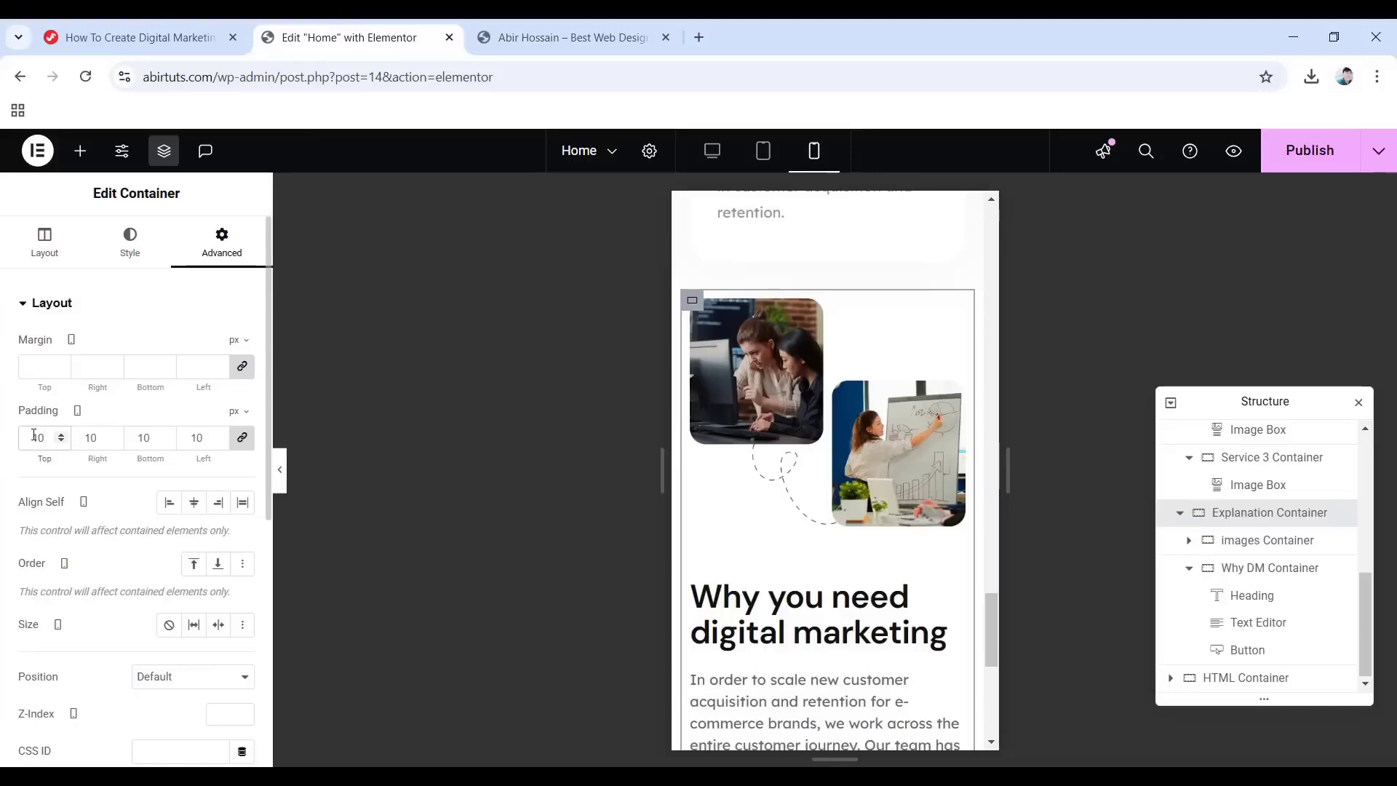
pyautogui.click(242, 438)
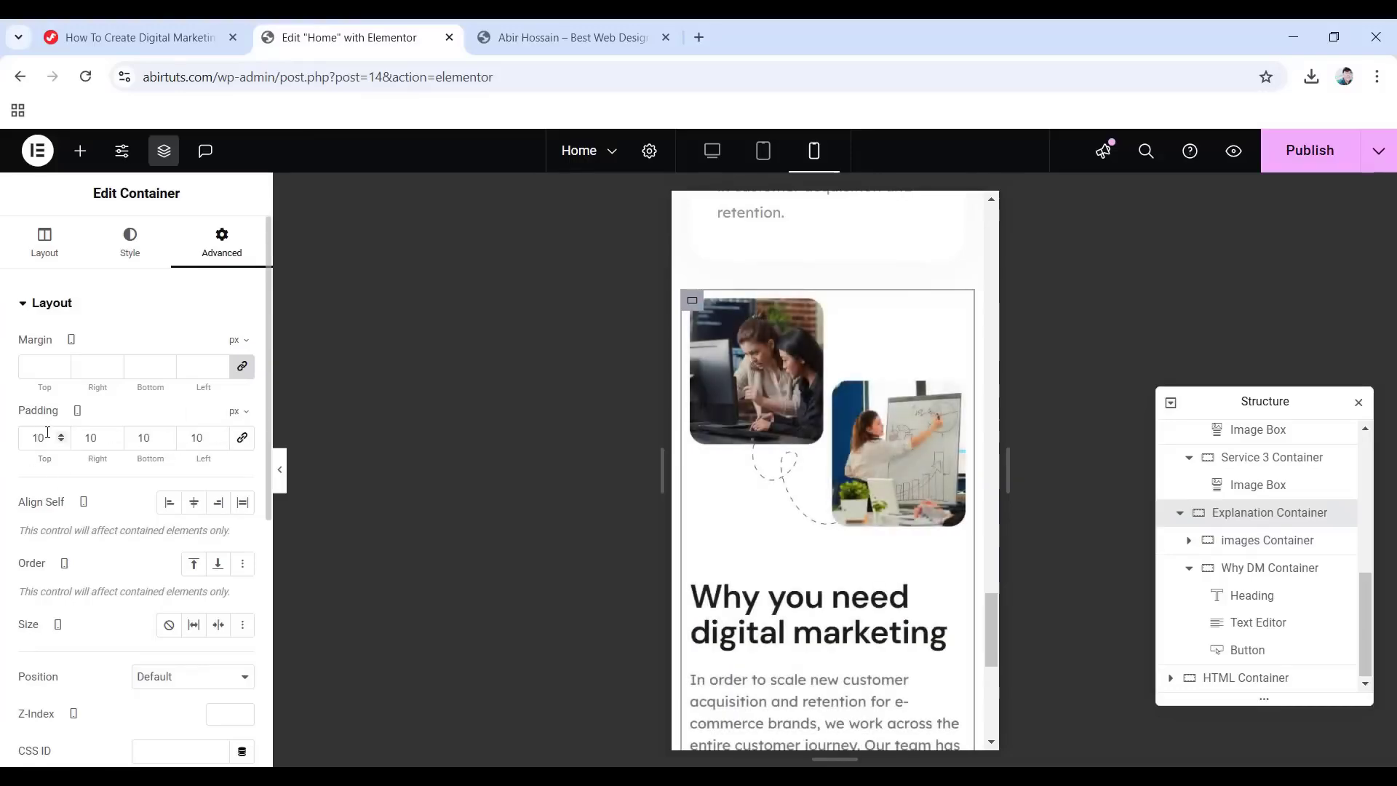
pyautogui.write('60')
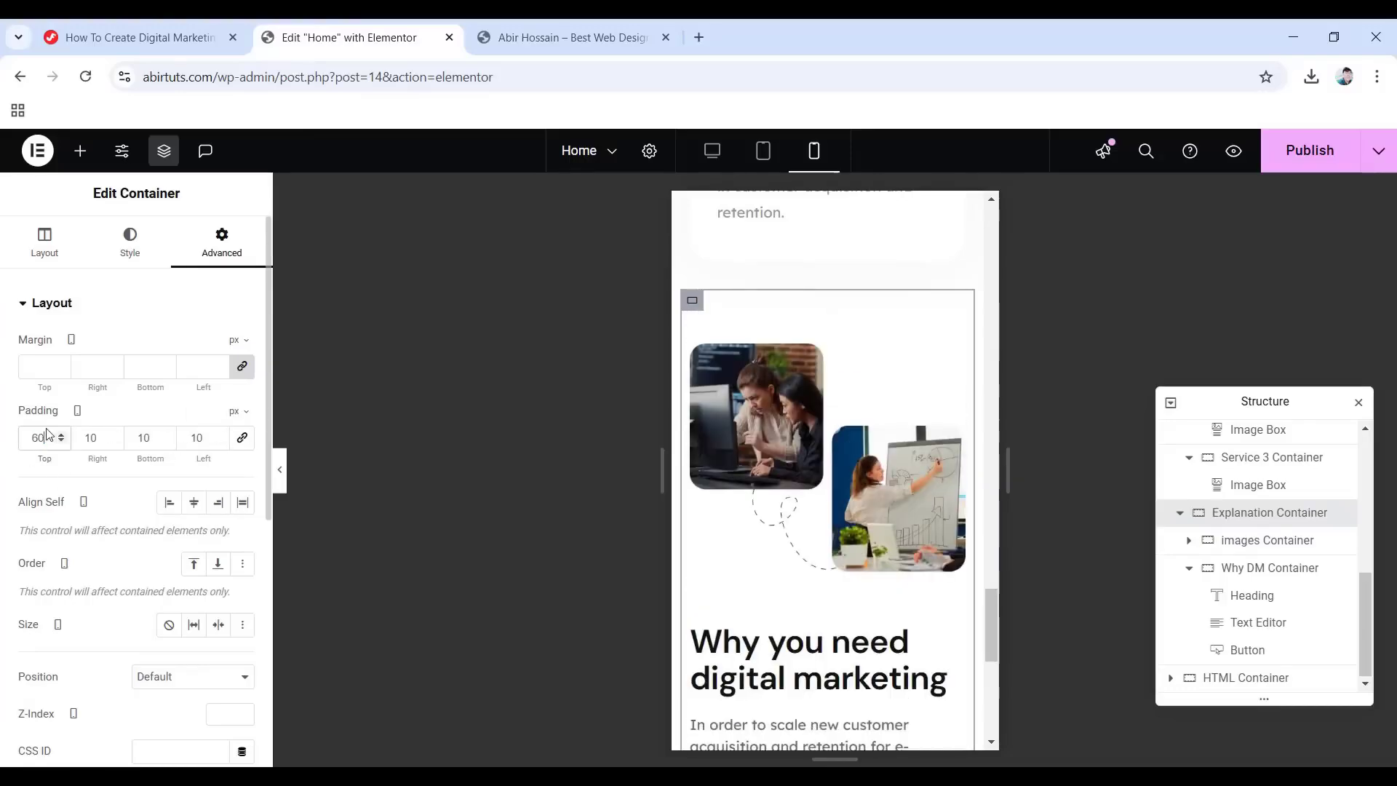
pyautogui.scroll(-6, 792, 483)
pyautogui.scroll(7, 820, 528)
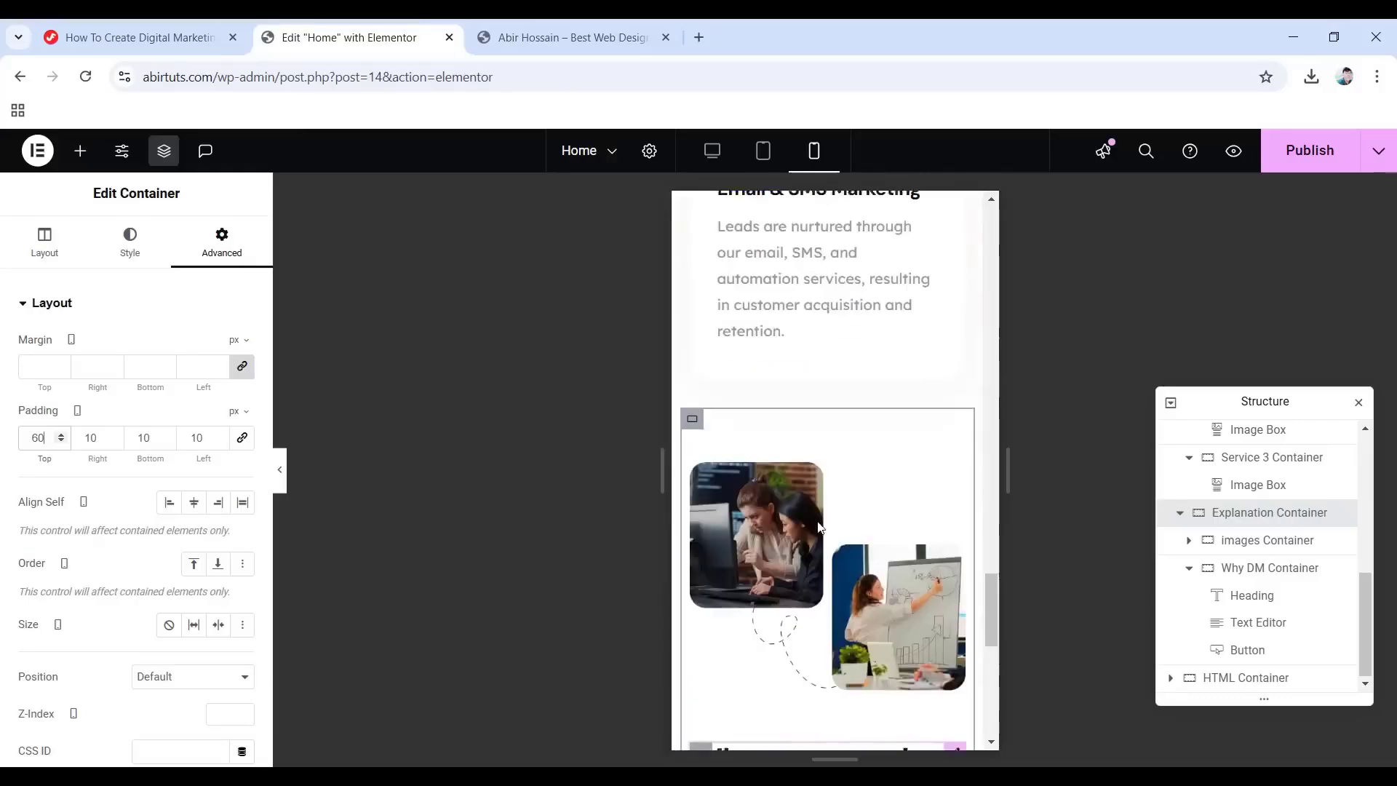
pyautogui.scroll(3, 820, 527)
# Hide the editor panels and preview the mobile page layout.
pyautogui.click(282, 482)
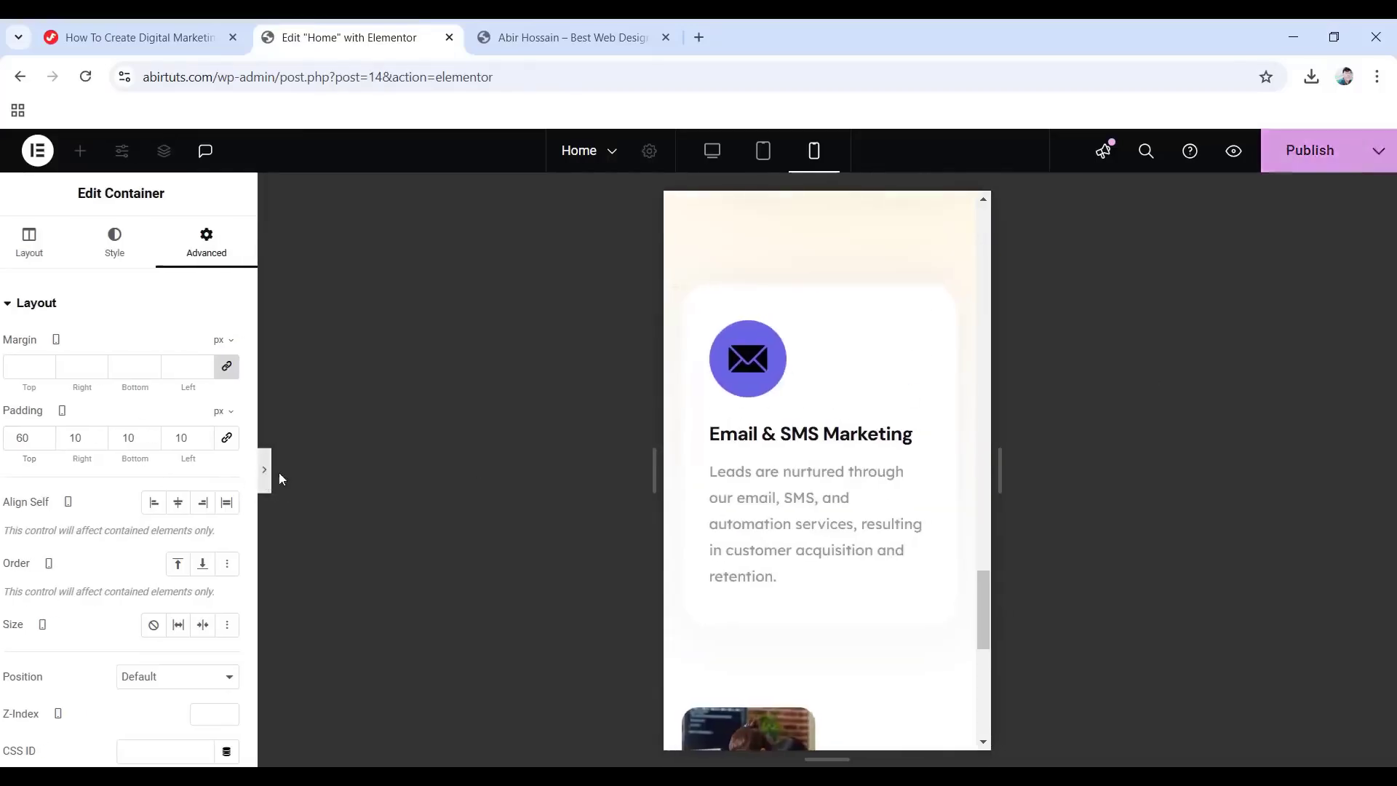
pyautogui.scroll(-5, 640, 531)
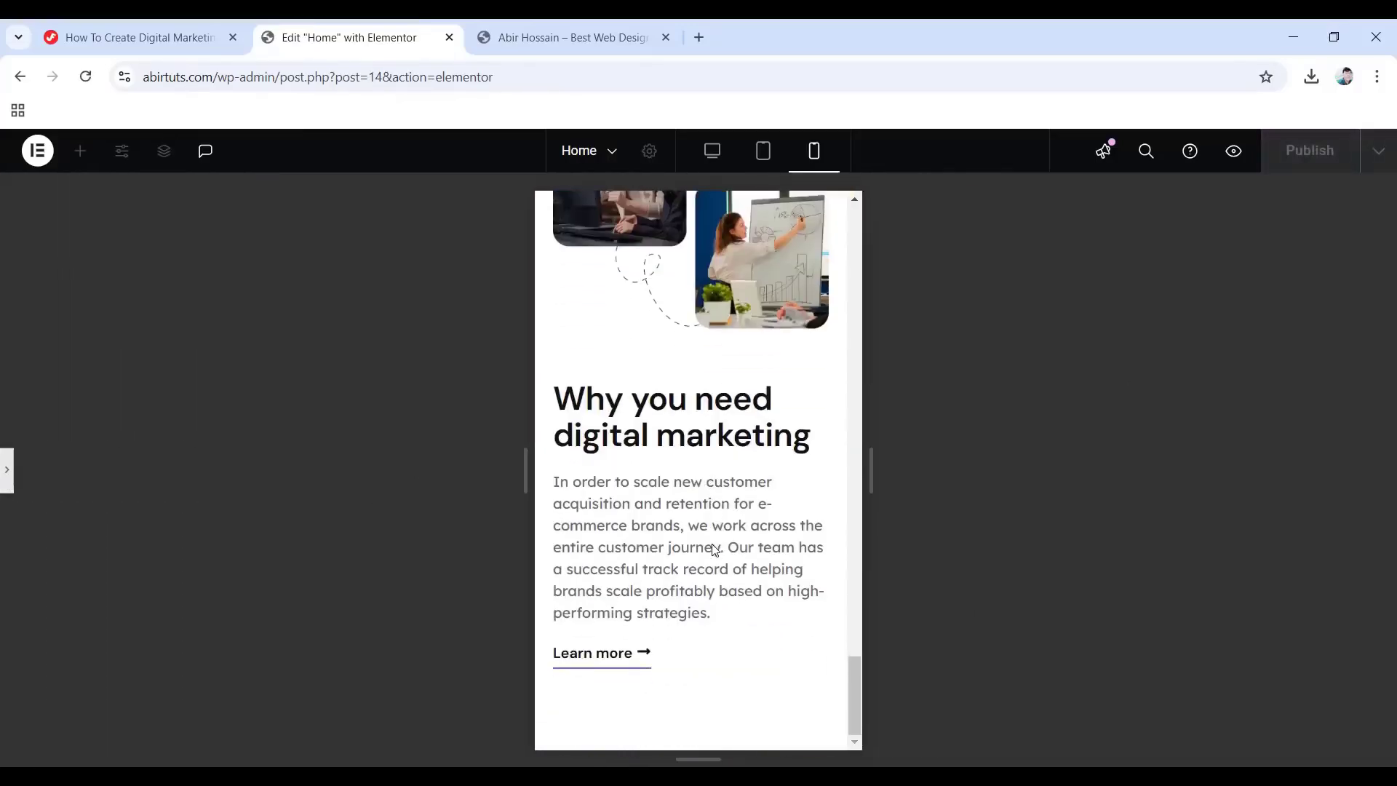
pyautogui.scroll(10, 710, 547)
pyautogui.scroll(2, 799, 465)
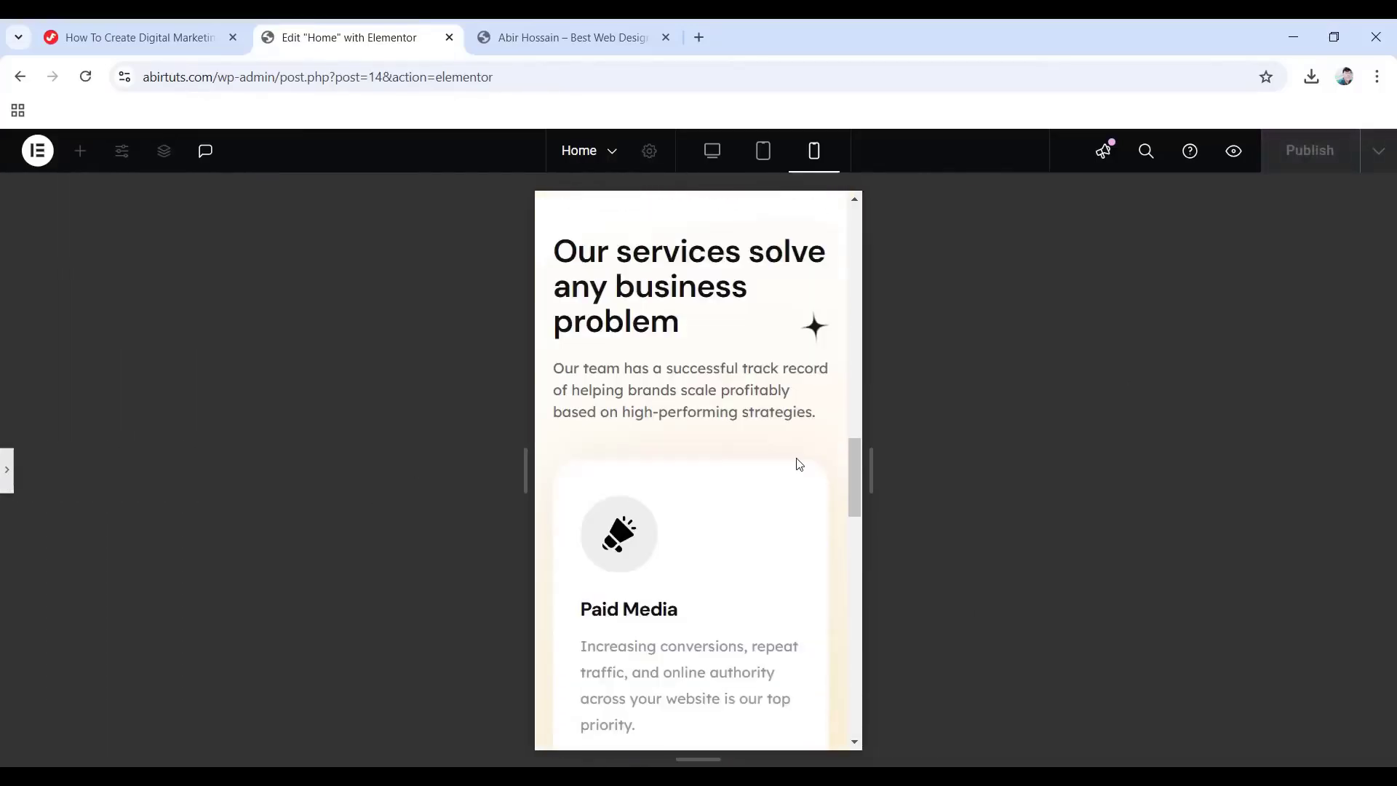
pyautogui.scroll(-10, 800, 464)
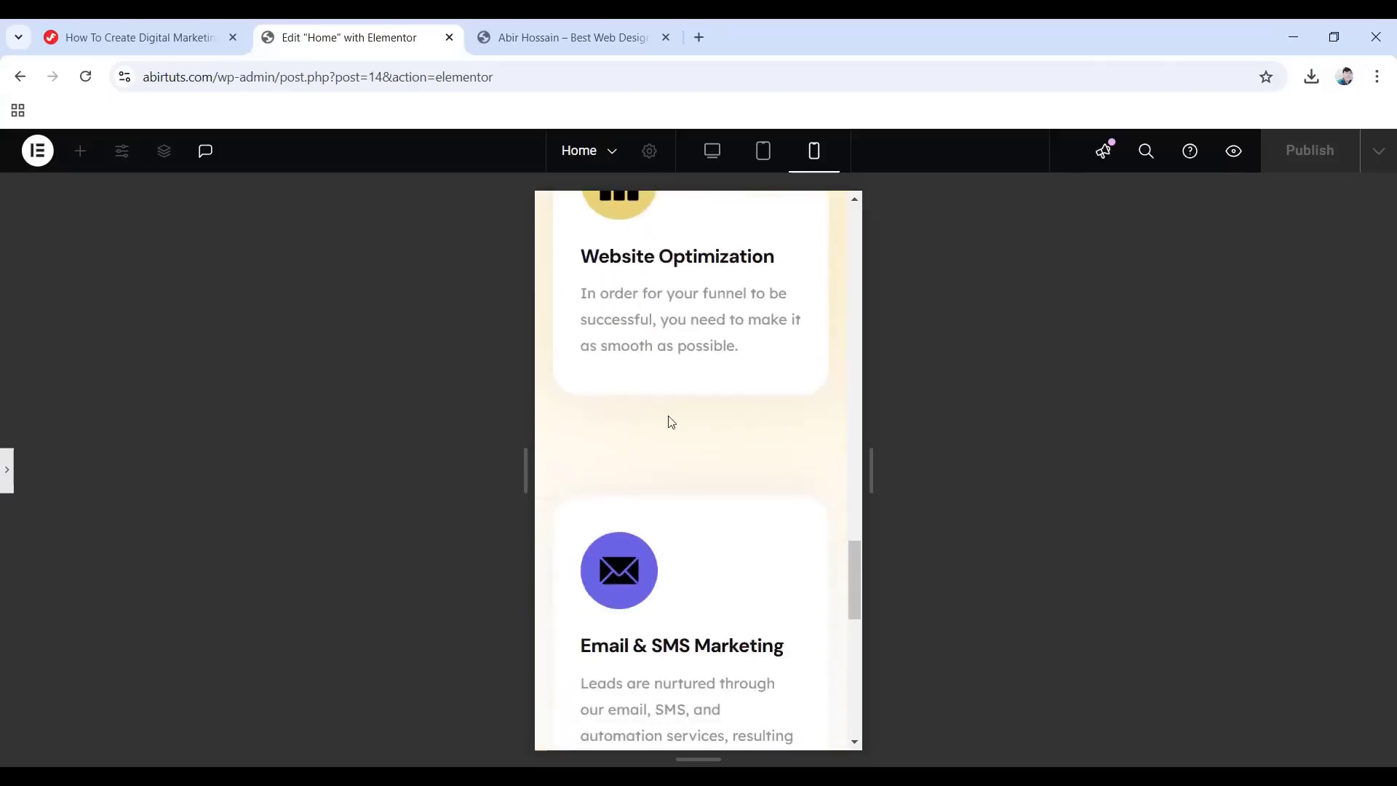
pyautogui.click(7, 477)
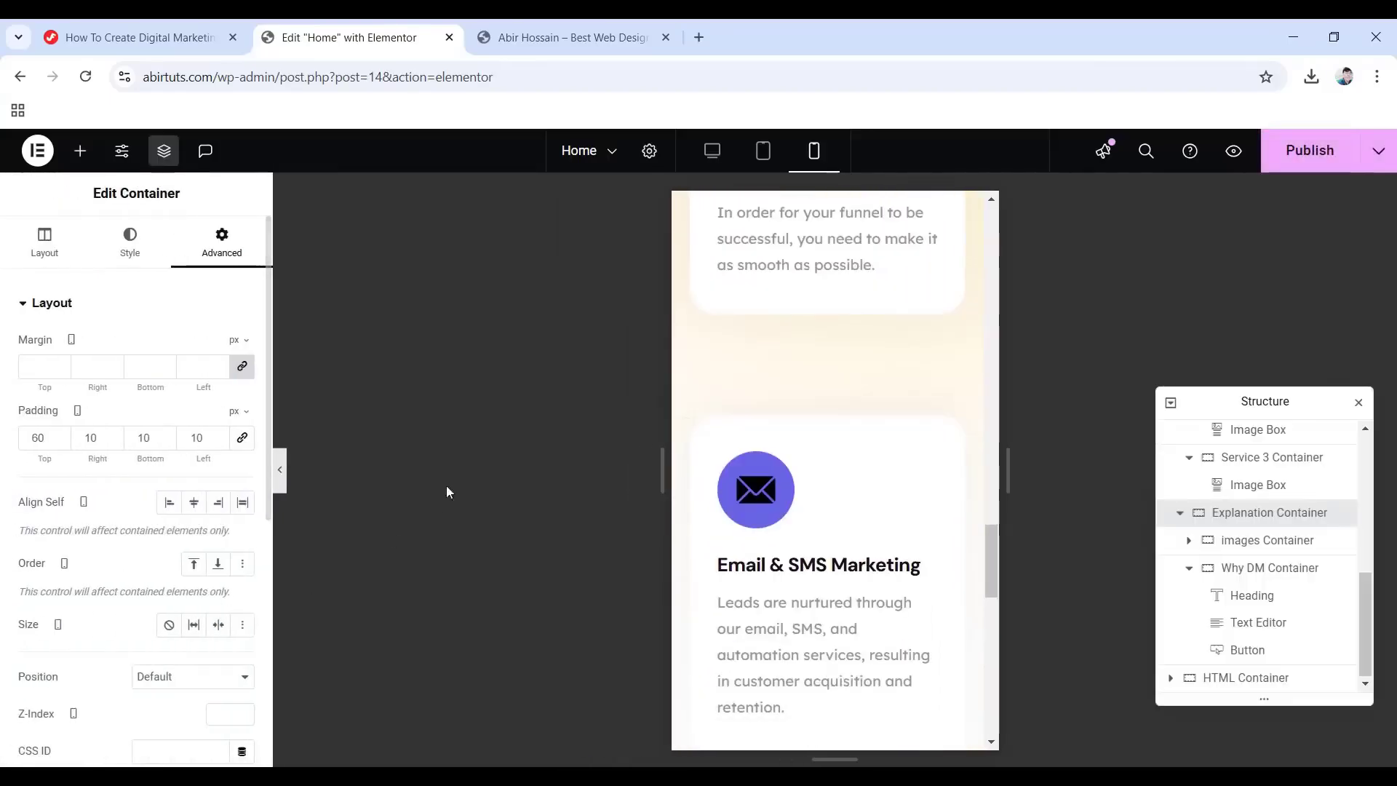
# Remove the Service 3 card's top padding on mobile.
pyautogui.click(701, 345)
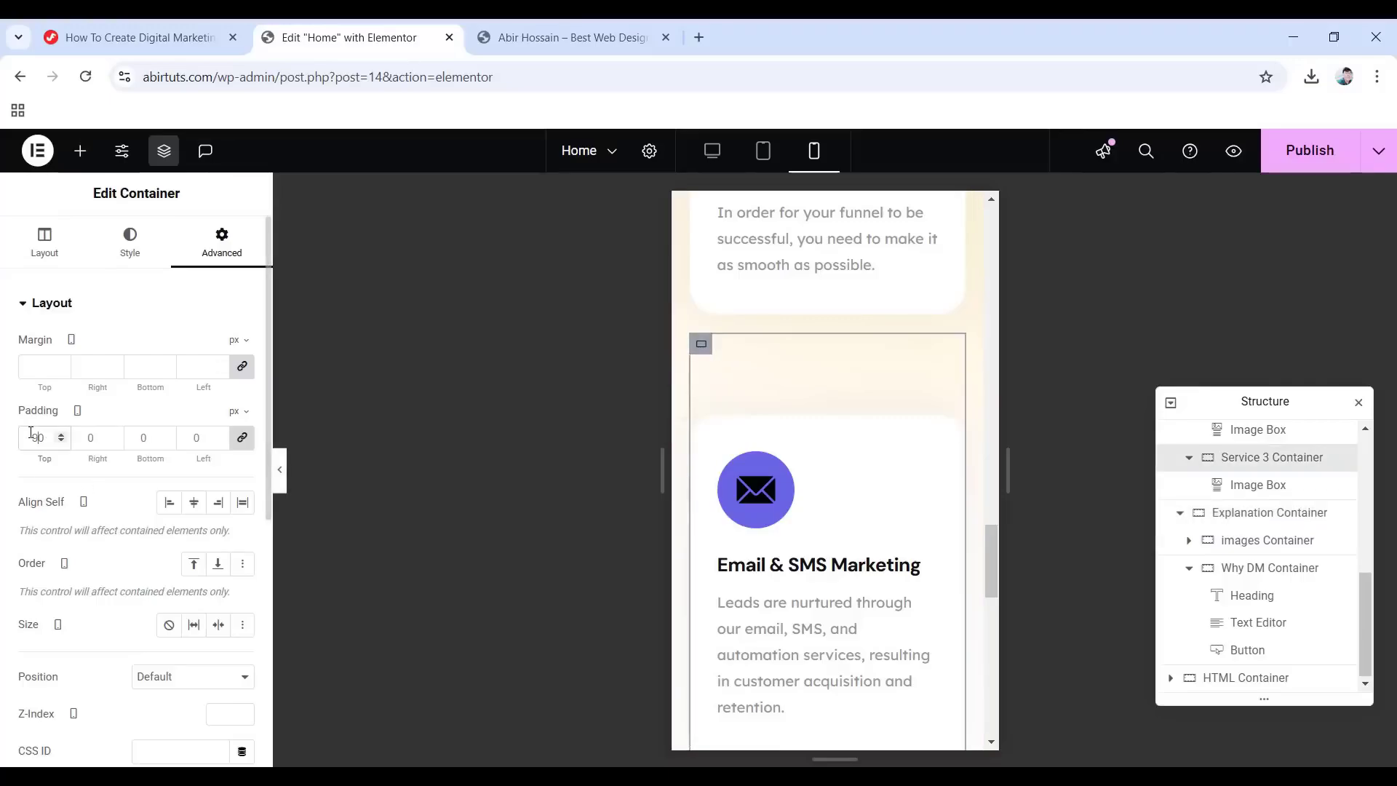
pyautogui.press('BackSpace')
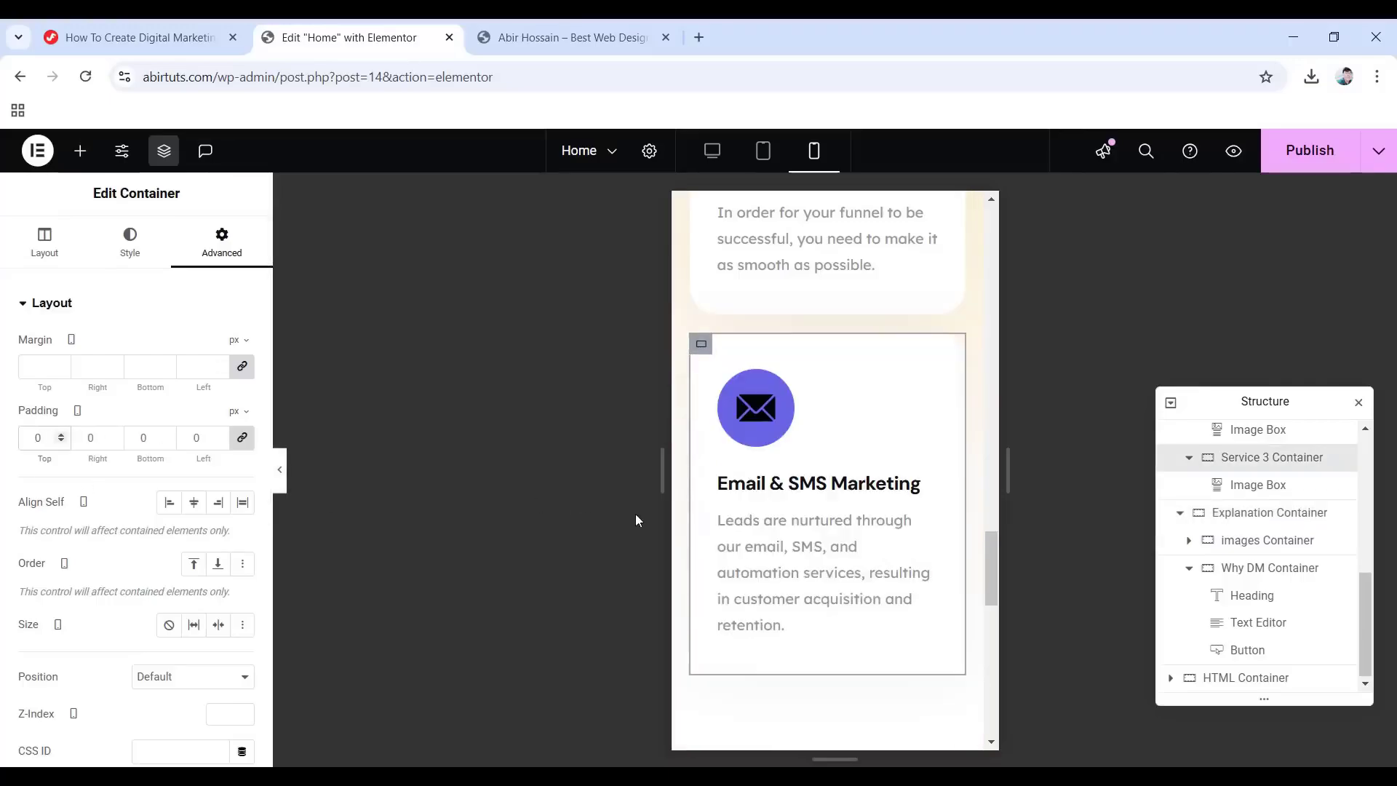
pyautogui.scroll(4, 779, 520)
pyautogui.scroll(2, 792, 499)
pyautogui.write('45')
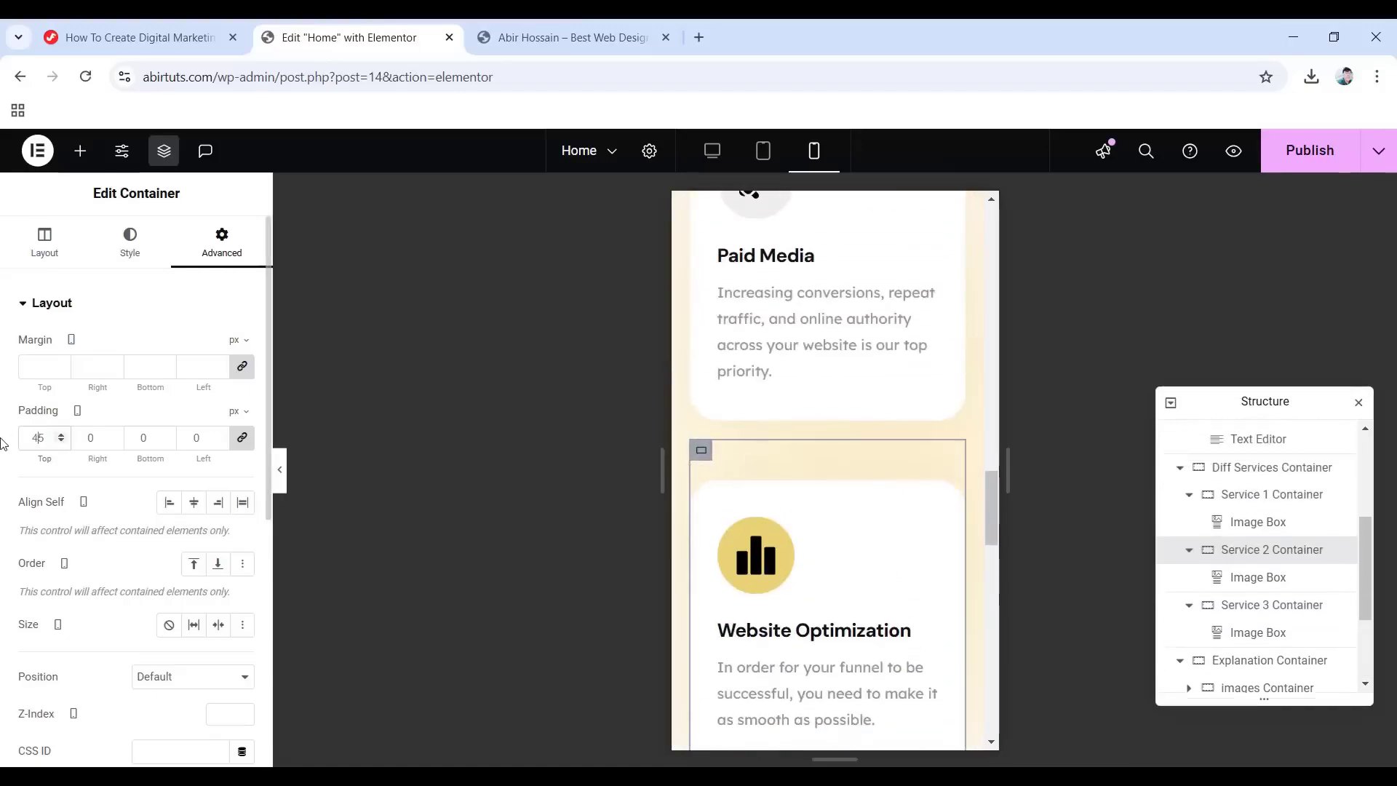
pyautogui.write('0')
pyautogui.scroll(2, 809, 440)
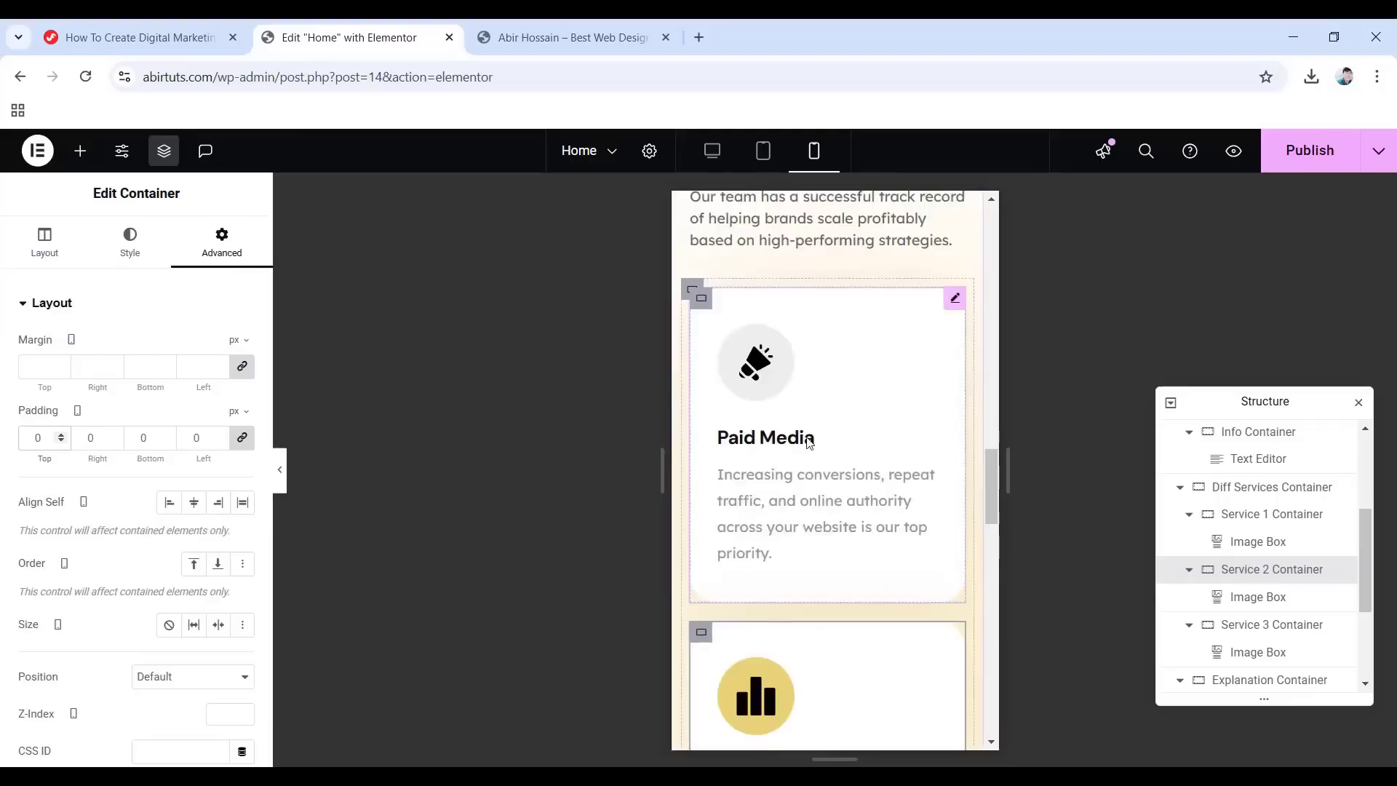
# Save the page and switch the preview back to desktop width.
pyautogui.click(1309, 161)
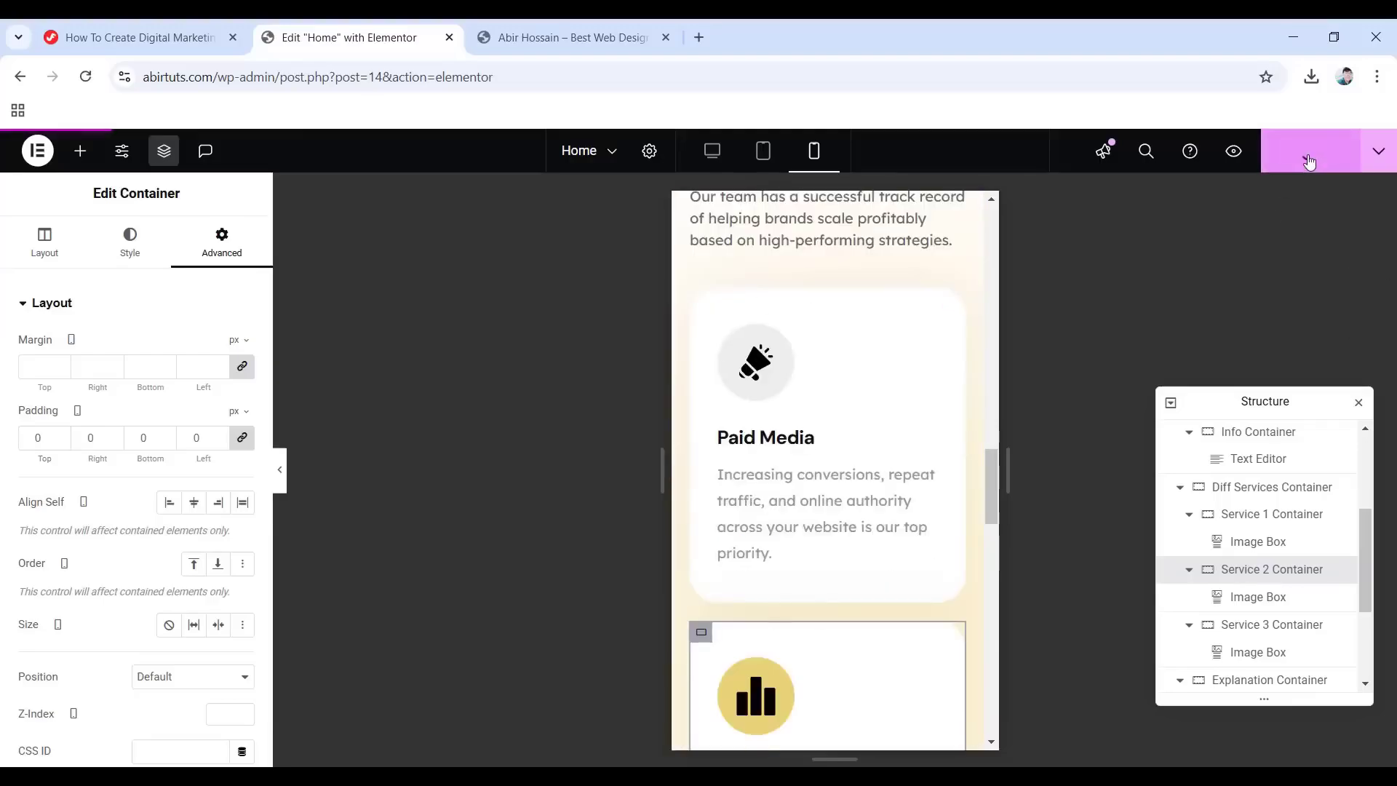
pyautogui.click(713, 150)
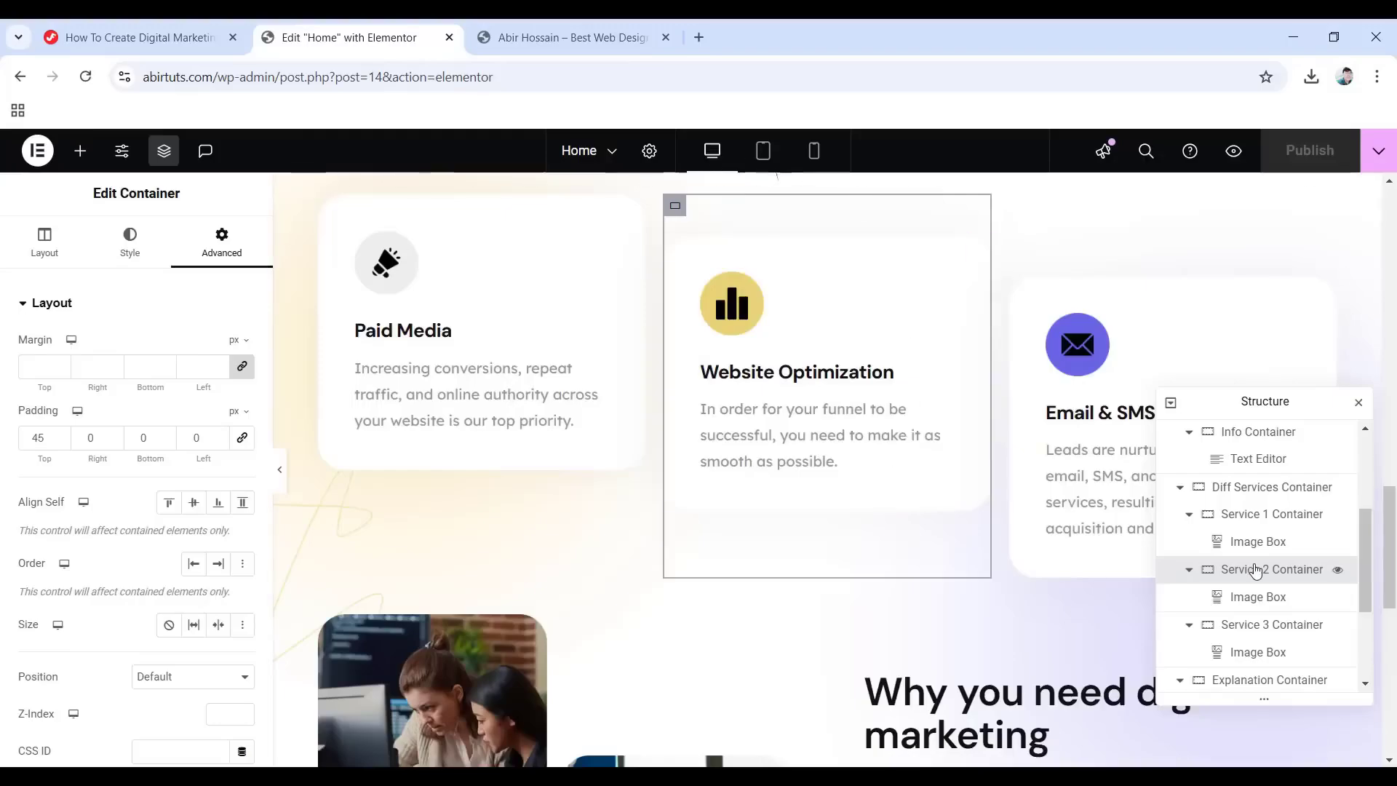
pyautogui.scroll(2, 1257, 571)
pyautogui.scroll(3, 1247, 591)
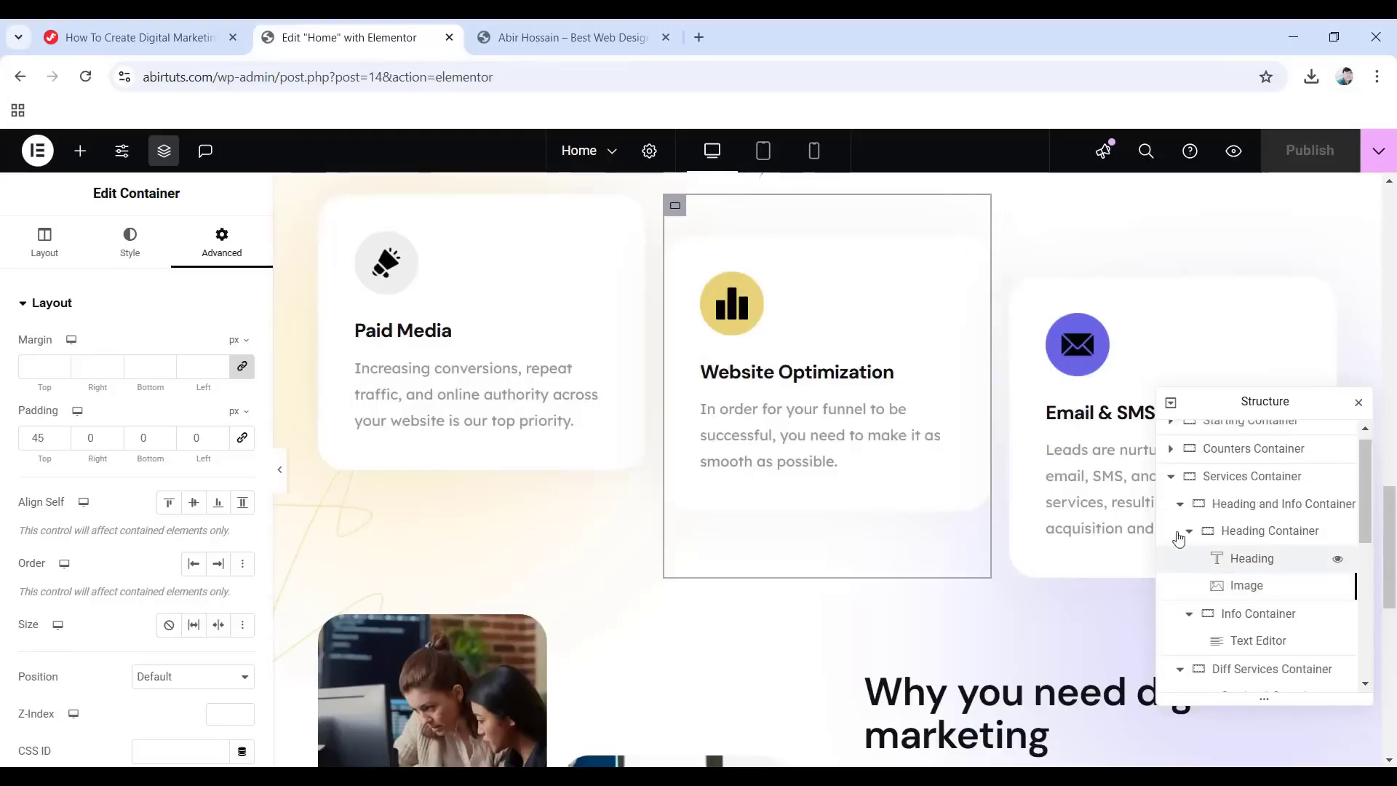
pyautogui.click(1170, 476)
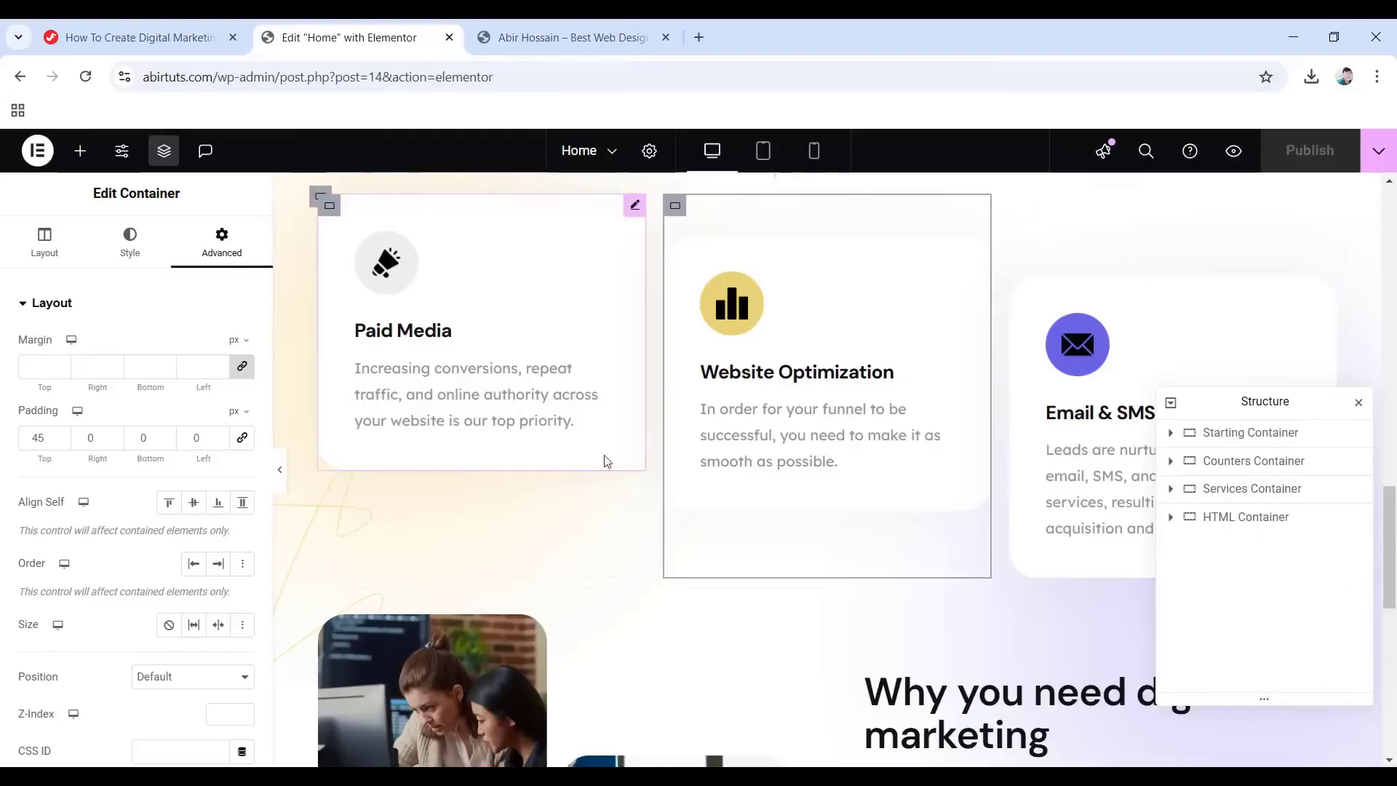
pyautogui.scroll(-4, 823, 466)
pyautogui.scroll(-5, 744, 484)
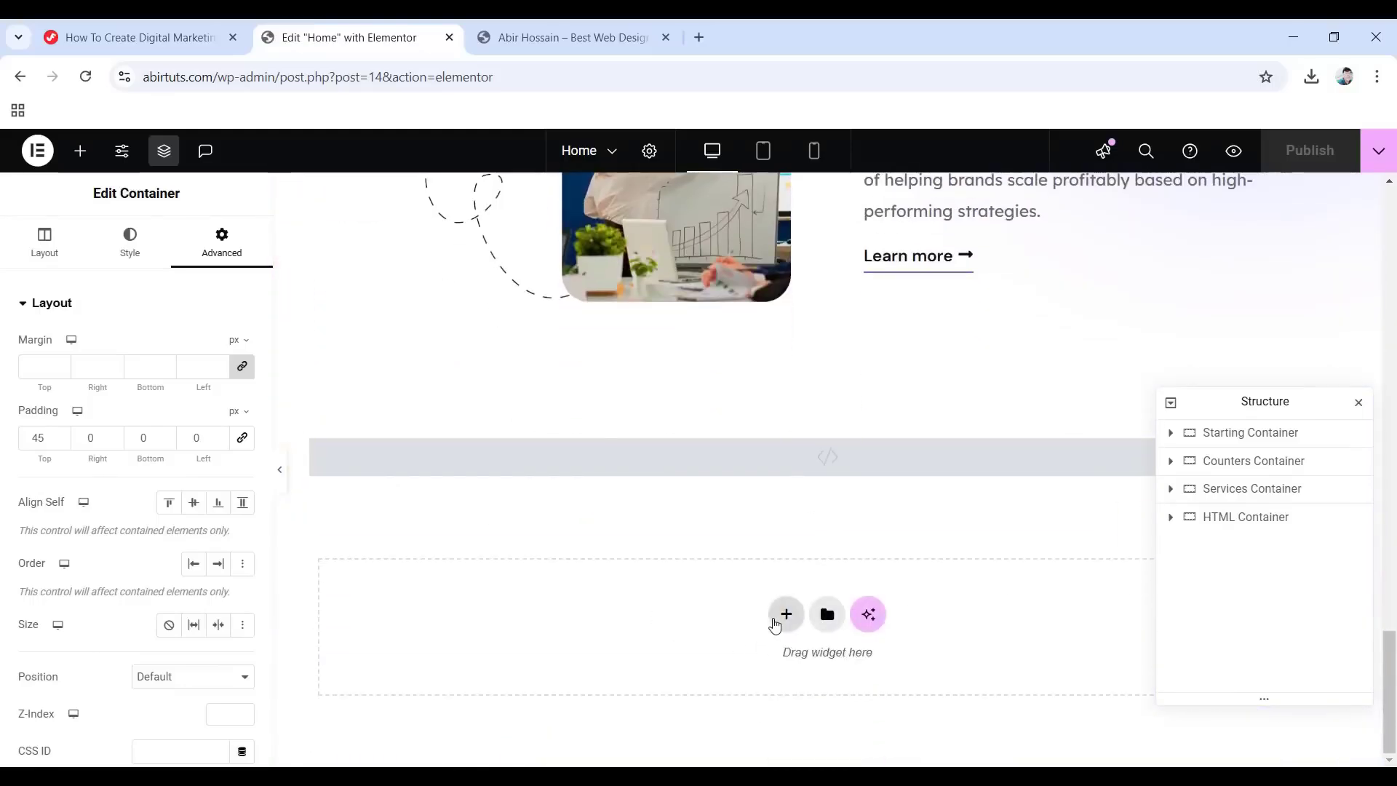
# Add a flexbox row container above the HTML Container with a Classic background.
pyautogui.click(777, 617)
pyautogui.click(764, 668)
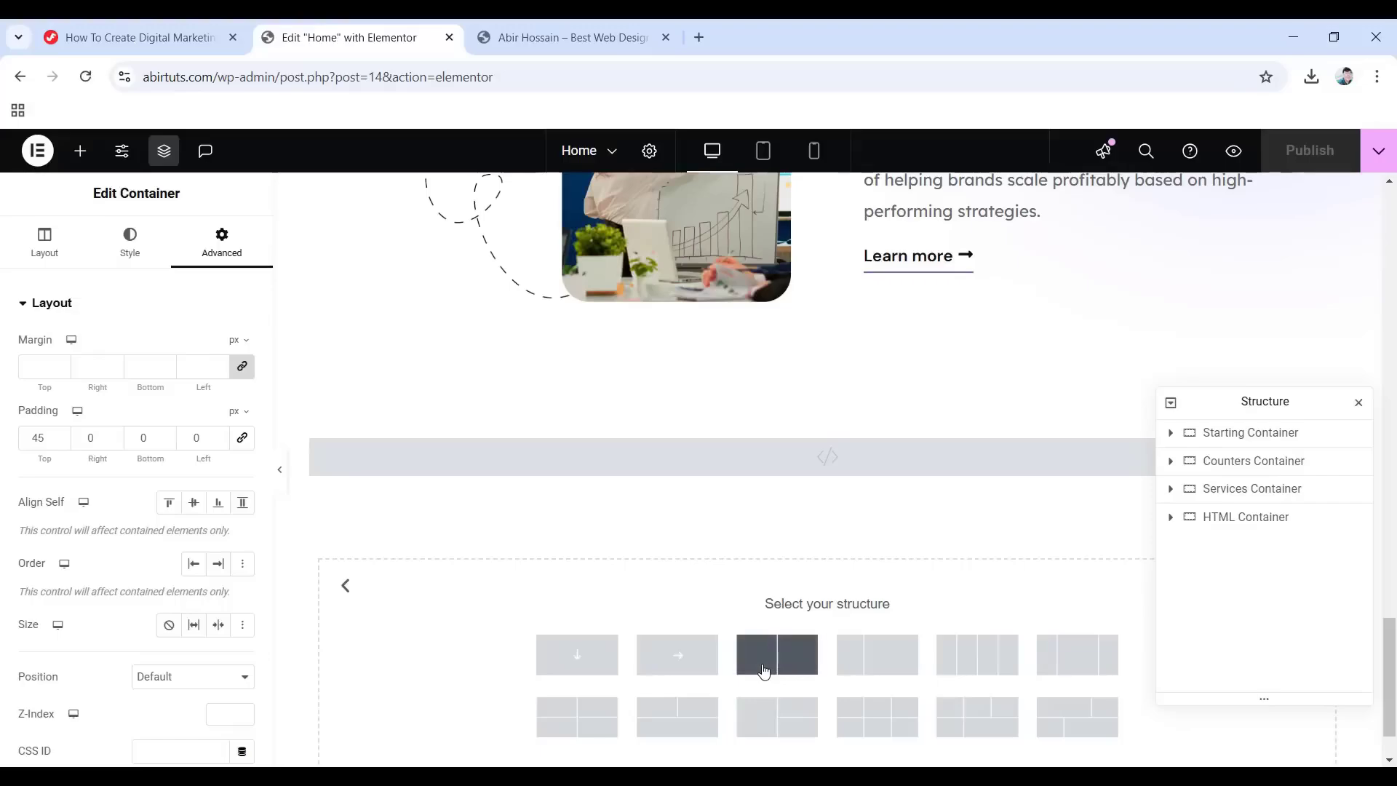
pyautogui.click(684, 658)
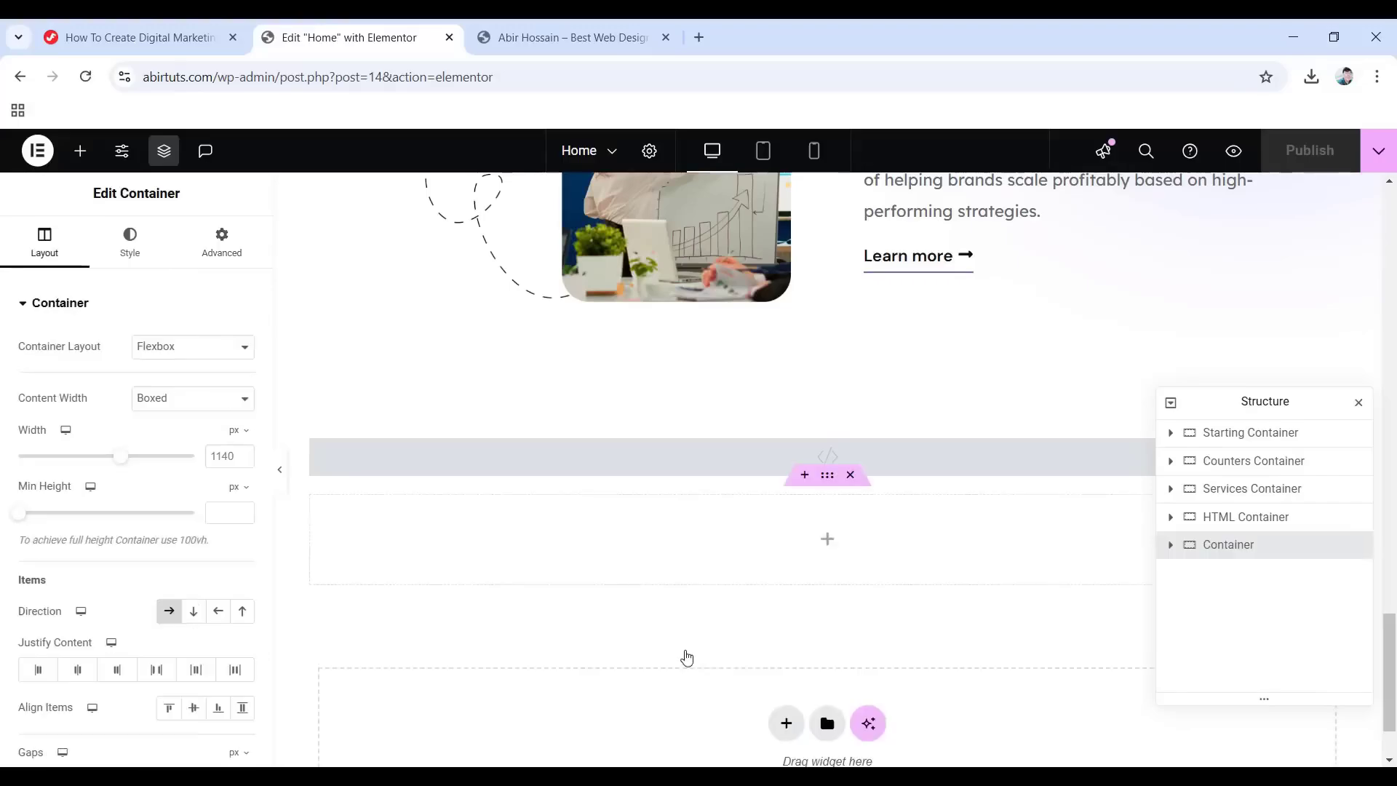
pyautogui.moveTo(1224, 541)
pyautogui.mouseDown()
pyautogui.moveTo(1235, 551)
pyautogui.moveTo(1246, 531)
pyautogui.mouseUp()
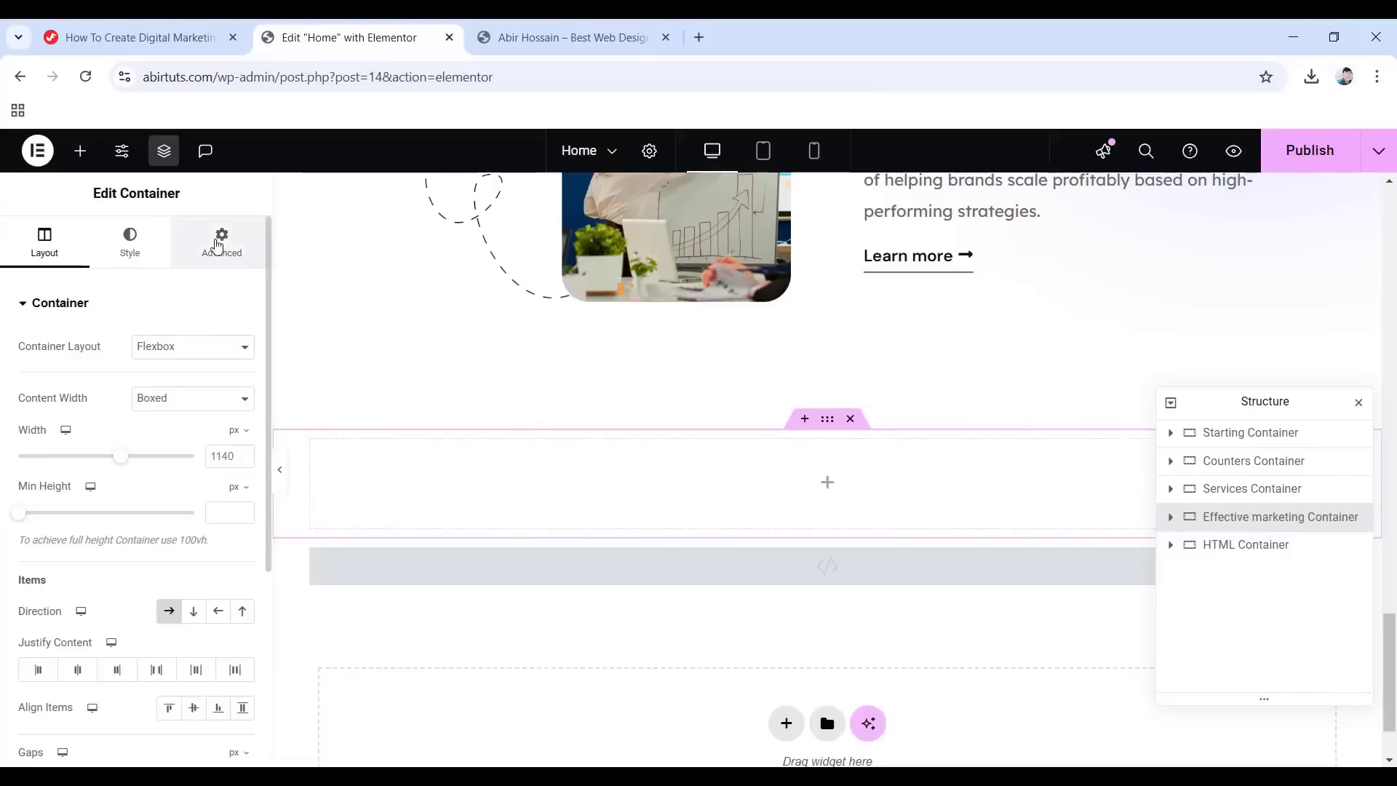
pyautogui.click(132, 245)
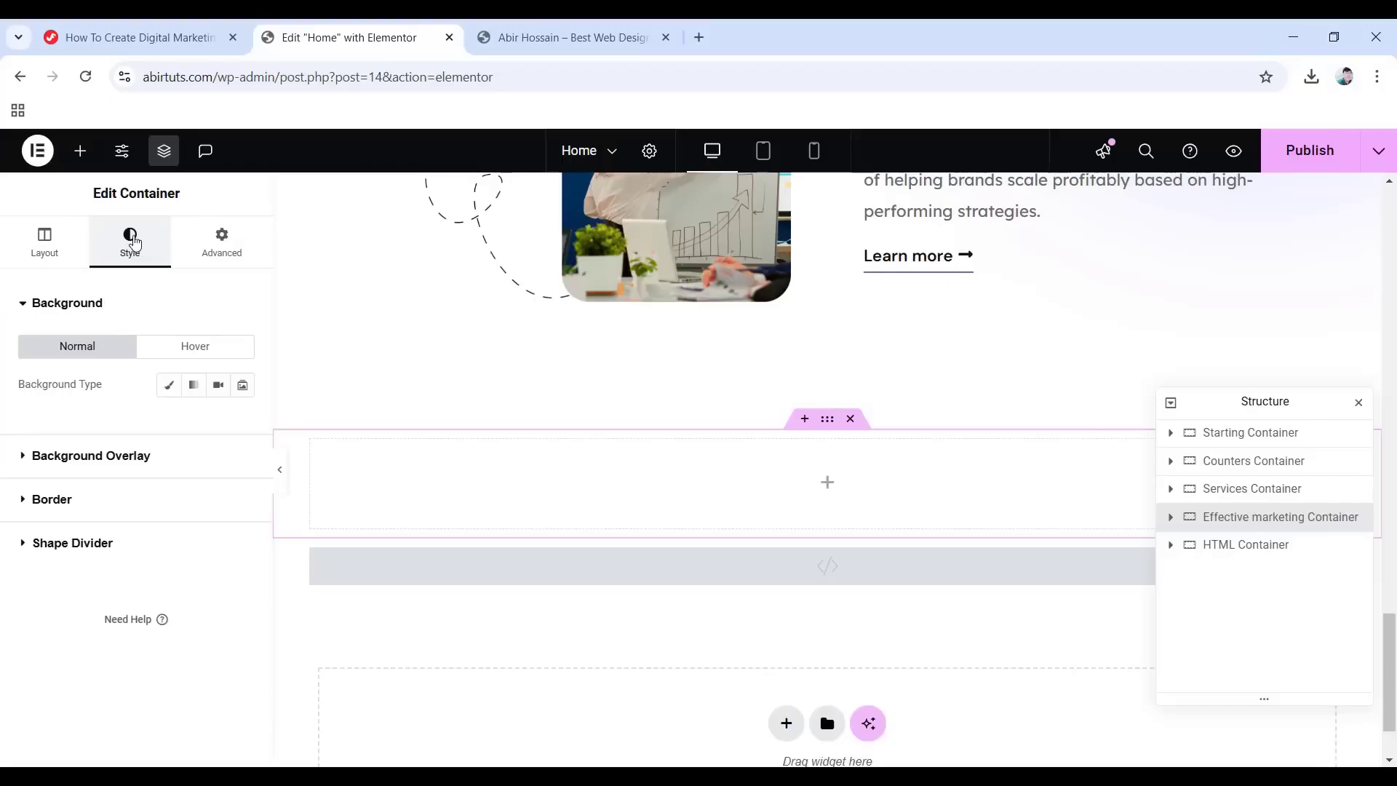
pyautogui.click(169, 385)
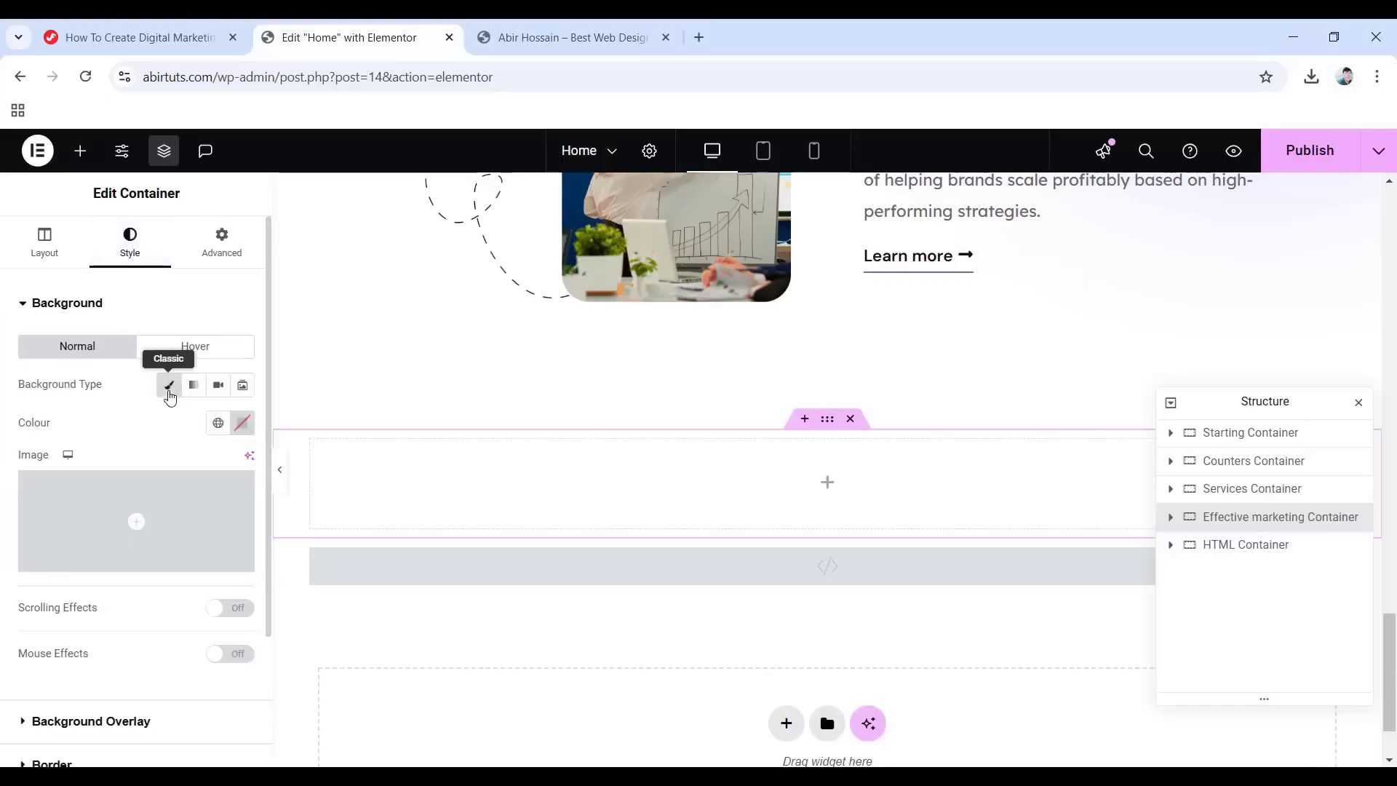
pyautogui.click(218, 423)
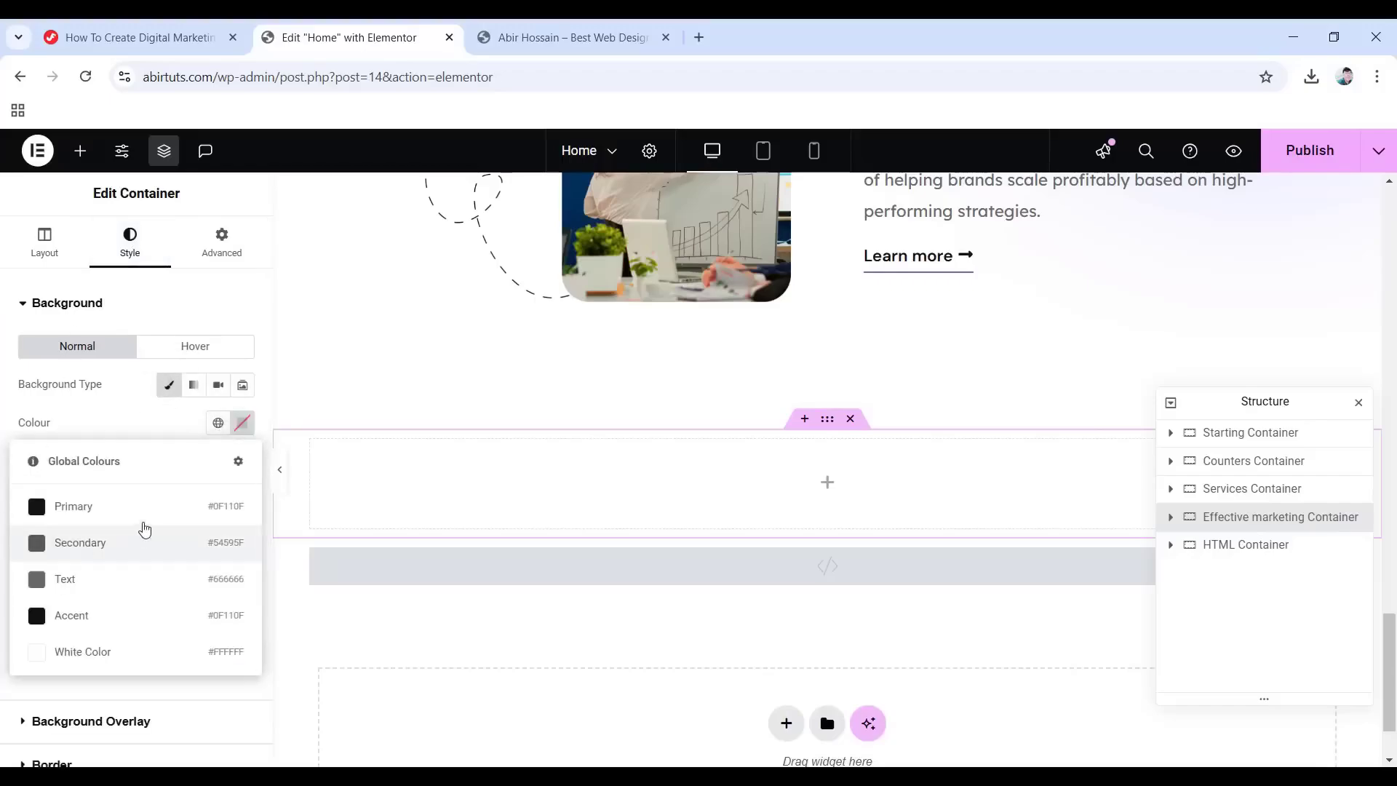
# Give the container the black Primary background and 100 px top/bottom padding.
pyautogui.click(104, 506)
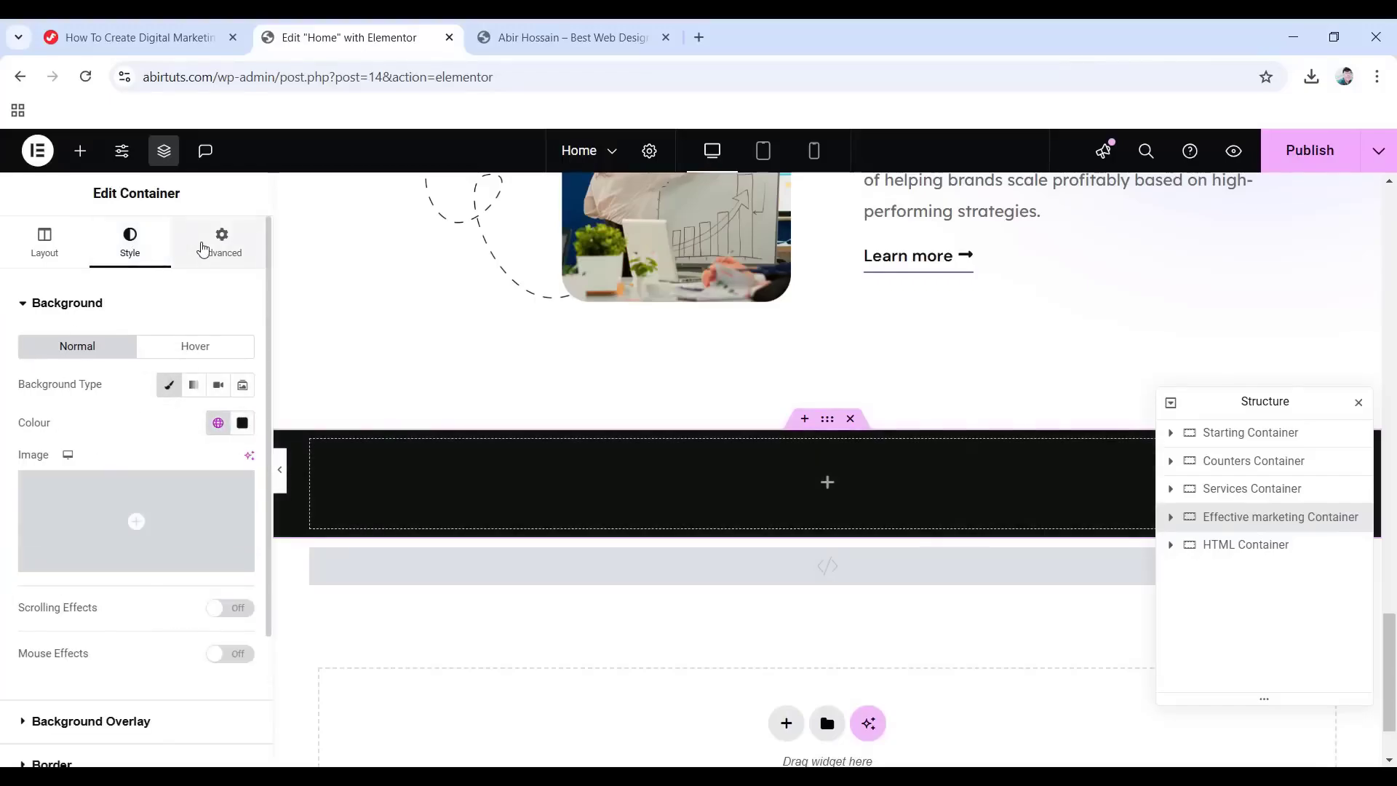
pyautogui.click(211, 242)
pyautogui.click(240, 440)
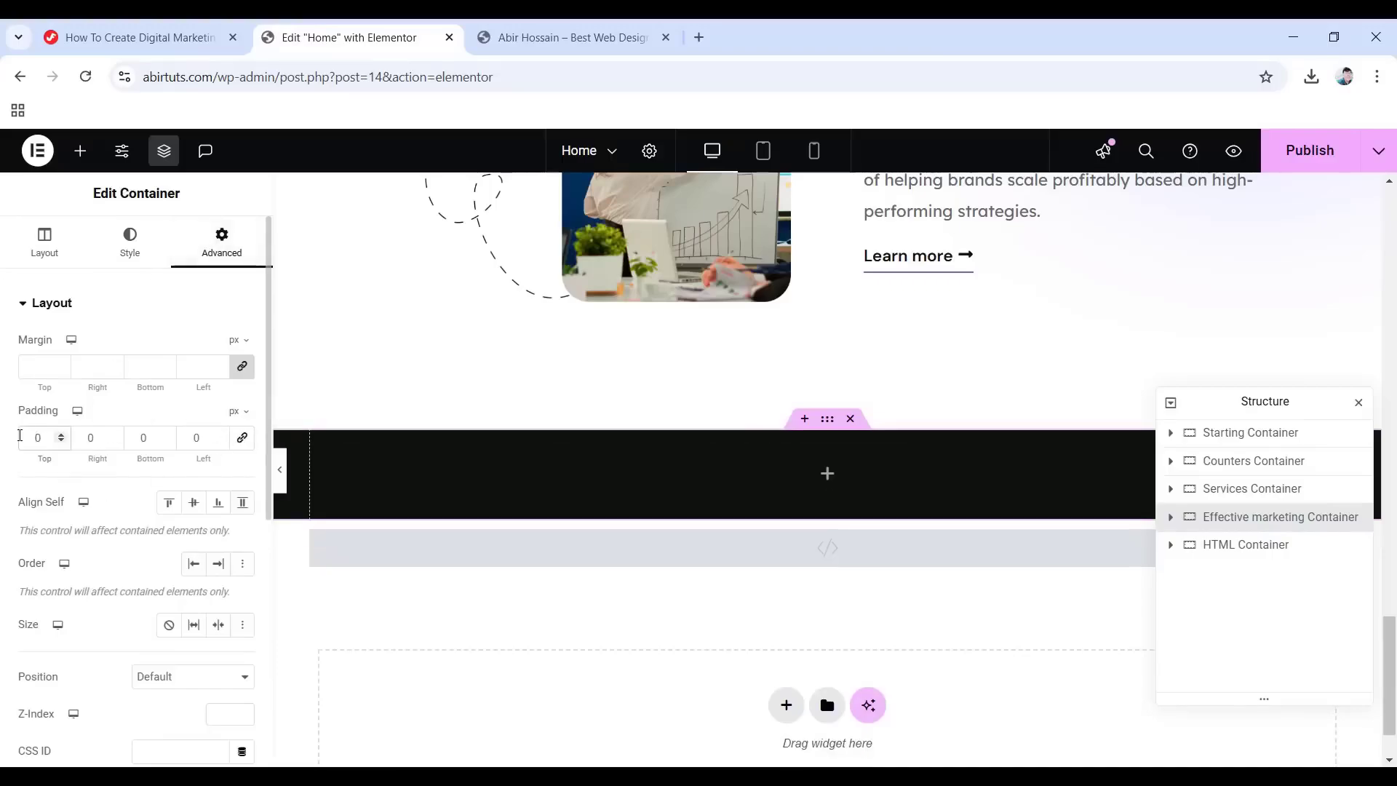
pyautogui.write('100')
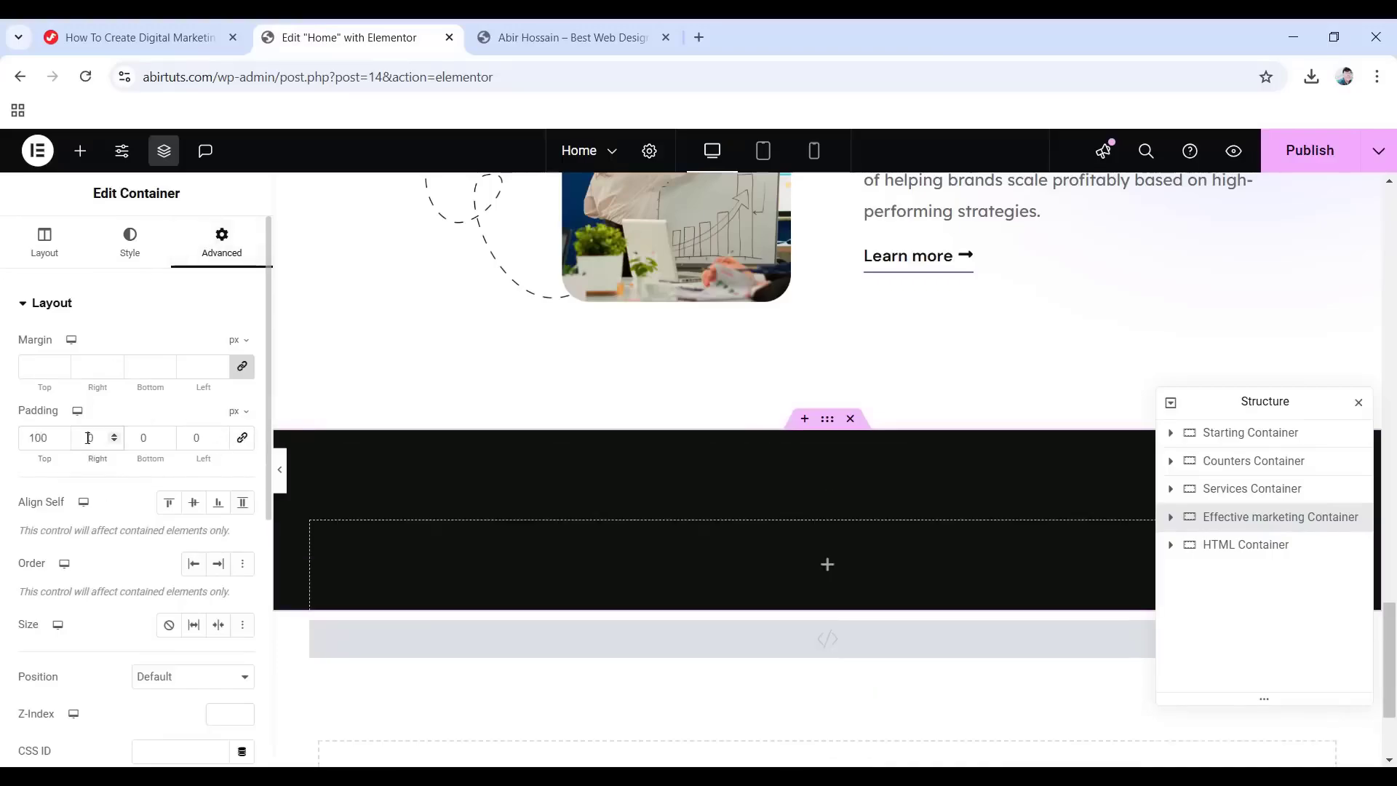
pyautogui.write('10')
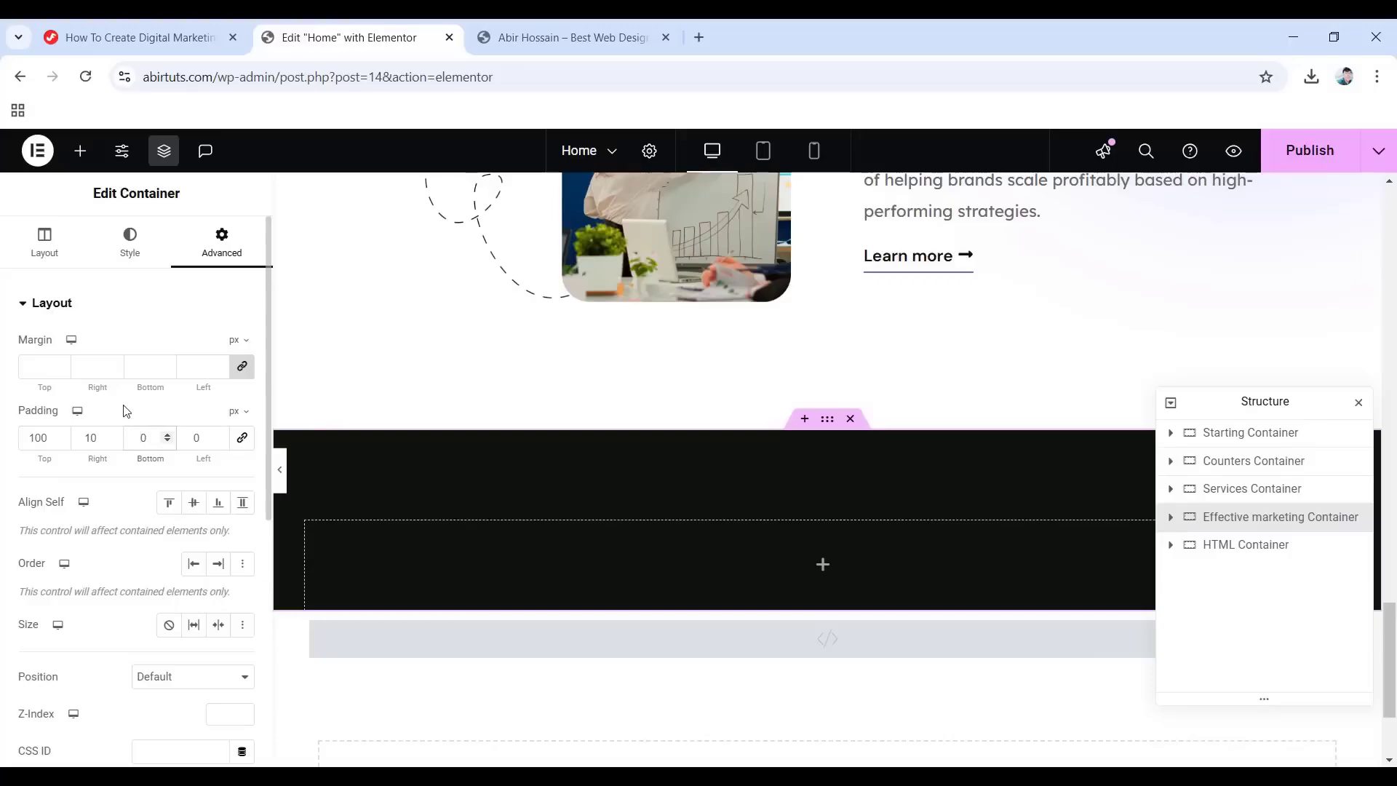
pyautogui.write('100')
pyautogui.click(190, 442)
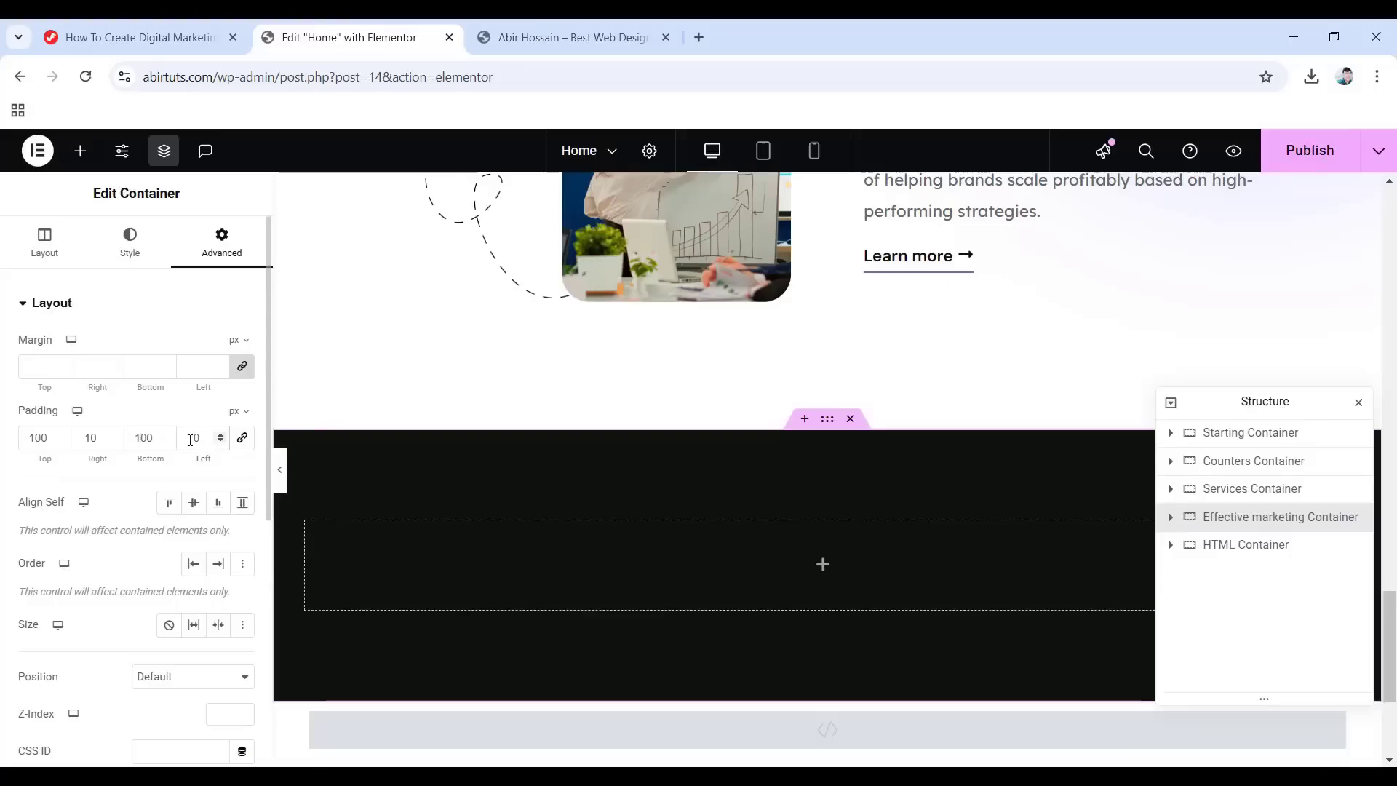
# Finish the 10 px side padding and add a boxed 1140 px inner container.
pyautogui.write('1')
pyautogui.click(827, 564)
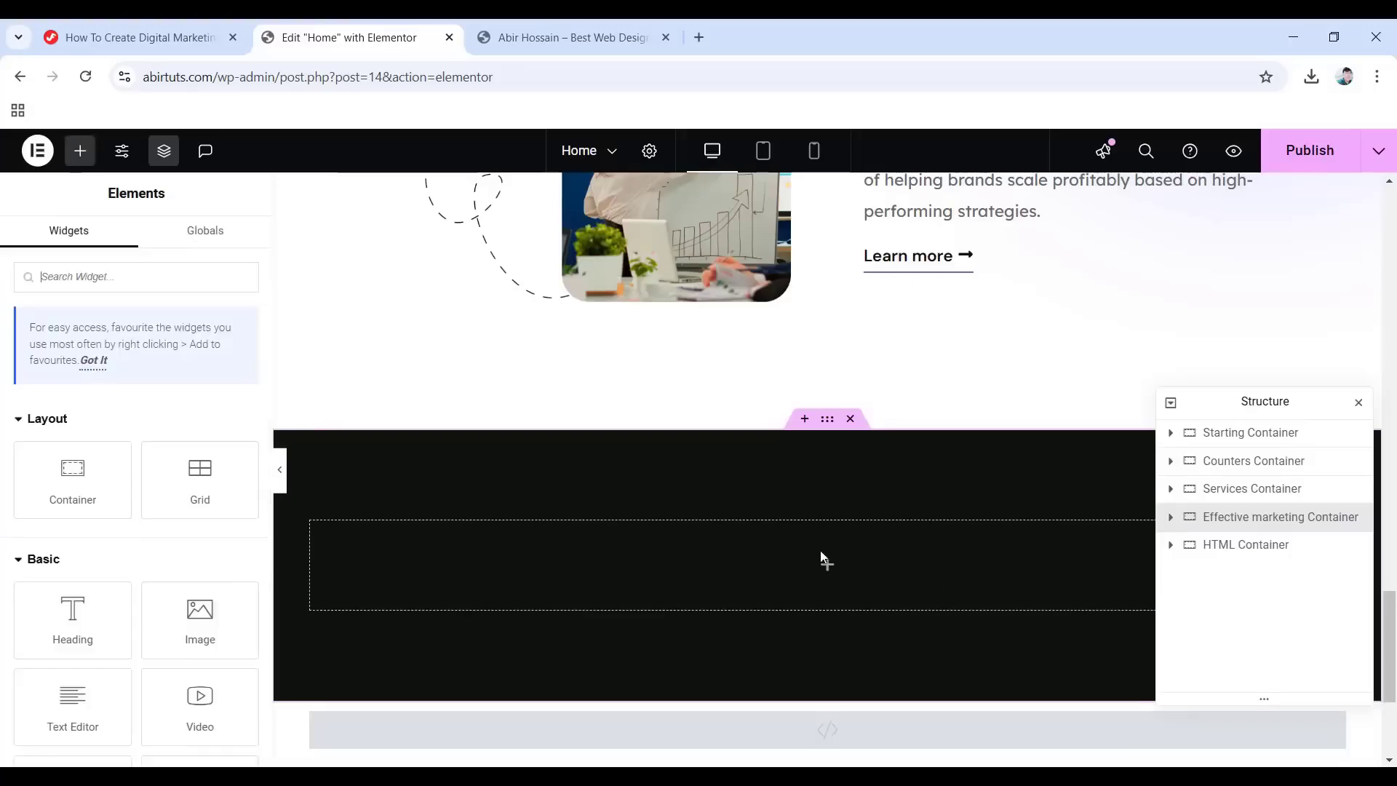
pyautogui.moveTo(115, 502); pyautogui.dragTo(814, 564)
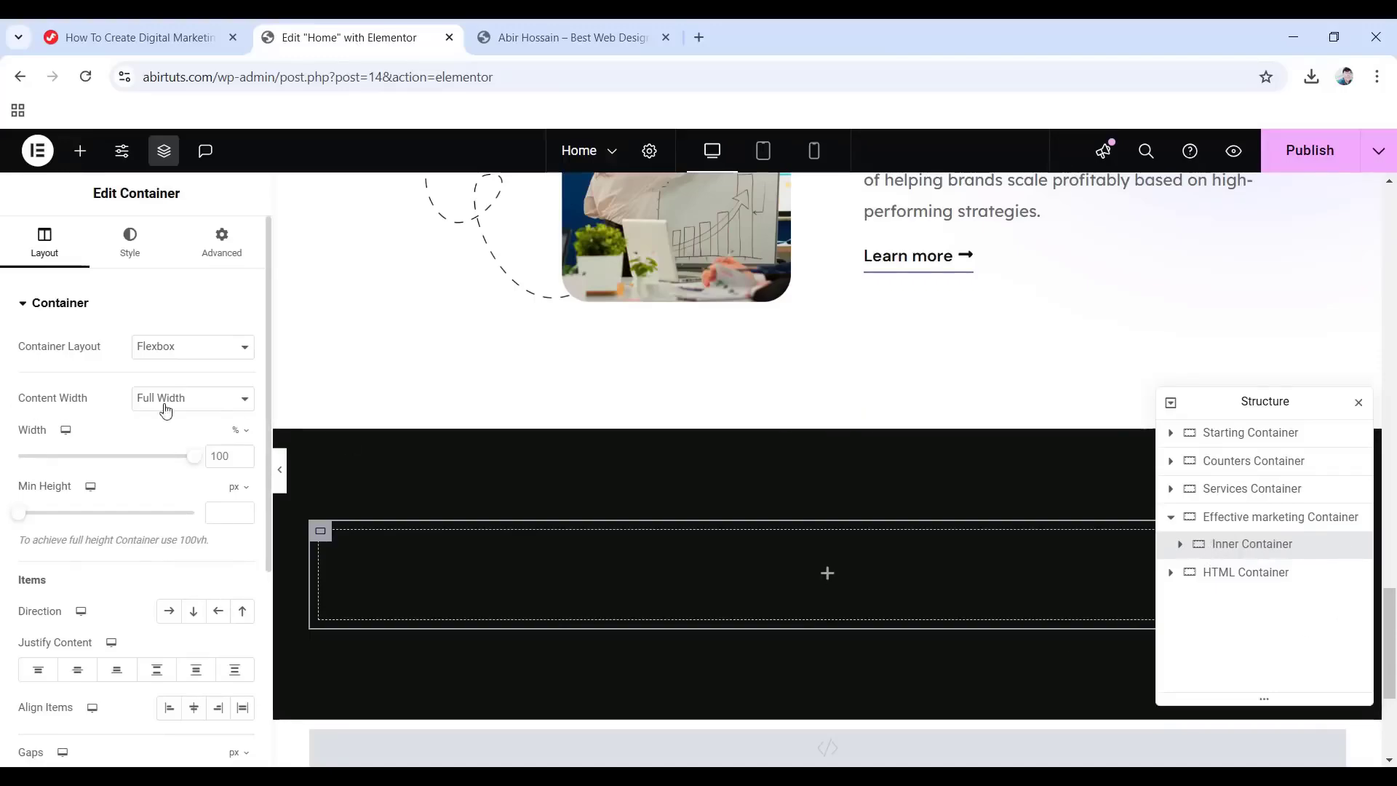
pyautogui.click(166, 409)
pyautogui.click(179, 423)
# Give the inner container a classic background using the shape3 image.
pyautogui.click(126, 232)
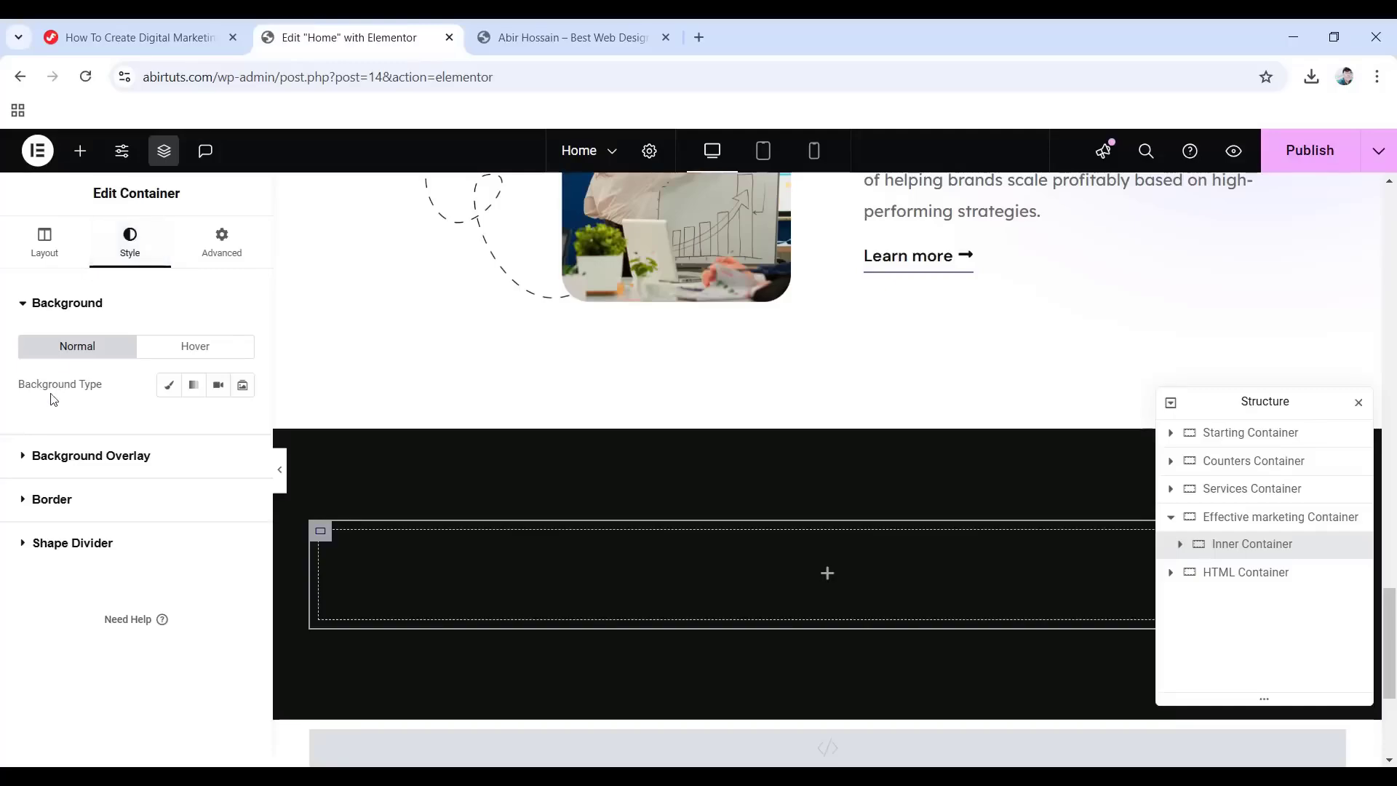
pyautogui.click(169, 384)
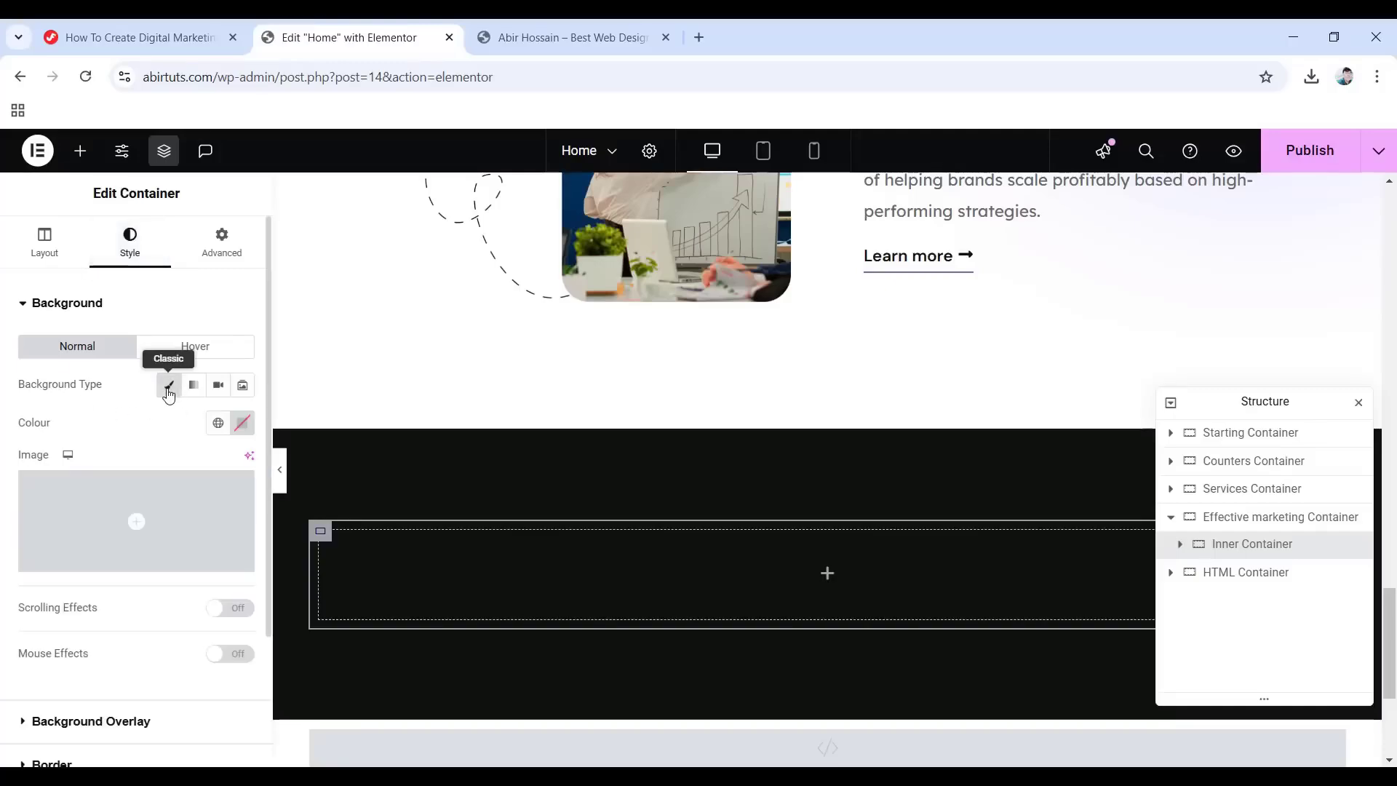
pyautogui.click(126, 526)
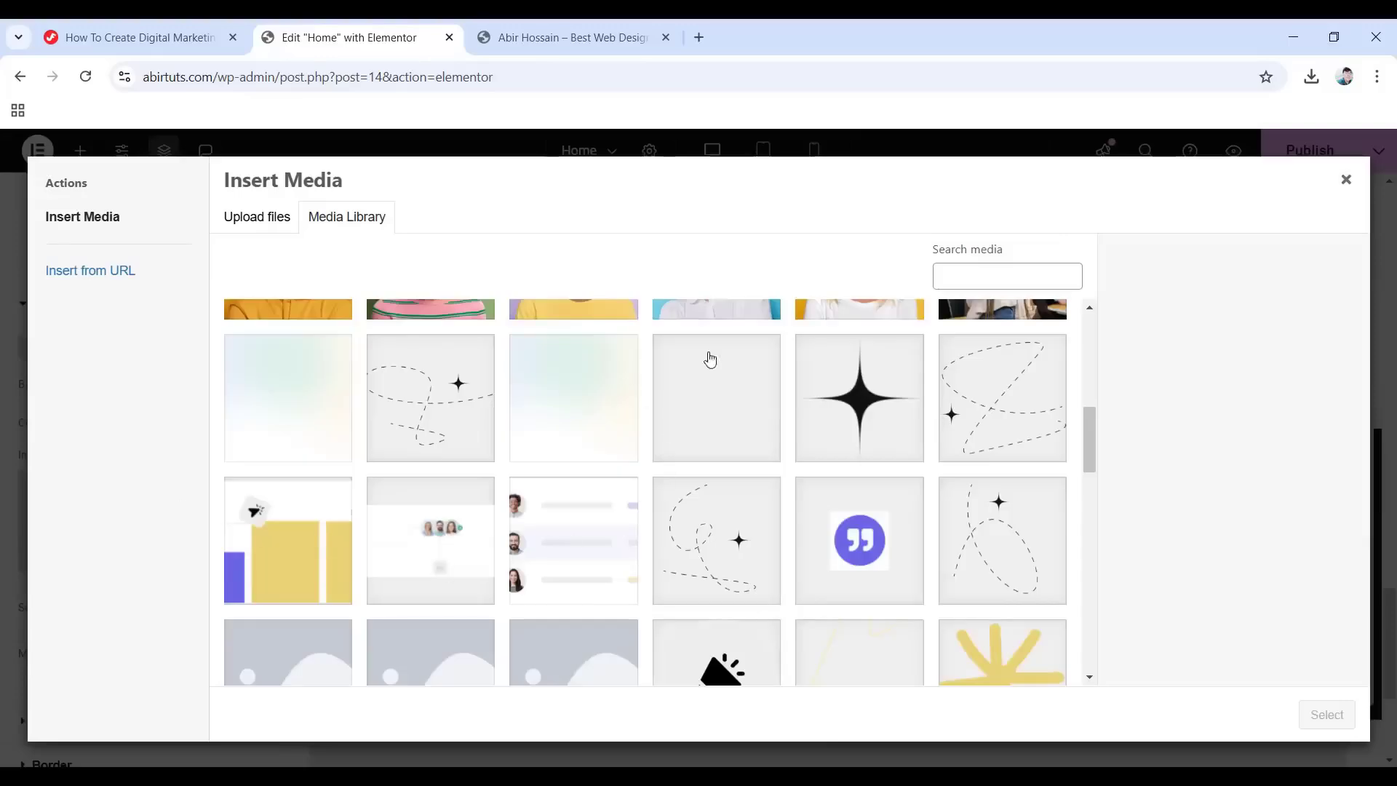
pyautogui.click(710, 360)
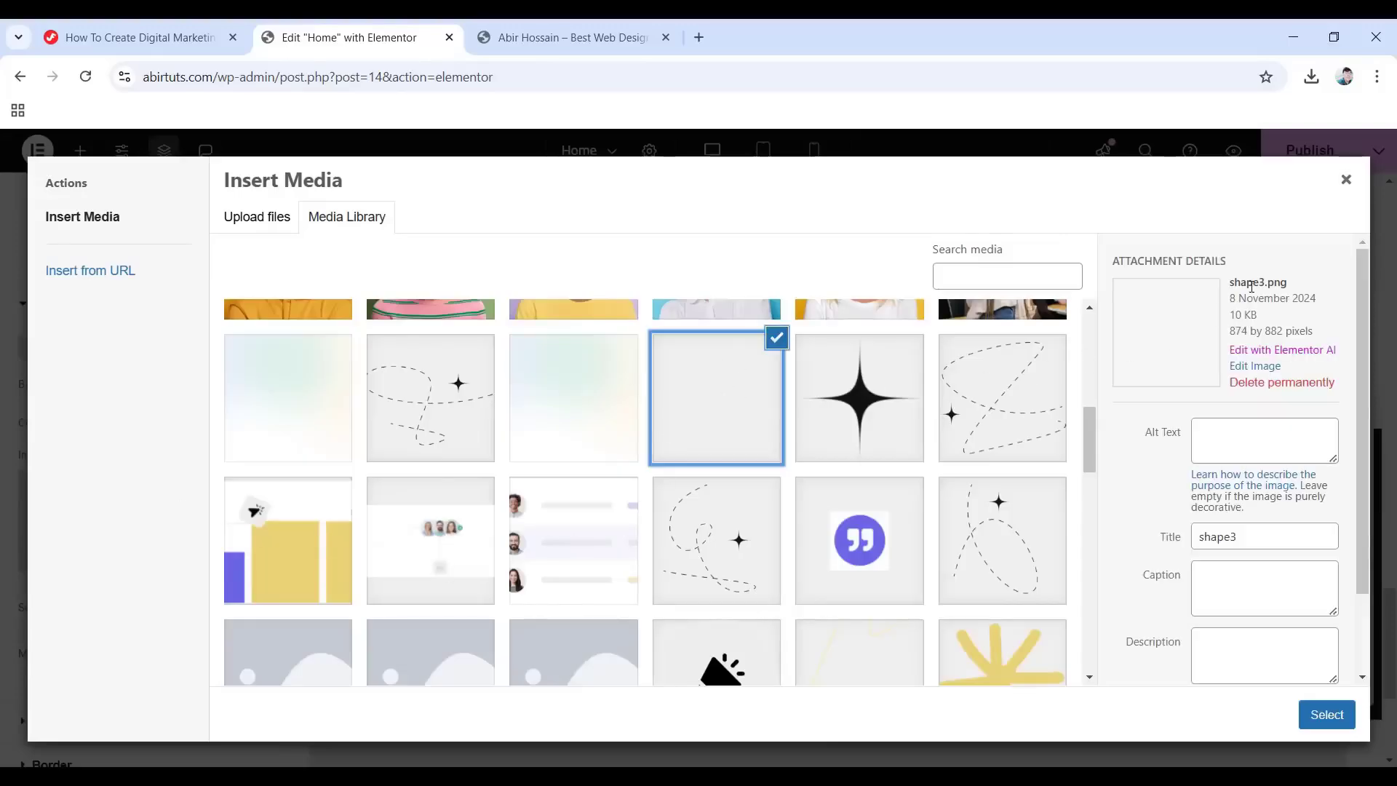
pyautogui.click(1325, 714)
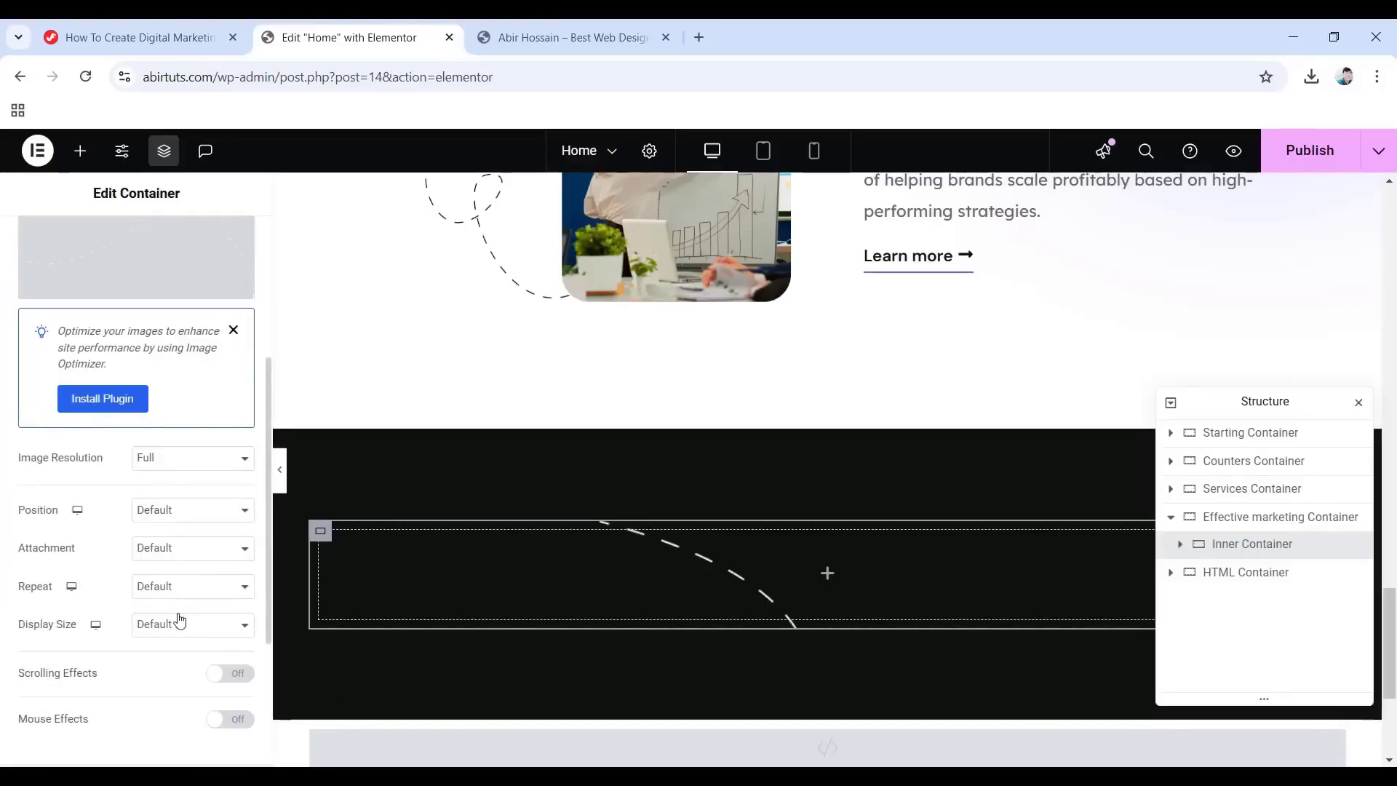
# Set the background image to Top Right, No-repeat, custom width 200 px.
pyautogui.click(168, 510)
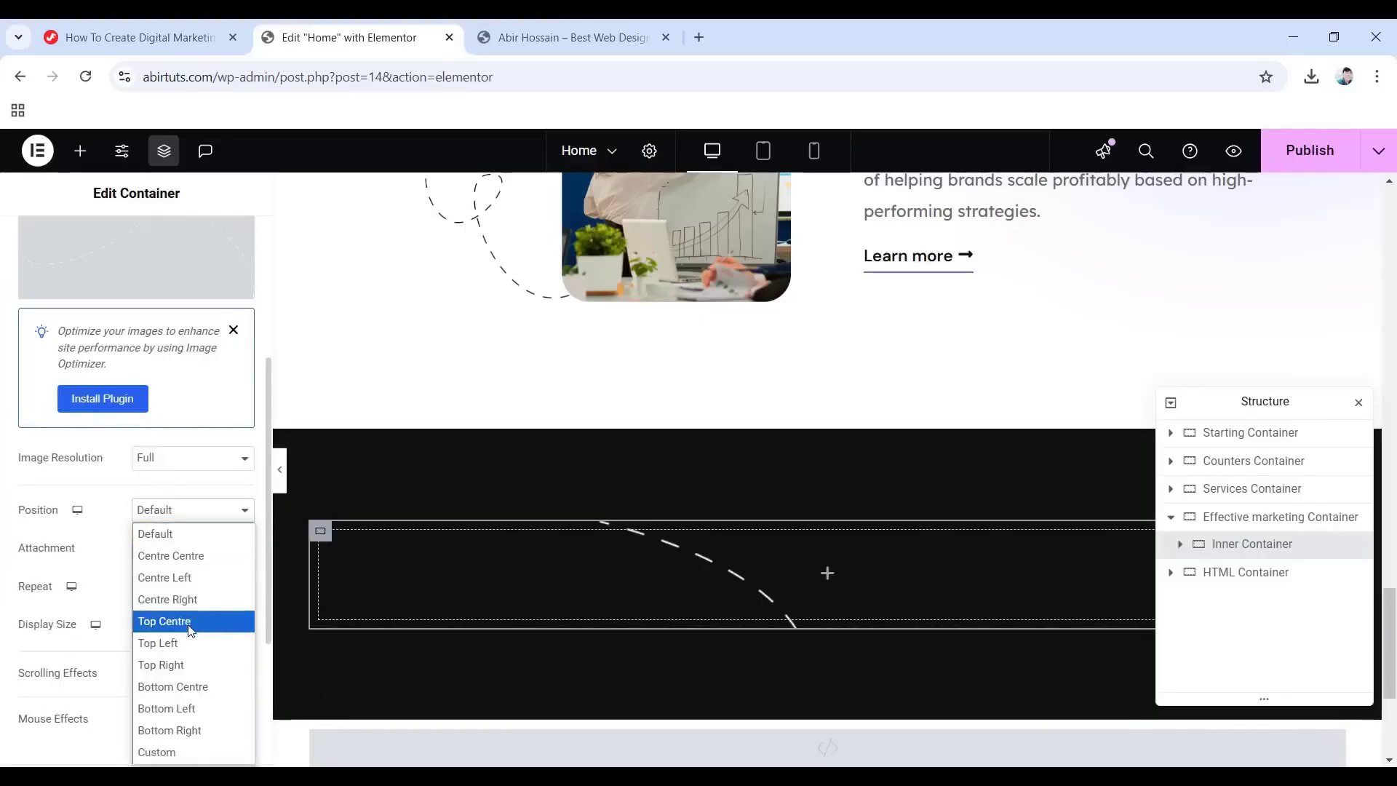
pyautogui.click(177, 664)
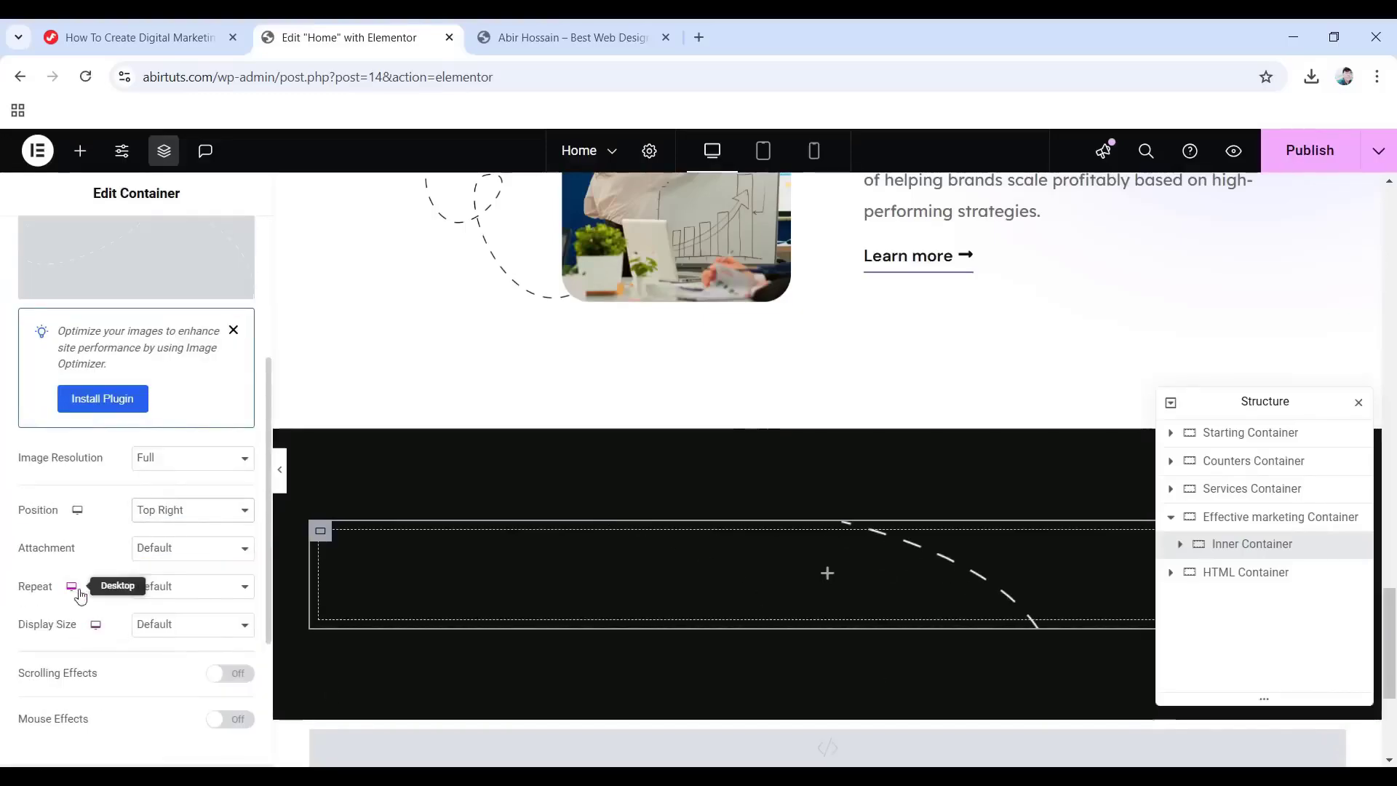
pyautogui.click(177, 597)
pyautogui.click(179, 633)
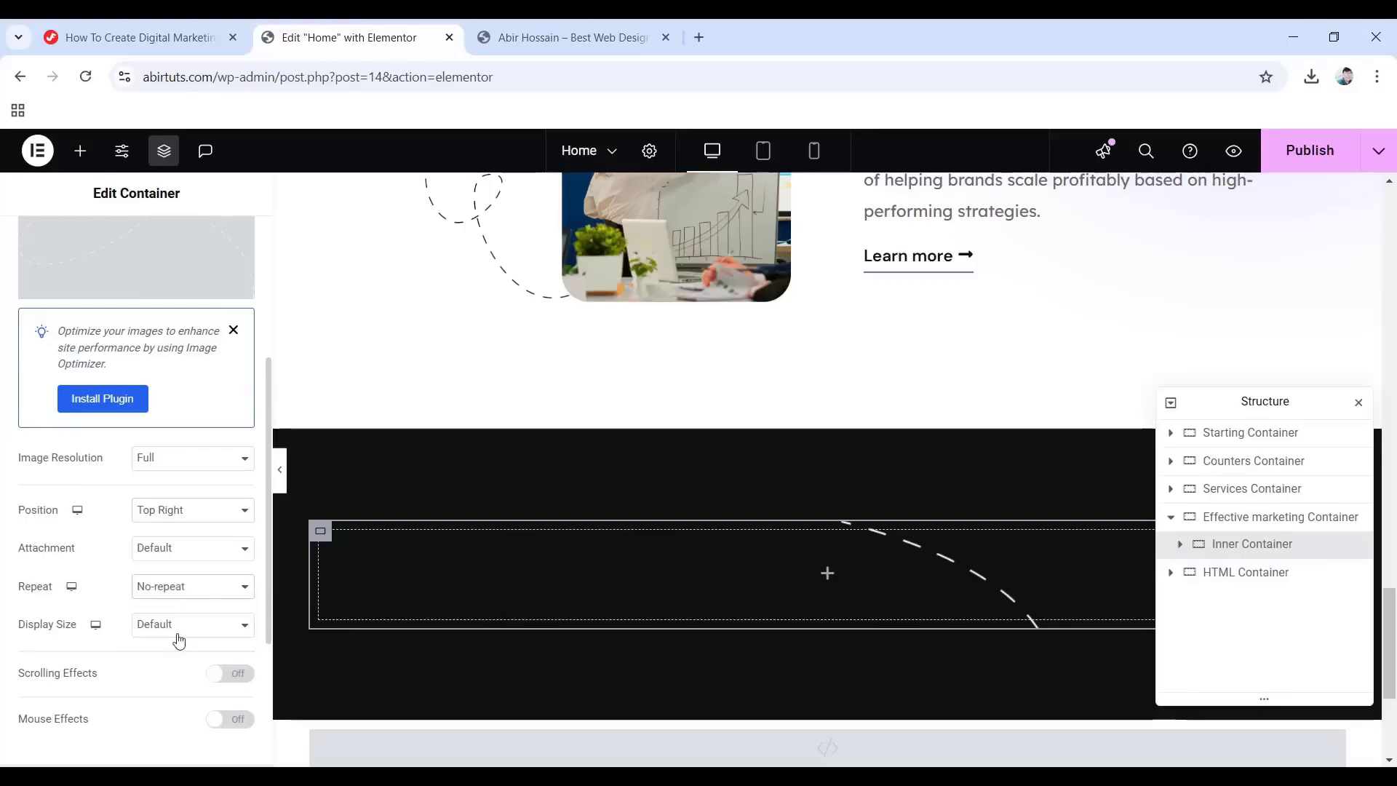
pyautogui.click(175, 627)
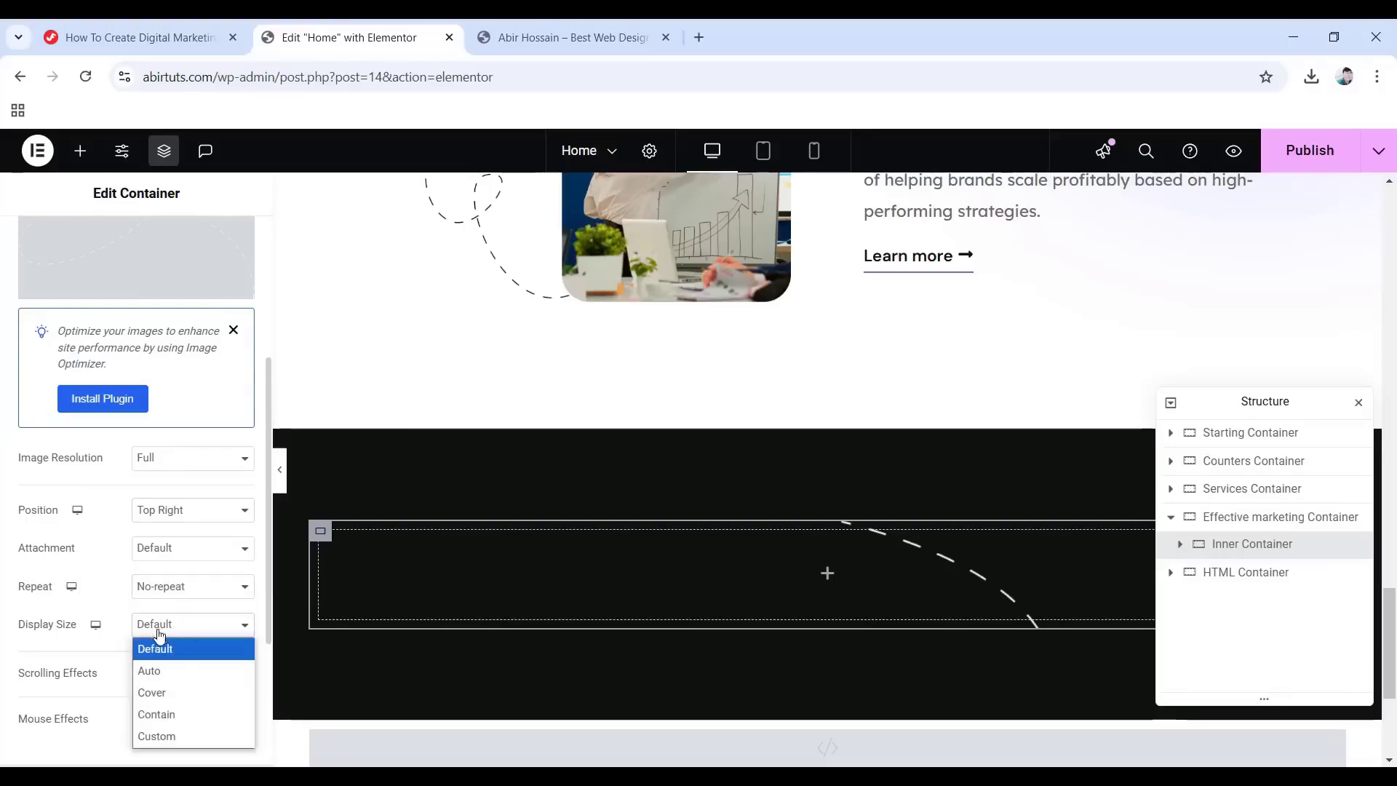
pyautogui.click(190, 731)
pyautogui.scroll(-2, 188, 725)
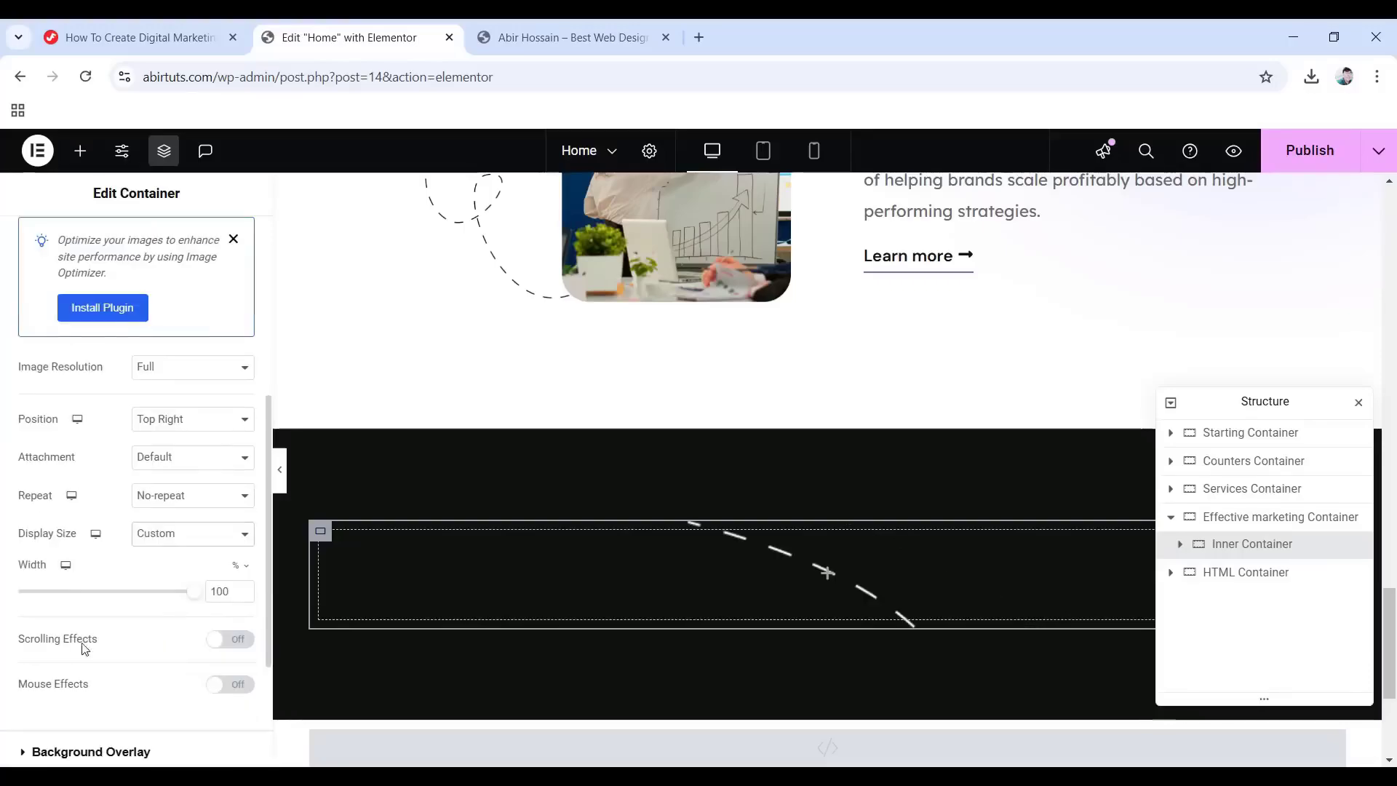
pyautogui.click(249, 568)
pyautogui.click(234, 566)
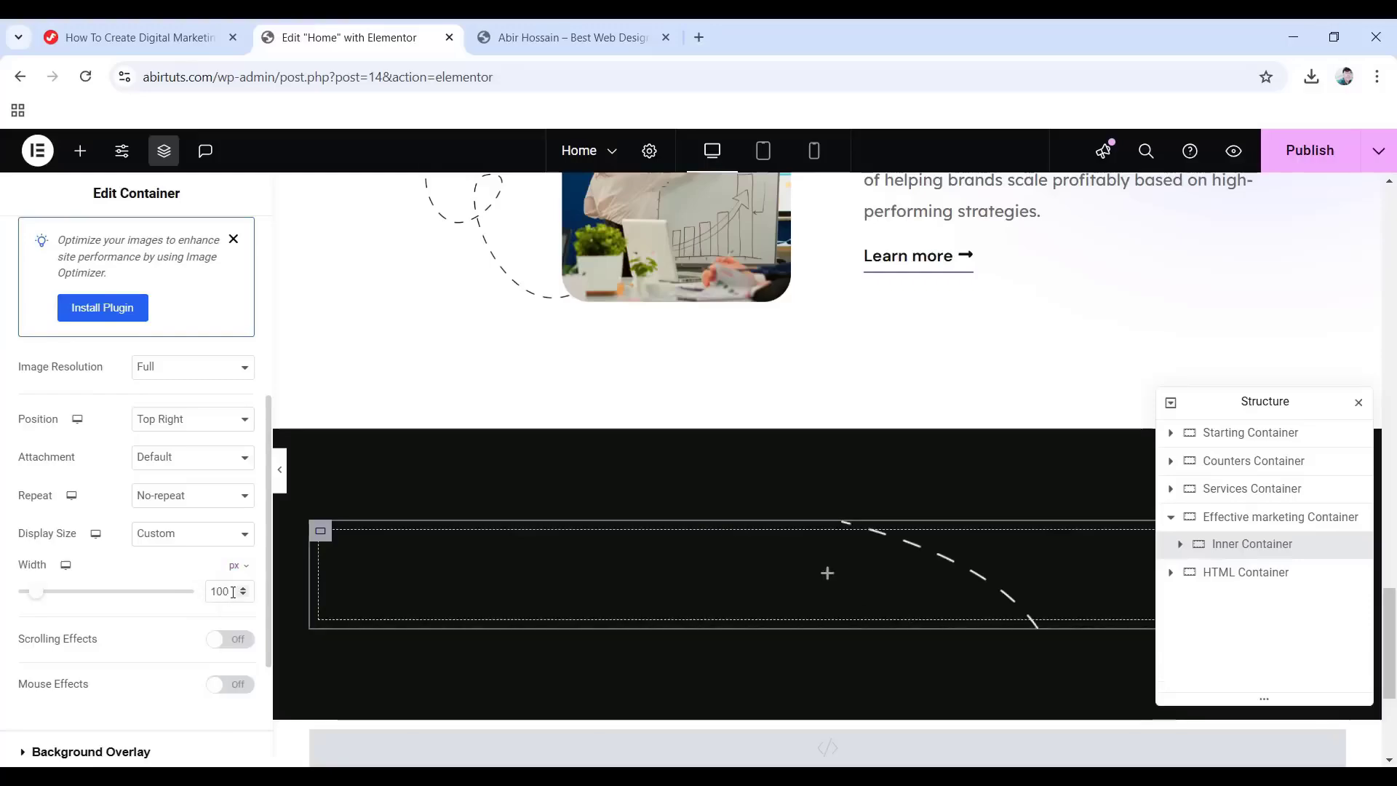
pyautogui.moveTo(233, 592); pyautogui.dragTo(204, 590)
pyautogui.write('200')
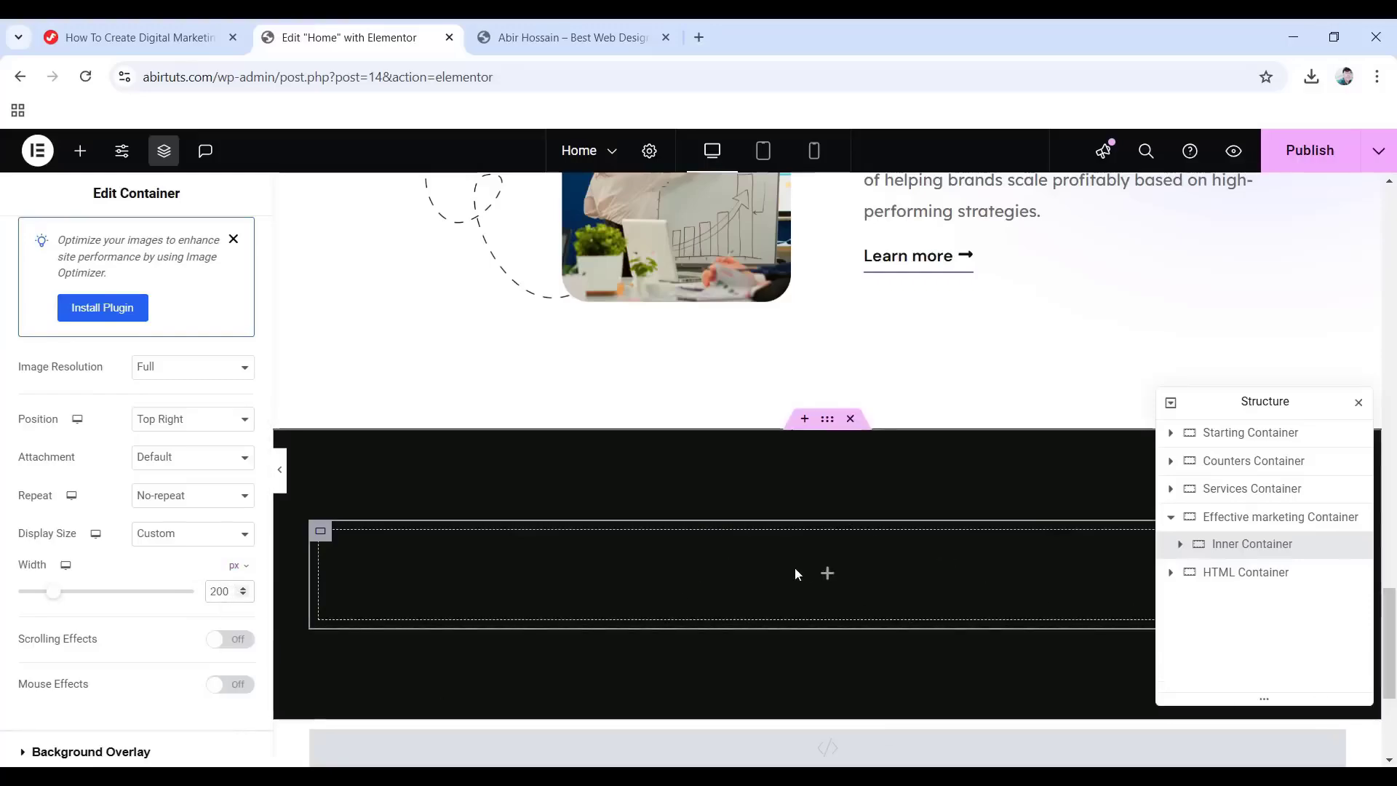
# Add a boxed container named 'Heading Container' inside the Inner Container.
pyautogui.click(829, 575)
pyautogui.moveTo(73, 476); pyautogui.dragTo(794, 593)
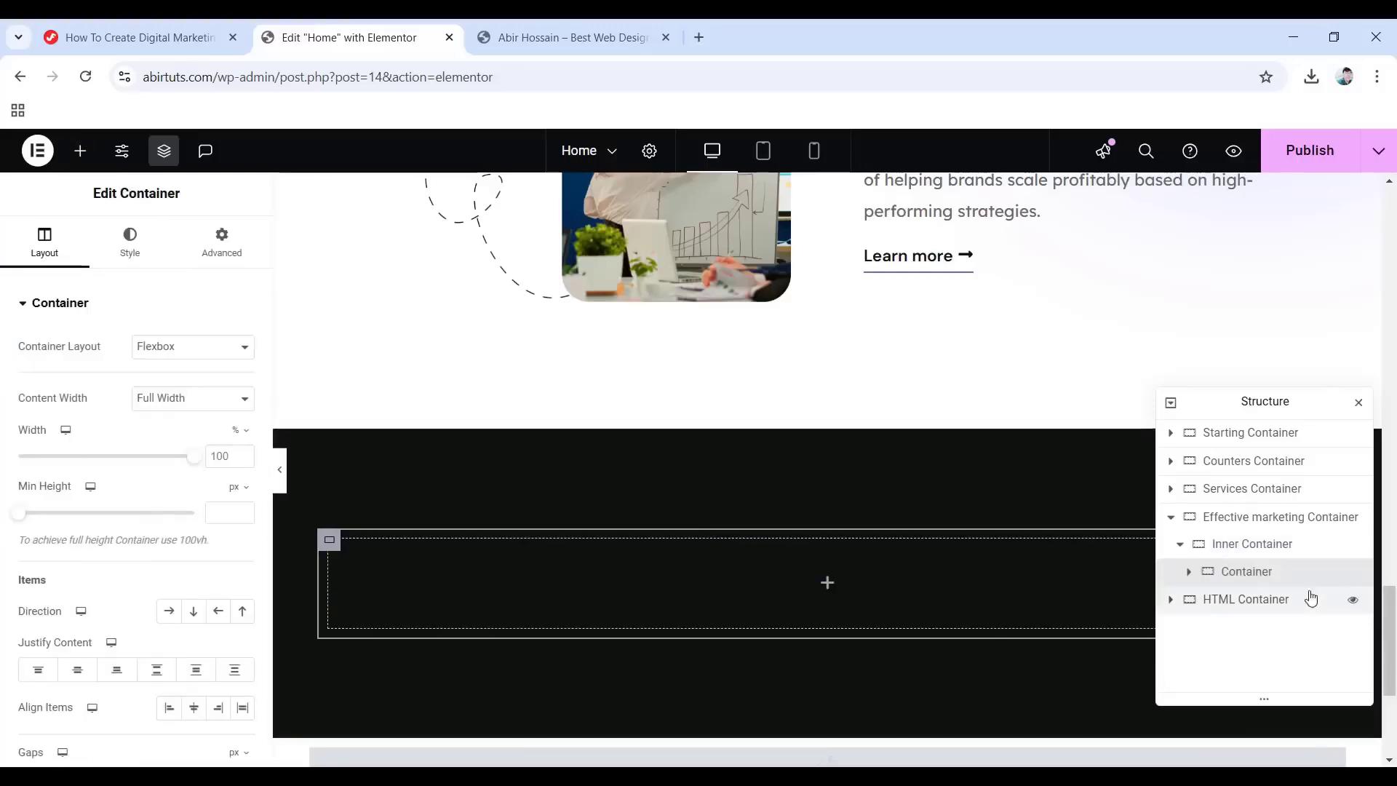
pyautogui.doubleClick(1245, 572)
pyautogui.write('Heading Container')
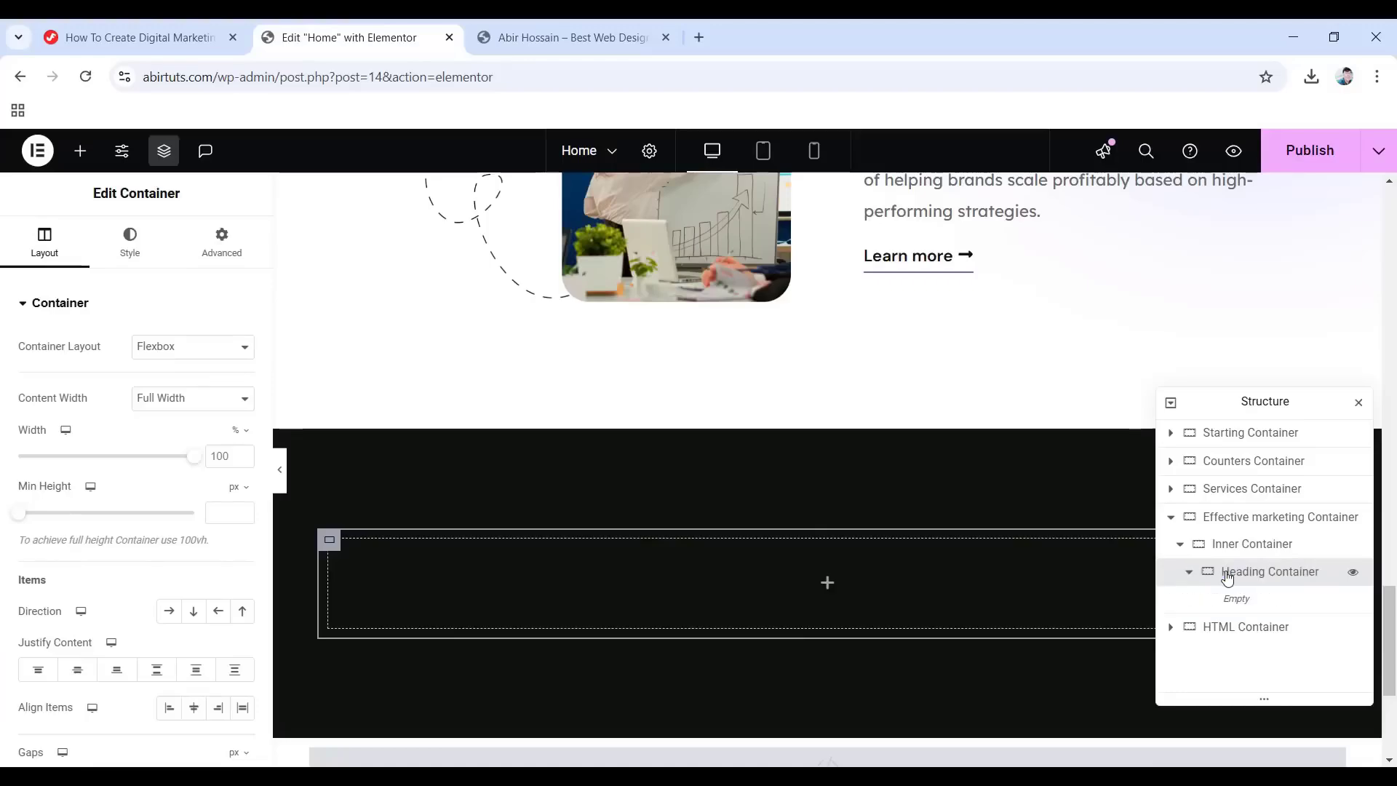
pyautogui.click(192, 400)
pyautogui.click(176, 422)
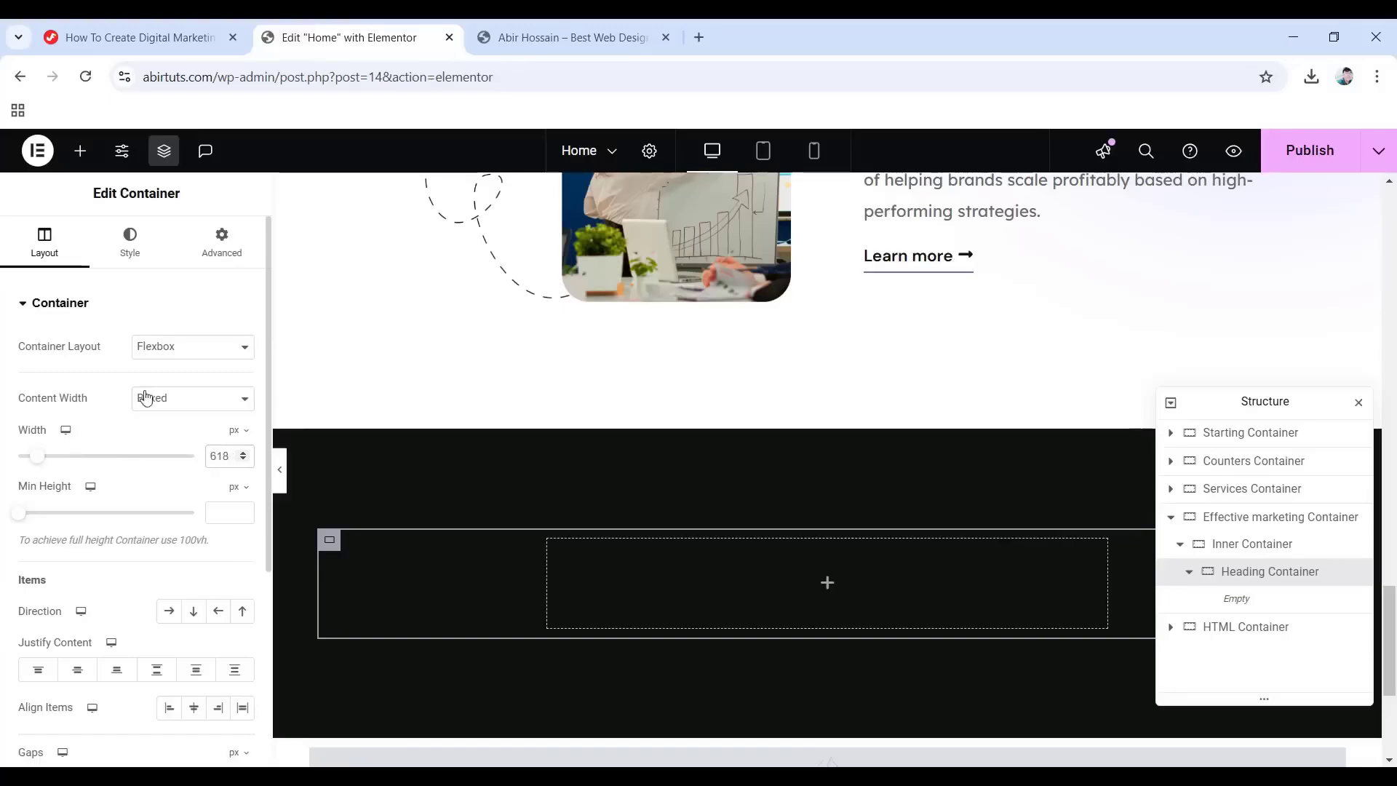
# Give the Heading Container 30 px bottom padding.
pyautogui.click(230, 253)
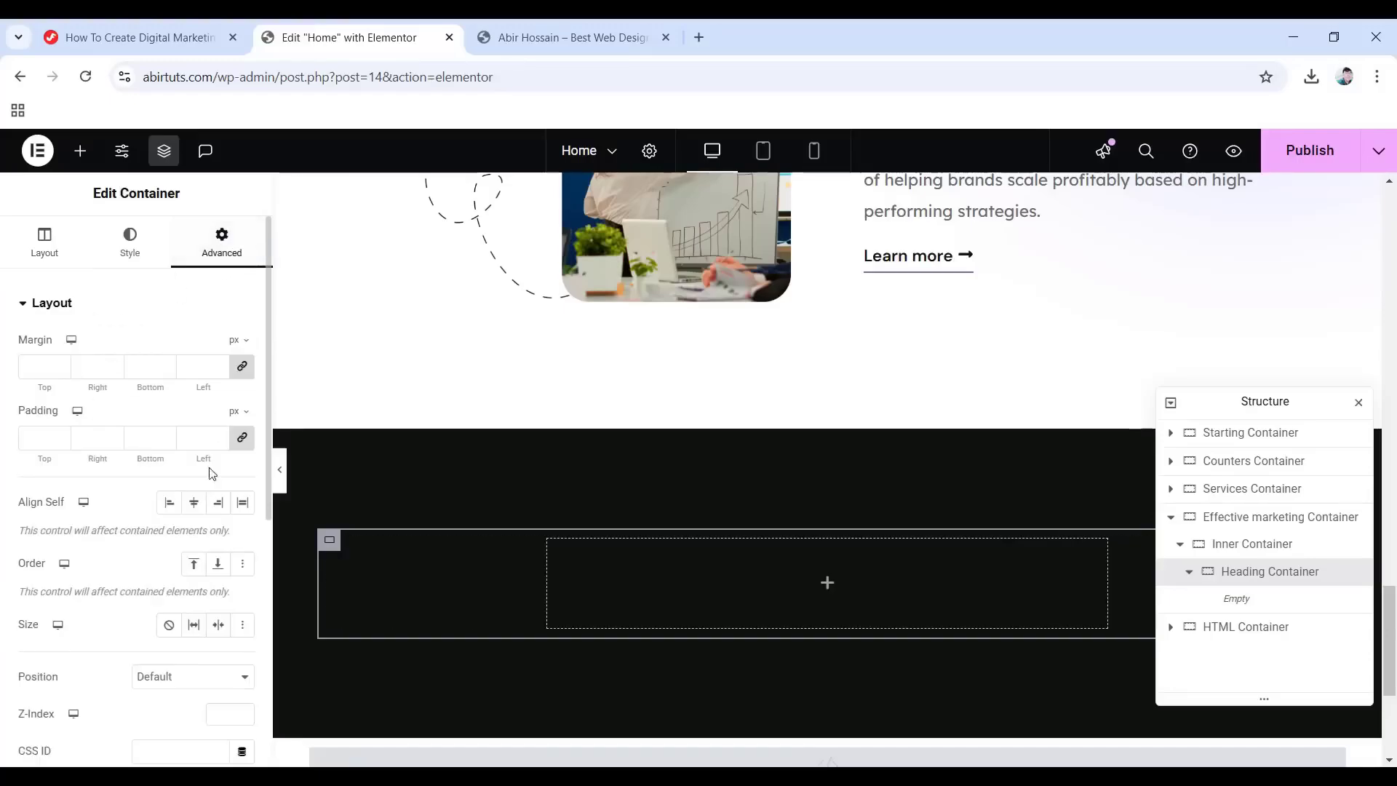
pyautogui.click(243, 442)
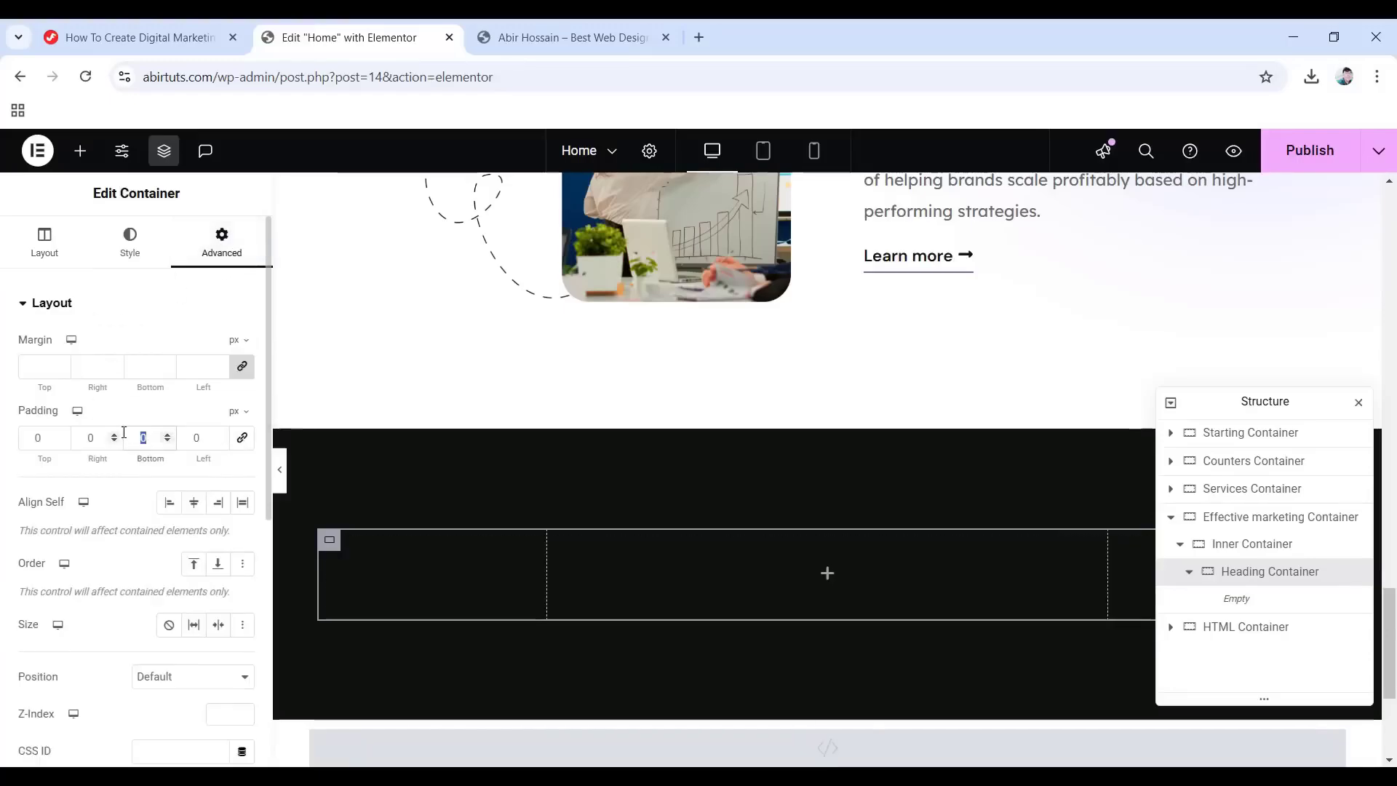
pyautogui.write('30')
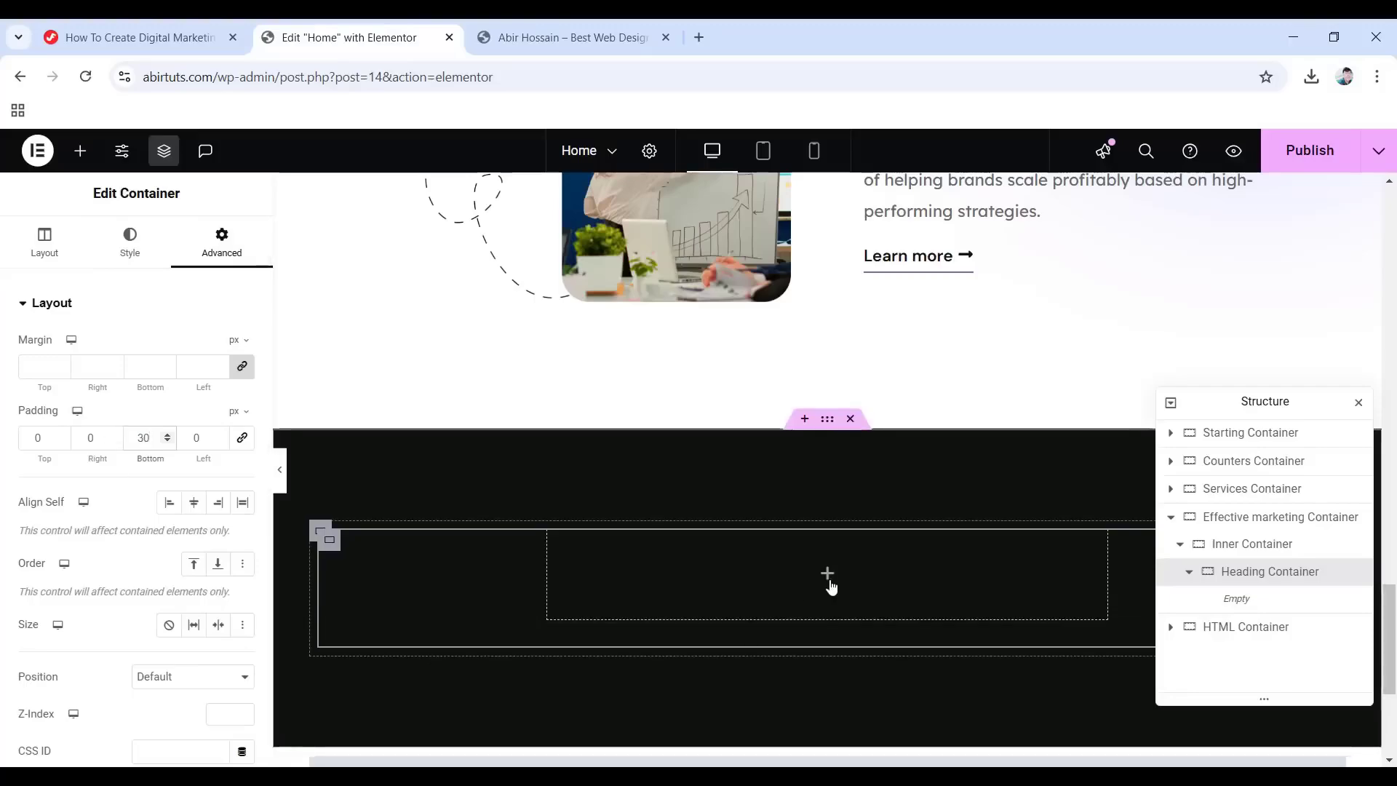
pyautogui.click(828, 575)
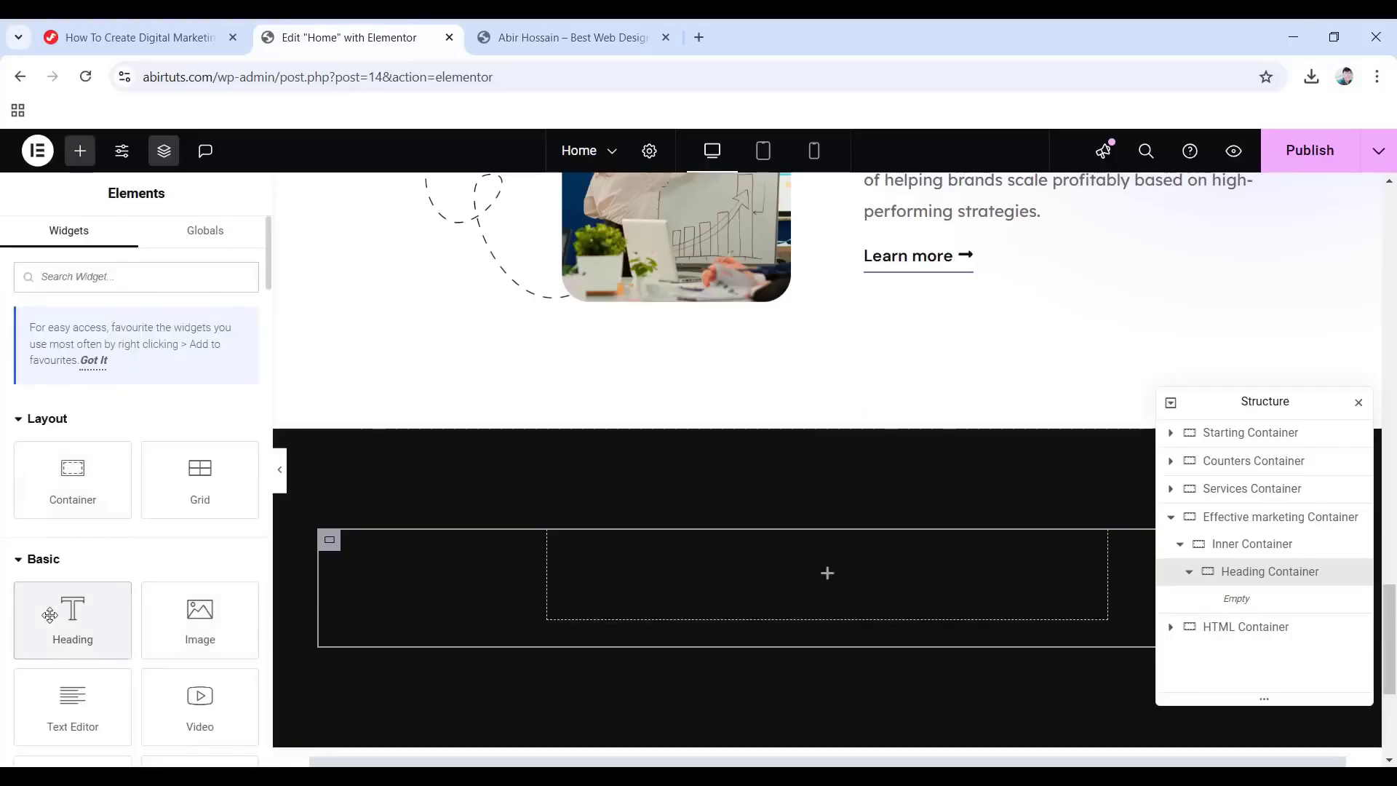
# Add a centred white 'Make your marketing more effective' heading in the Primary font.
pyautogui.moveTo(49, 615); pyautogui.dragTo(806, 573)
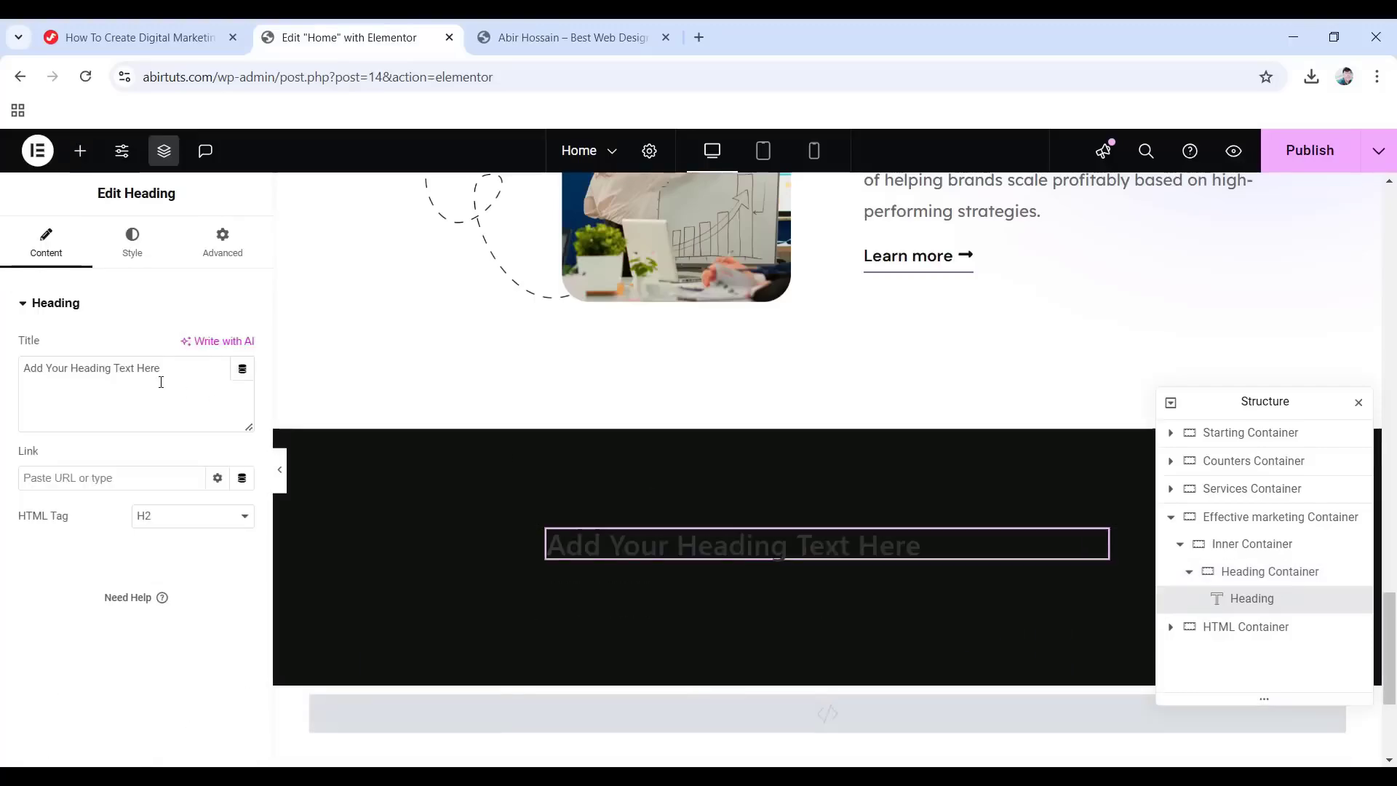
pyautogui.moveTo(168, 368); pyautogui.dragTo(21, 362)
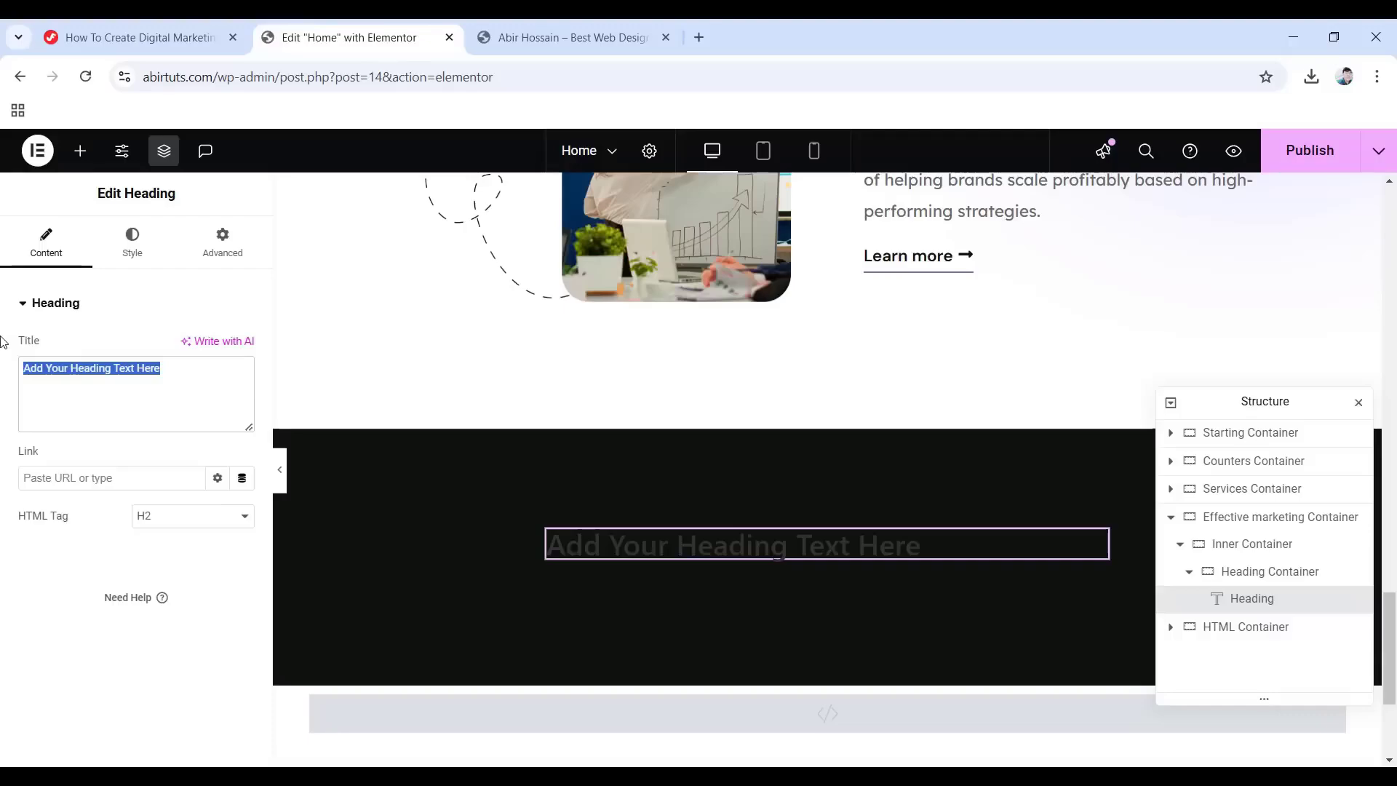
pyautogui.write('Make your marketing more effective')
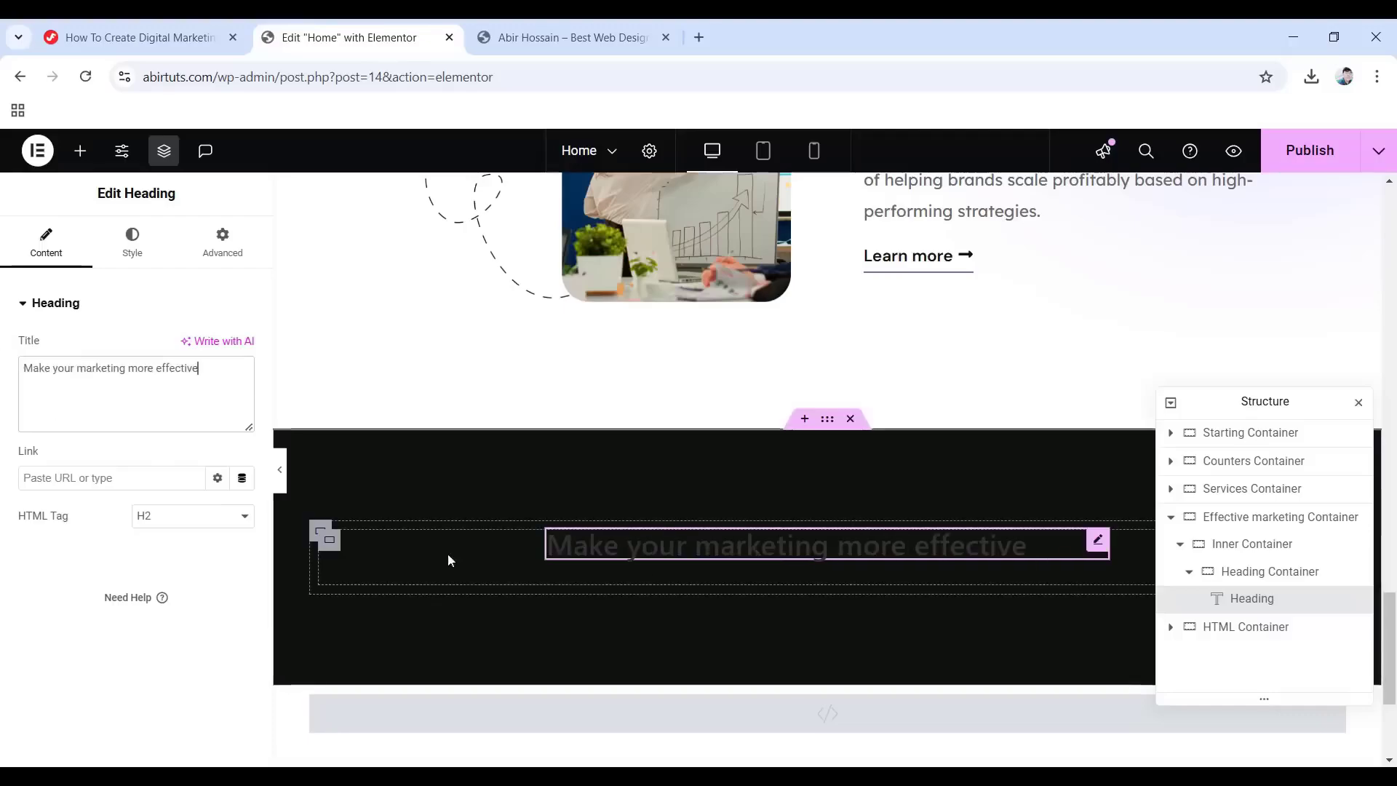
pyautogui.click(128, 263)
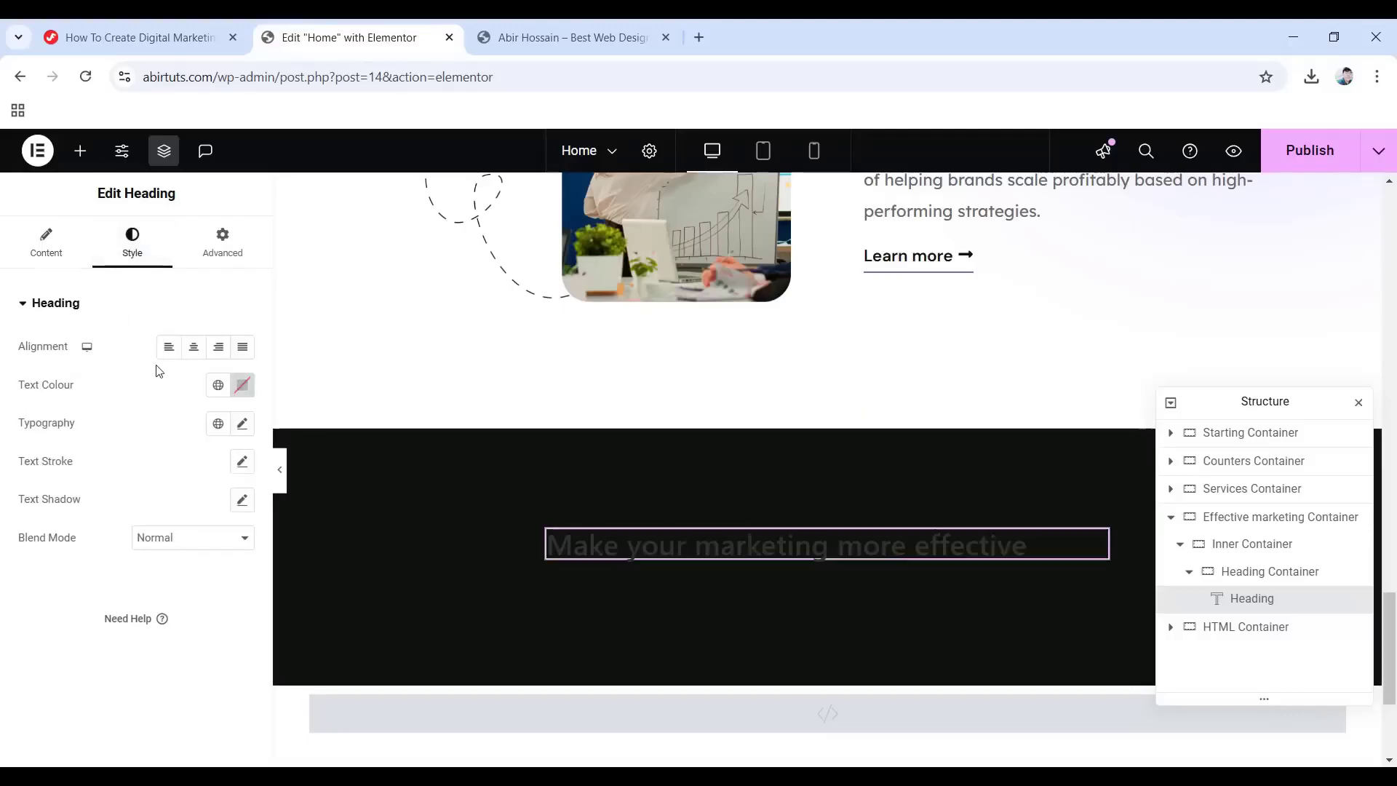
pyautogui.click(192, 349)
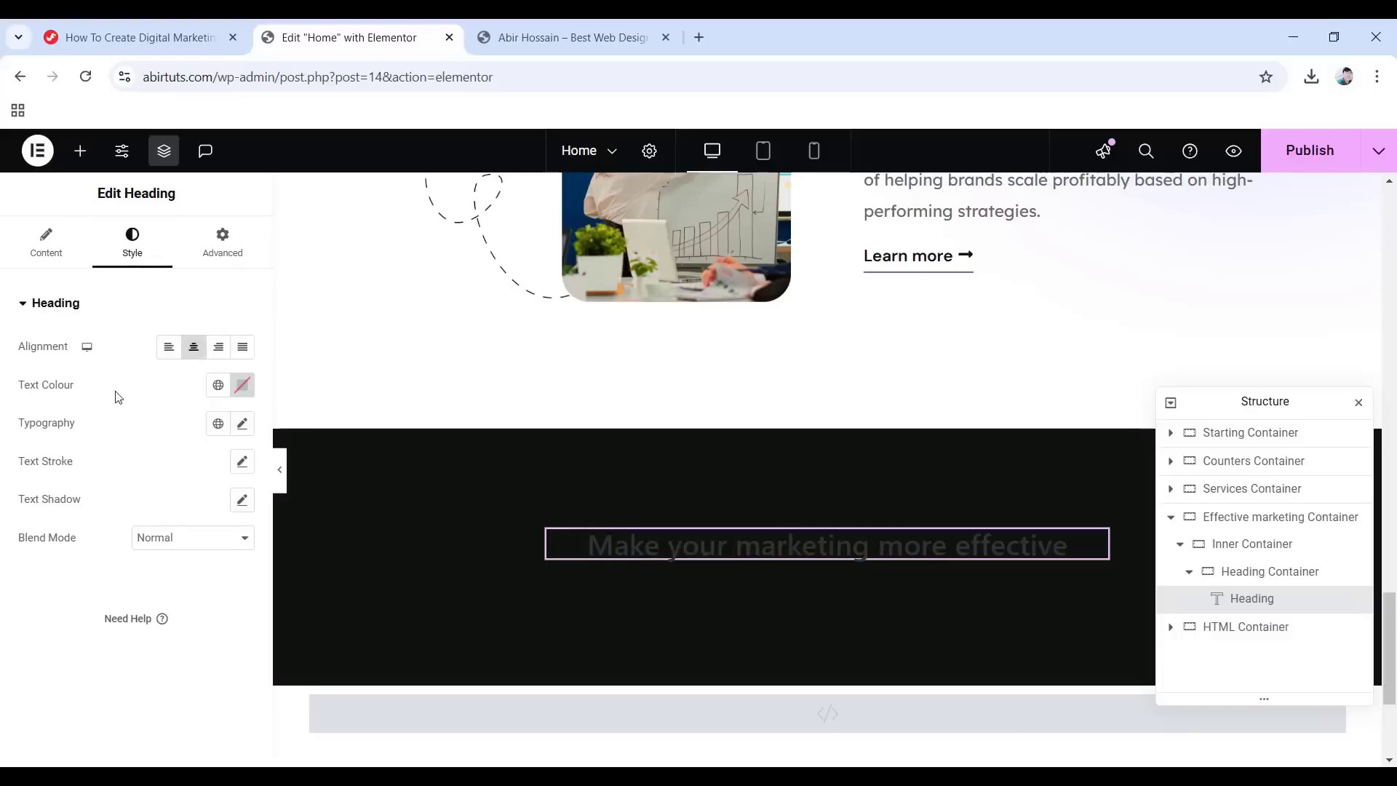
pyautogui.click(217, 386)
pyautogui.click(116, 627)
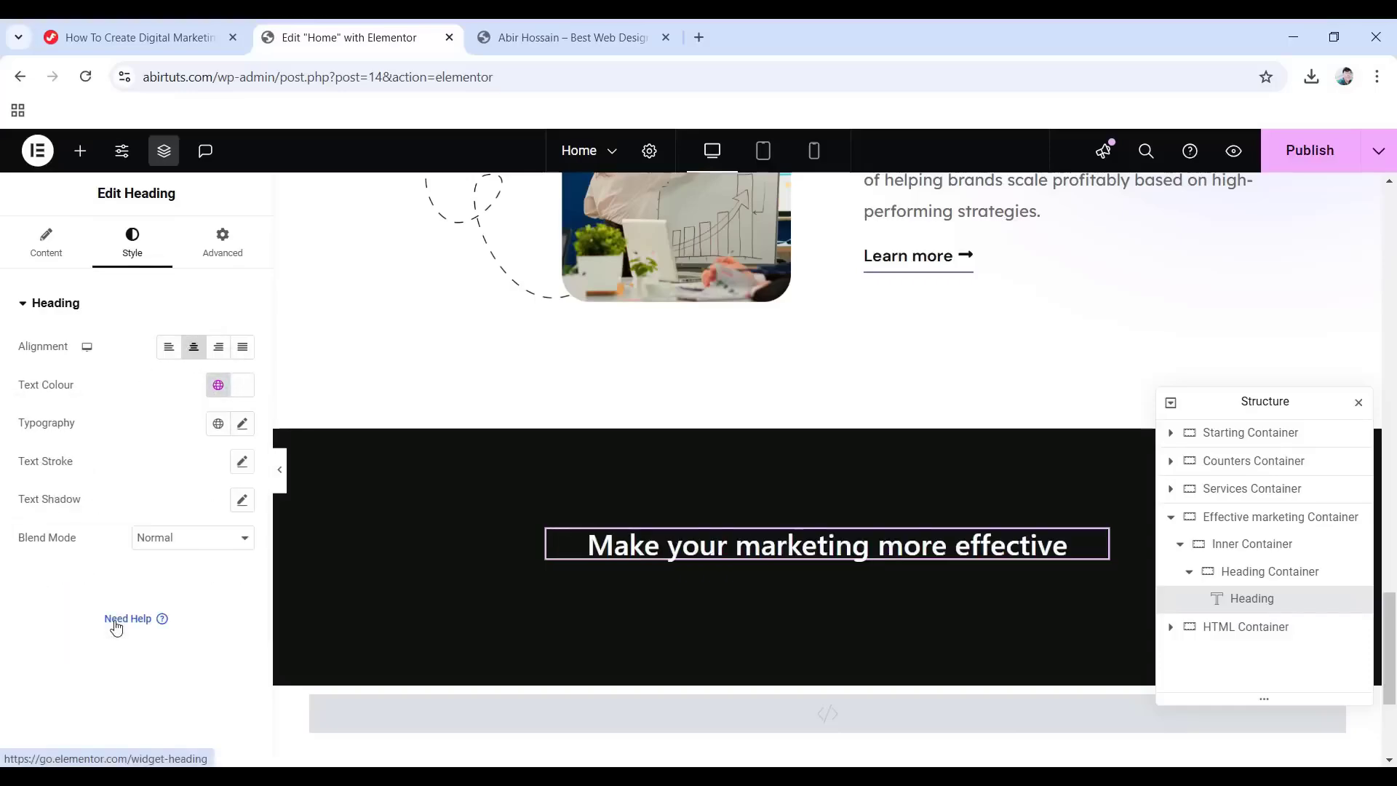
pyautogui.click(218, 424)
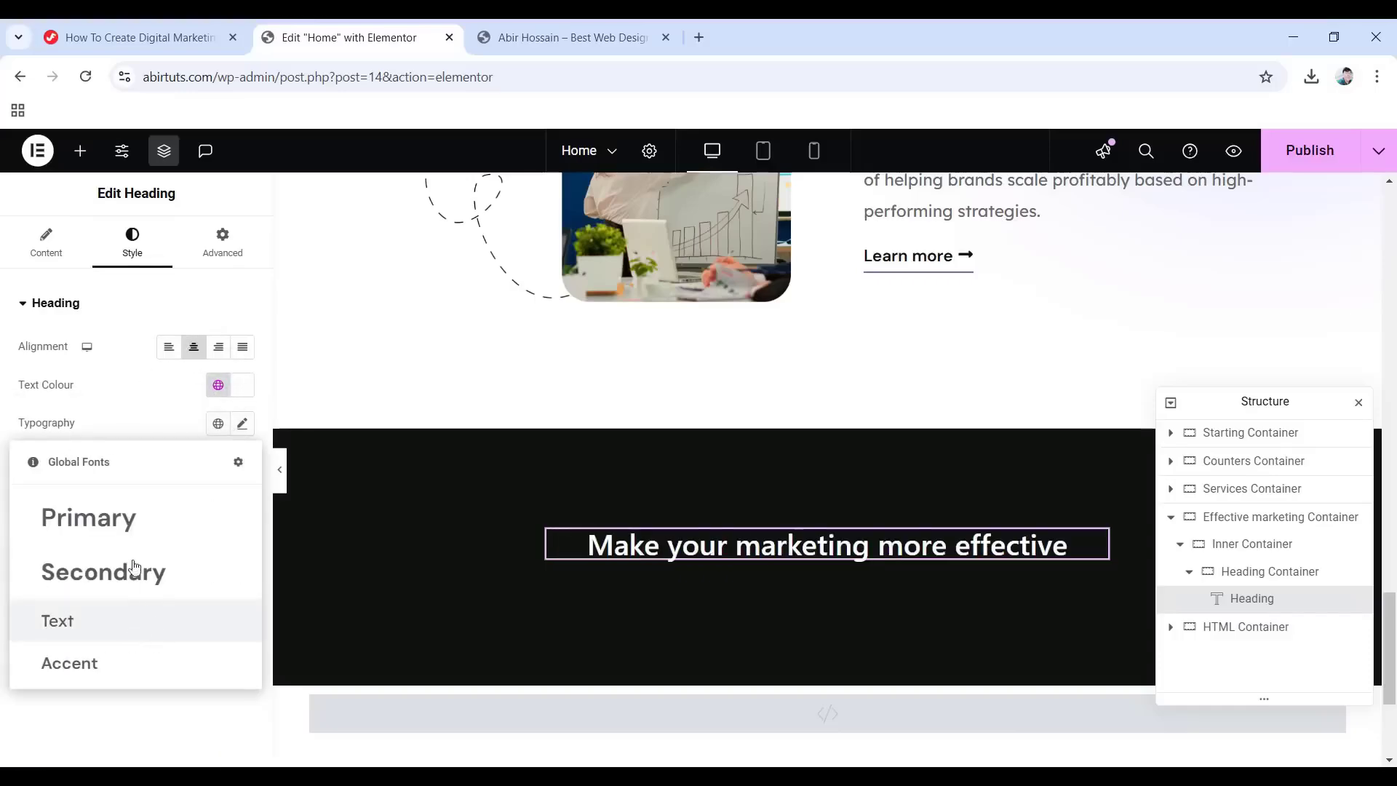
pyautogui.click(113, 519)
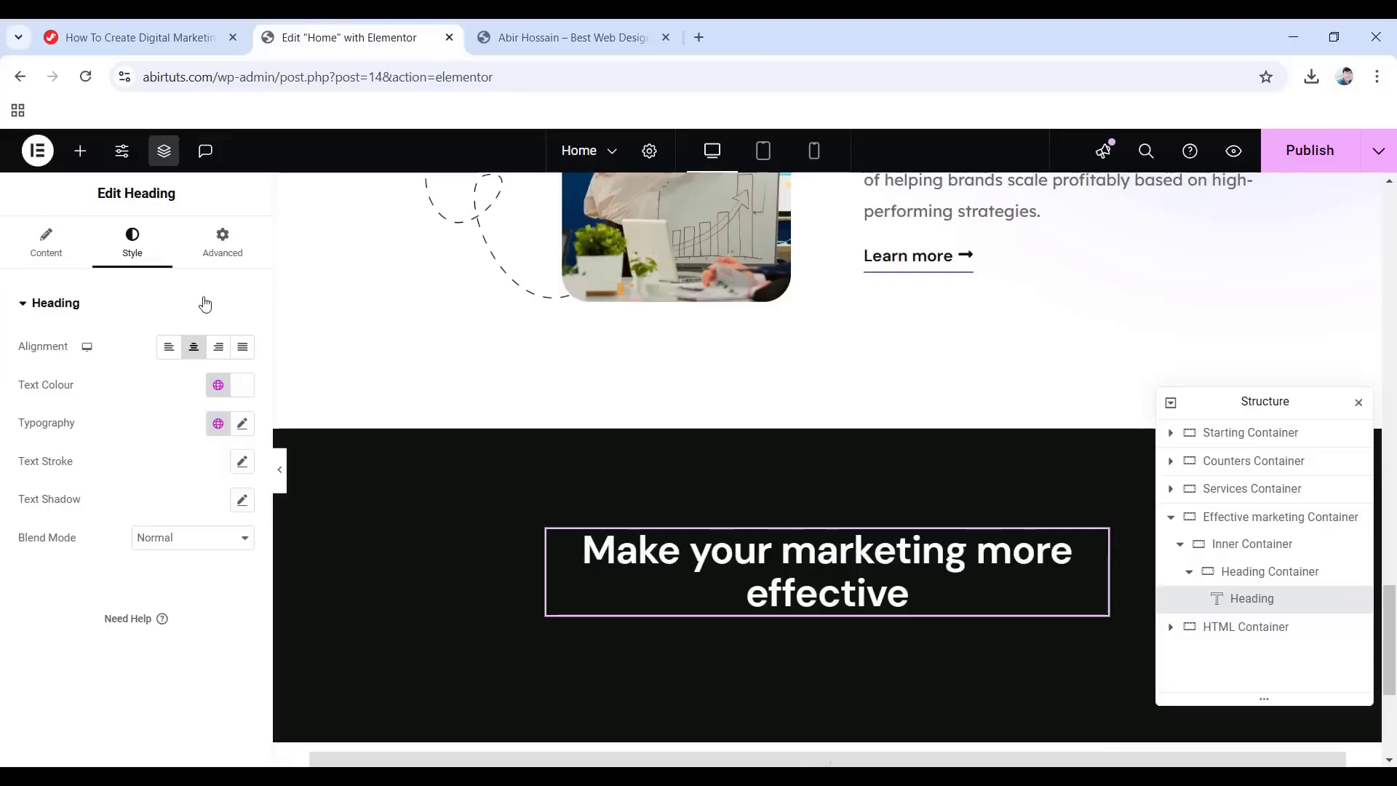
# Give the heading a 10 px bottom margin and a Fade In entrance animation.
pyautogui.click(232, 250)
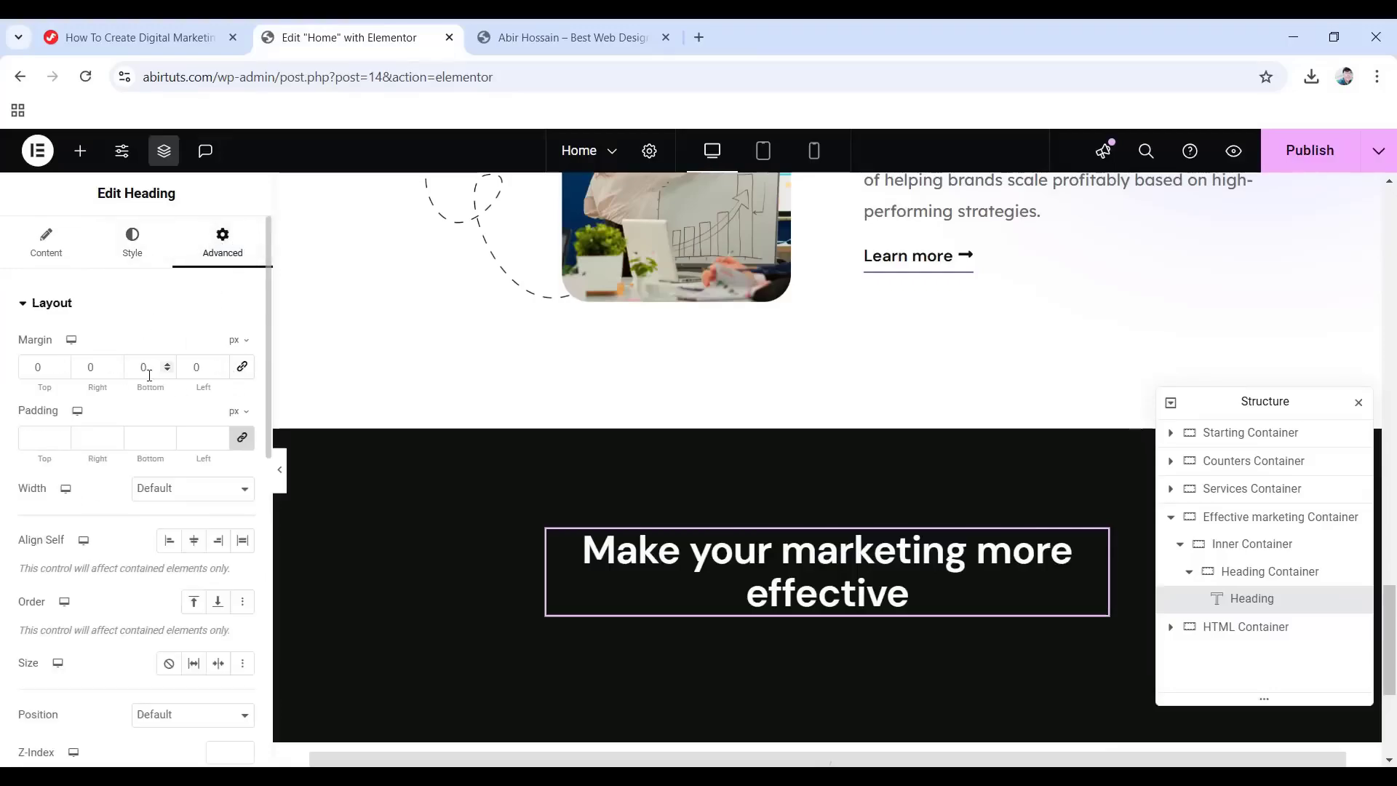
pyautogui.write('1')
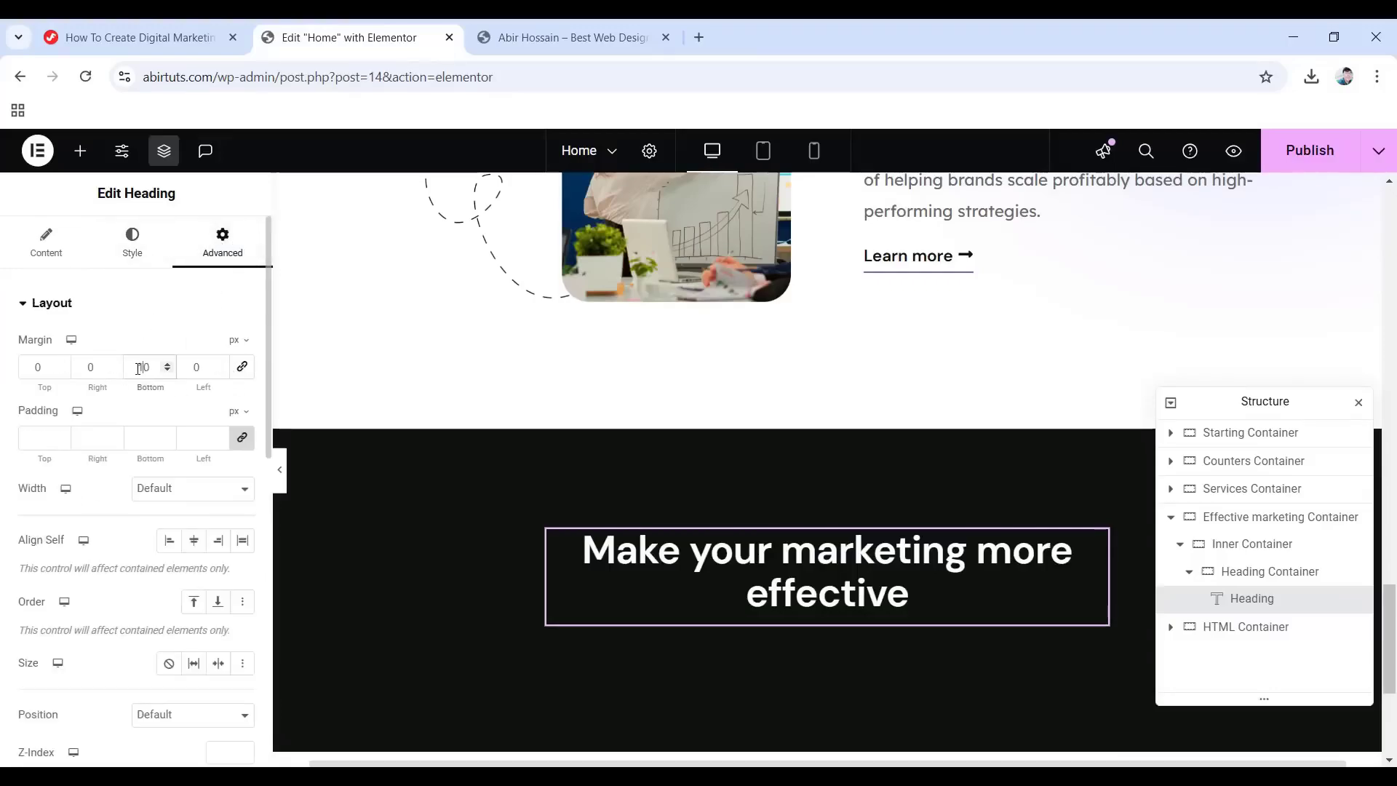
pyautogui.scroll(-7, 101, 491)
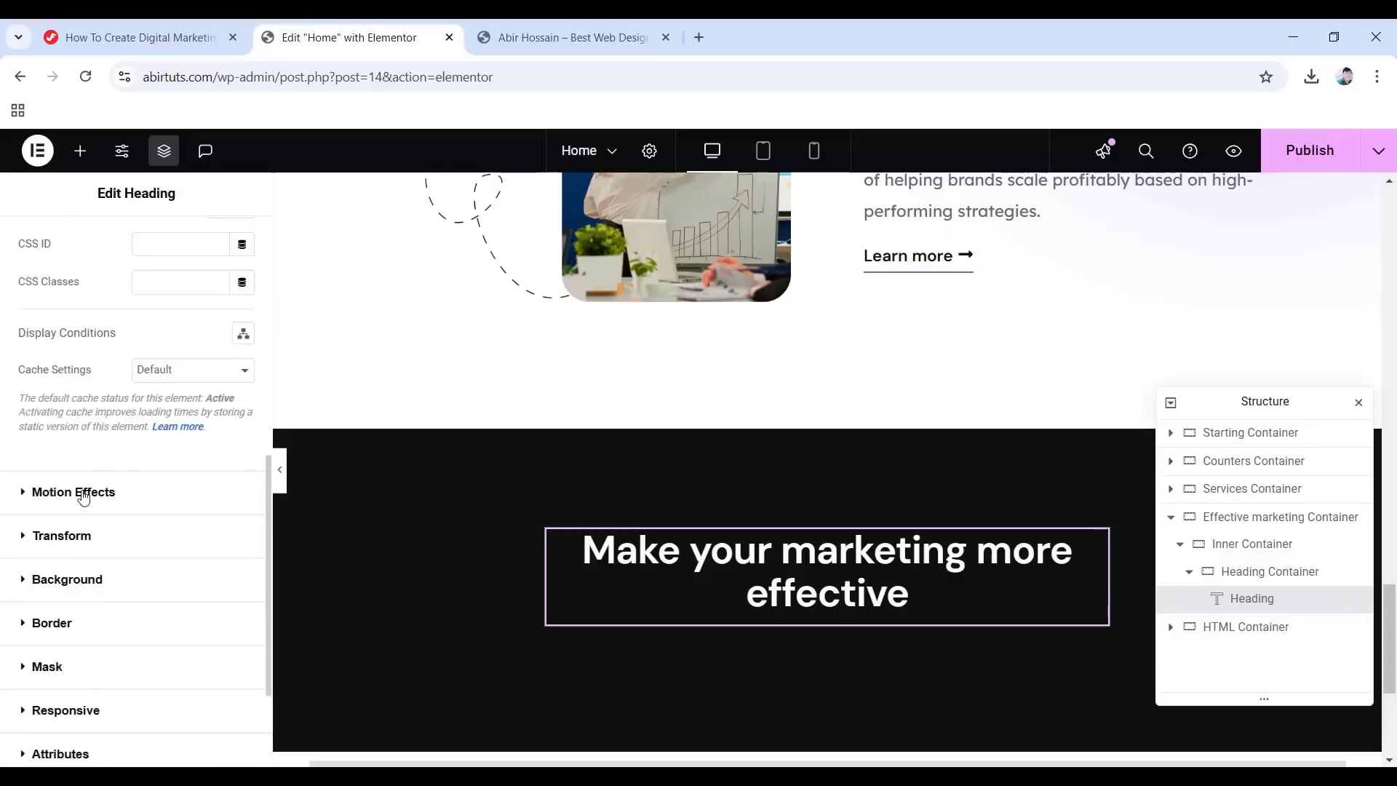
pyautogui.click(84, 493)
pyautogui.click(69, 553)
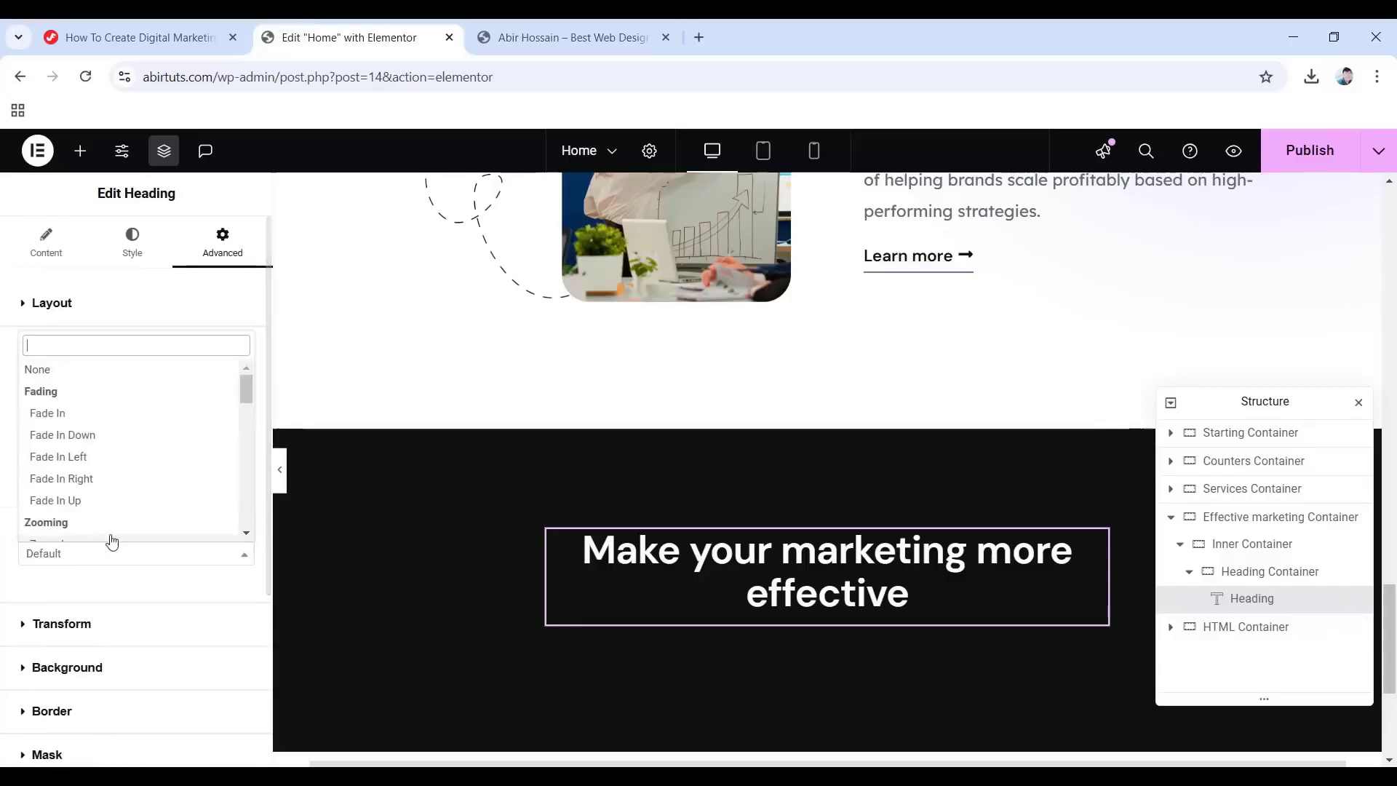
pyautogui.click(68, 413)
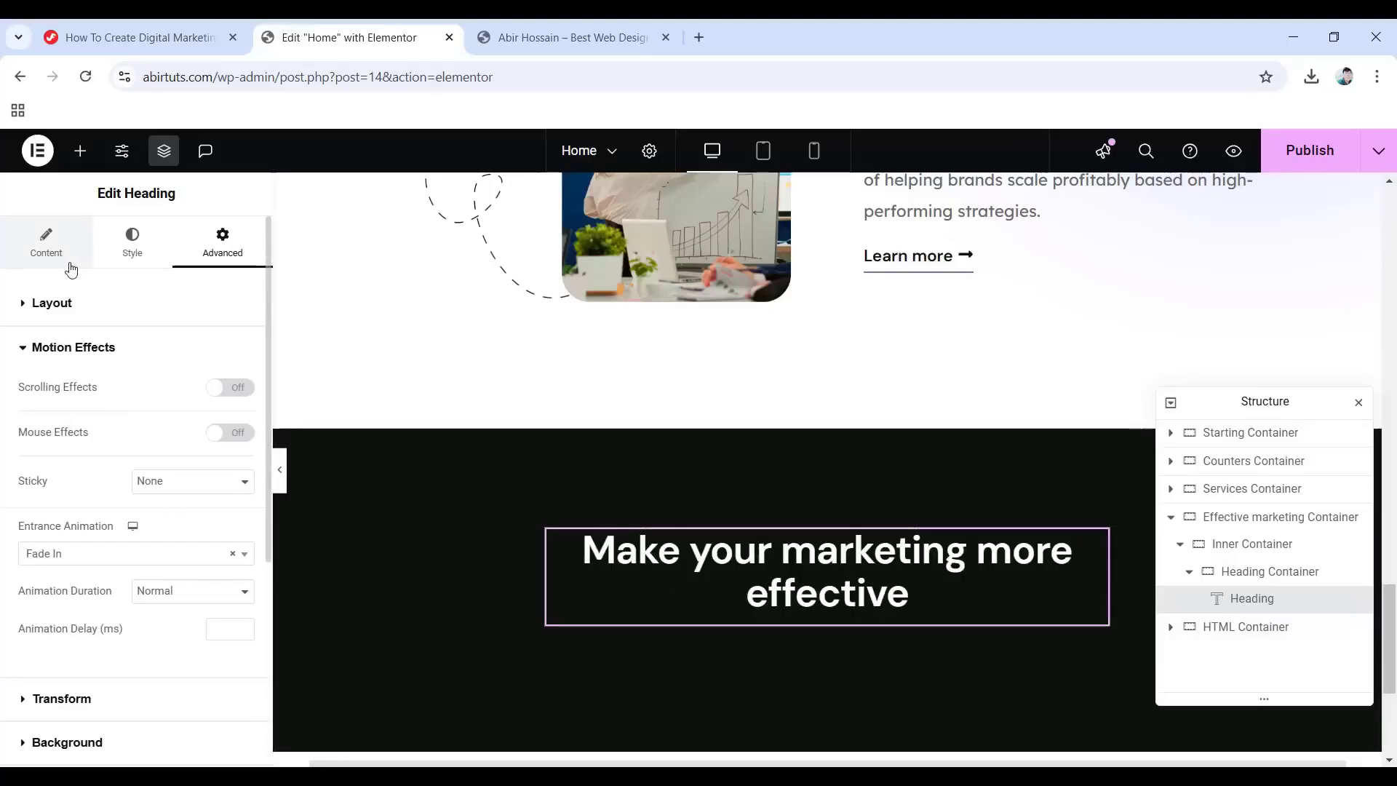
pyautogui.click(80, 151)
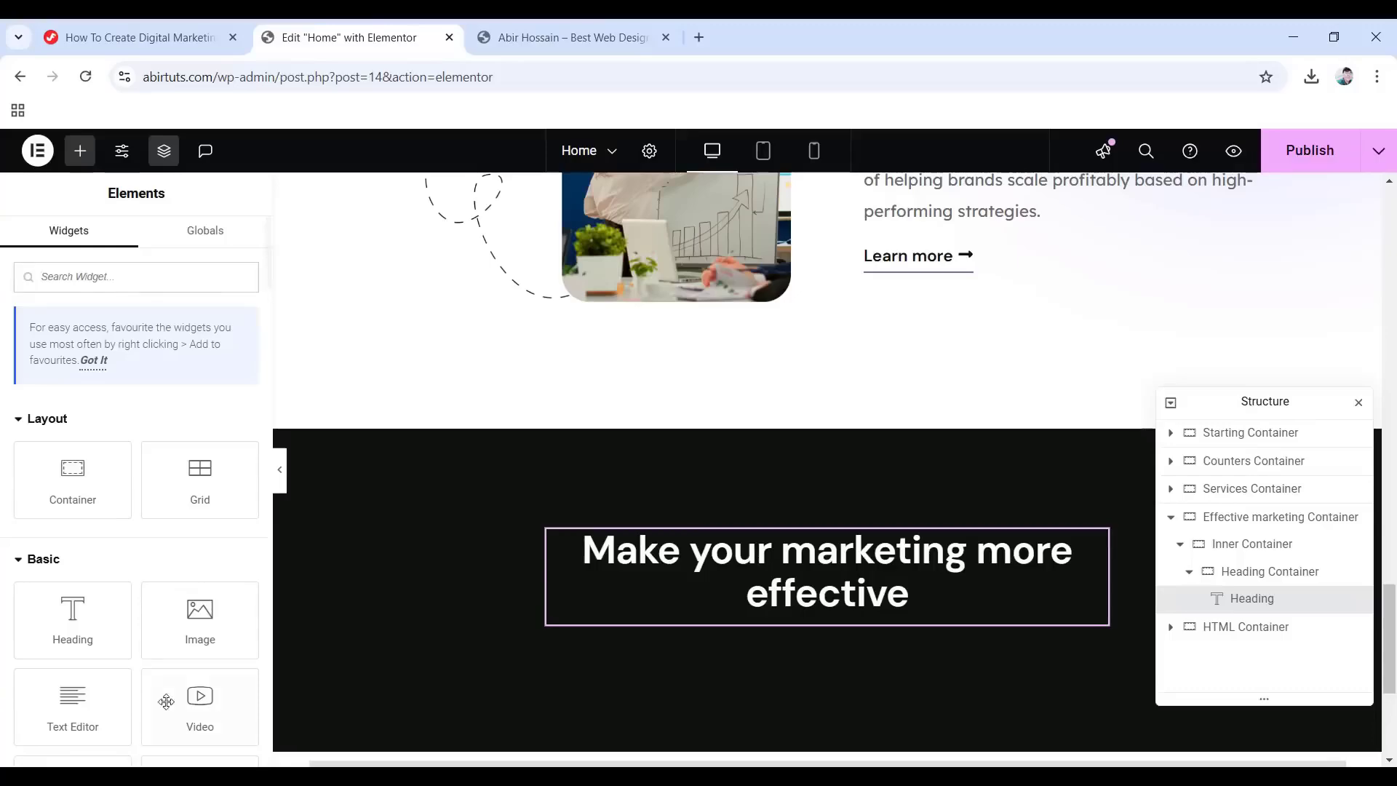
# Add the yellow star image object-2.png under the heading in the Heading Container.
pyautogui.moveTo(200, 618); pyautogui.dragTo(836, 627)
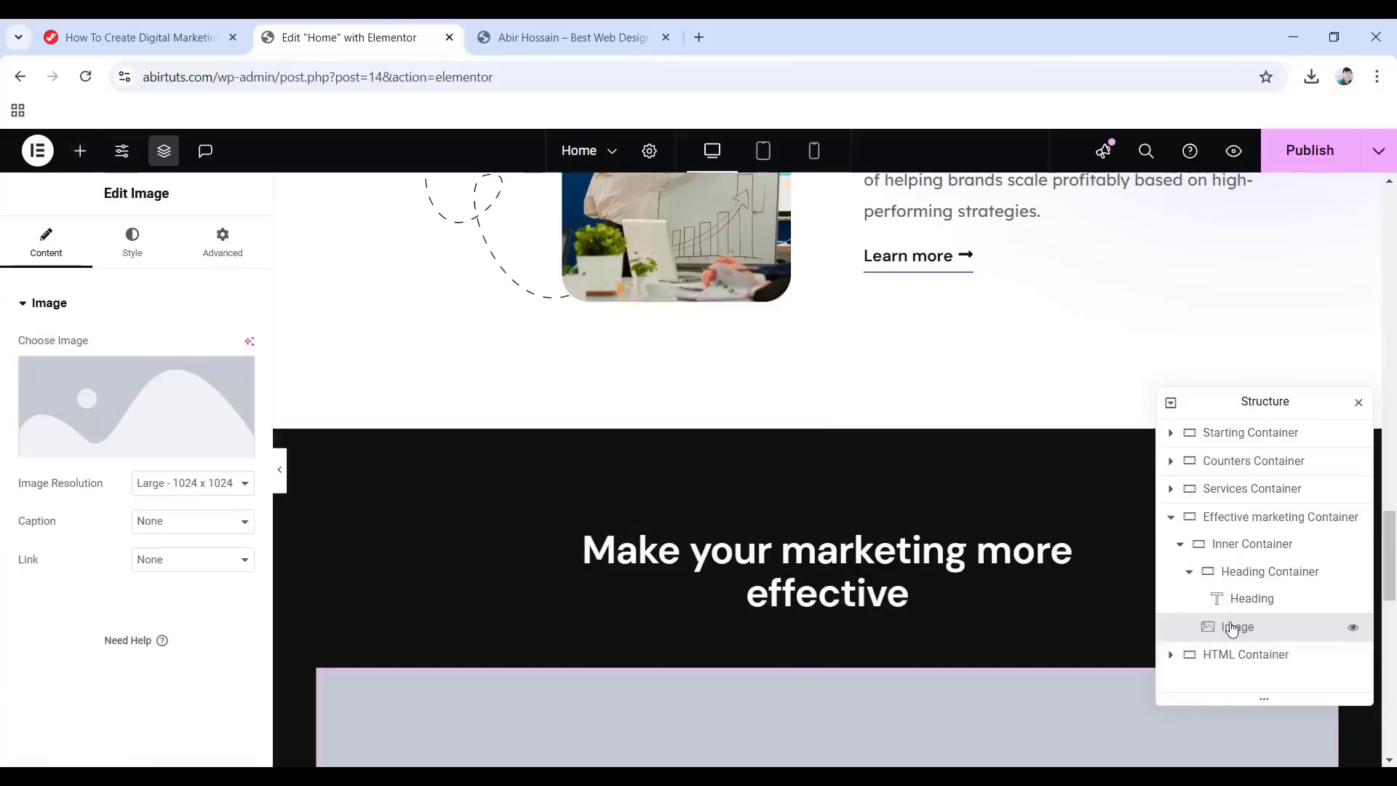
pyautogui.moveTo(1231, 628); pyautogui.dragTo(1266, 612)
pyautogui.scroll(-3, 841, 607)
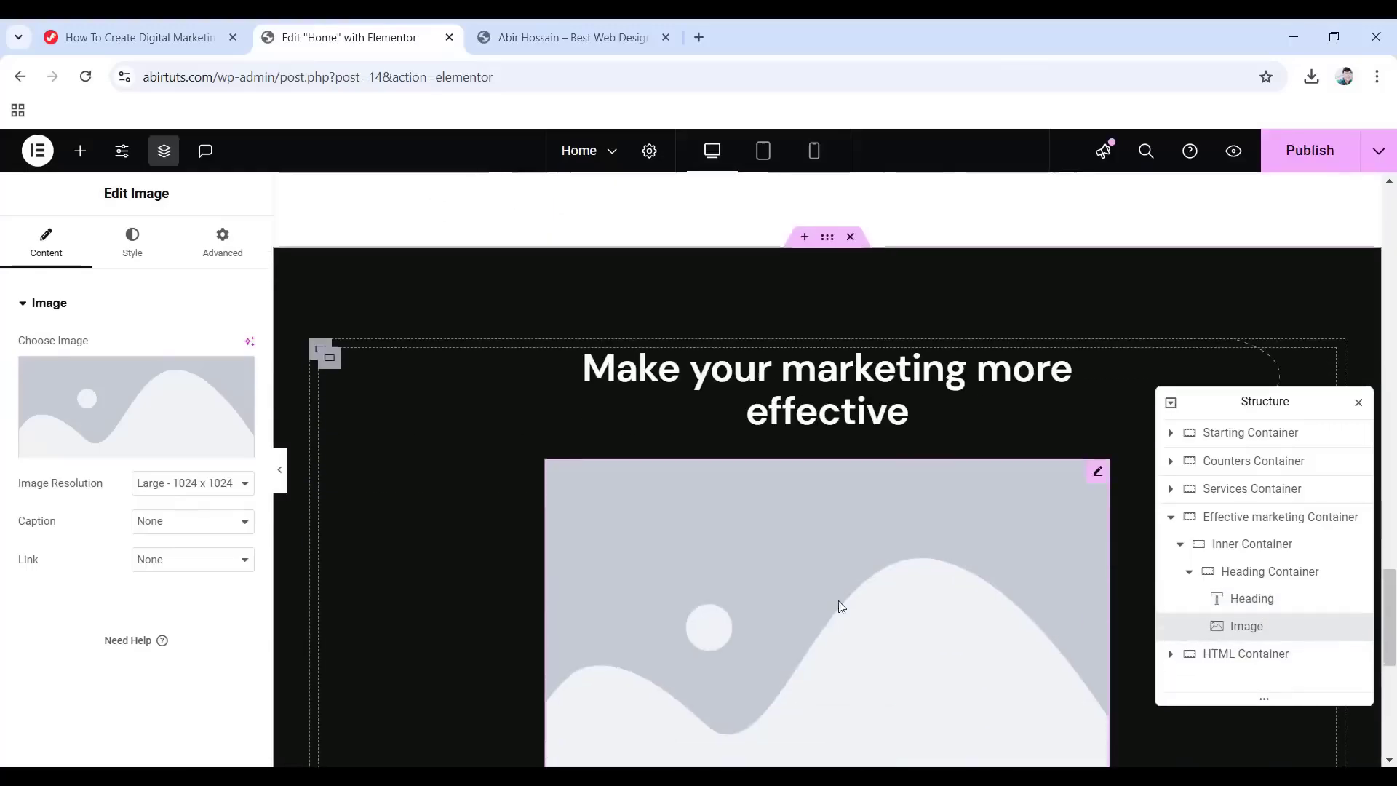
pyautogui.click(155, 436)
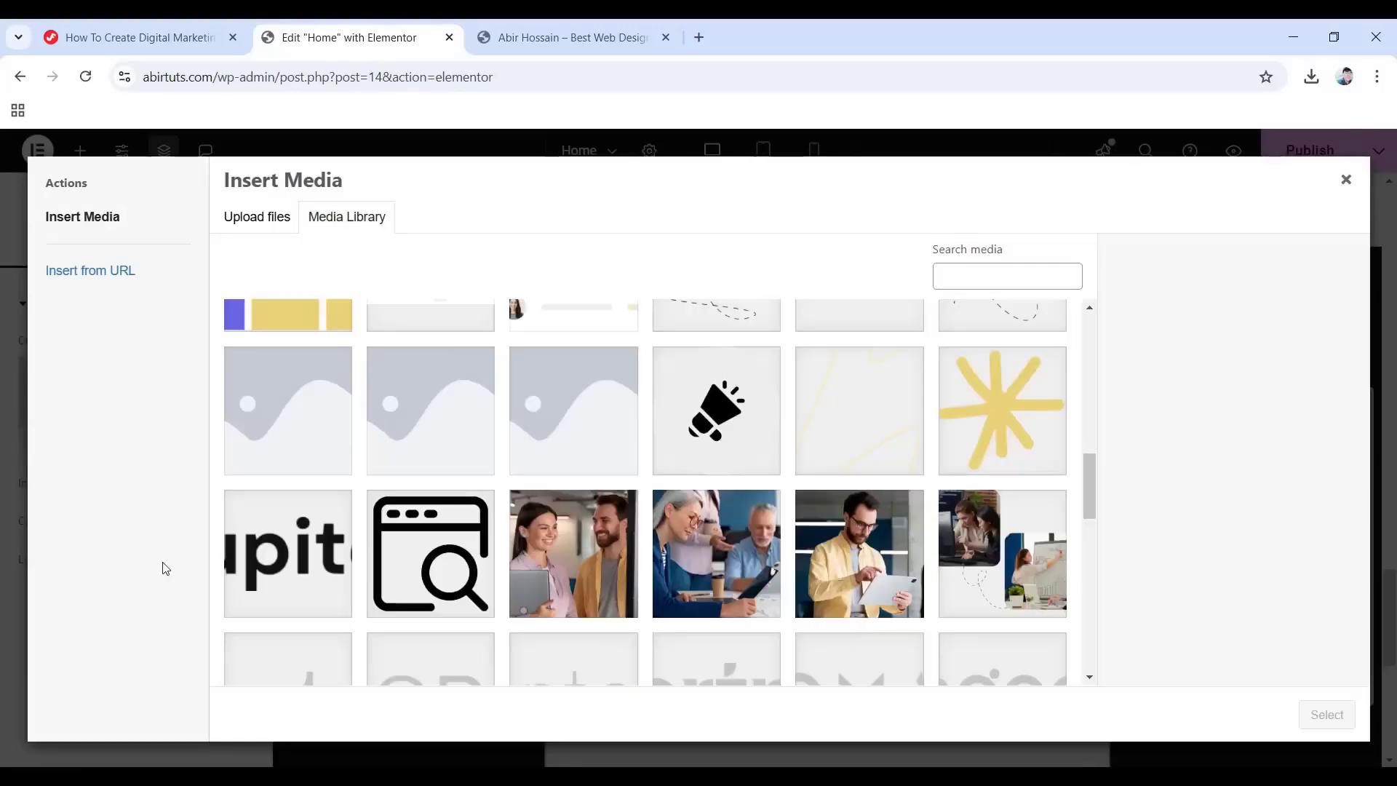
pyautogui.click(975, 435)
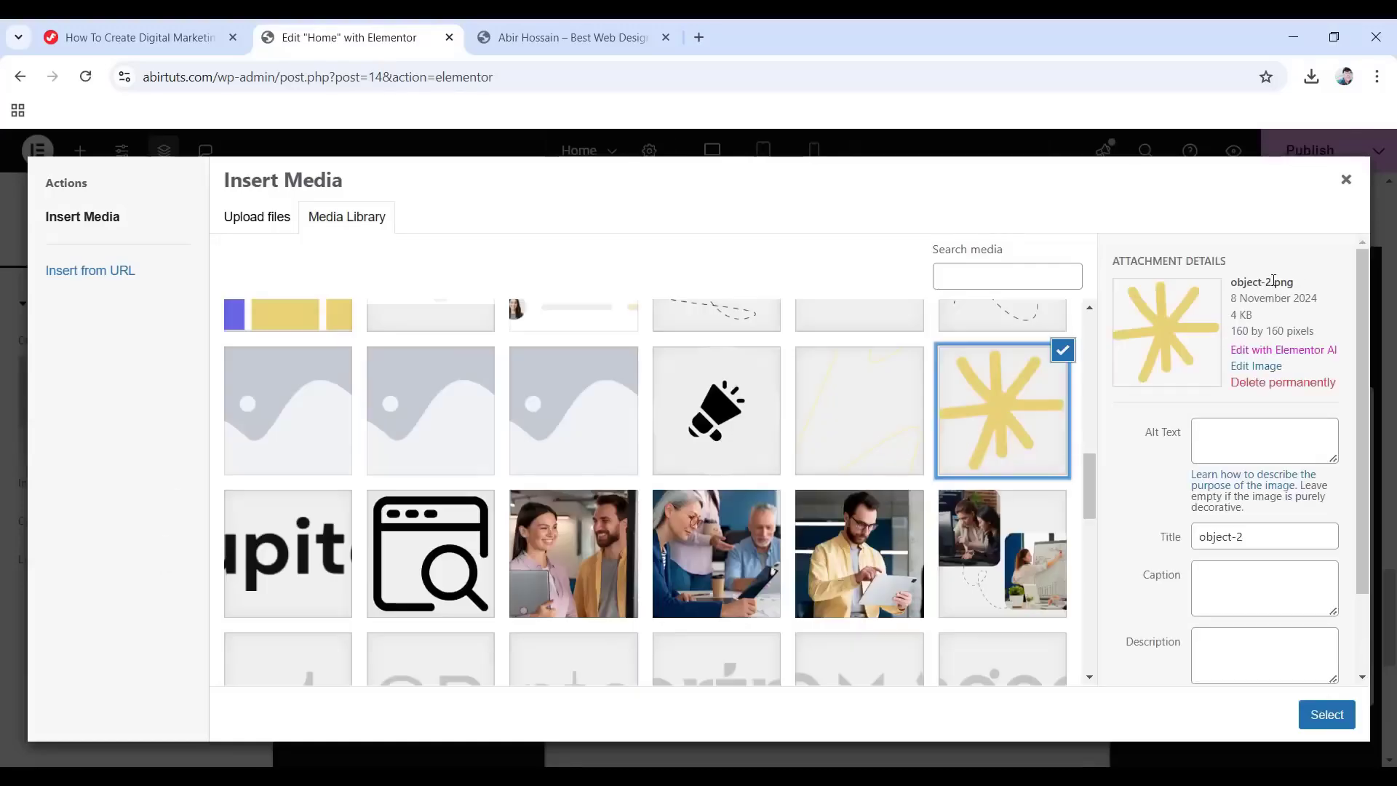
pyautogui.click(1328, 716)
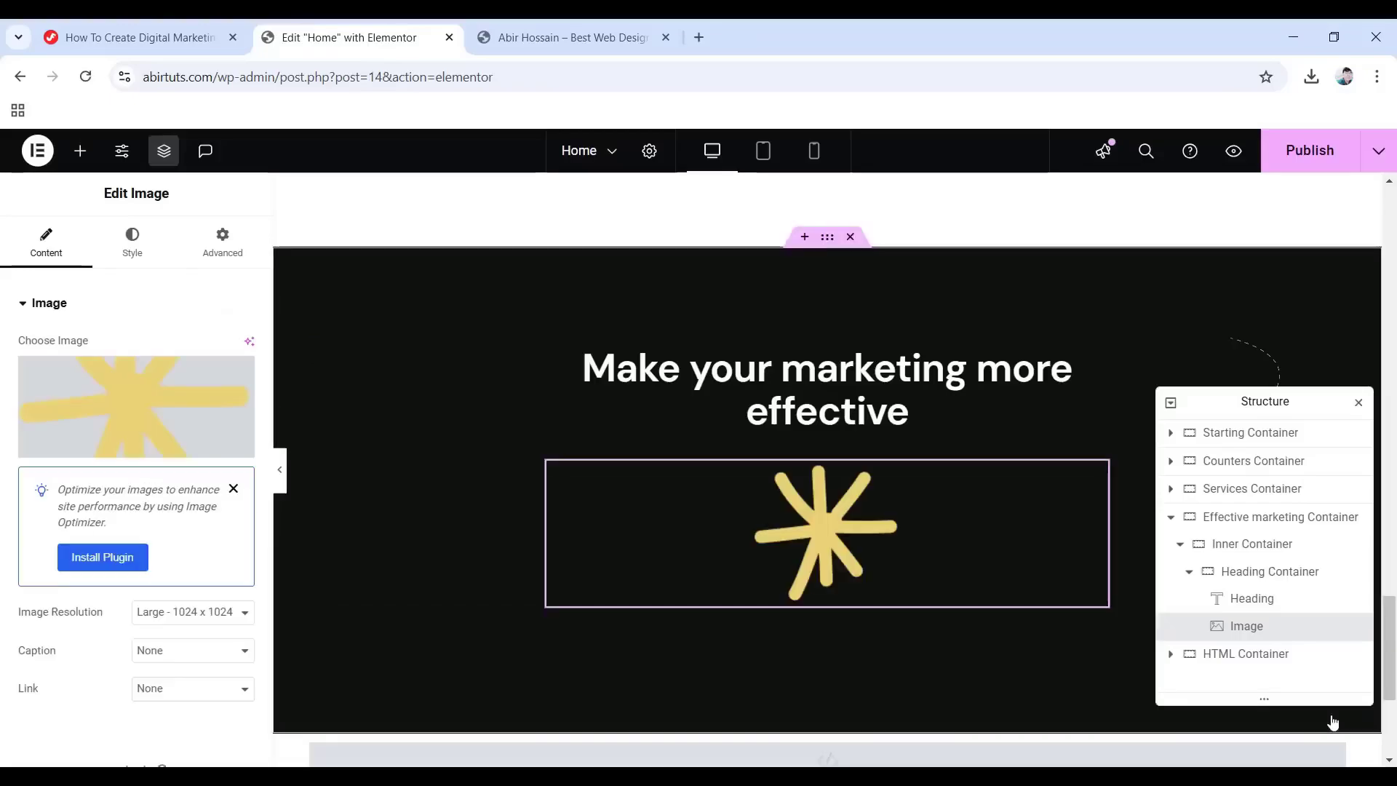
# Set the star image width to 40 and position it absolutely.
pyautogui.click(132, 242)
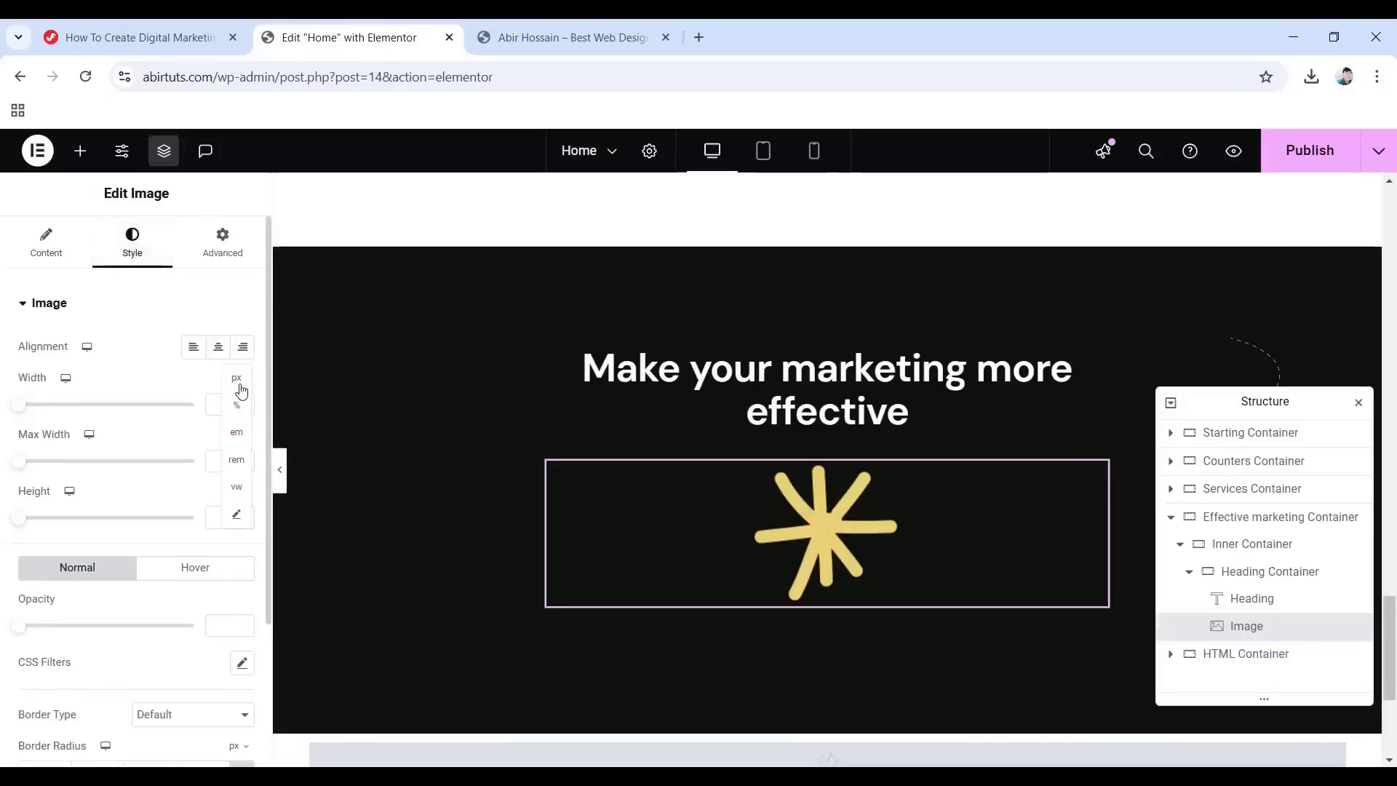
pyautogui.write('40')
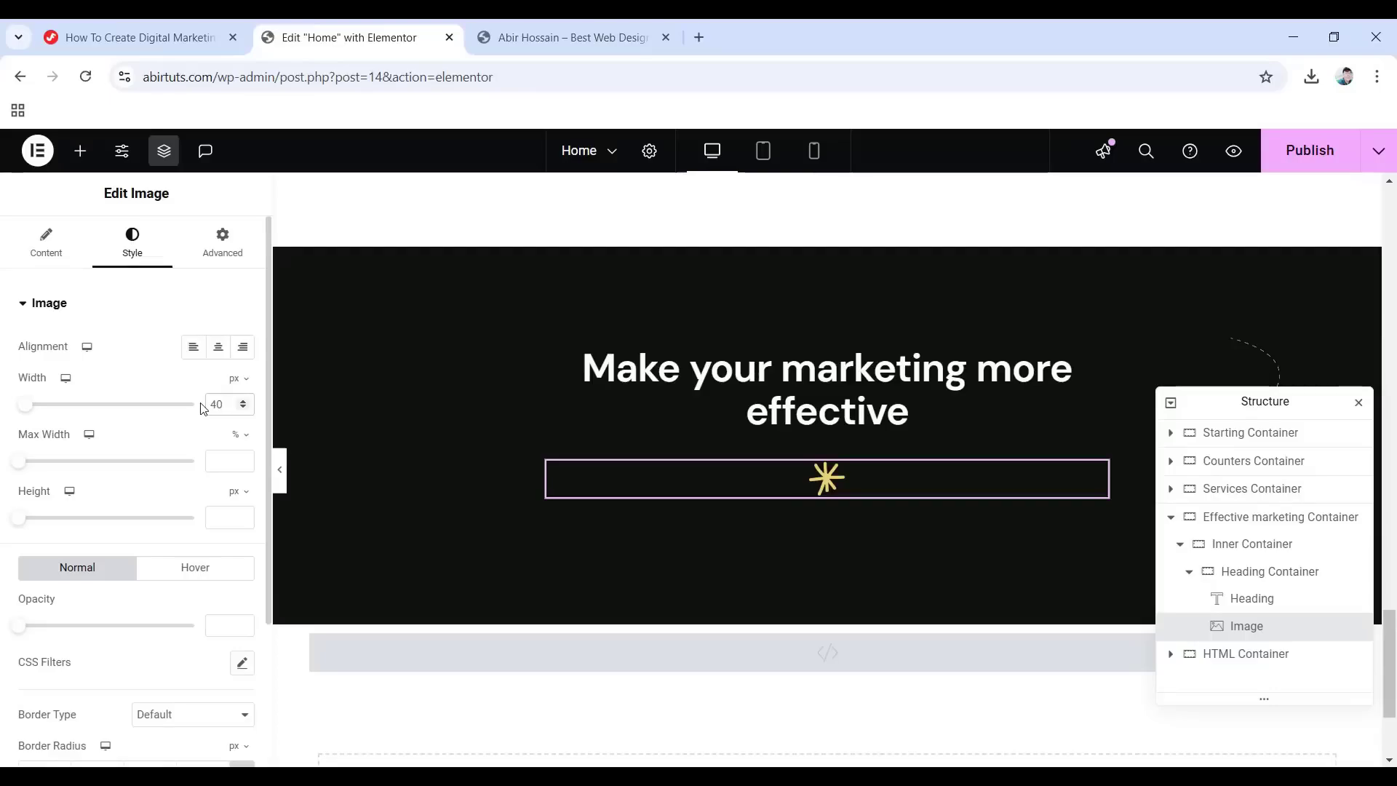
pyautogui.click(222, 248)
pyautogui.scroll(-4, 161, 367)
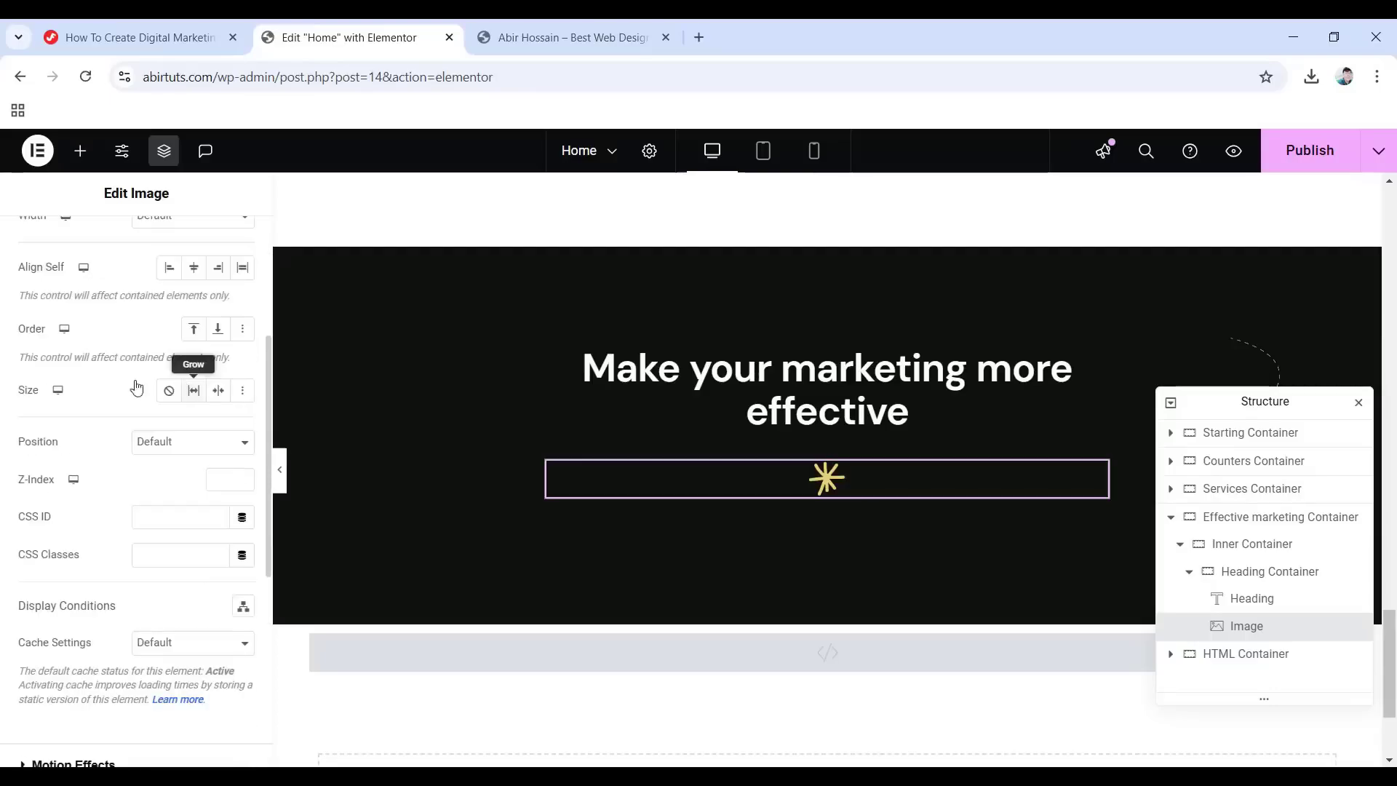
pyautogui.click(214, 442)
pyautogui.click(182, 489)
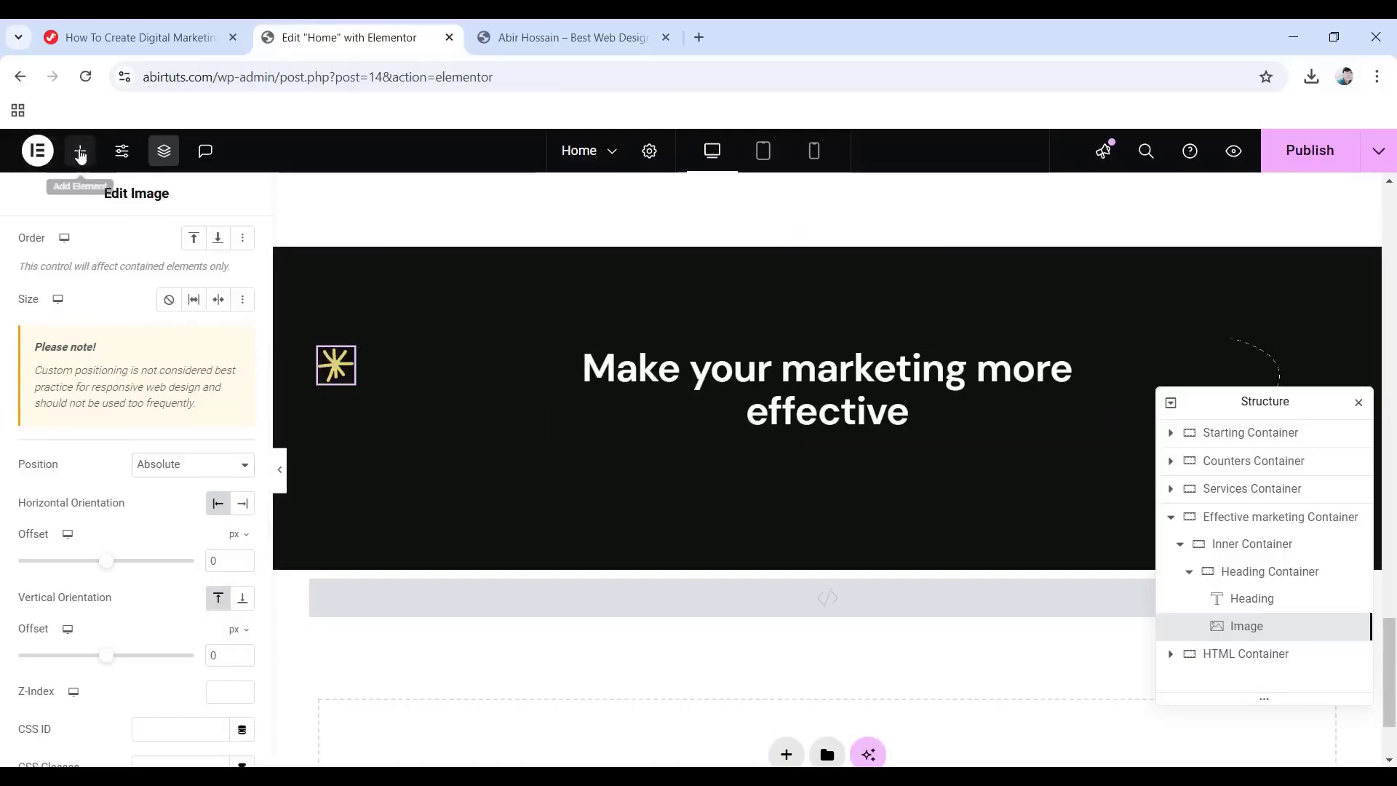
pyautogui.click(80, 151)
# Add a Text Editor paragraph below the heading with the pasted track-record copy.
pyautogui.moveTo(105, 727); pyautogui.dragTo(817, 449)
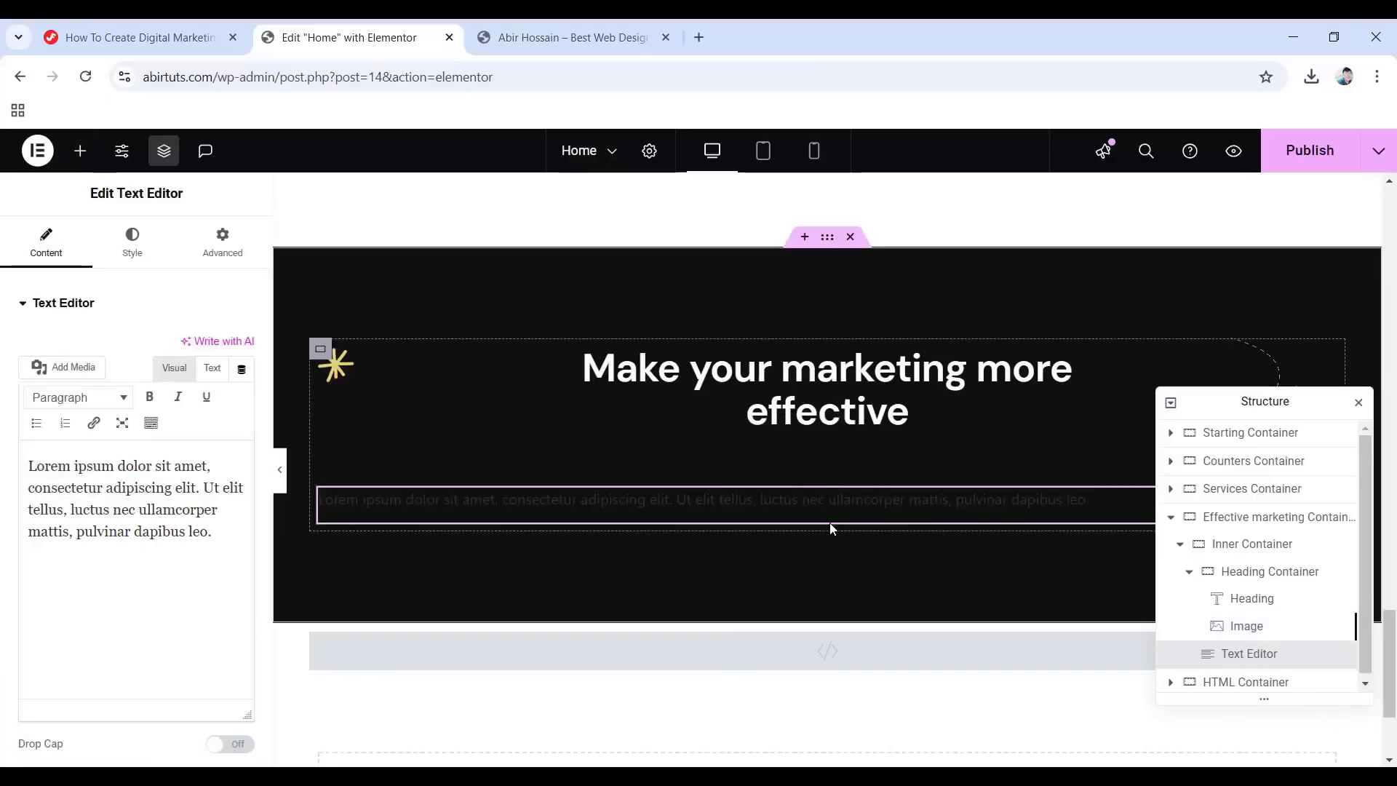
pyautogui.moveTo(212, 532); pyautogui.dragTo(27, 464)
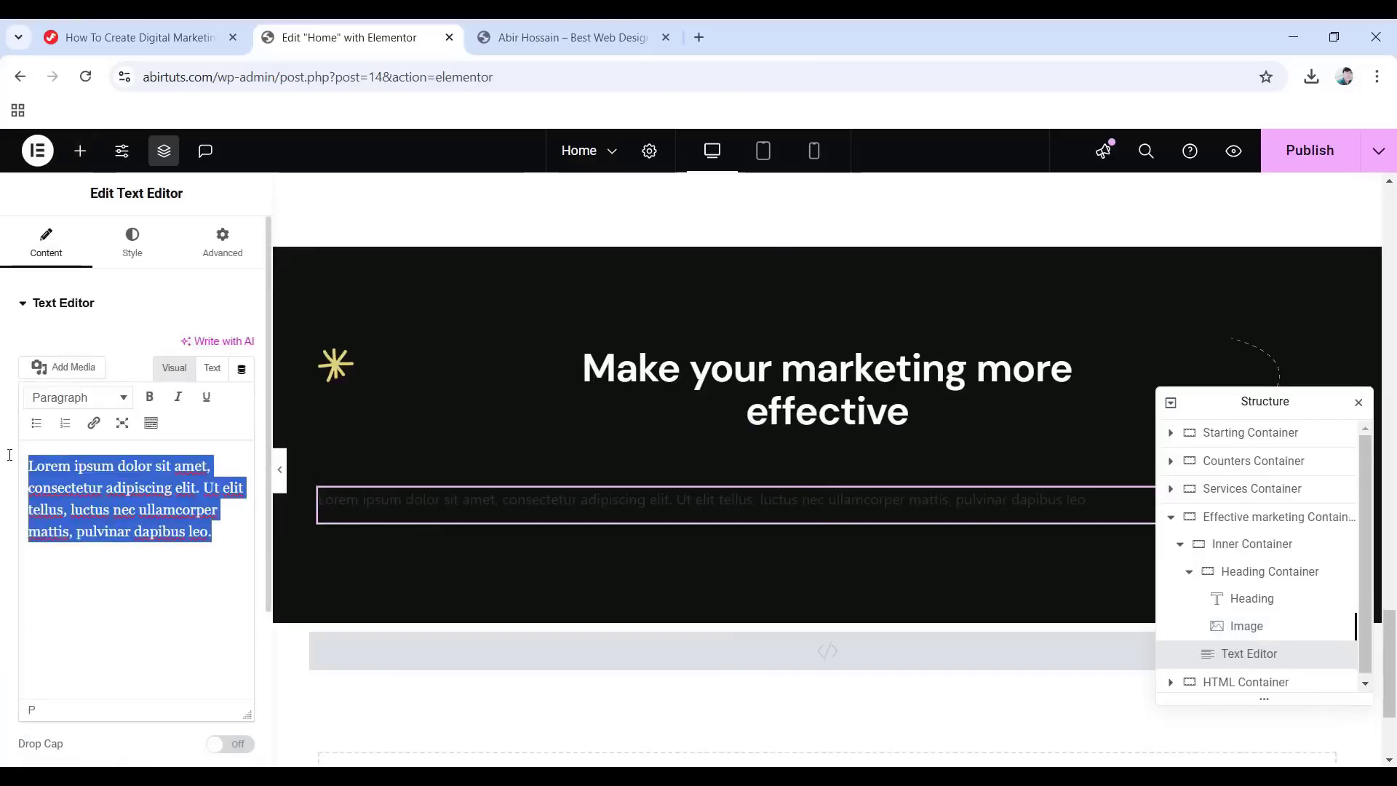
pyautogui.write('Our team has a successful track record of helping brands scale profitably based on high-performing strategies.')
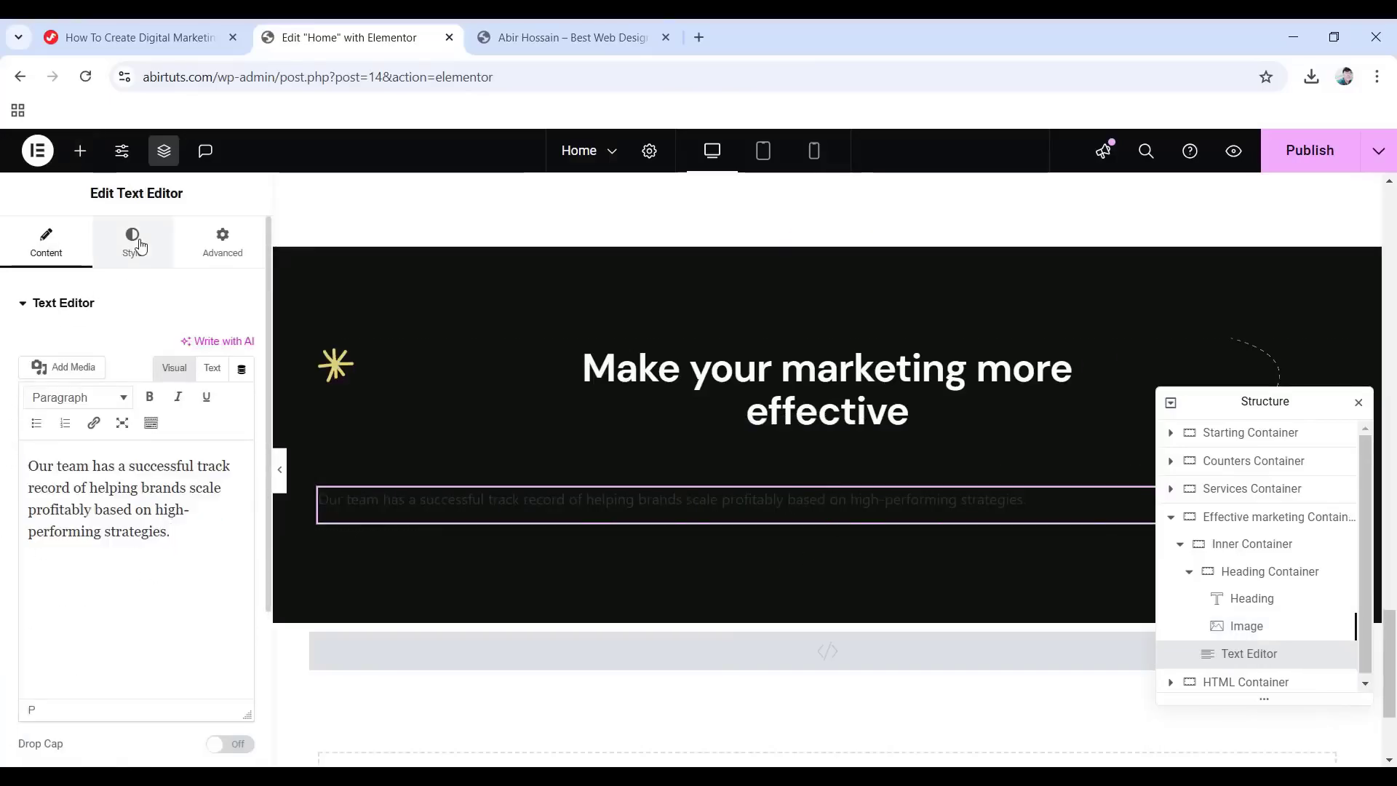
# Centre the paragraph, colour it #ababbb, and apply the global Text typography.
pyautogui.click(138, 245)
pyautogui.click(197, 350)
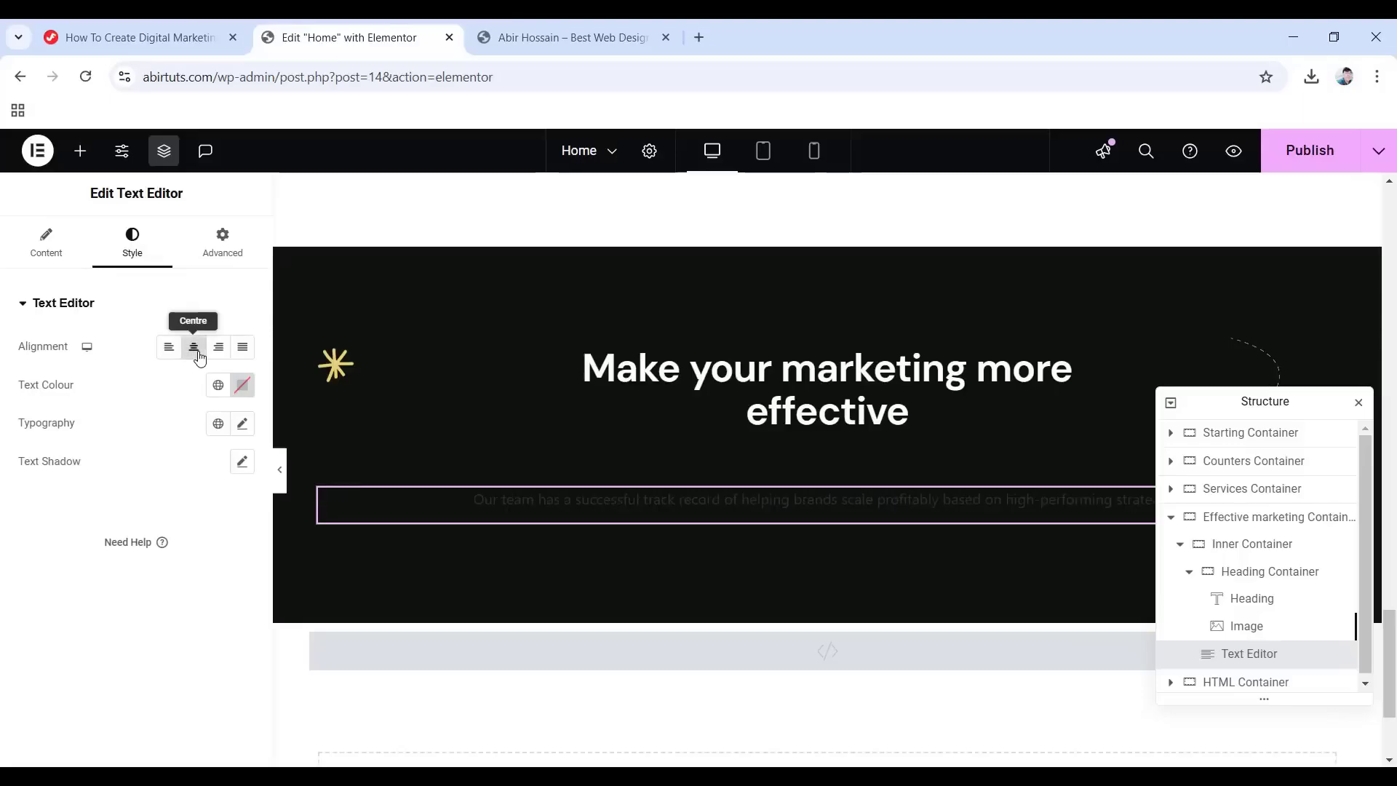
pyautogui.click(243, 385)
pyautogui.write('a')
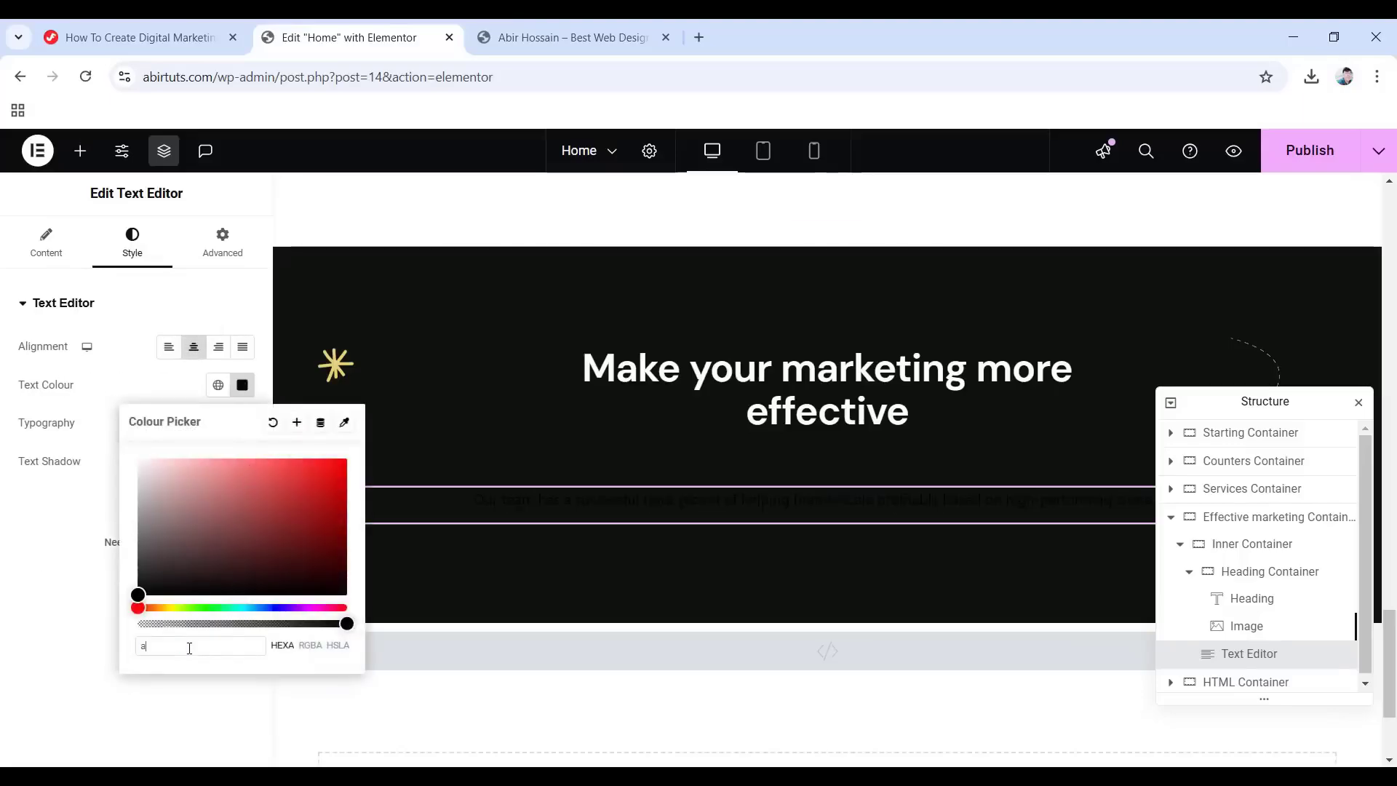
pyautogui.write('bab')
pyautogui.write('bb')
pyautogui.click(61, 526)
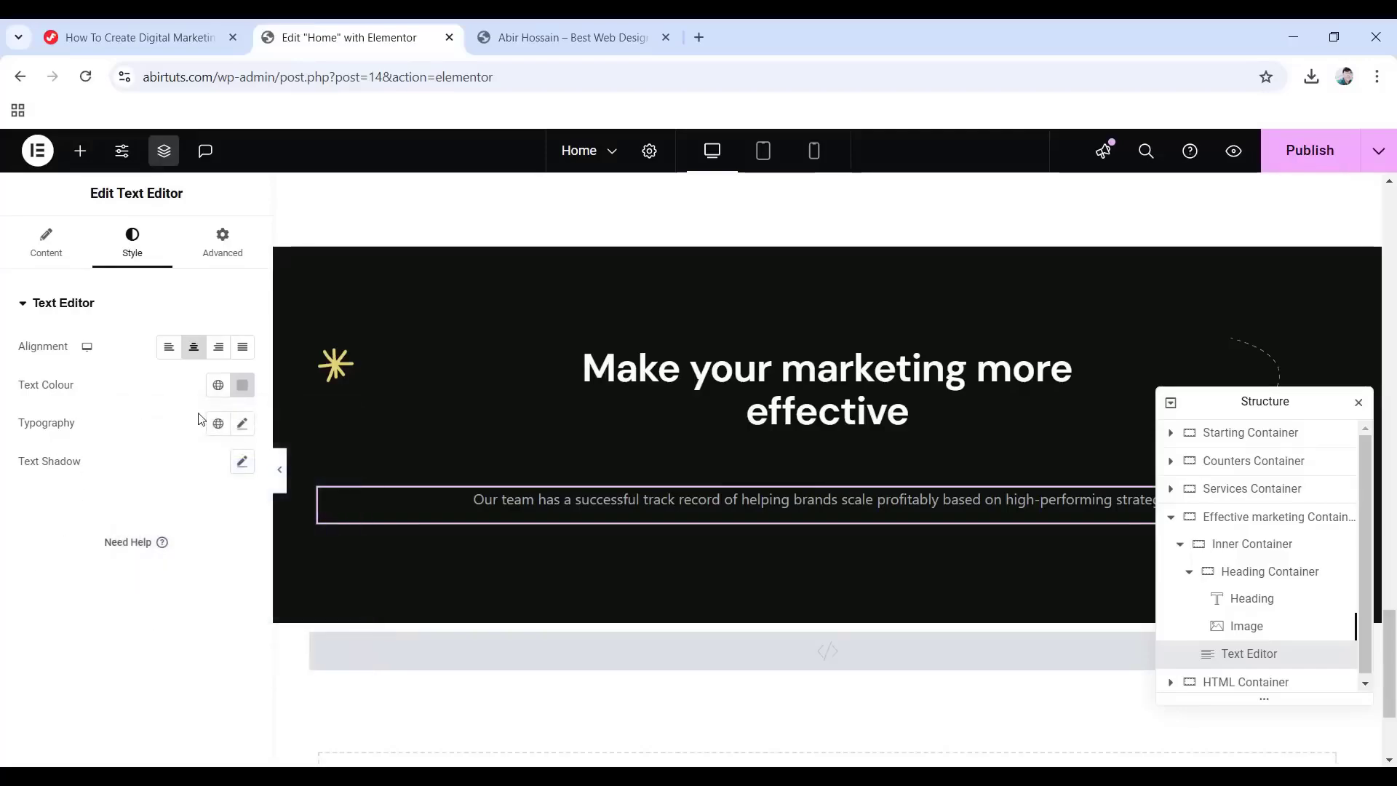
pyautogui.click(218, 424)
pyautogui.click(123, 624)
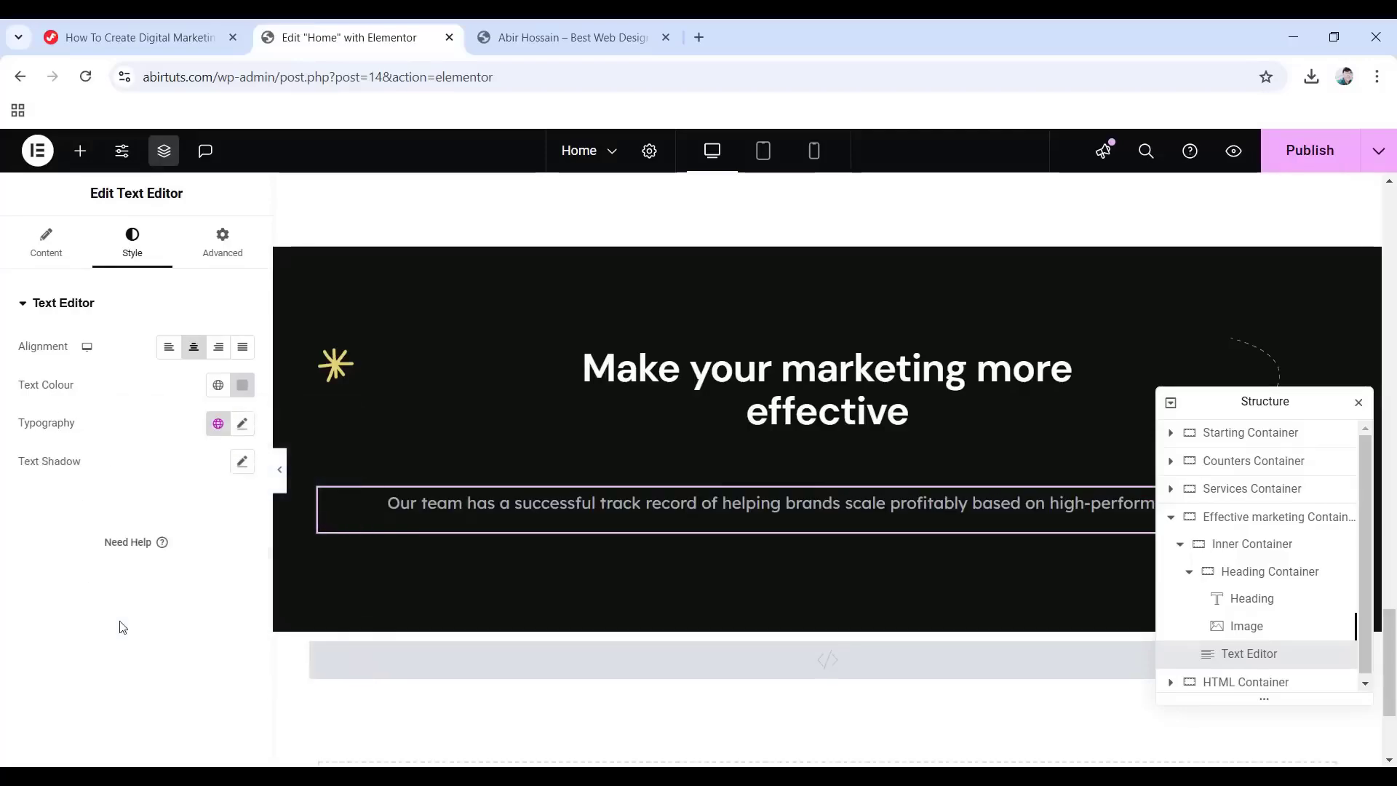
# Give the paragraph a -15 bottom margin and a Fade In entrance animation.
pyautogui.click(240, 249)
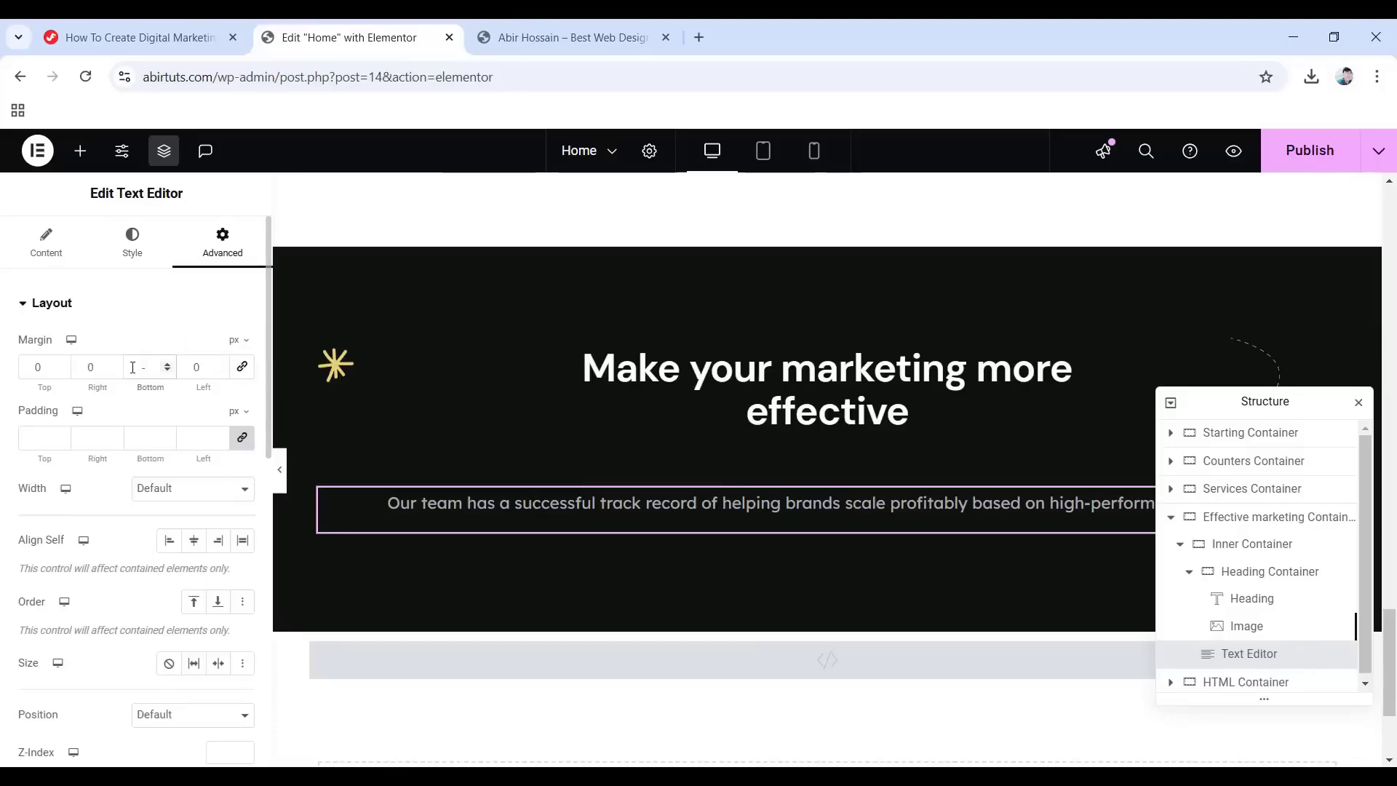
pyautogui.write('15')
pyautogui.scroll(-10, 65, 461)
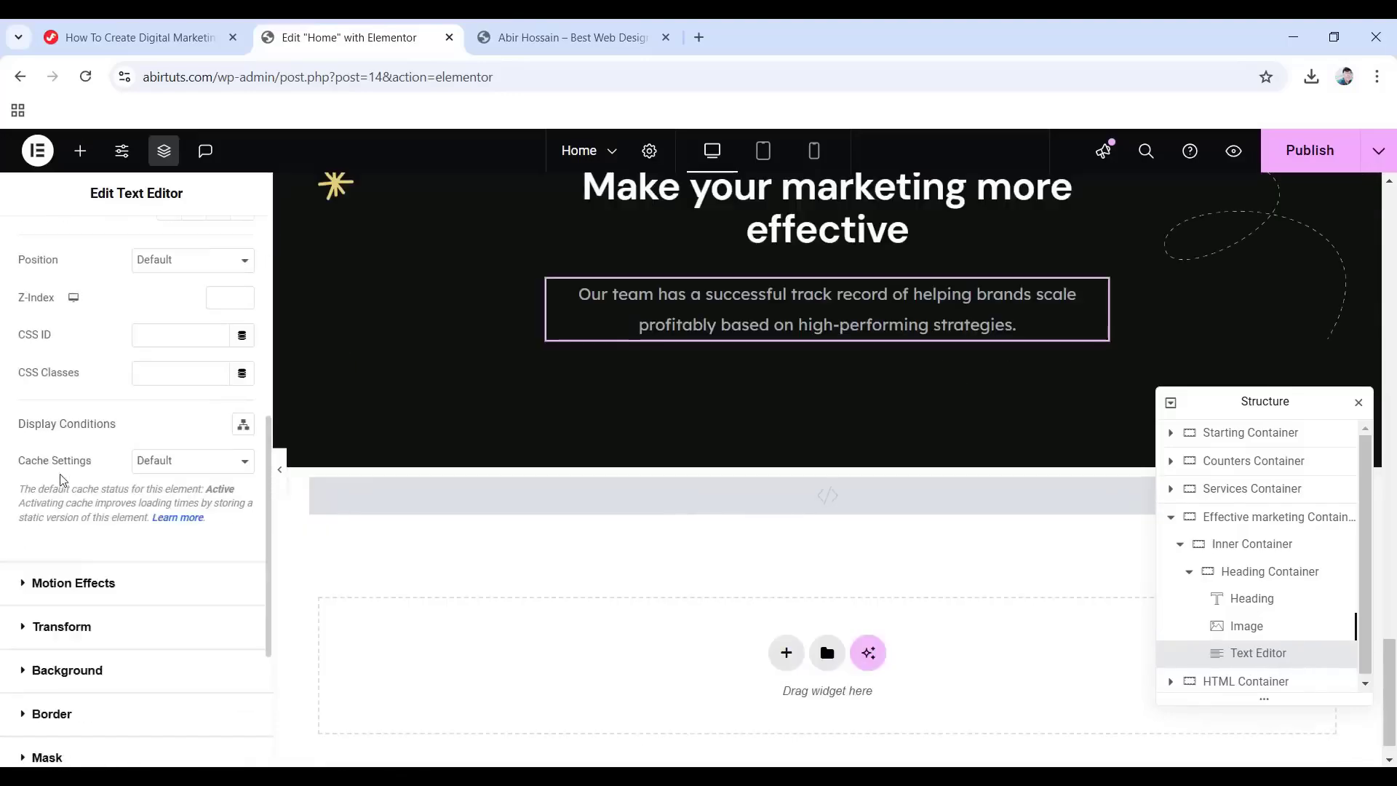
pyautogui.click(69, 406)
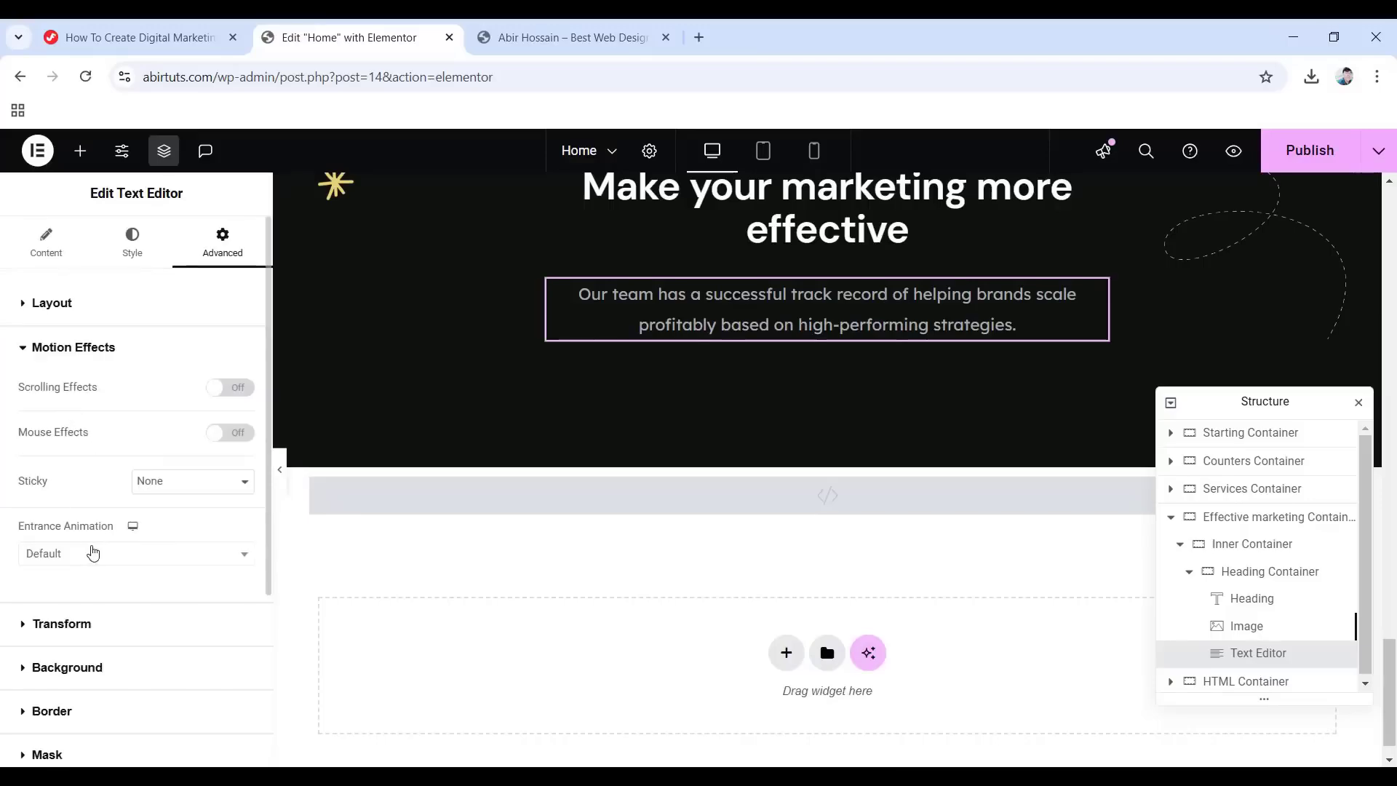
pyautogui.click(92, 554)
pyautogui.click(69, 412)
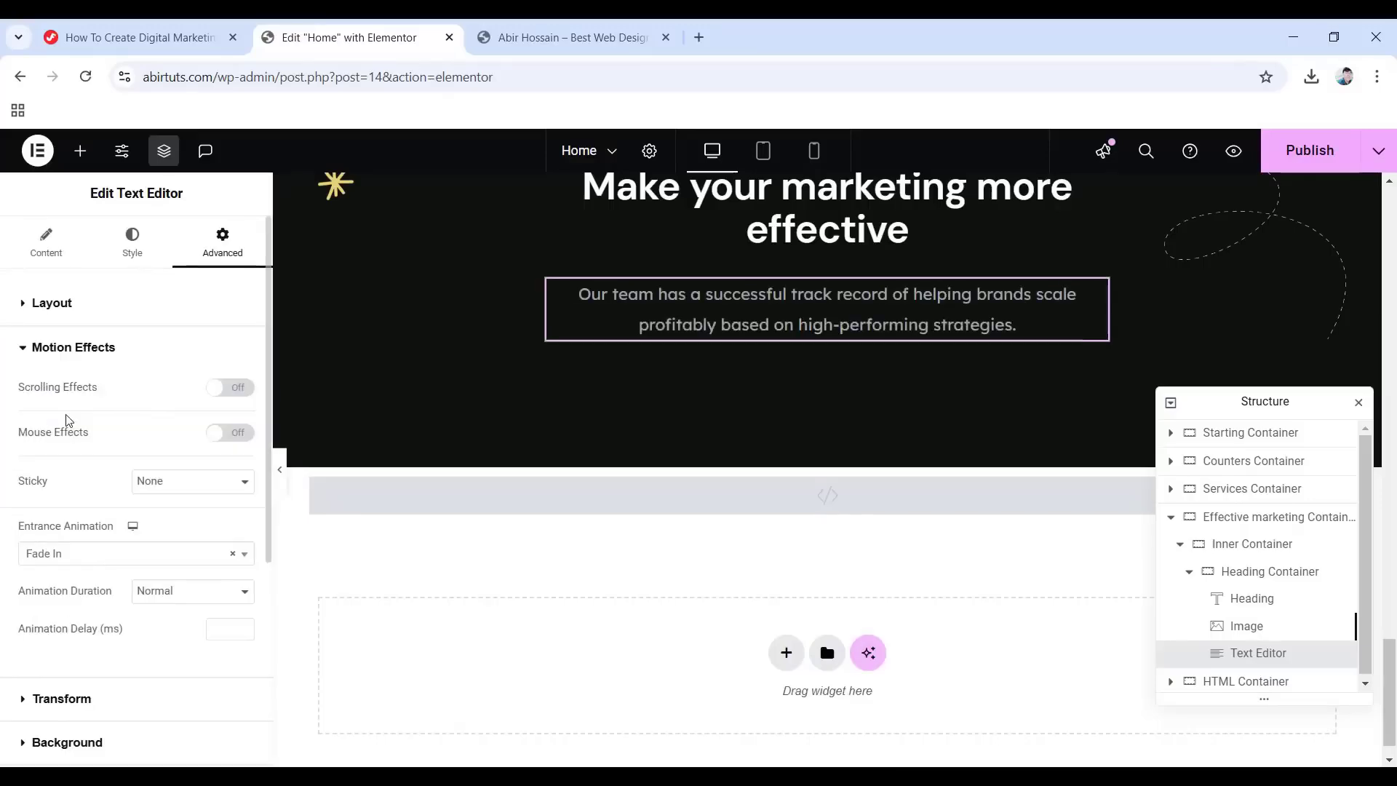
pyautogui.scroll(3, 630, 668)
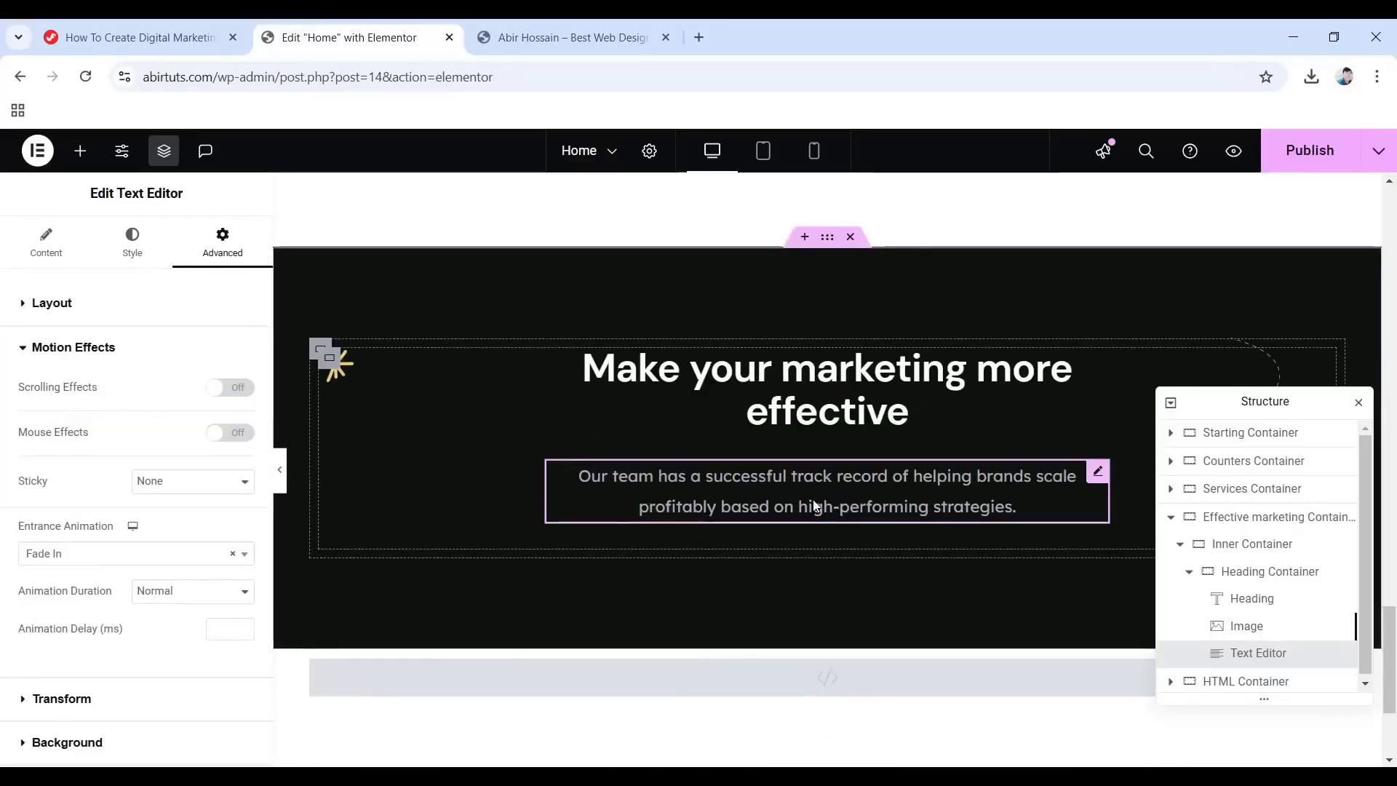
pyautogui.click(1188, 572)
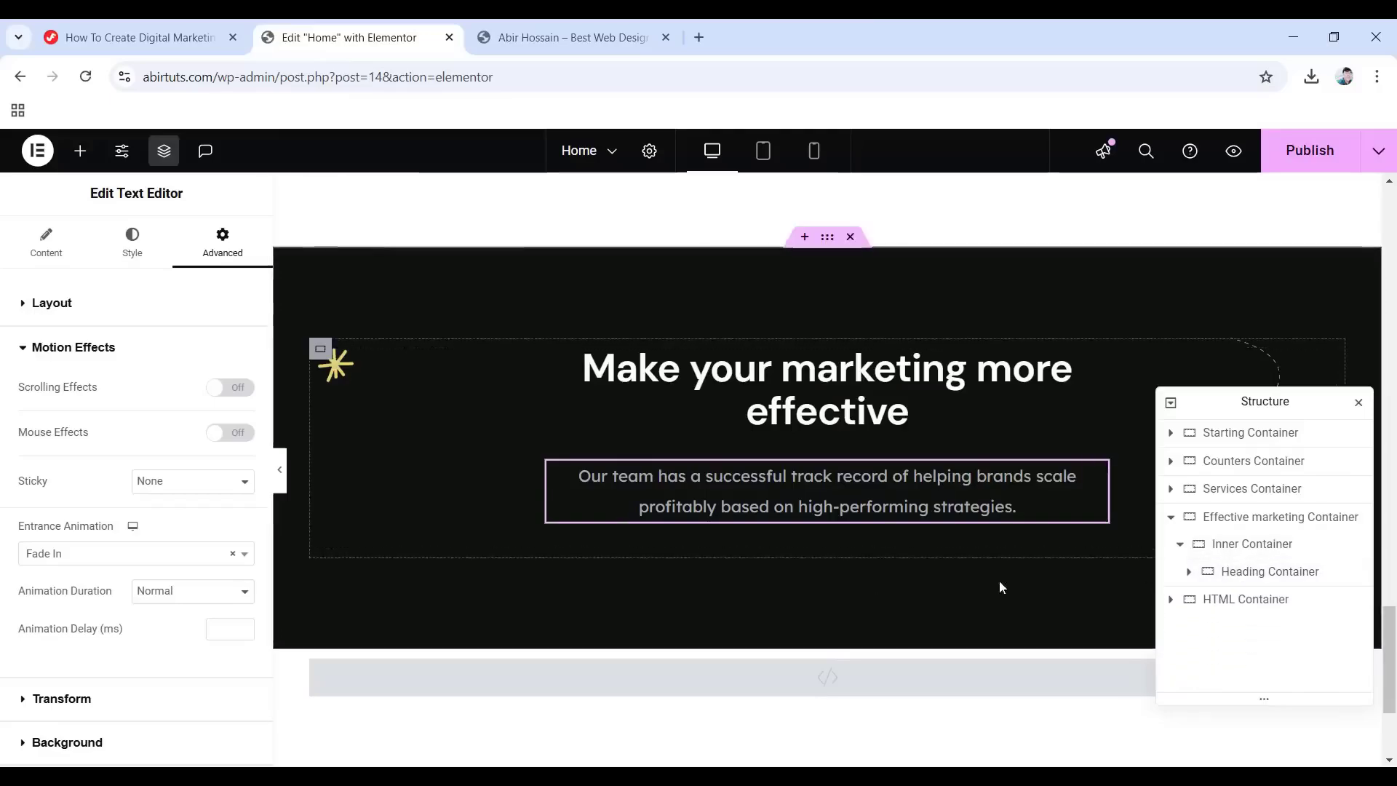
# Add a new container after the Heading Container: Boxed, Row direction, Space Between, Wrap.
pyautogui.rightClick(1240, 578)
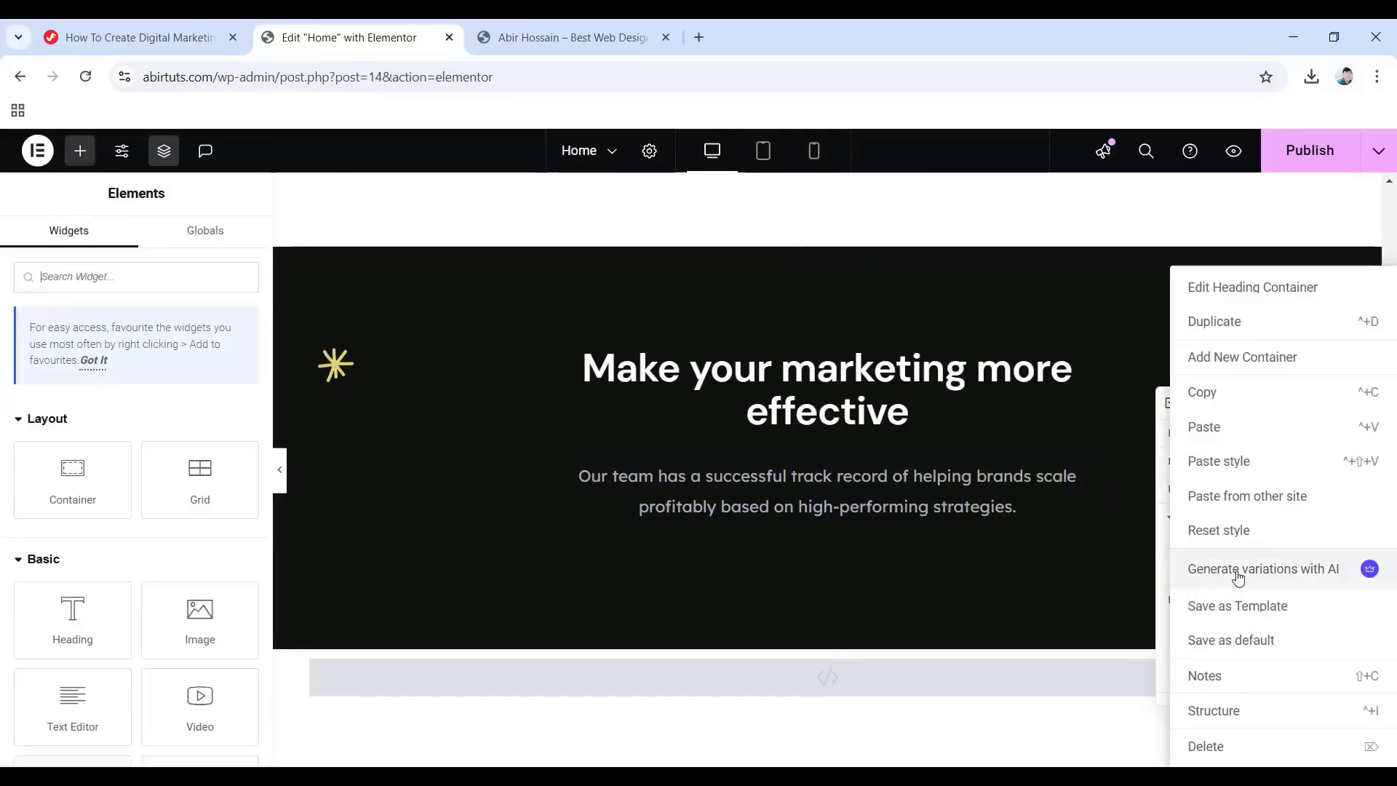
pyautogui.click(1245, 358)
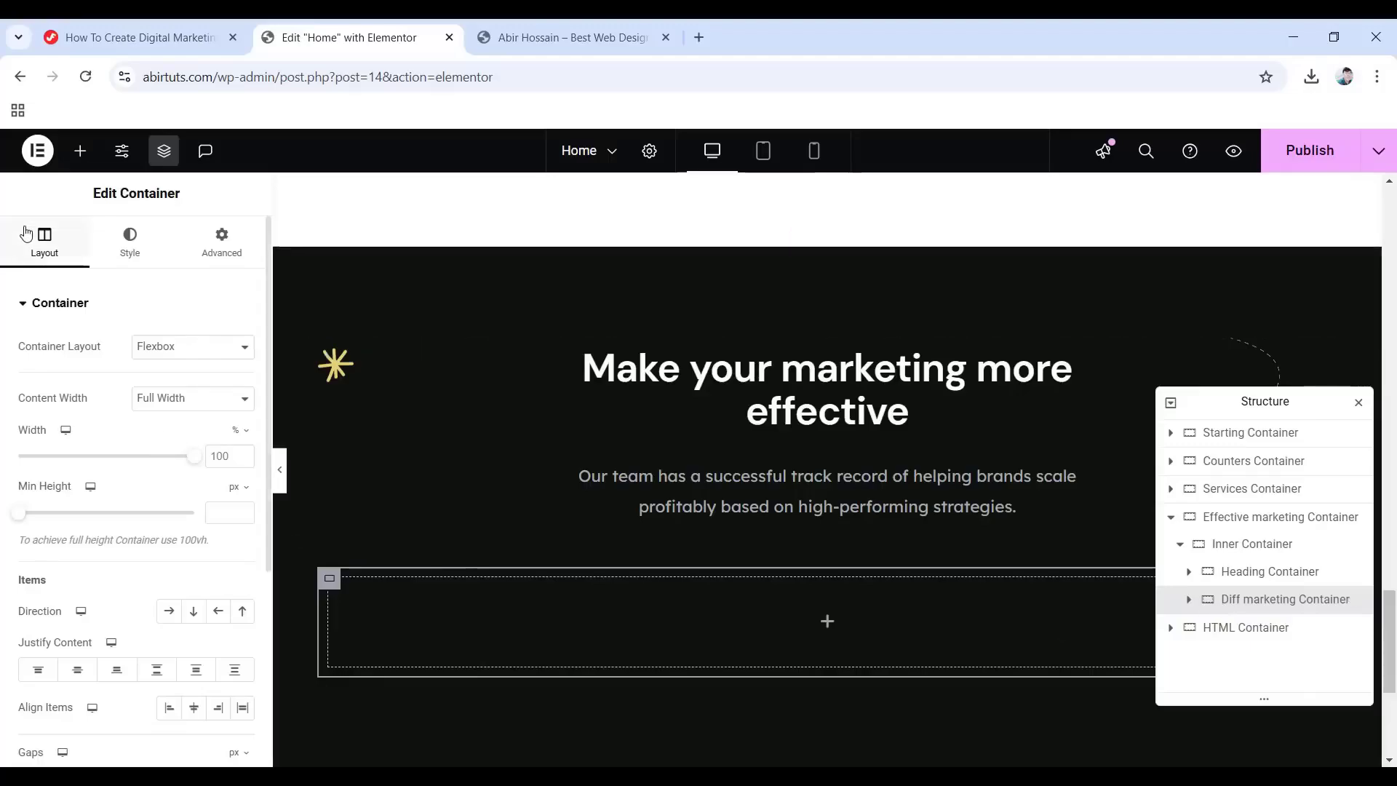
pyautogui.click(207, 407)
pyautogui.click(204, 420)
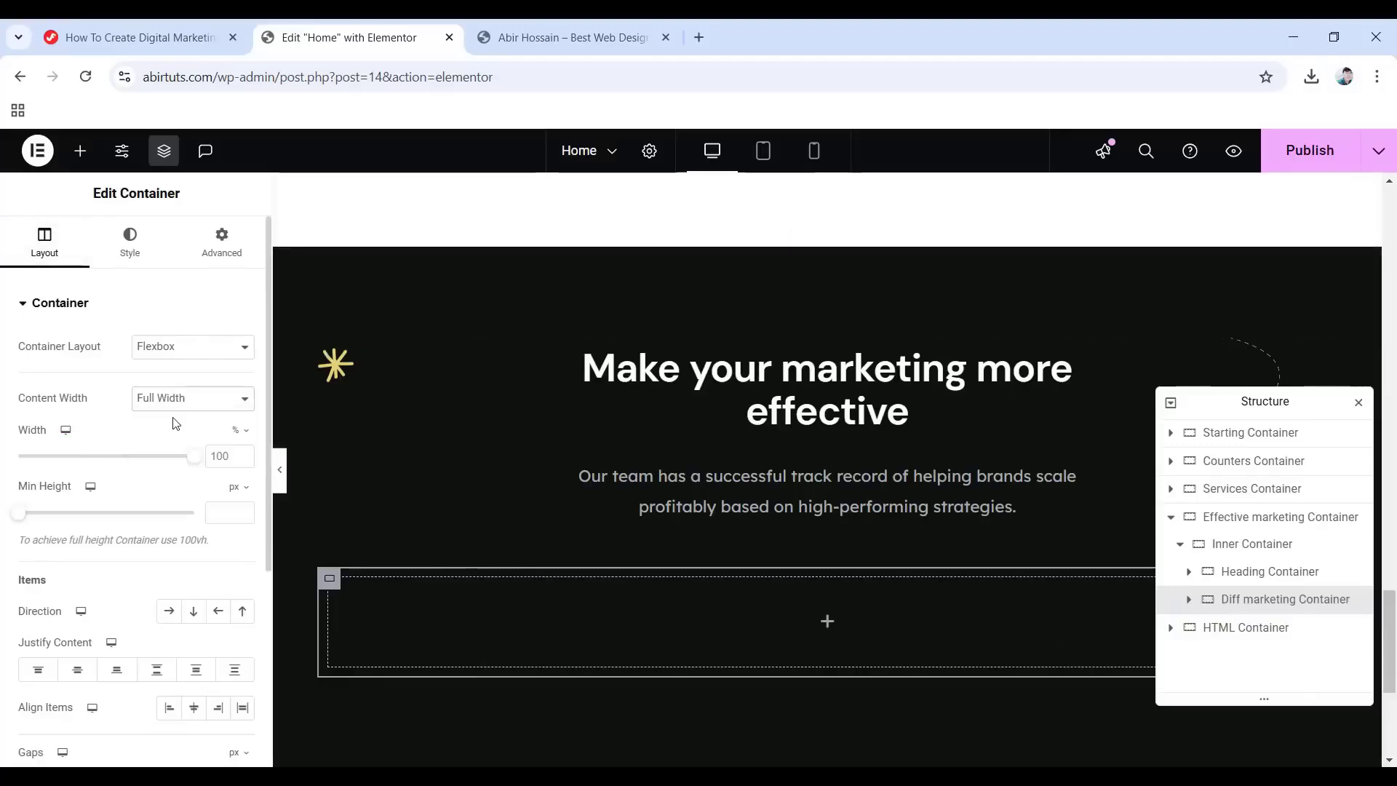
pyautogui.click(167, 612)
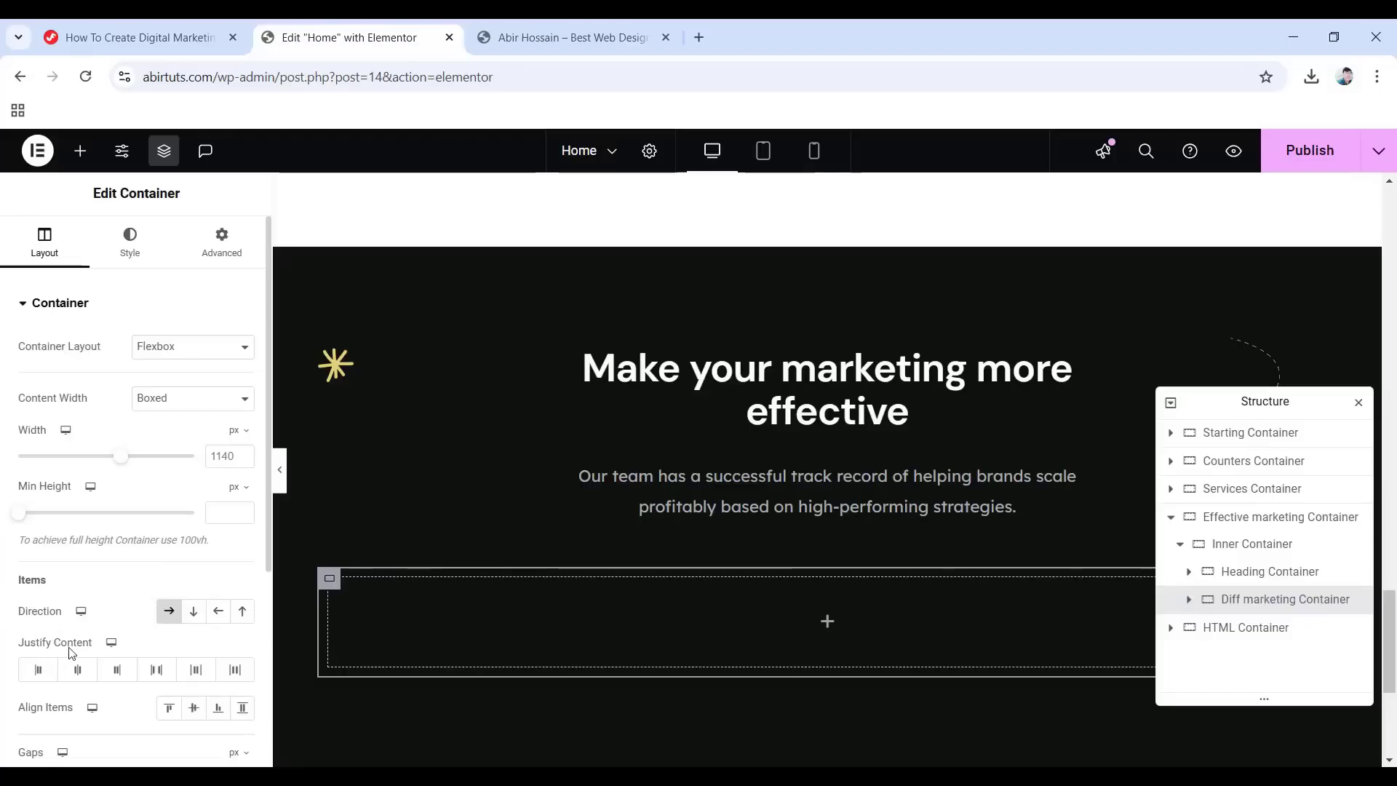
pyautogui.click(156, 669)
pyautogui.scroll(-3, 159, 678)
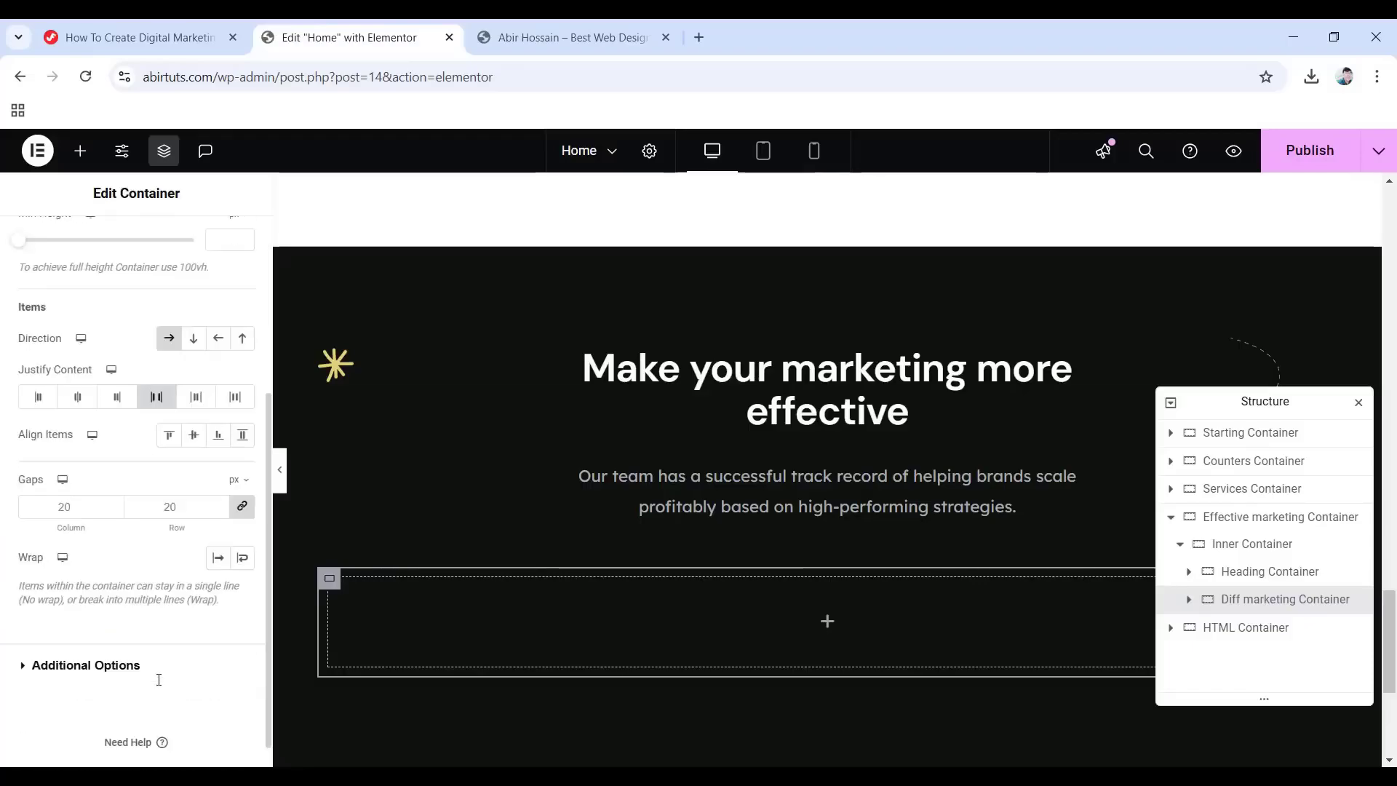
pyautogui.click(243, 557)
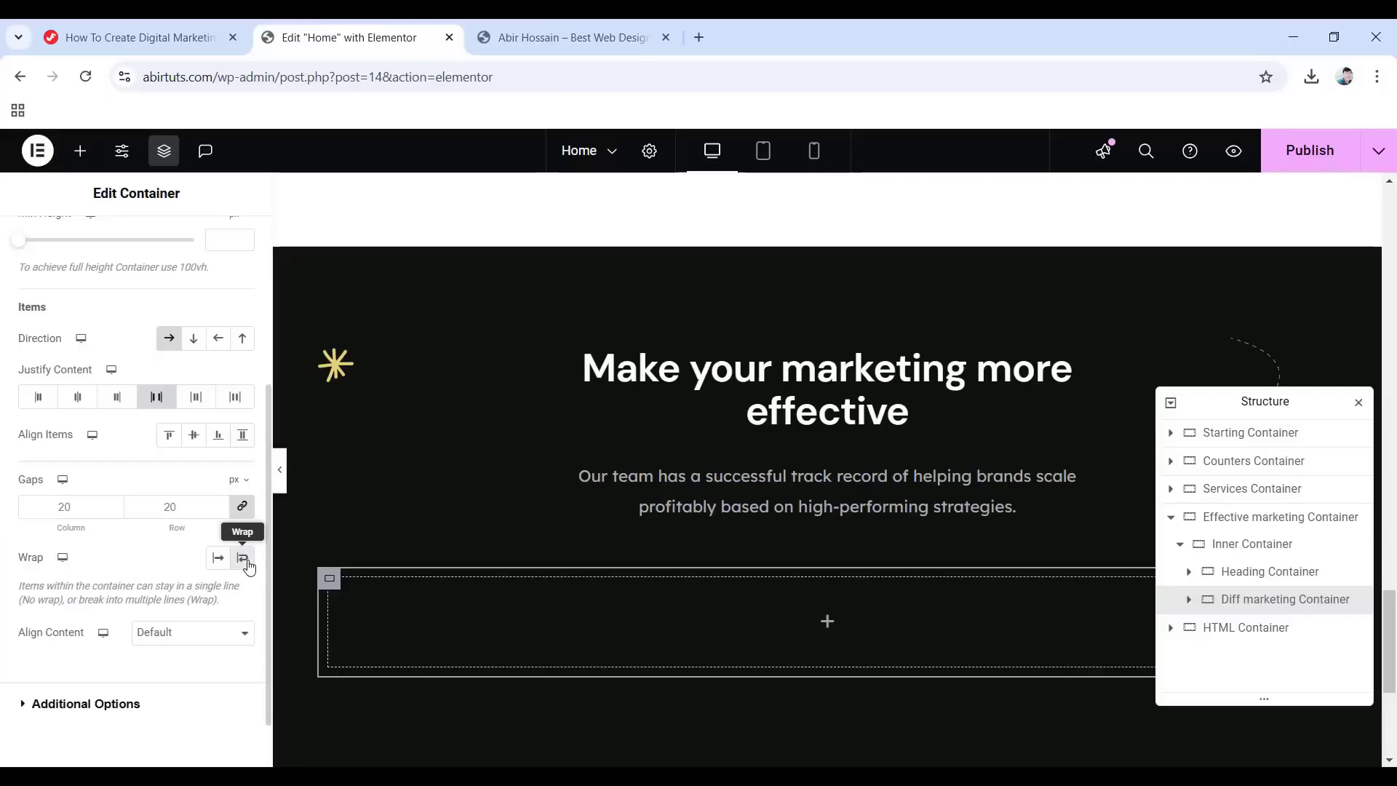
pyautogui.scroll(4, 240, 553)
# Set the row container's bottom padding to 90 and drop a nested container inside it.
pyautogui.click(217, 241)
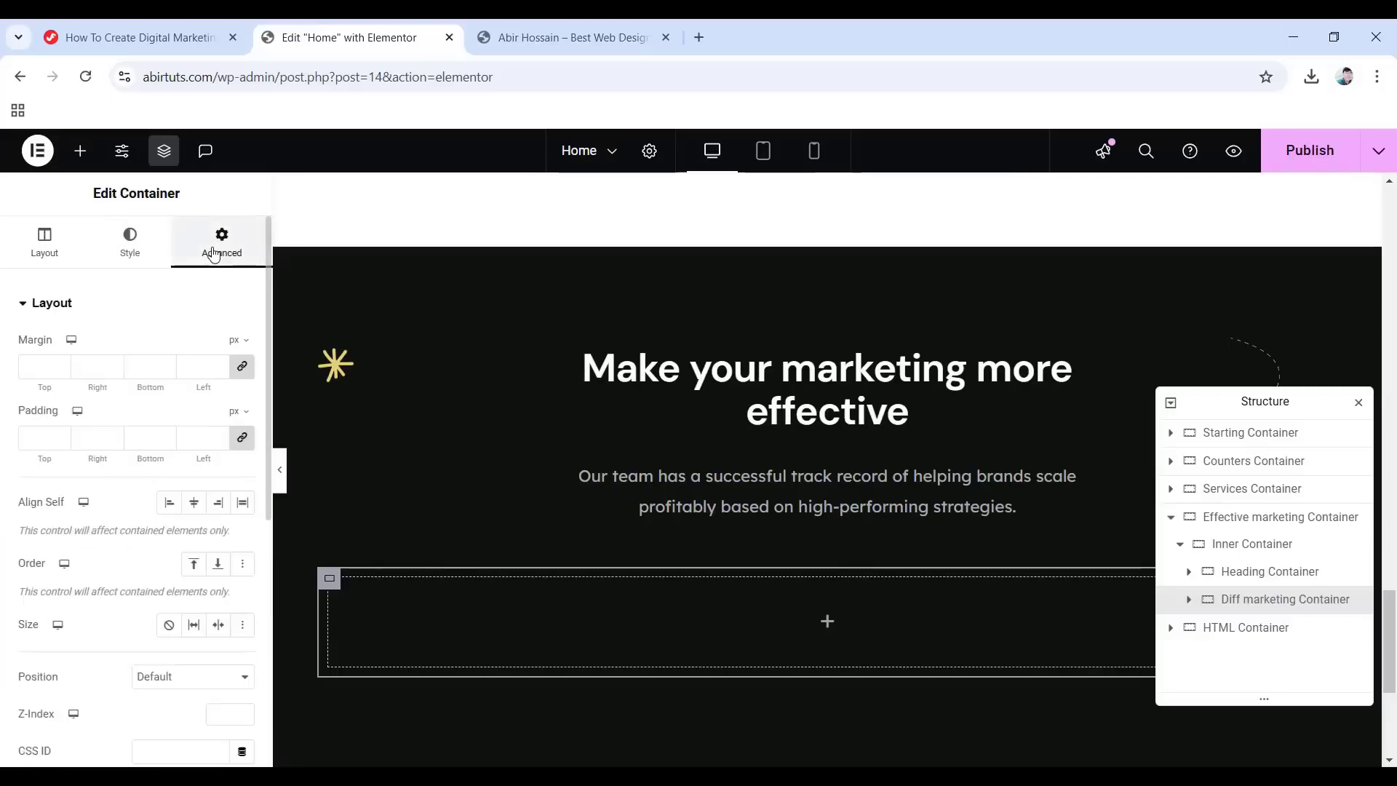
pyautogui.click(243, 441)
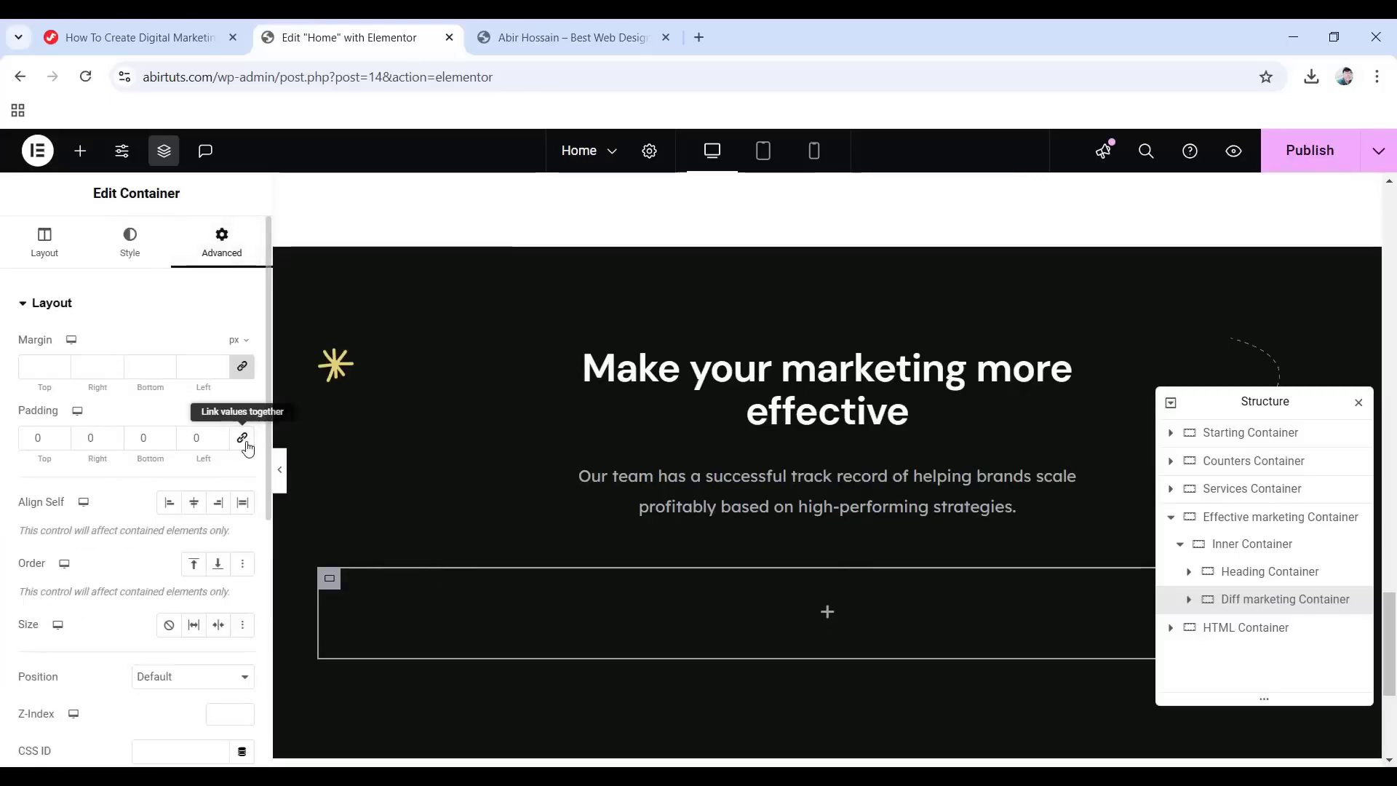
pyautogui.doubleClick(144, 437)
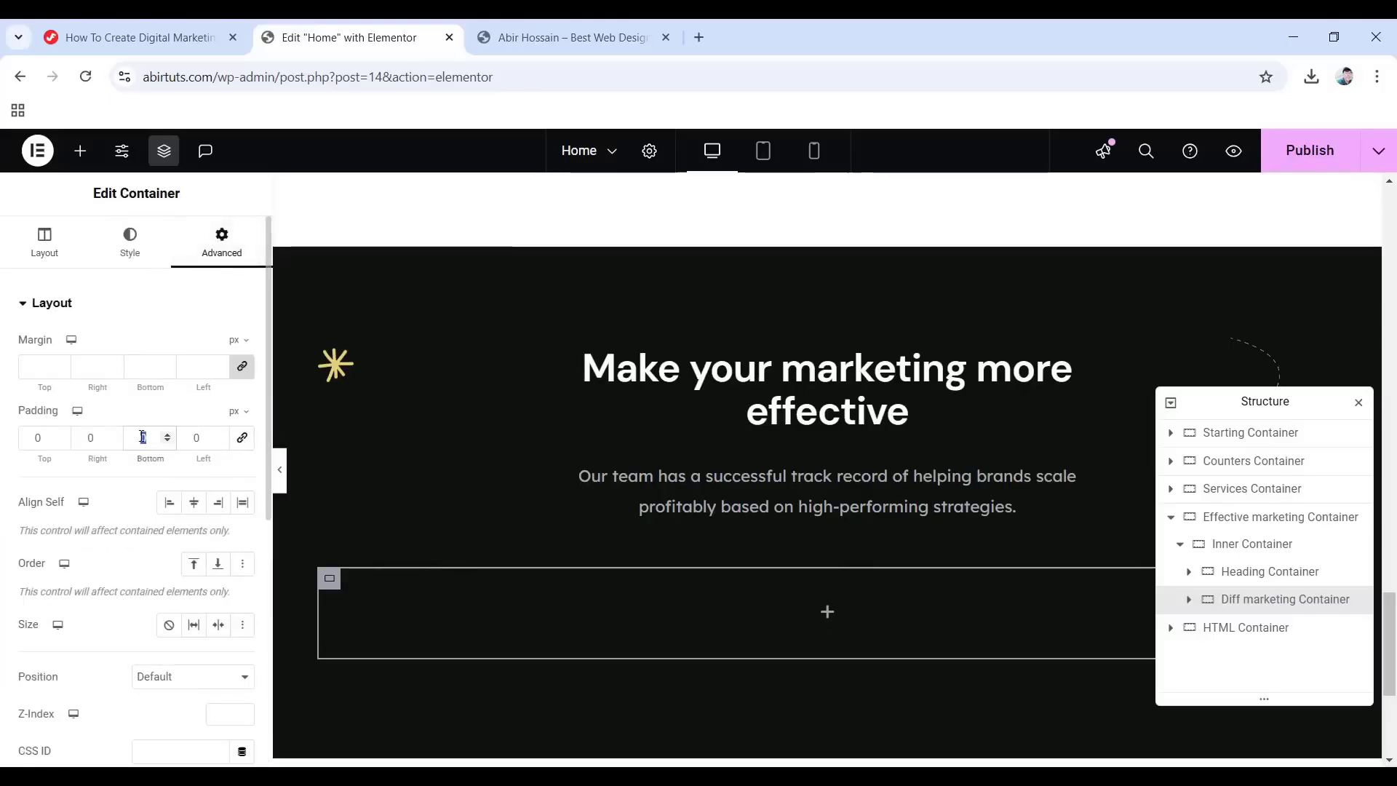
pyautogui.write('90')
pyautogui.scroll(-2, 645, 582)
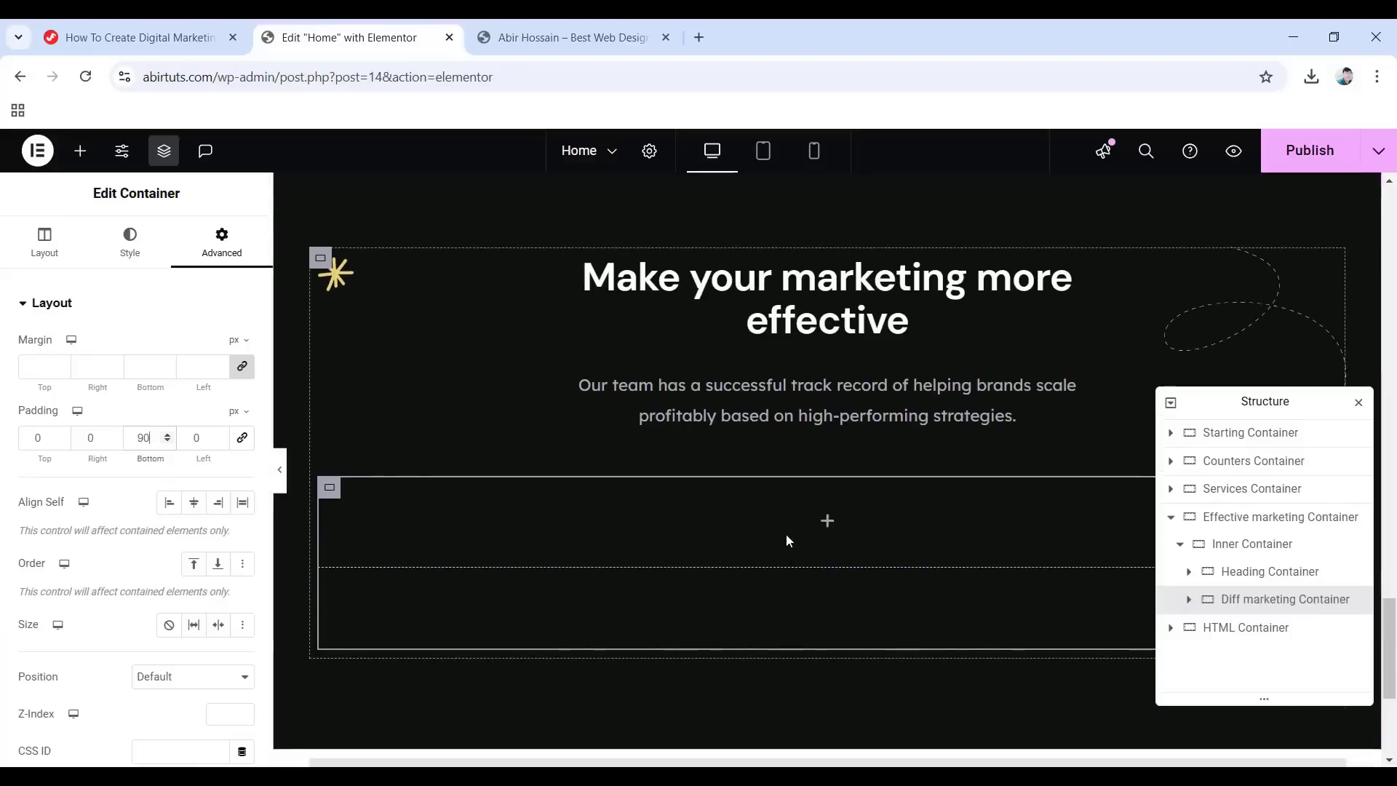
pyautogui.click(826, 523)
pyautogui.moveTo(73, 480); pyautogui.dragTo(805, 540)
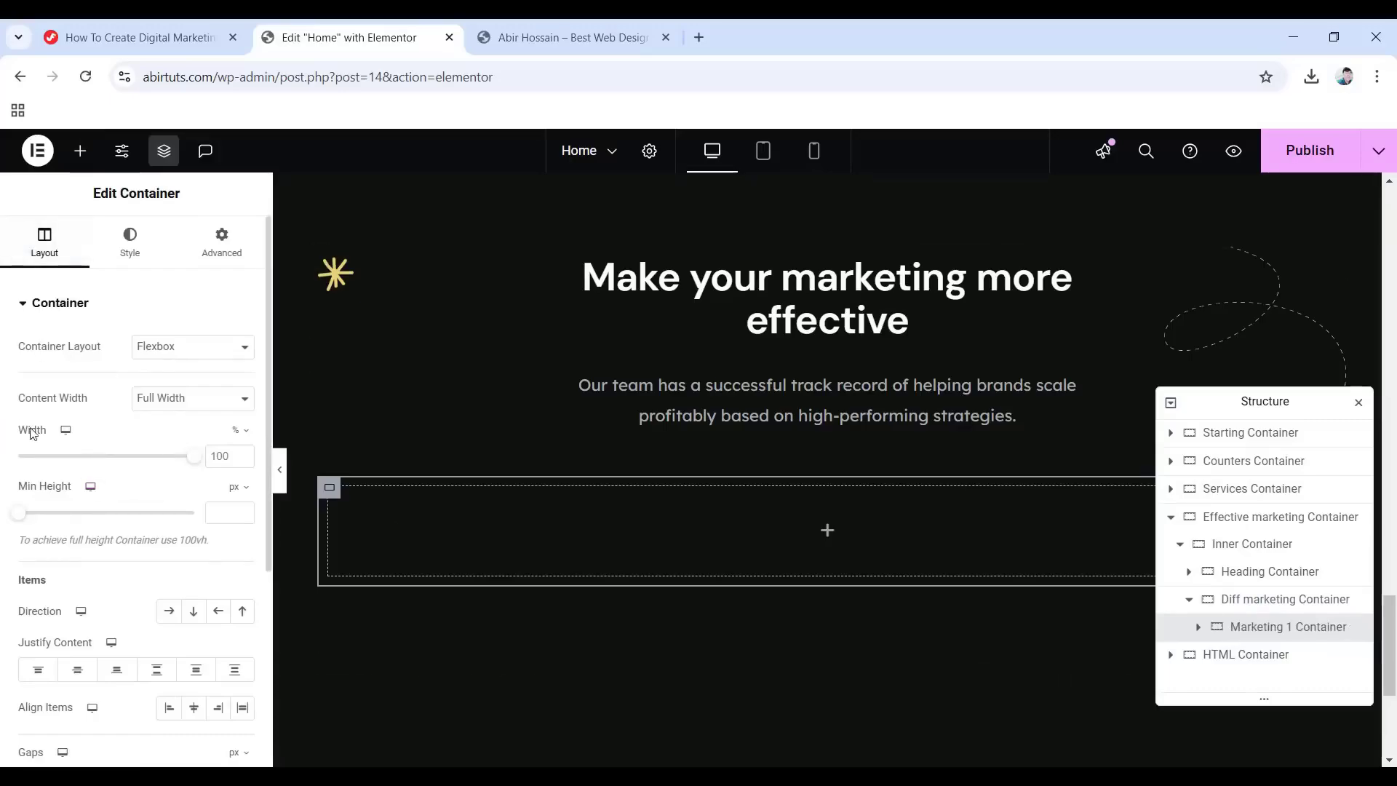
# Set the inner container's width to 33, set its justification, and give it background #e9d175.
pyautogui.doubleClick(231, 456)
pyautogui.write('33')
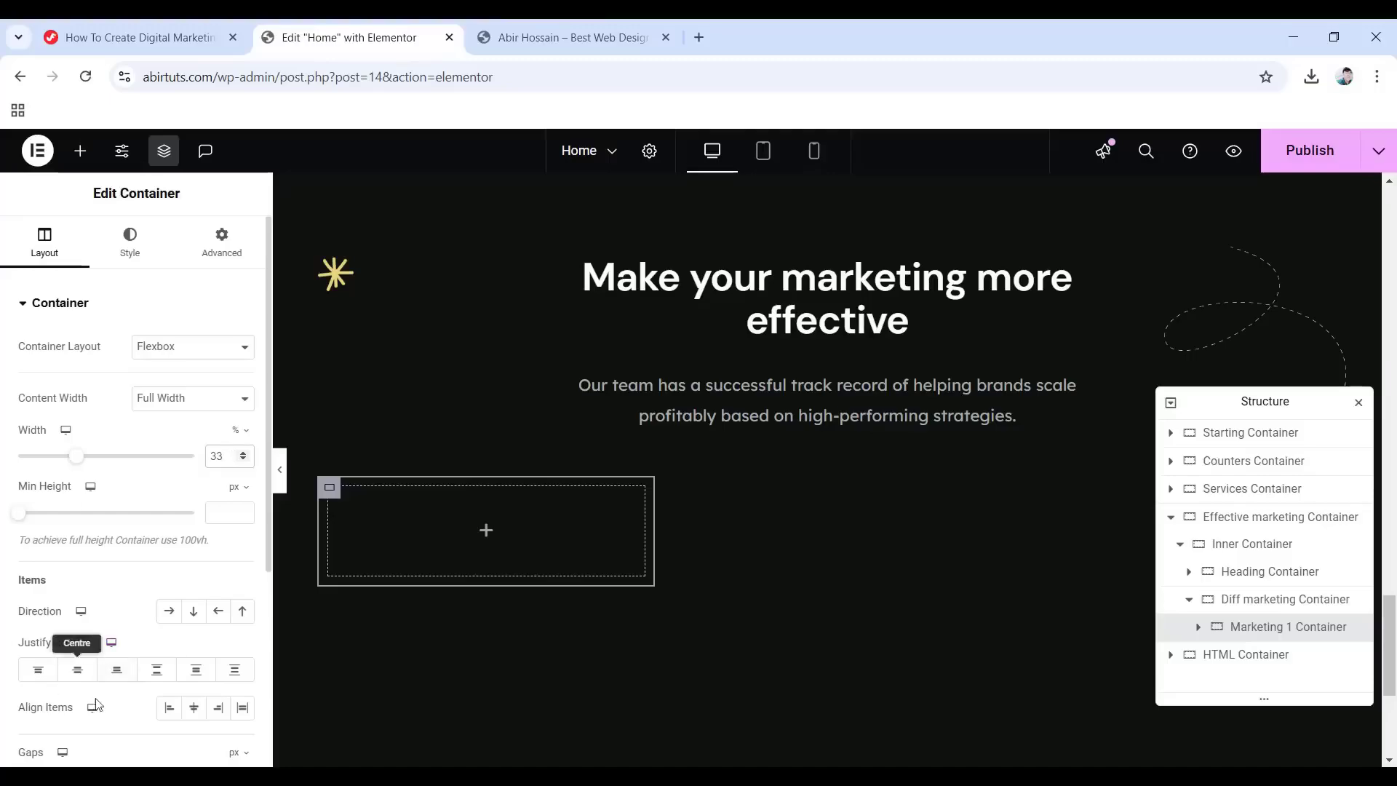
pyautogui.click(150, 675)
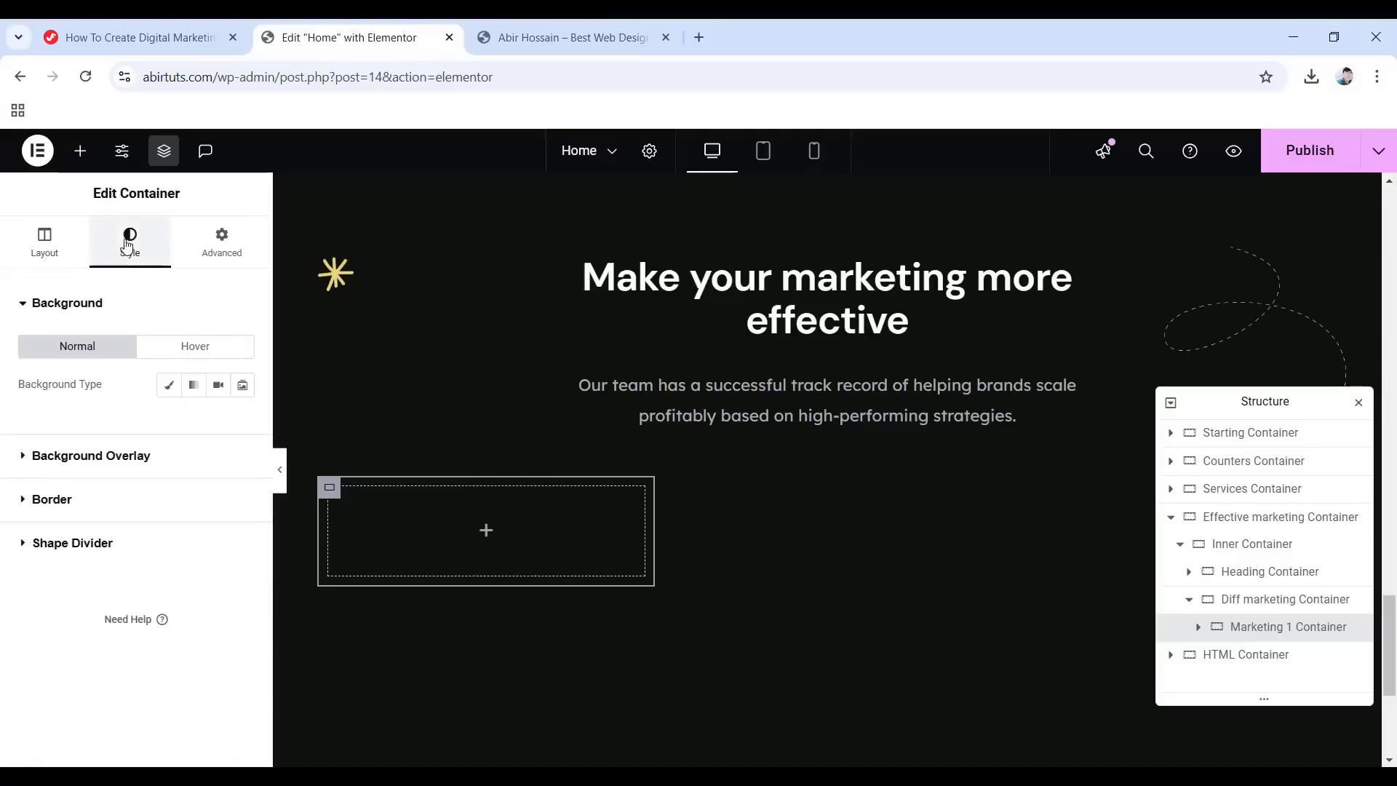
pyautogui.click(169, 385)
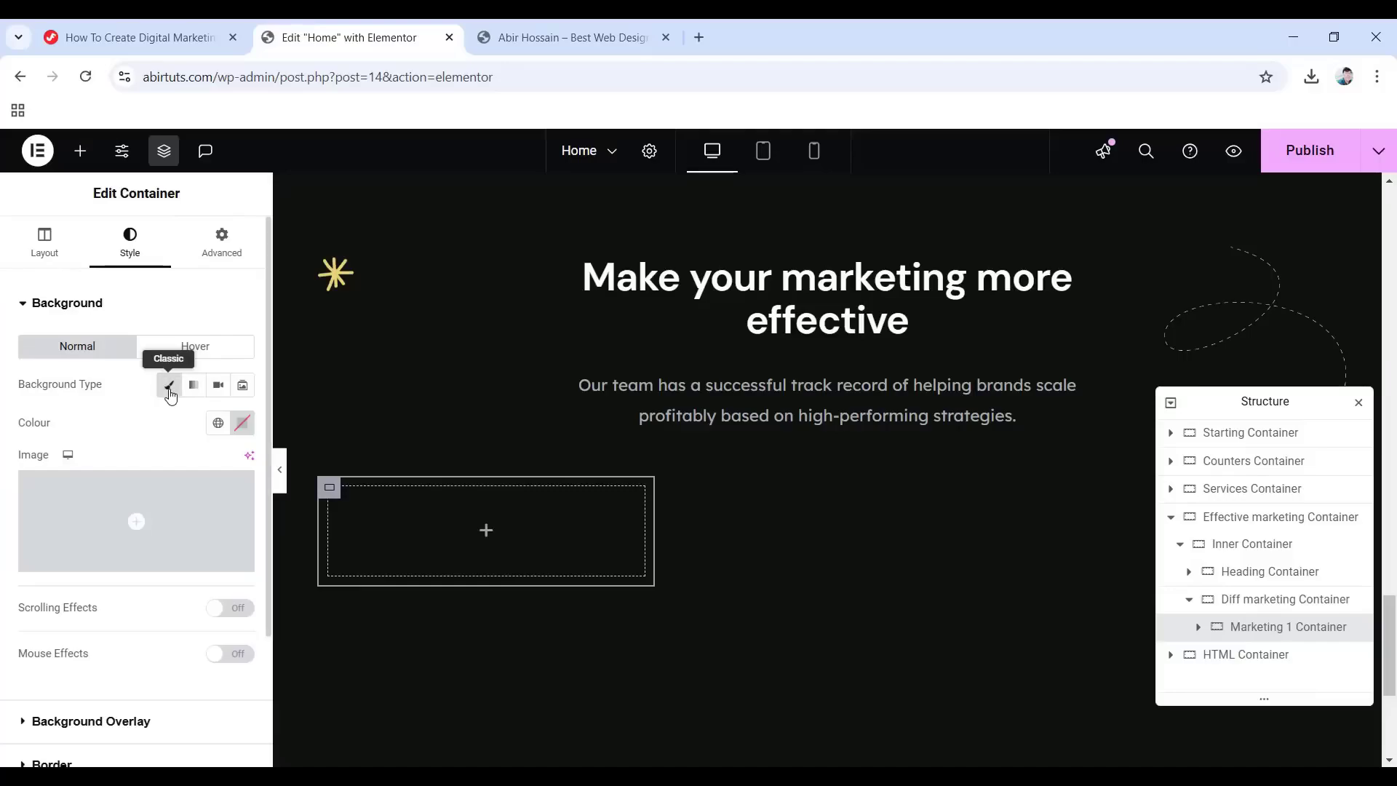
pyautogui.click(242, 428)
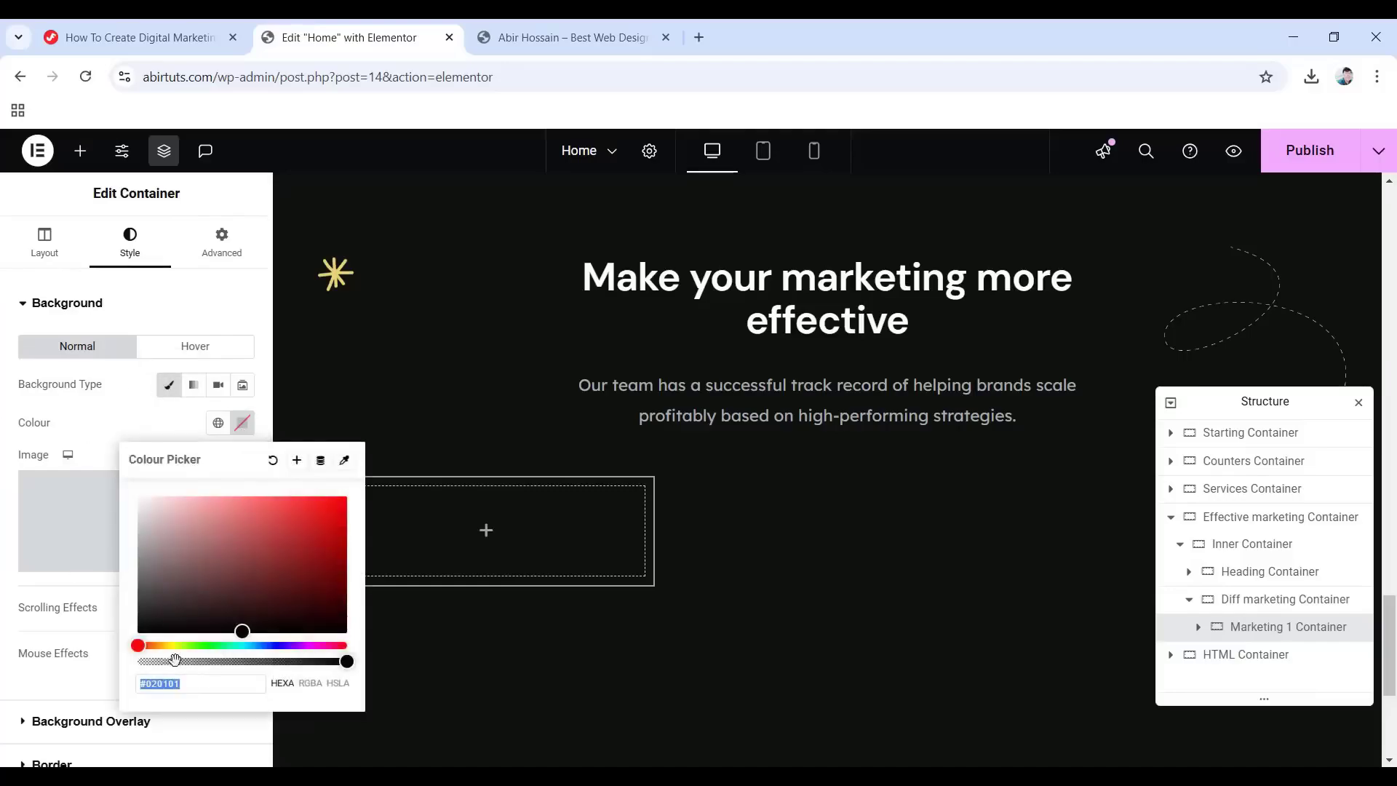
pyautogui.click(195, 685)
pyautogui.write('e9d')
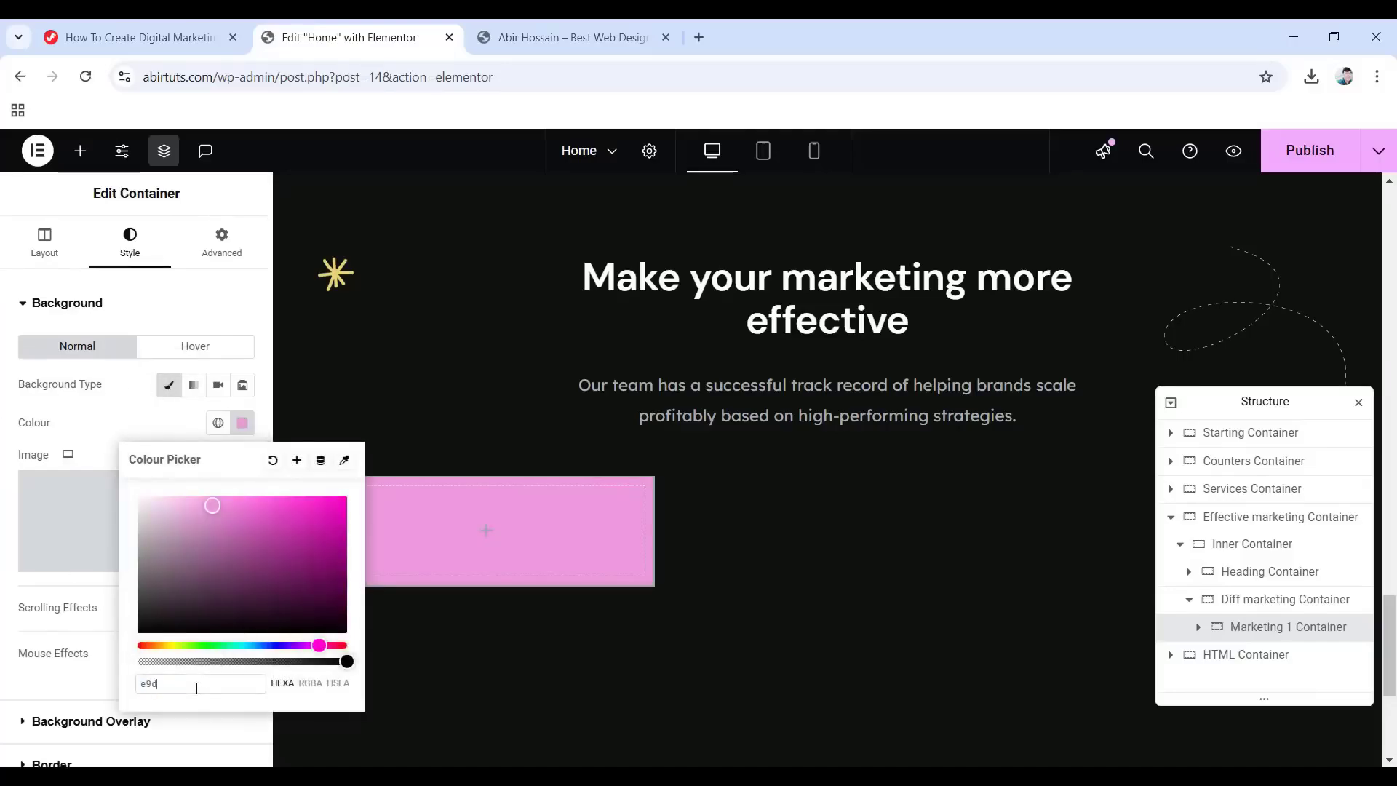
pyautogui.write('175')
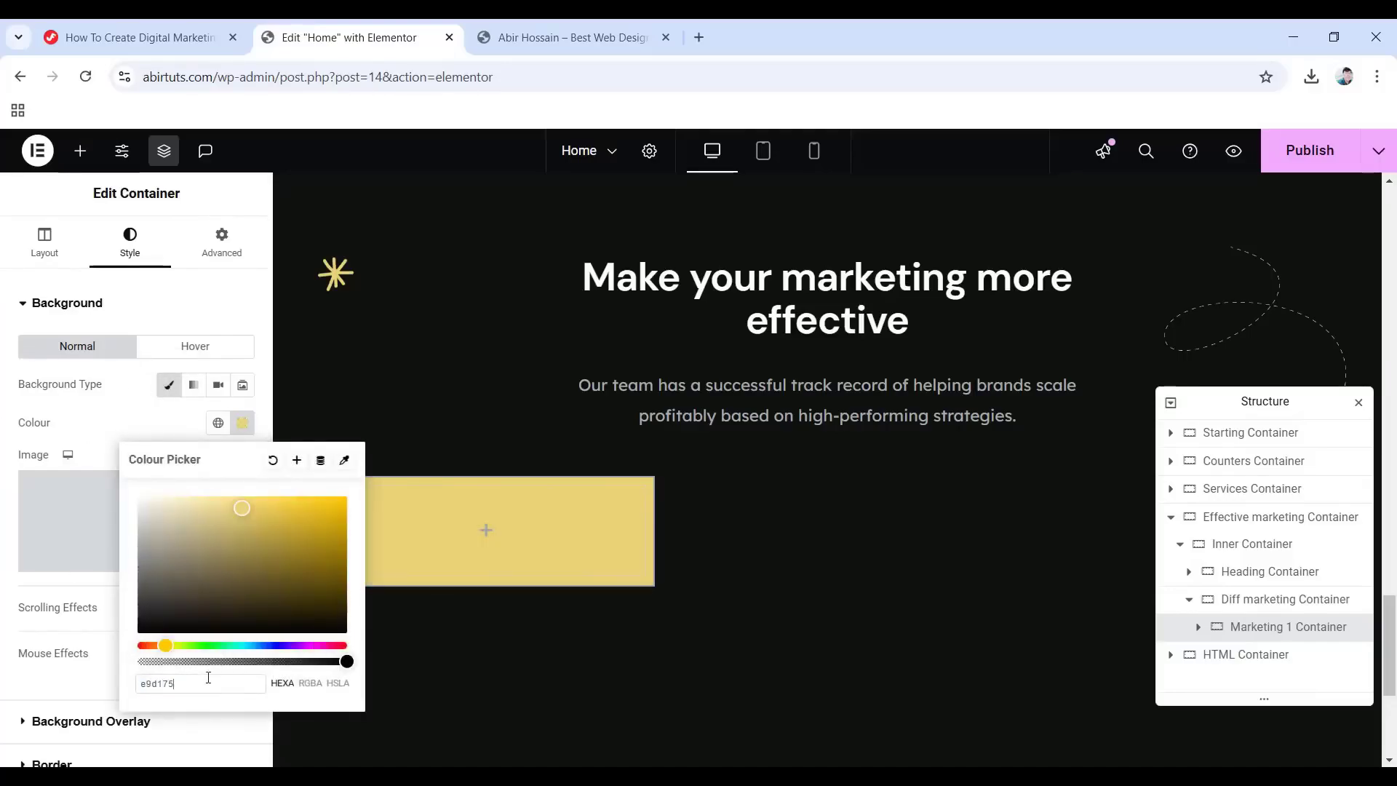
pyautogui.scroll(-3, 44, 680)
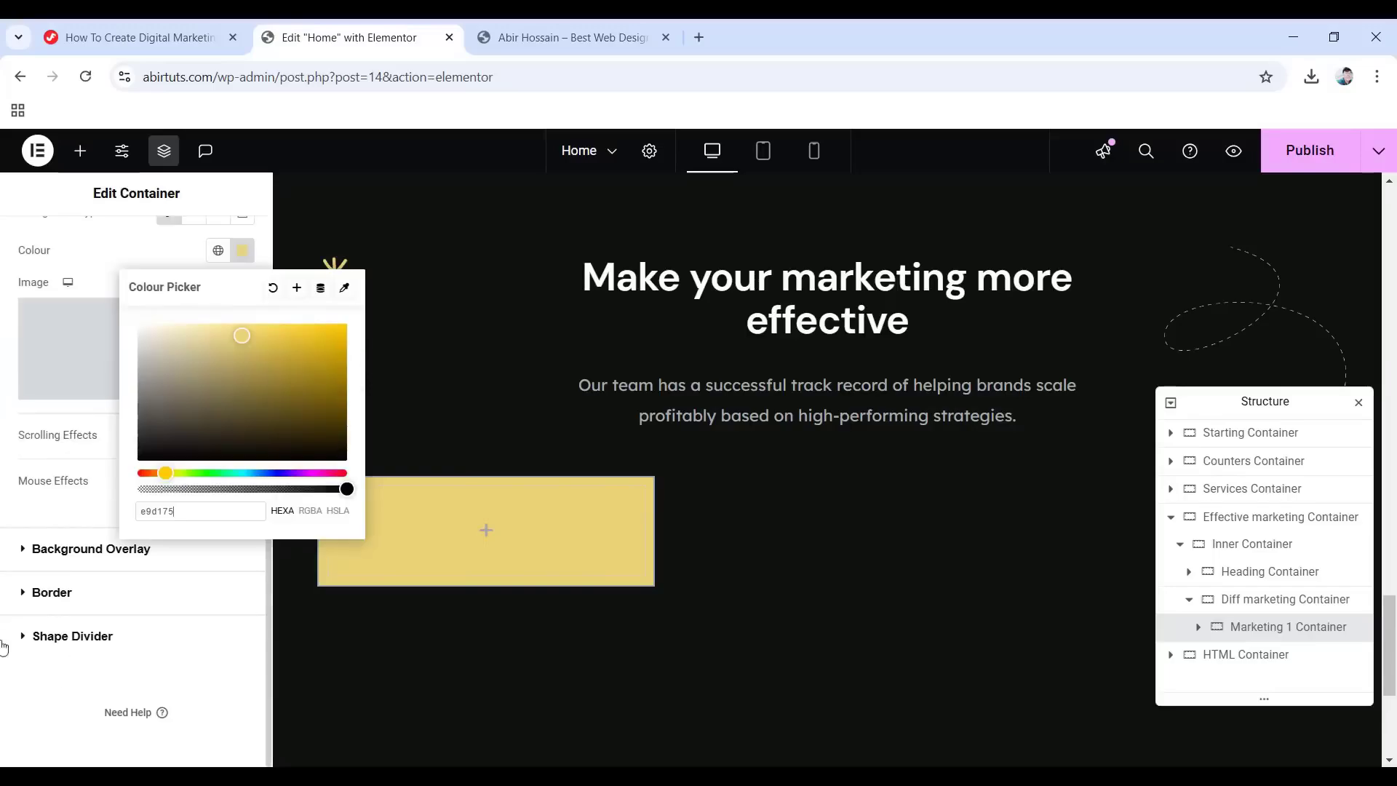
# Round the card's corners to 30 and give it 45 padding with 0 at the bottom.
pyautogui.click(57, 593)
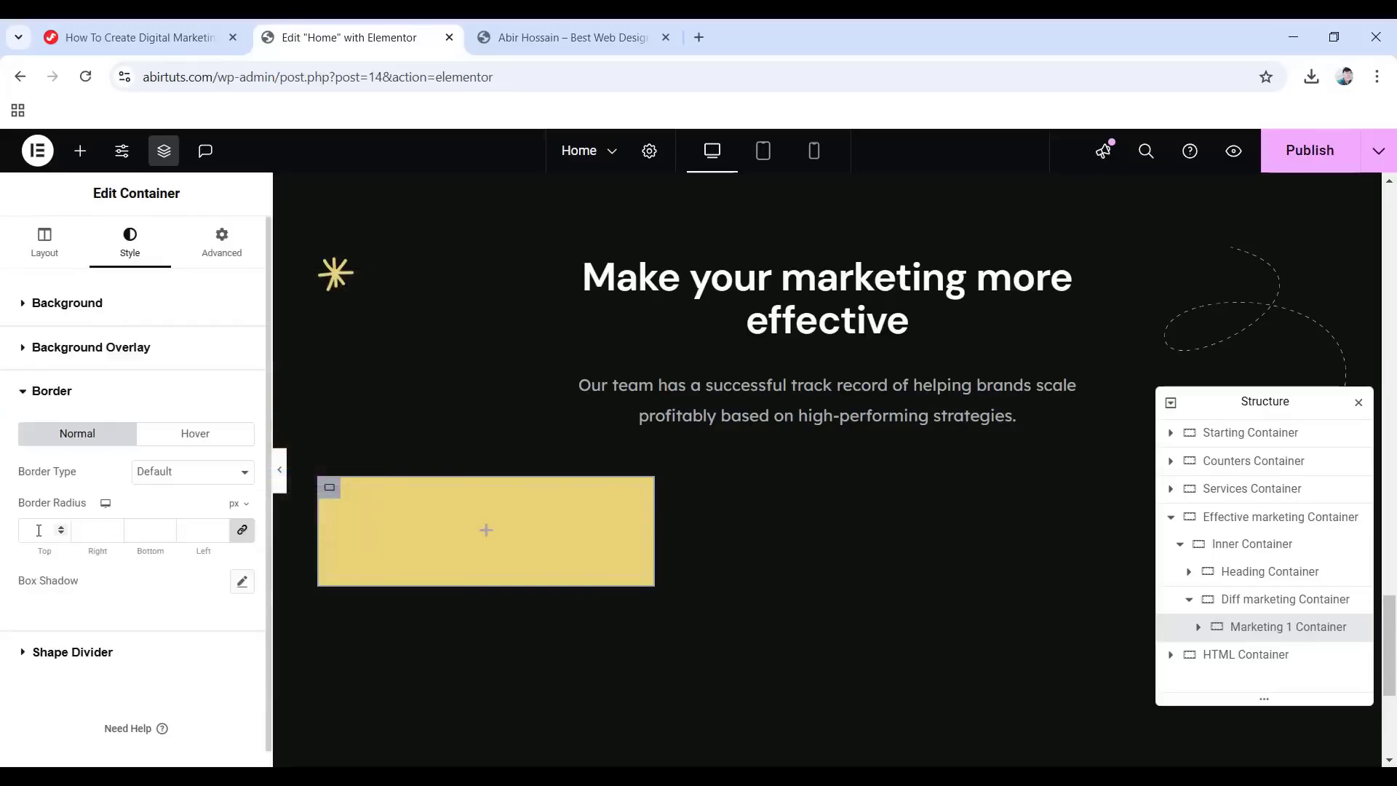
pyautogui.click(39, 530)
pyautogui.write('30')
pyautogui.click(224, 258)
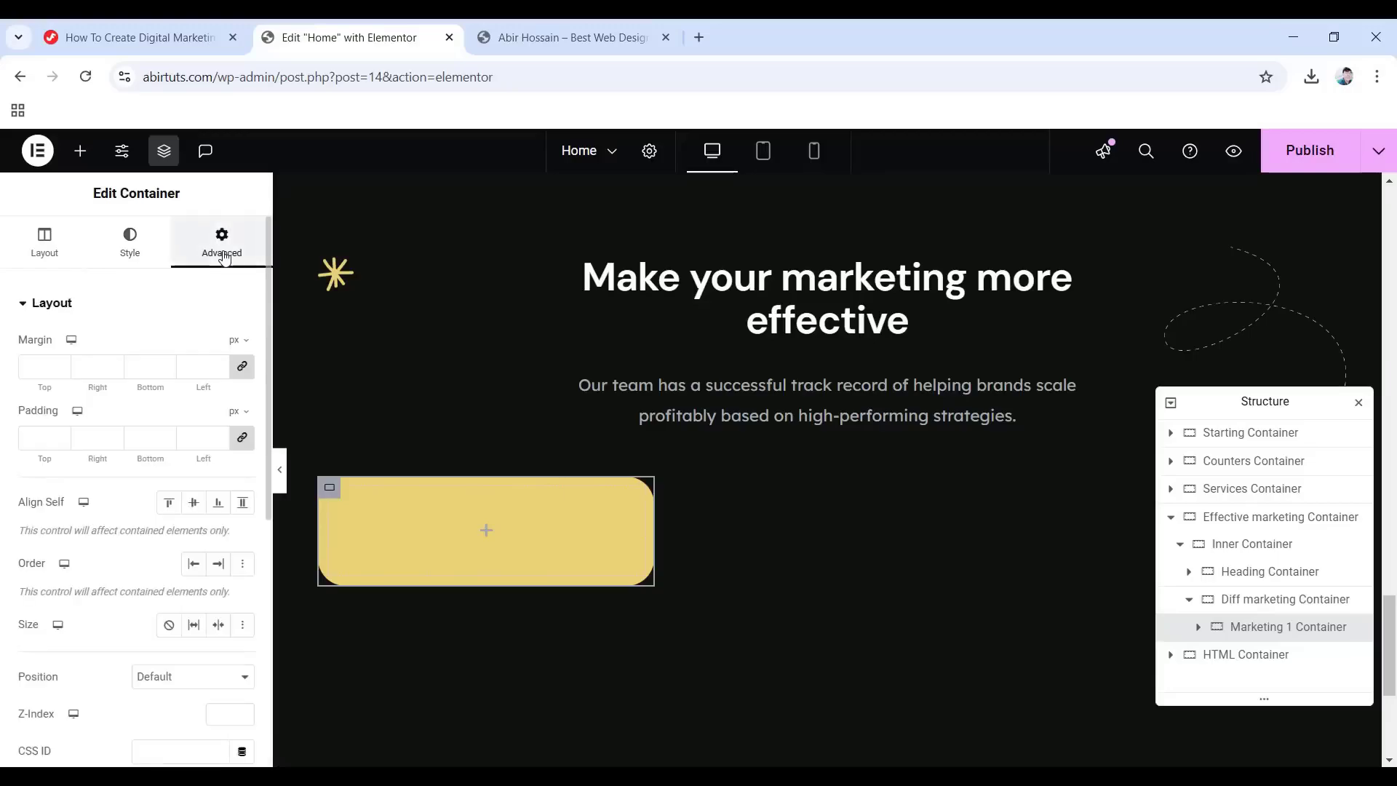
pyautogui.click(40, 441)
pyautogui.write('45')
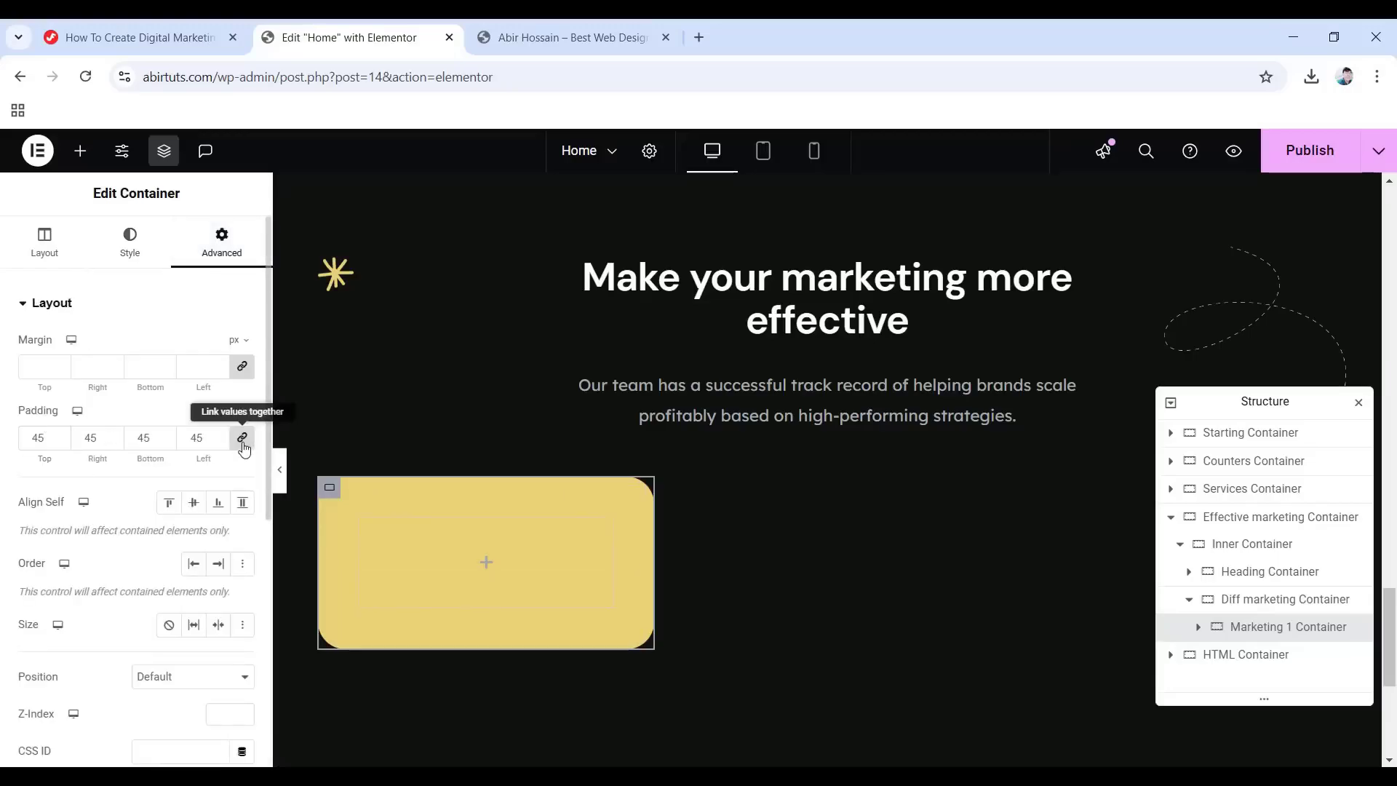
pyautogui.click(242, 438)
pyautogui.moveTo(152, 438); pyautogui.dragTo(118, 440)
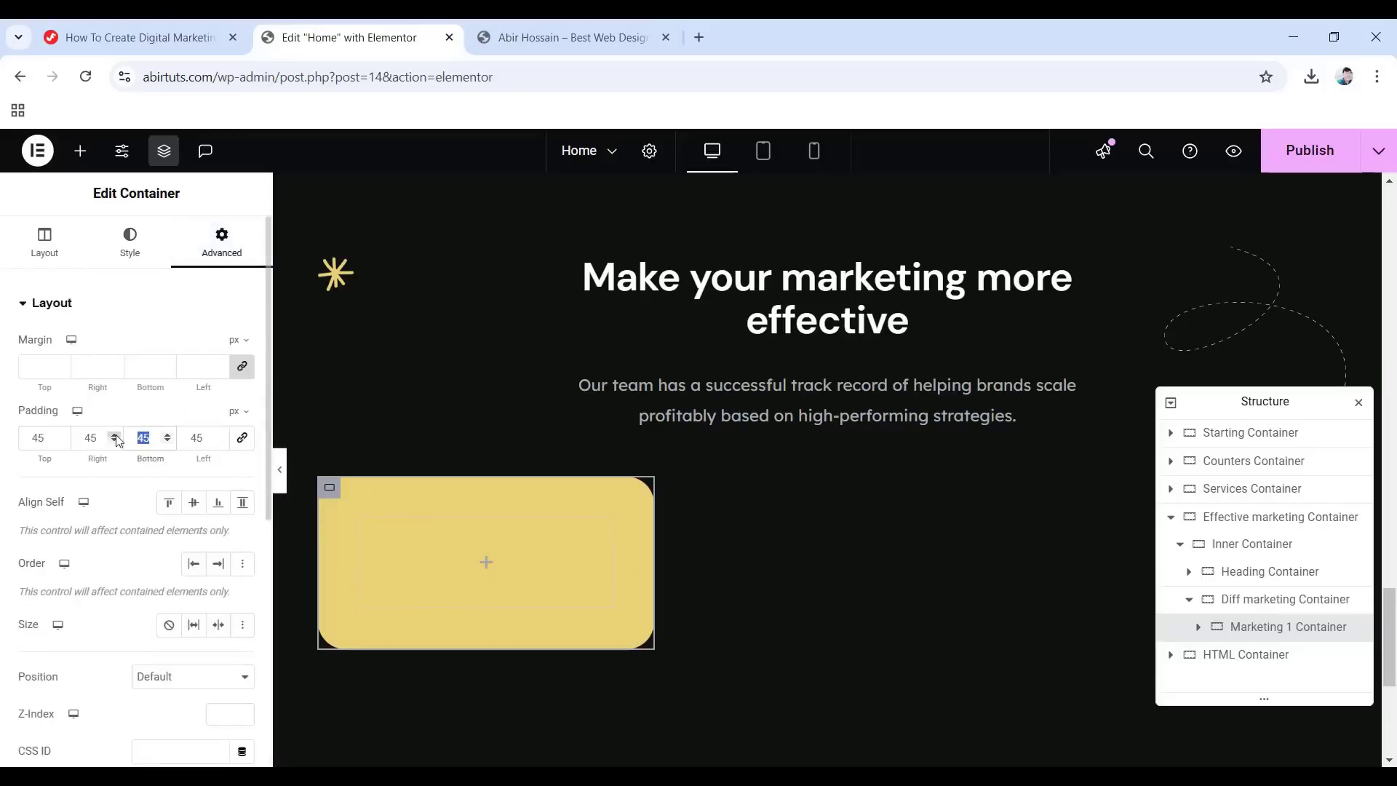
pyautogui.write('0')
# Give the card a Fade In entrance animation.
pyautogui.scroll(-5, 93, 551)
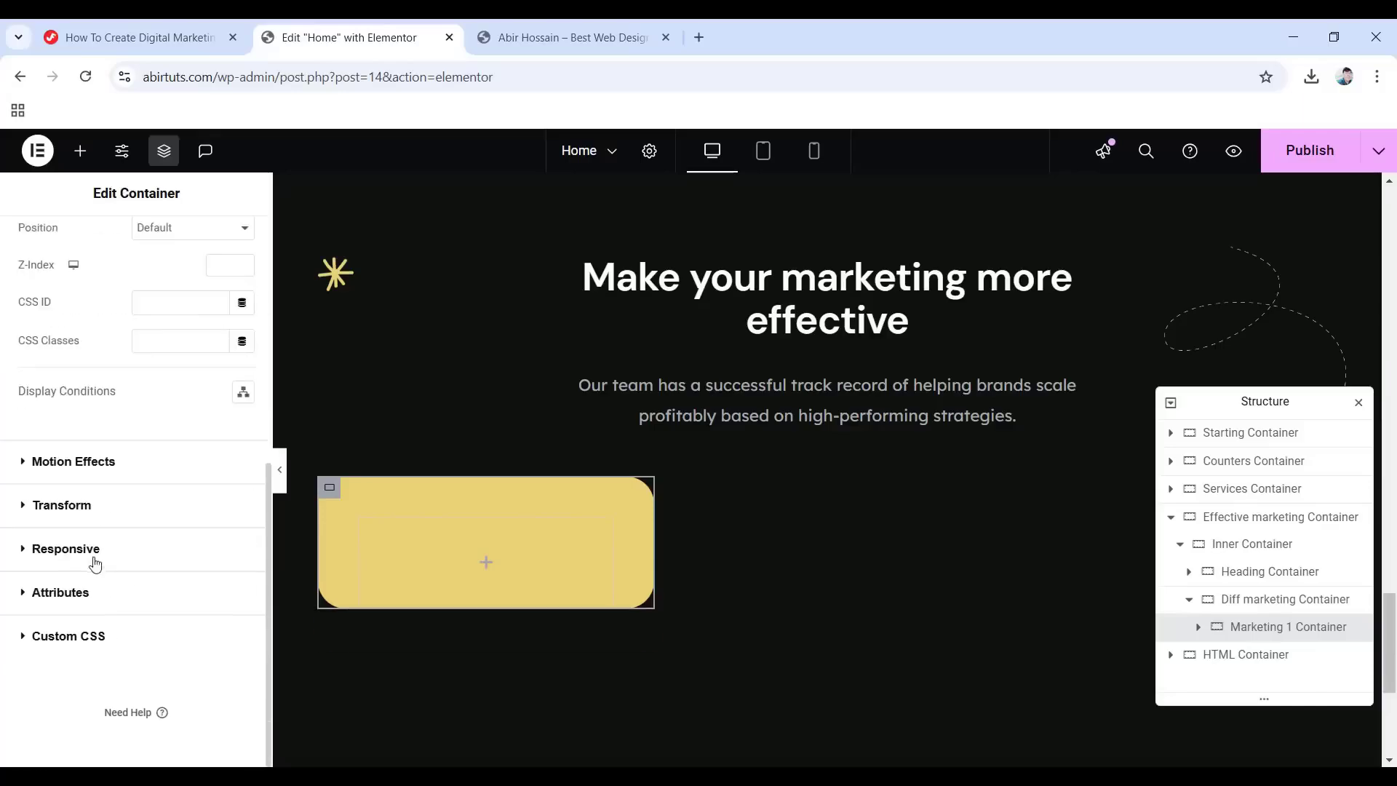
pyautogui.click(75, 459)
pyautogui.scroll(-2, 67, 514)
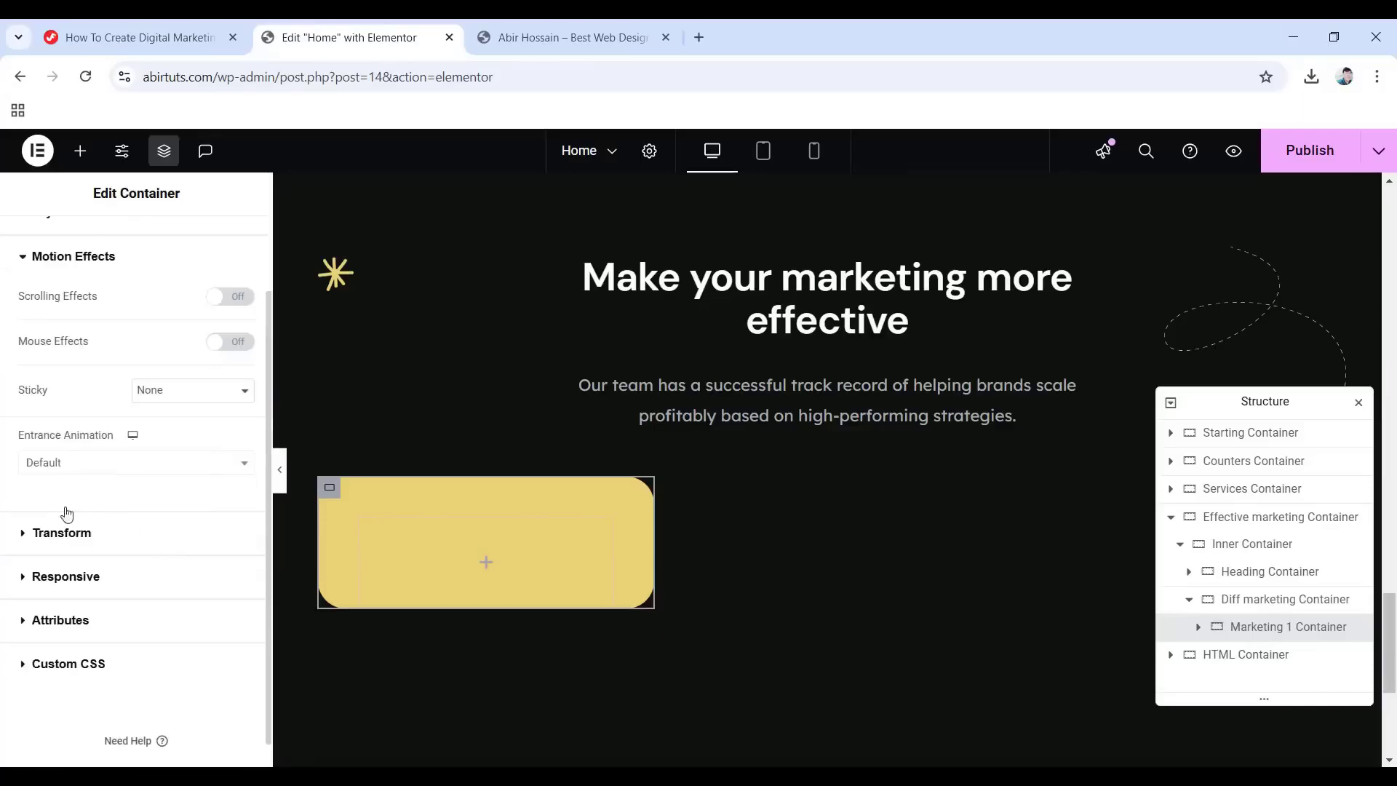
pyautogui.click(108, 464)
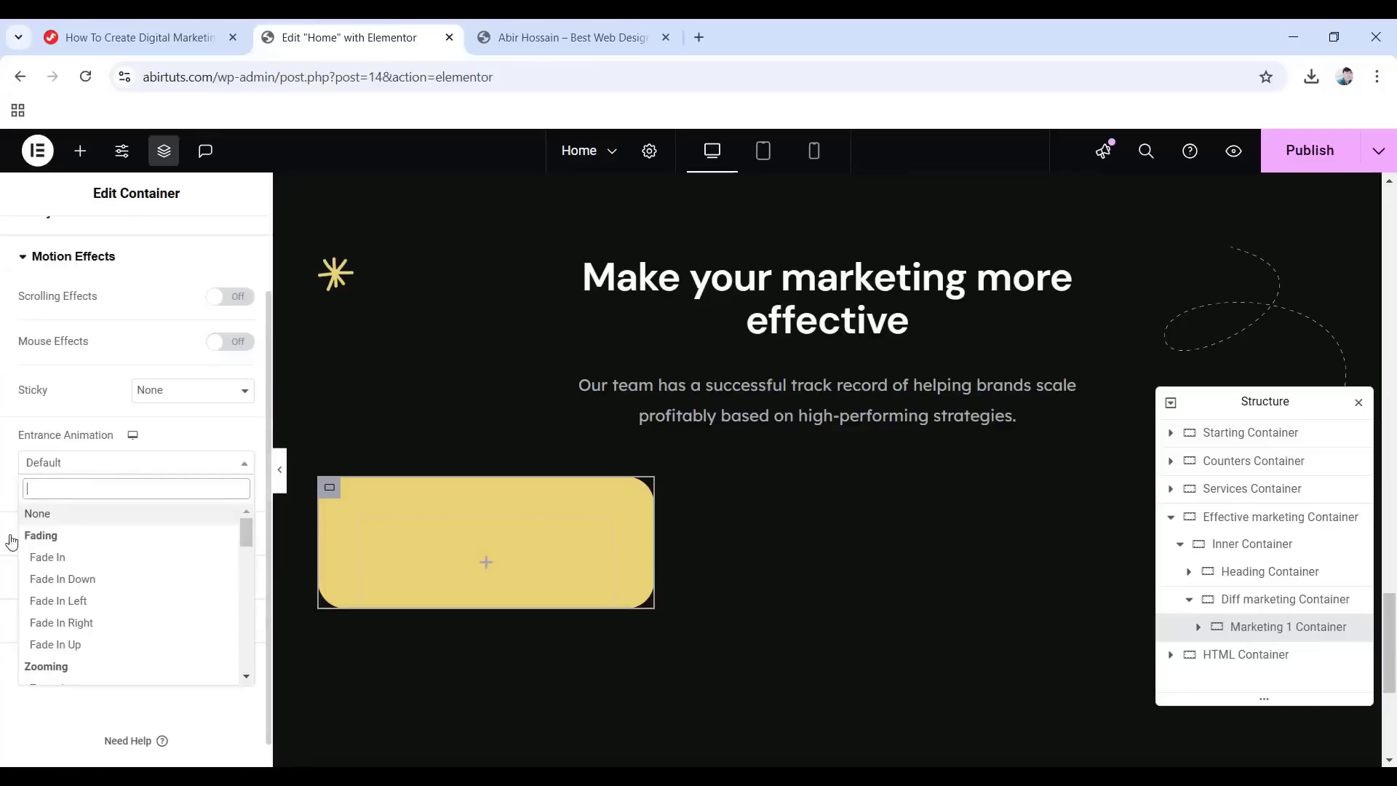
pyautogui.click(72, 562)
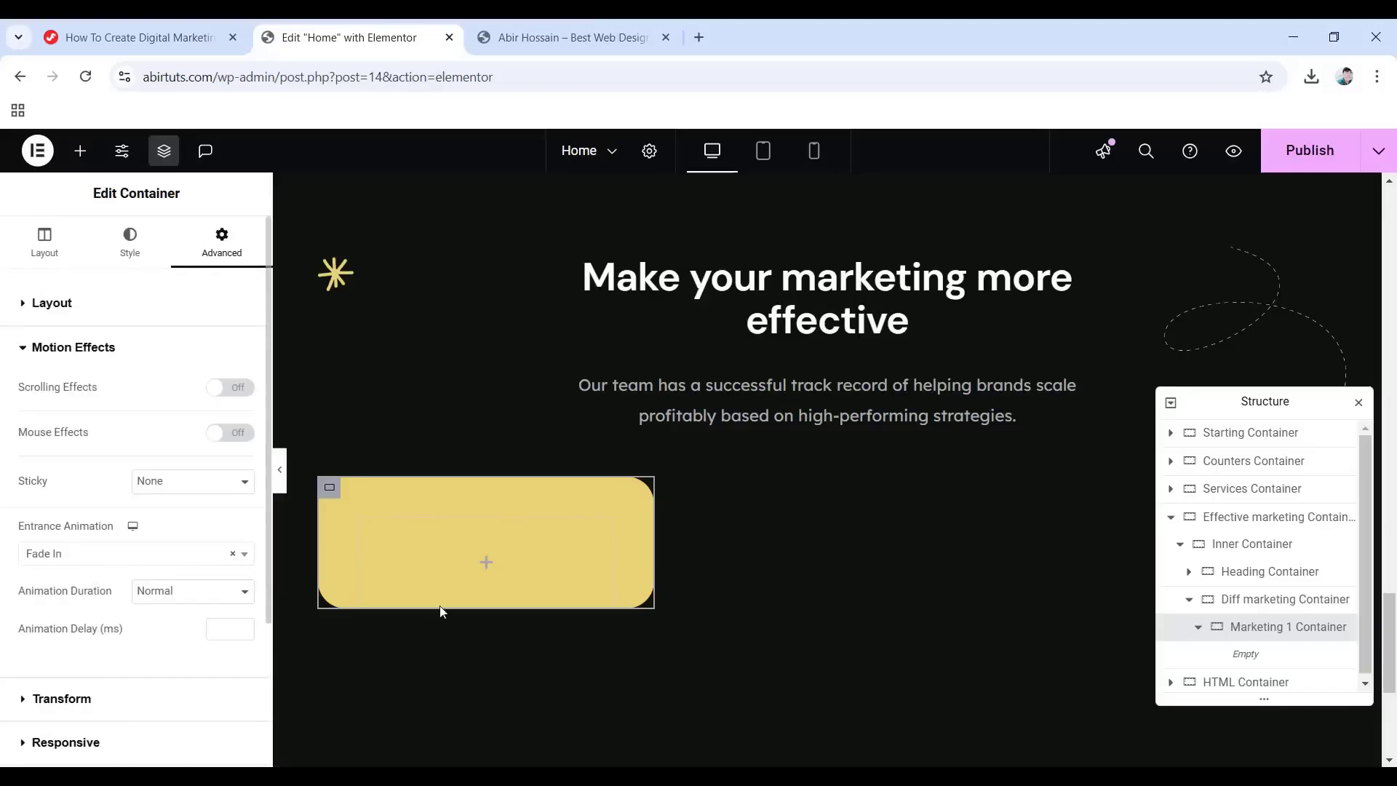
# Place a Boxed container inside the yellow card and unlink its padding to edit the bottom value.
pyautogui.click(485, 564)
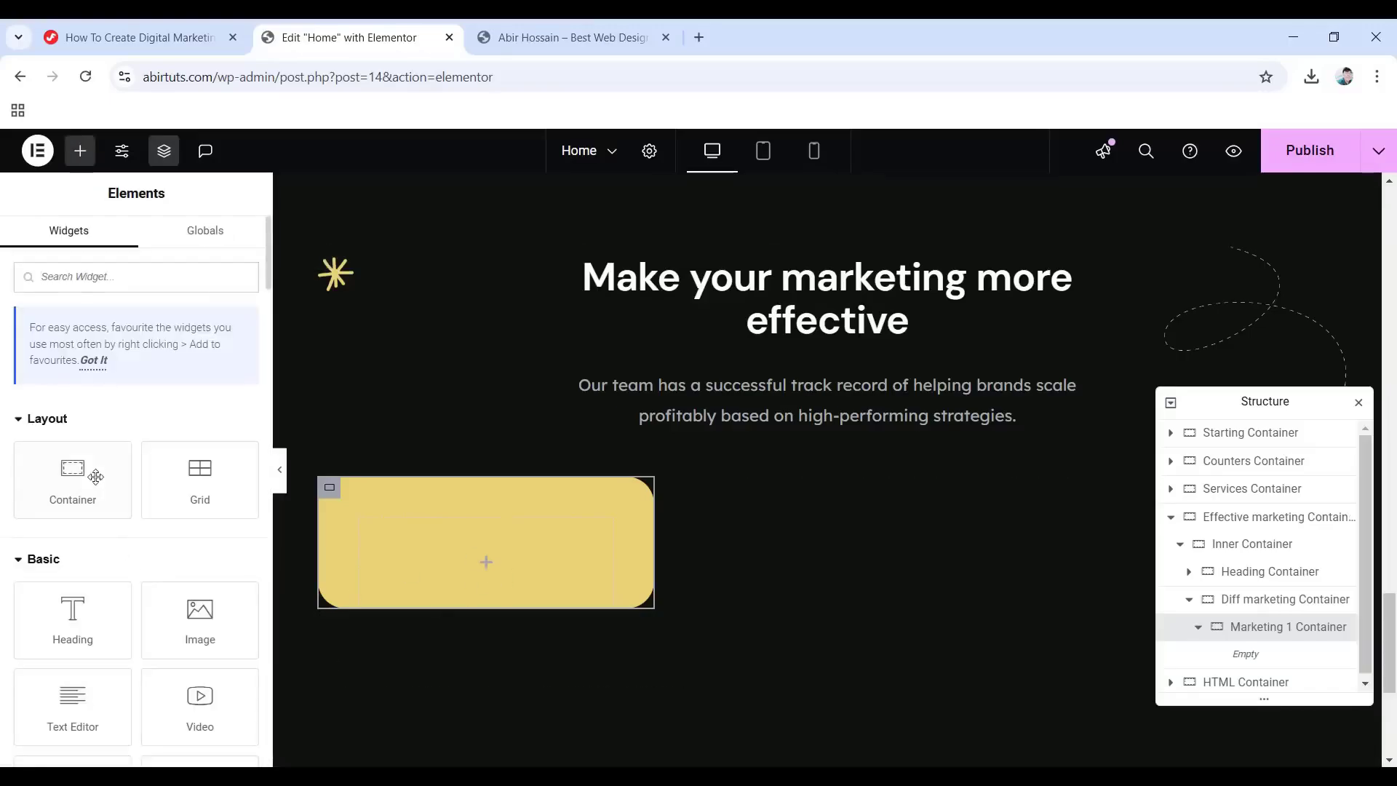
pyautogui.moveTo(96, 477); pyautogui.dragTo(425, 565)
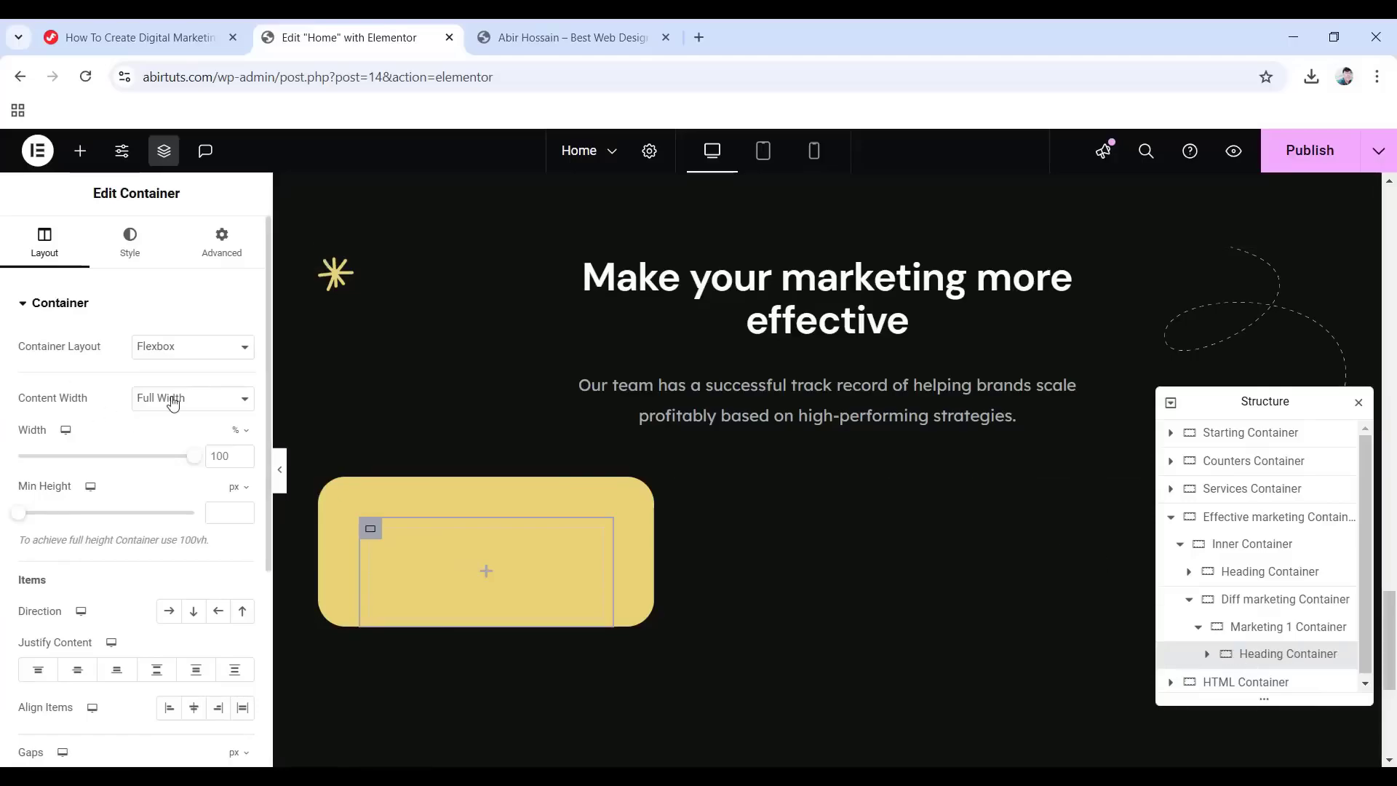
pyautogui.click(173, 405)
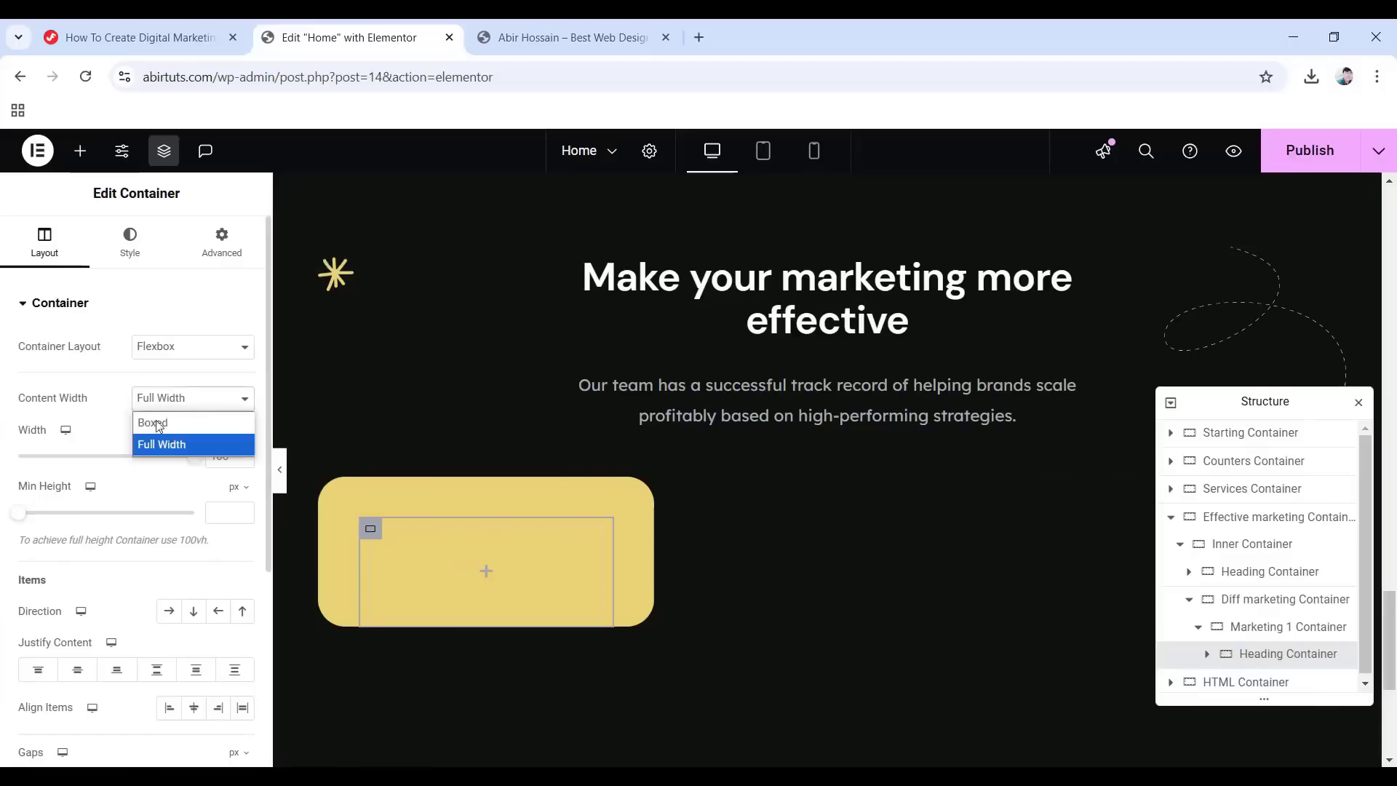
pyautogui.click(157, 422)
pyautogui.click(221, 240)
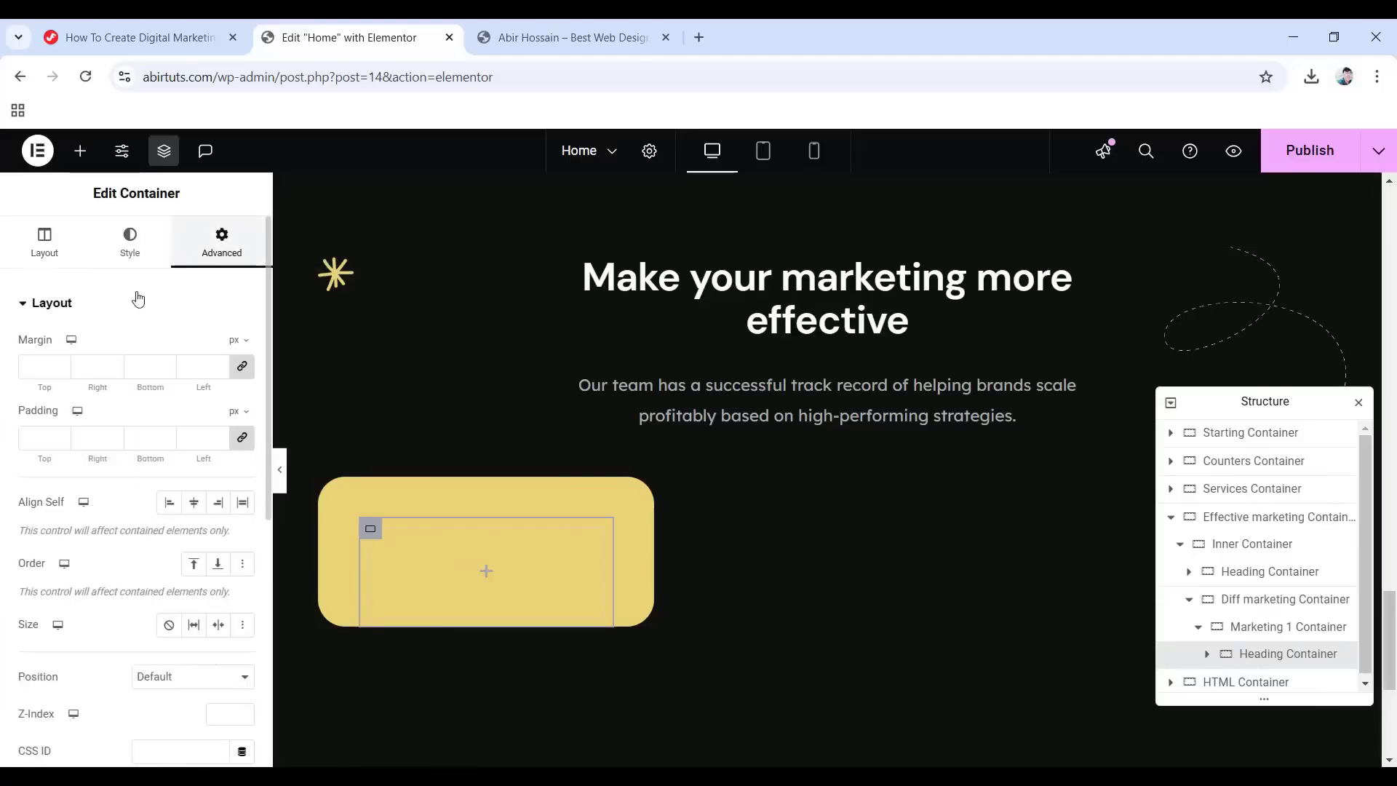
pyautogui.click(241, 437)
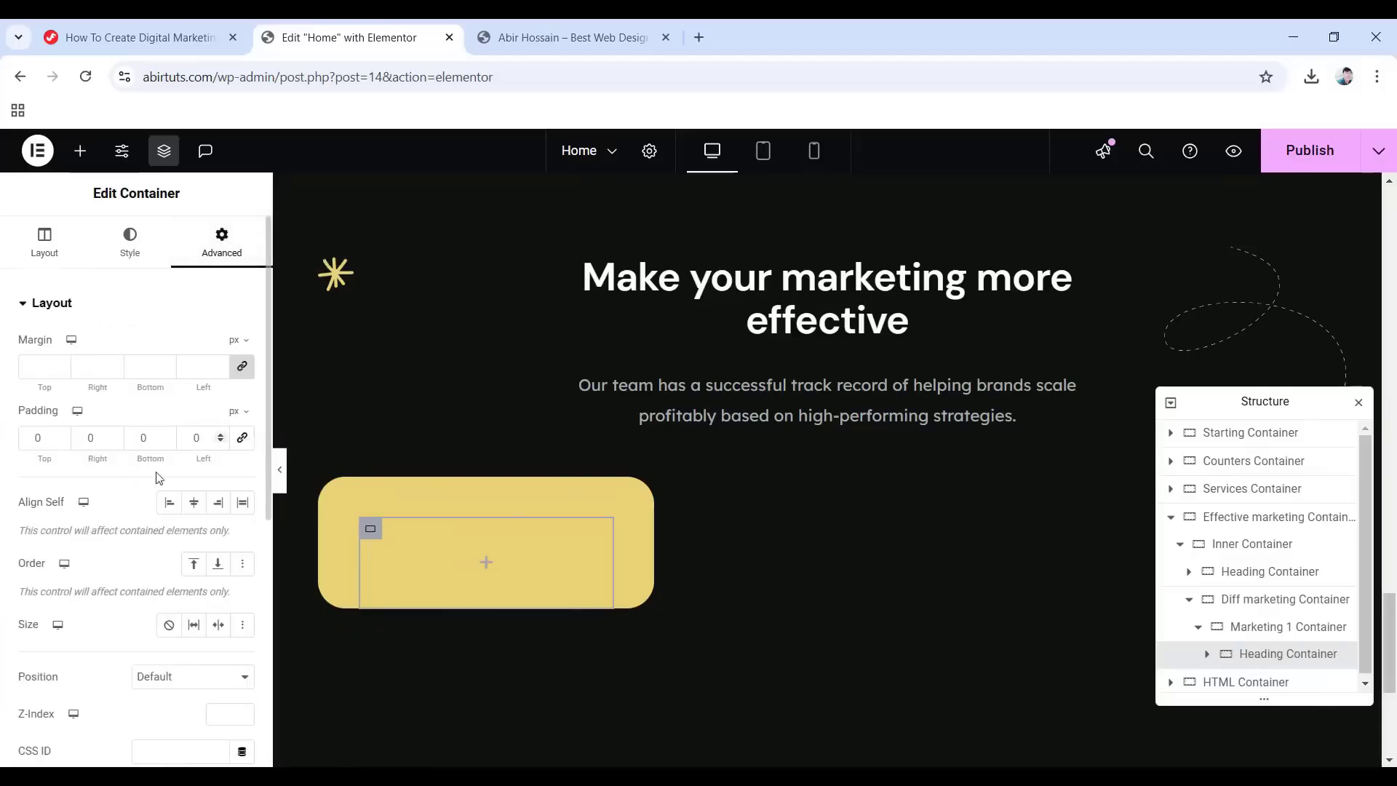
pyautogui.doubleClick(132, 435)
# Set the inner container's bottom padding to 25 and add a 'Marketing Automation' heading inside it.
pyautogui.write('25')
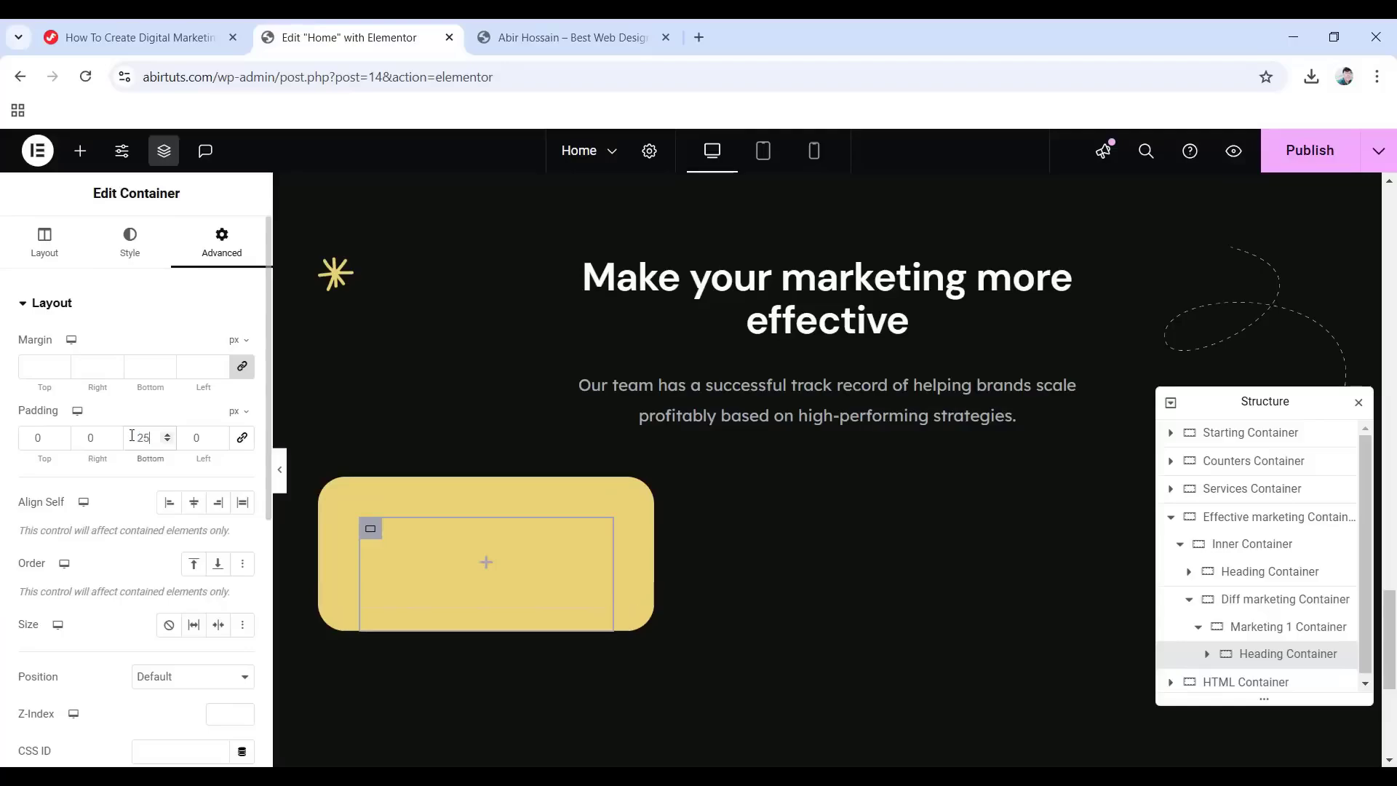
pyautogui.click(486, 562)
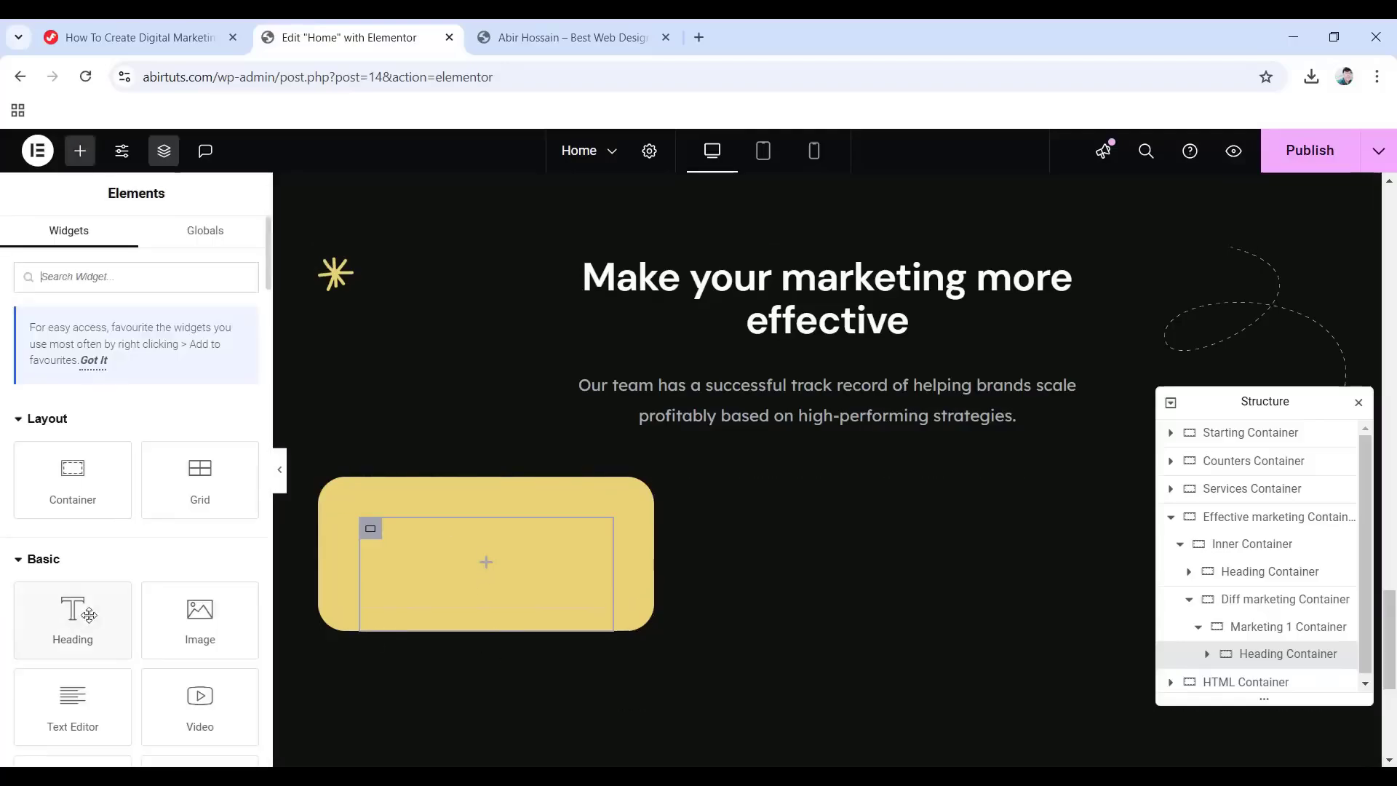
pyautogui.moveTo(62, 626); pyautogui.dragTo(461, 563)
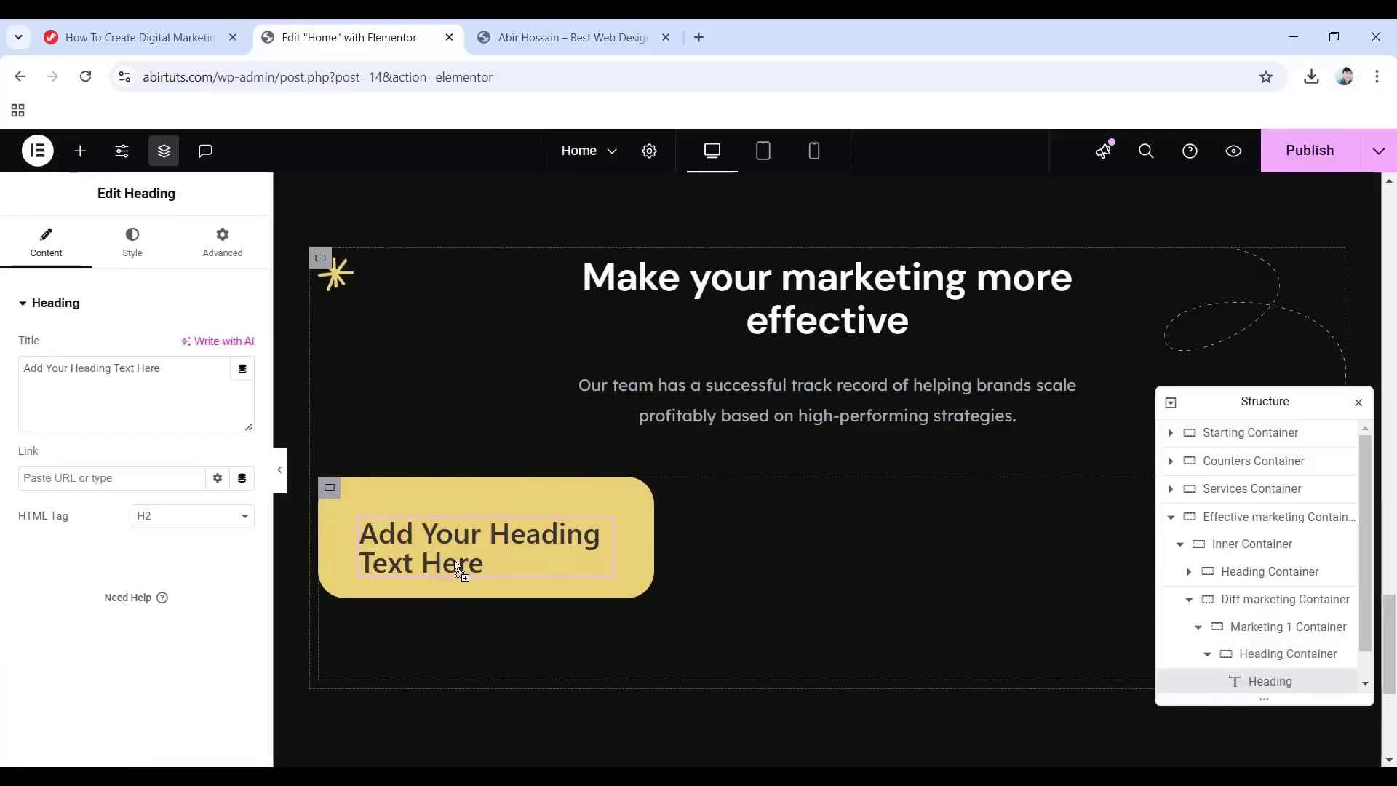
pyautogui.moveTo(177, 371); pyautogui.dragTo(18, 364)
pyautogui.write('Marketing Automation')
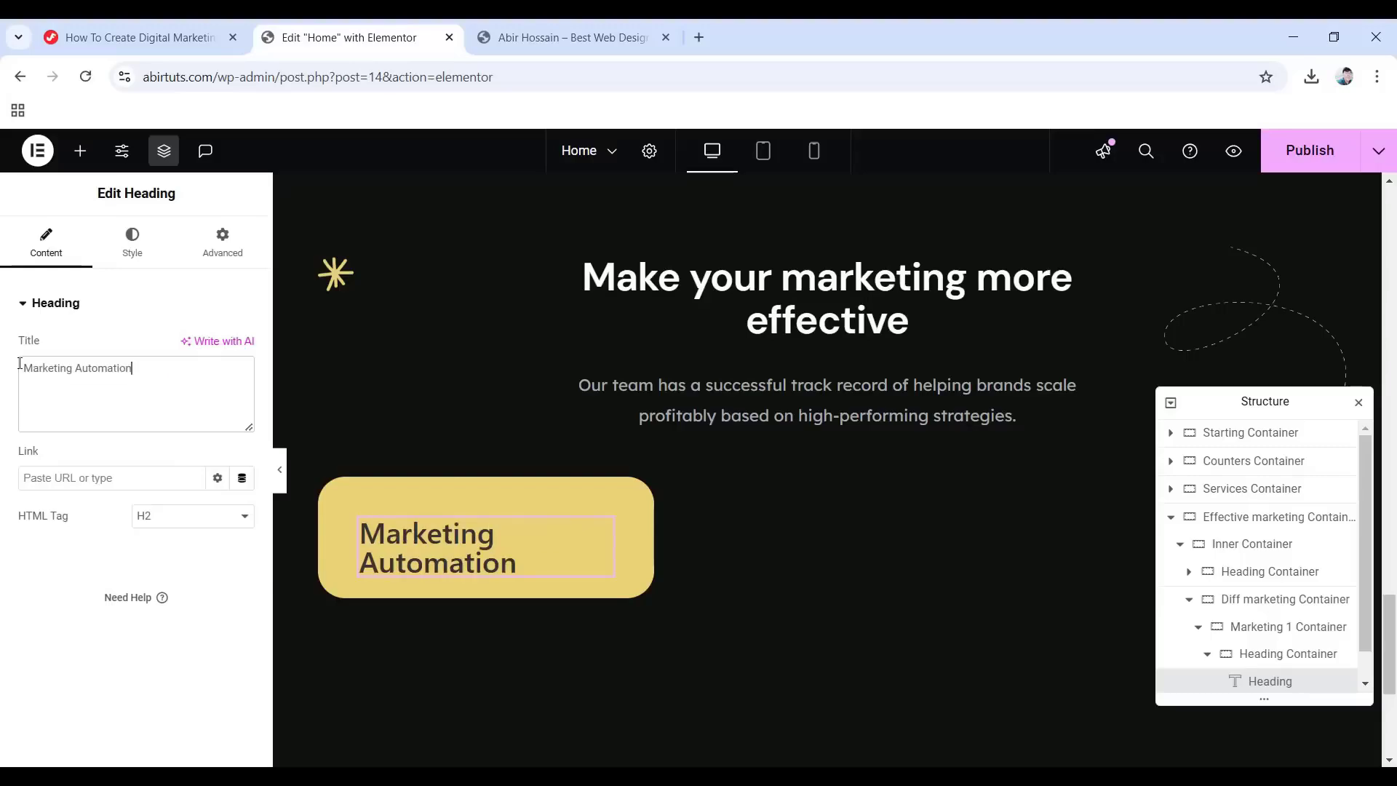
# Style the heading with the Primary global colour in DM Sans, 26 px, weight 700.
pyautogui.click(117, 253)
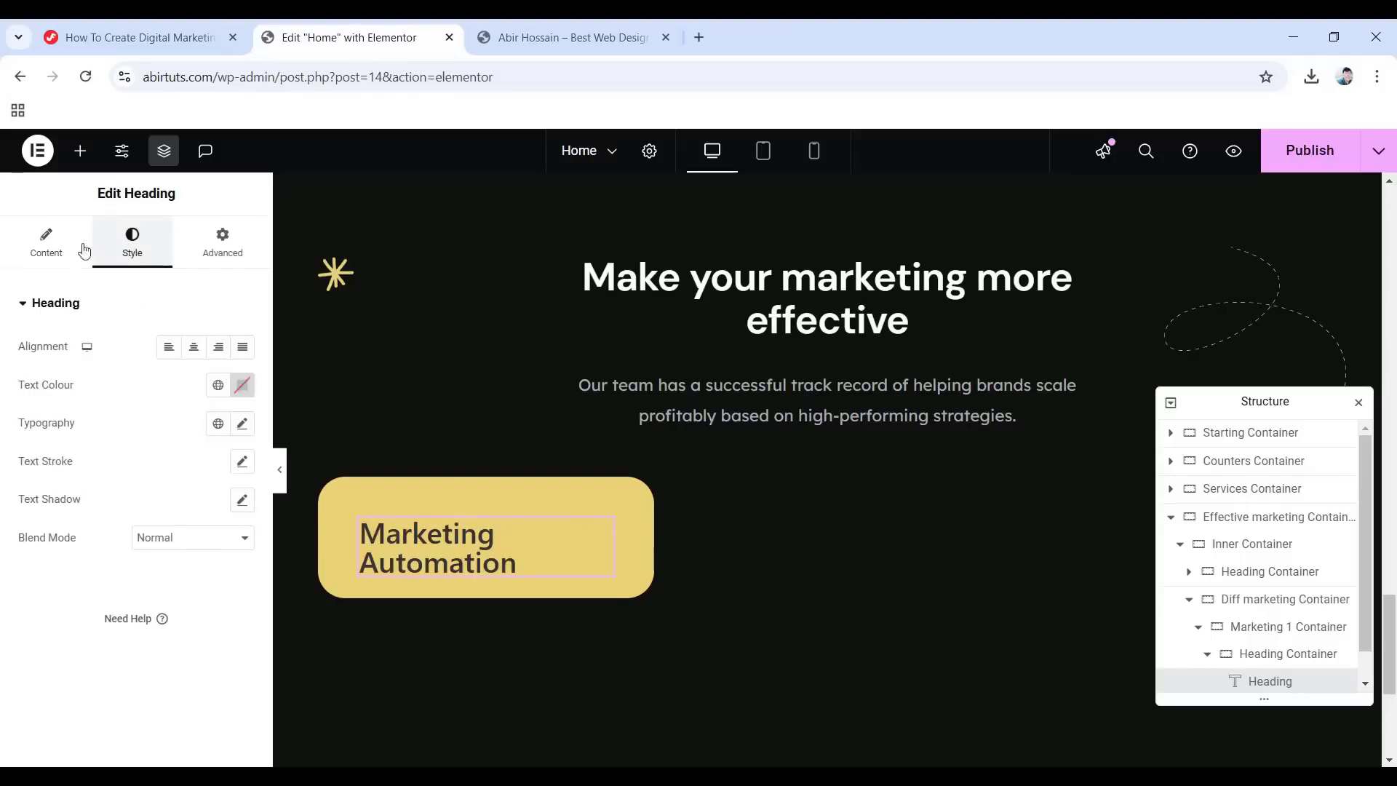
pyautogui.click(217, 393)
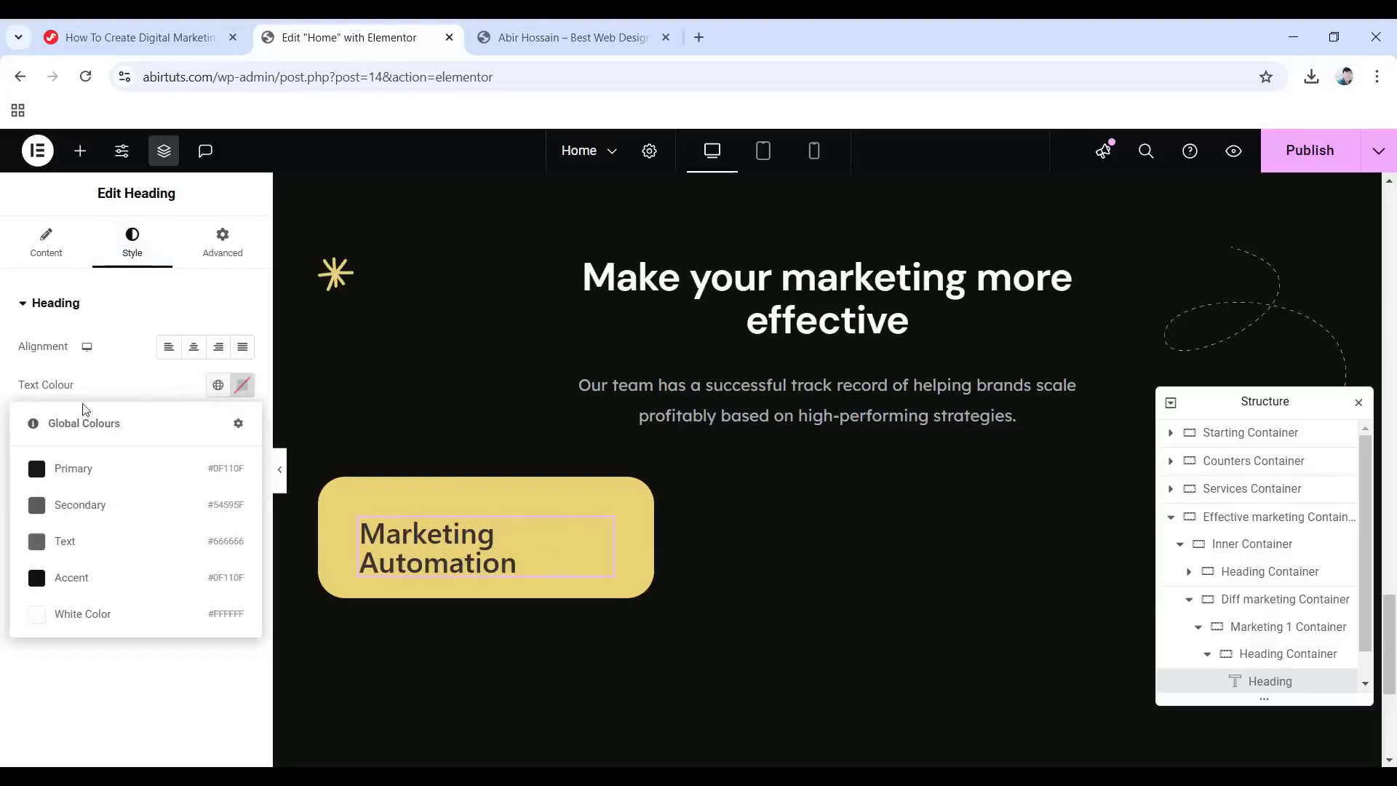
pyautogui.click(100, 471)
pyautogui.click(242, 424)
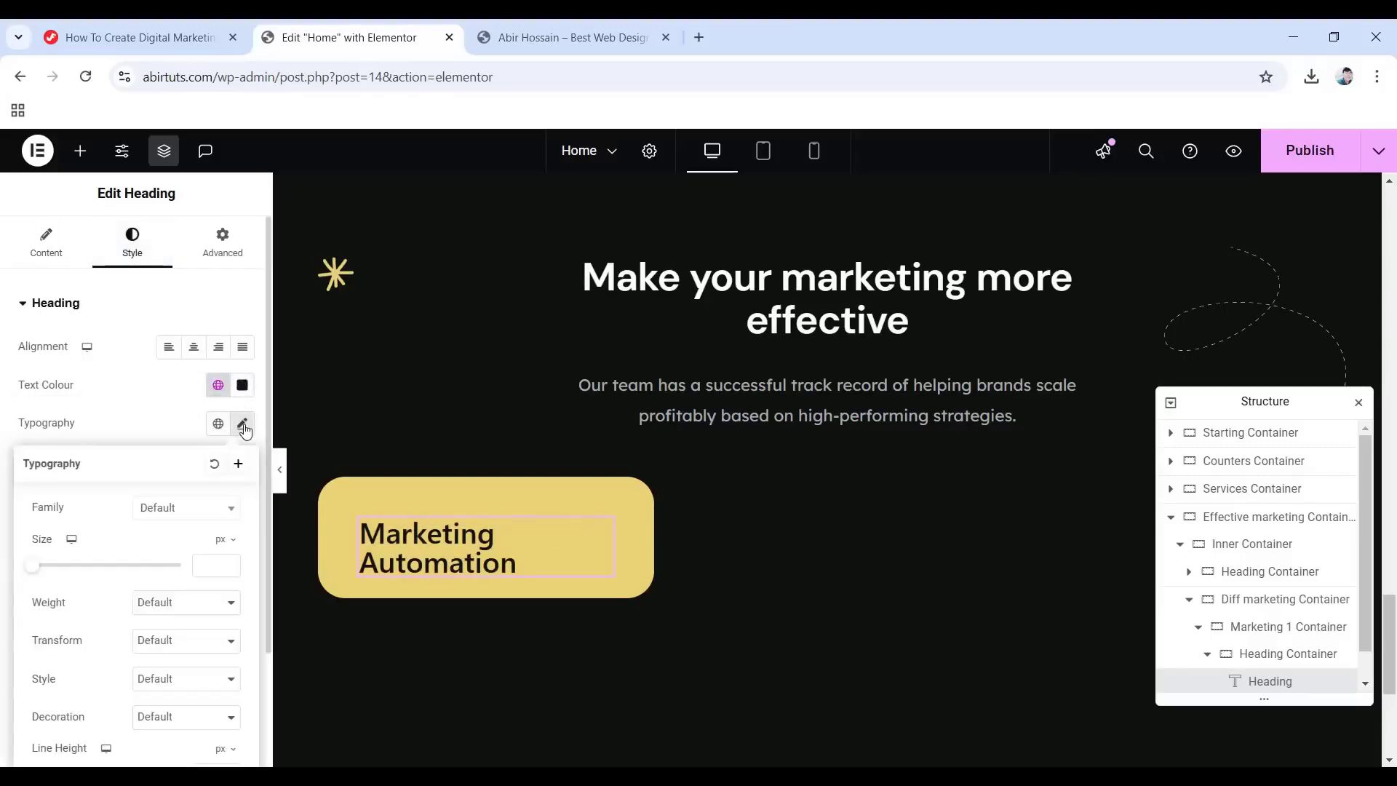
pyautogui.click(187, 509)
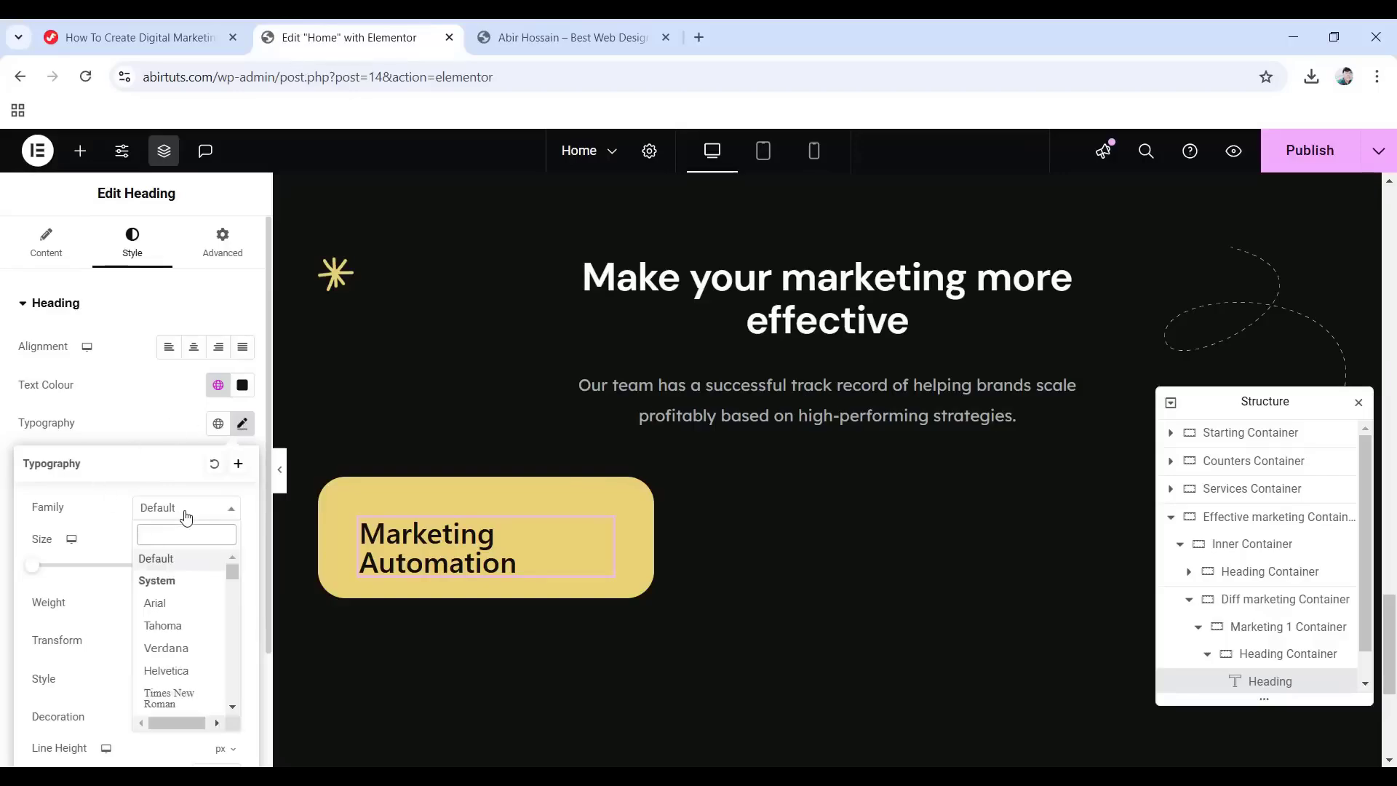
pyautogui.write('DM Sans')
pyautogui.press('Return')
pyautogui.write('26')
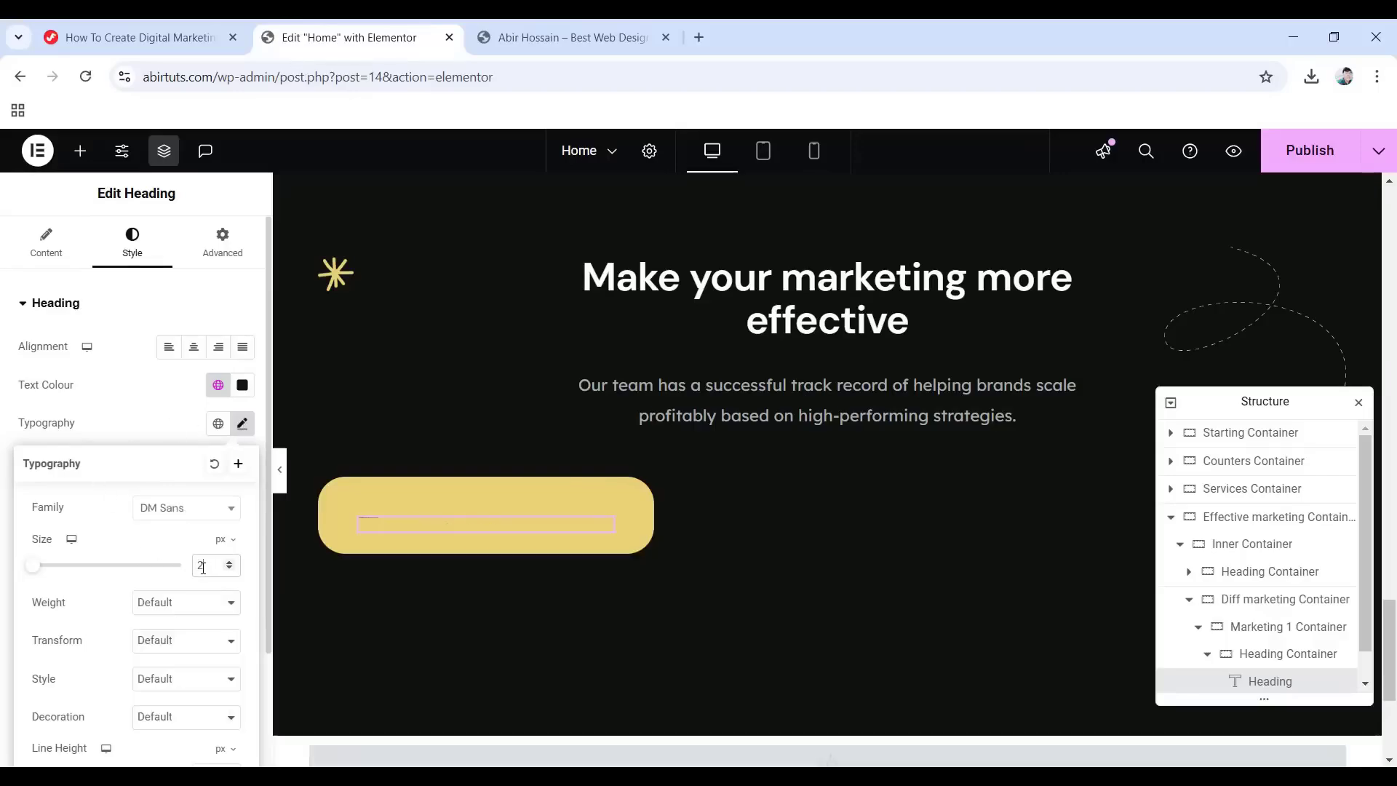
pyautogui.click(152, 615)
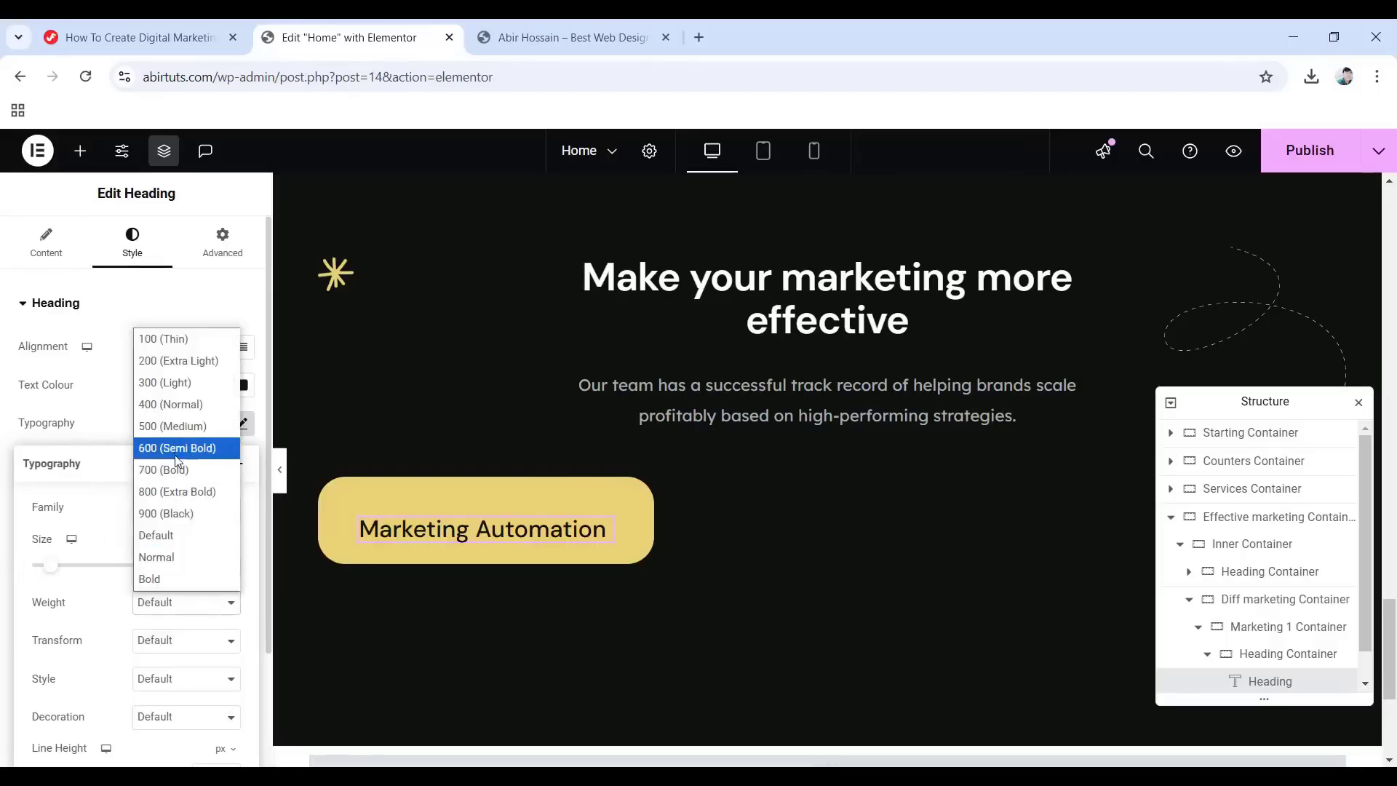
pyautogui.click(163, 470)
# Set the heading's line height to 1.1 em and letter spacing to -0.5.
pyautogui.scroll(-1, 146, 495)
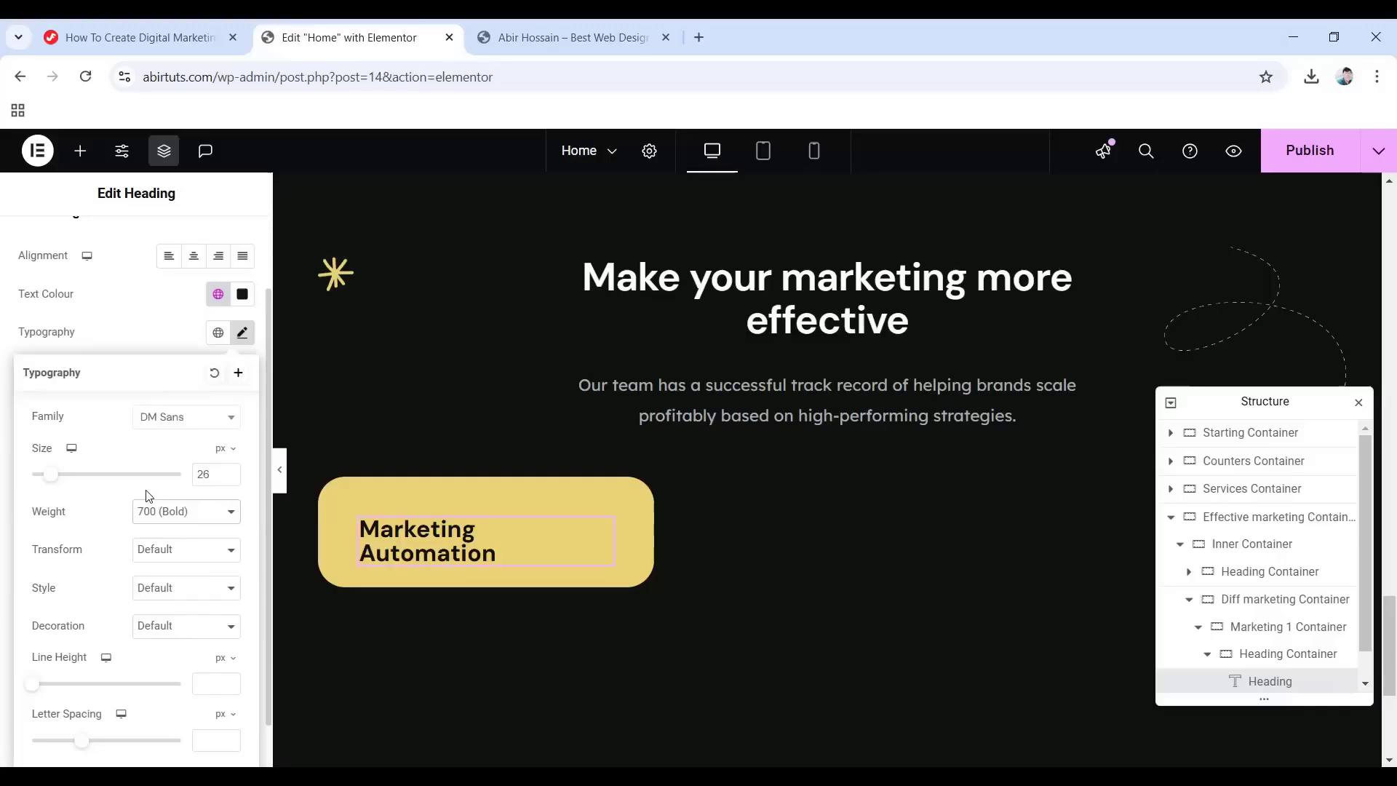
pyautogui.click(228, 658)
pyautogui.click(209, 684)
pyautogui.write('1.1')
pyautogui.scroll(-1, 171, 633)
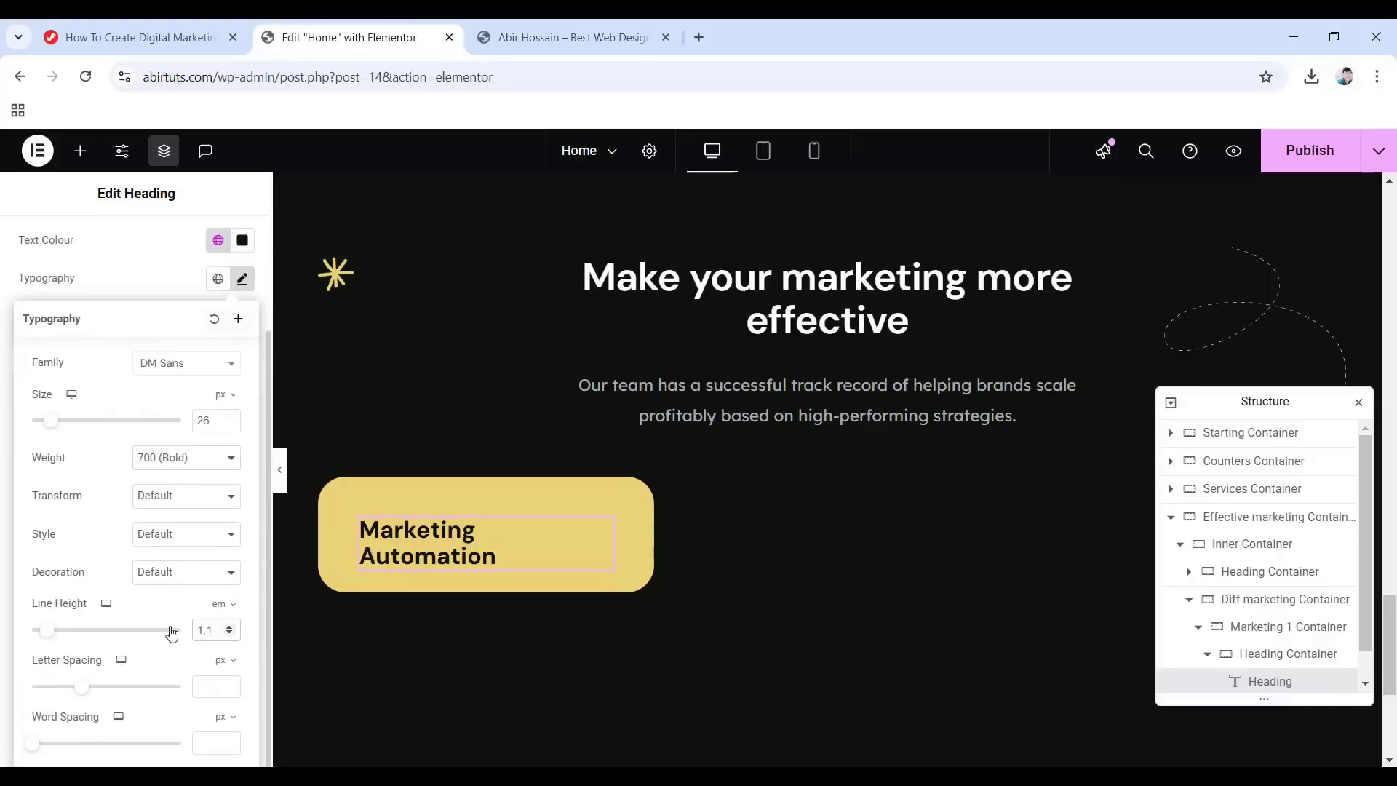
pyautogui.click(220, 686)
pyautogui.write('-0.5')
# Give the heading a -5 px bottom margin.
pyautogui.scroll(3, 172, 433)
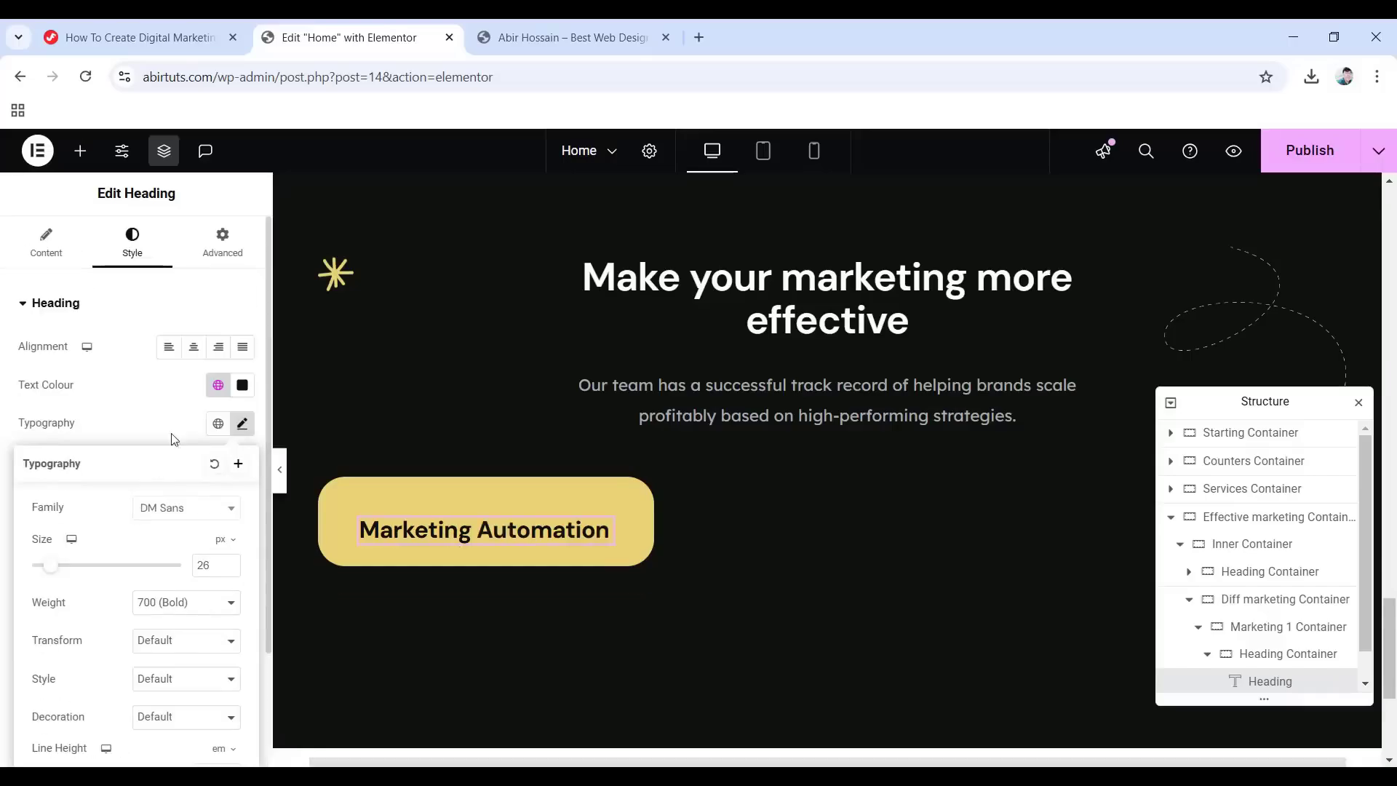
pyautogui.click(222, 246)
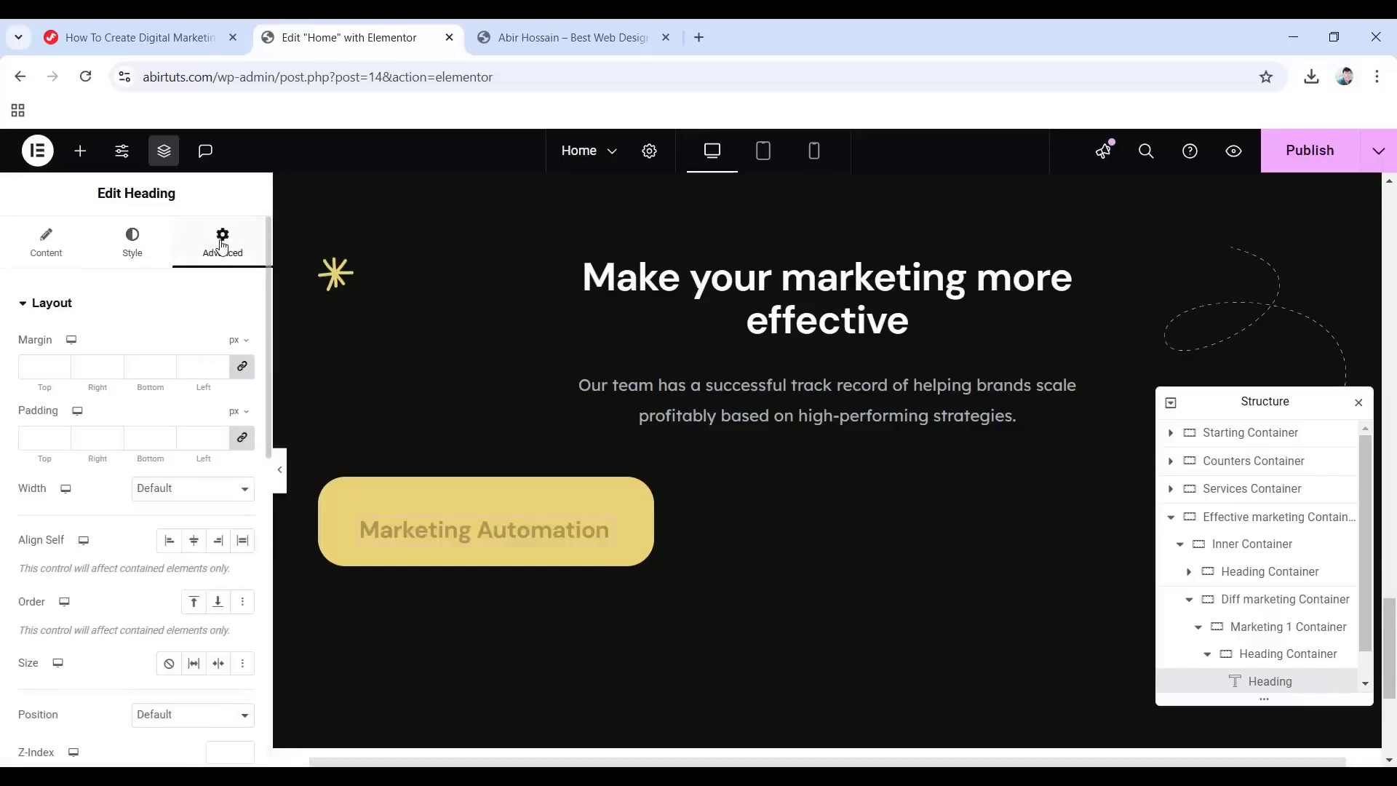
pyautogui.click(242, 366)
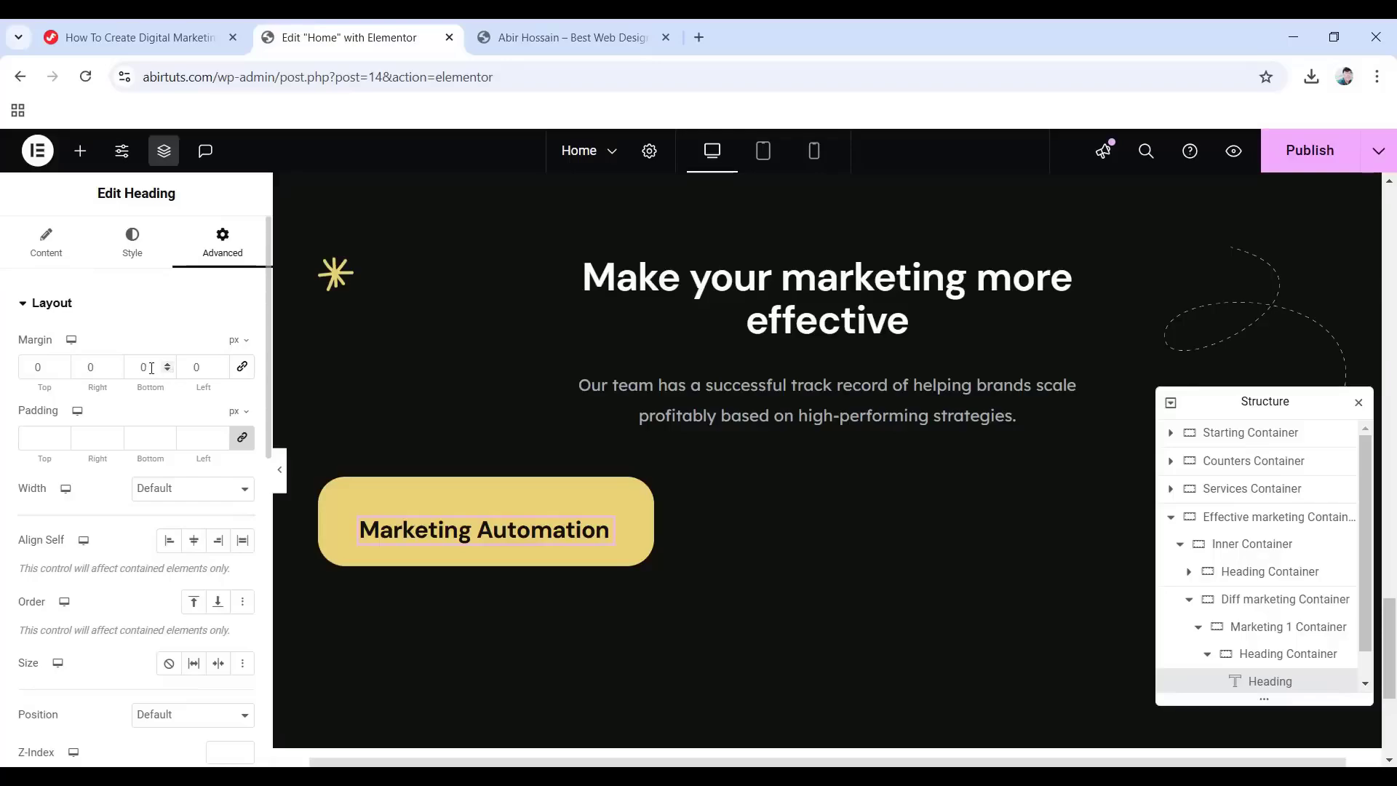
pyautogui.write('-5')
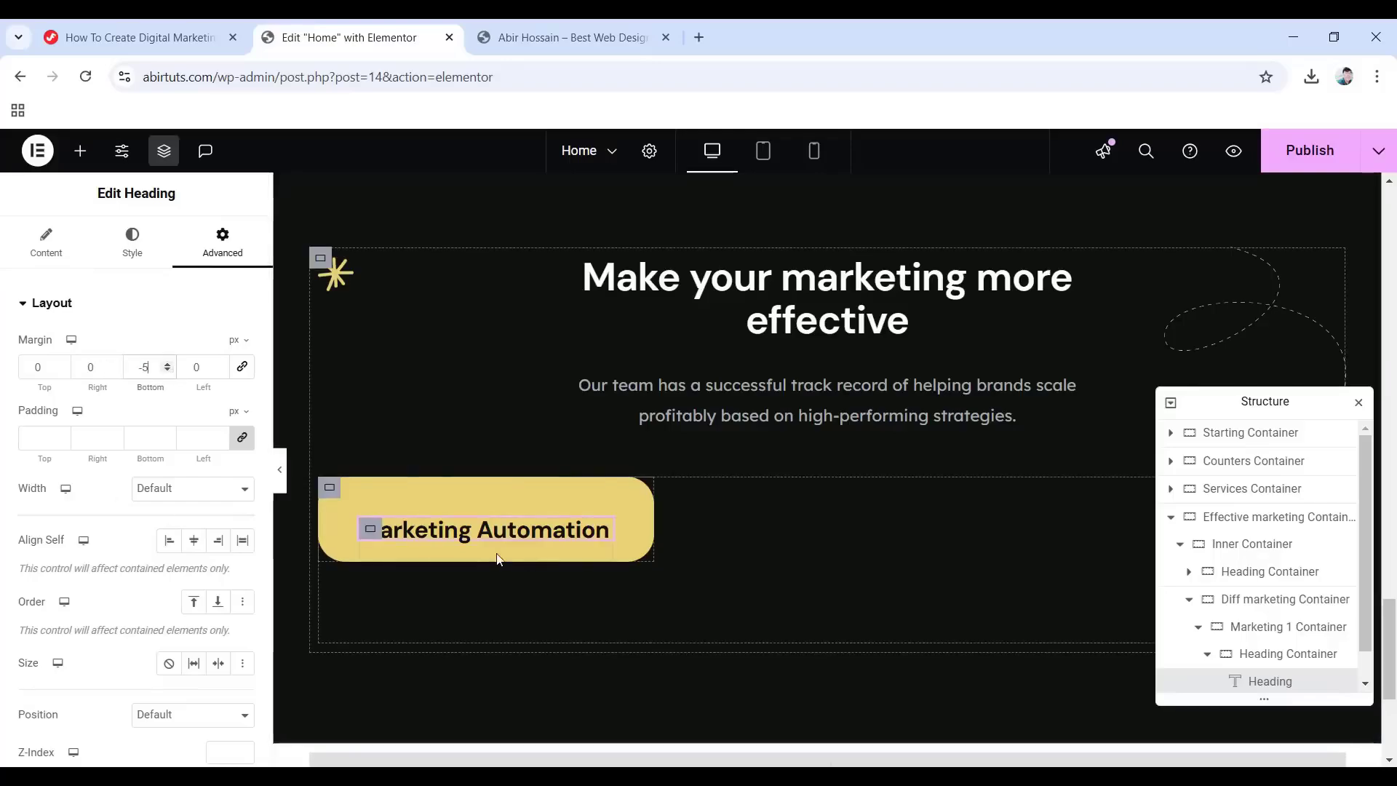
# Add a Text Editor under the Marketing Automation heading with the pasted description sentence.
pyautogui.click(80, 150)
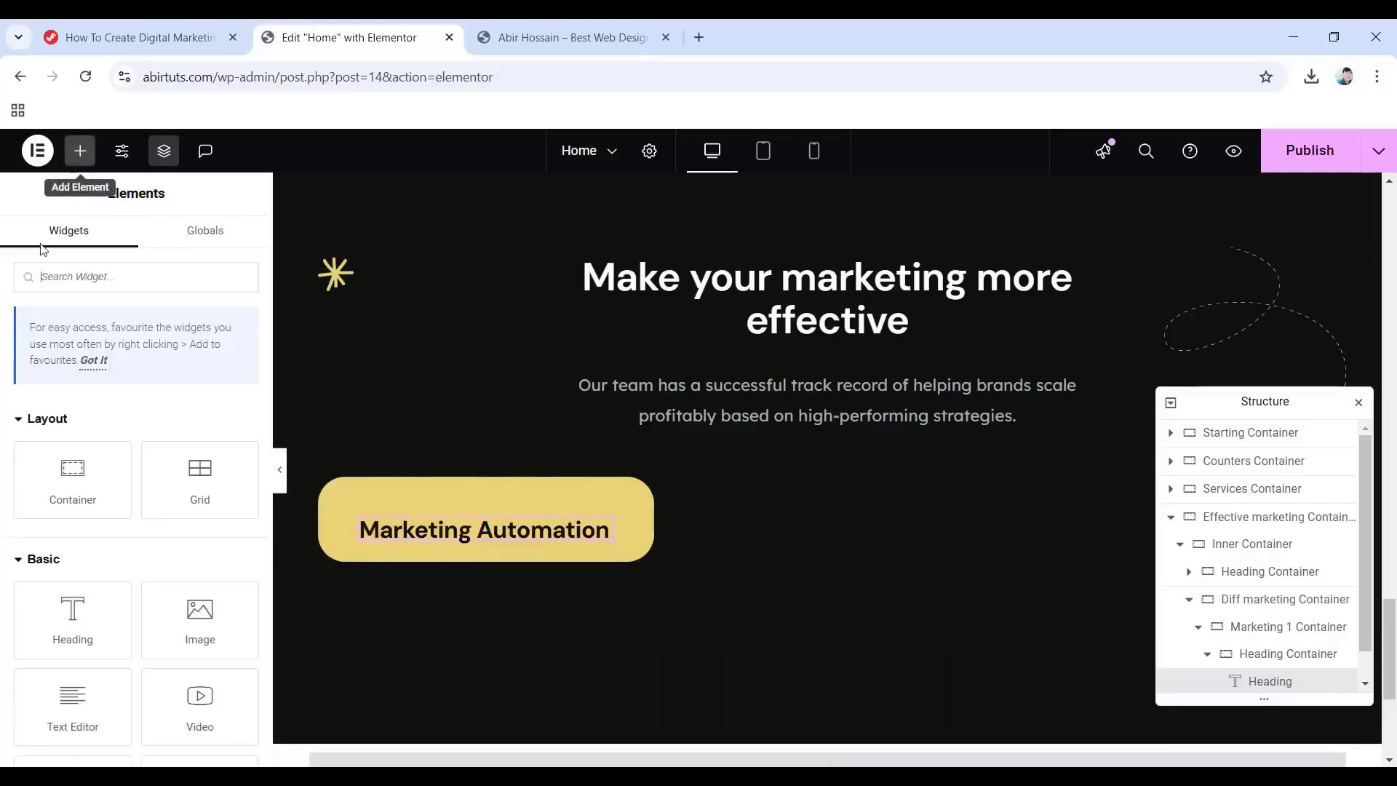
pyautogui.moveTo(52, 622); pyautogui.dragTo(461, 537)
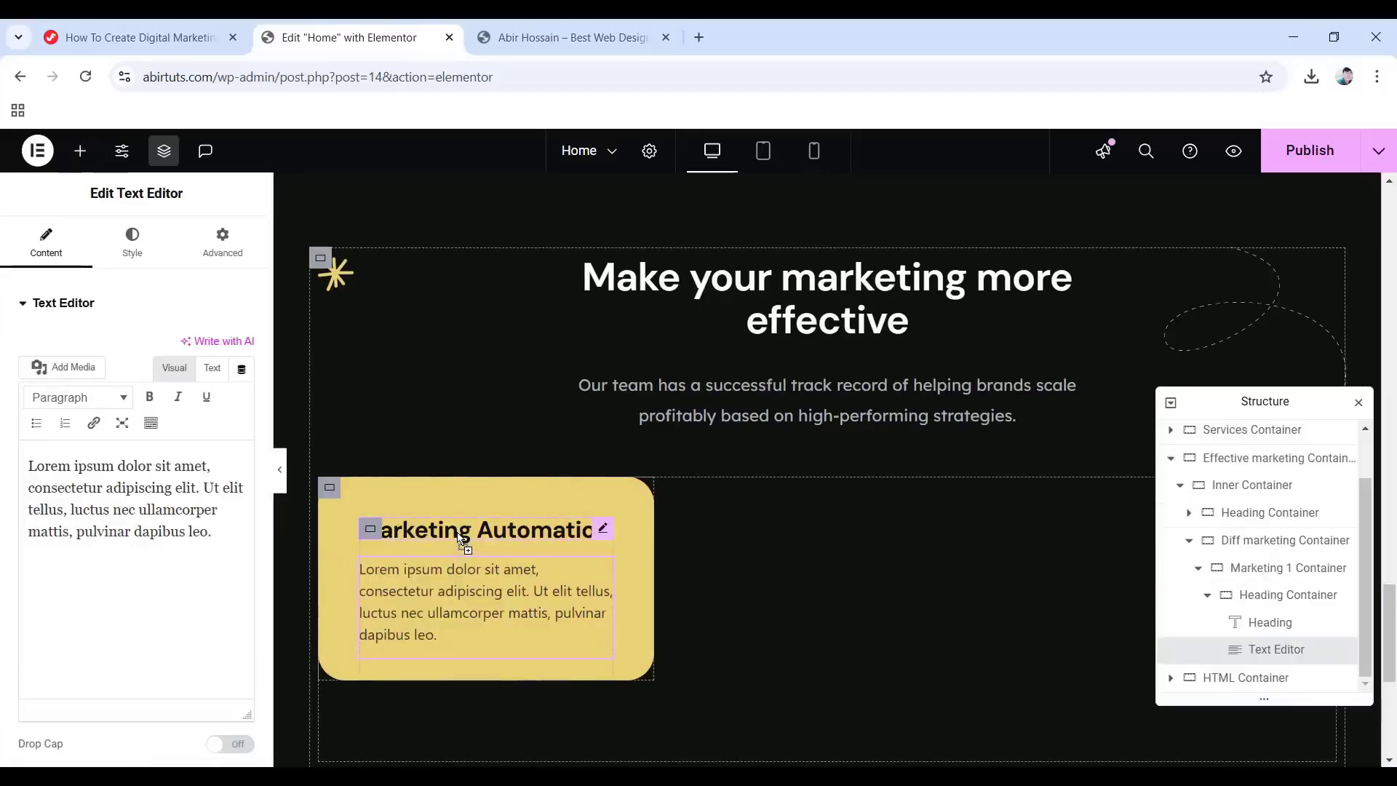
pyautogui.moveTo(229, 534); pyautogui.dragTo(22, 466)
pyautogui.write('Our team has a successful track record of helping brands.')
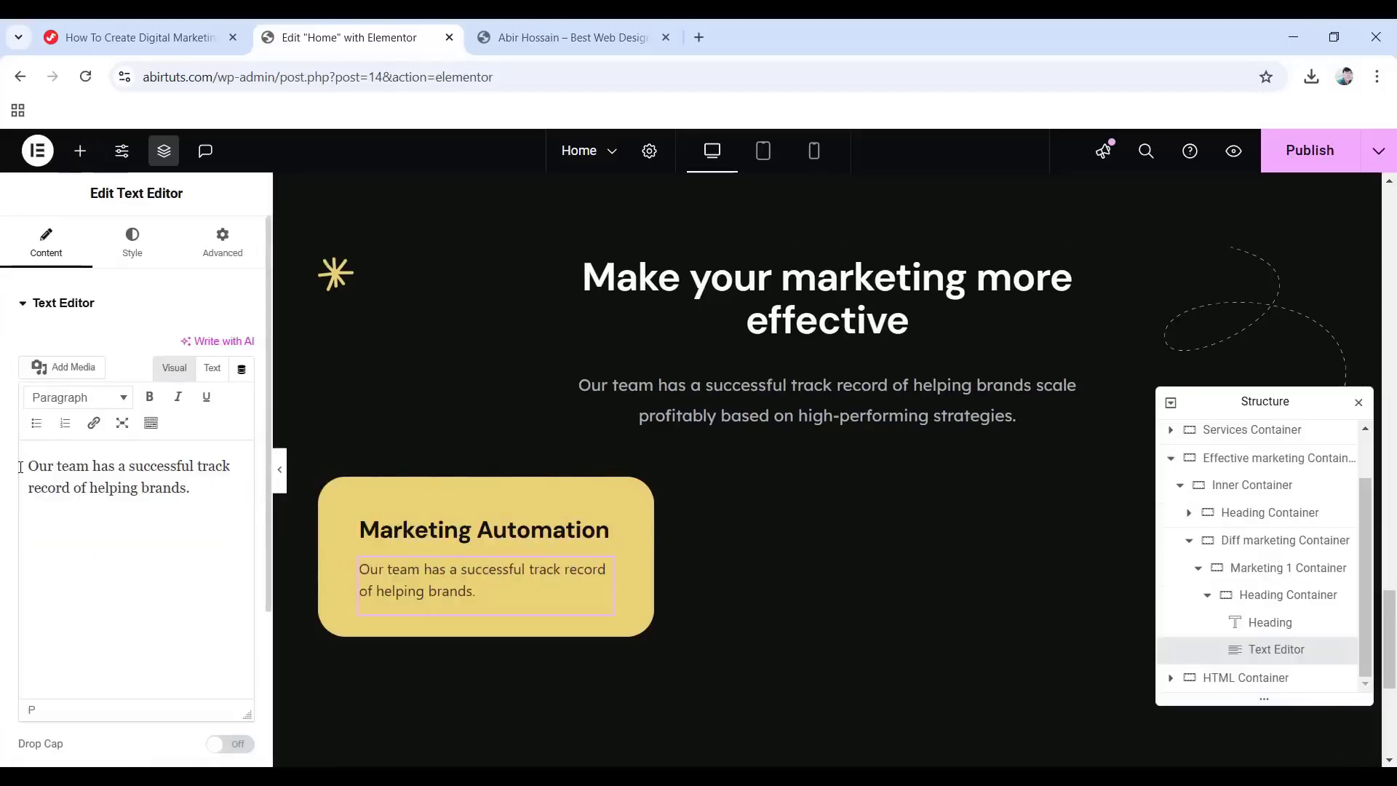
# Colour the description #333333 with weight 400 (Normal) and line height in em.
pyautogui.click(129, 245)
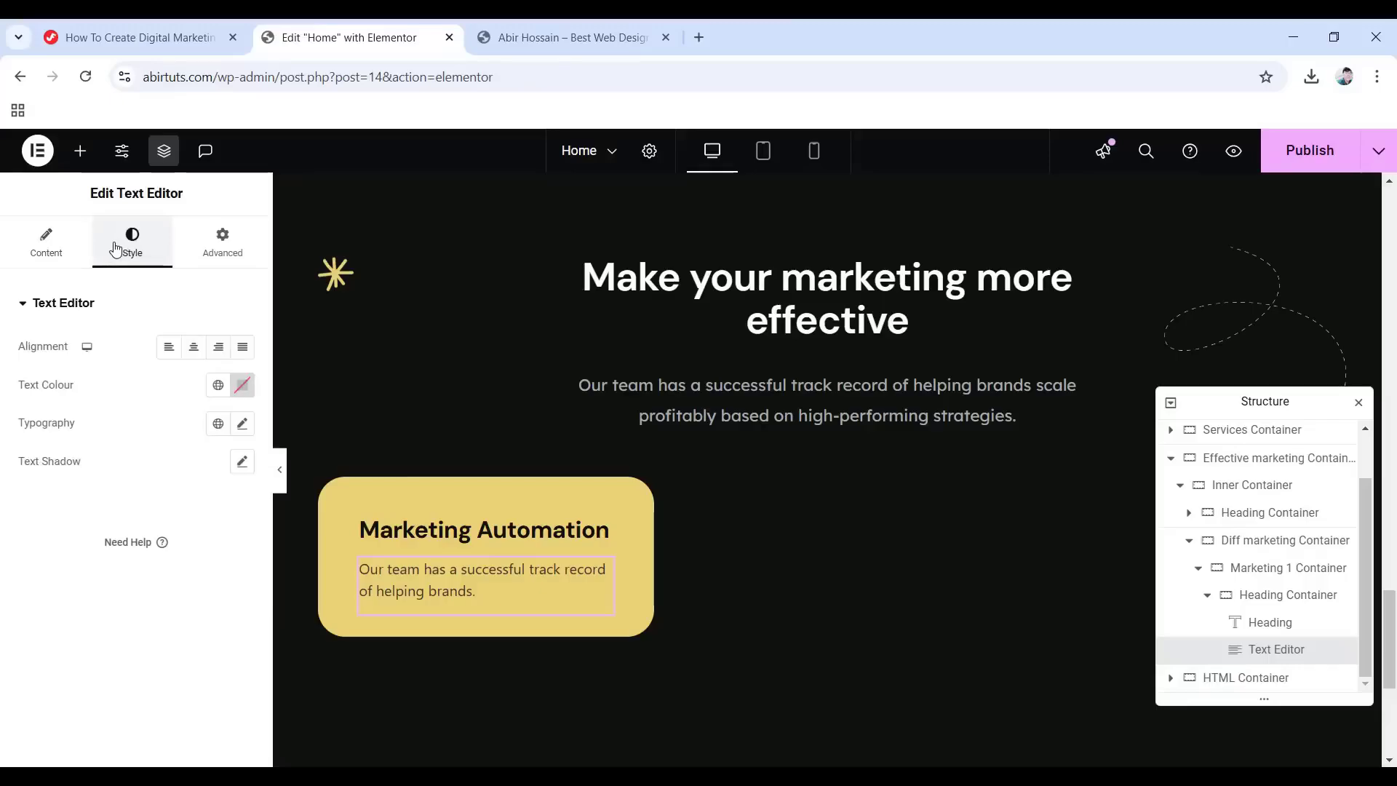
pyautogui.click(244, 388)
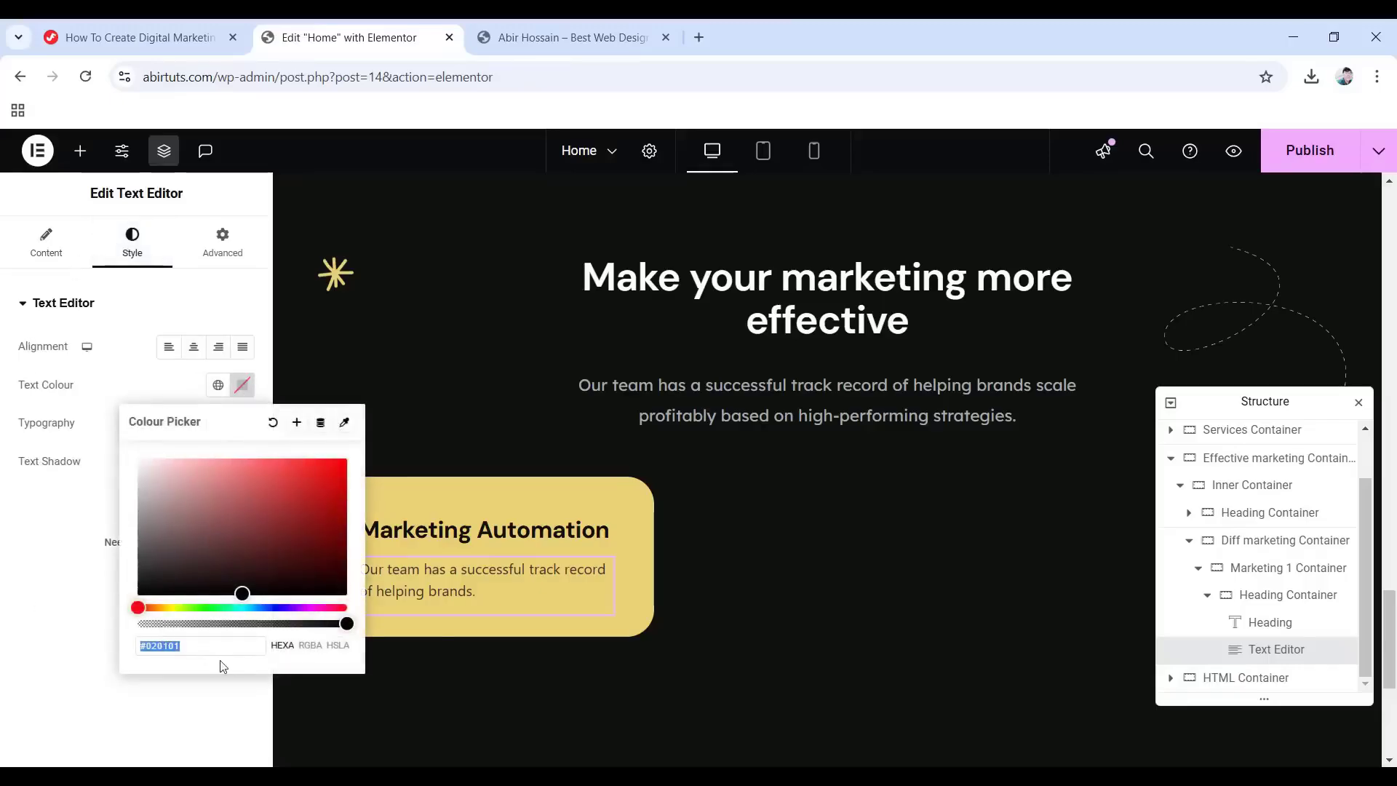
pyautogui.write('333333')
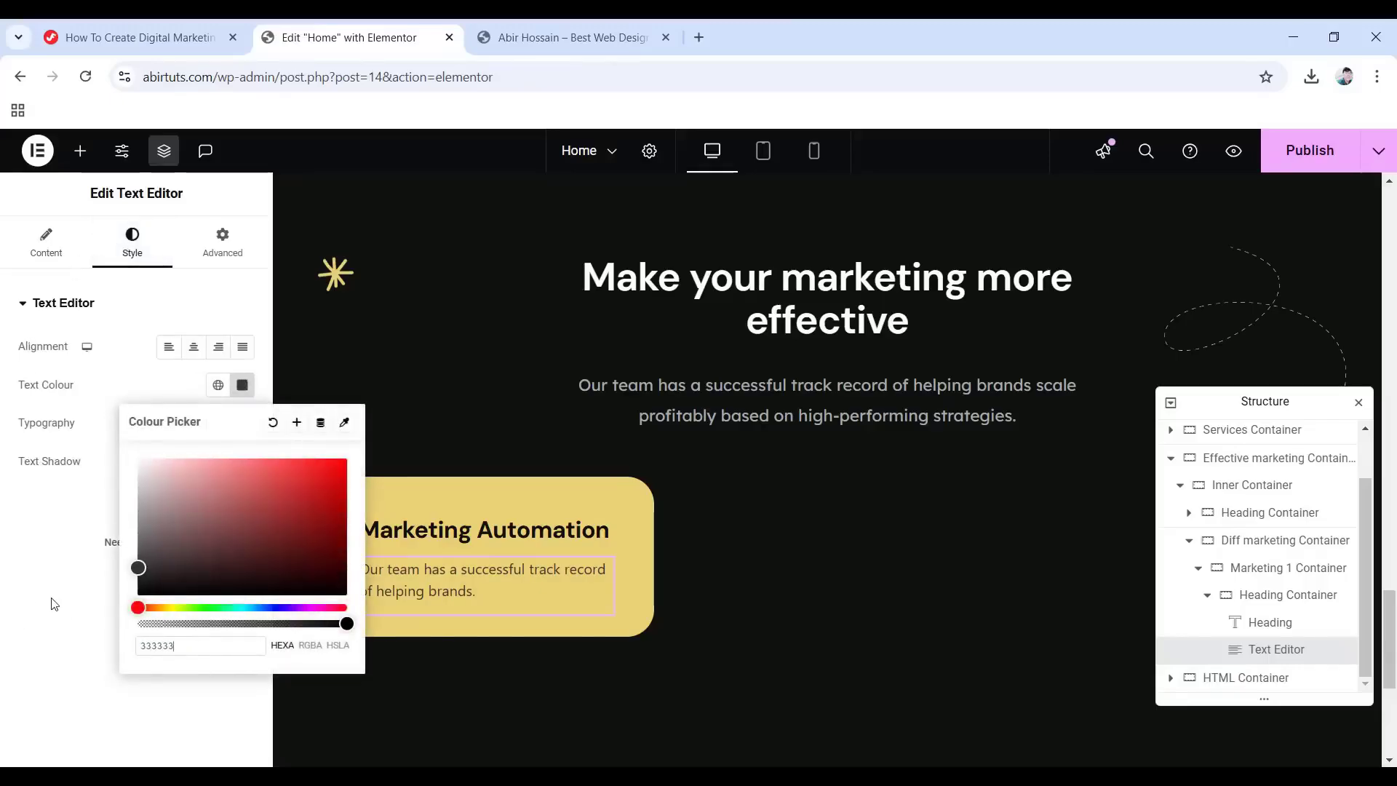
pyautogui.click(78, 617)
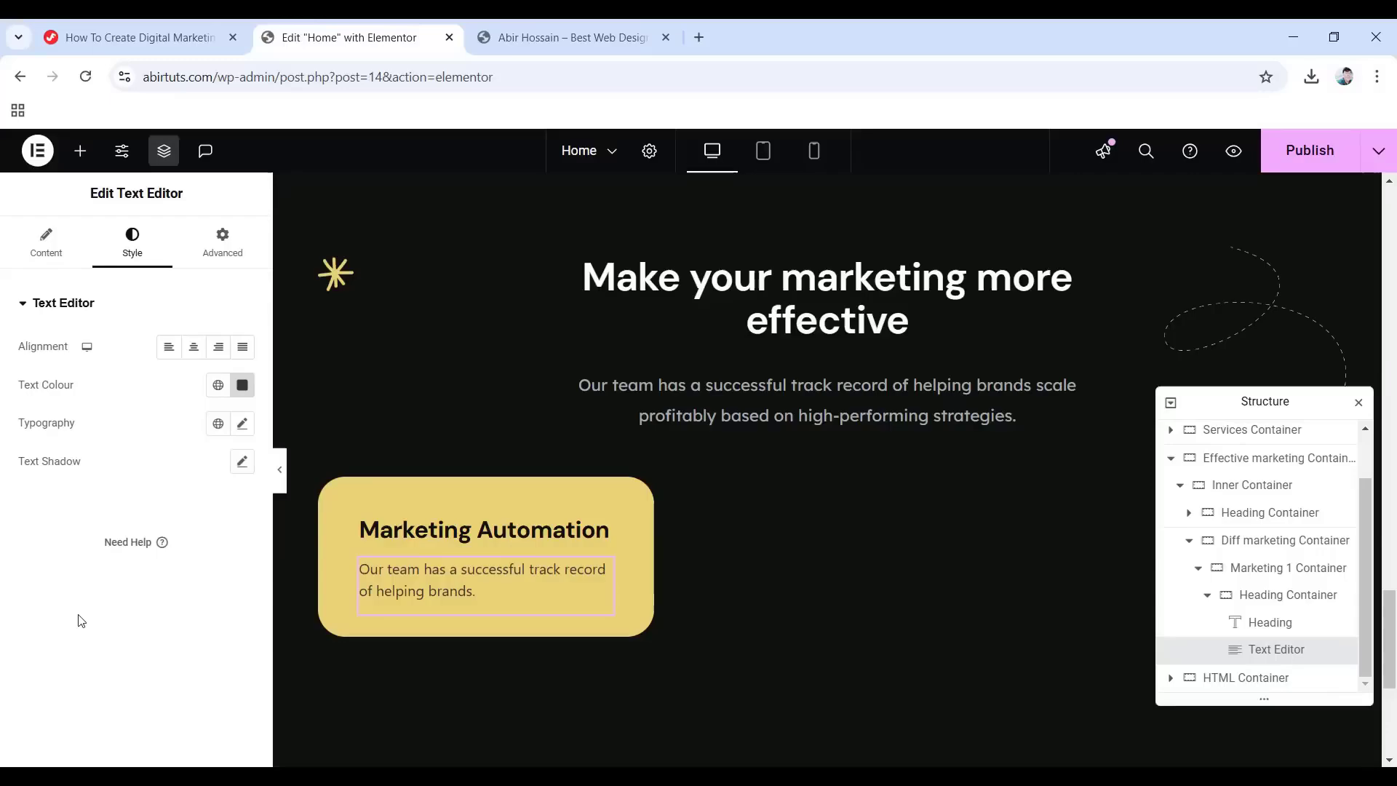
pyautogui.click(243, 426)
pyautogui.click(188, 507)
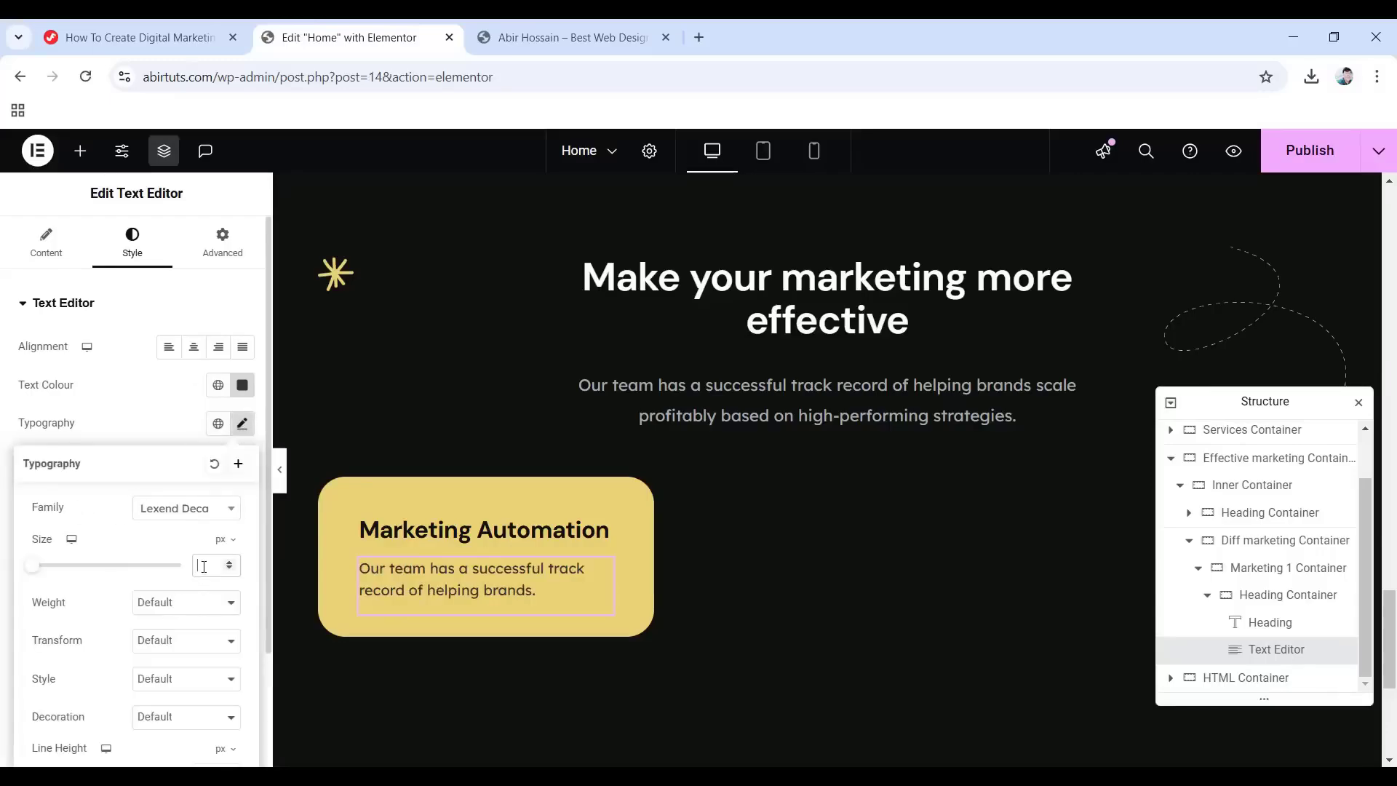
pyautogui.click(210, 605)
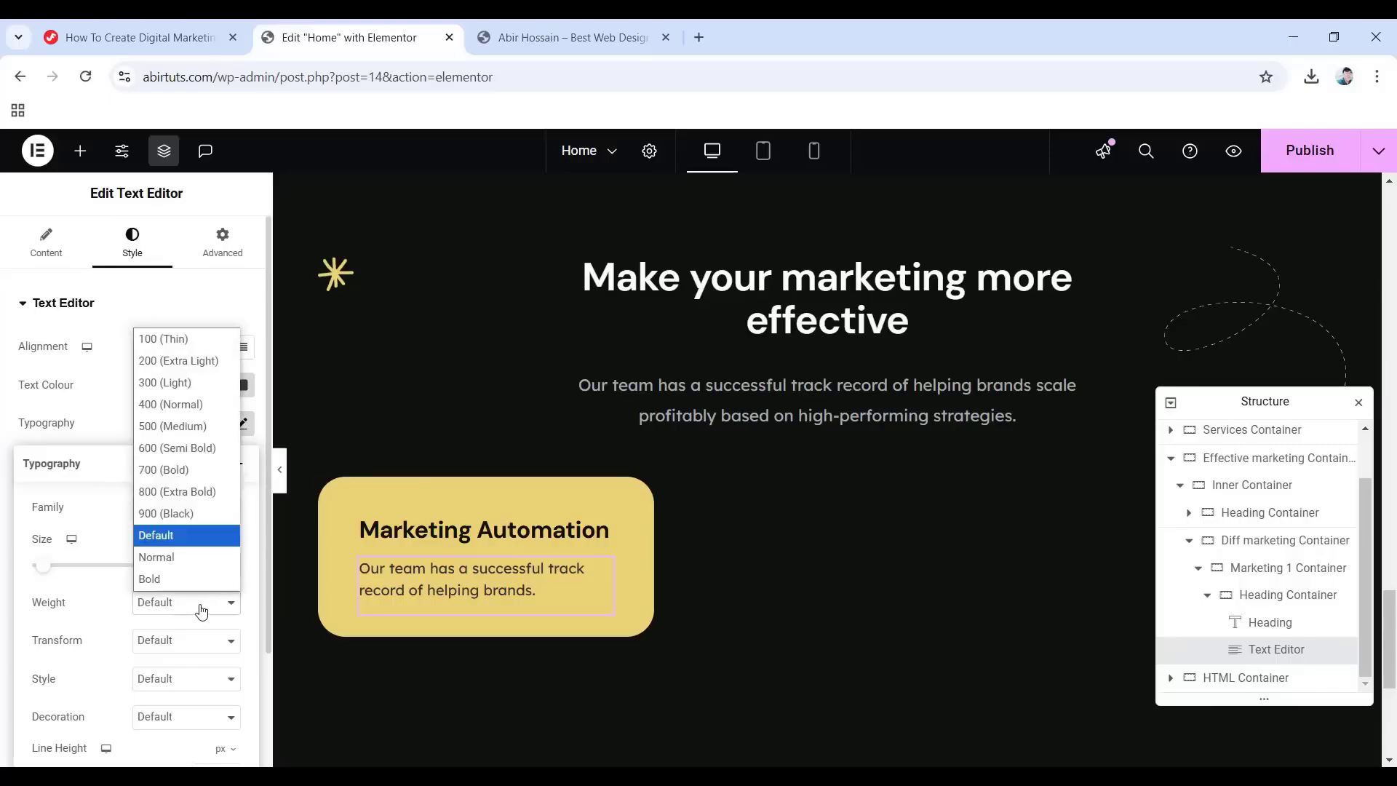
pyautogui.click(191, 407)
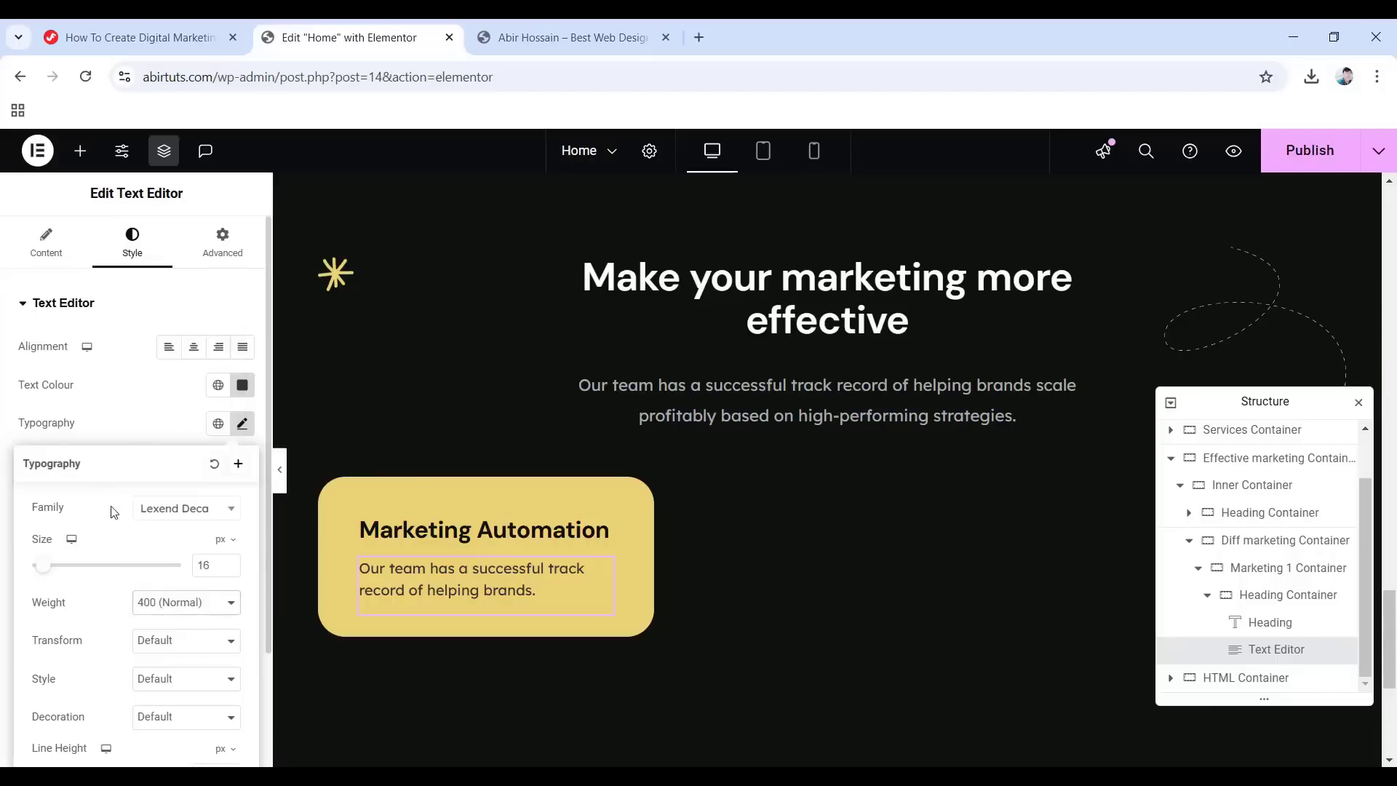
pyautogui.scroll(-1, 114, 511)
pyautogui.moveTo(227, 661)
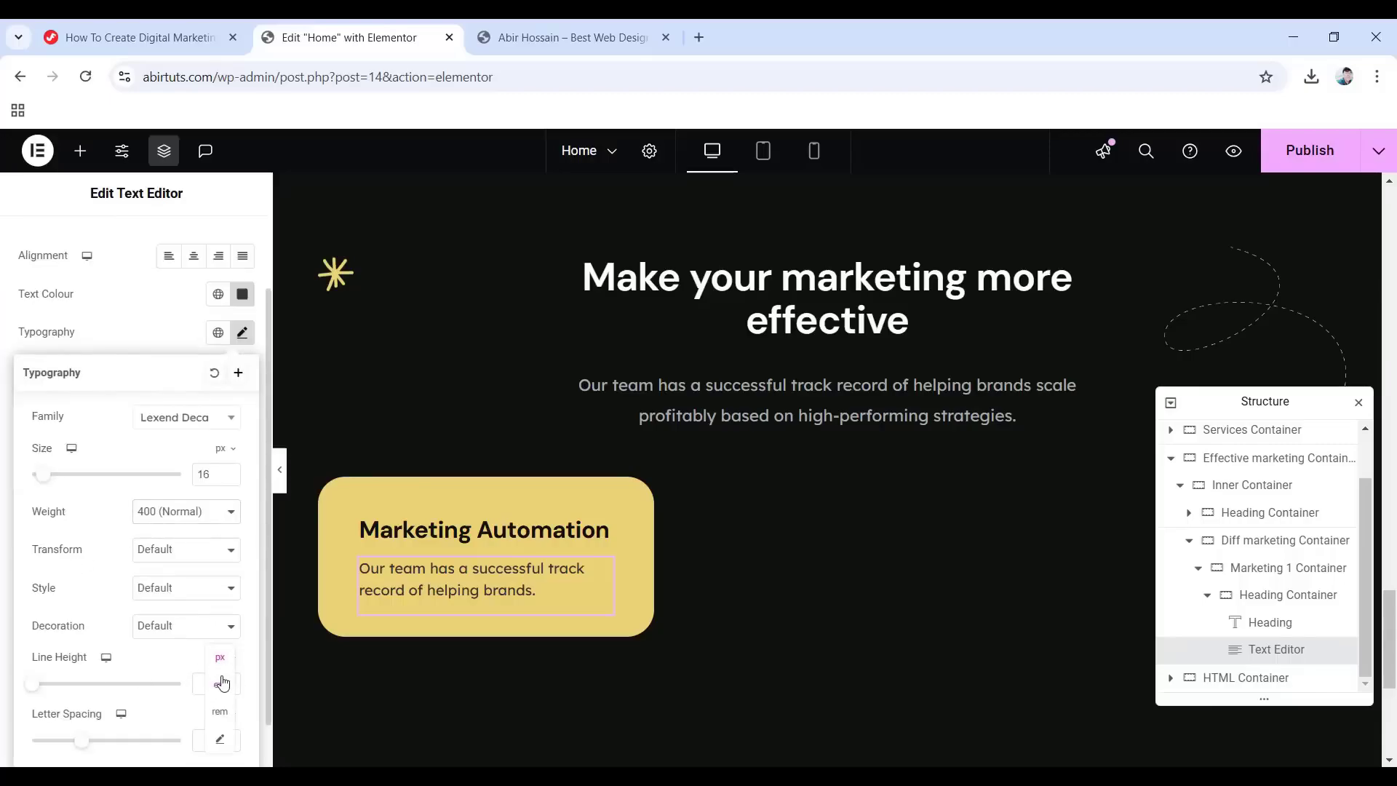
pyautogui.click(203, 684)
pyautogui.scroll(1, 218, 291)
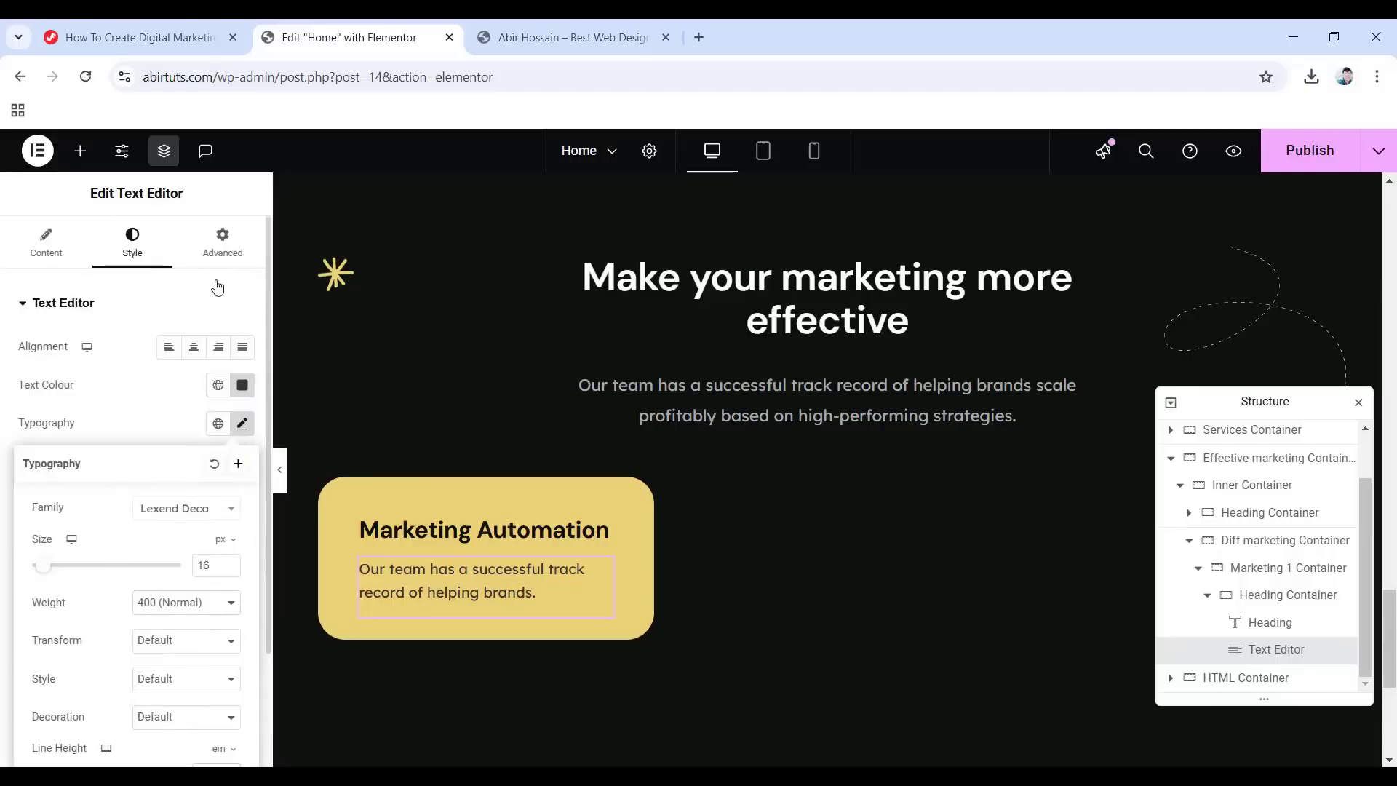
# Set the description's bottom margin to -15.
pyautogui.click(225, 237)
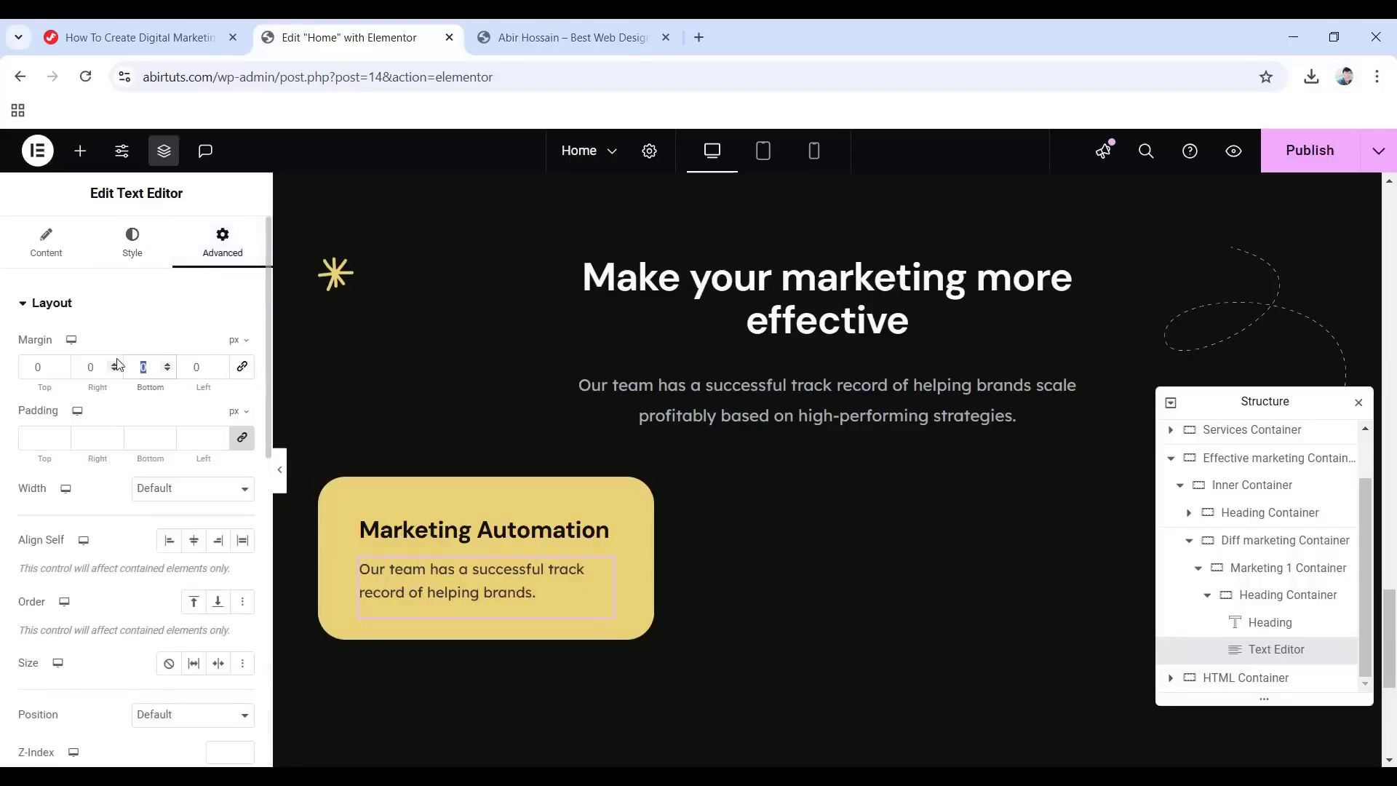
pyautogui.write('-15')
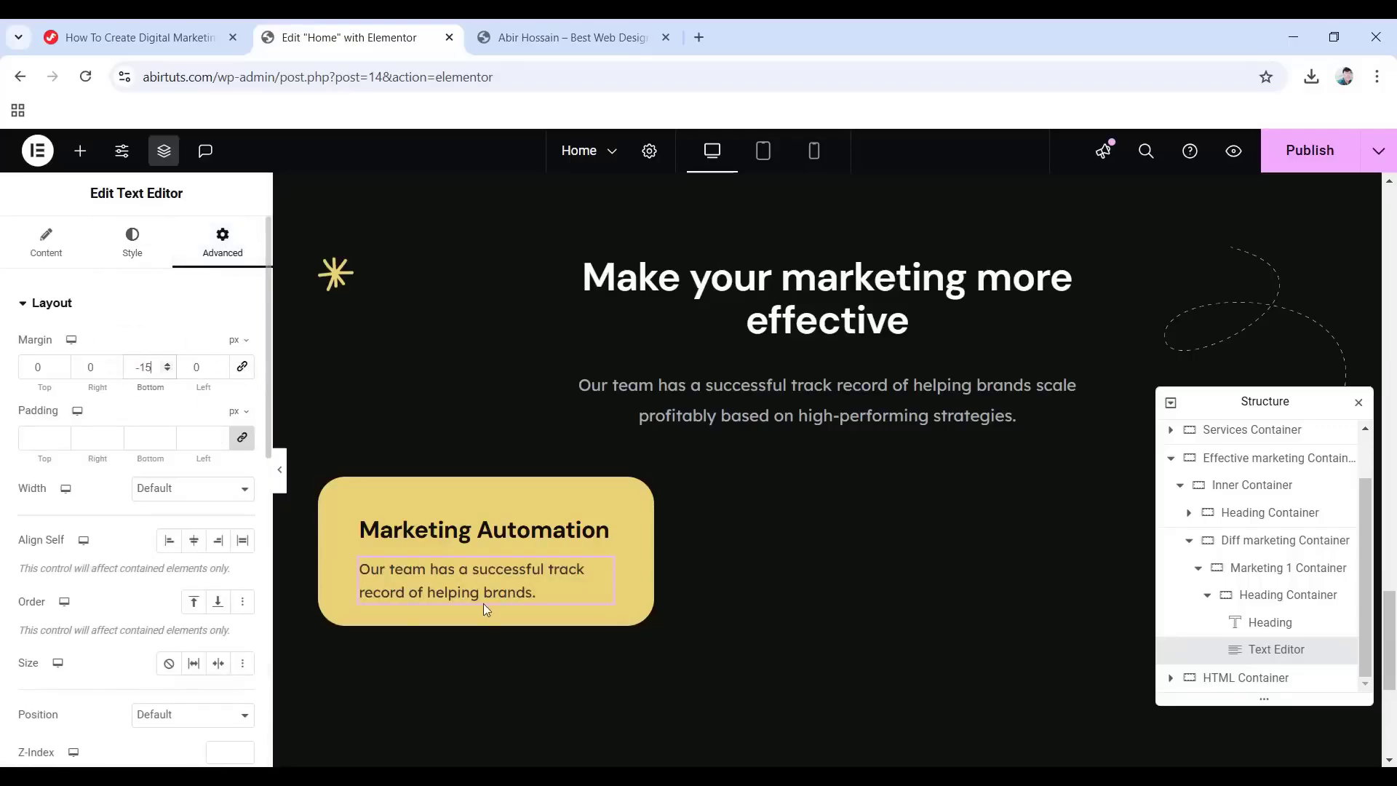
pyautogui.click(80, 152)
# Drop a Button widget into the card, then delete the placeholder button.
pyautogui.moveTo(72, 695); pyautogui.dragTo(435, 590)
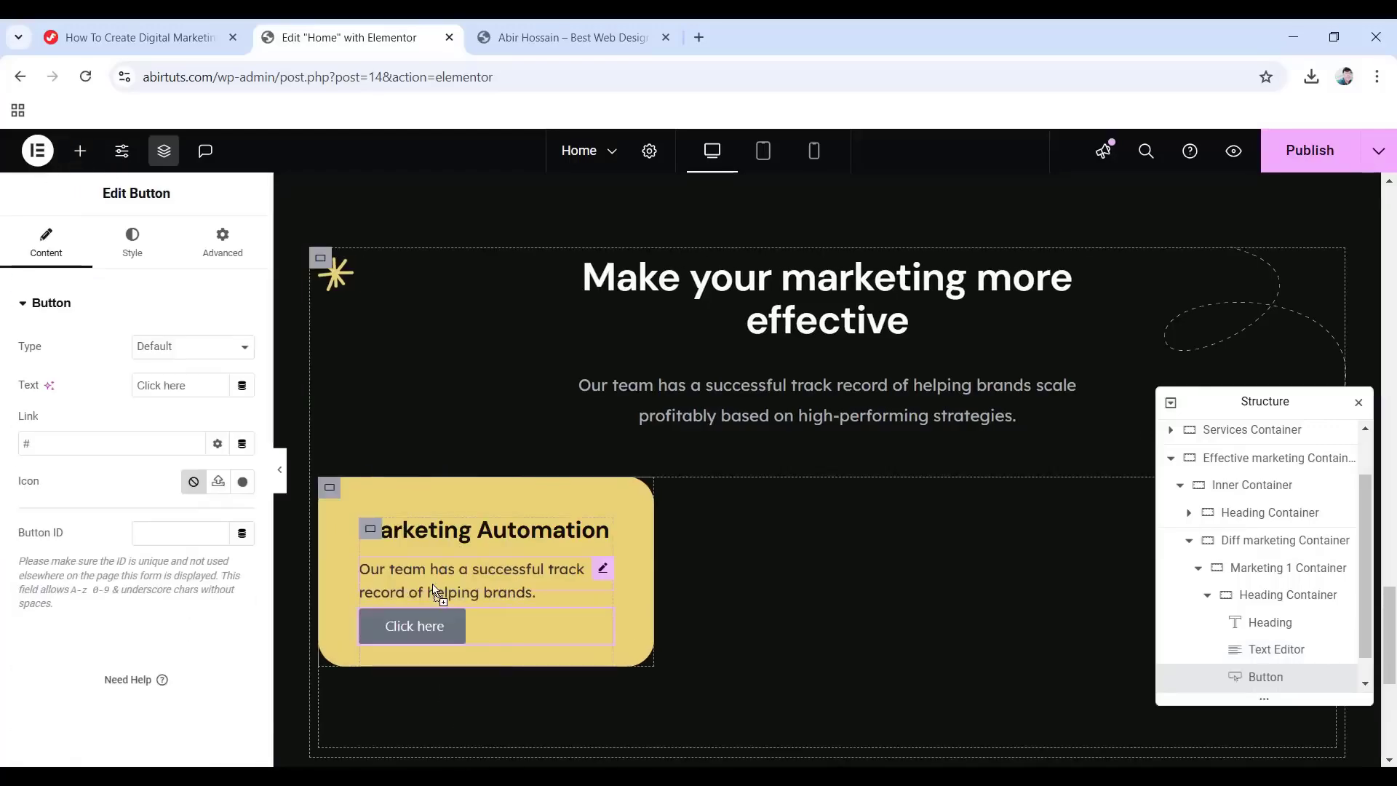
pyautogui.rightClick(1236, 678)
pyautogui.click(1204, 742)
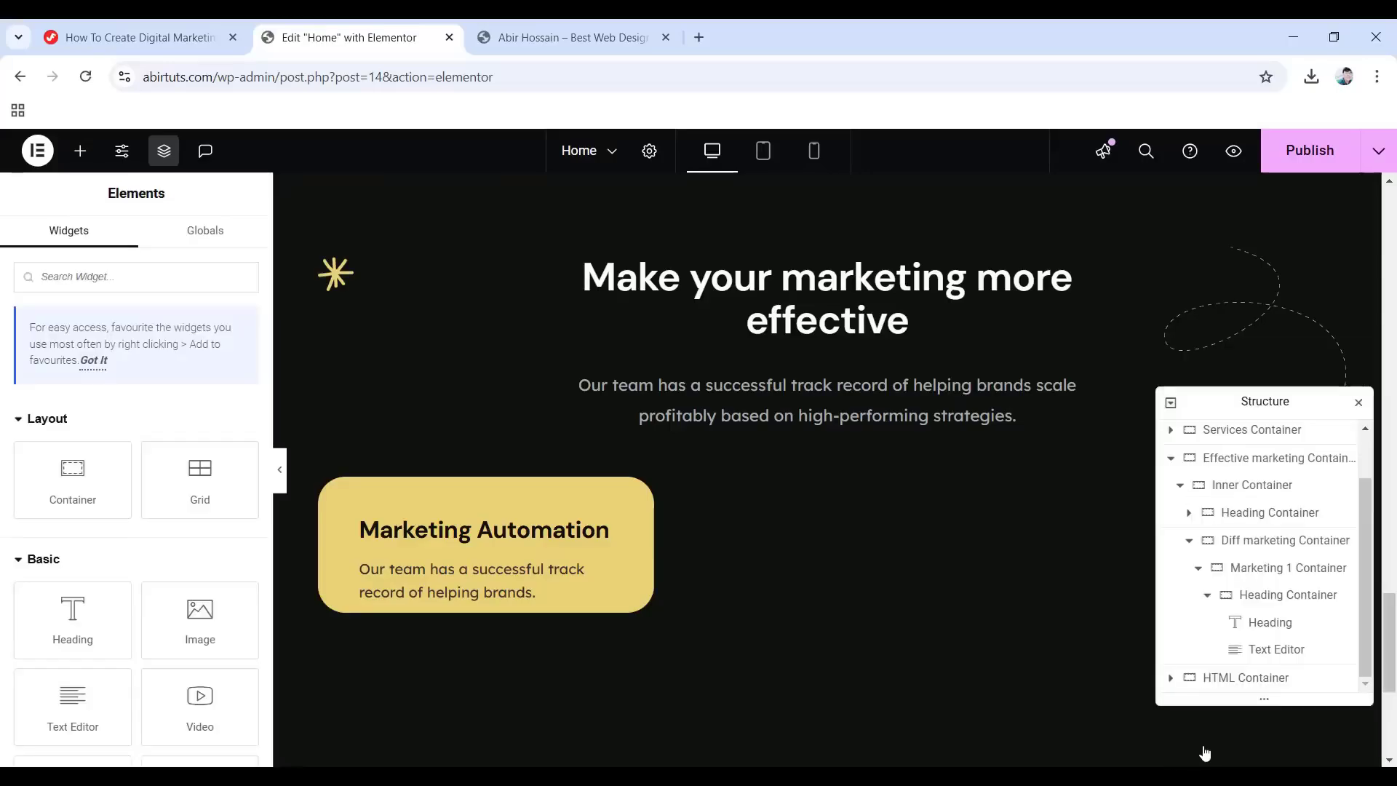
pyautogui.scroll(7, 597, 617)
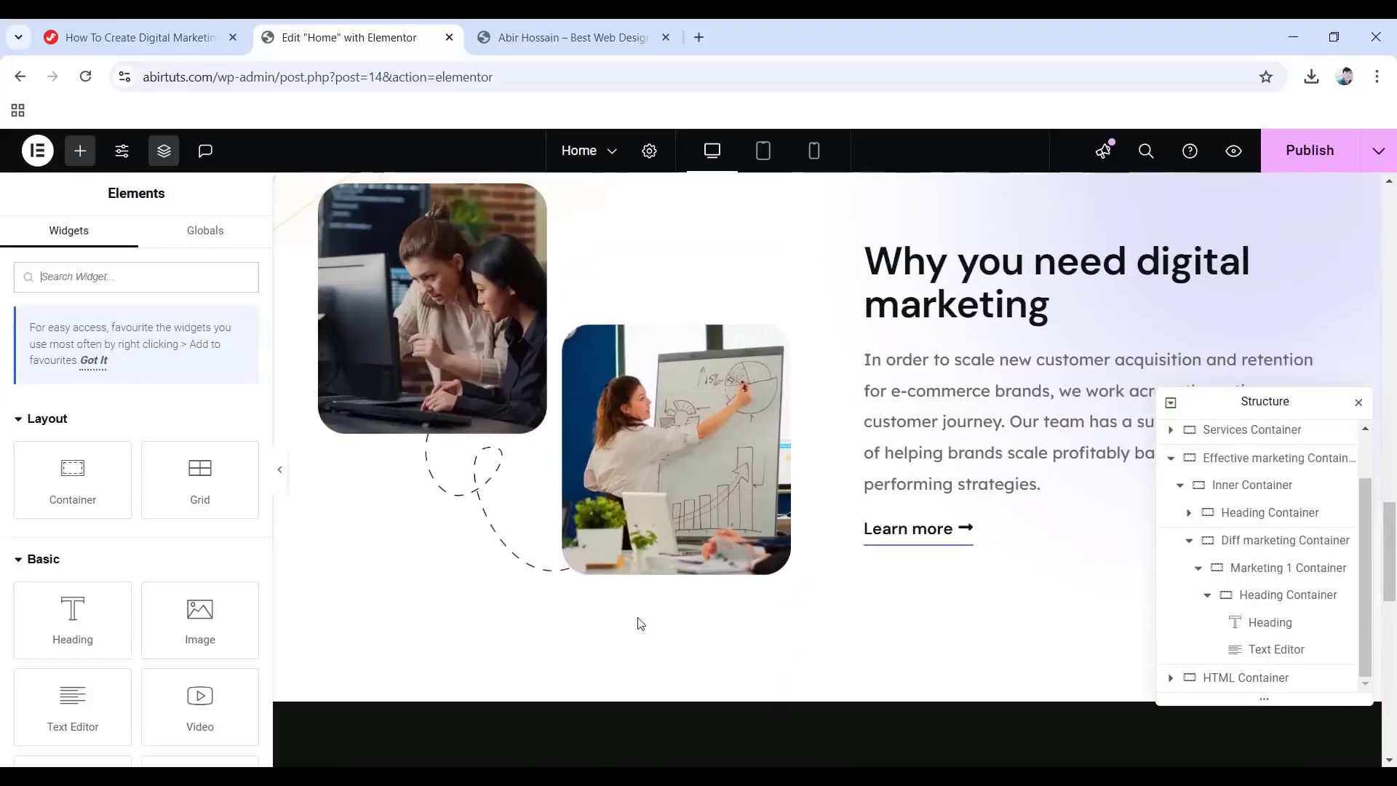
# Copy the 'Learn more' button from the section above and paste it below the card's description.
pyautogui.rightClick(914, 533)
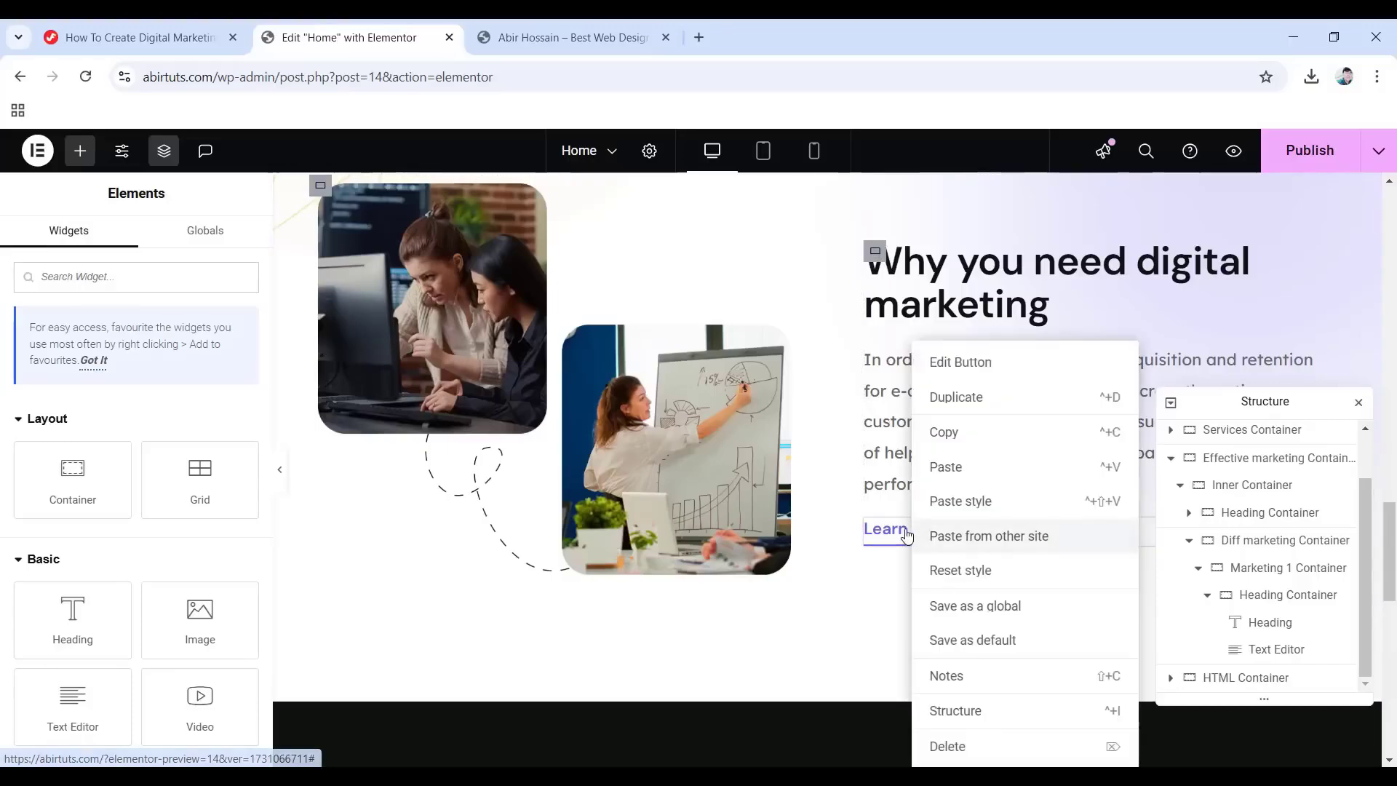
pyautogui.click(953, 432)
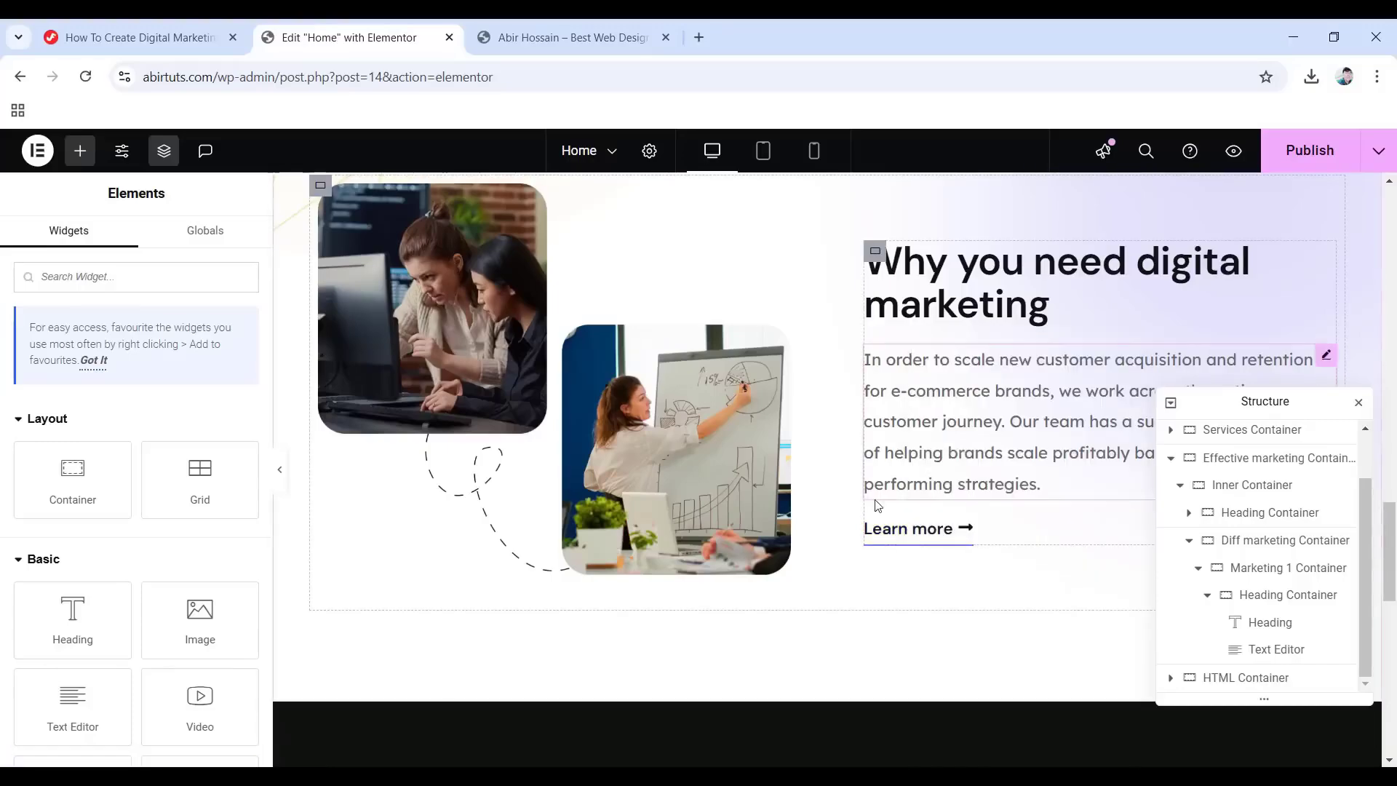
pyautogui.scroll(-7, 459, 658)
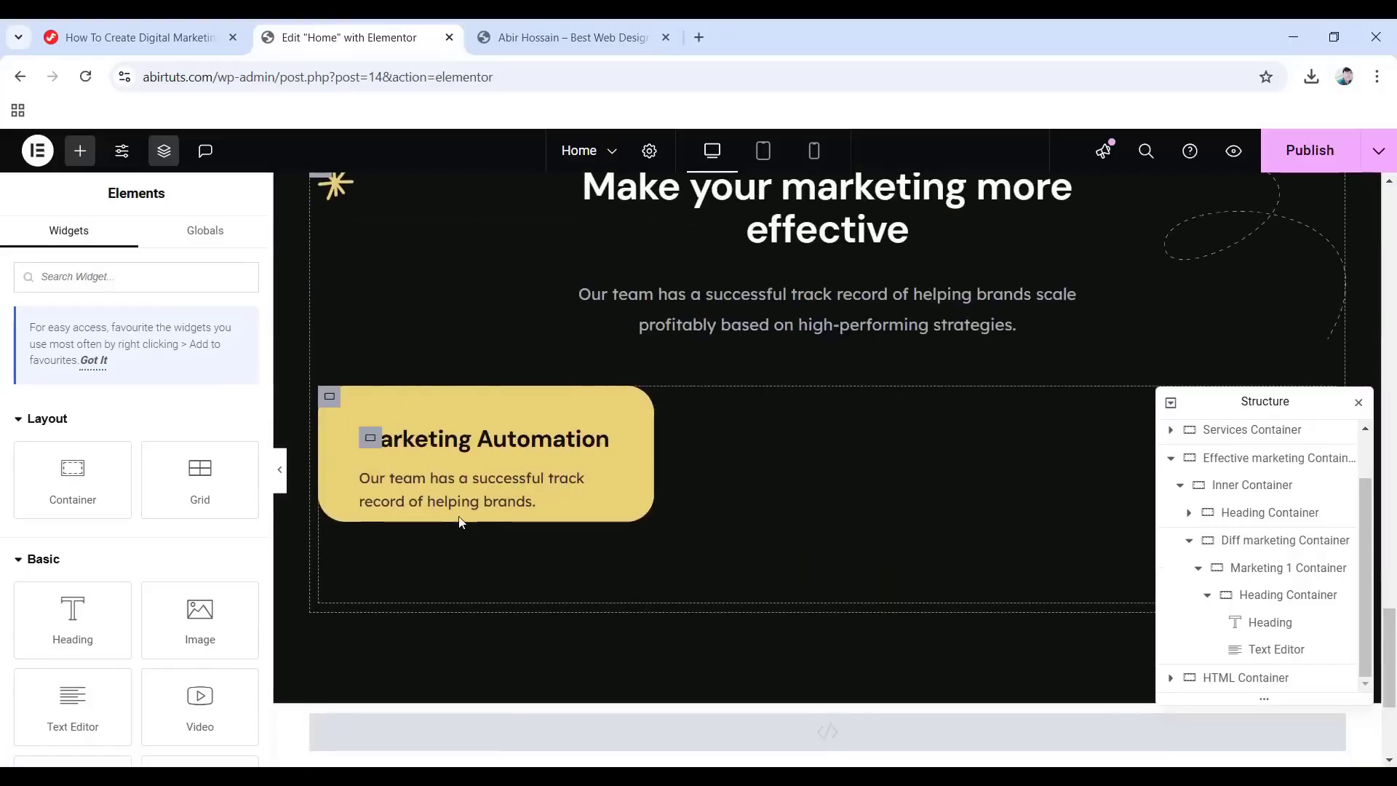
pyautogui.rightClick(458, 516)
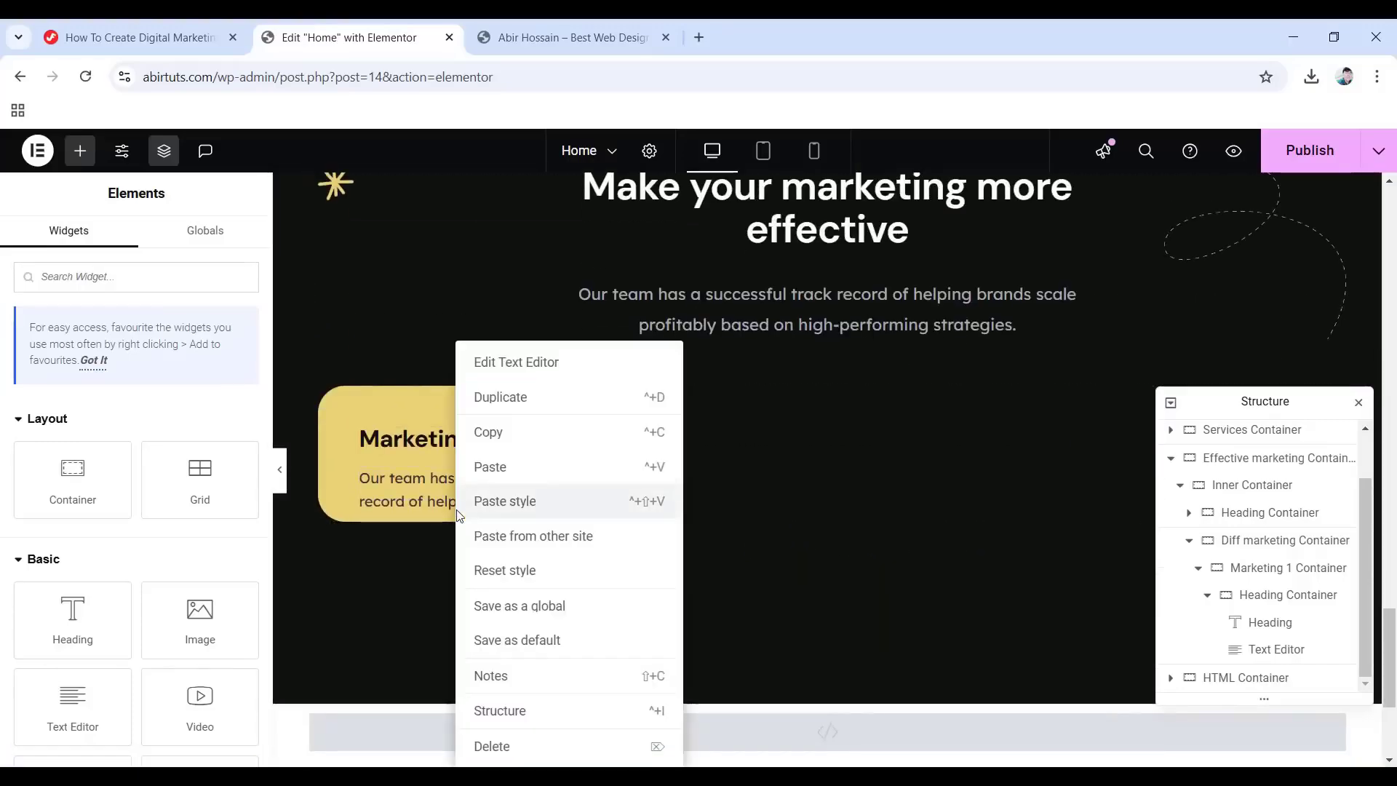
pyautogui.click(512, 469)
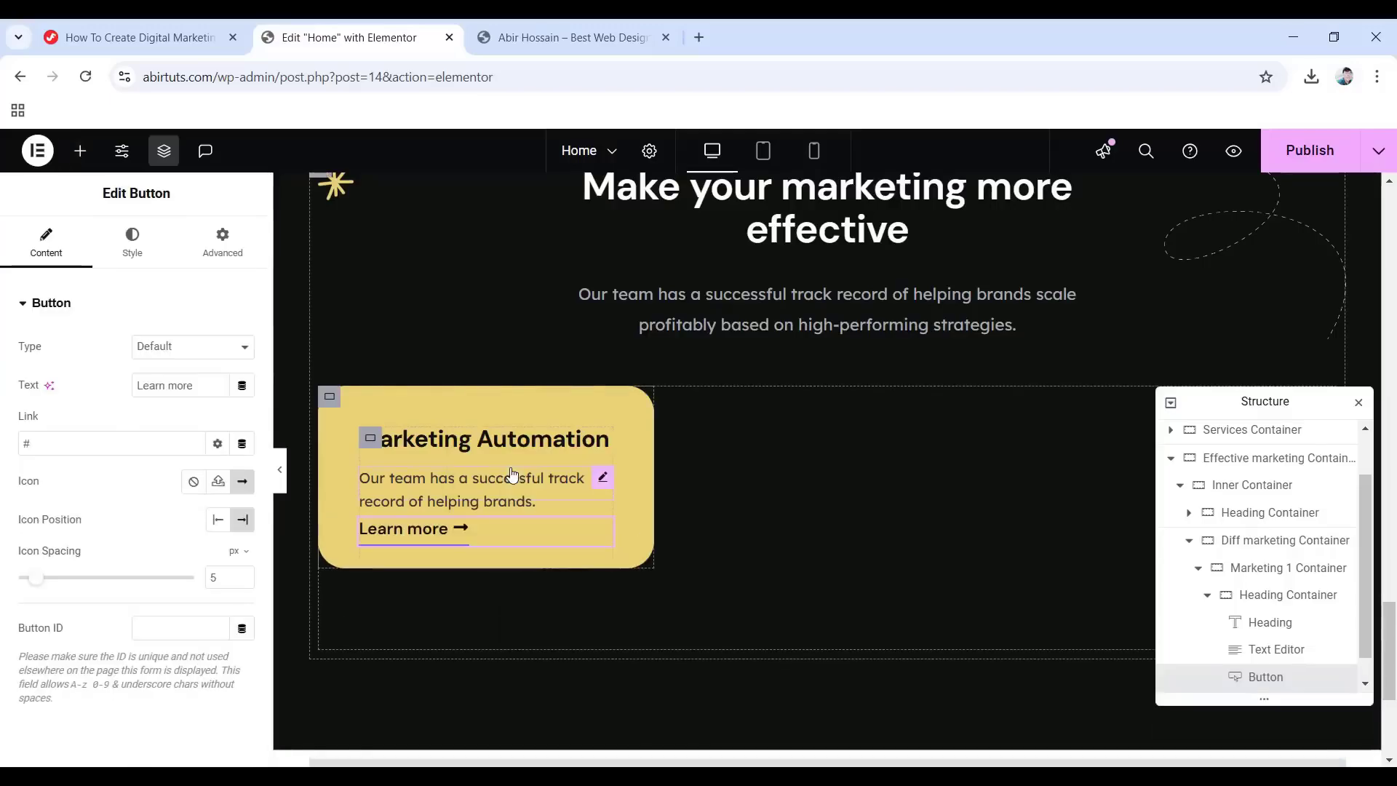
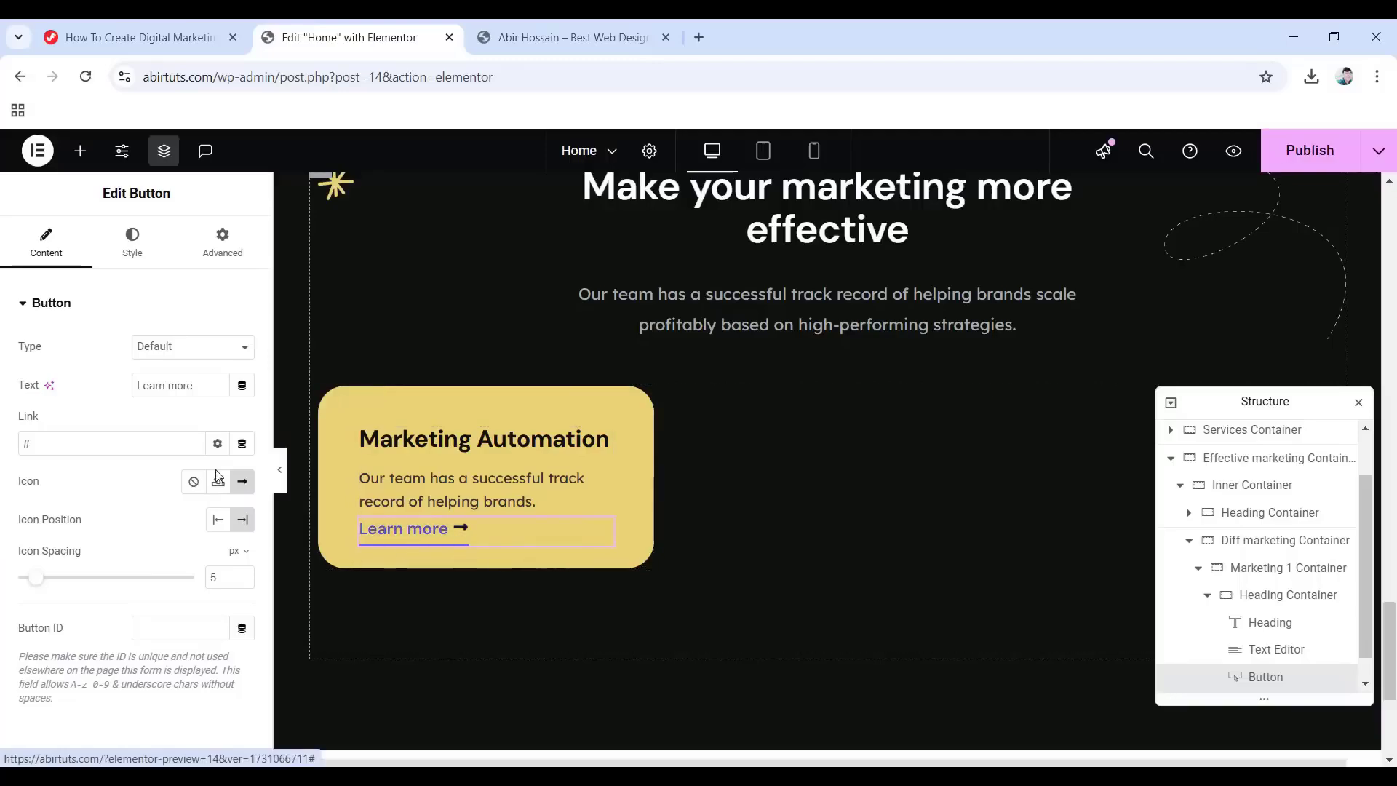
# Make the Learn more button text bold with font weight 700.
pyautogui.click(142, 252)
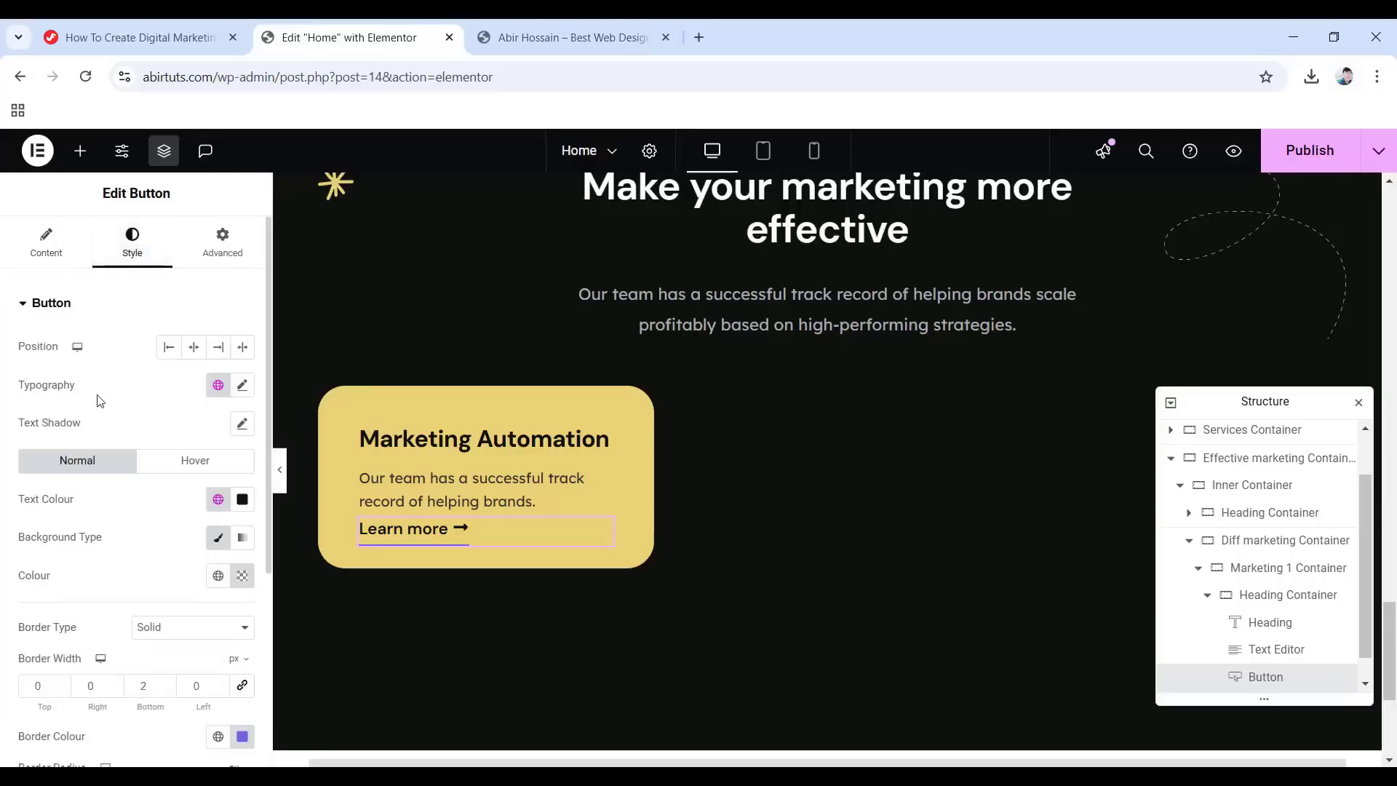
pyautogui.click(242, 385)
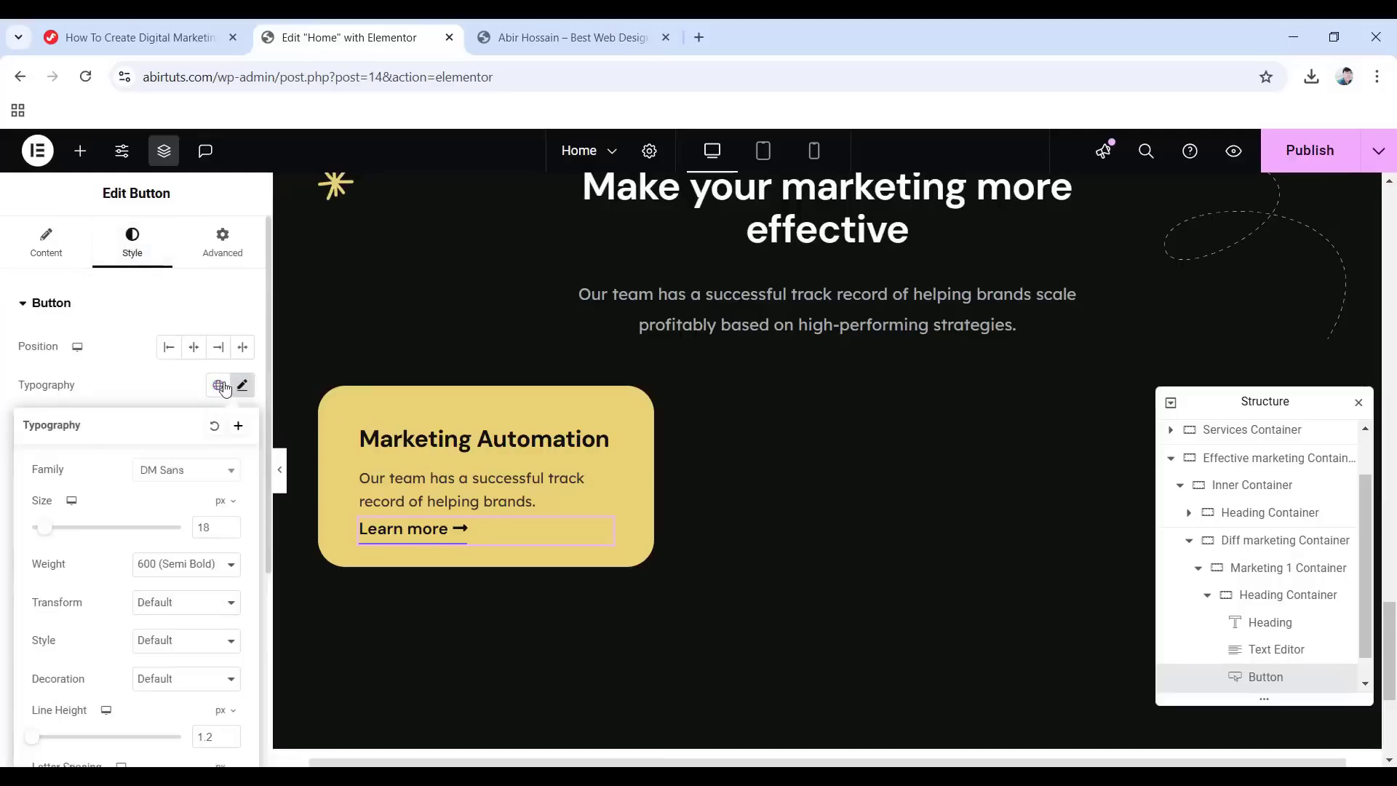
pyautogui.click(193, 565)
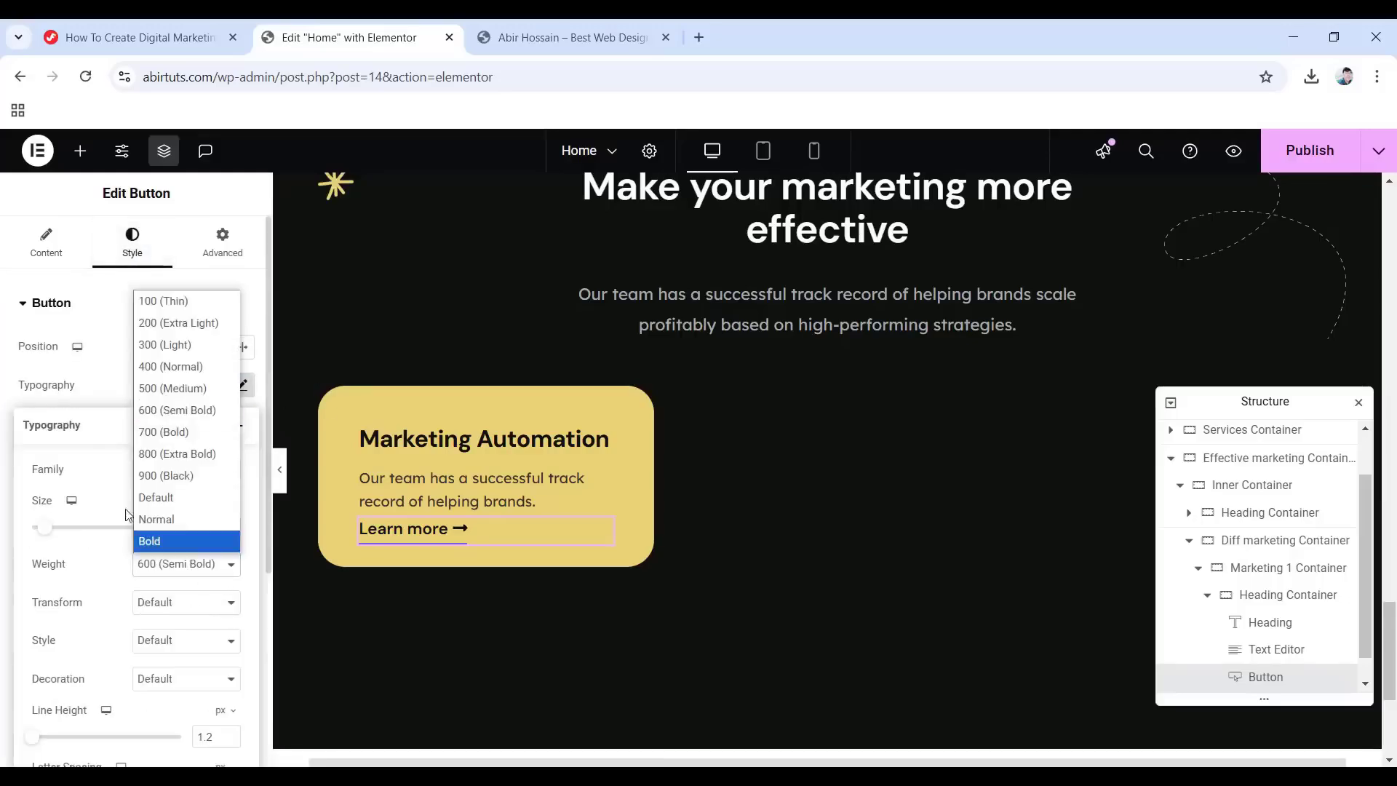
pyautogui.click(157, 430)
pyautogui.click(80, 384)
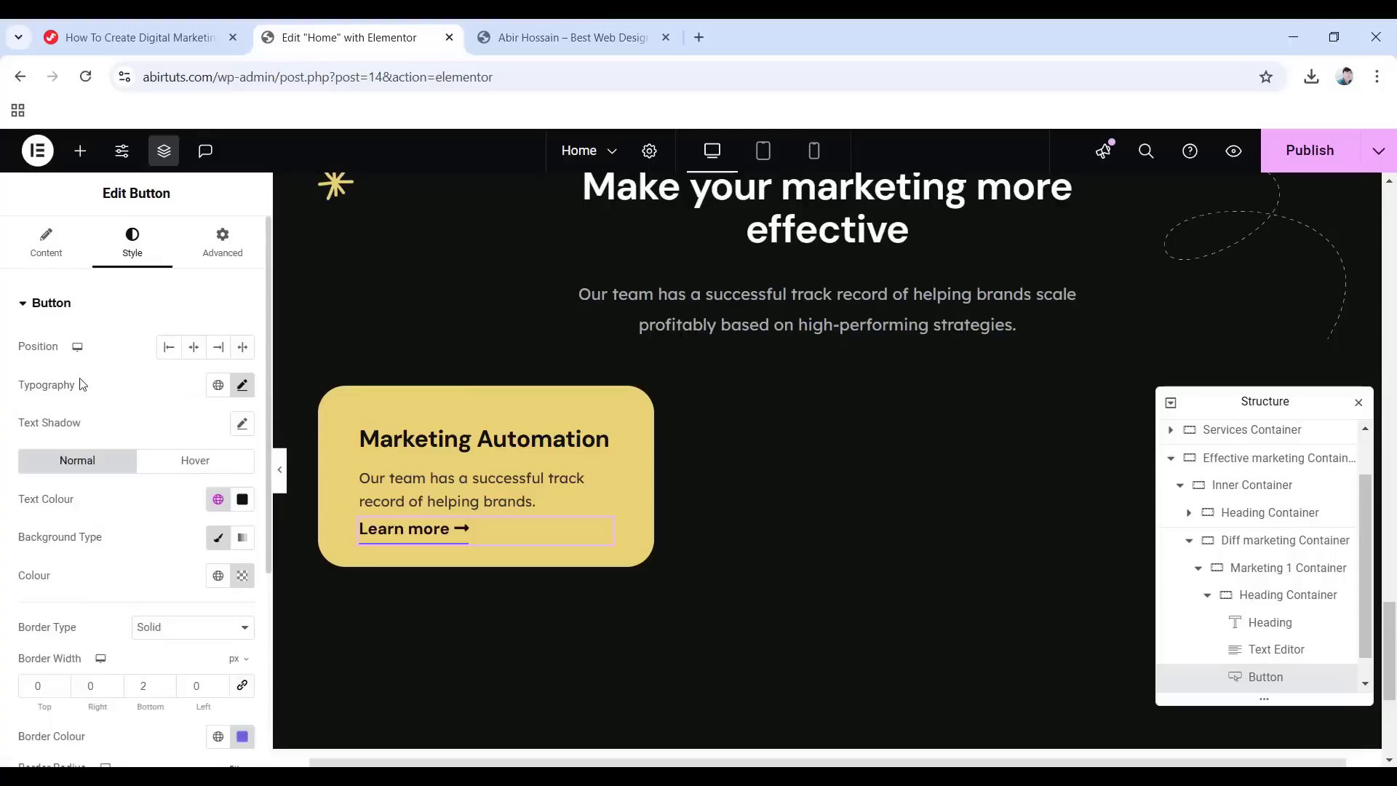
# Set the button's border type to None to remove its underline.
pyautogui.scroll(-3, 127, 468)
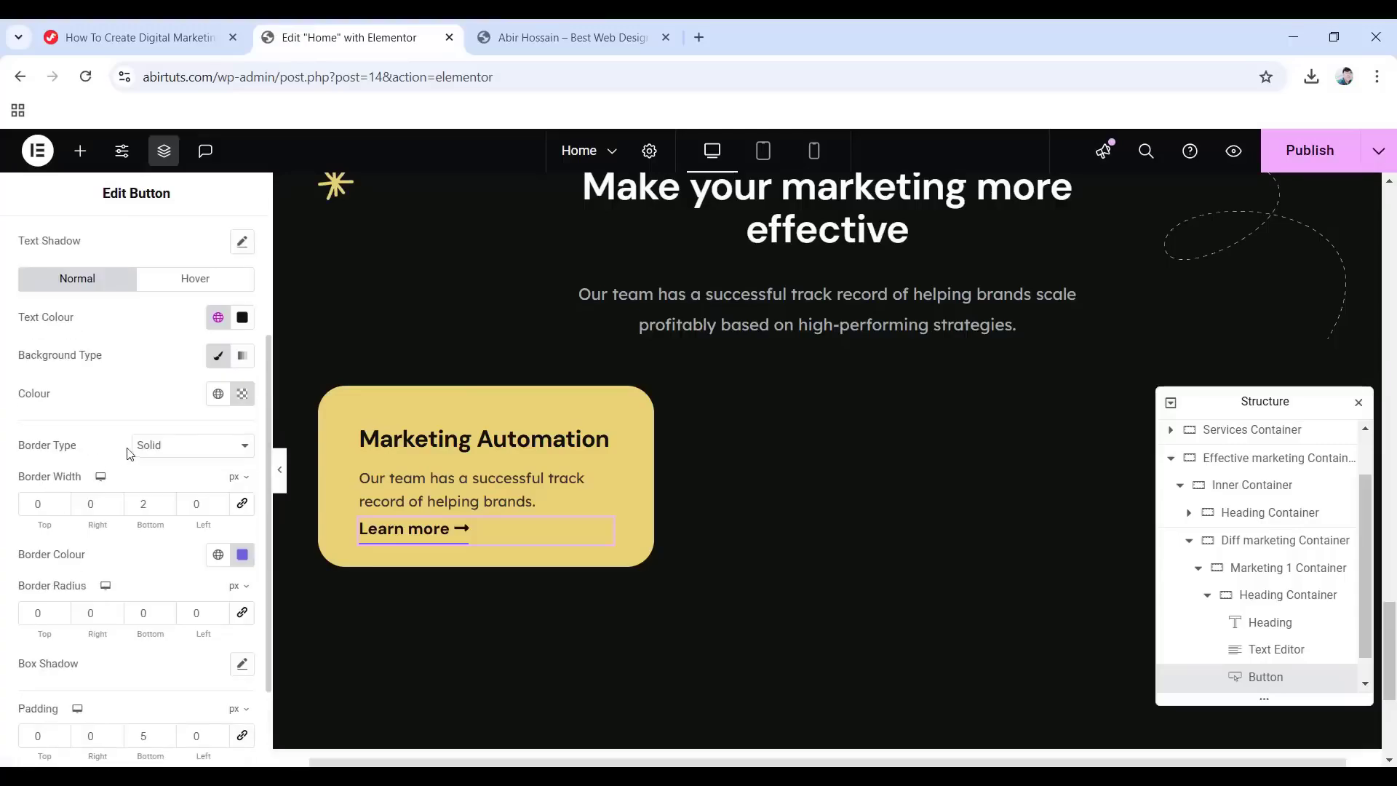
pyautogui.click(169, 447)
pyautogui.click(167, 493)
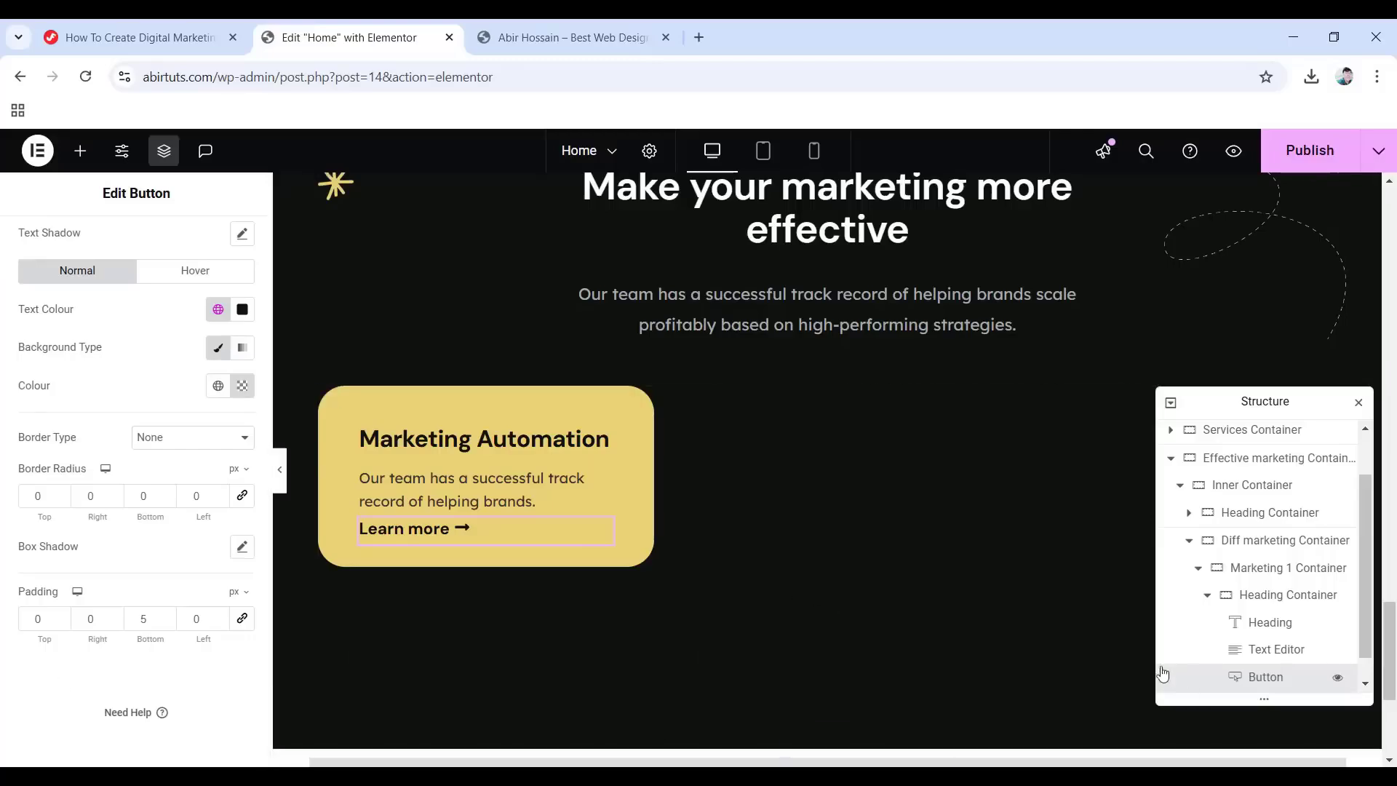
pyautogui.click(1208, 596)
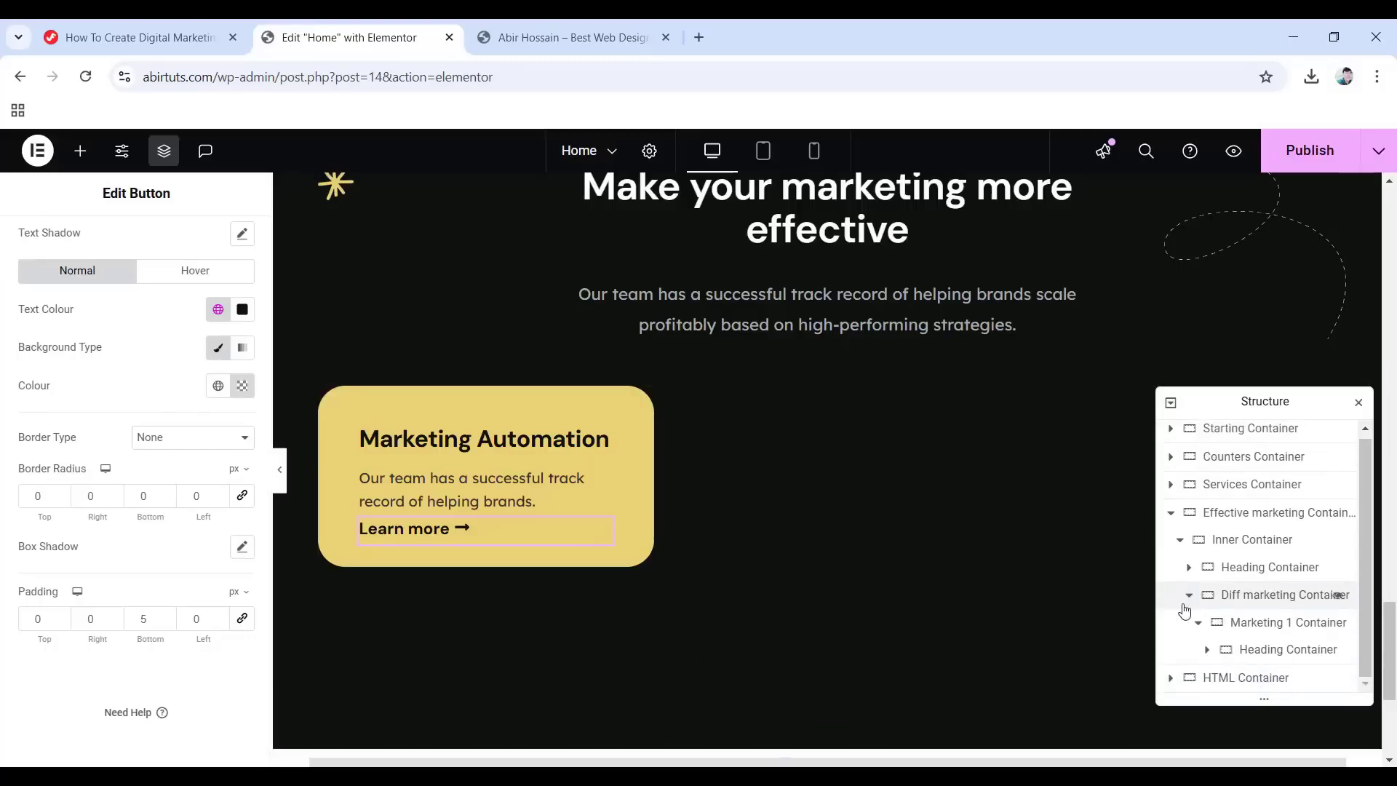
# Add a new container after the Heading Container, set to Boxed width with unlinked padding.
pyautogui.rightClick(1280, 652)
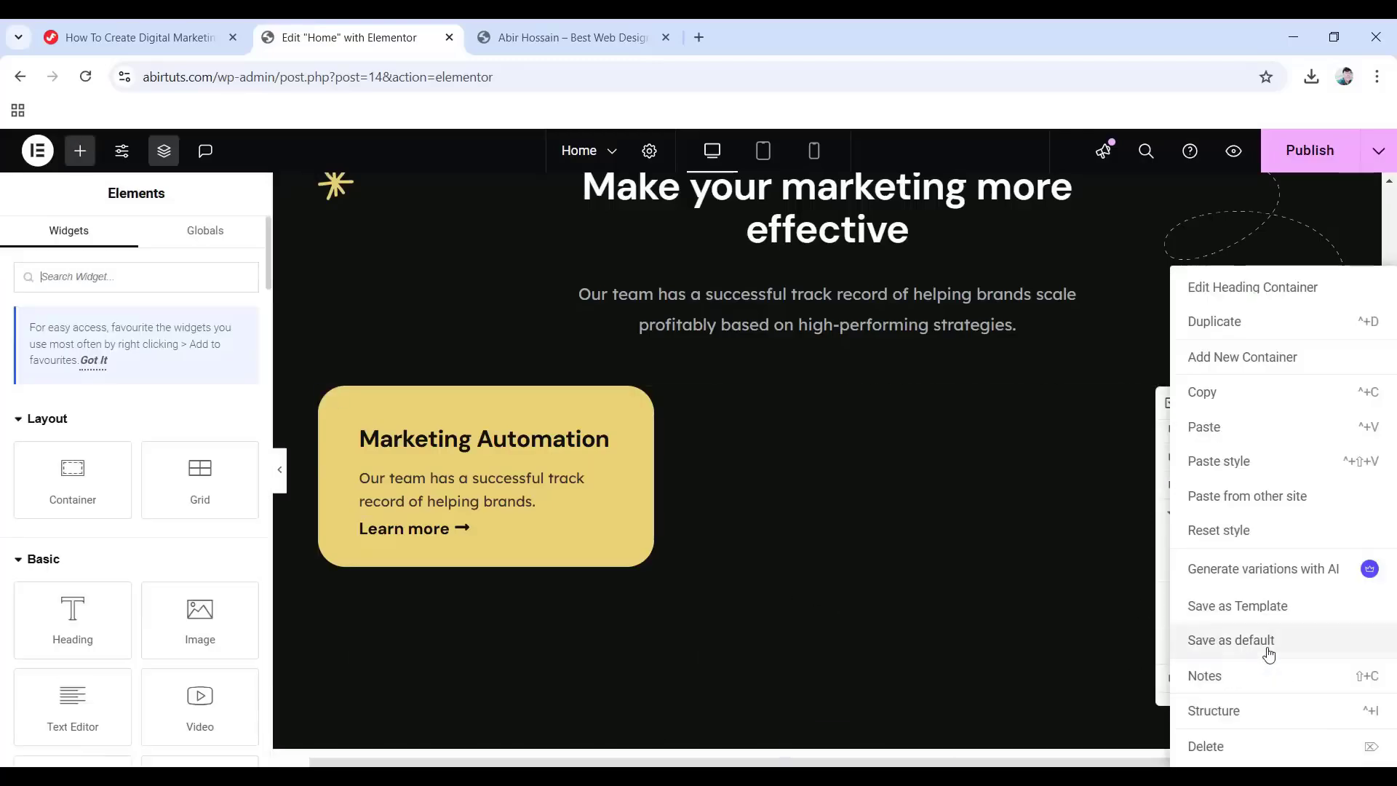
pyautogui.click(1265, 363)
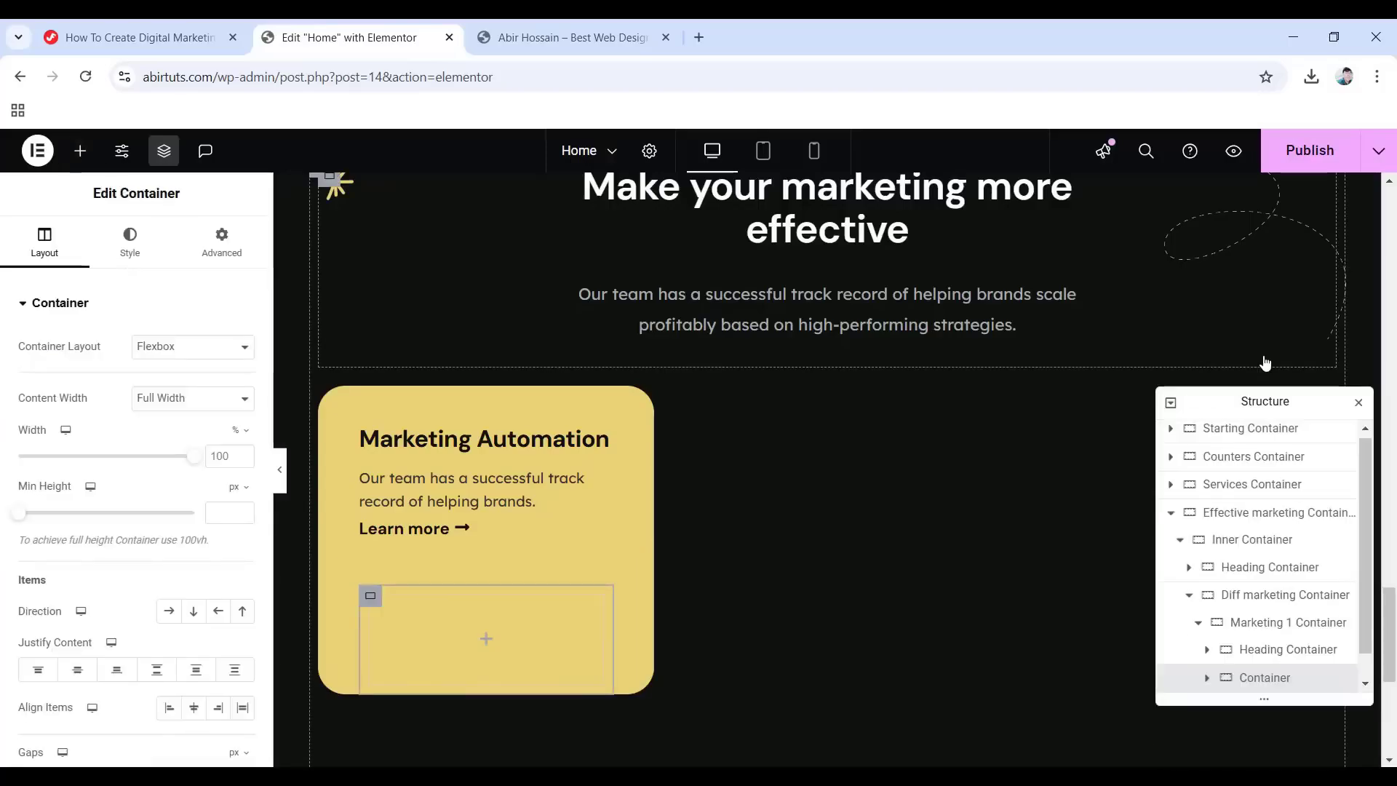
pyautogui.scroll(-1, 1179, 665)
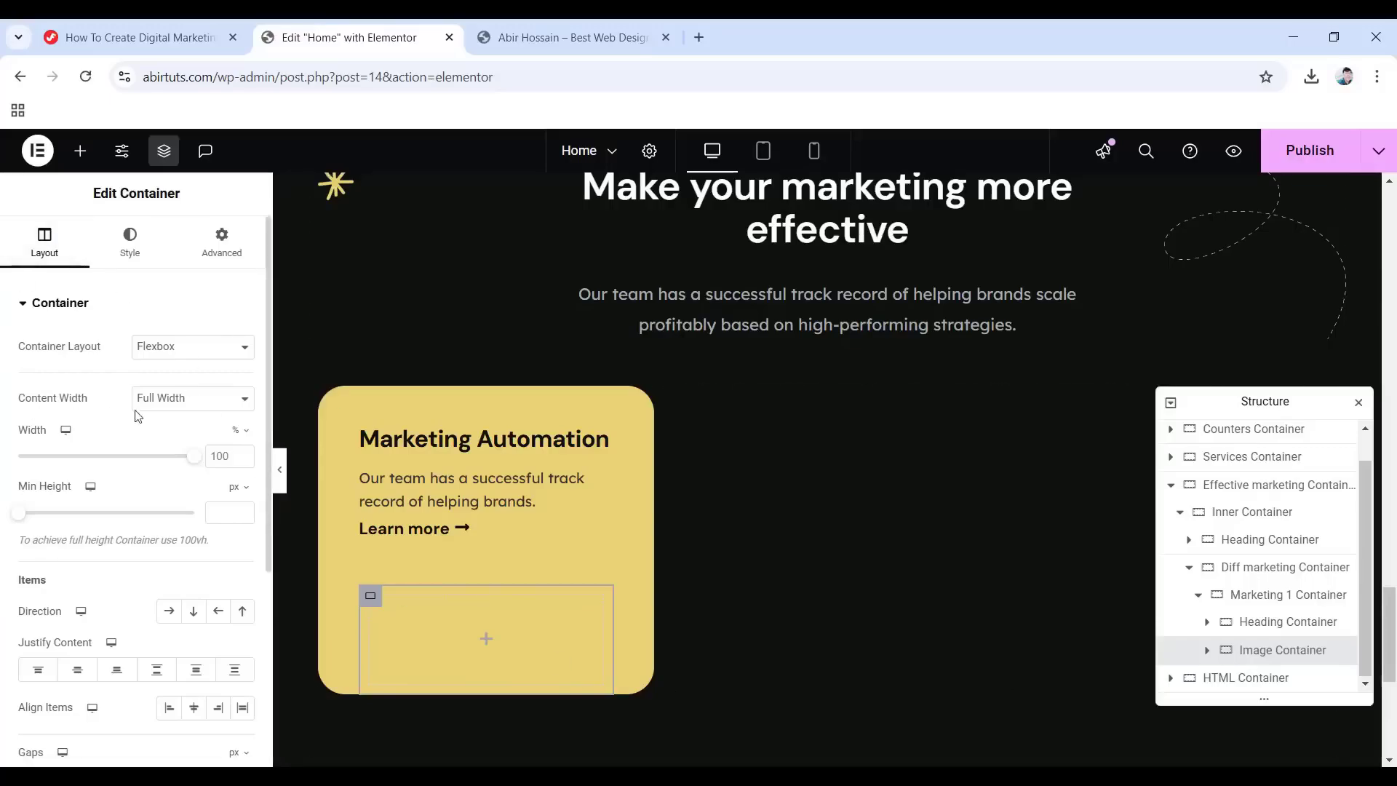
pyautogui.click(173, 405)
pyautogui.click(177, 422)
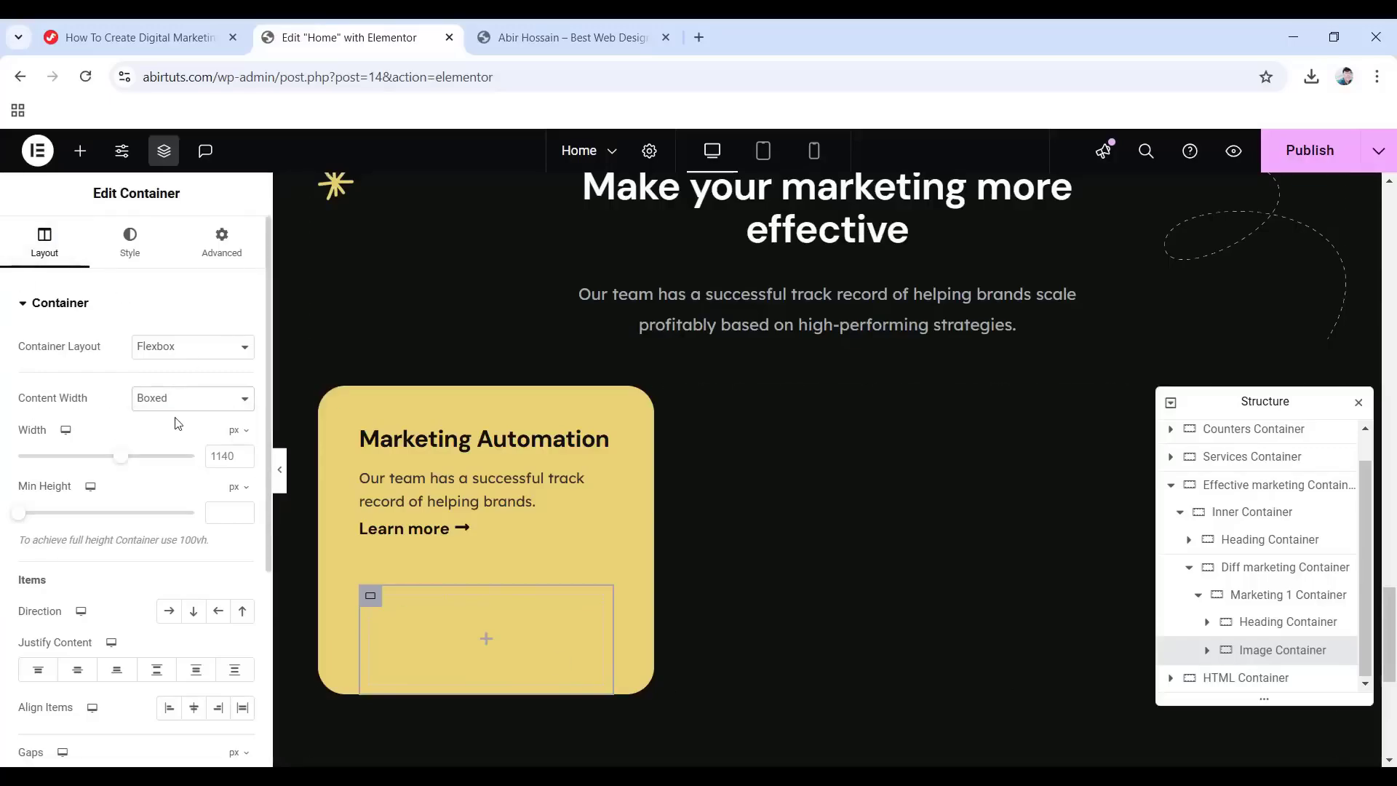
pyautogui.click(222, 240)
pyautogui.click(243, 439)
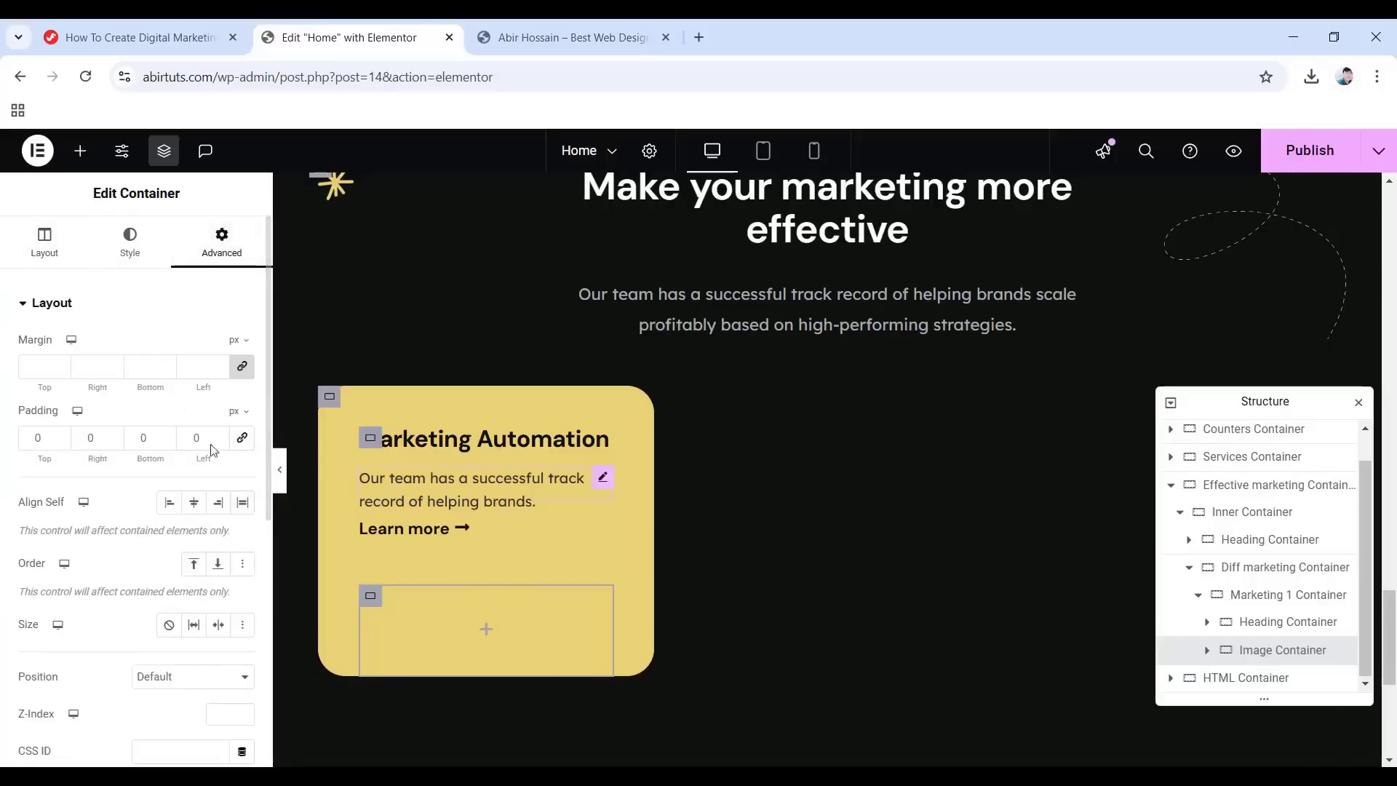
pyautogui.click(487, 635)
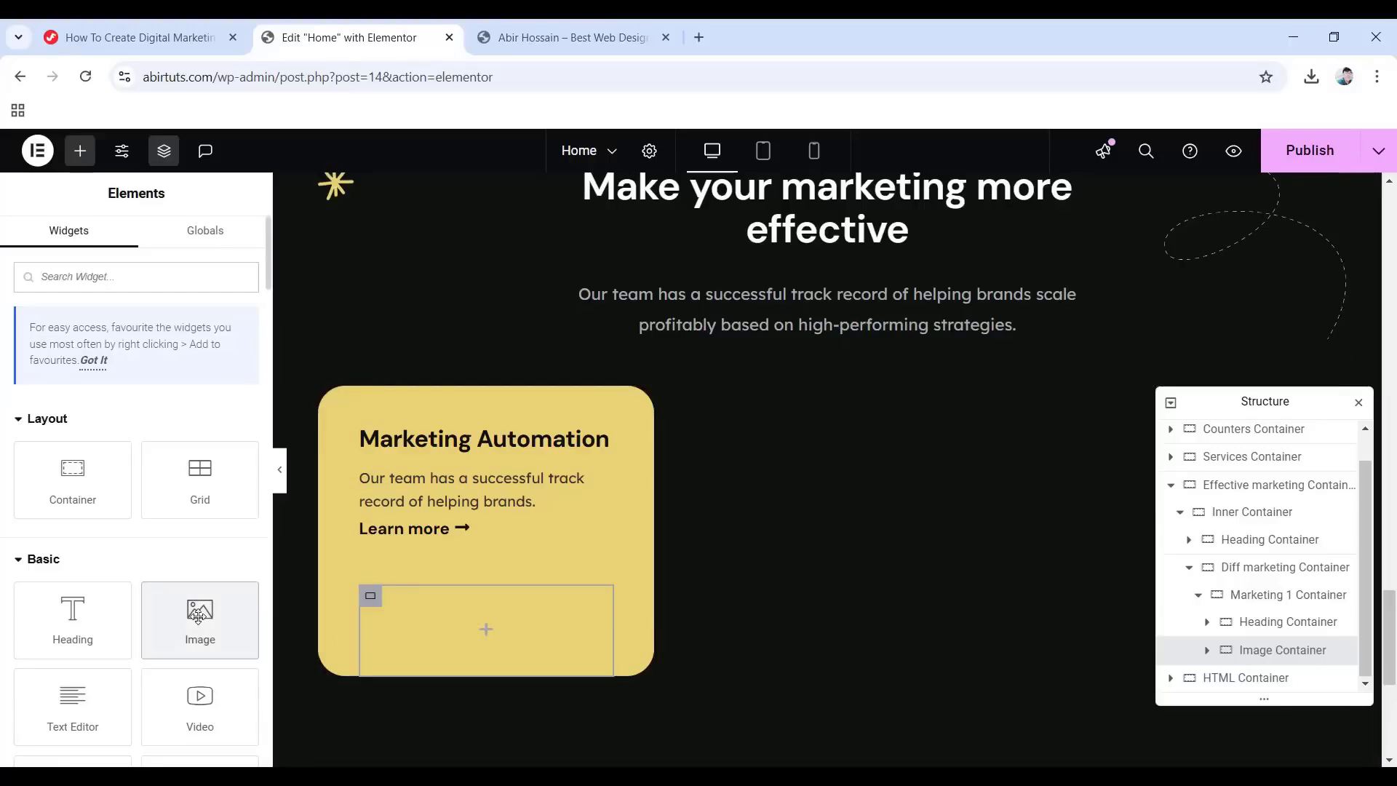
# Drop in an Image widget showing service-img-1 and set its width to 100%.
pyautogui.moveTo(199, 620); pyautogui.dragTo(490, 635)
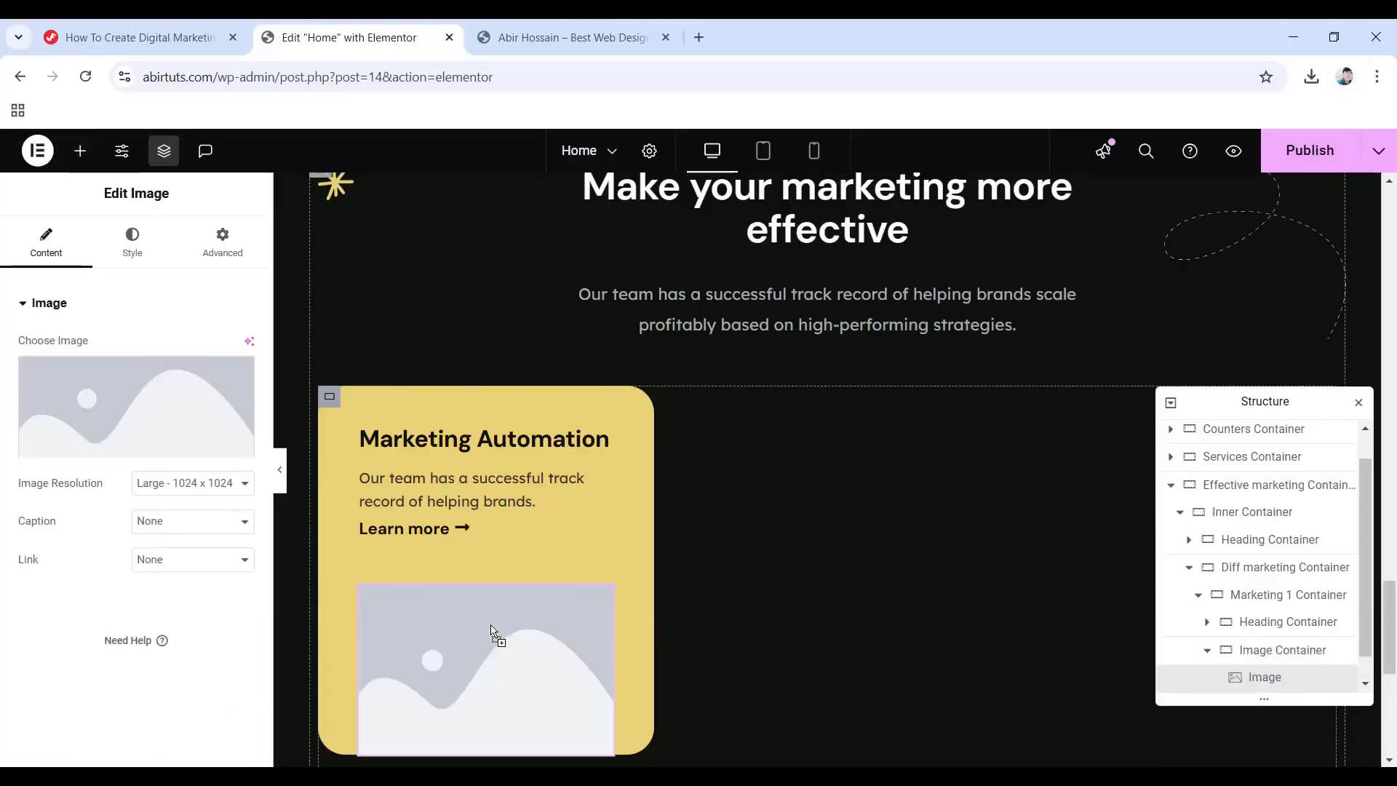
pyautogui.click(141, 407)
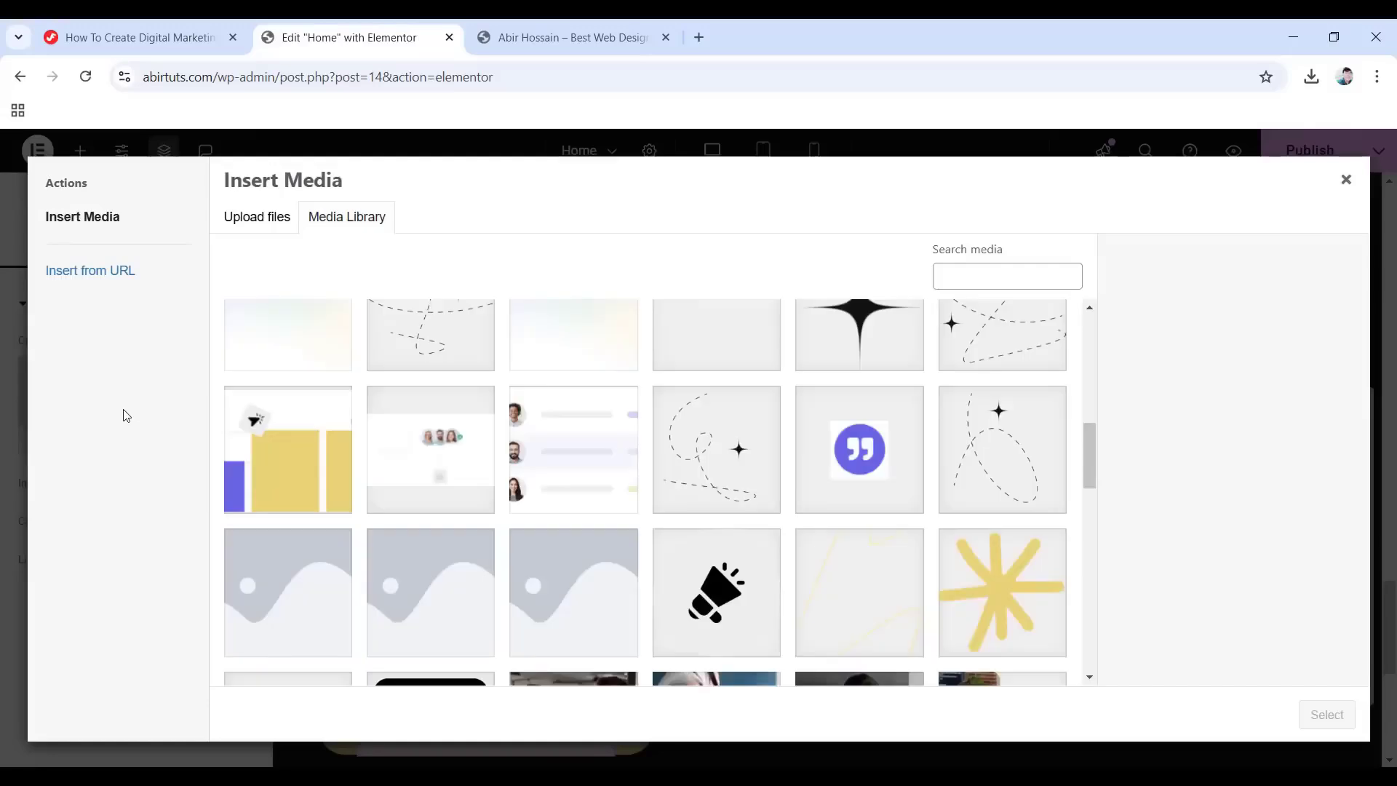
pyautogui.click(582, 471)
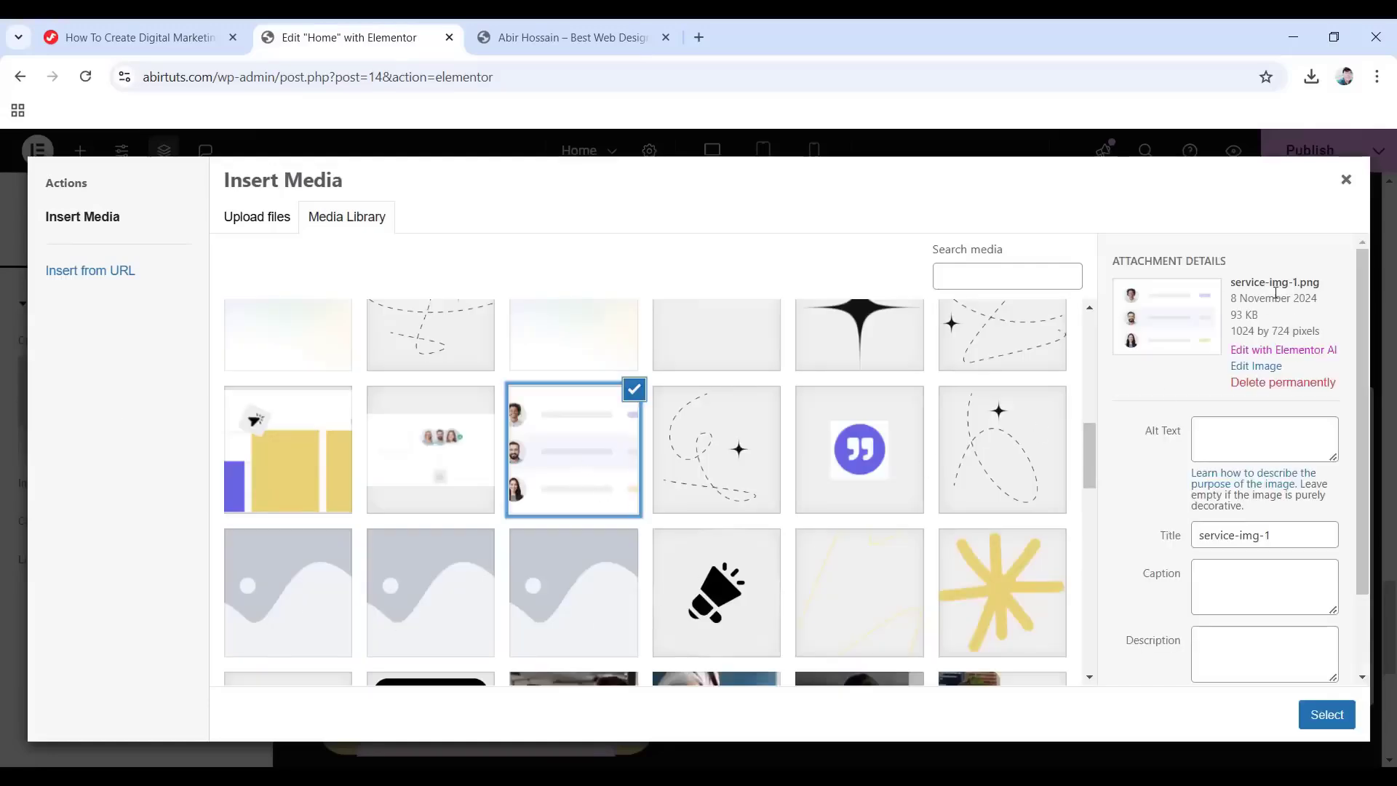
pyautogui.click(1326, 714)
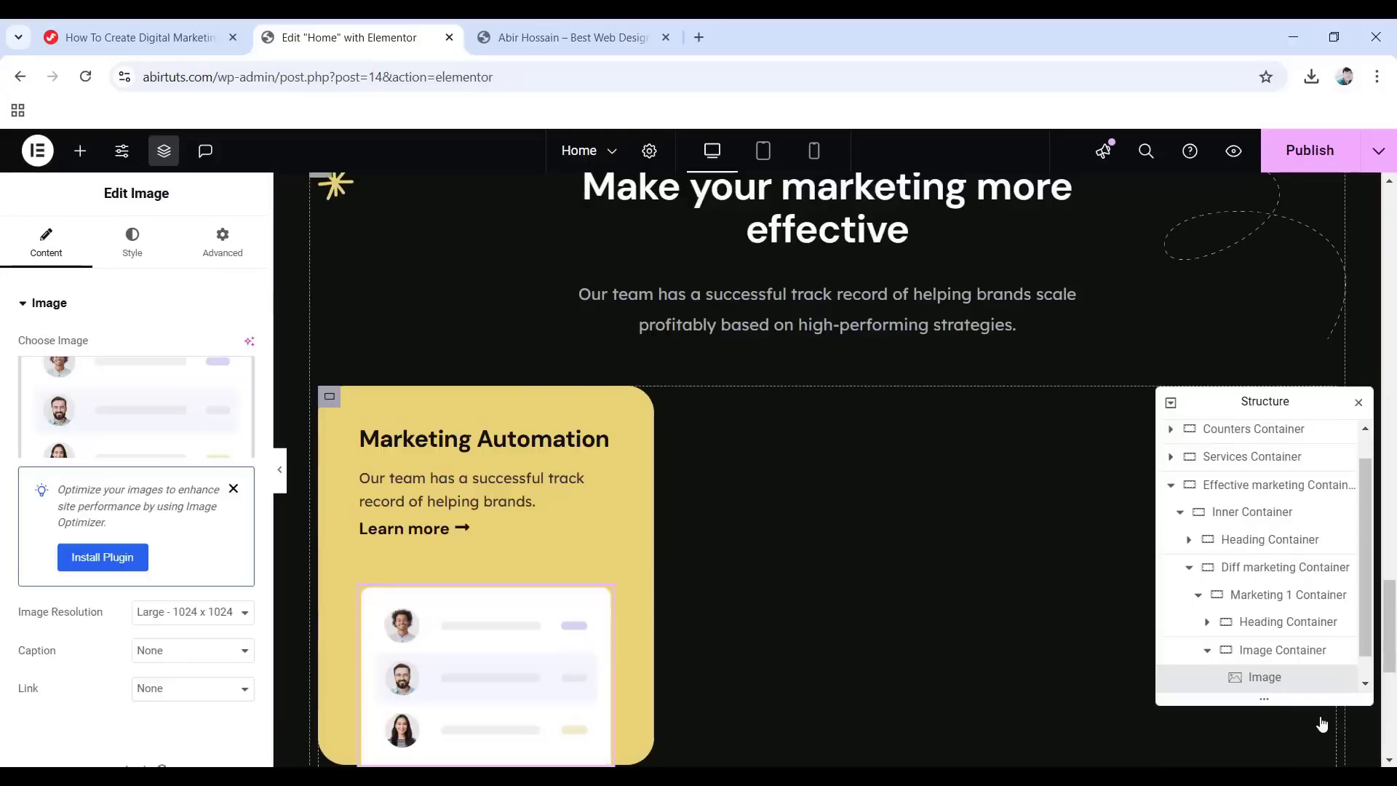
pyautogui.click(136, 246)
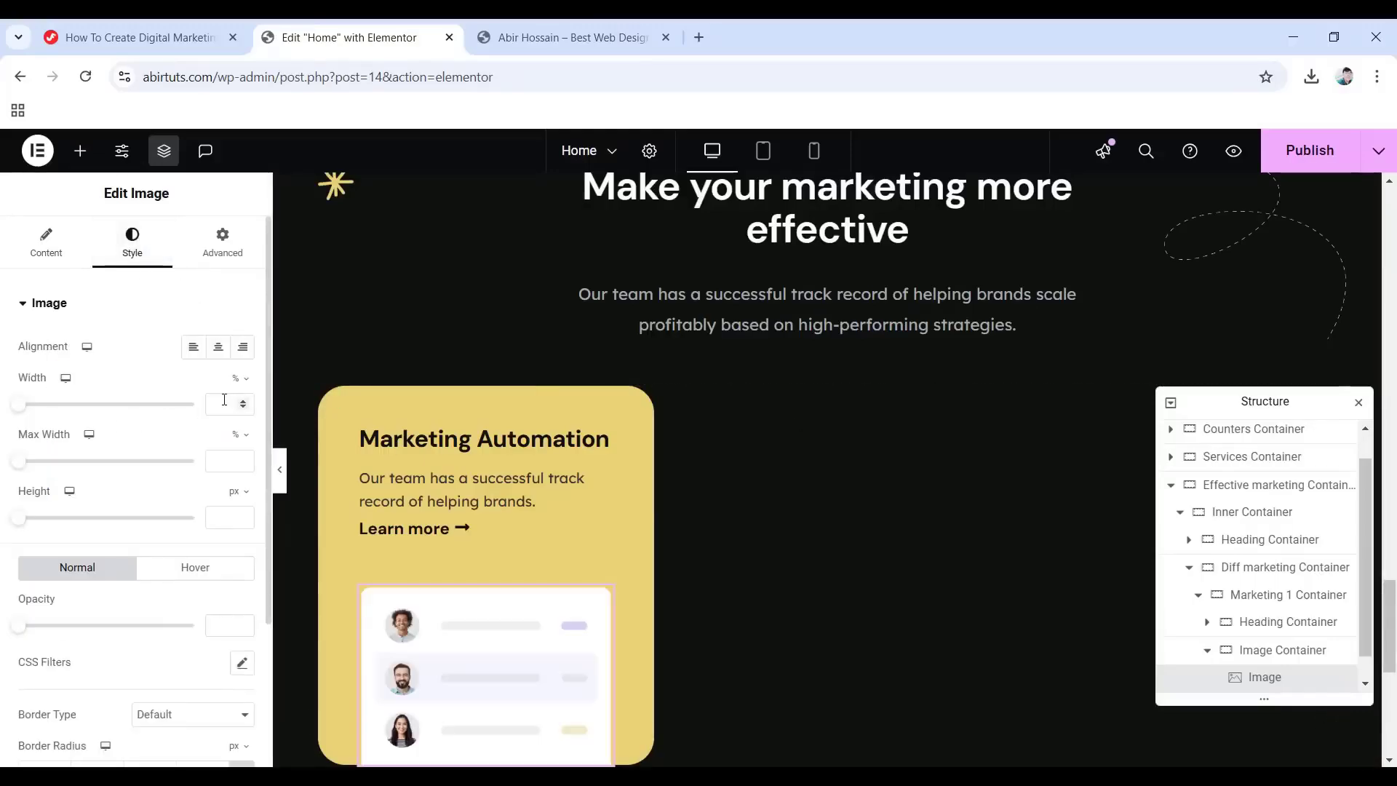
pyautogui.write('100')
pyautogui.scroll(-1, 400, 487)
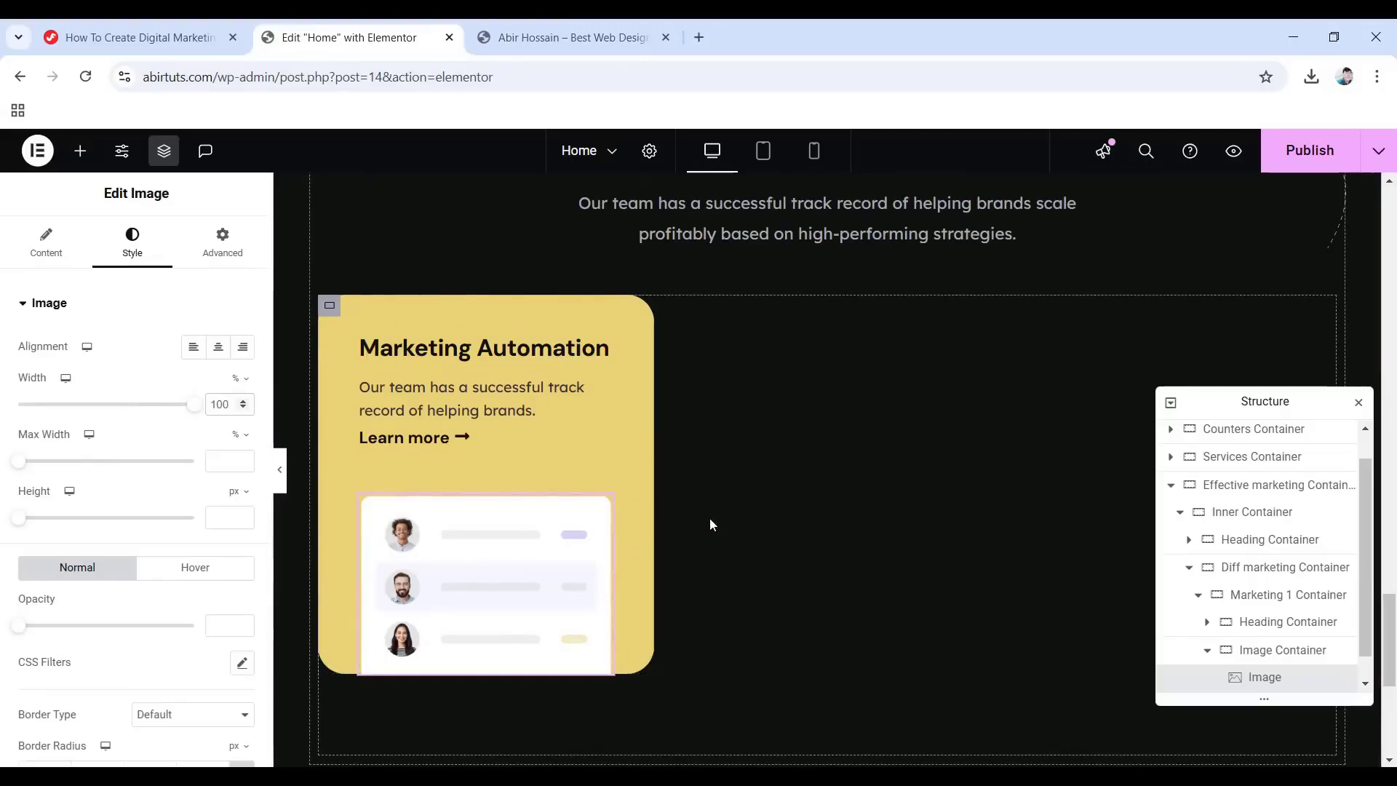
pyautogui.click(1197, 598)
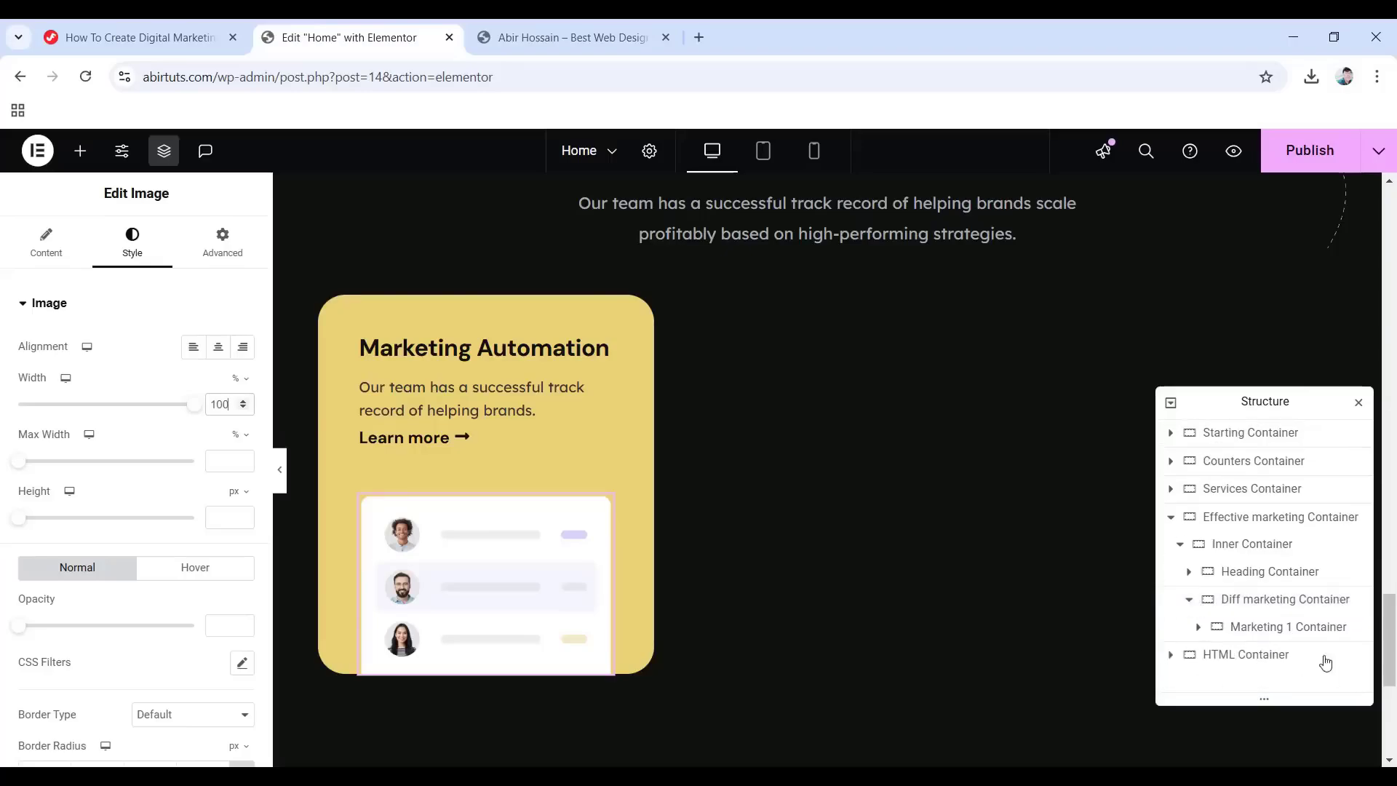
# Duplicate Marketing 1 Container, rename the copy 'Marketing 2 Container', and set its width to 64%.
pyautogui.rightClick(1261, 635)
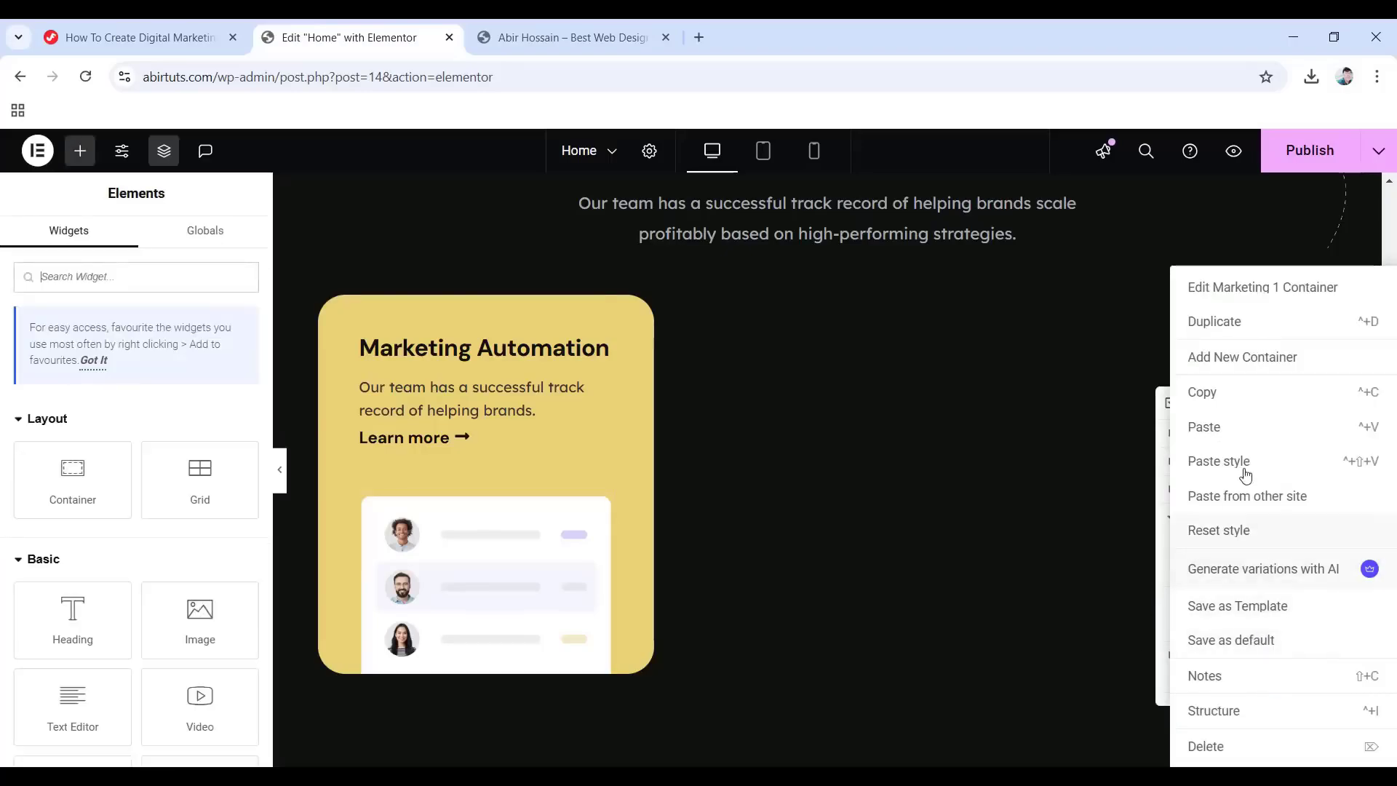
pyautogui.click(1223, 325)
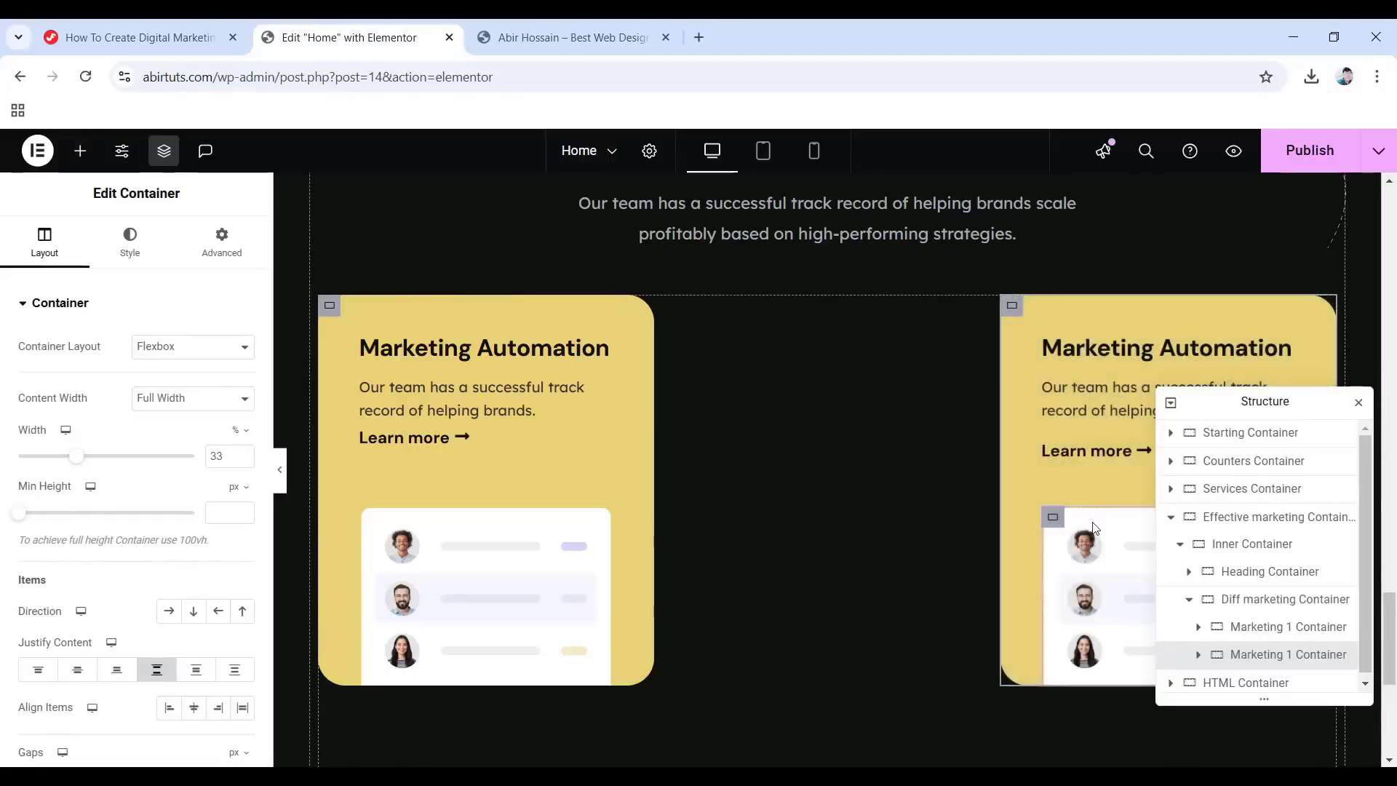
pyautogui.doubleClick(1294, 655)
pyautogui.write('Marketing 2 Container')
pyautogui.press('Return')
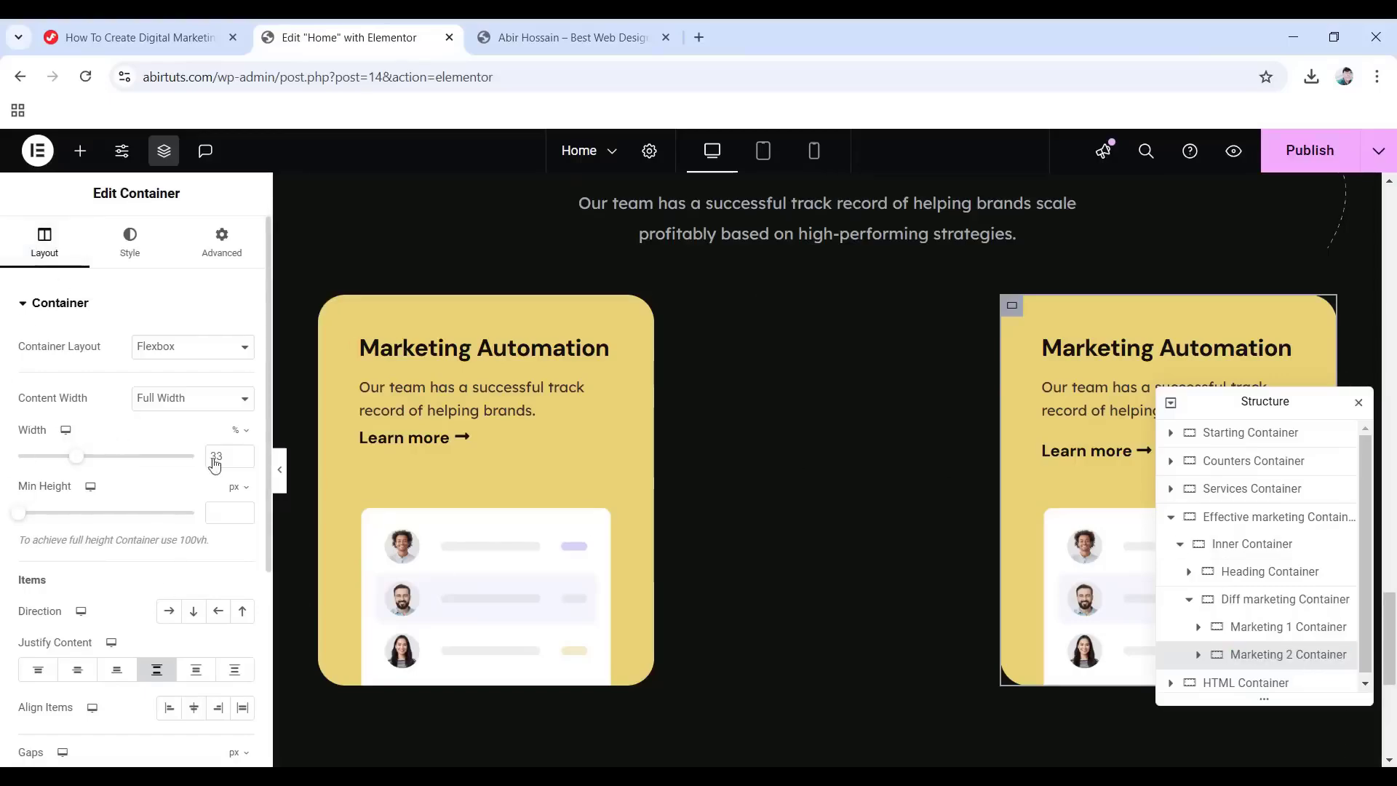
pyautogui.moveTo(224, 457); pyautogui.dragTo(155, 462)
pyautogui.write('64')
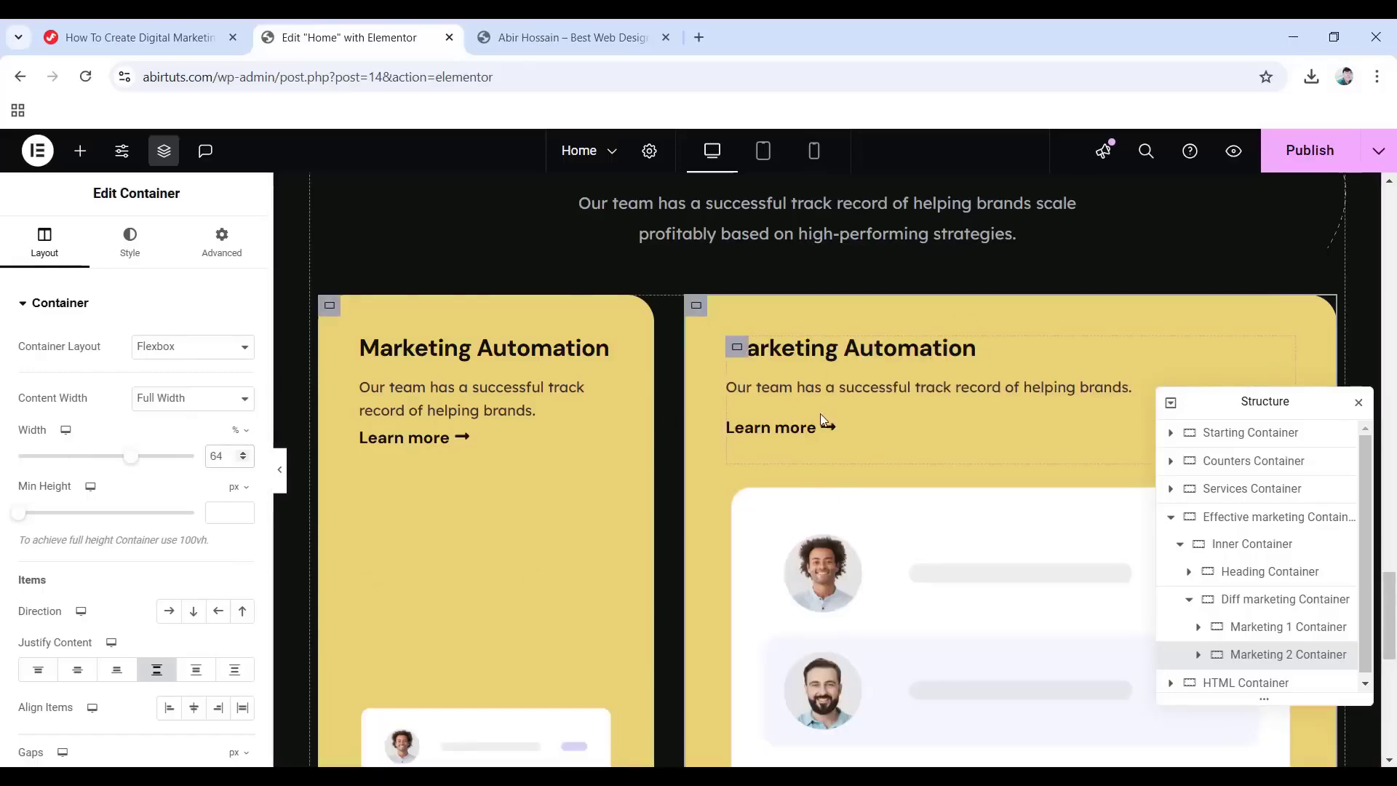
# Retitle the second card 'Content Marketing' and paste a longer description over its paragraph.
pyautogui.click(825, 347)
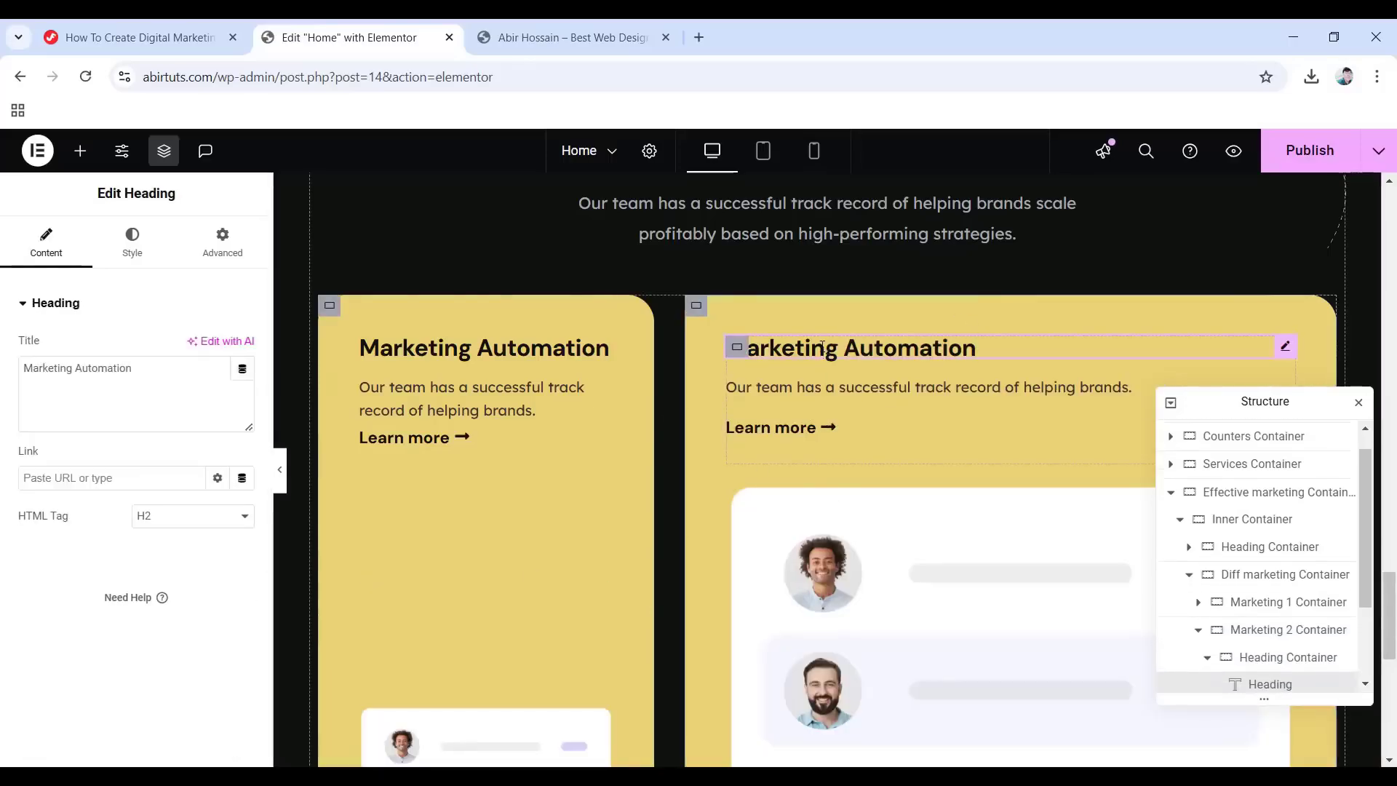
pyautogui.moveTo(175, 370); pyautogui.dragTo(6, 368)
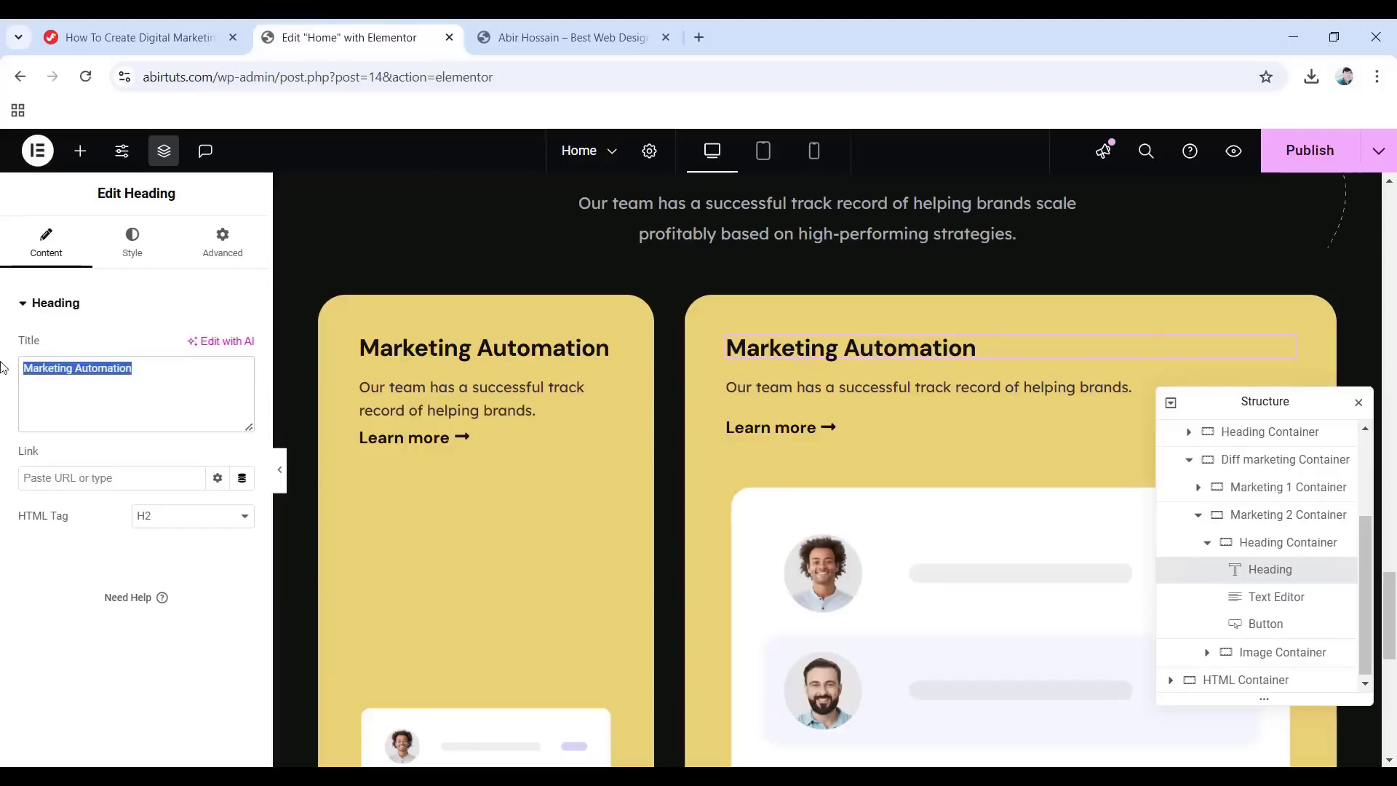
pyautogui.write('Content Marketing')
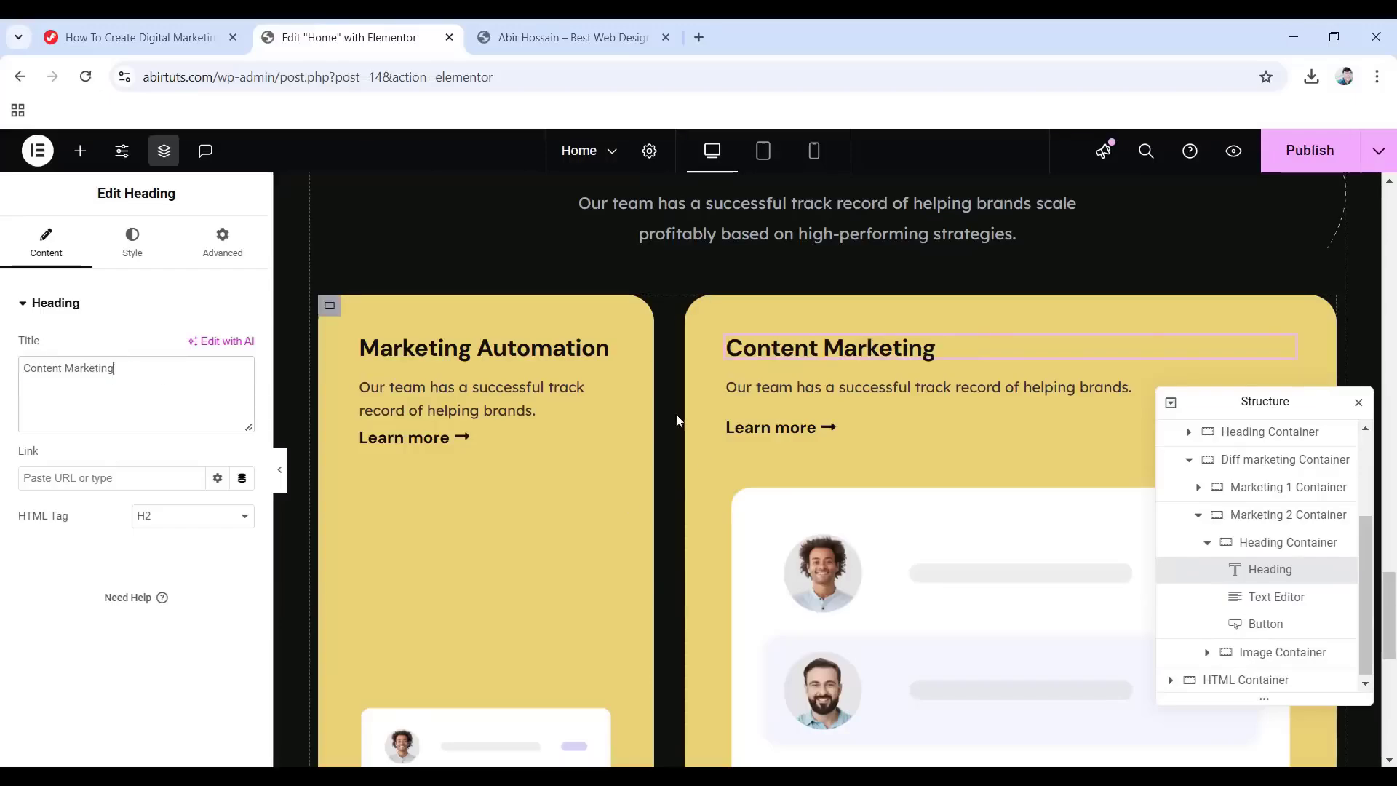
pyautogui.click(811, 389)
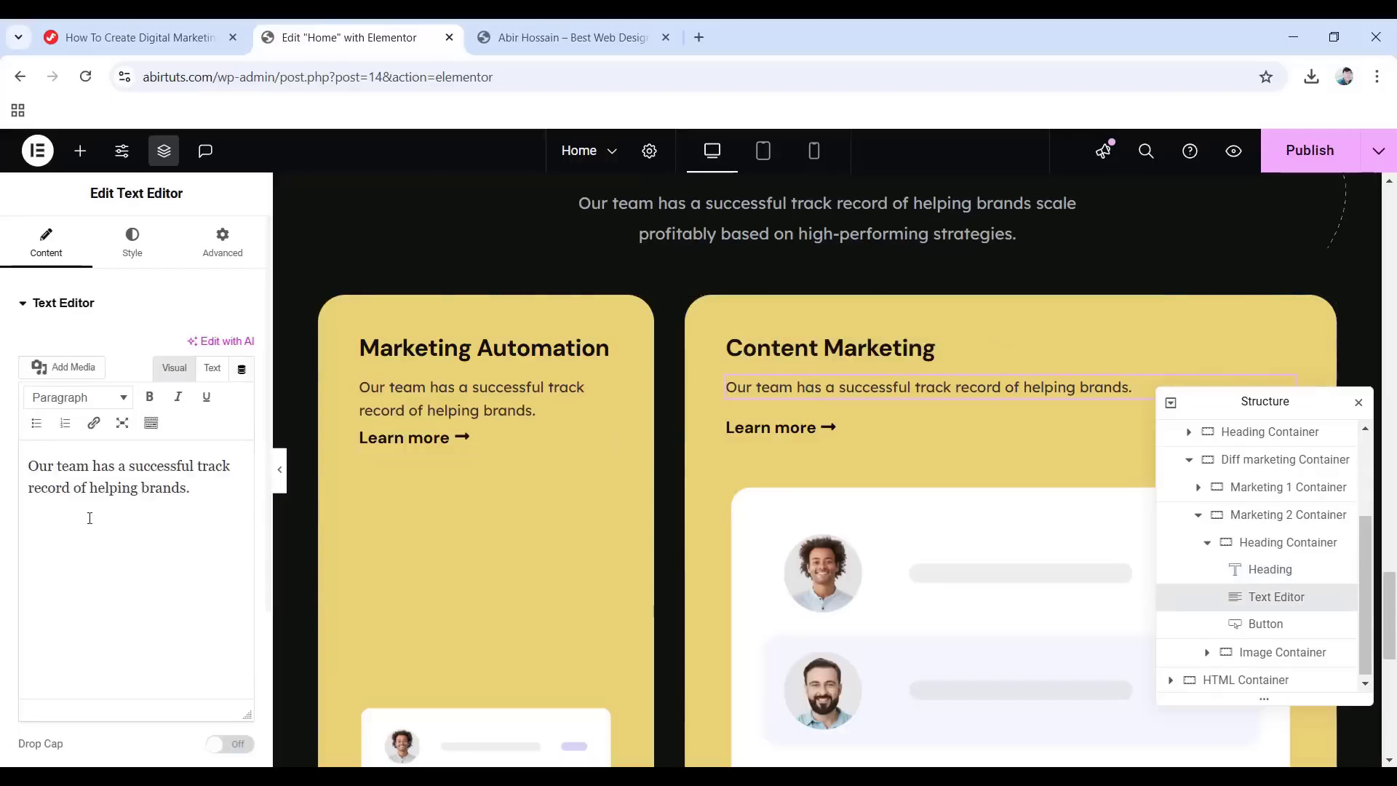
pyautogui.moveTo(204, 488); pyautogui.dragTo(23, 452)
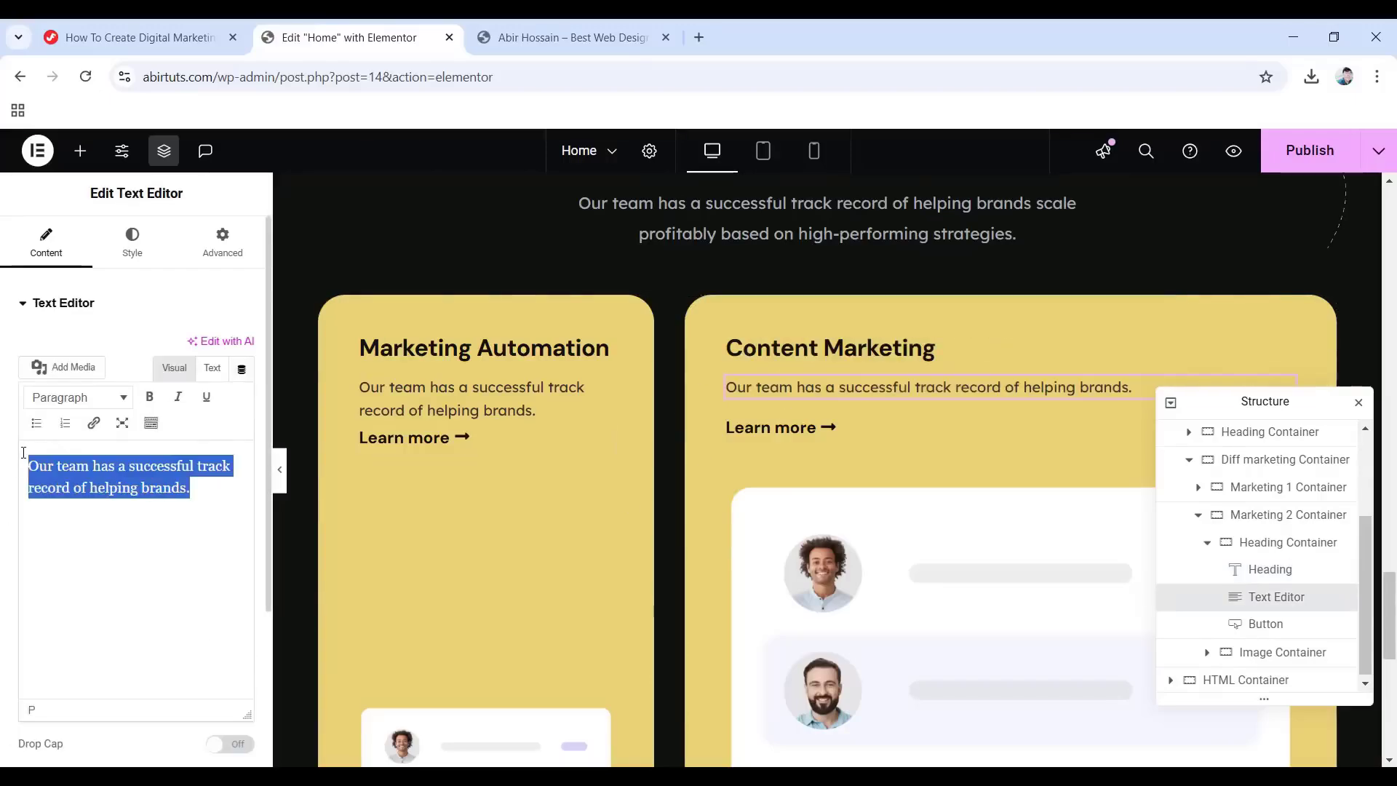
pyautogui.write('Our team has a successful track record of helping brands scale profitably based on high-performing strategies. E-commerce brands can acquire and retain new customers using solutions that span the entire customer journey.')
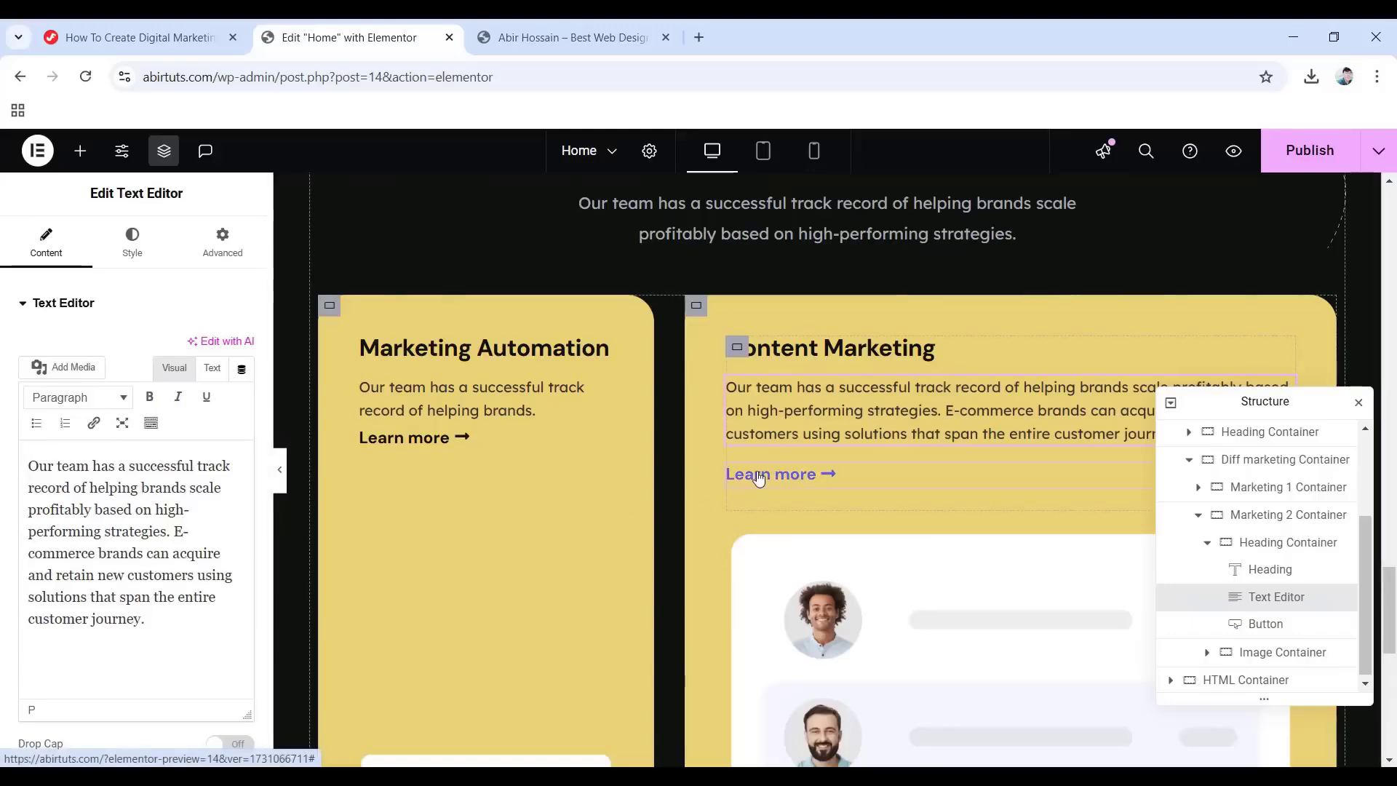
# Make the card's Learn more button text turn the global White on hover.
pyautogui.click(761, 477)
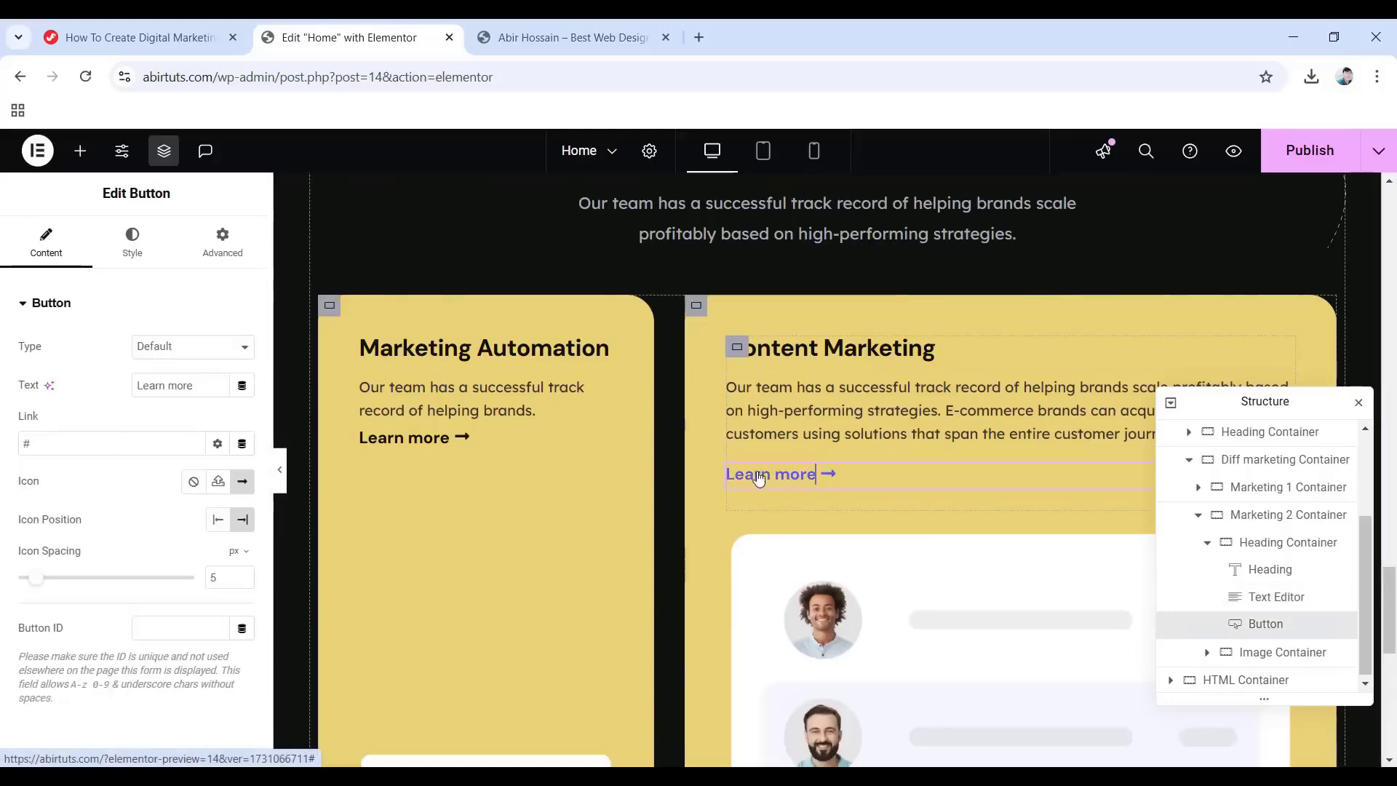
pyautogui.click(131, 247)
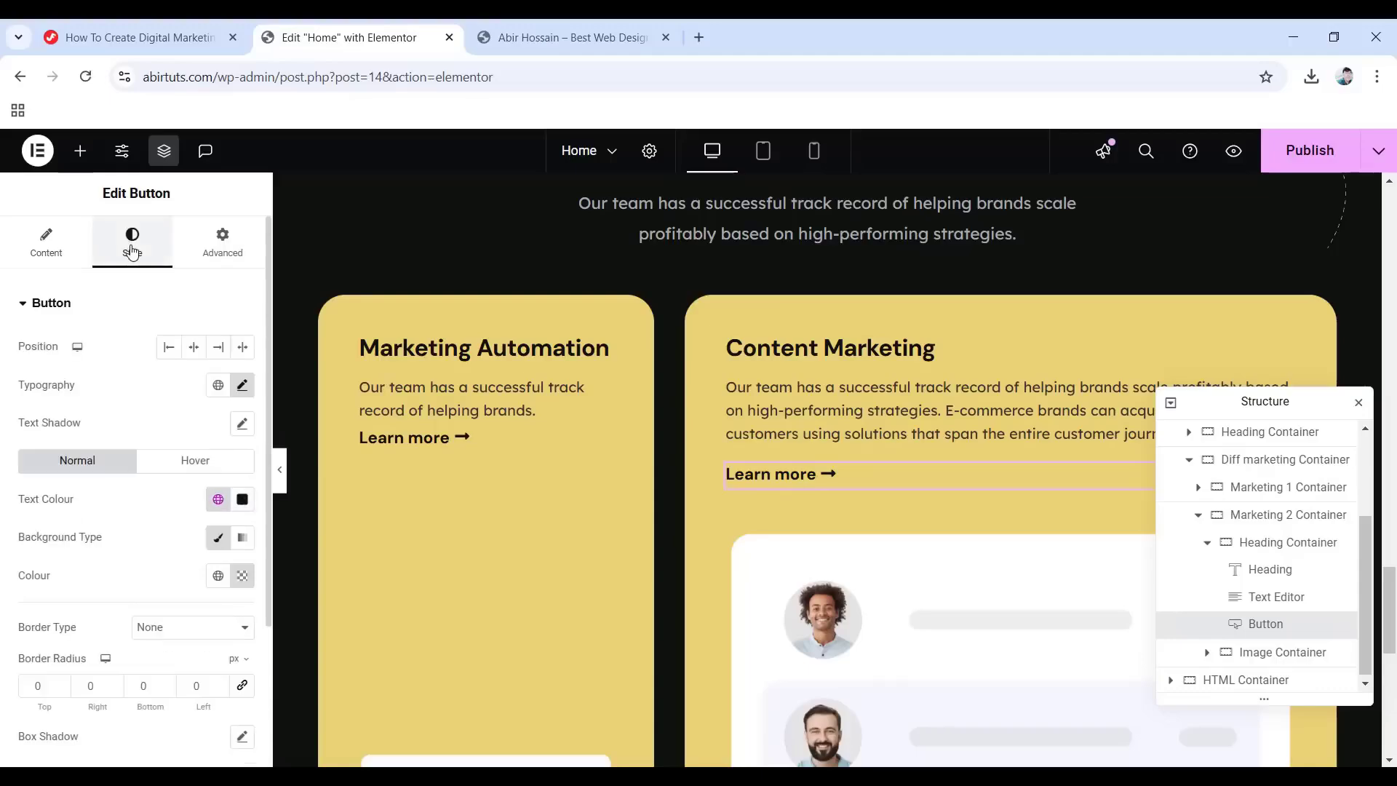
pyautogui.click(188, 470)
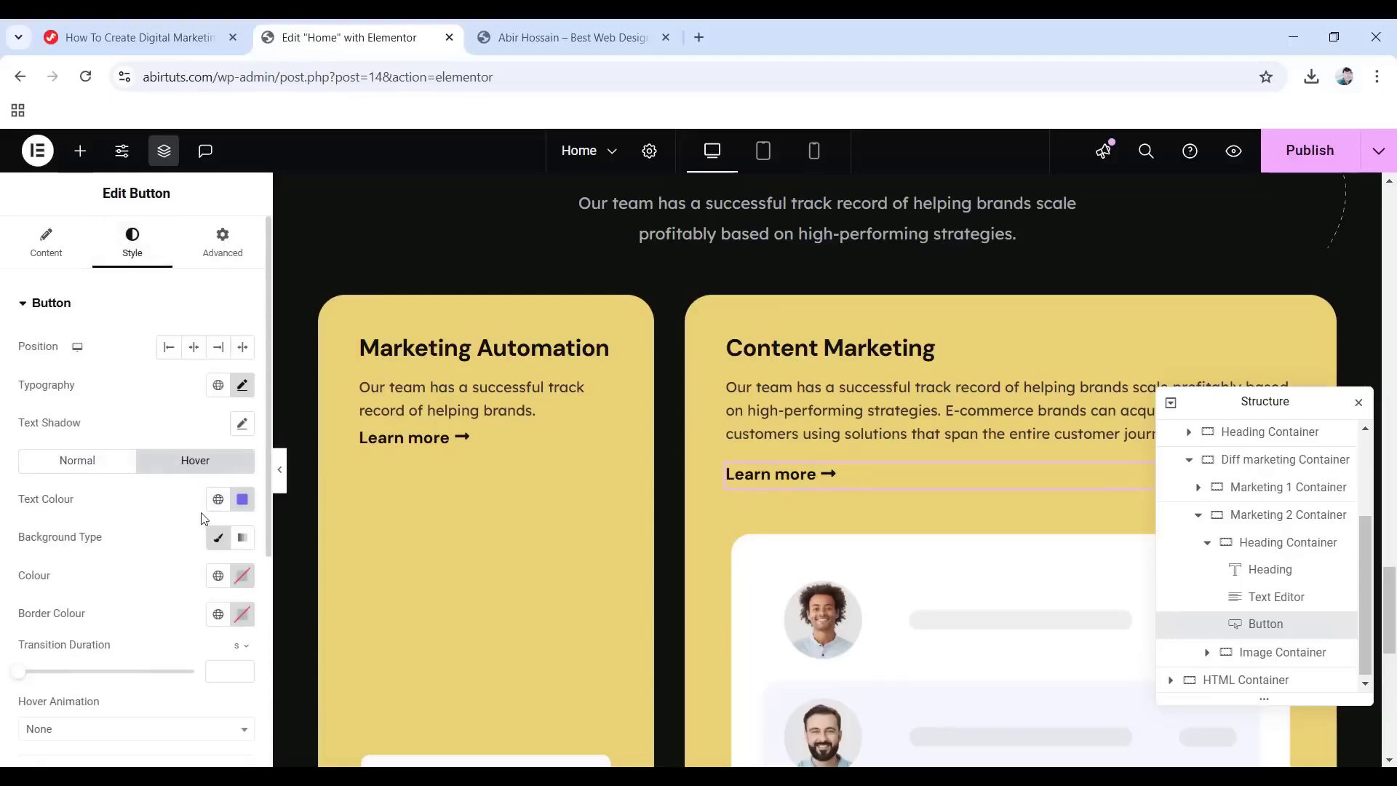
pyautogui.click(218, 499)
pyautogui.click(112, 729)
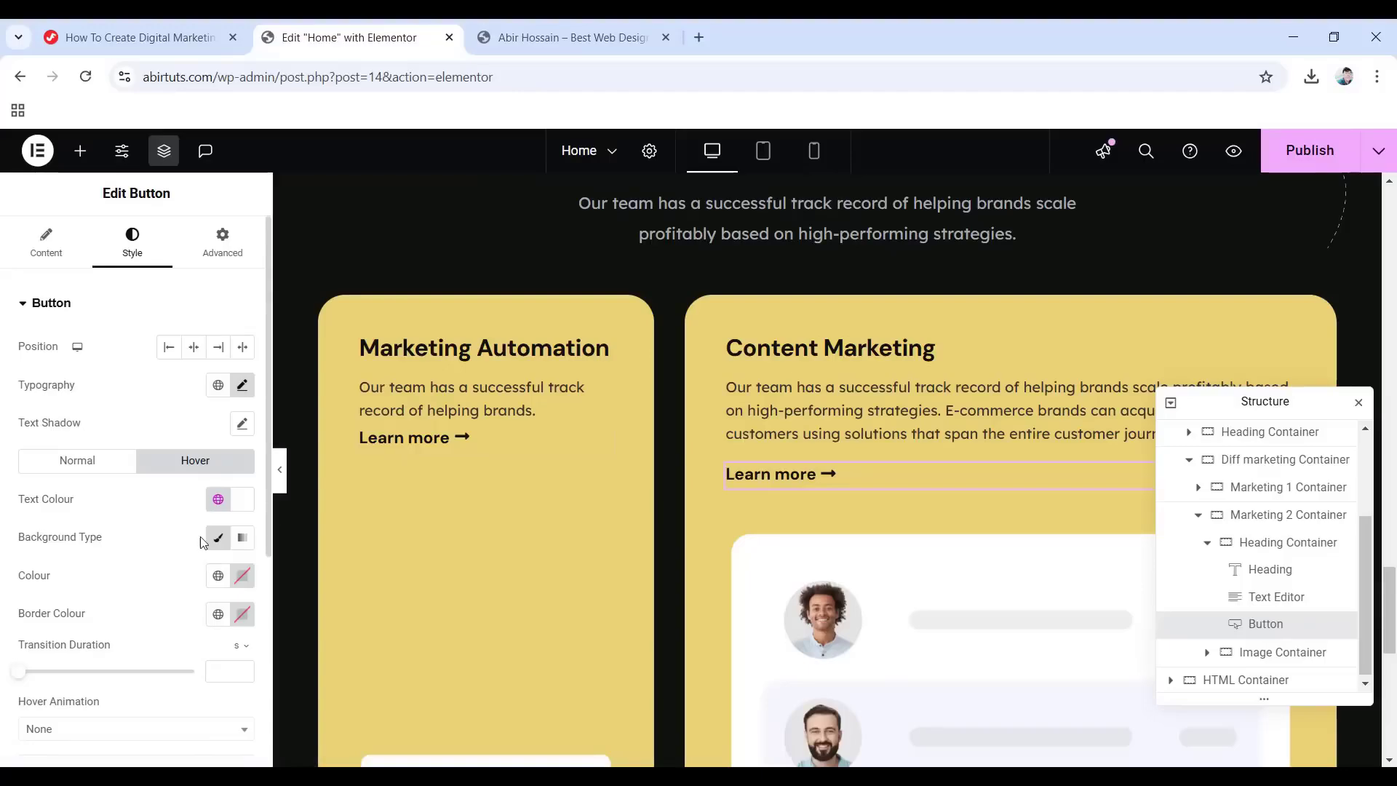
# Replace the card's image with service-img-2 from the Media Library.
pyautogui.scroll(-1, 467, 553)
pyautogui.click(832, 540)
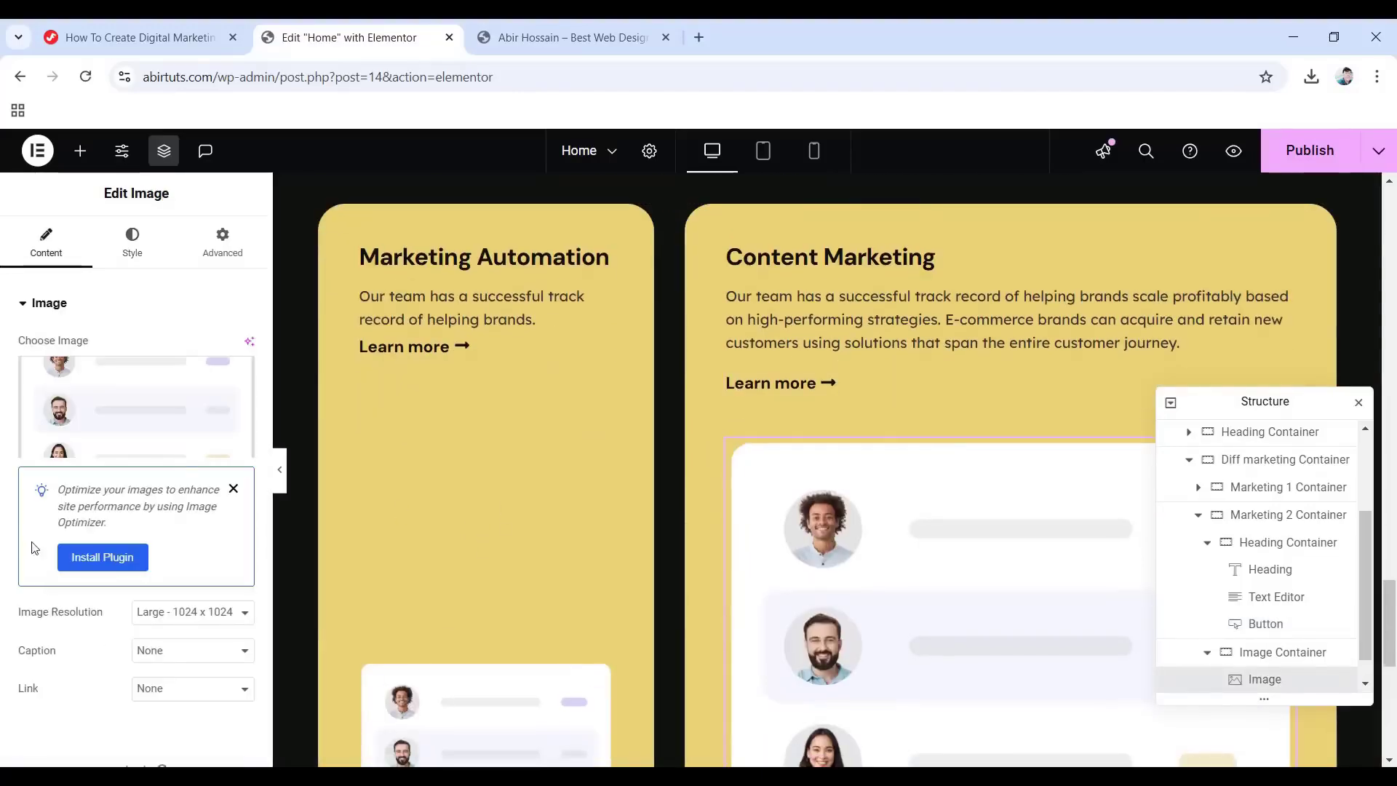
pyautogui.click(154, 412)
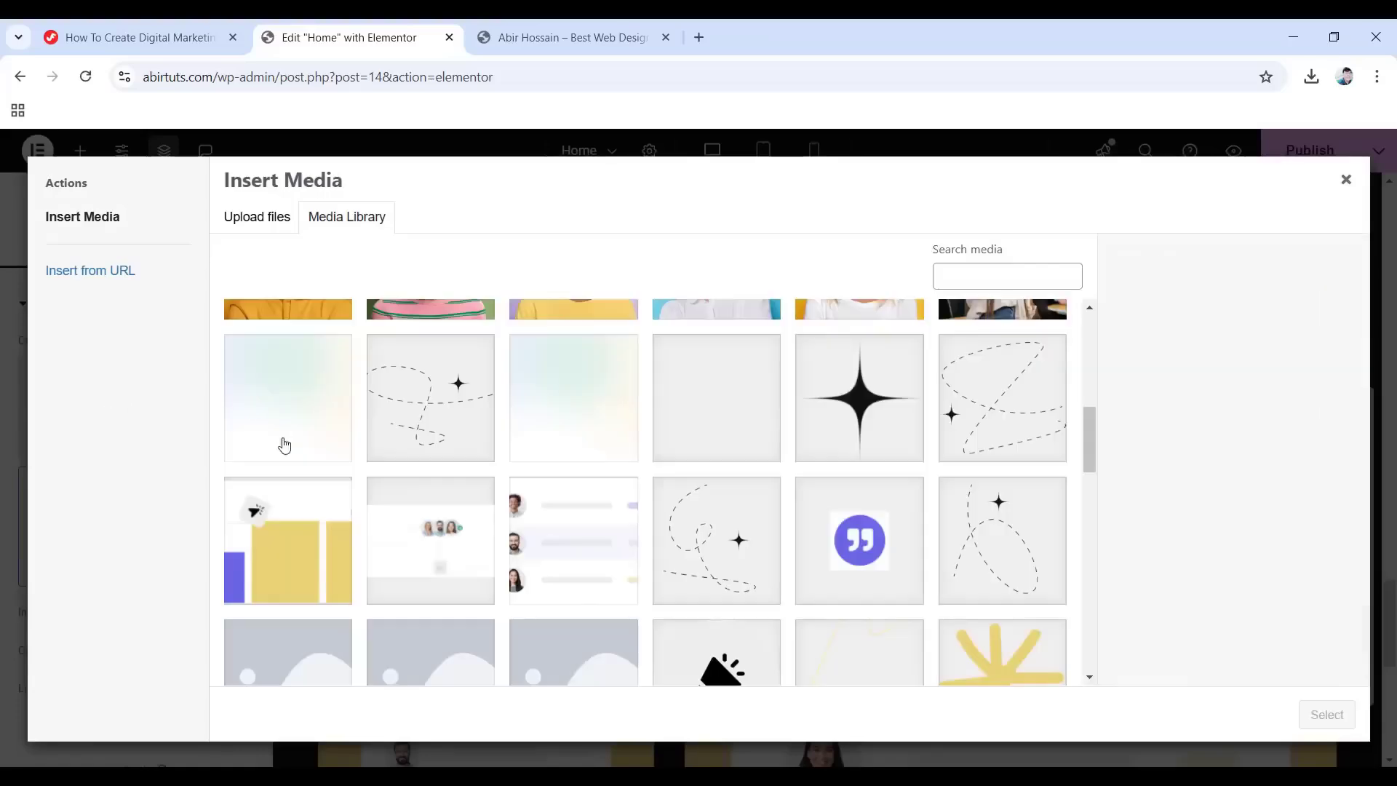
pyautogui.click(440, 539)
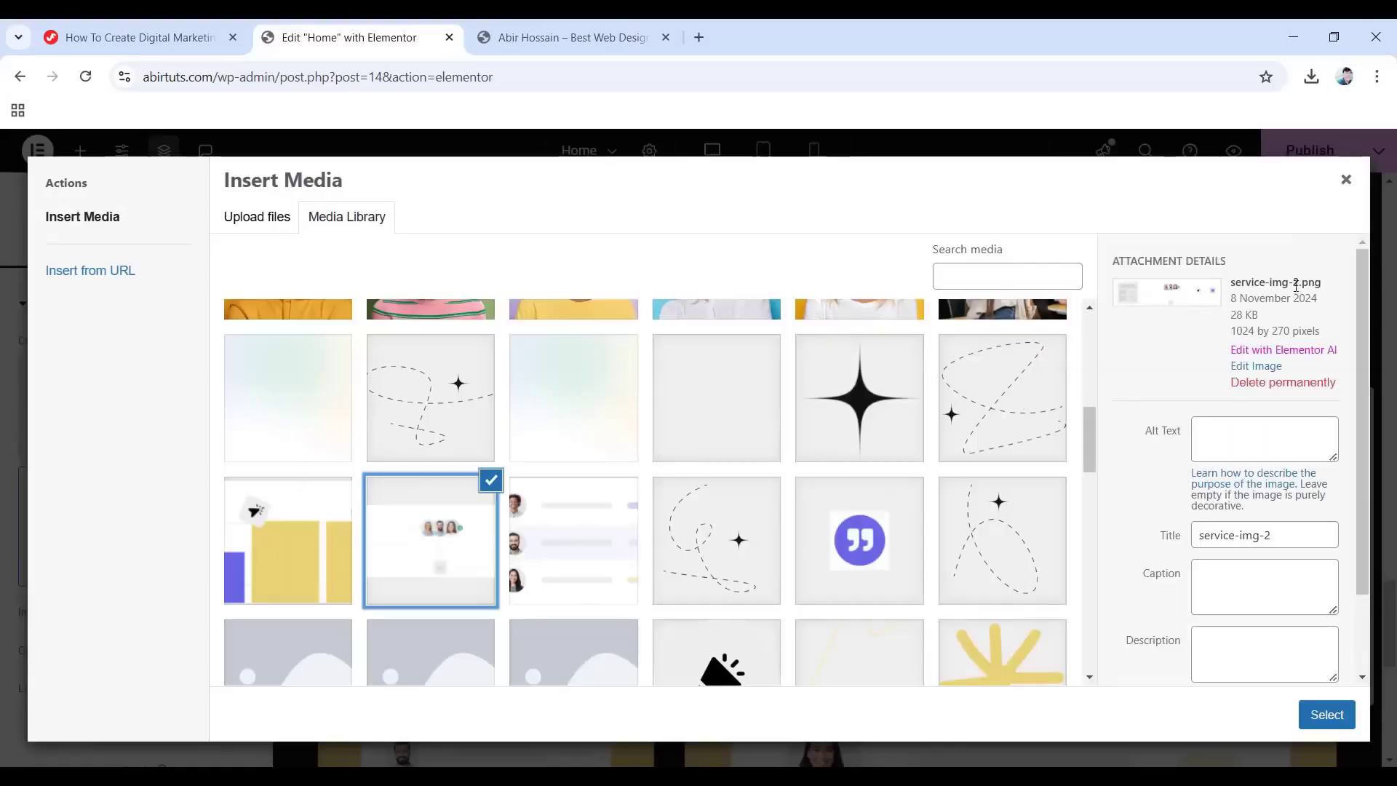
pyautogui.click(1321, 713)
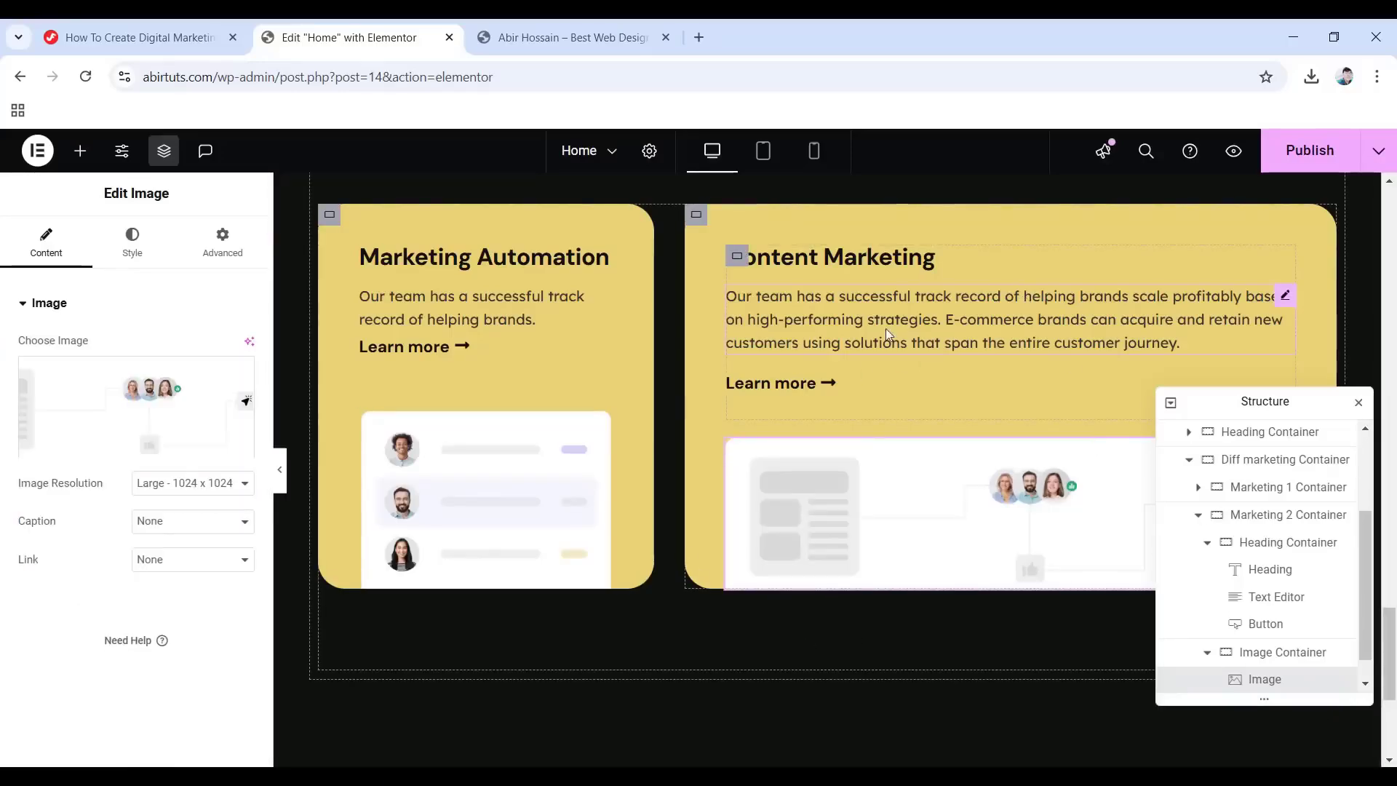
# Set the Marketing 2 Container card's background colour to #9896ff.
pyautogui.click(1289, 518)
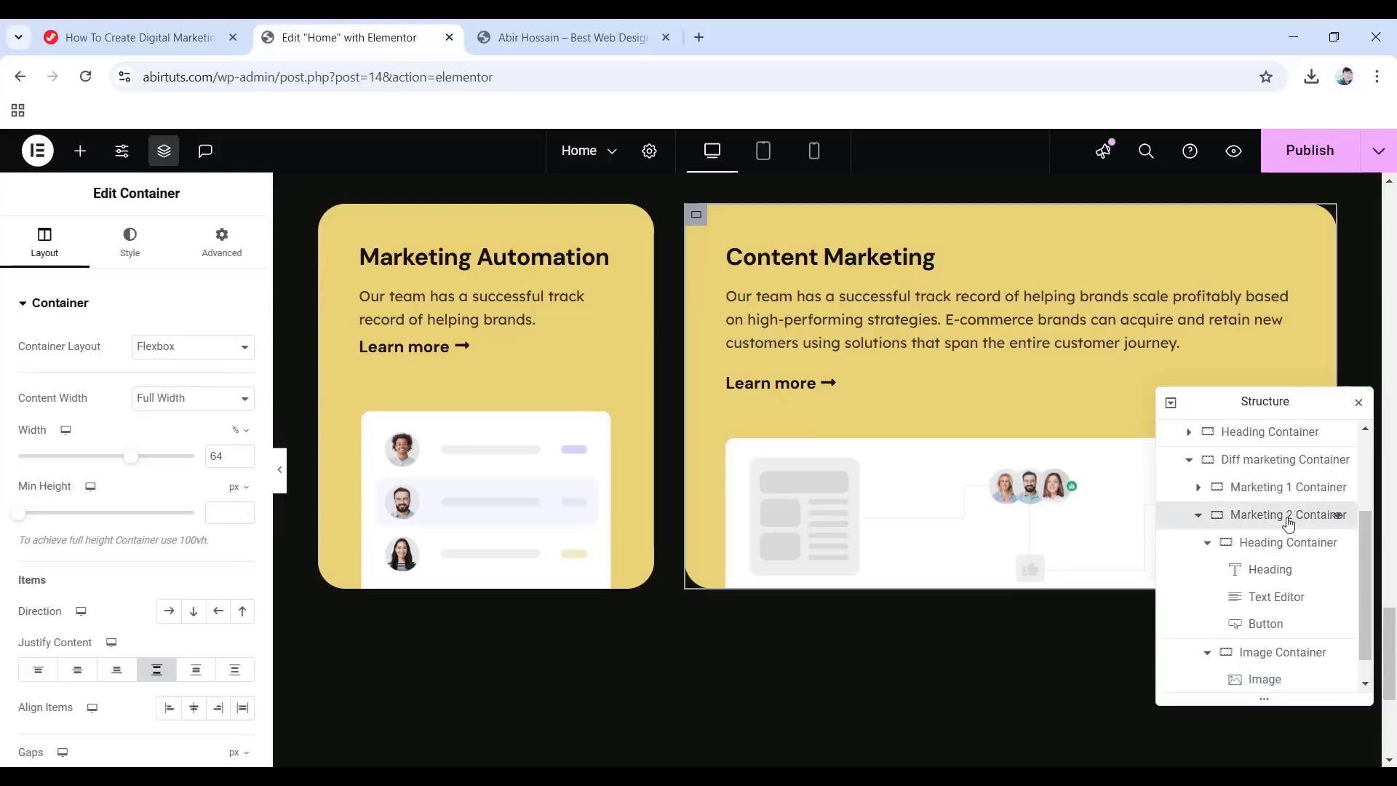
pyautogui.click(132, 248)
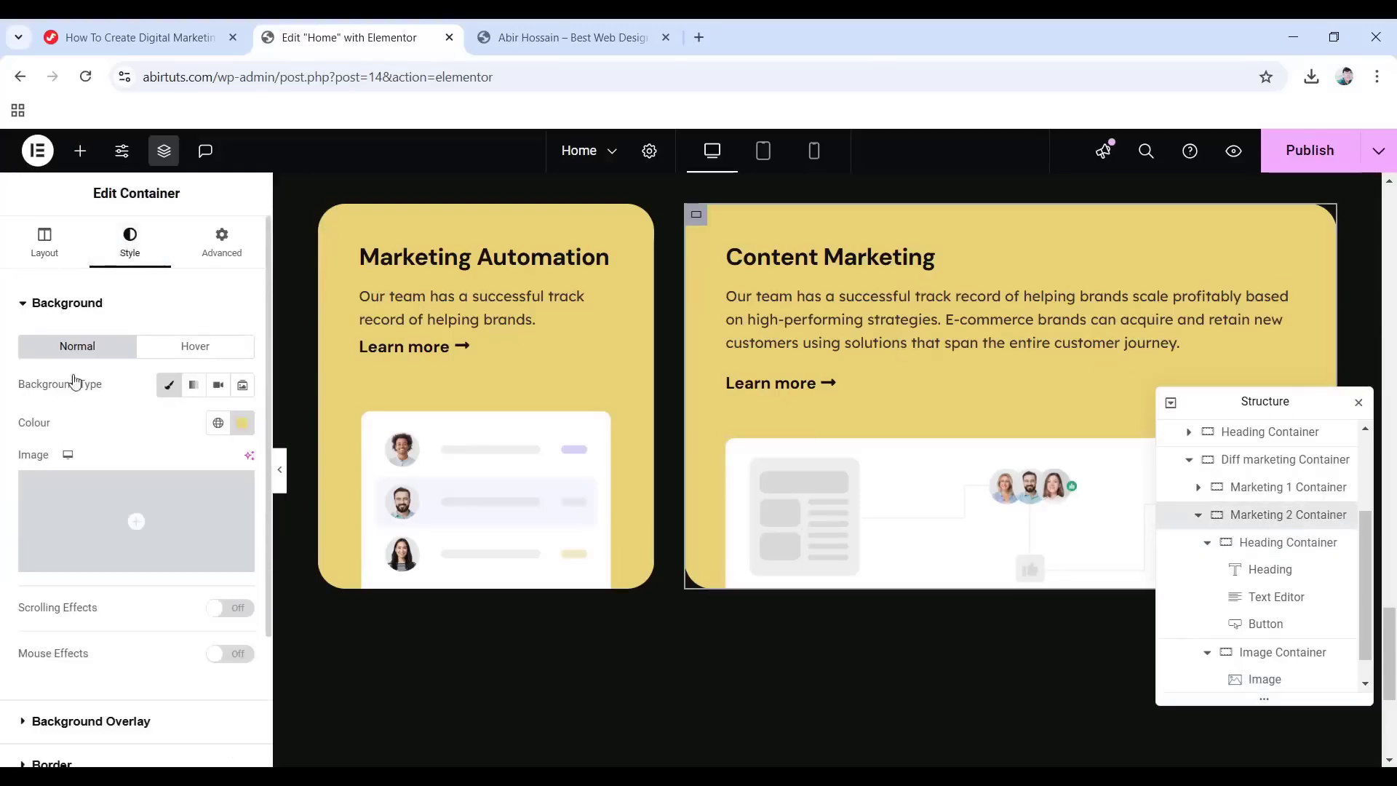
pyautogui.click(254, 431)
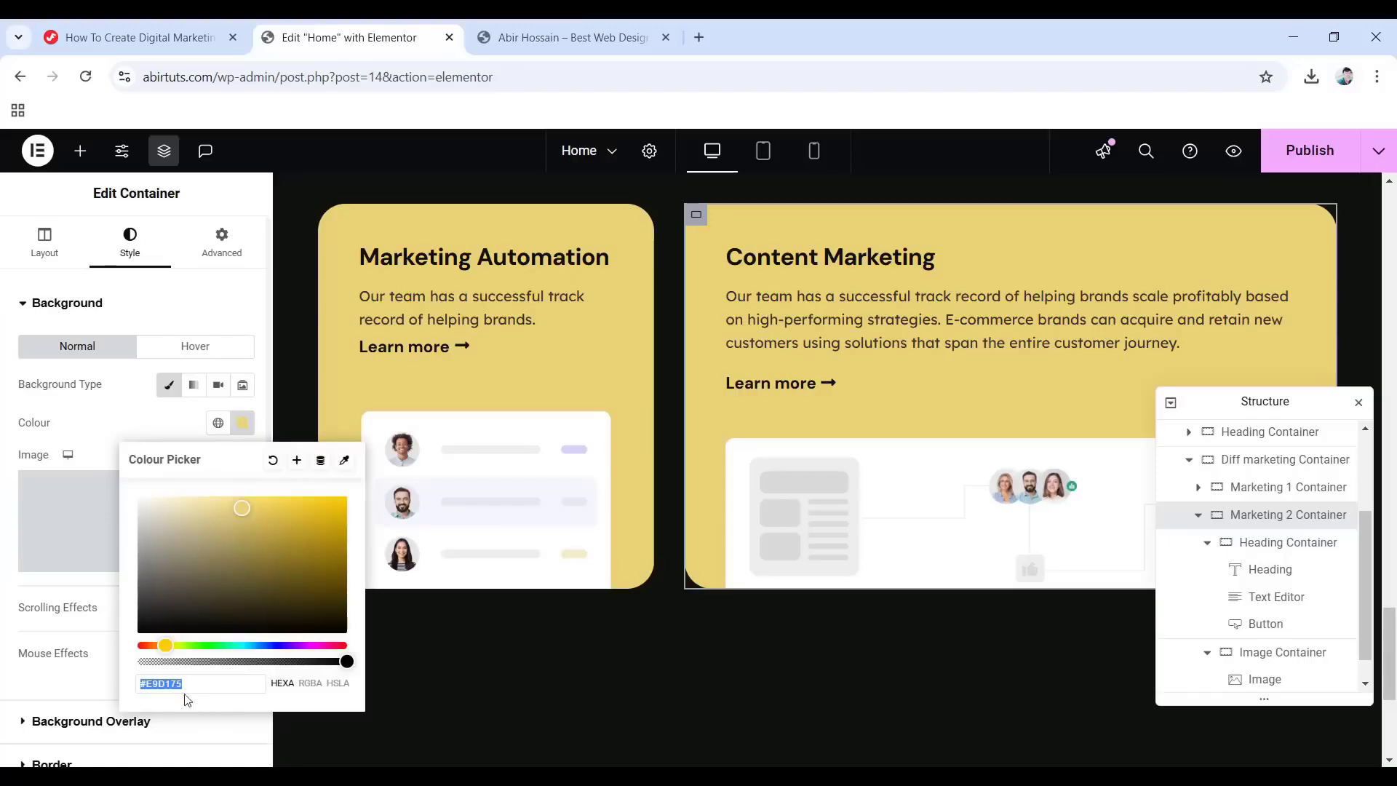
pyautogui.write('989')
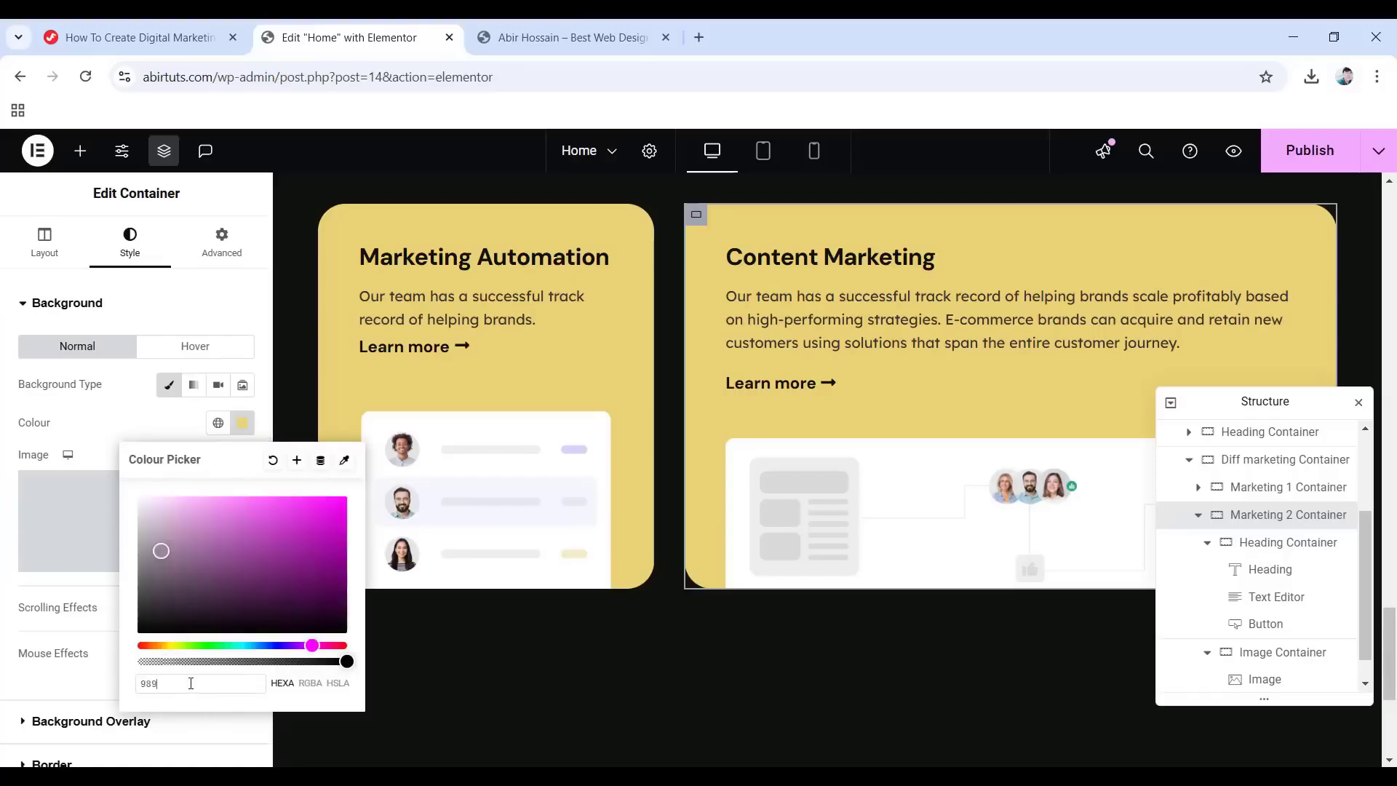
pyautogui.write('6ff')
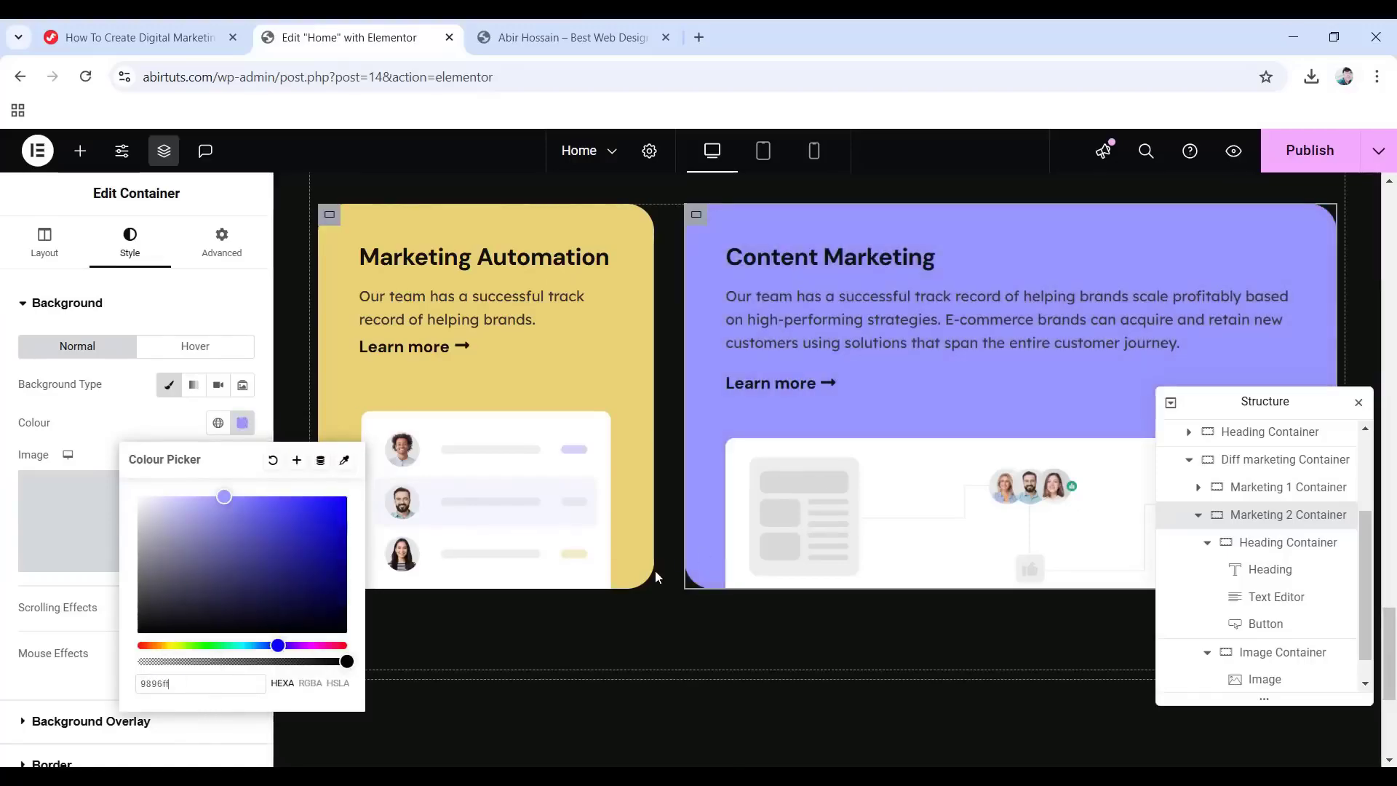
pyautogui.click(182, 315)
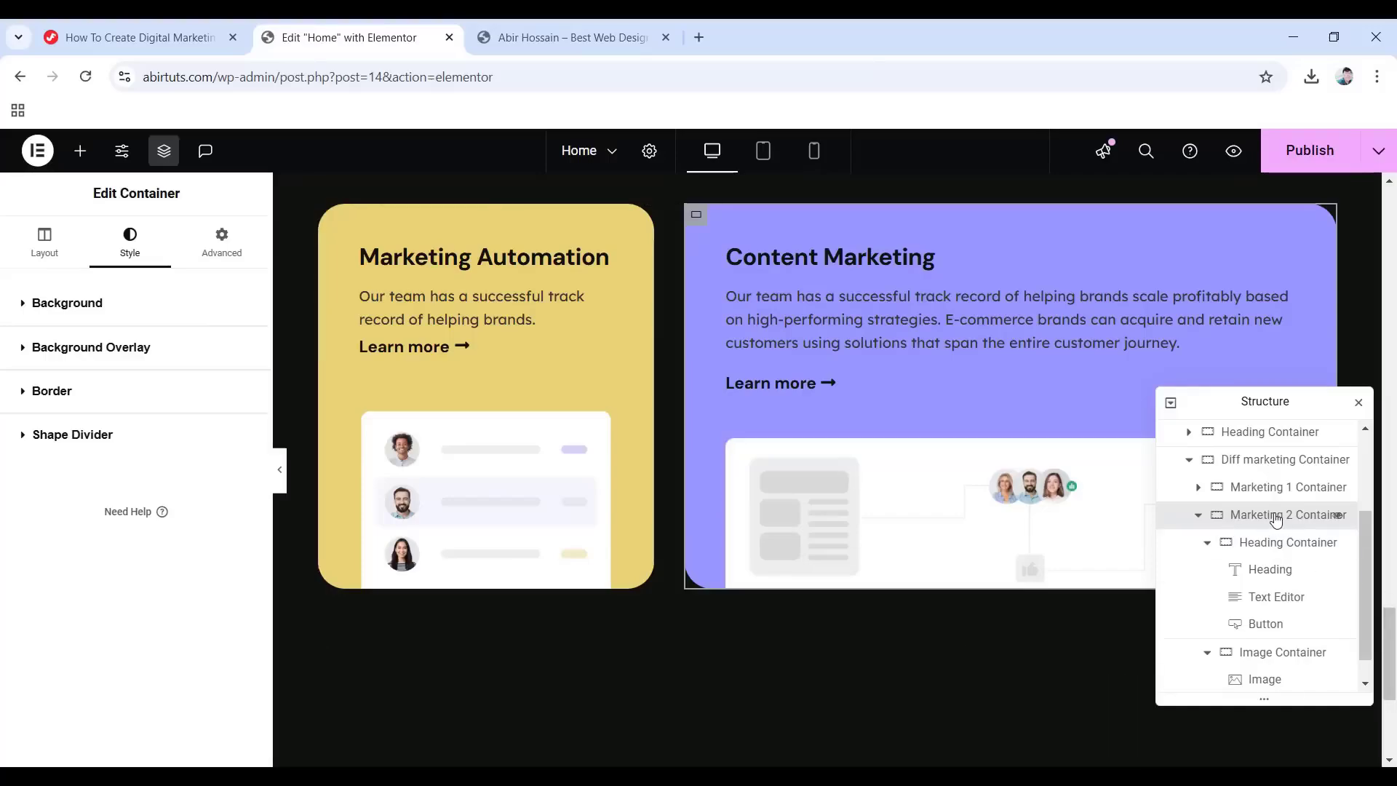
pyautogui.click(1199, 516)
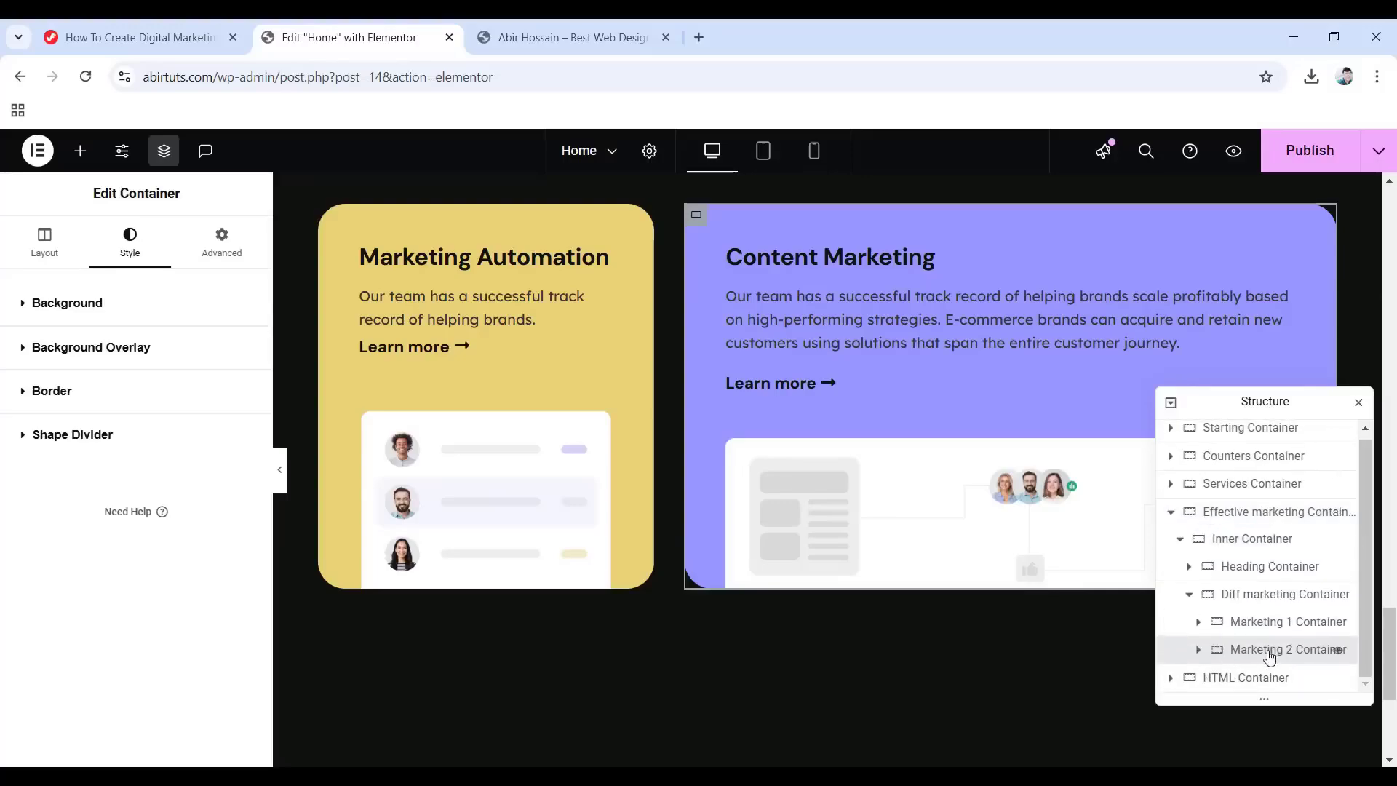
pyautogui.rightClick(1266, 657)
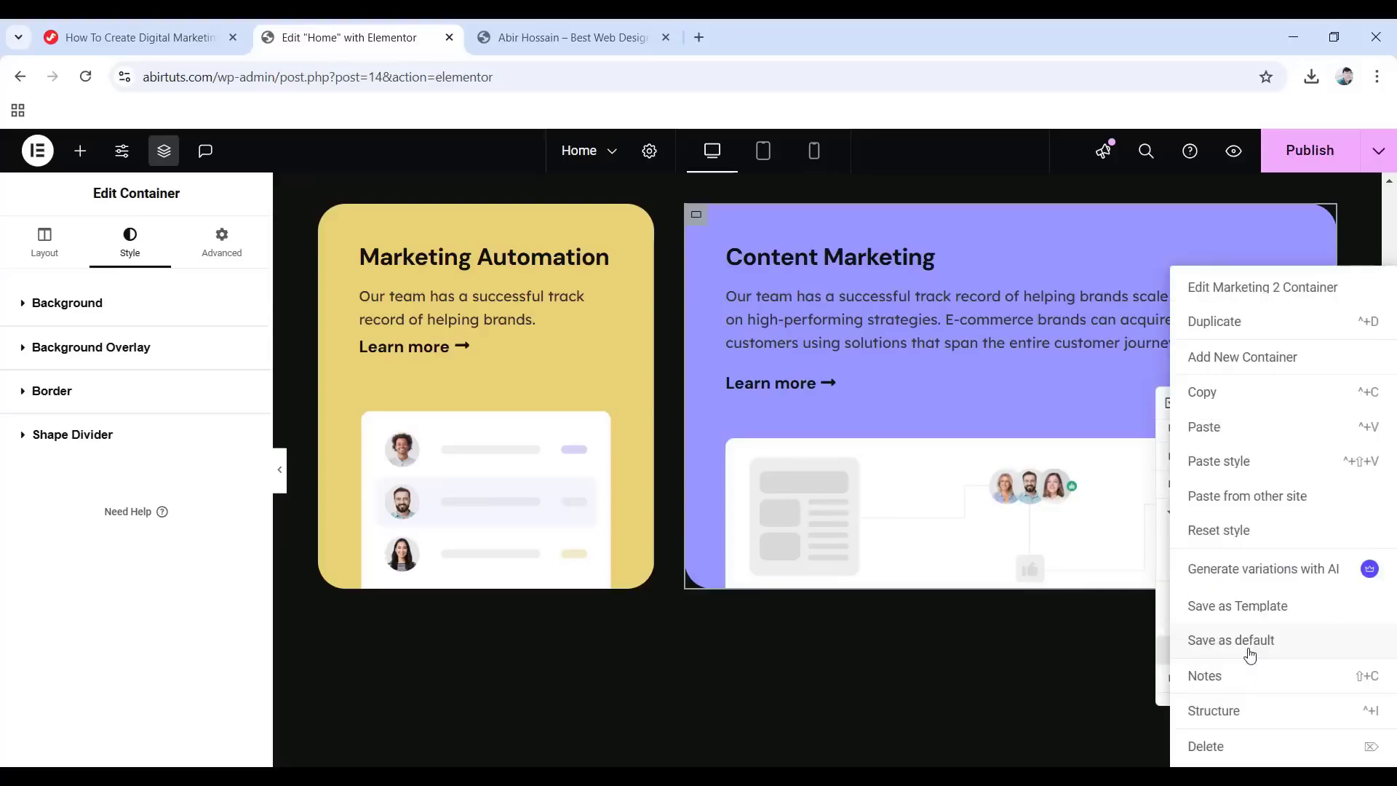
# Add a new row-direction container below the cards with an #eeeeee background.
pyautogui.click(1243, 358)
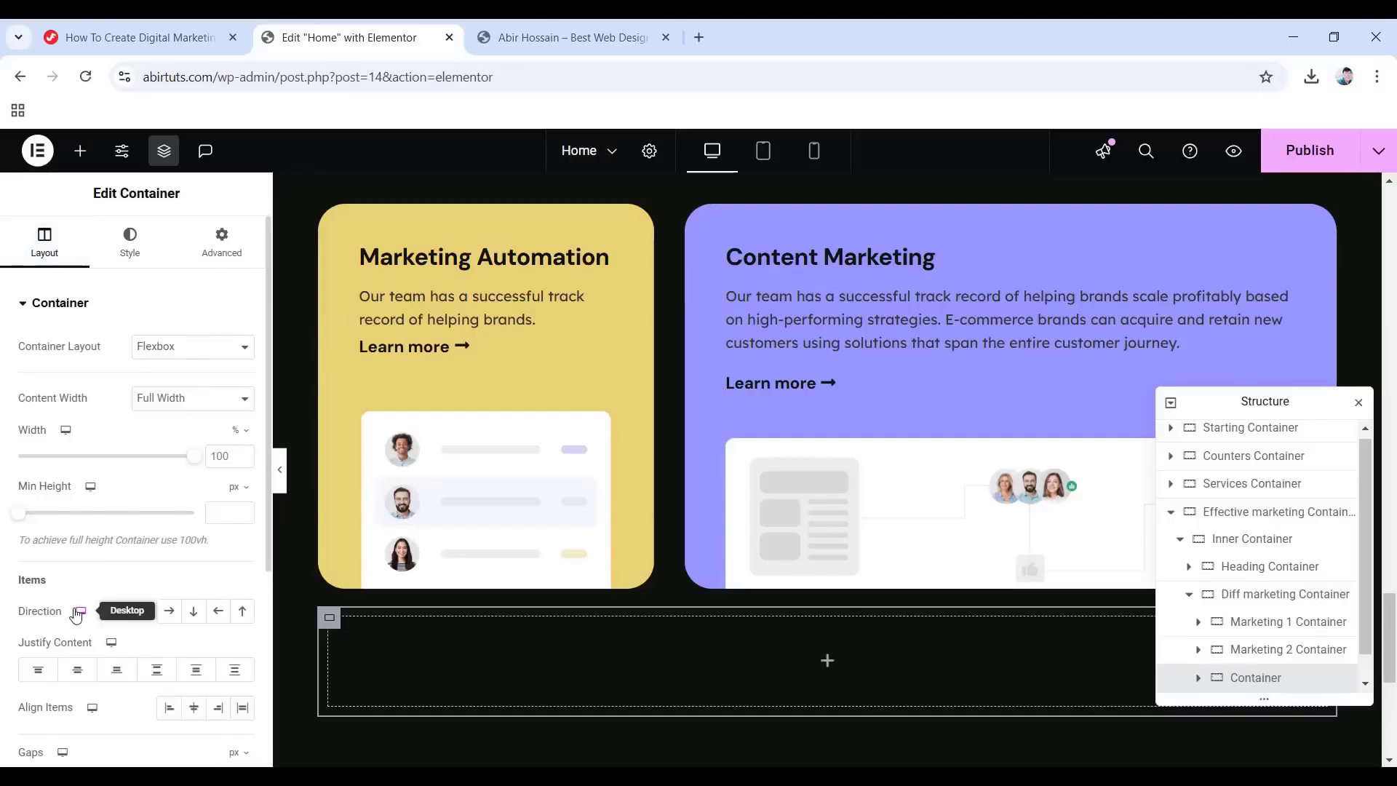
pyautogui.click(171, 612)
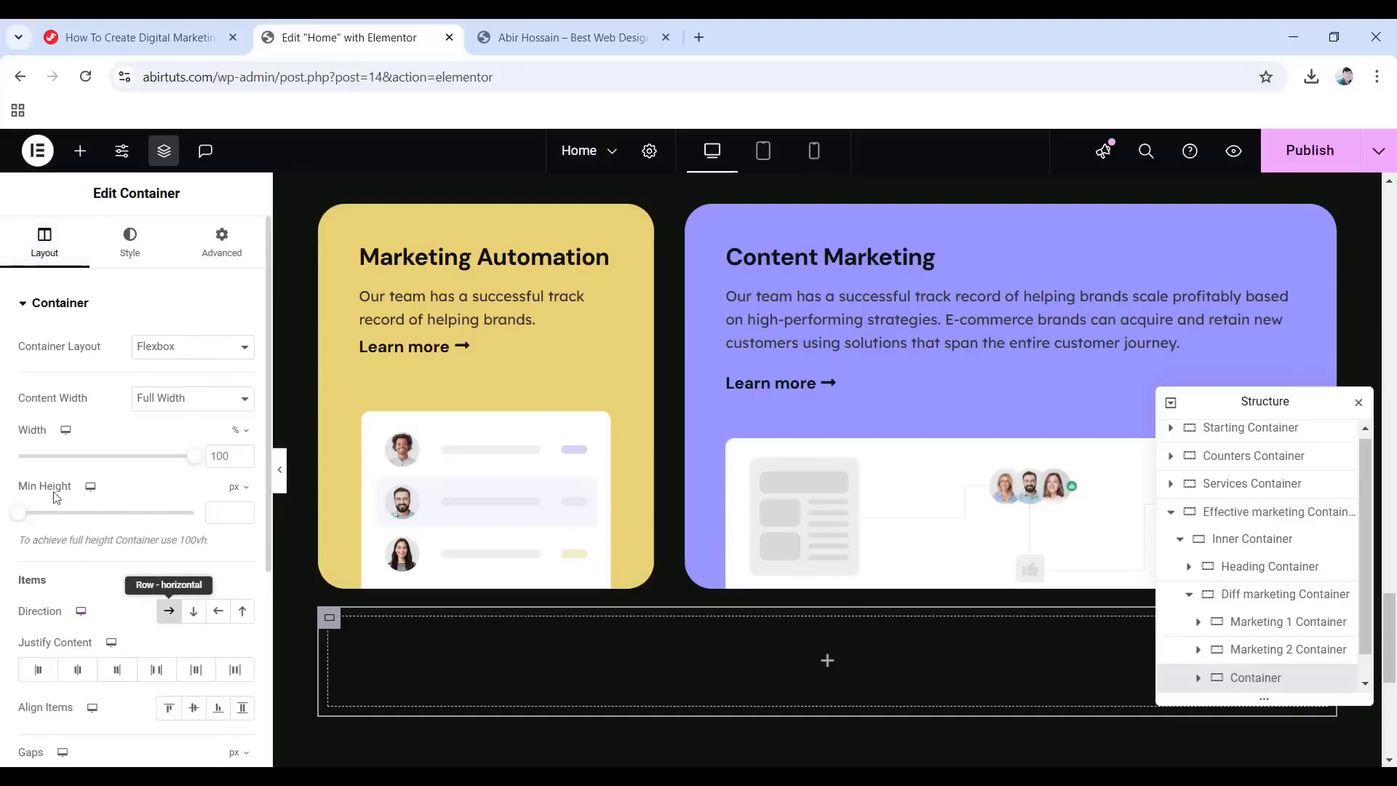
pyautogui.click(117, 252)
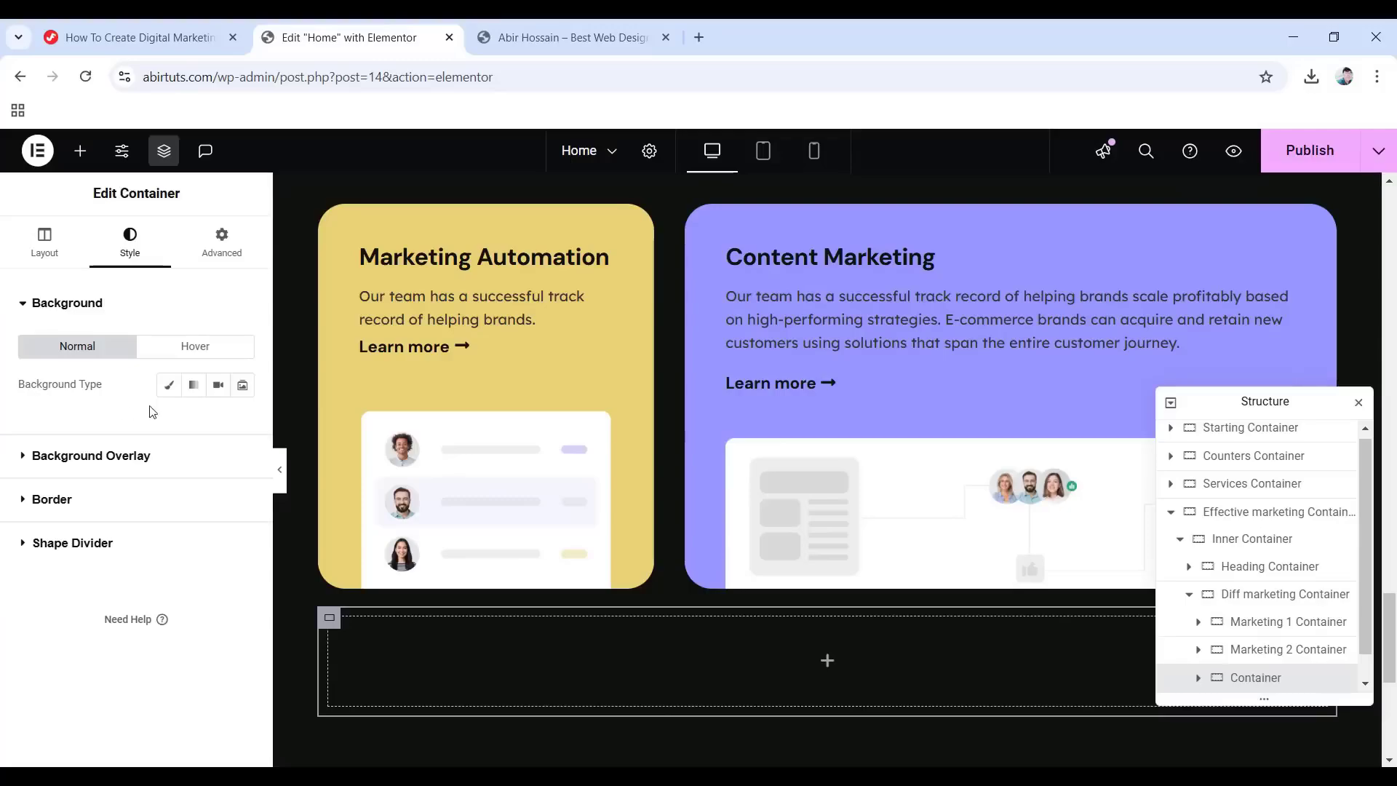
pyautogui.click(168, 386)
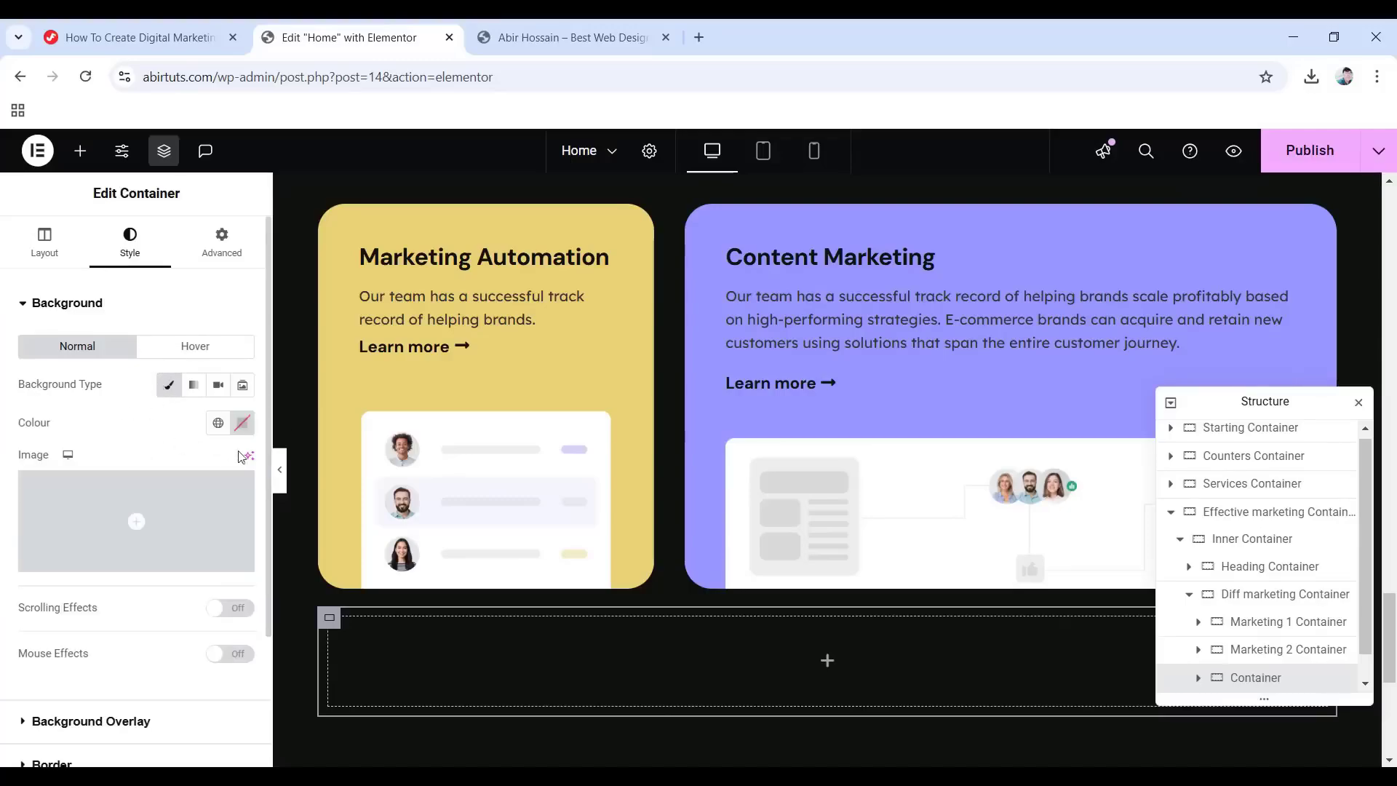
pyautogui.click(243, 426)
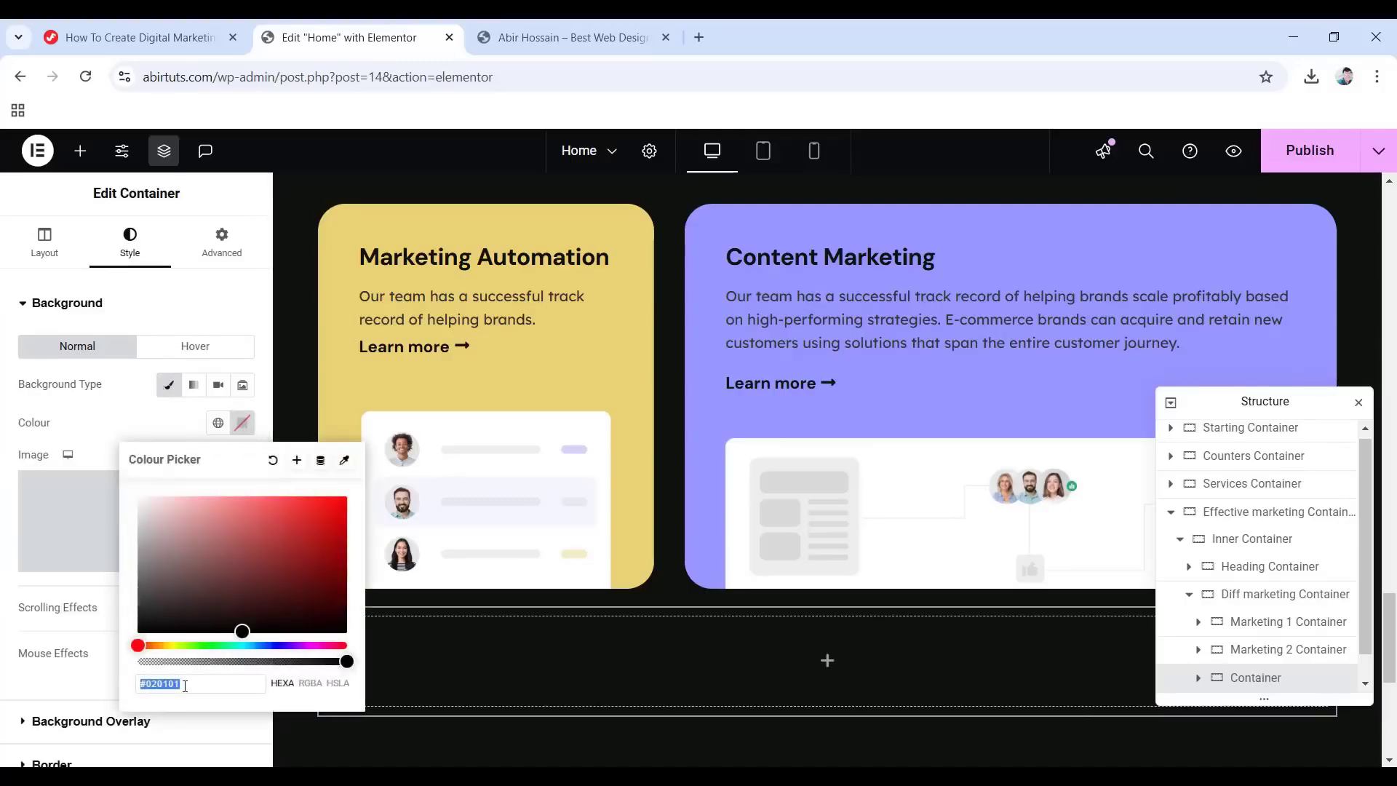
pyautogui.write('eeeeee')
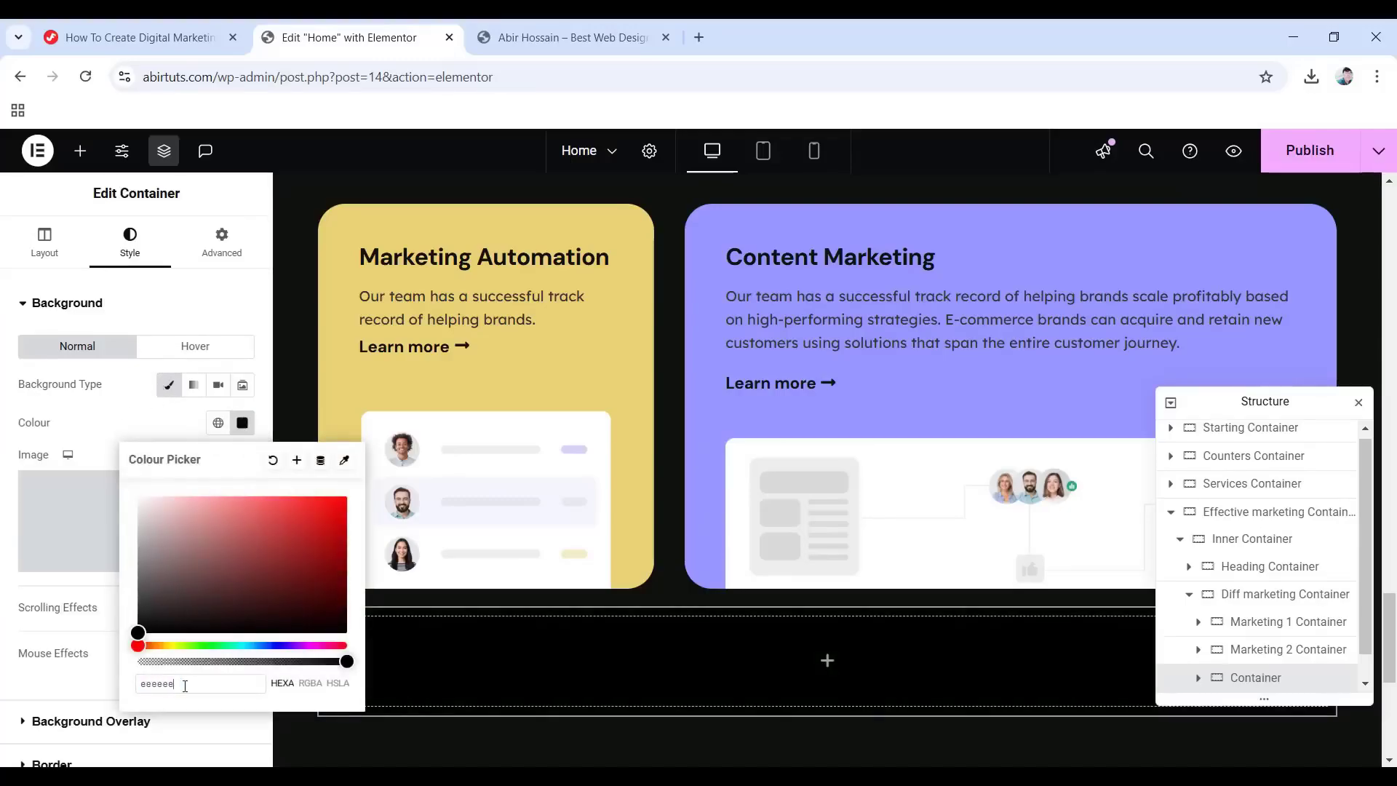
pyautogui.click(124, 586)
# Switch the container's margins to percent, unlinked, entering a 1.2% value.
pyautogui.scroll(-3, 63, 468)
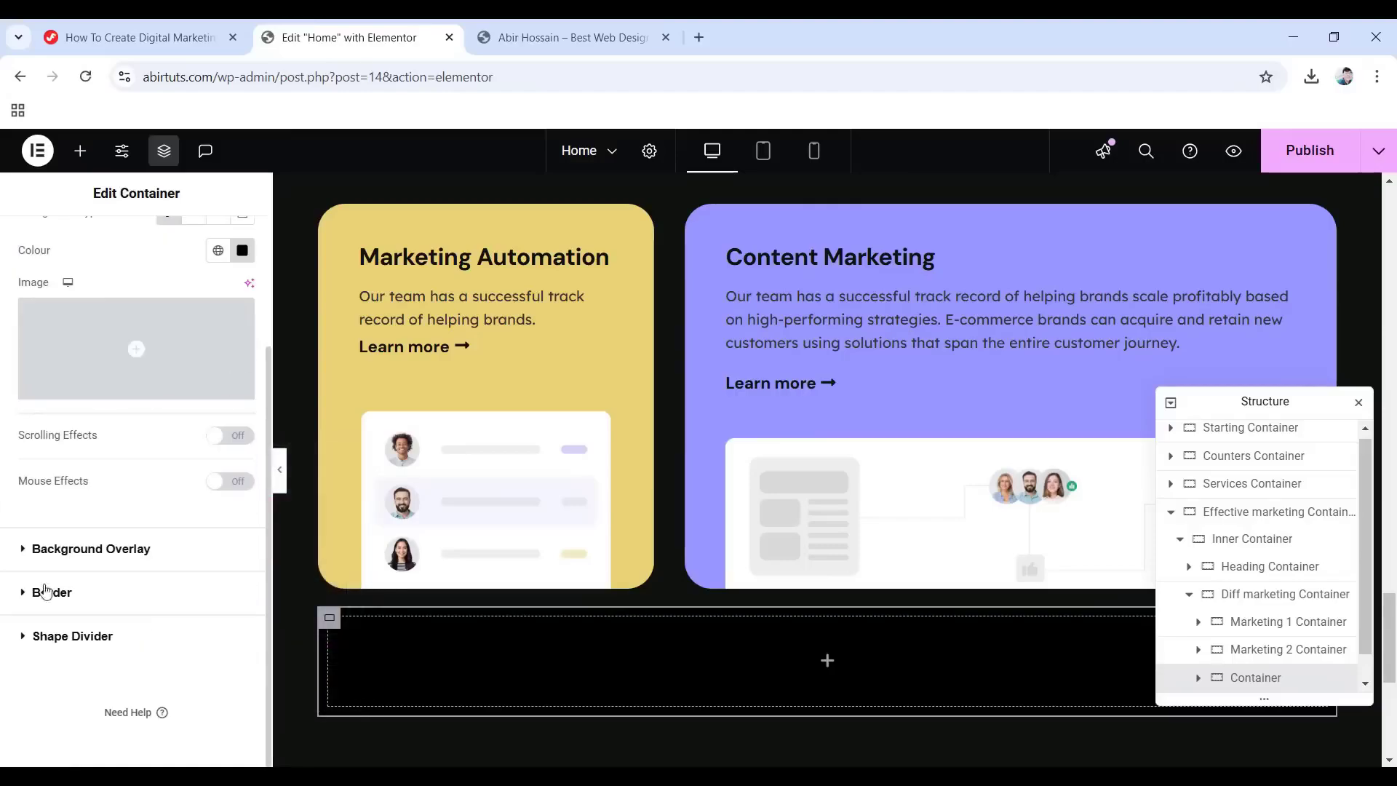
pyautogui.click(49, 595)
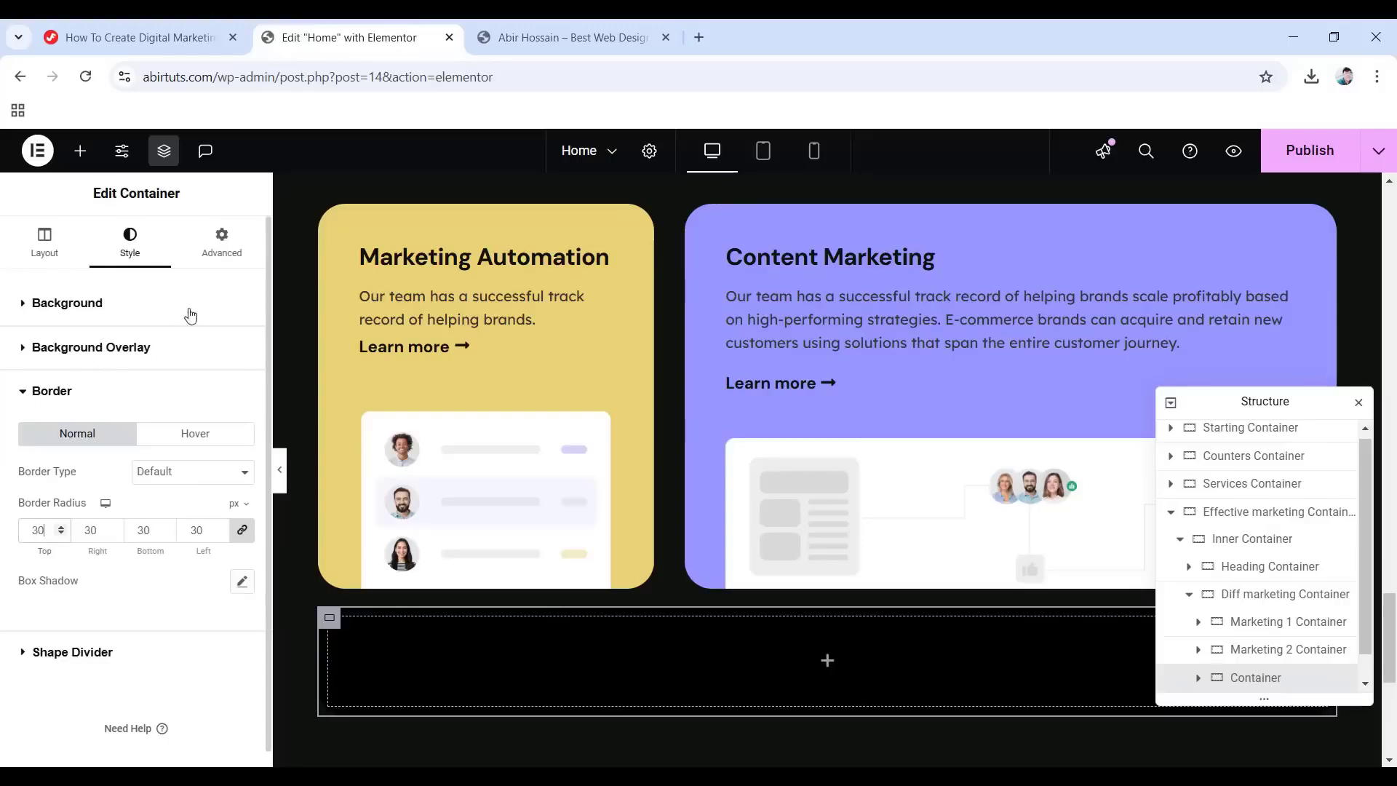
pyautogui.click(218, 246)
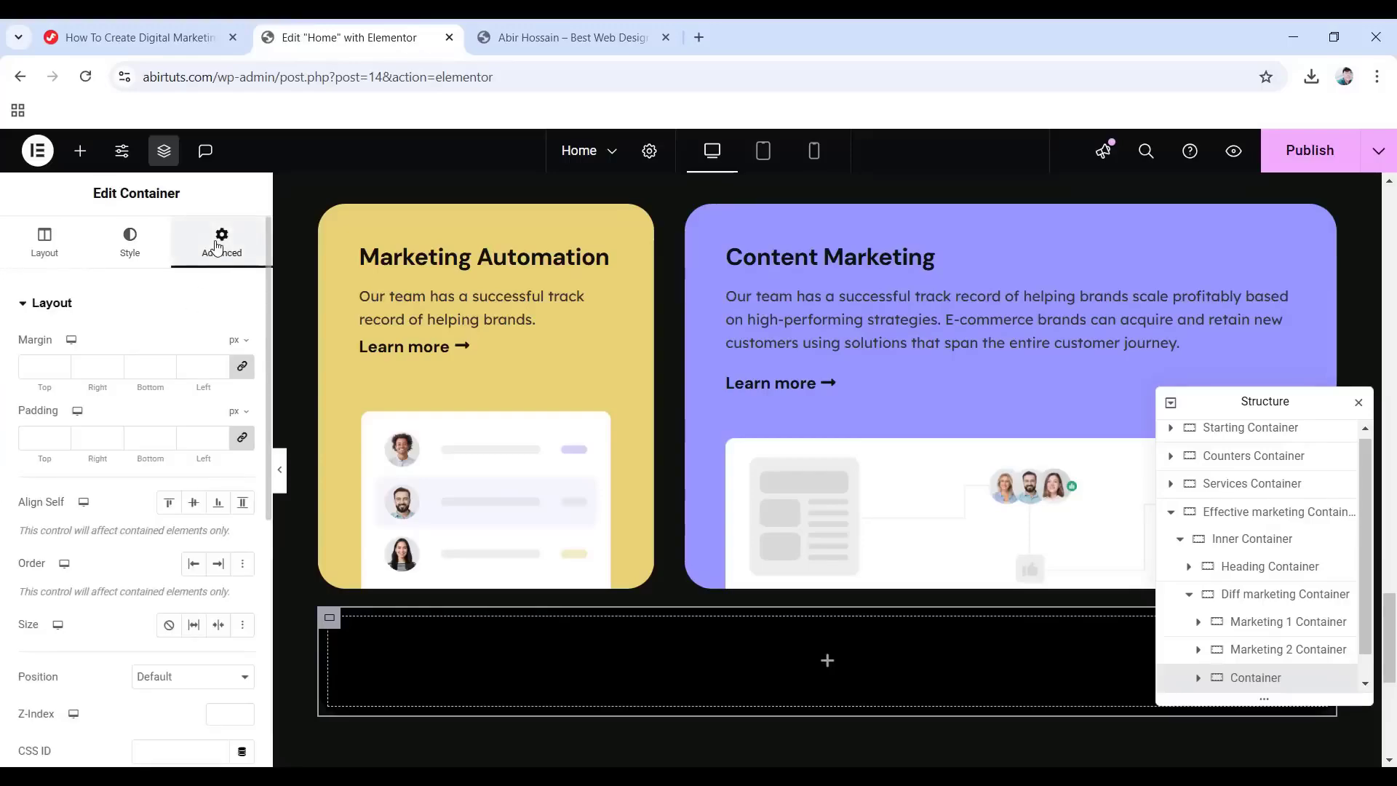
pyautogui.click(244, 347)
pyautogui.click(234, 367)
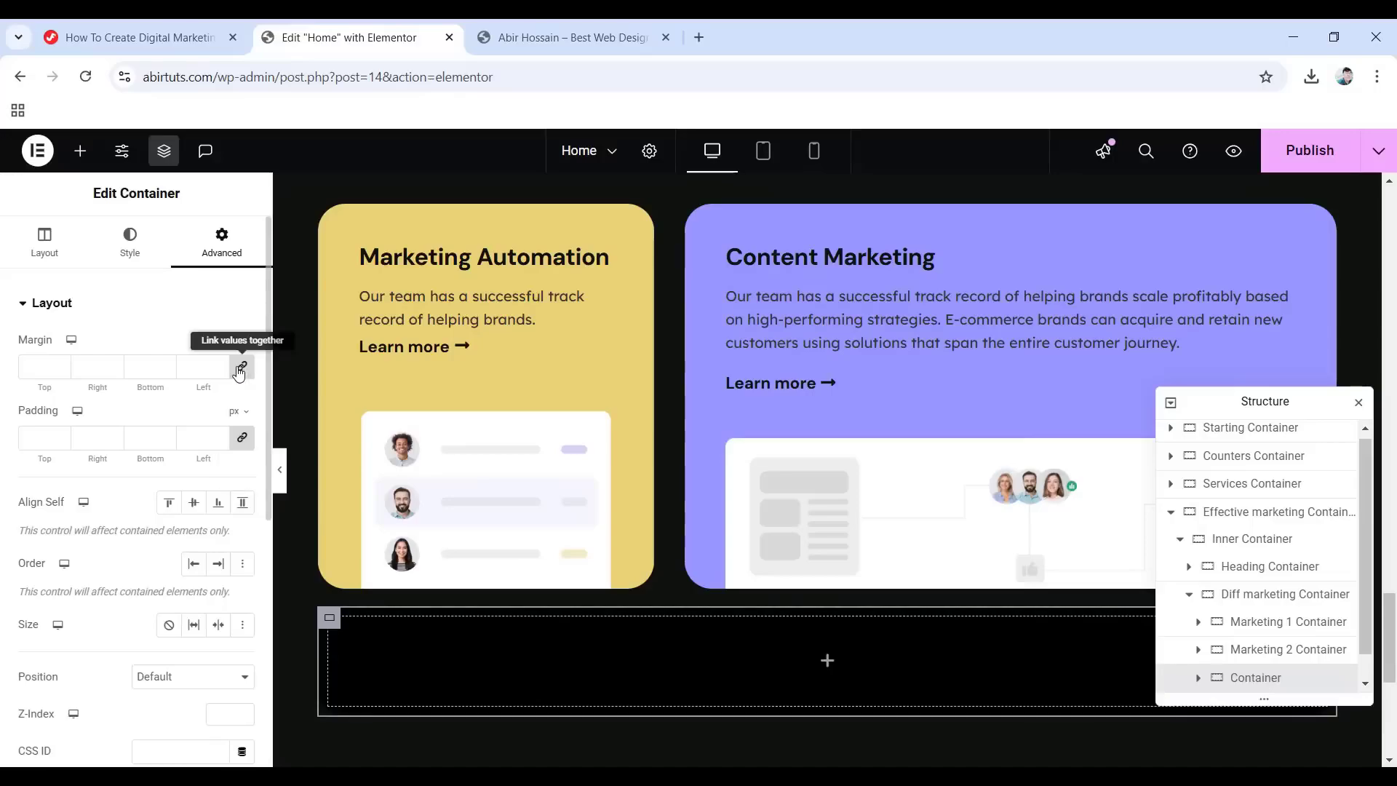
pyautogui.click(241, 367)
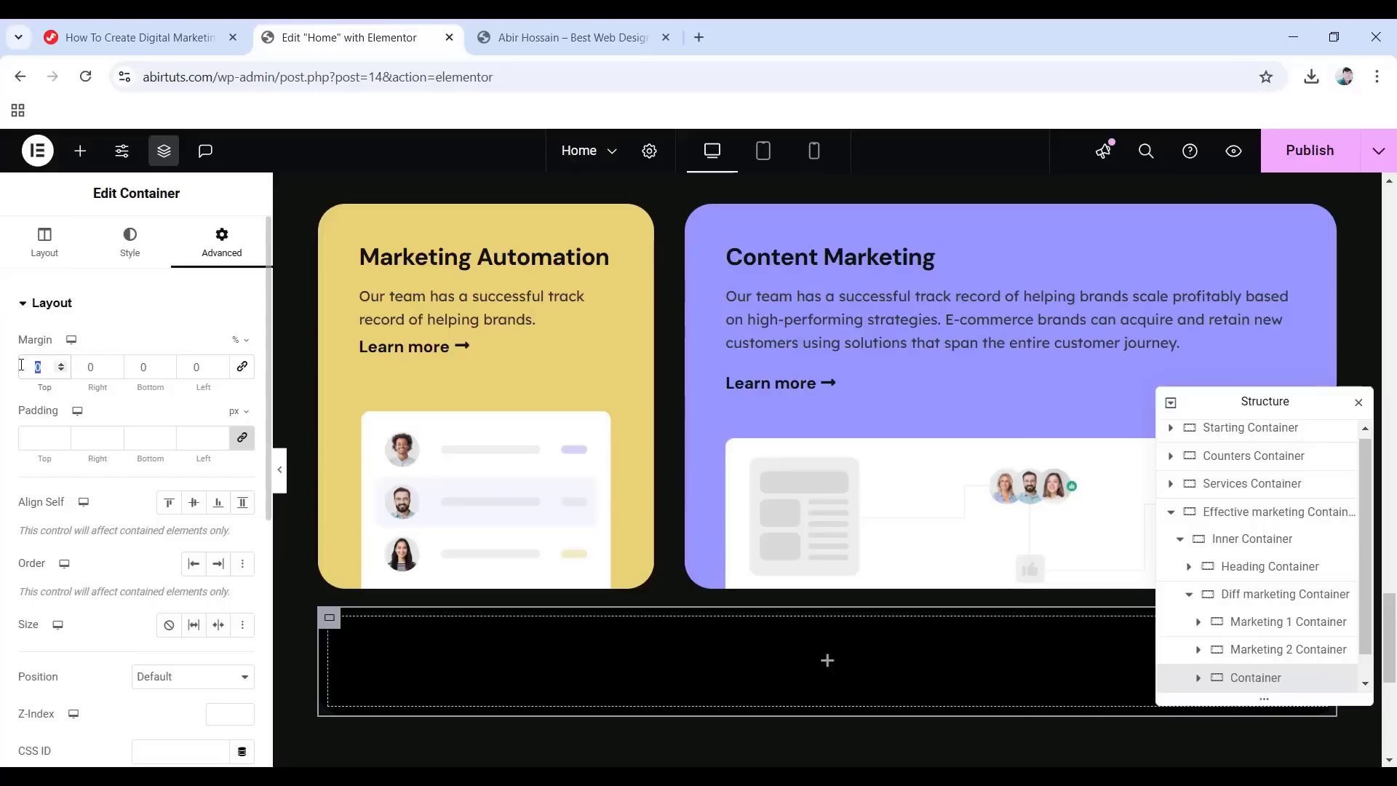
pyautogui.write('1')
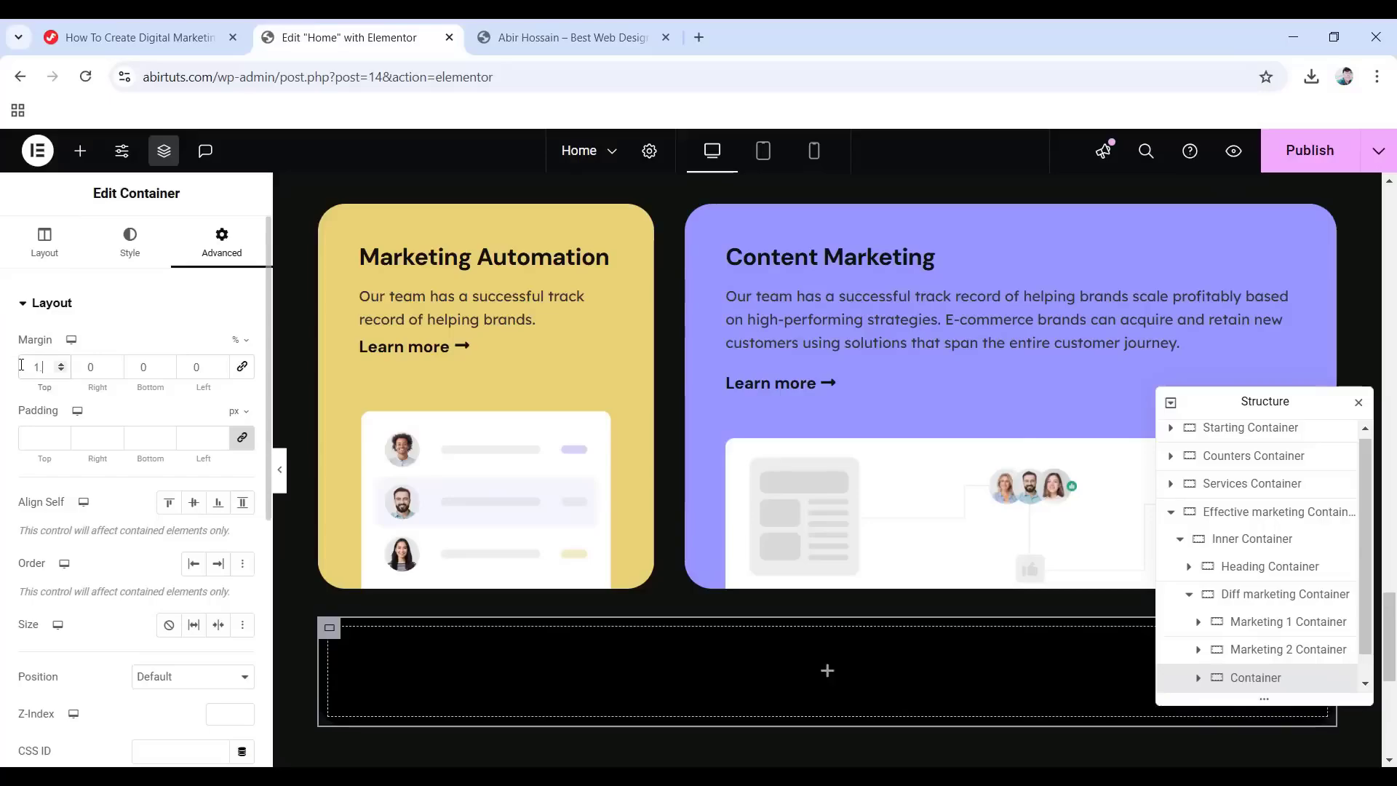
pyautogui.write('.2')
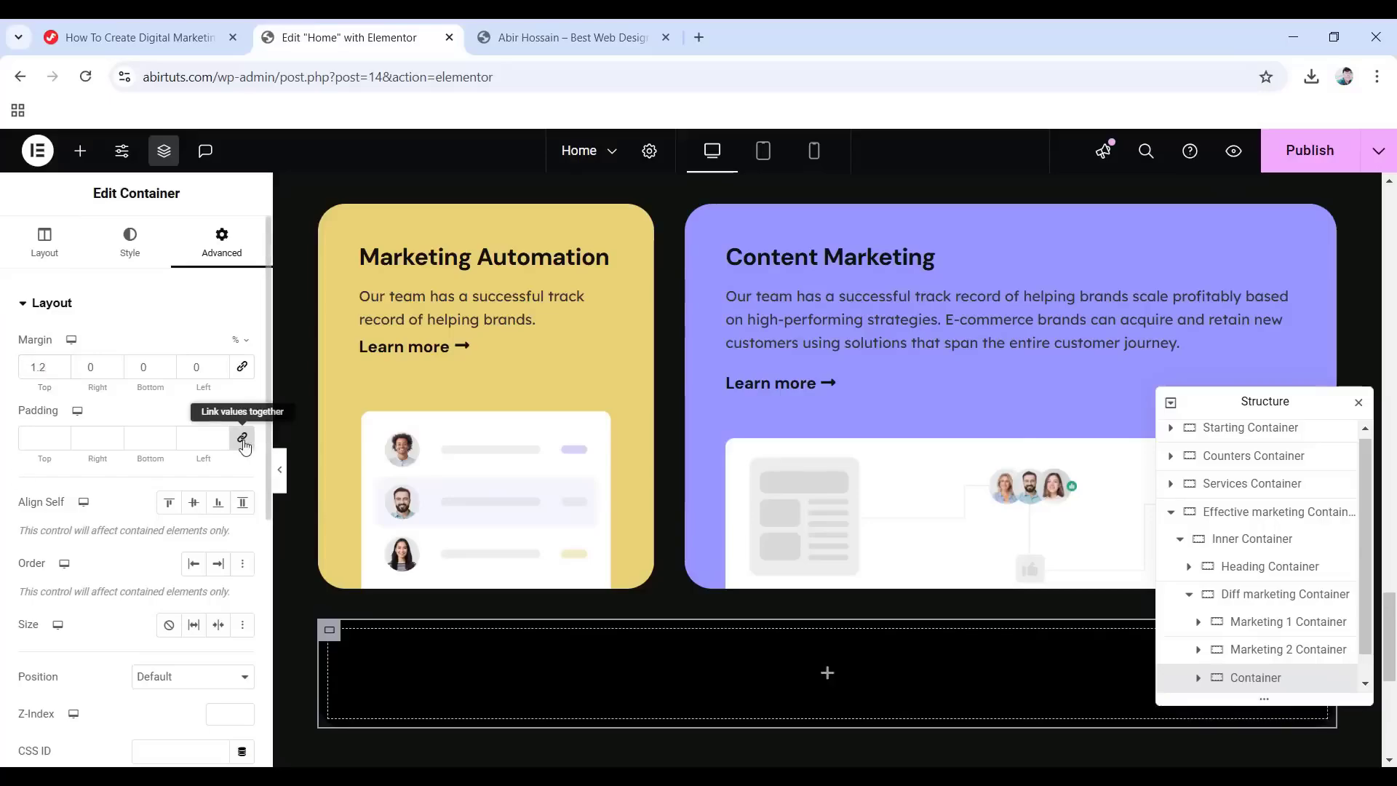
# Set the container's padding to 65 top, 45 right and 45 left.
pyautogui.click(243, 443)
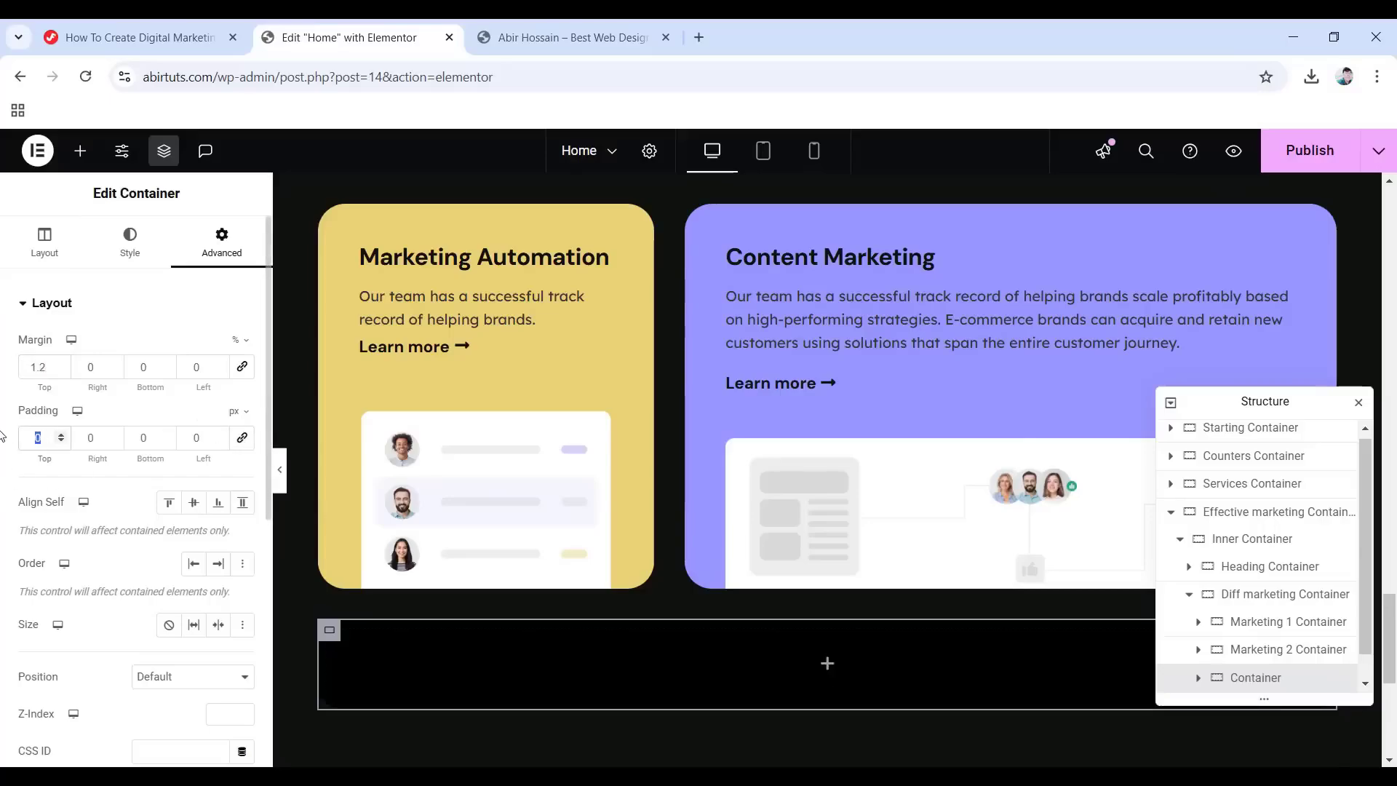
pyautogui.write('65')
pyautogui.press('Tab')
pyautogui.write('45')
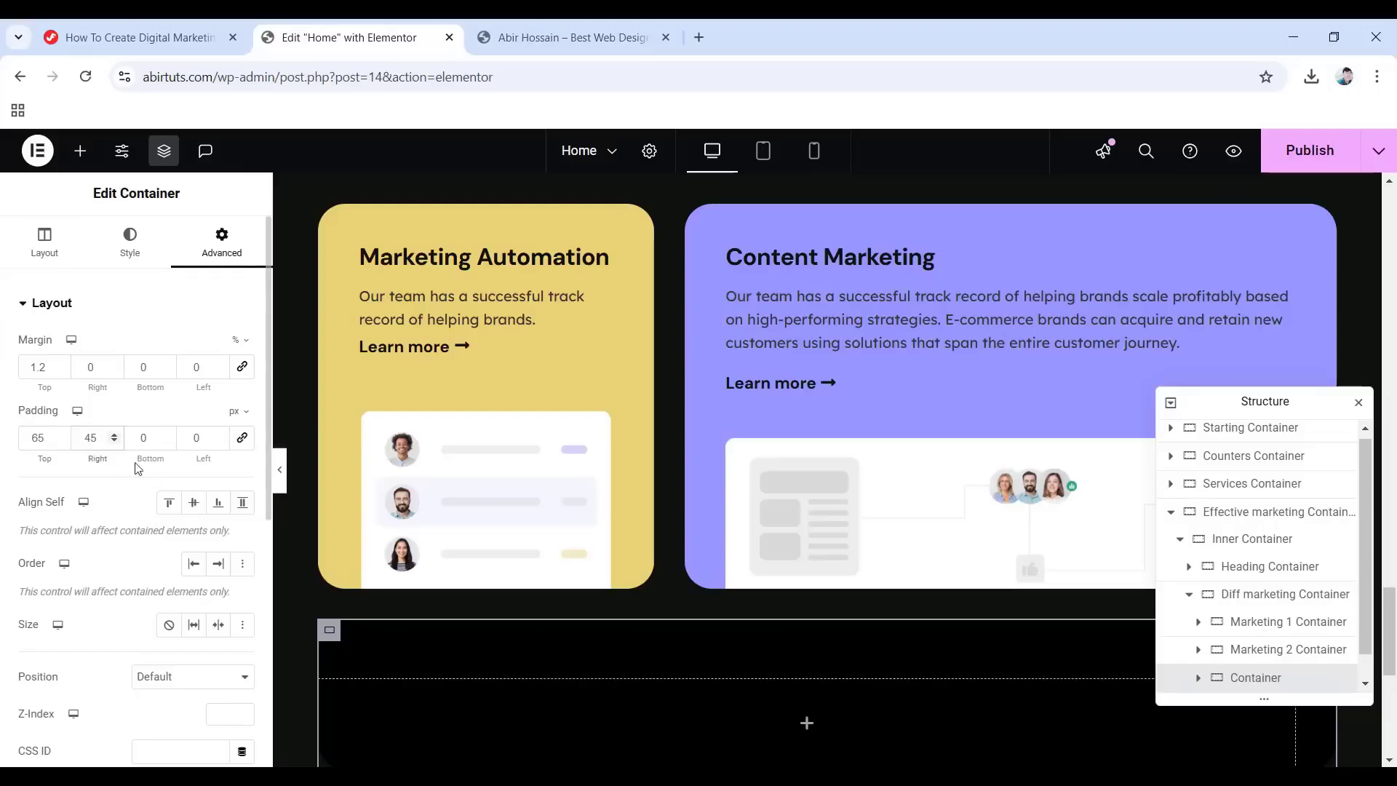
pyautogui.press('Tab')
pyautogui.press('Tab')
pyautogui.write('45')
# Give the container a Fade In entrance animation.
pyautogui.scroll(-6, 185, 449)
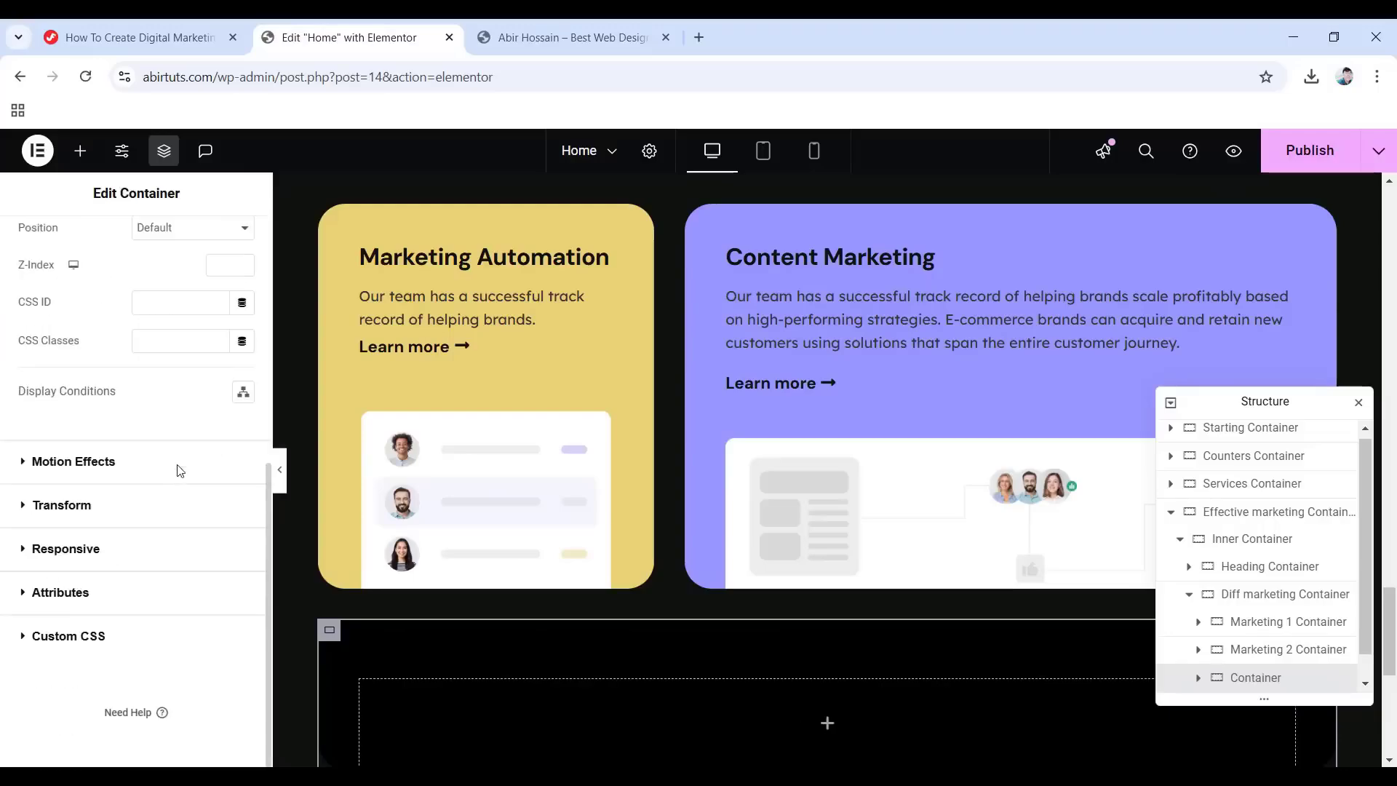
pyautogui.click(68, 468)
pyautogui.click(90, 554)
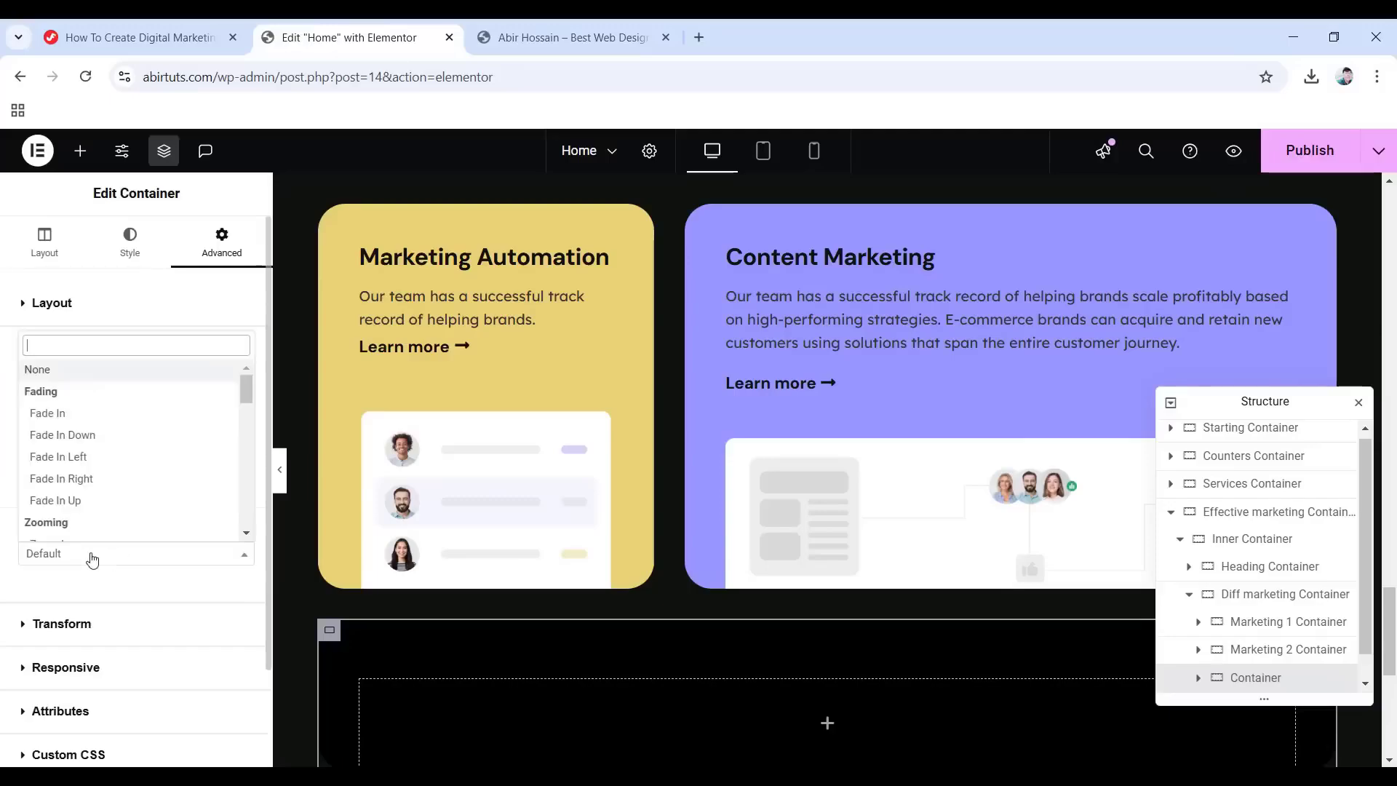
pyautogui.click(56, 409)
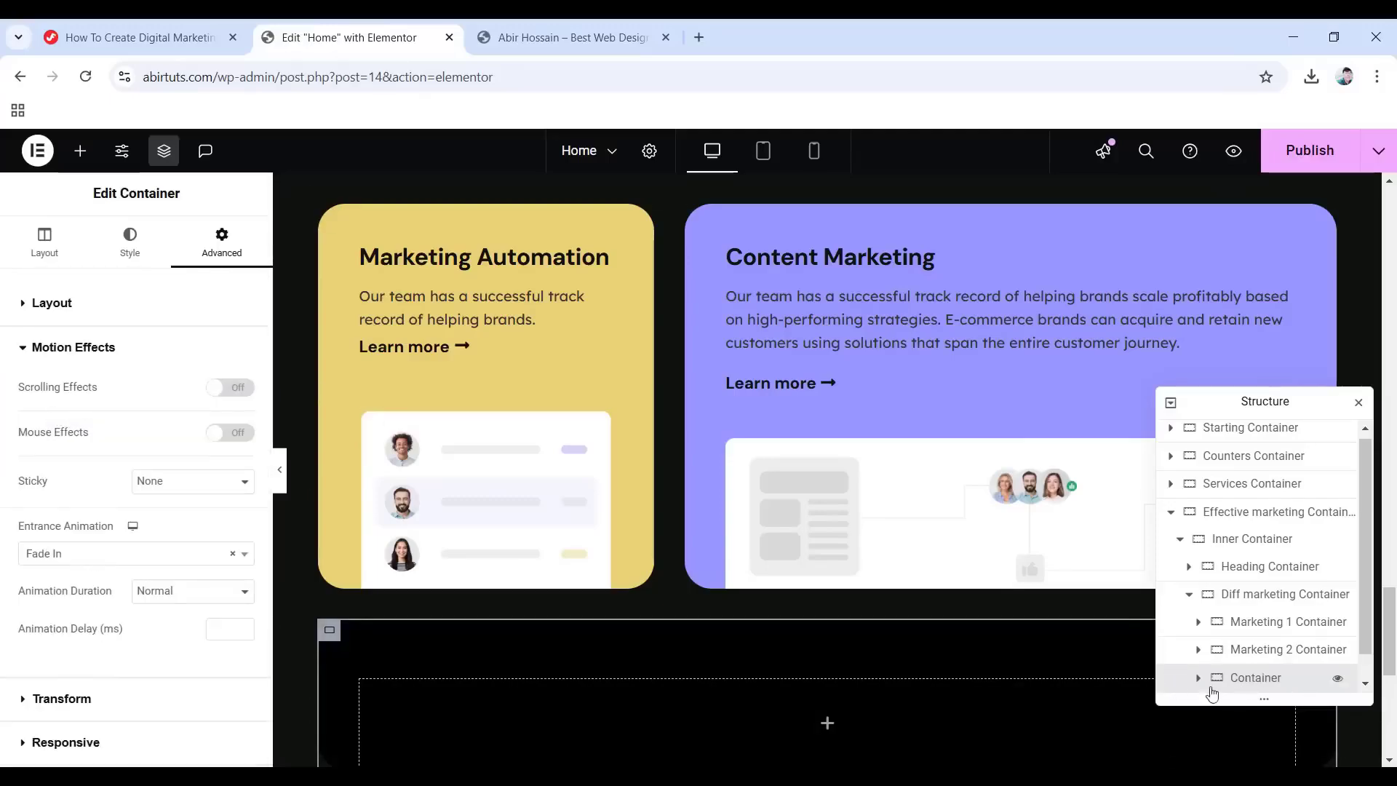
pyautogui.scroll(-1, 873, 655)
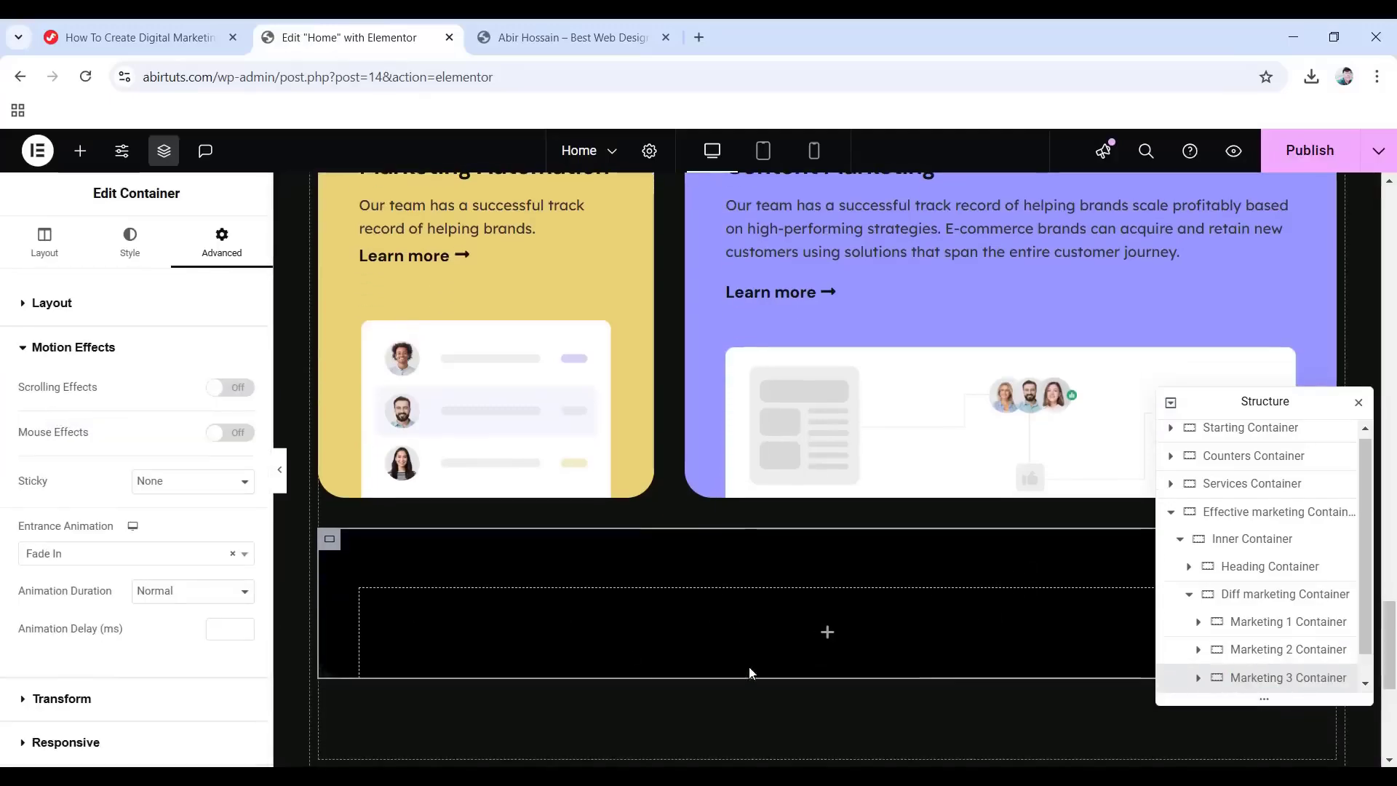
# Add a boxed inner container named Heading Container, padded 20 px top and 25 px bottom.
pyautogui.click(828, 632)
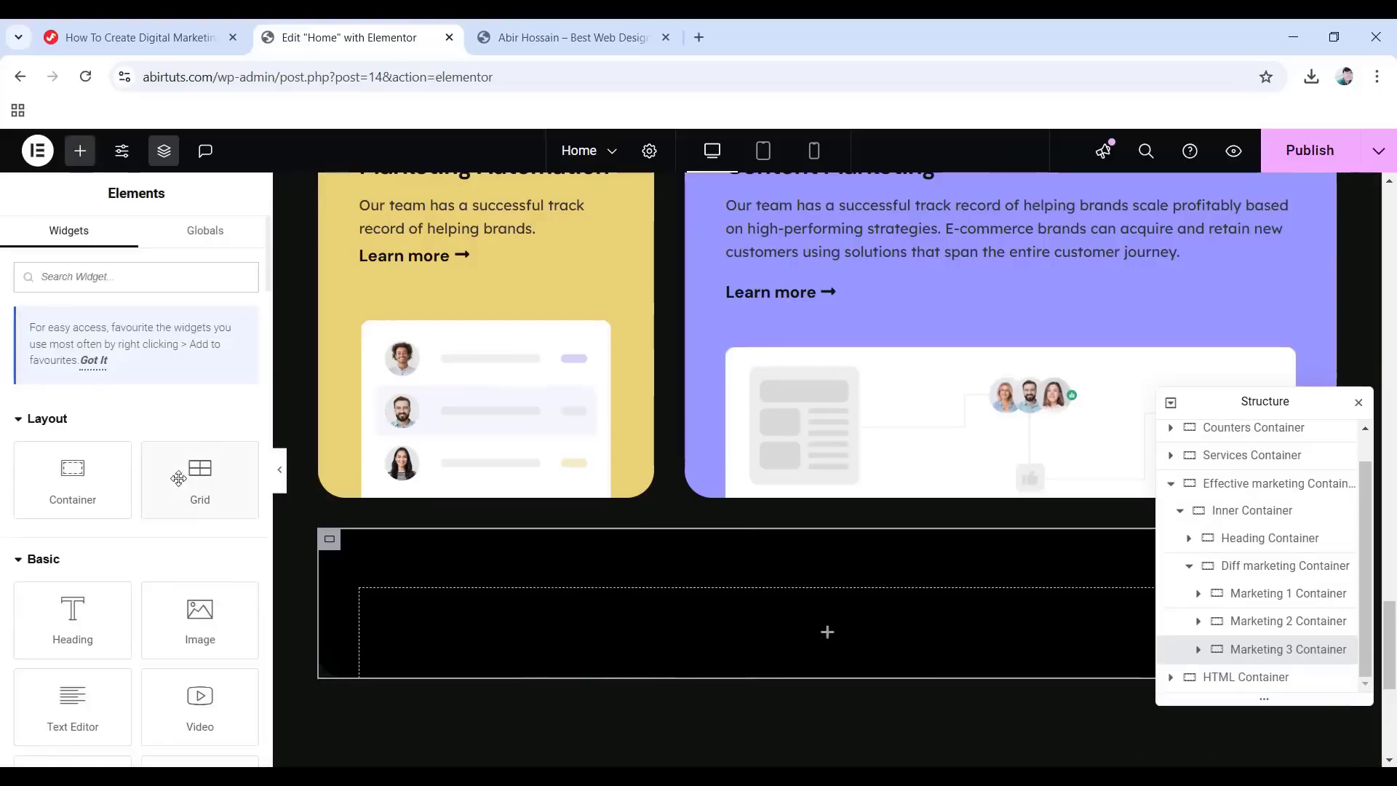
pyautogui.moveTo(72, 474); pyautogui.dragTo(805, 614)
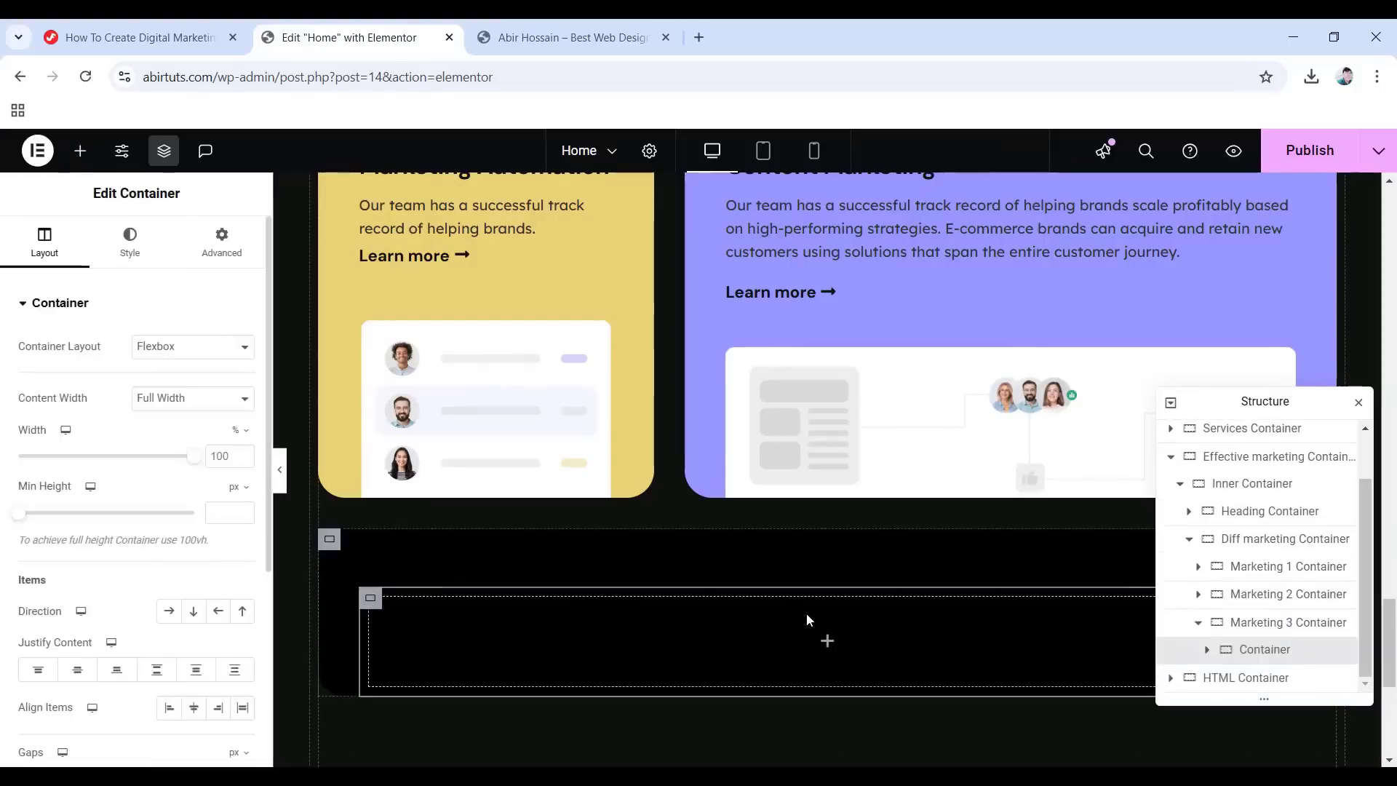
pyautogui.doubleClick(1241, 650)
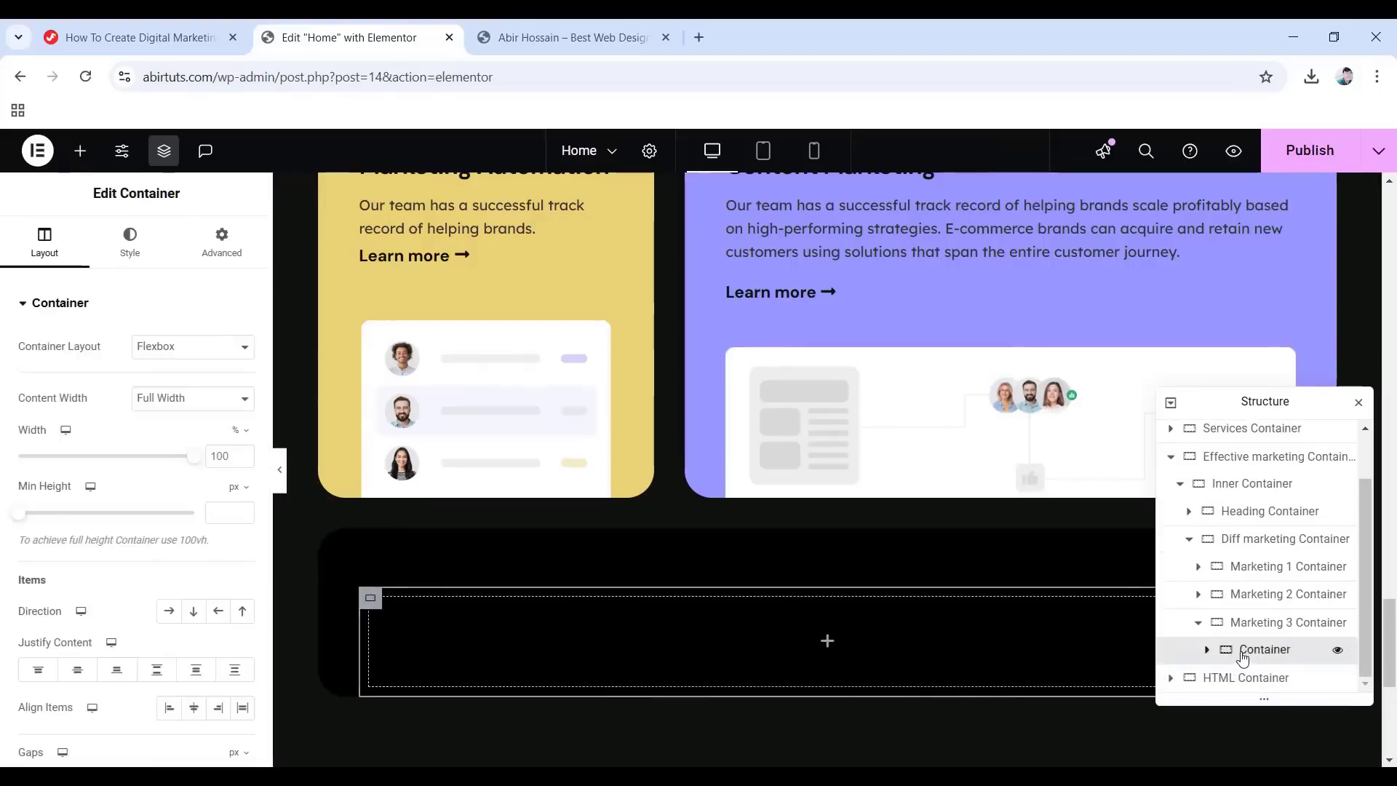
pyautogui.write('Heading Container')
pyautogui.press('Return')
pyautogui.click(180, 406)
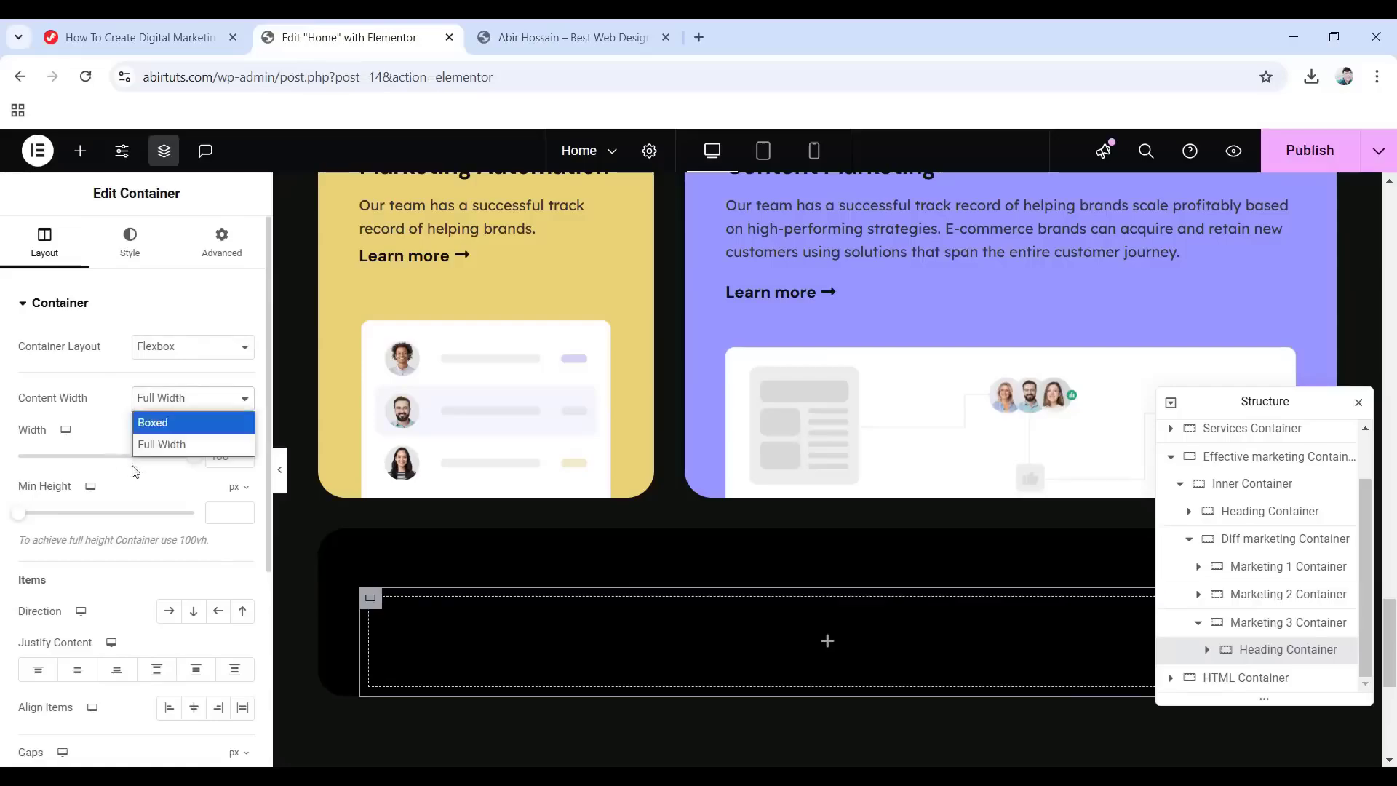
pyautogui.click(160, 418)
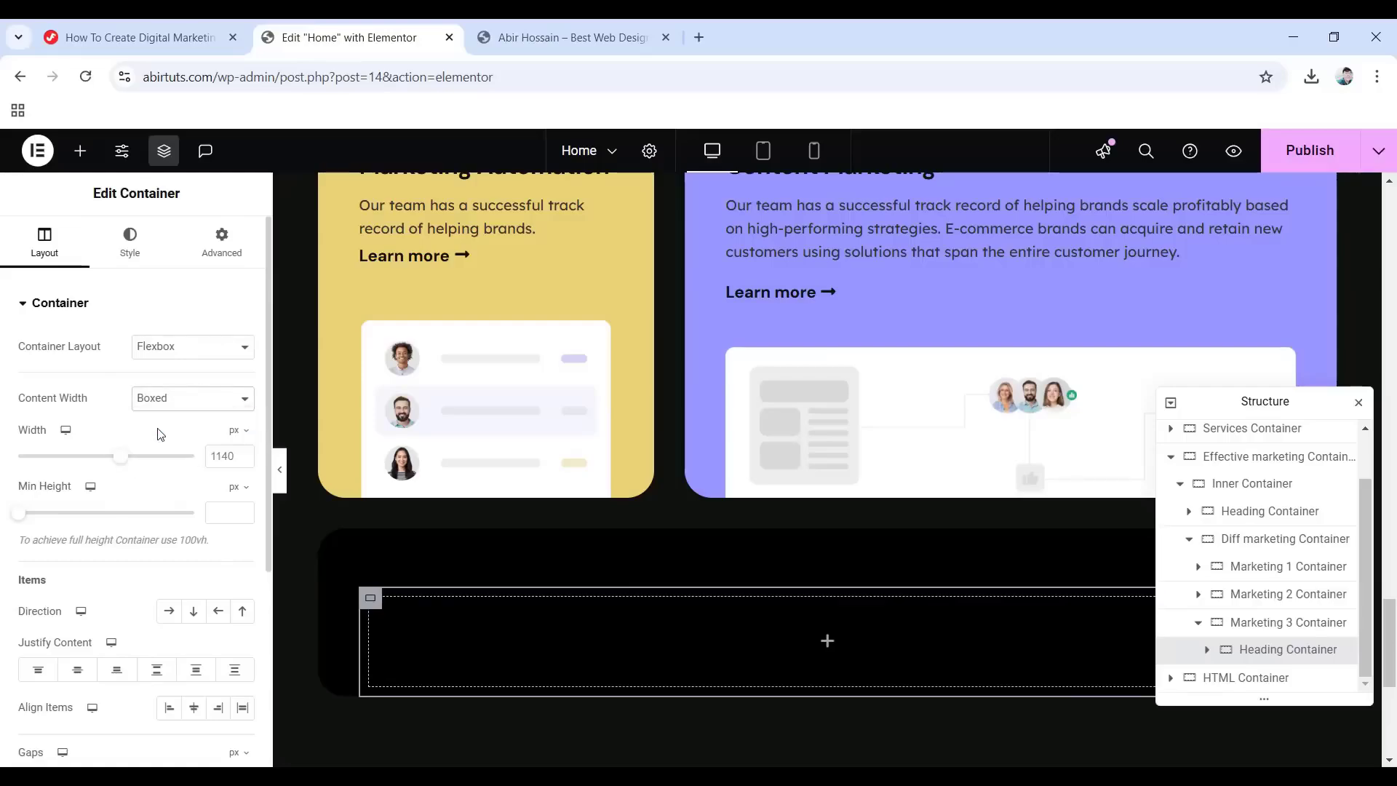
pyautogui.click(221, 244)
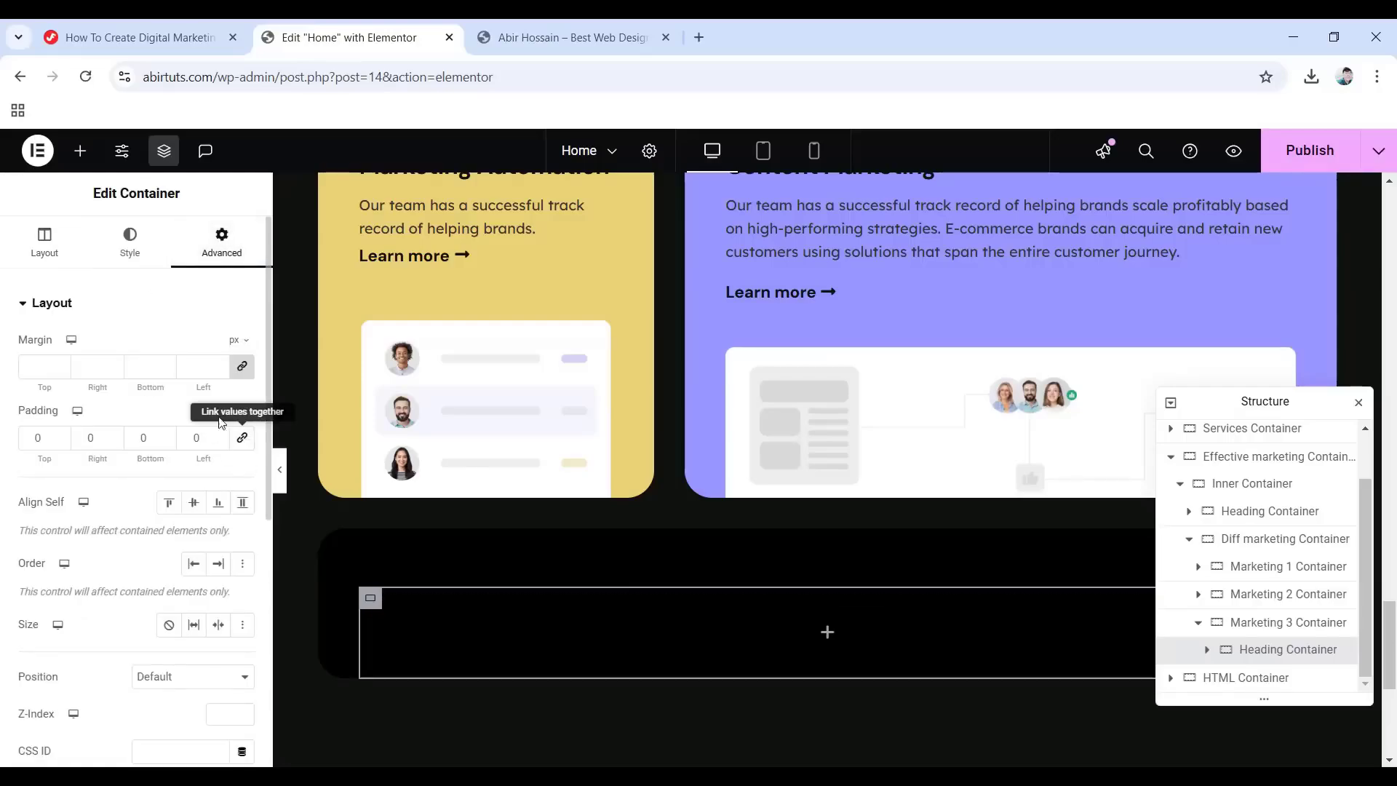
pyautogui.click(48, 436)
pyautogui.write('020')
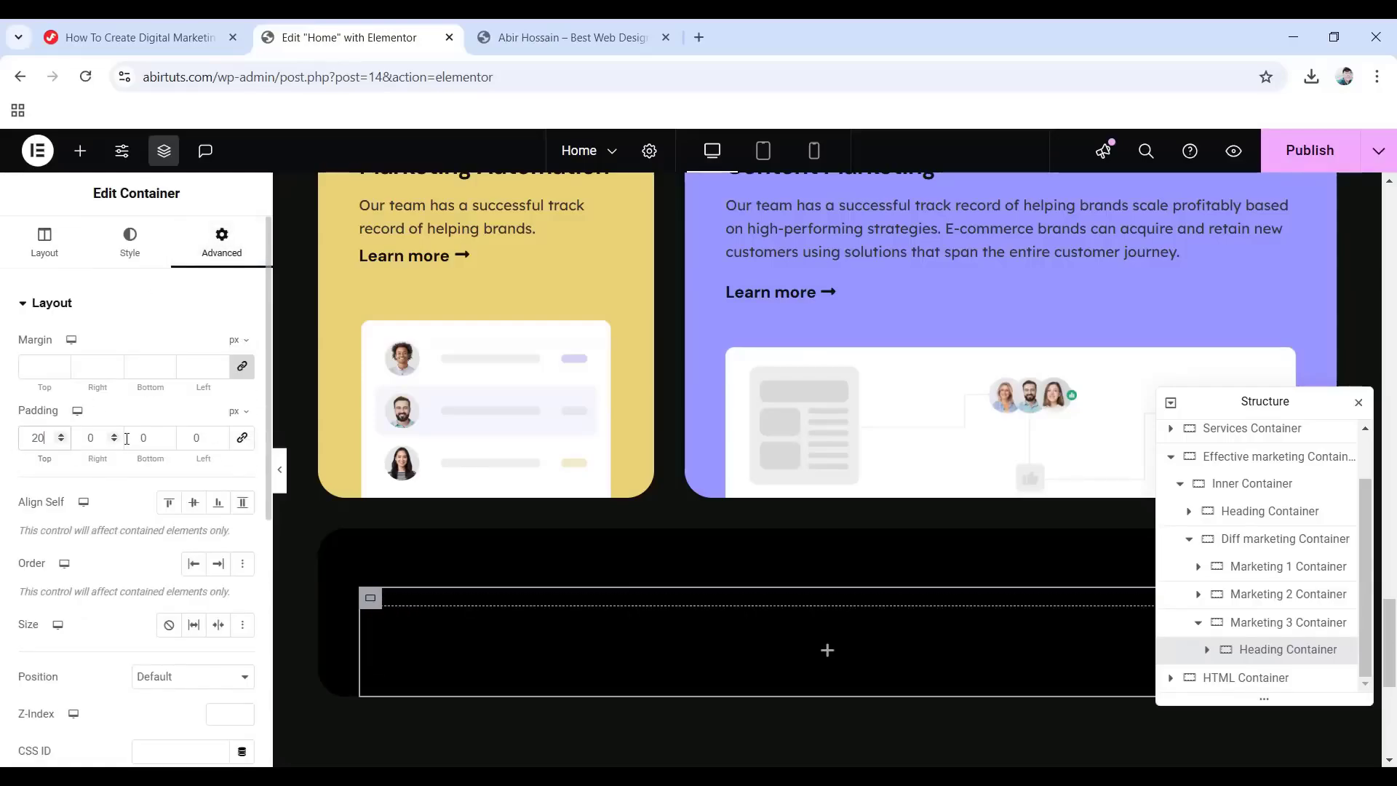
pyautogui.write('25')
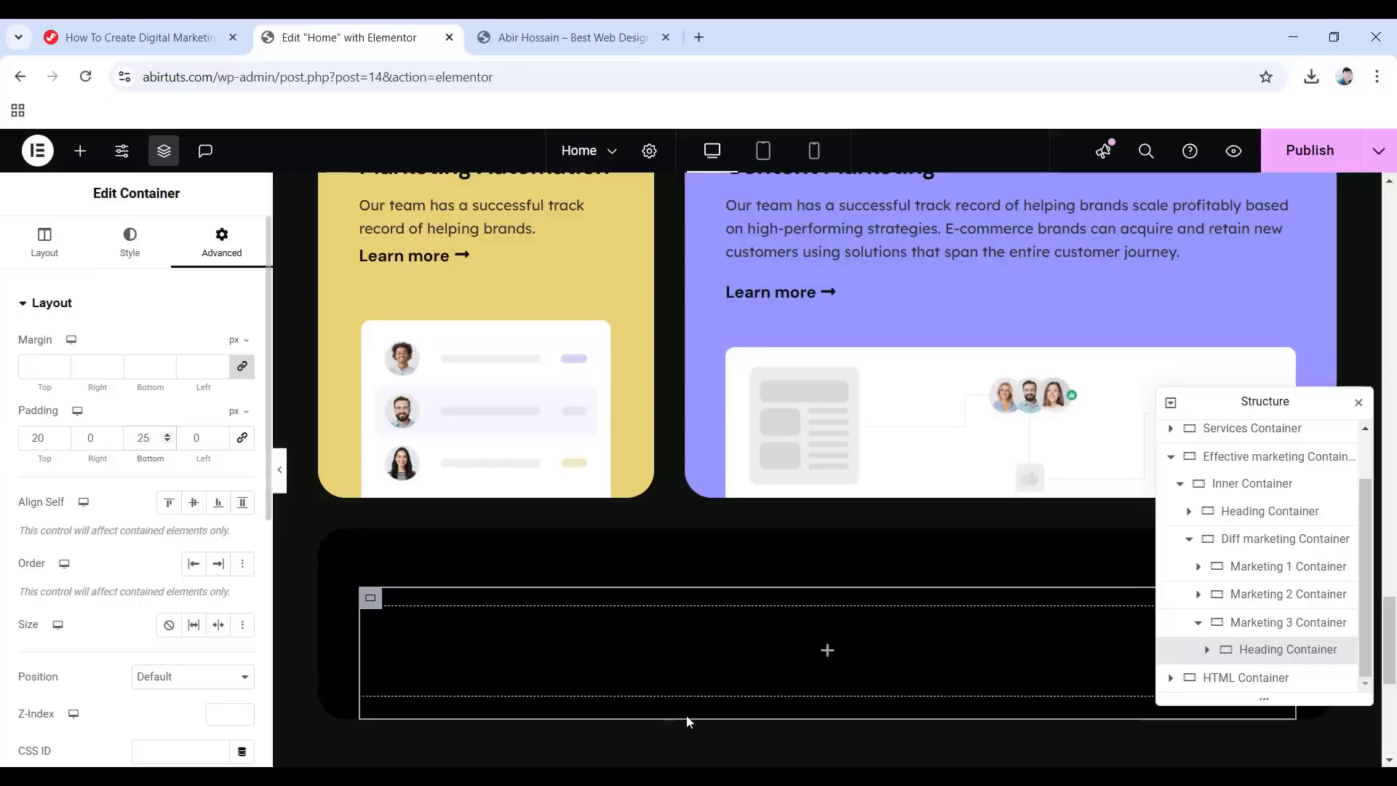
pyautogui.click(826, 650)
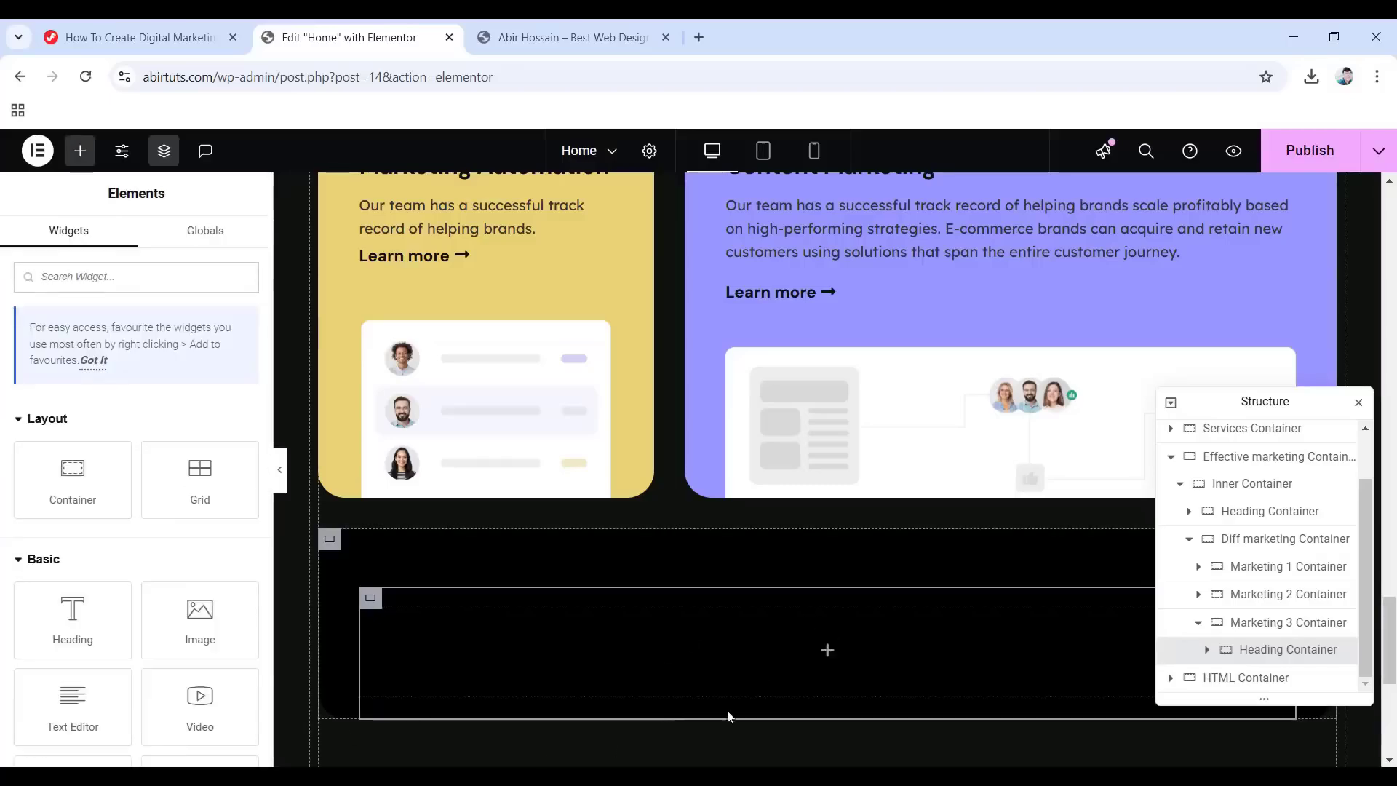
# Add a heading titled 'Social Media Marketing' in the Primary global colour.
pyautogui.moveTo(63, 640); pyautogui.dragTo(766, 653)
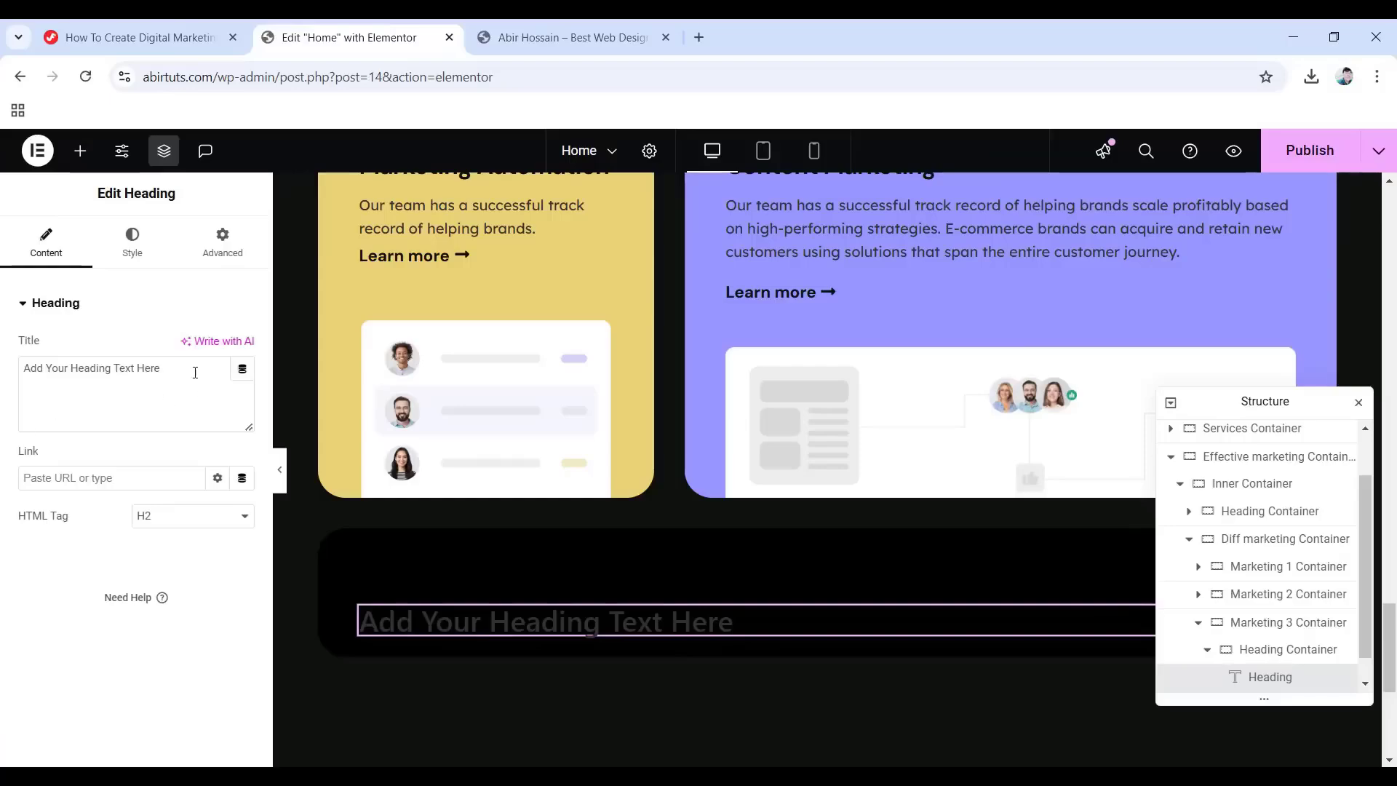
pyautogui.moveTo(195, 373); pyautogui.dragTo(23, 368)
pyautogui.write('Social Media Marketing')
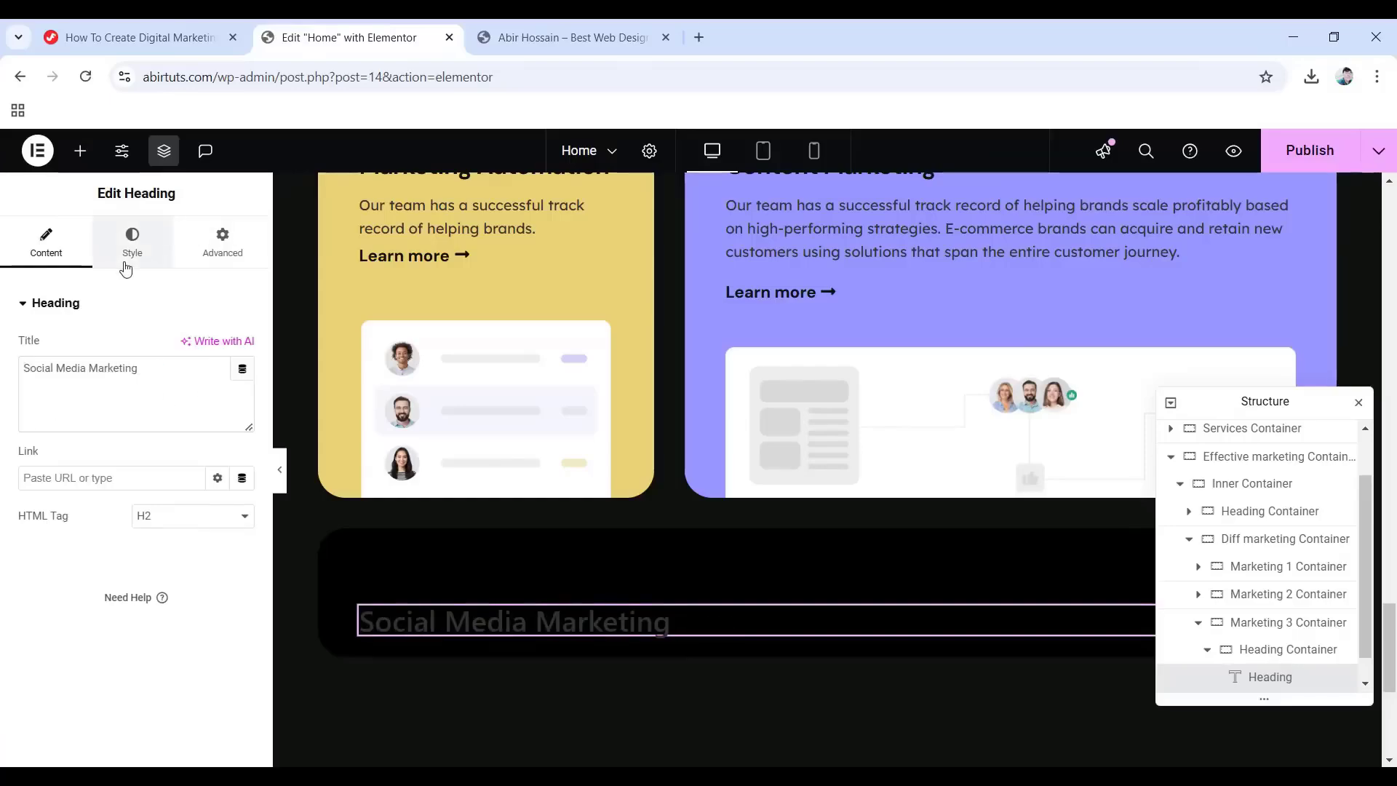
pyautogui.click(120, 258)
pyautogui.click(219, 384)
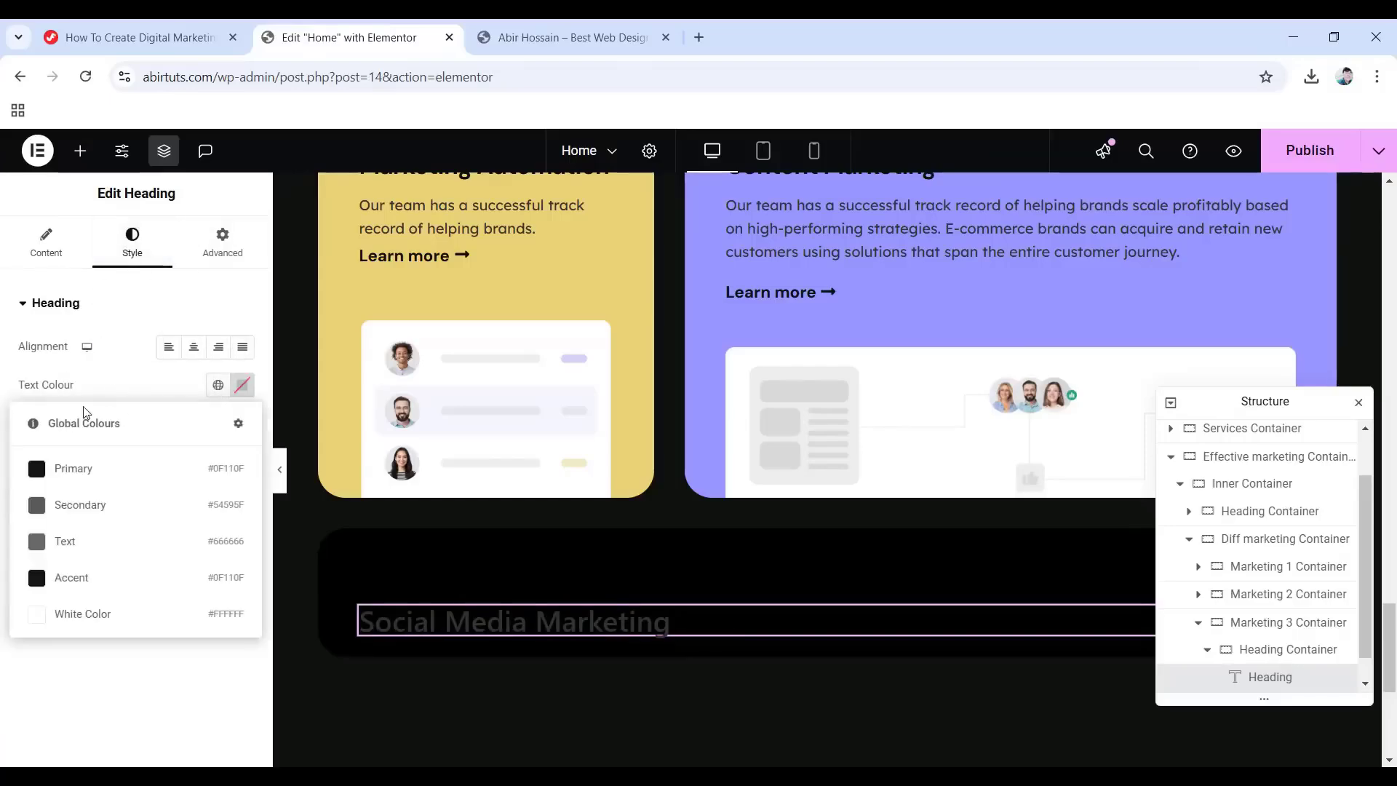
pyautogui.click(95, 469)
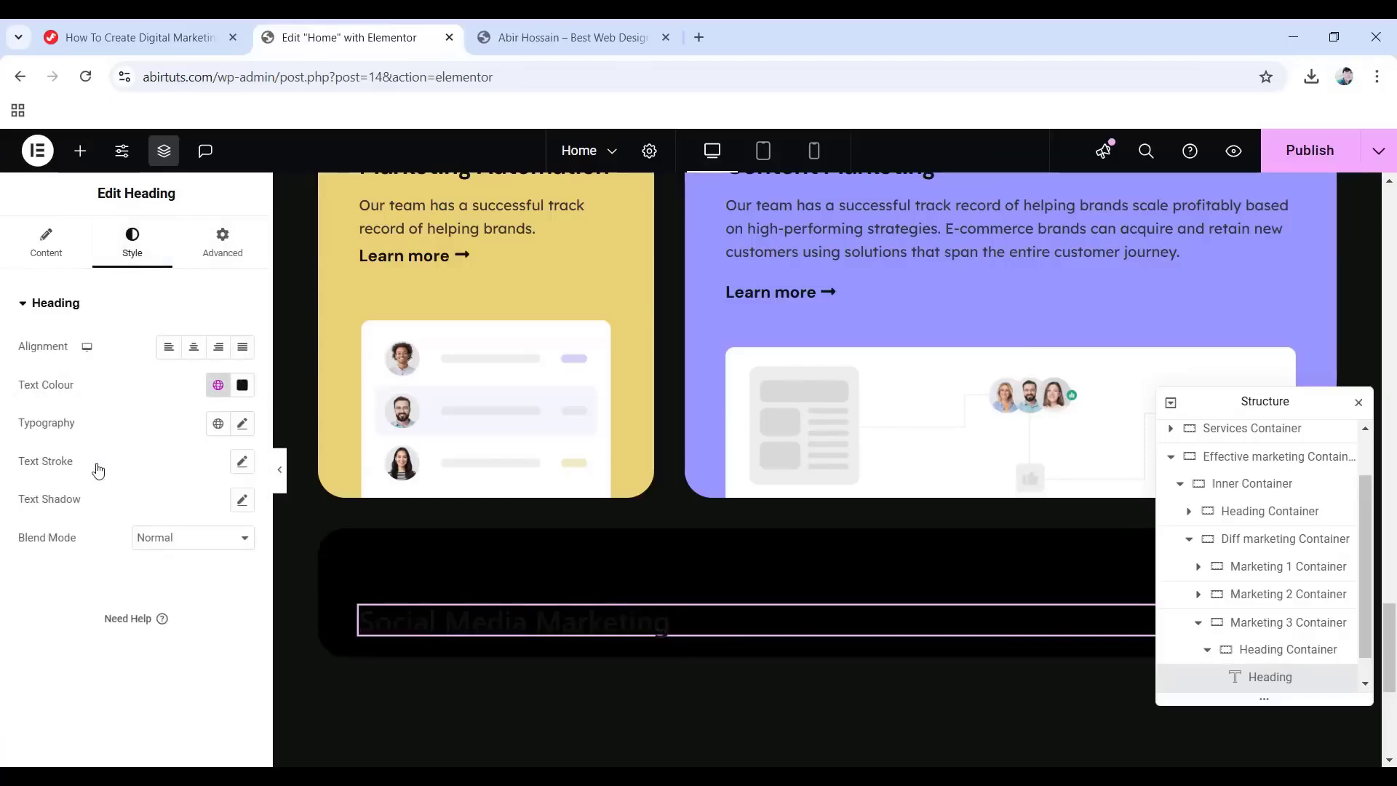
# Set the heading font to DM Sans, 26 px, weight 700.
pyautogui.click(242, 424)
pyautogui.click(191, 513)
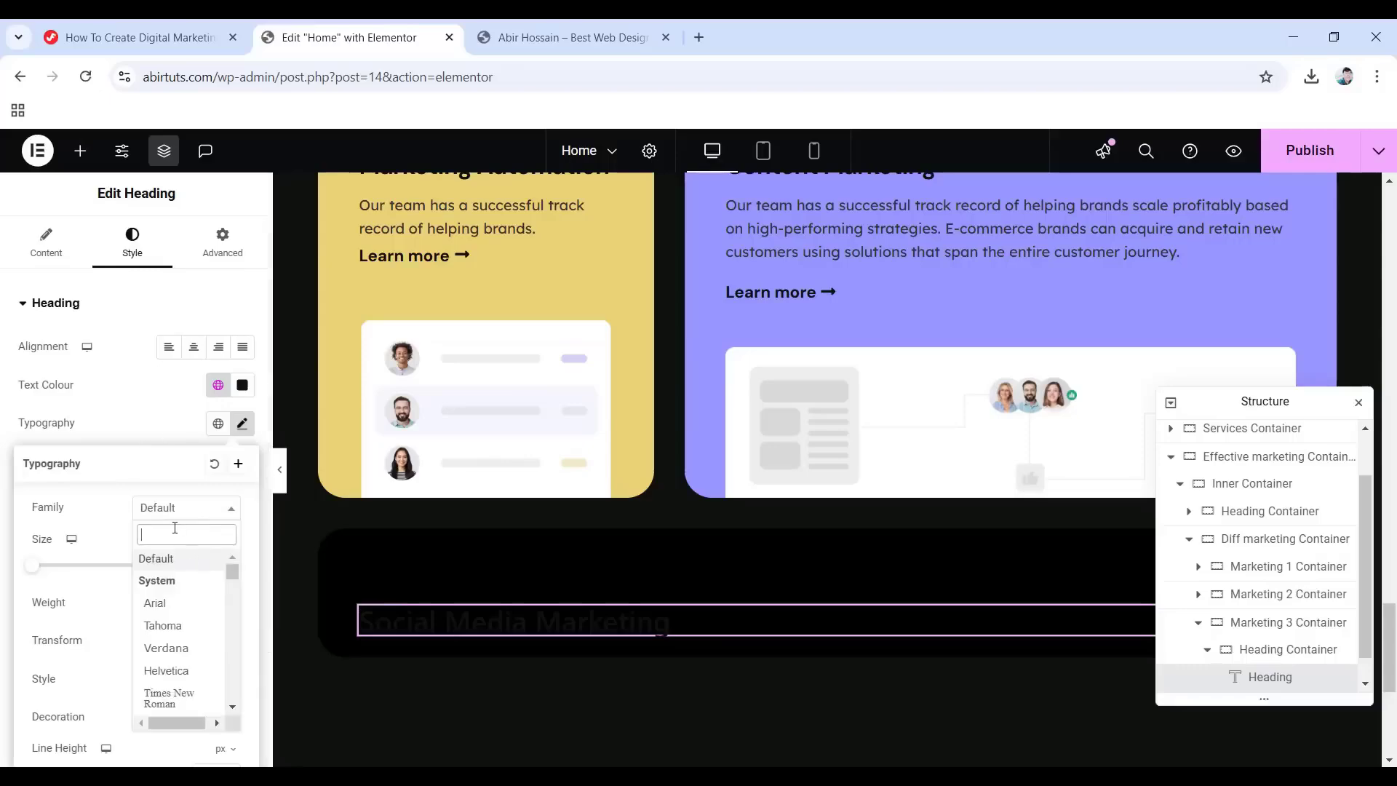
pyautogui.write('DM Sans')
pyautogui.press('Return')
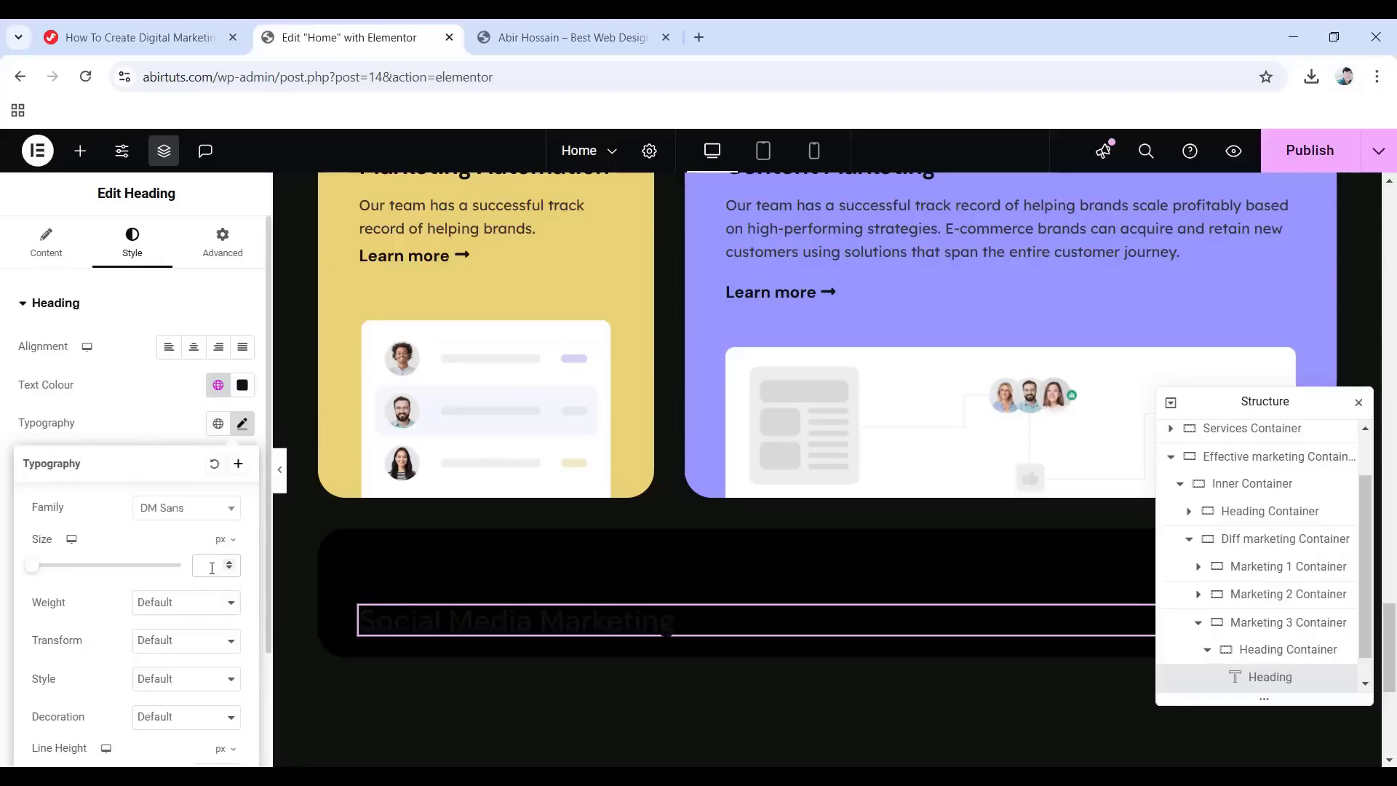
pyautogui.click(211, 568)
pyautogui.write('26')
pyautogui.click(191, 603)
pyautogui.click(165, 482)
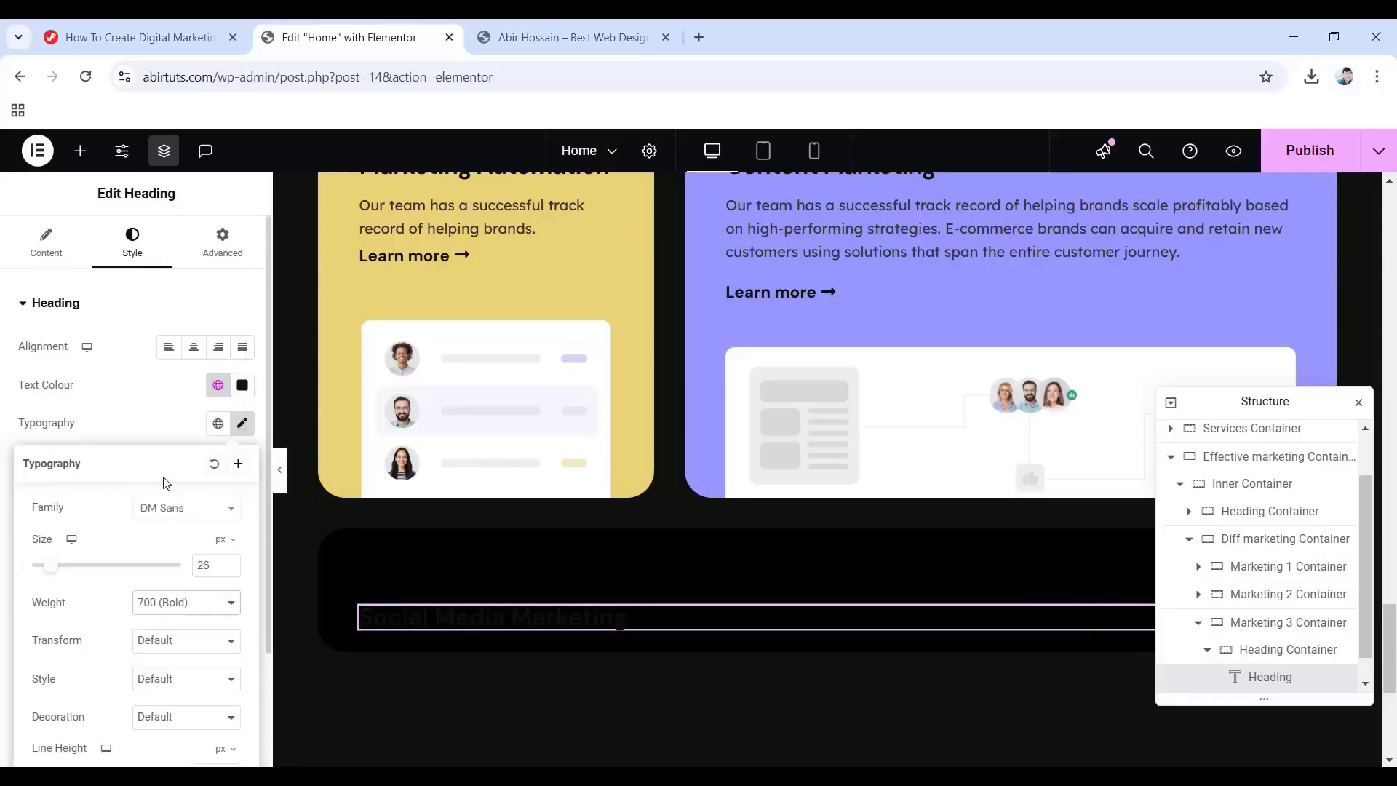
# Give the heading a 1 em line height and tighter letter spacing.
pyautogui.scroll(-2, 203, 601)
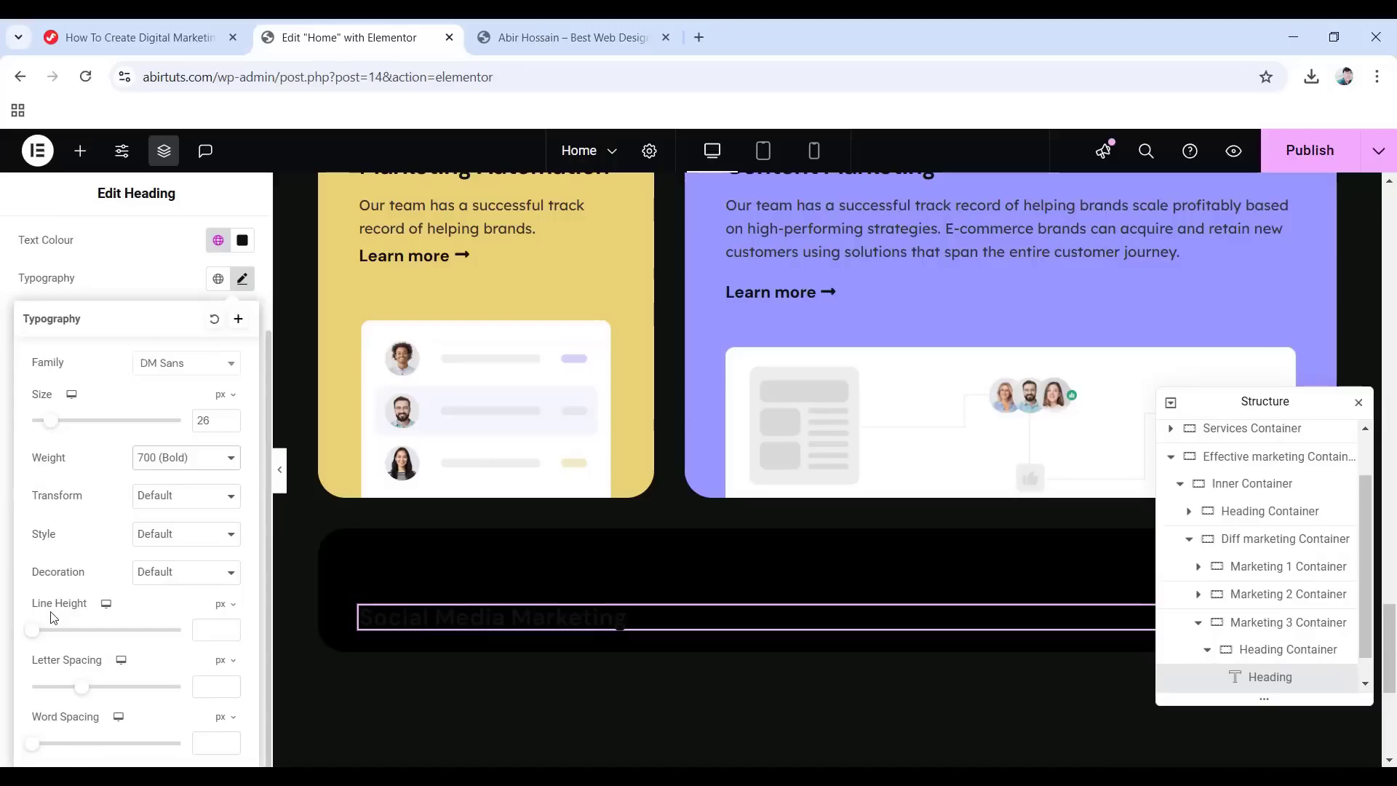
pyautogui.click(226, 605)
pyautogui.click(218, 631)
pyautogui.click(212, 632)
pyautogui.write('1')
pyautogui.click(232, 691)
pyautogui.scroll(2, 179, 681)
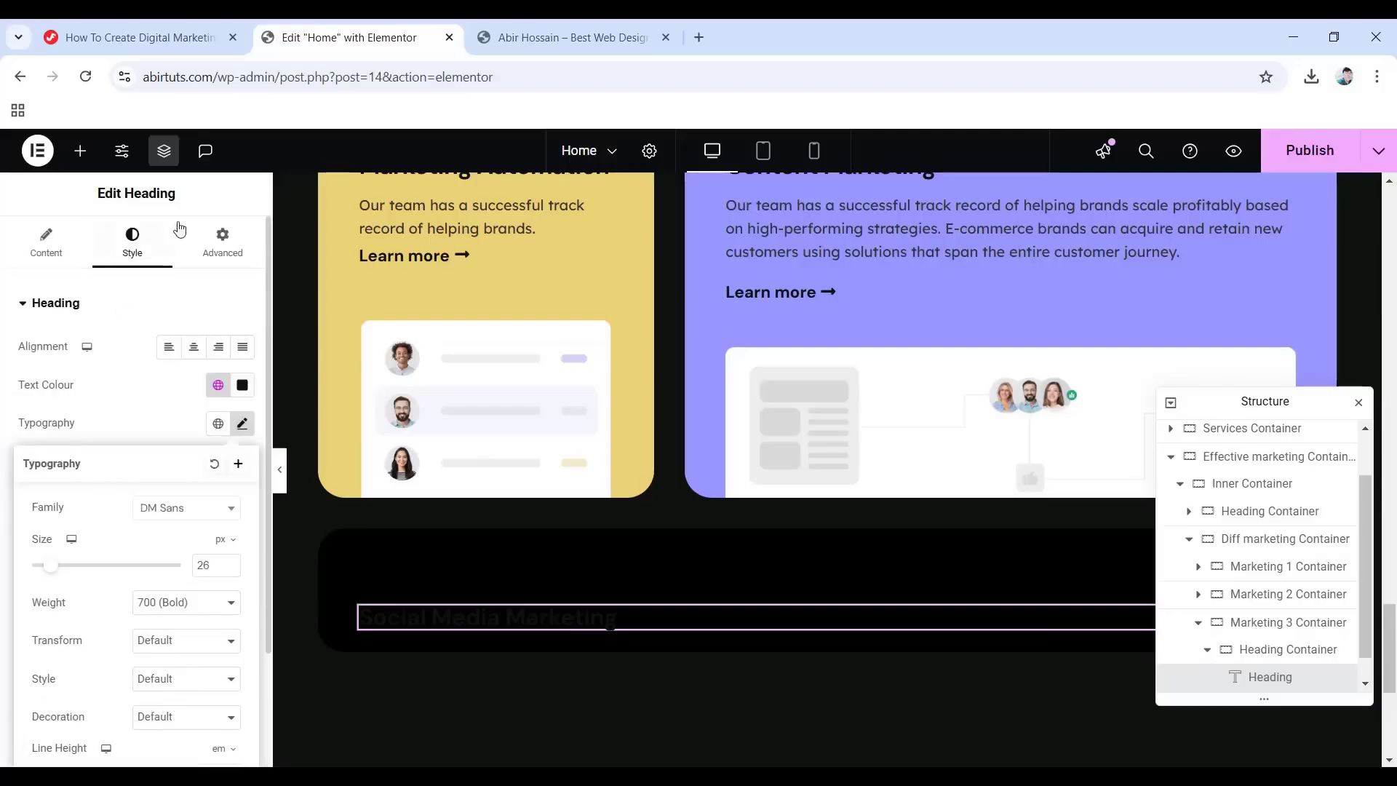
# Set the heading's bottom margin to -5 px.
pyautogui.click(222, 251)
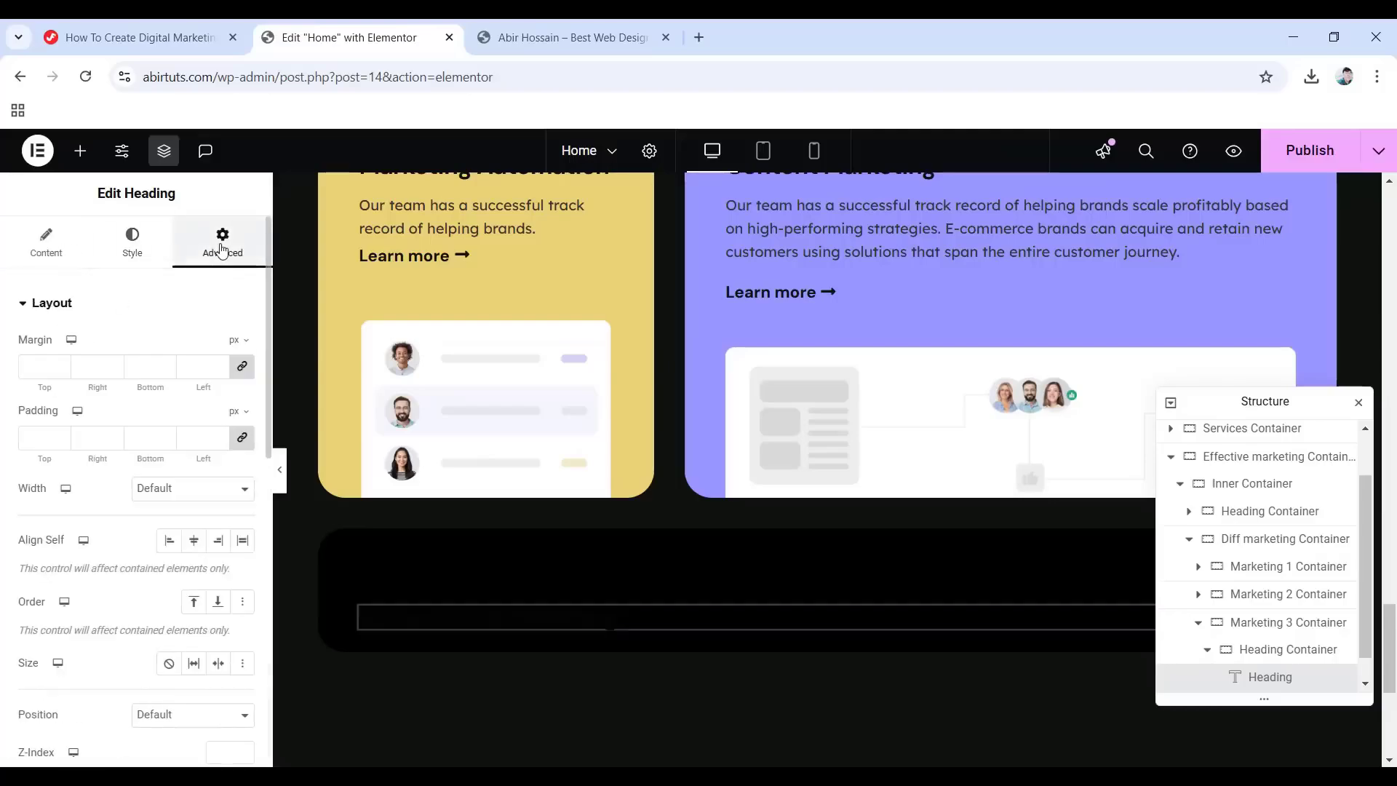
pyautogui.click(244, 371)
pyautogui.doubleClick(124, 363)
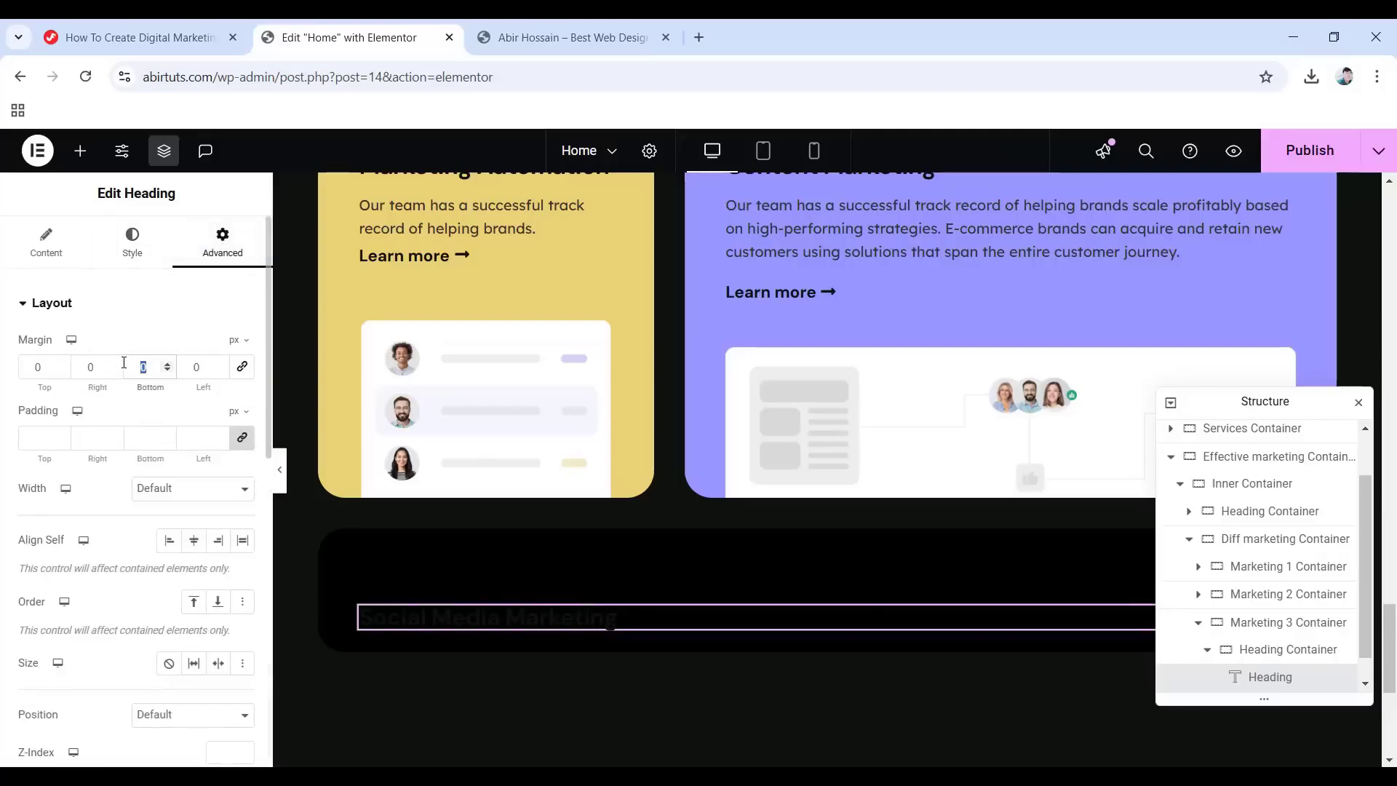
pyautogui.write('-5')
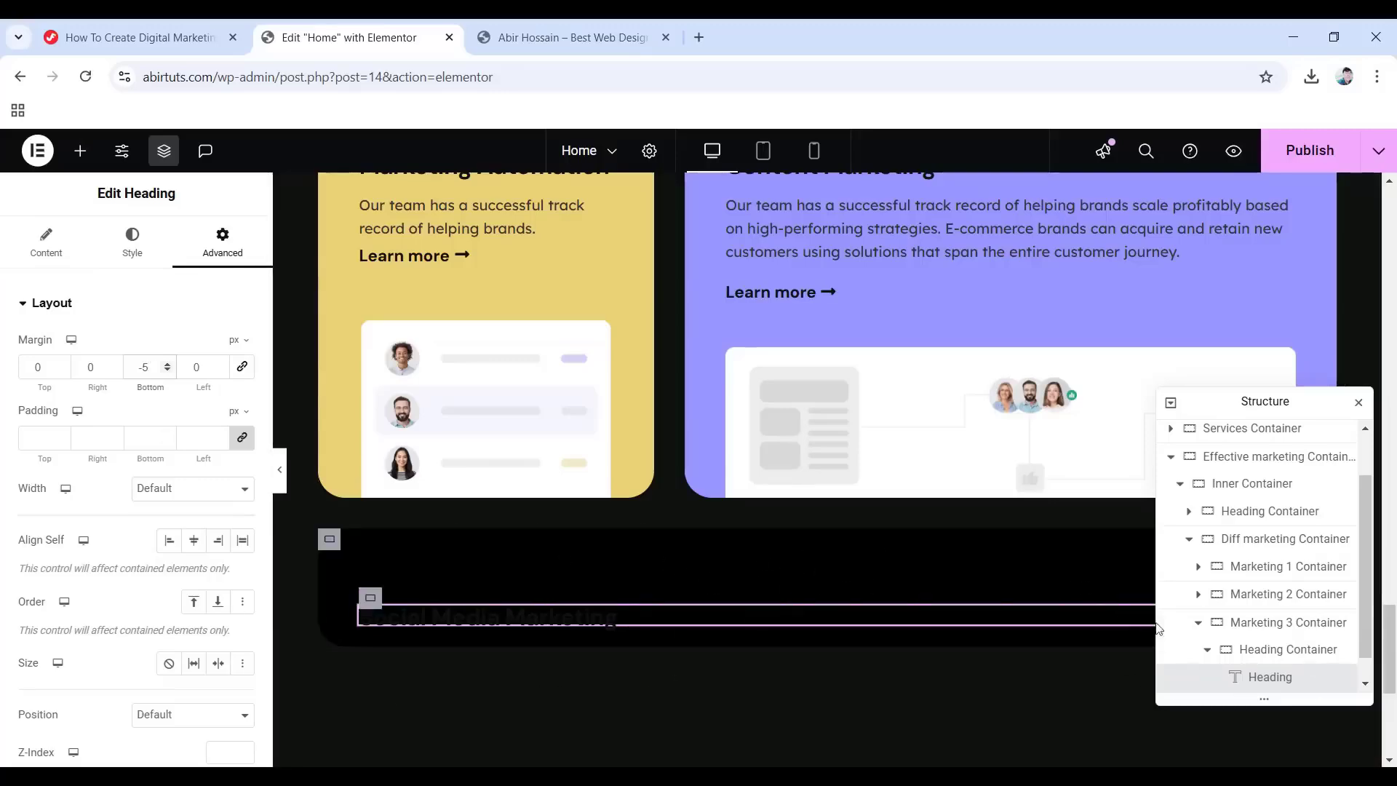
pyautogui.click(1261, 630)
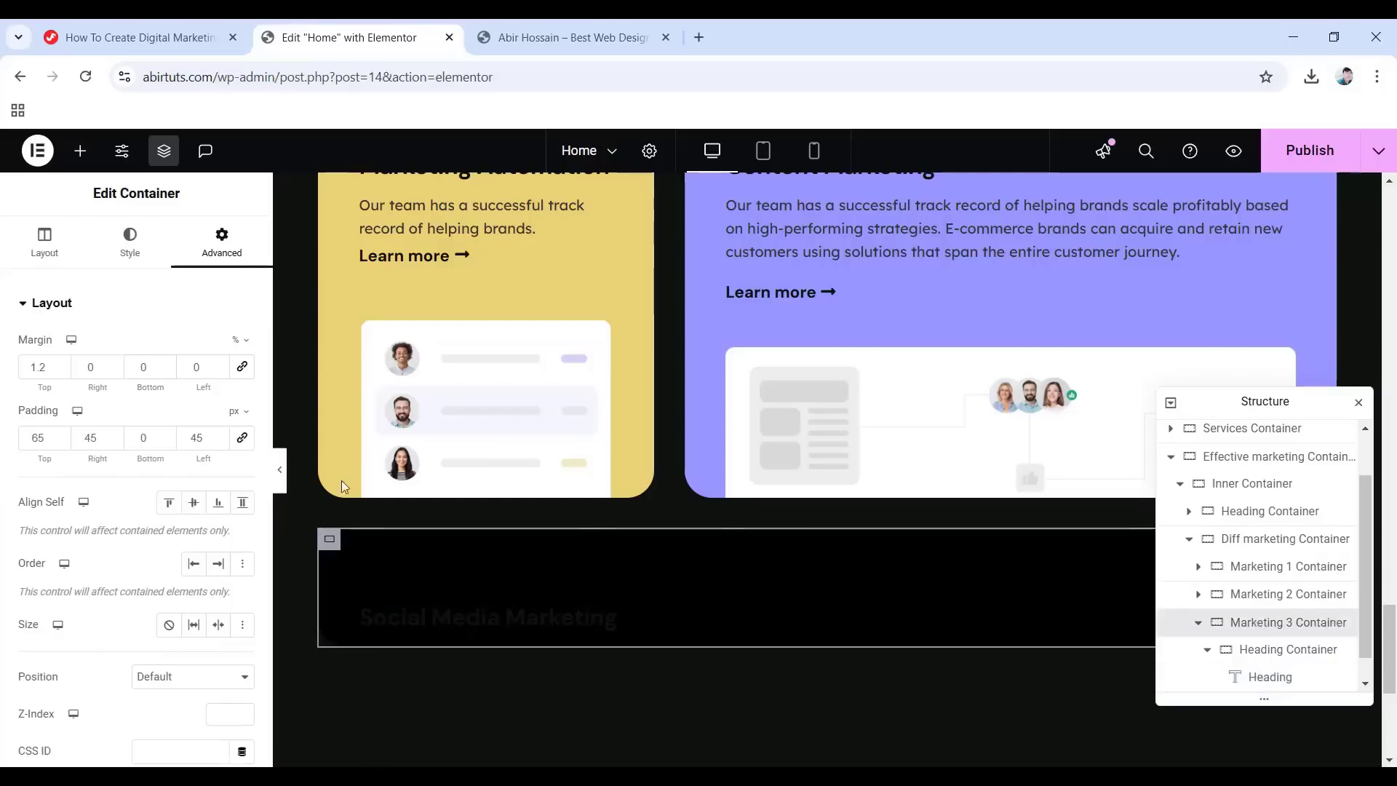
pyautogui.click(131, 255)
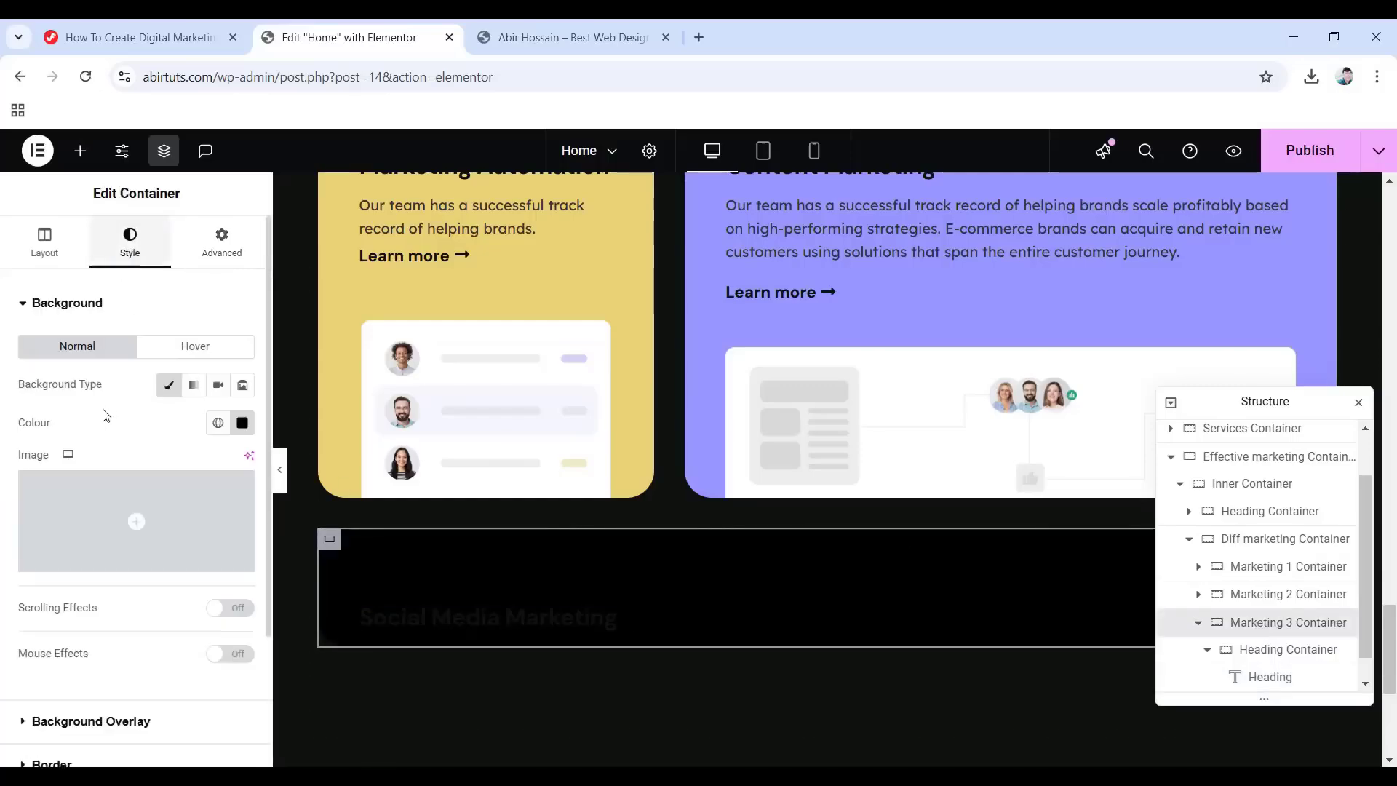
# Enter #eeeeee as the Marketing 3 Container's background colour.
pyautogui.click(242, 428)
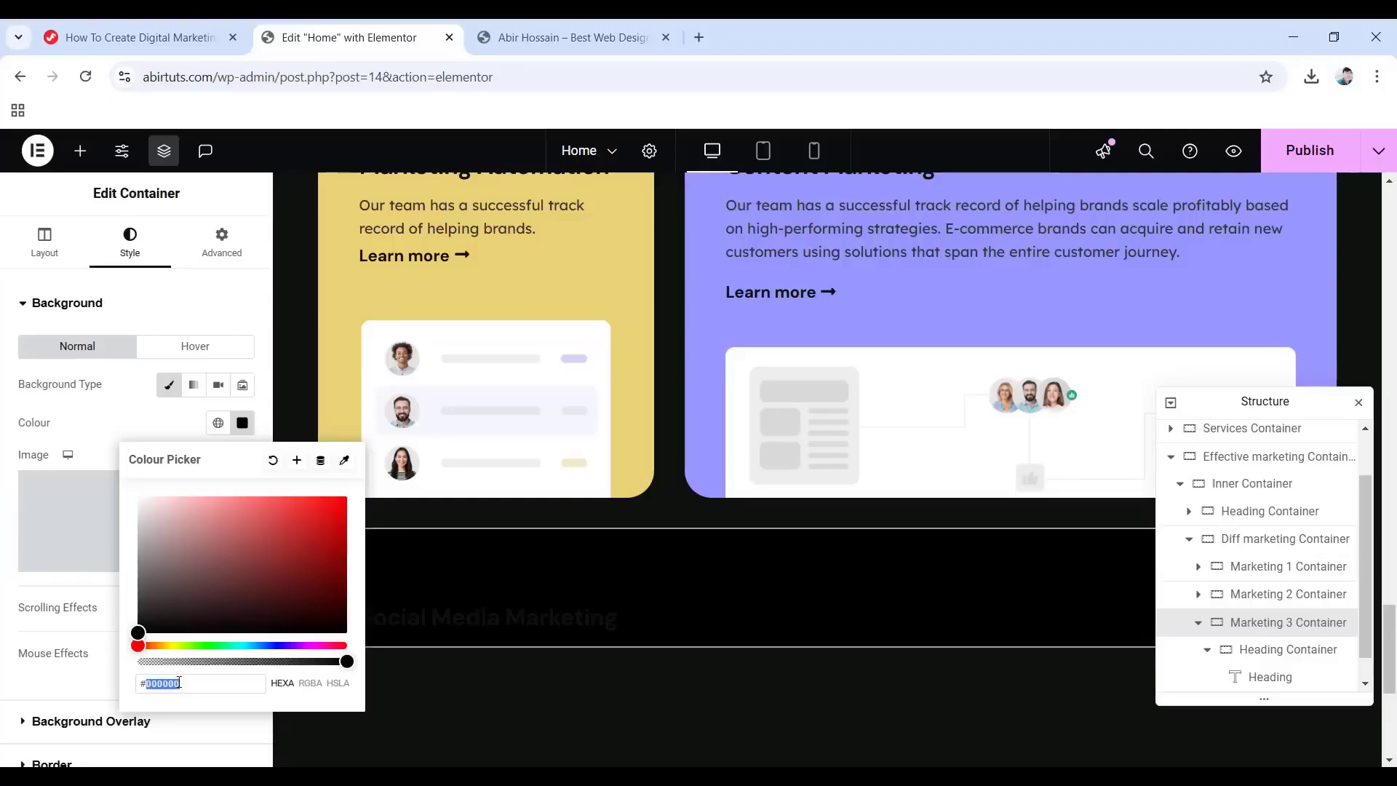
pyautogui.write('eeeee')
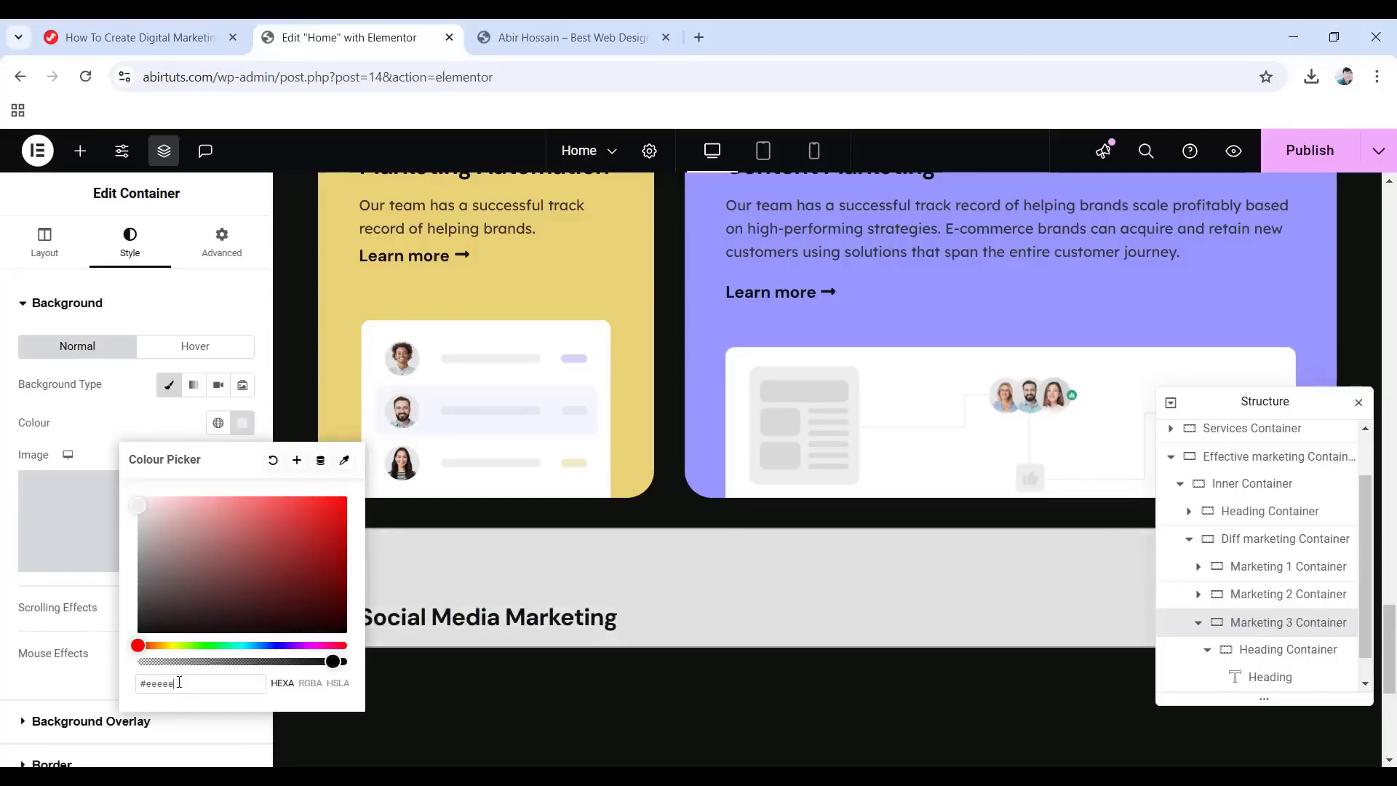
pyautogui.write('ee')
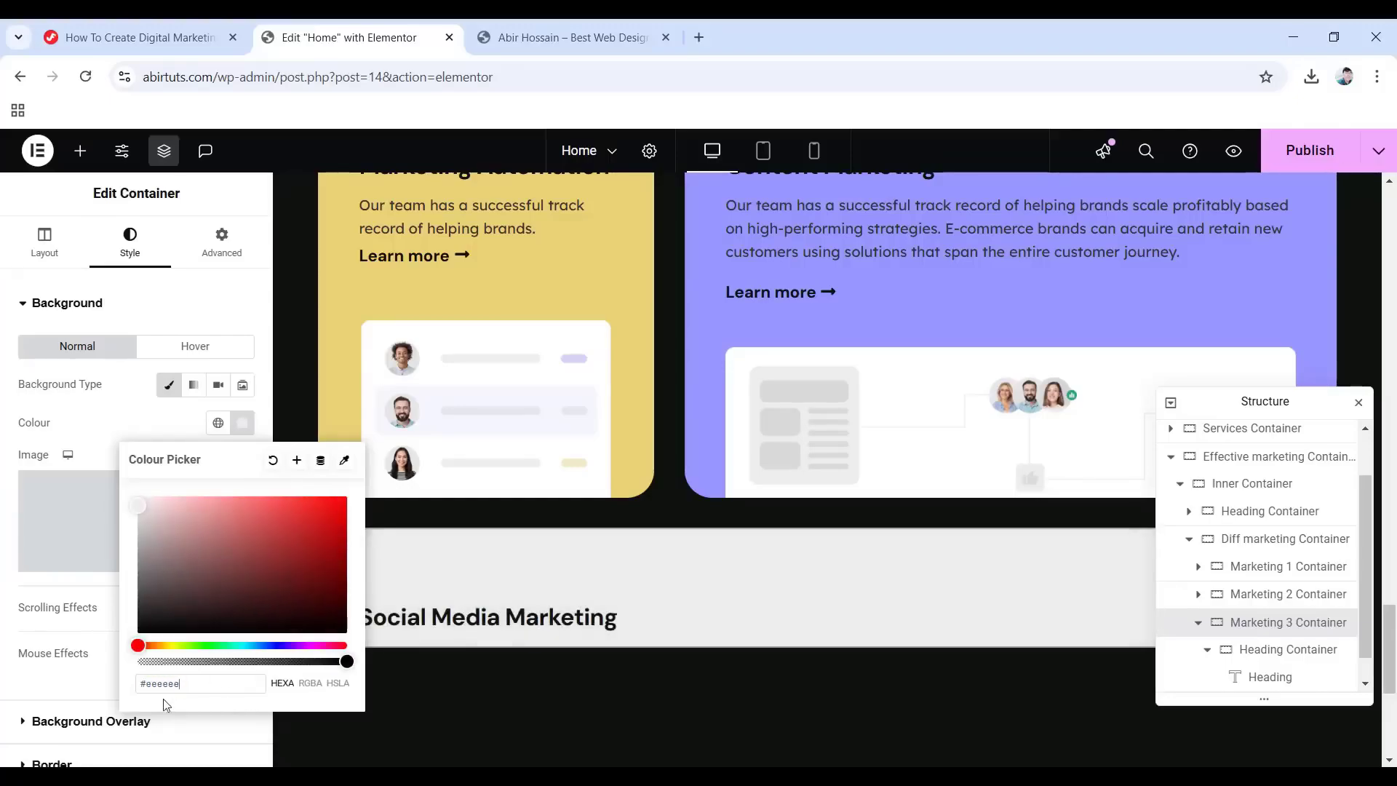
pyautogui.click(3, 624)
pyautogui.scroll(-1, 1237, 640)
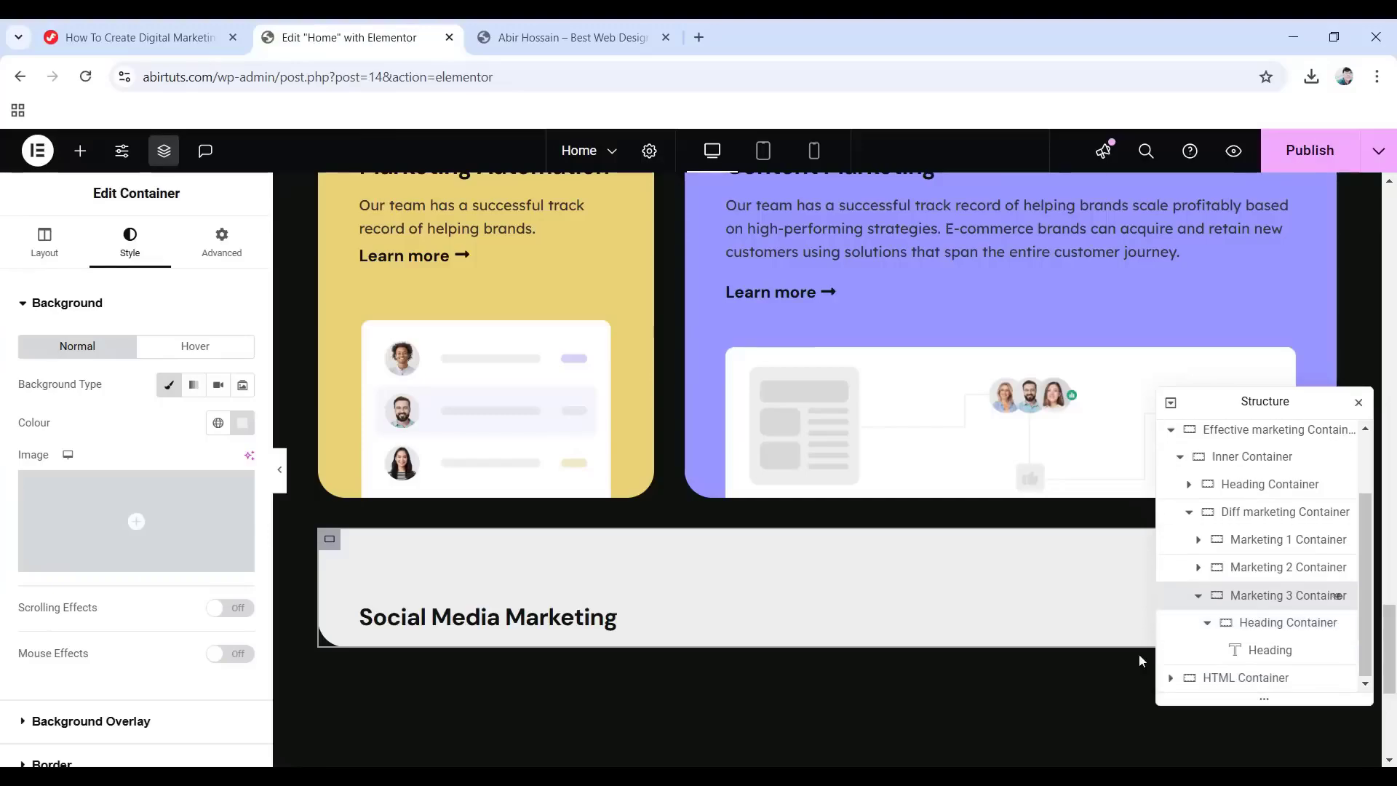
pyautogui.click(1269, 650)
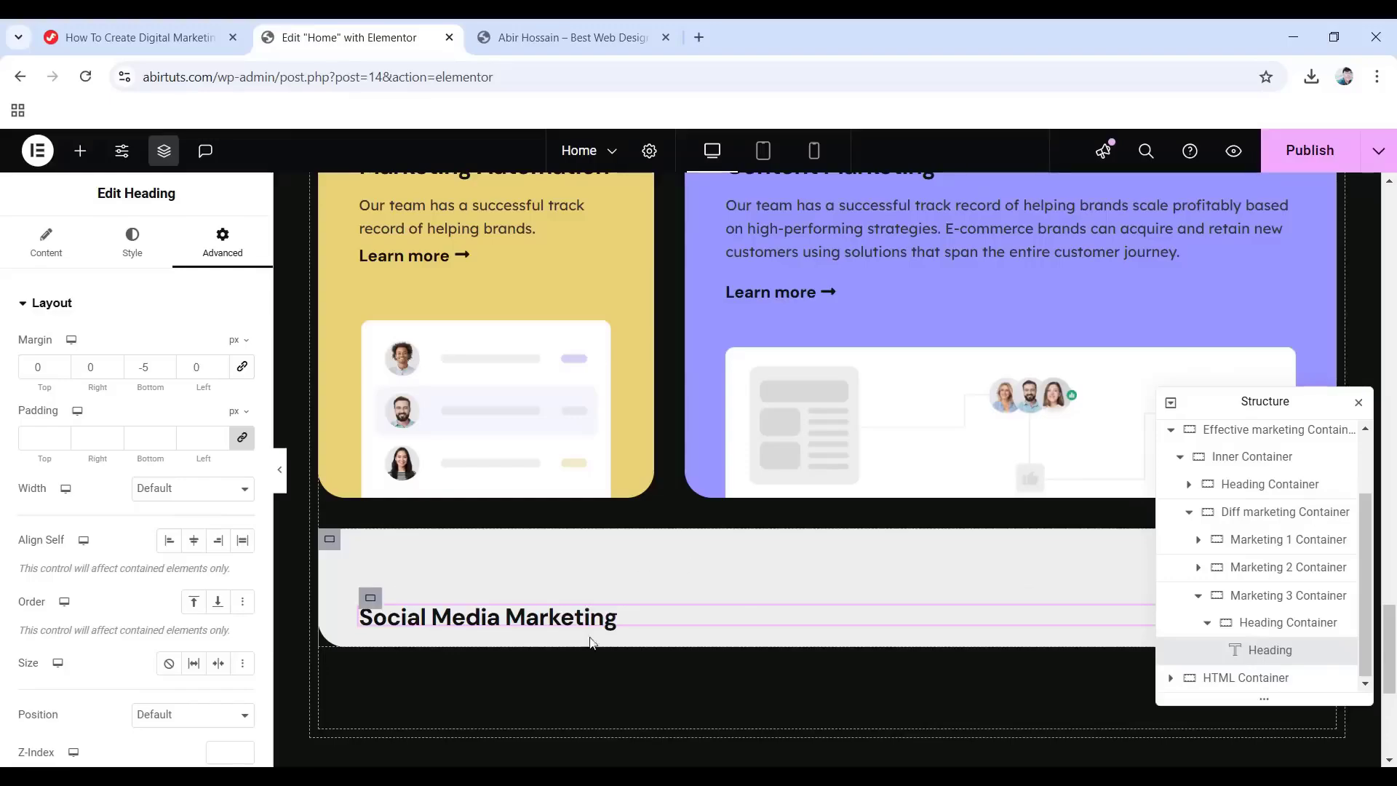
# Add a text paragraph below the heading and replace its placeholder with the pasted leads text.
pyautogui.click(81, 151)
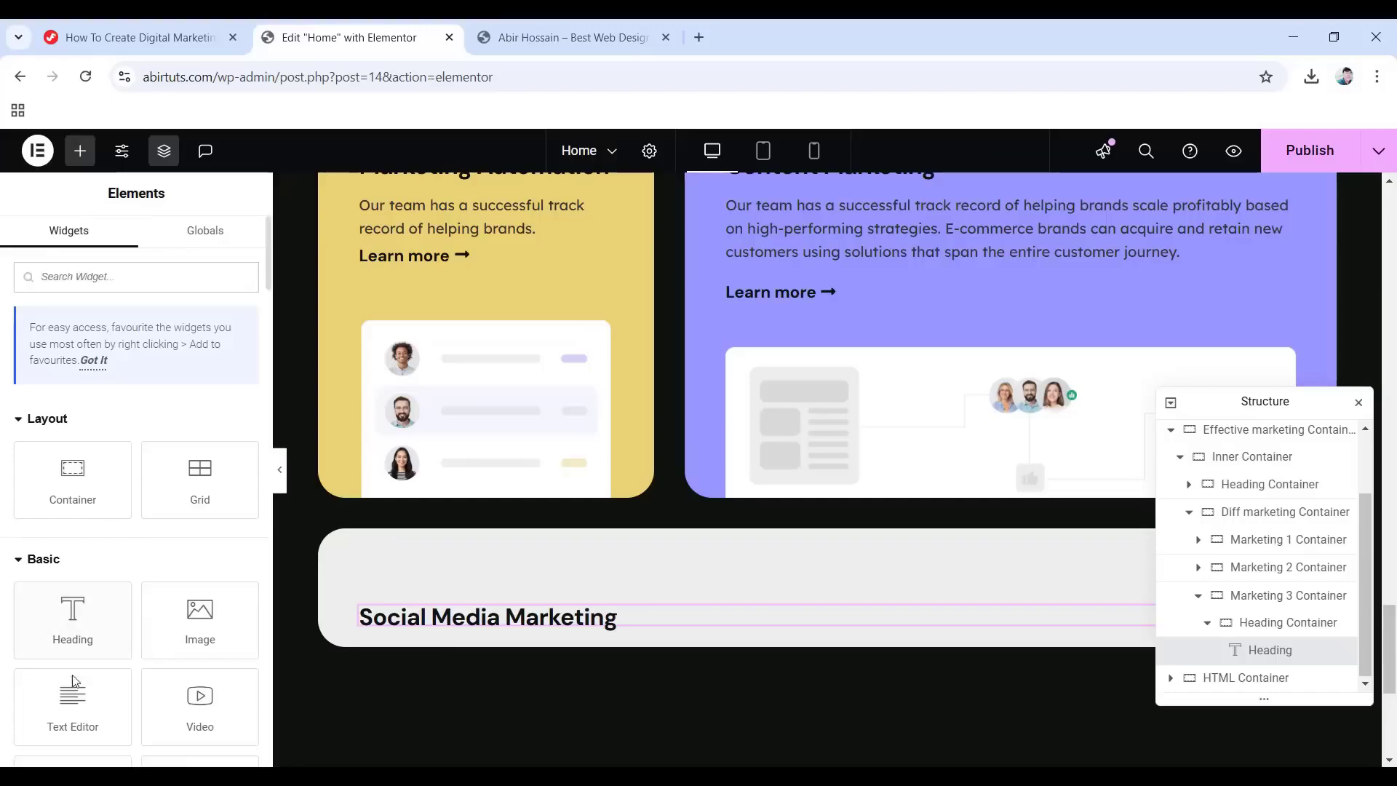
pyautogui.moveTo(73, 699); pyautogui.dragTo(471, 629)
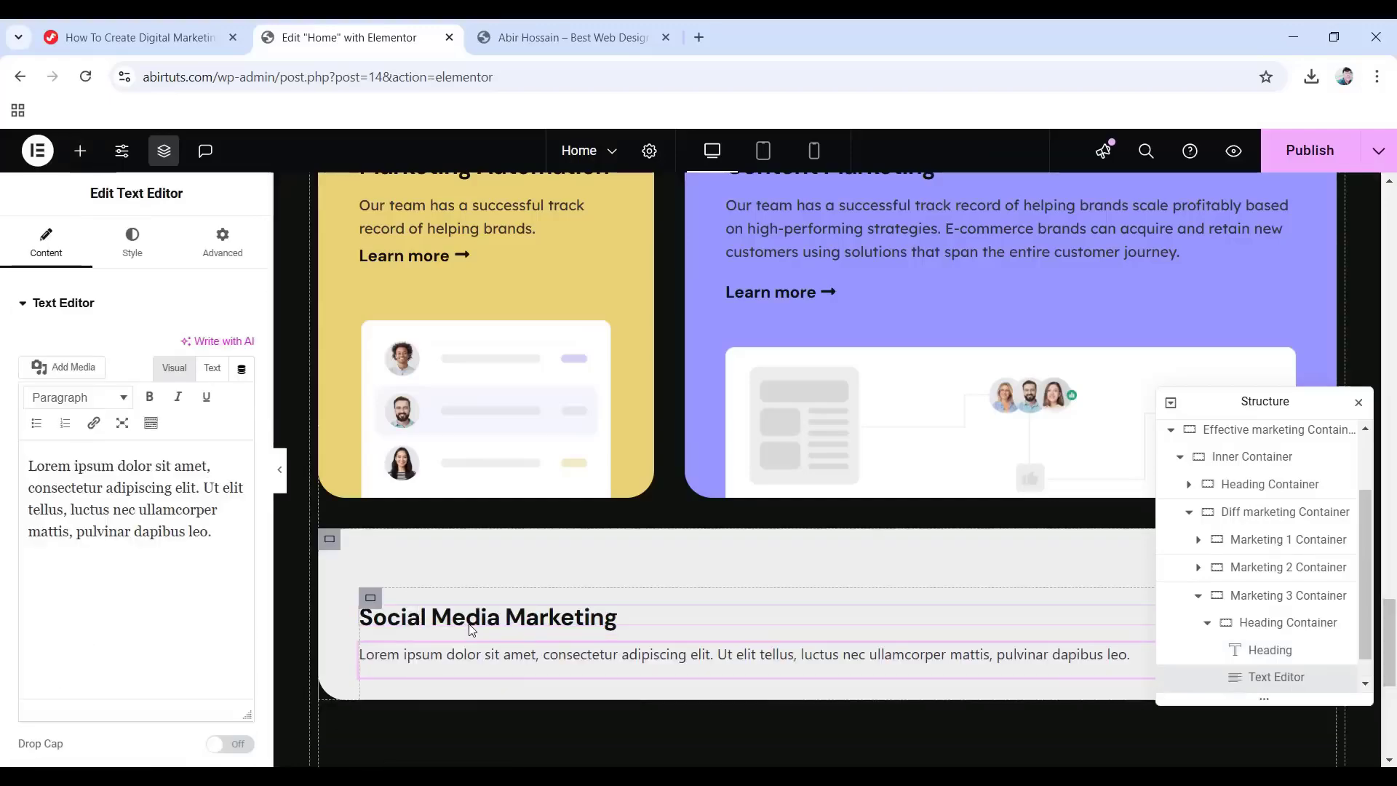
pyautogui.moveTo(222, 532); pyautogui.dragTo(28, 463)
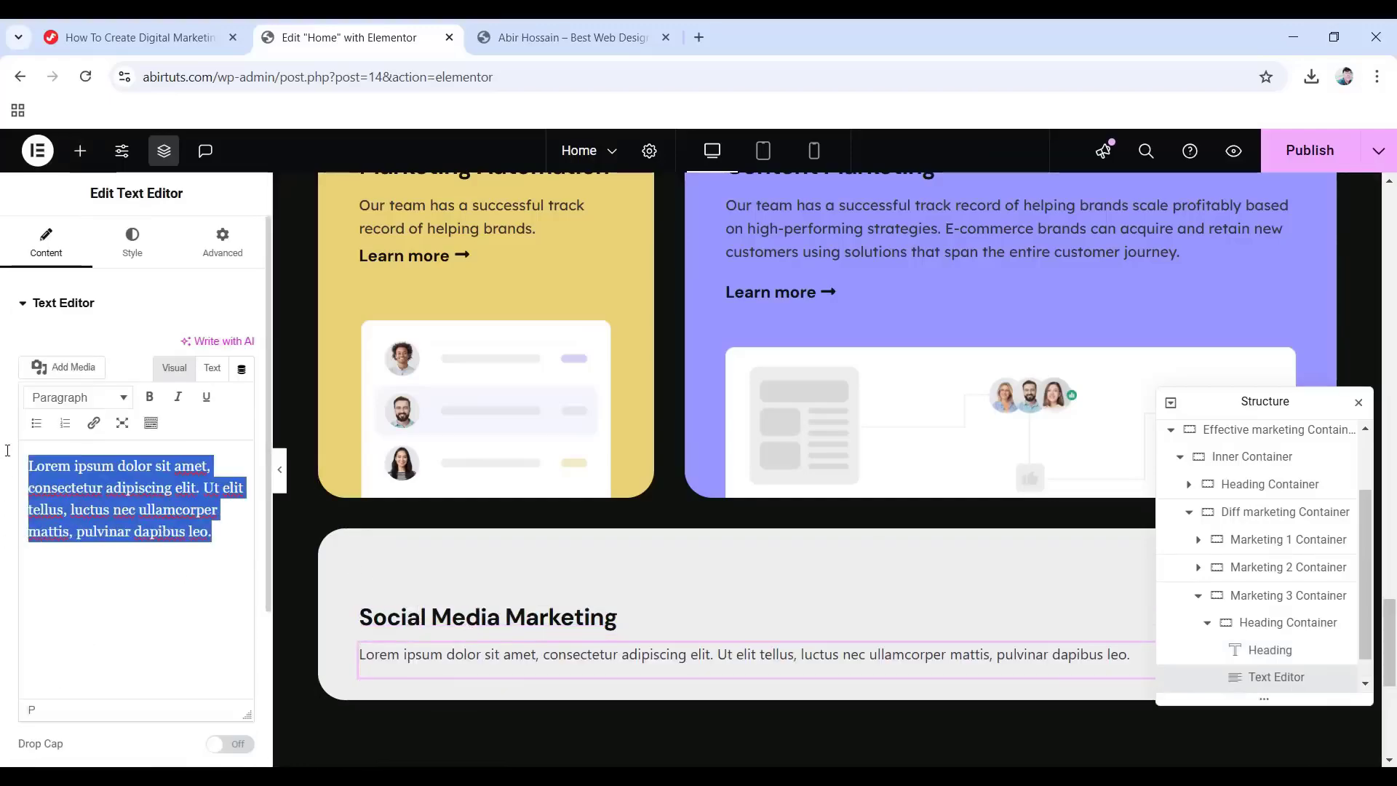
pyautogui.write('Leads are nurtured through our email, SMS, and automation services, resulting in customer acquisition and retention.')
# Set the paragraph's text colour to #333333.
pyautogui.click(142, 254)
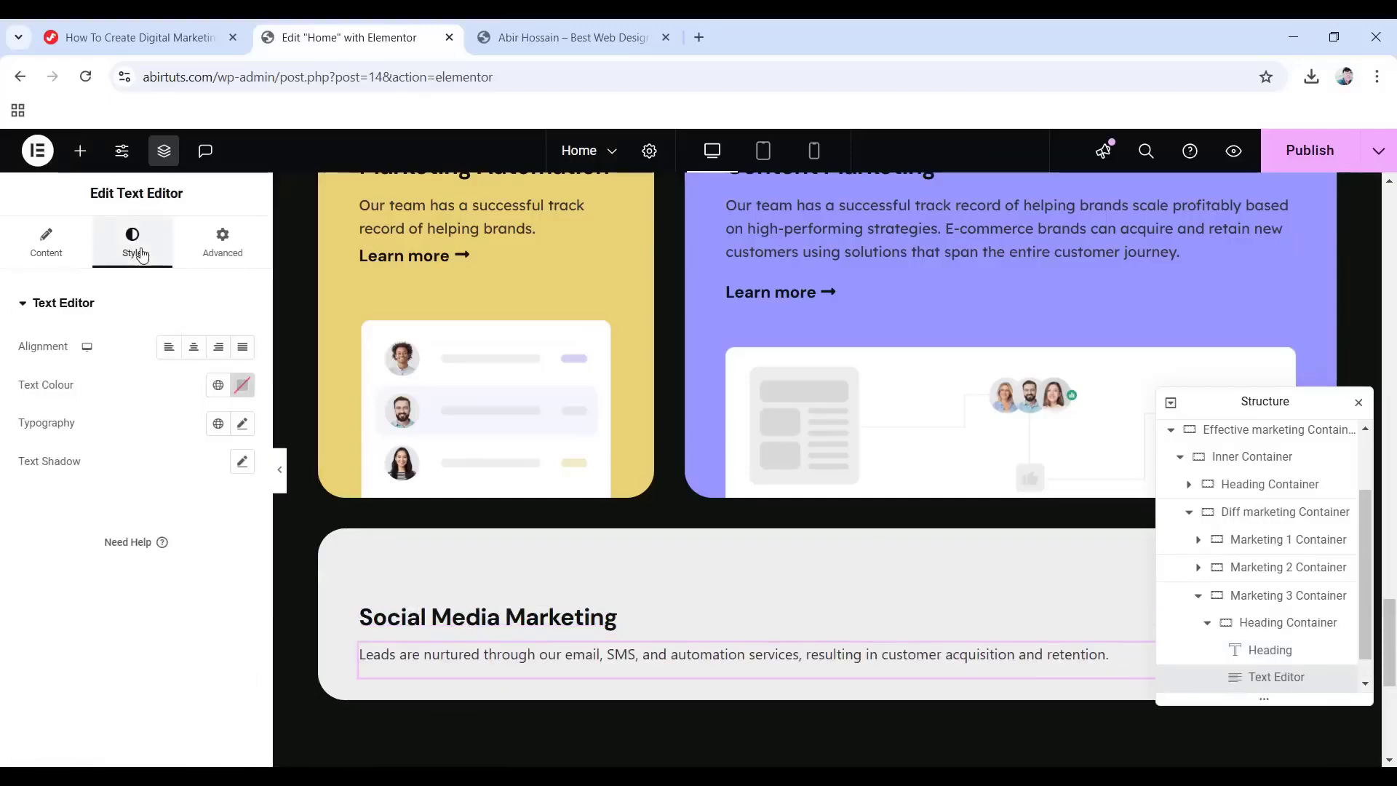
pyautogui.click(242, 385)
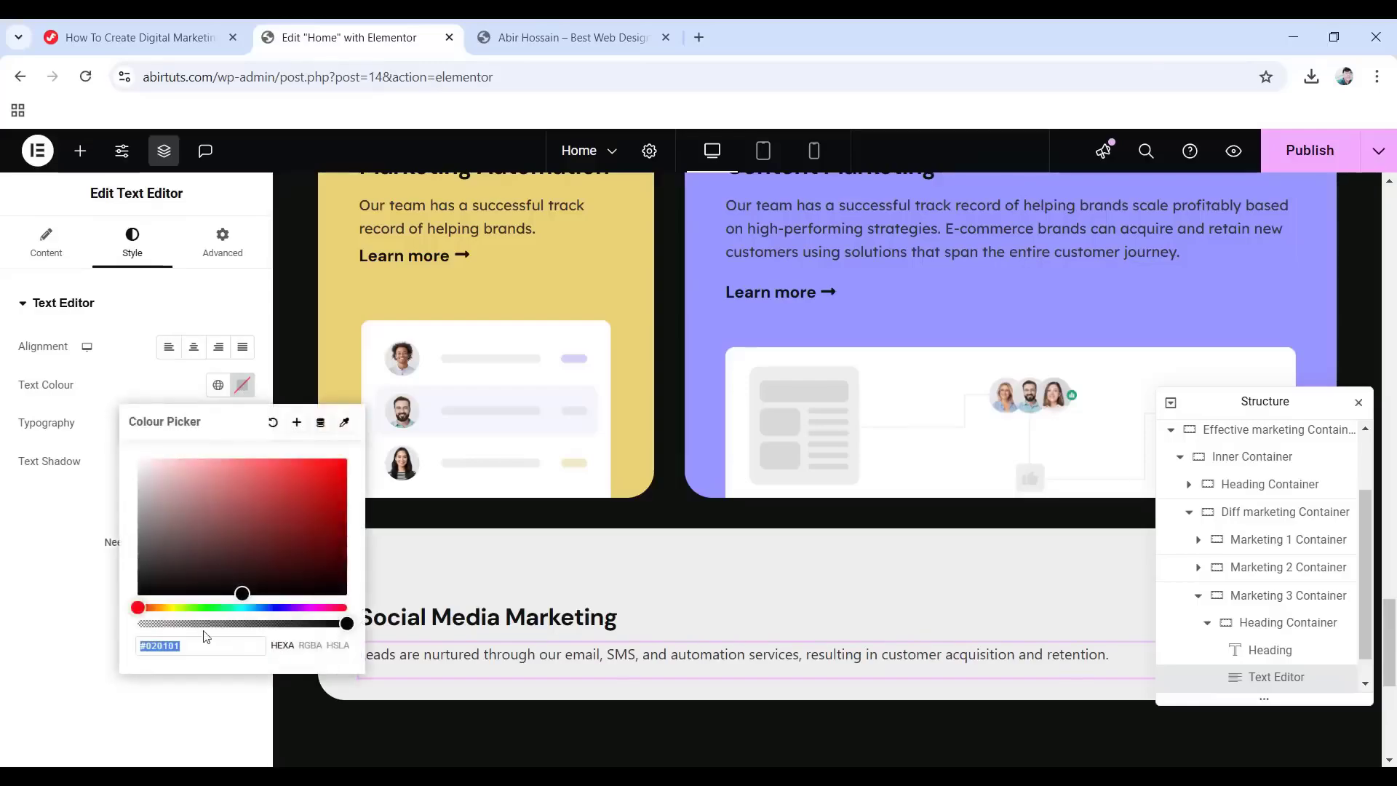
pyautogui.write('333333')
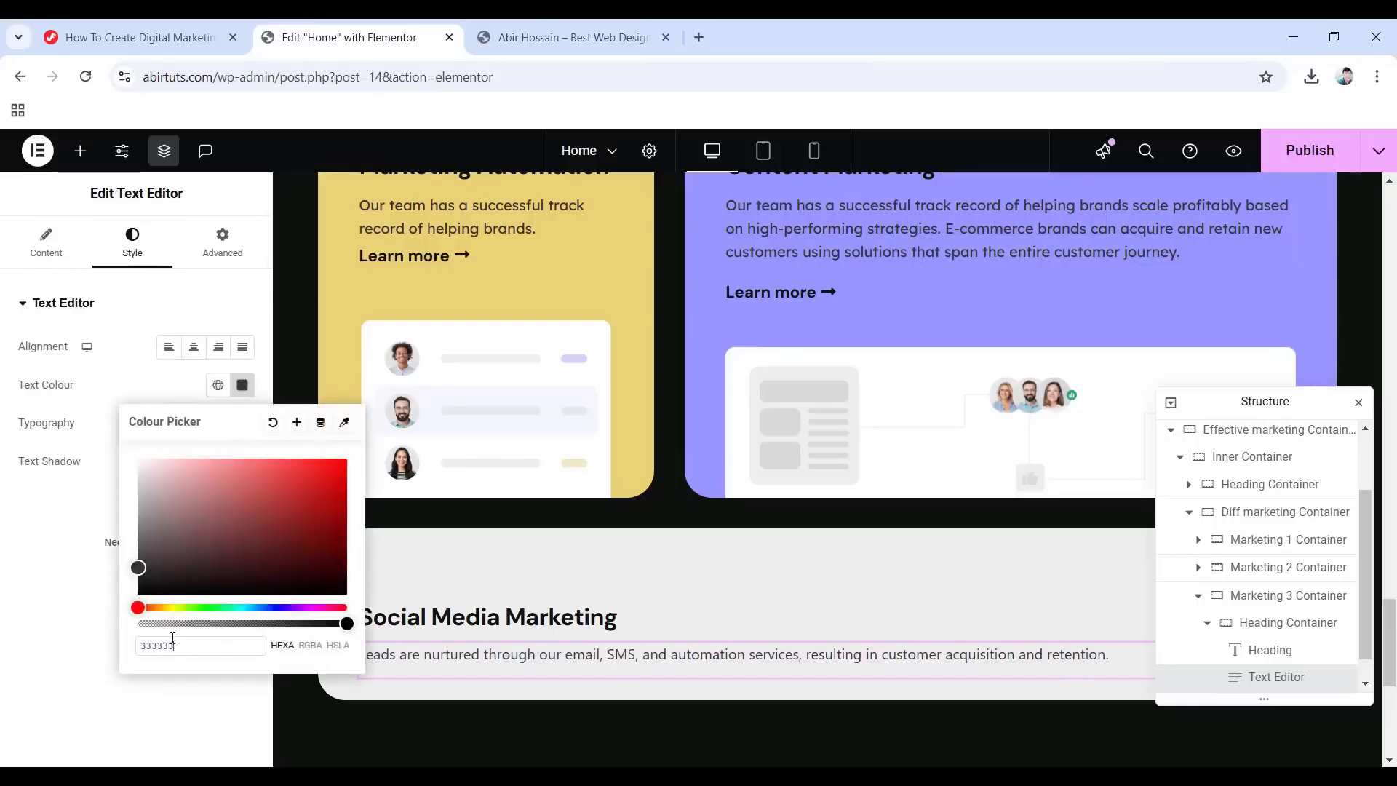
pyautogui.click(58, 630)
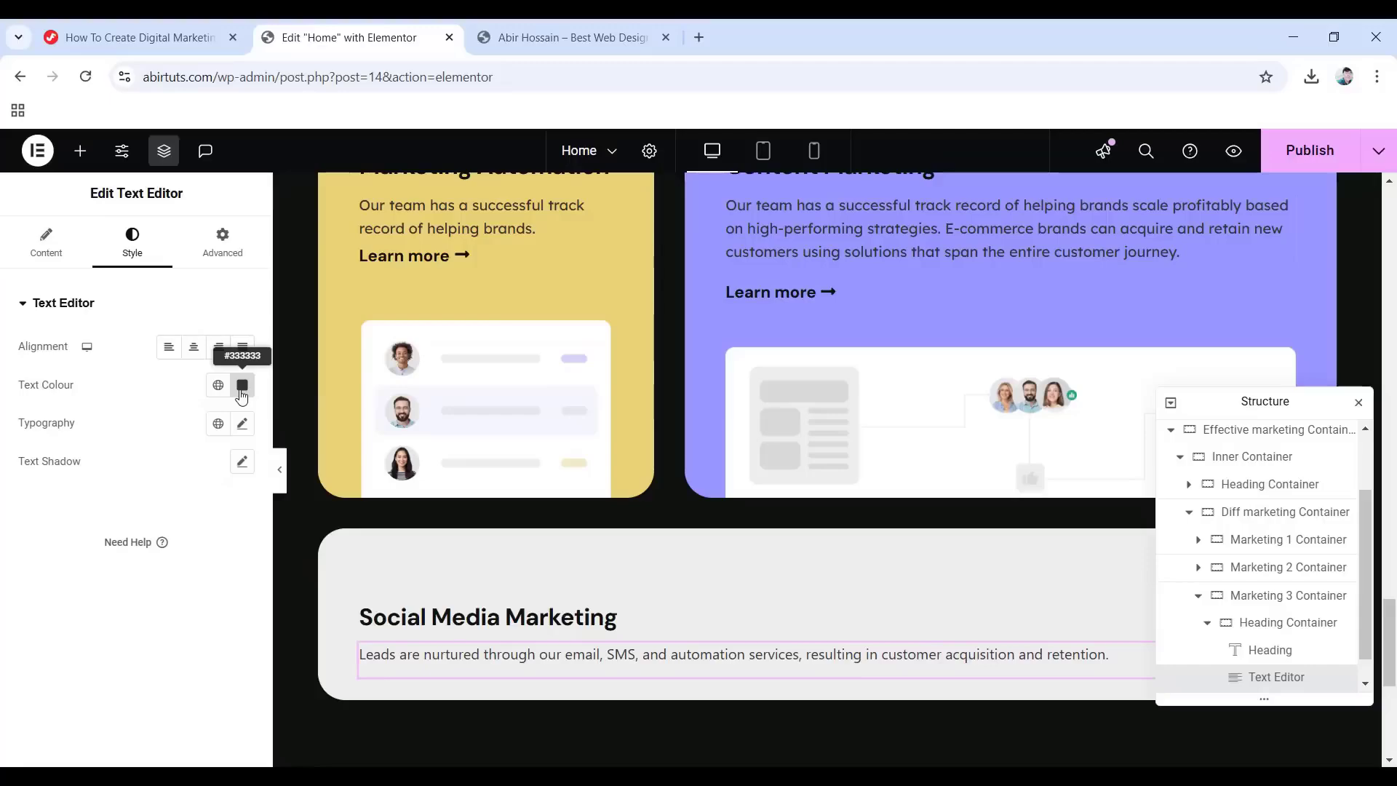
# Set the paragraph typography to Lexend Deca, size 16, weight 400, line height in em.
pyautogui.click(241, 425)
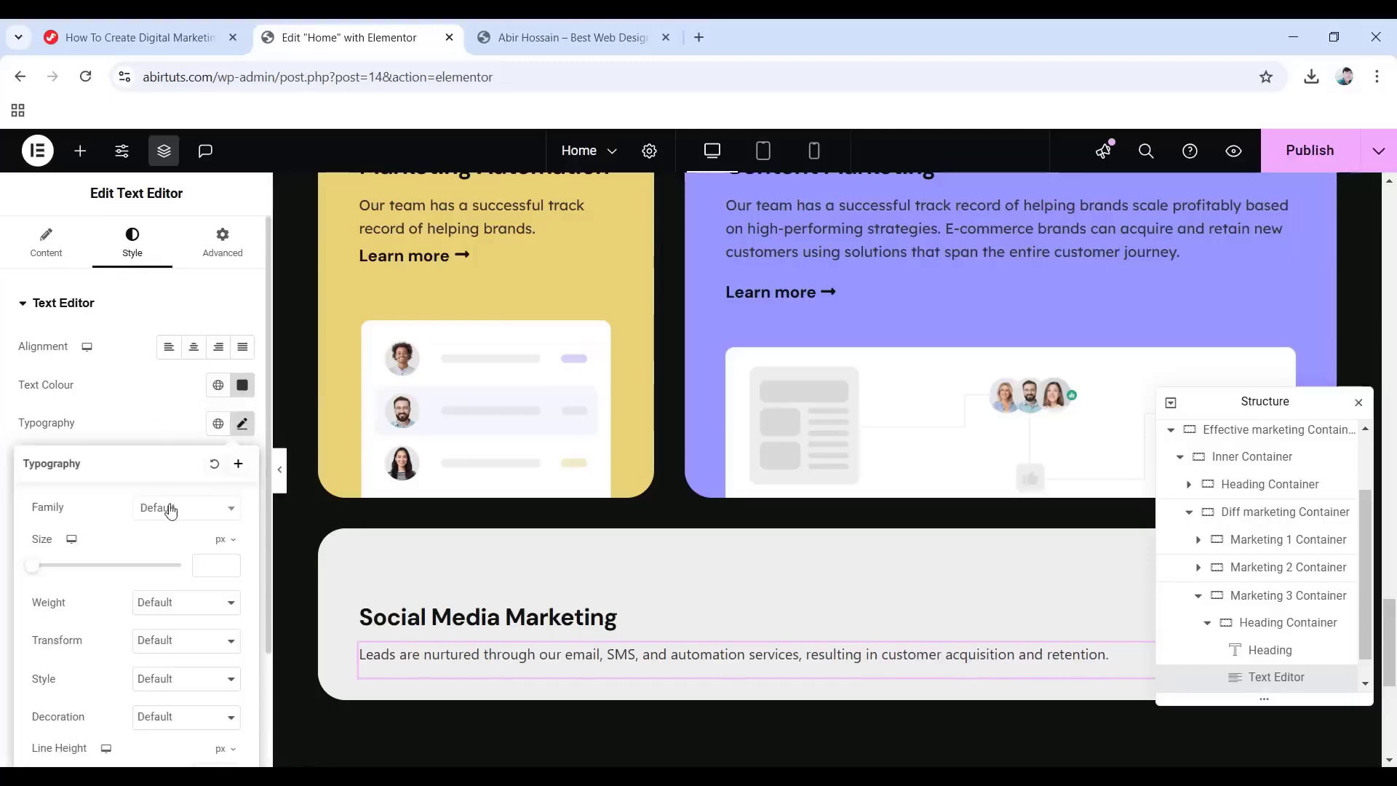
pyautogui.click(183, 508)
pyautogui.write('Lexend Deca')
pyautogui.press('Return')
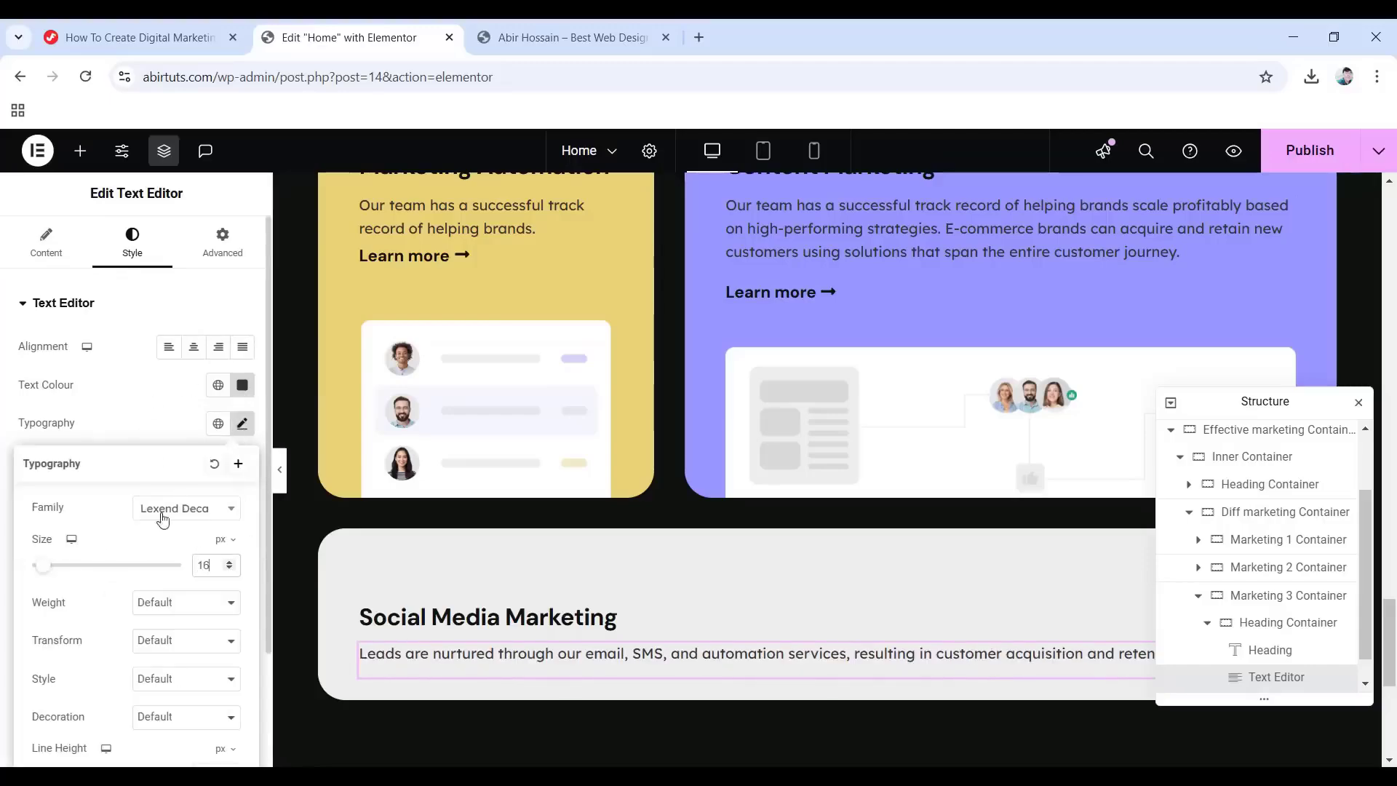
pyautogui.click(171, 603)
pyautogui.click(191, 406)
pyautogui.scroll(-2, 162, 579)
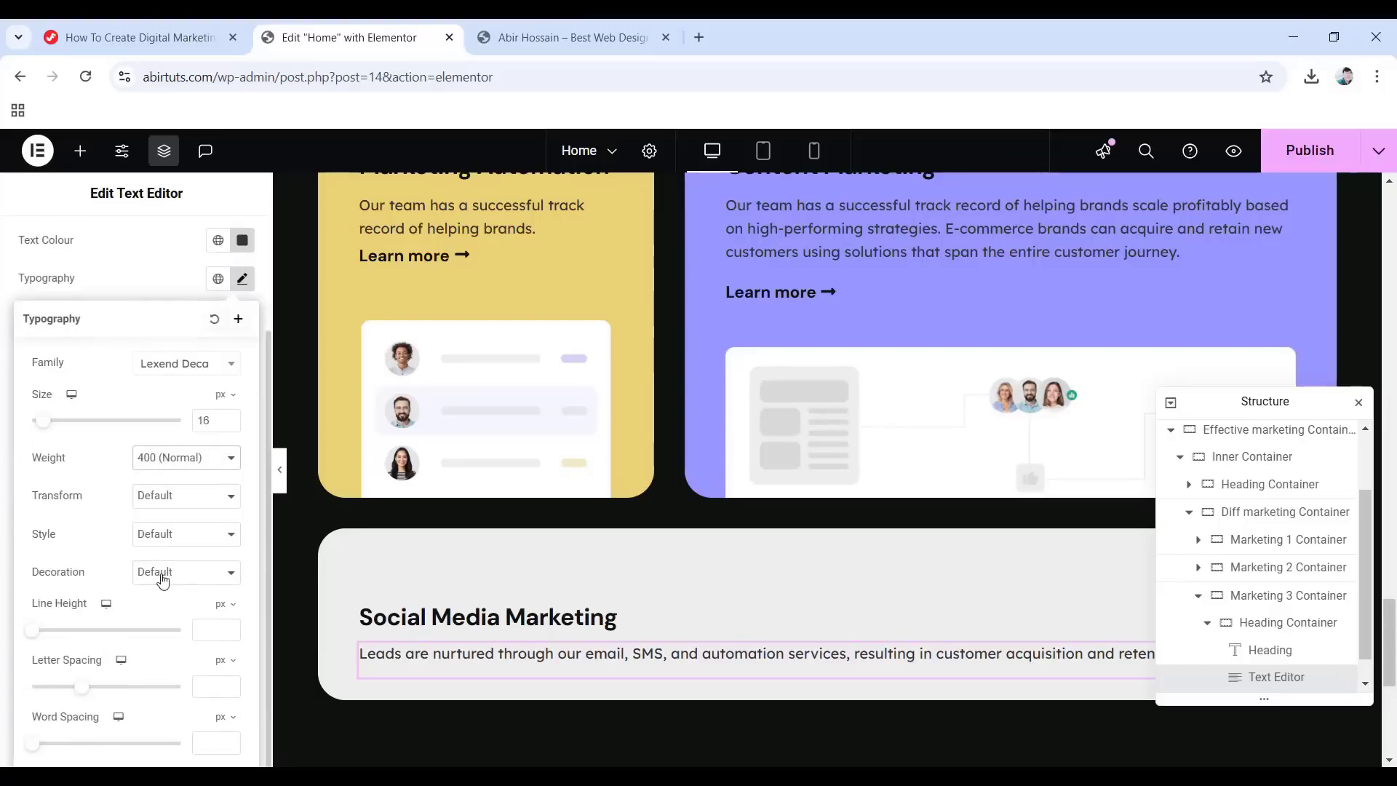
pyautogui.click(223, 604)
pyautogui.click(213, 633)
pyautogui.scroll(2, 161, 397)
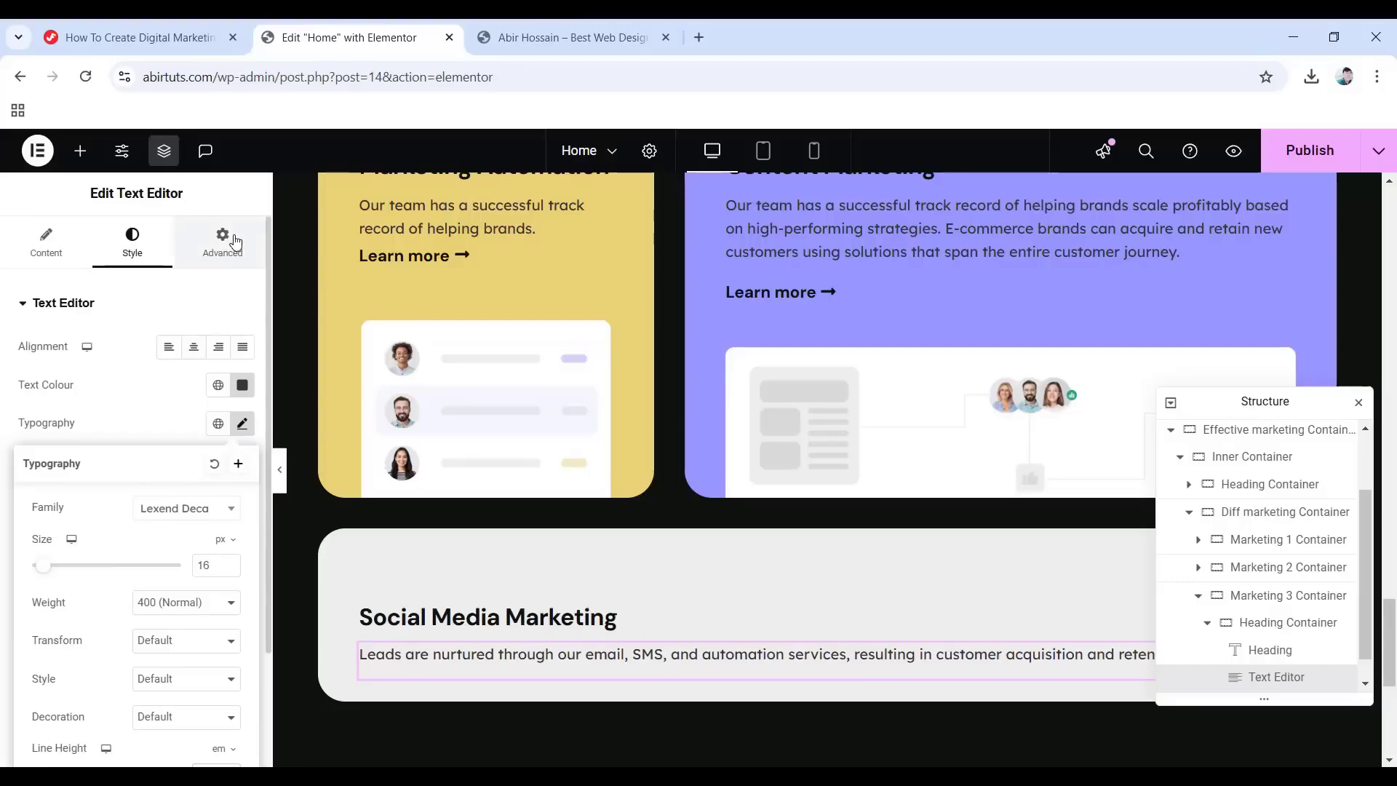
# Give the paragraph a -15 bottom margin.
pyautogui.click(223, 240)
pyautogui.click(242, 367)
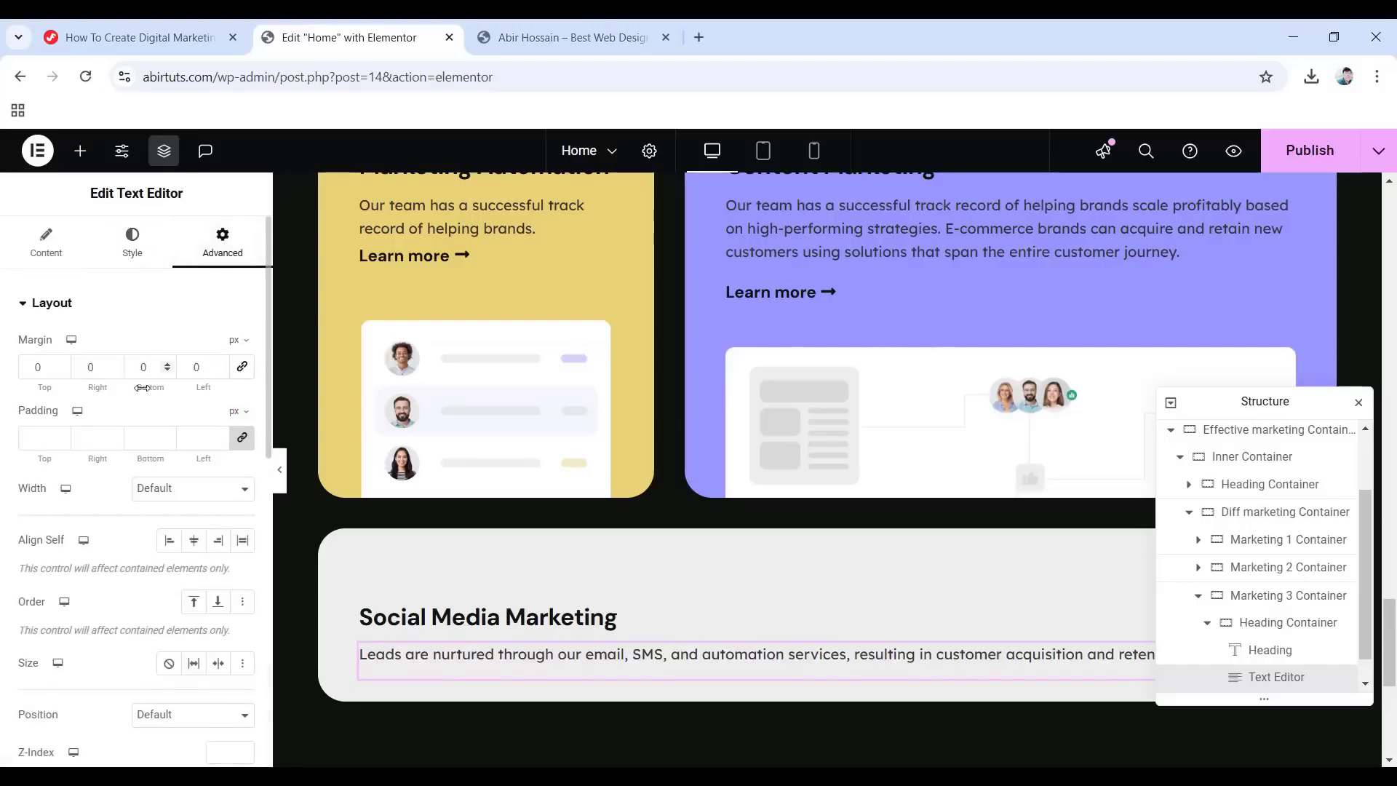
pyautogui.write('-15')
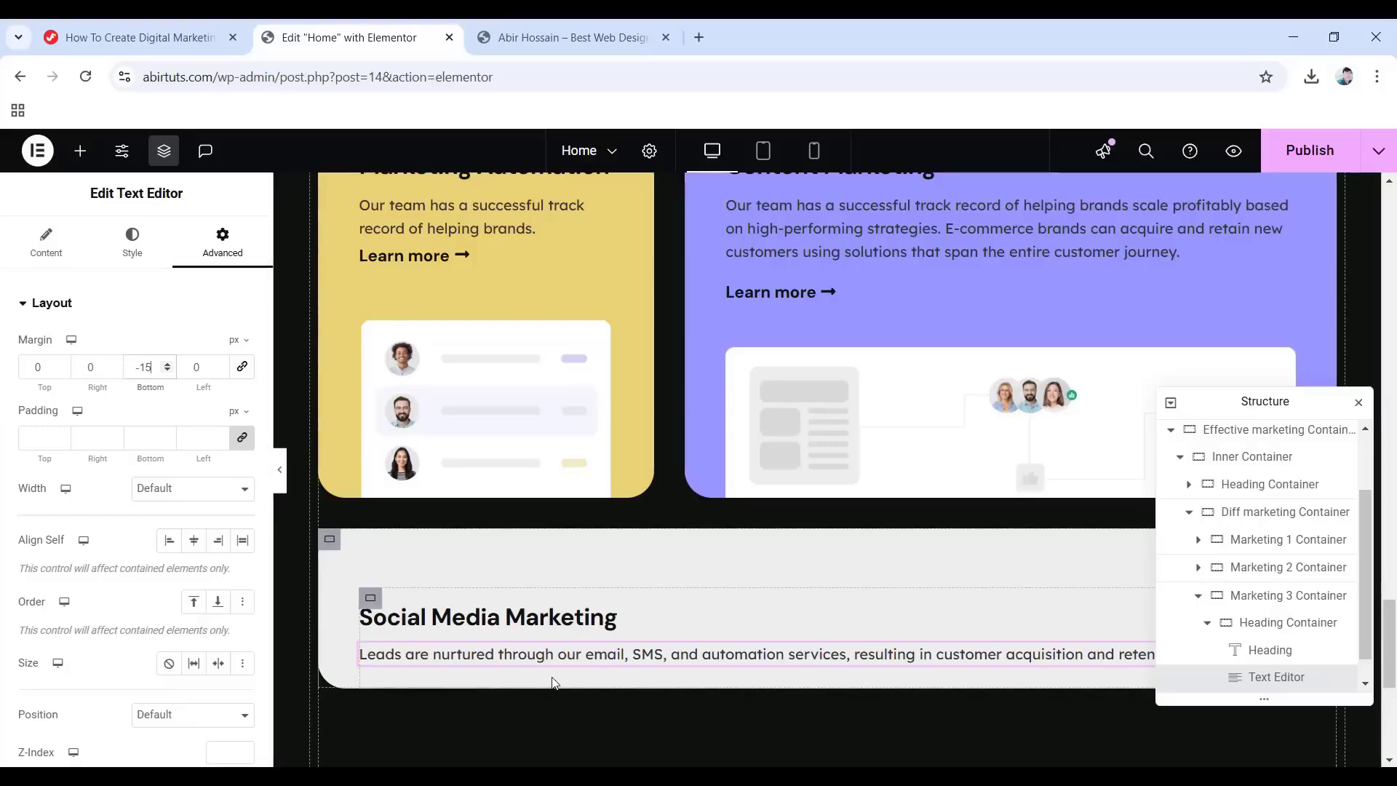
pyautogui.scroll(3, 499, 656)
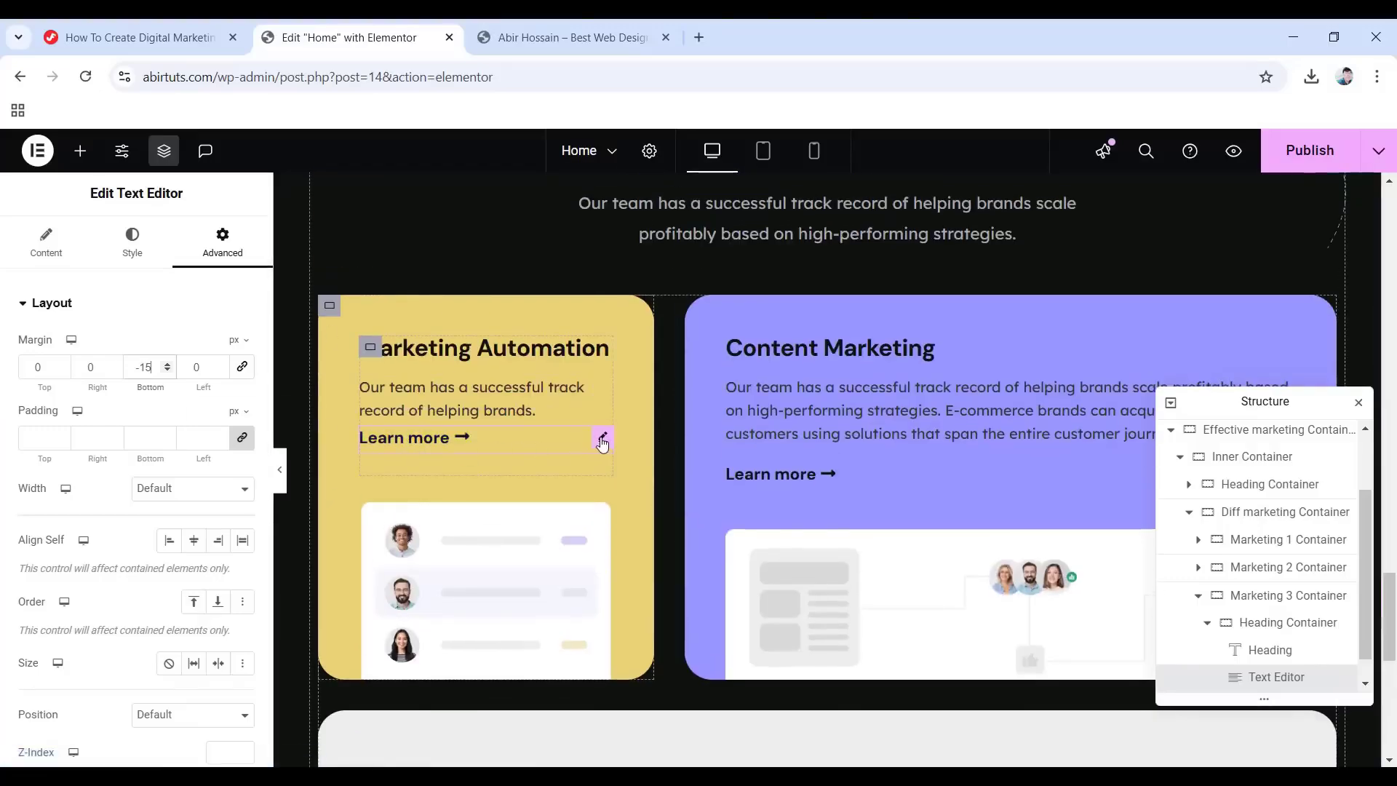
# Copy the Learn more button from the Marketing Automation card.
pyautogui.rightClick(570, 445)
pyautogui.click(625, 434)
pyautogui.scroll(-1, 547, 485)
pyautogui.scroll(-4, 547, 484)
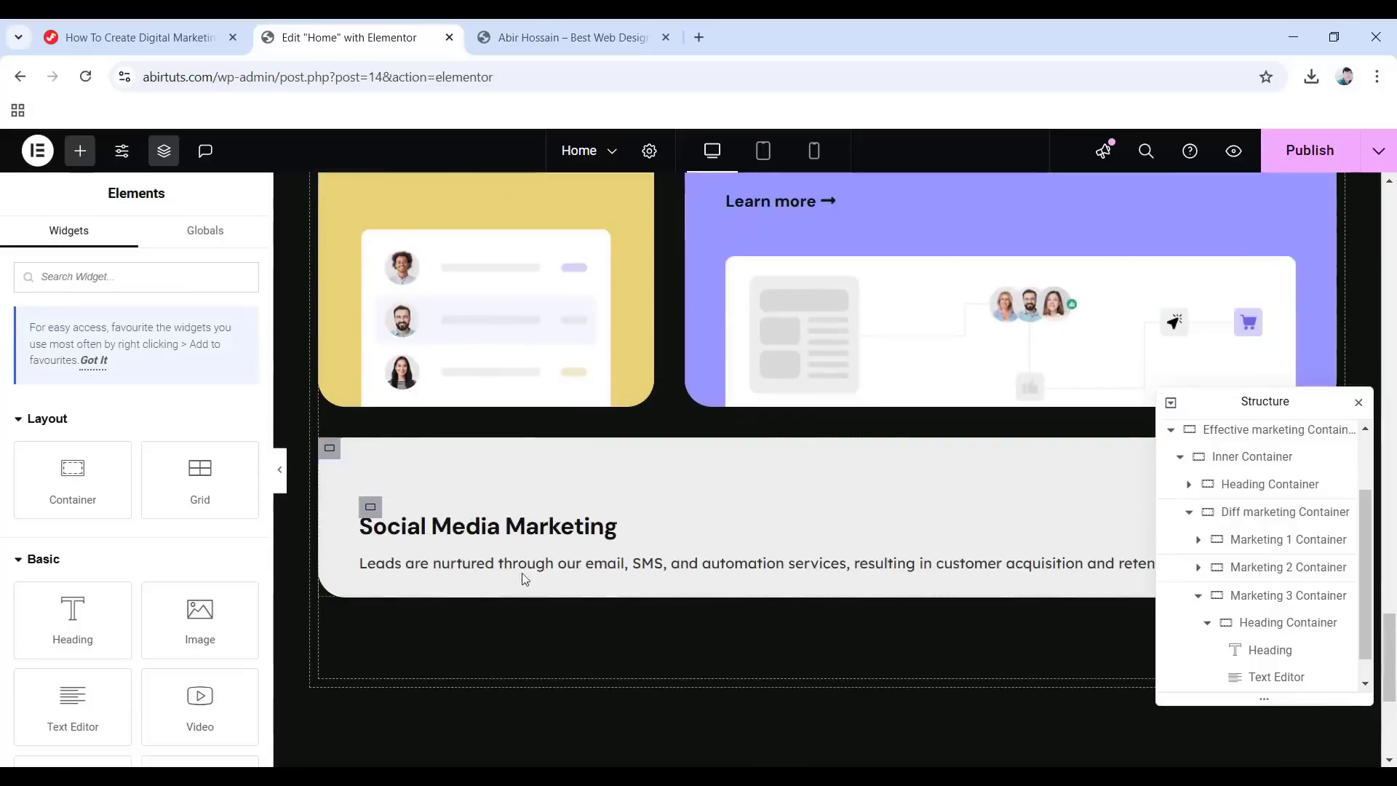
# Paste the Learn more button into the Social Media Marketing card and collapse the Heading Container.
pyautogui.rightClick(512, 583)
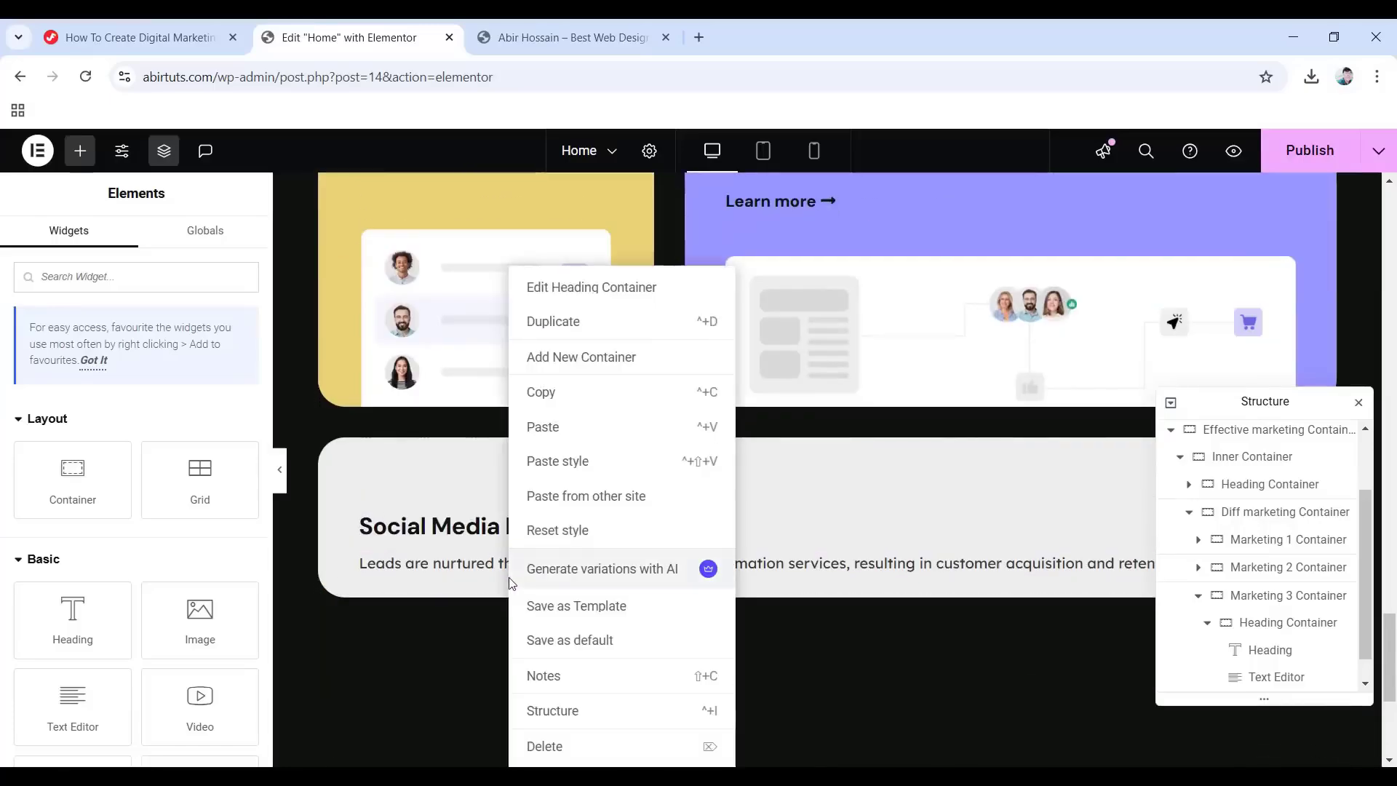
pyautogui.click(561, 430)
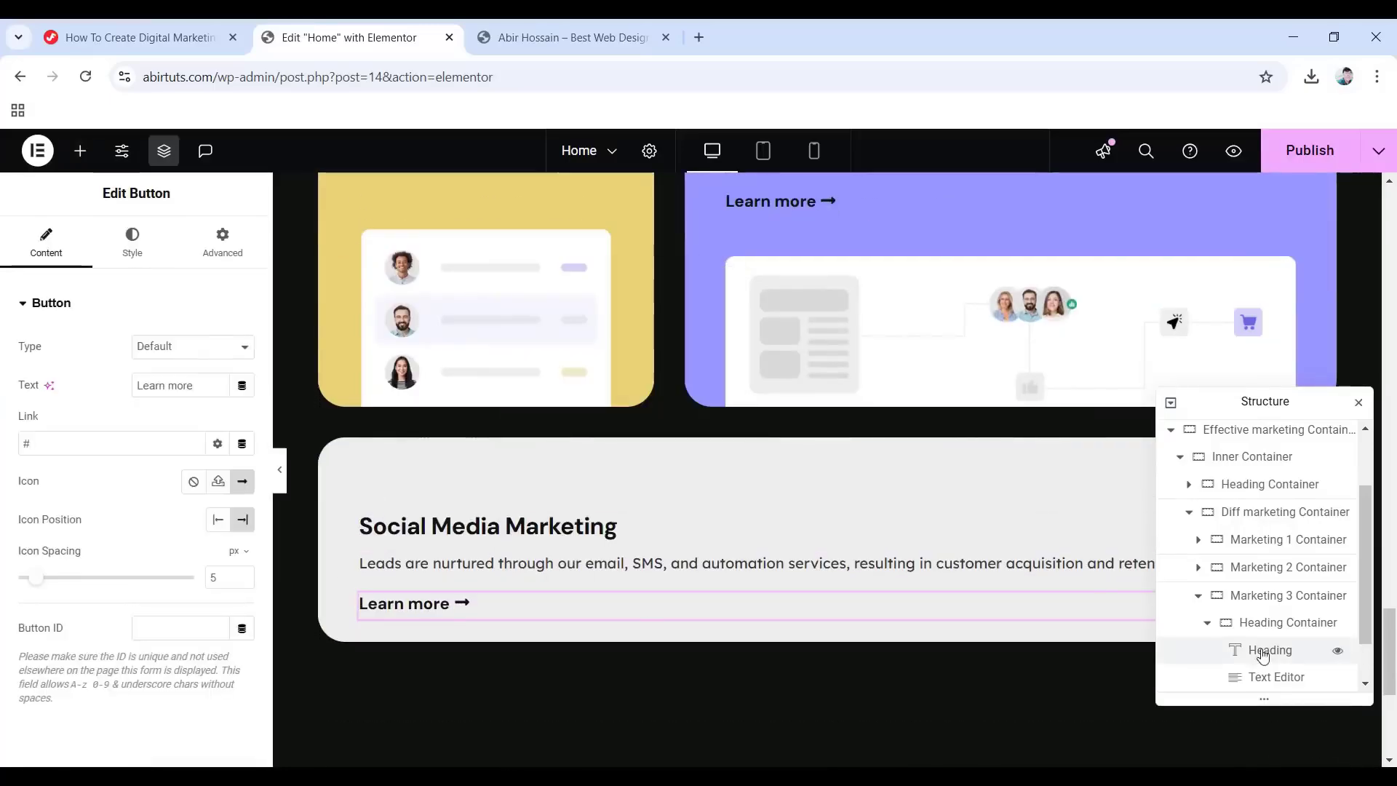
pyautogui.scroll(-1, 1272, 645)
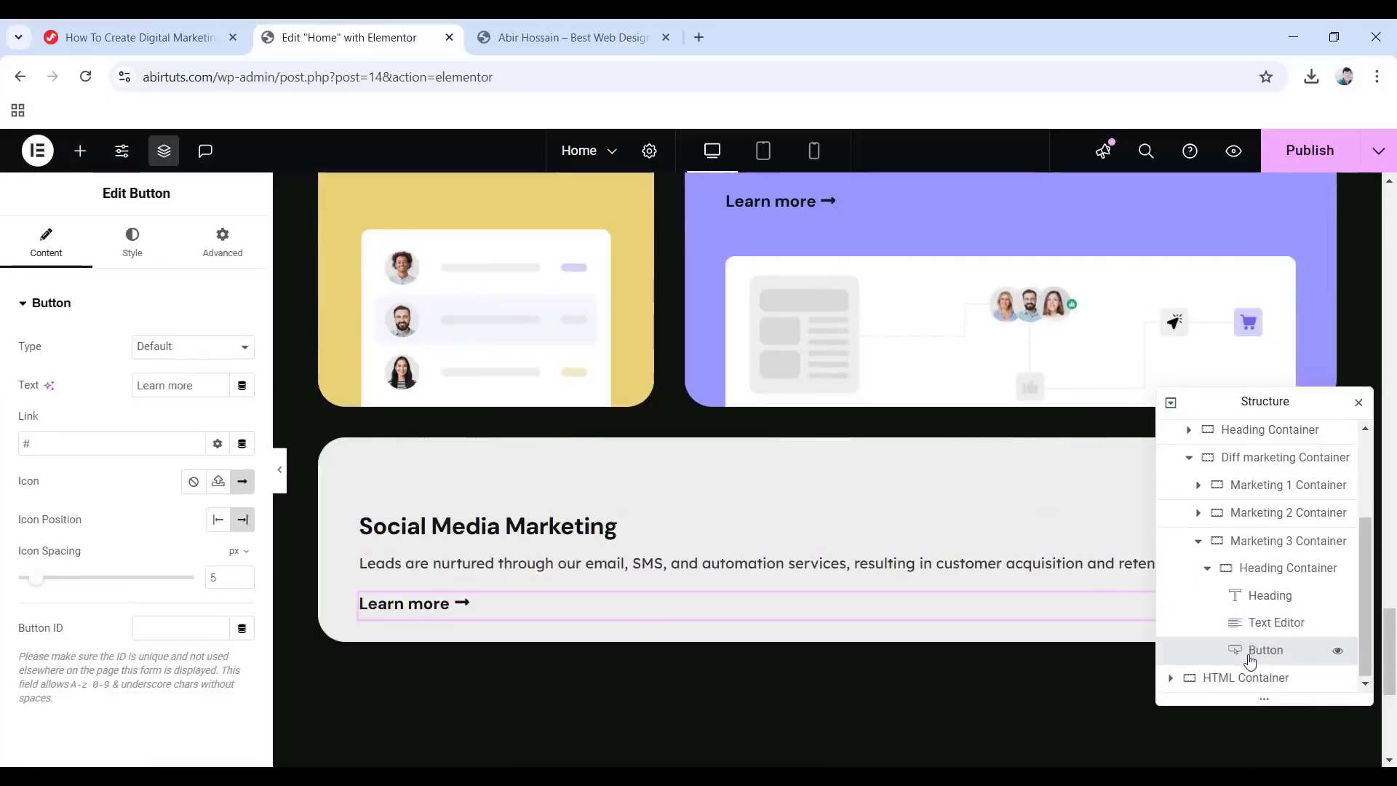
pyautogui.click(1207, 567)
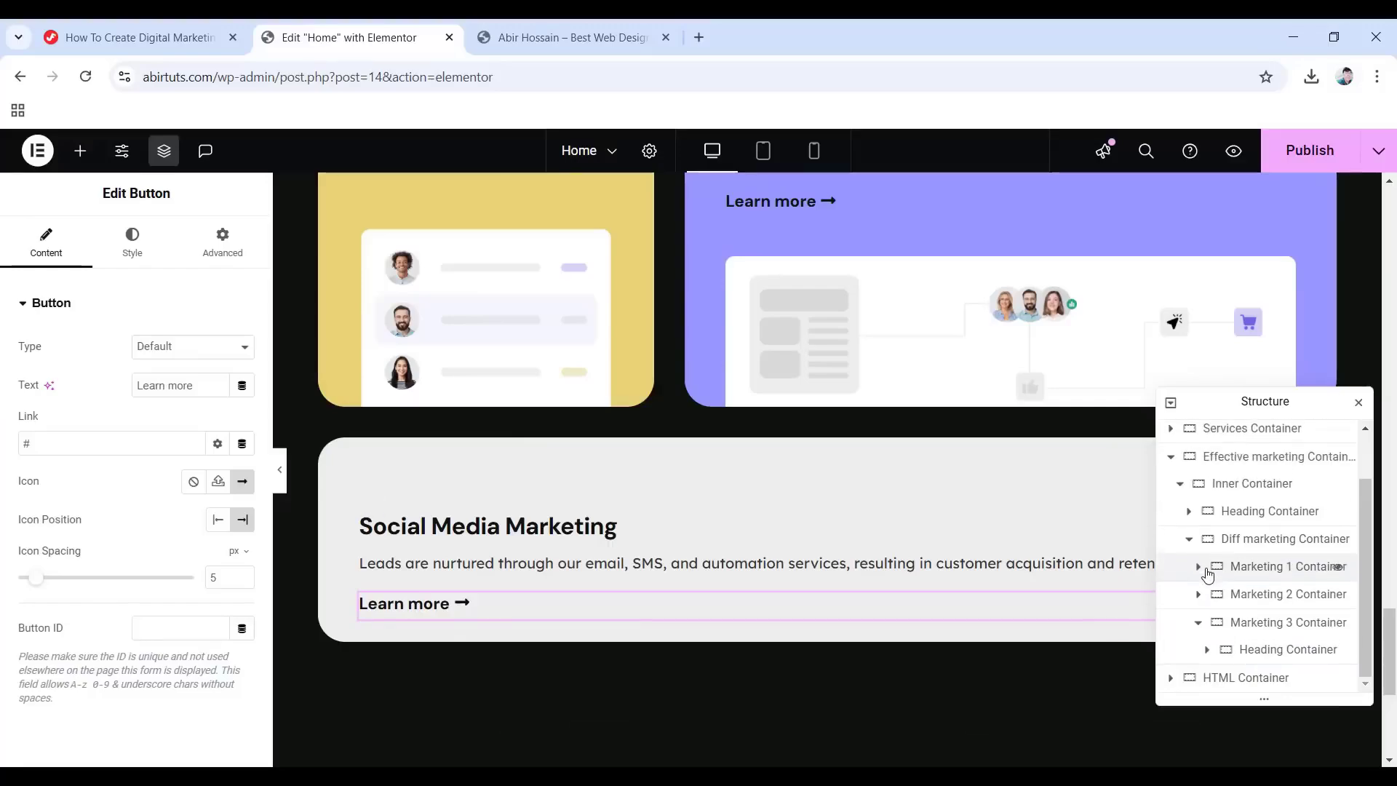
pyautogui.rightClick(1247, 652)
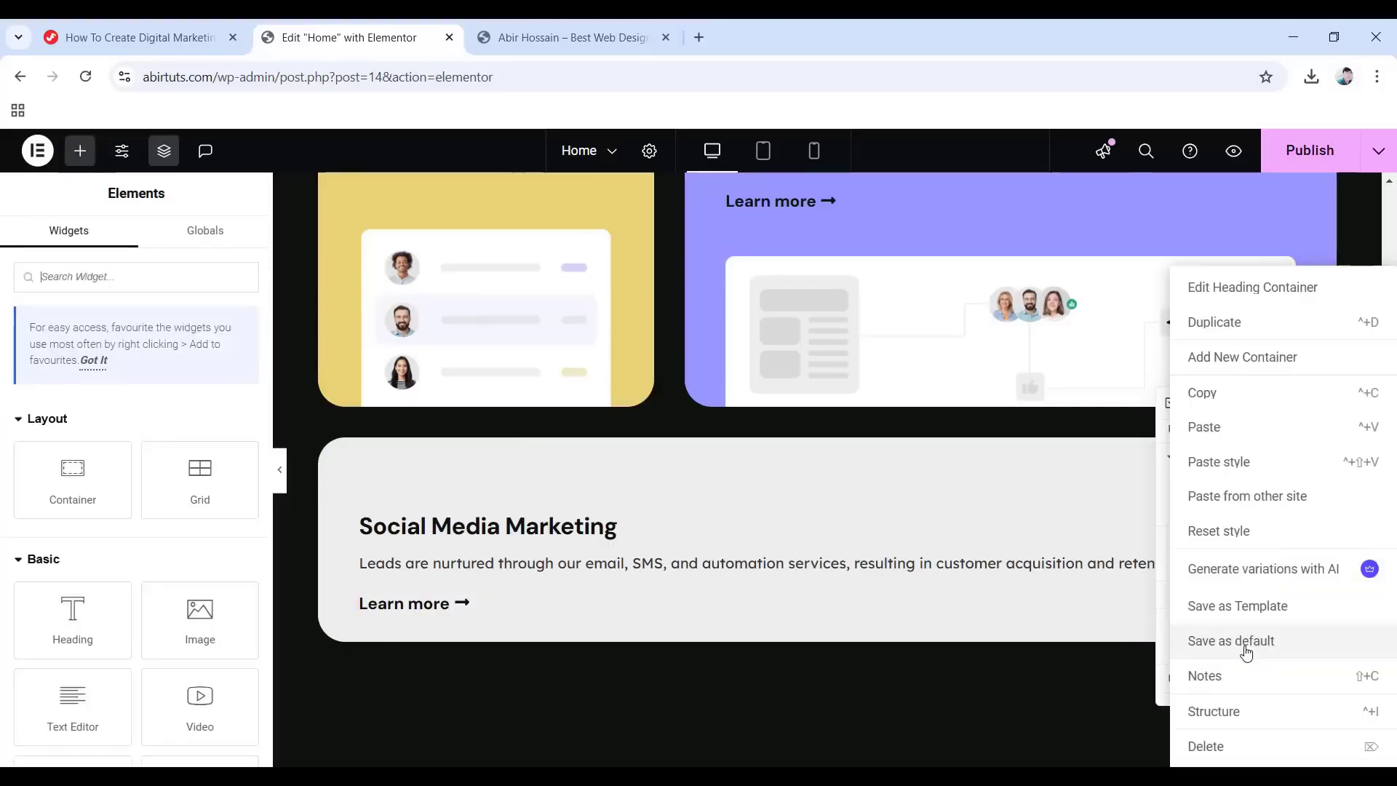
# Add a new container beside the heading group and name it Image Container.
pyautogui.click(1239, 359)
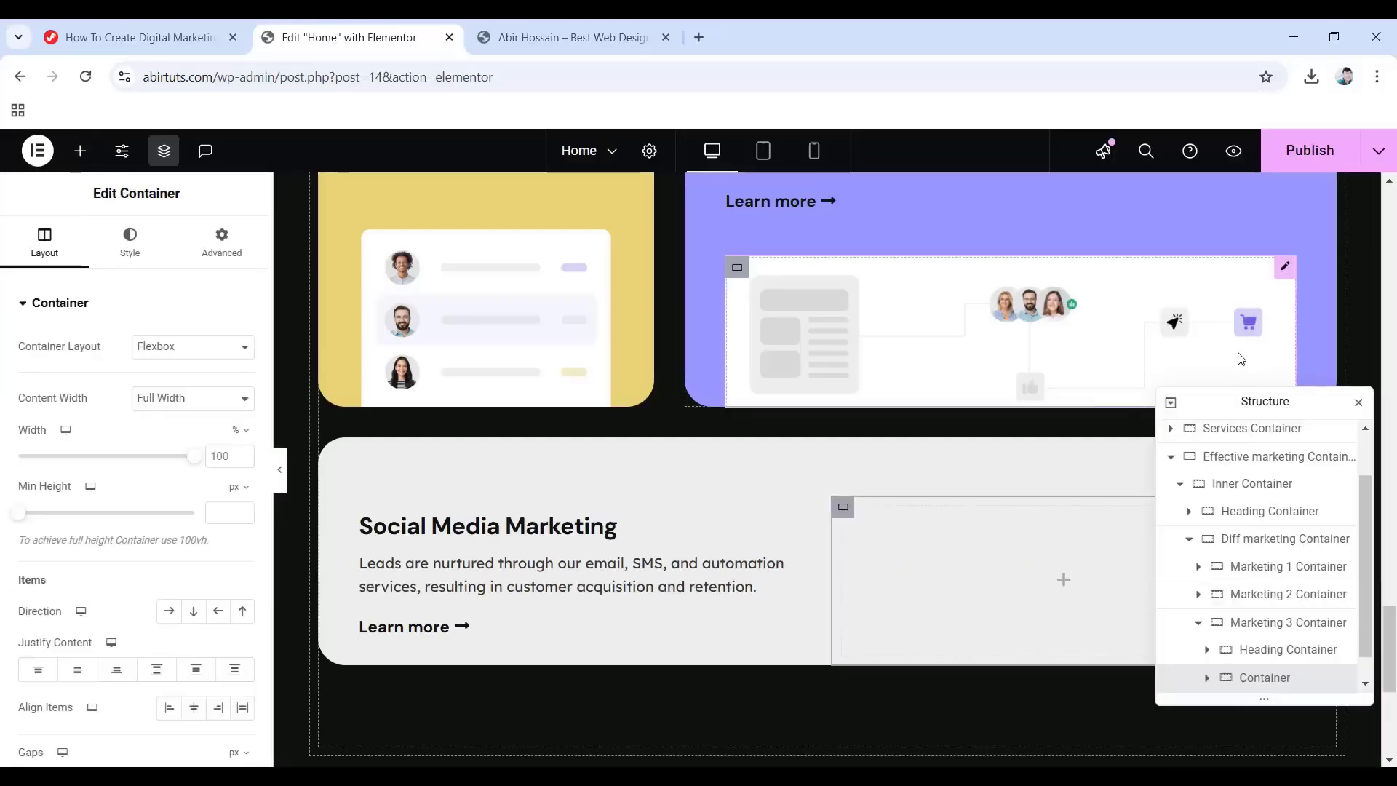
pyautogui.doubleClick(1242, 684)
pyautogui.write('Image Container')
pyautogui.press('Return')
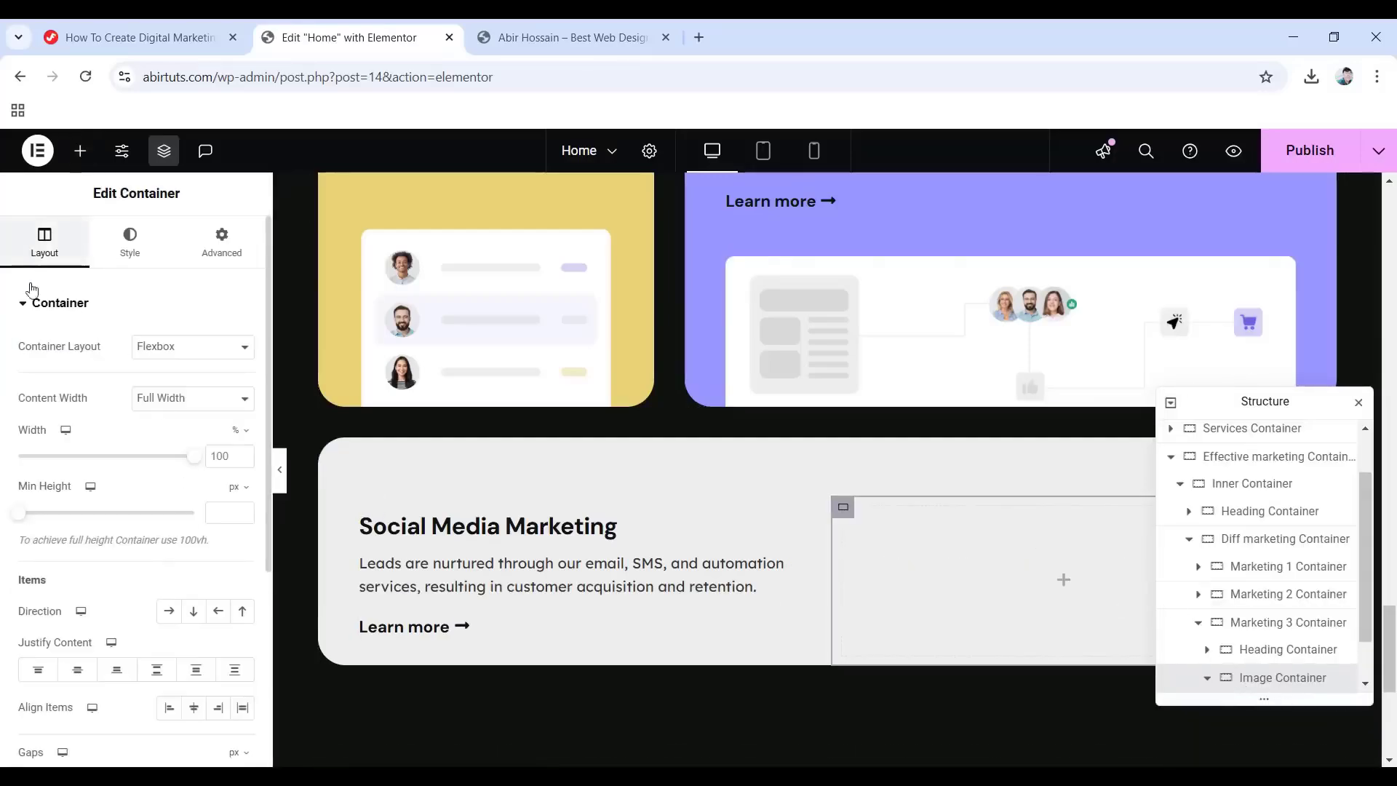
# Make the Image Container boxed at 1140 px, laid out as a row justified to the end.
pyautogui.click(167, 403)
pyautogui.click(156, 416)
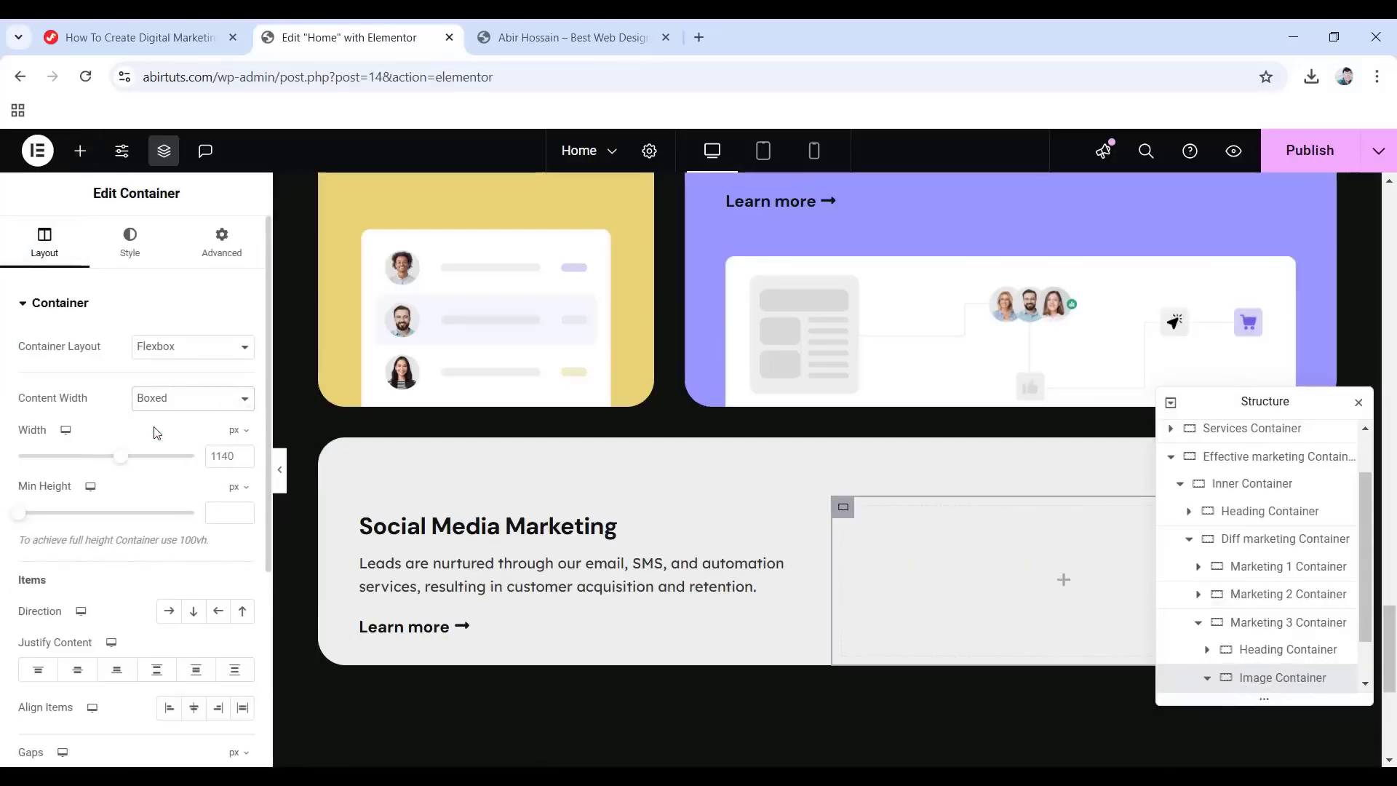
pyautogui.click(169, 615)
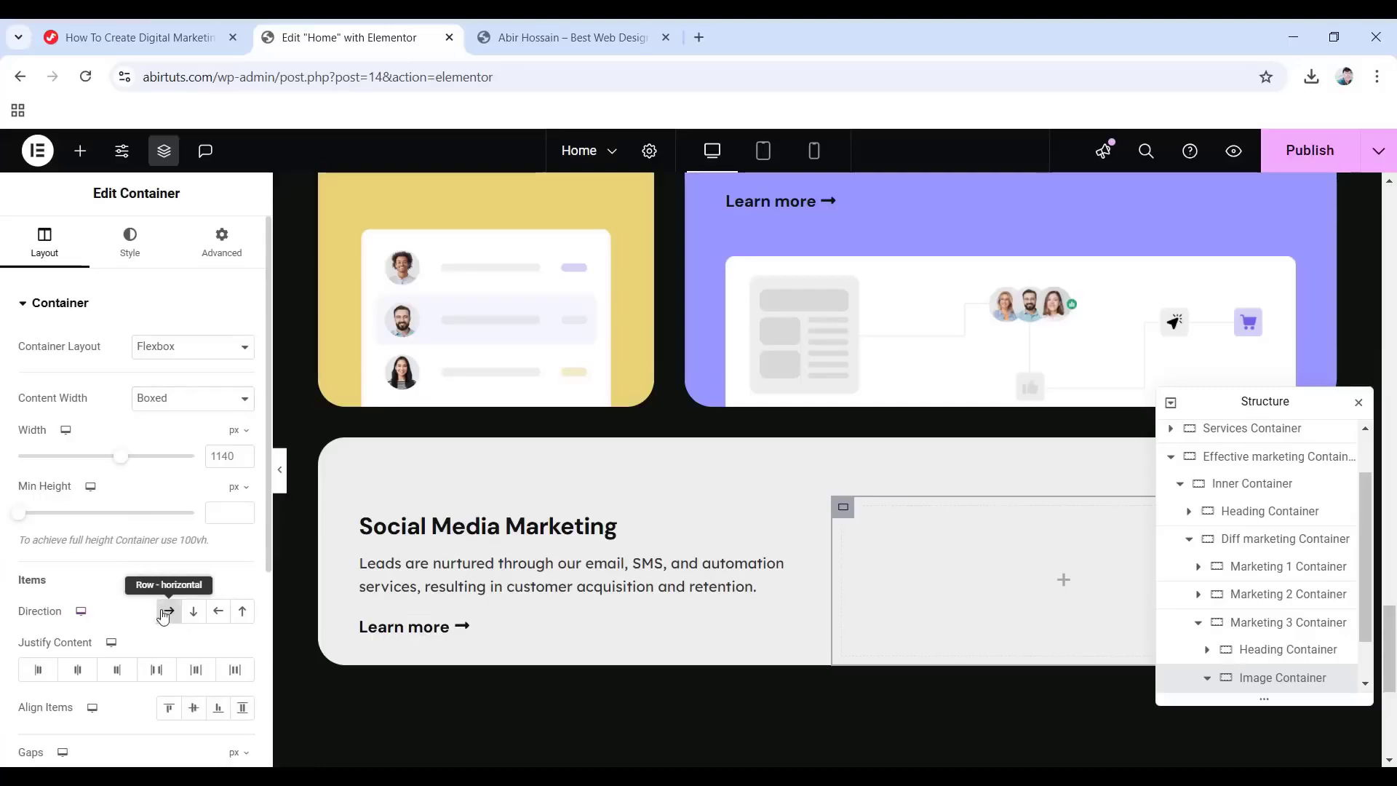
pyautogui.click(117, 673)
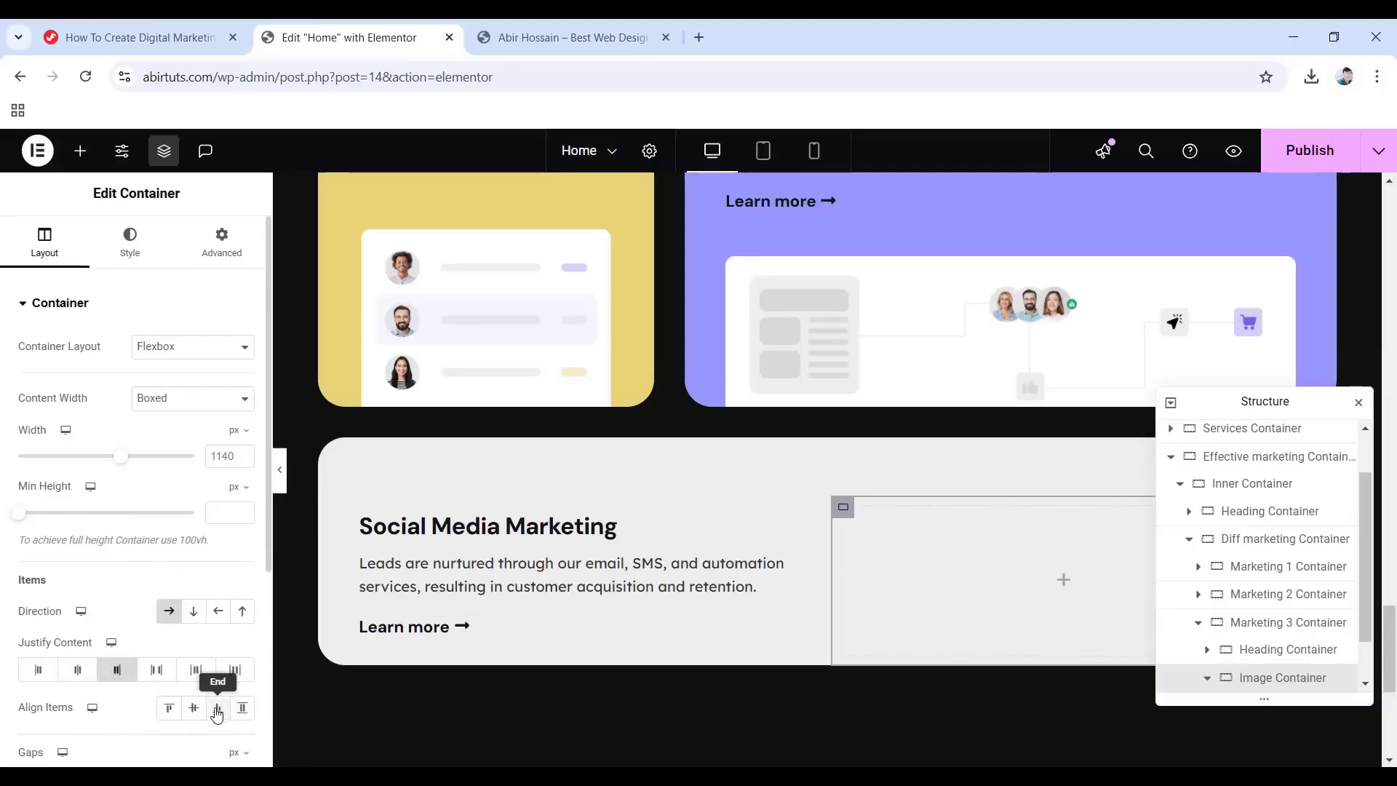
# Leave the Image Container's padding unlinked at 0.
pyautogui.click(222, 251)
pyautogui.click(243, 438)
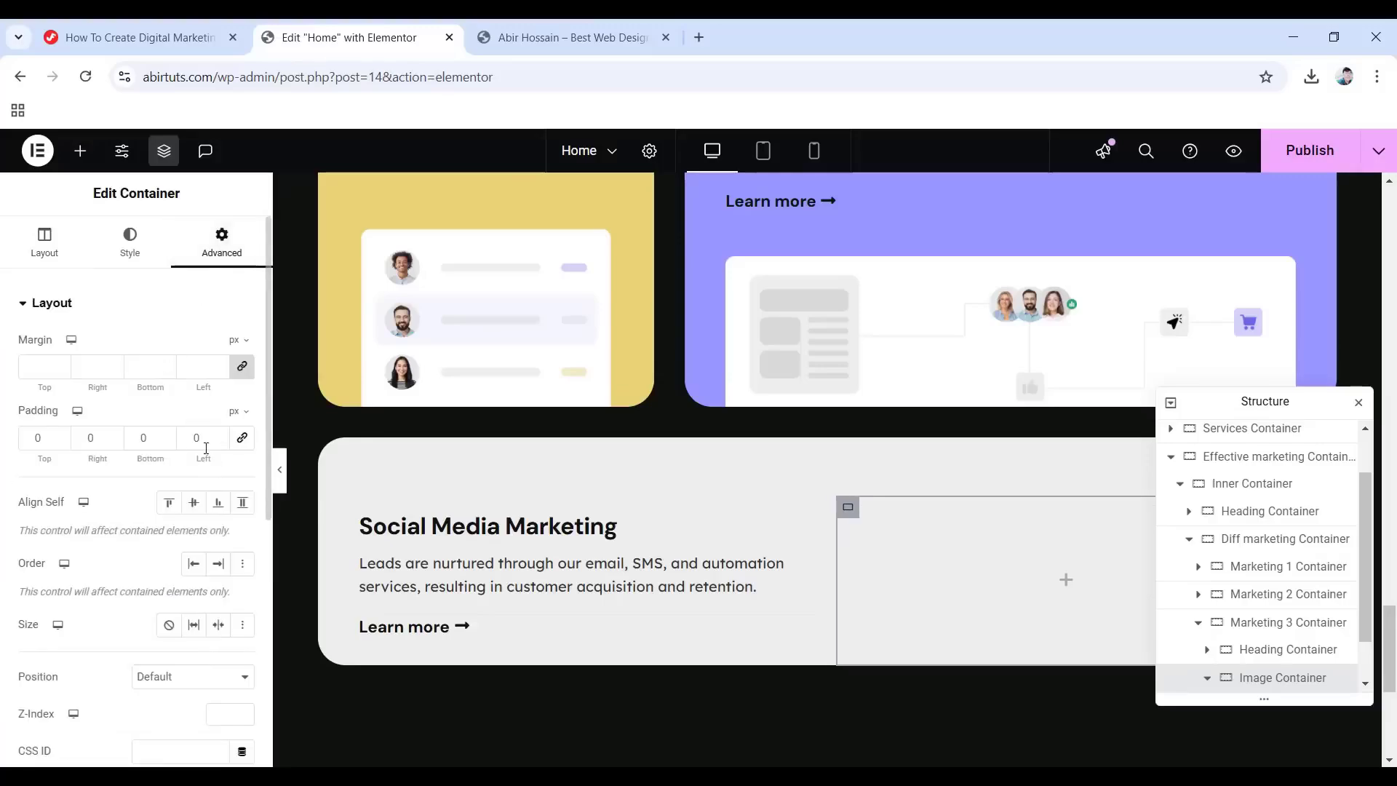
pyautogui.click(1064, 581)
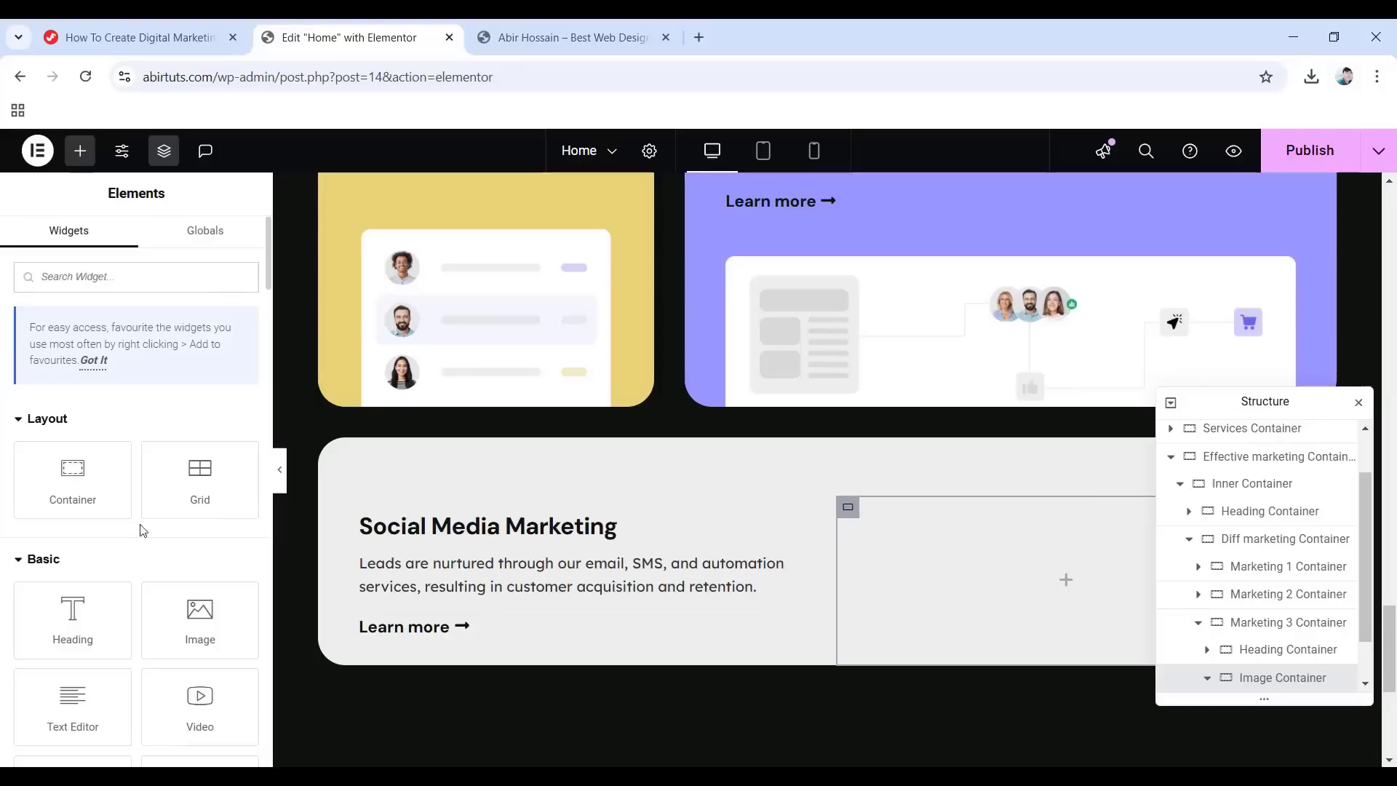
pyautogui.scroll(-1, 232, 672)
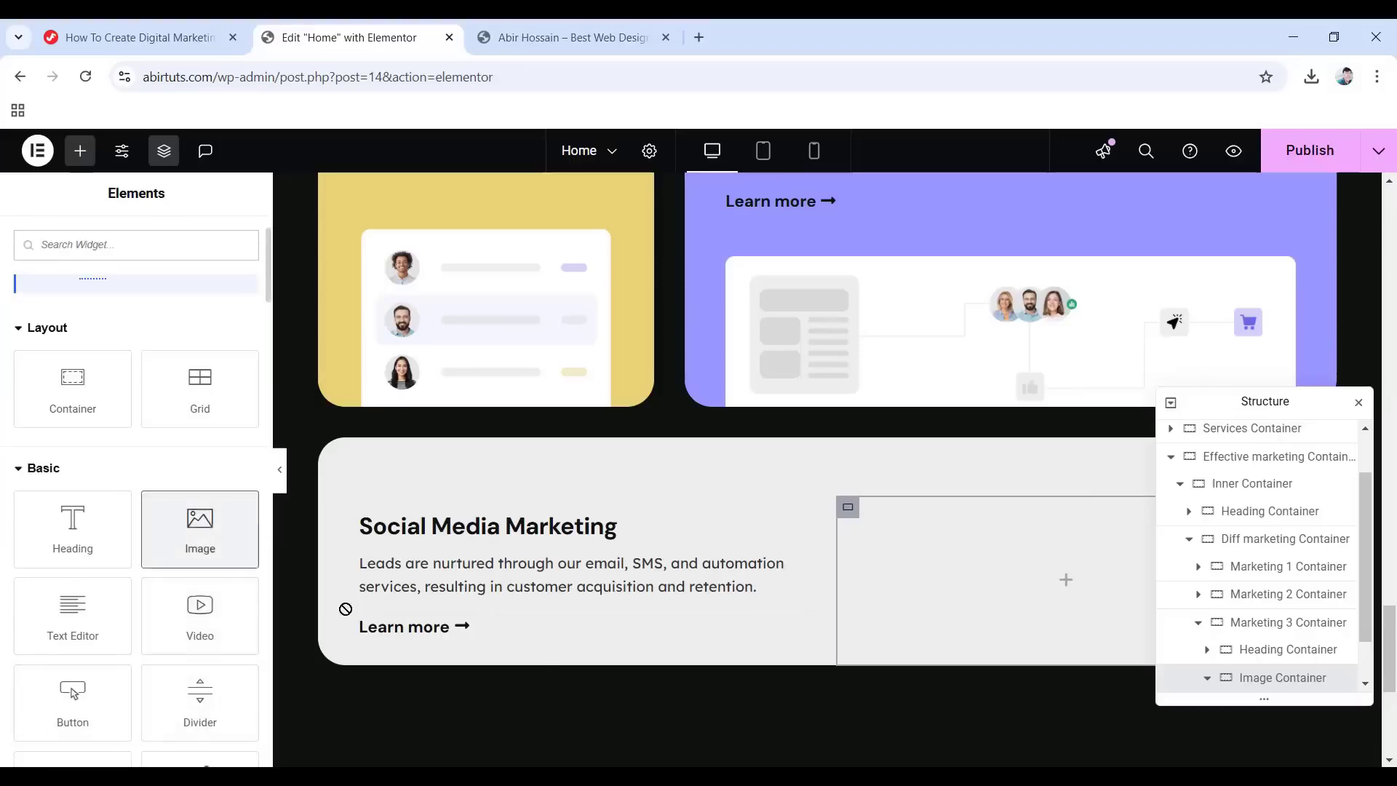
# Drop an Image widget into the Image Container and insert service-img-3.
pyautogui.moveTo(200, 531); pyautogui.dragTo(1034, 574)
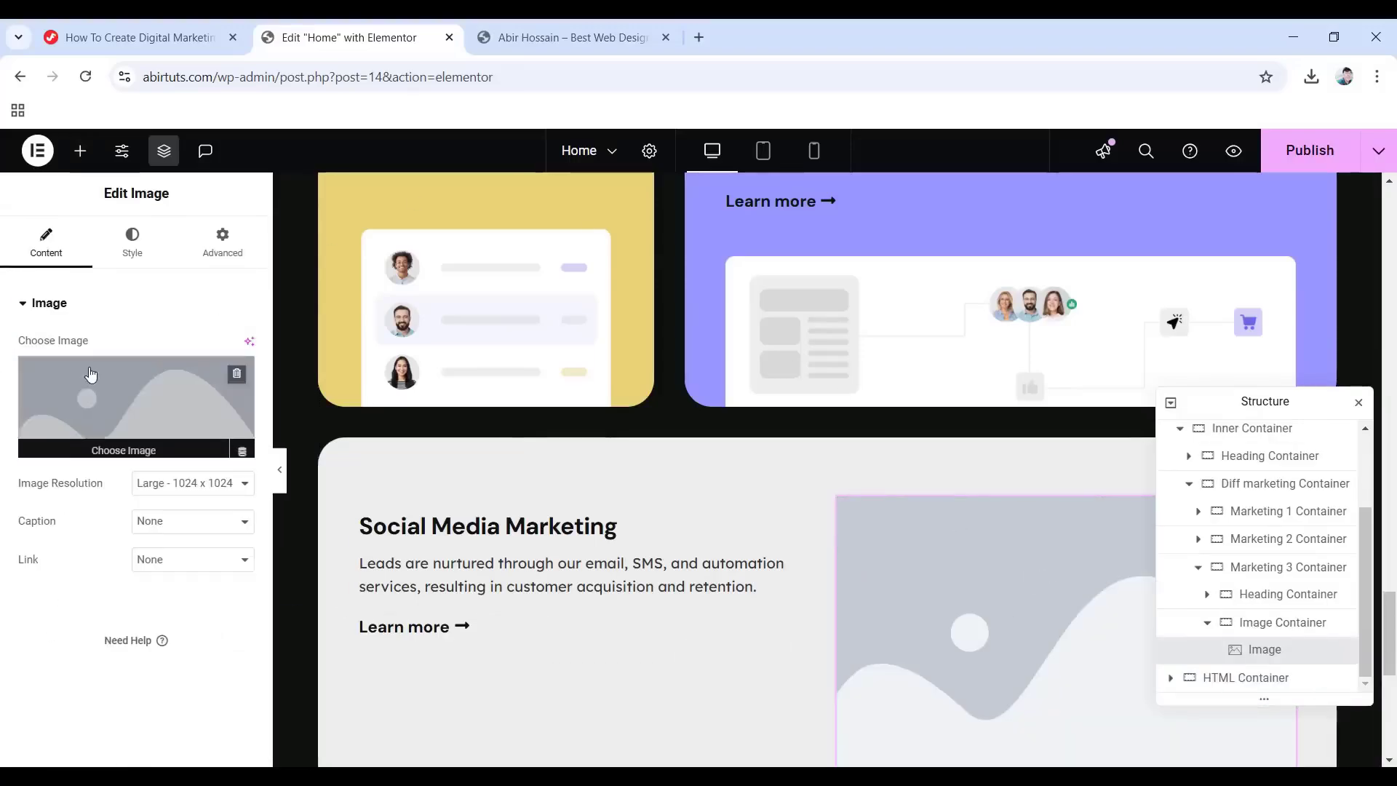
pyautogui.click(93, 380)
pyautogui.click(264, 454)
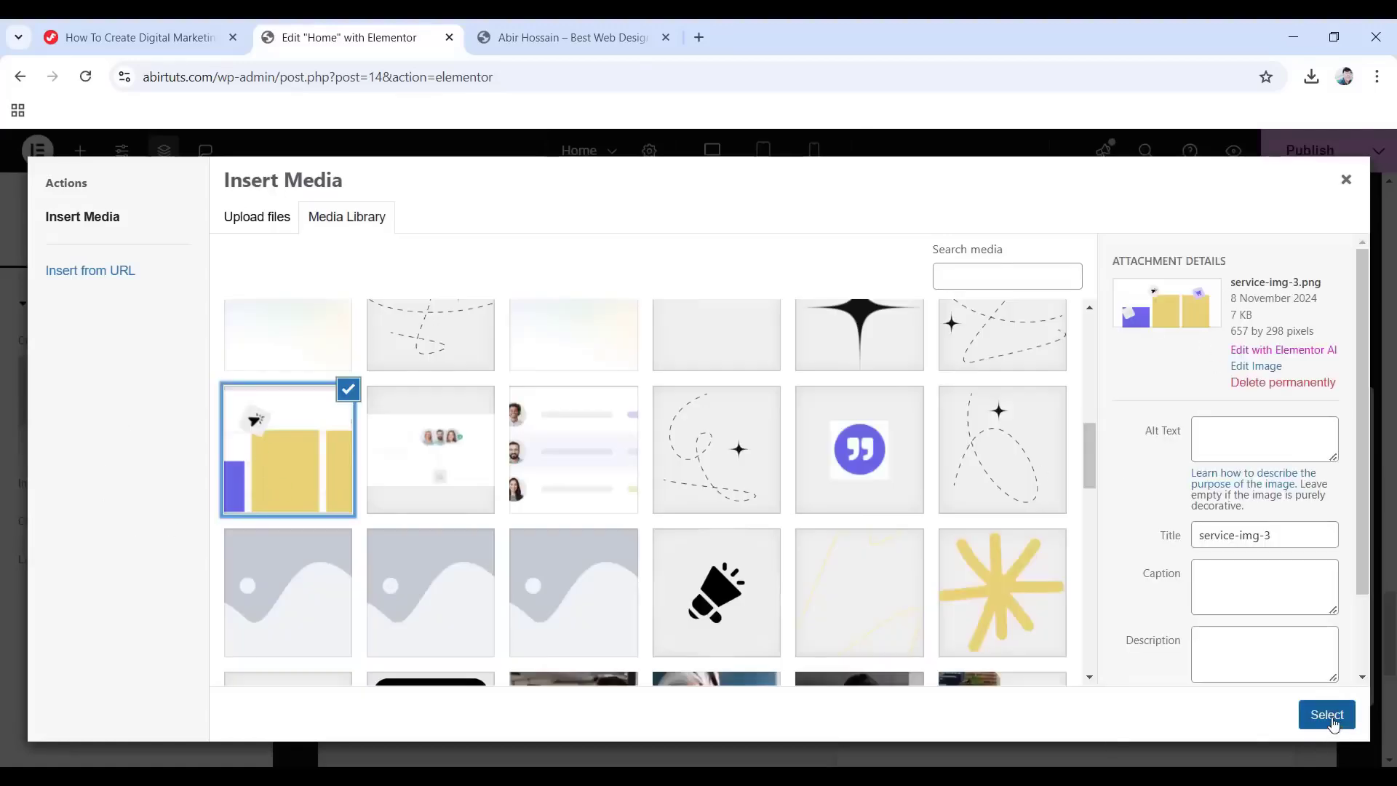
pyautogui.click(1329, 715)
# Set the service-img-3 image width to 100%.
pyautogui.click(167, 253)
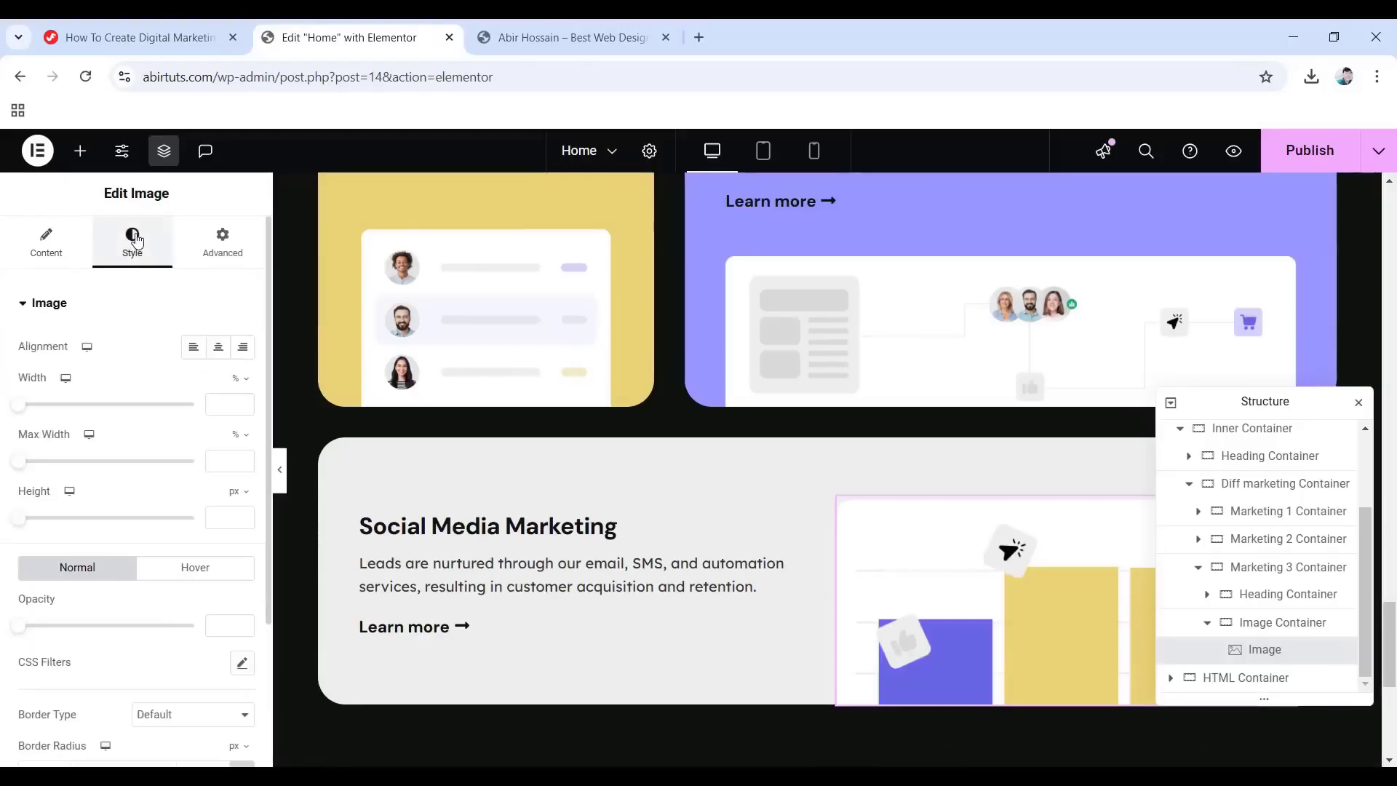
pyautogui.click(230, 404)
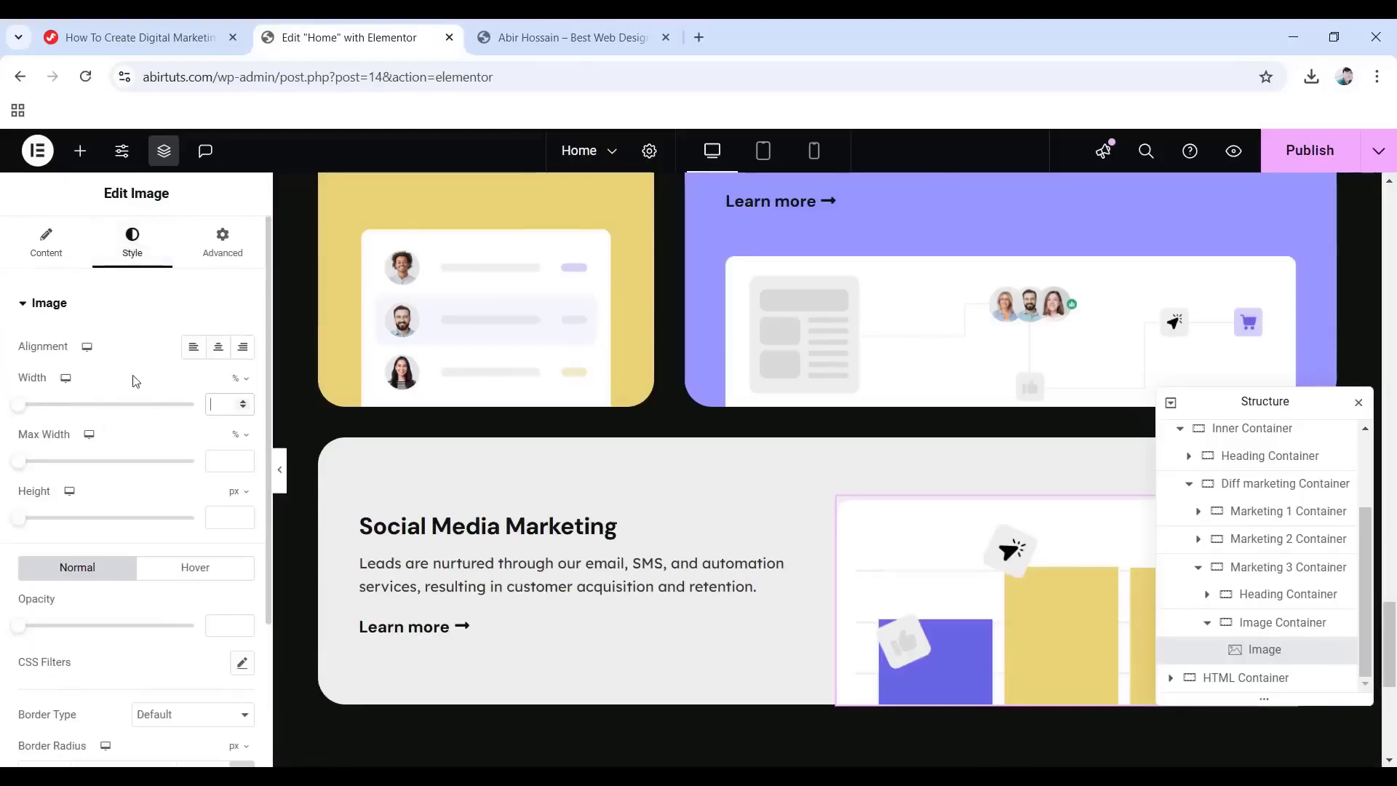
pyautogui.write('100')
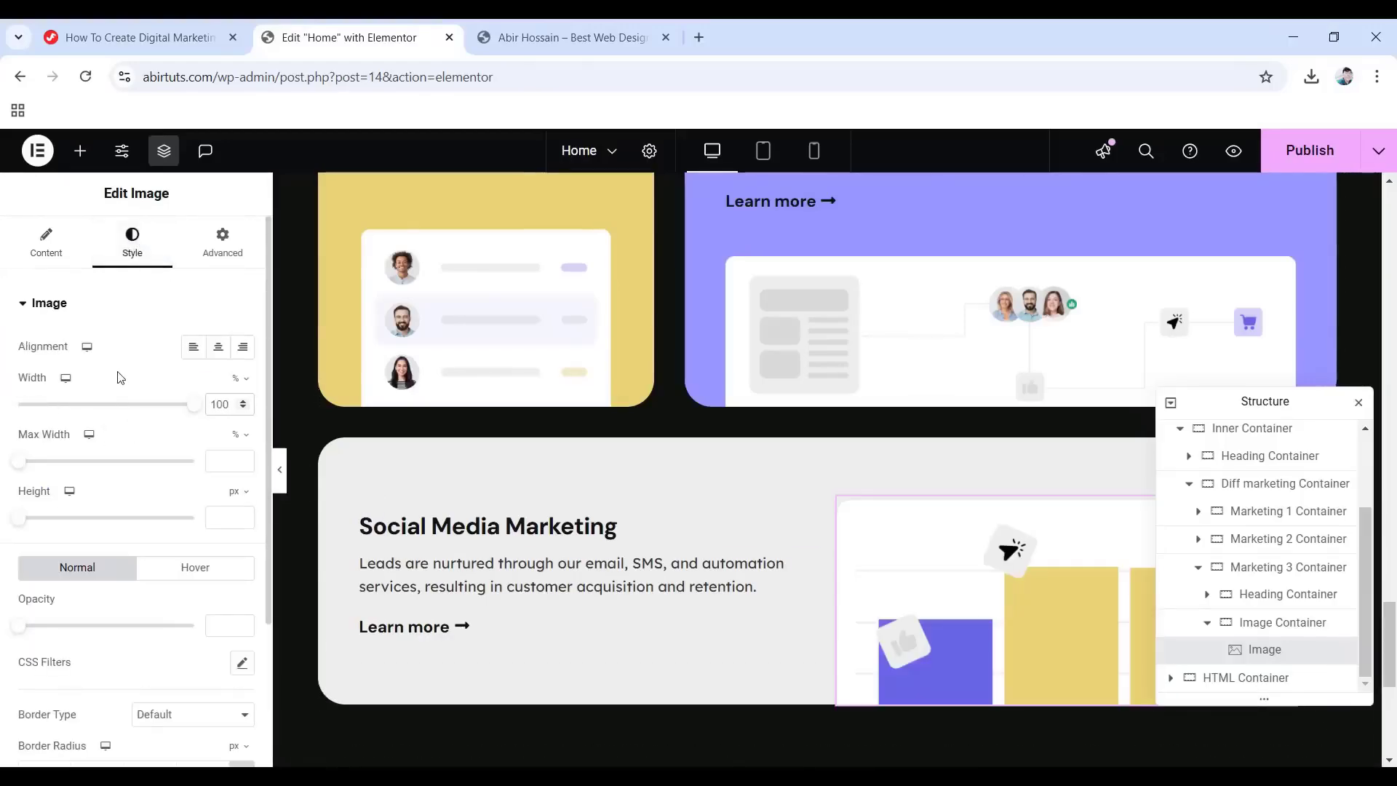
pyautogui.moveTo(1269, 399); pyautogui.dragTo(1266, 319)
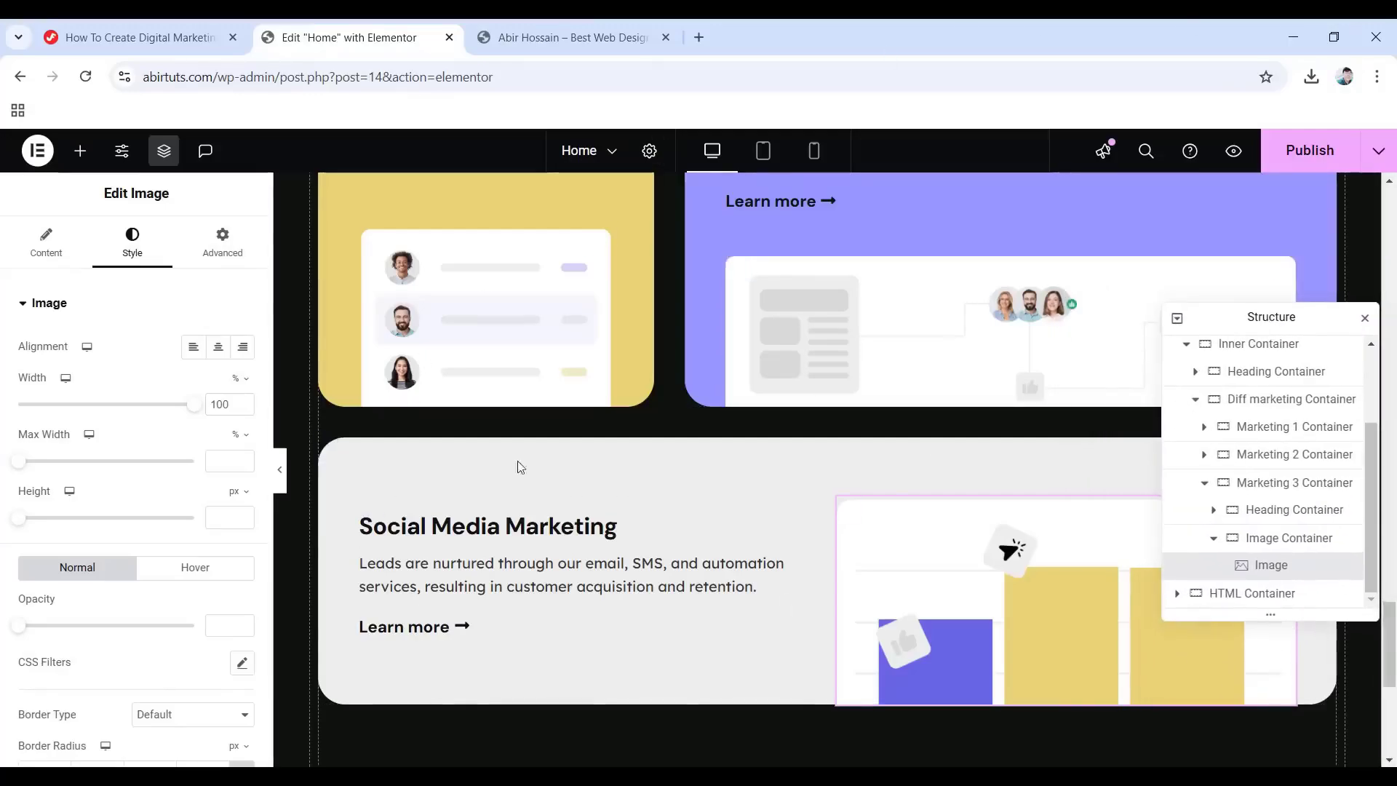
# Collapse the Diff marketing Container in the navigator and publish the page.
pyautogui.click(1197, 401)
pyautogui.scroll(1, 698, 546)
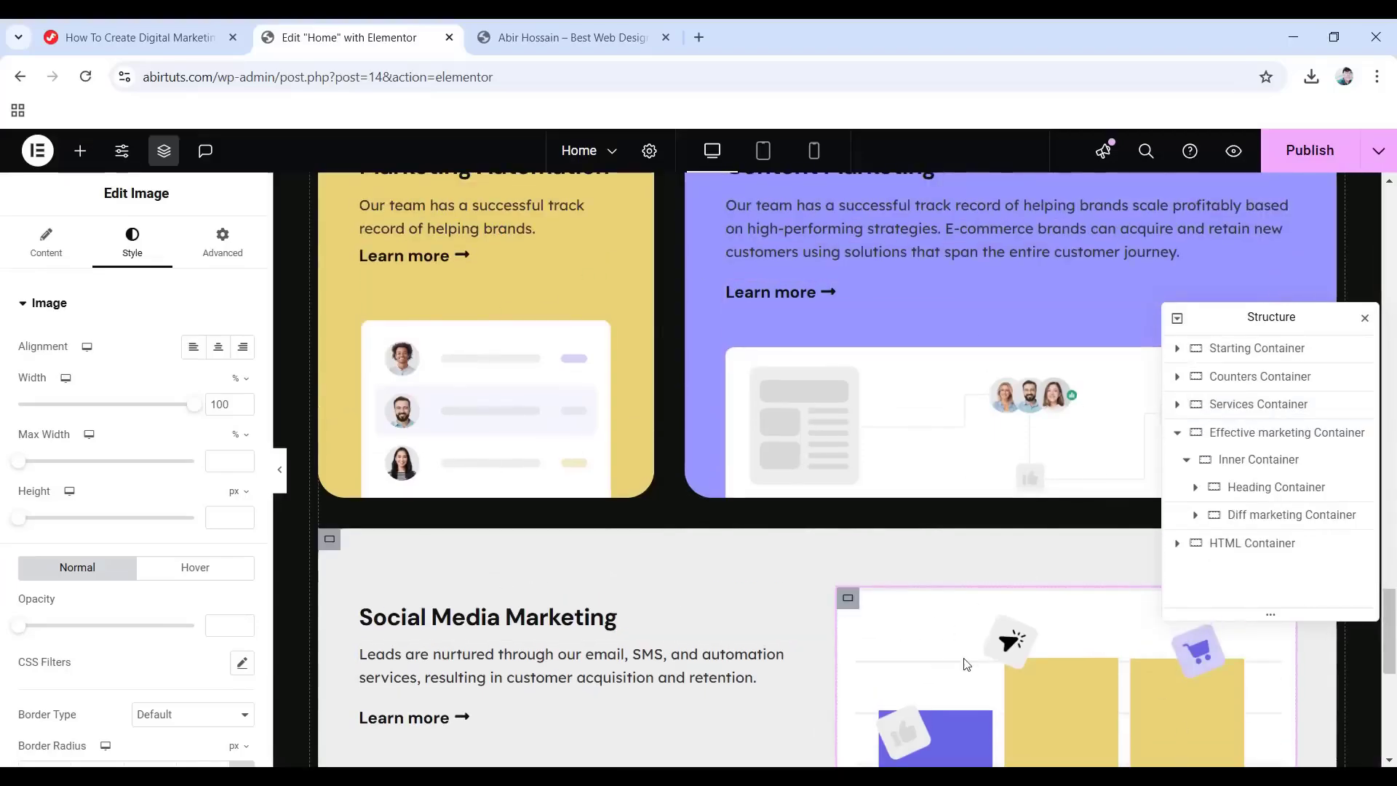
pyautogui.scroll(-2, 958, 640)
pyautogui.scroll(3, 958, 641)
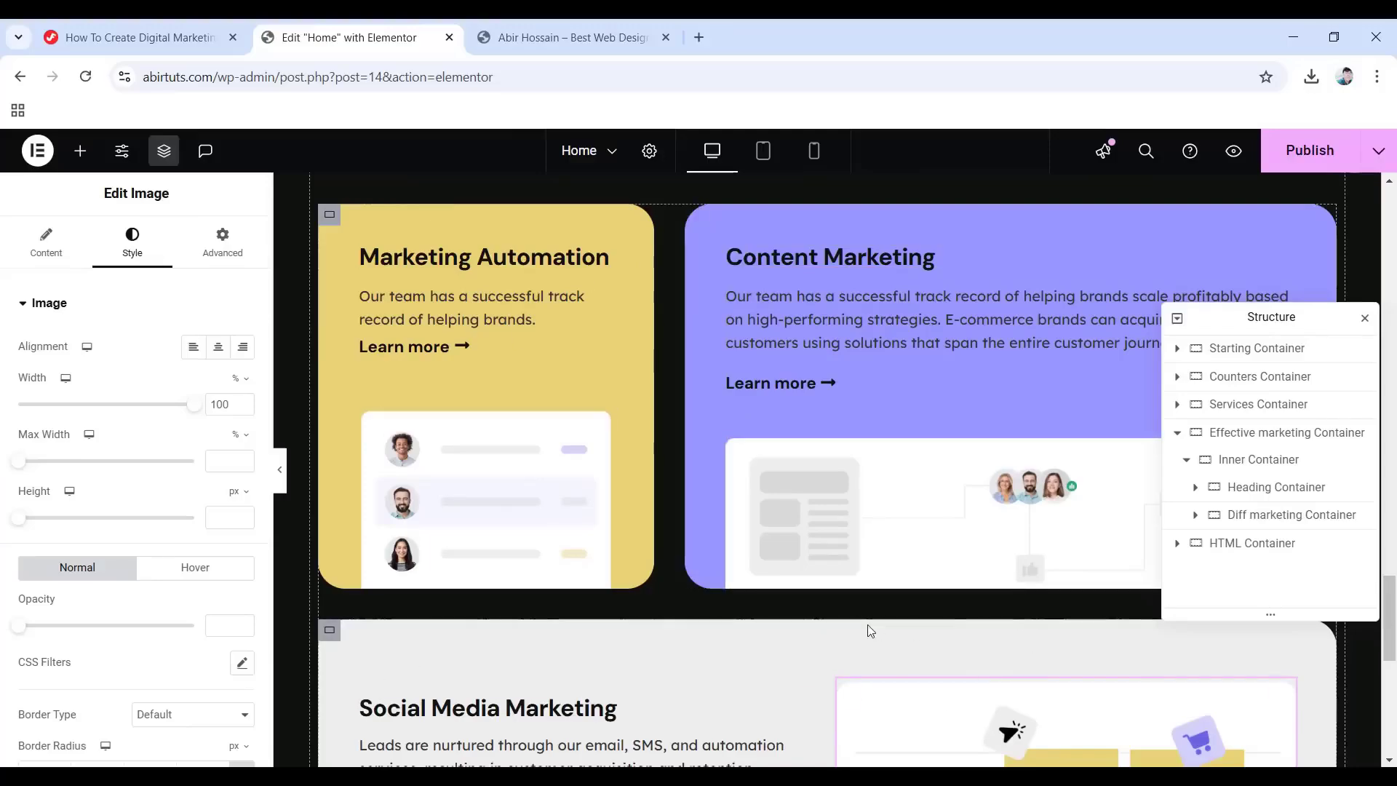
pyautogui.click(1318, 153)
pyautogui.scroll(-3, 786, 510)
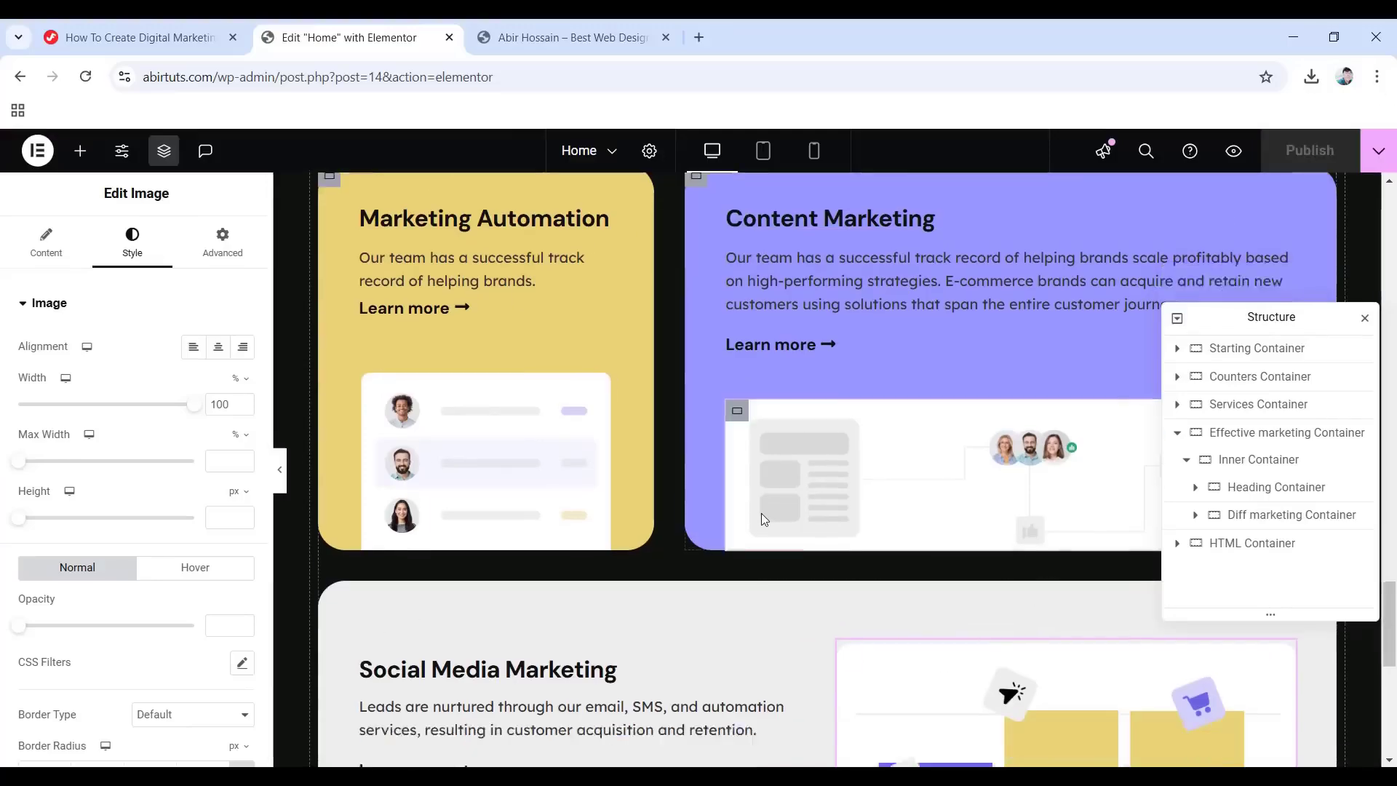
pyautogui.scroll(-3, 803, 500)
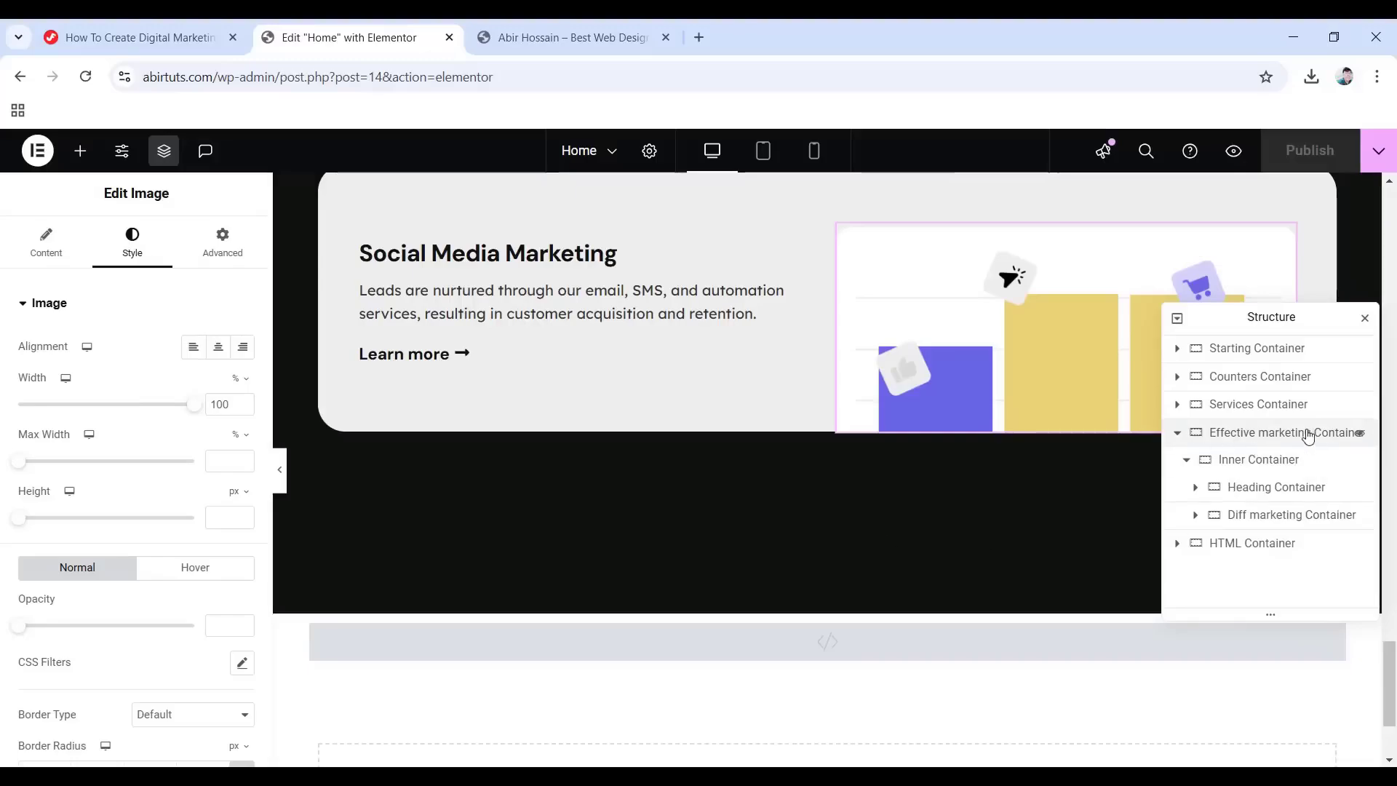
pyautogui.rightClick(1283, 519)
# Add a container after Diff marketing Container named About us Container: boxed, row, items centred.
pyautogui.click(1237, 357)
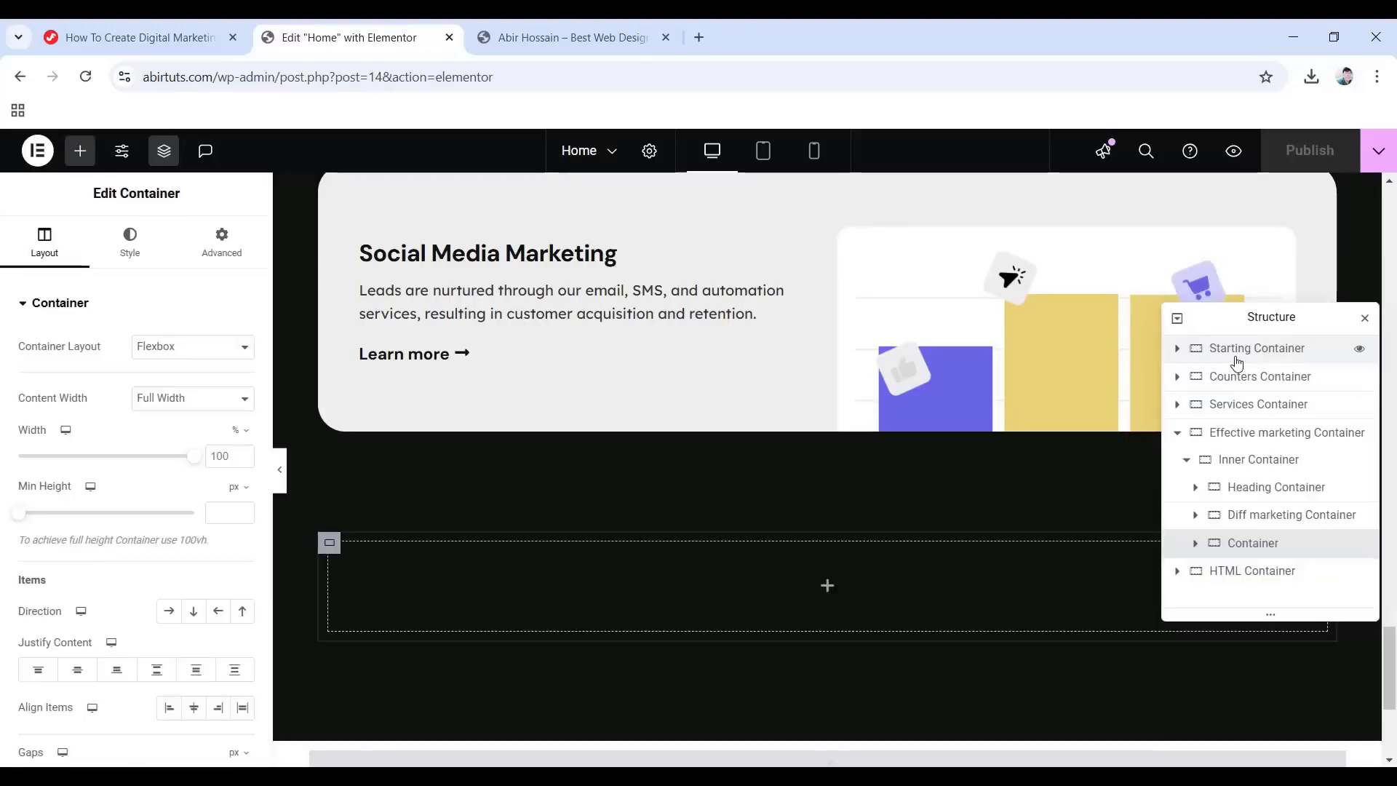
pyautogui.doubleClick(1229, 545)
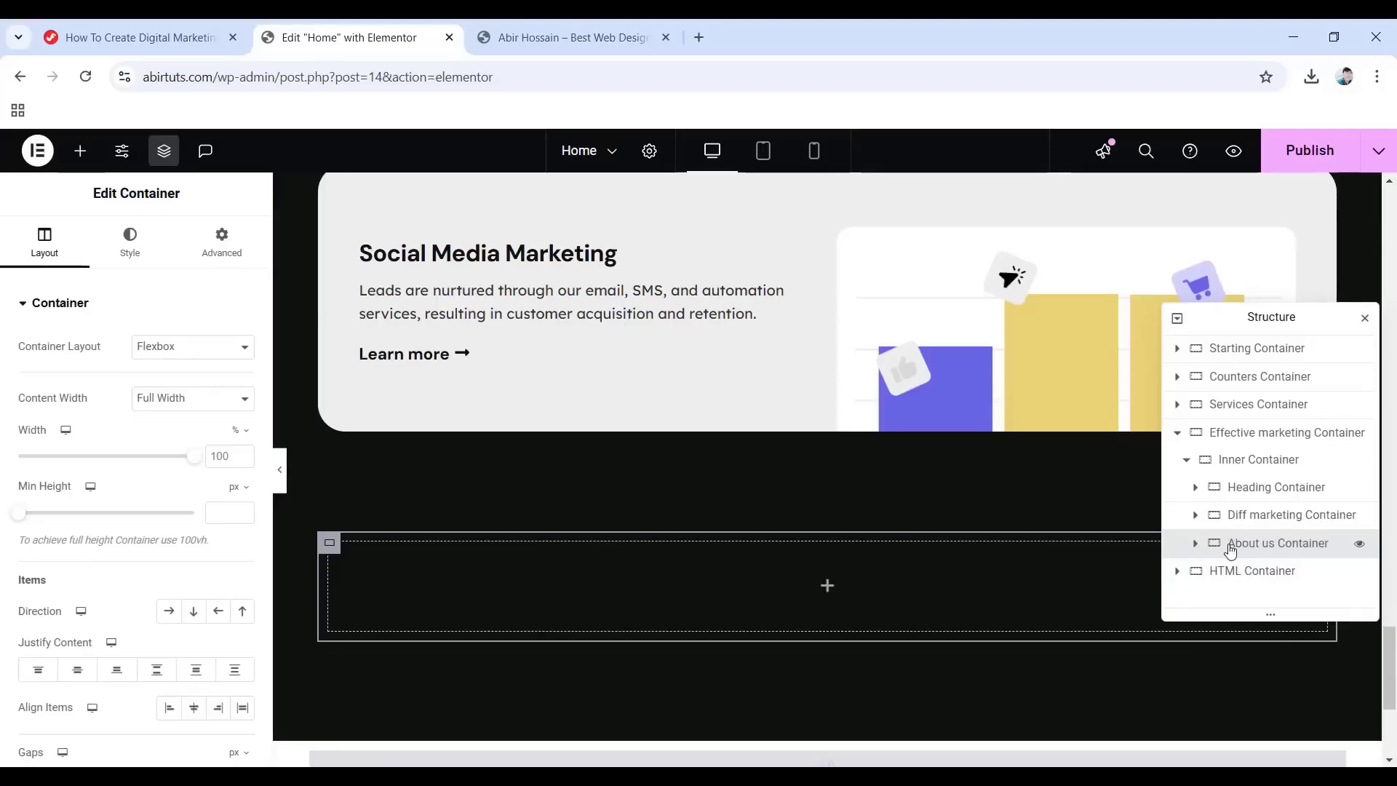
pyautogui.click(190, 398)
pyautogui.click(167, 420)
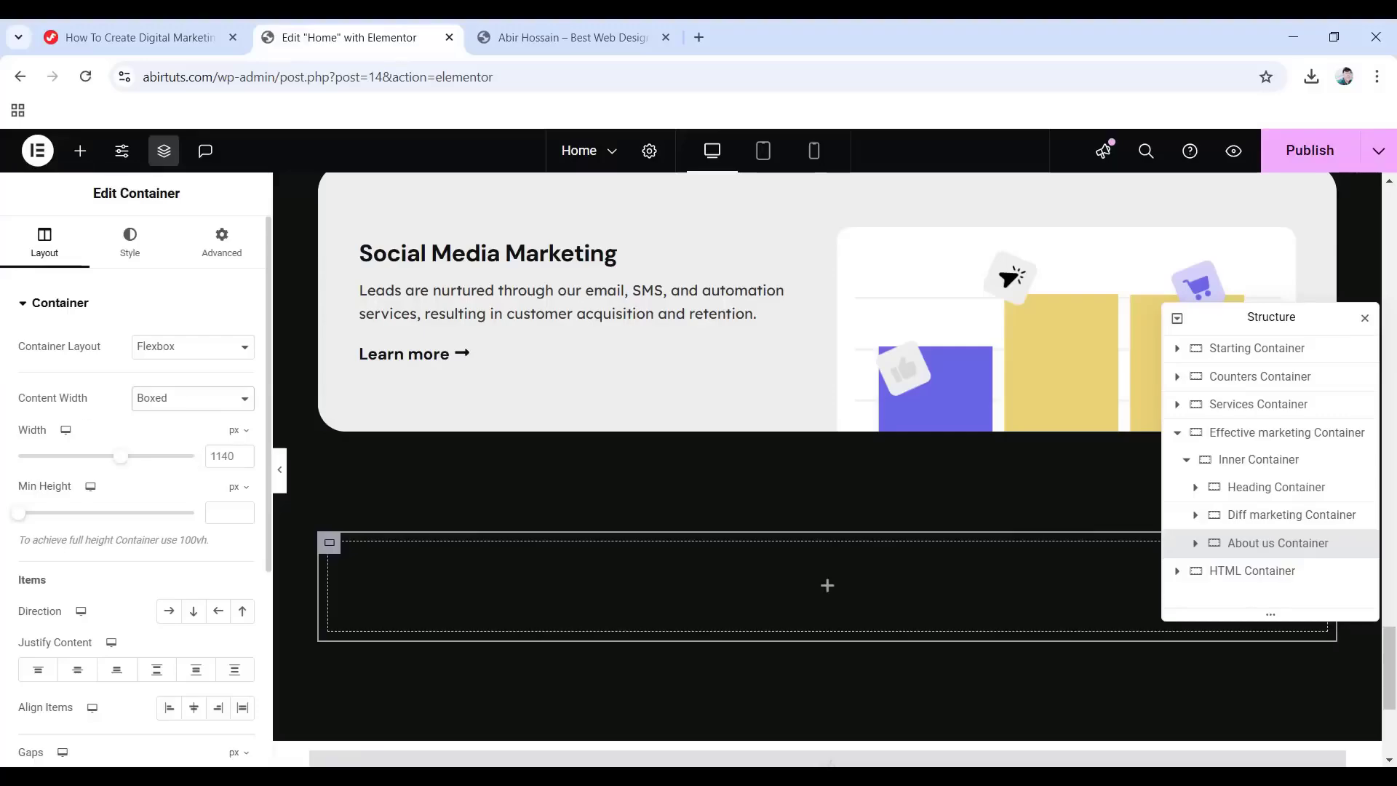
pyautogui.click(169, 613)
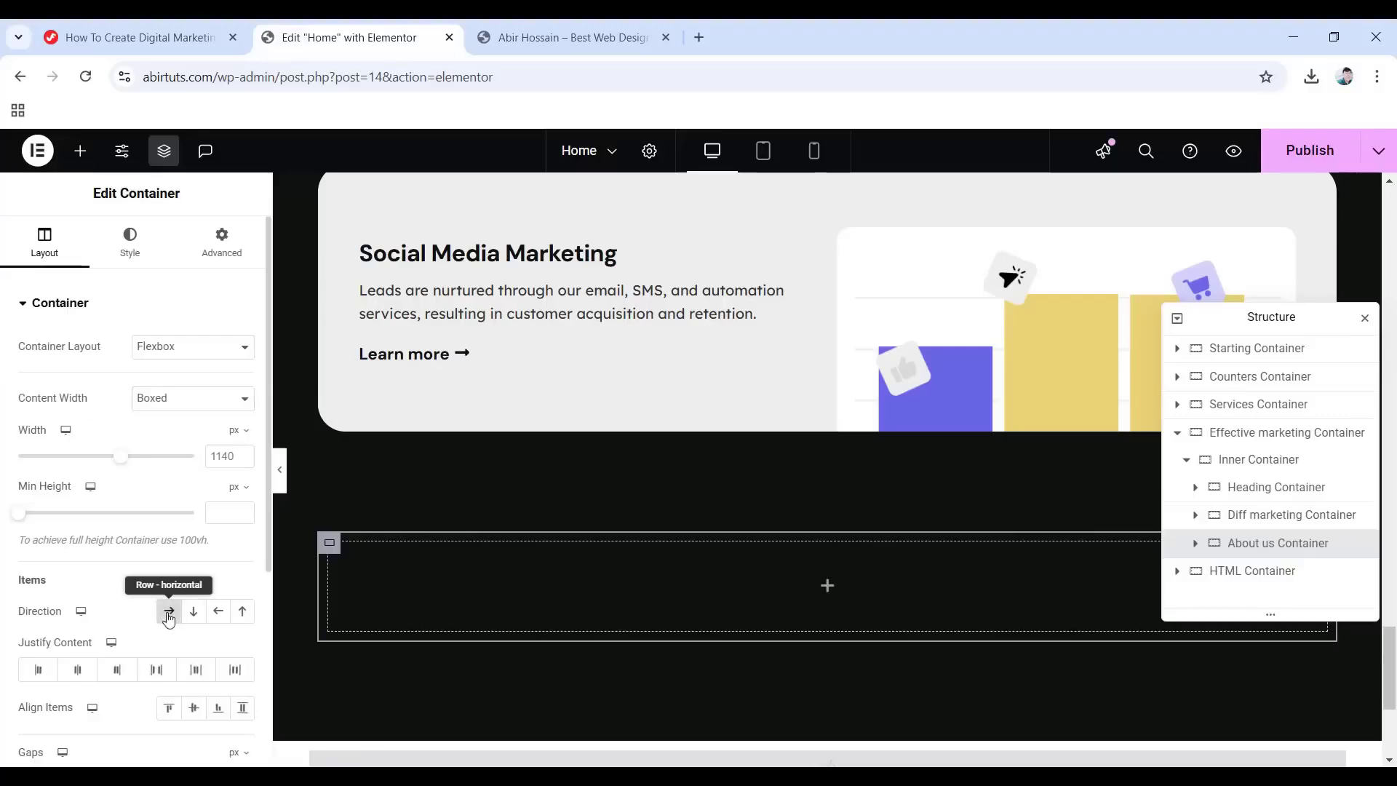
pyautogui.click(194, 710)
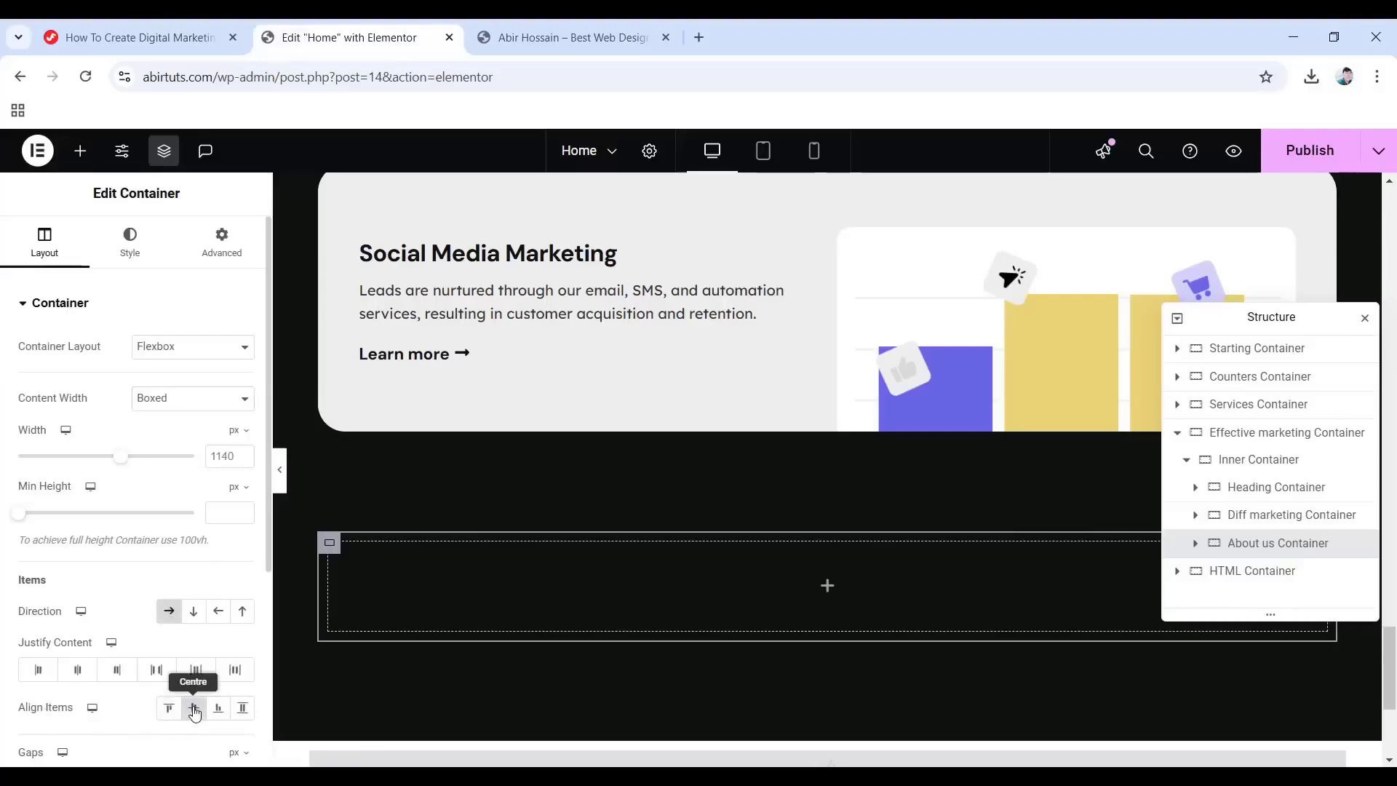
# Set the About us Container's padding to 0.
pyautogui.scroll(-3, 53, 617)
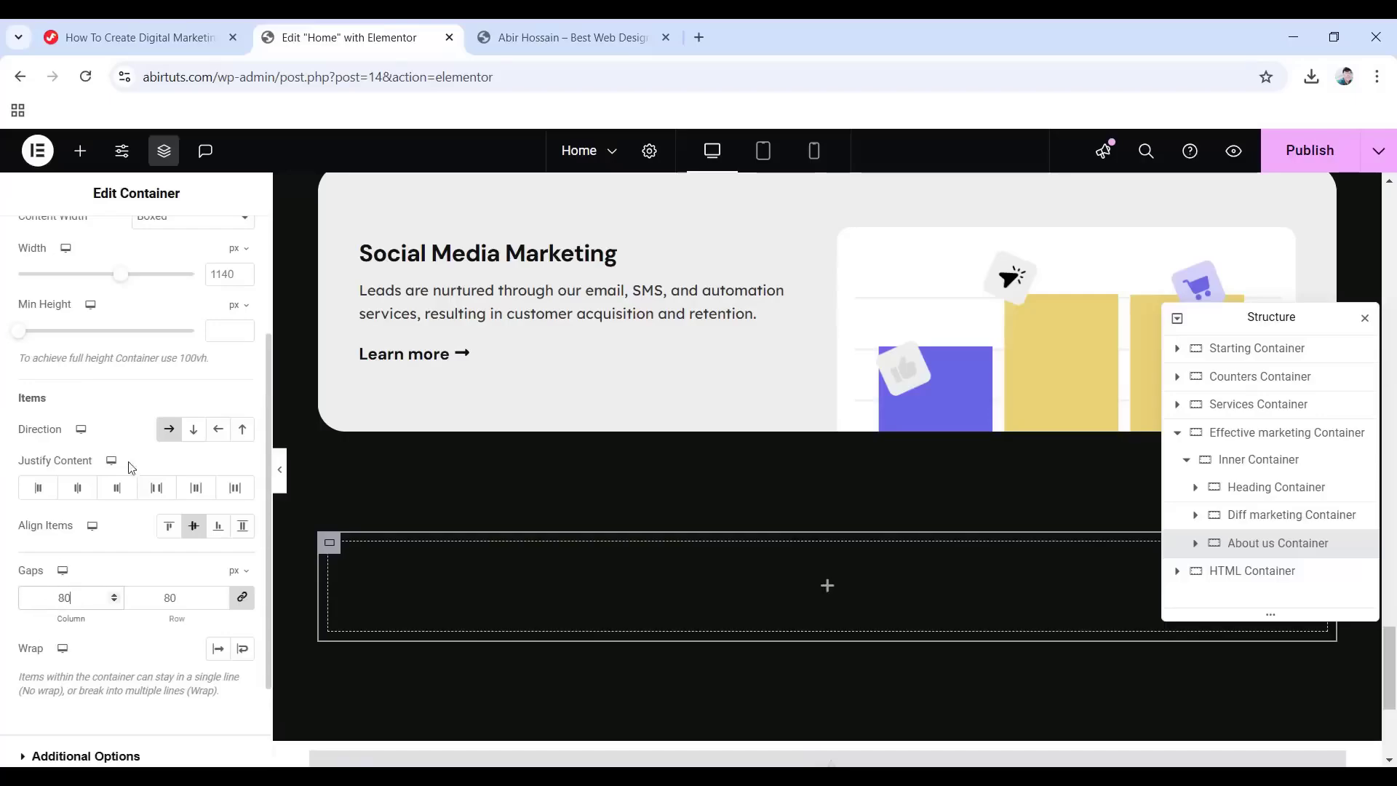
pyautogui.scroll(3, 171, 281)
pyautogui.click(219, 244)
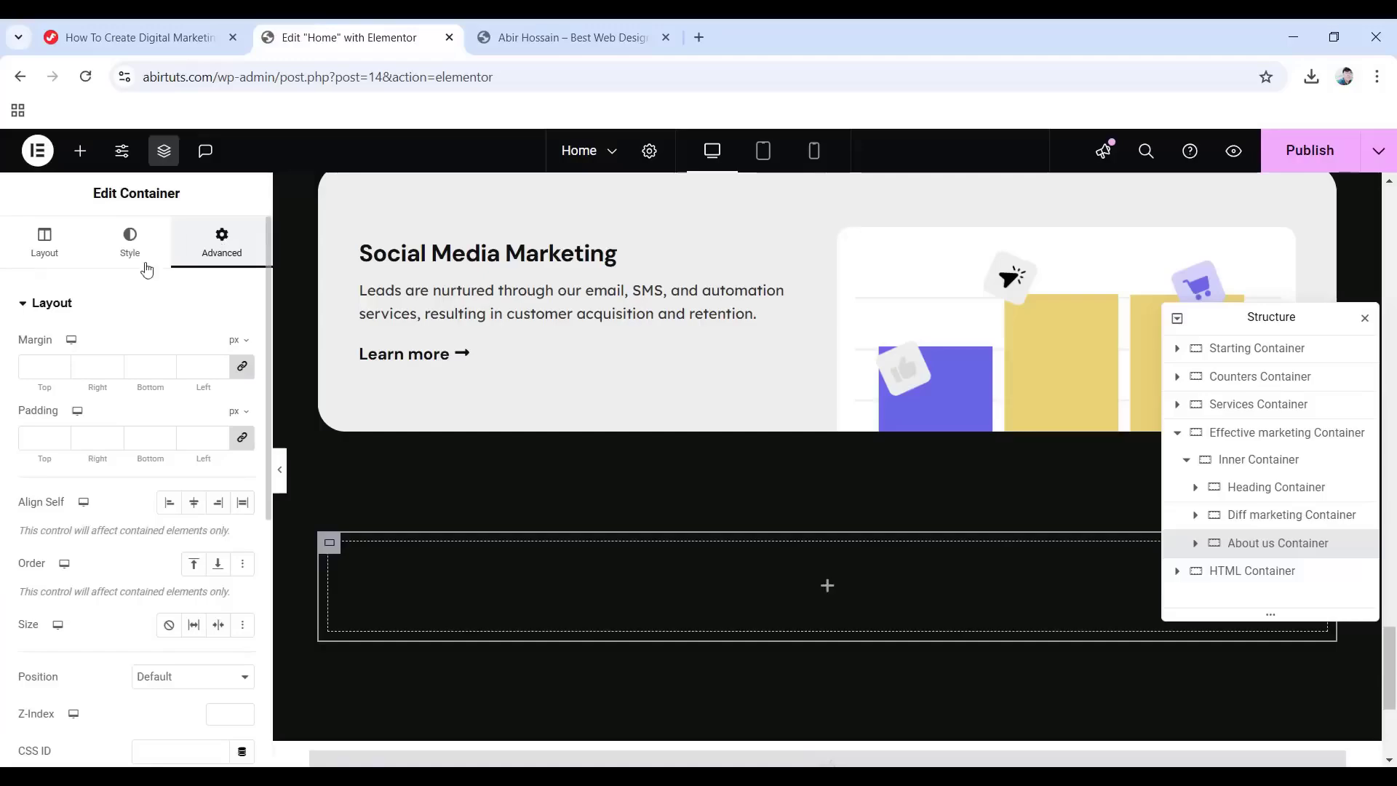
pyautogui.click(243, 441)
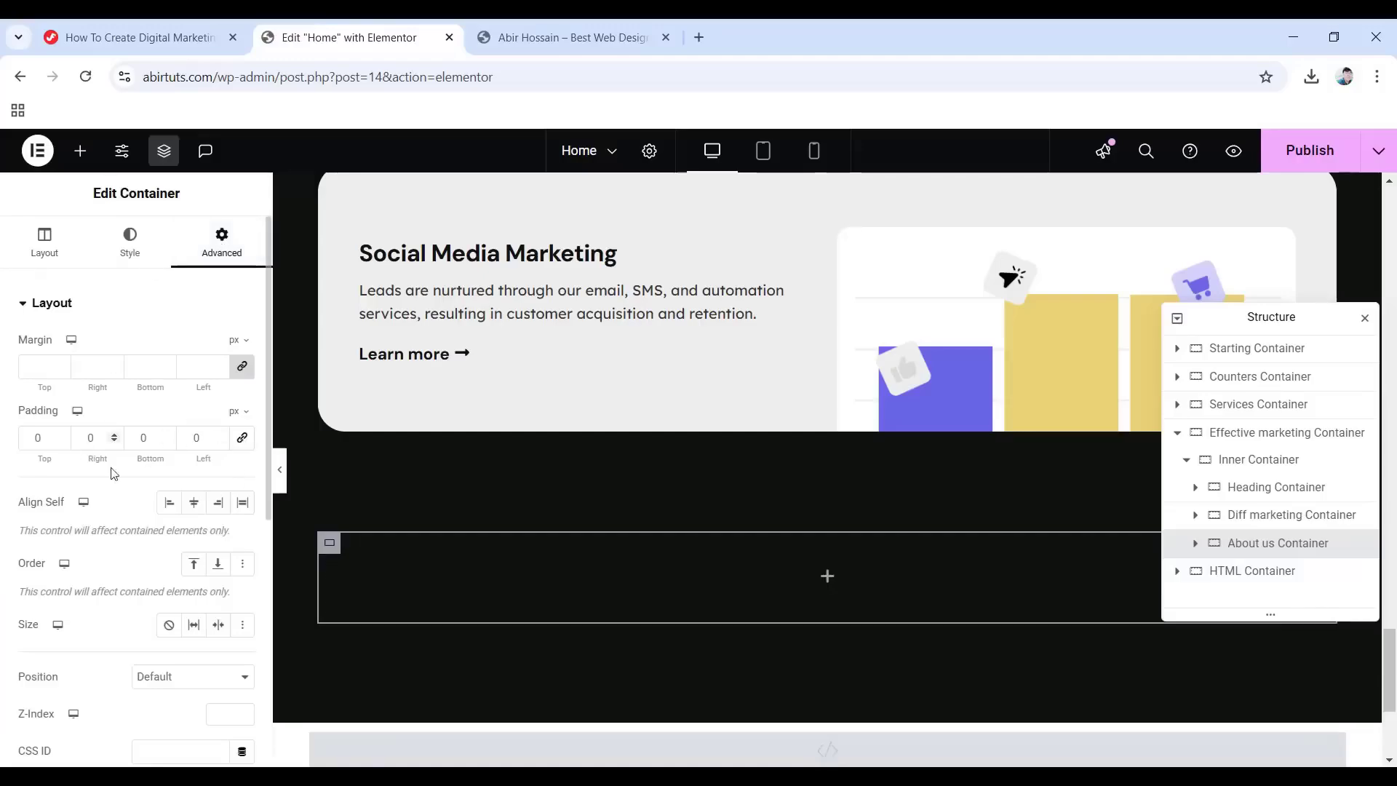
pyautogui.click(828, 577)
# Nest a container named Images Container in About us Container, boxed with 0 padding.
pyautogui.moveTo(191, 603); pyautogui.dragTo(813, 591)
pyautogui.scroll(-2, 815, 590)
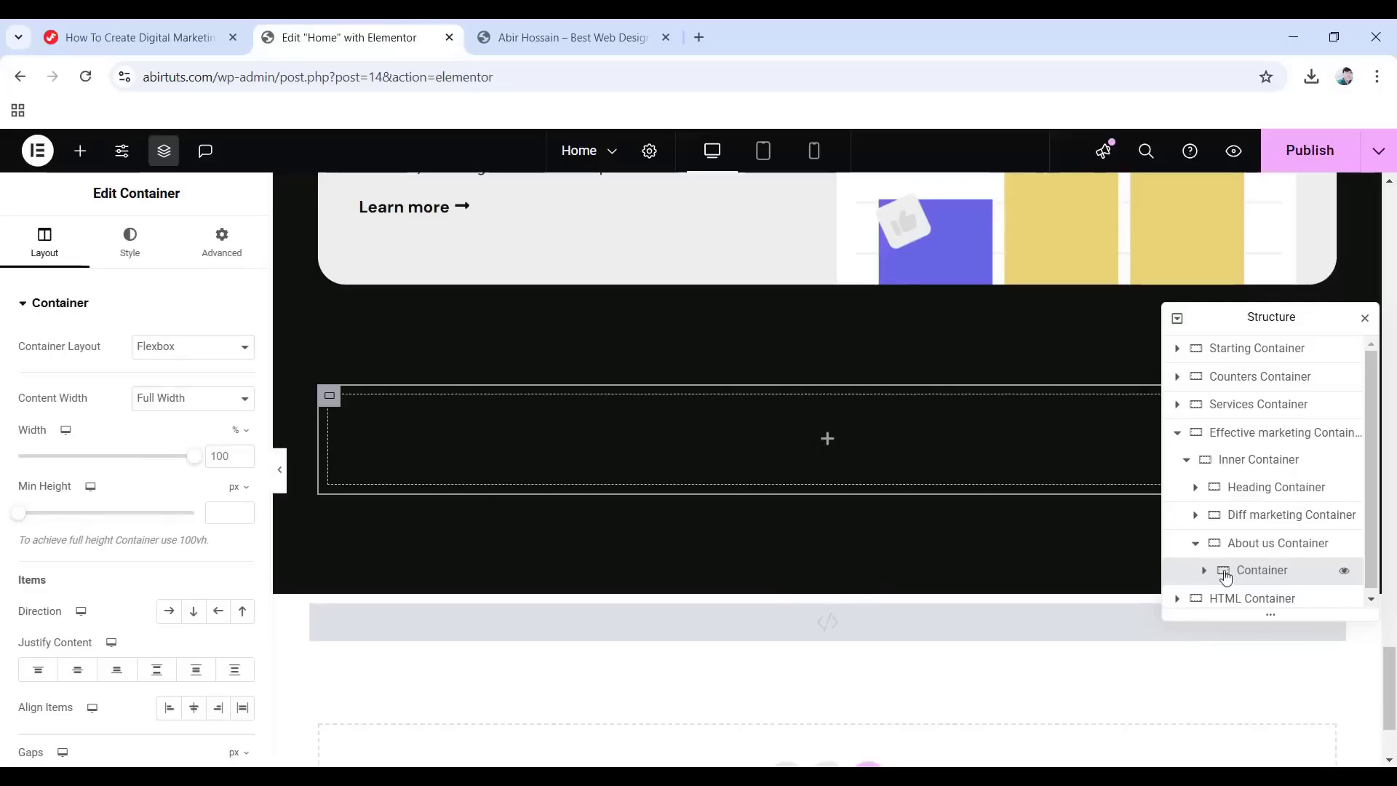
pyautogui.write('Images')
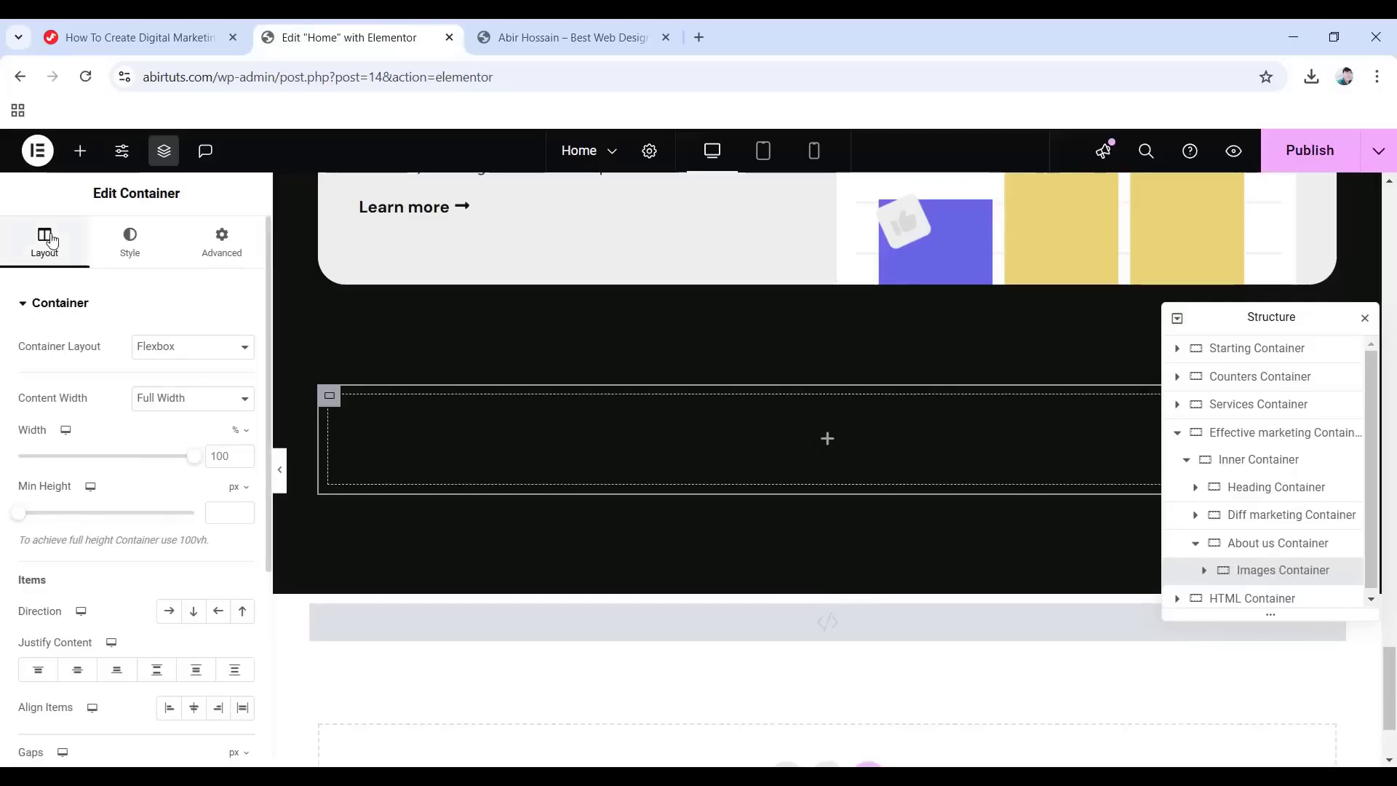
pyautogui.click(173, 399)
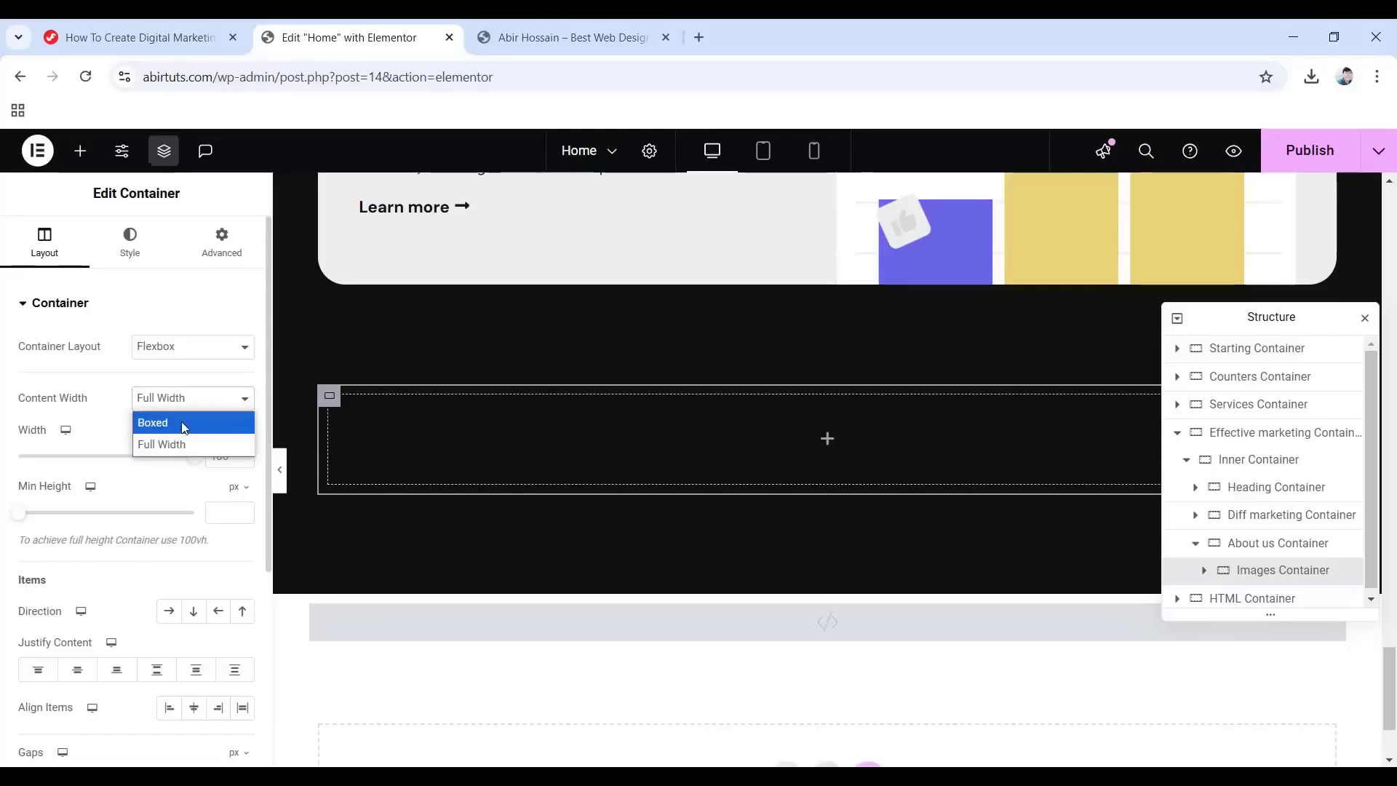
pyautogui.click(185, 426)
pyautogui.click(227, 248)
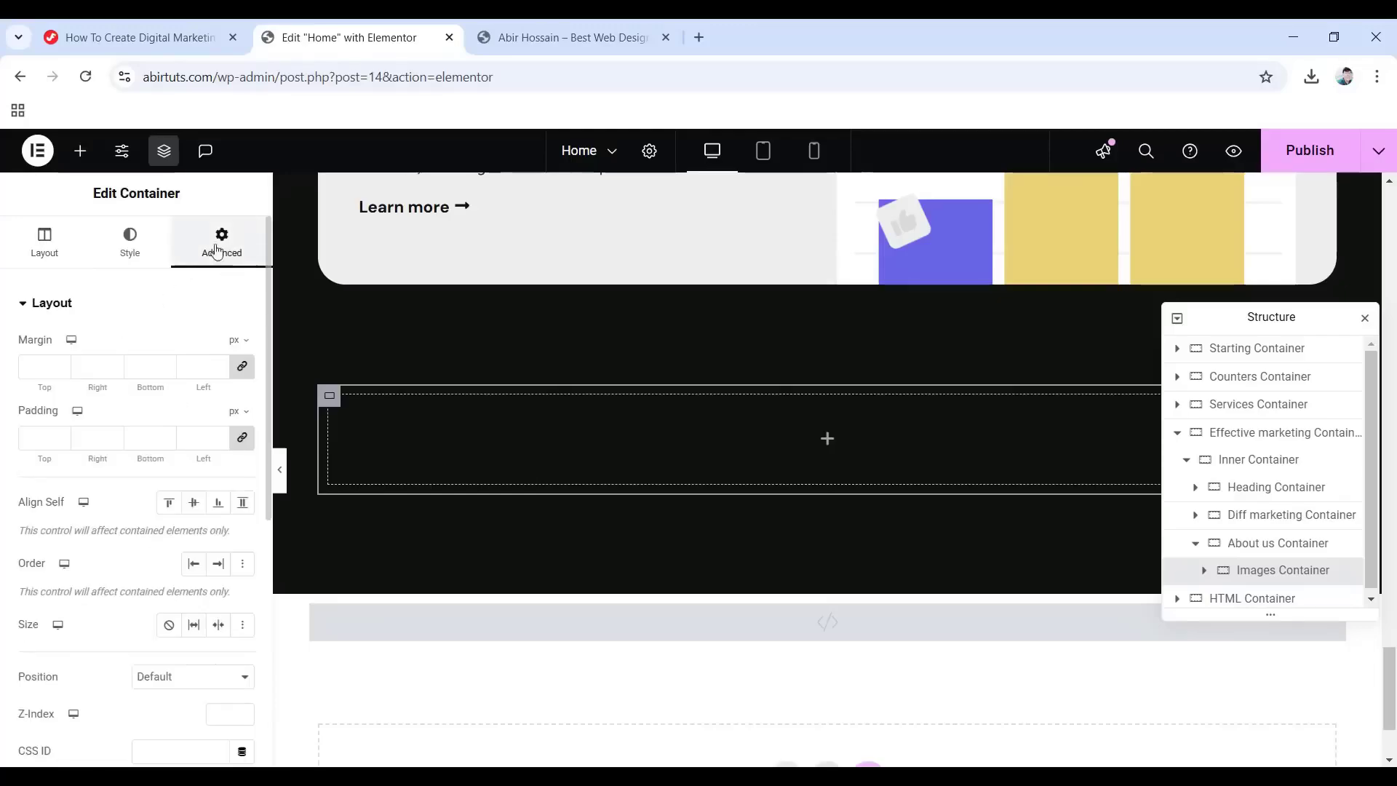
pyautogui.click(240, 438)
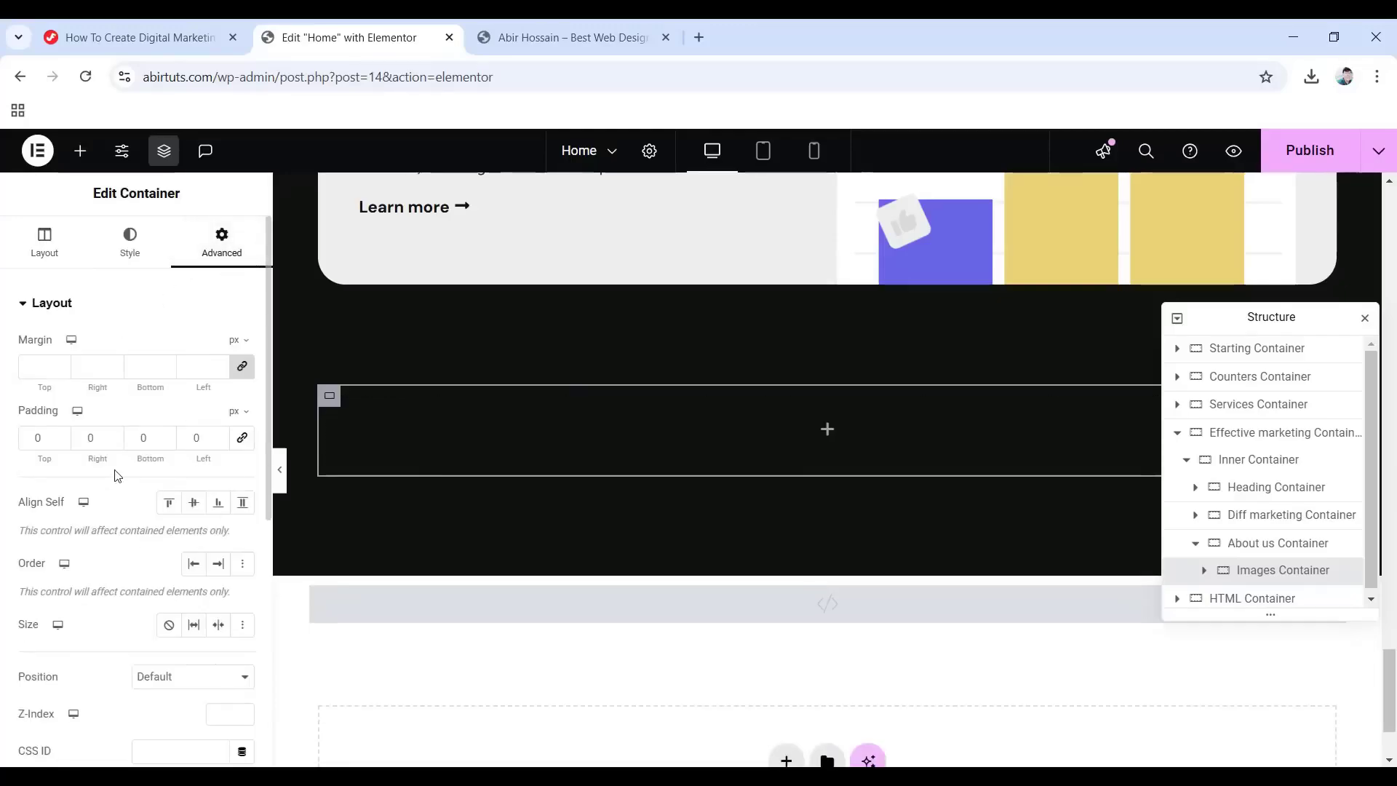
# Drop an Image widget into the Images Container and insert the 7.png collage.
pyautogui.click(828, 430)
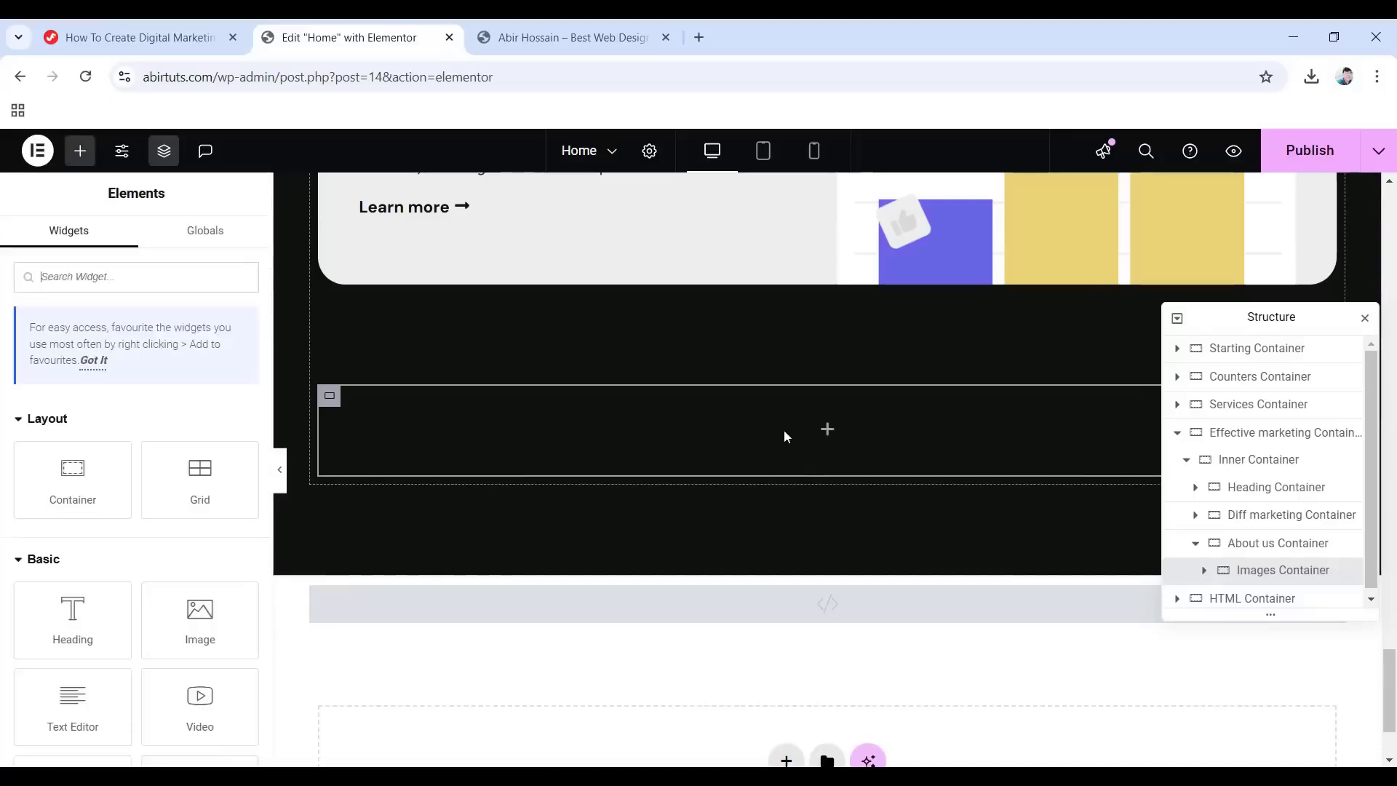
pyautogui.scroll(-1, 187, 645)
pyautogui.moveTo(193, 528); pyautogui.dragTo(820, 452)
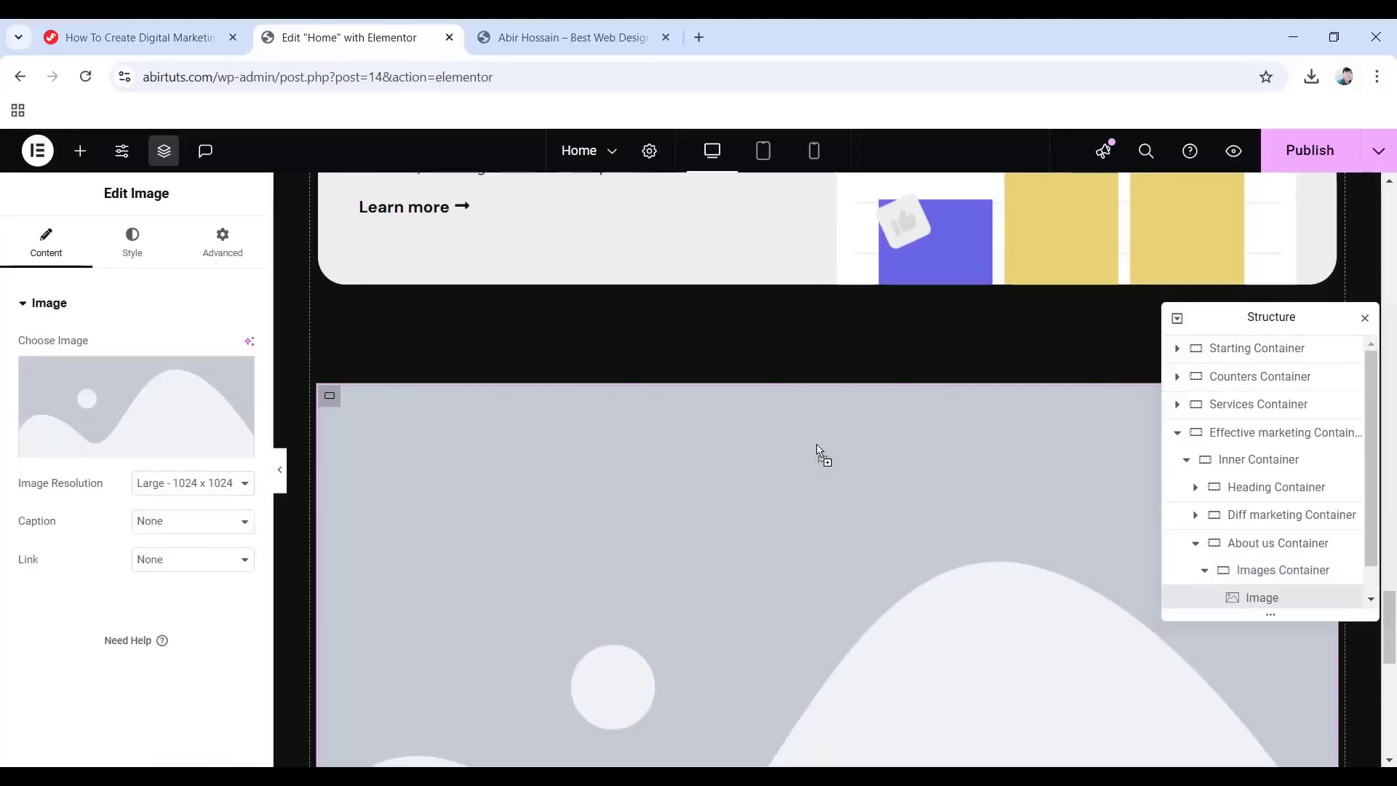
pyautogui.click(134, 415)
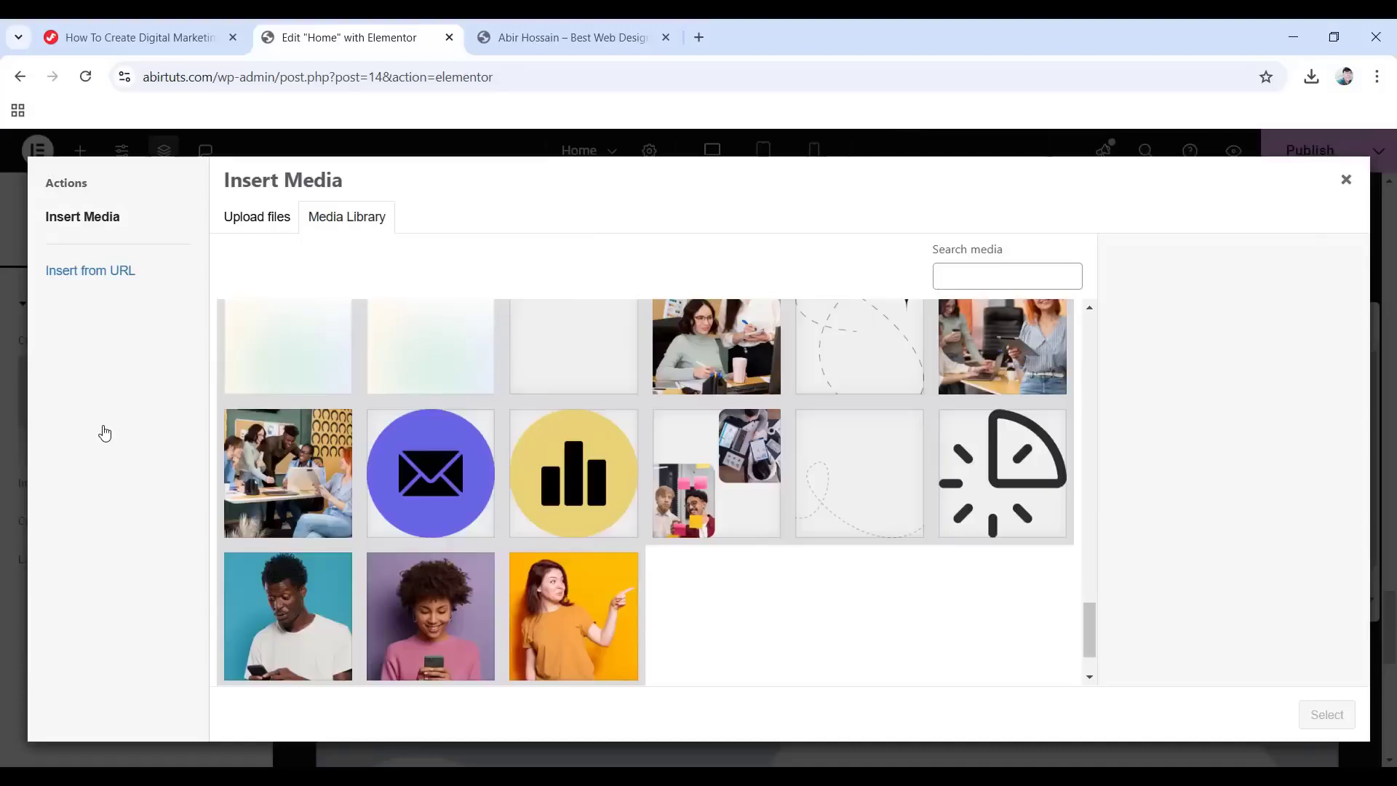
pyautogui.click(696, 486)
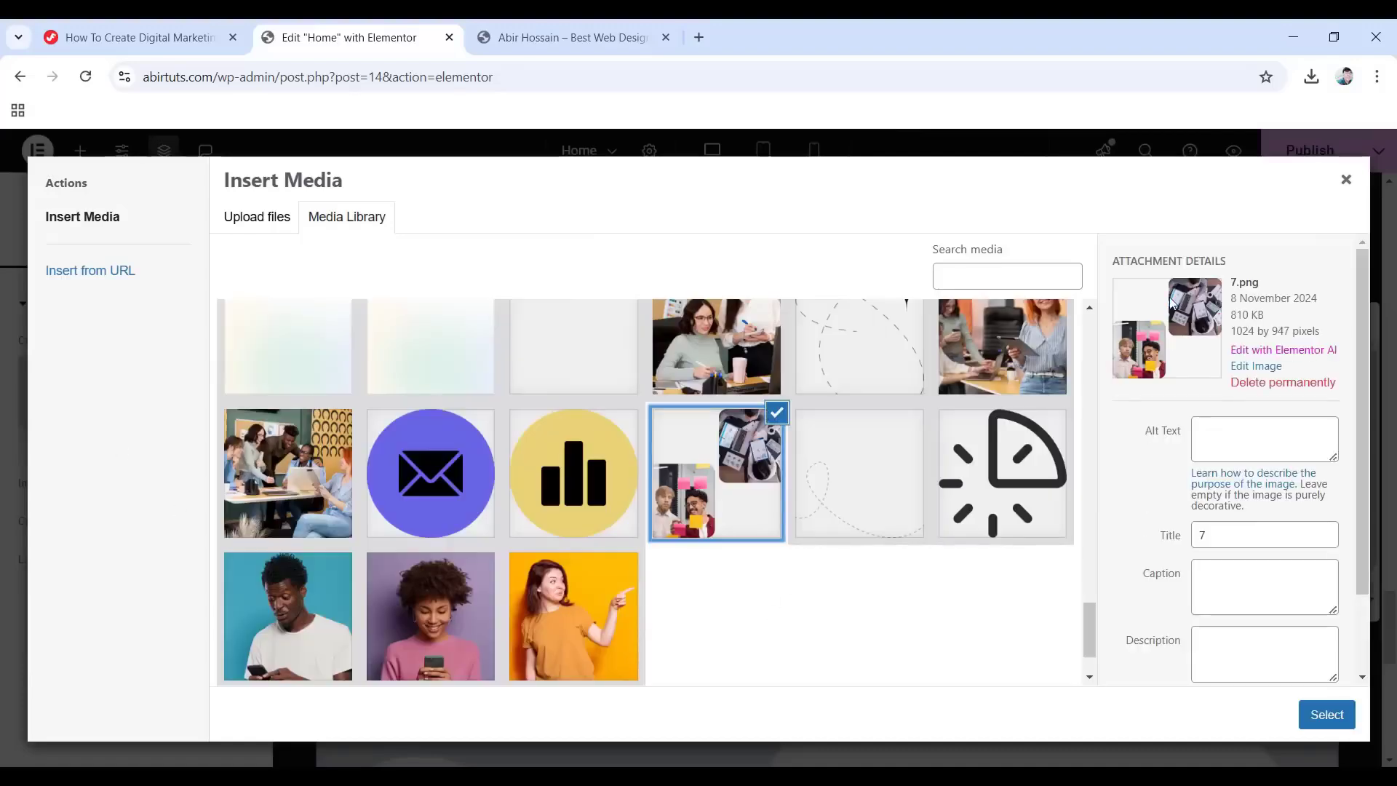
pyautogui.click(1327, 713)
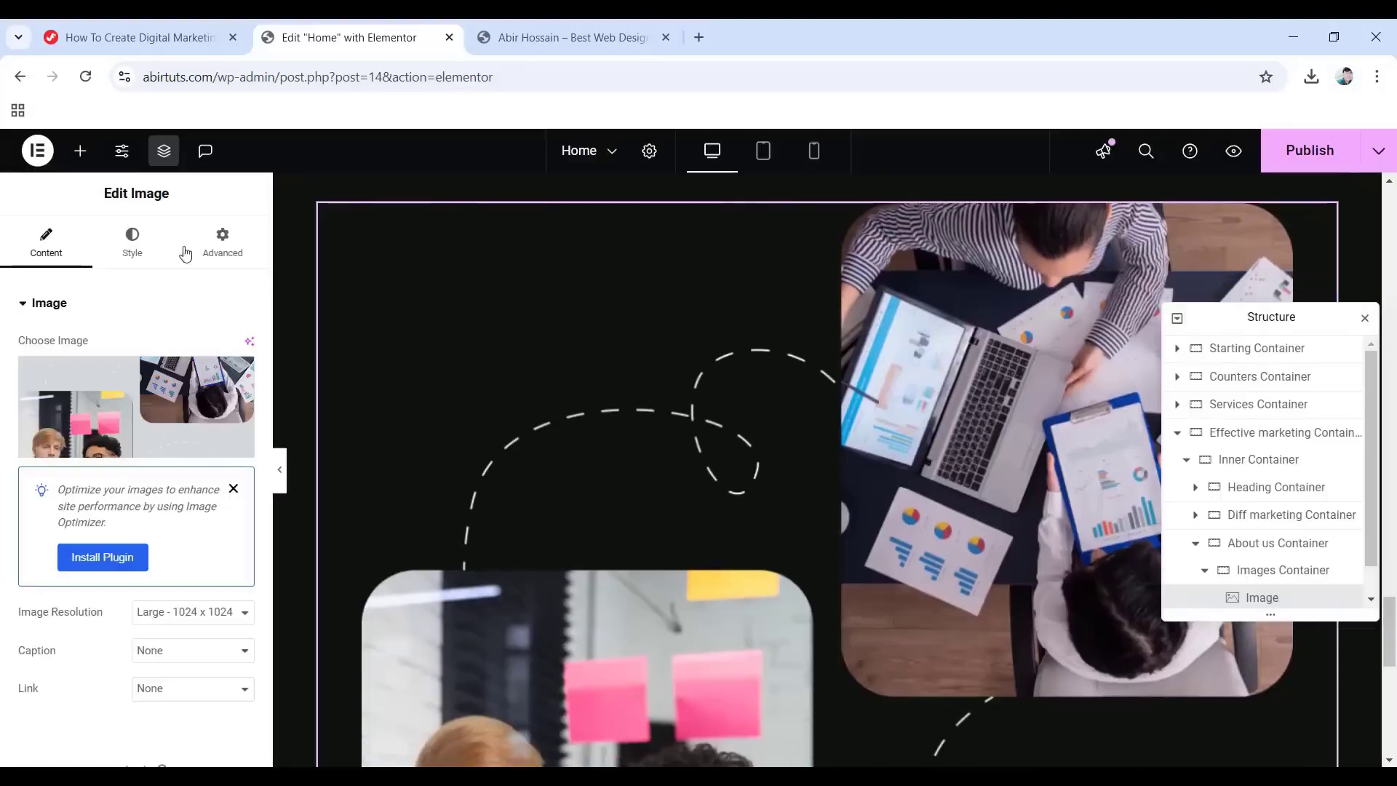
# Give the 7.png image a Fade In entrance animation.
pyautogui.click(225, 247)
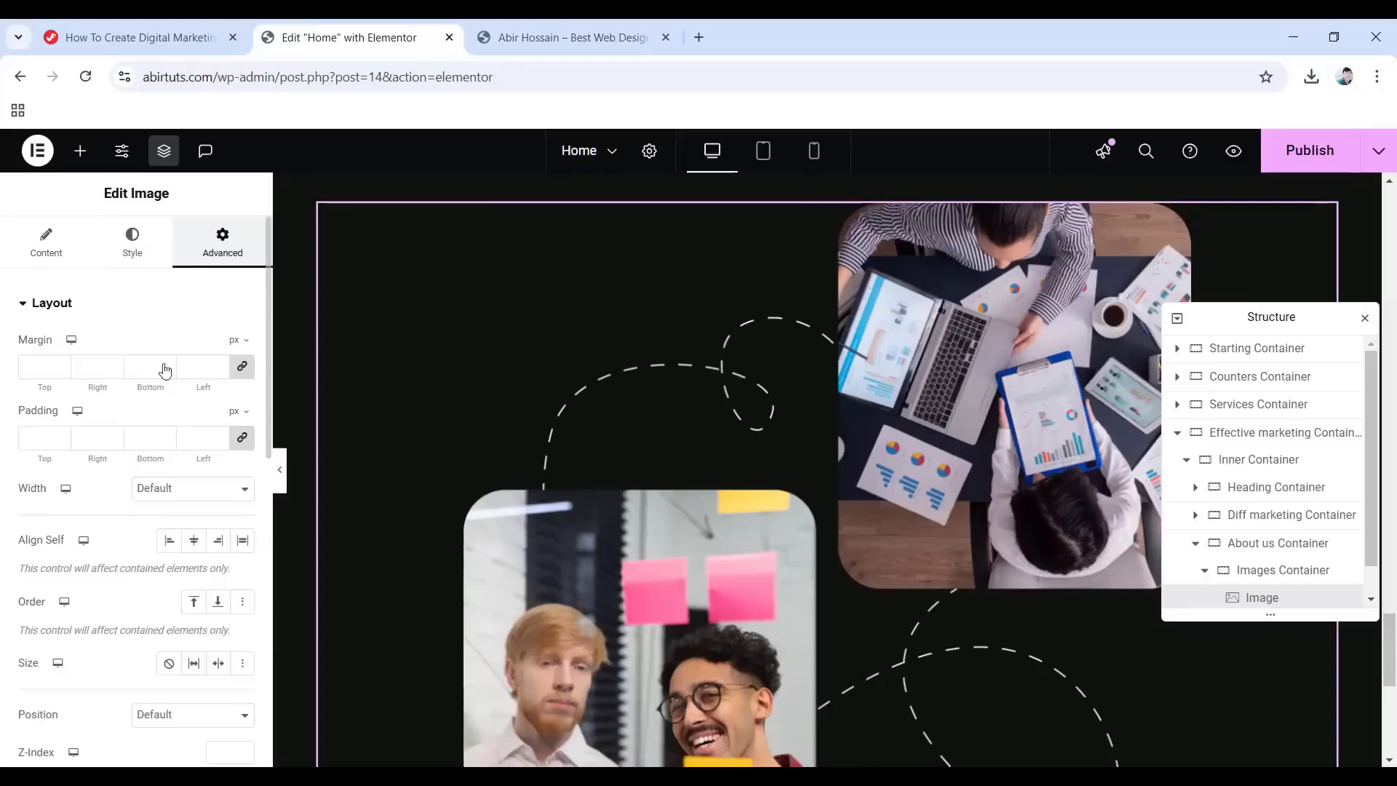
pyautogui.scroll(-6, 108, 589)
pyautogui.click(107, 590)
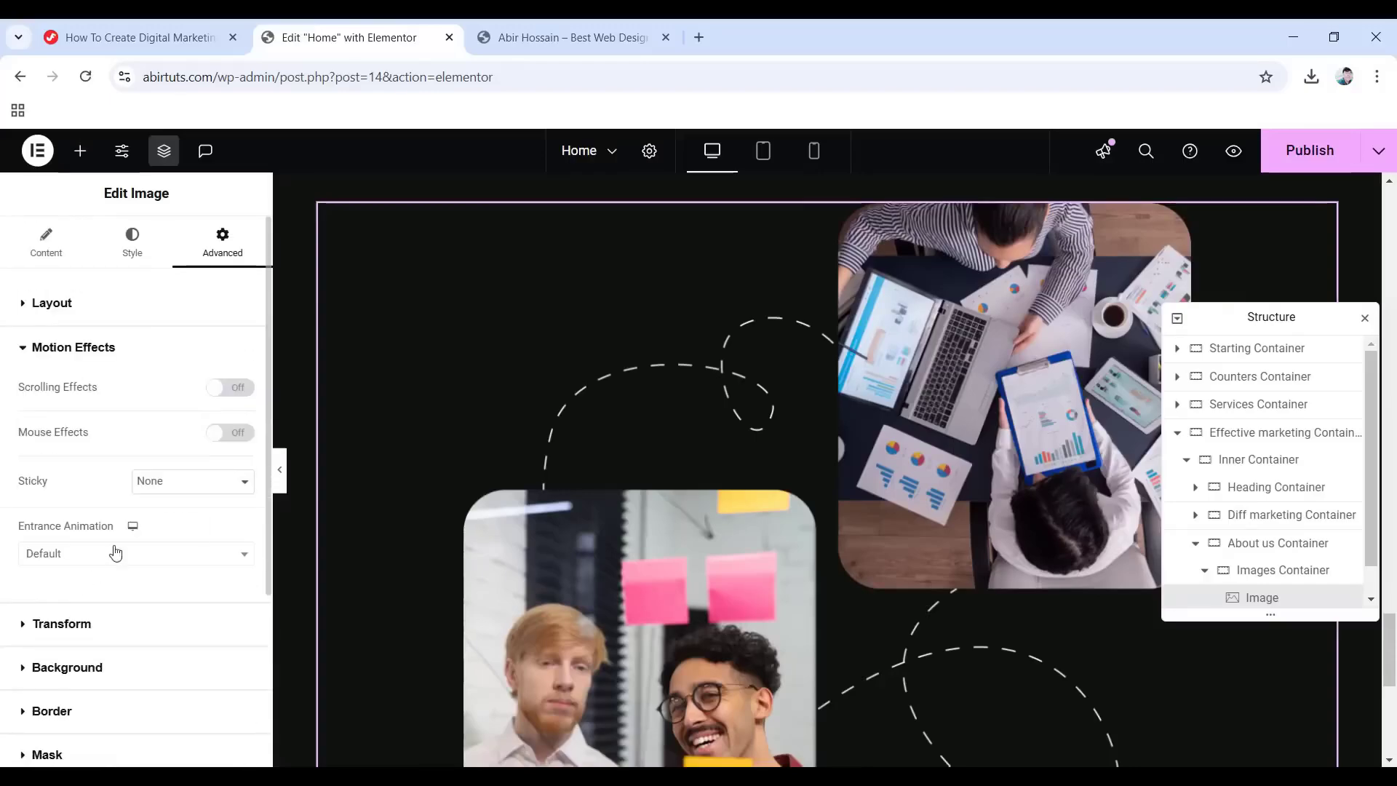
pyautogui.click(115, 557)
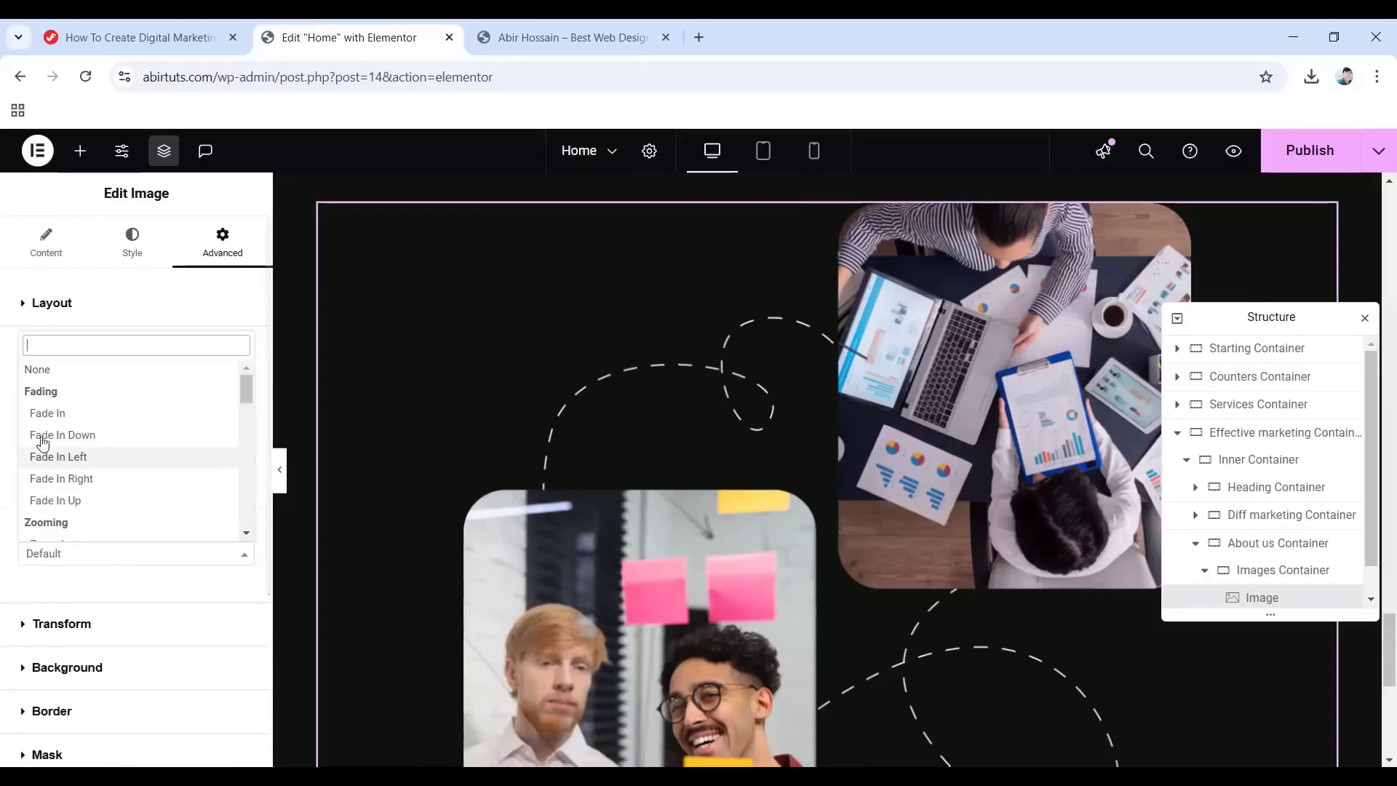
pyautogui.click(69, 421)
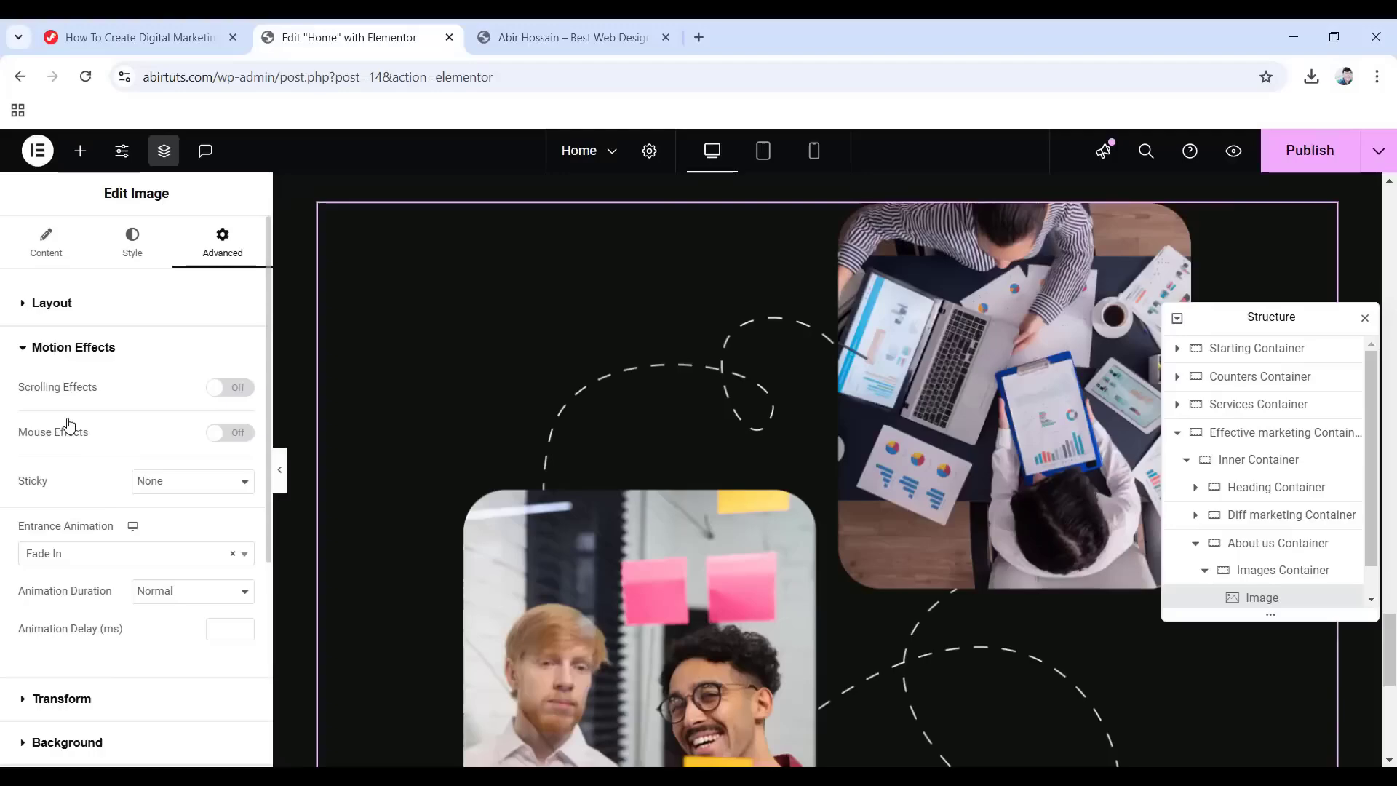
pyautogui.click(1204, 569)
pyautogui.scroll(-1, 1267, 556)
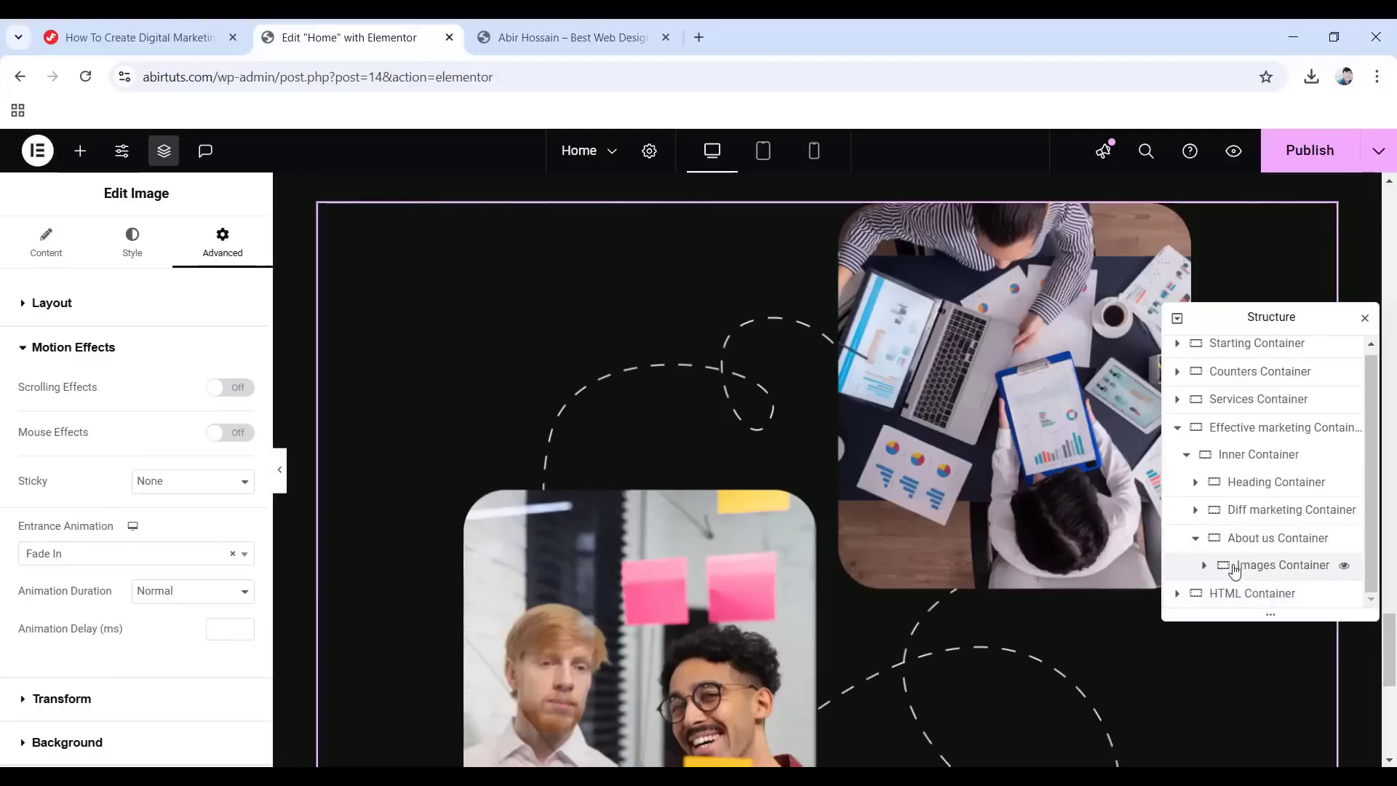
# Add a new boxed container beside the Images Container.
pyautogui.rightClick(1258, 574)
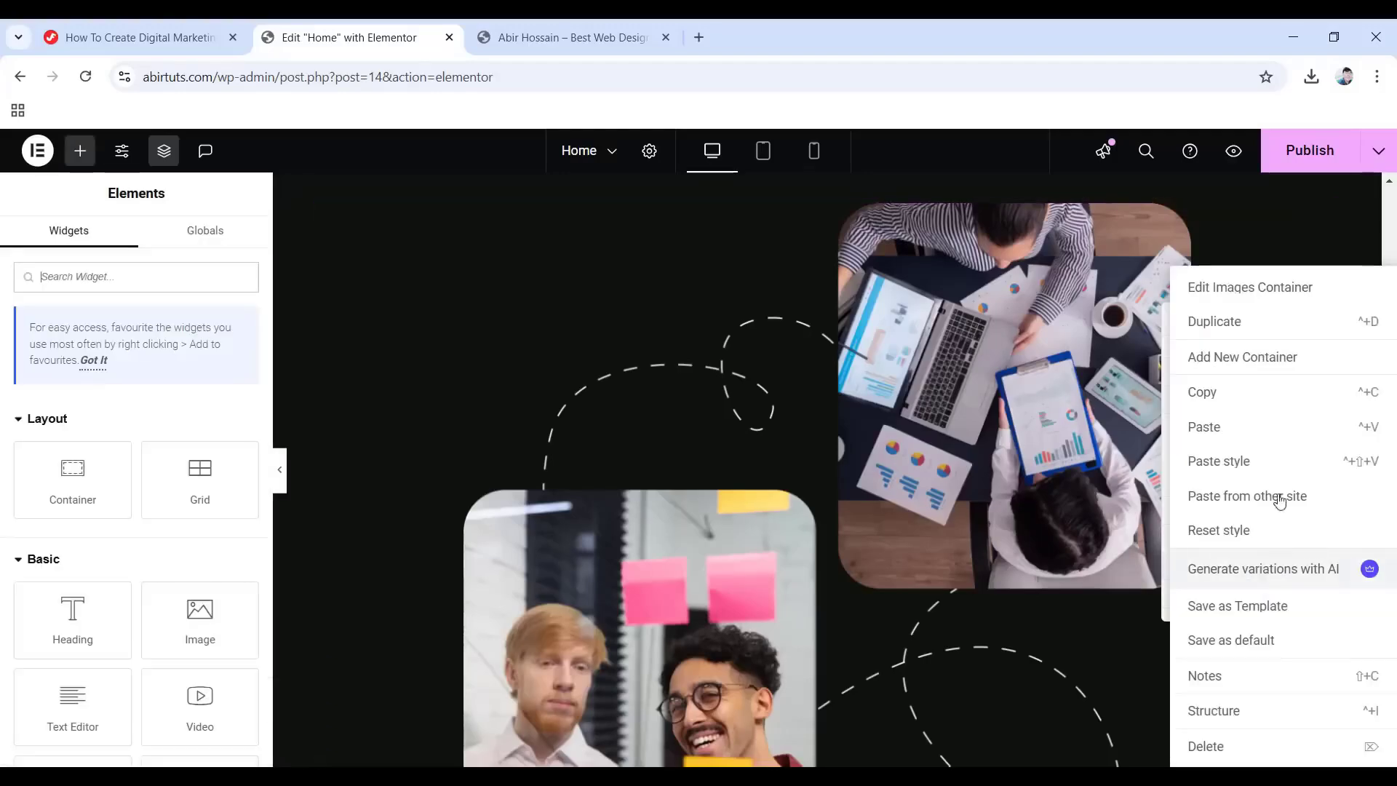
pyautogui.click(1239, 356)
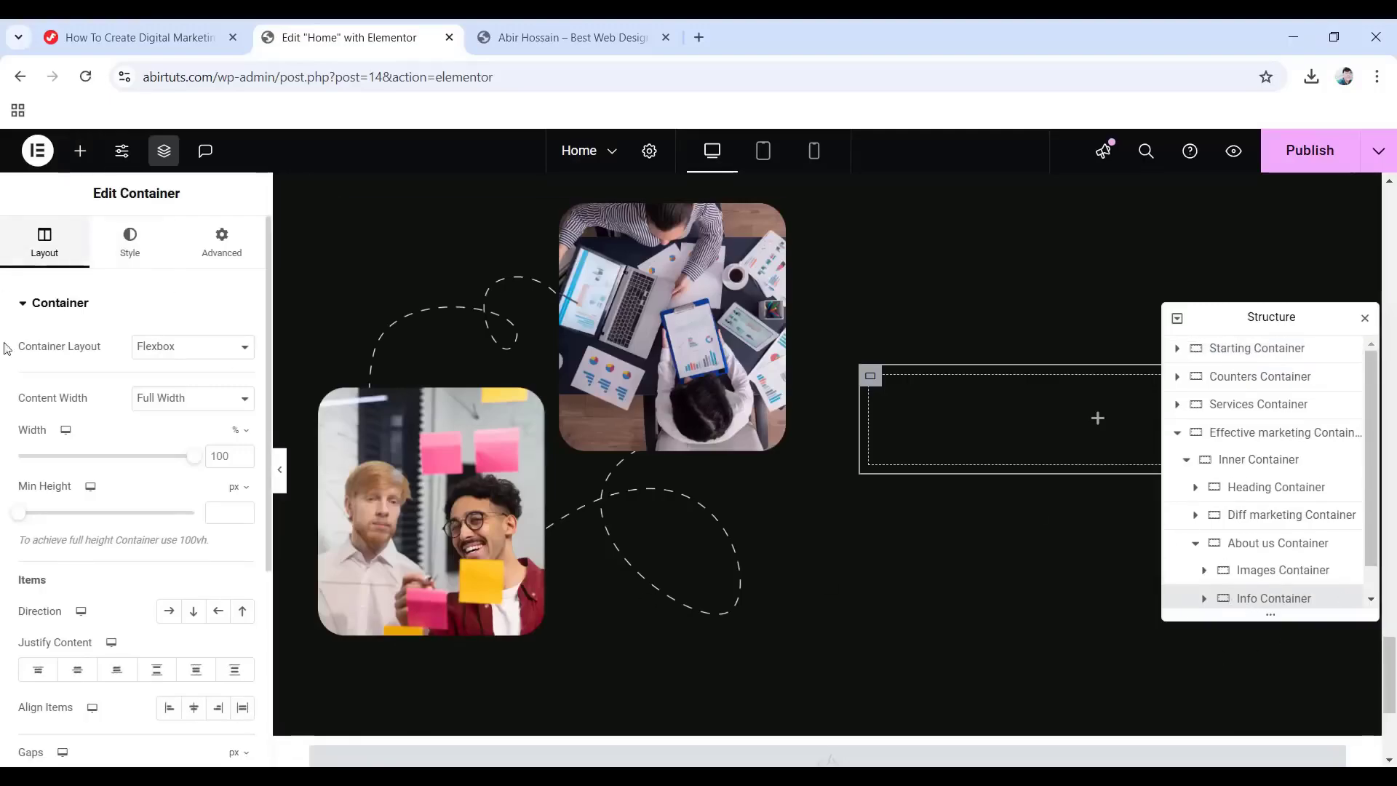
pyautogui.click(178, 399)
pyautogui.click(179, 425)
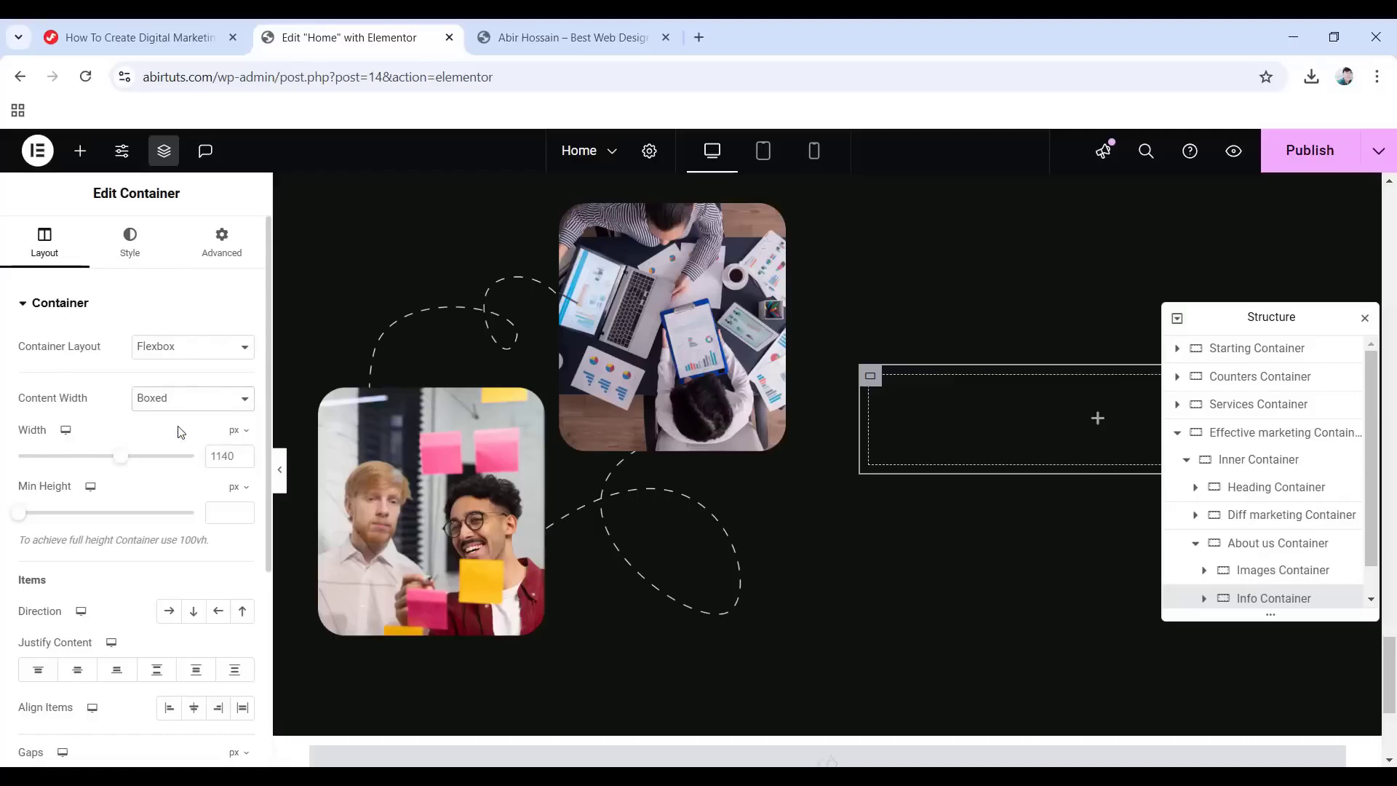
# Give the new info container a Fade In entrance animation.
pyautogui.click(215, 241)
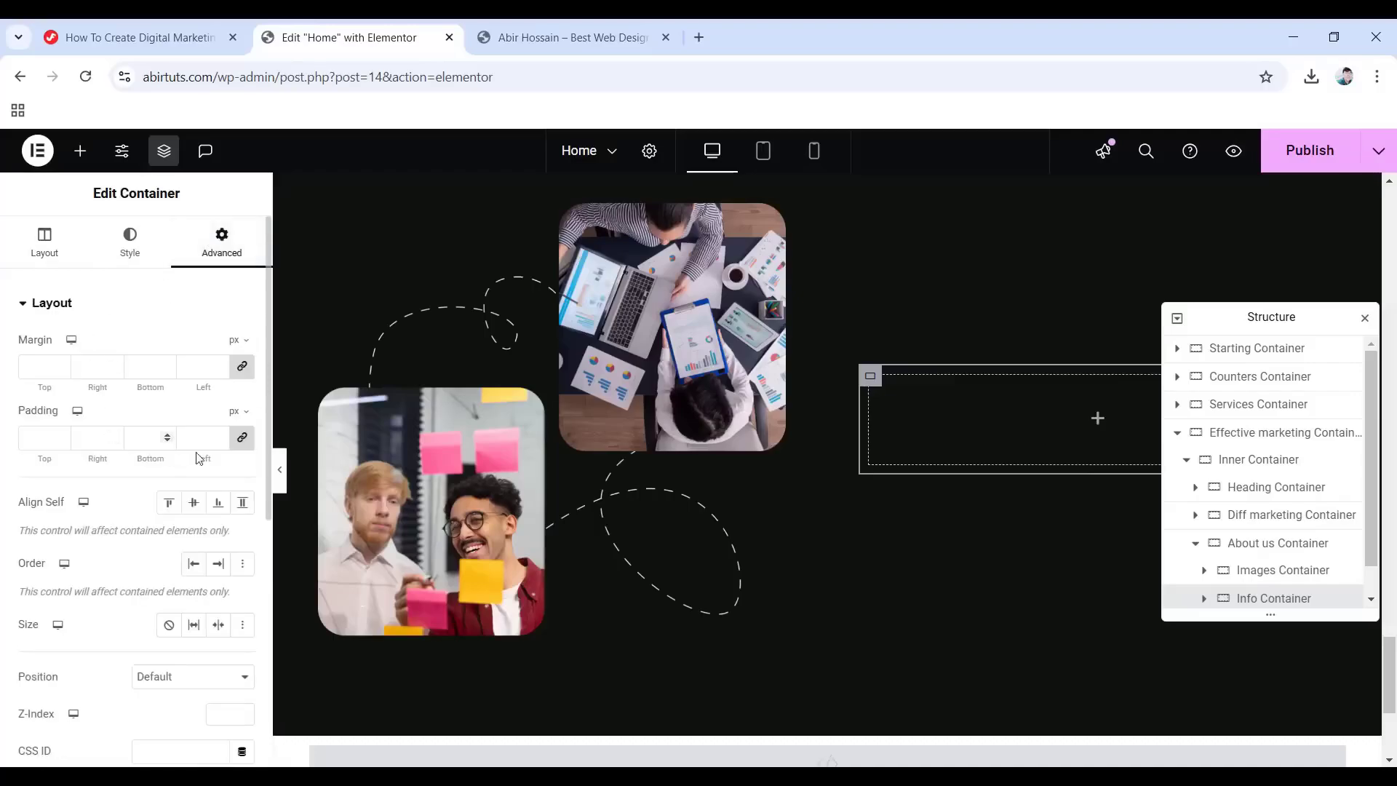
pyautogui.scroll(-6, 131, 468)
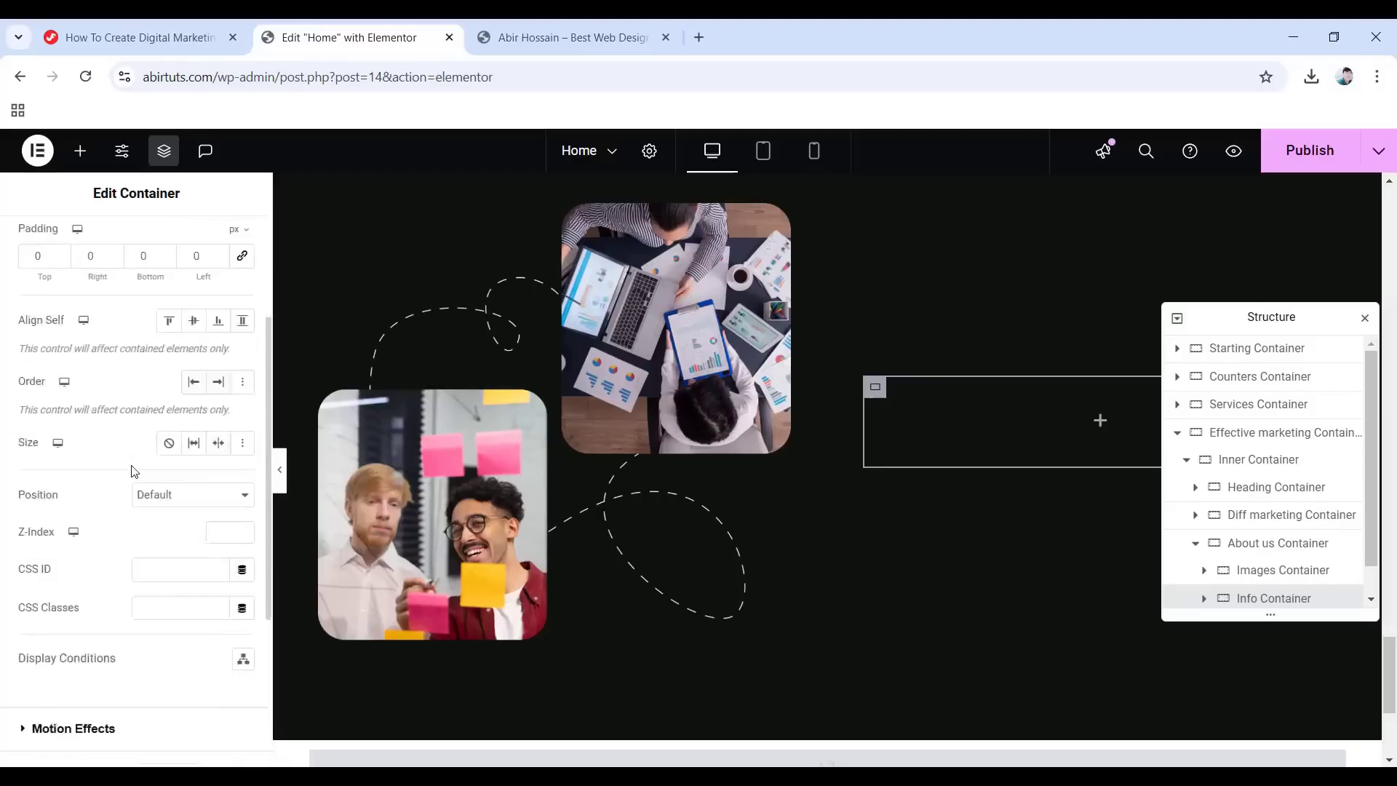
pyautogui.click(73, 463)
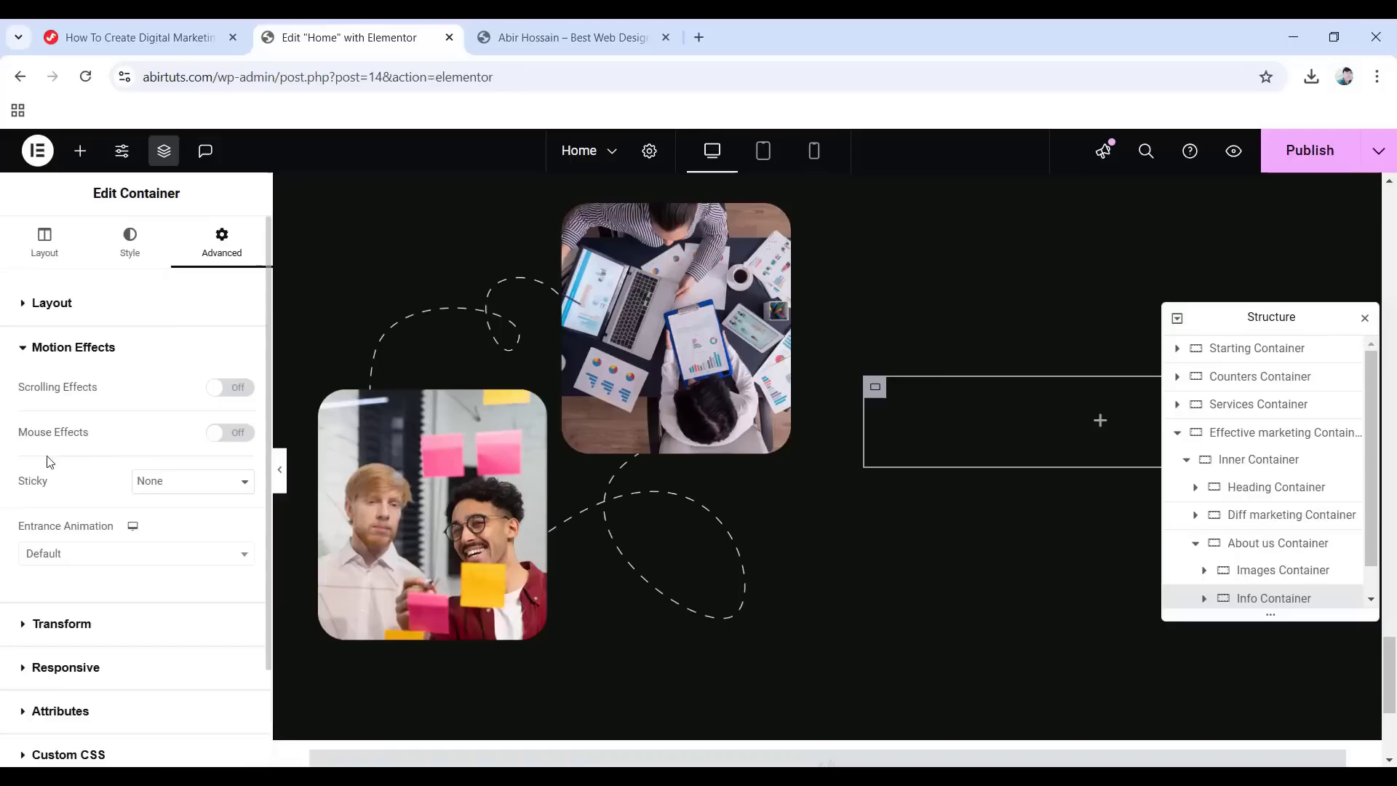
pyautogui.click(69, 559)
pyautogui.click(64, 416)
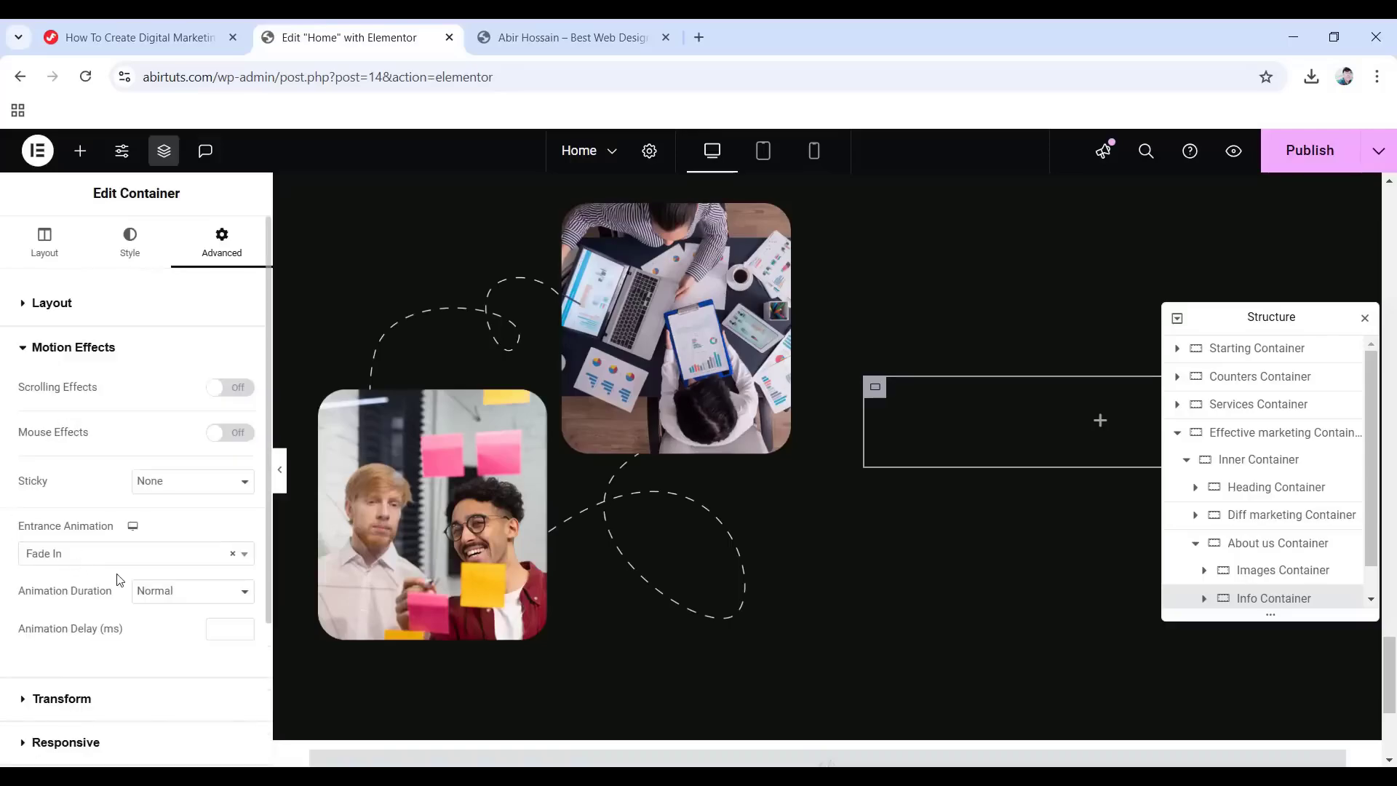
pyautogui.click(1101, 422)
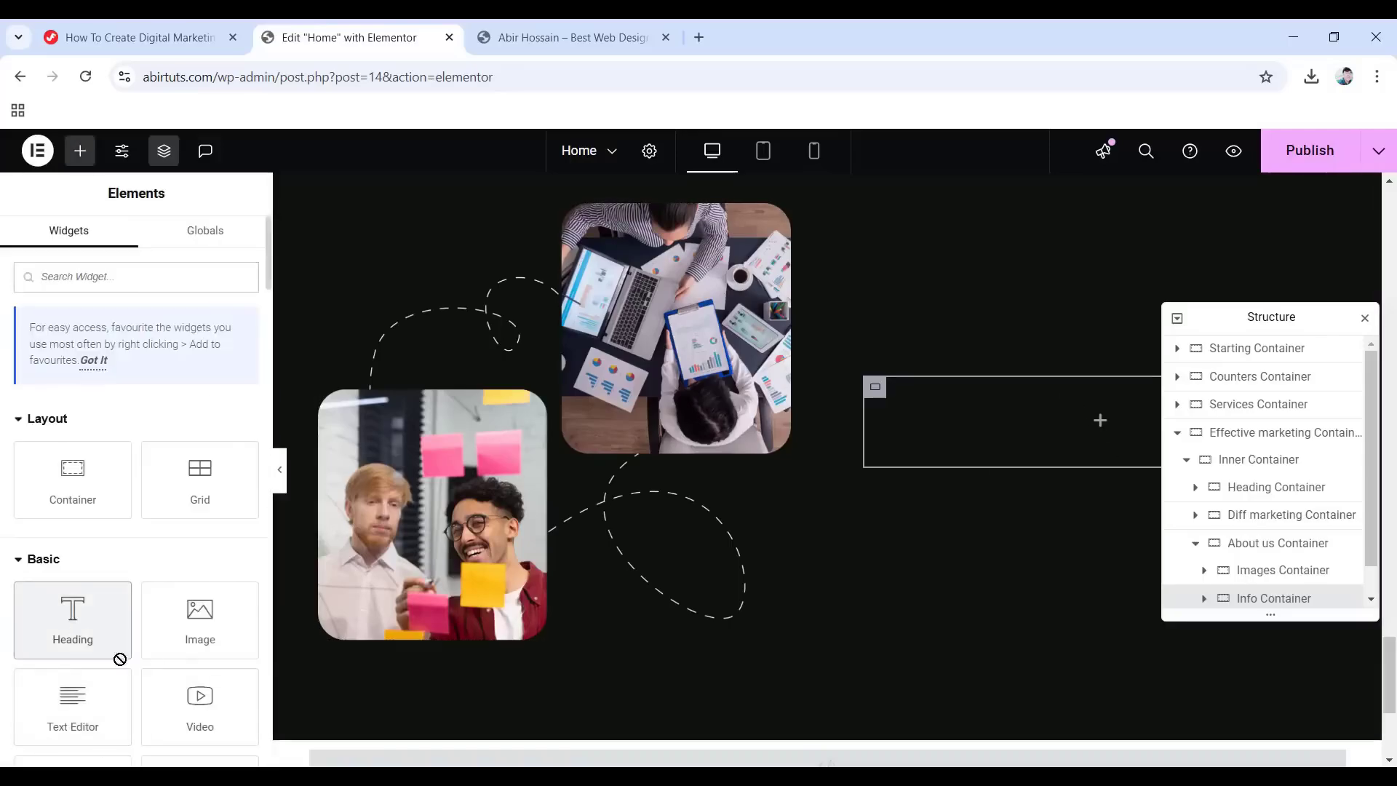
# Add a heading to the info container reading 'Growth drives everything we do'.
pyautogui.moveTo(109, 640); pyautogui.dragTo(1010, 430)
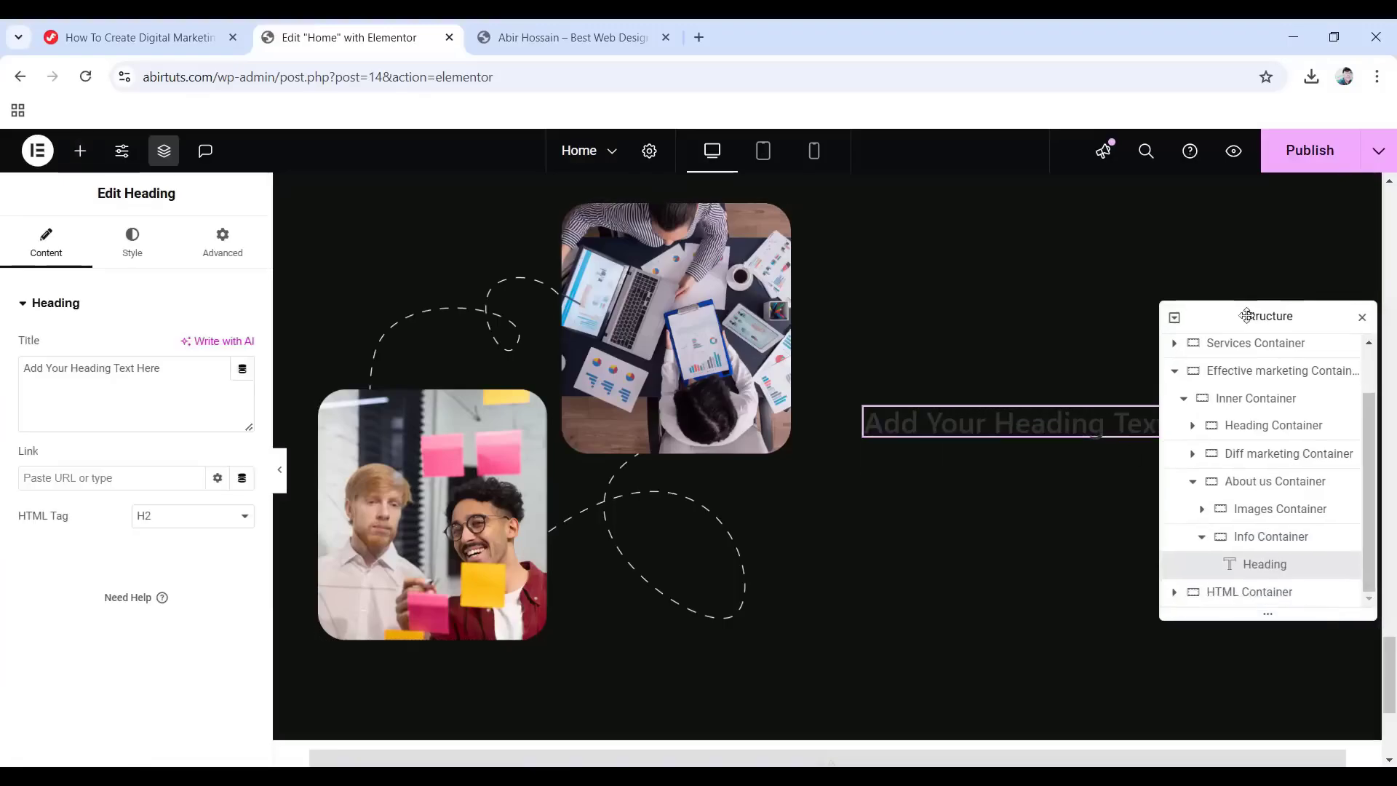
pyautogui.moveTo(1252, 315); pyautogui.dragTo(625, 259)
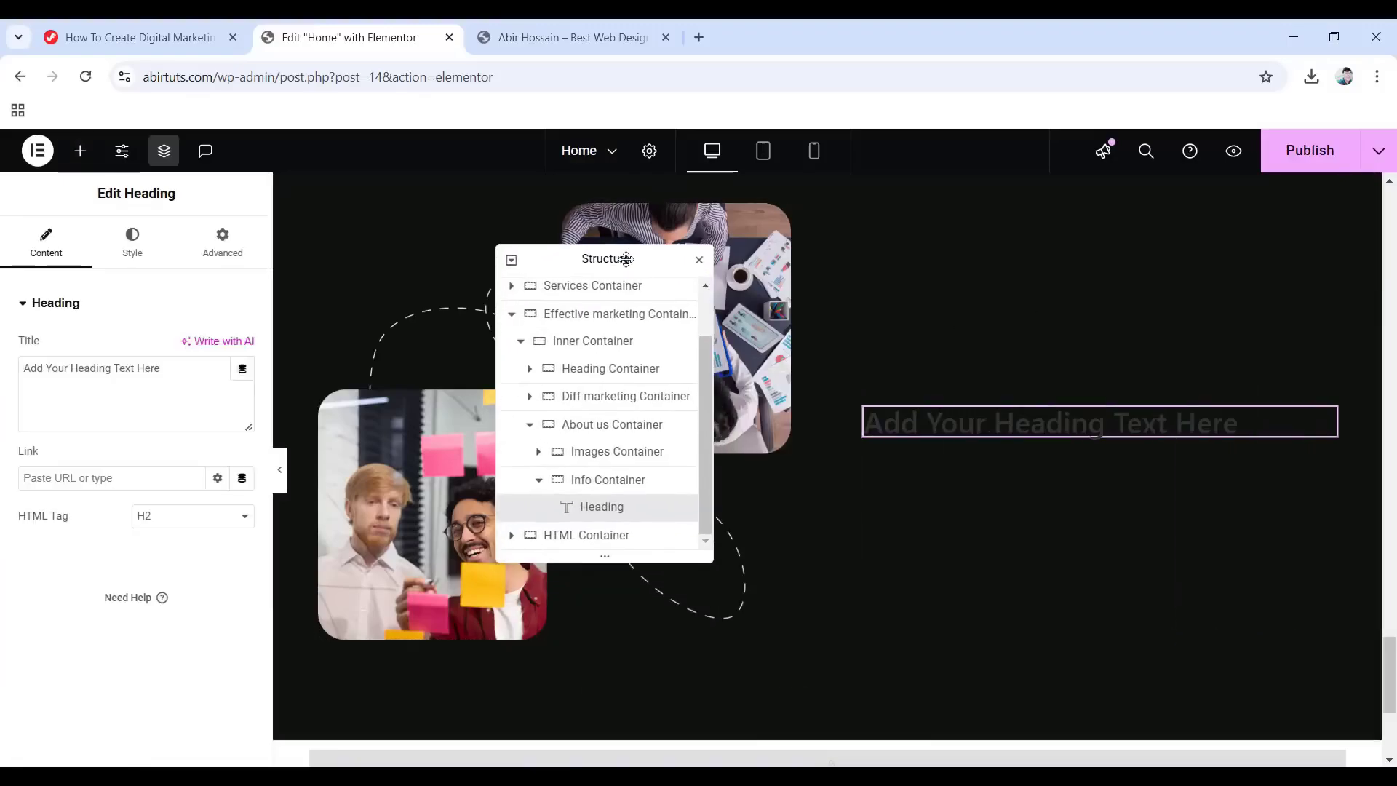
pyautogui.moveTo(177, 370); pyautogui.dragTo(6, 370)
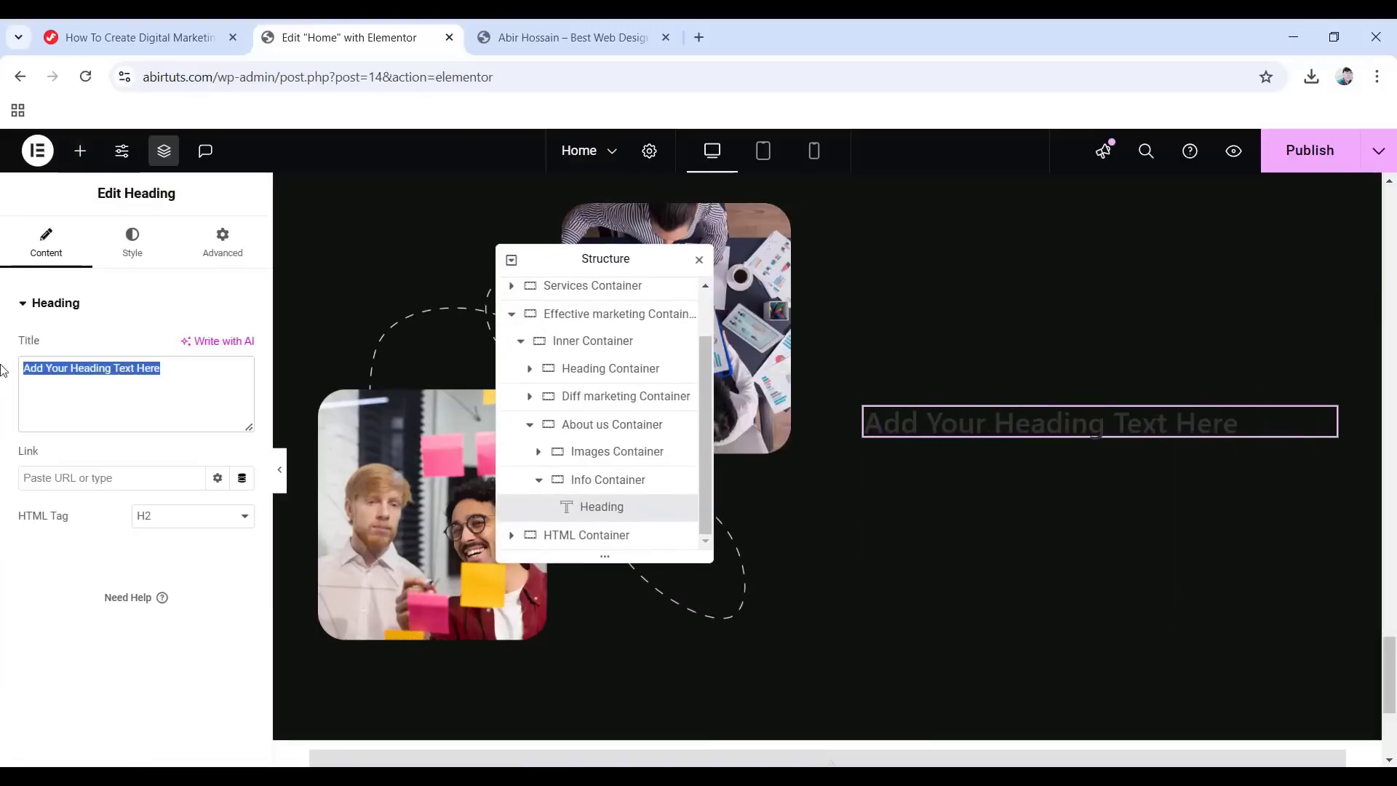
pyautogui.write('Growth drives everything we do')
# Style the heading with the White Color global colour and the Primary global font.
pyautogui.click(132, 245)
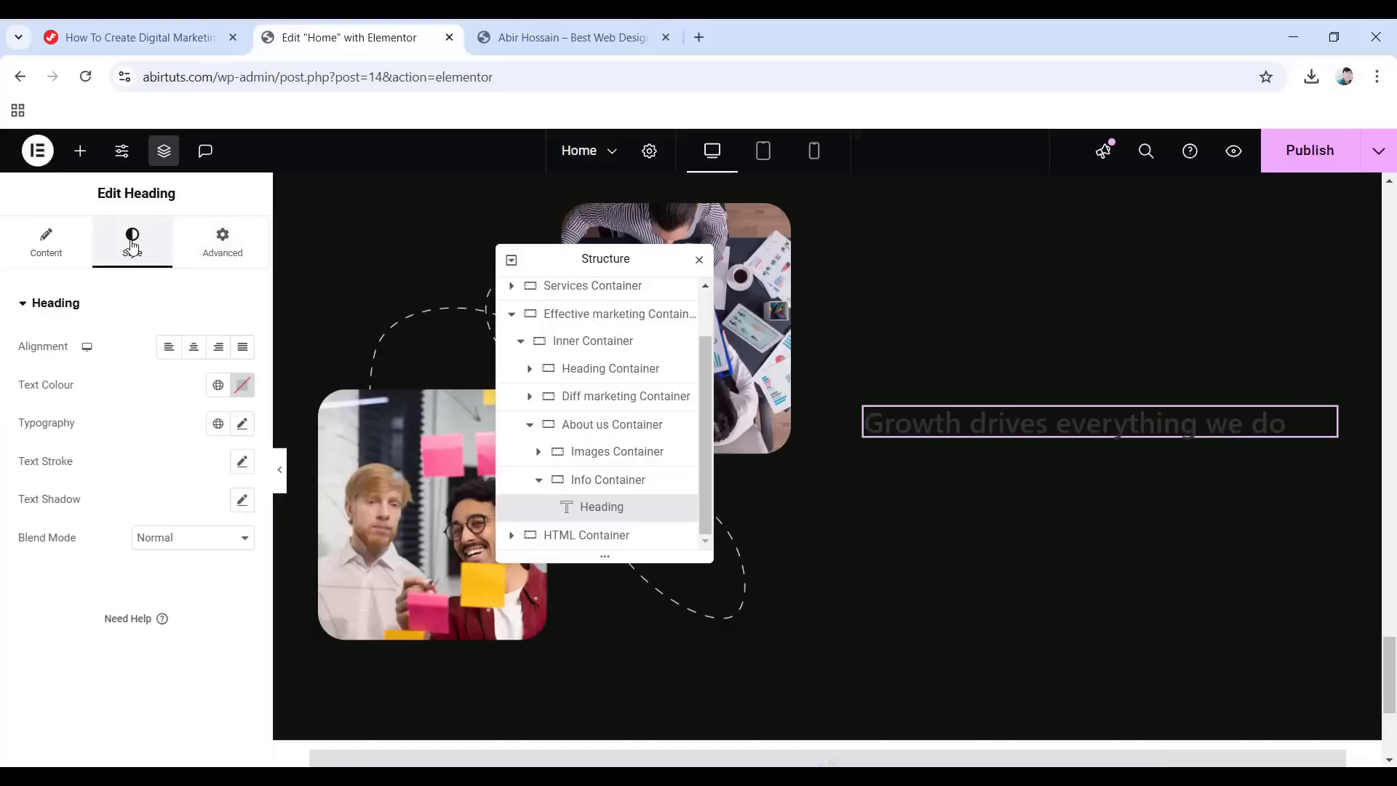
pyautogui.click(218, 385)
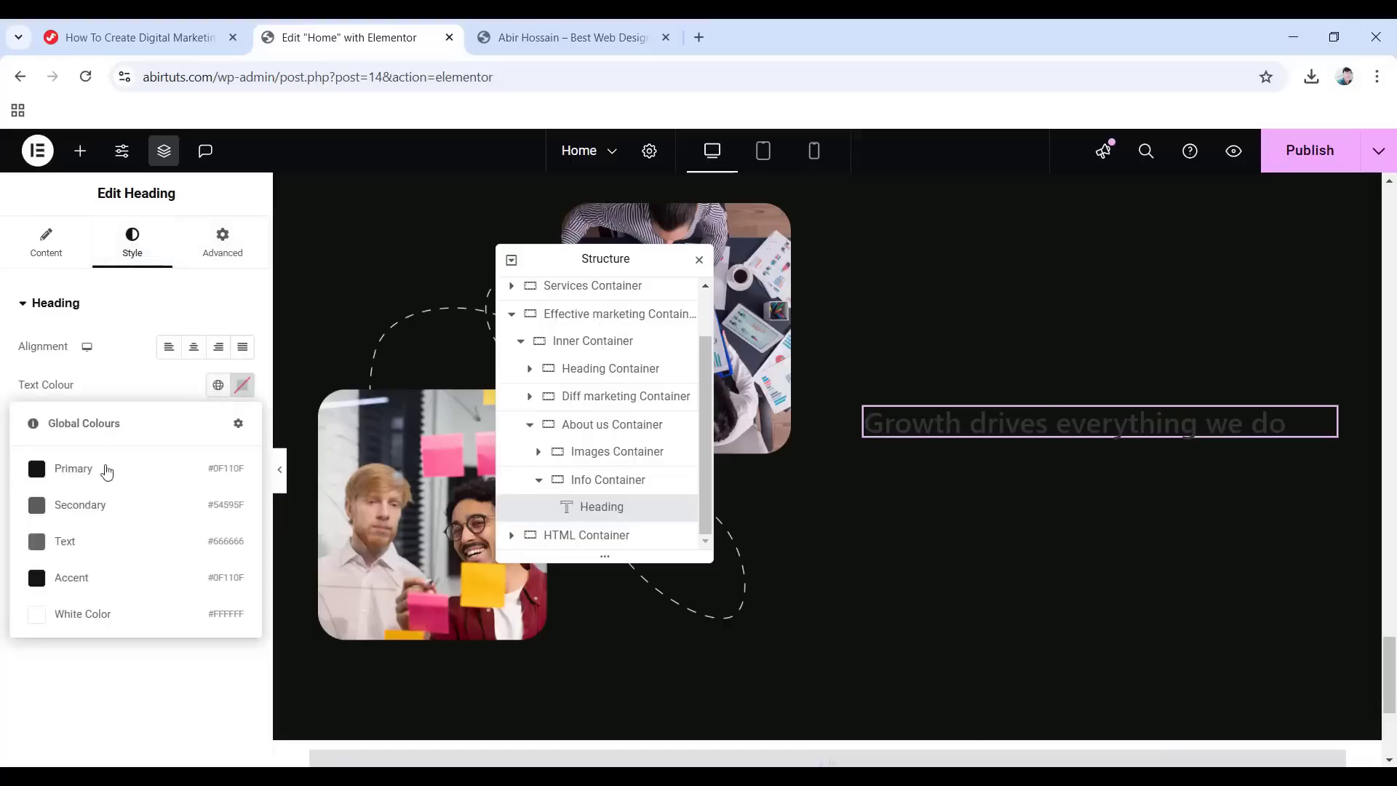
pyautogui.click(70, 619)
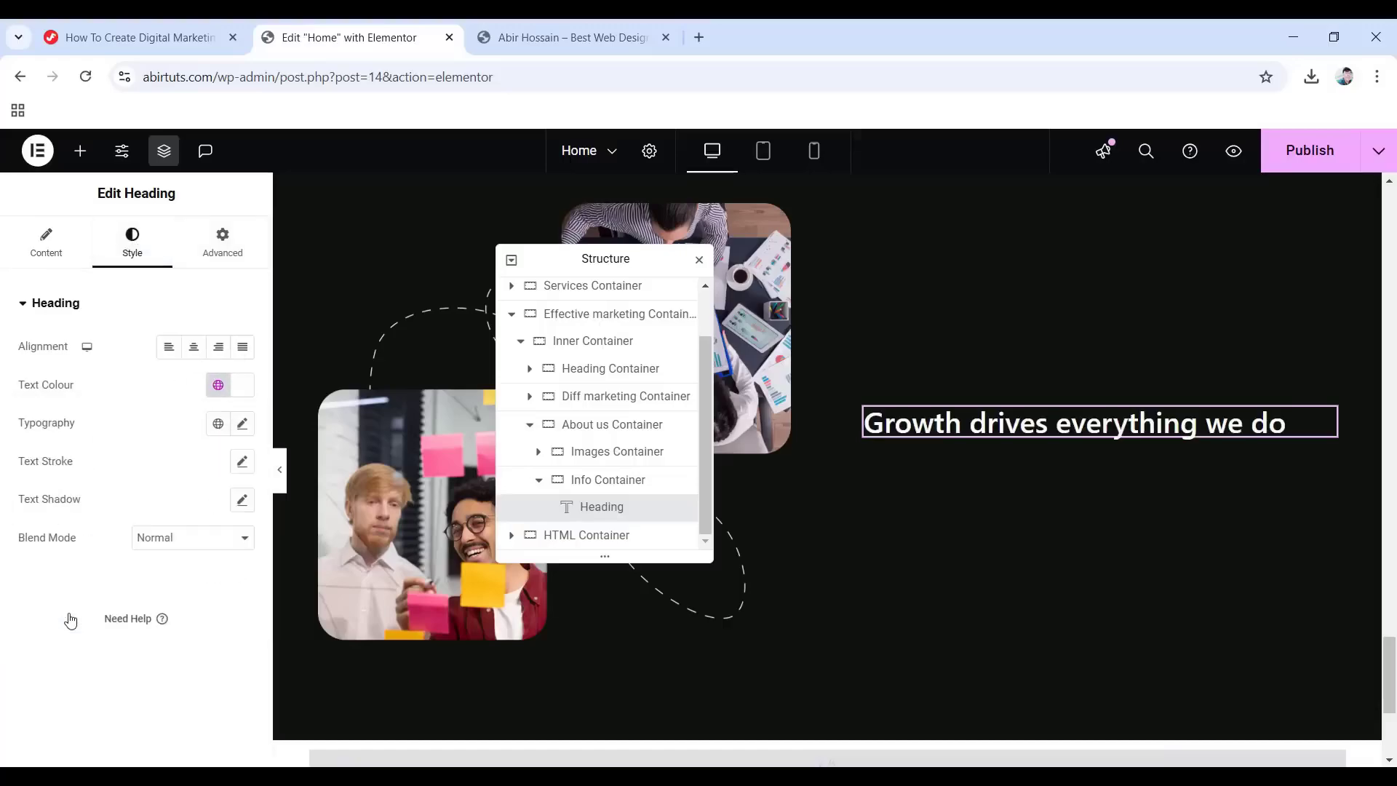
pyautogui.click(207, 426)
pyautogui.click(111, 522)
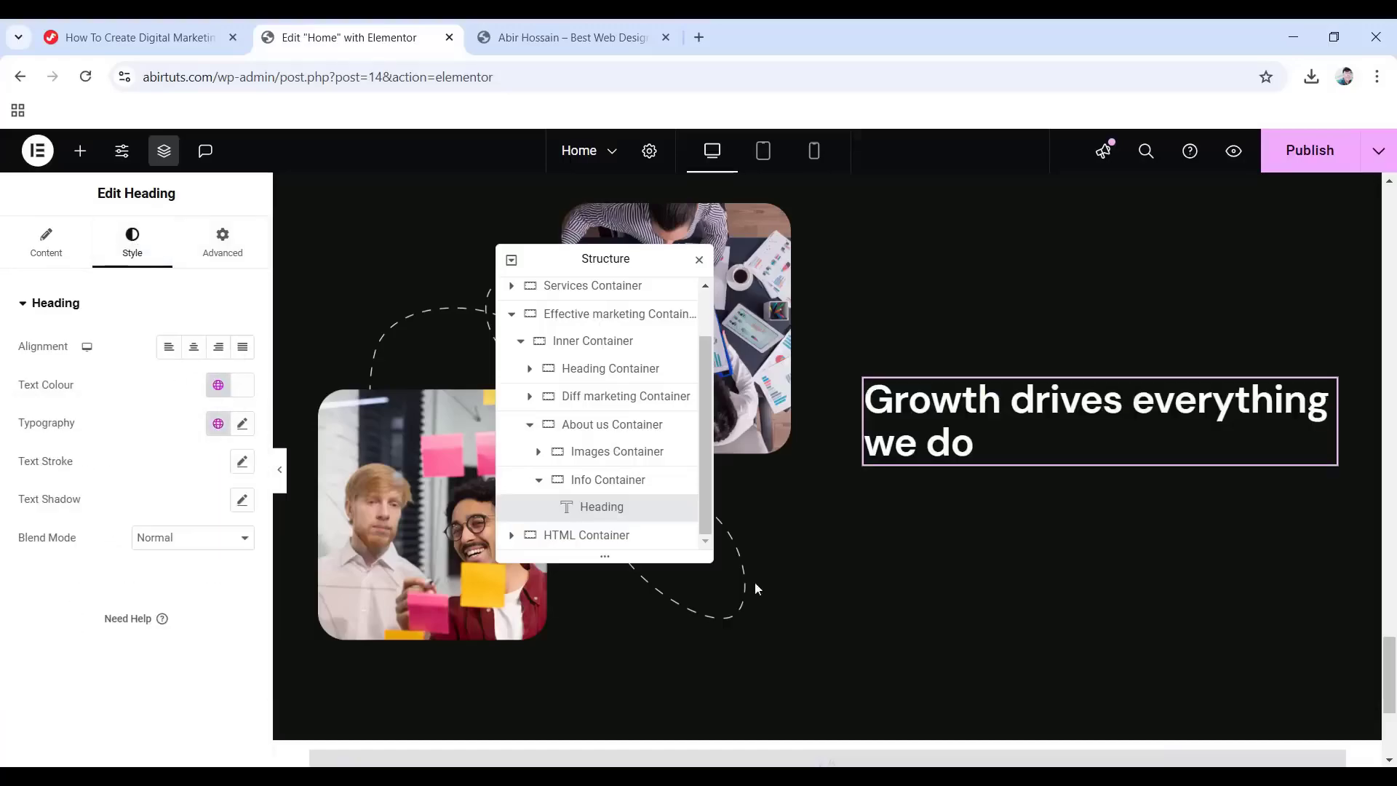
pyautogui.click(74, 151)
# Add a Text Editor widget under the heading and paste in the customer acquisition paragraph.
pyautogui.moveTo(73, 702); pyautogui.dragTo(1036, 443)
pyautogui.moveTo(212, 532); pyautogui.dragTo(24, 462)
pyautogui.write('In order to scale new customer acquisition and retention for e-commerce brands, we work across the entire customer journey.')
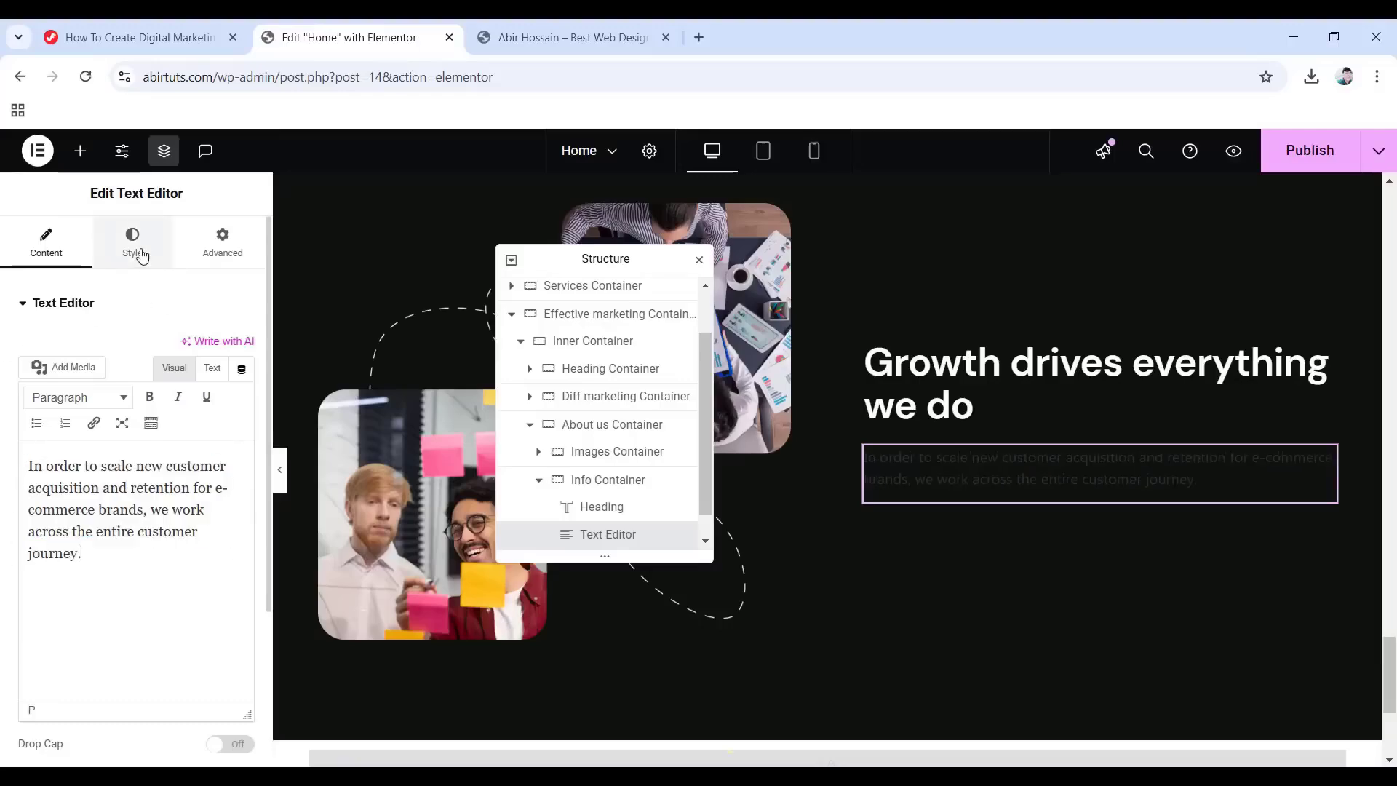
# Colour the paragraph grey #ababb5 and apply the global Text typography.
pyautogui.click(141, 254)
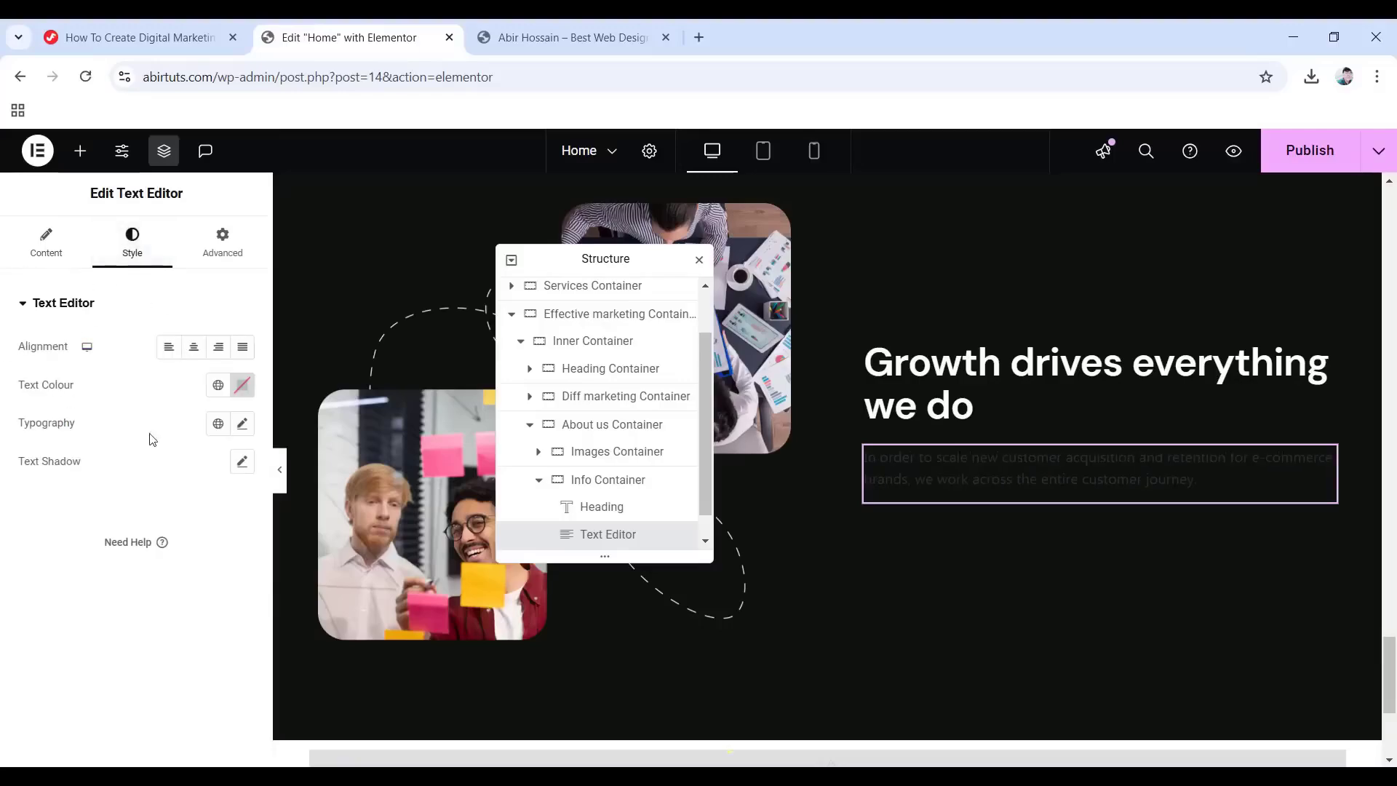
pyautogui.click(243, 386)
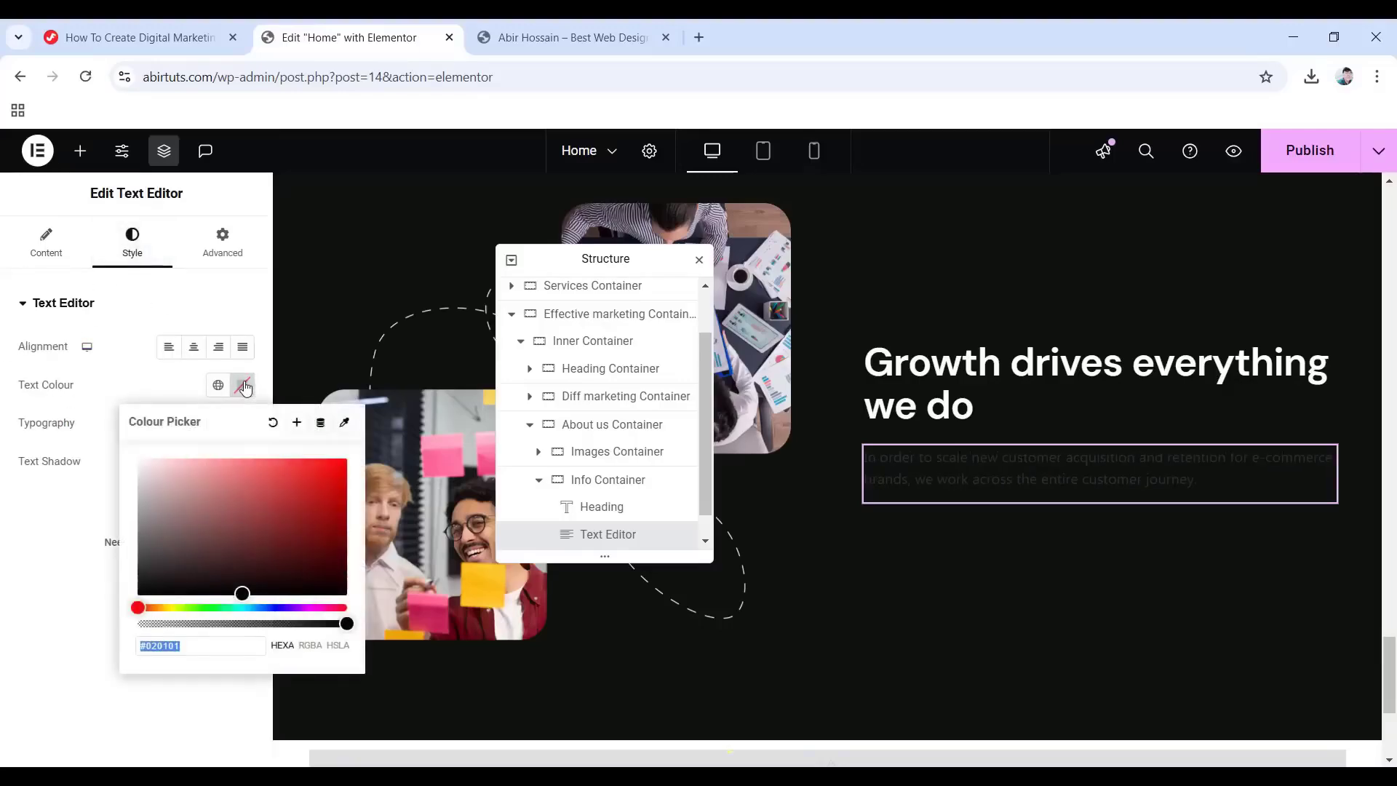
pyautogui.write('ab')
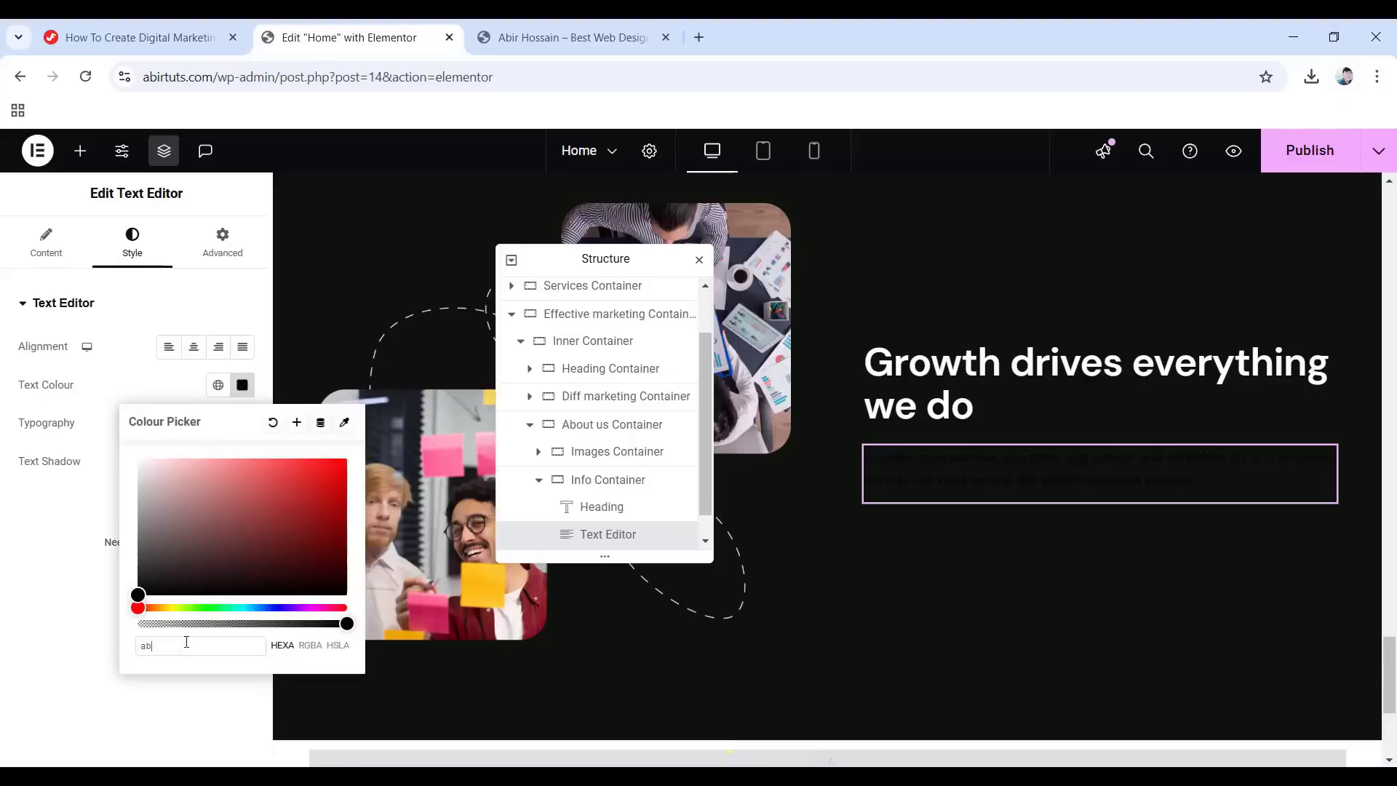
pyautogui.write('abb5')
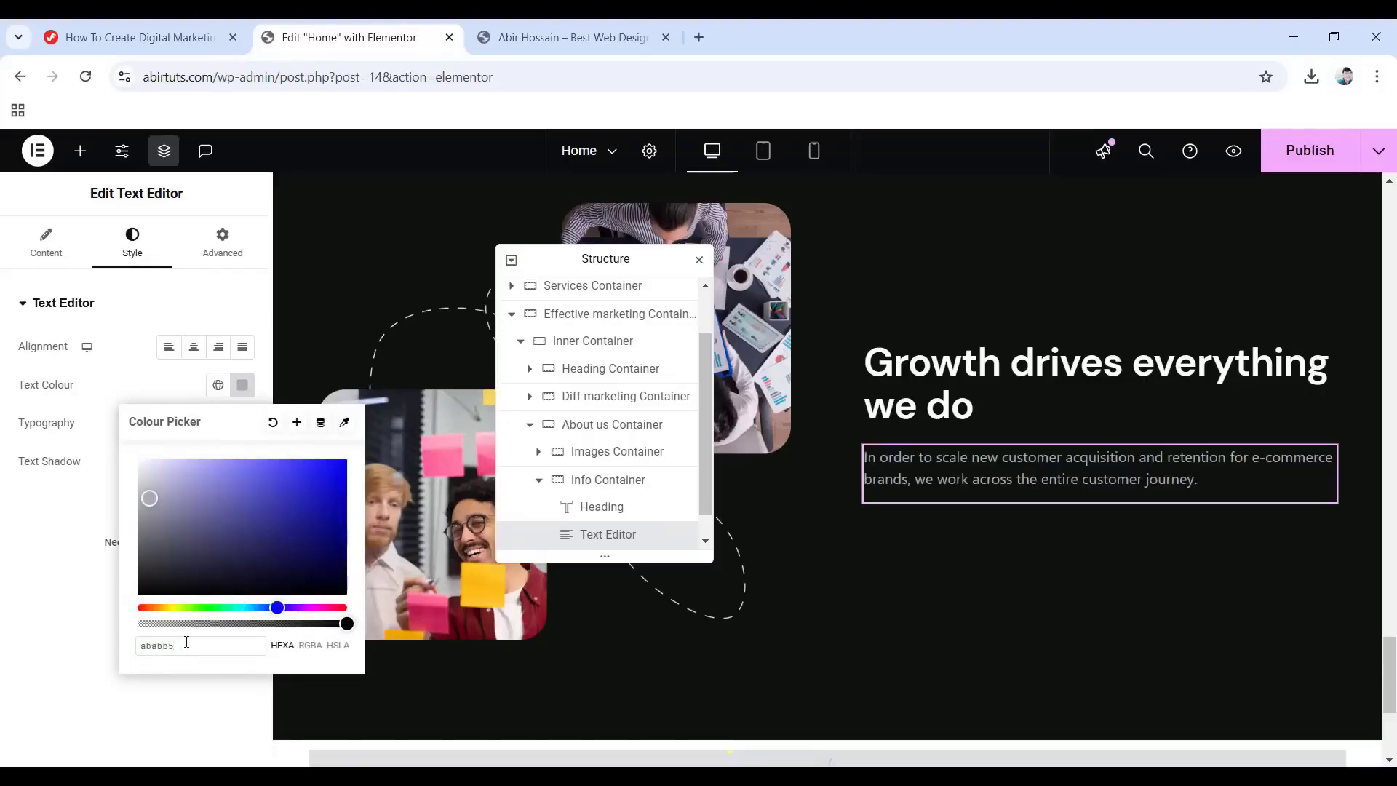
pyautogui.click(86, 612)
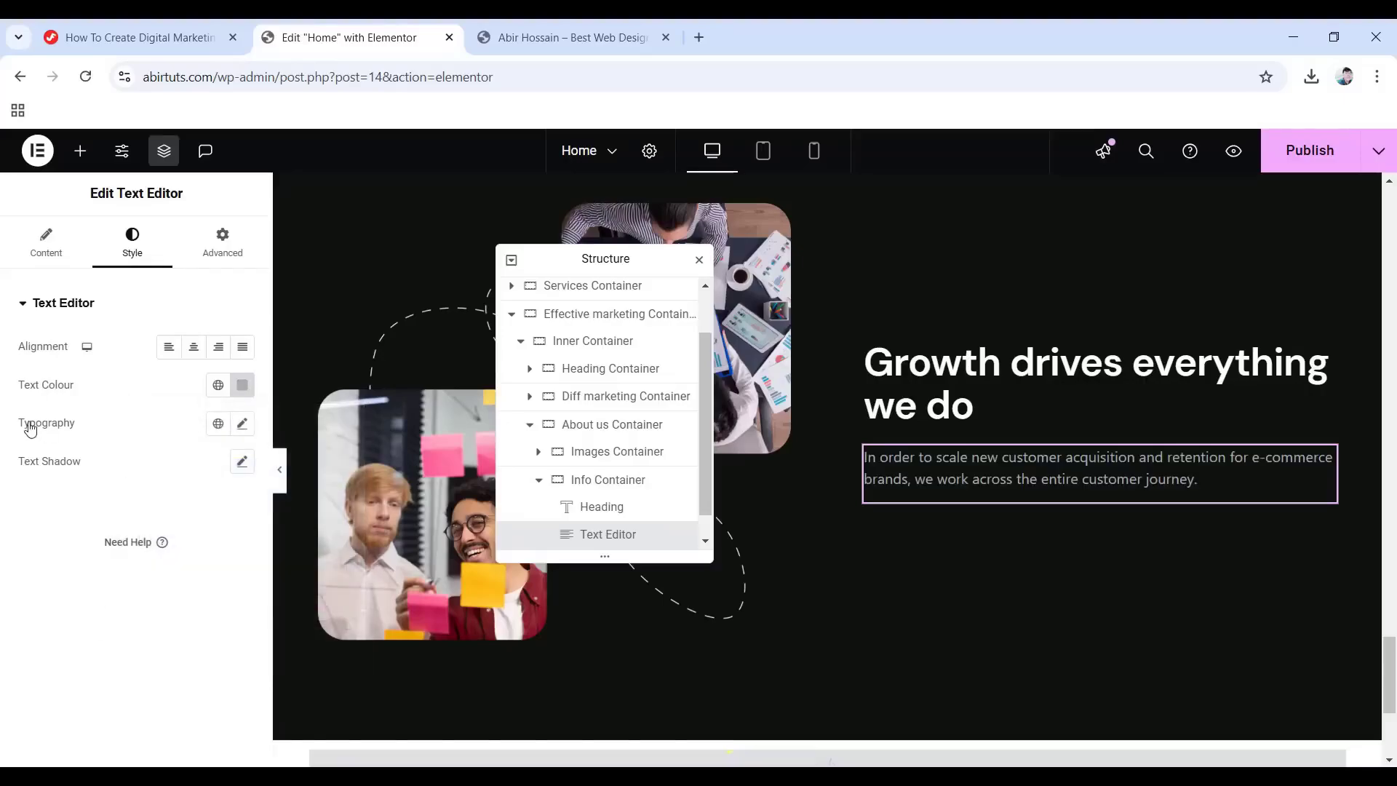
pyautogui.click(218, 424)
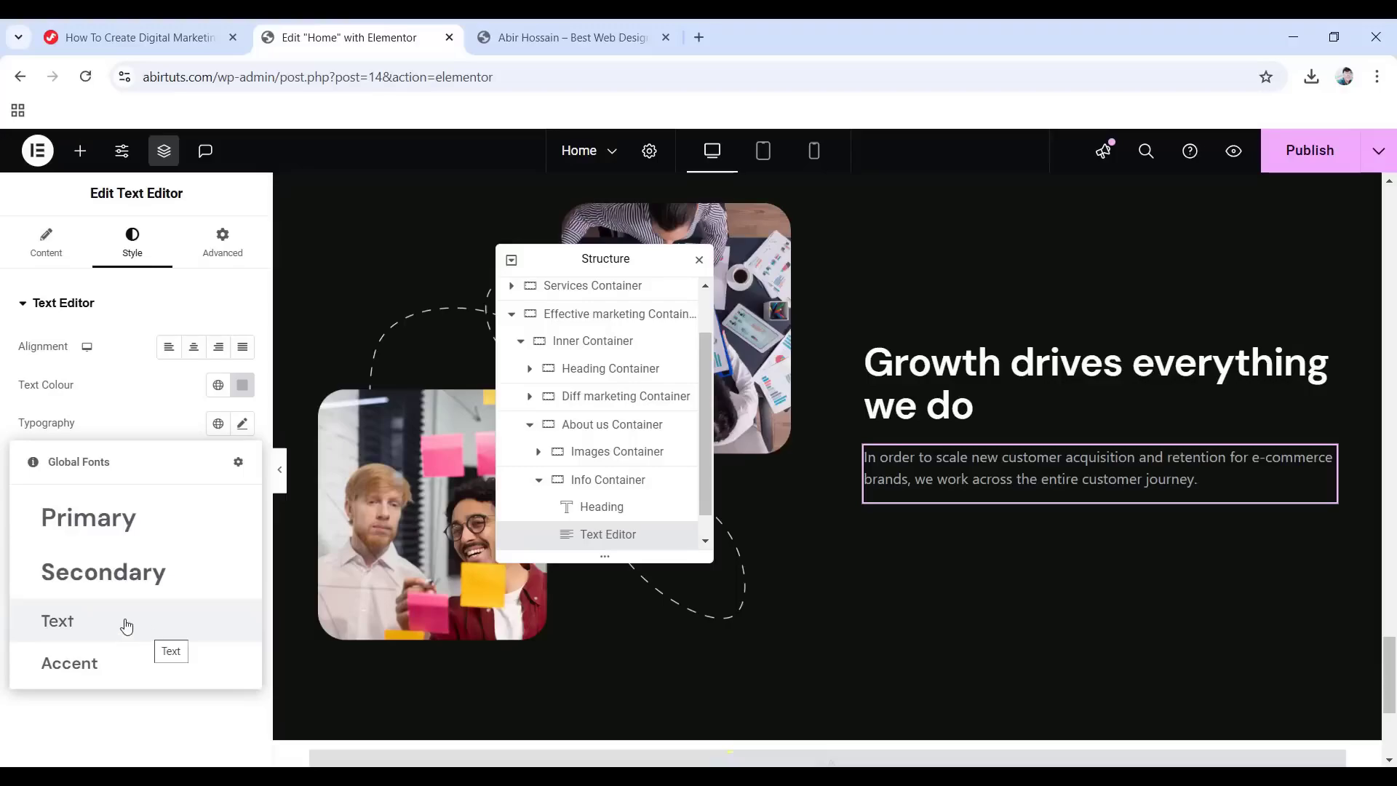
pyautogui.click(81, 633)
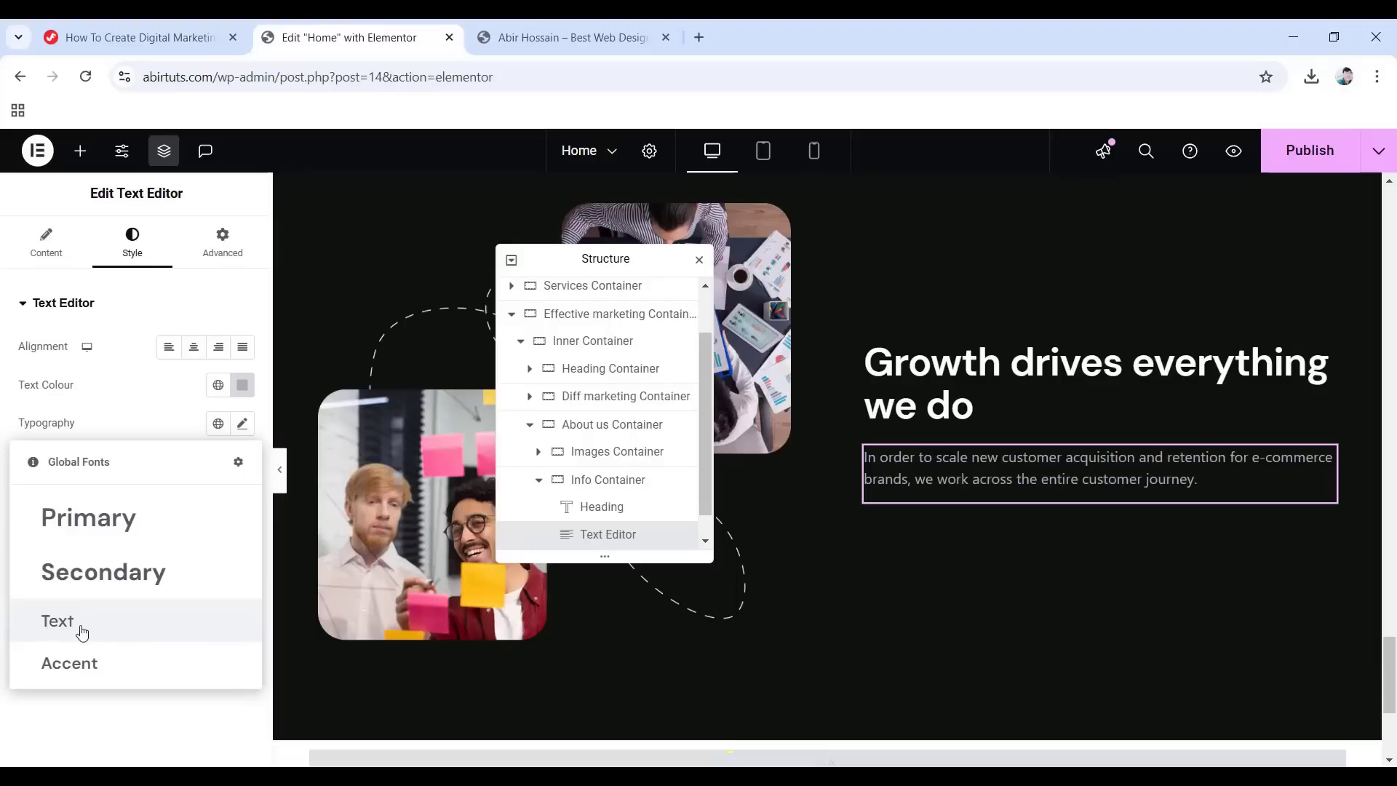
pyautogui.click(205, 251)
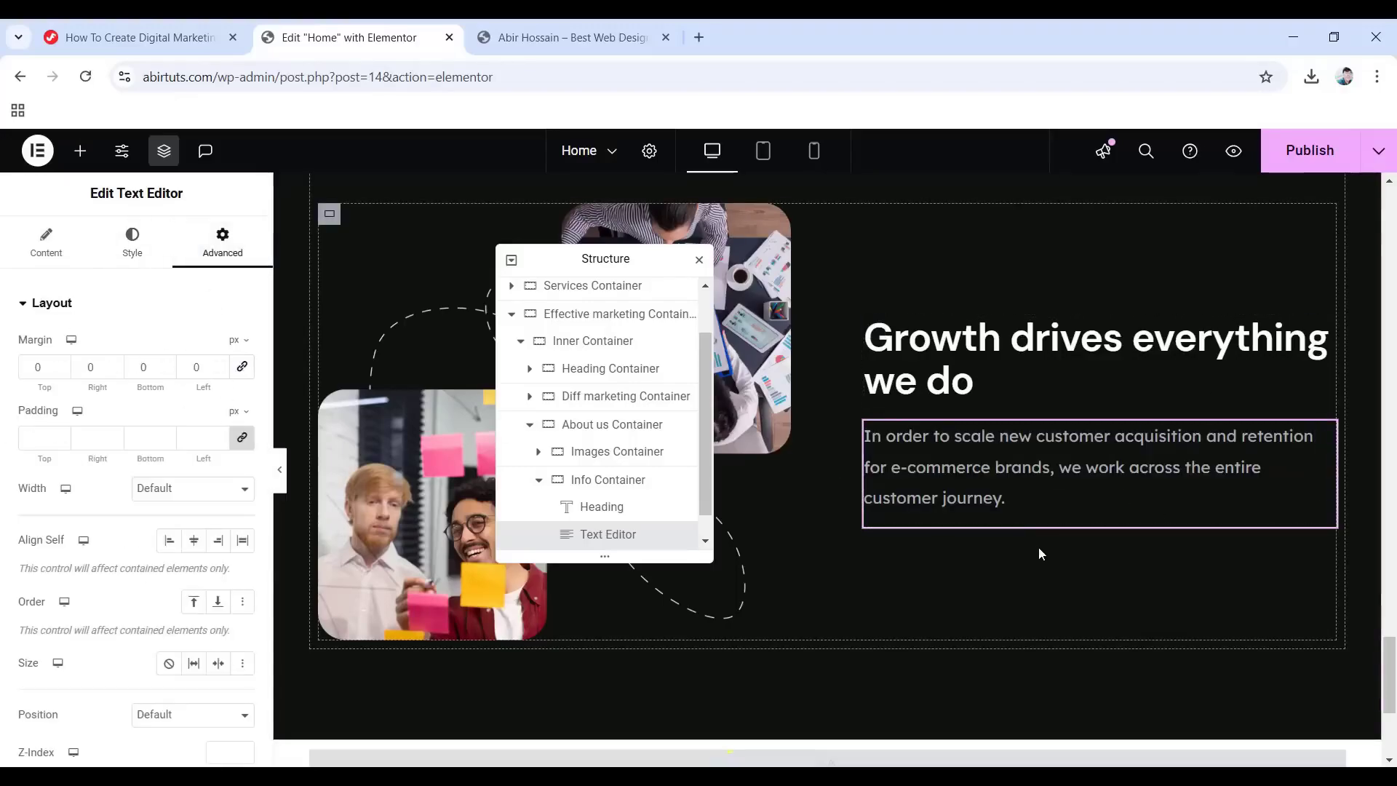
pyautogui.click(80, 150)
# Add a container under the paragraph and rename it 'Counters Container' in the Navigator.
pyautogui.moveTo(109, 489); pyautogui.dragTo(1091, 512)
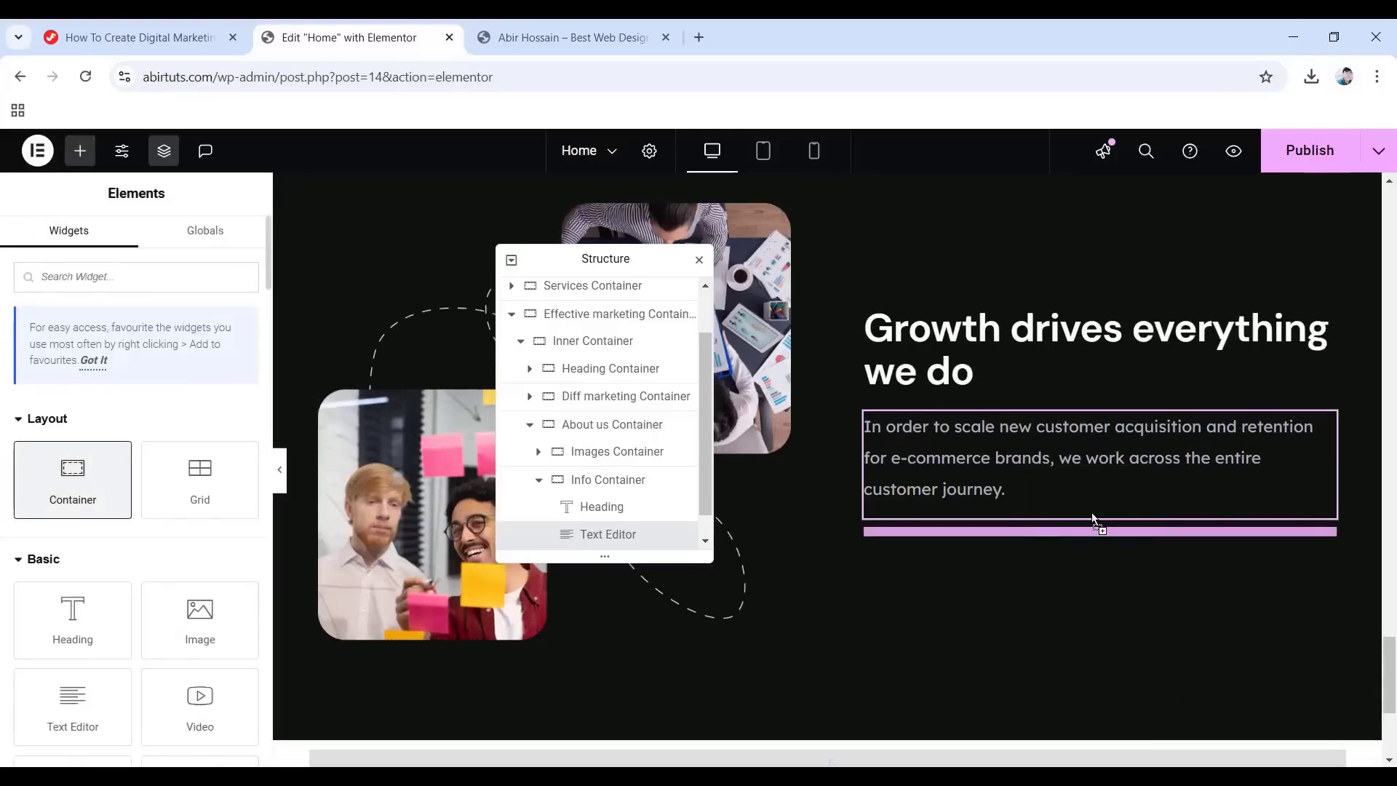
pyautogui.scroll(-1, 596, 476)
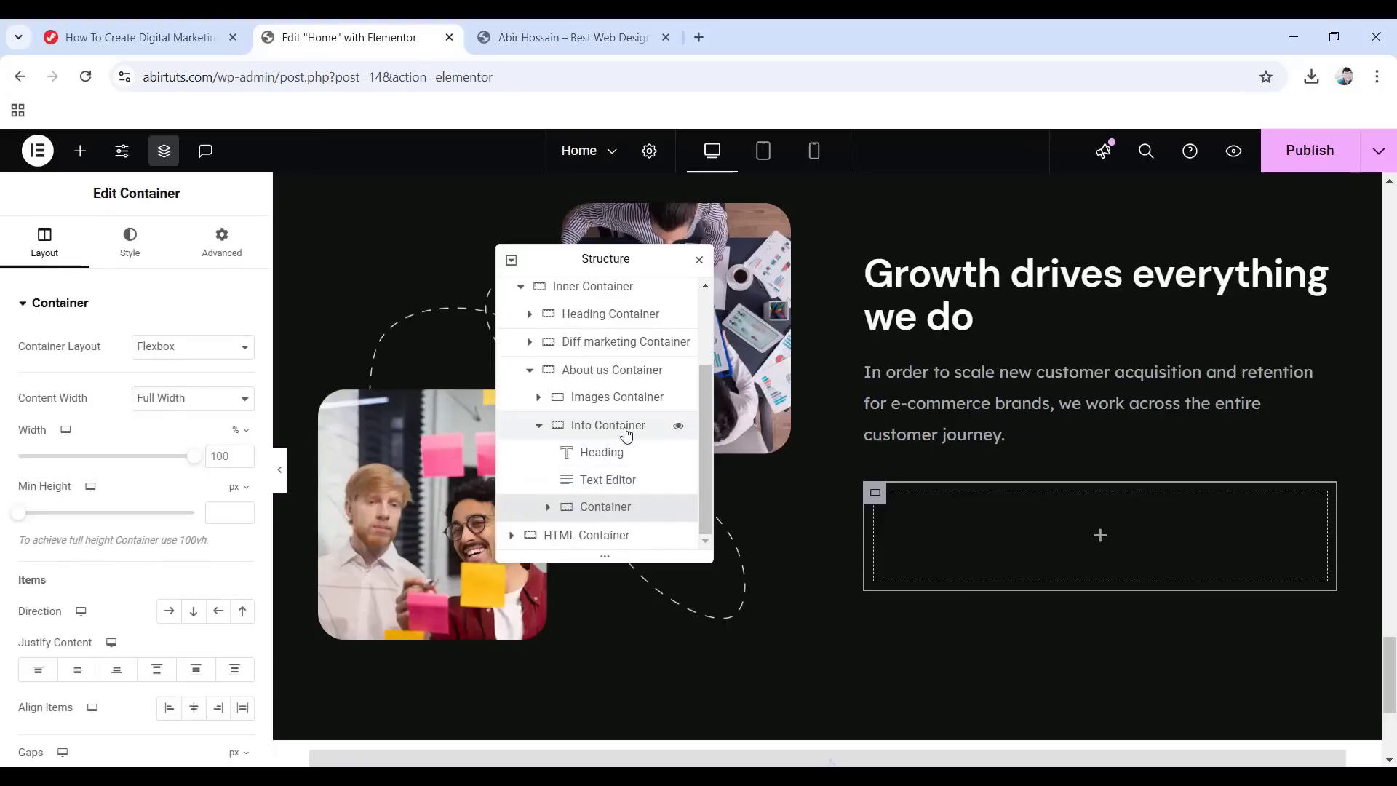
pyautogui.doubleClick(583, 511)
pyautogui.write('Counters Container')
pyautogui.press('Return')
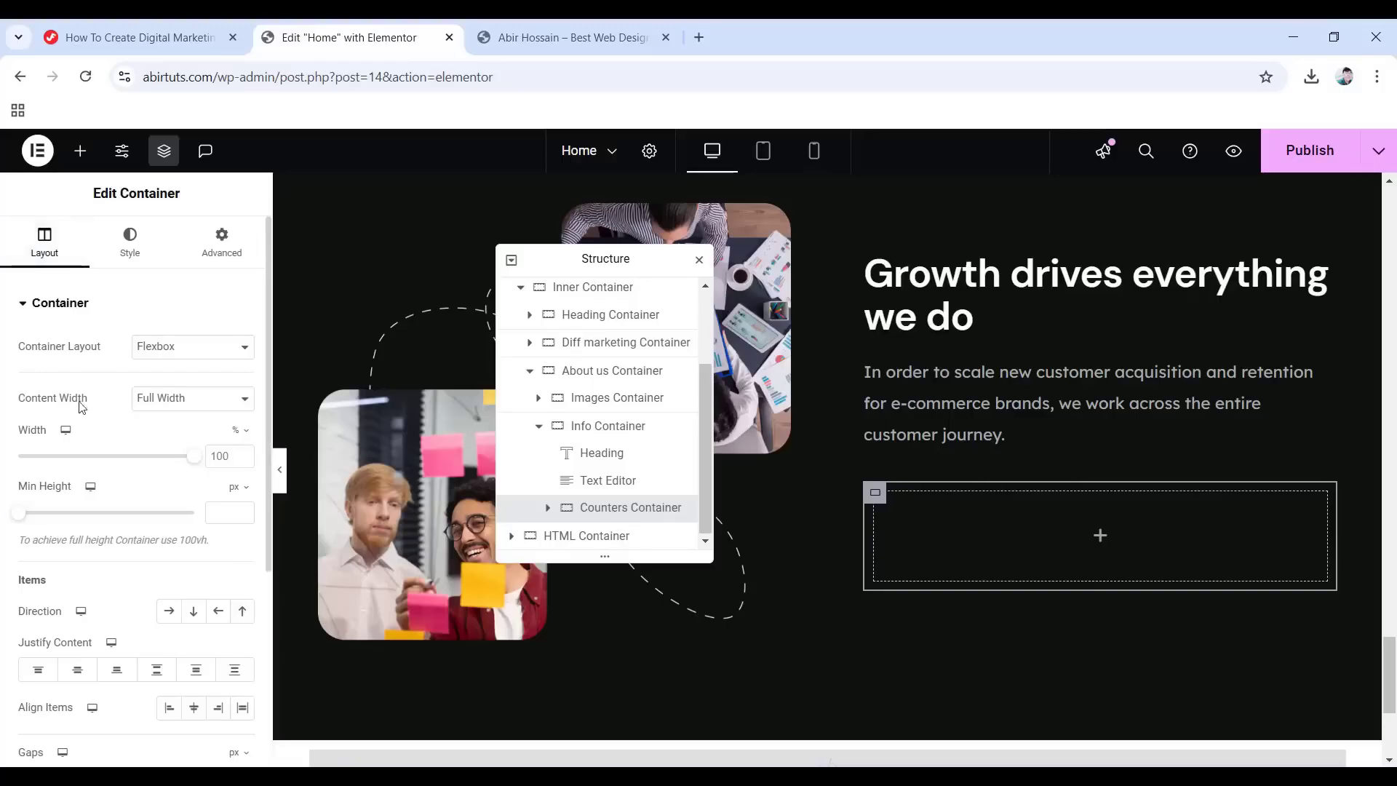
# Make the container Boxed, with Row direction and items aligned to Start.
pyautogui.click(181, 405)
pyautogui.click(168, 419)
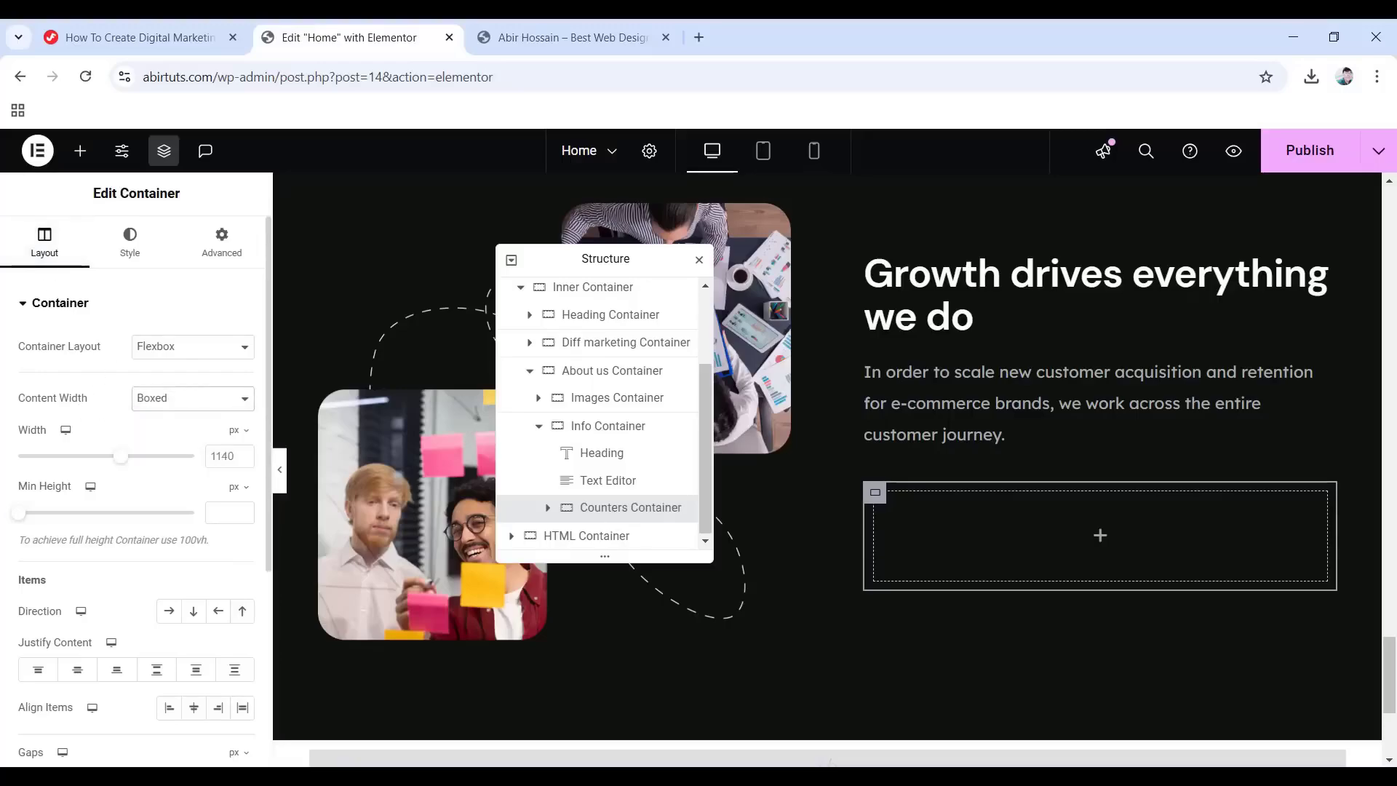
pyautogui.click(168, 611)
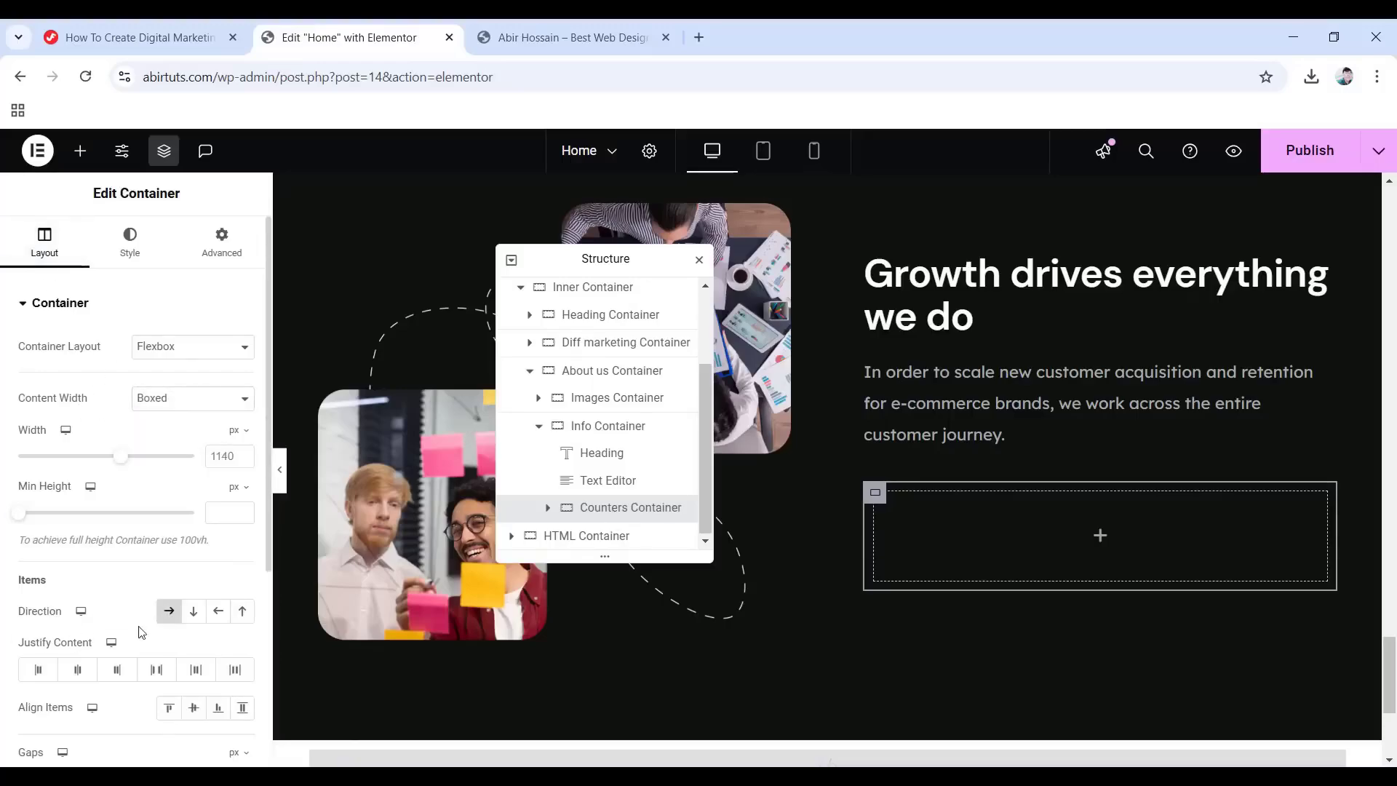
pyautogui.click(169, 707)
pyautogui.scroll(-3, 146, 657)
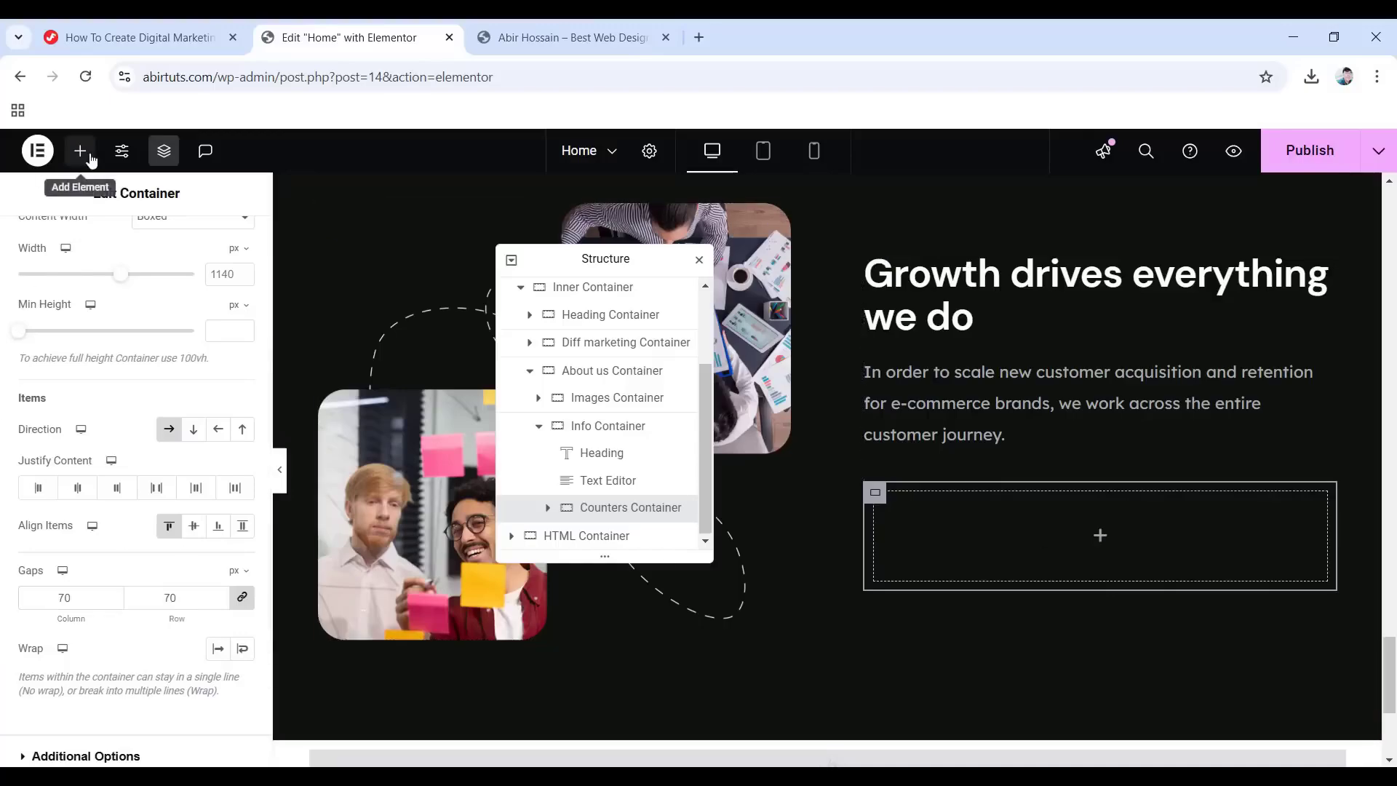
# Add a Counter ending at 5 with suffix K+ and the title 'Advertising Partners'.
pyautogui.click(80, 151)
pyautogui.write('counter')
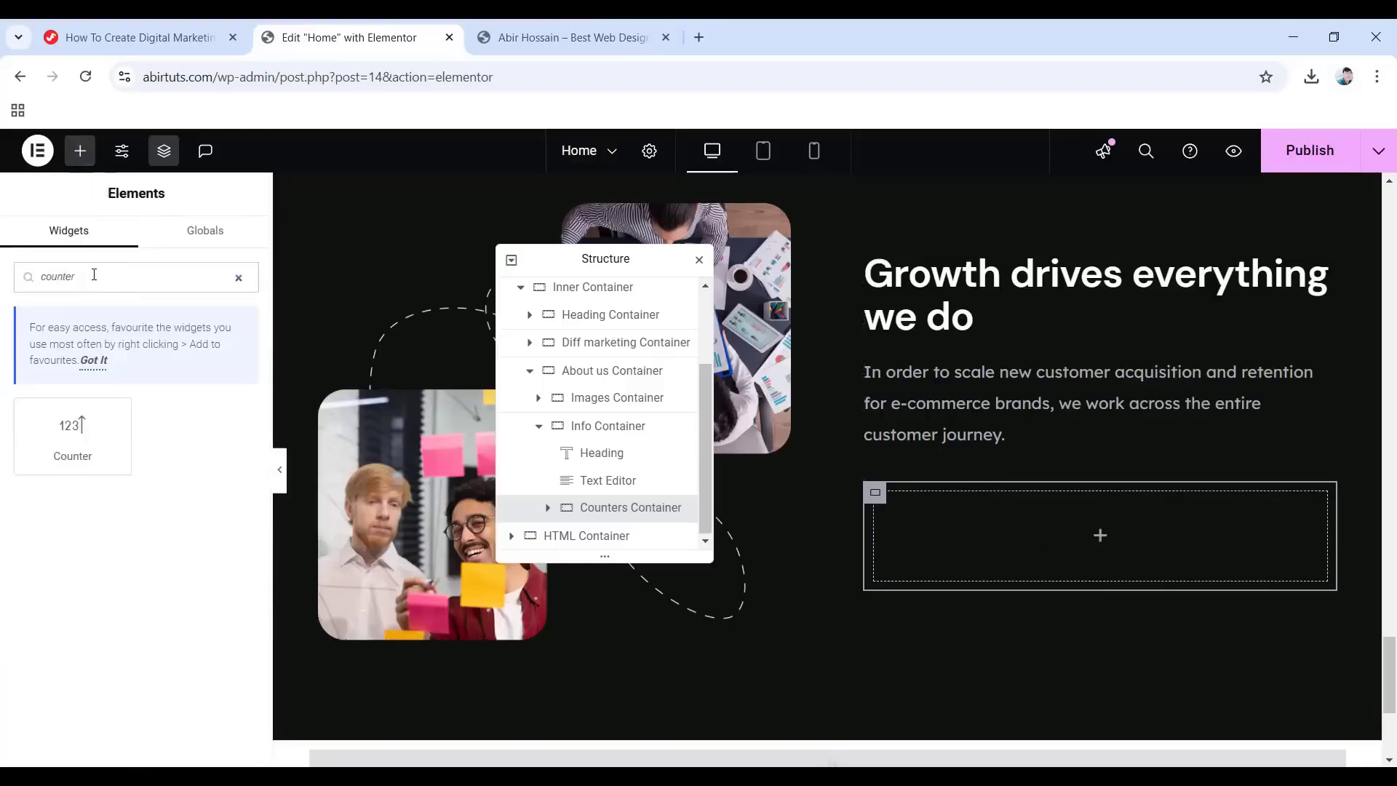
pyautogui.moveTo(73, 437); pyautogui.dragTo(1085, 544)
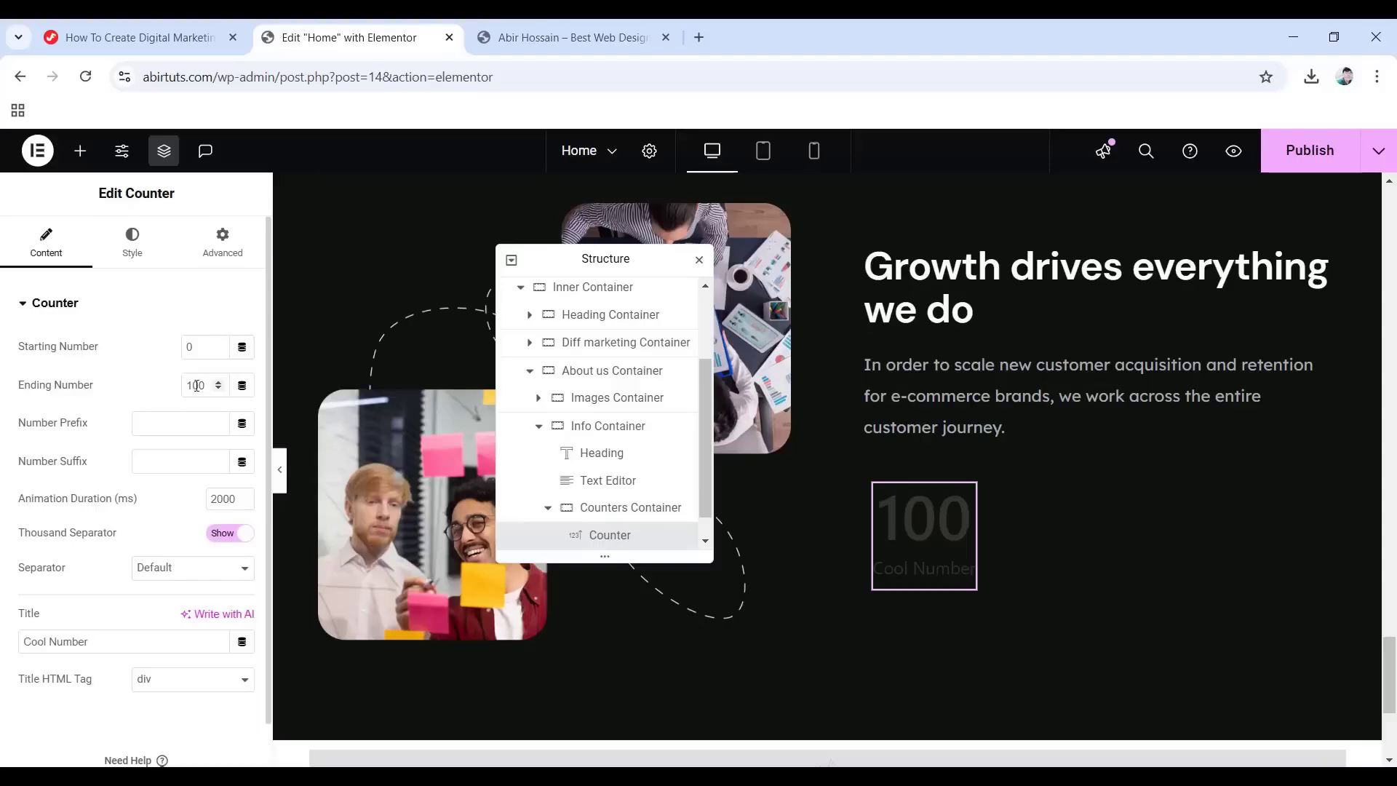
pyautogui.write('5')
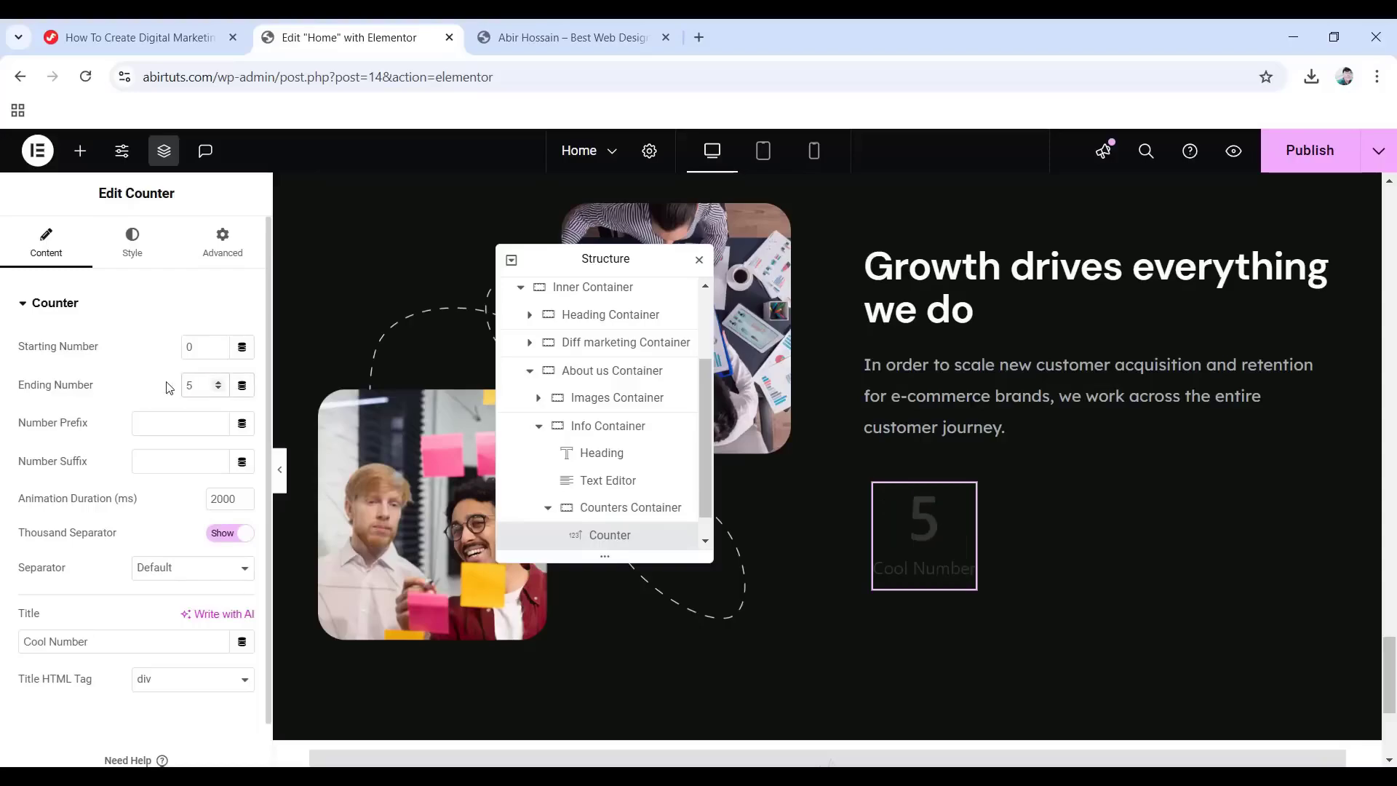
pyautogui.click(154, 462)
pyautogui.write('K+')
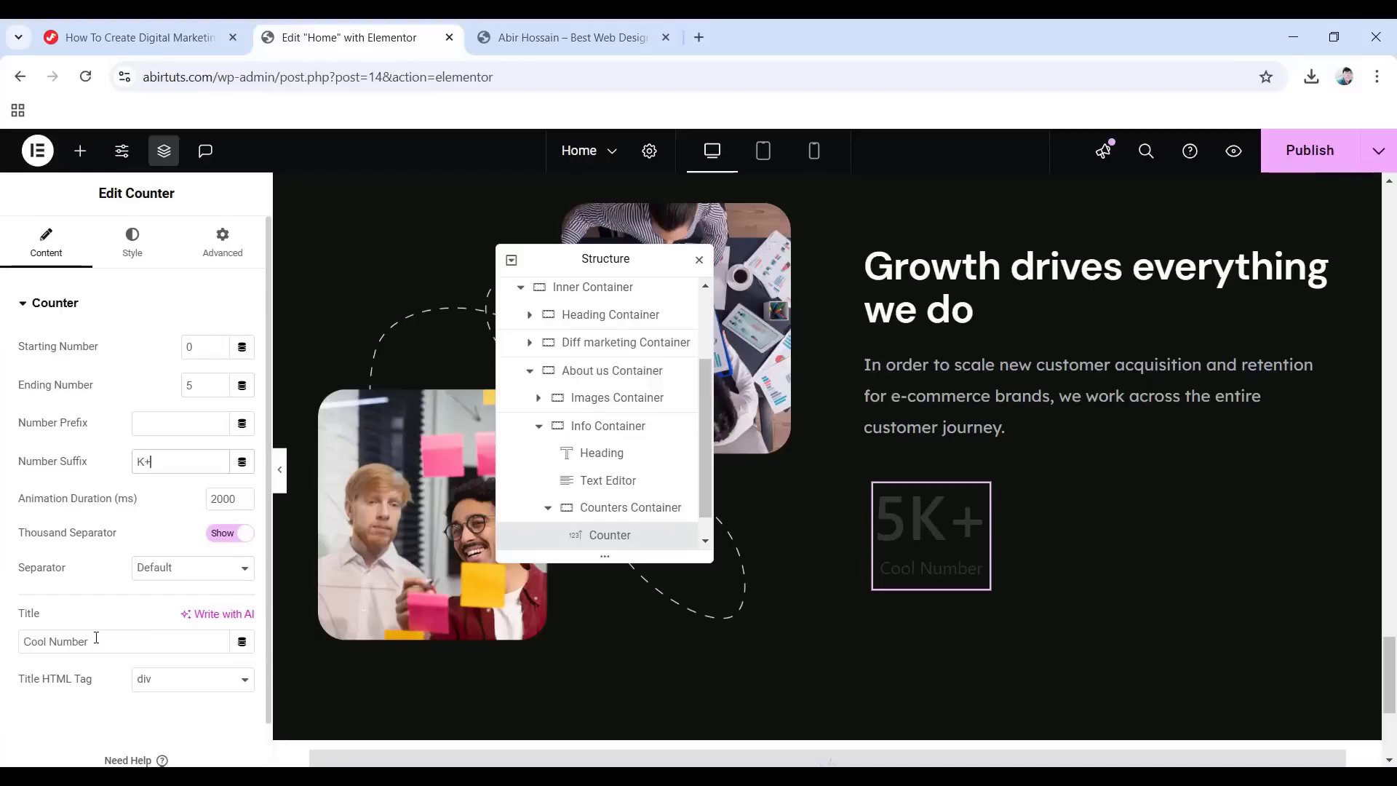
pyautogui.moveTo(96, 638); pyautogui.dragTo(4, 644)
pyautogui.write('Advertising Partners')
pyautogui.click(132, 242)
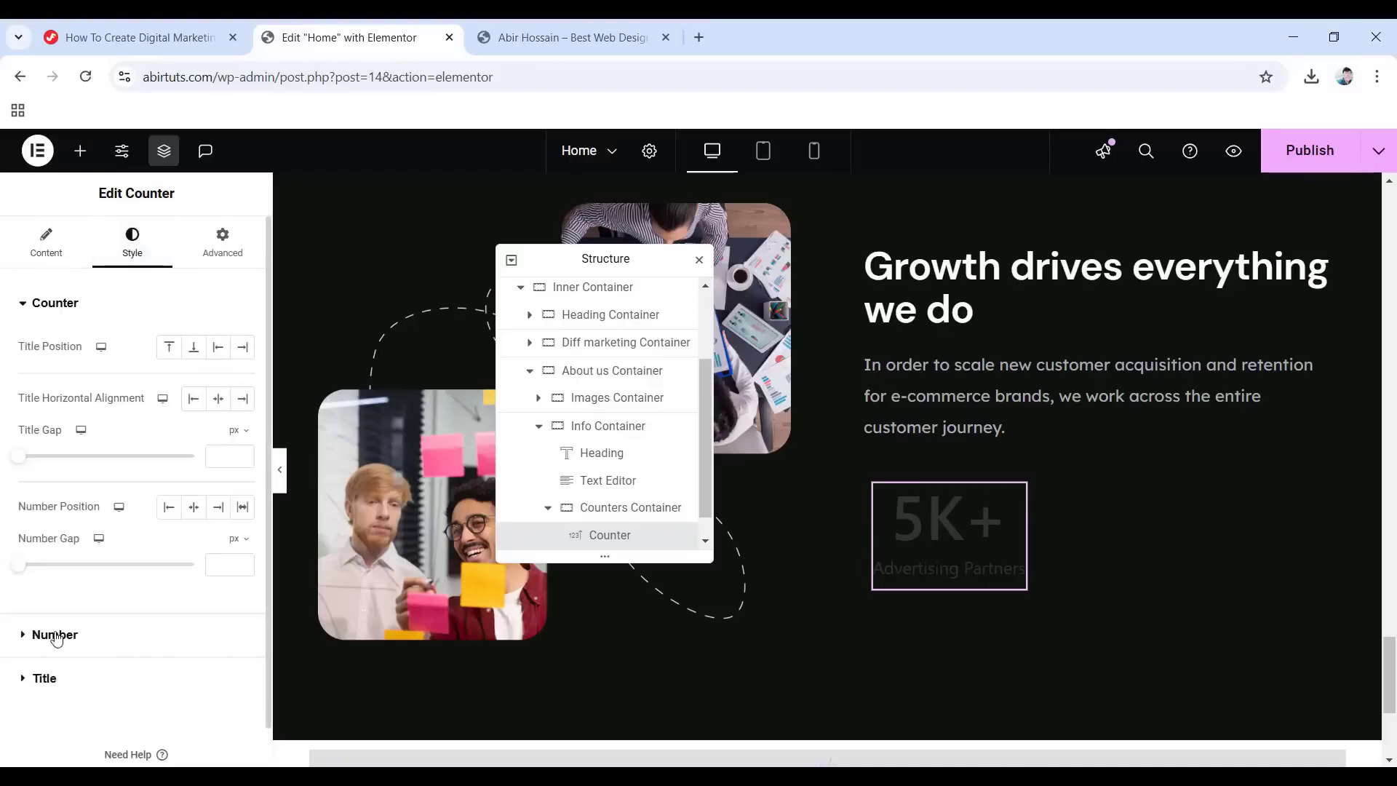
# Colour the counter number pale gold #e9d17a.
pyautogui.click(55, 636)
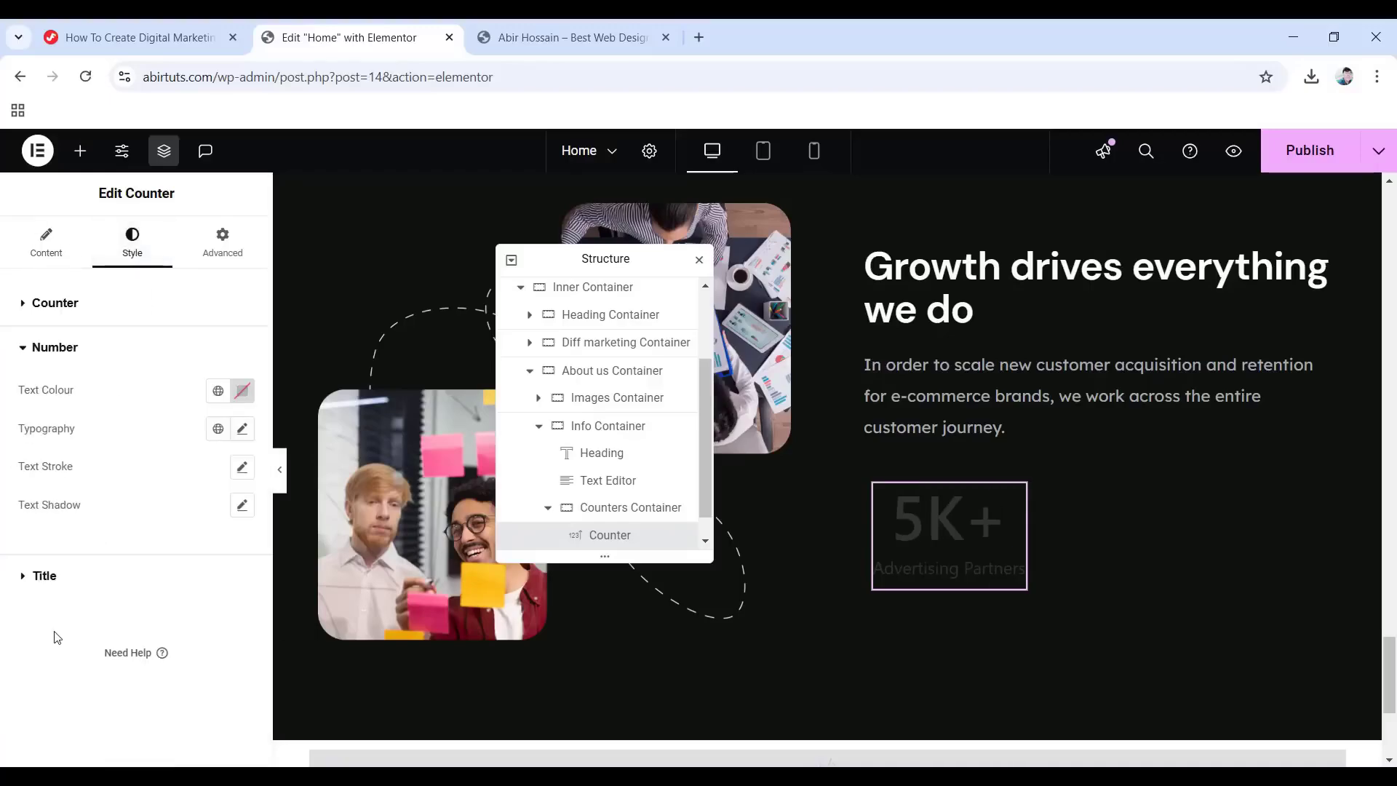
pyautogui.click(243, 391)
pyautogui.write('e9')
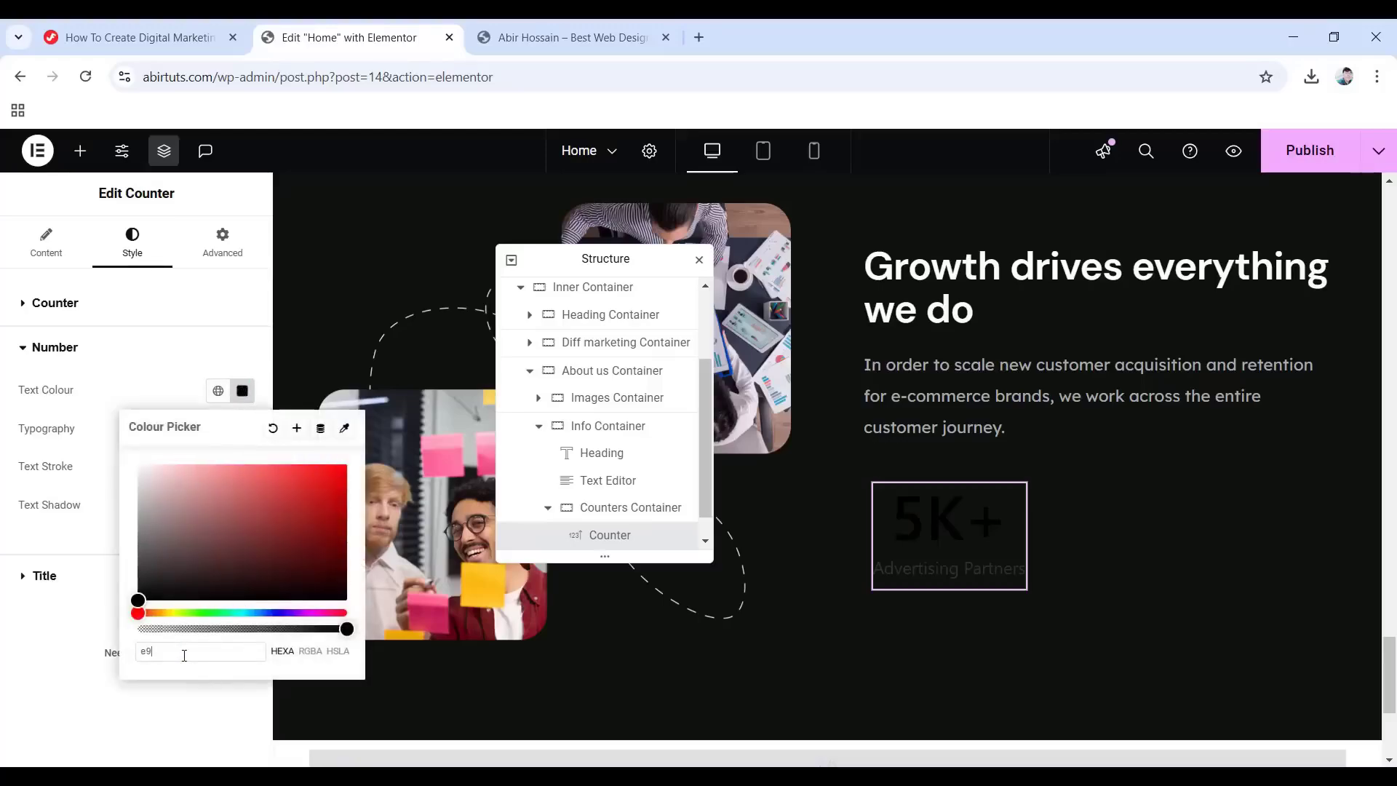
pyautogui.write('d1')
pyautogui.write('7a')
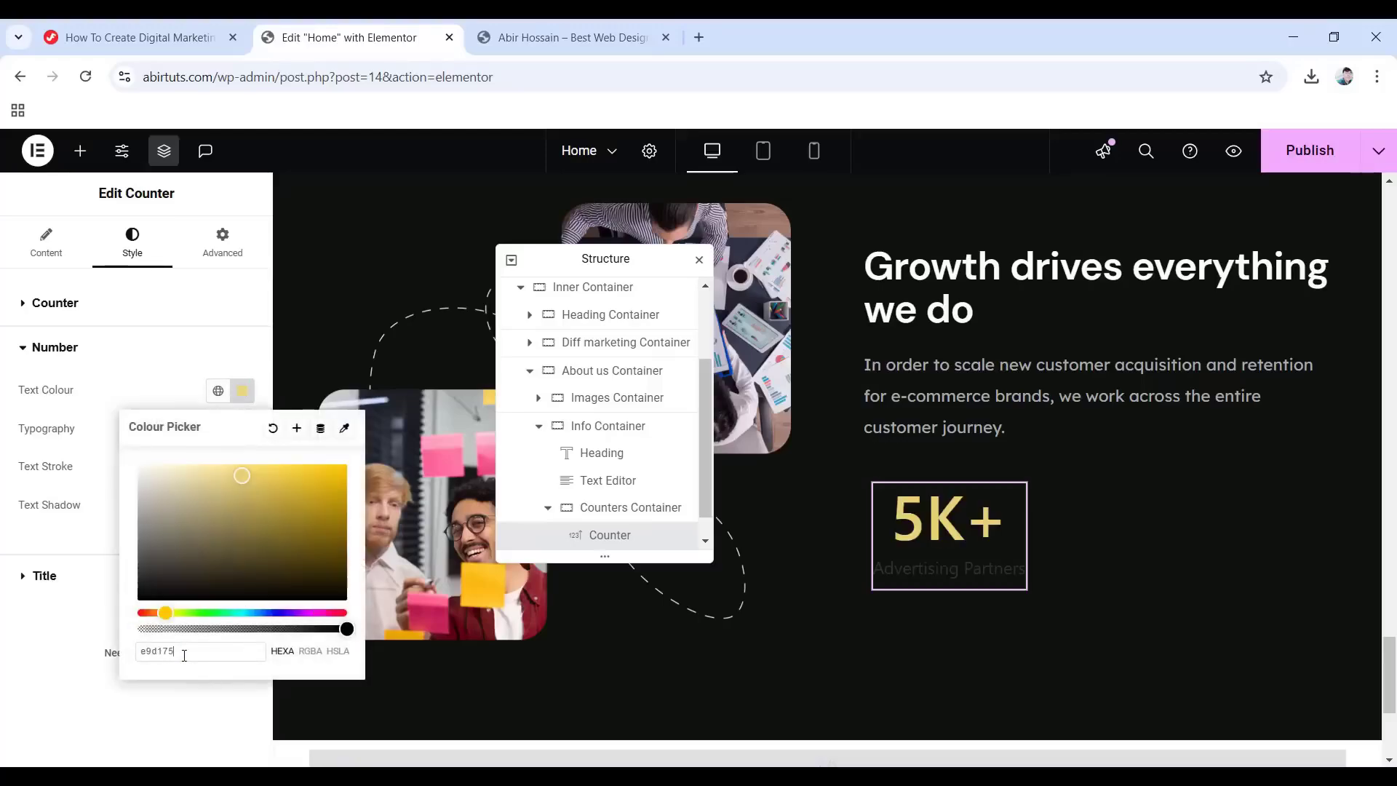
pyautogui.click(41, 630)
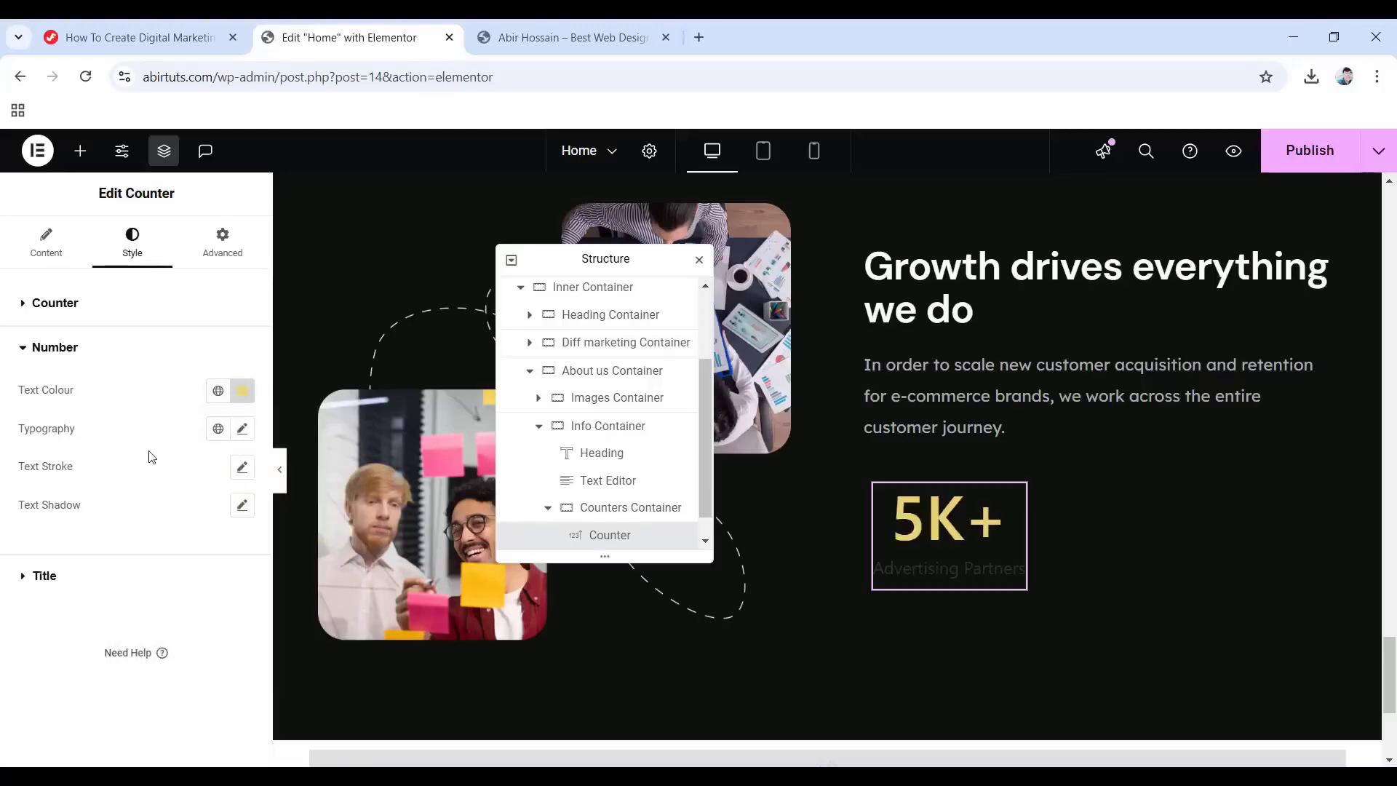
# Give the number 54 px size, Medium 500 weight and a 1.5 em line height.
pyautogui.click(242, 430)
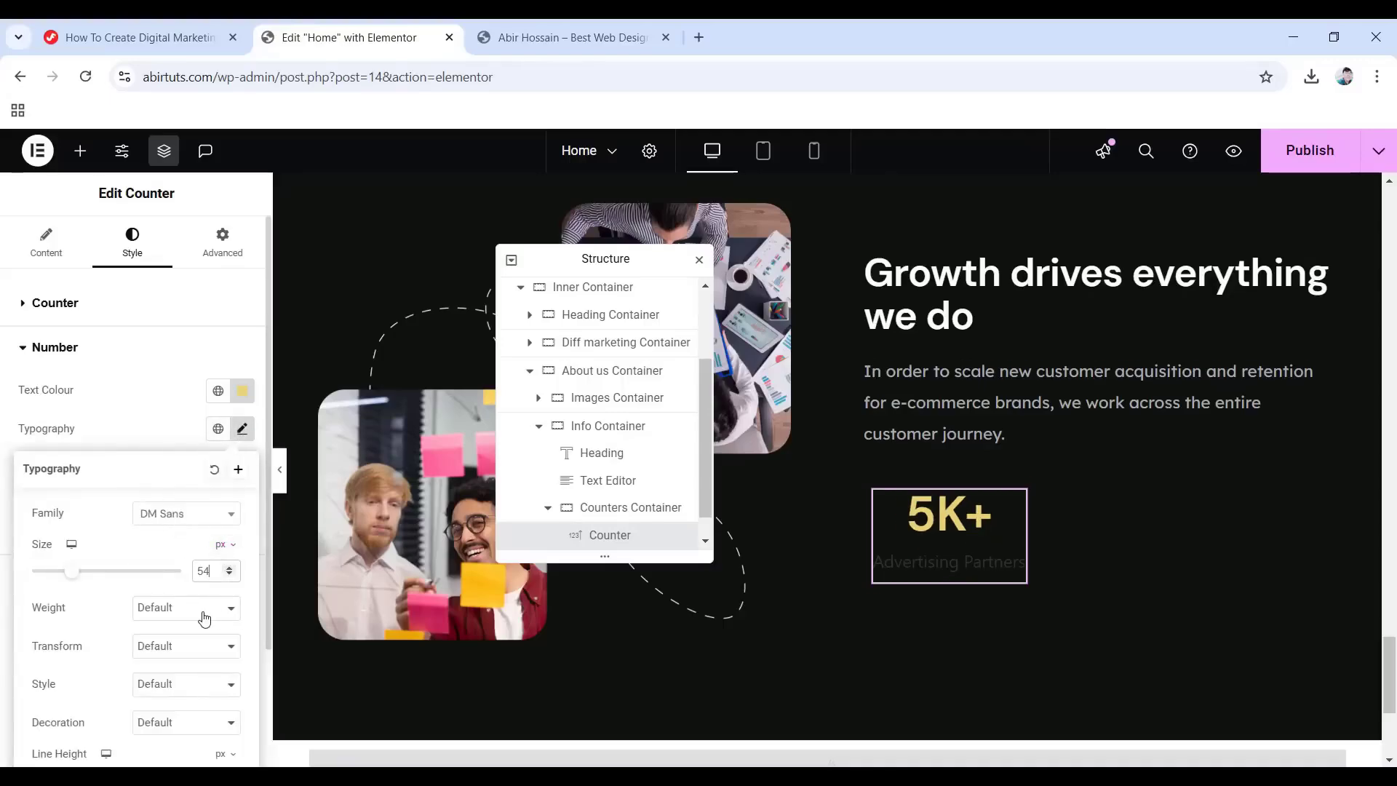
pyautogui.click(204, 618)
pyautogui.click(182, 428)
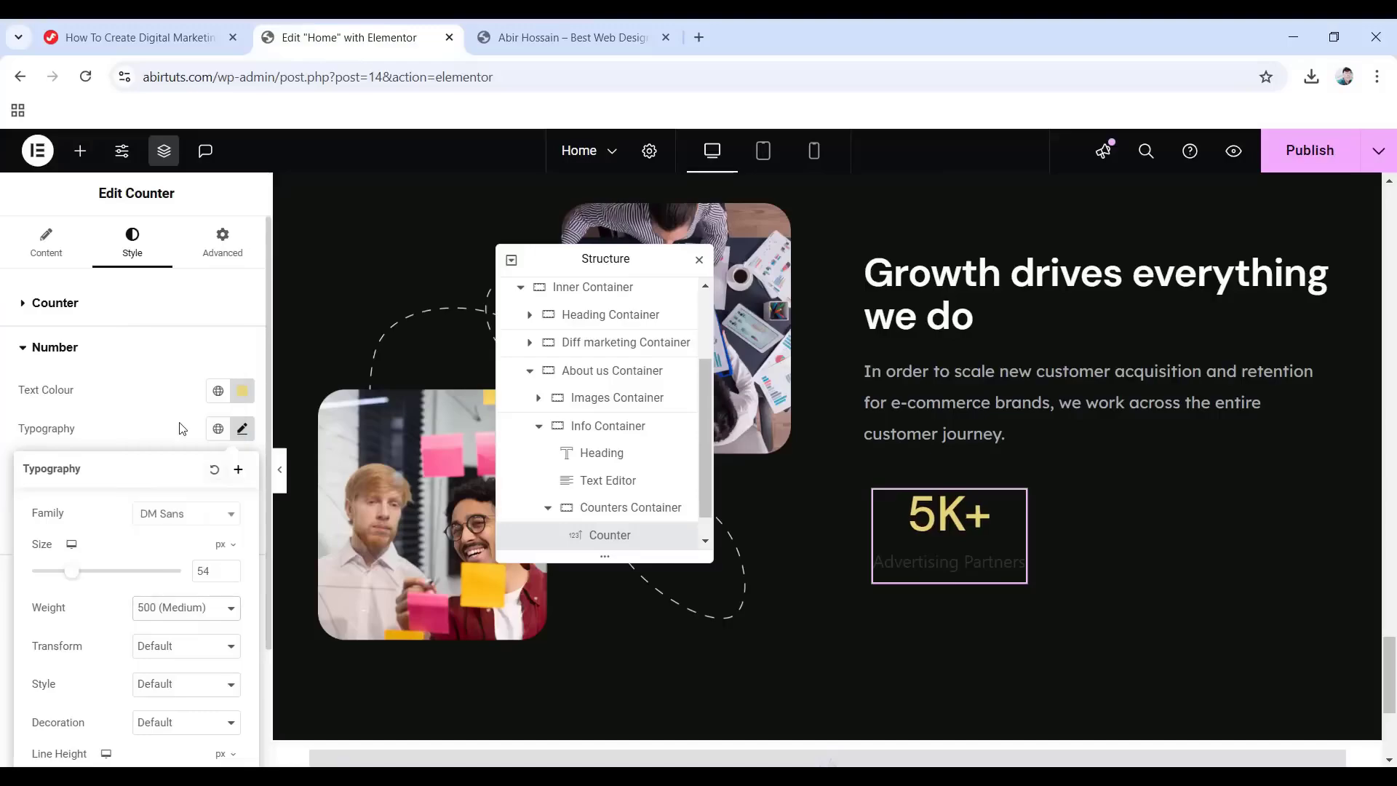
pyautogui.scroll(-2, 146, 513)
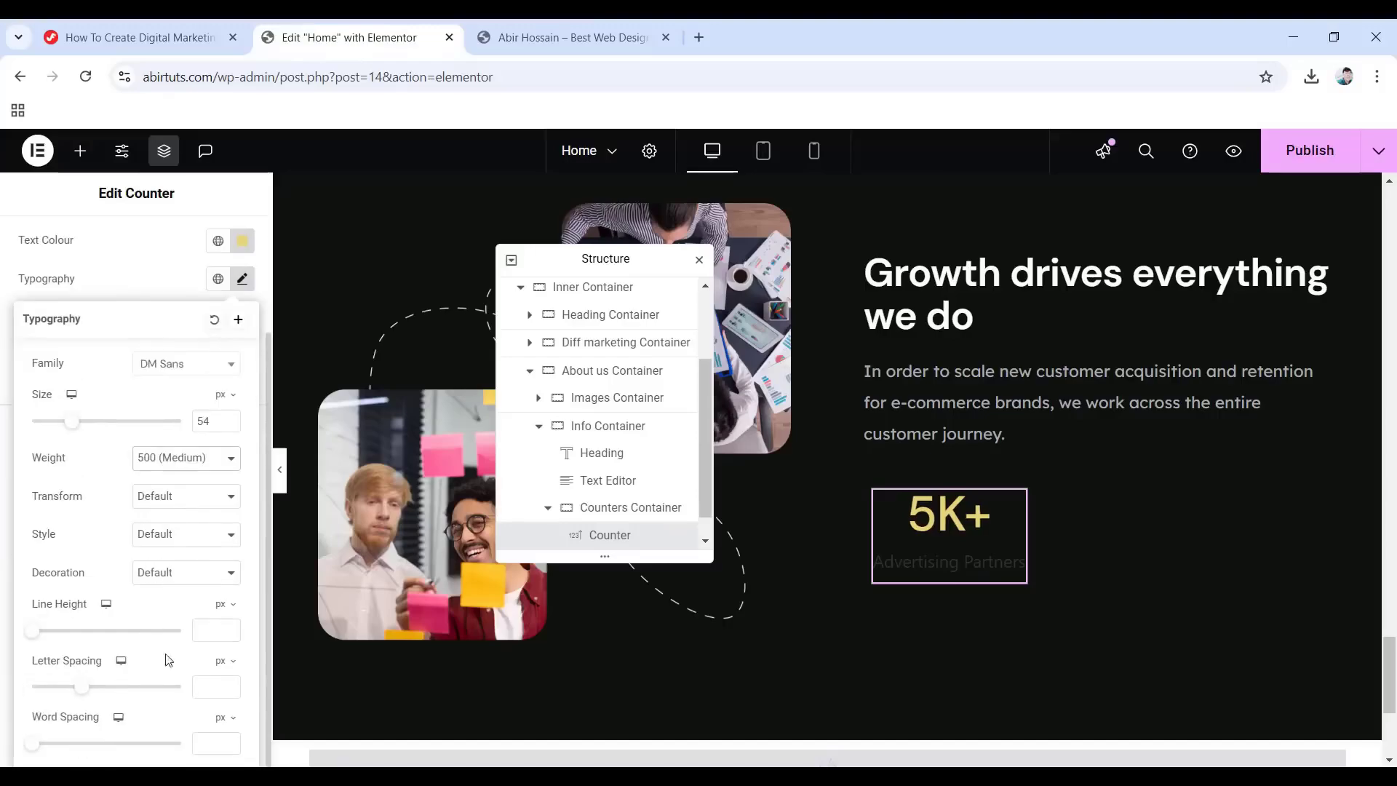
pyautogui.click(220, 604)
pyautogui.click(221, 637)
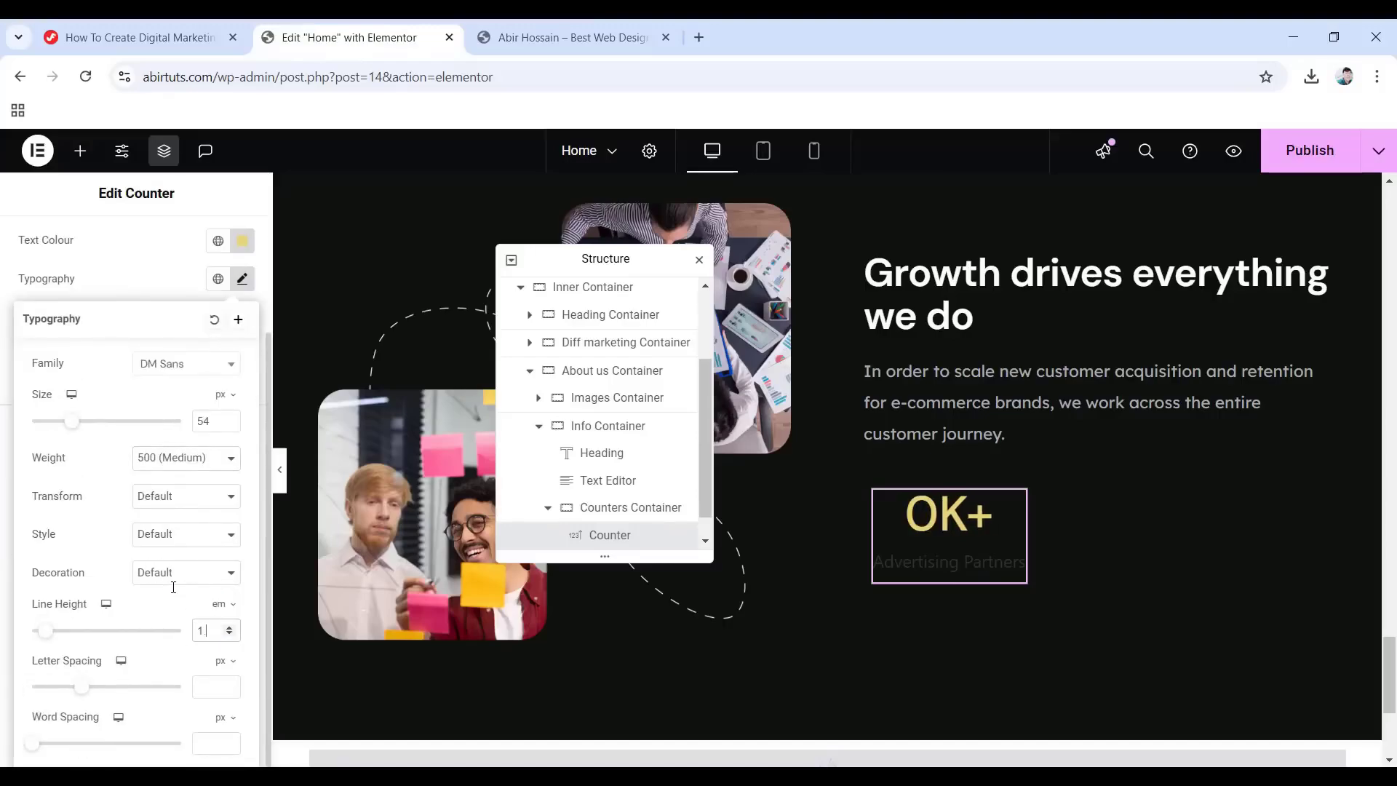
pyautogui.write('.5')
pyautogui.click(2, 572)
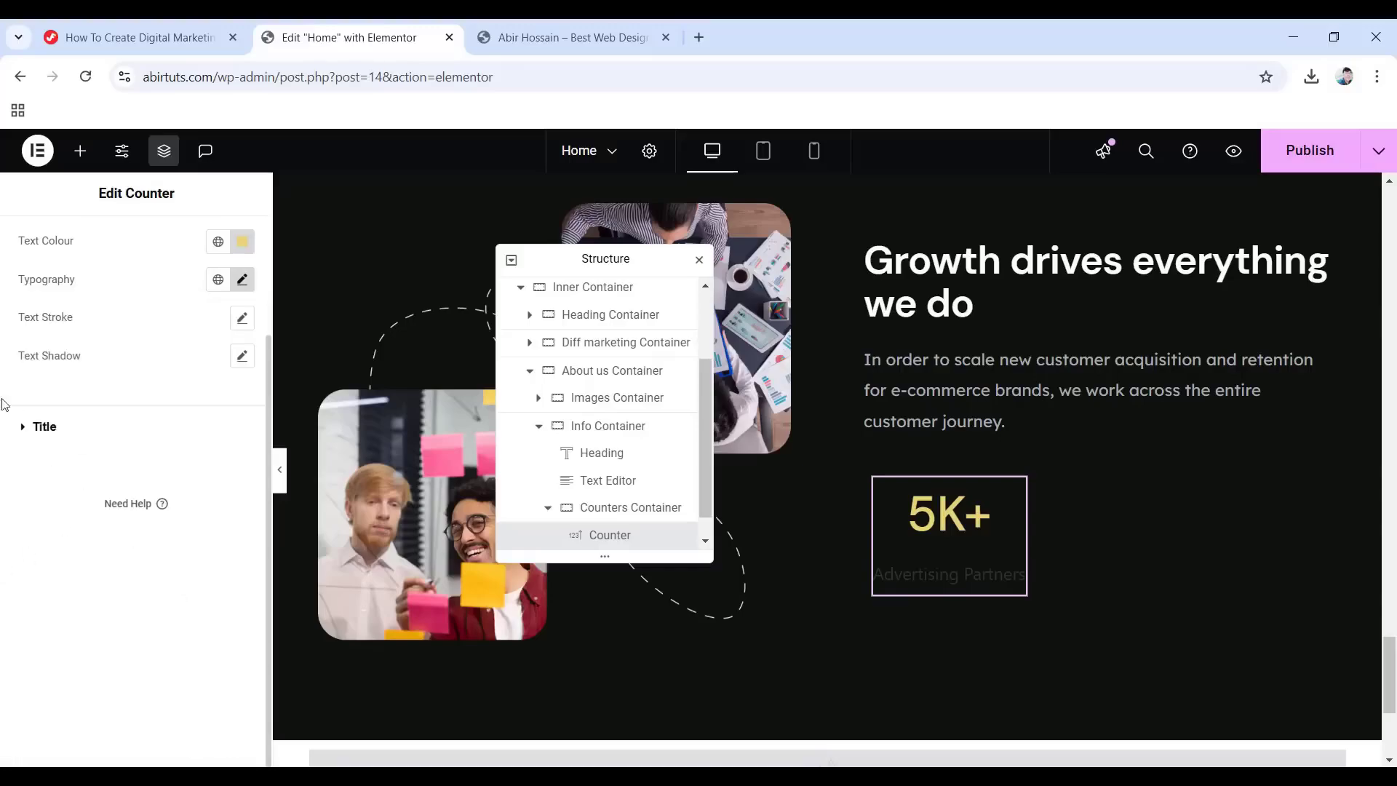
# Make the counter title global White, Lexend Deca at 18 px, Medium 500 weight.
pyautogui.click(40, 430)
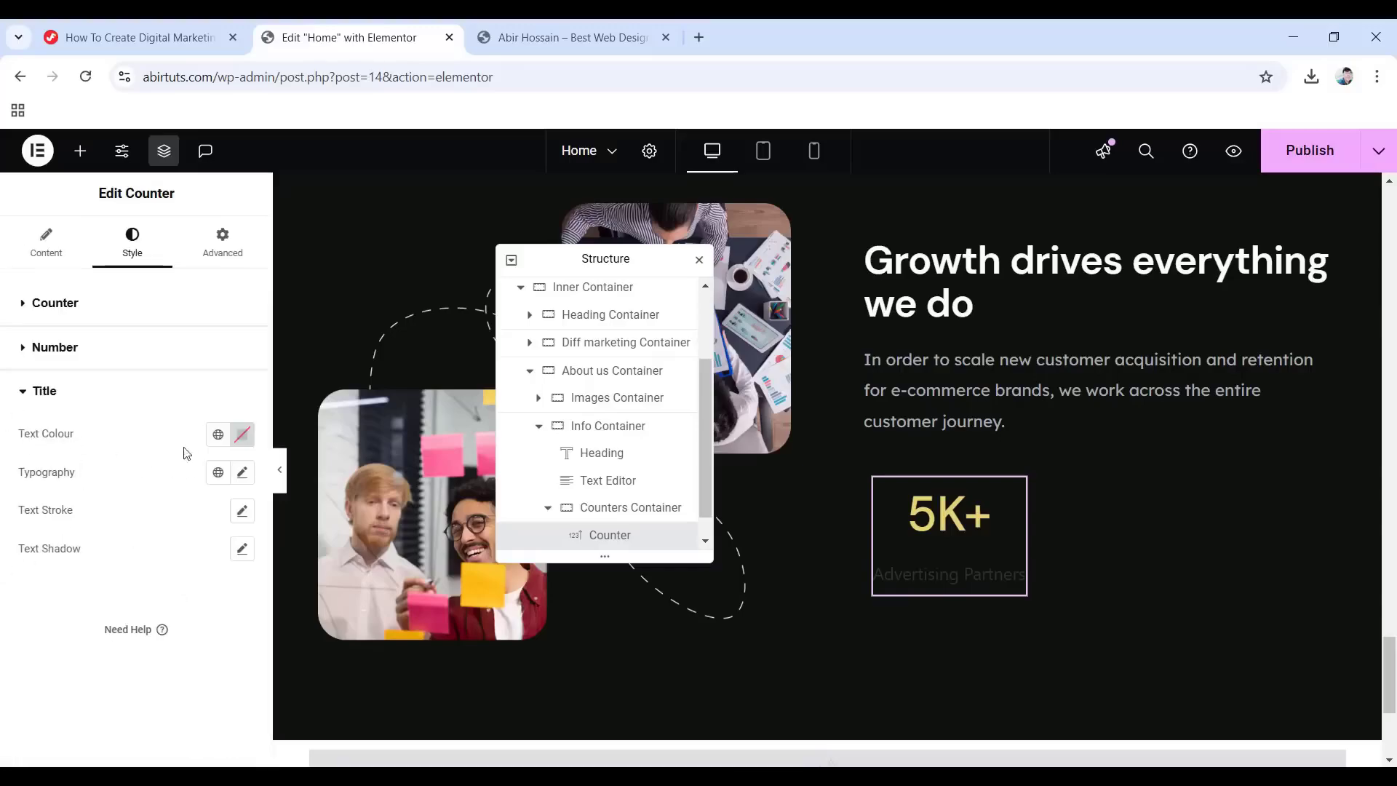
pyautogui.click(218, 435)
pyautogui.click(79, 665)
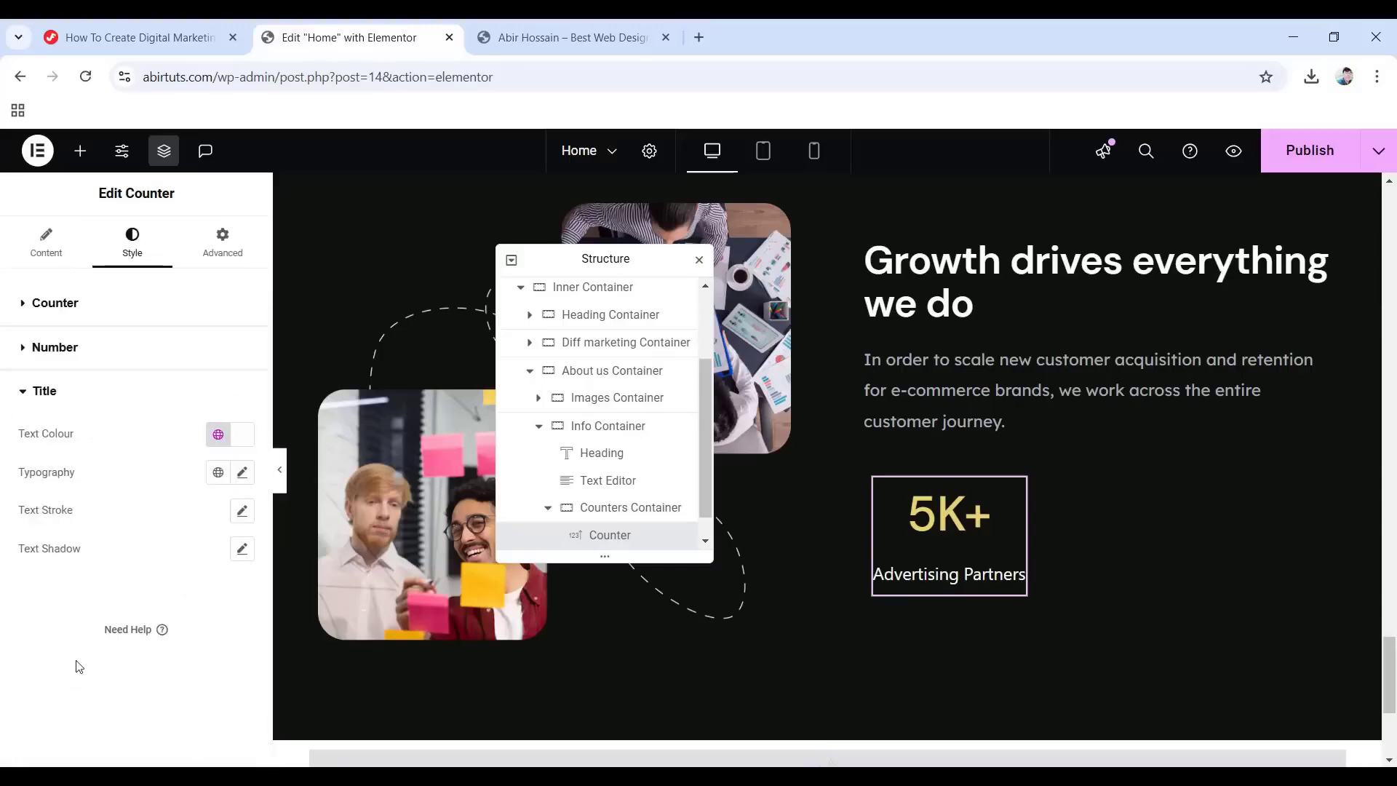
pyautogui.click(244, 473)
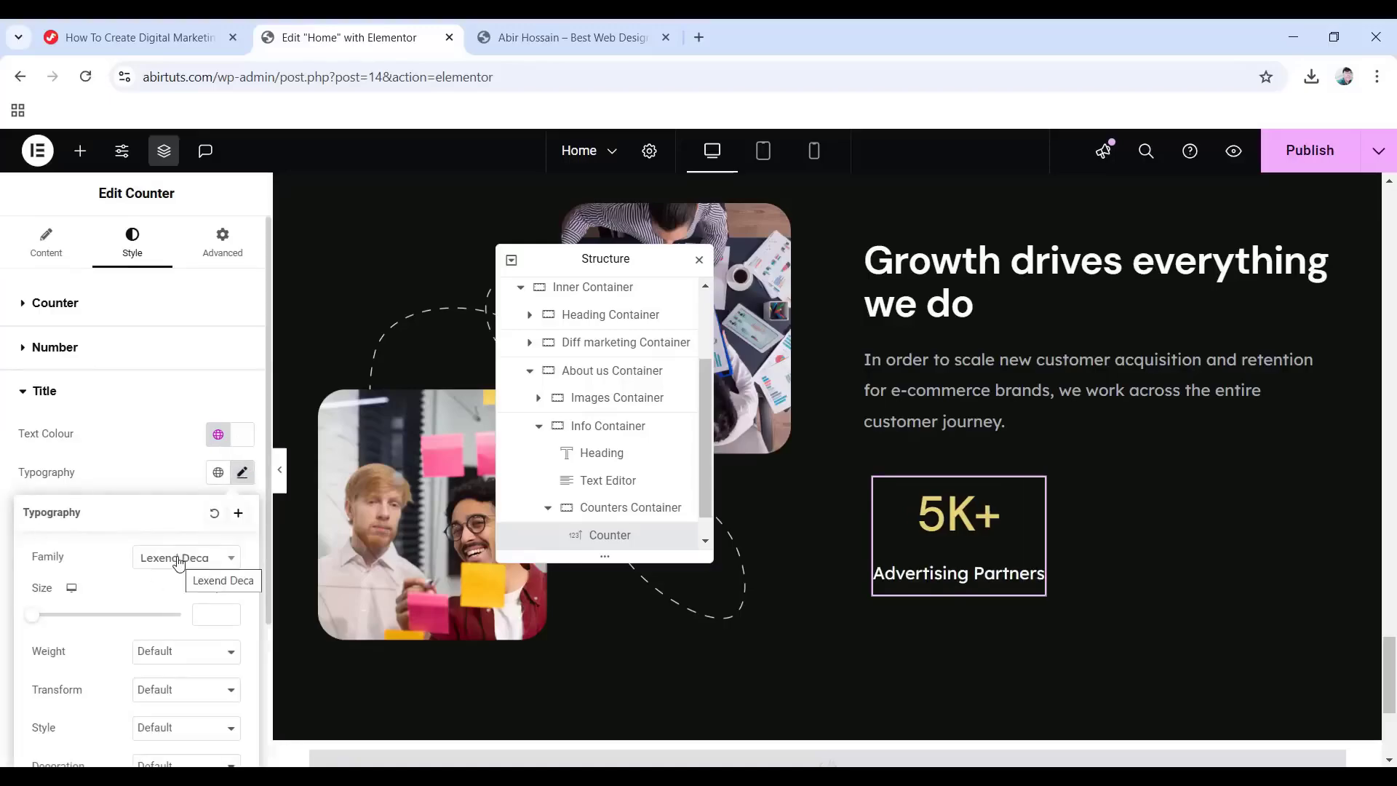
pyautogui.scroll(-1, 177, 560)
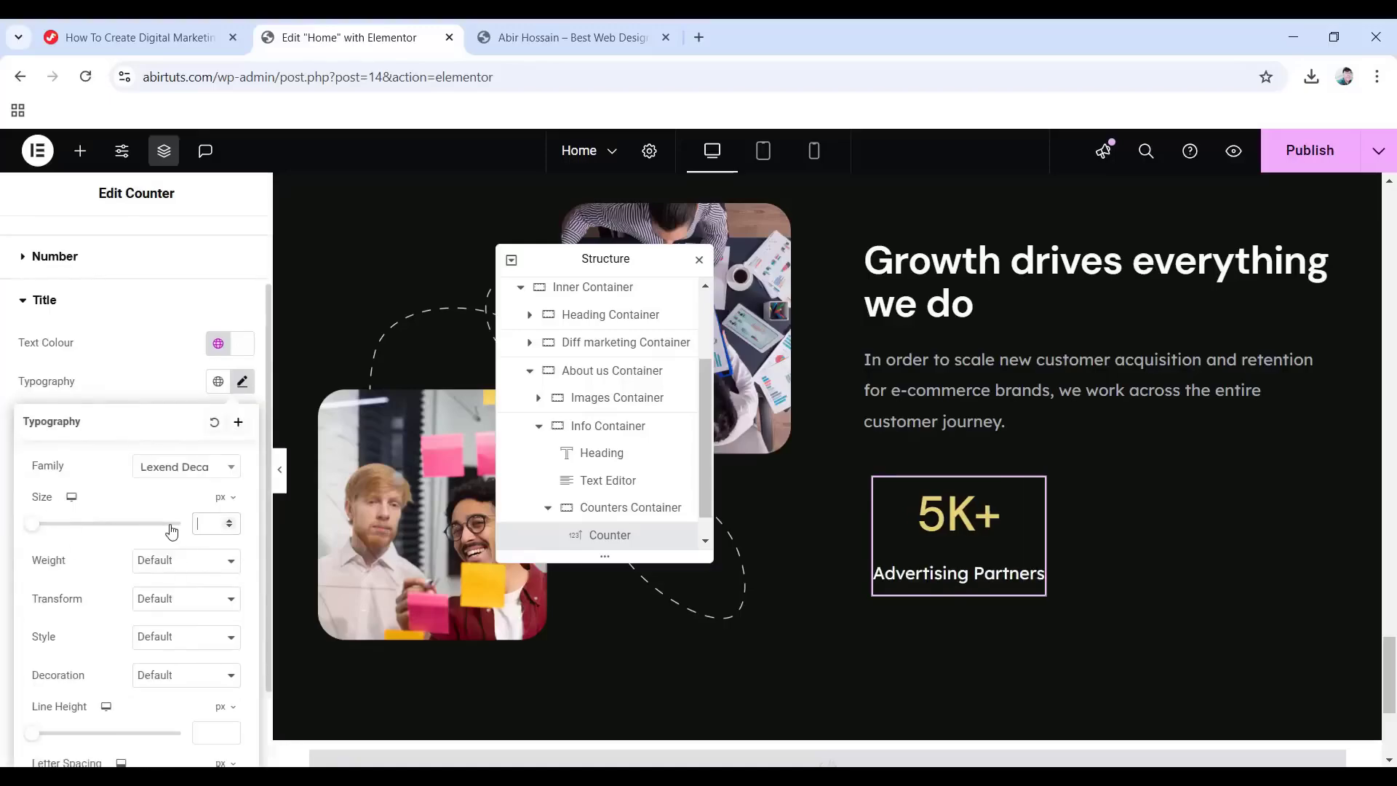
pyautogui.write('18')
pyautogui.scroll(-1, 172, 532)
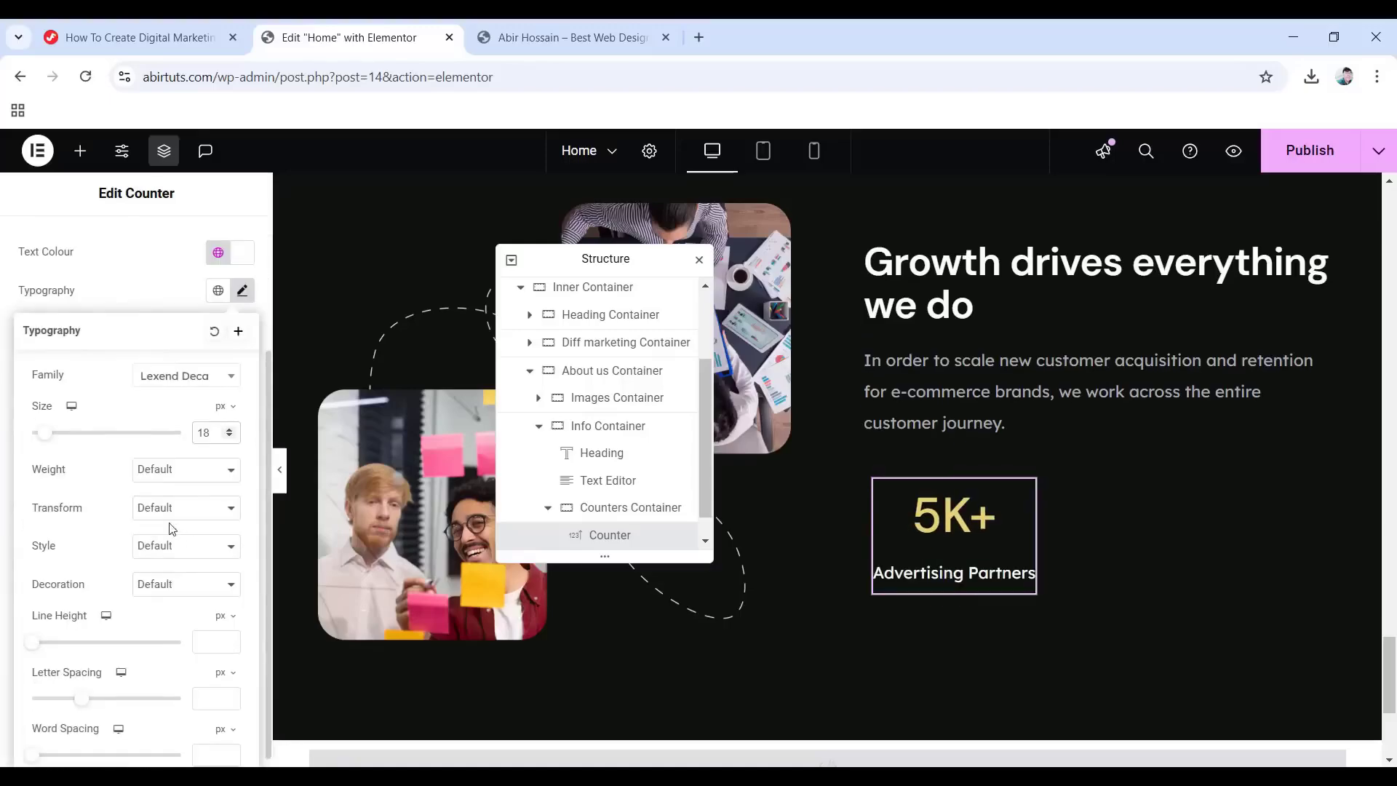
pyautogui.click(152, 474)
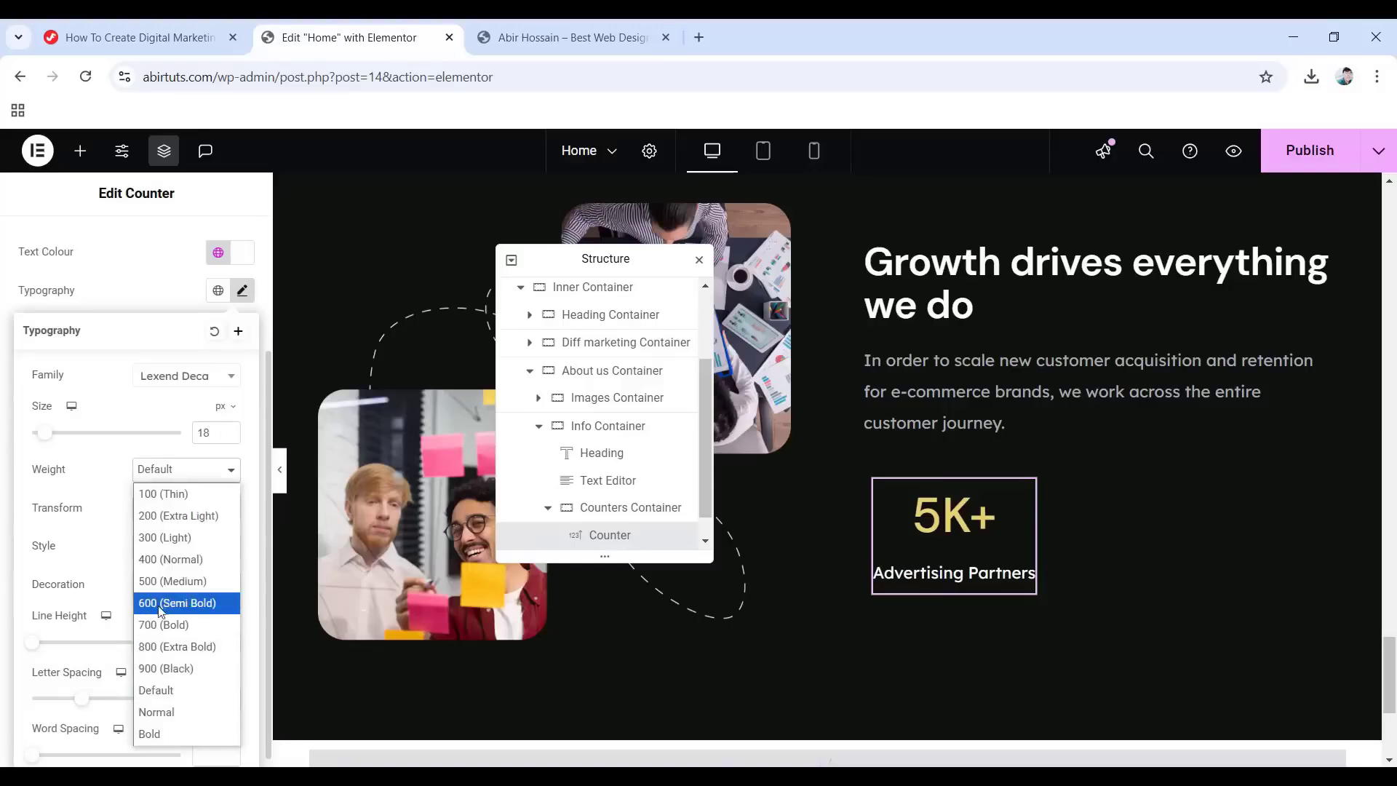
pyautogui.click(175, 582)
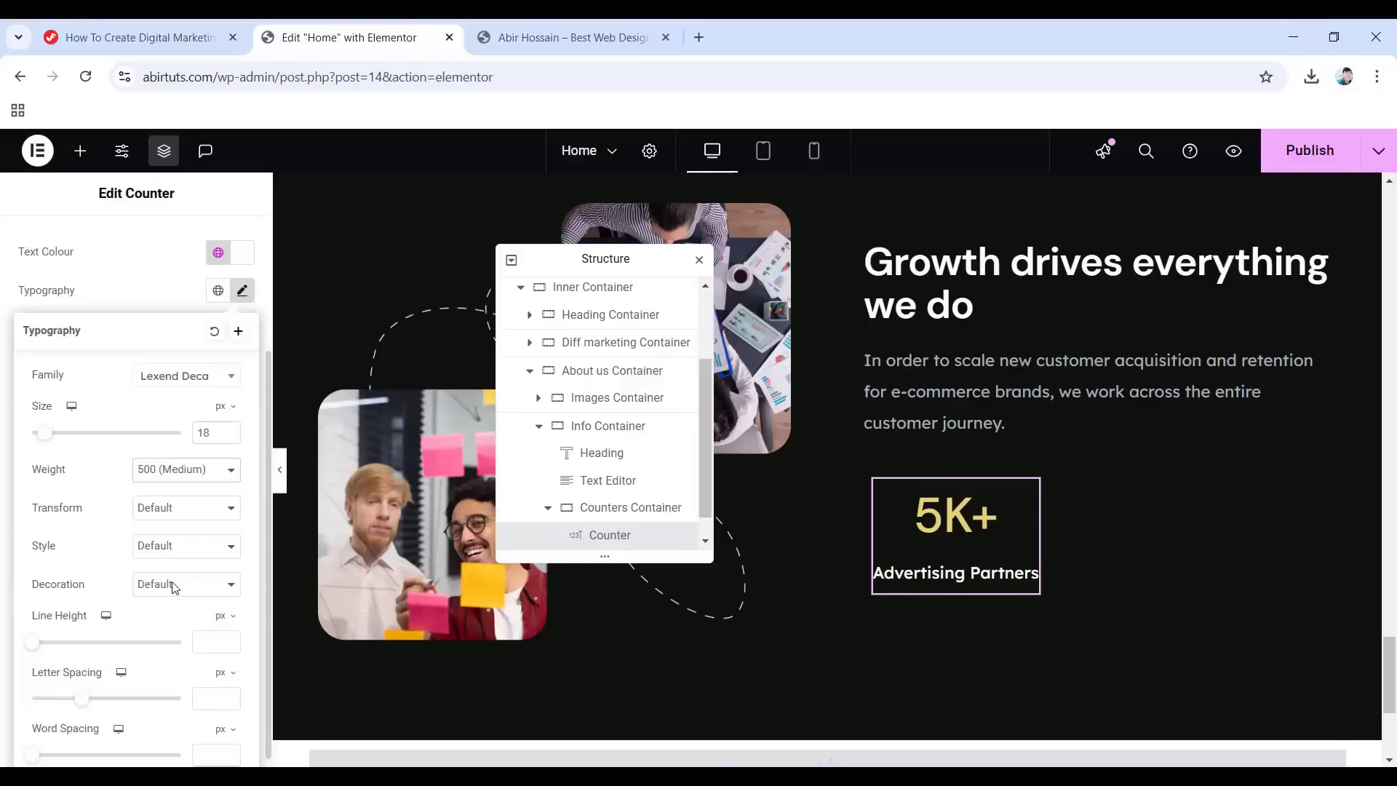
# Capitalise the title, with a 1.5 em line height and 0 letter spacing.
pyautogui.click(176, 513)
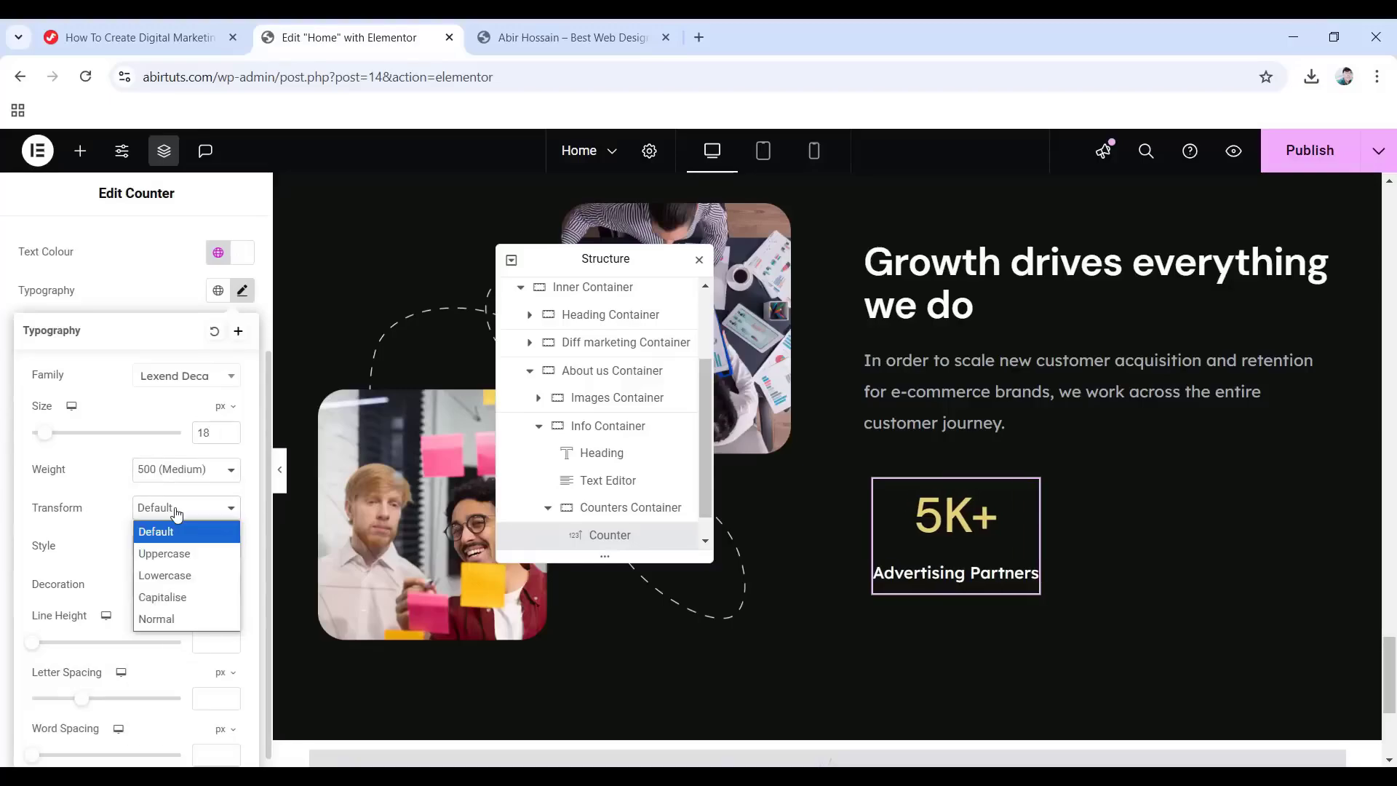
pyautogui.click(177, 598)
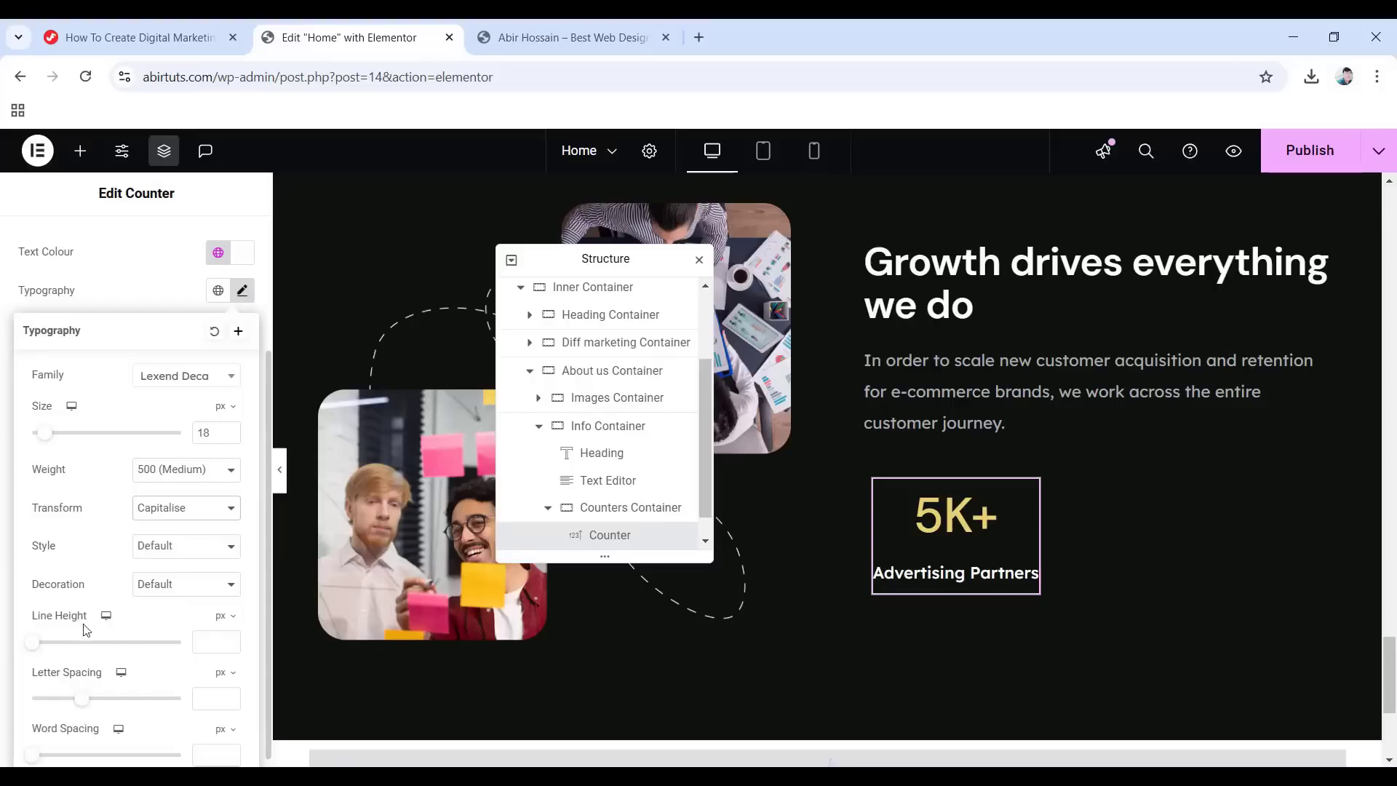
pyautogui.click(225, 616)
pyautogui.click(222, 644)
pyautogui.click(217, 702)
pyautogui.write('0')
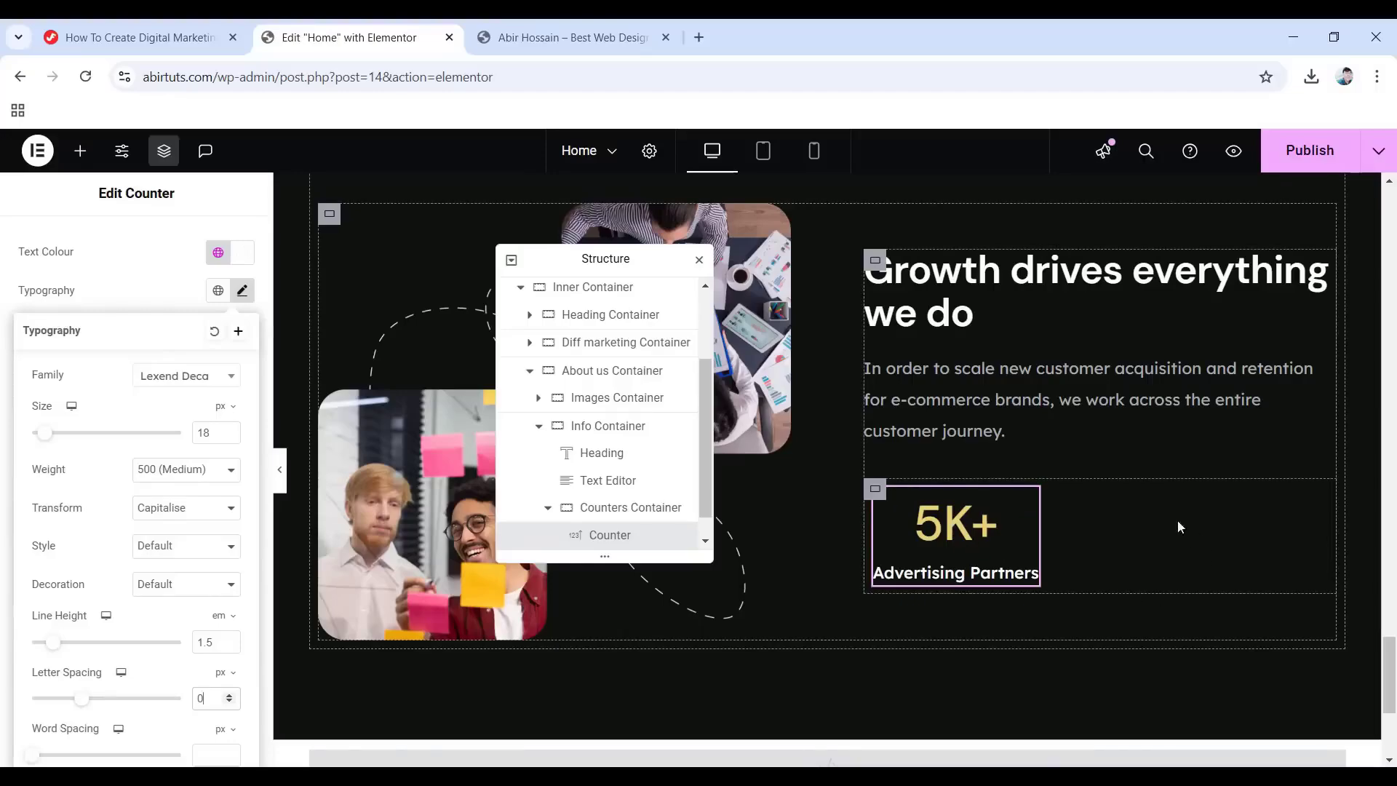
# Duplicate the counter beside the original and collapse the Info and Effective marketing containers in the Navigator.
pyautogui.rightClick(1028, 502)
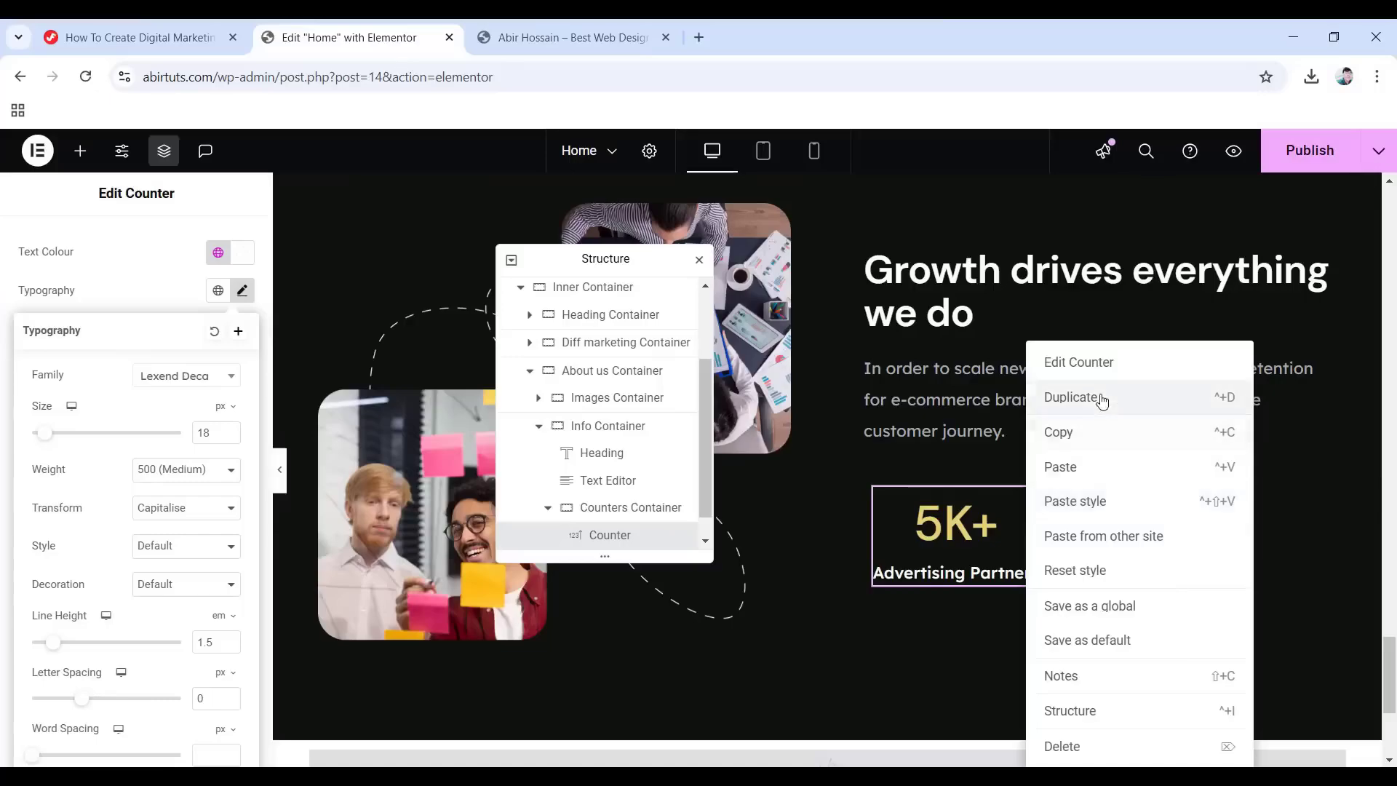
pyautogui.click(1066, 397)
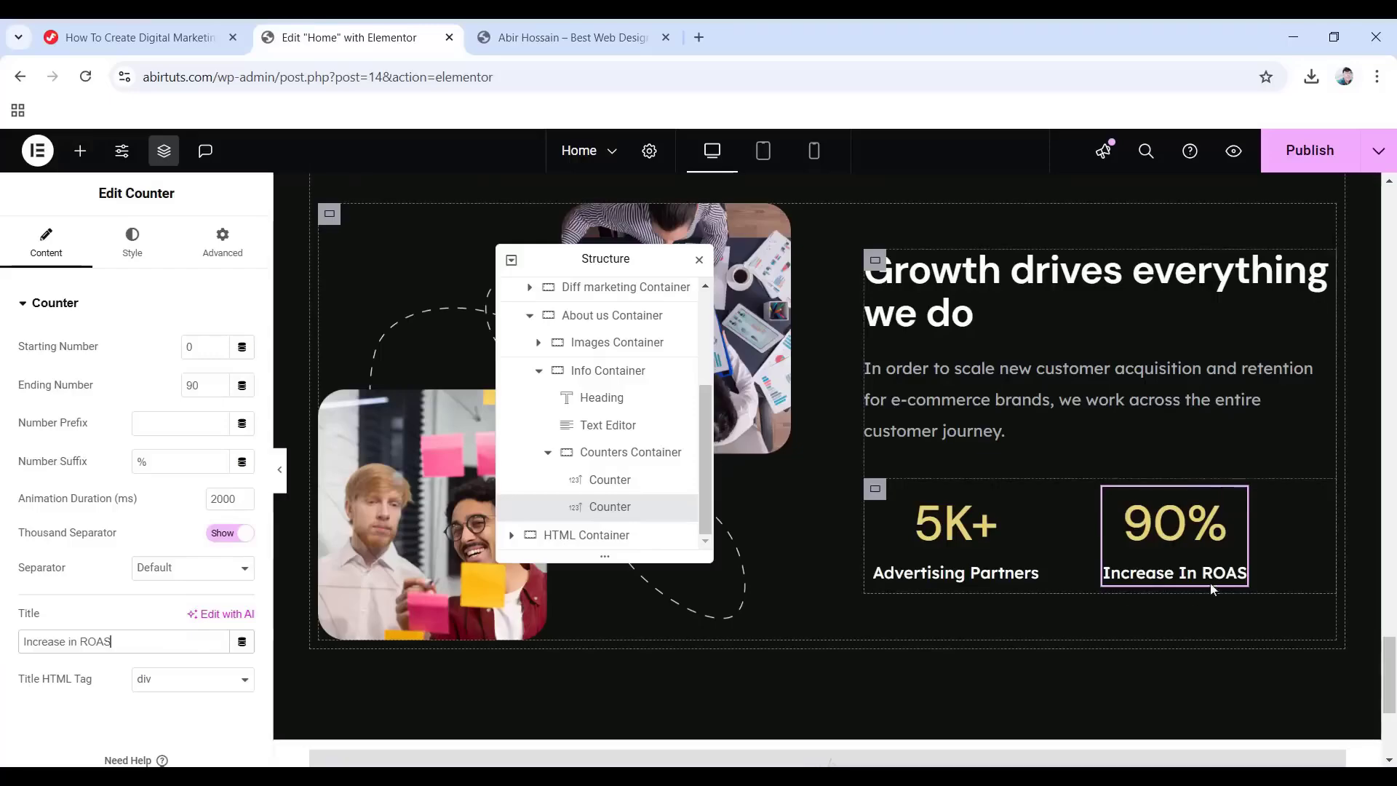
pyautogui.click(539, 370)
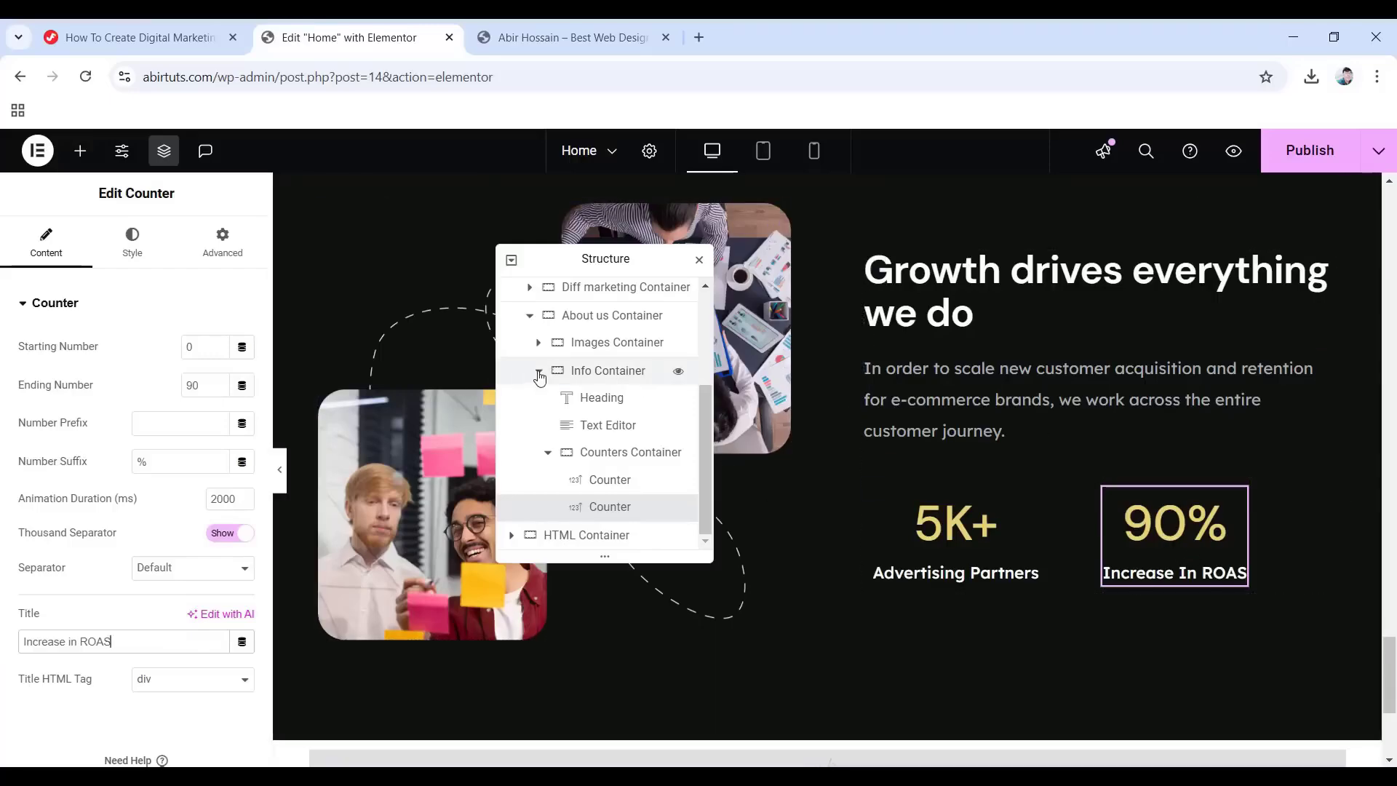
pyautogui.scroll(2, 511, 423)
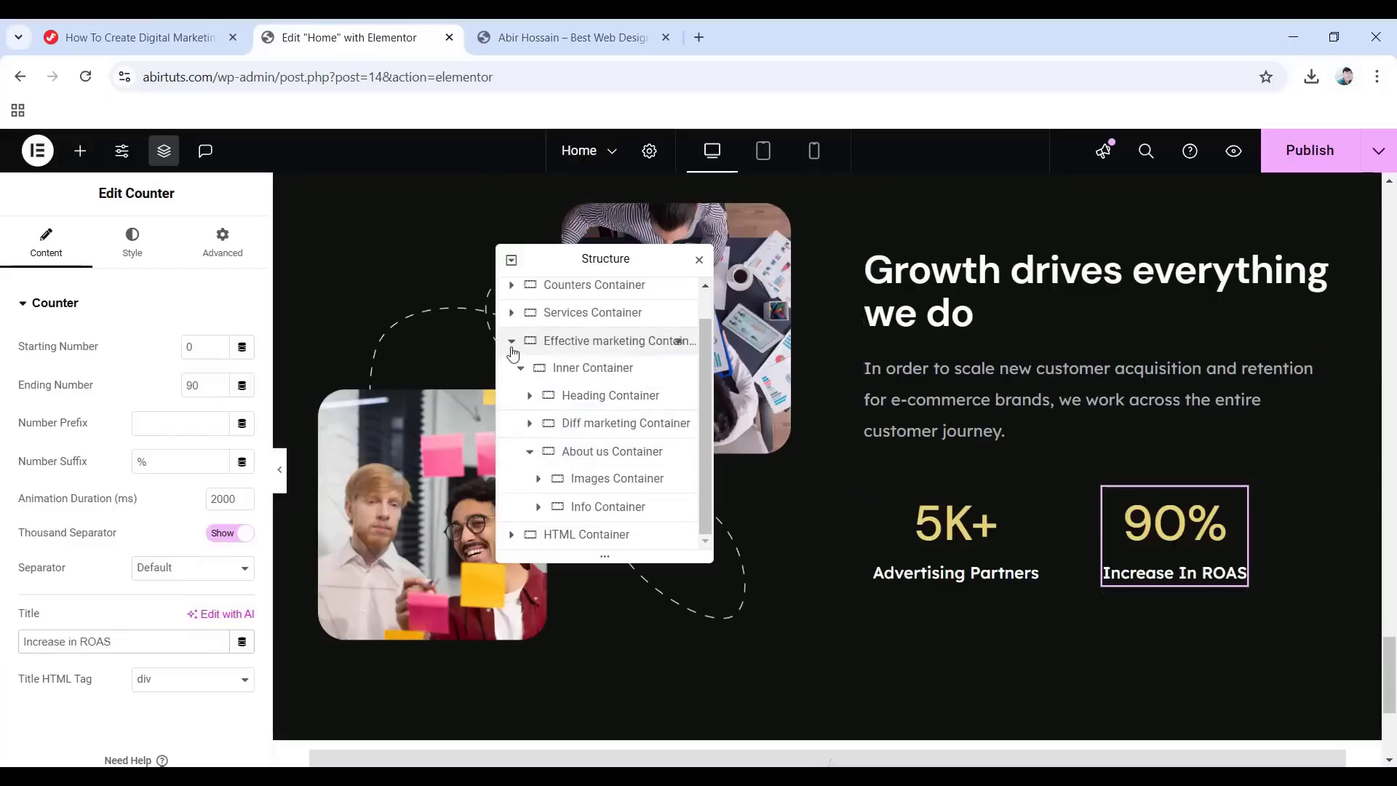
pyautogui.click(512, 345)
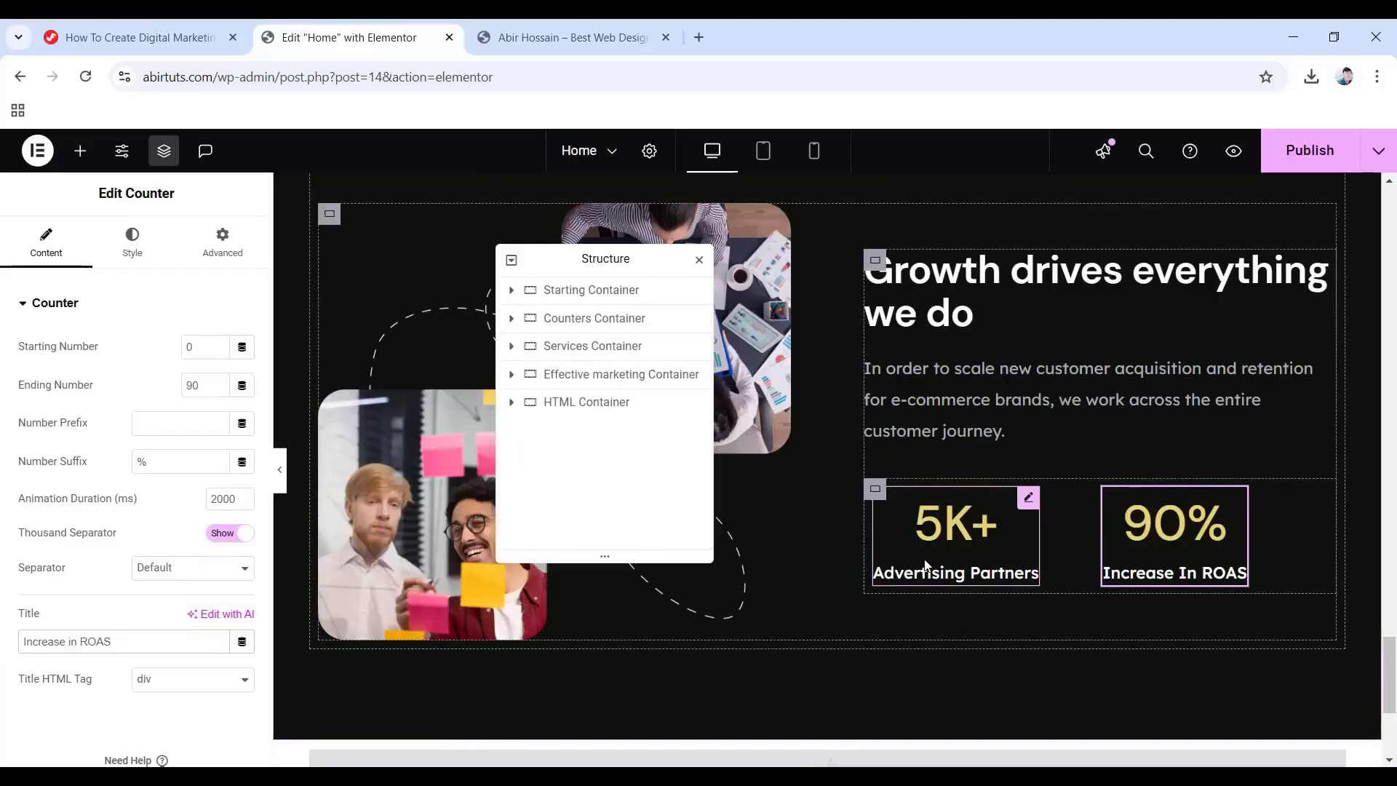
pyautogui.click(279, 469)
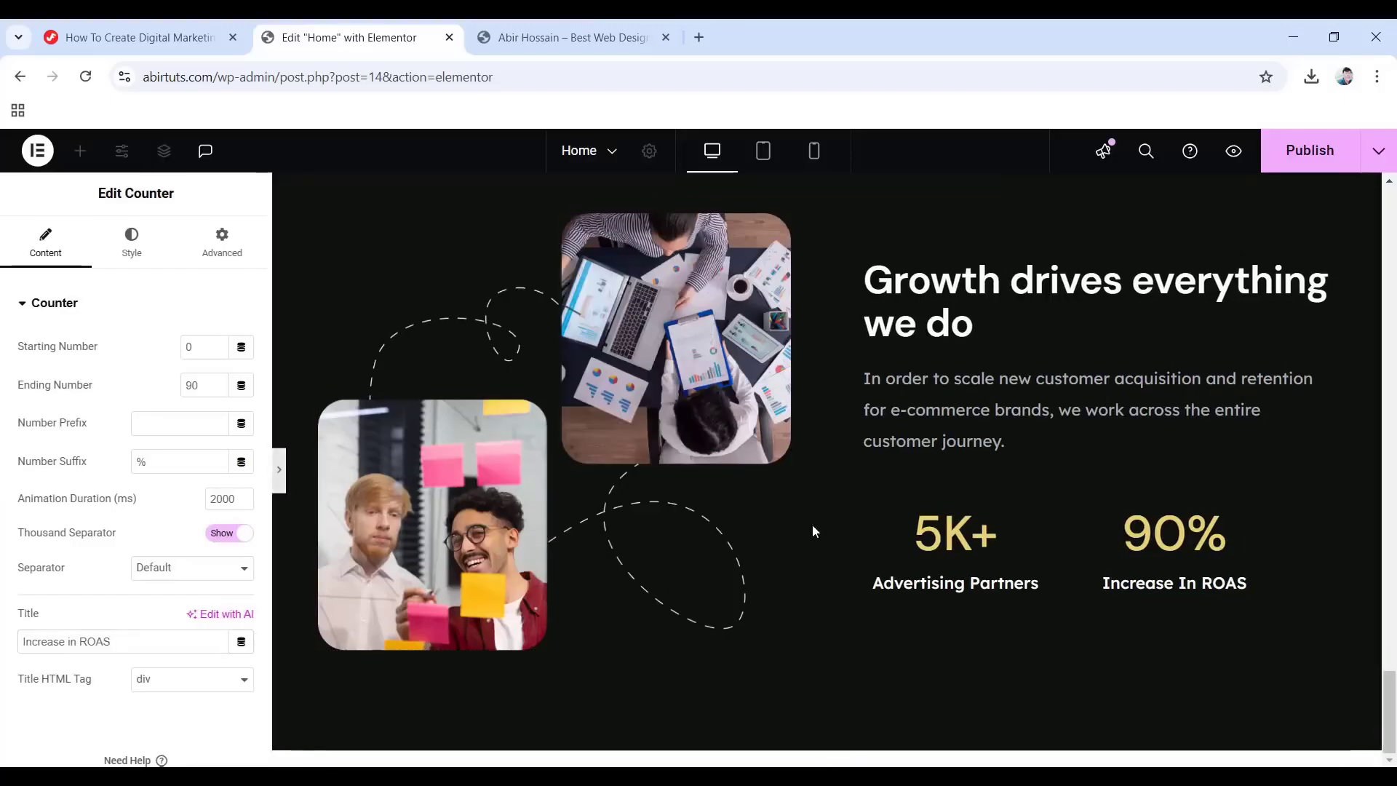
pyautogui.scroll(10, 866, 516)
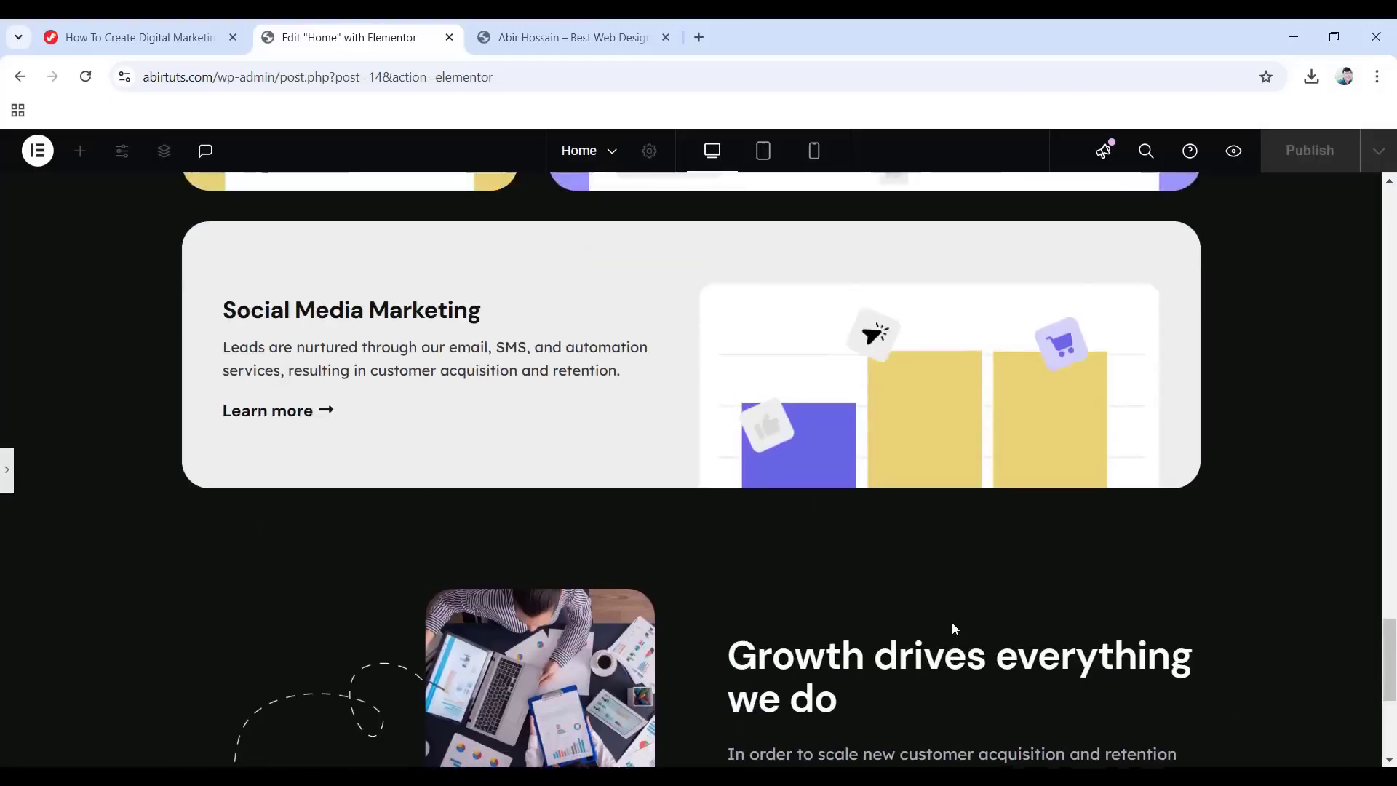
pyautogui.scroll(8, 954, 629)
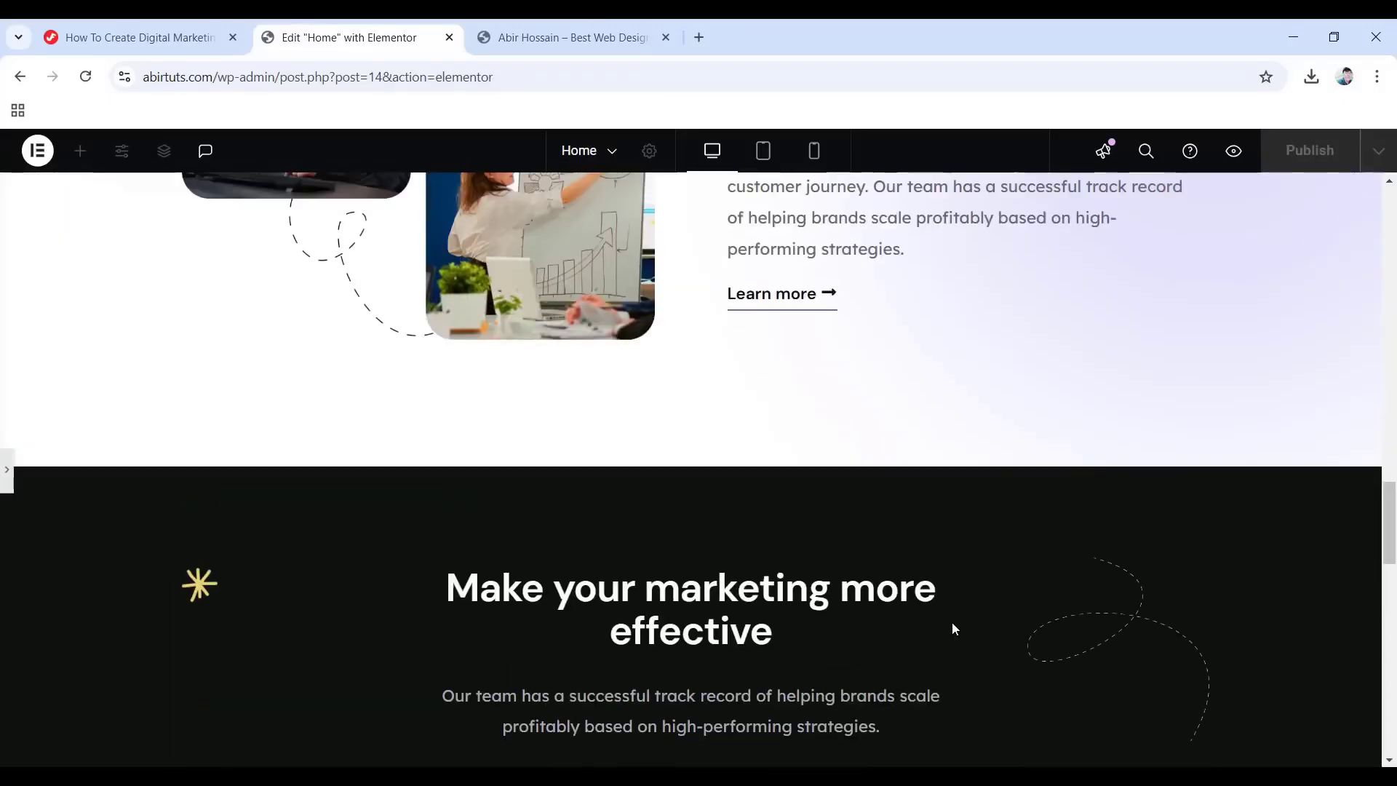
pyautogui.scroll(-7, 954, 629)
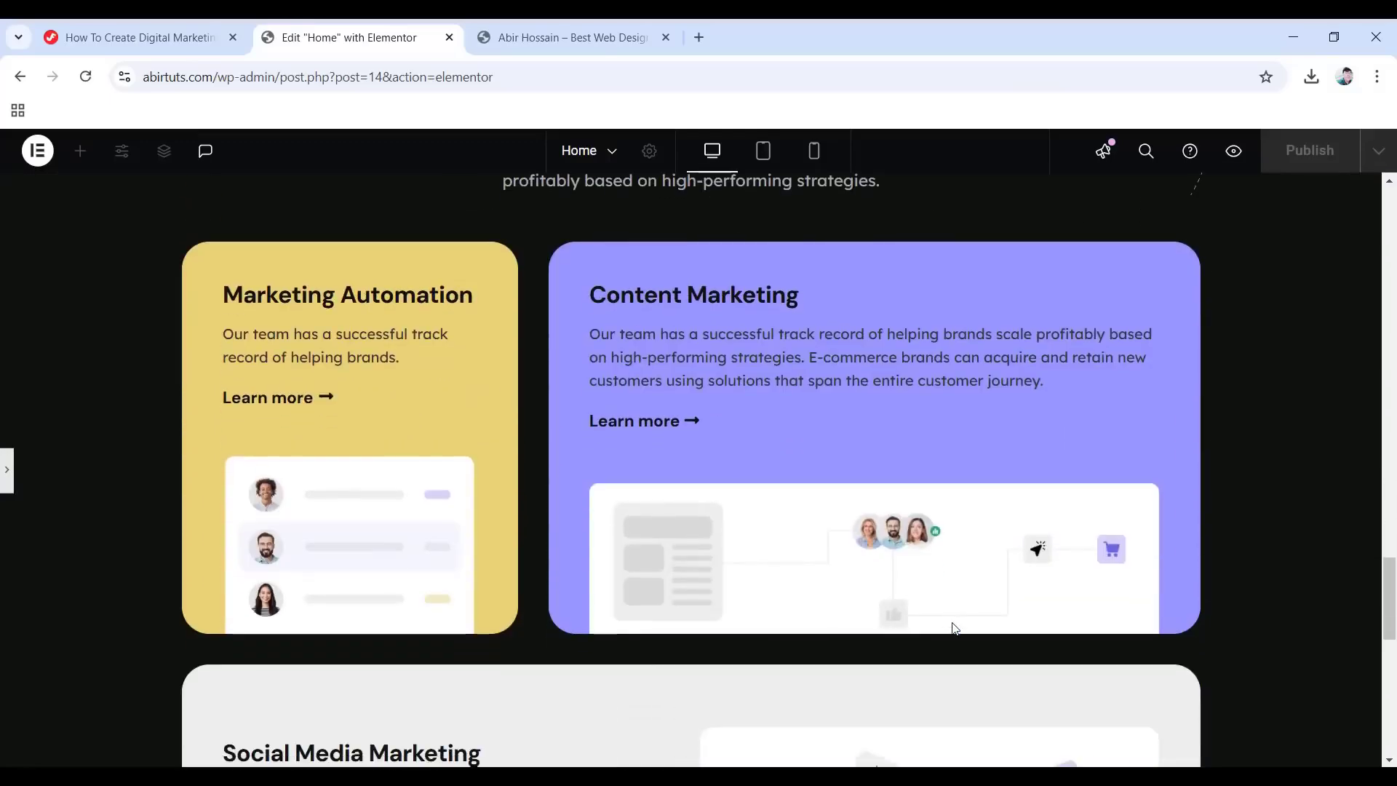
pyautogui.scroll(-11, 954, 629)
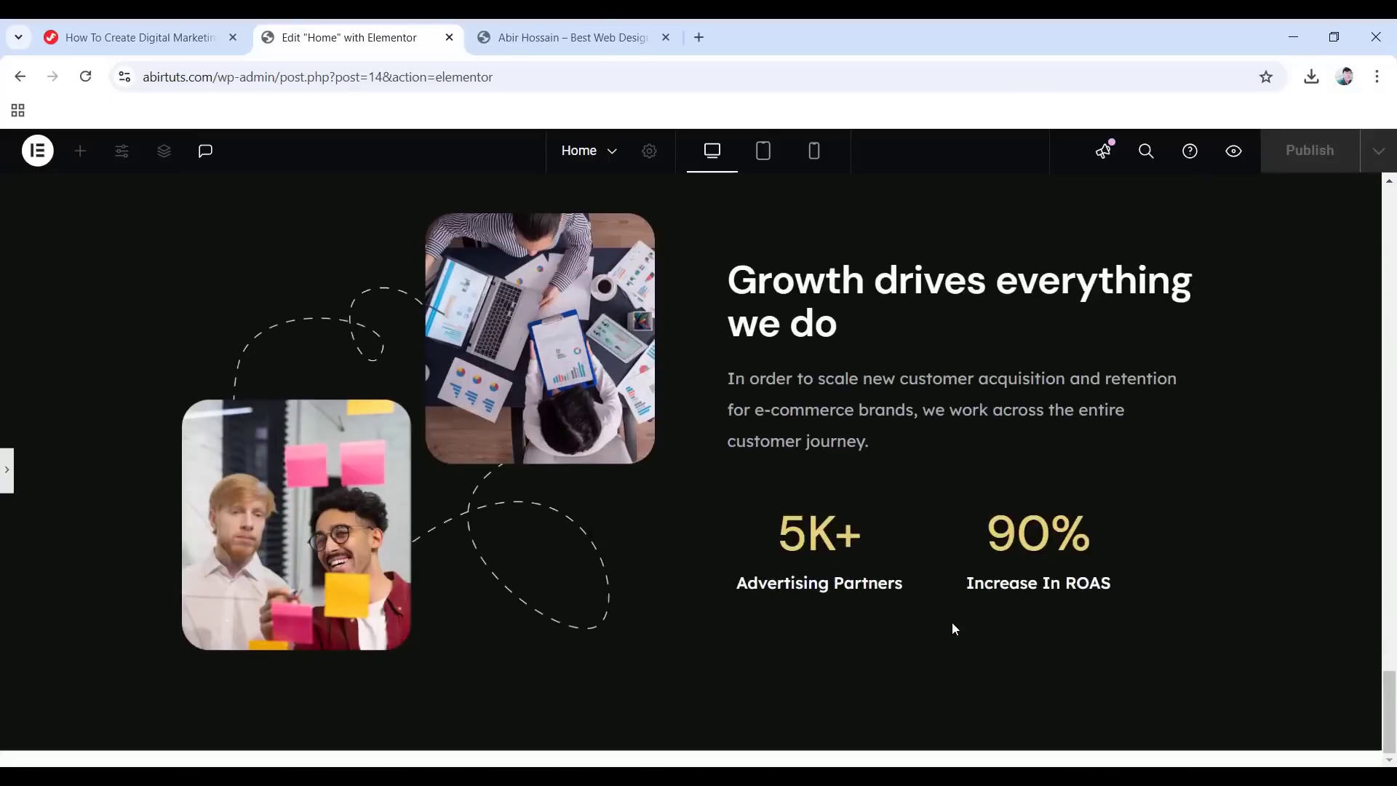
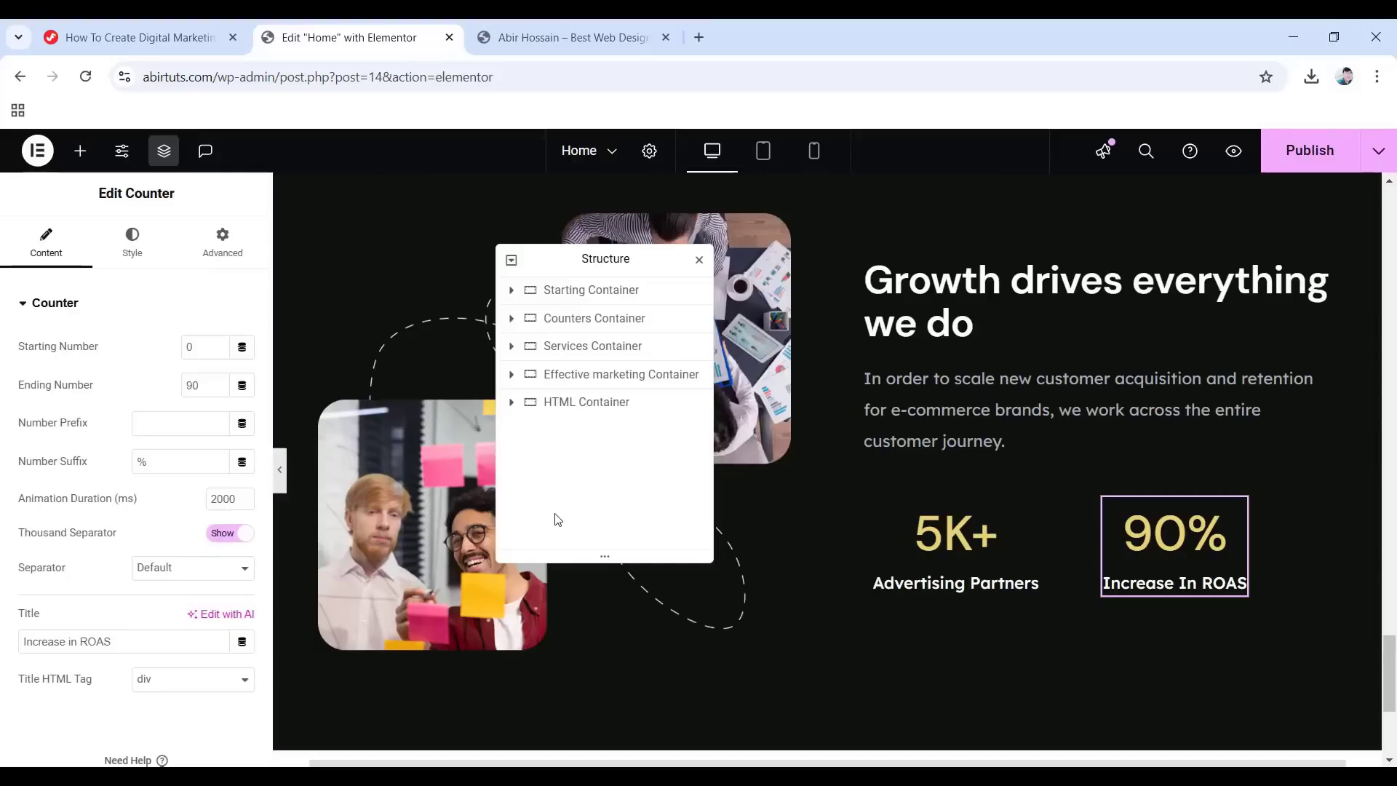
# Switch to the tablet preview and expand the Effective marketing Container in the Navigator.
pyautogui.click(761, 157)
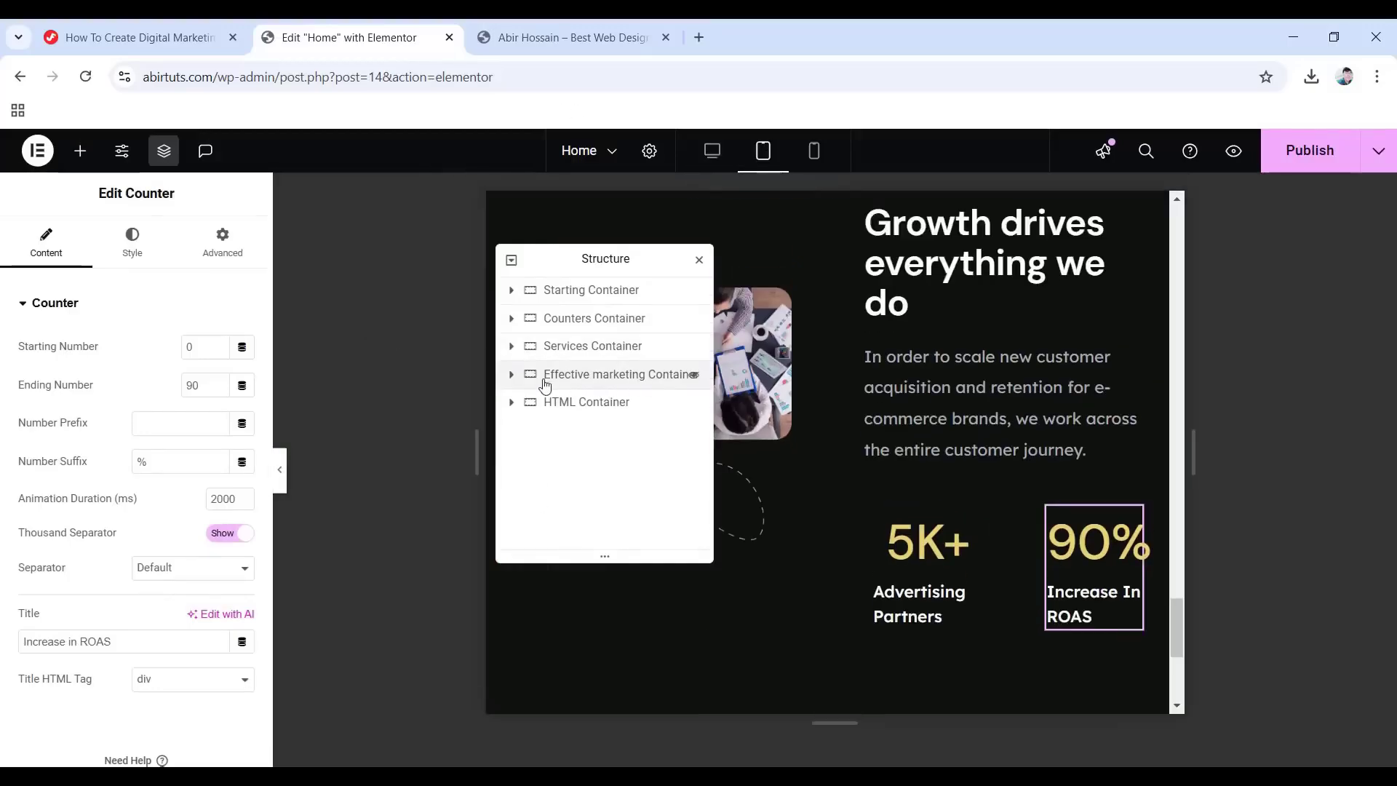
pyautogui.click(512, 375)
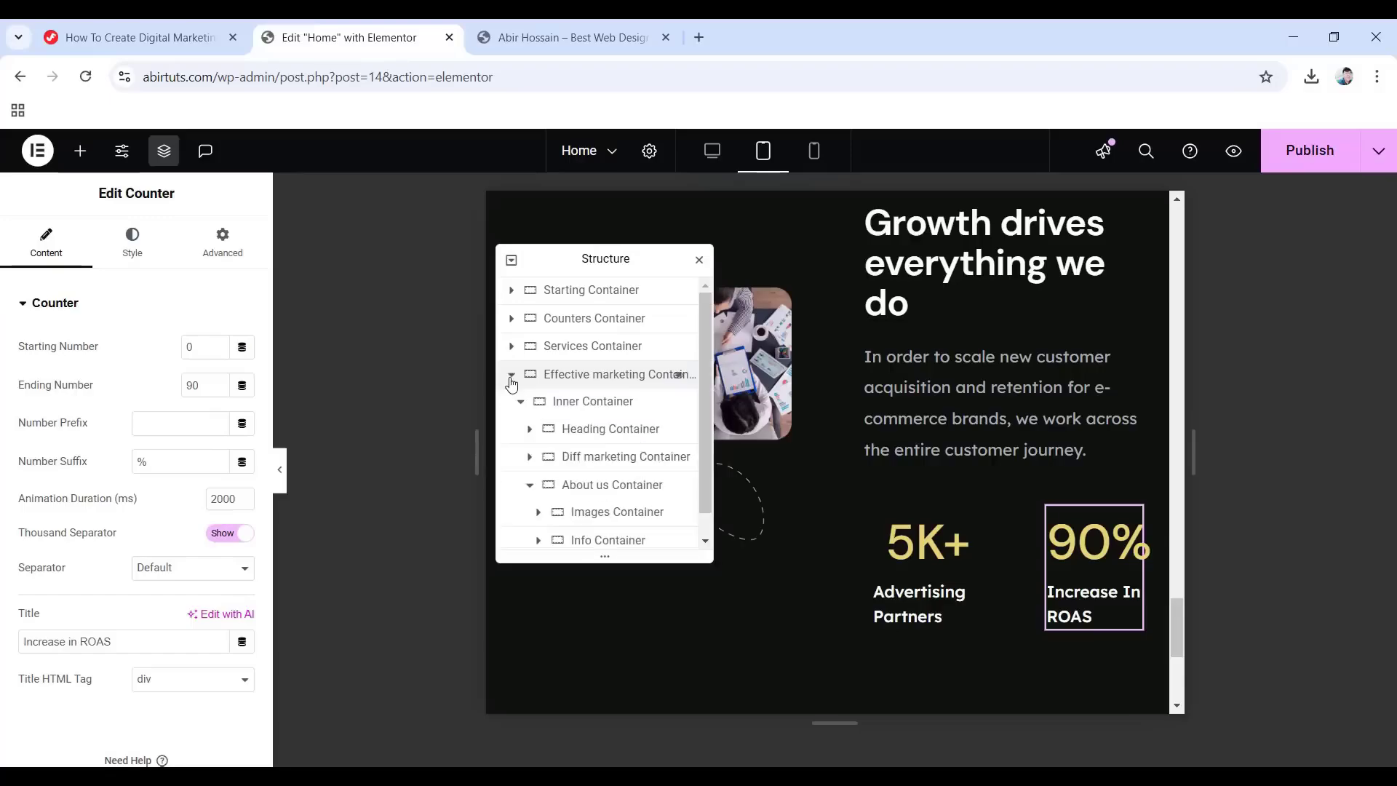
pyautogui.click(611, 410)
pyautogui.moveTo(595, 259); pyautogui.dragTo(1277, 317)
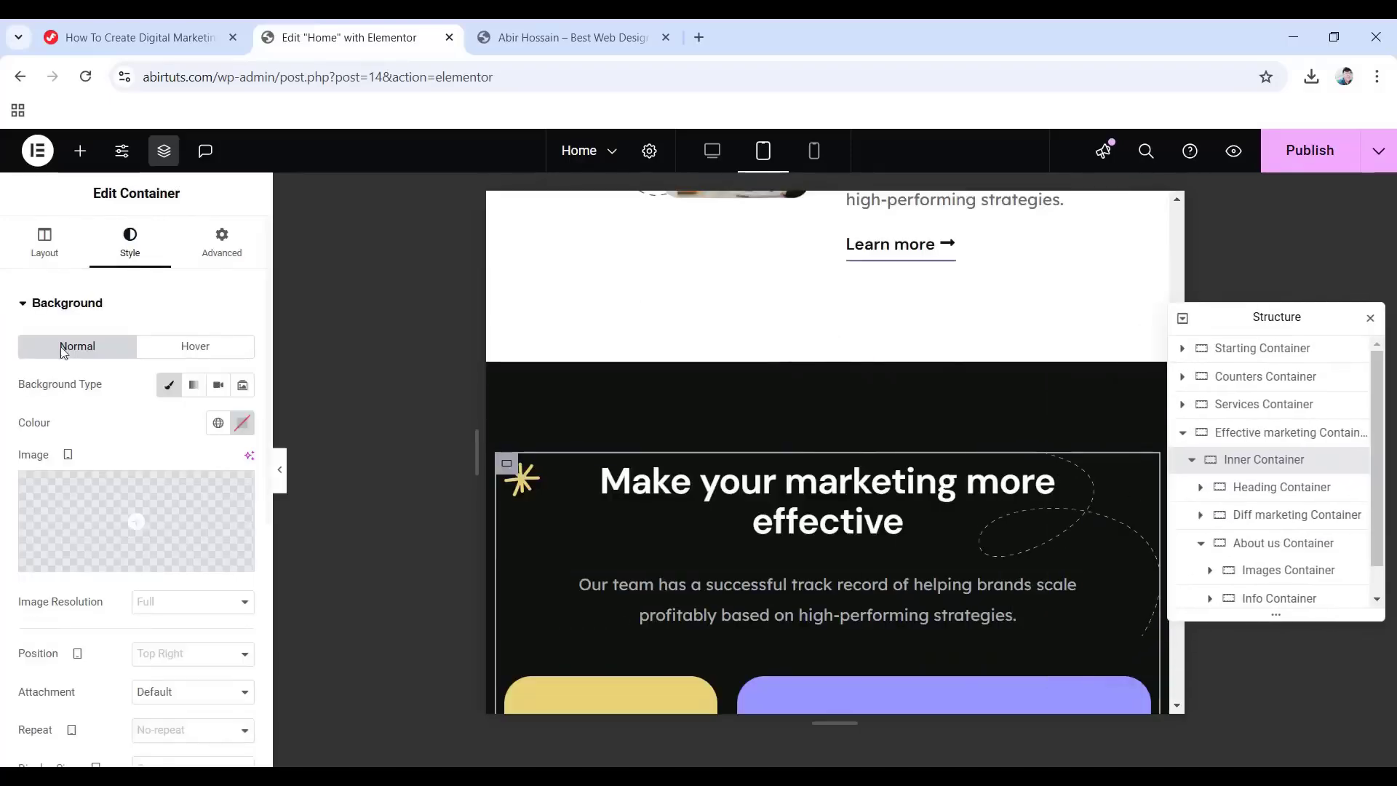
pyautogui.scroll(-6, 152, 441)
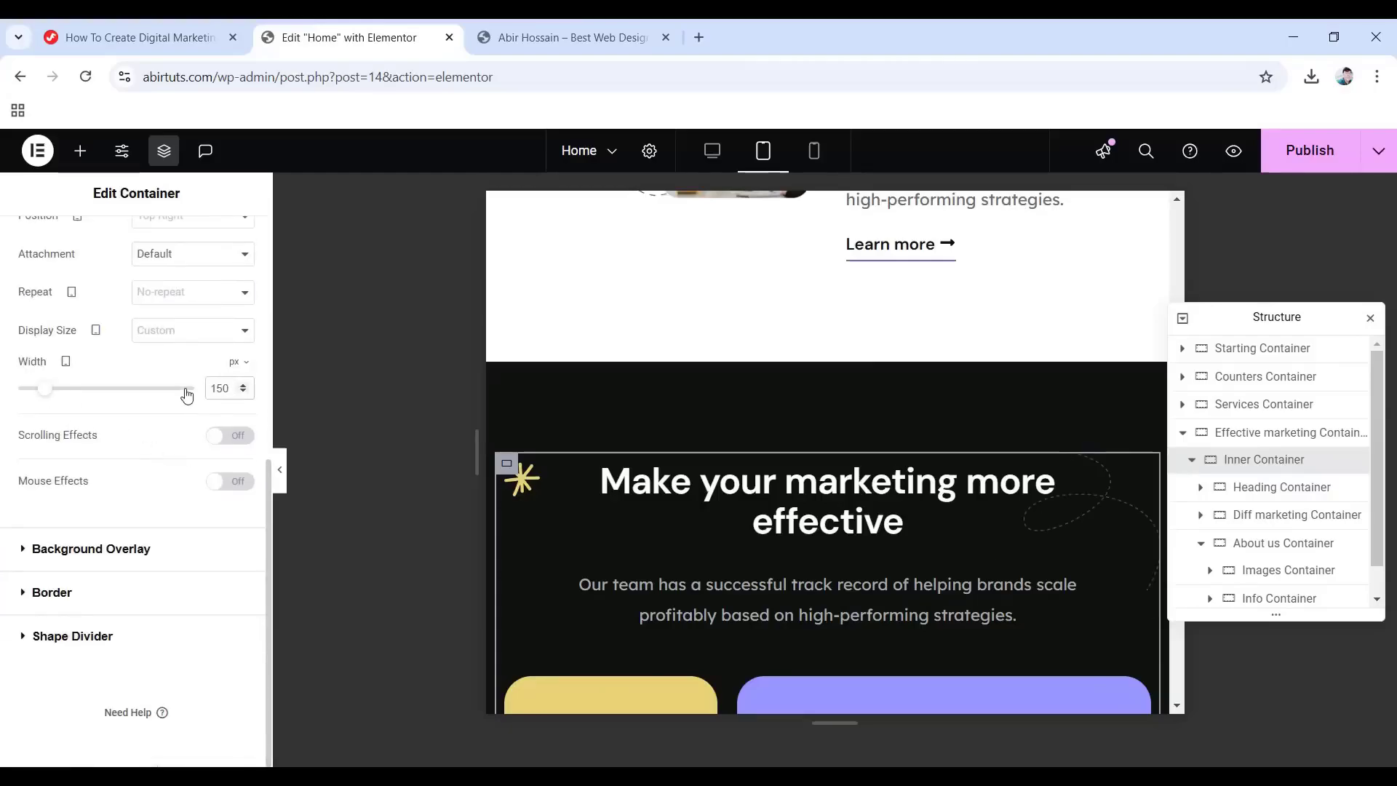
pyautogui.click(1257, 493)
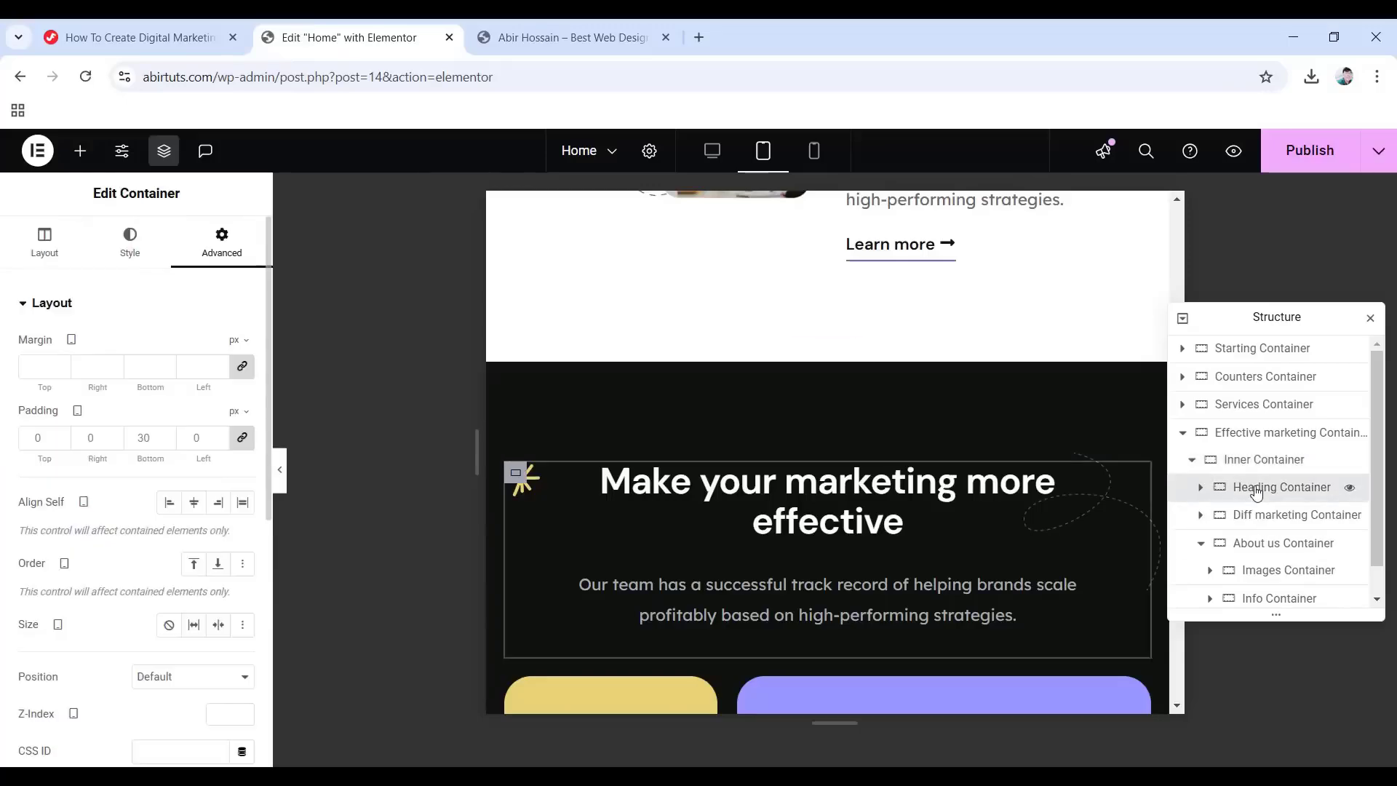
pyautogui.click(33, 234)
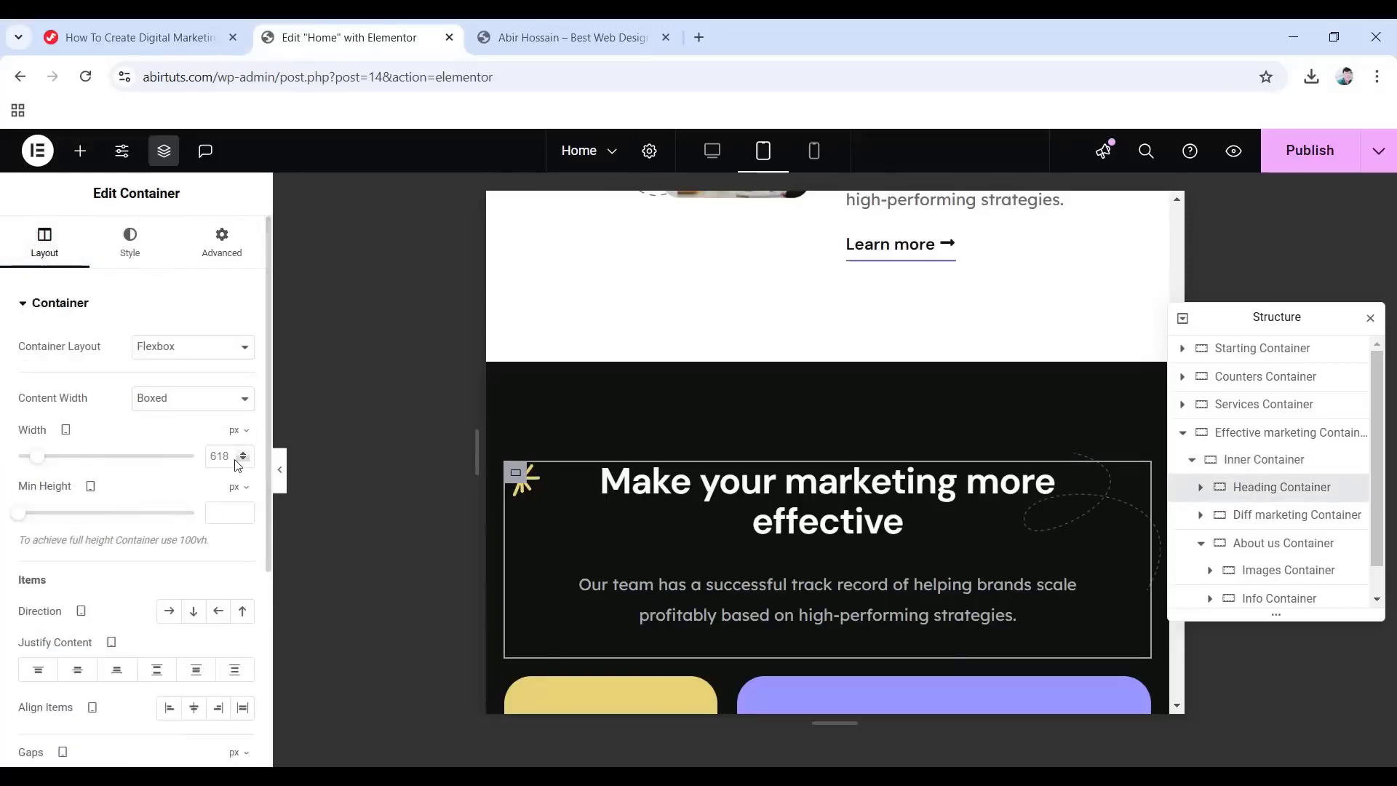
pyautogui.write('500')
pyautogui.scroll(-1, 1266, 510)
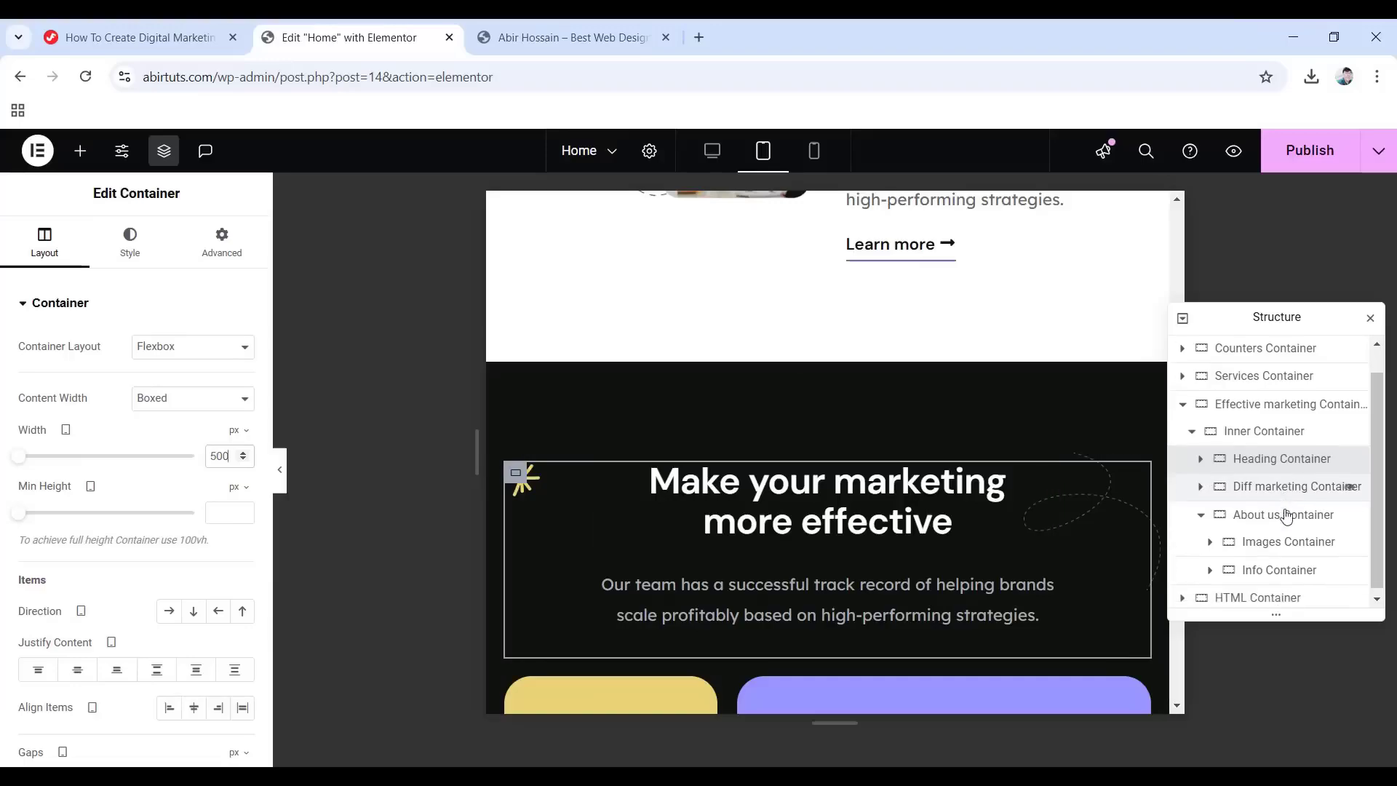
pyautogui.click(1200, 482)
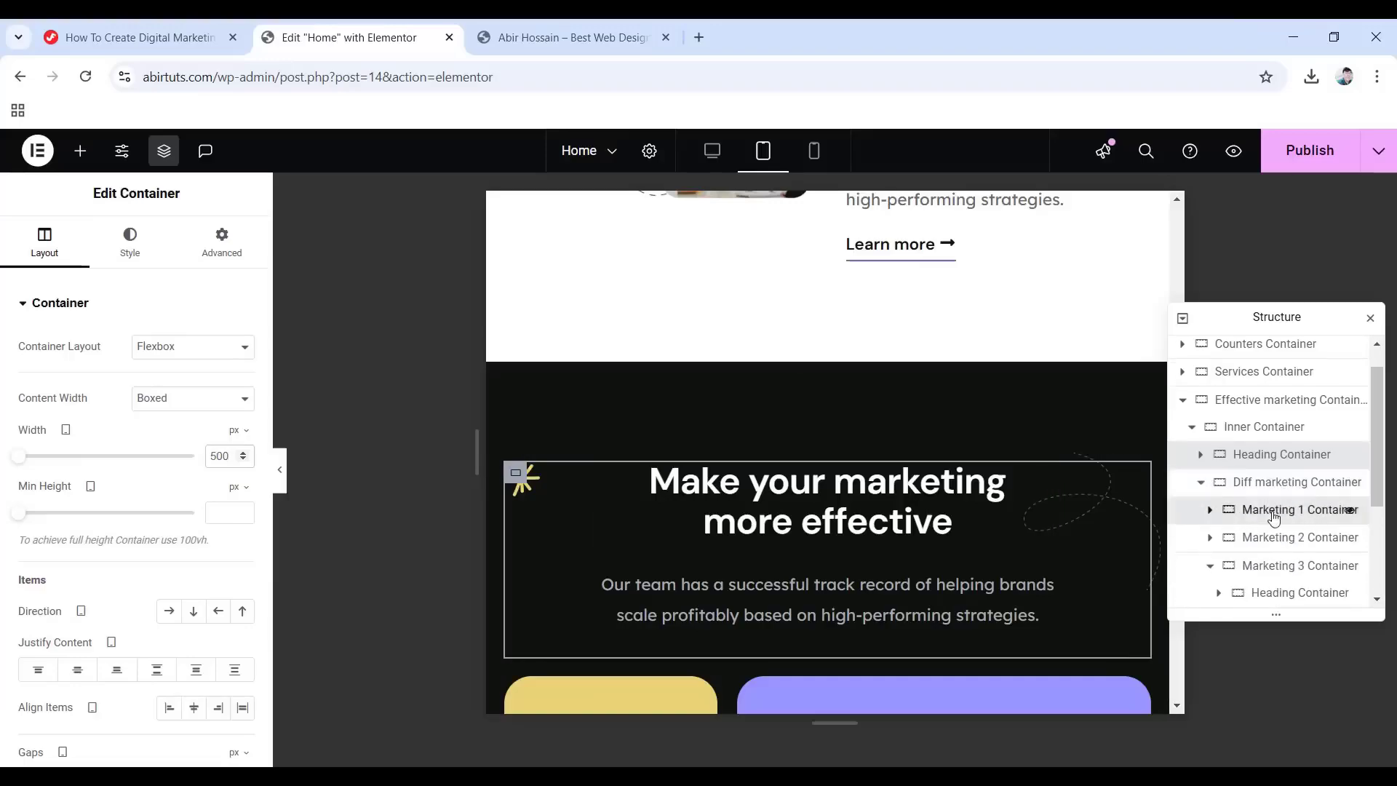
# Make the Marketing 1 Container card 38% wide on tablet.
pyautogui.click(1273, 516)
pyautogui.click(32, 248)
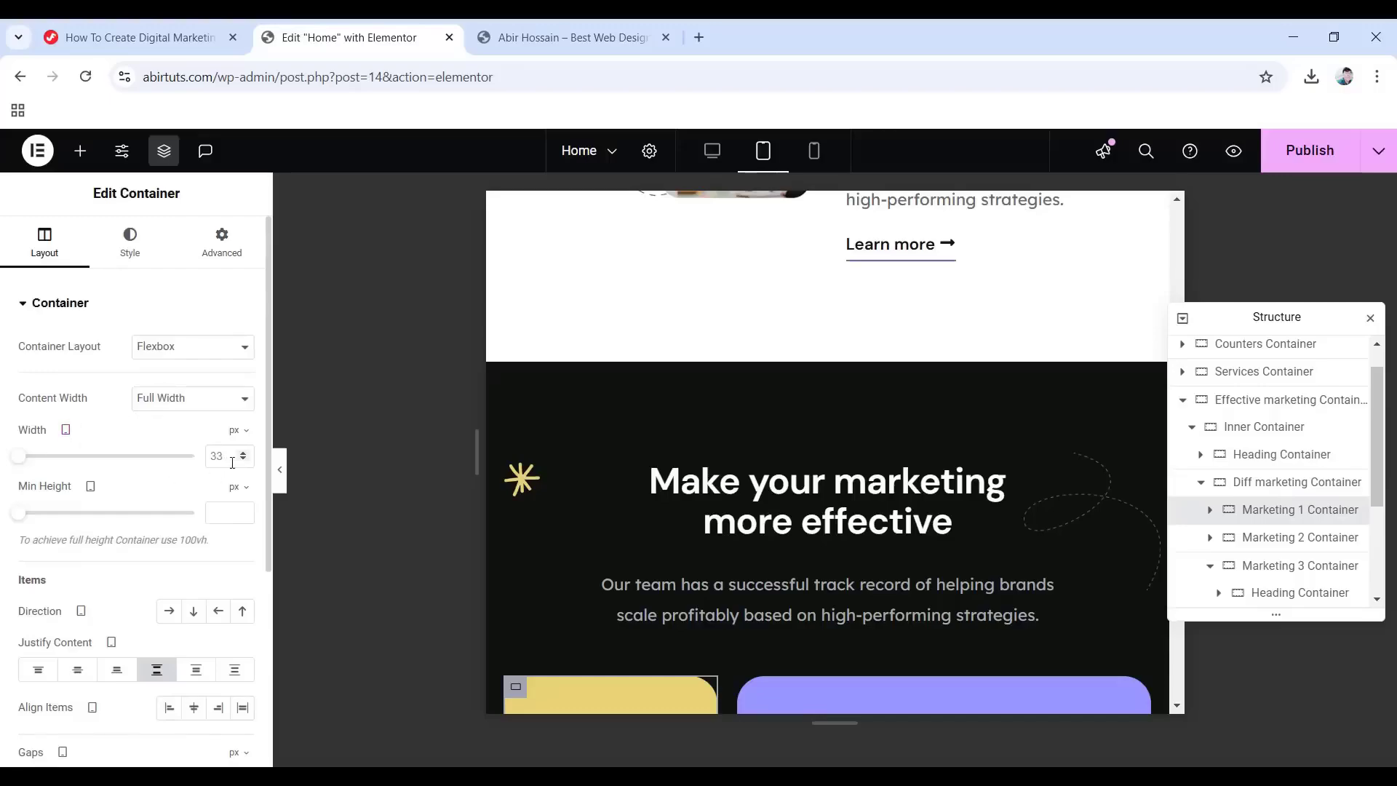
pyautogui.click(240, 430)
pyautogui.click(233, 456)
pyautogui.write('38')
pyautogui.scroll(-5, 715, 553)
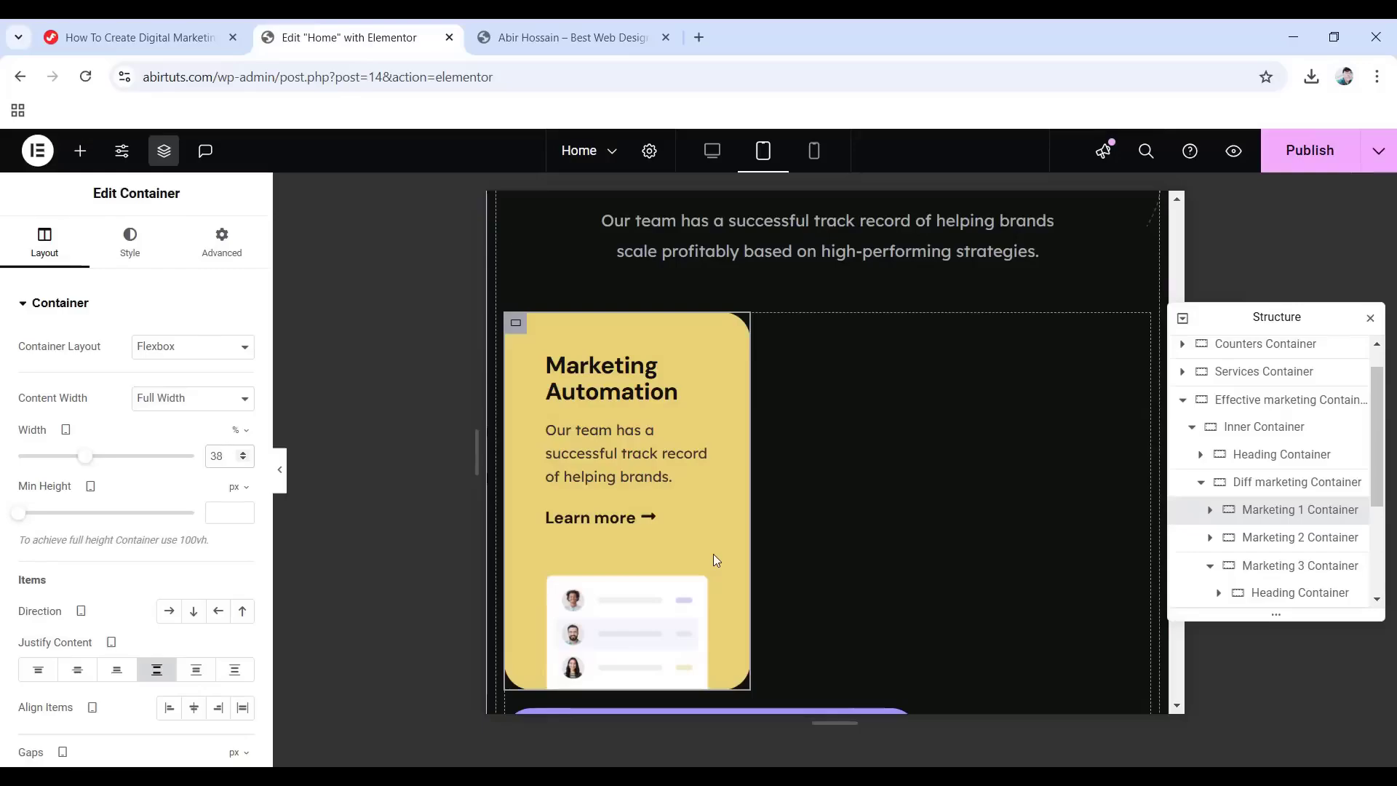
# Give the Marketing Automation card a 20 px border radius.
pyautogui.click(130, 240)
pyautogui.scroll(-5, 93, 399)
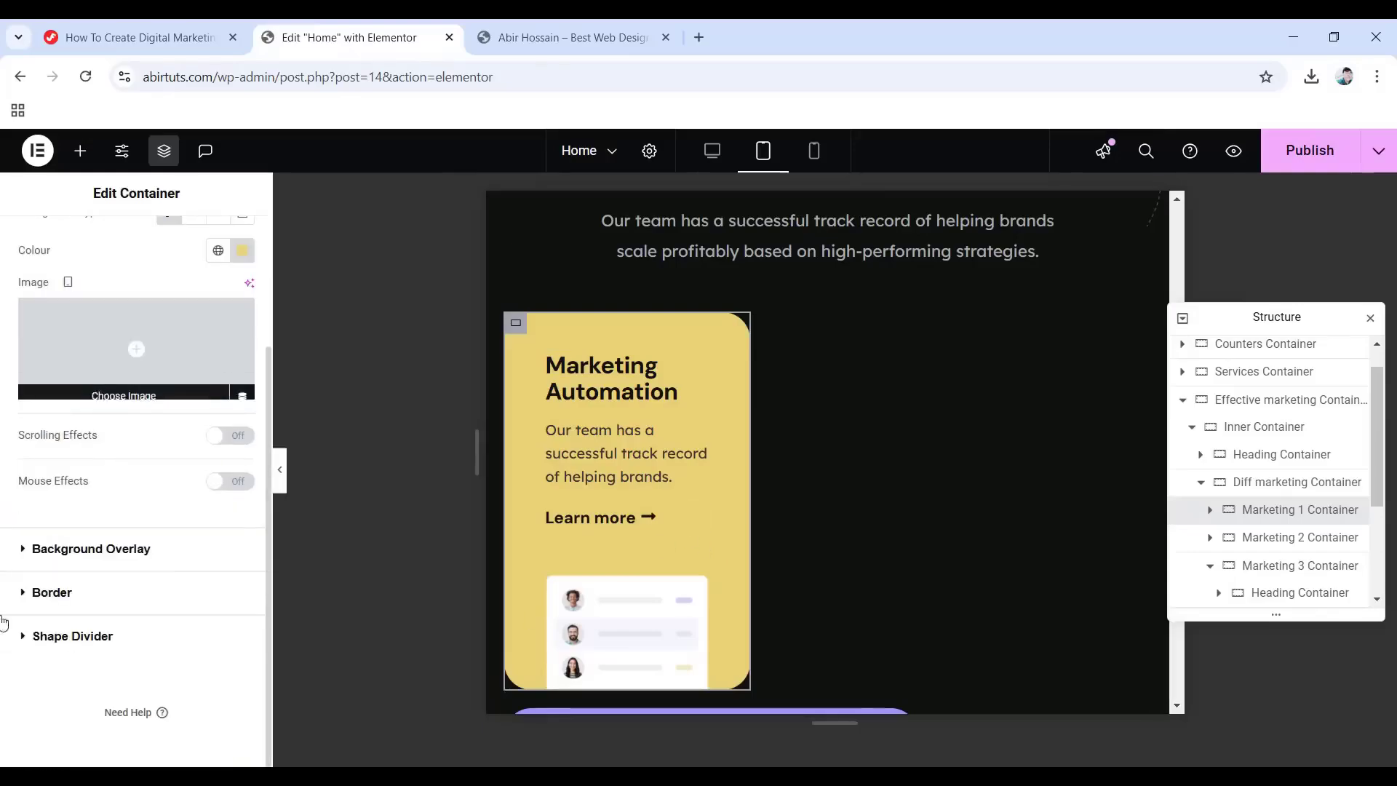
pyautogui.click(52, 595)
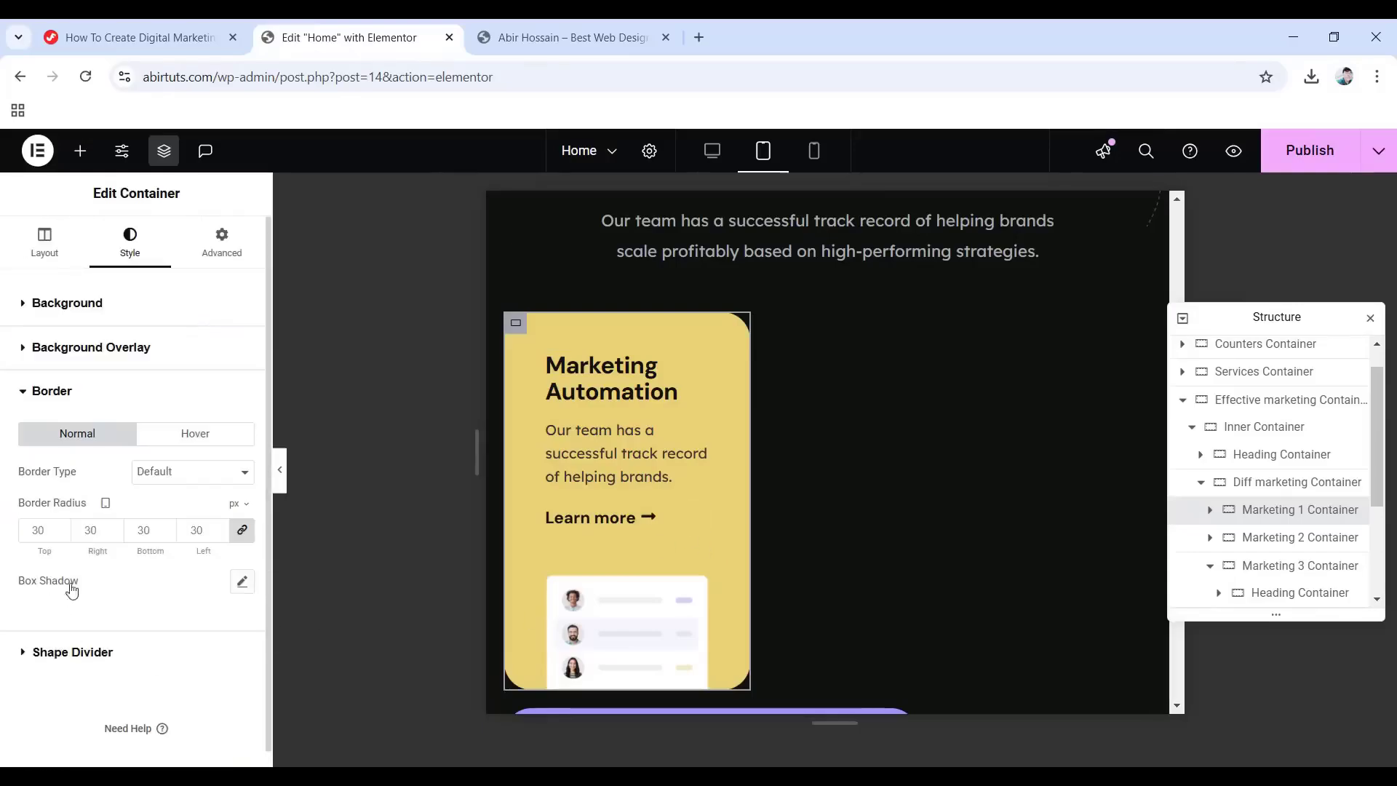
pyautogui.click(43, 532)
pyautogui.write('20')
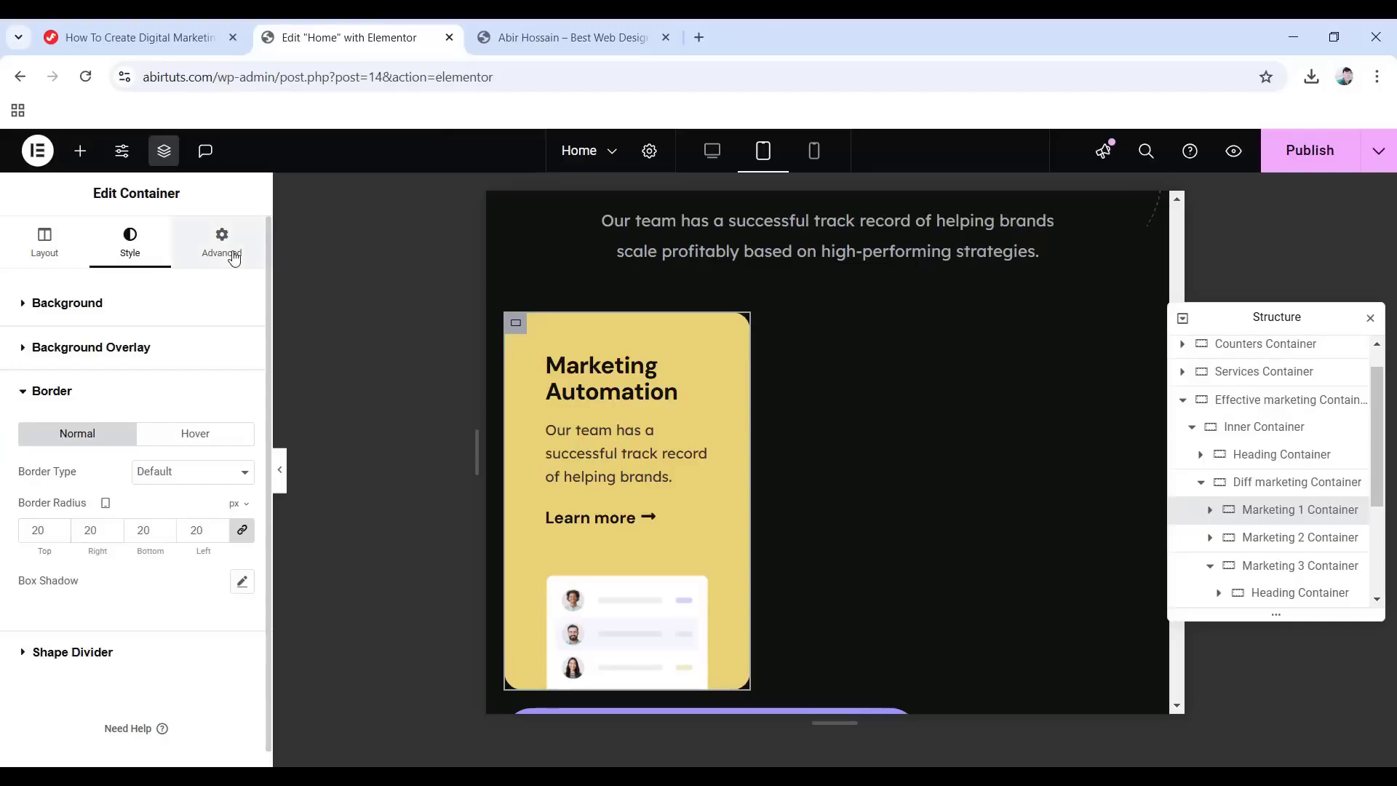
# Set the card's padding to 30 top, 25 right, 0 bottom, 25 left.
pyautogui.click(232, 254)
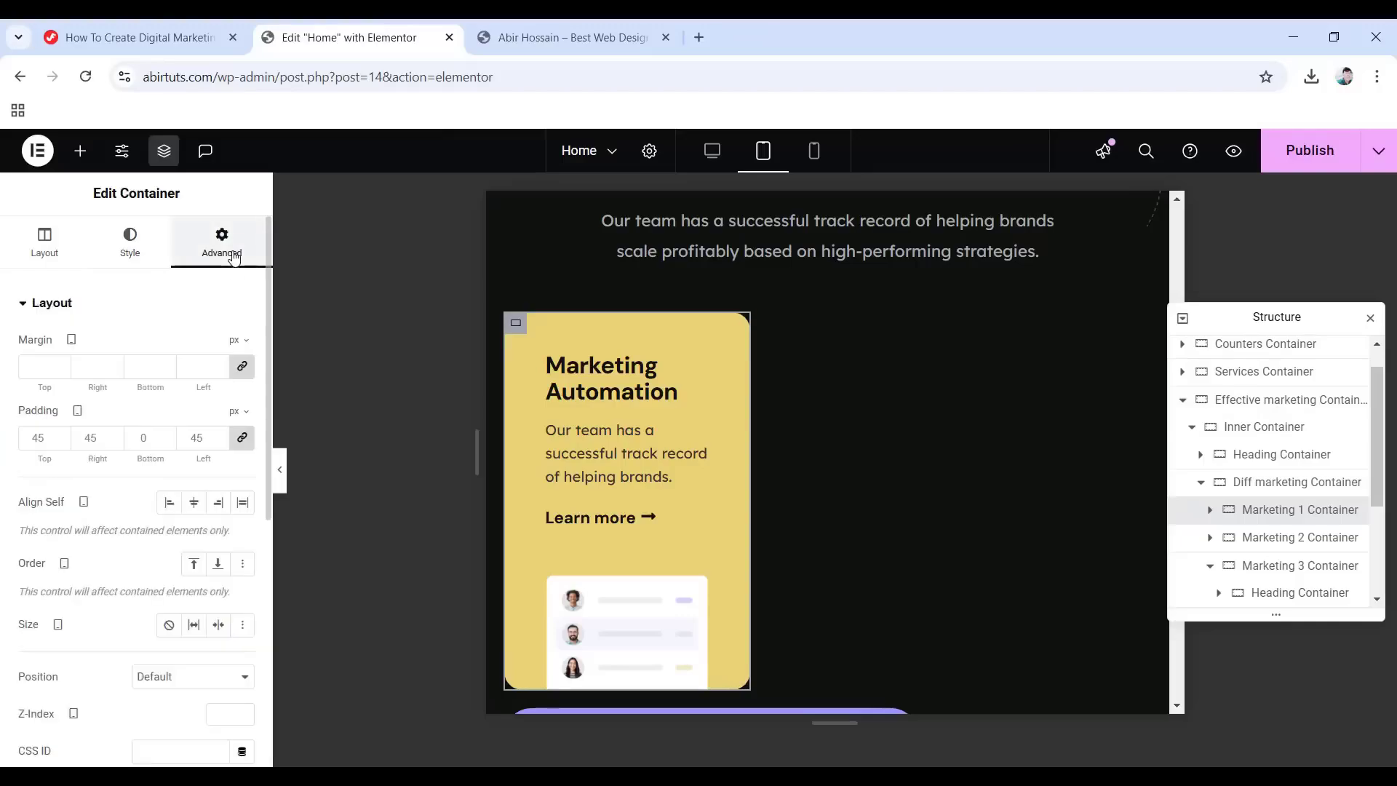
pyautogui.click(242, 437)
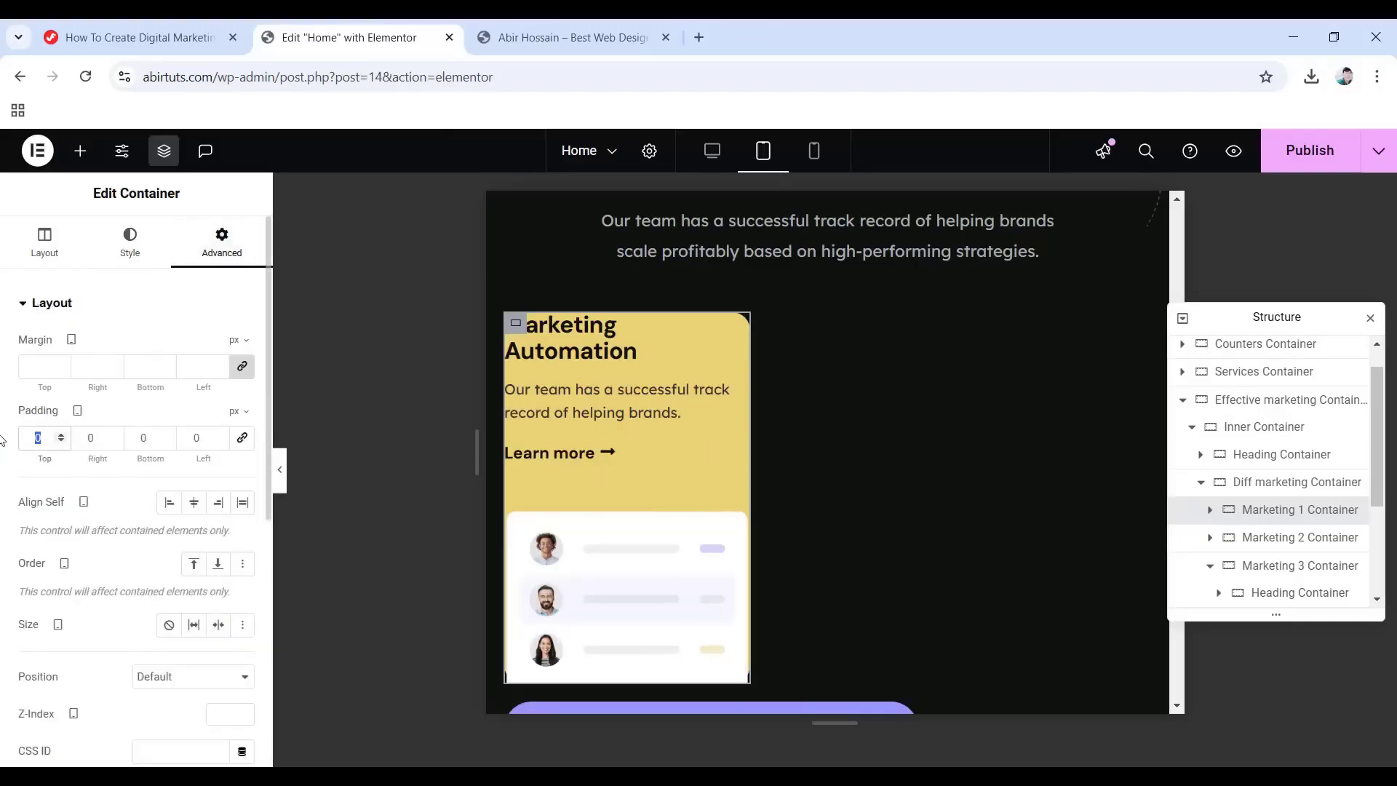
pyautogui.write('30')
pyautogui.press('Tab')
pyautogui.write('25')
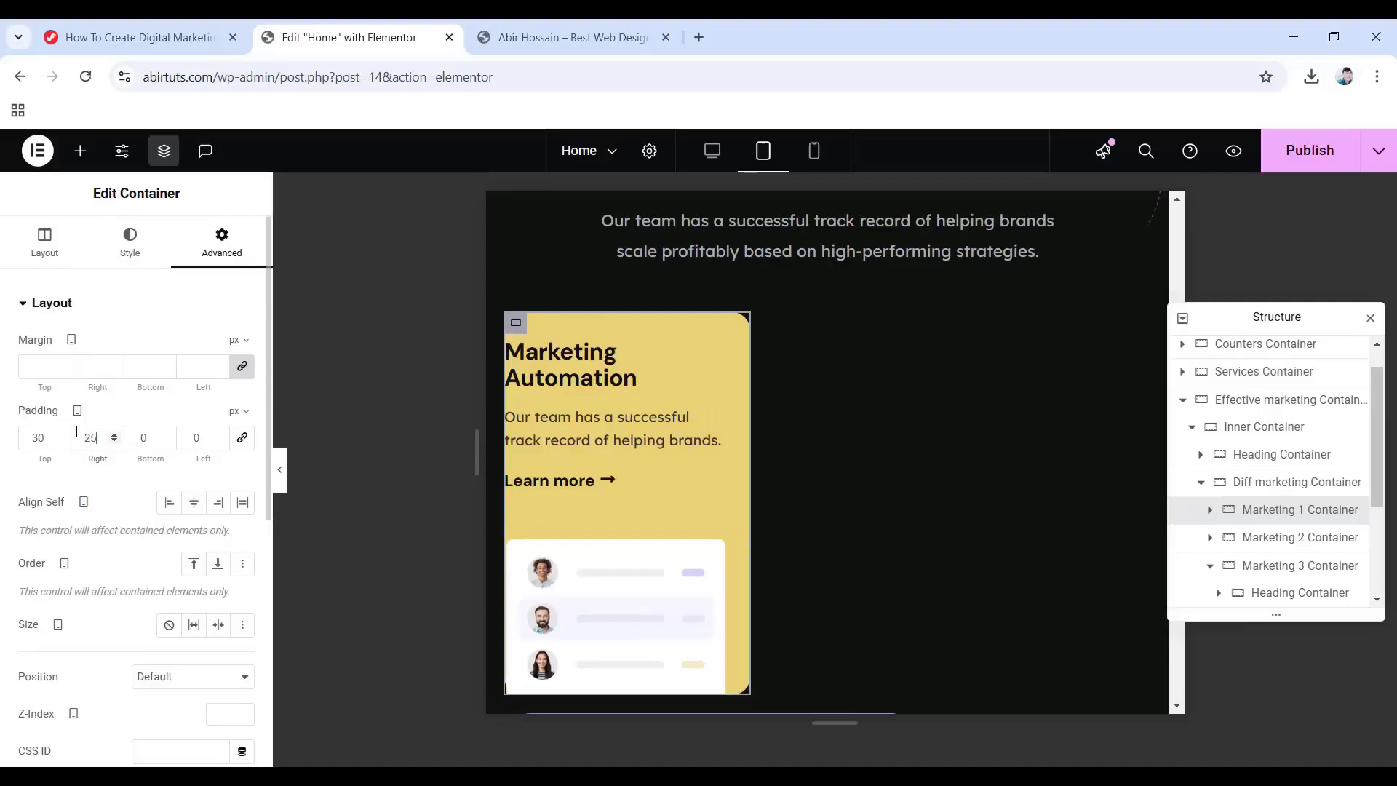
pyautogui.press('Tab')
pyautogui.press('Tab')
pyautogui.write('25')
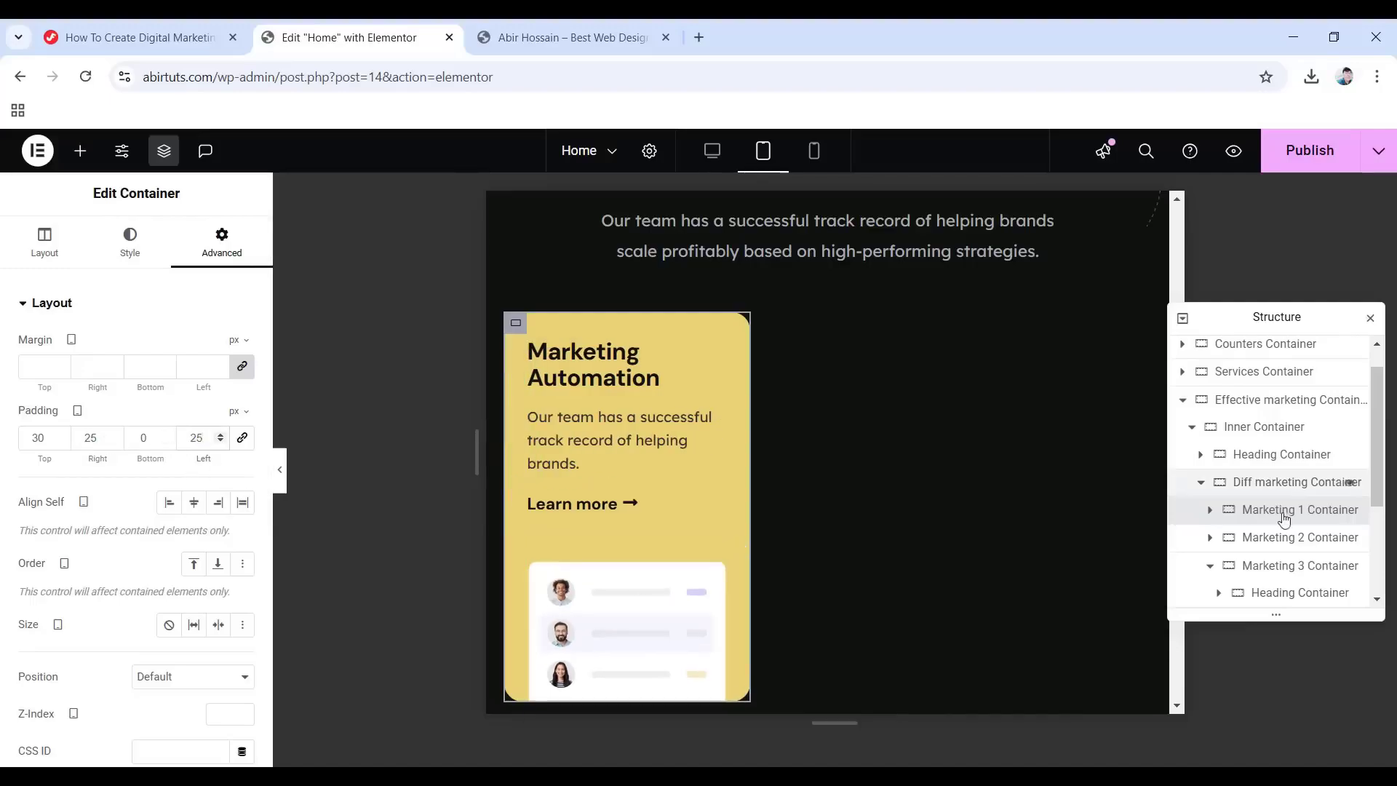
# Zero the card's Heading Container bottom padding and the Learn more button padding.
pyautogui.click(1210, 510)
pyautogui.scroll(-1, 1302, 513)
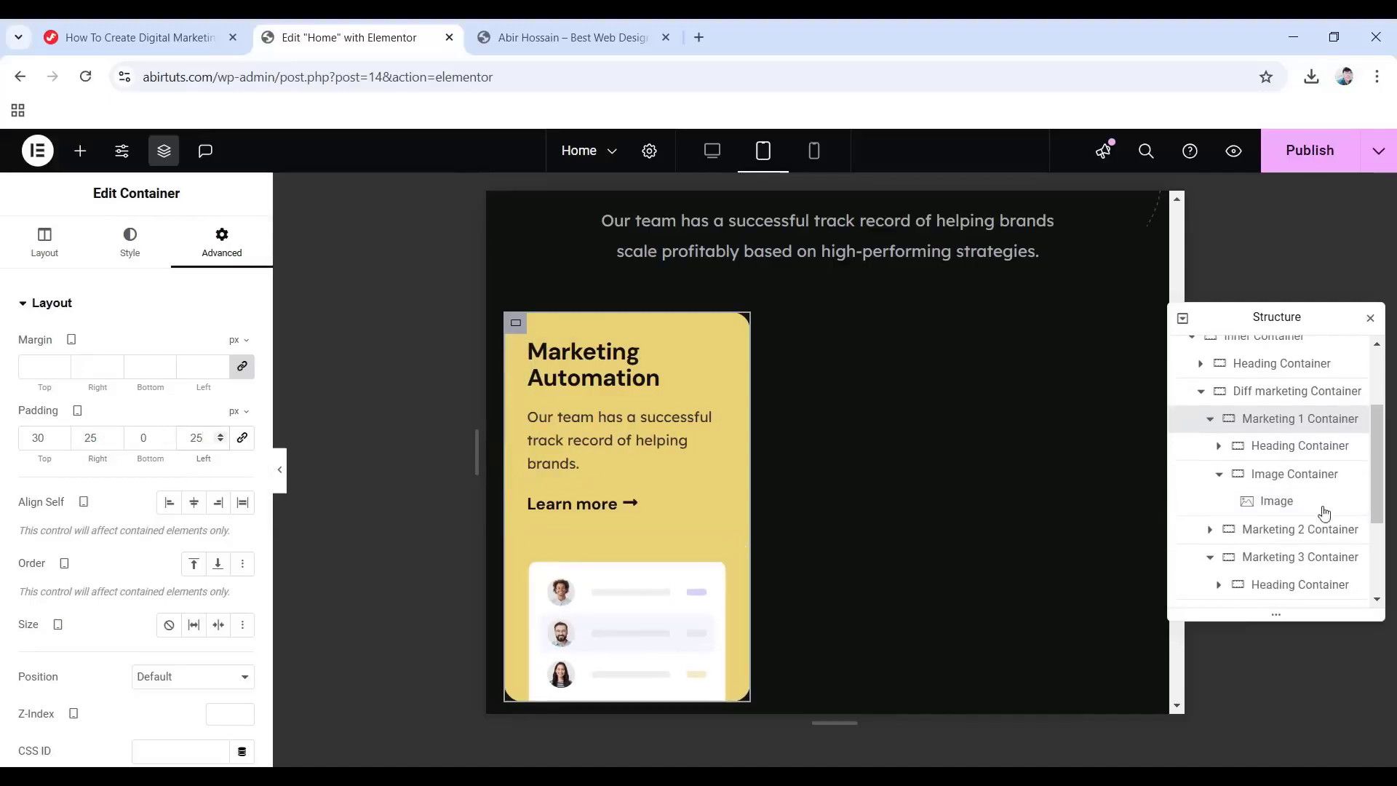
pyautogui.click(1280, 446)
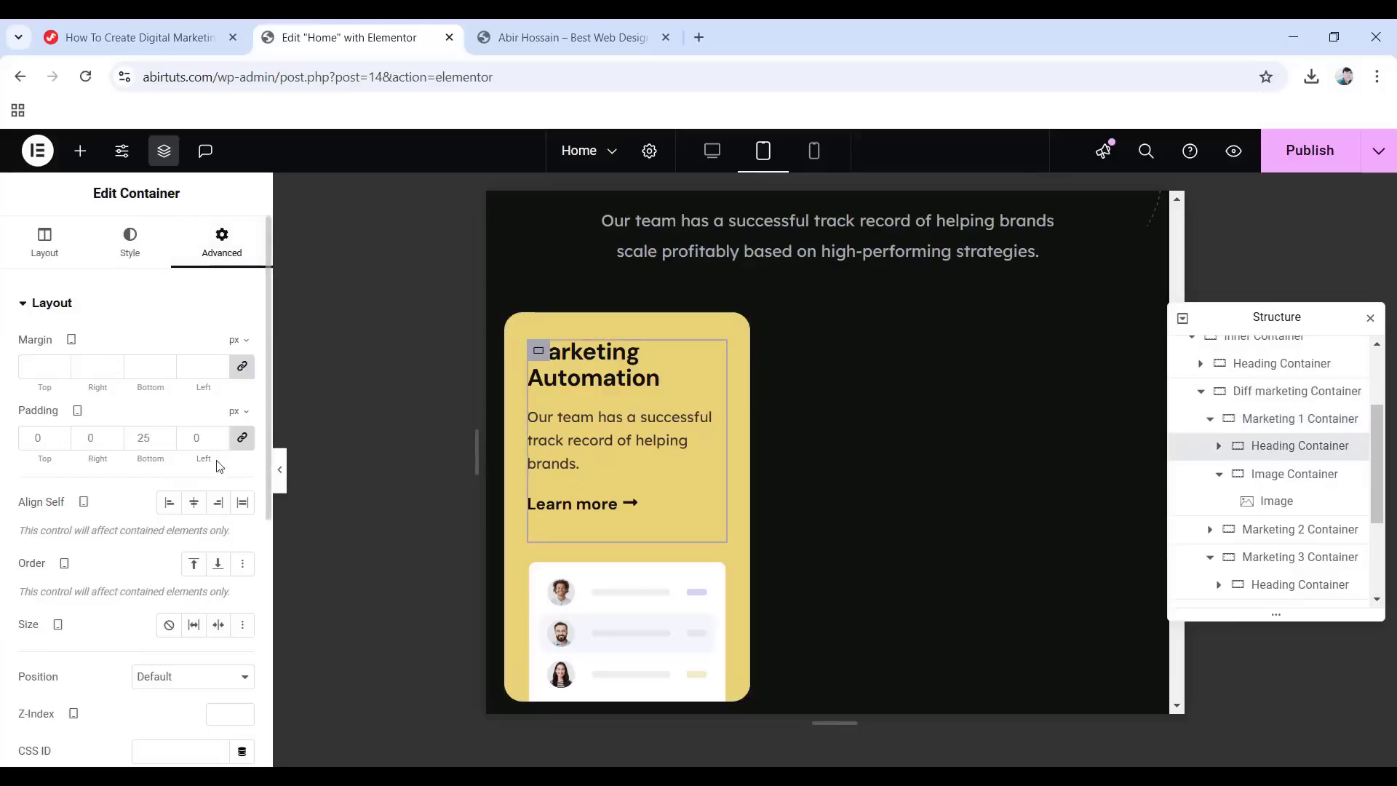
pyautogui.click(242, 437)
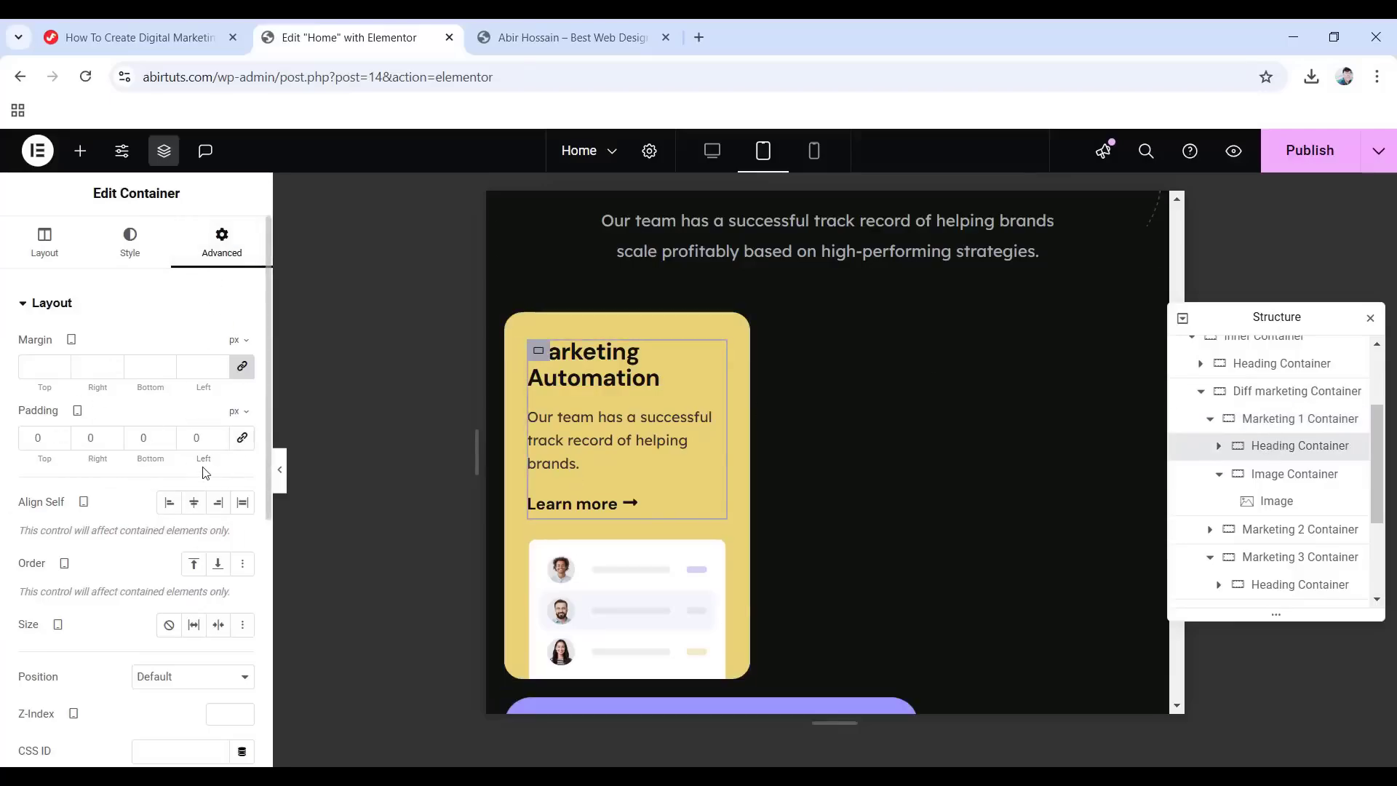
pyautogui.click(625, 505)
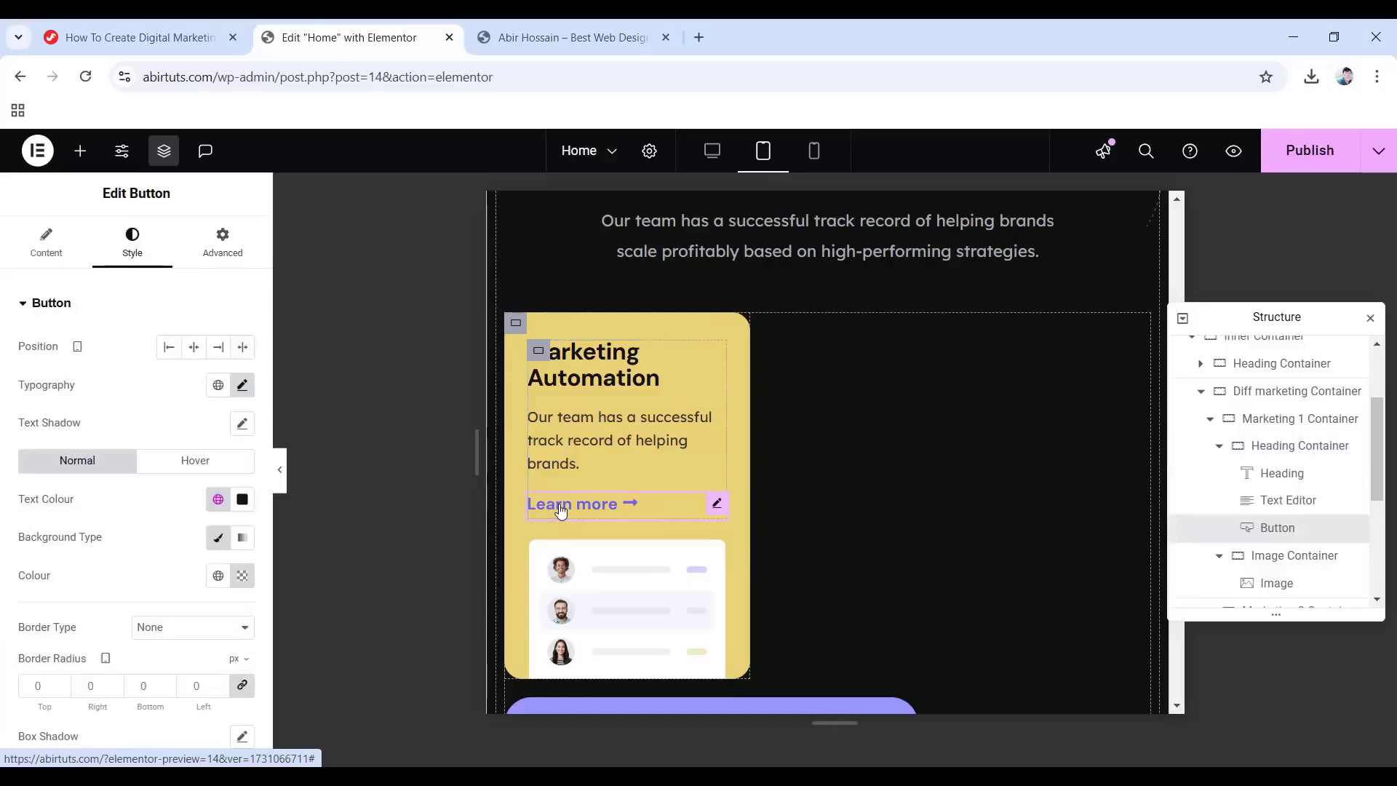
pyautogui.click(197, 234)
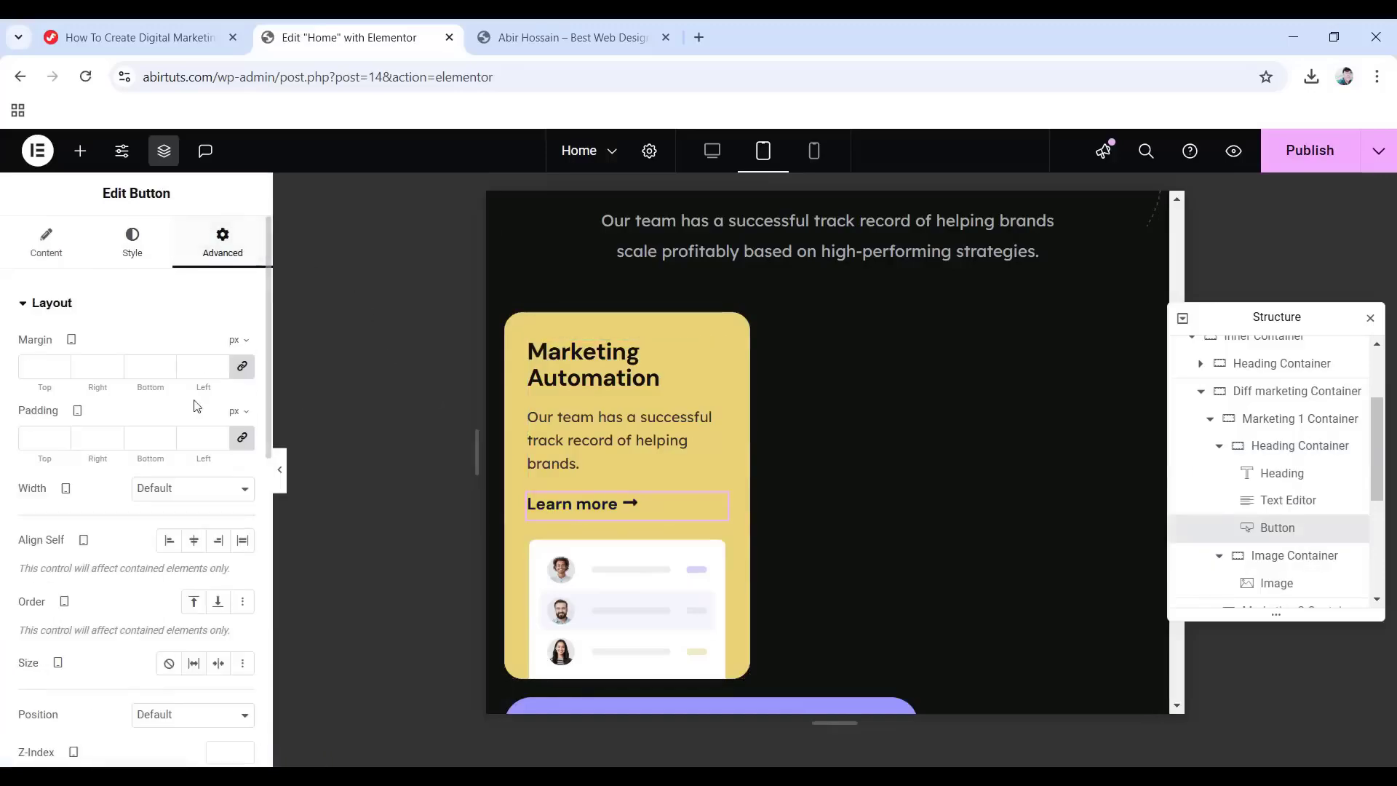
pyautogui.click(244, 440)
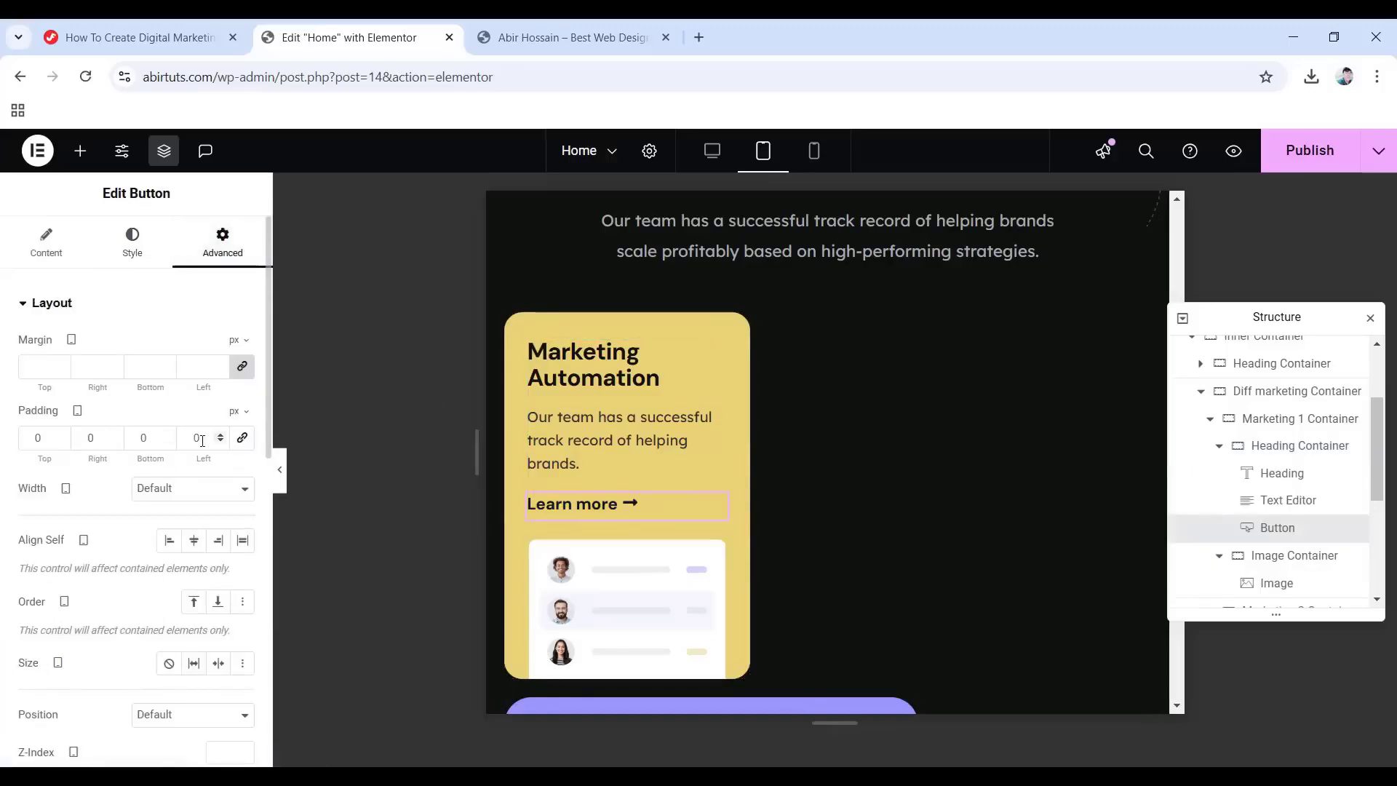
pyautogui.scroll(-1, 1329, 515)
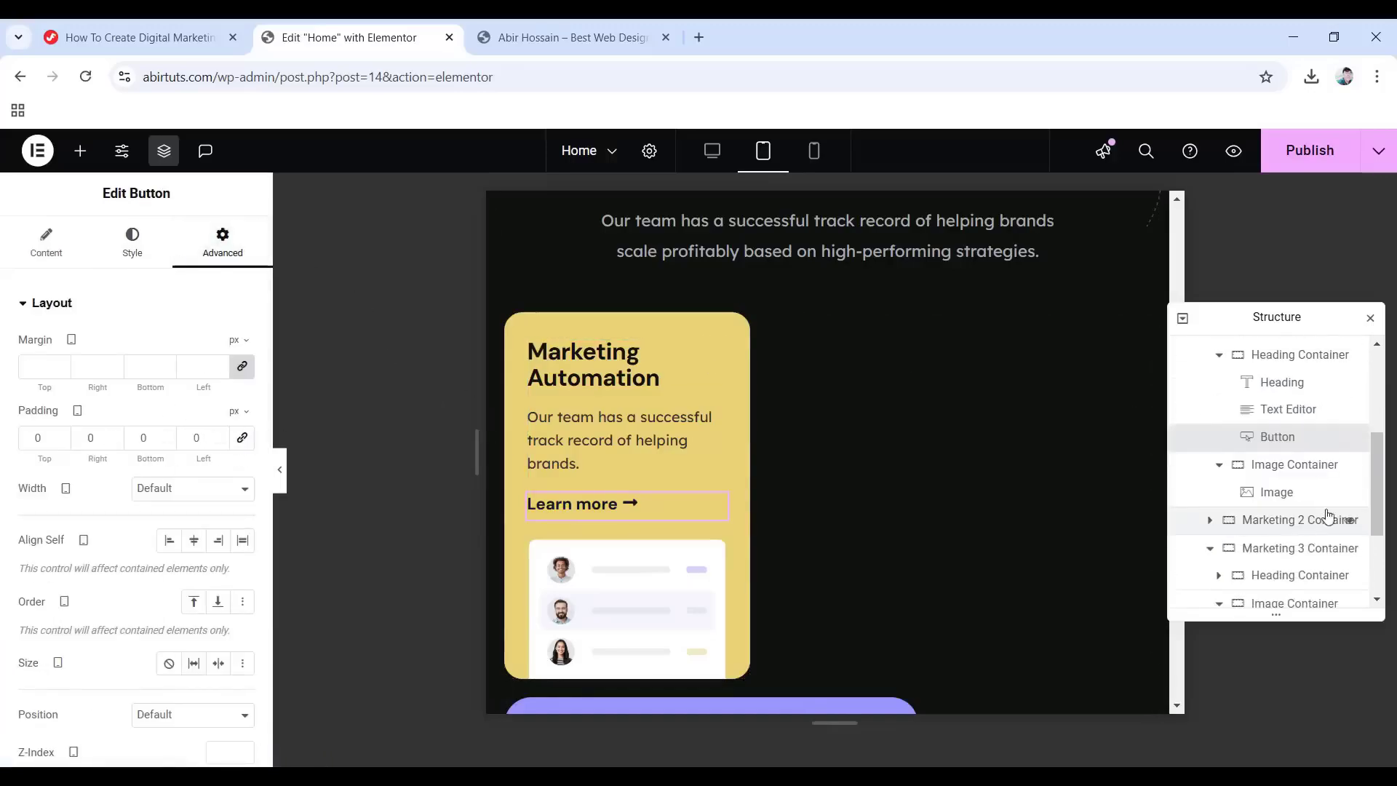
# Switch the Marketing 2 Container width unit to percent and round its corners to 20.
pyautogui.click(1266, 521)
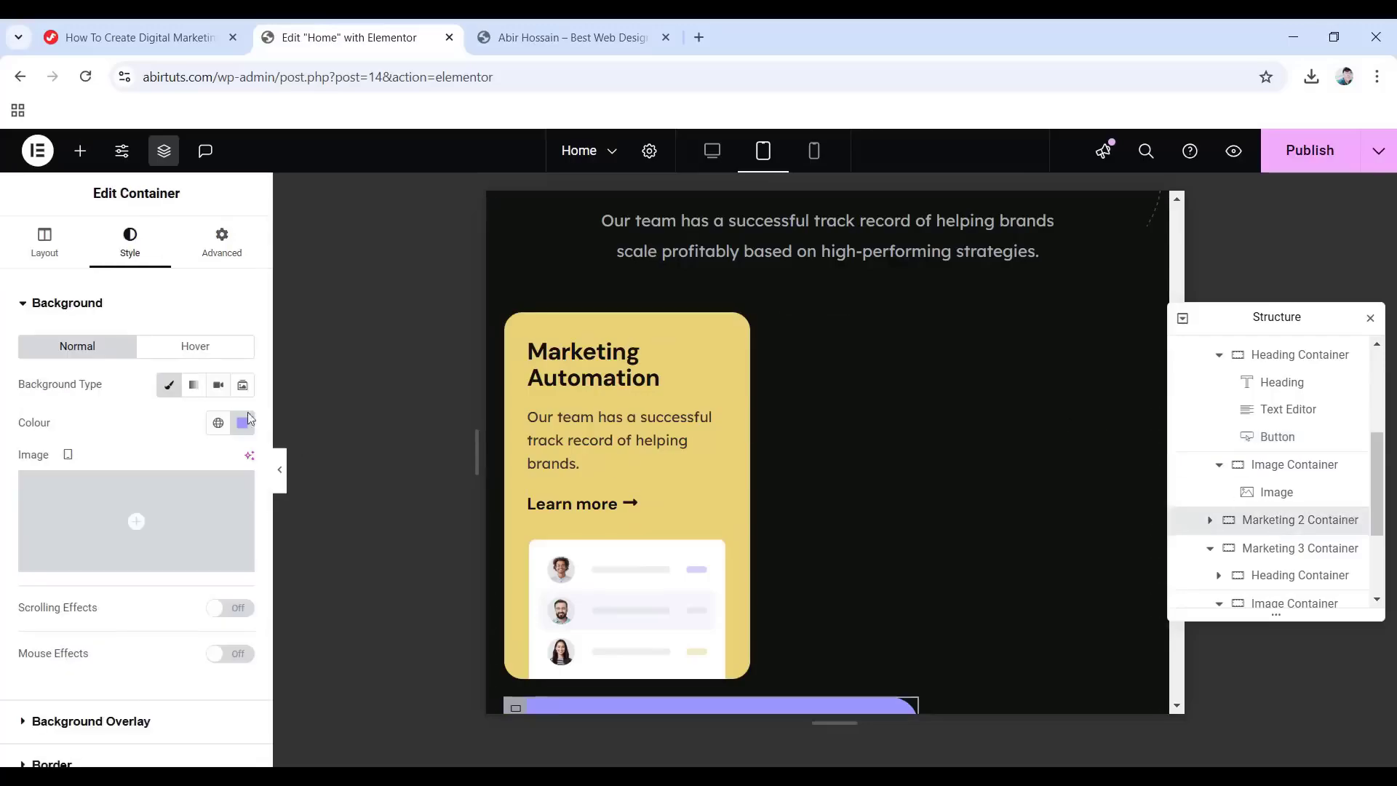
pyautogui.click(44, 244)
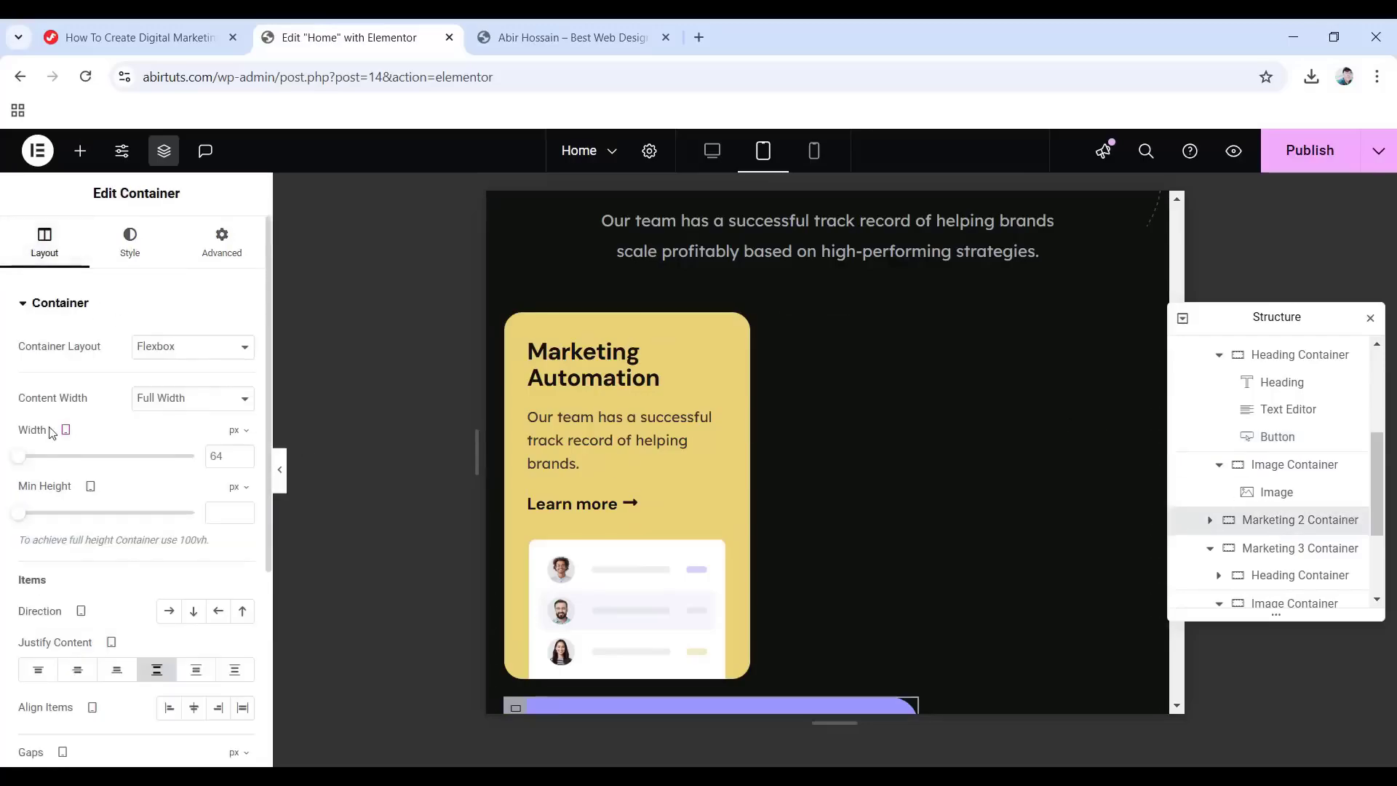
pyautogui.click(234, 430)
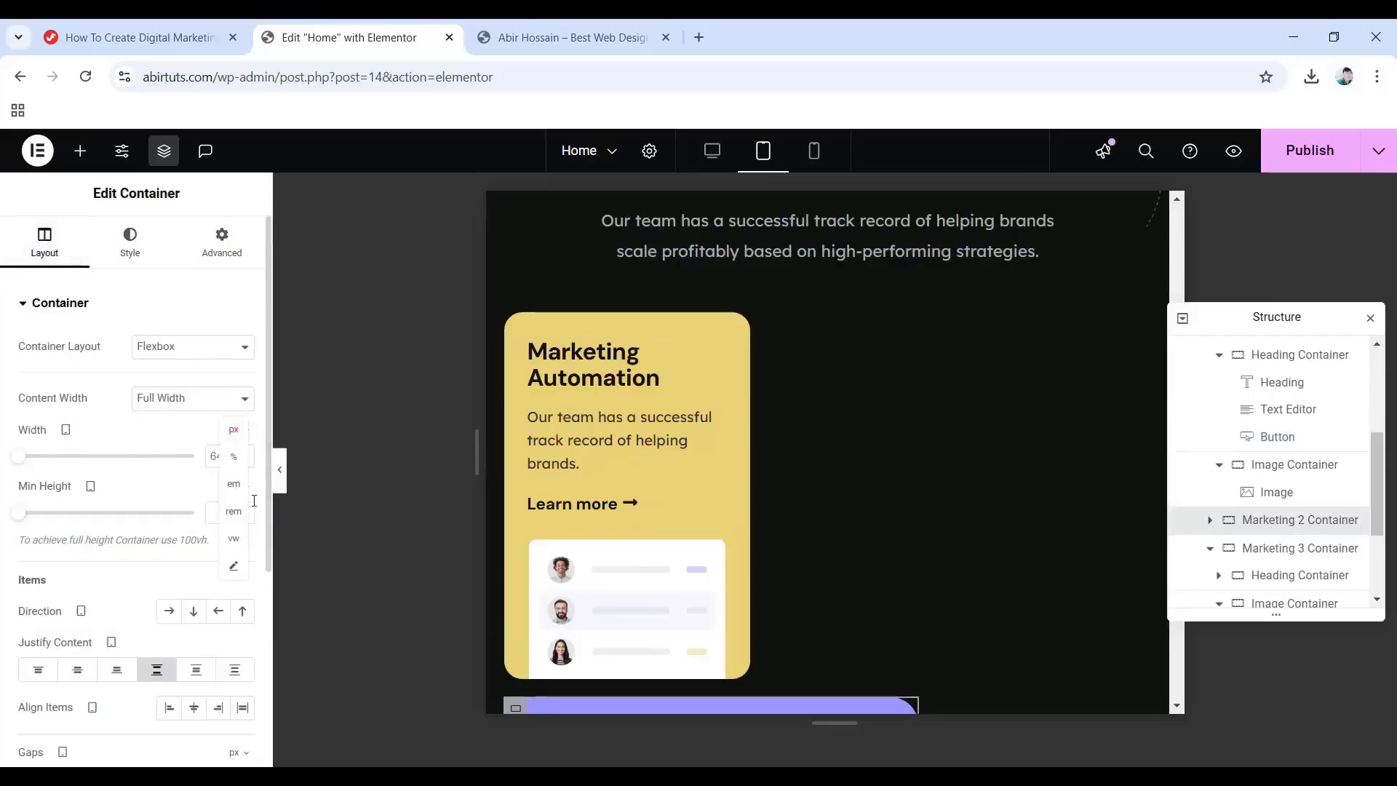
pyautogui.click(234, 457)
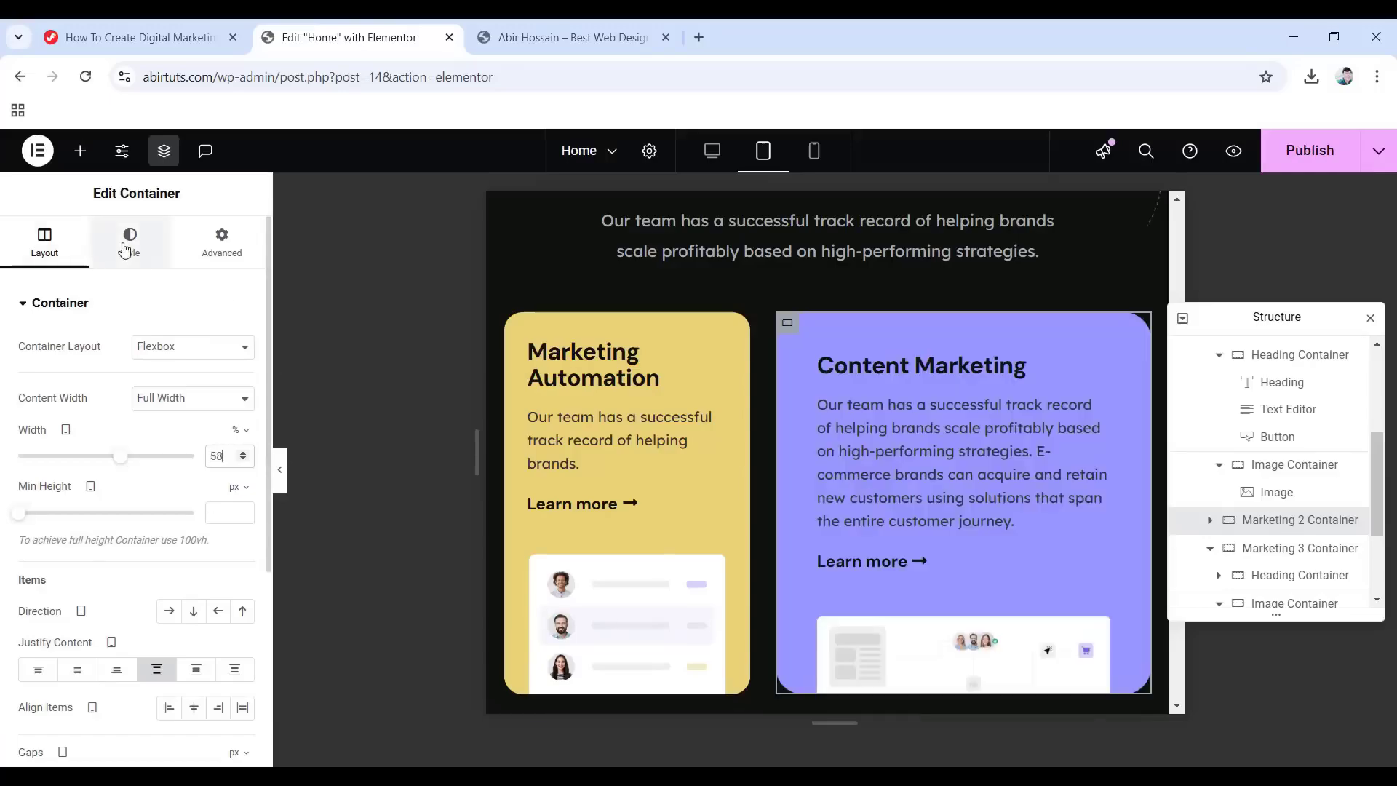
pyautogui.click(127, 251)
pyautogui.scroll(-3, 127, 327)
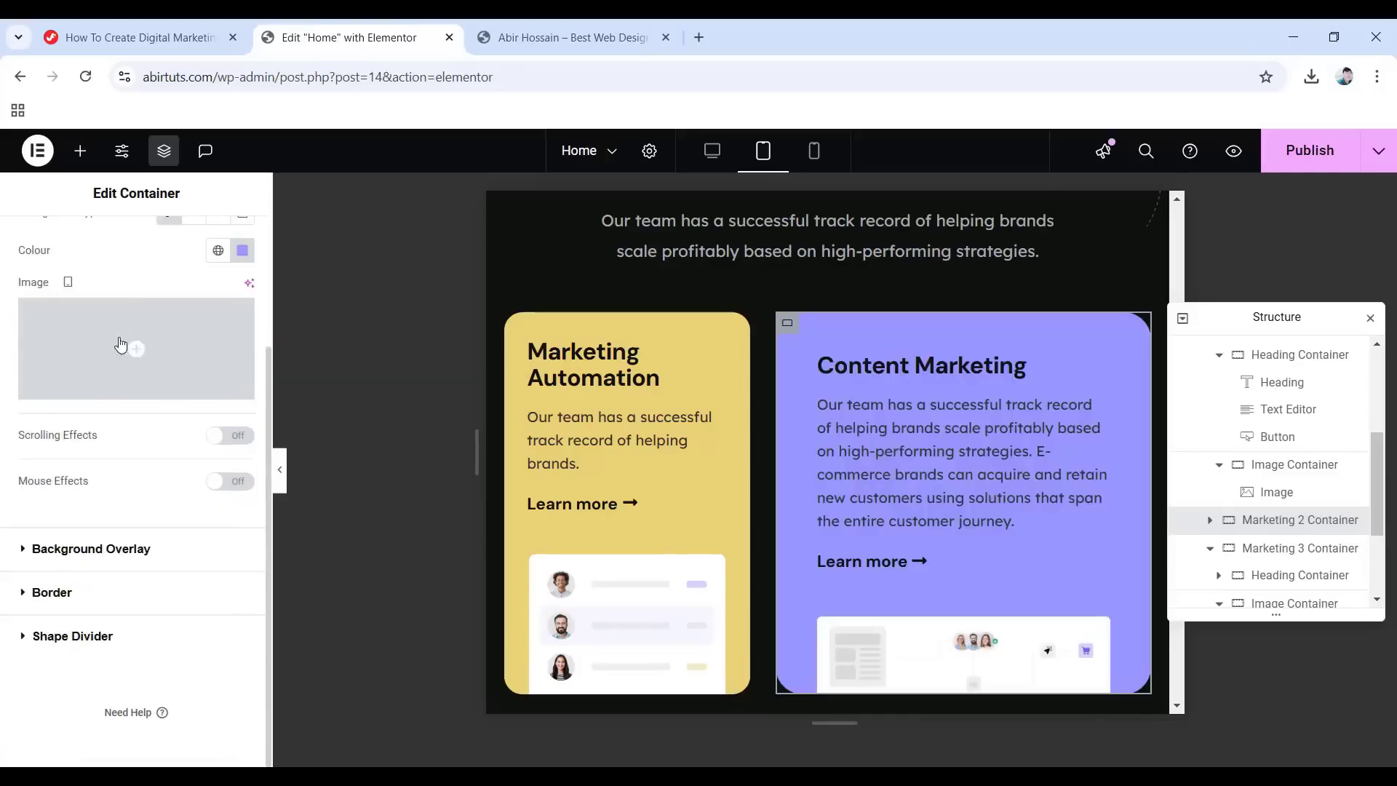
pyautogui.click(63, 591)
pyautogui.scroll(-1, 93, 616)
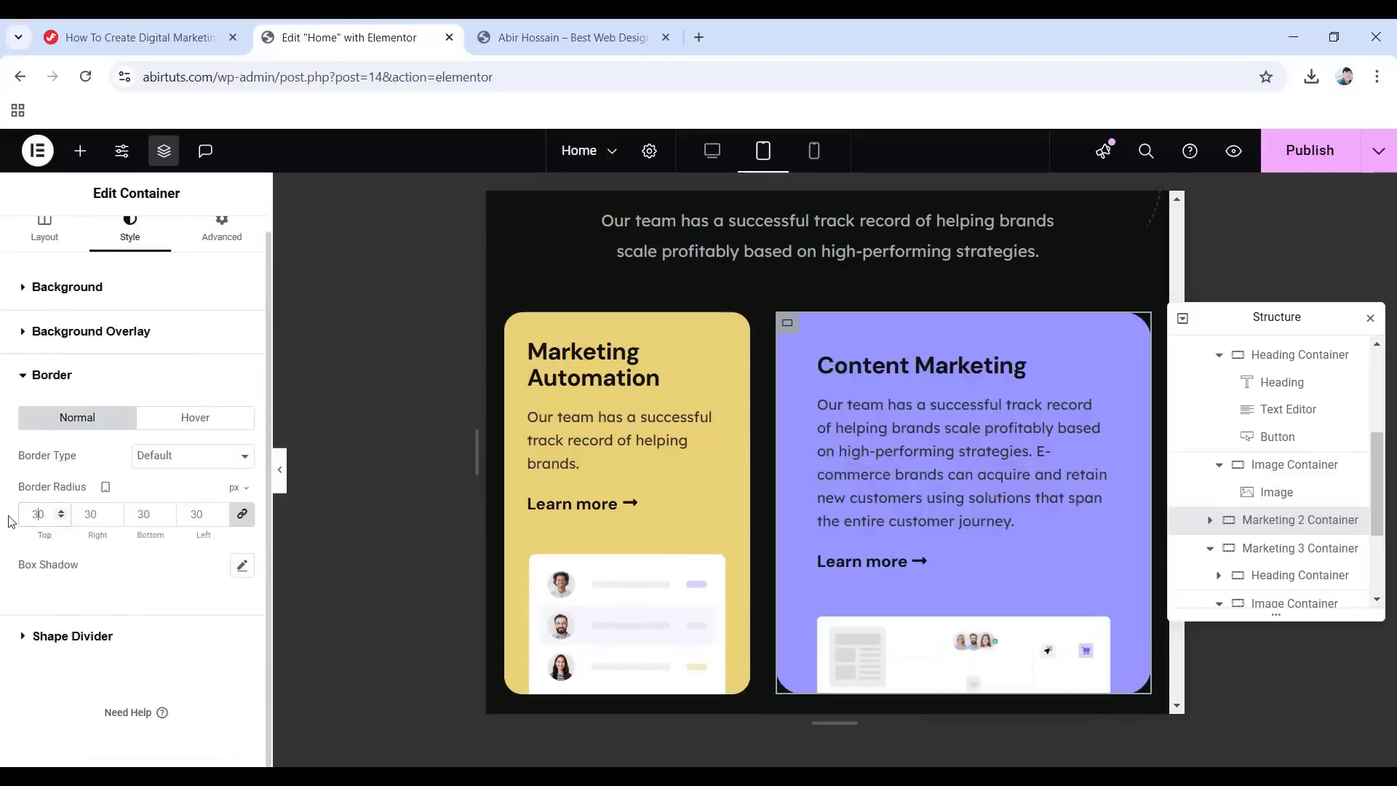
pyautogui.write('20')
# Set the Content Marketing card's padding to 30 top, 25 sides, 0 bottom.
pyautogui.click(220, 231)
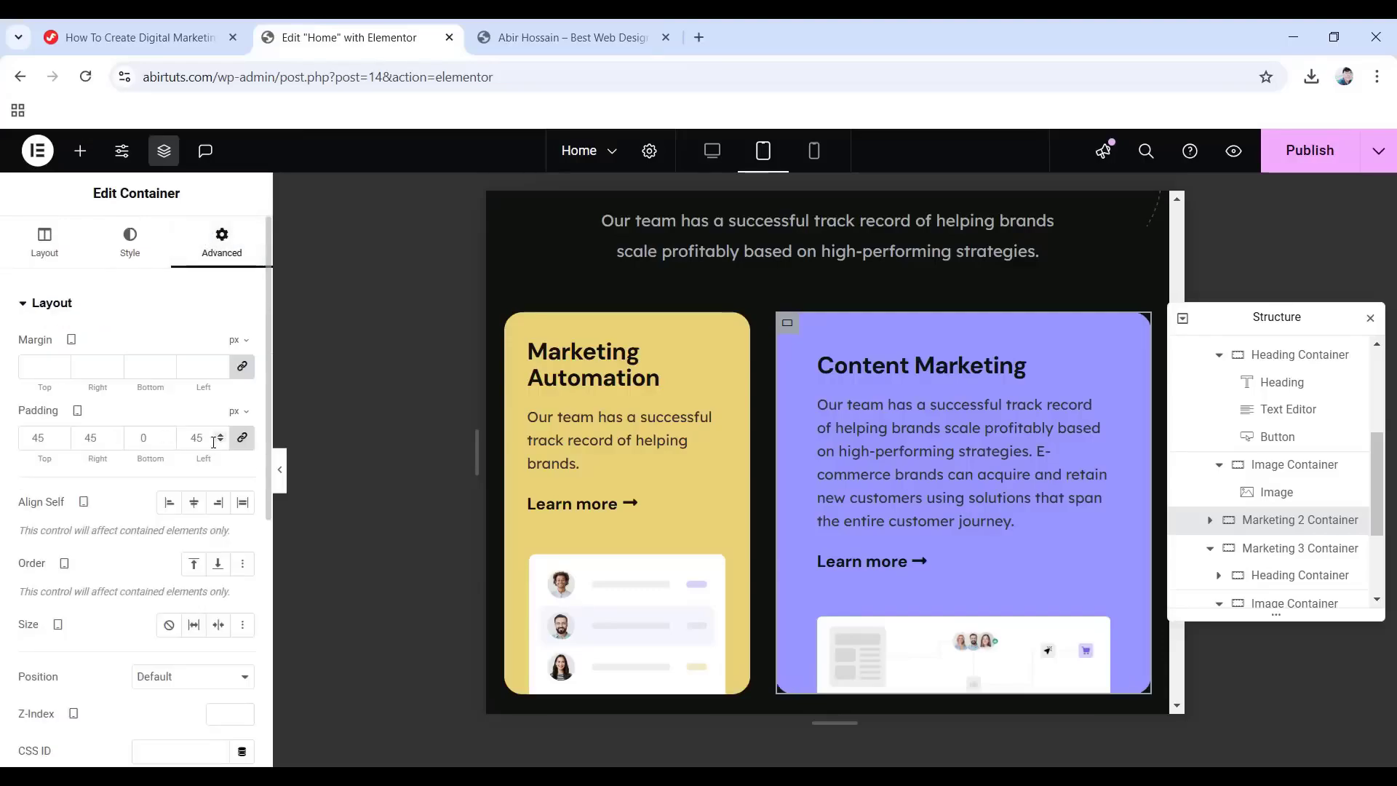
pyautogui.click(243, 438)
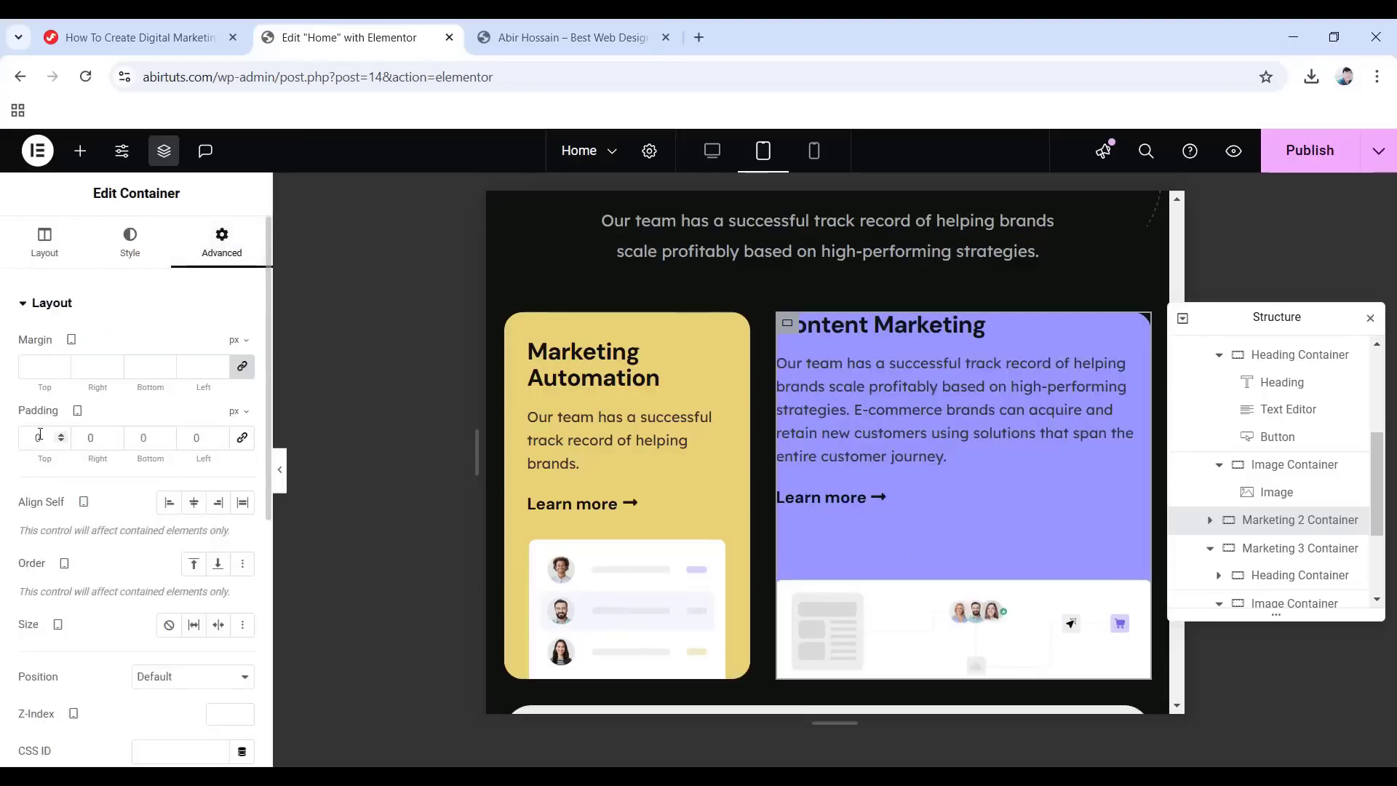
pyautogui.write('30')
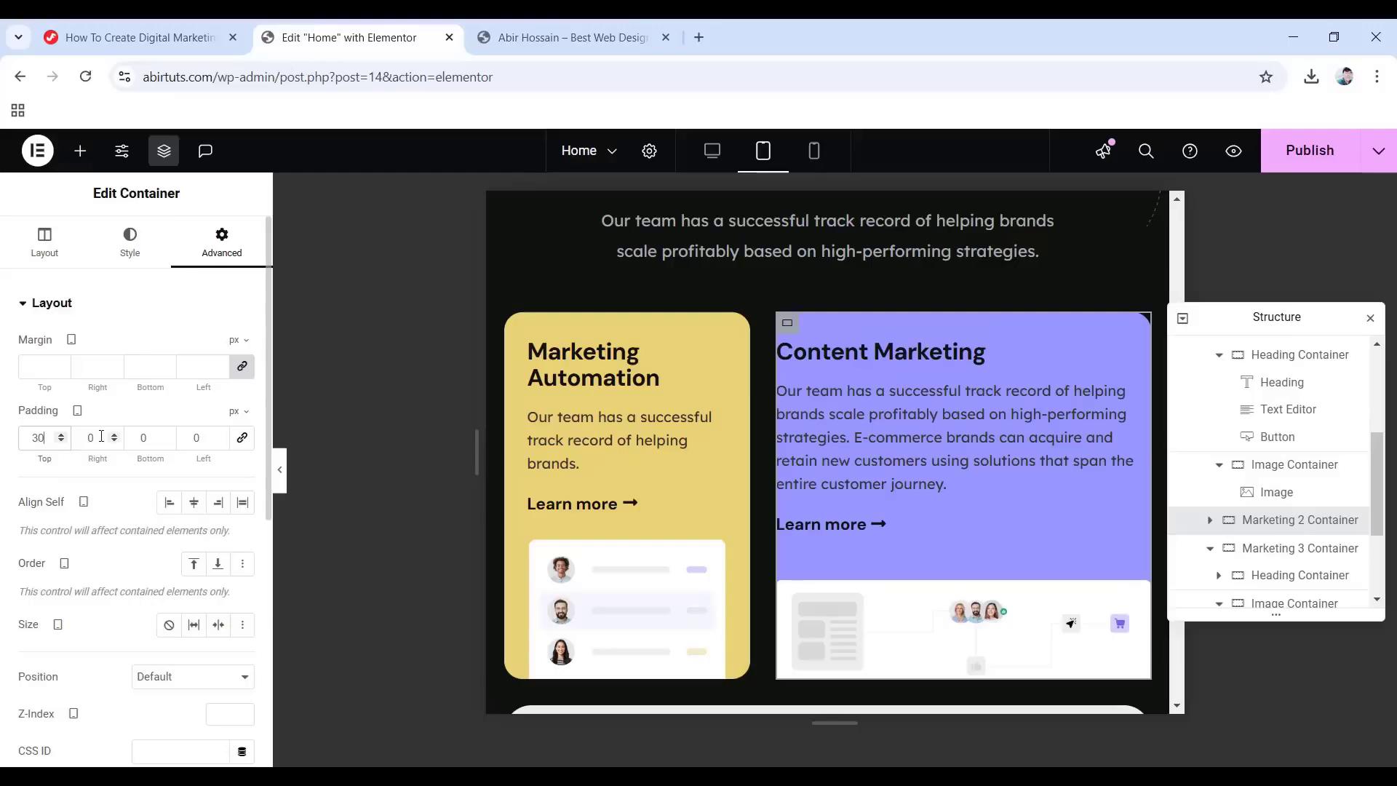
pyautogui.write('25')
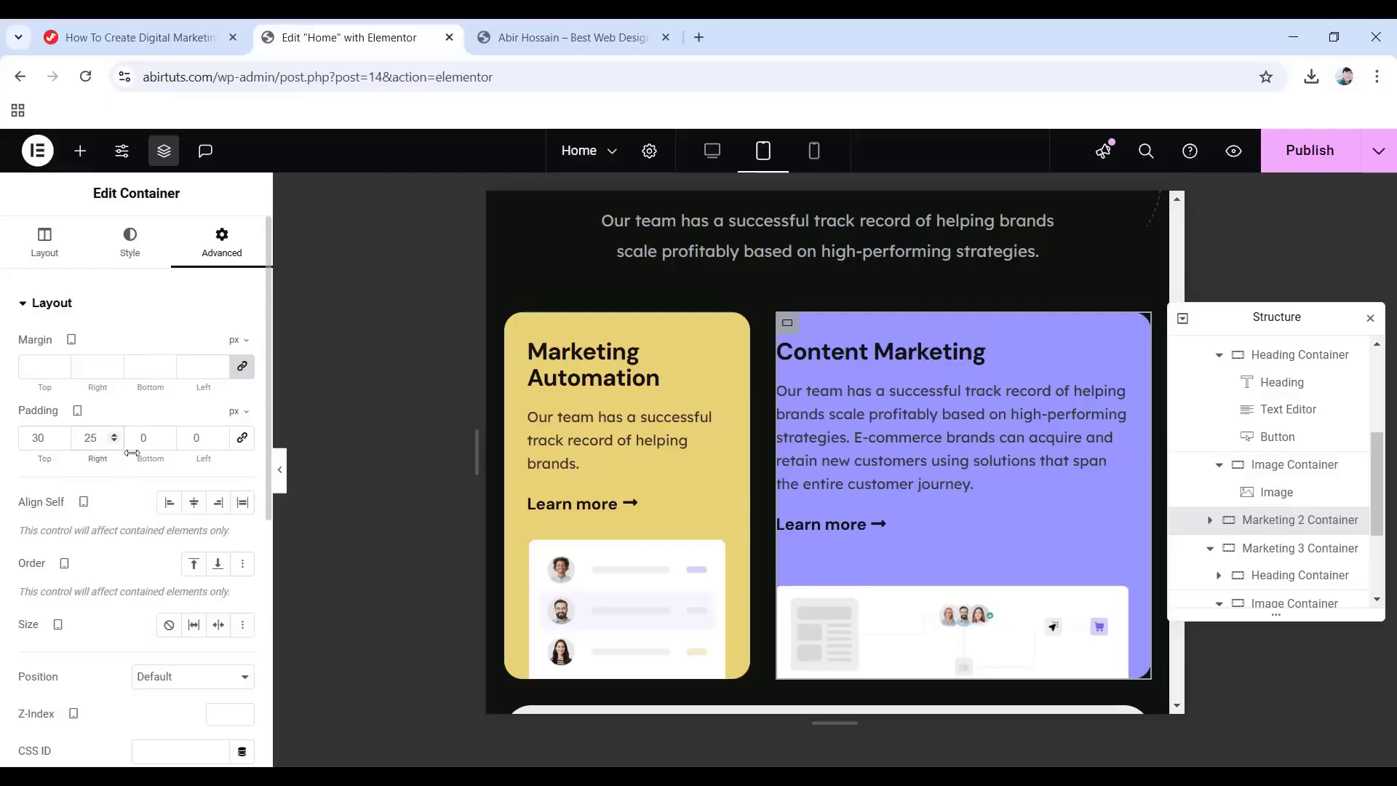
pyautogui.click(207, 440)
pyautogui.write('25')
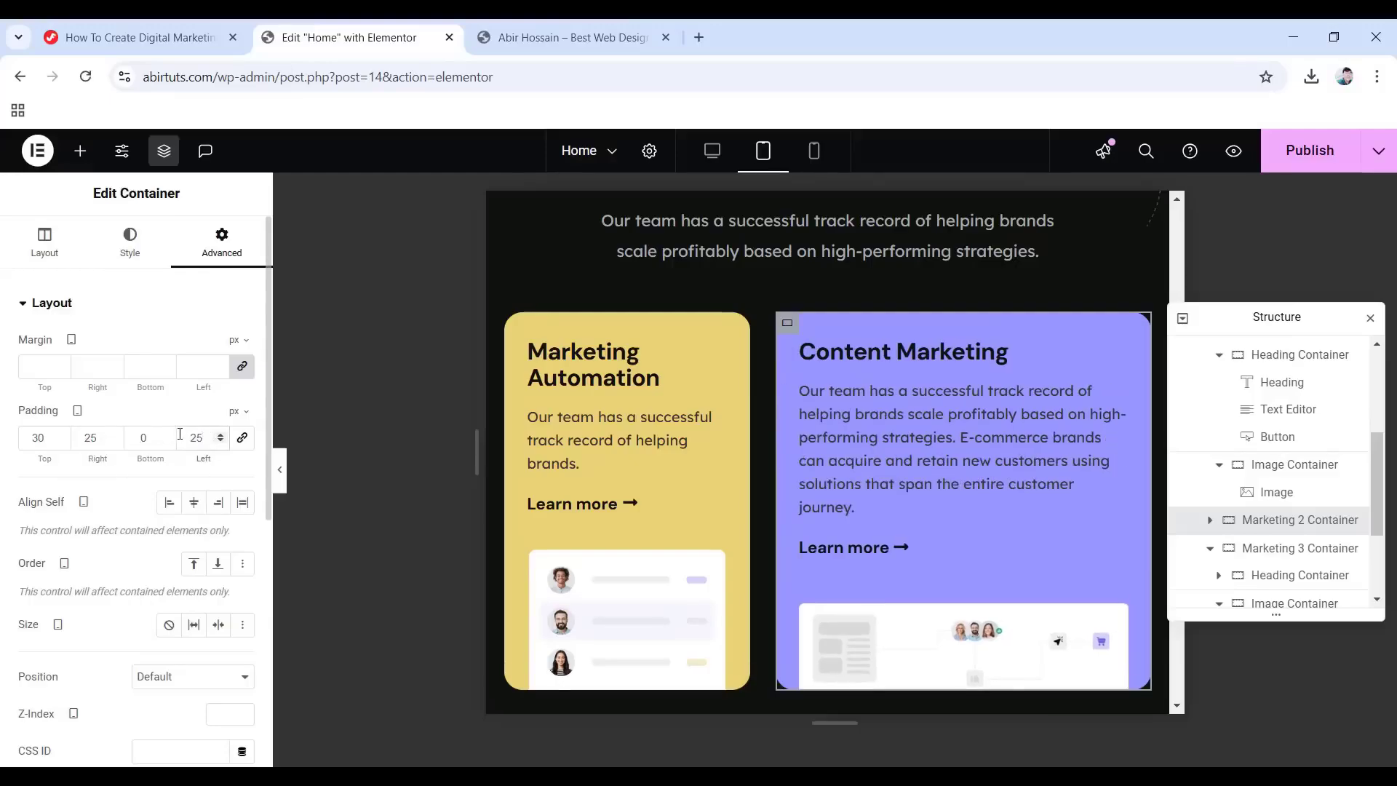
# Remove the heading group's bottom padding and the Learn more link's padding.
pyautogui.click(859, 350)
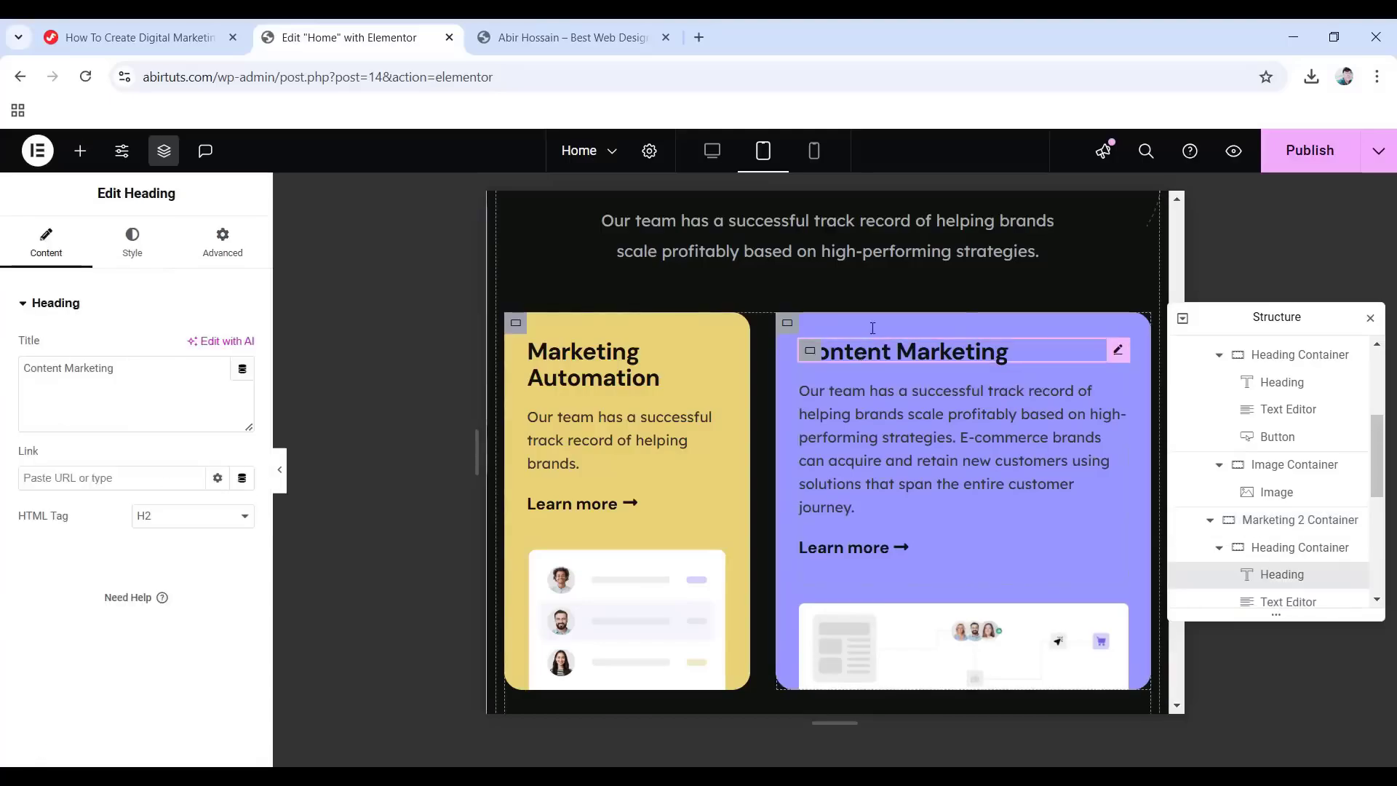
pyautogui.click(1278, 551)
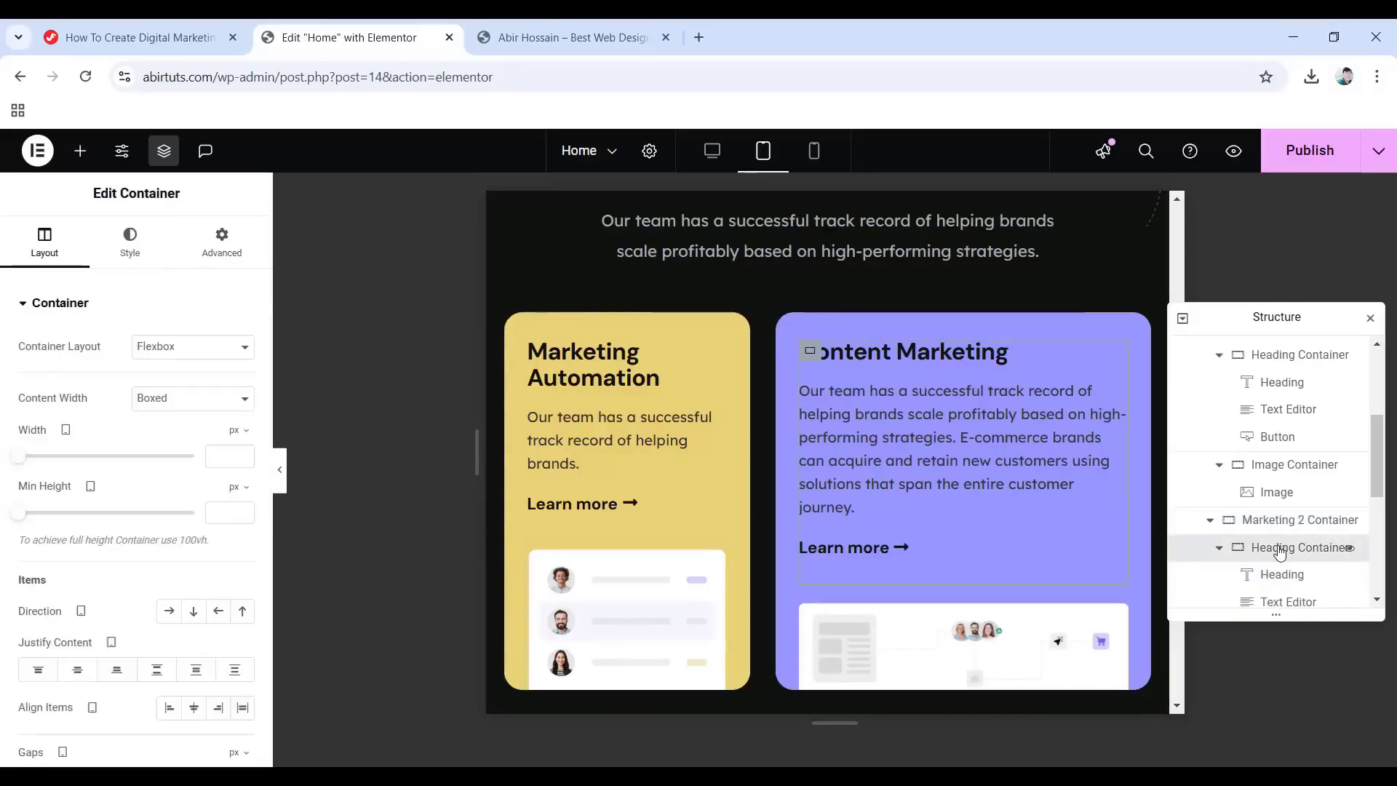
pyautogui.click(233, 247)
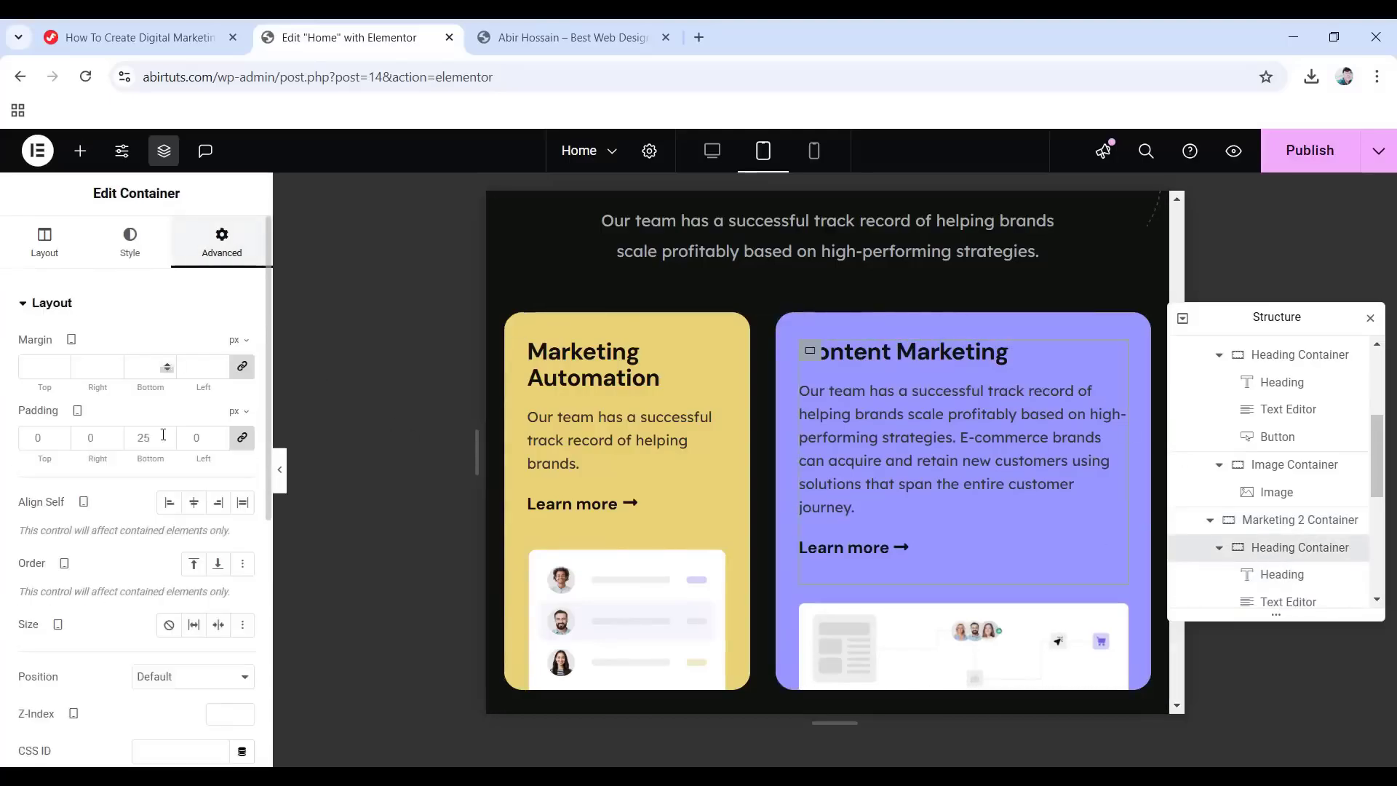
pyautogui.click(242, 438)
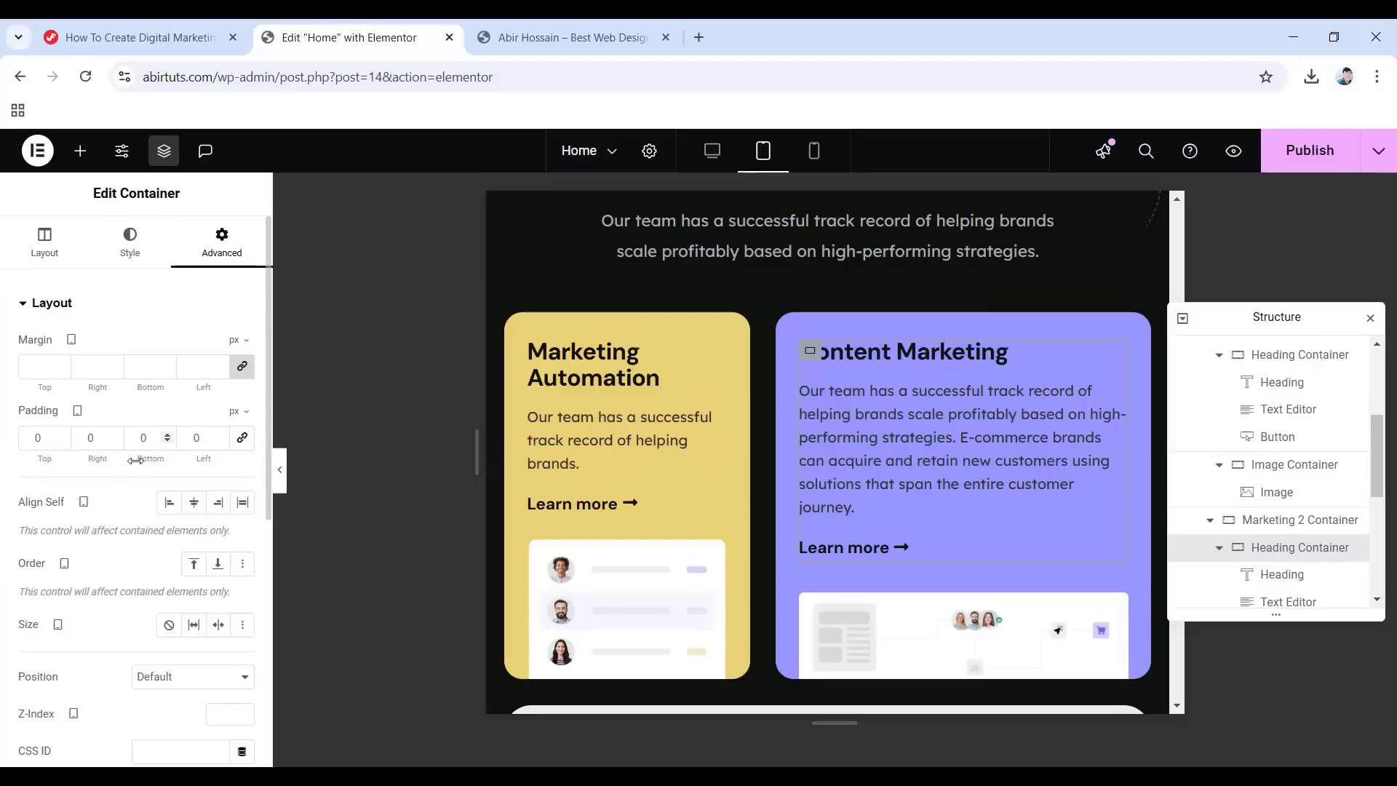
pyautogui.click(857, 549)
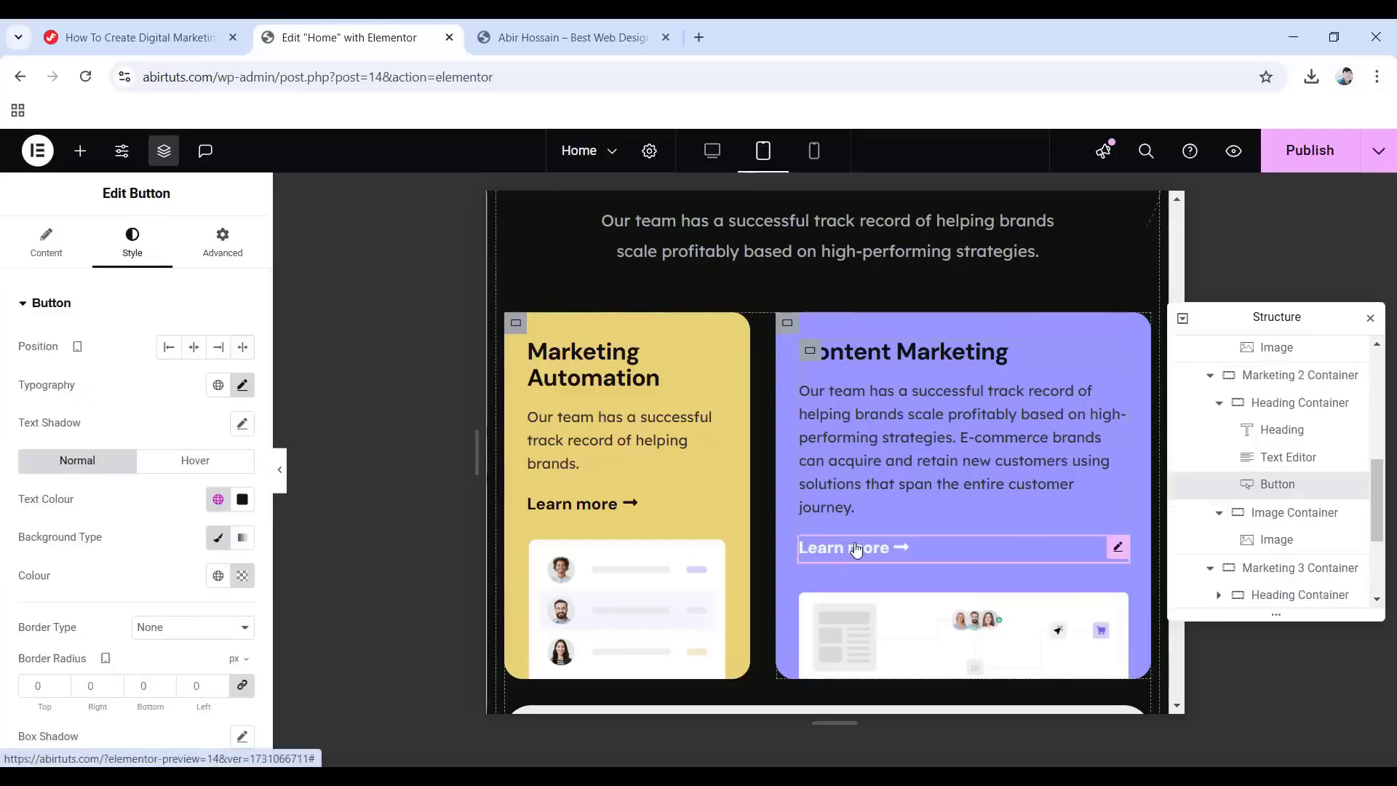
pyautogui.click(221, 241)
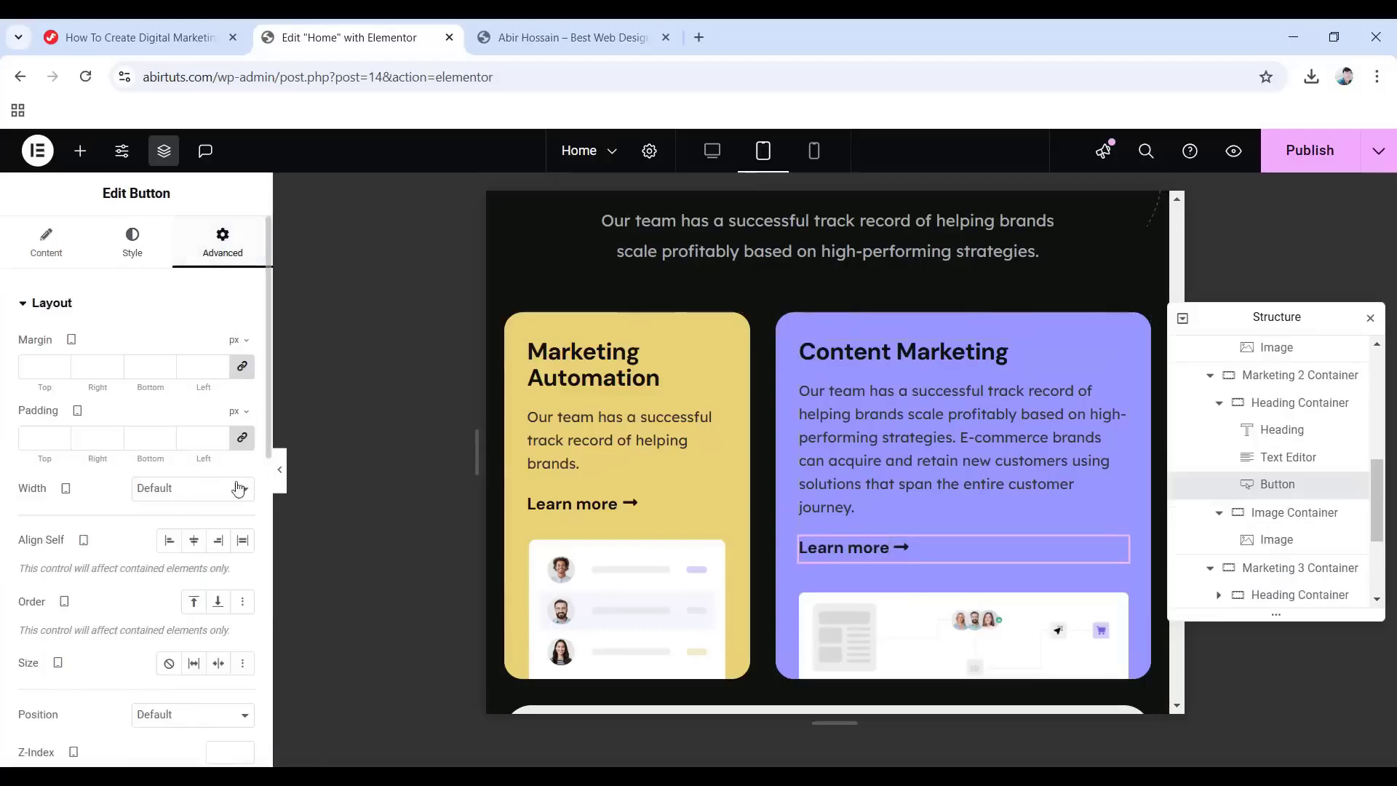
pyautogui.click(242, 437)
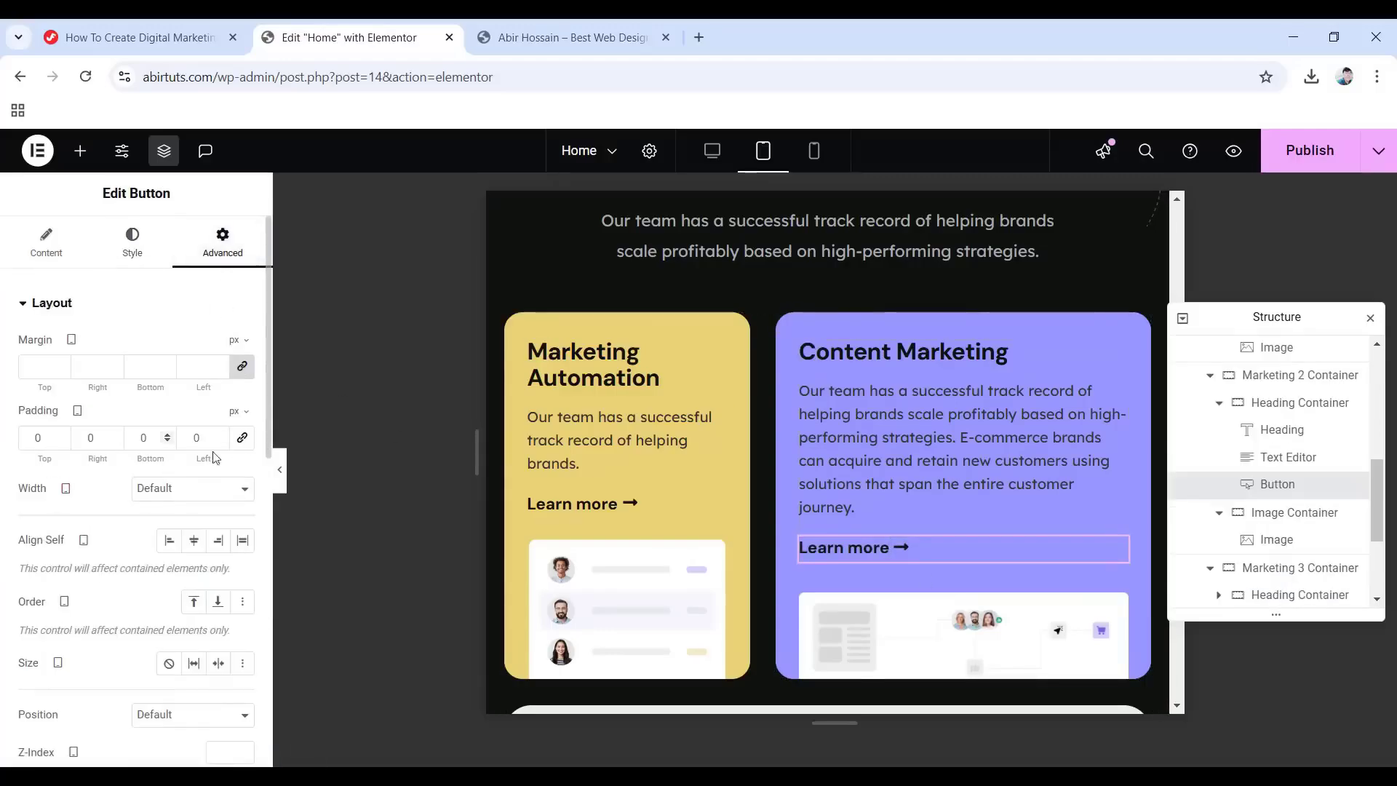
# Give the Marketing 3 Container a 20 px border radius.
pyautogui.click(1280, 567)
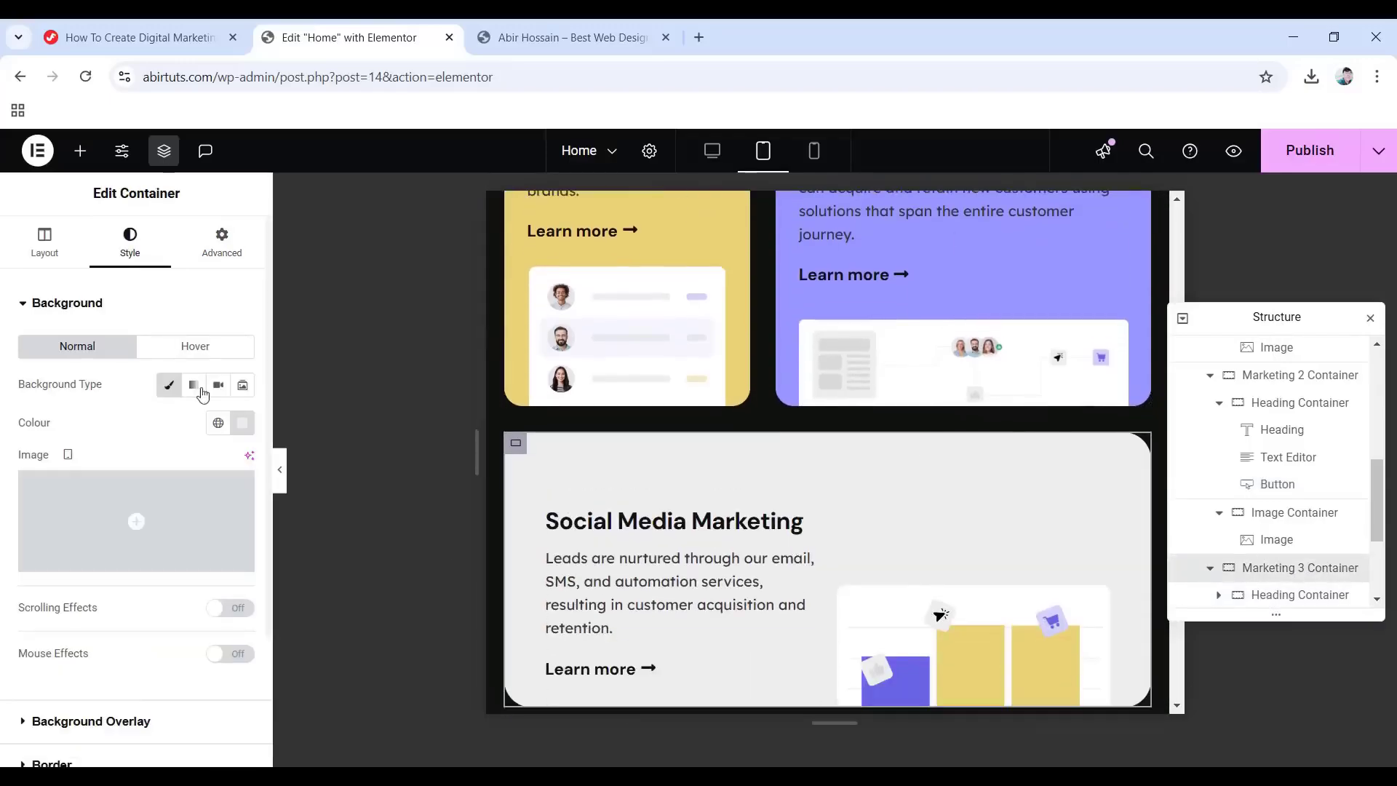
pyautogui.scroll(-3, 115, 399)
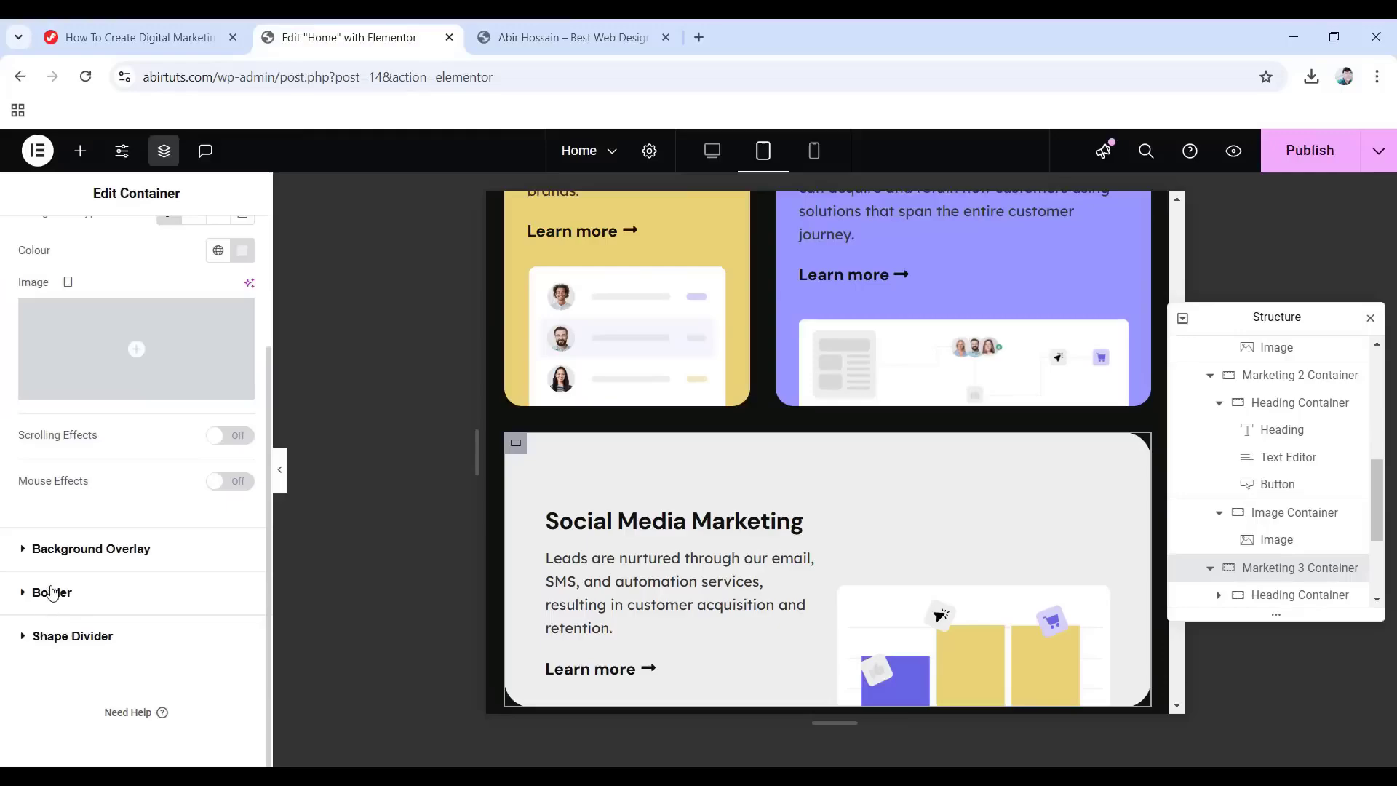
pyautogui.click(53, 592)
pyautogui.click(38, 534)
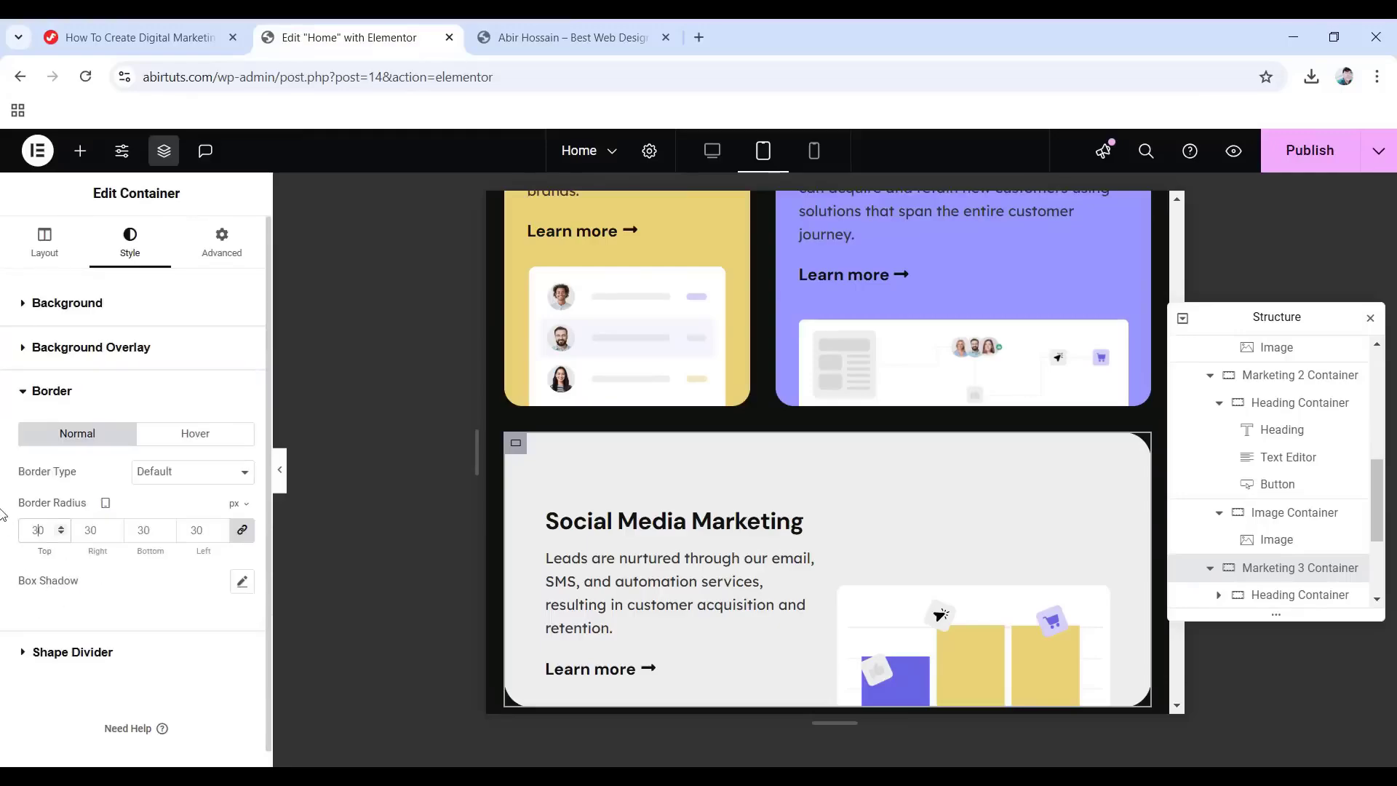
pyautogui.press('BackSpace')
pyautogui.press('BackSpace')
pyautogui.write('20')
# Set the card's padding to 25 on top and sides with 0 bottom.
pyautogui.click(230, 253)
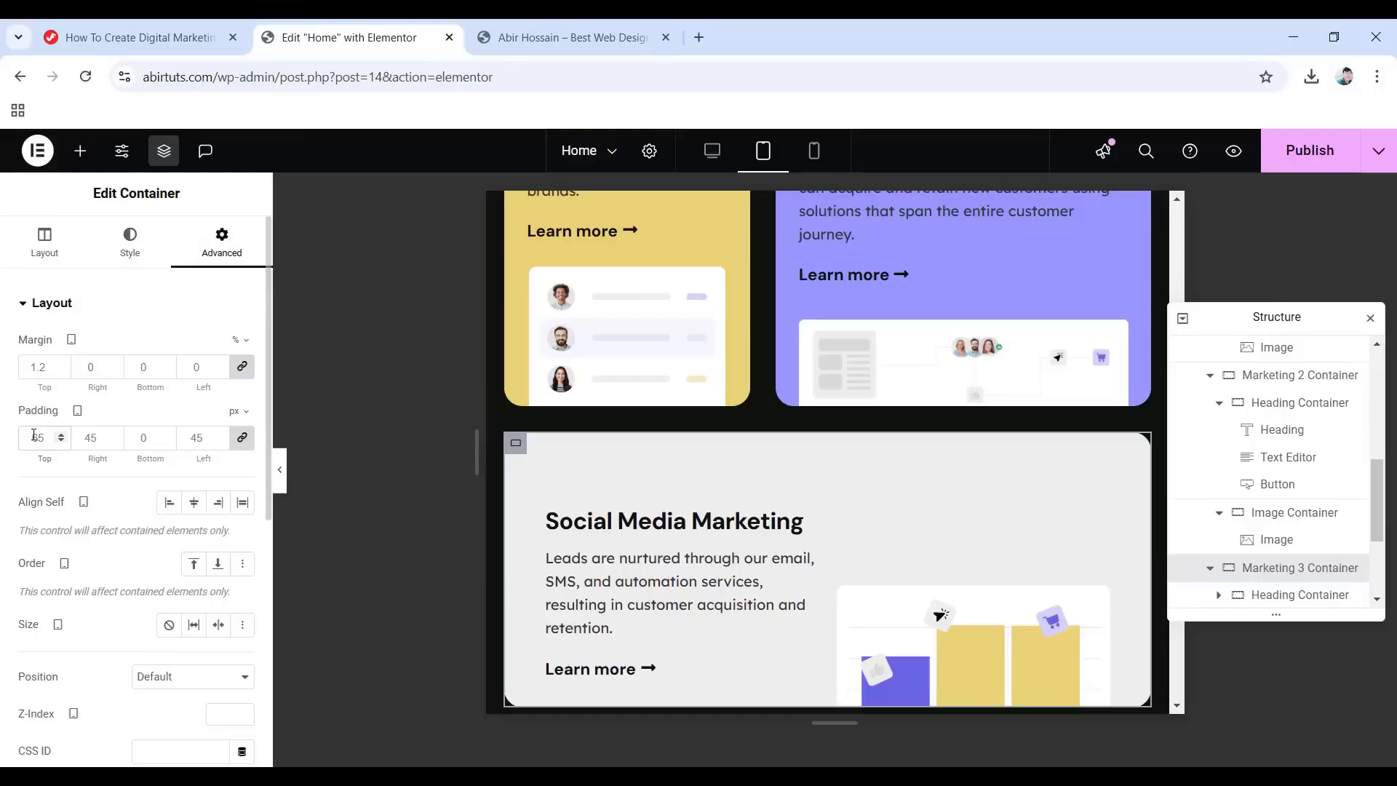
pyautogui.write('25')
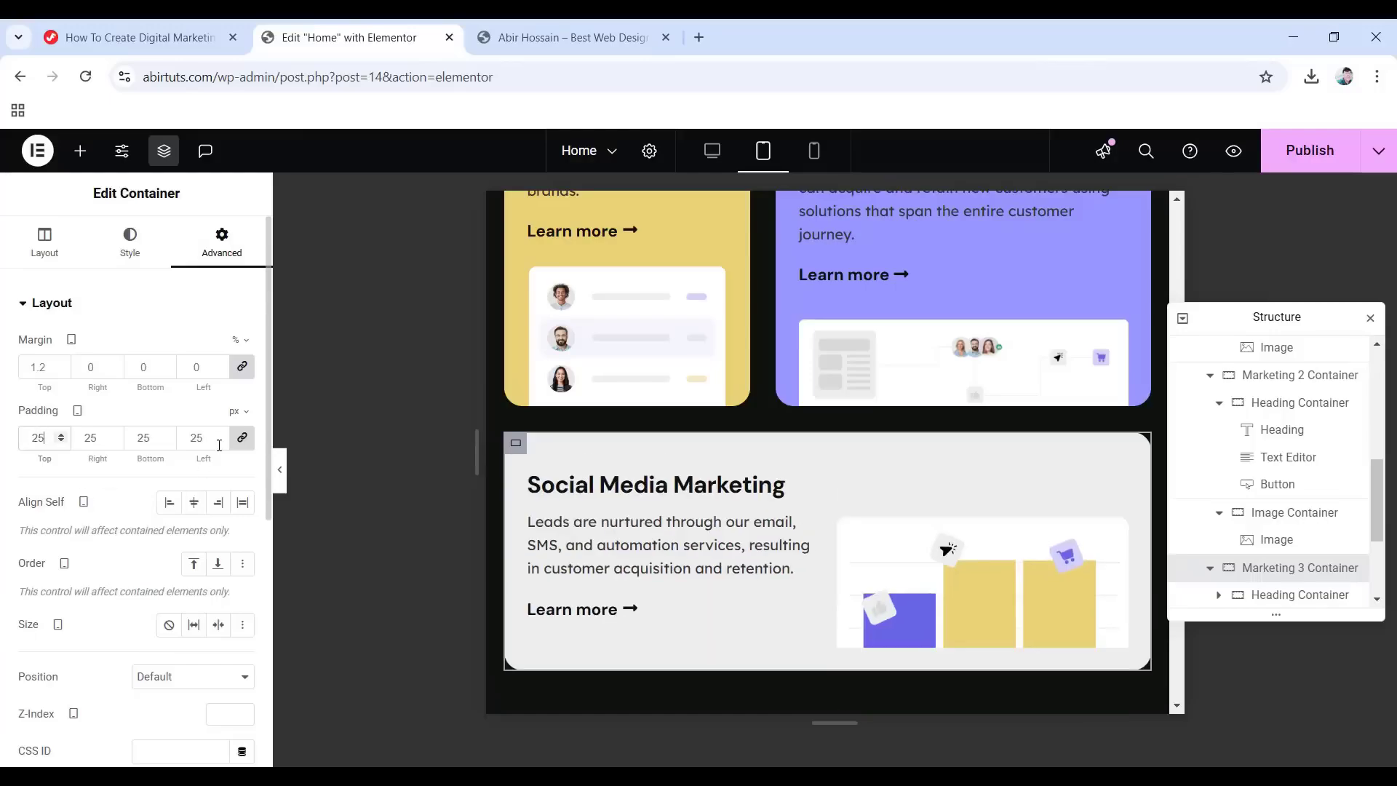
pyautogui.click(243, 438)
pyautogui.doubleClick(133, 438)
pyautogui.write('0')
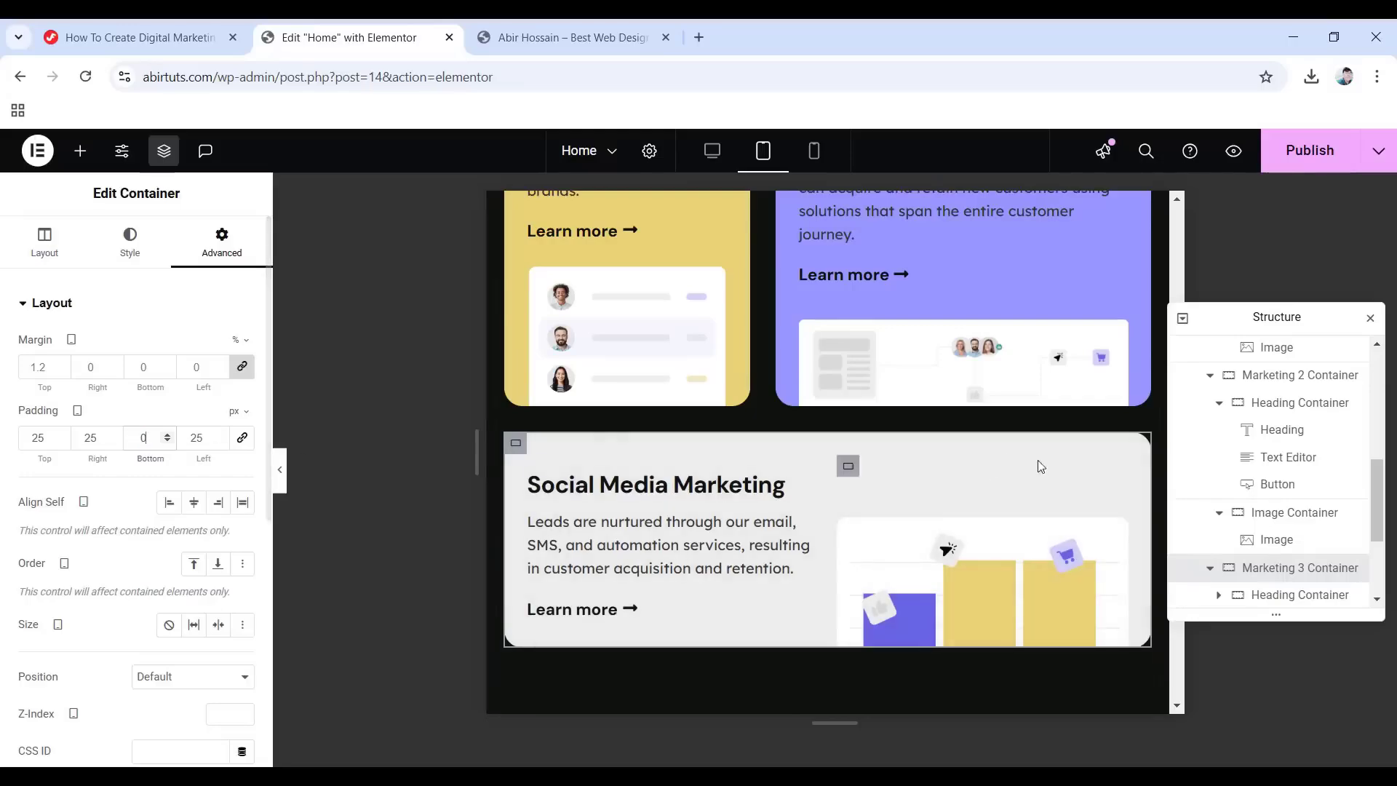
pyautogui.scroll(-3, 1346, 521)
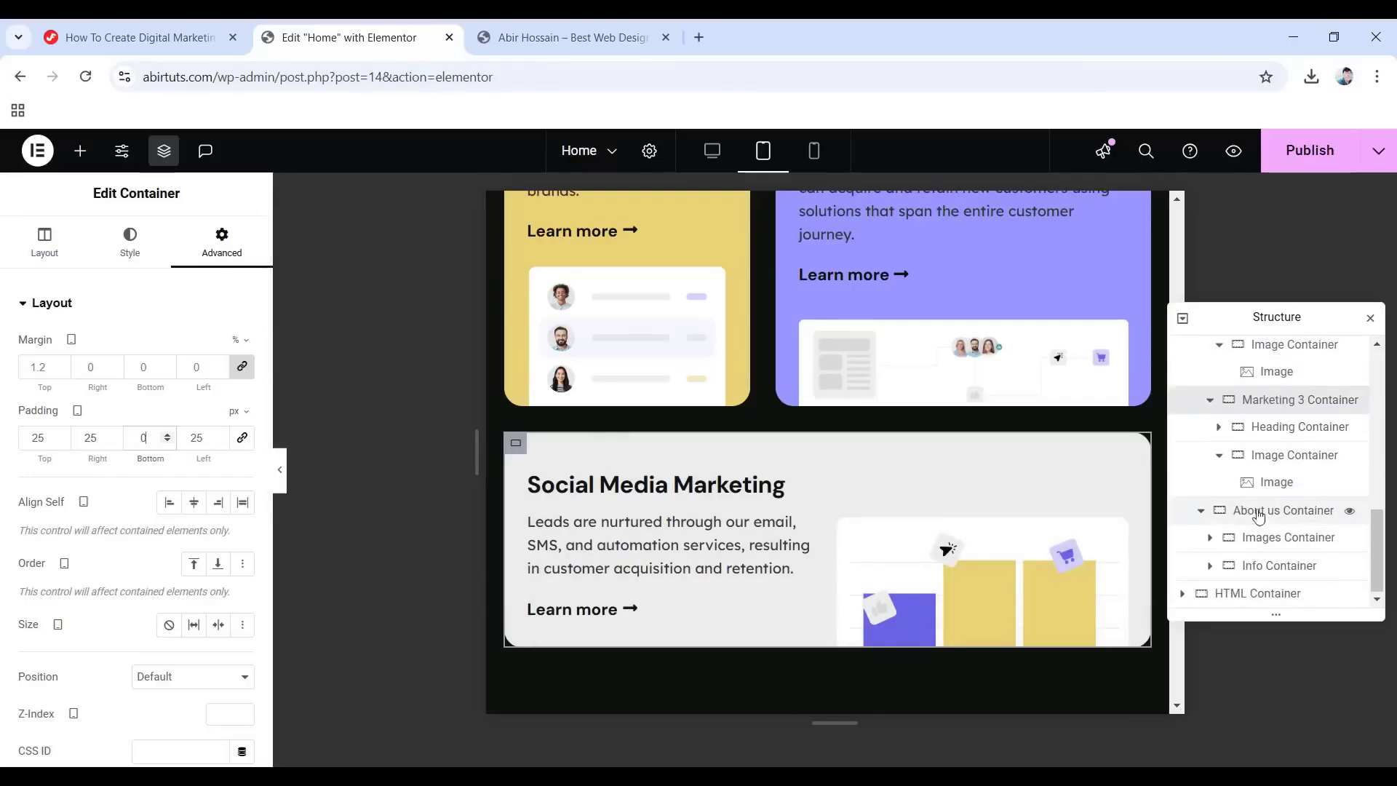
pyautogui.click(1298, 514)
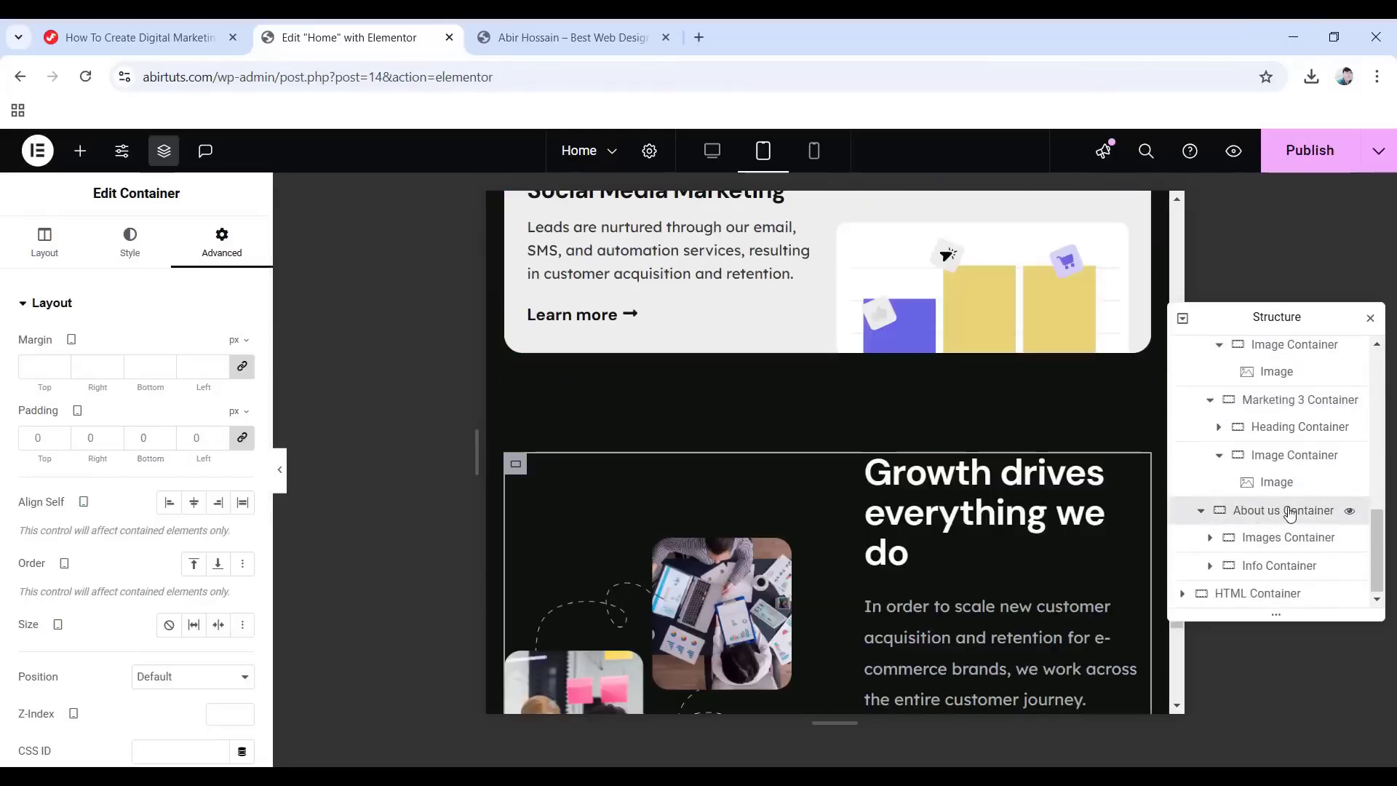
pyautogui.scroll(-4, 99, 504)
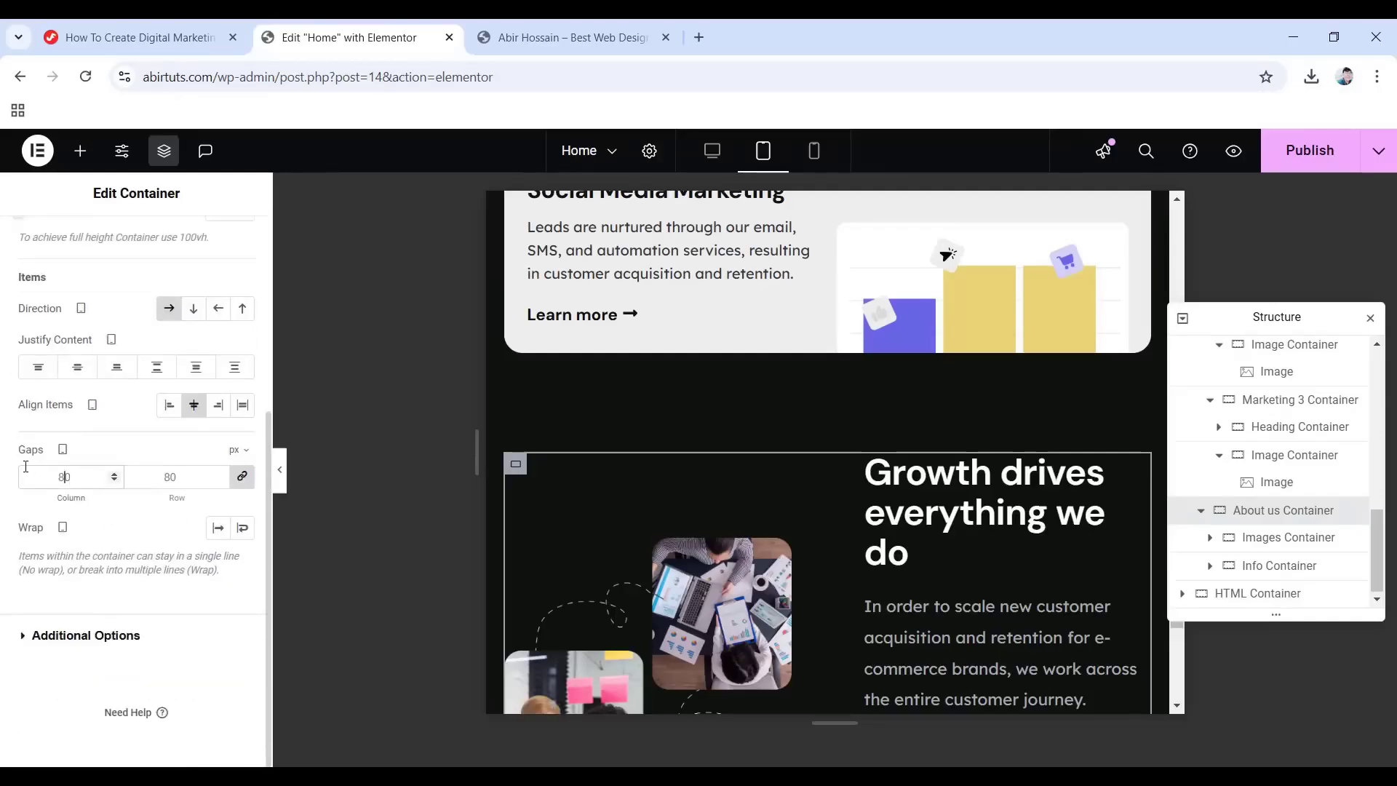
pyautogui.doubleClick(25, 467)
pyautogui.write('40')
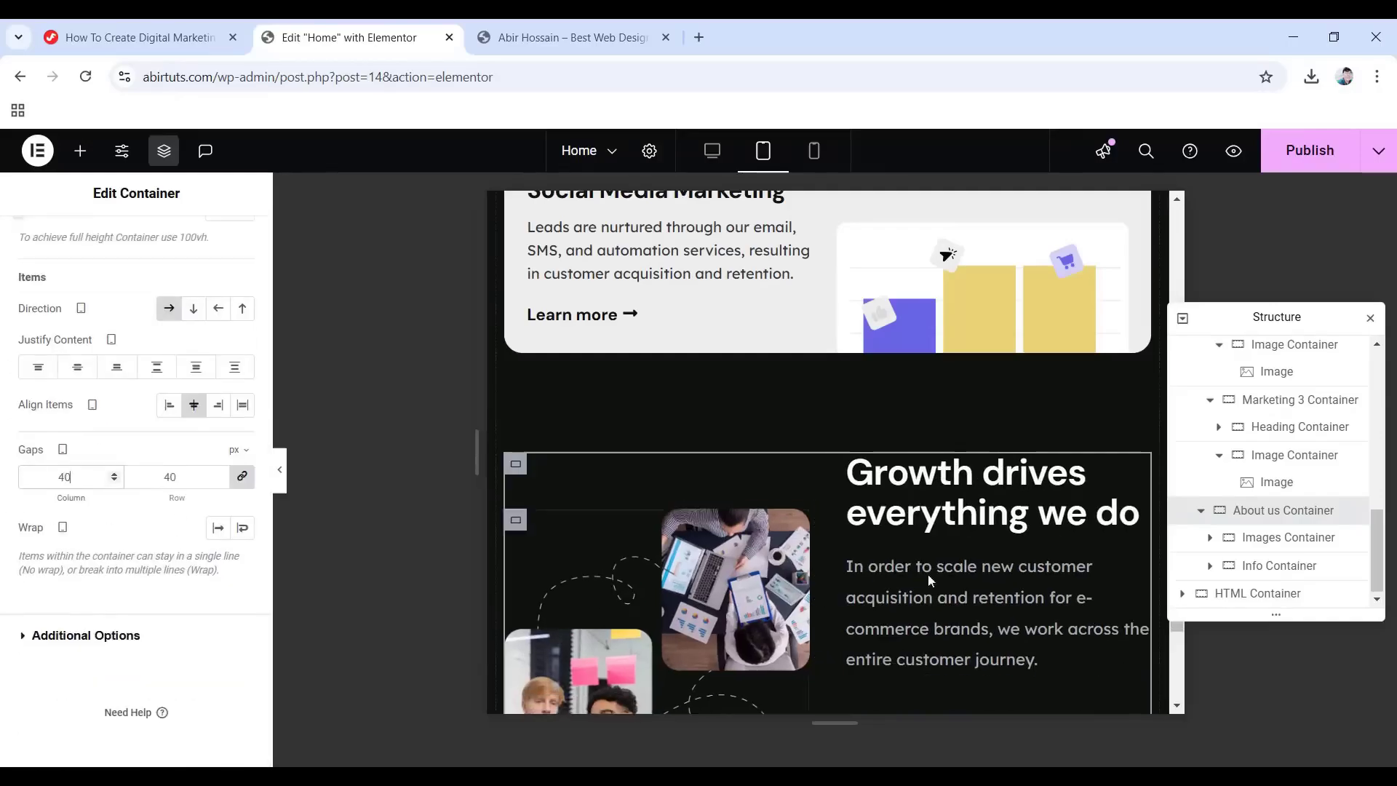
pyautogui.scroll(-3, 1062, 547)
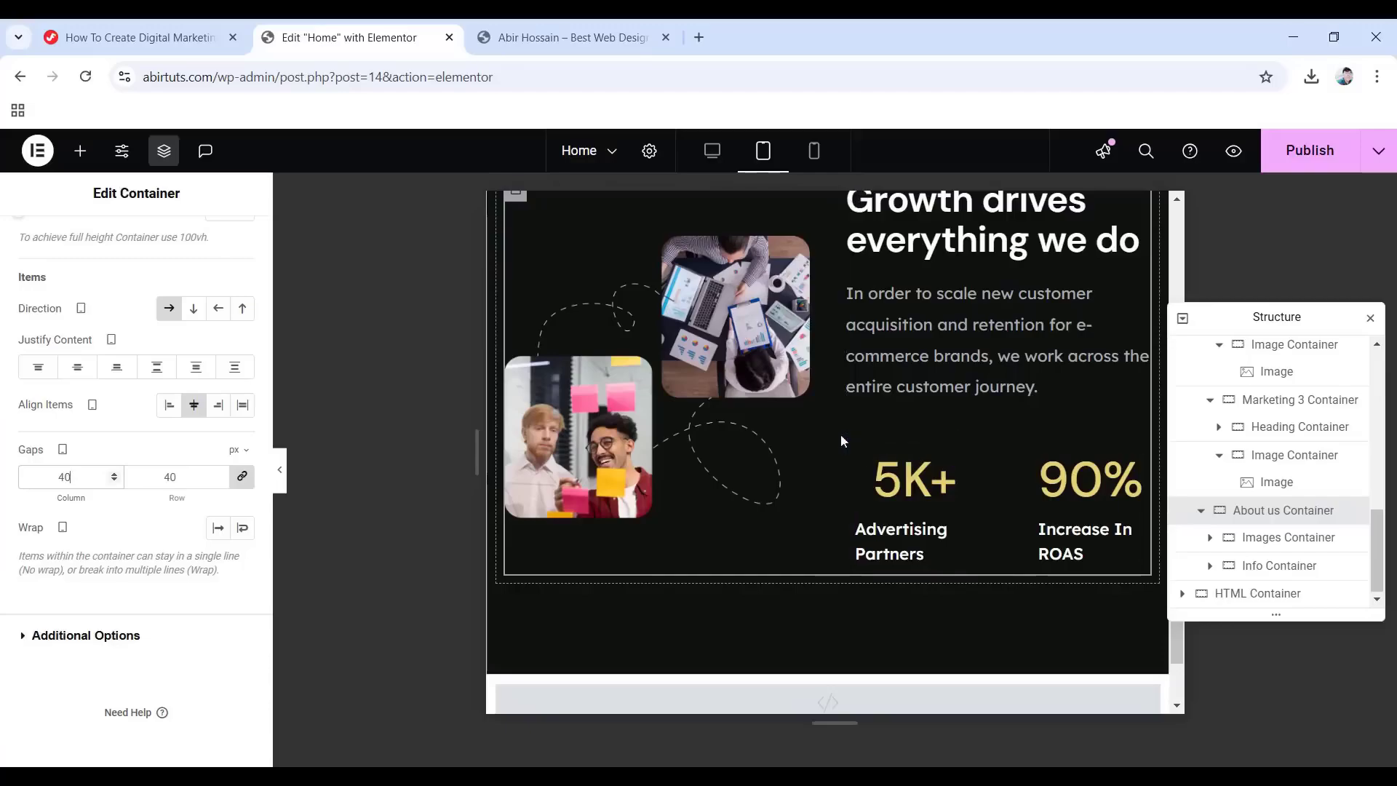
pyautogui.click(857, 444)
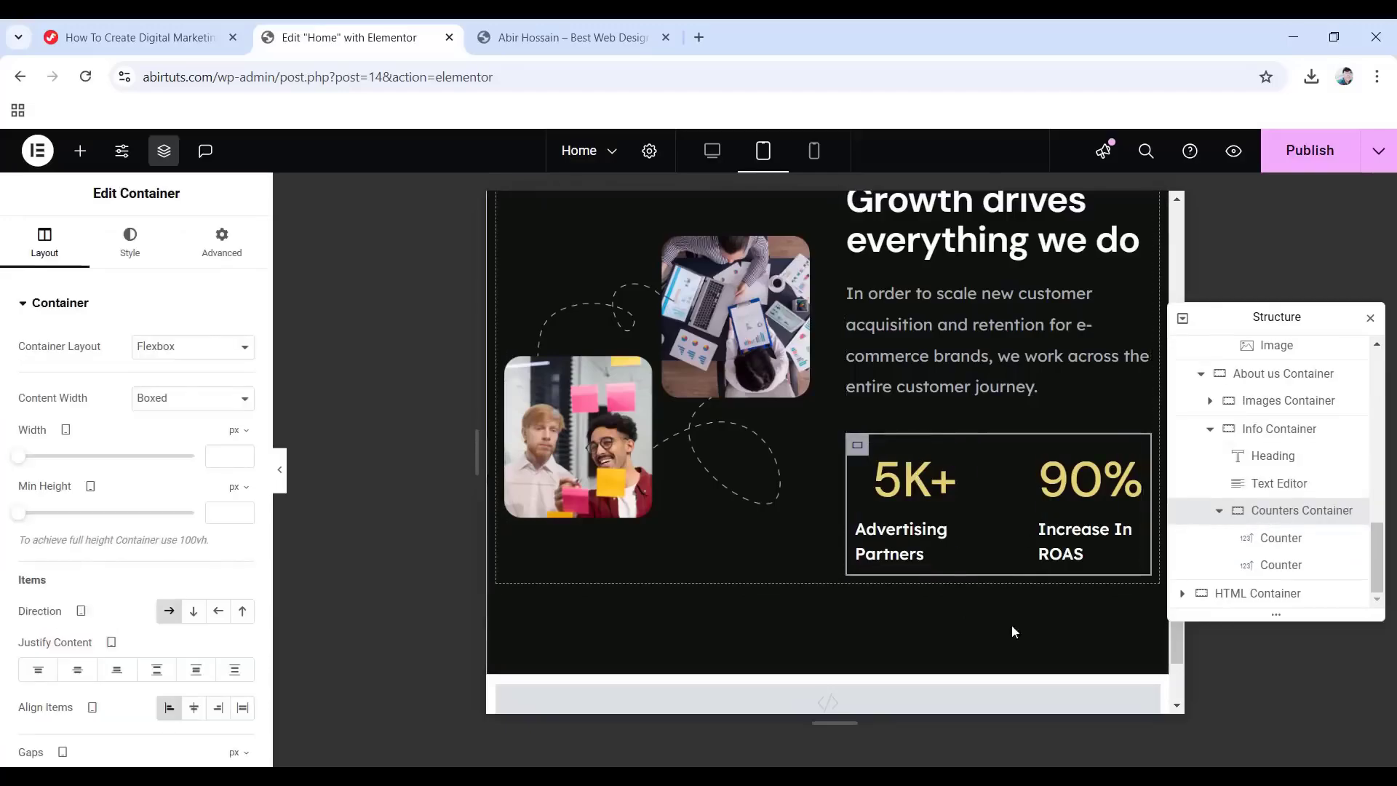
# Set the 5K+ counter number's tablet font size to 46 px.
pyautogui.click(1281, 547)
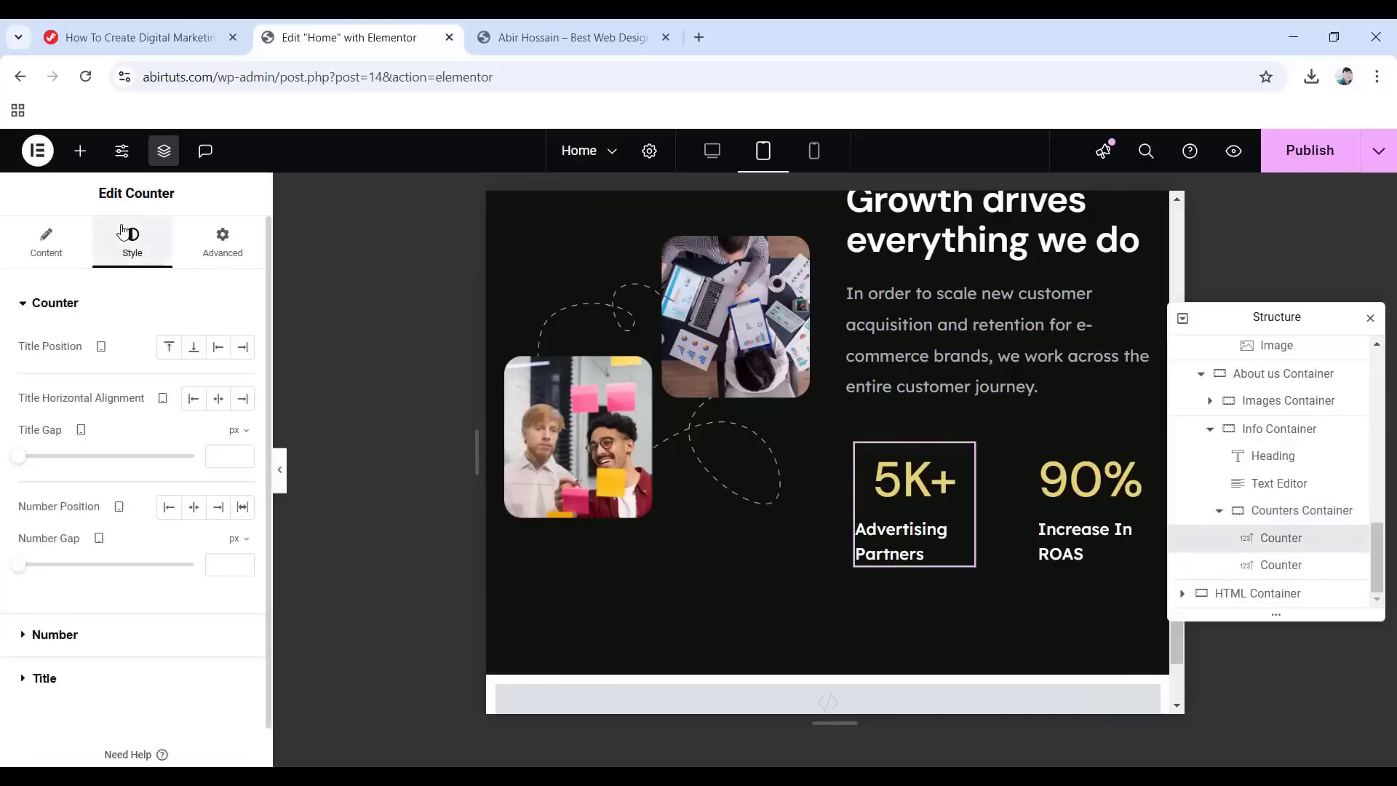
pyautogui.click(55, 635)
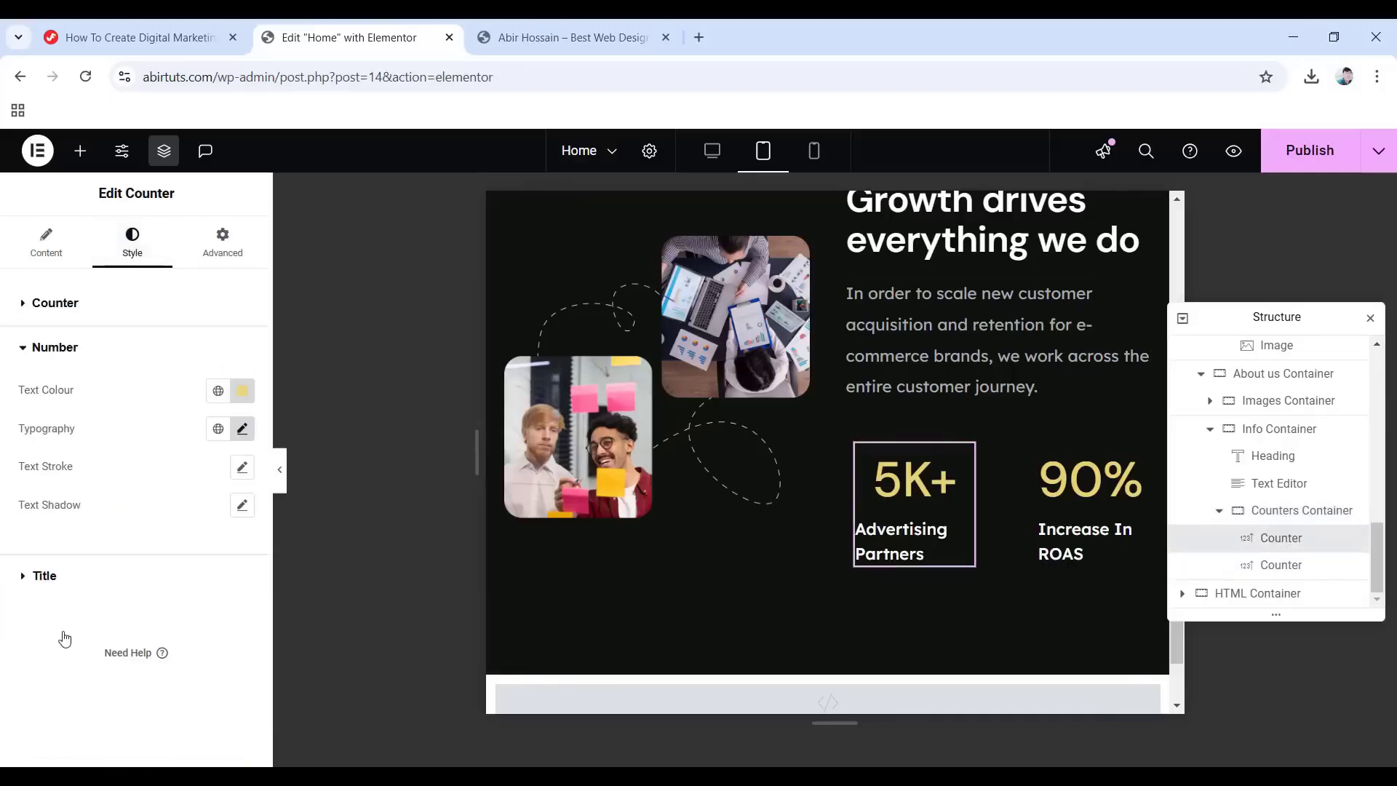
pyautogui.click(243, 428)
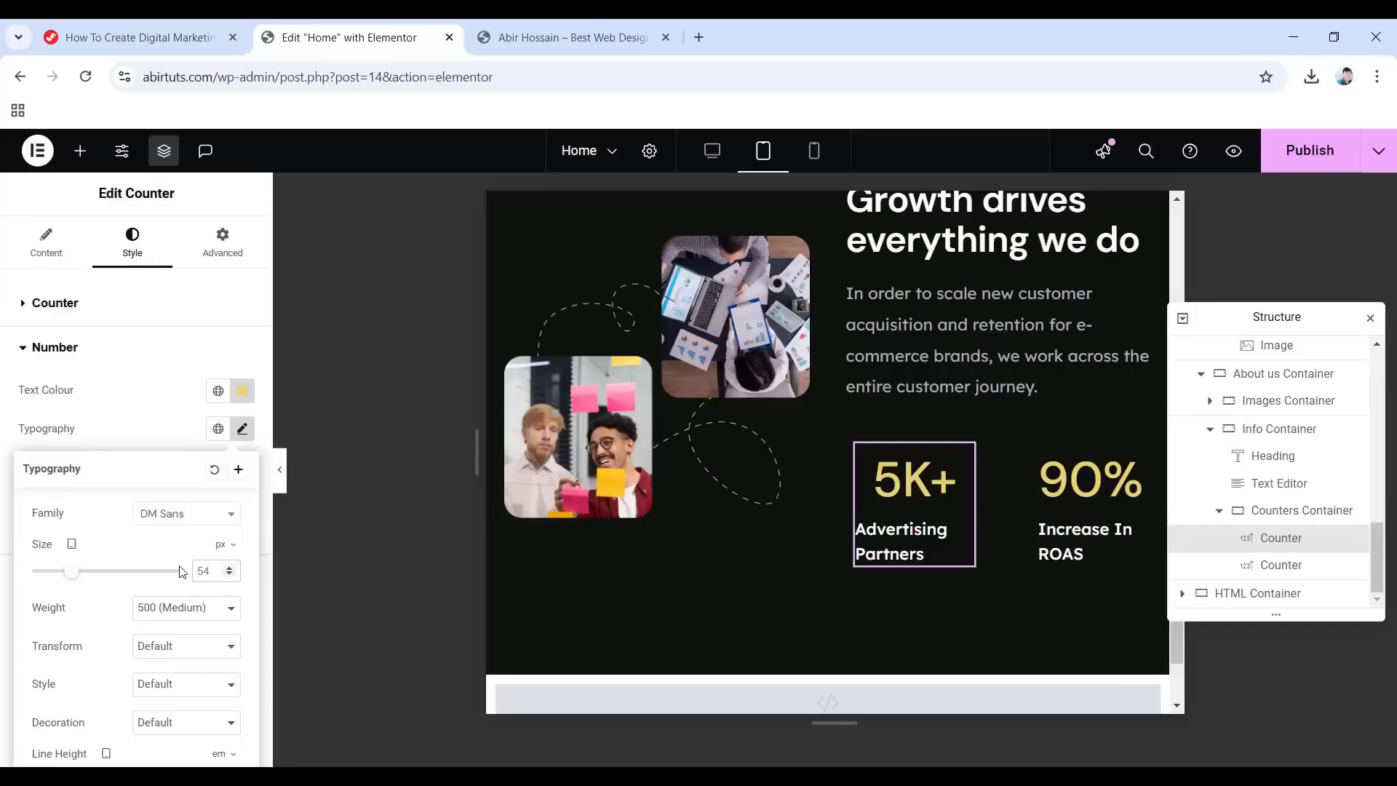
pyautogui.write('46')
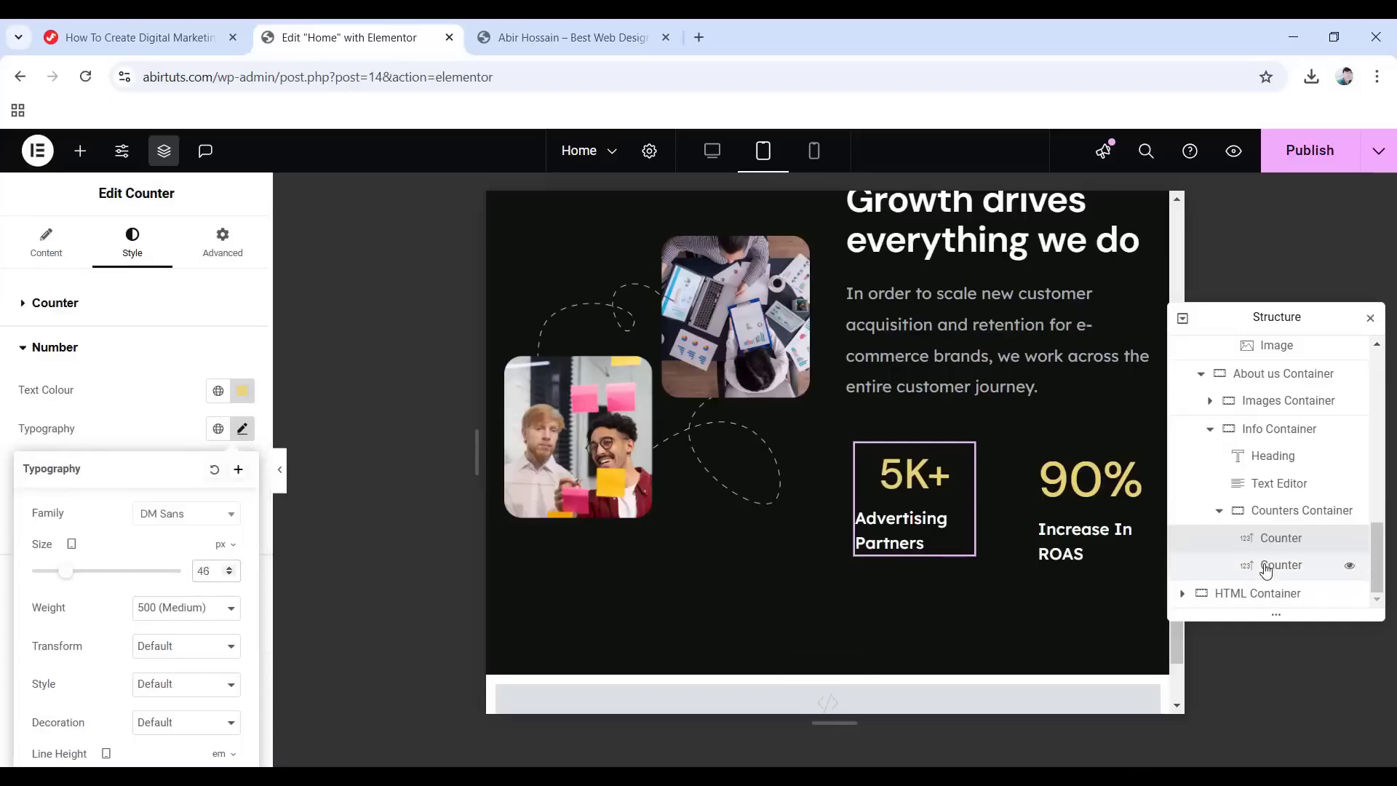
# Set the 90% counter number to 45 px, then switch to the mobile preview.
pyautogui.click(1346, 564)
pyautogui.click(131, 243)
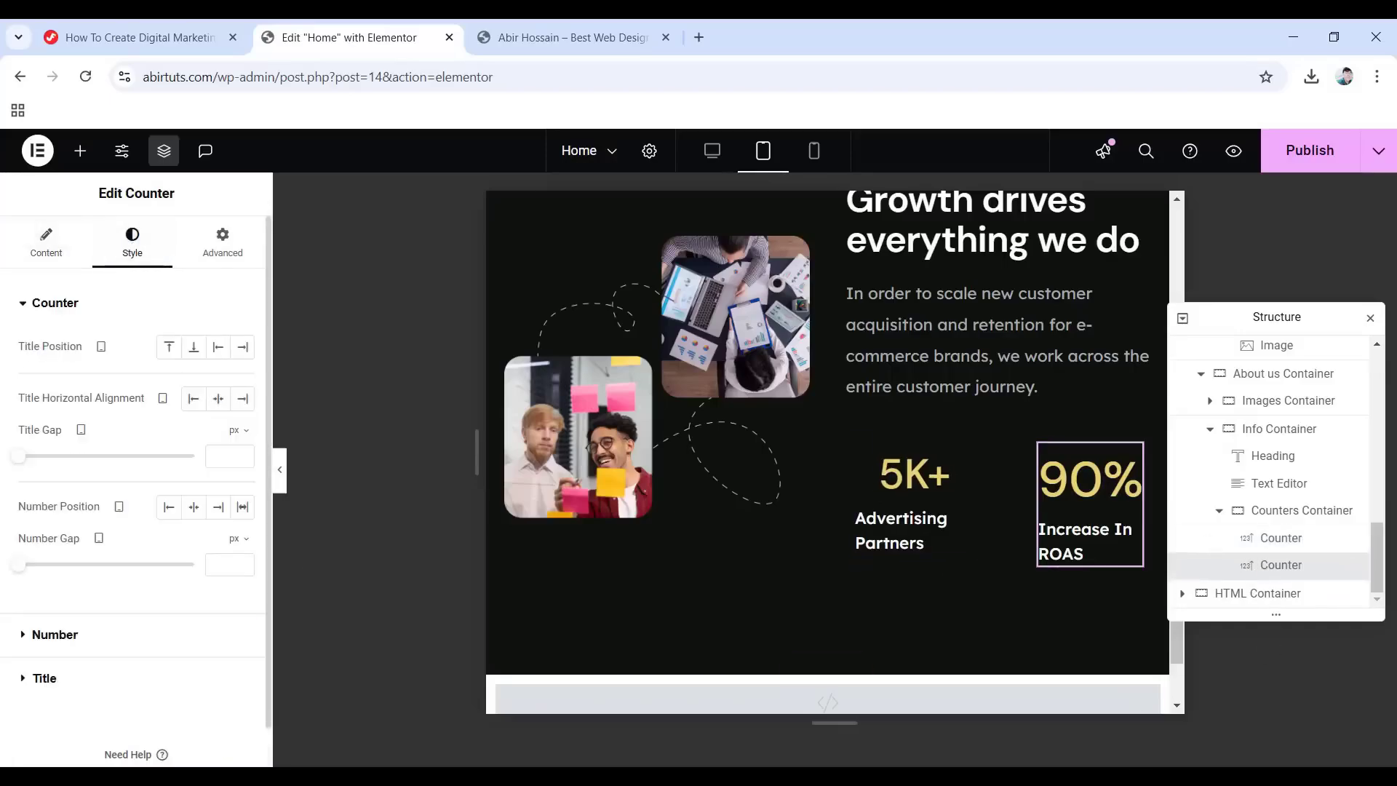
pyautogui.click(57, 636)
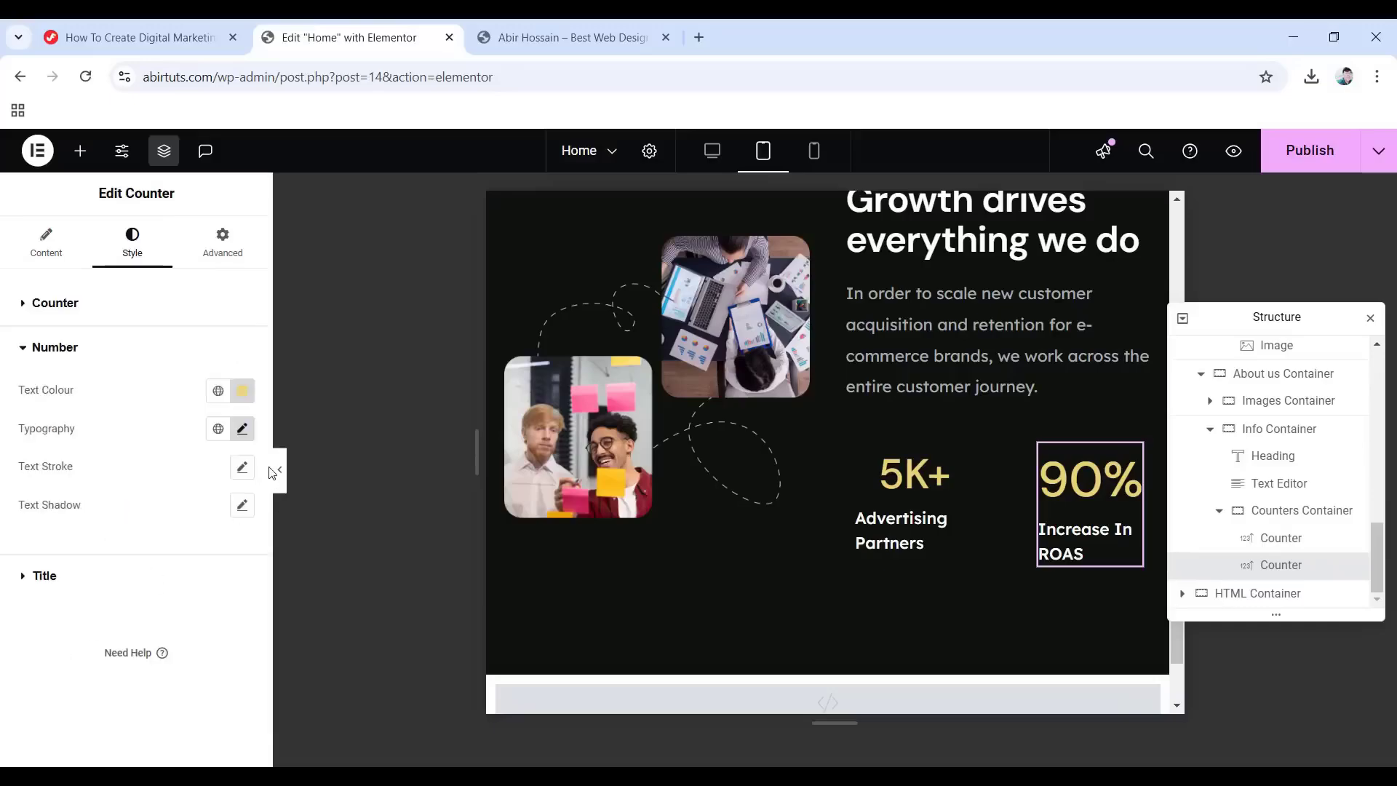
pyautogui.click(240, 429)
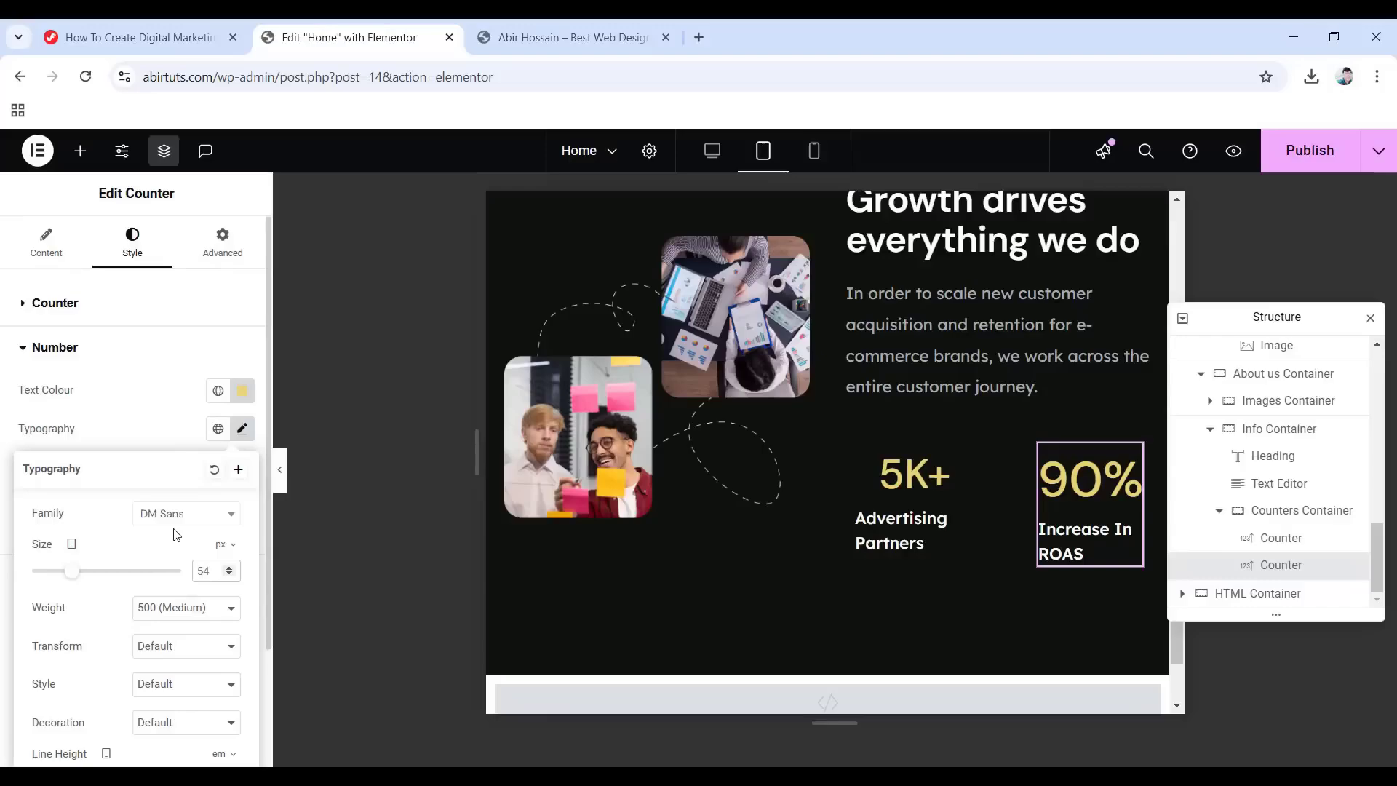
pyautogui.write('45')
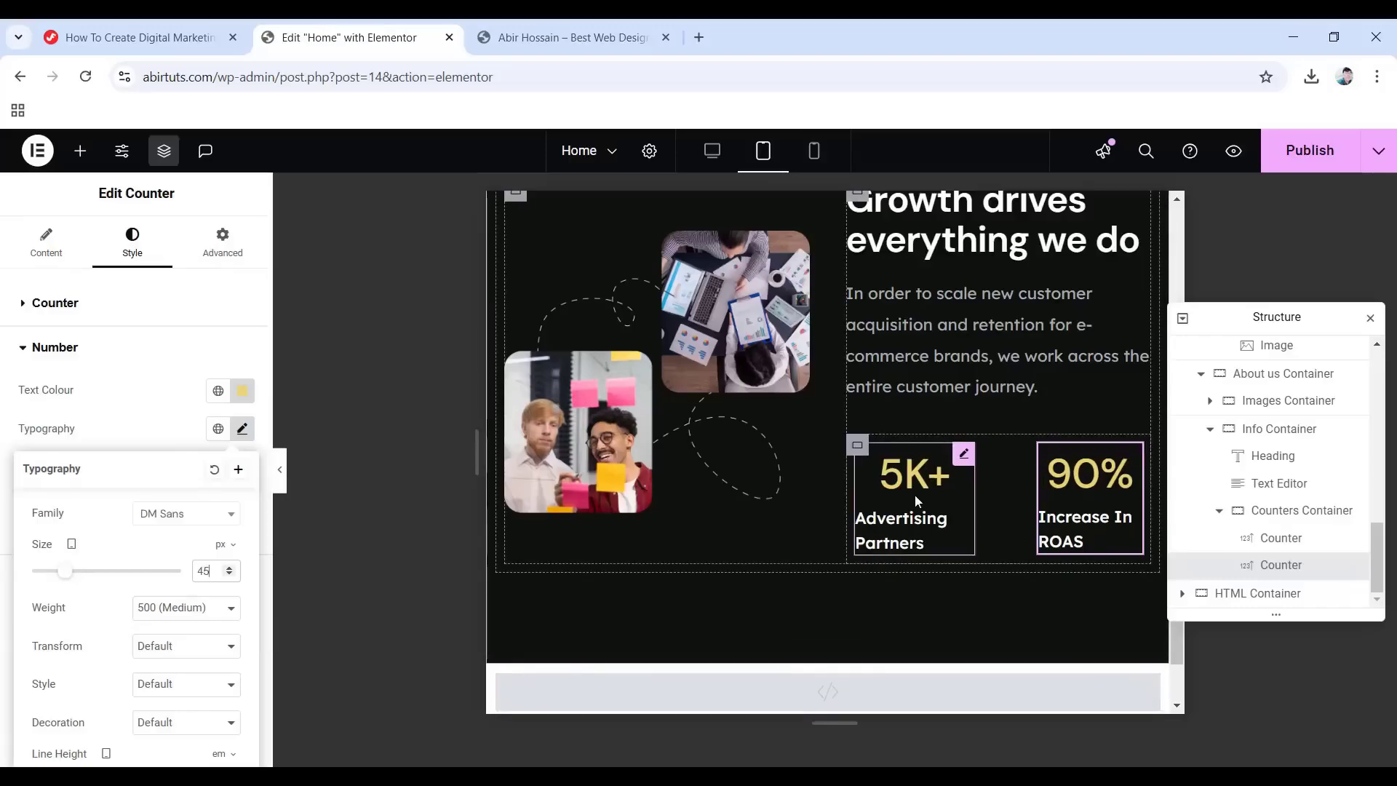
pyautogui.click(813, 153)
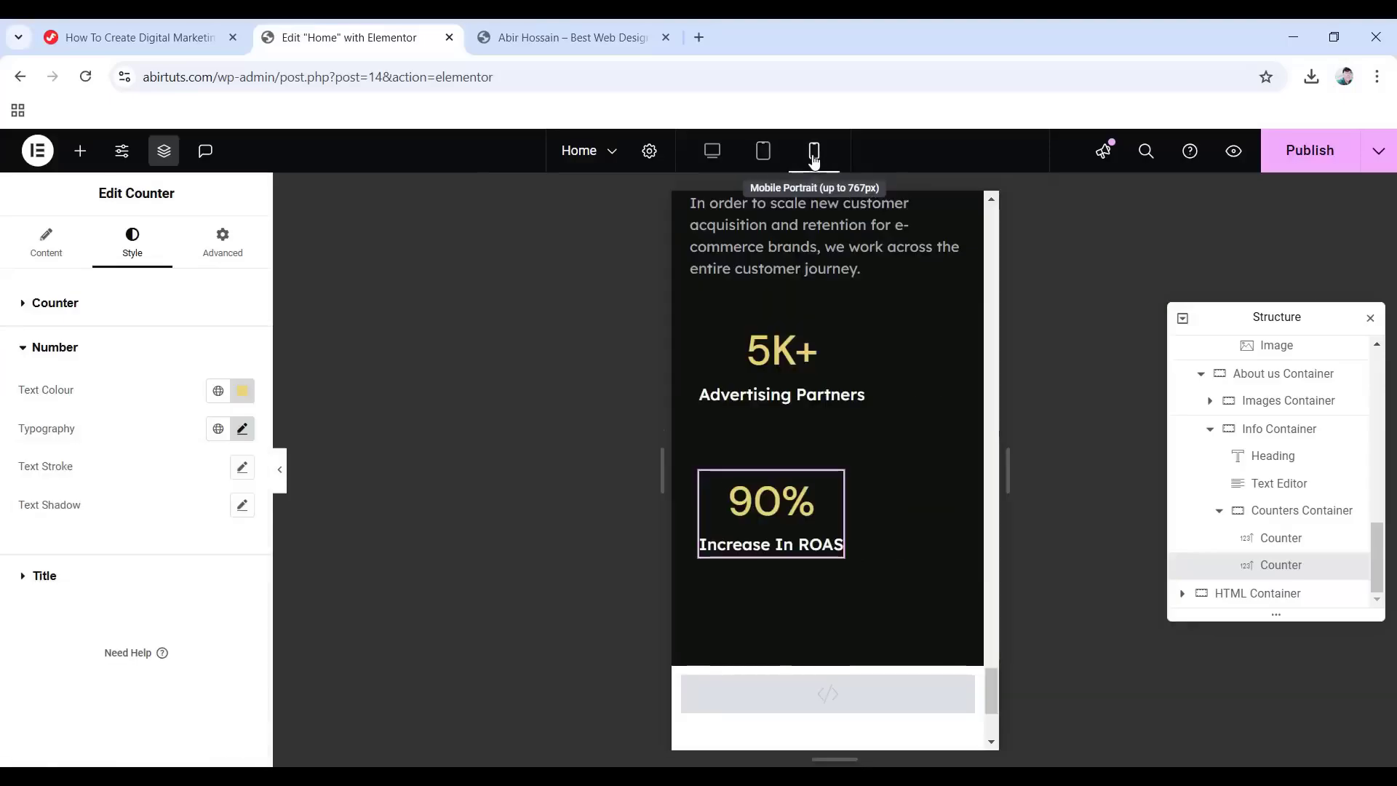
# Give the Effective marketing Container mobile padding of 70 top, 10 sides, 60 bottom.
pyautogui.scroll(10, 1300, 474)
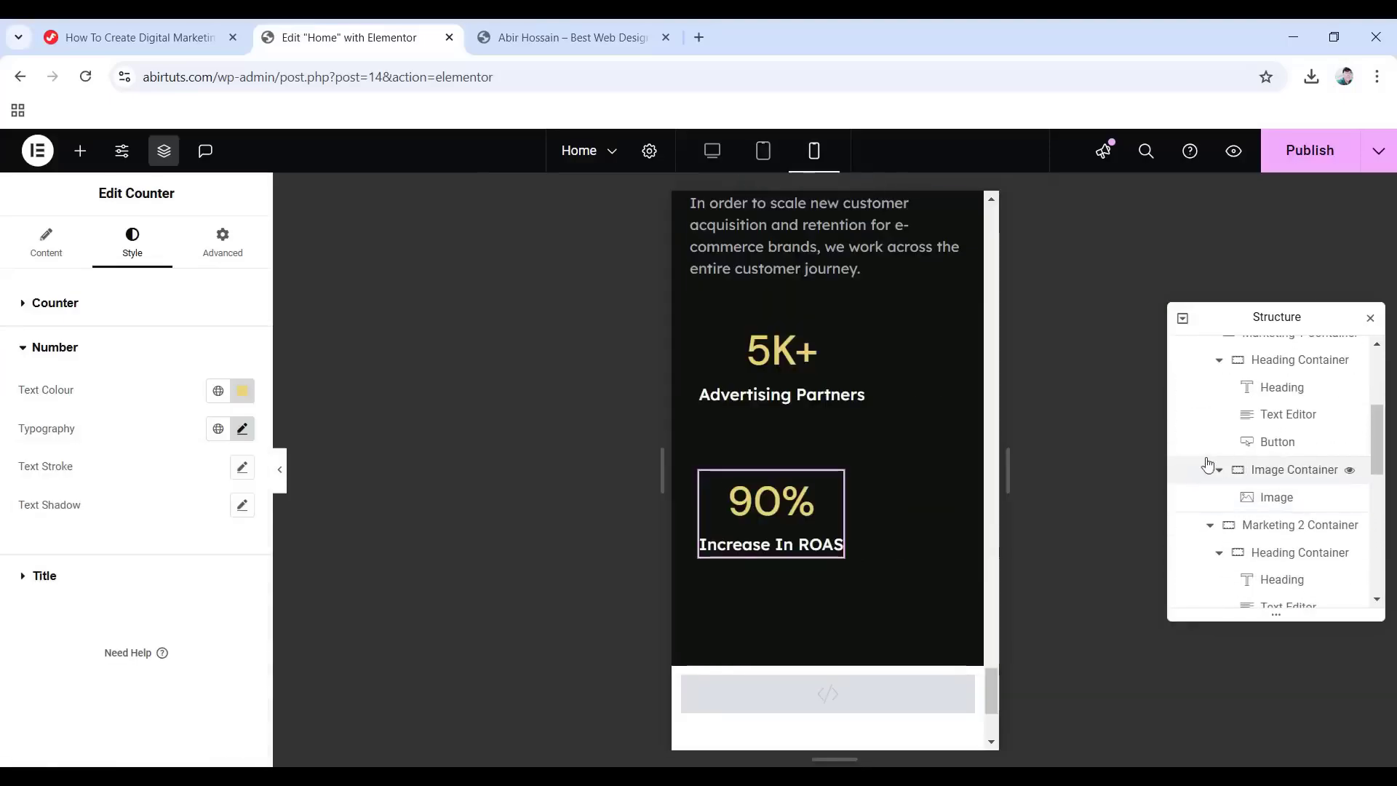
pyautogui.scroll(3, 1251, 497)
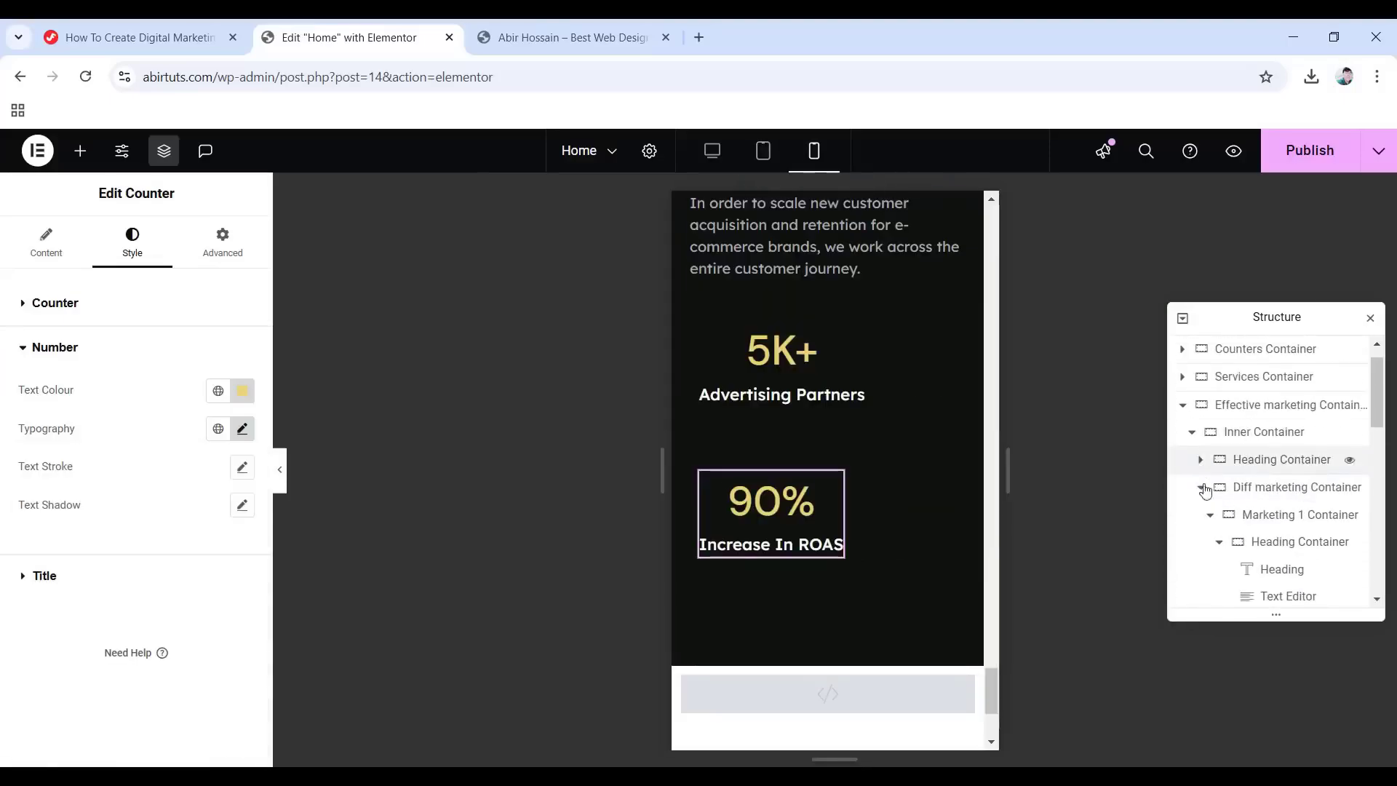
pyautogui.click(1182, 404)
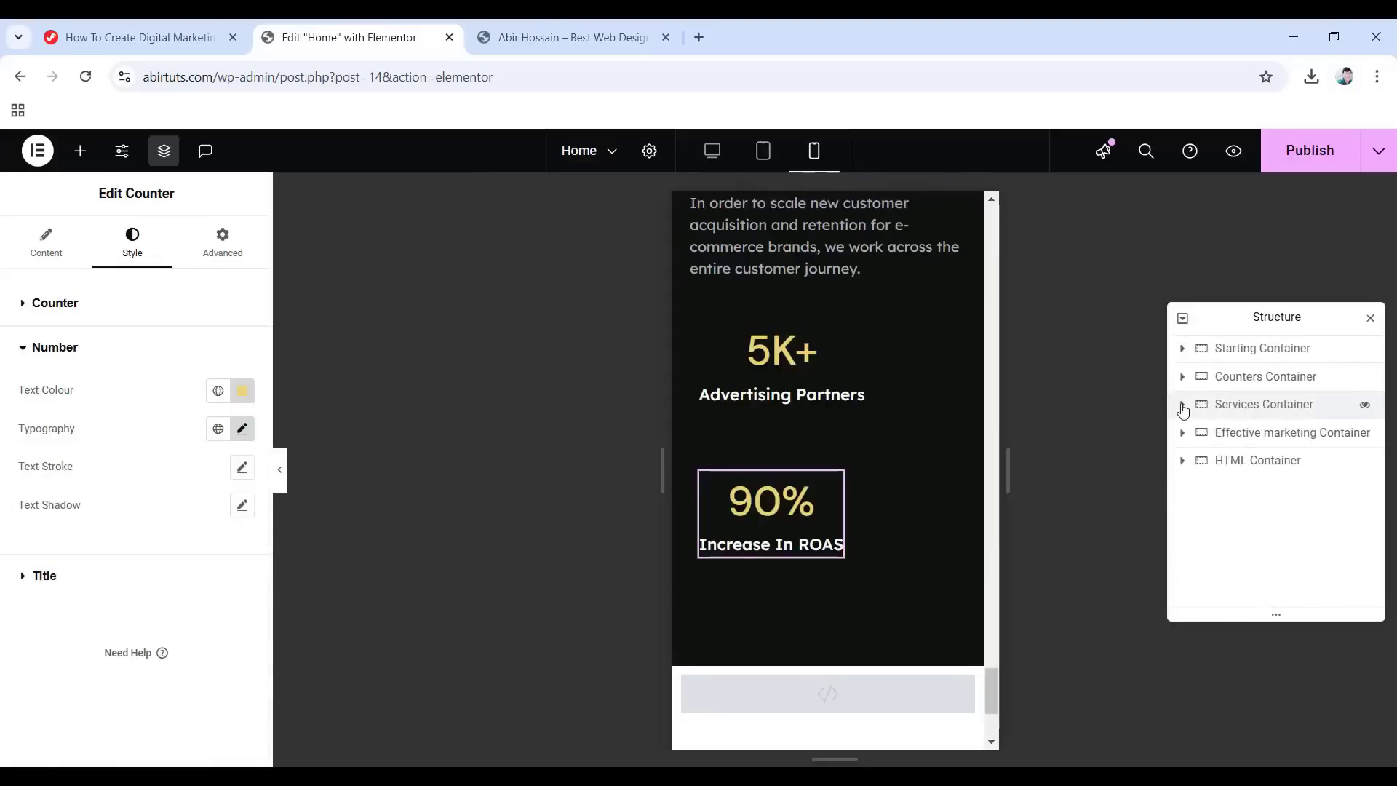
pyautogui.click(1267, 435)
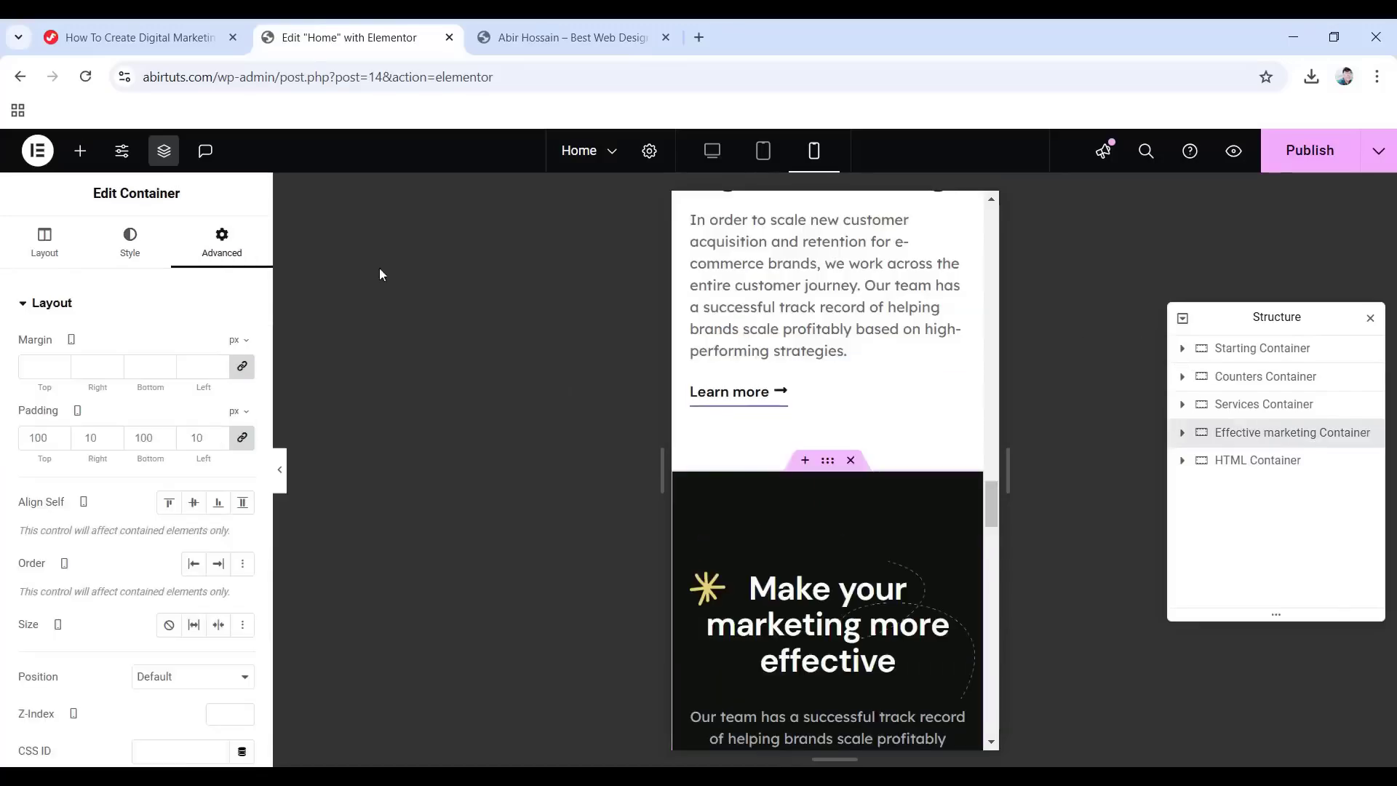
pyautogui.click(241, 437)
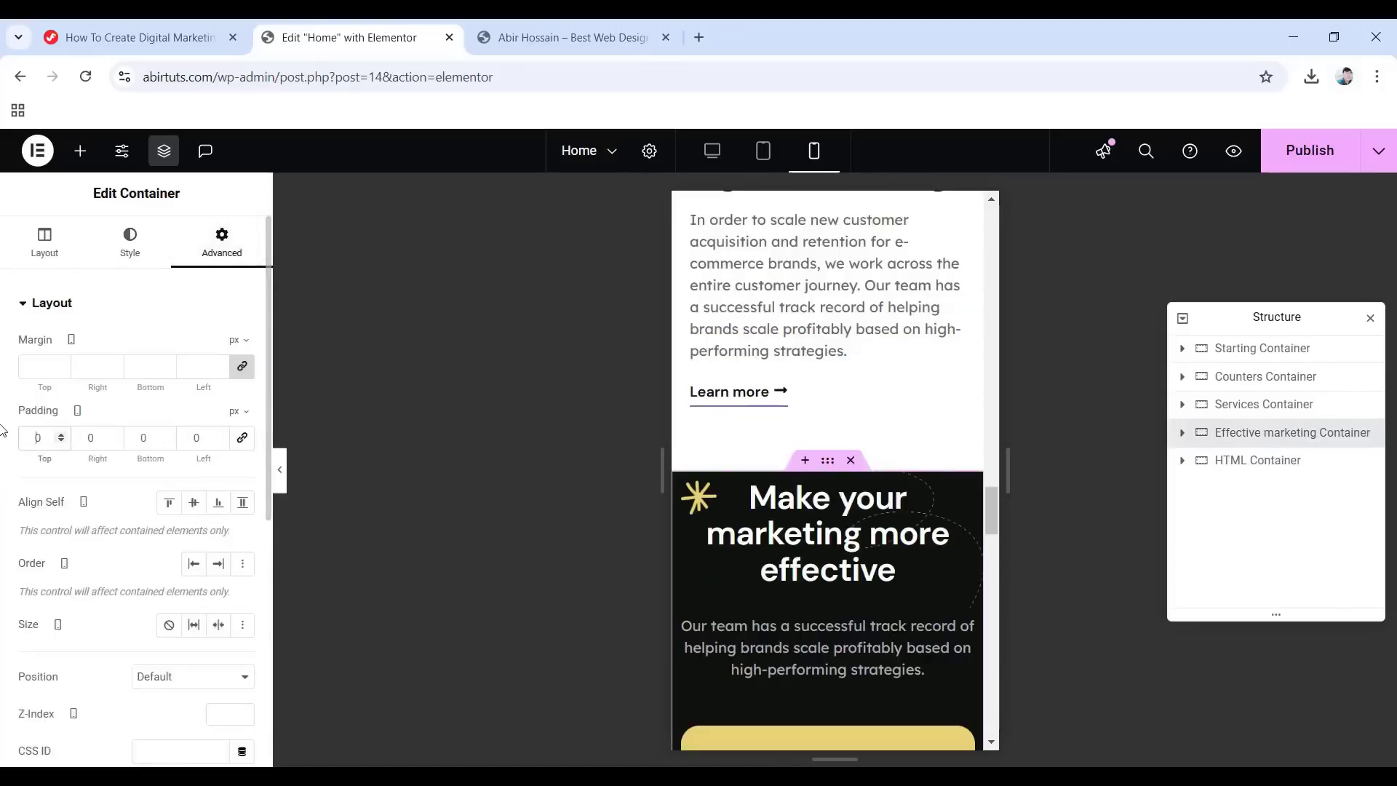
pyautogui.write('7')
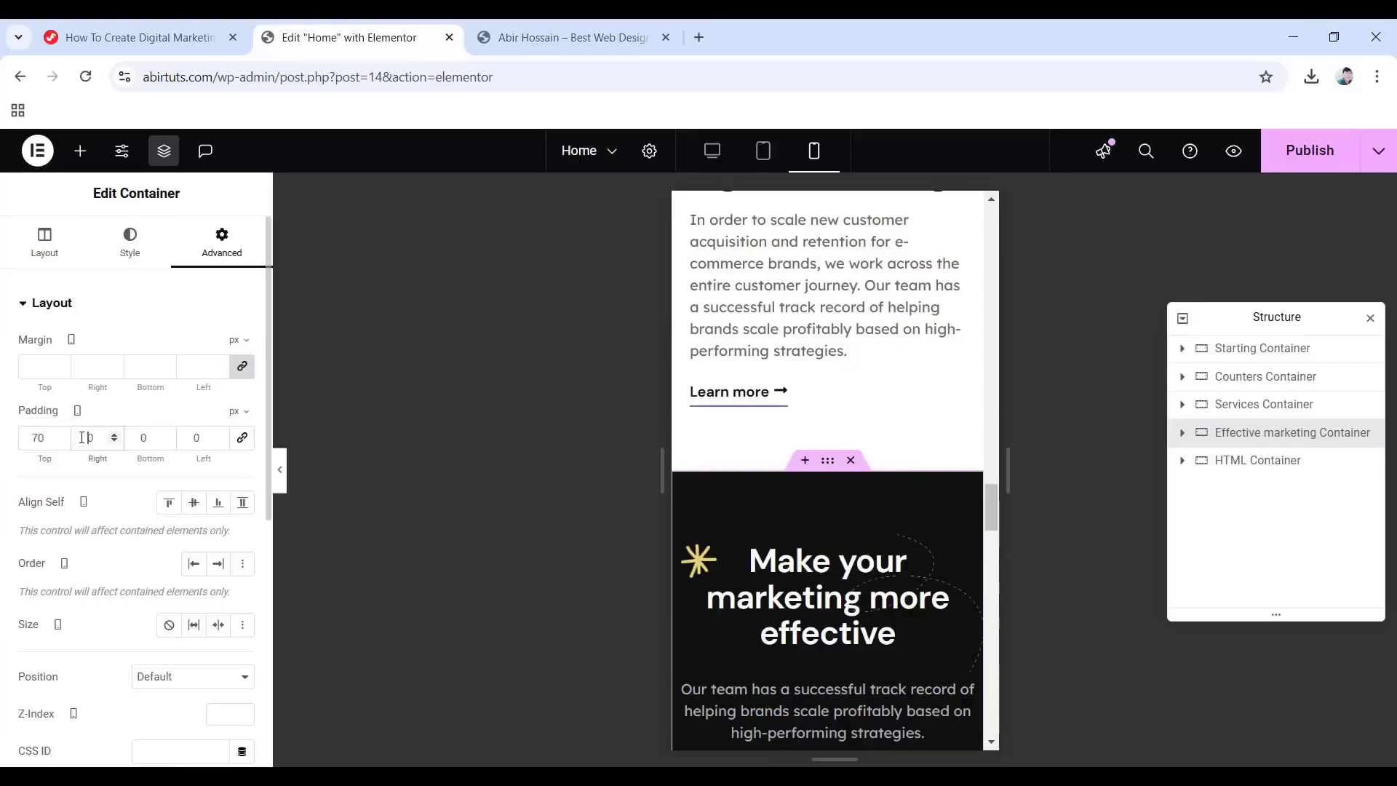
pyautogui.write('1')
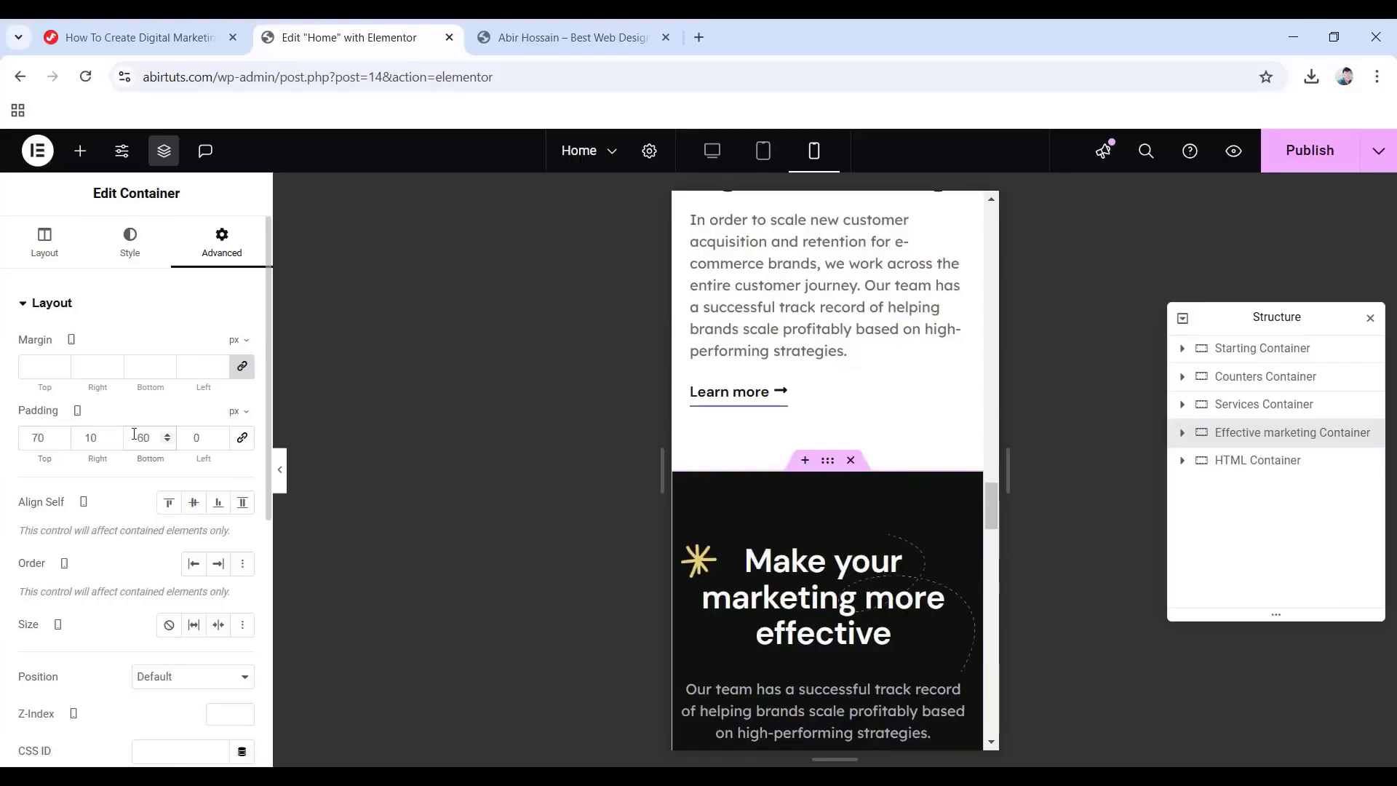
pyautogui.write('1')
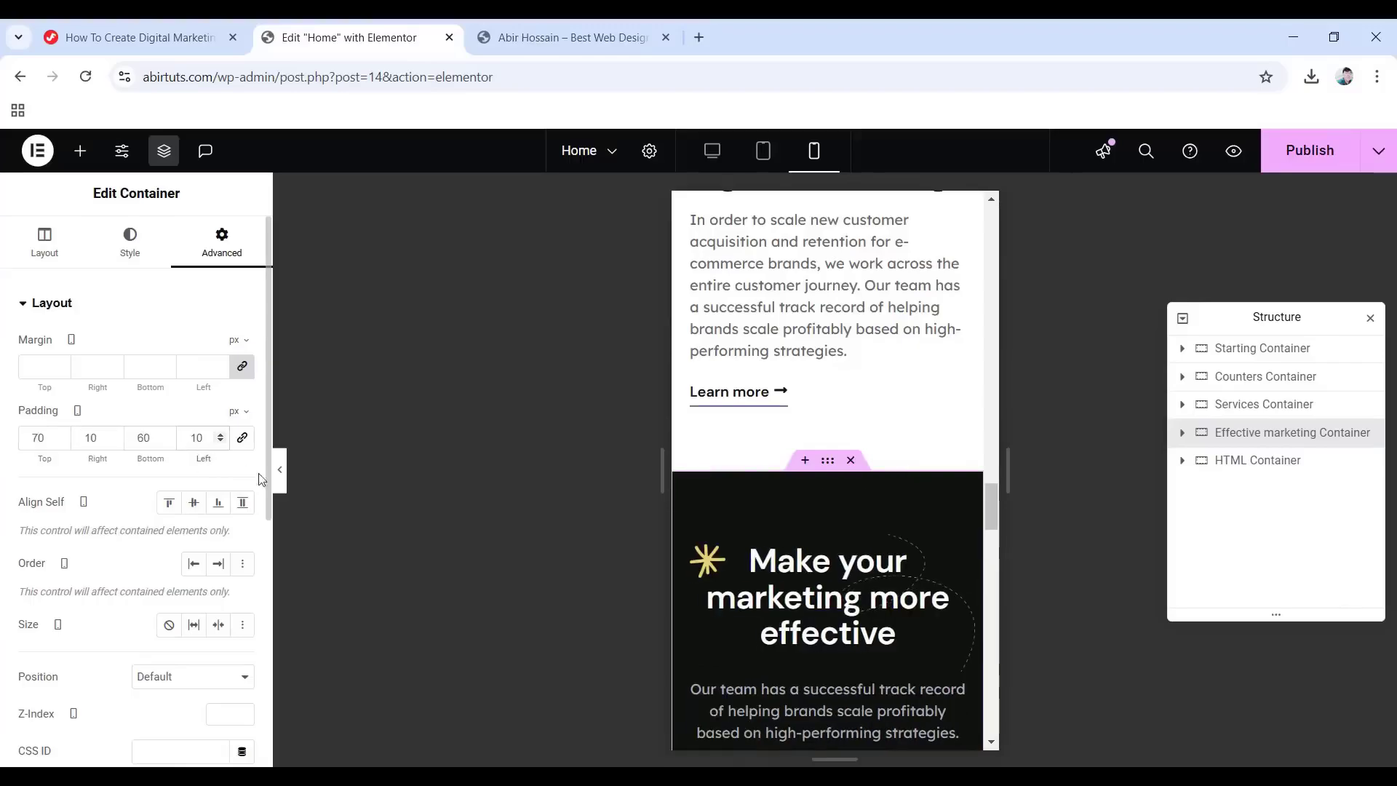
pyautogui.click(1179, 440)
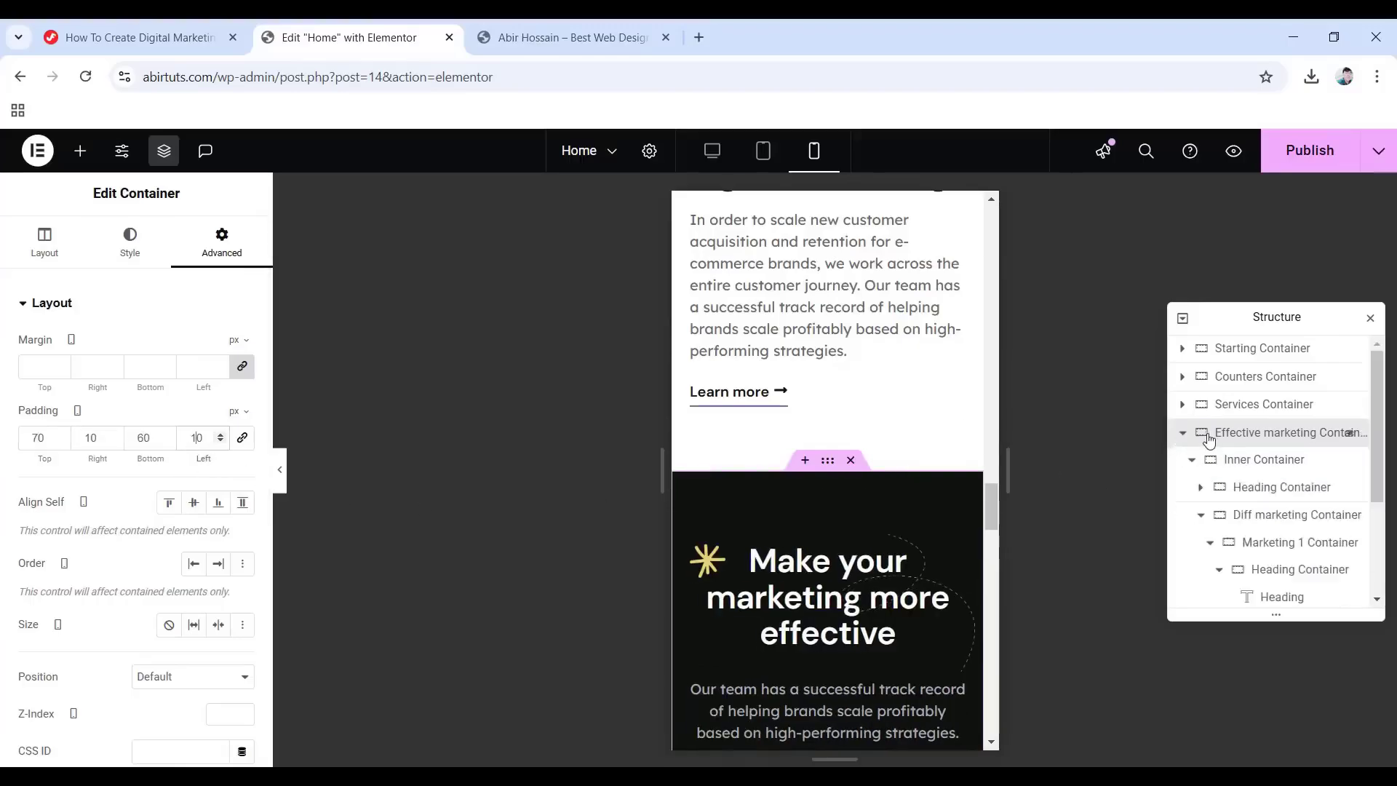
# Set the Inner Container's mobile background image width to 100.
pyautogui.click(1249, 459)
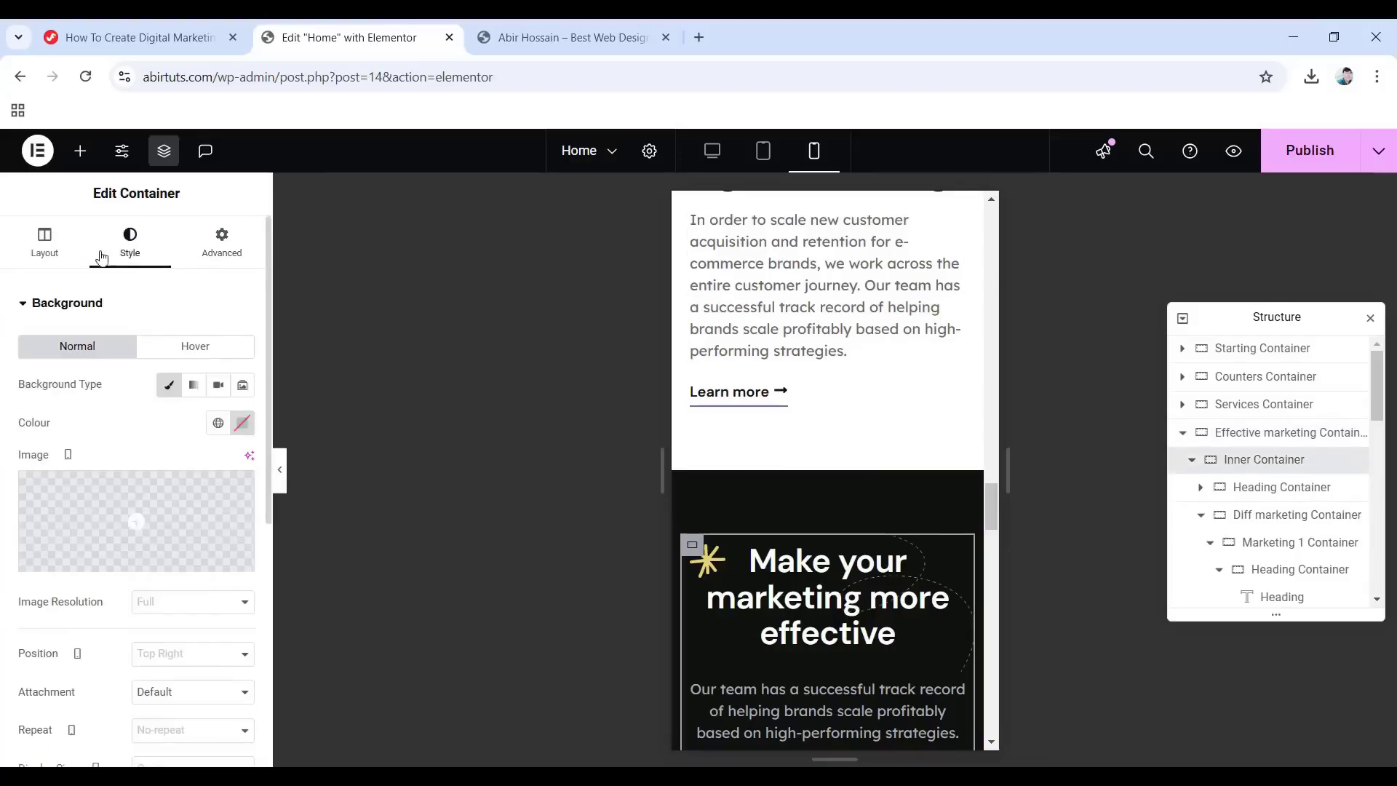
pyautogui.scroll(-3, 200, 569)
pyautogui.scroll(-1, 200, 567)
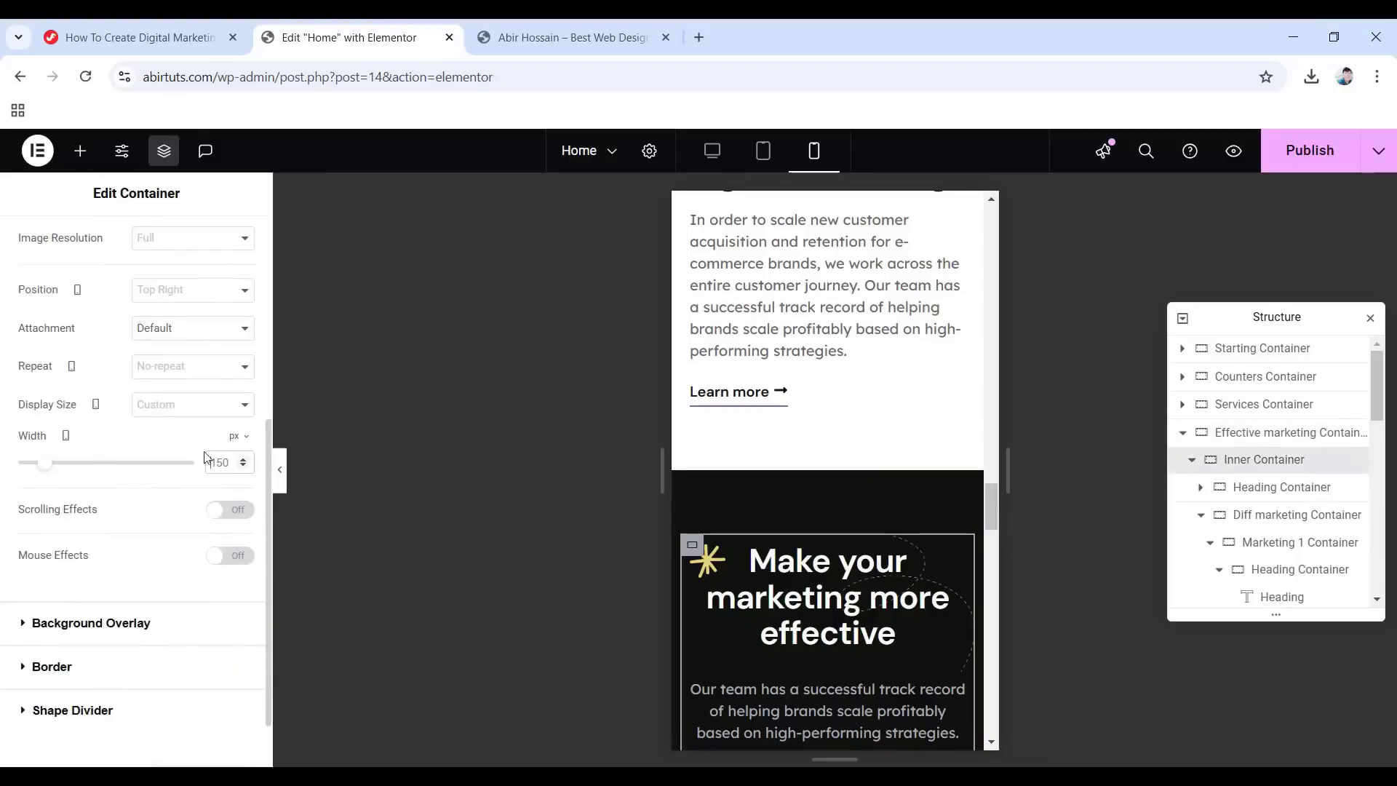
pyautogui.write('100')
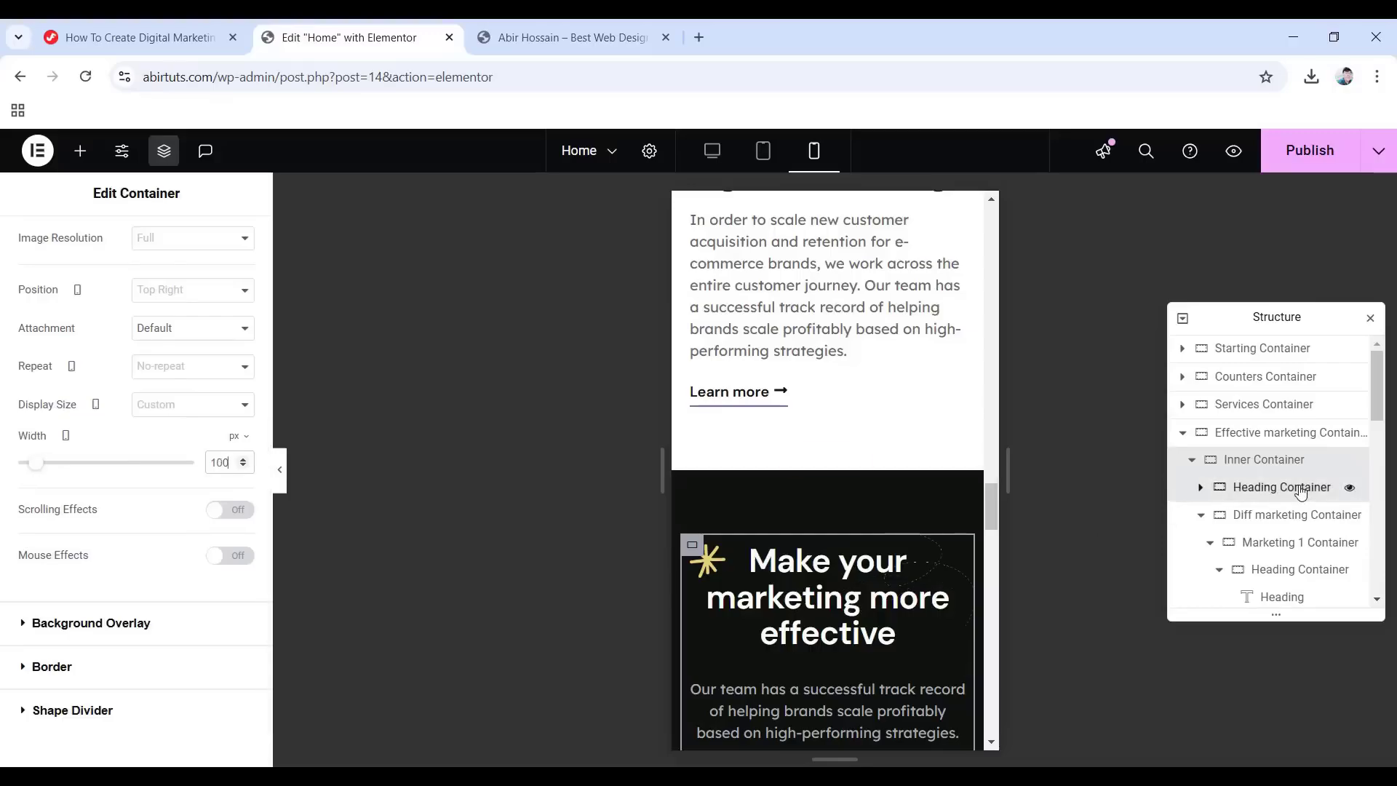
# Set the Heading Container's mobile bottom padding to 45.
pyautogui.click(1300, 493)
pyautogui.click(214, 244)
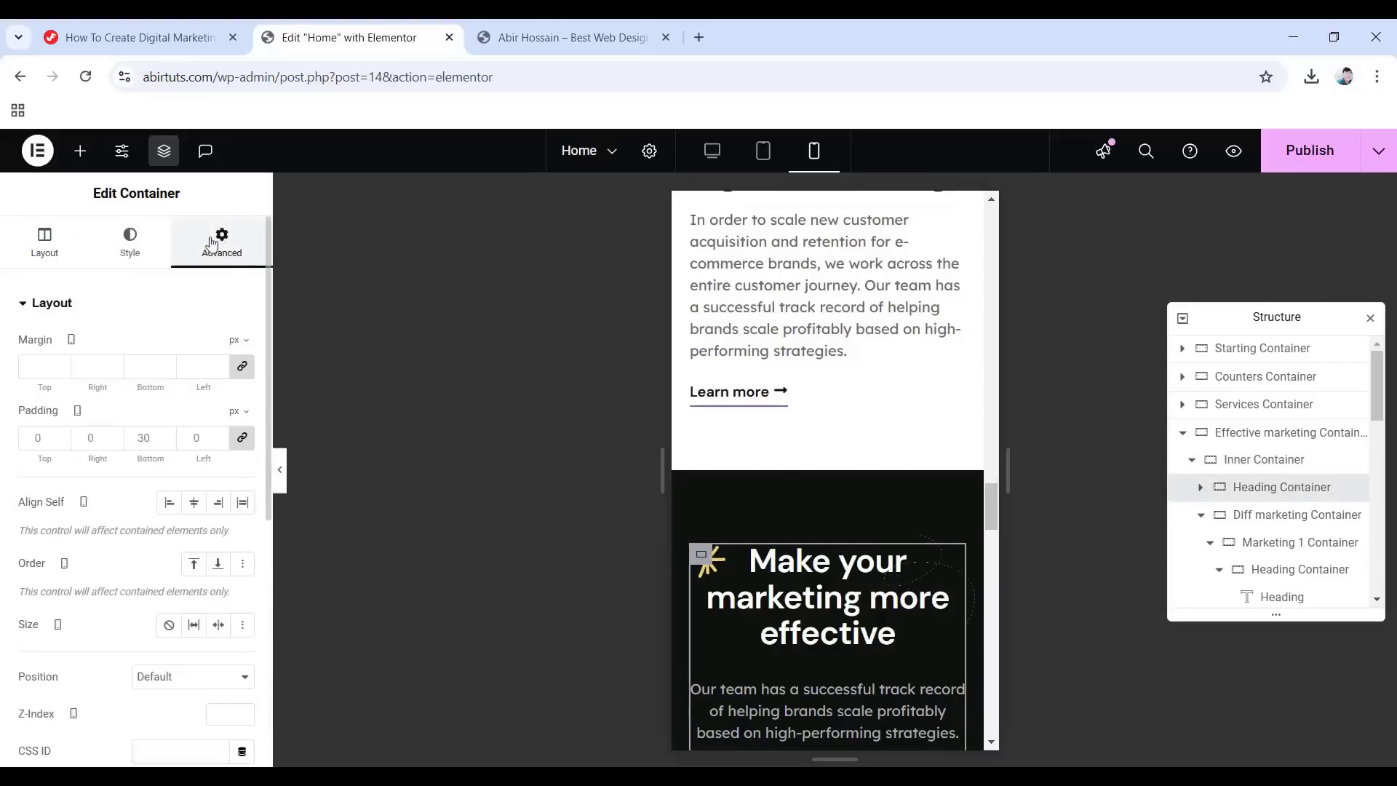
pyautogui.click(243, 437)
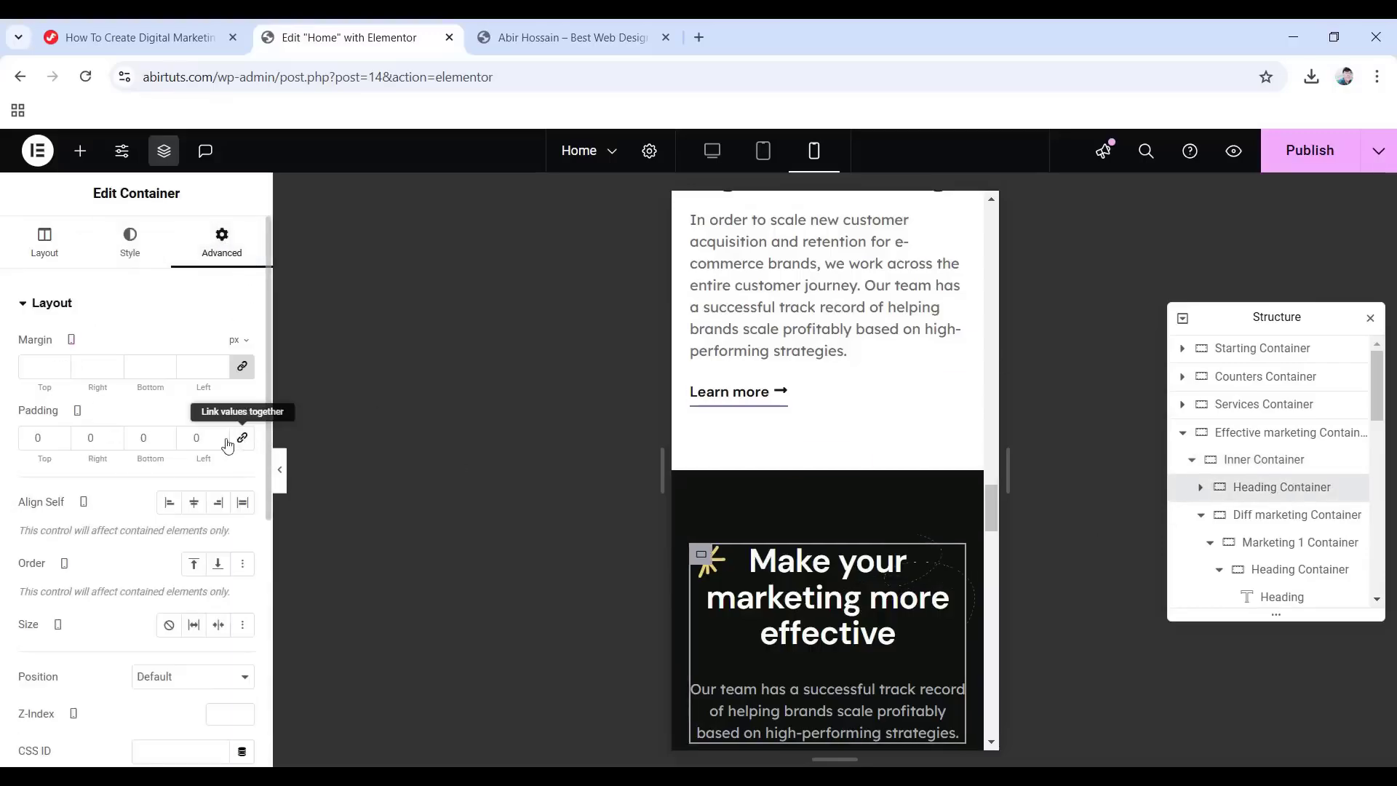
pyautogui.doubleClick(150, 438)
pyautogui.write('45')
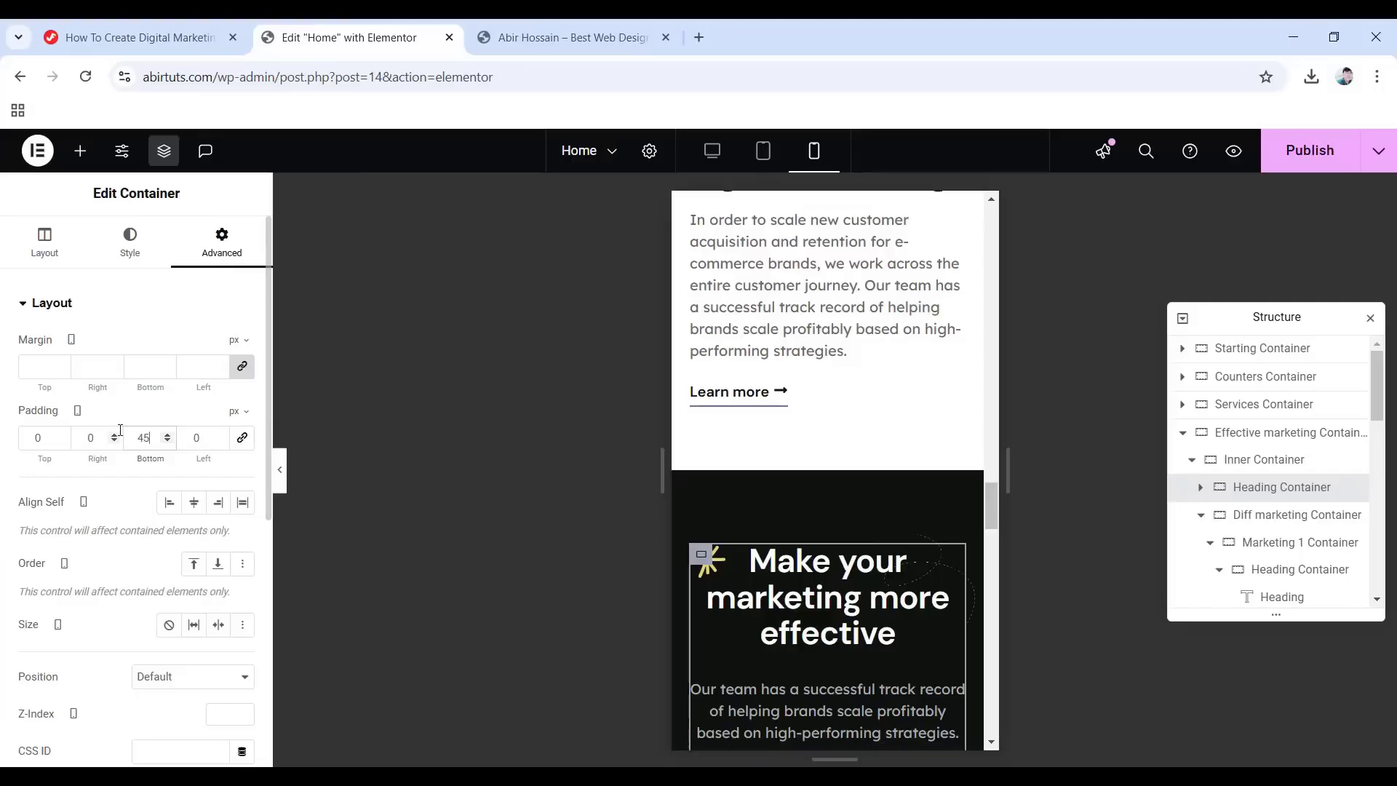
# Shrink the star image from 40 to 30 px wide.
pyautogui.click(1201, 487)
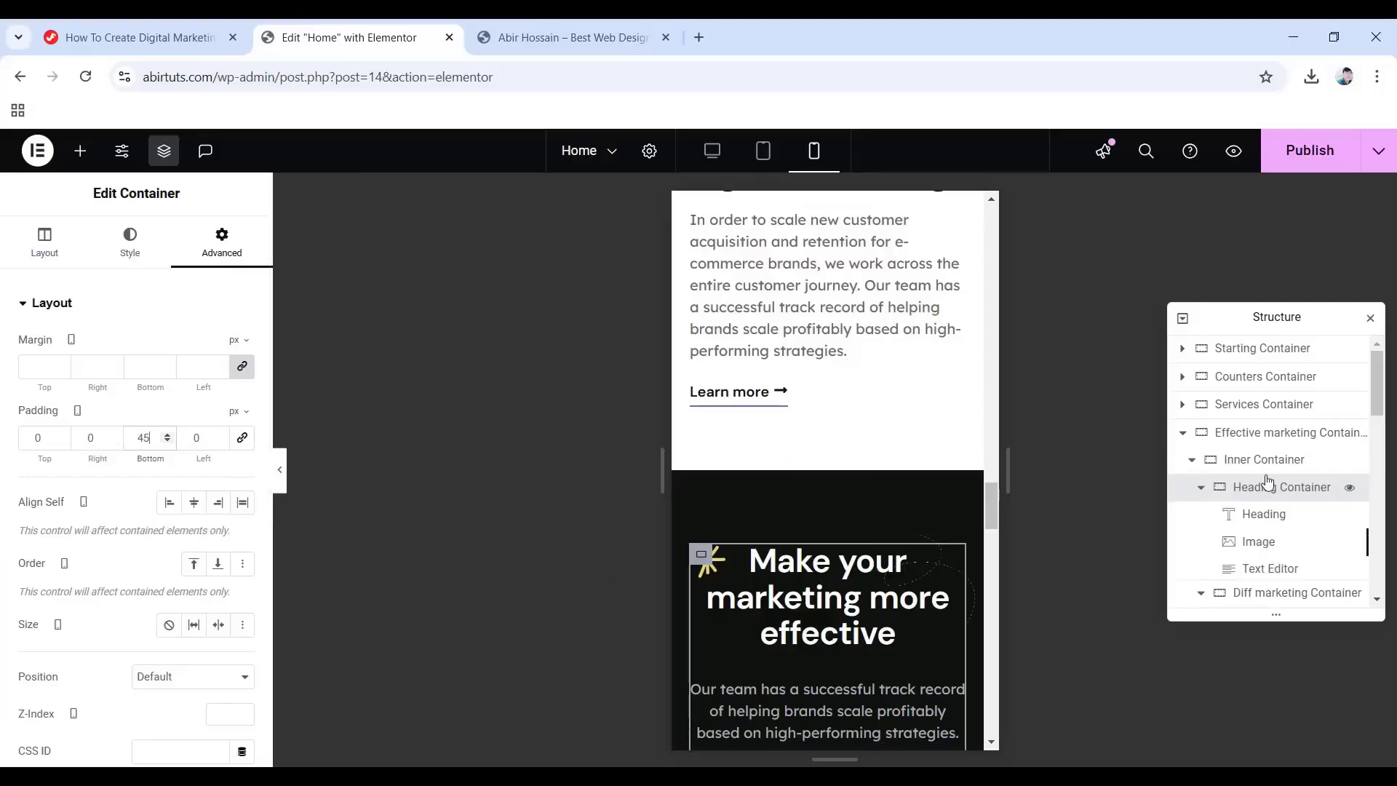
pyautogui.scroll(-1, 1347, 514)
pyautogui.click(1261, 452)
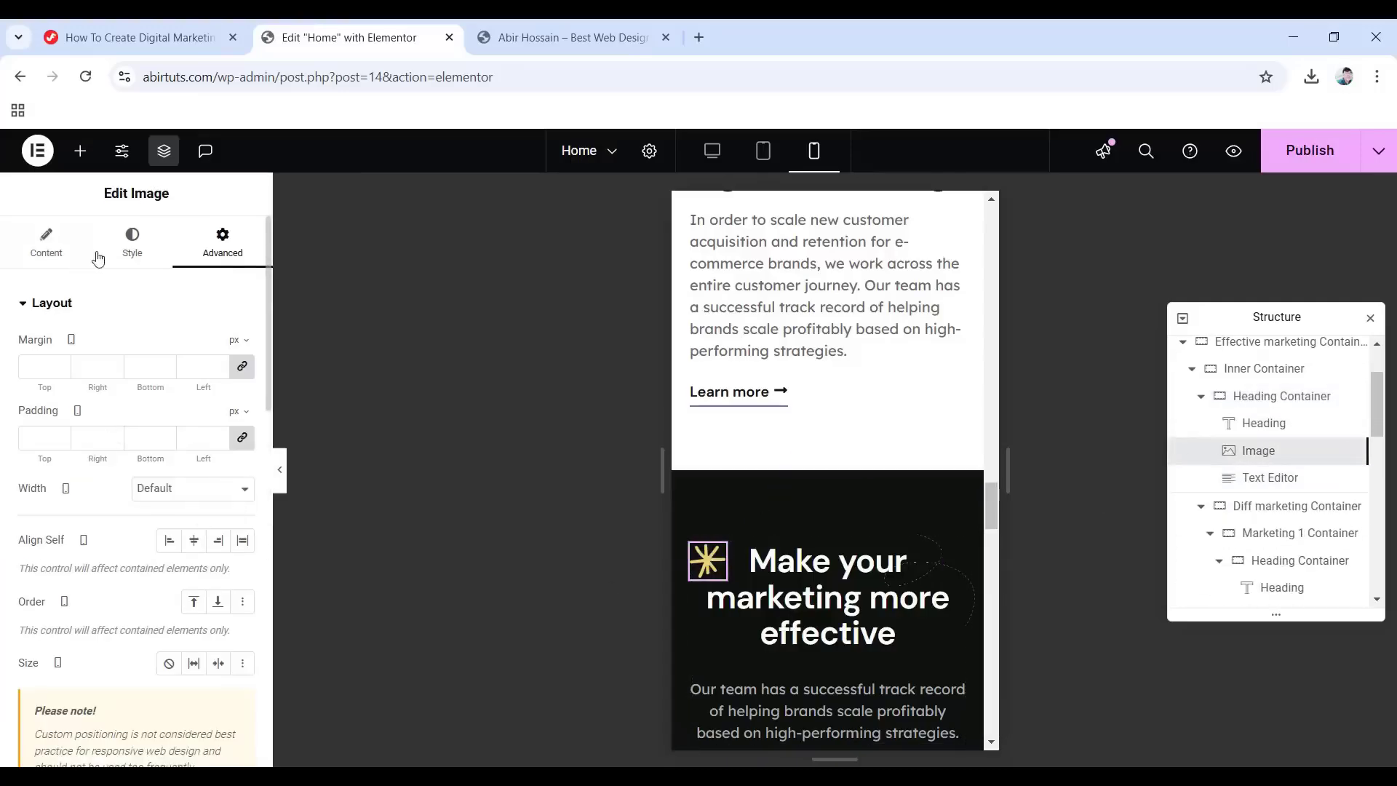
pyautogui.click(135, 250)
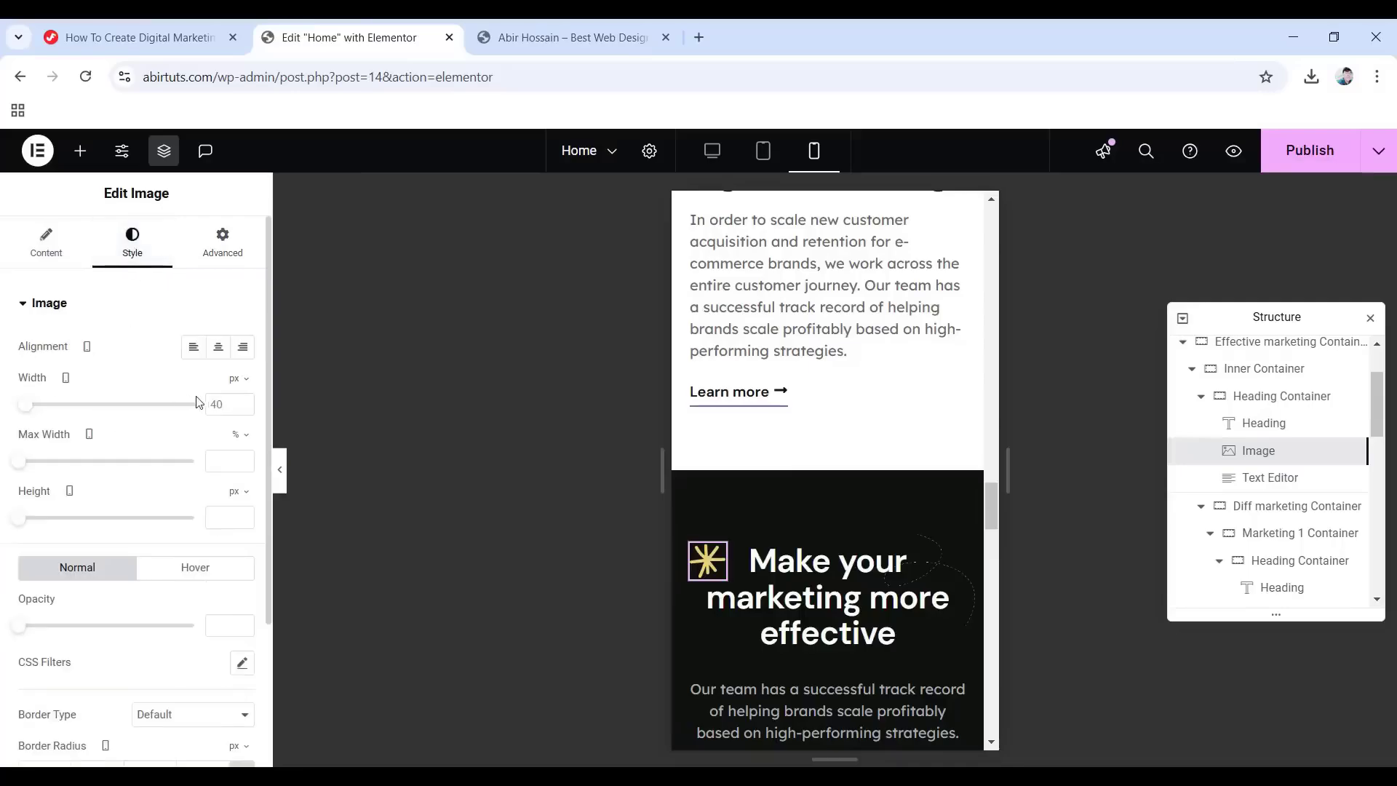
pyautogui.click(231, 402)
pyautogui.press('BackSpace')
pyautogui.press('BackSpace')
pyautogui.write('30')
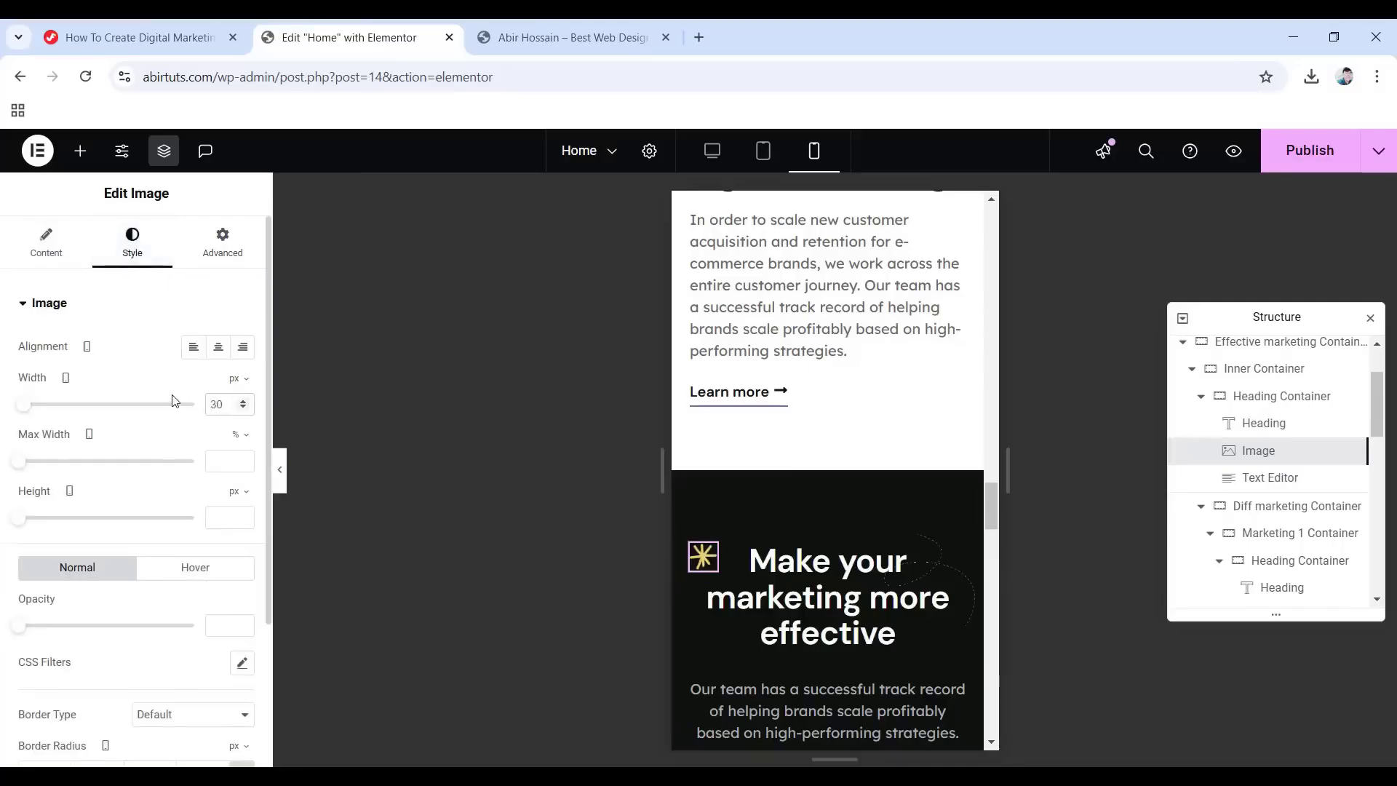
# Set the Diff marketing Container's mobile bottom padding to 70.
pyautogui.click(1292, 508)
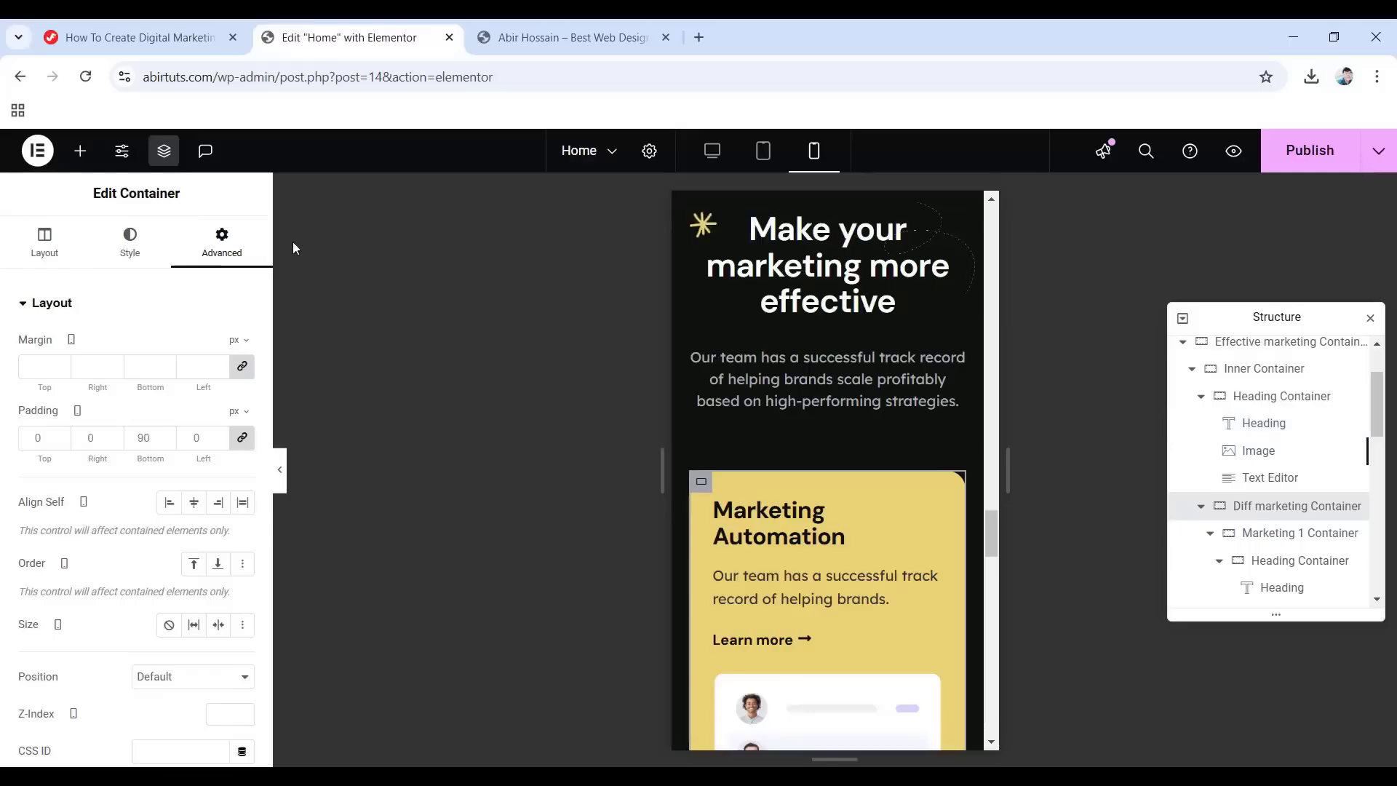
pyautogui.click(242, 438)
pyautogui.doubleClick(153, 436)
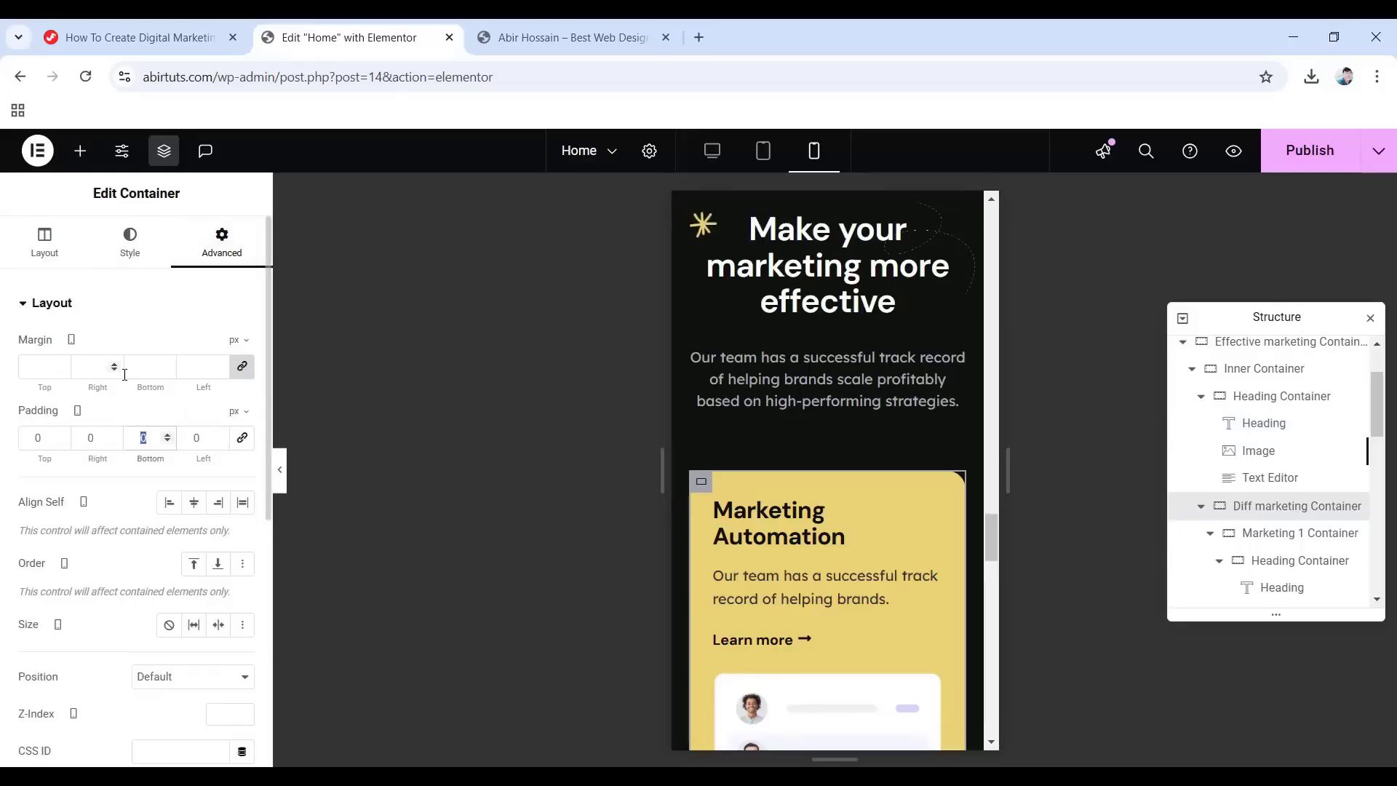
pyautogui.write('70')
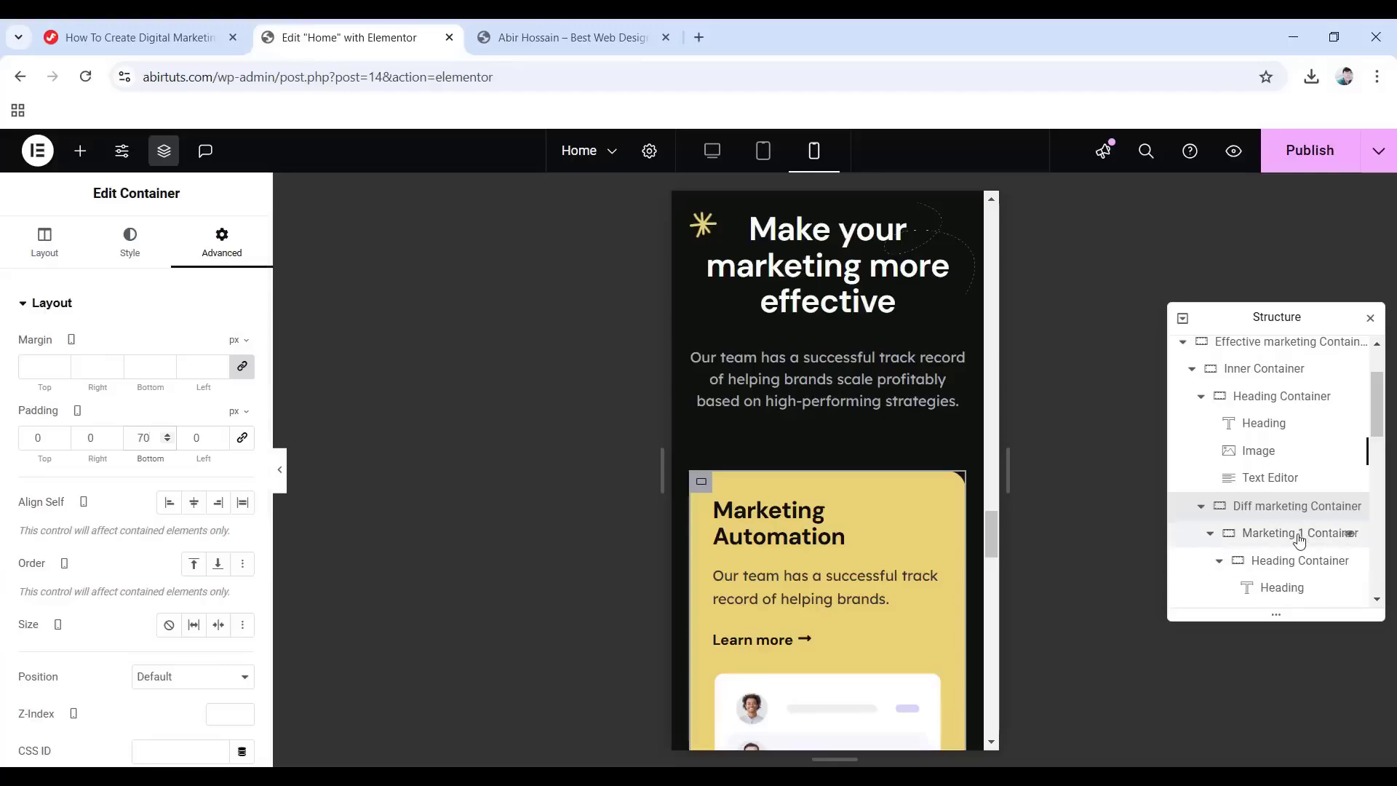
# Set the Marketing 1 Heading Container's mobile bottom padding to 10.
pyautogui.click(1291, 561)
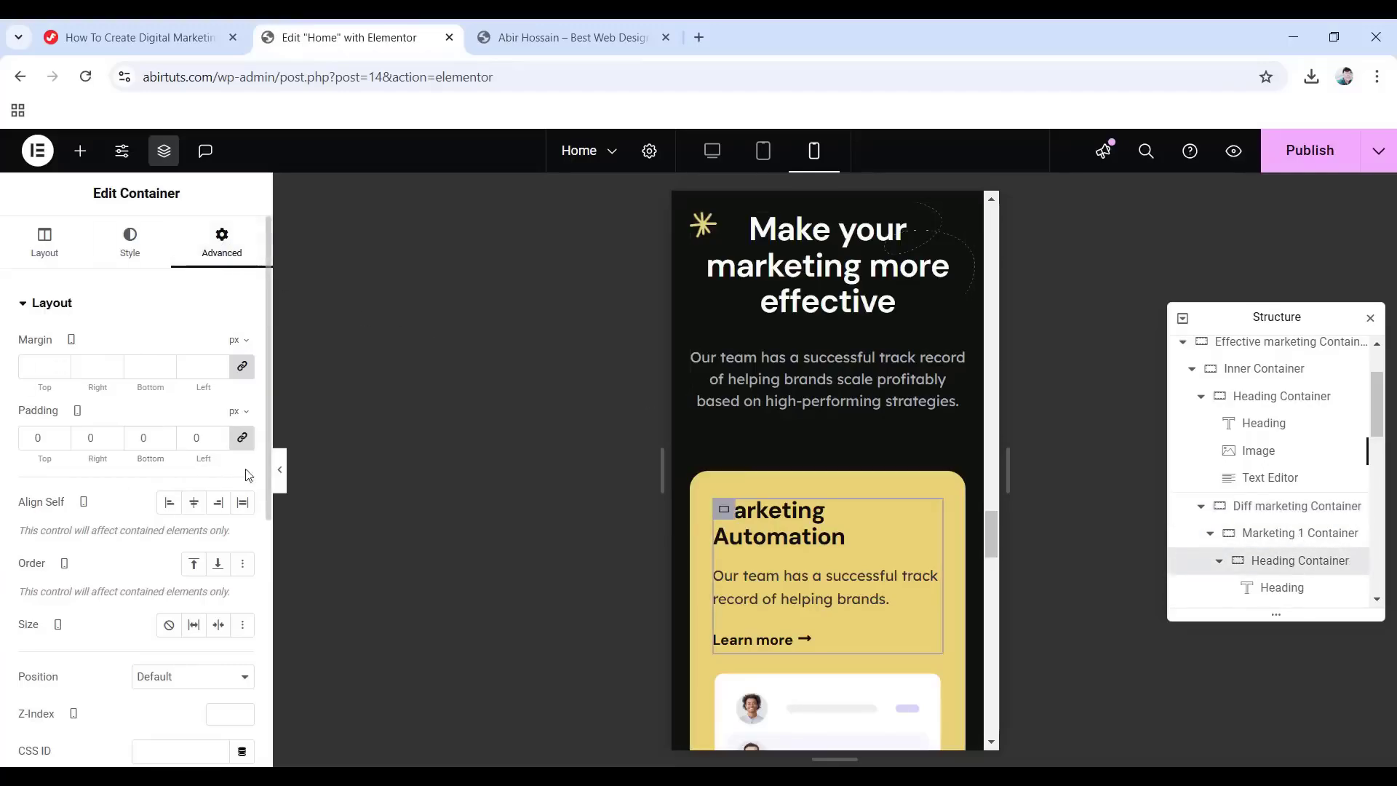
pyautogui.click(243, 440)
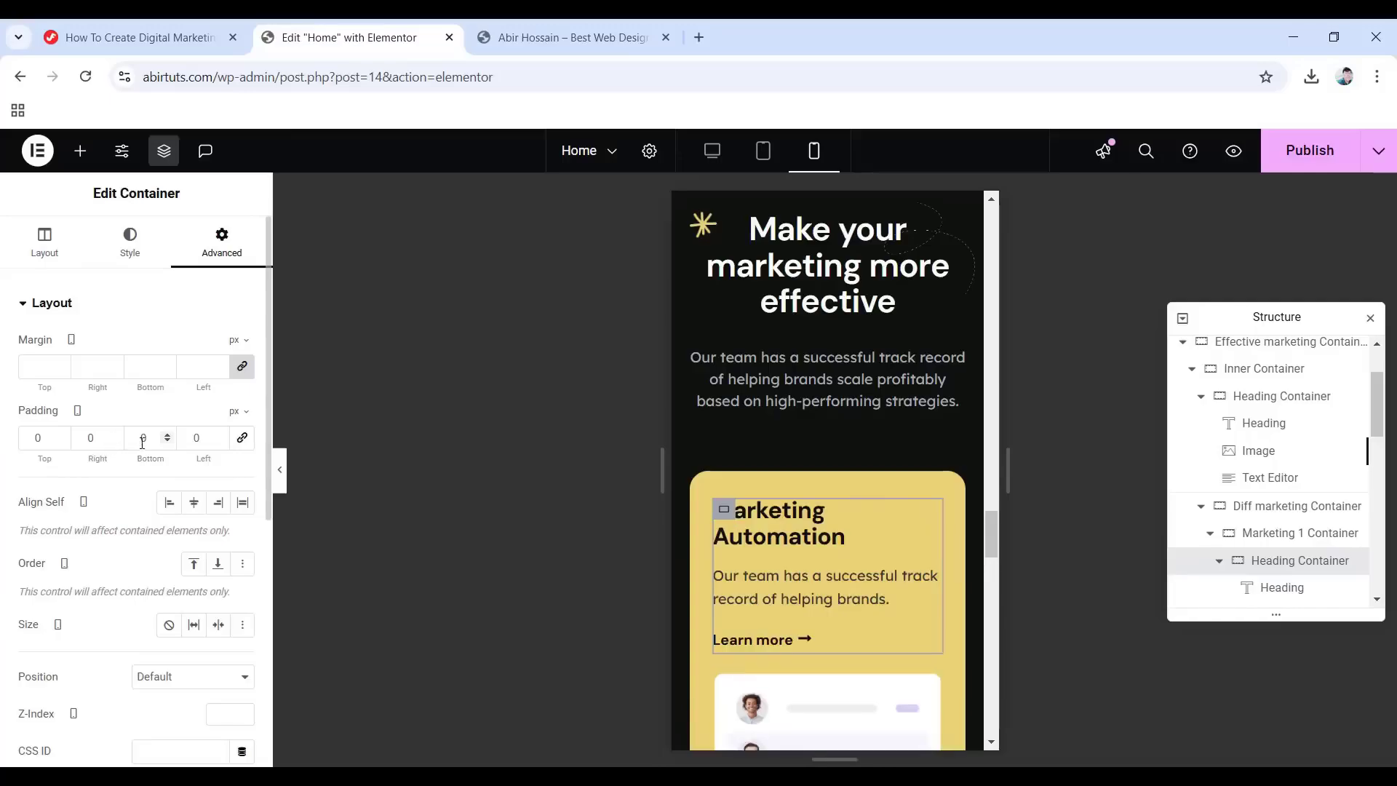
pyautogui.moveTo(152, 437); pyautogui.dragTo(129, 437)
pyautogui.write('10')
pyautogui.scroll(-1, 1188, 561)
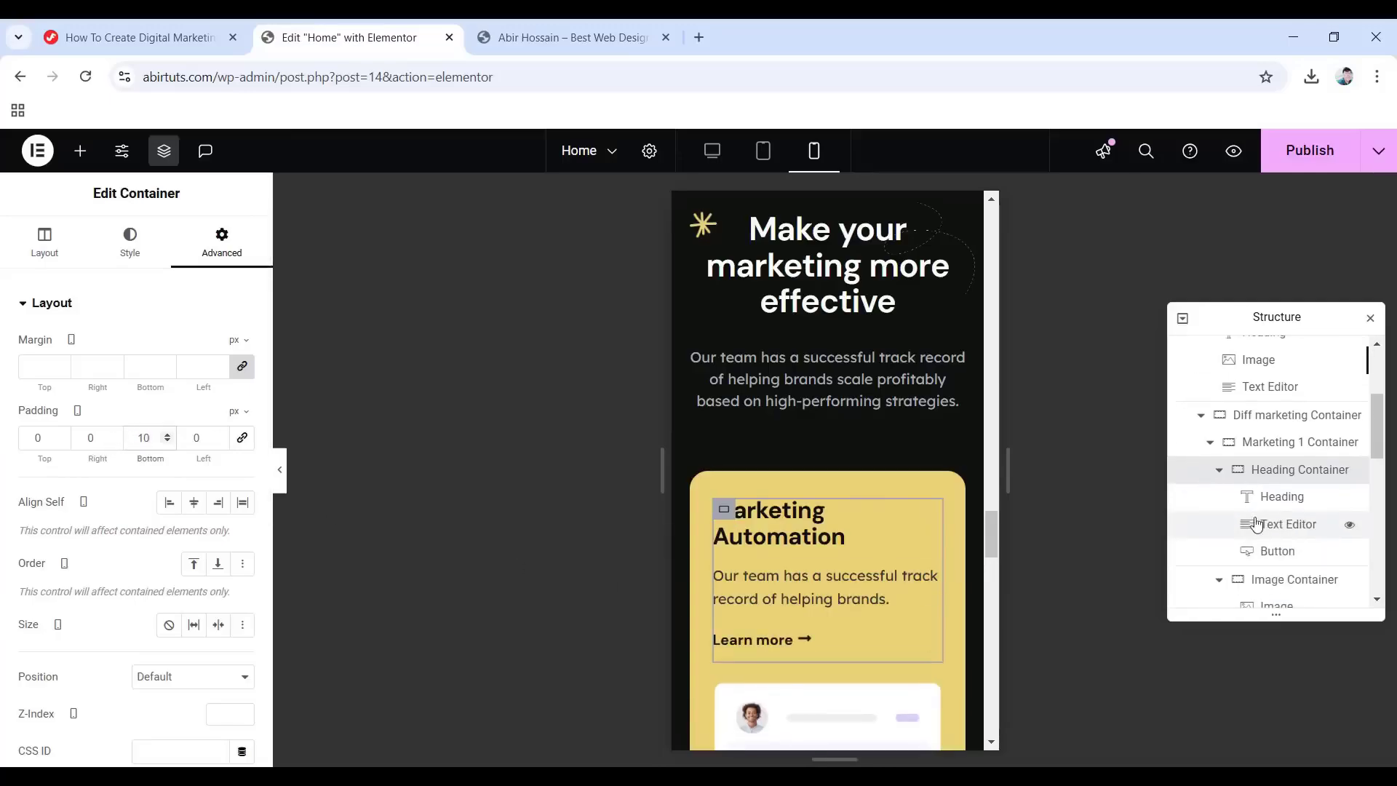
# Lower the Marketing Automation description's line height from 1.6 to 1.5.
pyautogui.click(1271, 508)
pyautogui.click(142, 245)
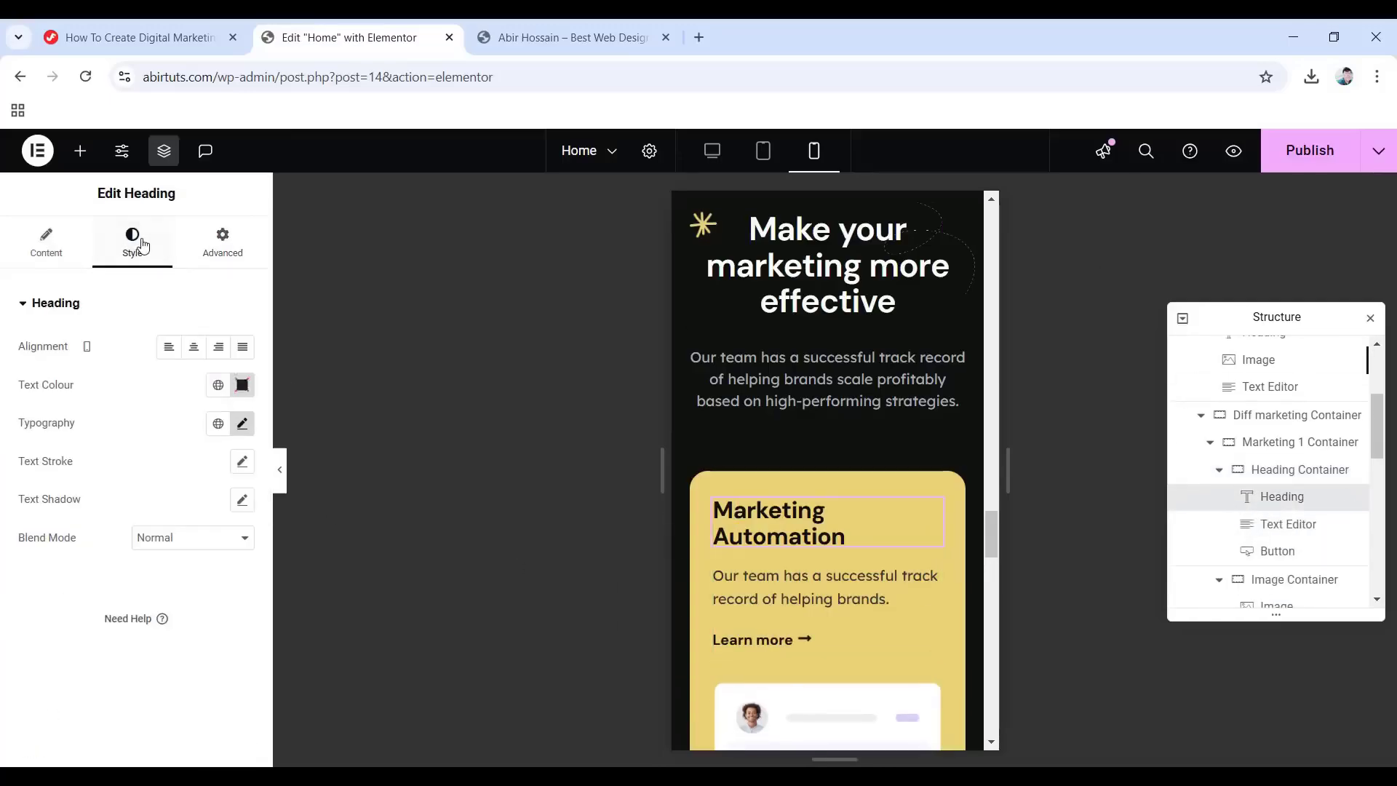
pyautogui.click(241, 425)
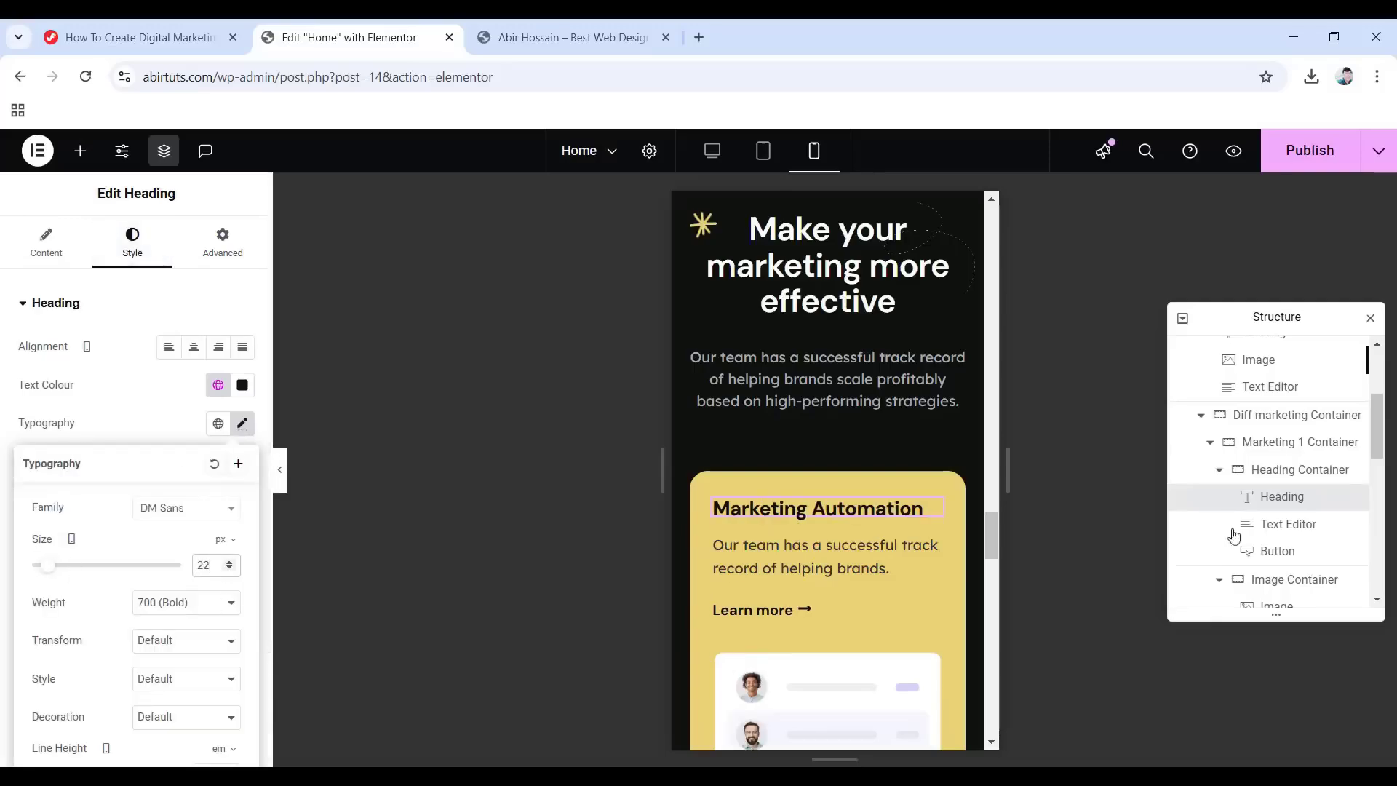
pyautogui.click(1268, 525)
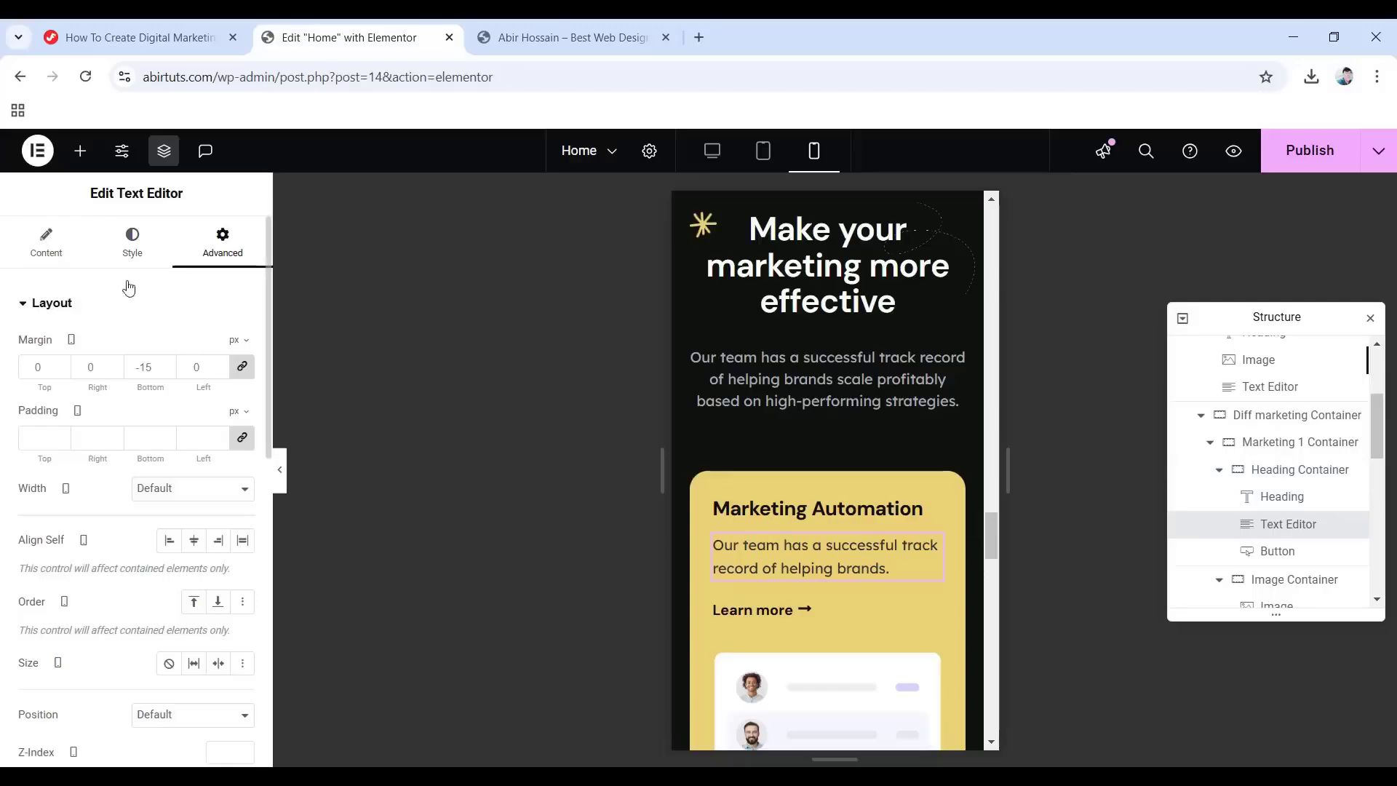
pyautogui.click(128, 251)
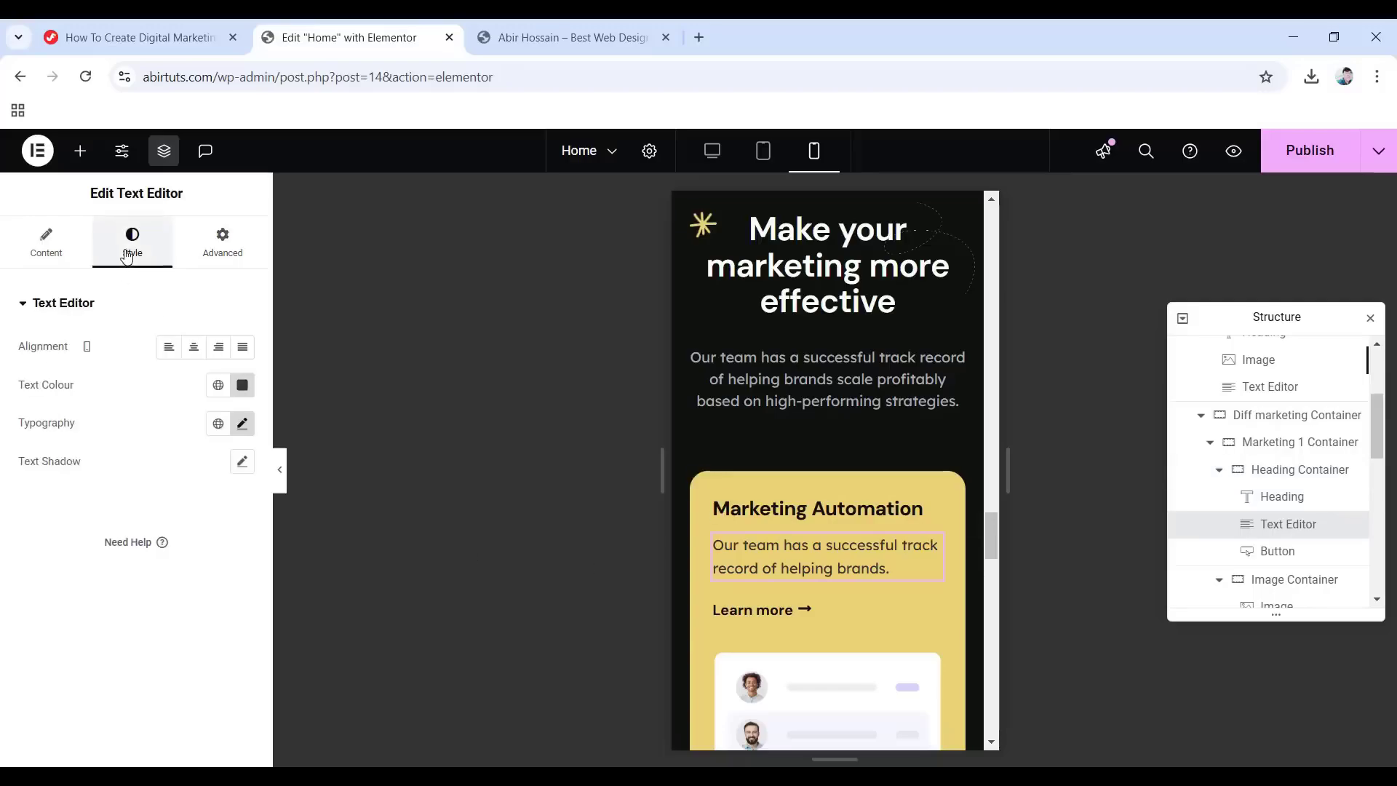
pyautogui.click(243, 425)
pyautogui.scroll(-2, 217, 569)
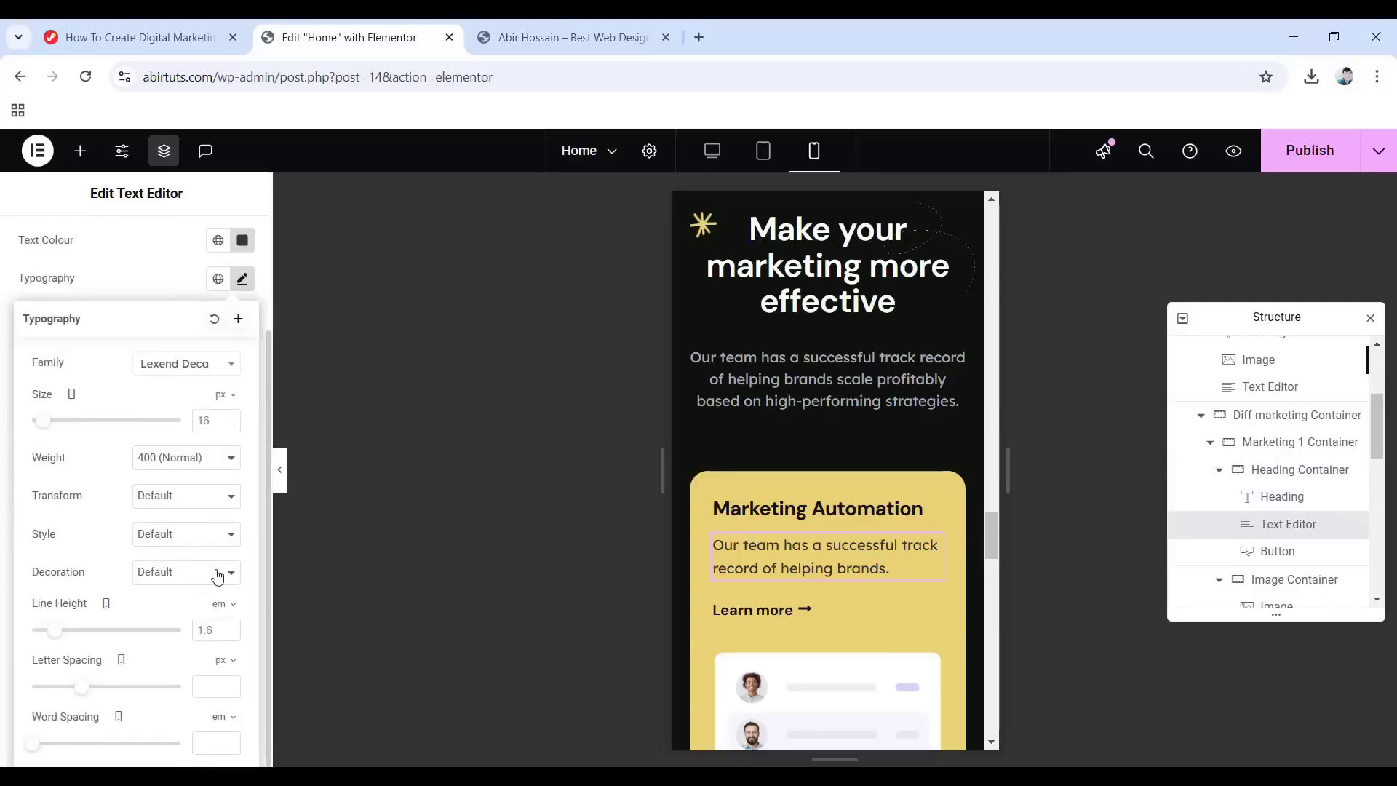
pyautogui.click(208, 633)
pyautogui.press('Down')
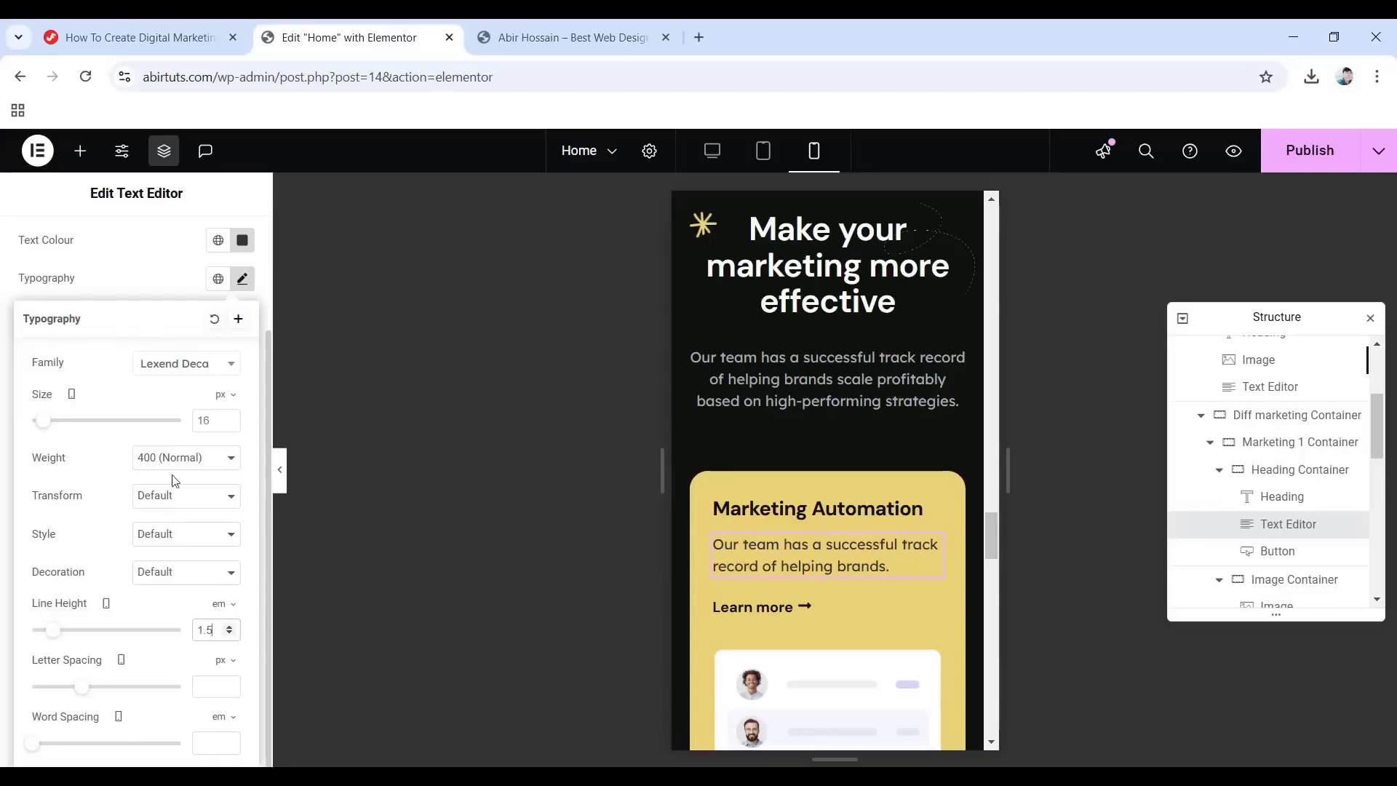
pyautogui.scroll(2, 175, 480)
# Give the description text a -20 bottom margin on mobile.
pyautogui.click(219, 243)
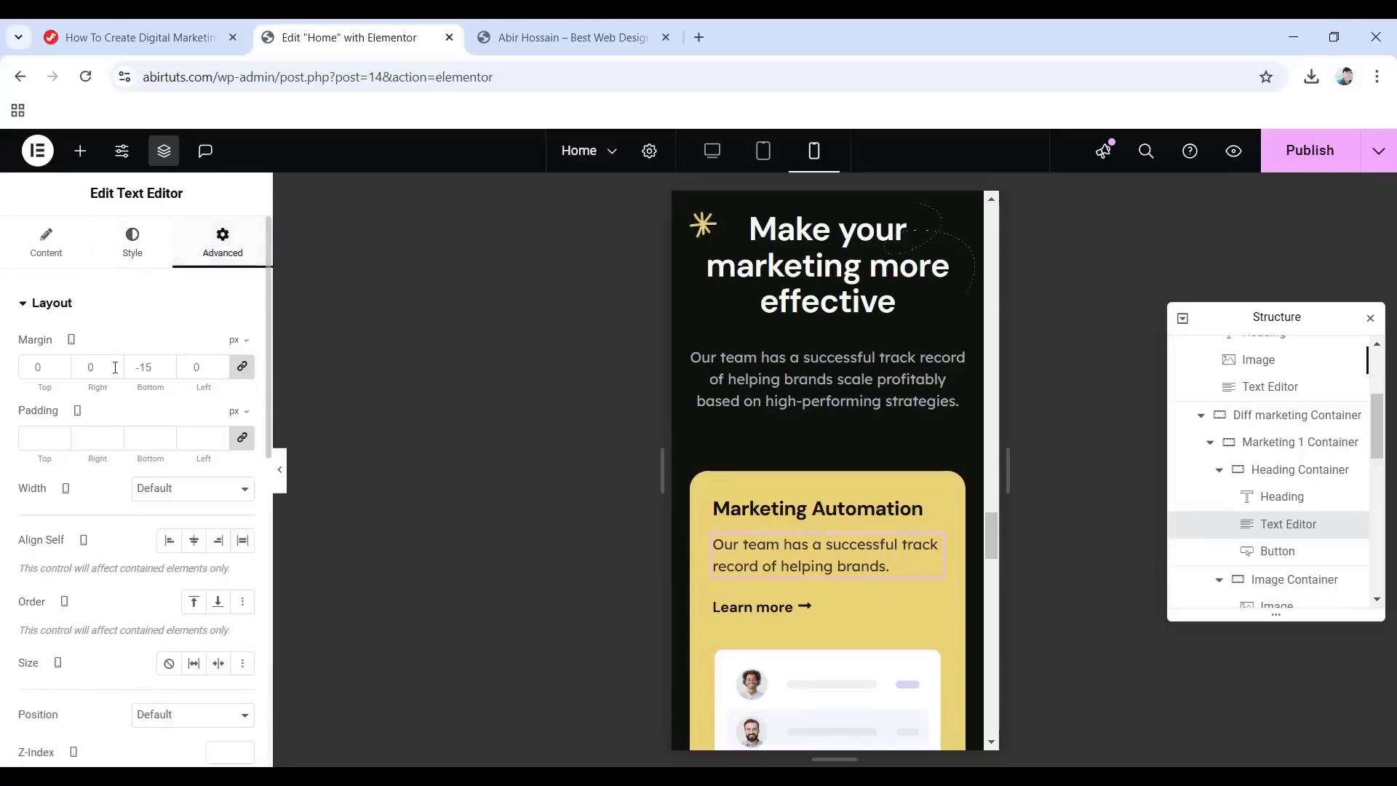
pyautogui.click(244, 369)
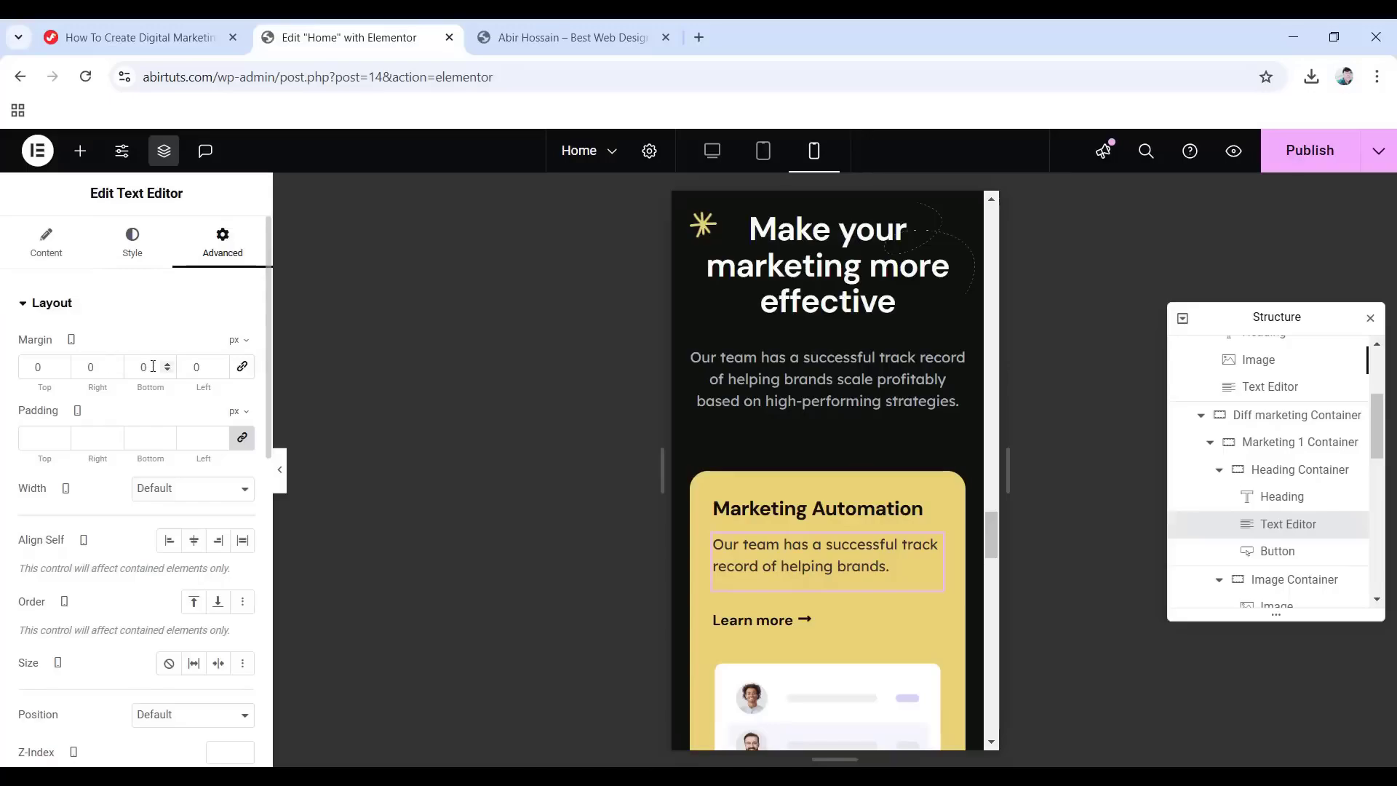
pyautogui.moveTo(155, 367); pyautogui.dragTo(119, 368)
pyautogui.write('-20')
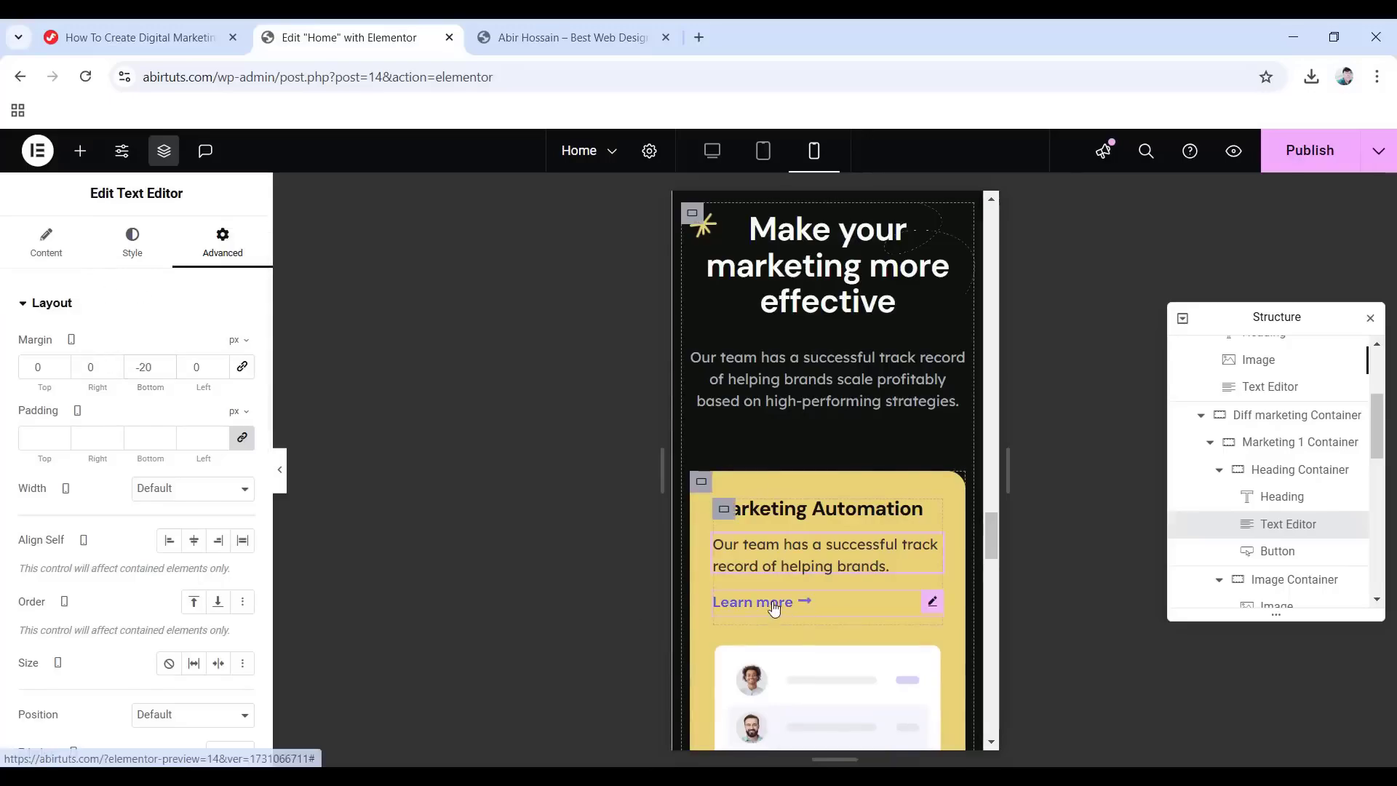
pyautogui.scroll(-1, 774, 608)
pyautogui.click(807, 540)
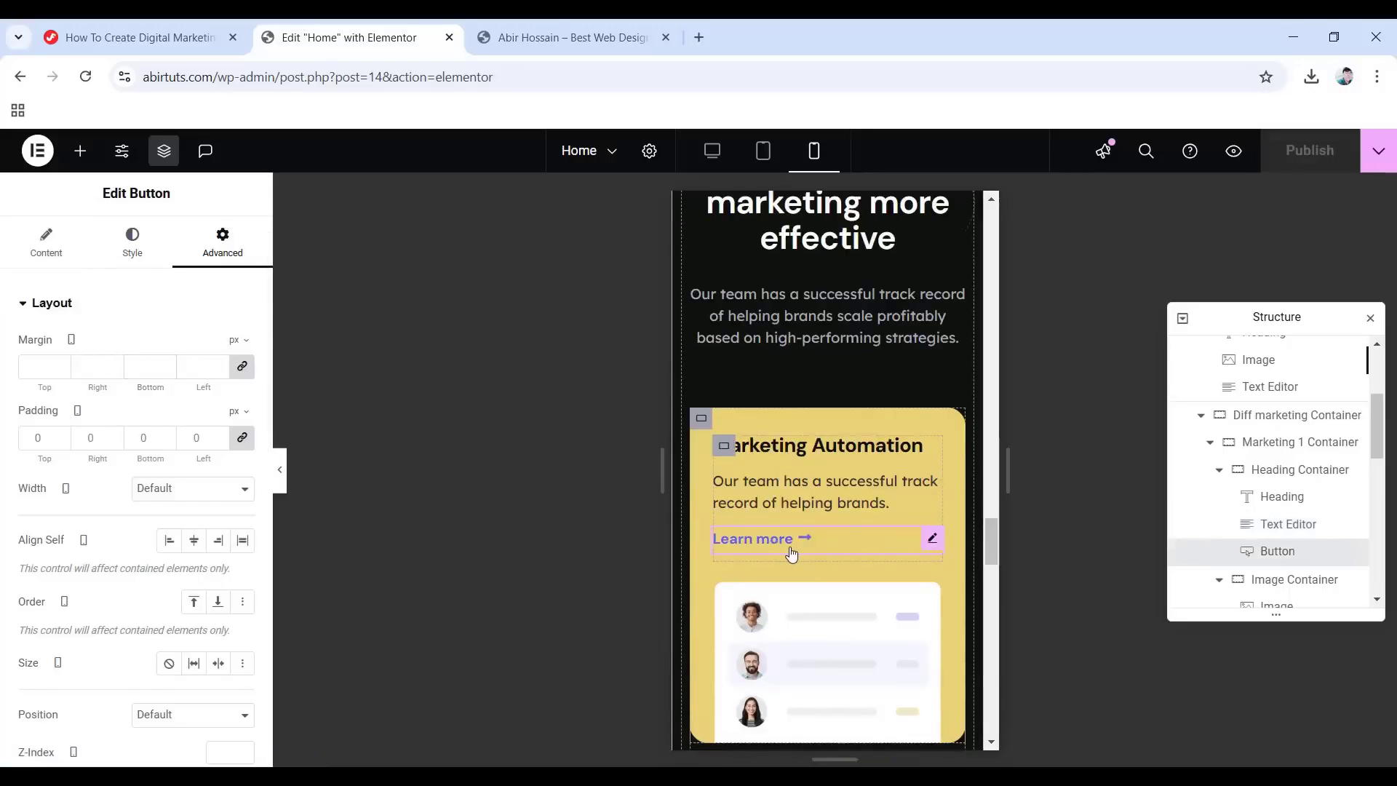
pyautogui.scroll(-3, 794, 553)
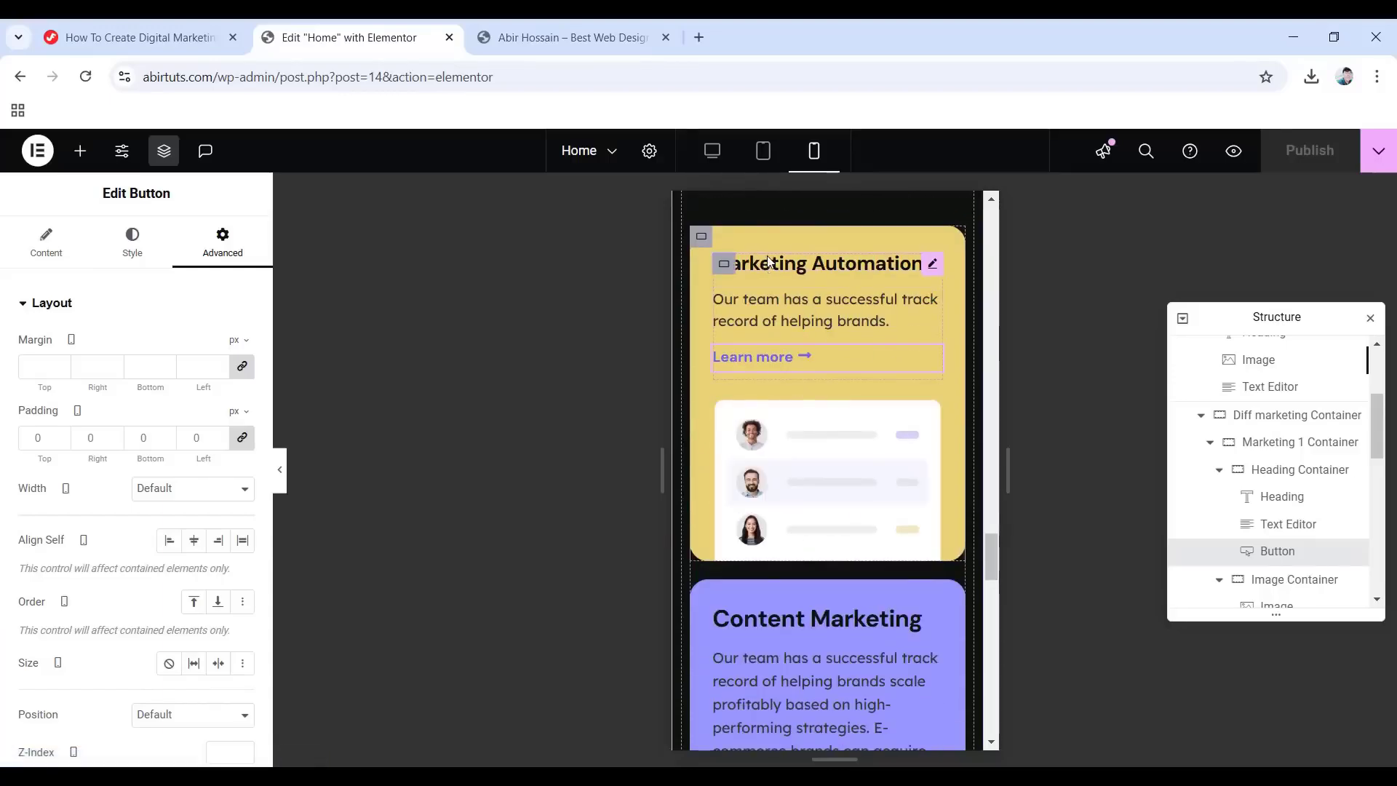
# Give the Content Marketing heading container a 10 px bottom padding on mobile.
pyautogui.scroll(-3, 839, 523)
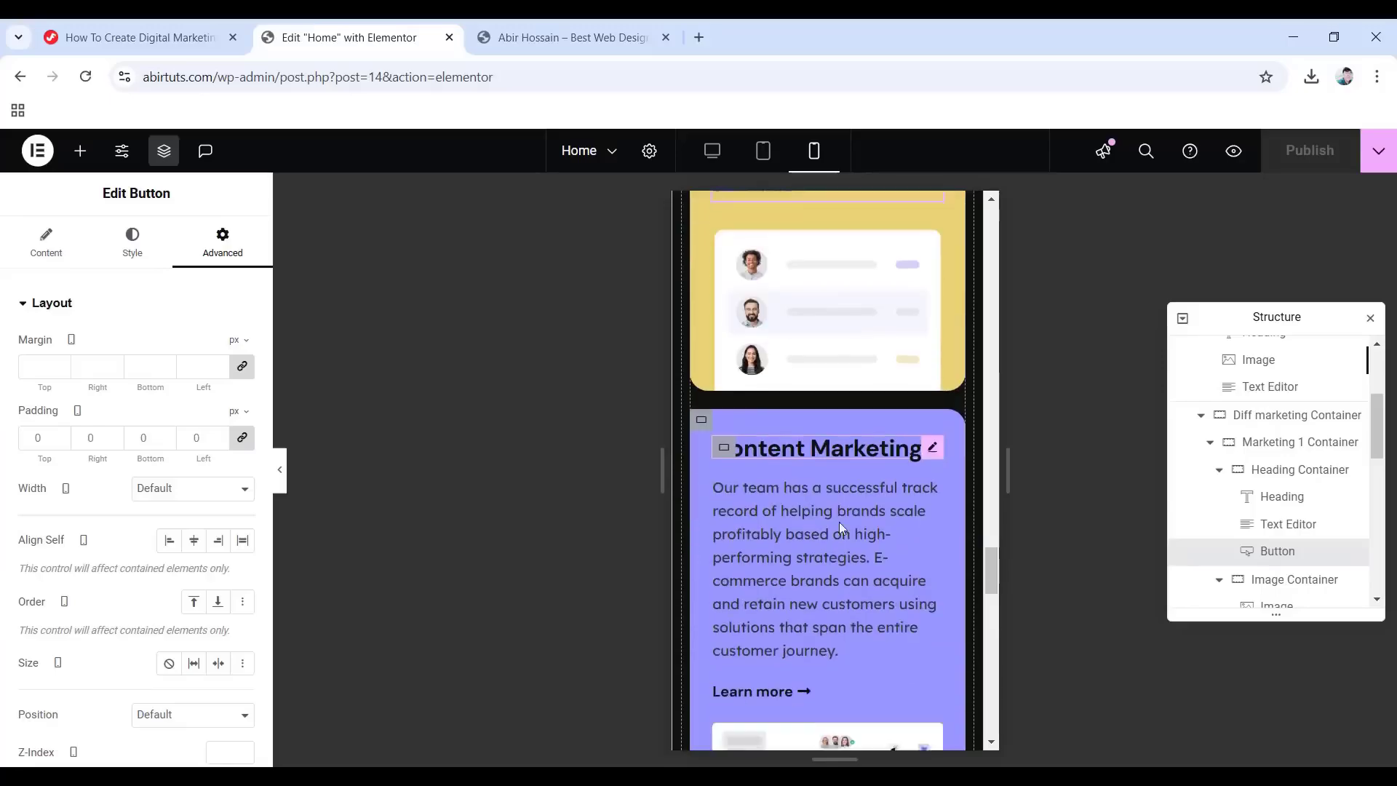
pyautogui.scroll(-3, 1280, 542)
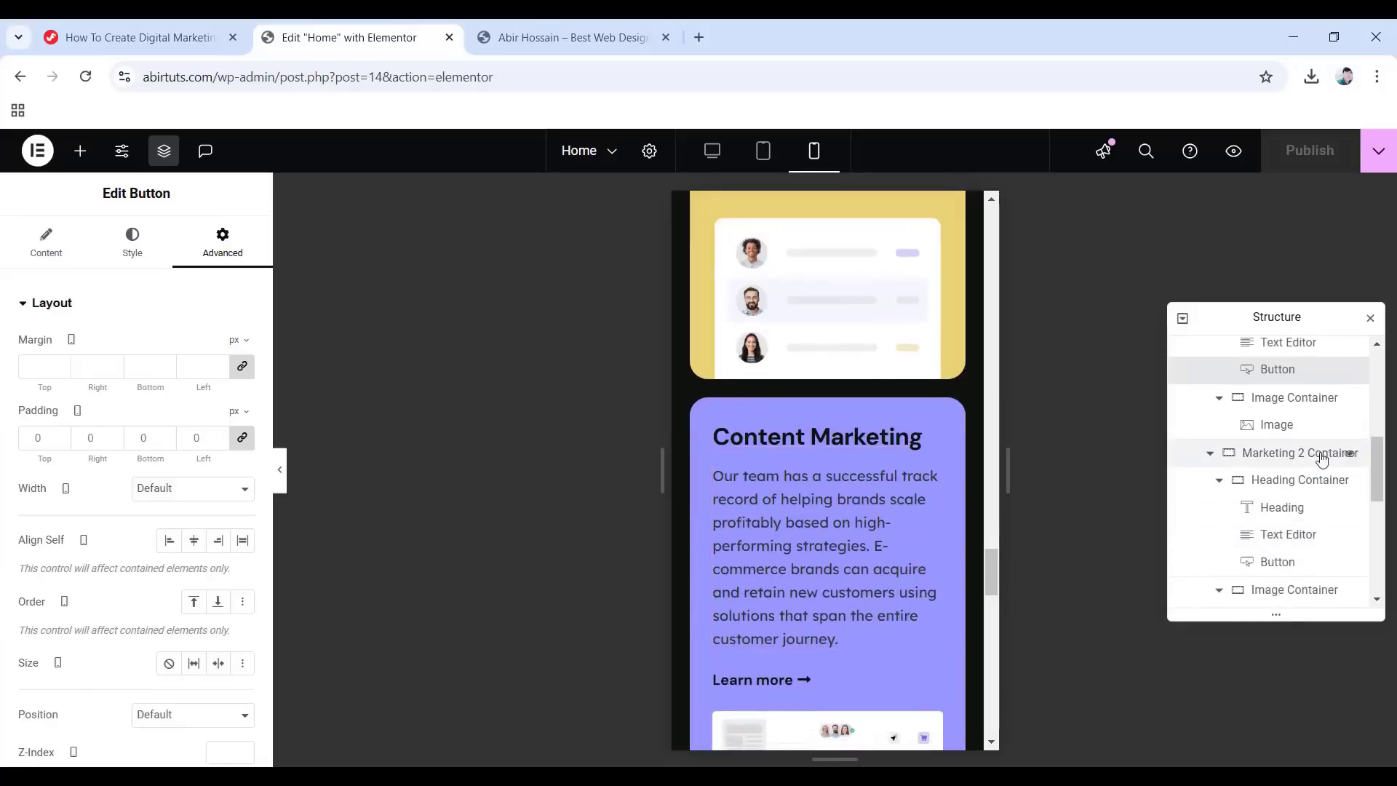
pyautogui.click(1286, 492)
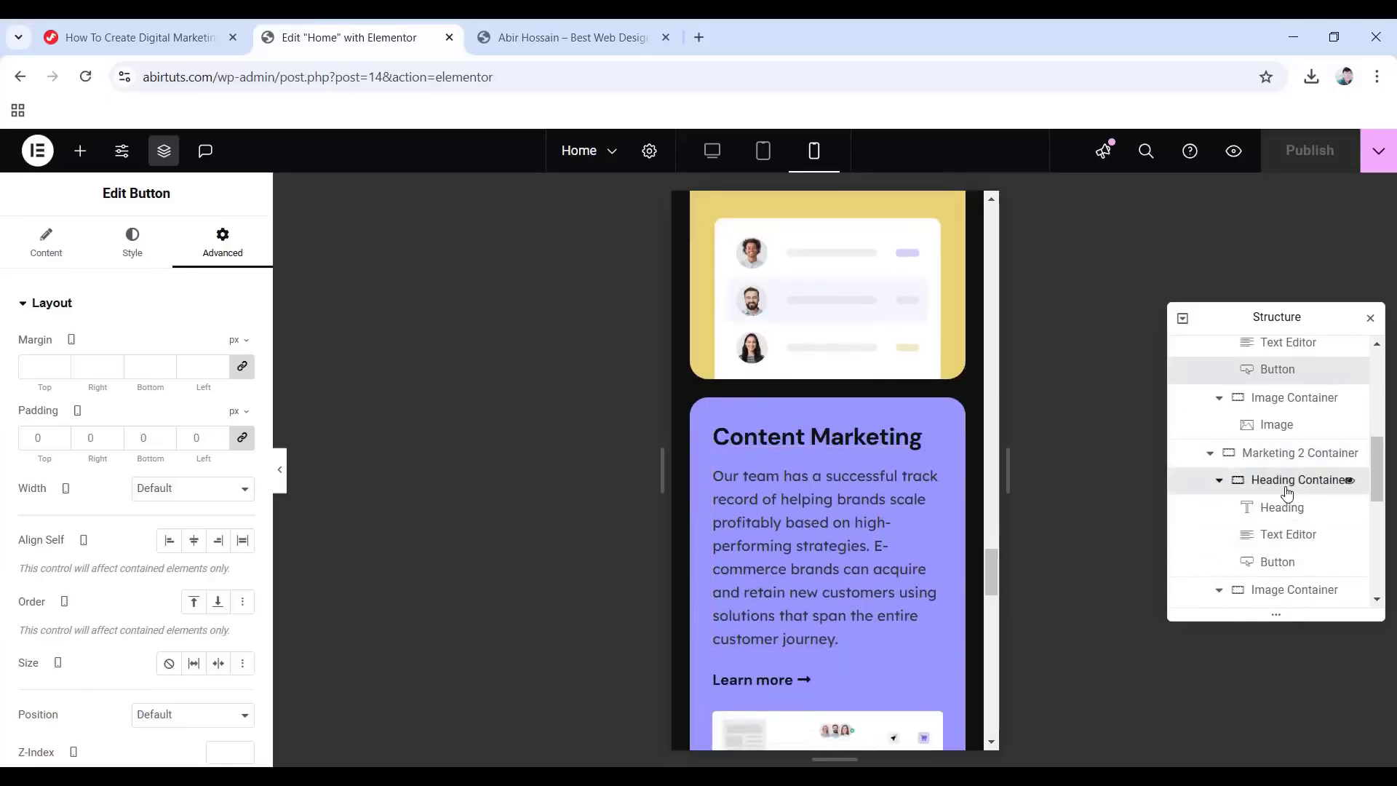
pyautogui.click(242, 437)
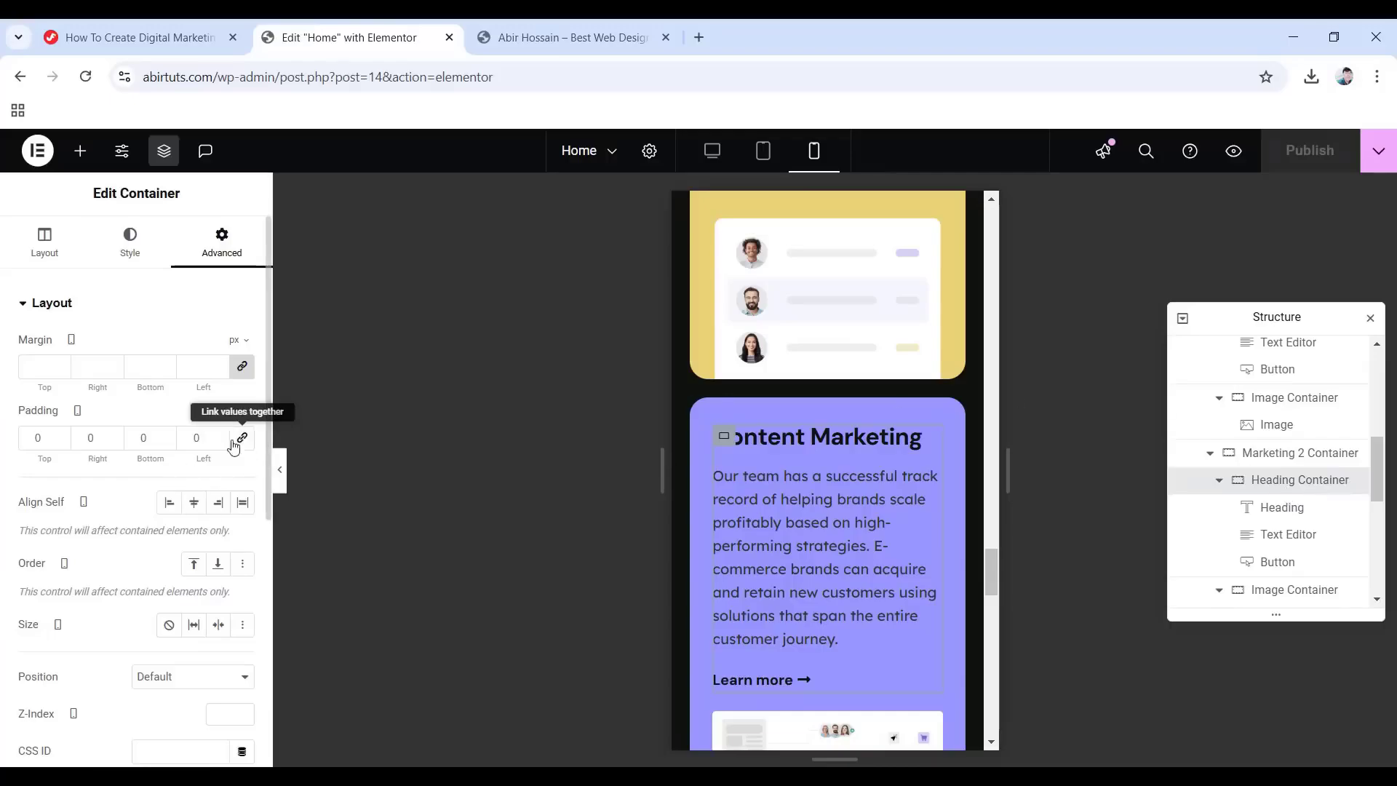
pyautogui.click(145, 438)
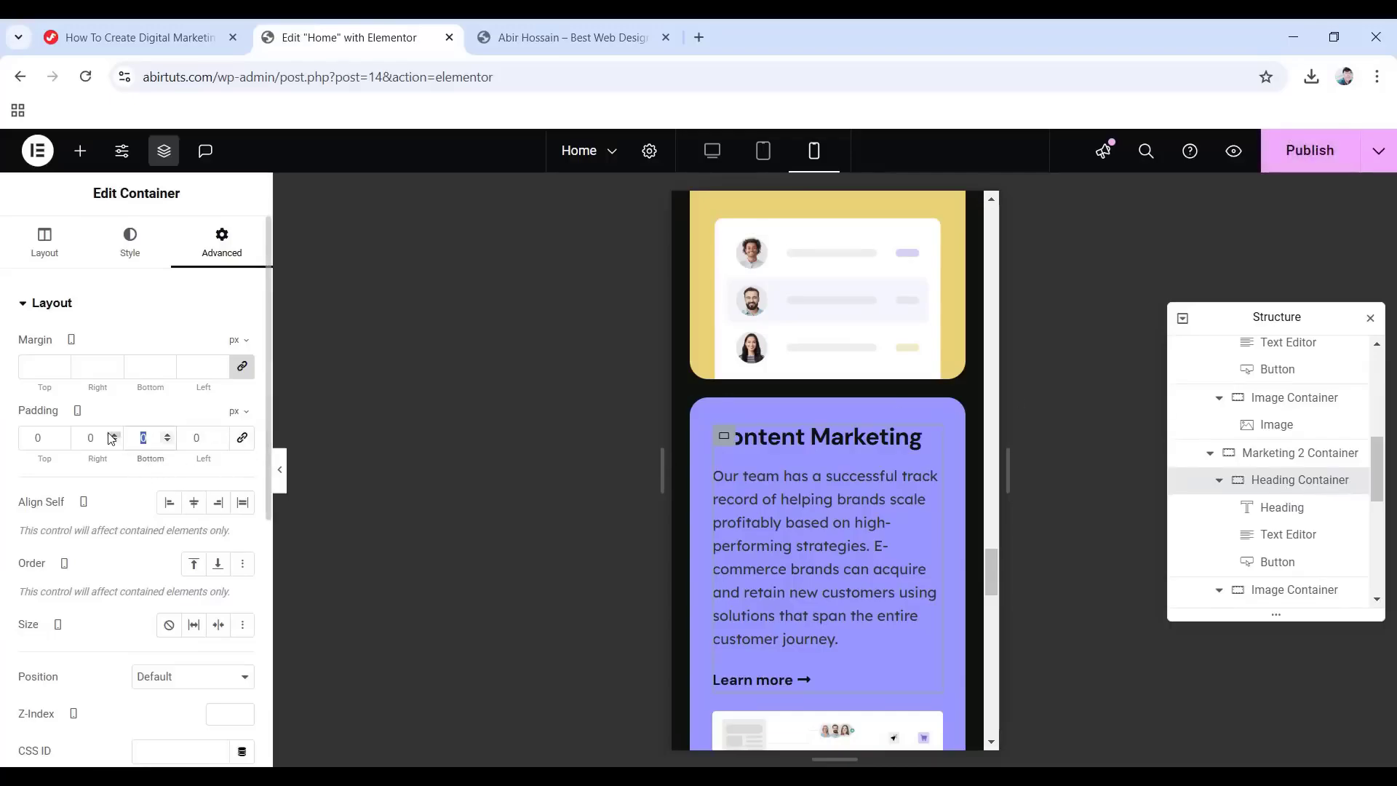
pyautogui.write('10')
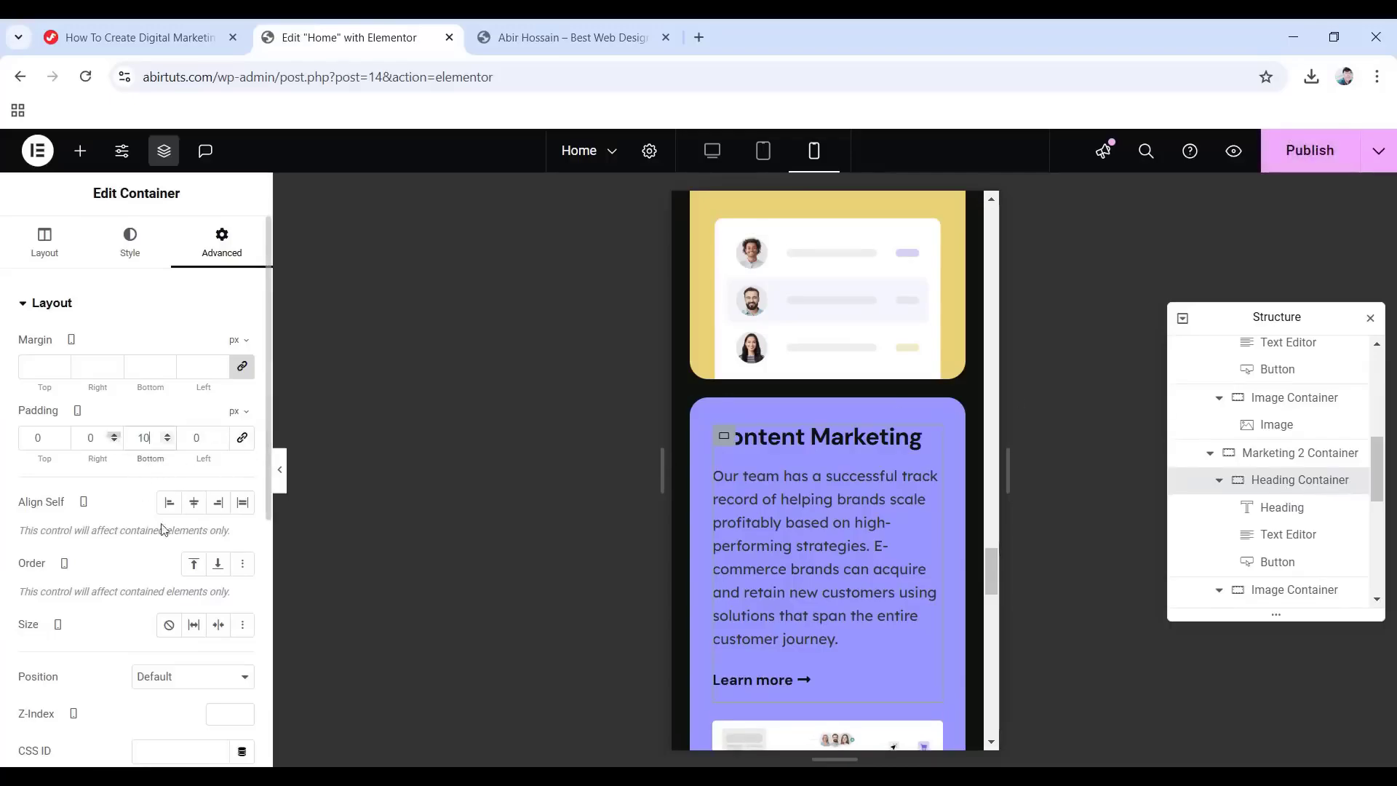
# Set the Content Marketing heading's typography size to 22 px.
pyautogui.click(795, 440)
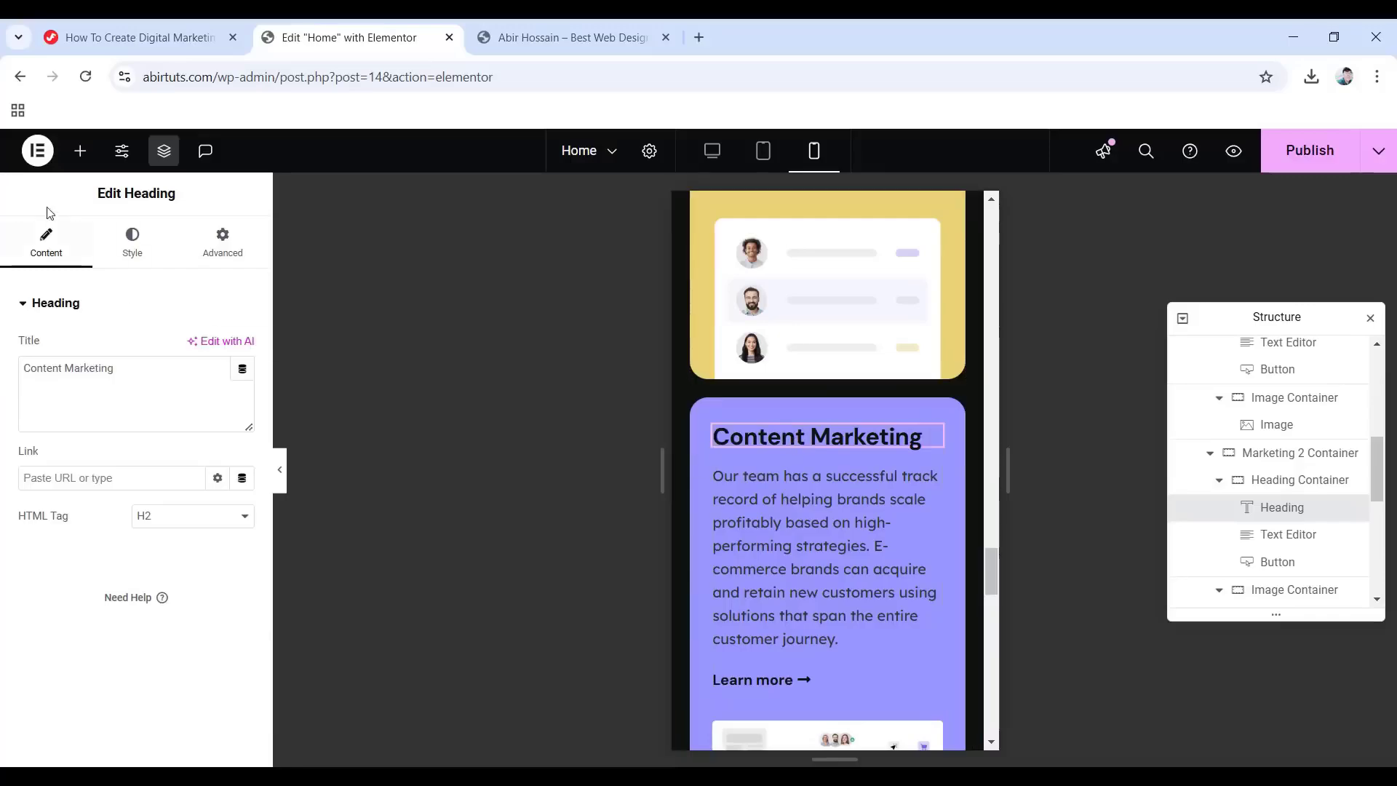
pyautogui.click(131, 244)
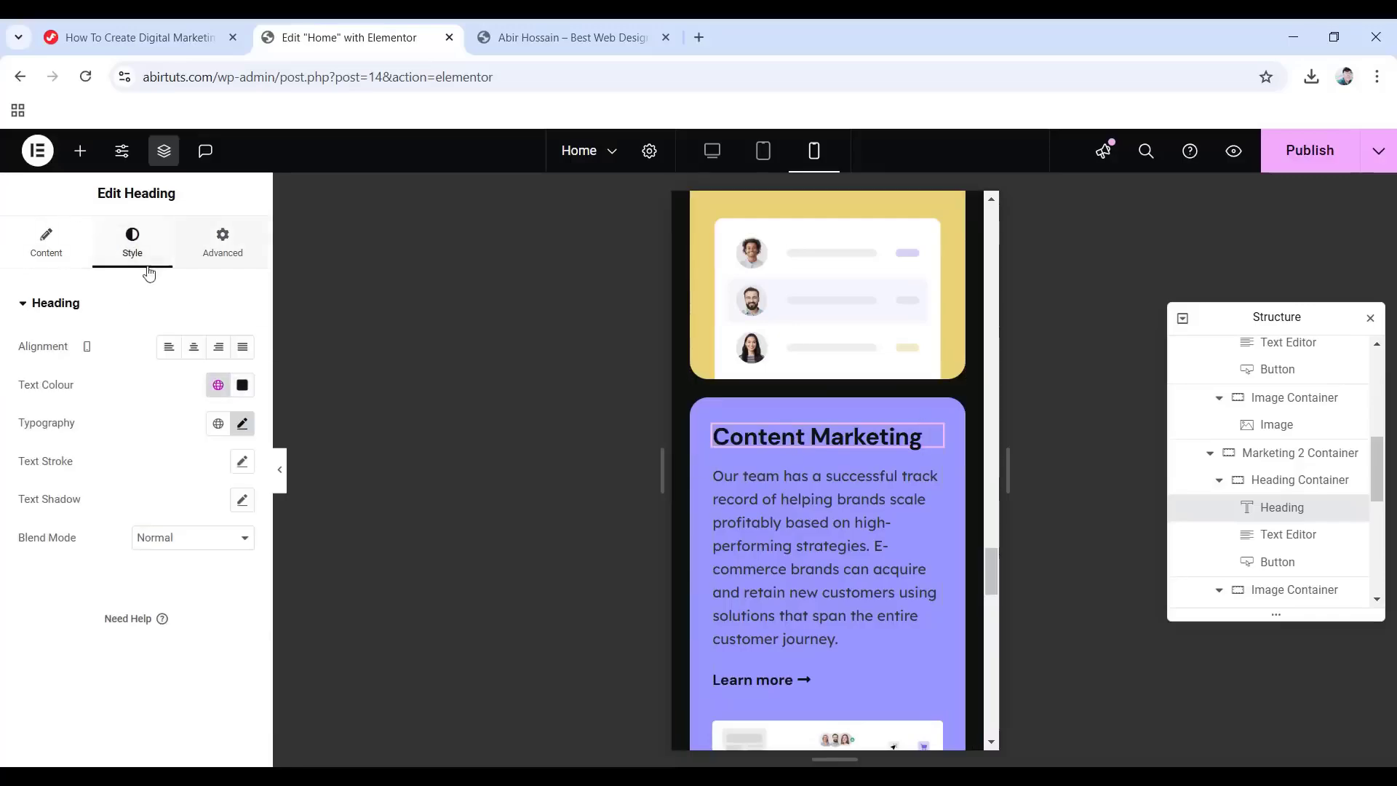
pyautogui.click(243, 425)
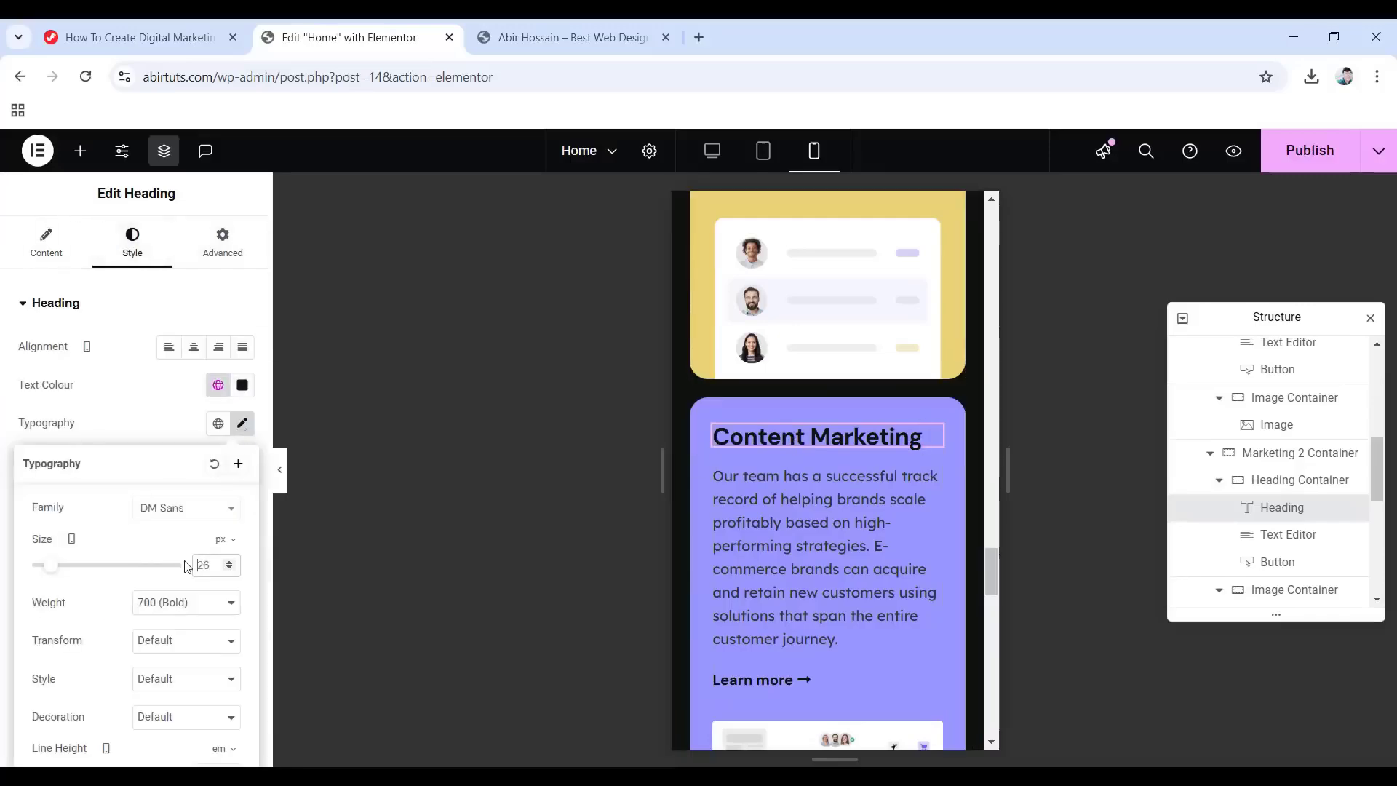
pyautogui.write('22')
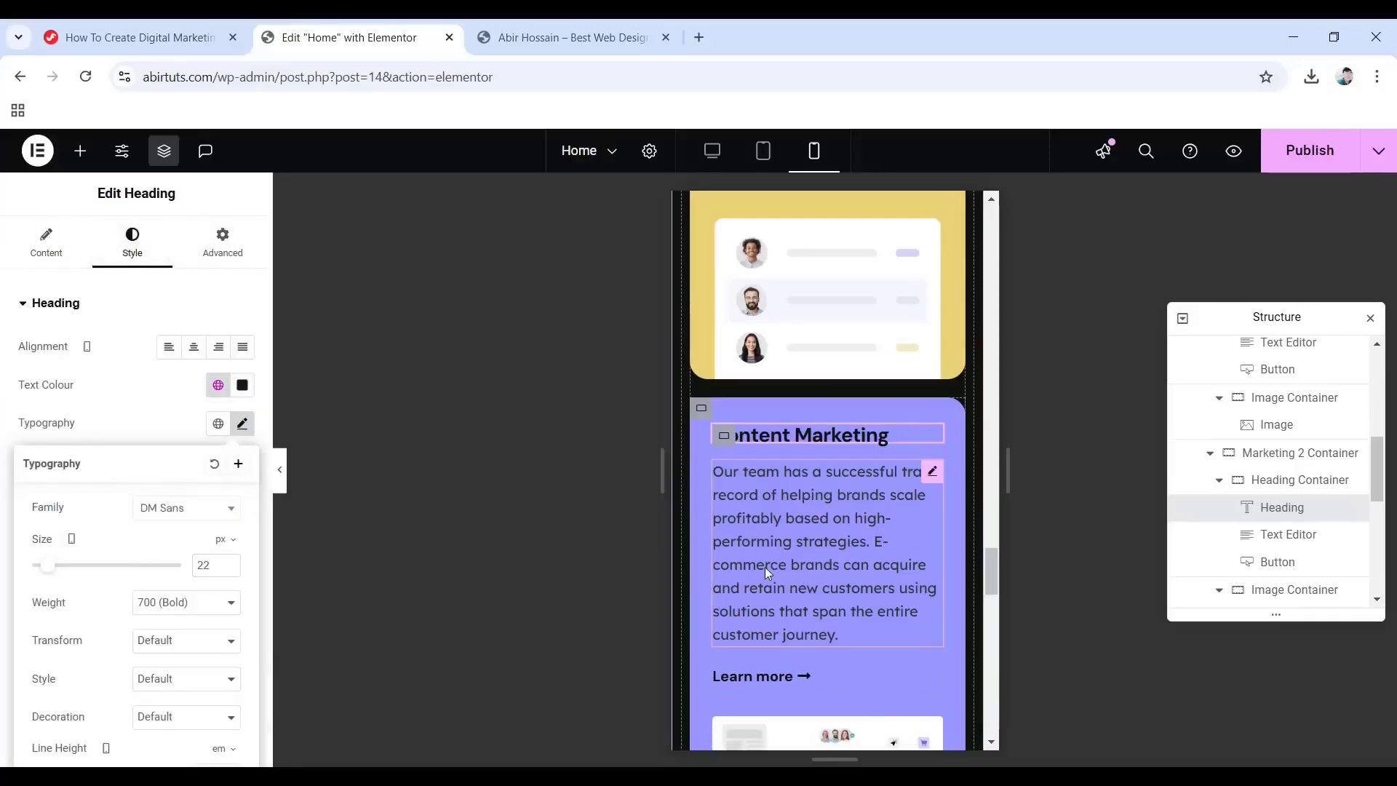
# Give the Content Marketing paragraph line height 1.5 and a -20 bottom margin.
pyautogui.click(765, 566)
pyautogui.click(156, 252)
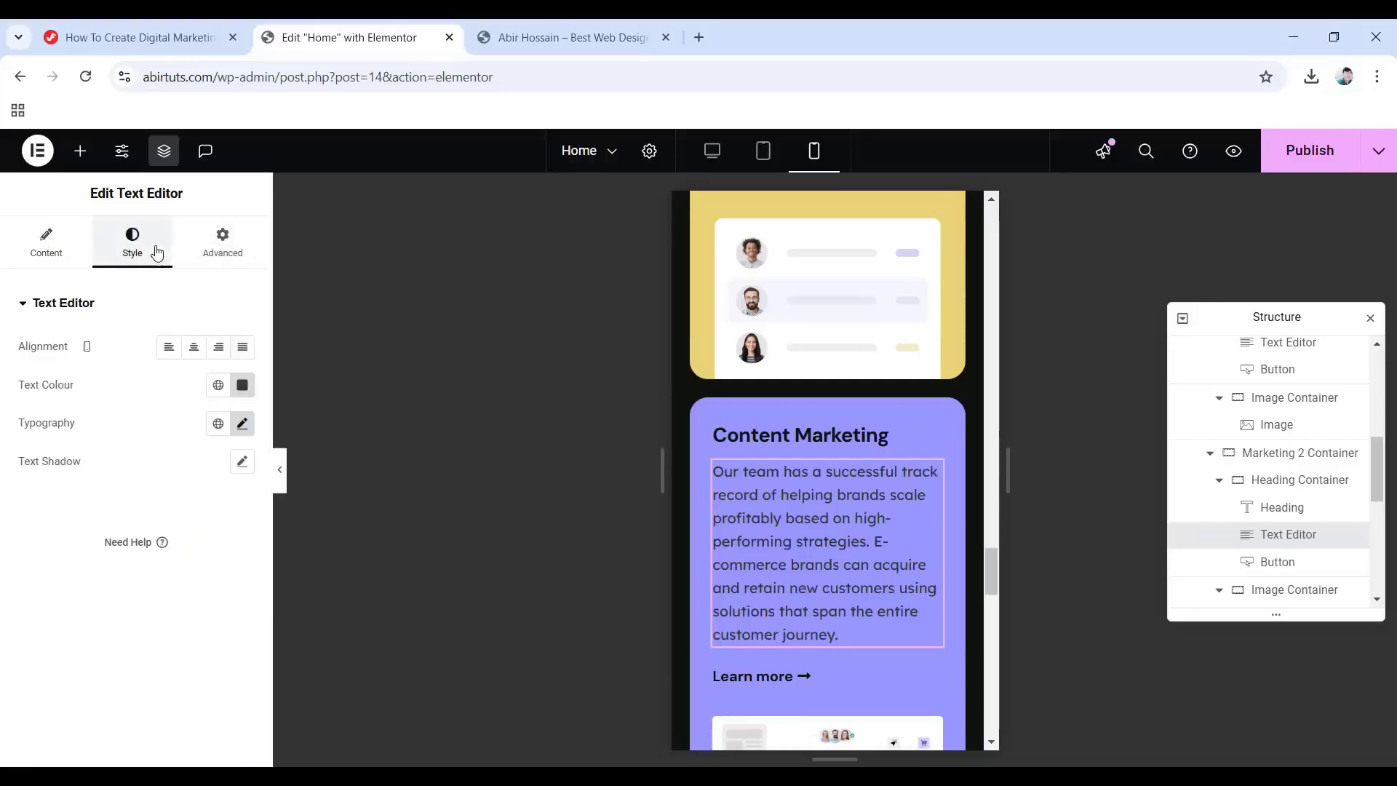
pyautogui.click(243, 424)
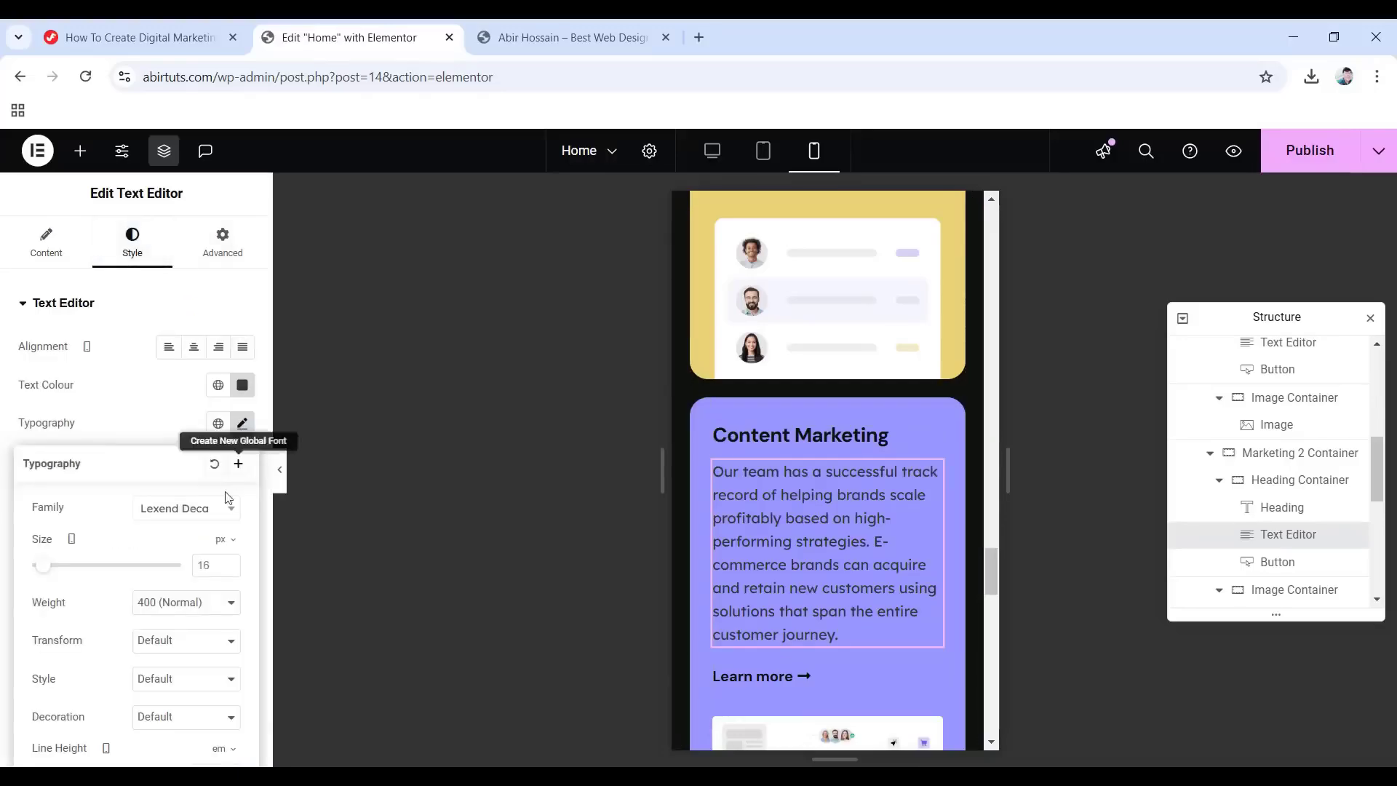
pyautogui.scroll(-2, 227, 502)
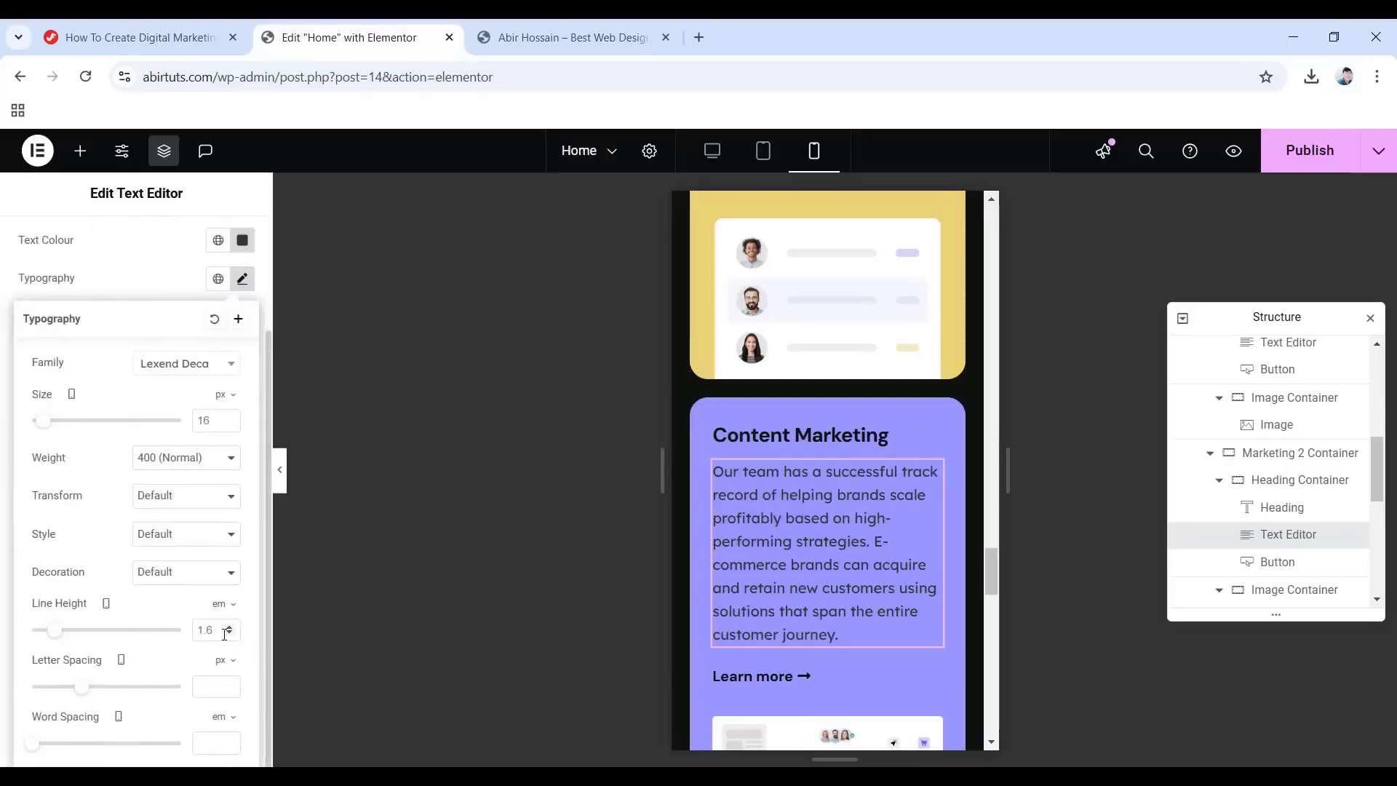
pyautogui.press('BackSpace')
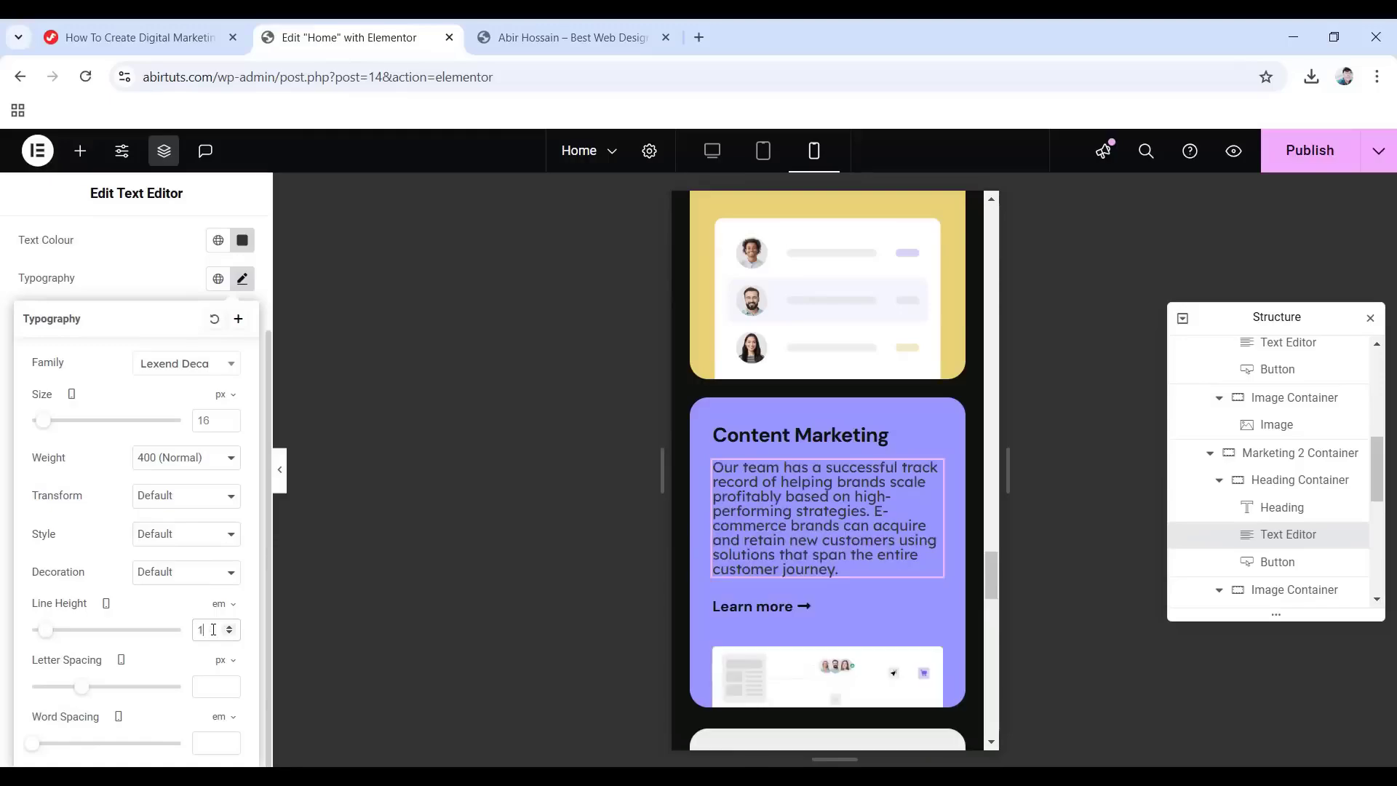
pyautogui.write('5')
pyautogui.scroll(2, 145, 342)
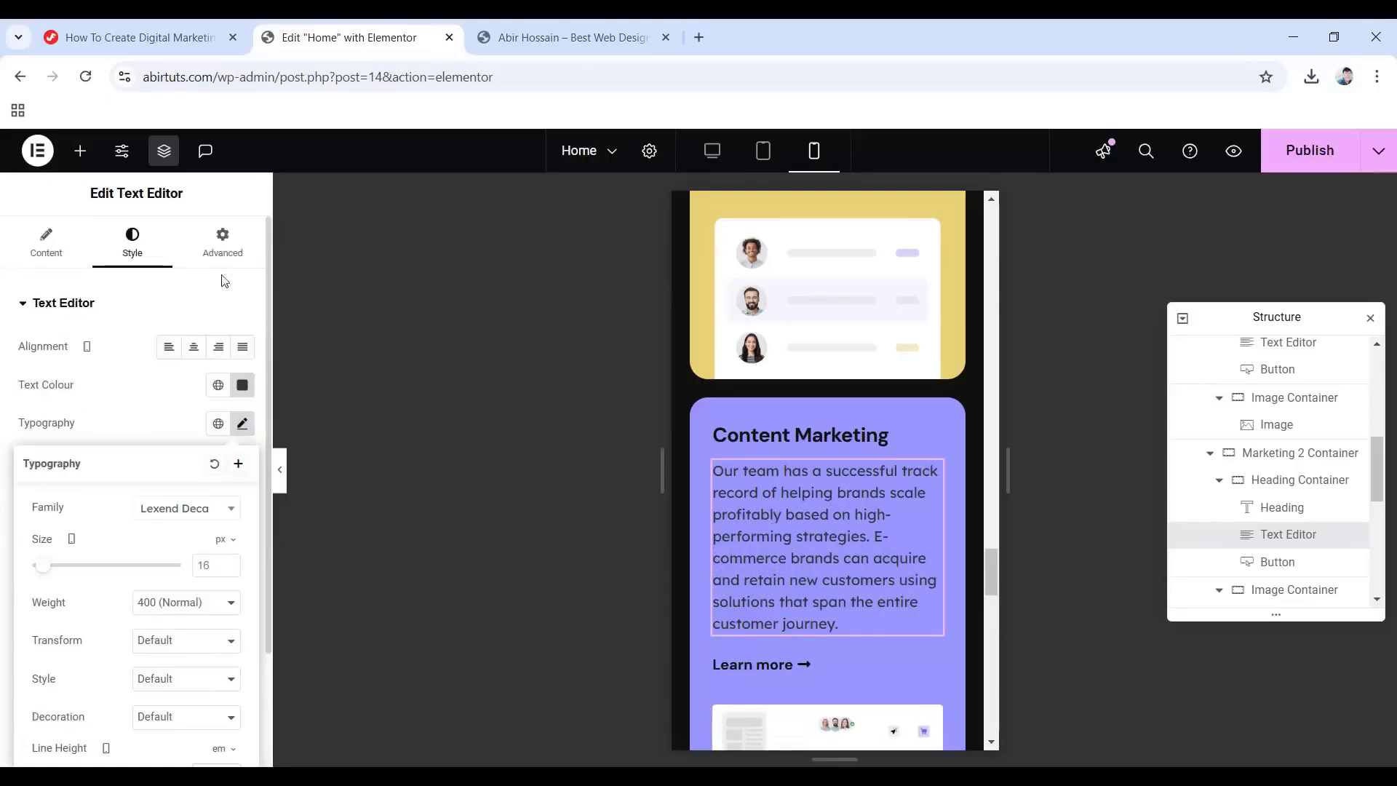
pyautogui.click(223, 247)
pyautogui.click(242, 366)
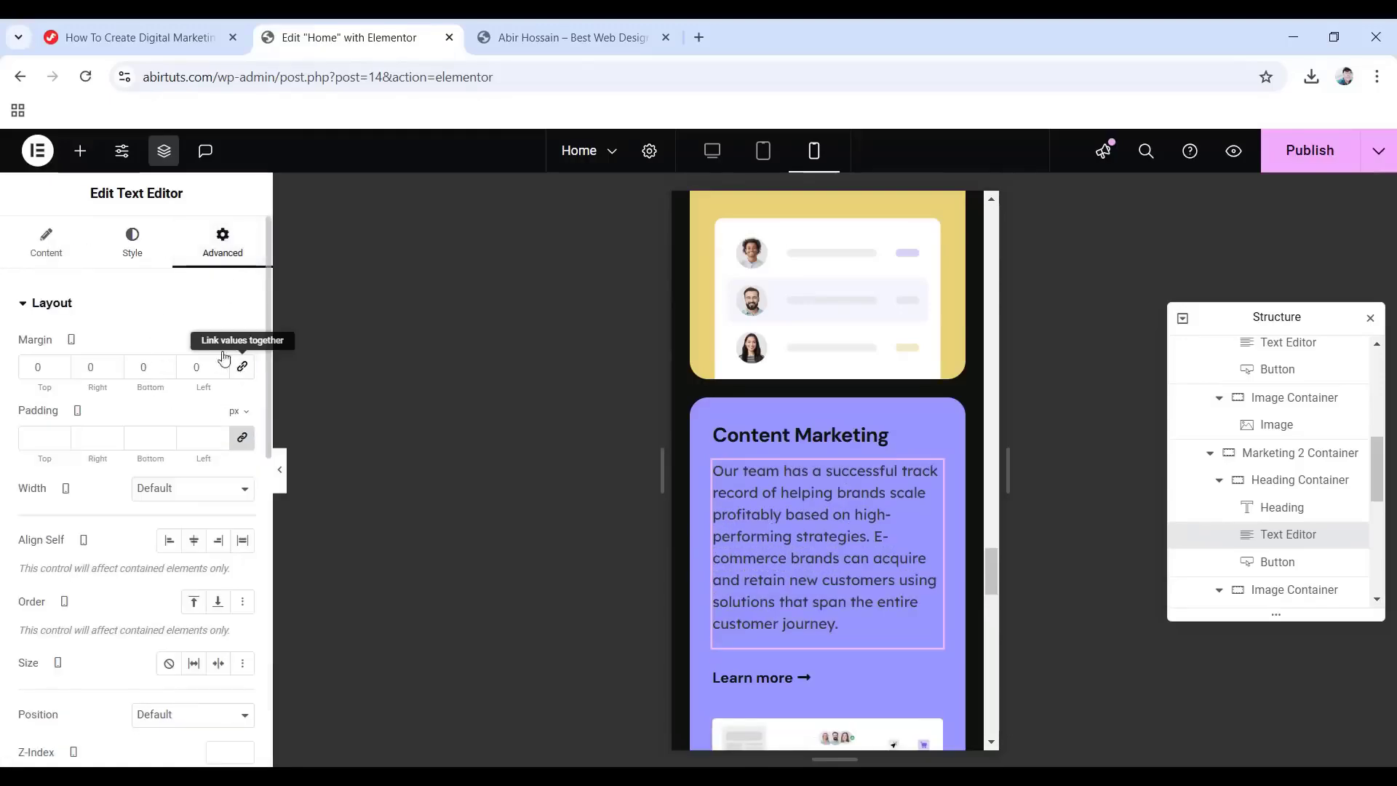
pyautogui.write('-20')
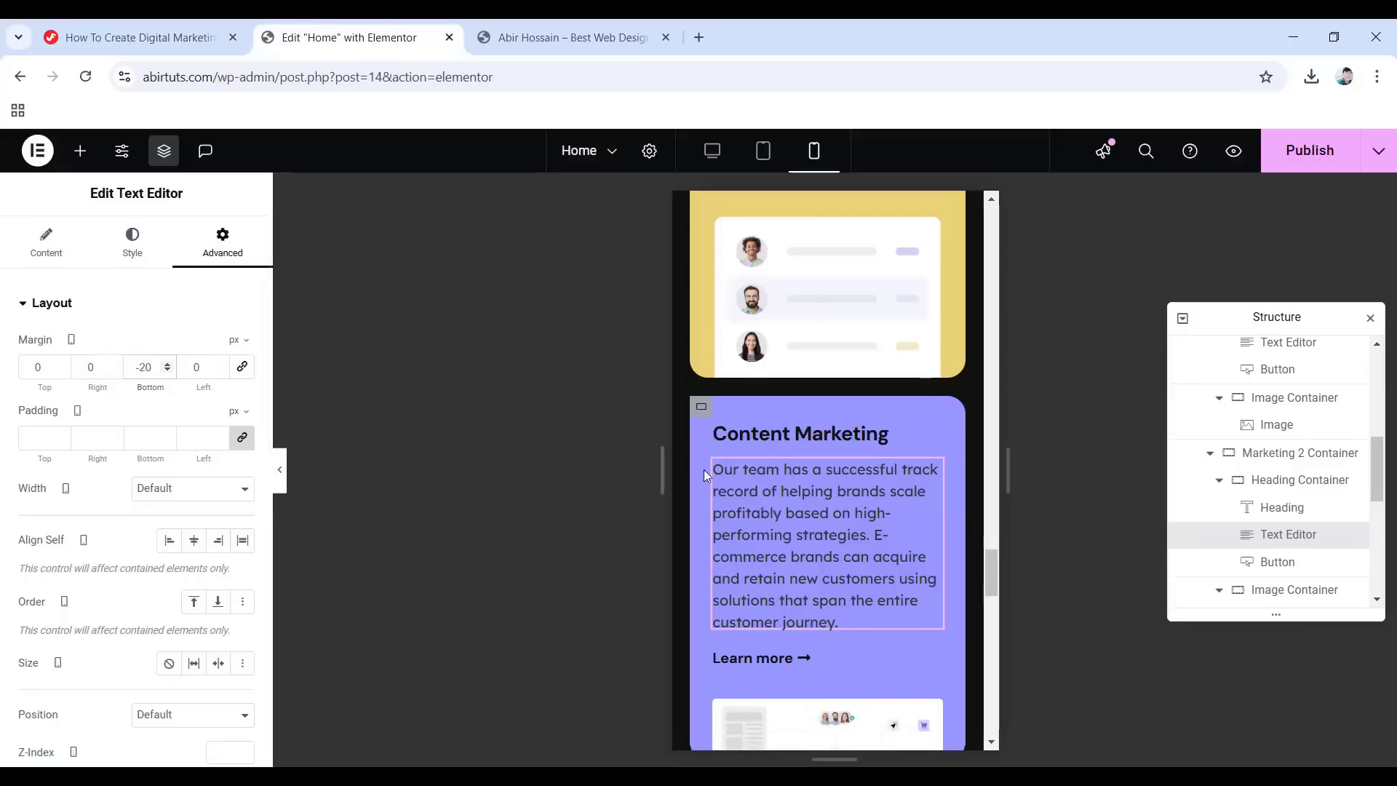
# Reset the Social Media Marketing heading container's padding values.
pyautogui.scroll(-5, 704, 469)
pyautogui.scroll(-1, 837, 524)
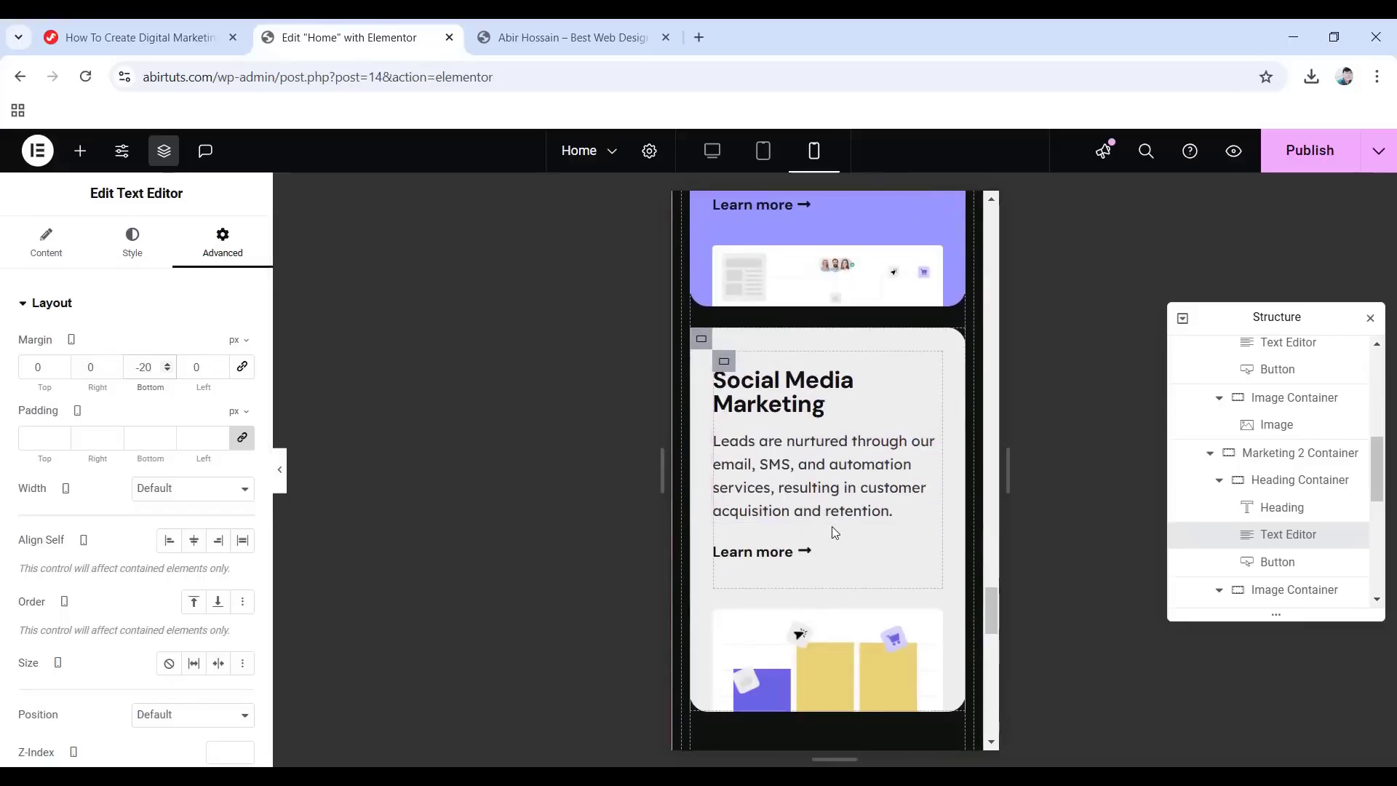
pyautogui.scroll(-2, 1242, 542)
pyautogui.scroll(-1, 1242, 542)
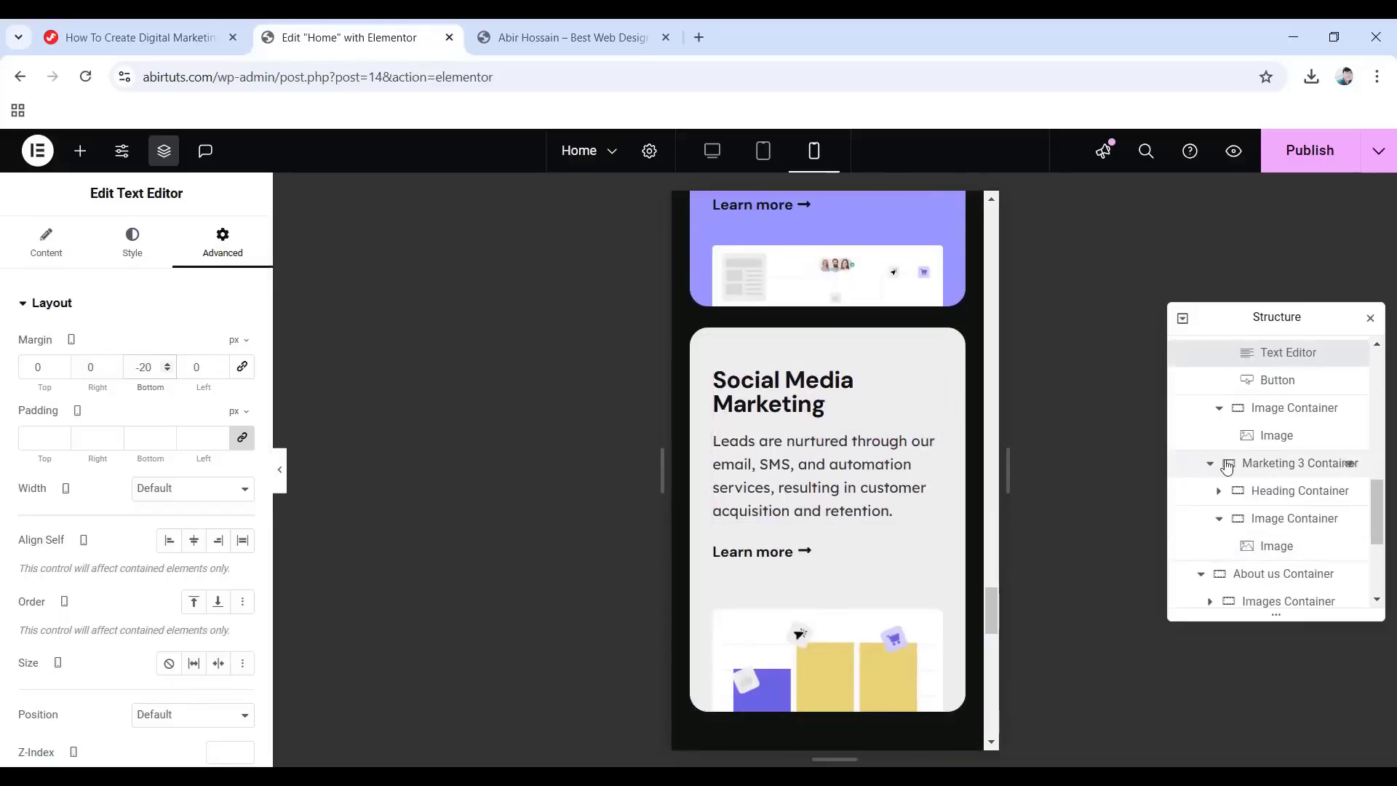
pyautogui.click(1279, 494)
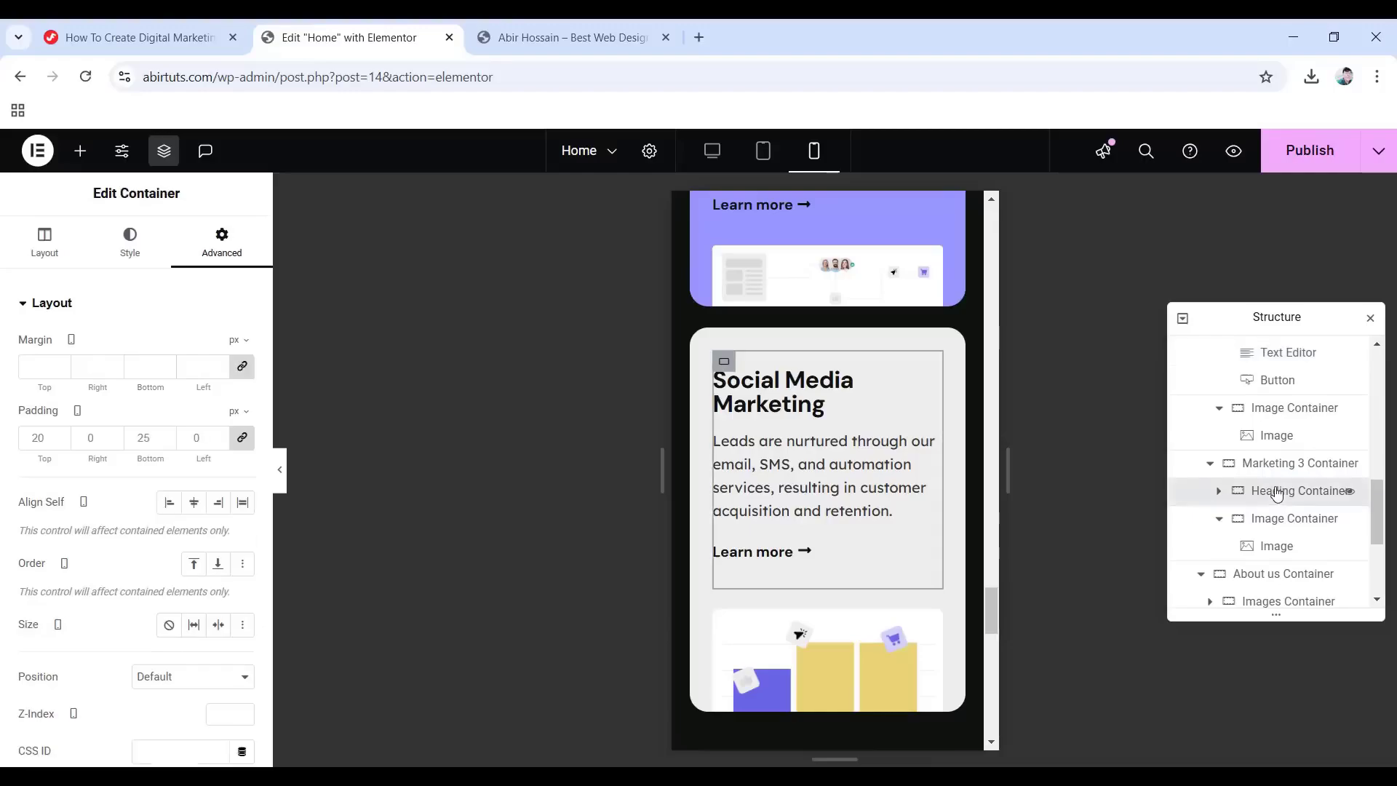
pyautogui.click(243, 441)
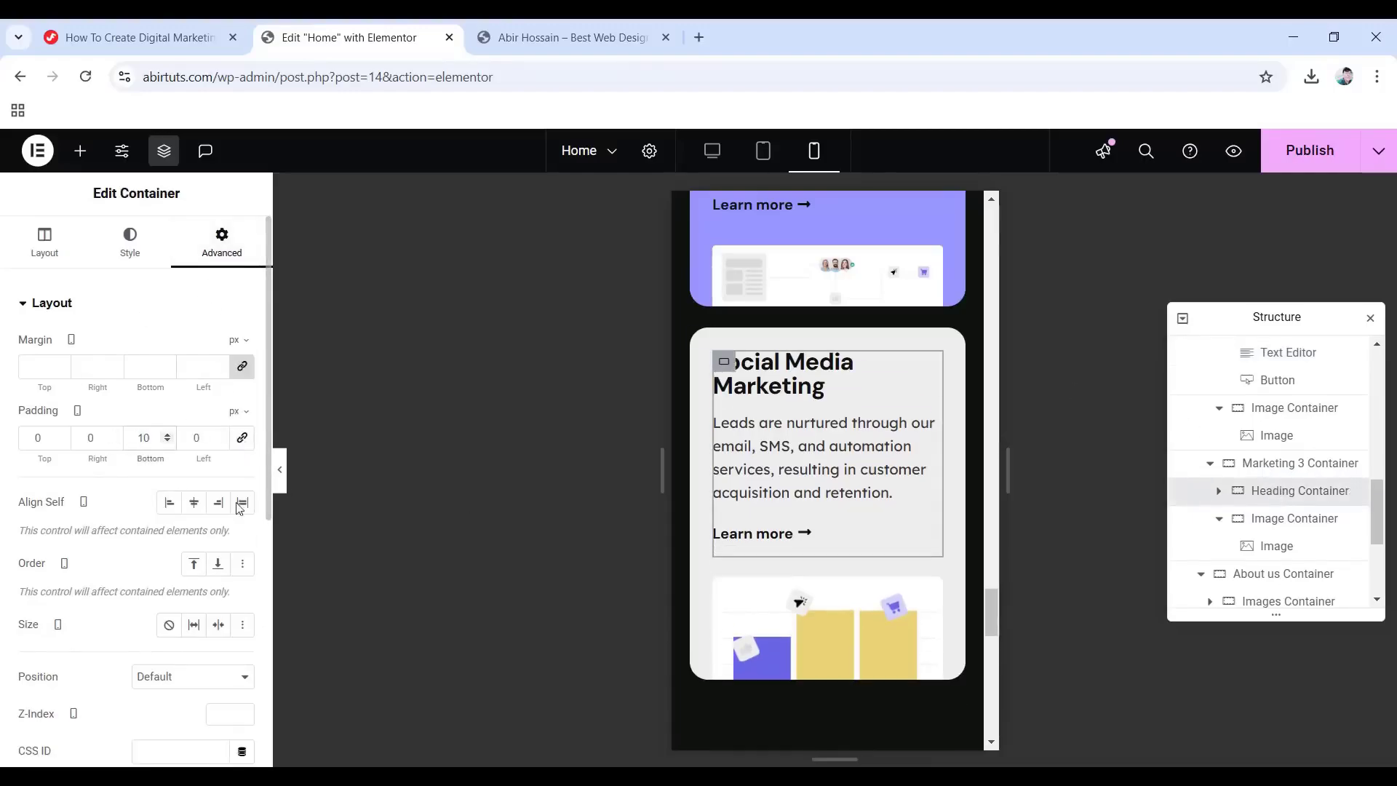
# Set the Social Media Marketing heading's typography size to 22 px.
pyautogui.click(776, 382)
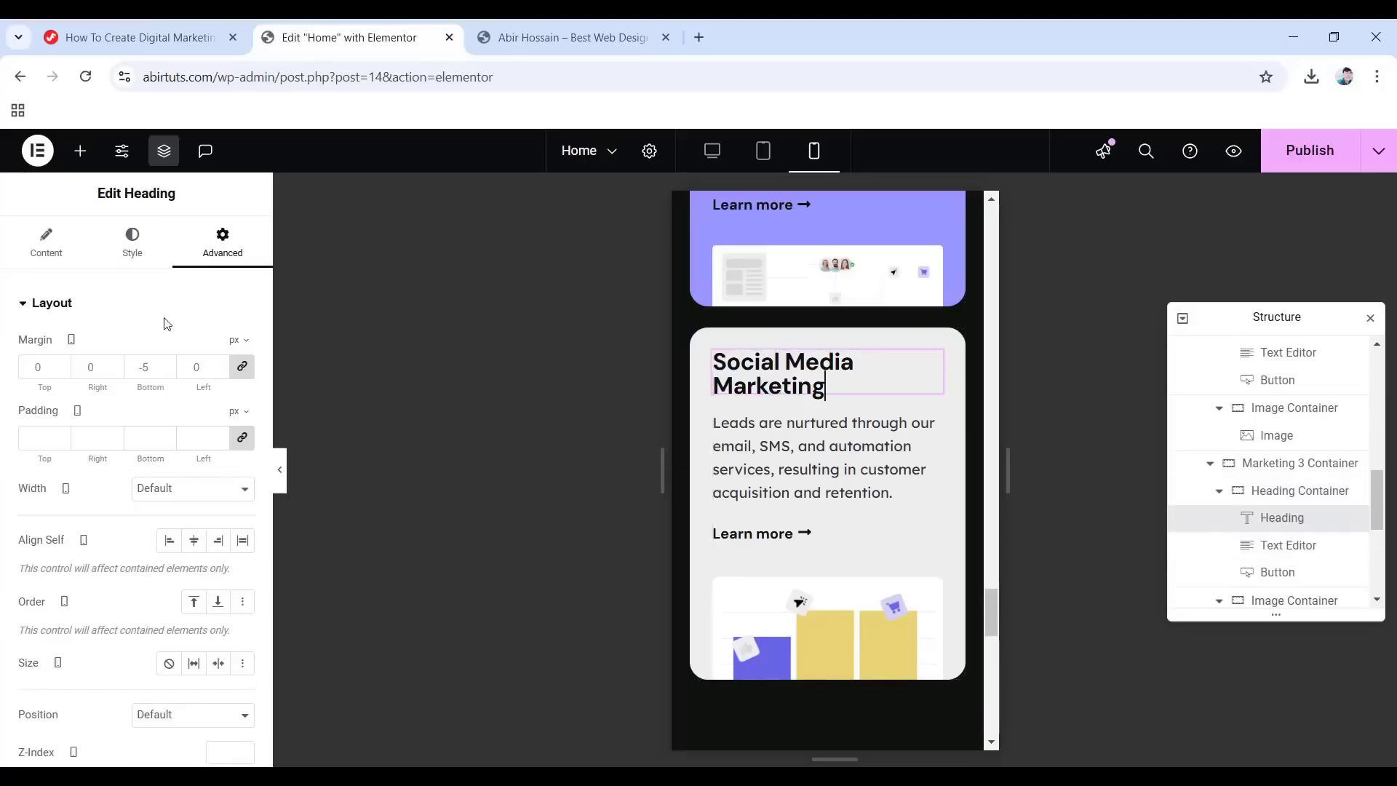
pyautogui.click(129, 251)
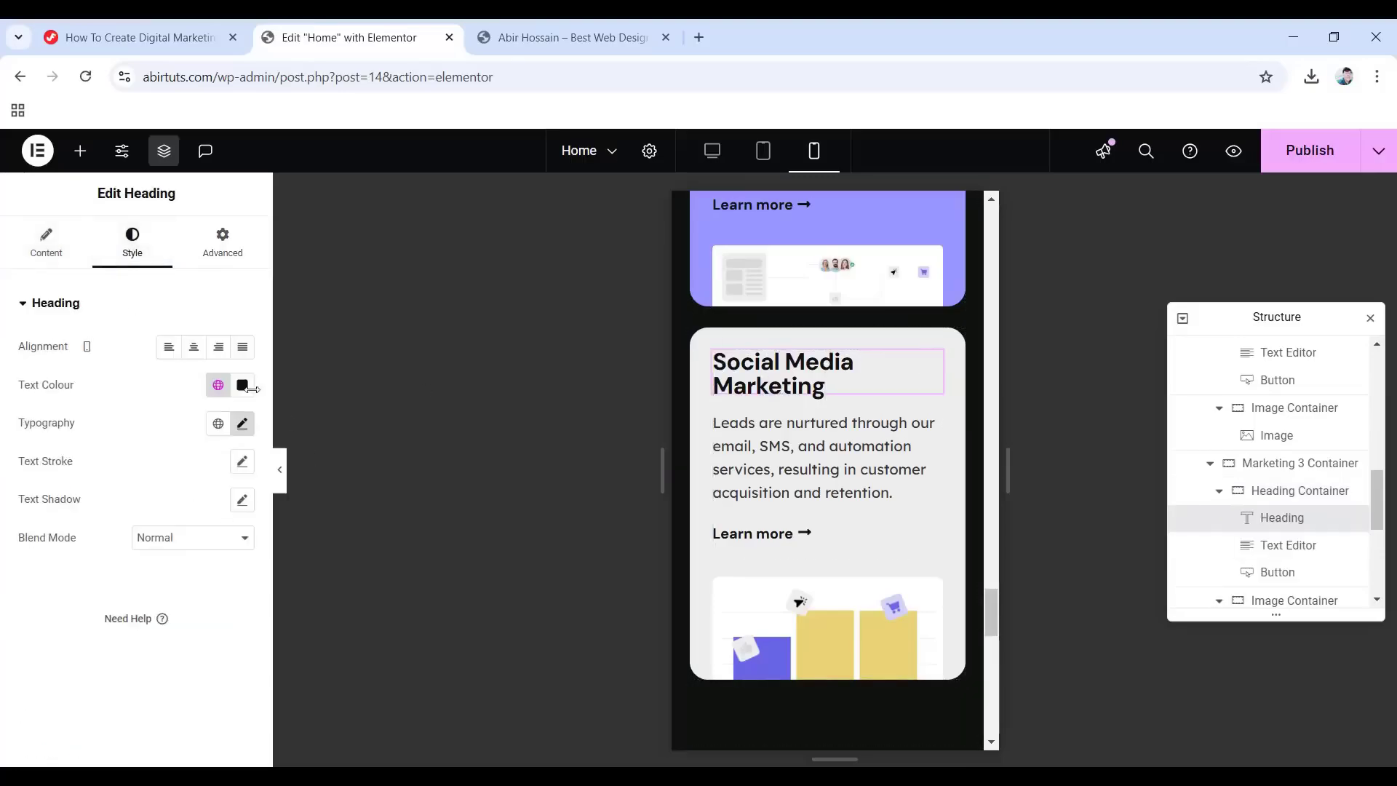
pyautogui.click(241, 425)
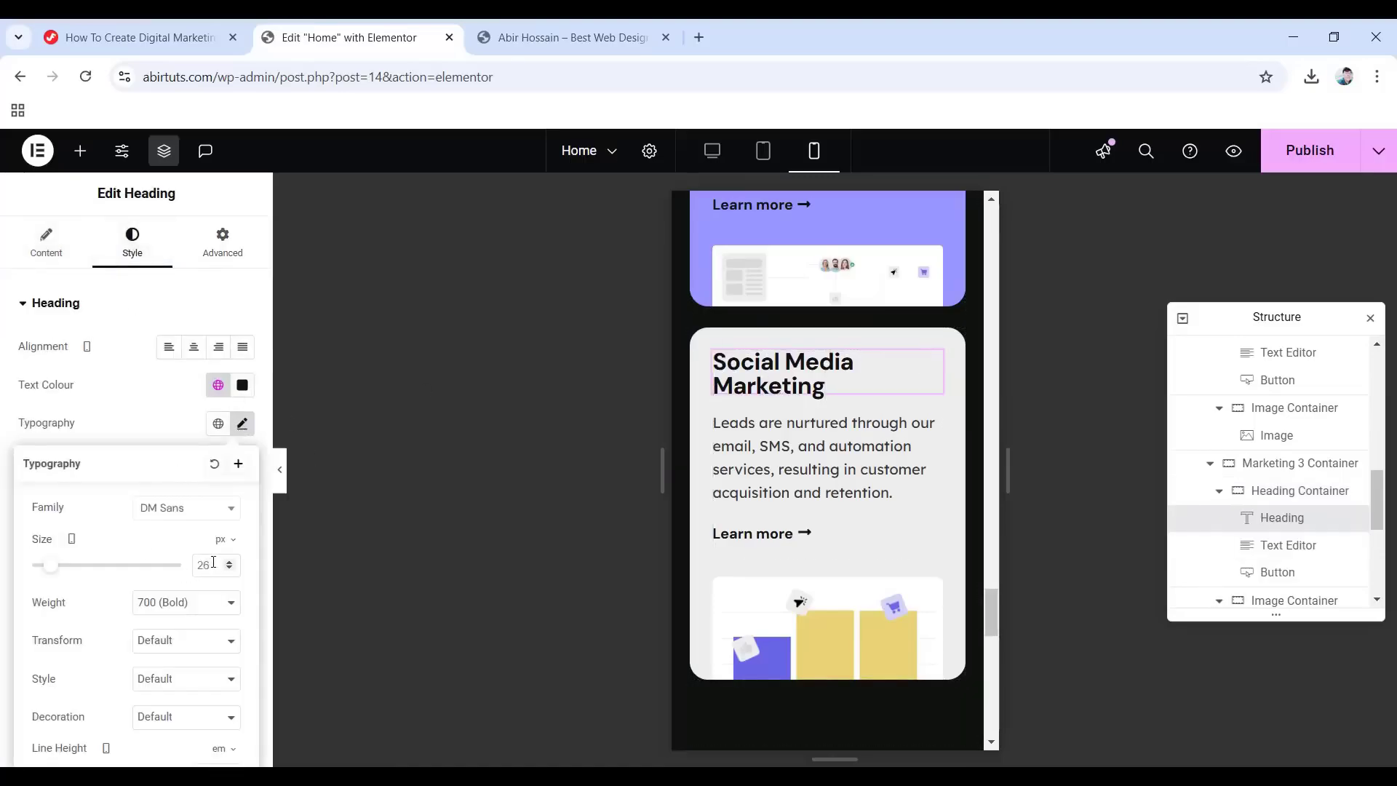
pyautogui.write('22')
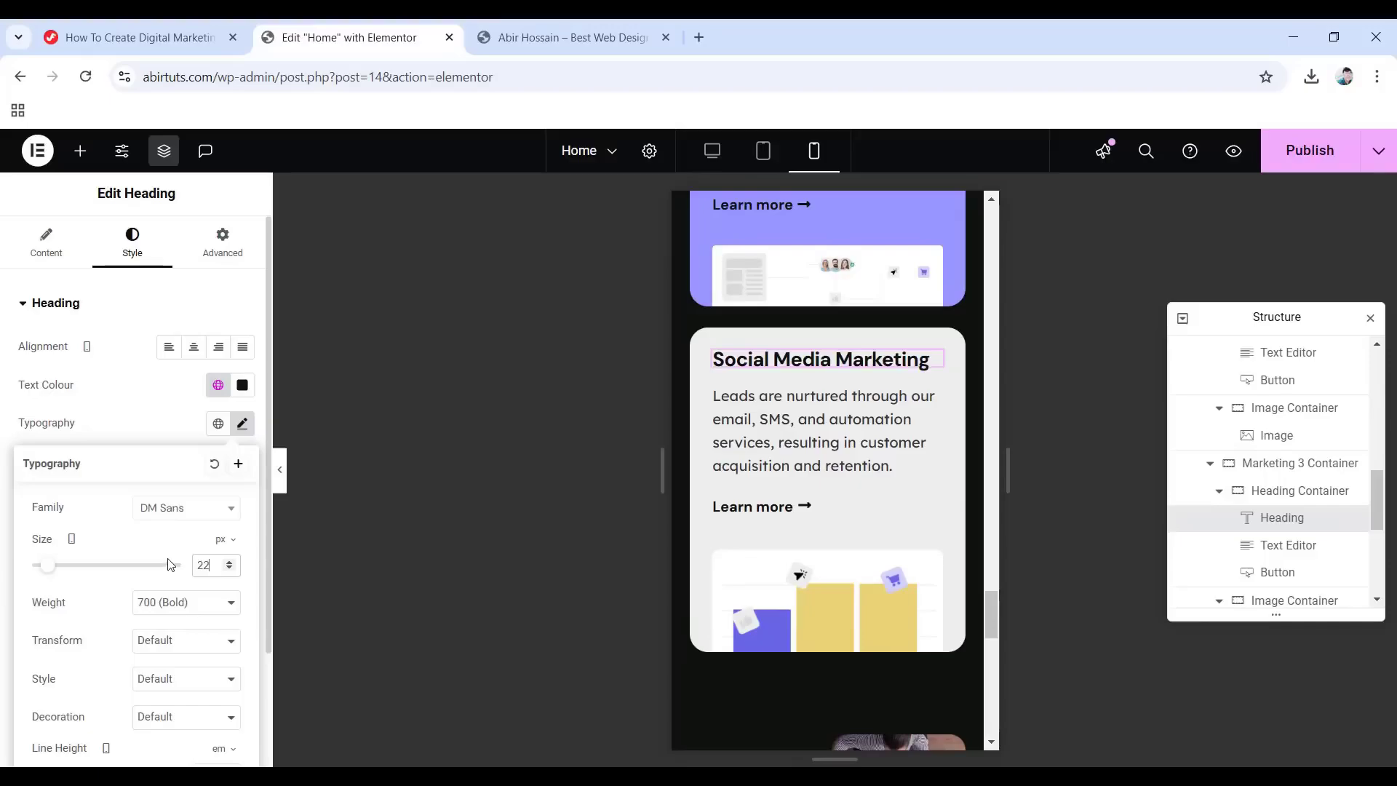
# Lower the Social Media Marketing description's line height to 1.5.
pyautogui.click(819, 444)
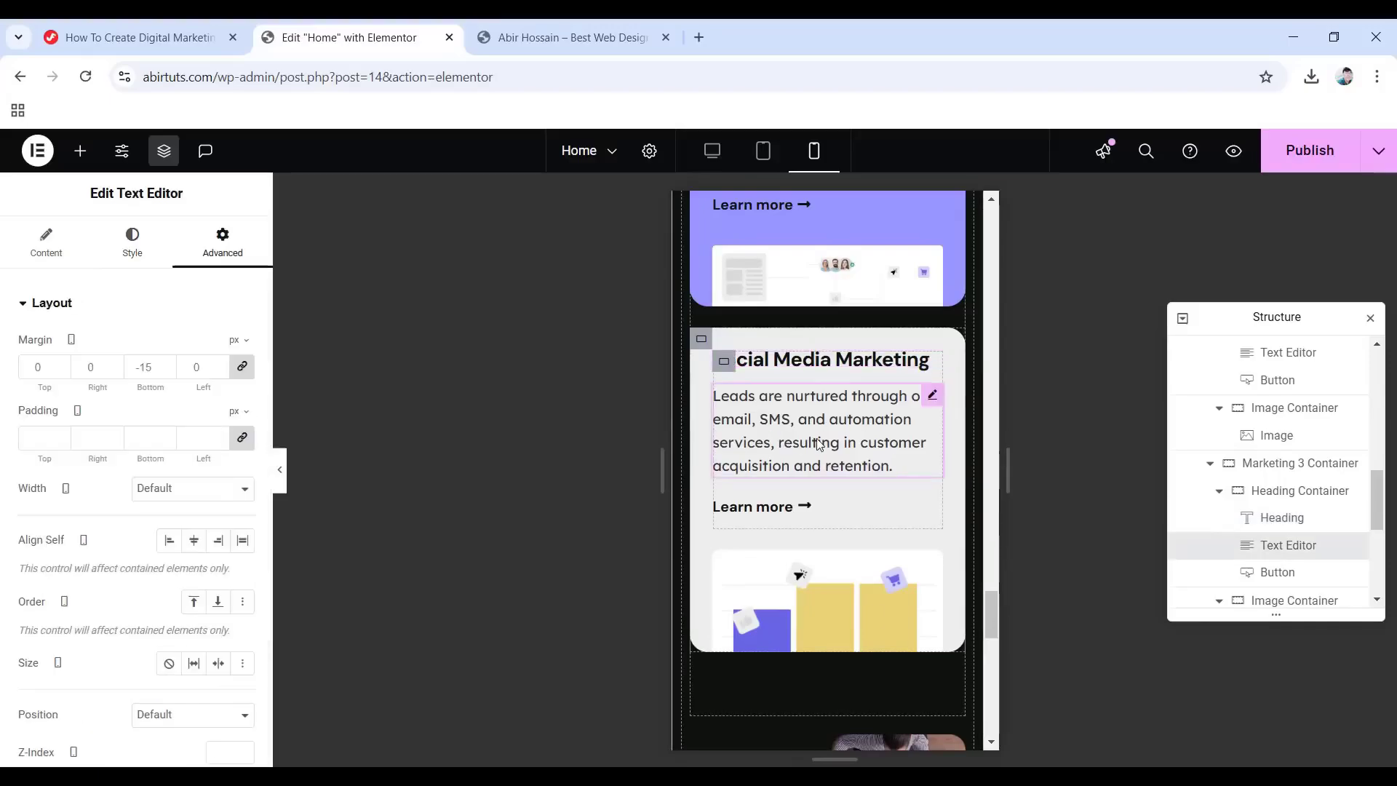
pyautogui.click(131, 240)
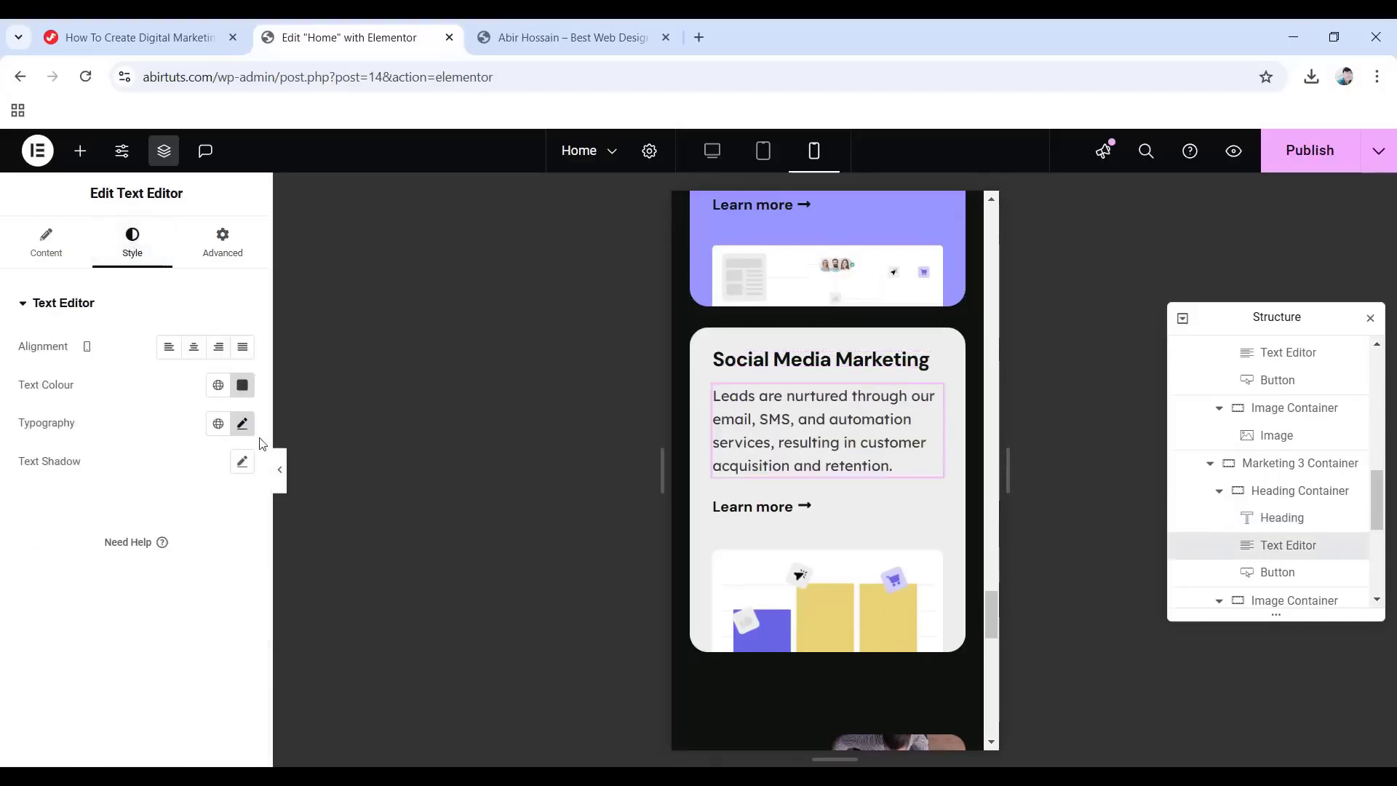
pyautogui.click(243, 423)
pyautogui.scroll(-2, 209, 532)
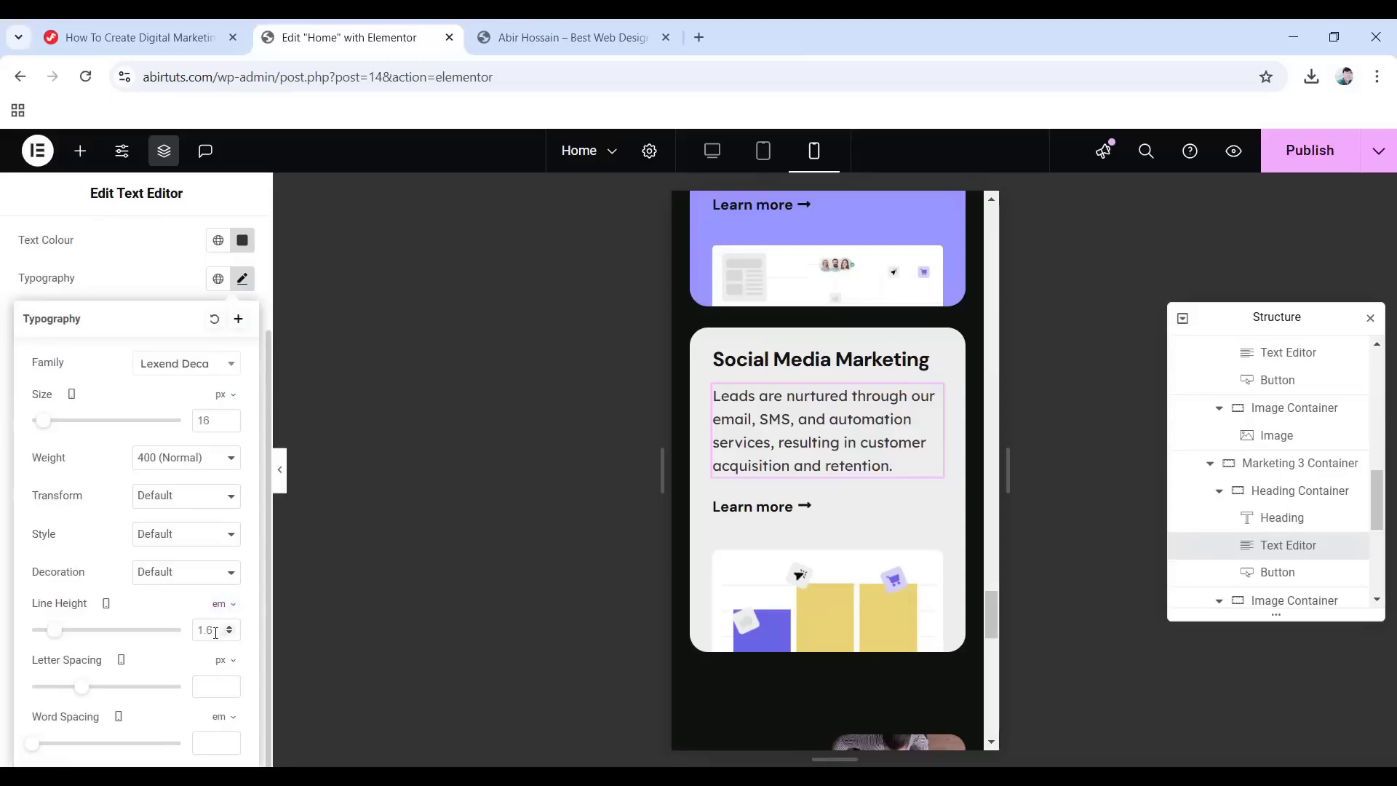
pyautogui.press('Down')
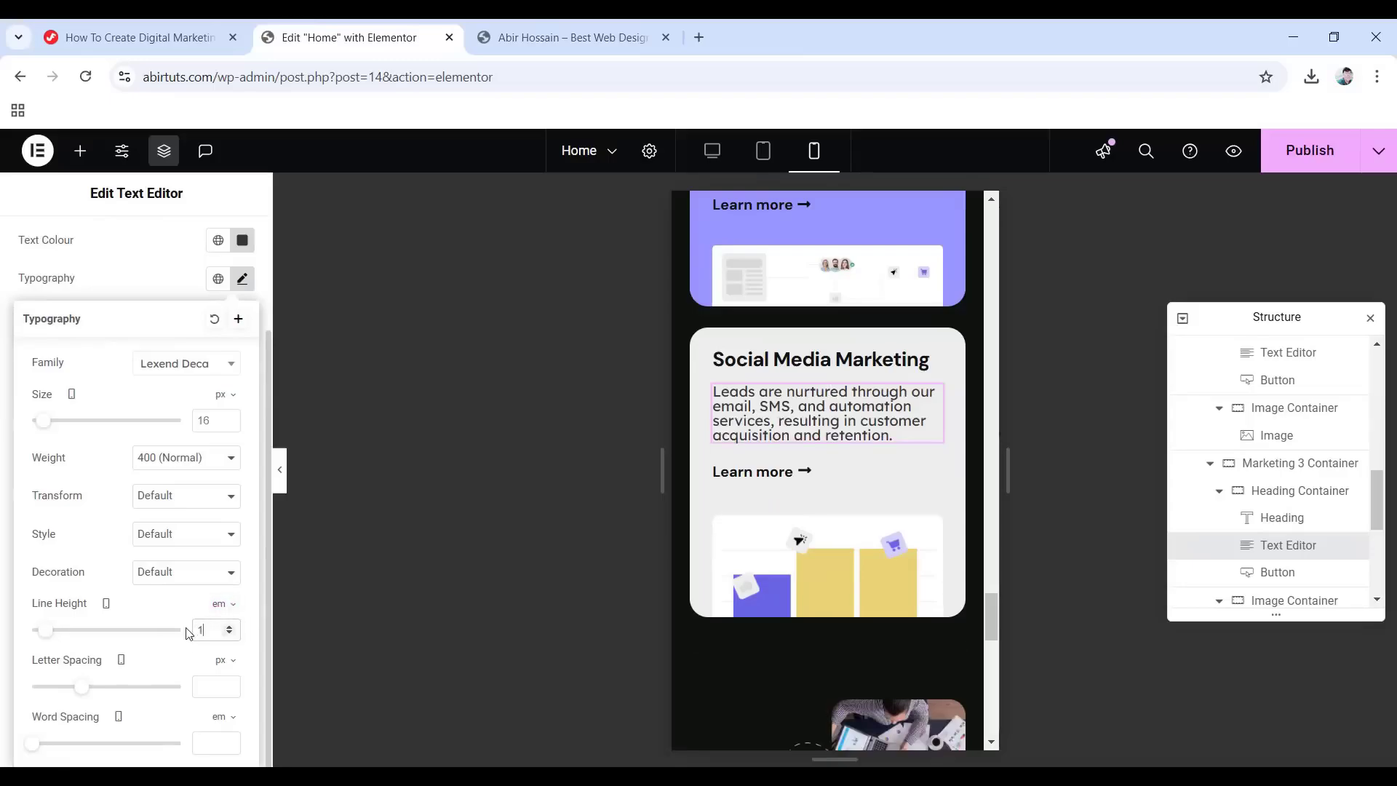
pyautogui.scroll(2, 185, 633)
# Set the description's bottom margin to -20, leaving the other margins at 0.
pyautogui.click(221, 240)
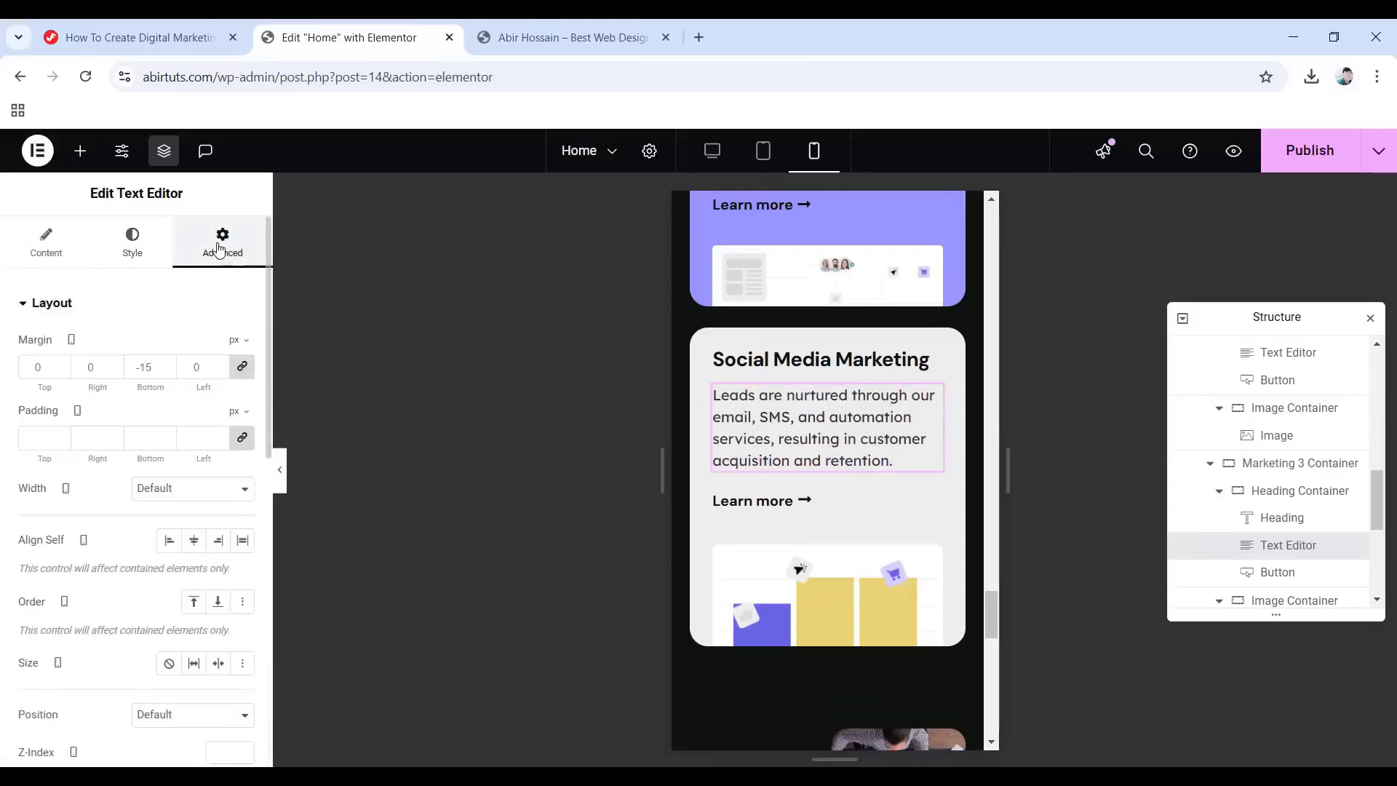
pyautogui.click(242, 367)
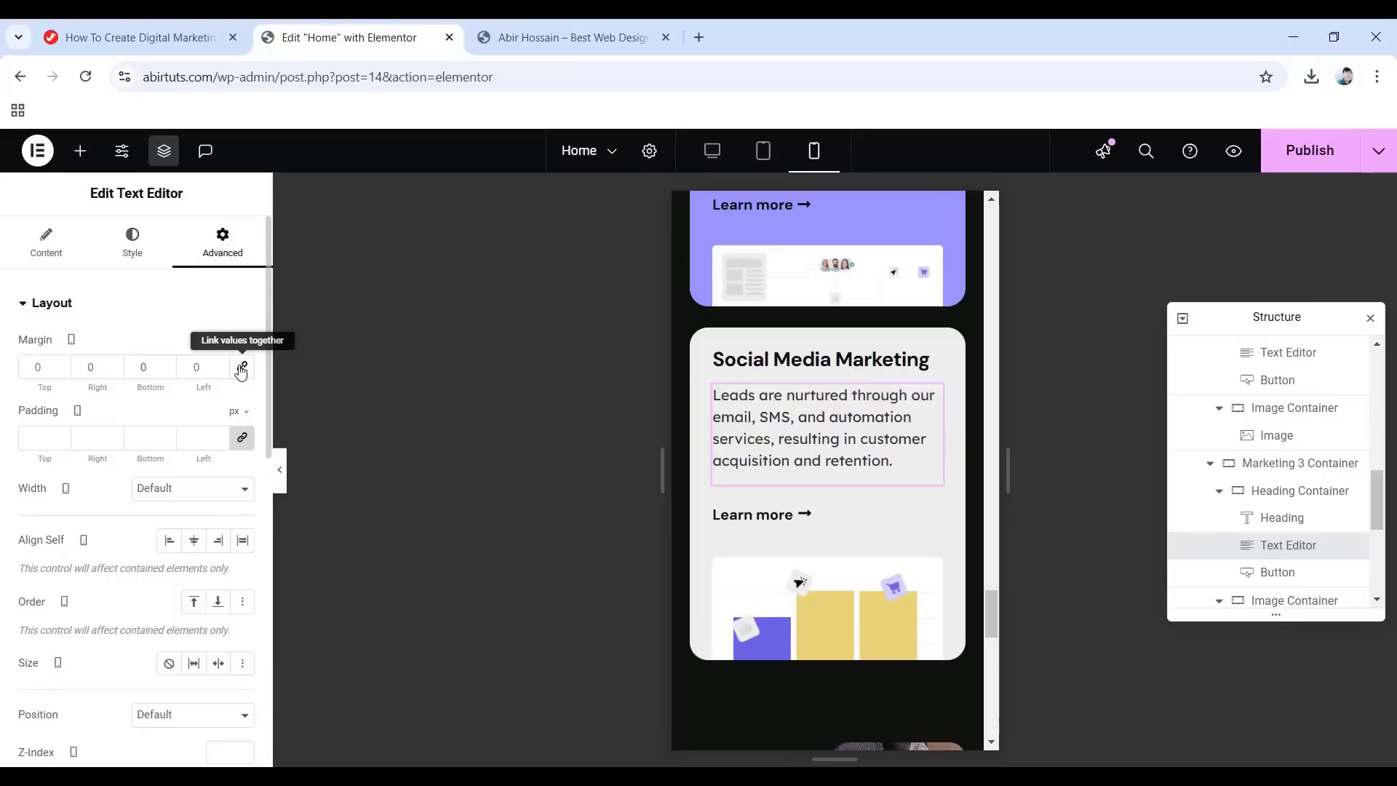
pyautogui.doubleClick(145, 367)
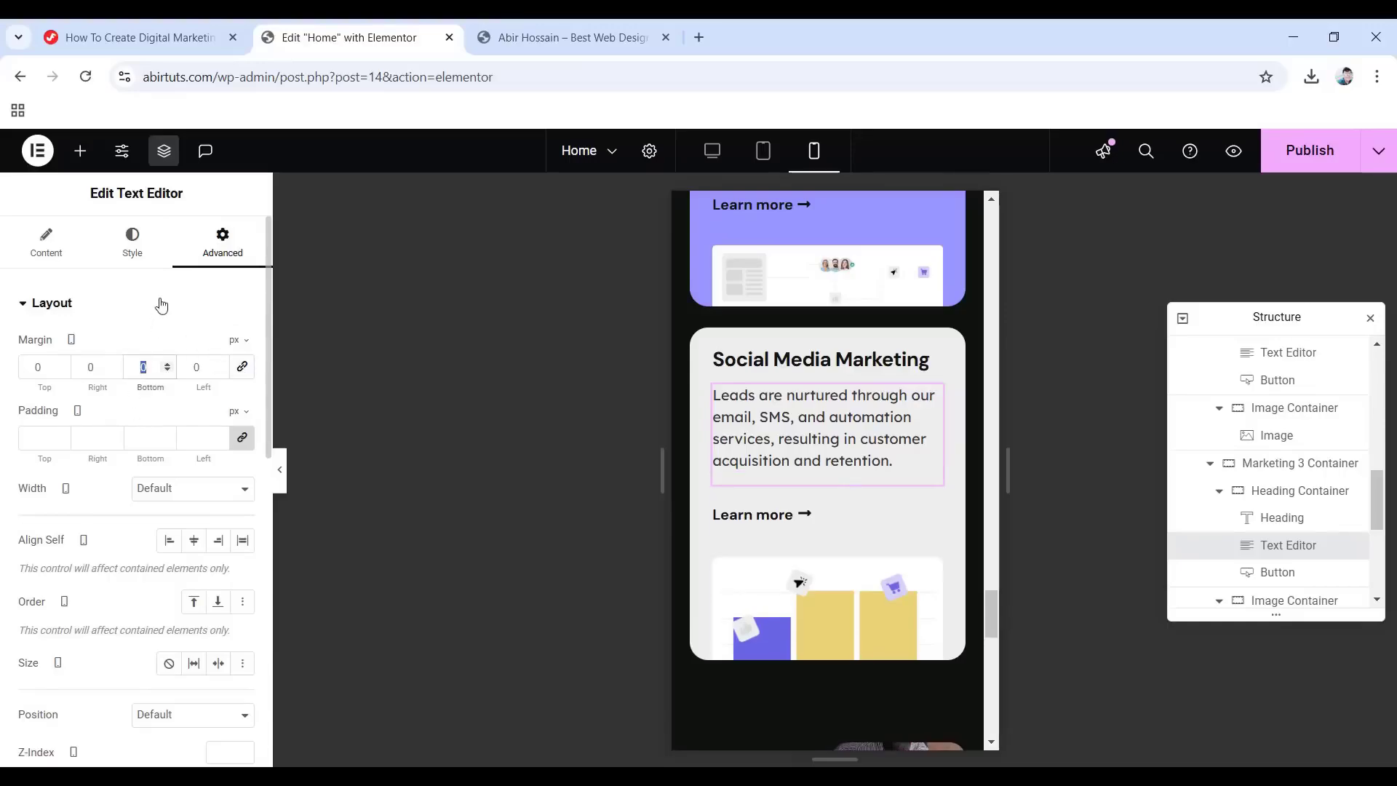
pyautogui.write('-20')
pyautogui.scroll(5, 832, 530)
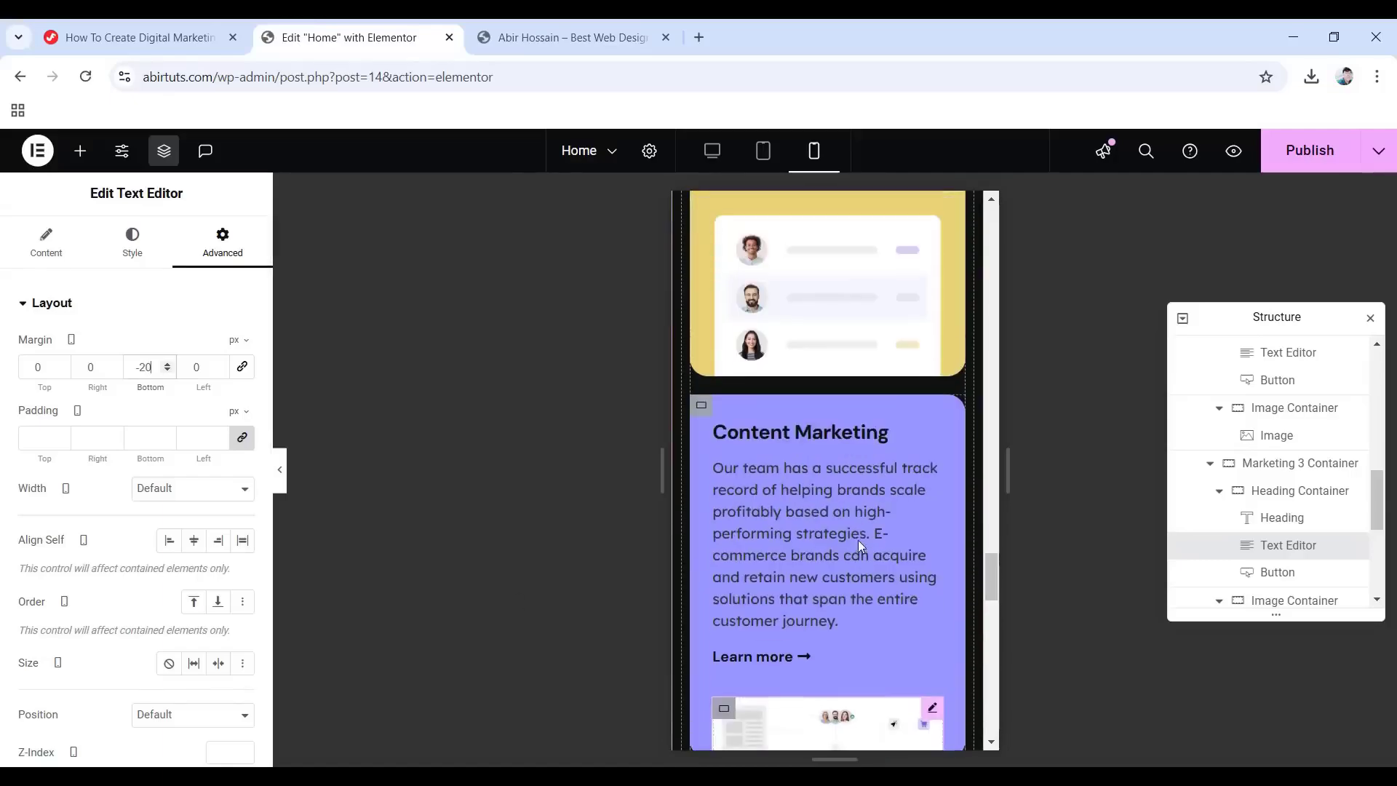
pyautogui.scroll(3, 860, 541)
pyautogui.scroll(-6, 868, 544)
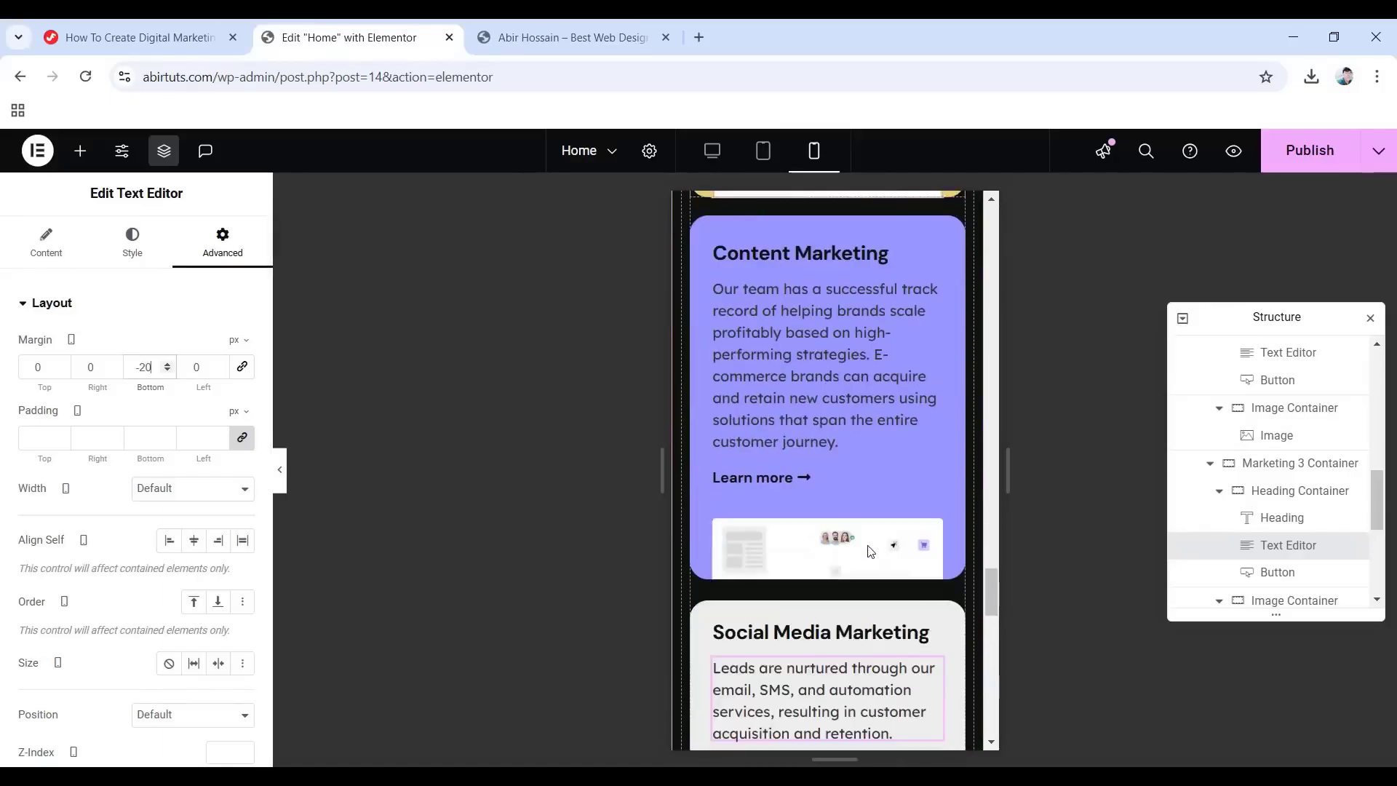
pyautogui.scroll(-5, 868, 551)
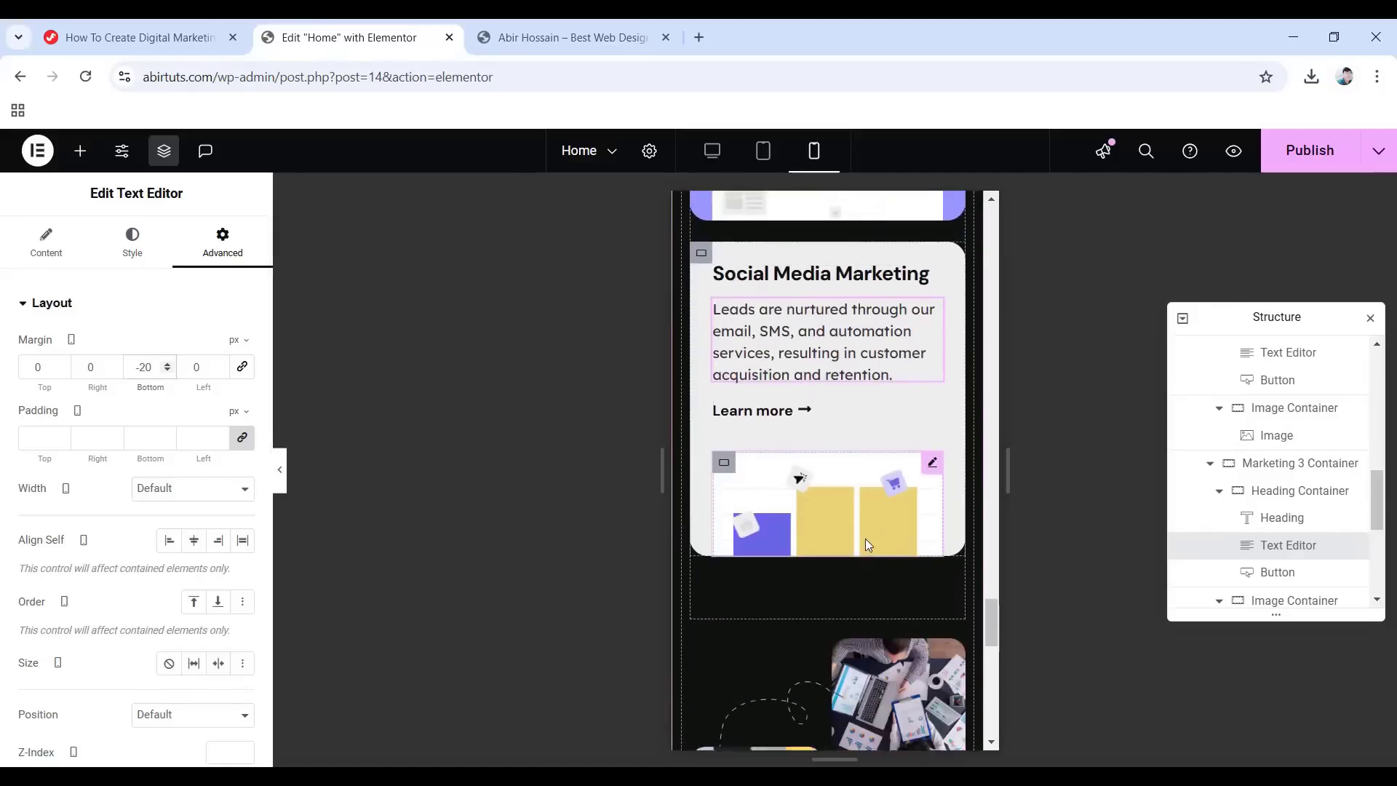
pyautogui.scroll(3, 866, 544)
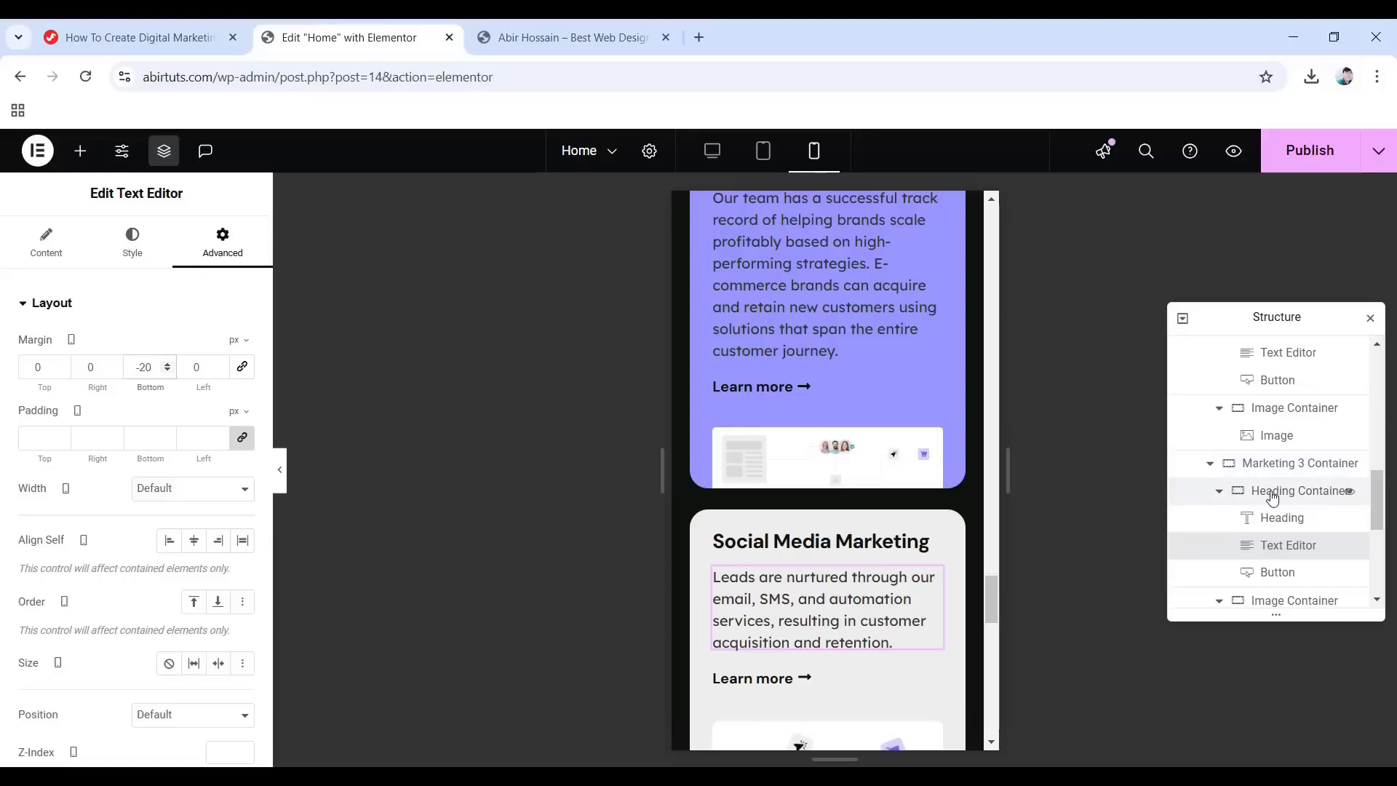
# Give the heading, text and button group a 10 px top padding.
pyautogui.click(1239, 493)
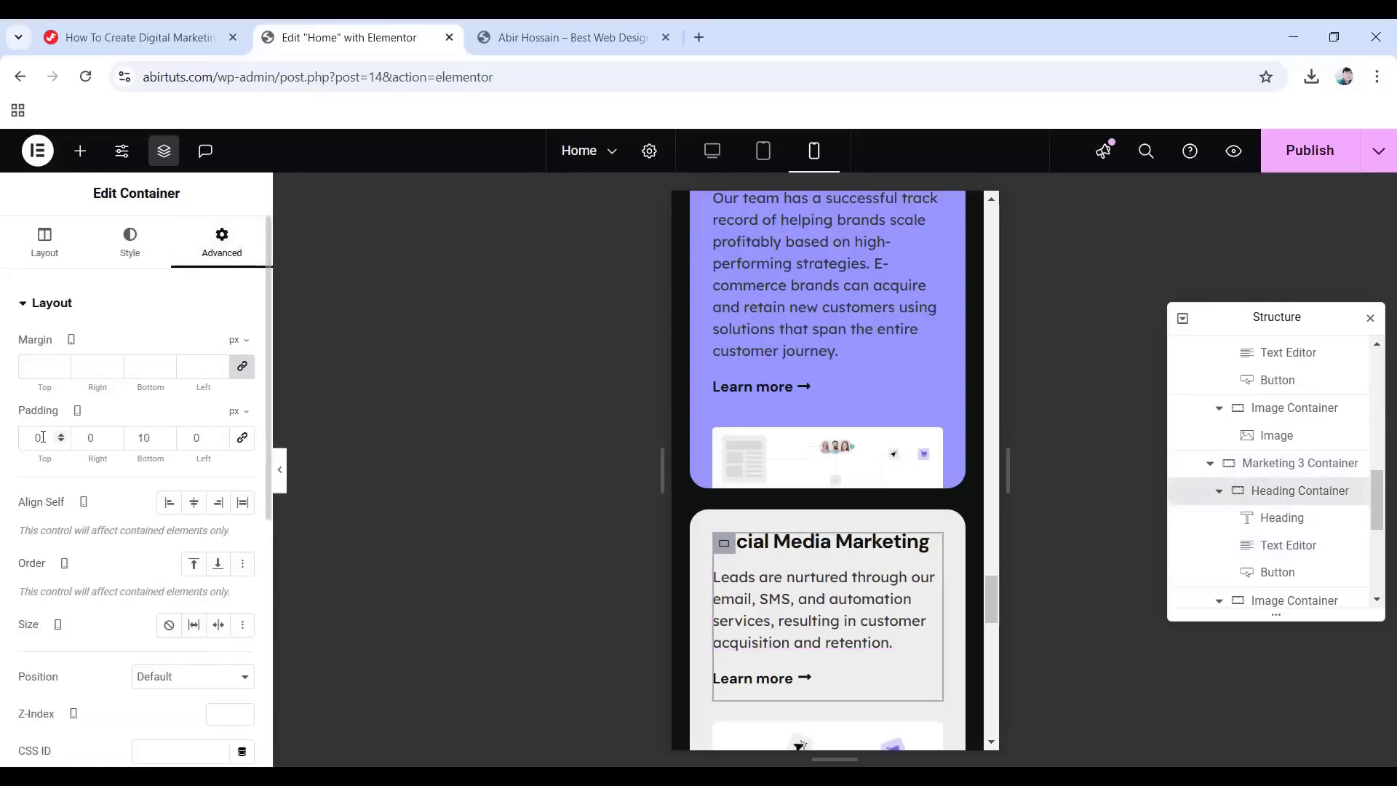
pyautogui.write('10')
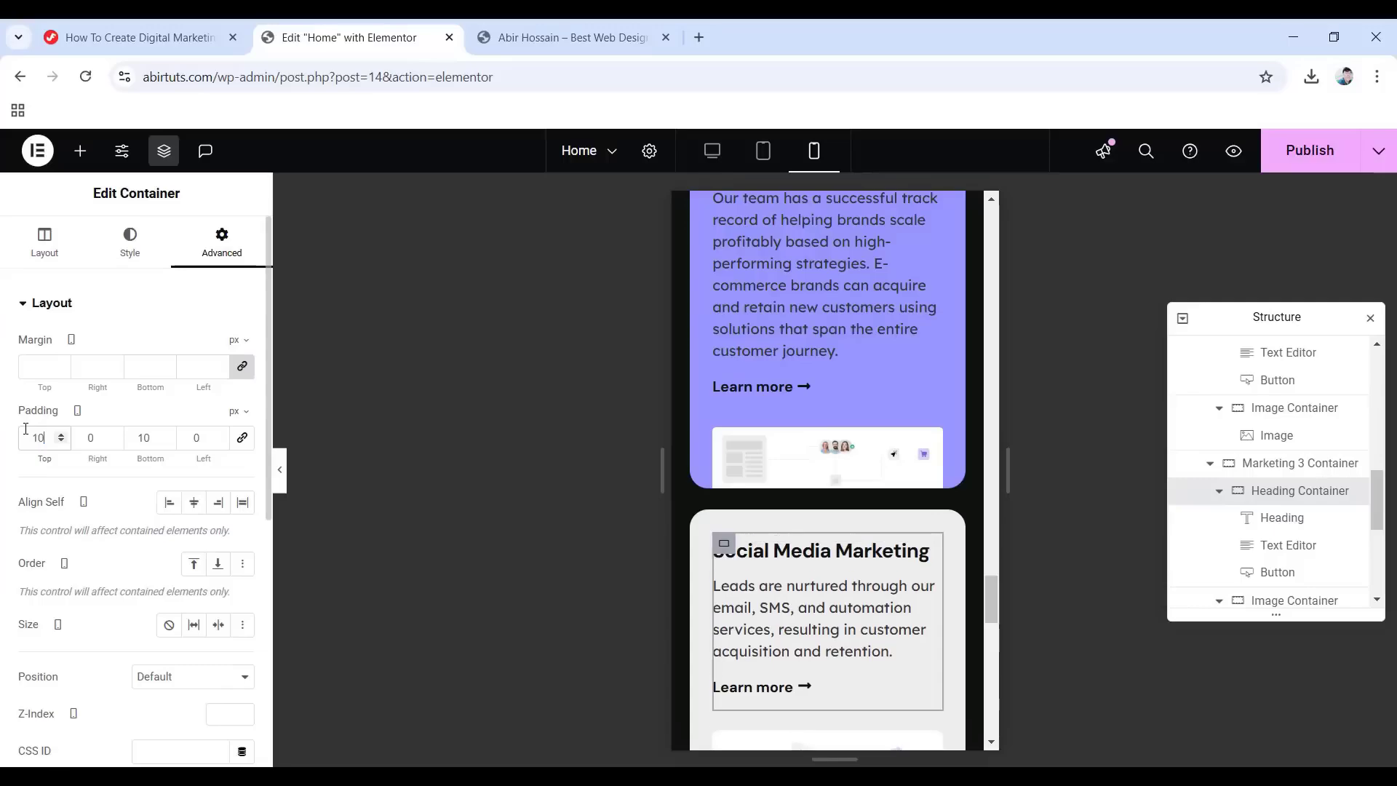
pyautogui.scroll(10, 811, 573)
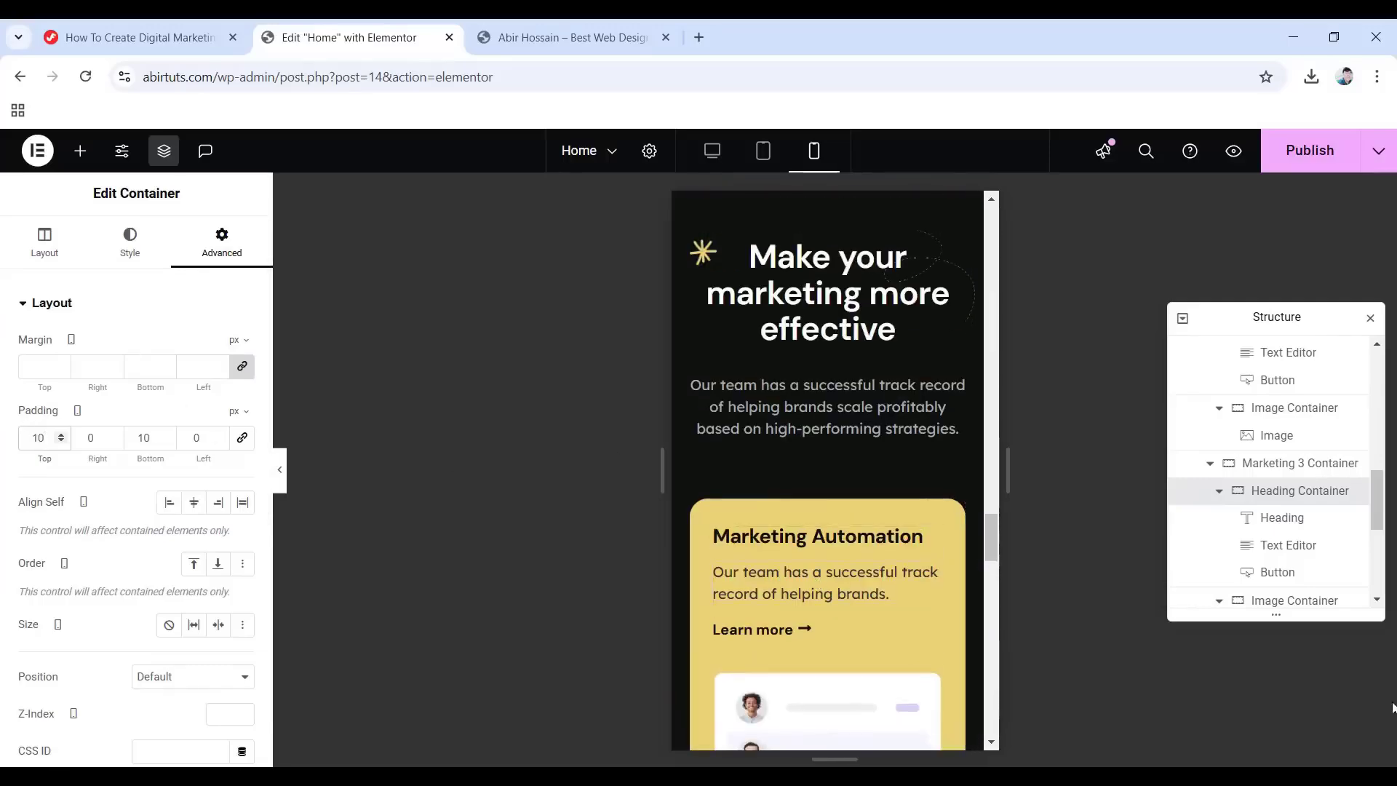
pyautogui.scroll(-3, 1259, 524)
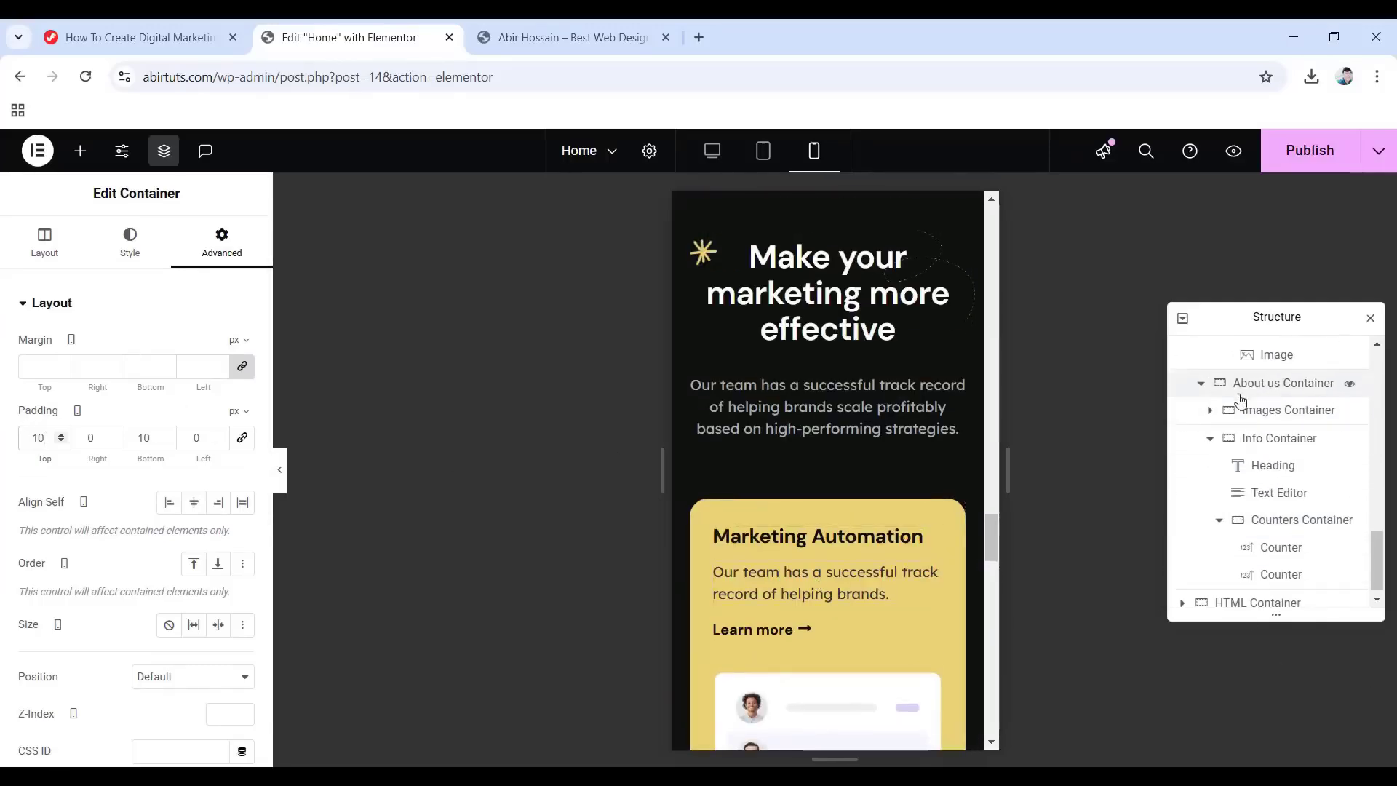
# Set the About us photo group's bottom padding to 15 px.
pyautogui.click(1280, 395)
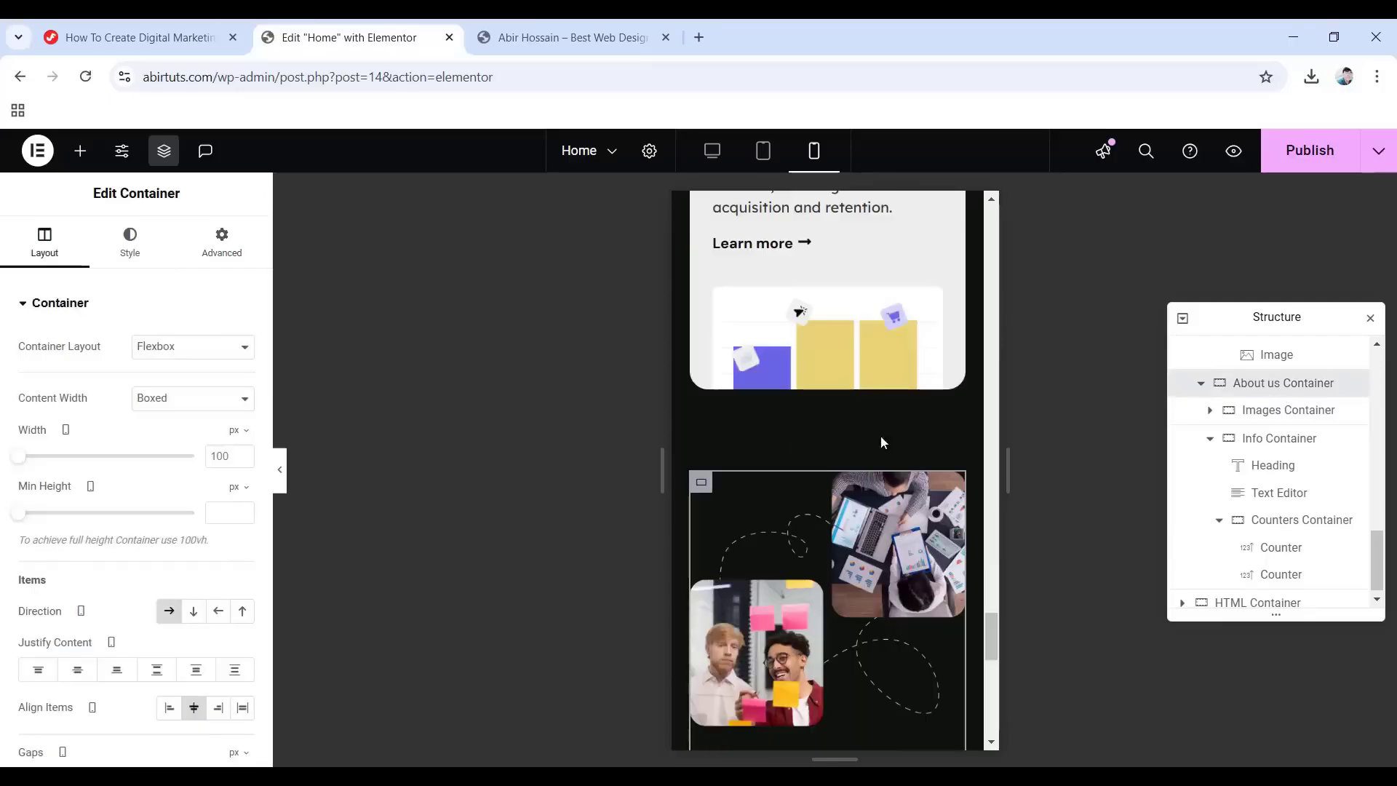
pyautogui.scroll(-1, 876, 473)
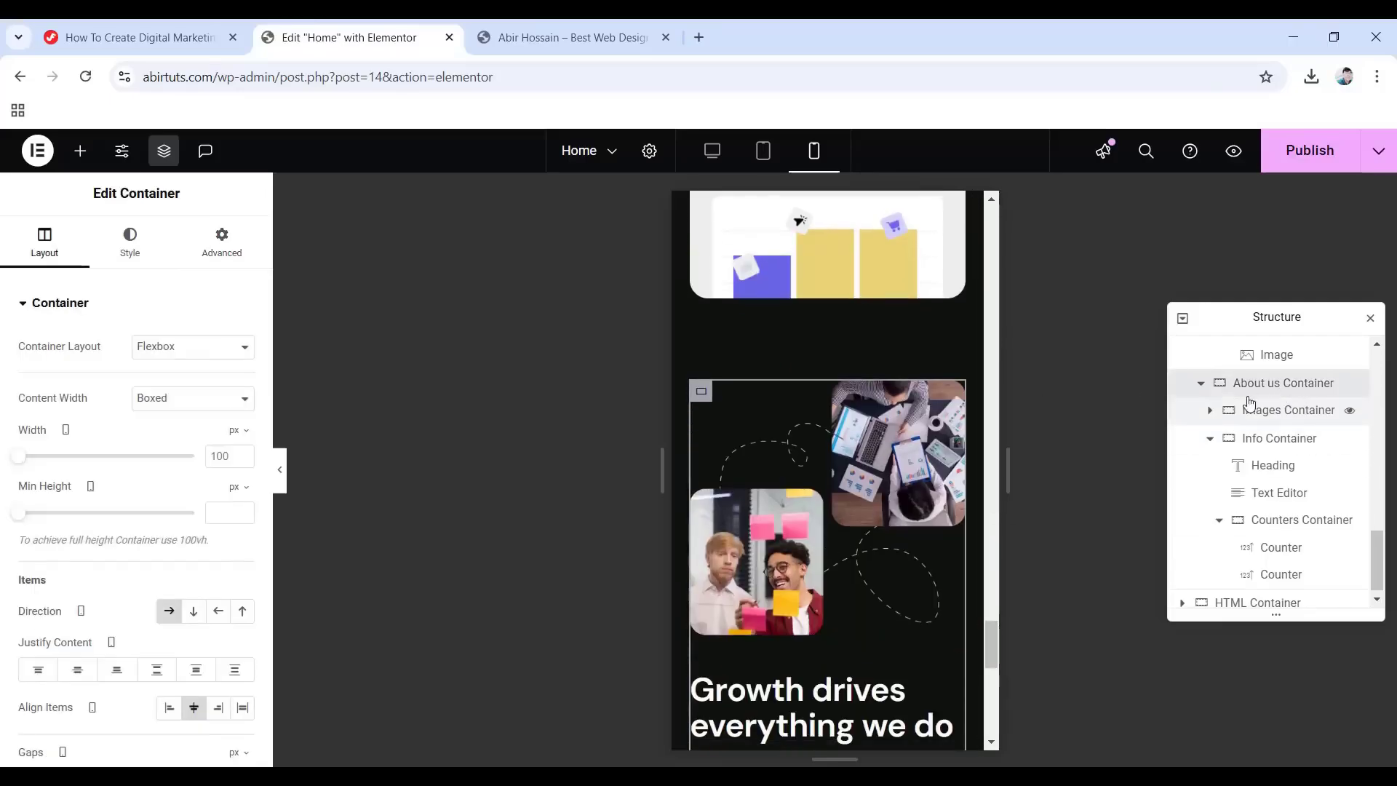
pyautogui.click(1279, 411)
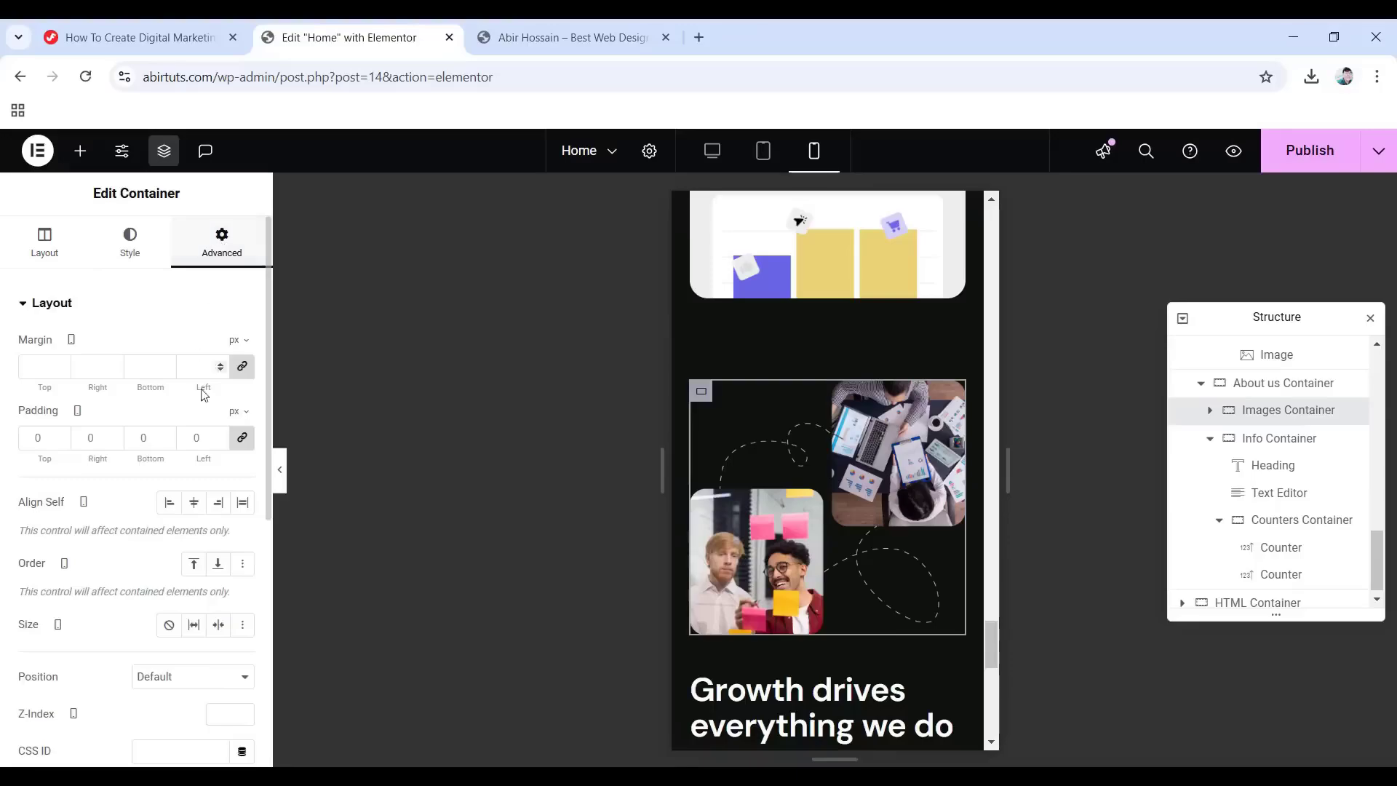
pyautogui.click(242, 438)
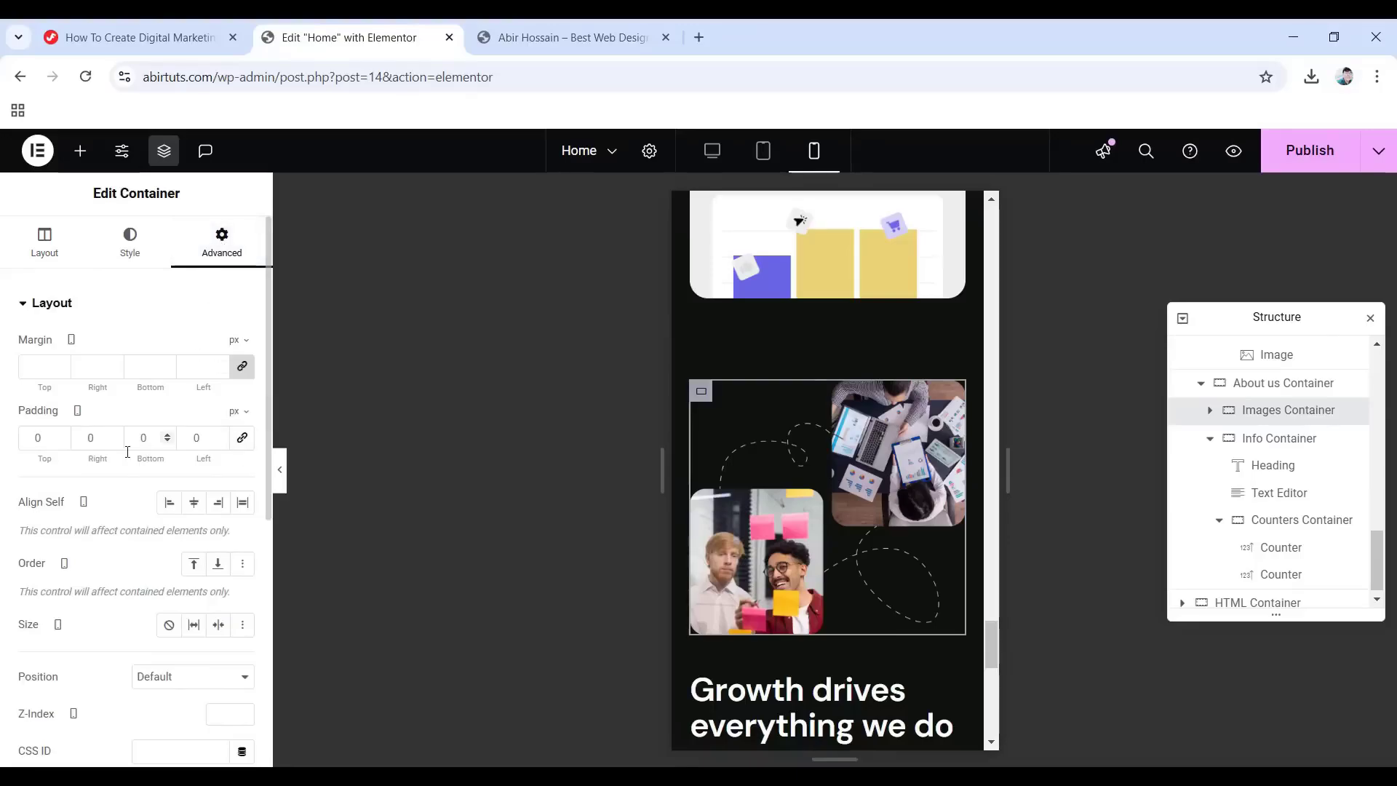
pyautogui.write('15')
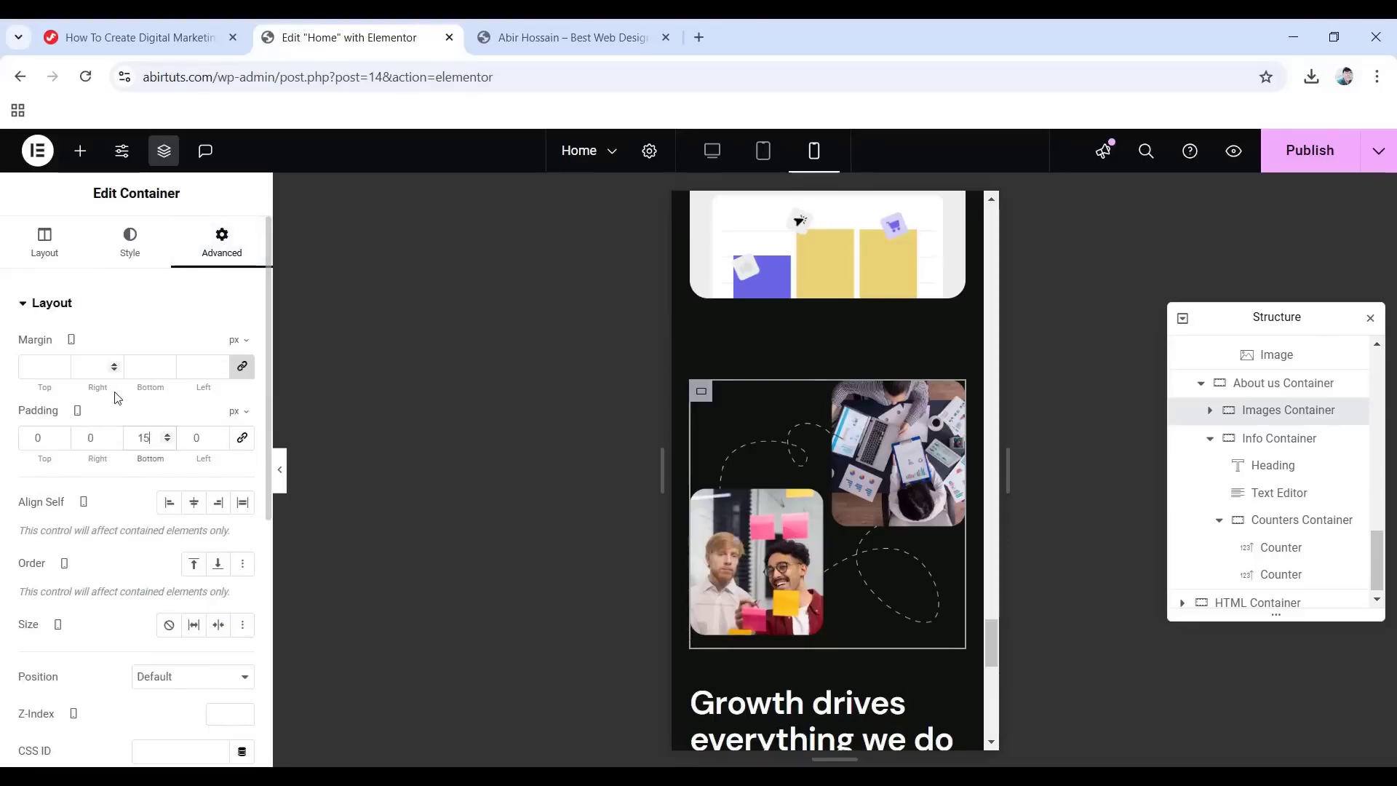
# Set the Counters Container's gap to 25 px.
pyautogui.click(1276, 520)
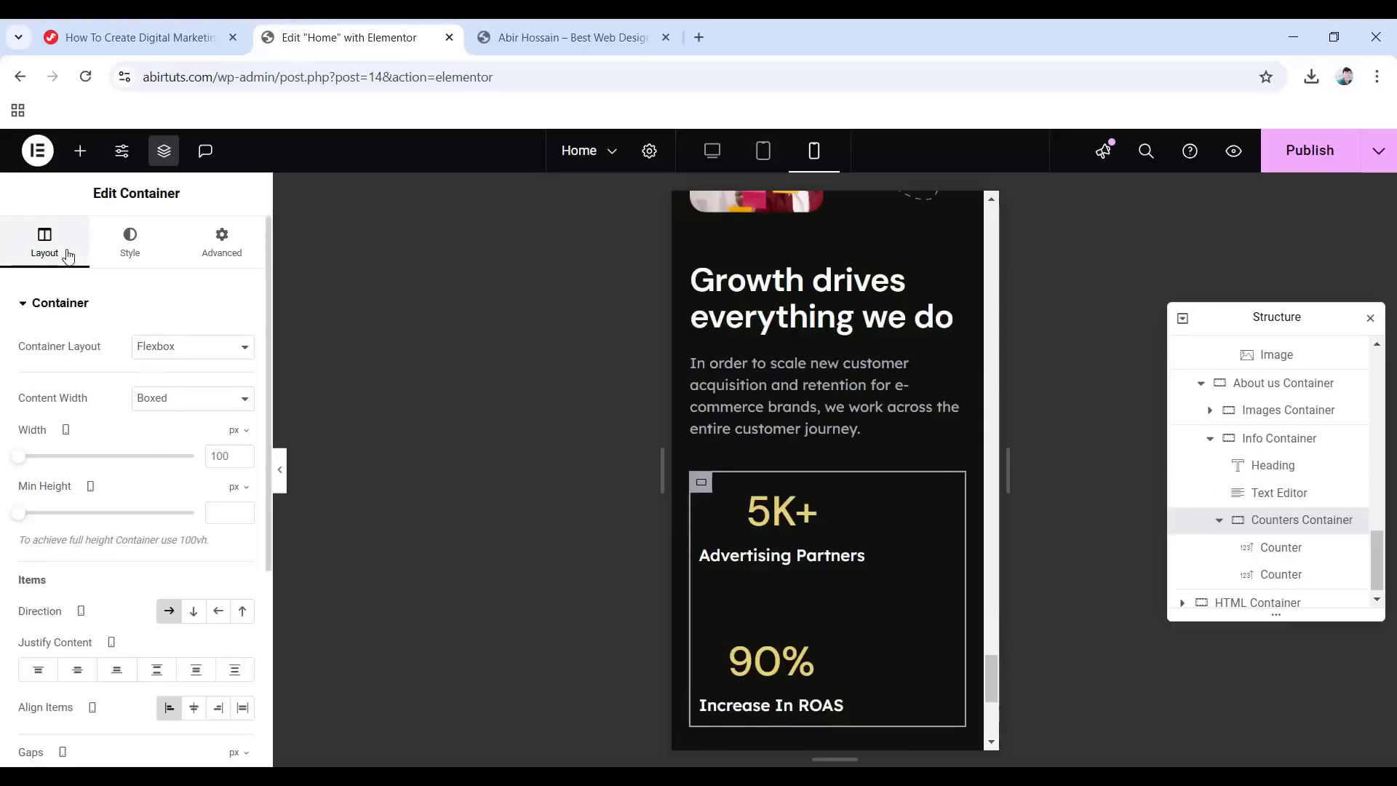
pyautogui.scroll(-3, 187, 480)
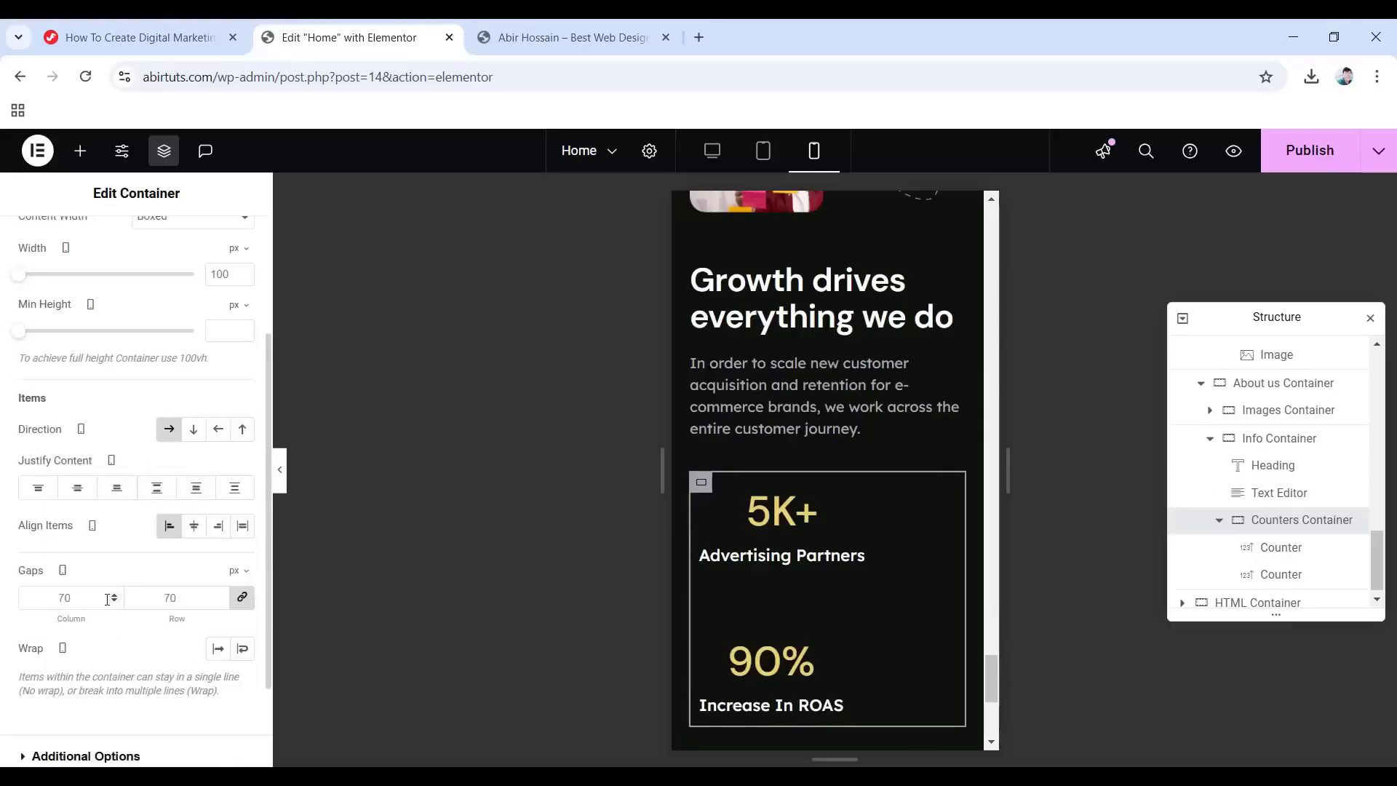
pyautogui.doubleClick(64, 597)
pyautogui.write('25')
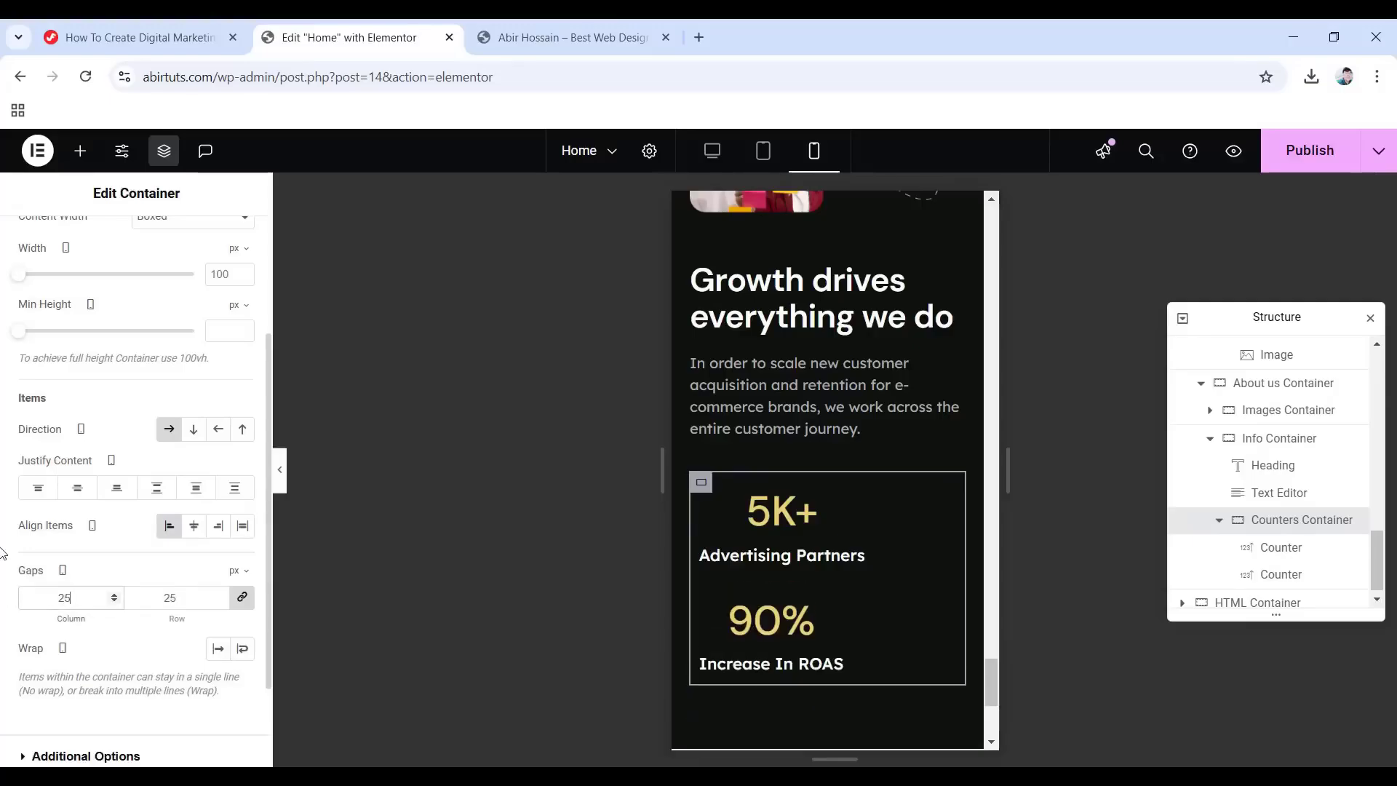
pyautogui.scroll(10, 755, 584)
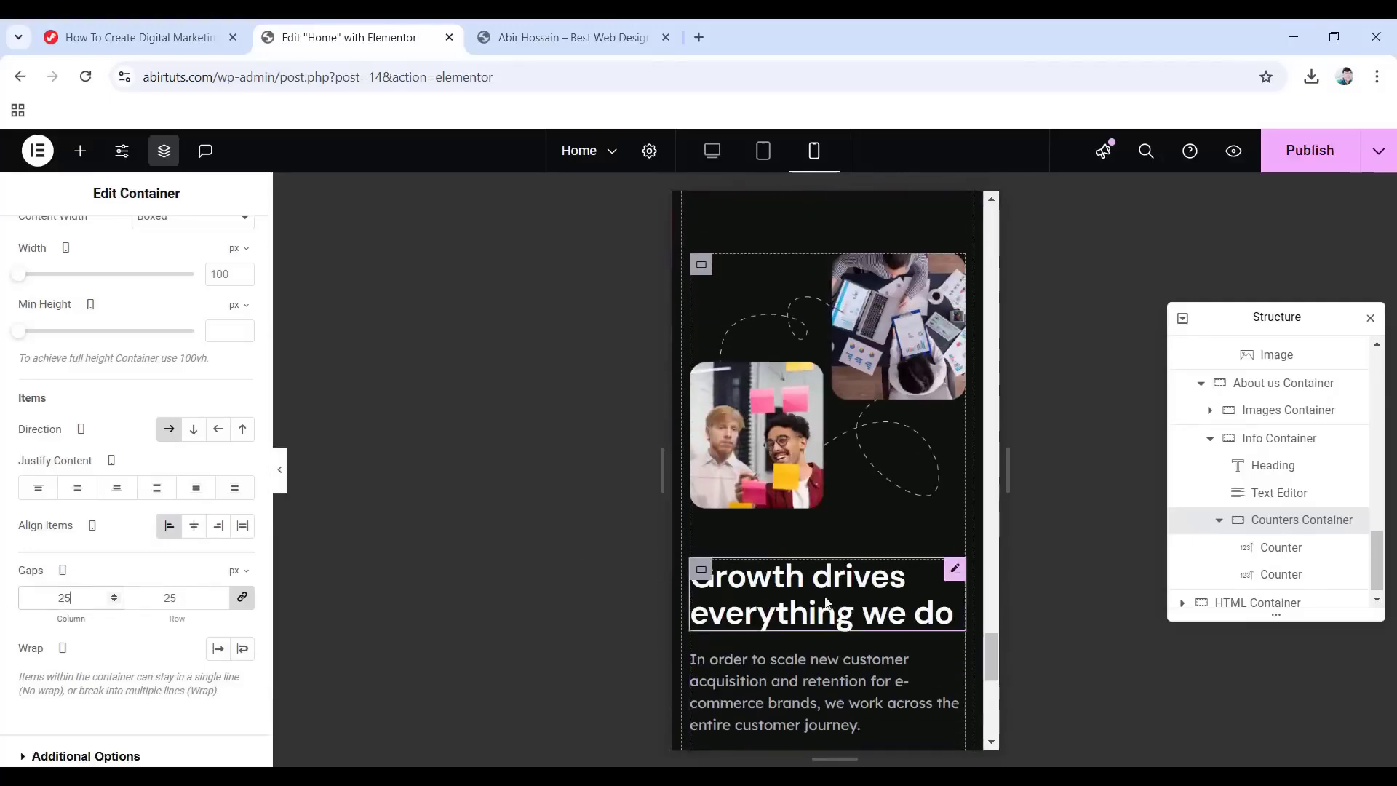
pyautogui.scroll(10, 837, 606)
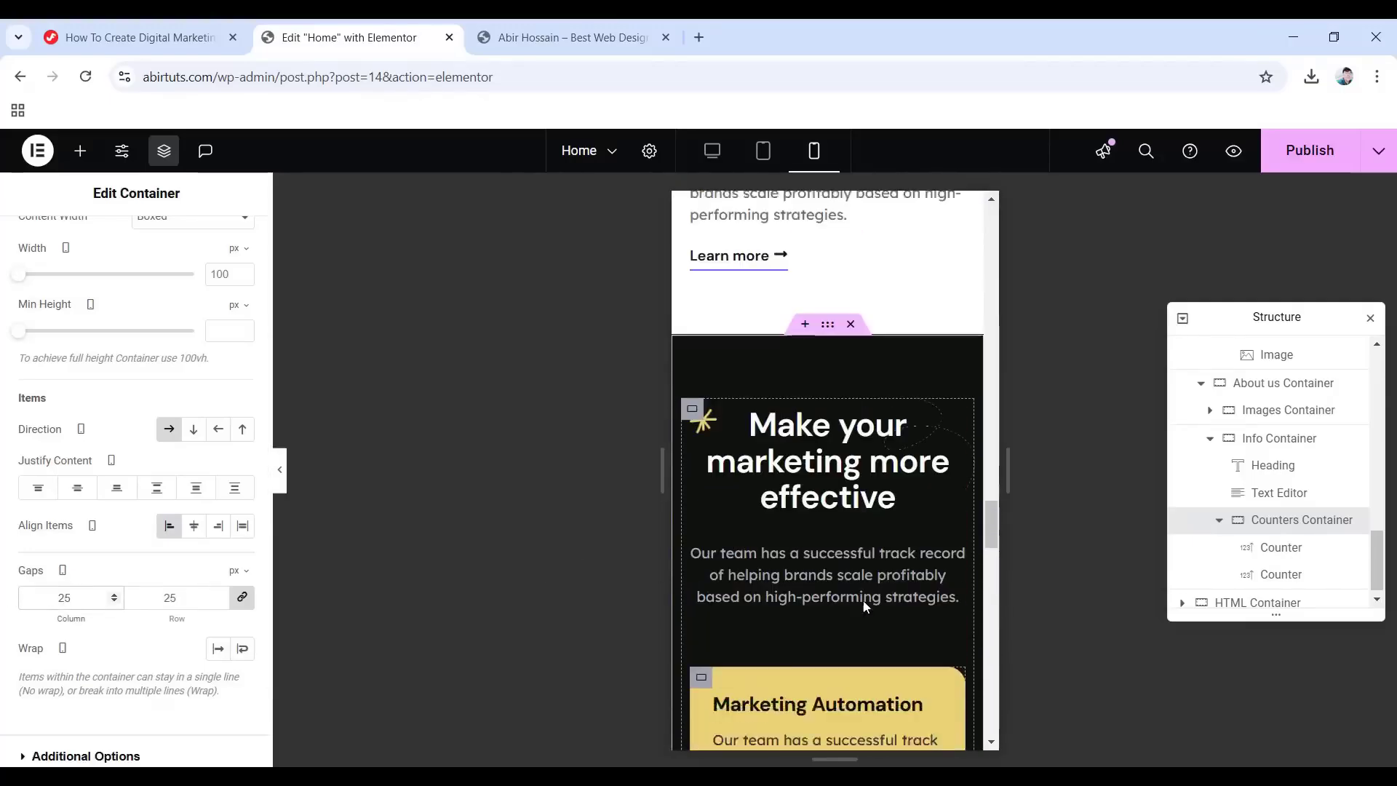
pyautogui.scroll(3, 865, 606)
pyautogui.scroll(10, 847, 560)
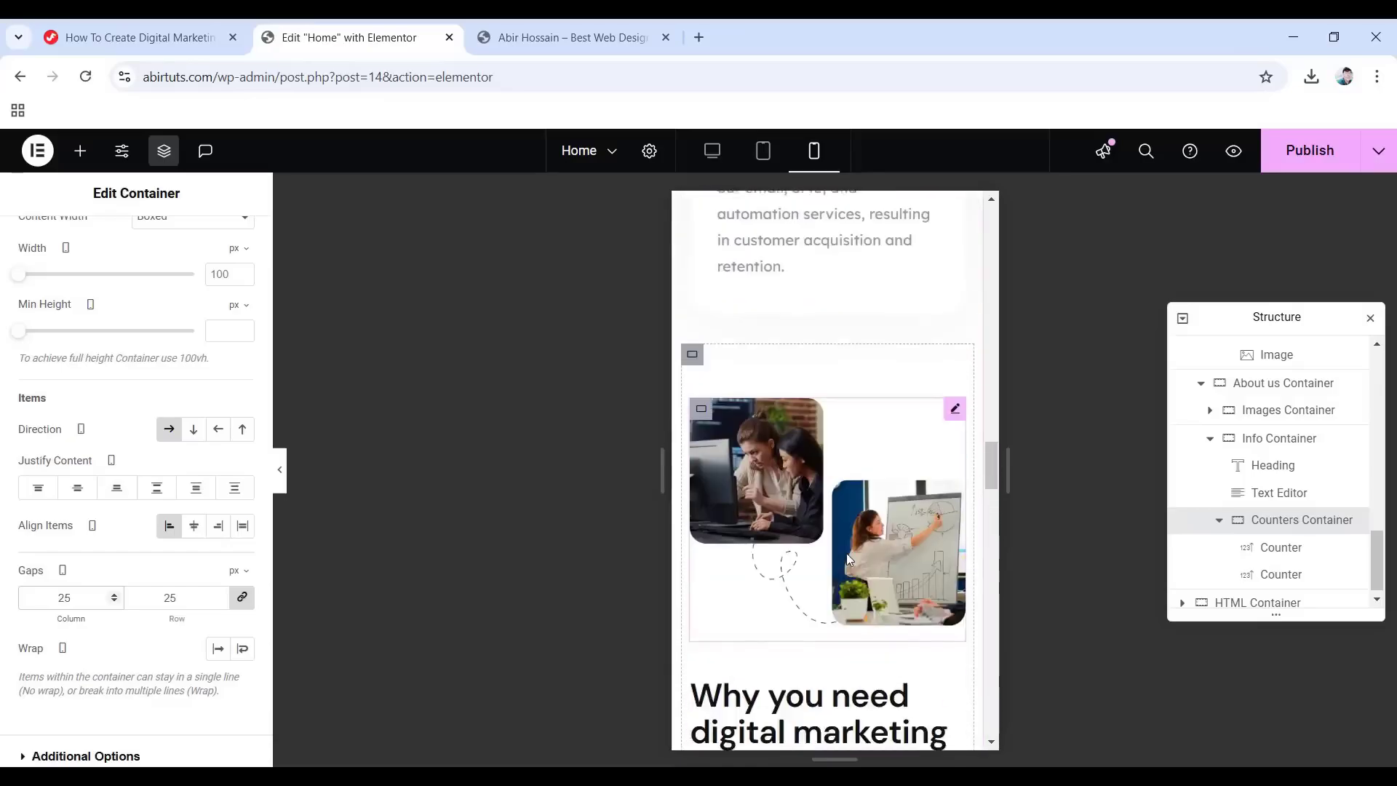
pyautogui.scroll(10, 847, 560)
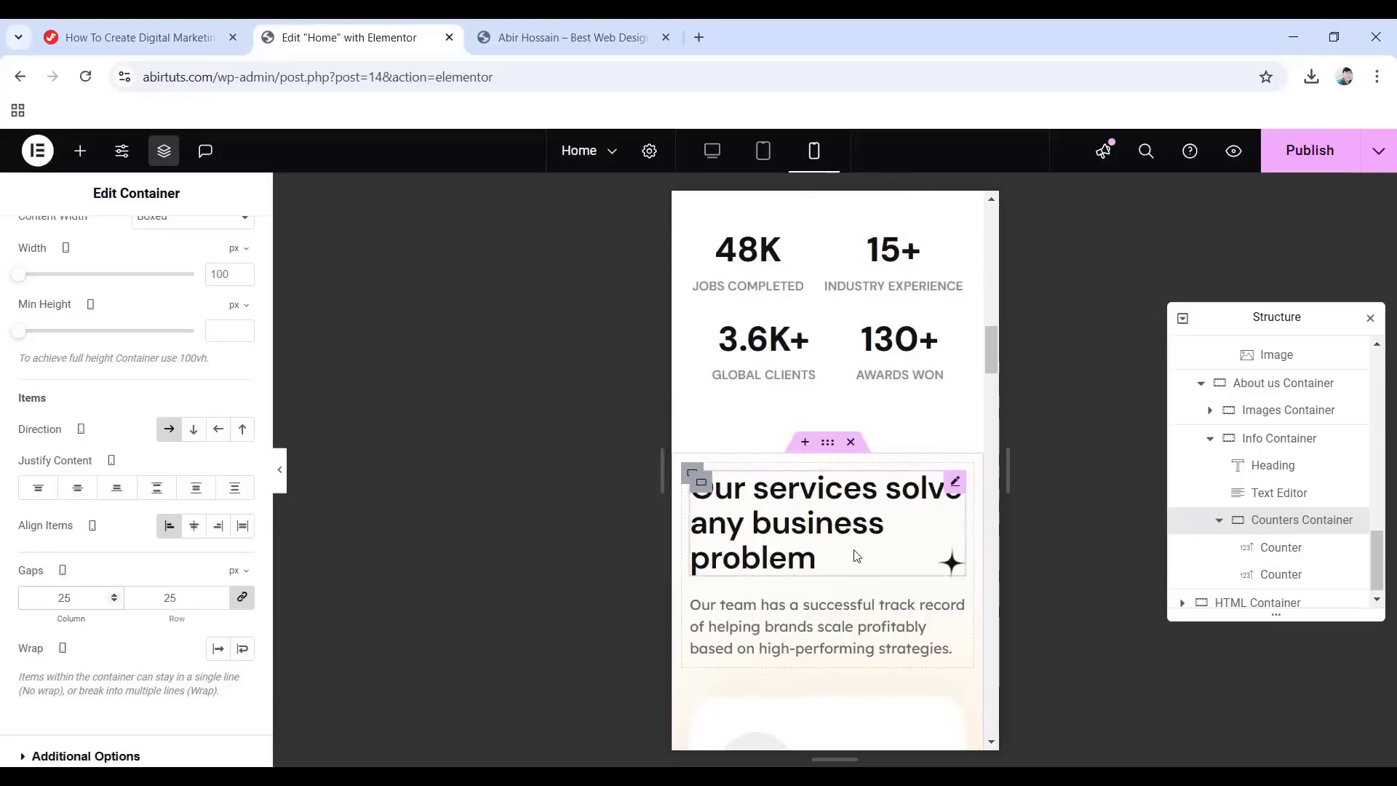
# Preview the page at tablet and desktop widths, then publish the changes.
pyautogui.click(769, 162)
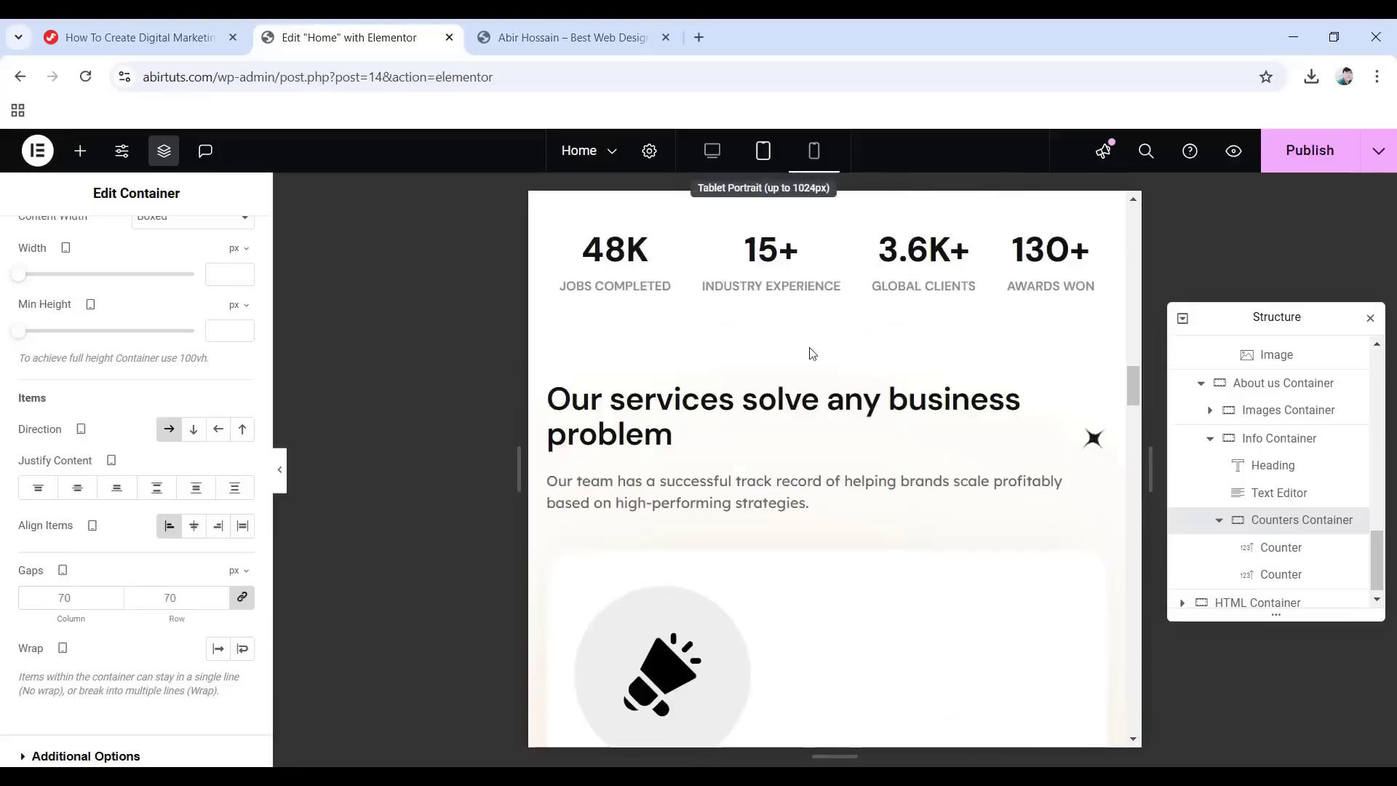
pyautogui.click(712, 151)
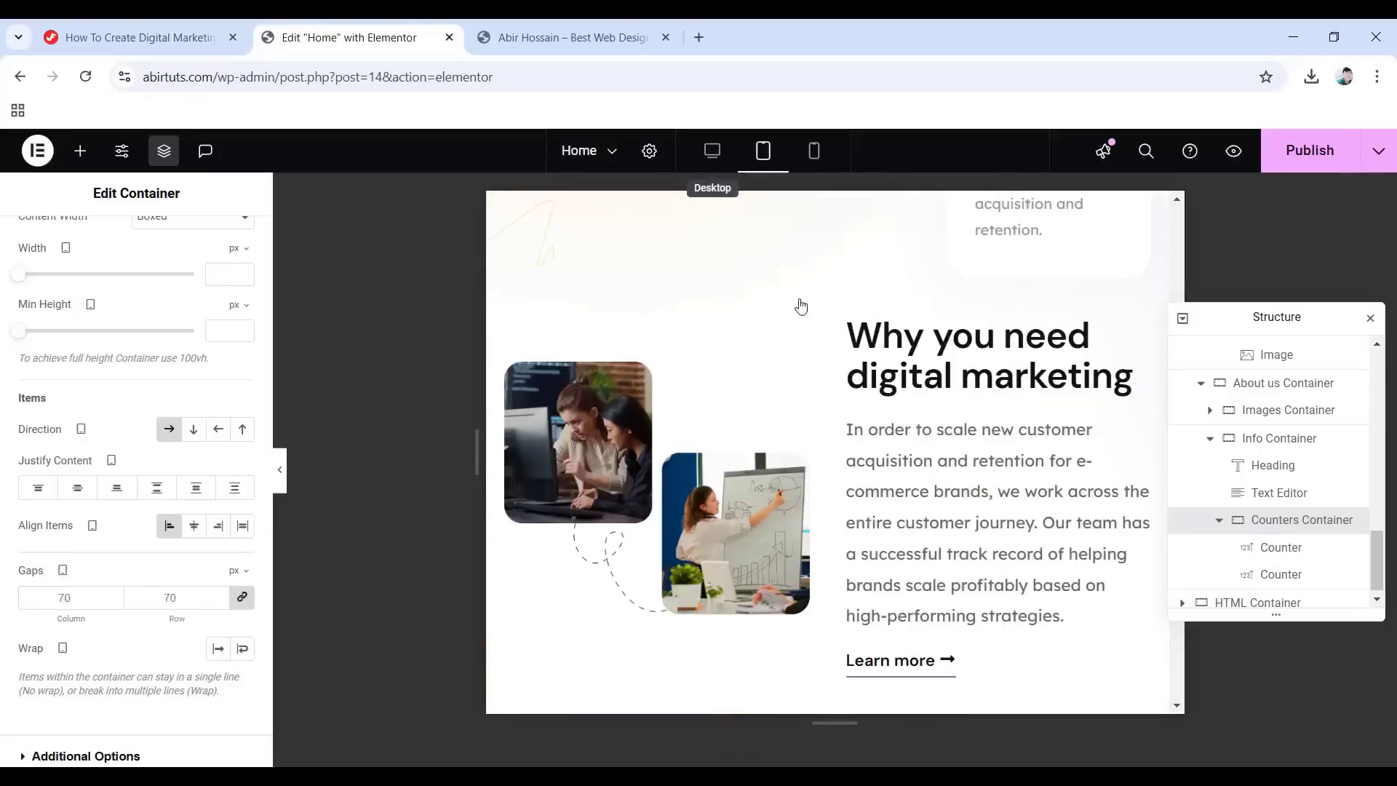
pyautogui.scroll(15, 820, 298)
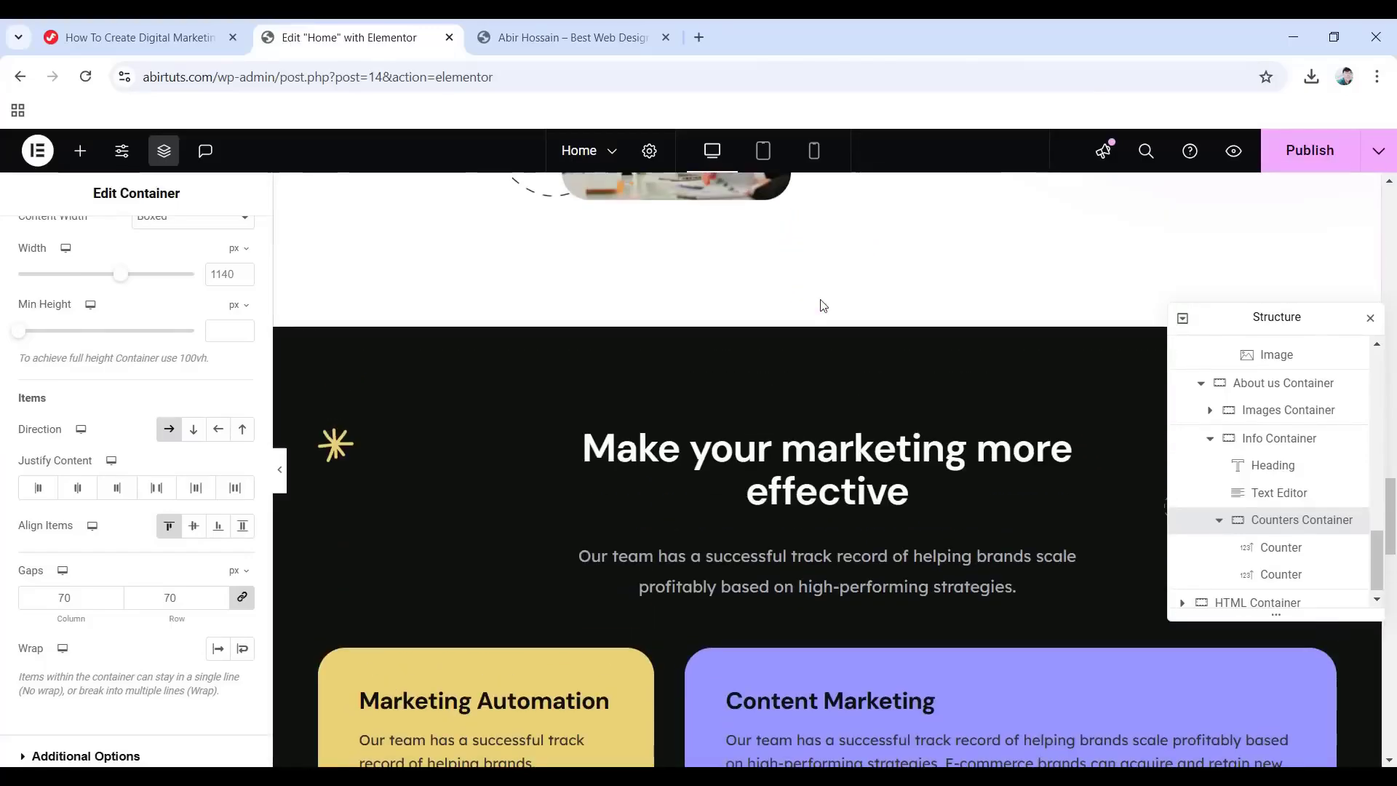
pyautogui.click(1307, 153)
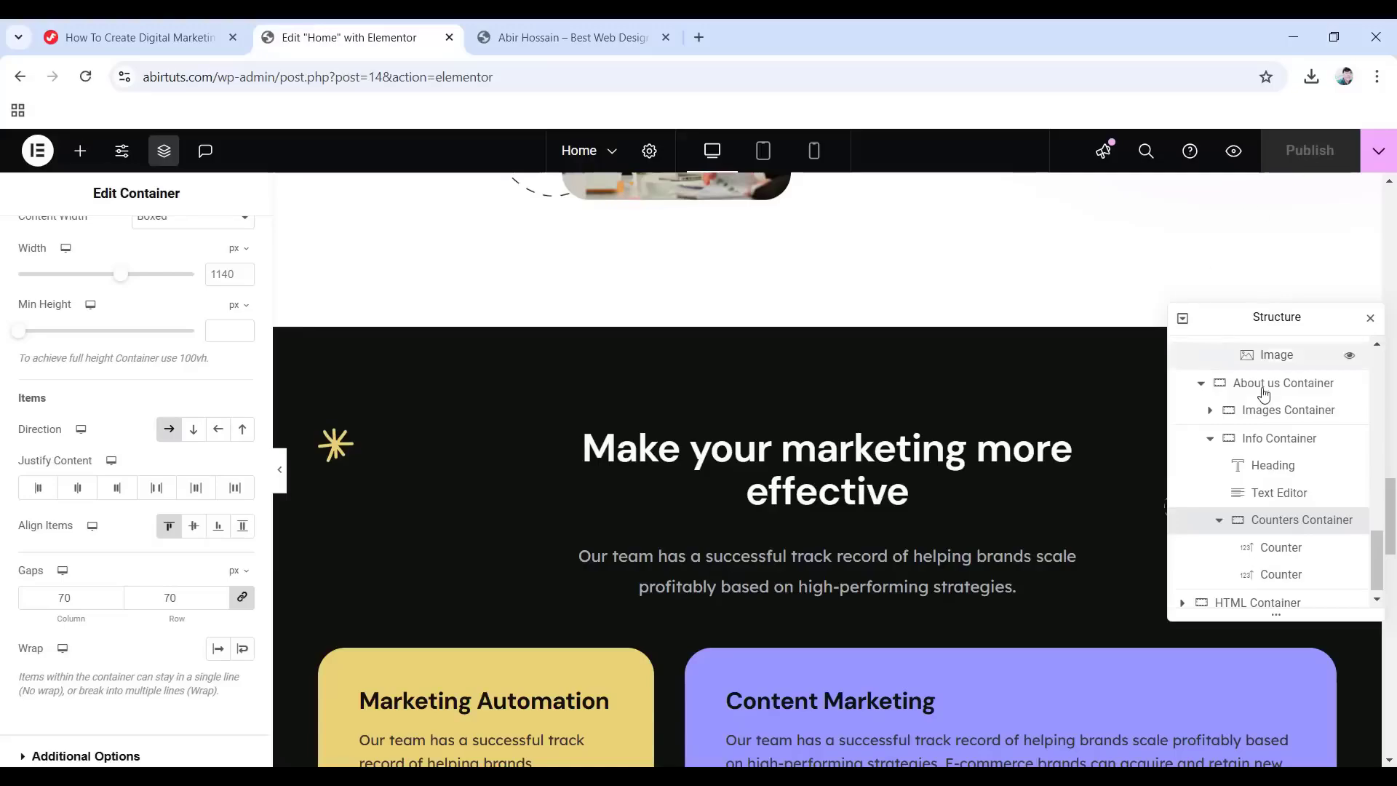
# Collapse the Effective marketing Container in the navigator and scroll to the empty drop area.
pyautogui.scroll(3, 1239, 466)
pyautogui.scroll(10, 1239, 466)
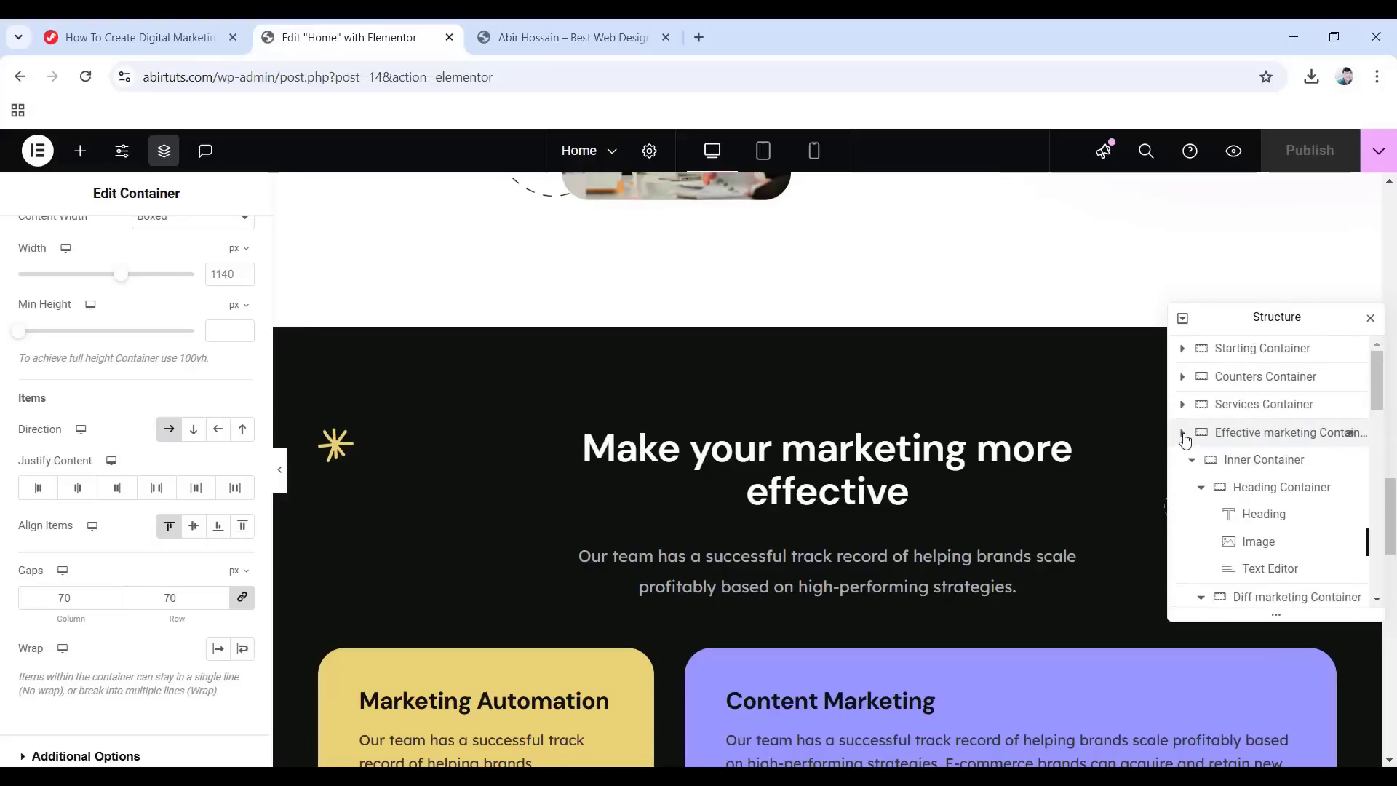
pyautogui.click(1183, 433)
pyautogui.scroll(-10, 900, 457)
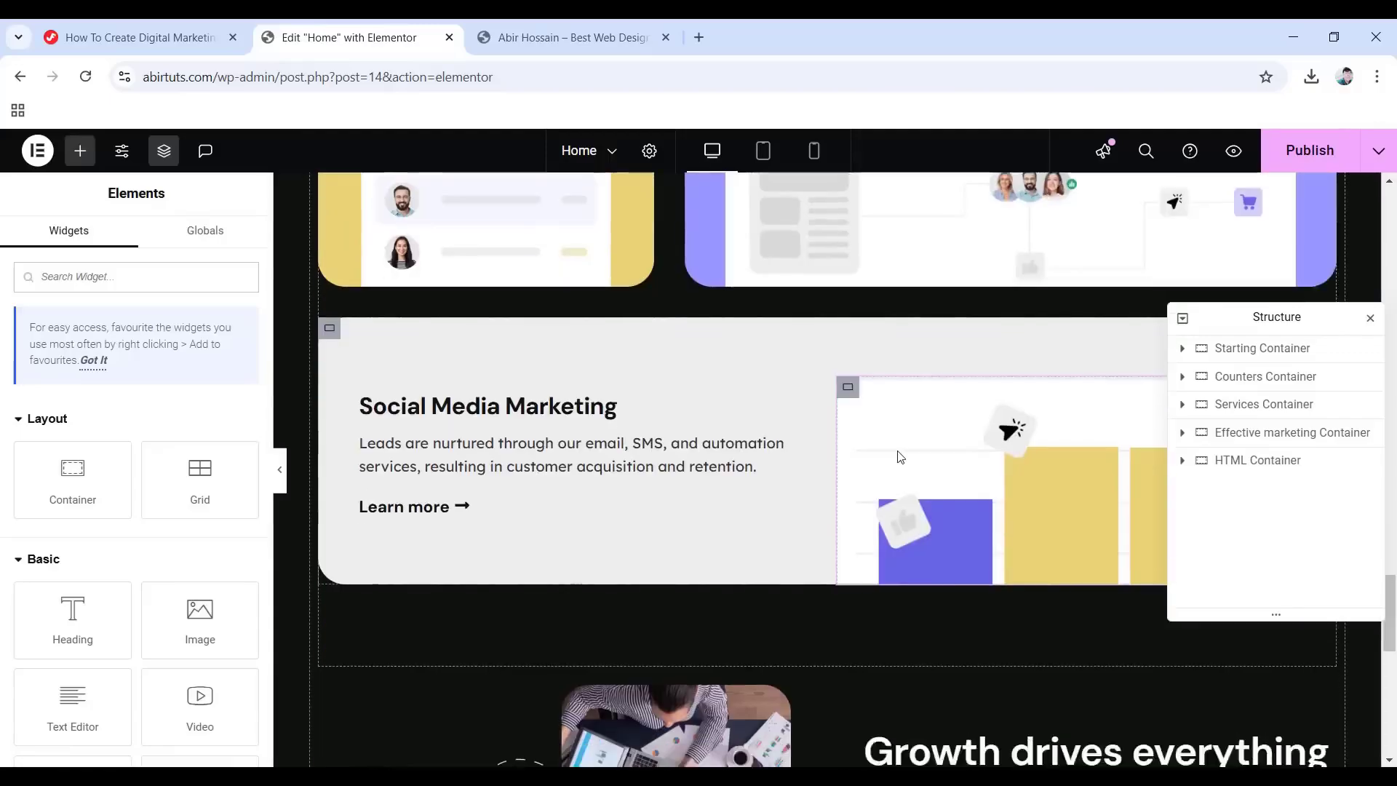
pyautogui.scroll(-10, 900, 457)
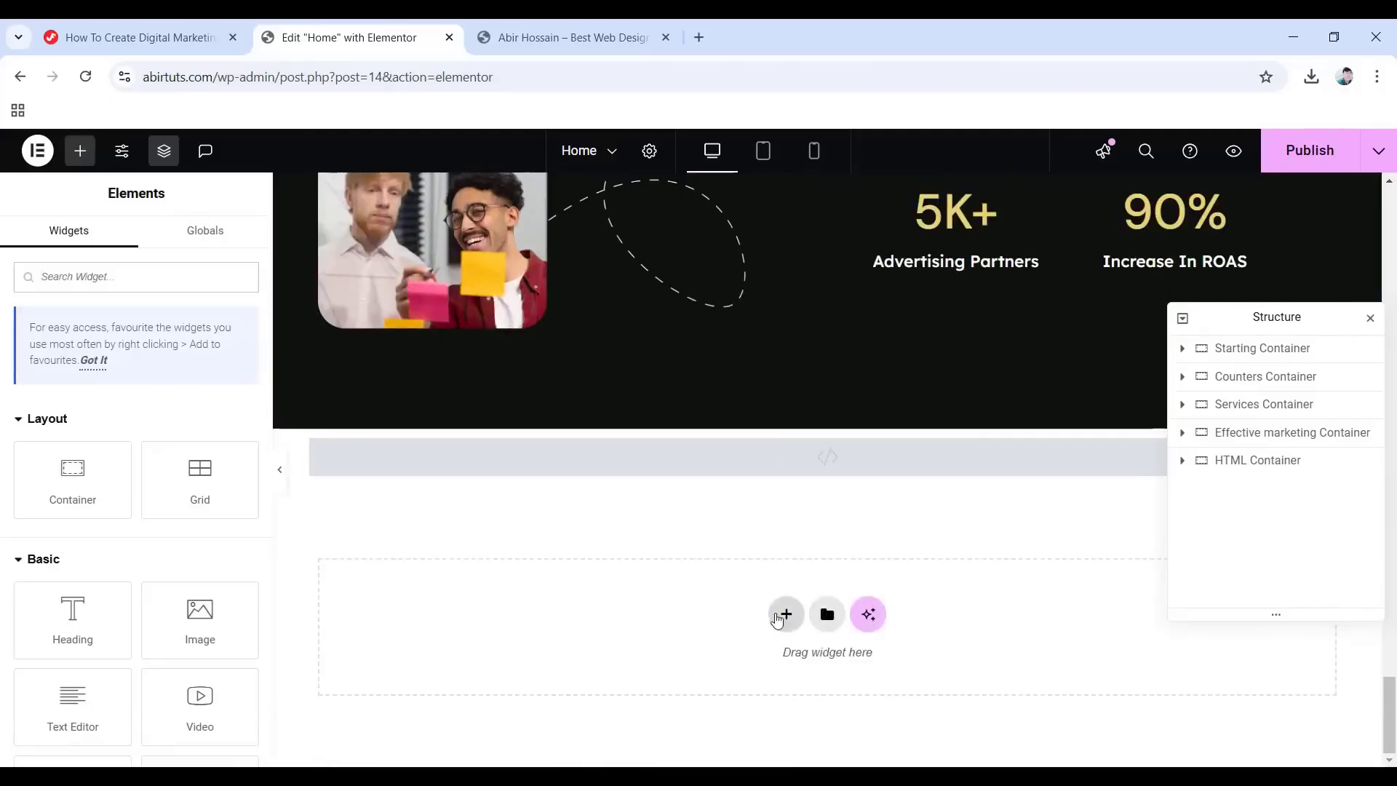
# Add a flexbox row container, Ending Container, and move it above the HTML Container.
pyautogui.click(787, 615)
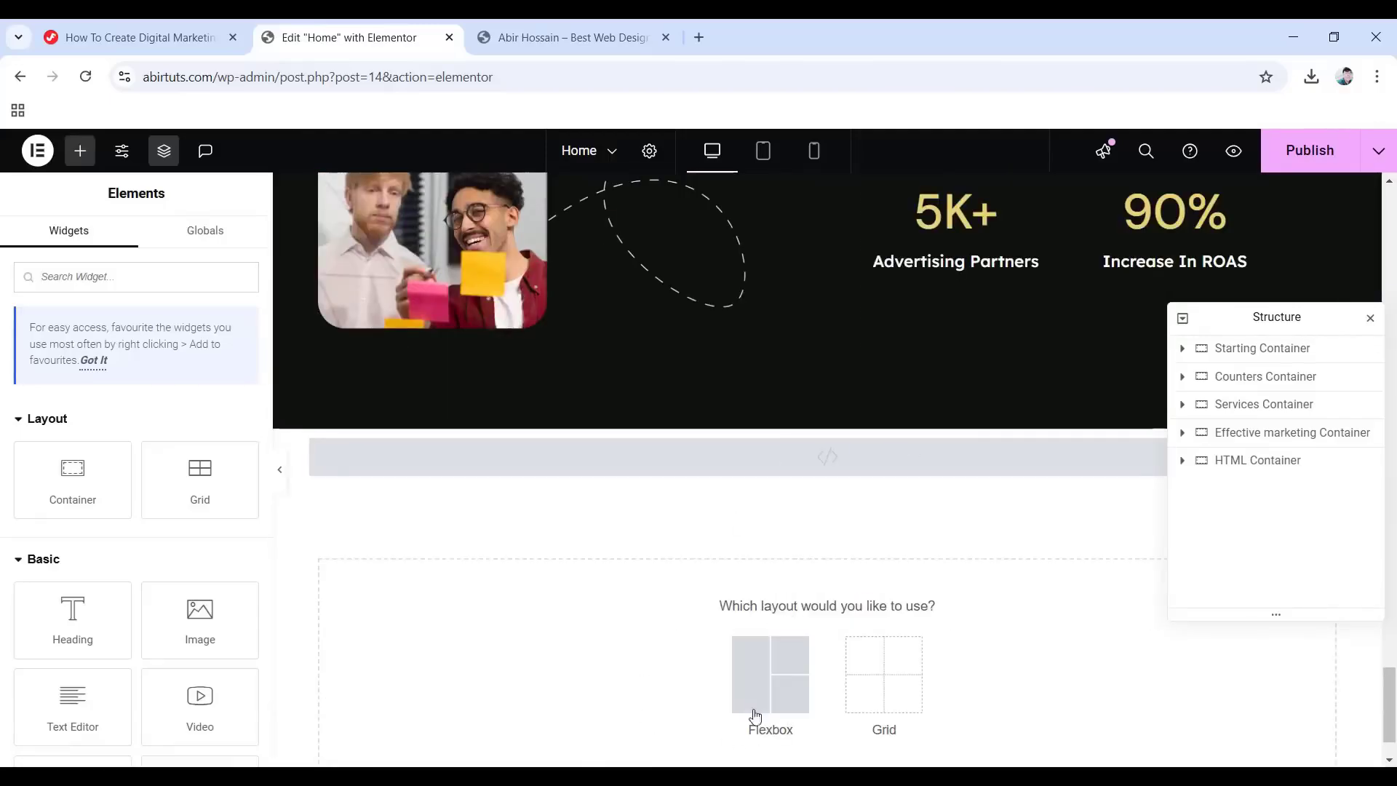
pyautogui.click(760, 683)
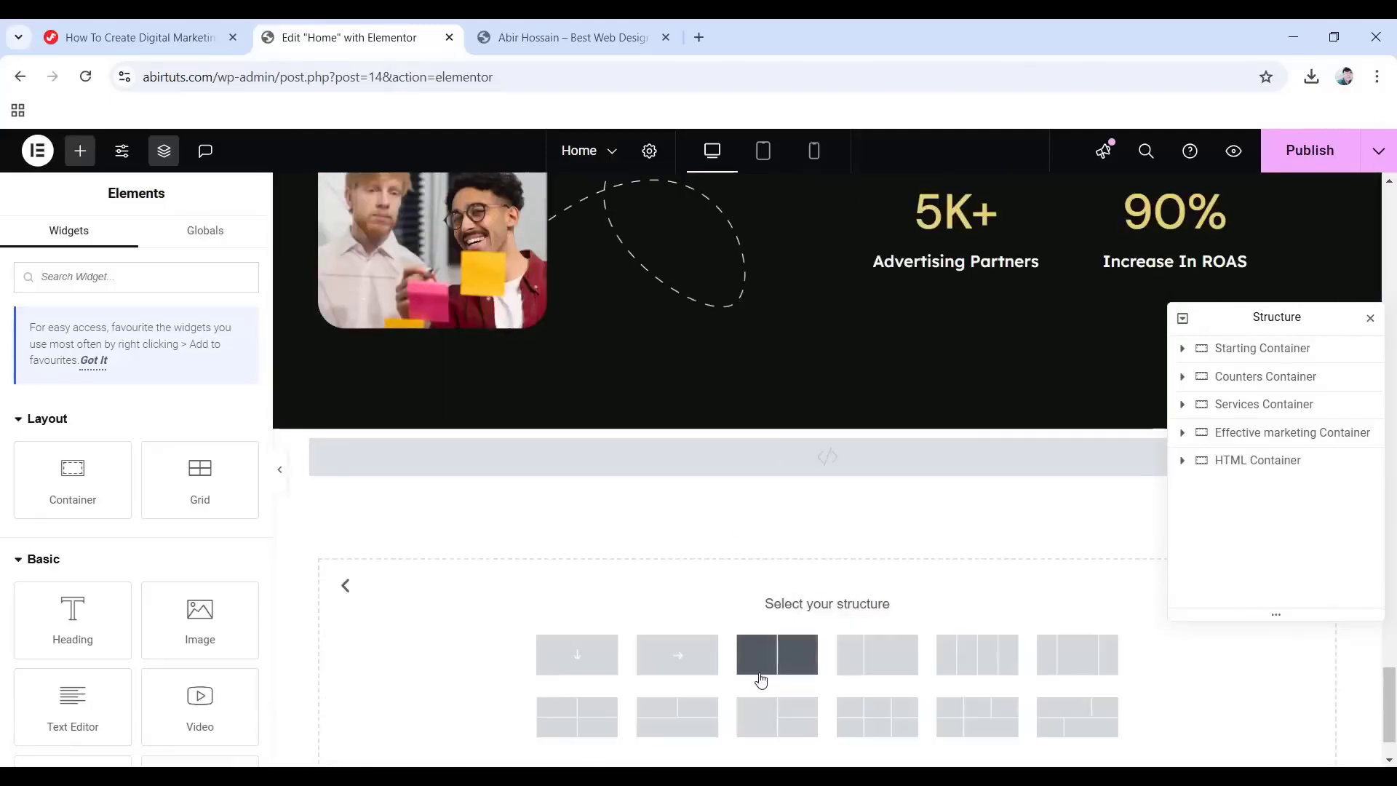
pyautogui.click(683, 664)
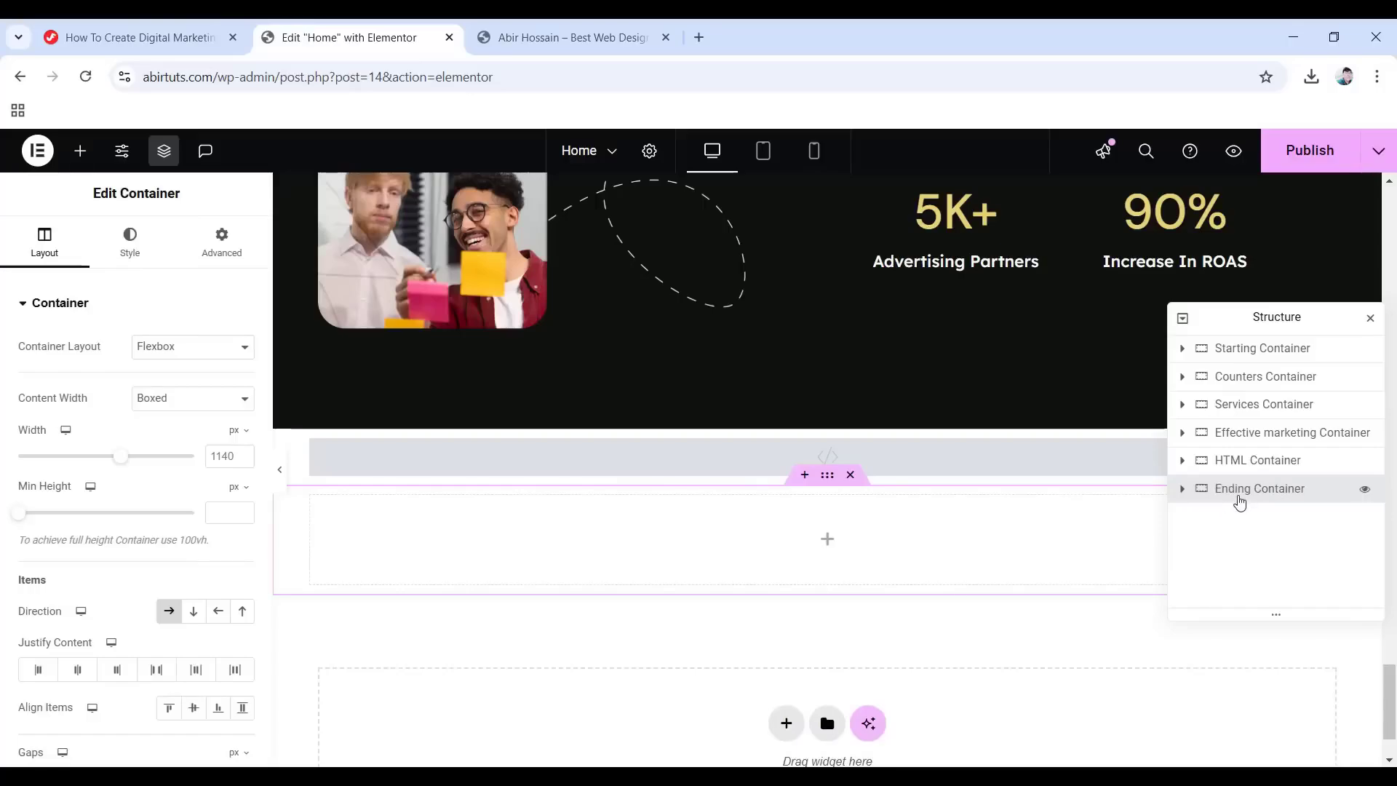
pyautogui.moveTo(1226, 494)
pyautogui.mouseDown()
pyautogui.moveTo(1242, 459)
pyautogui.moveTo(1241, 477)
pyautogui.mouseUp()
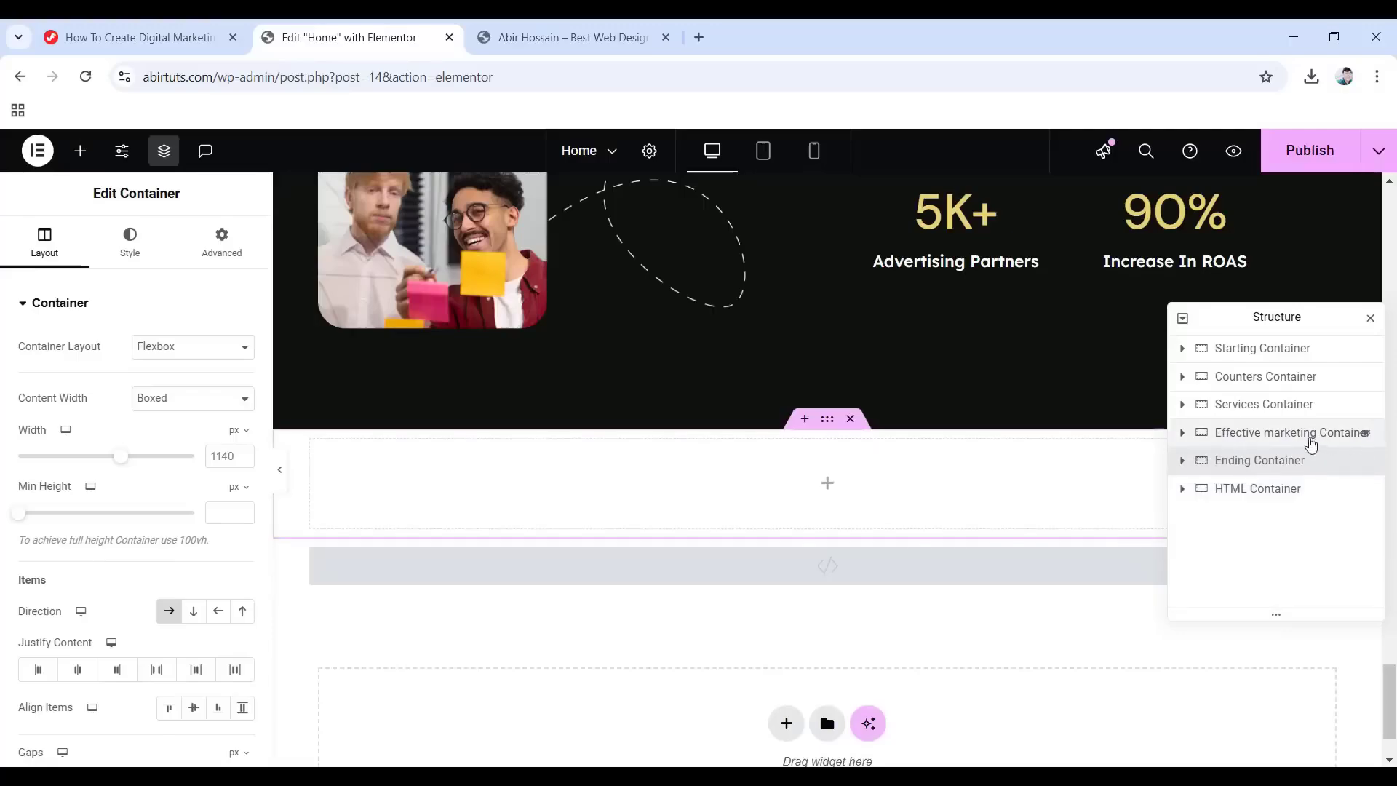
pyautogui.click(127, 242)
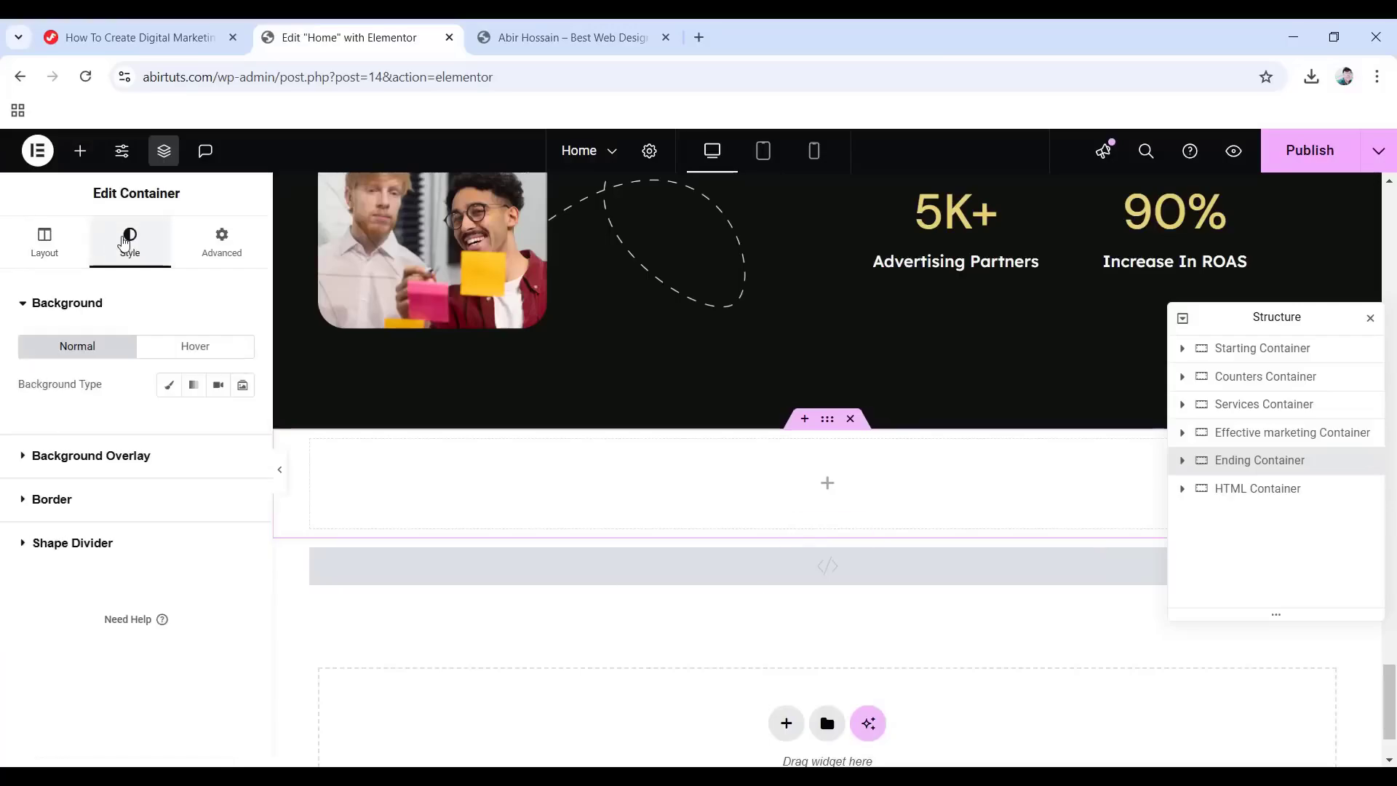
# Set a classic background using the bg-5 image from the media library.
pyautogui.click(169, 391)
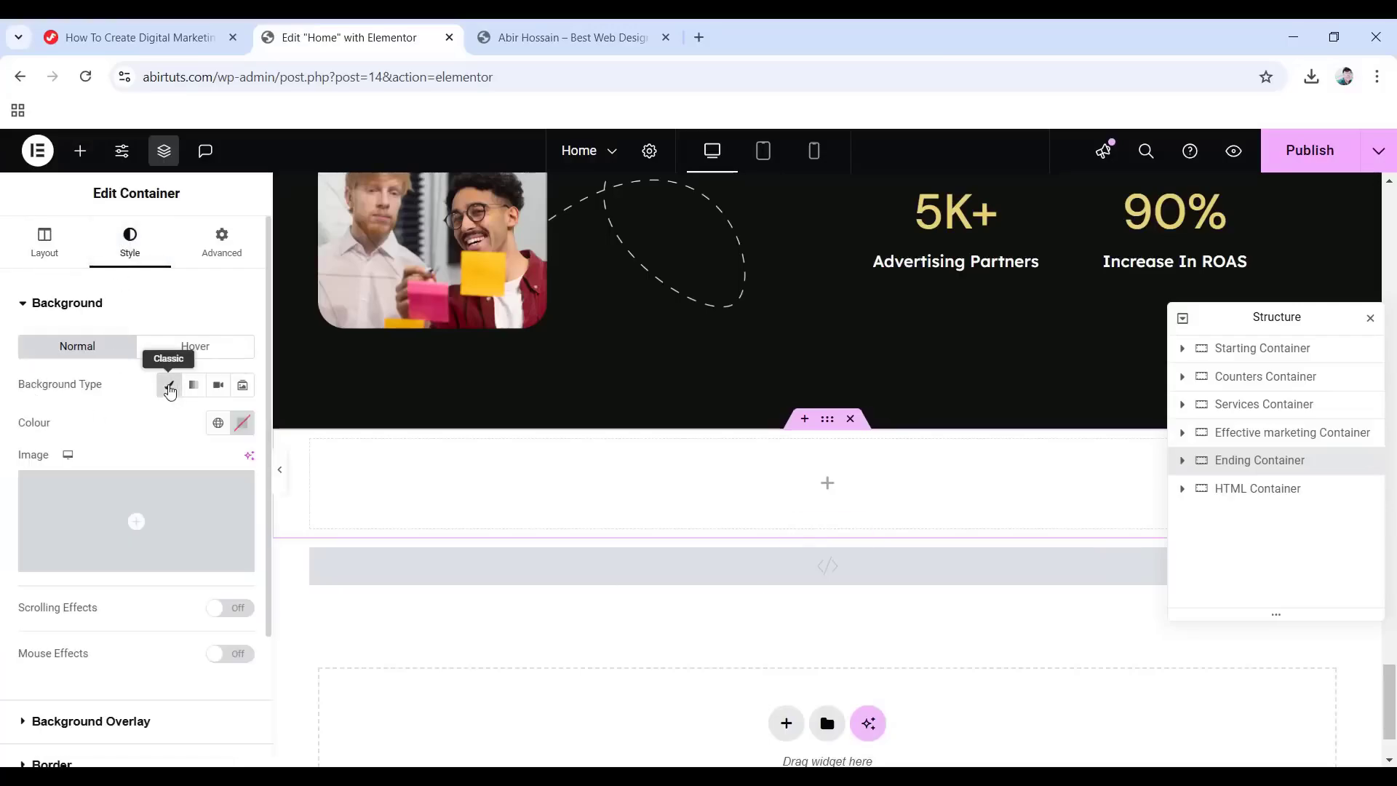
pyautogui.click(135, 521)
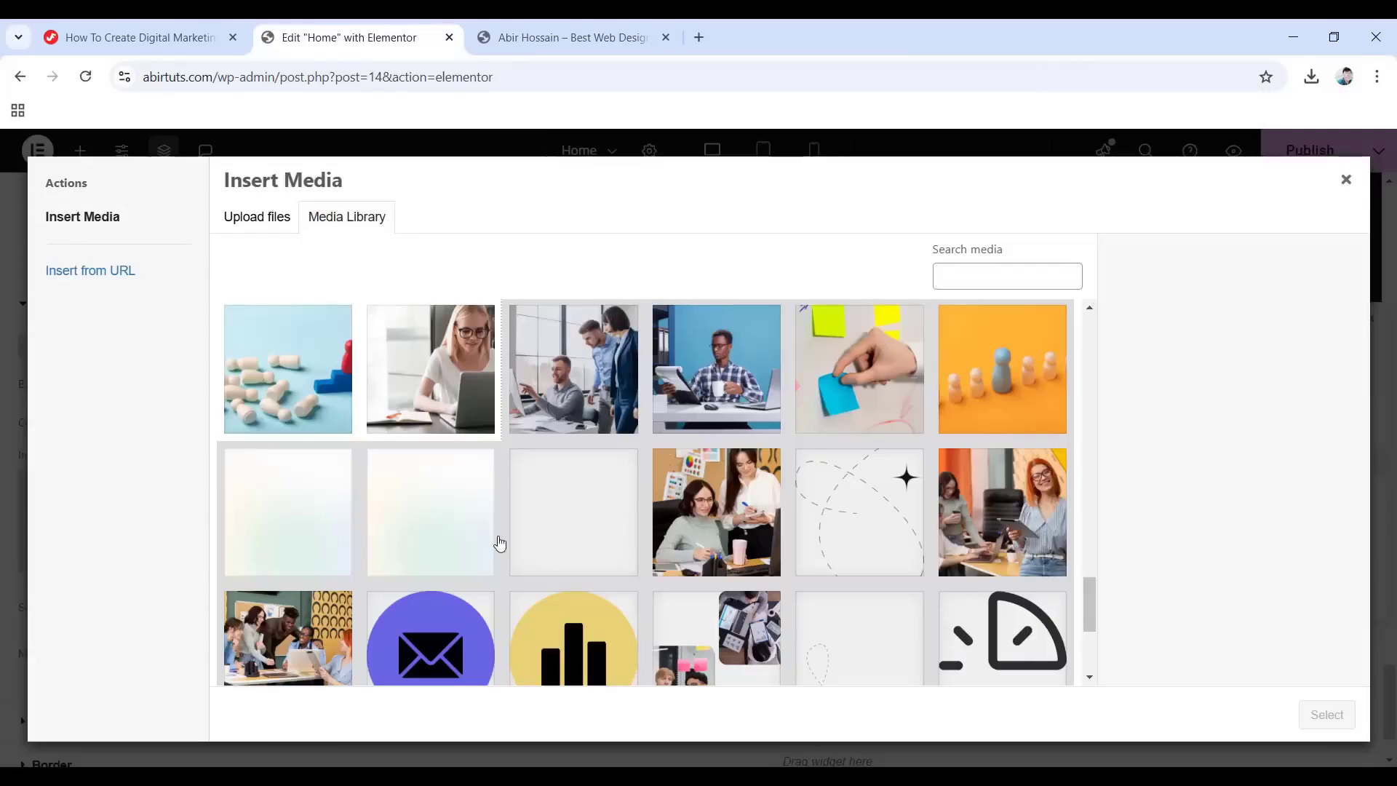
pyautogui.click(442, 514)
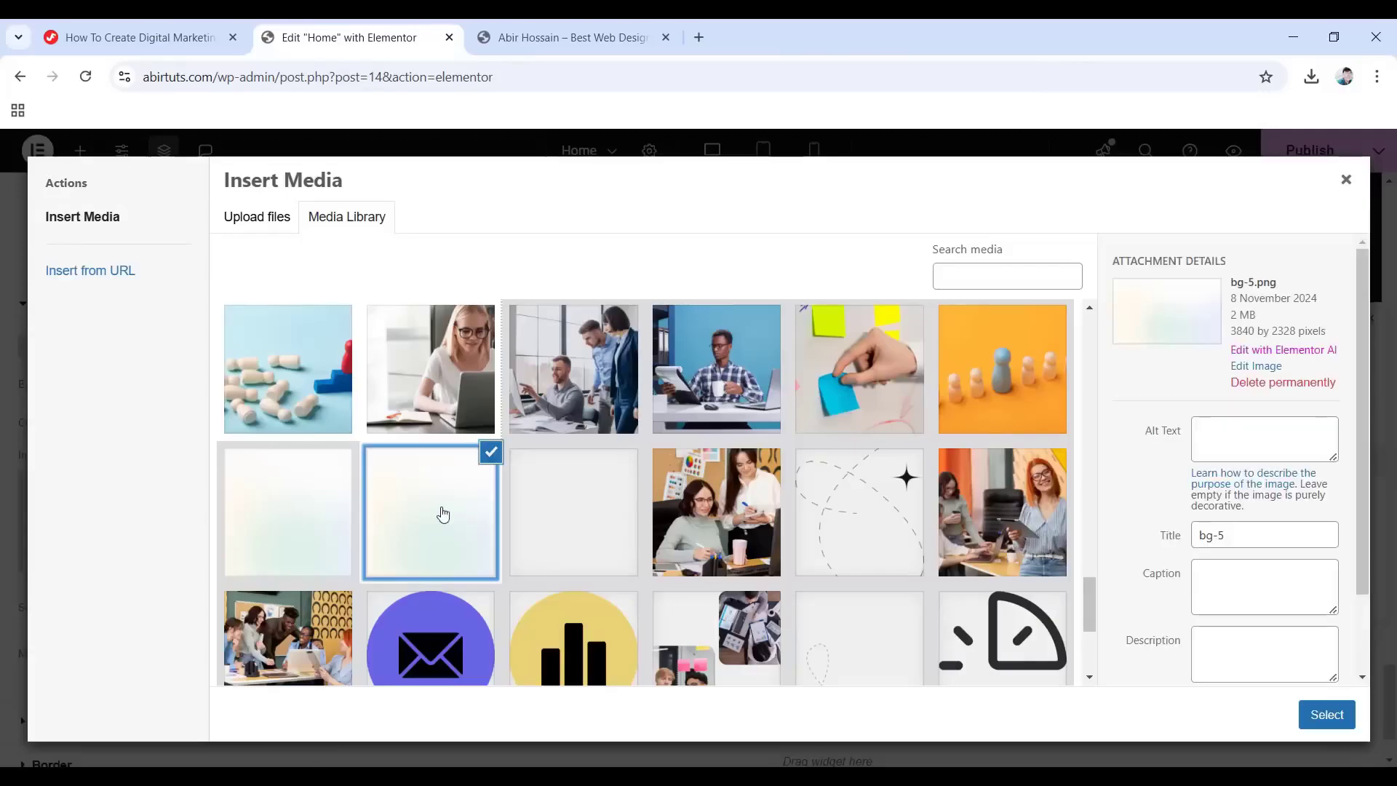
pyautogui.click(1326, 715)
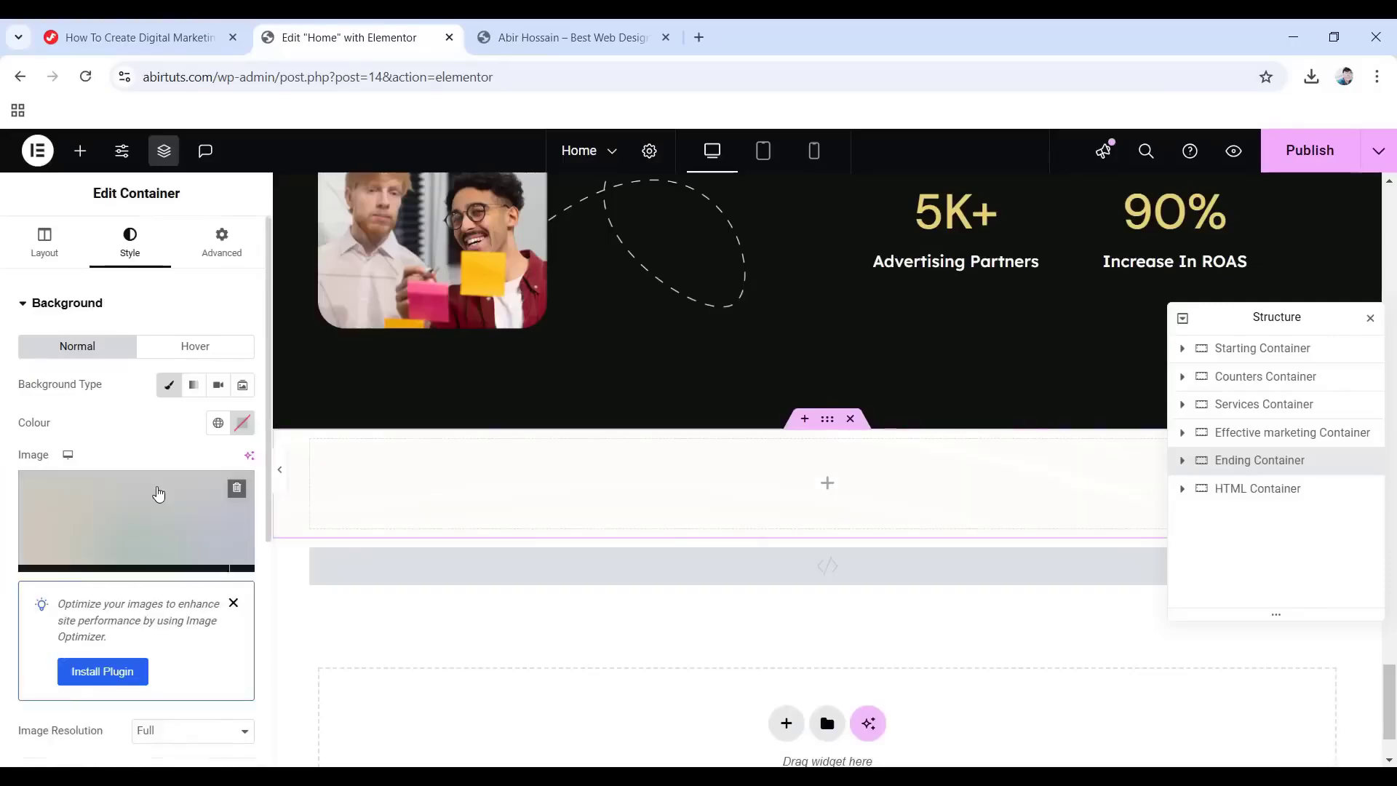
# Position the background top centre, no-repeat, at cover size.
pyautogui.scroll(-4, 159, 494)
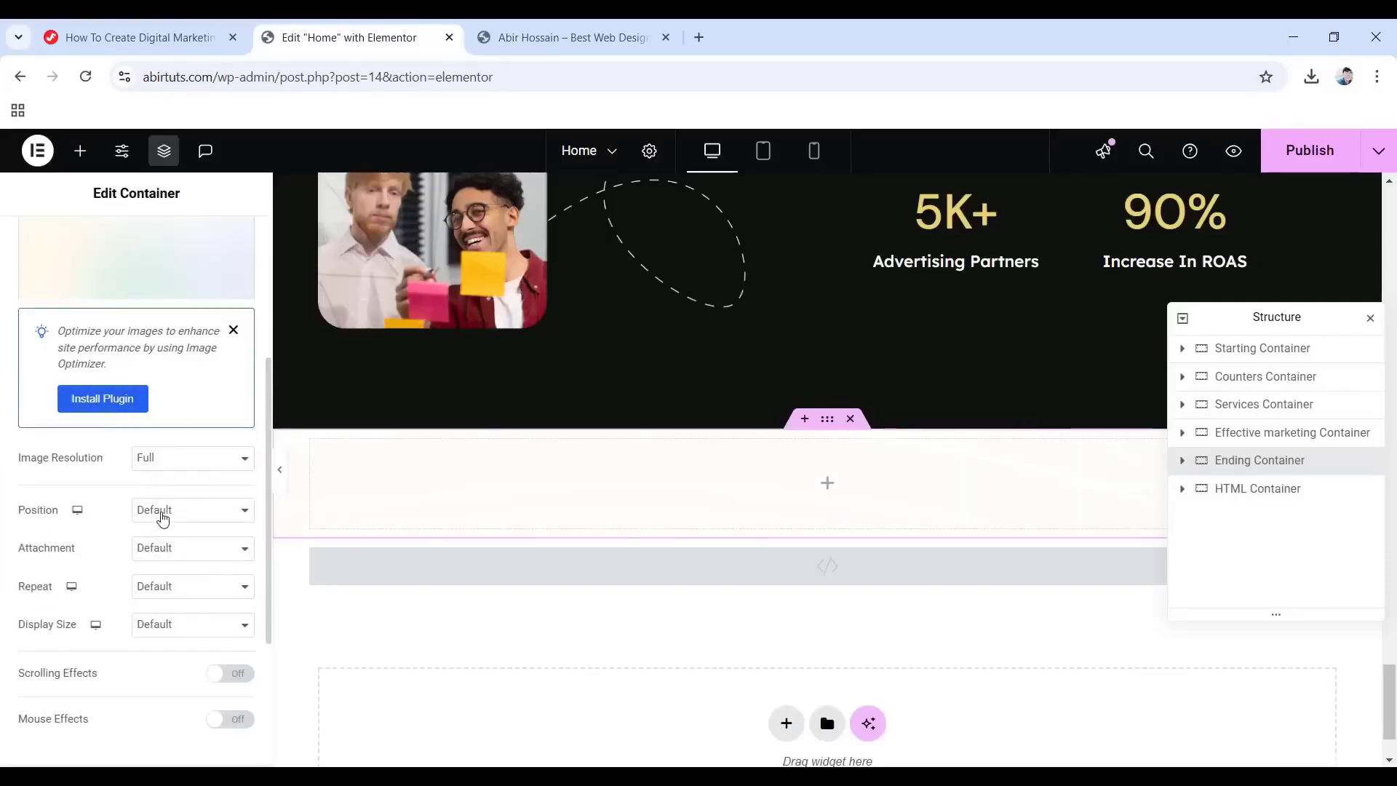
pyautogui.click(162, 517)
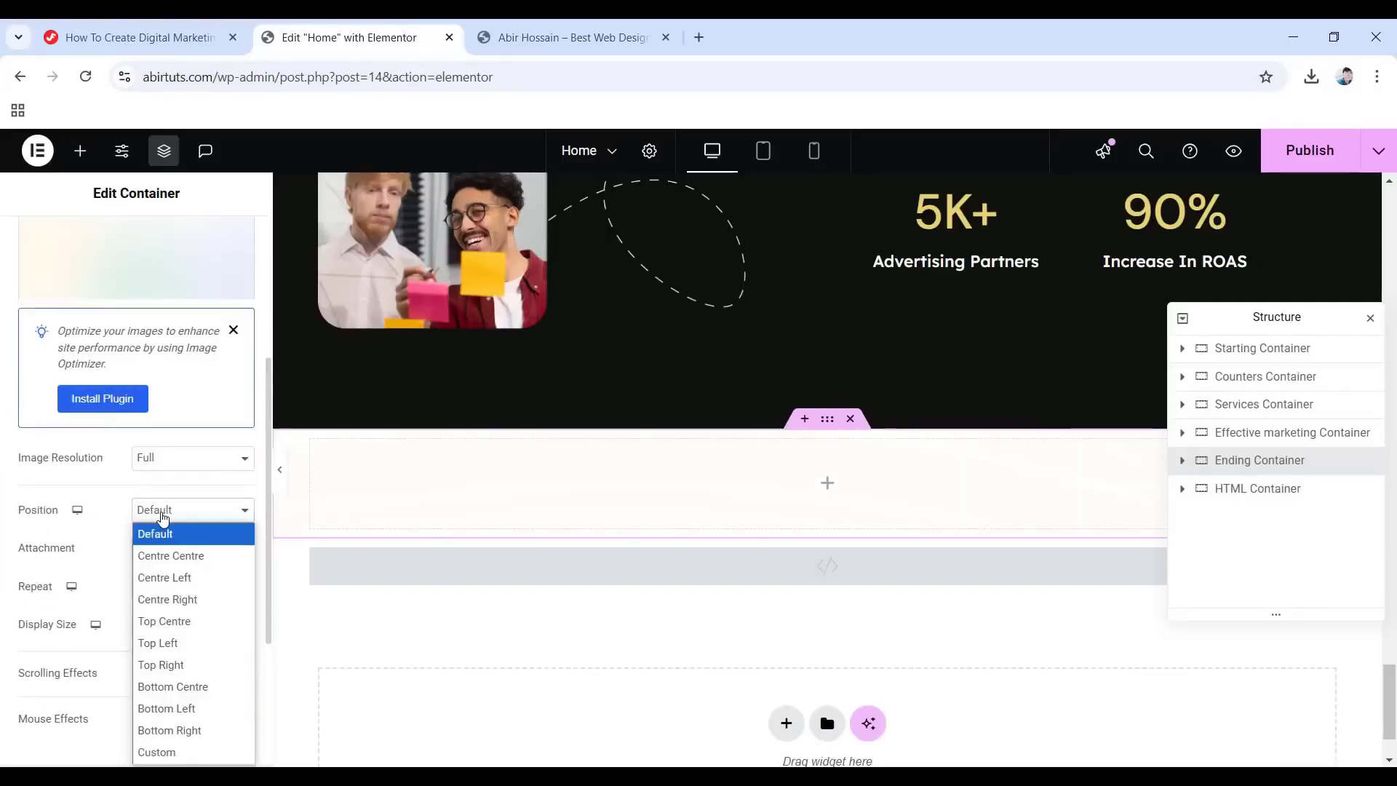
pyautogui.click(181, 622)
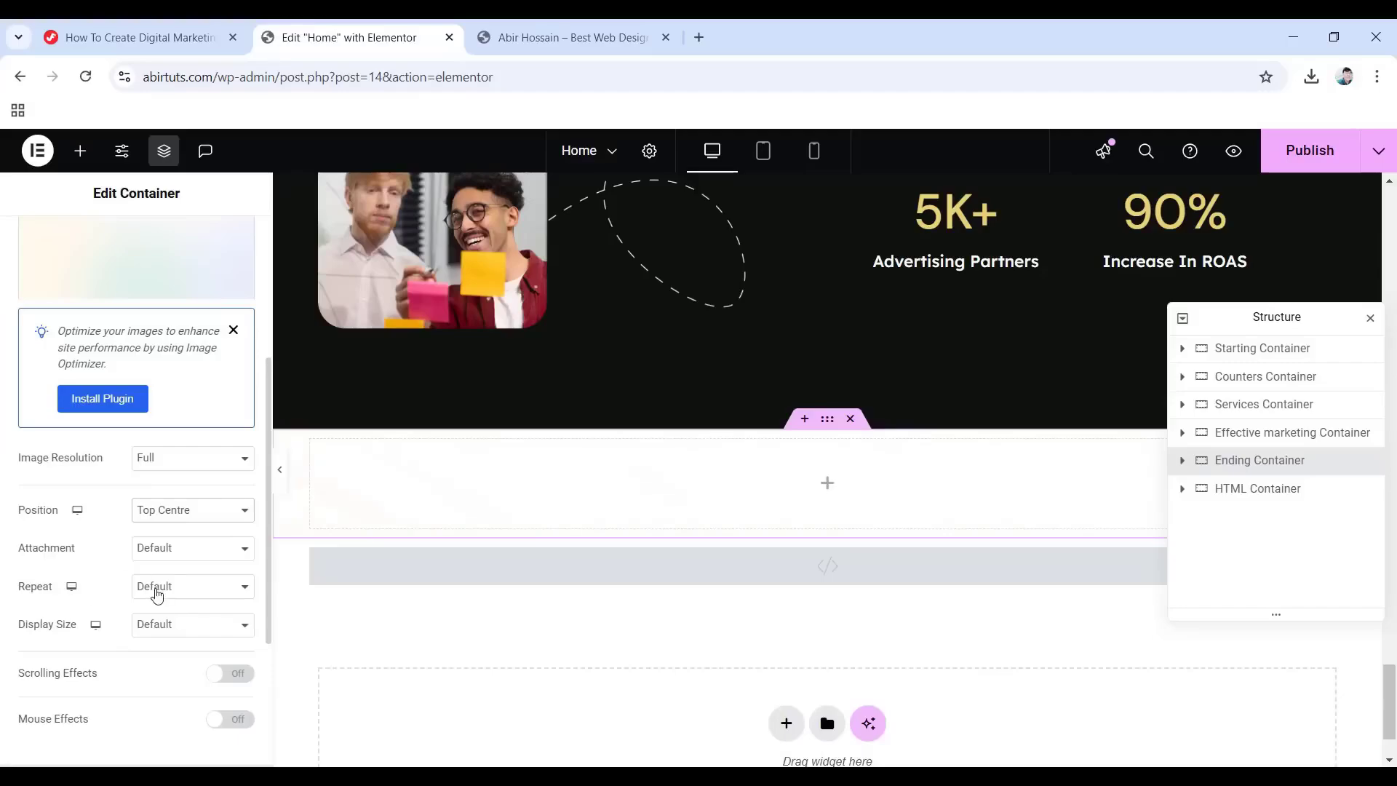
pyautogui.click(156, 593)
pyautogui.click(188, 633)
pyautogui.click(171, 628)
pyautogui.click(178, 696)
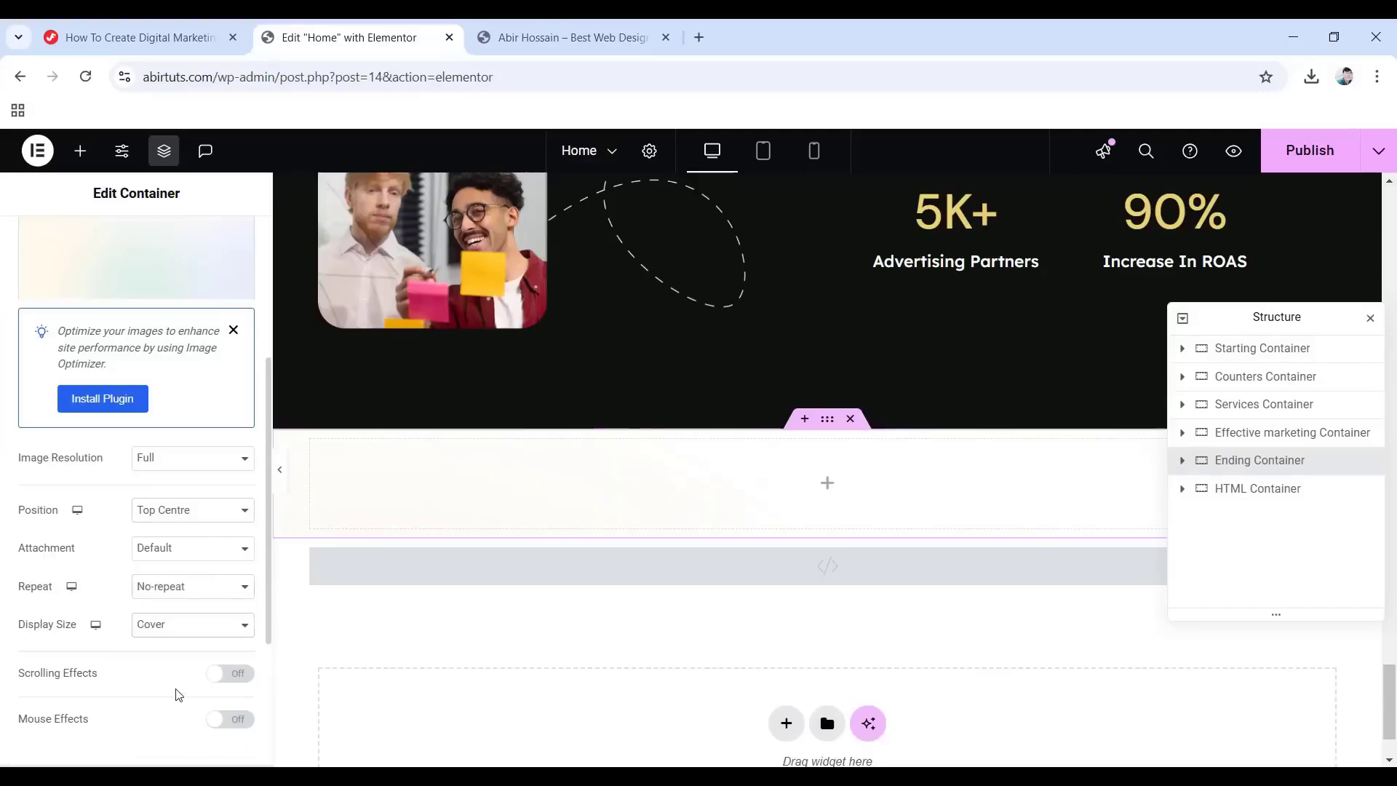
pyautogui.scroll(-3, 145, 670)
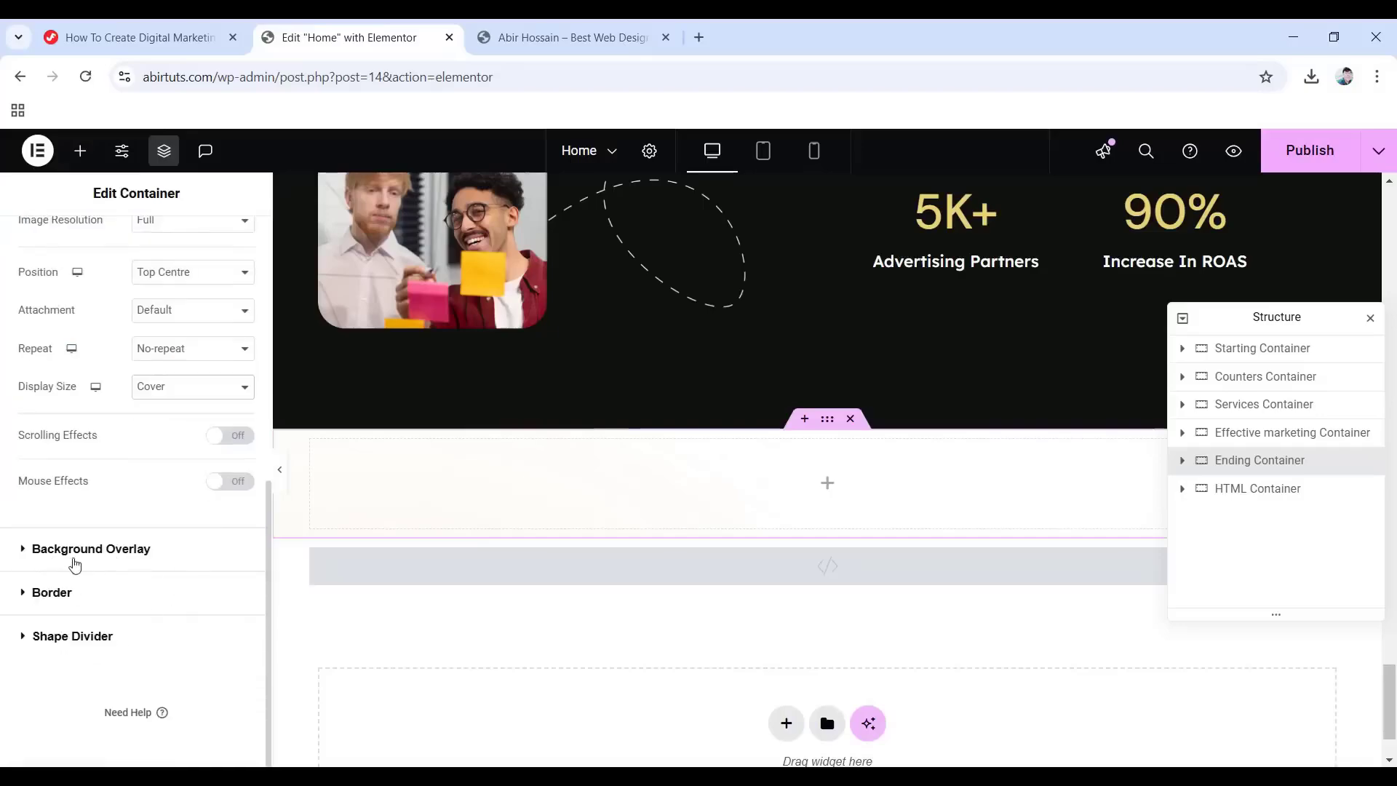
# Add a classic background overlay using the uih7 image.
pyautogui.click(110, 549)
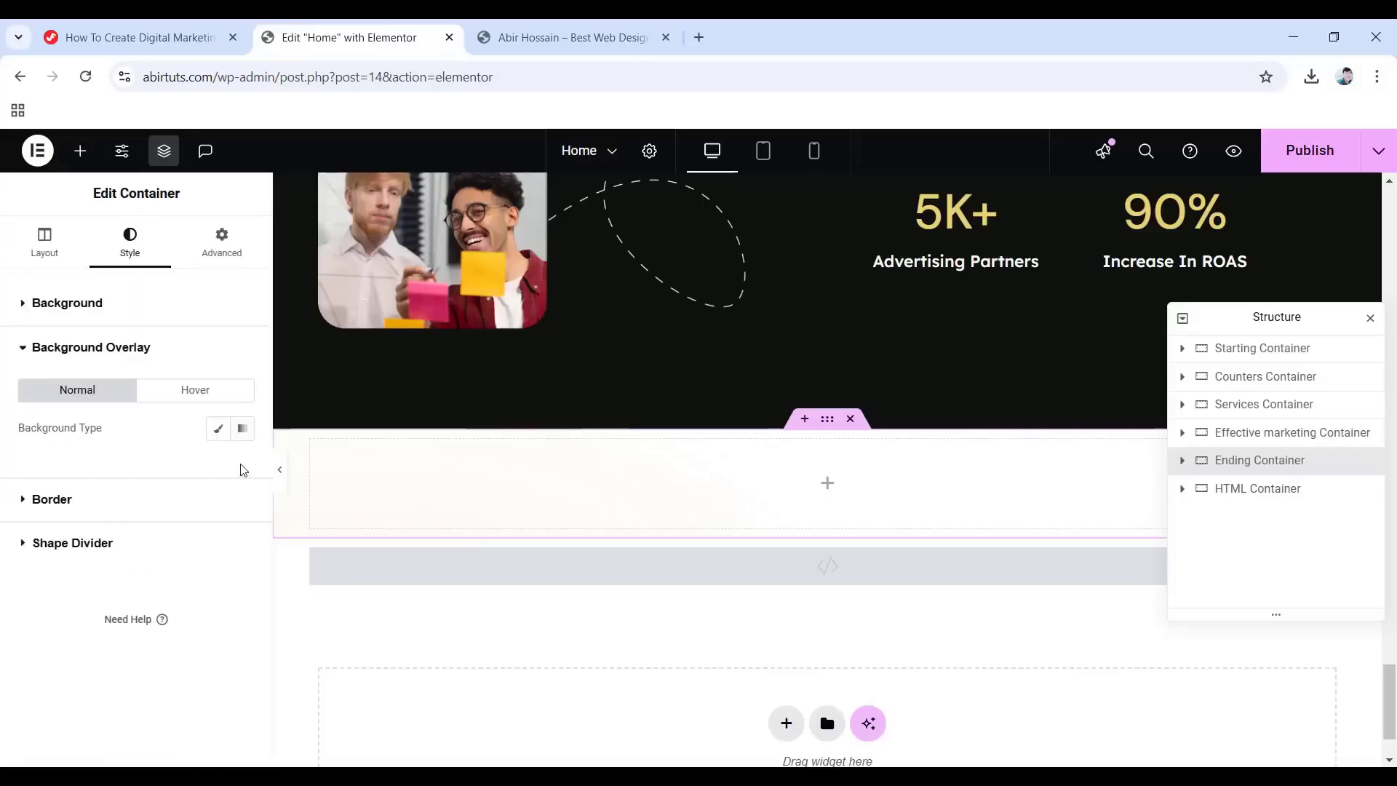
pyautogui.click(217, 430)
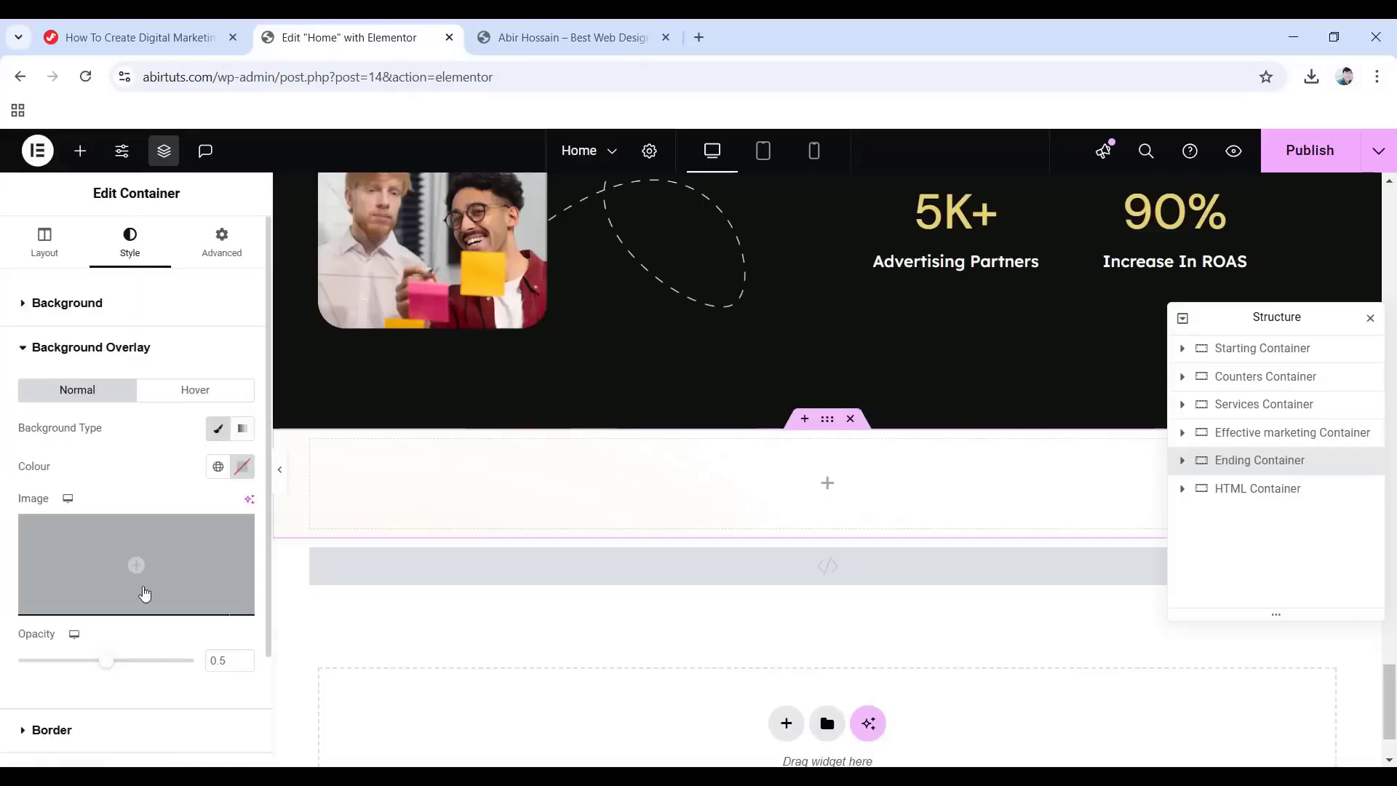
pyautogui.click(142, 568)
pyautogui.scroll(-1, 773, 576)
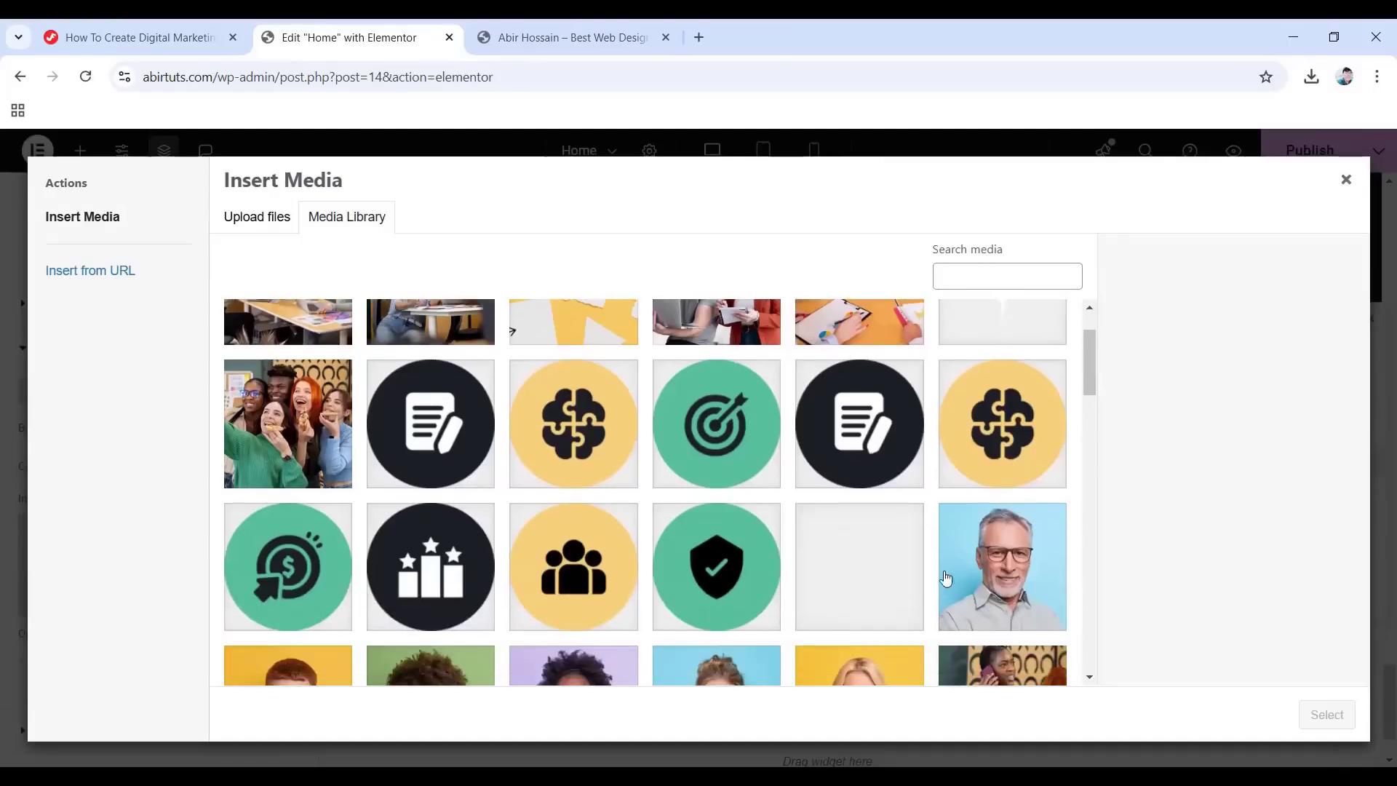
pyautogui.click(880, 571)
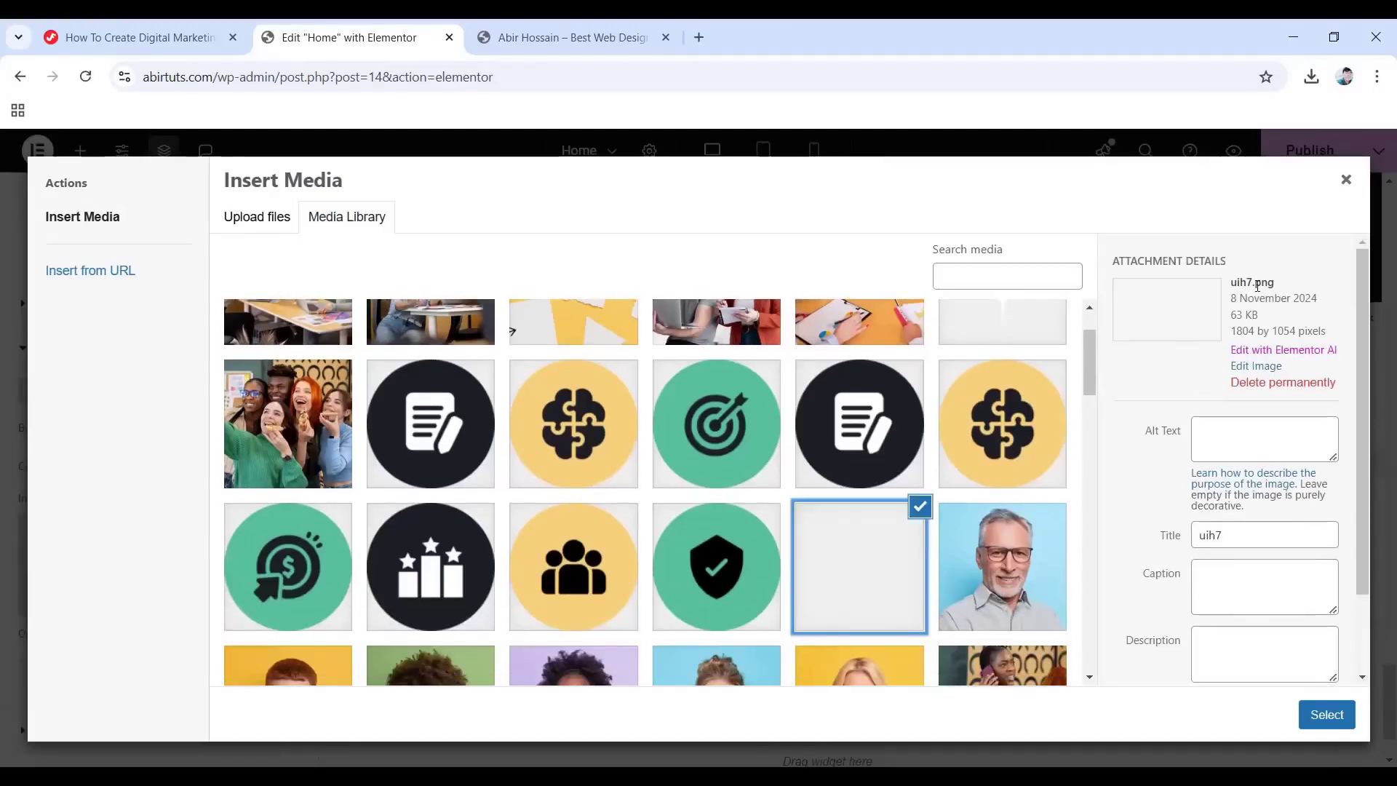
pyautogui.click(1327, 715)
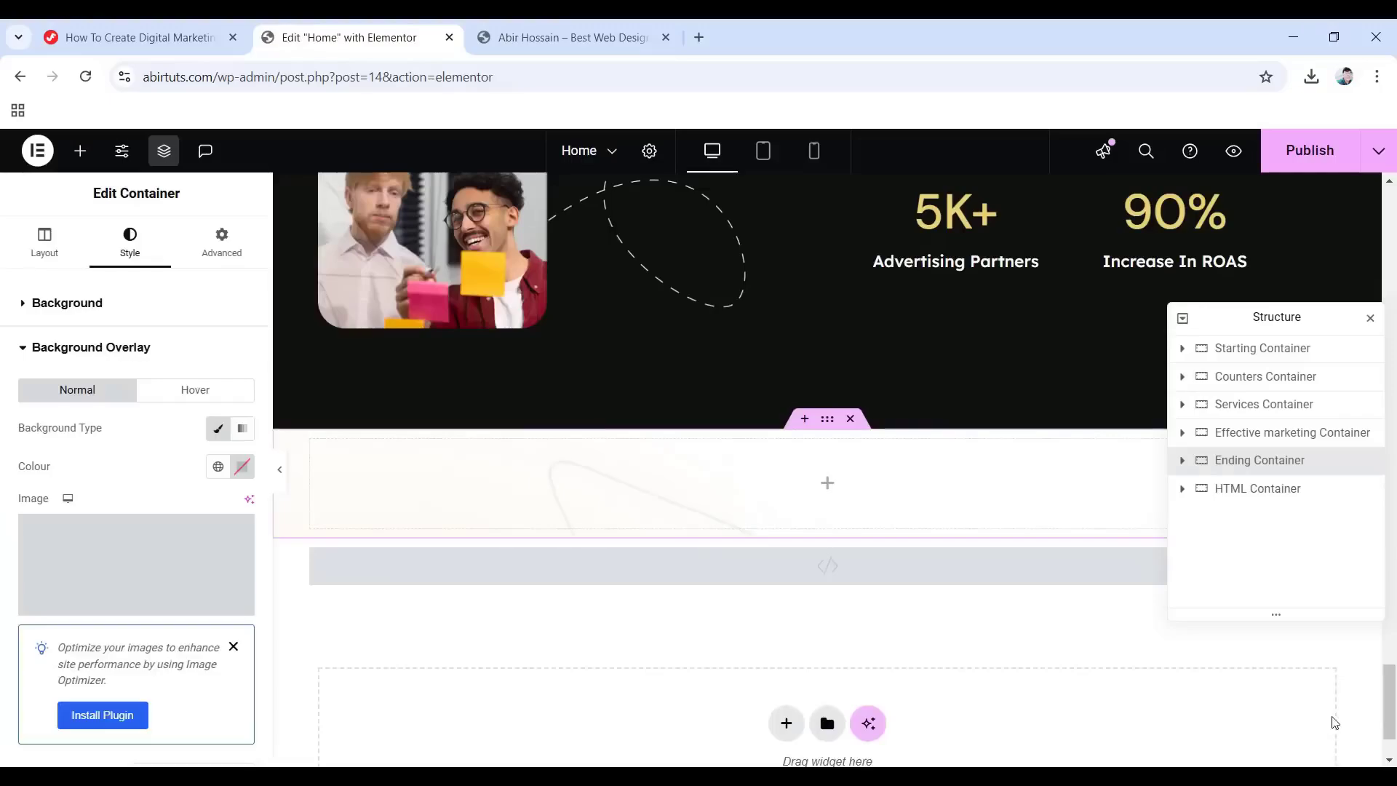
# Give the overlay a custom position of X 50% and Y 90%.
pyautogui.scroll(-3, 180, 579)
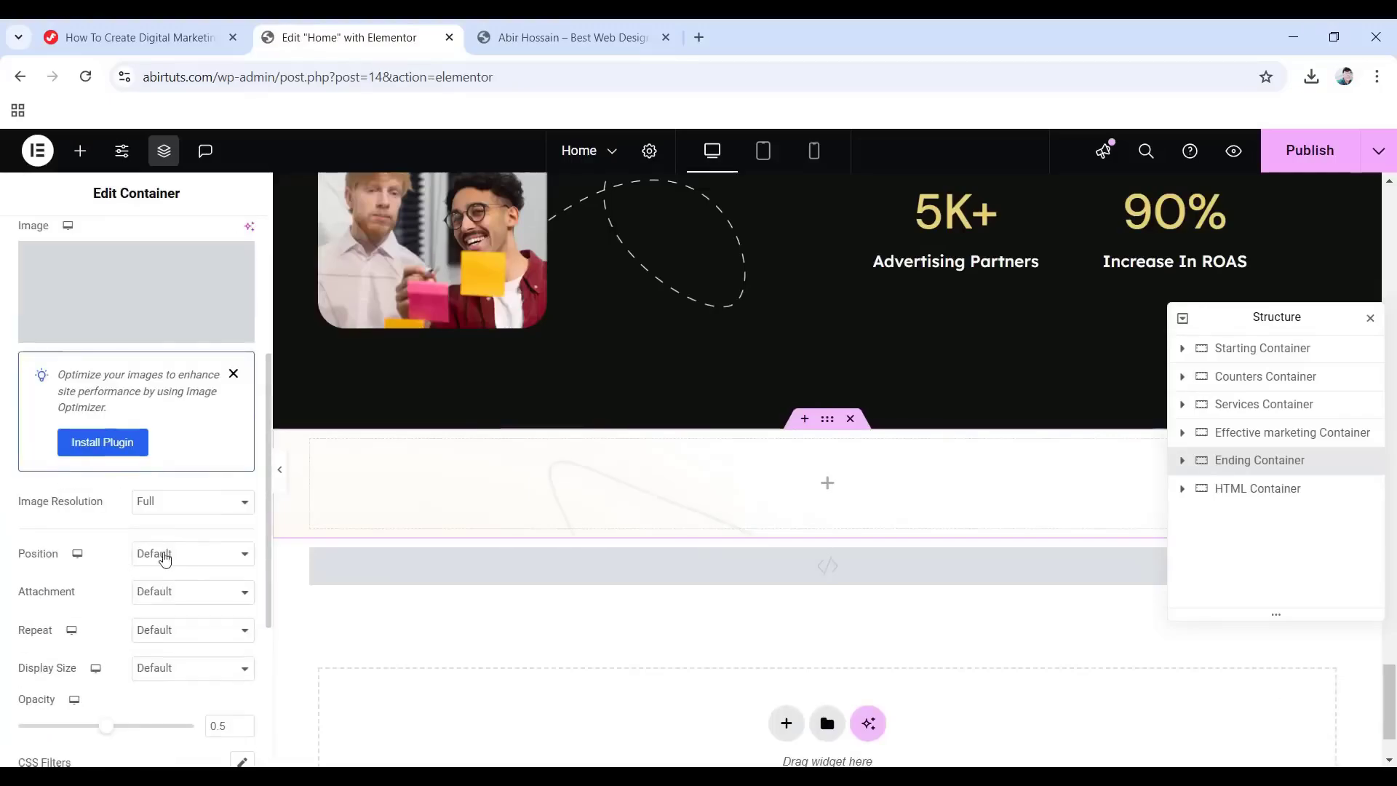
pyautogui.click(163, 556)
pyautogui.click(168, 531)
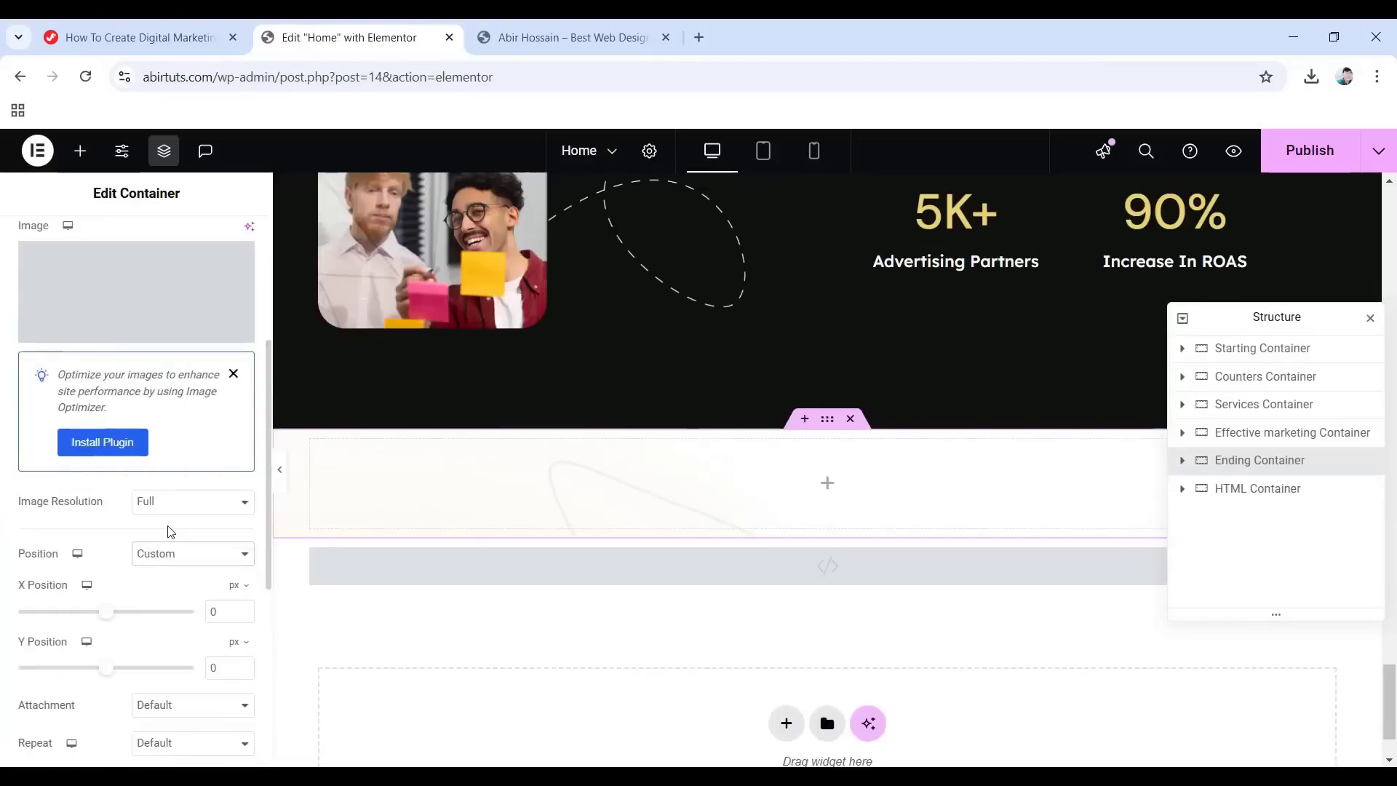
pyautogui.scroll(-1, 146, 557)
pyautogui.click(232, 494)
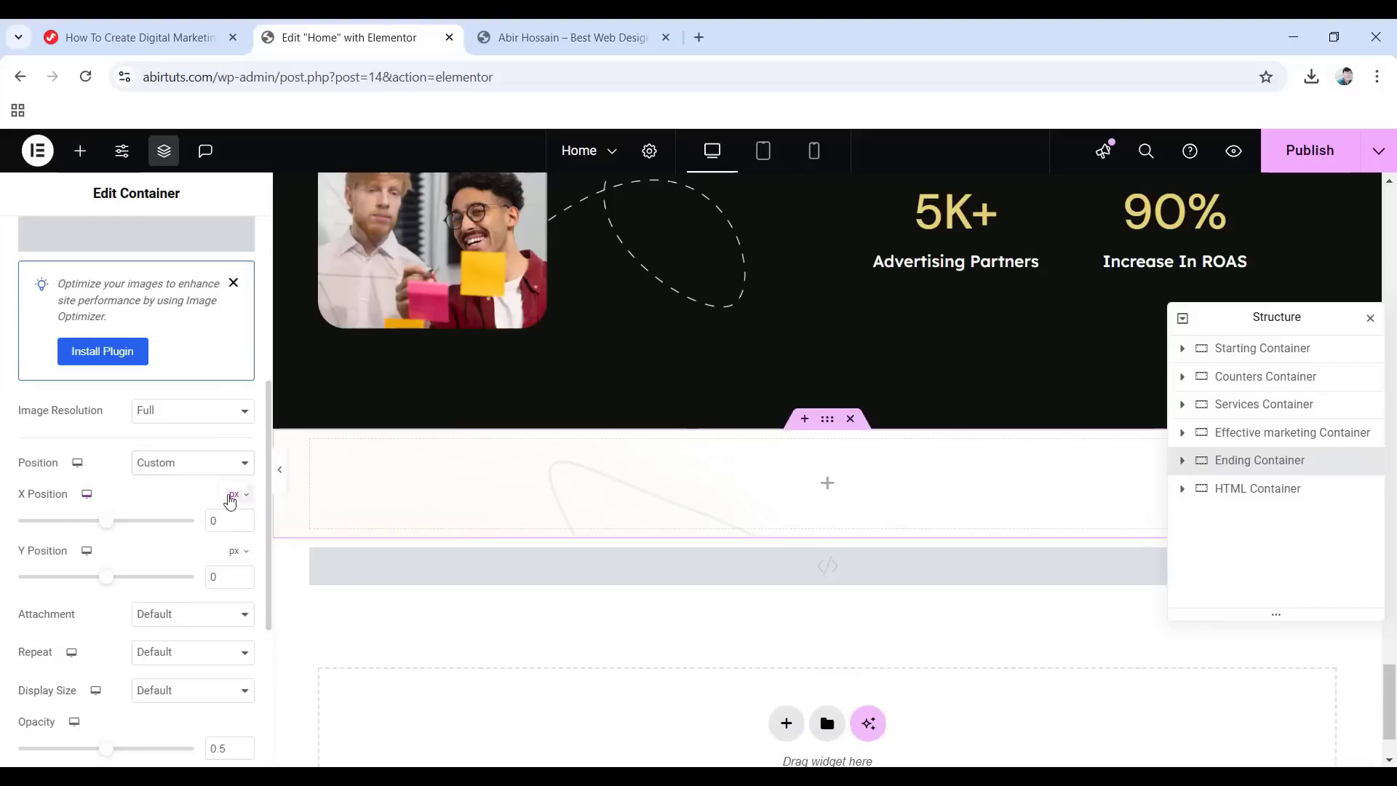
pyautogui.click(232, 521)
pyautogui.click(237, 553)
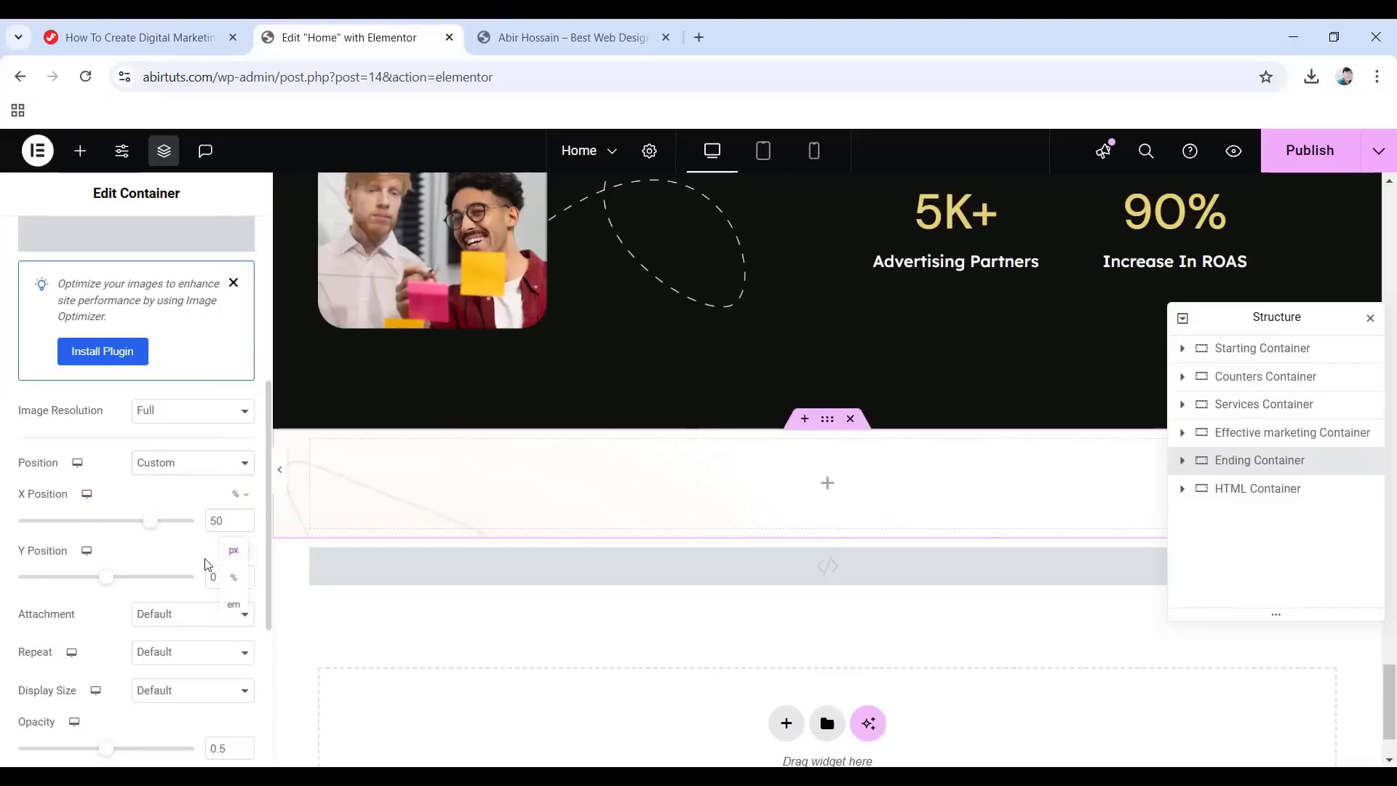
pyautogui.click(232, 578)
pyautogui.click(185, 577)
# Make the overlay no-repeat, 60% custom width, with opacity 1.
pyautogui.scroll(-2, 193, 593)
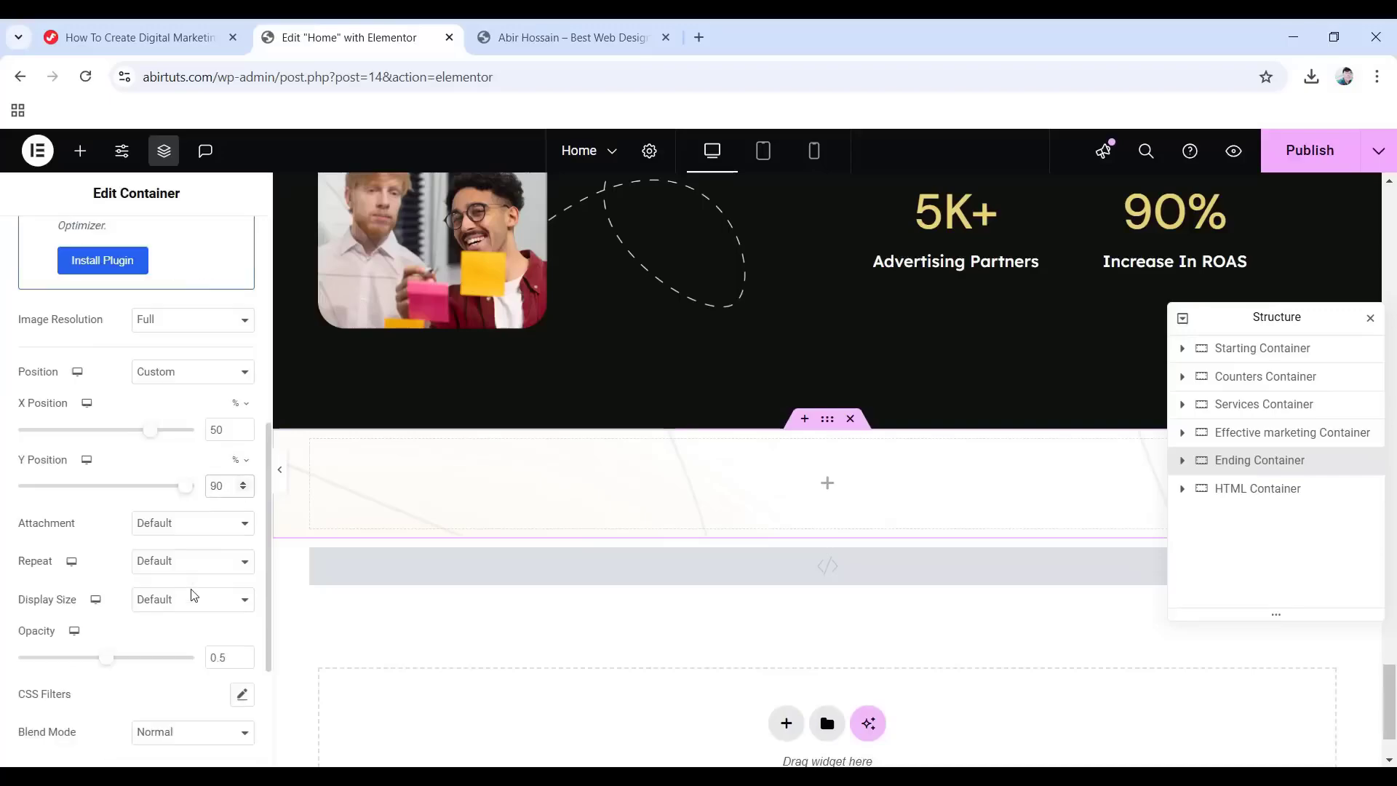
pyautogui.click(157, 561)
pyautogui.click(193, 609)
pyautogui.click(185, 604)
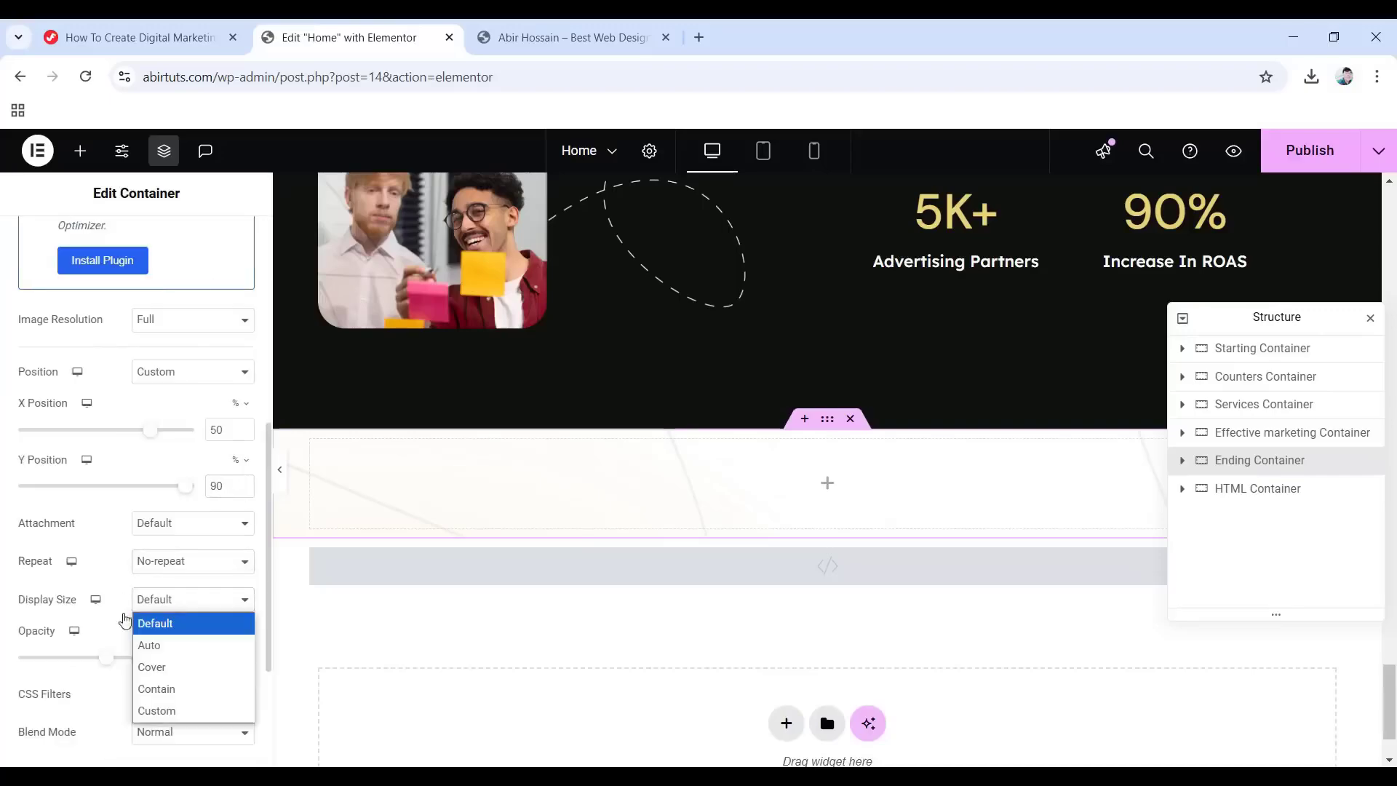
pyautogui.click(150, 708)
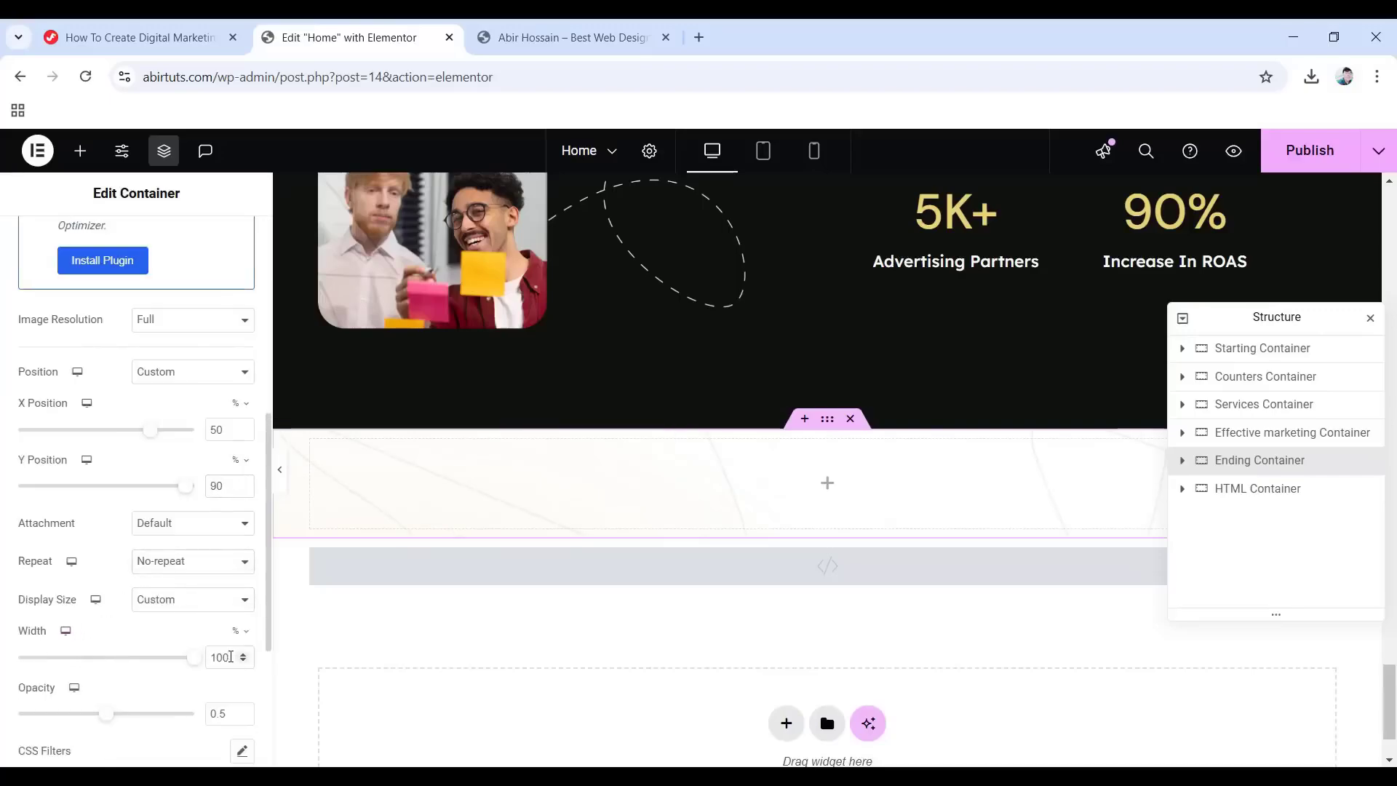
pyautogui.write('60')
pyautogui.doubleClick(219, 714)
pyautogui.write('1')
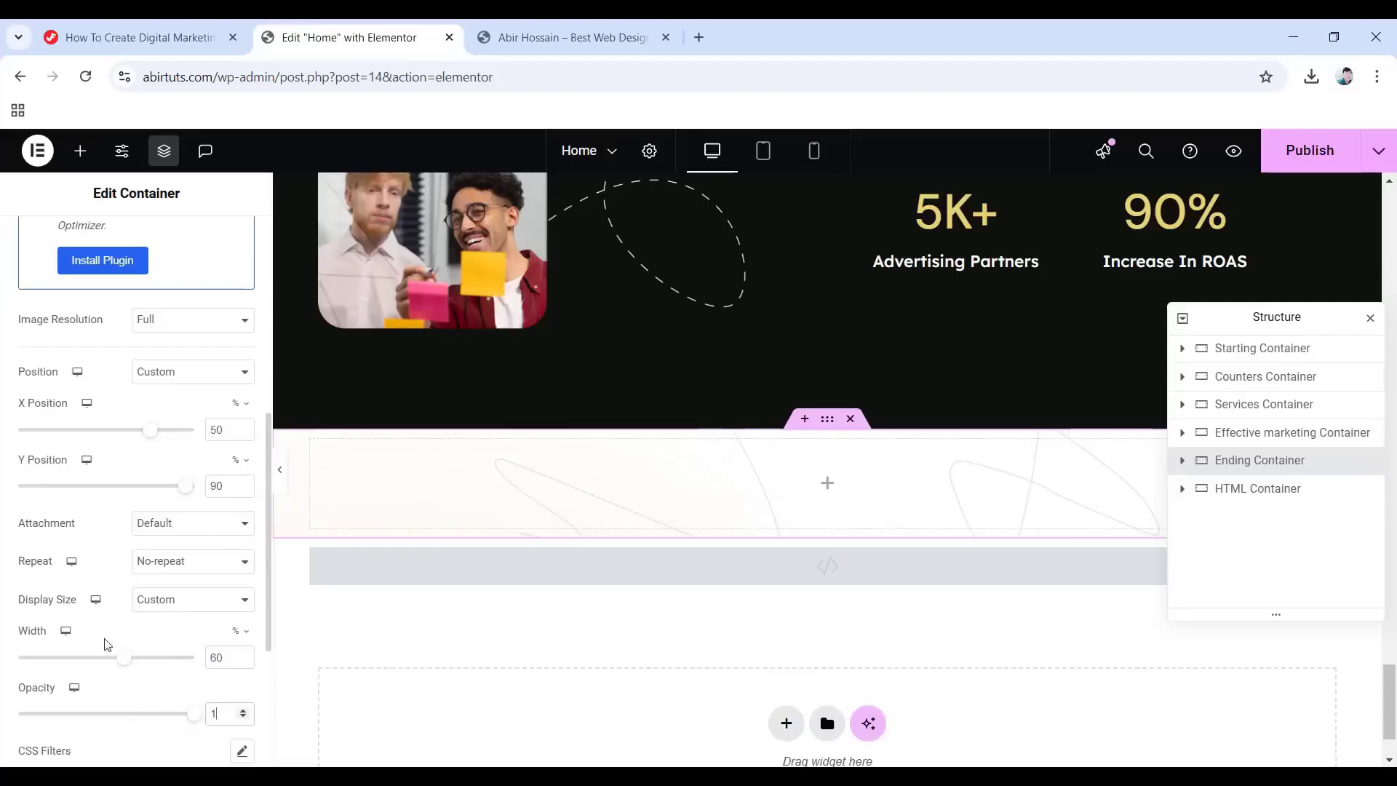
pyautogui.scroll(6, 107, 643)
pyautogui.click(218, 247)
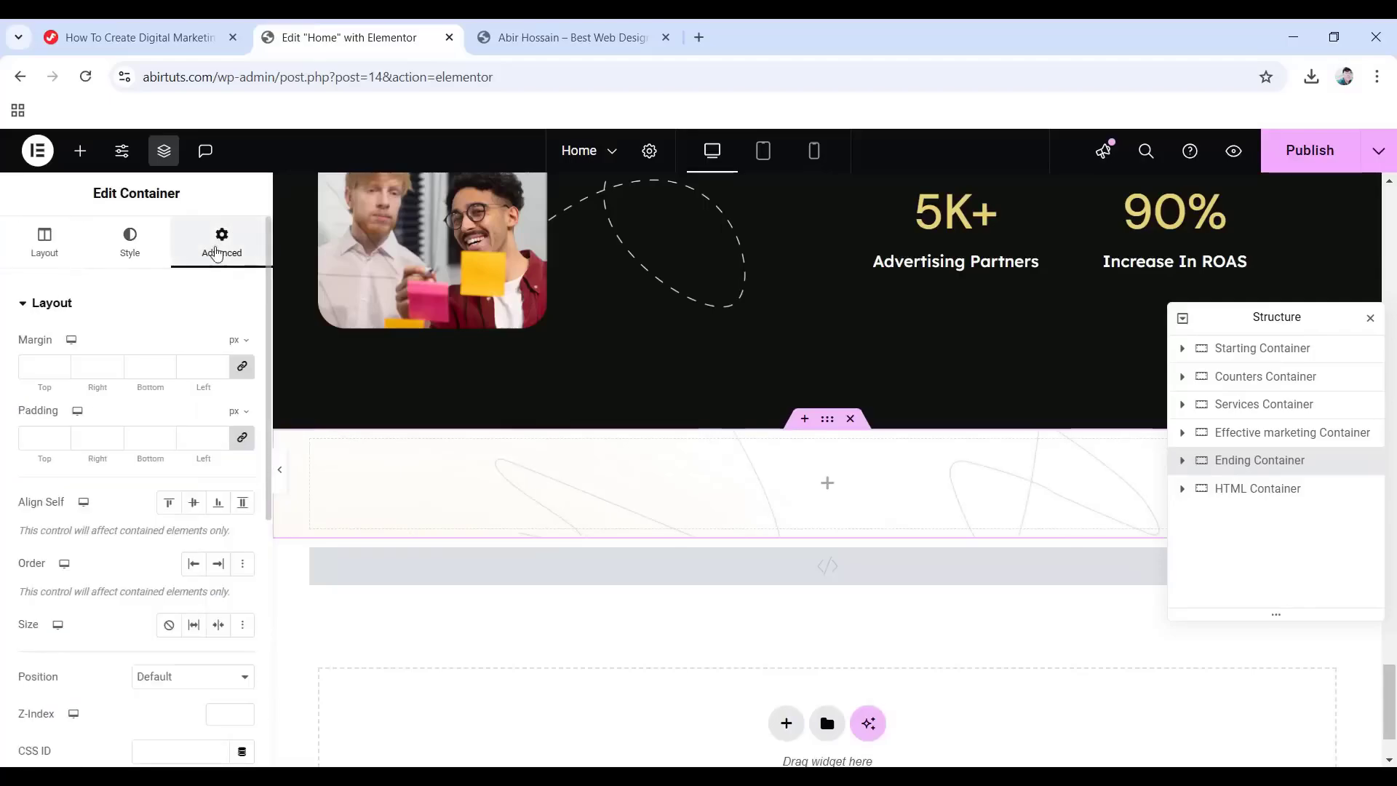
# Set unlinked padding of 125 top, 10 right and 180 bottom on the Ending Container.
pyautogui.click(246, 444)
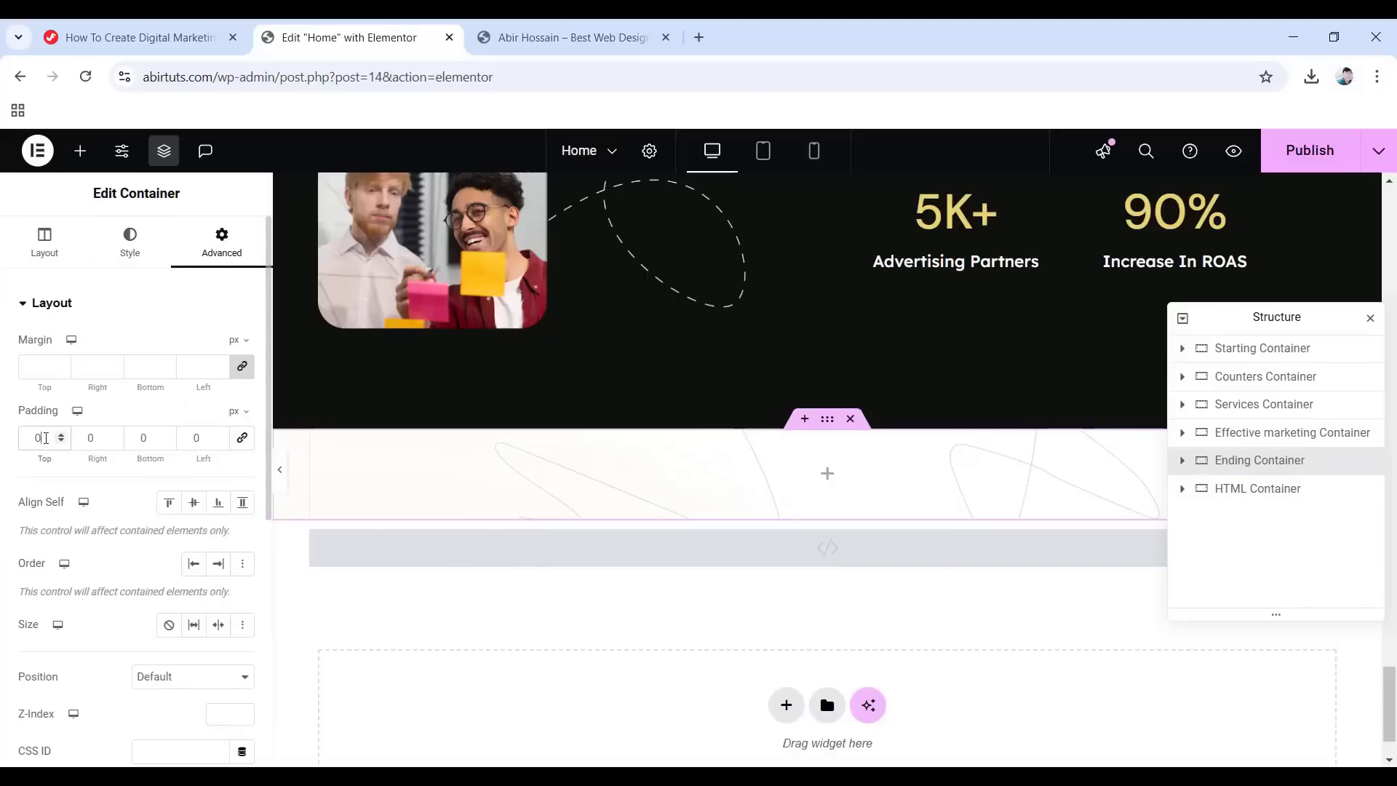
pyautogui.write('125')
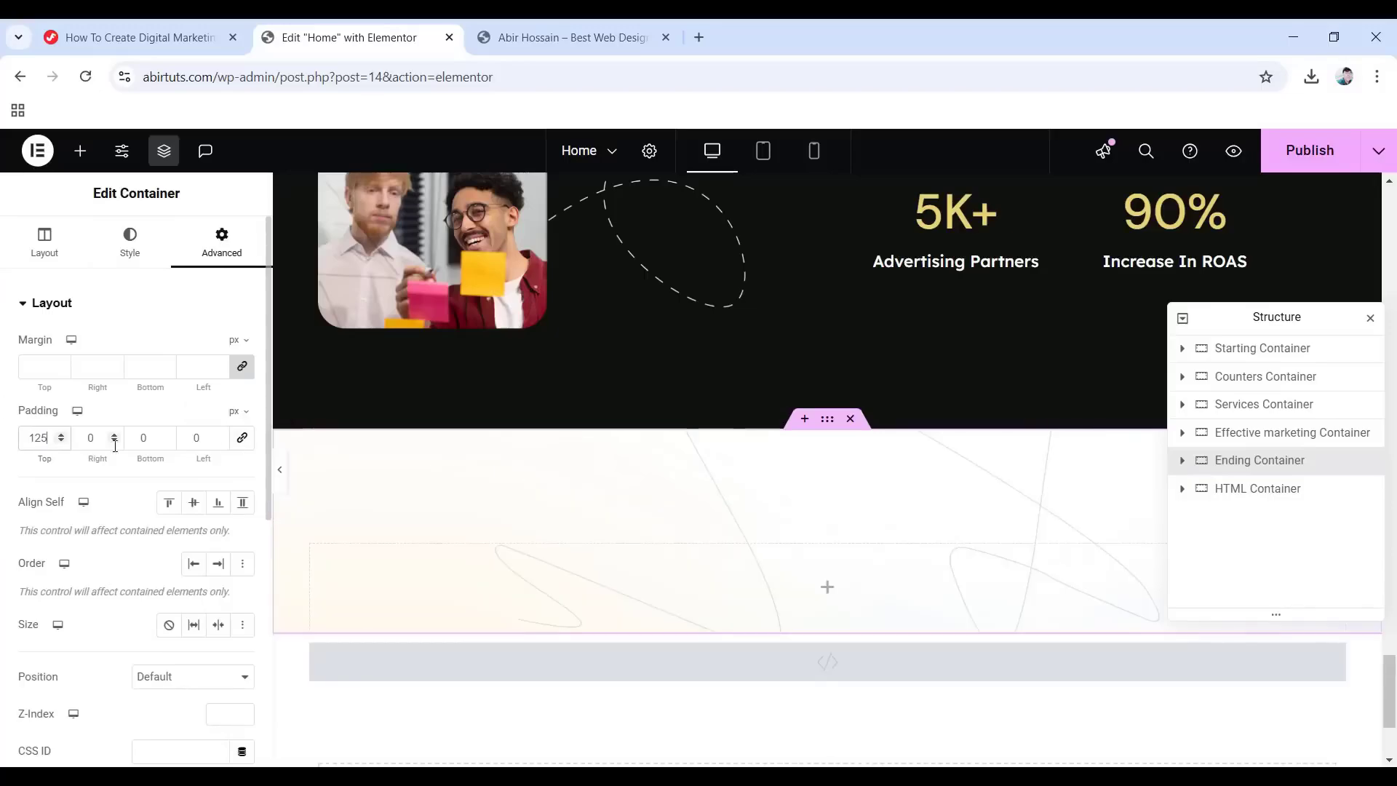
pyautogui.write('10')
pyautogui.press('Tab')
pyautogui.write('180')
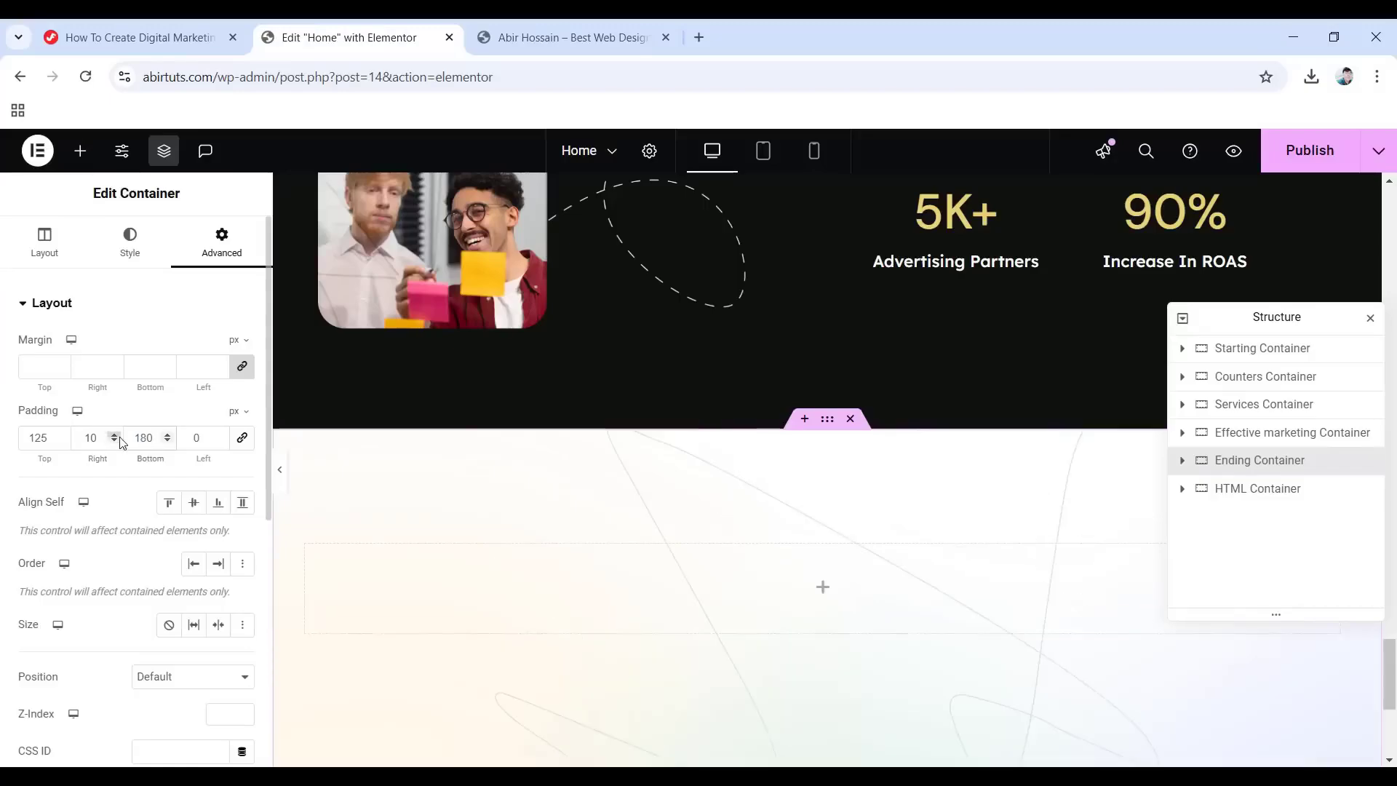
pyautogui.press('Tab')
# Add a nested container named 'Inner Container' and set its content width to Boxed.
pyautogui.click(827, 588)
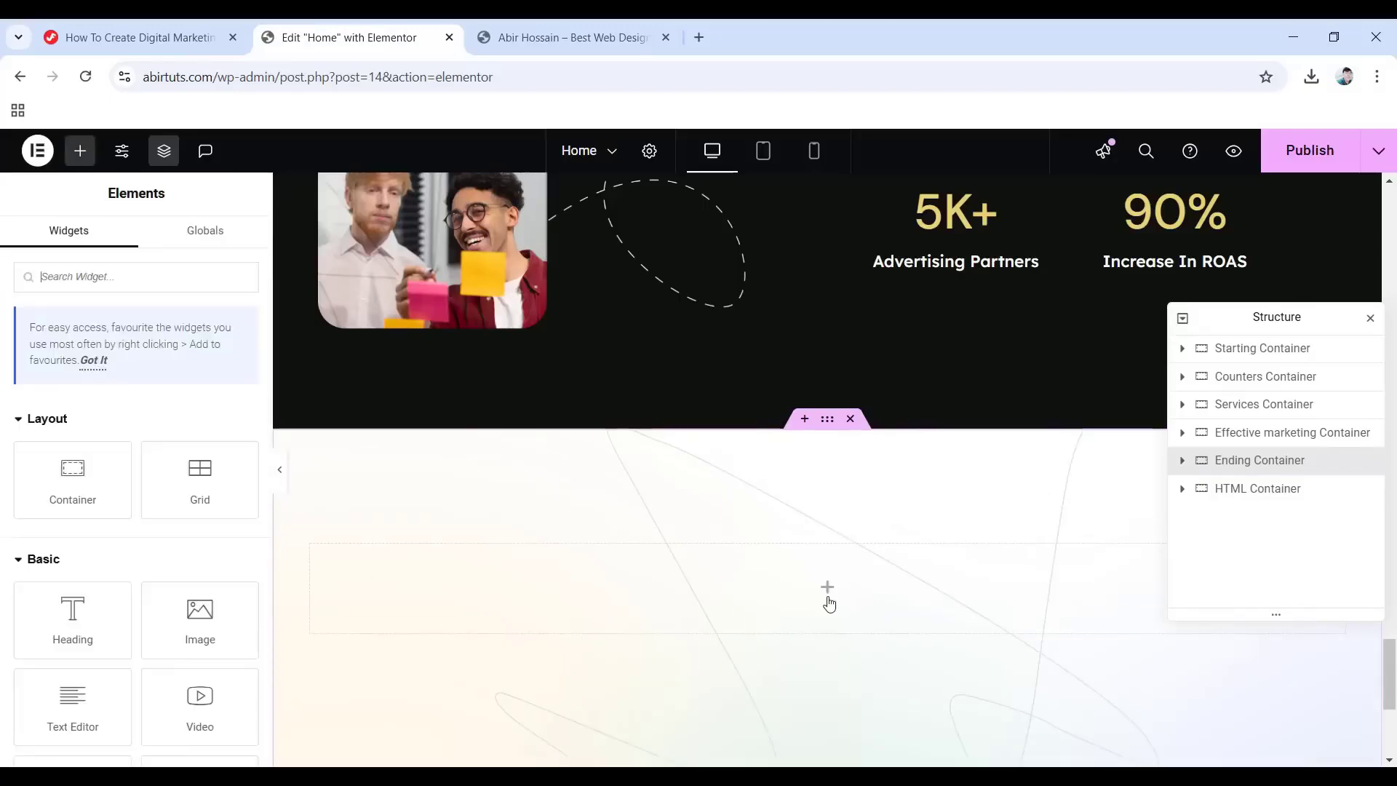
pyautogui.moveTo(69, 480); pyautogui.dragTo(779, 585)
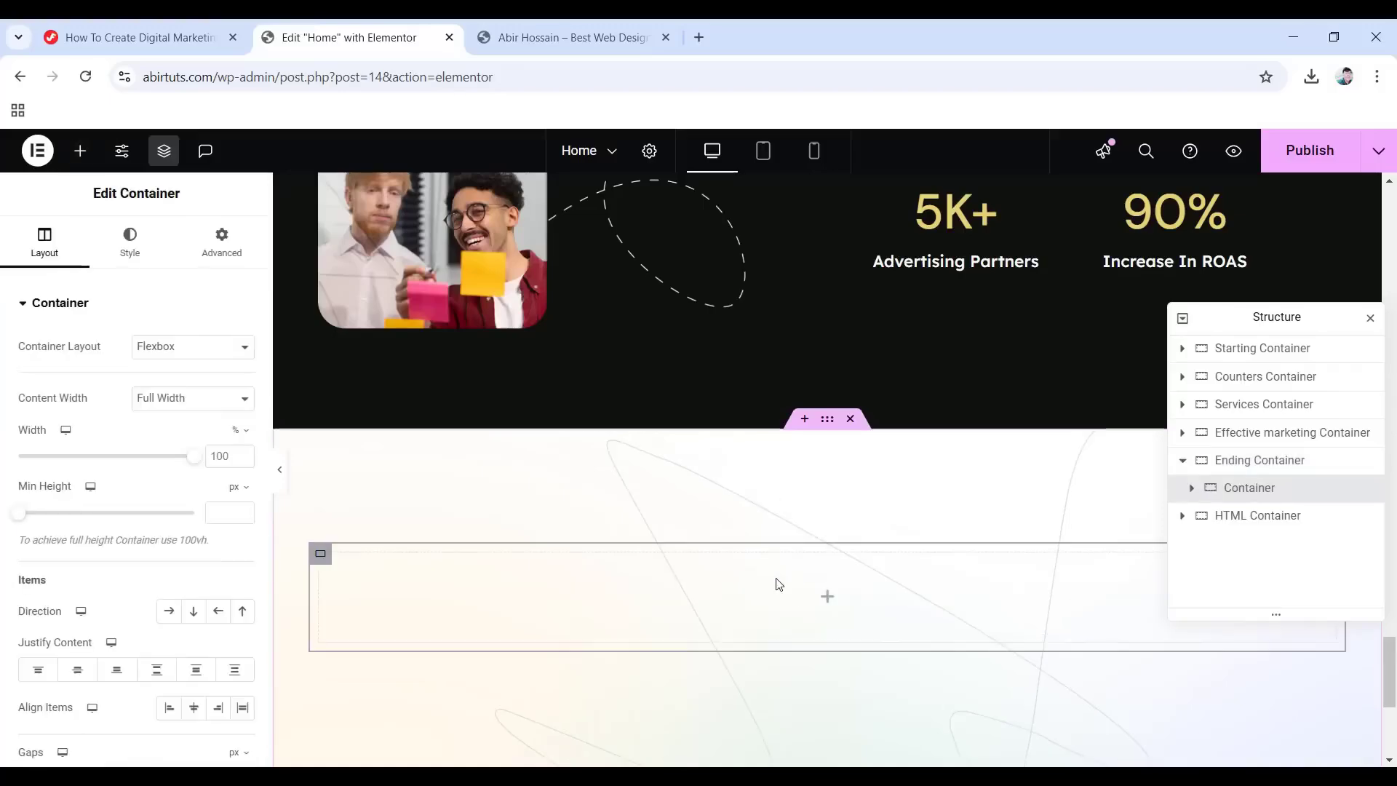
pyautogui.doubleClick(1228, 489)
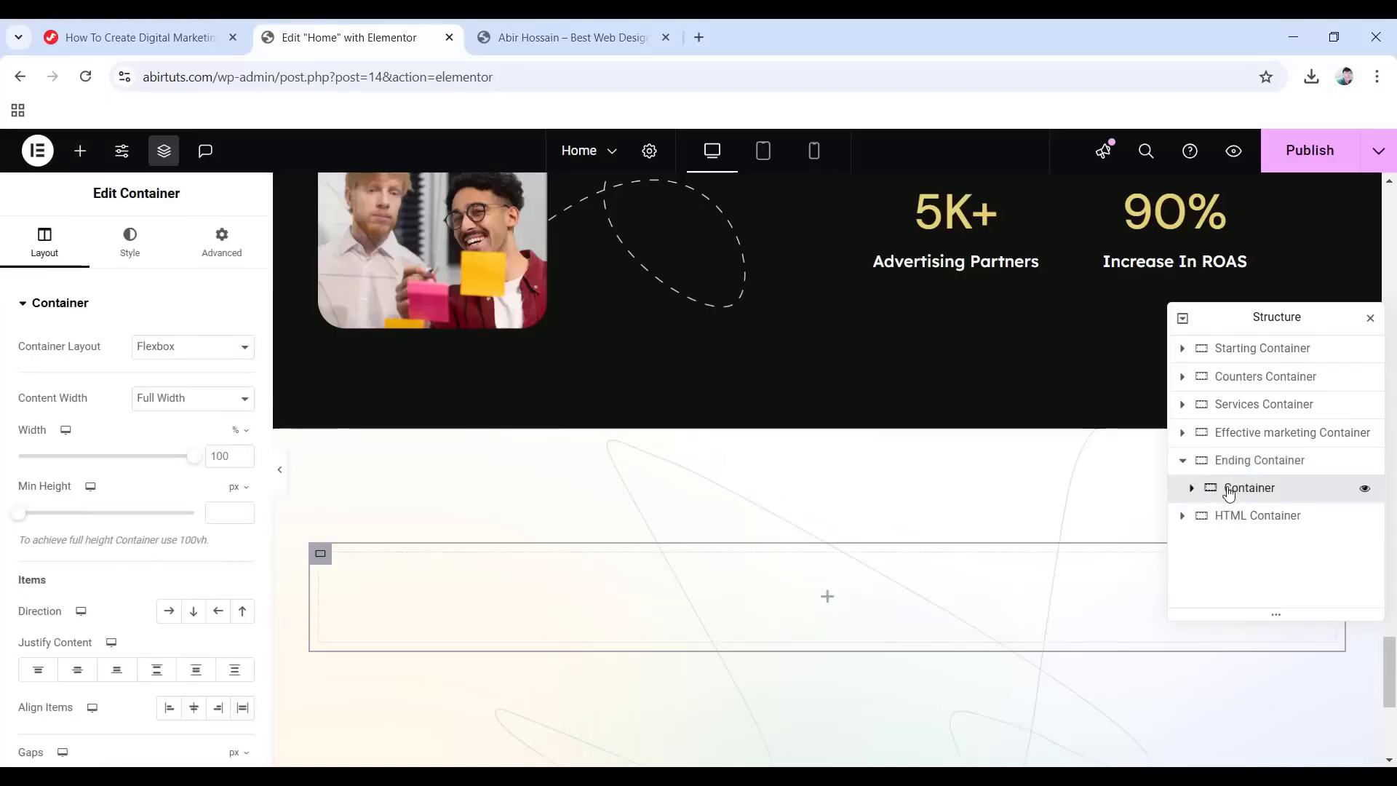
pyautogui.write('Inner Container')
pyautogui.press('Return')
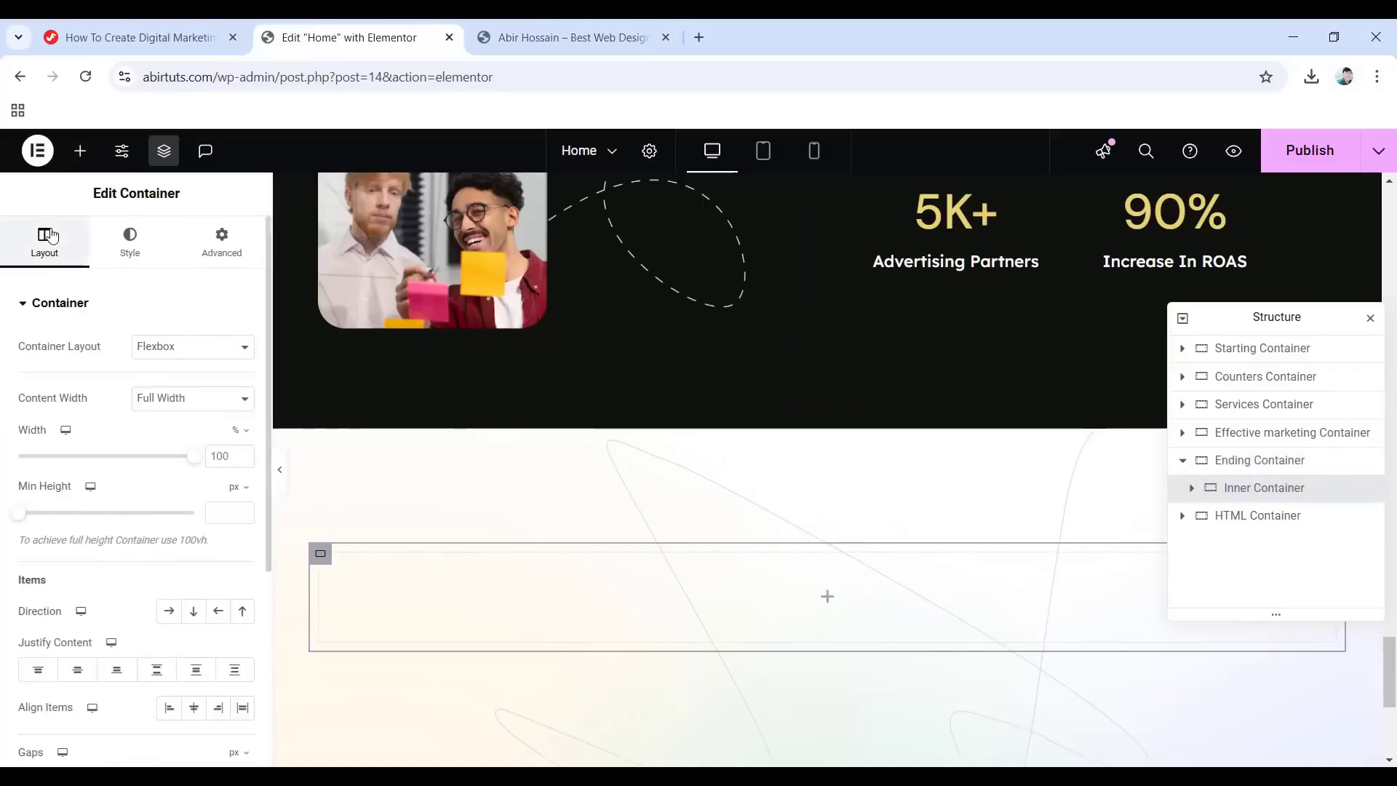
pyautogui.click(232, 399)
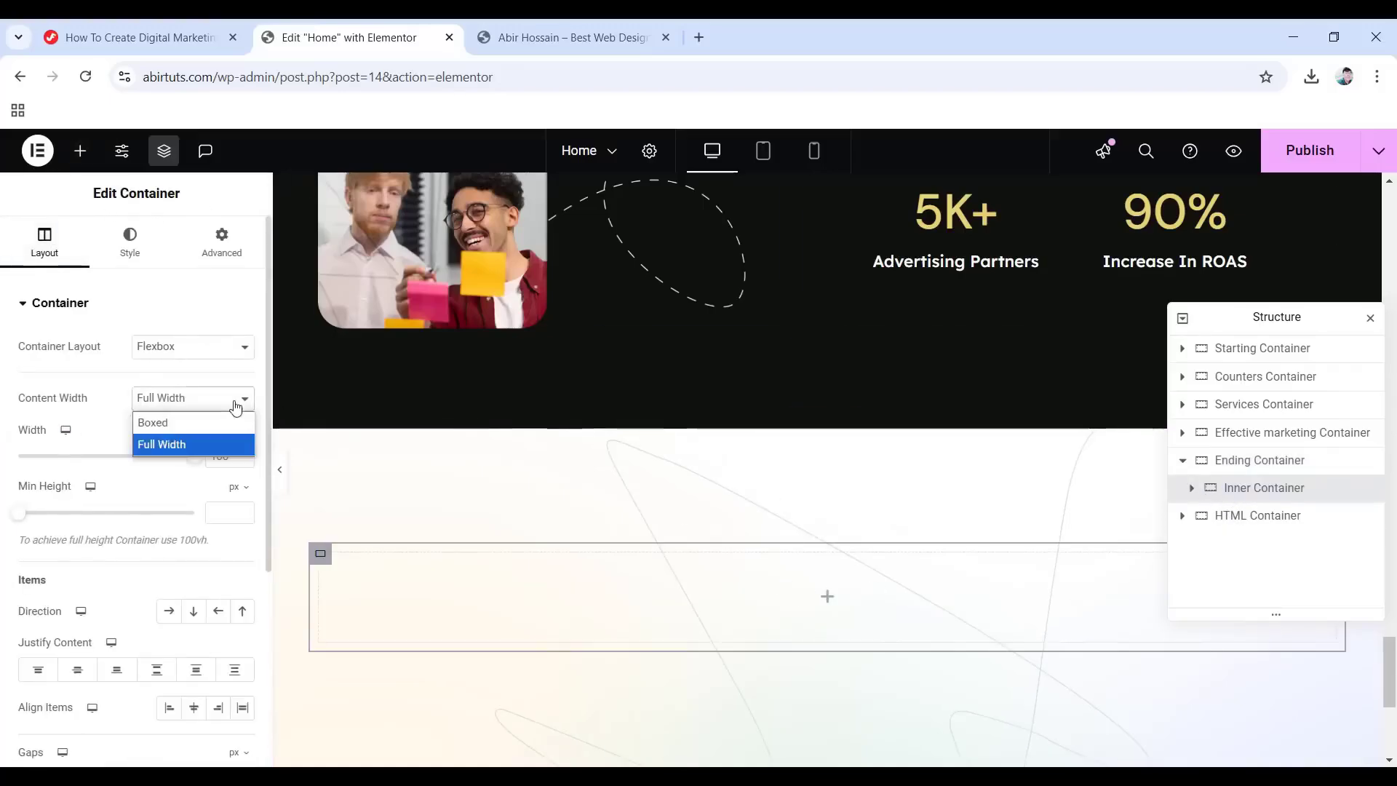
pyautogui.click(164, 424)
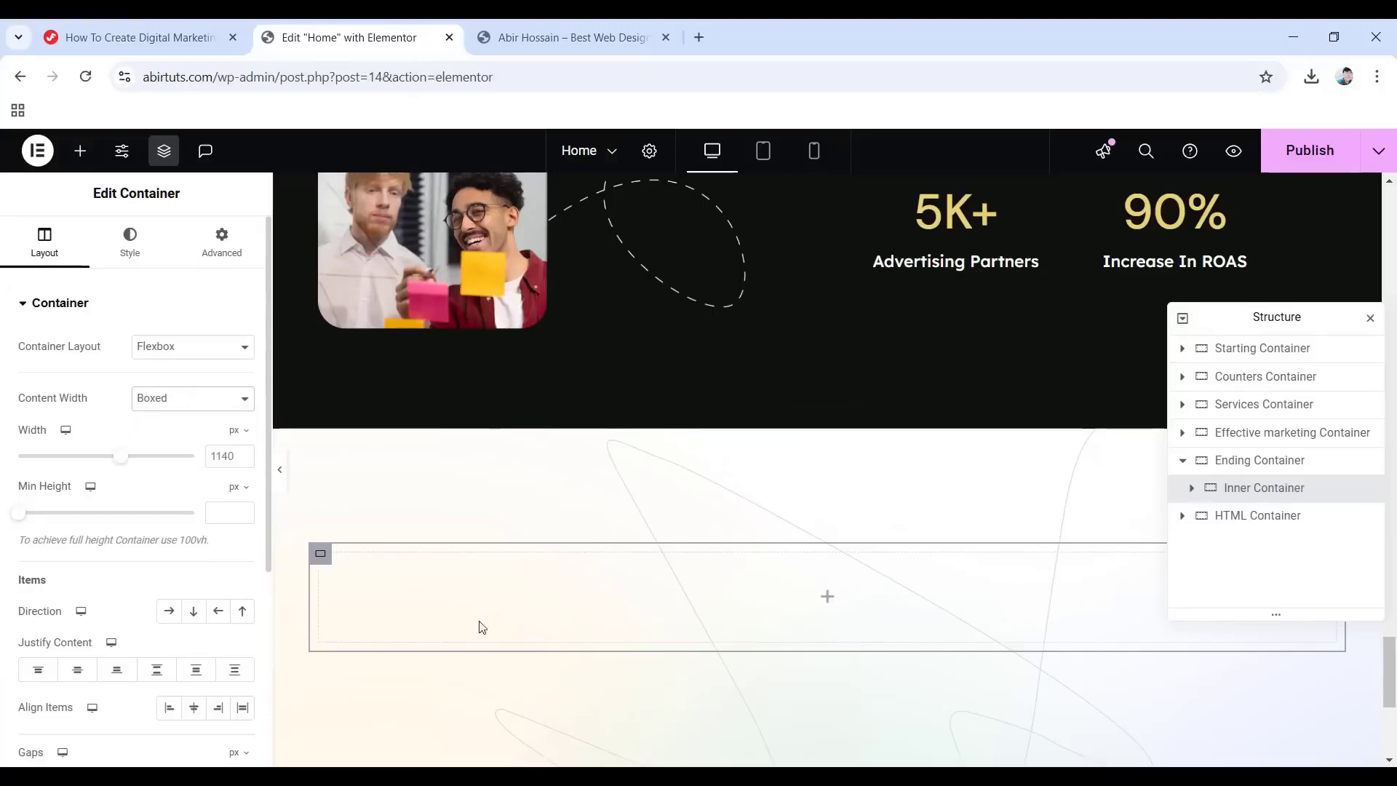
pyautogui.click(827, 596)
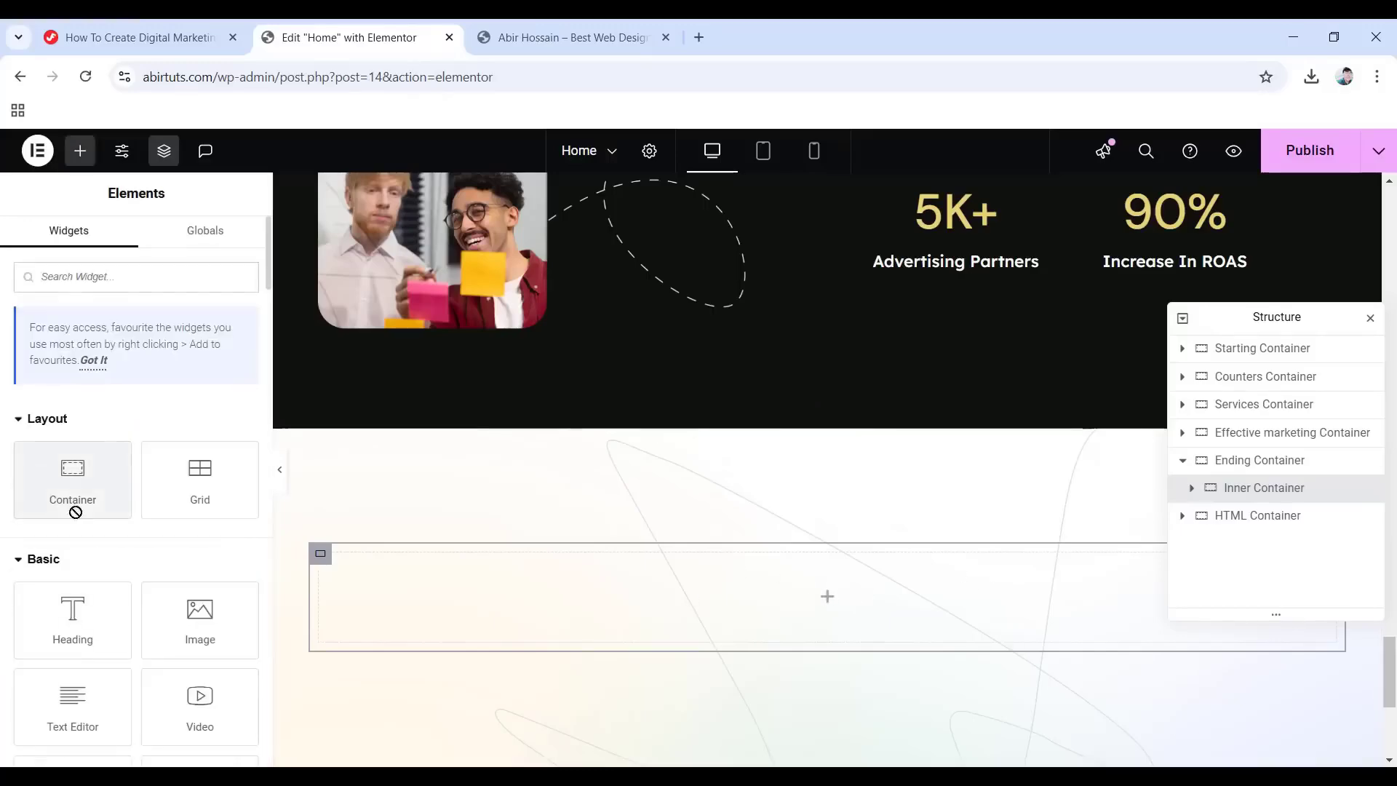
# Nest a Boxed 'What Customers Say Container' in Inner Container with width 618.
pyautogui.moveTo(75, 508); pyautogui.dragTo(819, 597)
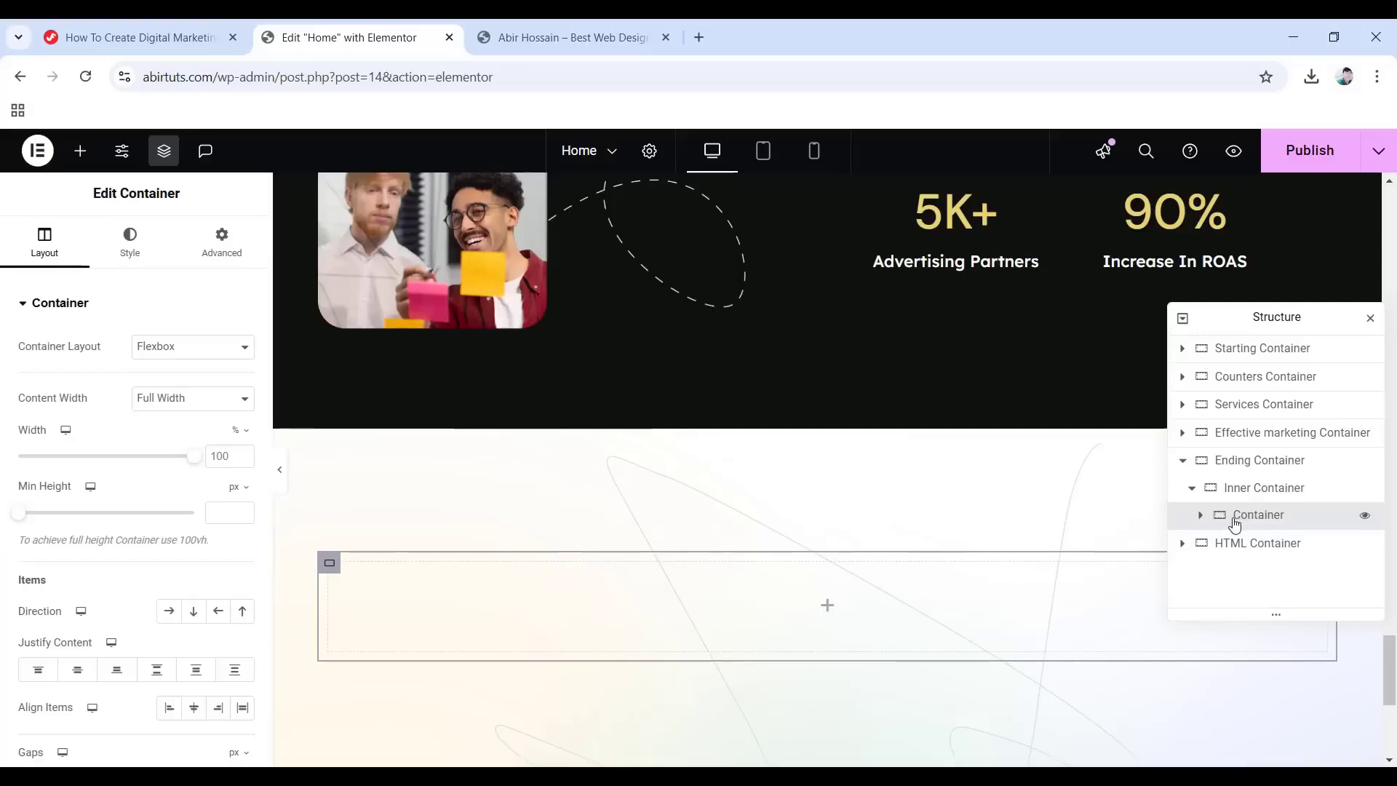
pyautogui.doubleClick(1258, 515)
pyautogui.write('What Customers Say Container')
pyautogui.press('Return')
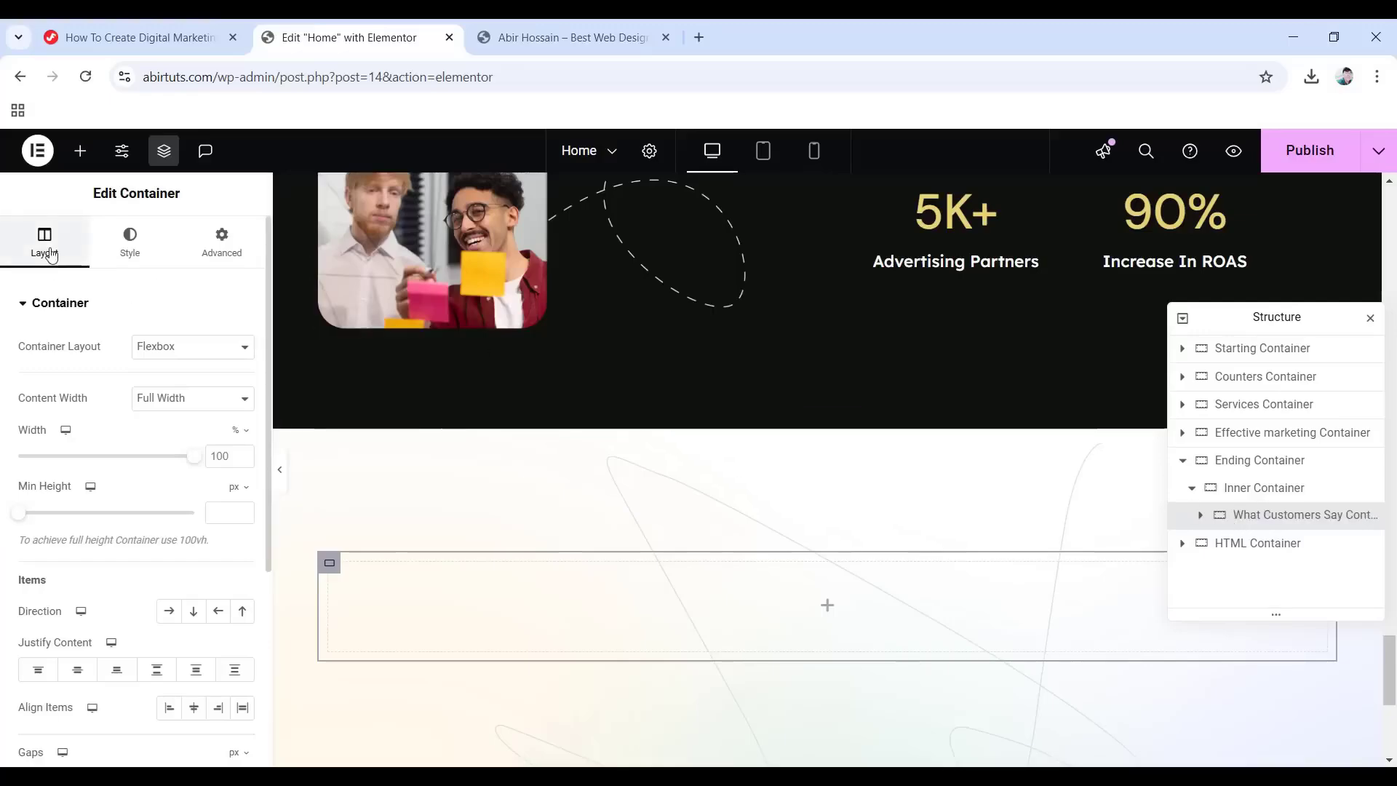
pyautogui.click(196, 405)
pyautogui.click(176, 418)
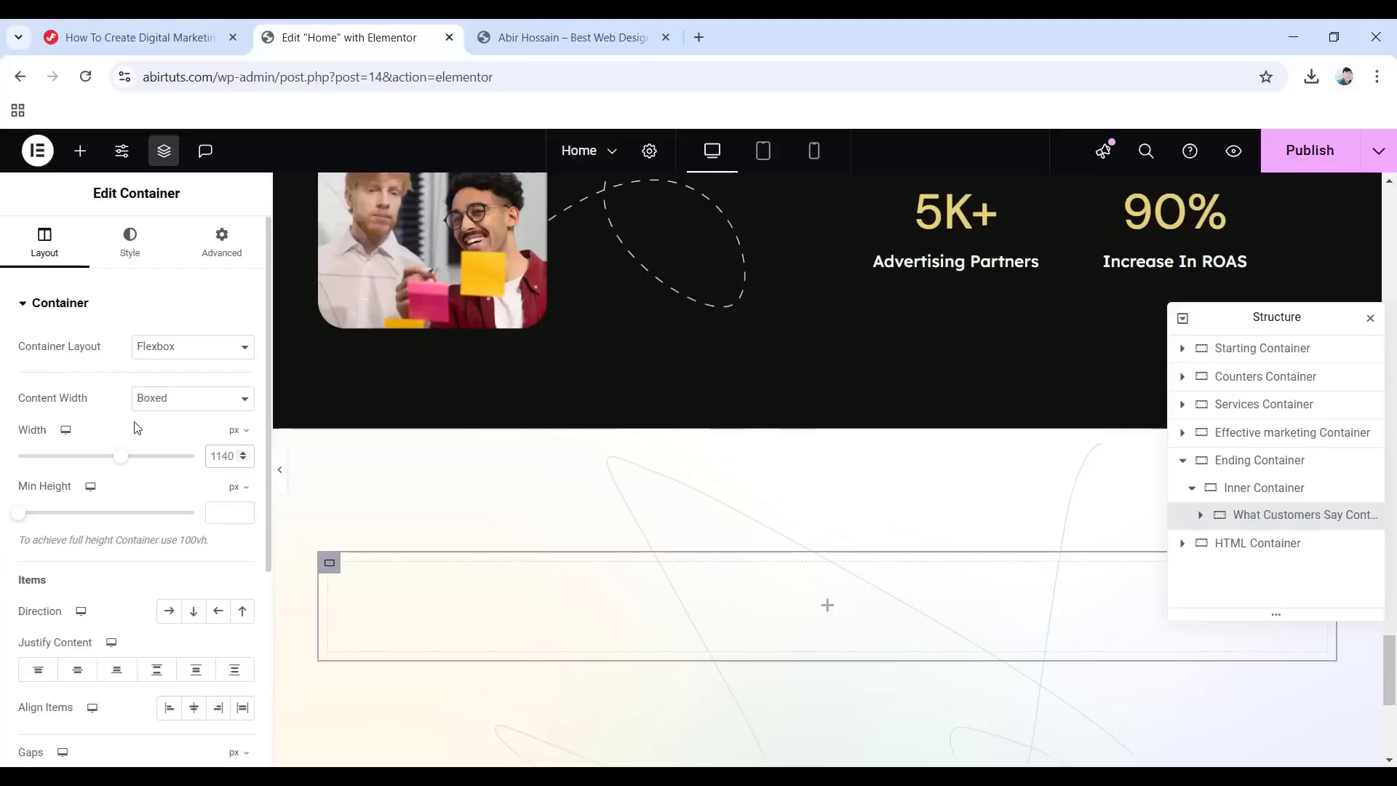
pyautogui.write('618')
# Give it an unlinked 45 px bottom padding.
pyautogui.click(217, 240)
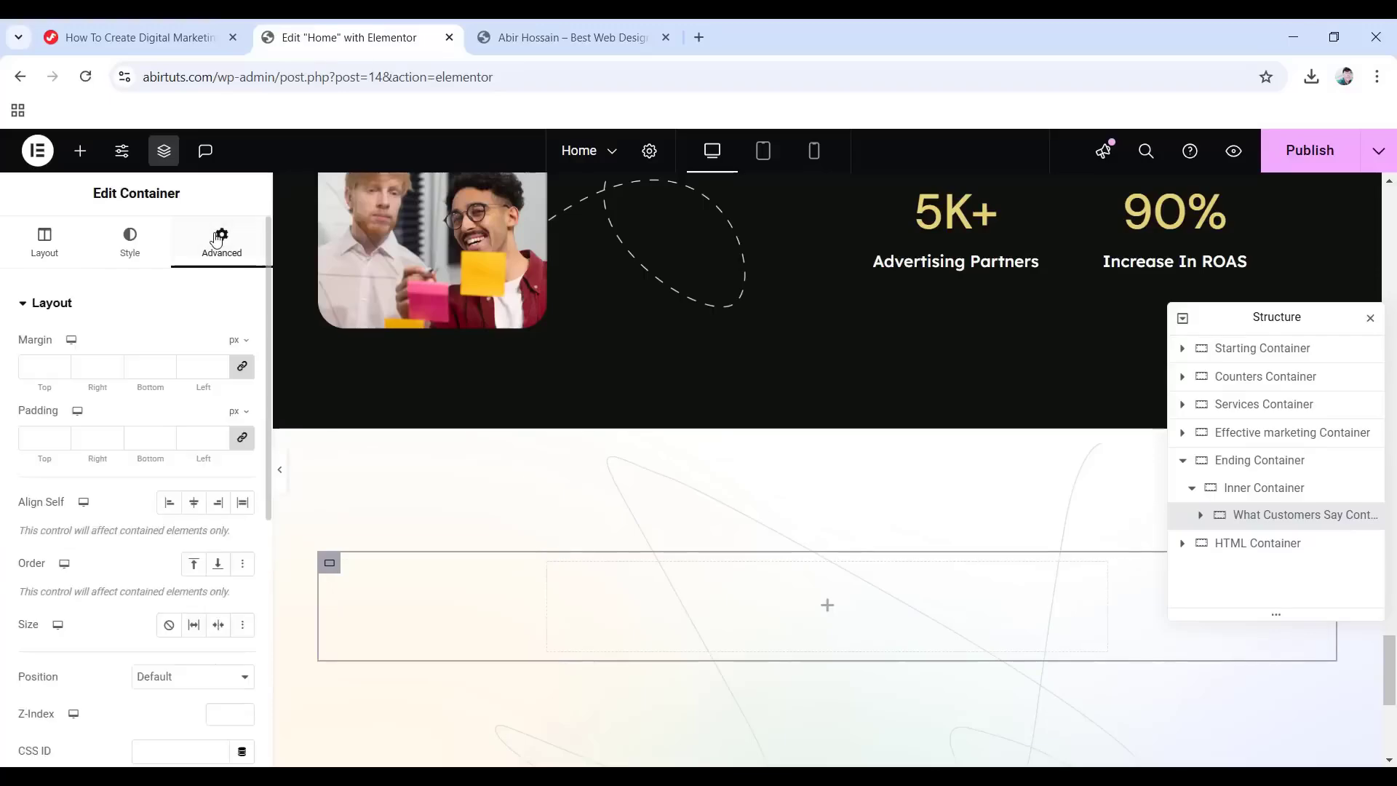
pyautogui.click(243, 438)
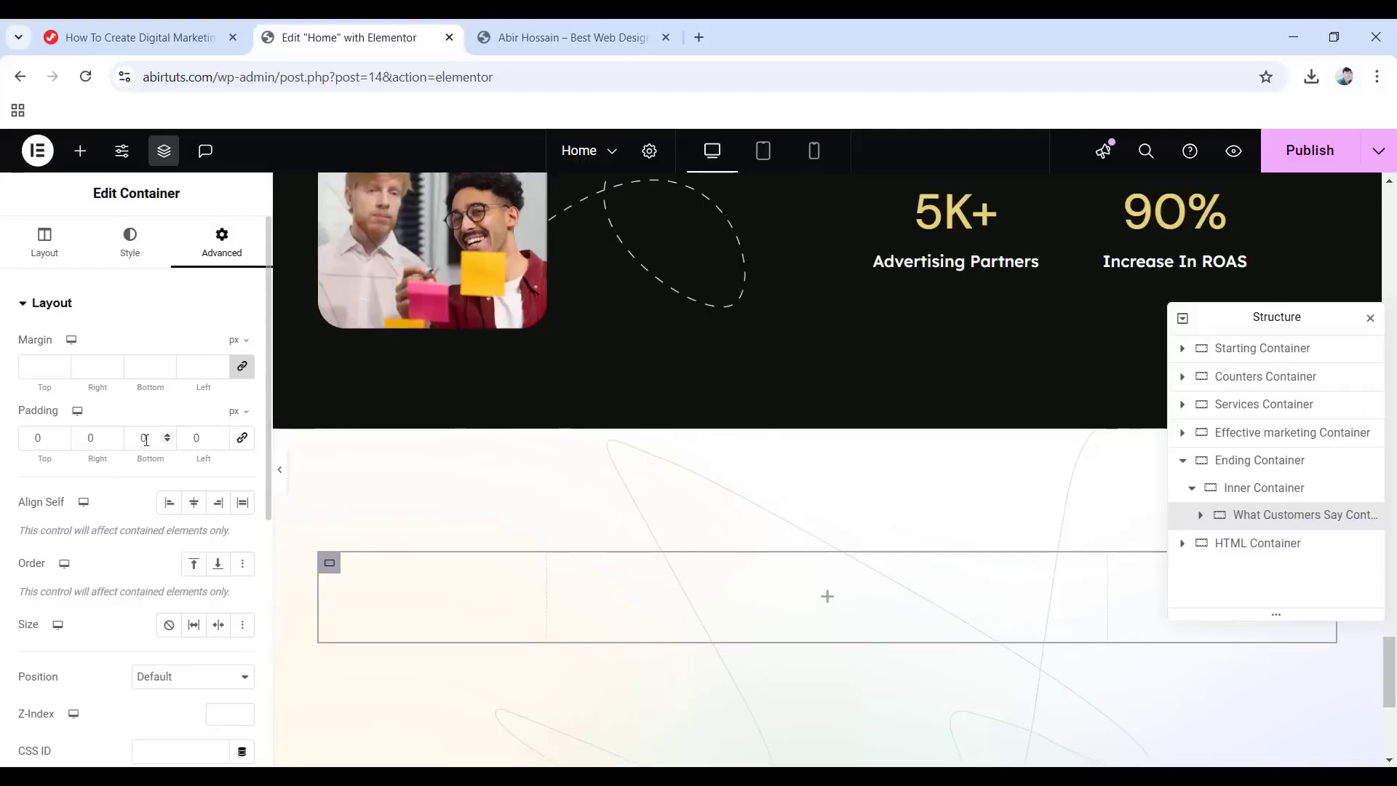
pyautogui.write('45')
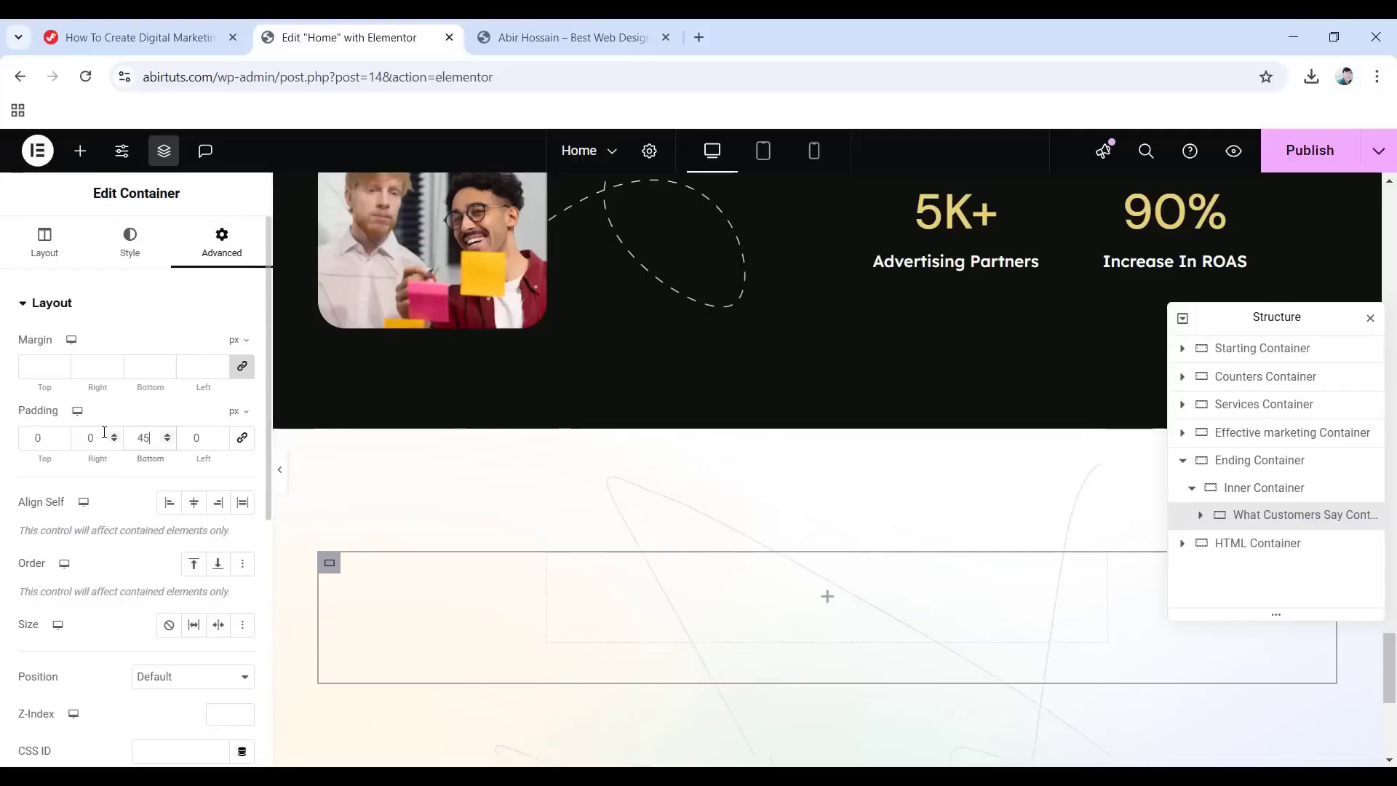
# Add a Heading widget to the nested container and paste in 'What our awesome customers say'.
pyautogui.click(828, 596)
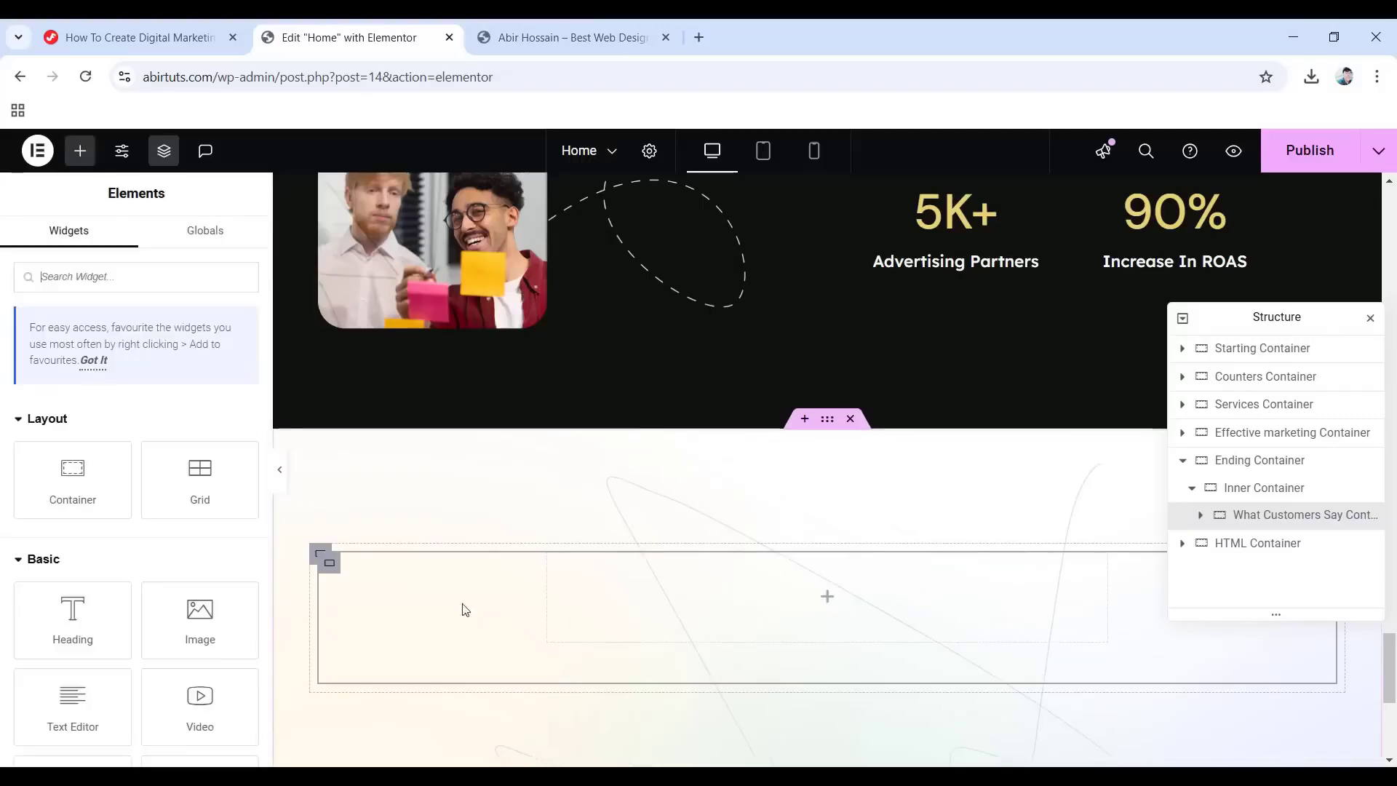
pyautogui.moveTo(73, 615); pyautogui.dragTo(808, 619)
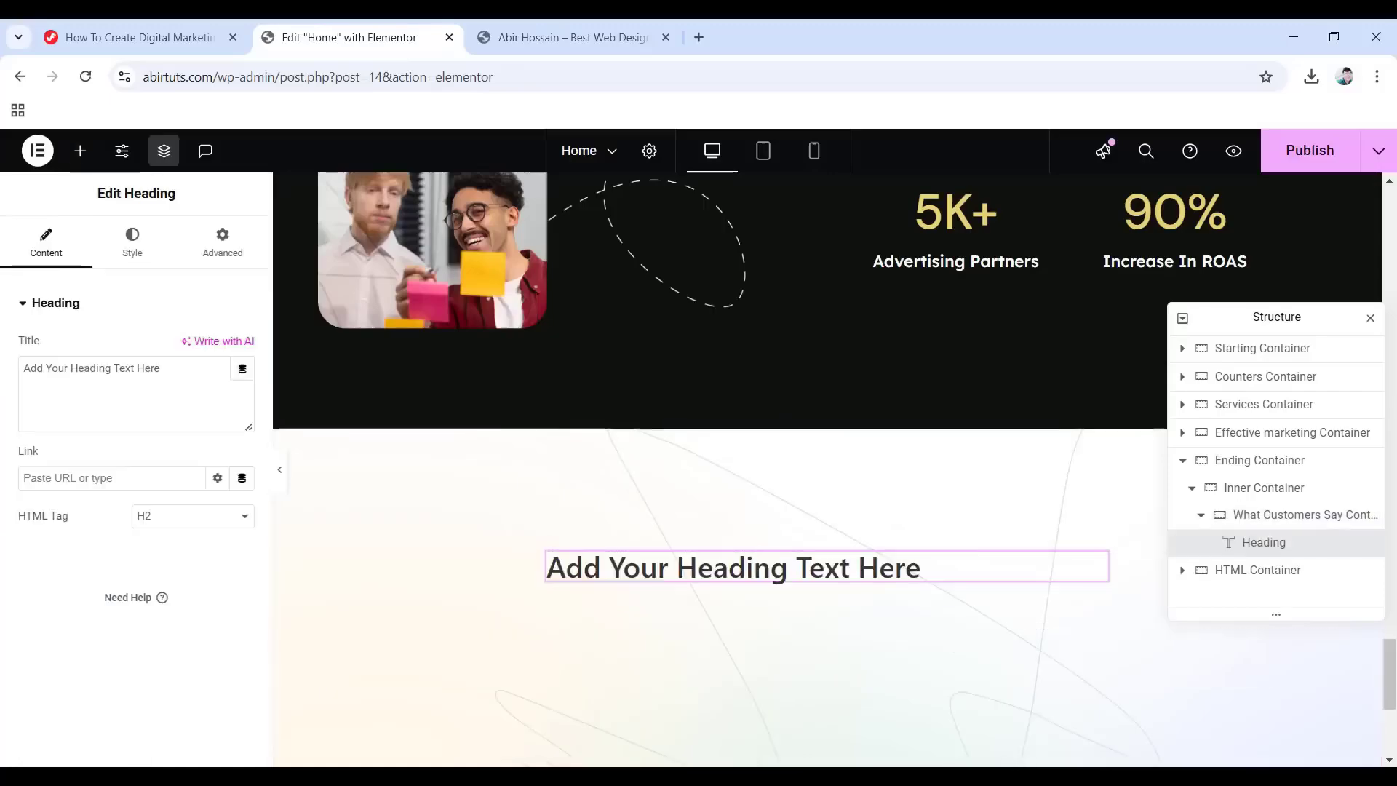
pyautogui.moveTo(192, 369); pyautogui.dragTo(2, 369)
pyautogui.write('What our awesome customers say')
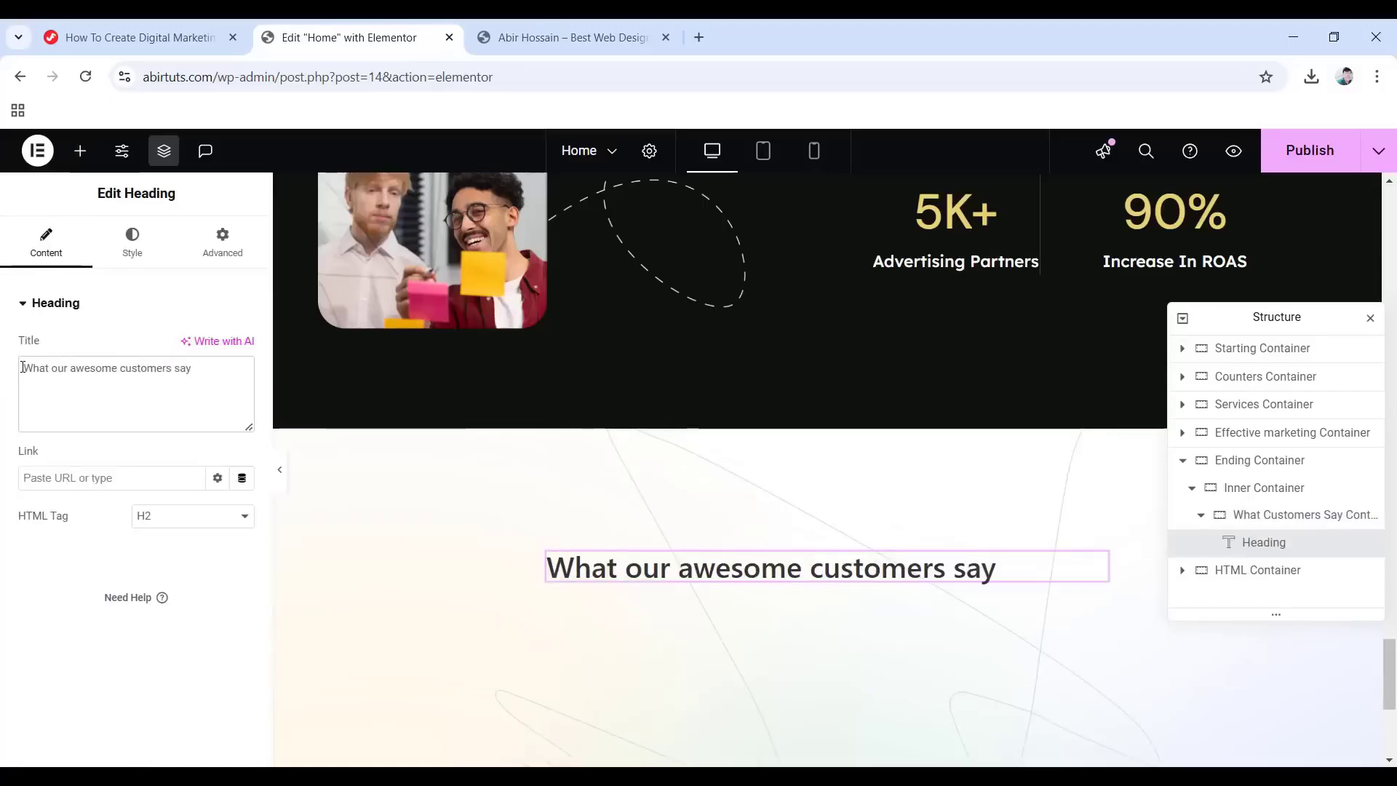
# Centre the heading and apply the Primary global colour and Primary global font.
pyautogui.click(134, 250)
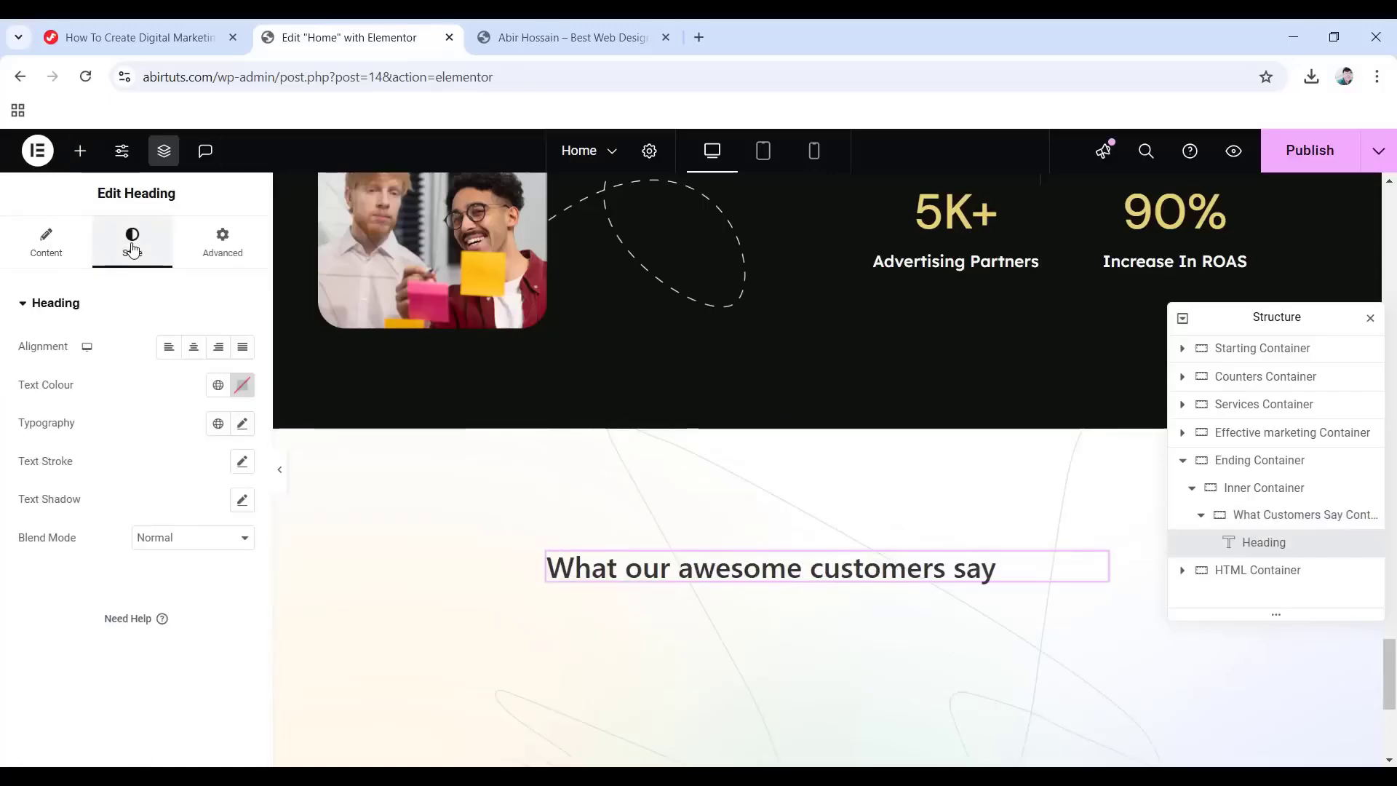
pyautogui.click(198, 352)
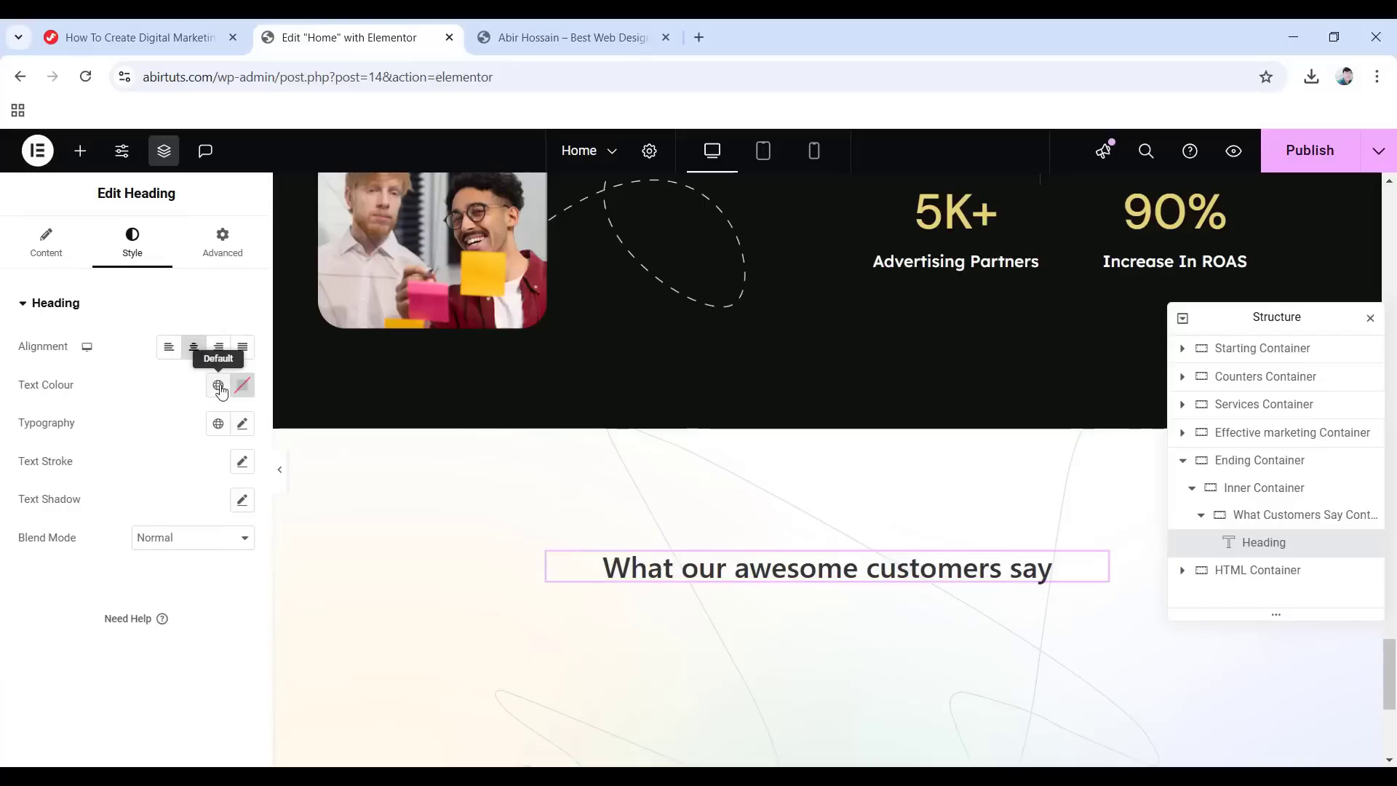
pyautogui.click(218, 385)
pyautogui.click(120, 470)
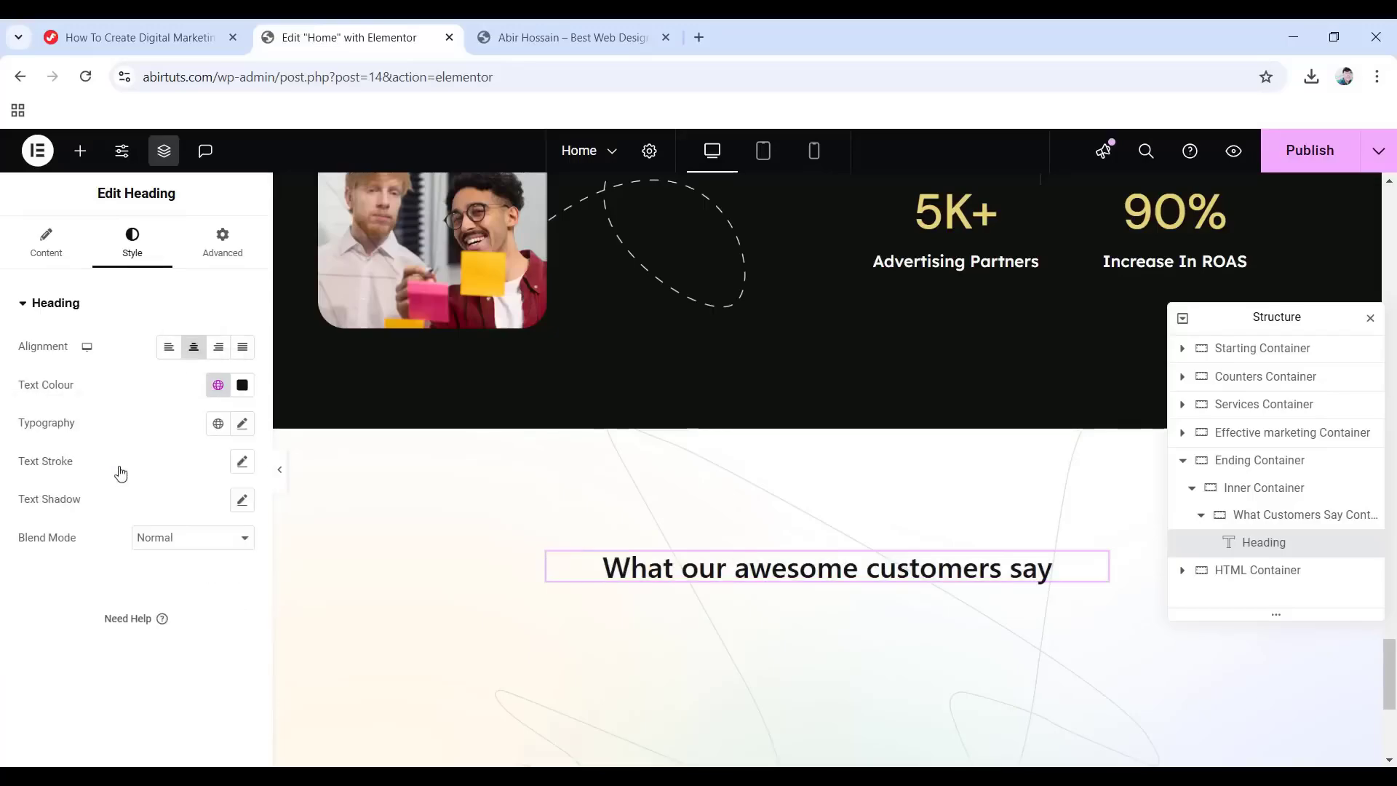
pyautogui.click(218, 423)
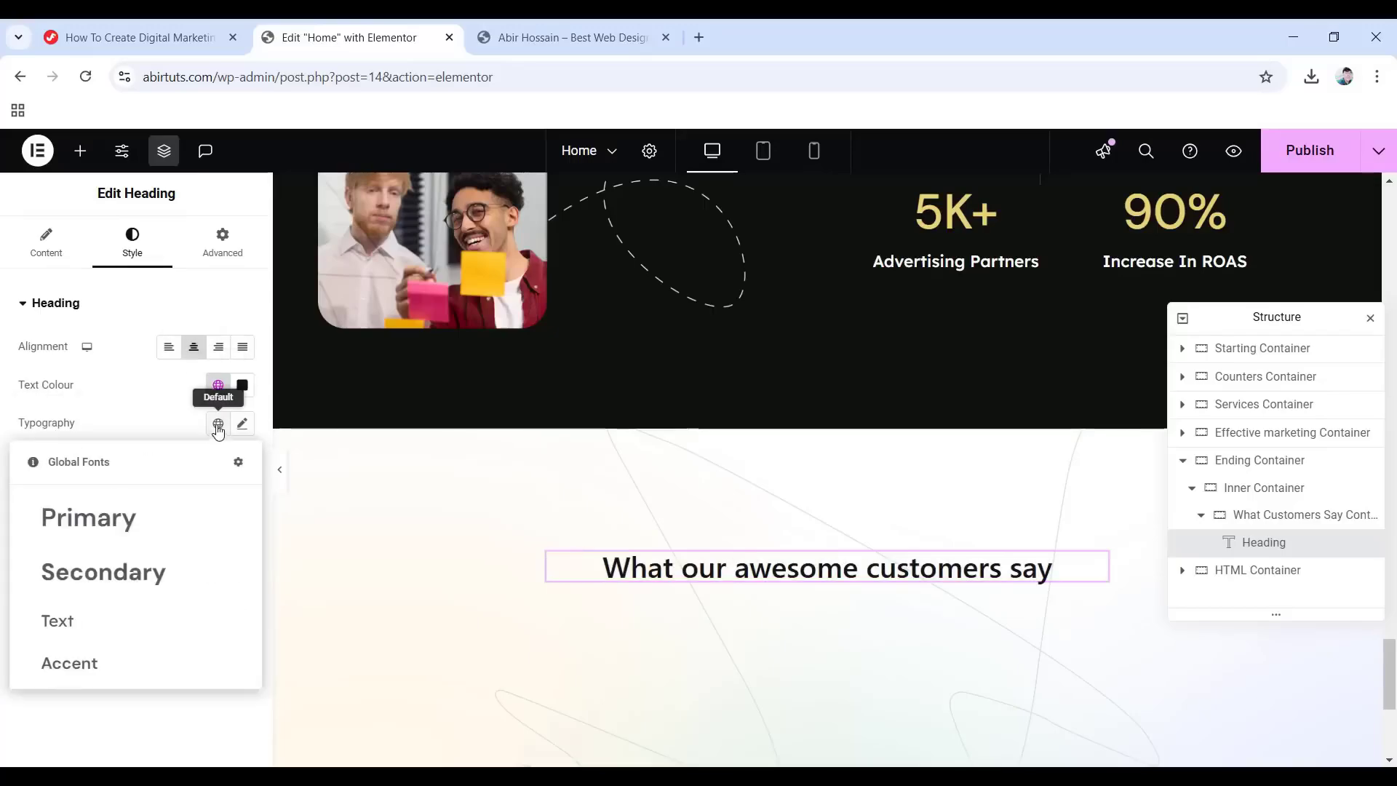
pyautogui.click(138, 522)
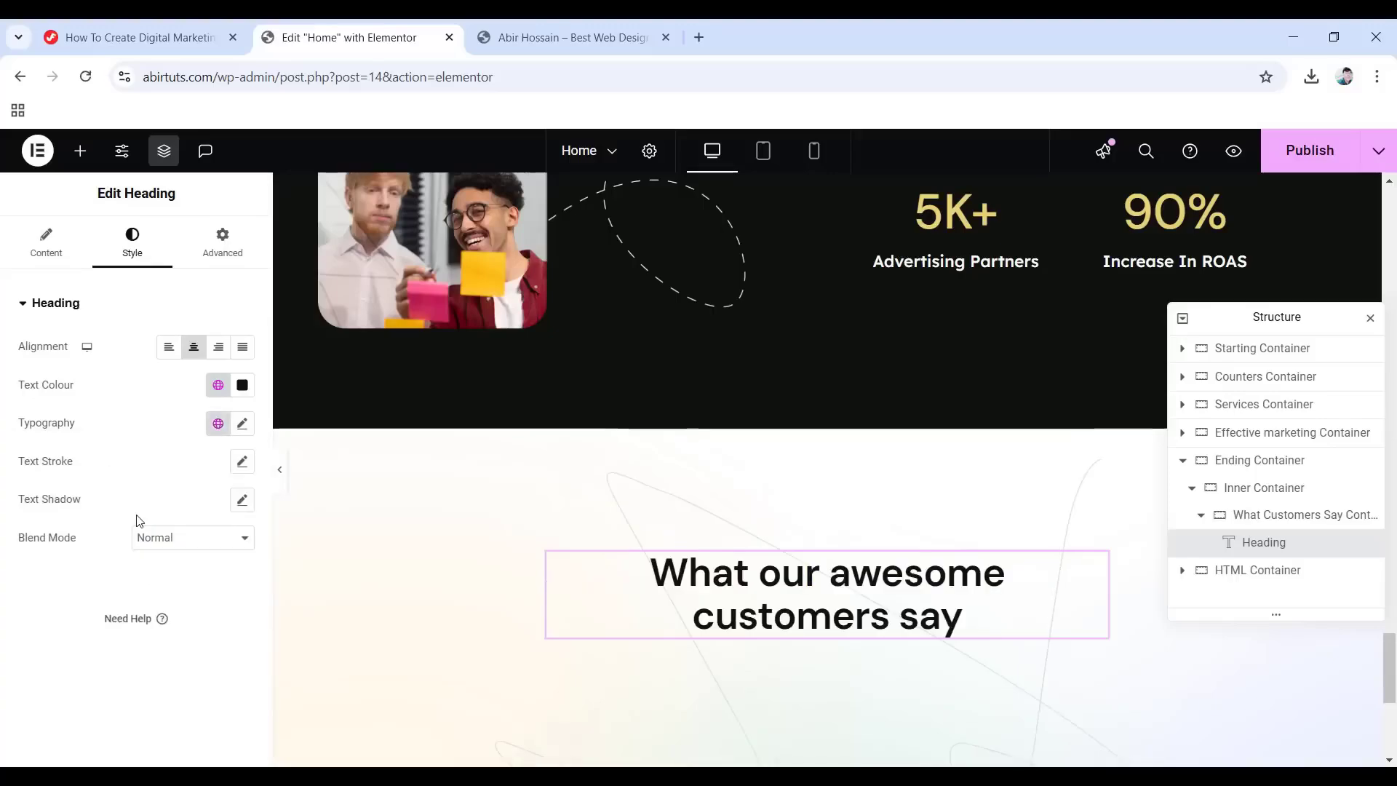
# Unlink the heading's margin values and give it a Fade In entrance animation.
pyautogui.click(228, 247)
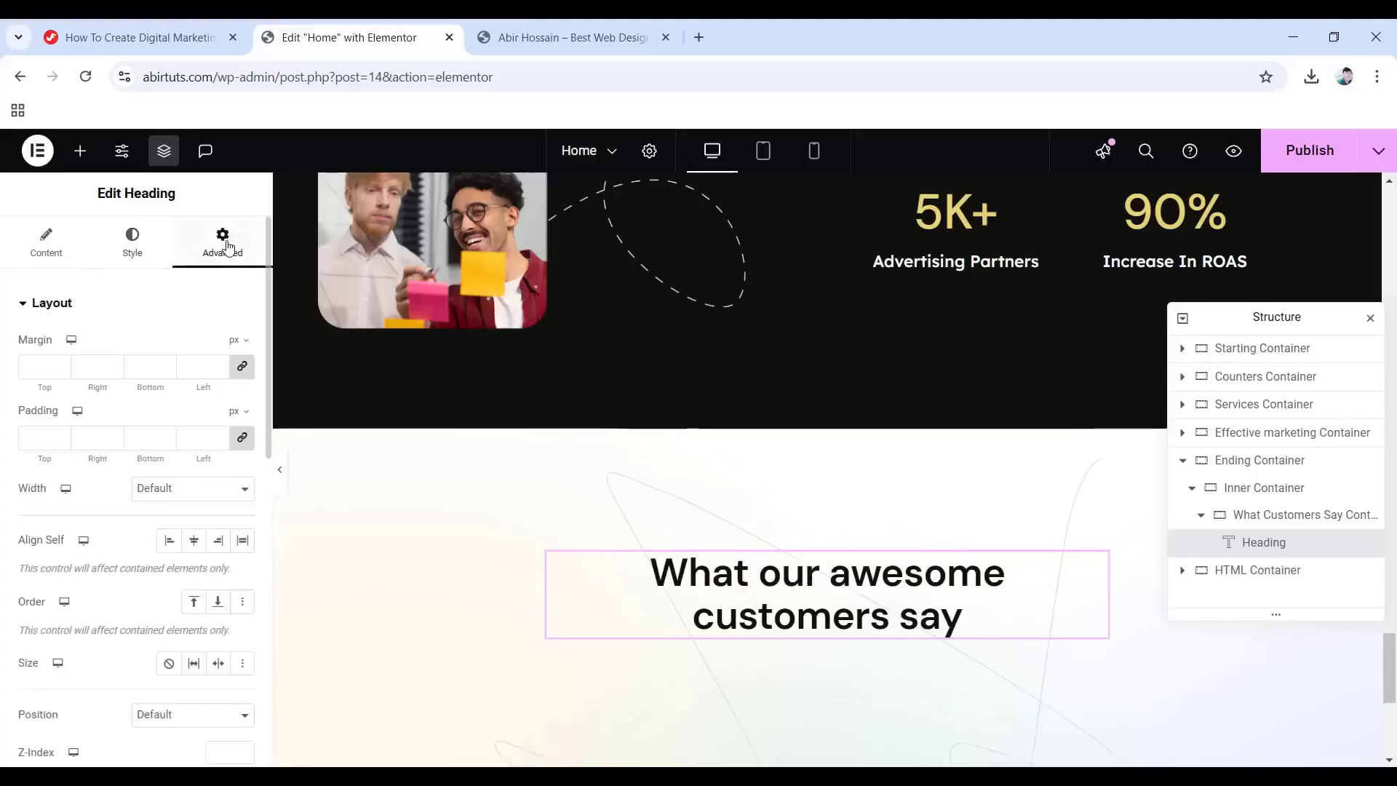
pyautogui.click(243, 367)
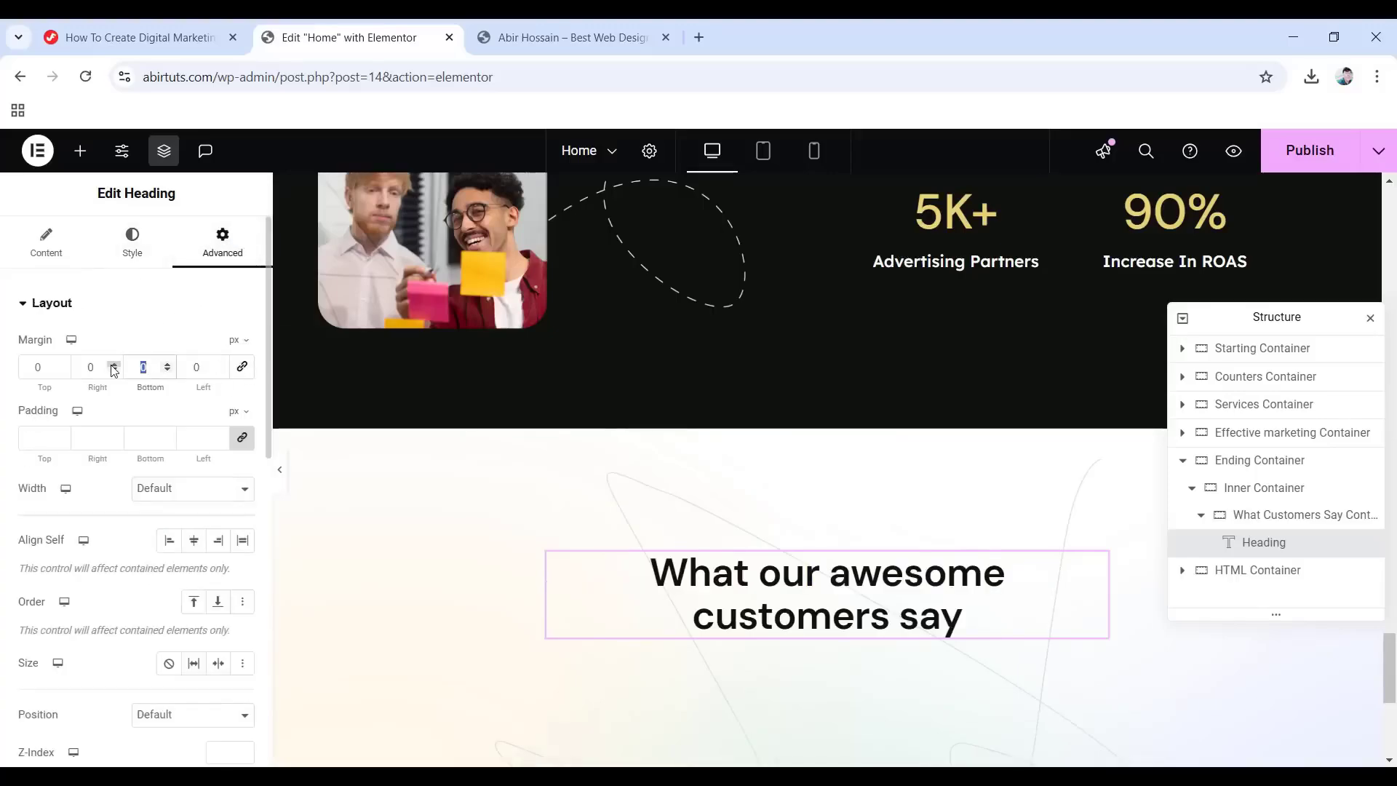
pyautogui.scroll(-7, 129, 386)
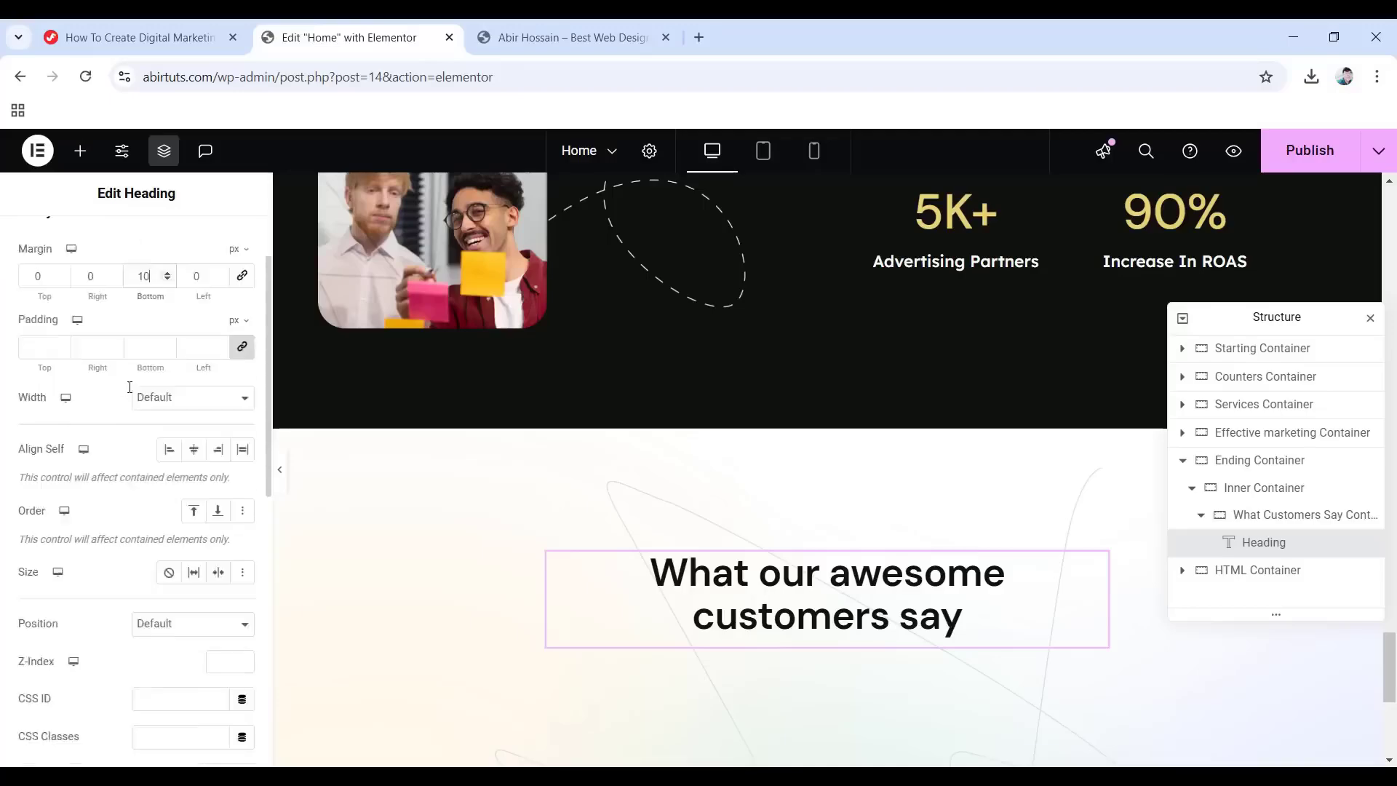
pyautogui.scroll(-1, 128, 422)
pyautogui.click(88, 404)
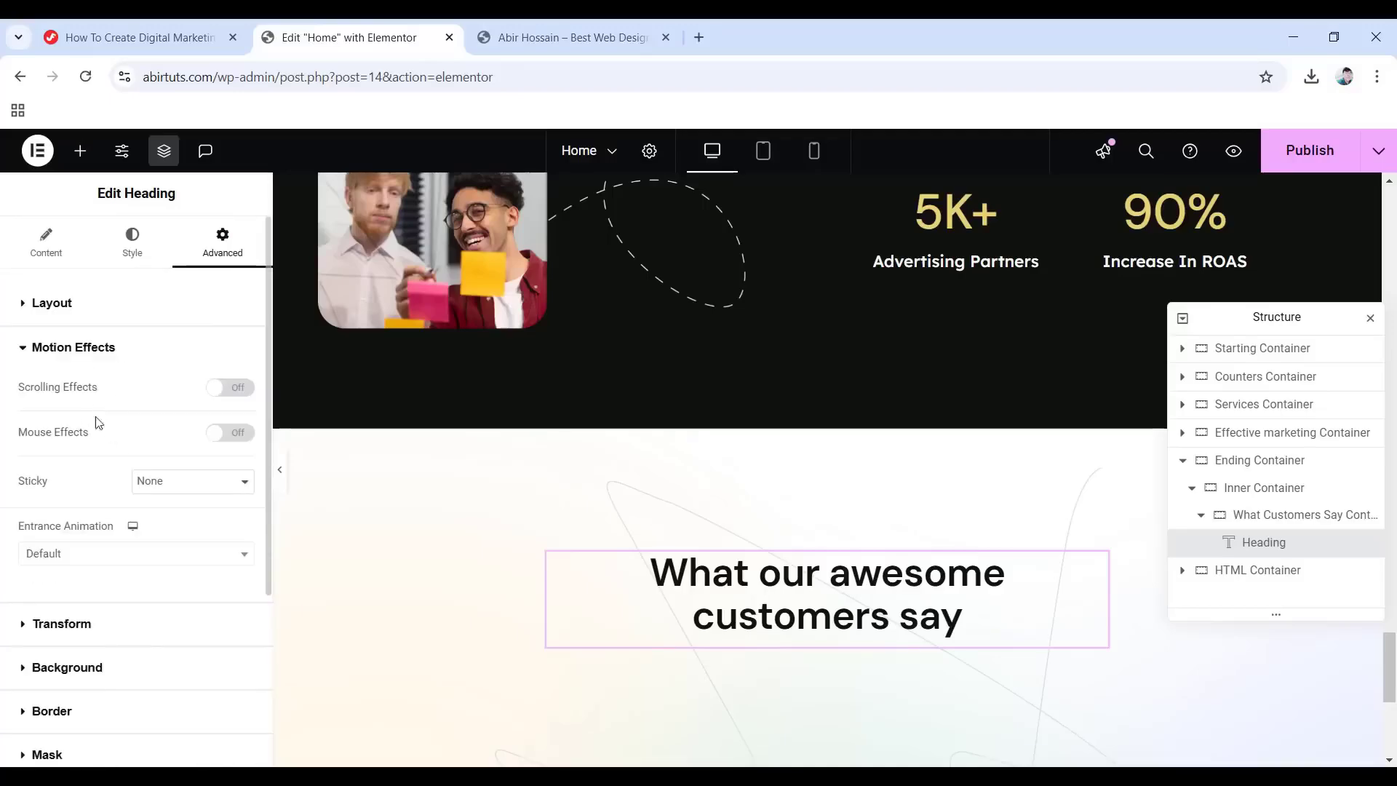
pyautogui.click(71, 554)
pyautogui.click(44, 412)
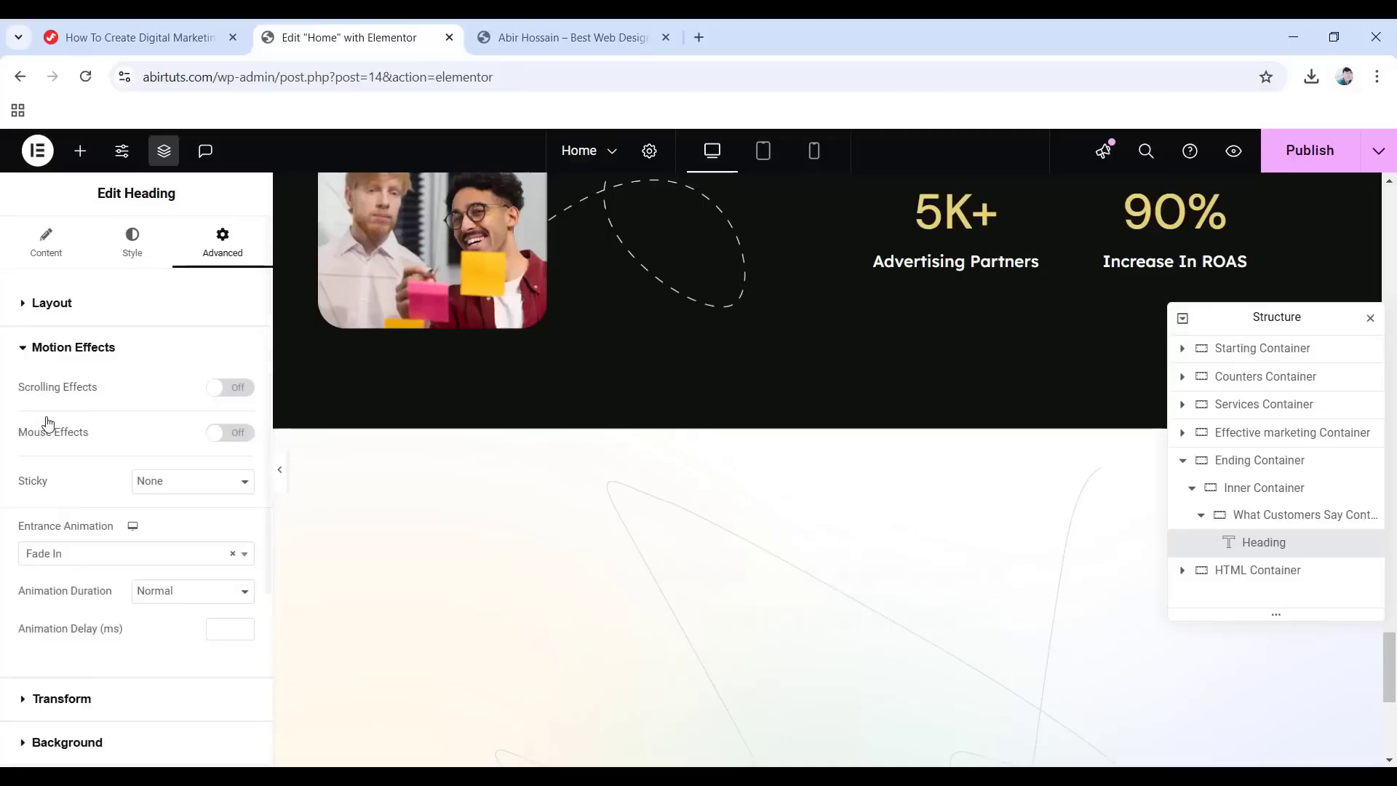
pyautogui.scroll(-1, 639, 664)
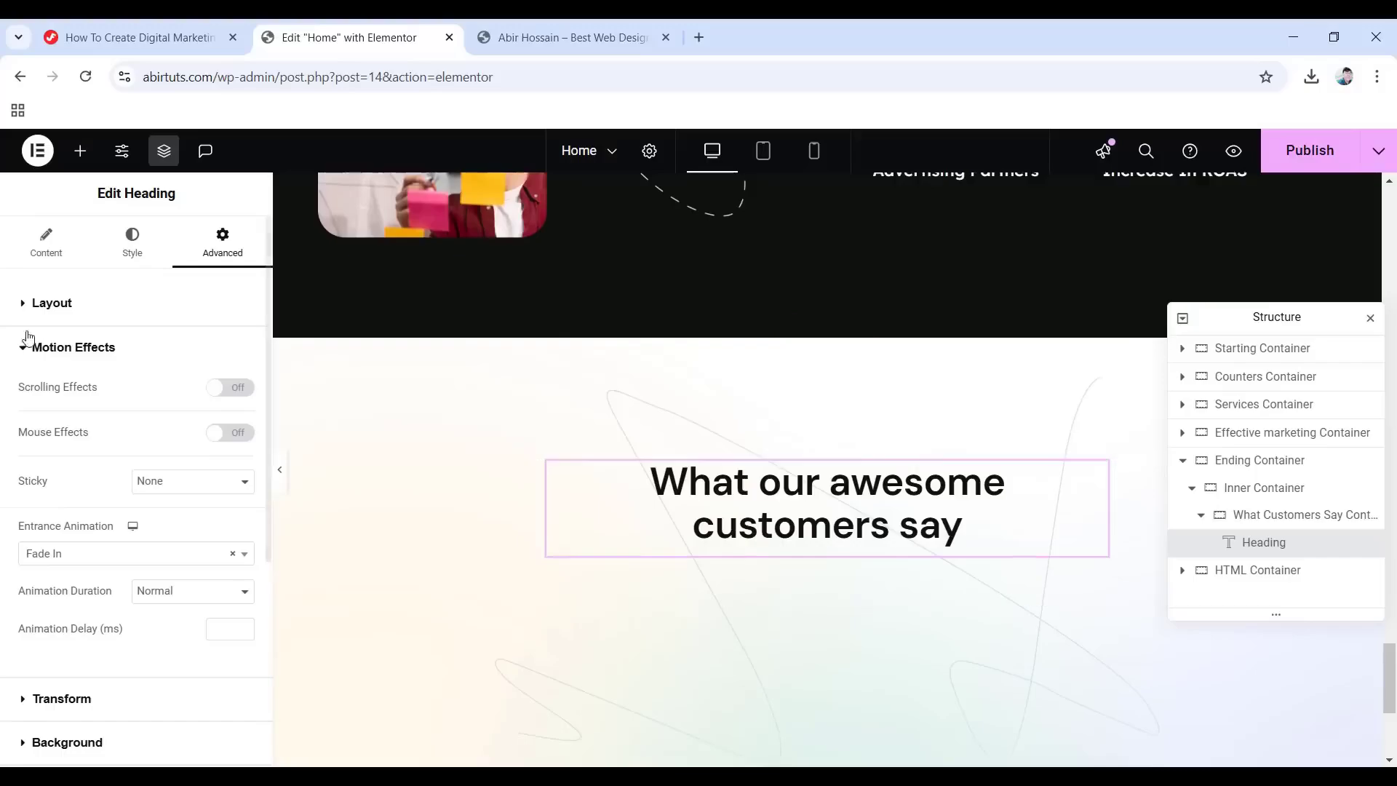
pyautogui.click(77, 151)
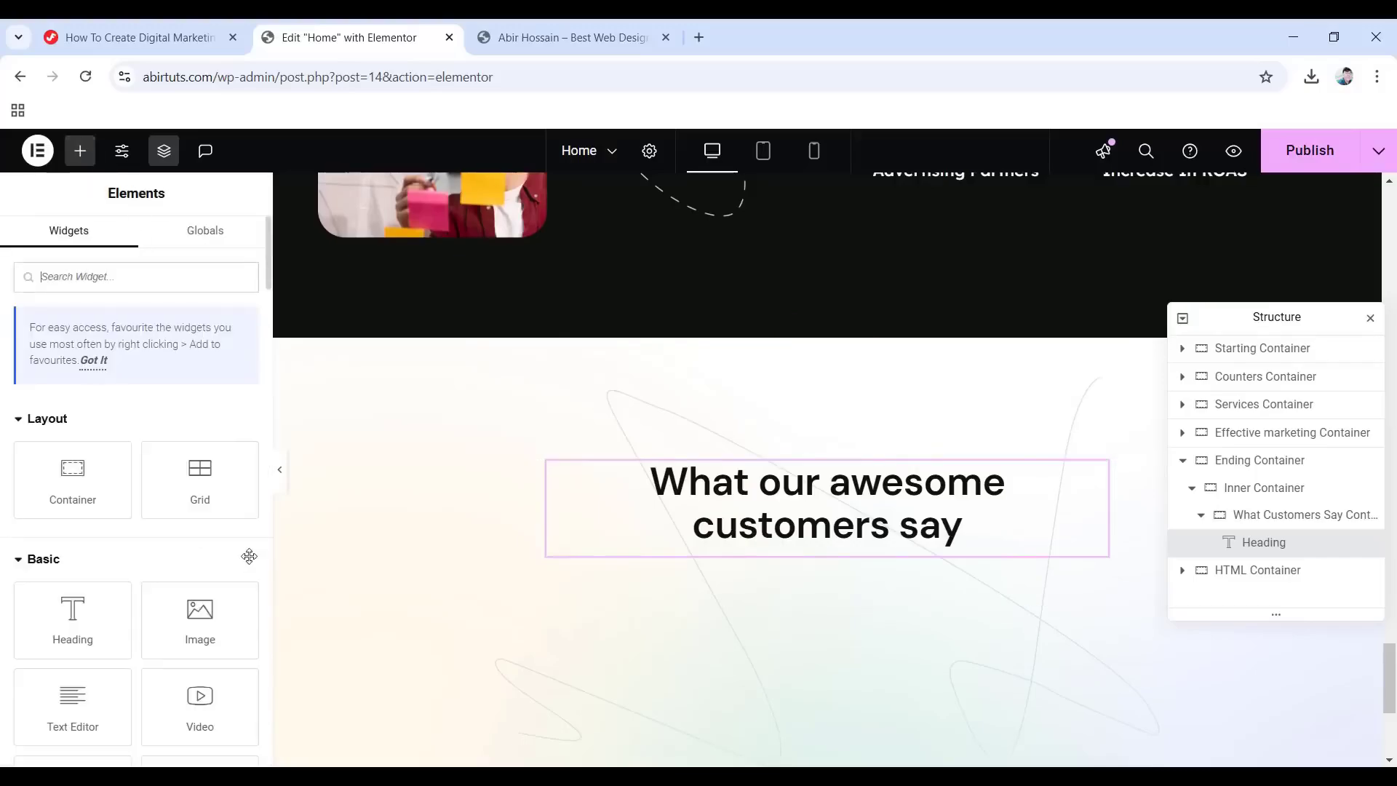
# Add an Image widget below the heading showing gfd.png at 40 px wide.
pyautogui.moveTo(244, 580); pyautogui.dragTo(820, 570)
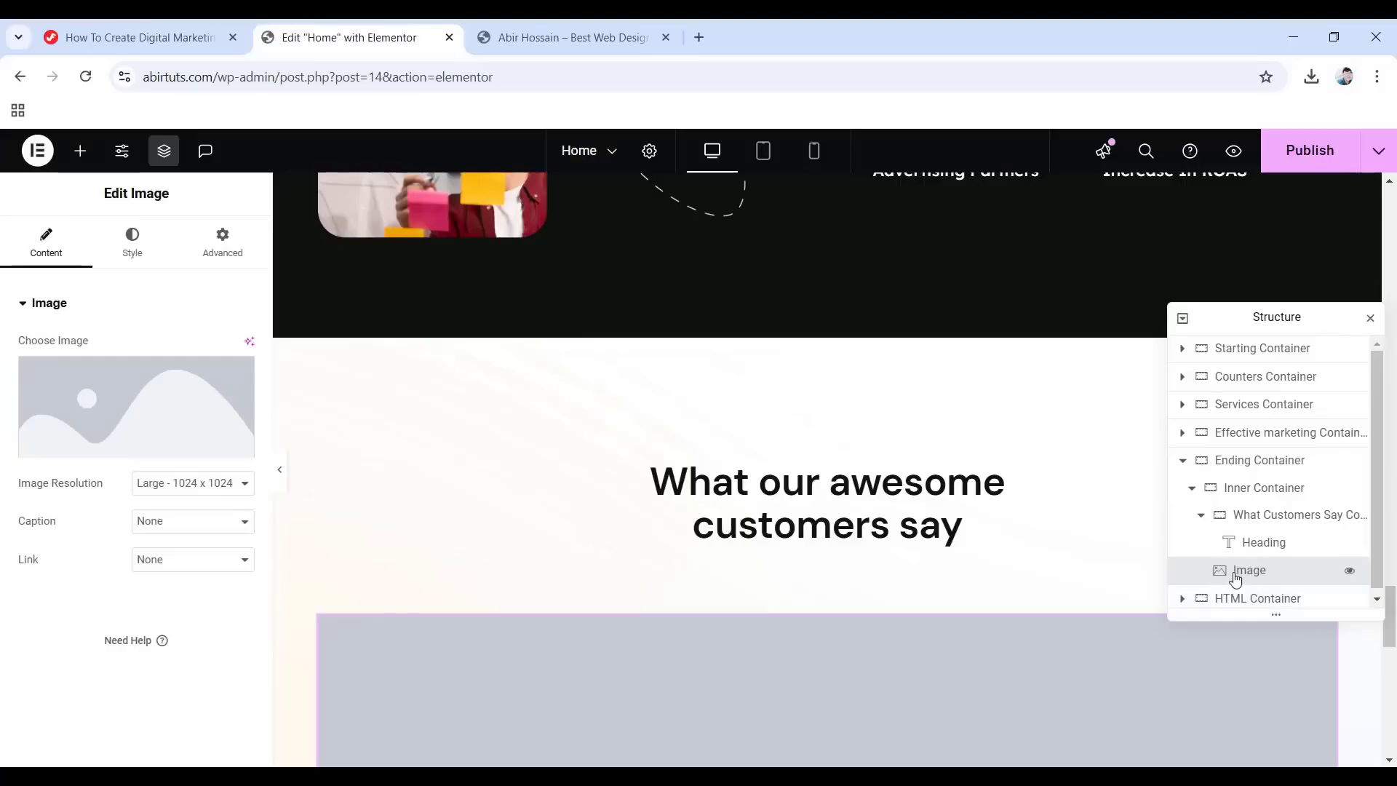
pyautogui.moveTo(1241, 572); pyautogui.dragTo(1265, 553)
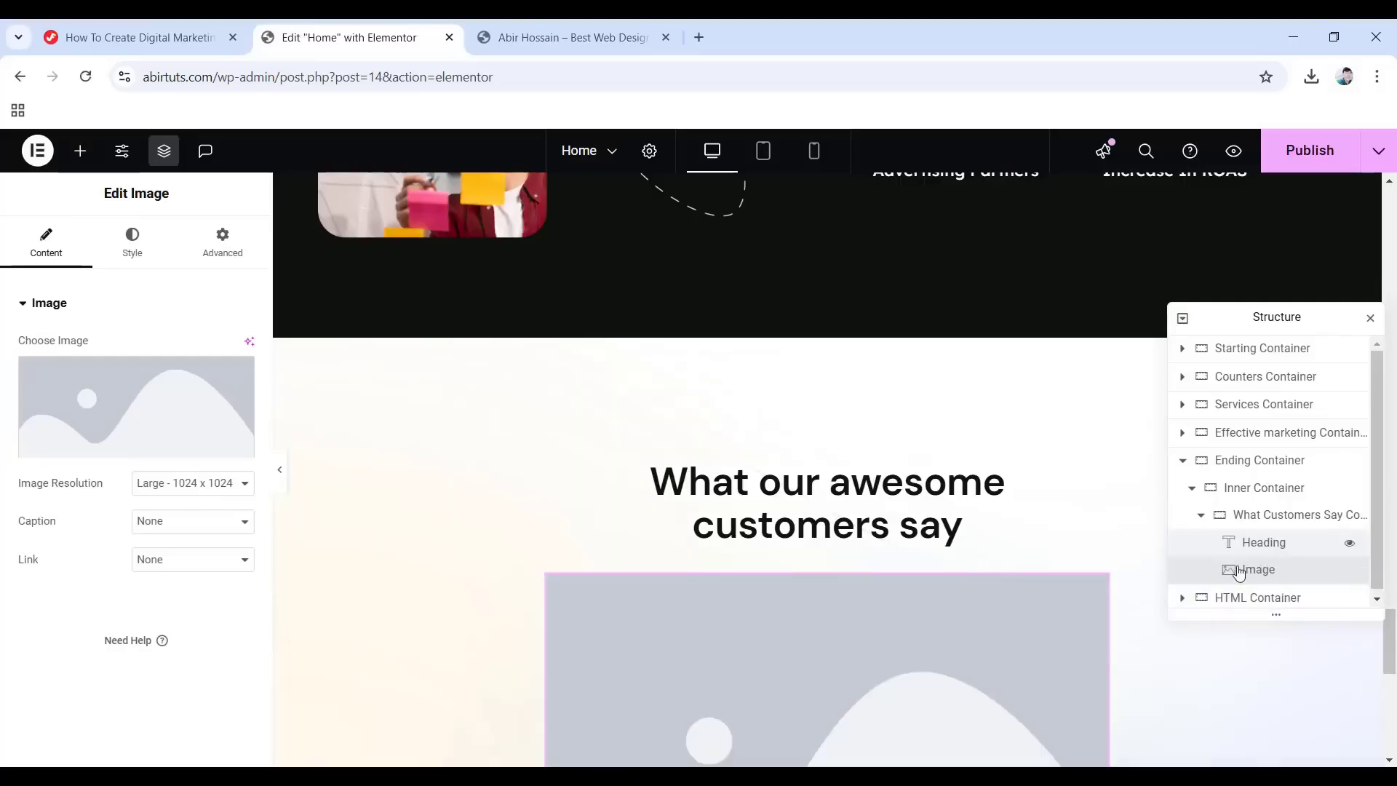
pyautogui.scroll(-1, 930, 599)
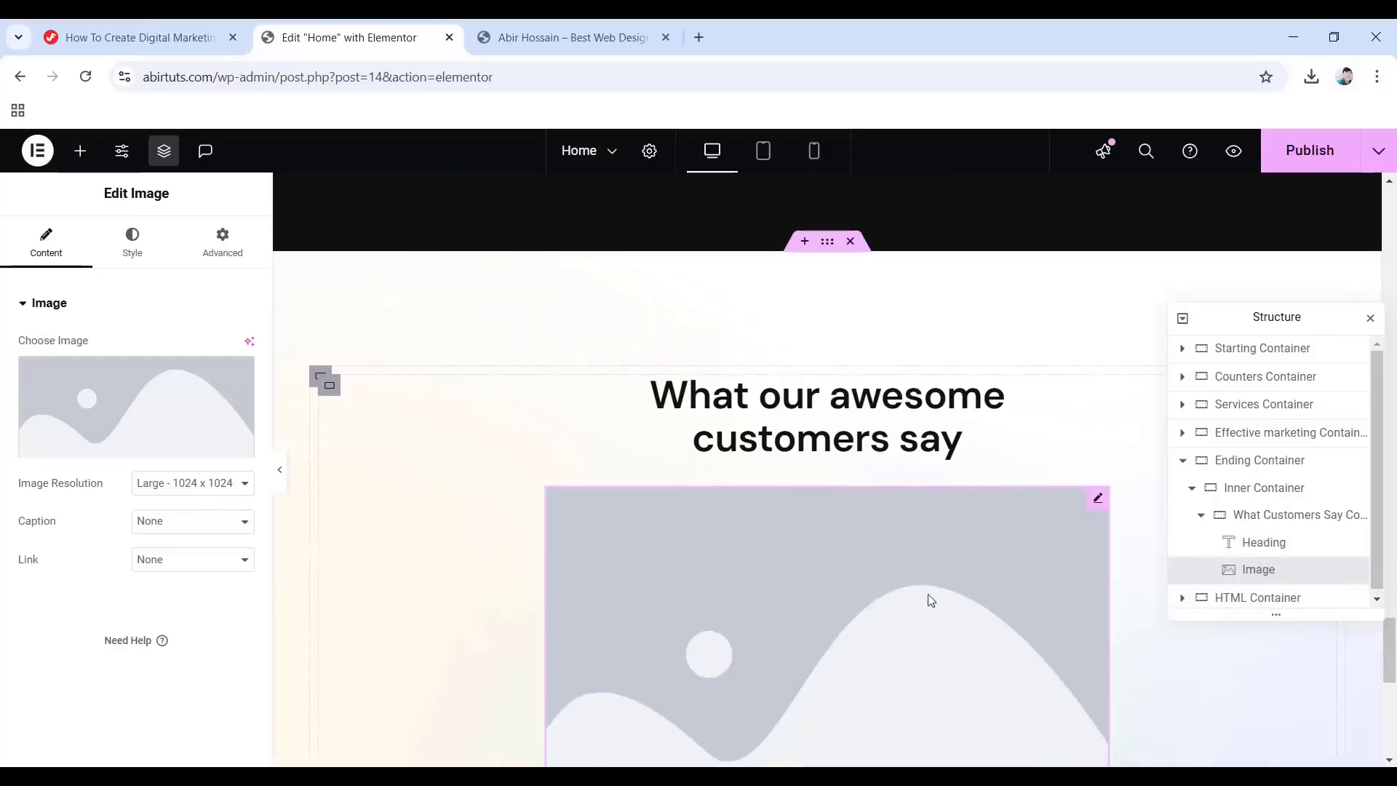
pyautogui.click(162, 434)
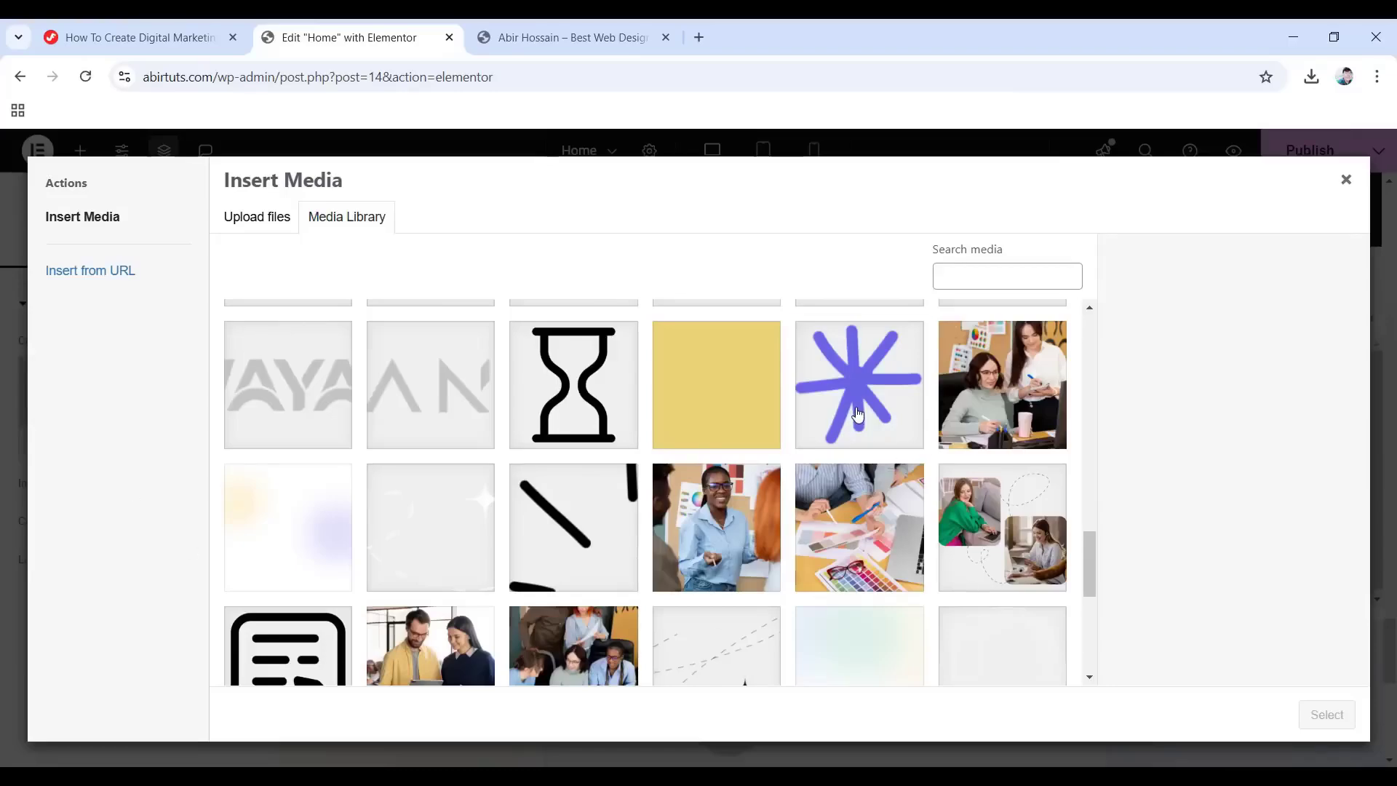
pyautogui.click(858, 415)
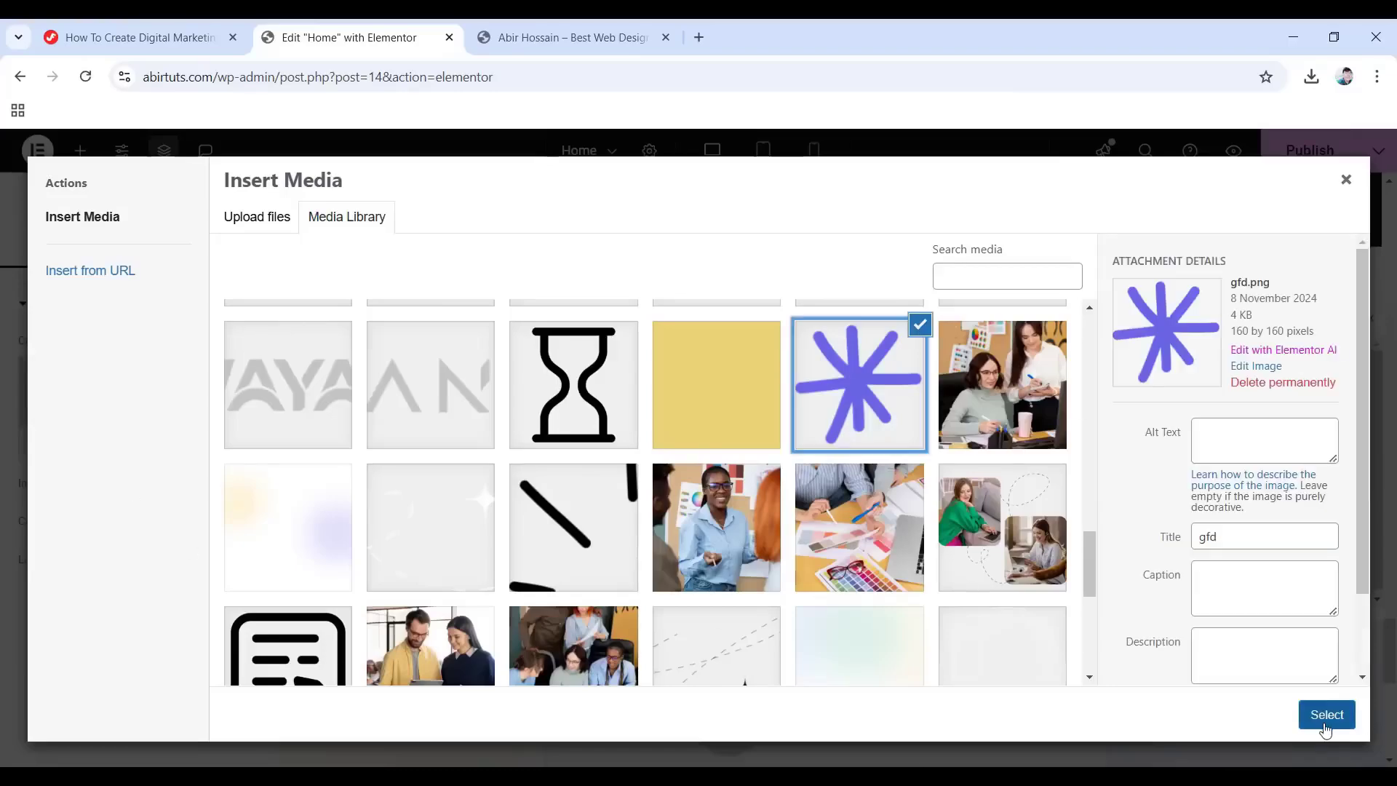
pyautogui.click(1327, 715)
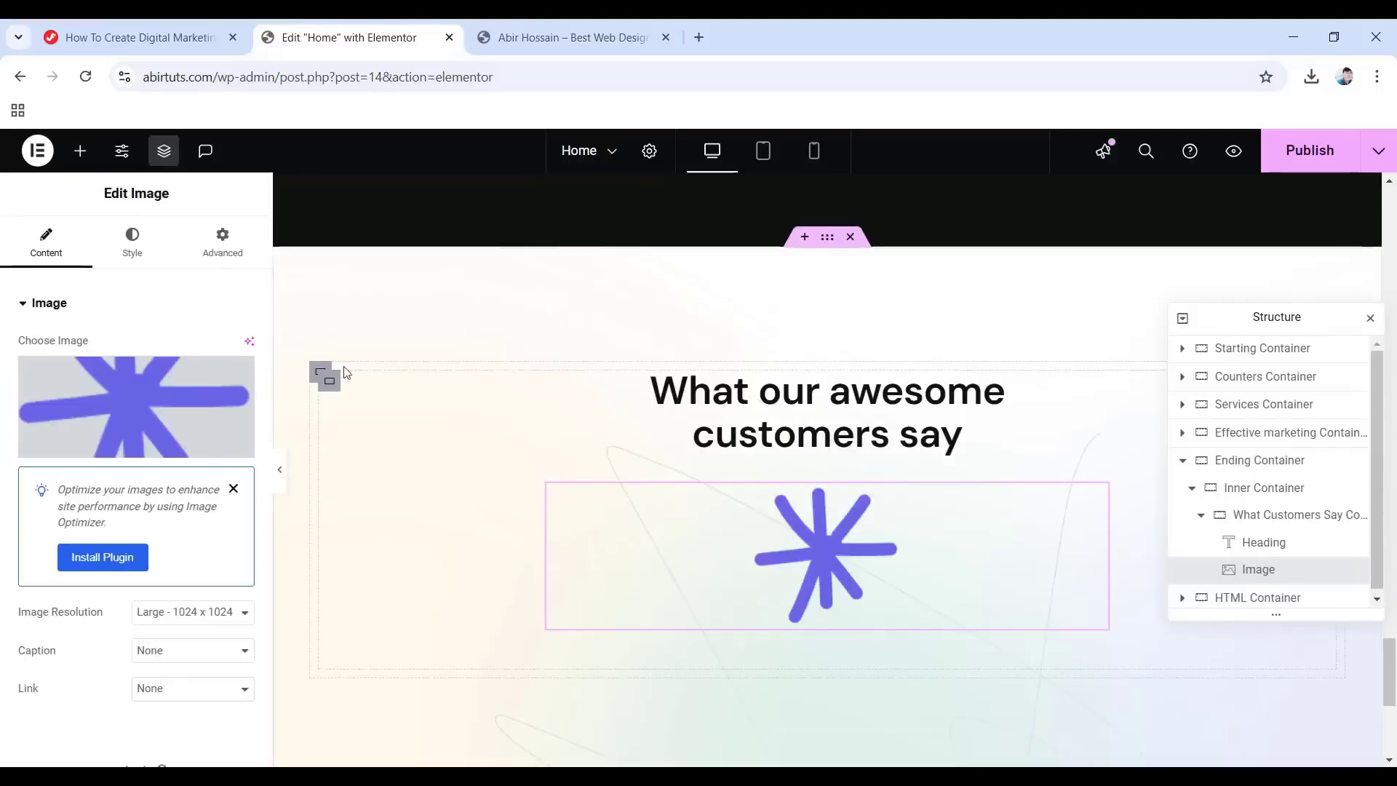
pyautogui.click(145, 247)
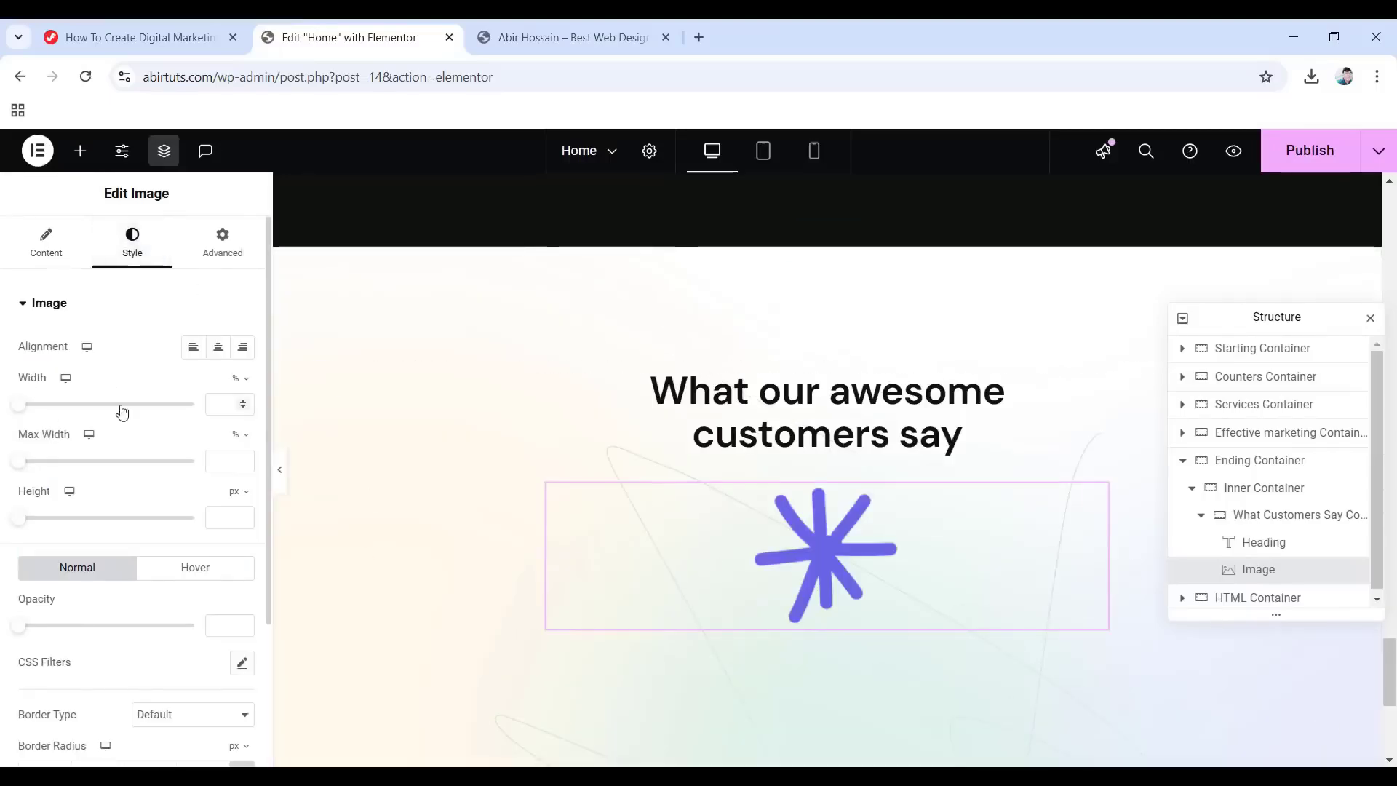
pyautogui.click(242, 379)
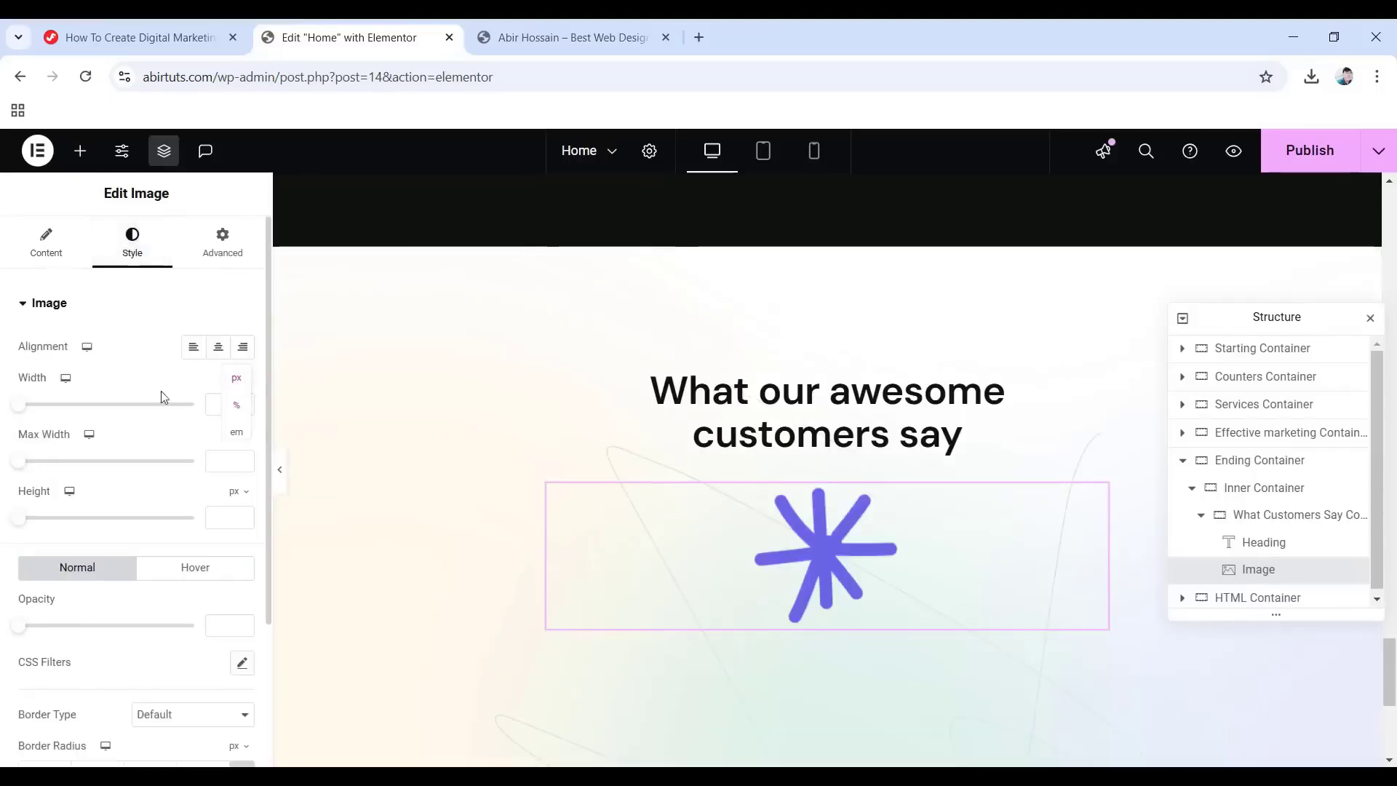
pyautogui.click(235, 397)
pyautogui.click(227, 411)
pyautogui.write('40')
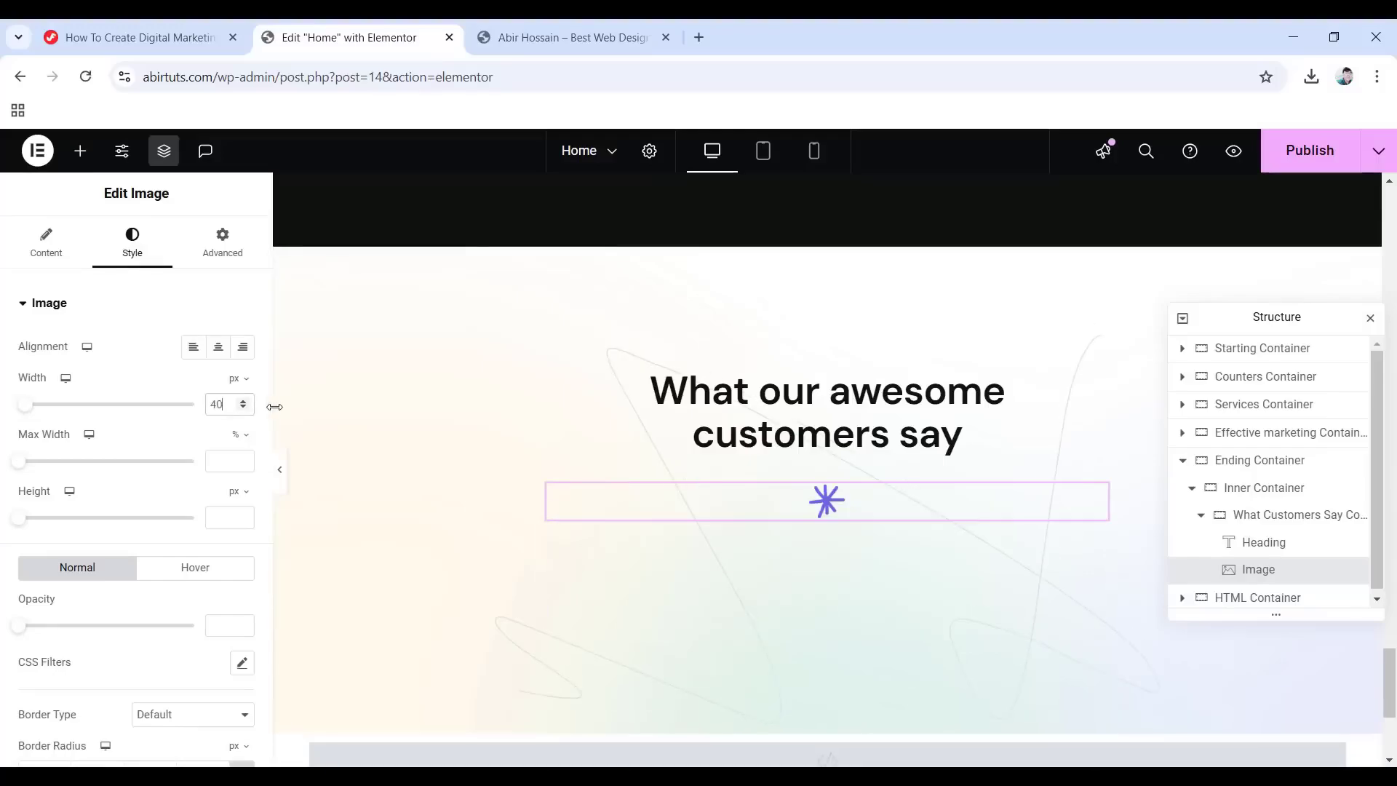
# Position the asterisk image absolutely, offset 23% from the right.
pyautogui.click(211, 249)
pyautogui.scroll(-4, 75, 442)
pyautogui.scroll(1, 94, 442)
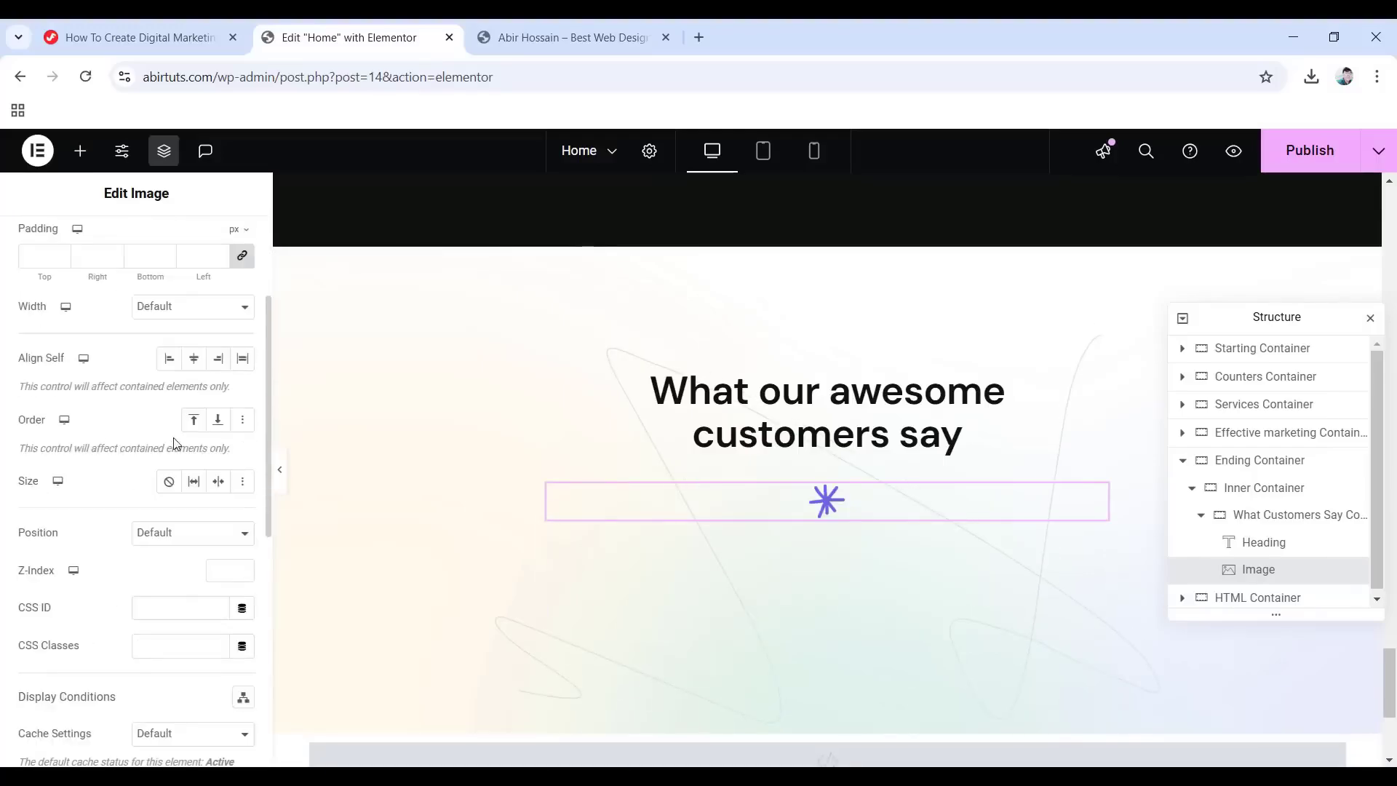
pyautogui.scroll(1, 175, 443)
pyautogui.click(210, 627)
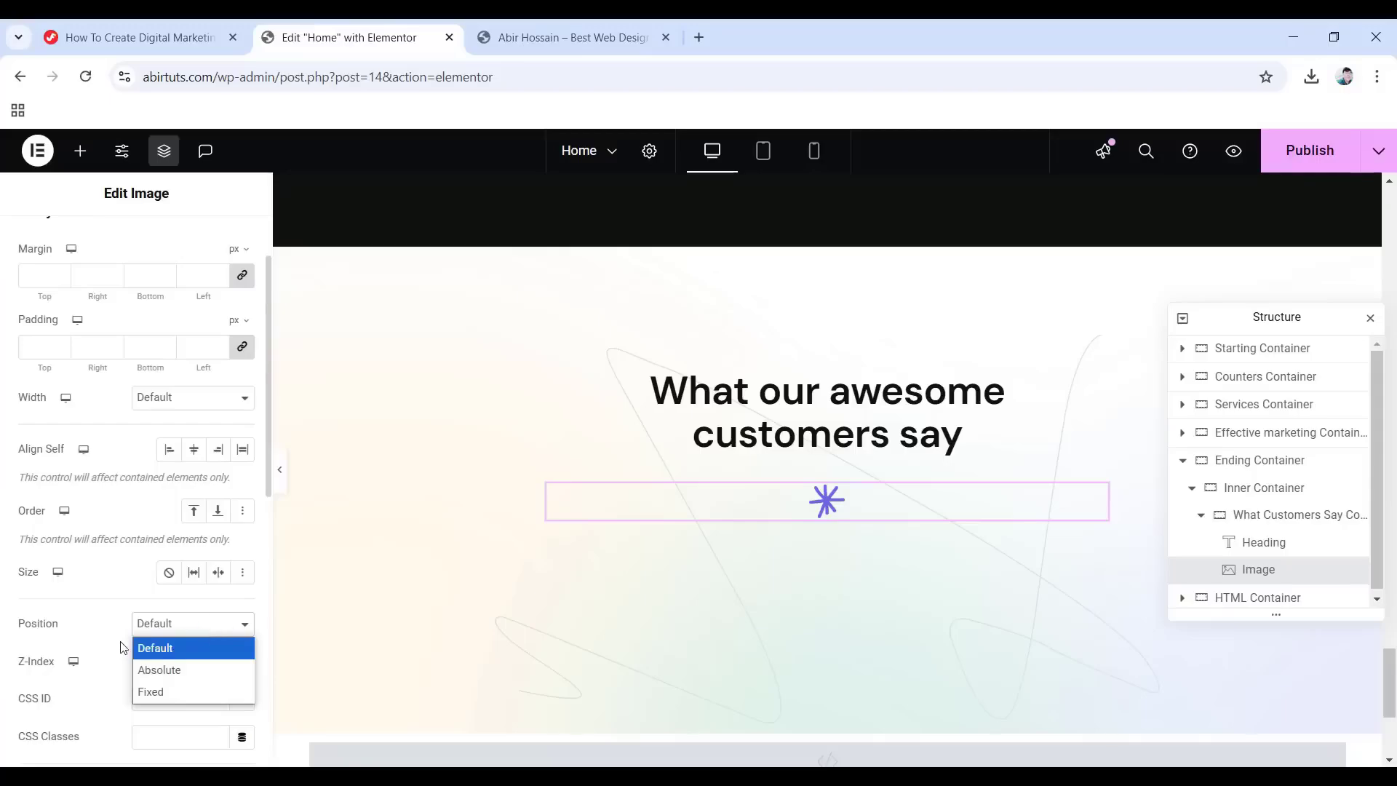
pyautogui.click(190, 668)
pyautogui.scroll(-4, 191, 666)
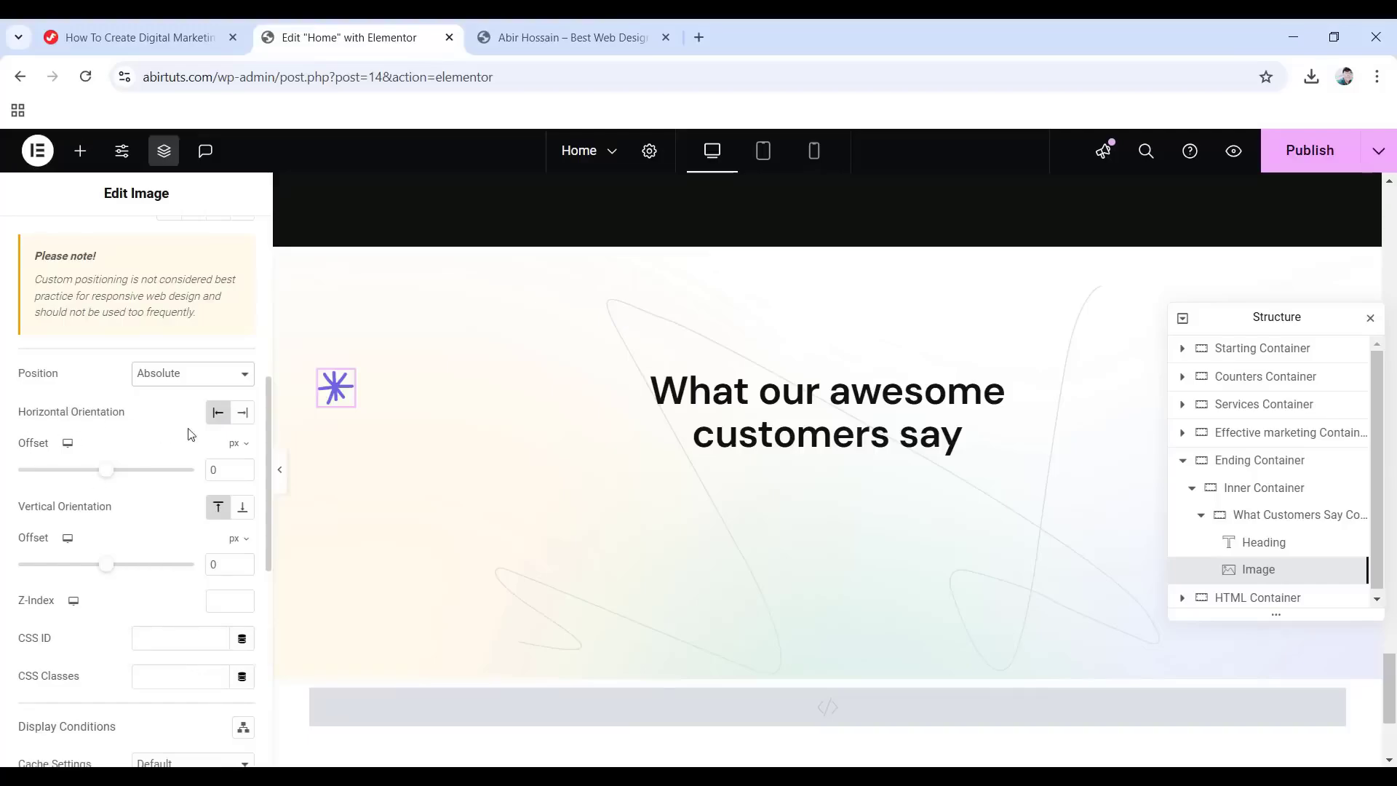
pyautogui.click(242, 412)
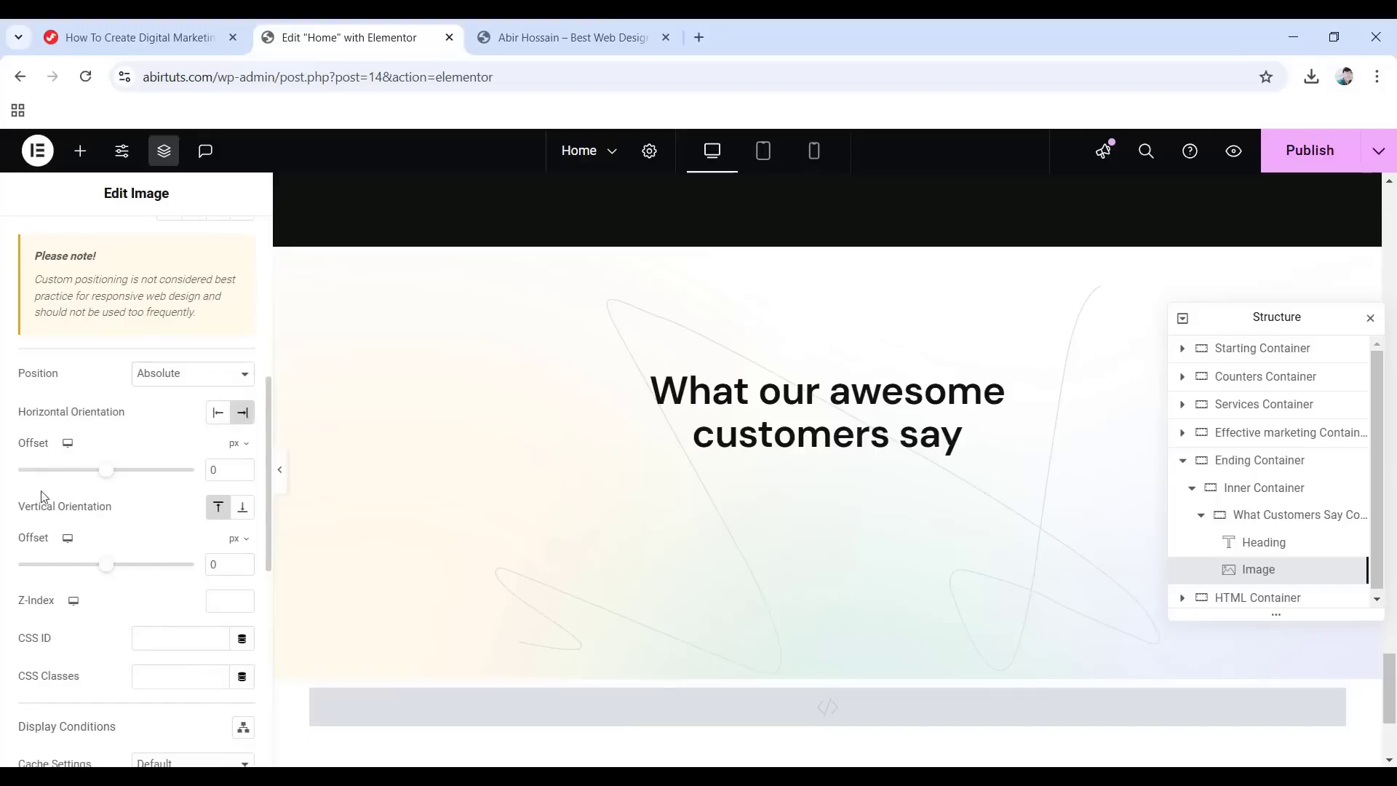
pyautogui.click(239, 443)
pyautogui.click(236, 473)
pyautogui.click(222, 470)
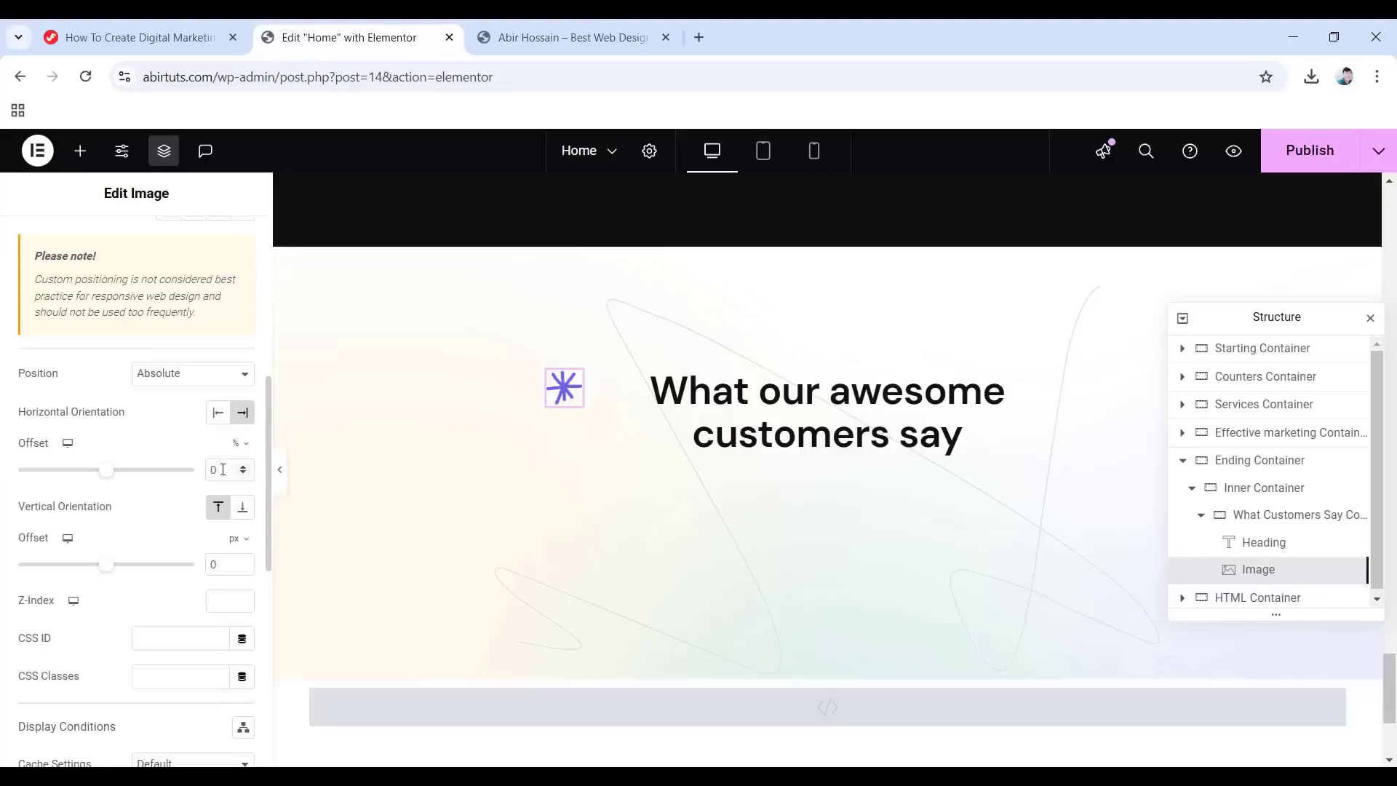
pyautogui.write('23')
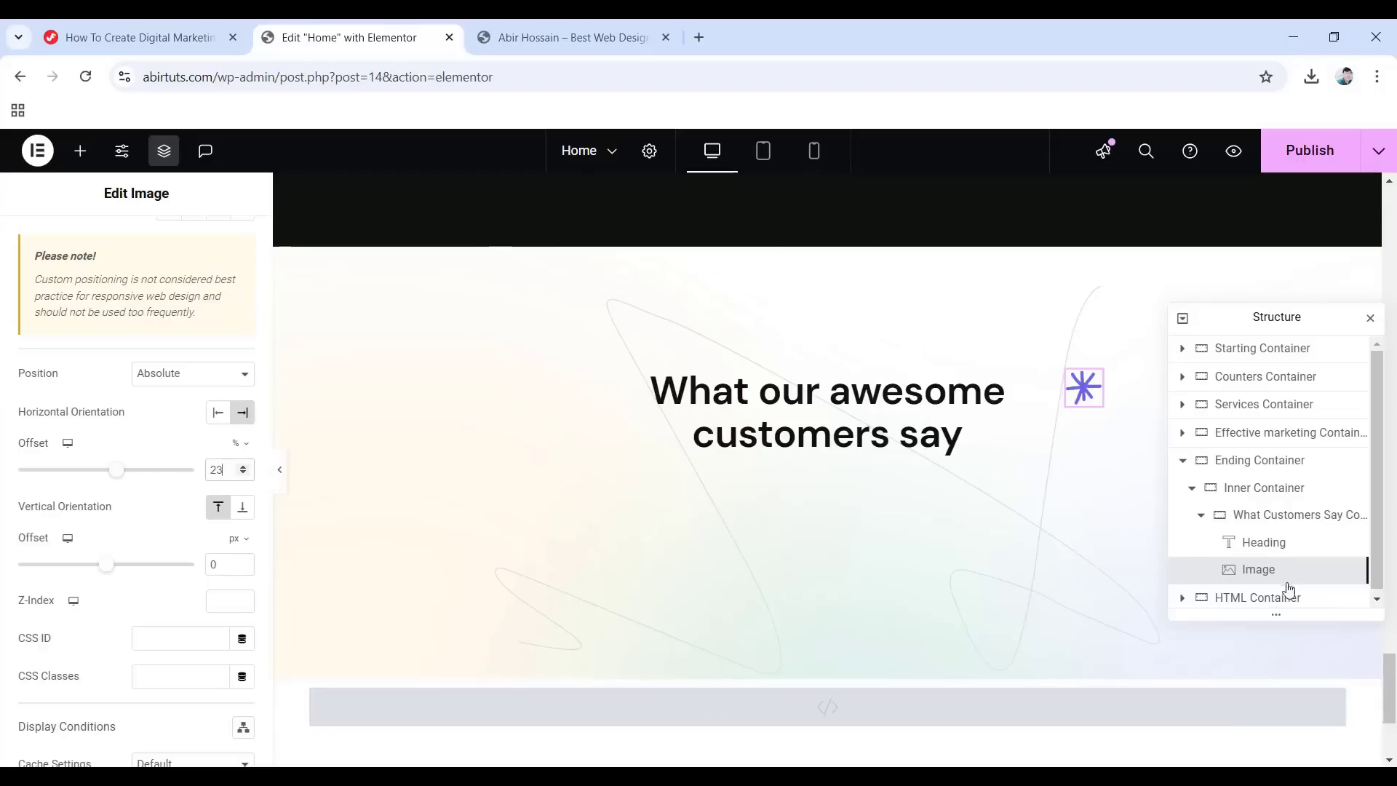
pyautogui.click(81, 151)
# Add a second Image widget showing bottom-effect_05 at 42 px wide.
pyautogui.moveTo(189, 622); pyautogui.dragTo(1081, 393)
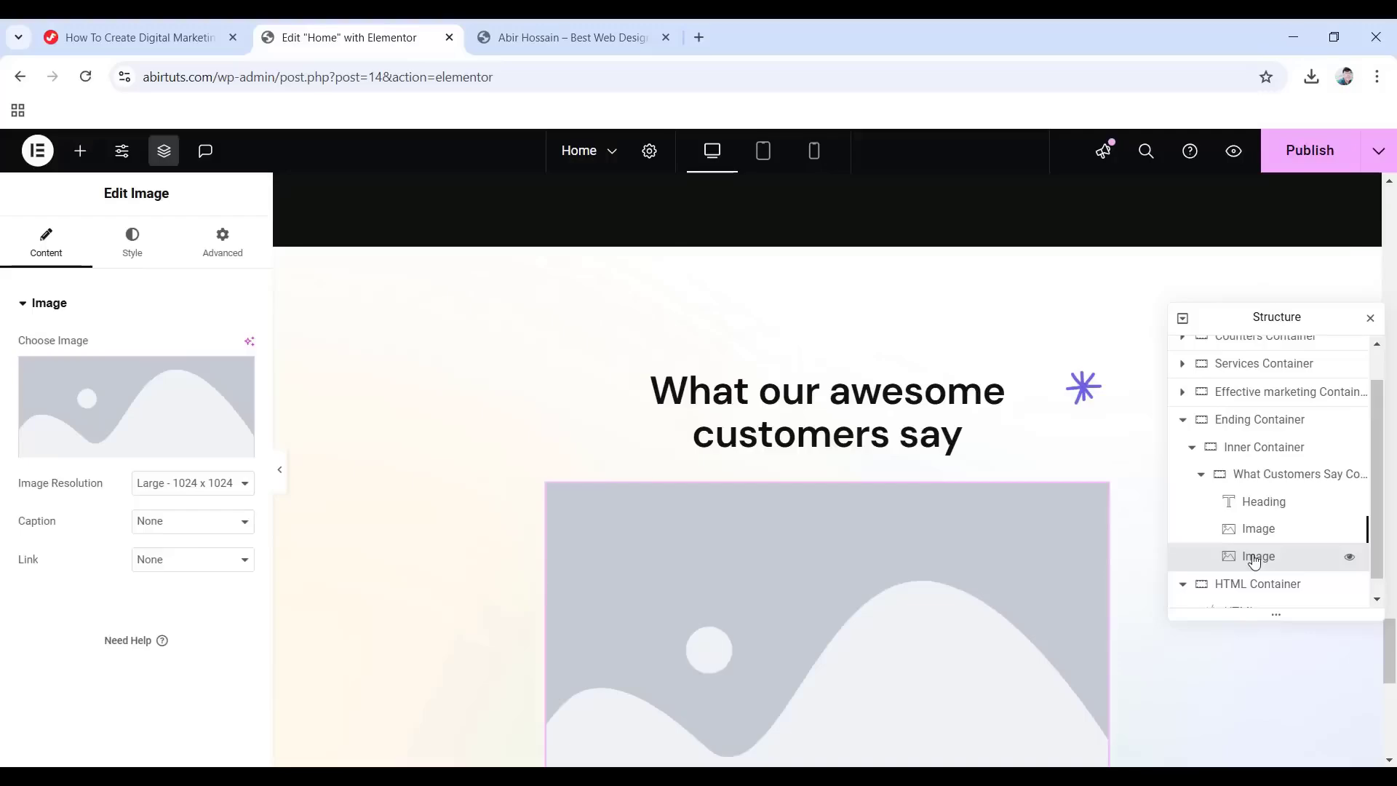
pyautogui.click(1265, 529)
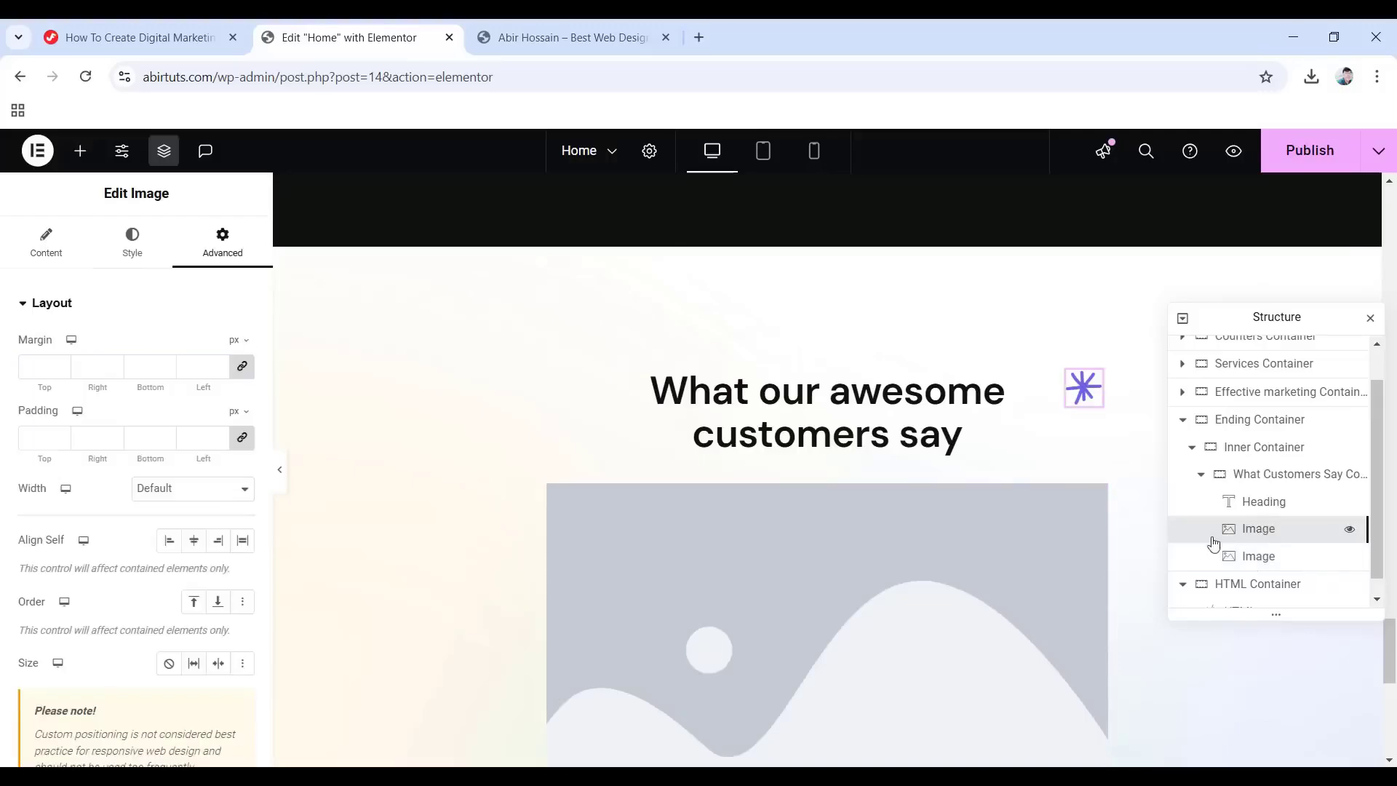
pyautogui.click(1246, 560)
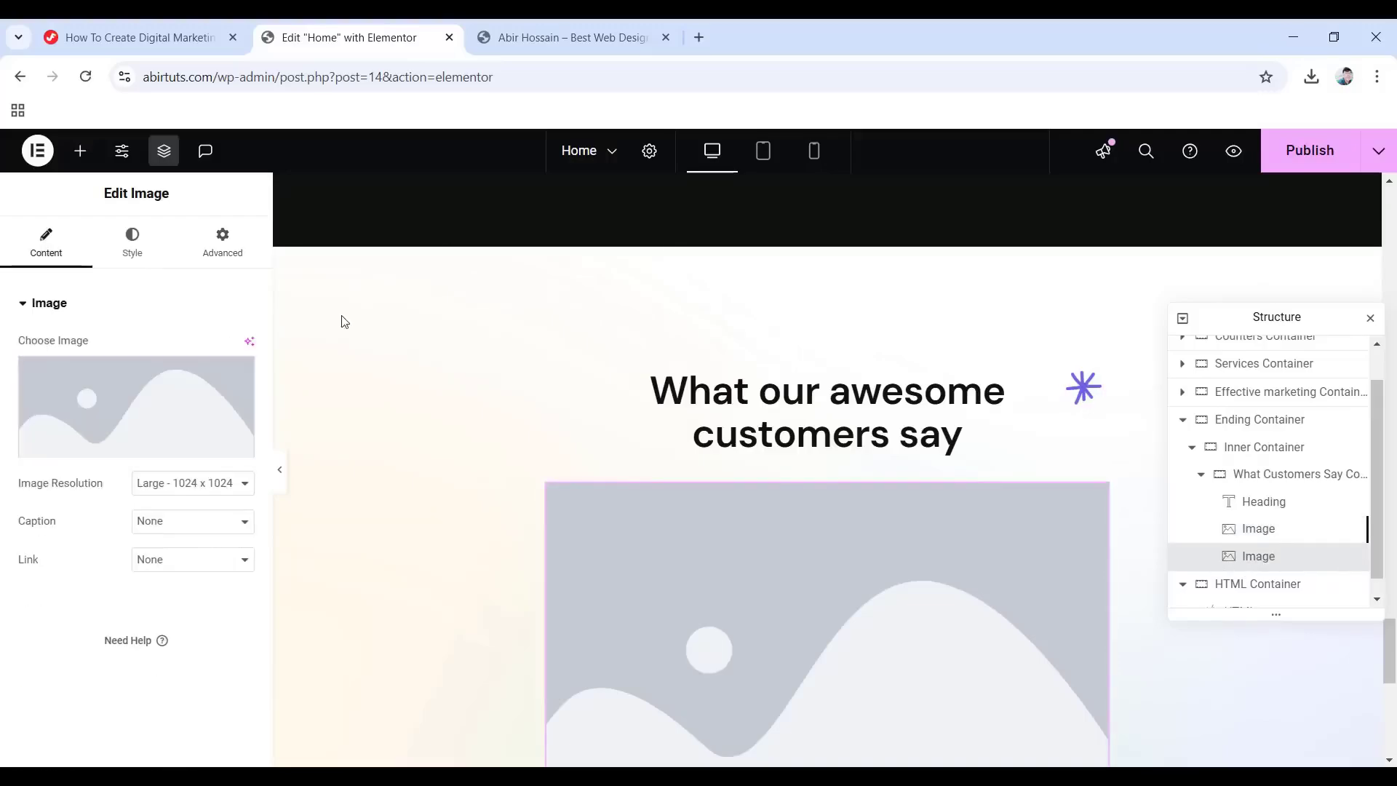
pyautogui.click(140, 399)
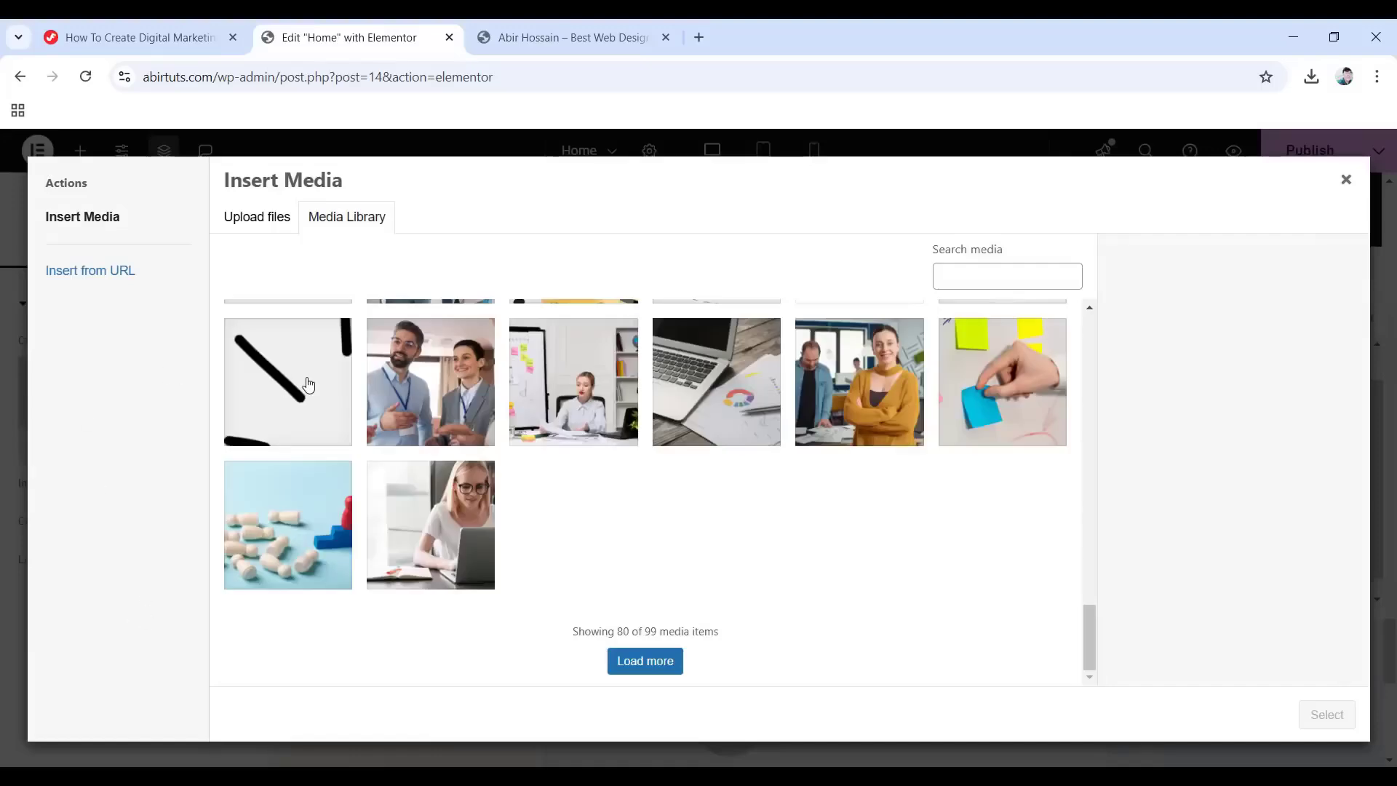
pyautogui.click(308, 385)
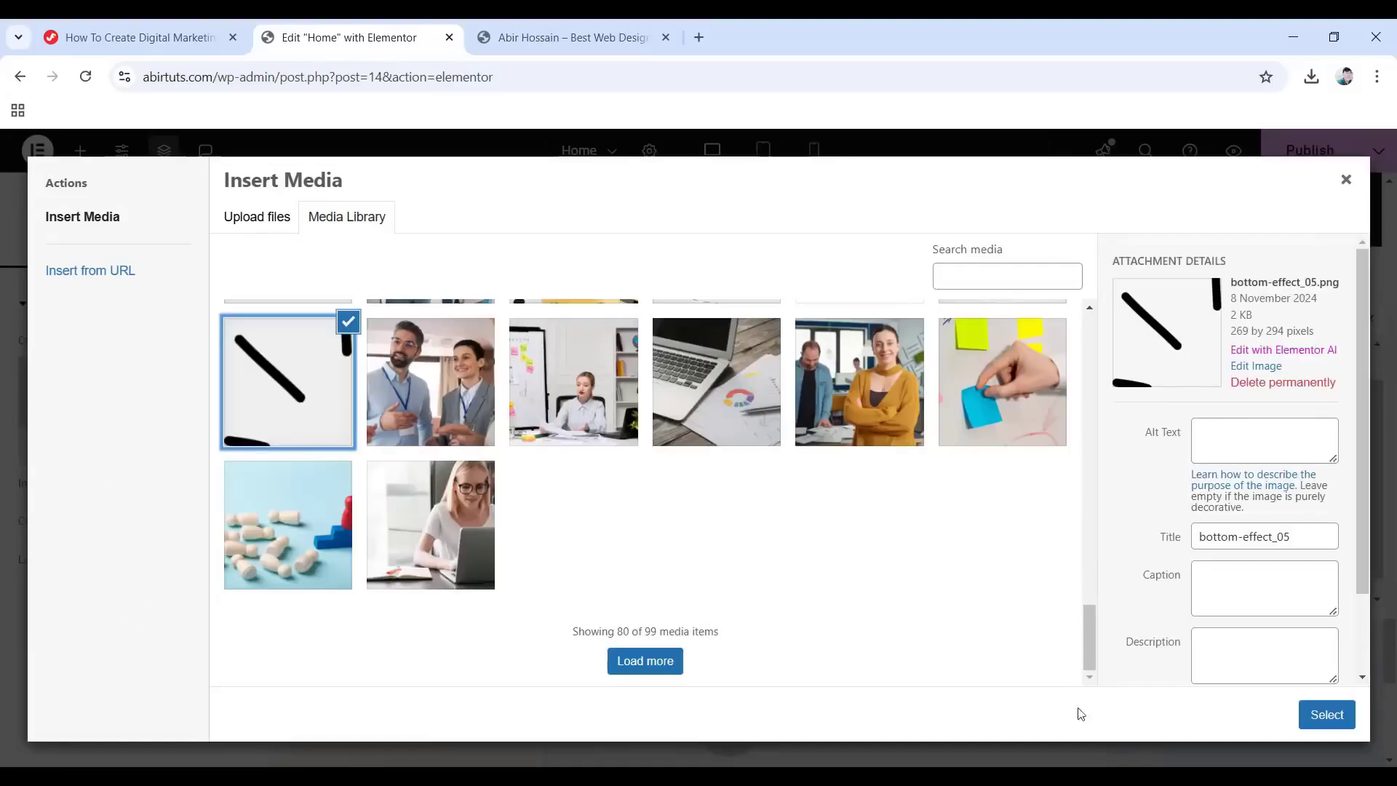
pyautogui.click(1314, 723)
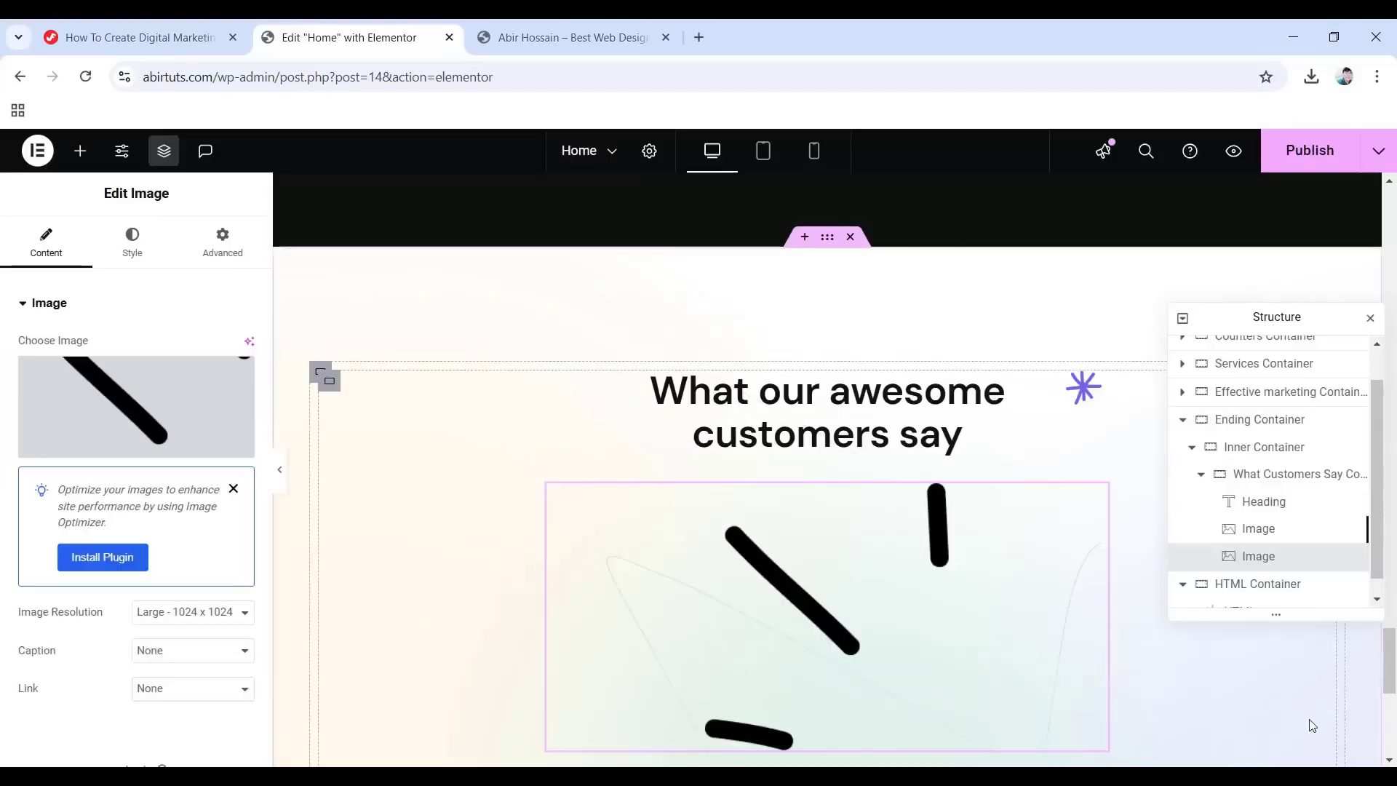
pyautogui.click(138, 240)
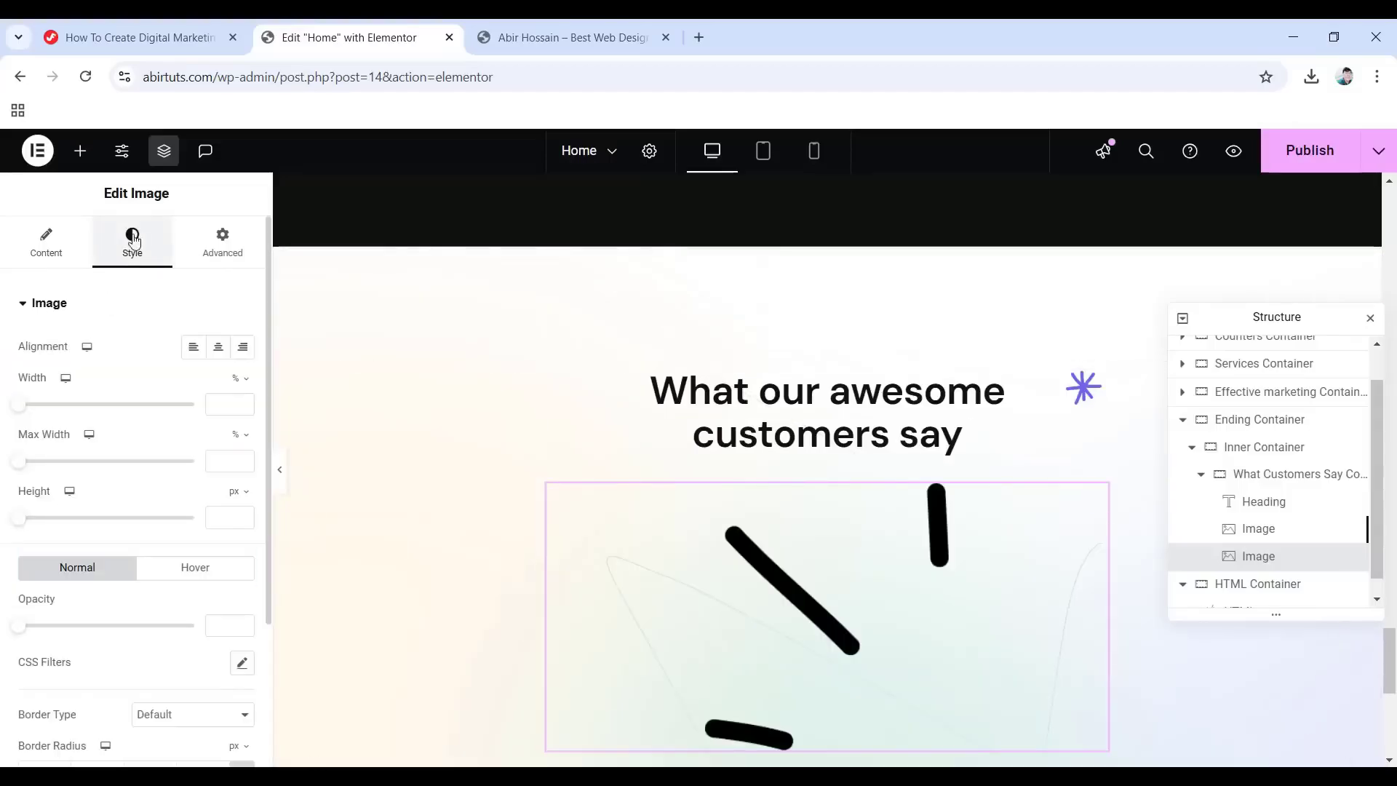
pyautogui.click(246, 380)
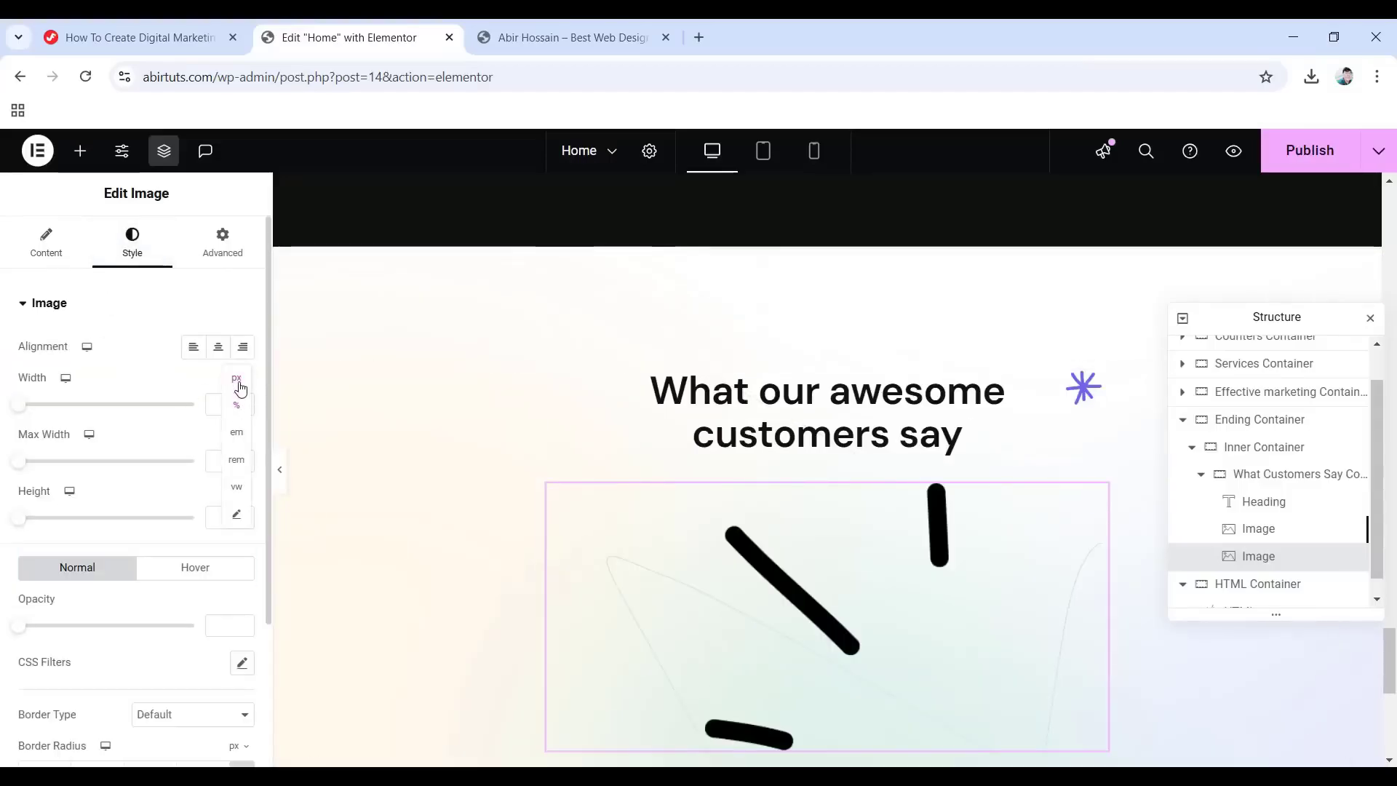
pyautogui.click(237, 379)
# Position the line image absolutely, offset 24% from the left.
pyautogui.click(218, 244)
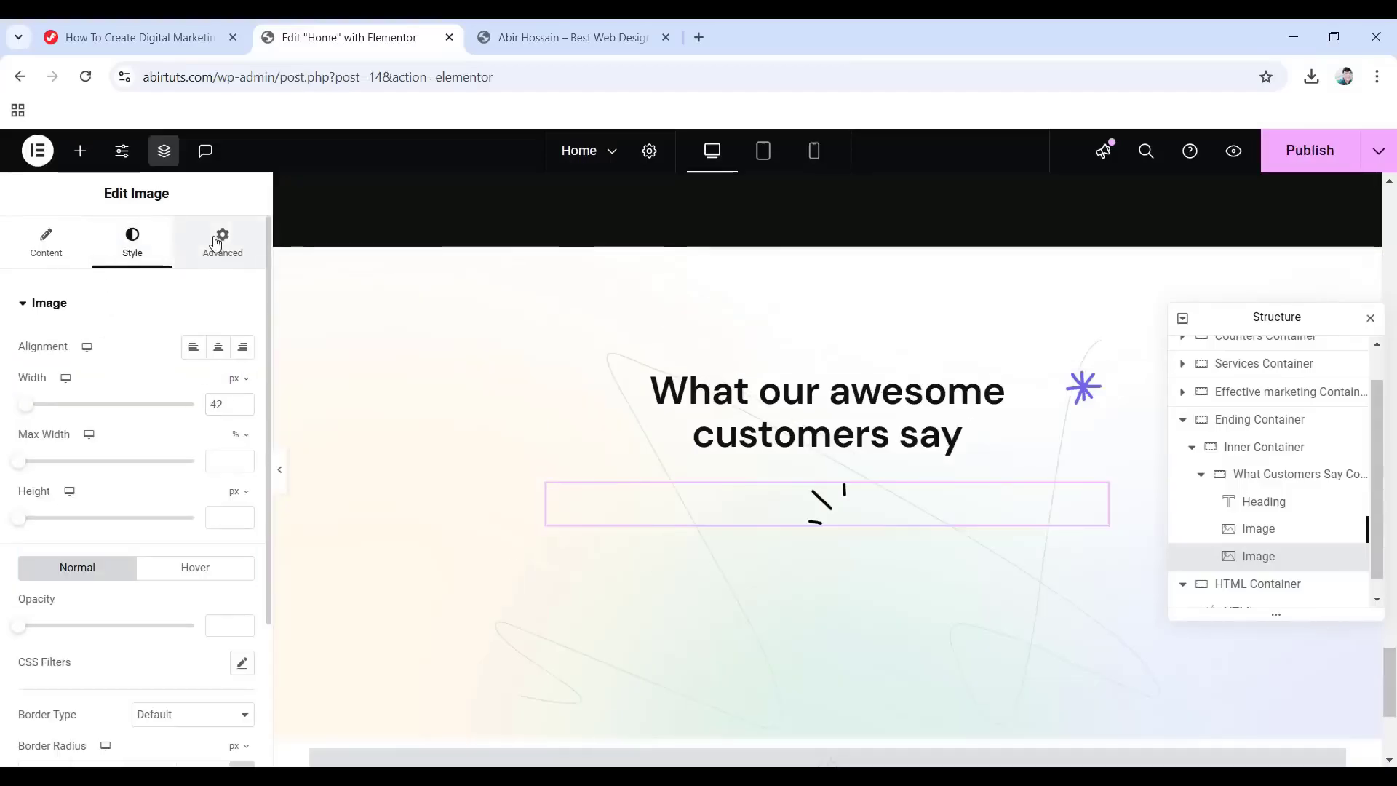
pyautogui.scroll(-5, 109, 455)
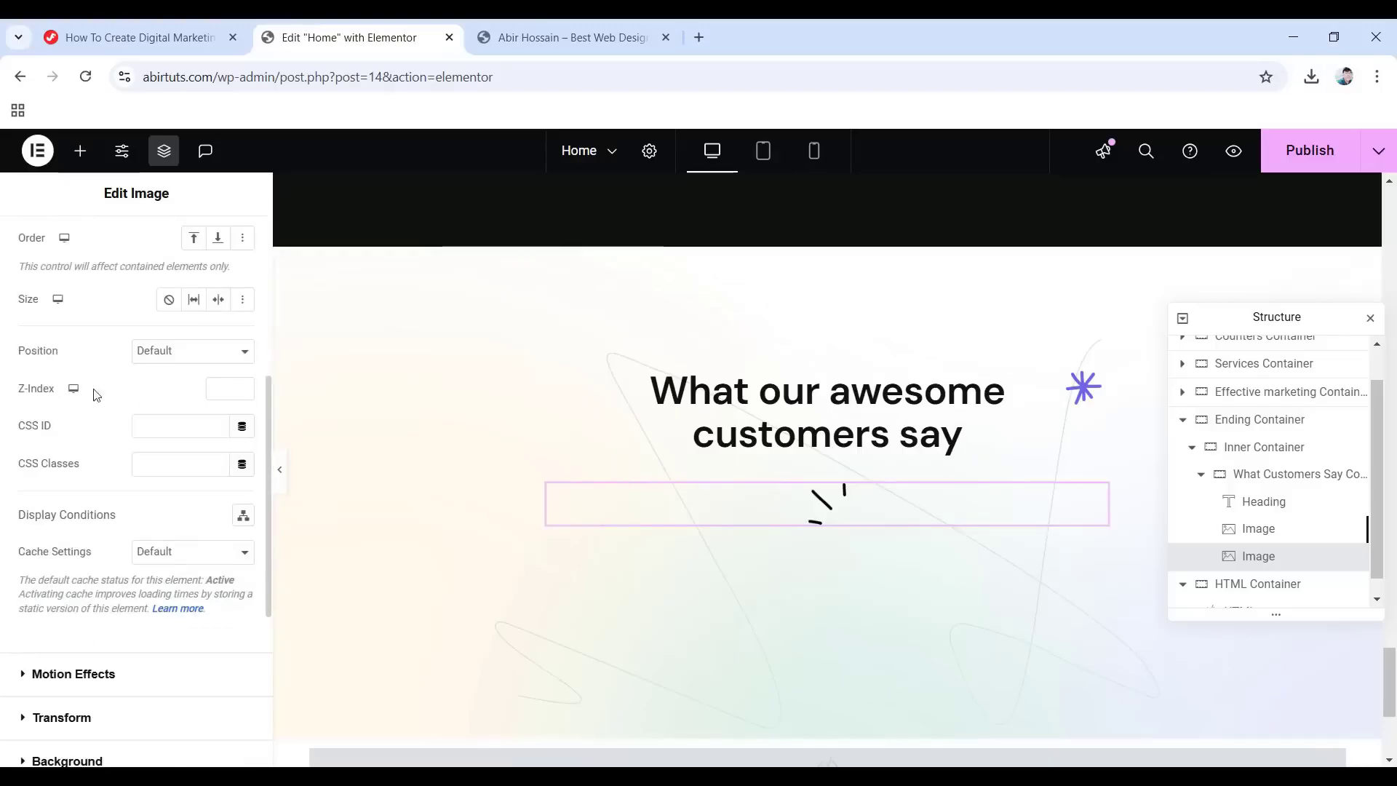
pyautogui.click(174, 351)
pyautogui.click(179, 391)
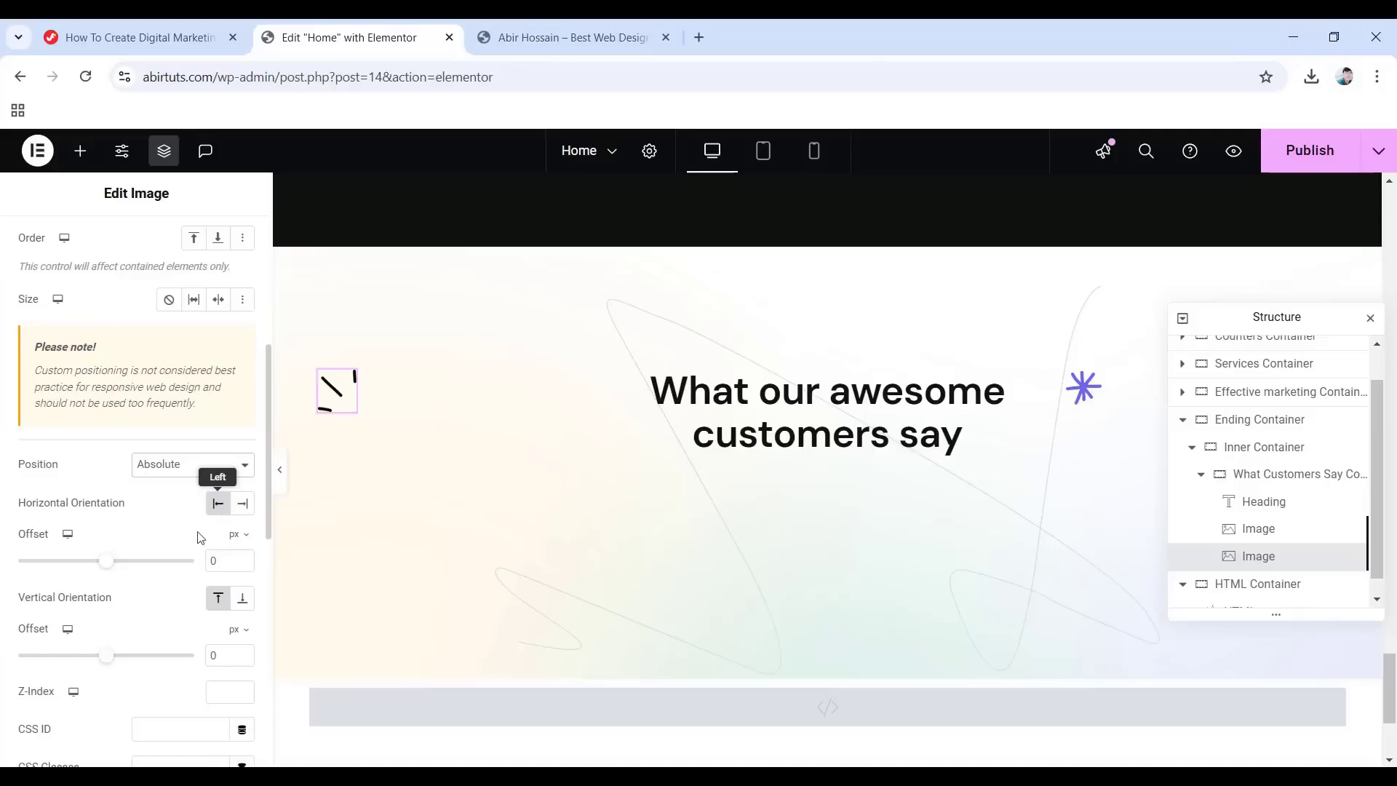
pyautogui.click(238, 535)
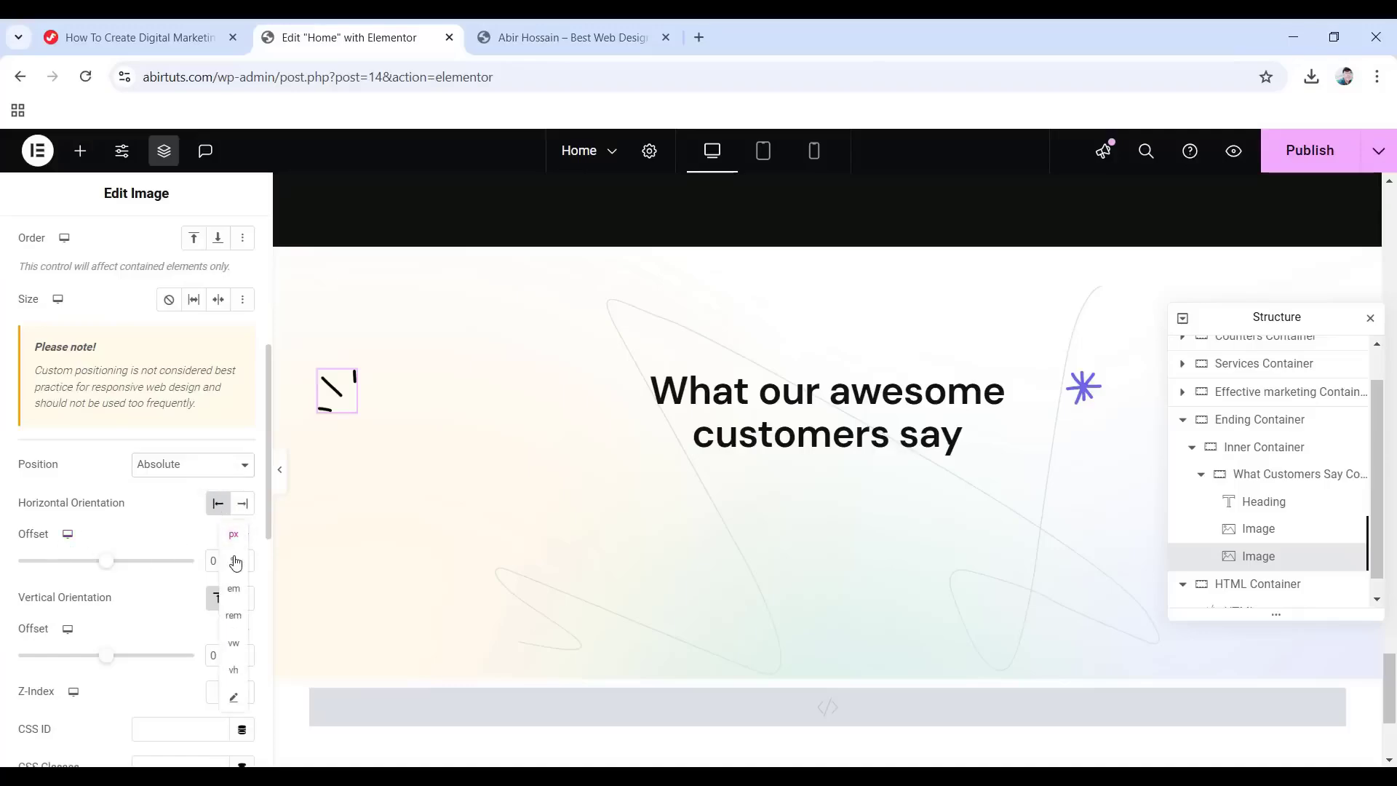
pyautogui.click(235, 561)
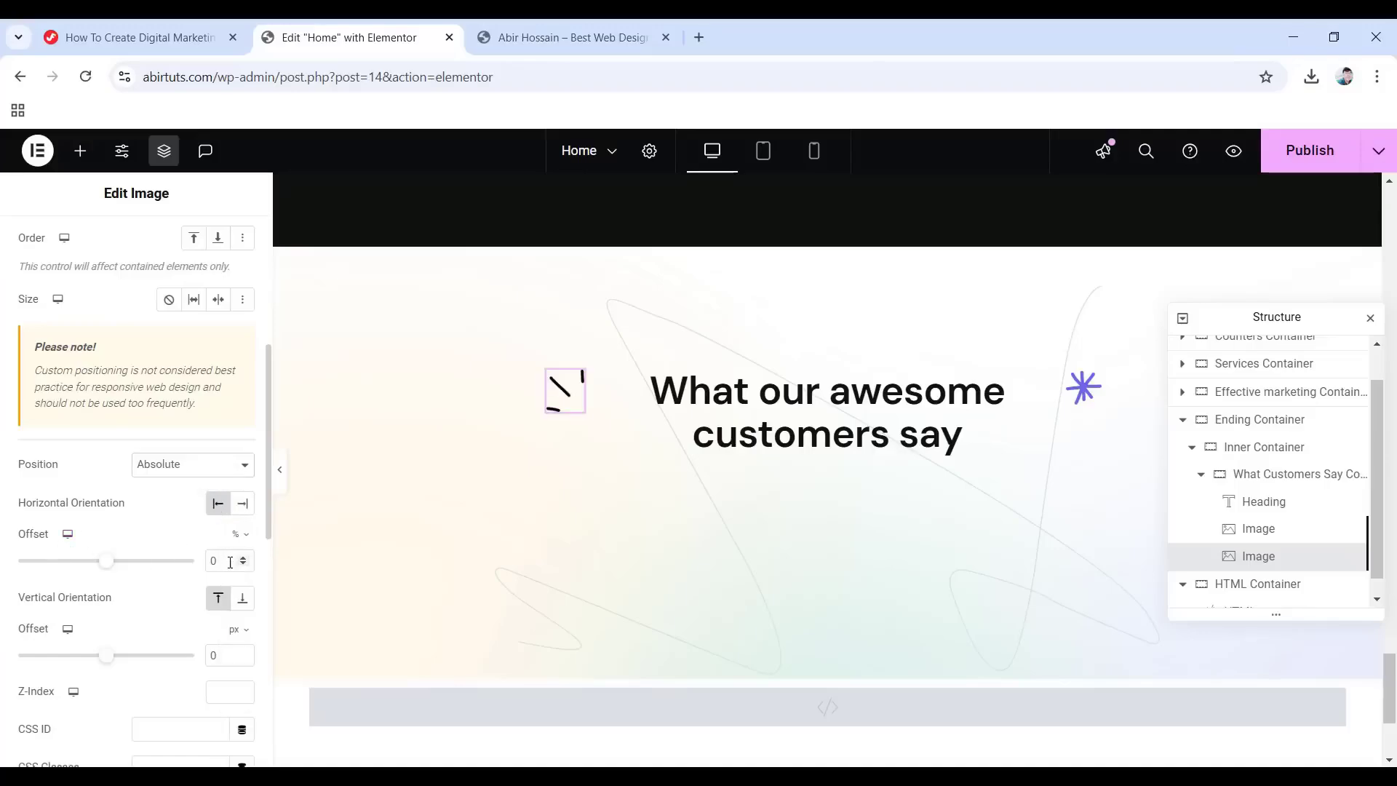
pyautogui.write('24')
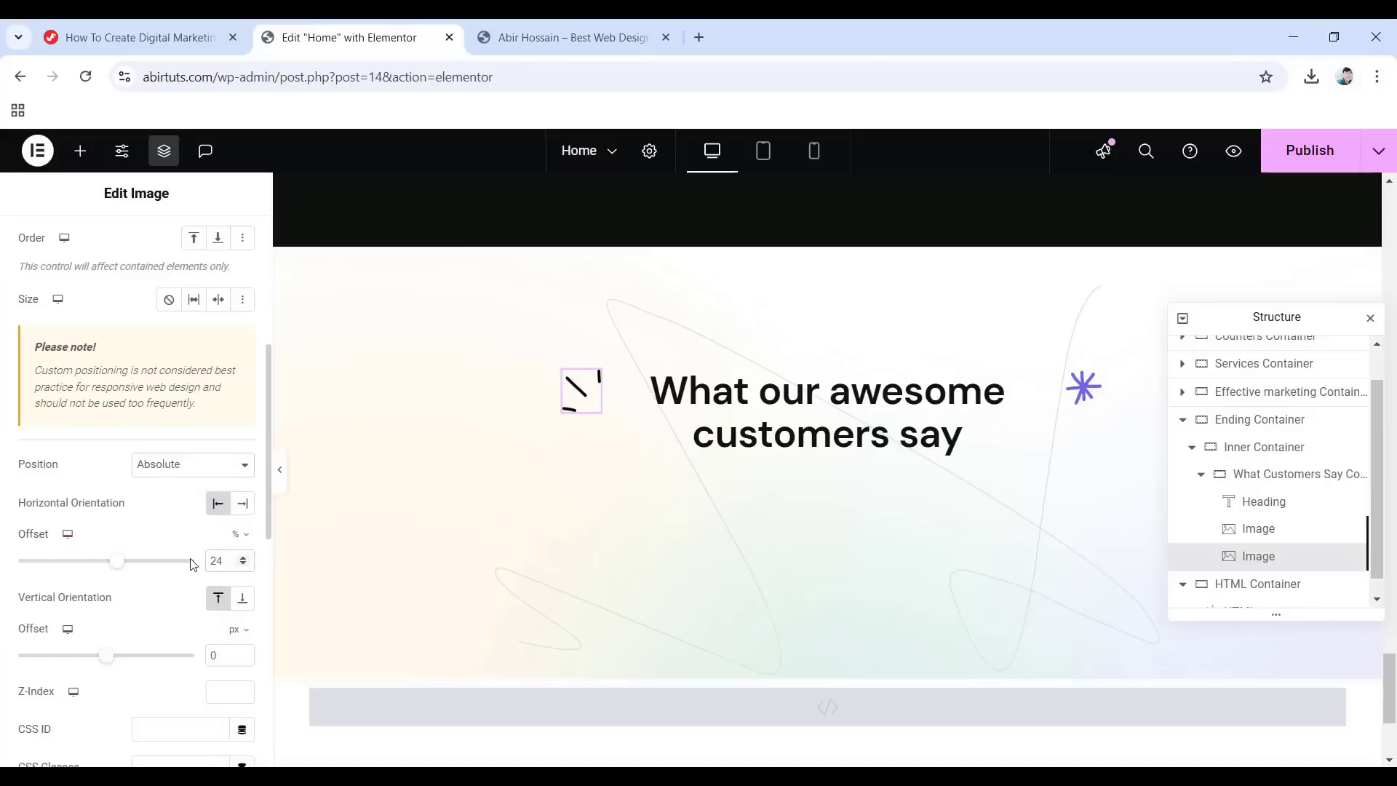
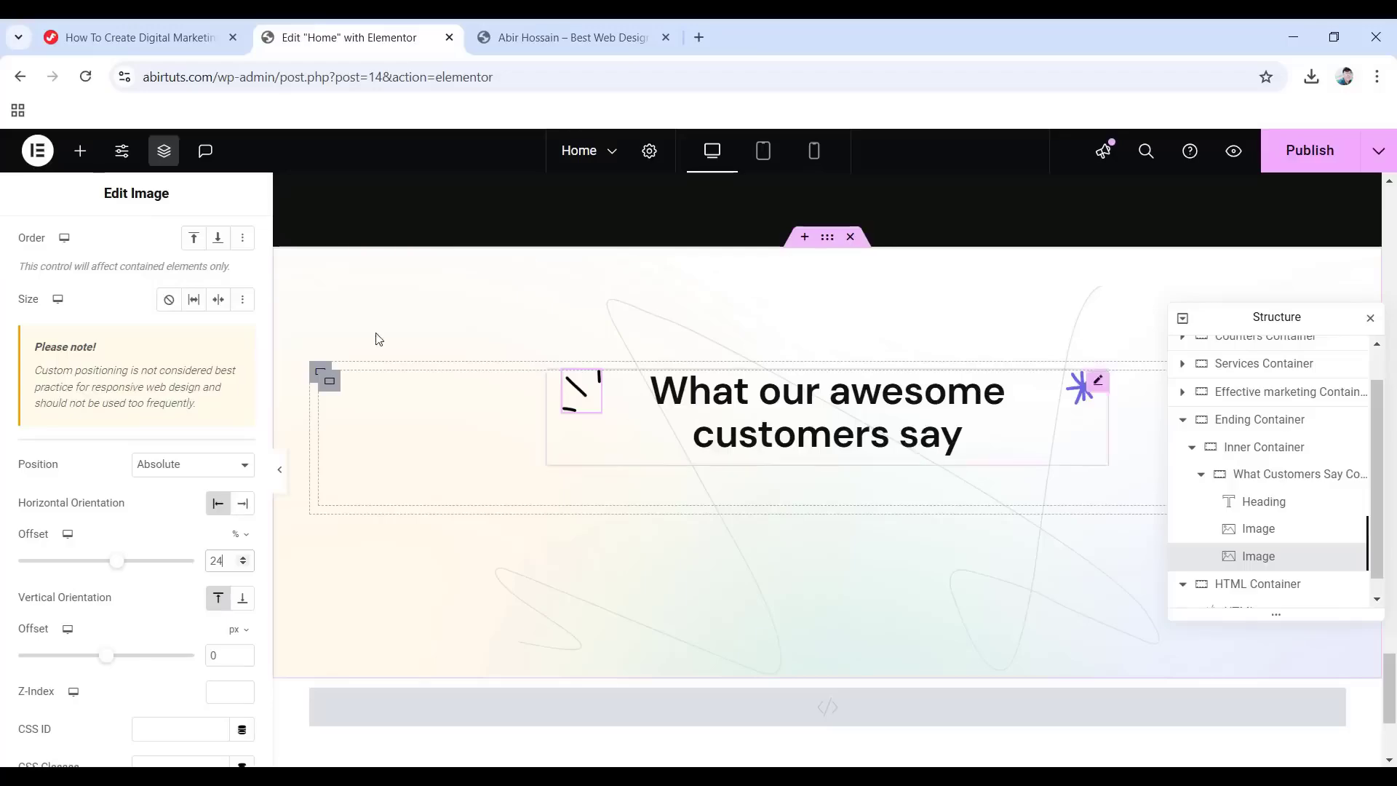
# Open the Elements widget panel and scroll down its list of widgets.
pyautogui.click(81, 152)
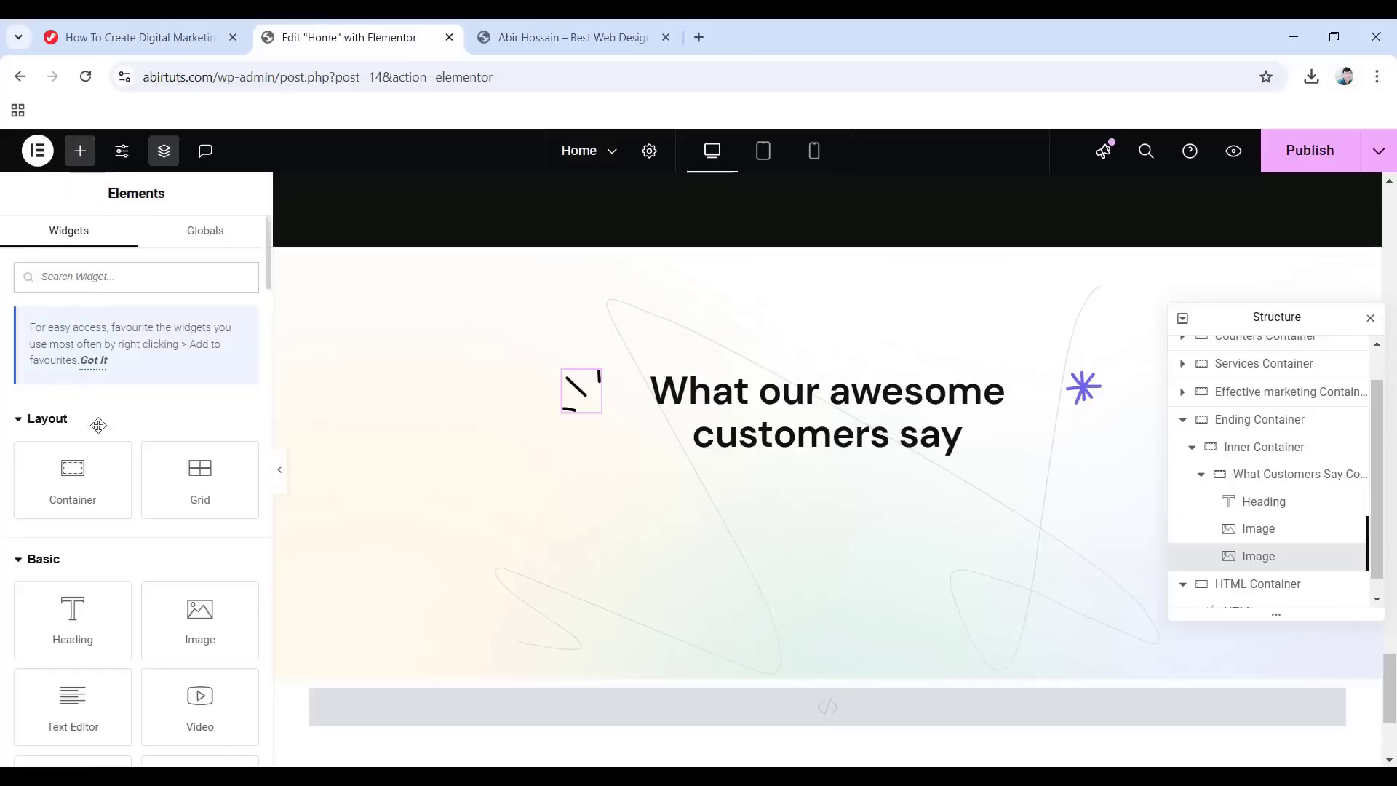
pyautogui.scroll(-2, 97, 424)
# Add a Text Editor widget after the two images and paste in the team's track-record text.
pyautogui.moveTo(90, 549); pyautogui.dragTo(848, 462)
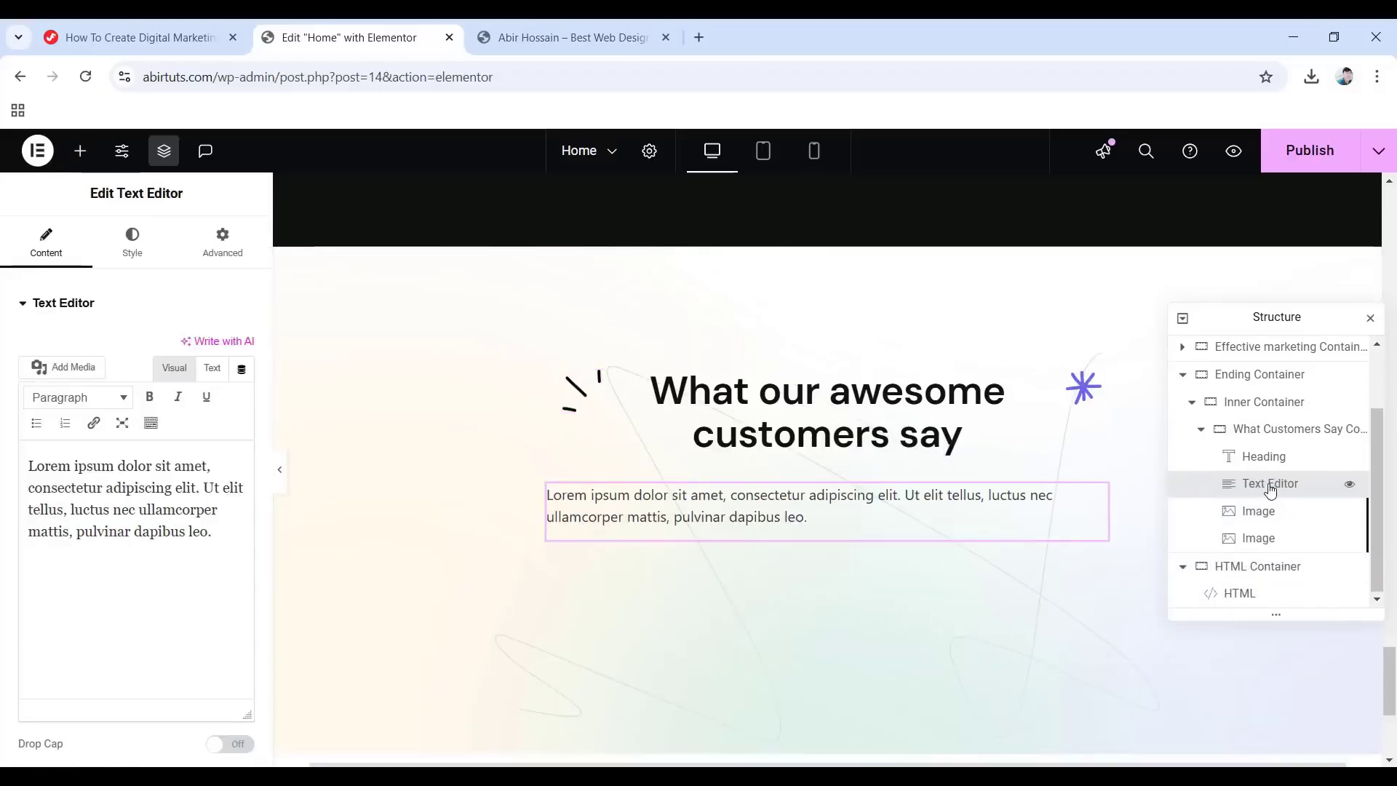
pyautogui.moveTo(1275, 499); pyautogui.dragTo(1272, 570)
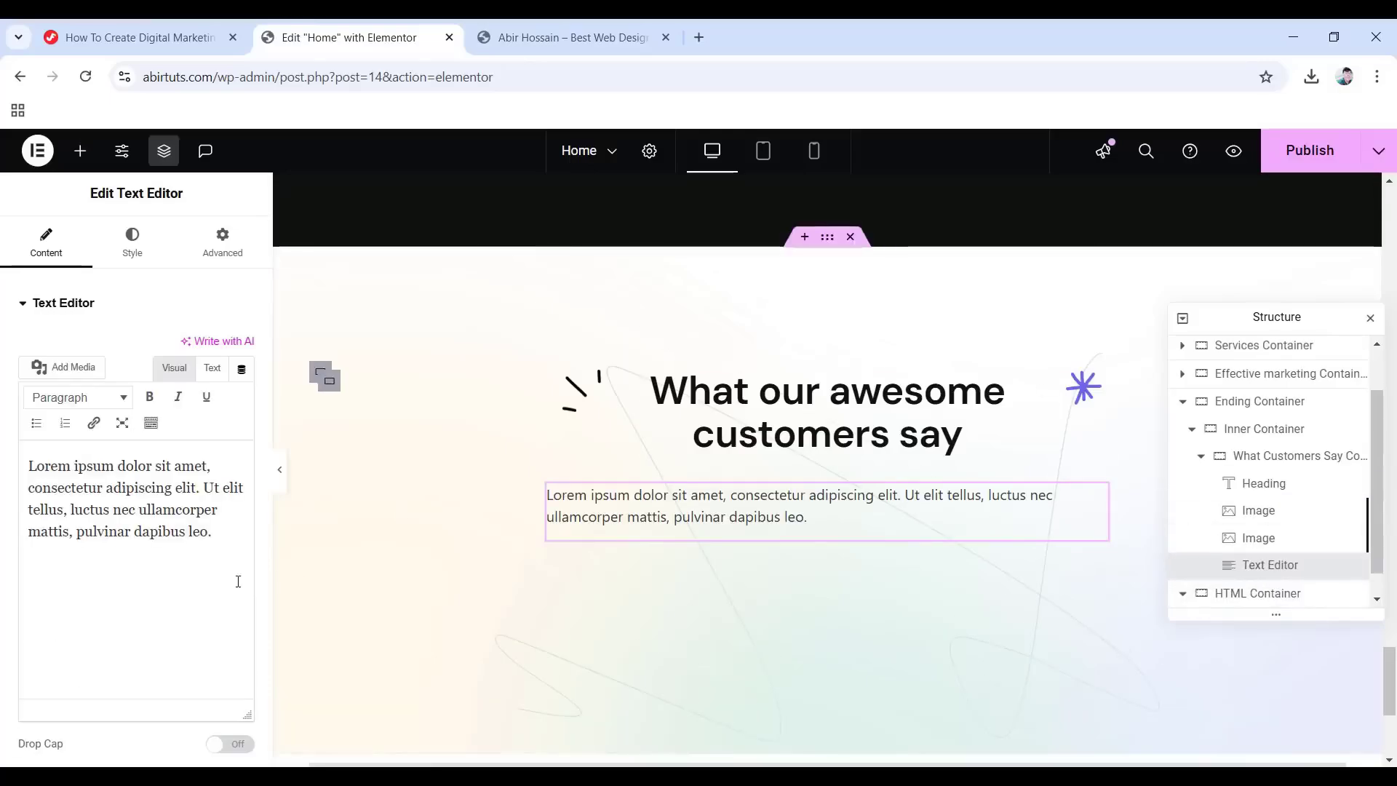
pyautogui.moveTo(215, 532); pyautogui.dragTo(28, 509)
pyautogui.moveTo(21, 458); pyautogui.dragTo(25, 462)
pyautogui.write('Our team has a successful track record of helping brands scale profitably based on high-performing strategies.')
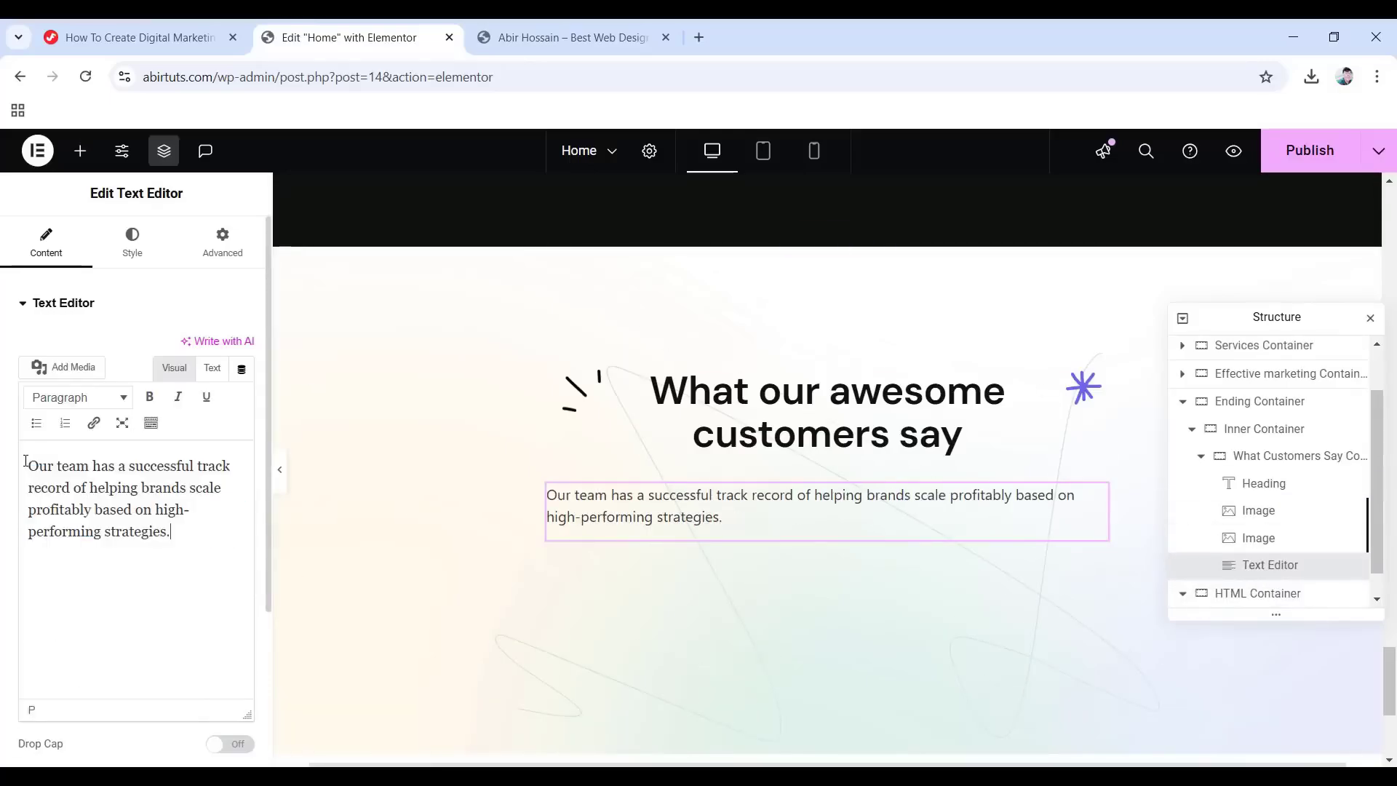
# Centre-align the paragraph and apply the Secondary global colour and Text global font.
pyautogui.click(151, 238)
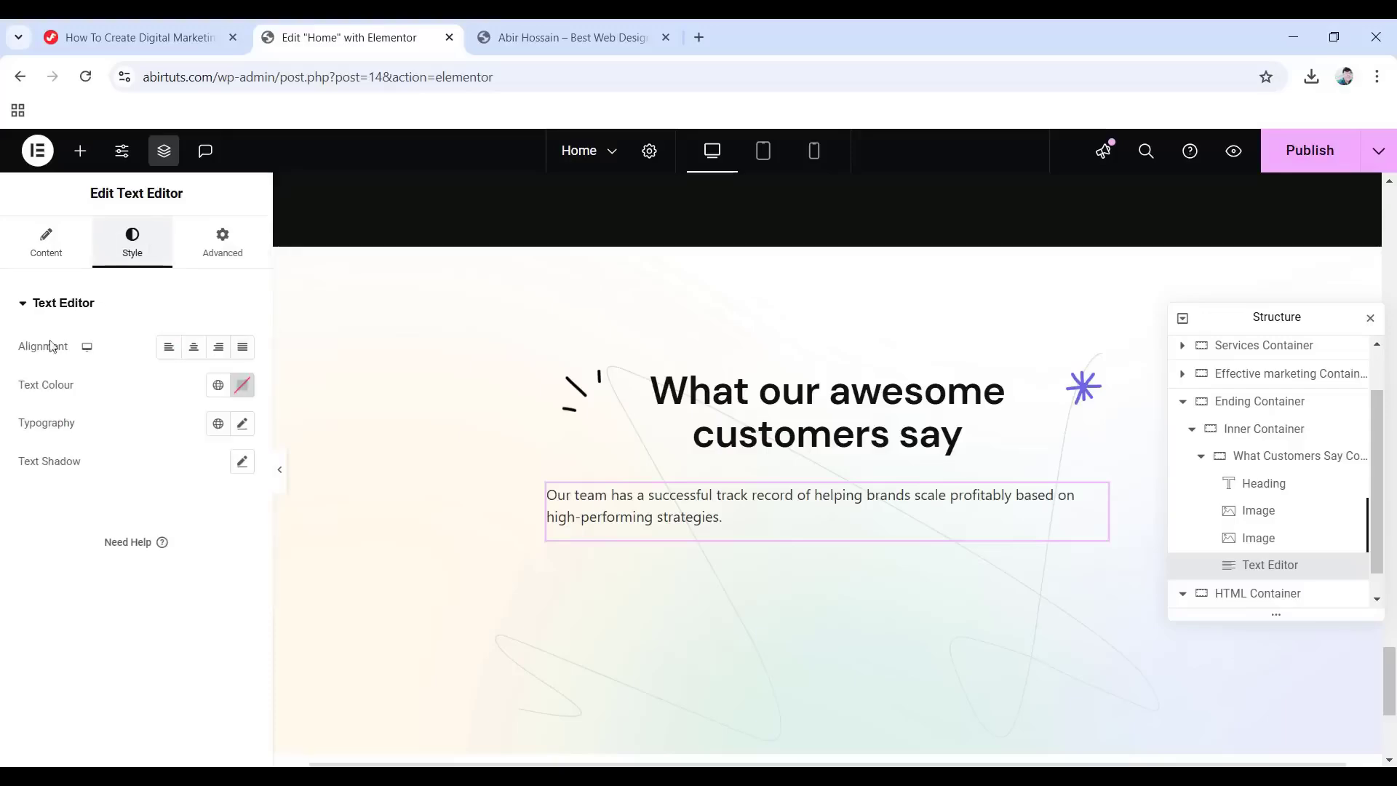
pyautogui.click(193, 348)
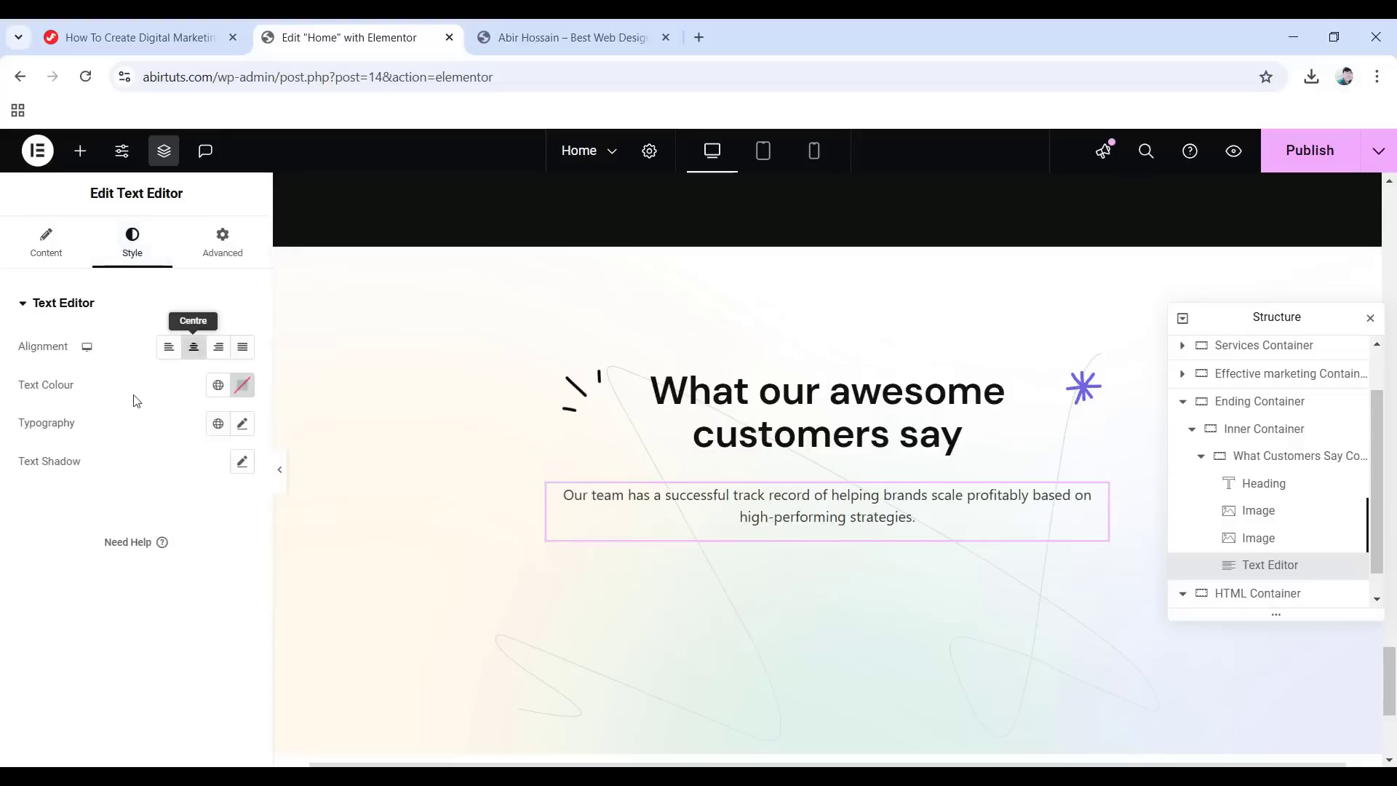
pyautogui.click(218, 385)
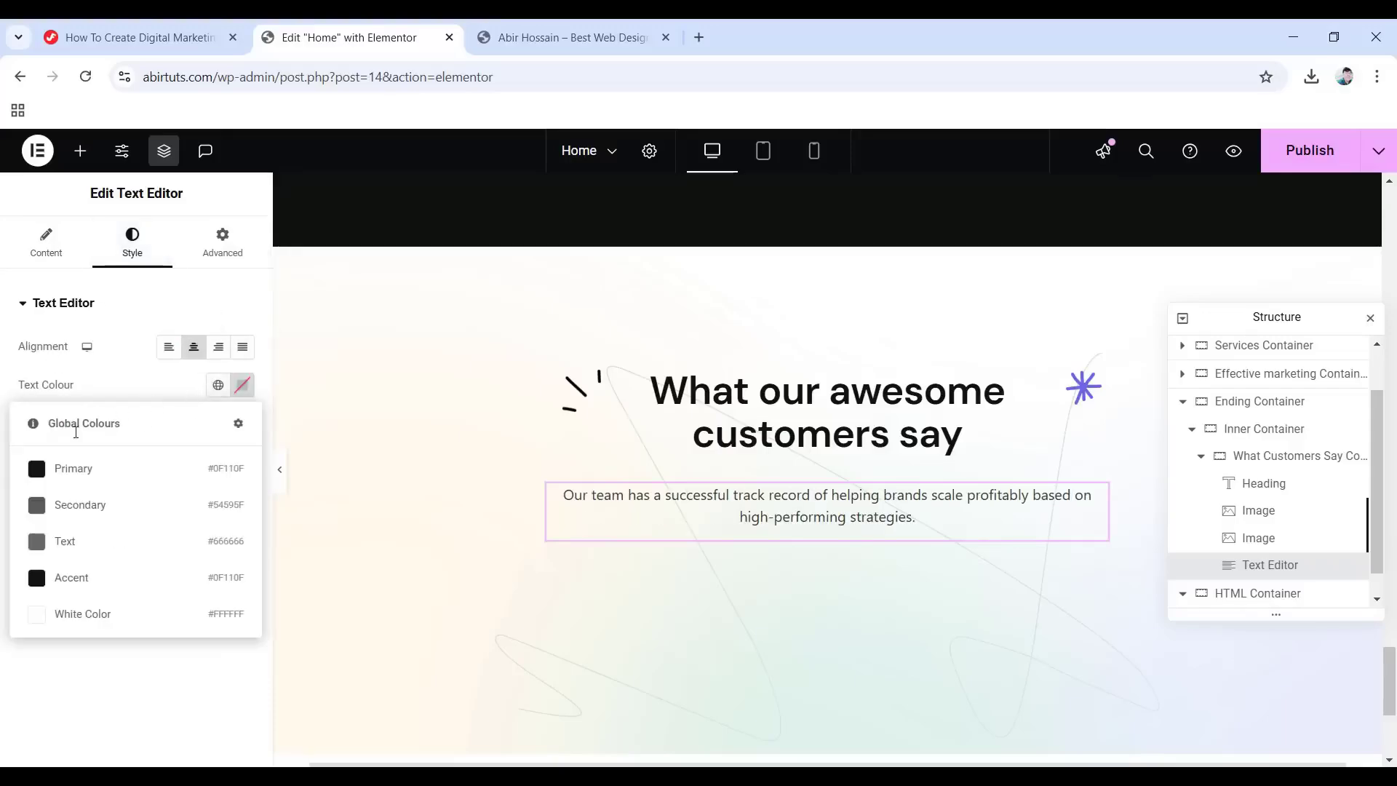
pyautogui.click(112, 522)
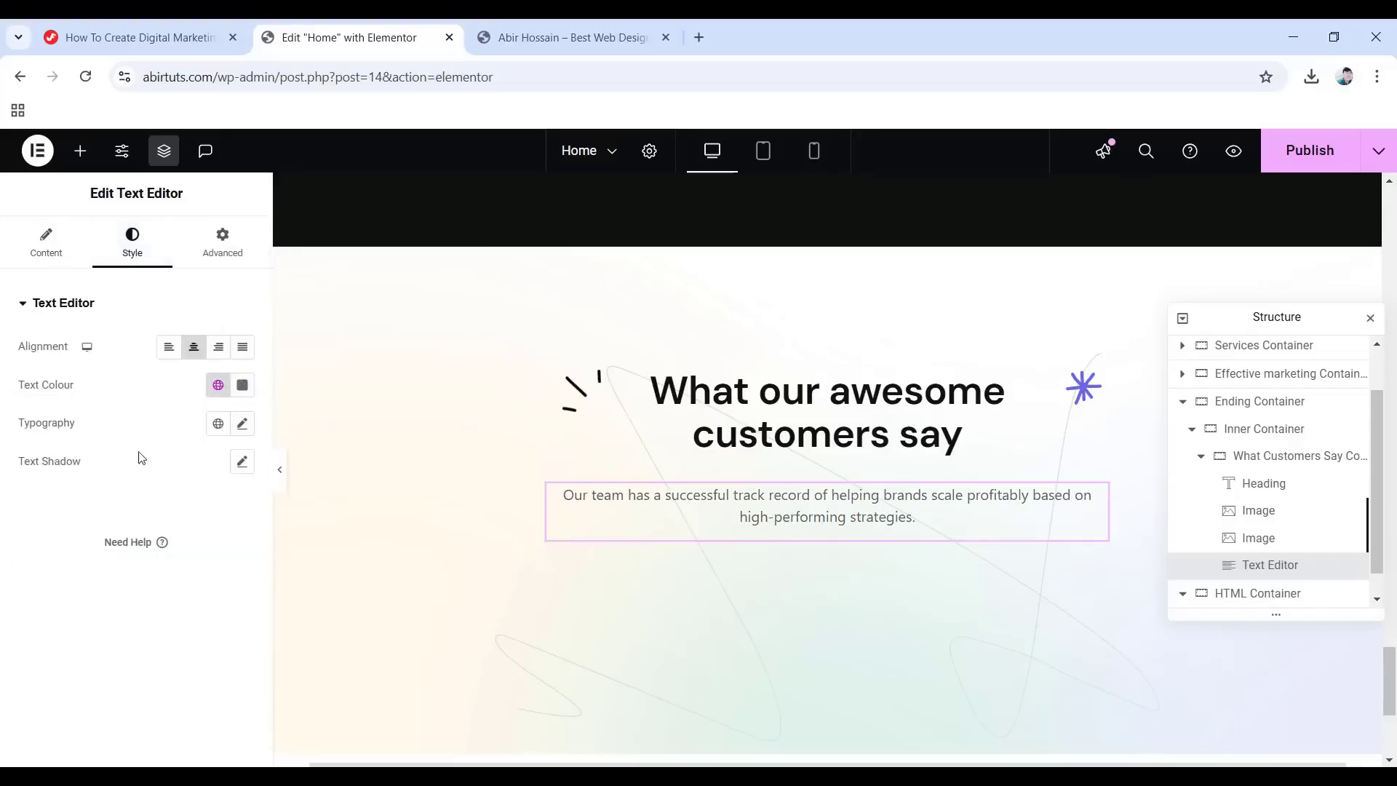
pyautogui.click(225, 426)
pyautogui.click(119, 633)
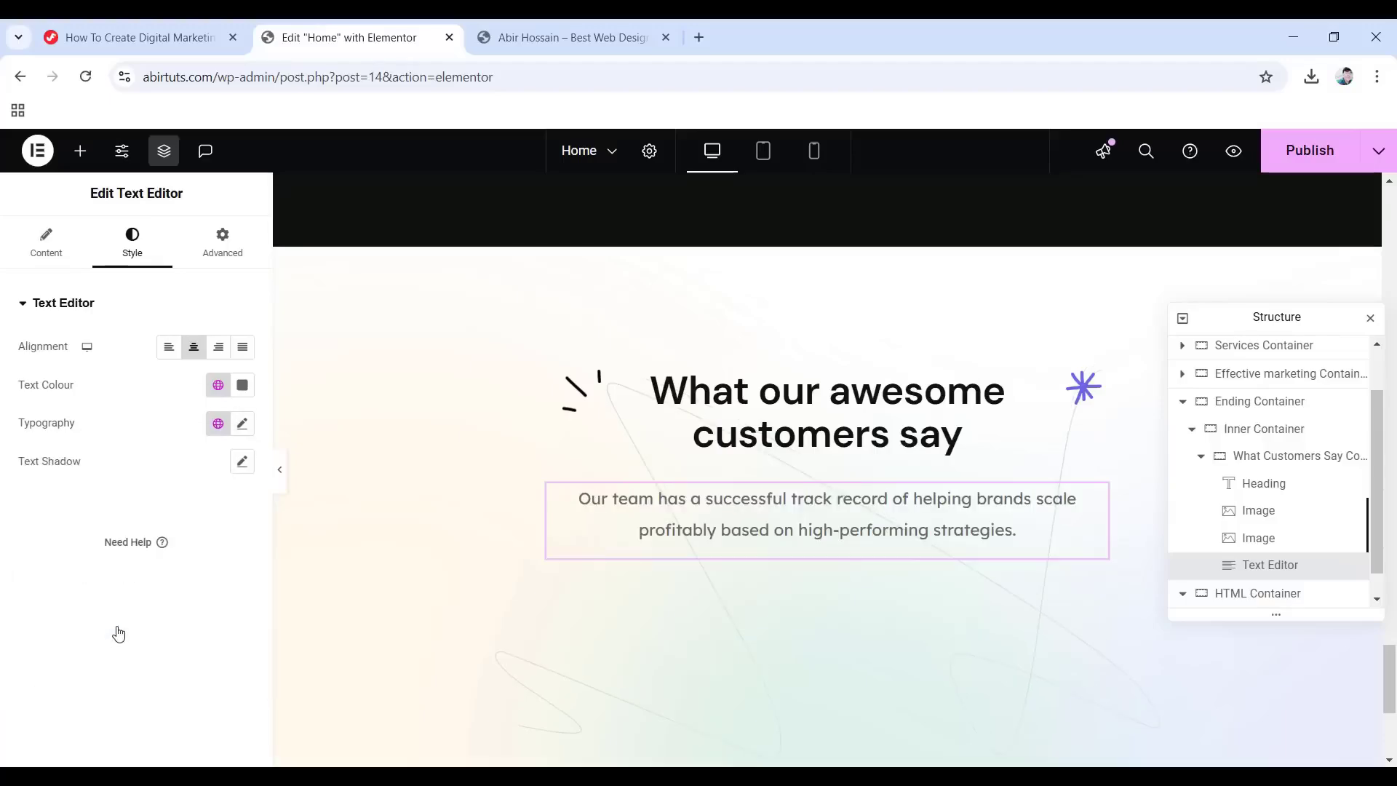
# Give the paragraph a -15 bottom margin and a Fade In entrance animation.
pyautogui.click(223, 243)
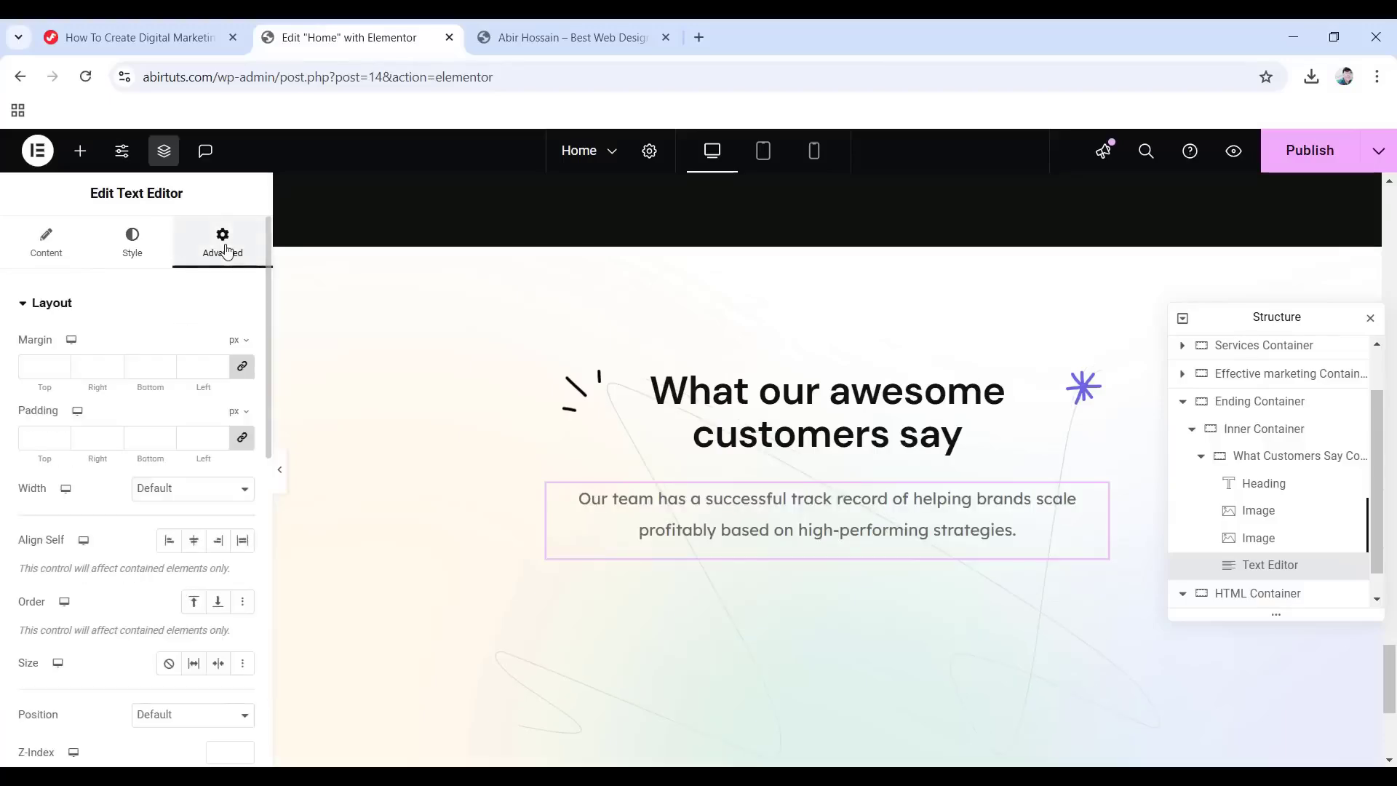
pyautogui.click(242, 366)
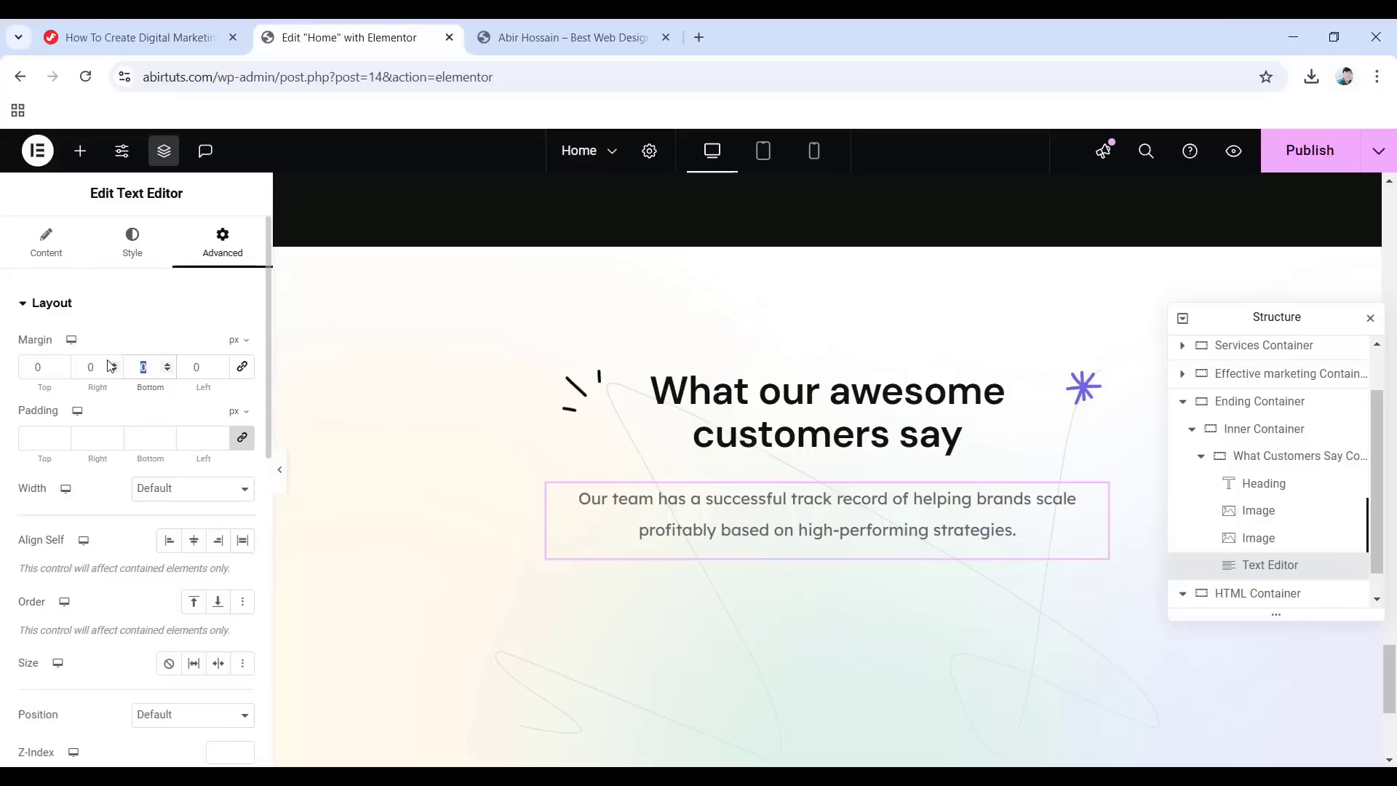
pyautogui.write('-15')
pyautogui.scroll(-10, 88, 431)
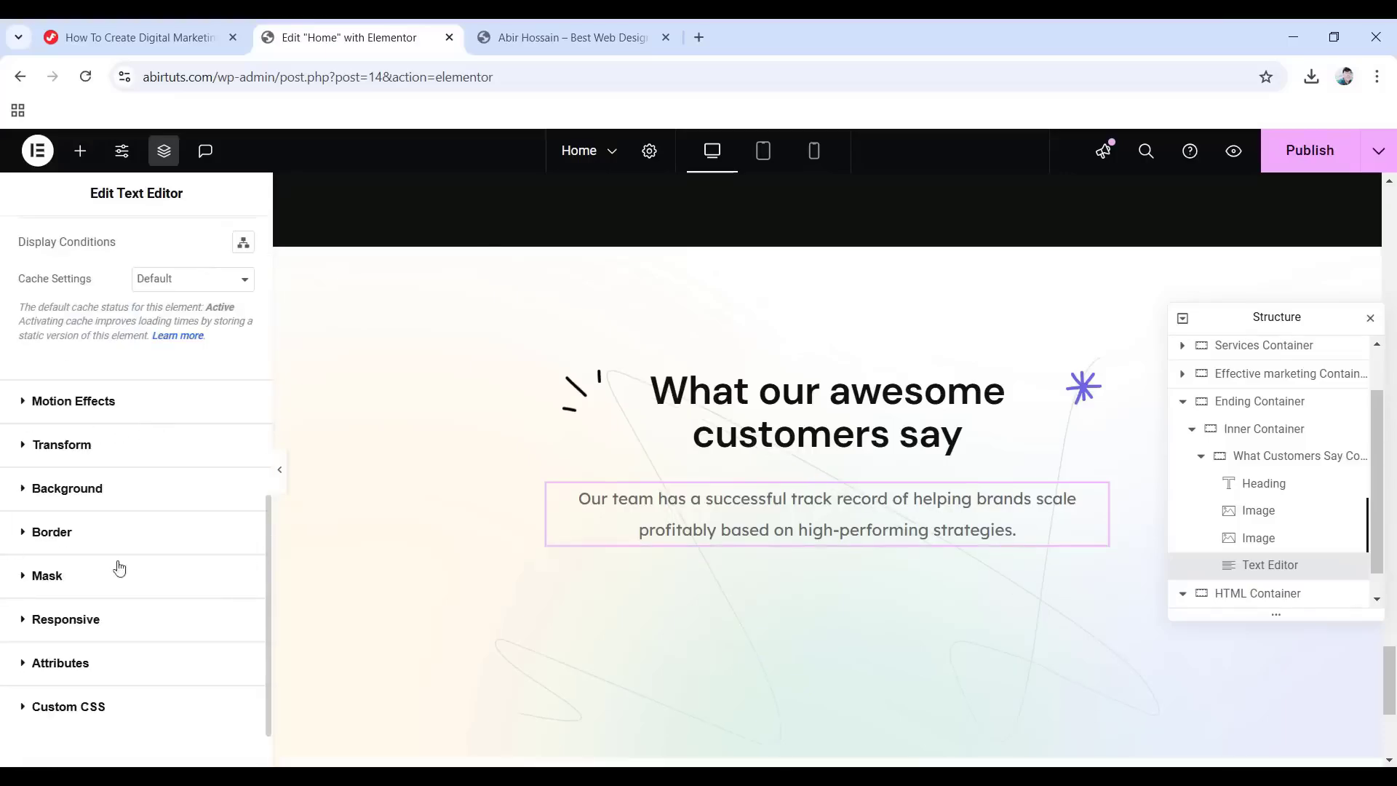
pyautogui.click(81, 412)
pyautogui.click(97, 463)
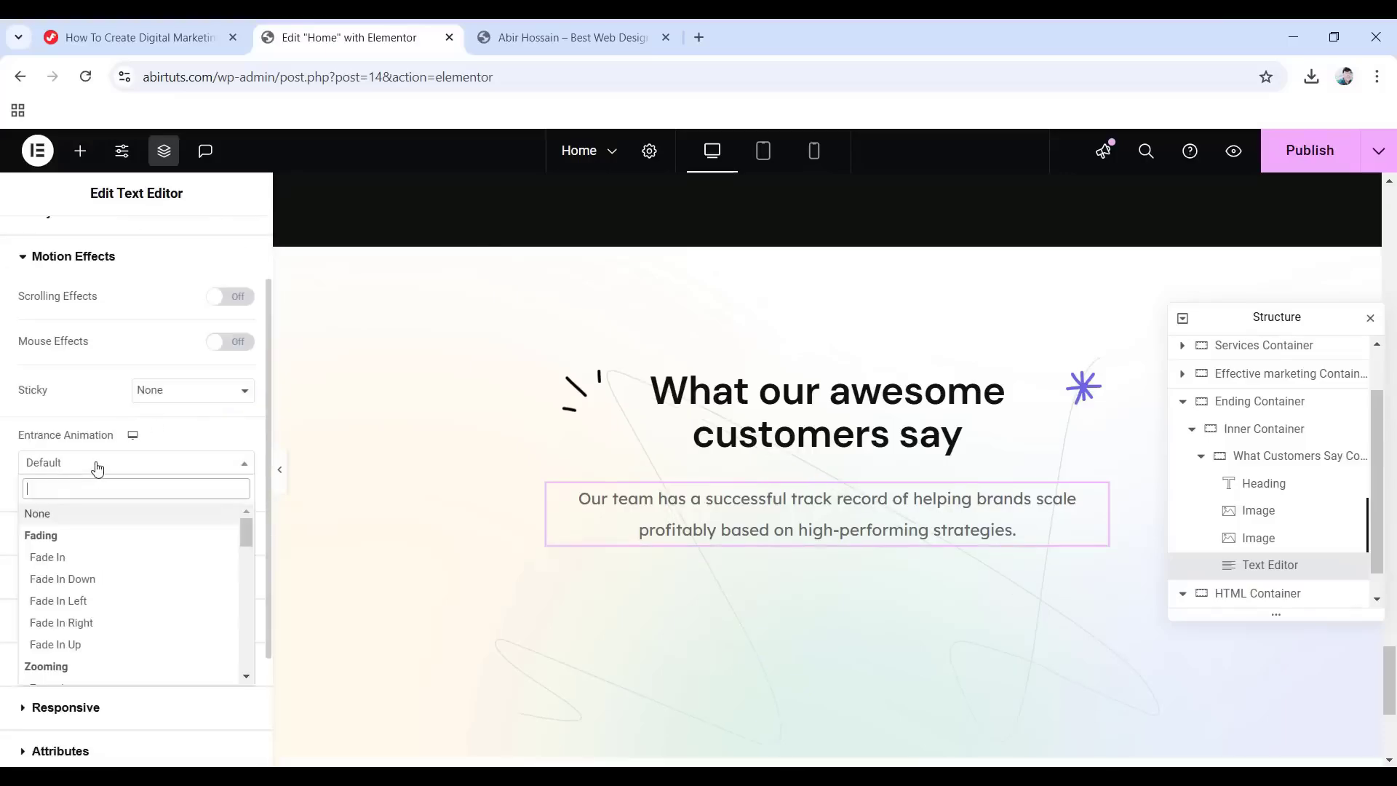
pyautogui.click(48, 557)
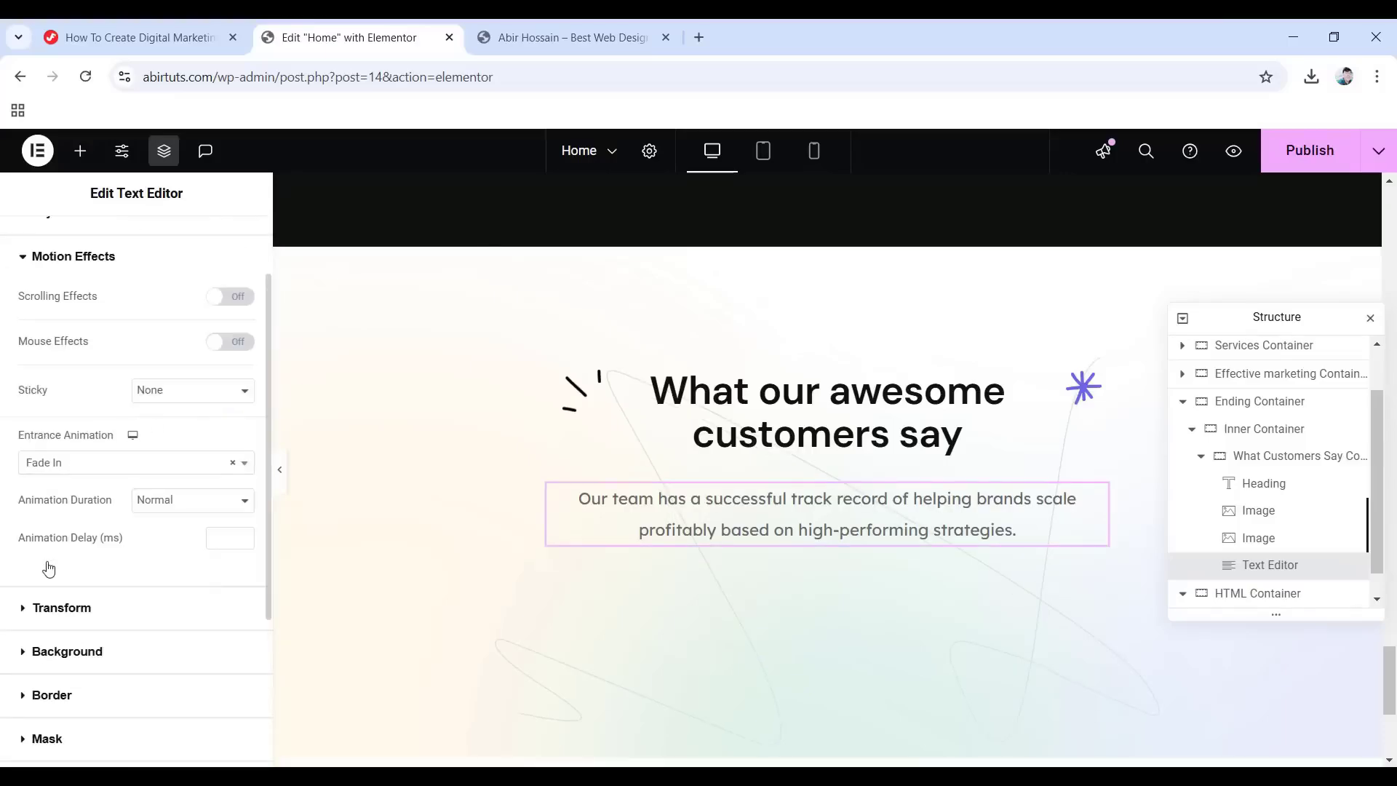
pyautogui.click(1199, 460)
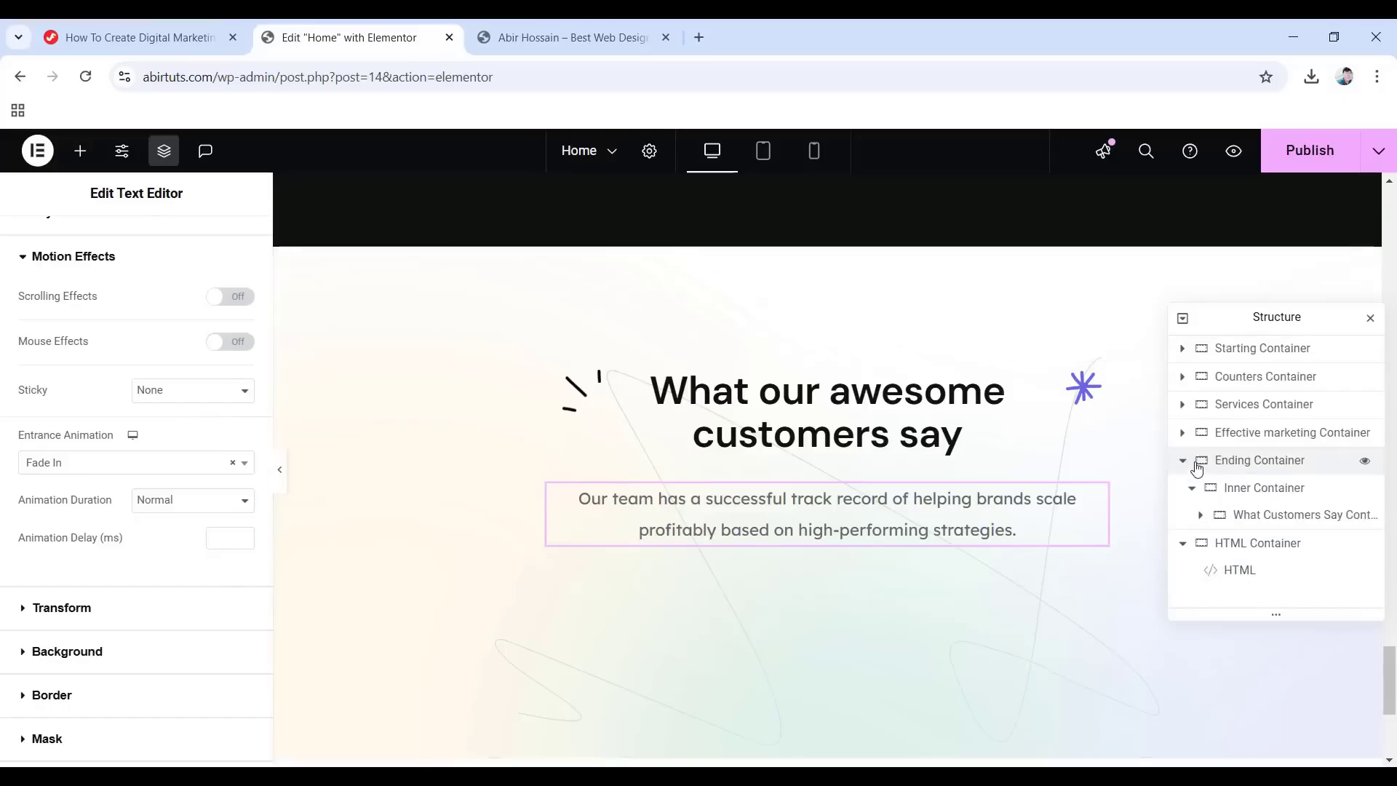
# Add a new container after the What Customers Say Container and name it Testimonial Container.
pyautogui.rightClick(1258, 521)
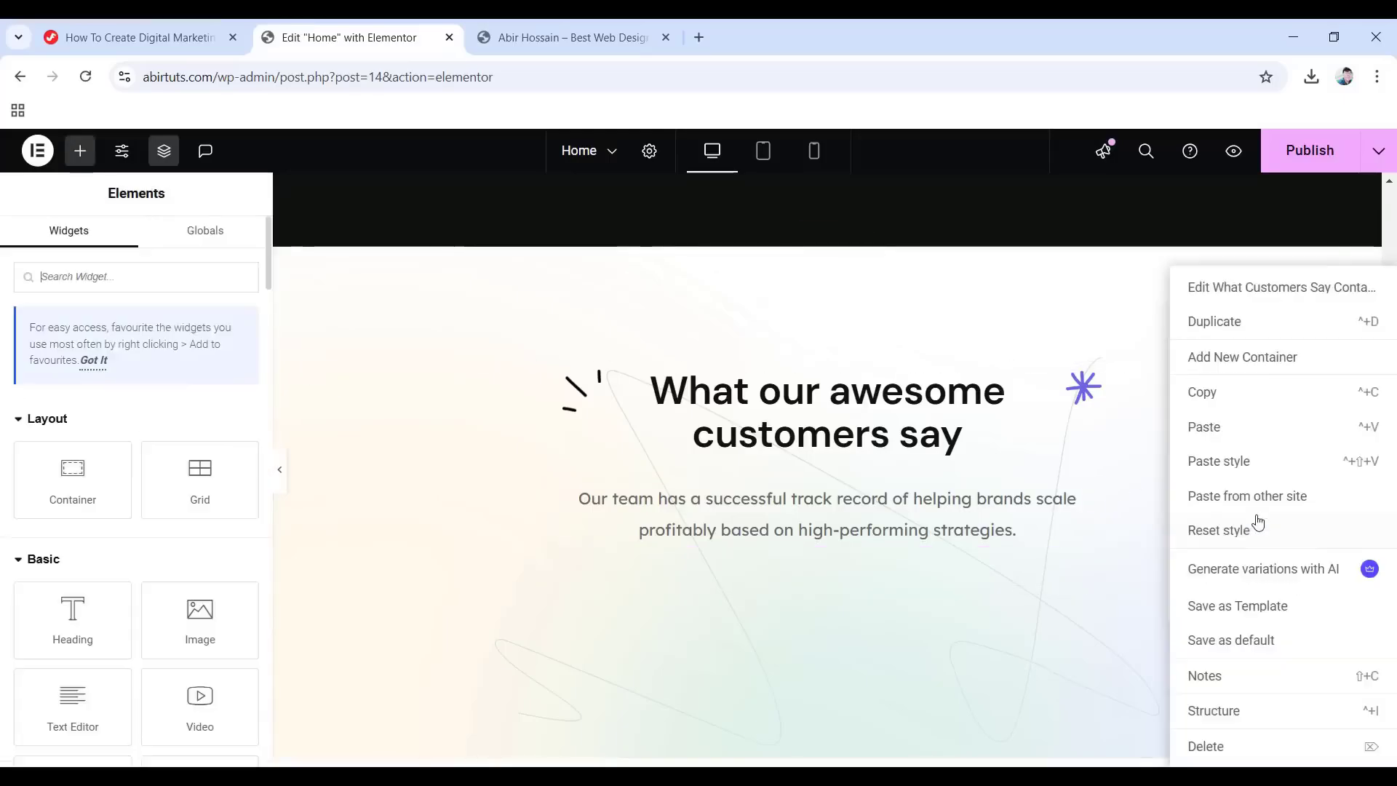
pyautogui.click(1251, 358)
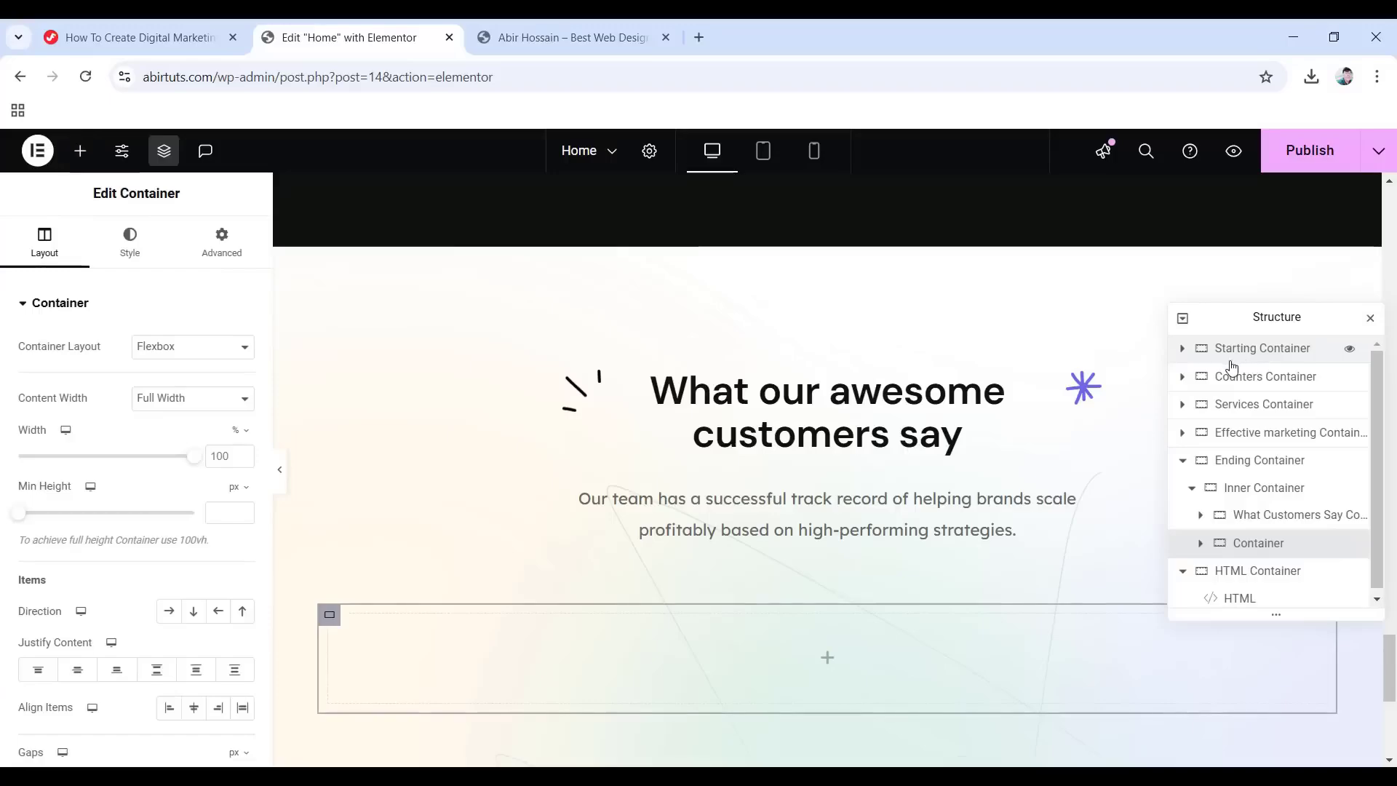
pyautogui.scroll(-1, 854, 612)
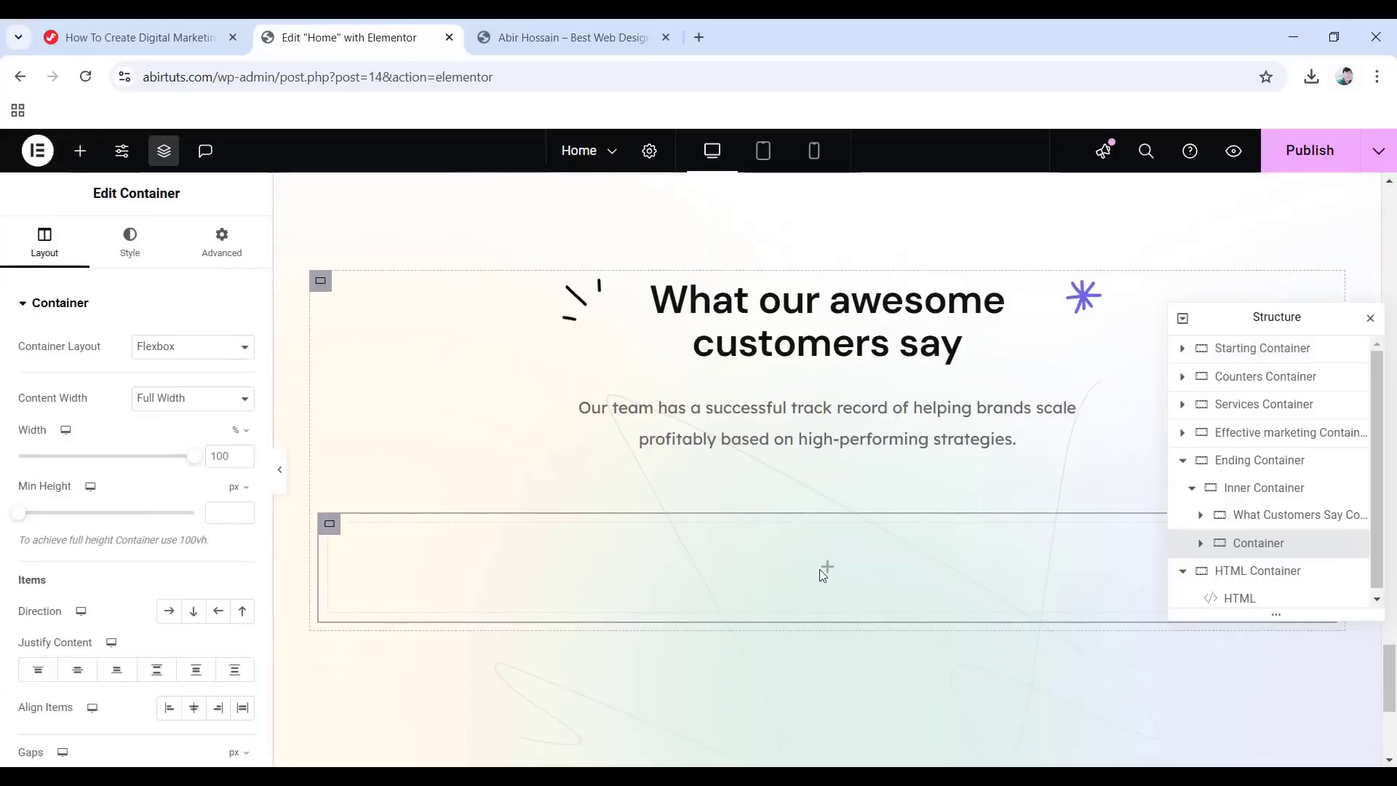
pyautogui.doubleClick(1234, 544)
pyautogui.write('Testimonial Container')
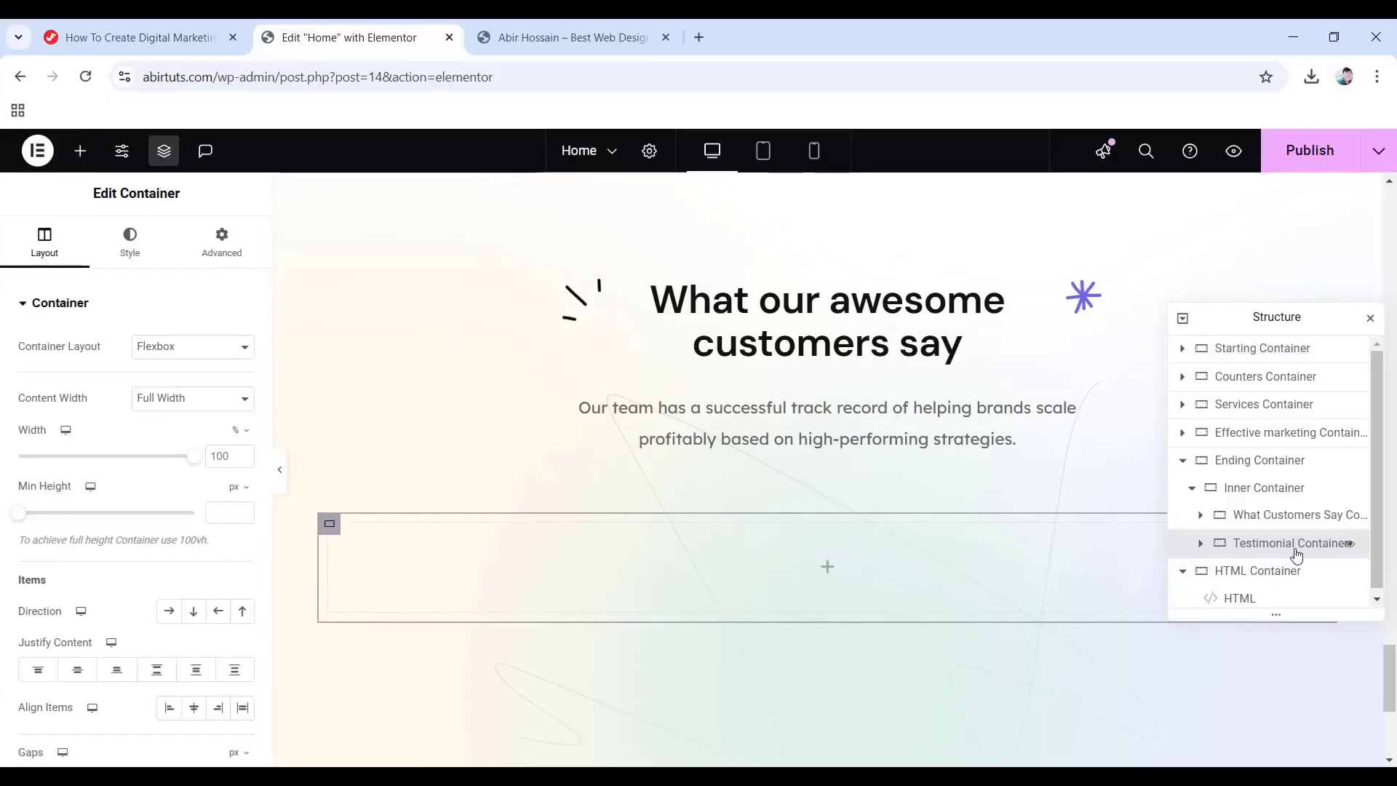
pyautogui.press('Return')
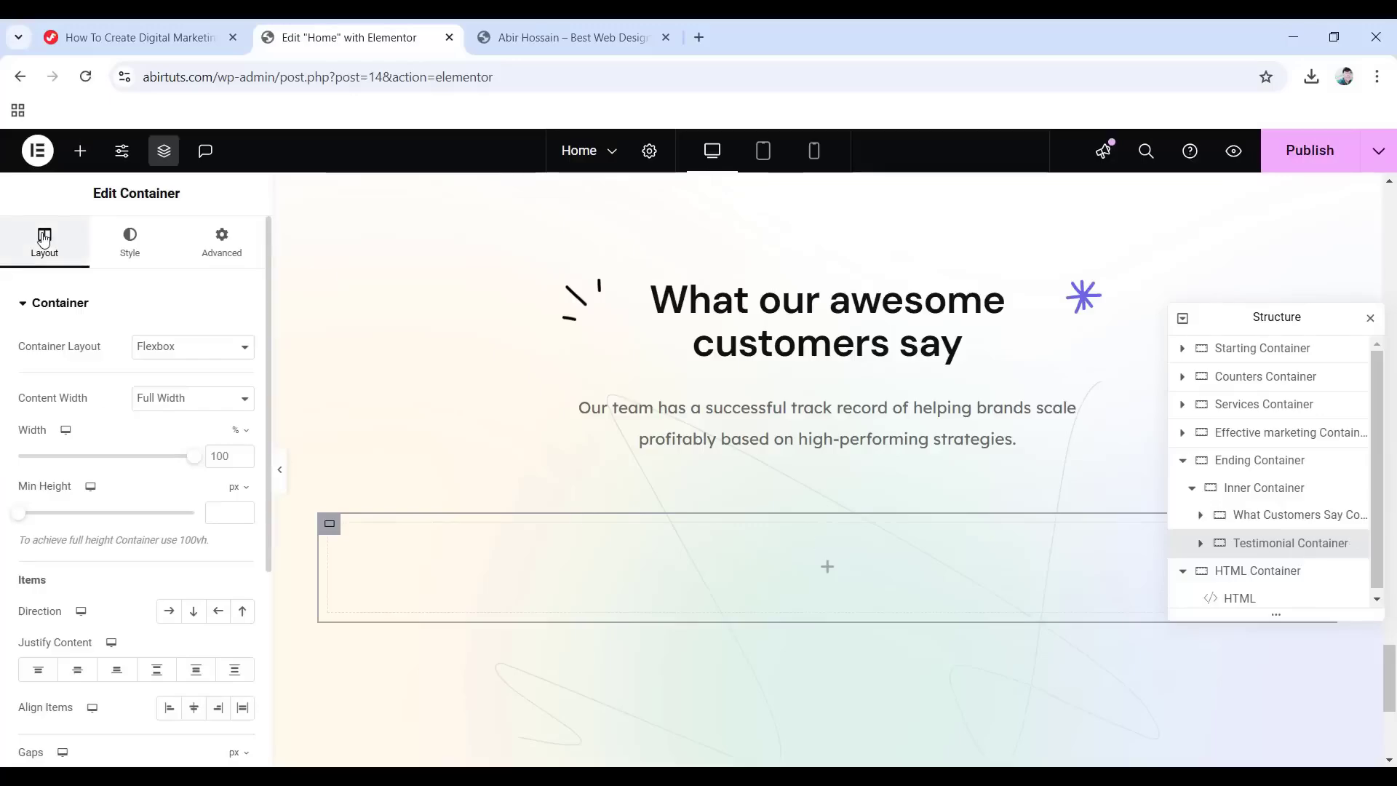
# Make the container Boxed, arranged in a row, with 80 px gaps.
pyautogui.click(179, 401)
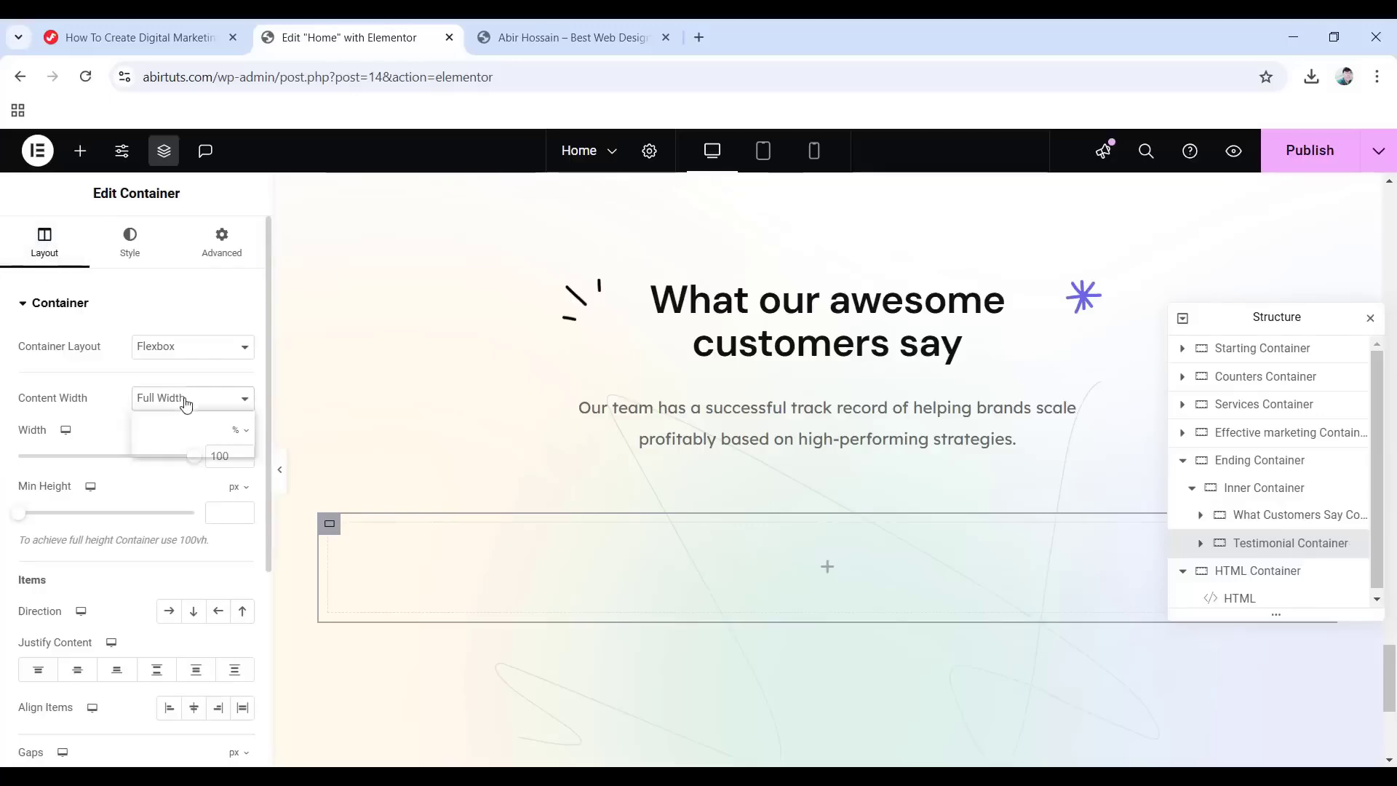
pyautogui.click(154, 419)
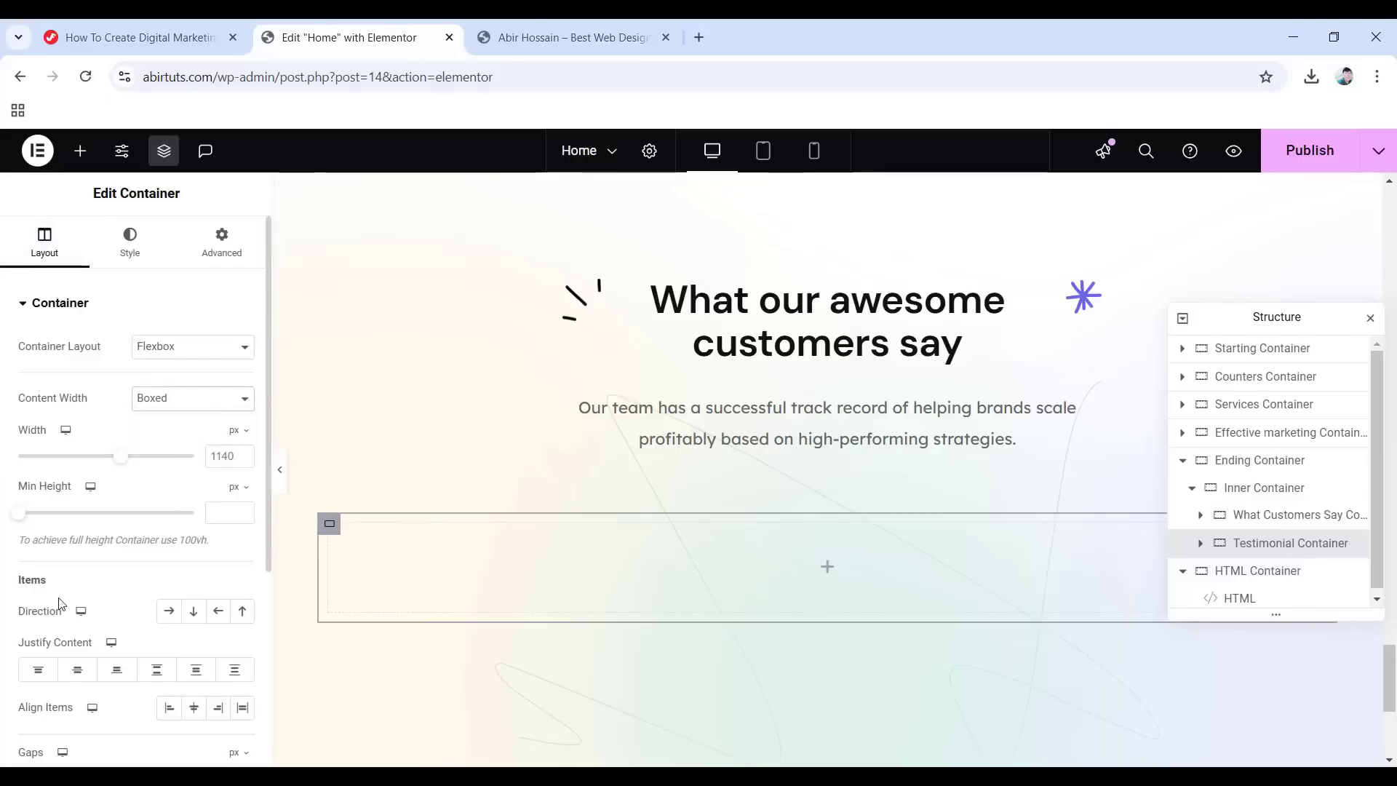
pyautogui.click(168, 618)
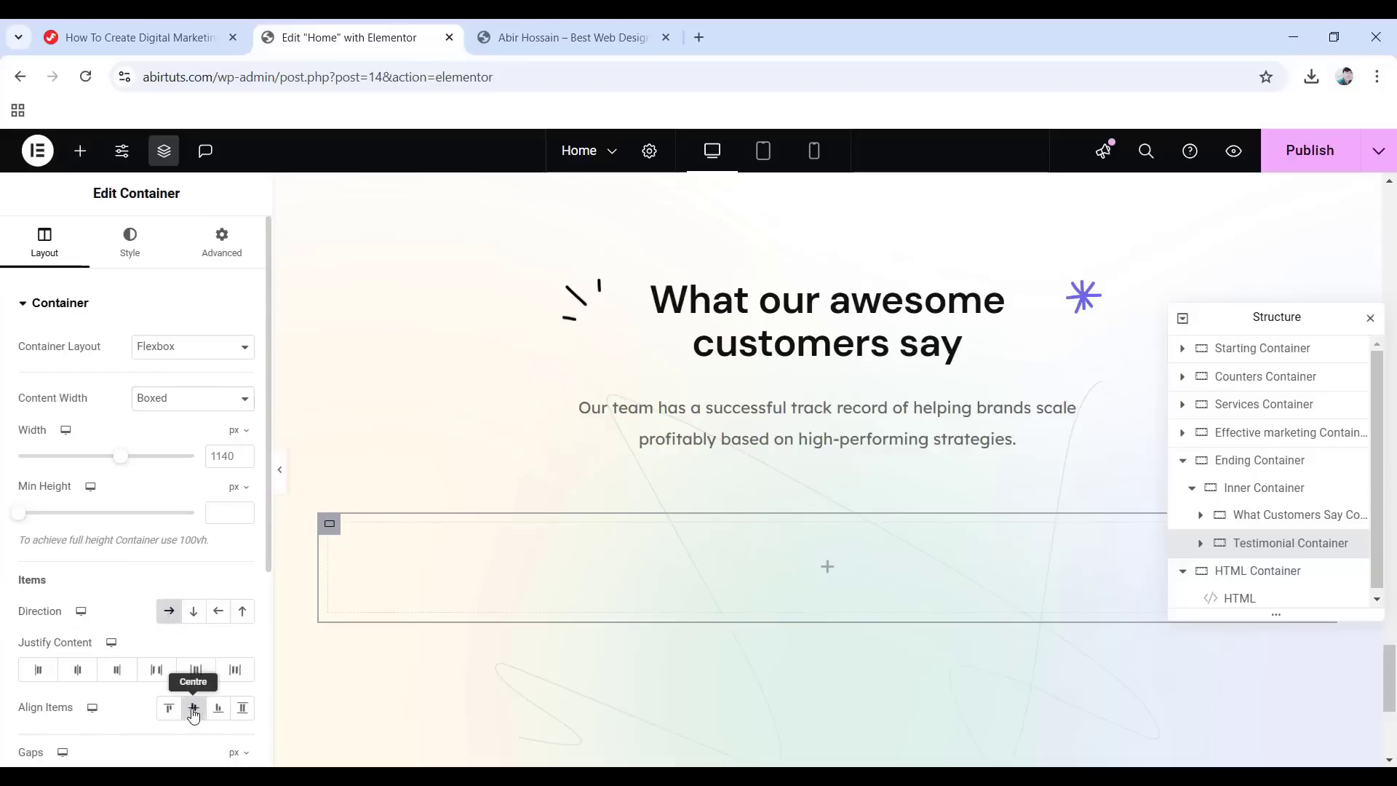
pyautogui.scroll(-1, 195, 715)
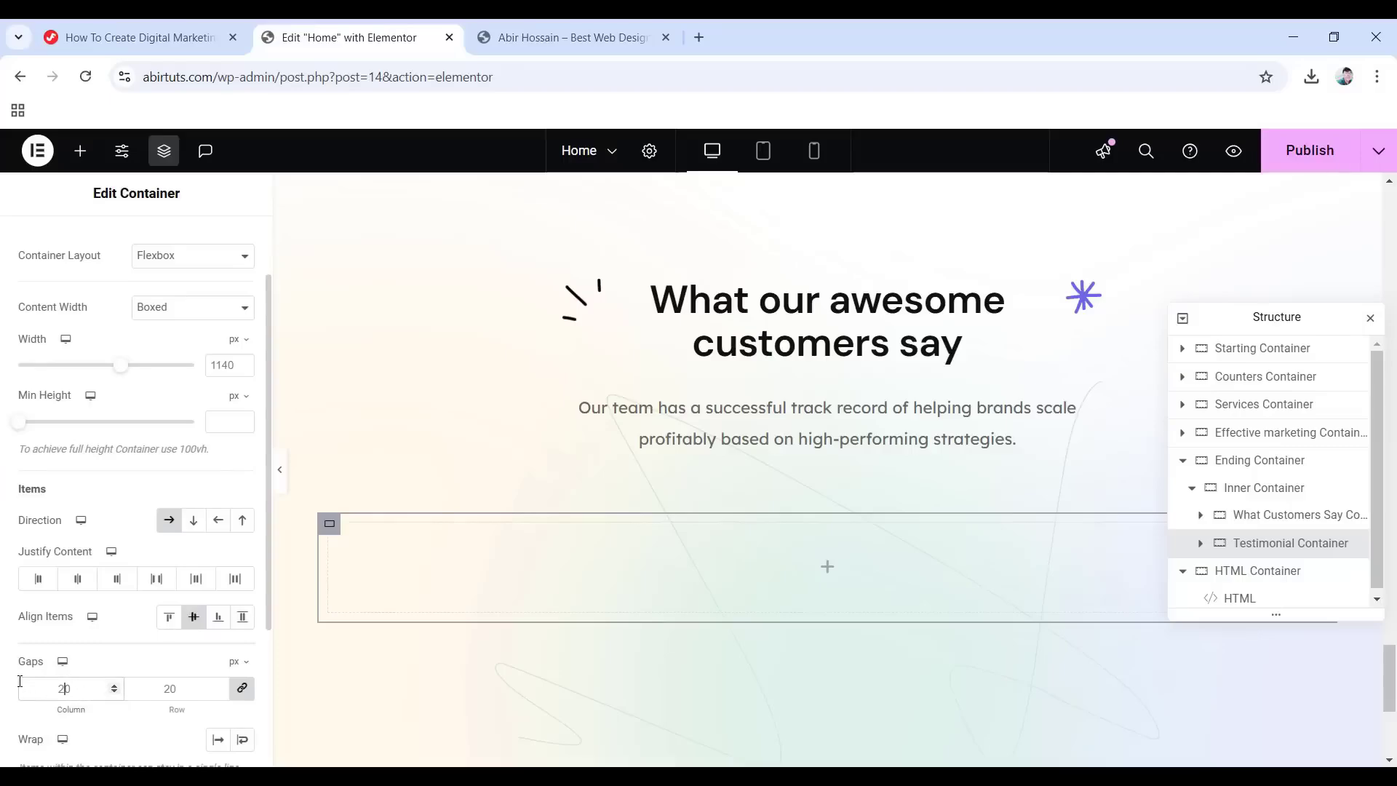
pyautogui.write('80')
# Set the container's bottom padding to 50 px.
pyautogui.scroll(1, 182, 408)
pyautogui.click(221, 240)
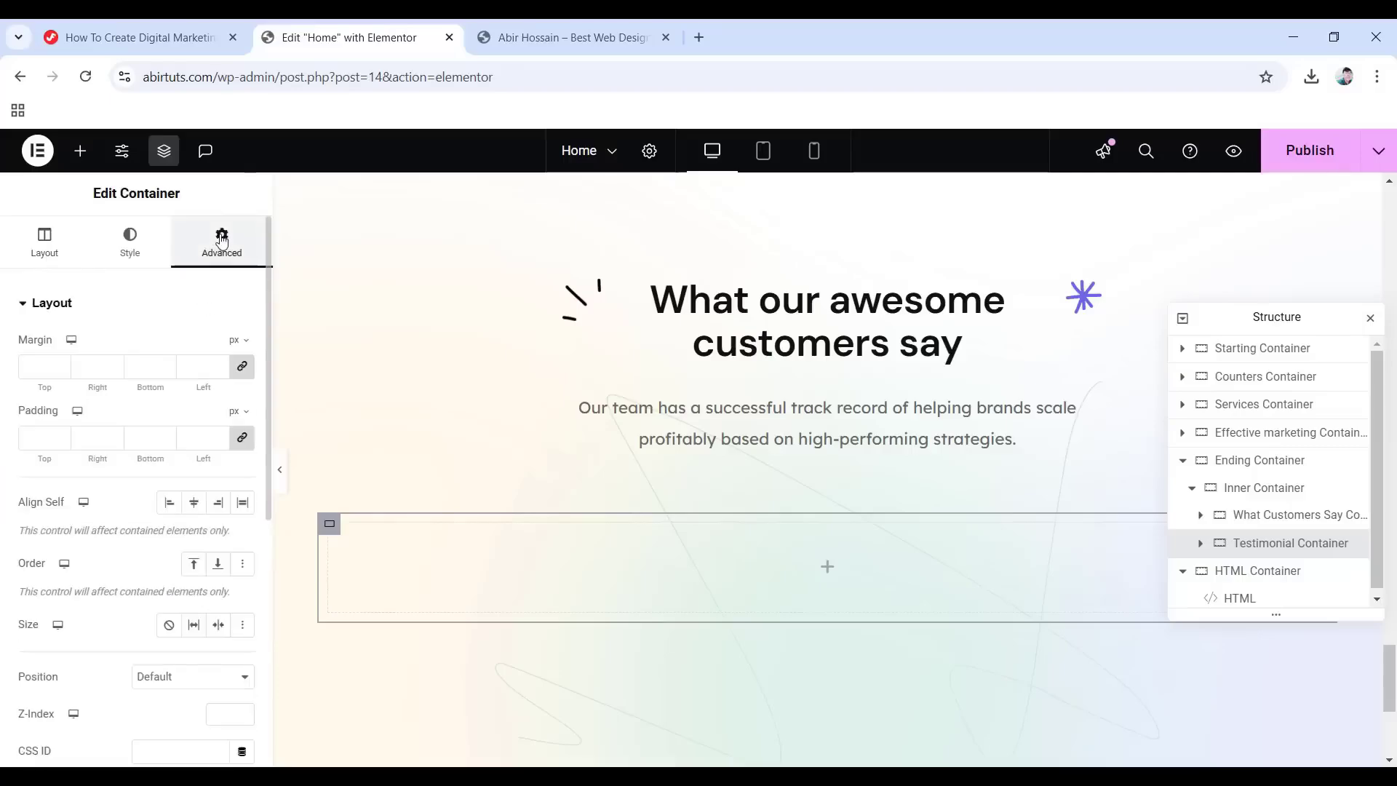
pyautogui.click(242, 437)
pyautogui.doubleClick(127, 436)
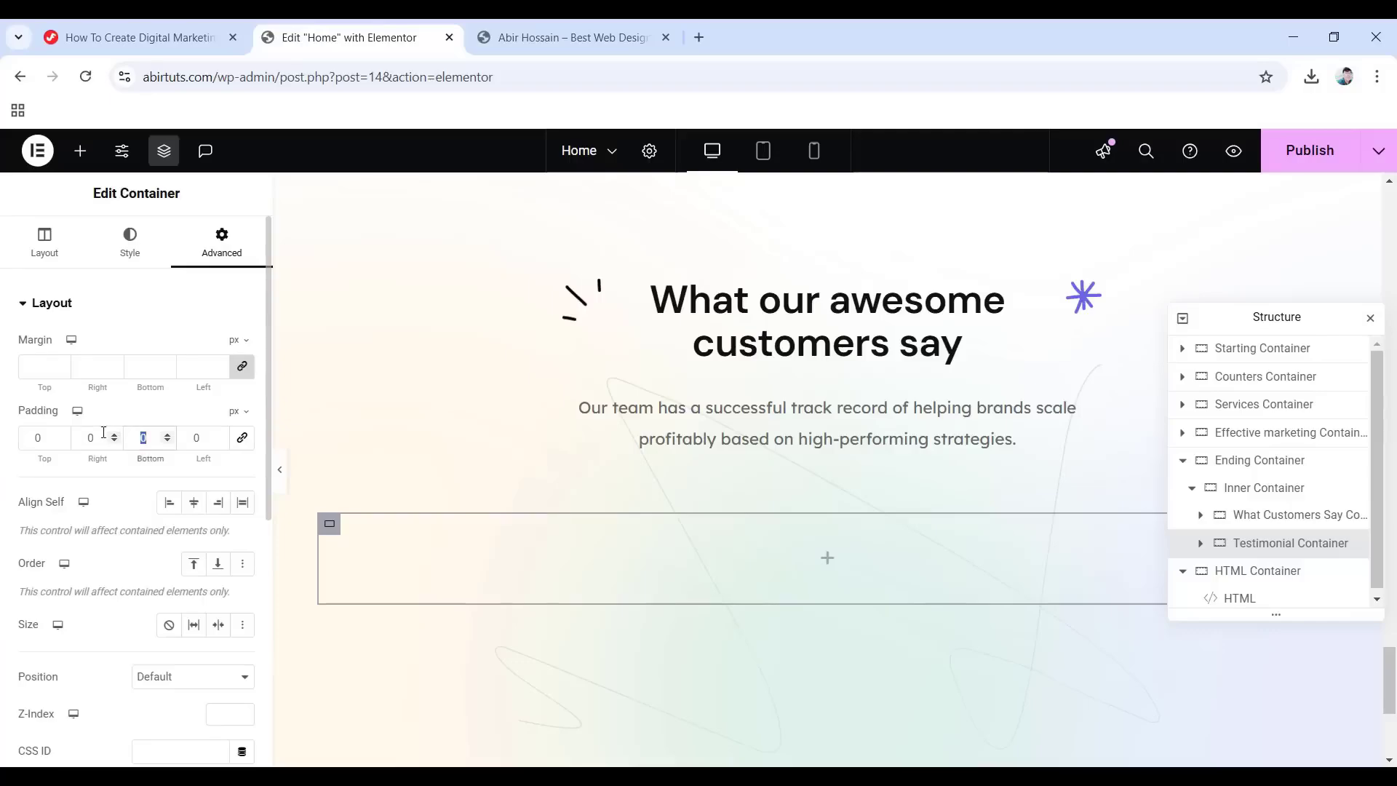
pyautogui.write('50')
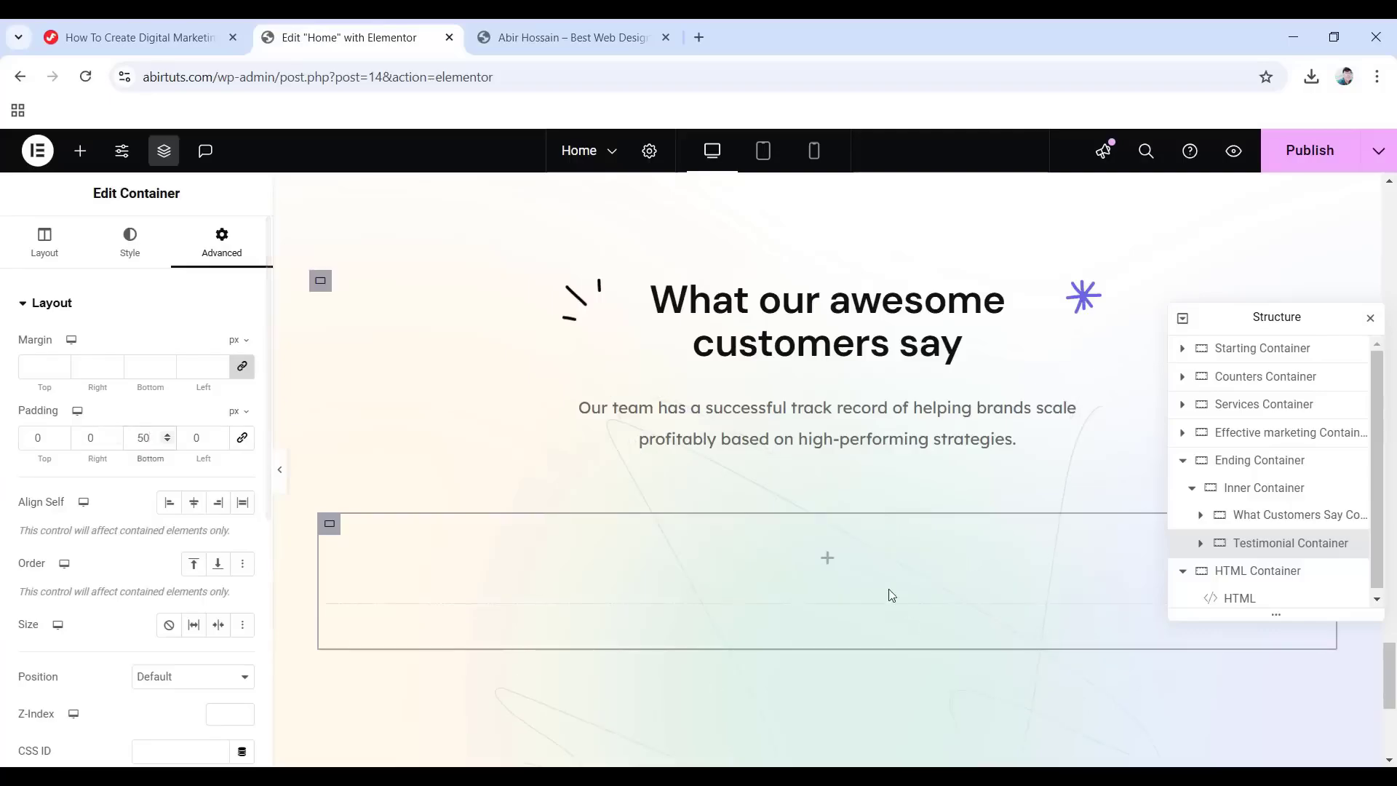
pyautogui.click(823, 558)
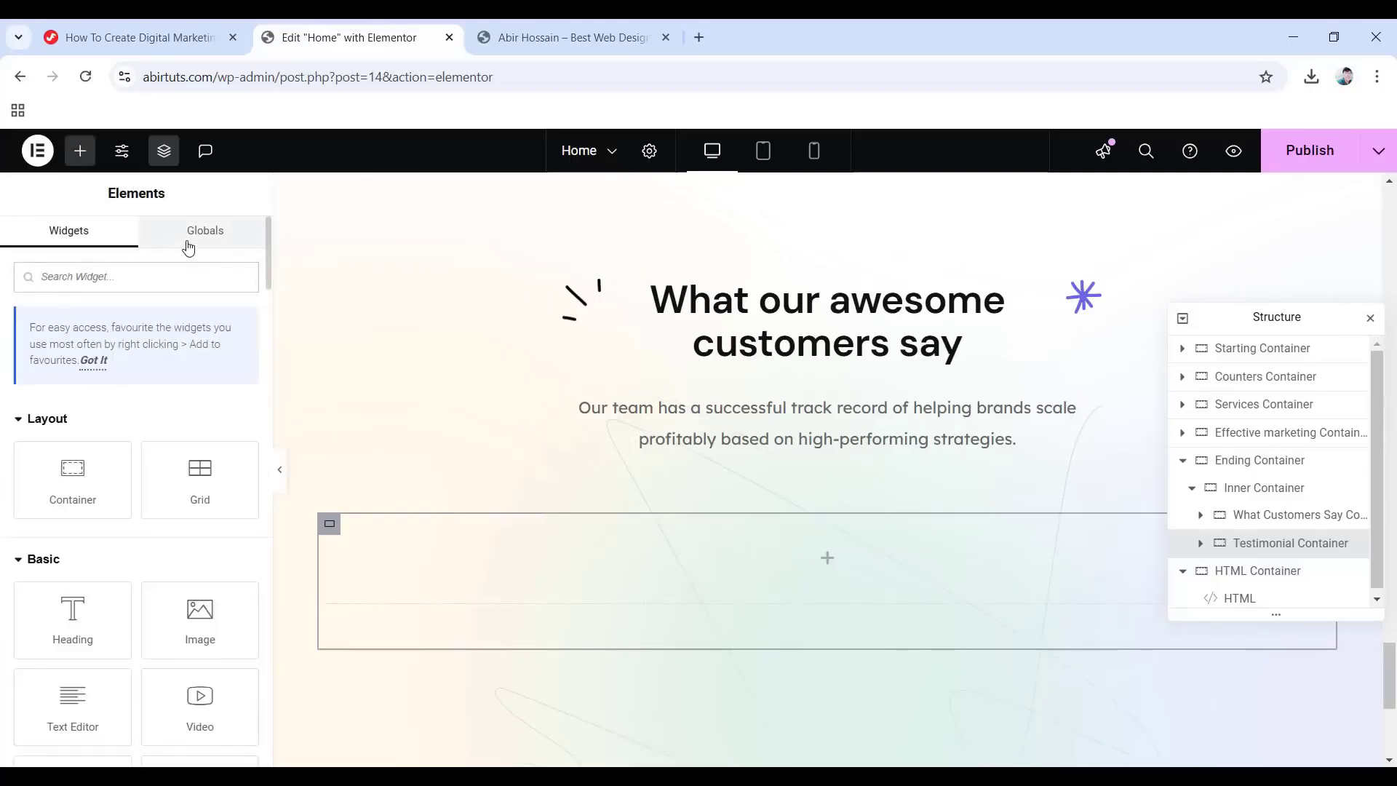
# Drop a Testimonial Carousel into the container and delete its third and second slides.
pyautogui.write('testimonial carousel')
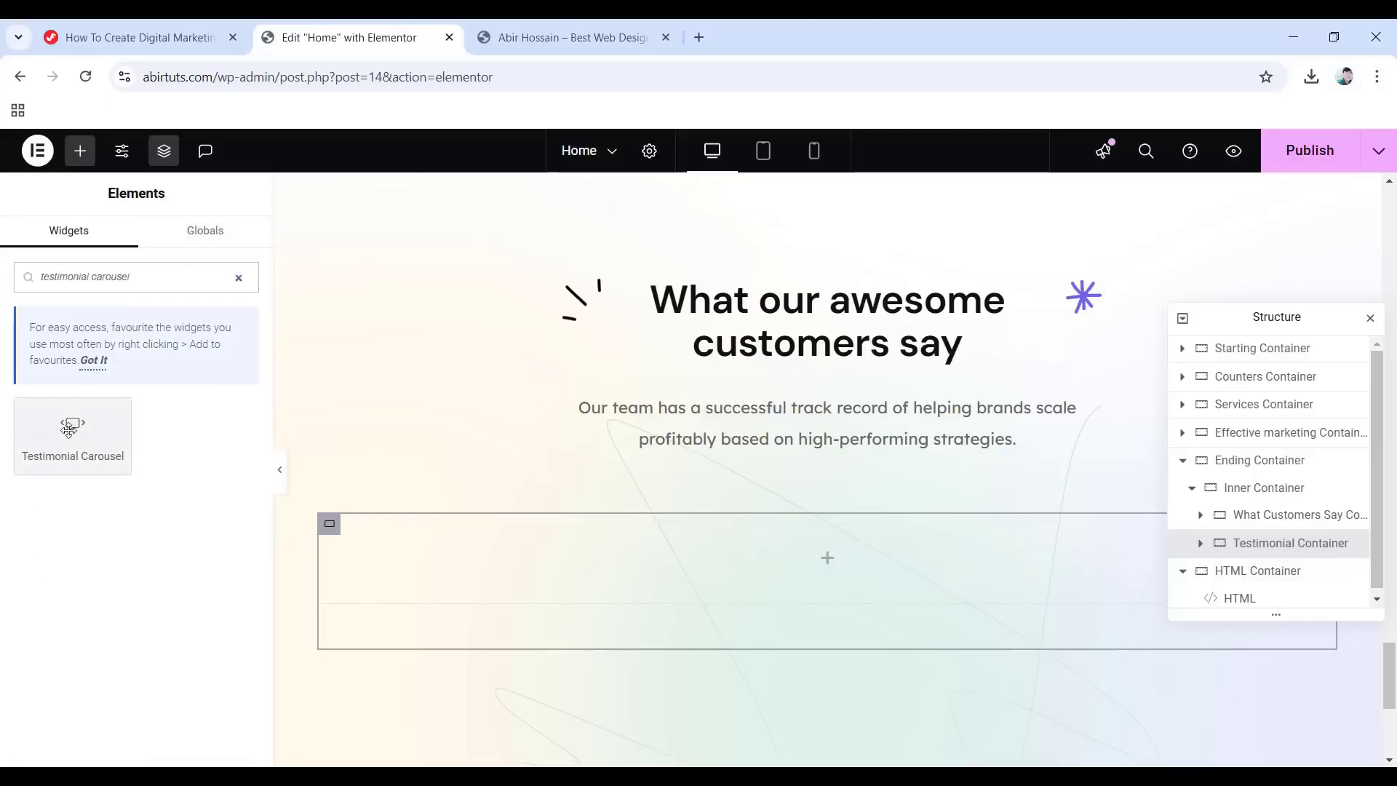
pyautogui.moveTo(73, 435); pyautogui.dragTo(783, 564)
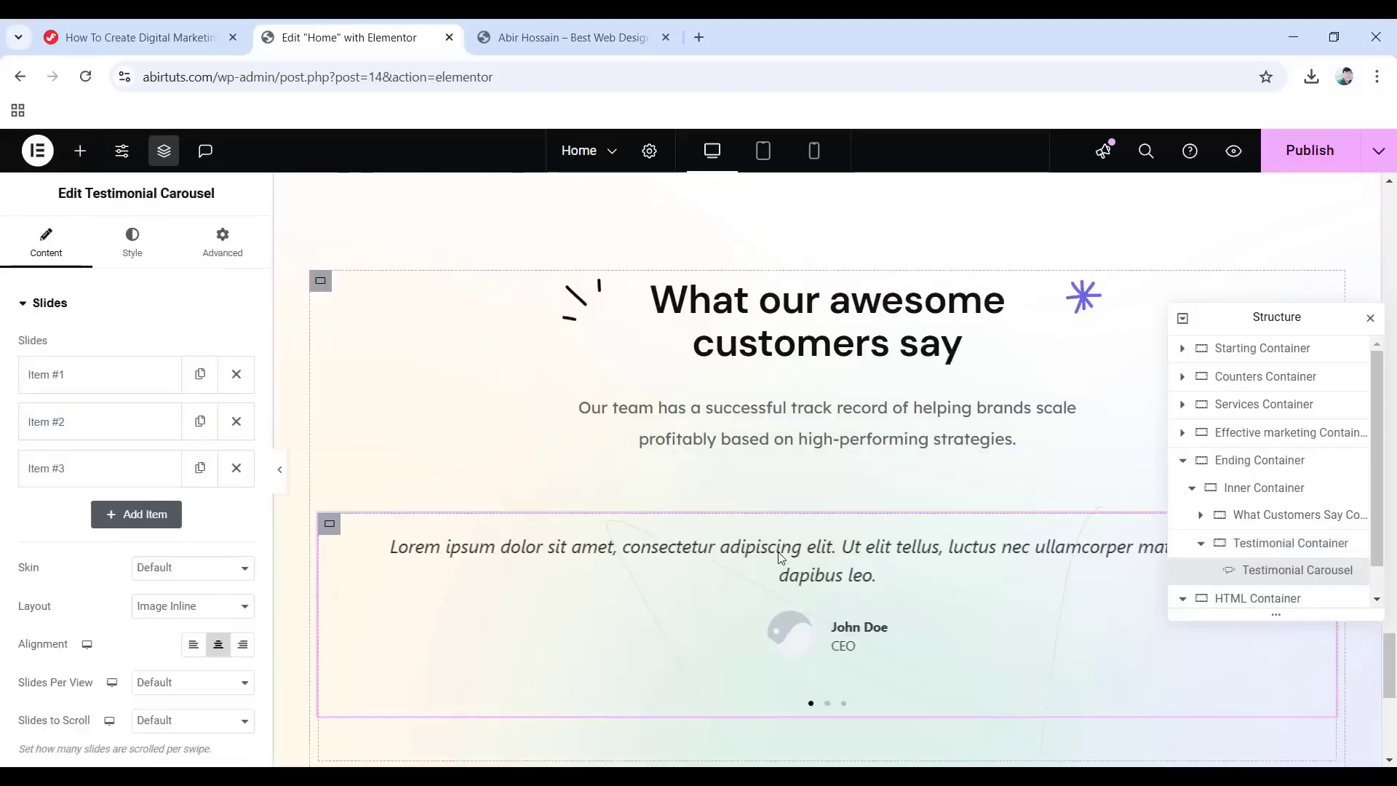
pyautogui.click(240, 467)
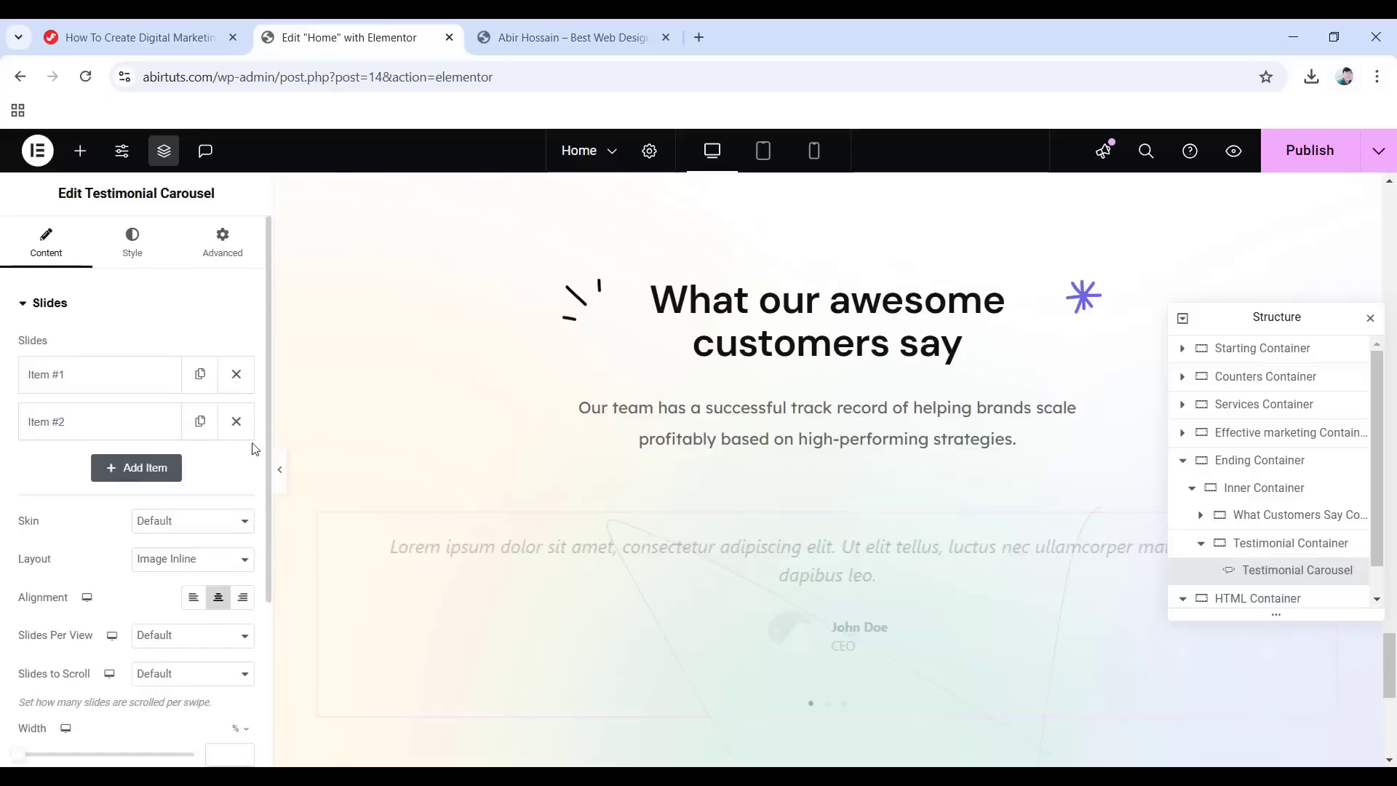
pyautogui.click(243, 422)
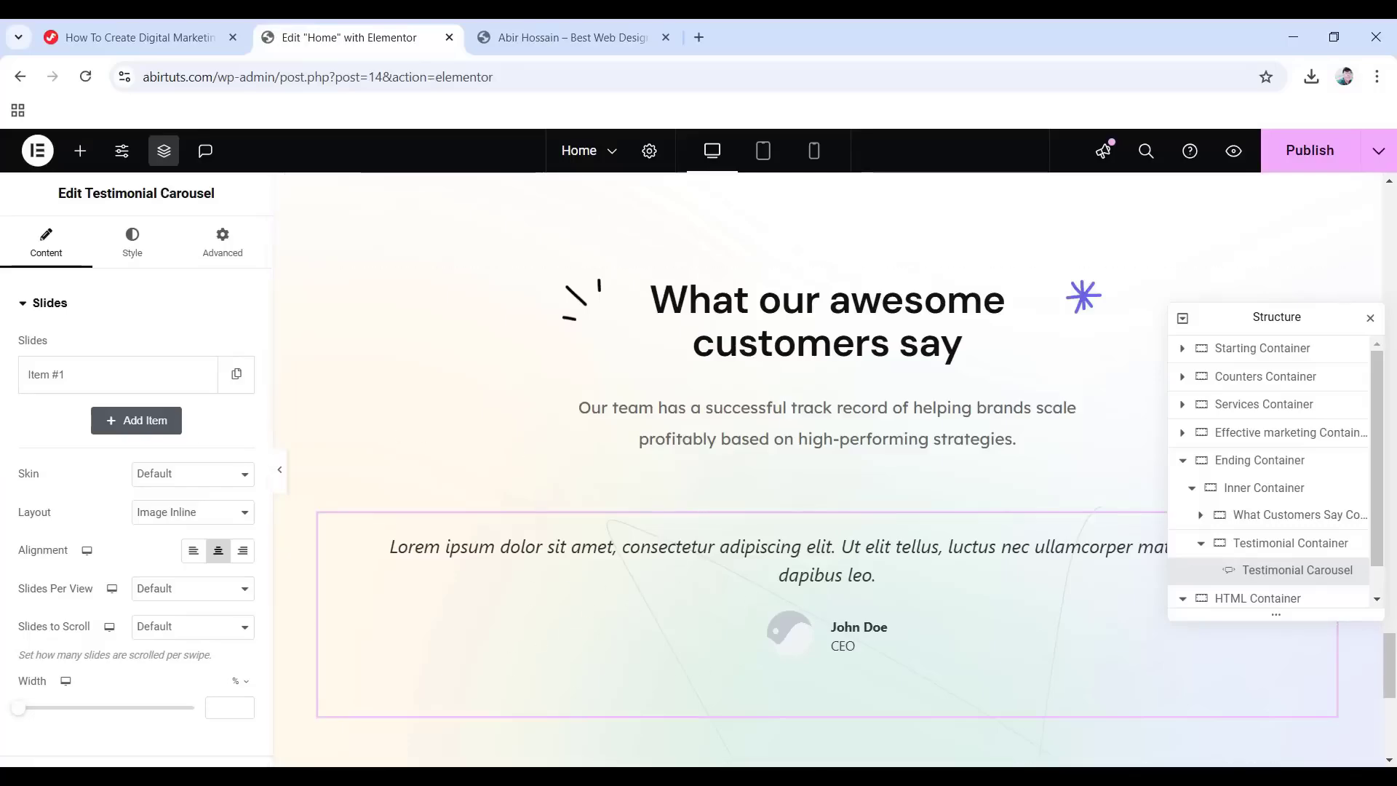
# Replace the first slide's quote with 'High standard and excellent quality of work…' and choose its image.
pyautogui.click(63, 380)
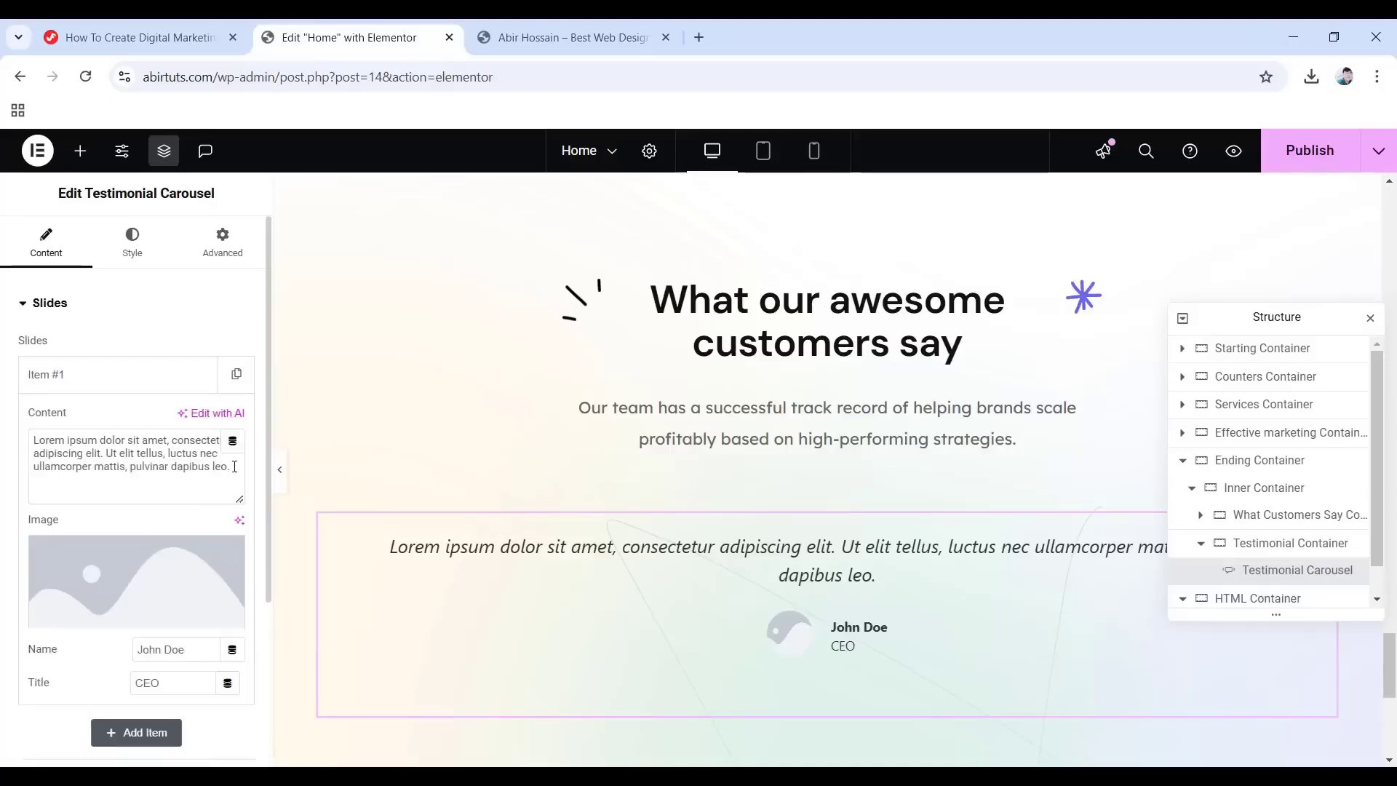
pyautogui.moveTo(234, 466); pyautogui.dragTo(29, 441)
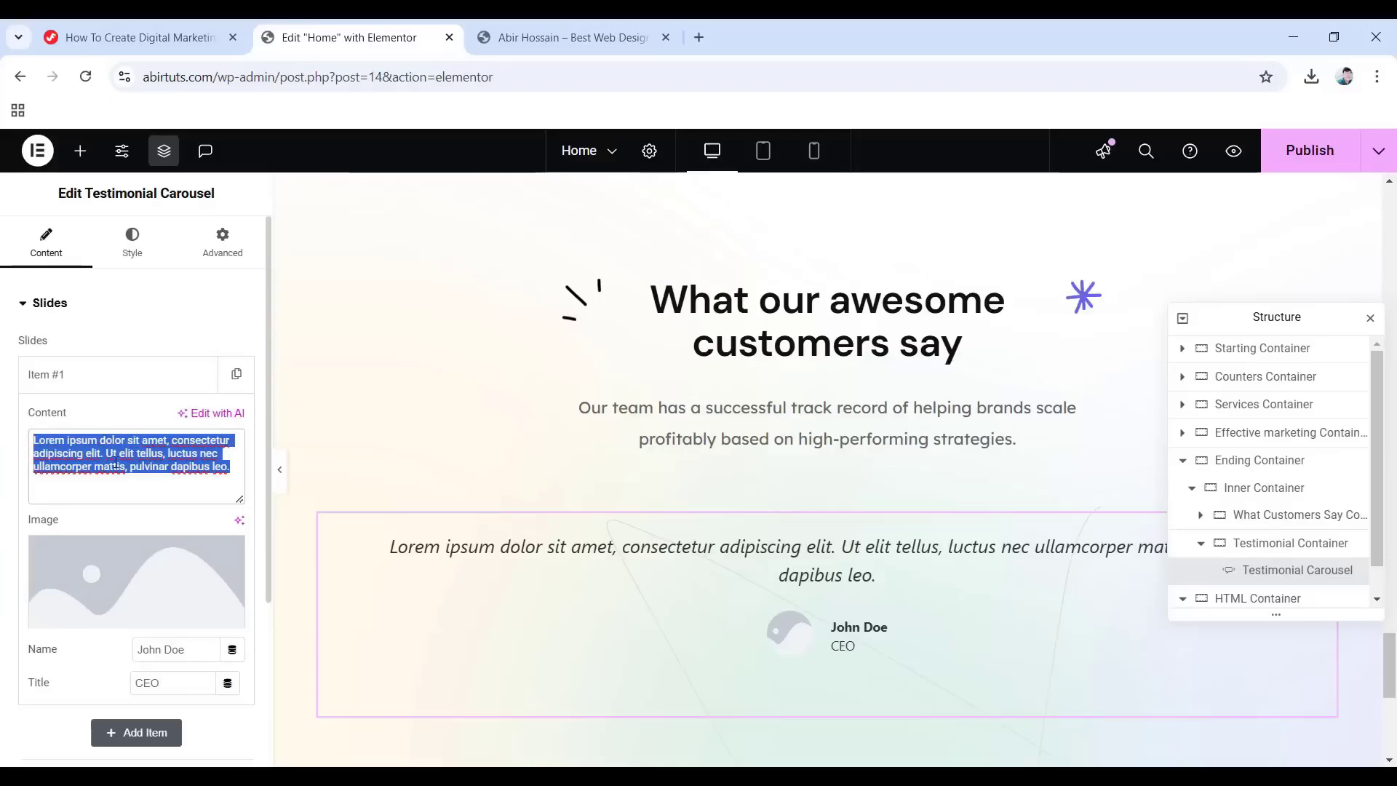
pyautogui.write('"High standard and excellent quality of work. They helped my business grow in digital."')
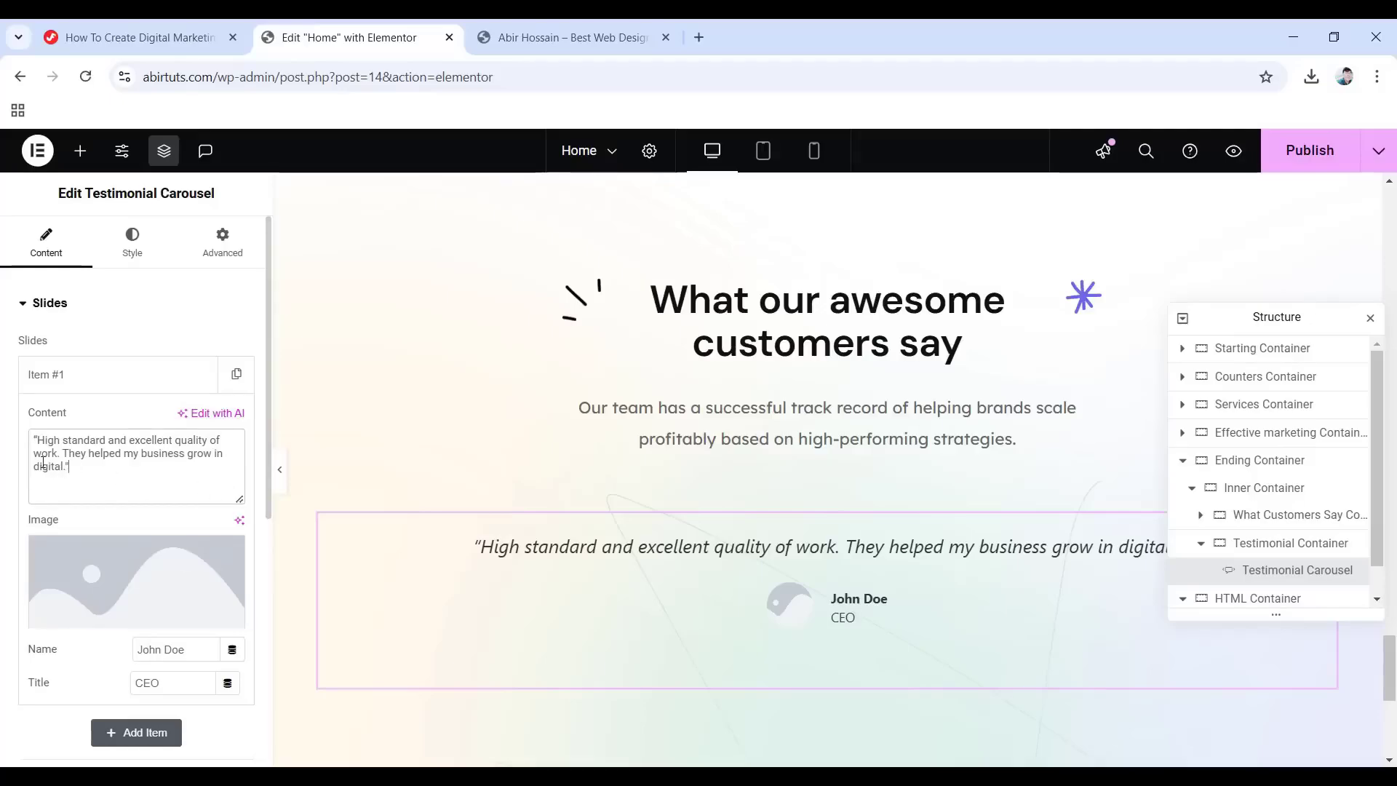
pyautogui.click(92, 578)
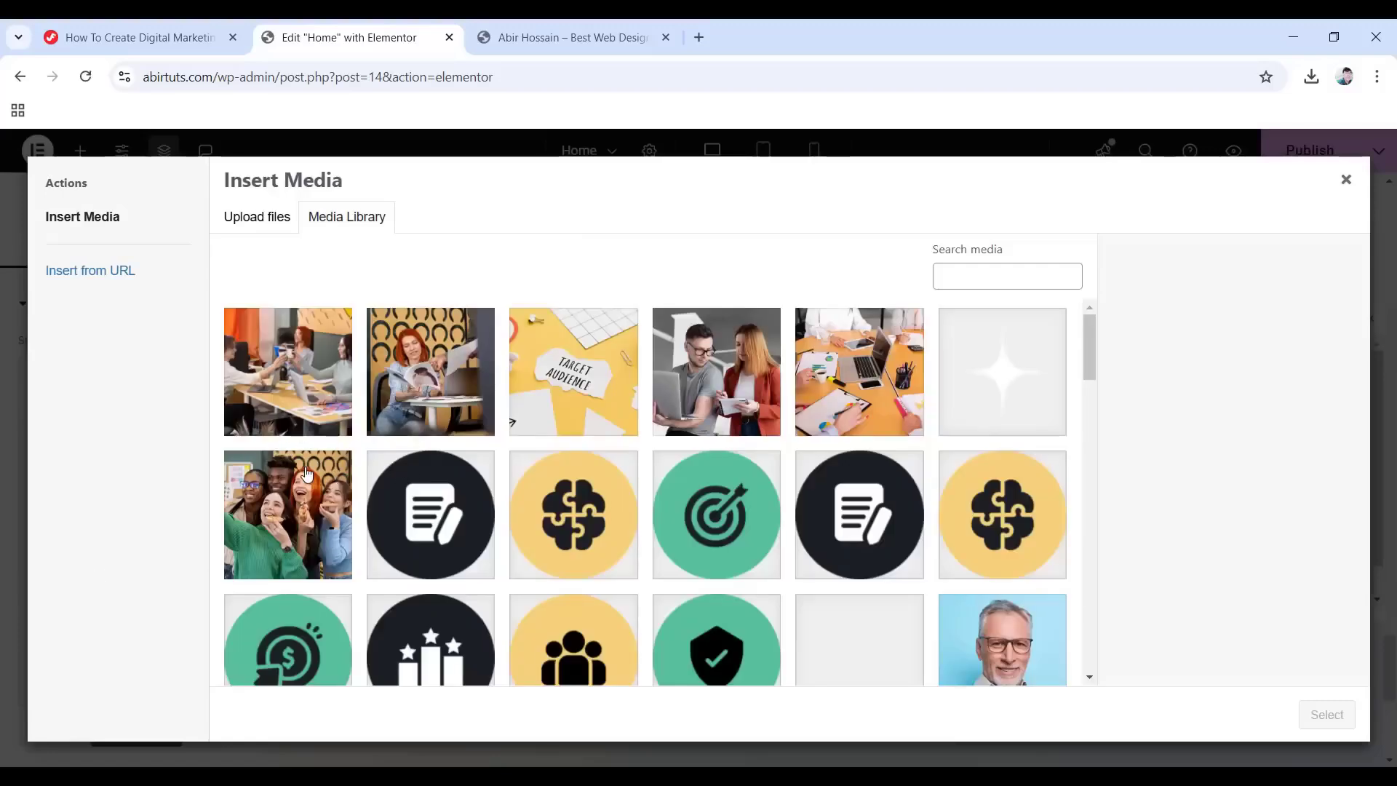
# Insert qut.png as the slide image and set the layout to Image Above.
pyautogui.scroll(-10, 306, 475)
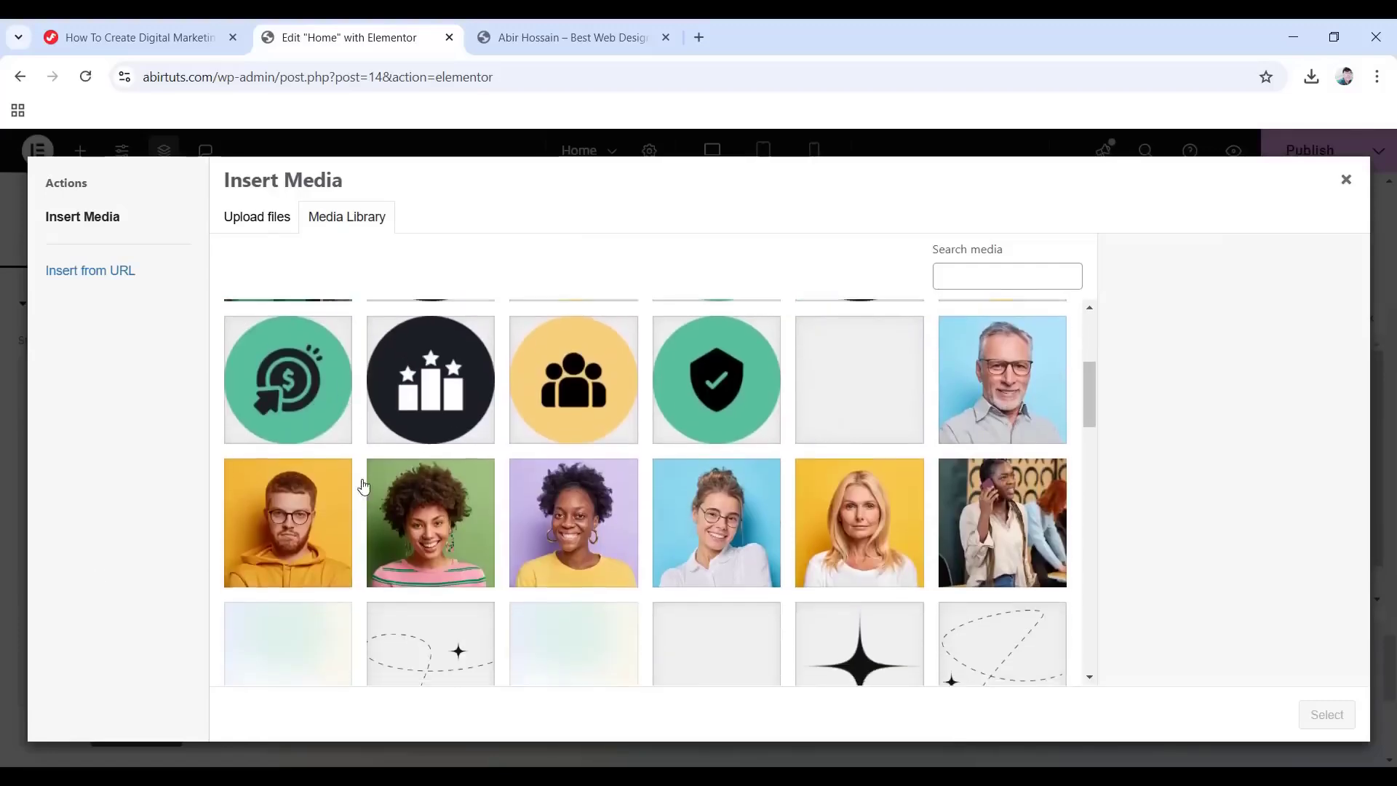
pyautogui.click(862, 375)
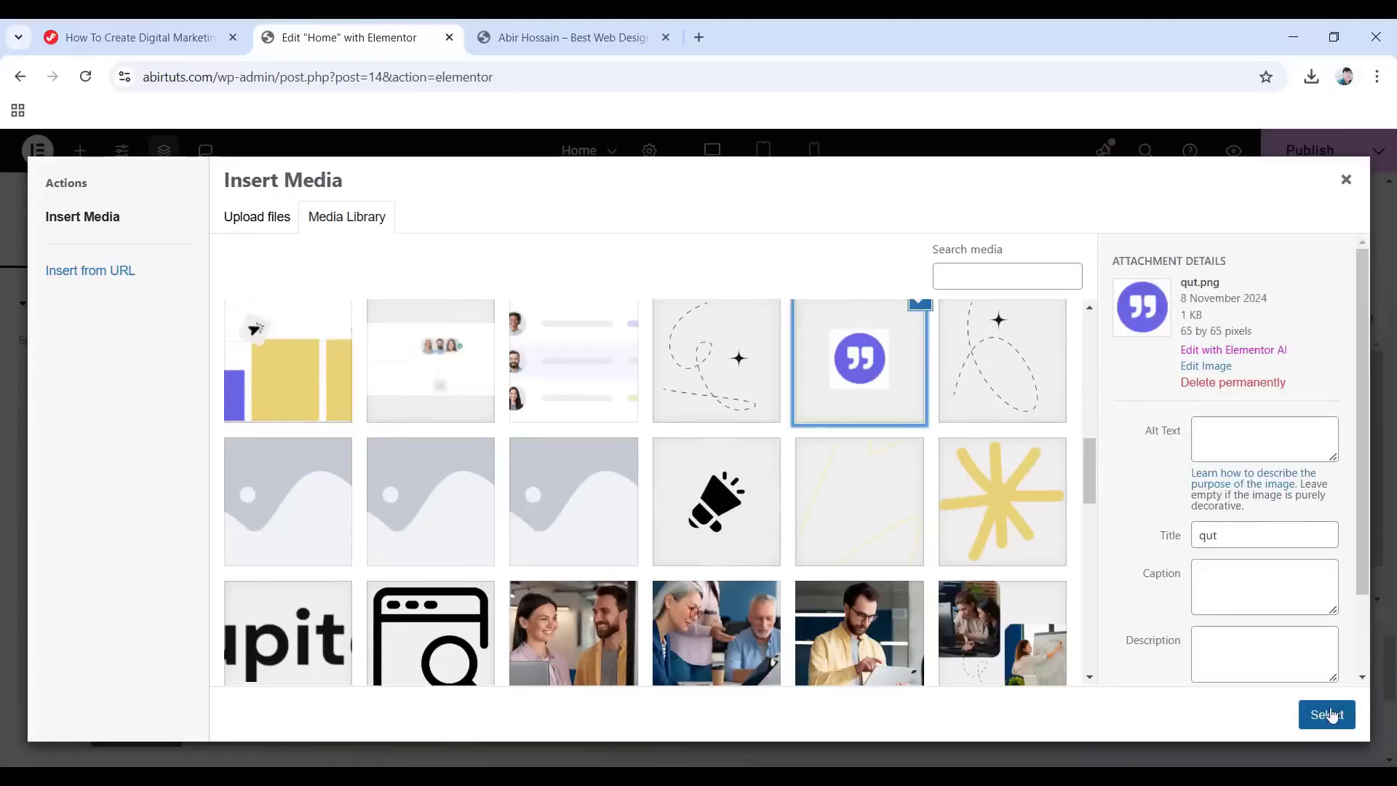
pyautogui.click(1327, 716)
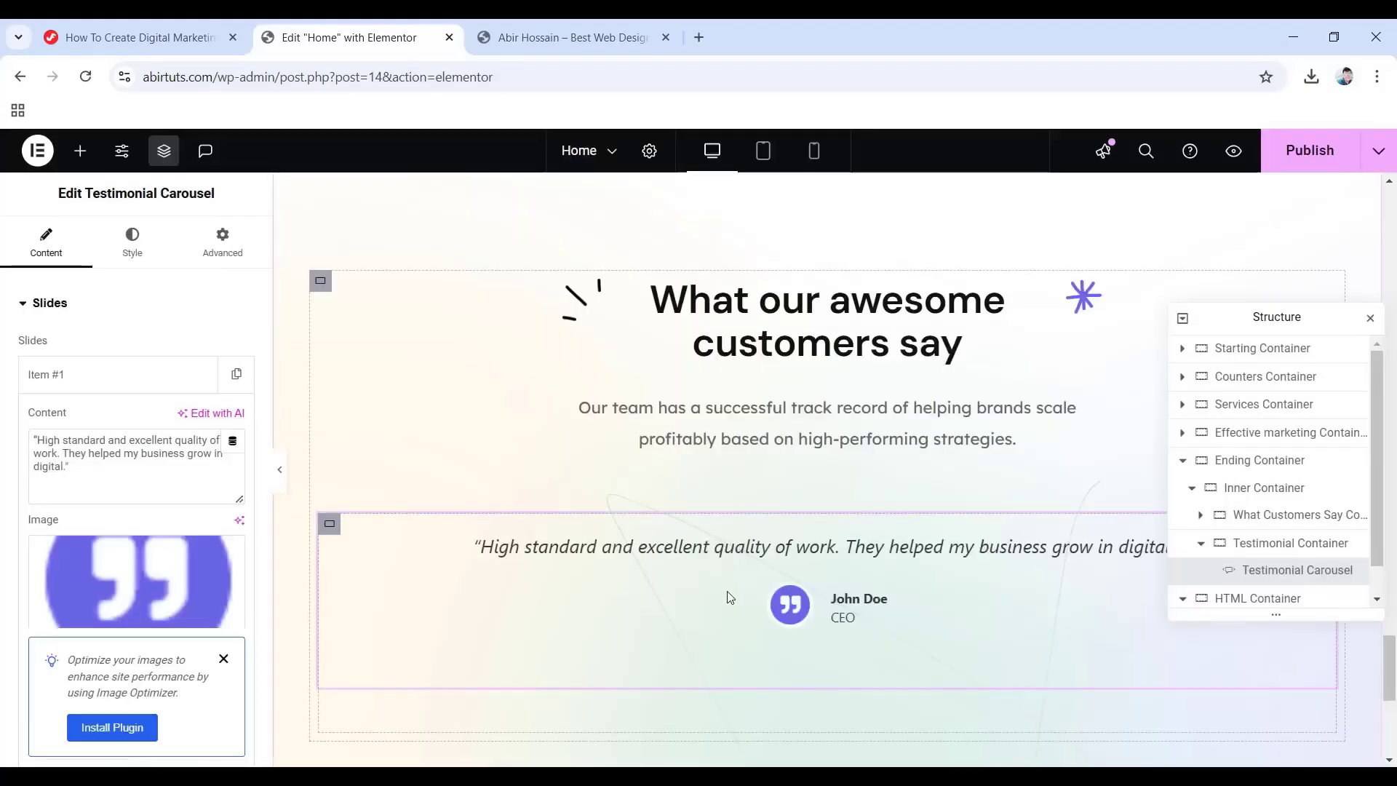
pyautogui.scroll(-4, 196, 582)
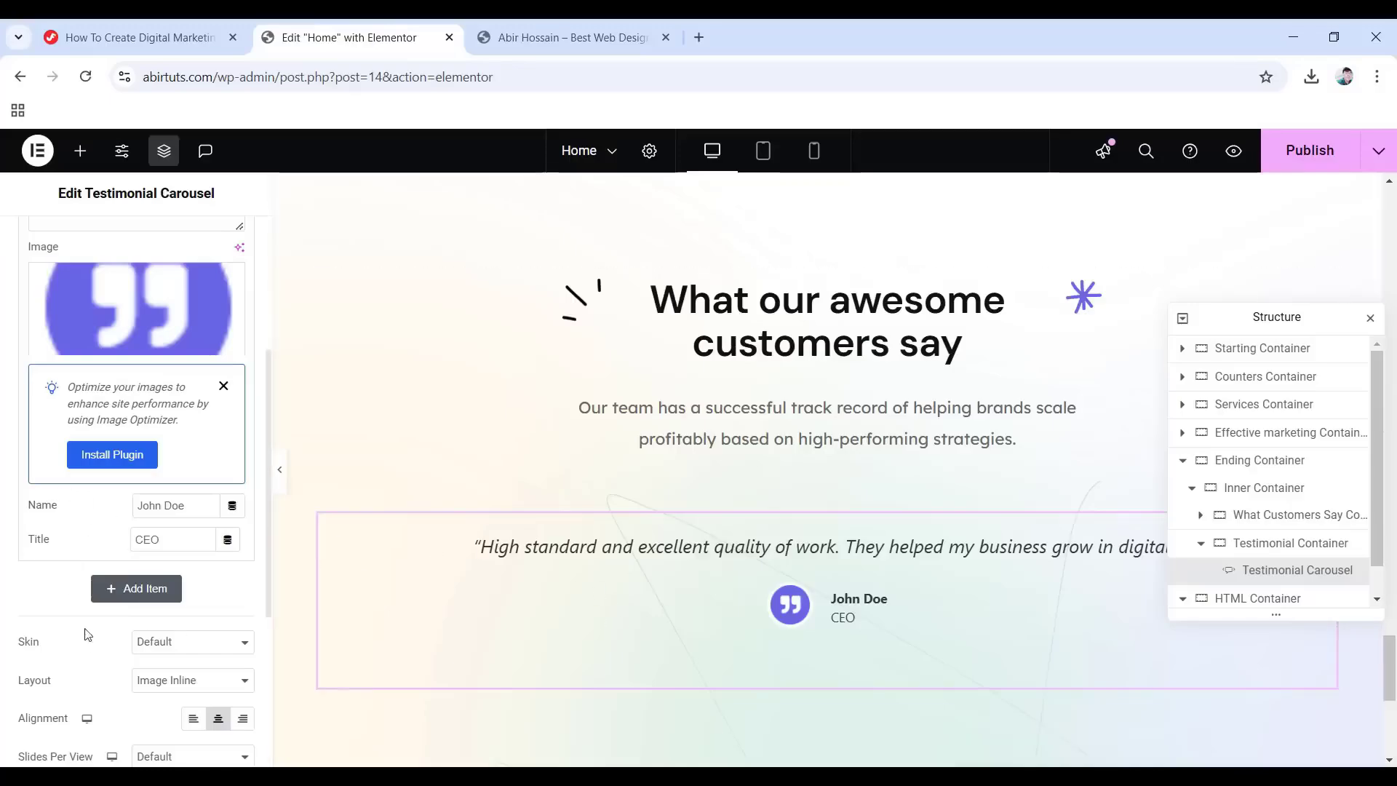
pyautogui.scroll(-1, 128, 627)
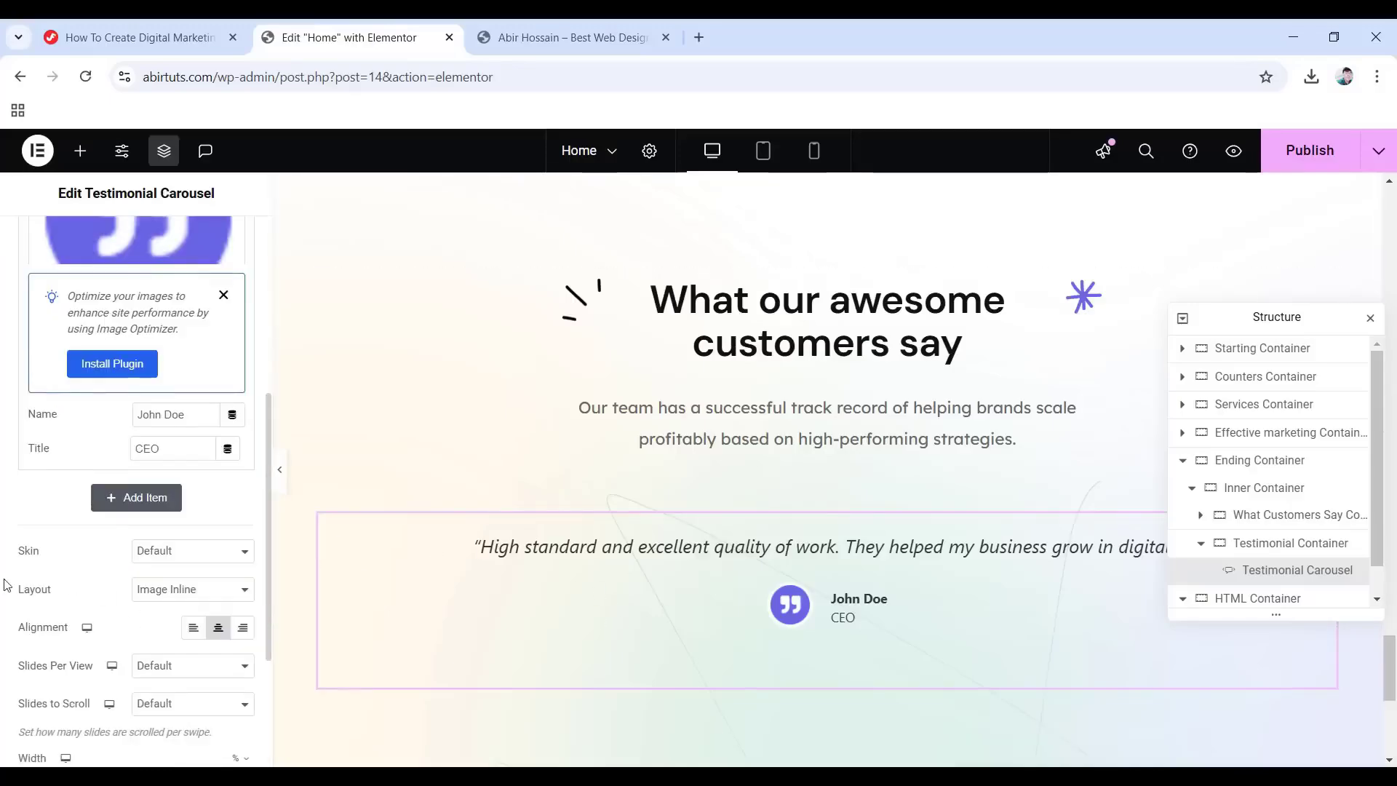
pyautogui.click(195, 590)
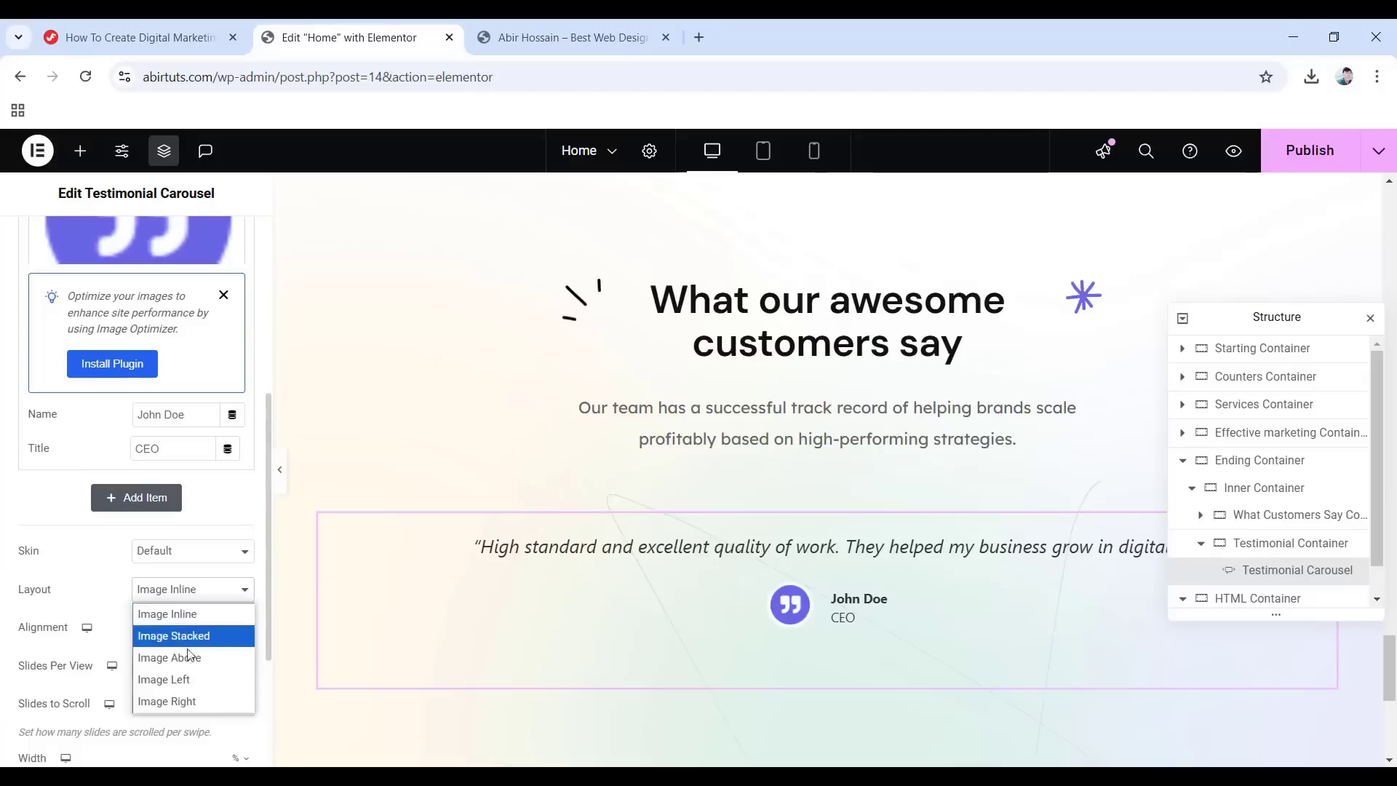
pyautogui.click(224, 669)
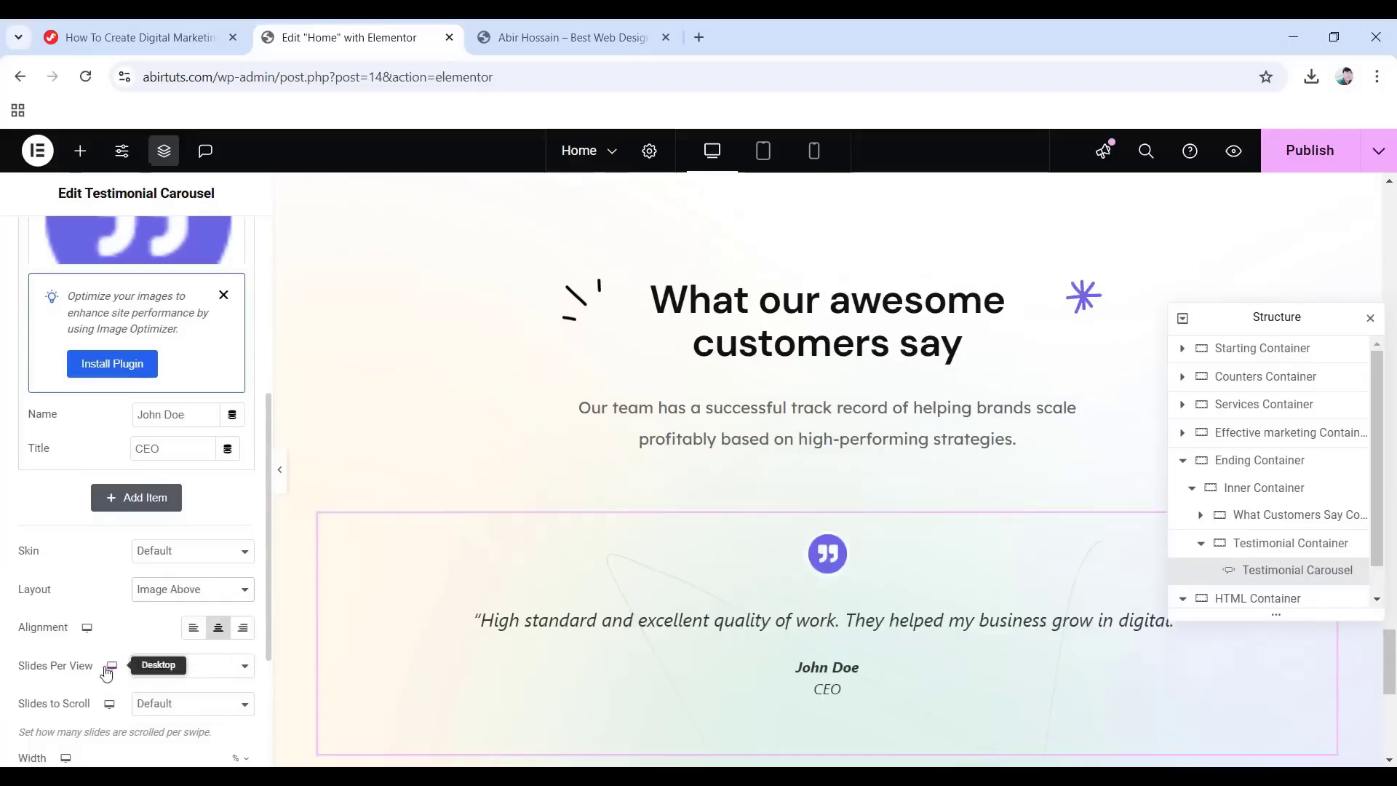
# Show 3 slides per view and scroll 1 slide at a time.
pyautogui.click(160, 670)
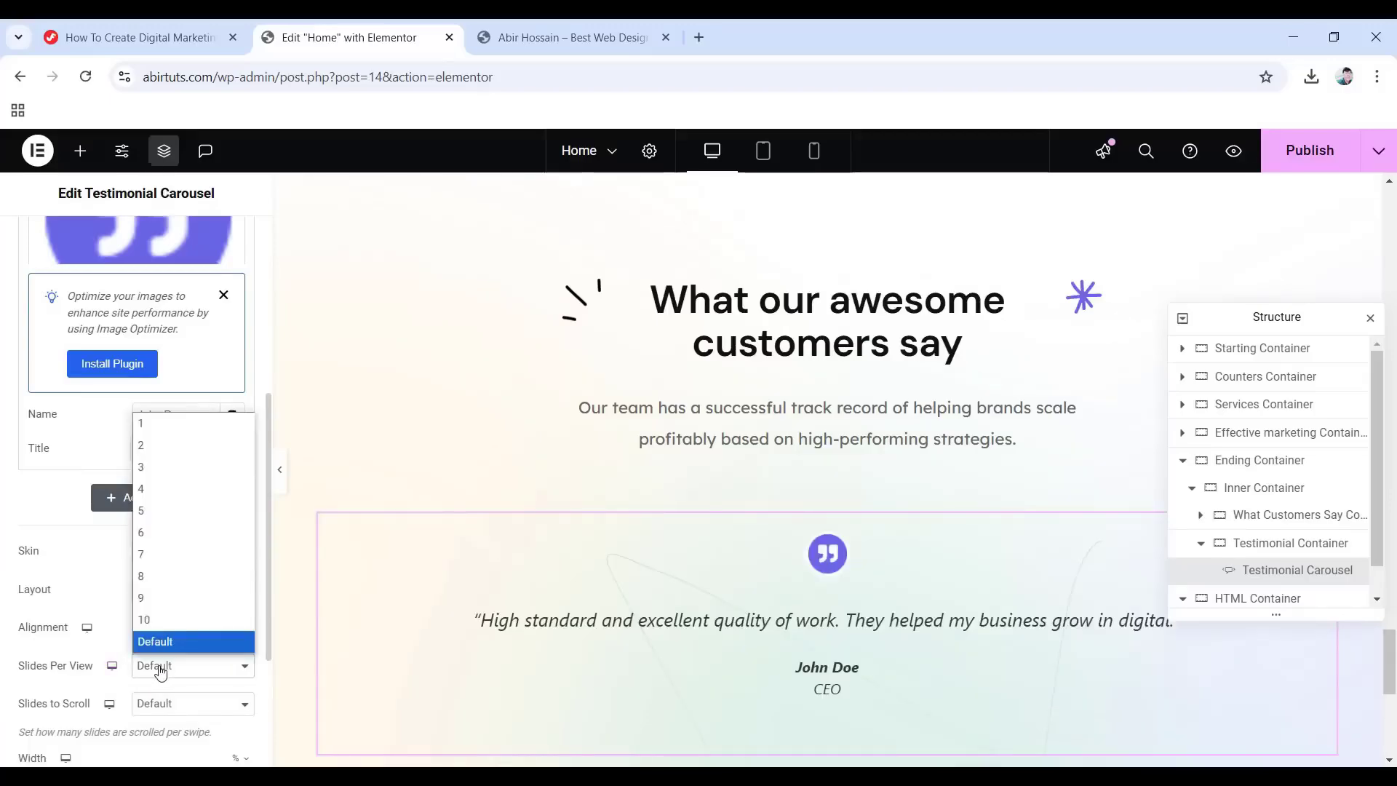
pyautogui.click(153, 473)
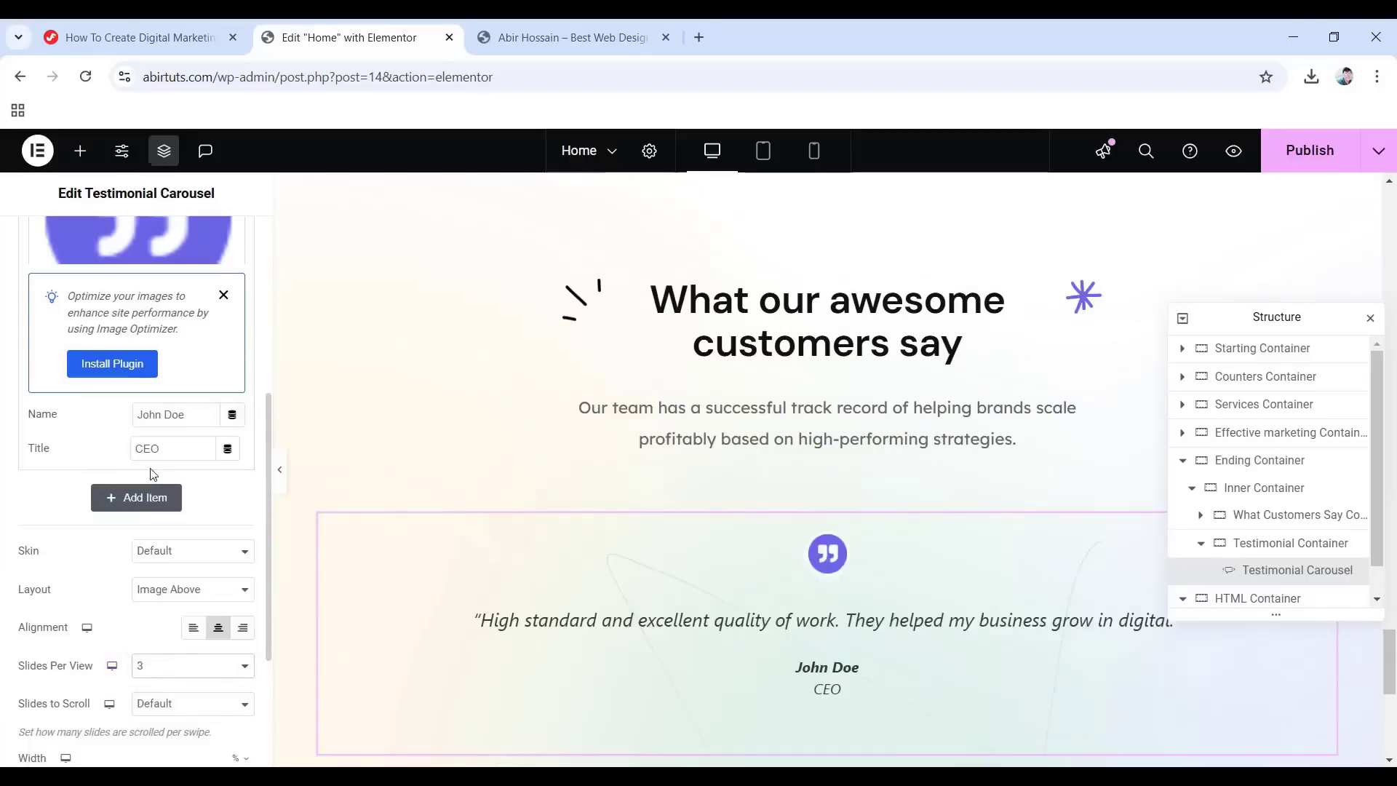
pyautogui.click(185, 706)
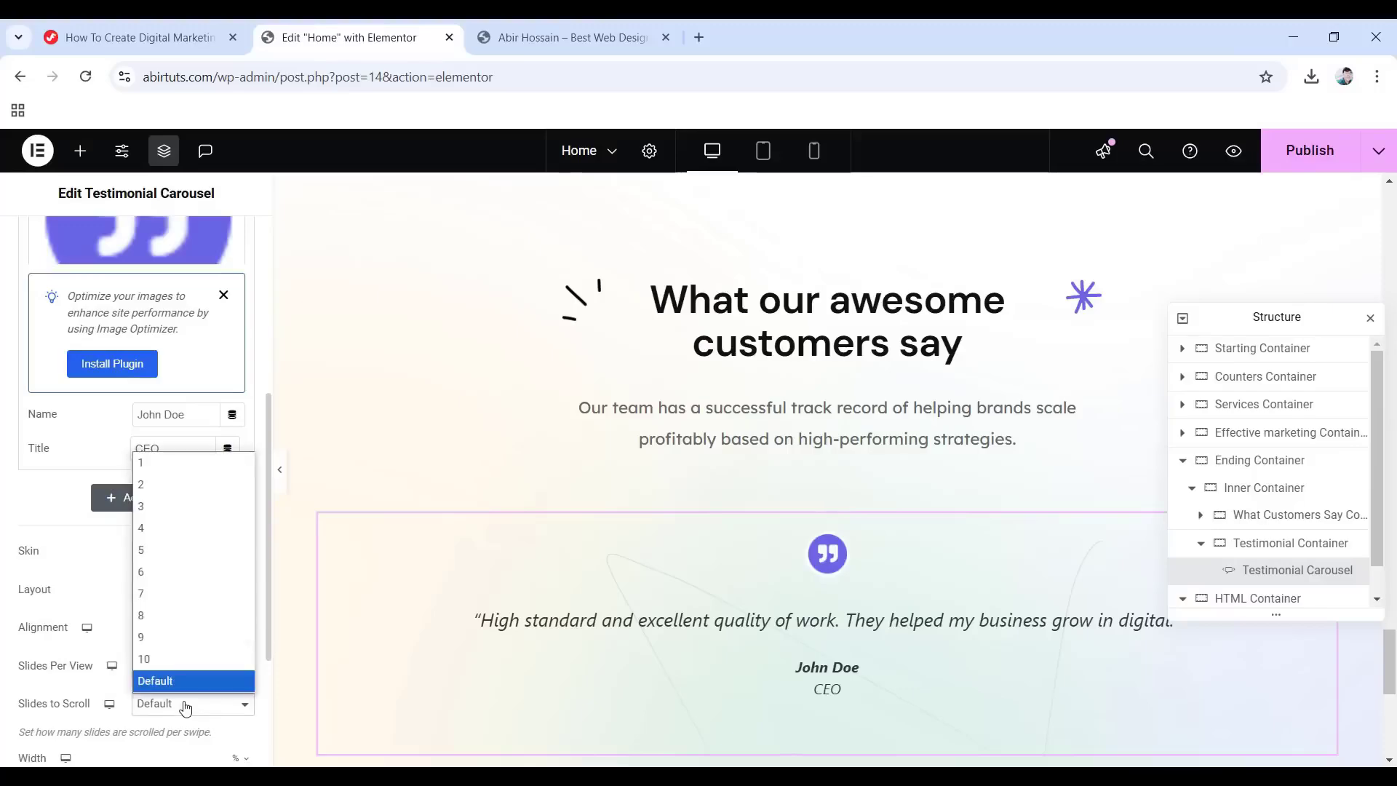
pyautogui.click(153, 463)
# Set the carousel width to 100 and hide the navigation arrows.
pyautogui.scroll(-1, 121, 525)
pyautogui.scroll(-1, 121, 525)
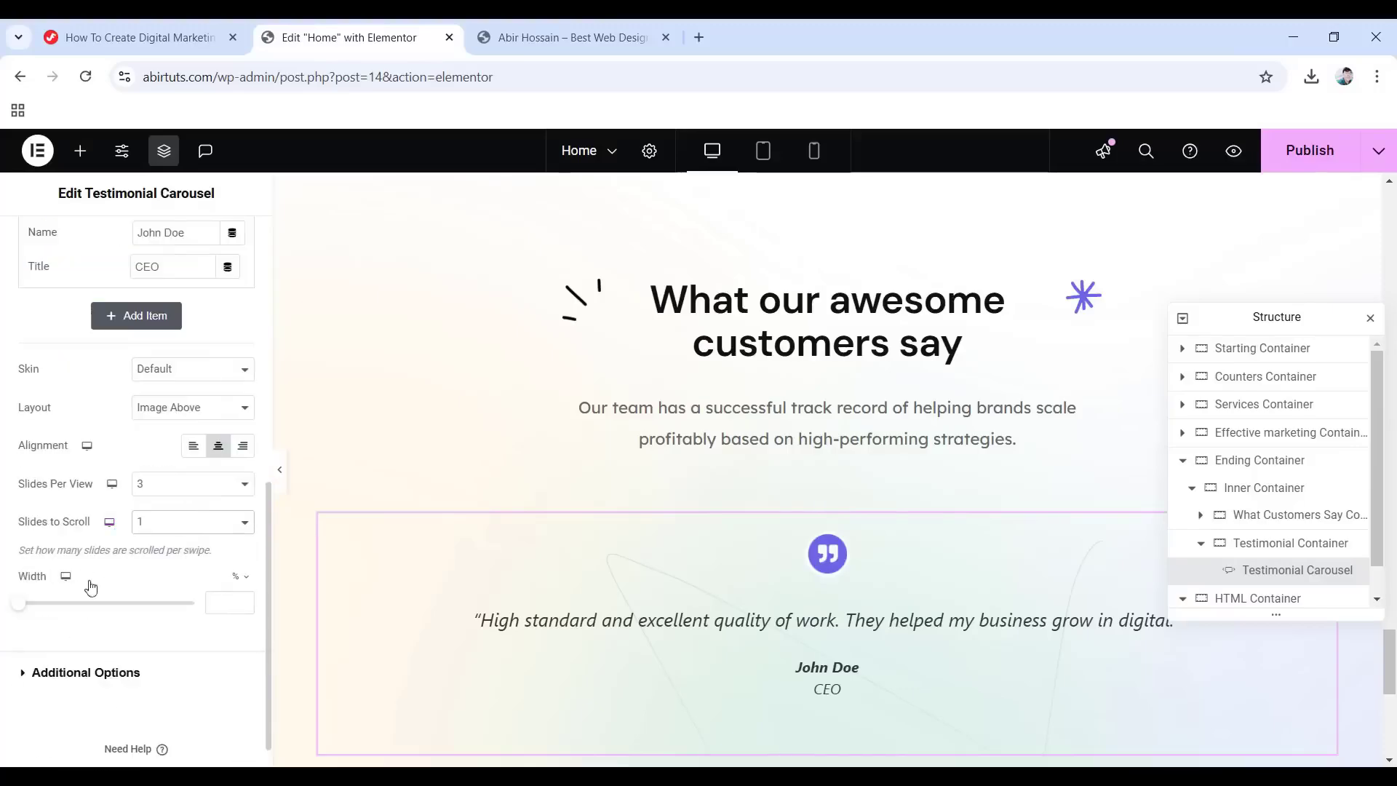
pyautogui.click(223, 603)
pyautogui.write('100')
pyautogui.click(114, 675)
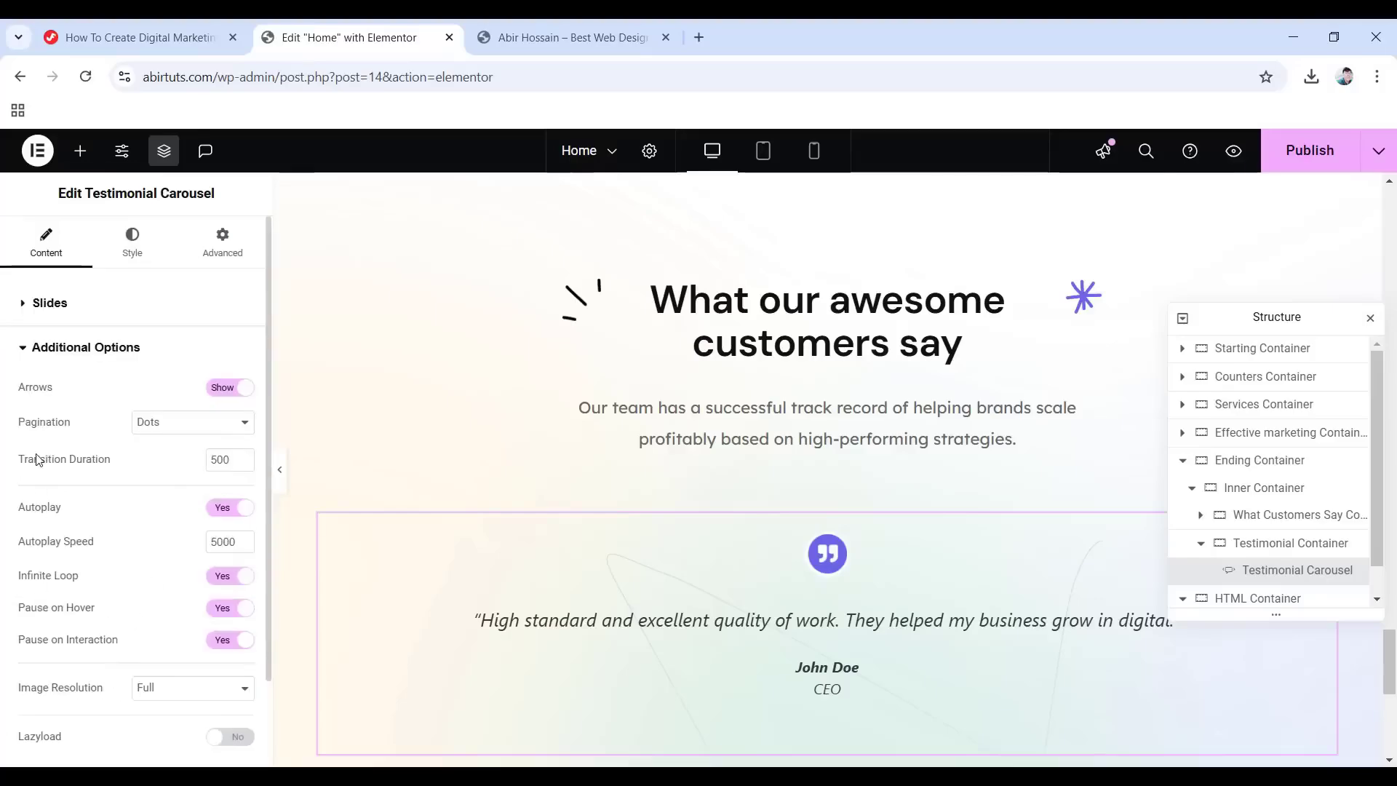
pyautogui.click(212, 390)
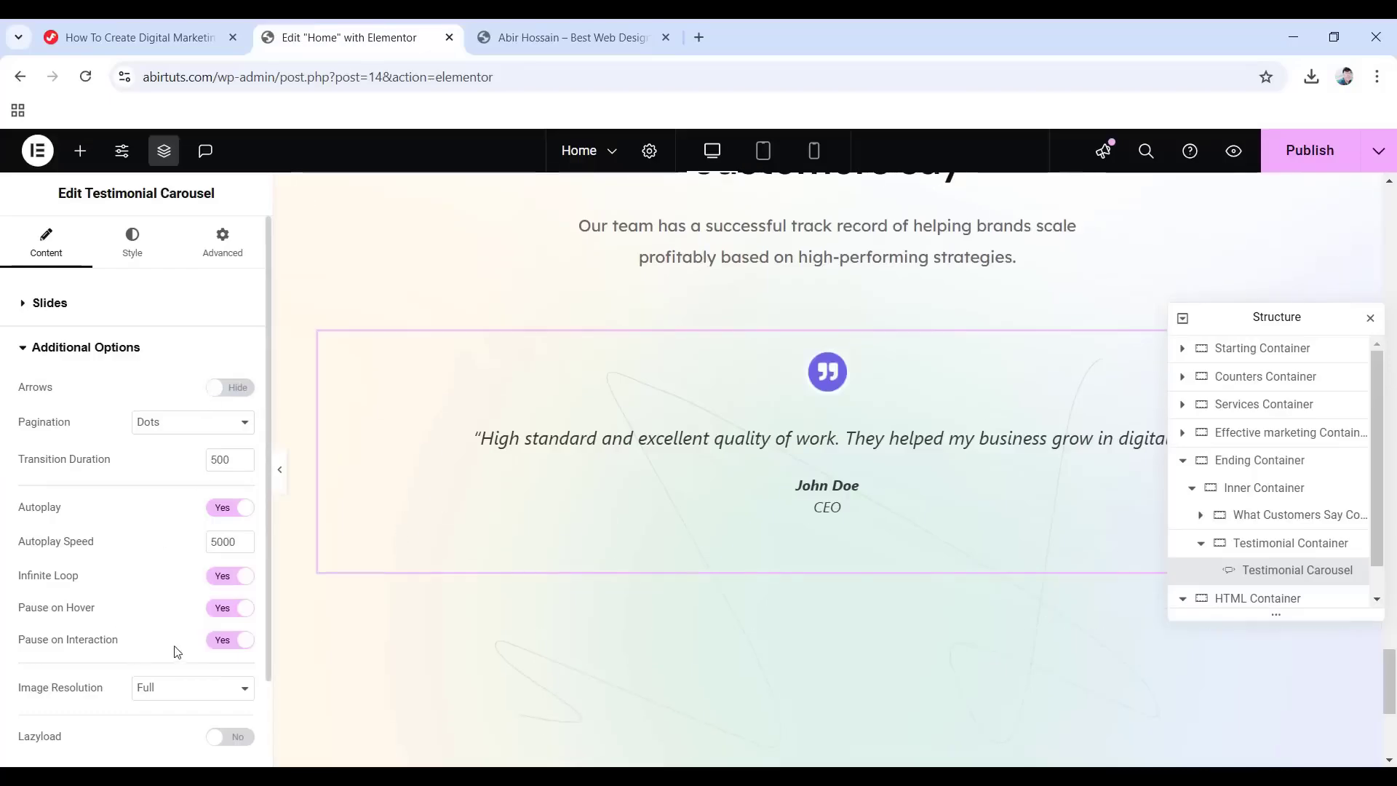
pyautogui.scroll(-2, 172, 644)
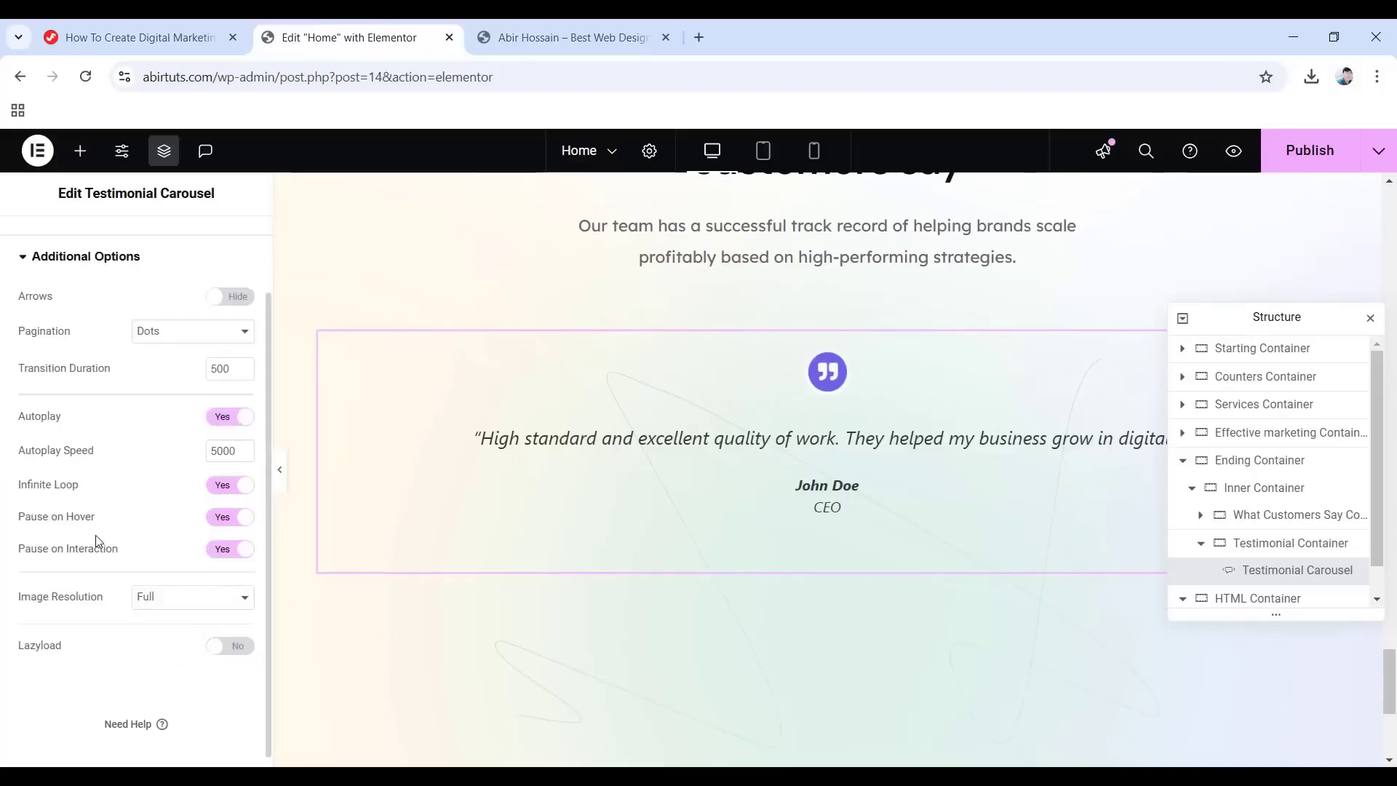
pyautogui.scroll(2, 181, 545)
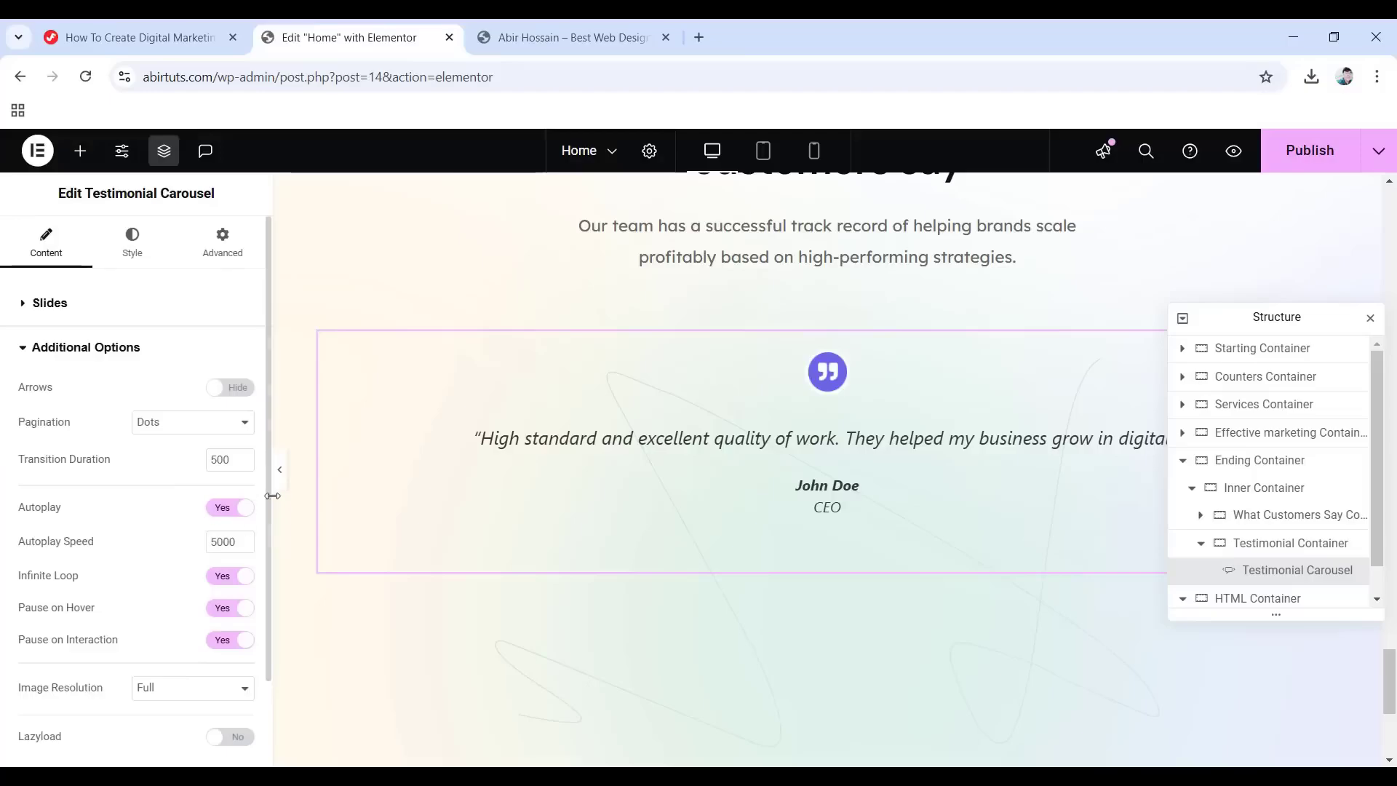
# Give the slides 20 px spacing, a white background, 1 px border and 20 px corner radius.
pyautogui.click(131, 259)
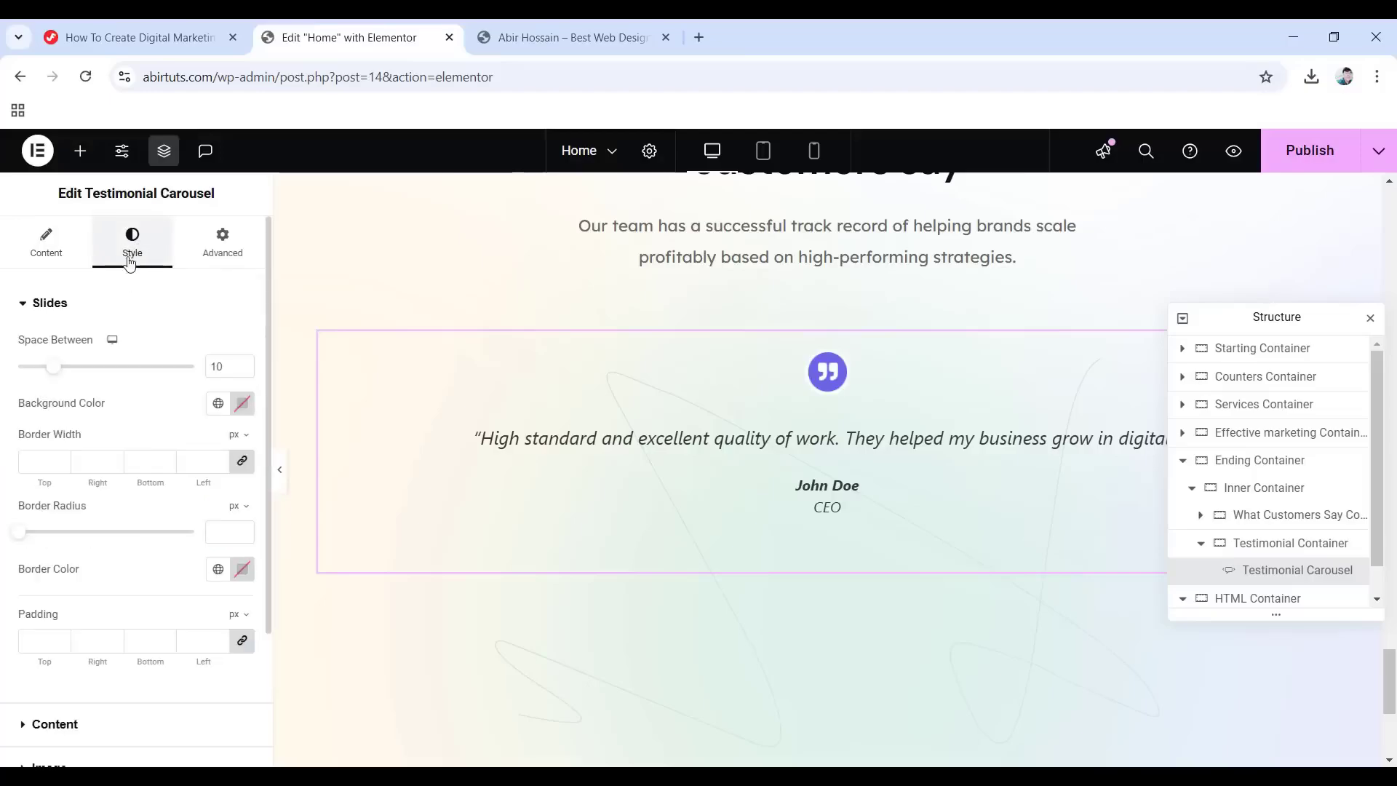
pyautogui.moveTo(227, 366); pyautogui.dragTo(188, 368)
pyautogui.write('20')
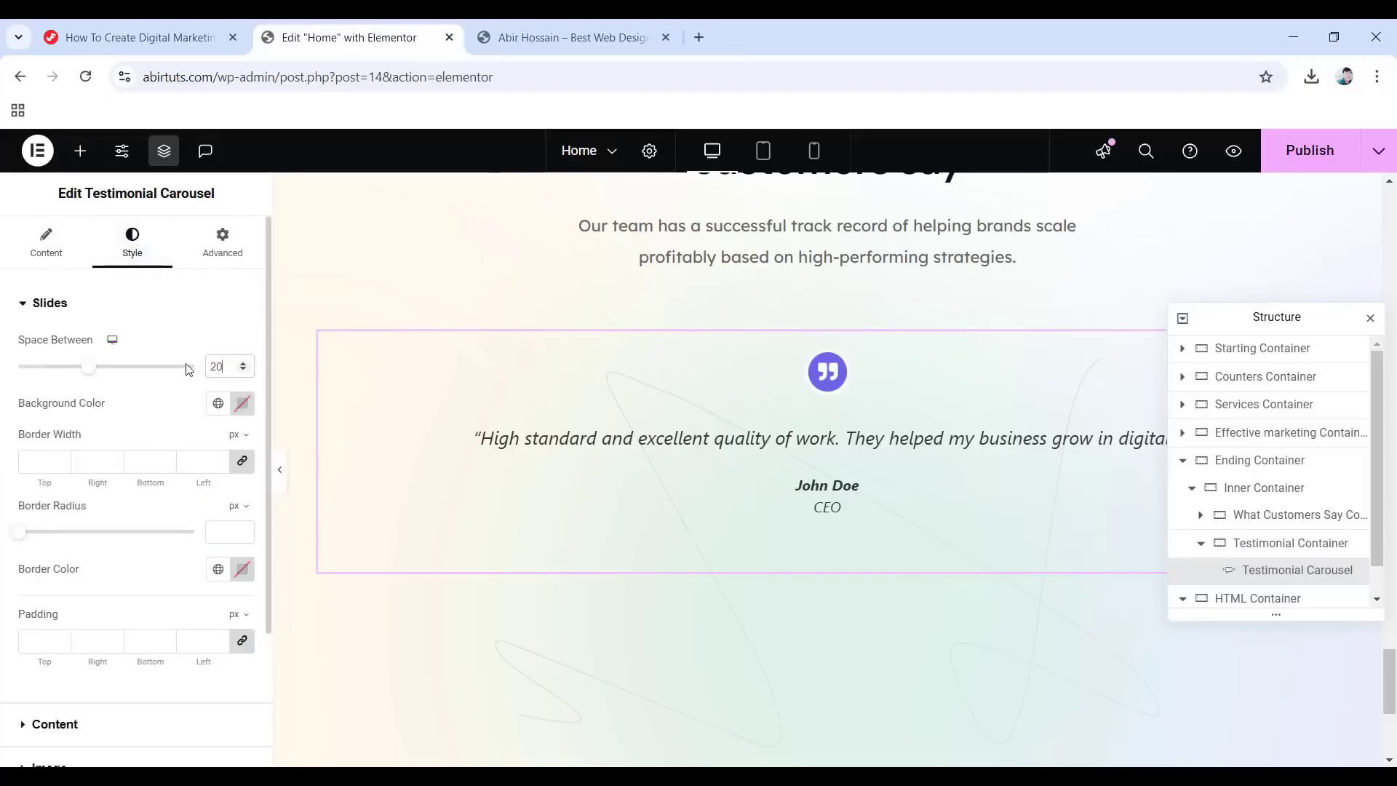
pyautogui.click(217, 403)
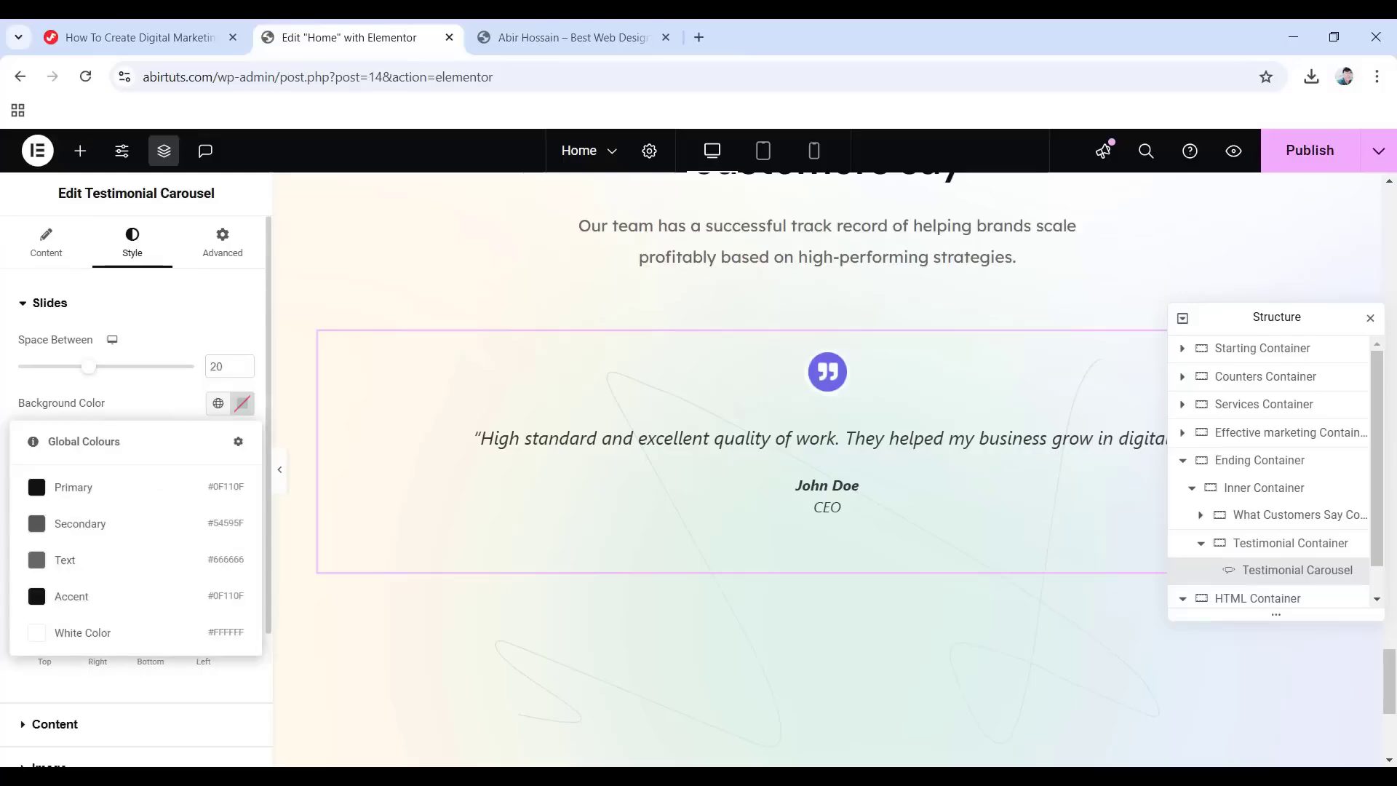
pyautogui.click(102, 632)
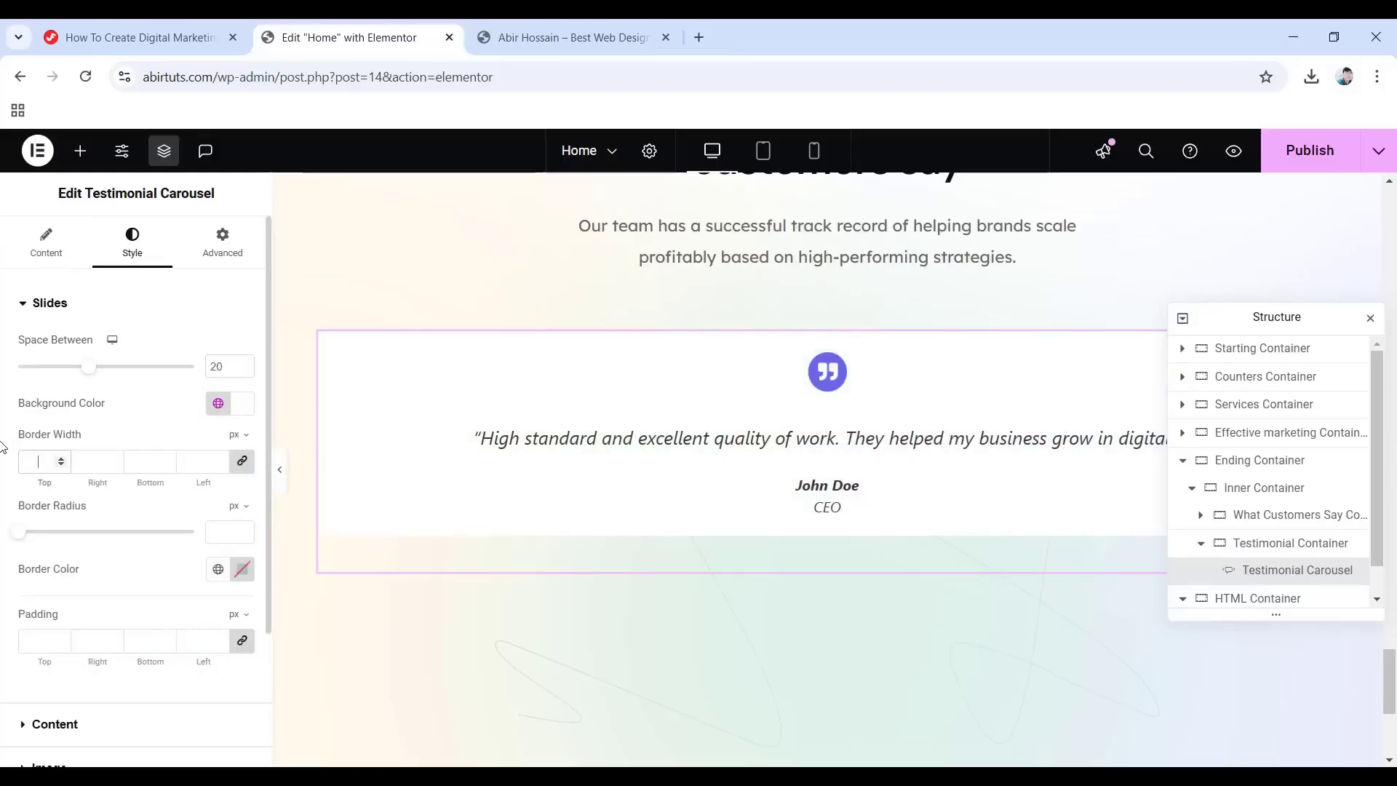
pyautogui.write('1')
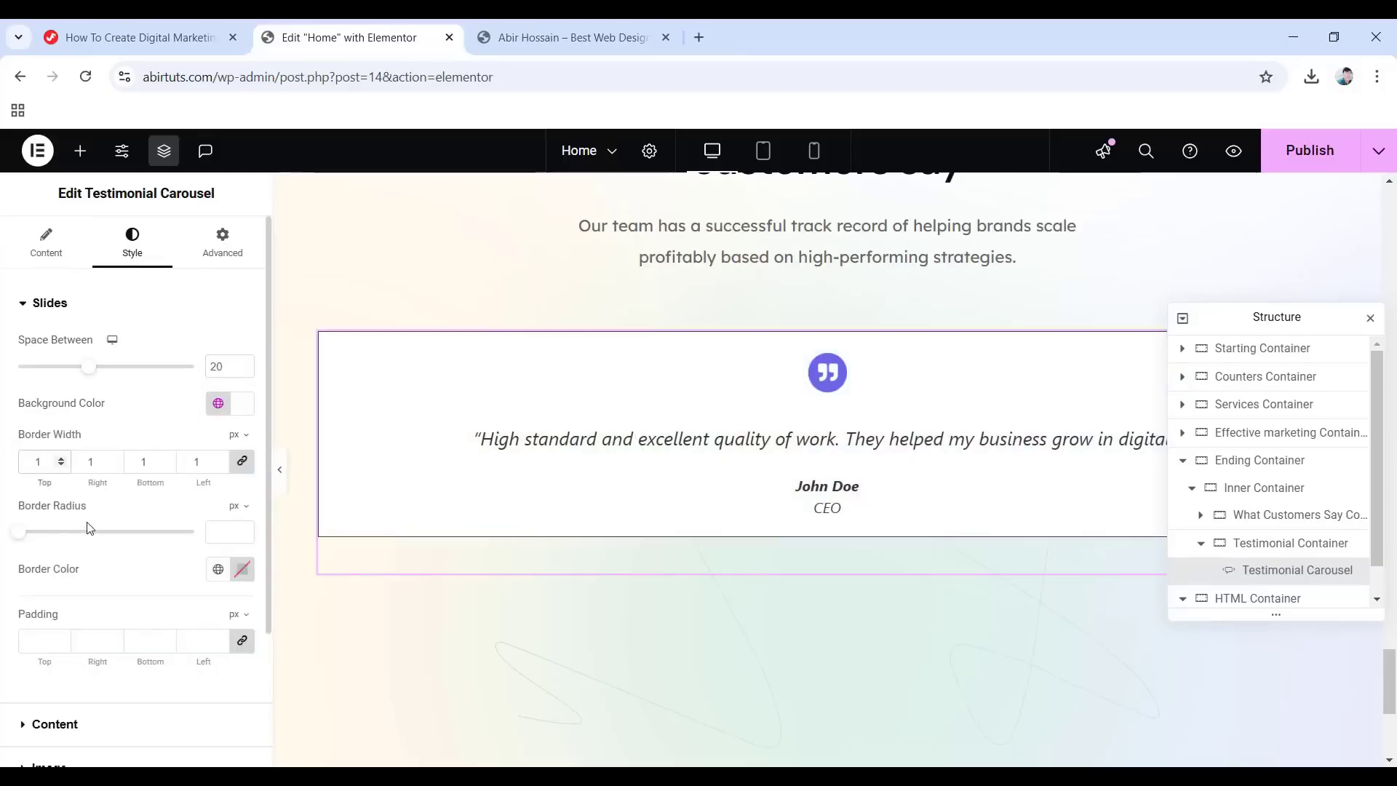
pyautogui.click(223, 530)
pyautogui.write('20')
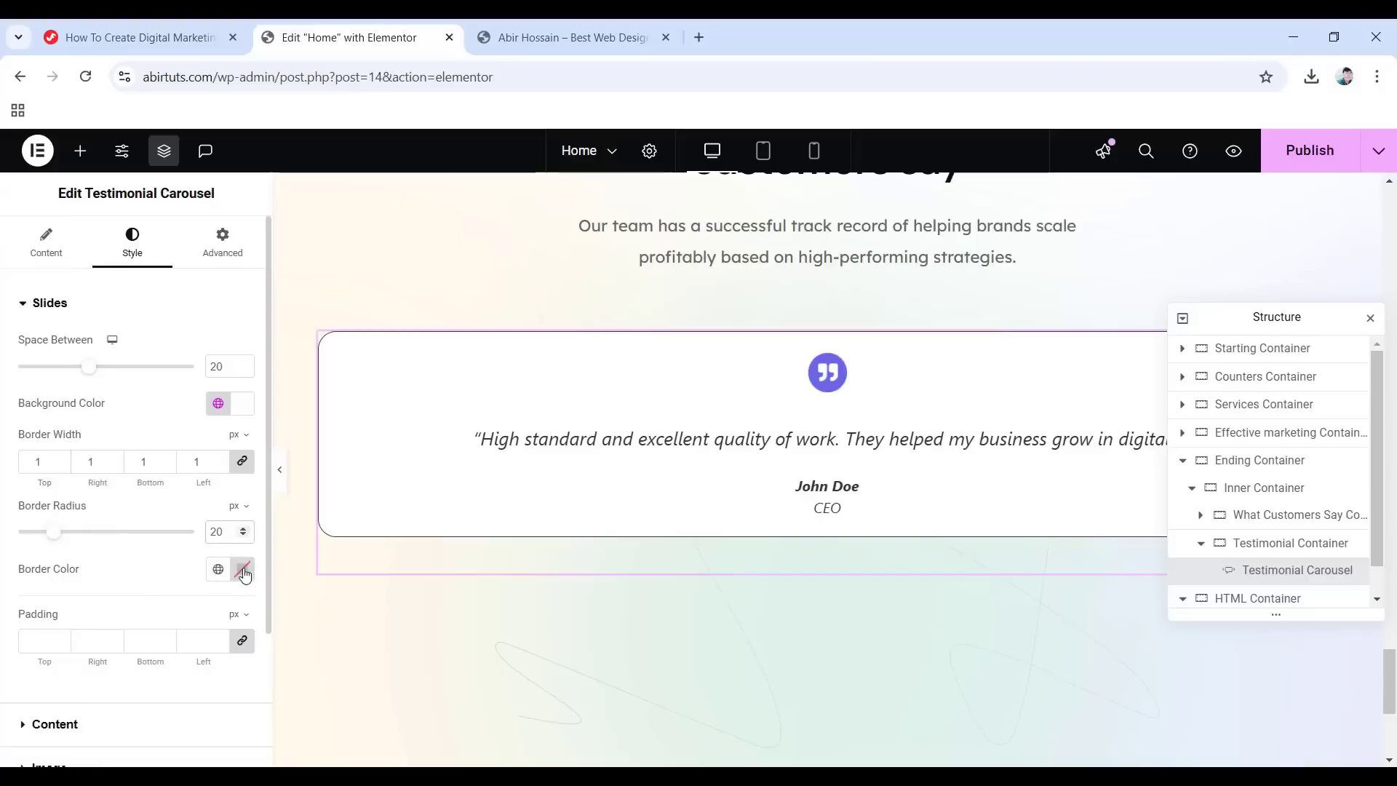
# Set the slide border colour to #F3F2F3C4 and padding to 40 px all round.
pyautogui.click(242, 569)
pyautogui.write('f')
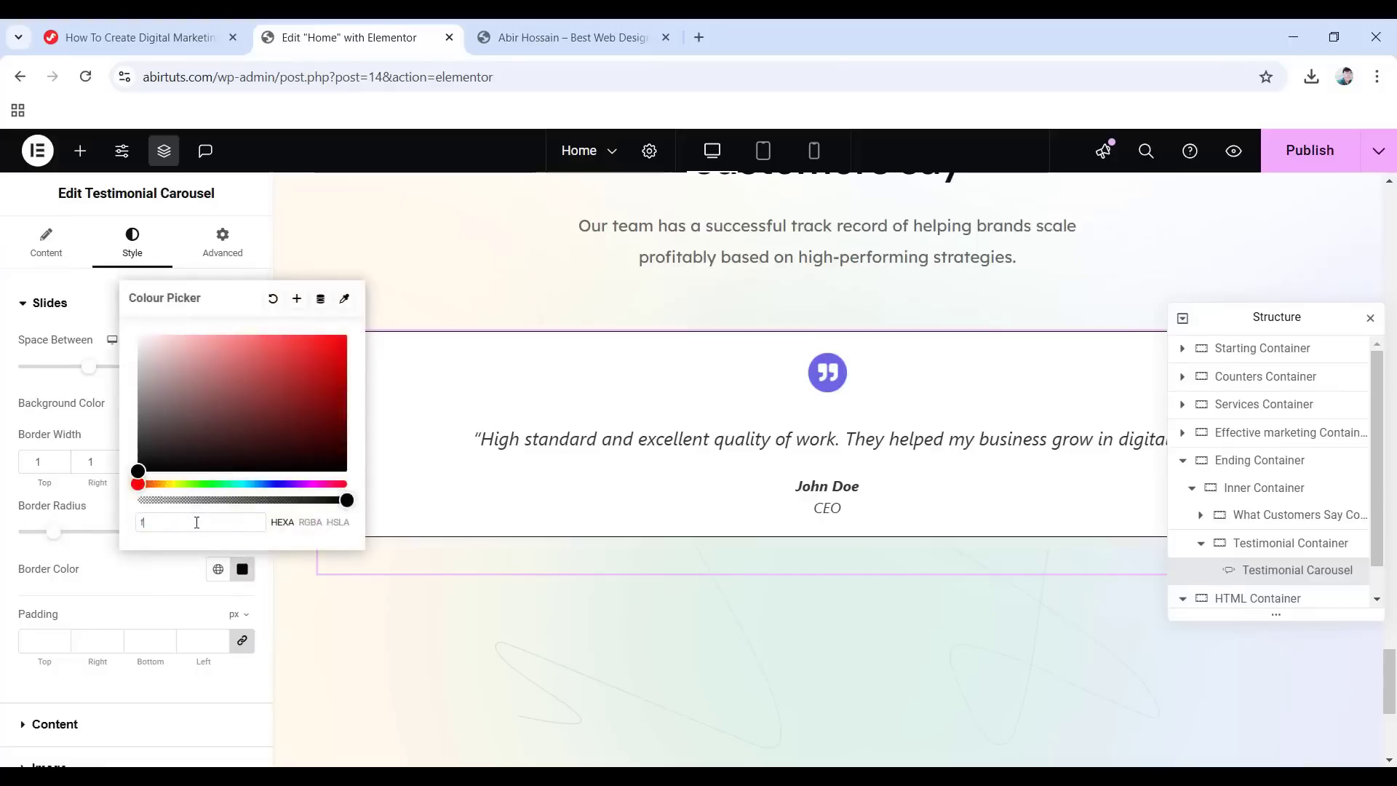
pyautogui.write('3f2')
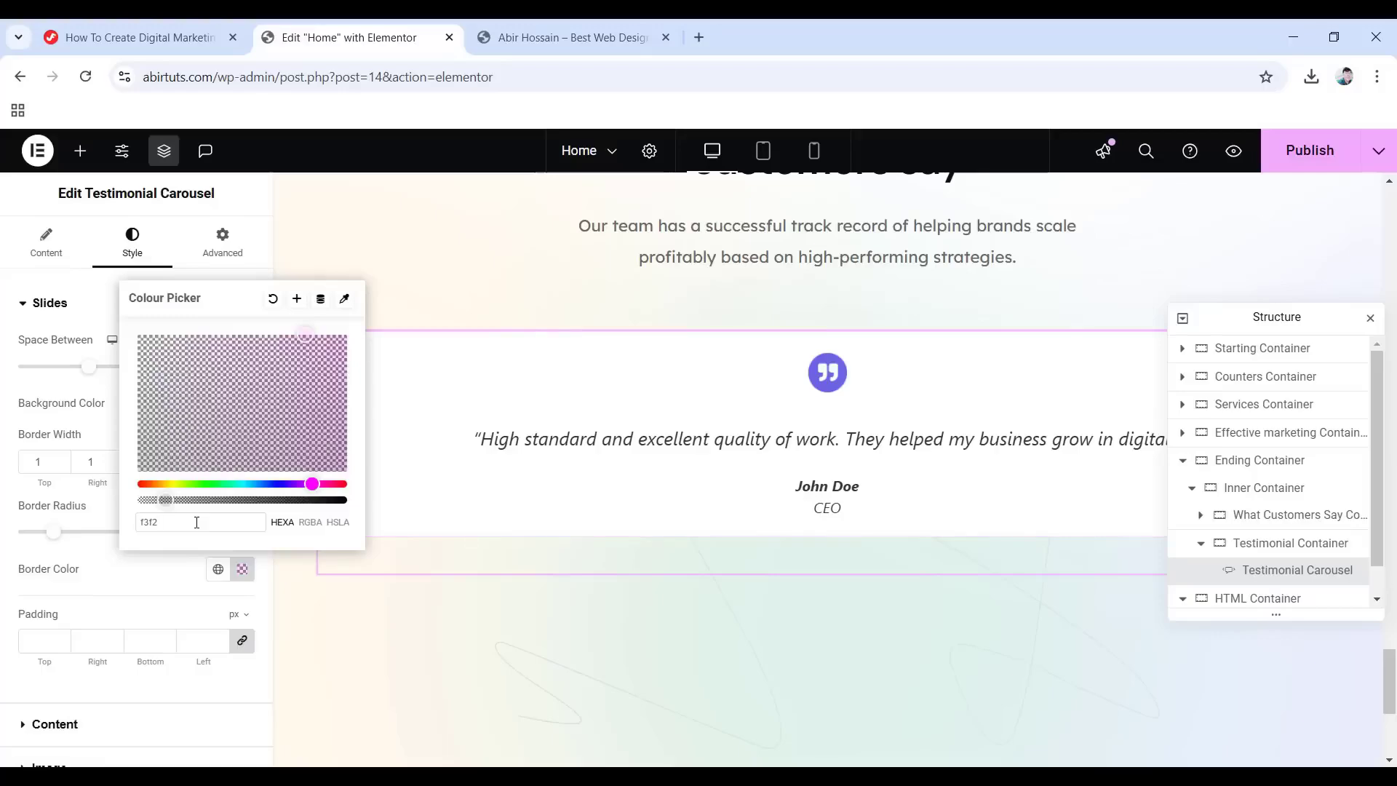
pyautogui.write('f3c4')
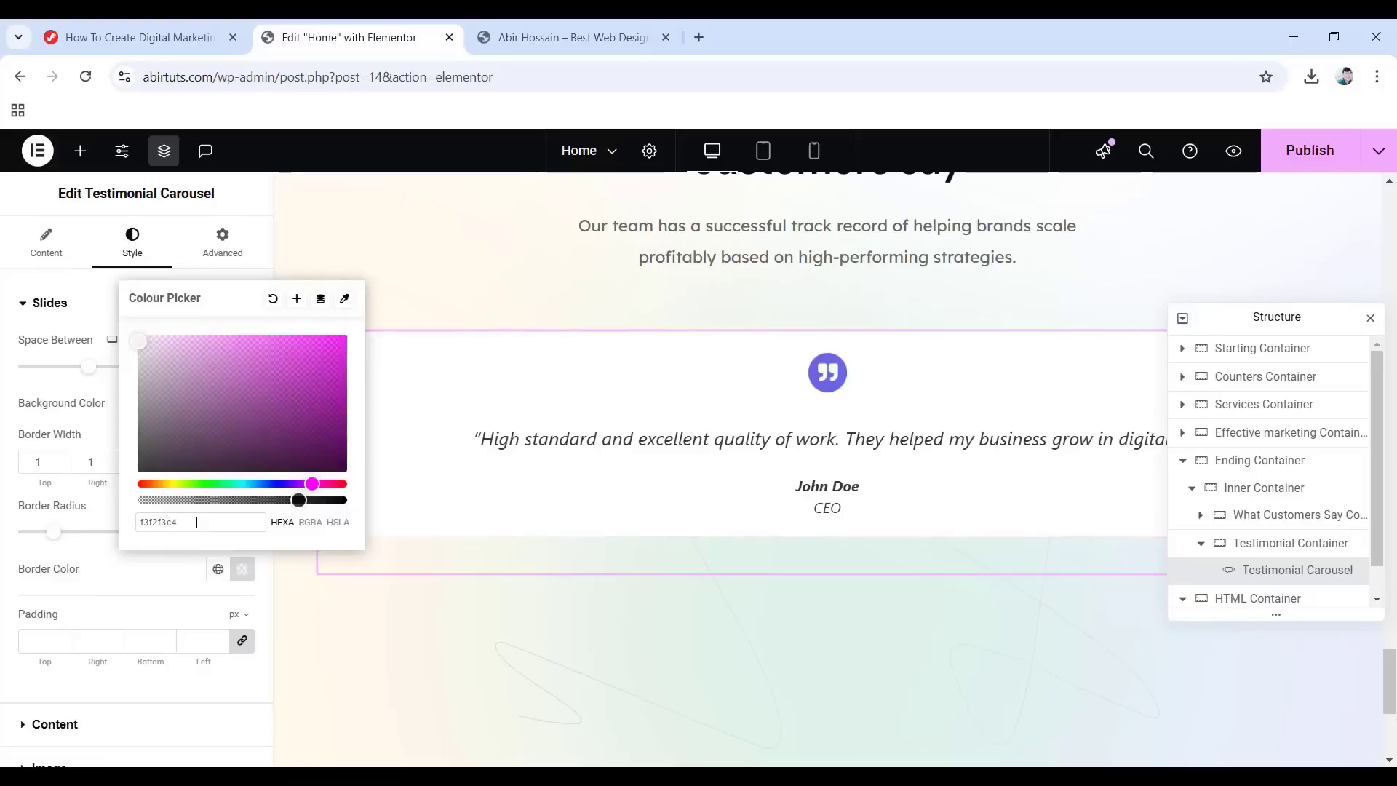
pyautogui.click(5, 504)
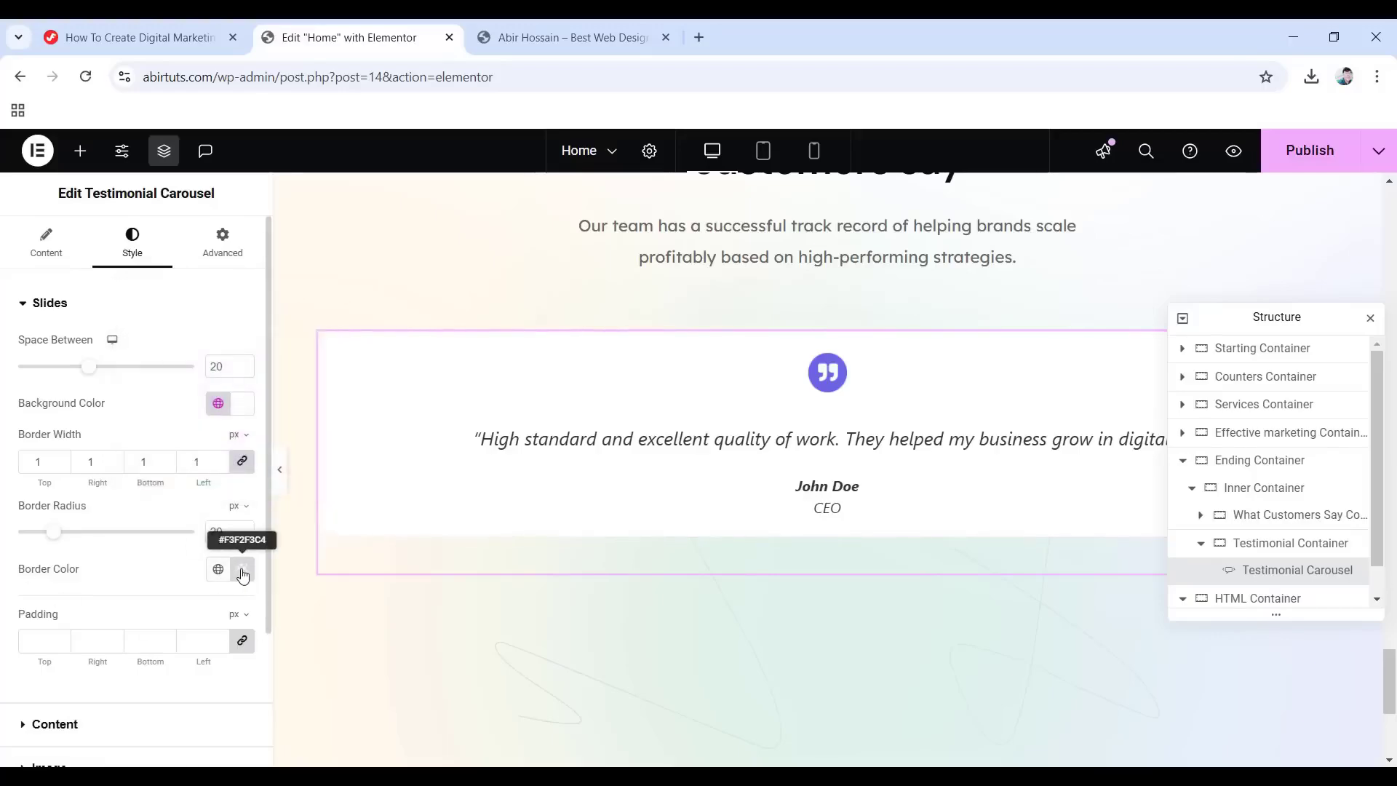
pyautogui.click(52, 641)
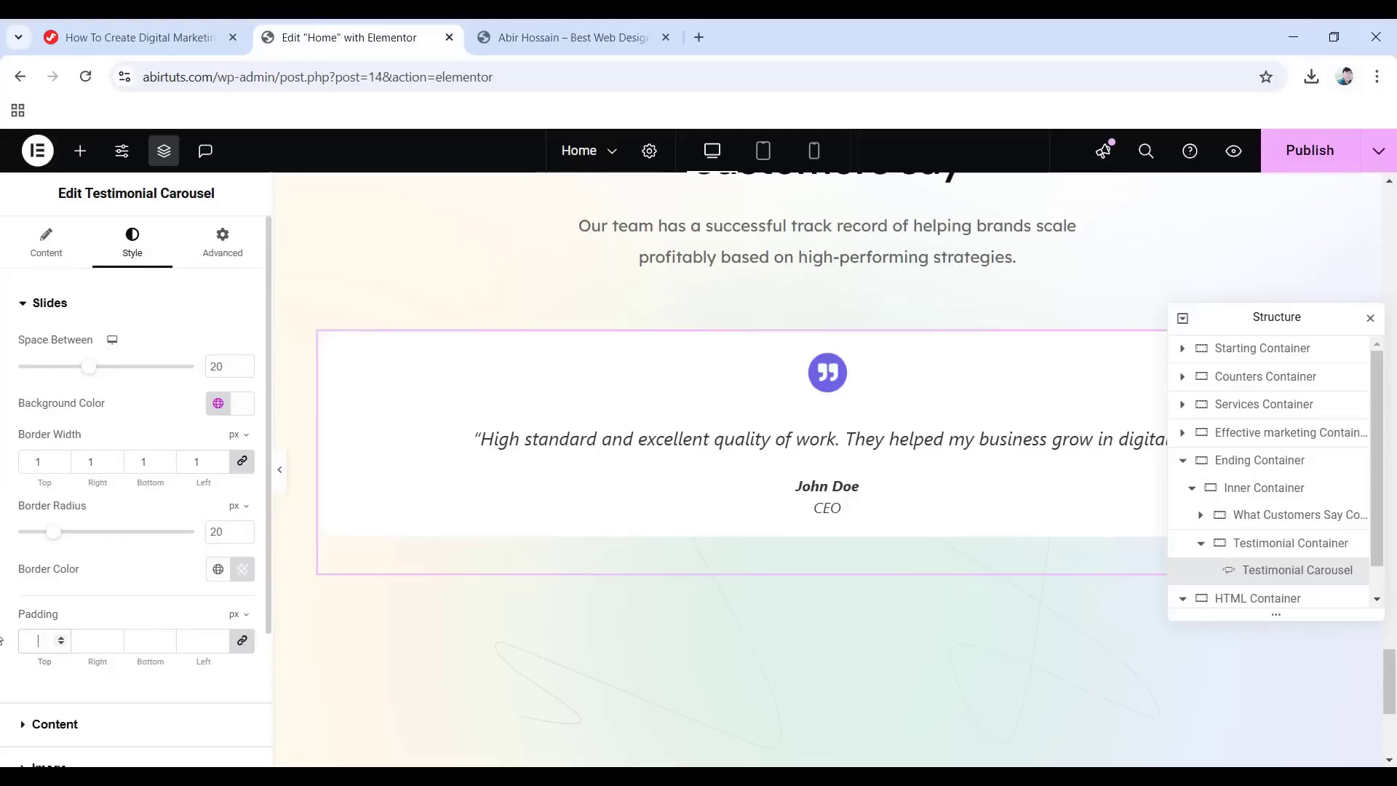
pyautogui.write('40')
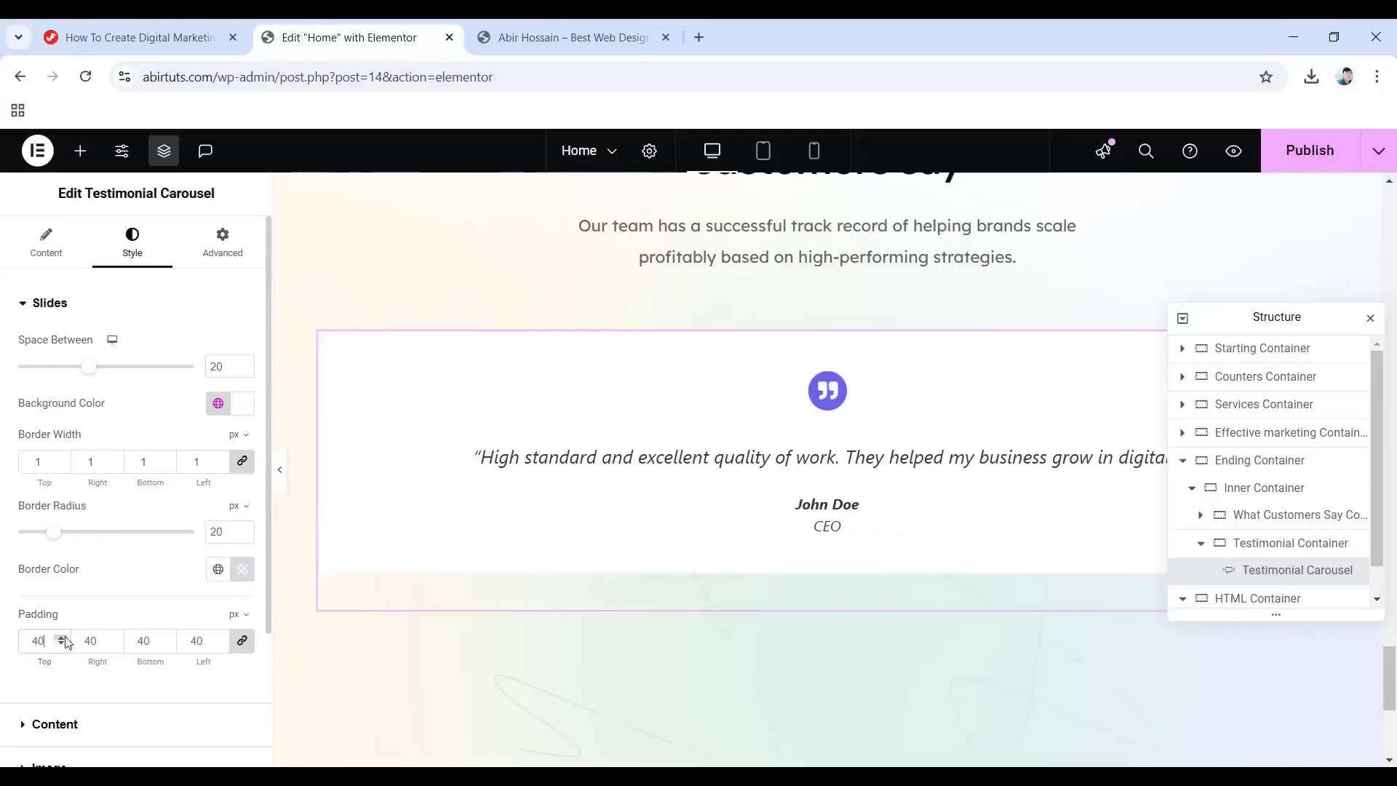
pyautogui.scroll(-2, 65, 640)
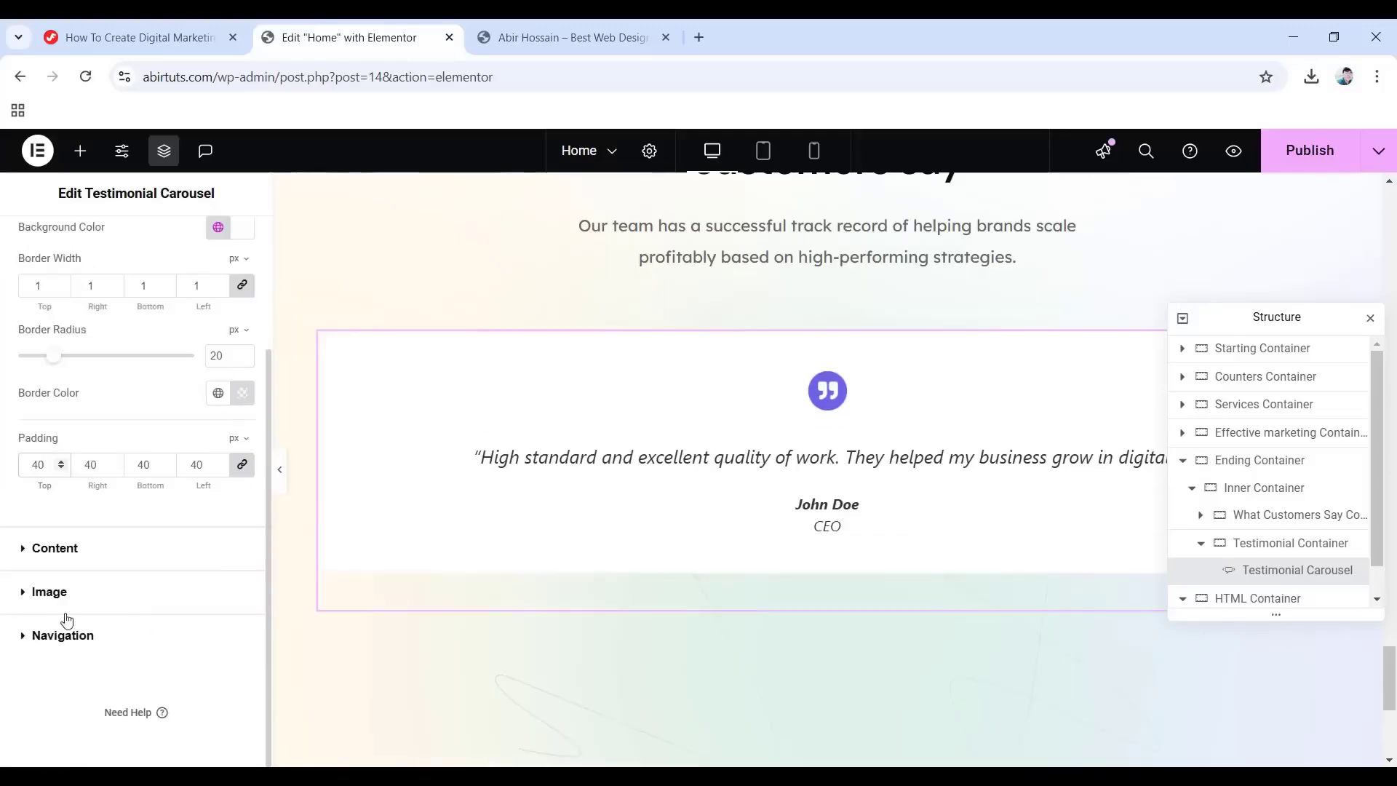
pyautogui.click(69, 550)
# Set the content gap to 15 and colour the quote with the Primary global colour.
pyautogui.click(210, 409)
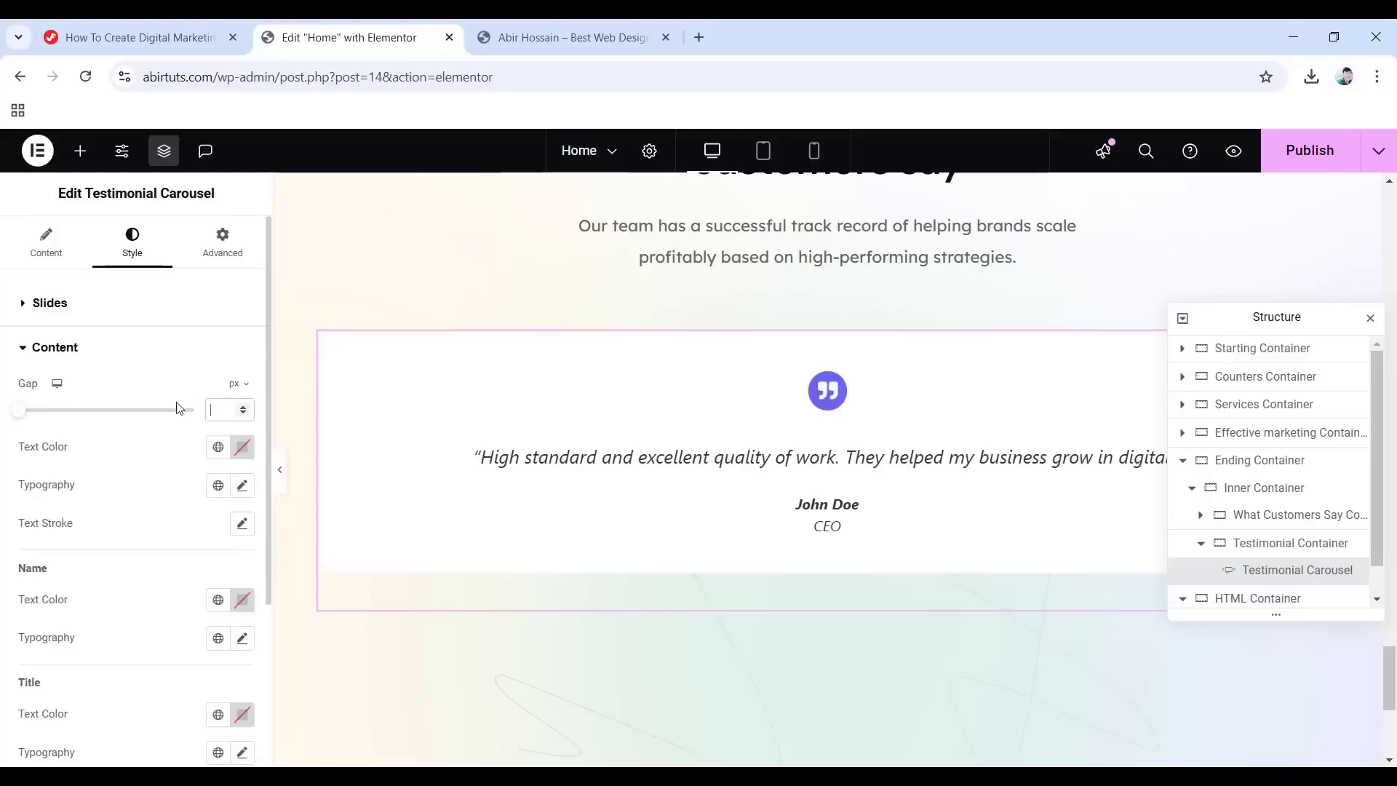
pyautogui.write('15')
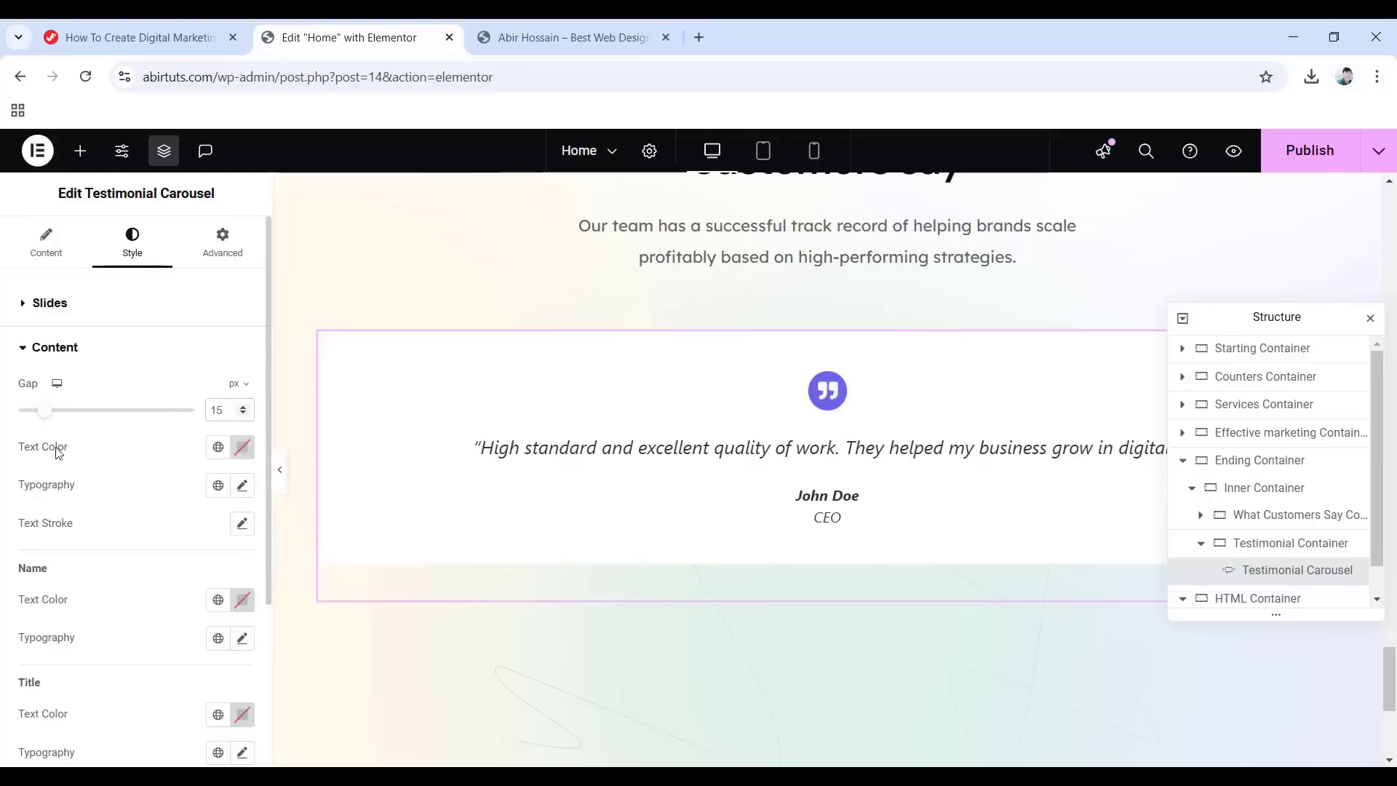
pyautogui.click(216, 447)
pyautogui.click(93, 536)
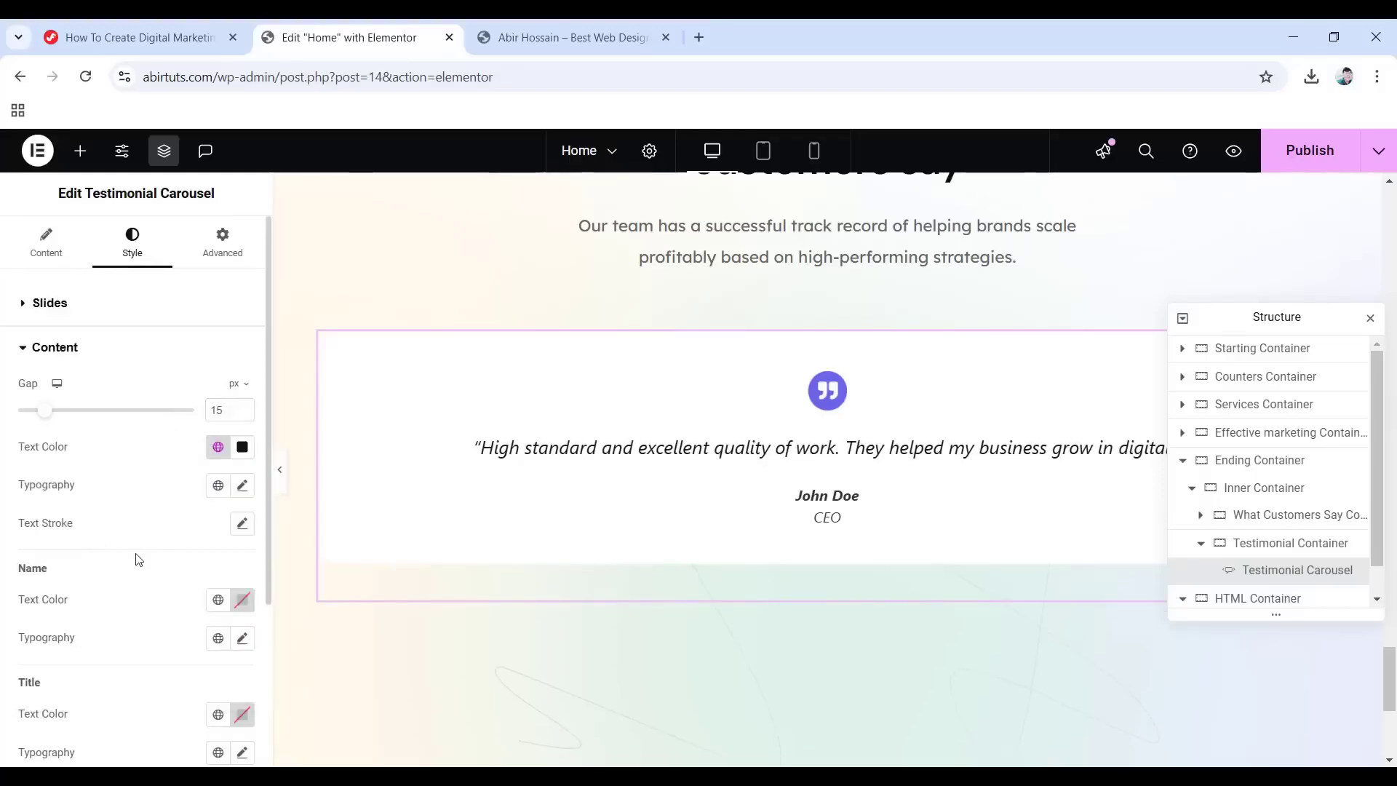
# Set the quote typography to 21 px, weight 400, Normal style, with em line height.
pyautogui.click(243, 486)
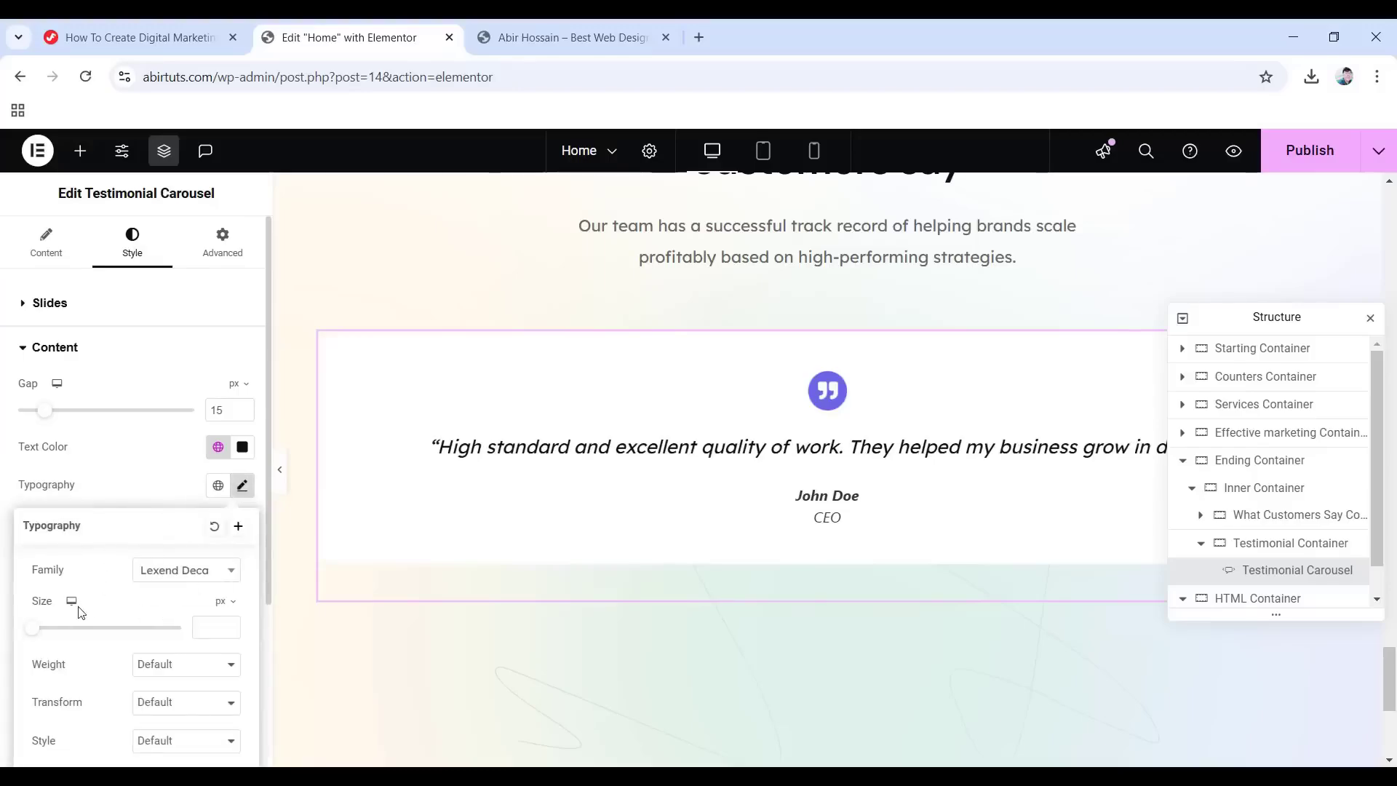
pyautogui.write('21')
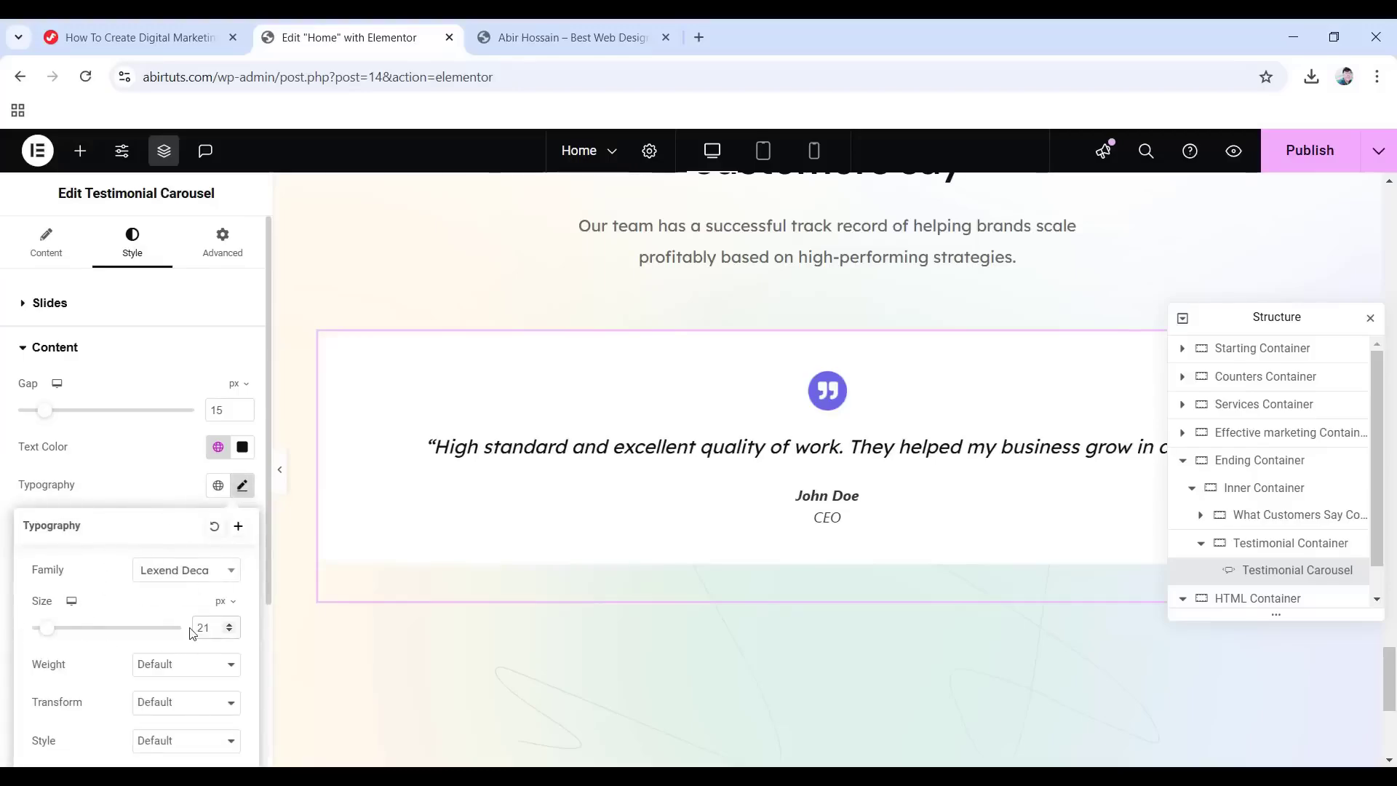
pyautogui.click(168, 665)
pyautogui.click(183, 468)
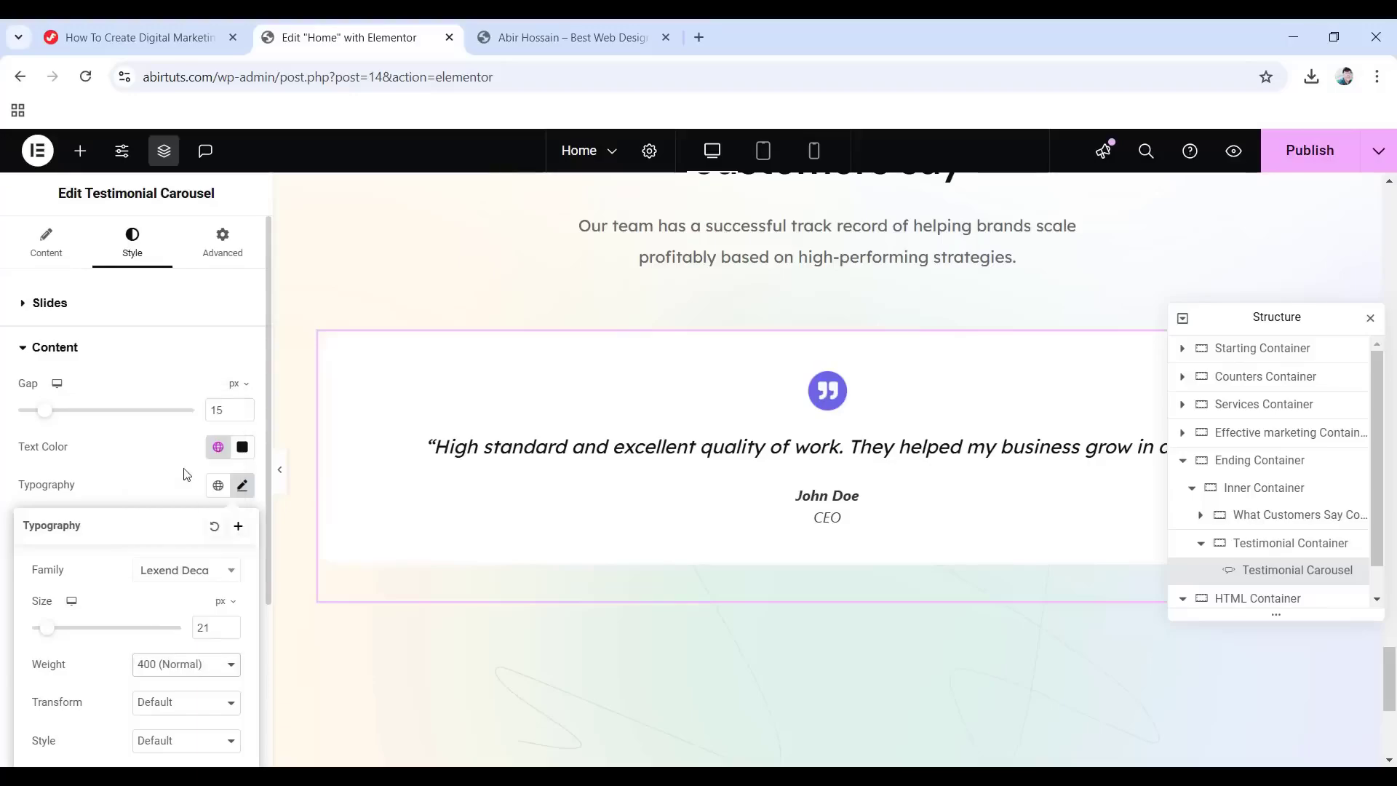
pyautogui.scroll(-3, 185, 510)
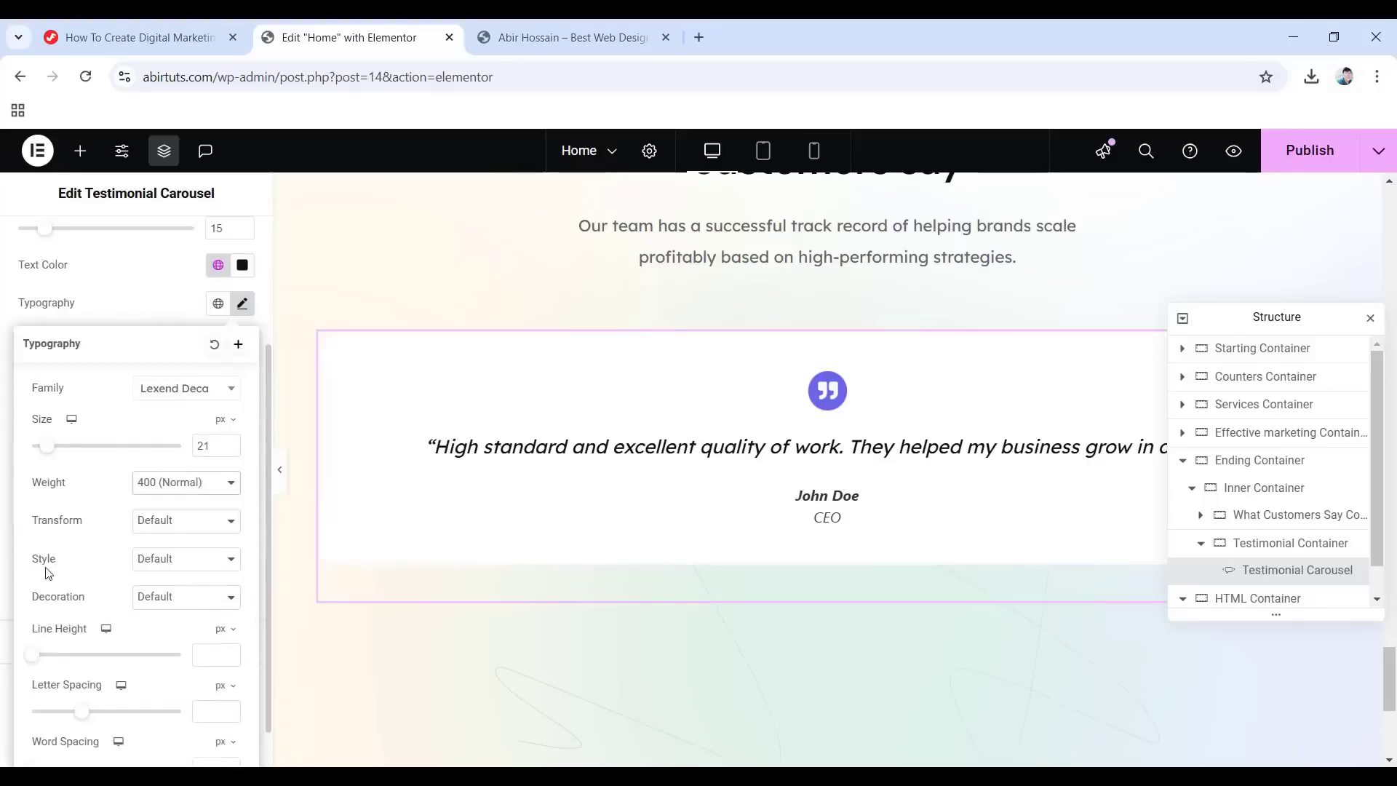
pyautogui.click(192, 566)
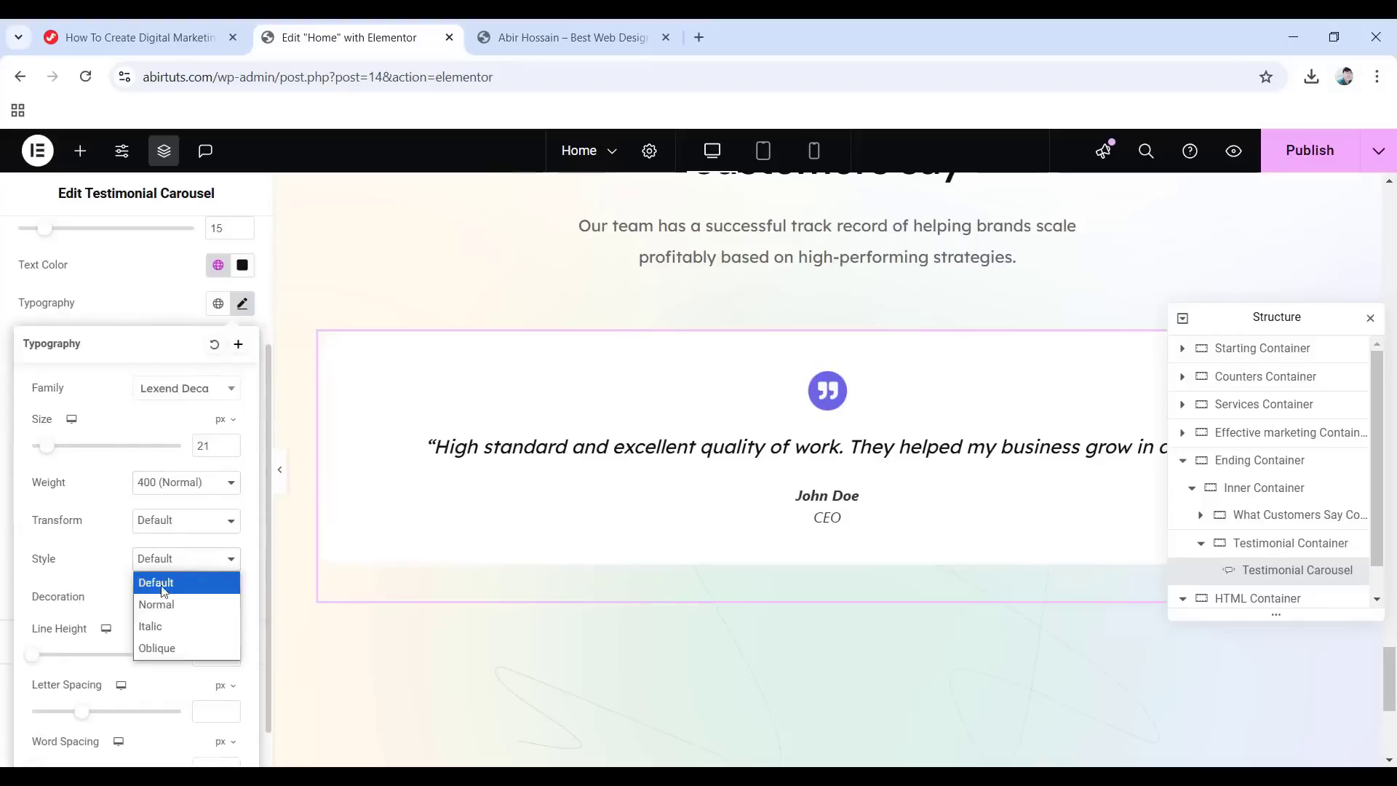
pyautogui.click(176, 598)
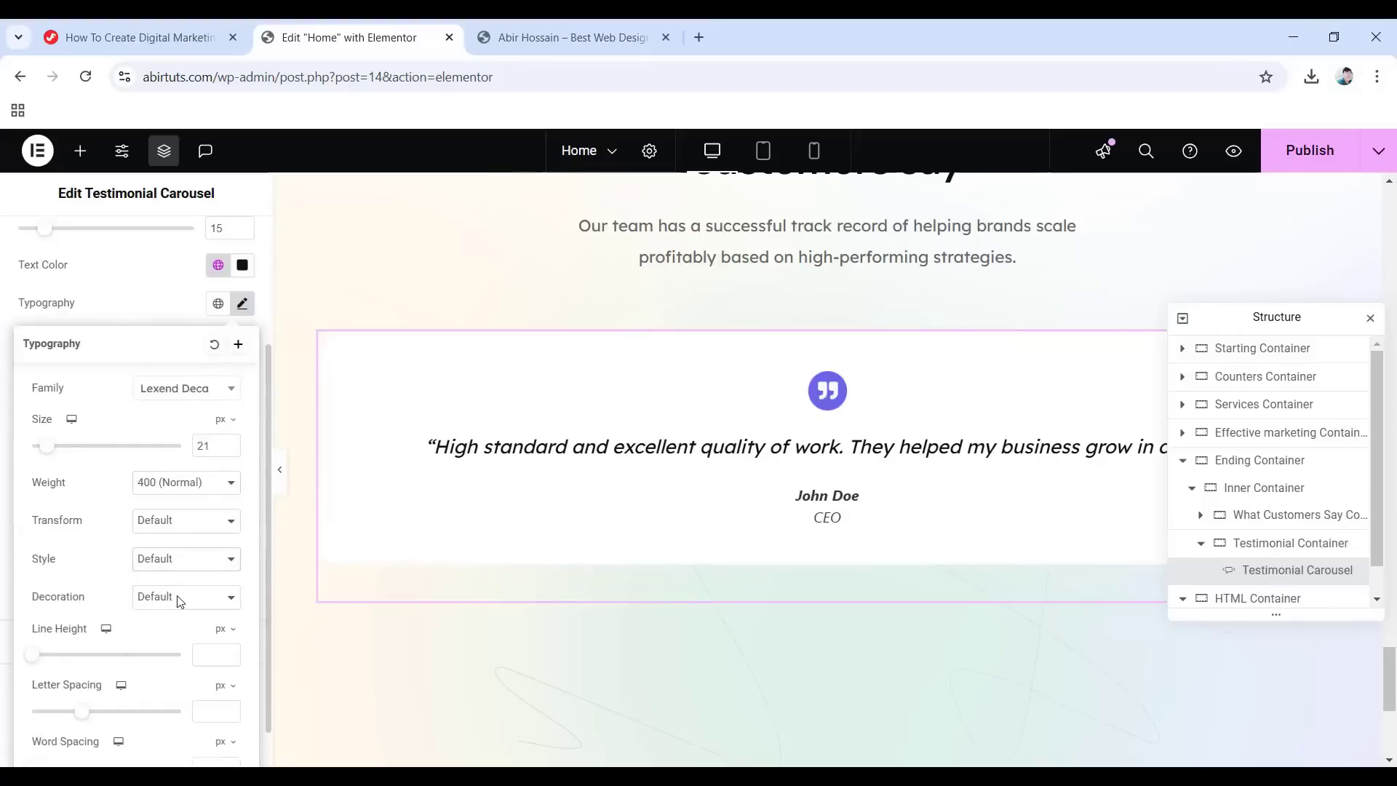
pyautogui.click(223, 629)
pyautogui.click(221, 656)
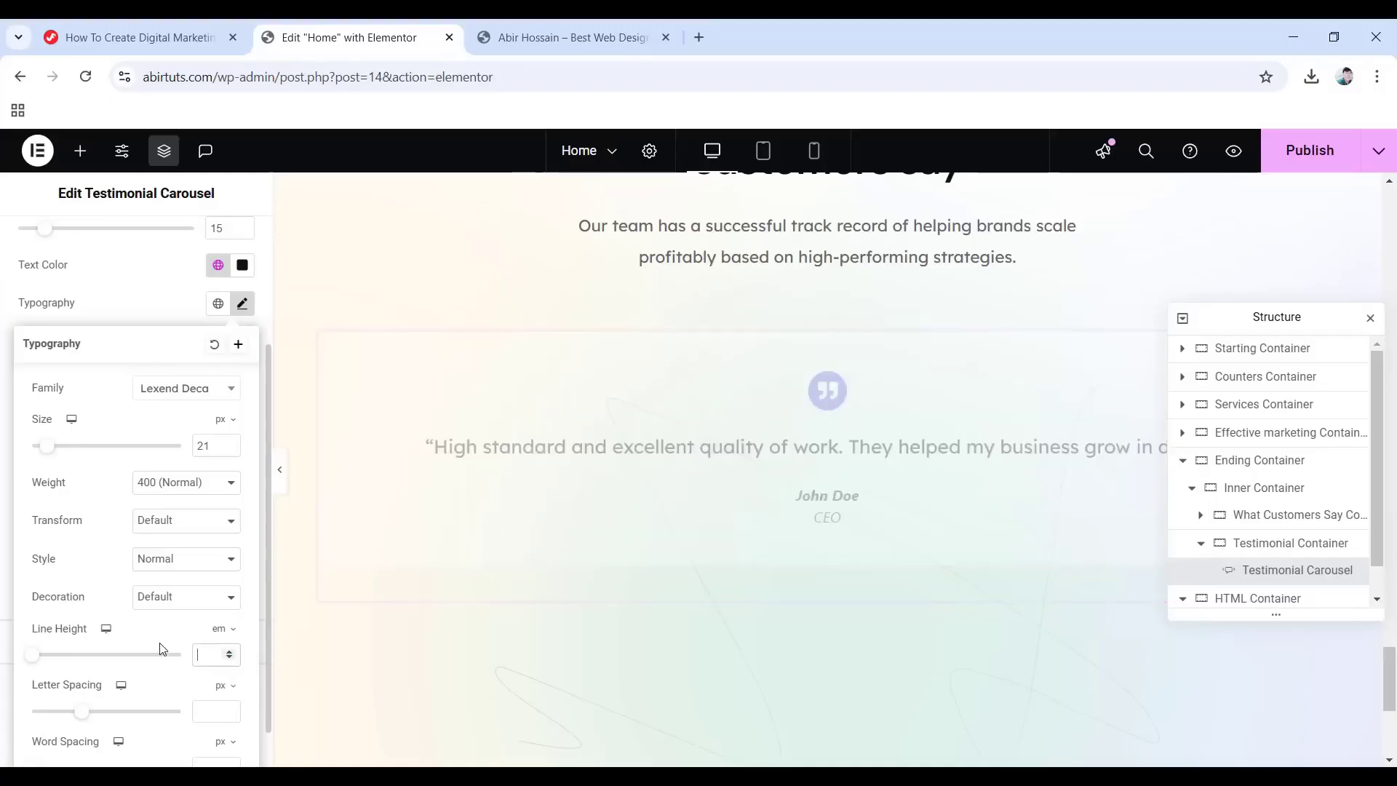
pyautogui.click(2, 311)
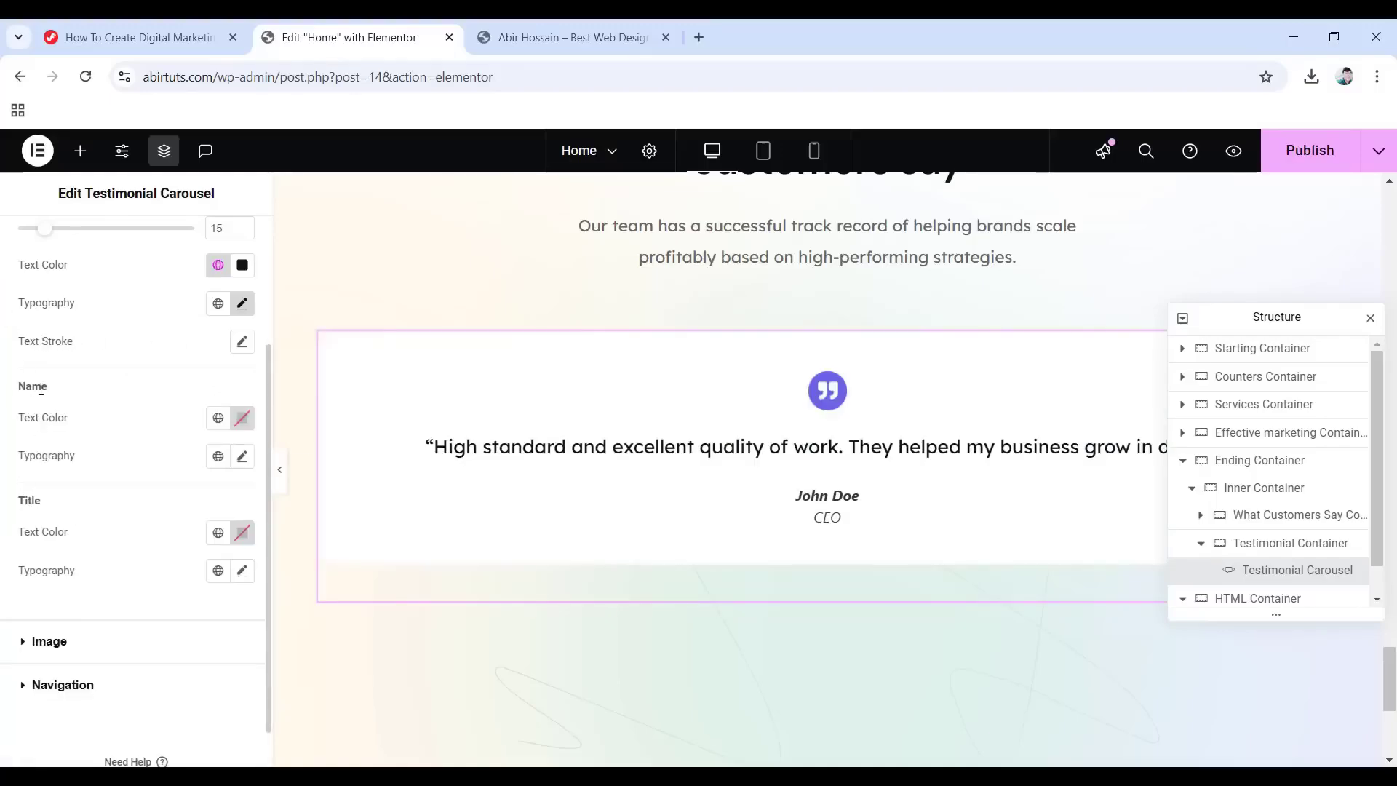
# Set the name text colour to #0f110fb3.
pyautogui.click(242, 418)
pyautogui.click(190, 678)
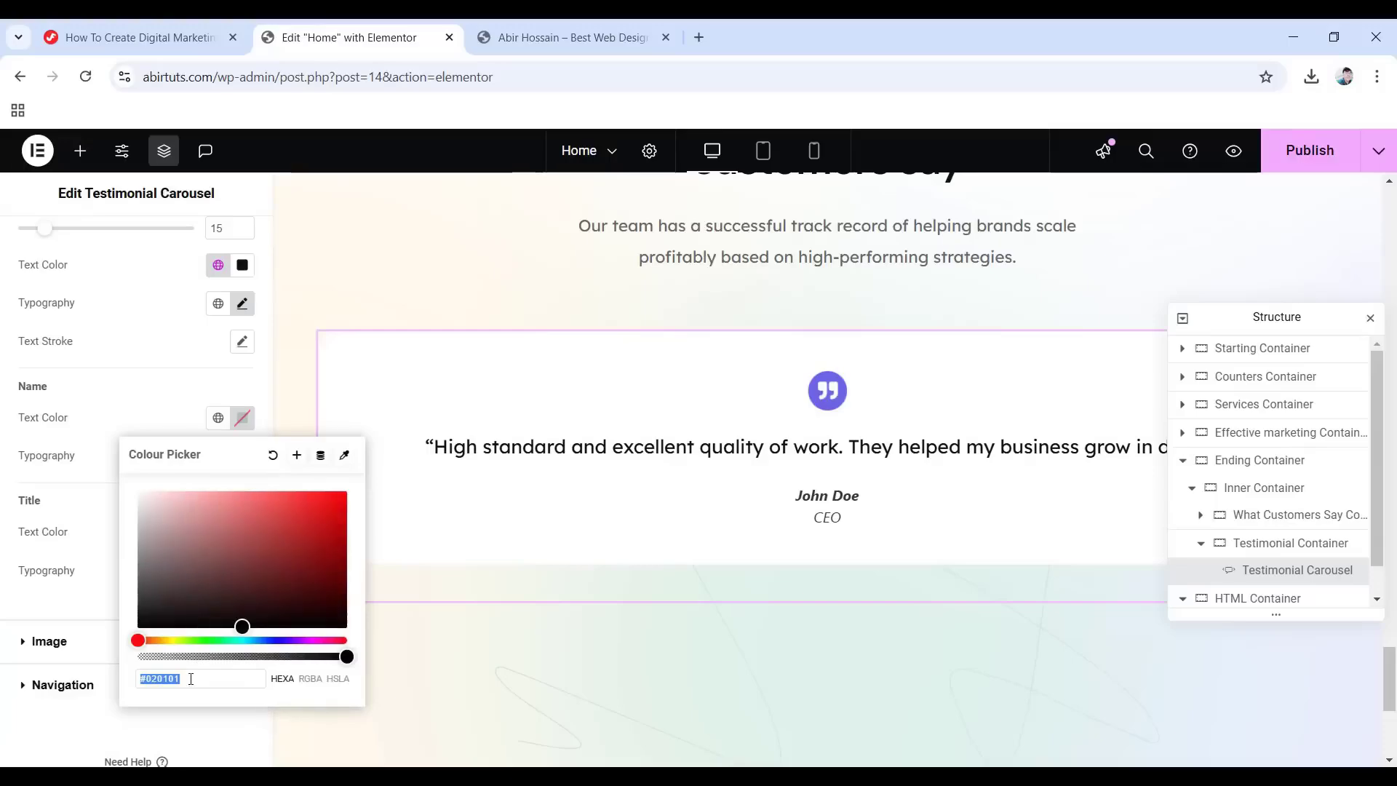
pyautogui.write('0f11')
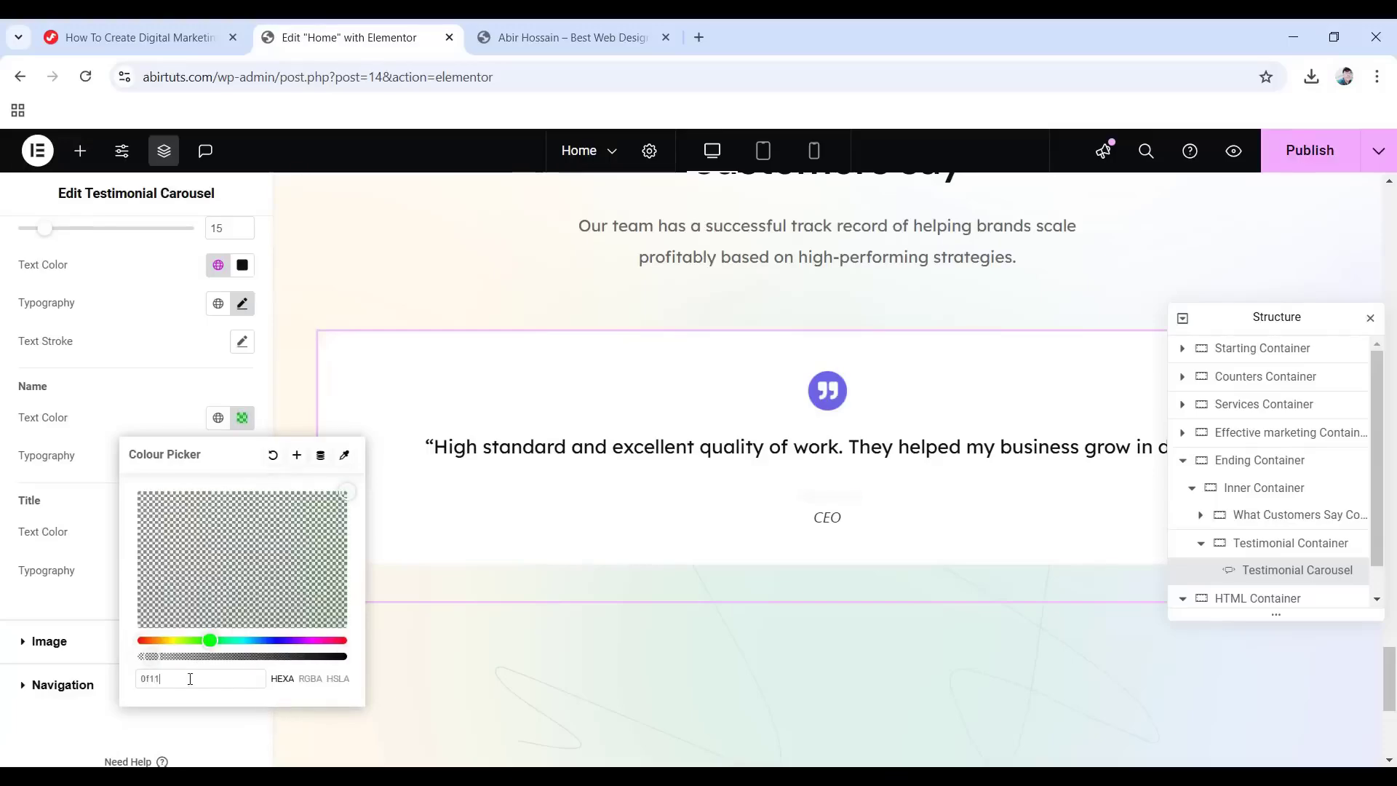
pyautogui.write('0fb')
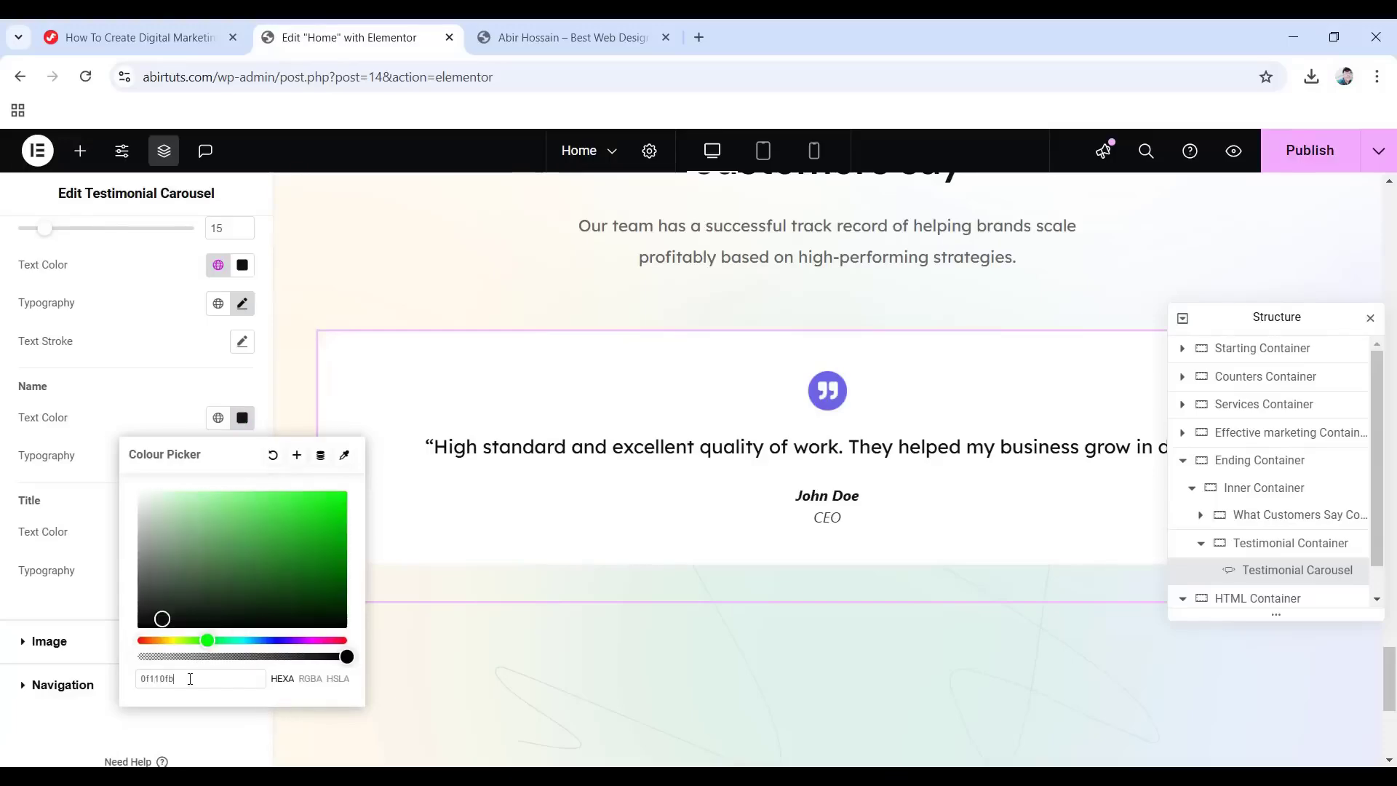
pyautogui.write('3')
pyautogui.click(4, 425)
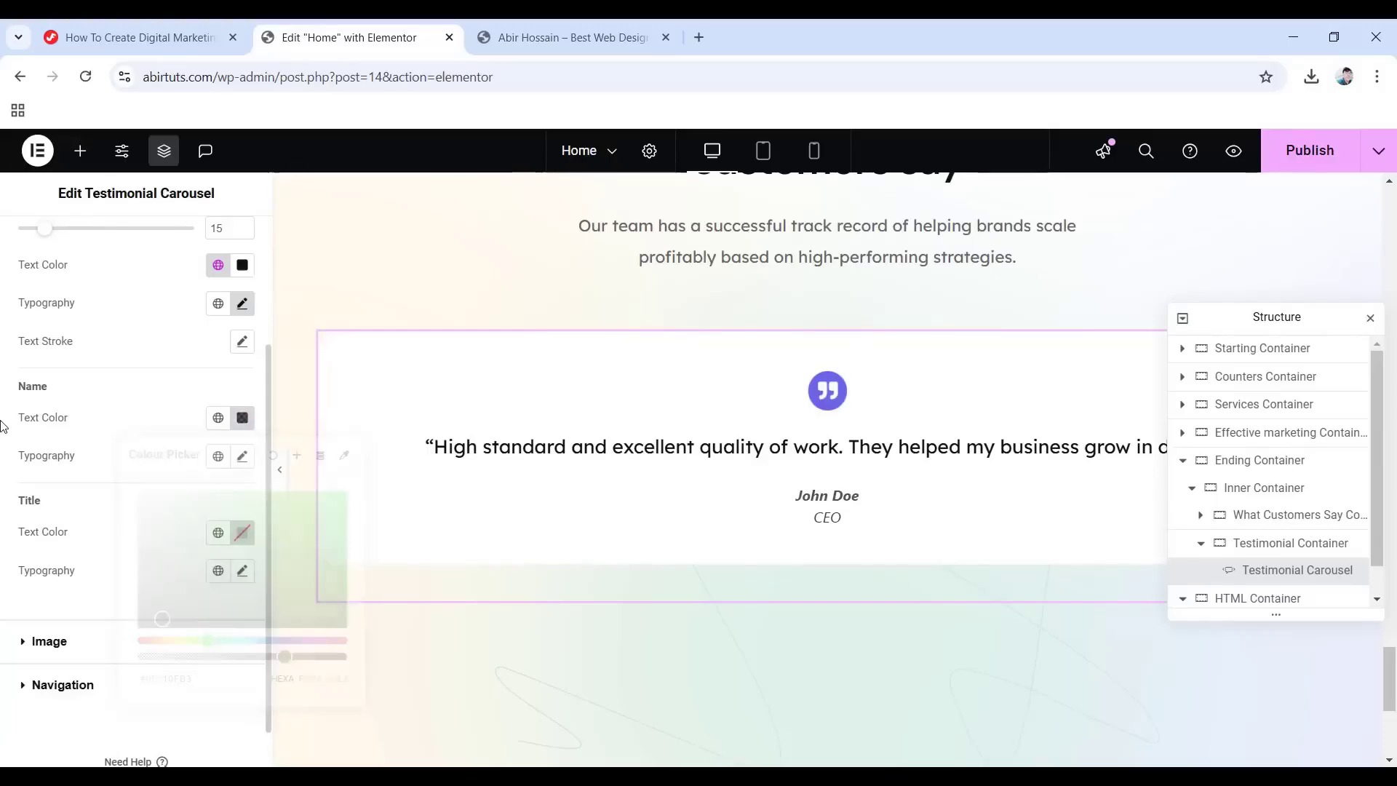
# Set the name typography to 18 px, weight 500 Medium, Normal style, line height 1.
pyautogui.click(242, 458)
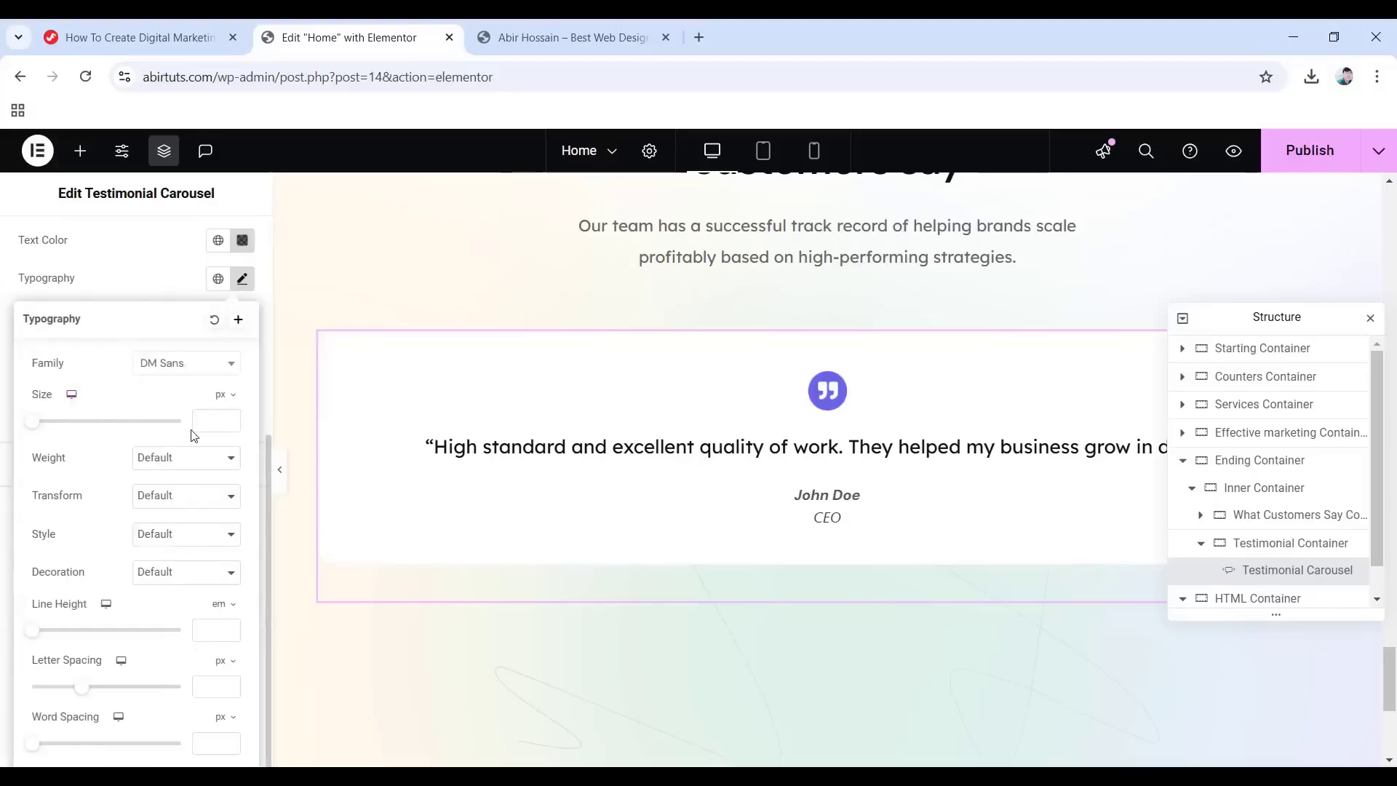
pyautogui.click(196, 425)
pyautogui.write('18')
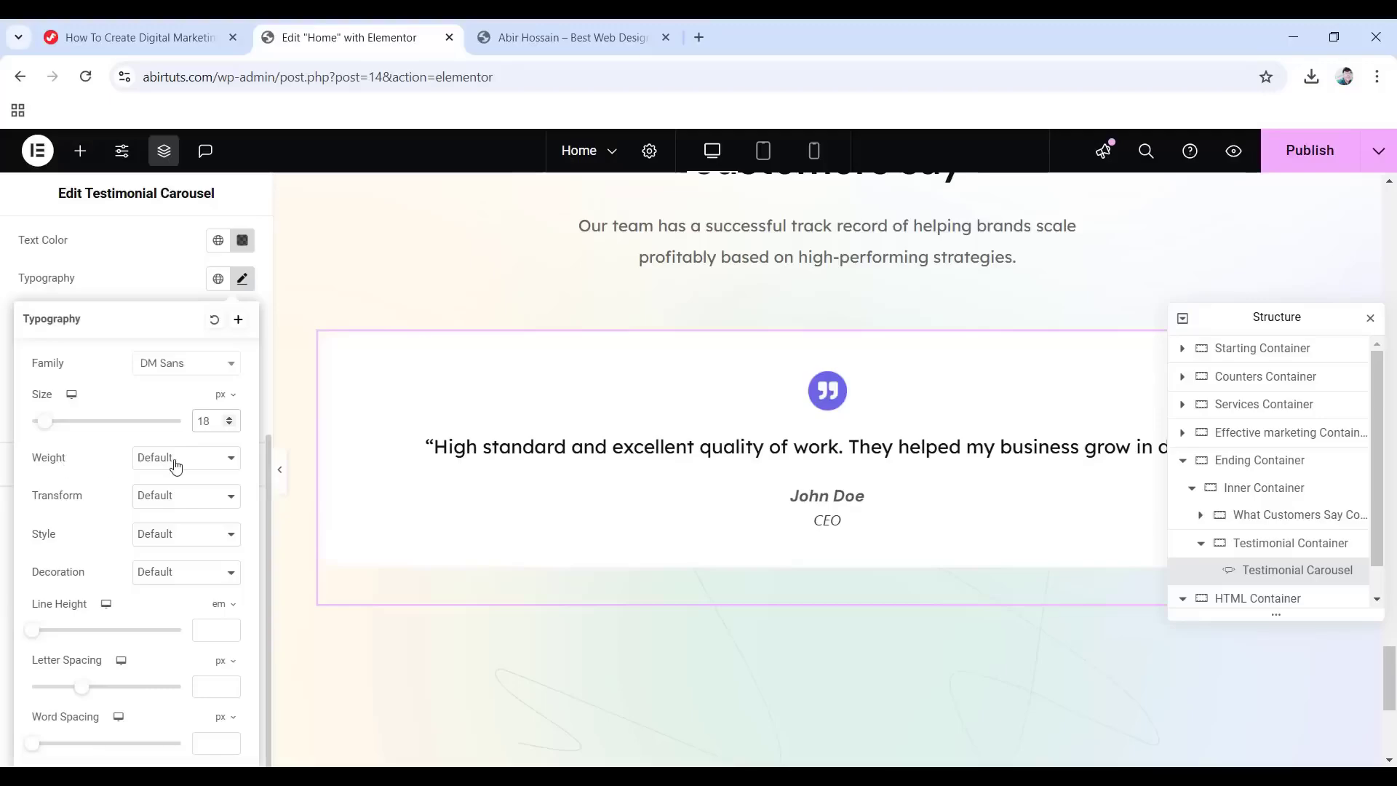
pyautogui.click(175, 458)
pyautogui.click(173, 569)
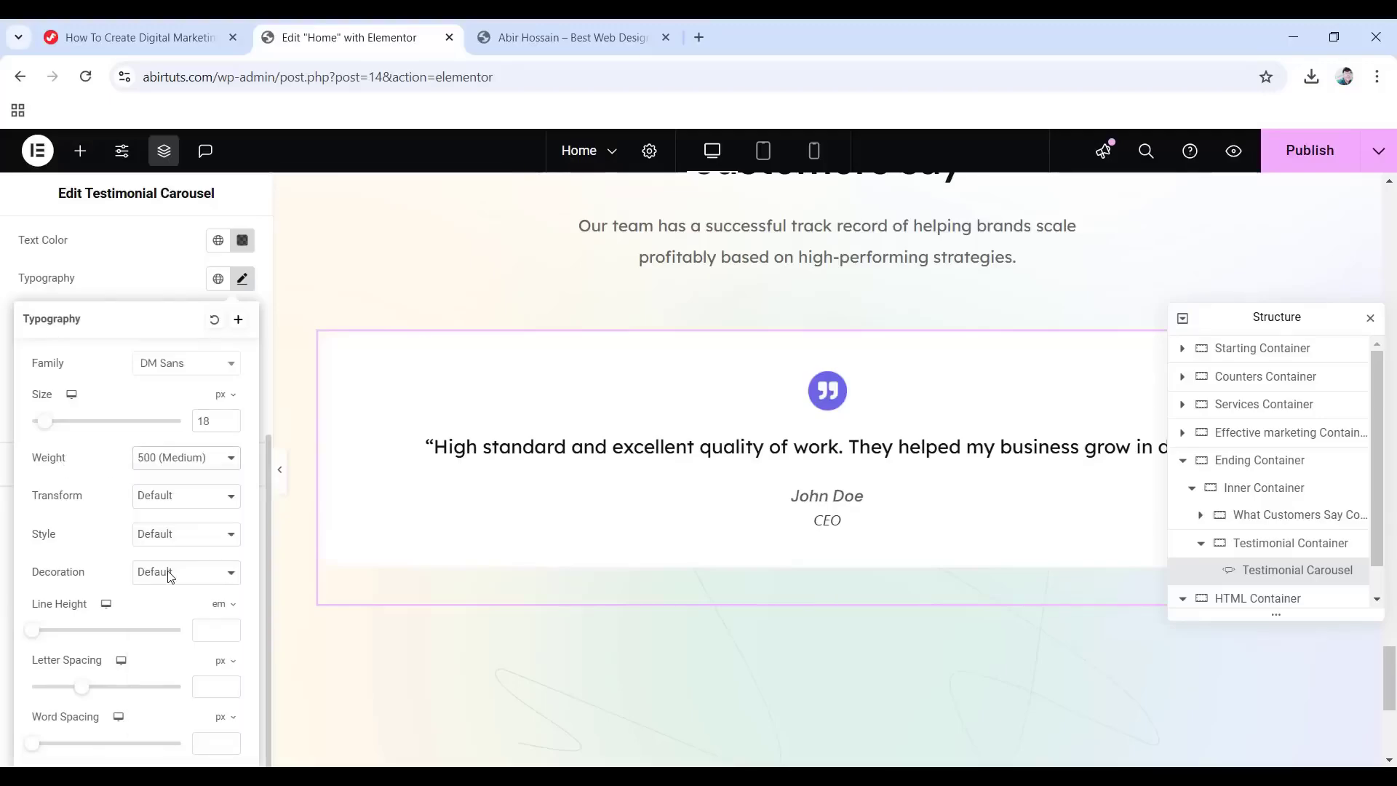
pyautogui.click(197, 542)
pyautogui.click(164, 579)
pyautogui.click(211, 630)
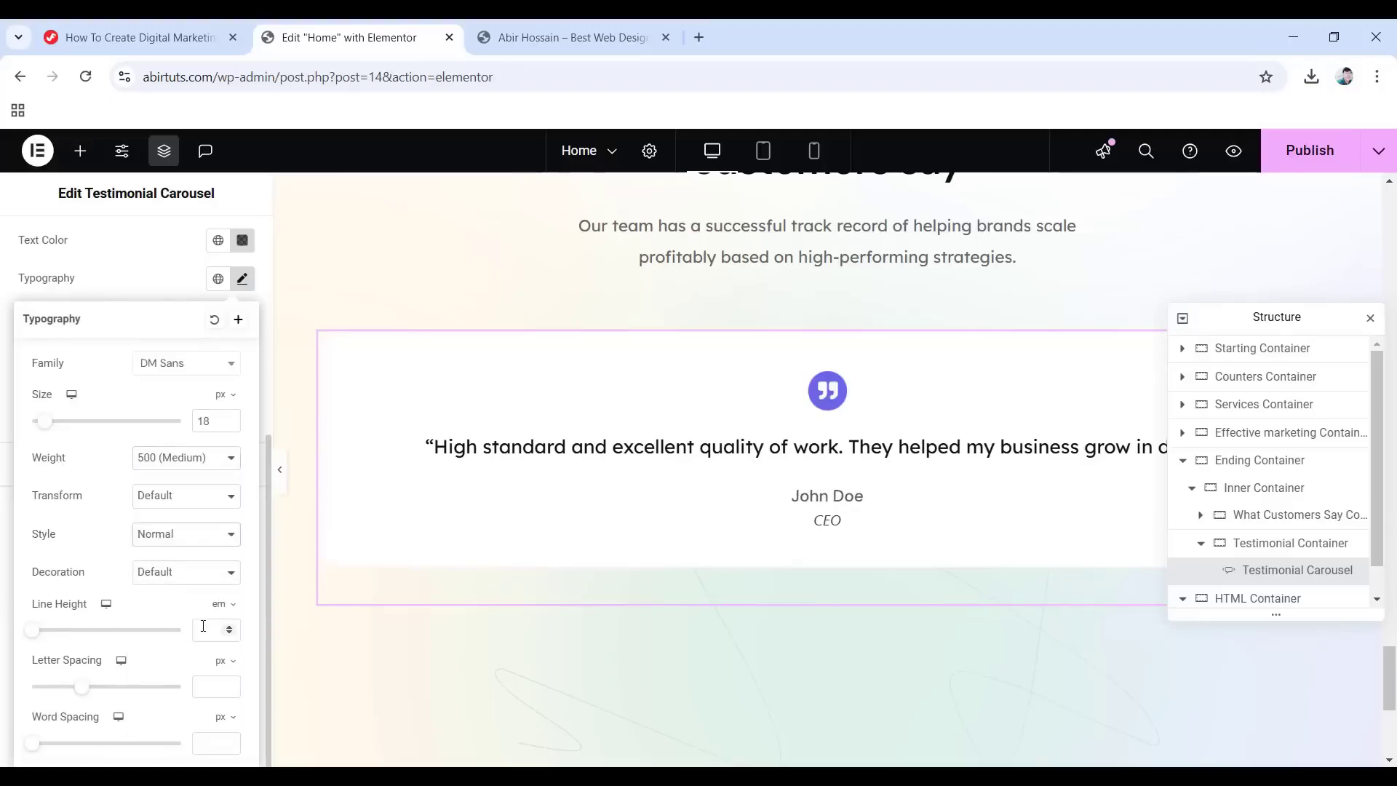
pyautogui.write('1')
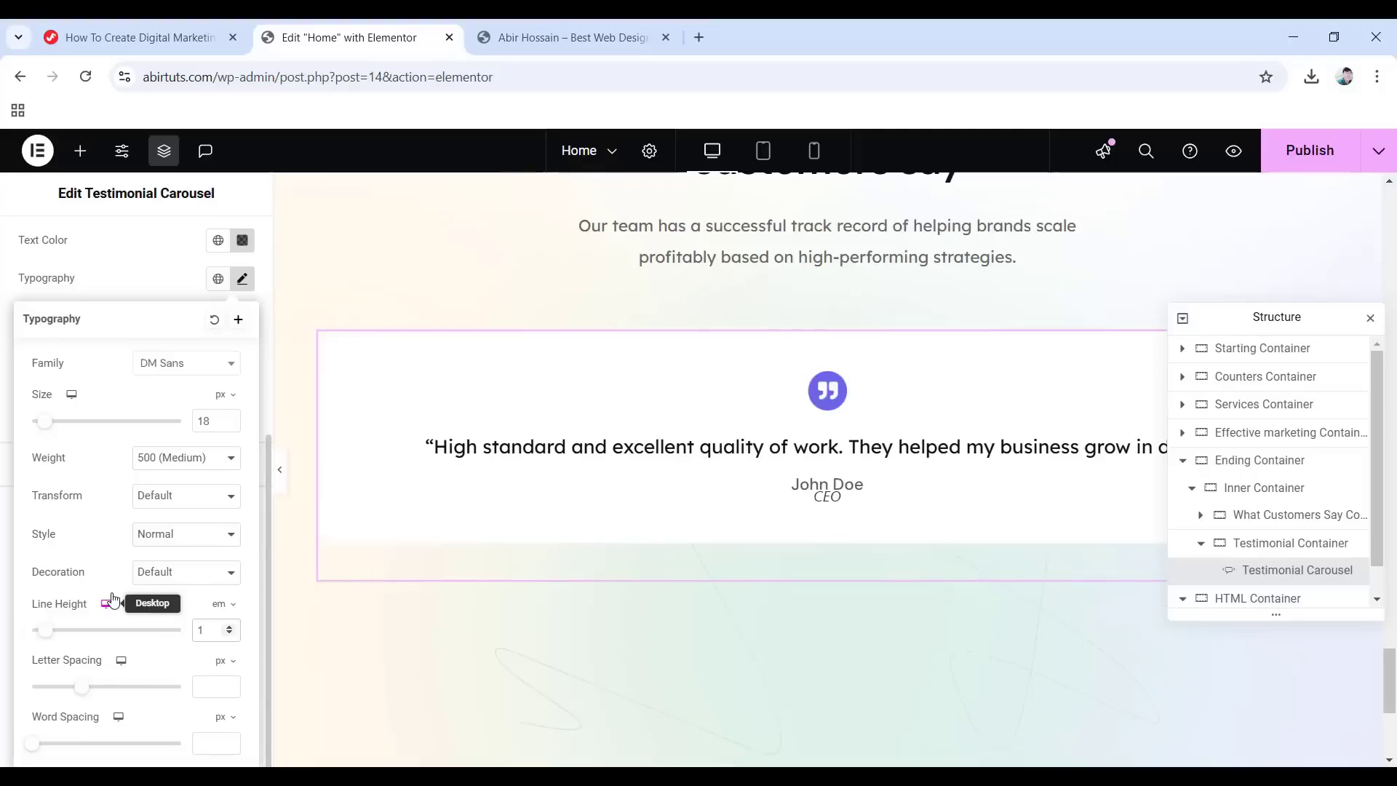
pyautogui.click(3, 302)
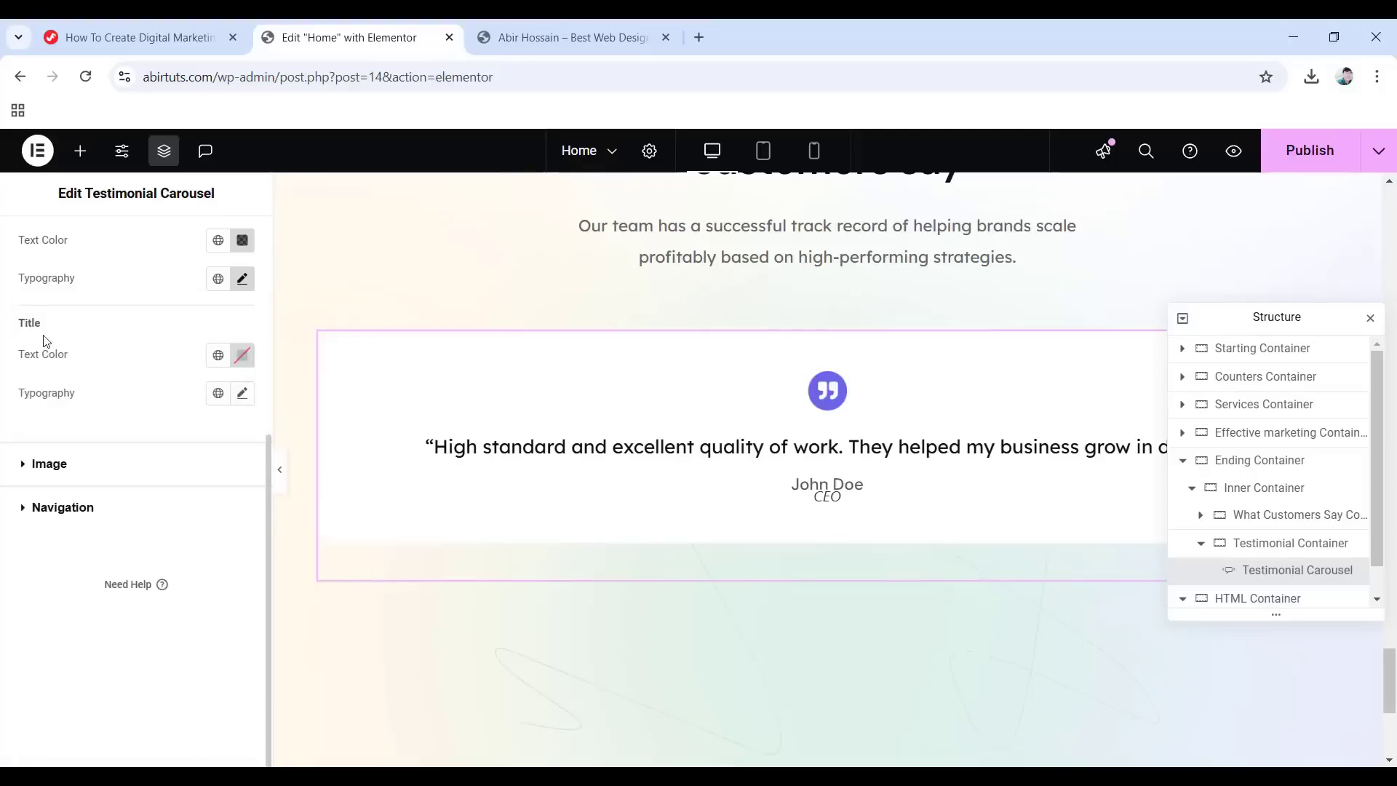
# Set the title text colour to #0f110fb3.
pyautogui.click(243, 355)
pyautogui.click(240, 564)
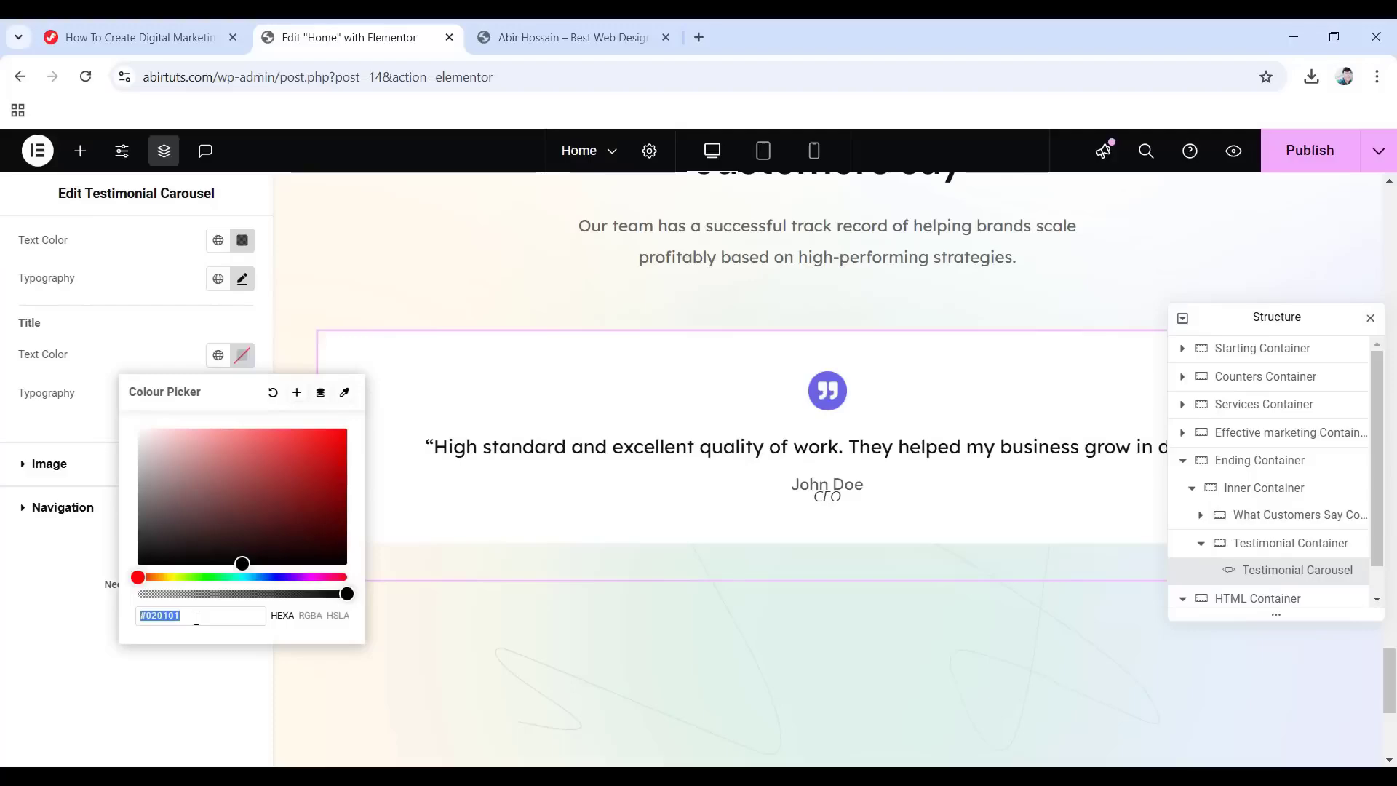
pyautogui.write('0f110')
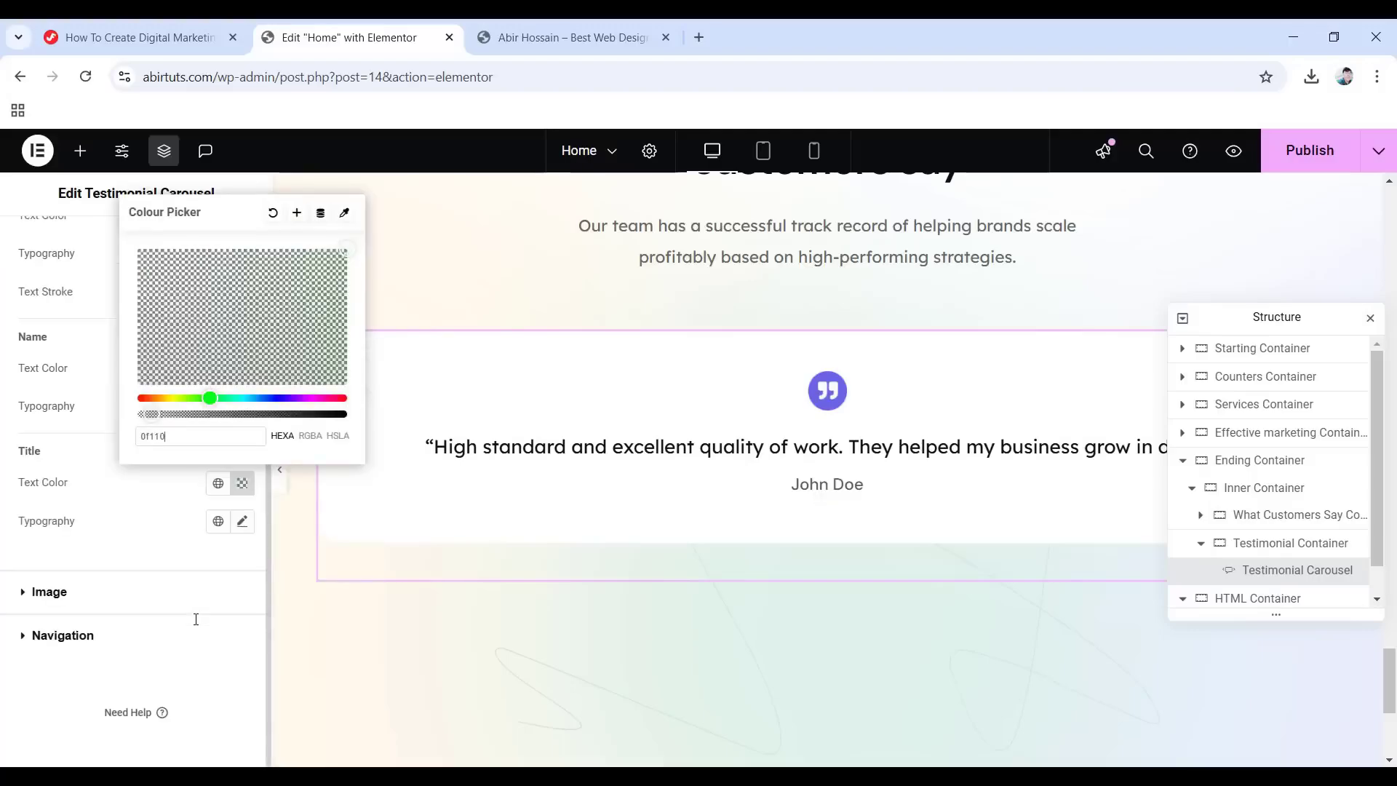
pyautogui.write('fb3')
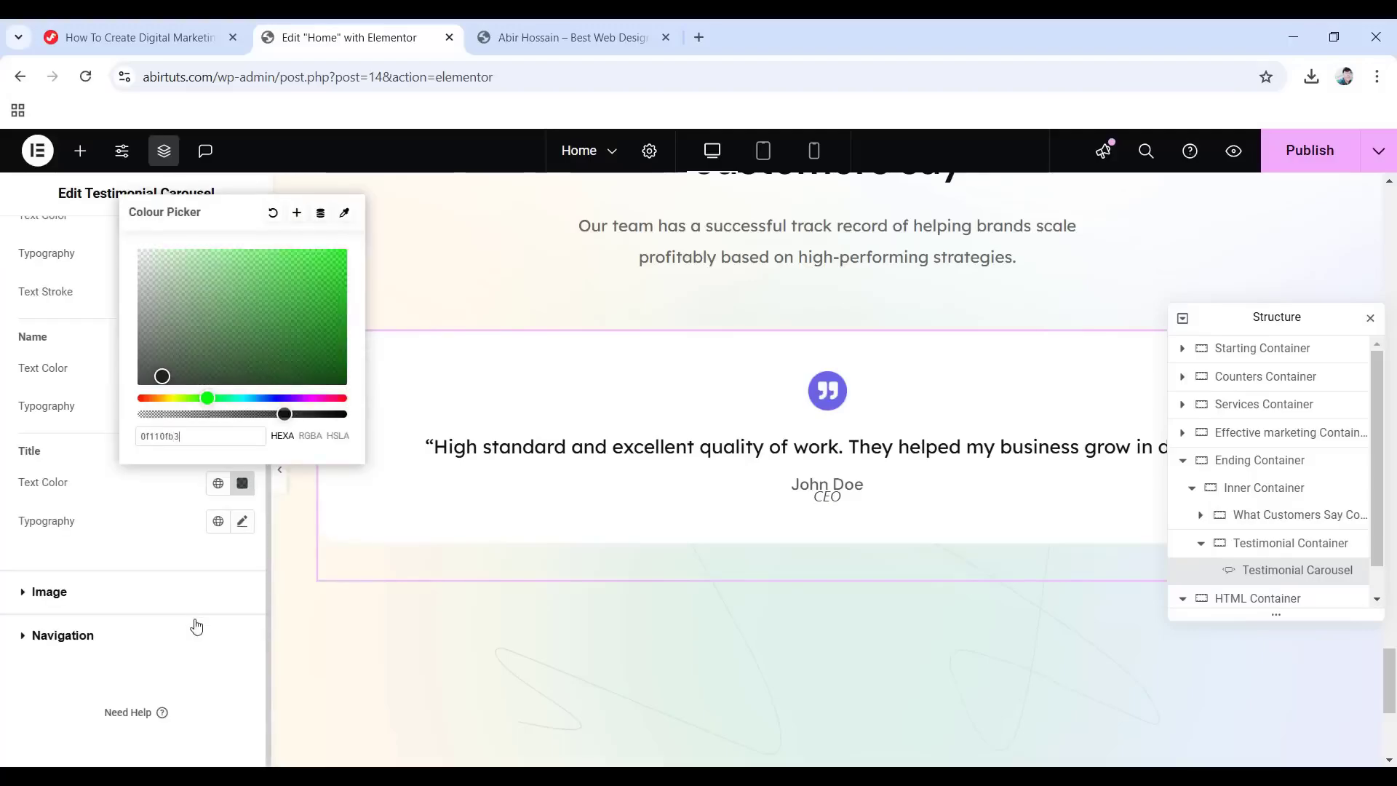
pyautogui.click(81, 484)
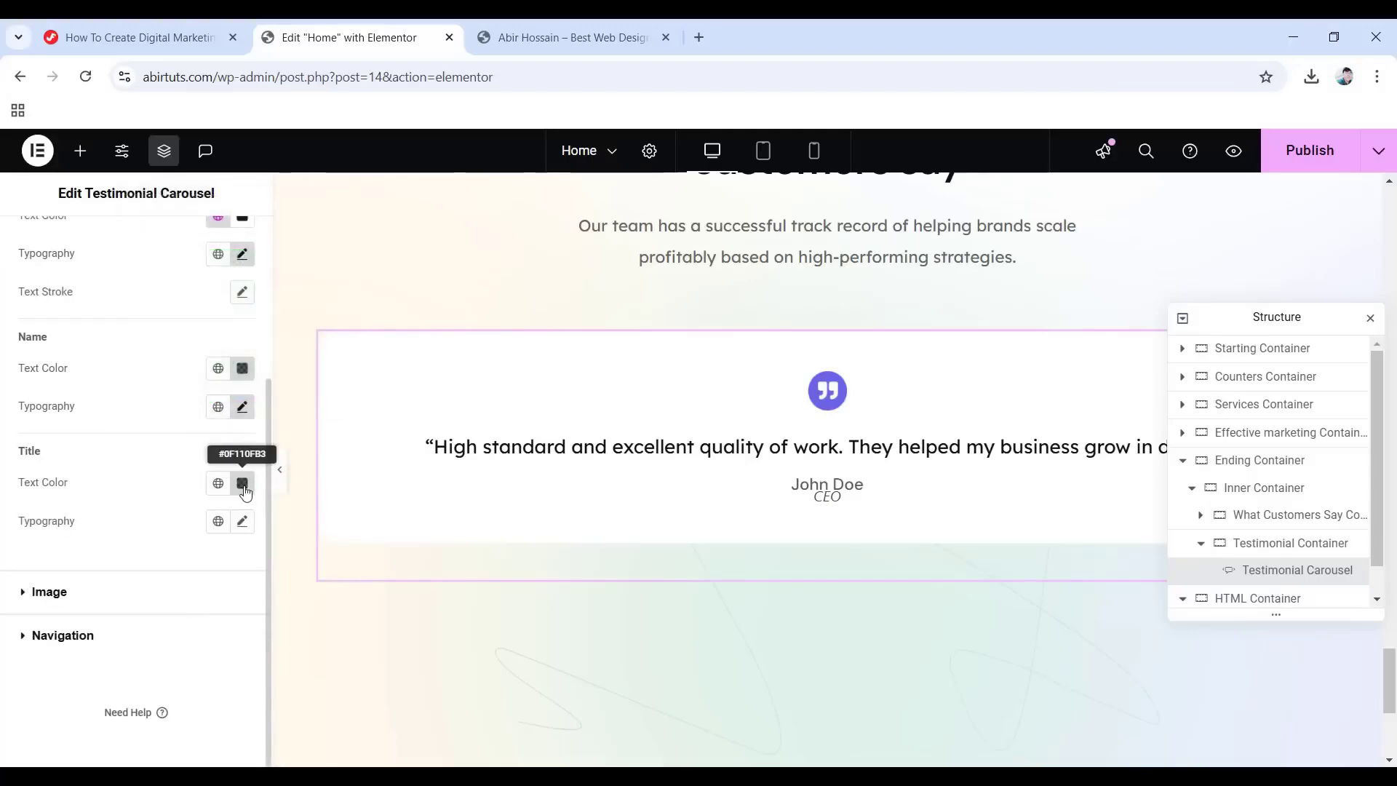
# Set the title typography to 14 px, weight 500 Medium, Normal style, 2.3 em line height.
pyautogui.click(240, 522)
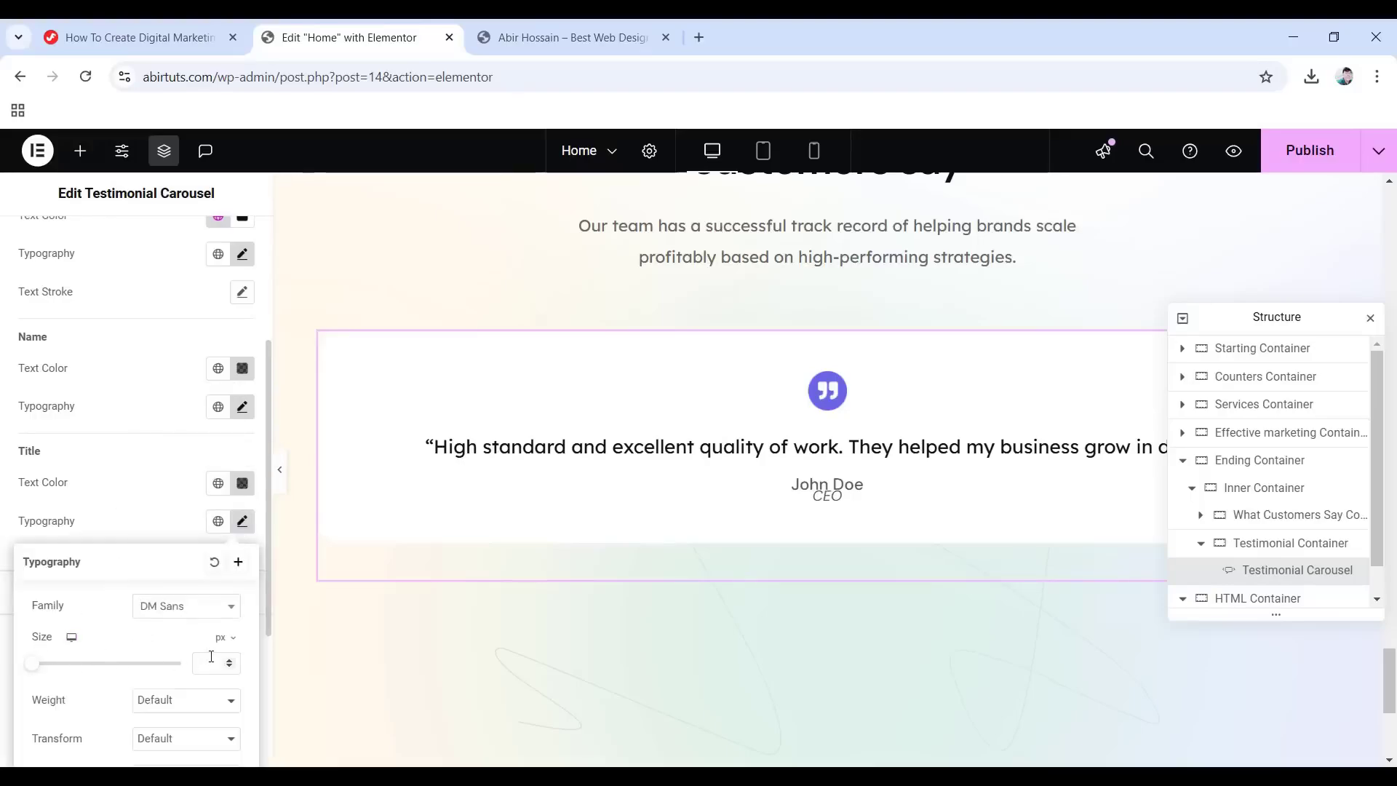
pyautogui.click(211, 661)
pyautogui.write('14')
pyautogui.click(171, 701)
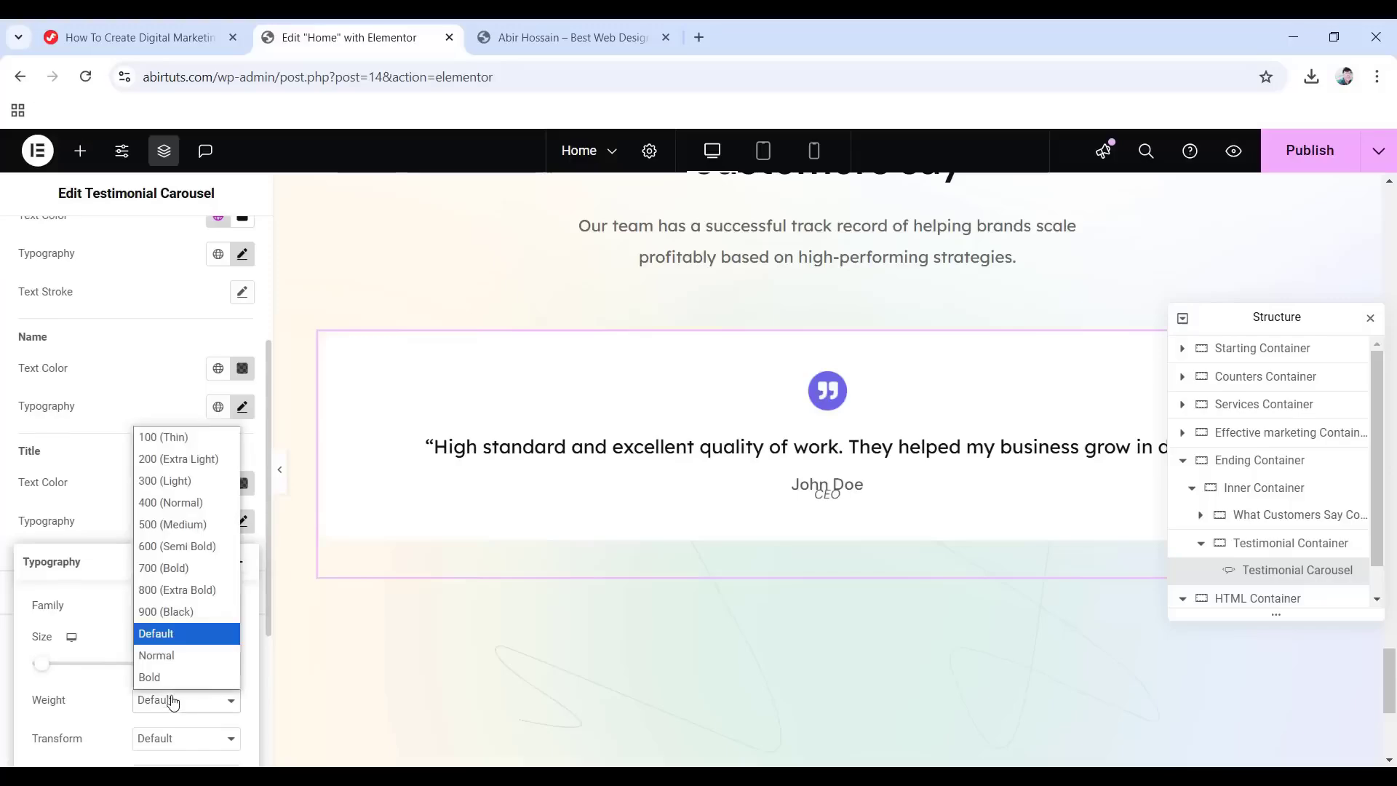
pyautogui.click(170, 530)
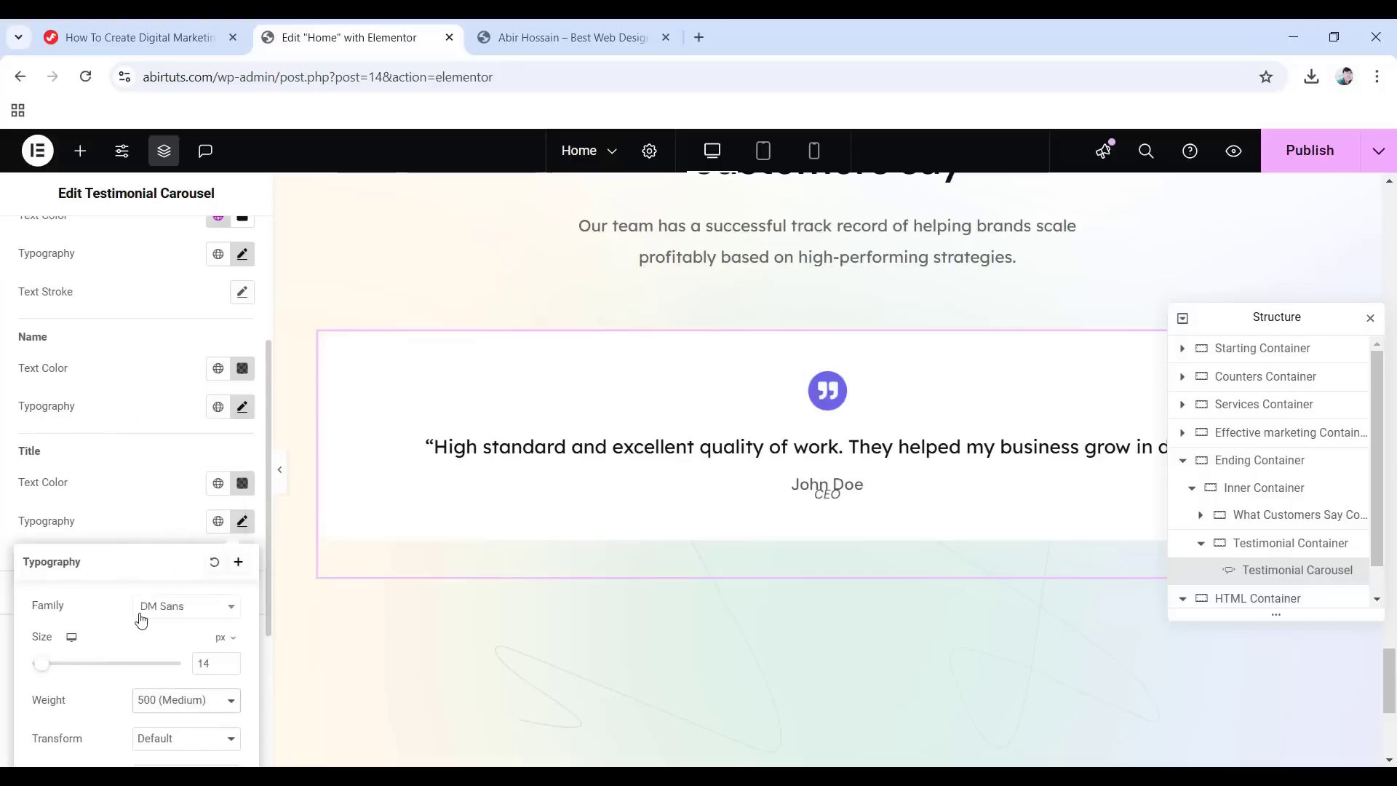
pyautogui.scroll(-4, 141, 620)
pyautogui.click(181, 534)
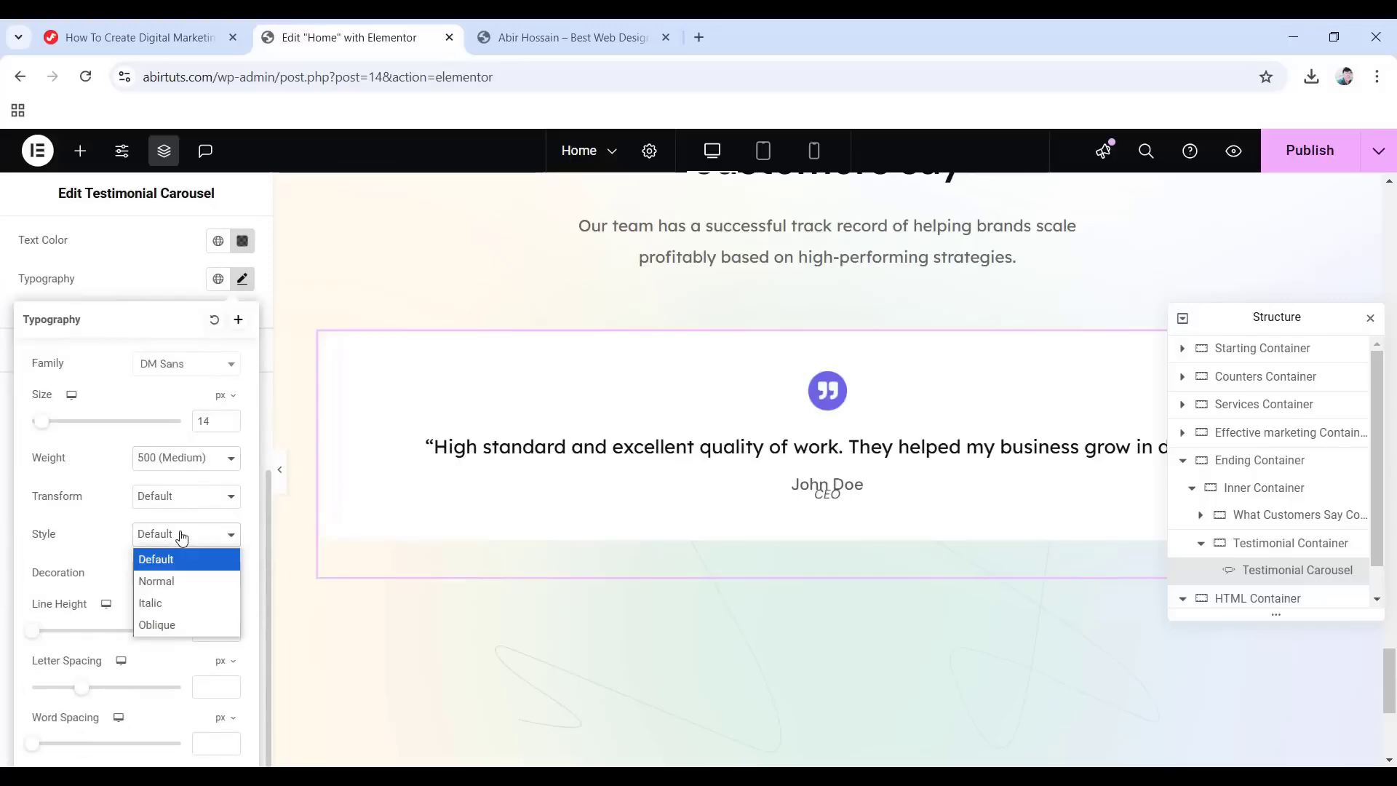
pyautogui.click(158, 580)
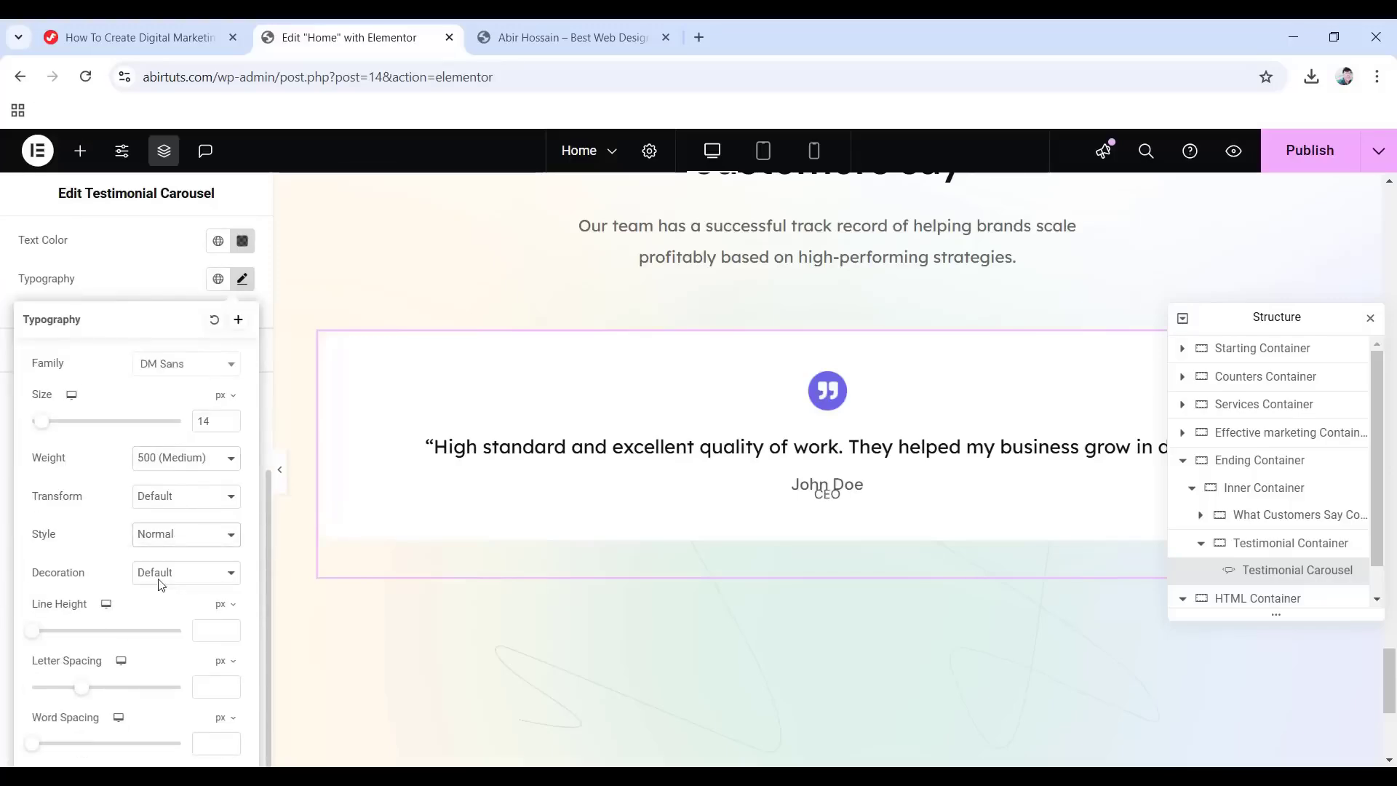
pyautogui.click(221, 604)
pyautogui.click(221, 631)
pyautogui.write('2.3')
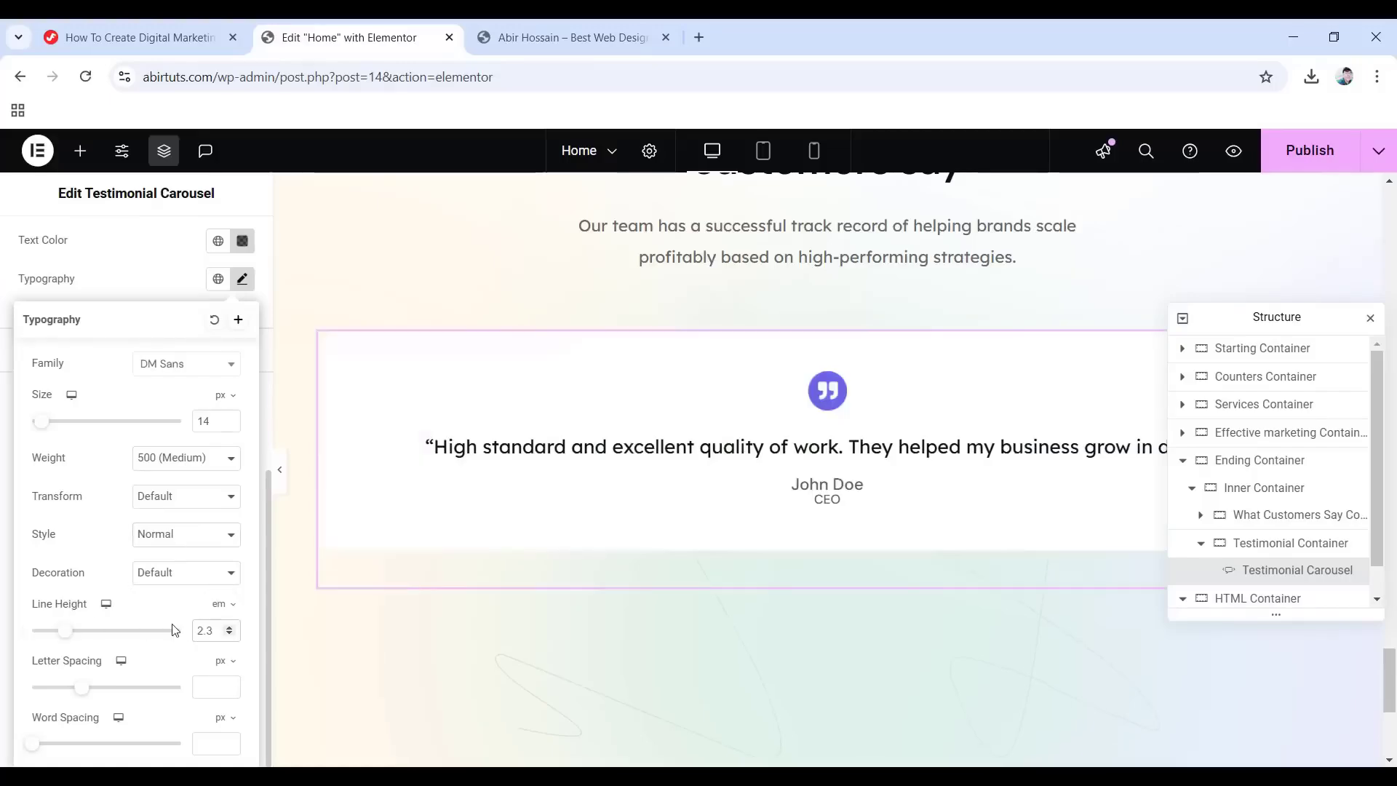
pyautogui.click(5, 280)
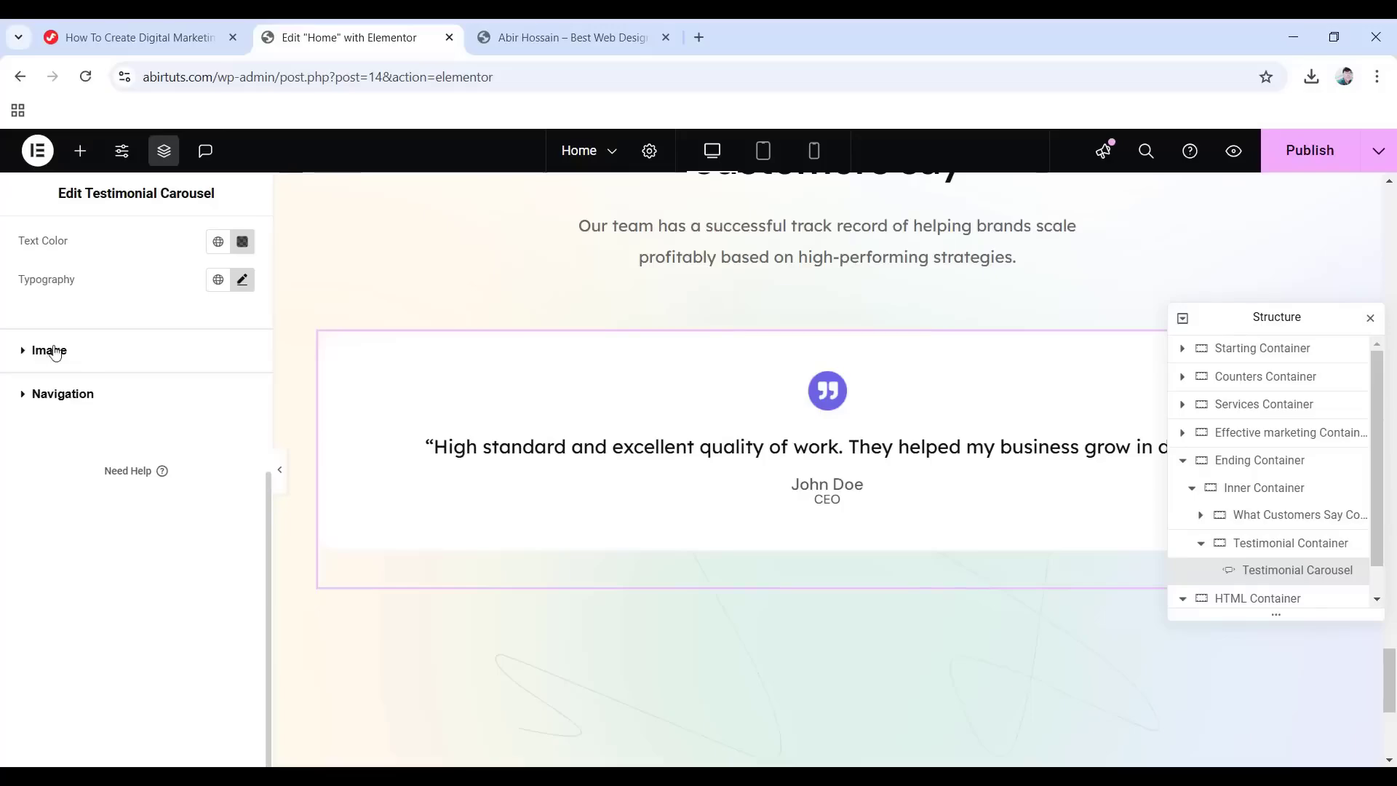
# Set the testimonial image size to 65 and the pagination dot size to 8.
pyautogui.click(51, 352)
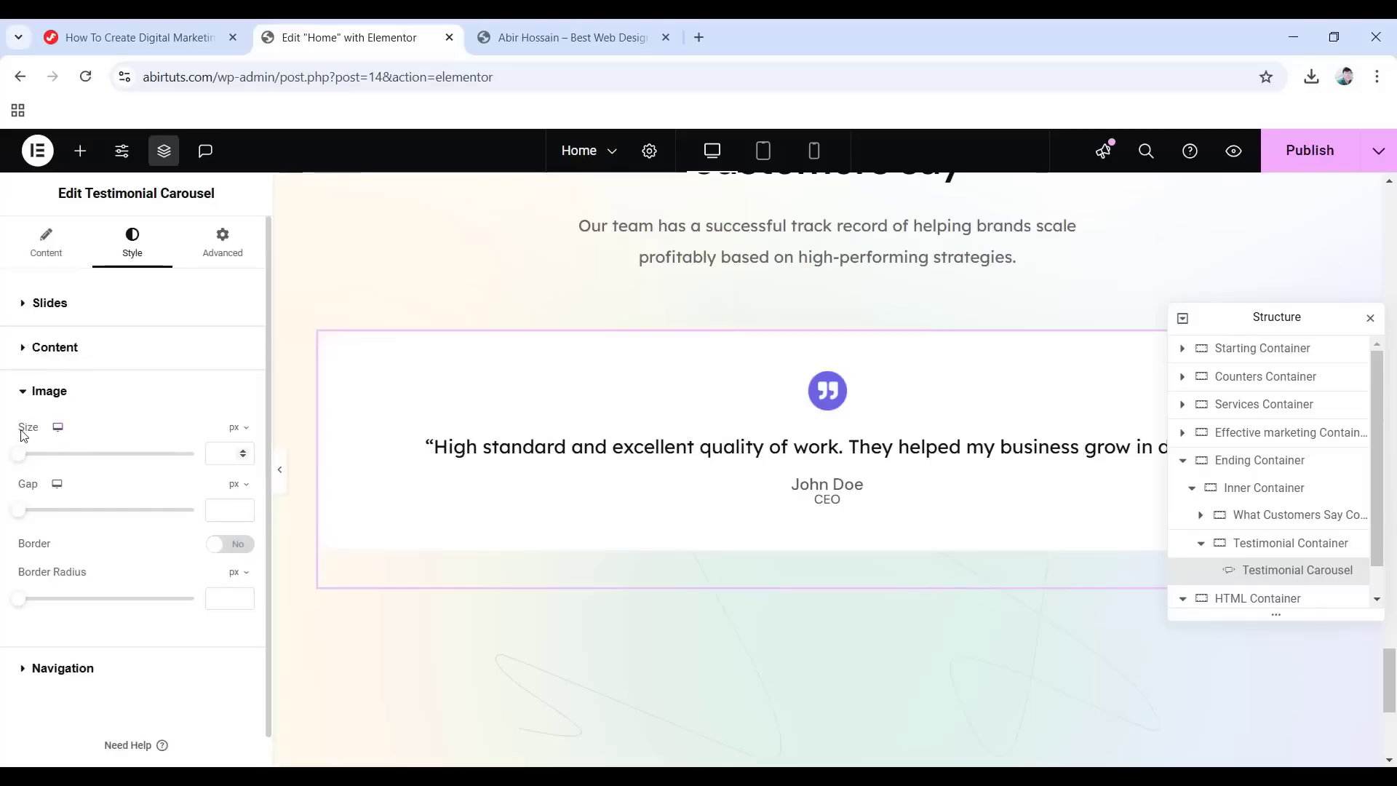
pyautogui.write('65')
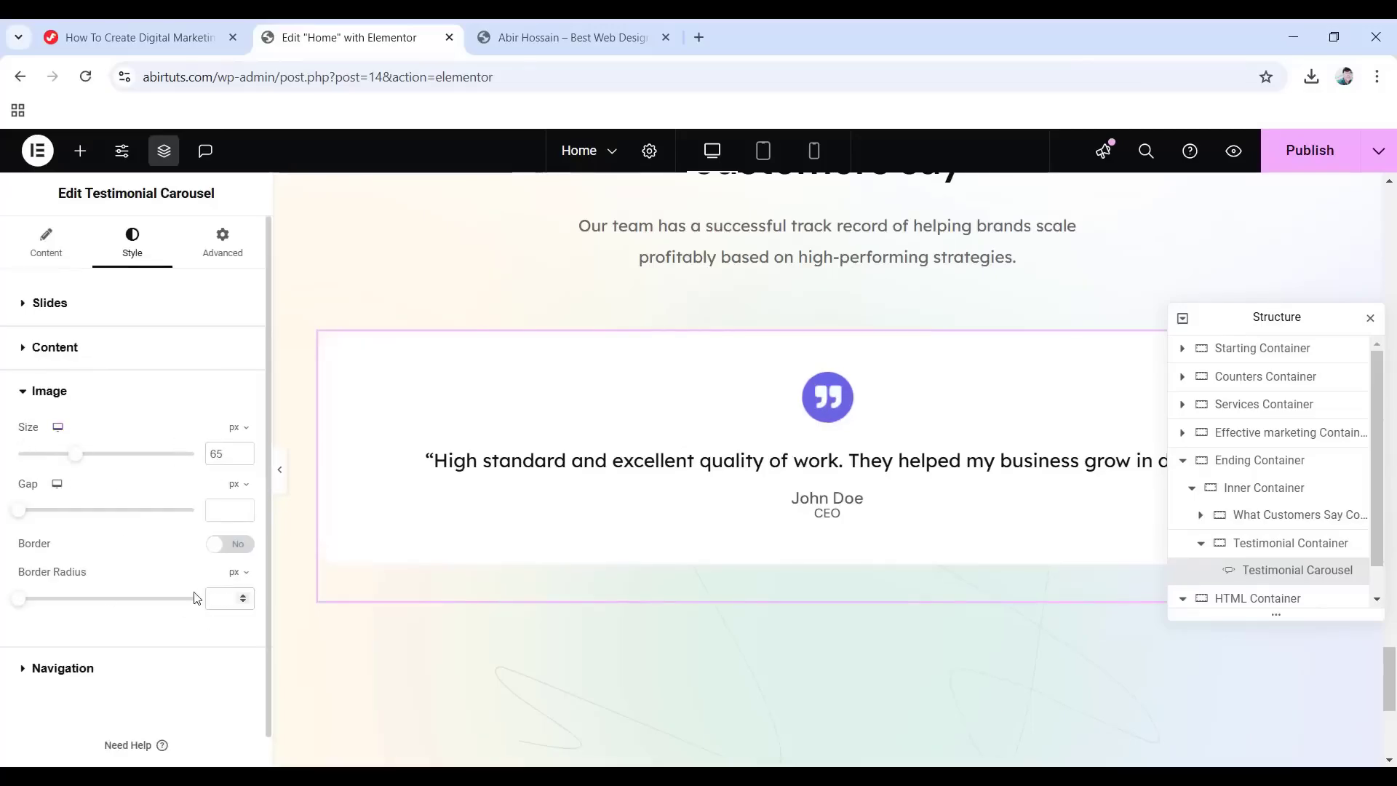
pyautogui.click(64, 671)
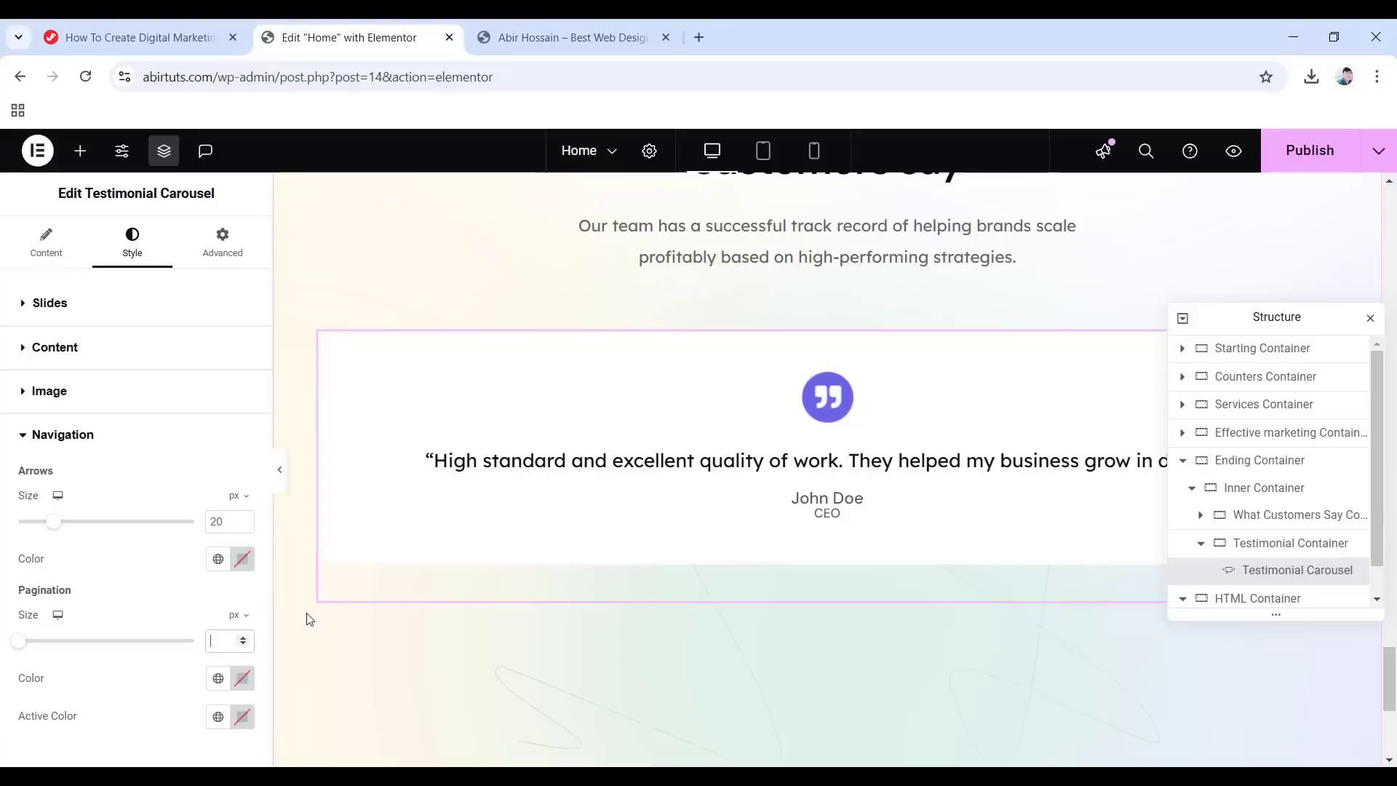
pyautogui.write('8')
pyautogui.scroll(-1, 306, 619)
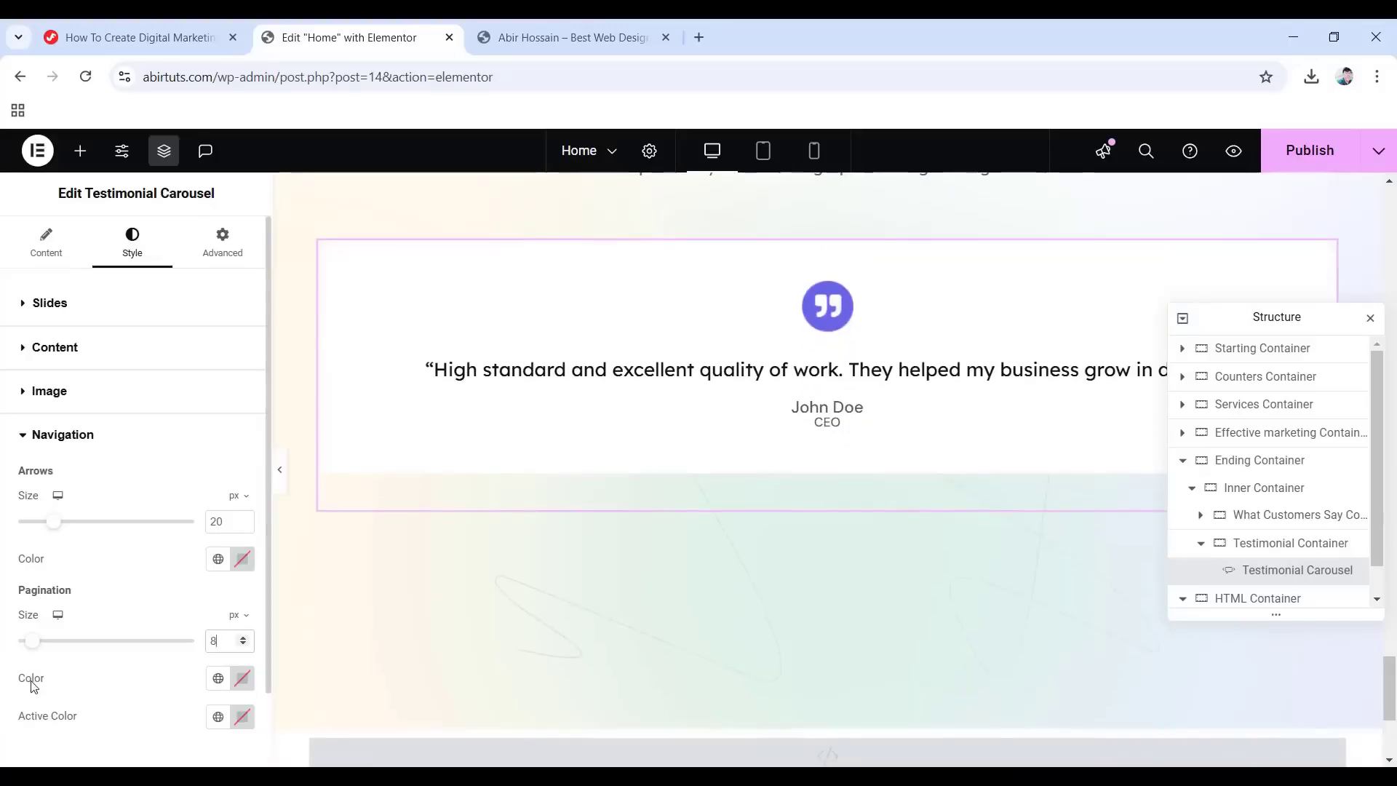
pyautogui.scroll(-2, 36, 683)
# Colour the pagination dots with the Text global colour and the active dot #6865e7.
pyautogui.click(219, 593)
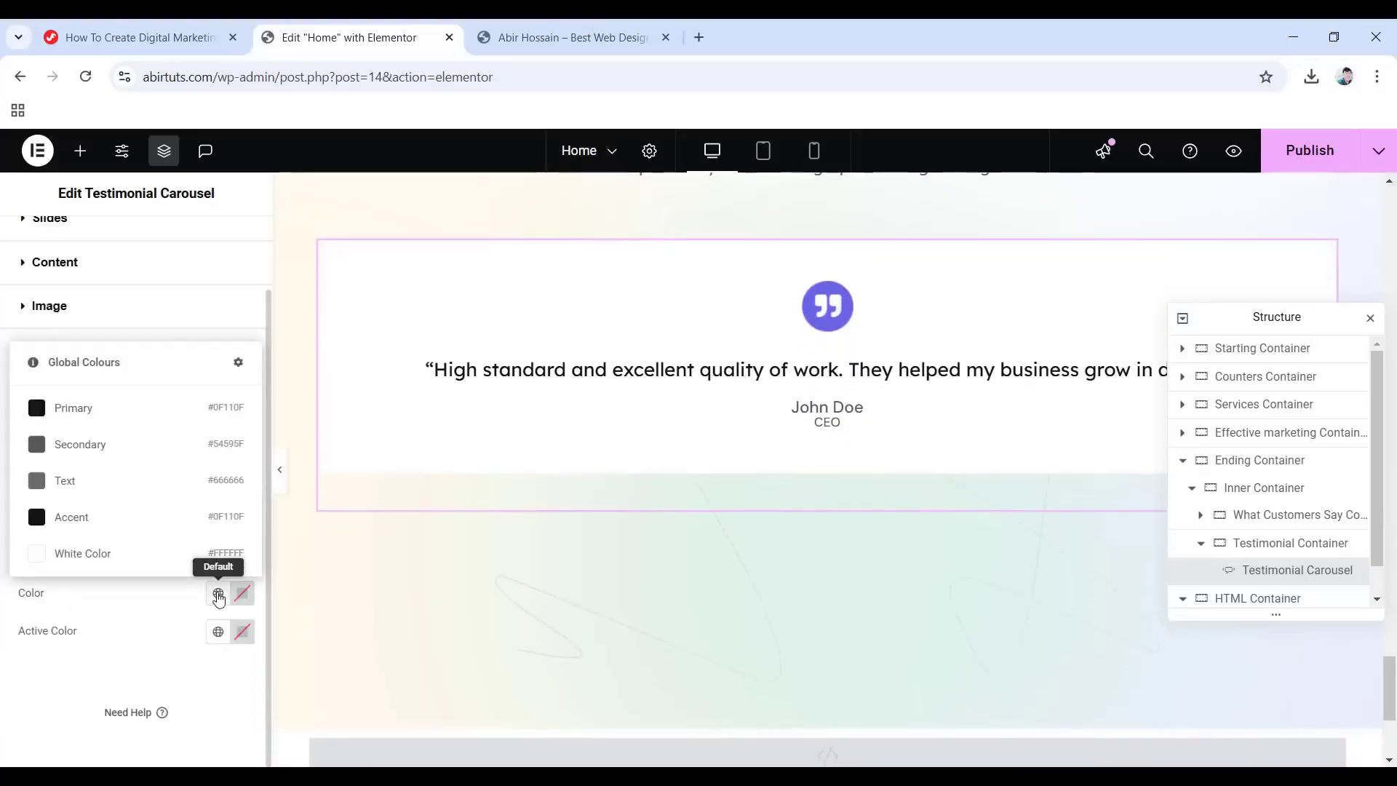
pyautogui.click(66, 481)
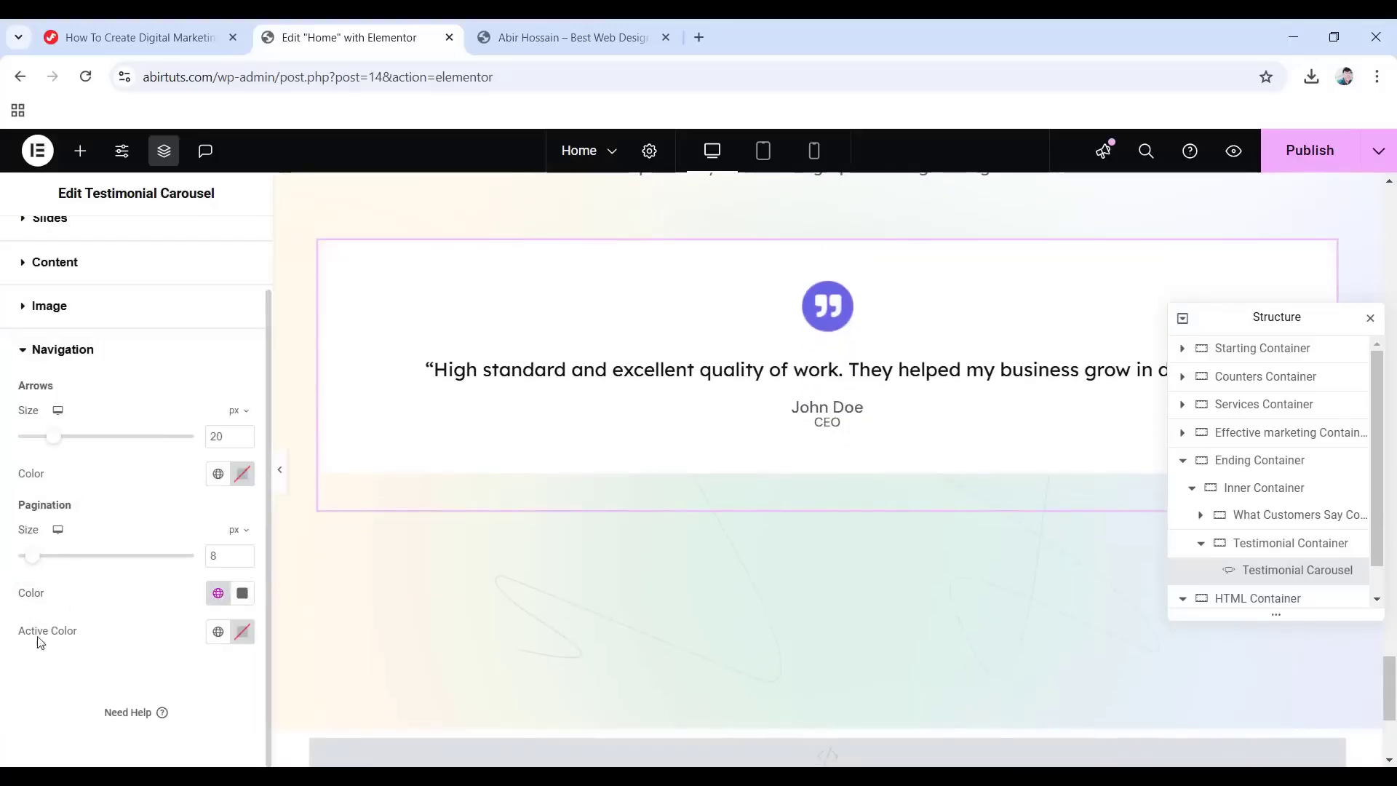
pyautogui.click(251, 640)
pyautogui.doubleClick(187, 583)
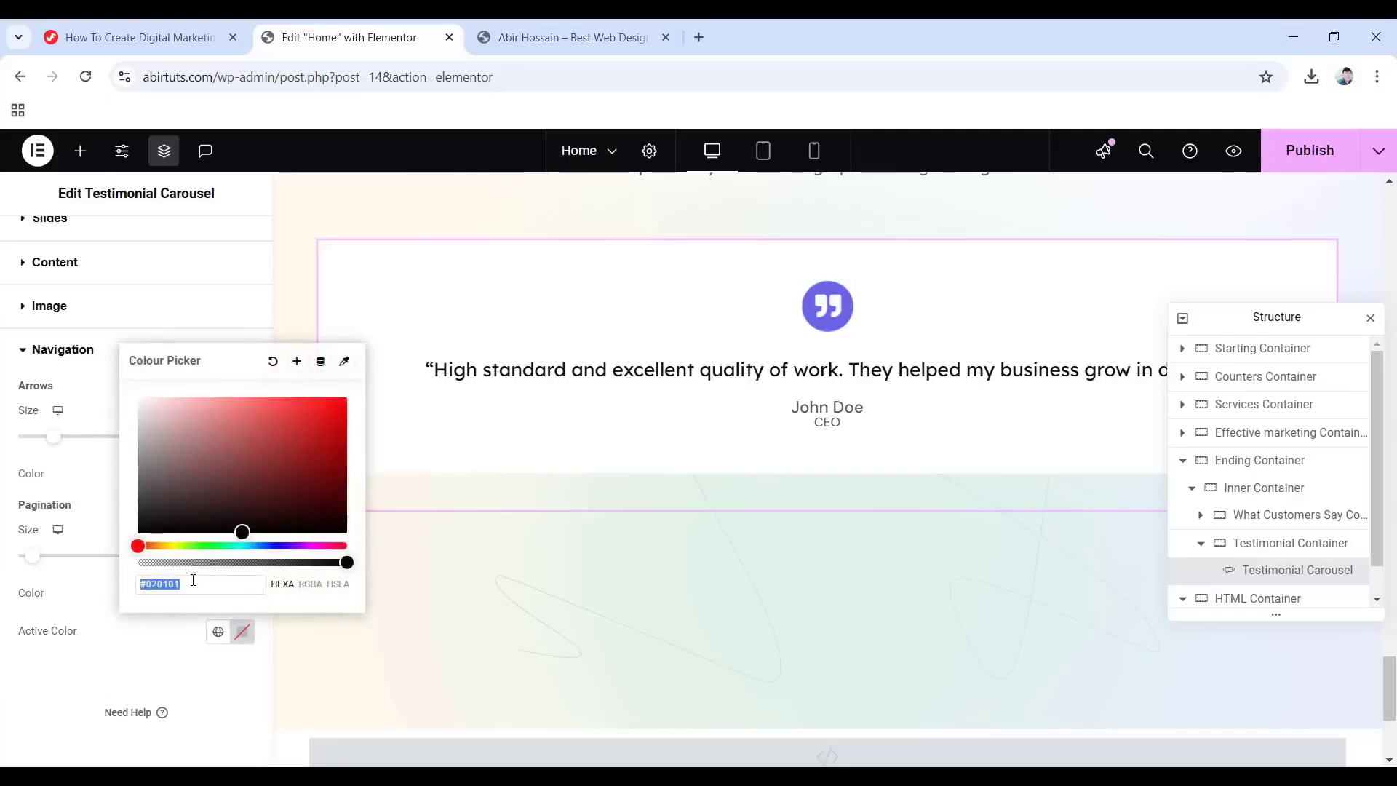
pyautogui.write('686')
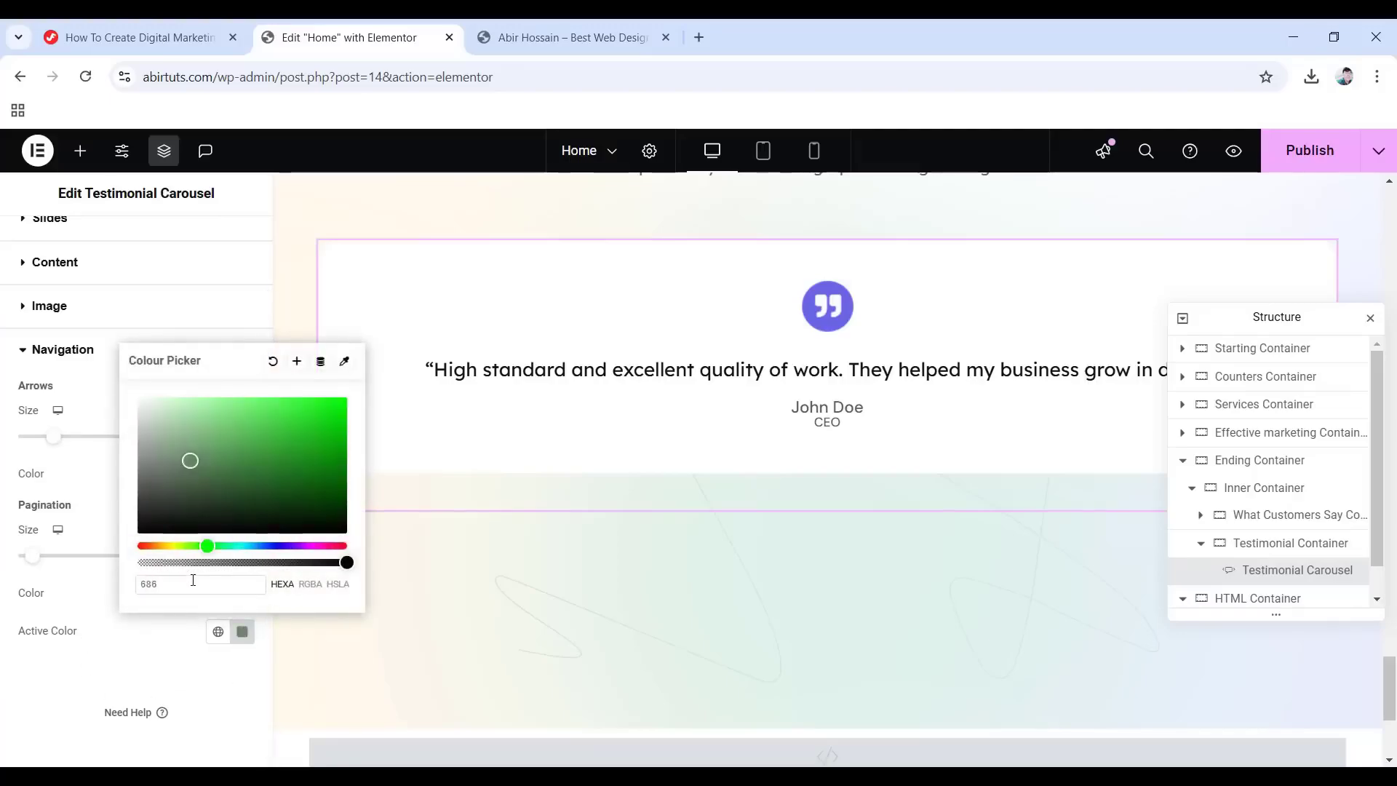
pyautogui.write('5e7')
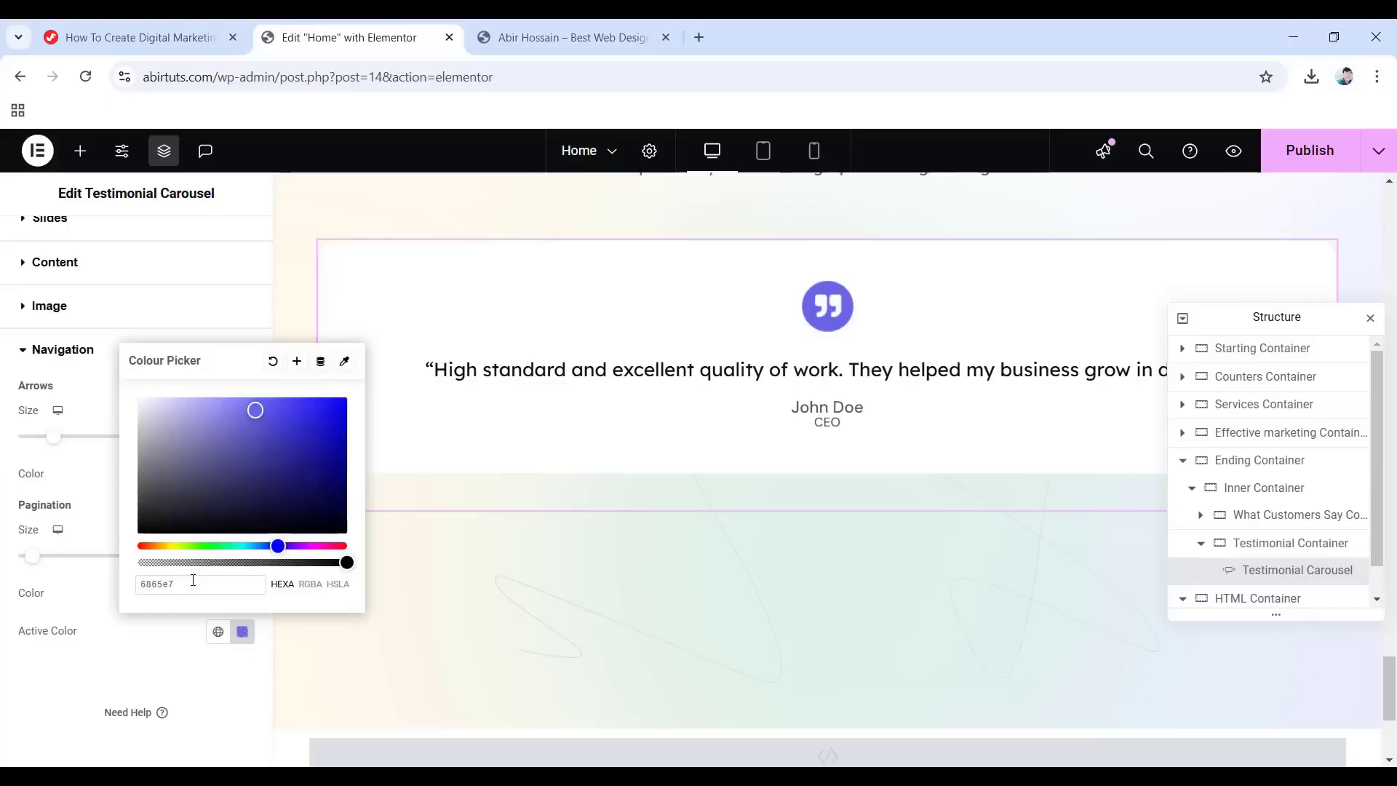
pyautogui.scroll(2, 134, 324)
# Set the carousel's Motion Effects entrance animation to Fade In at Normal duration.
pyautogui.click(223, 233)
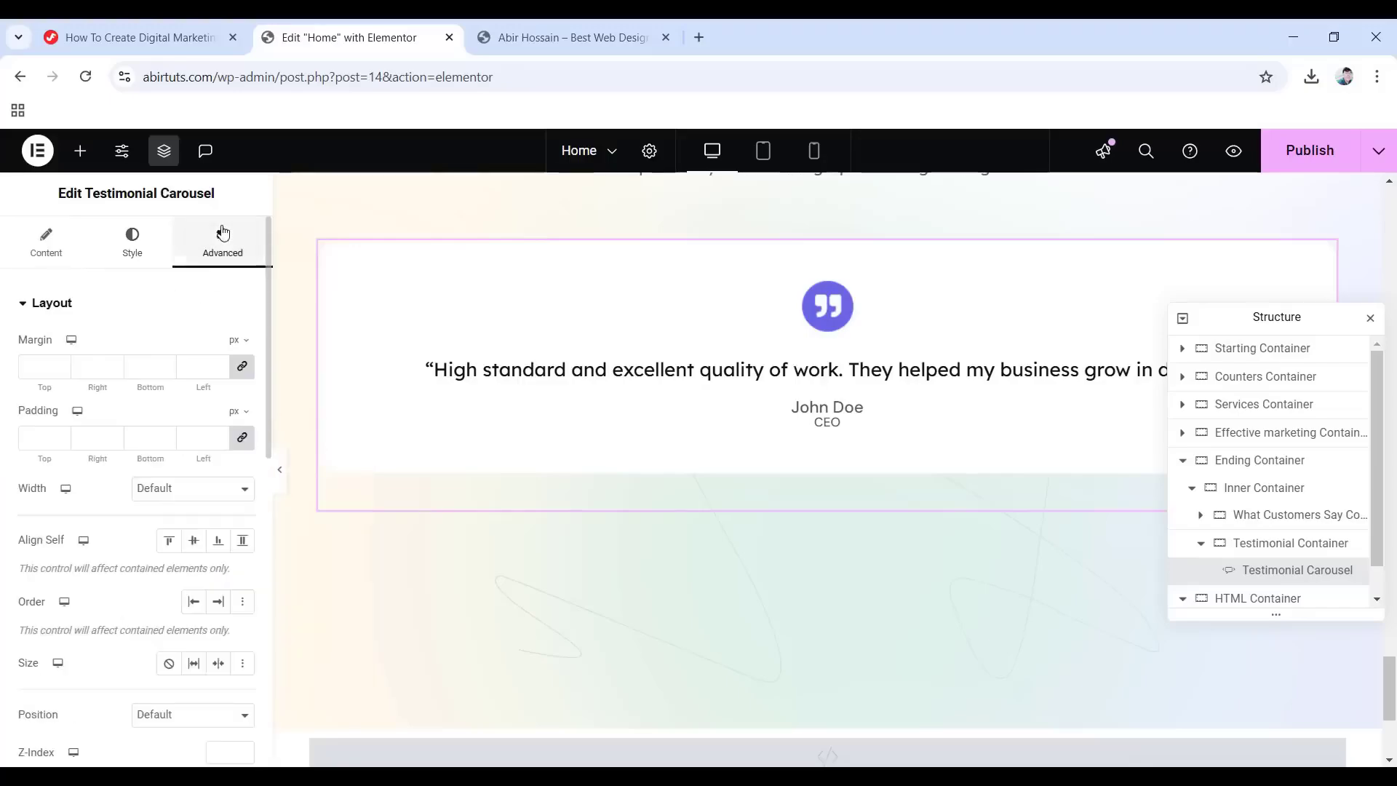
pyautogui.scroll(-8, 88, 484)
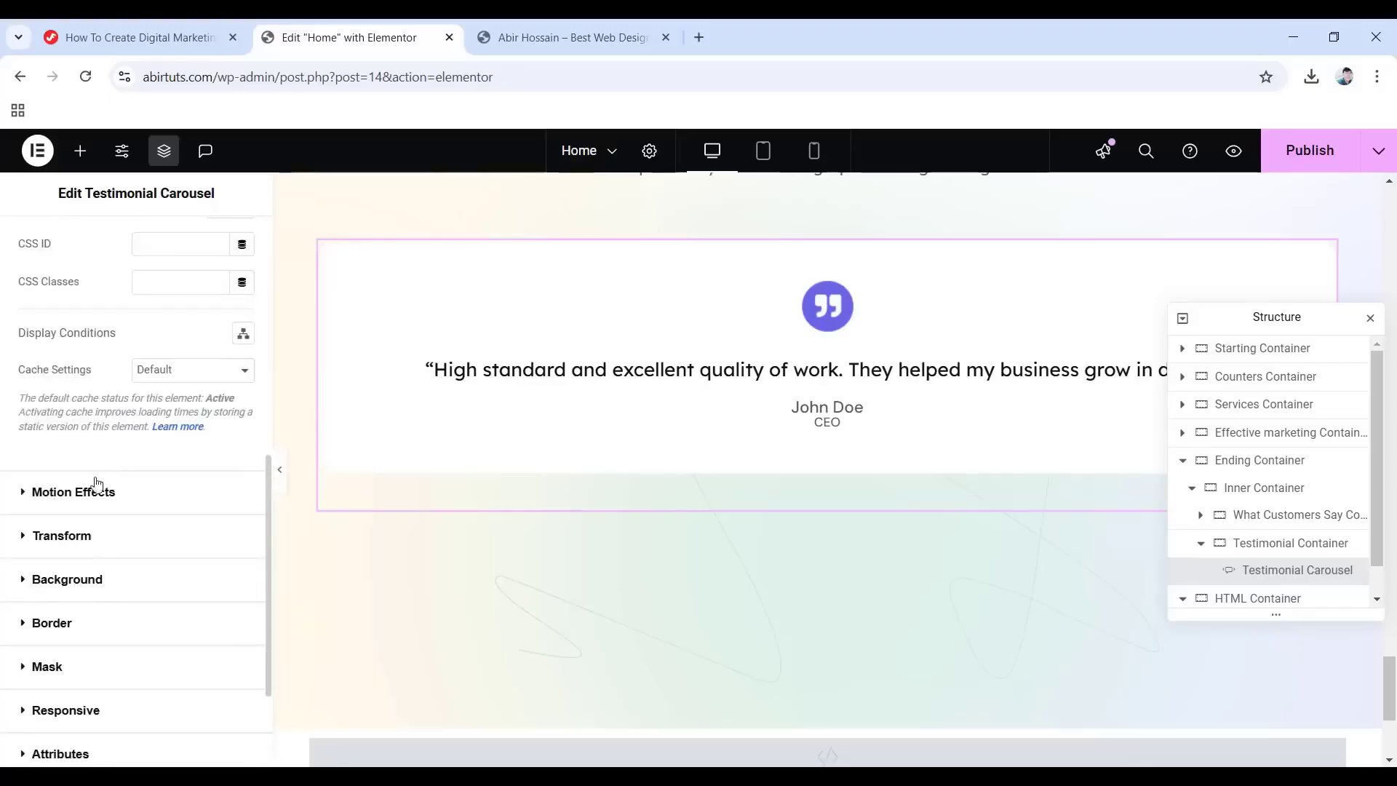
pyautogui.click(71, 493)
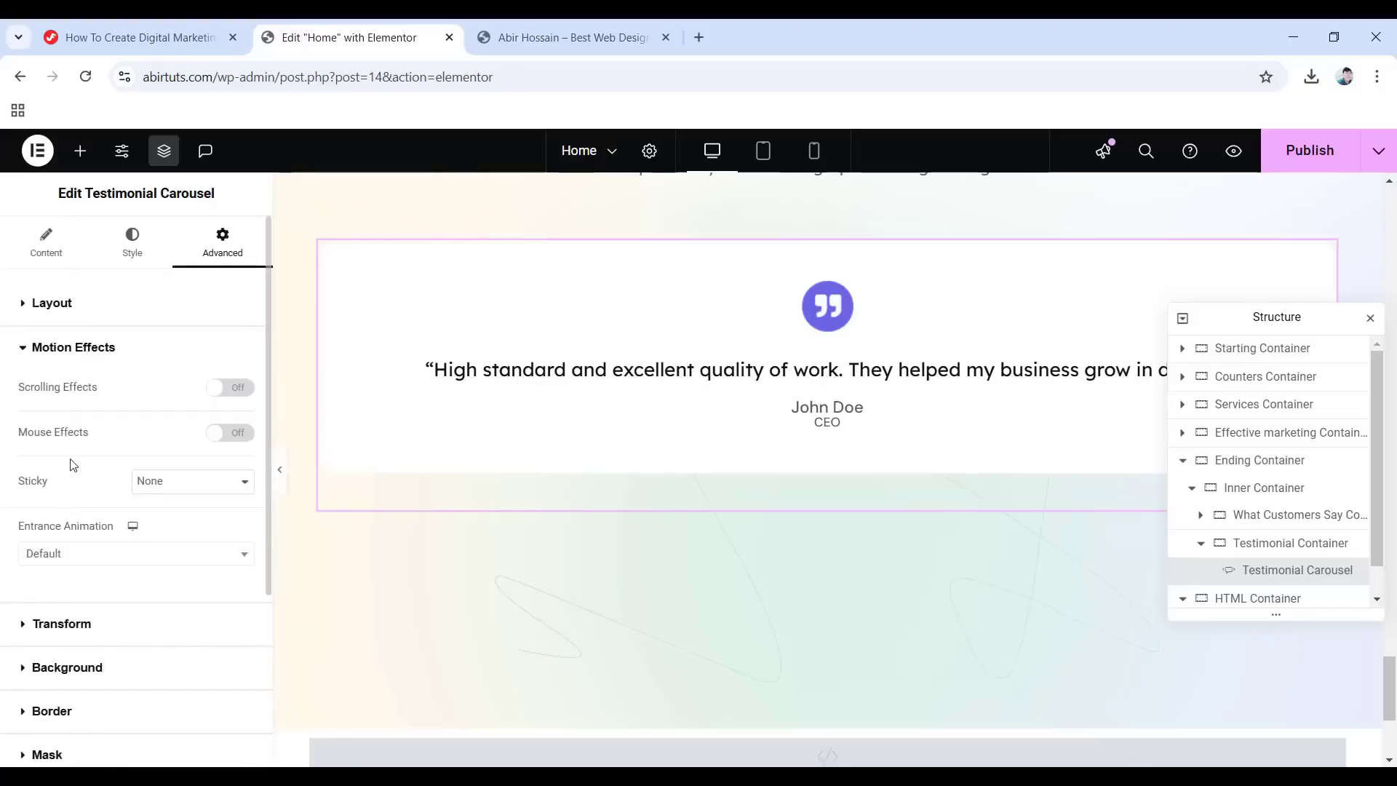
pyautogui.click(64, 554)
pyautogui.click(60, 414)
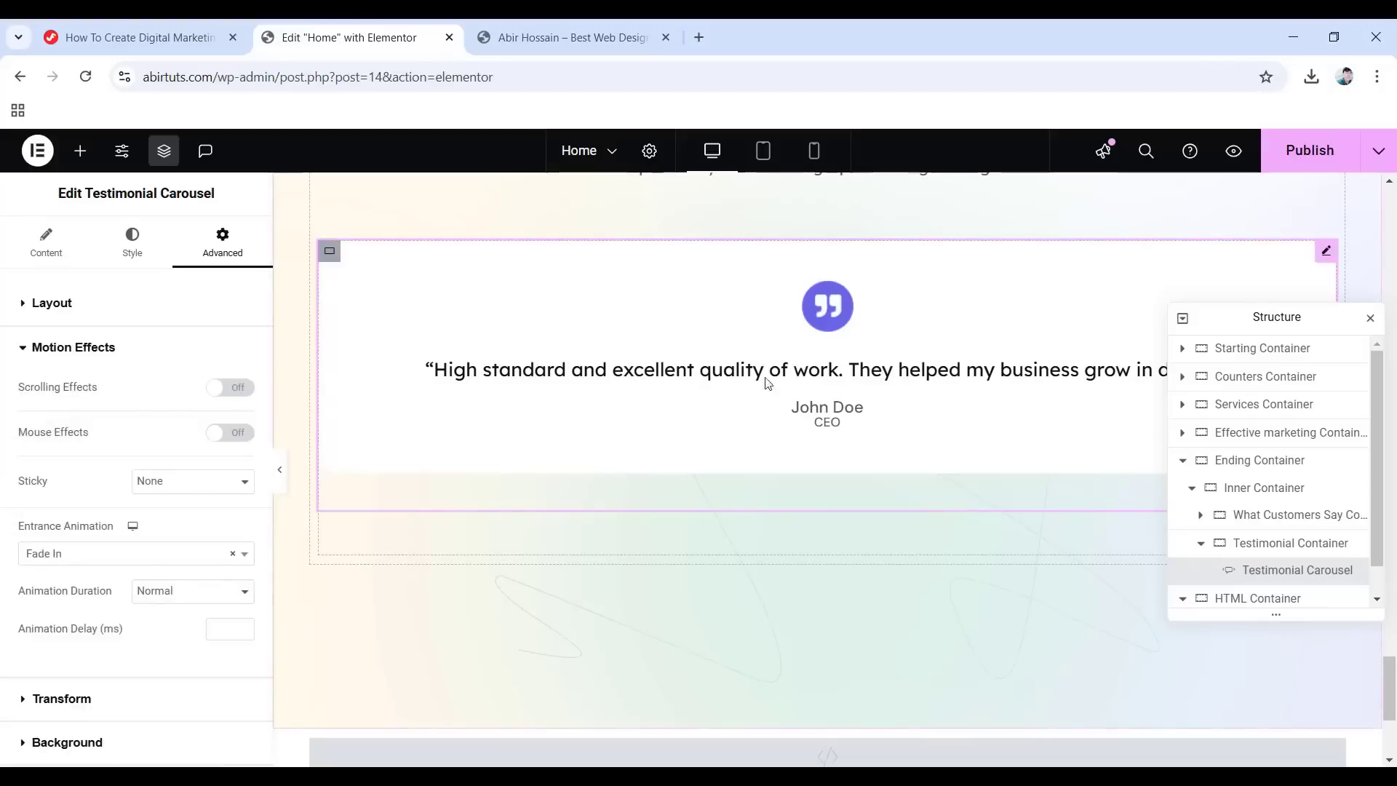
pyautogui.click(48, 241)
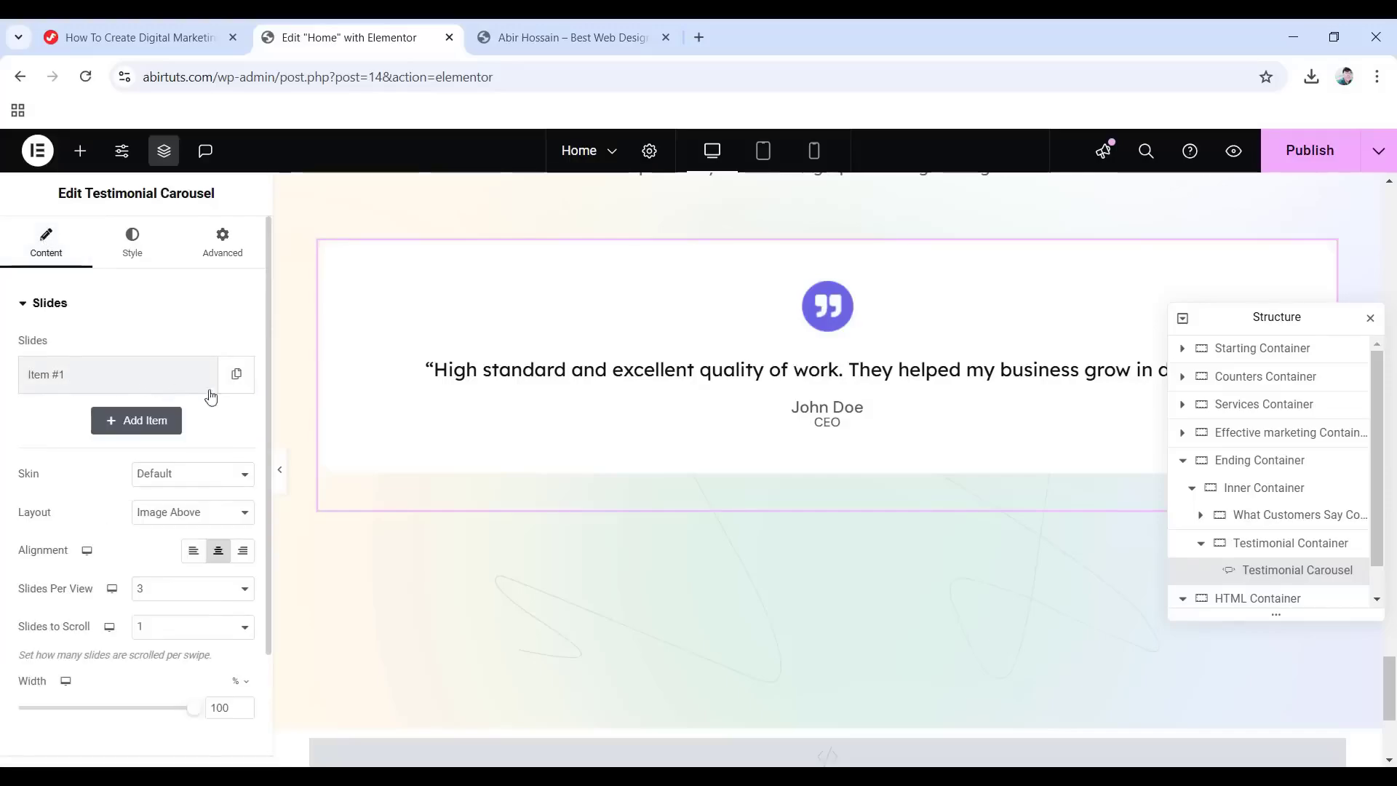
# Duplicate testimonial items #1, #2 and #3 for four slides, then collapse the Testimonial Container.
pyautogui.click(238, 375)
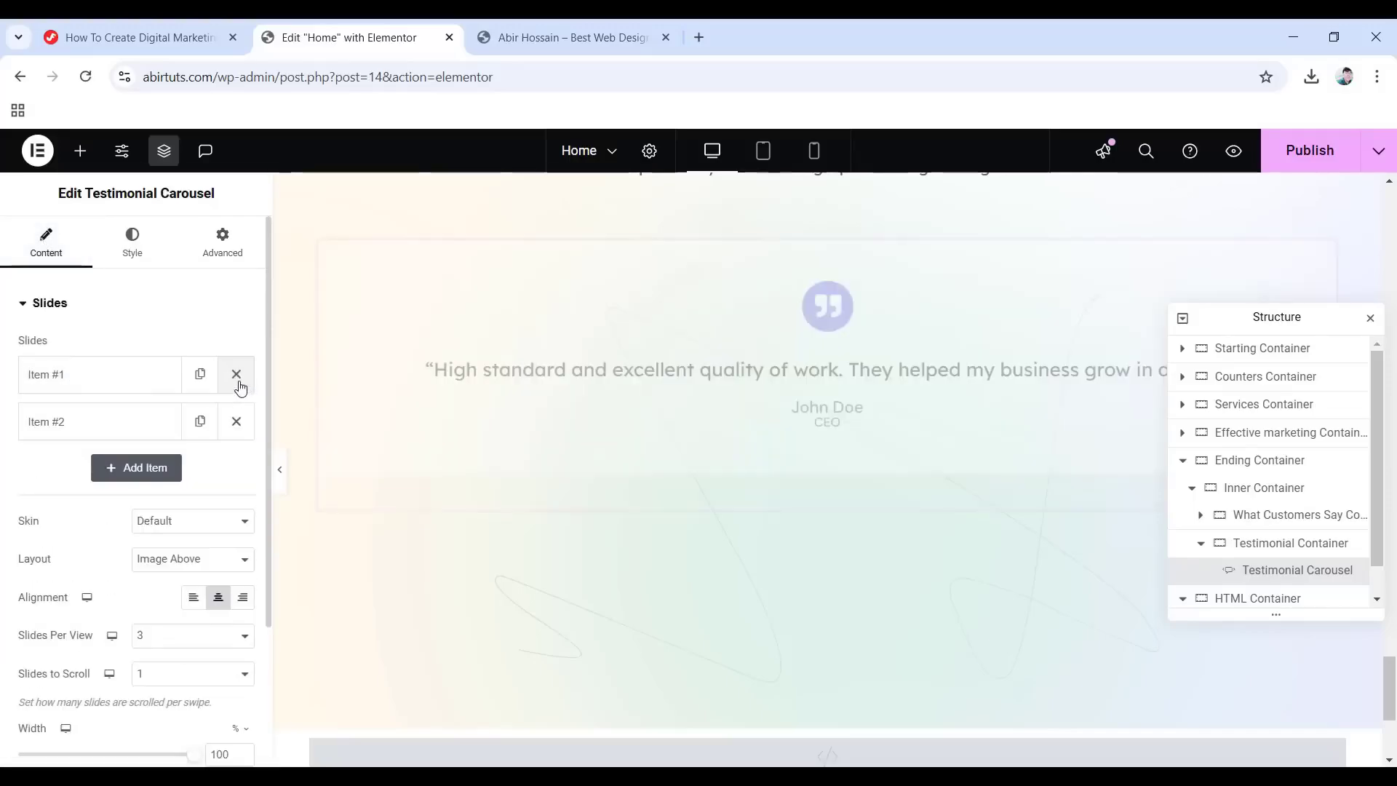
pyautogui.click(202, 424)
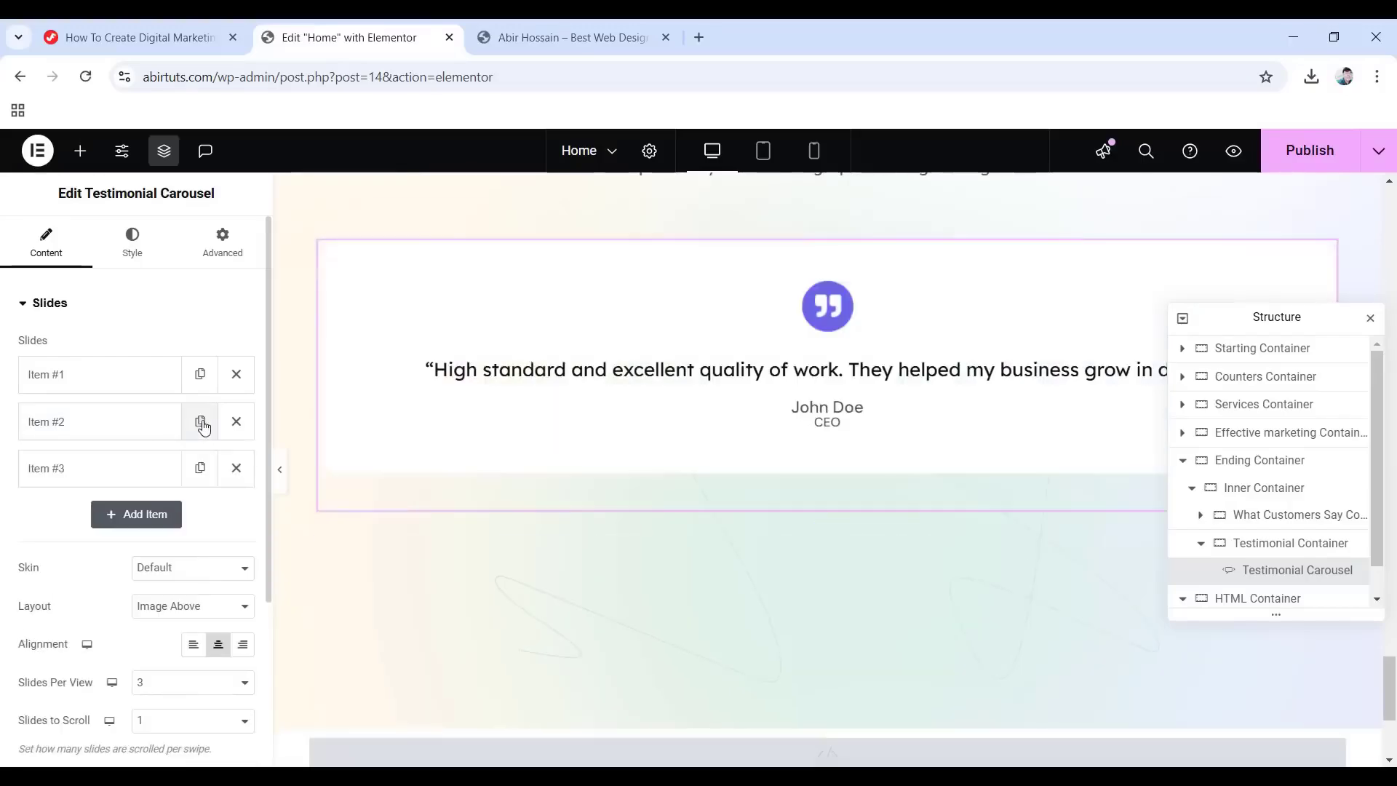
pyautogui.click(201, 469)
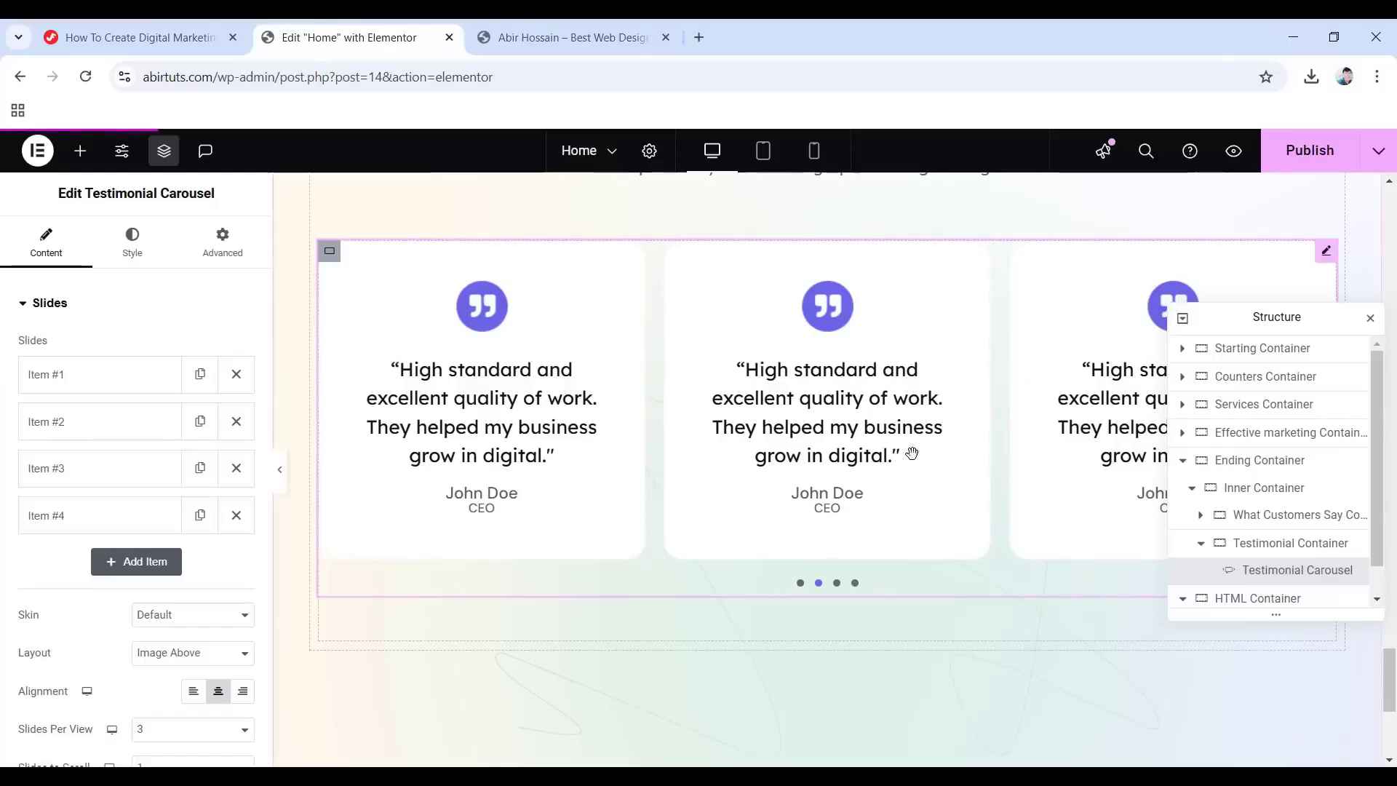
pyautogui.click(1200, 546)
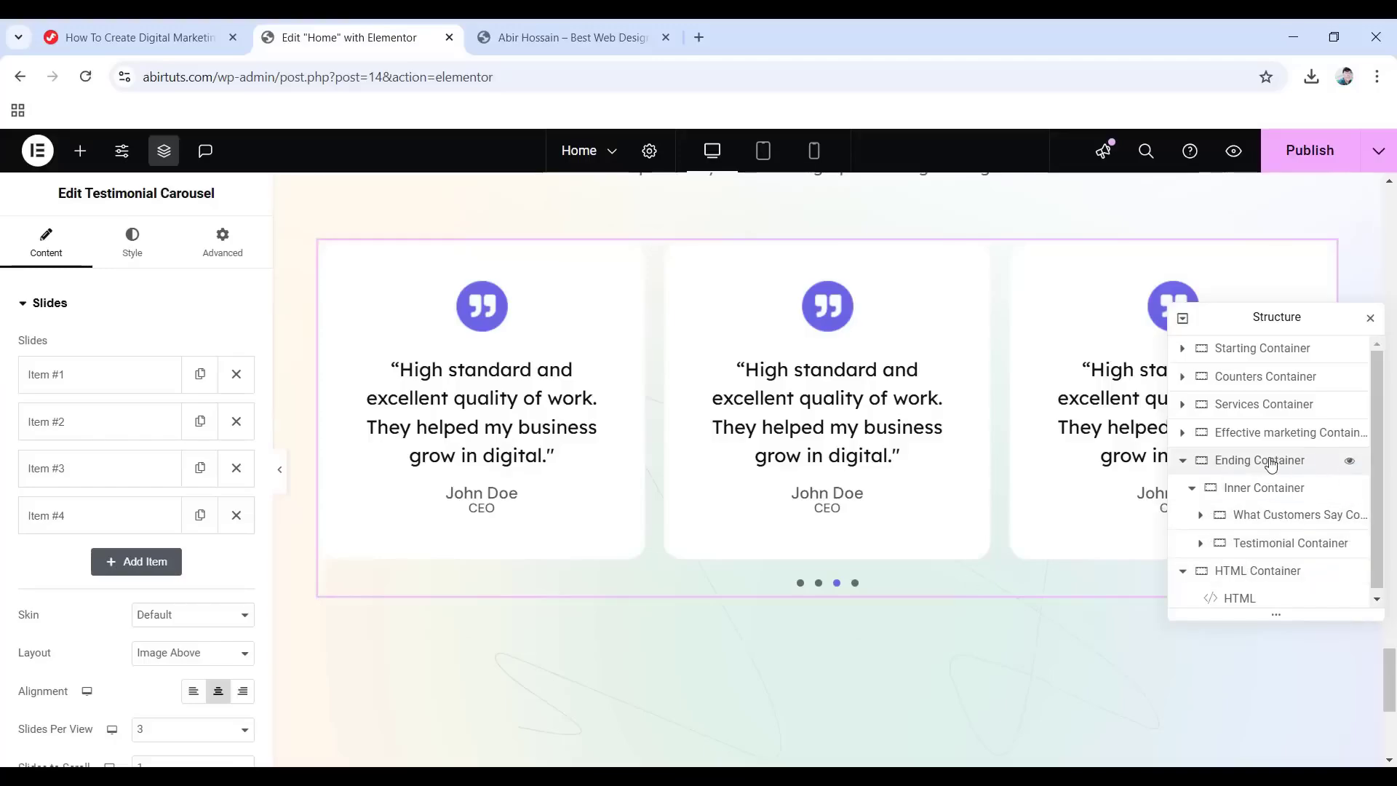
# Add a new container below the testimonials, boxed at 1140 px, with items in a centred row.
pyautogui.rightClick(1252, 546)
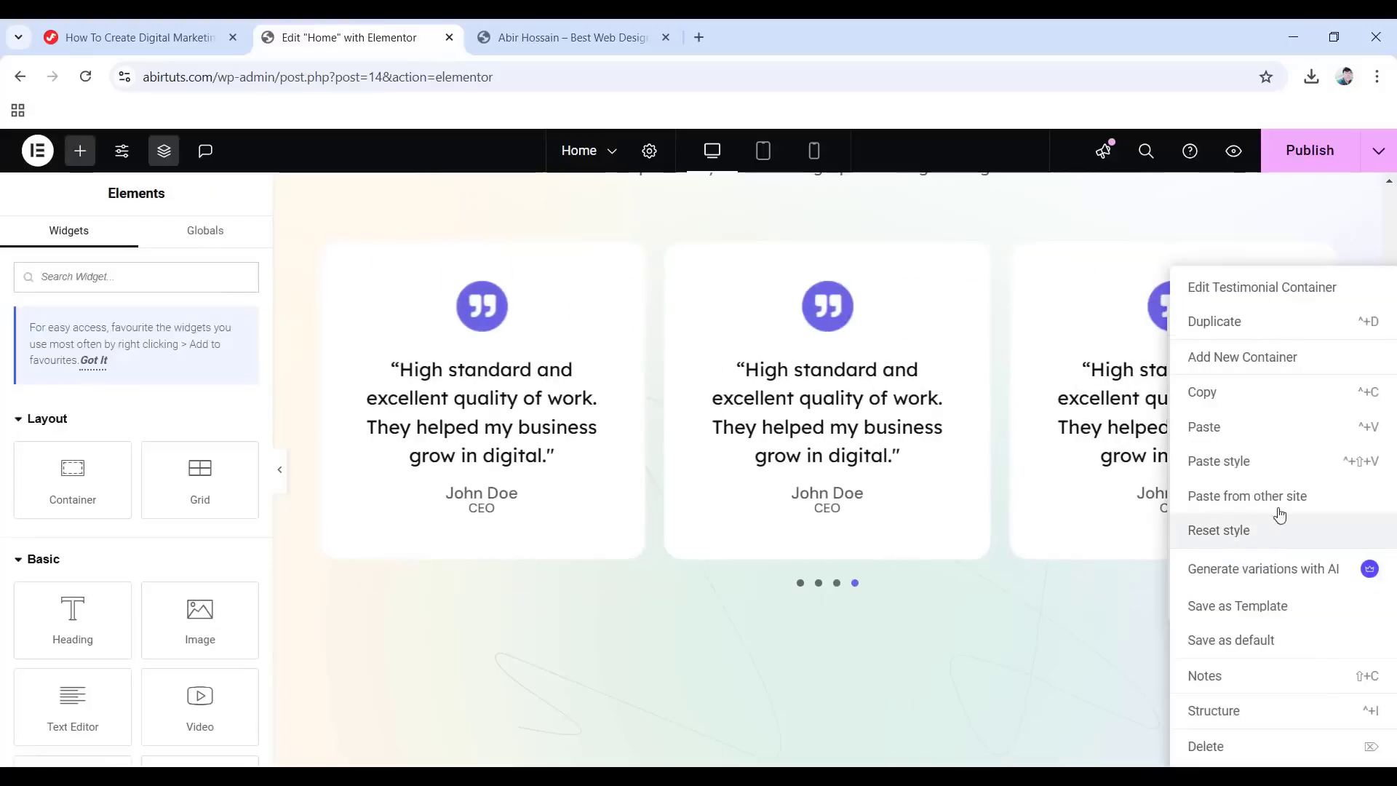
pyautogui.click(1246, 357)
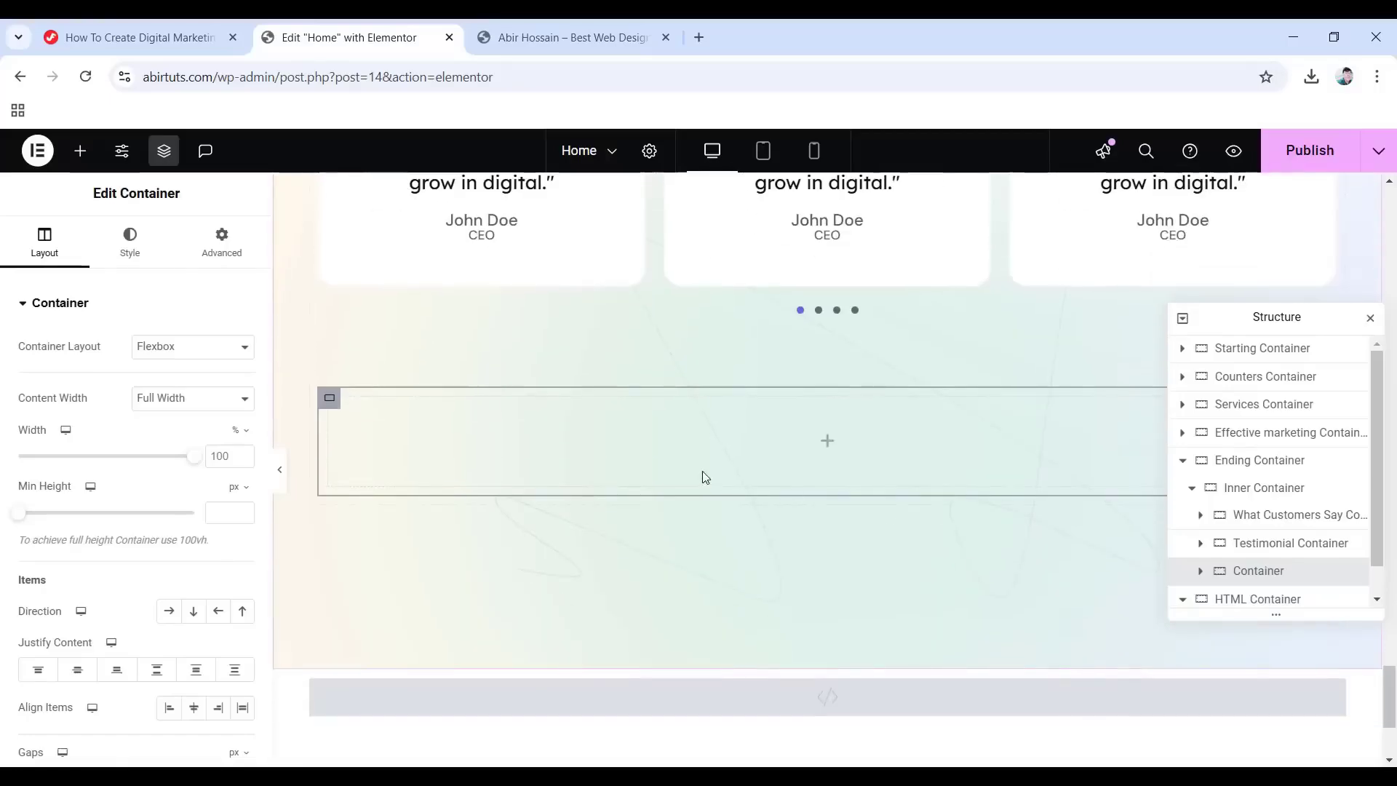
pyautogui.scroll(-1, 879, 468)
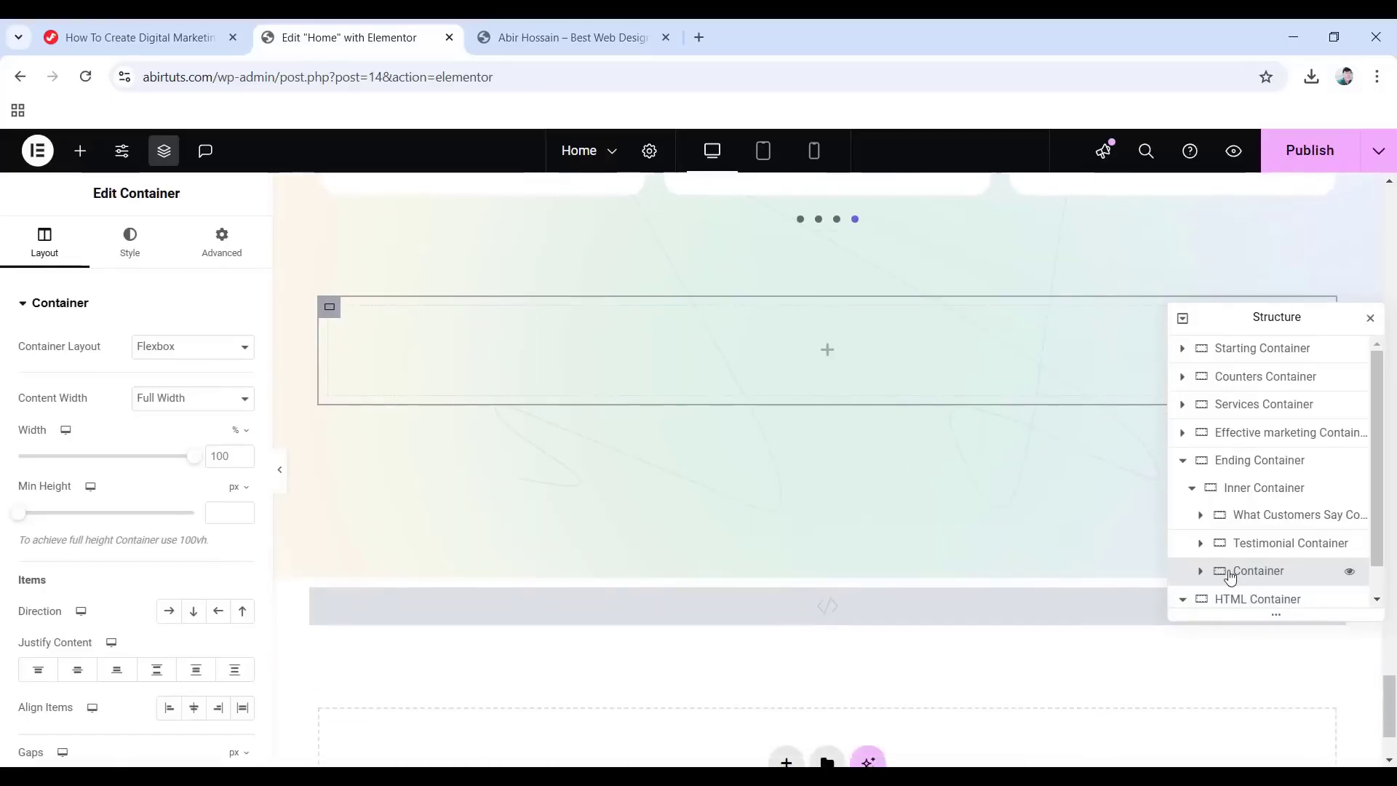
pyautogui.scroll(-1, 973, 474)
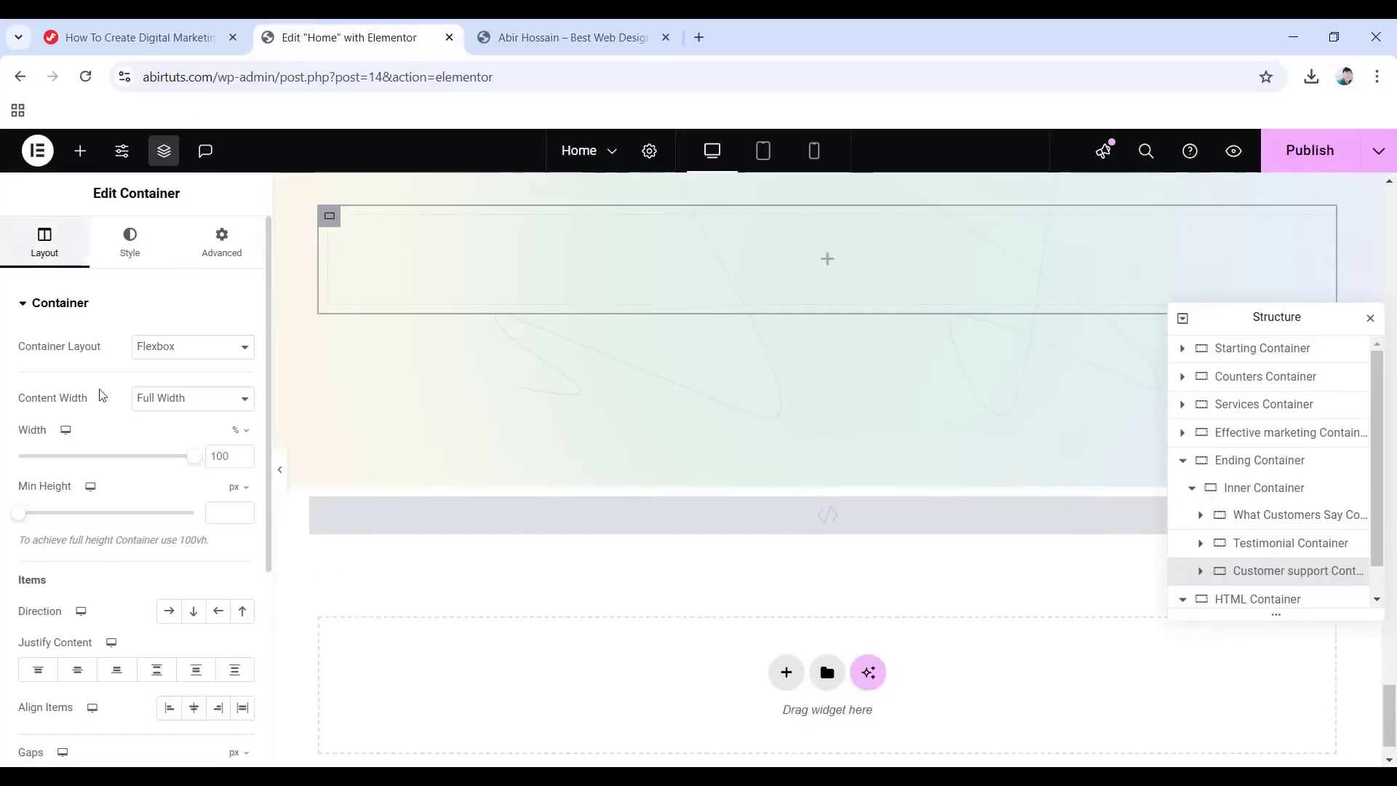
pyautogui.click(200, 398)
pyautogui.click(166, 421)
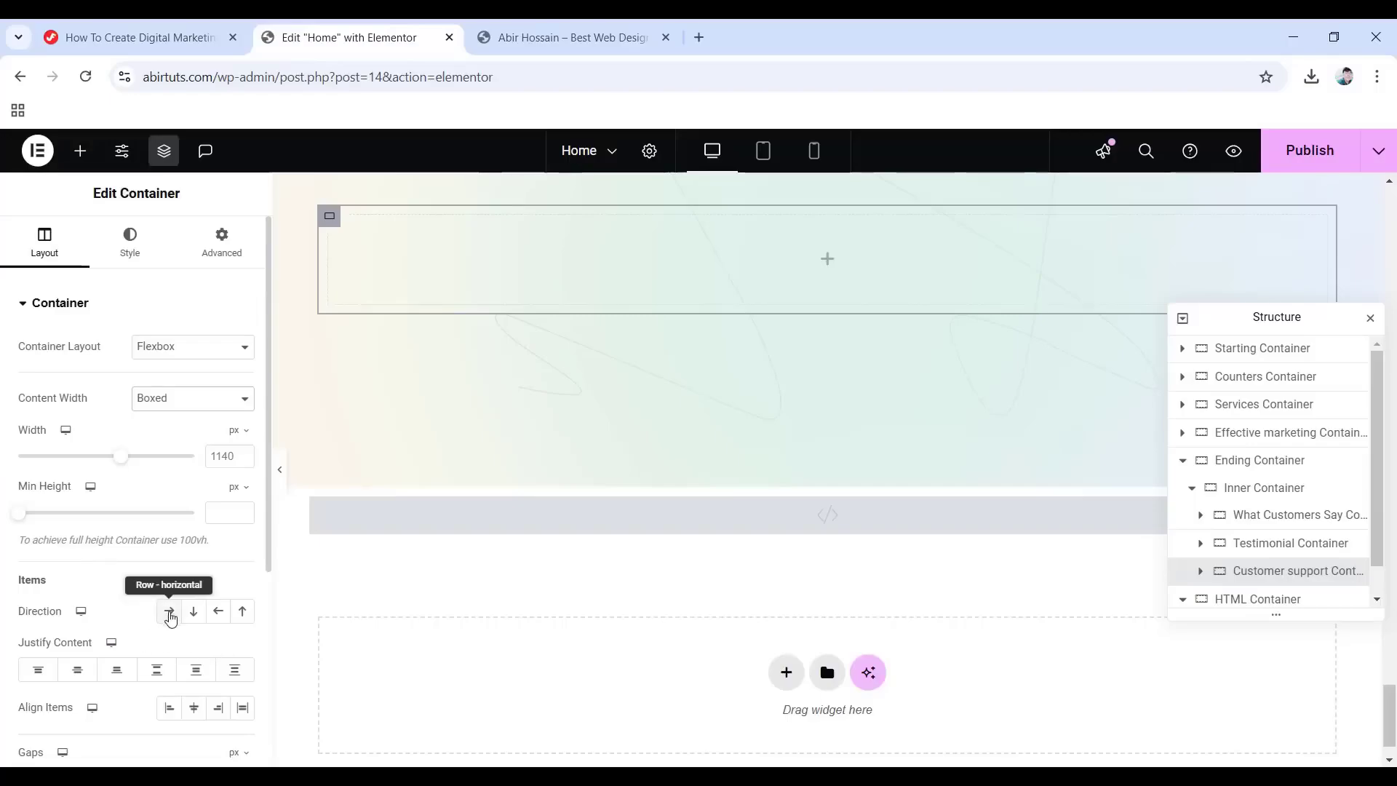
pyautogui.click(170, 614)
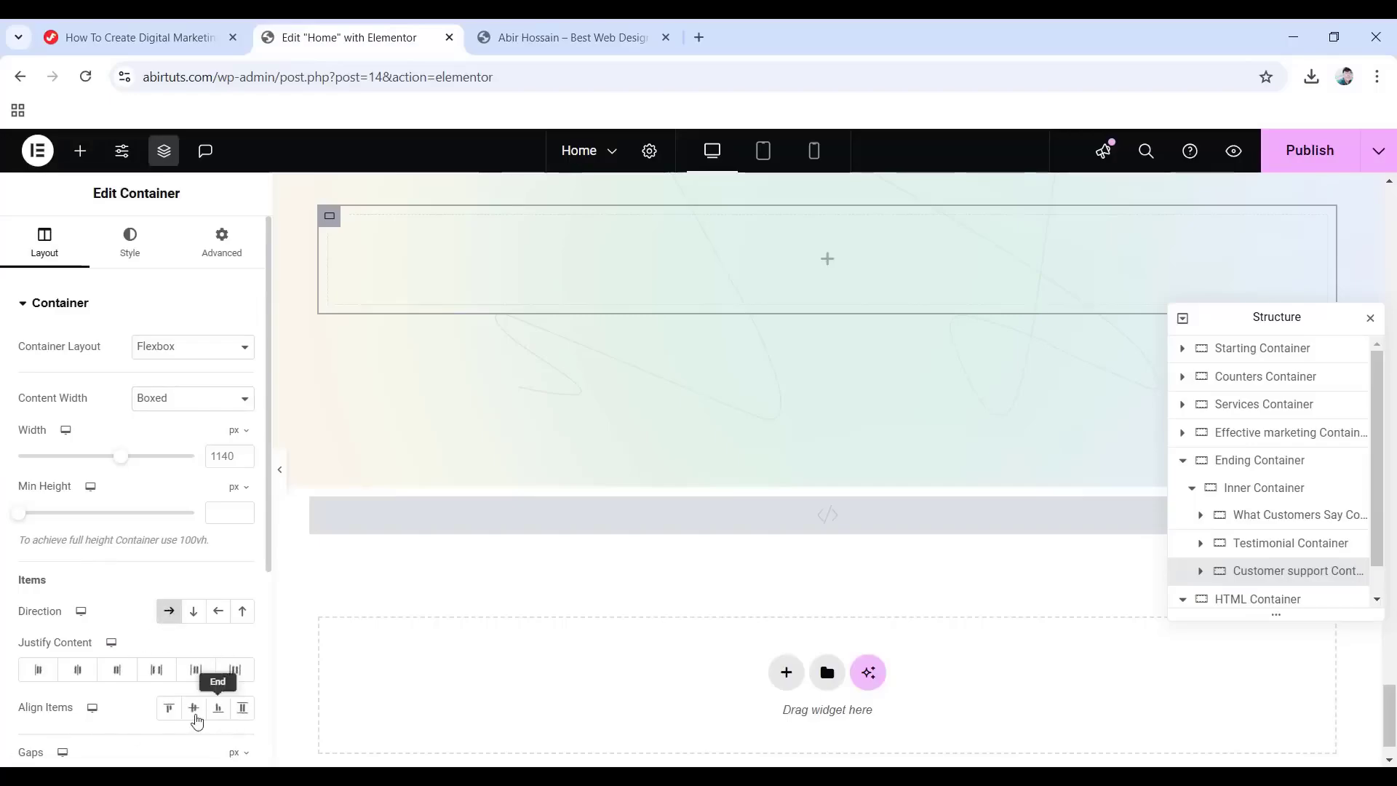
pyautogui.click(194, 709)
# Unlink the container's margin and set its bottom margin to 165 px.
pyautogui.scroll(-3, 197, 713)
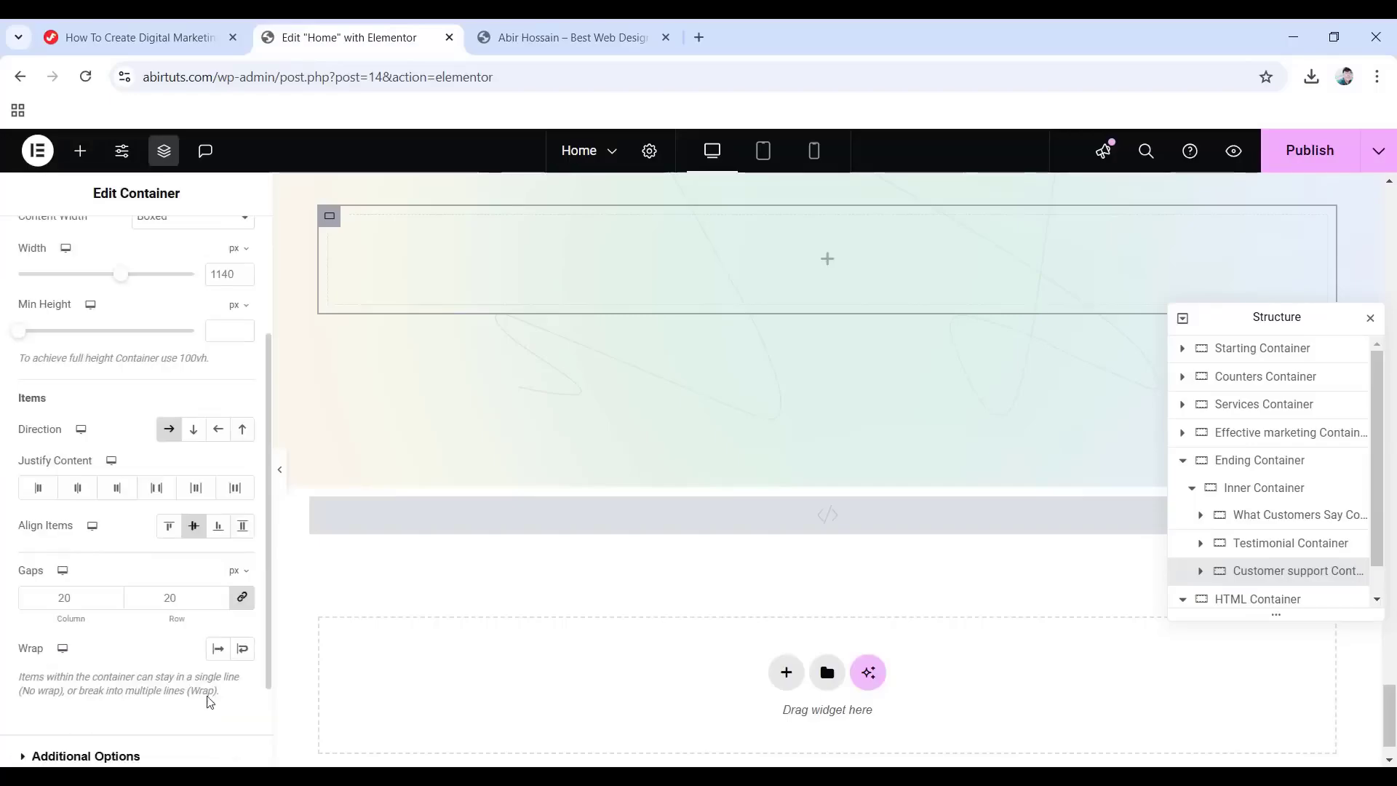
pyautogui.scroll(3, 120, 565)
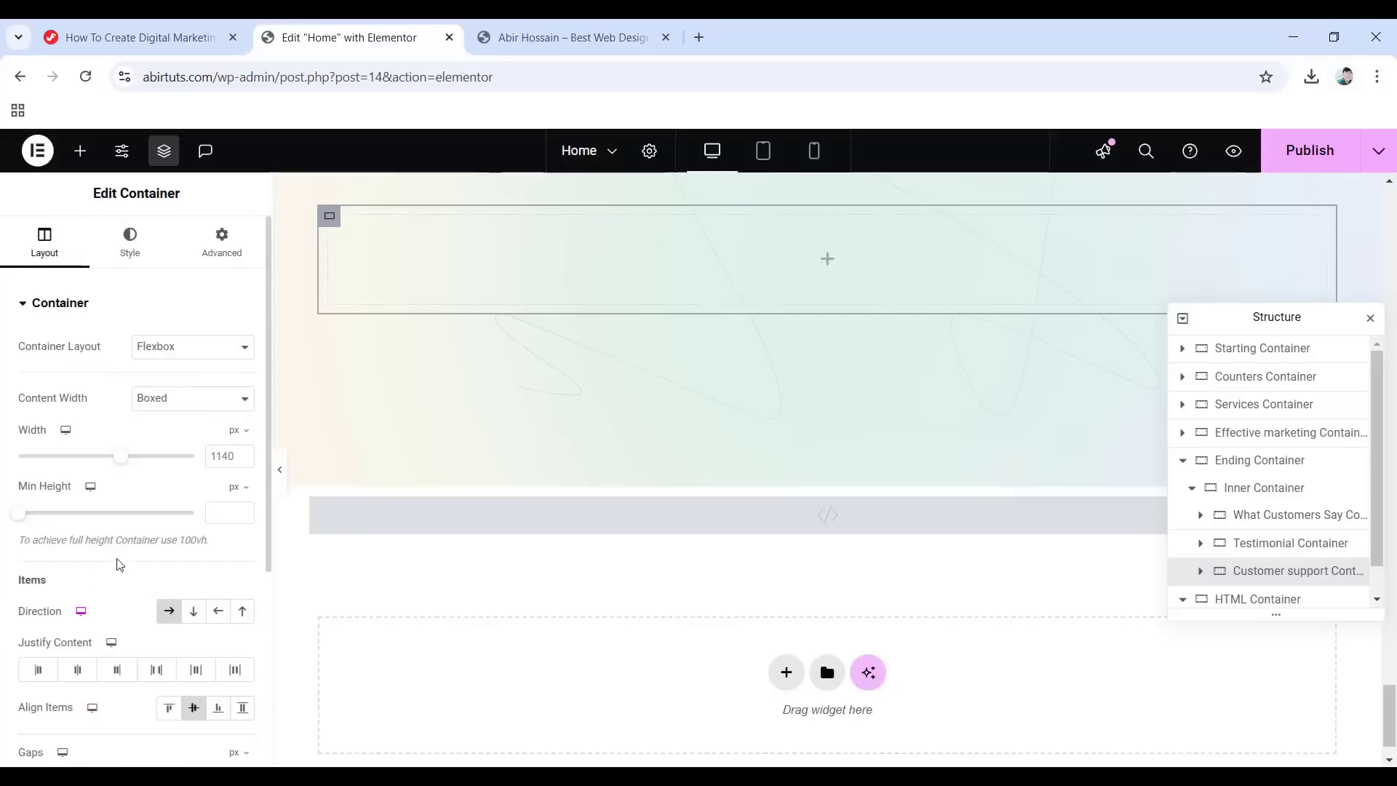
pyautogui.click(222, 247)
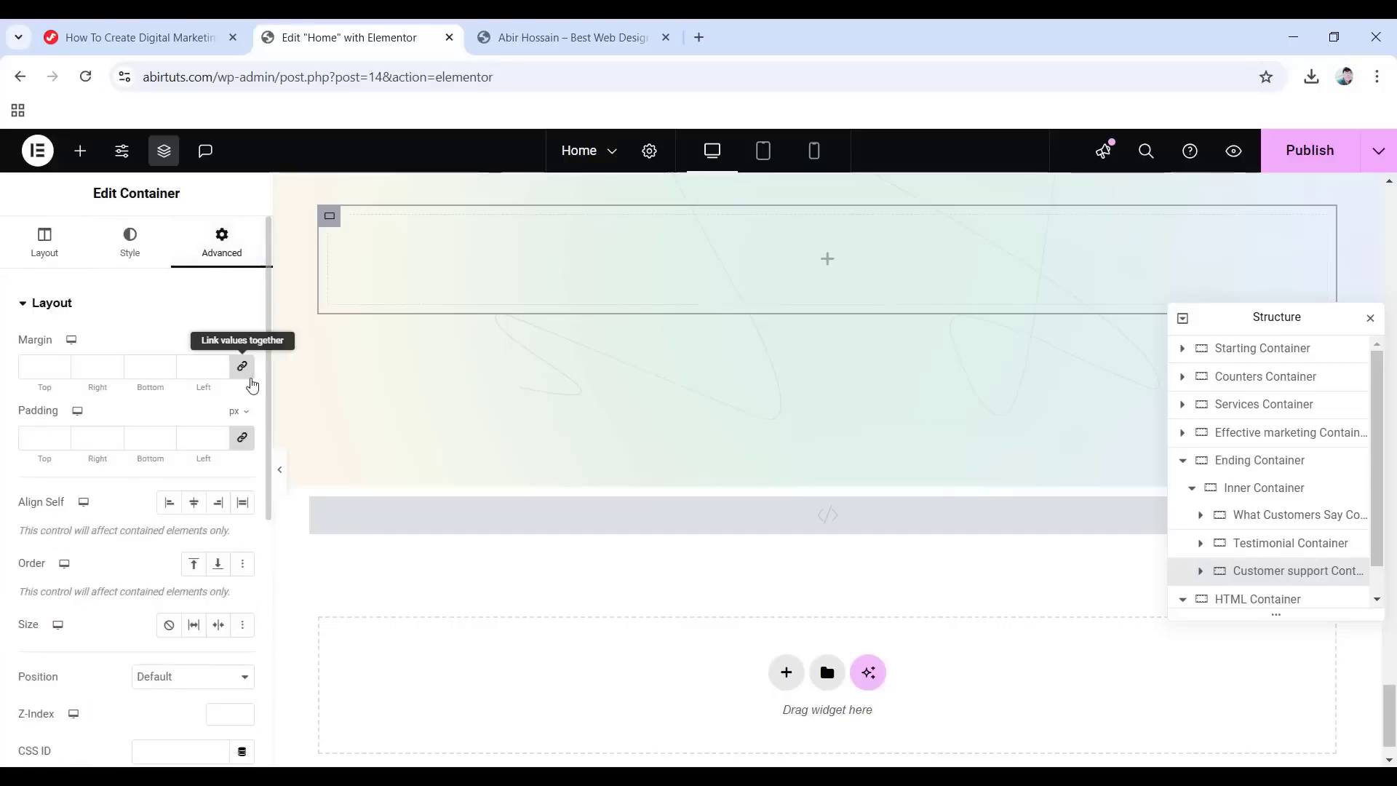
pyautogui.click(243, 373)
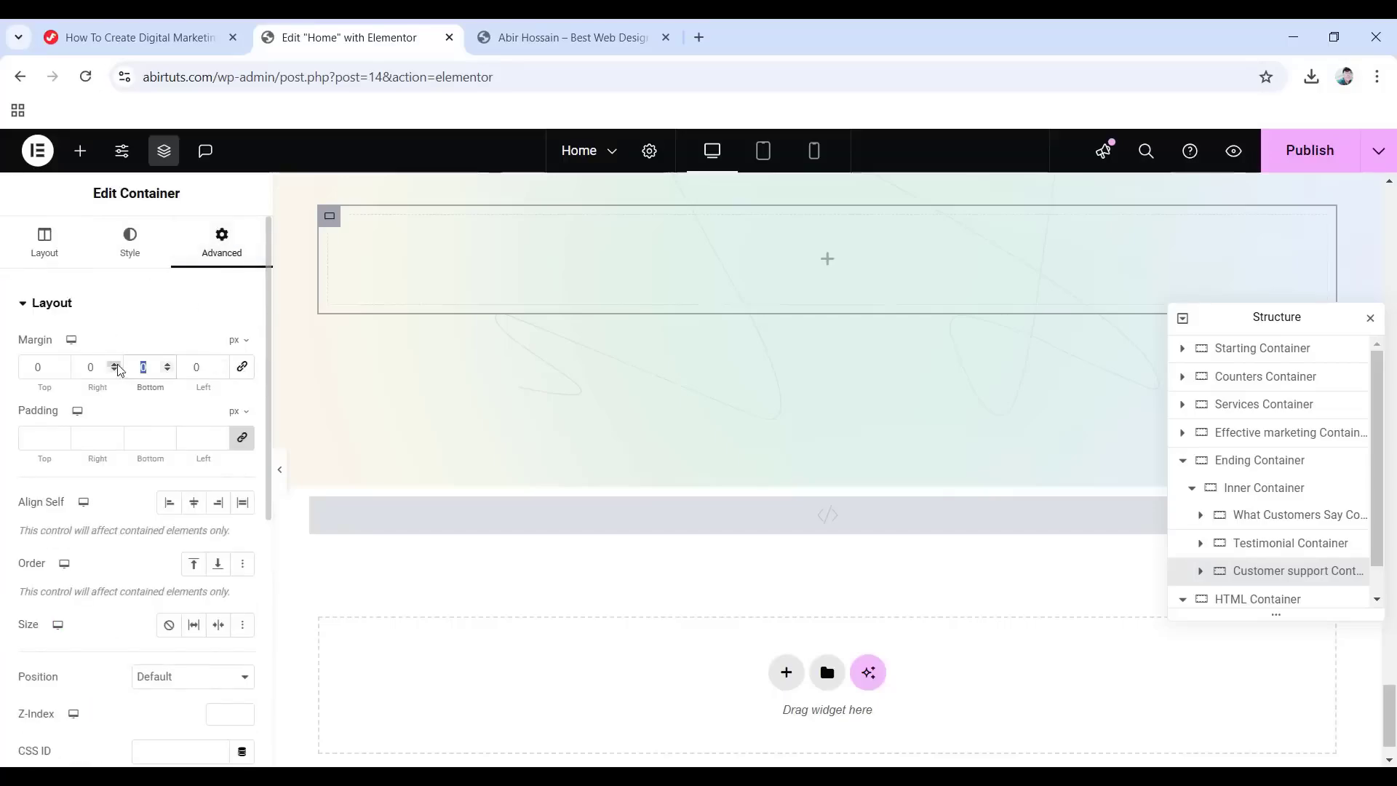
pyautogui.write('165')
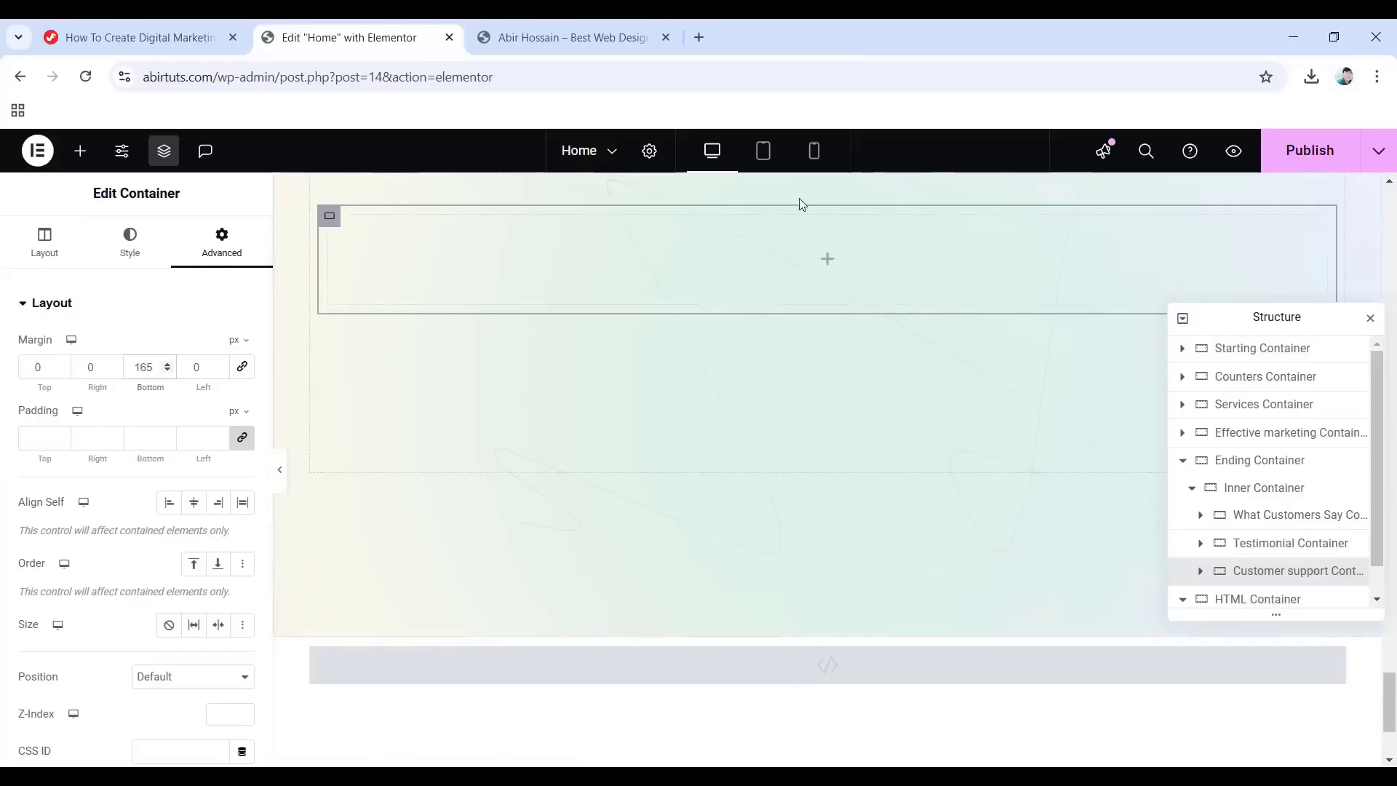
pyautogui.click(80, 151)
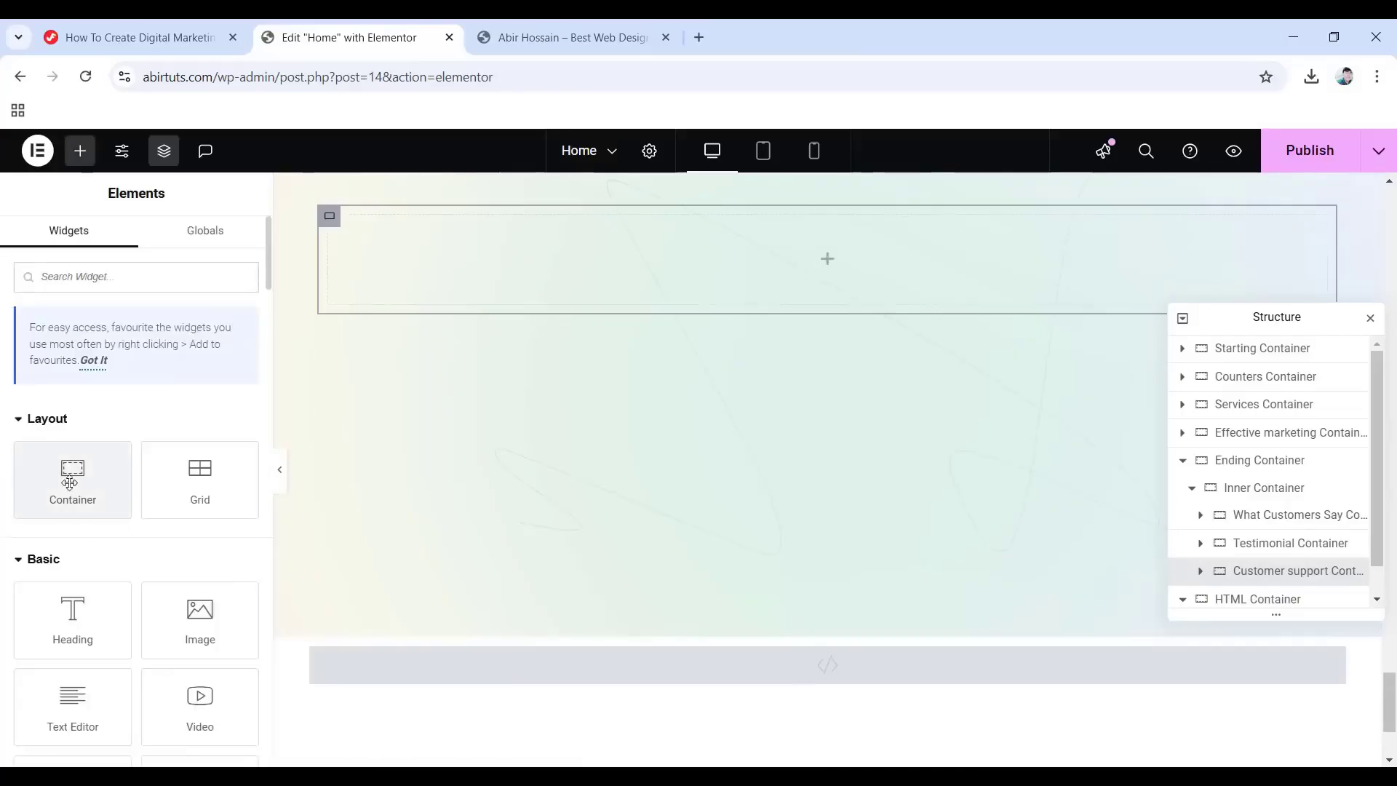
# Drop a boxed container inside the customer support container and name it 'Info Container'.
pyautogui.moveTo(69, 479); pyautogui.dragTo(805, 249)
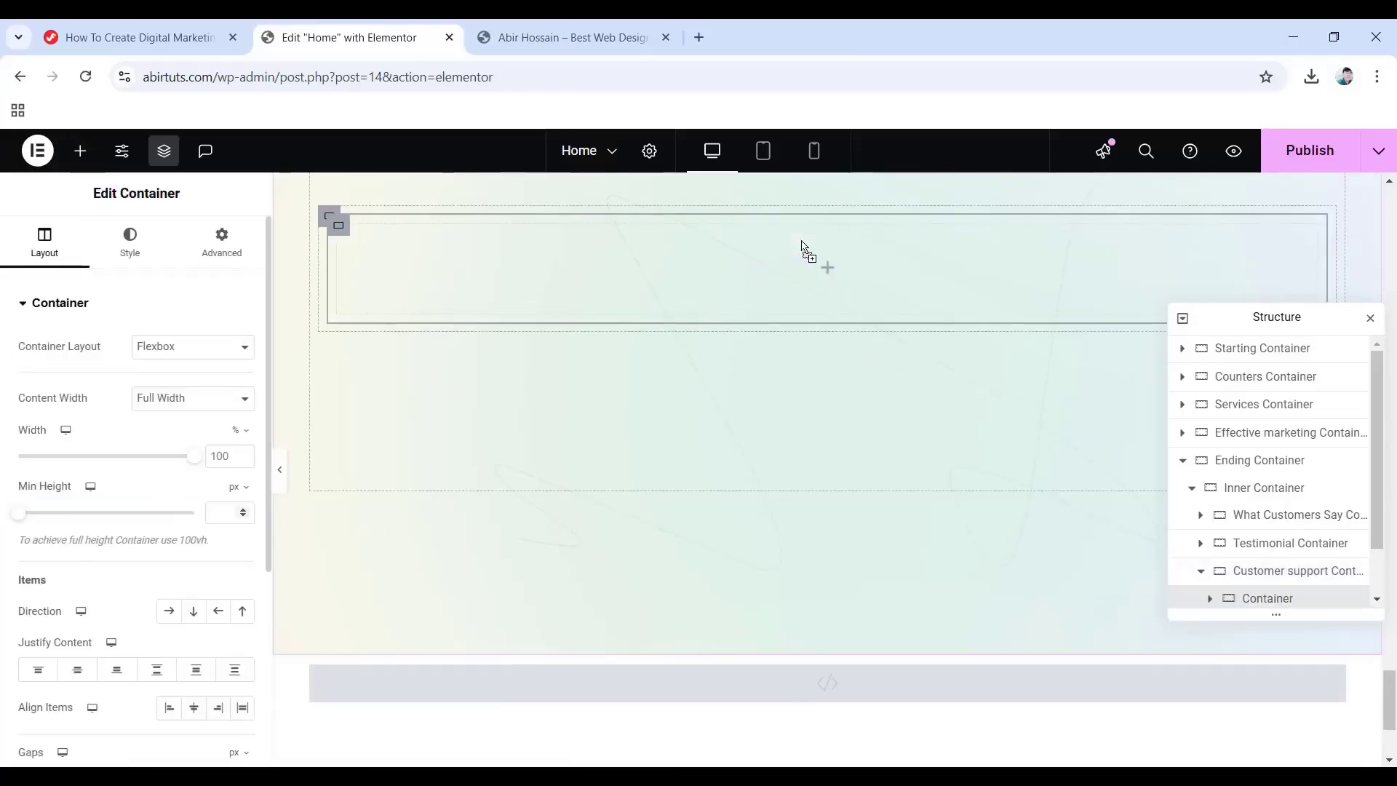
pyautogui.doubleClick(1246, 598)
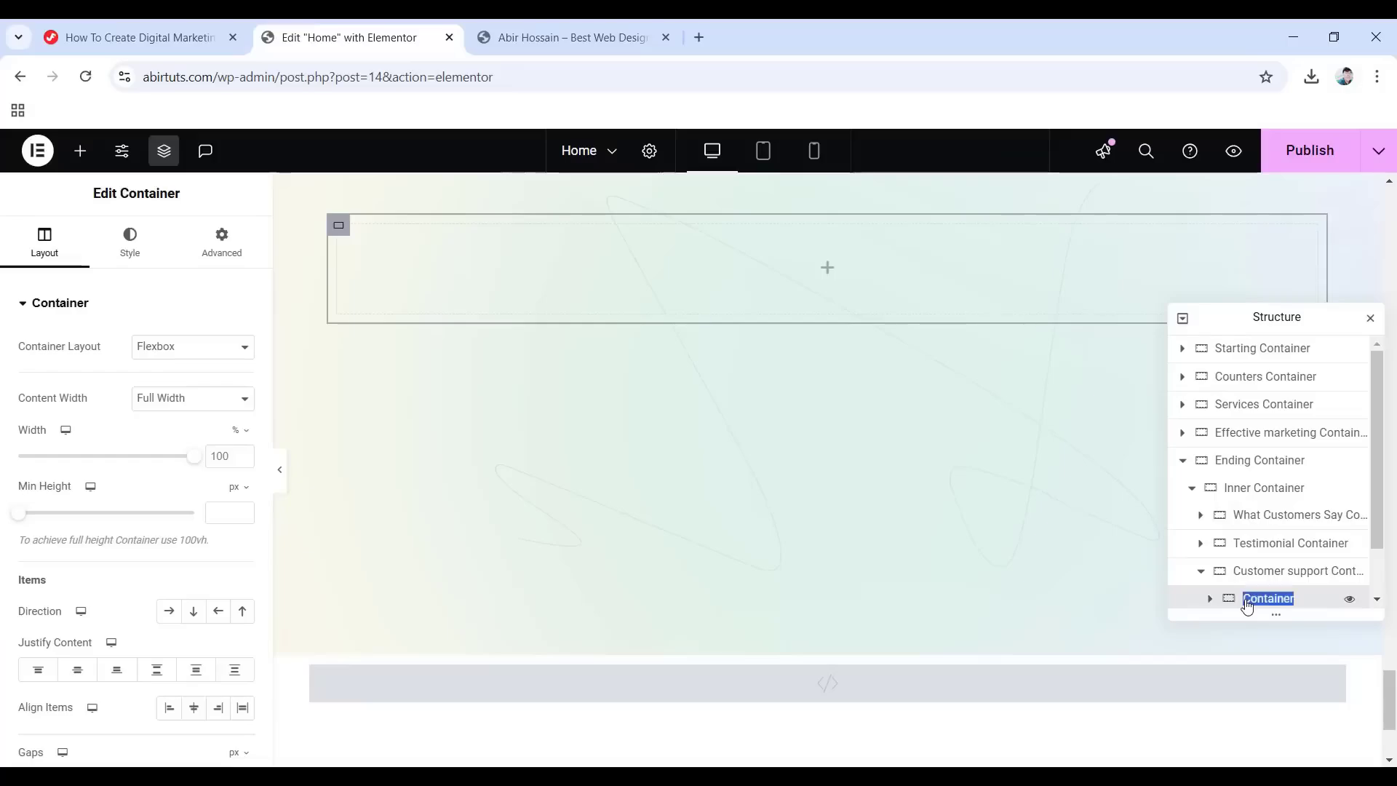
pyautogui.write('Info Container')
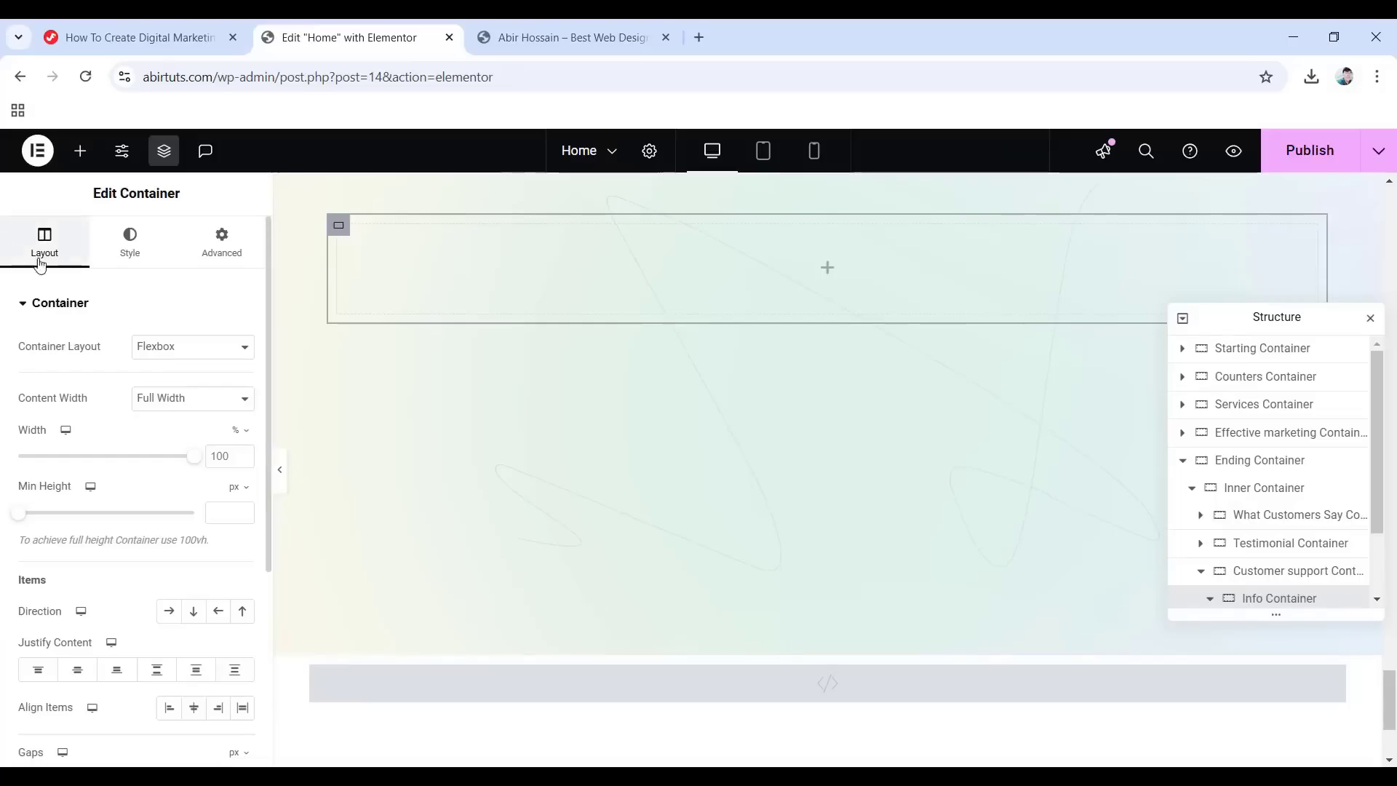
pyautogui.click(196, 401)
pyautogui.click(160, 423)
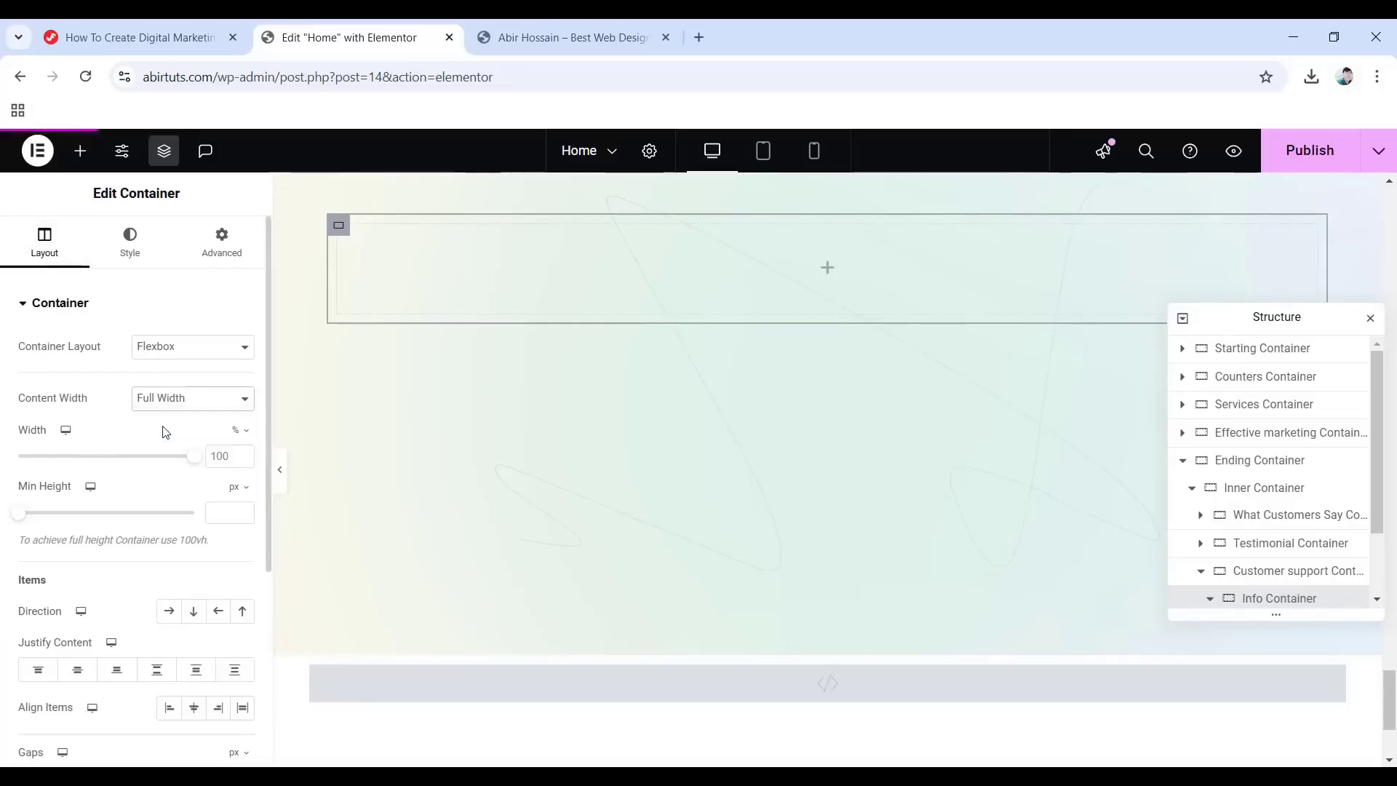
# Give the Info Container a Fade In entrance animation.
pyautogui.click(225, 243)
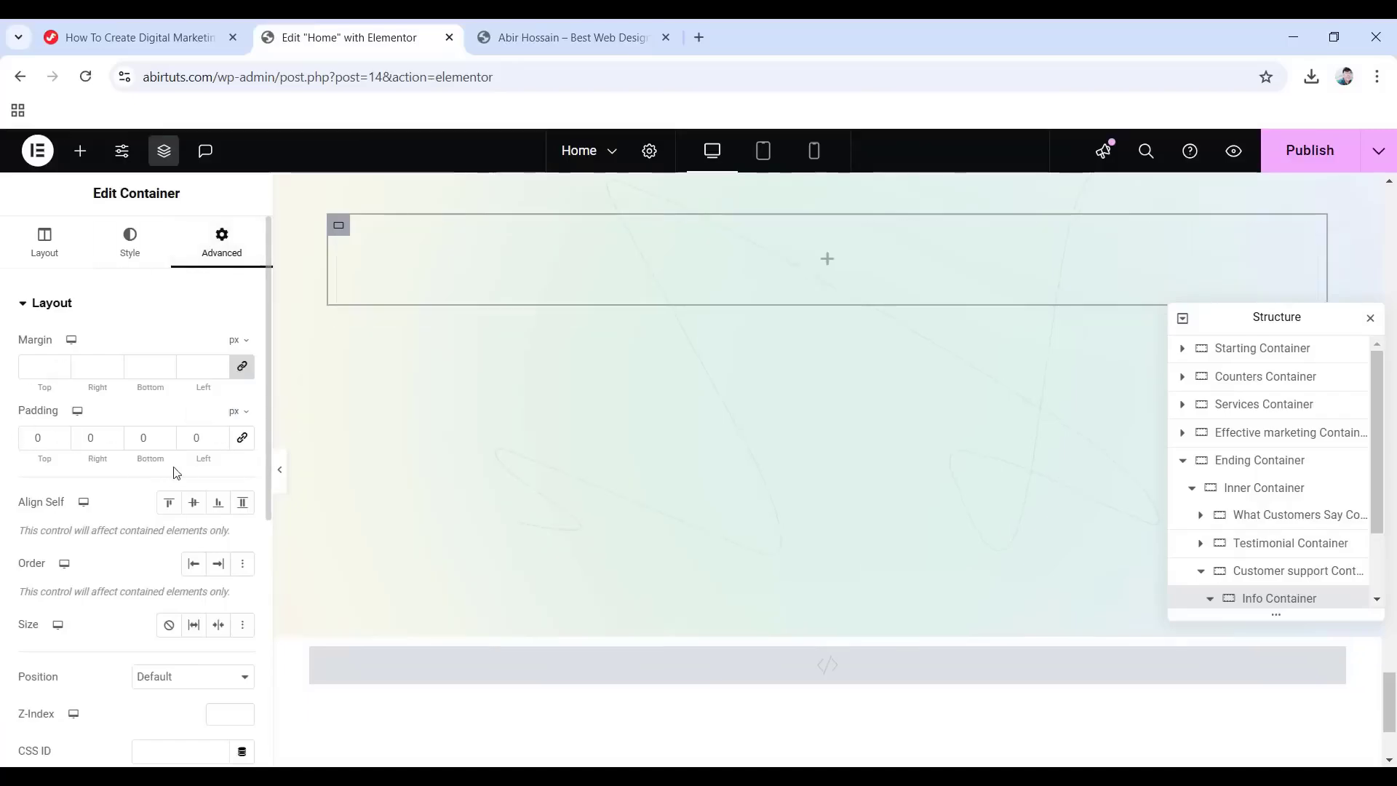
pyautogui.scroll(-4, 165, 474)
pyautogui.scroll(-1, 166, 474)
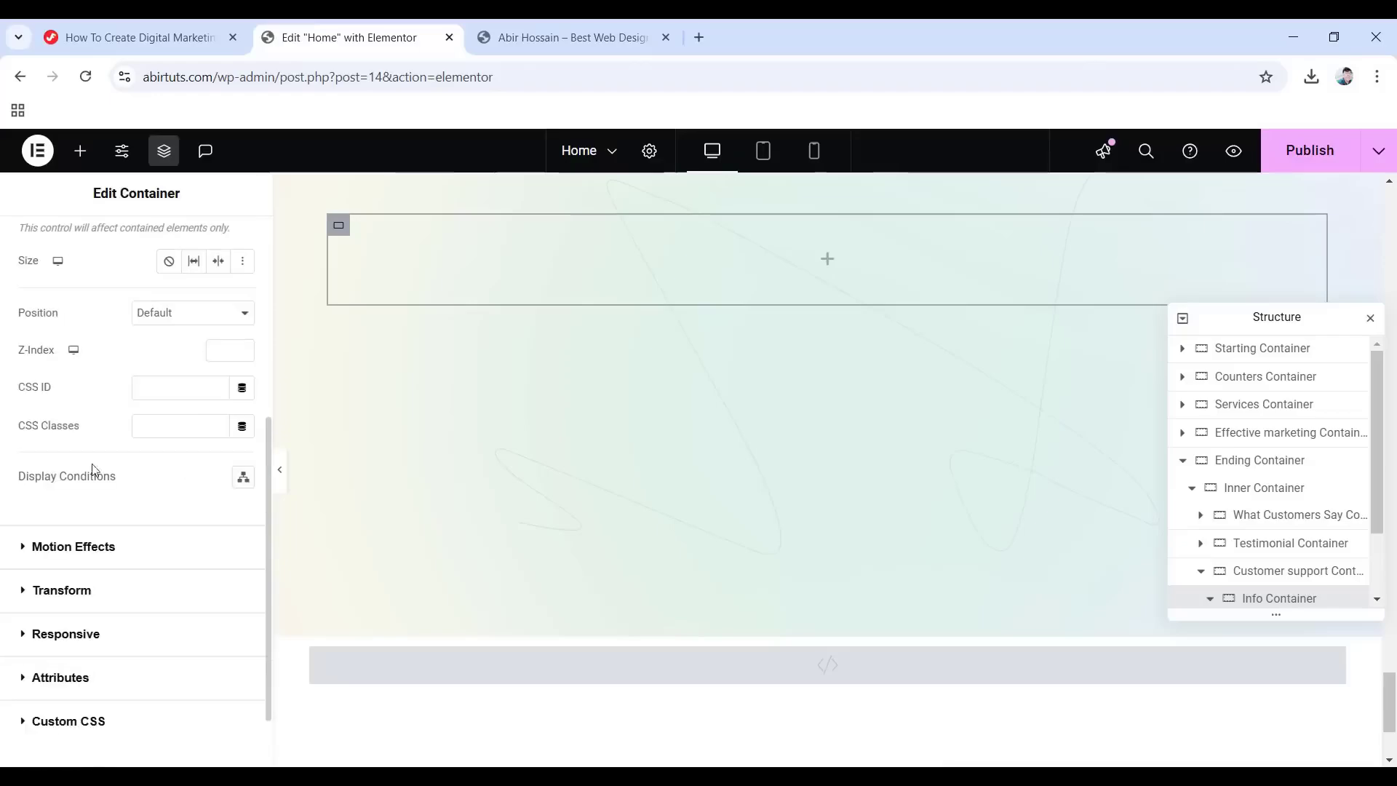
pyautogui.click(73, 547)
pyautogui.click(64, 554)
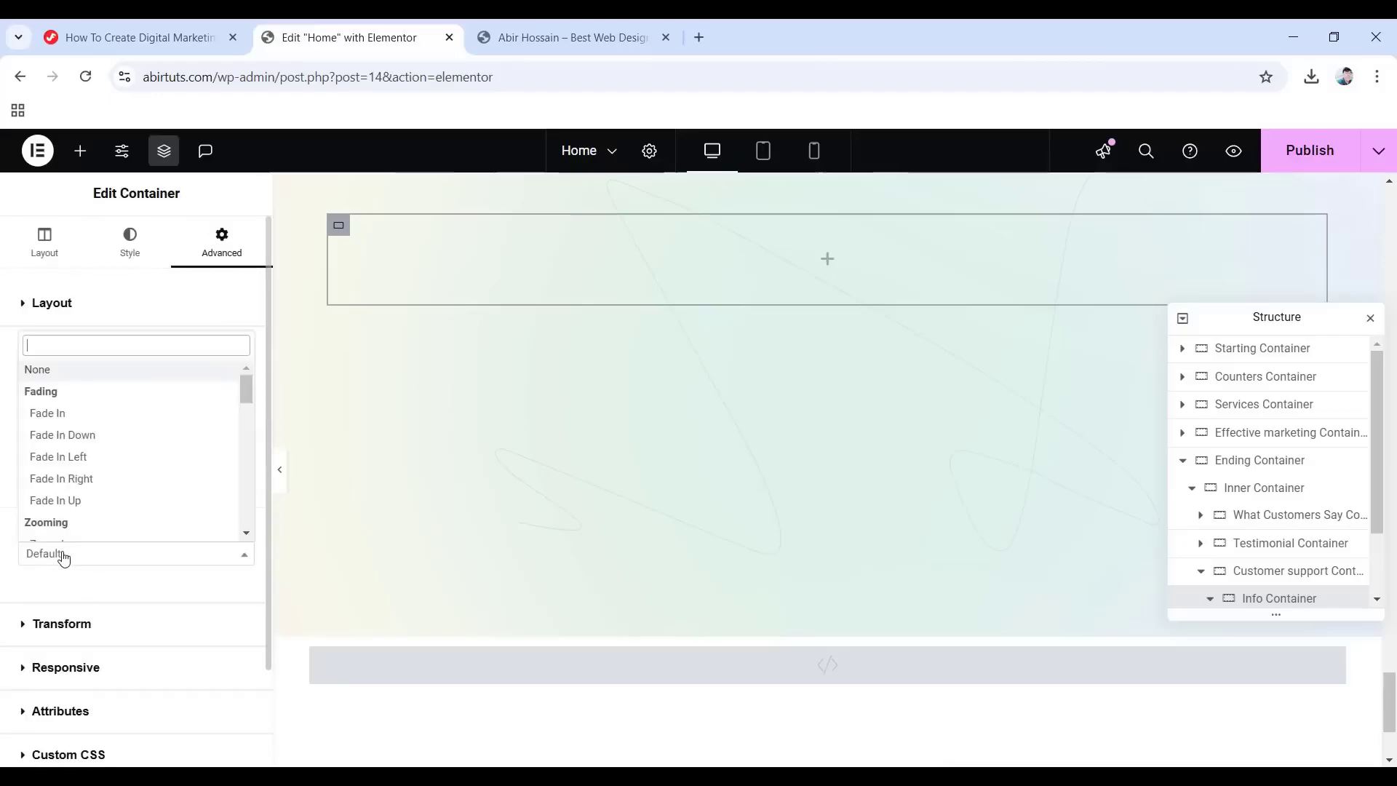
pyautogui.click(40, 409)
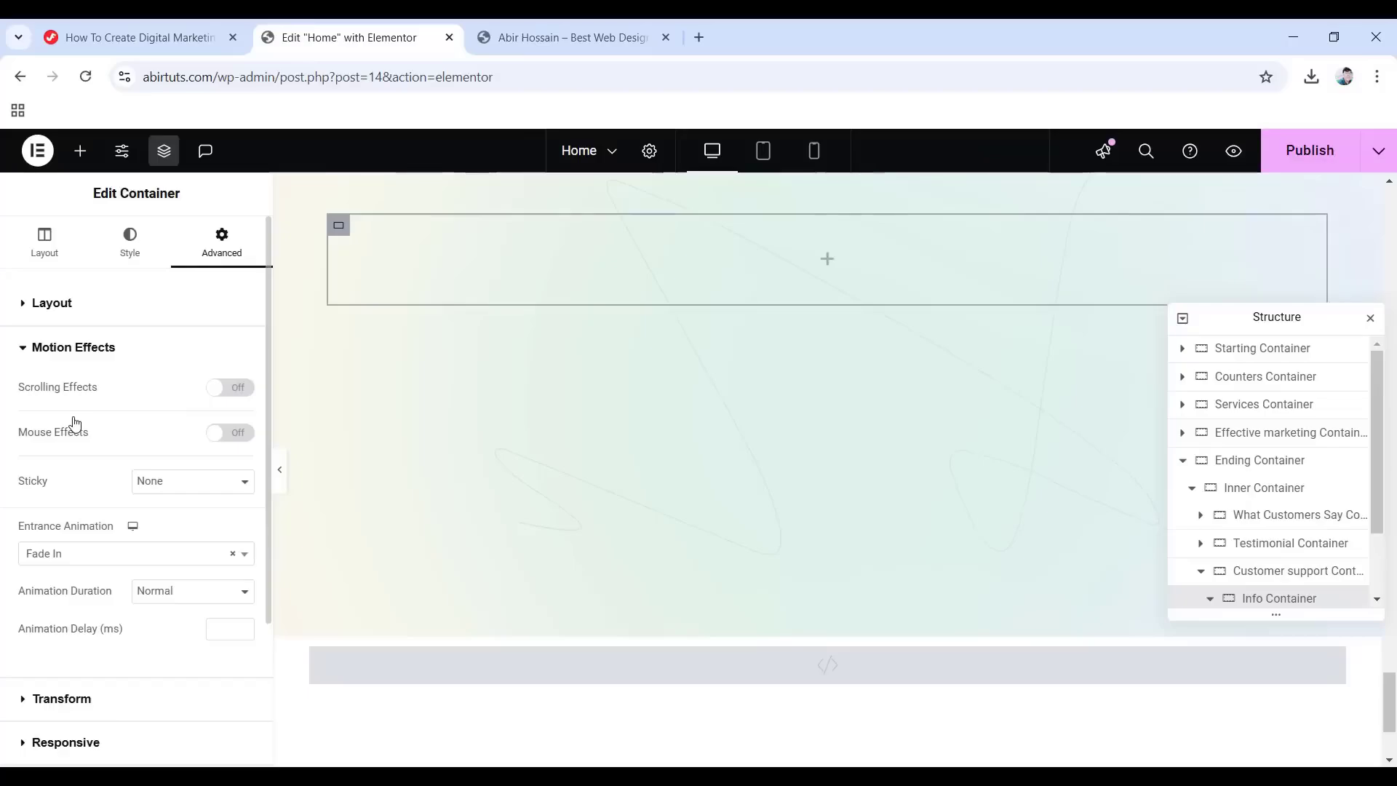
pyautogui.click(825, 268)
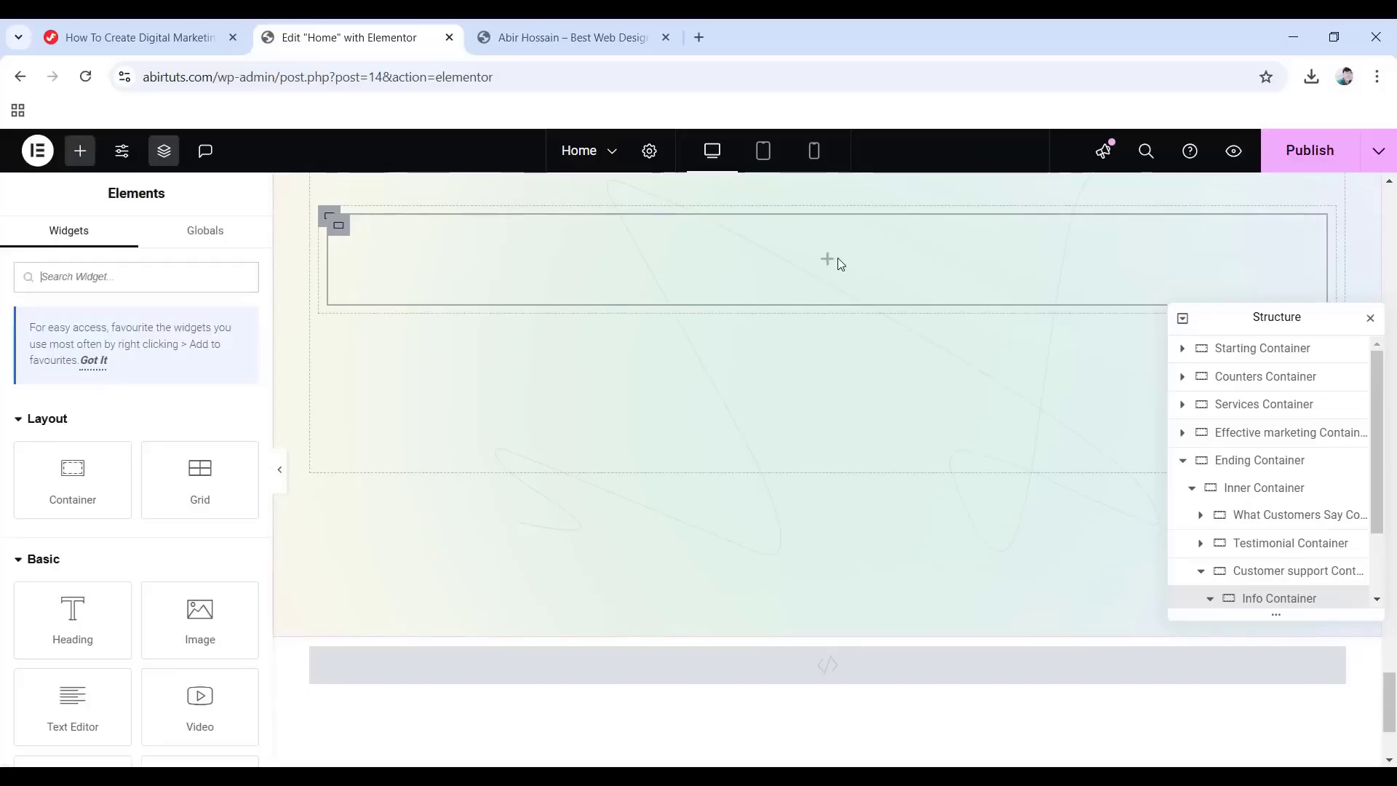
# Add a heading to the Info Container reading '24/7 customer support service'.
pyautogui.moveTo(73, 618); pyautogui.dragTo(836, 262)
pyautogui.moveTo(163, 368); pyautogui.dragTo(7, 366)
pyautogui.write('24/7 customer support service')
# Style the heading with the Primary global colour and the Primary global font.
pyautogui.click(131, 256)
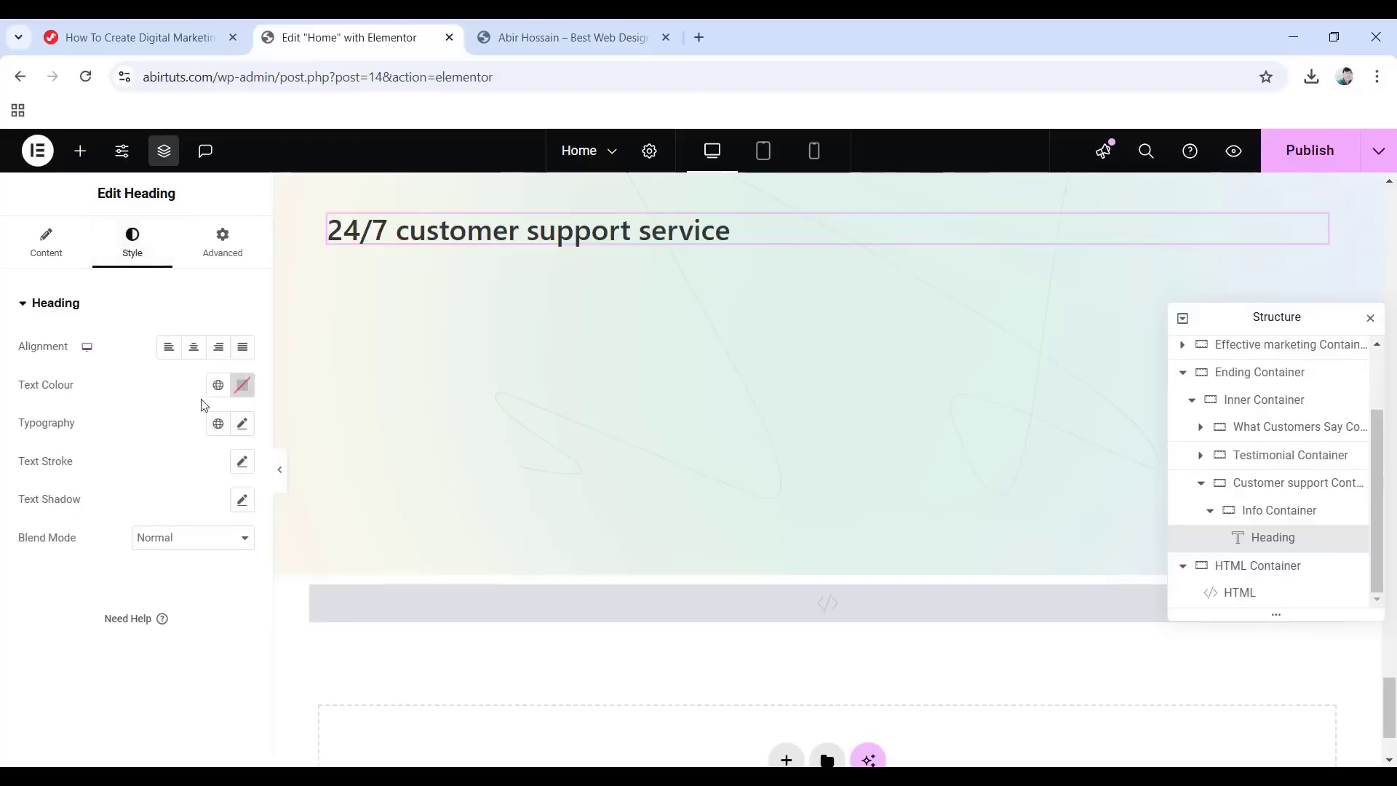
pyautogui.click(218, 384)
pyautogui.click(86, 471)
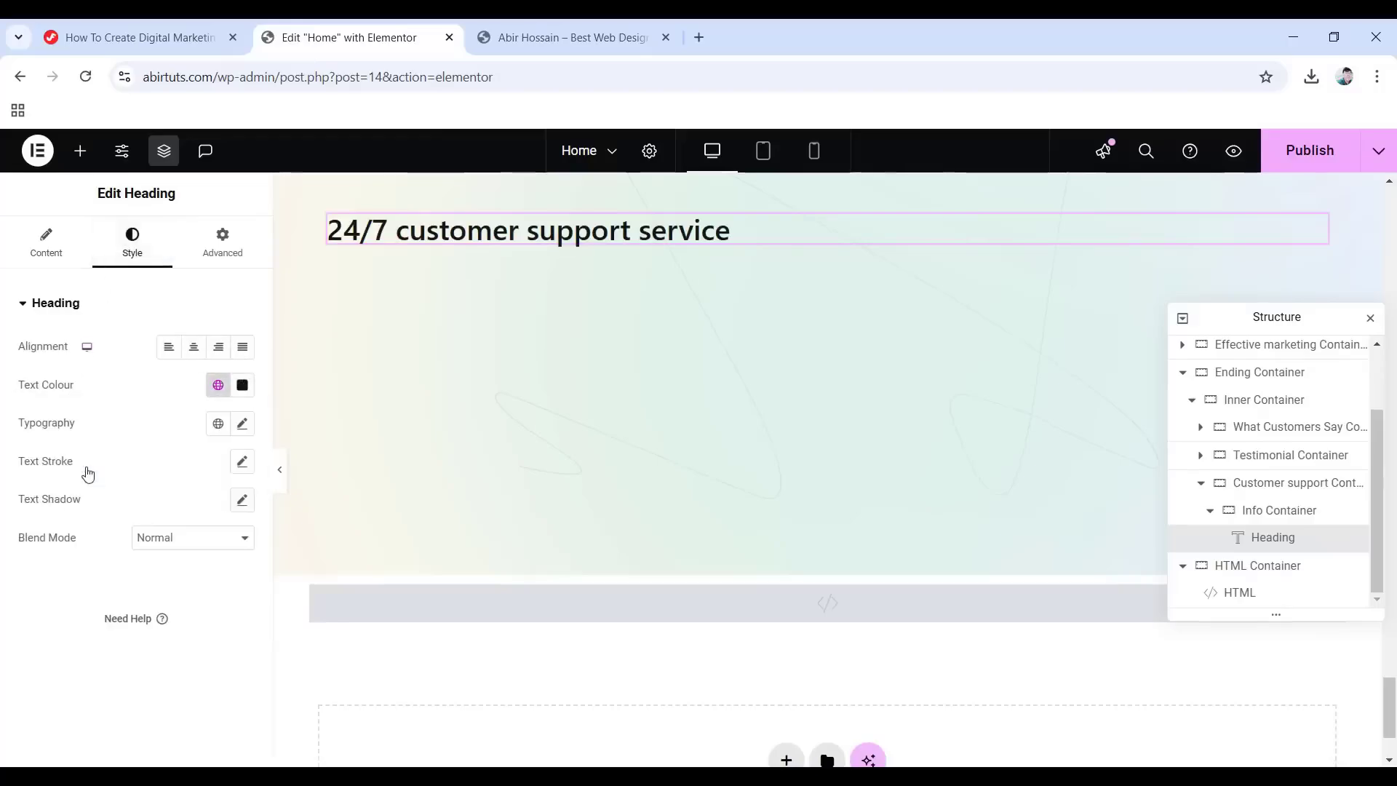
pyautogui.click(219, 424)
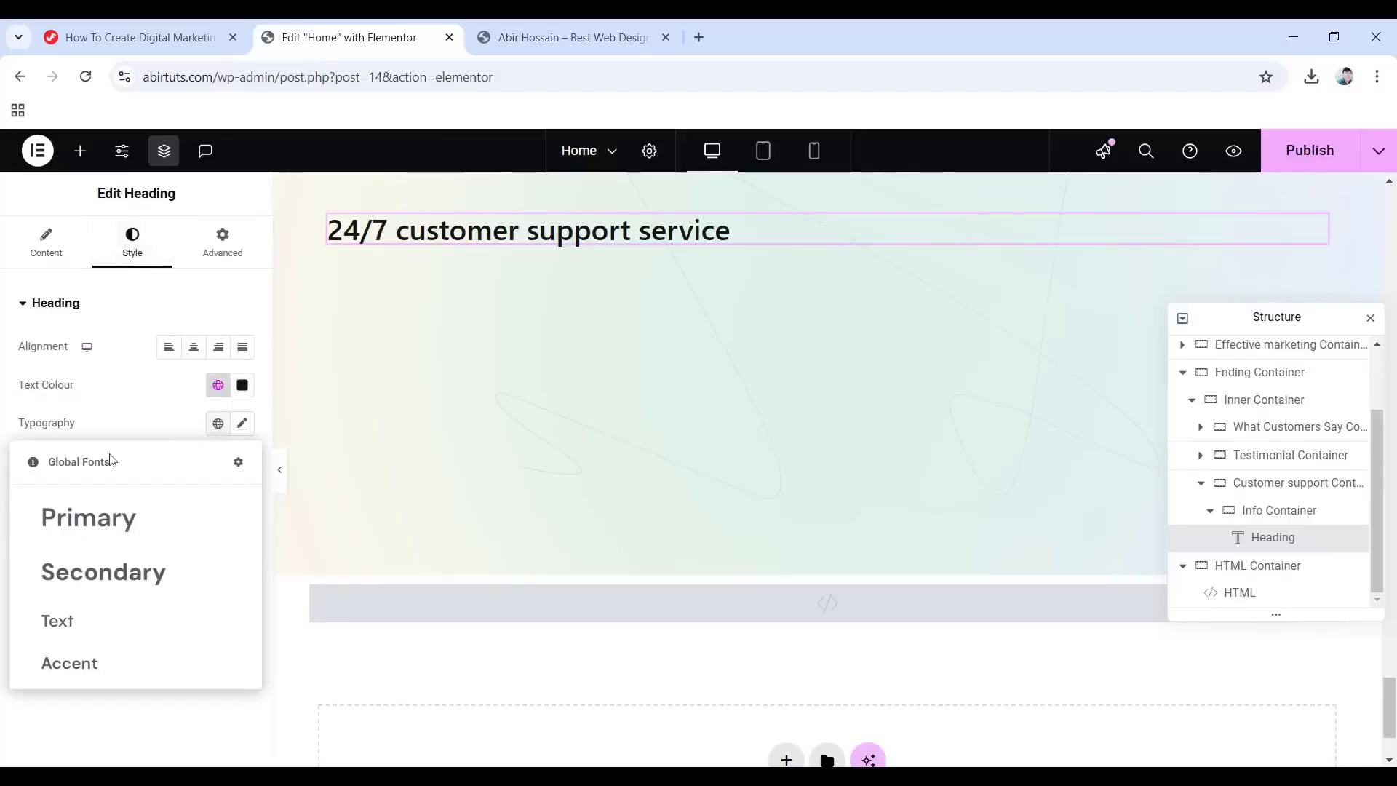
pyautogui.click(114, 528)
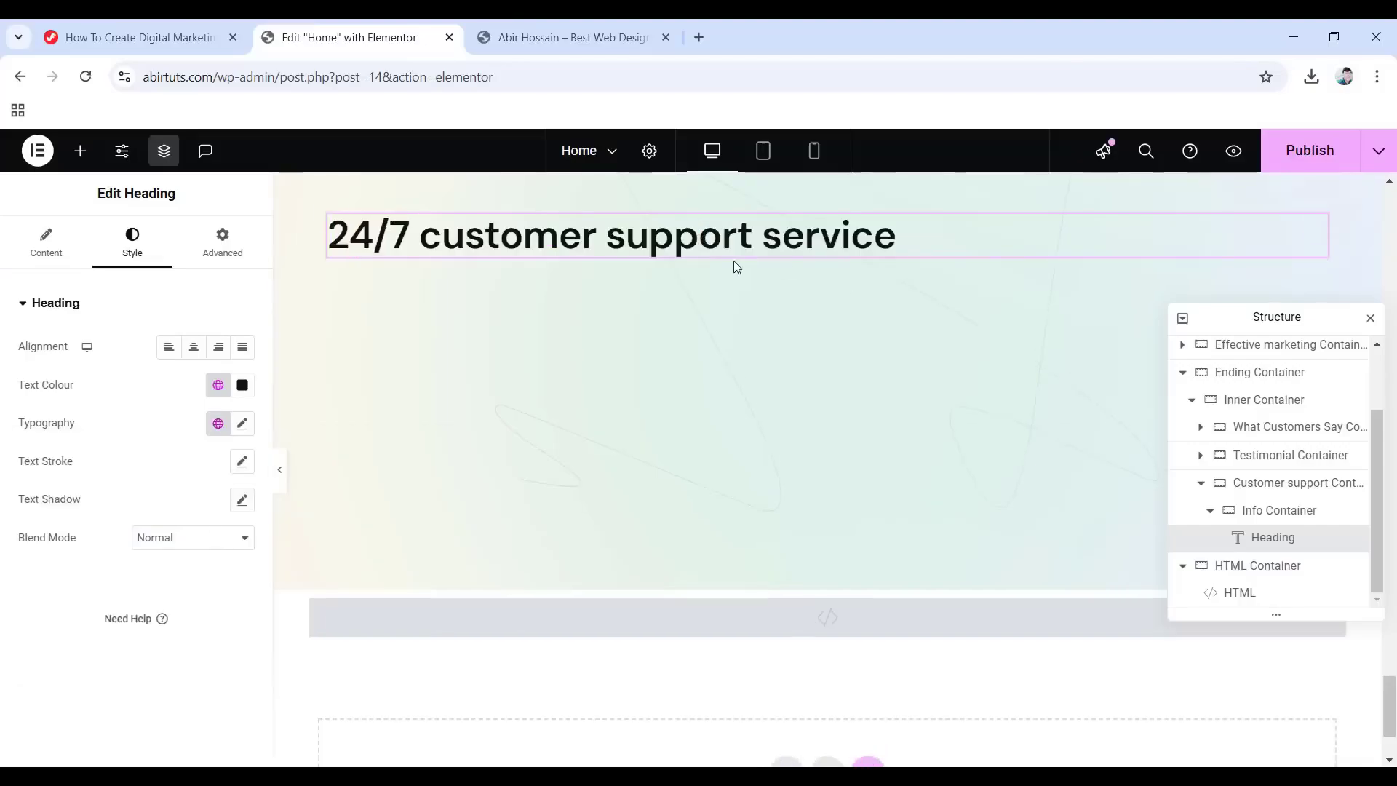
# Add a text block under the heading with the pasted e-commerce scaling paragraph.
pyautogui.click(81, 152)
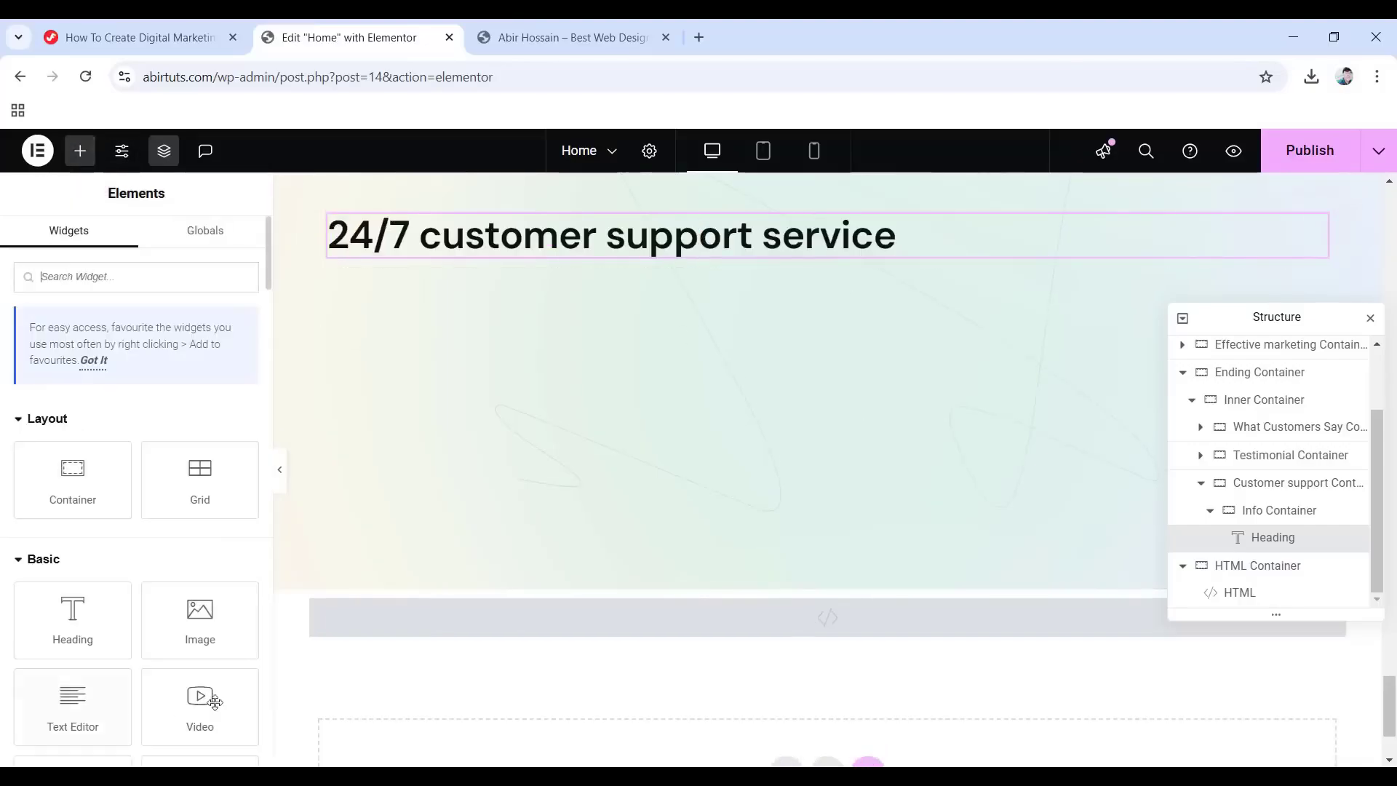
pyautogui.moveTo(73, 705); pyautogui.dragTo(684, 262)
pyautogui.moveTo(215, 532); pyautogui.dragTo(28, 463)
pyautogui.write('In order to scale new customer acquisition and retention for e-commerce brands, we work across the entire customer journey. Our team has a successful track record of helping brands scale profitably based on high-performing strategies.')
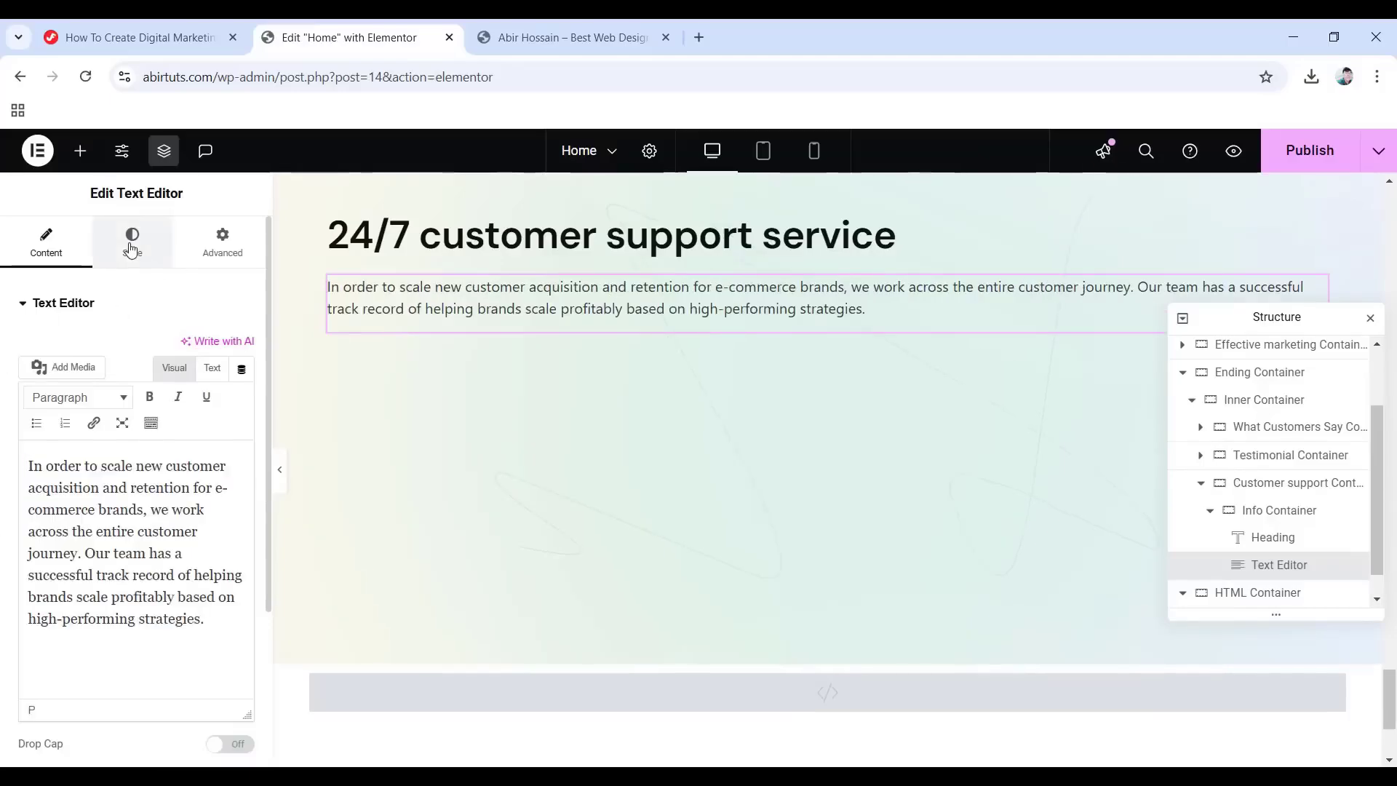
# Apply the Text global colour and Text global font to the paragraph.
pyautogui.click(132, 244)
pyautogui.click(218, 385)
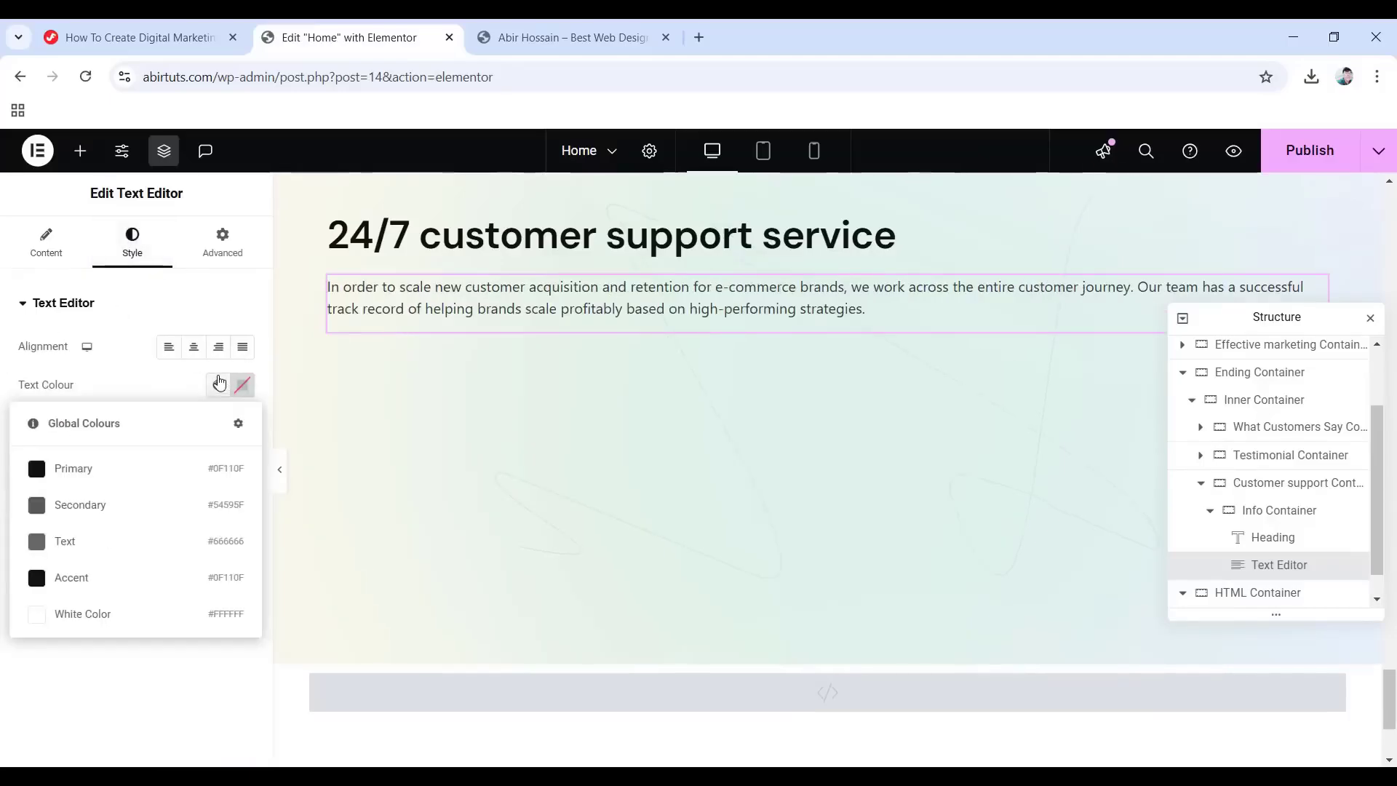
pyautogui.click(67, 543)
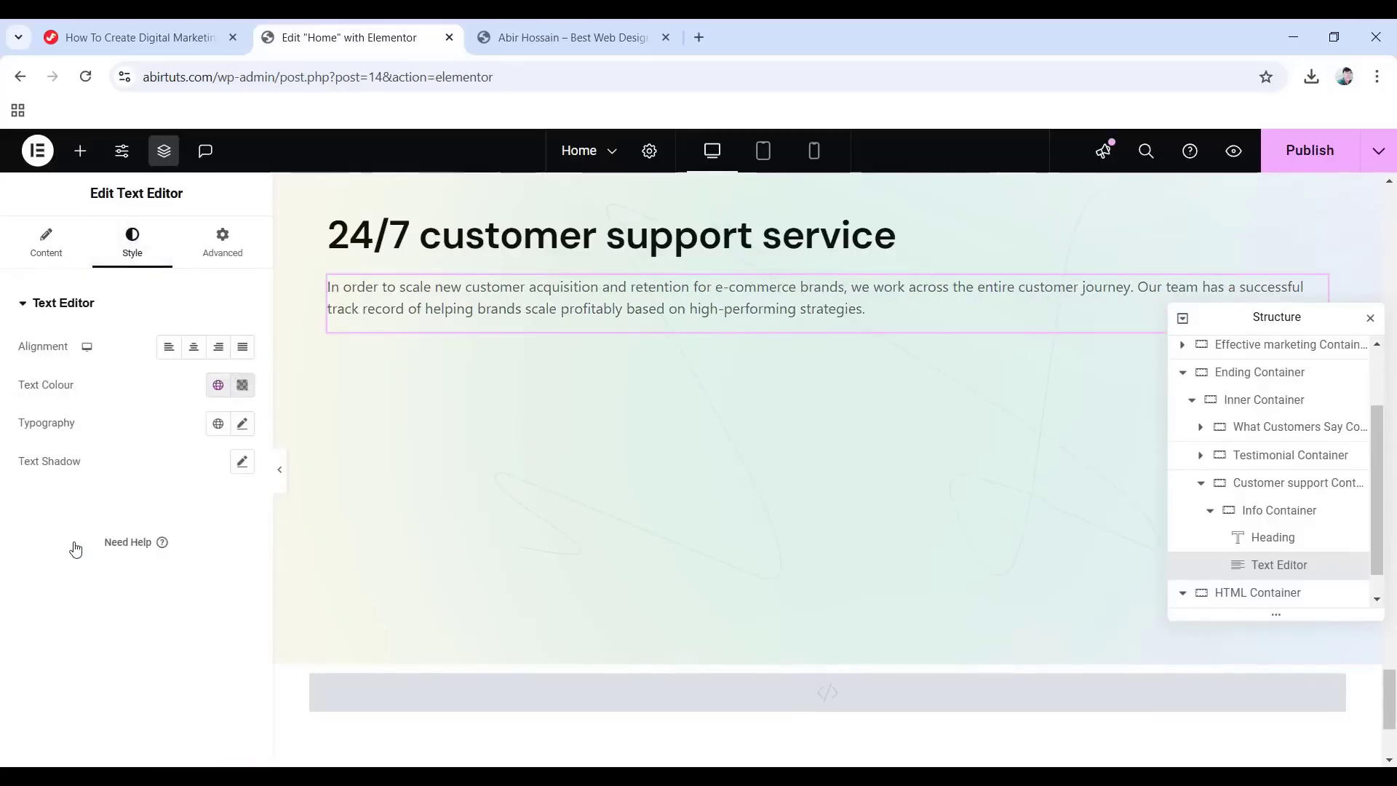
pyautogui.click(218, 424)
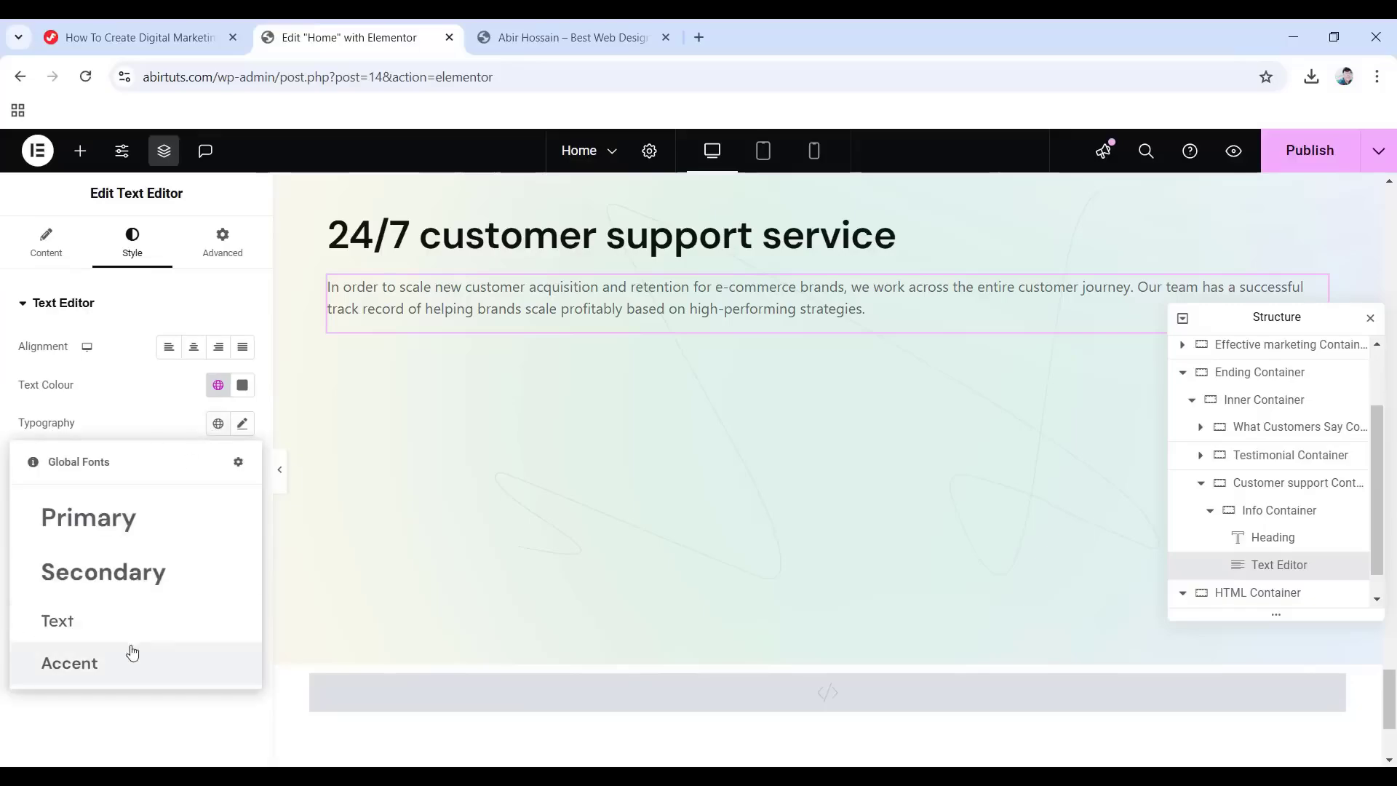
pyautogui.click(109, 627)
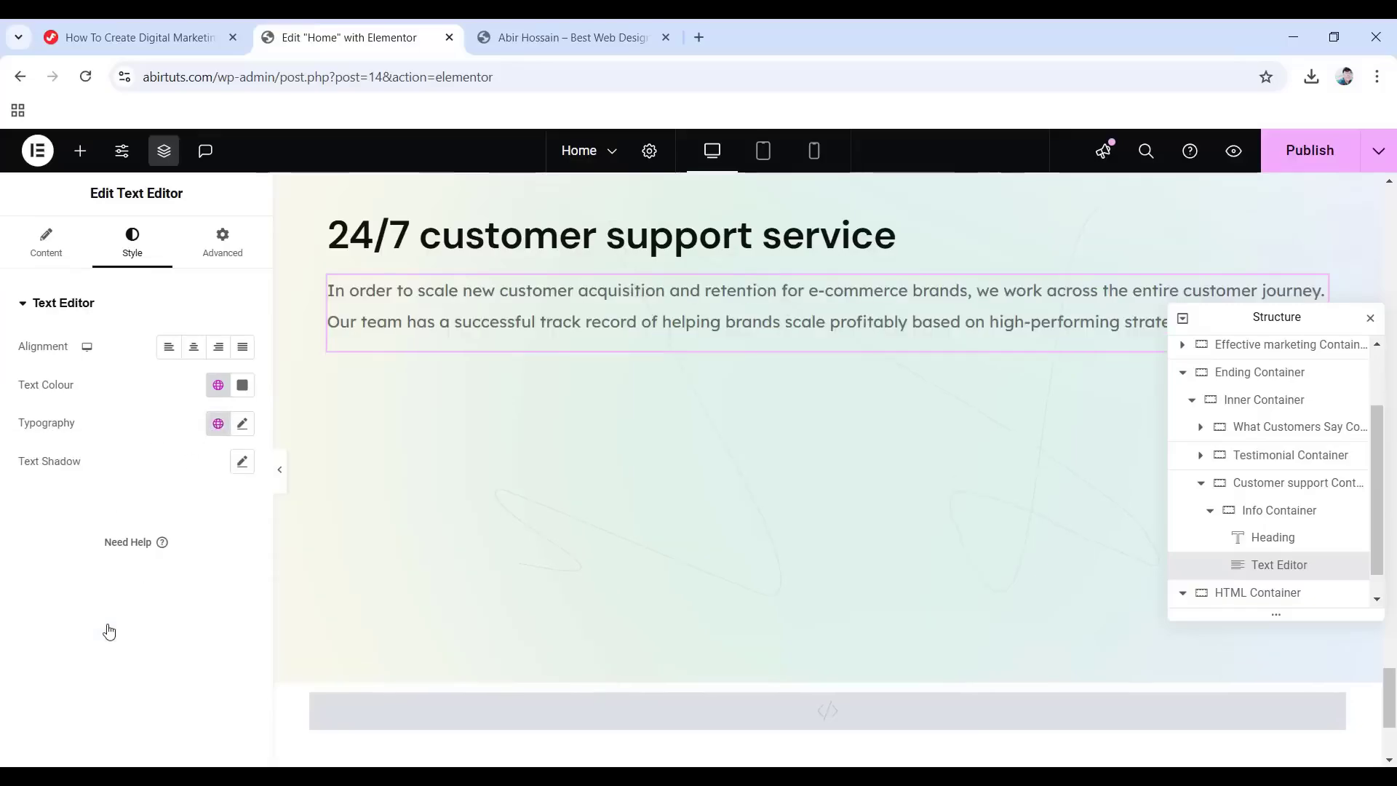
# Set the paragraph's bottom margin to -15 px and right padding to 30 px.
pyautogui.click(215, 248)
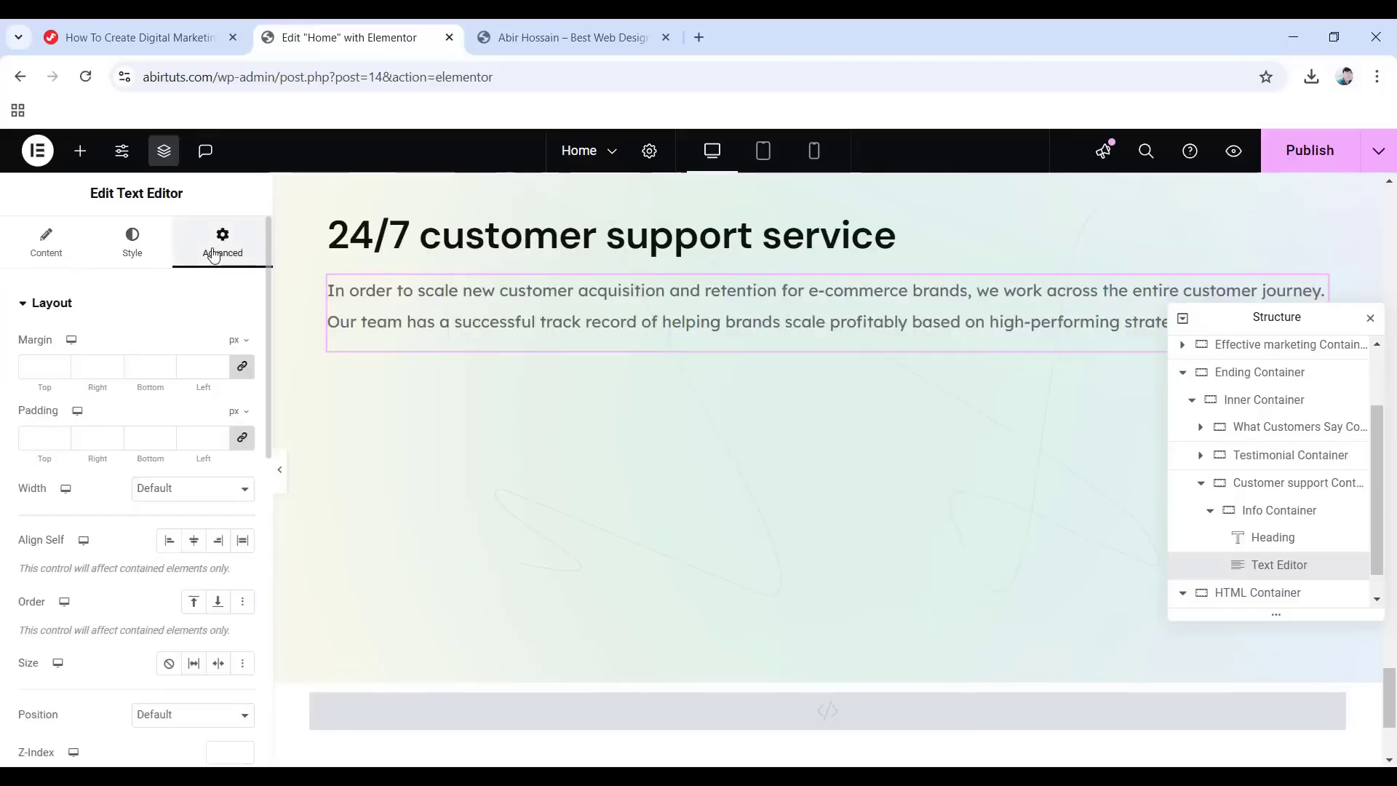
pyautogui.click(242, 369)
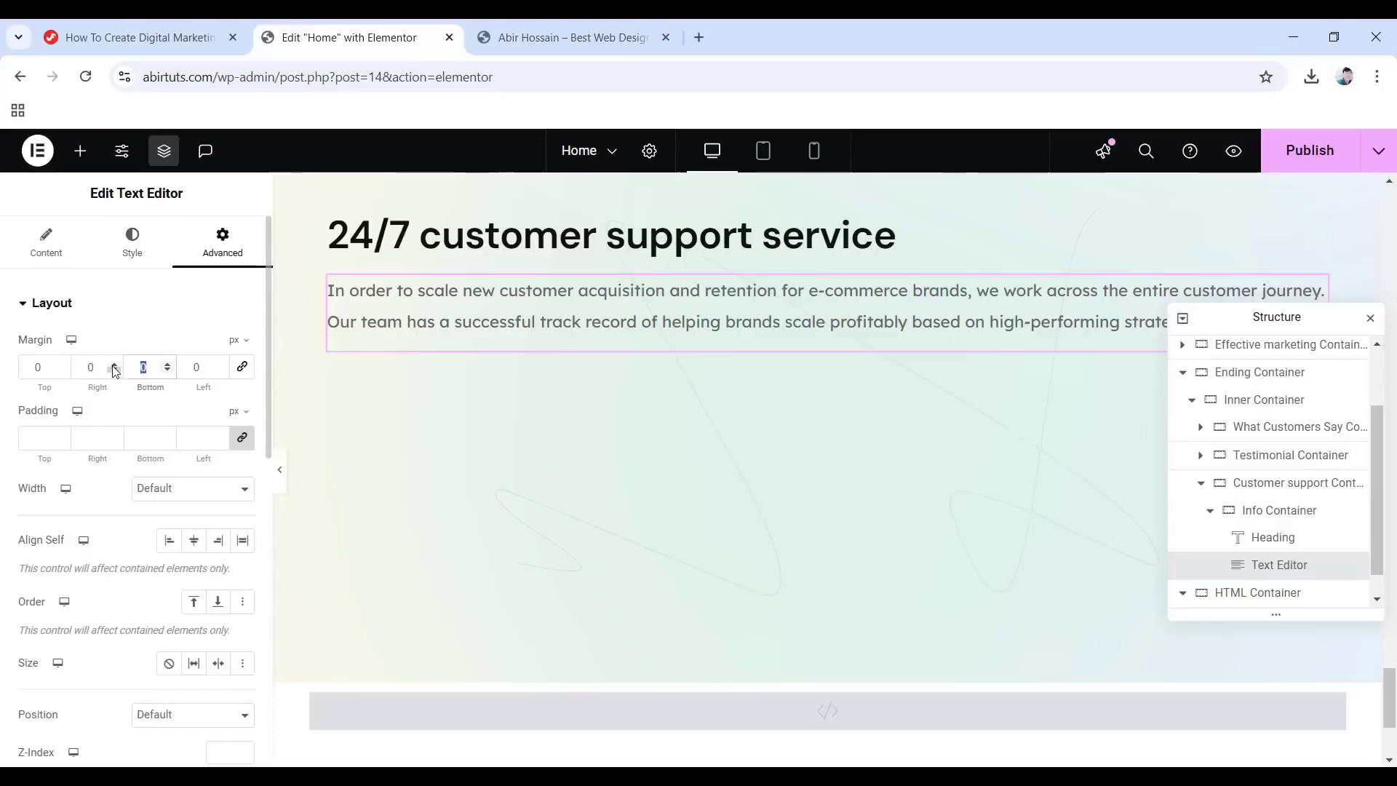
pyautogui.write('15')
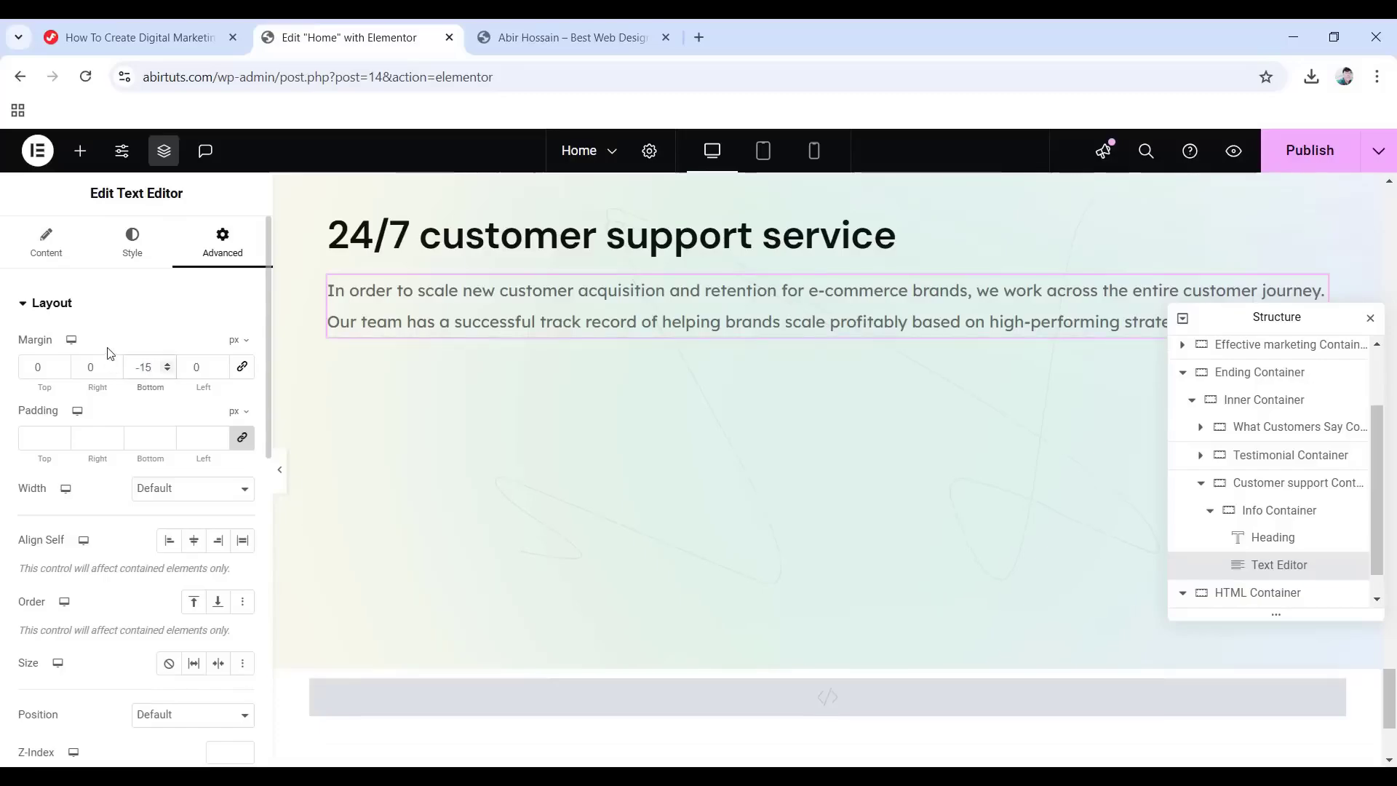
pyautogui.click(243, 441)
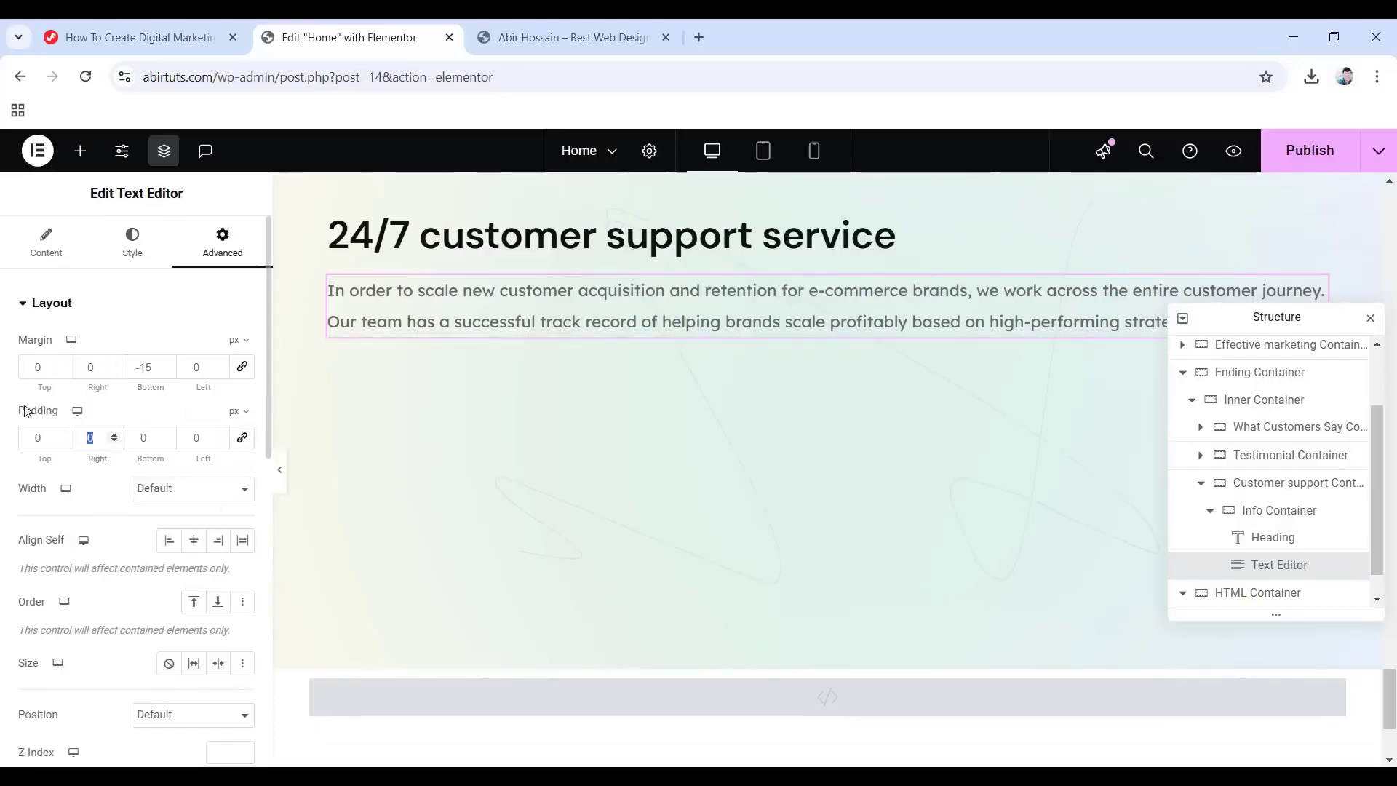
pyautogui.write('30')
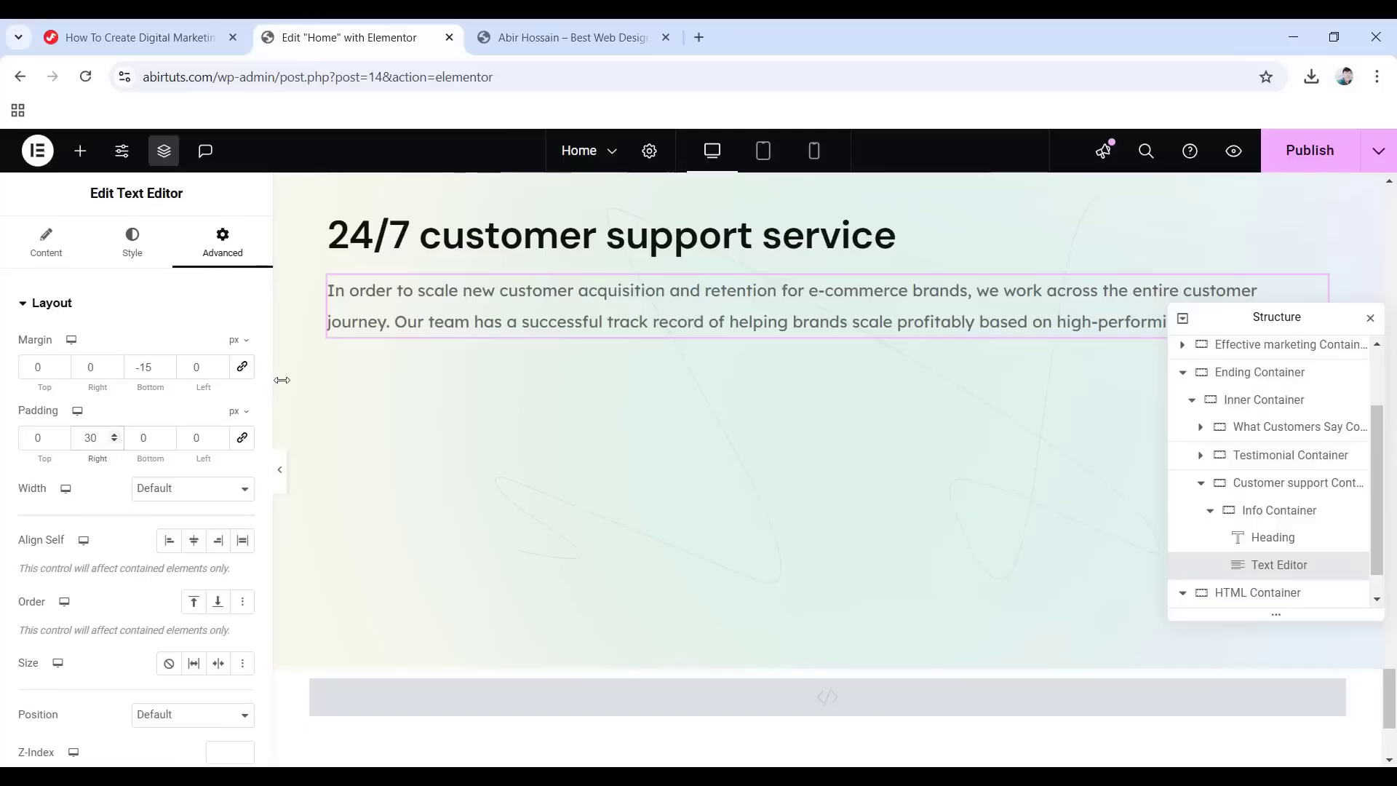
# Copy the 'Learn more' link button from the digital marketing section.
pyautogui.scroll(2, 584, 493)
pyautogui.scroll(15, 583, 494)
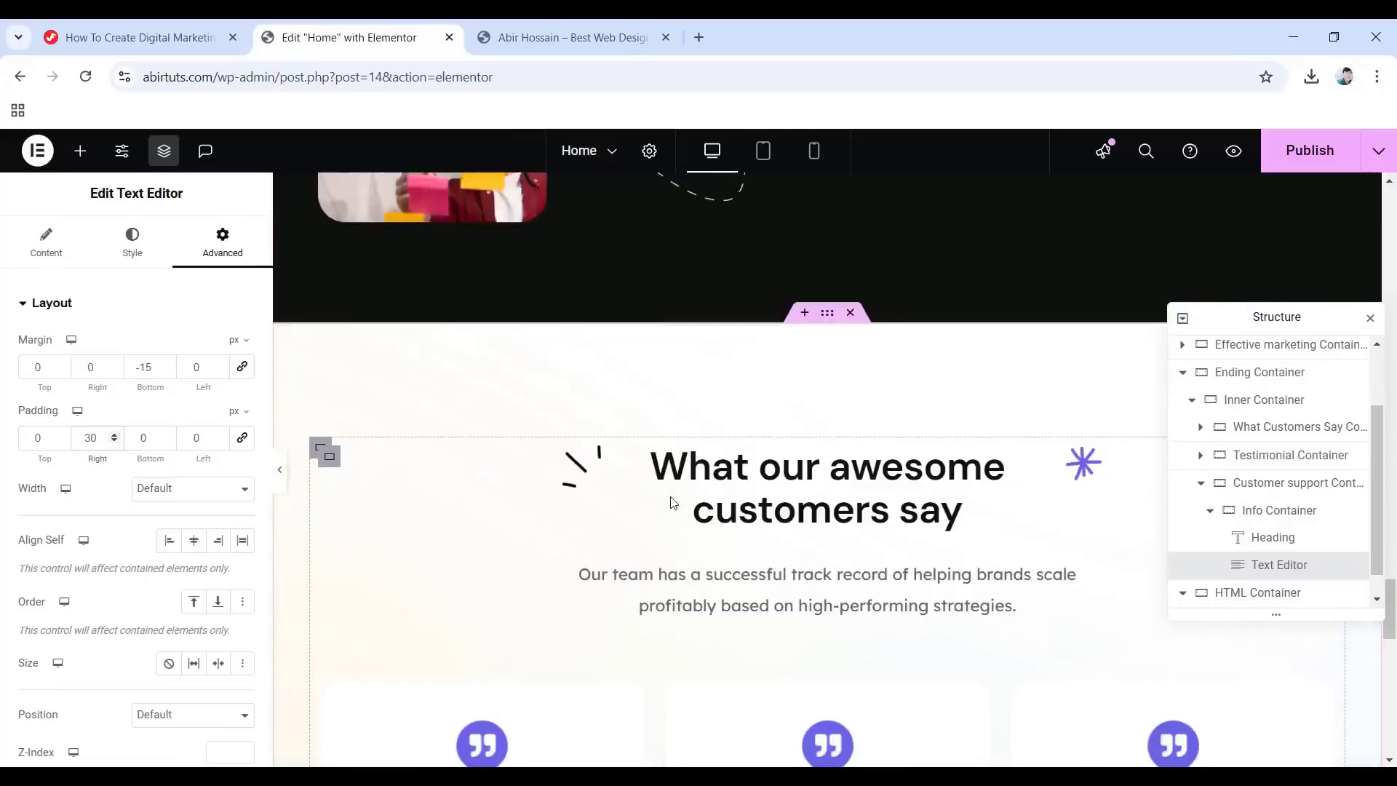
pyautogui.scroll(15, 673, 497)
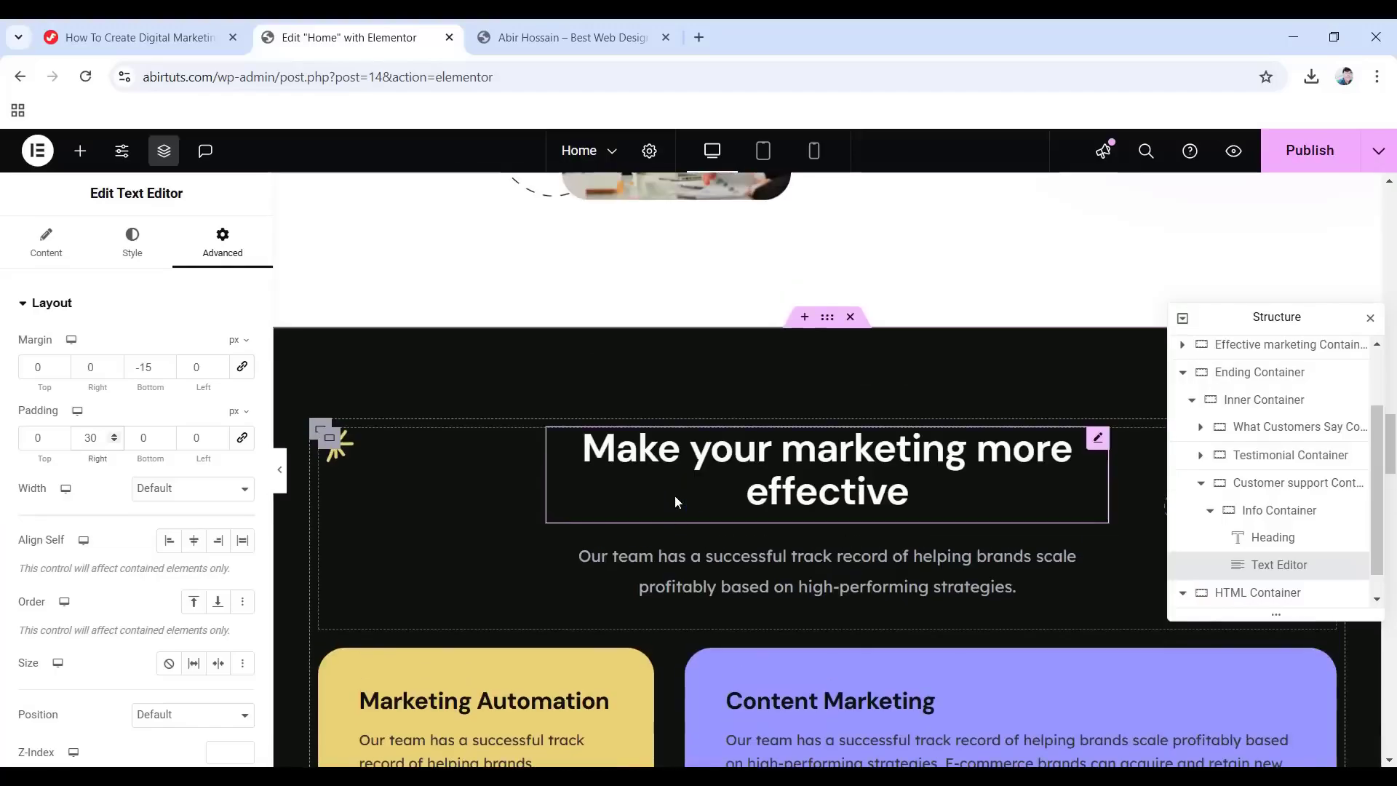
pyautogui.scroll(2, 675, 501)
pyautogui.scroll(-4, 675, 499)
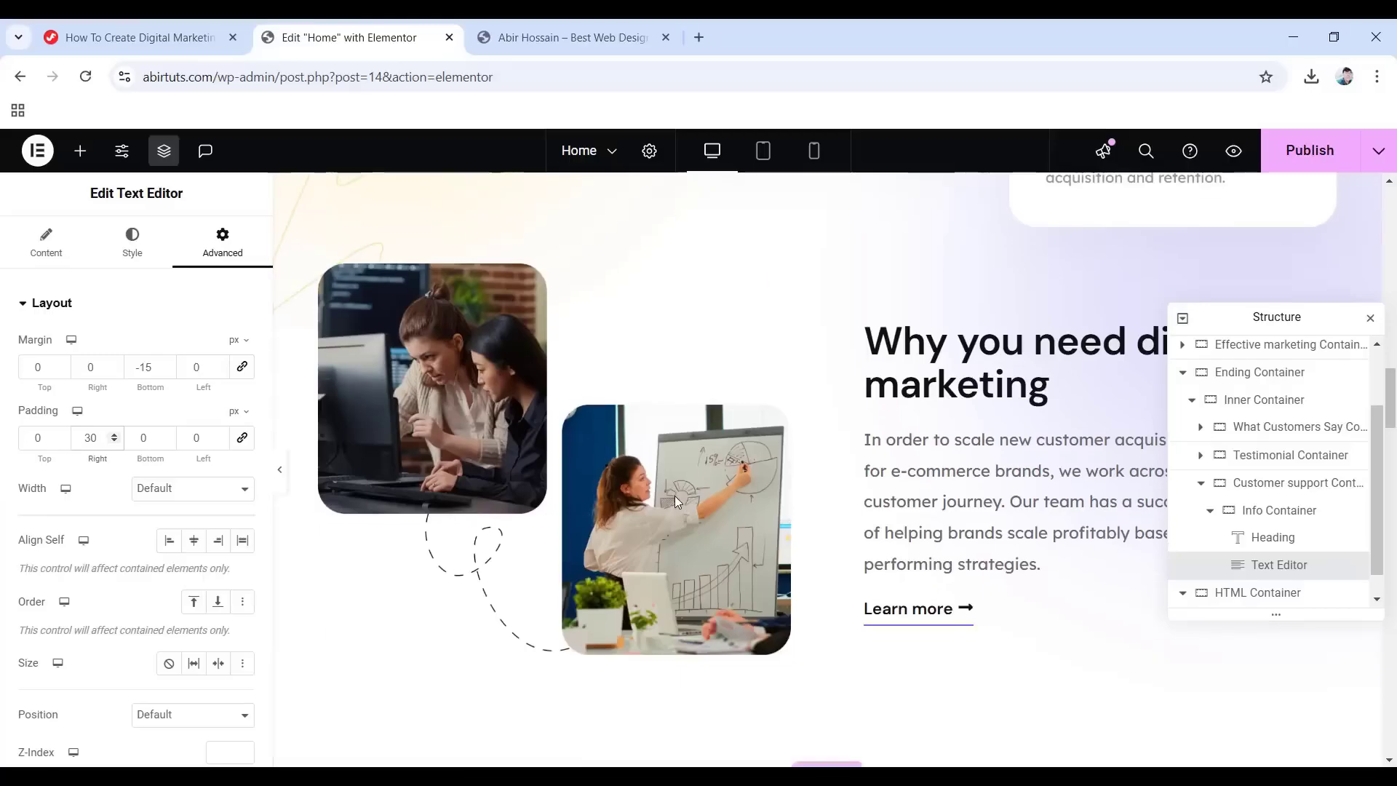
pyautogui.rightClick(905, 610)
pyautogui.click(937, 433)
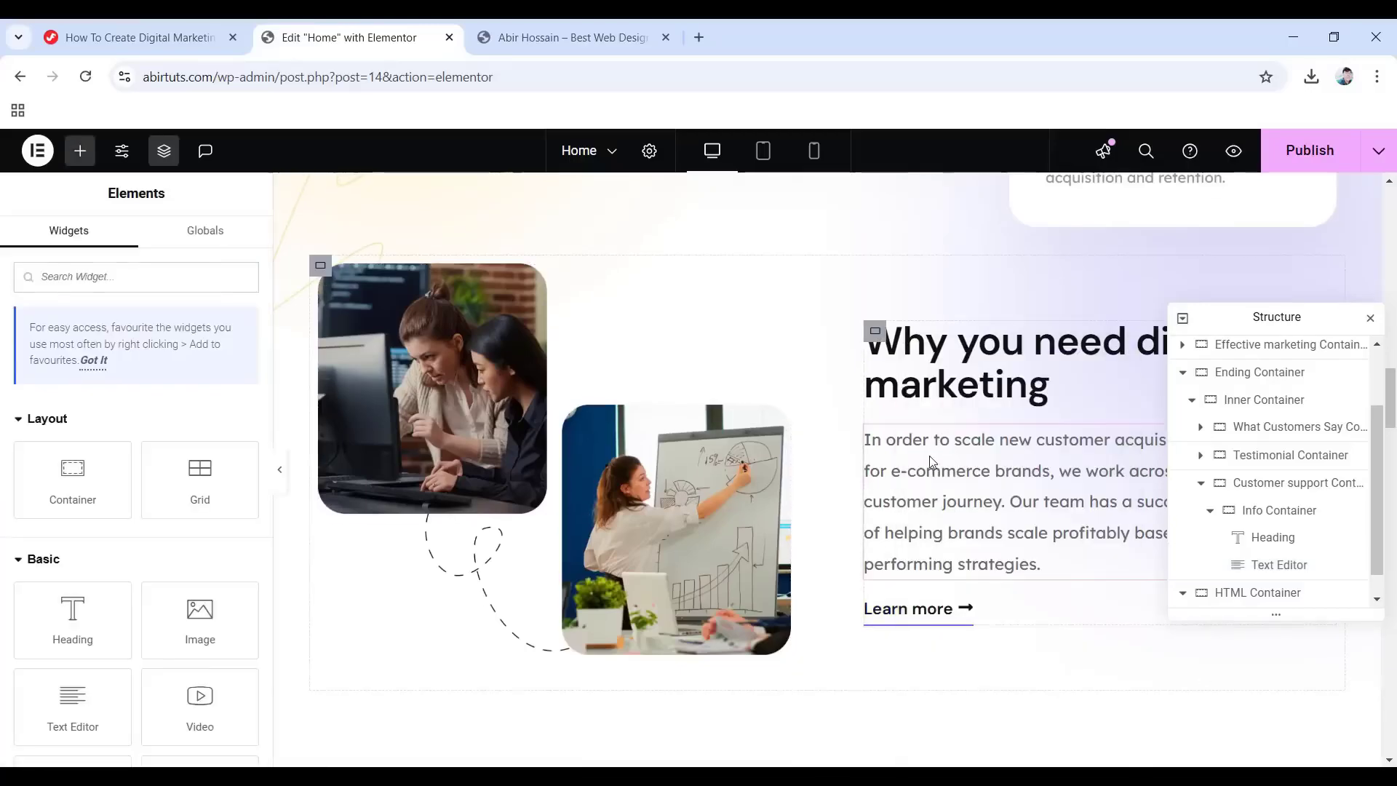
# Paste the 'Learn more' button into the customer support section, directly under the paragraph.
pyautogui.scroll(-10, 747, 553)
pyautogui.scroll(-15, 770, 557)
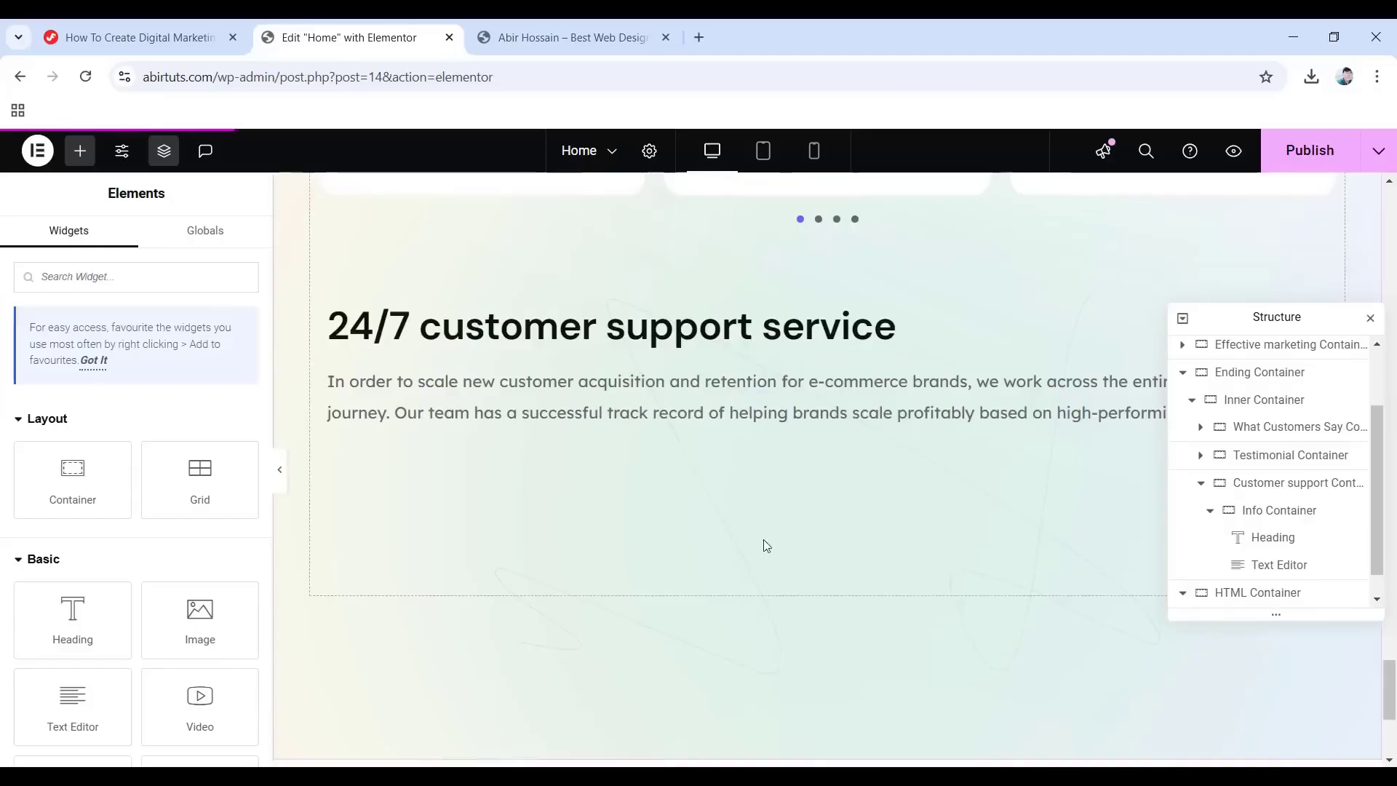
pyautogui.rightClick(562, 446)
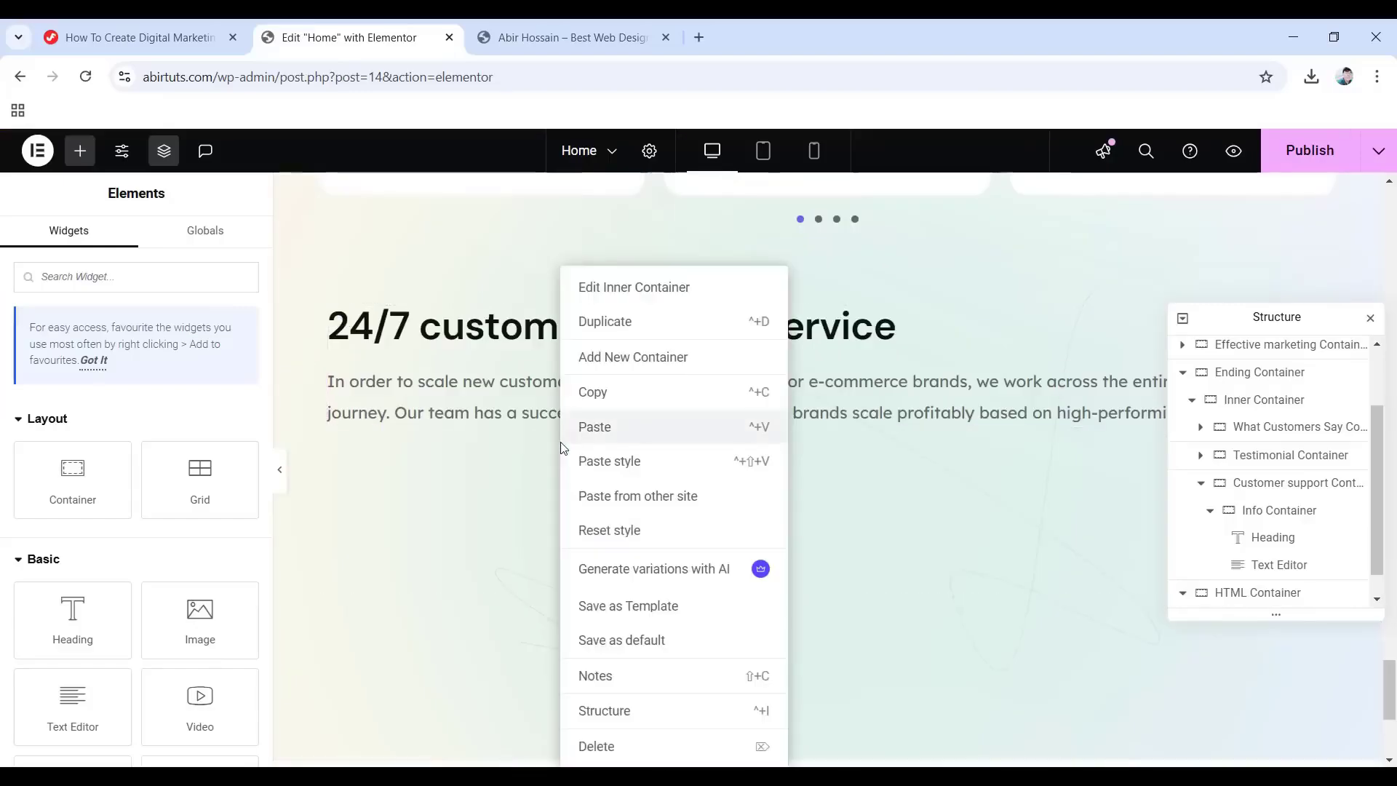
pyautogui.click(601, 427)
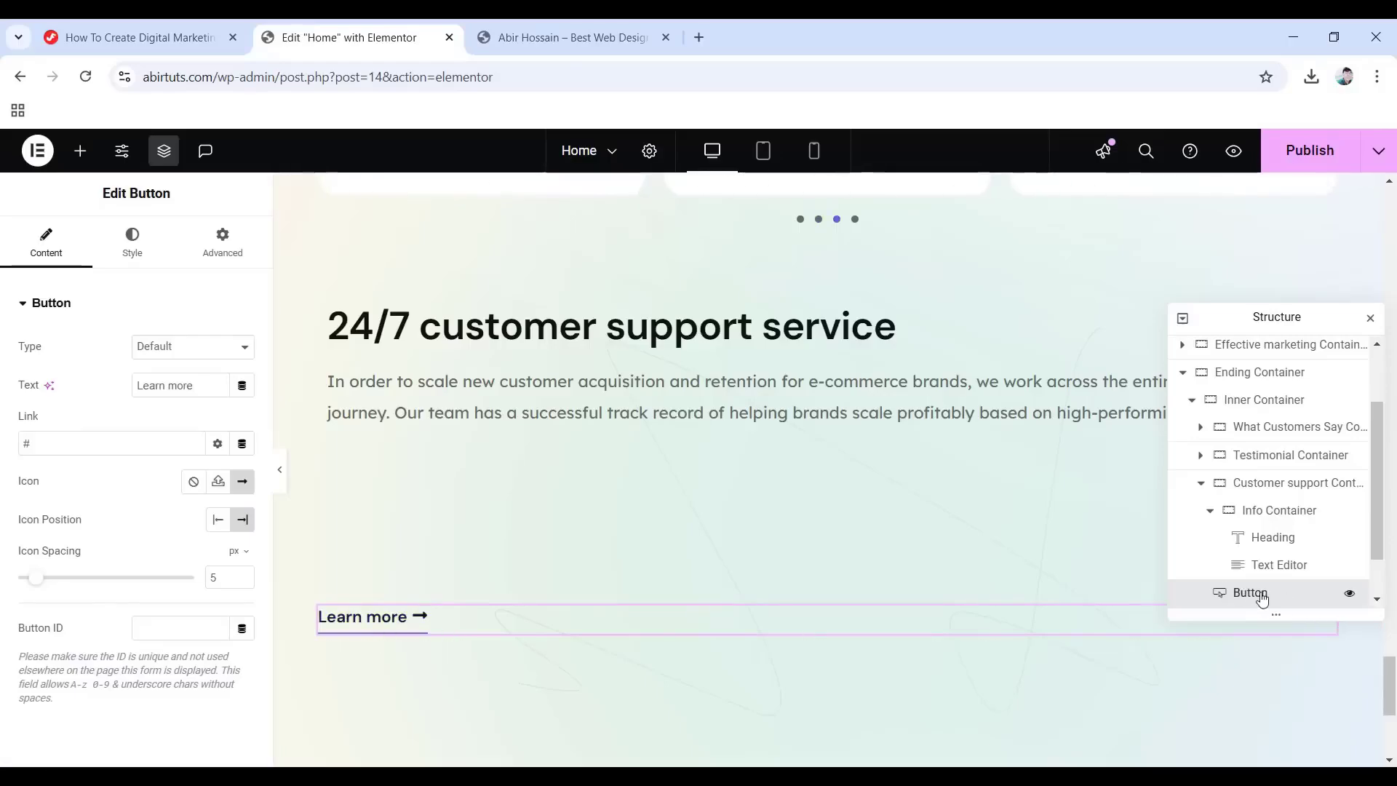
pyautogui.moveTo(1262, 598); pyautogui.dragTo(1288, 547)
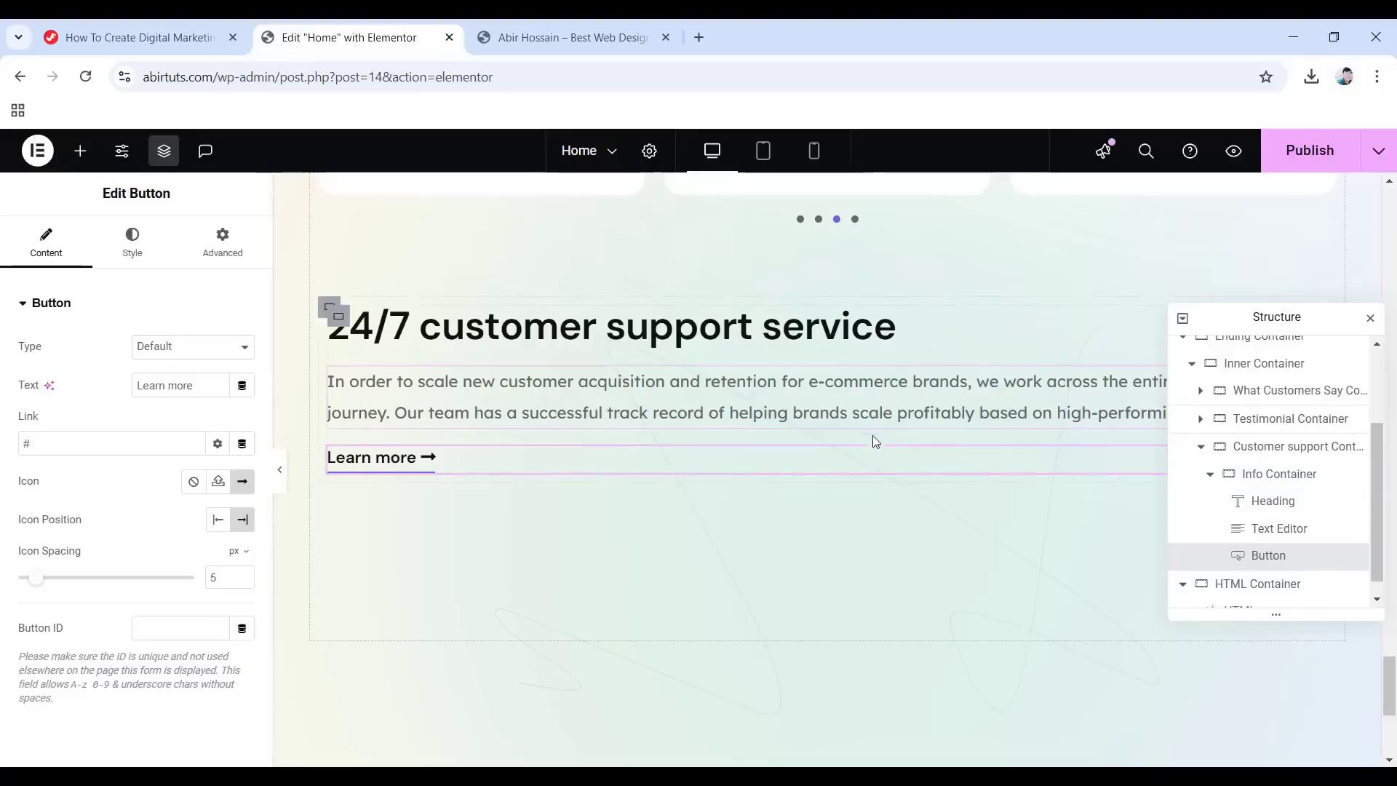
# Add a boxed container beside the Info Container with all padding set to 0.
pyautogui.click(1210, 474)
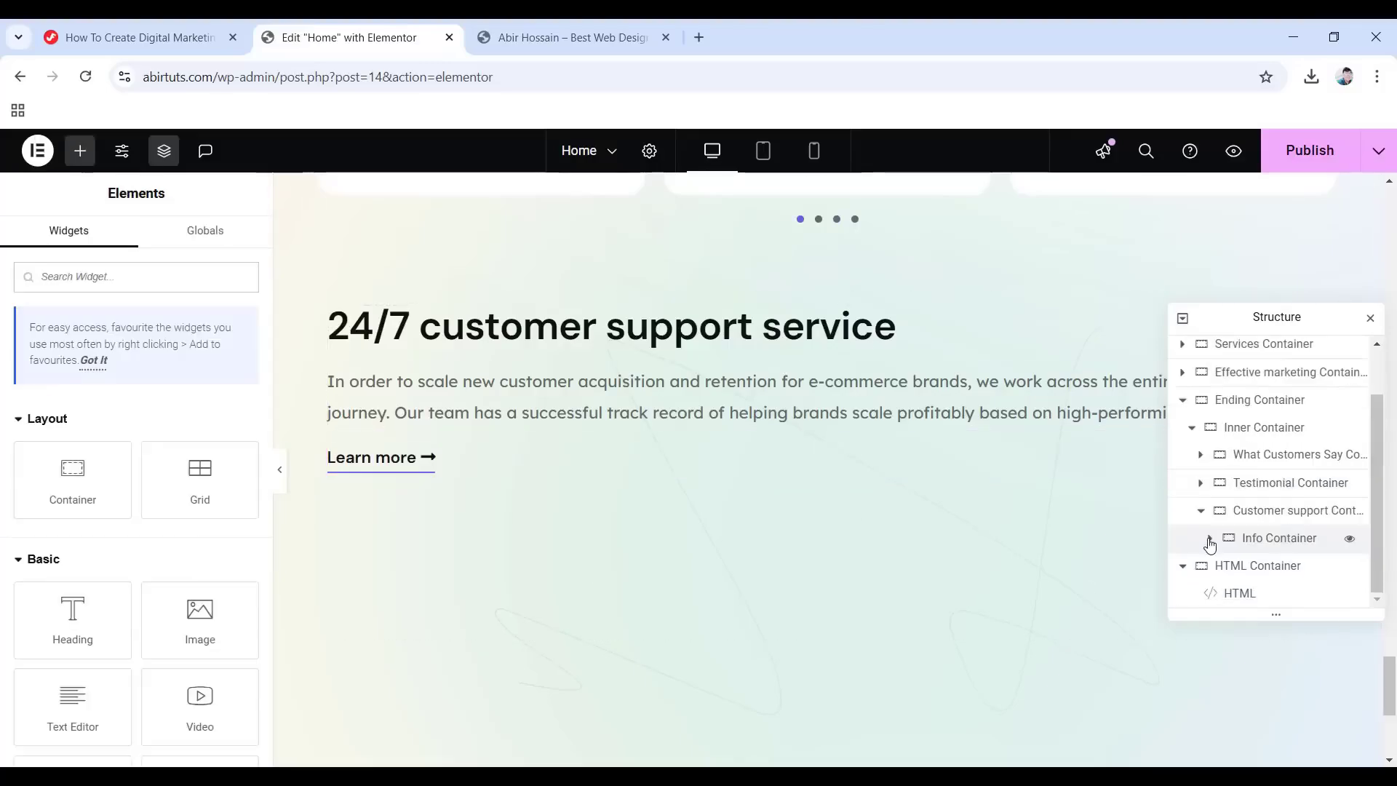
pyautogui.rightClick(1275, 544)
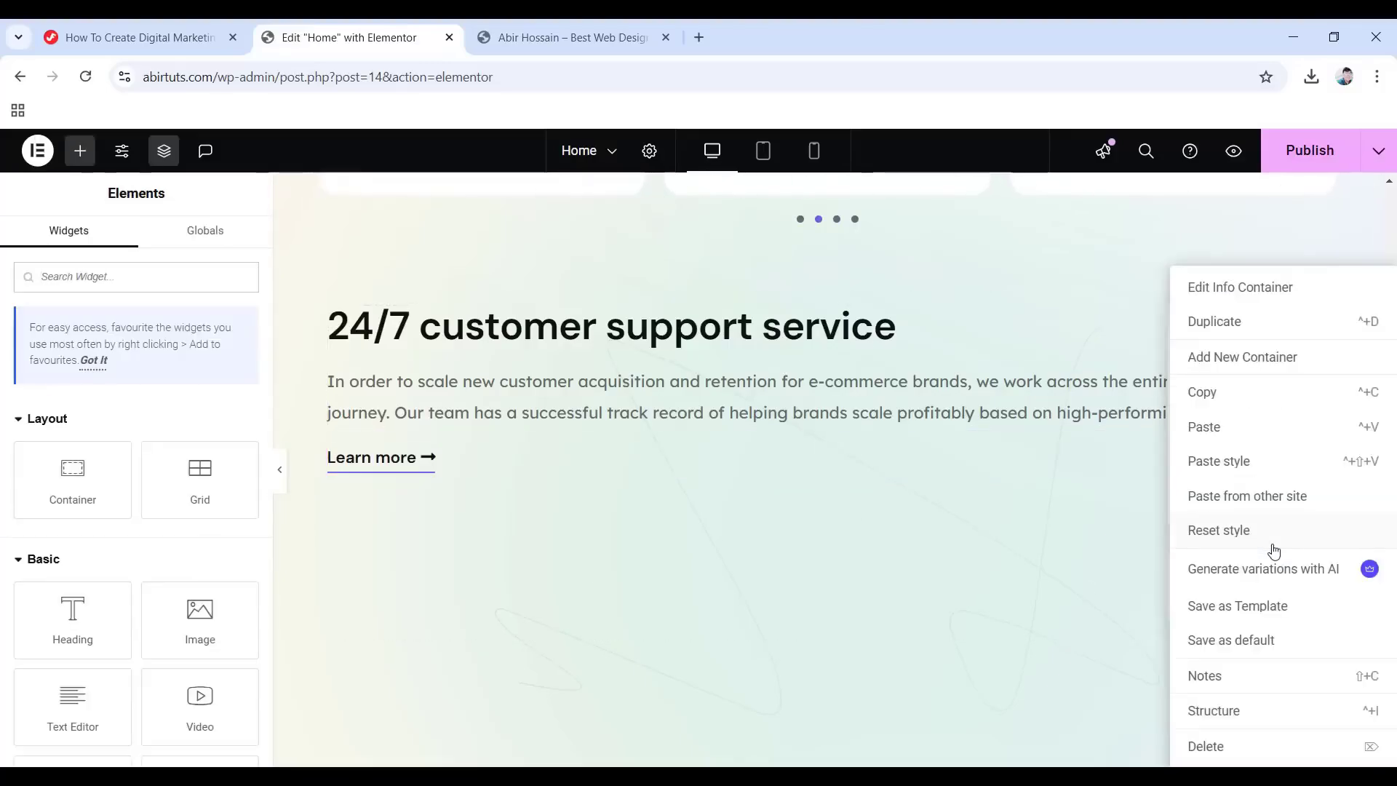
pyautogui.click(1240, 355)
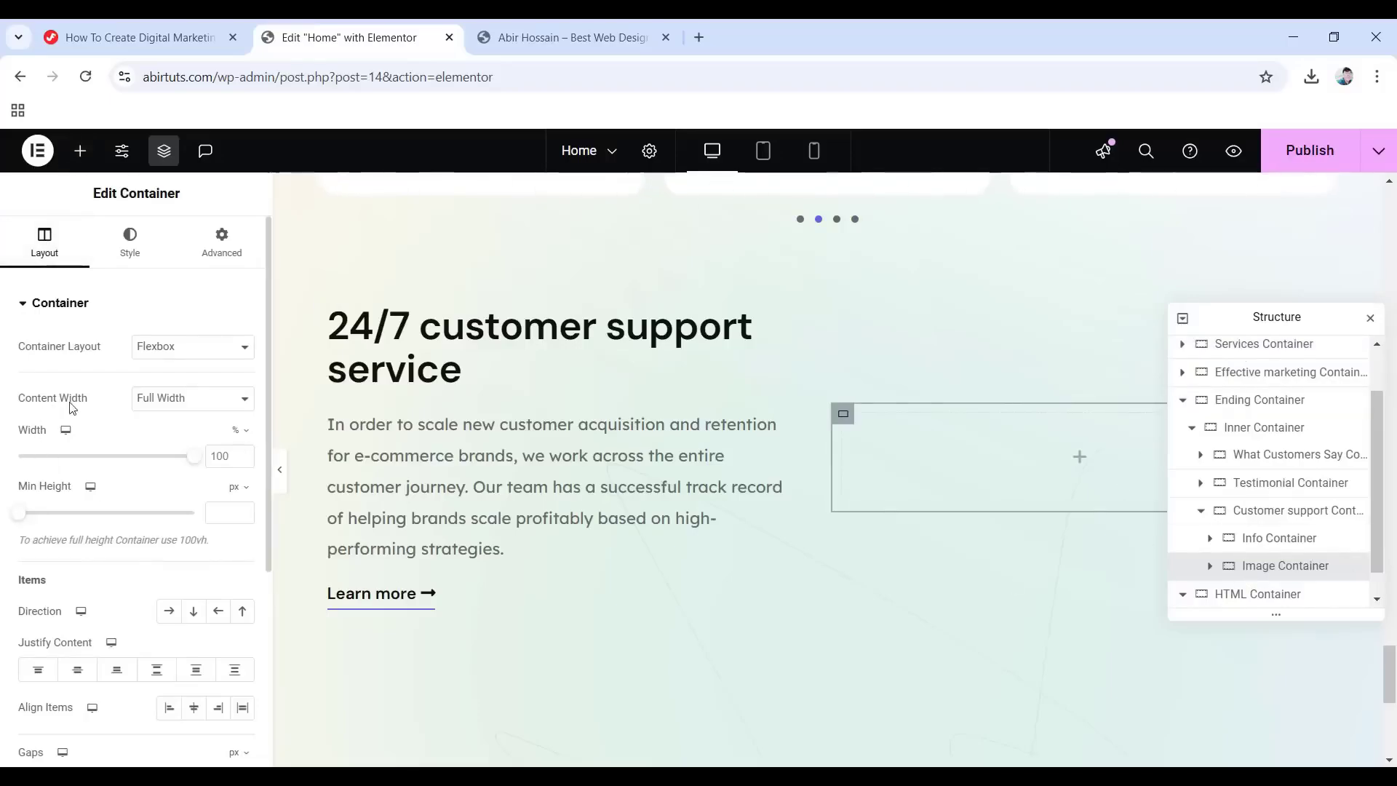
pyautogui.click(242, 407)
pyautogui.click(151, 417)
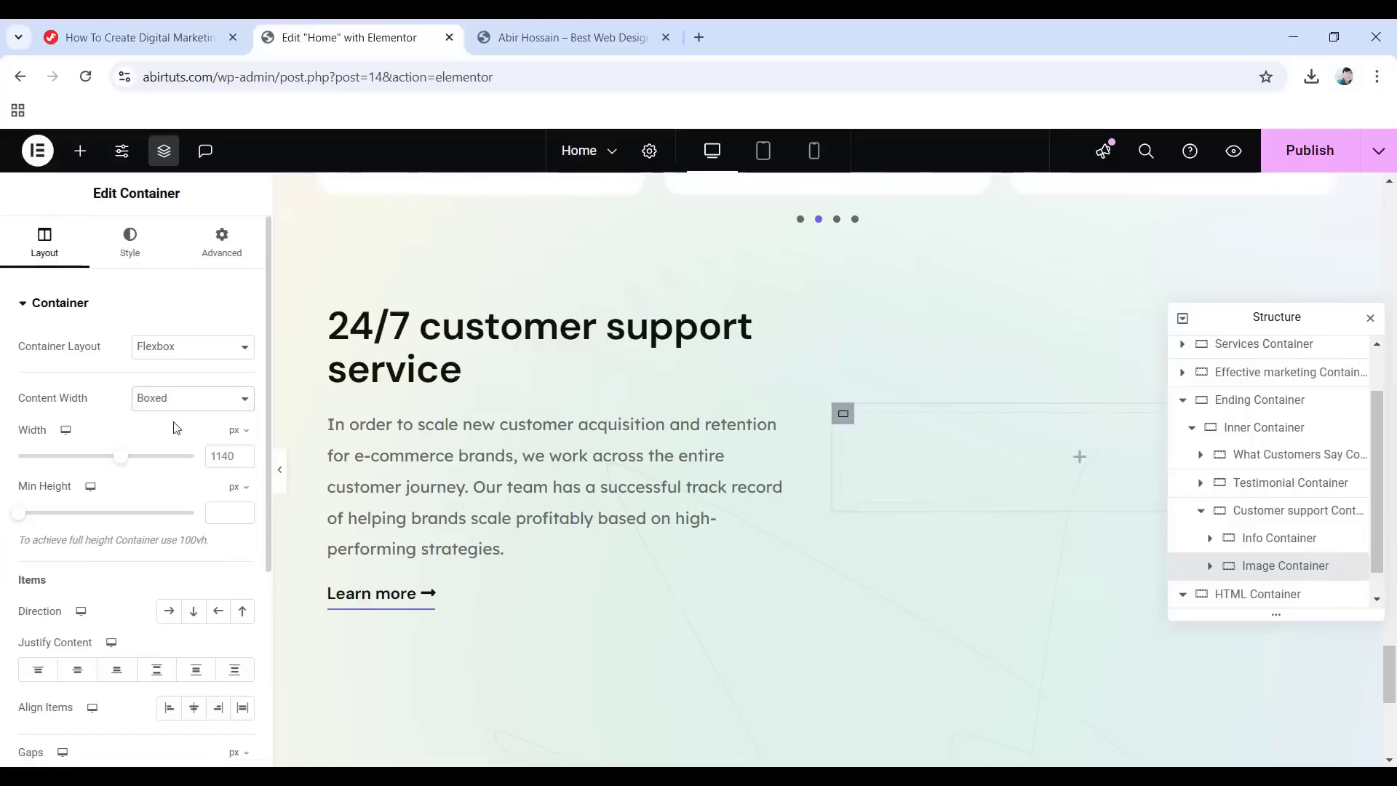
pyautogui.click(222, 243)
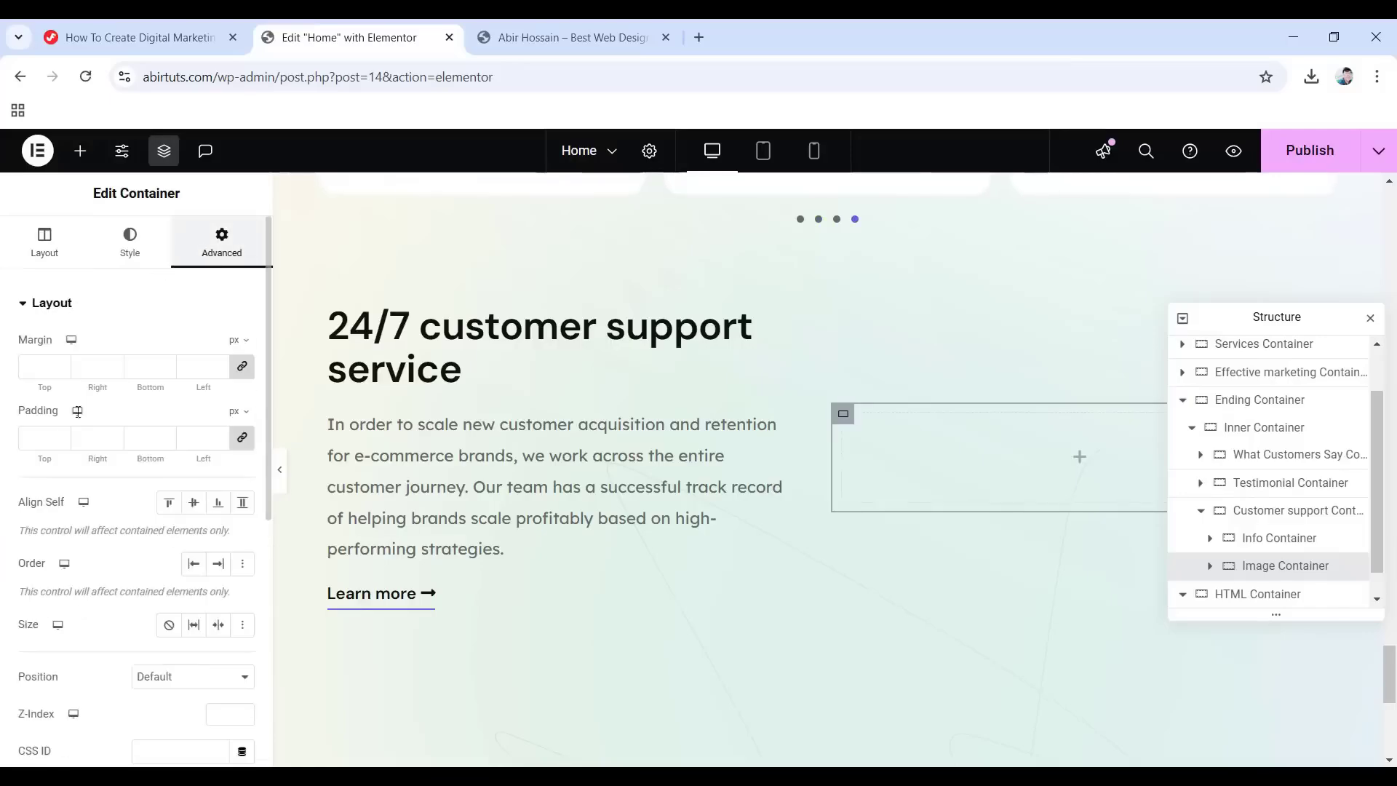
pyautogui.click(239, 435)
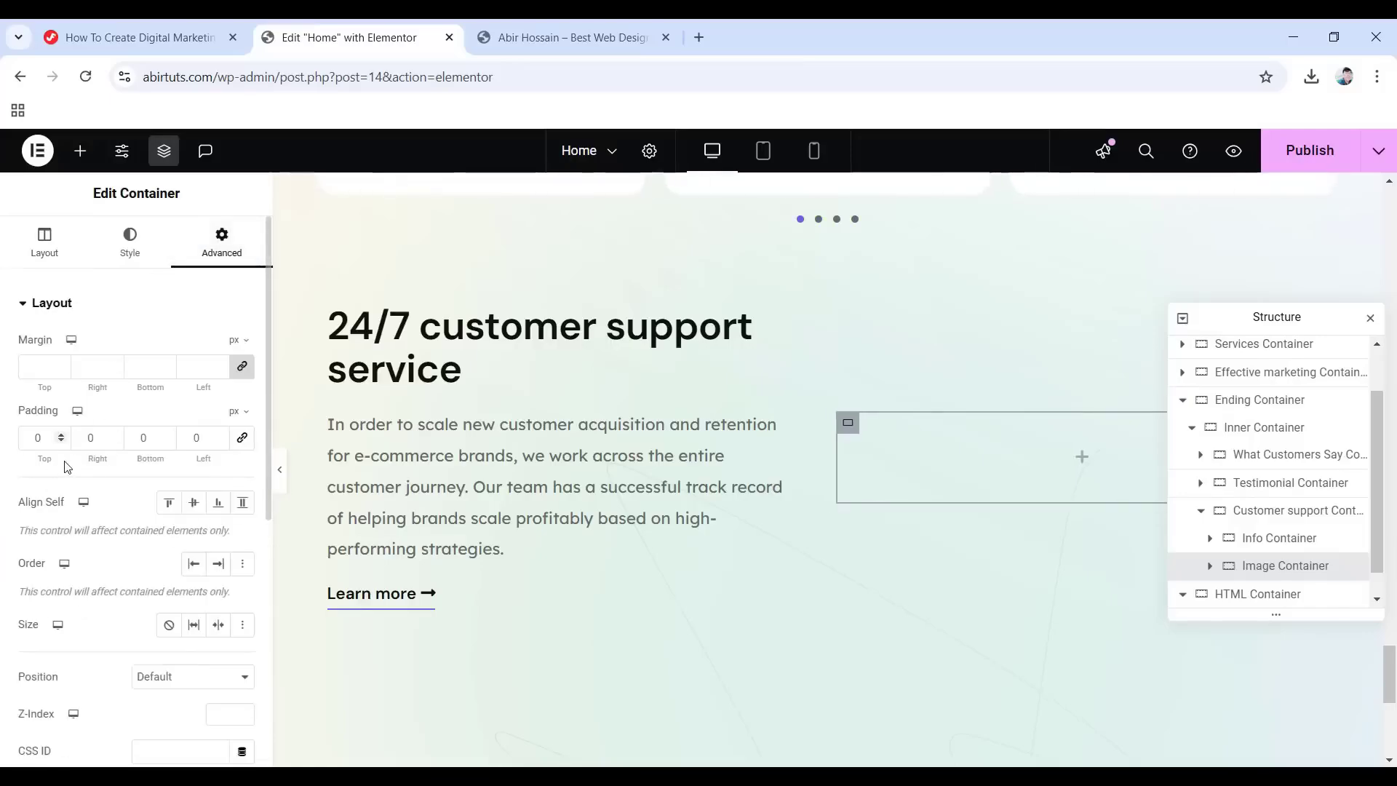
pyautogui.click(1082, 459)
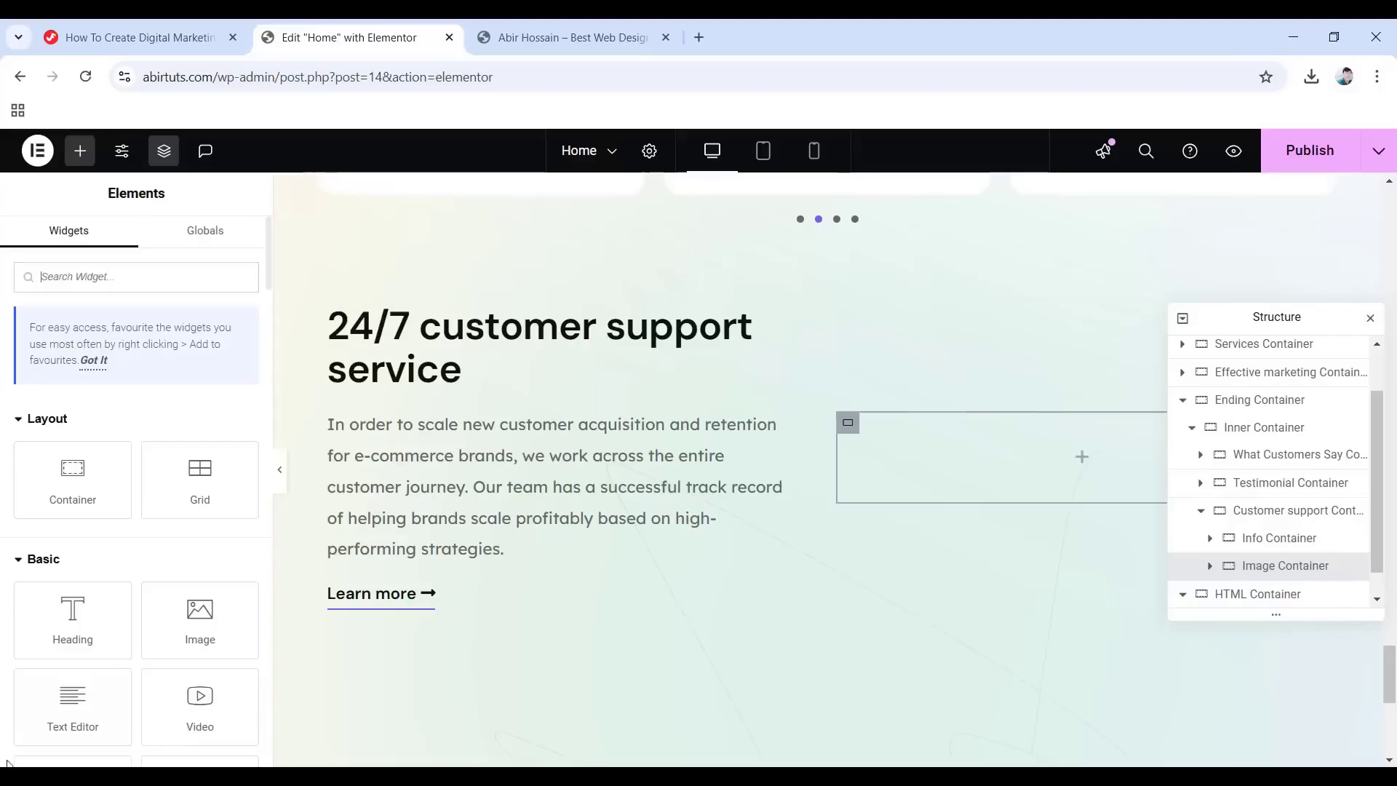
# Place an Image widget in the new container showing debi.png, two women at laptops.
pyautogui.moveTo(200, 622); pyautogui.dragTo(1051, 468)
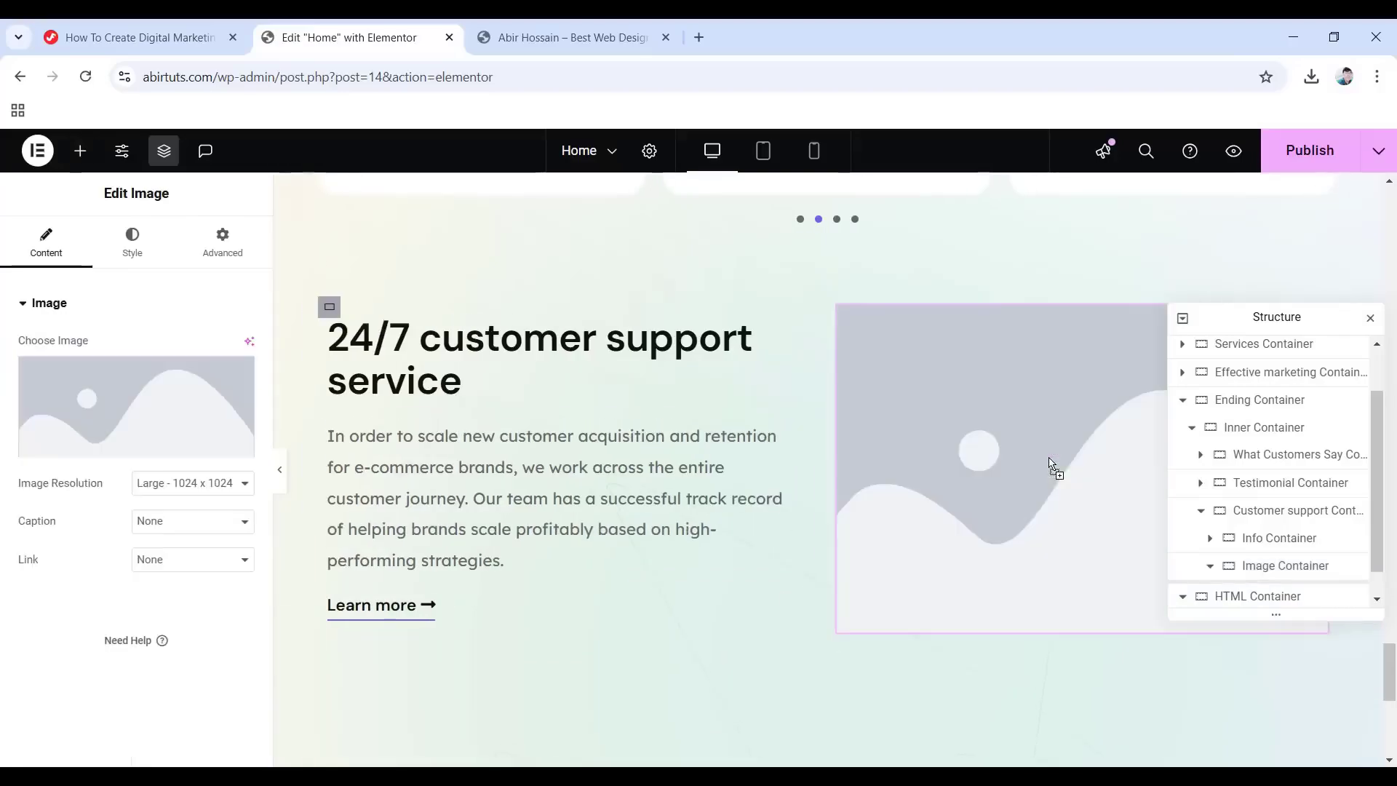
pyautogui.click(128, 416)
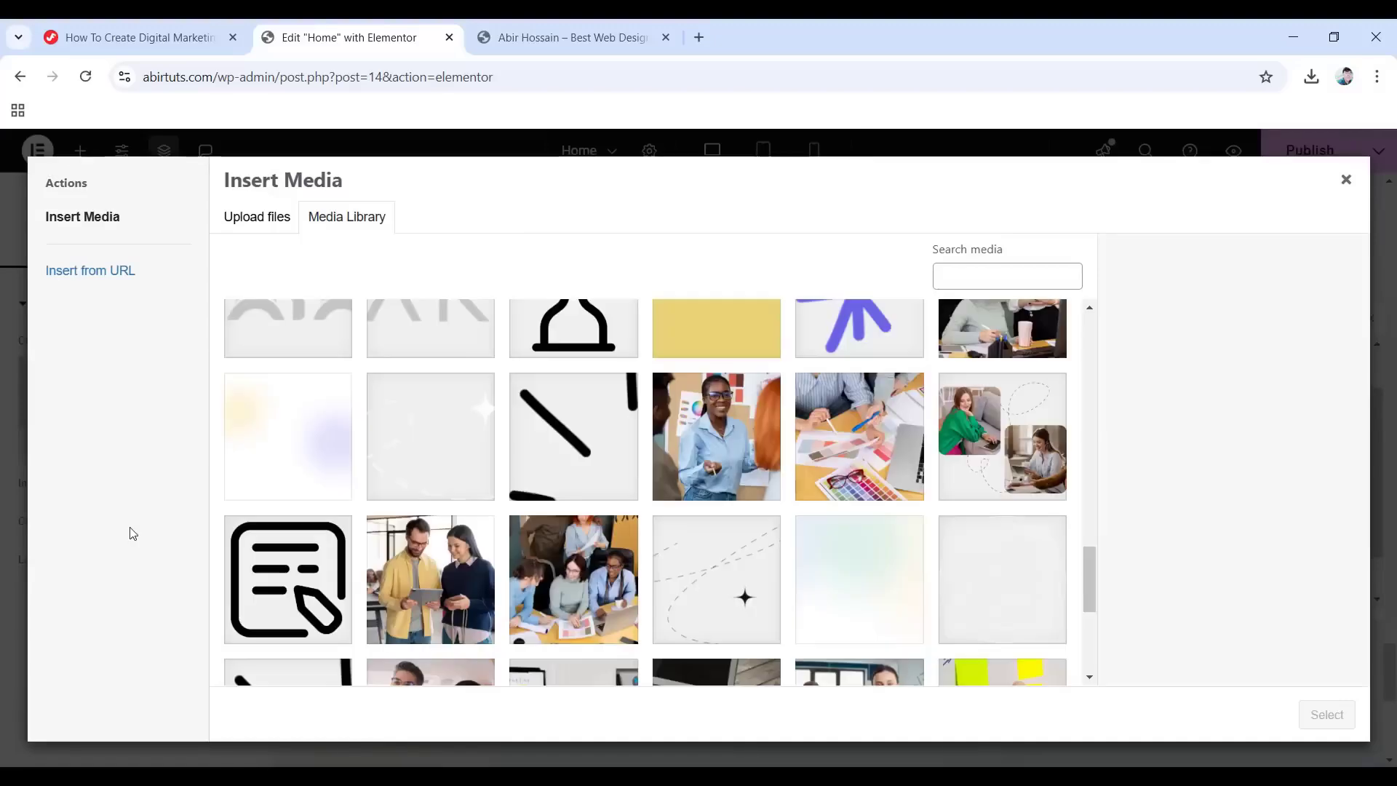
pyautogui.click(995, 443)
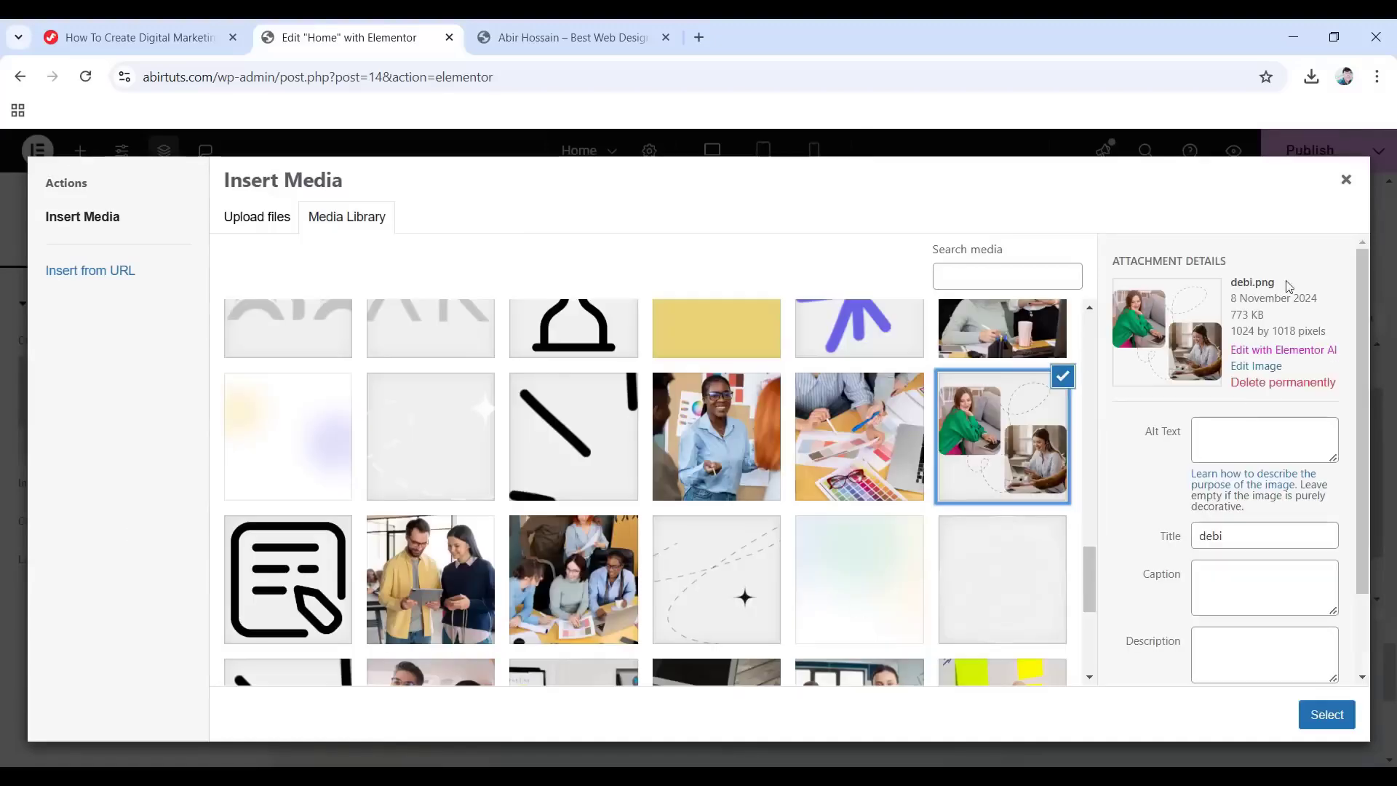
pyautogui.click(1326, 715)
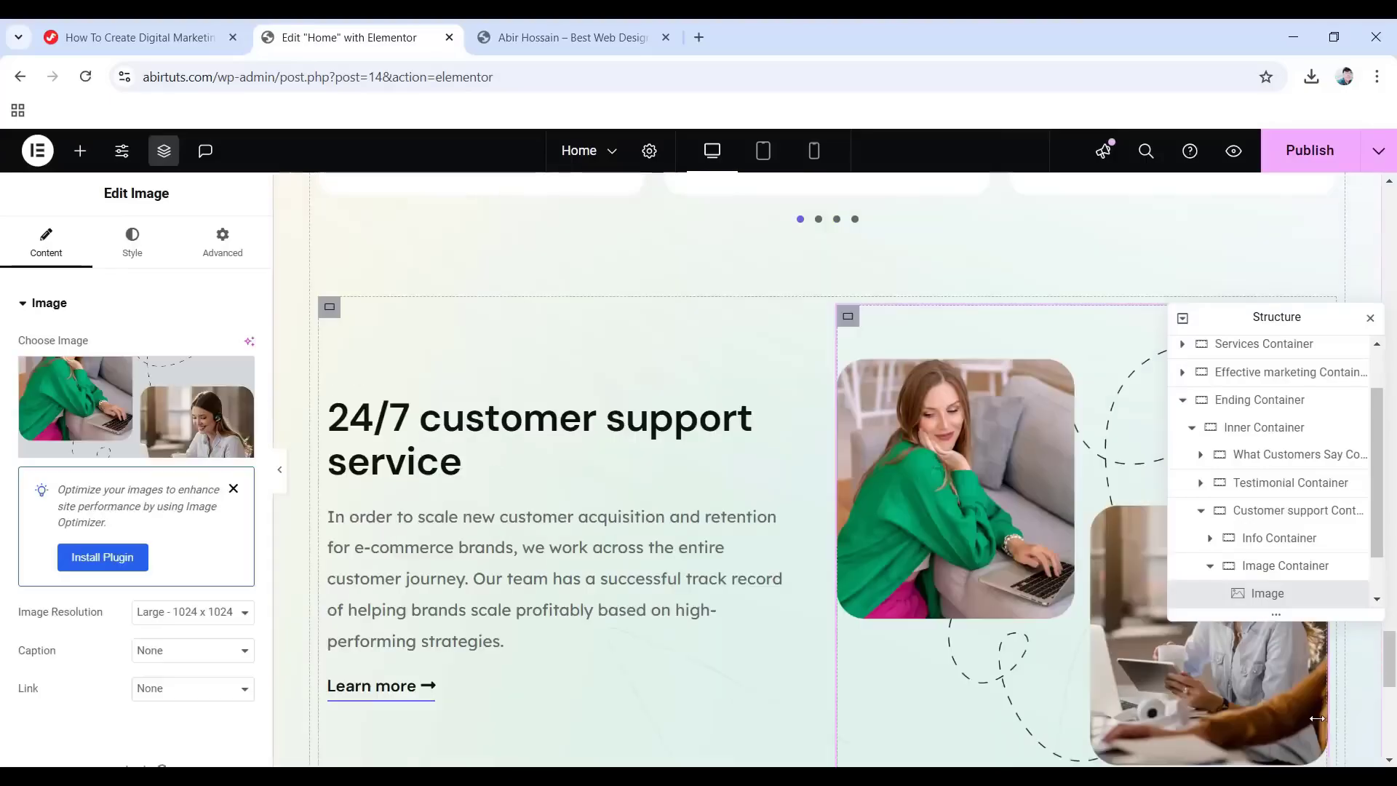
# Give the image a Fade In entrance animation.
pyautogui.click(218, 243)
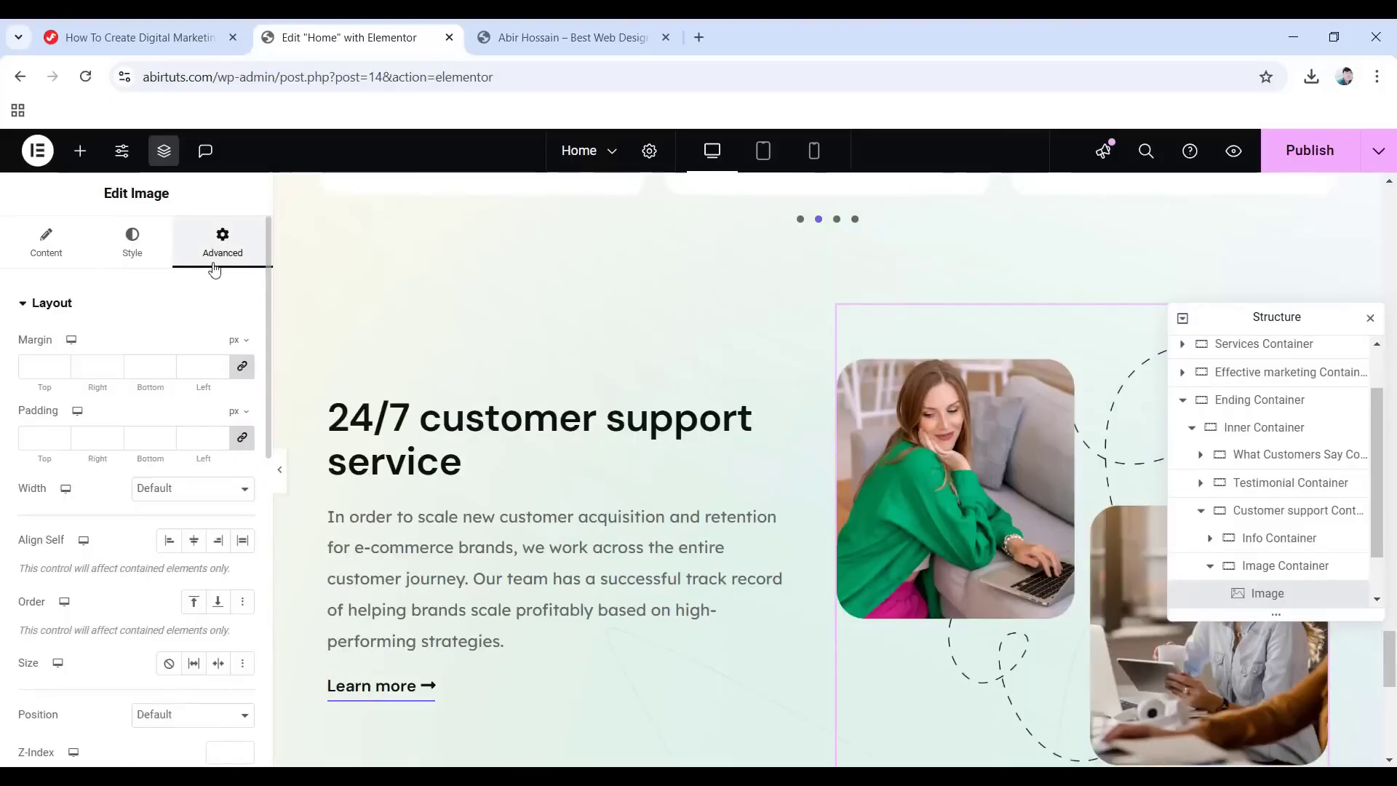
pyautogui.scroll(-5, 65, 510)
pyautogui.scroll(-3, 87, 524)
pyautogui.click(59, 490)
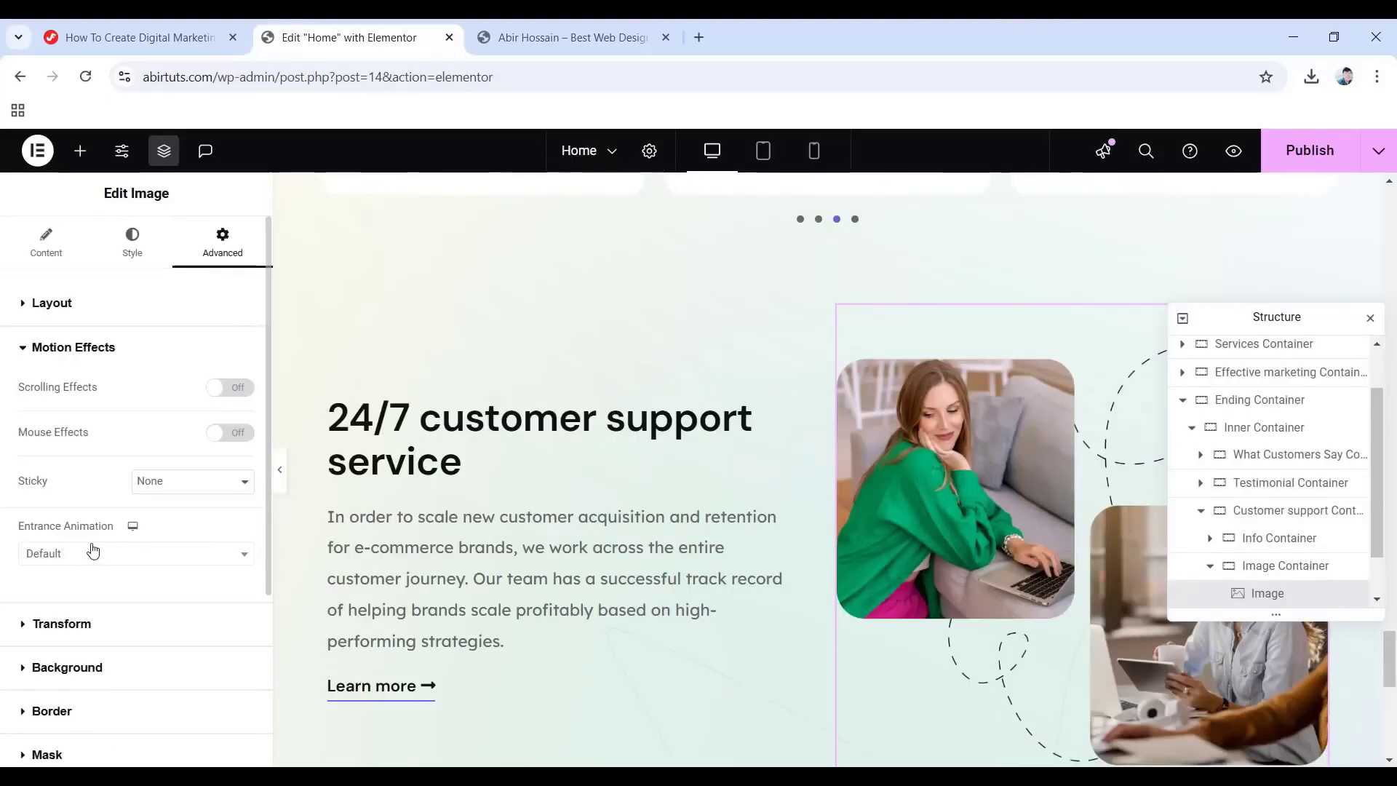
pyautogui.click(93, 550)
pyautogui.click(62, 420)
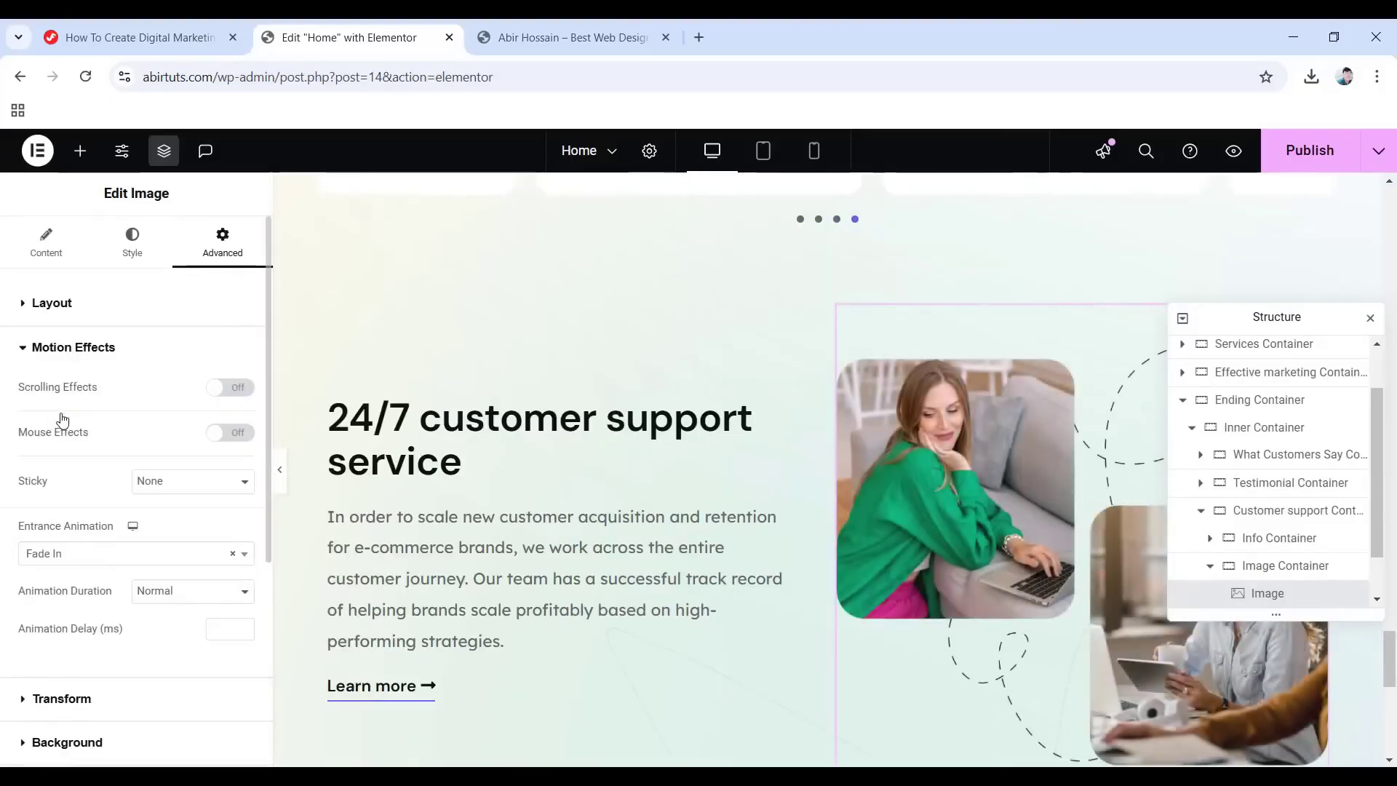
pyautogui.scroll(-3, 996, 721)
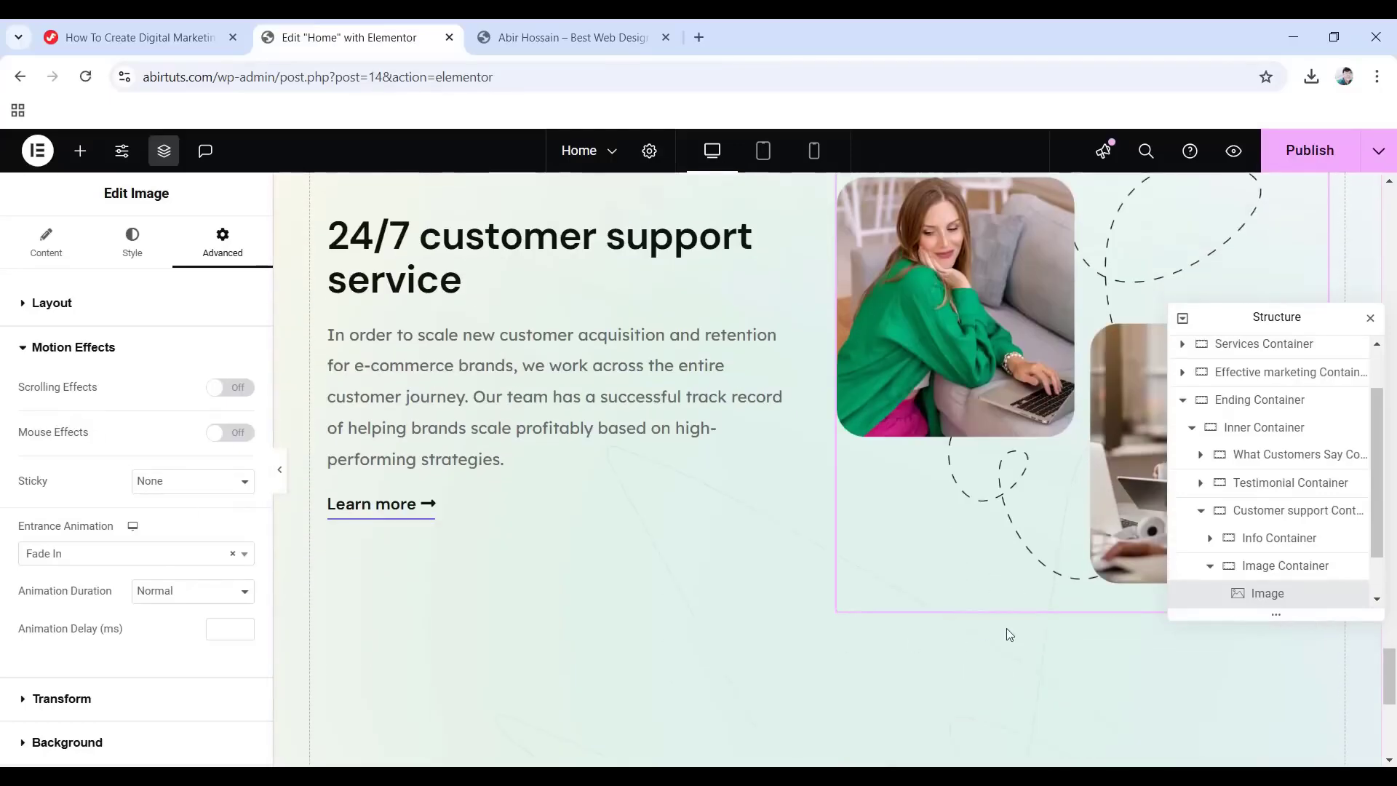
# Add a second Image widget to the Image Container showing the star shape Shap.png.
pyautogui.click(79, 154)
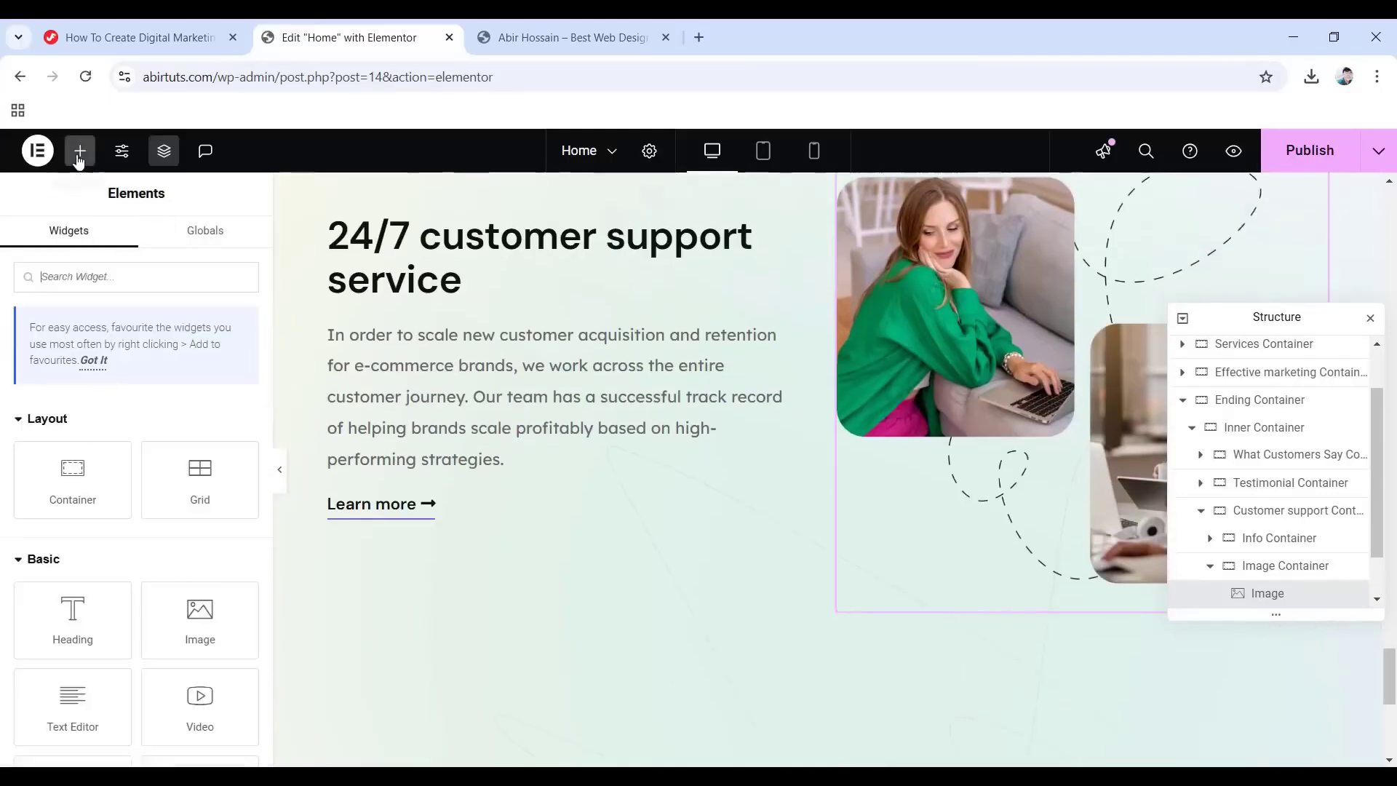
pyautogui.moveTo(204, 633); pyautogui.dragTo(1102, 579)
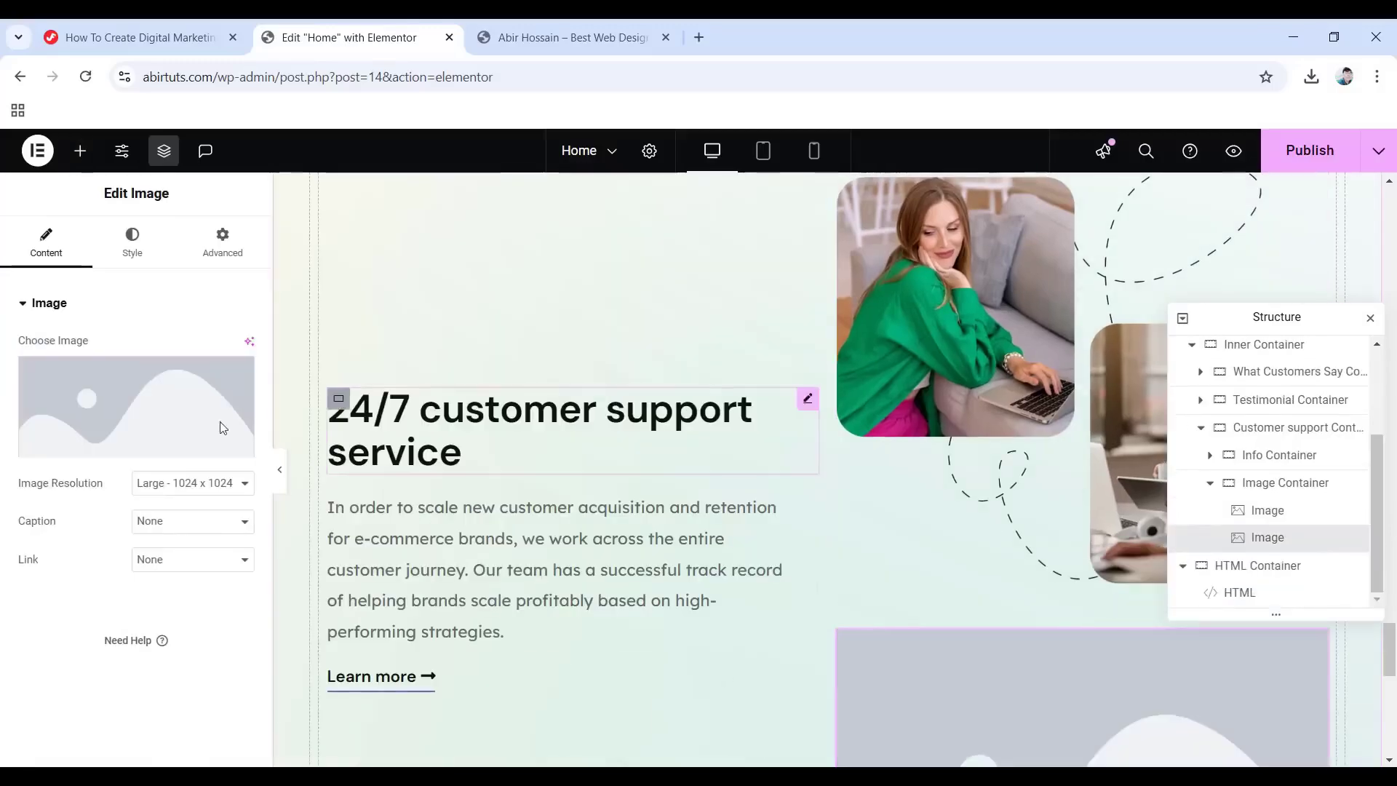
pyautogui.click(101, 429)
pyautogui.scroll(-6, 582, 466)
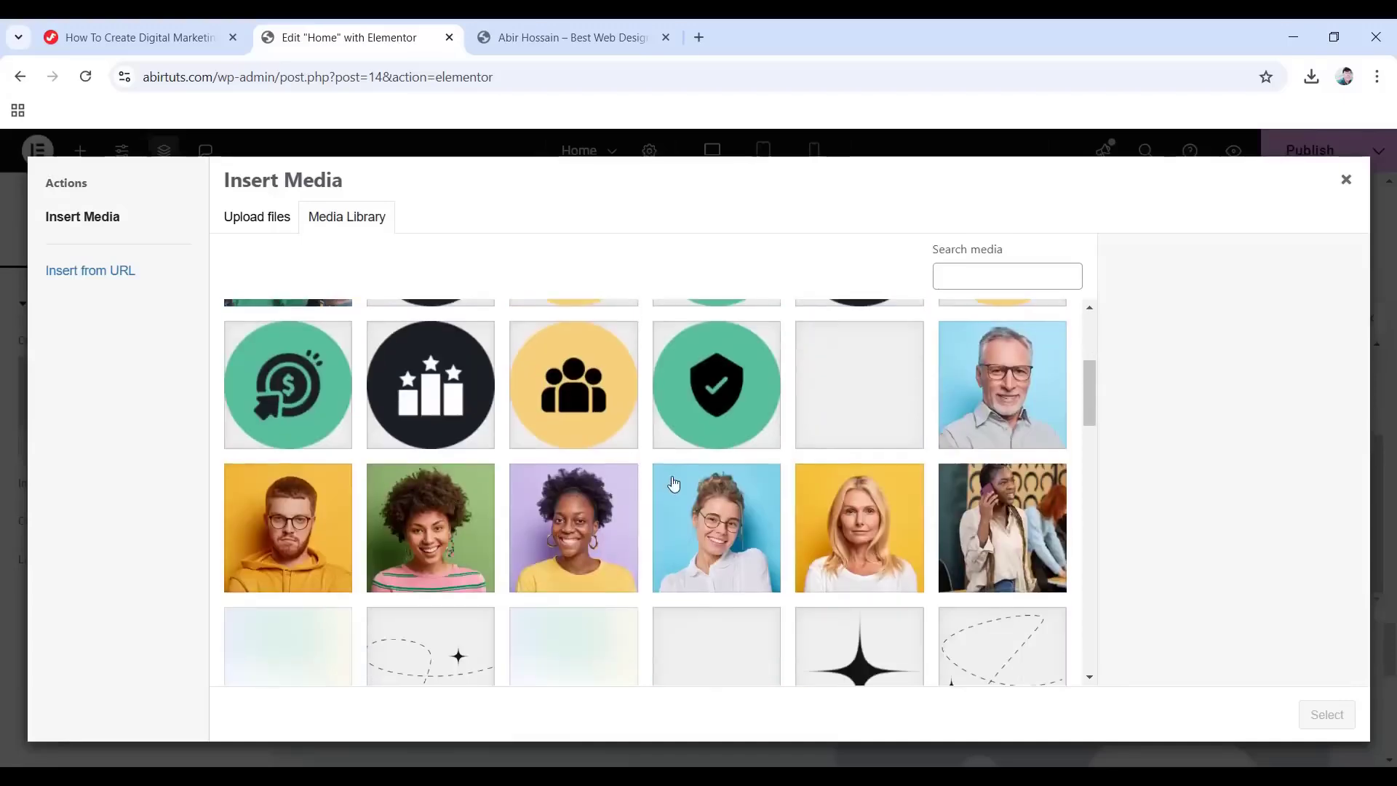
pyautogui.click(850, 495)
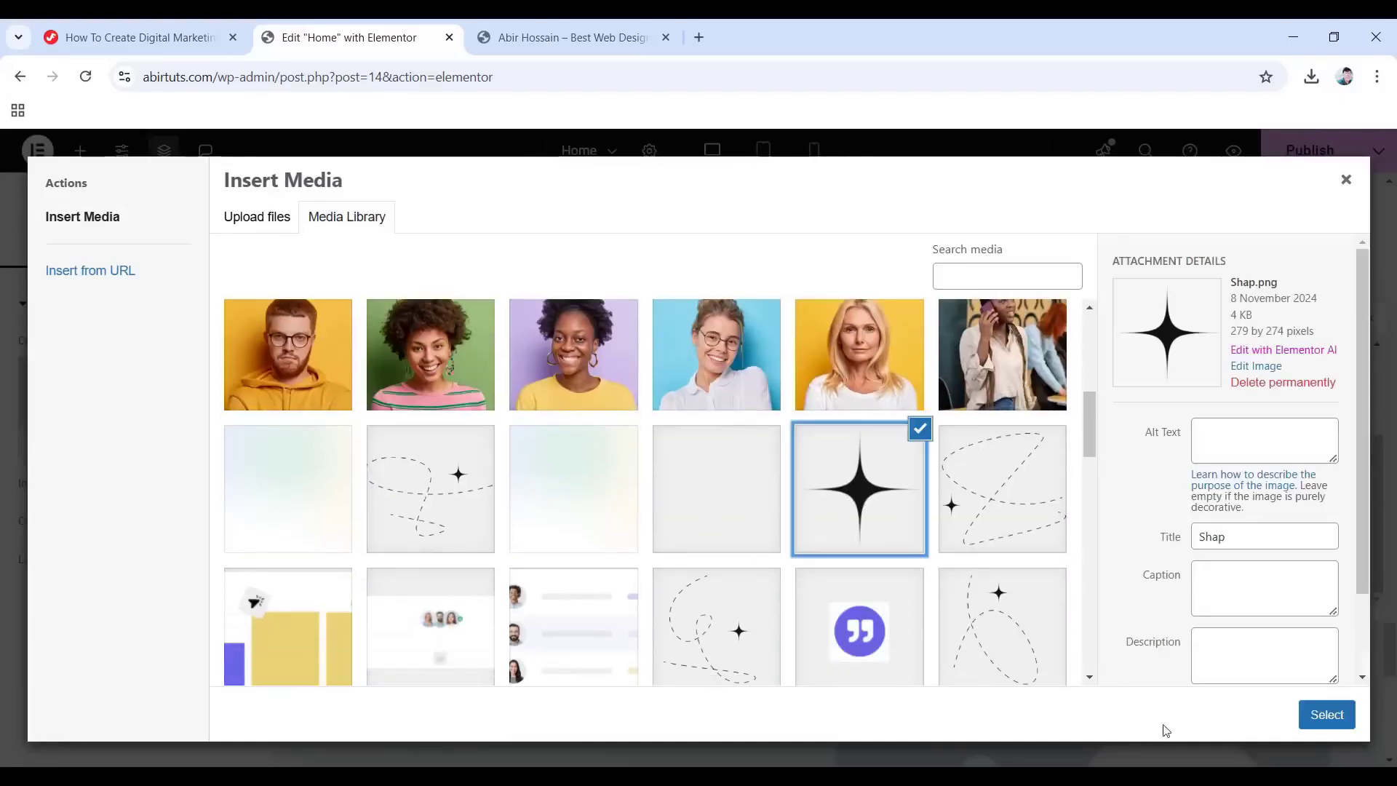
pyautogui.click(1326, 714)
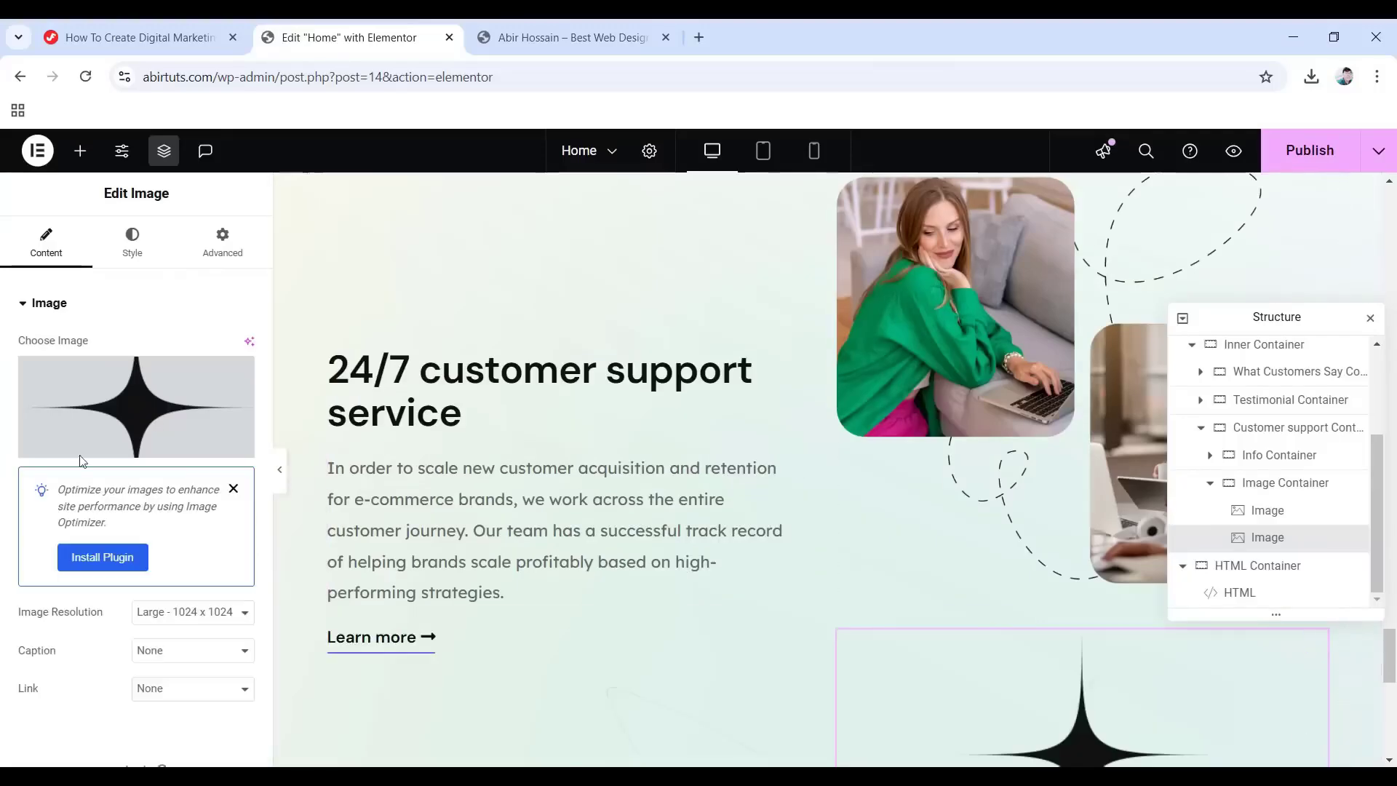
# Position the star absolutely, anchored to the right with a 95 px vertical offset.
pyautogui.click(132, 240)
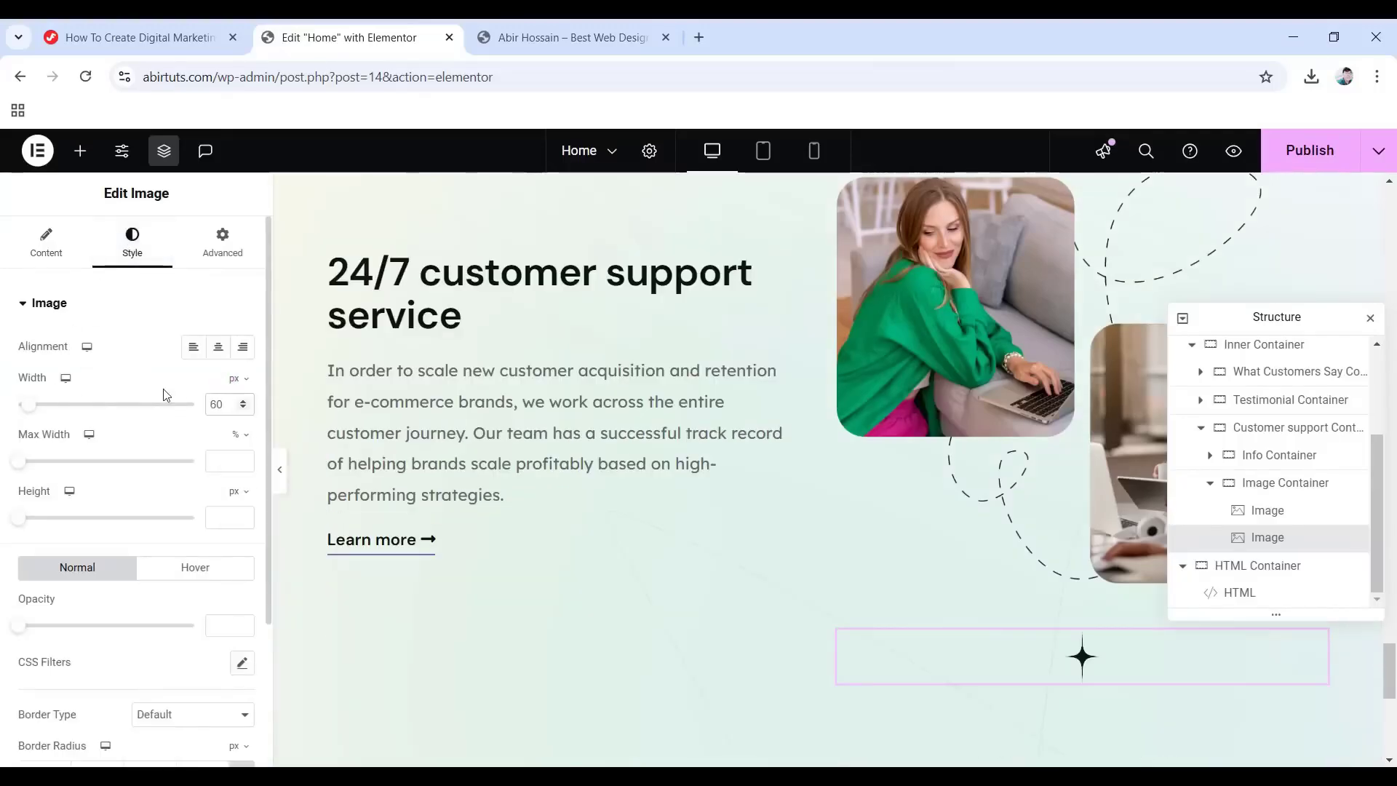
pyautogui.click(220, 245)
pyautogui.scroll(-4, 138, 406)
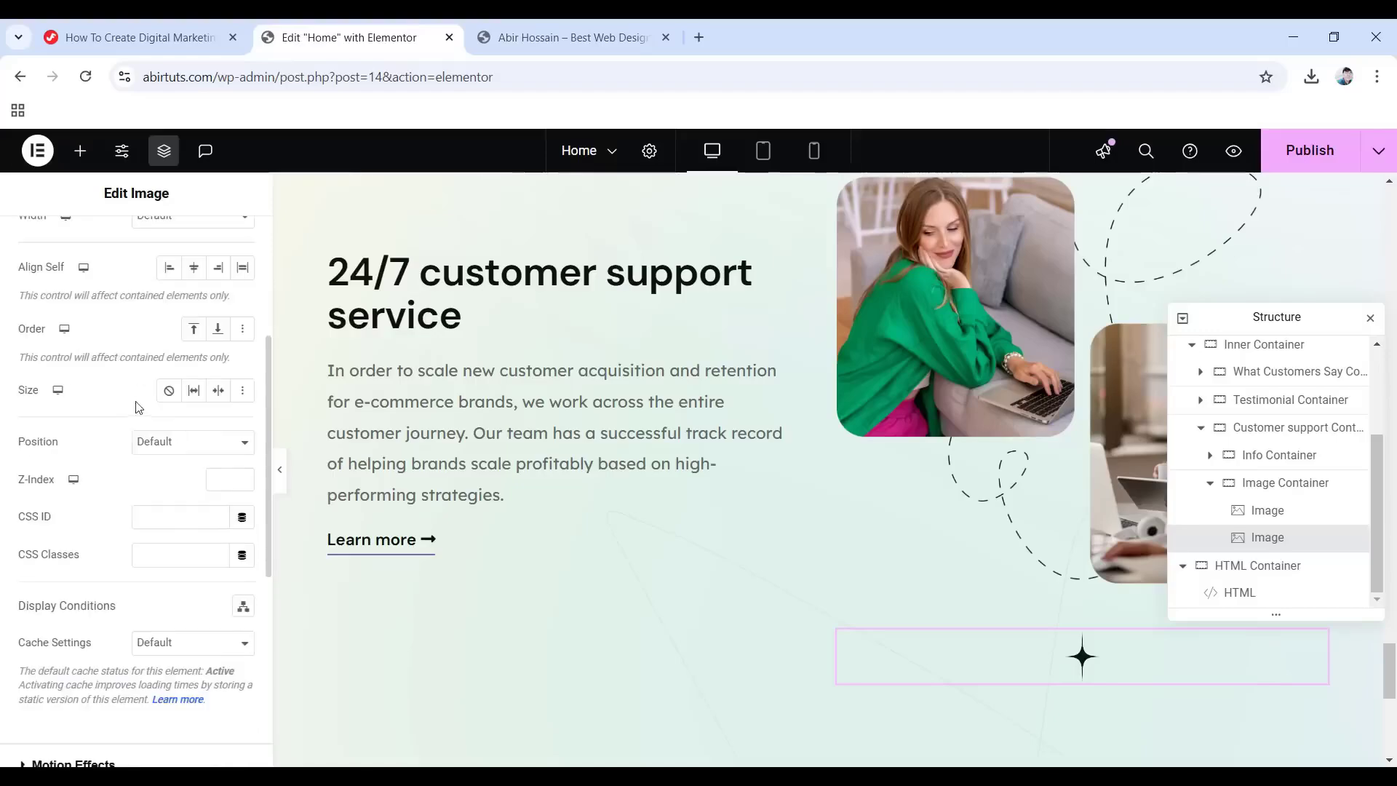
pyautogui.click(167, 442)
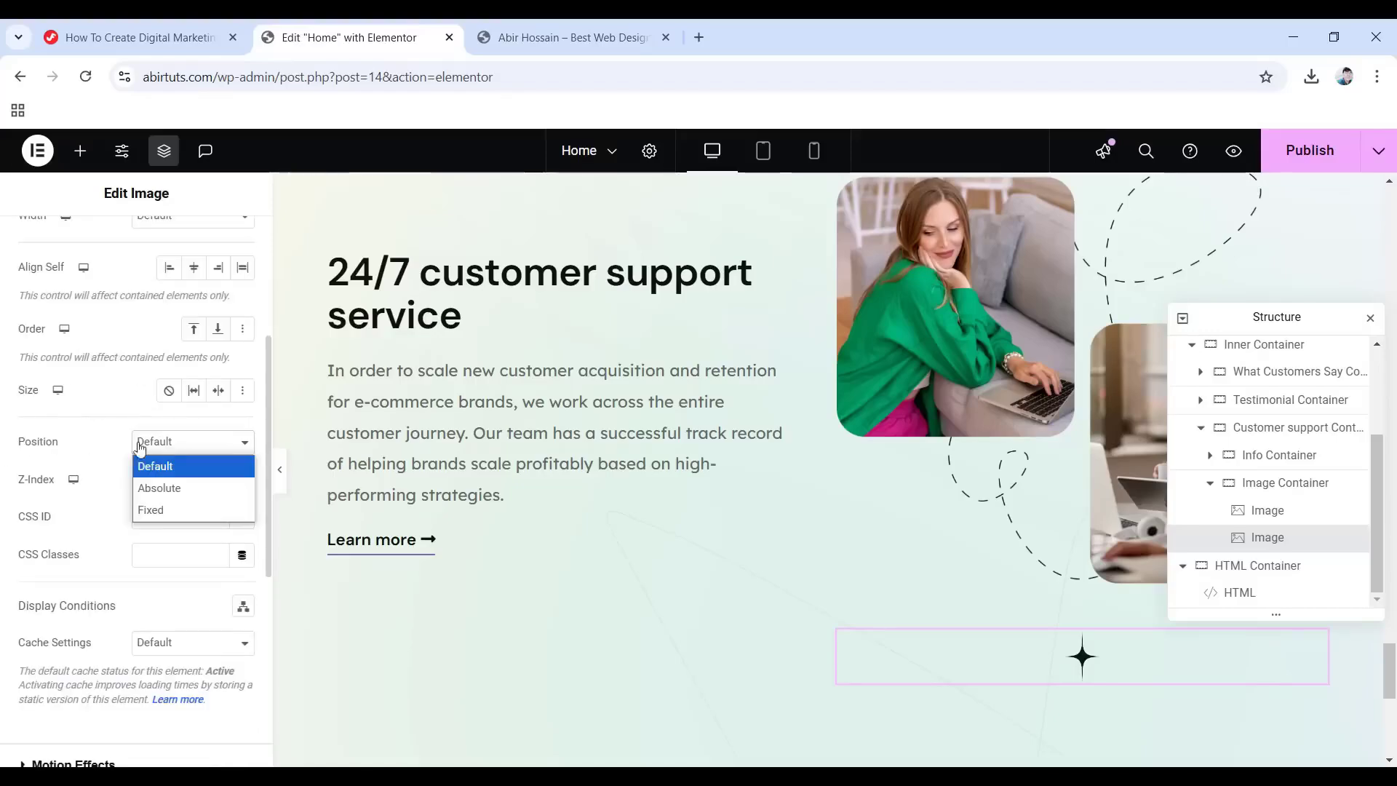
pyautogui.click(149, 487)
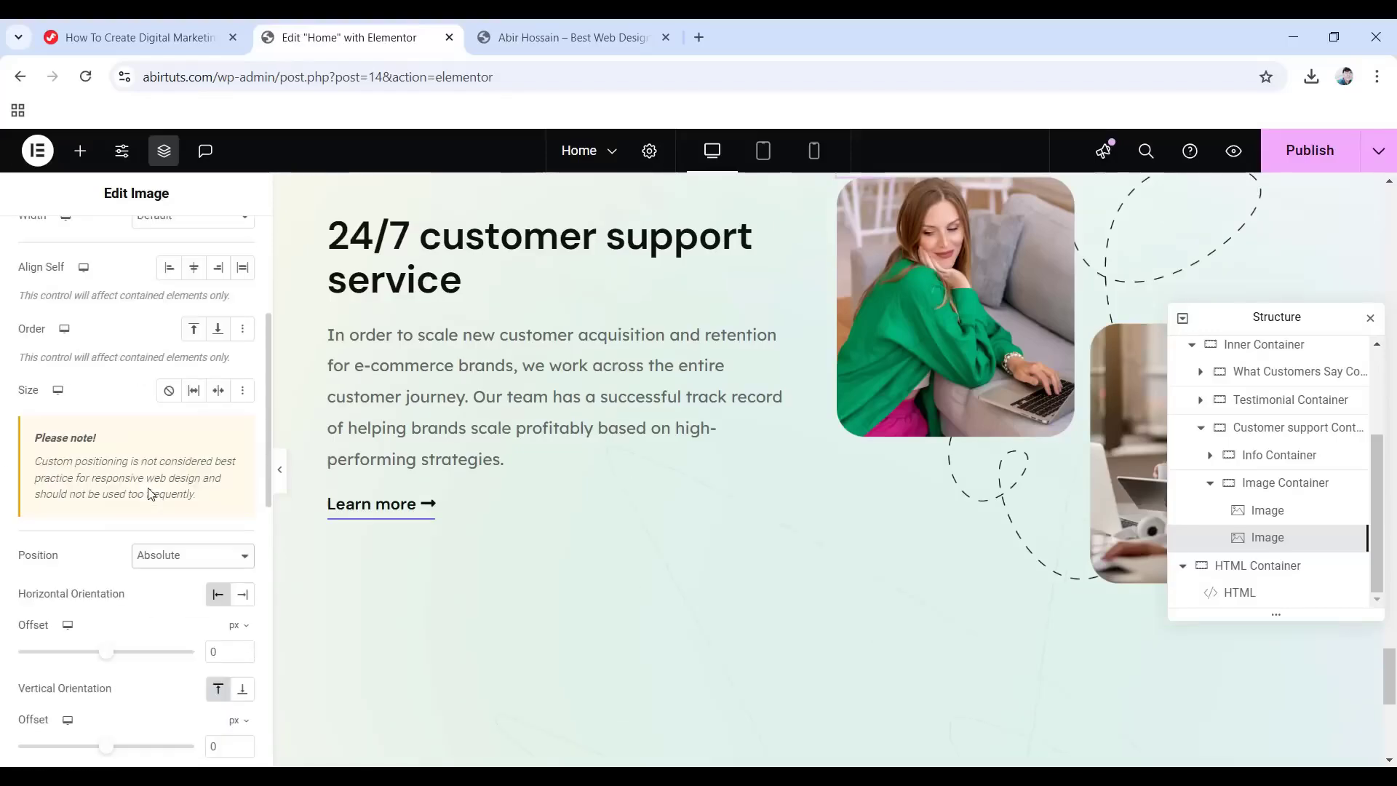
pyautogui.click(243, 595)
pyautogui.scroll(-1, 233, 597)
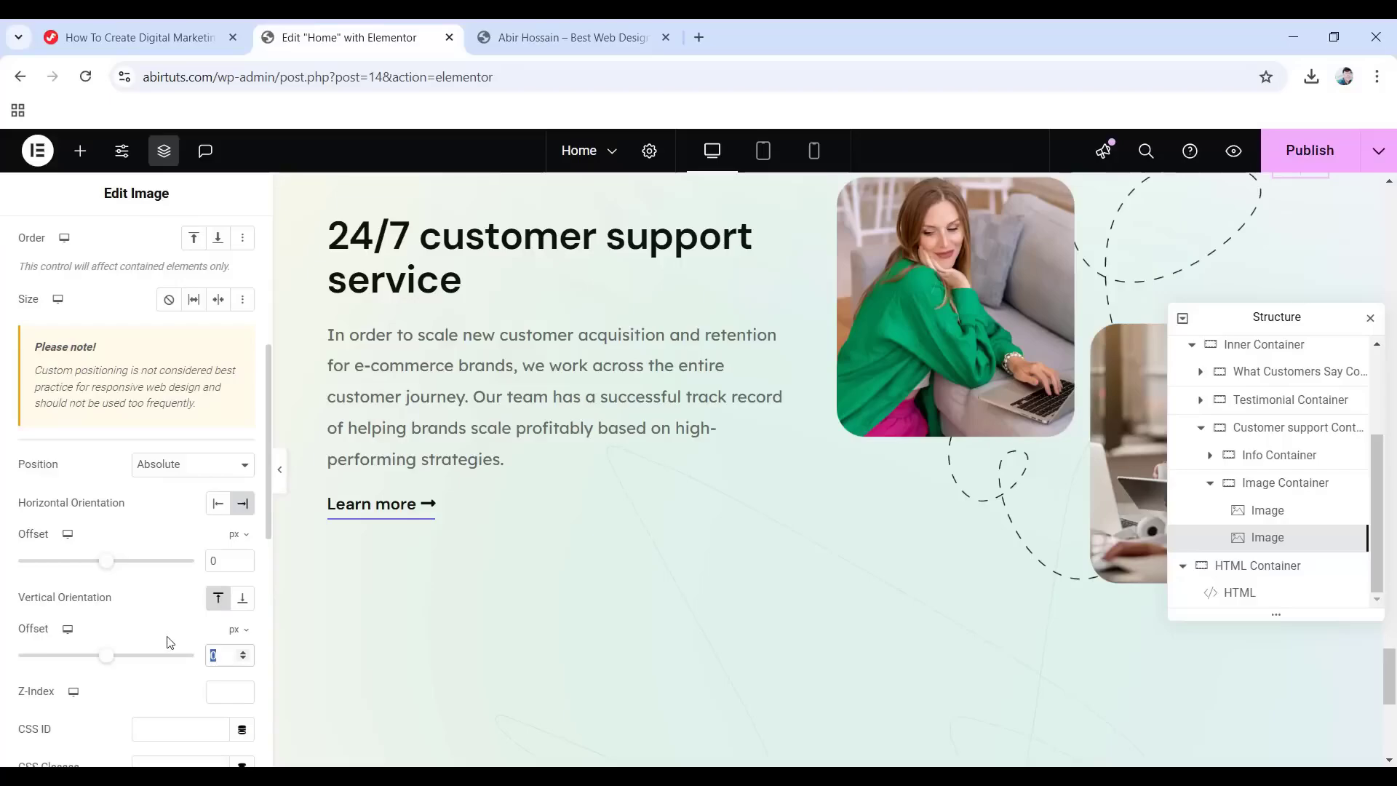
pyautogui.write('95')
pyautogui.scroll(-1, 133, 647)
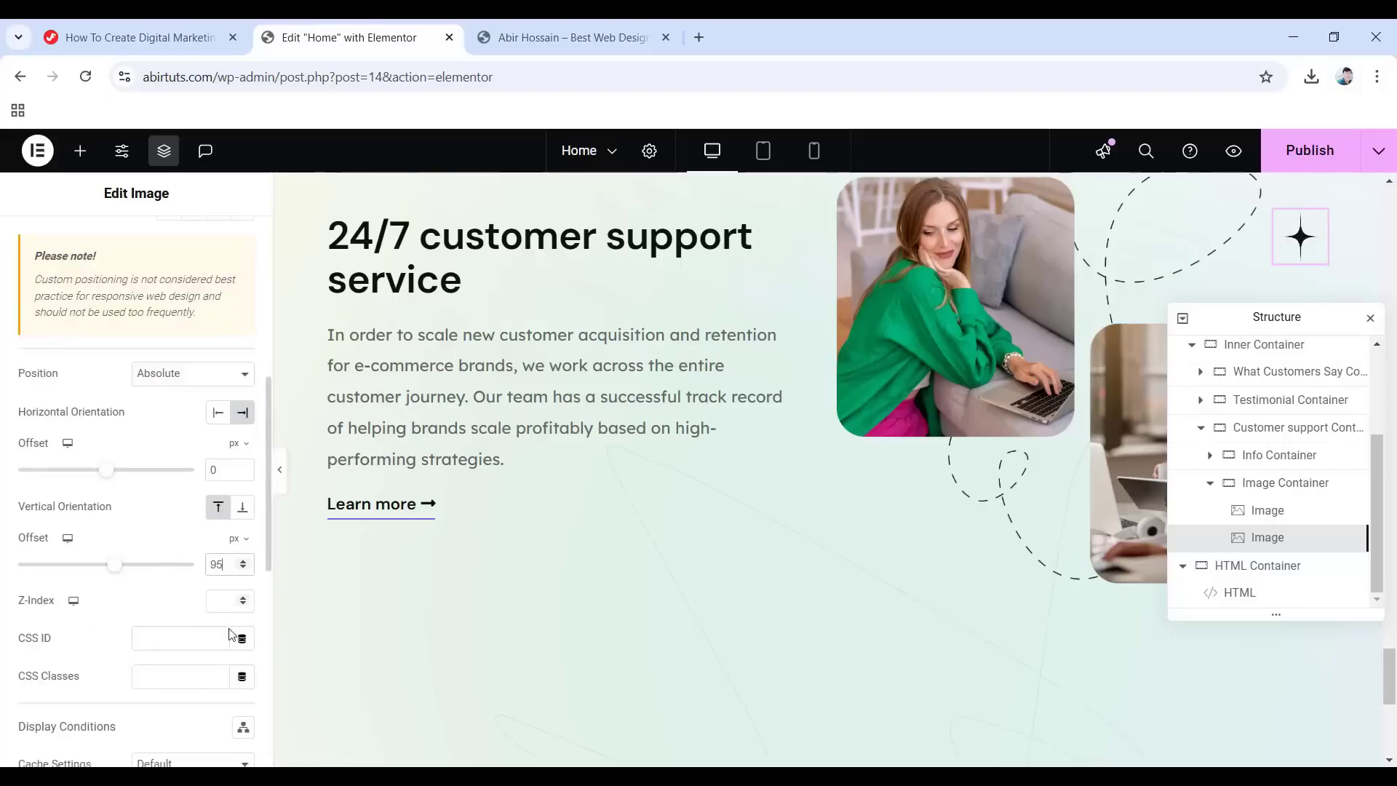
# Give the star image the CSS class object-animation, then collapse the Customer support container in Structure.
pyautogui.click(143, 29)
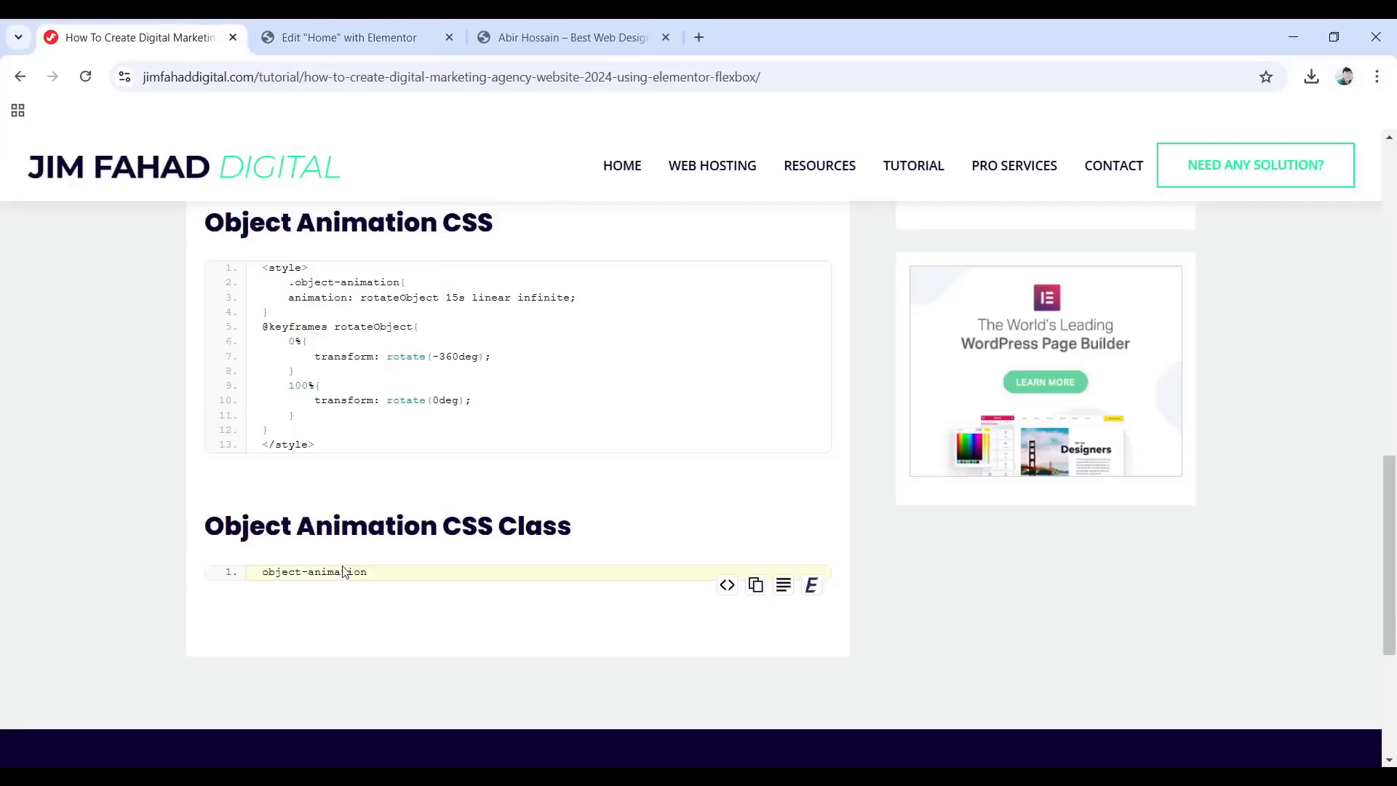
pyautogui.moveTo(742, 573)
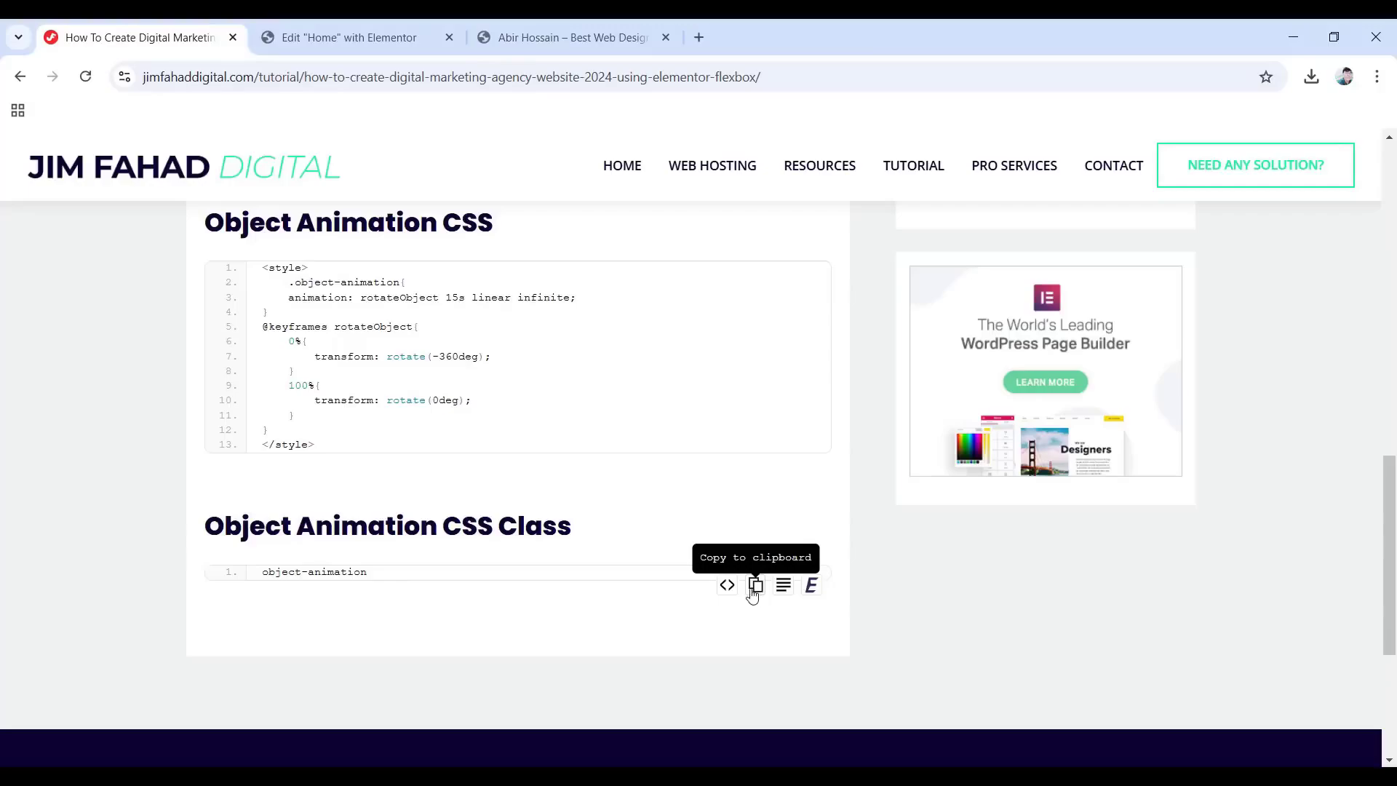
pyautogui.click(350, 37)
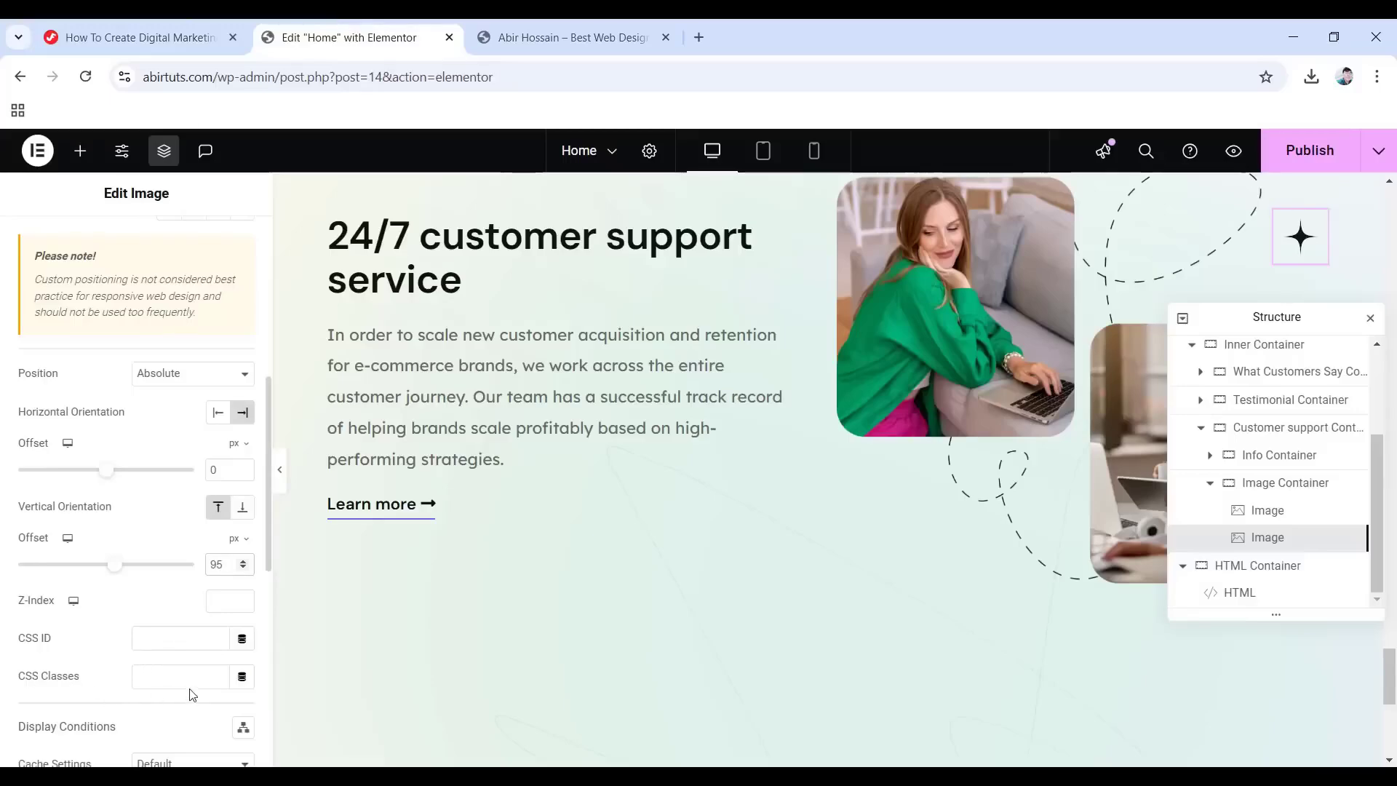
pyautogui.rightClick(167, 676)
pyautogui.click(221, 462)
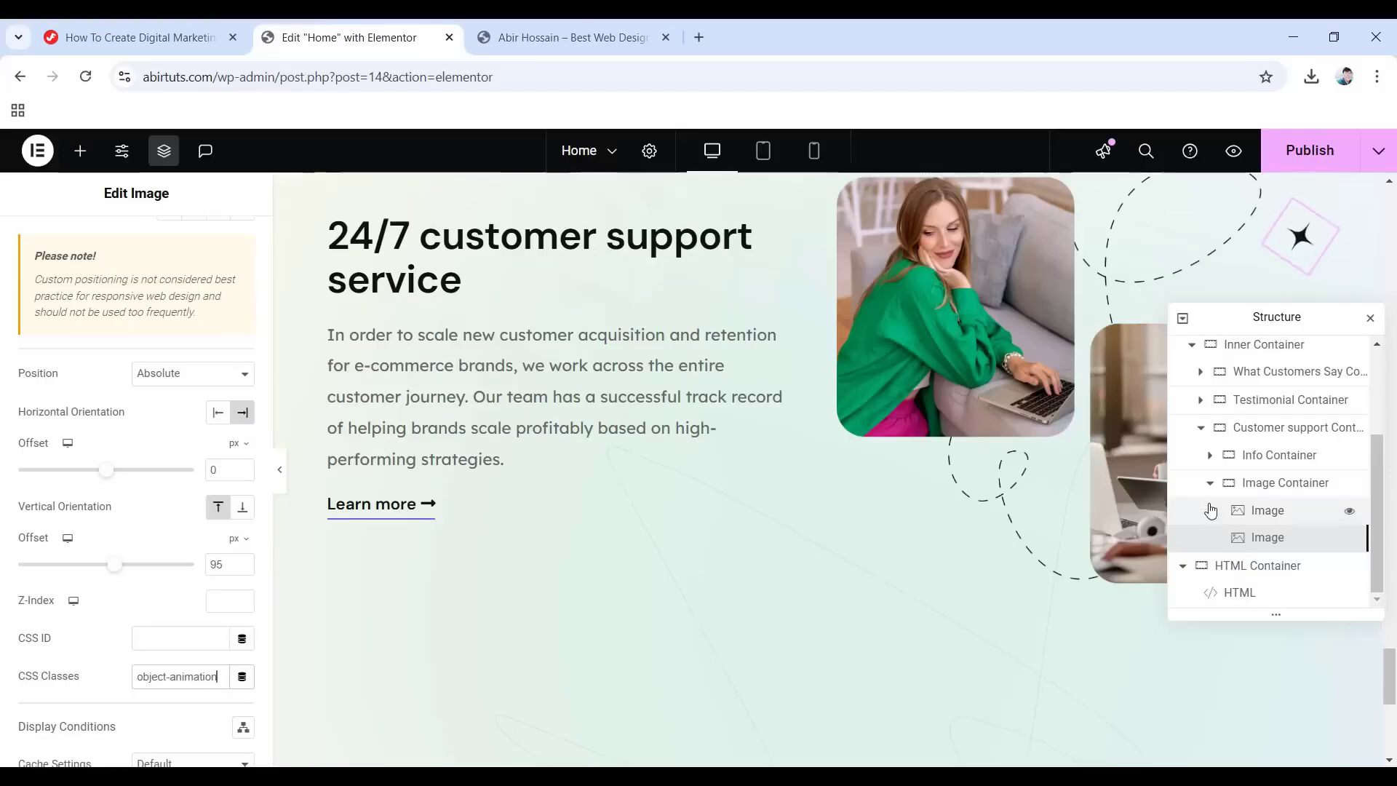
pyautogui.click(1201, 428)
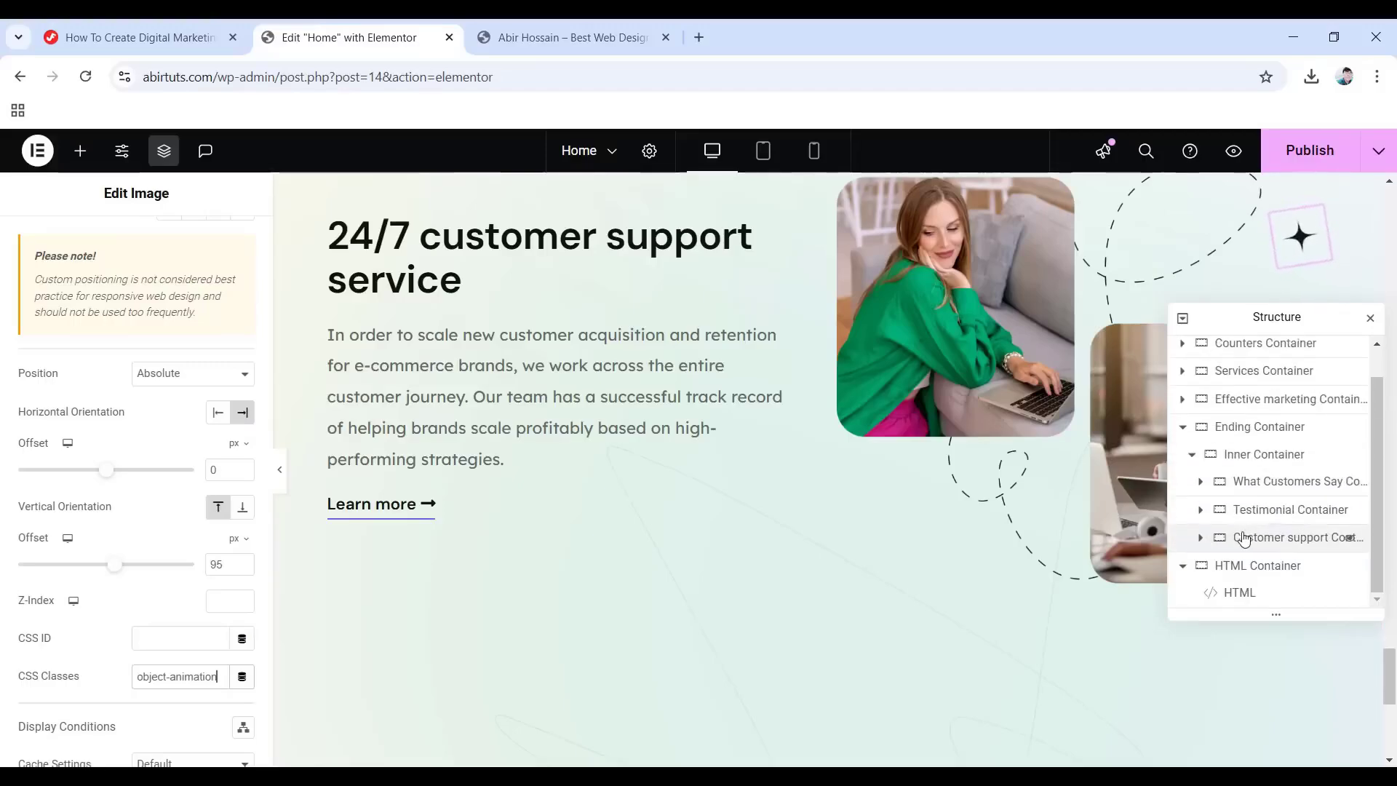
pyautogui.scroll(-4, 629, 516)
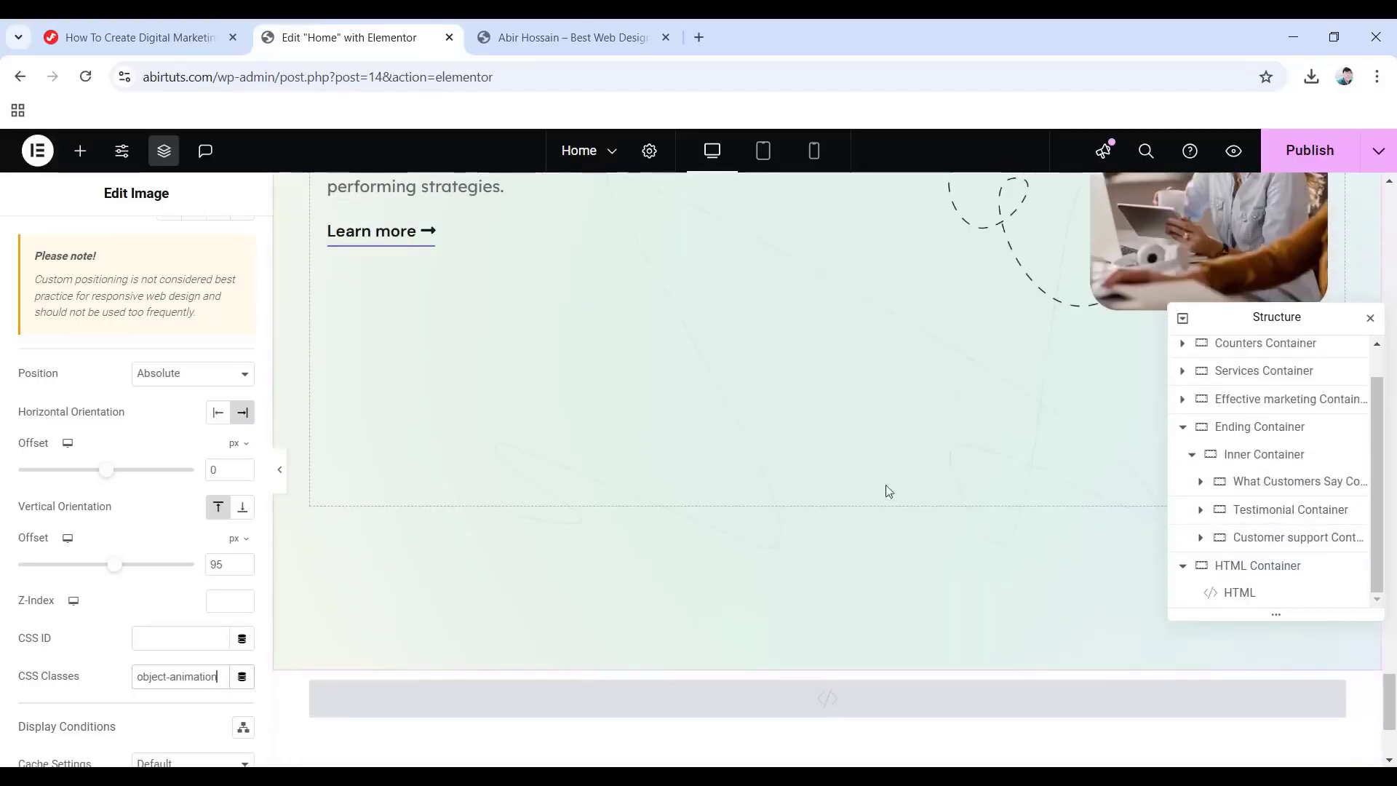
# Add a new container below the Customer support section and drop a Heading widget into it.
pyautogui.rightClick(1248, 542)
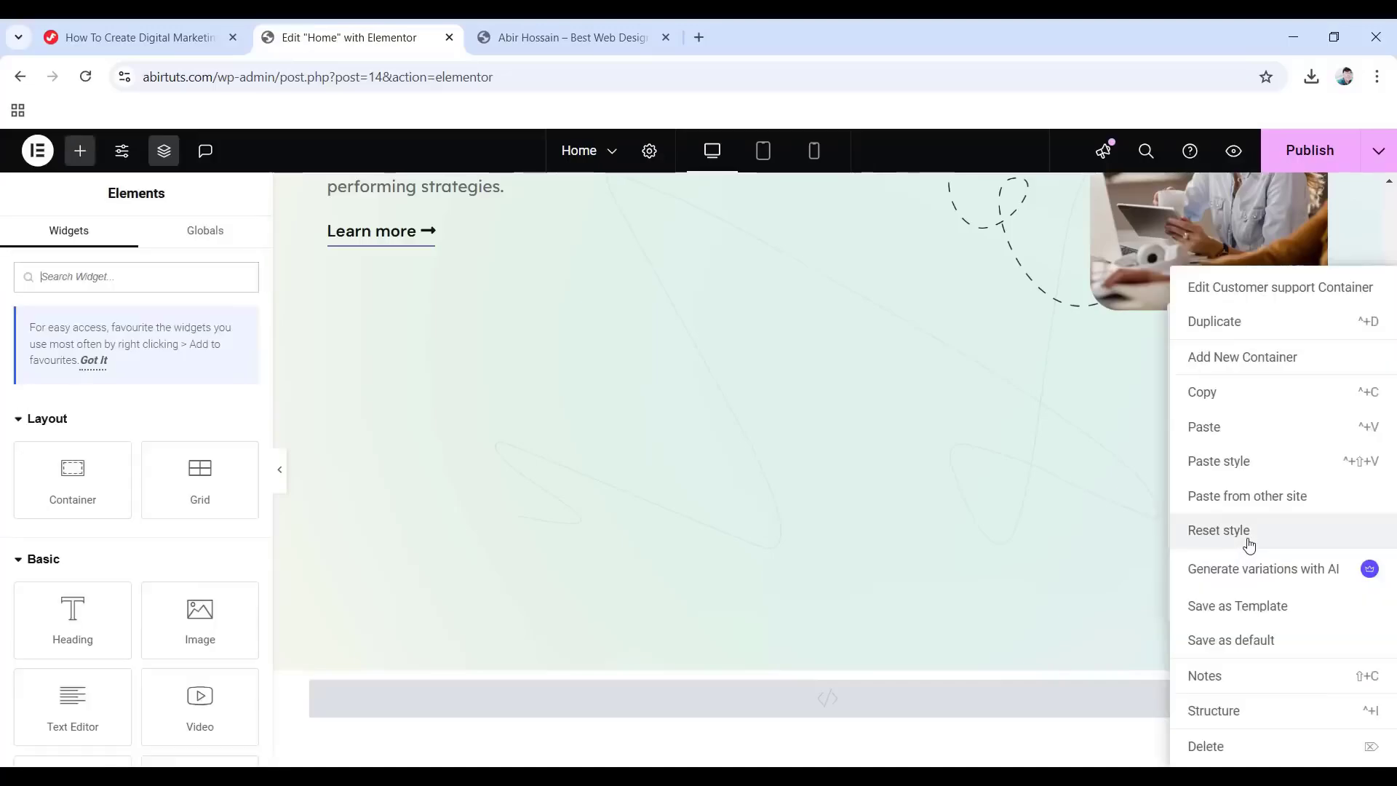
pyautogui.click(1237, 366)
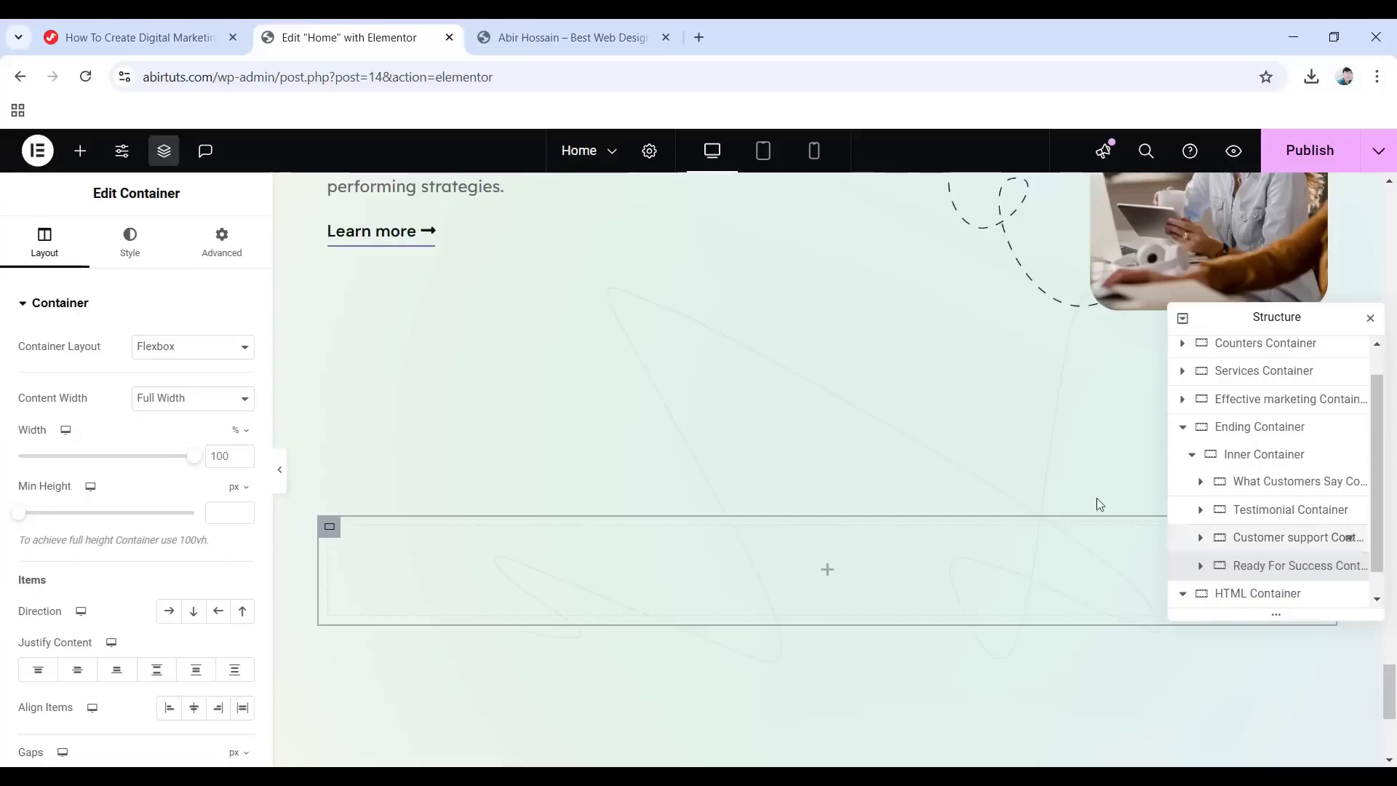
pyautogui.click(825, 580)
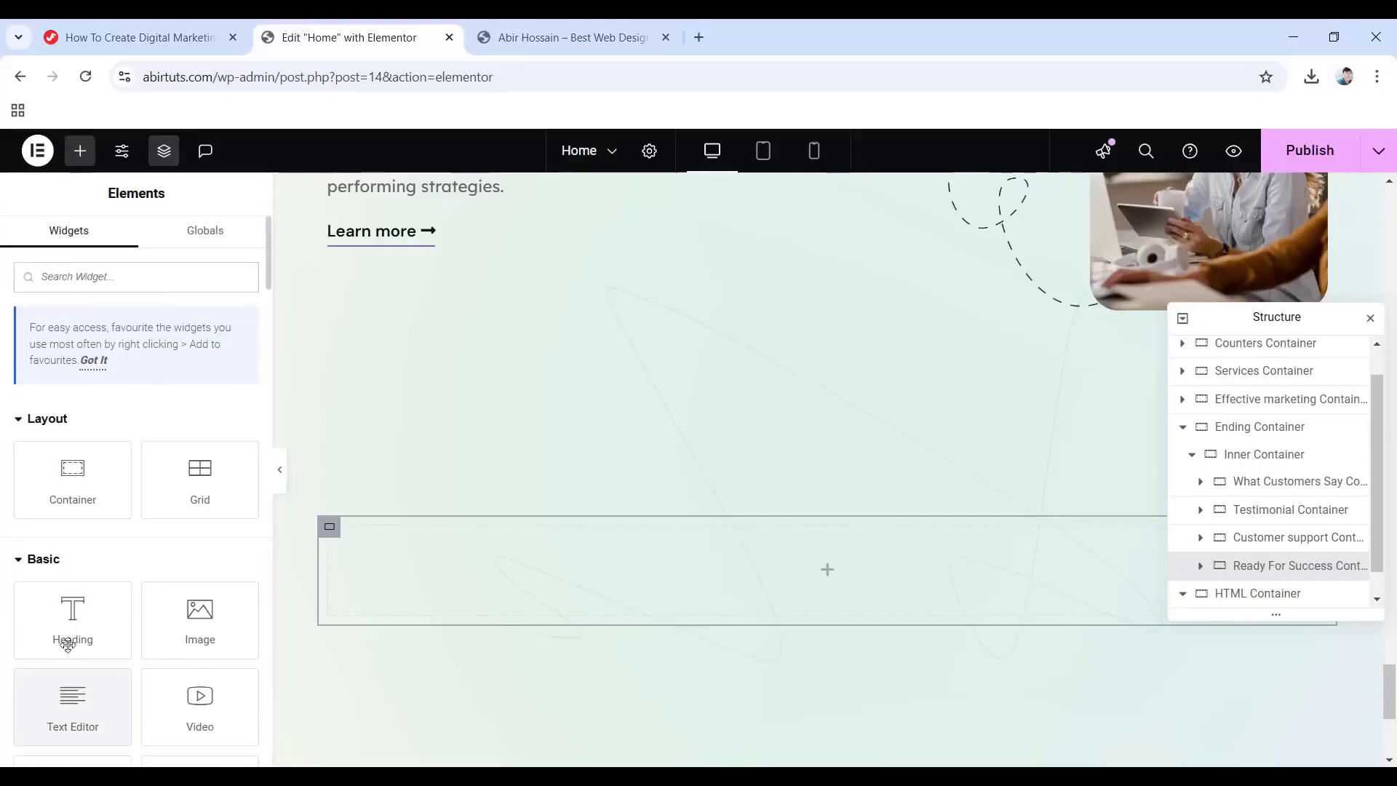
pyautogui.moveTo(68, 640); pyautogui.dragTo(821, 579)
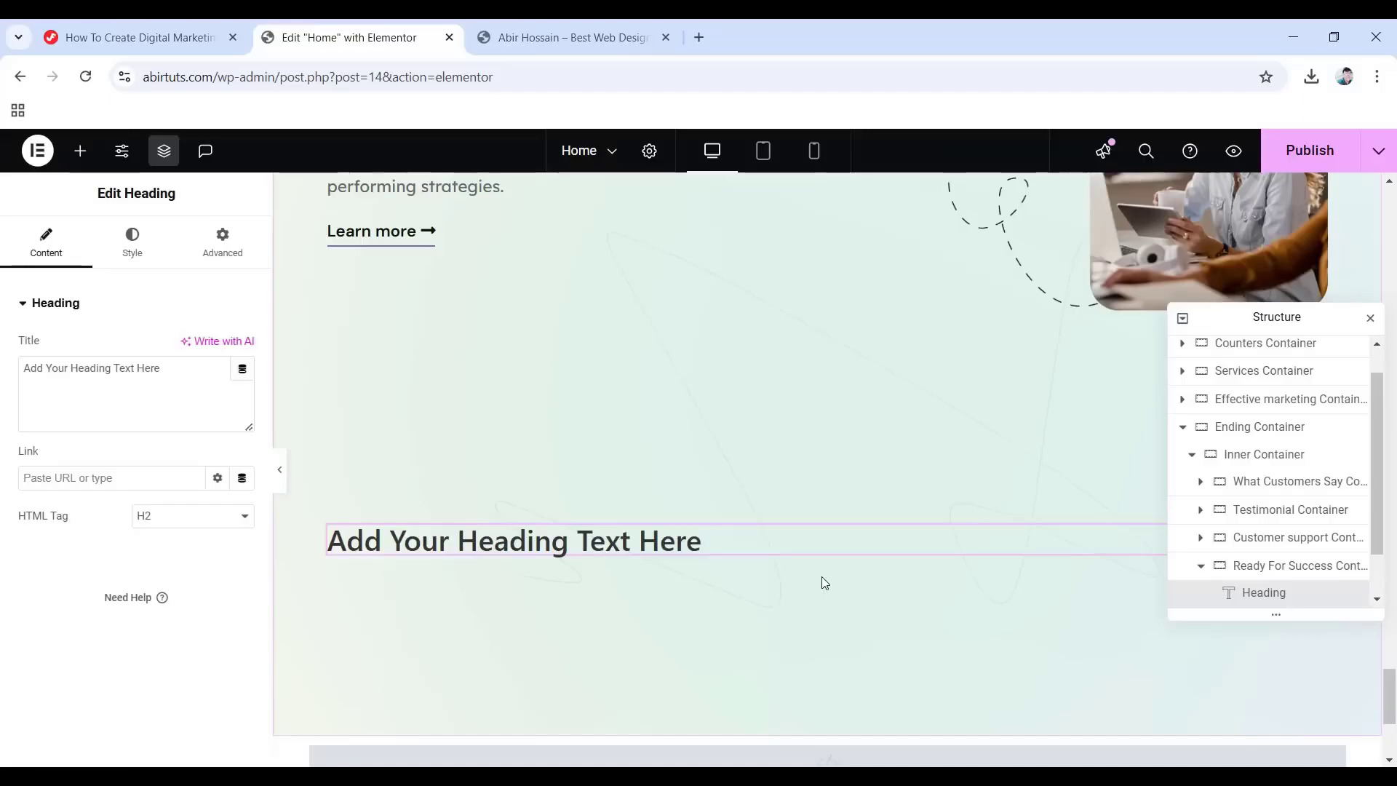
# Make the container boxed at 1140 px and set the heading text to 'Ready for your digital success?'.
pyautogui.click(1296, 574)
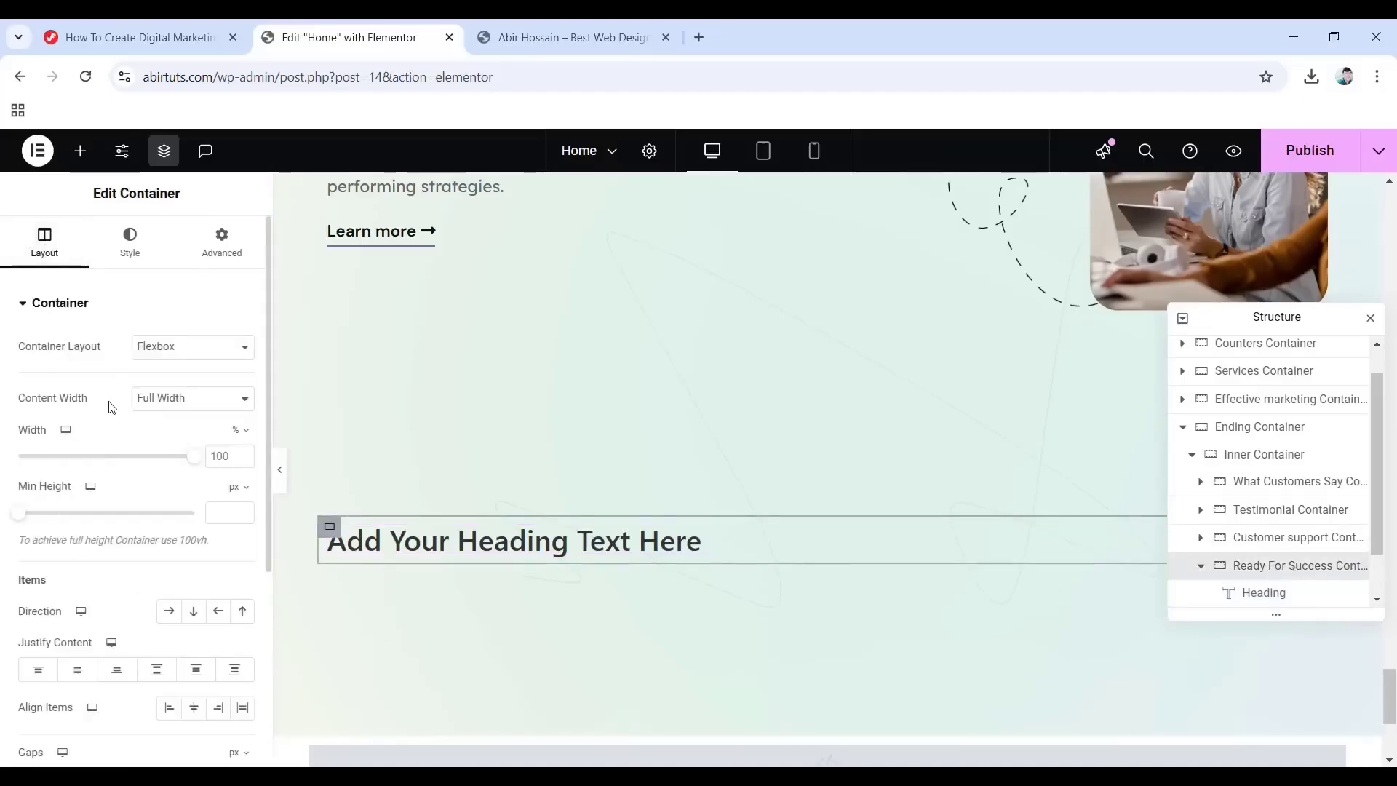
pyautogui.click(196, 400)
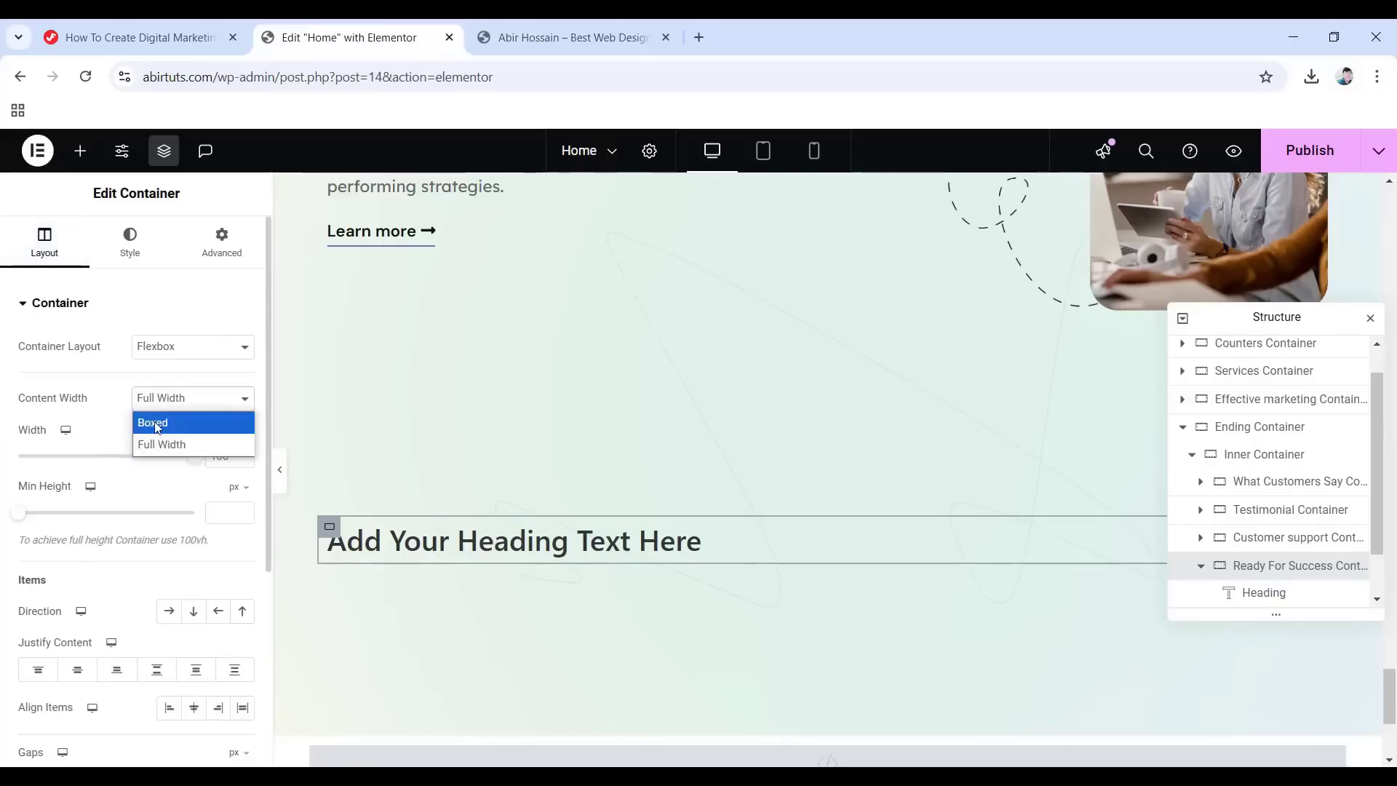
pyautogui.click(161, 423)
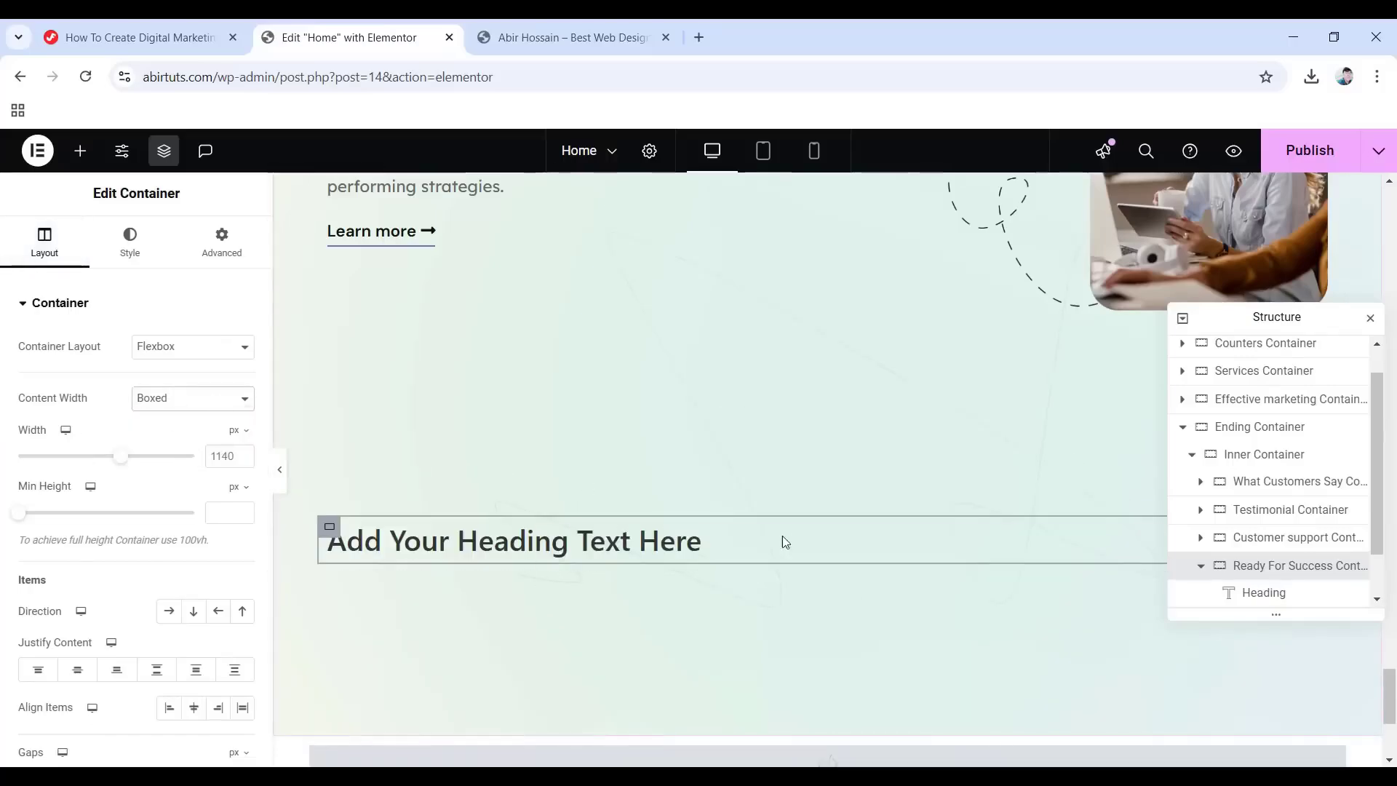
pyautogui.click(1266, 593)
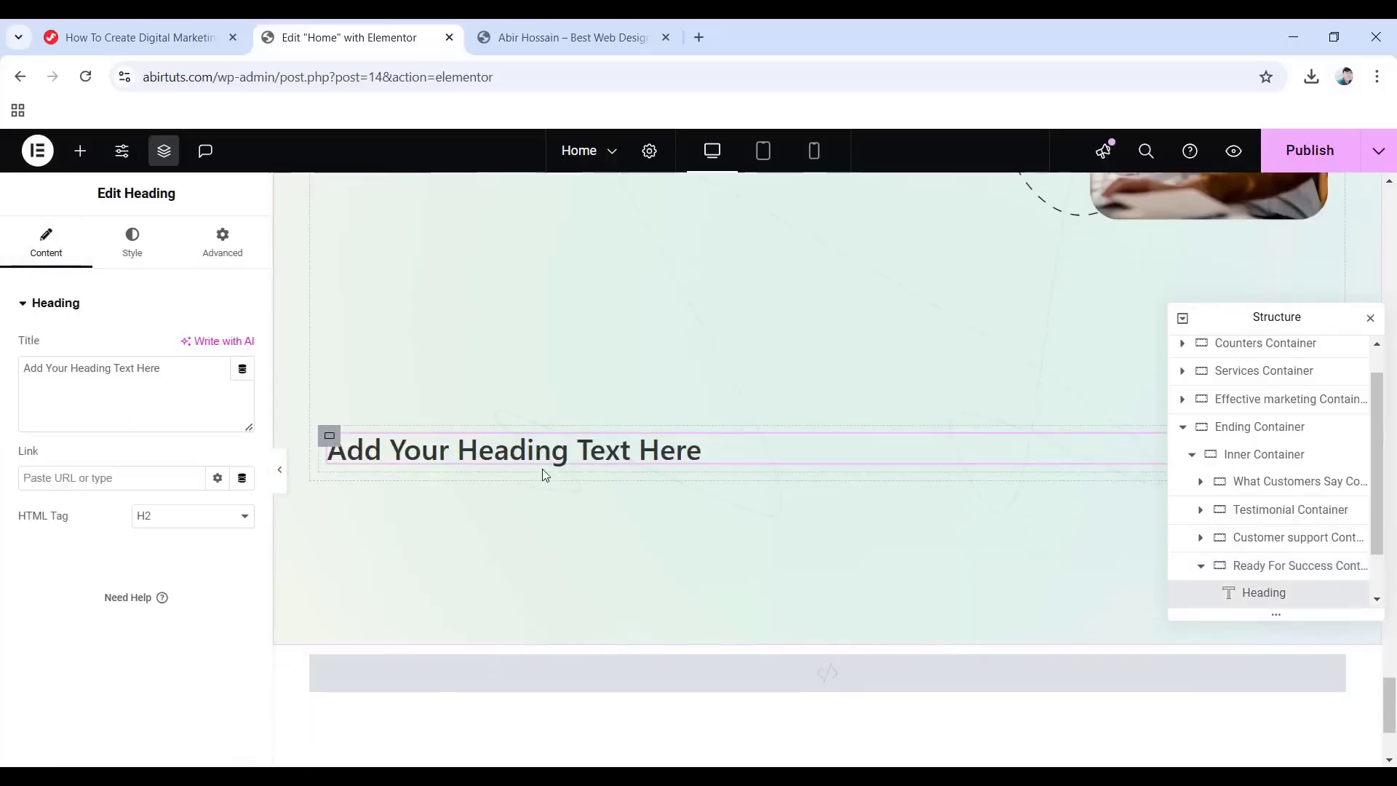
pyautogui.moveTo(175, 368); pyautogui.dragTo(22, 371)
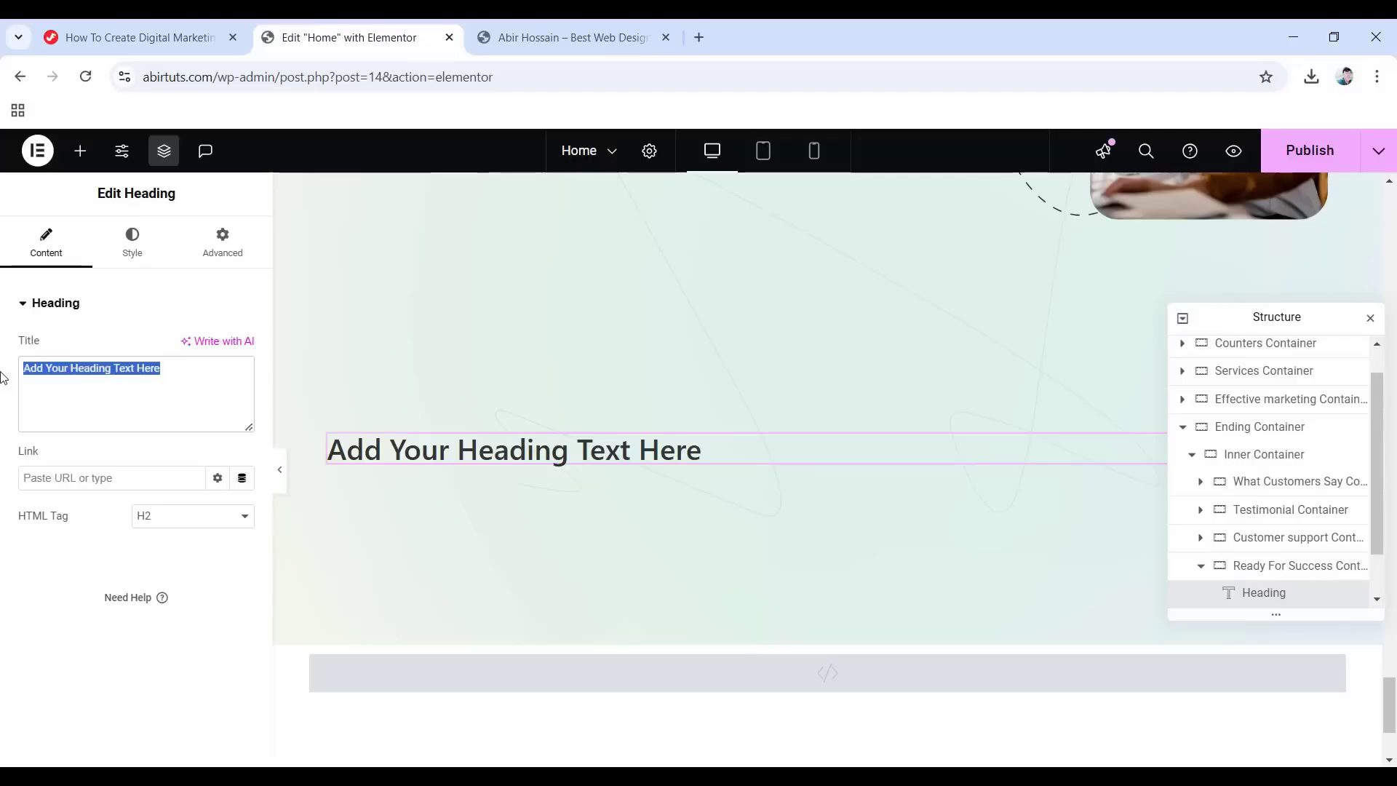
pyautogui.hotkey('ctrl', 'v')
# Centre the heading and give it the Primary global colour.
pyautogui.click(134, 239)
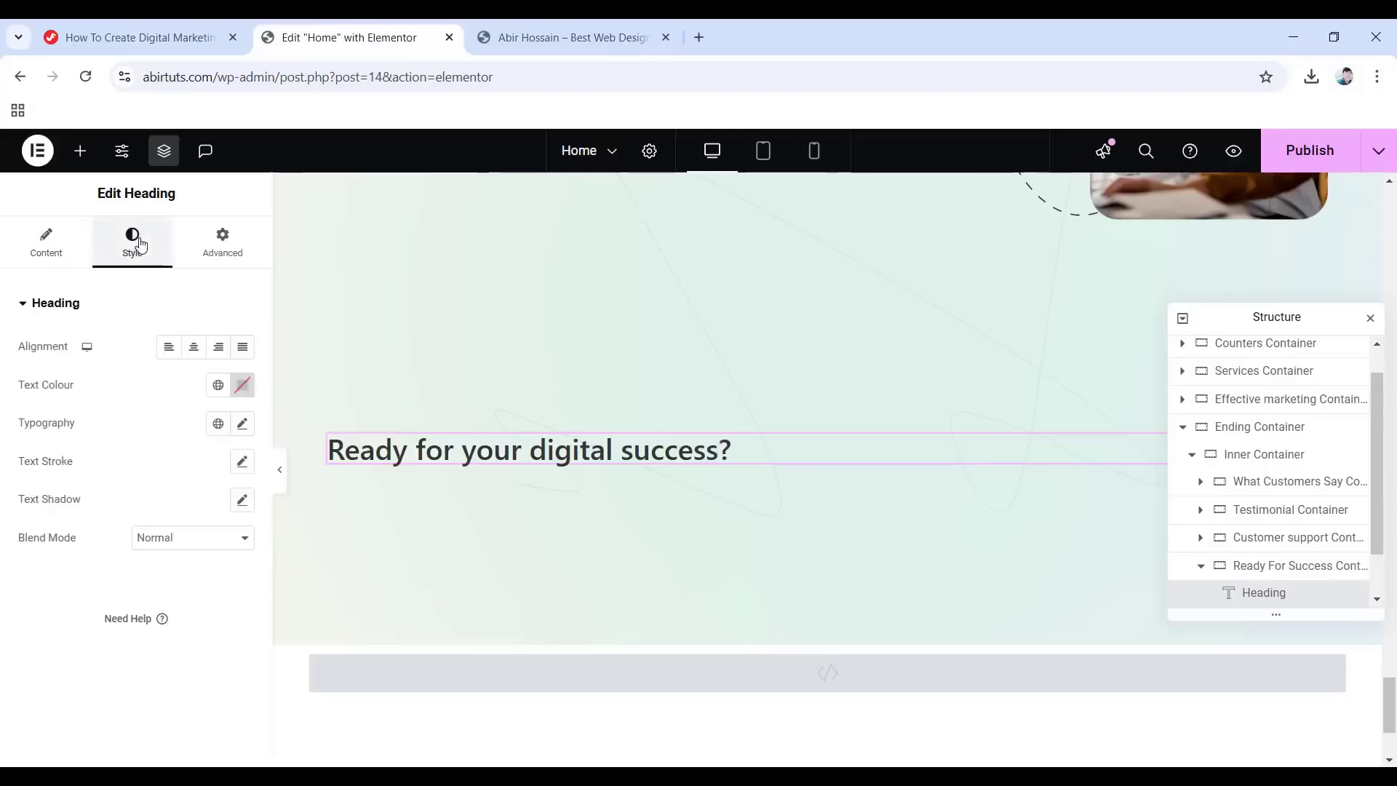
pyautogui.click(193, 347)
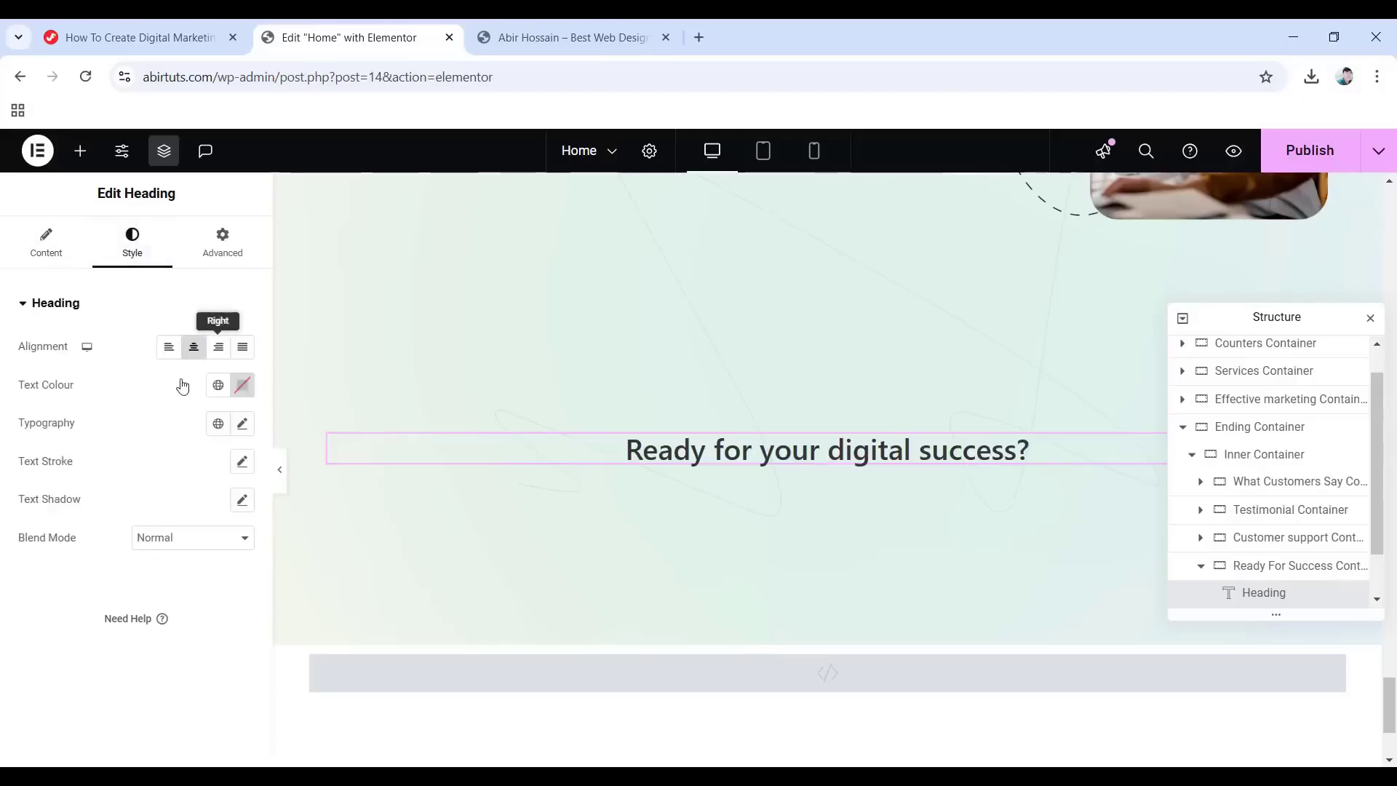
pyautogui.click(215, 386)
pyautogui.click(109, 466)
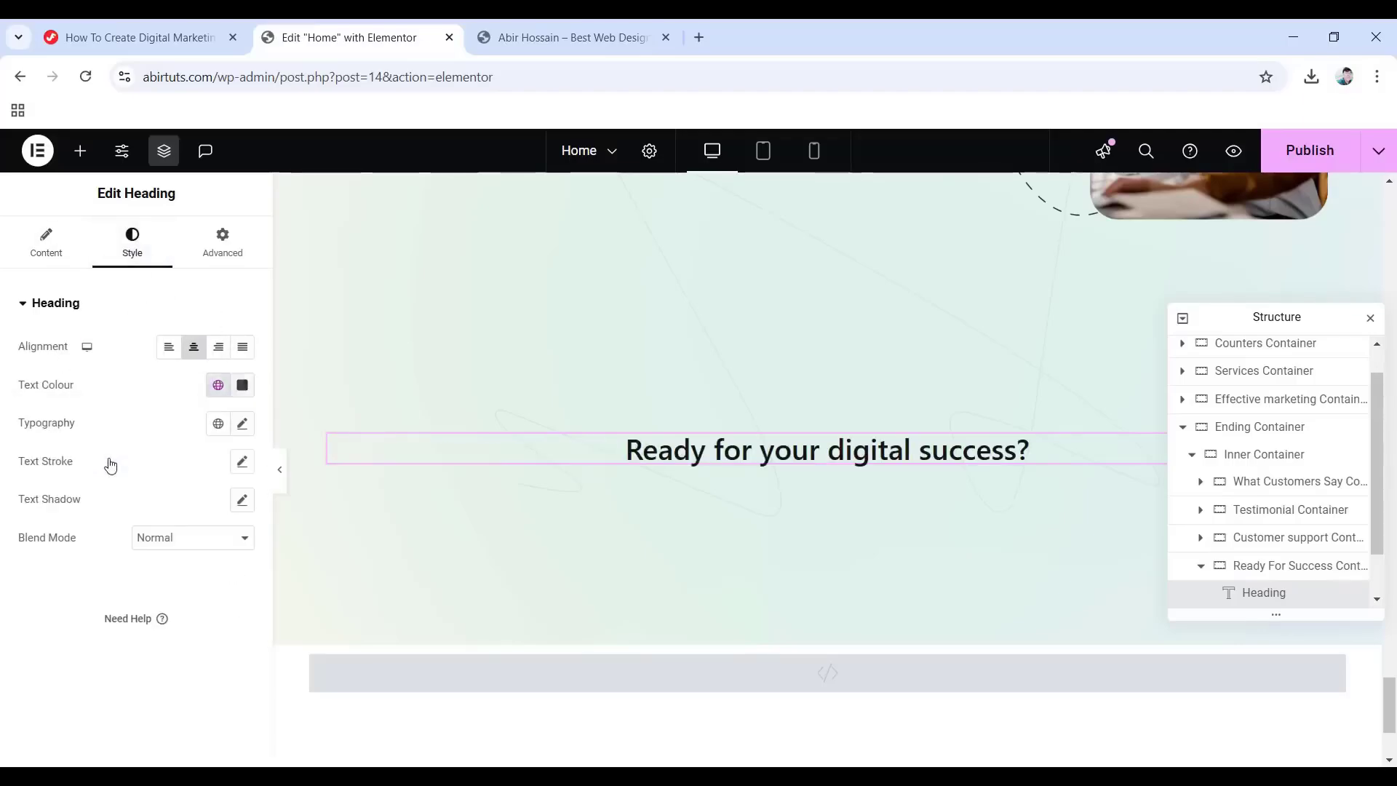
# Set heading typography to DM Sans, 92 px, Bold 700, 1.2 em line height, -0.5 letter spacing.
pyautogui.click(245, 433)
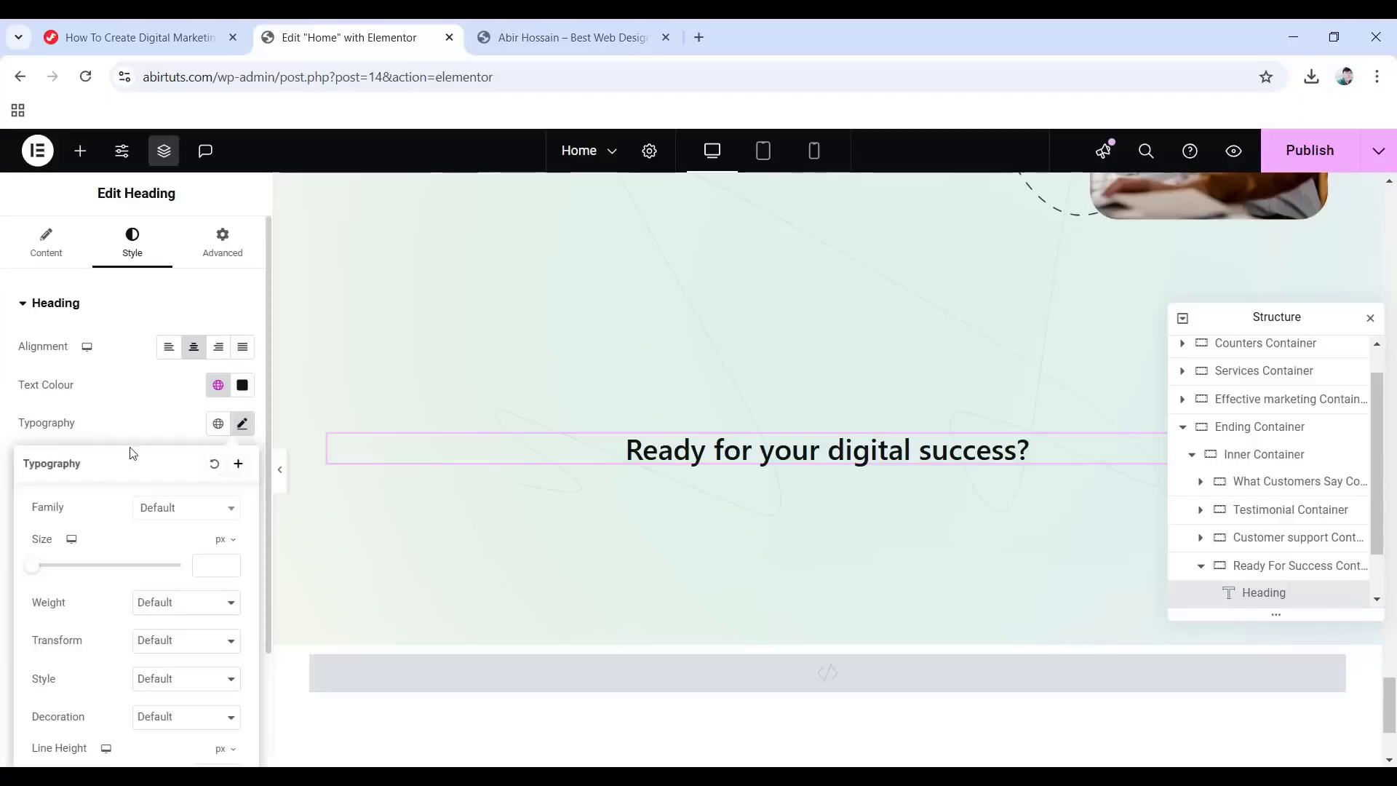
pyautogui.click(165, 509)
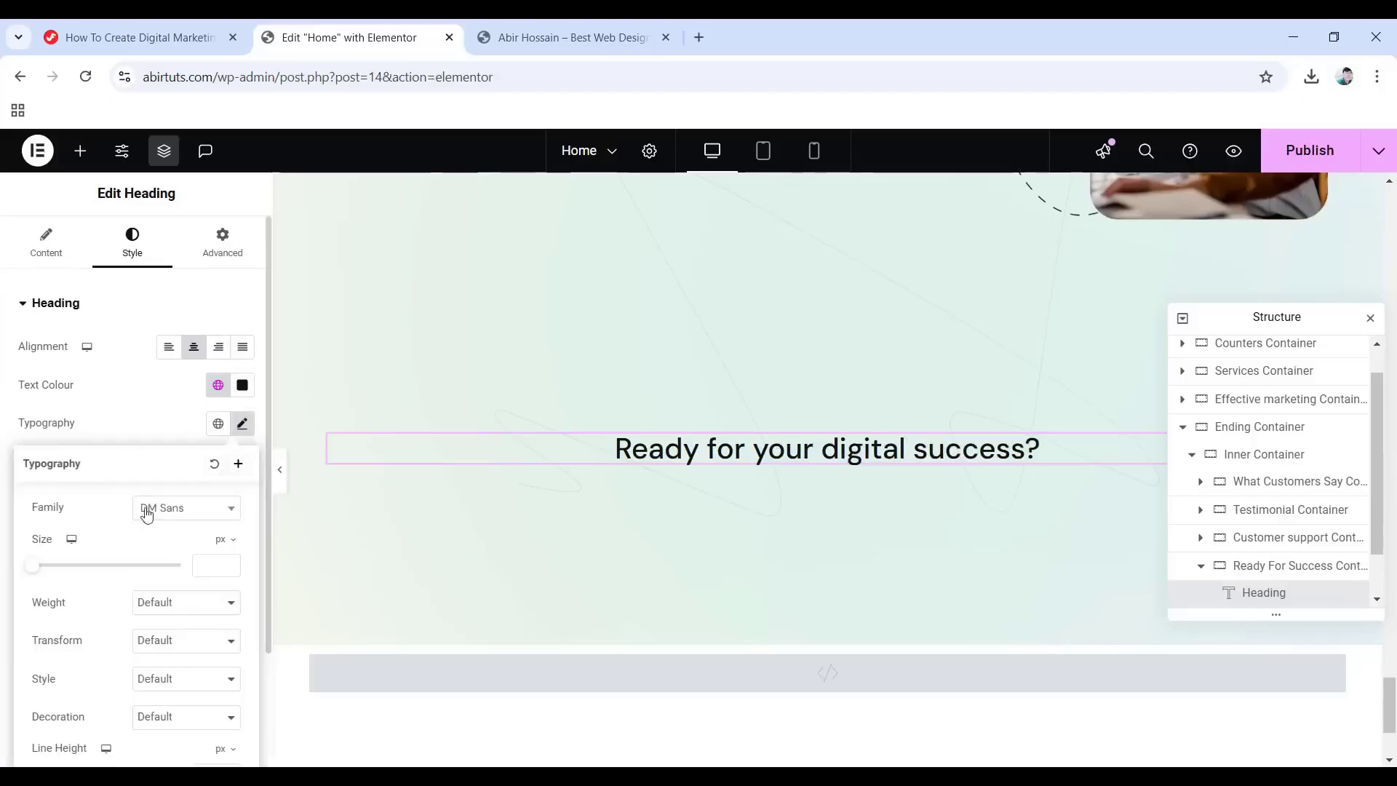
pyautogui.moveTo(147, 566); pyautogui.dragTo(79, 574)
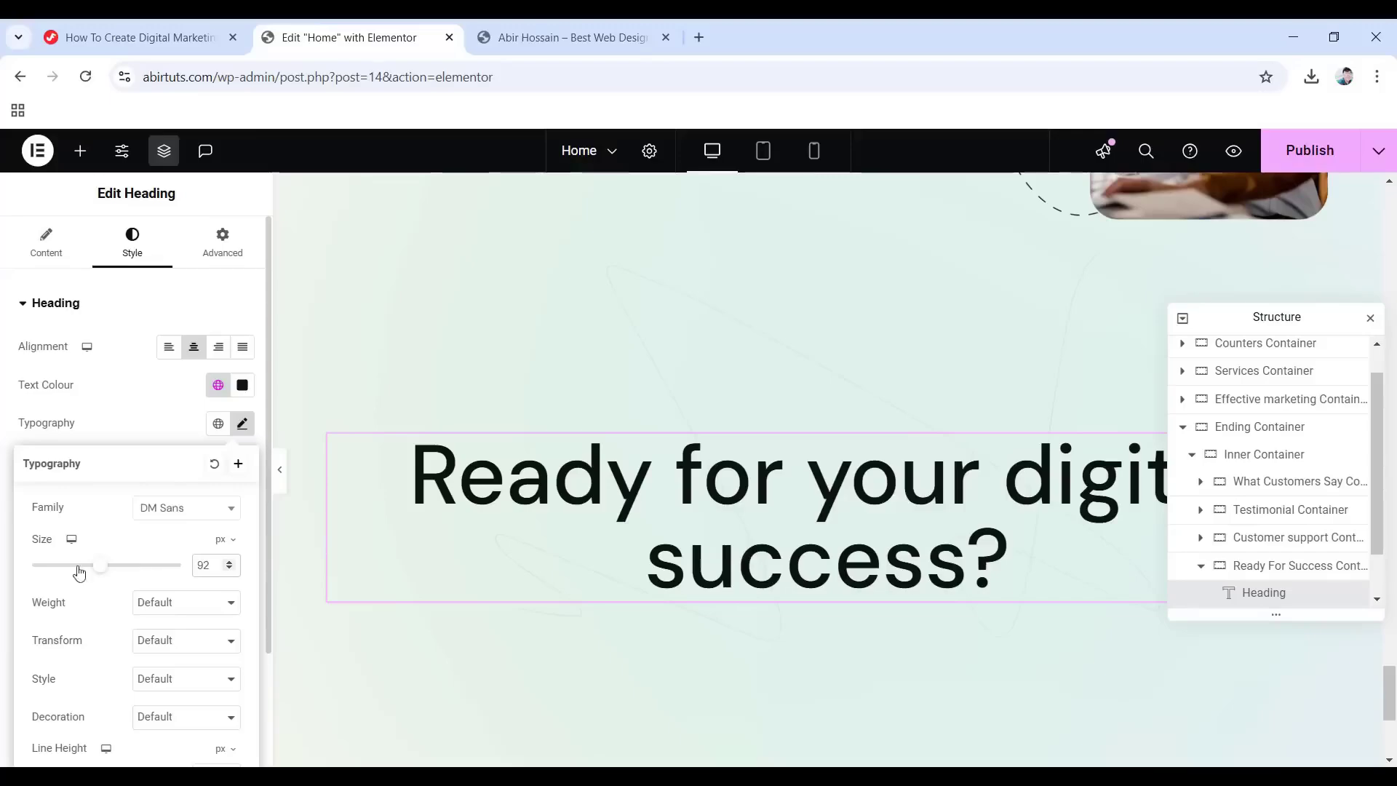
pyautogui.click(177, 605)
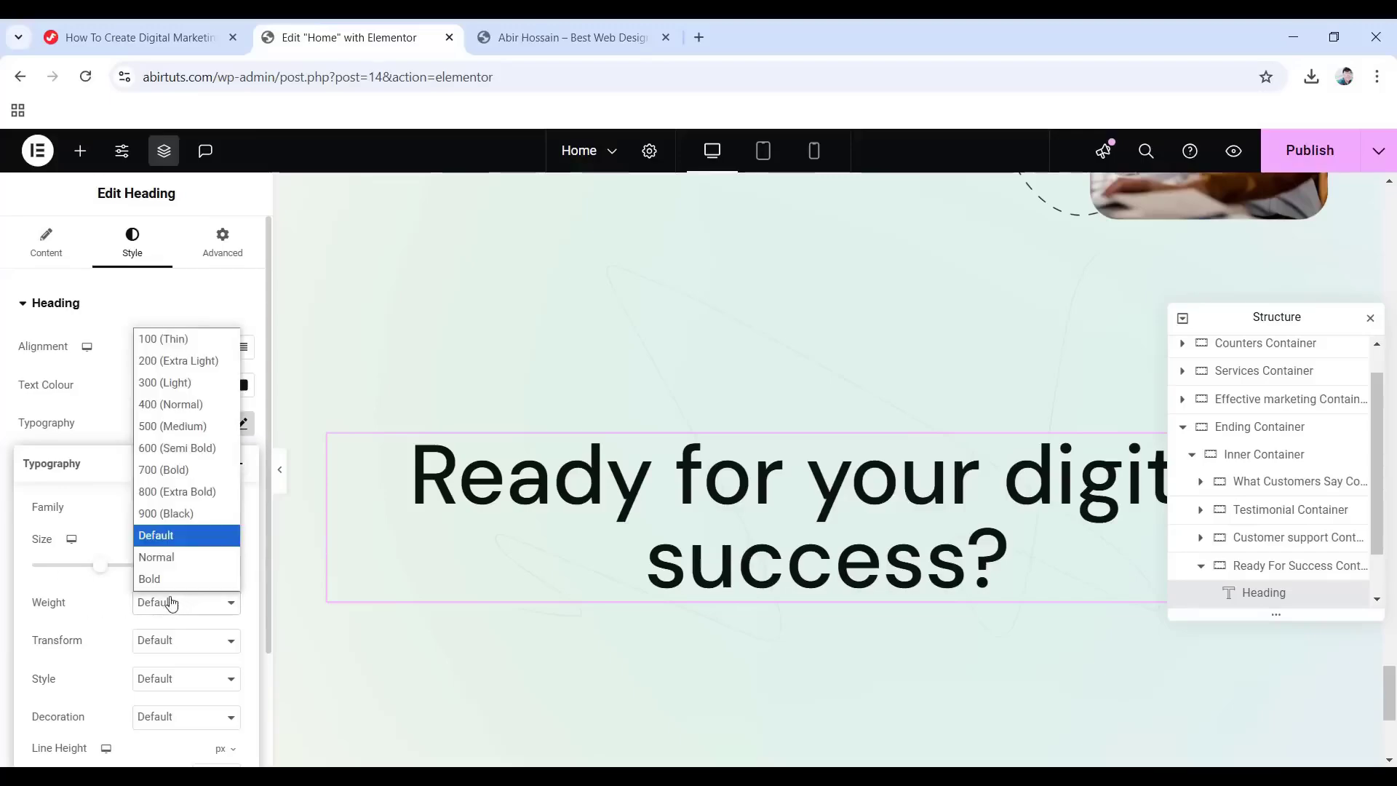
pyautogui.click(173, 476)
pyautogui.scroll(-2, 187, 536)
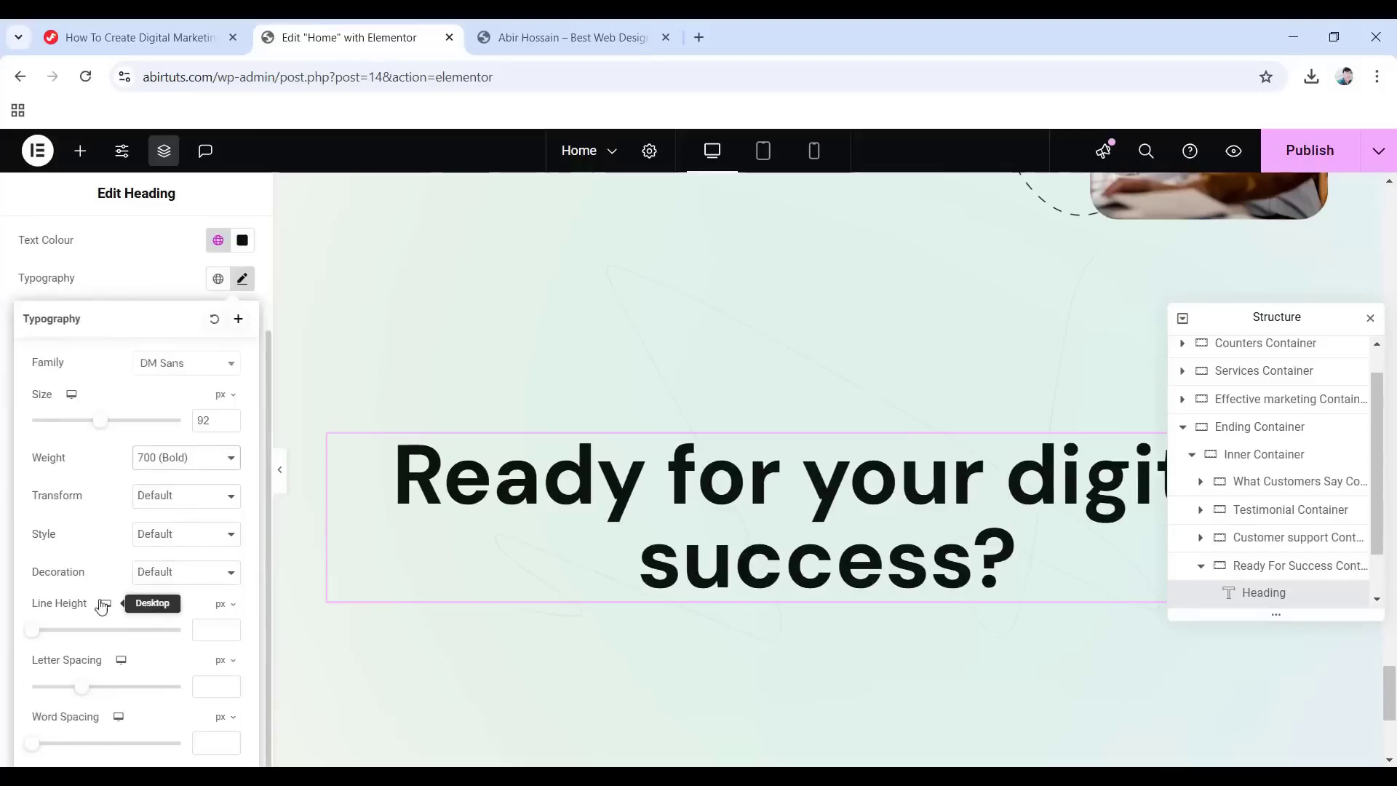
pyautogui.click(221, 604)
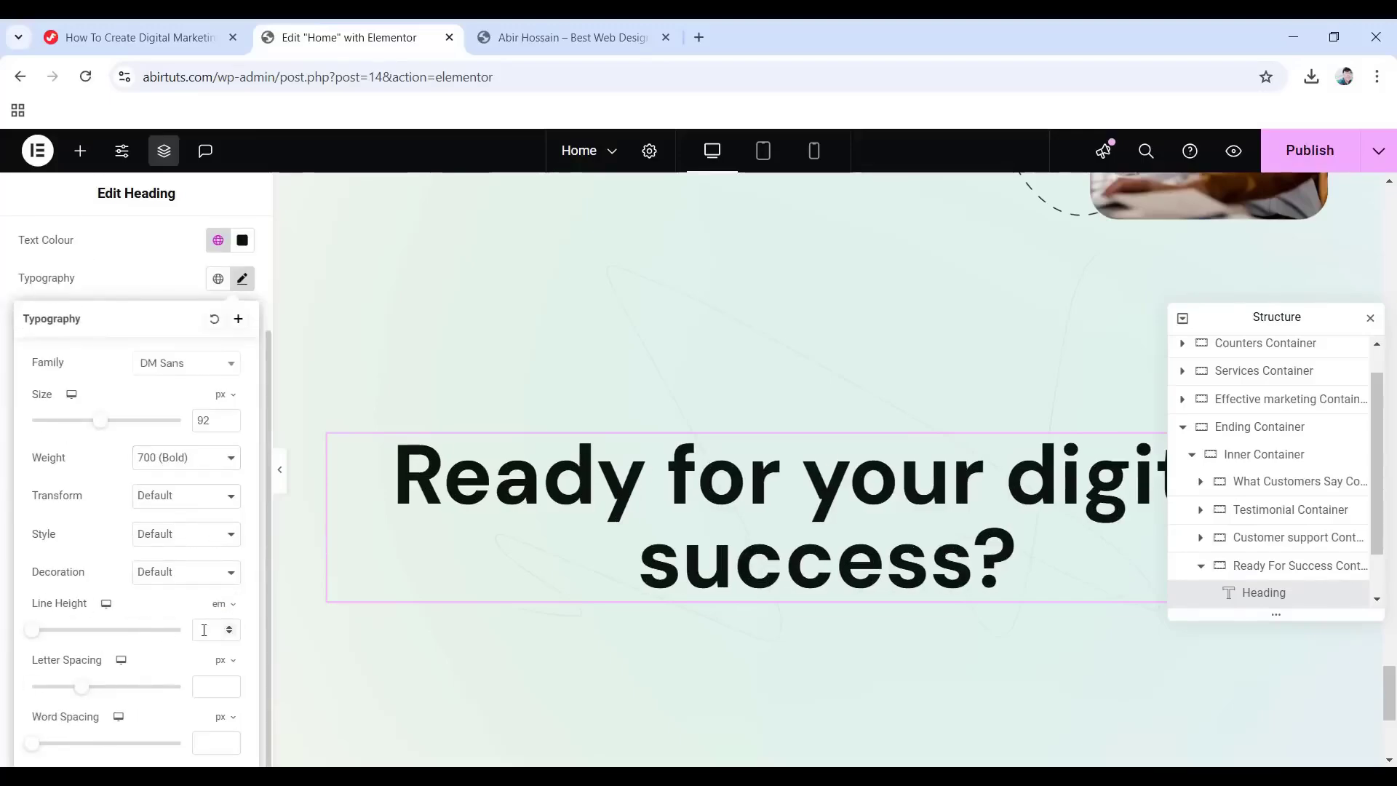
pyautogui.write('1.2')
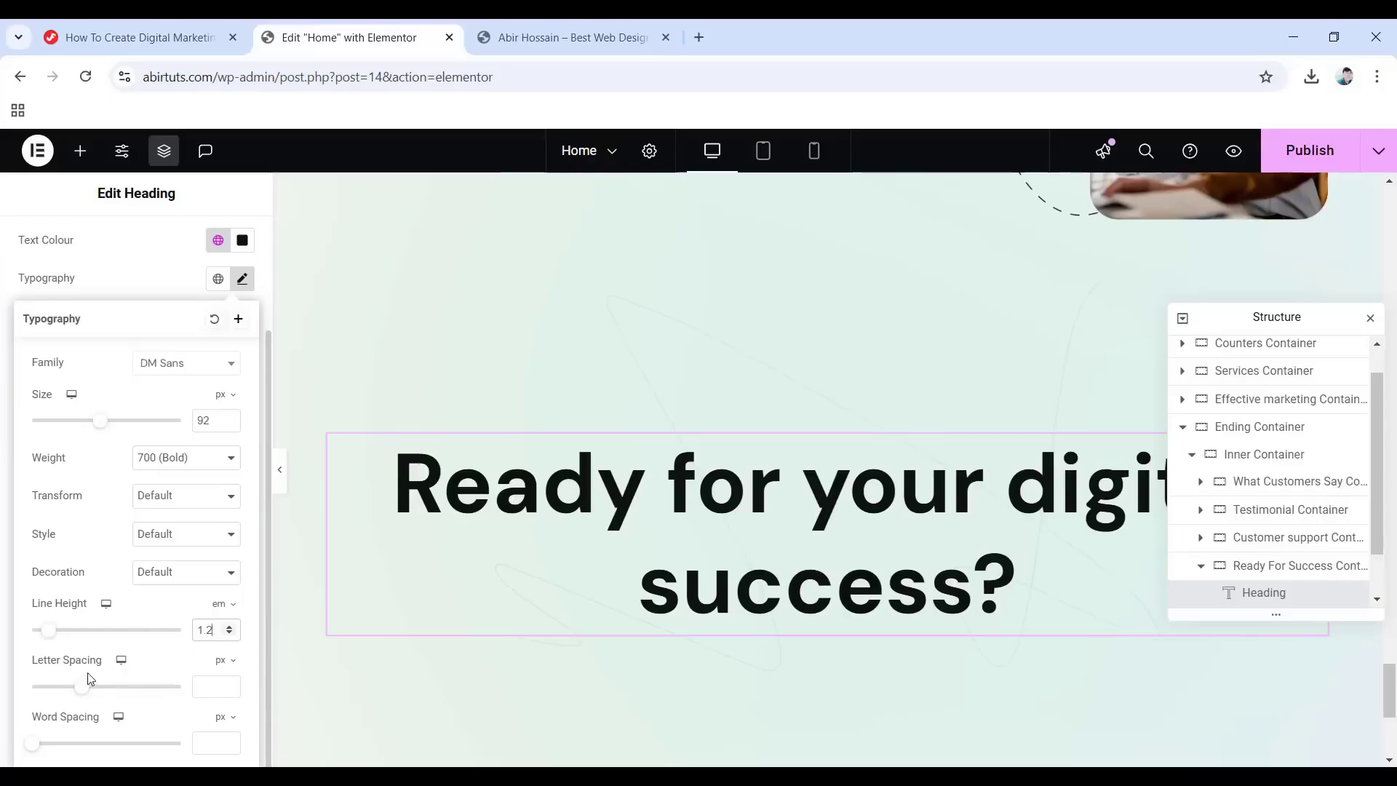
pyautogui.press('Tab')
pyautogui.write('-0.')
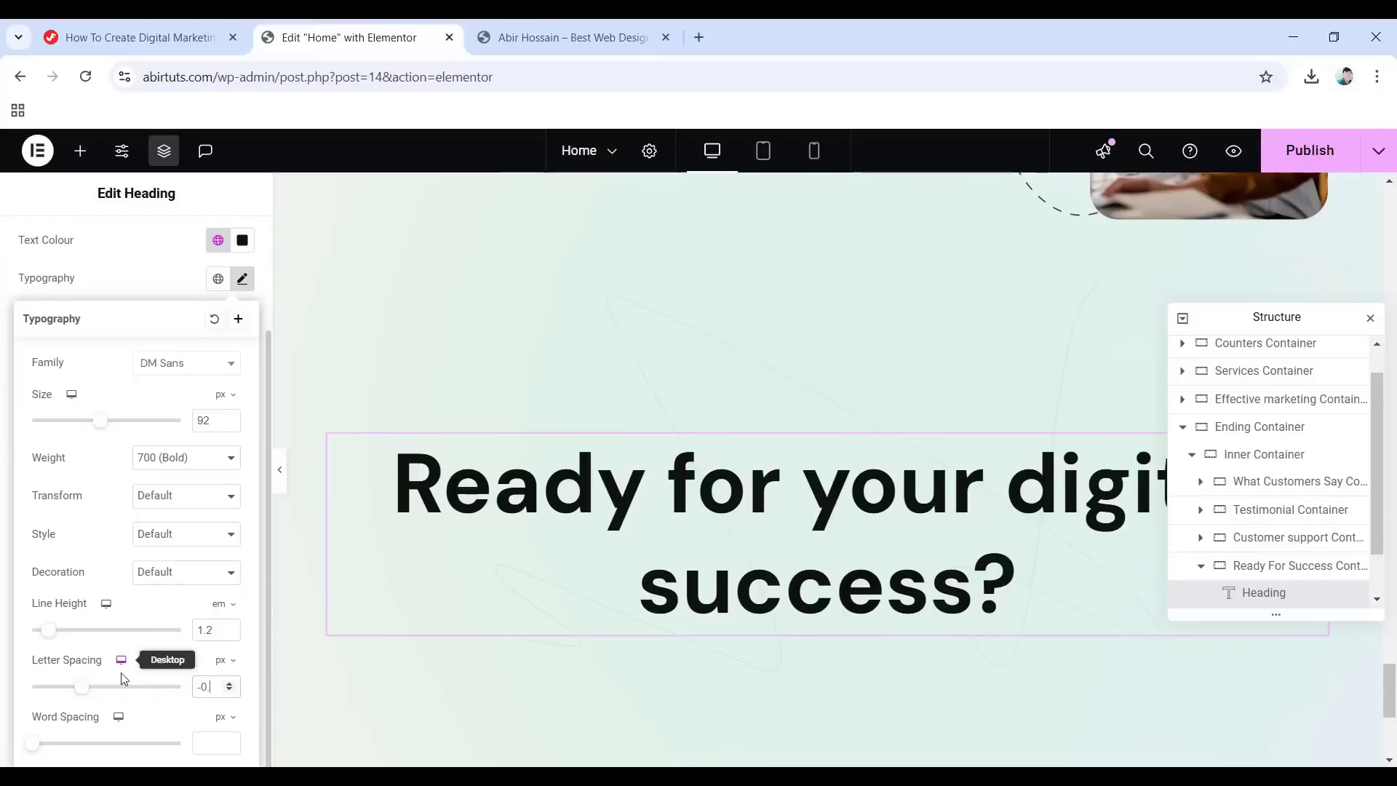
pyautogui.write('5')
pyautogui.scroll(3, 163, 657)
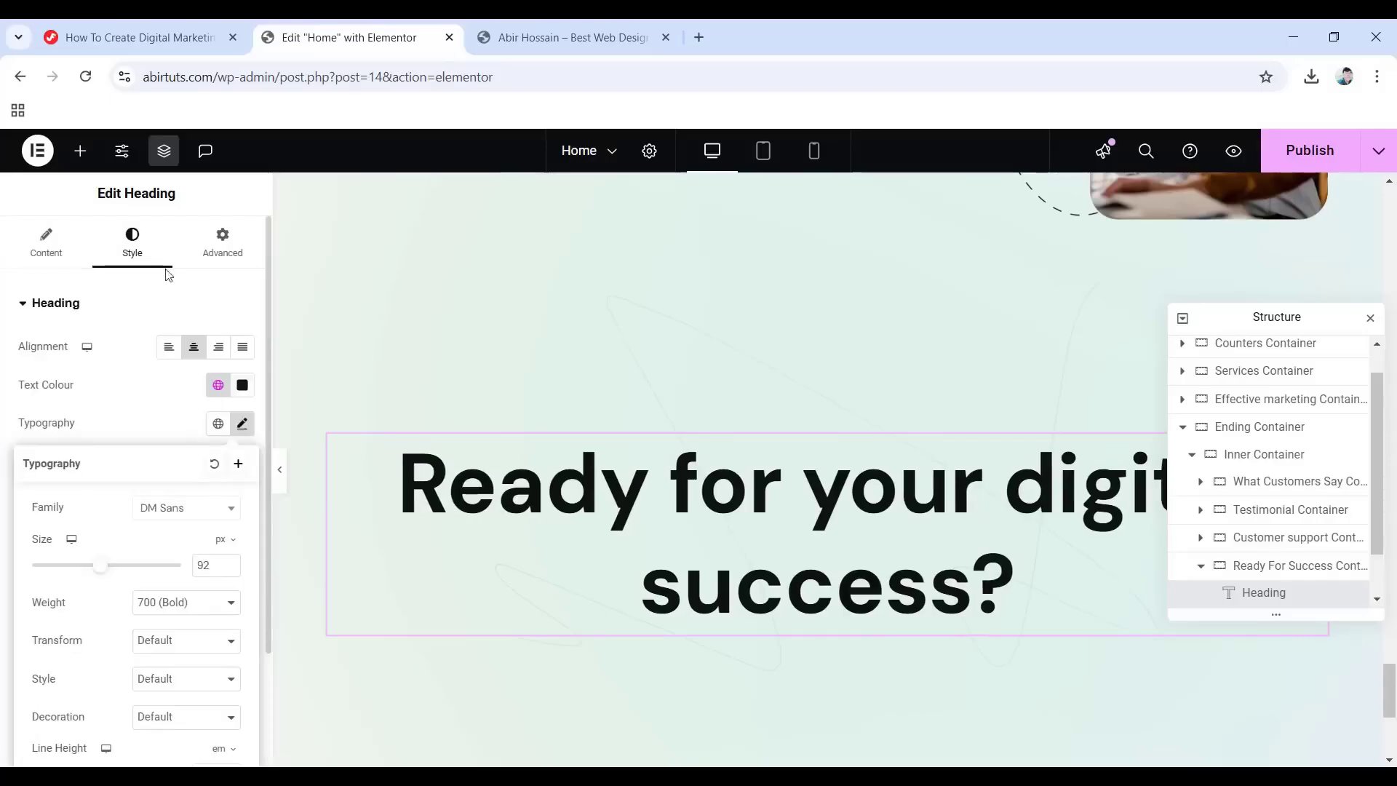
pyautogui.click(229, 254)
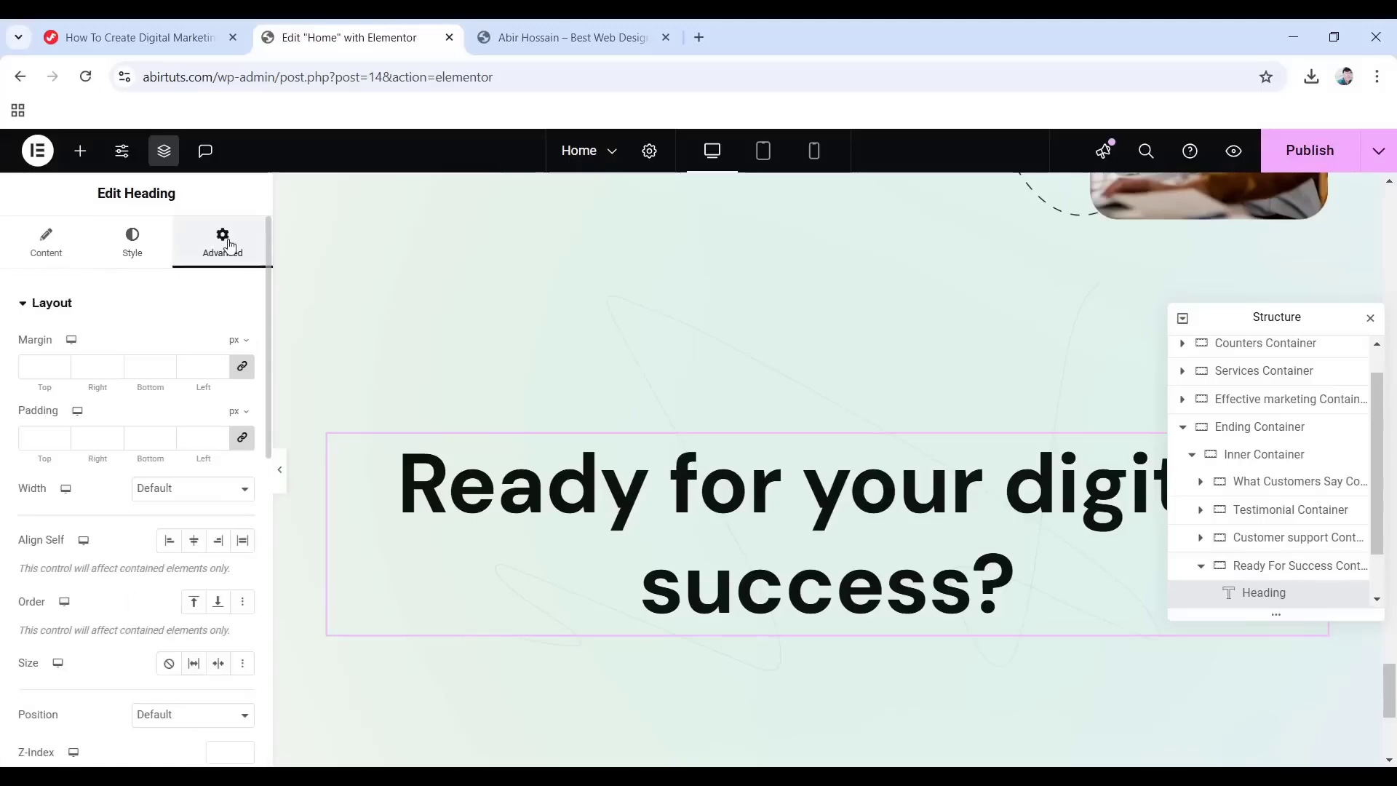
# Set the heading's left and right margins to 16% each.
pyautogui.click(238, 341)
pyautogui.click(231, 369)
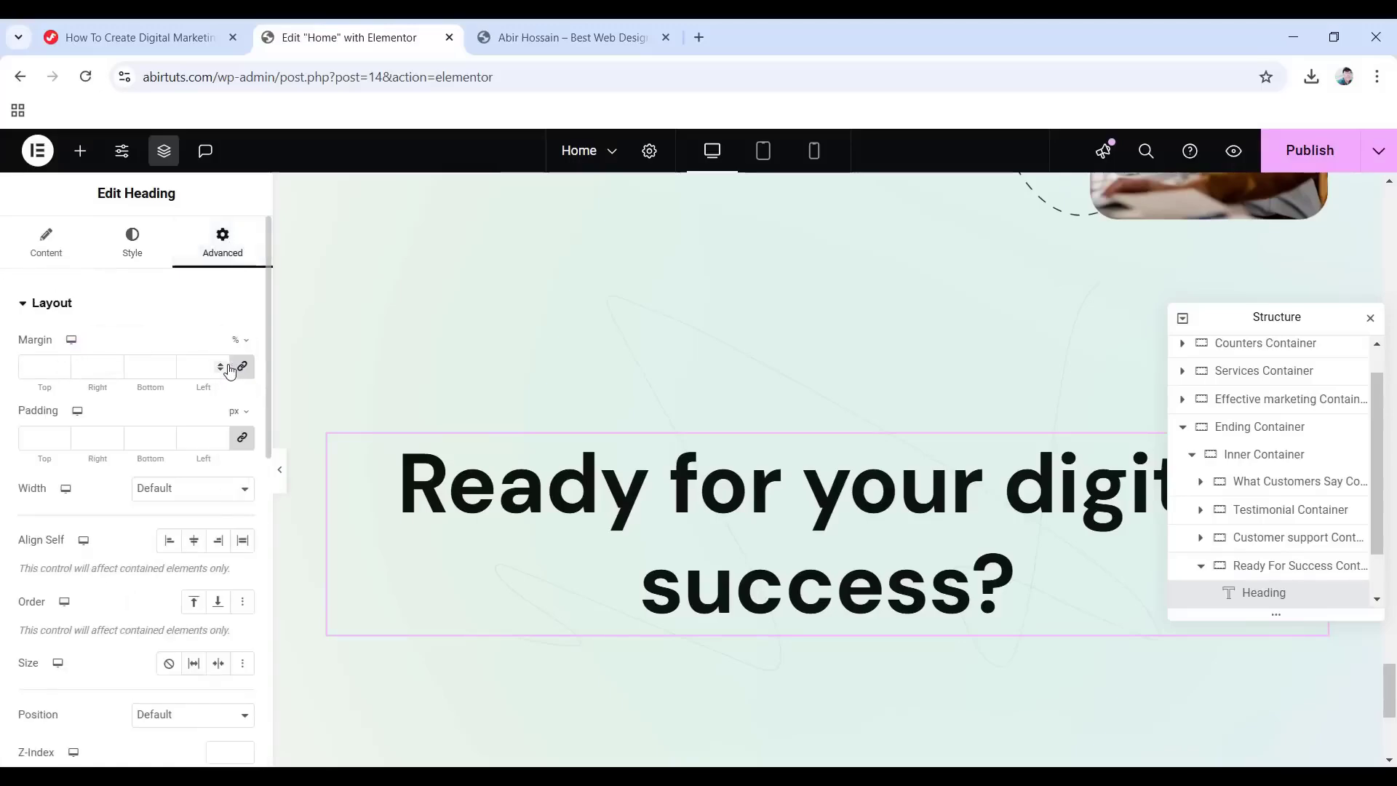
pyautogui.click(244, 369)
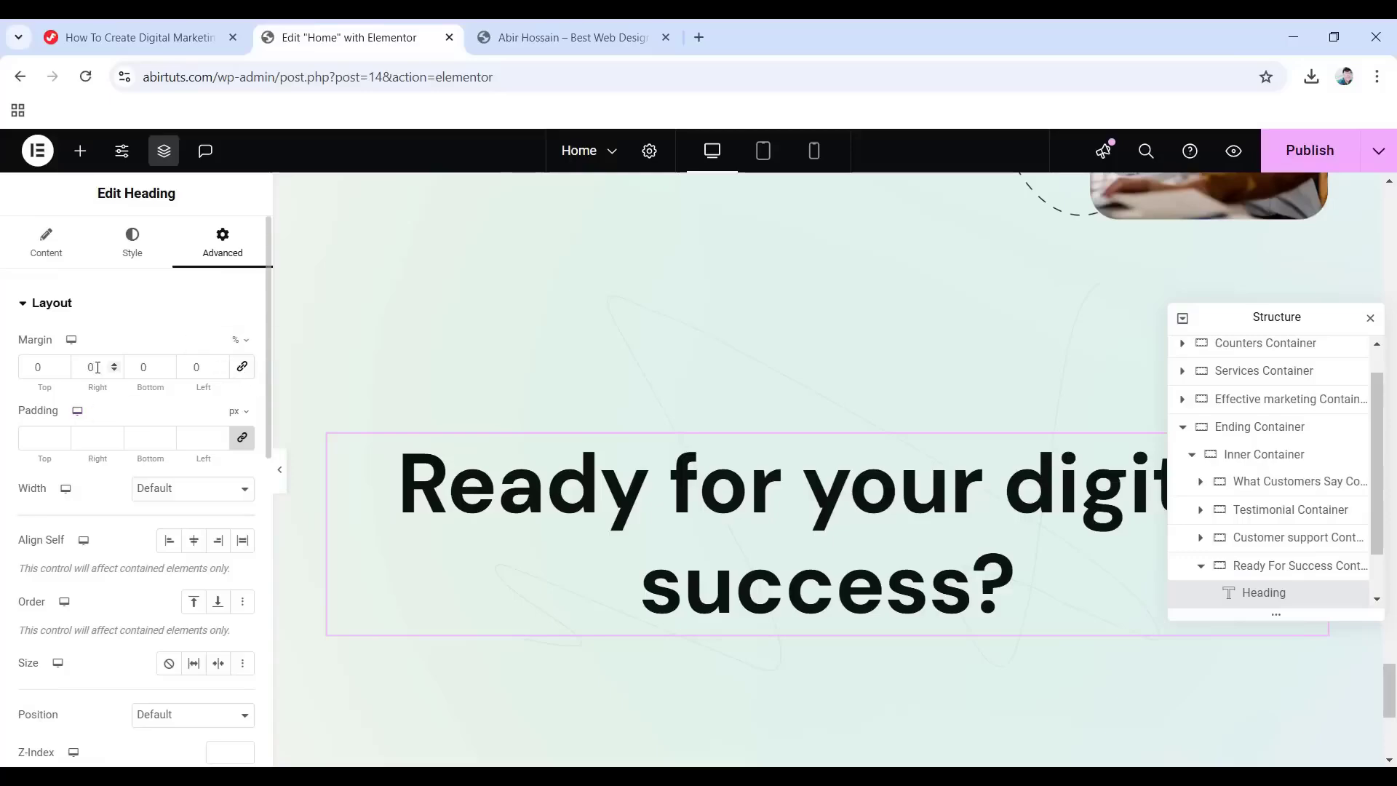
pyautogui.write('16')
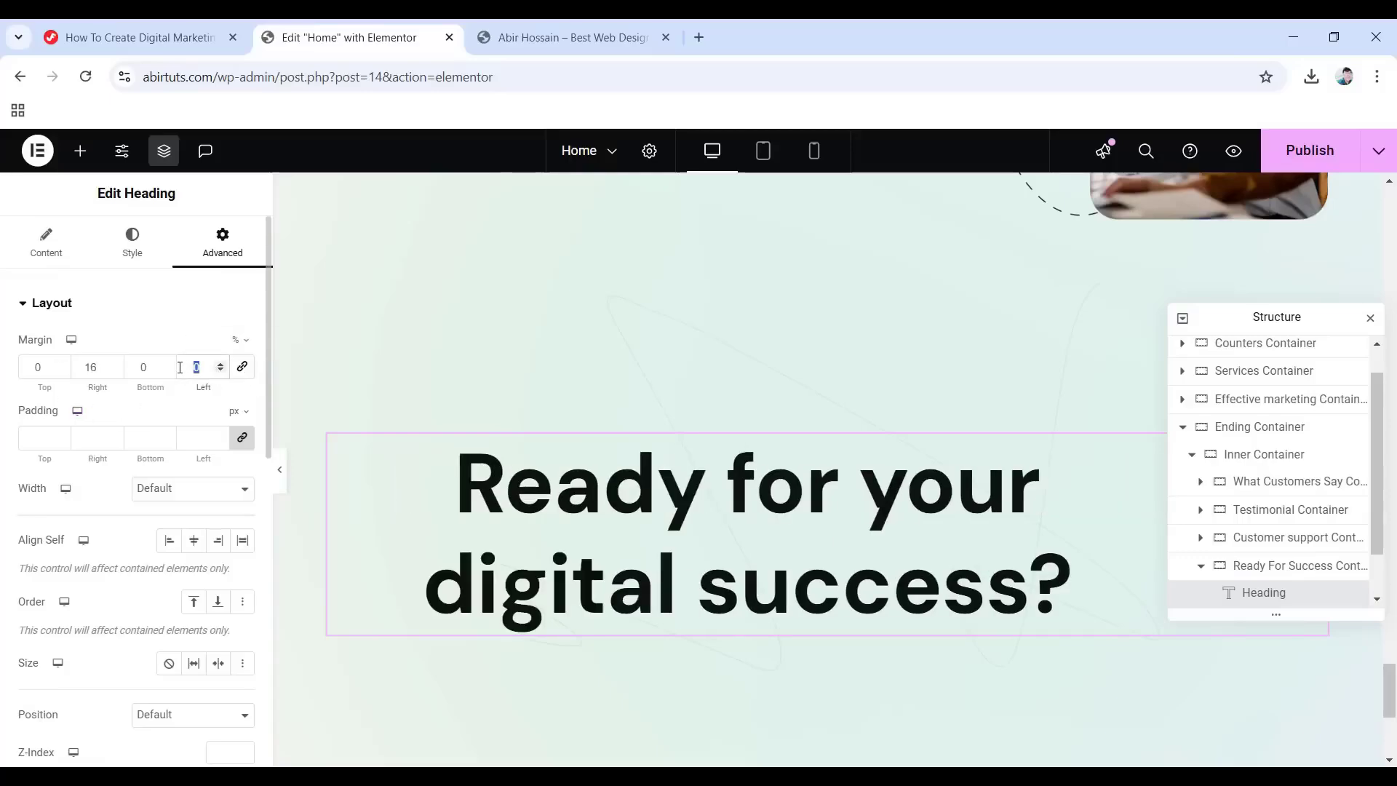
pyautogui.write('16')
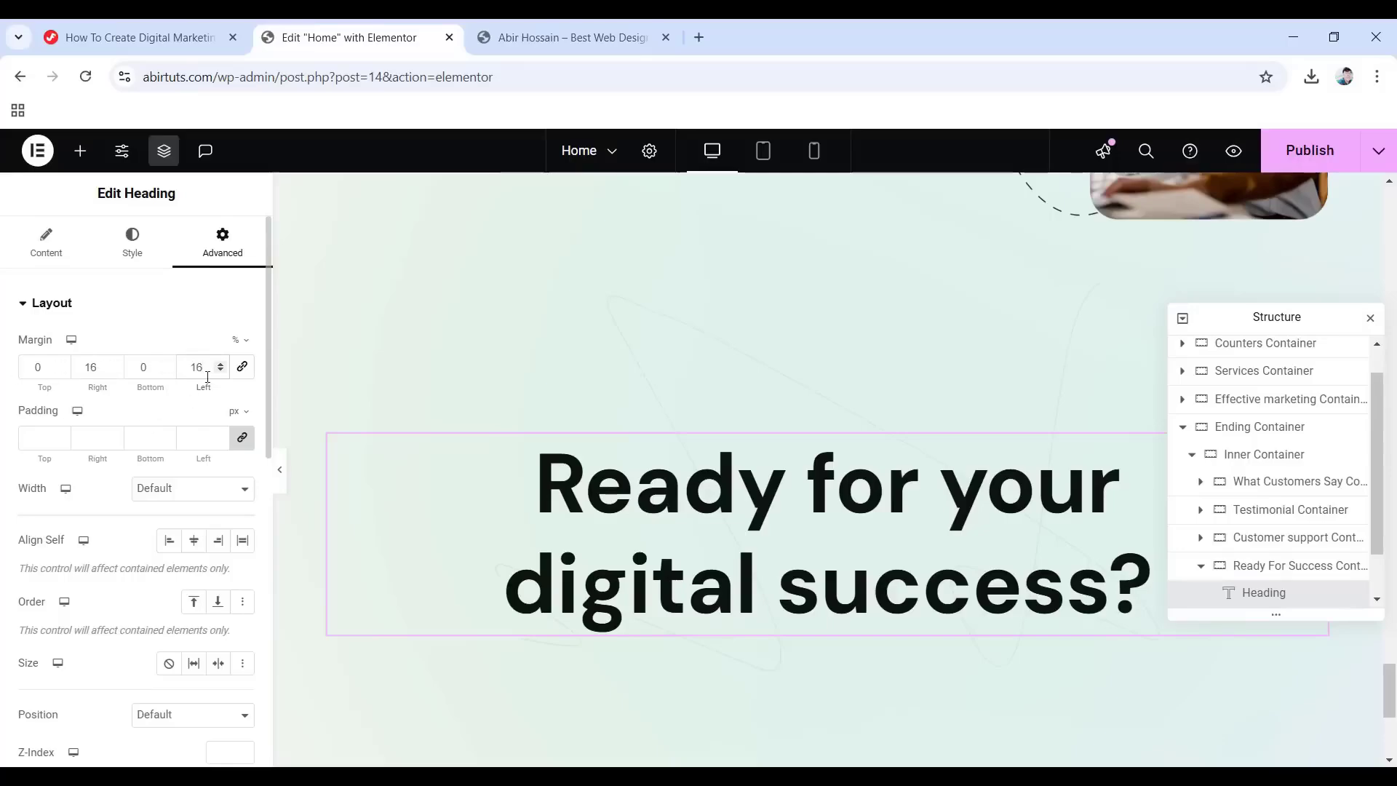
pyautogui.scroll(-10, 207, 377)
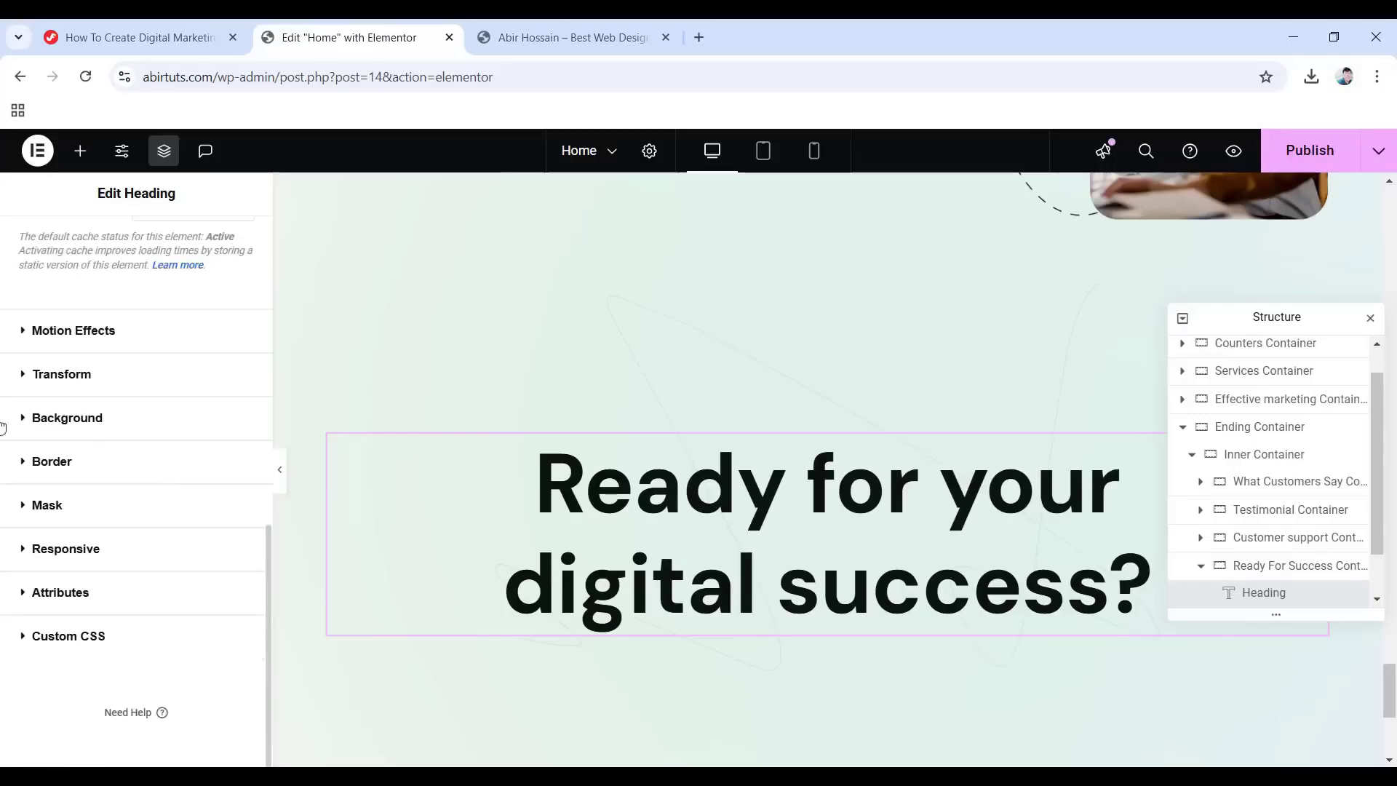
# Give the heading a Fade In entrance animation.
pyautogui.click(67, 332)
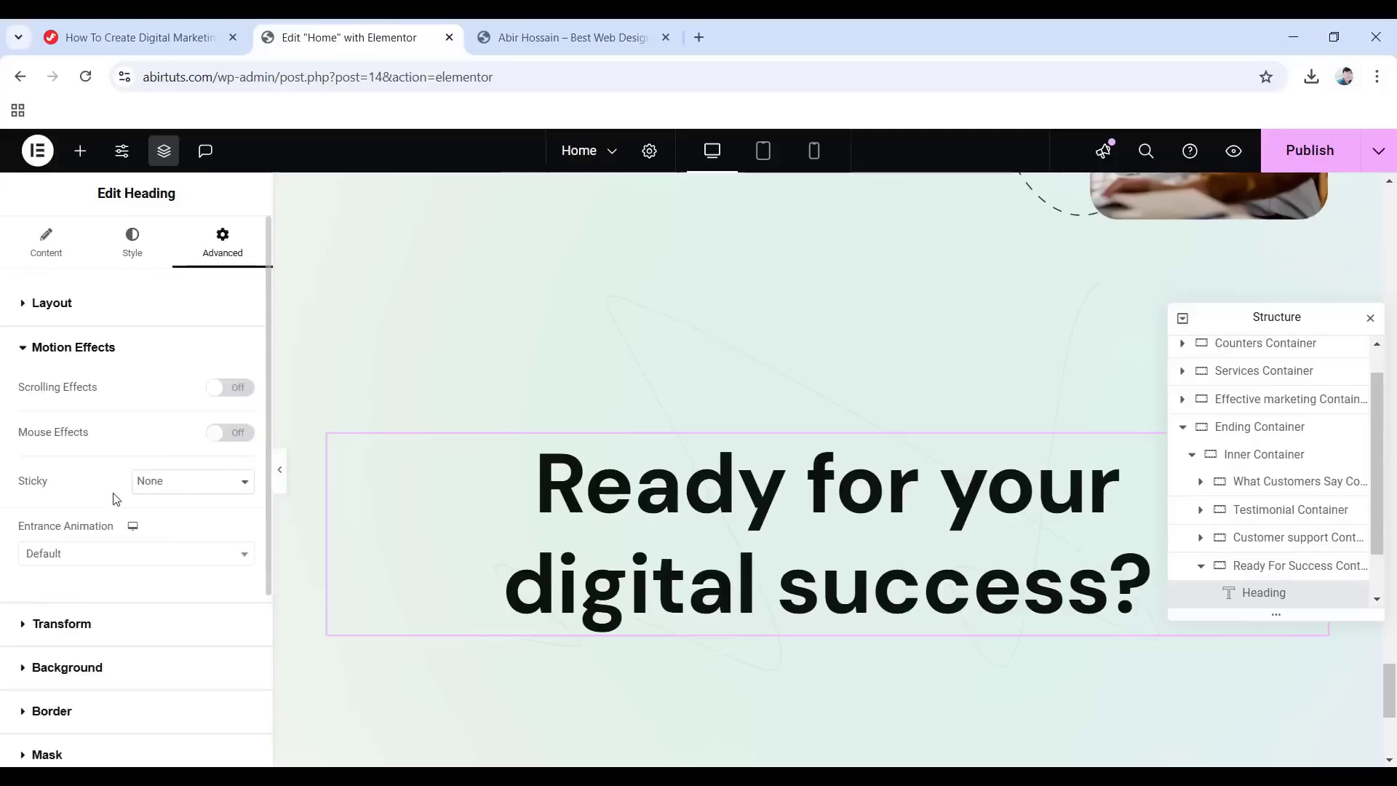
pyautogui.click(63, 555)
pyautogui.click(68, 414)
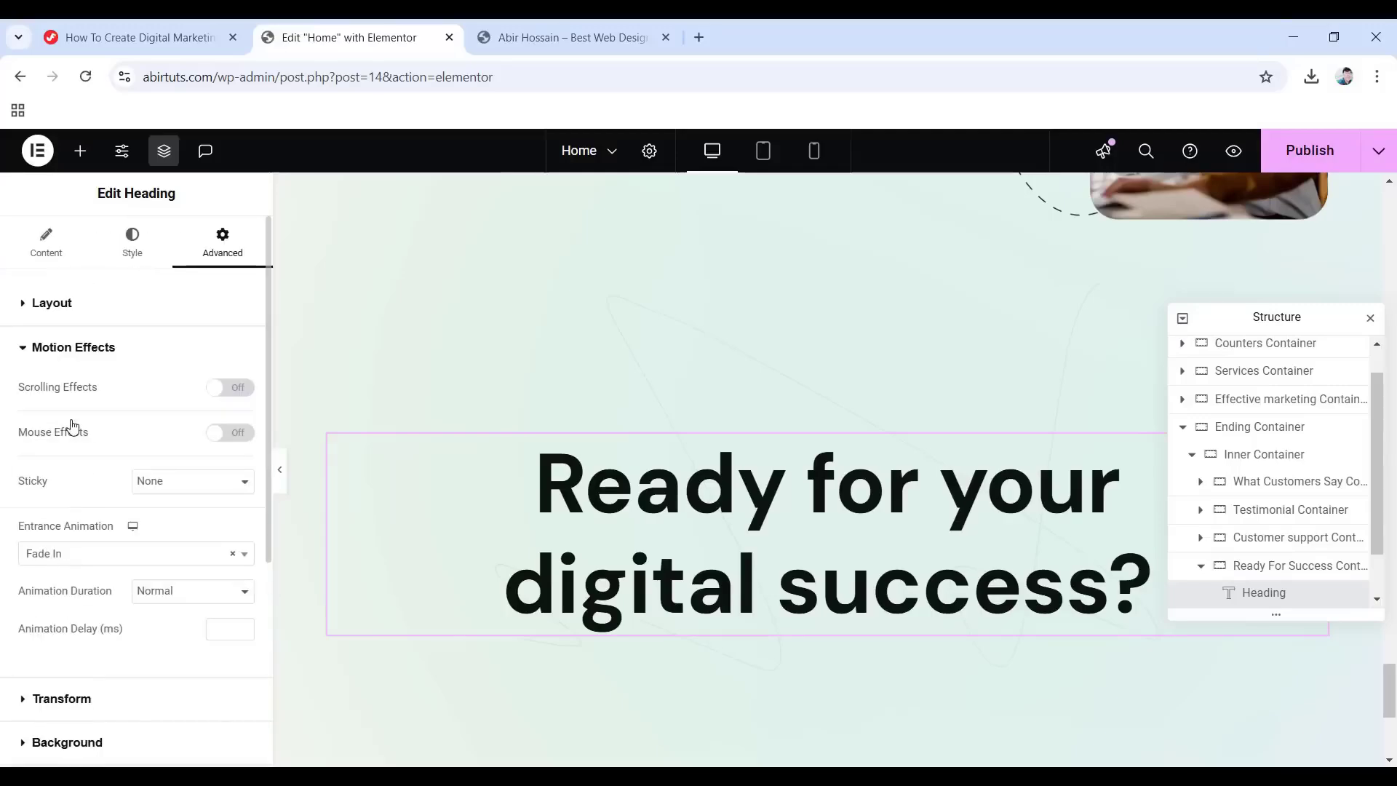
pyautogui.scroll(-1, 92, 558)
pyautogui.scroll(-1, 92, 559)
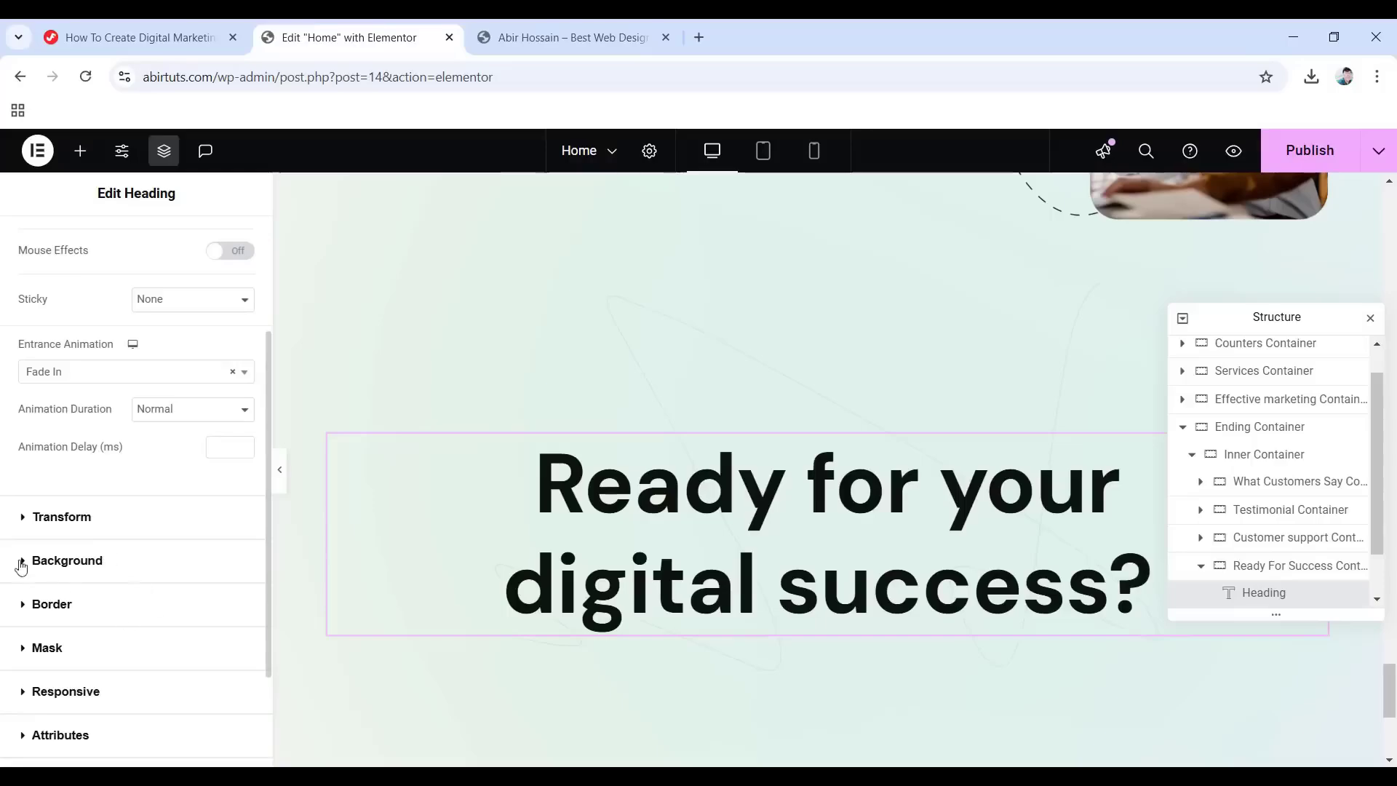
pyautogui.click(88, 563)
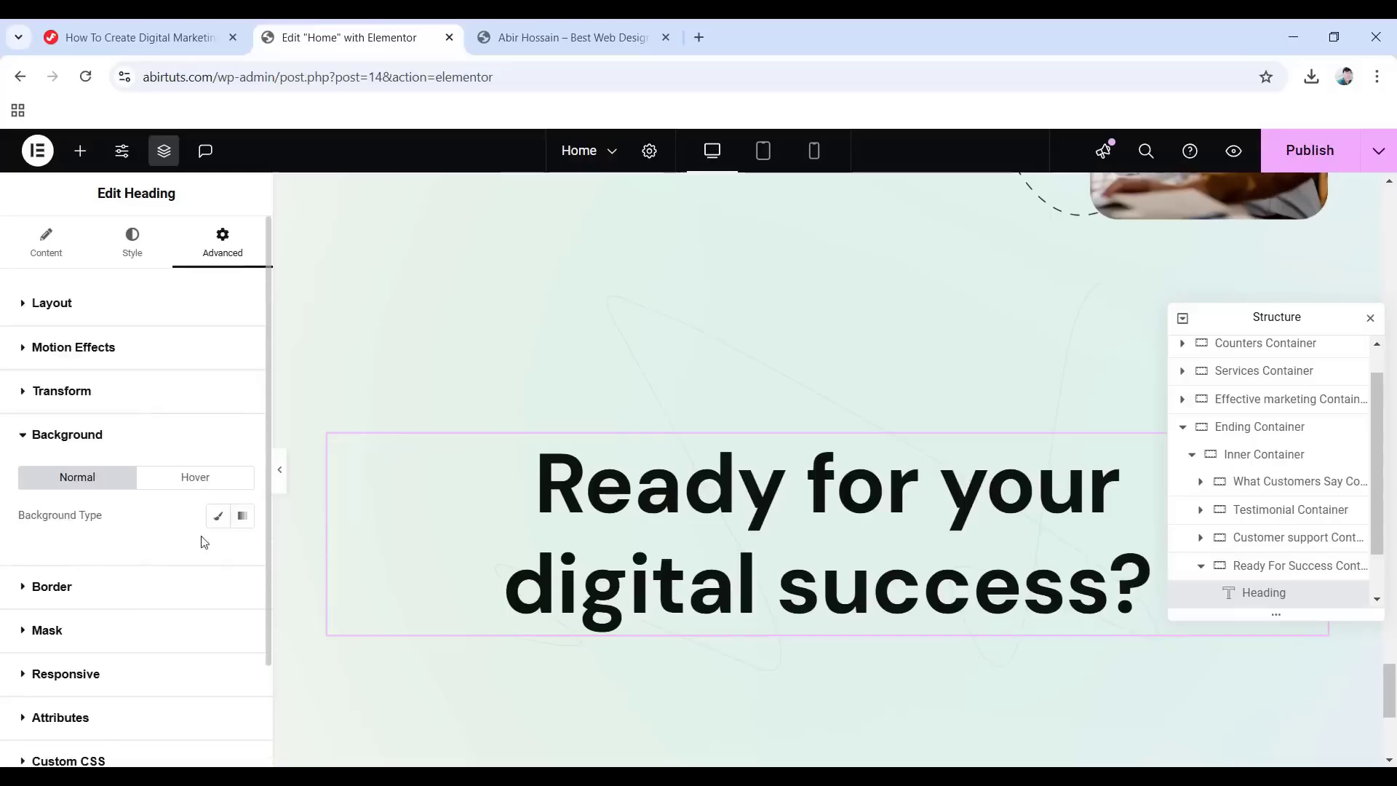
# Apply the yellow h1_shape image from the Media Library as the heading's classic background.
pyautogui.click(217, 516)
pyautogui.scroll(-1, 131, 564)
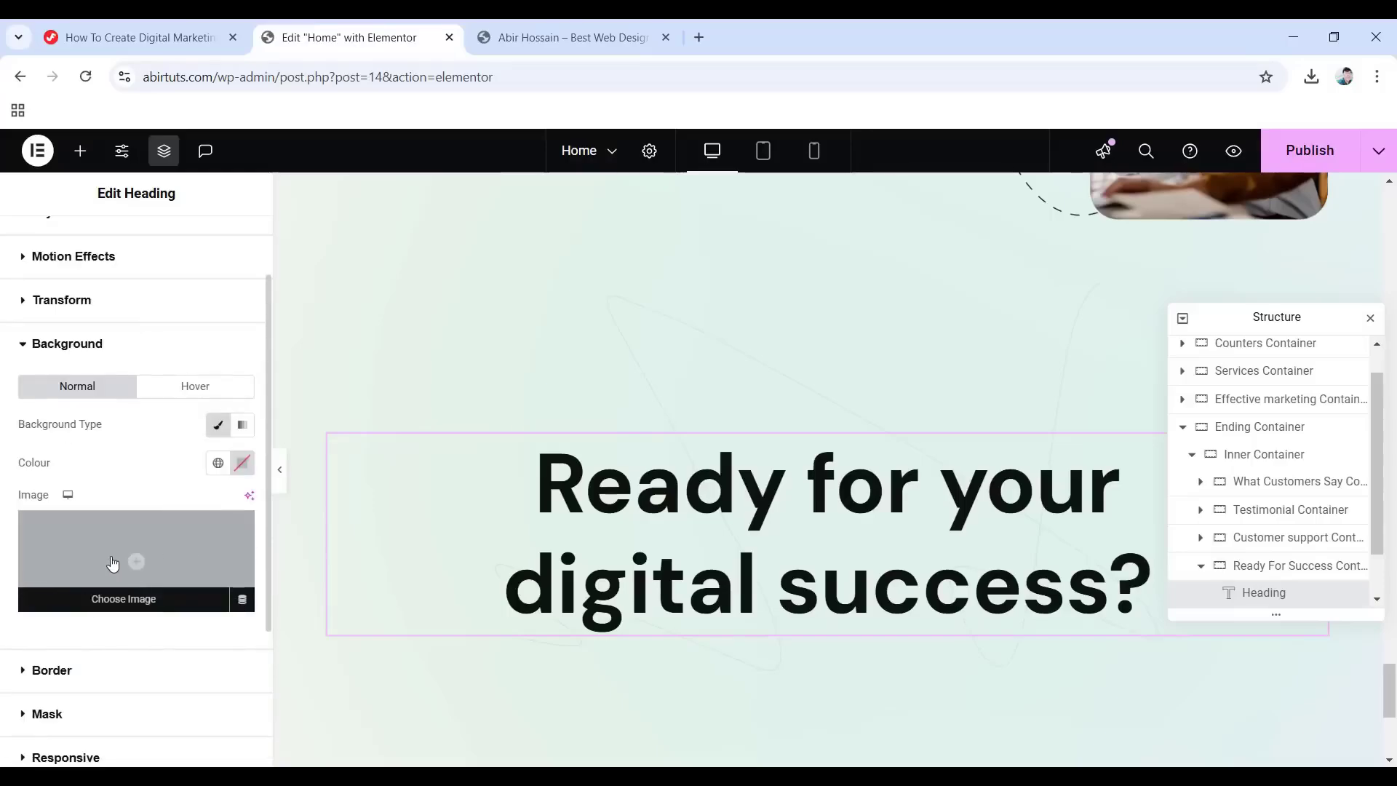
pyautogui.click(142, 570)
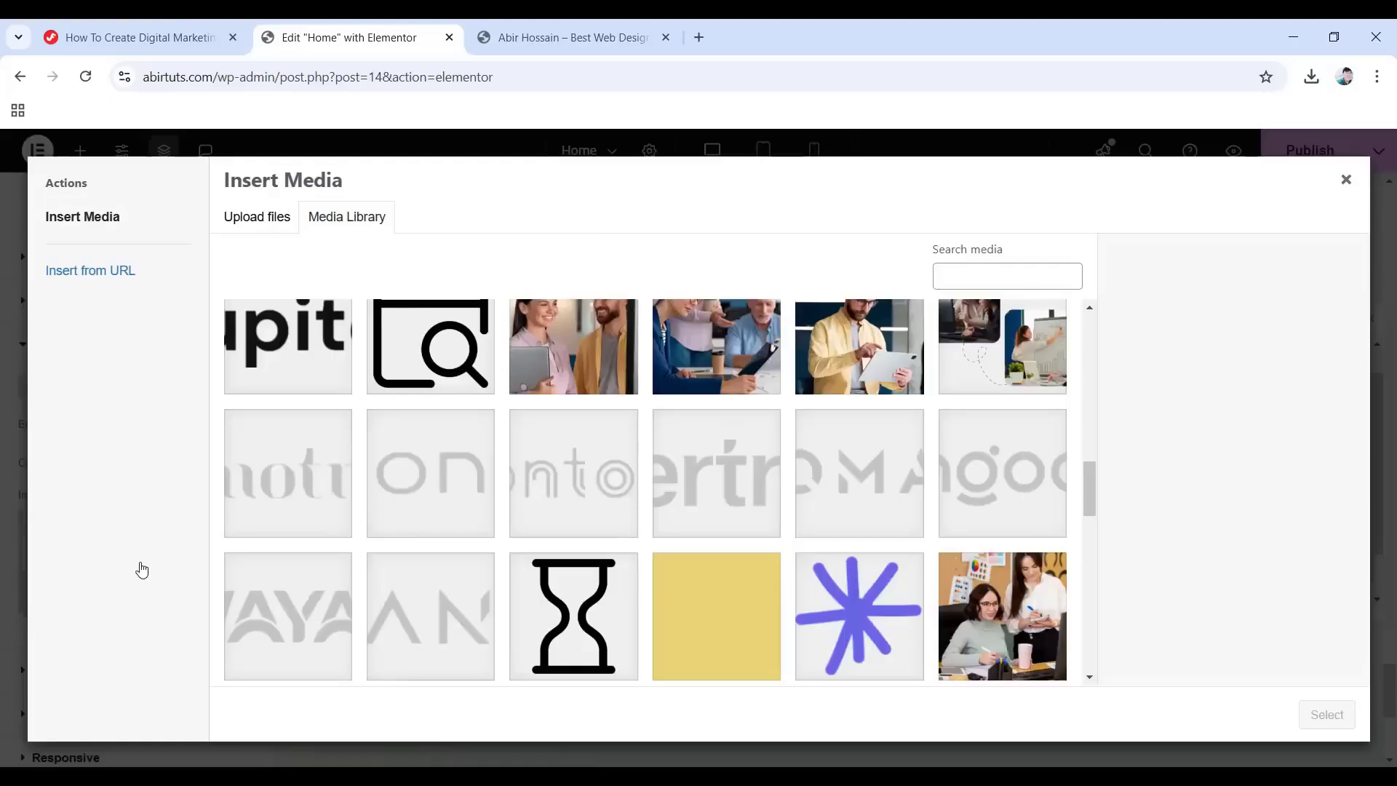
pyautogui.click(676, 615)
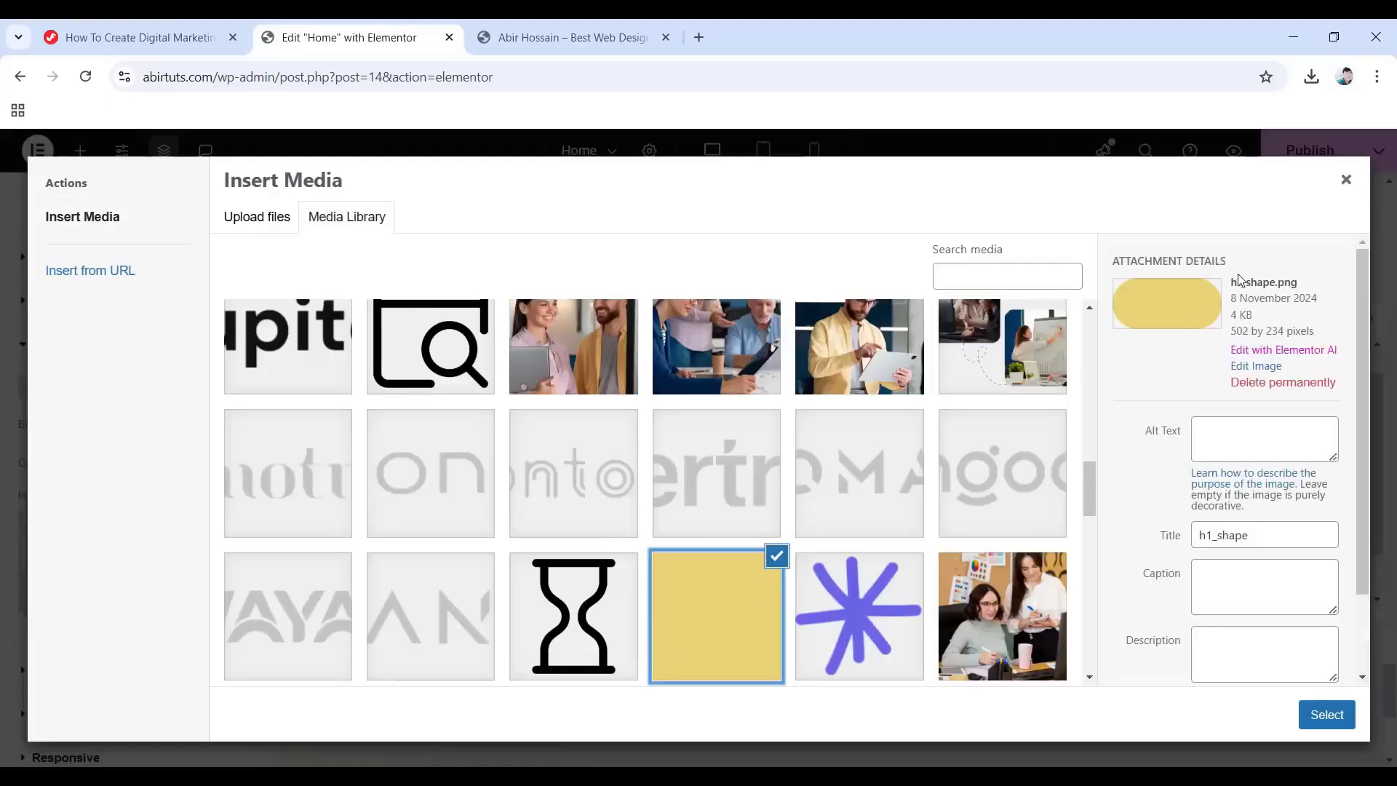
pyautogui.click(1338, 711)
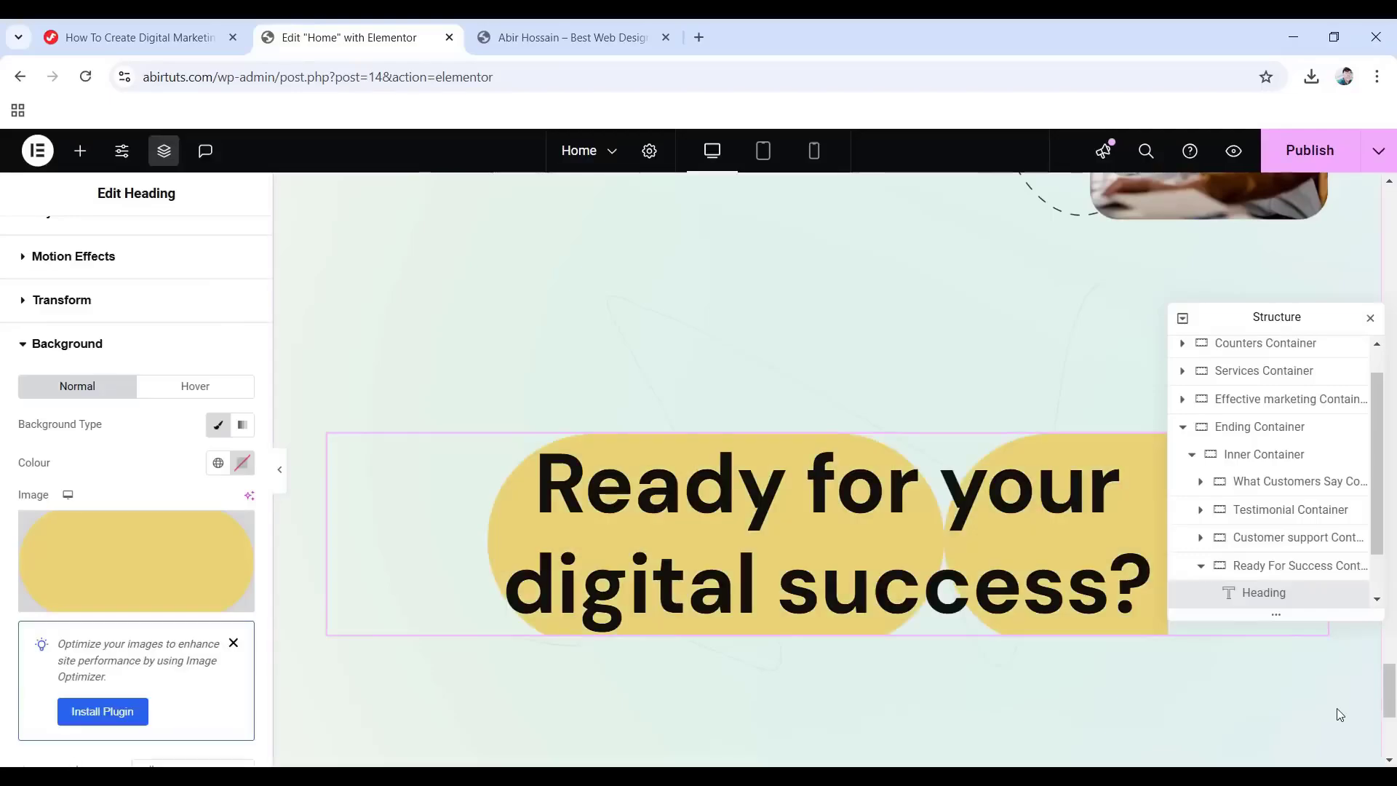
# Position the background top left, no-repeat, at a custom 250 px width.
pyautogui.scroll(-4, 193, 573)
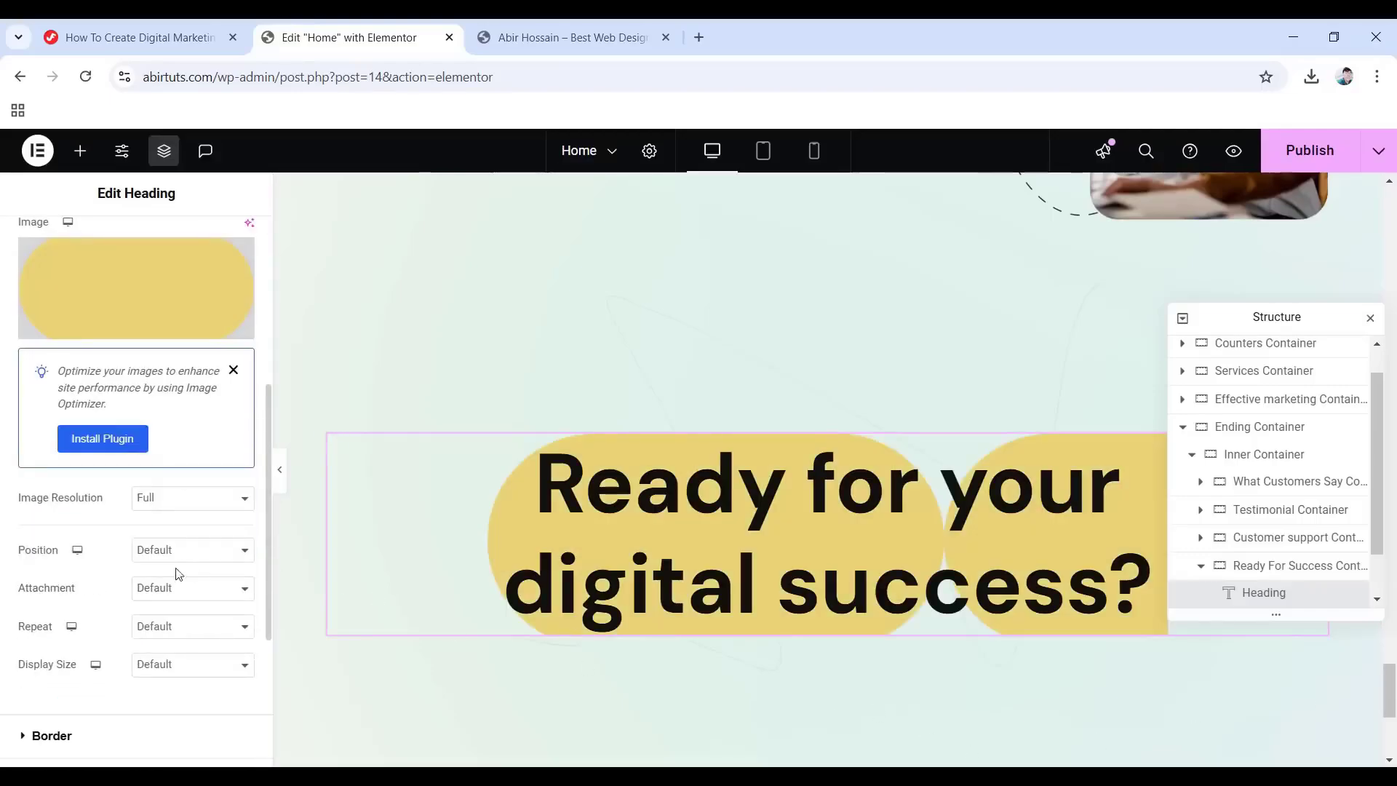
pyautogui.click(167, 557)
pyautogui.click(160, 415)
pyautogui.click(168, 631)
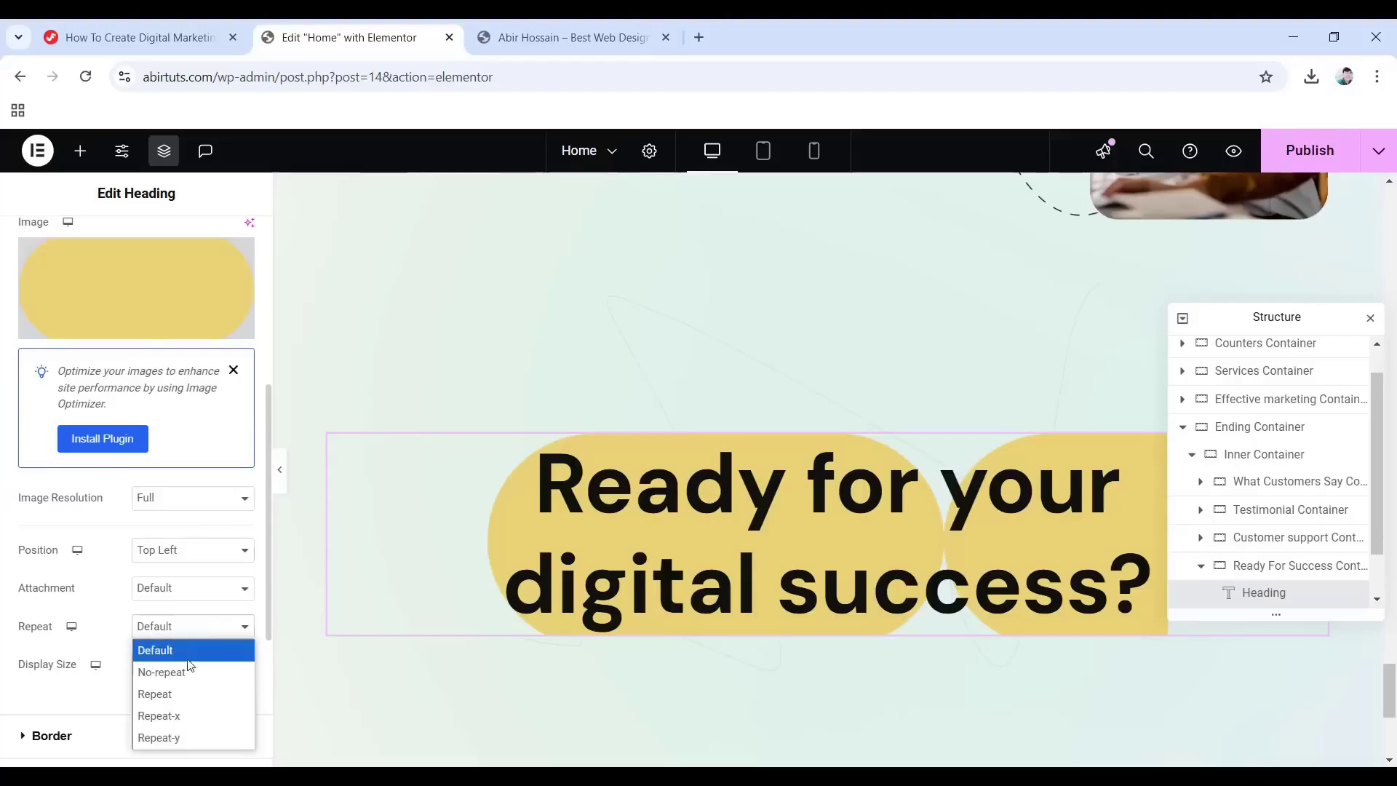
pyautogui.click(188, 671)
pyautogui.click(158, 665)
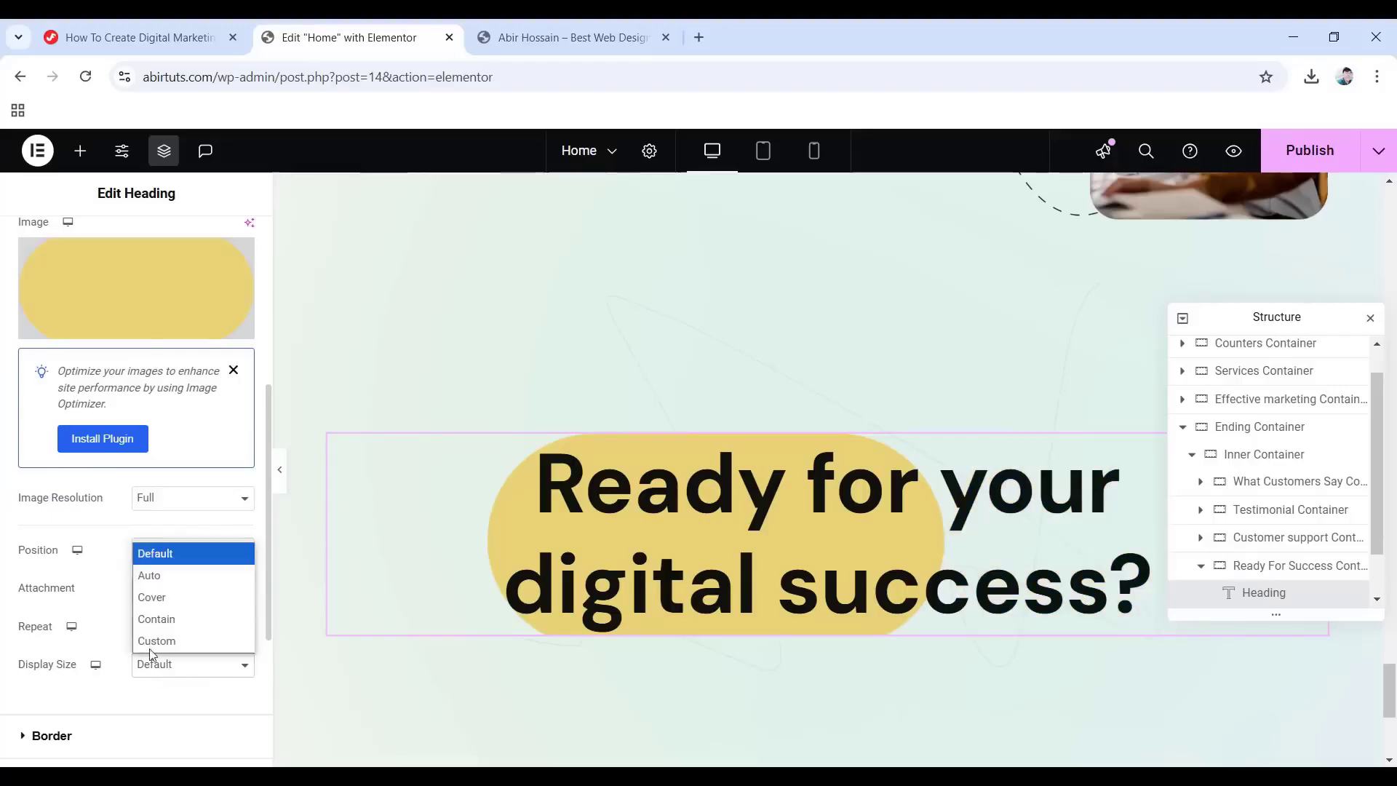
pyautogui.click(153, 642)
pyautogui.scroll(-2, 171, 633)
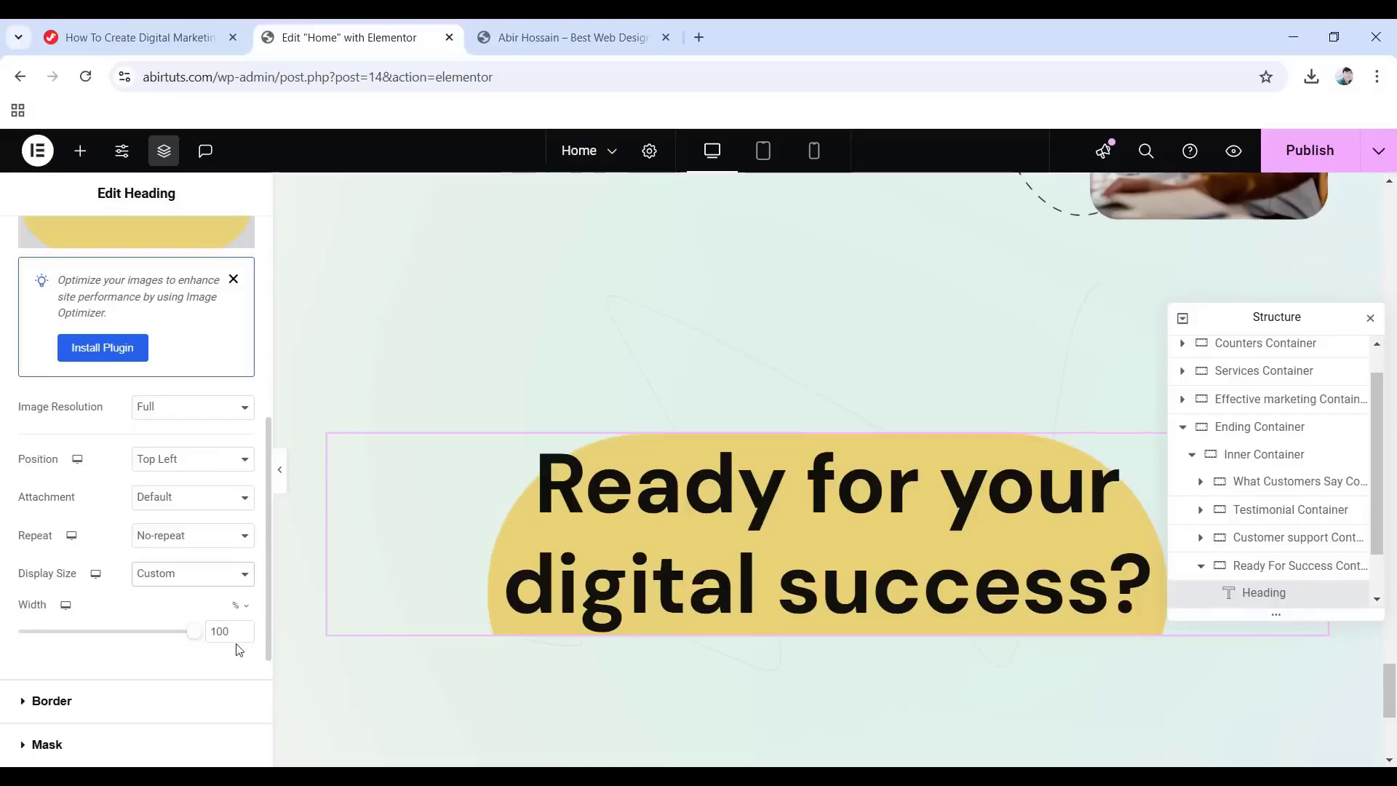
pyautogui.click(234, 608)
pyautogui.click(234, 637)
pyautogui.write('250')
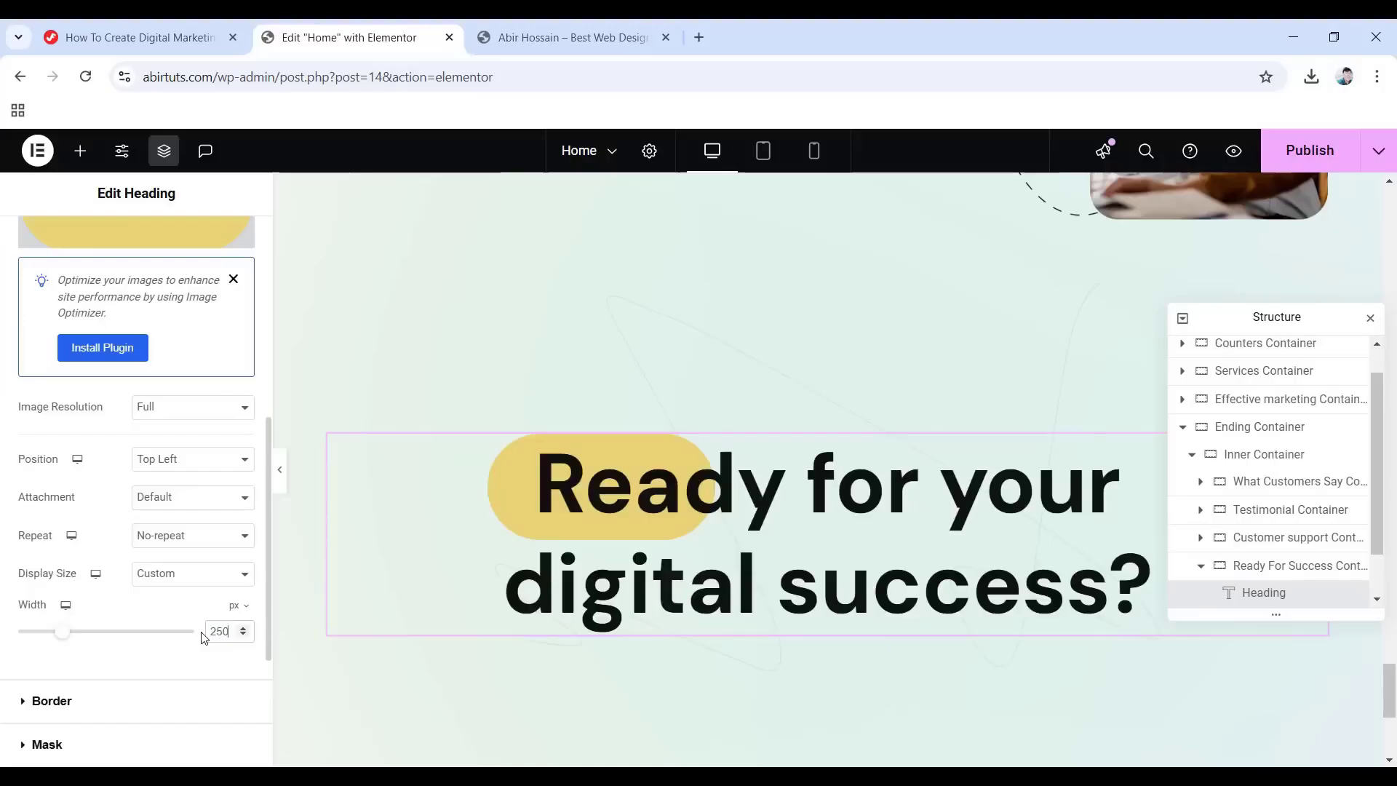
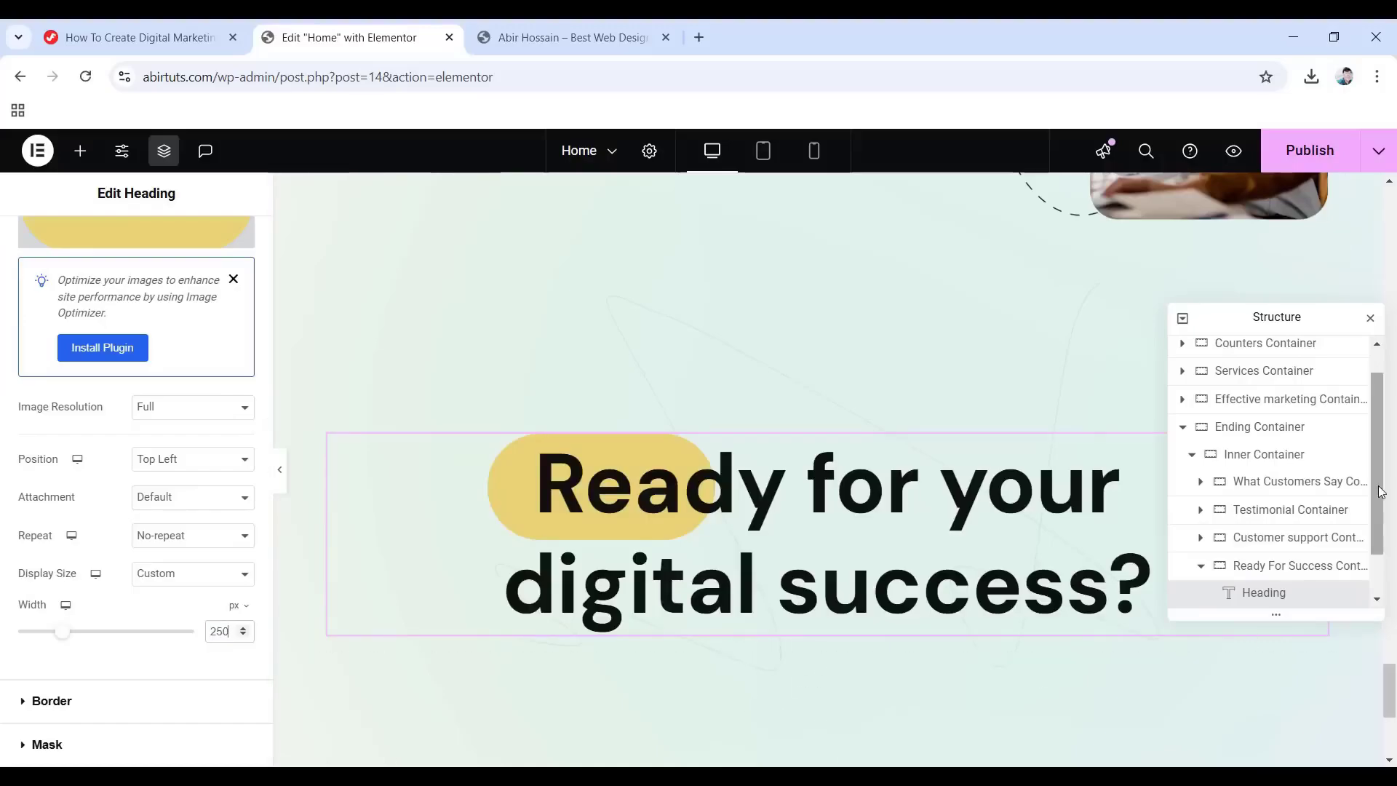
# Copy the hero subheading and paste it under the 'Ready for your digital success?' heading.
pyautogui.scroll(10, 762, 644)
pyautogui.moveTo(1392, 551); pyautogui.dragTo(1395, 216)
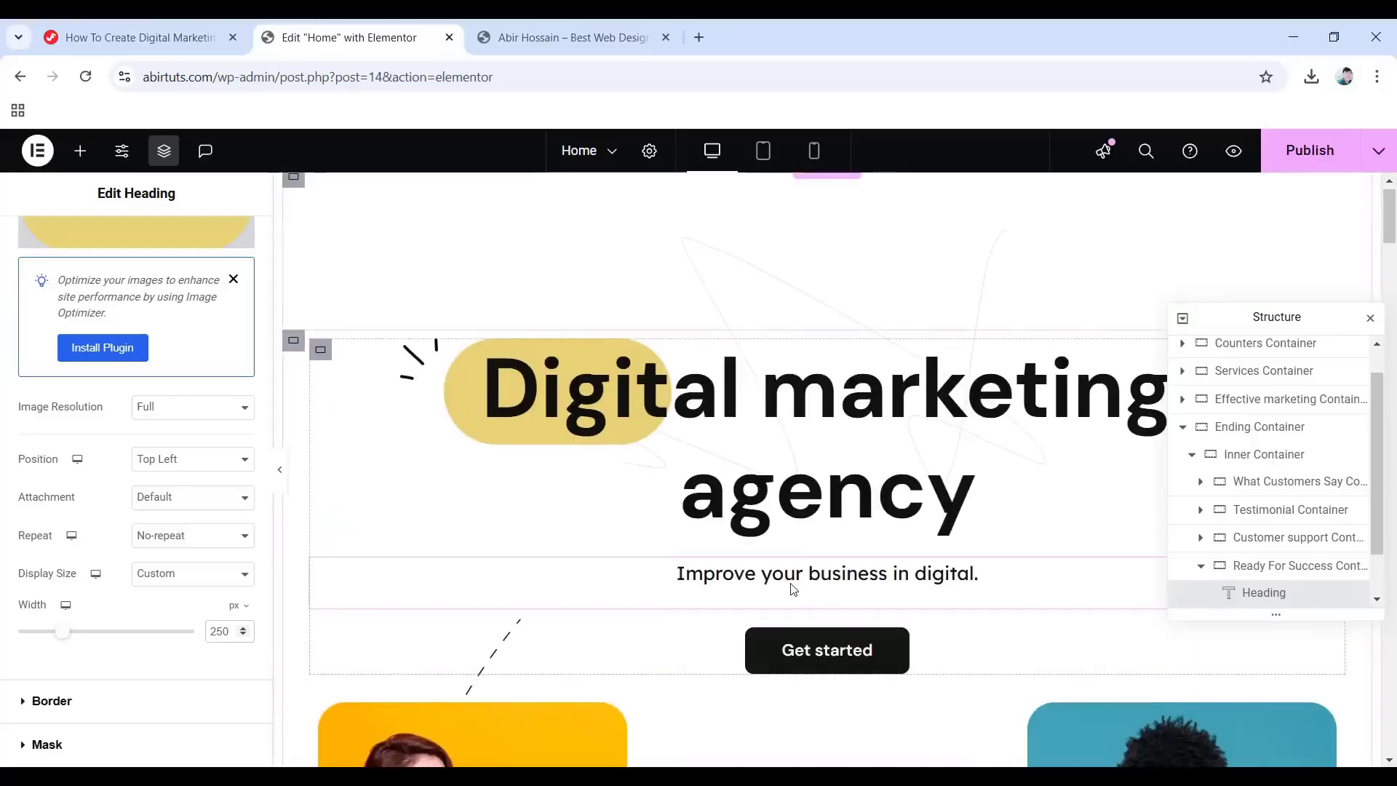
pyautogui.rightClick(812, 578)
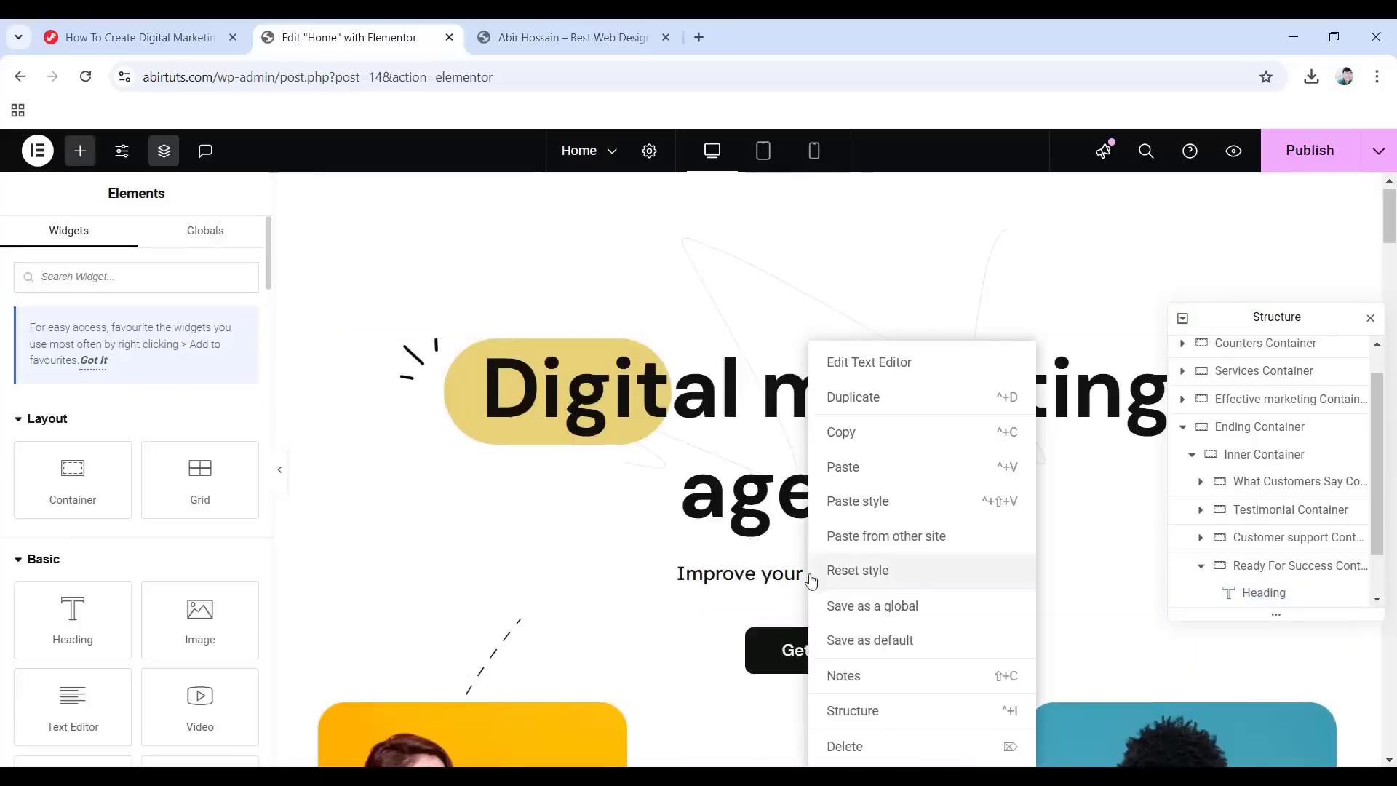
pyautogui.click(870, 438)
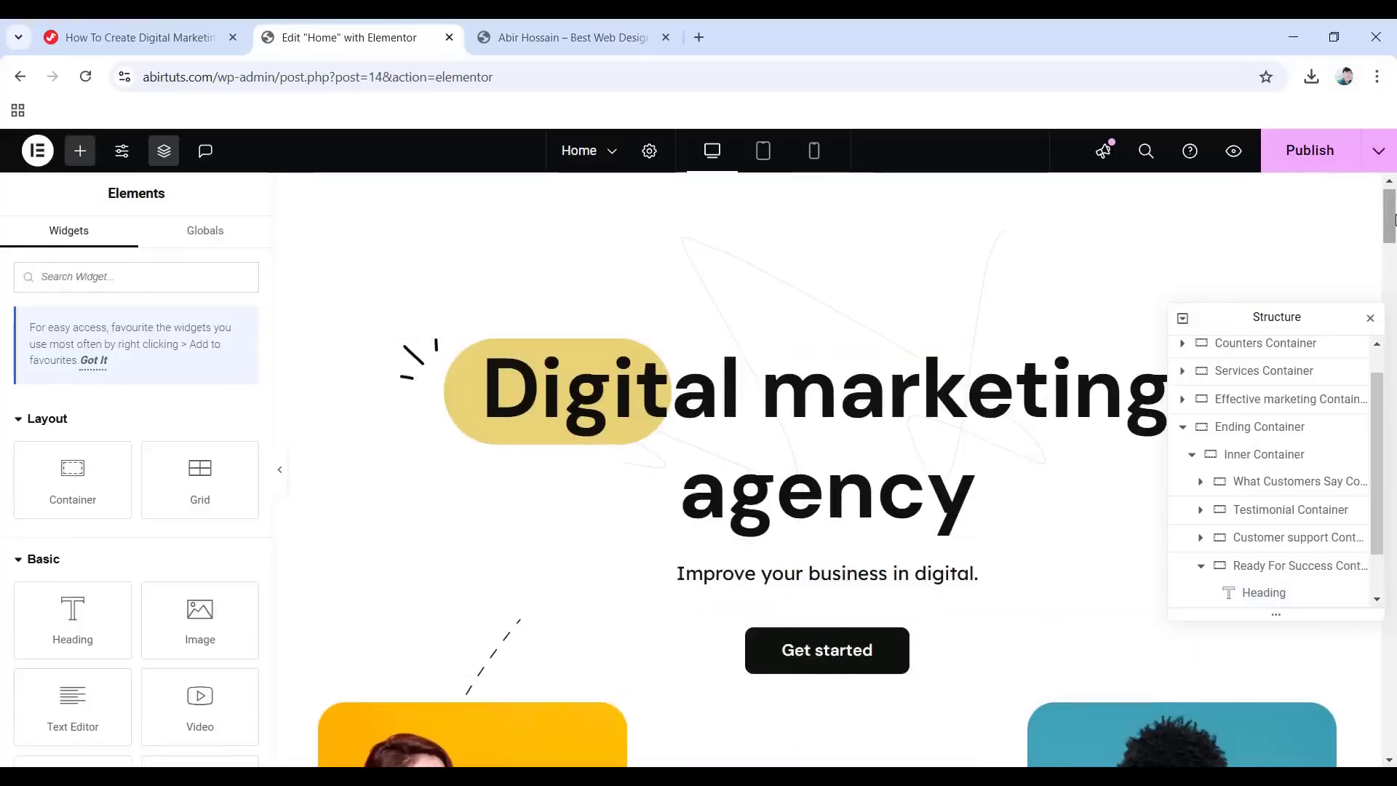
pyautogui.moveTo(1390, 218); pyautogui.dragTo(1395, 714)
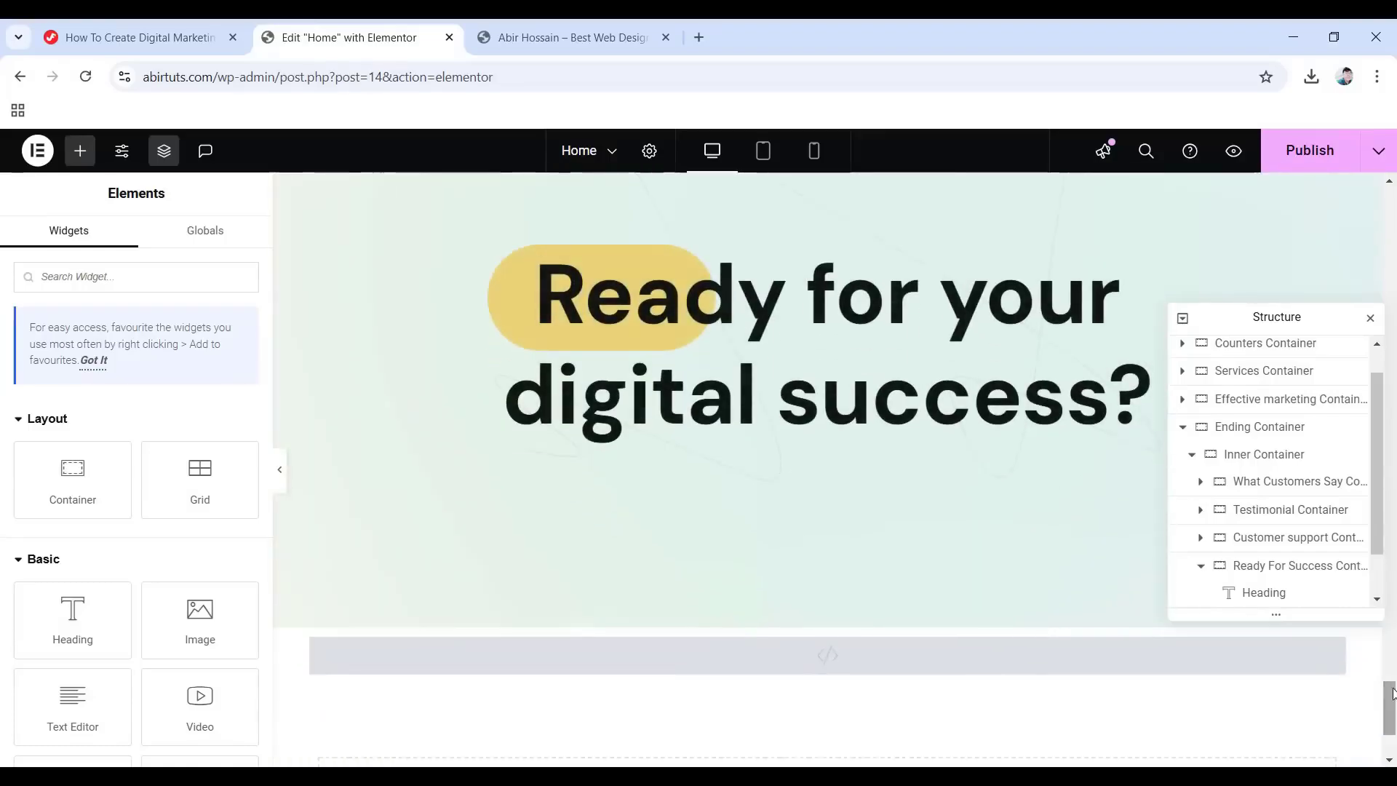
pyautogui.rightClick(820, 461)
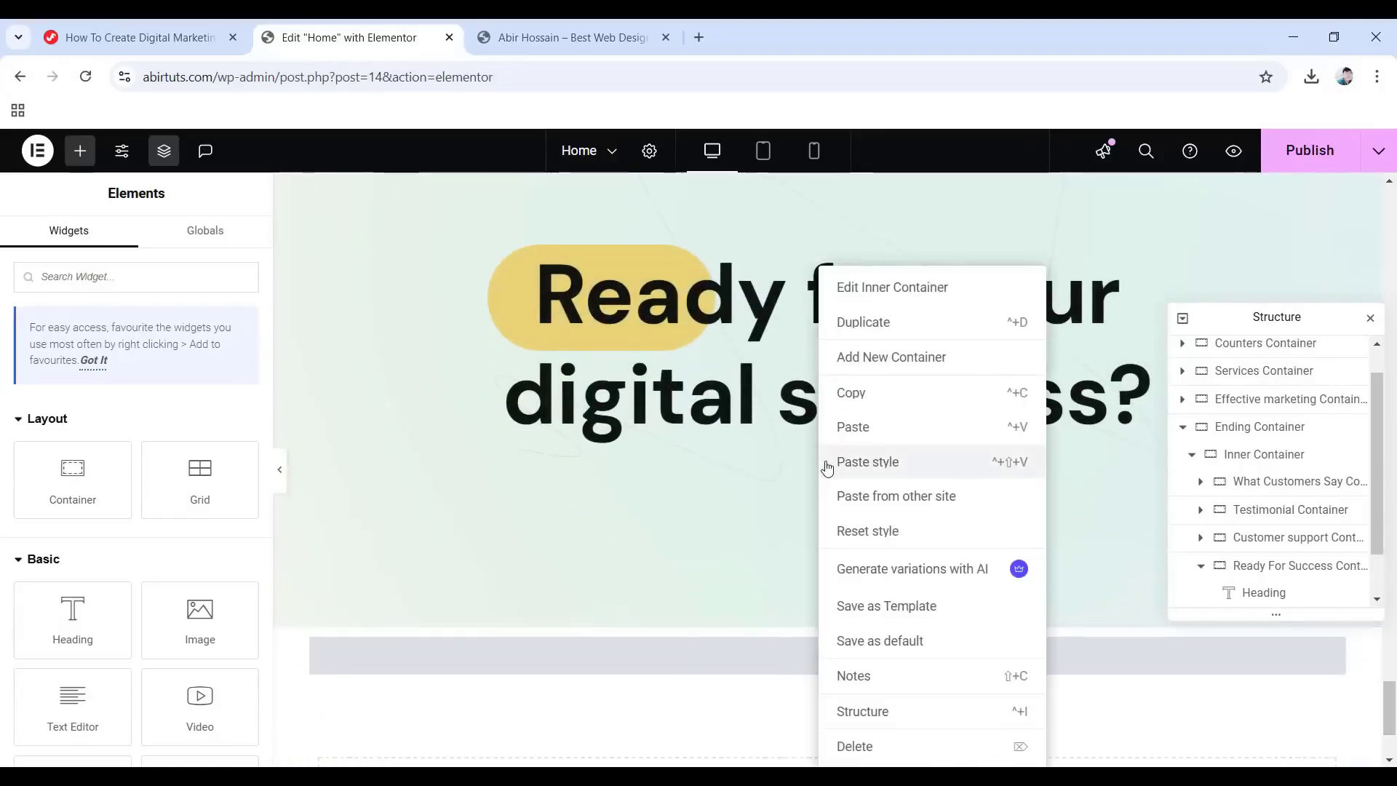
pyautogui.click(866, 427)
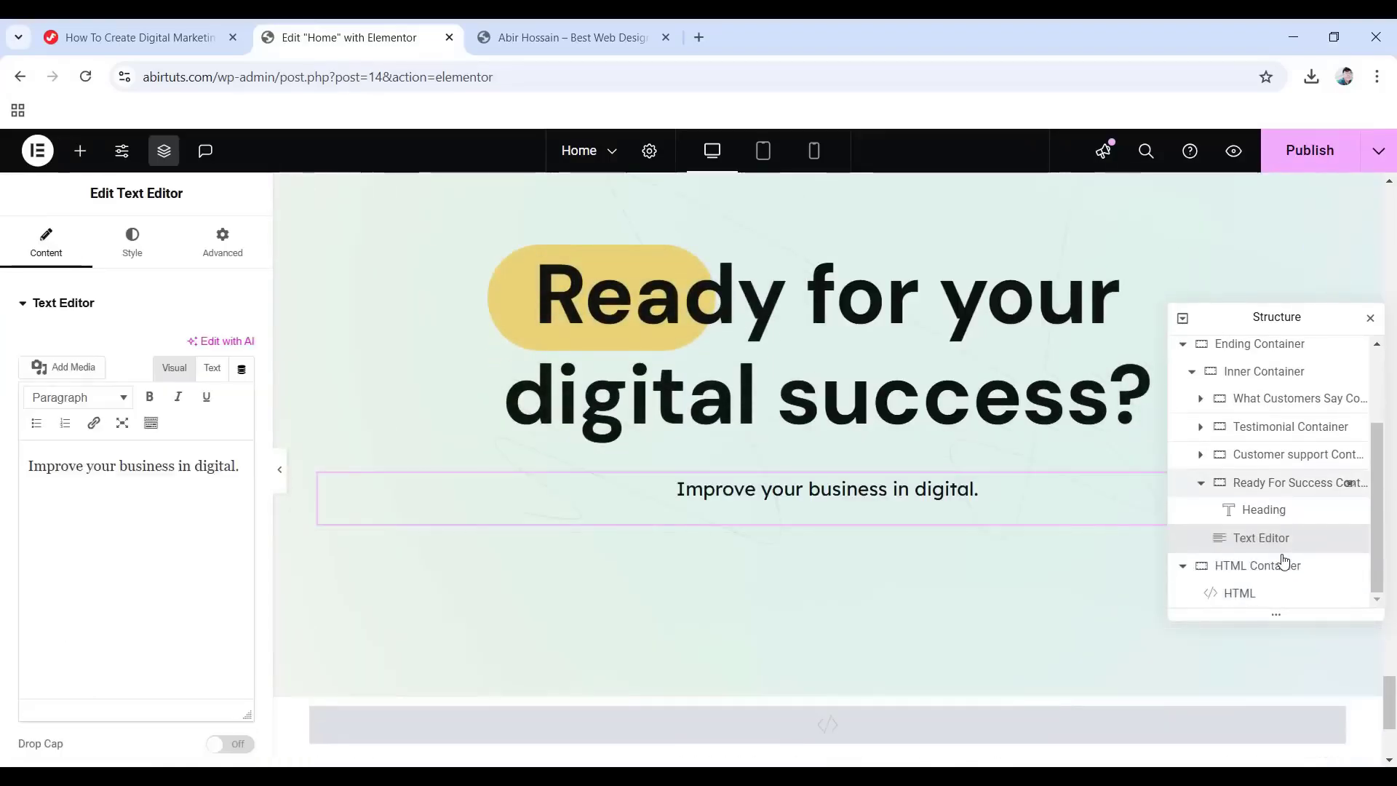
# Change the pasted text to 'Our services solve any business problem.' and add an empty container below.
pyautogui.scroll(1, 1270, 542)
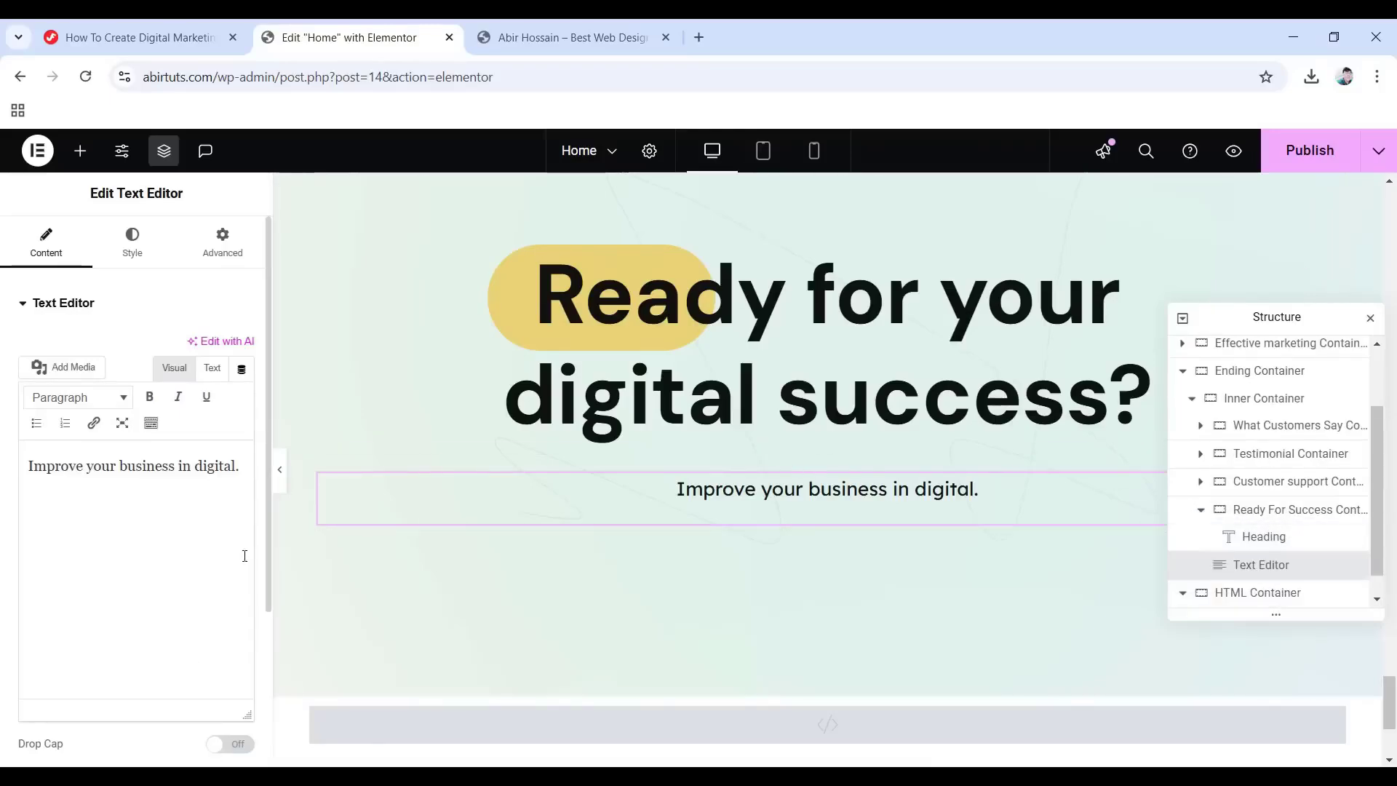
pyautogui.moveTo(240, 467); pyautogui.dragTo(20, 467)
pyautogui.write('Our services solve any business problem.')
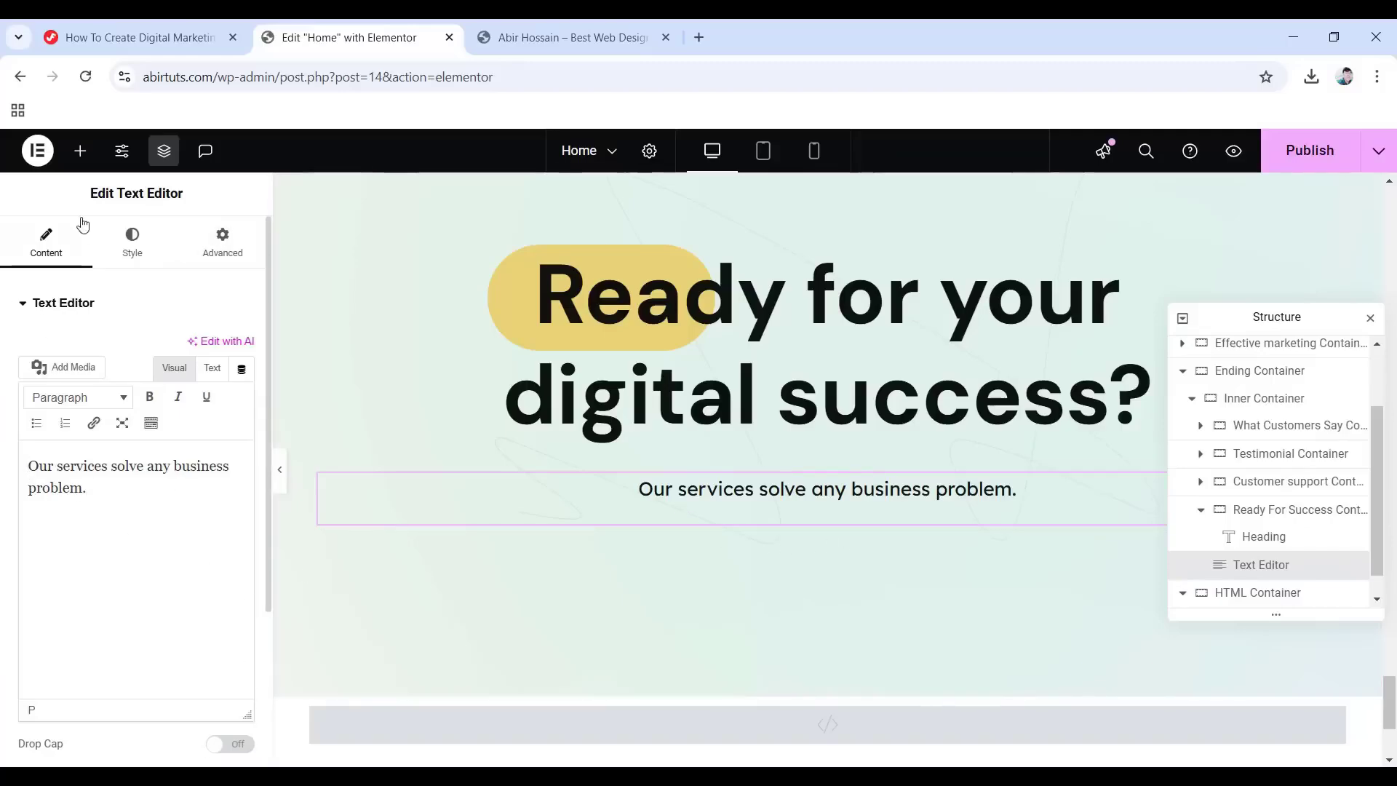
pyautogui.click(80, 151)
pyautogui.moveTo(73, 476); pyautogui.dragTo(814, 519)
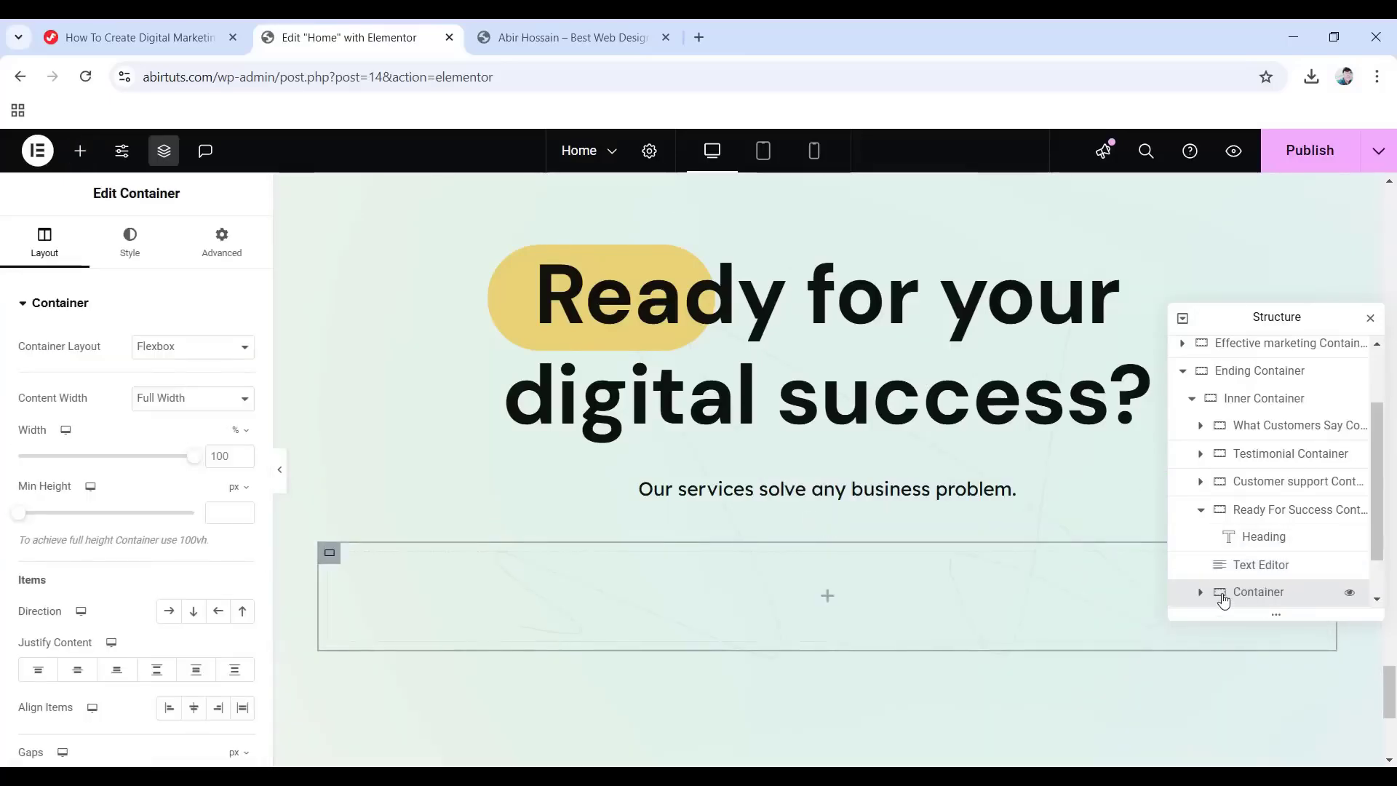
# Move the new container into Ready For Success Container and rename it 'Button Container'.
pyautogui.moveTo(1205, 603); pyautogui.dragTo(1239, 573)
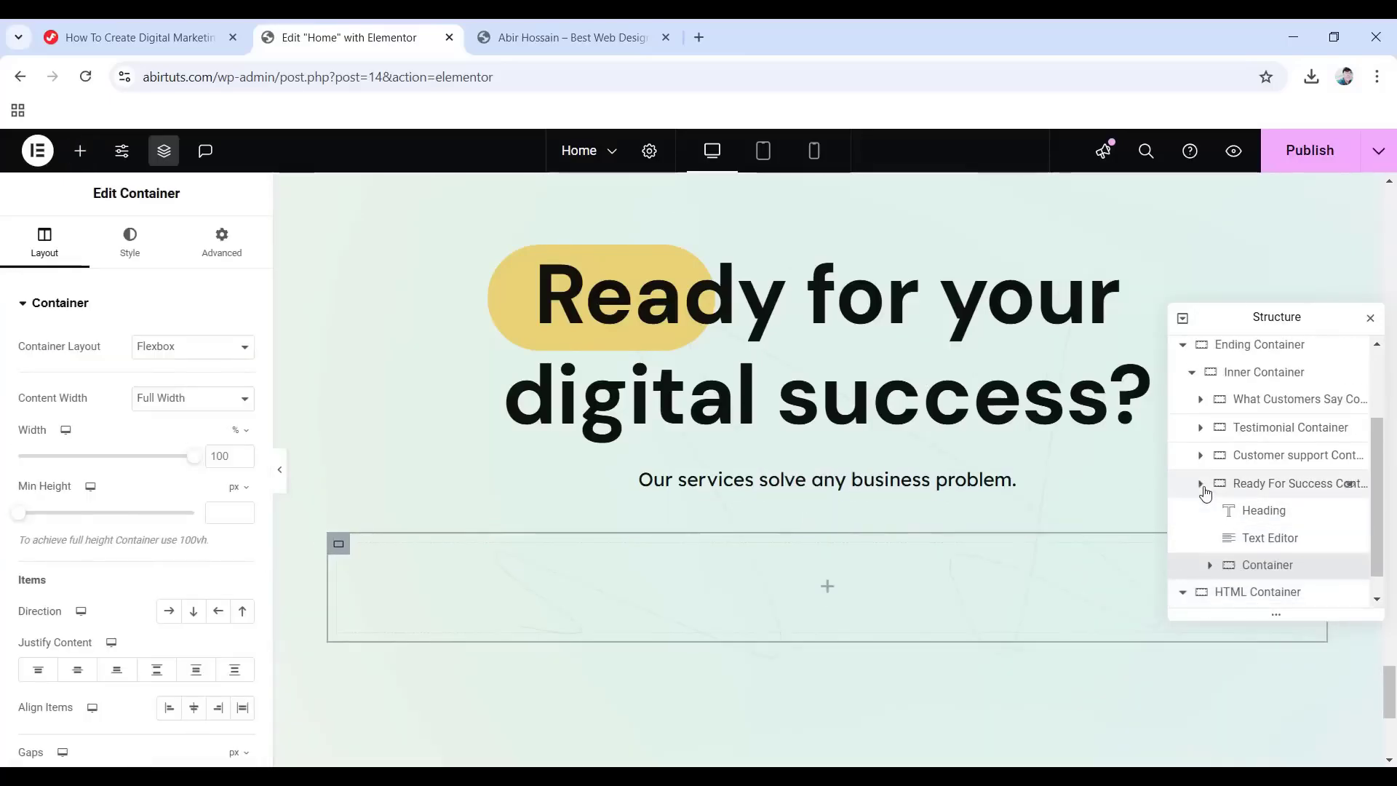
pyautogui.click(1201, 484)
pyautogui.click(1200, 539)
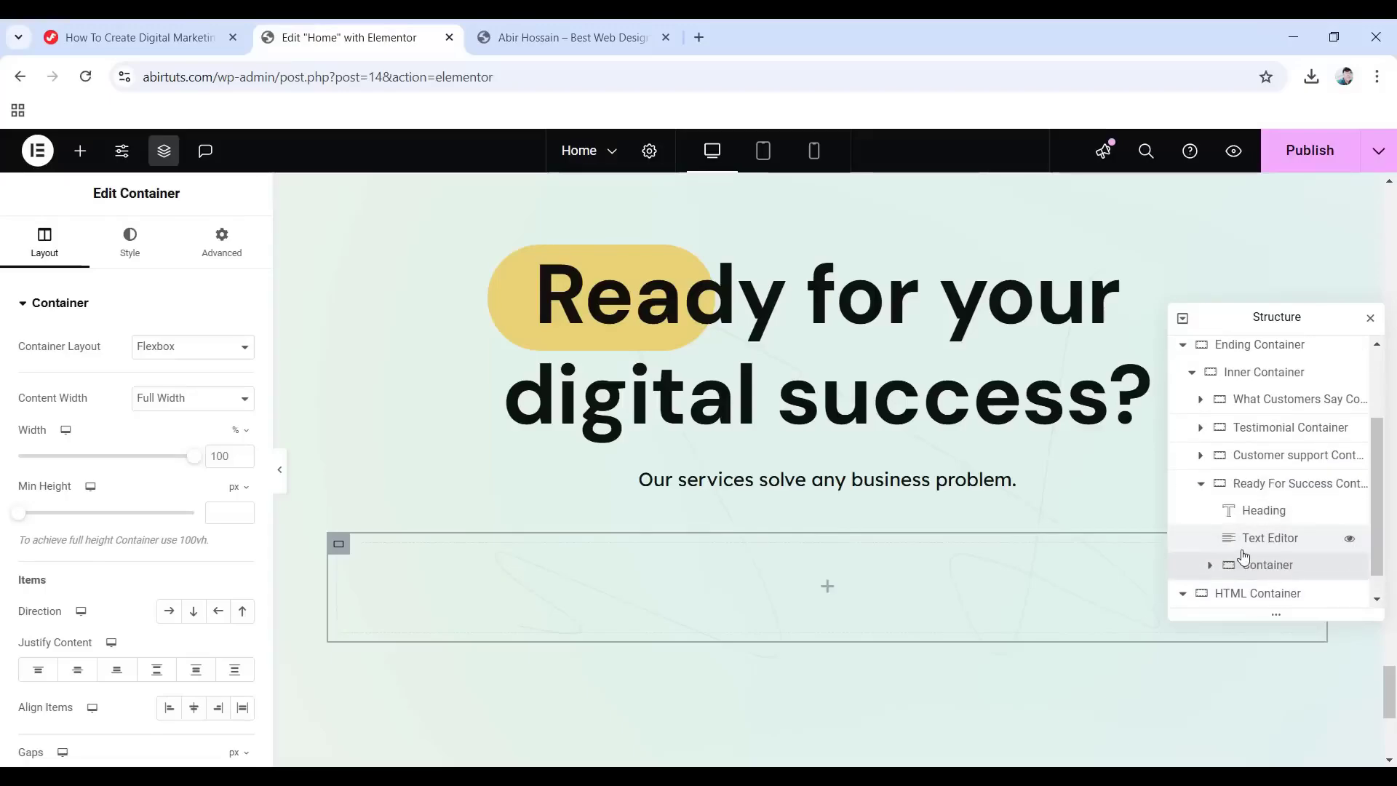
pyautogui.doubleClick(1246, 569)
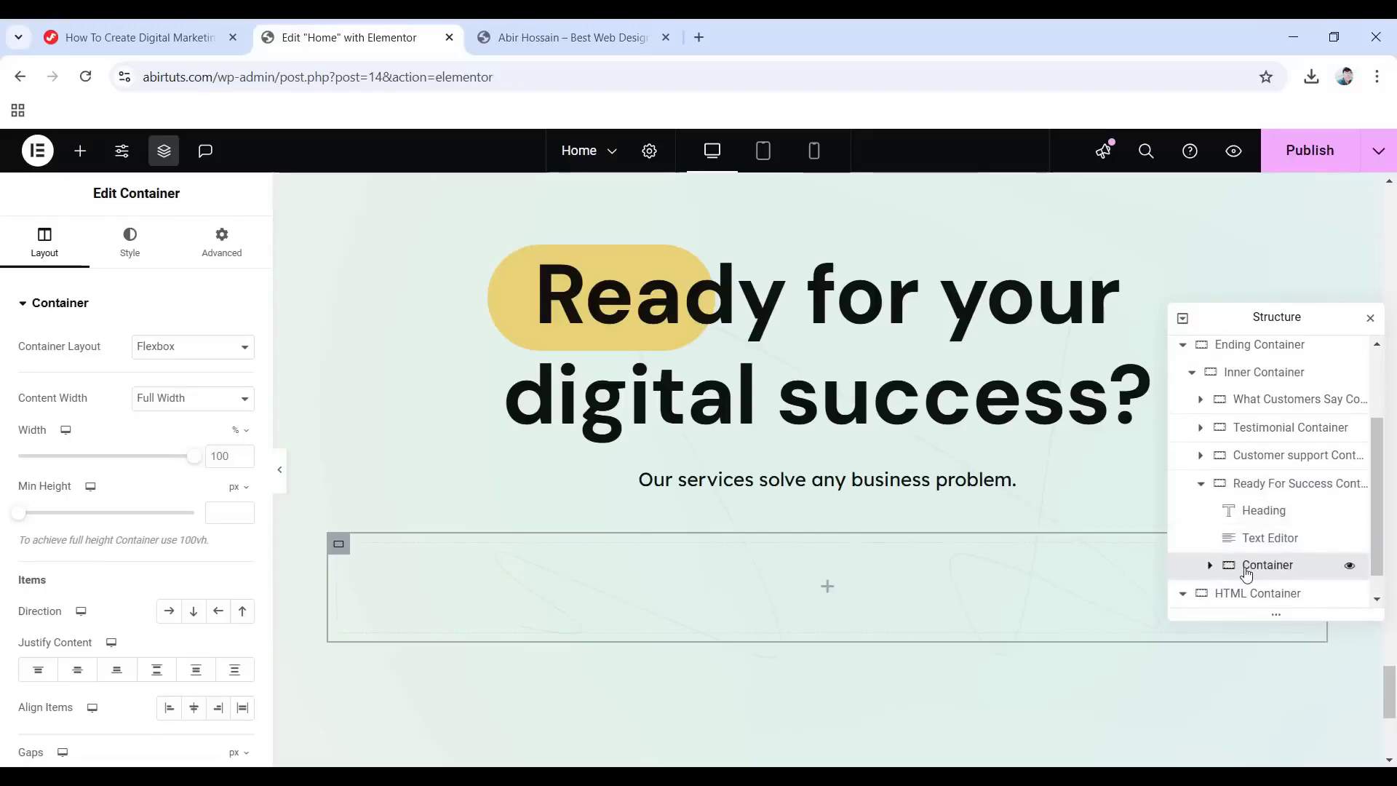
pyautogui.write('Button Container')
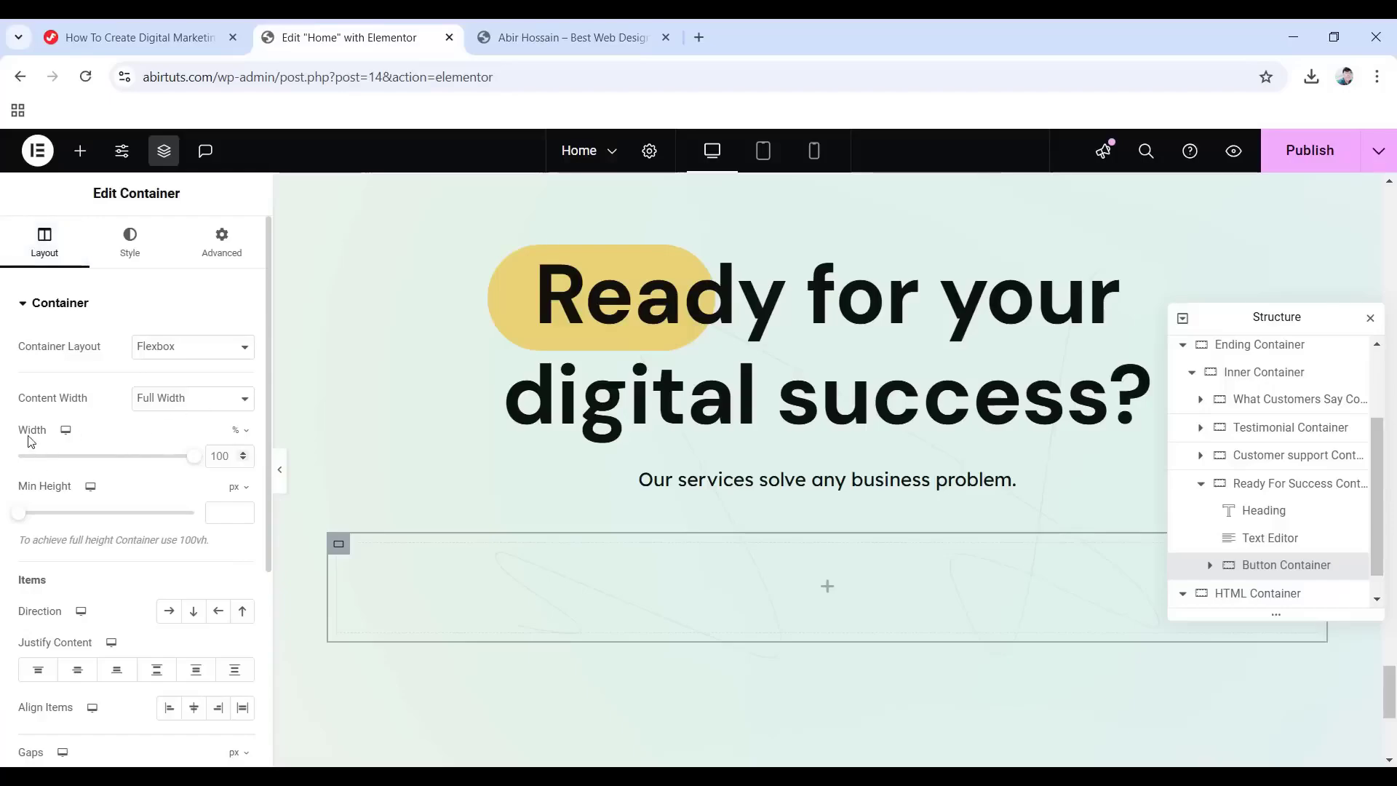
# Give Button Container a 290 px width, 30 px top padding, and centred alignment.
pyautogui.click(232, 436)
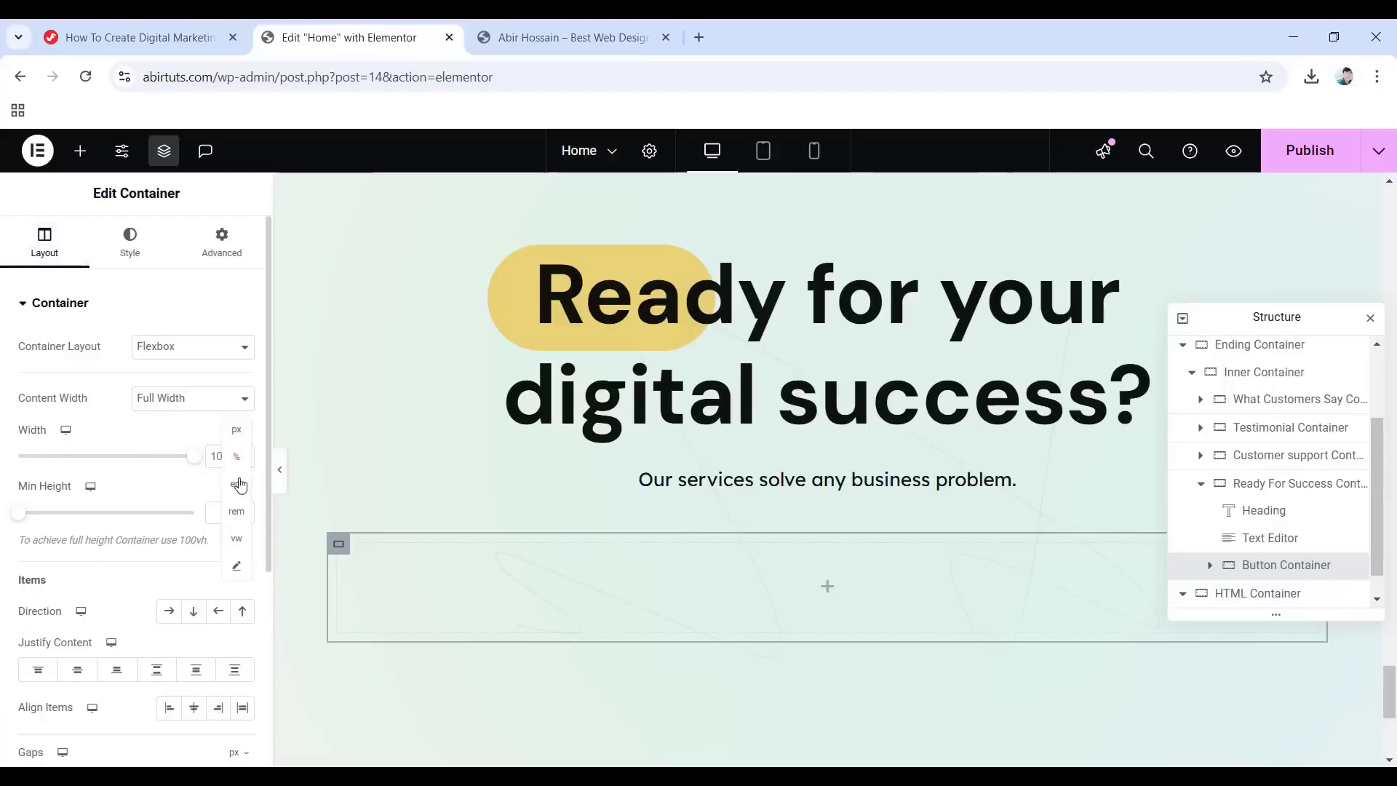
pyautogui.click(237, 430)
pyautogui.click(218, 456)
pyautogui.write('290')
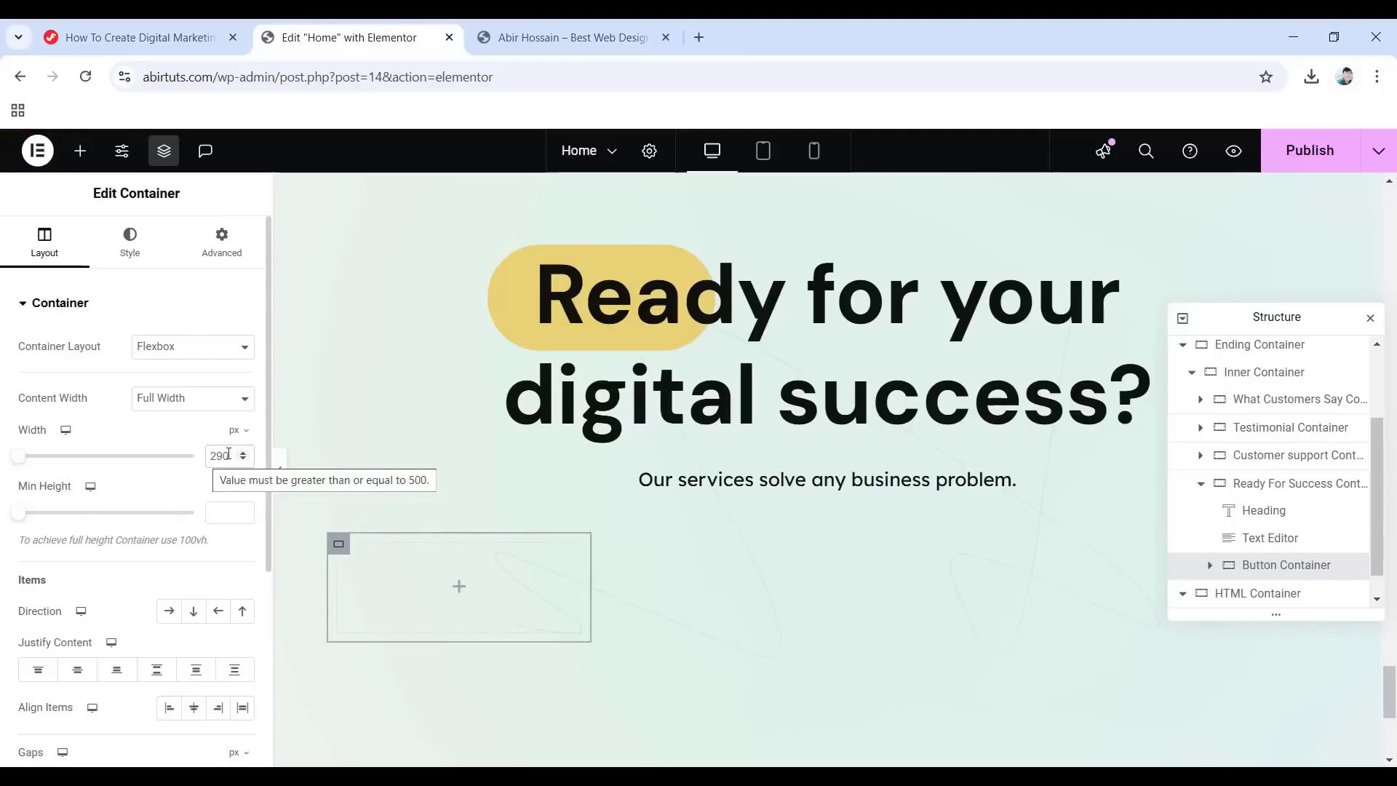
pyautogui.click(206, 251)
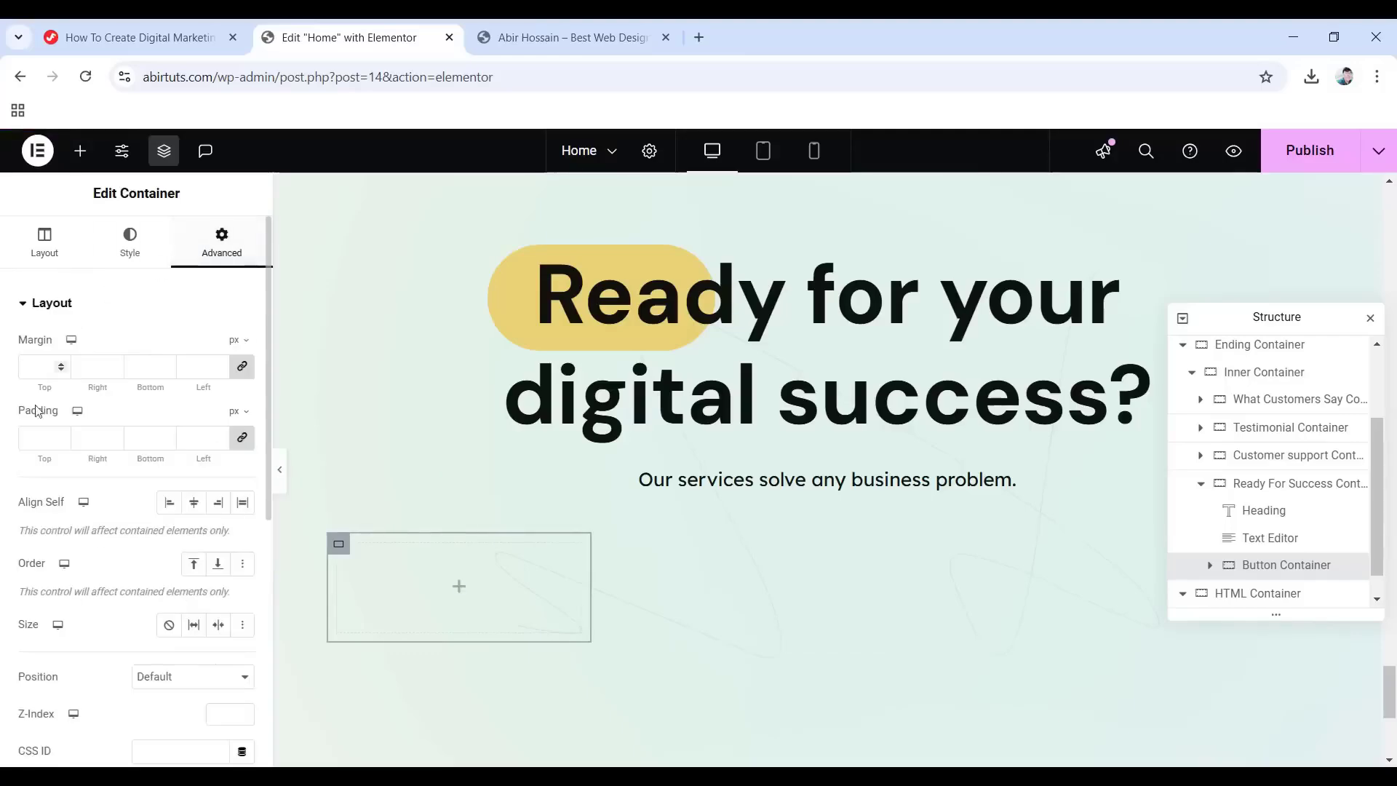
pyautogui.click(244, 440)
pyautogui.click(38, 437)
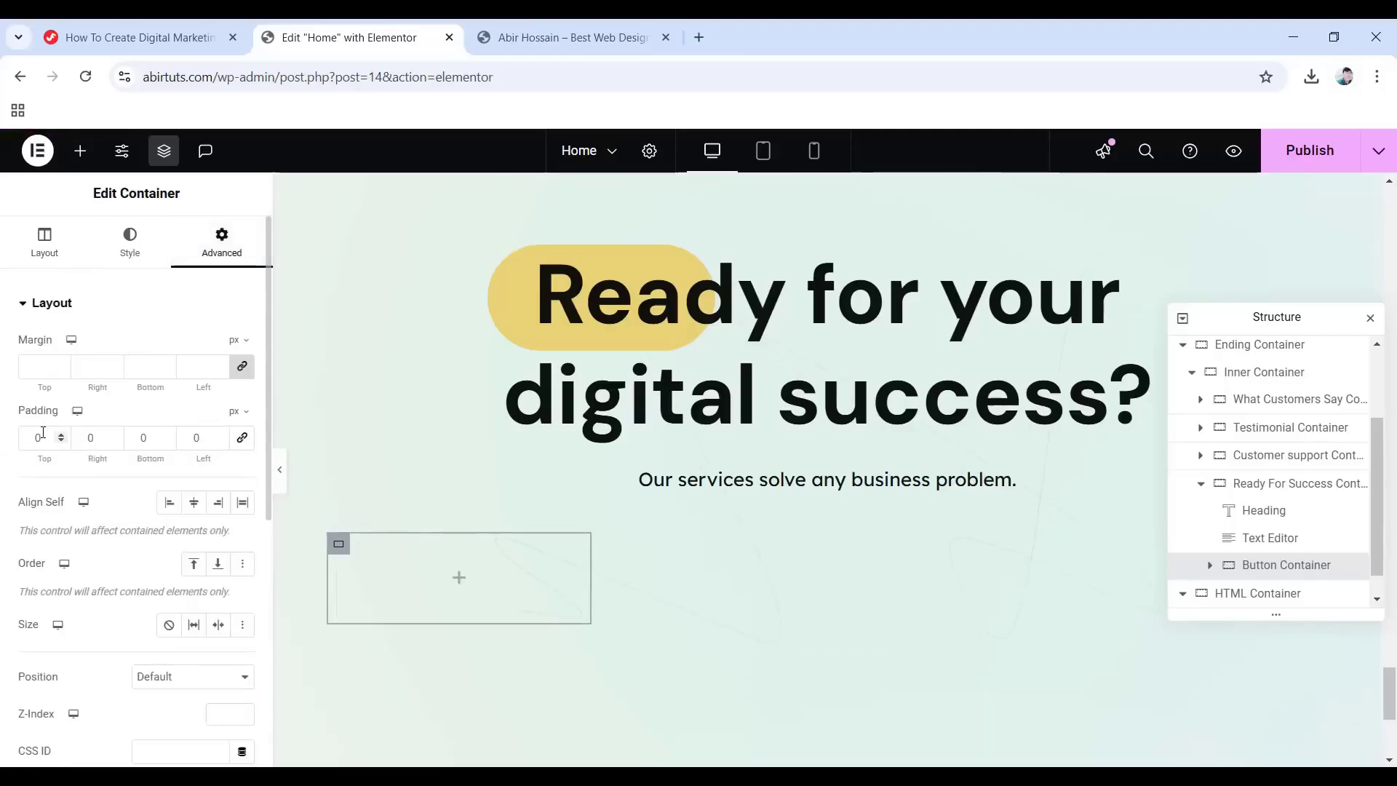
pyautogui.write('30')
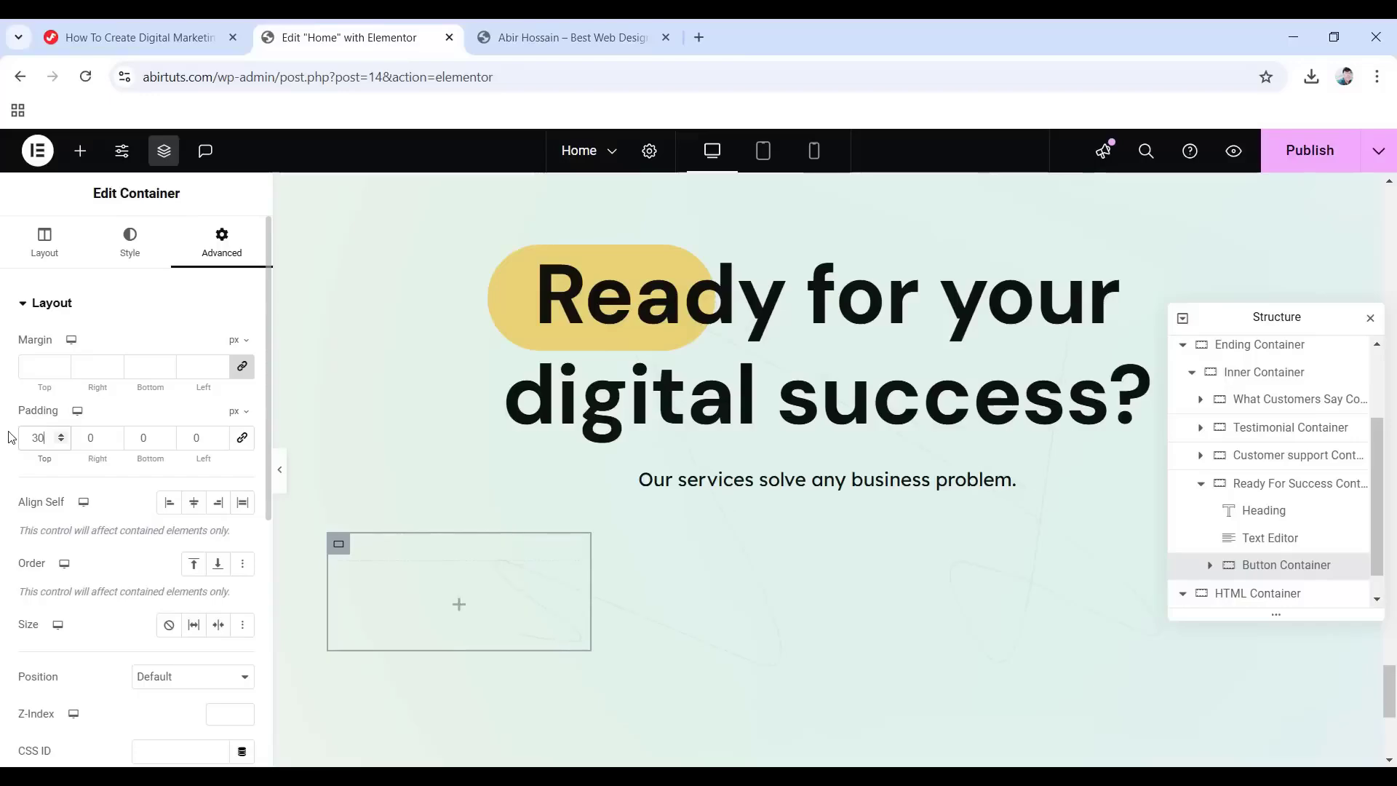
pyautogui.click(193, 502)
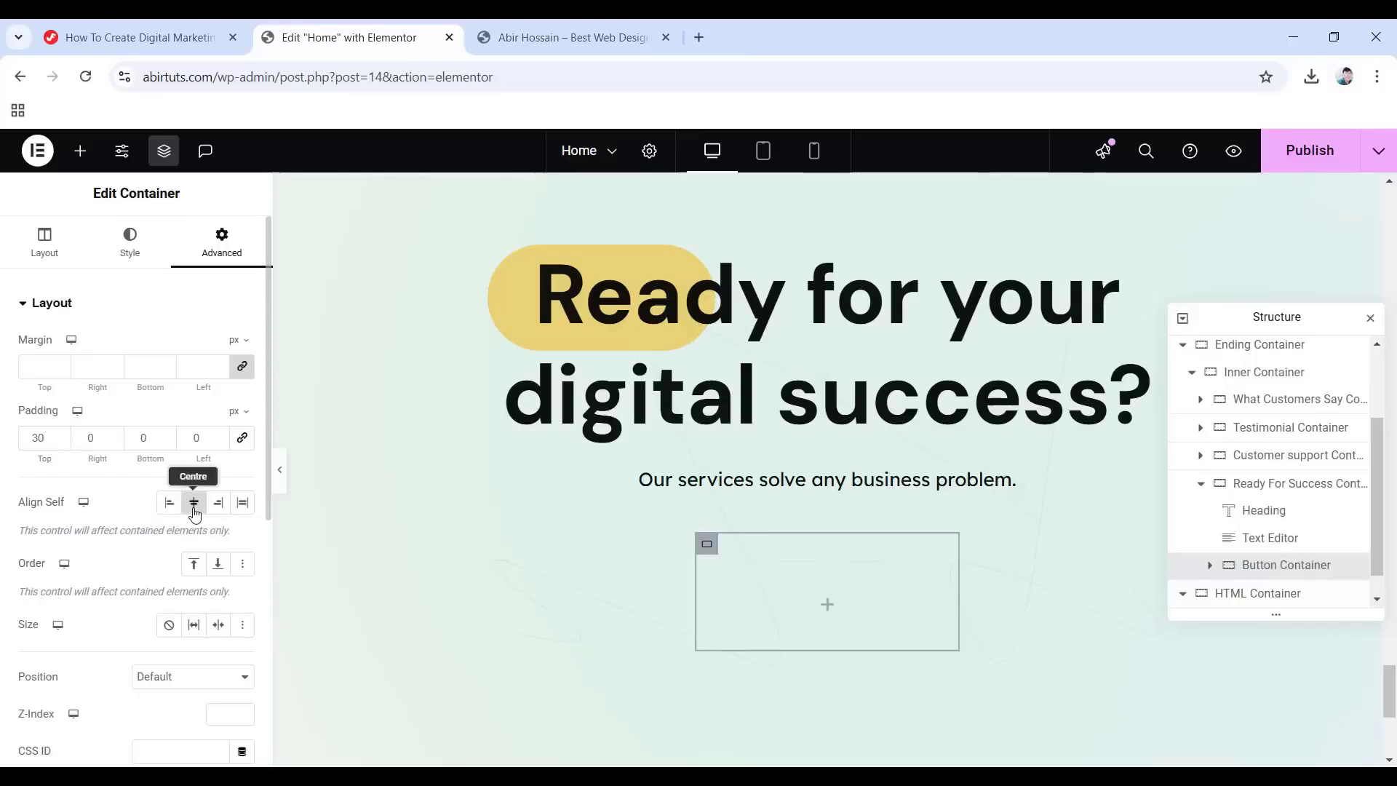
# Fill Button Container with a copy of the hero Get started button, discarding the default button.
pyautogui.click(827, 610)
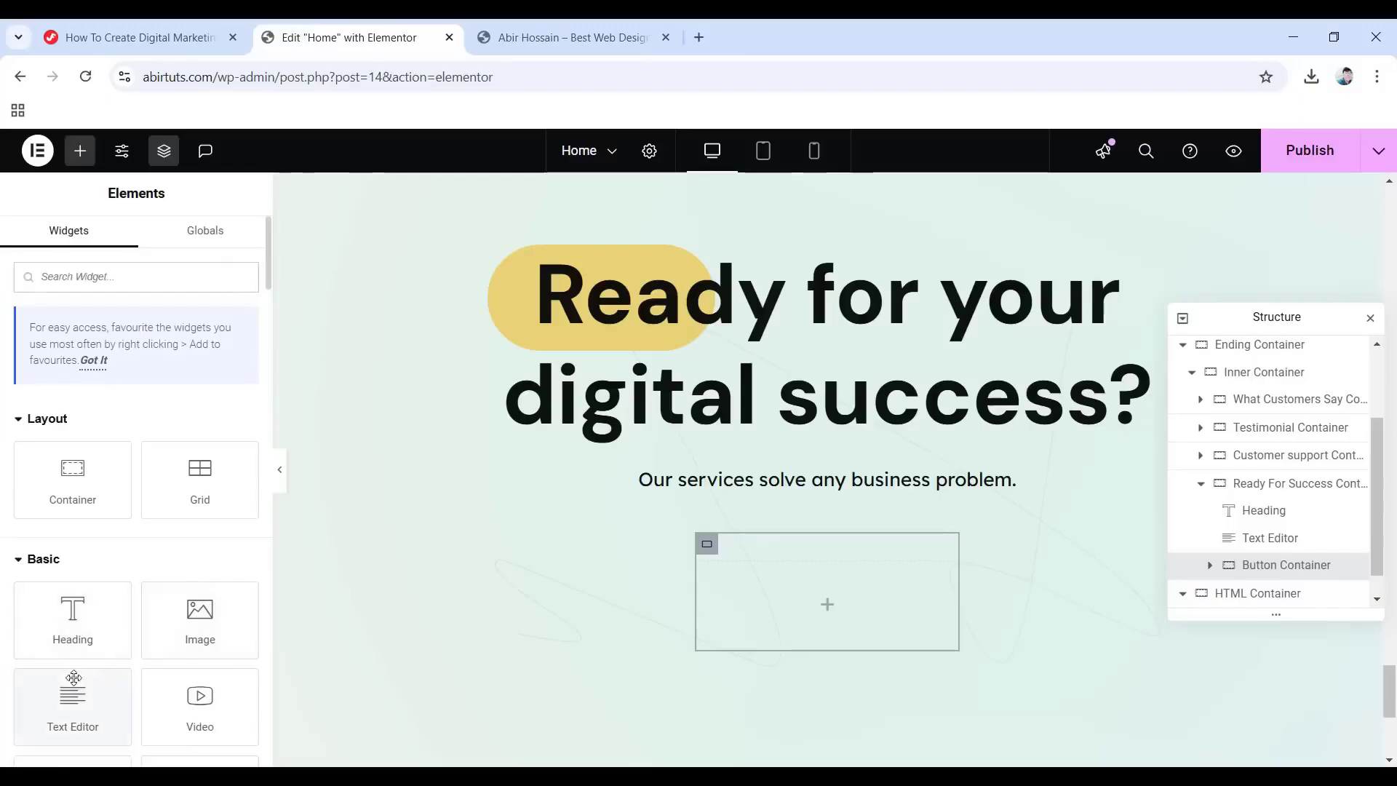
pyautogui.scroll(-3, 133, 657)
pyautogui.moveTo(73, 609); pyautogui.dragTo(821, 614)
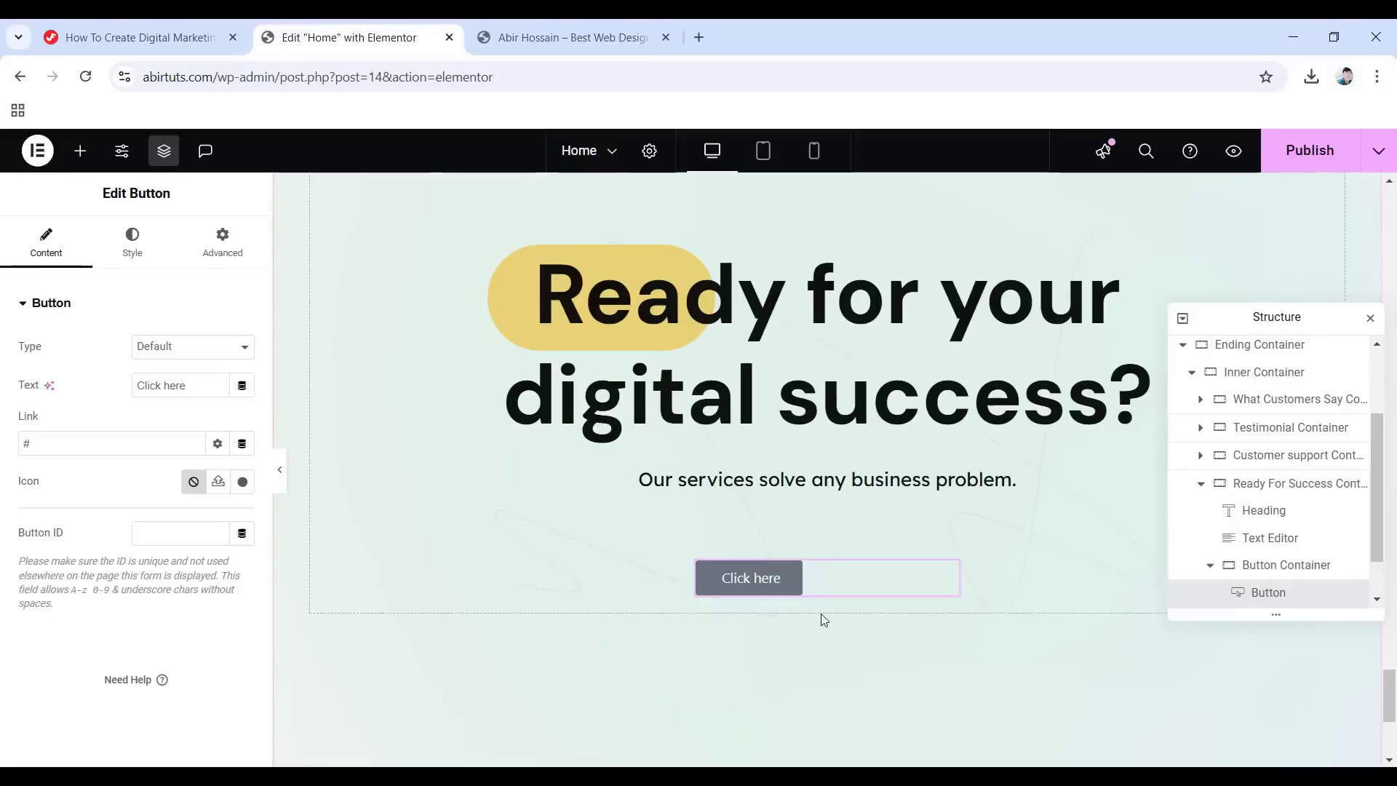
pyautogui.rightClick(1259, 605)
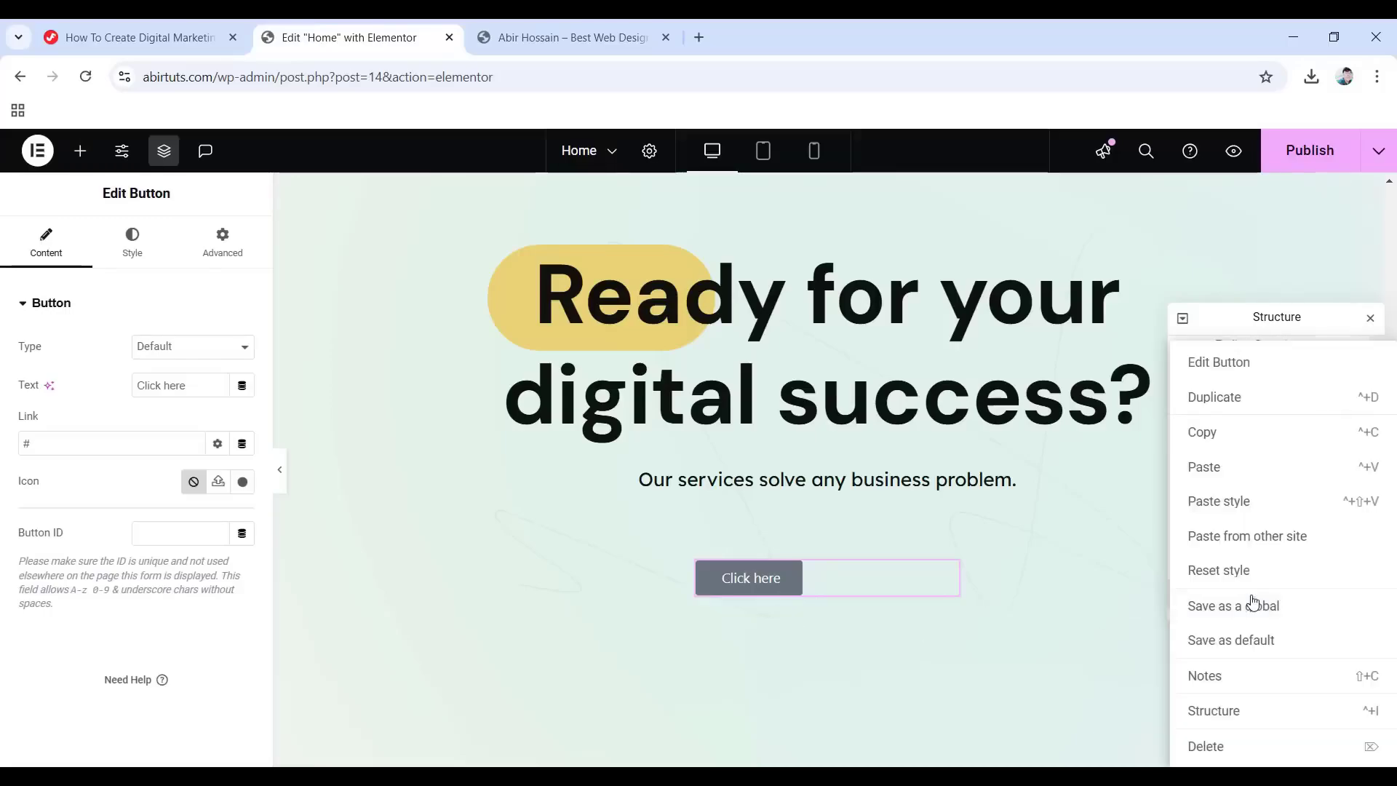
pyautogui.click(1205, 745)
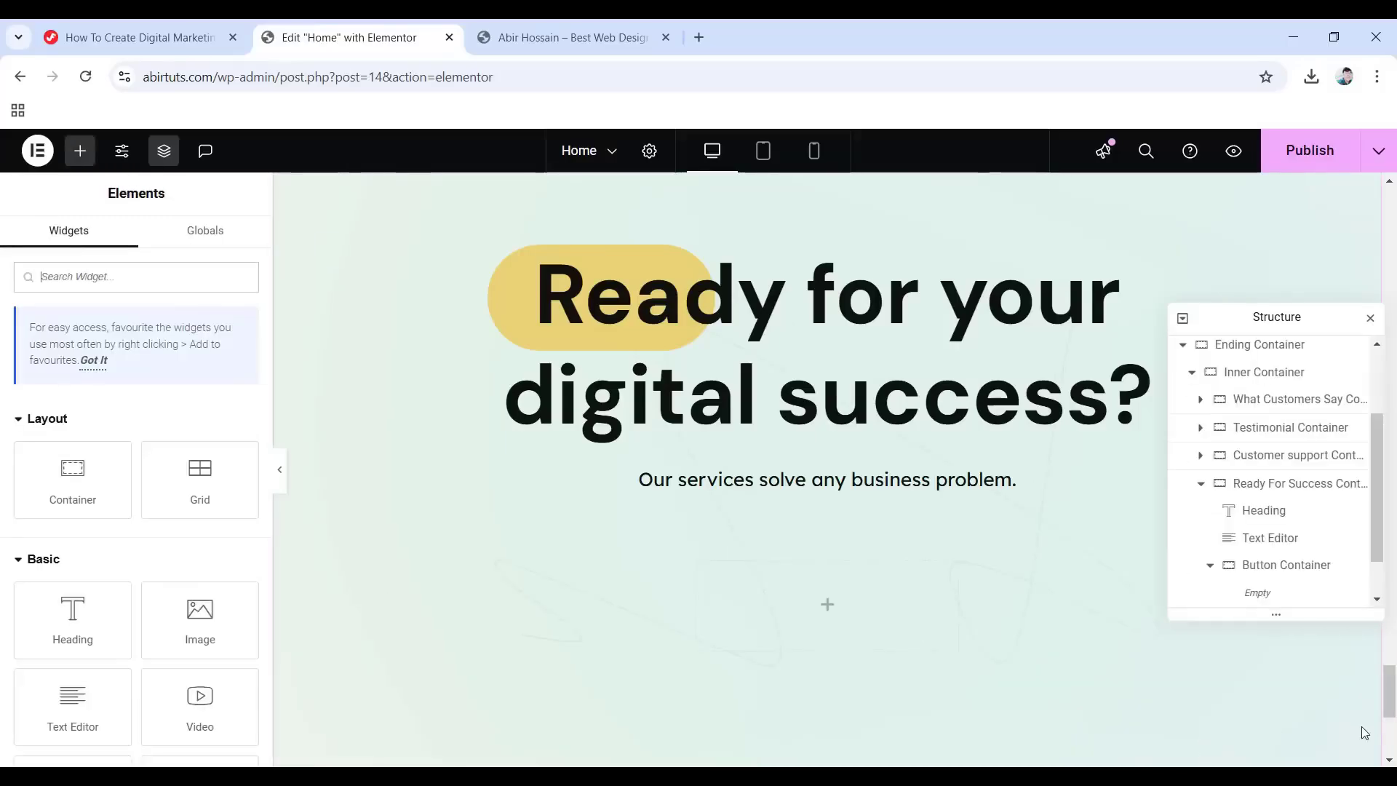
pyautogui.moveTo(1388, 691); pyautogui.dragTo(1394, 210)
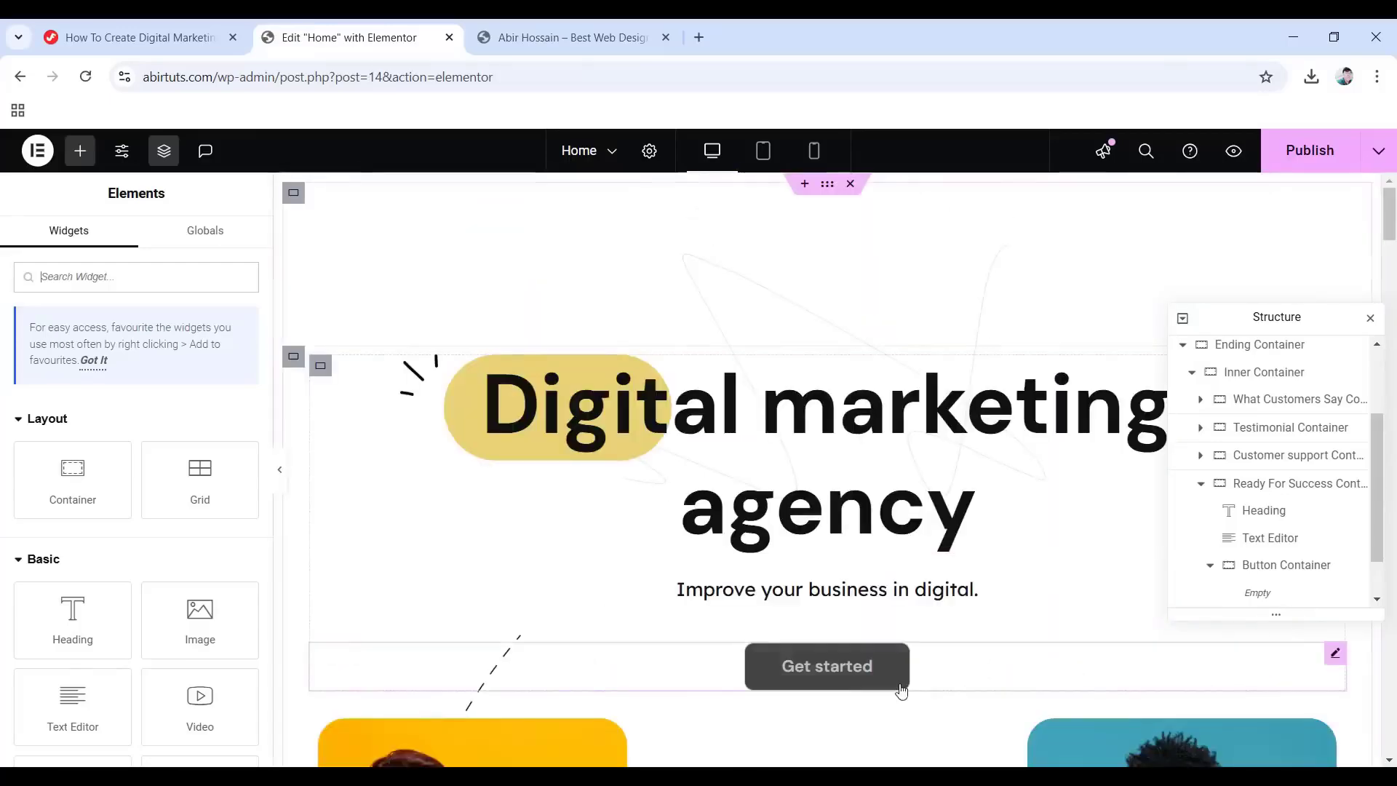
pyautogui.rightClick(842, 669)
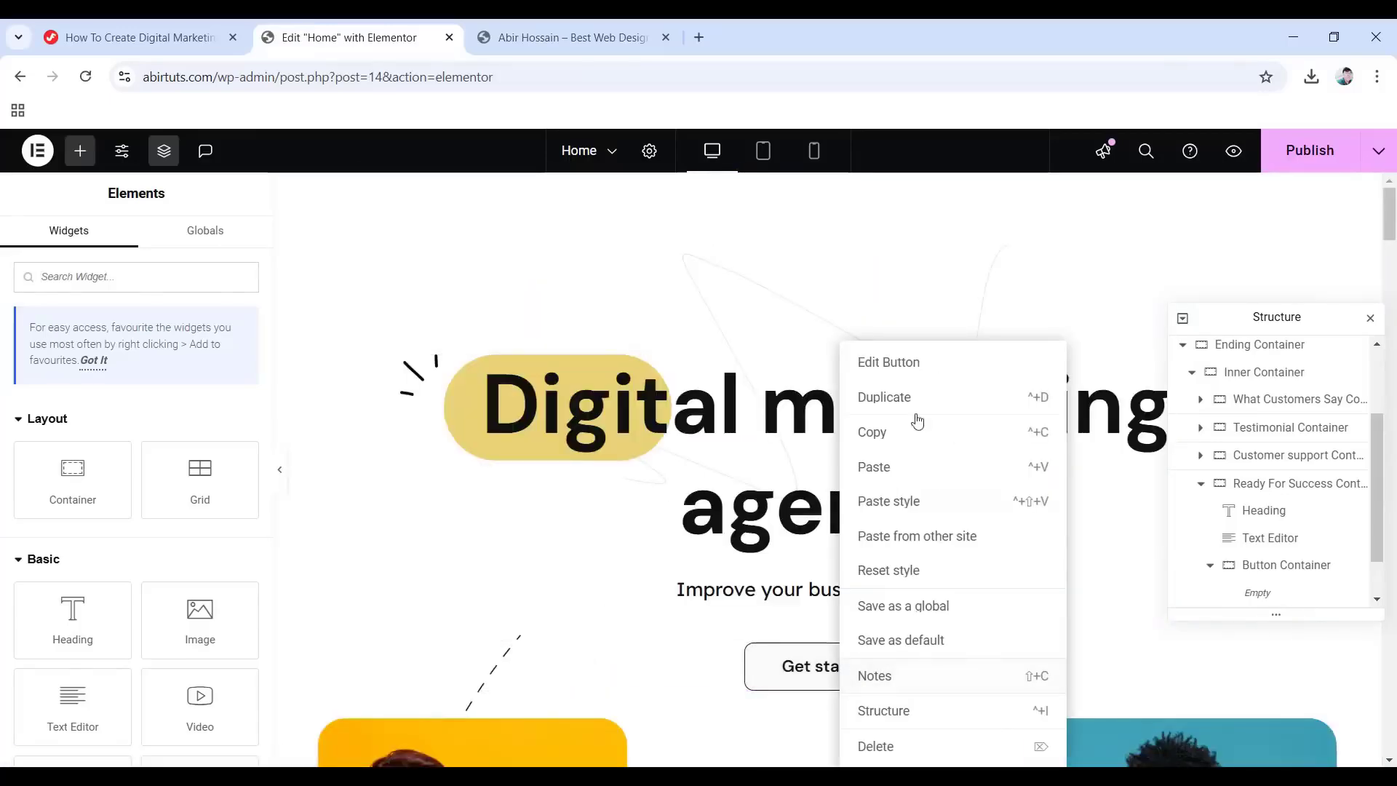
pyautogui.click(904, 435)
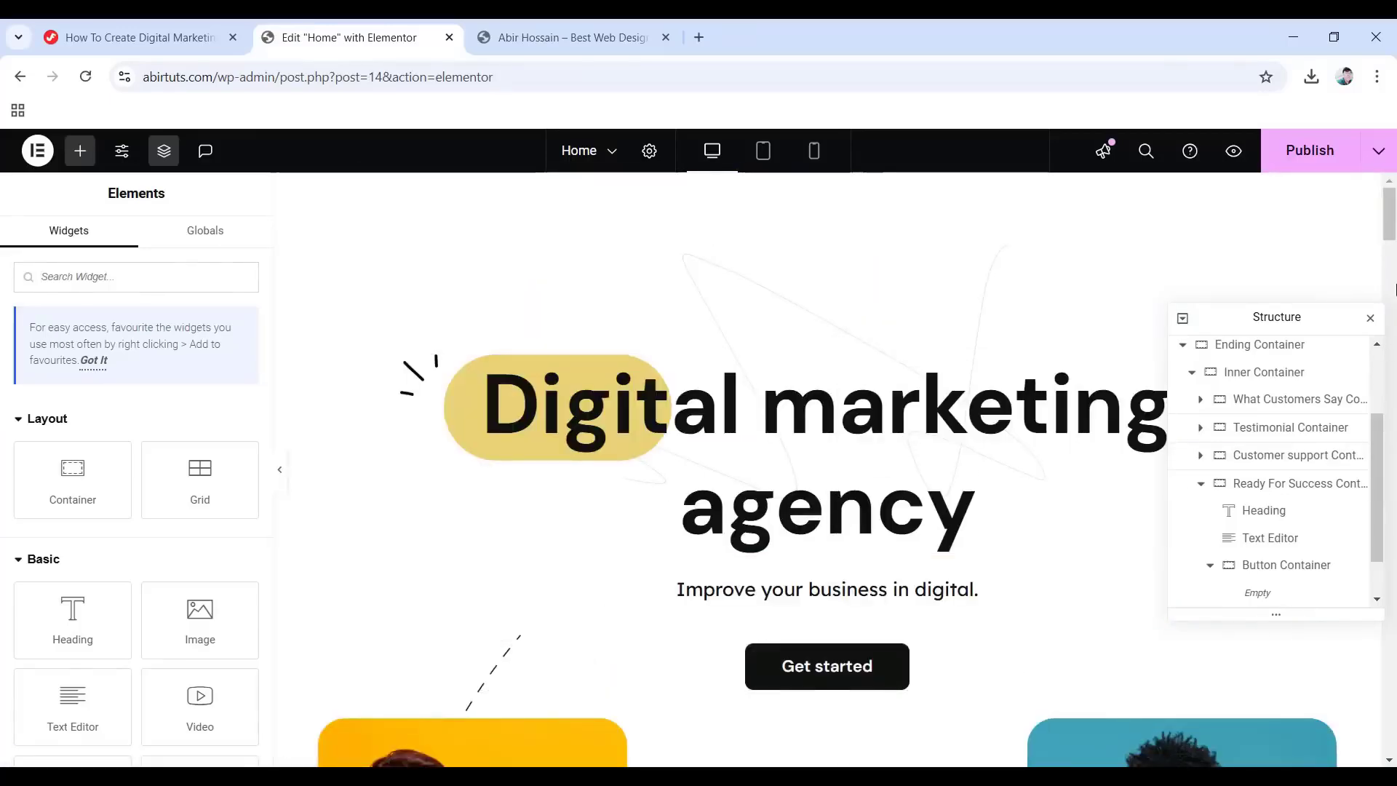
pyautogui.moveTo(1389, 214); pyautogui.dragTo(1393, 728)
pyautogui.scroll(-3, 798, 352)
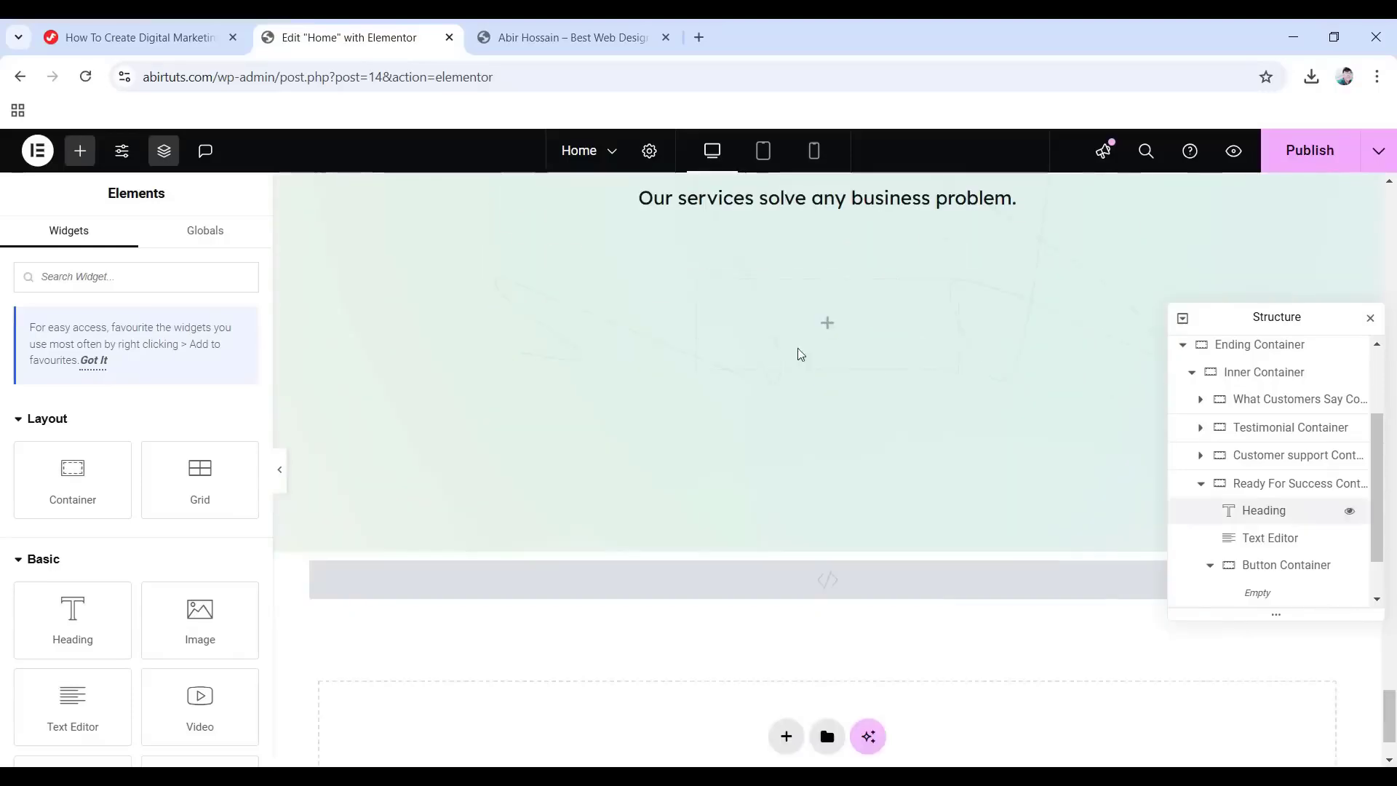
pyautogui.rightClick(827, 330)
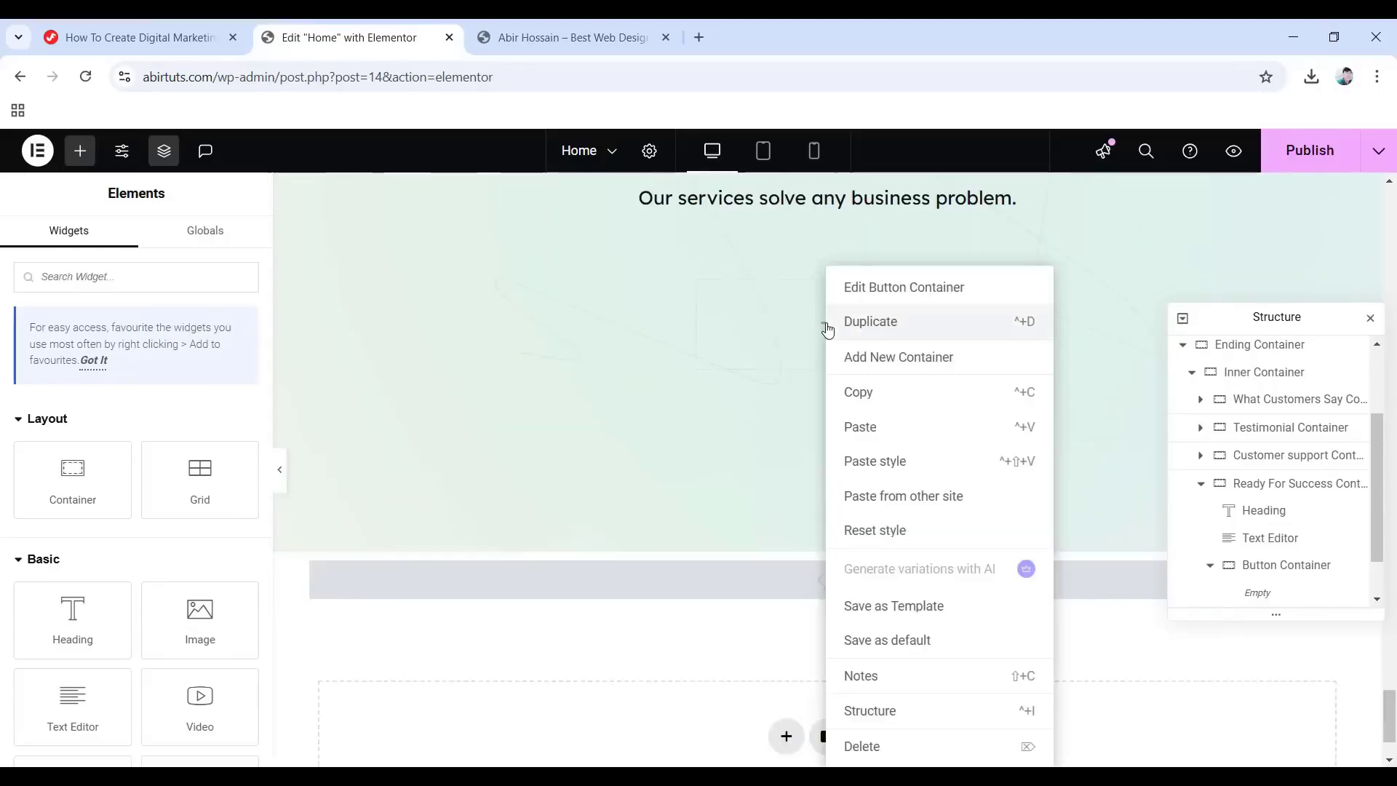
pyautogui.click(893, 429)
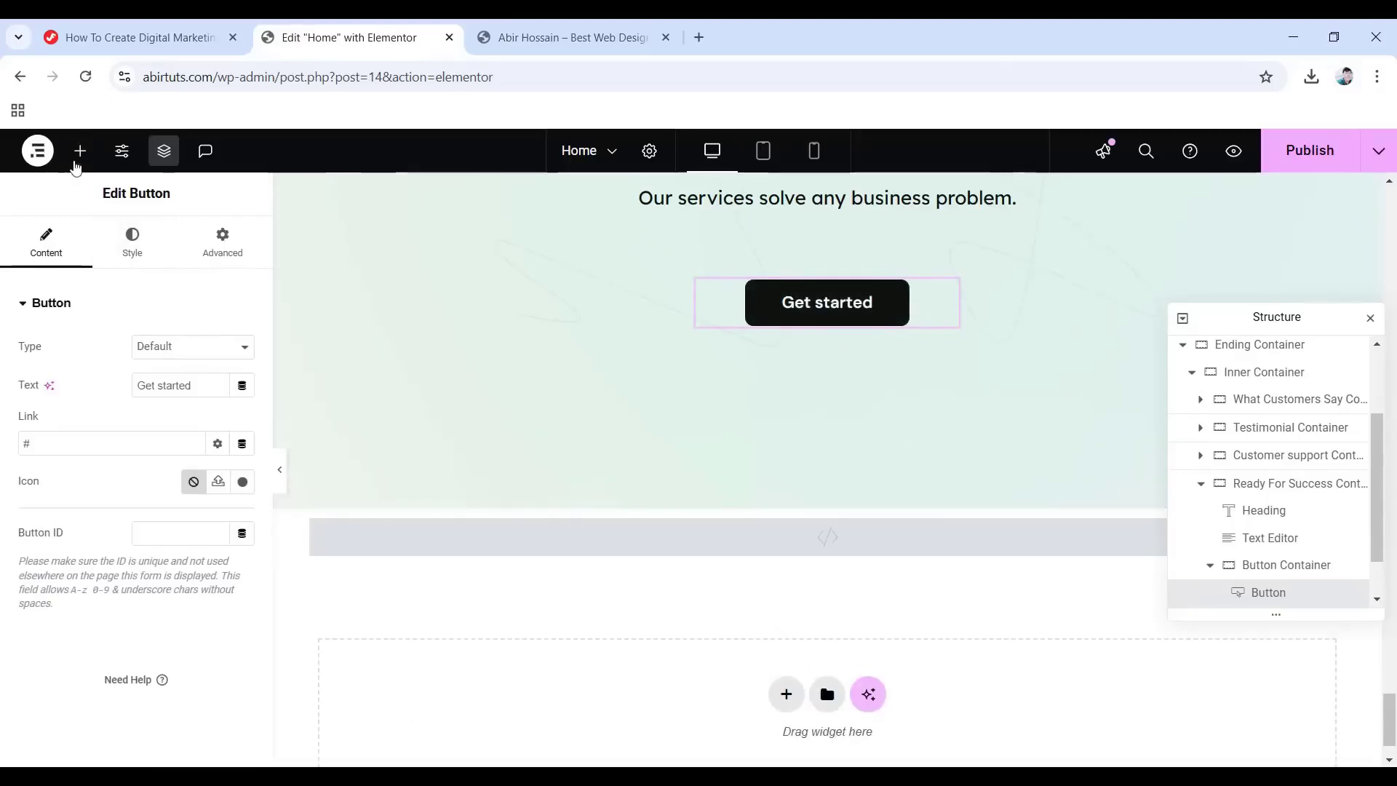
# Add an Image widget below Get started showing effect-1.png.
pyautogui.click(73, 155)
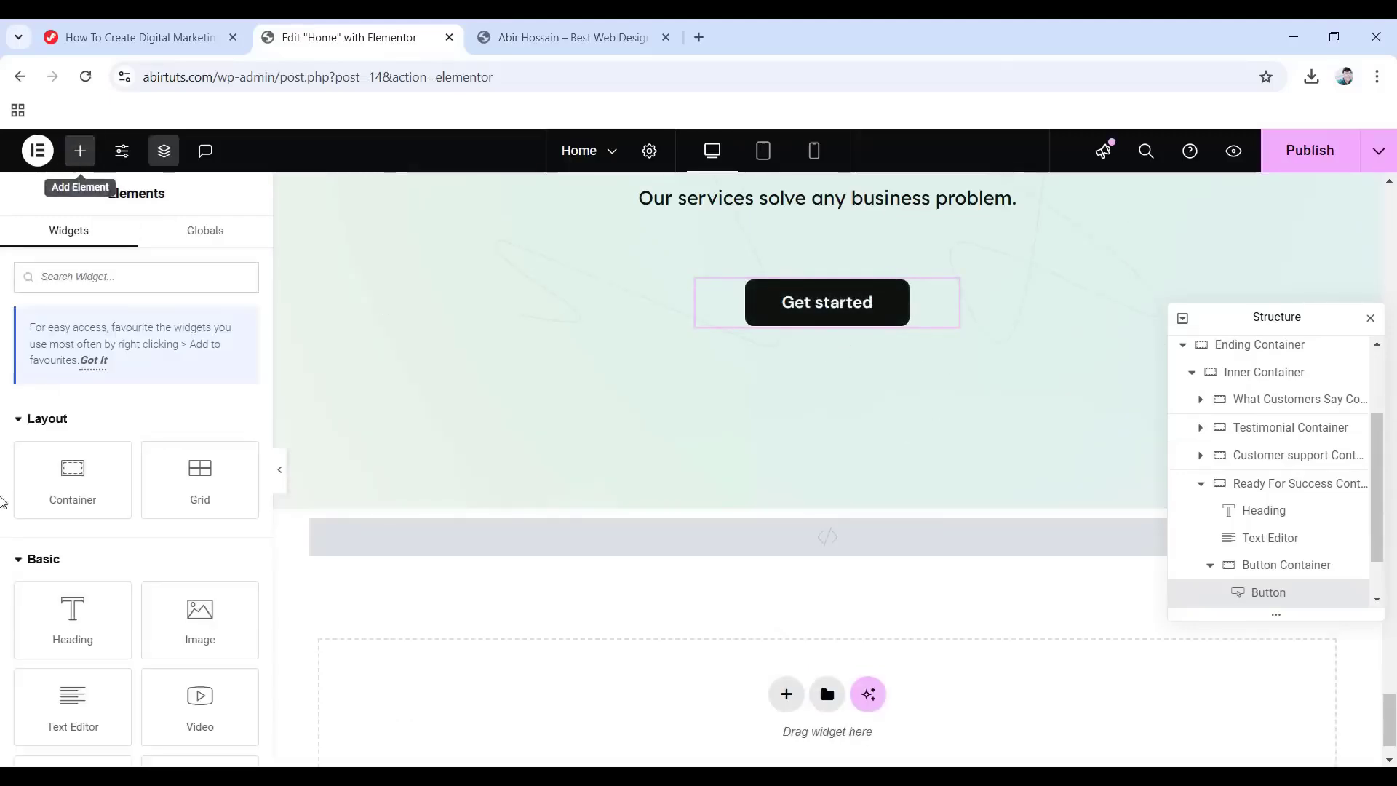
pyautogui.moveTo(200, 626); pyautogui.dragTo(837, 307)
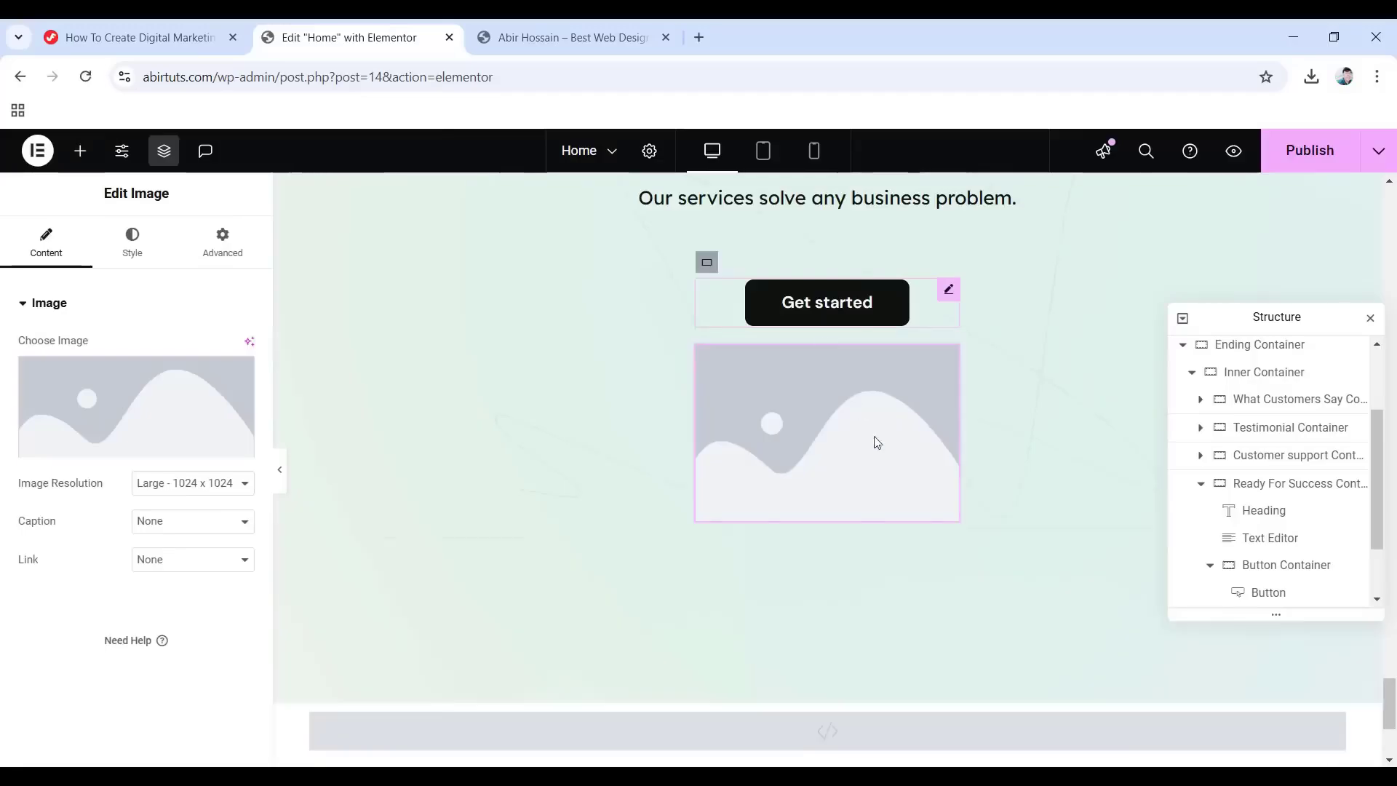
pyautogui.scroll(-2, 1252, 545)
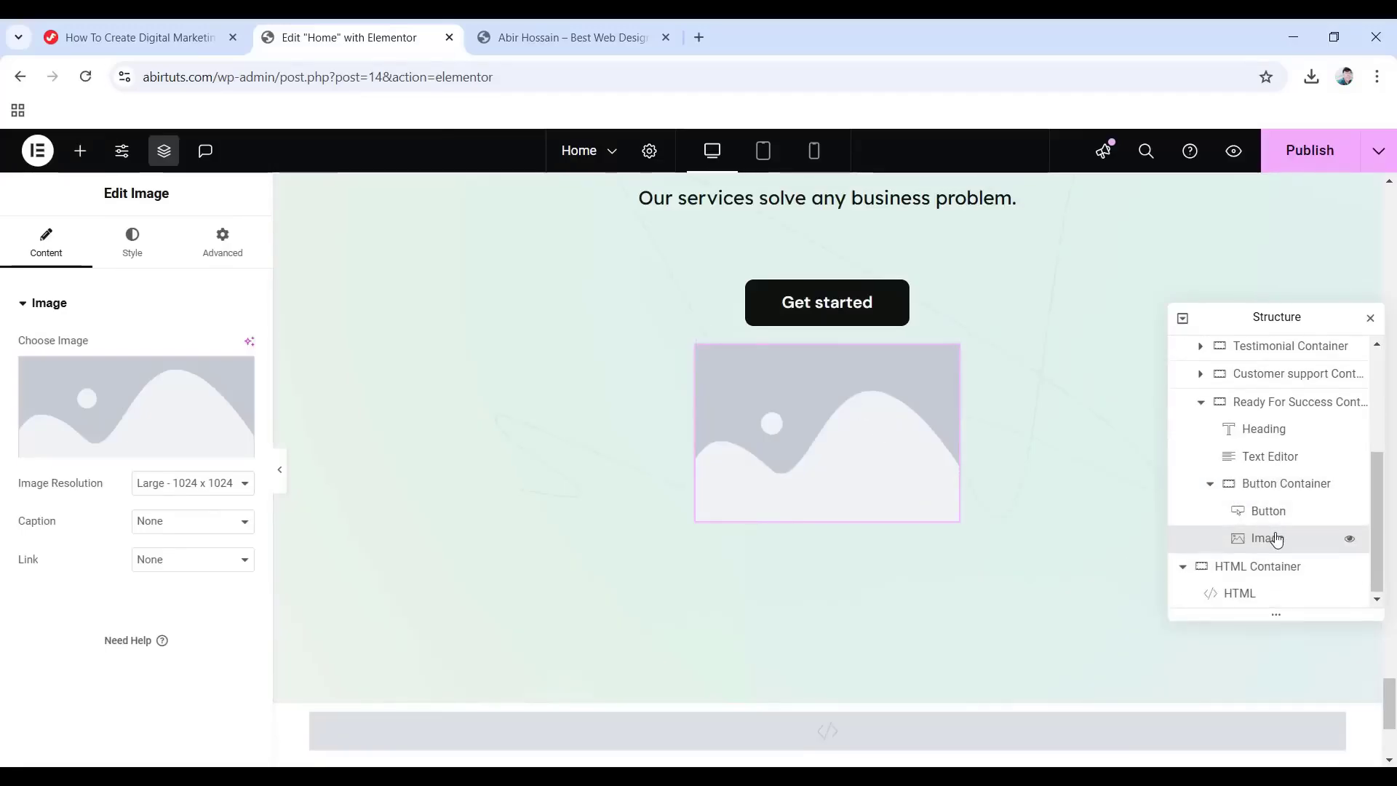
pyautogui.click(138, 418)
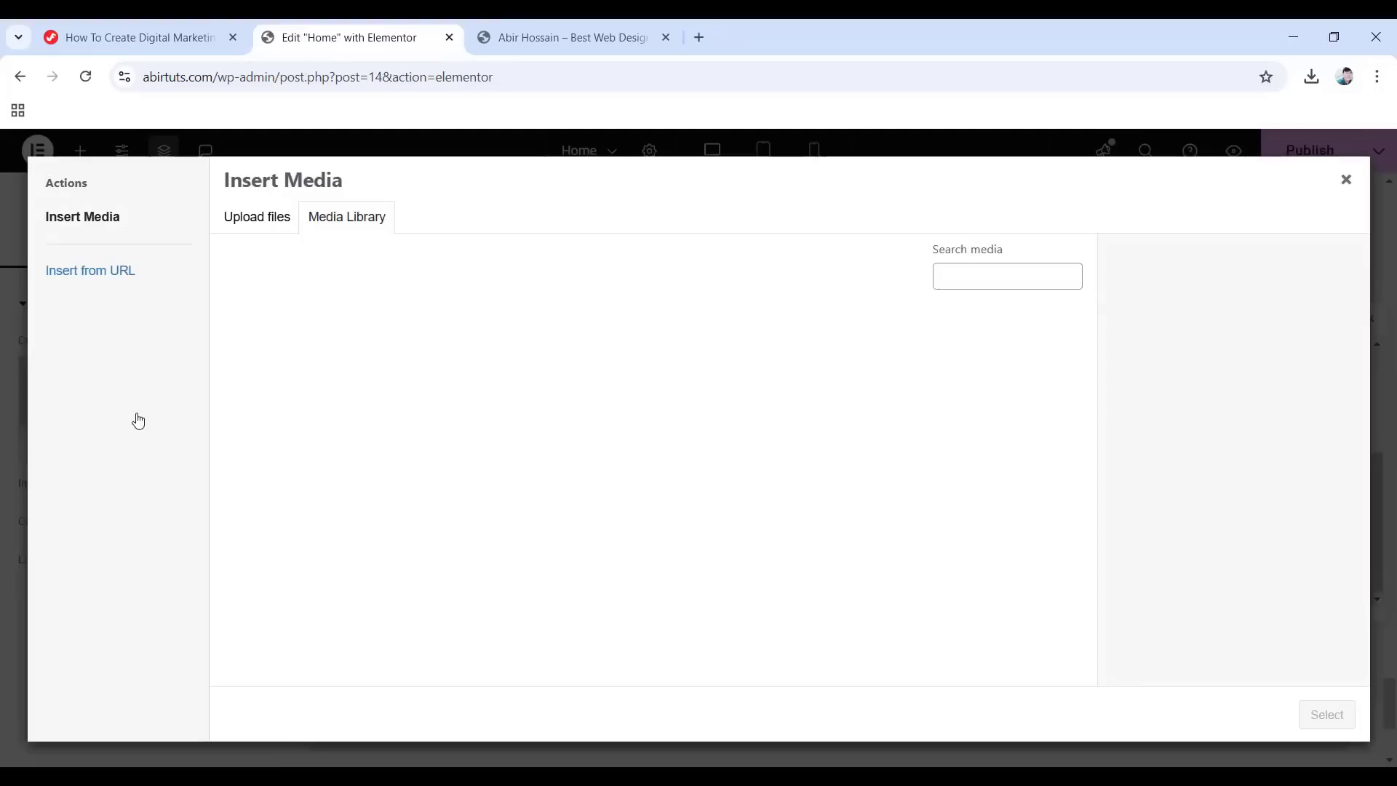
pyautogui.click(574, 374)
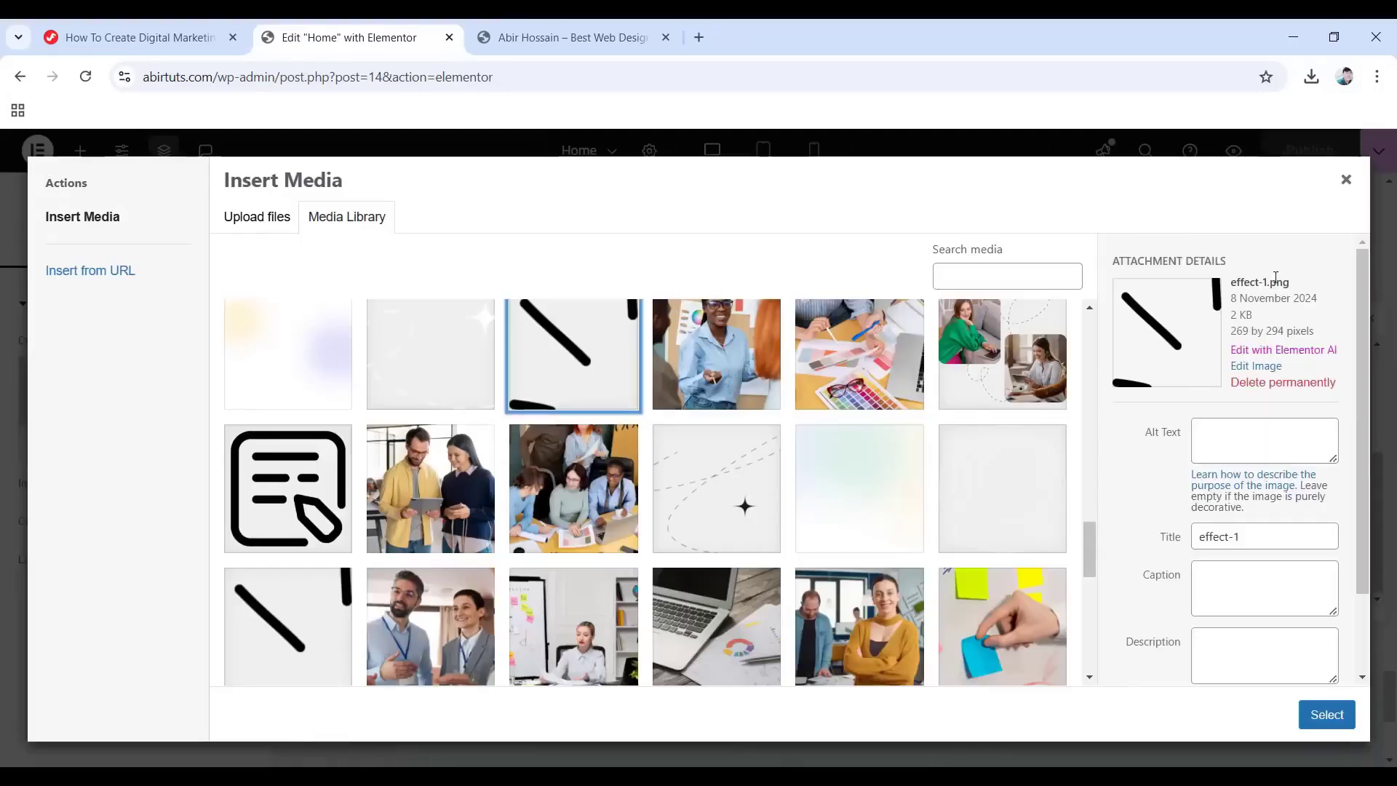
pyautogui.click(1326, 713)
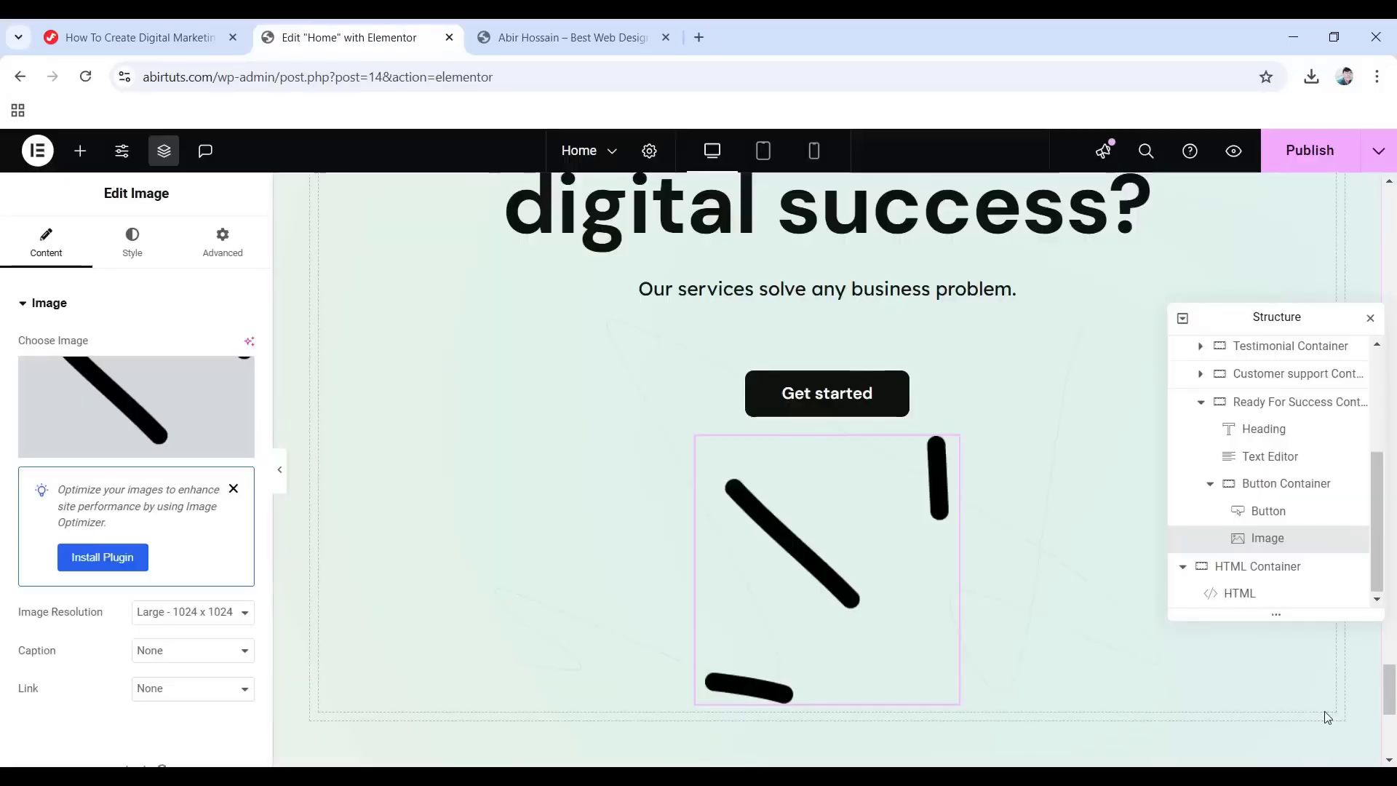
# Set the image width to 42 px.
pyautogui.click(131, 243)
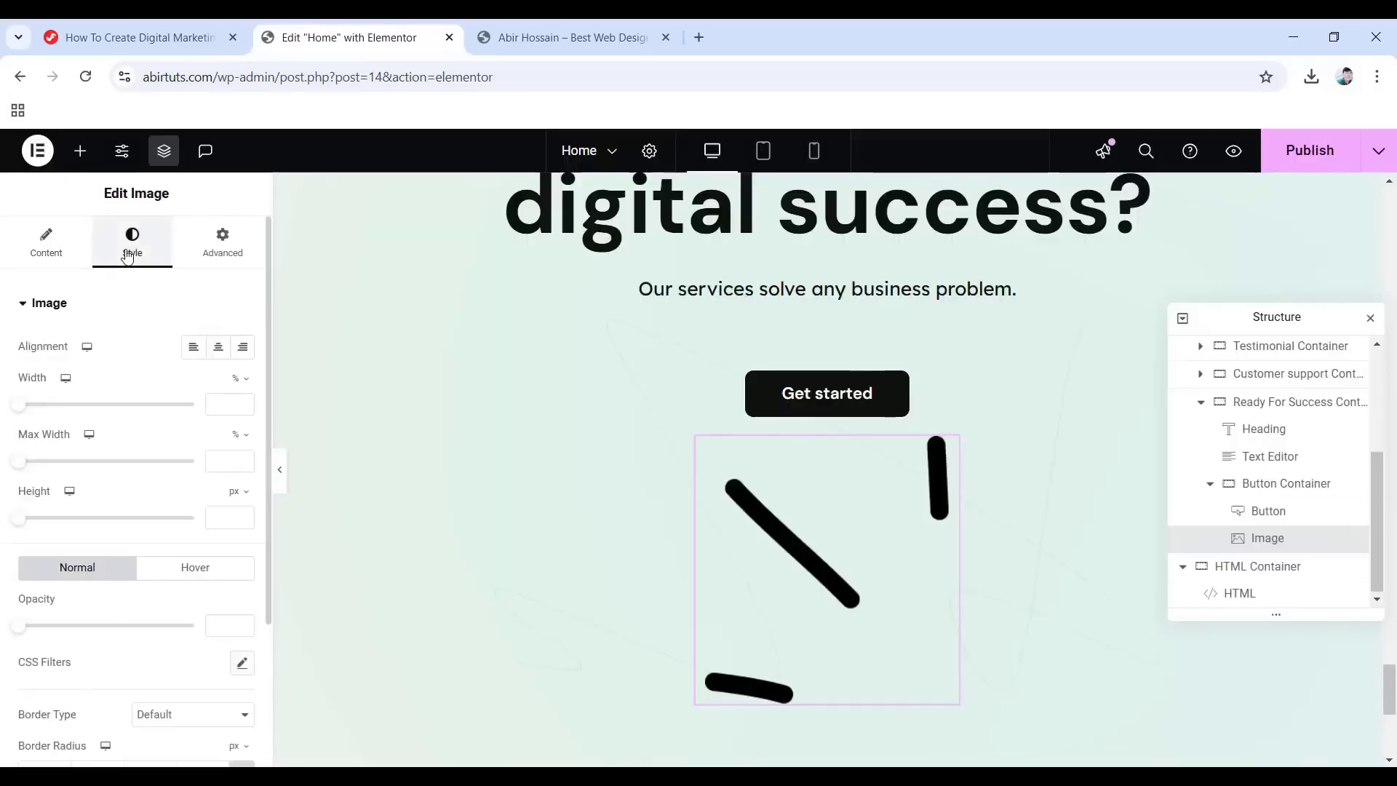
pyautogui.click(236, 378)
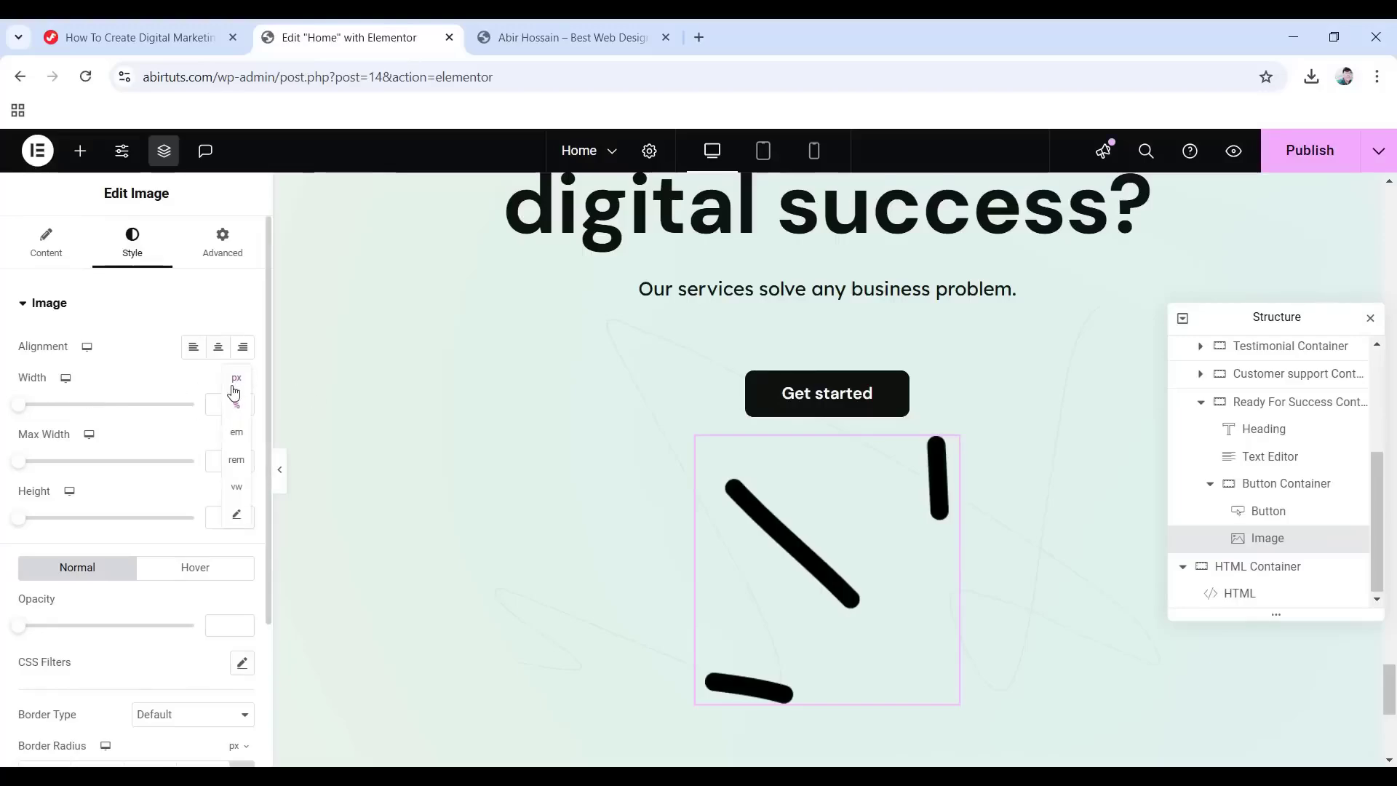
pyautogui.click(236, 378)
pyautogui.click(217, 405)
pyautogui.write('42')
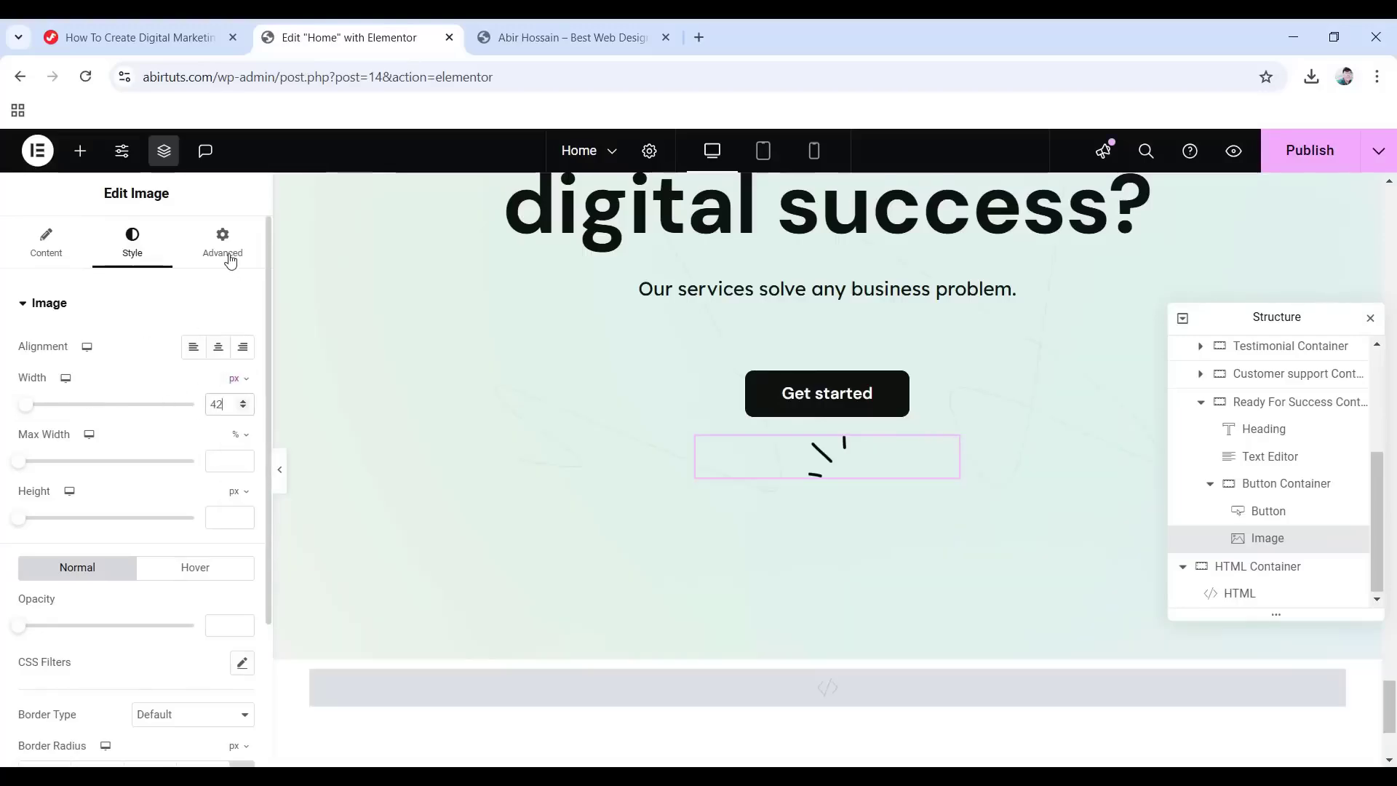
# Make the image absolutely positioned with a -10 vertical offset.
pyautogui.click(223, 248)
pyautogui.scroll(-5, 140, 640)
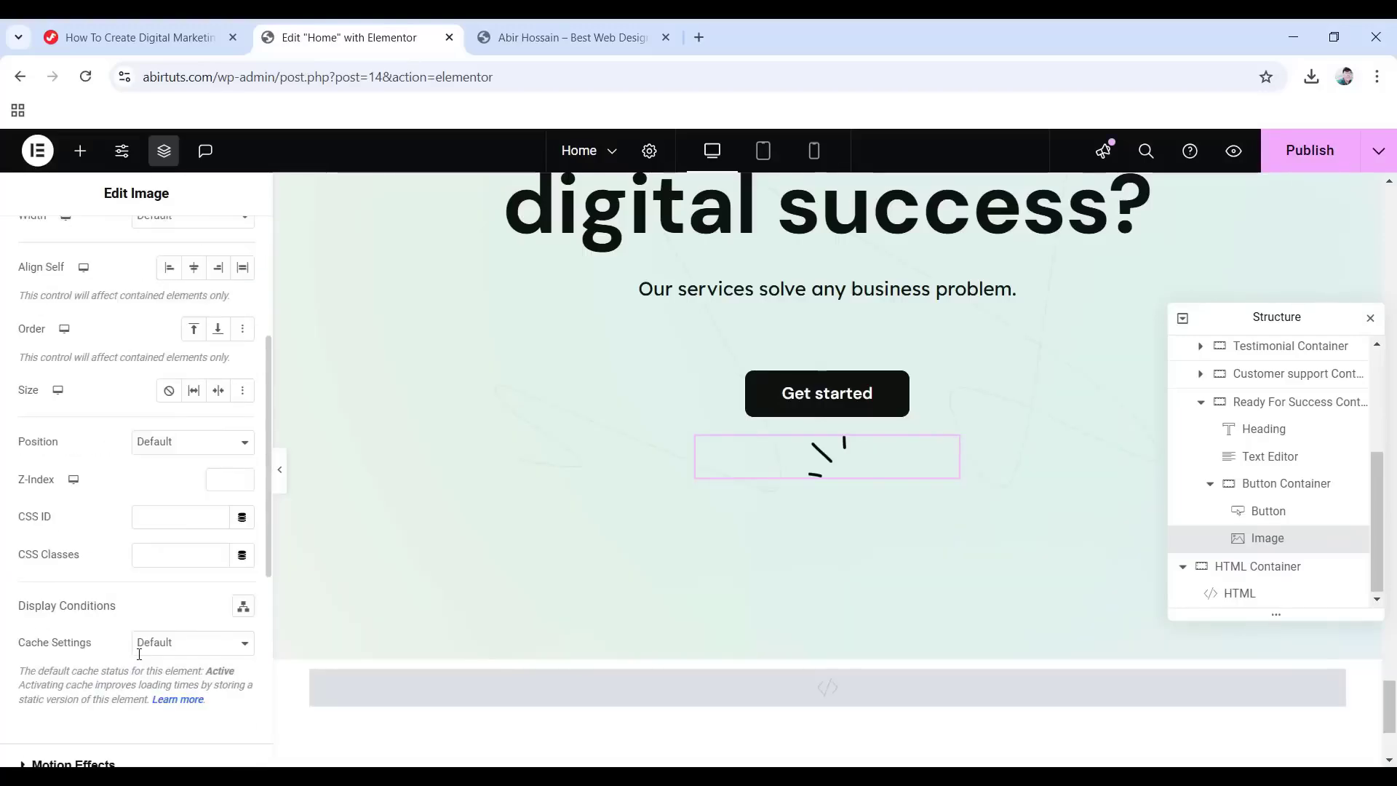
pyautogui.click(191, 444)
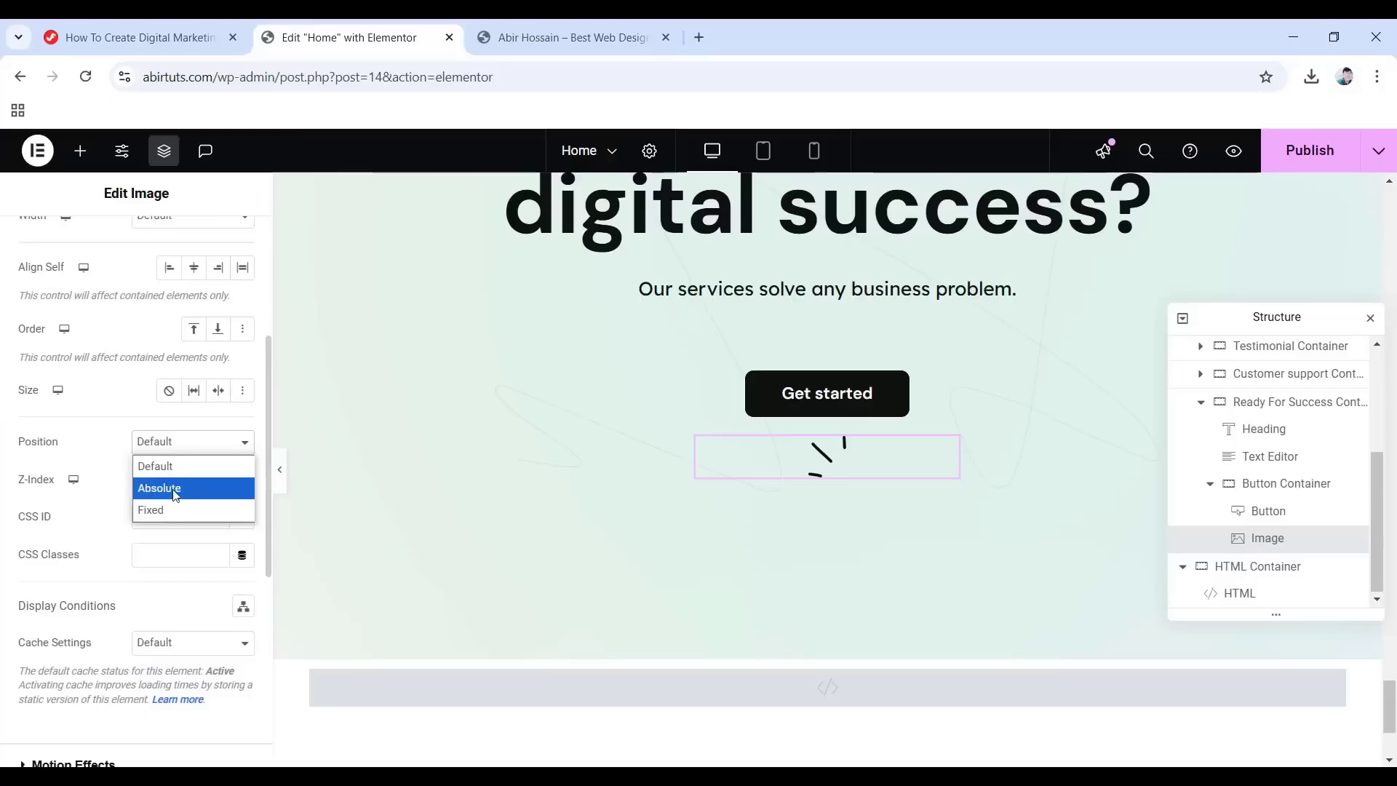
pyautogui.click(175, 488)
pyautogui.scroll(-1, 175, 495)
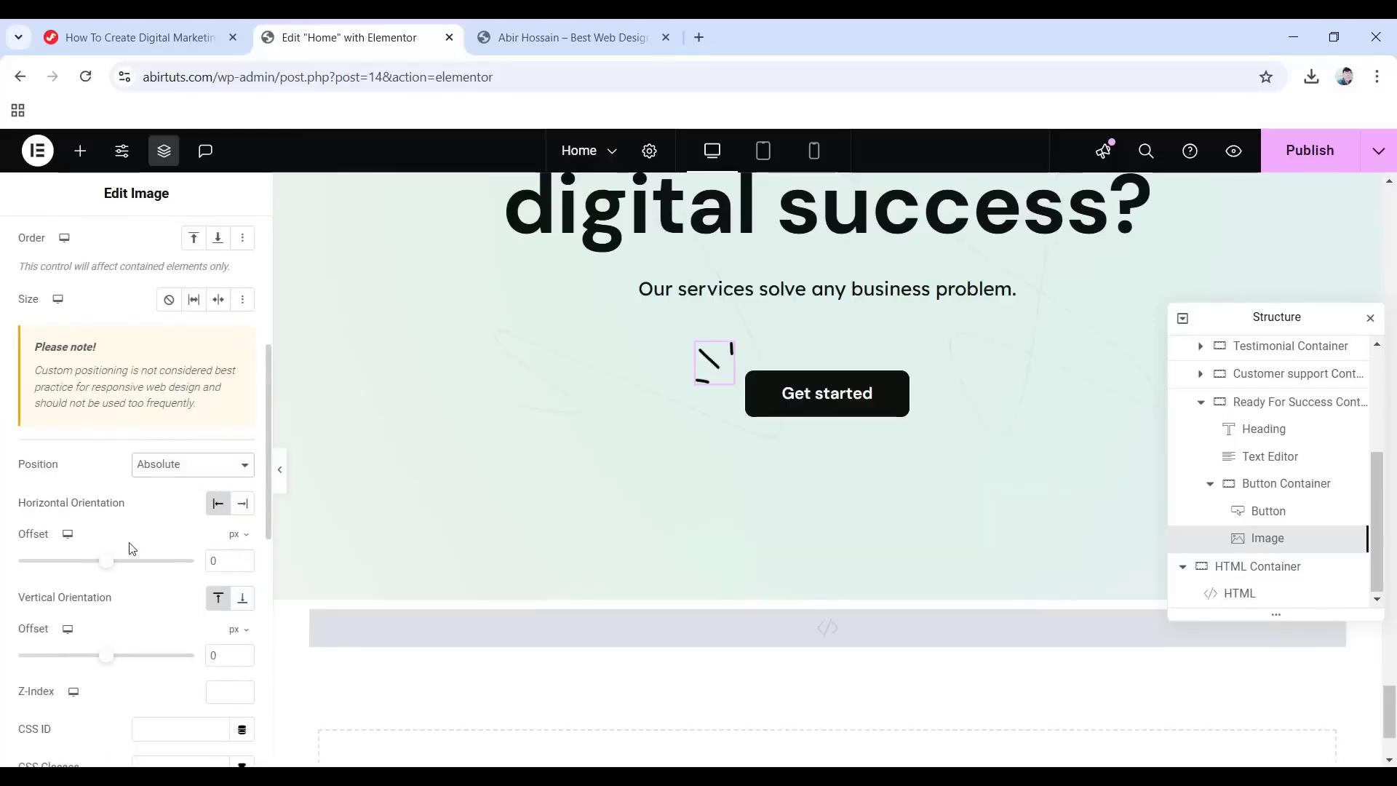
pyautogui.scroll(-1, 174, 553)
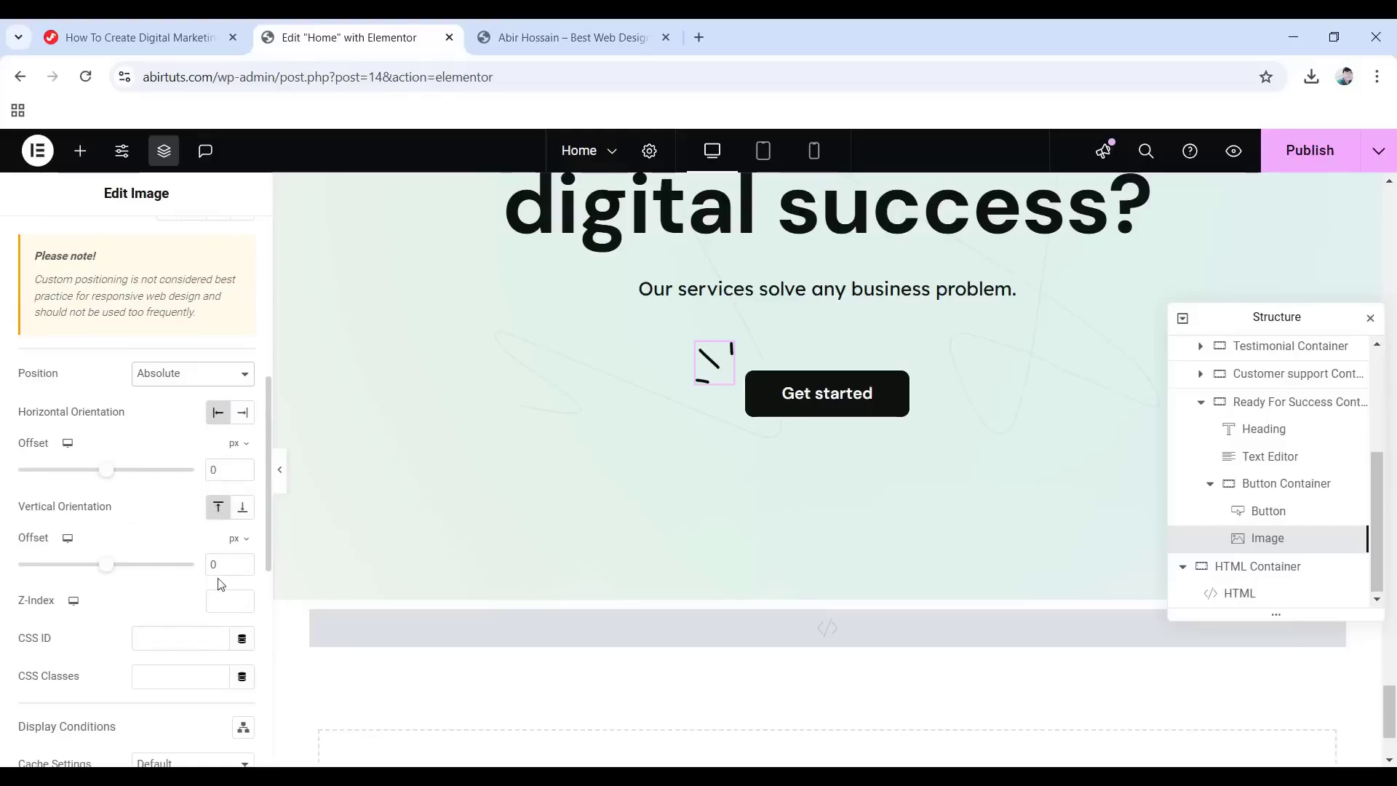
pyautogui.moveTo(220, 567); pyautogui.dragTo(180, 559)
pyautogui.write('-10')
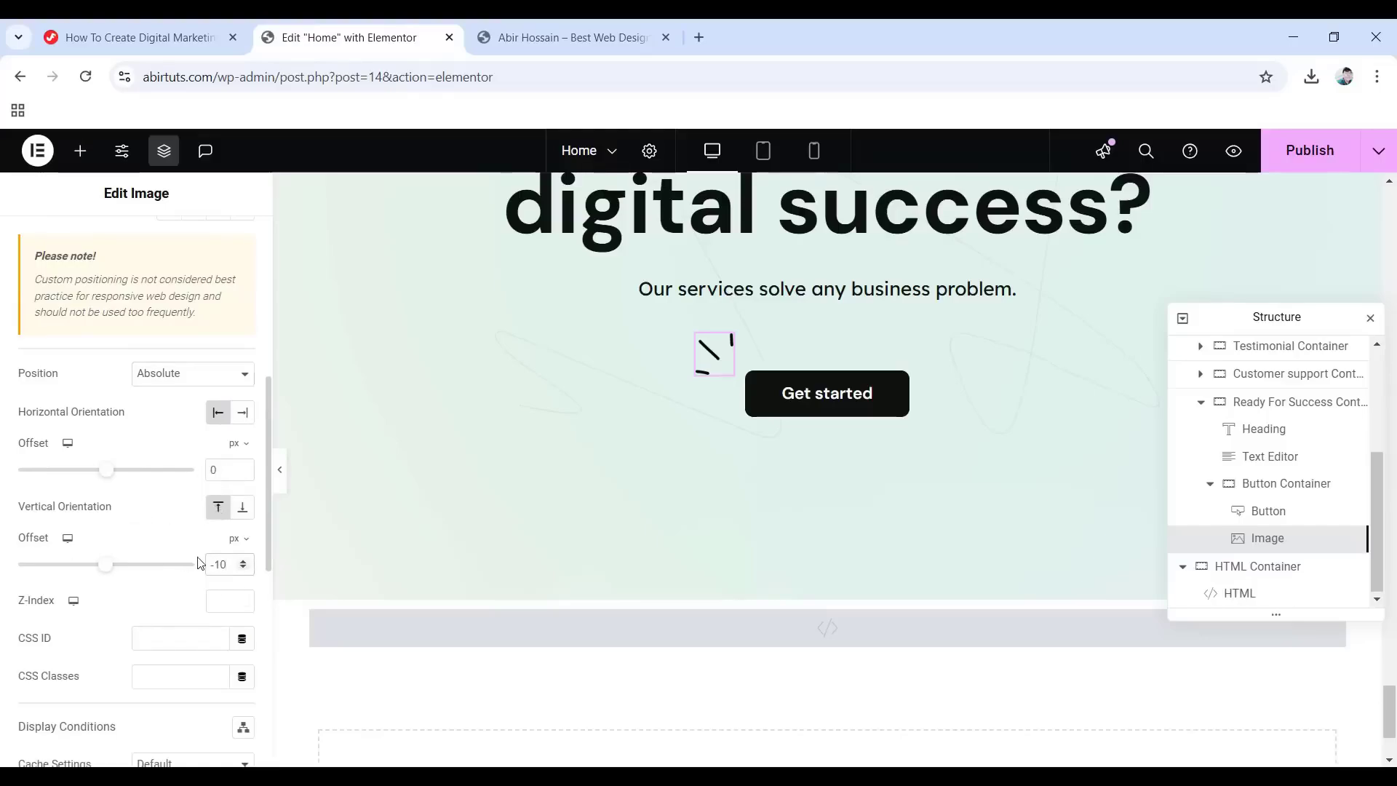
# Duplicate the image and open the media library for the copy.
pyautogui.rightClick(1282, 545)
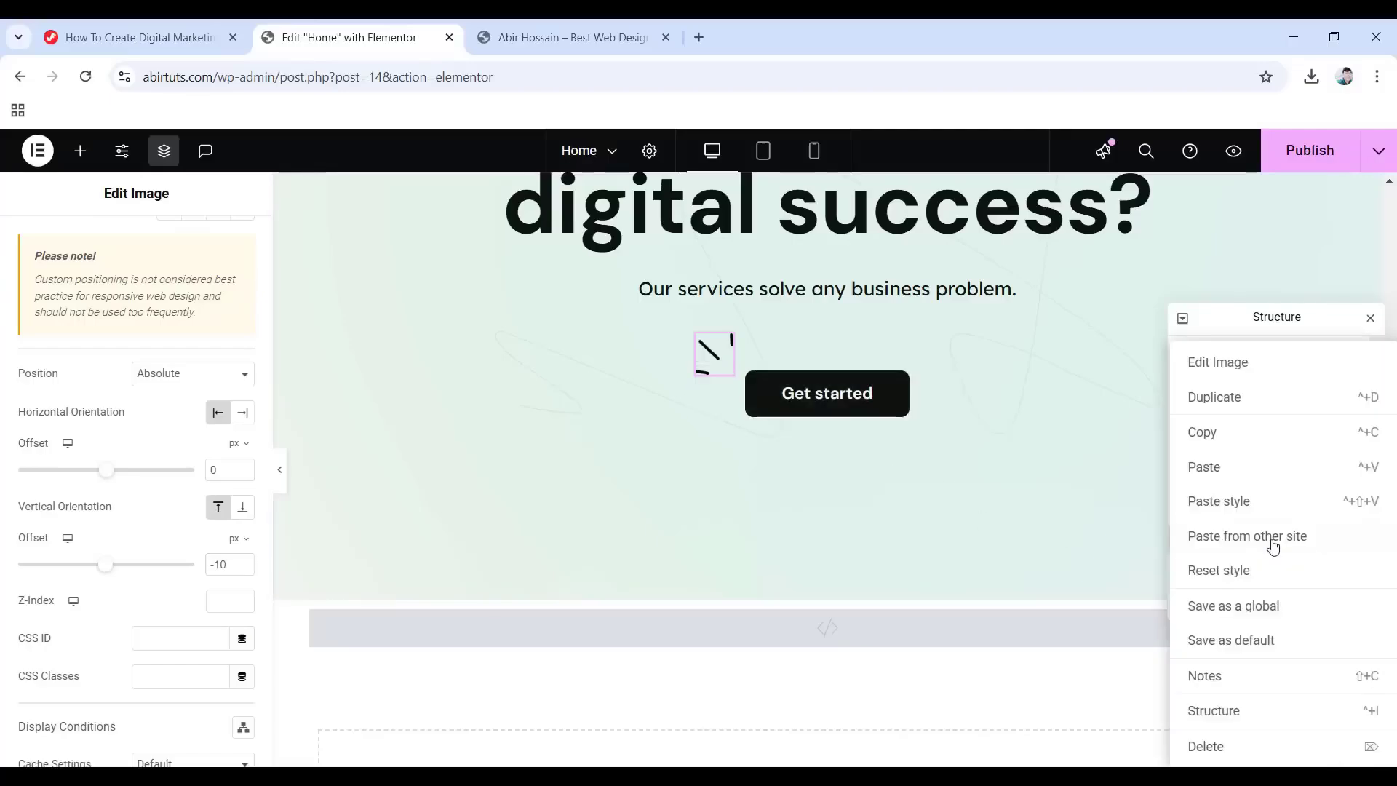
pyautogui.click(1226, 396)
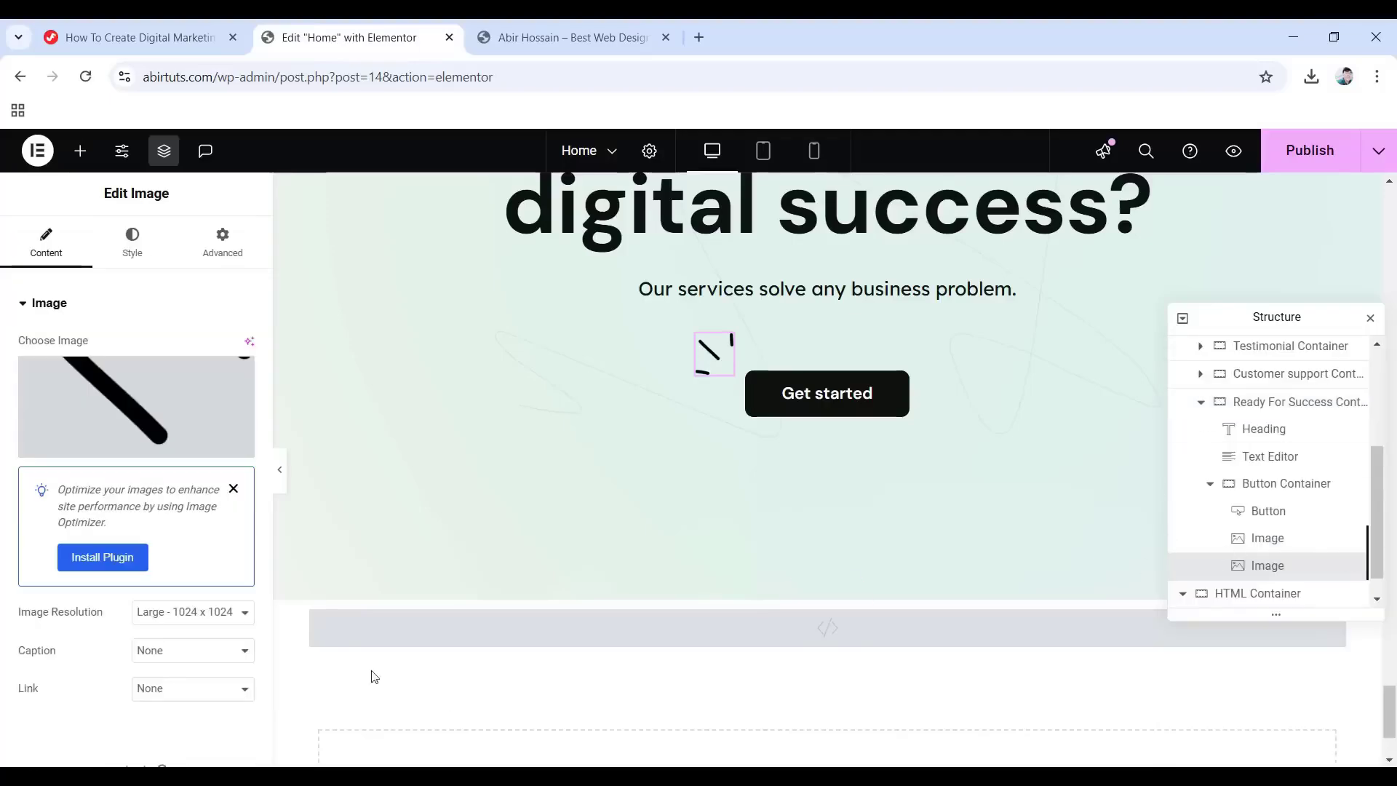
pyautogui.click(137, 437)
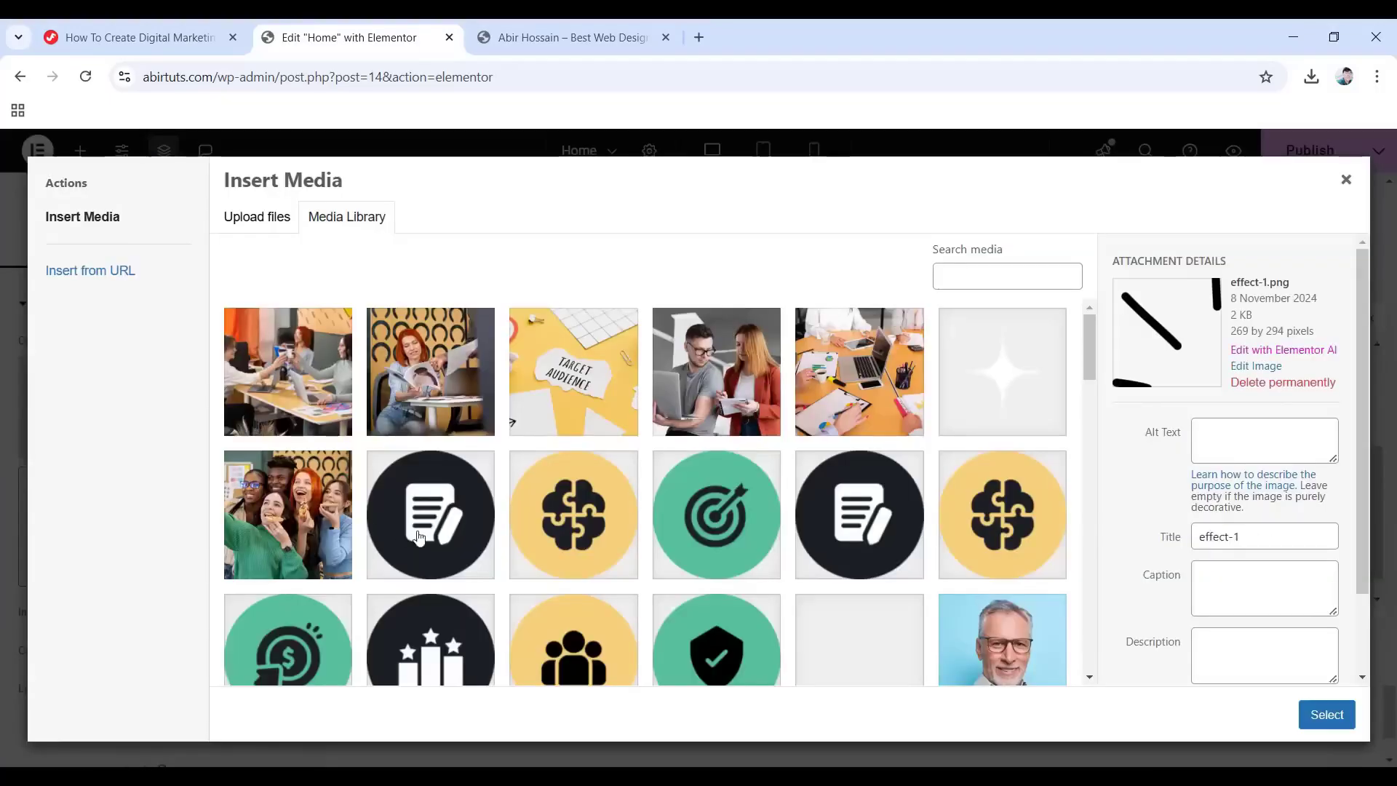
pyautogui.scroll(-10, 419, 537)
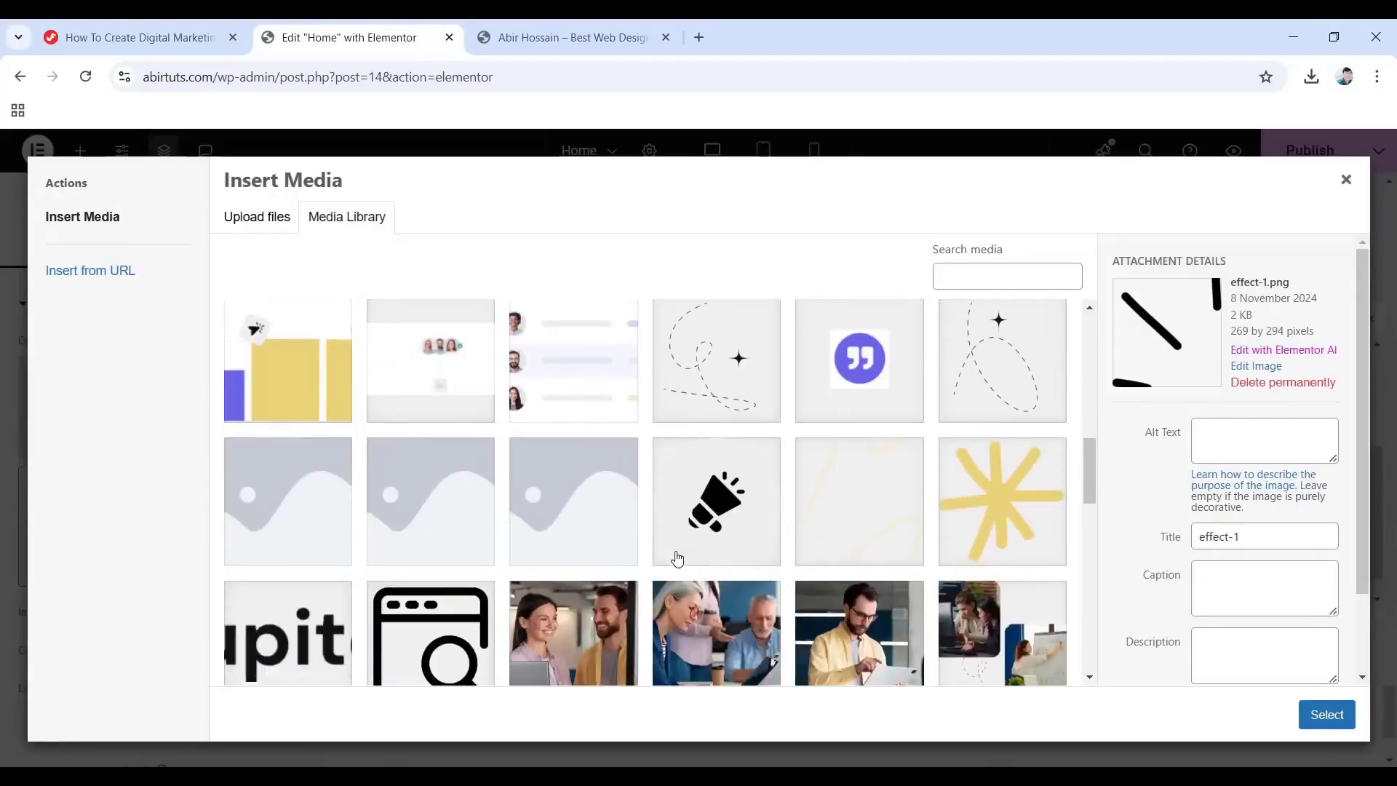
# Swap the copy to bottom-effect_05.png and anchor it from the right and bottom.
pyautogui.scroll(-8, 677, 558)
pyautogui.click(260, 572)
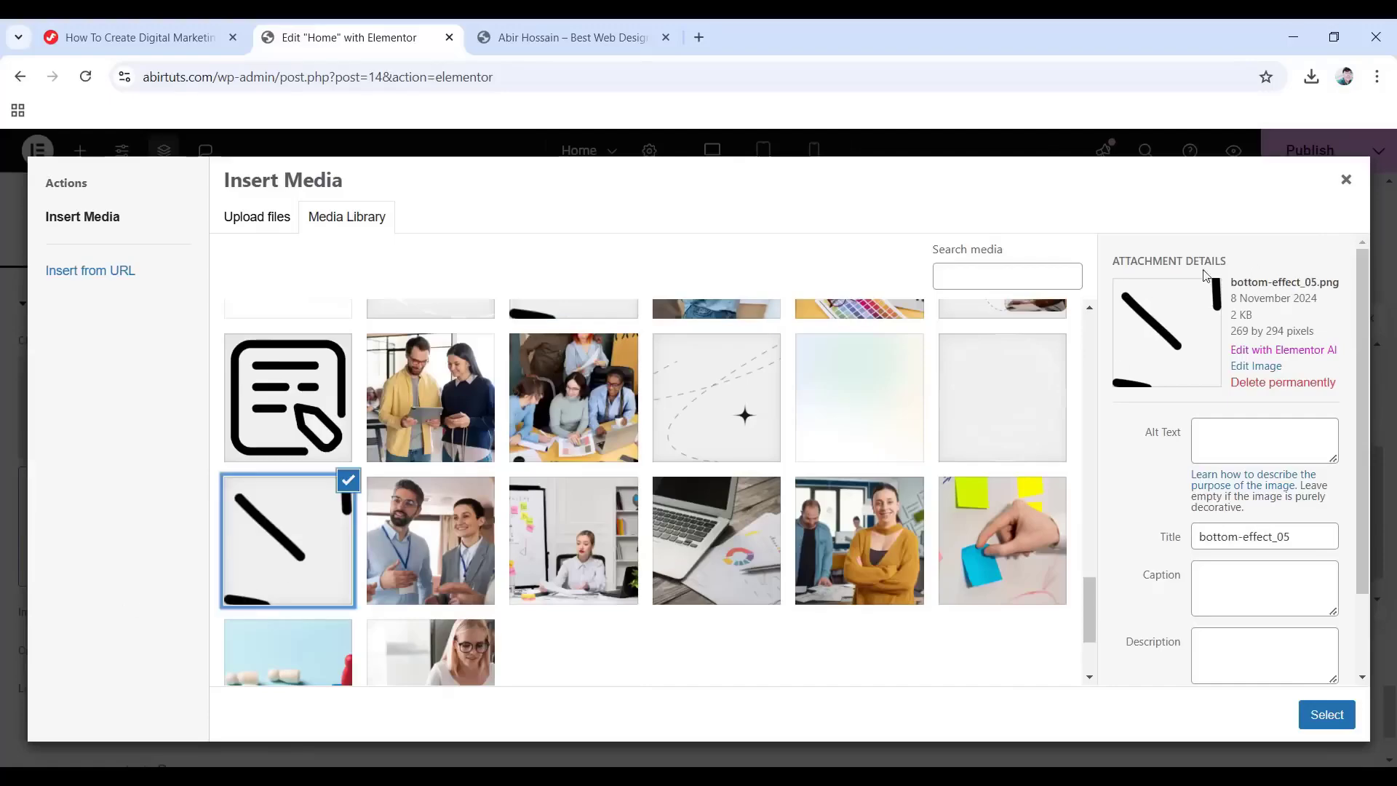
pyautogui.click(1318, 716)
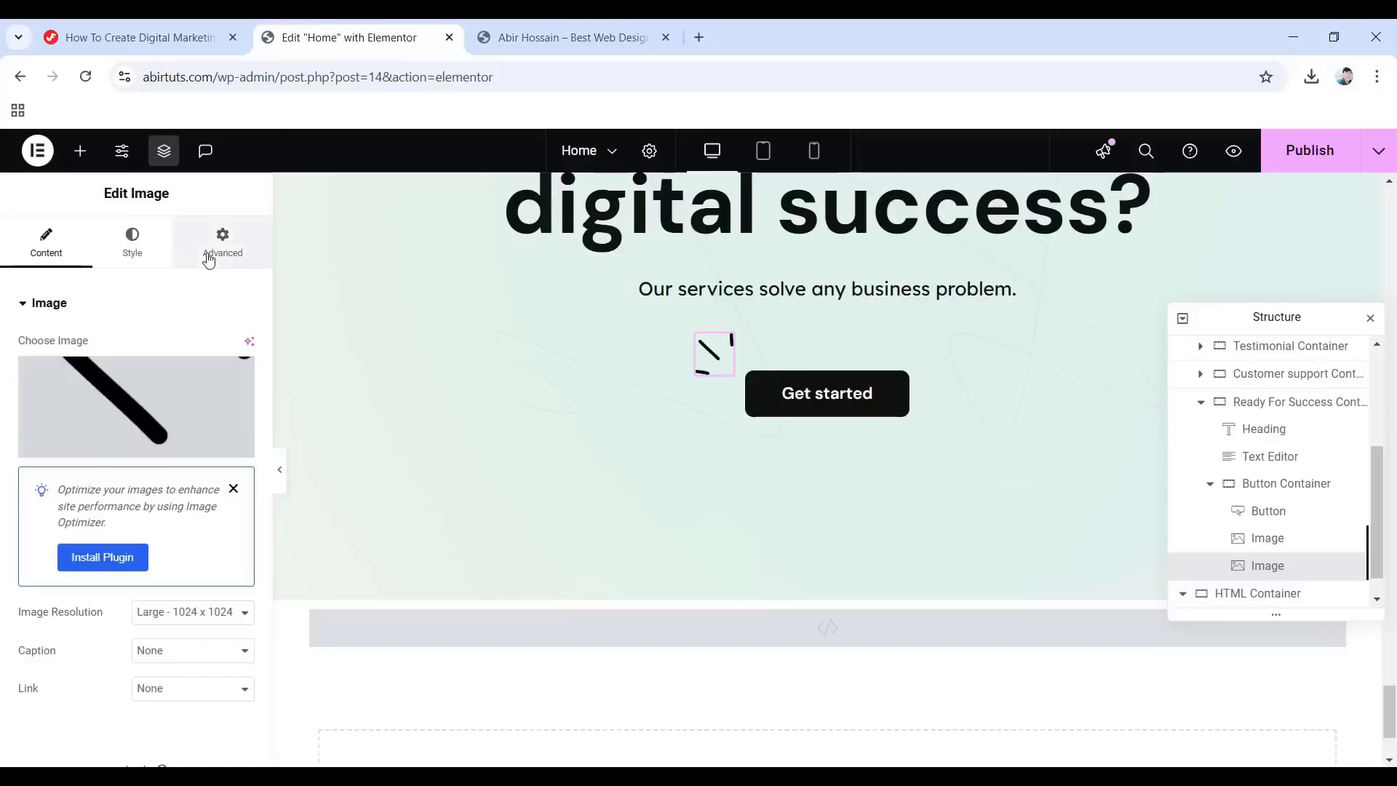
pyautogui.click(208, 260)
pyautogui.scroll(-5, 167, 486)
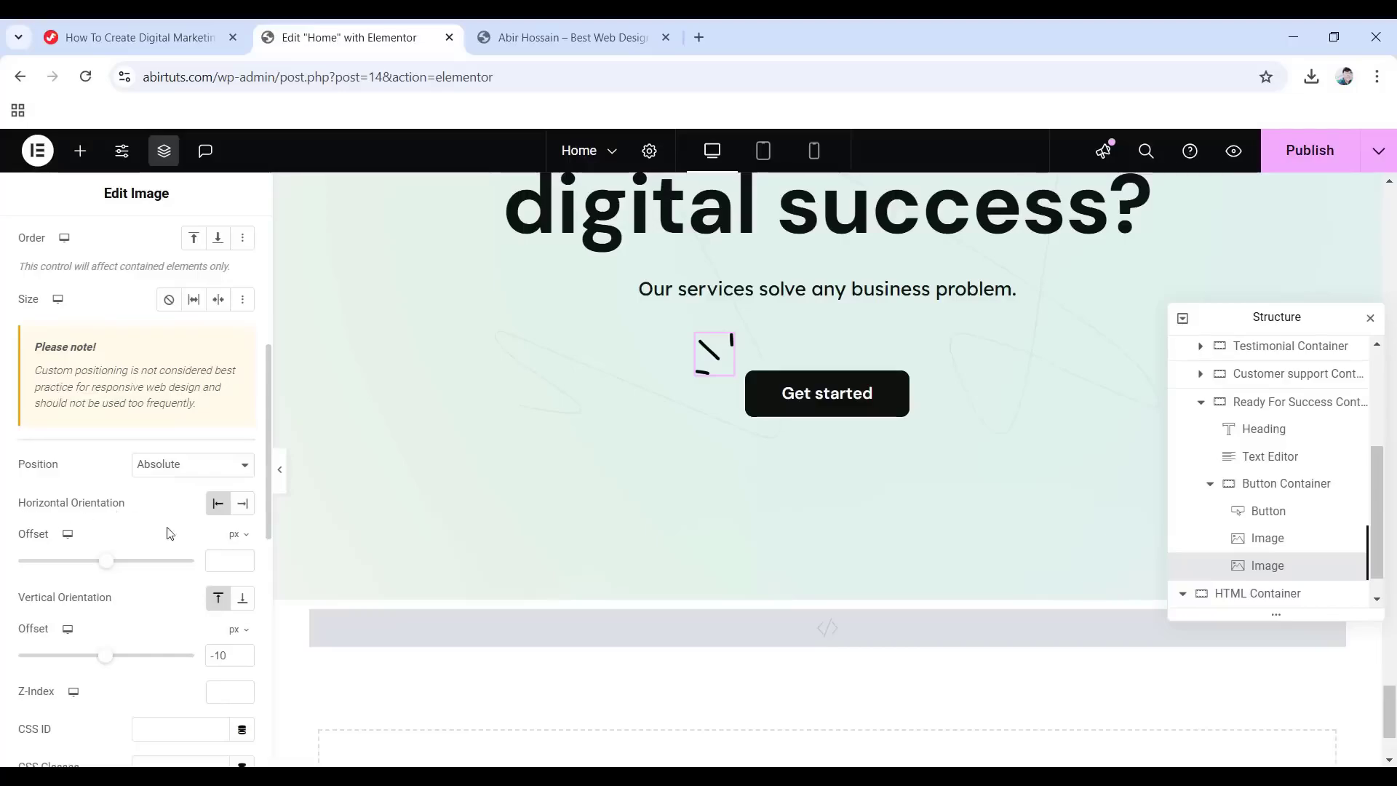
pyautogui.click(241, 504)
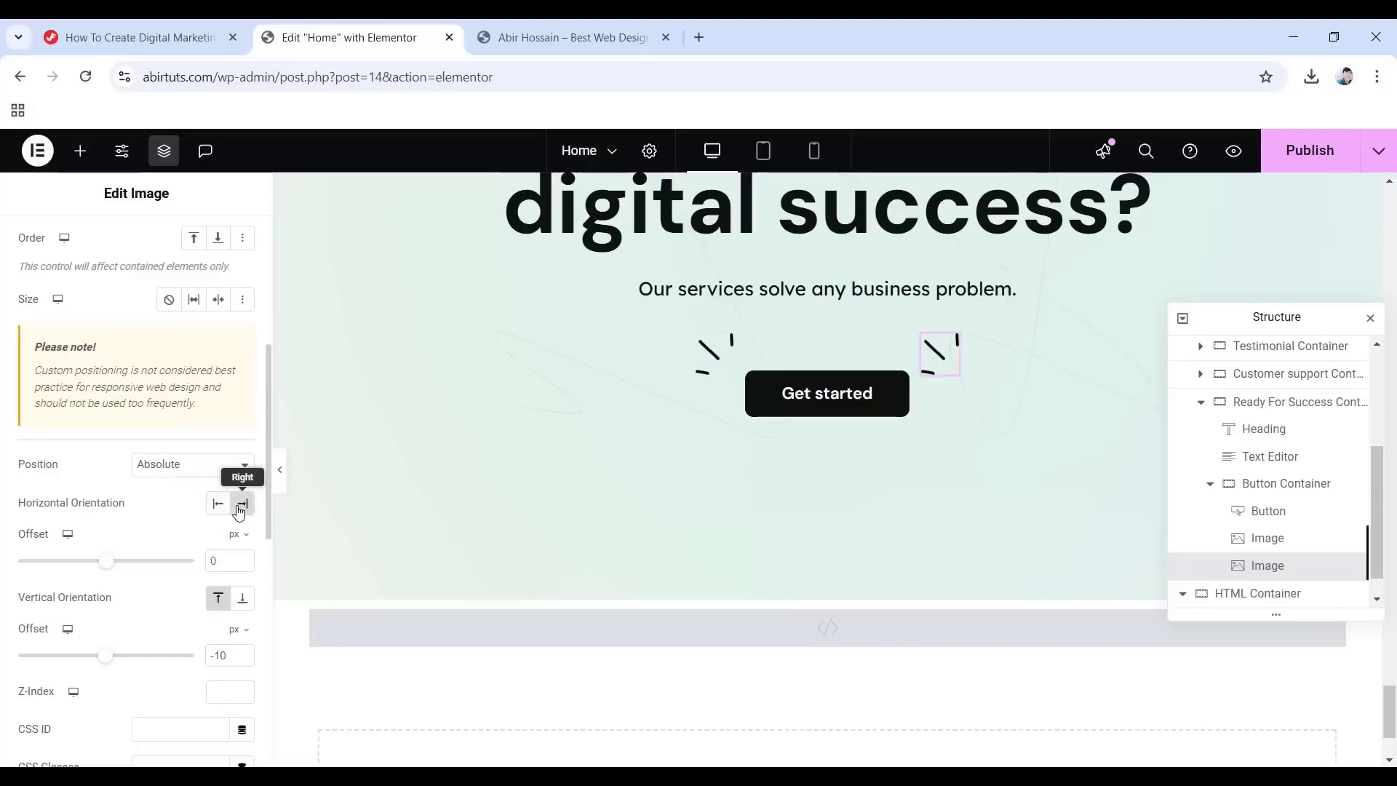
pyautogui.click(243, 599)
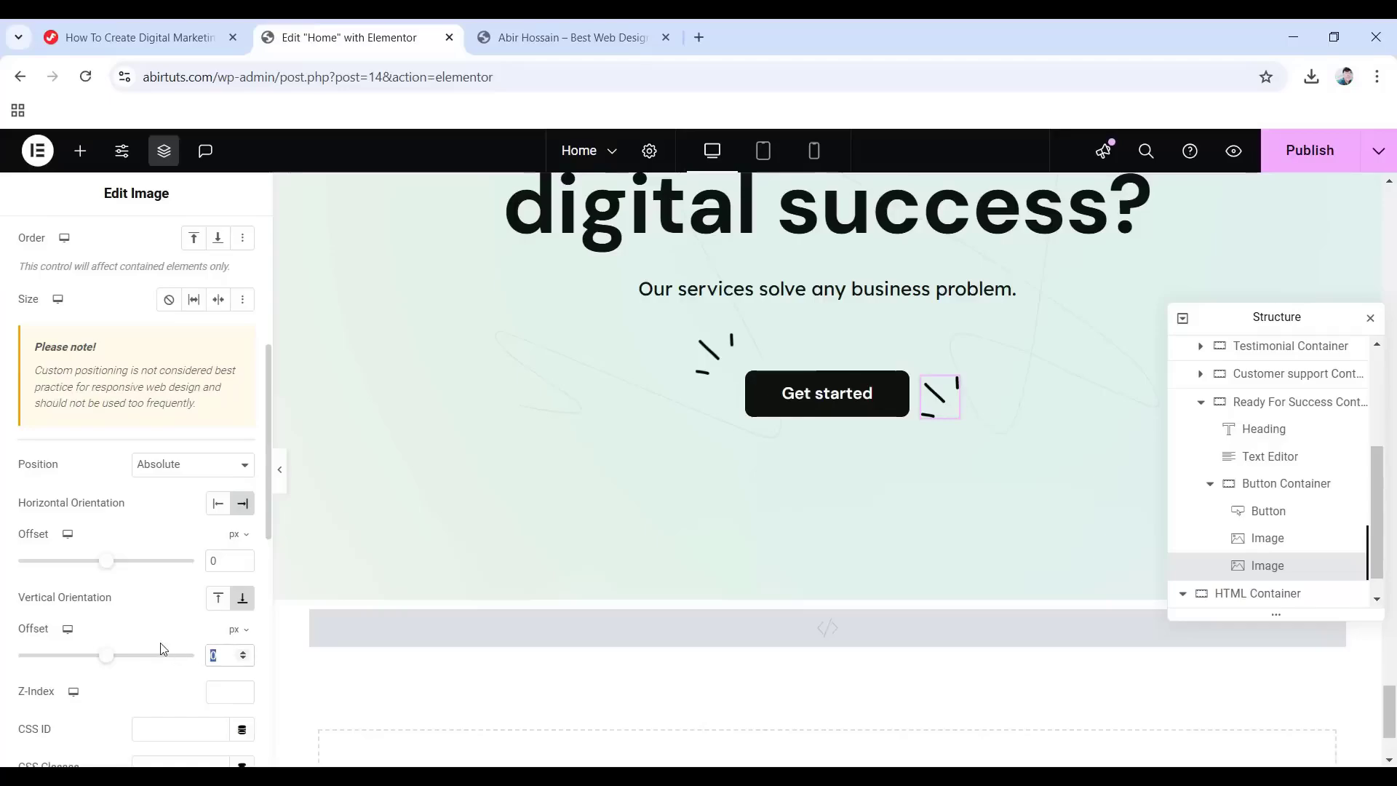
# Rotate the copy 175° and publish the page.
pyautogui.scroll(-8, 80, 593)
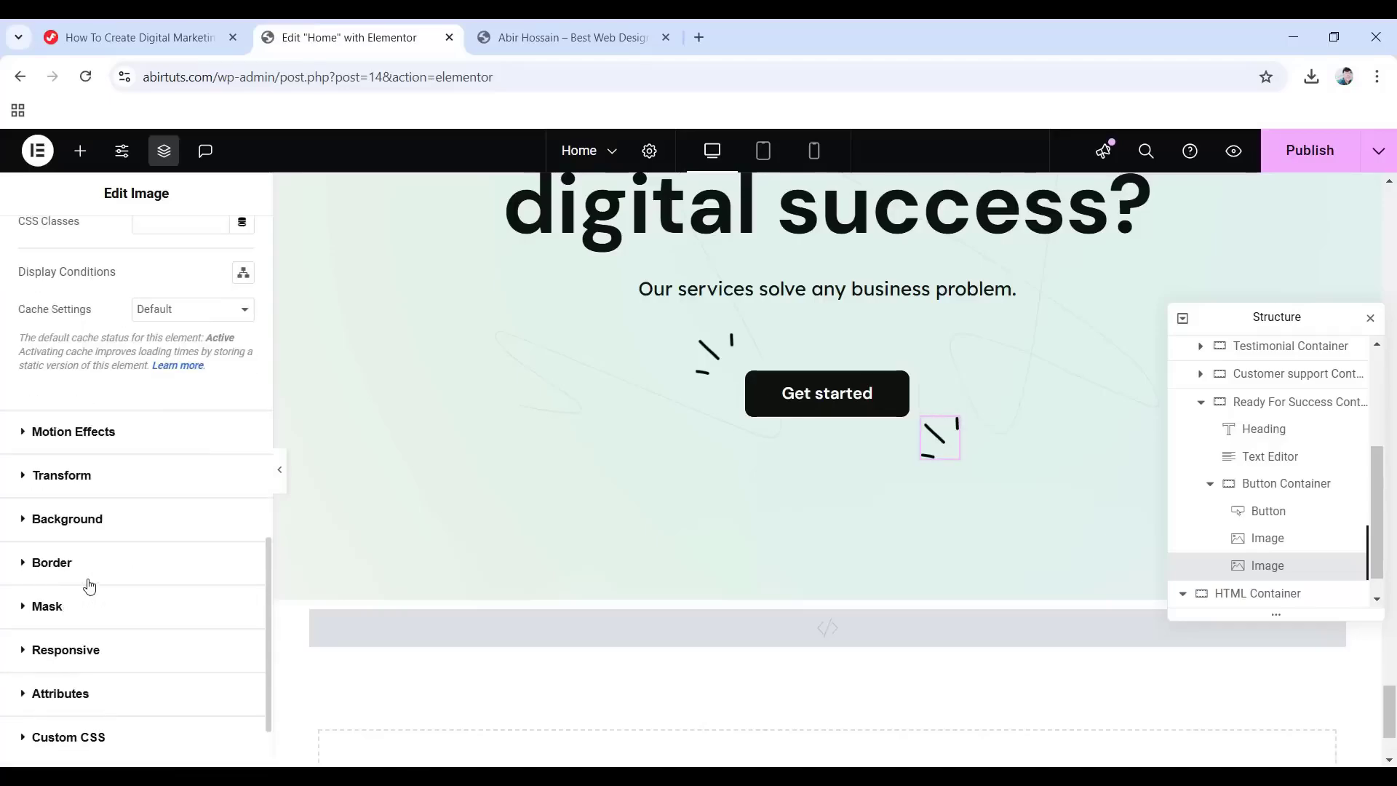
pyautogui.click(68, 477)
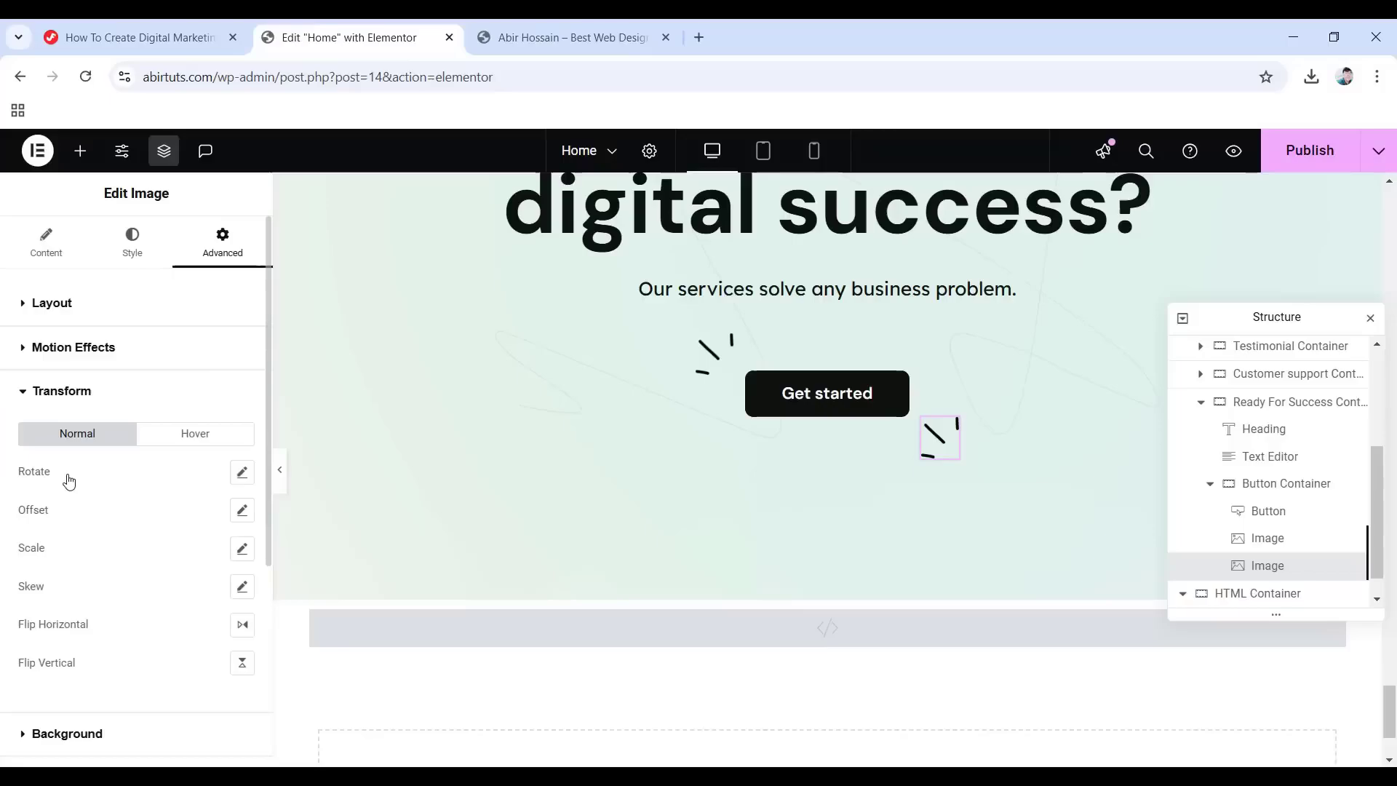
pyautogui.click(243, 473)
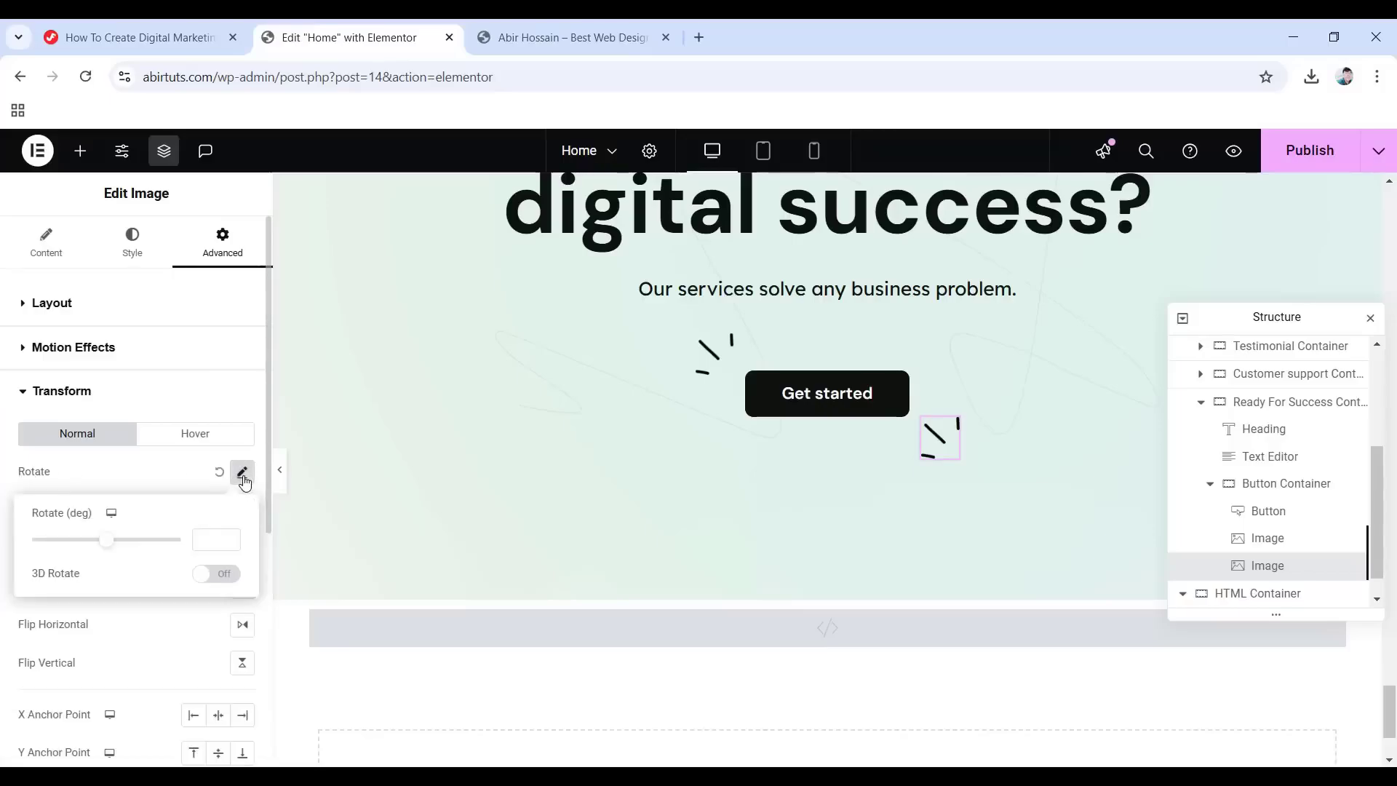
pyautogui.click(212, 541)
pyautogui.write('175')
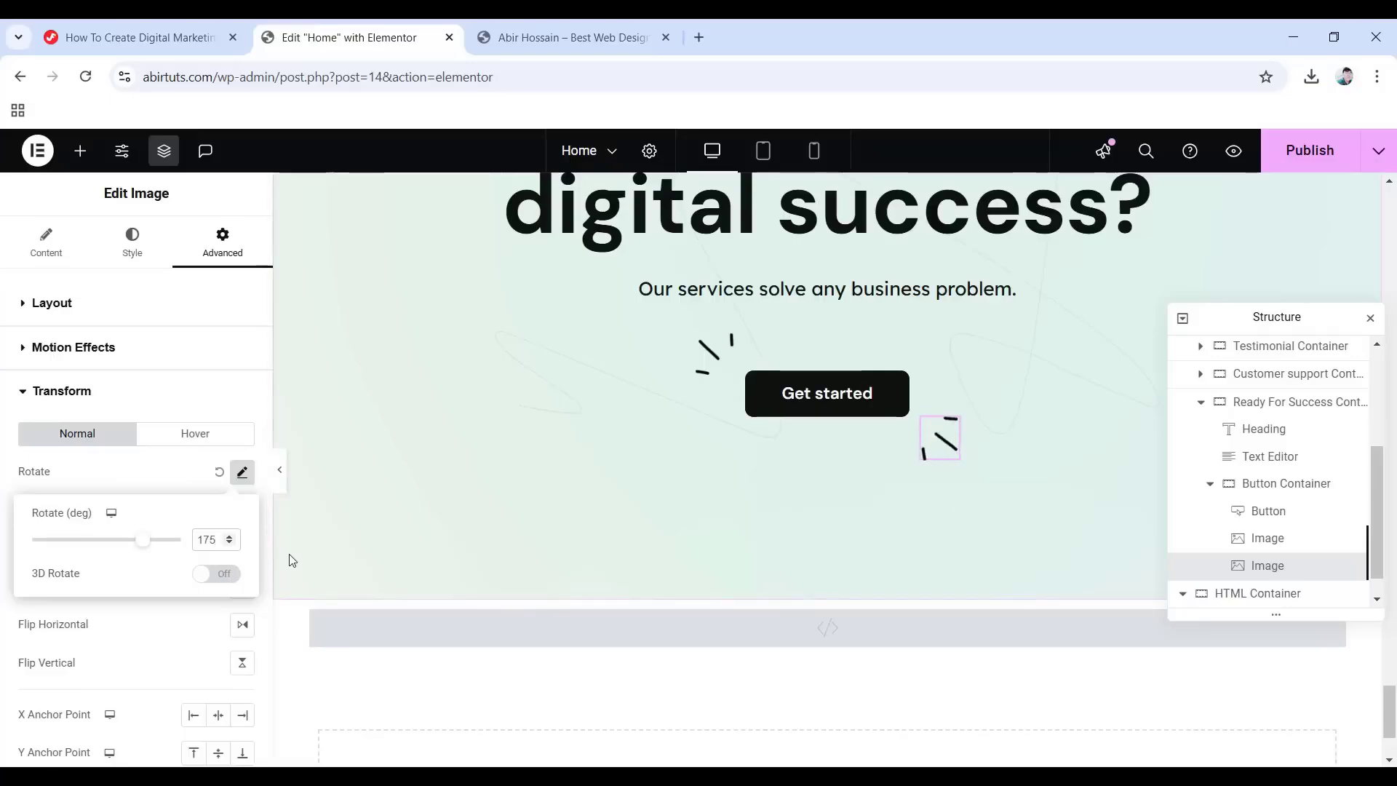
pyautogui.click(37, 441)
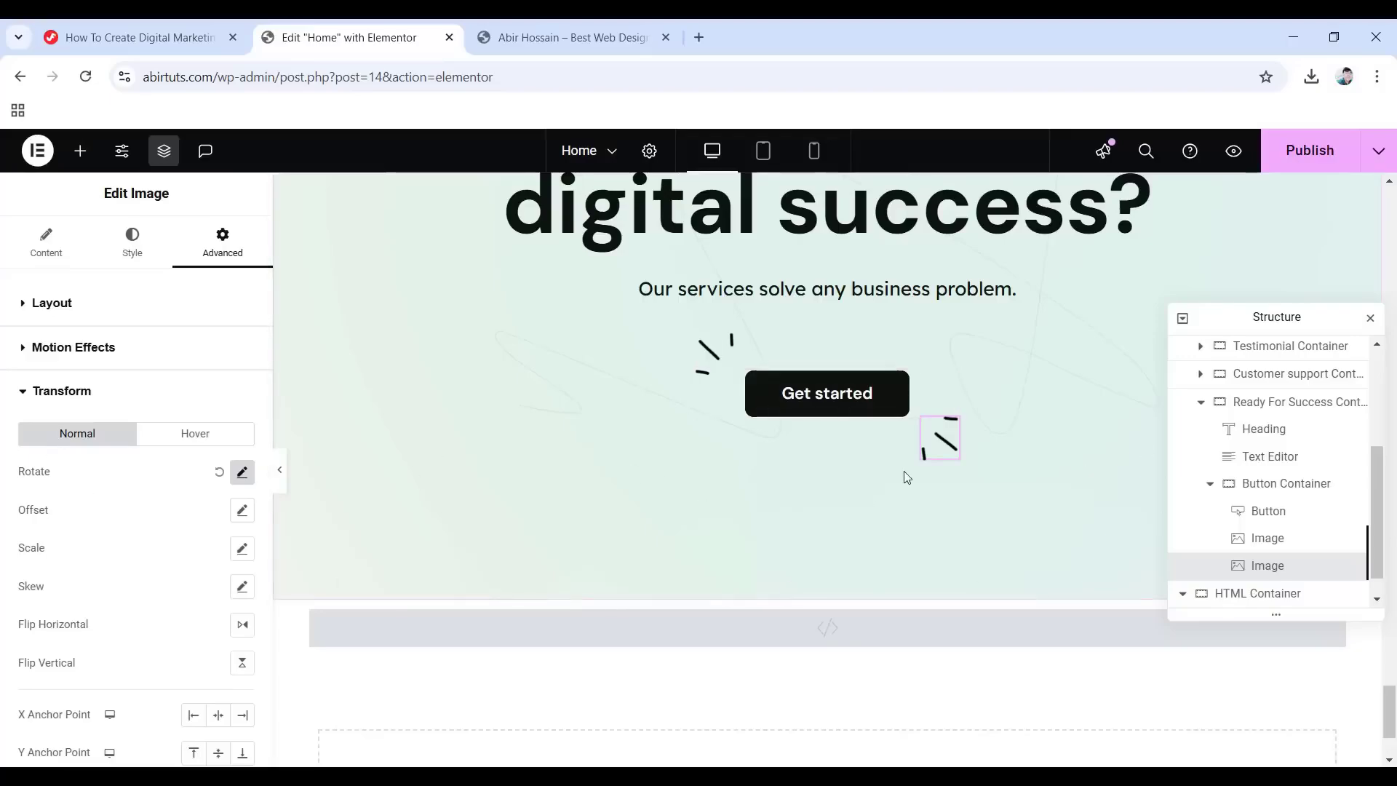
pyautogui.click(1312, 155)
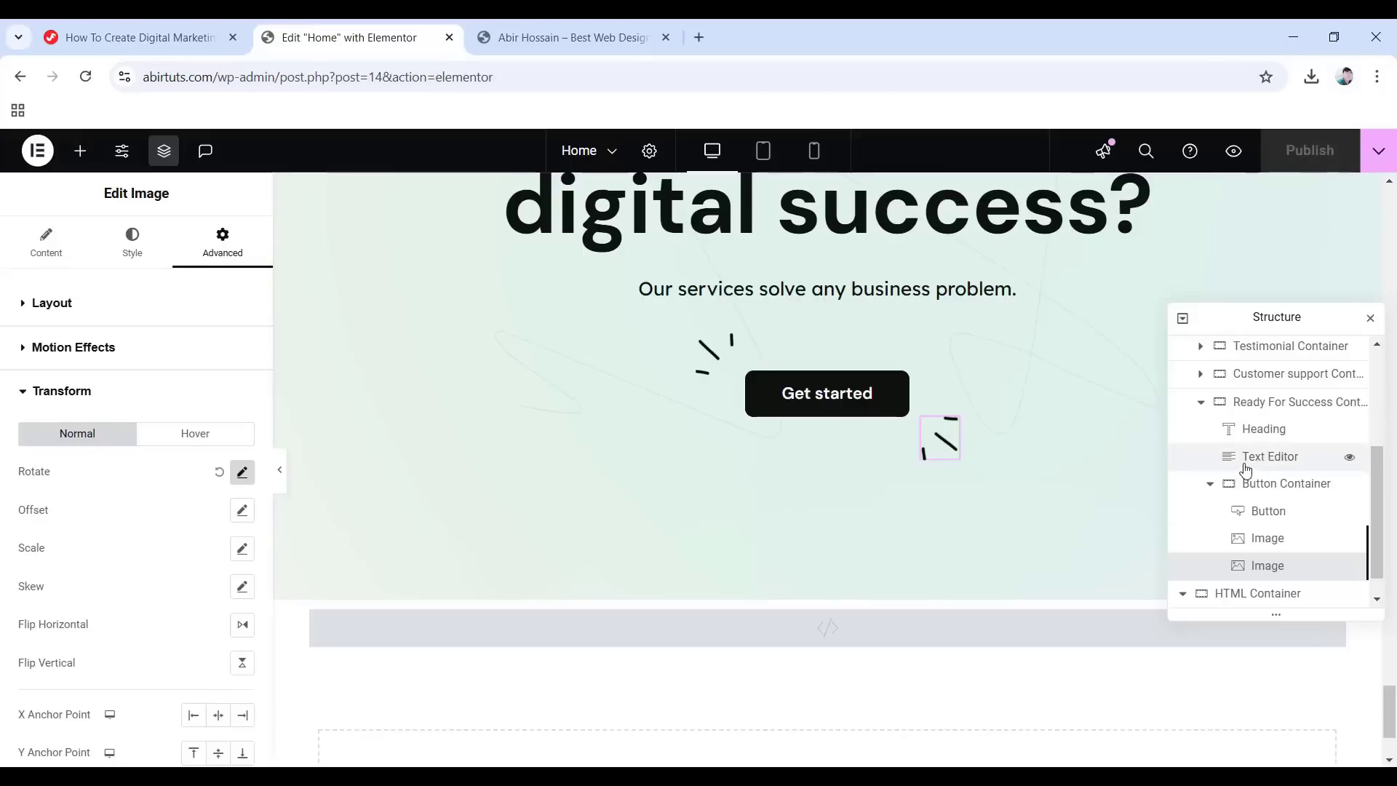
# Switch to tablet view and select the container holding the customers heading.
pyautogui.click(763, 153)
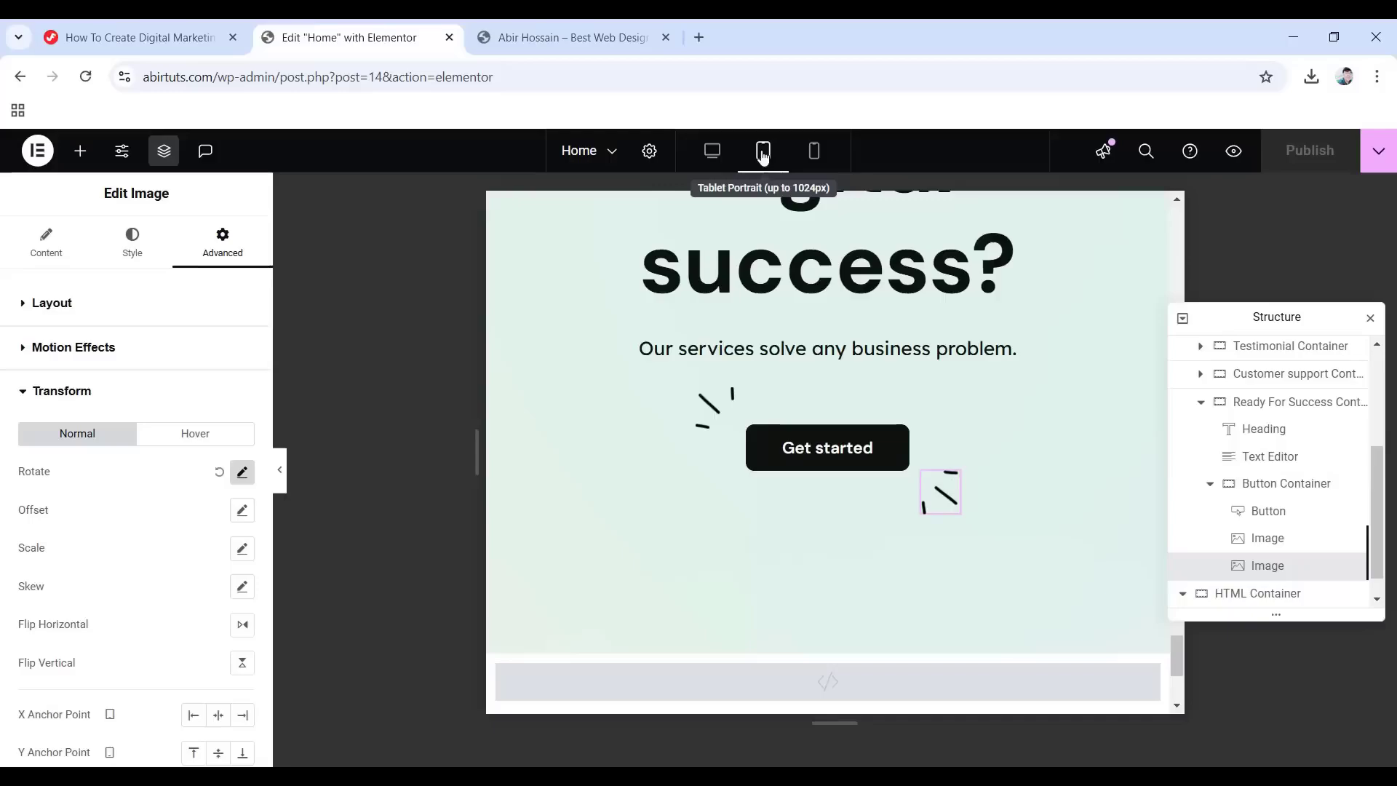
pyautogui.scroll(3, 1247, 487)
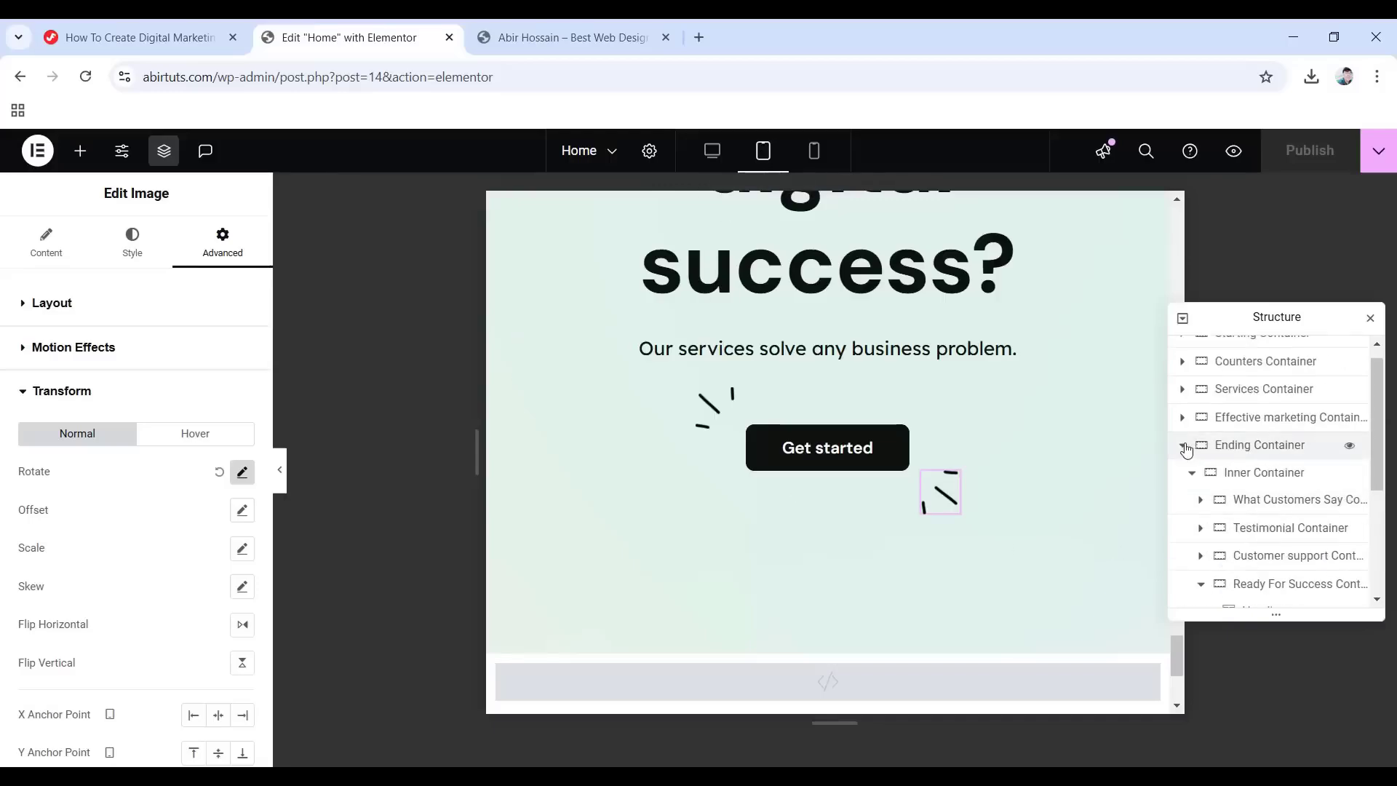
pyautogui.click(1183, 445)
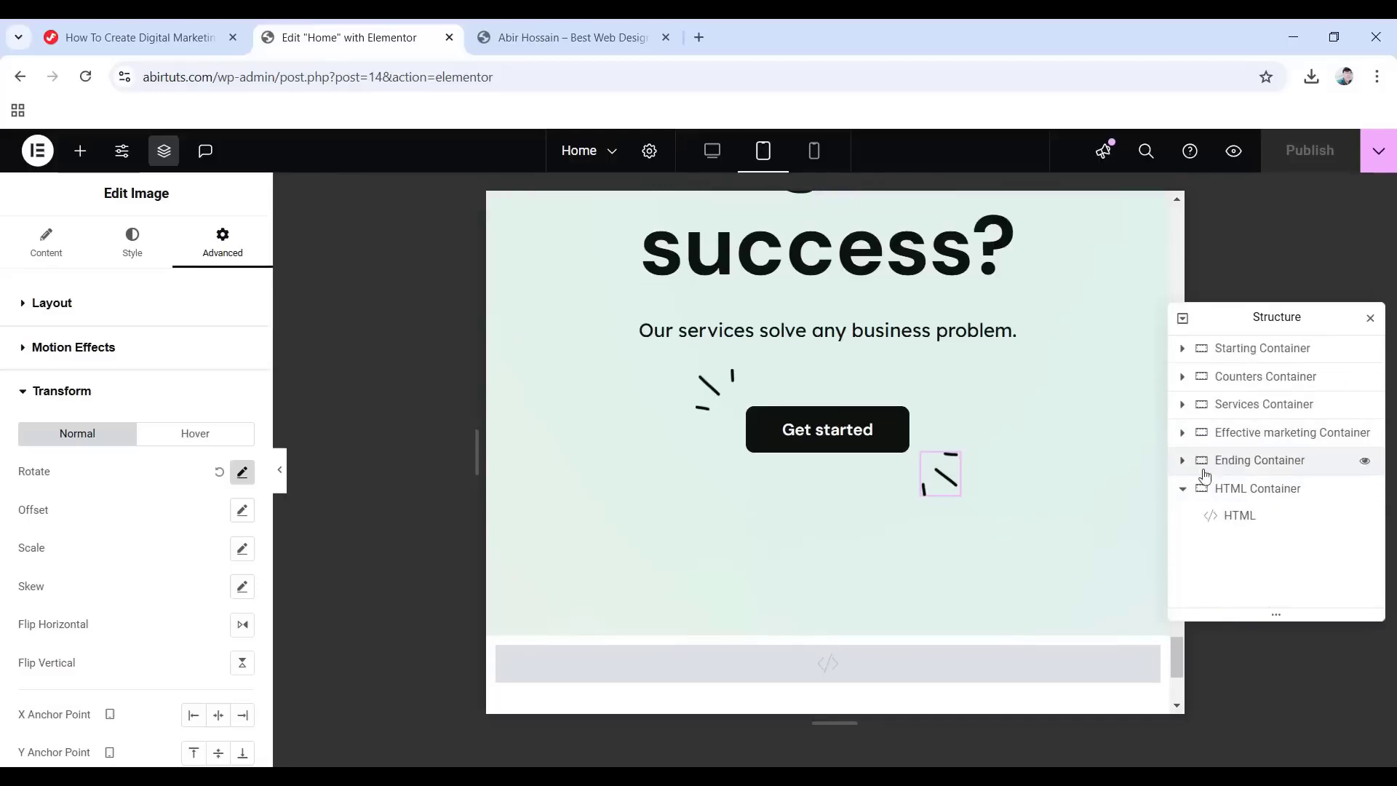
pyautogui.click(1181, 461)
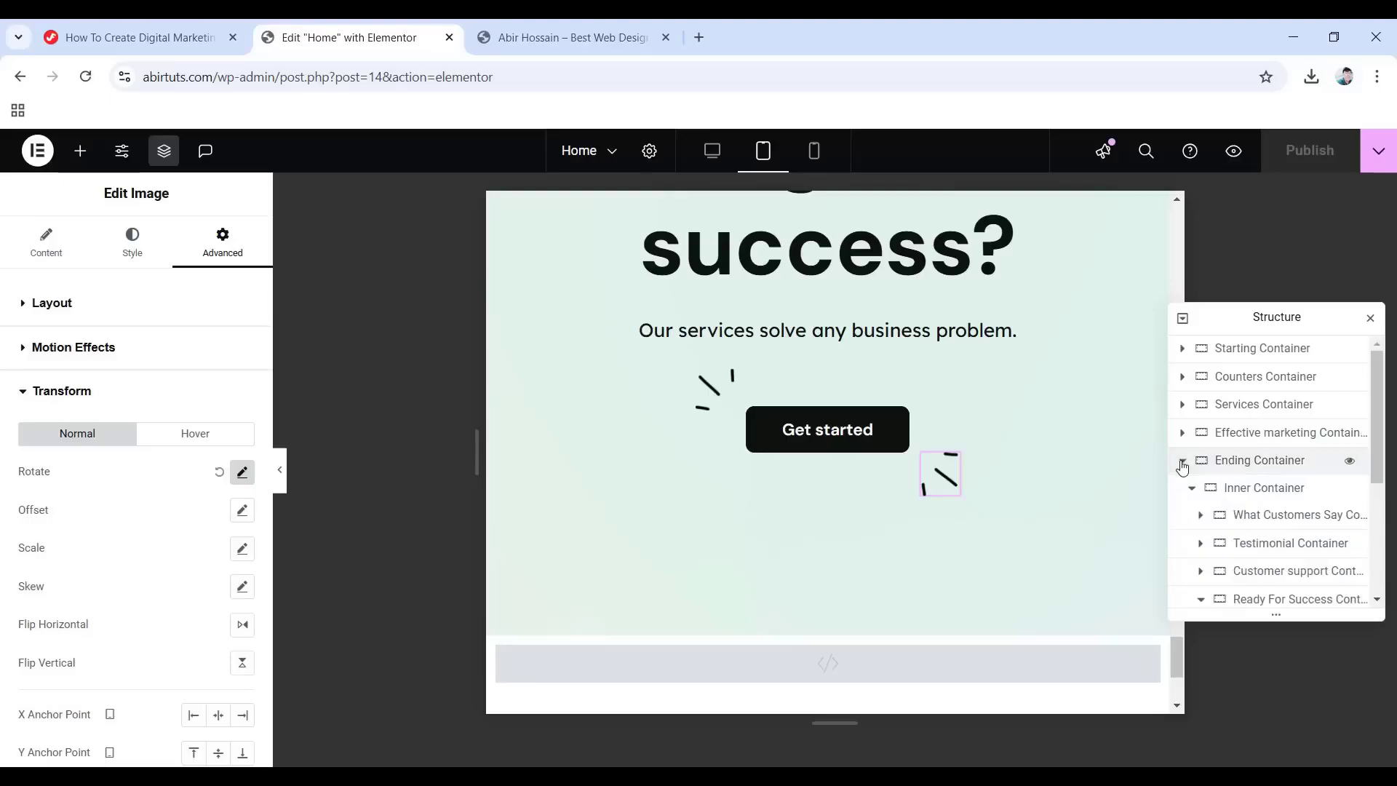
pyautogui.click(1266, 518)
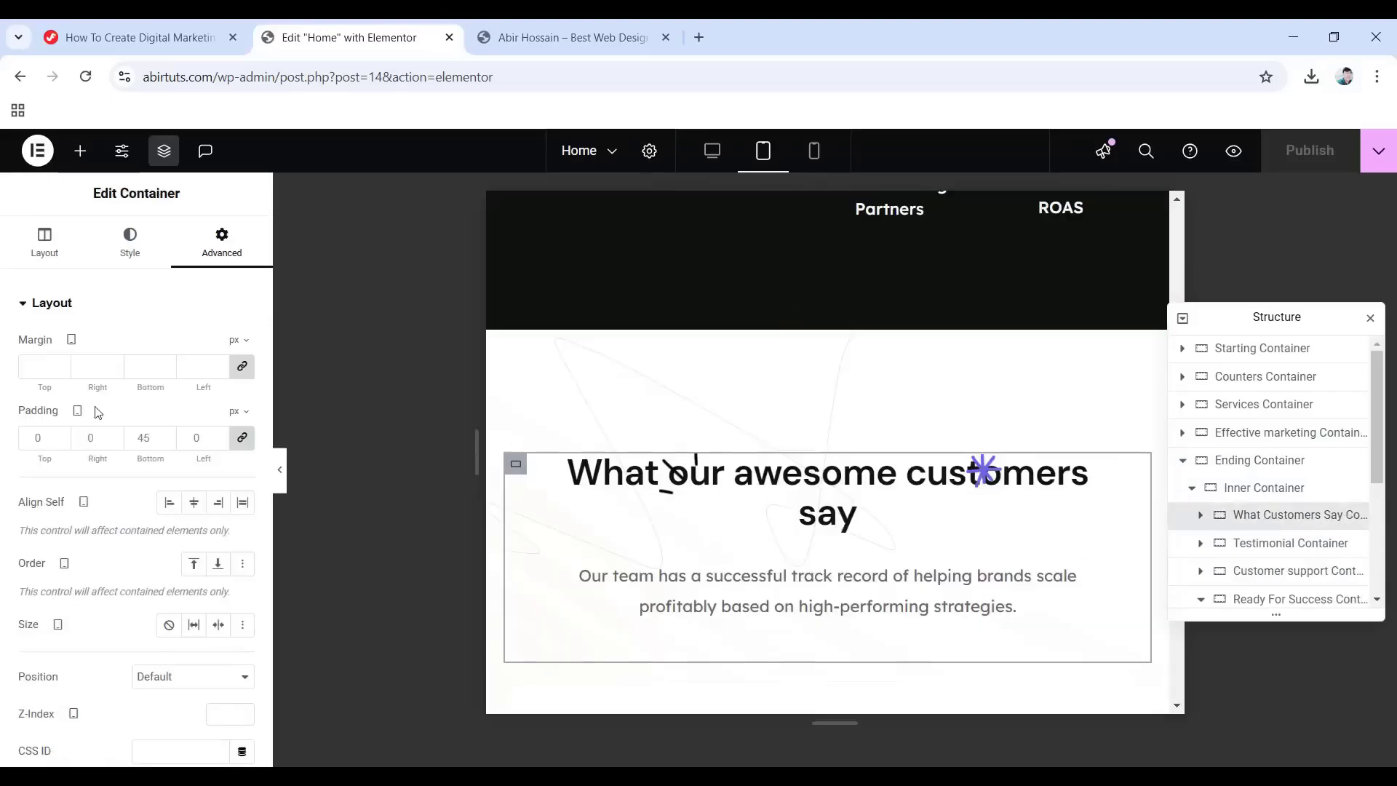
# Set the container width to 500 and the gap between items to 10.
pyautogui.click(33, 249)
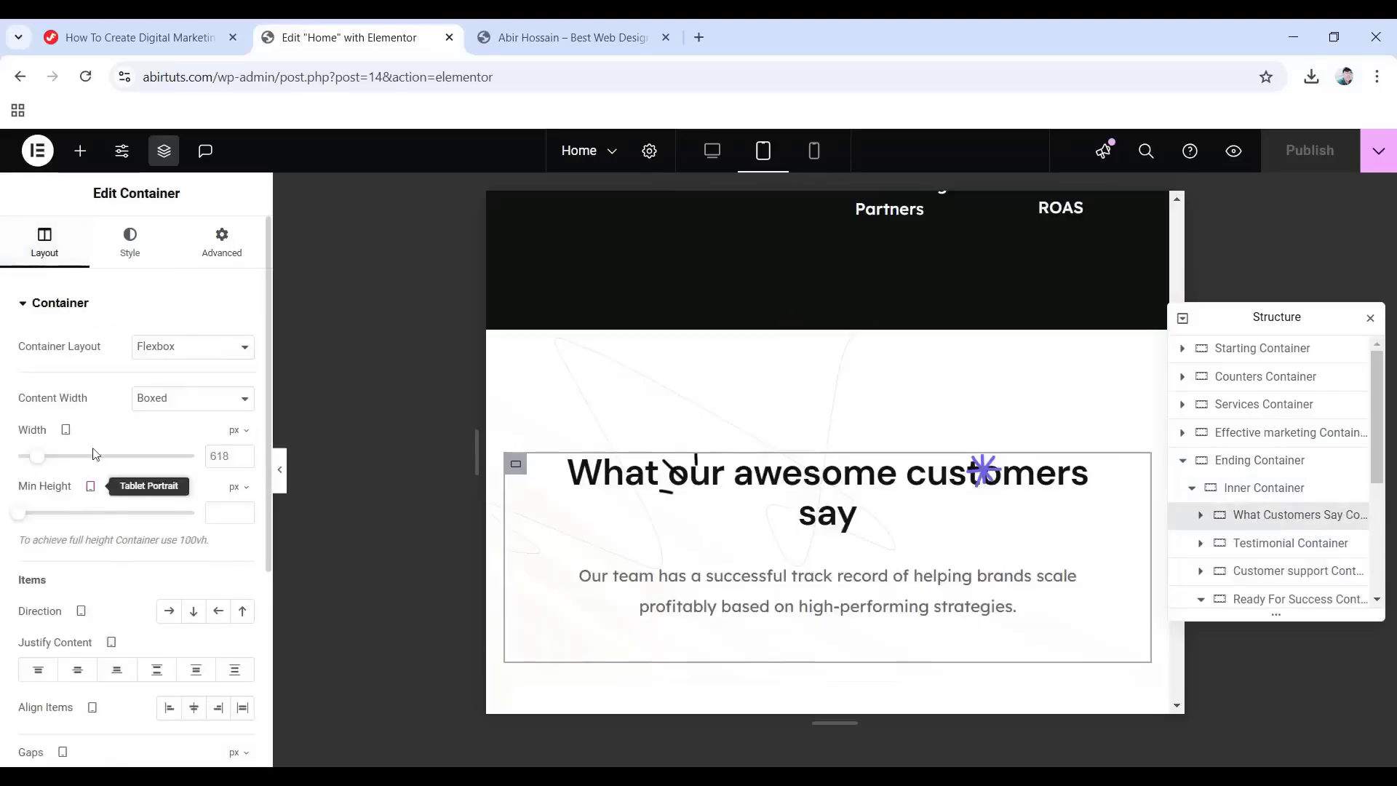
pyautogui.doubleClick(230, 456)
pyautogui.write('500')
pyautogui.scroll(-4, 65, 571)
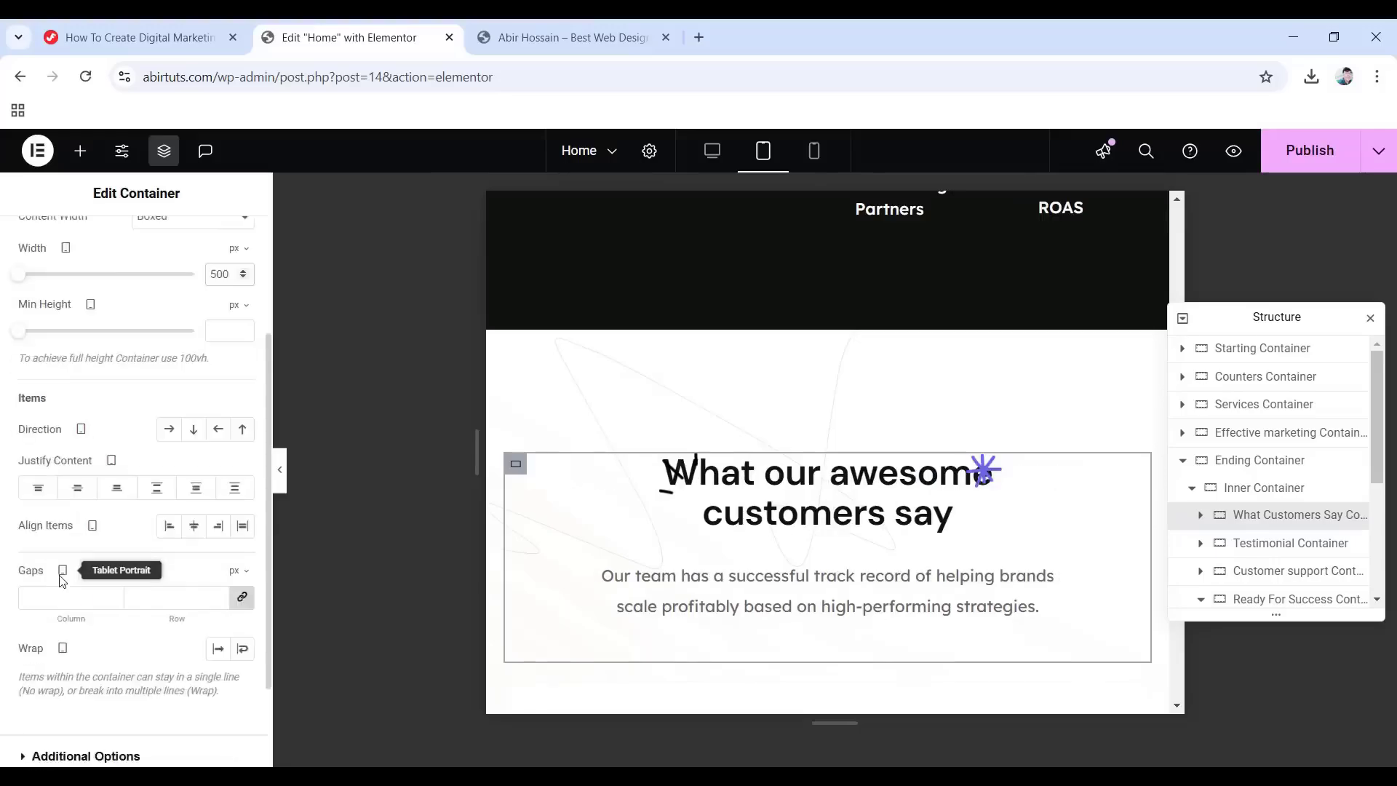
pyautogui.click(65, 506)
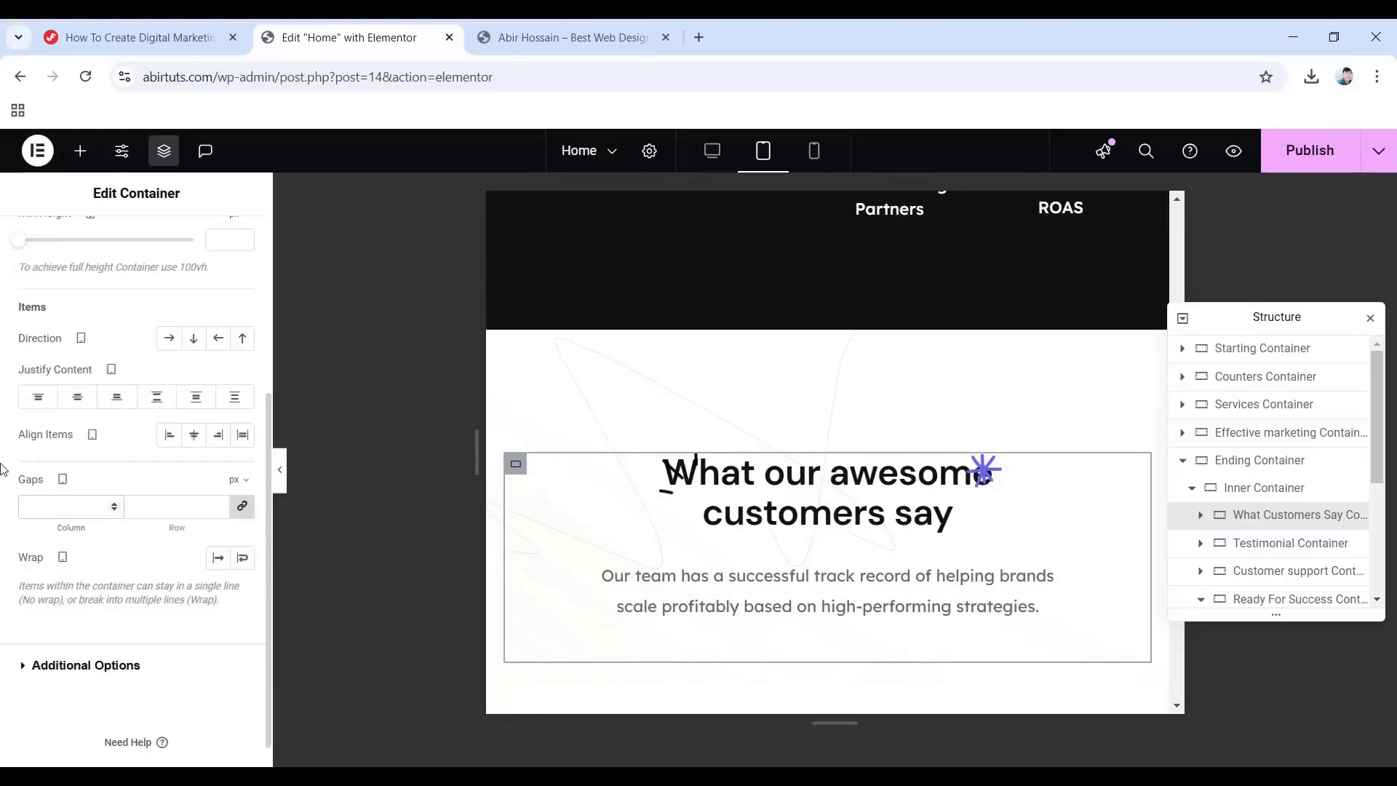
pyautogui.write('10')
# Unlink the padding and set the container's bottom padding to 25 px.
pyautogui.scroll(5, 47, 473)
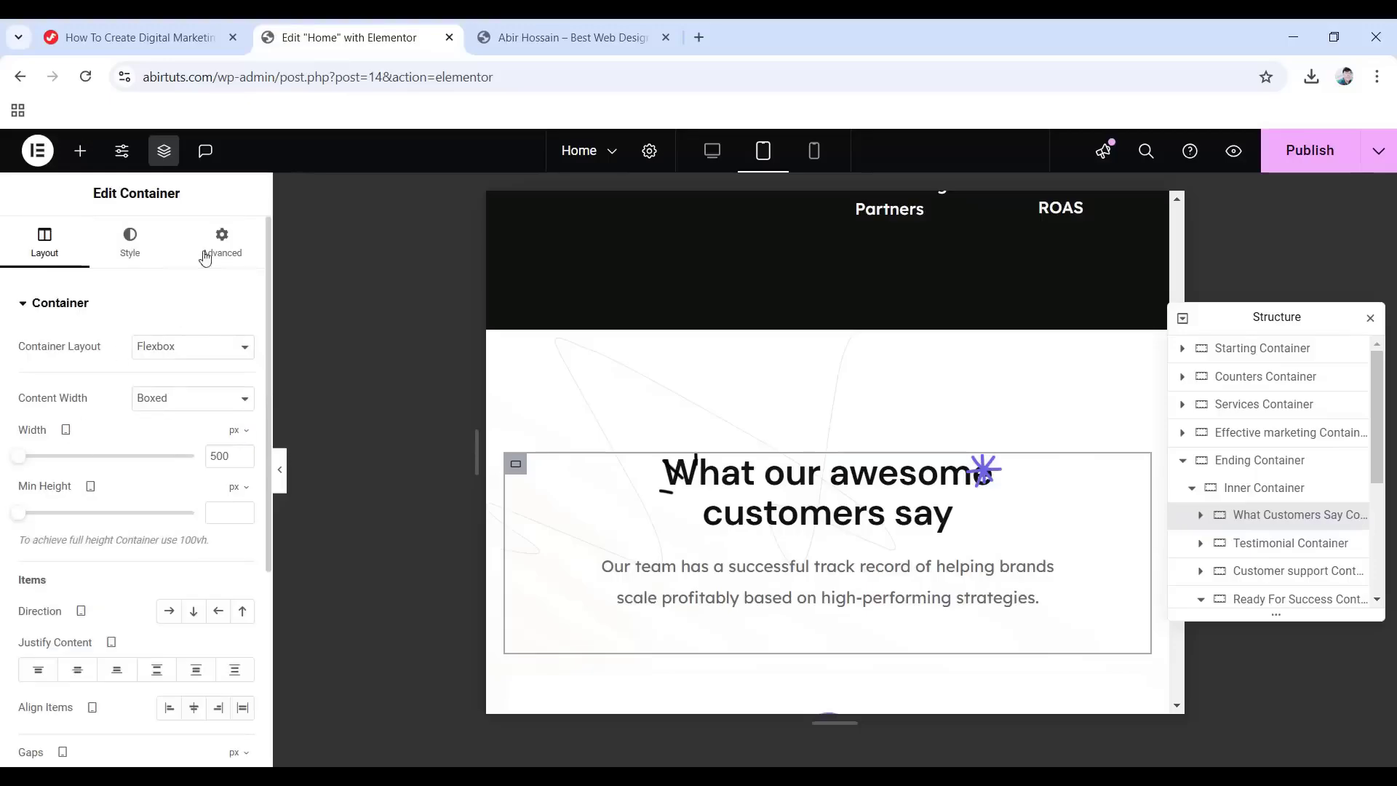
pyautogui.click(217, 246)
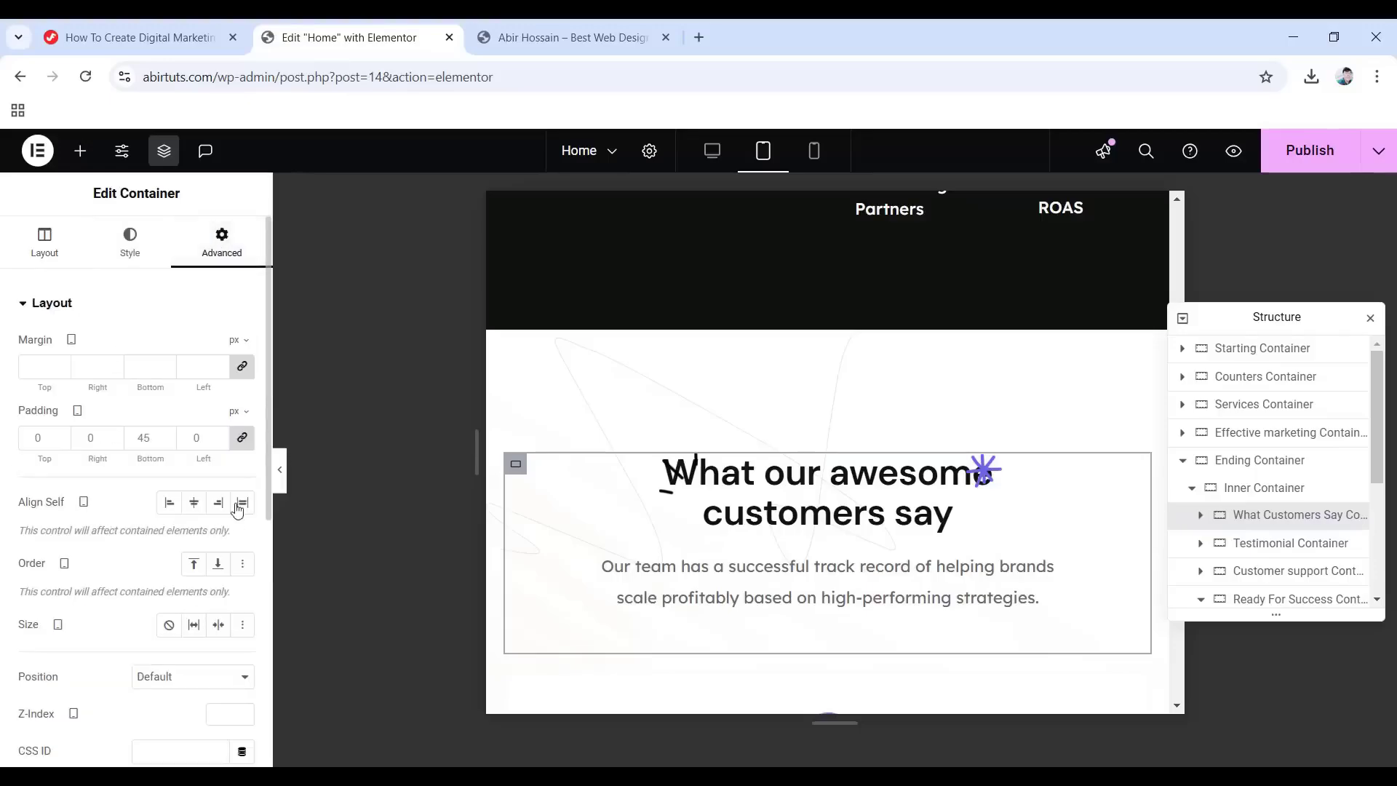
pyautogui.click(243, 439)
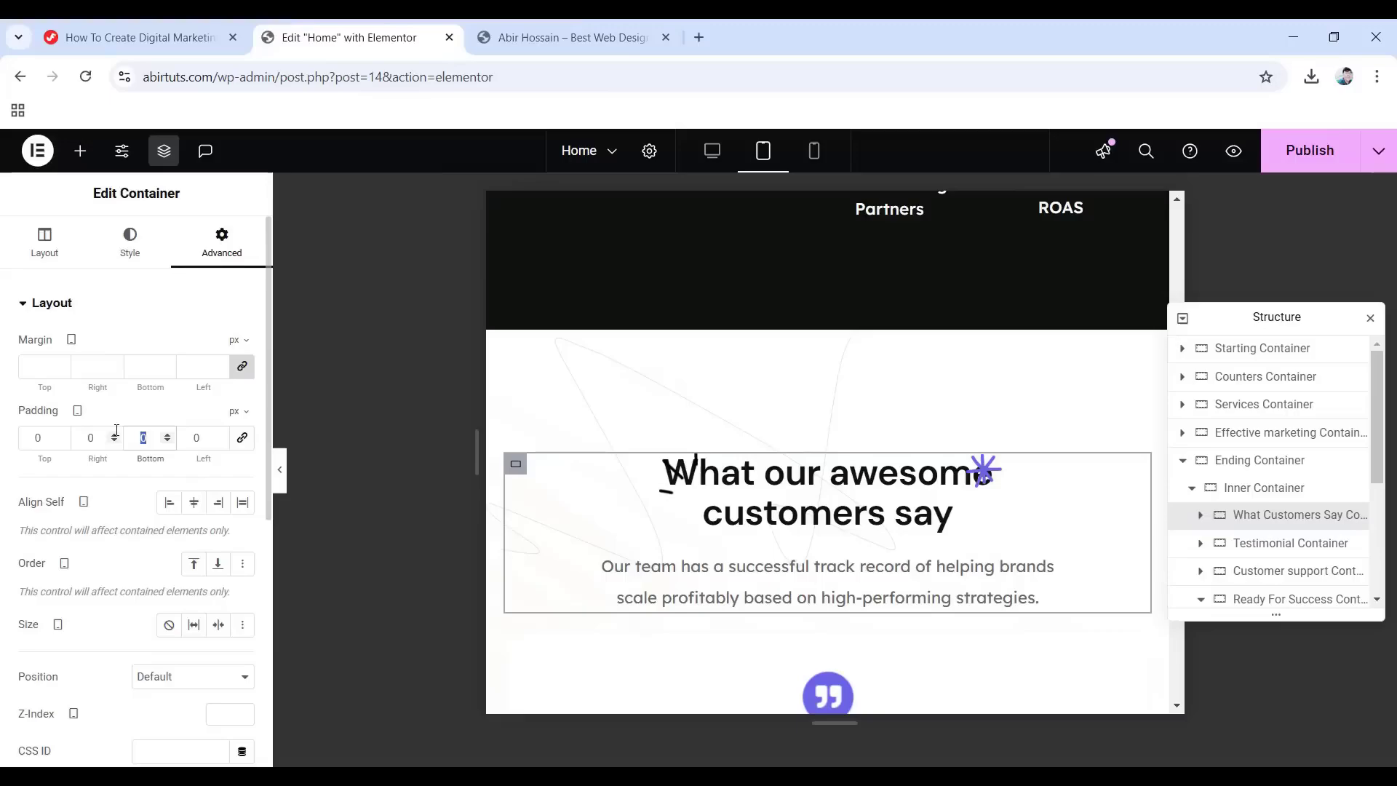
pyautogui.write('25')
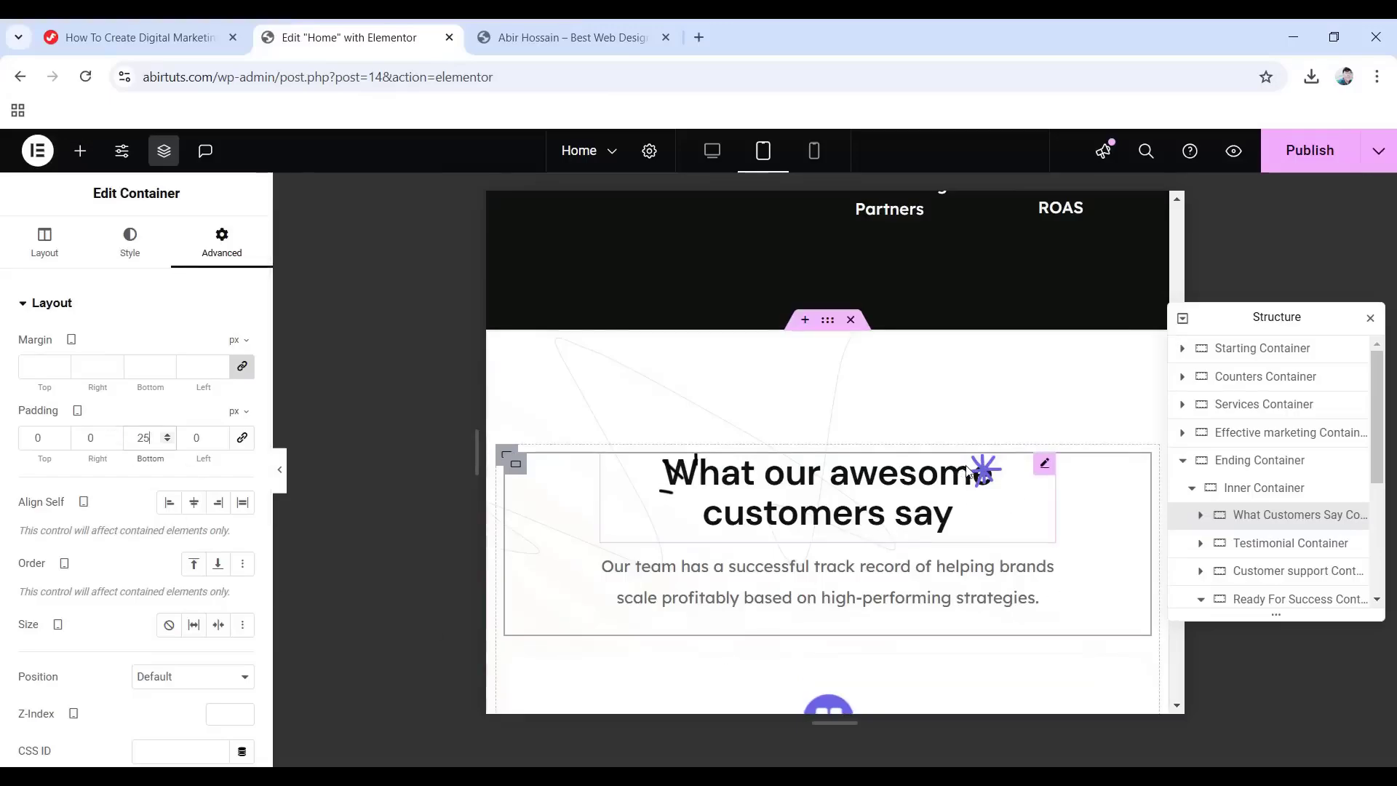
pyautogui.click(983, 469)
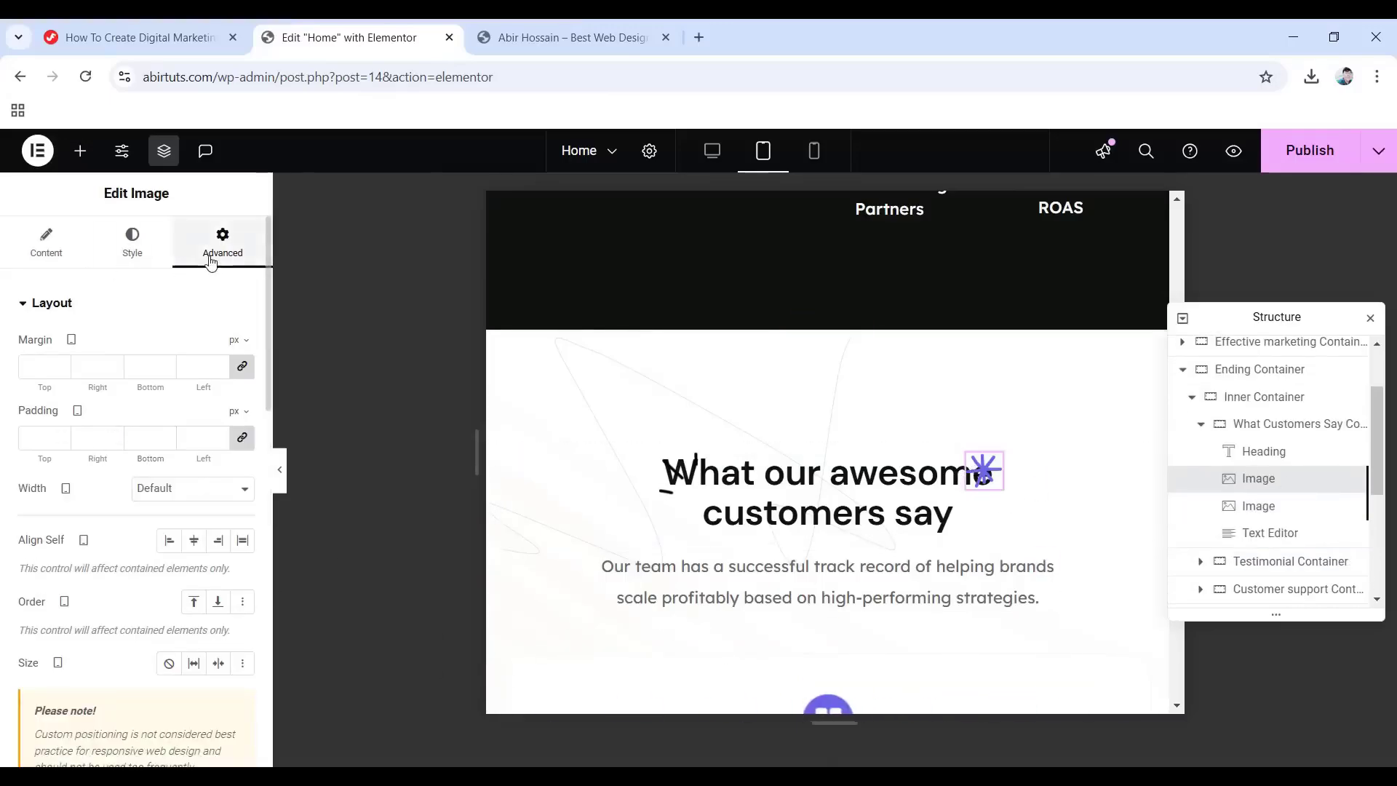
# Set the star image's and the second decorative image's horizontal offset to 13%.
pyautogui.scroll(-5, 74, 436)
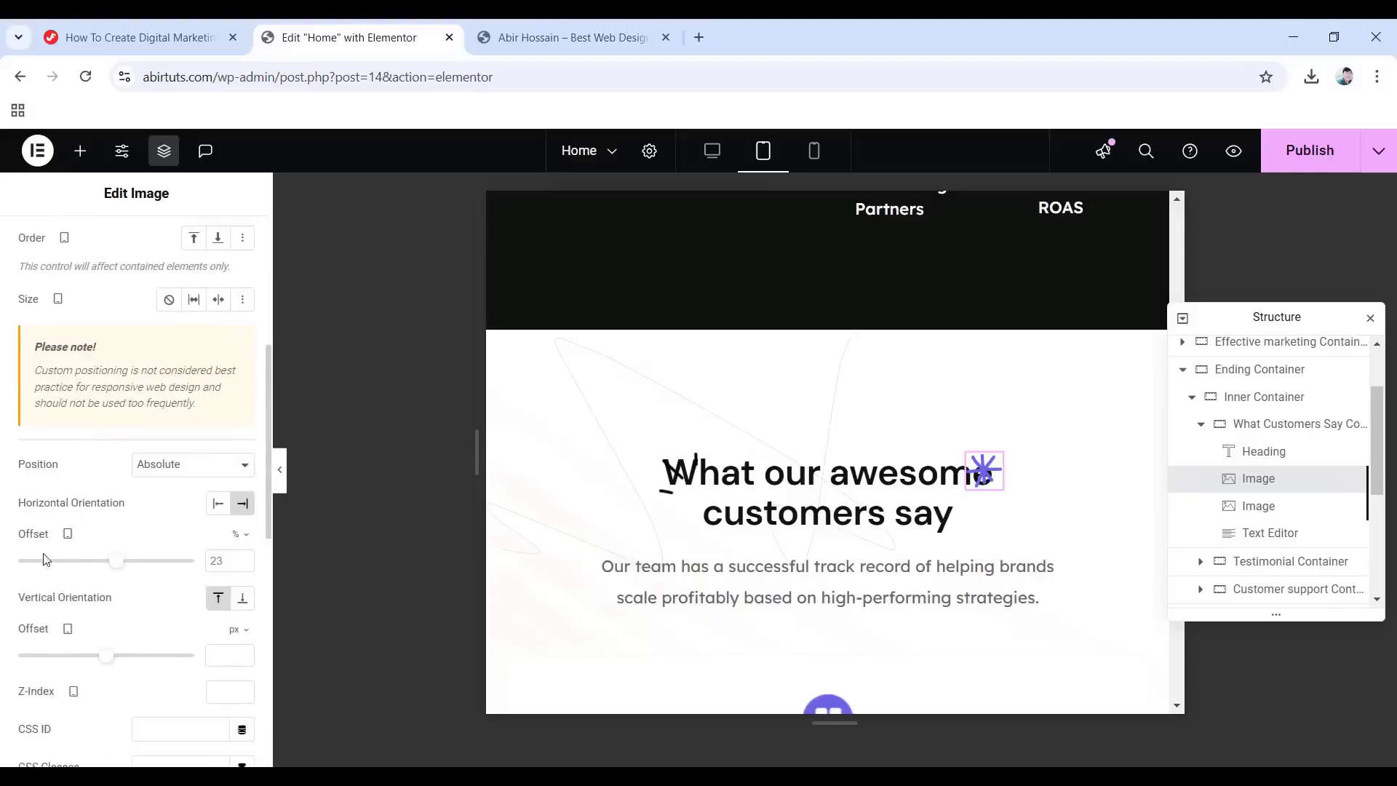
pyautogui.click(228, 561)
pyautogui.write('13')
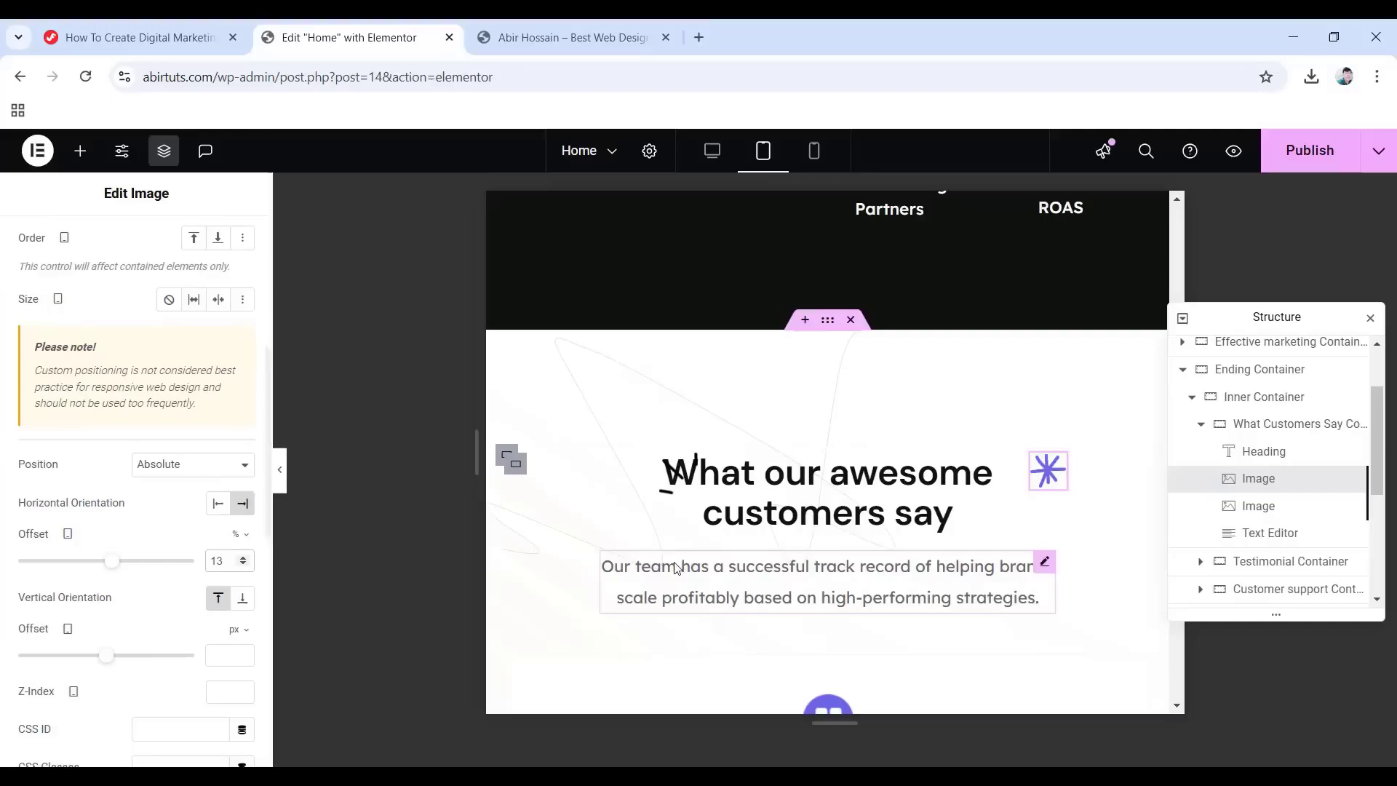
pyautogui.click(1258, 505)
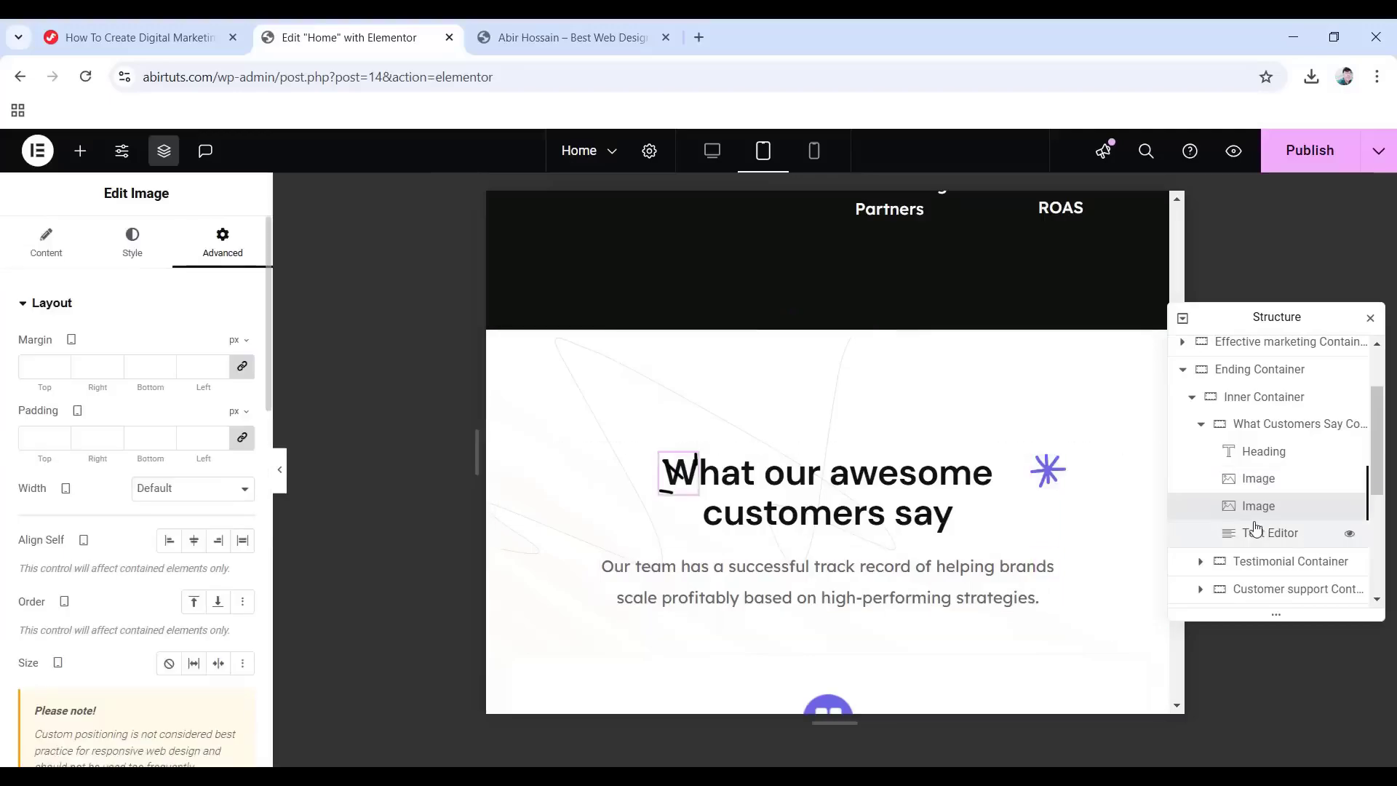
pyautogui.scroll(-6, 140, 567)
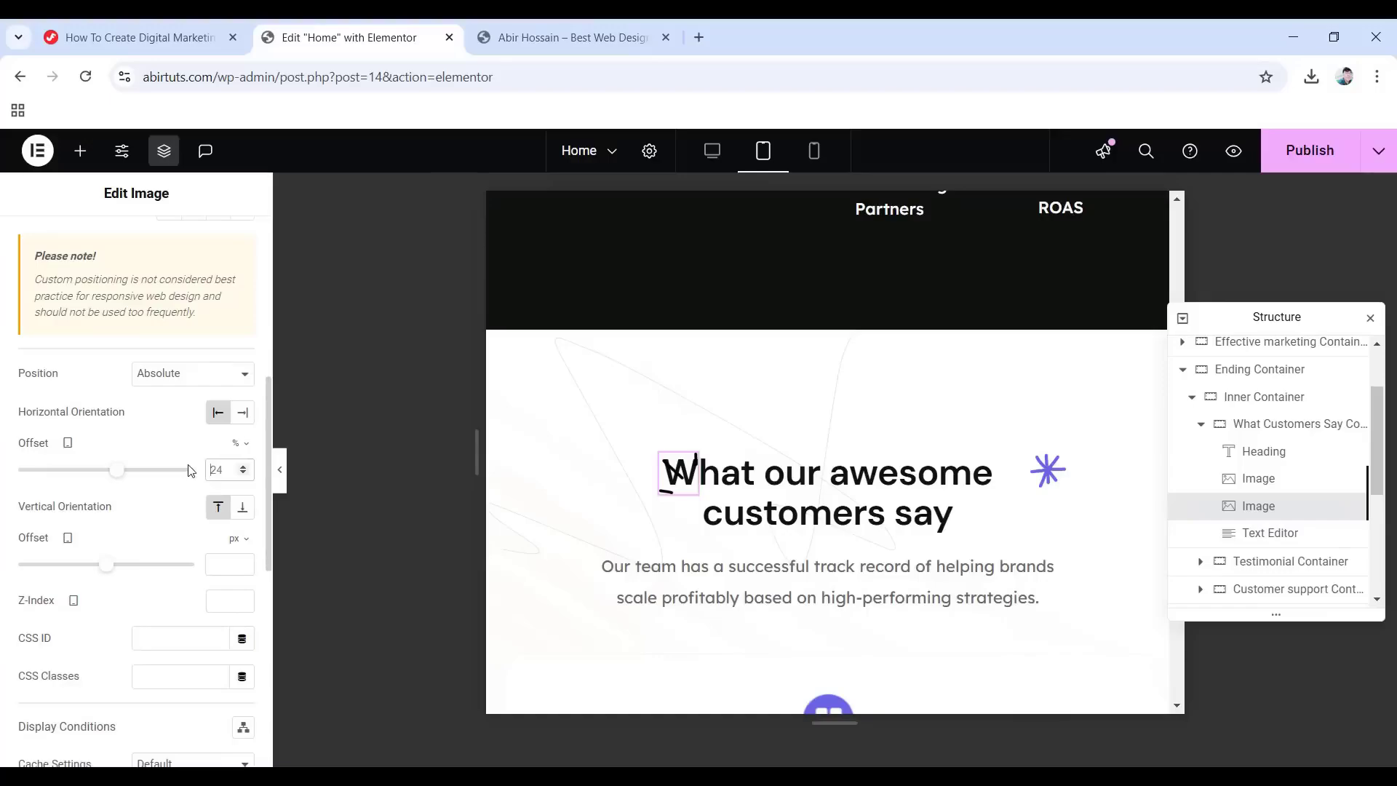
pyautogui.write('13')
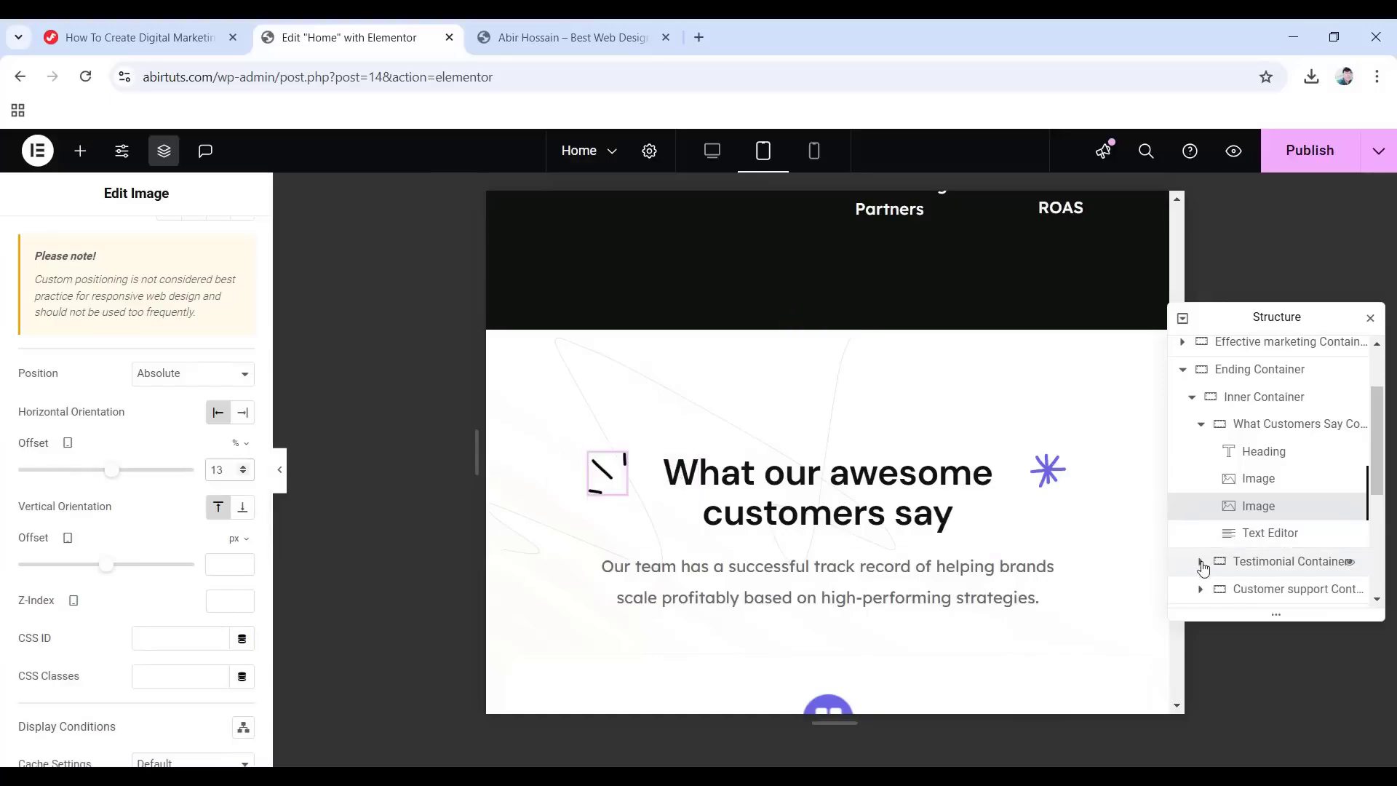
pyautogui.click(1202, 566)
pyautogui.scroll(-1, 1266, 510)
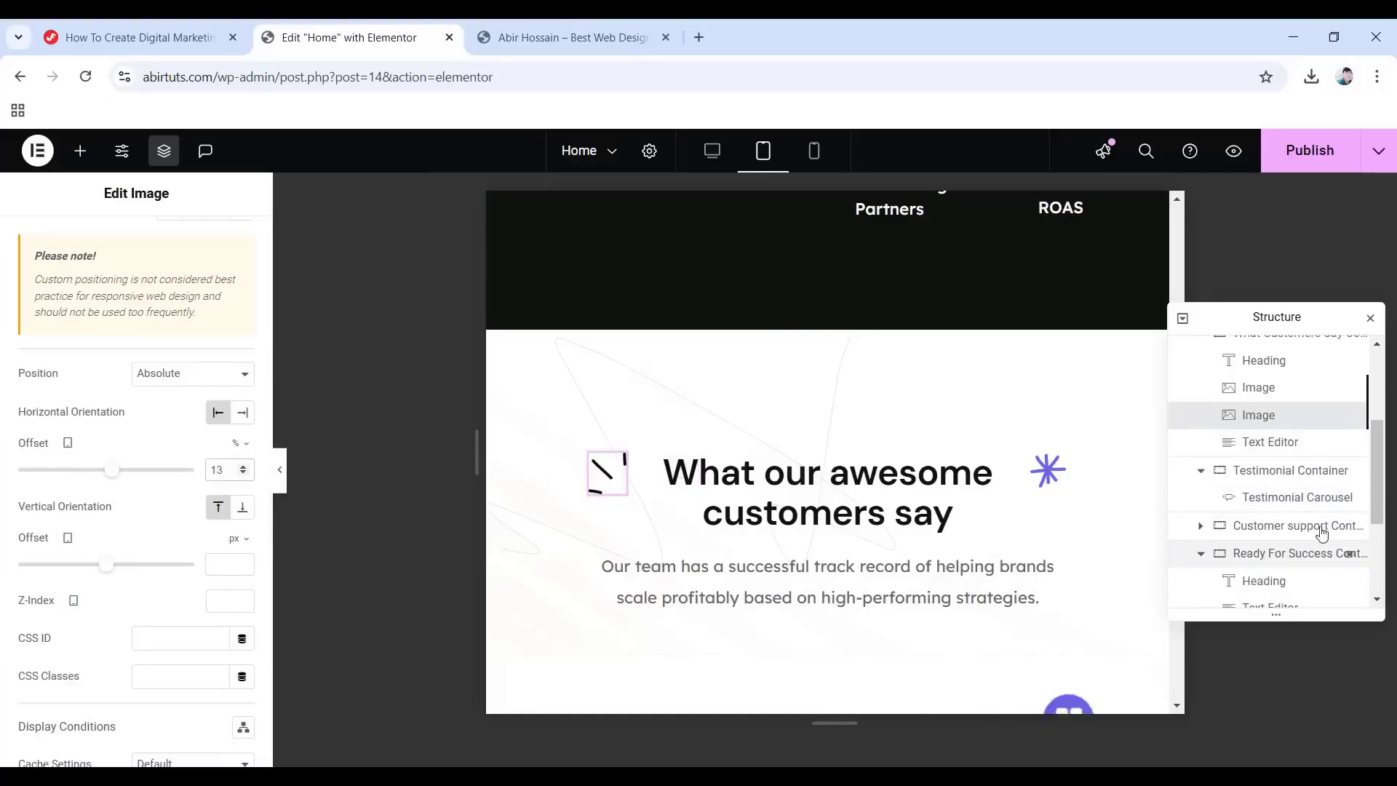
# Make the Testimonial Carousel show two slides per view.
pyautogui.click(1275, 499)
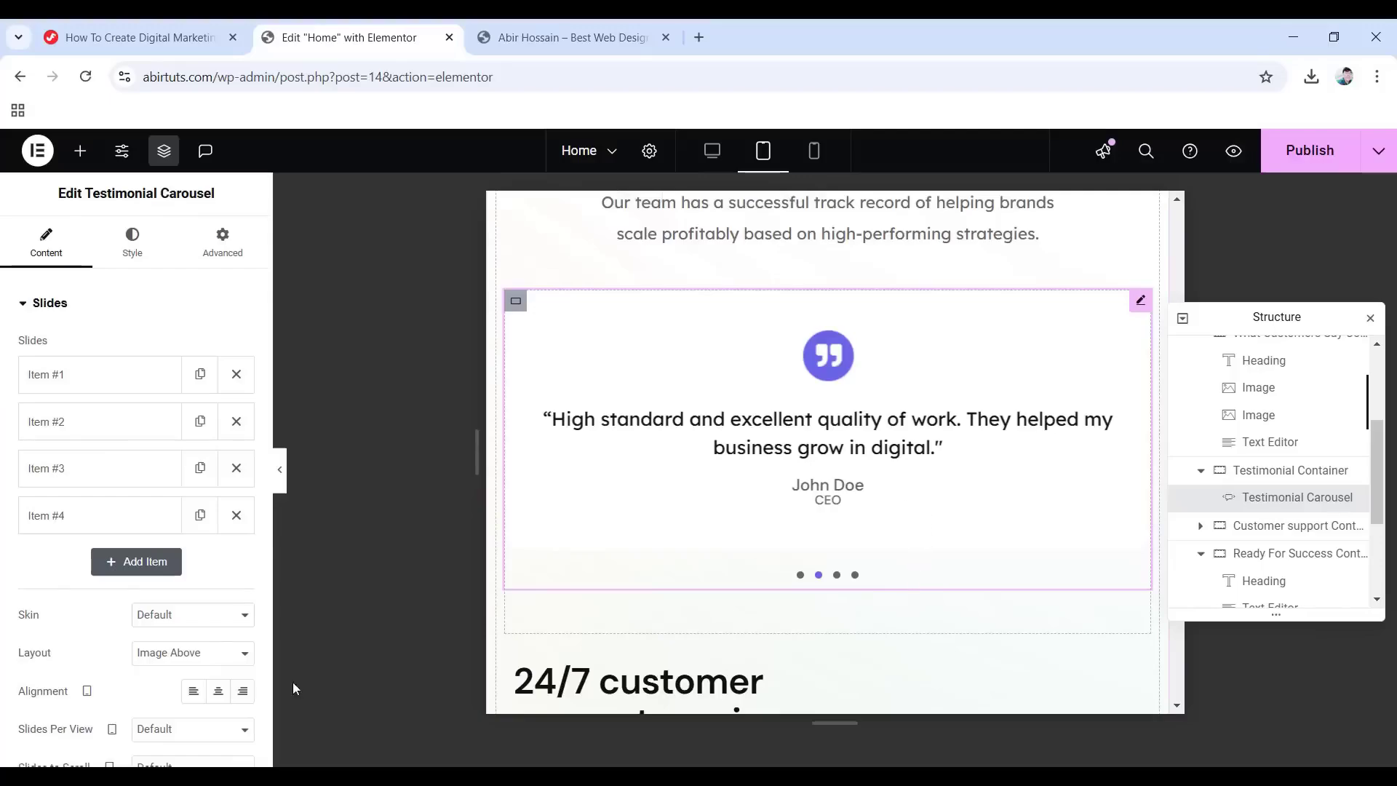
pyautogui.scroll(-3, 162, 464)
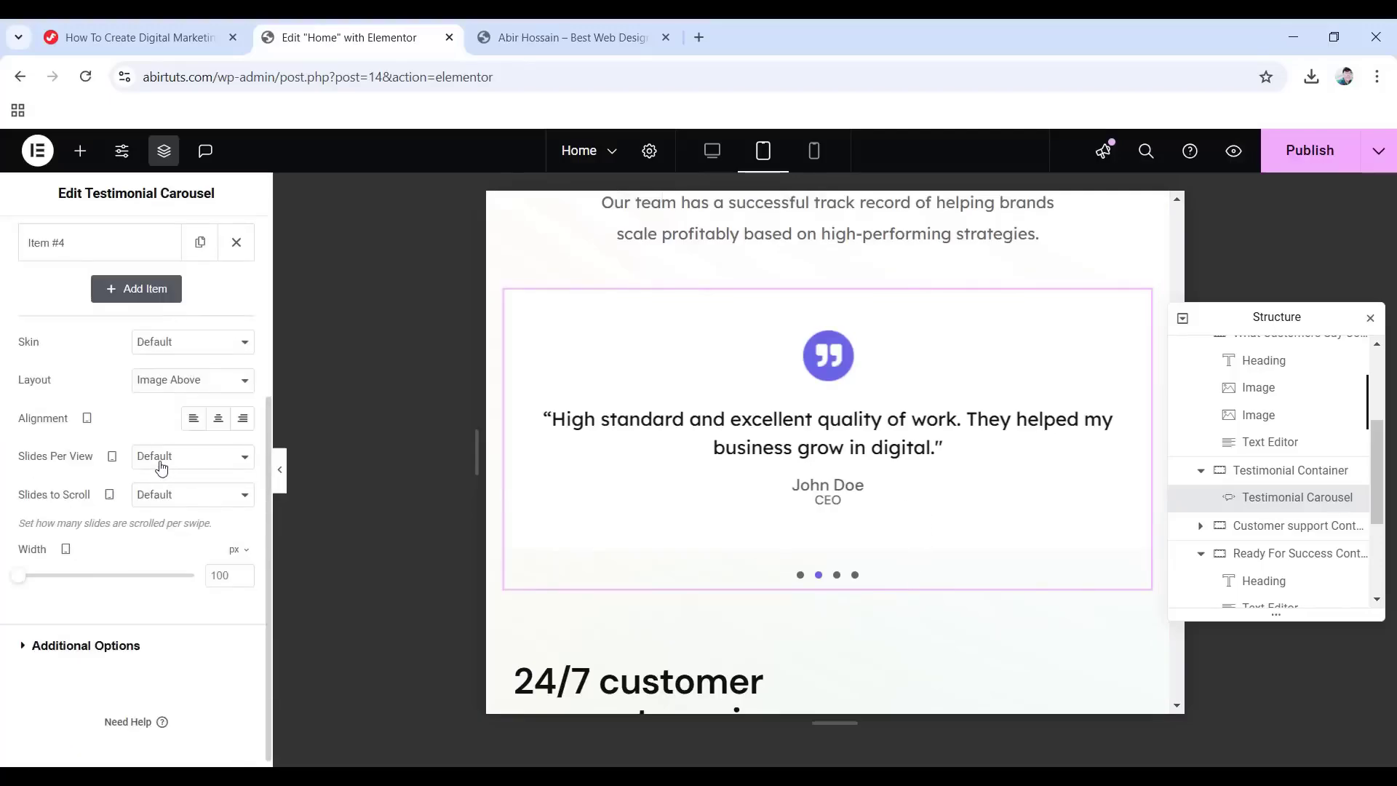
pyautogui.click(176, 458)
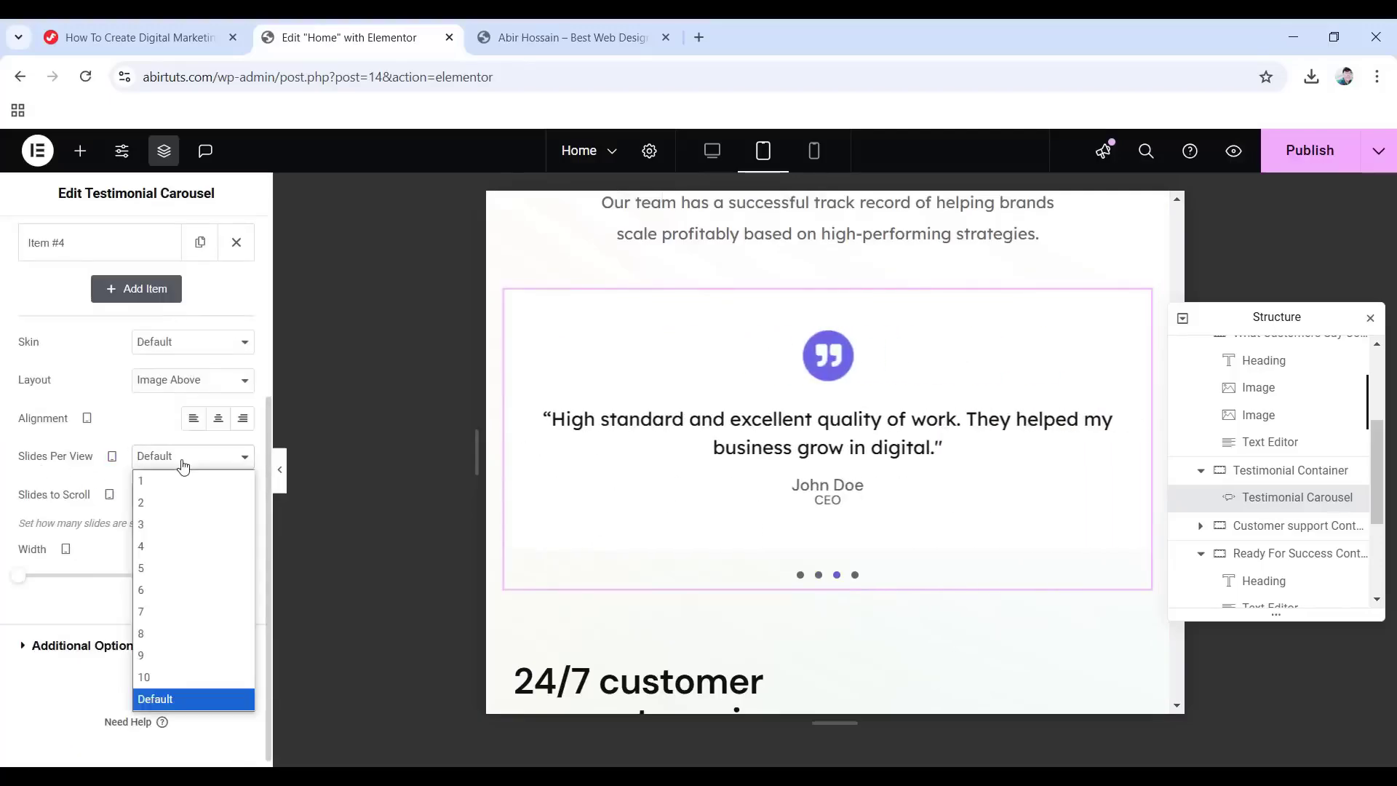
pyautogui.click(170, 502)
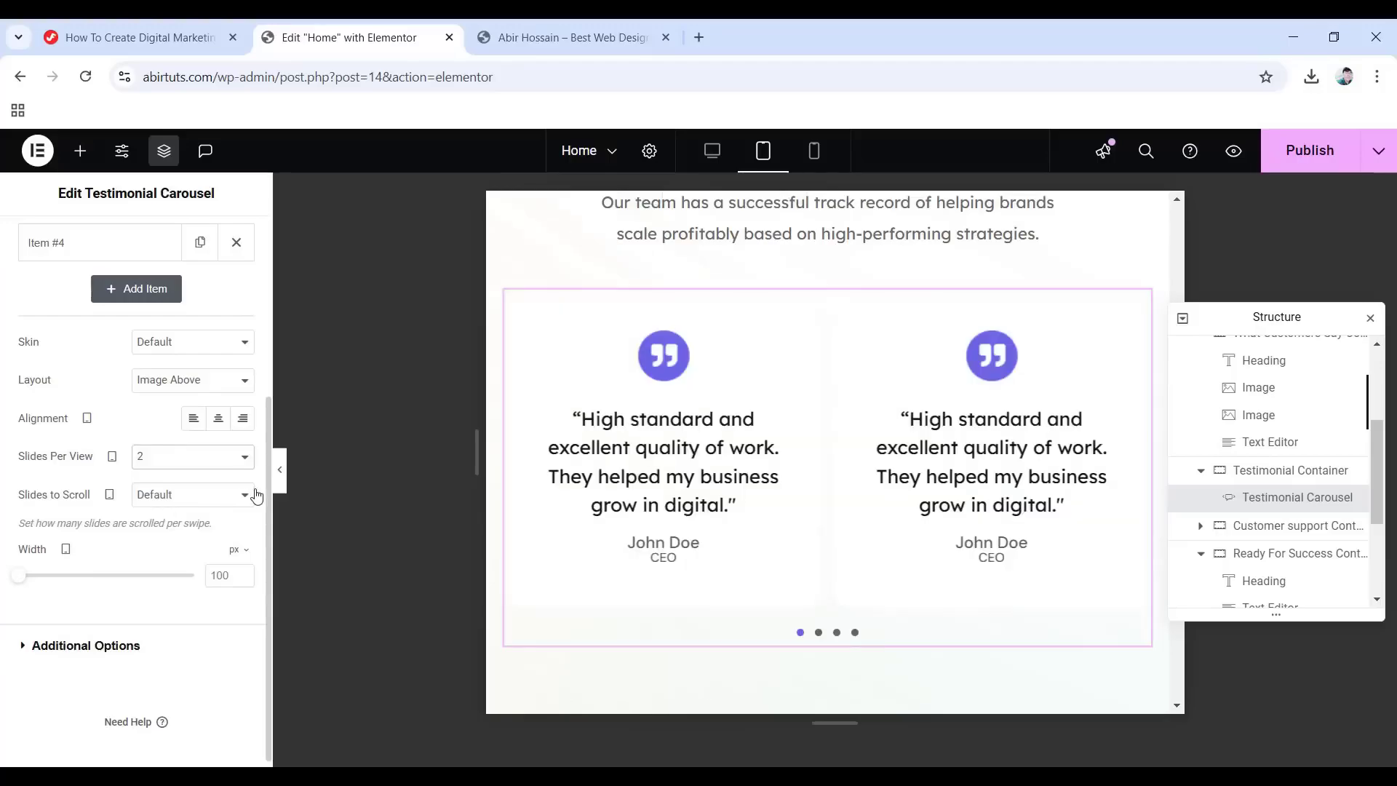
# Give the customer support section container a 40 px gap between items.
pyautogui.click(1292, 531)
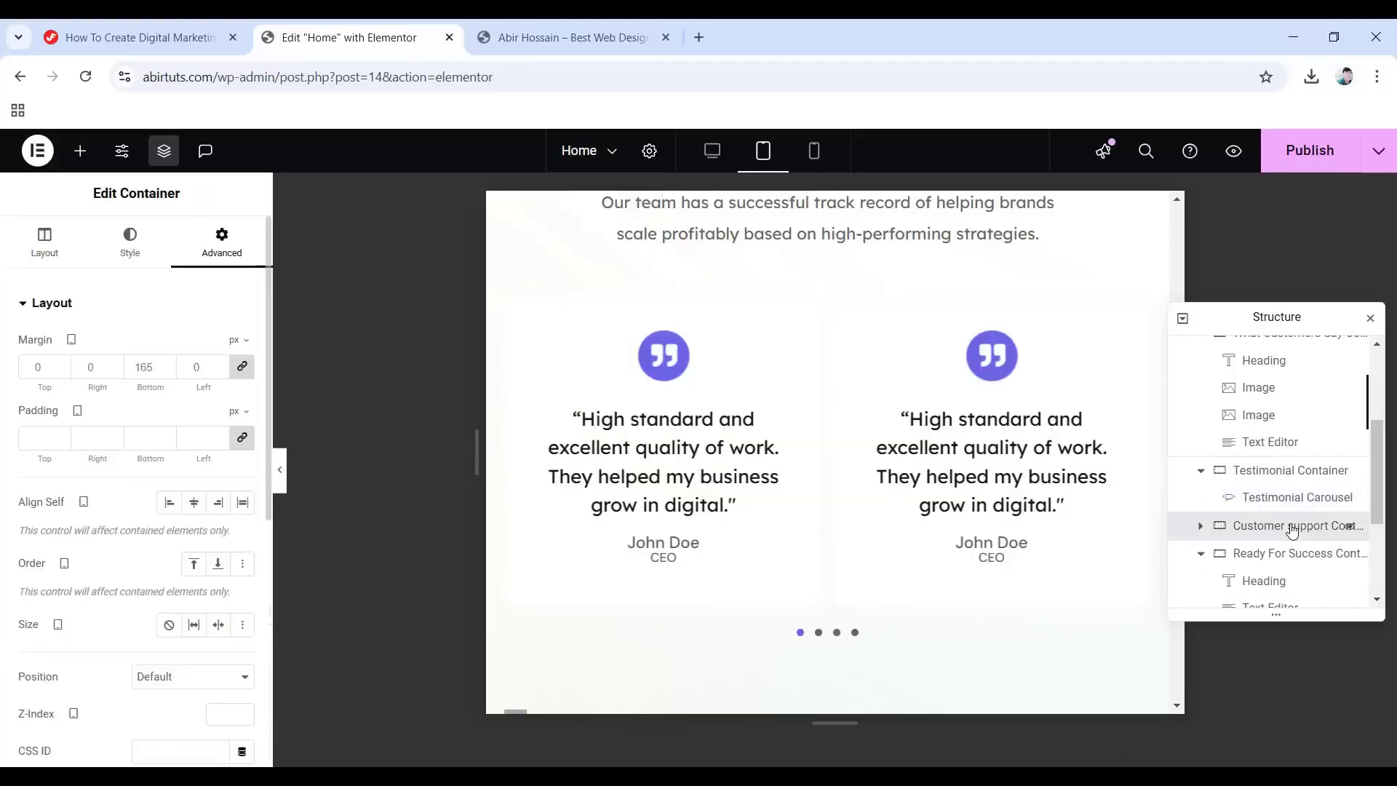
pyautogui.scroll(-3, 994, 558)
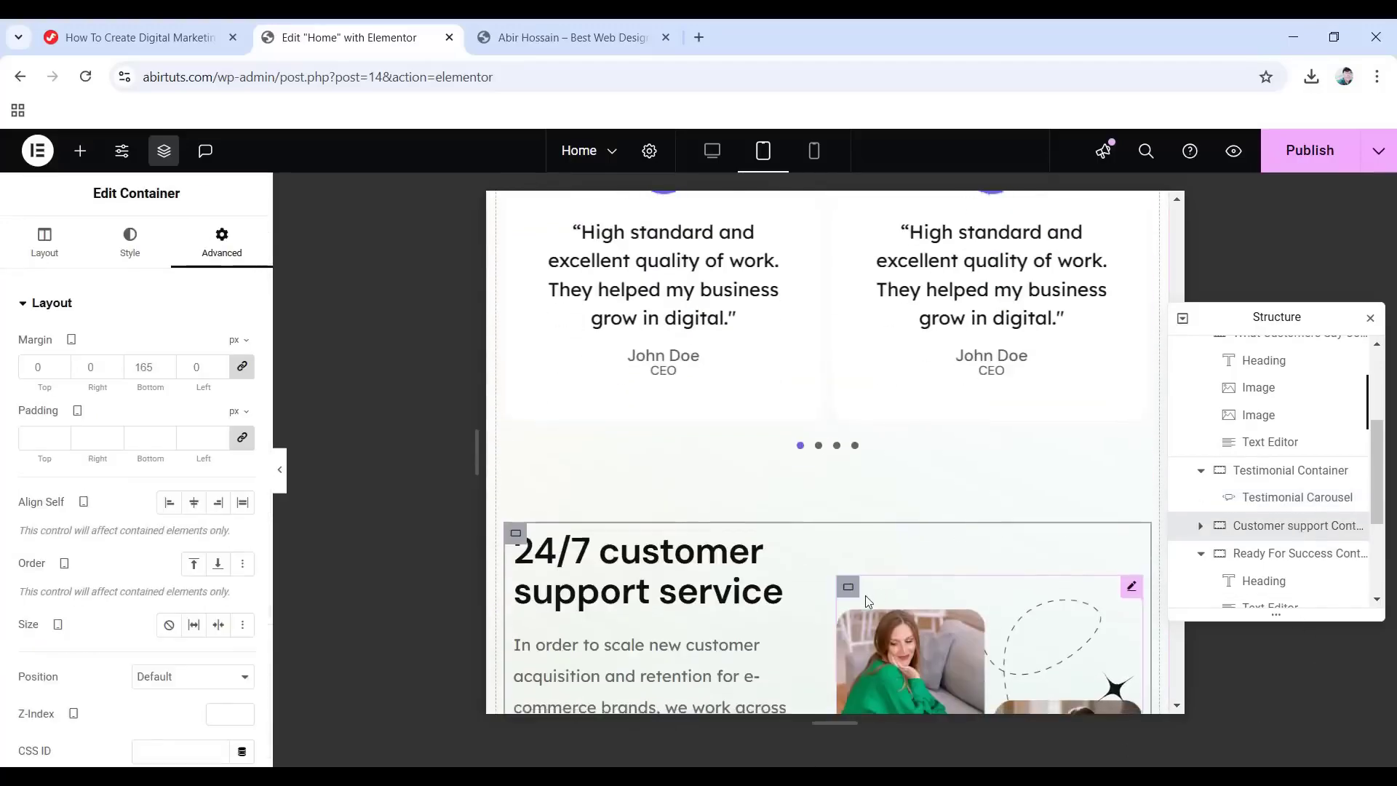
pyautogui.scroll(-1, 866, 595)
pyautogui.click(50, 251)
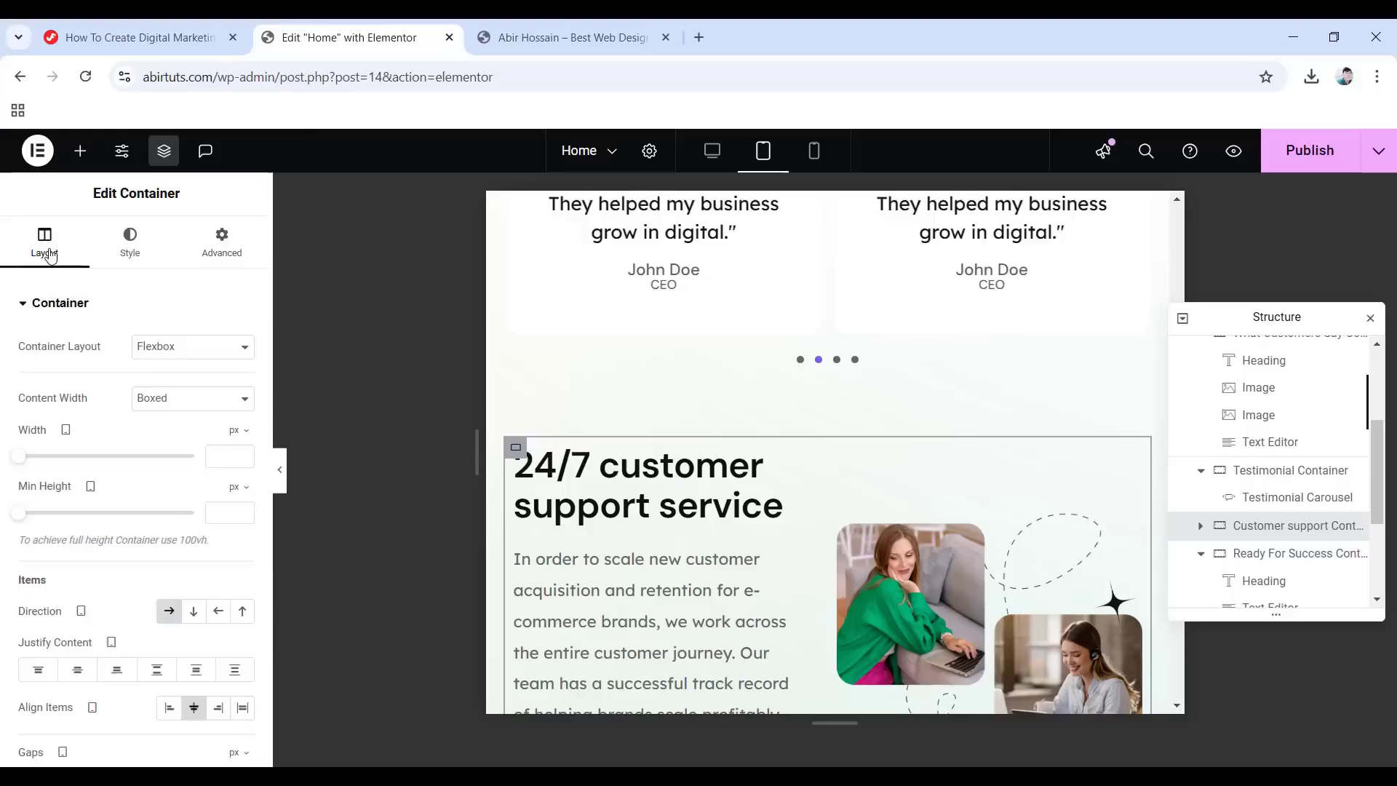
pyautogui.scroll(-4, 49, 480)
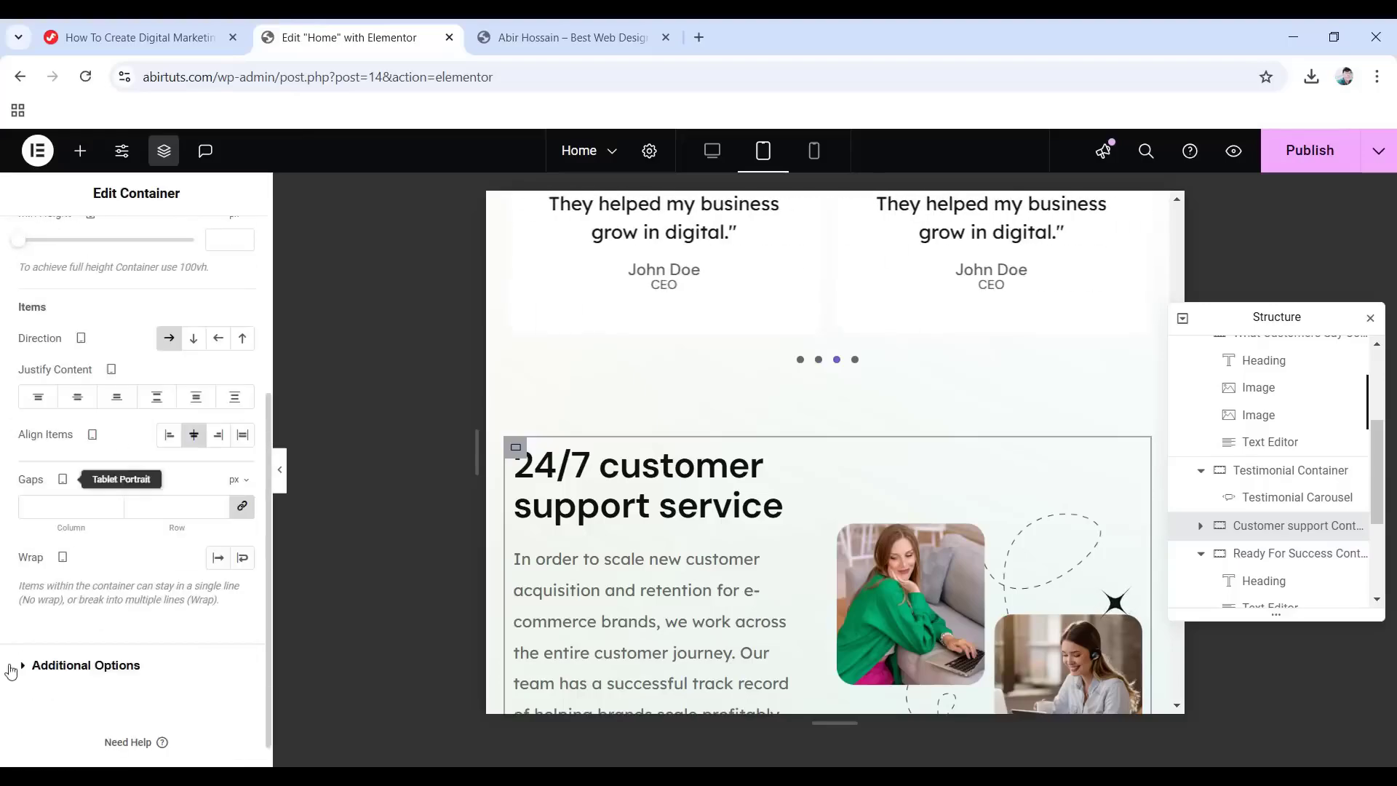
pyautogui.click(65, 502)
pyautogui.write('40')
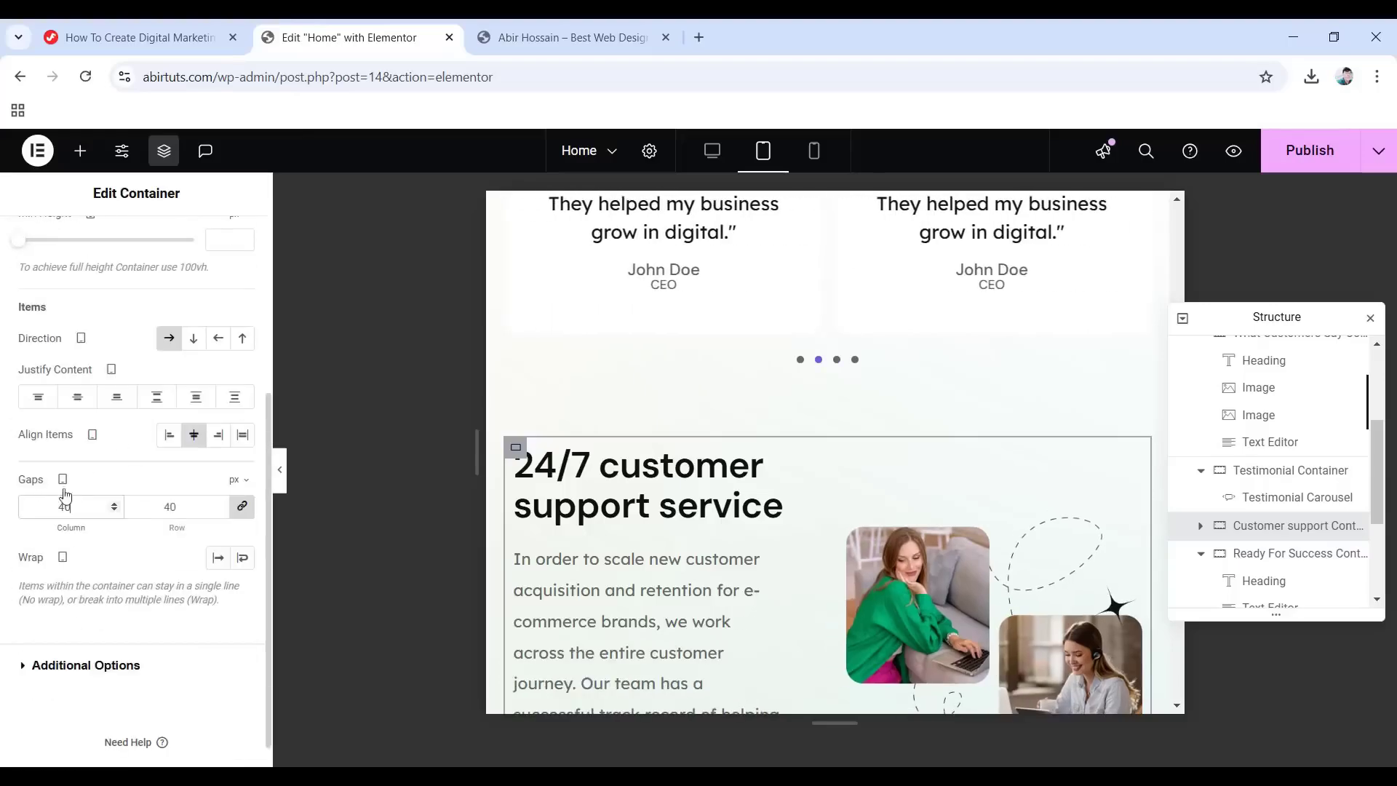
# Remove the 30 px right padding from the support section's paragraph.
pyautogui.click(1200, 525)
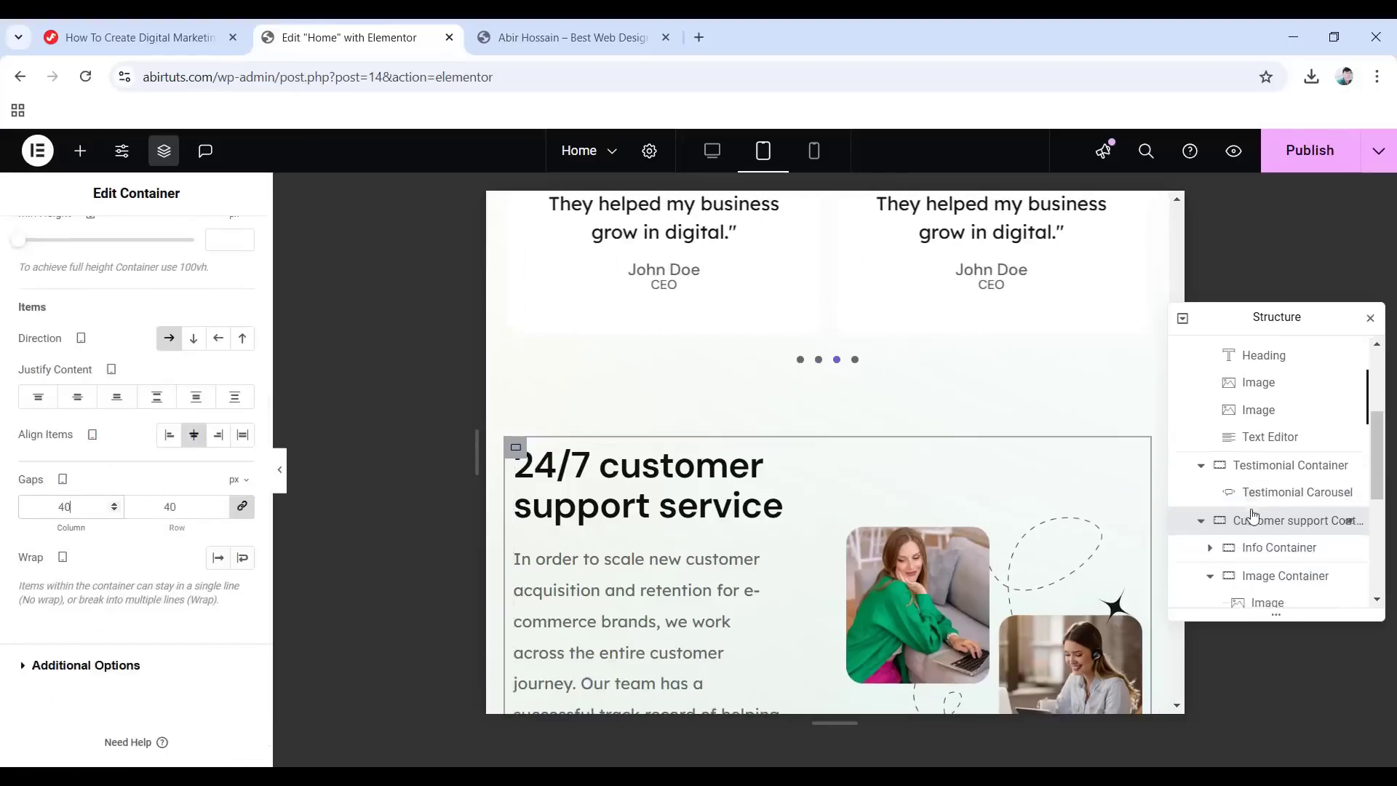
pyautogui.scroll(-1, 1205, 520)
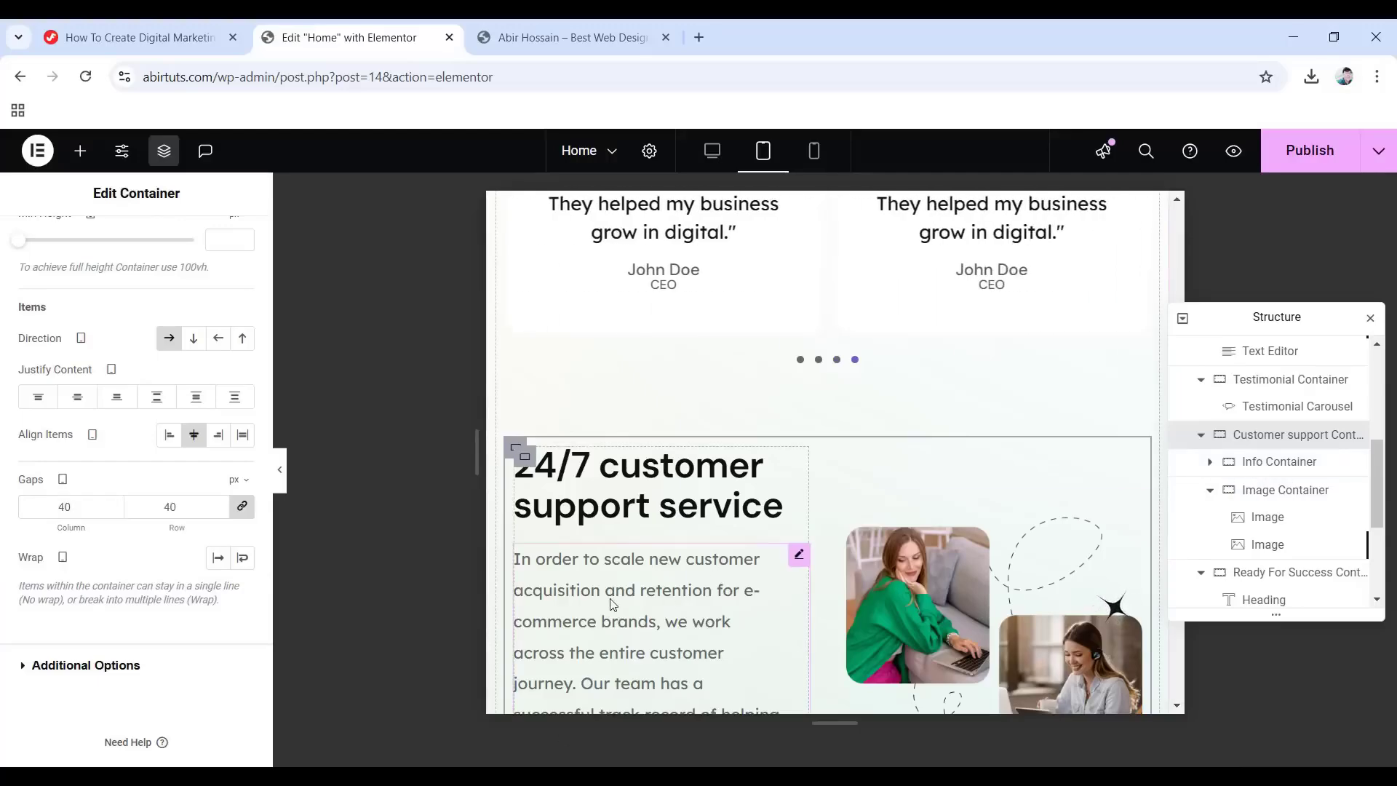
pyautogui.click(692, 598)
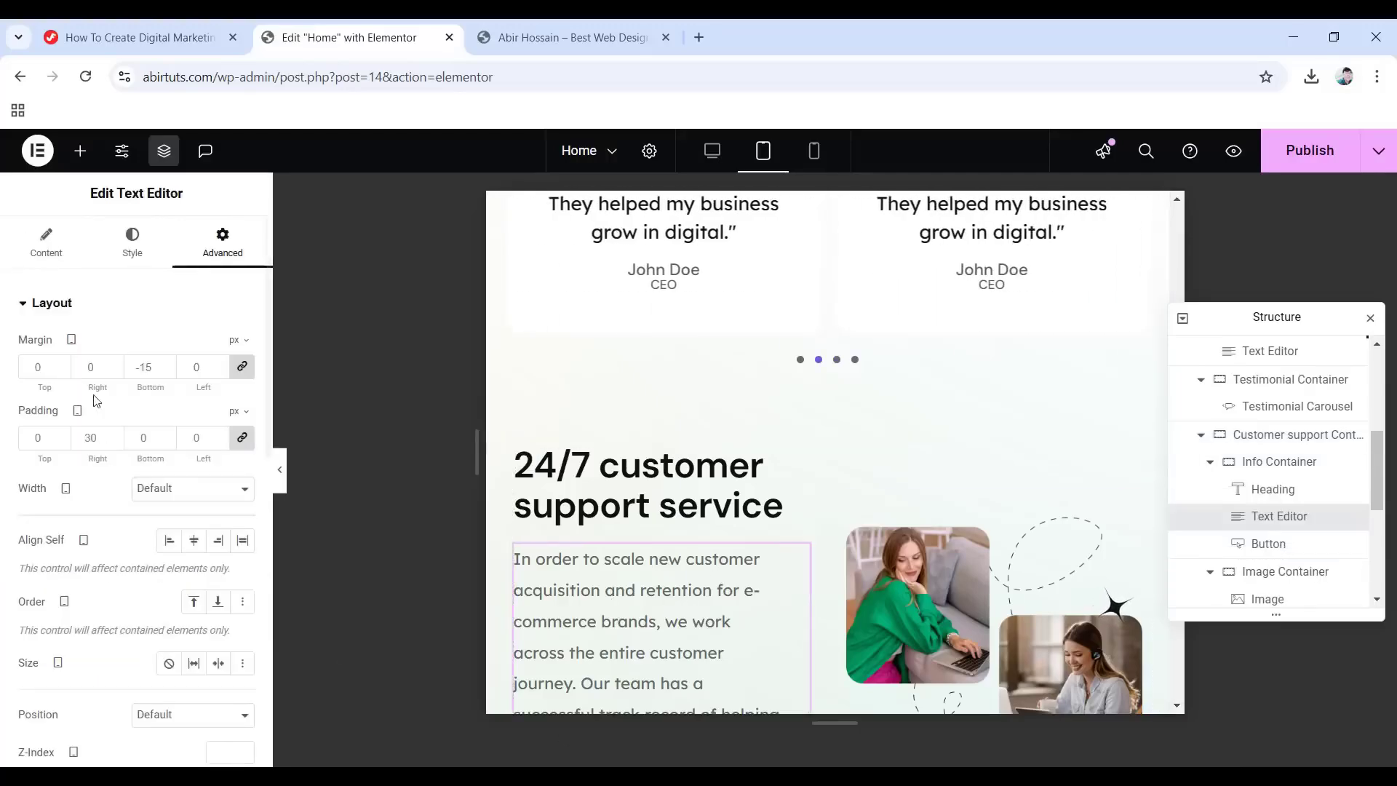
pyautogui.click(242, 438)
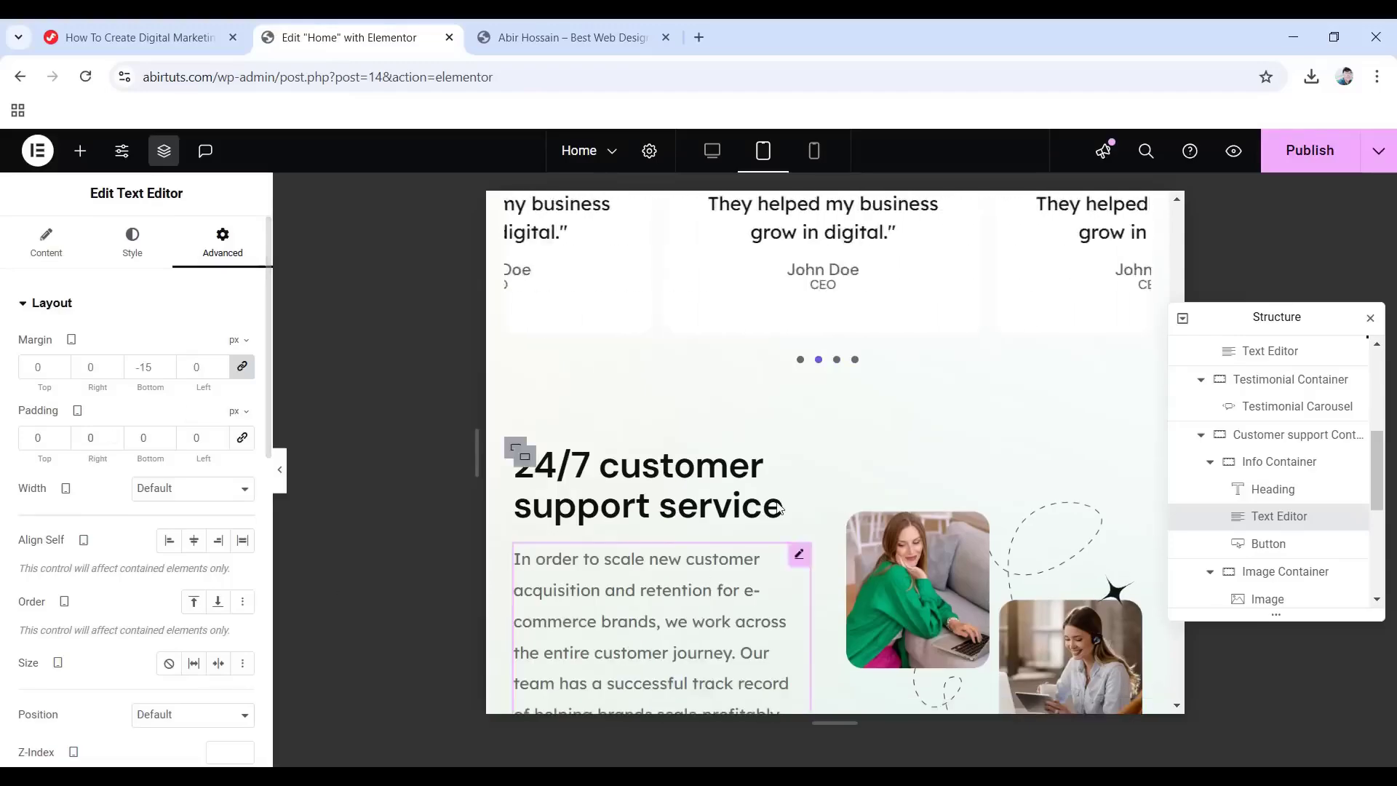
pyautogui.scroll(-1, 858, 437)
pyautogui.scroll(-1, 1275, 575)
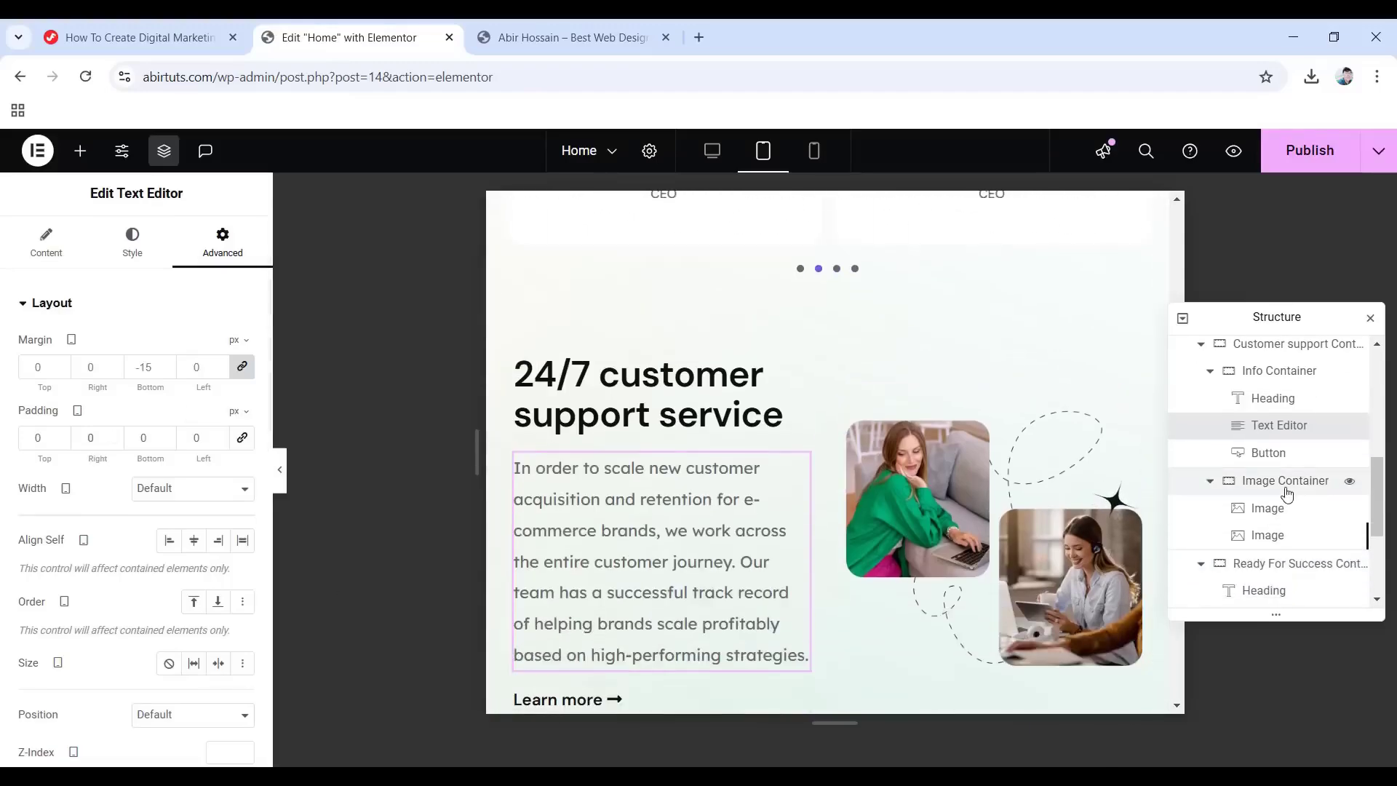
# Set the sparkle star image's vertical offset to 50 px.
pyautogui.click(1266, 536)
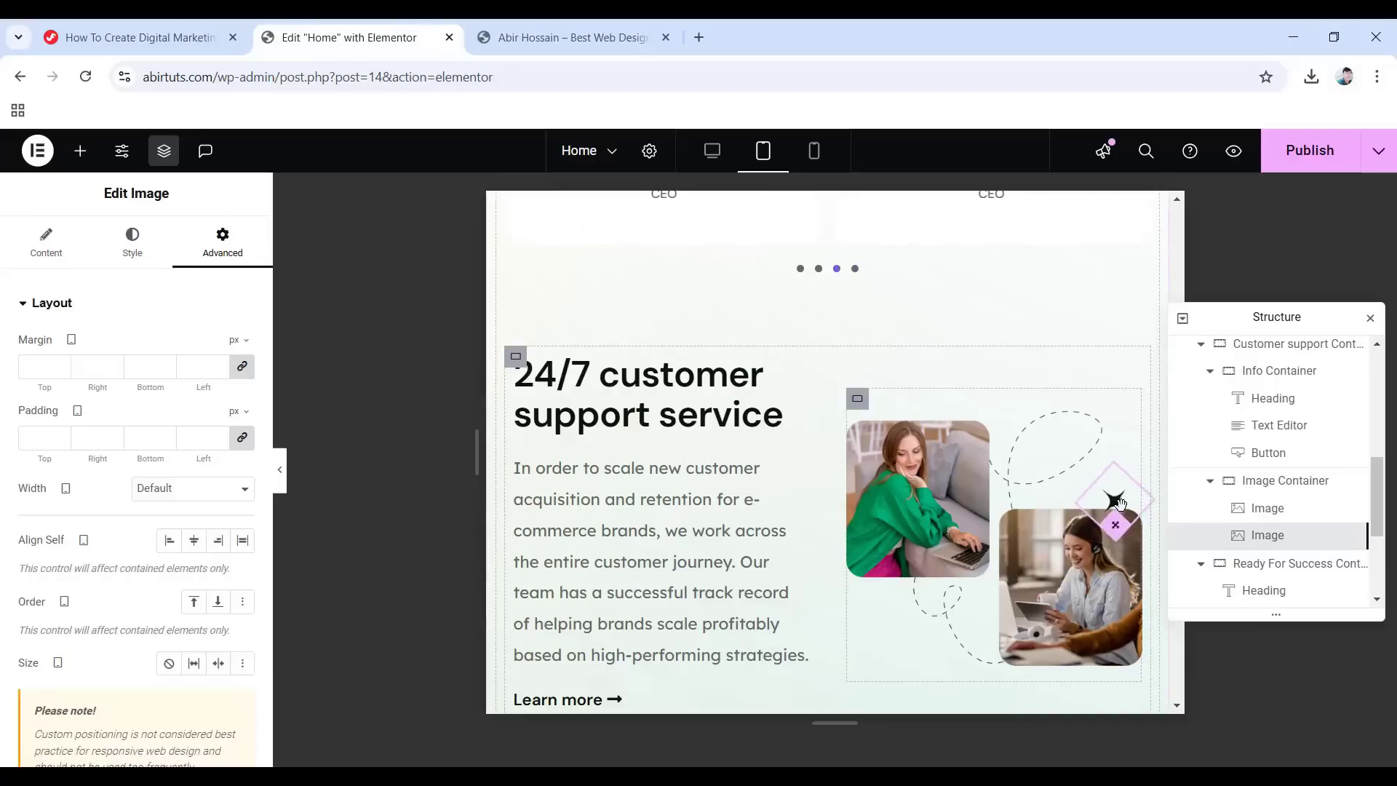
pyautogui.scroll(-6, 154, 484)
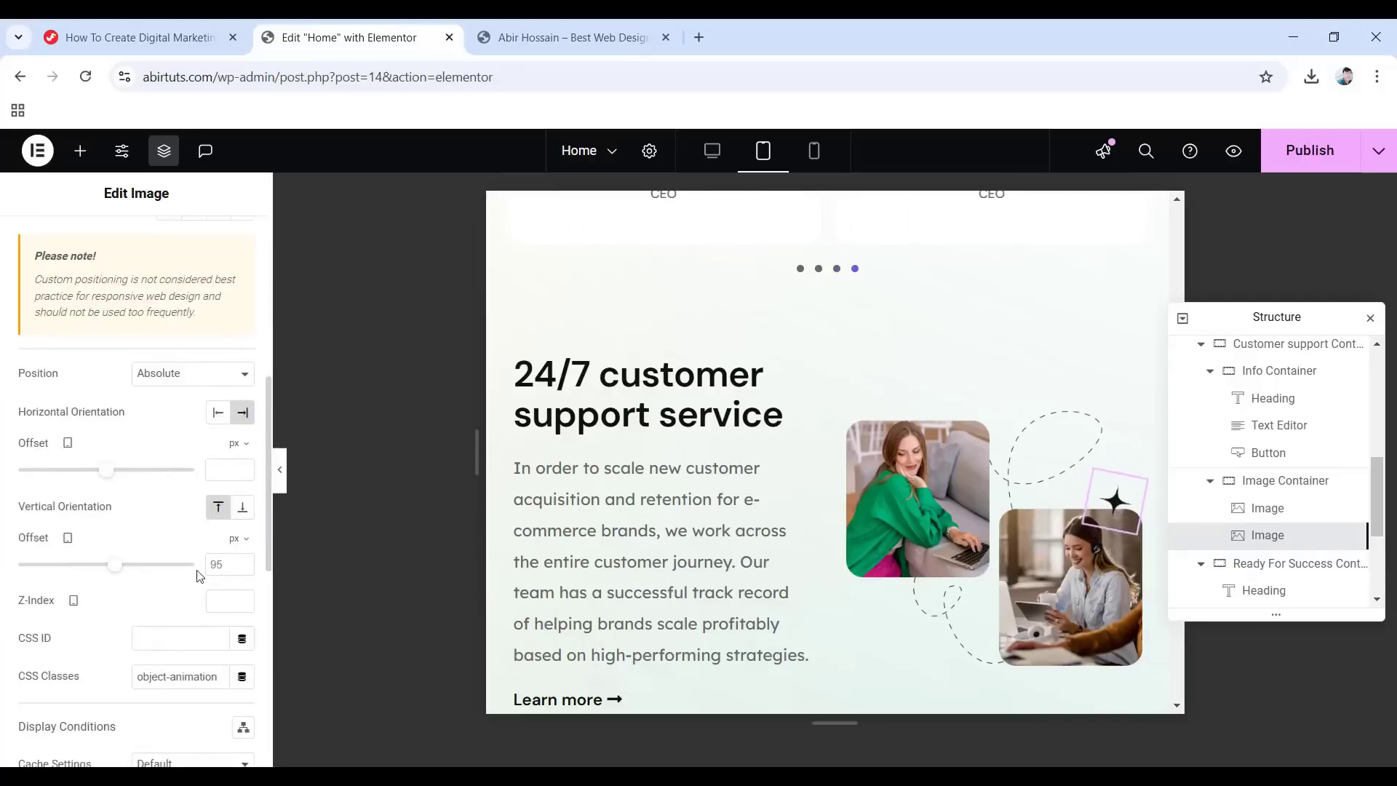
pyautogui.click(222, 565)
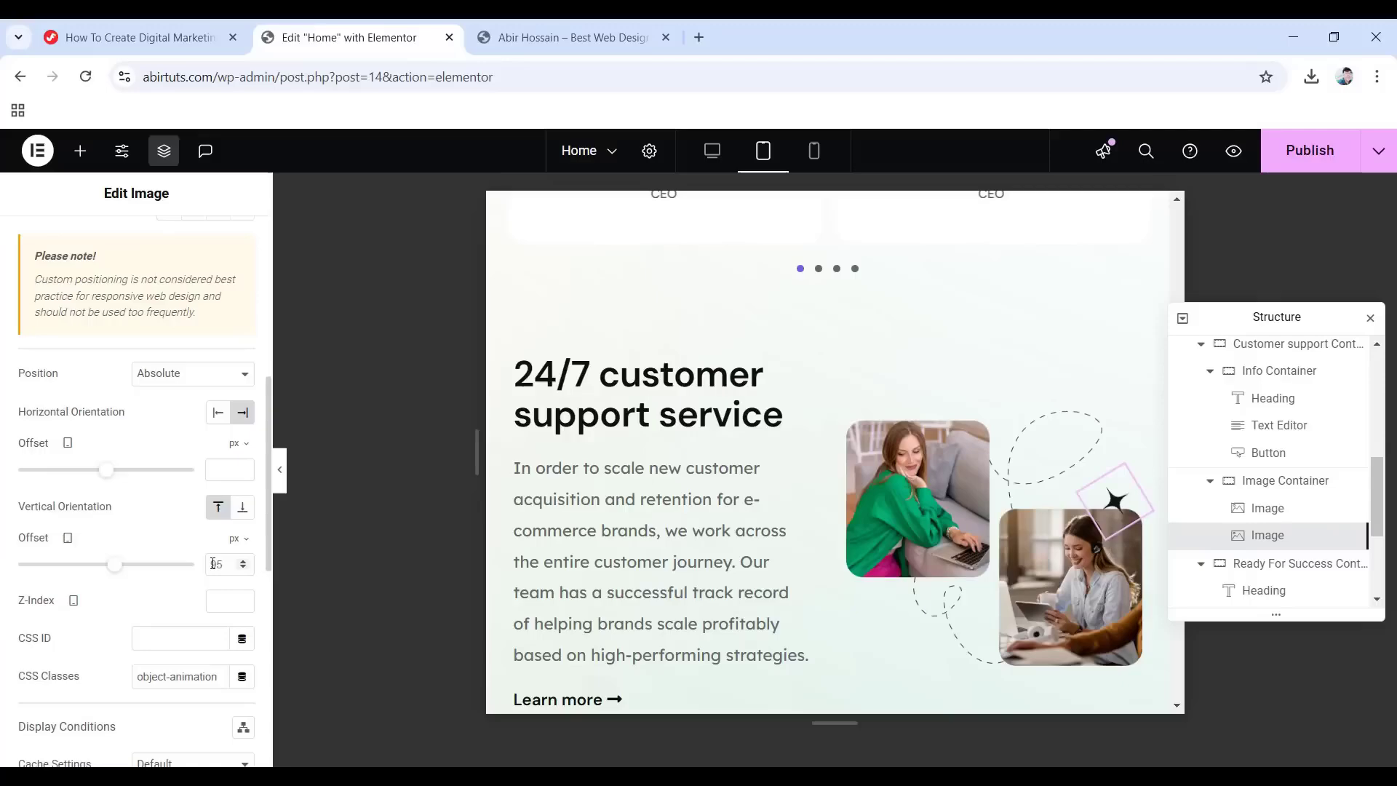
pyautogui.write('50')
pyautogui.scroll(-5, 718, 546)
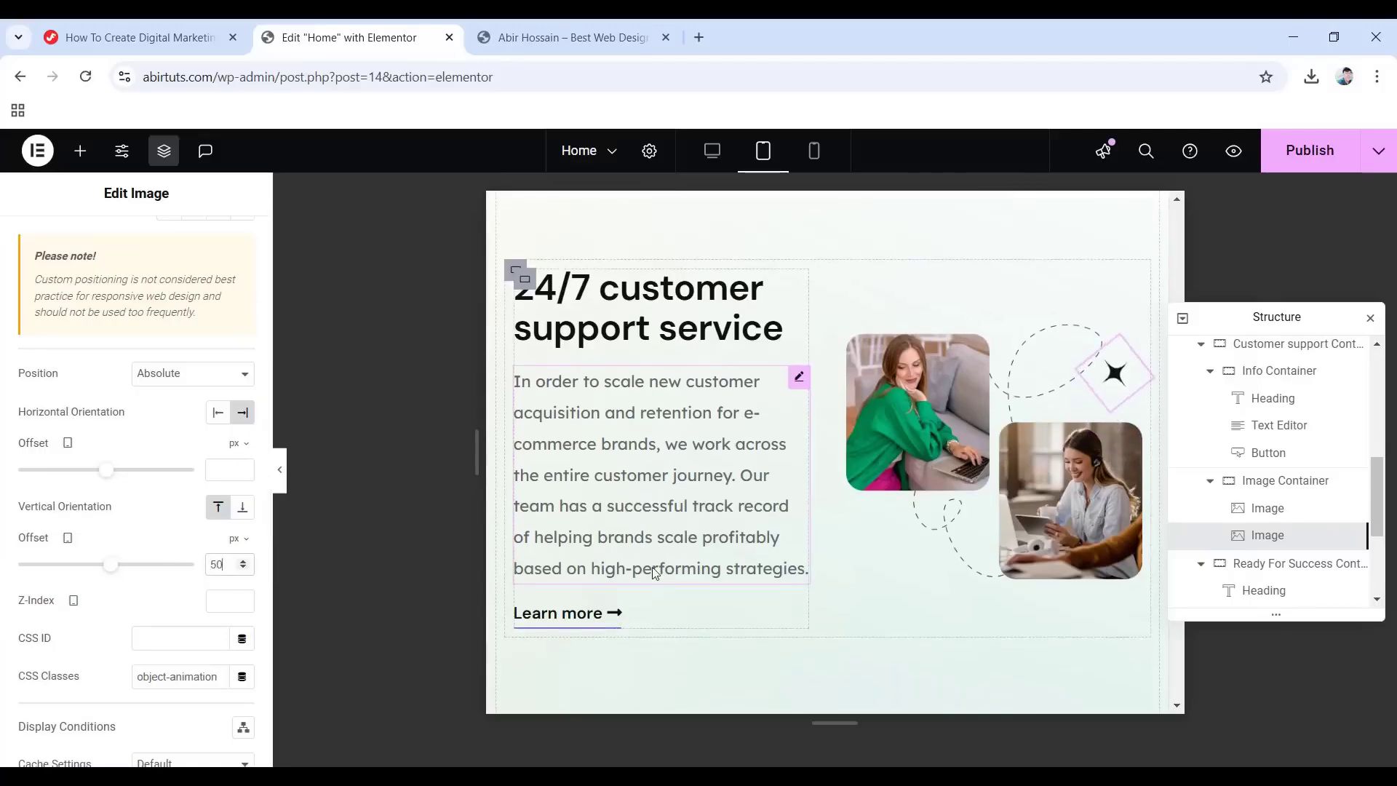
pyautogui.scroll(-1, 719, 551)
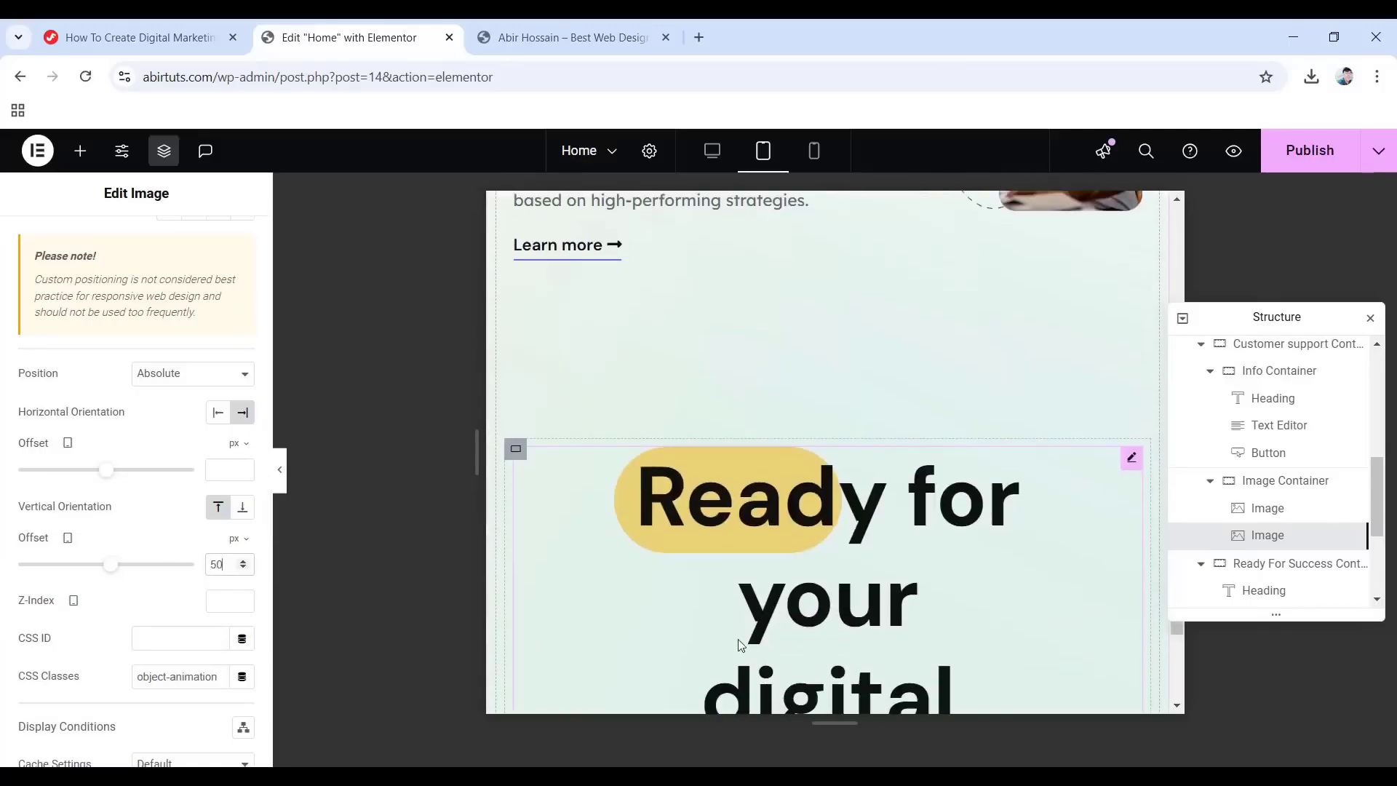
pyautogui.click(825, 496)
# Set the heading's typography size to 70.
pyautogui.scroll(-1, 873, 509)
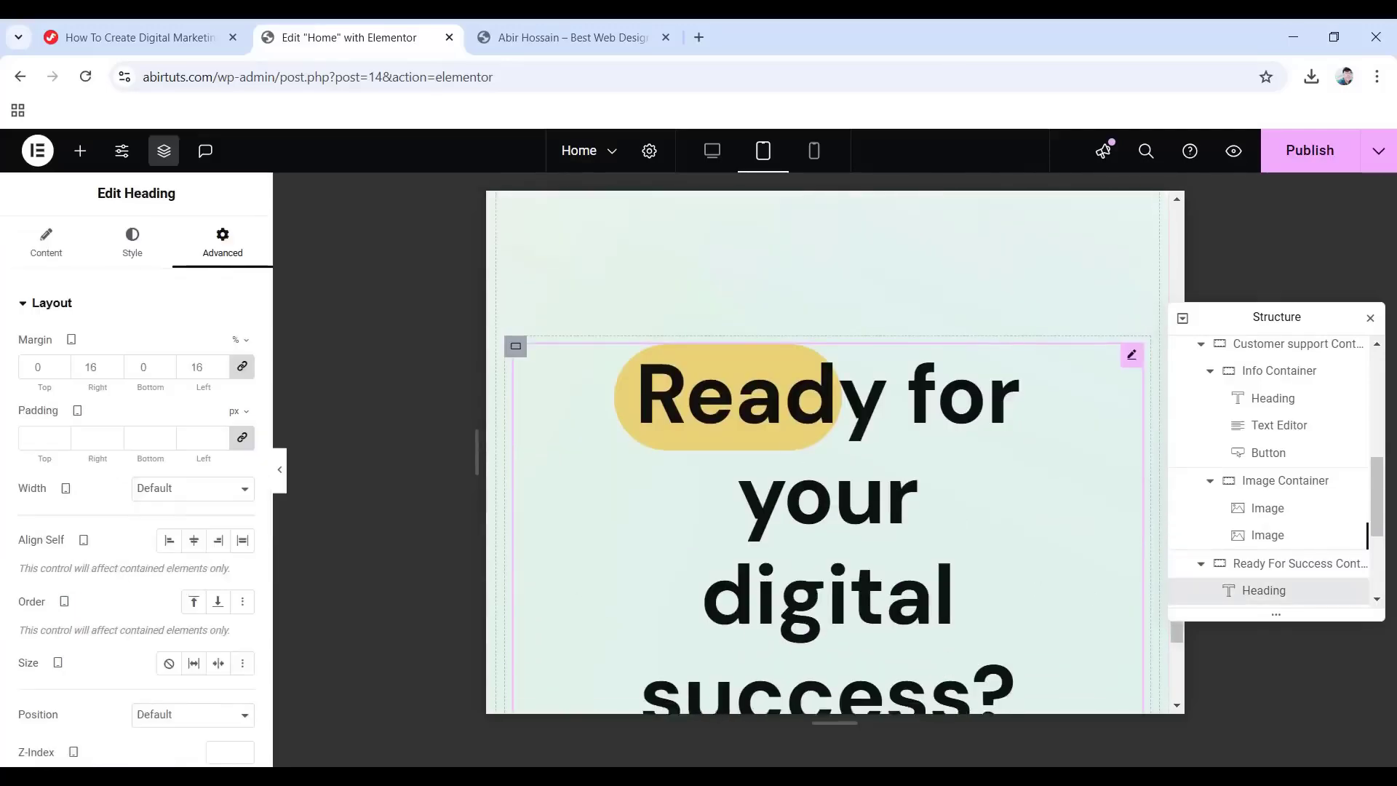
pyautogui.scroll(-1, 867, 577)
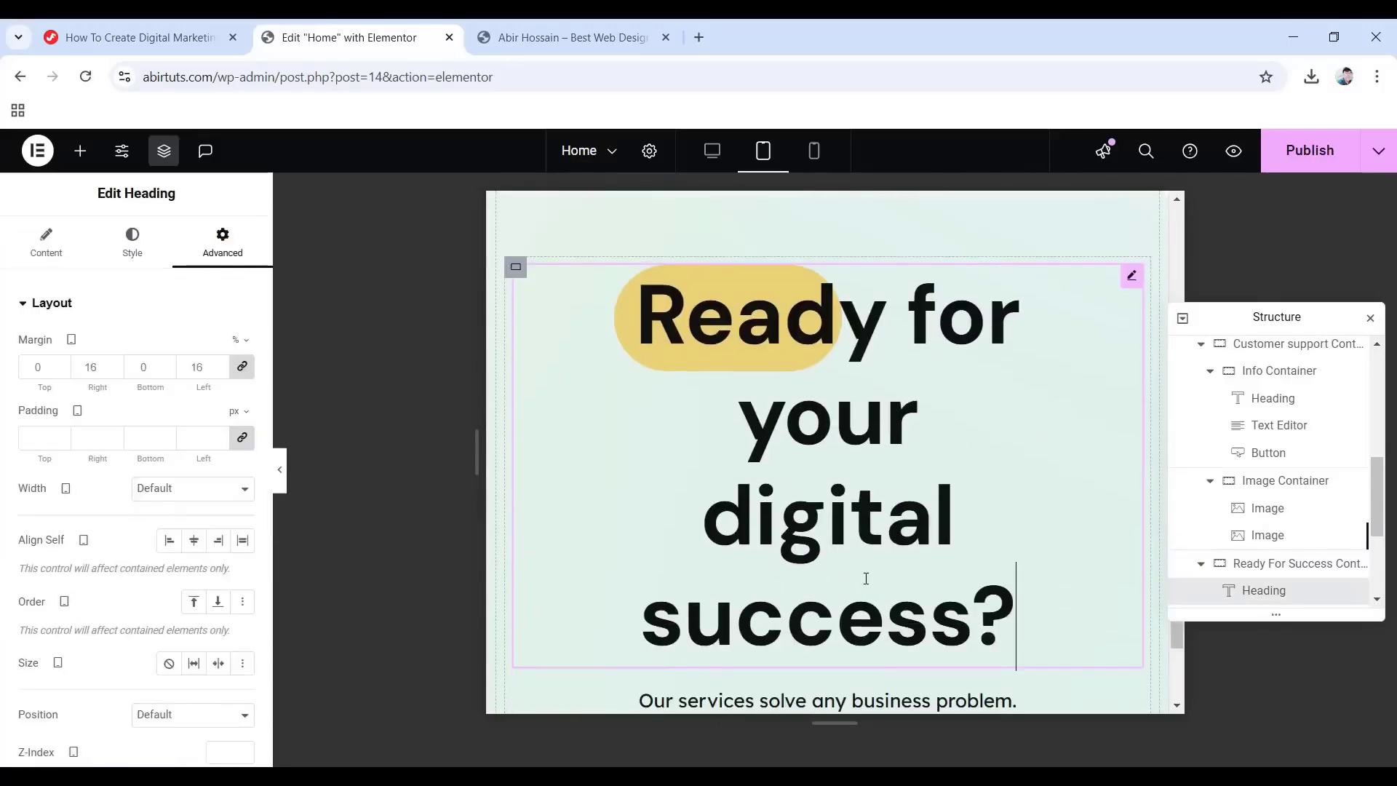
pyautogui.click(134, 254)
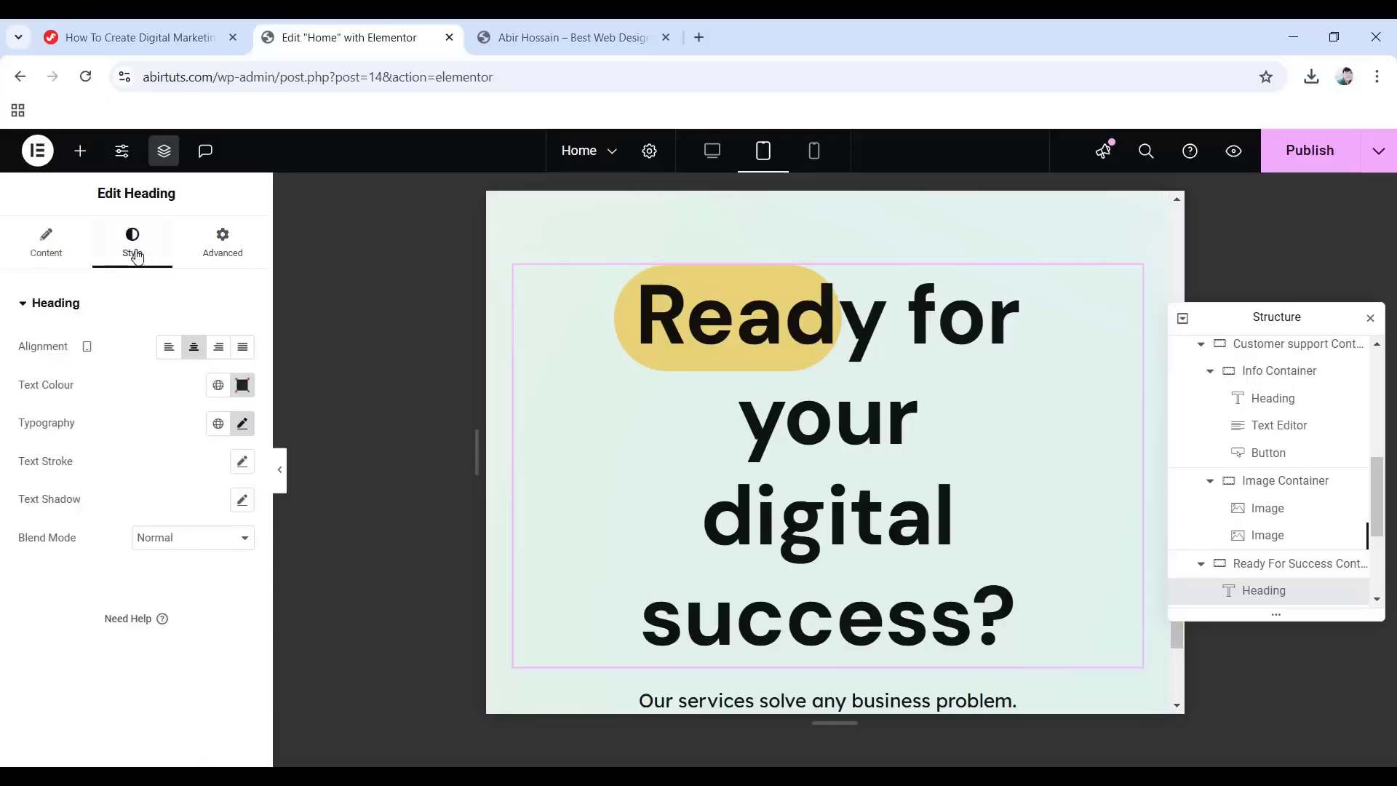
pyautogui.click(241, 424)
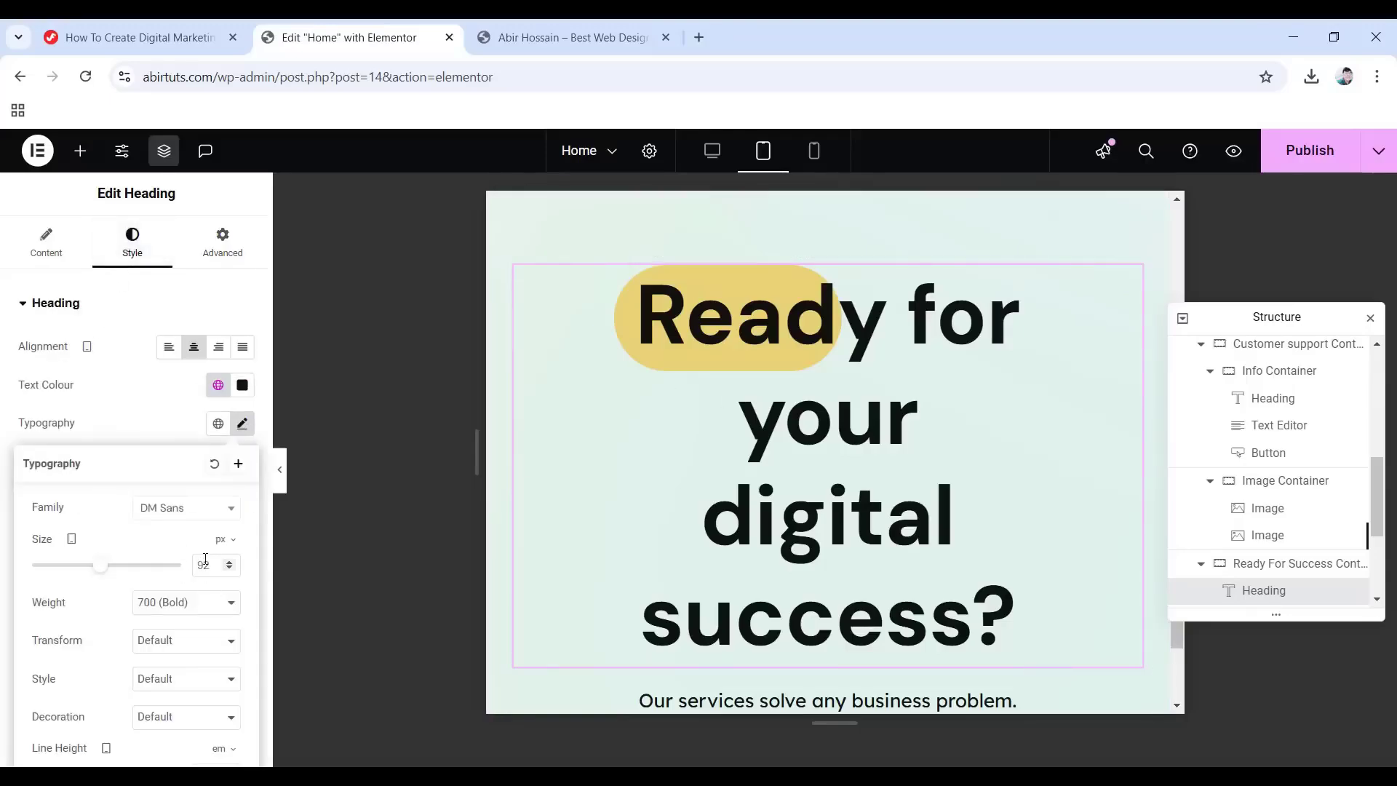
pyautogui.write('70')
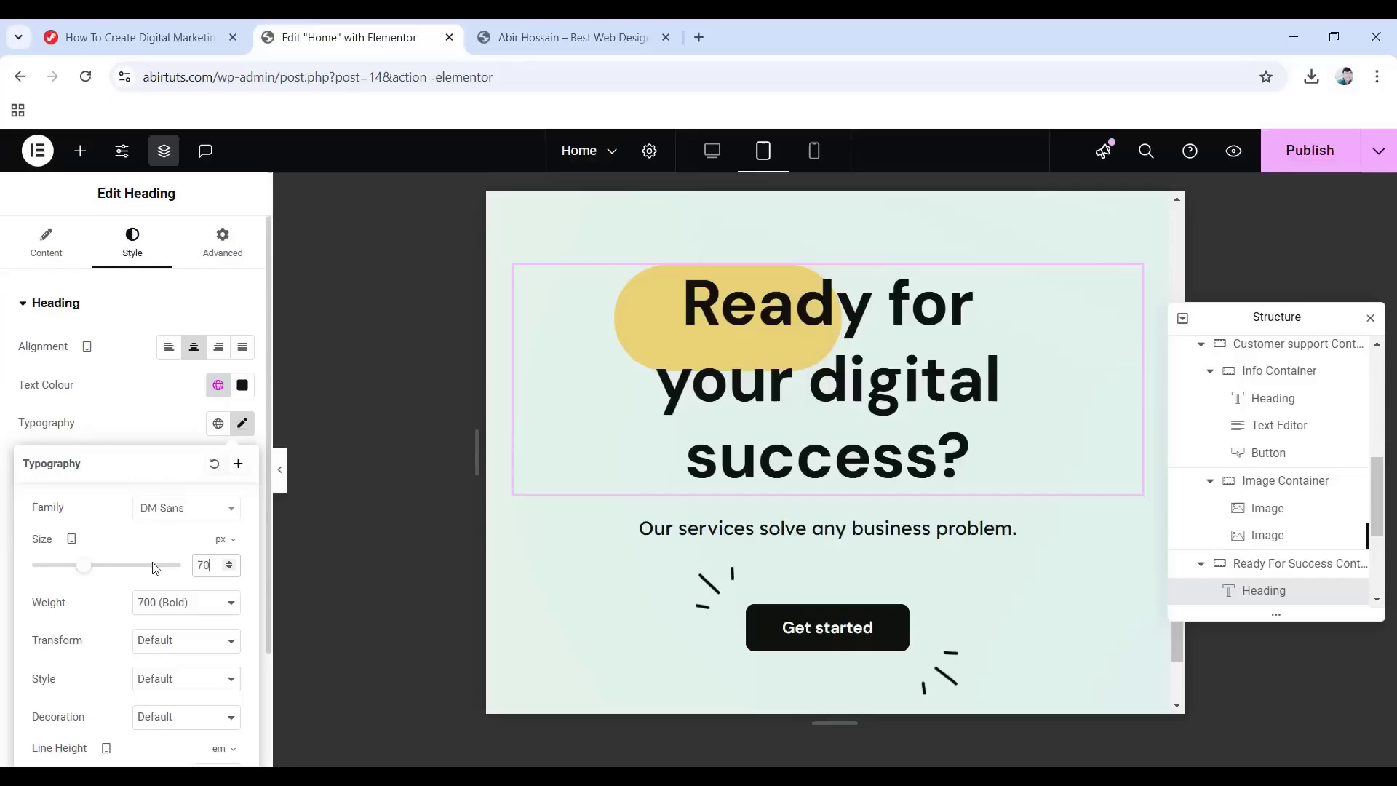
# Set the heading's background image width to 170 px.
pyautogui.click(223, 244)
pyautogui.scroll(-5, 109, 474)
pyautogui.scroll(-5, 111, 480)
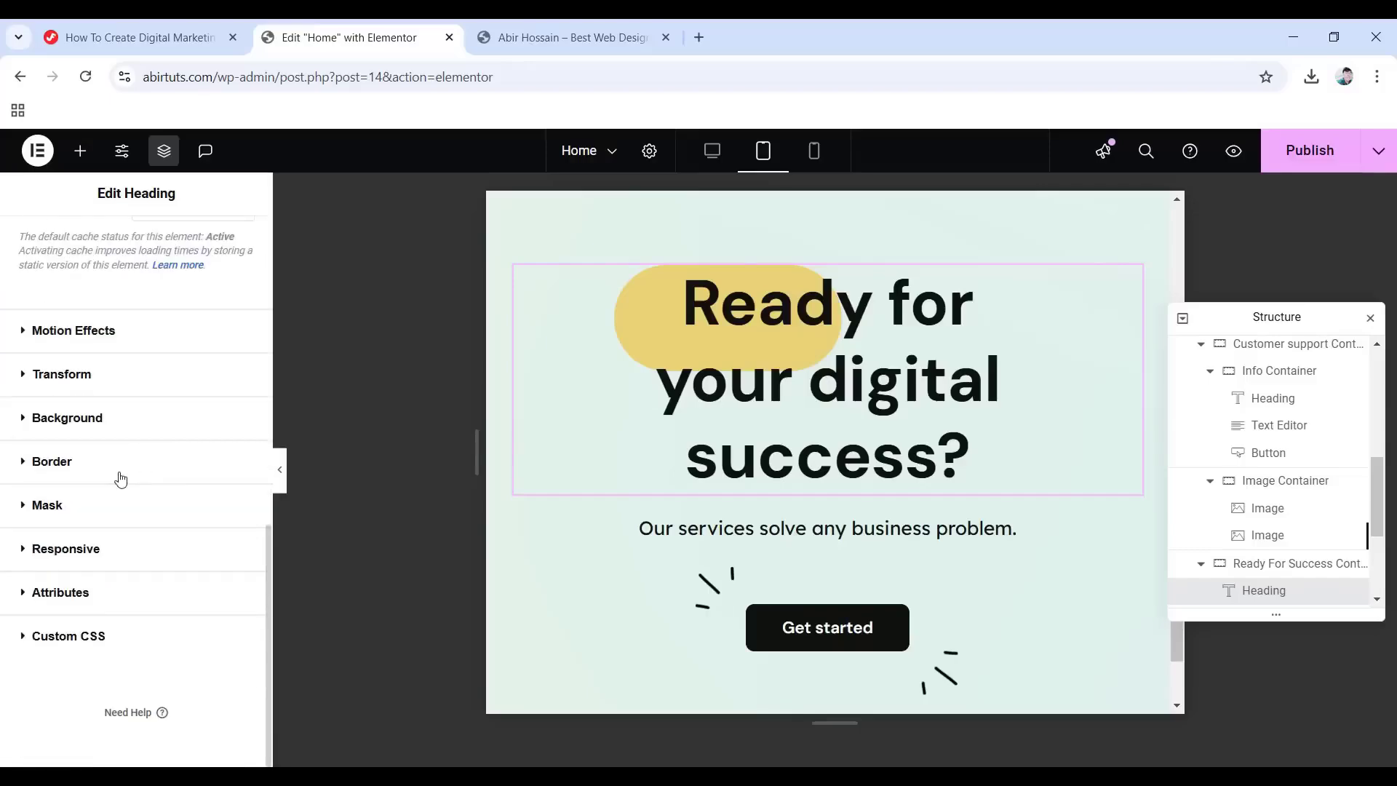
pyautogui.click(85, 420)
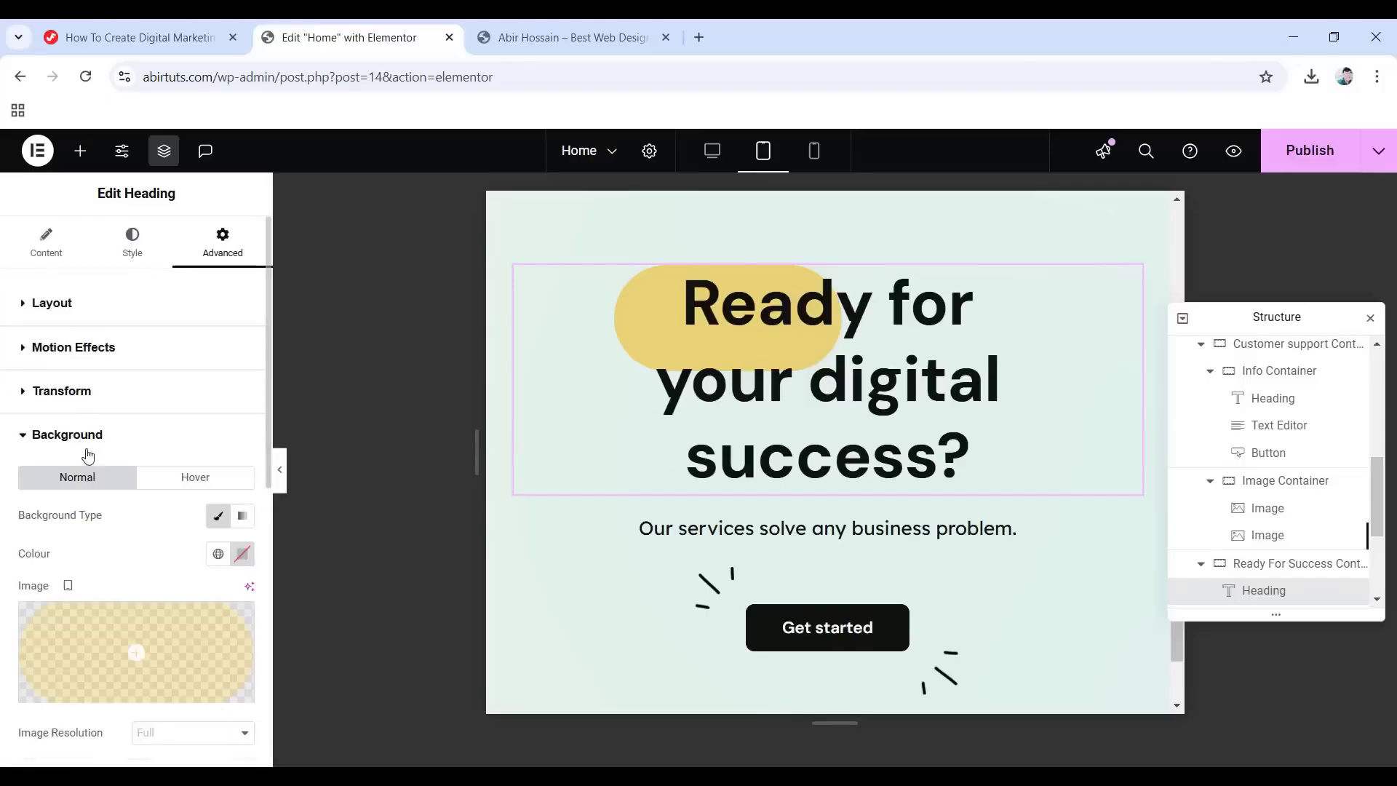
pyautogui.scroll(-6, 91, 495)
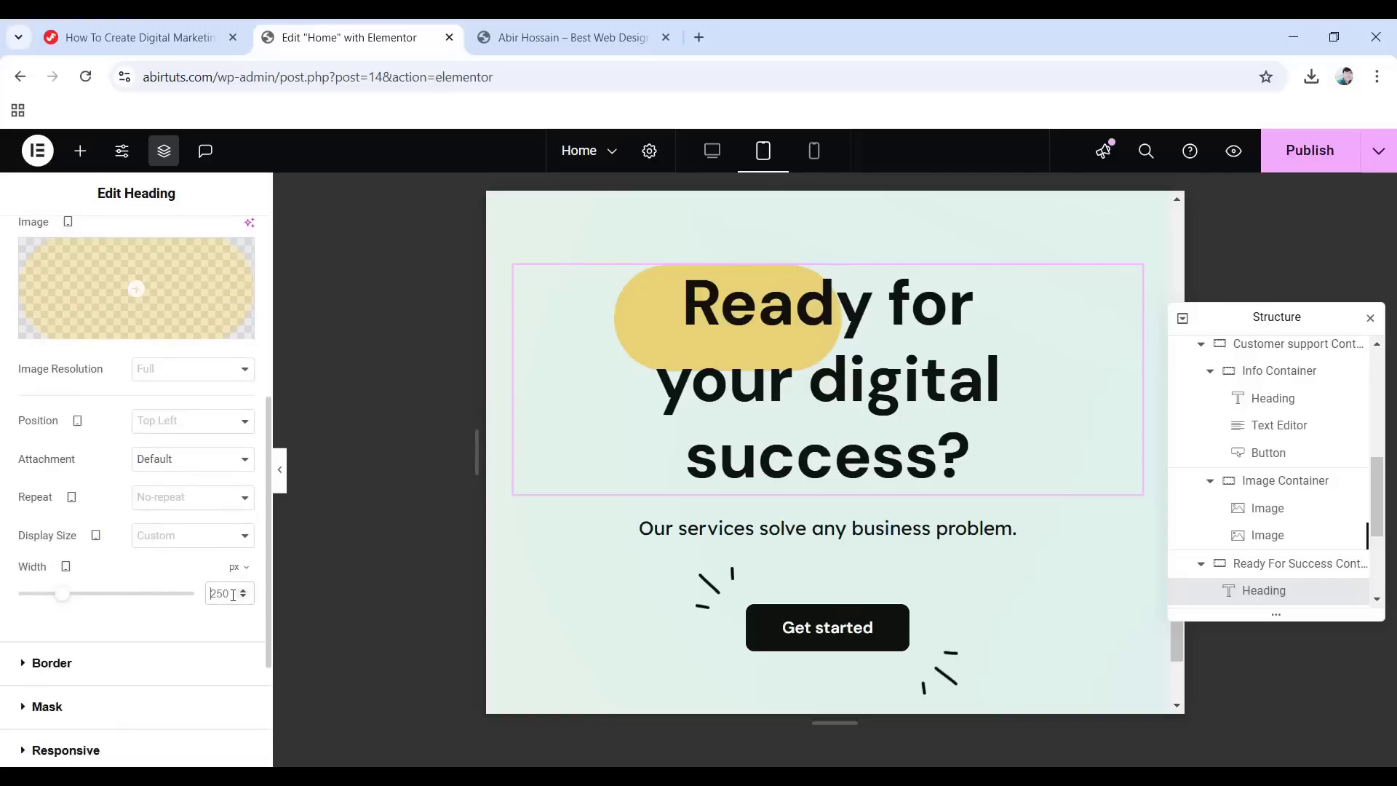
pyautogui.write('170')
pyautogui.scroll(-3, 857, 536)
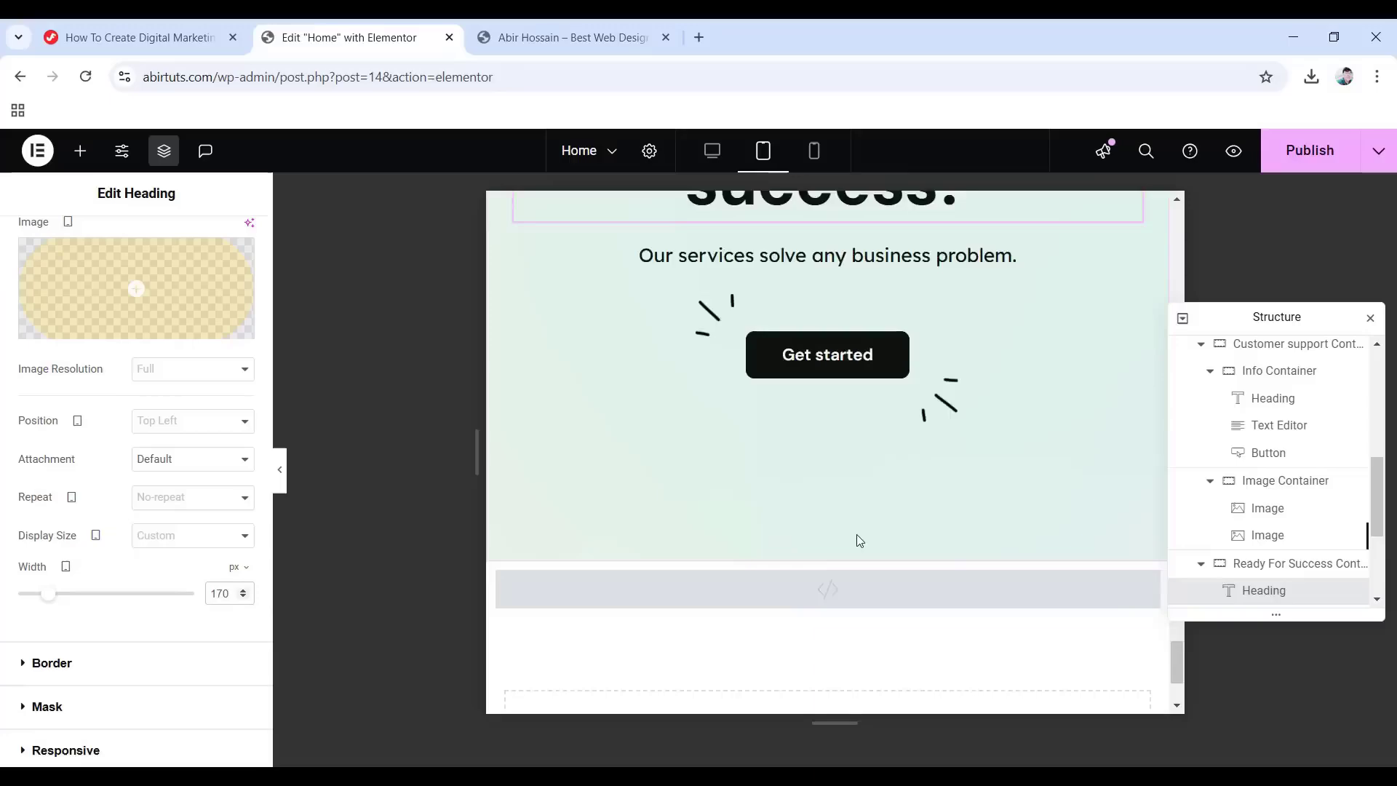
pyautogui.scroll(10, 860, 539)
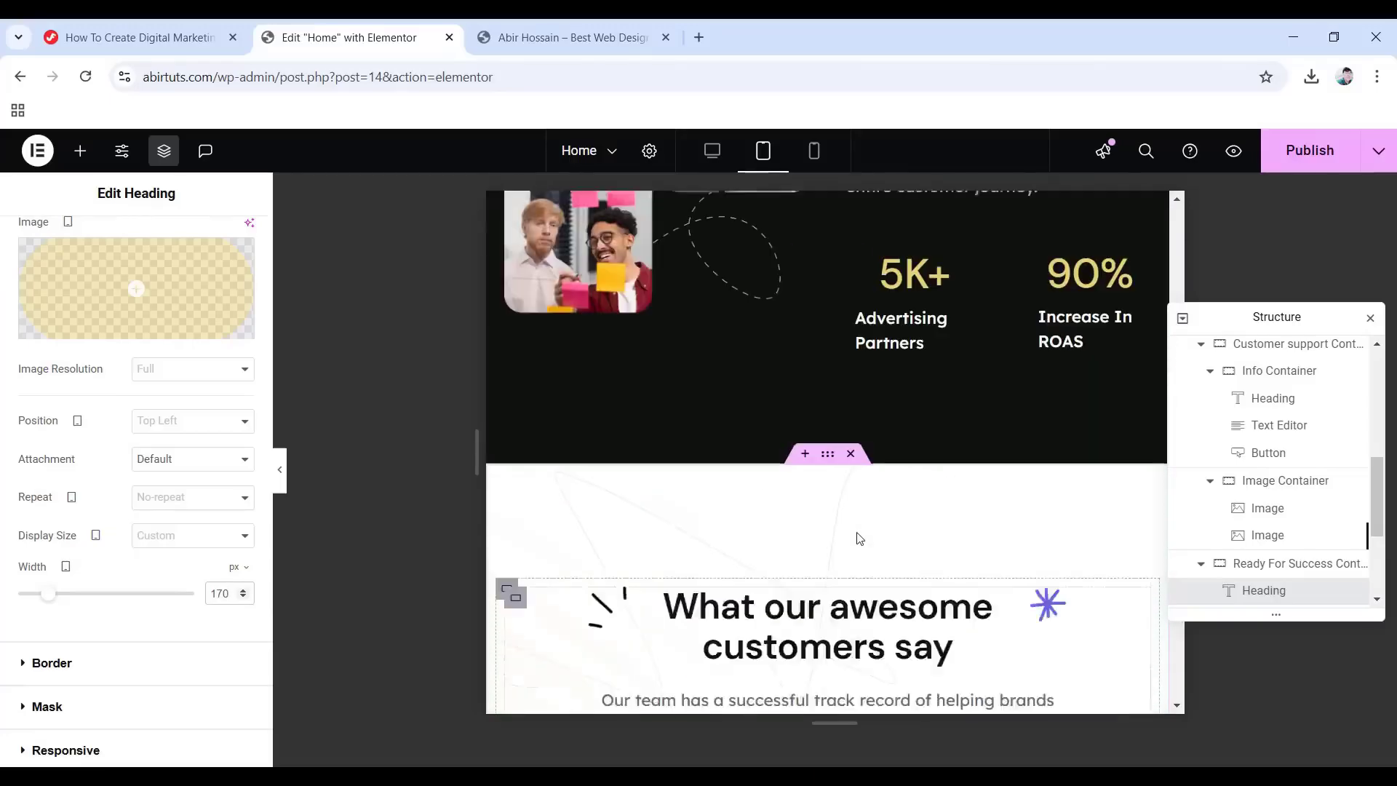
pyautogui.scroll(4, 859, 535)
pyautogui.scroll(-6, 857, 531)
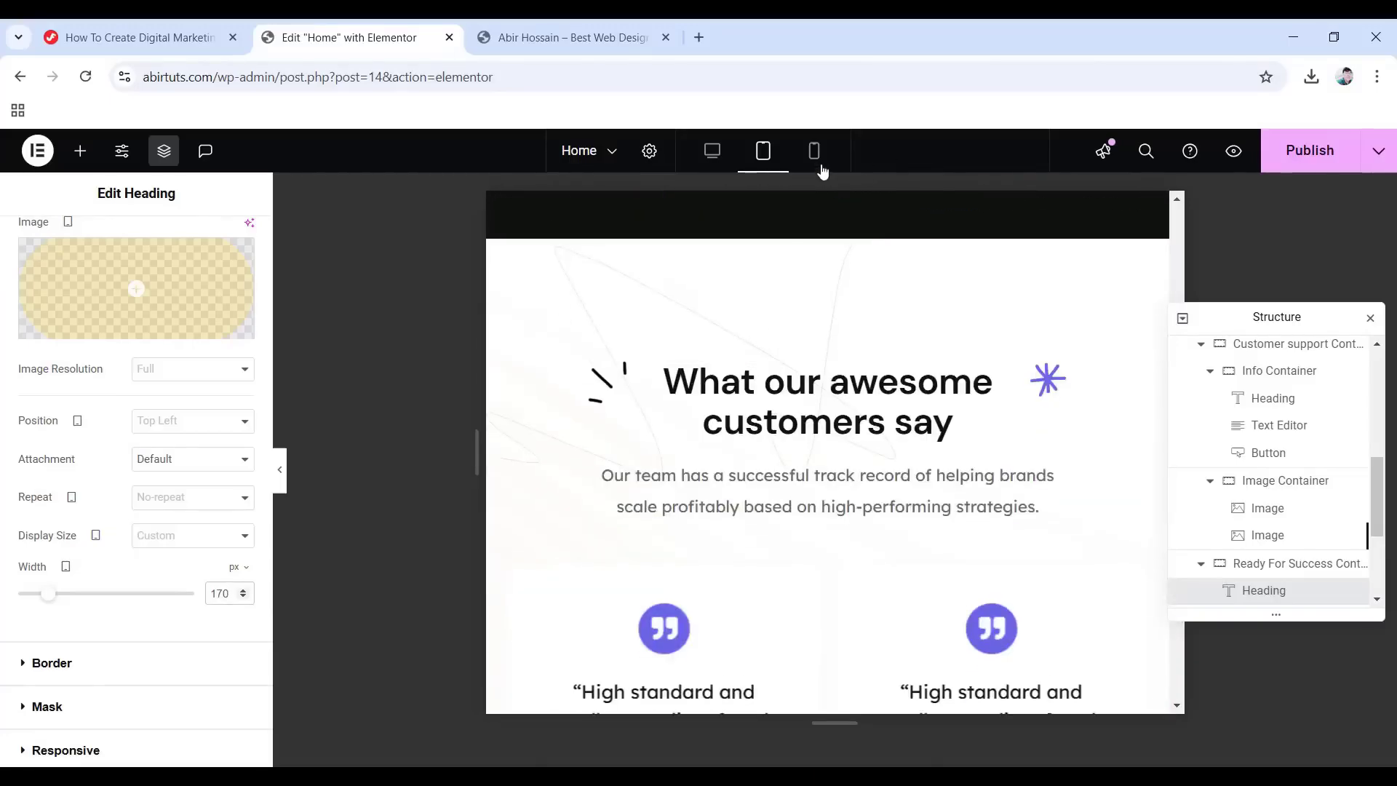
# In the mobile view, set the Ending Container's padding to 75, 10, 60 and 10 px.
pyautogui.click(815, 156)
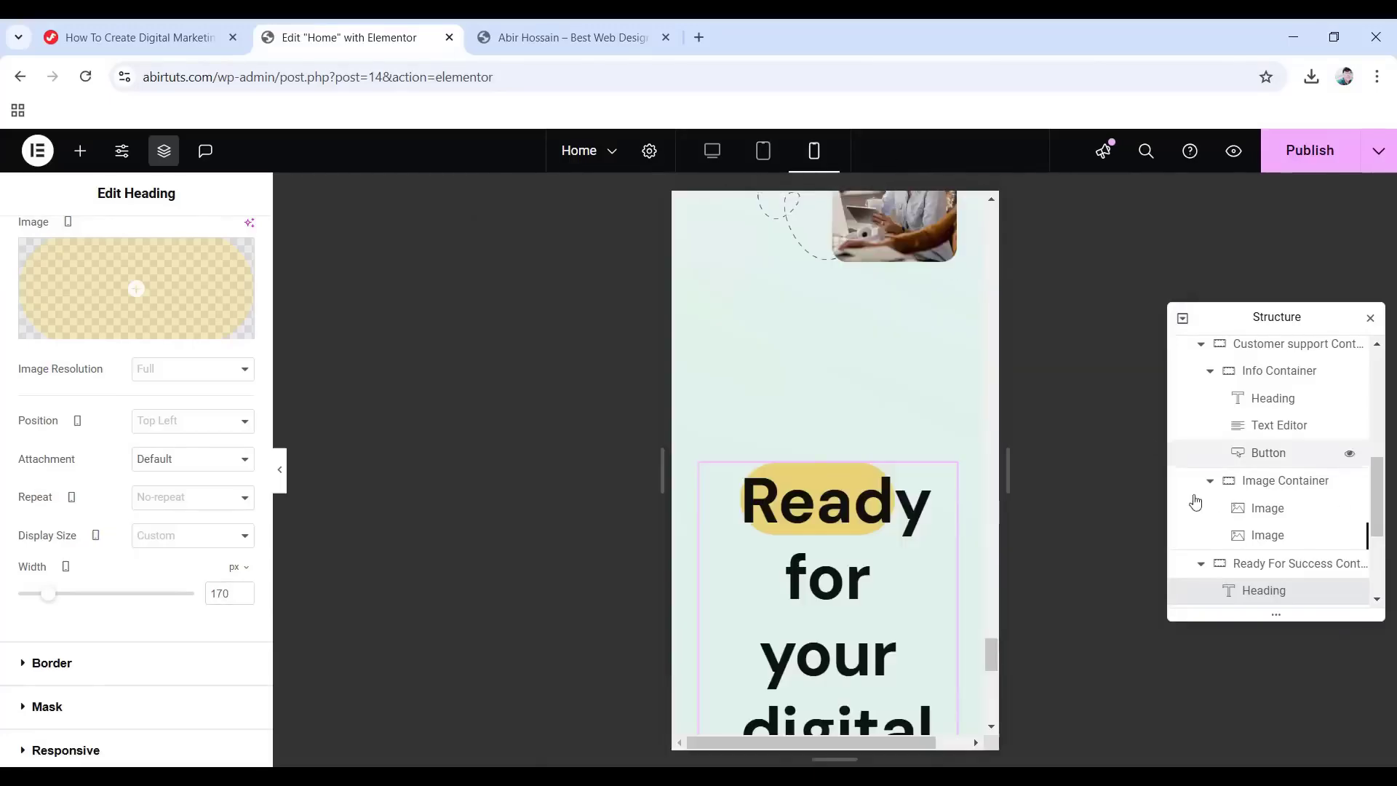
pyautogui.scroll(8, 1260, 521)
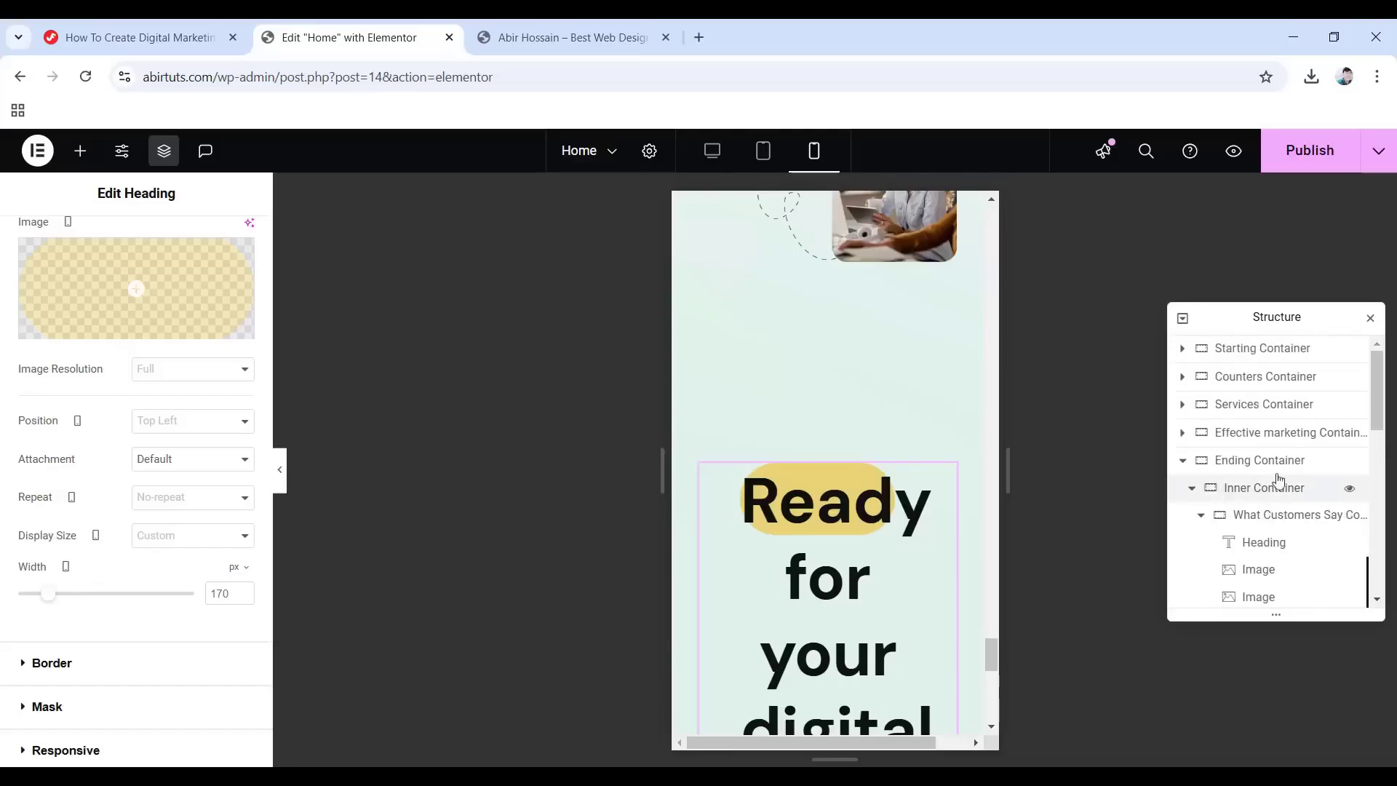
pyautogui.click(1253, 466)
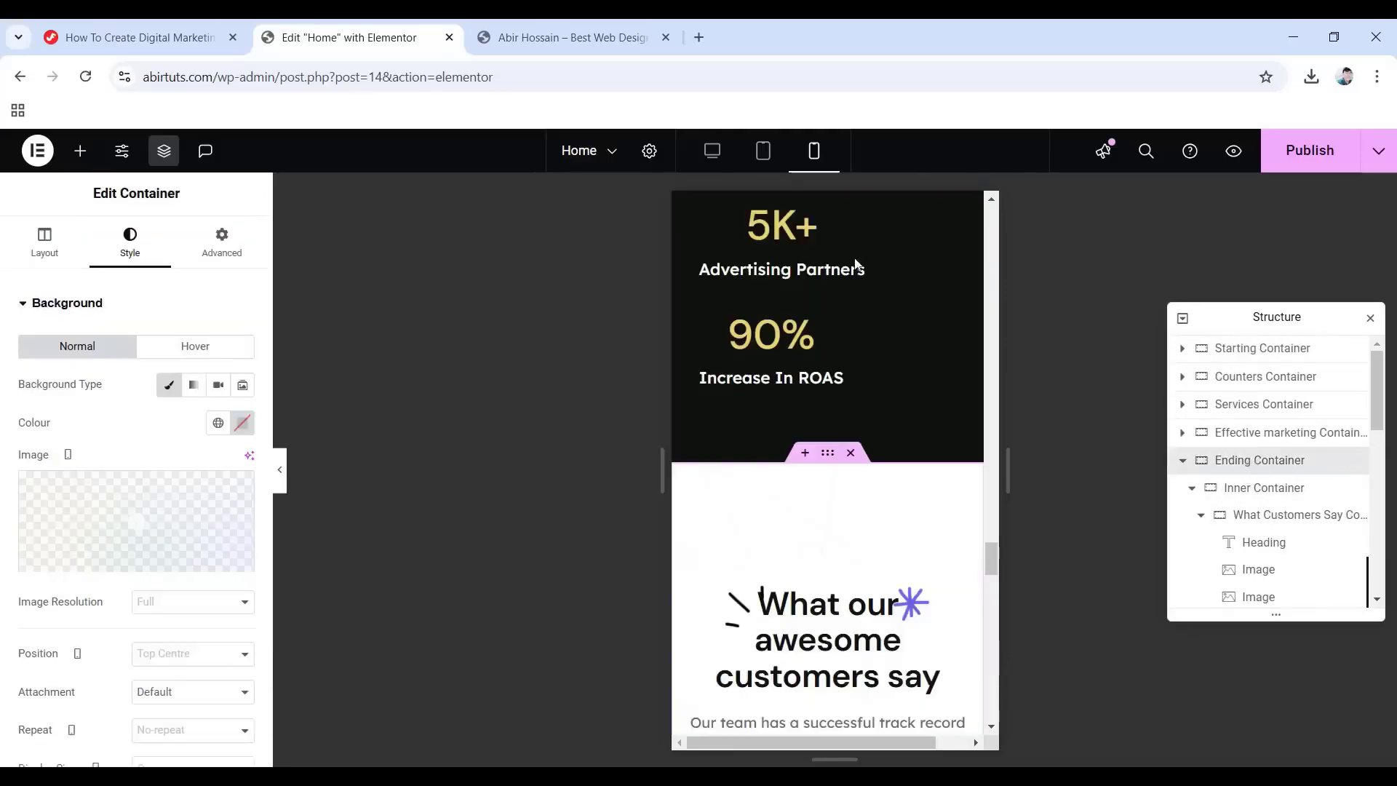
pyautogui.click(221, 253)
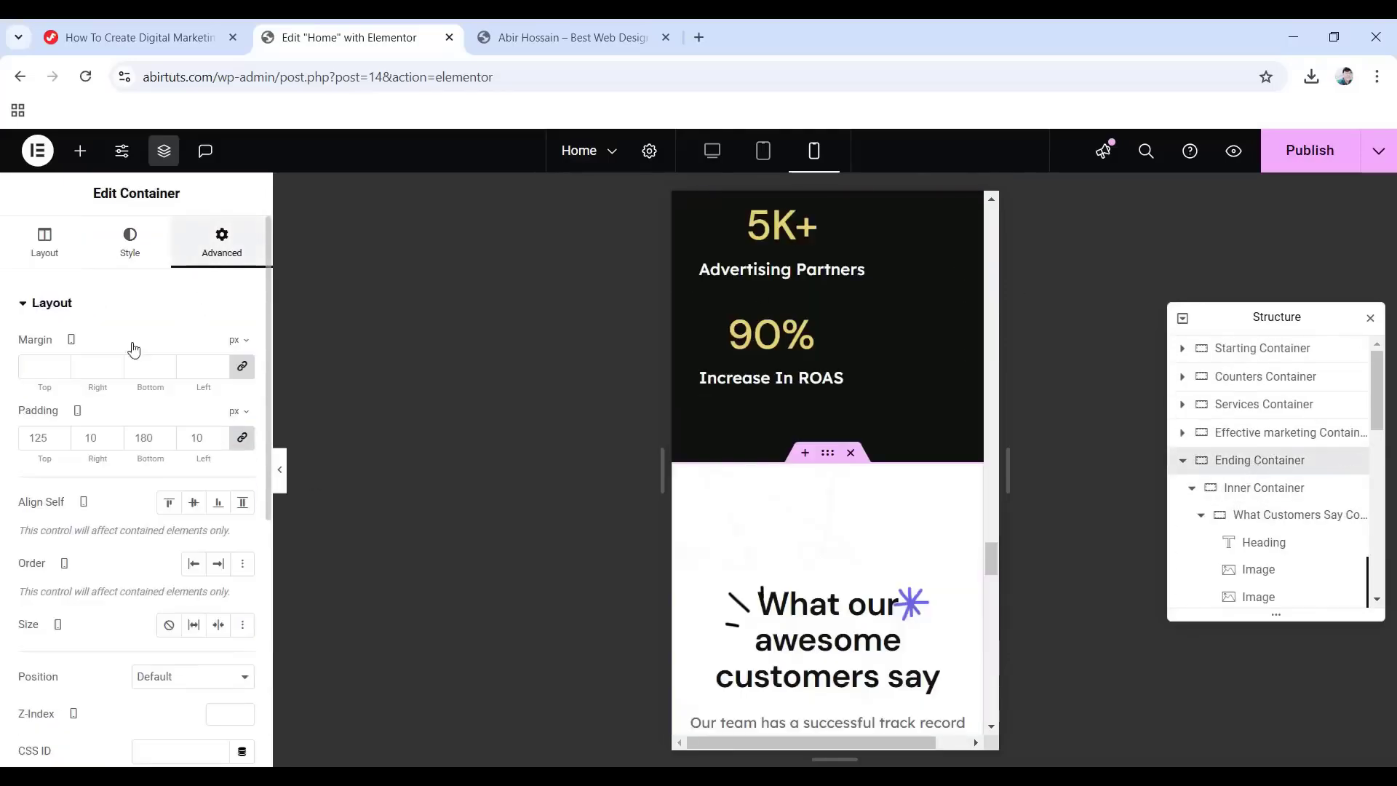
pyautogui.click(241, 437)
pyautogui.click(30, 435)
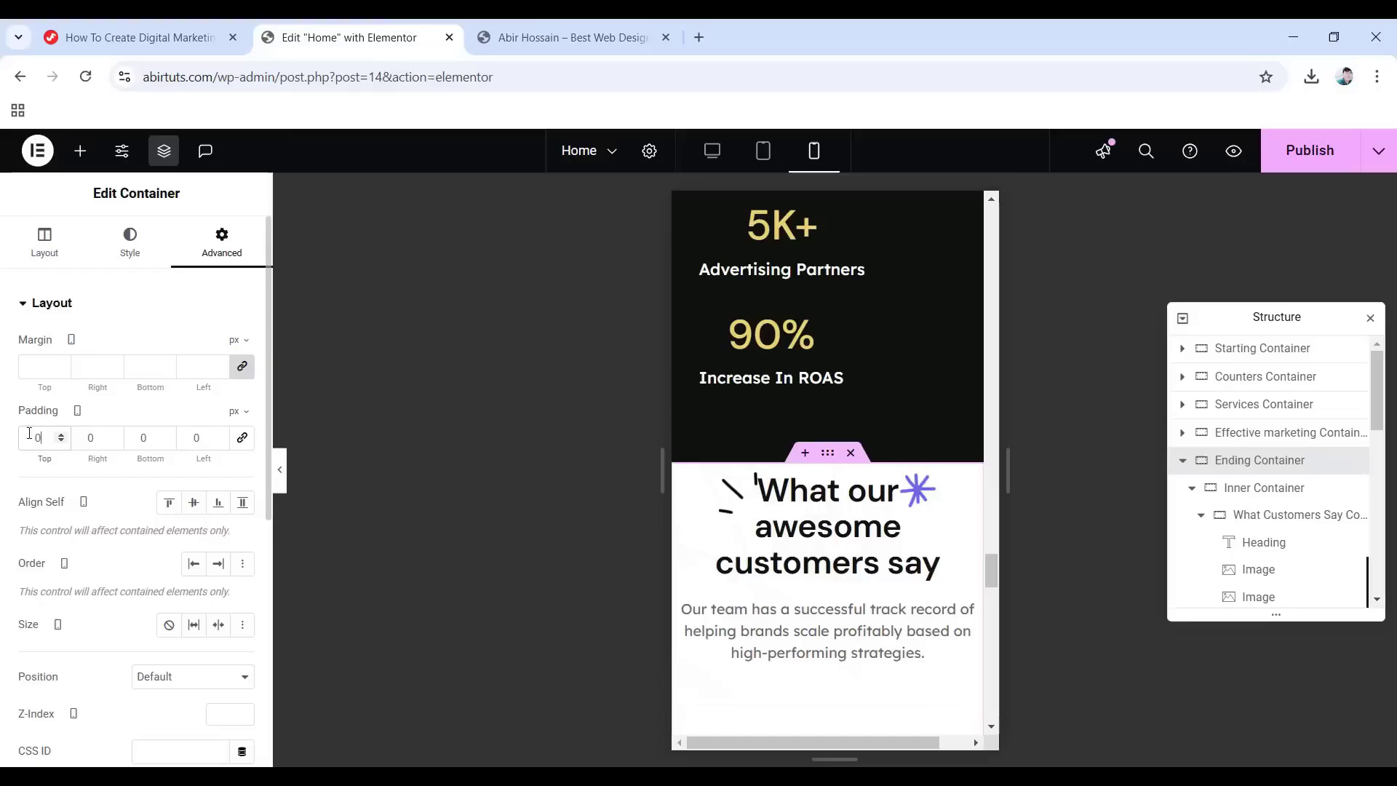
pyautogui.write('75')
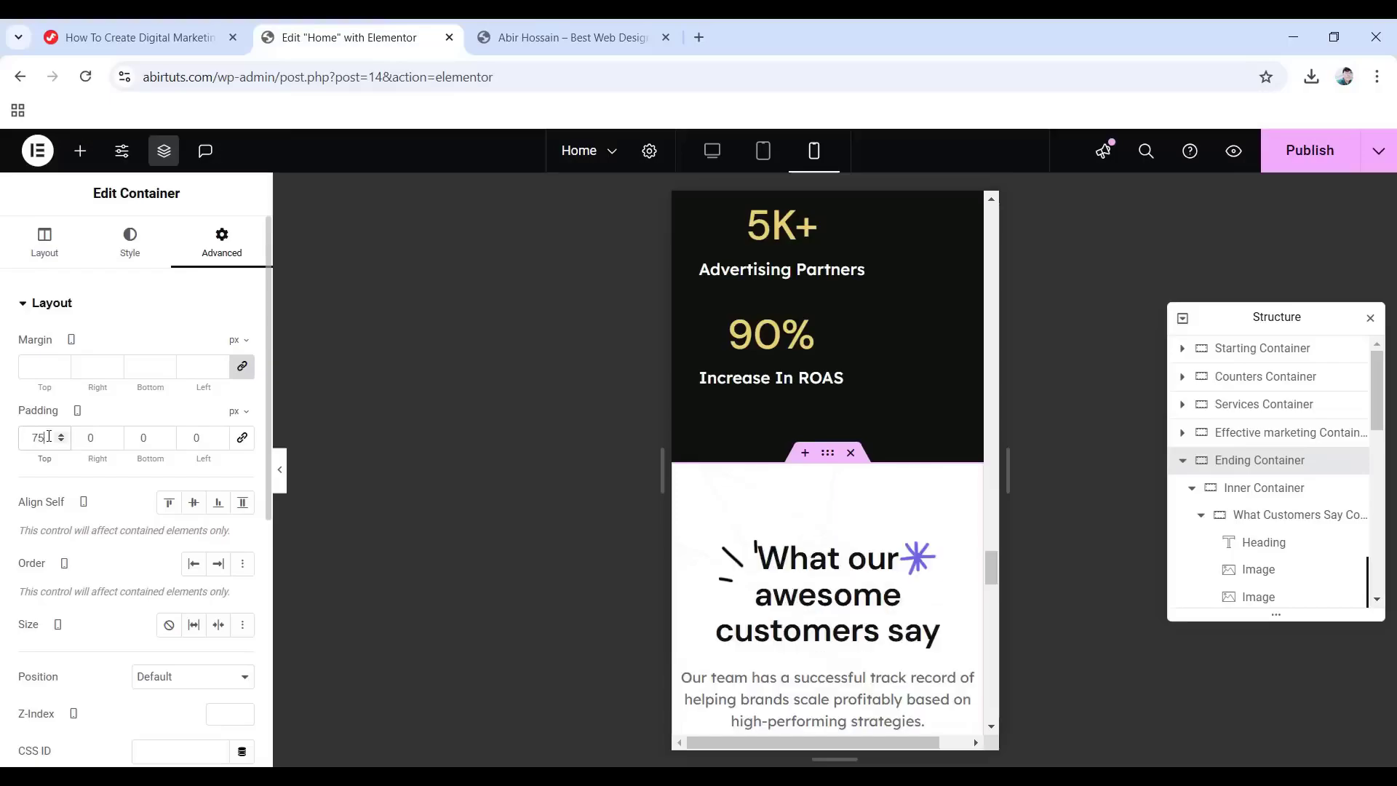
pyautogui.write('10')
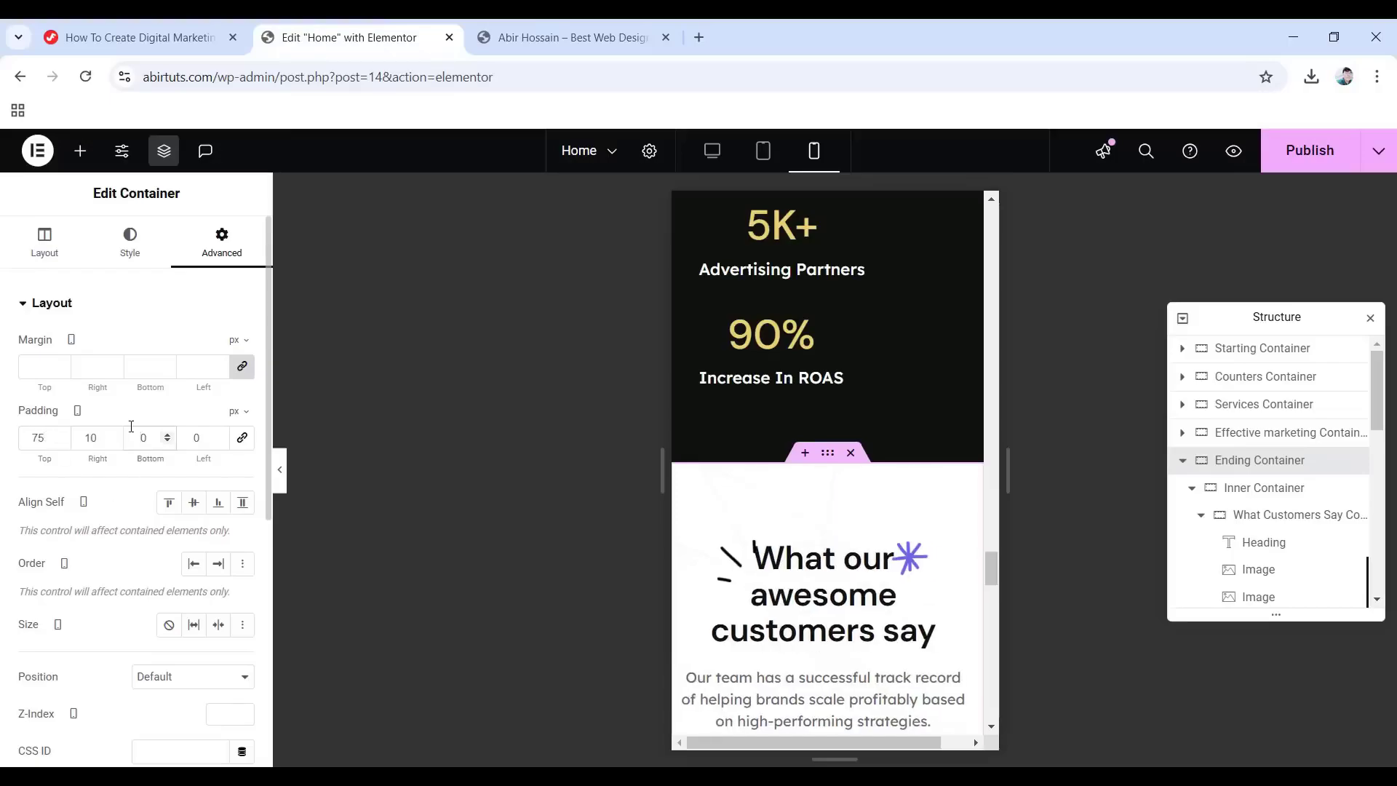
pyautogui.write('1')
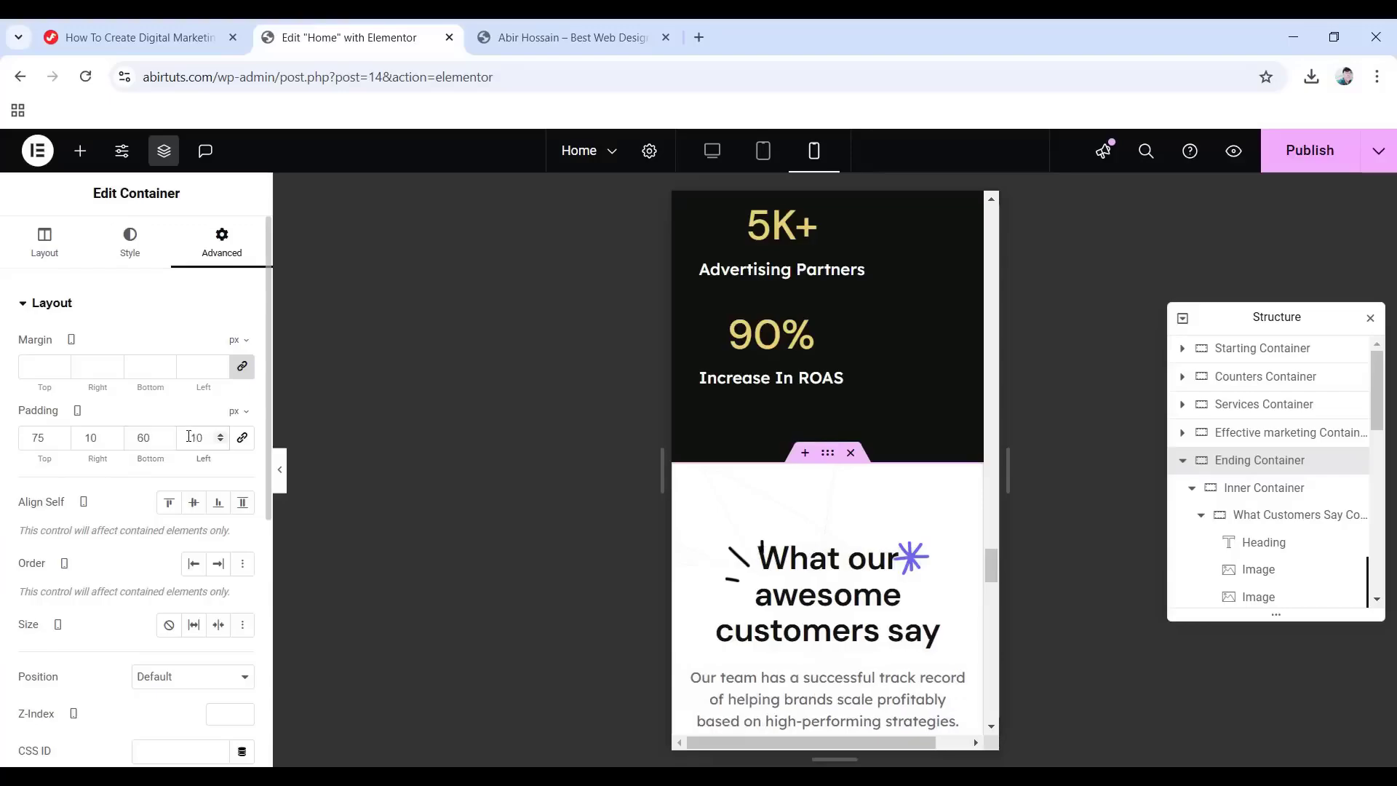
pyautogui.click(1279, 523)
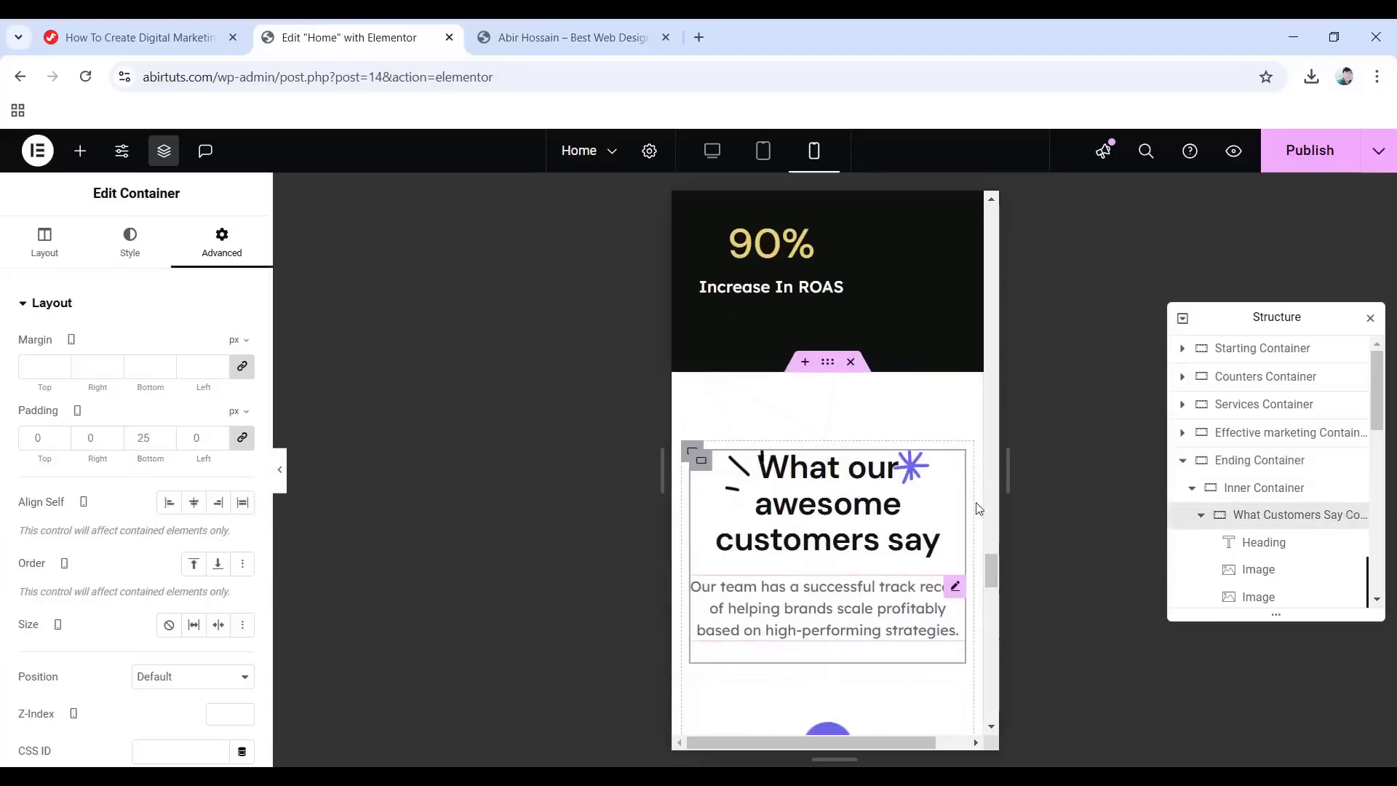
# Make the purple starburst image 30 px wide and switch its horizontal offset unit to px.
pyautogui.click(917, 479)
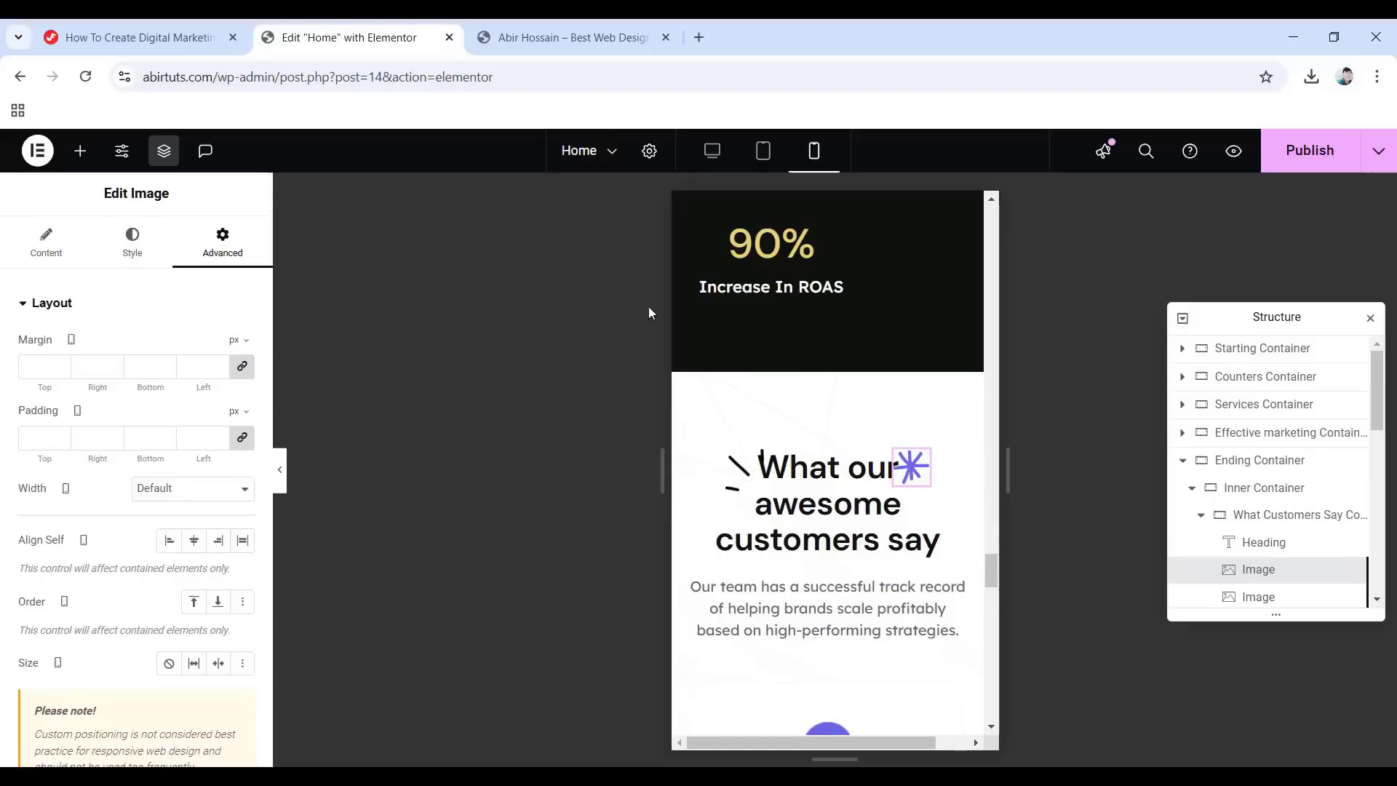
pyautogui.click(137, 247)
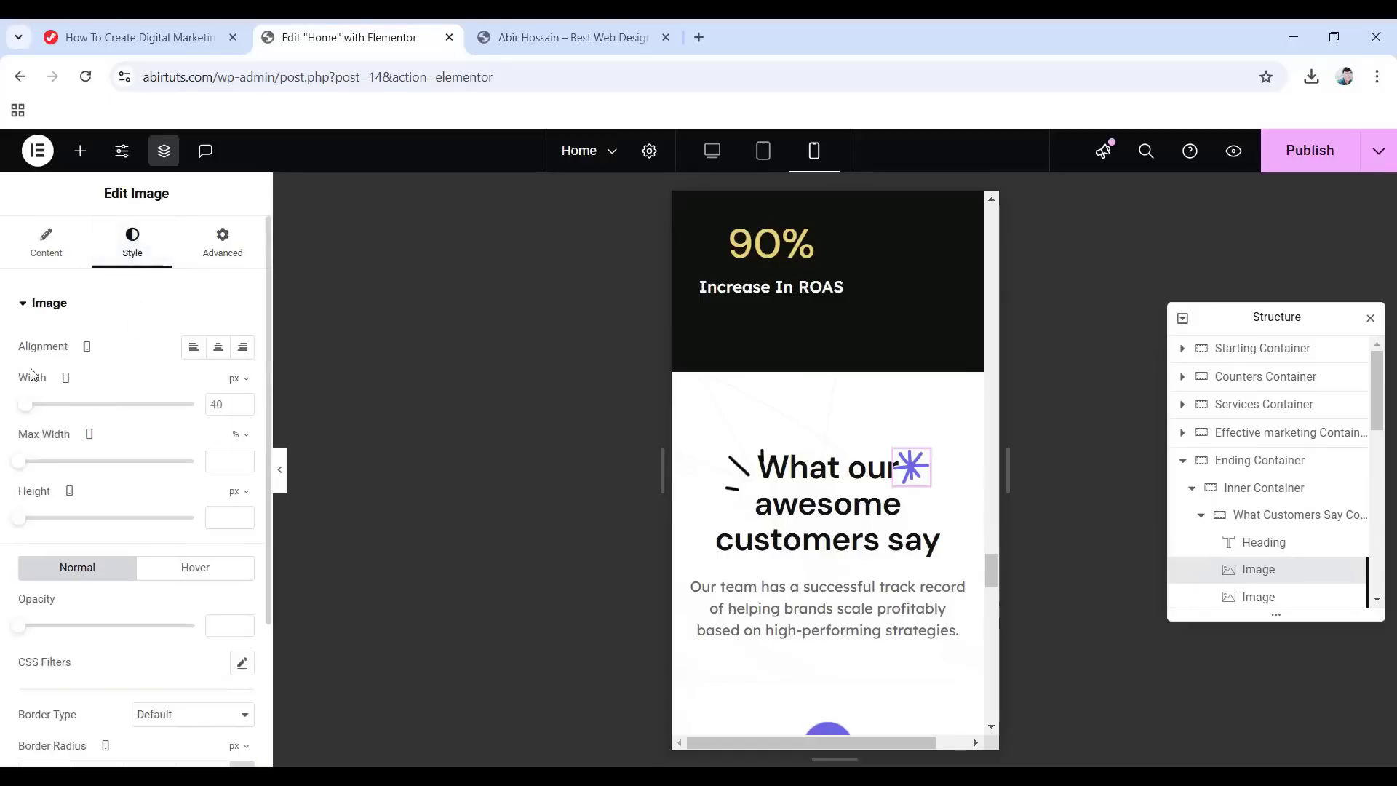
pyautogui.press('BackSpace')
pyautogui.press('BackSpace')
pyautogui.write('30')
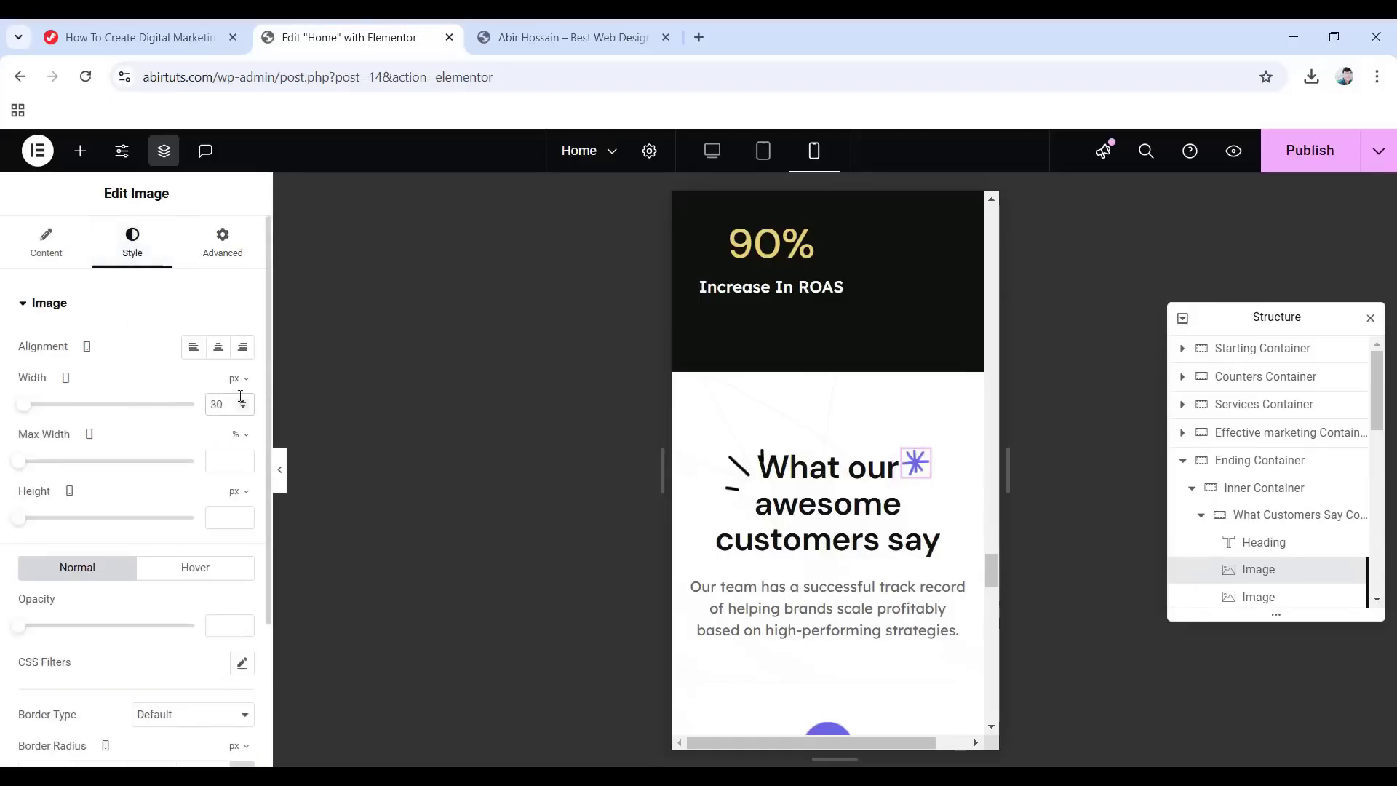
pyautogui.click(207, 247)
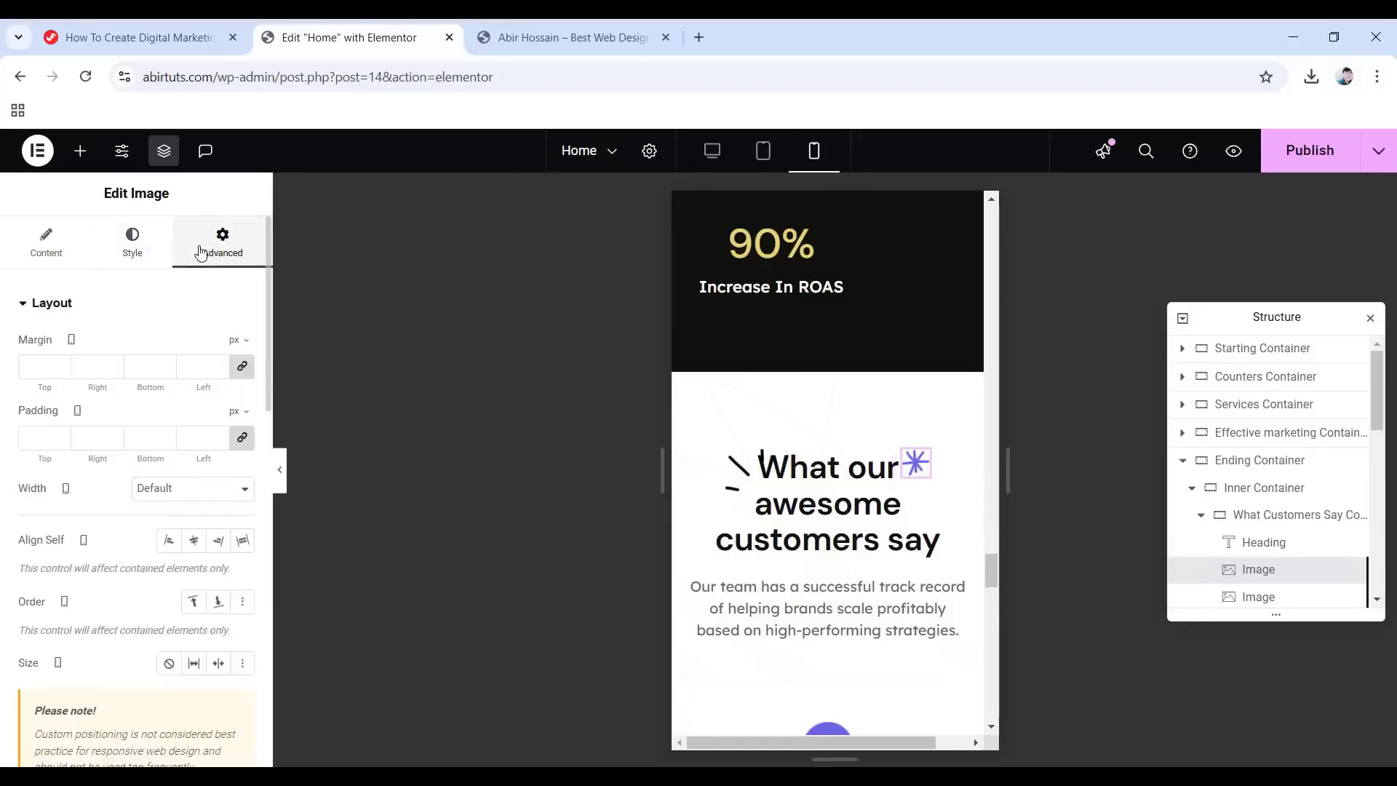
pyautogui.scroll(-6, 127, 377)
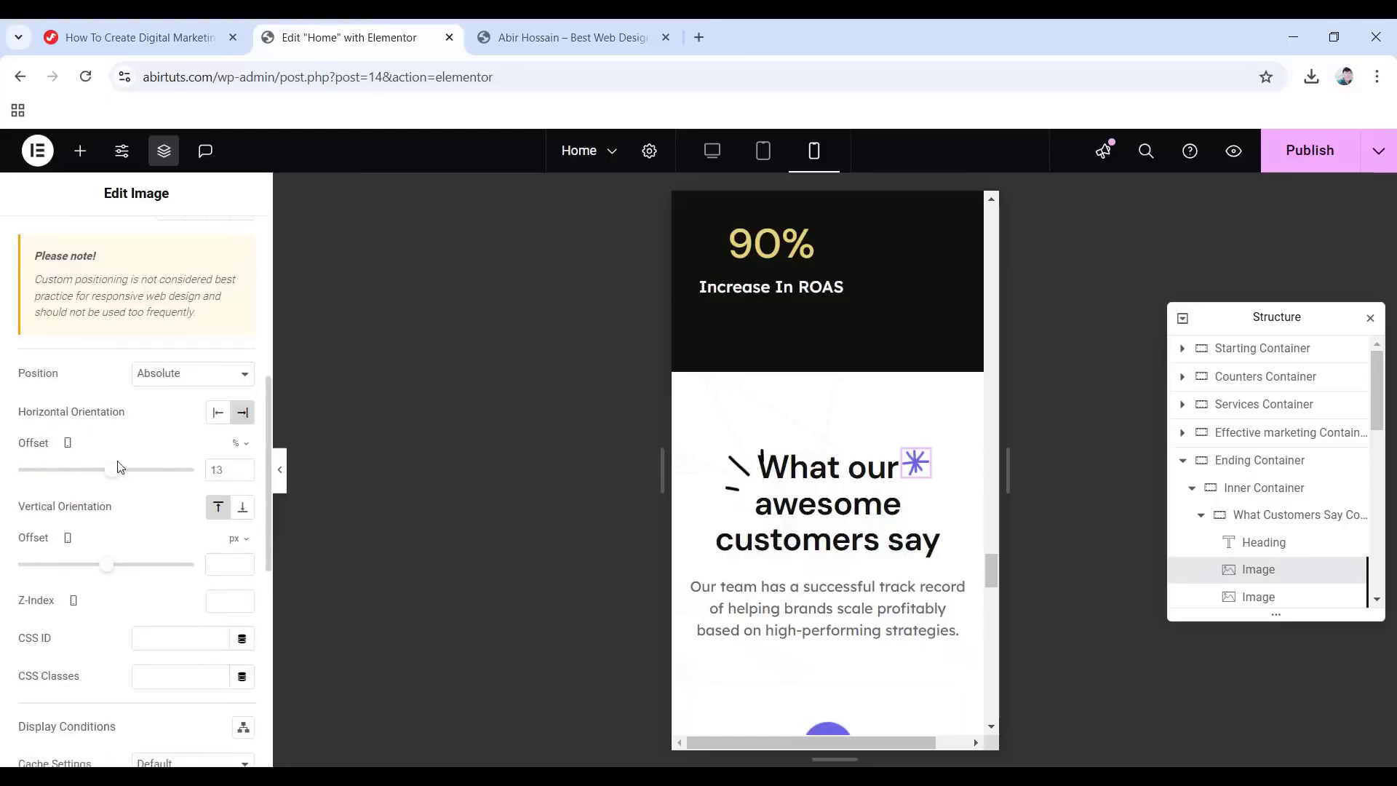
pyautogui.click(240, 447)
pyautogui.click(241, 451)
# Make the dash marks image 30 px wide with px offsets of 20 horizontal and -5 vertical.
pyautogui.click(1249, 599)
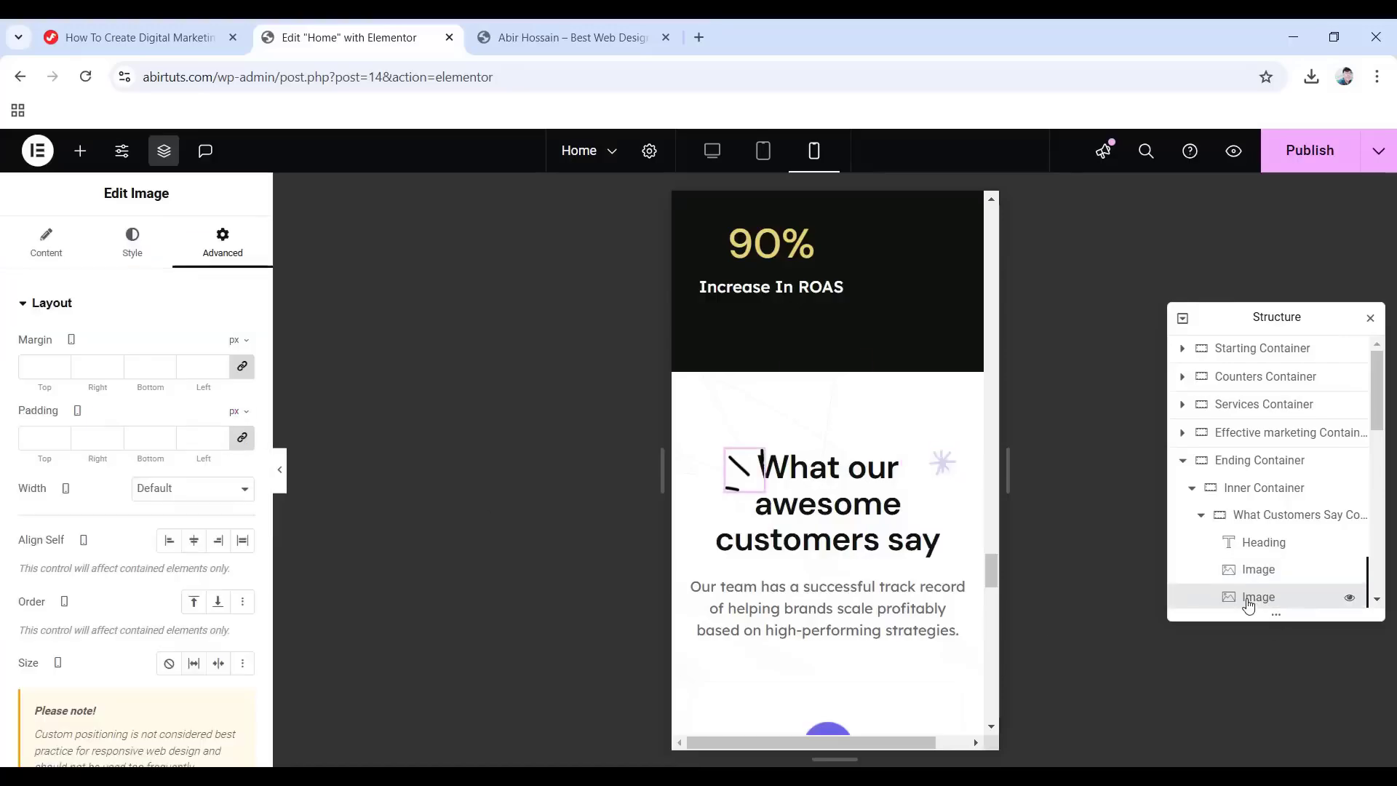
pyautogui.click(132, 243)
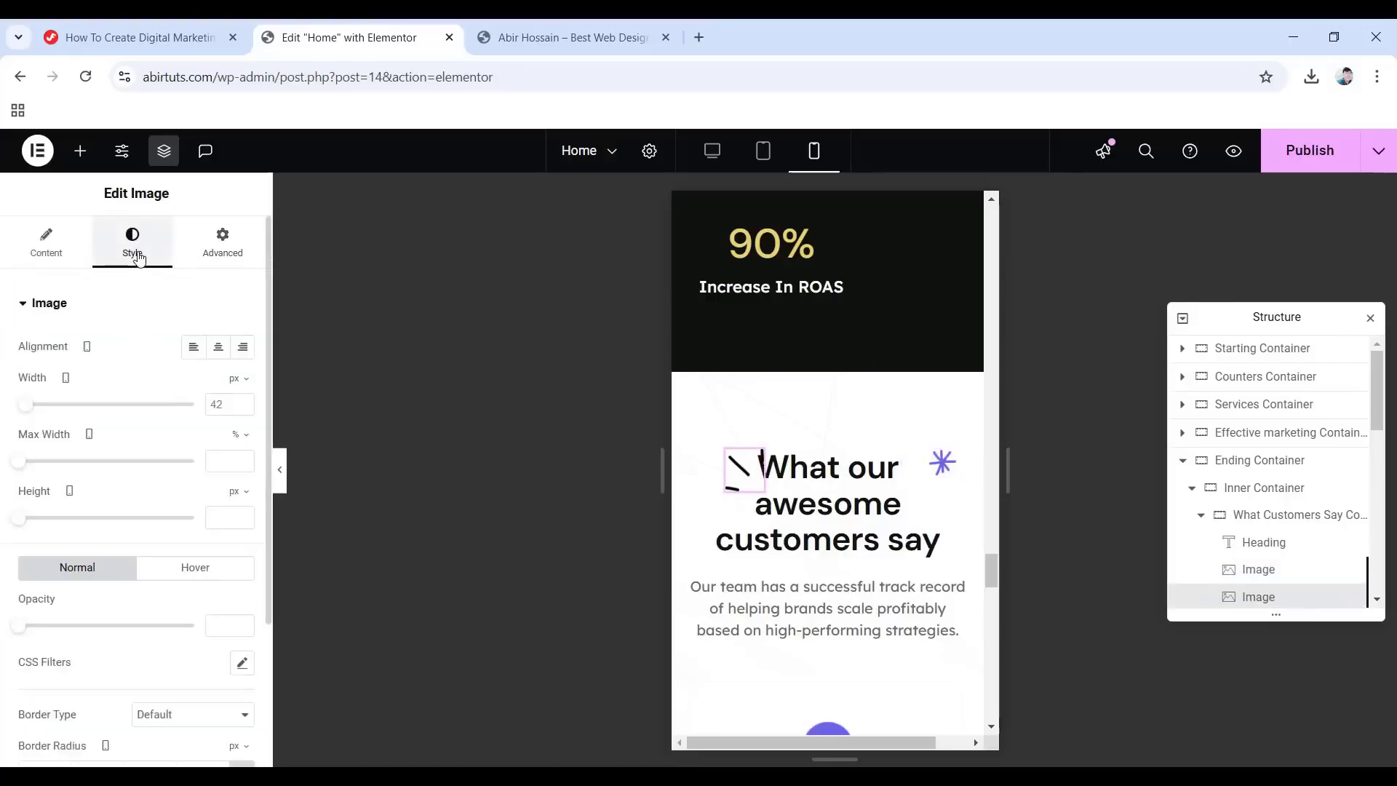
pyautogui.click(228, 404)
pyautogui.write('30')
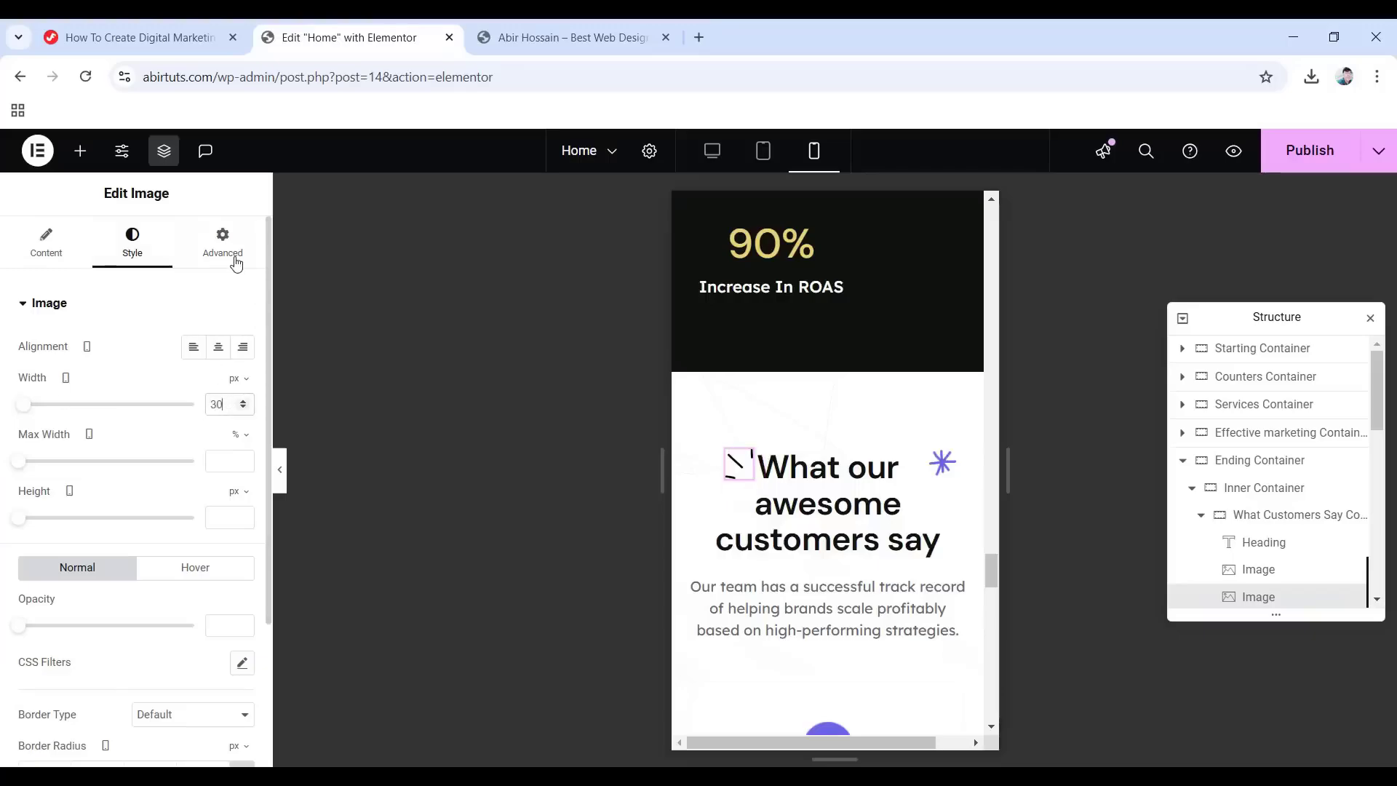
pyautogui.click(236, 263)
pyautogui.scroll(-8, 166, 419)
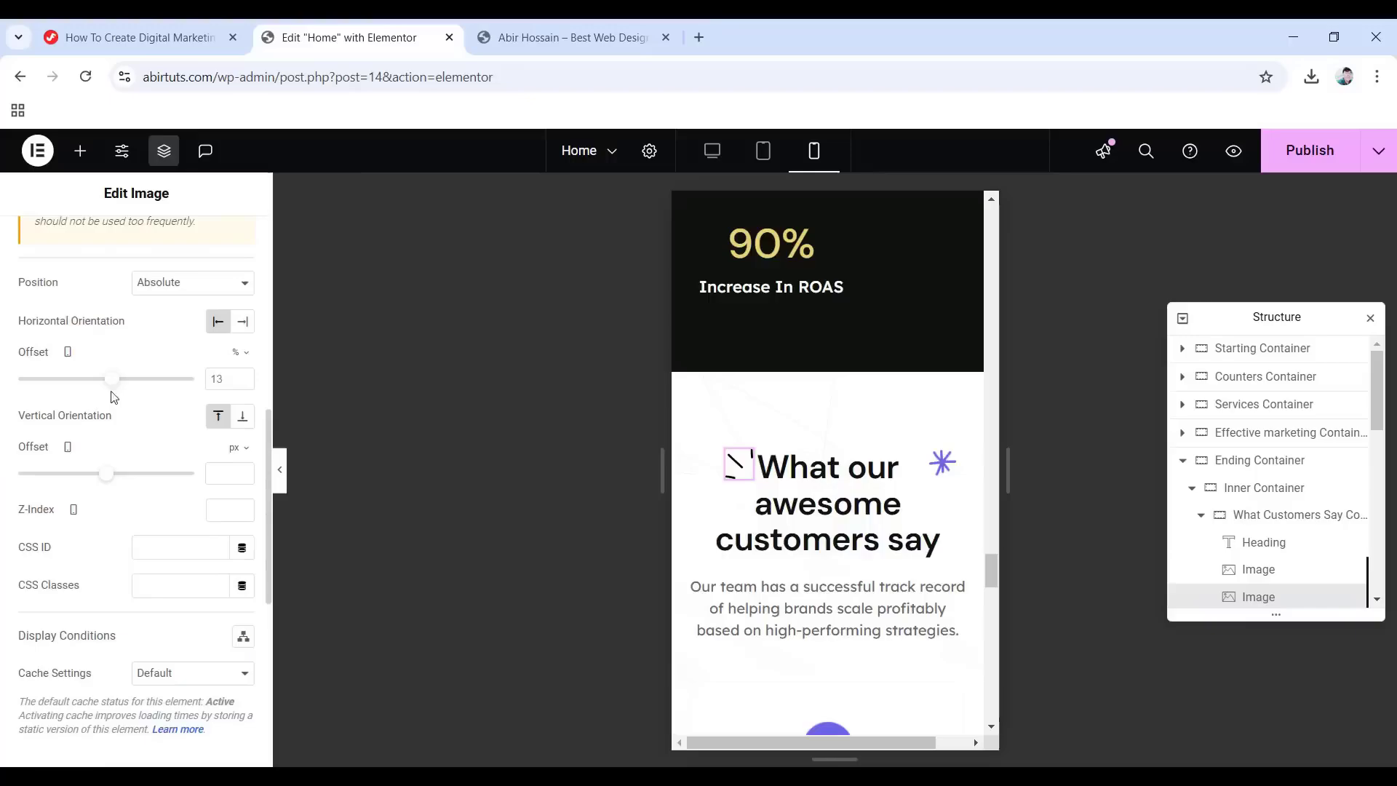
pyautogui.click(240, 355)
pyautogui.click(233, 355)
pyautogui.click(231, 378)
pyautogui.write('20')
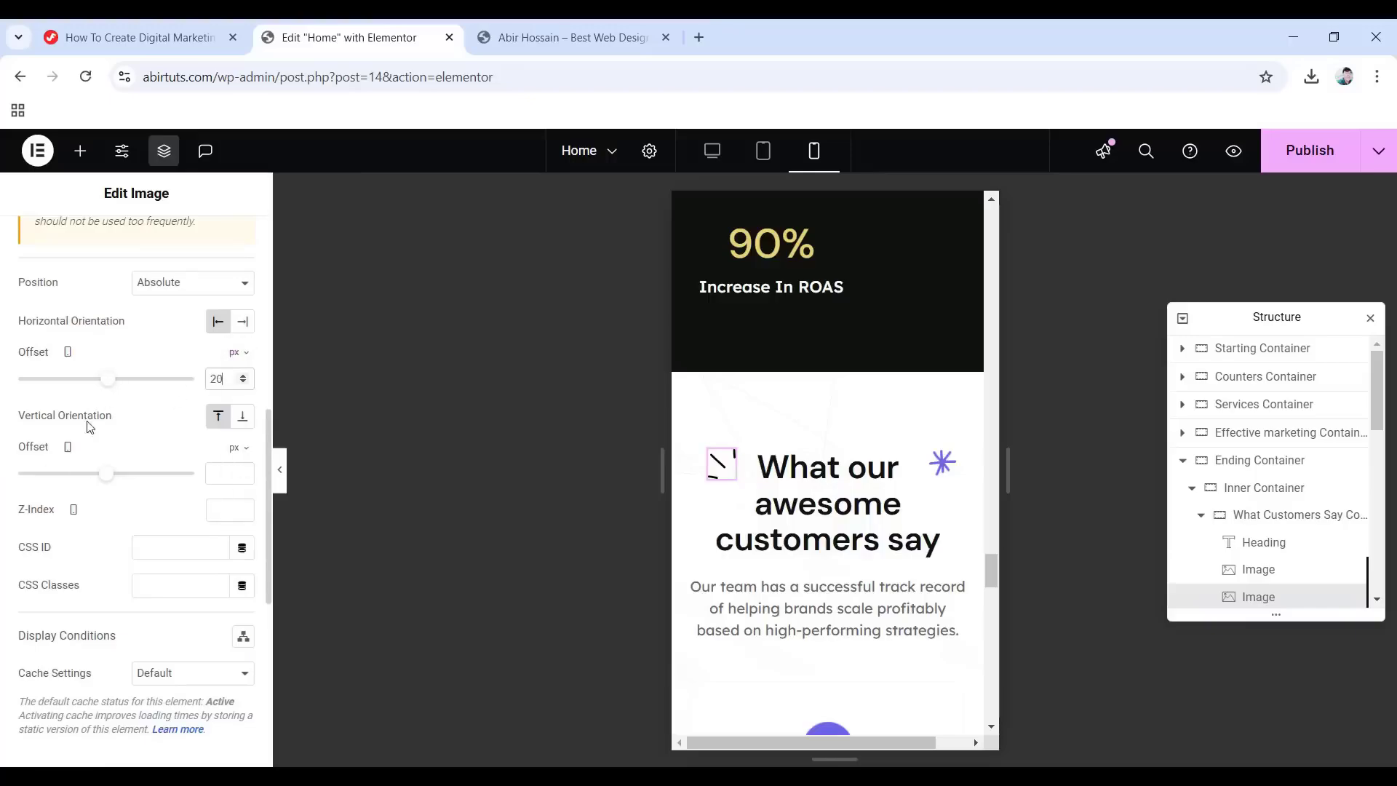
pyautogui.click(221, 473)
pyautogui.write('-5')
pyautogui.scroll(1, 250, 467)
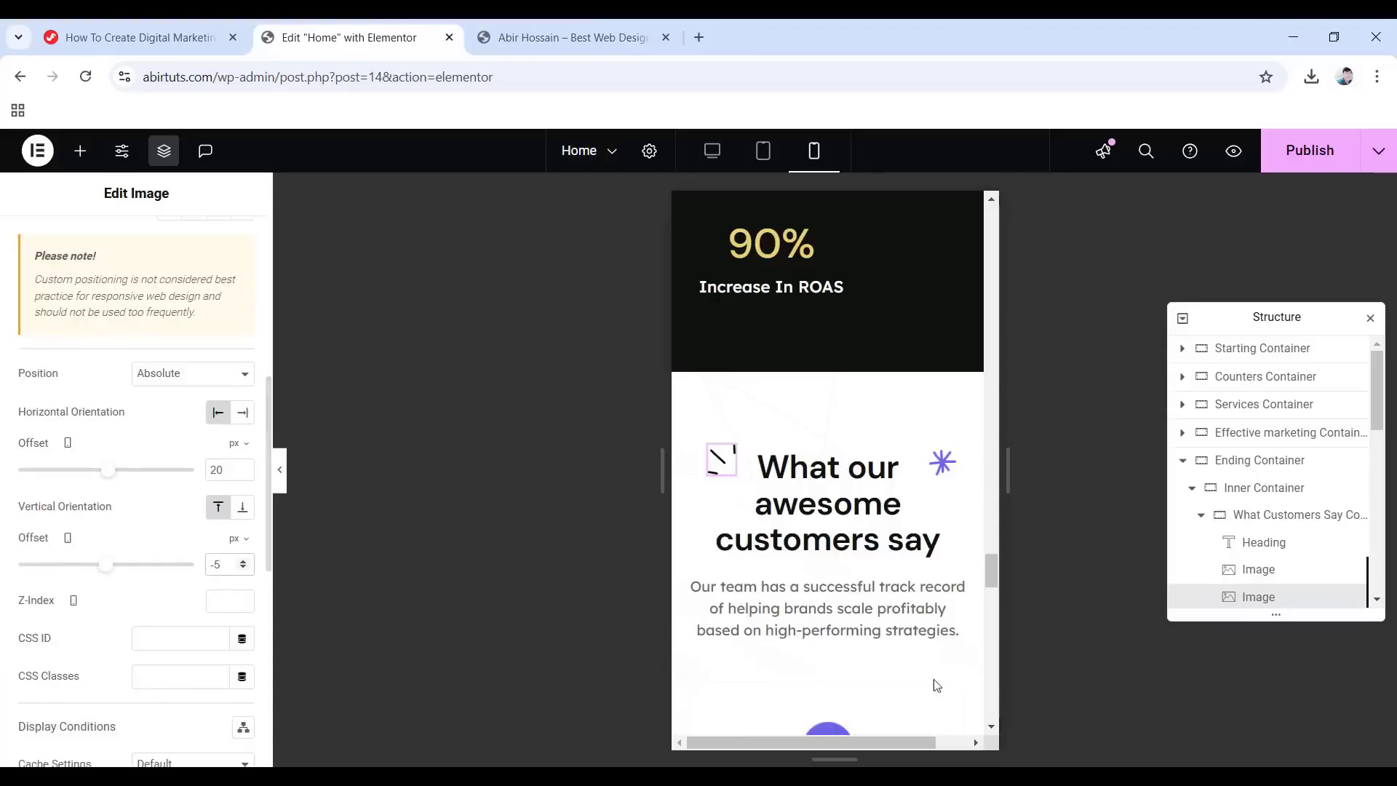
pyautogui.scroll(-3, 1264, 520)
pyautogui.scroll(2, 1266, 524)
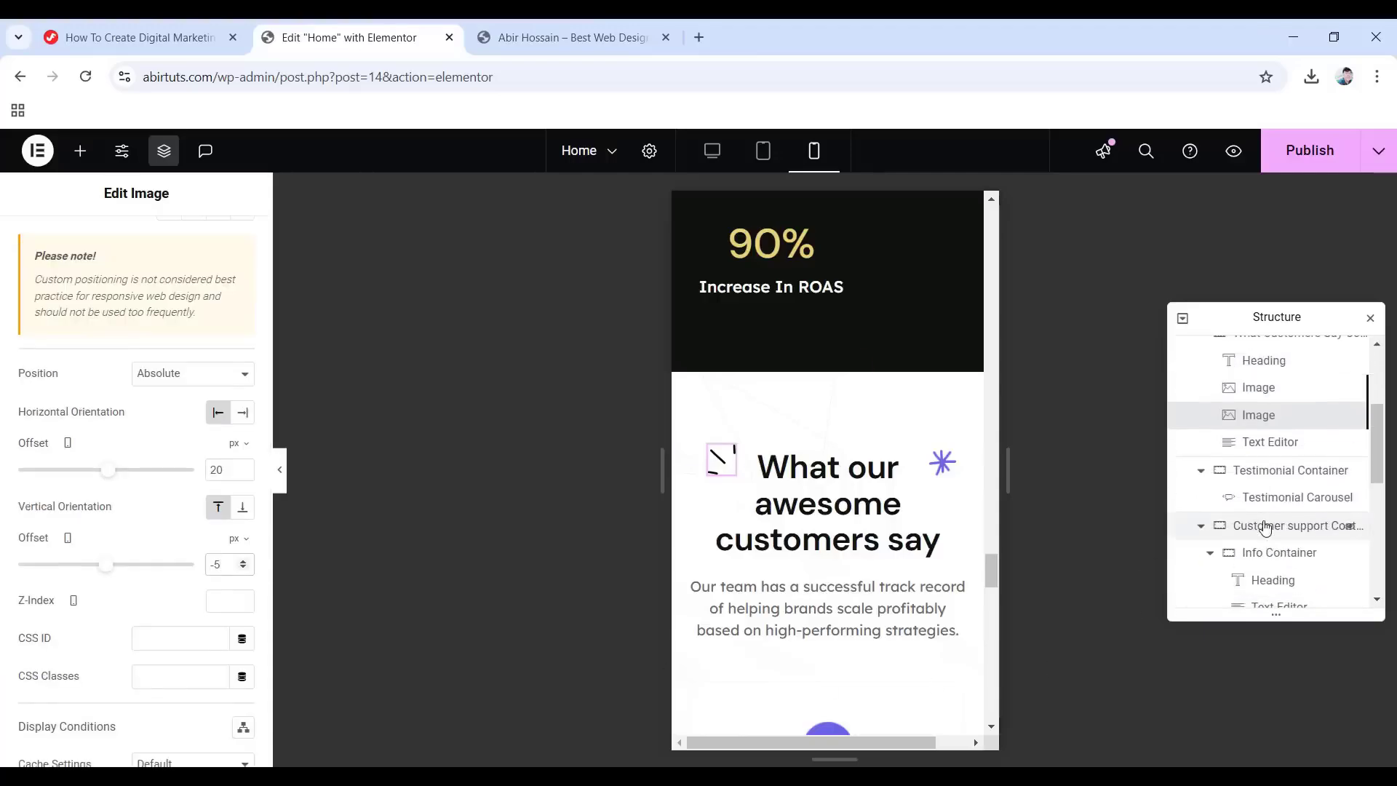
# Unlink the Customer support container's padding and set it to 20 px top and 75 px bottom.
pyautogui.click(1275, 527)
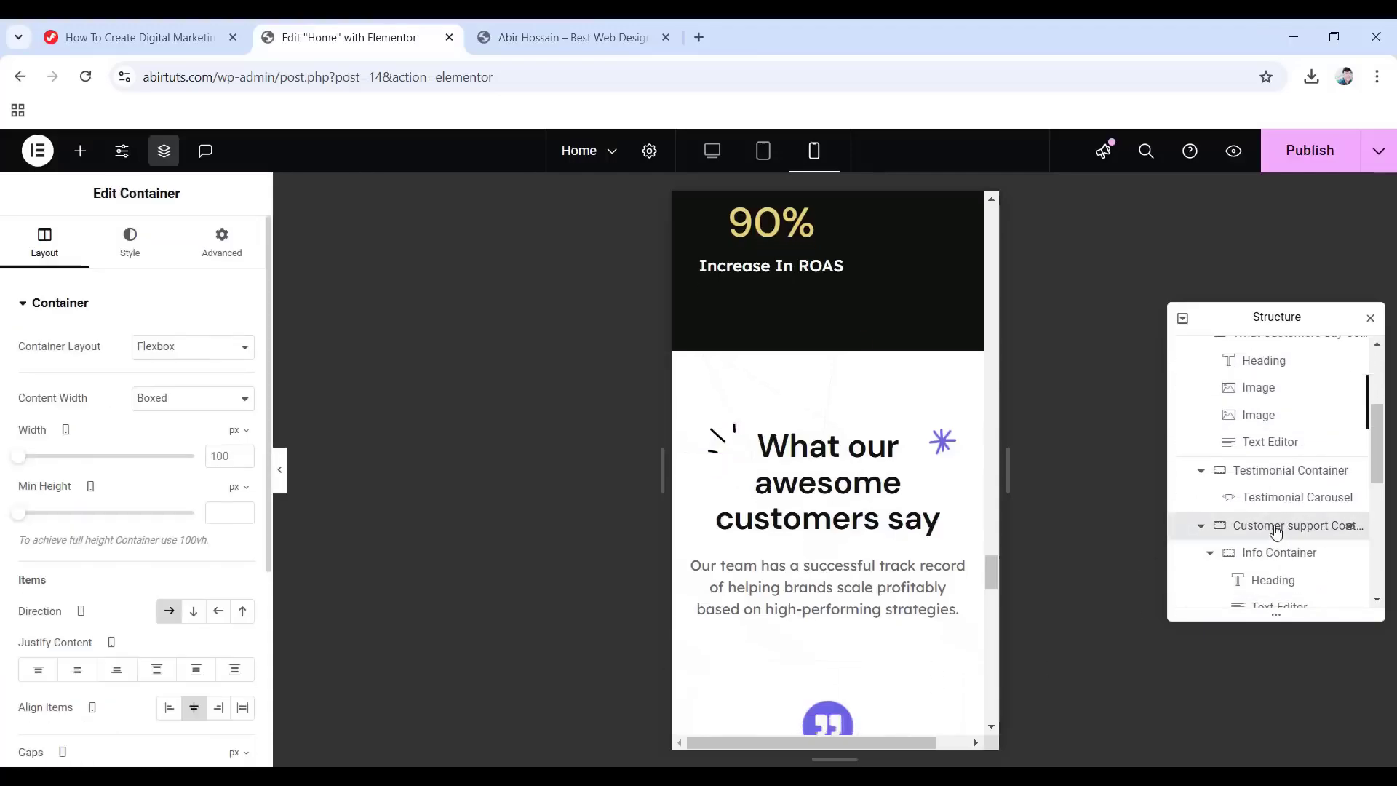
pyautogui.click(220, 251)
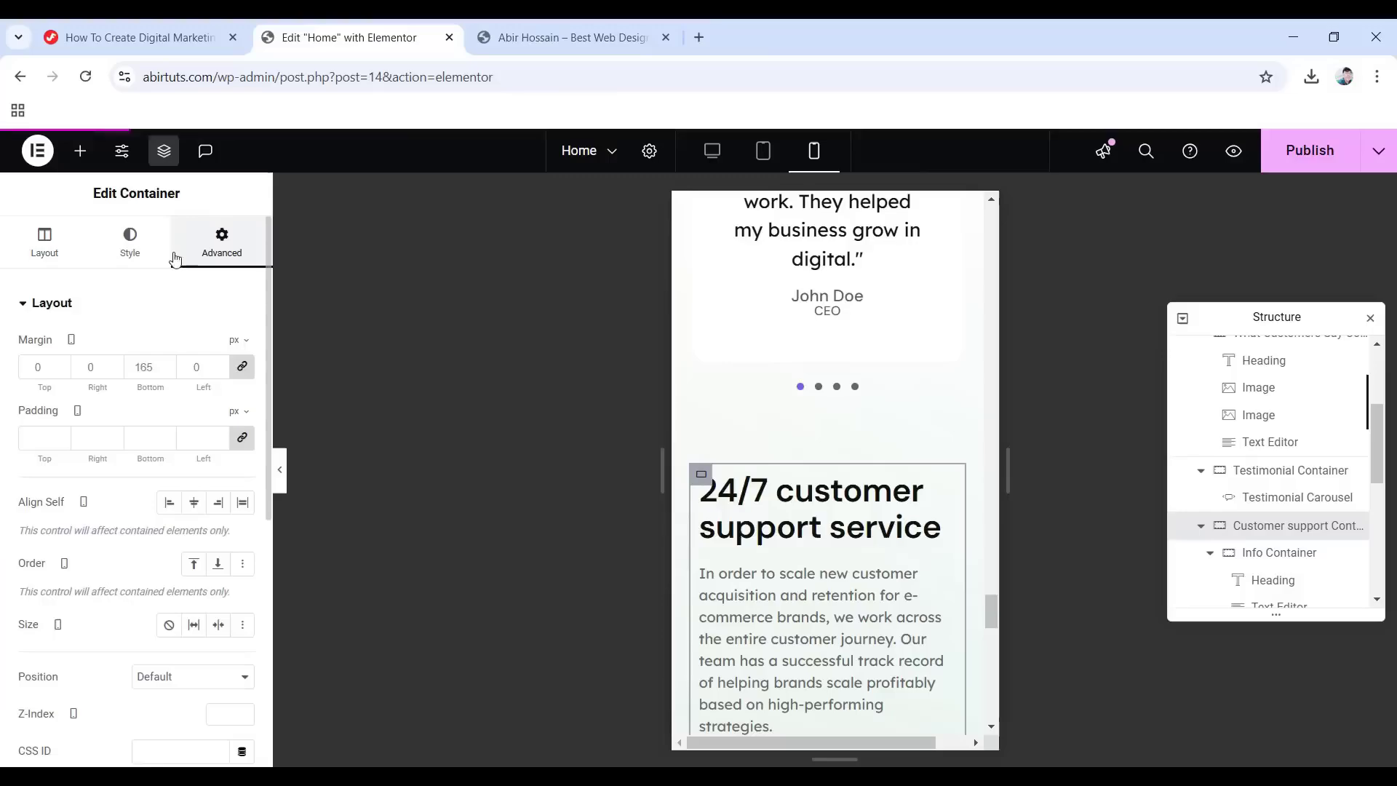
pyautogui.click(243, 441)
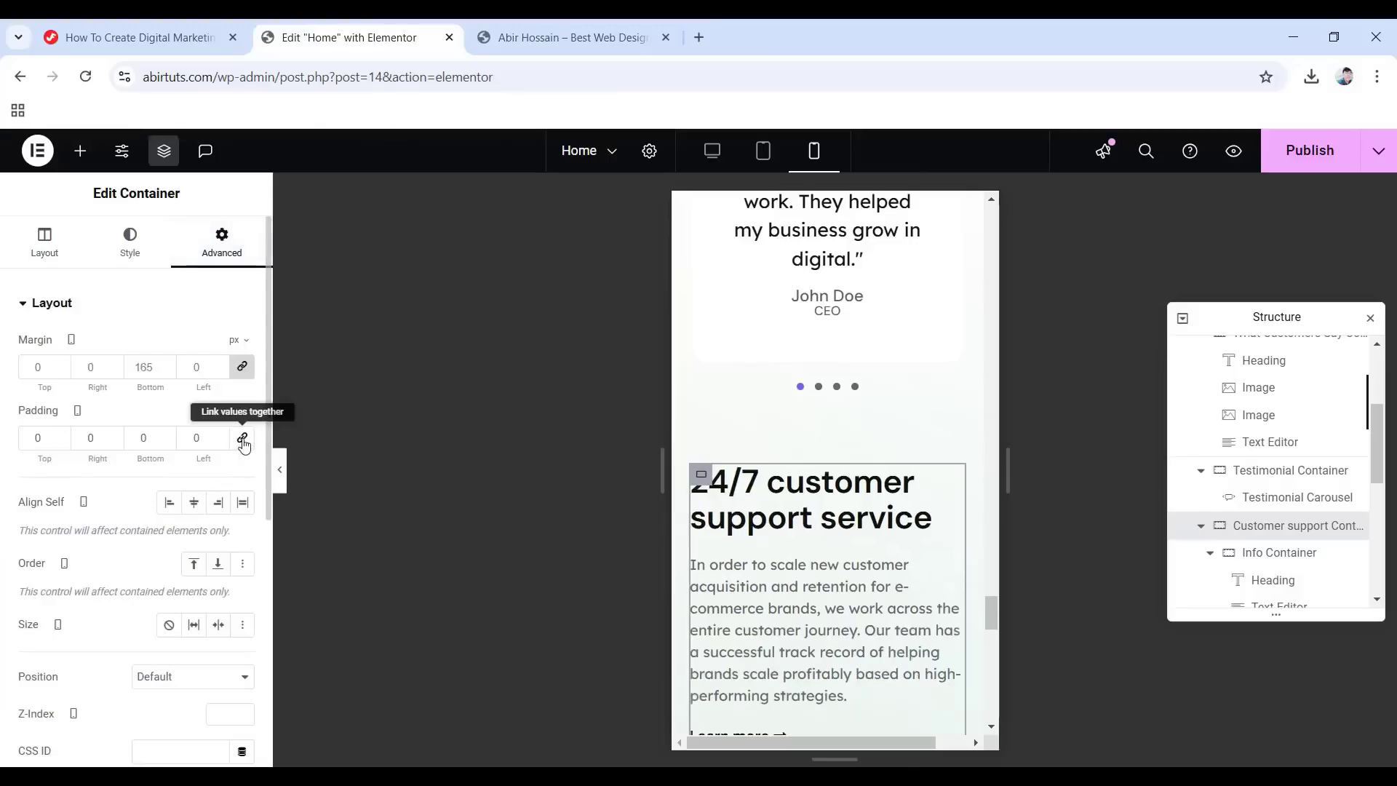
pyautogui.write('20')
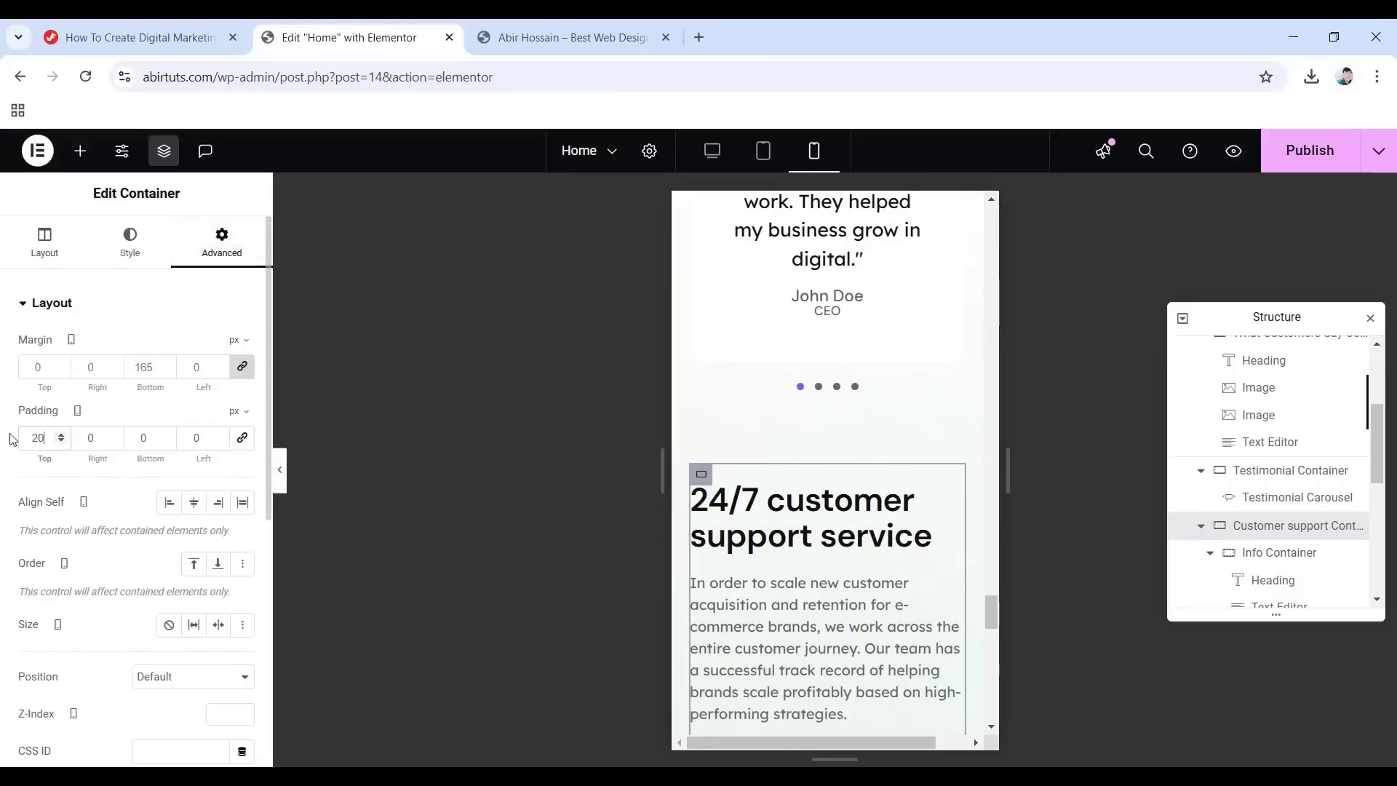
pyautogui.doubleClick(147, 439)
pyautogui.write('75')
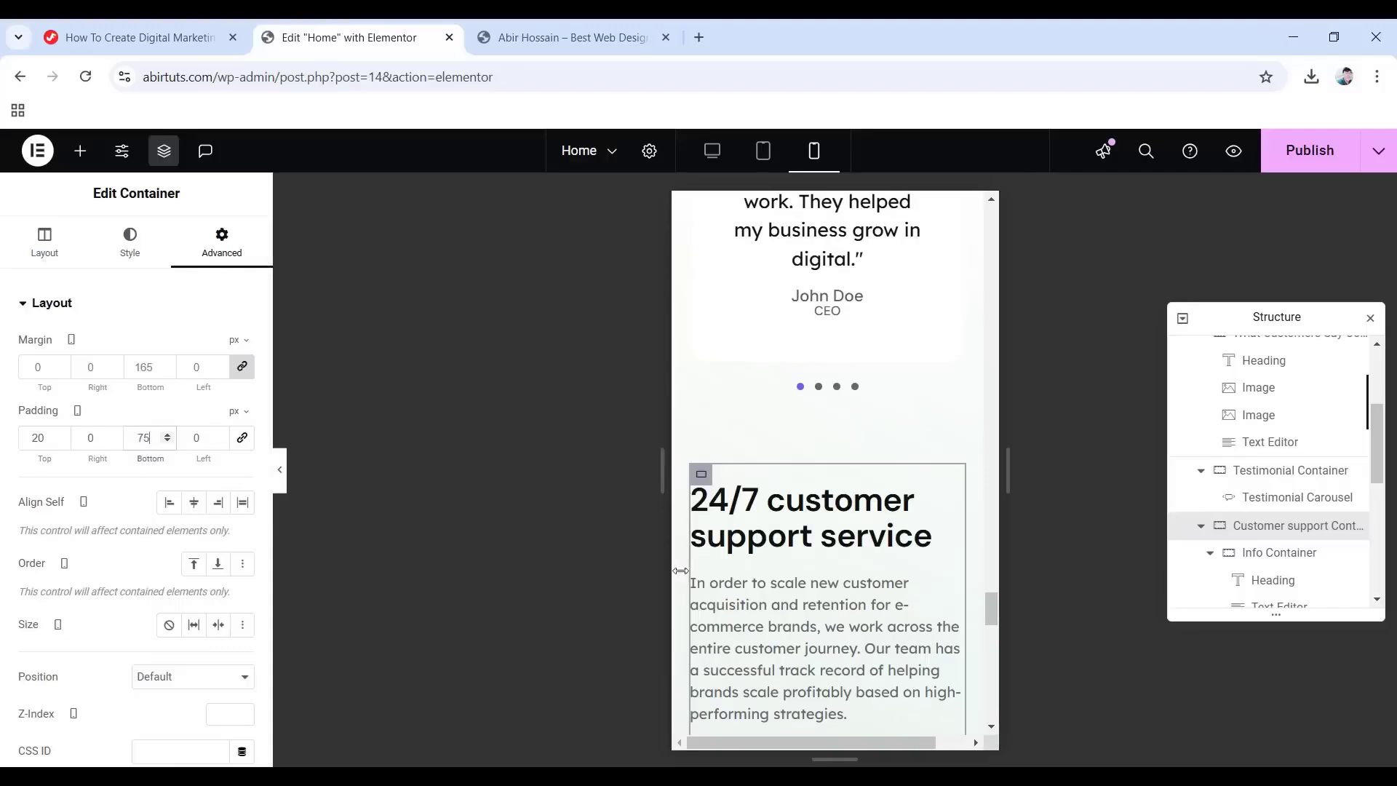
pyautogui.scroll(-5, 848, 571)
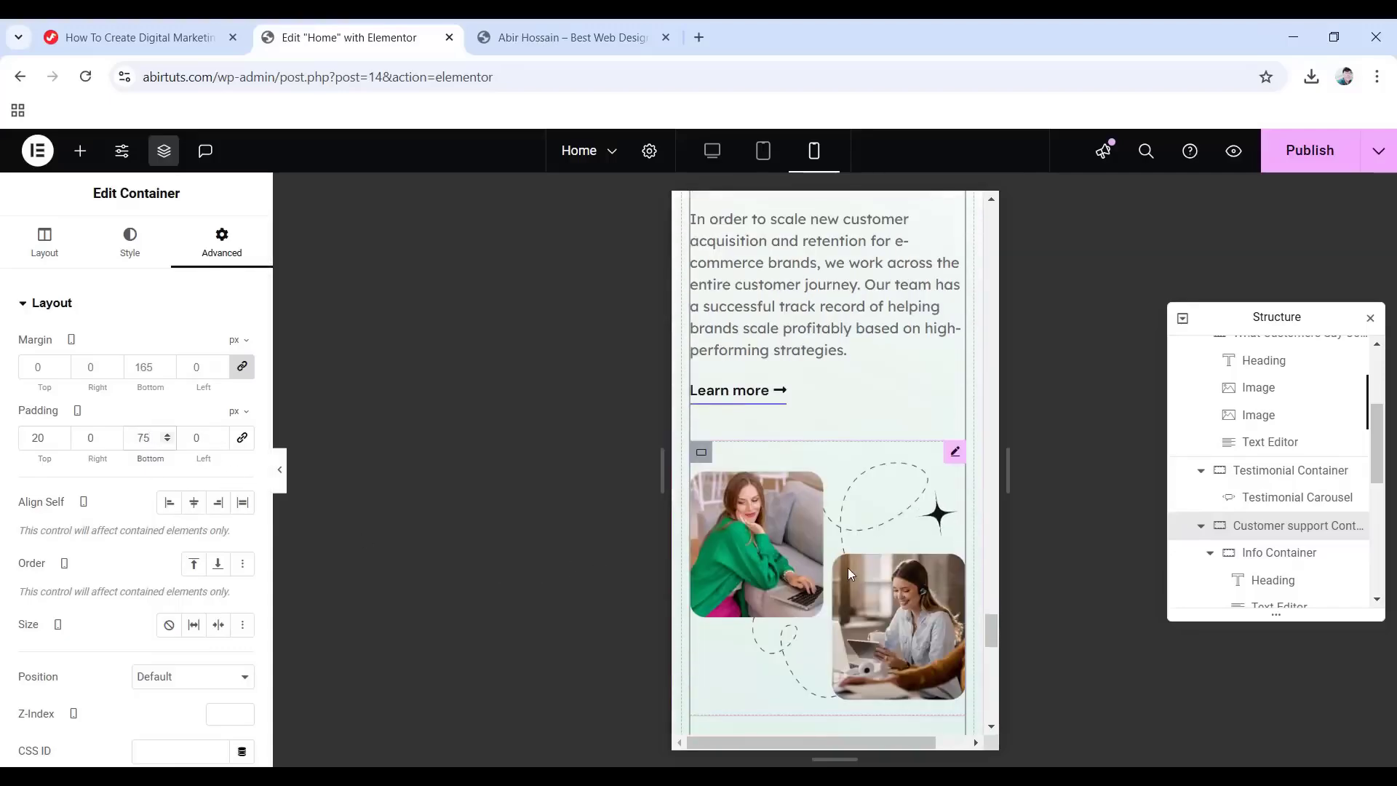
pyautogui.click(939, 515)
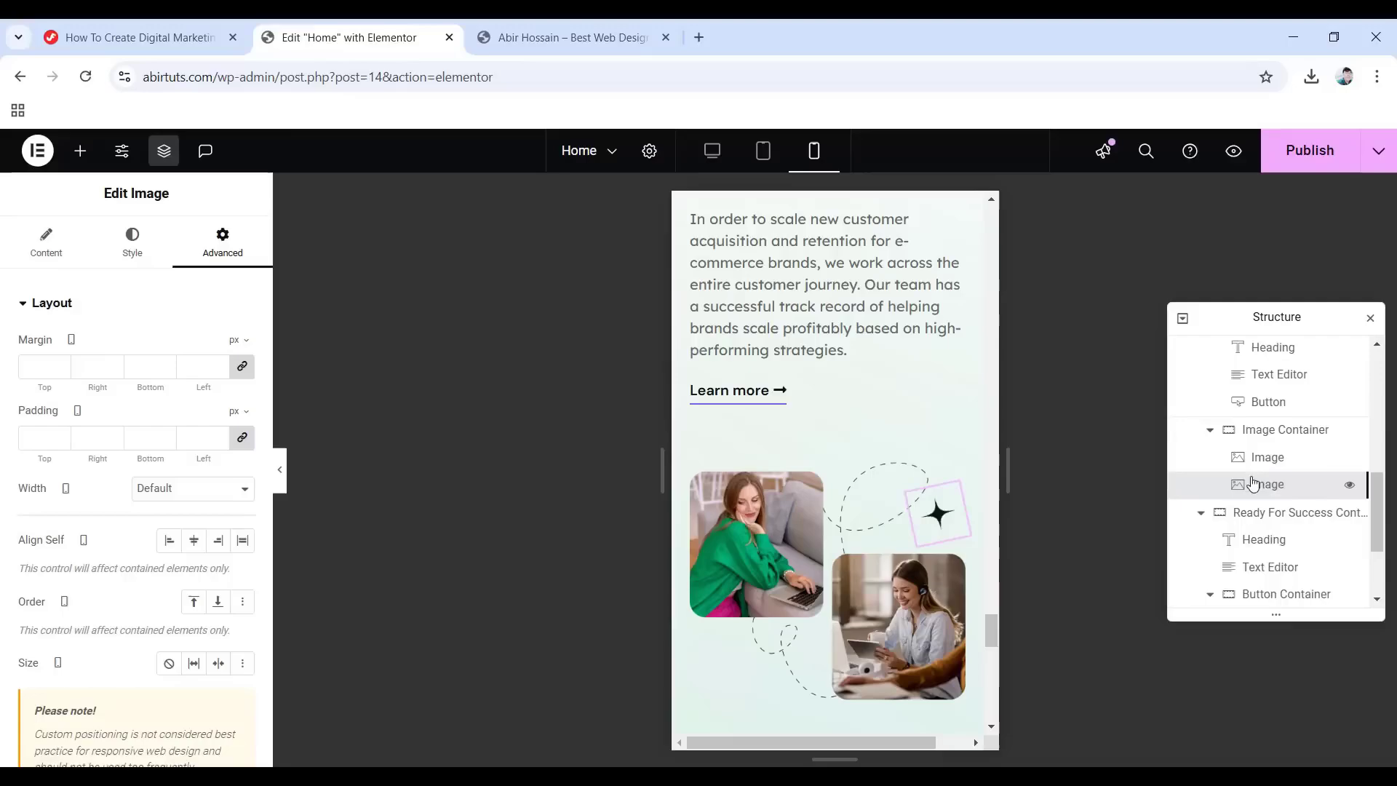
# Set the sparkle star image's width to 50 px and its horizontal offset to 0.
pyautogui.click(132, 240)
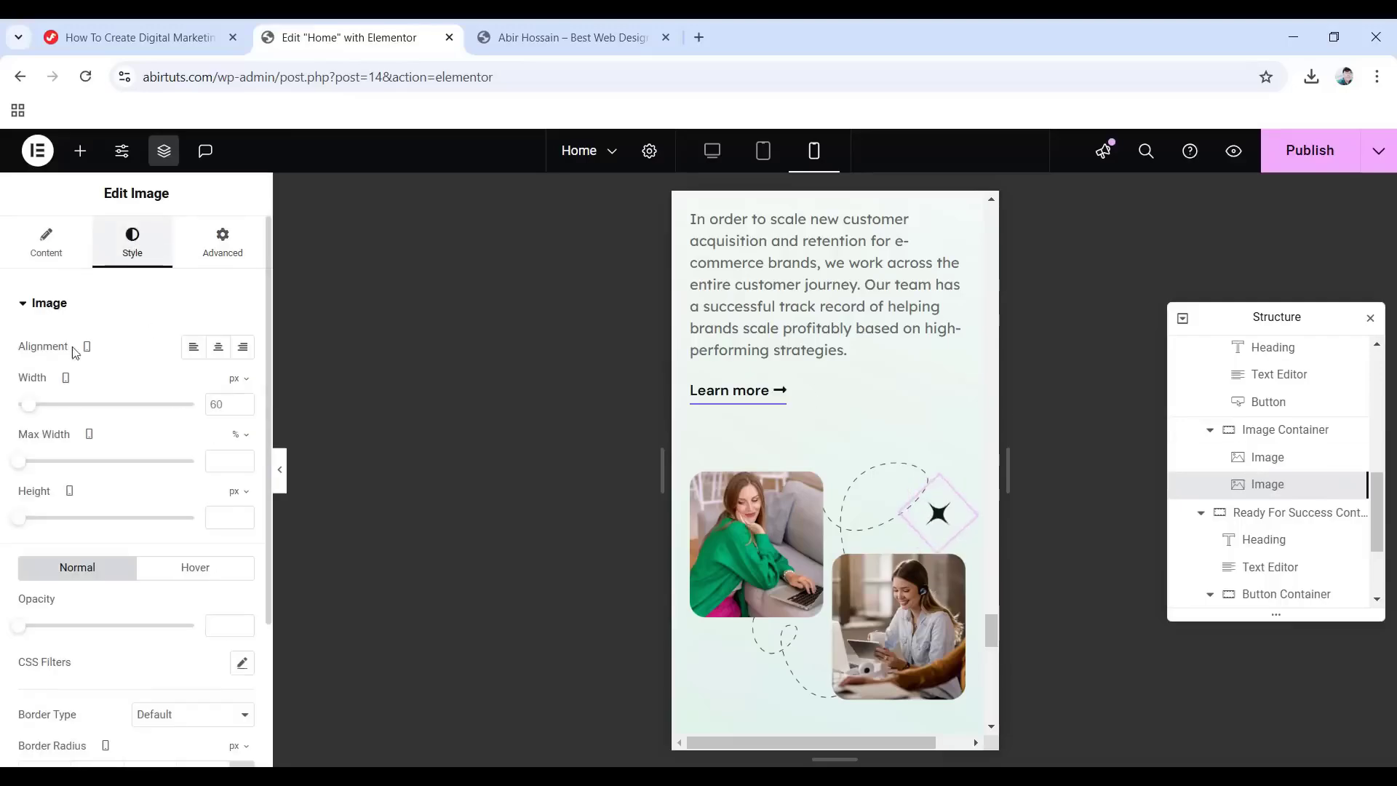
pyautogui.click(228, 403)
pyautogui.write('50')
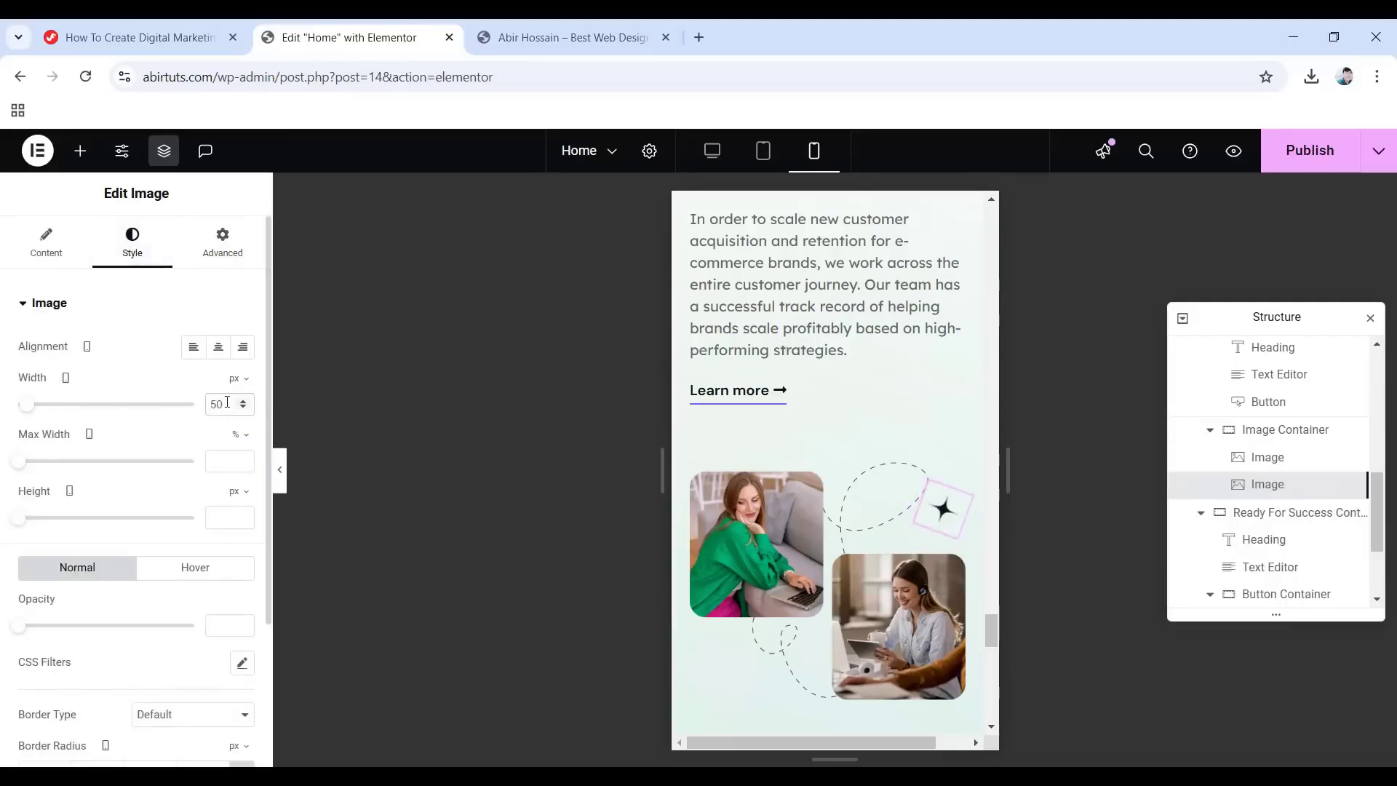
pyautogui.click(225, 255)
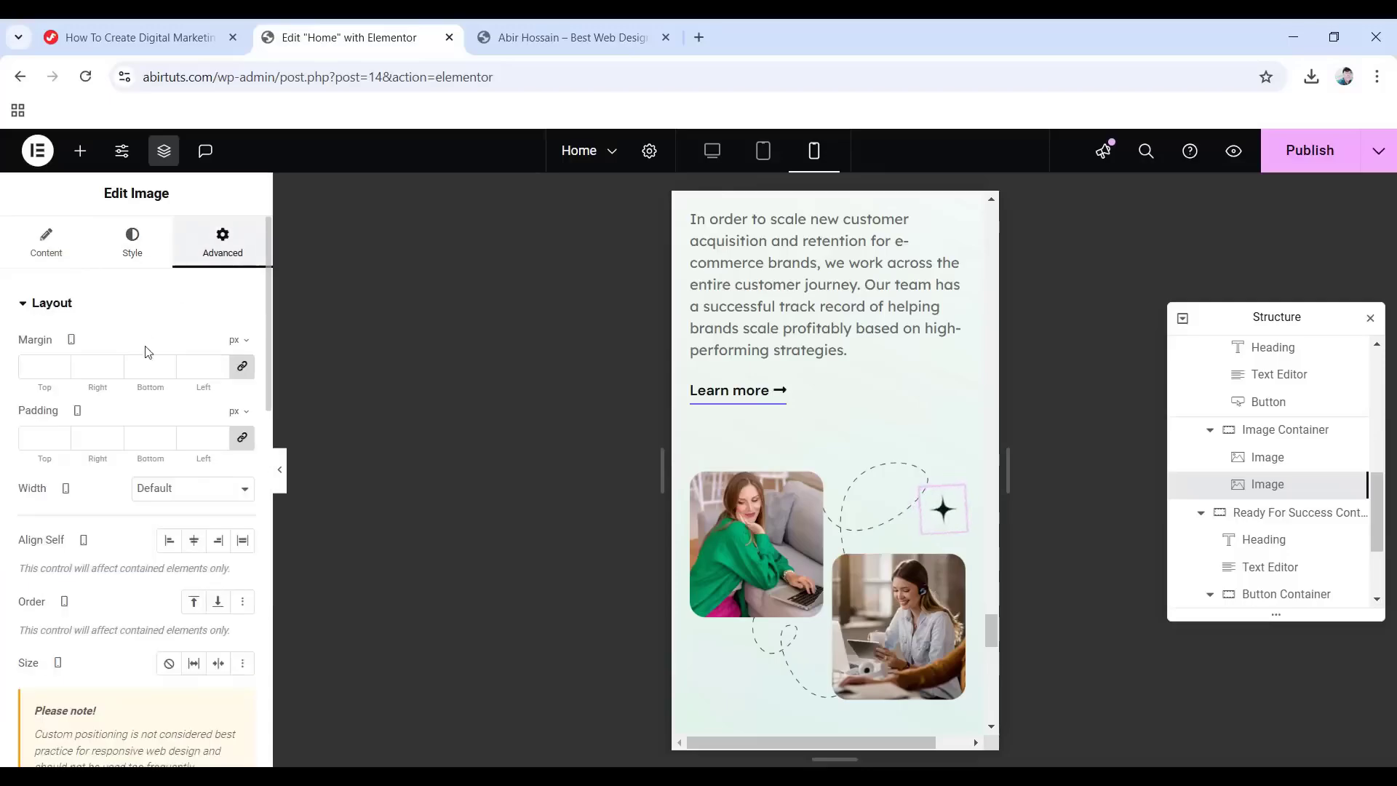
pyautogui.scroll(-5, 145, 364)
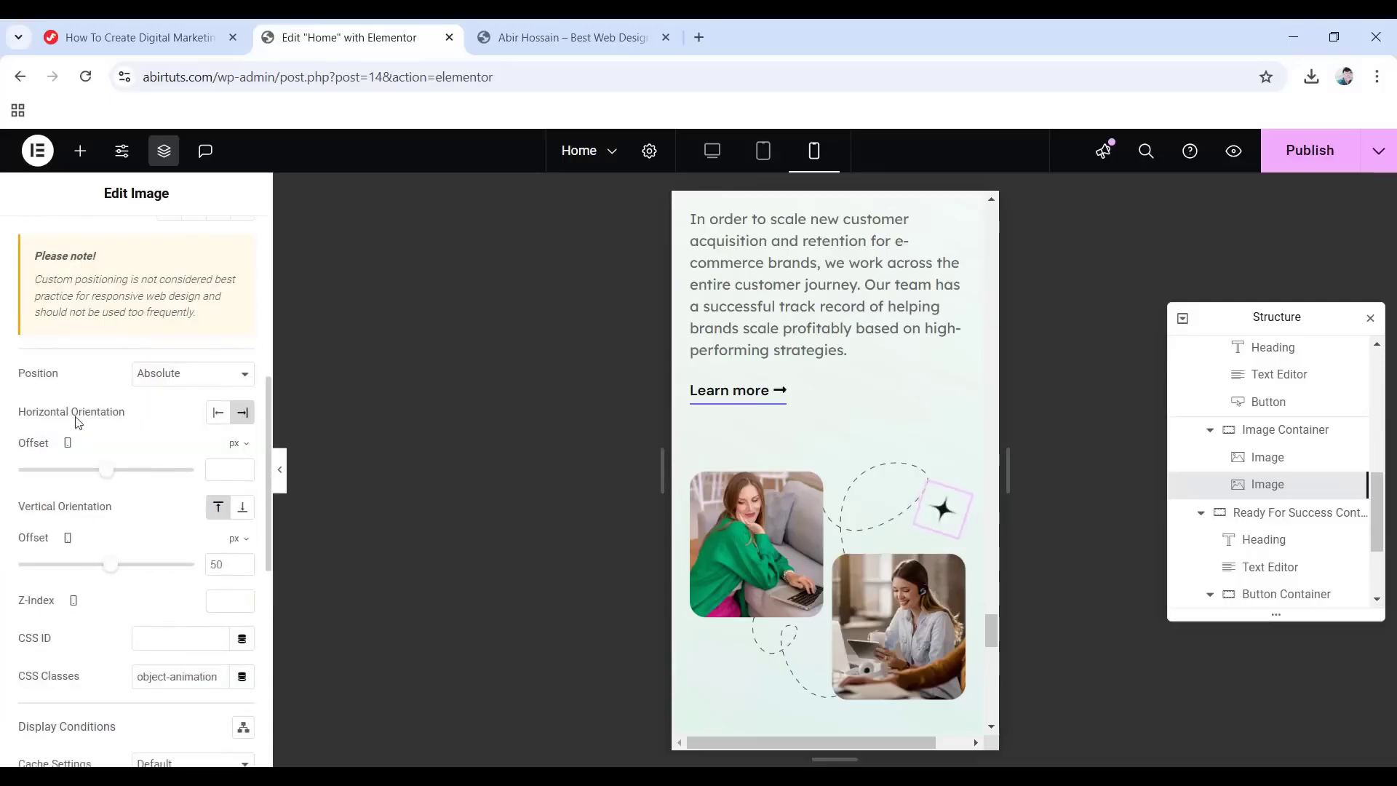
pyautogui.click(214, 468)
pyautogui.write('0')
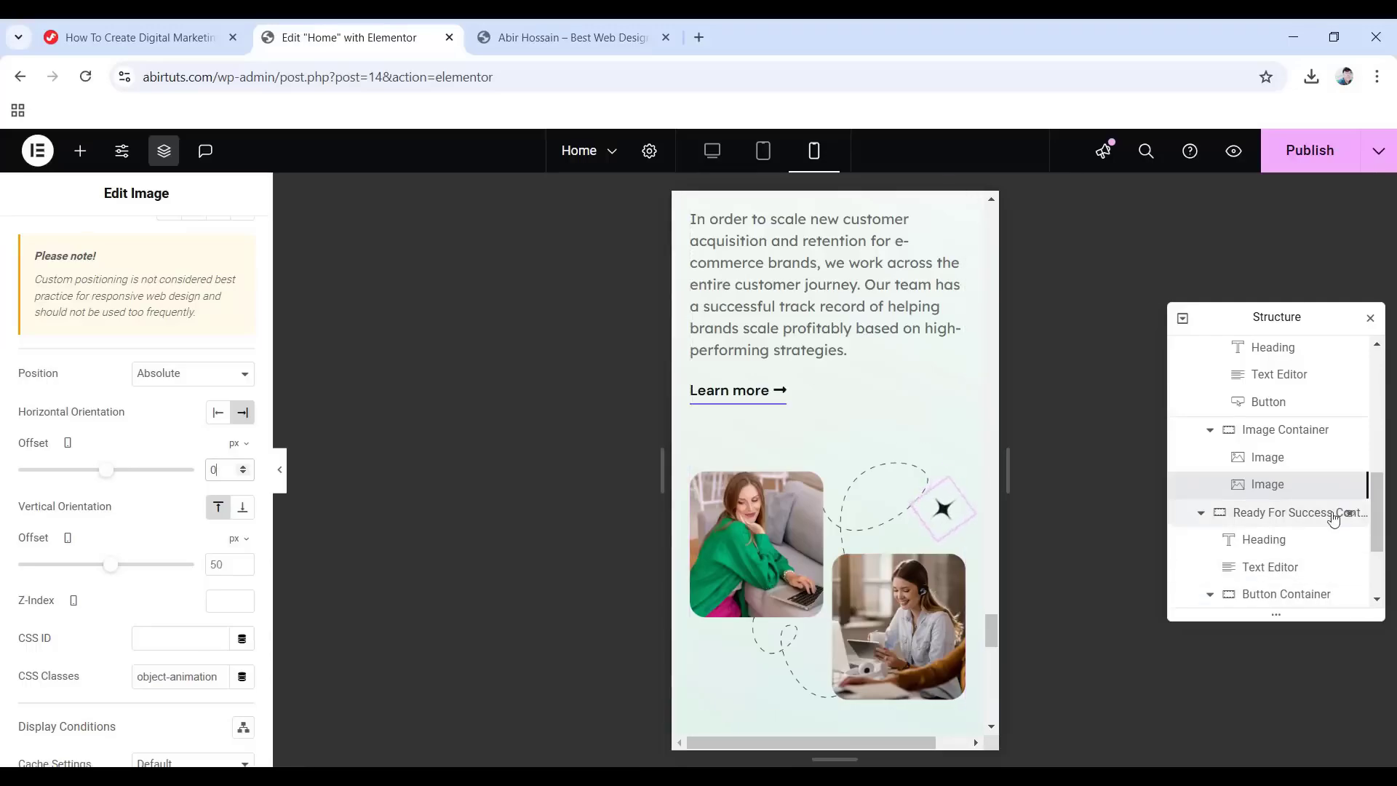
pyautogui.click(1282, 515)
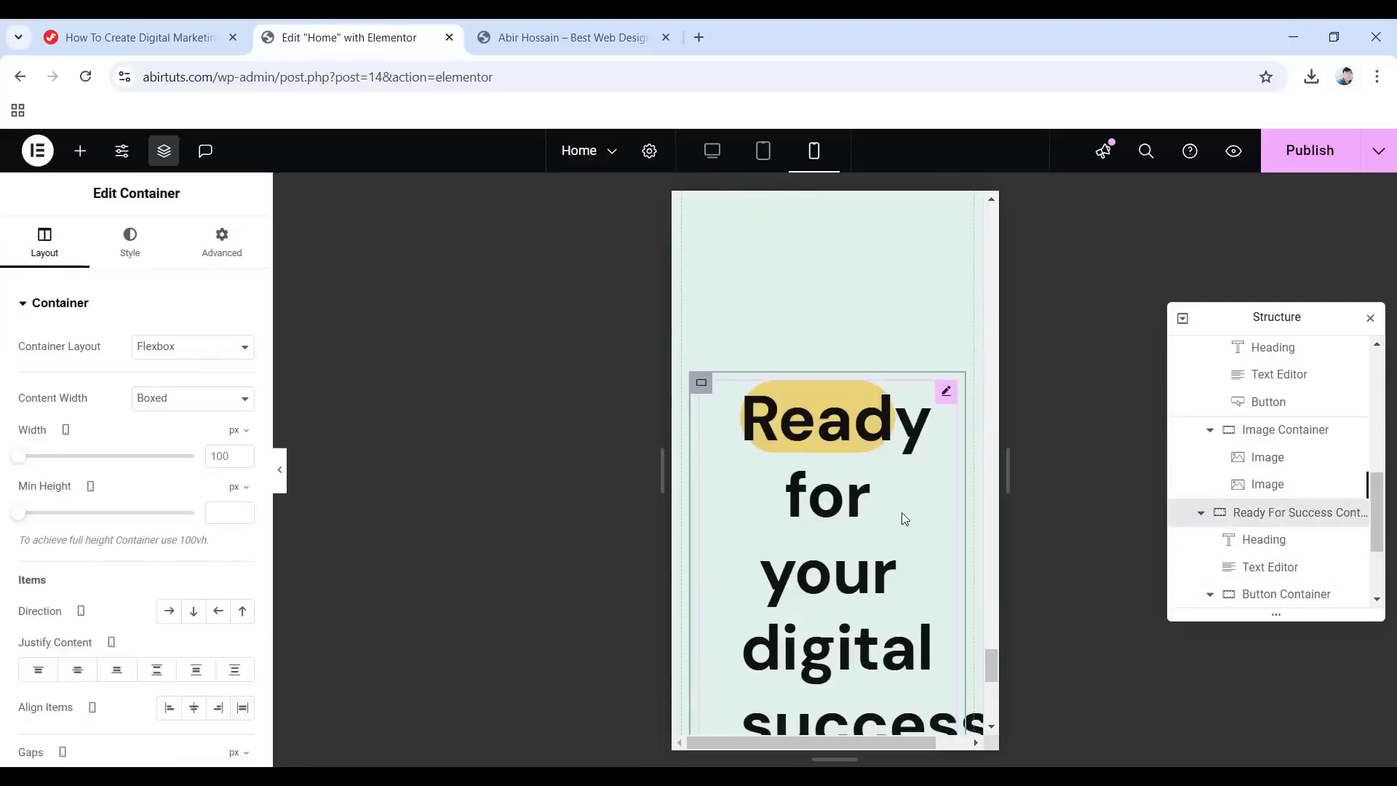
# Set the call-to-action heading to 62 px, with zero padding and no side margins.
pyautogui.click(850, 454)
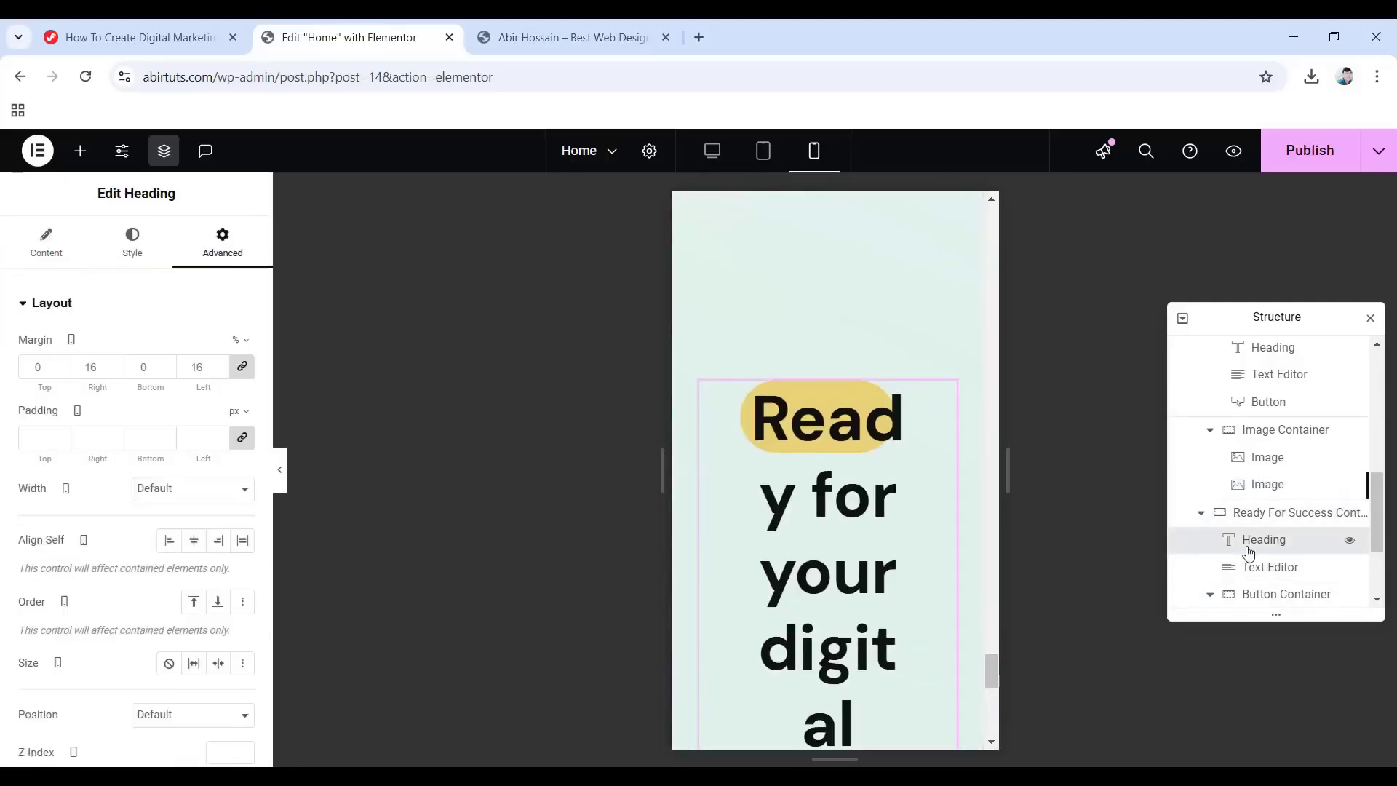
pyautogui.click(132, 240)
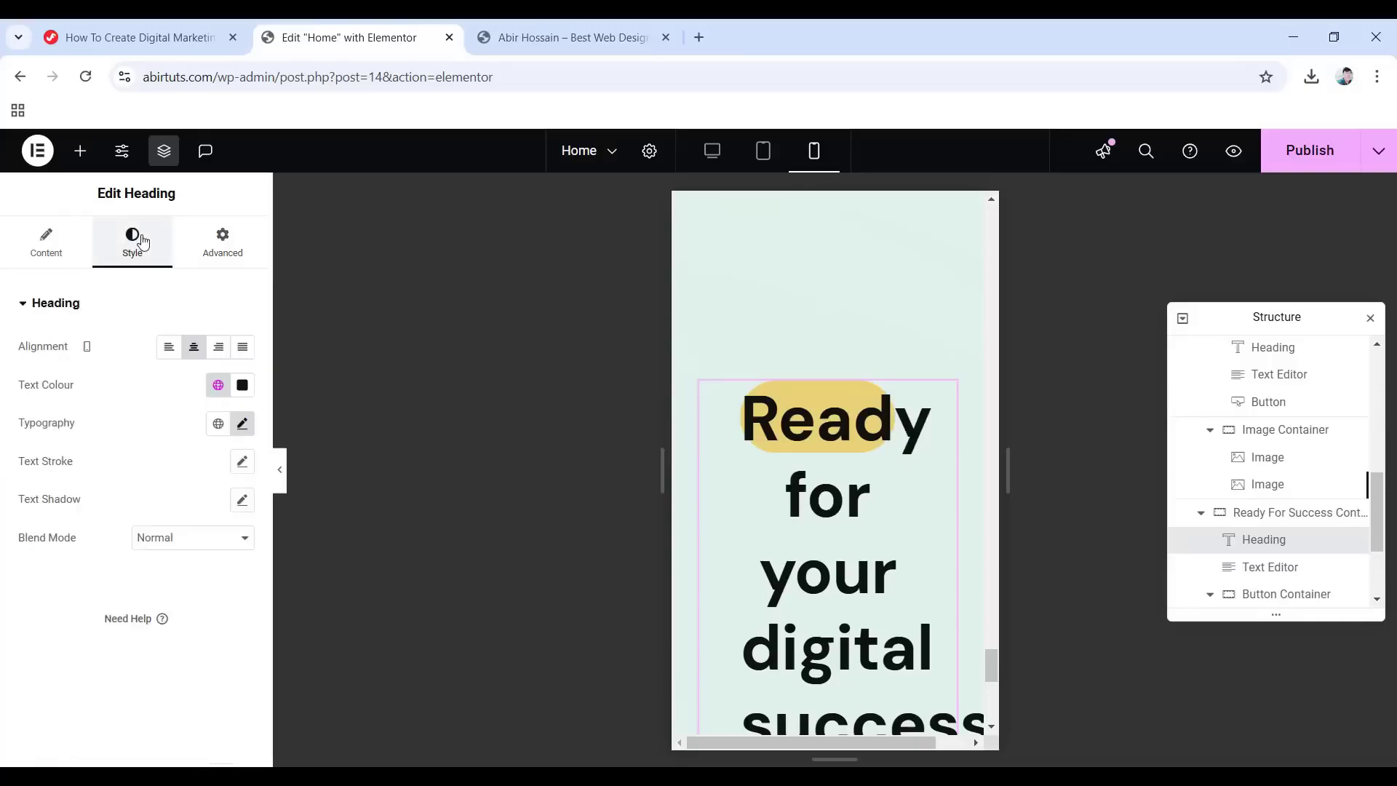
pyautogui.click(243, 424)
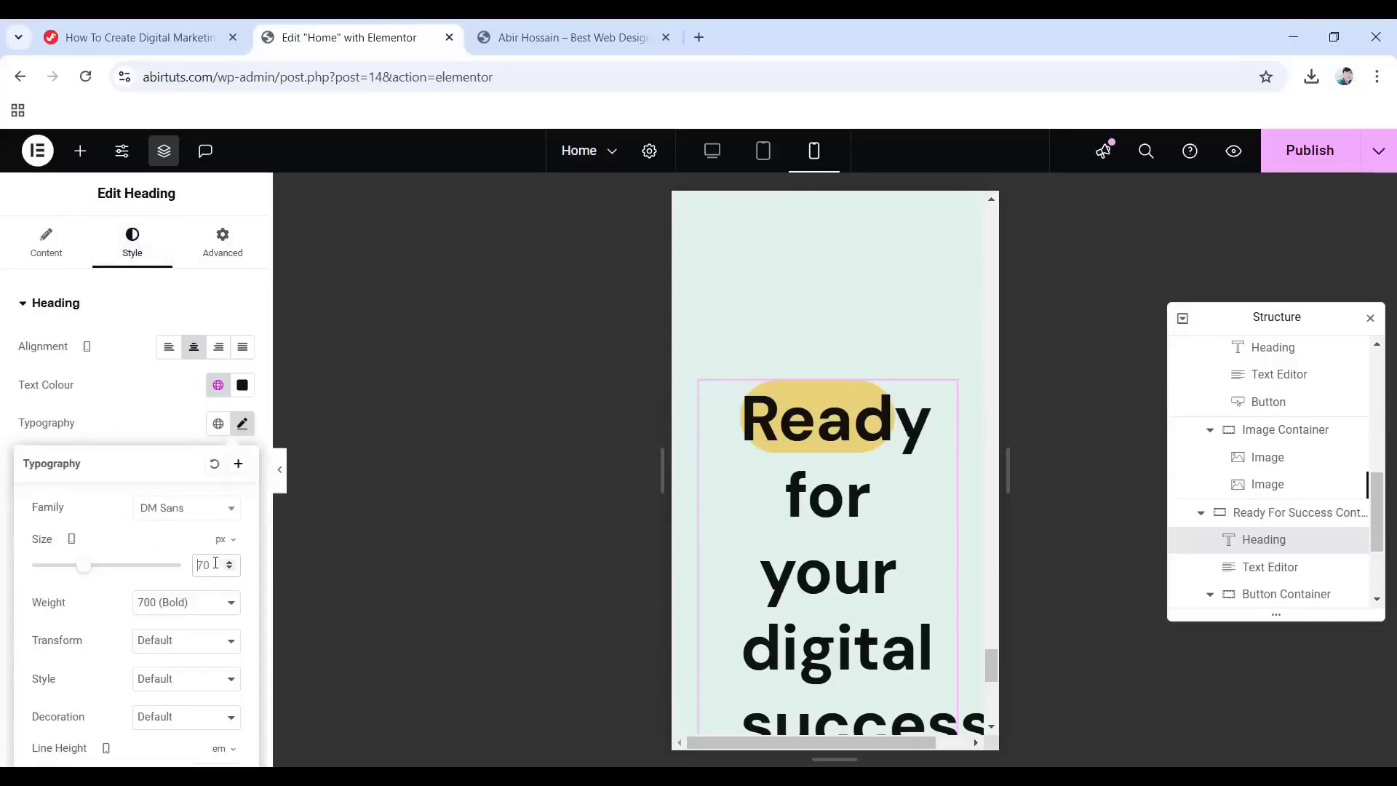
pyautogui.press('Down')
pyautogui.press('Down')
pyautogui.press('Down')
pyautogui.press('Down')
pyautogui.press('Down')
pyautogui.press('Down')
pyautogui.press('Down')
pyautogui.press('Down')
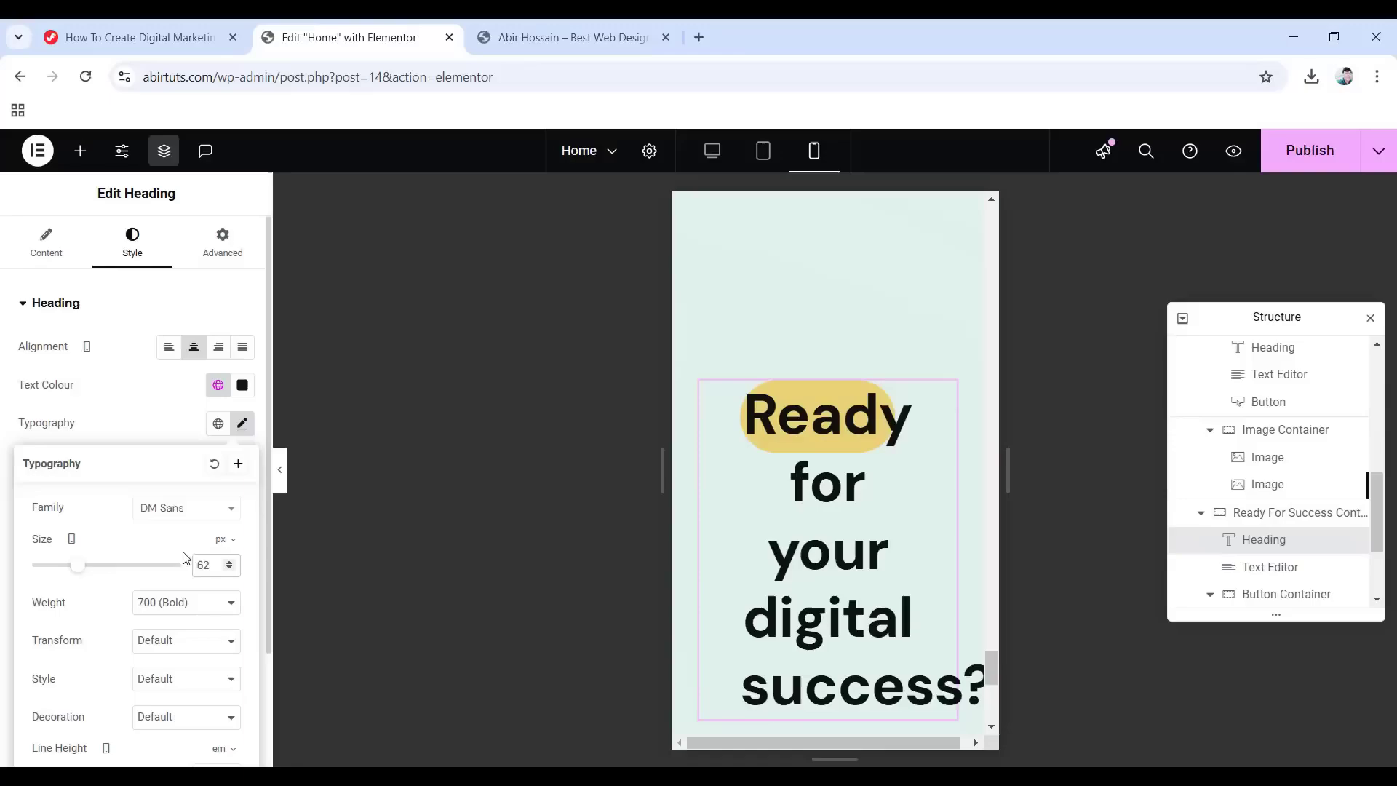
pyautogui.click(223, 240)
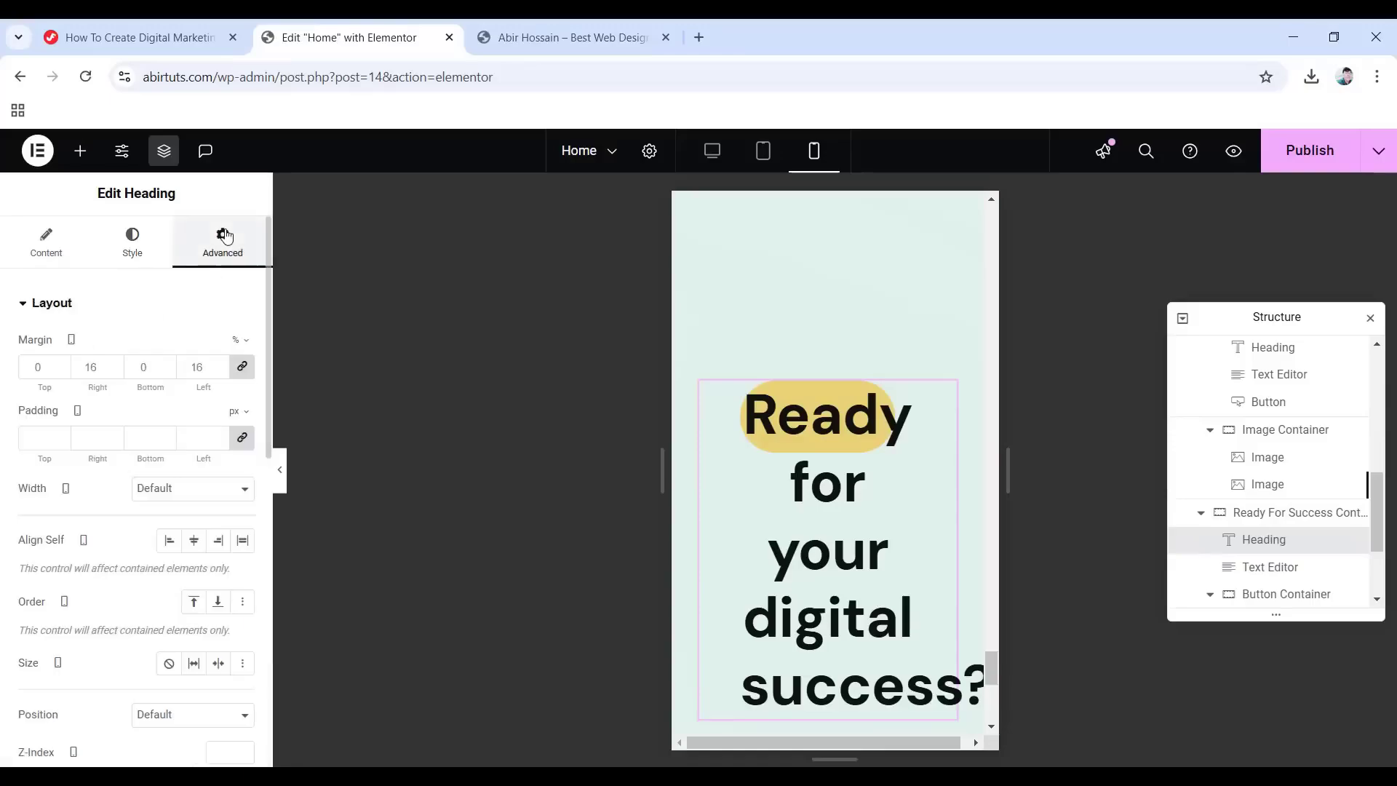
pyautogui.click(242, 437)
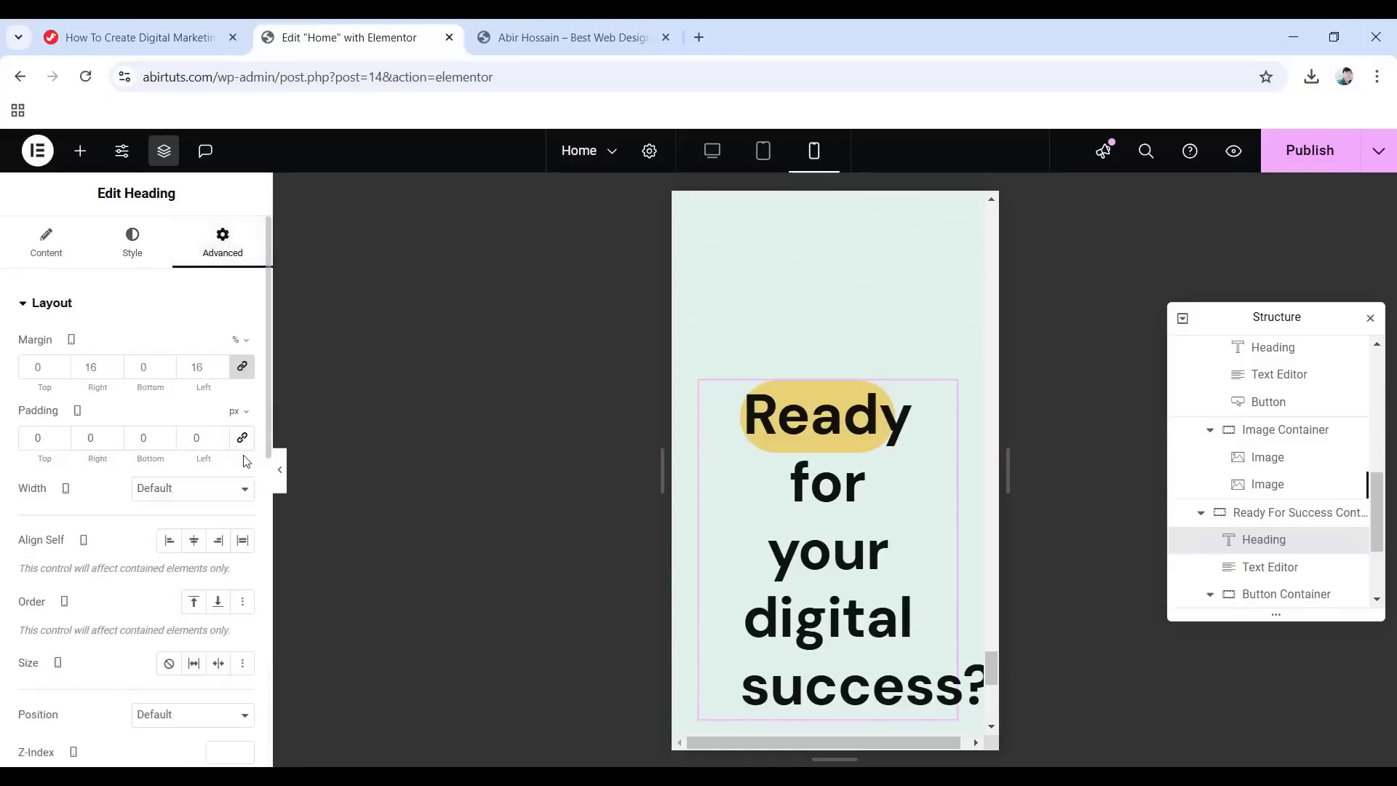
pyautogui.click(242, 366)
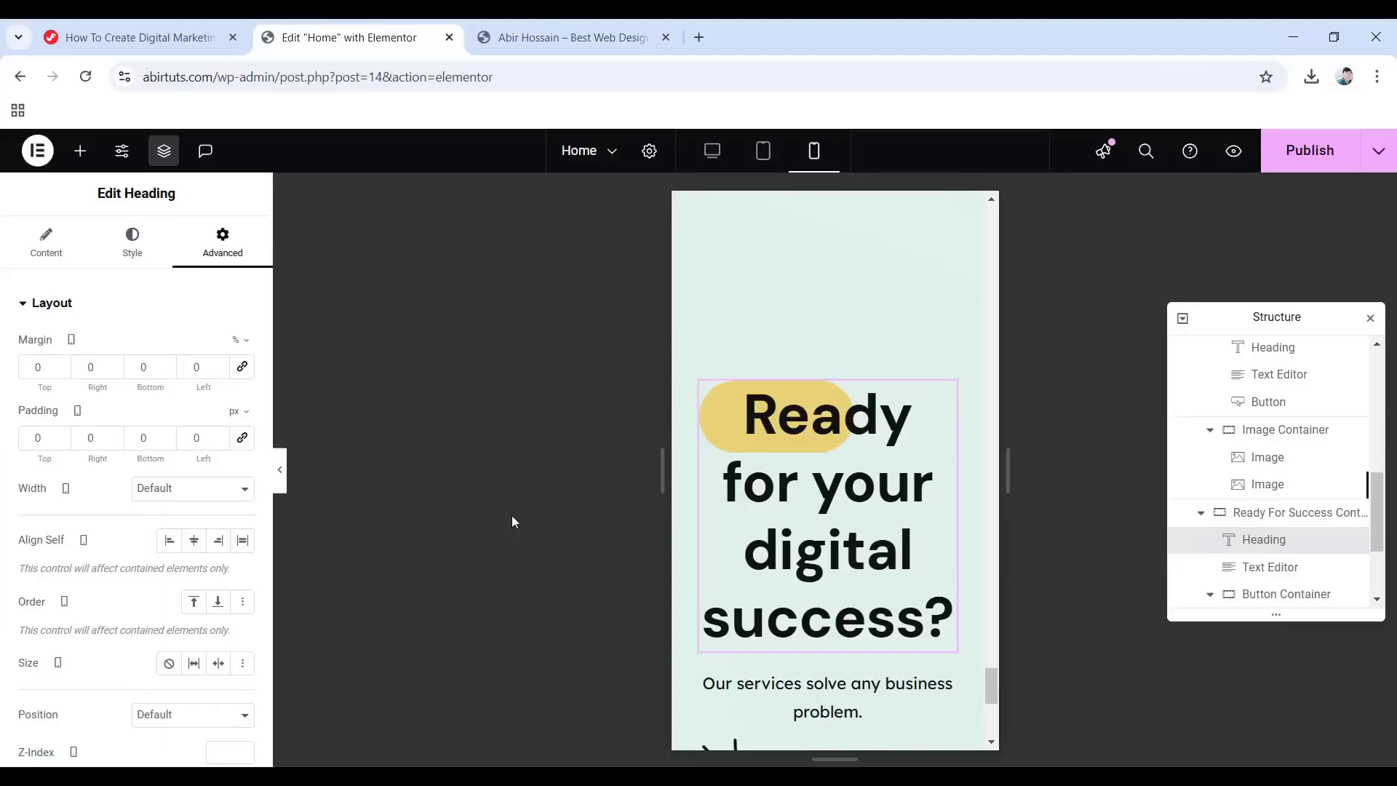
pyautogui.scroll(-1, 829, 582)
# Reset the paragraph's bottom margin below the heading to 0.
pyautogui.click(834, 608)
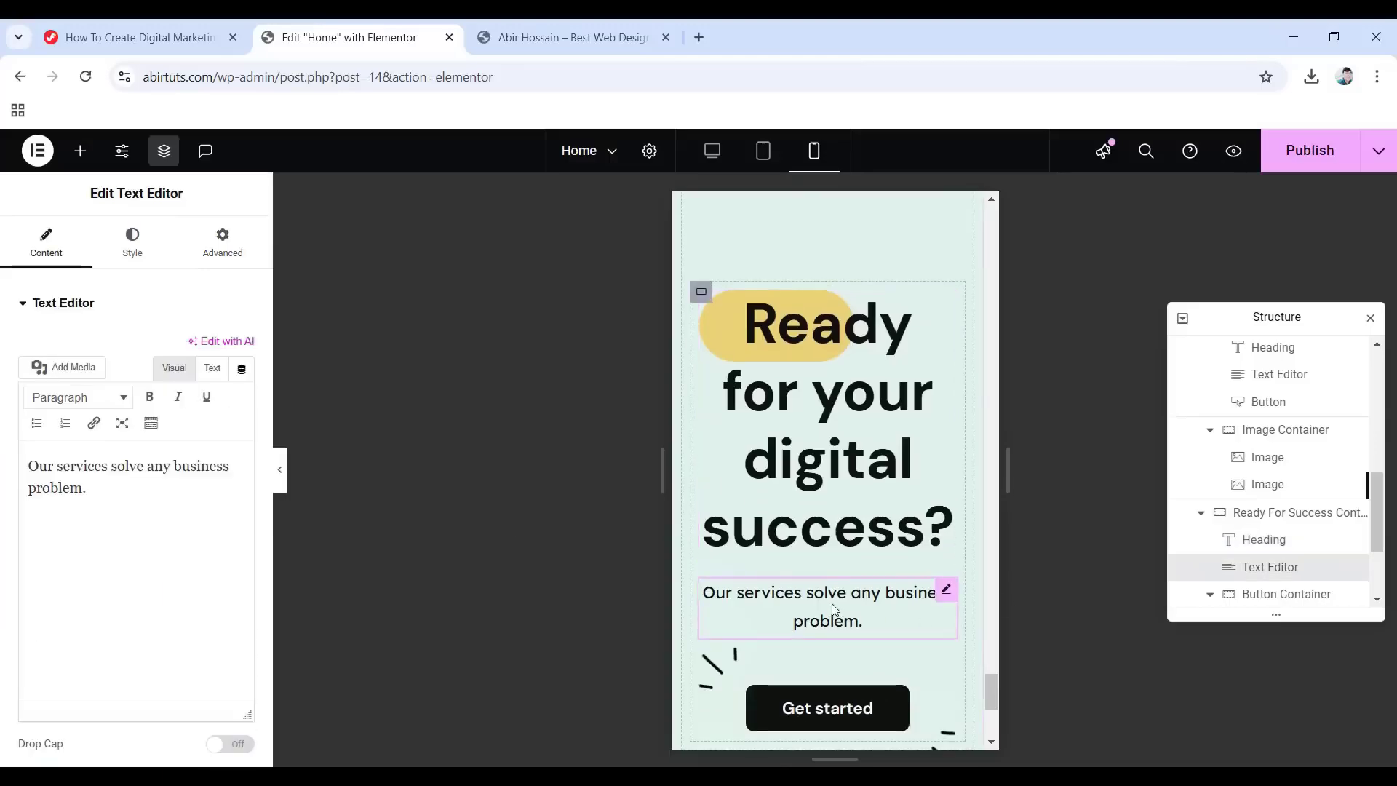
pyautogui.click(222, 240)
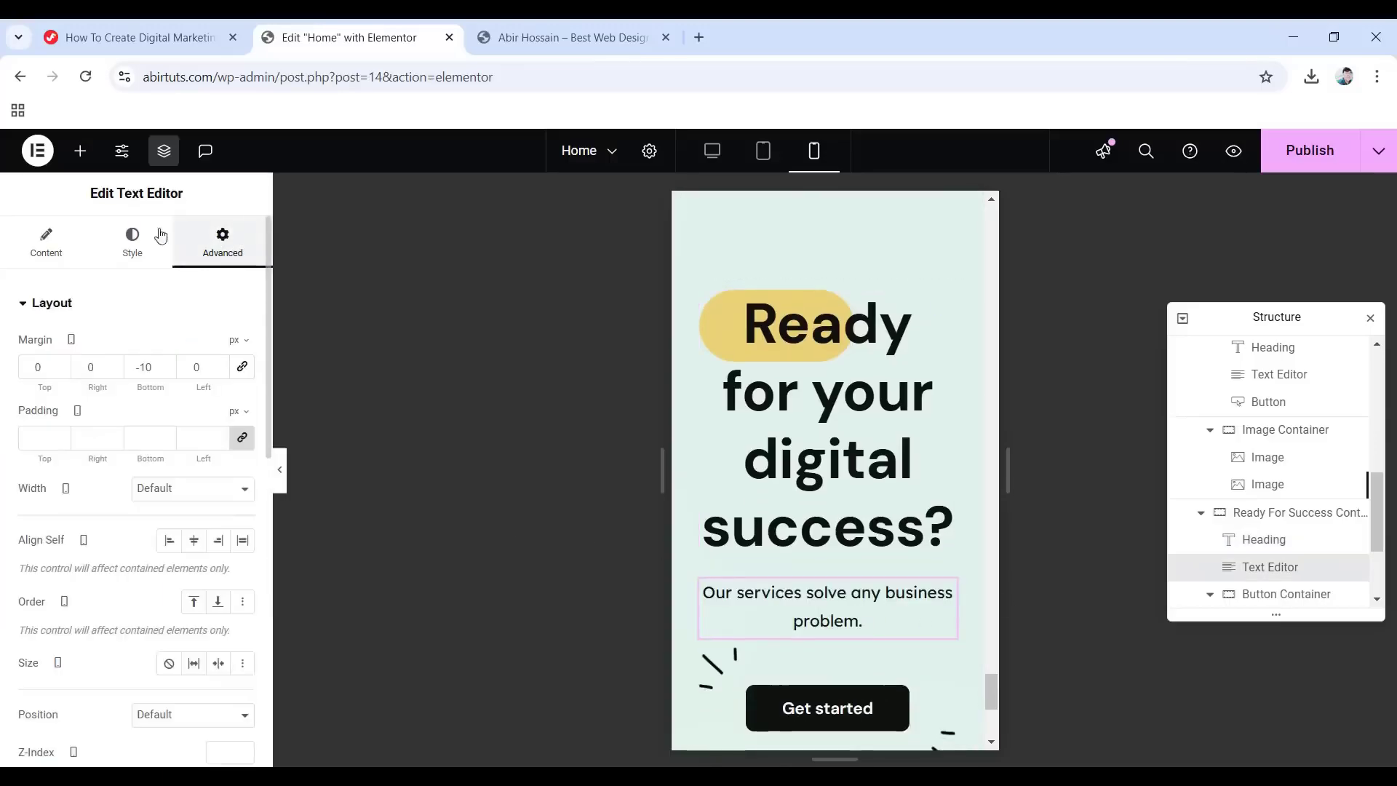
pyautogui.click(243, 370)
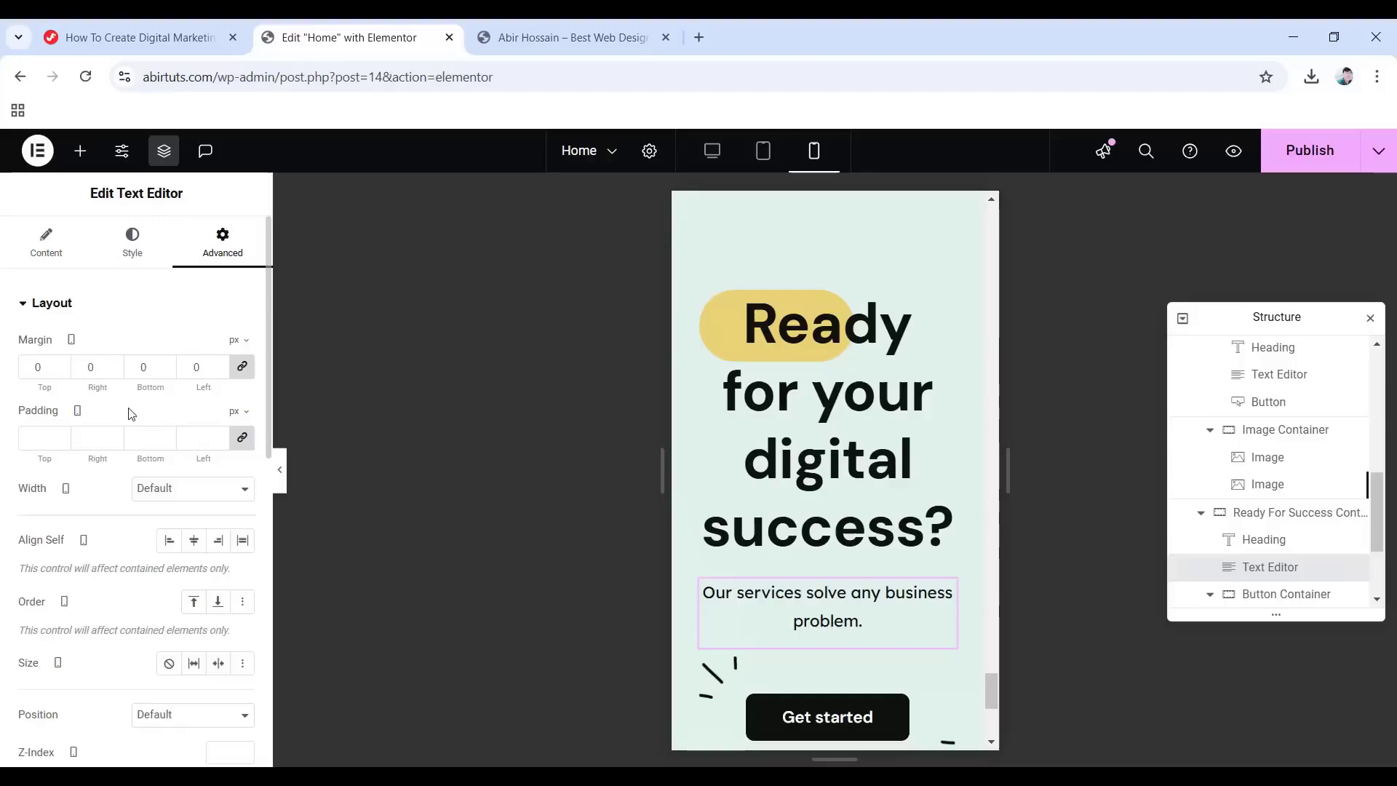
pyautogui.scroll(-2, 858, 554)
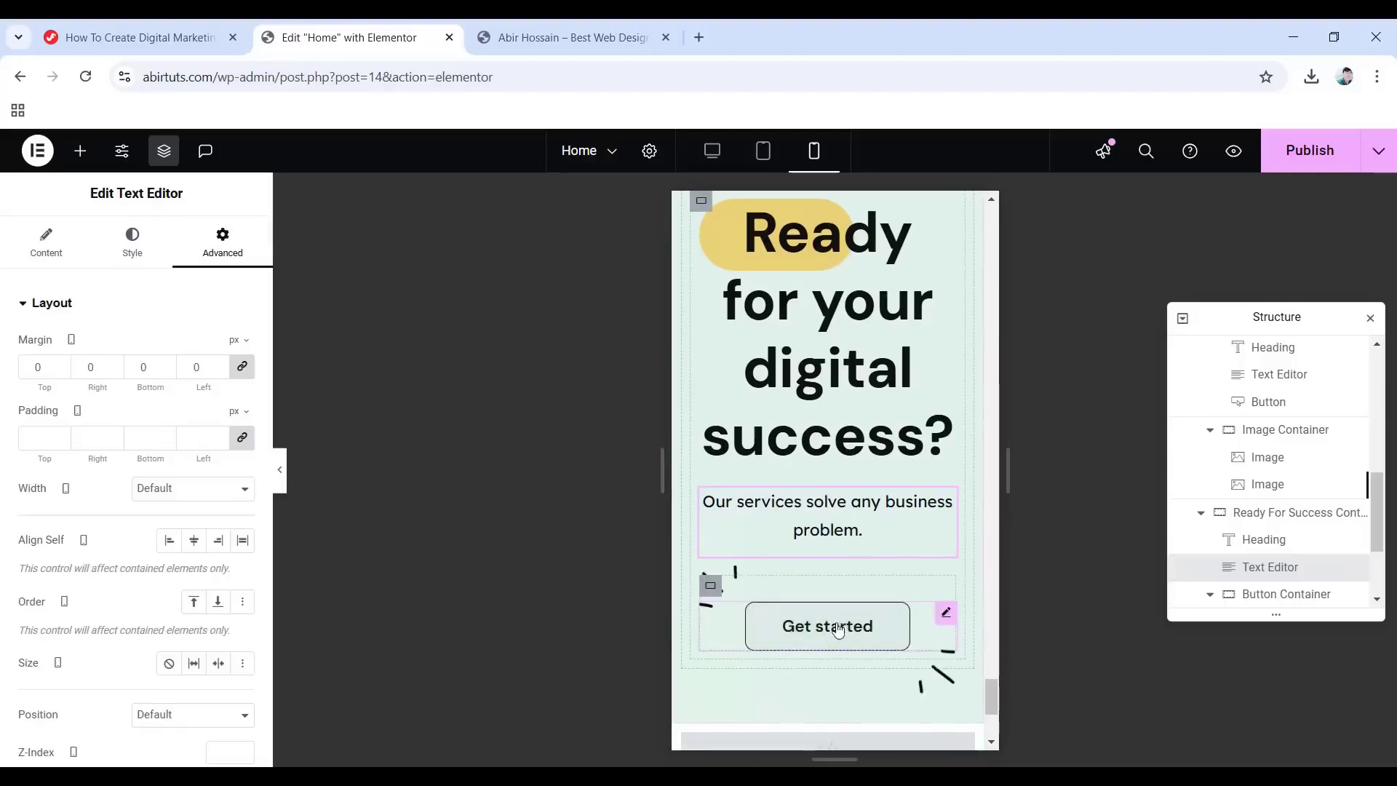
# Give the Get started button's container a 20 px top padding.
pyautogui.click(876, 636)
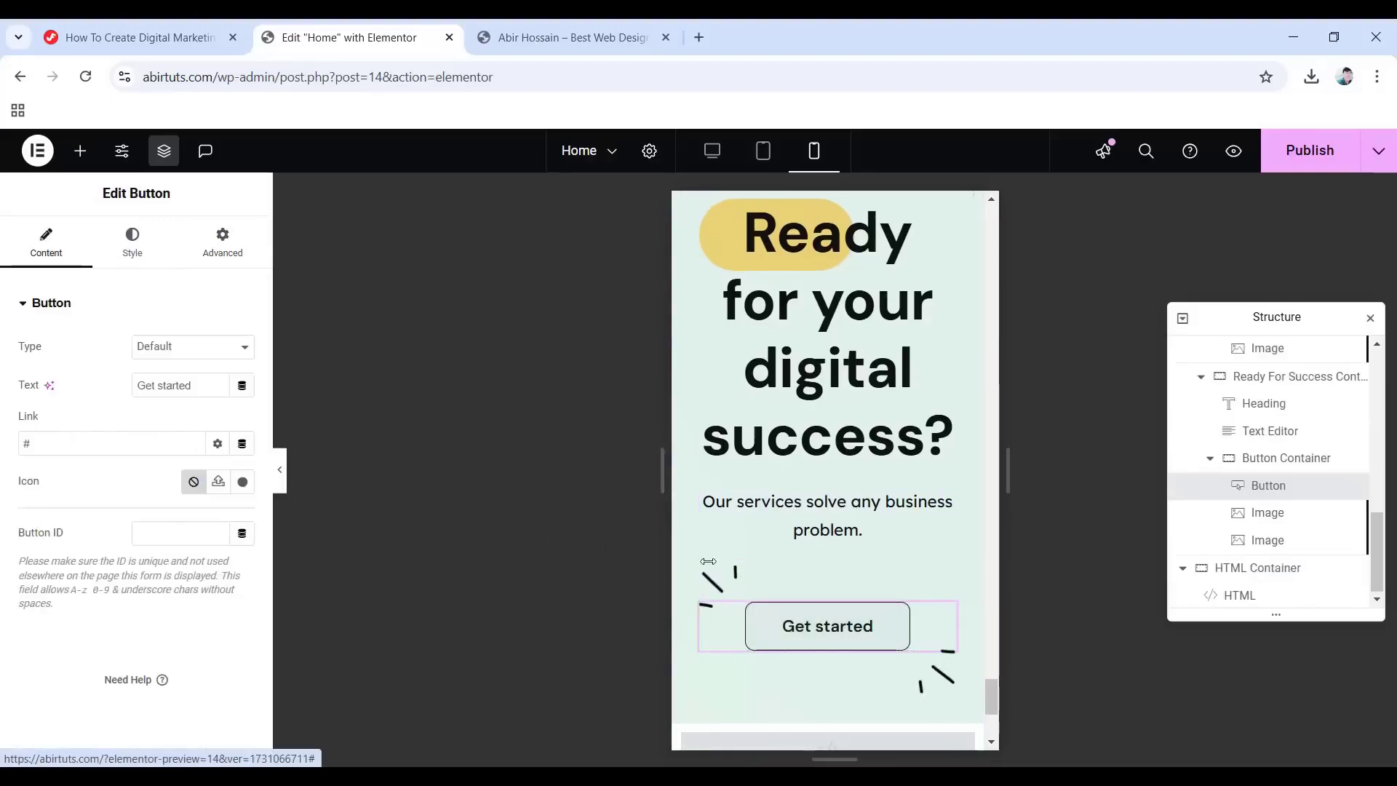
pyautogui.click(1273, 459)
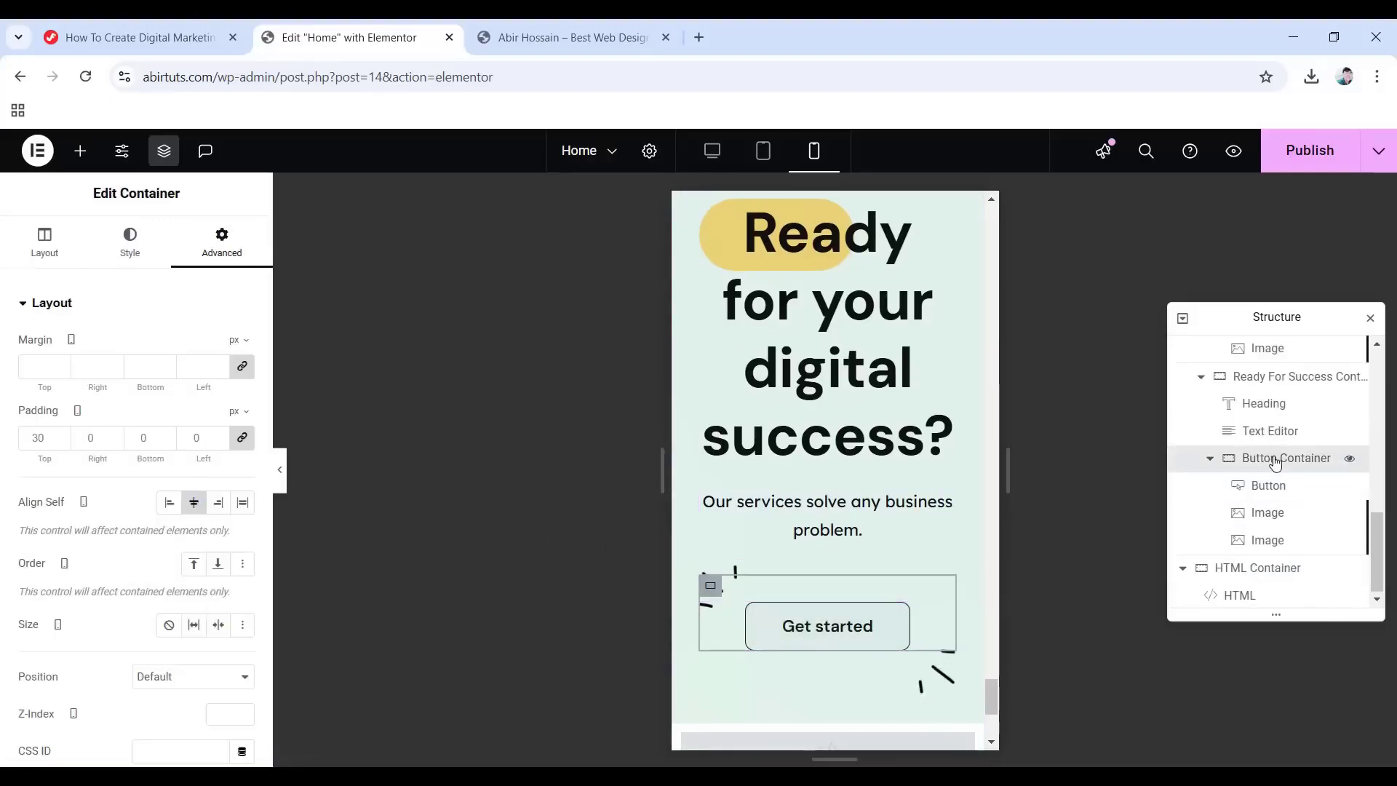
pyautogui.click(42, 241)
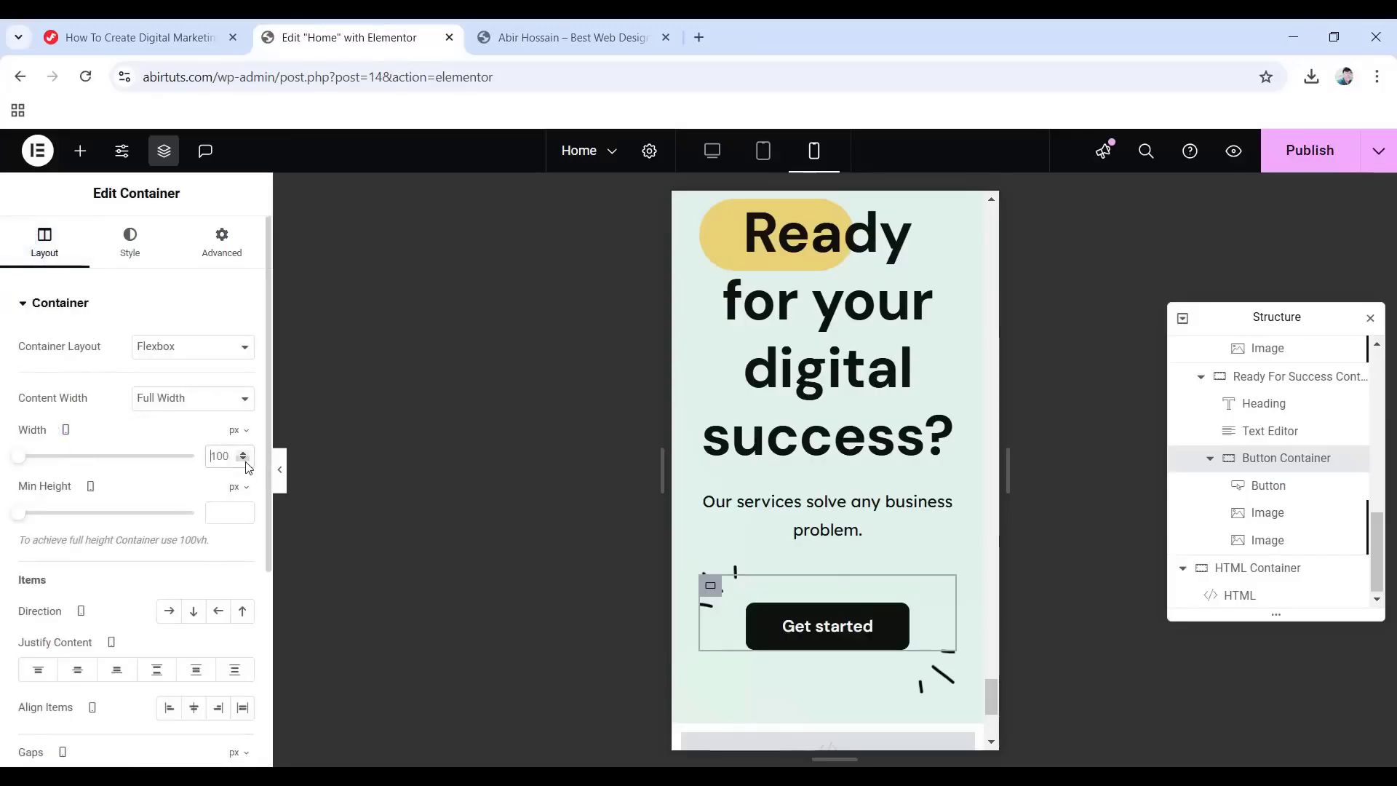
pyautogui.click(221, 245)
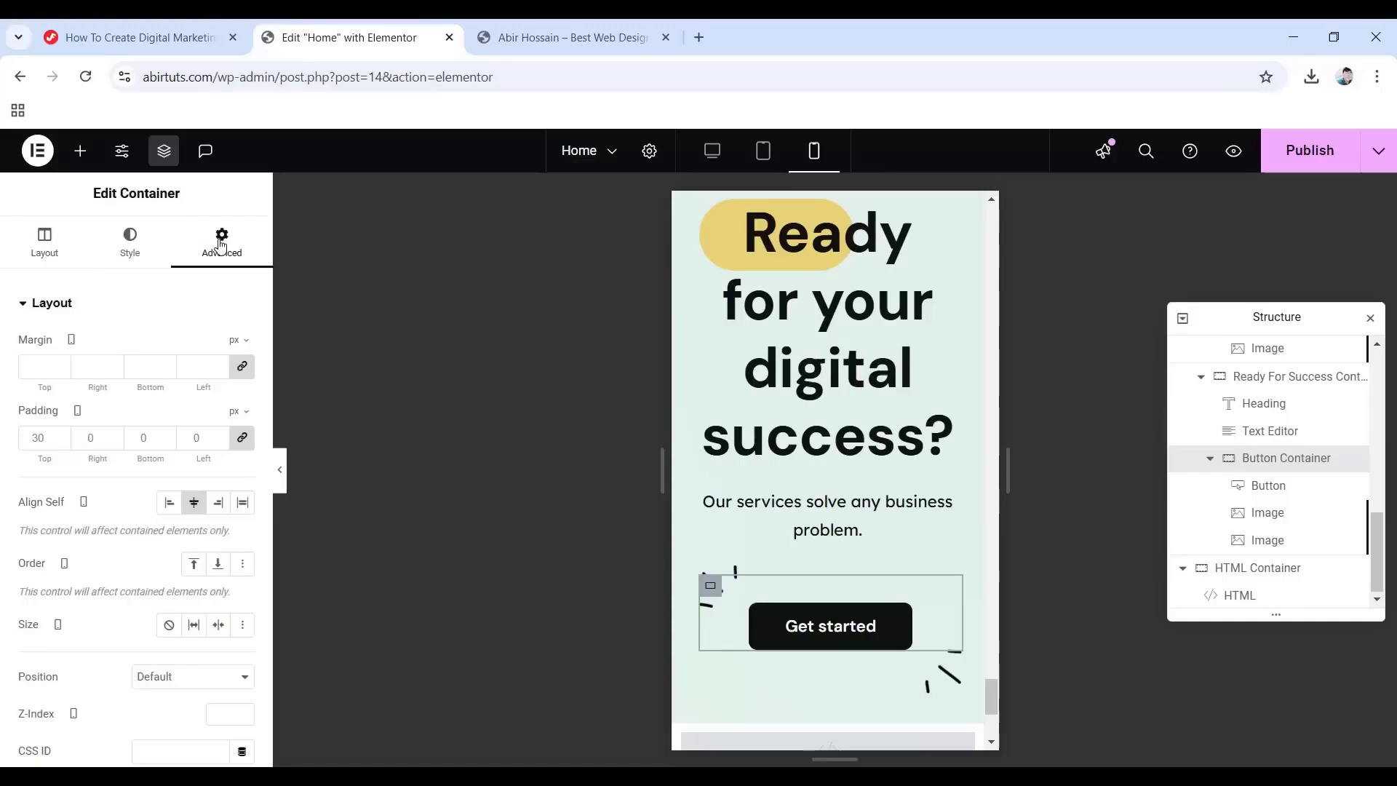
pyautogui.click(242, 437)
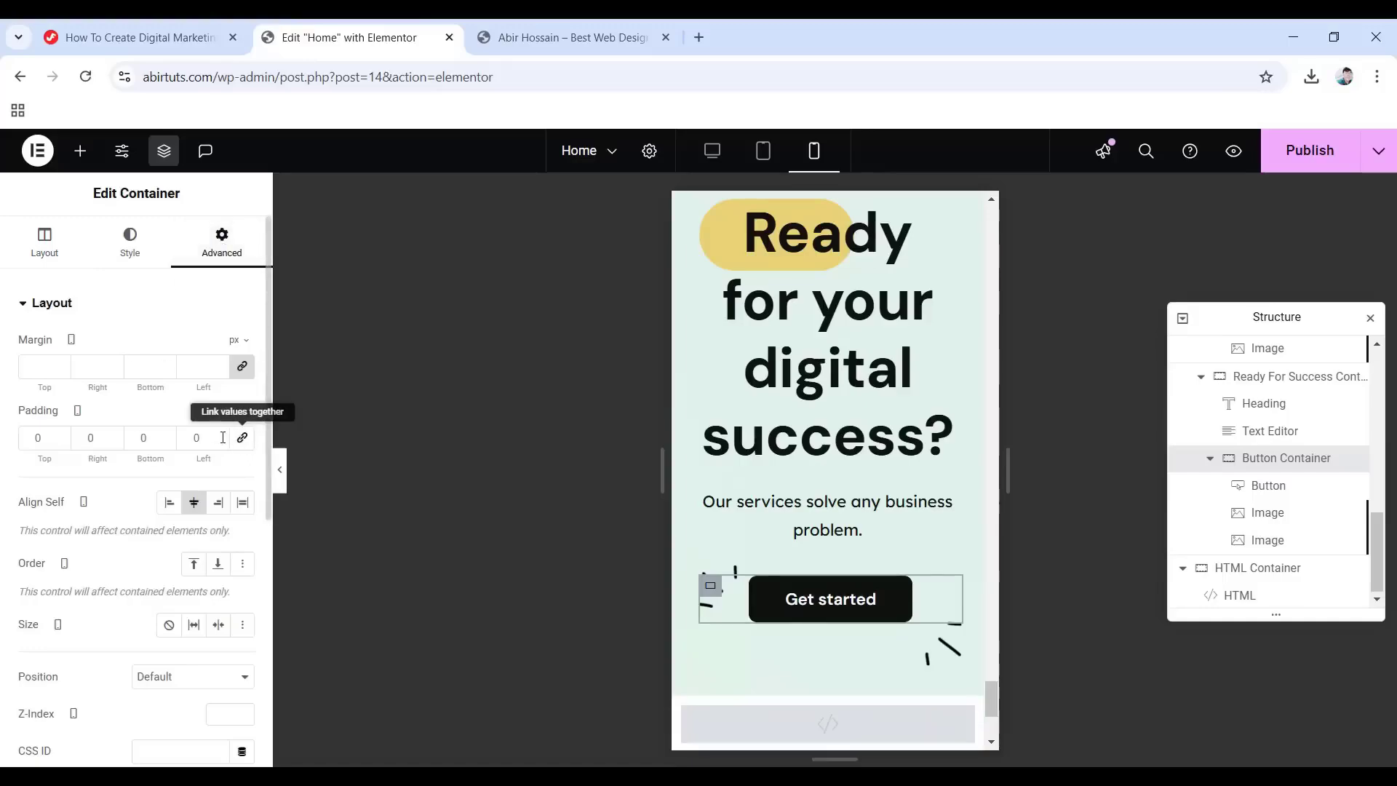
pyautogui.moveTo(45, 437); pyautogui.dragTo(13, 439)
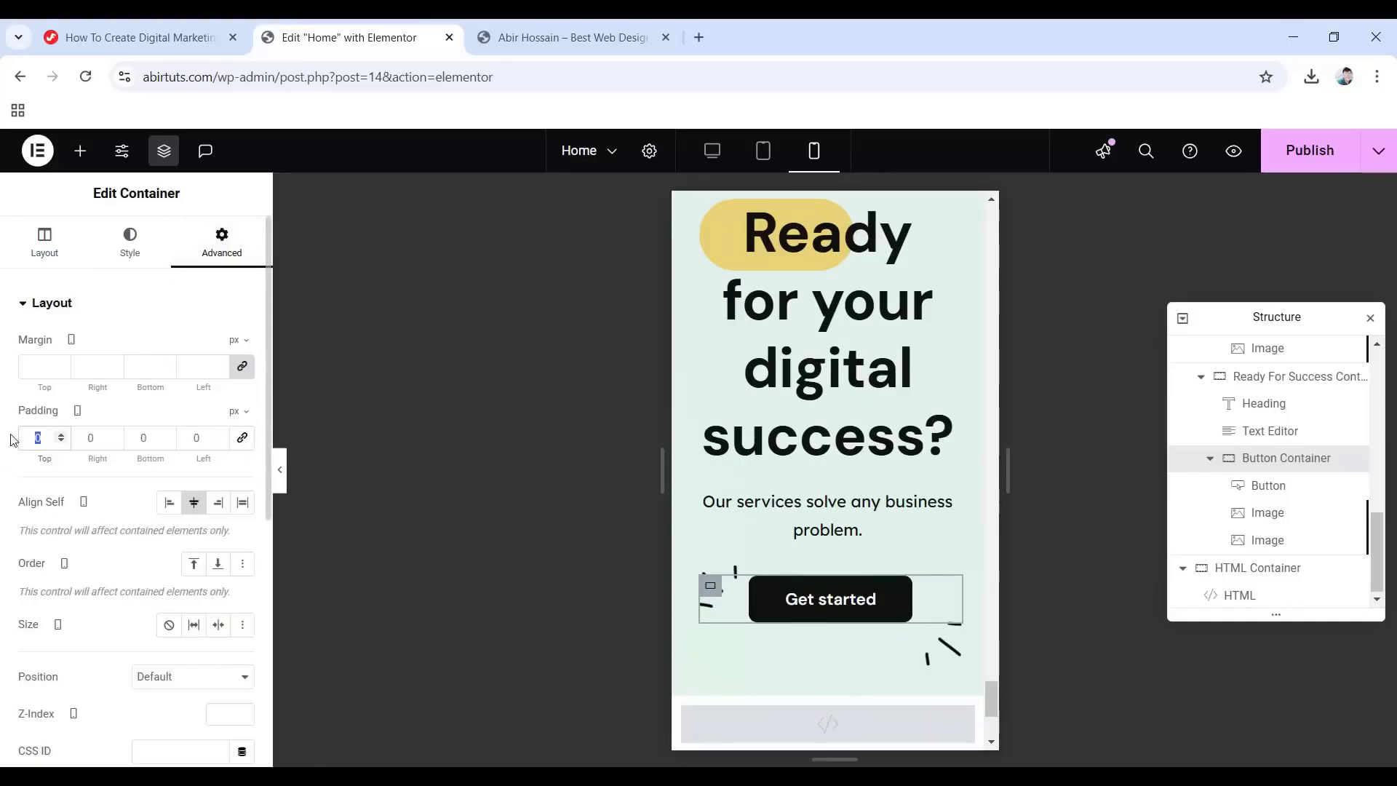
pyautogui.write('20')
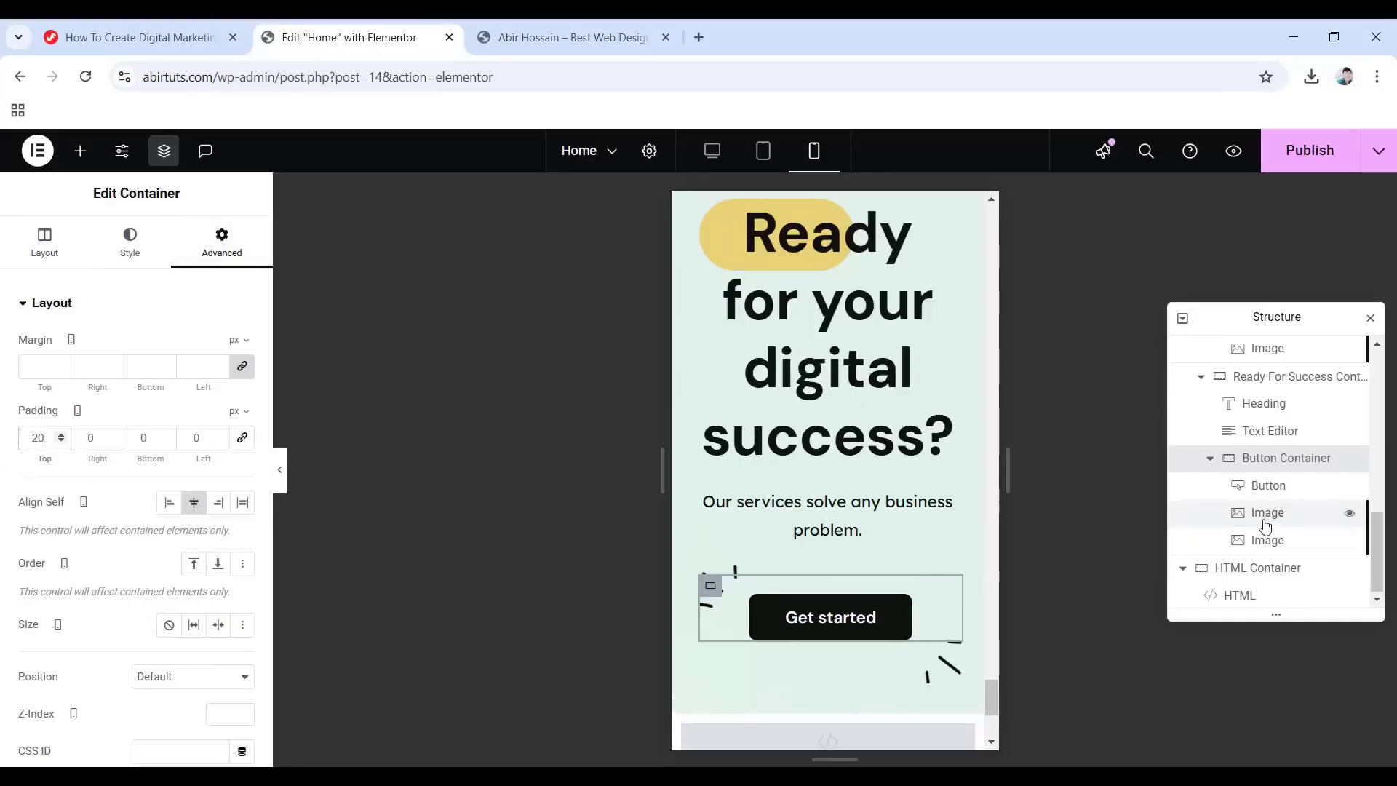
pyautogui.click(1266, 513)
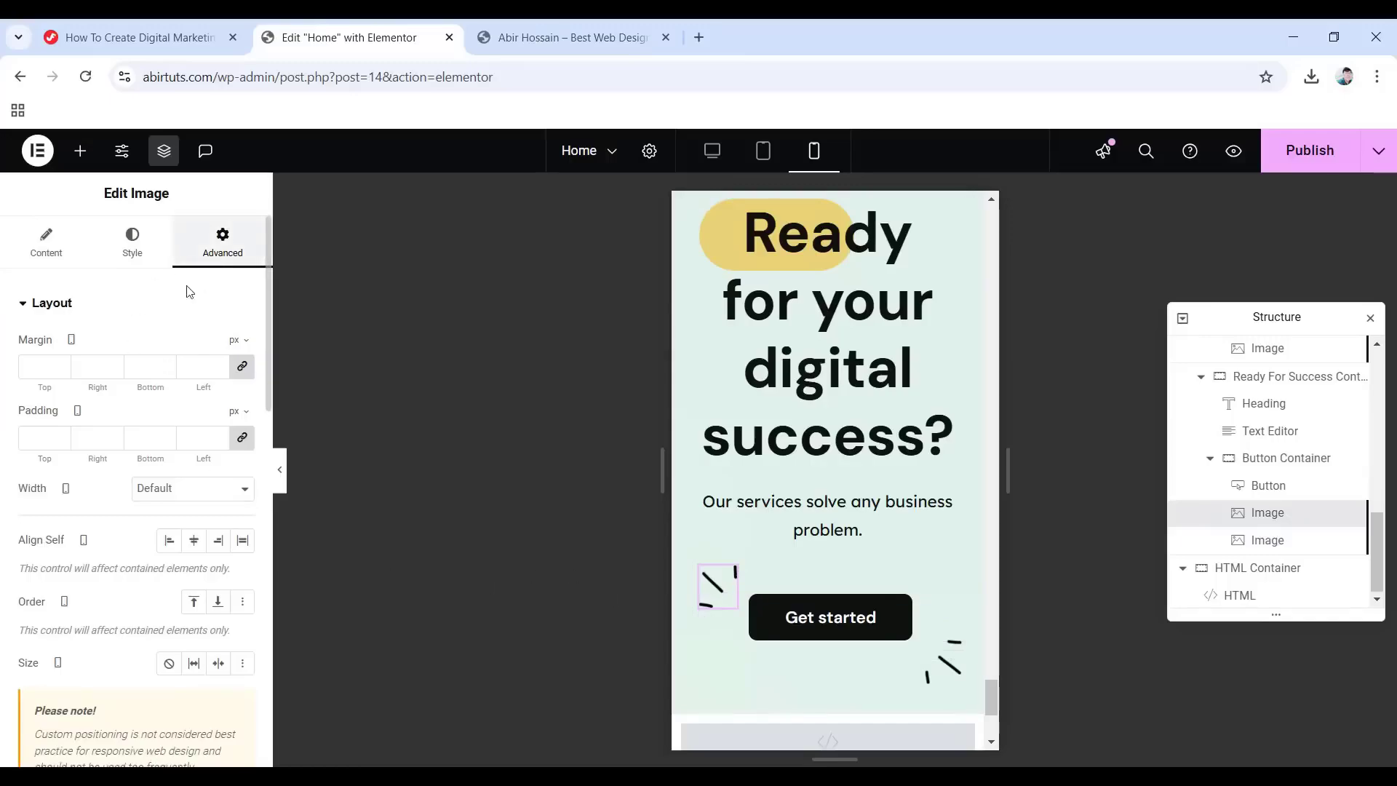
# Offset the first dash image 20 px horizontally and -5 px vertically.
pyautogui.scroll(-6, 186, 327)
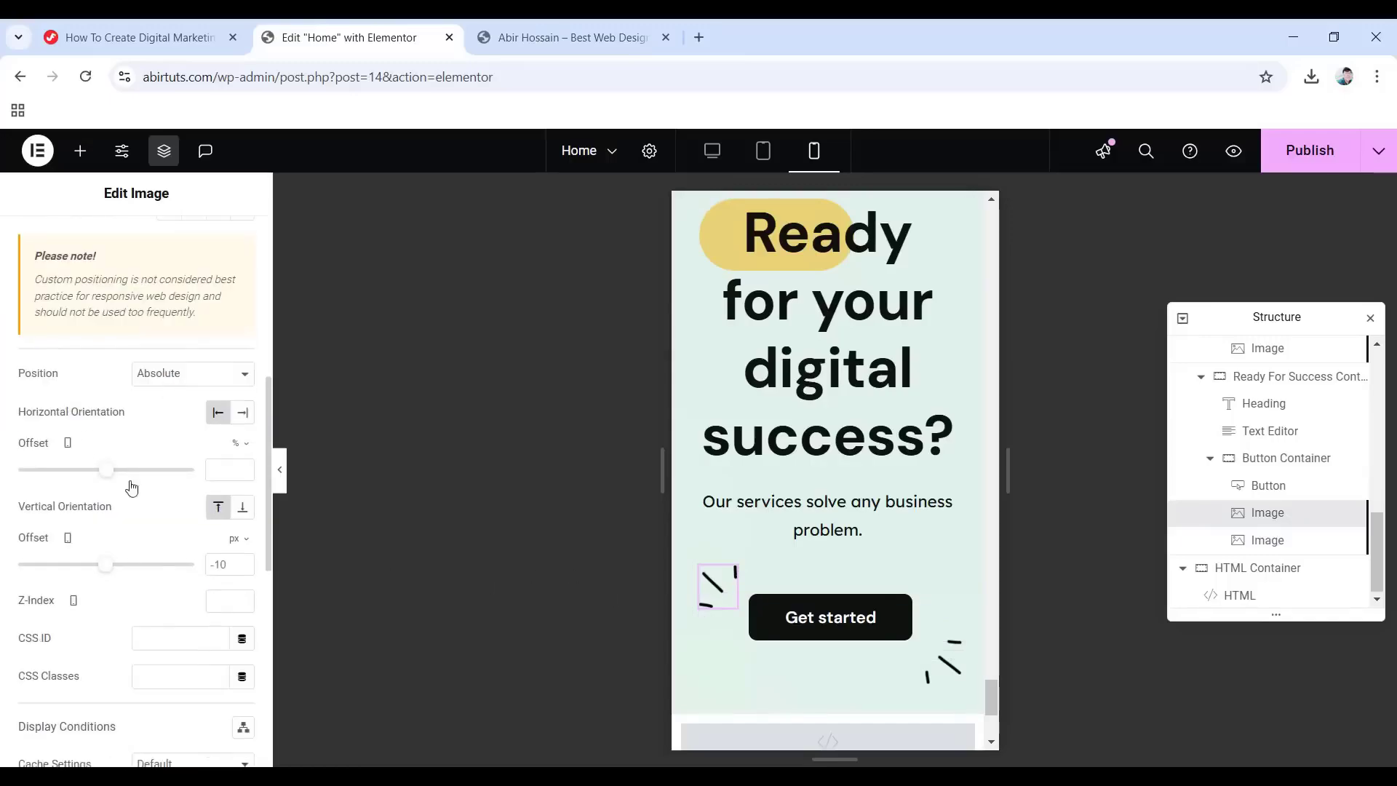
pyautogui.click(237, 443)
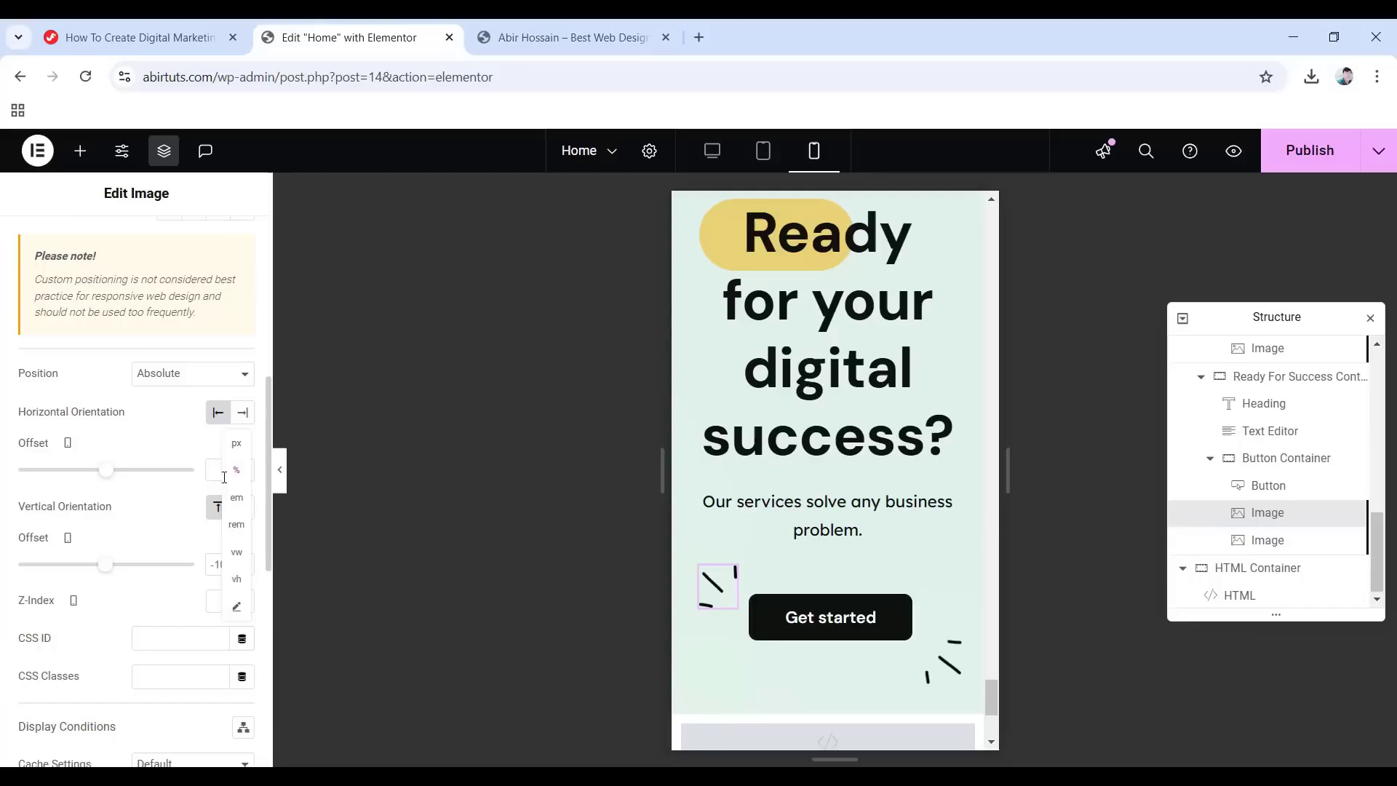
pyautogui.click(237, 444)
pyautogui.click(219, 466)
pyautogui.write('20')
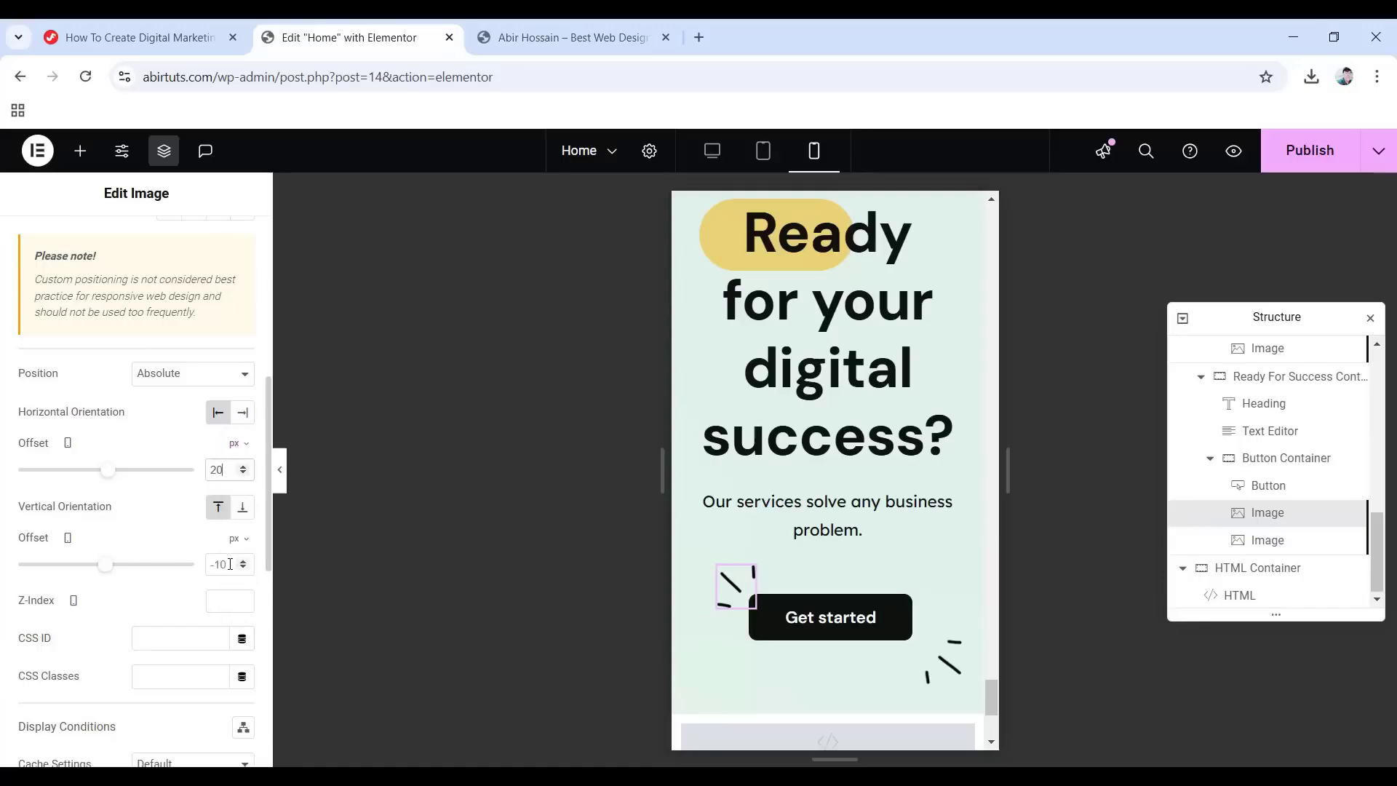
pyautogui.moveTo(230, 564); pyautogui.dragTo(207, 566)
pyautogui.write('-5')
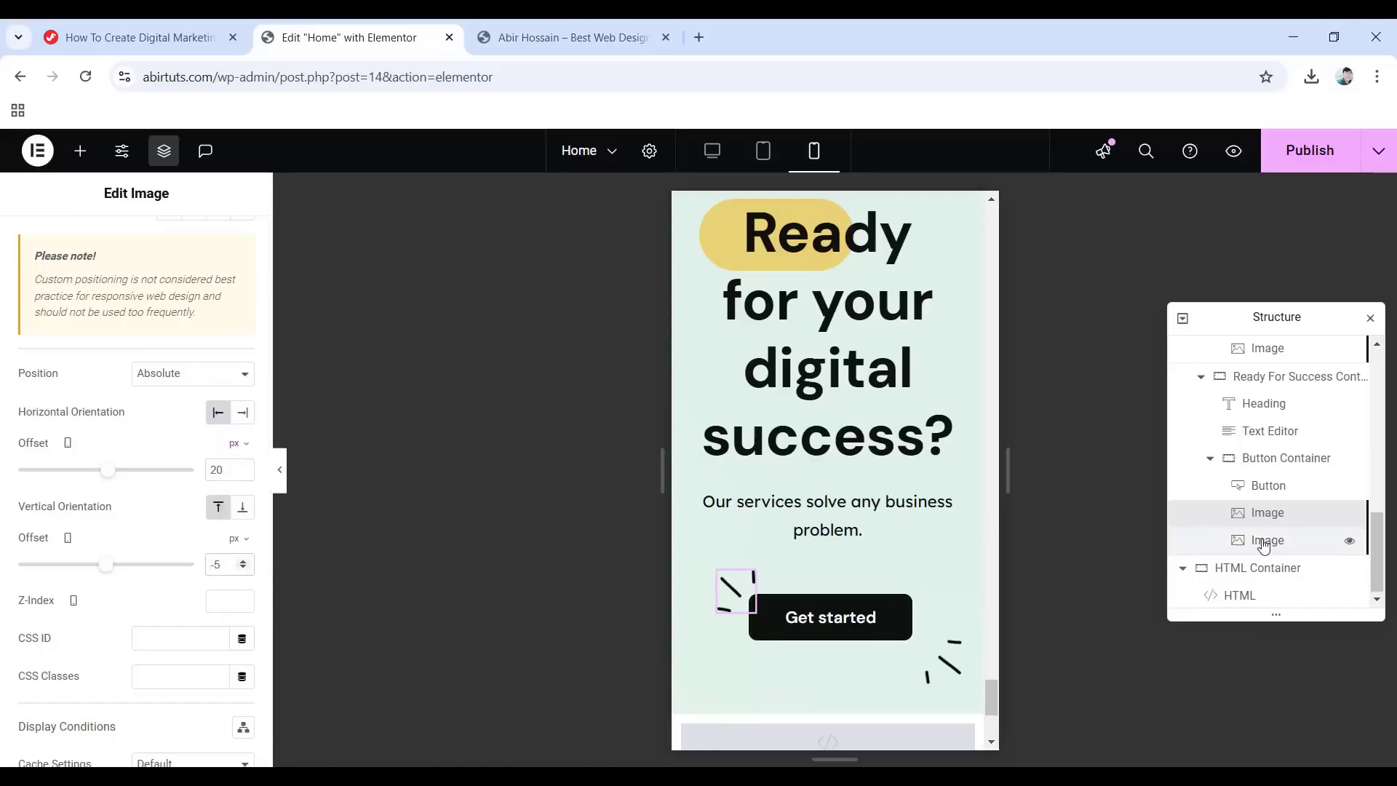
# Position the second dash image at 20 px horizontal and -26 px vertical offset.
pyautogui.click(1264, 546)
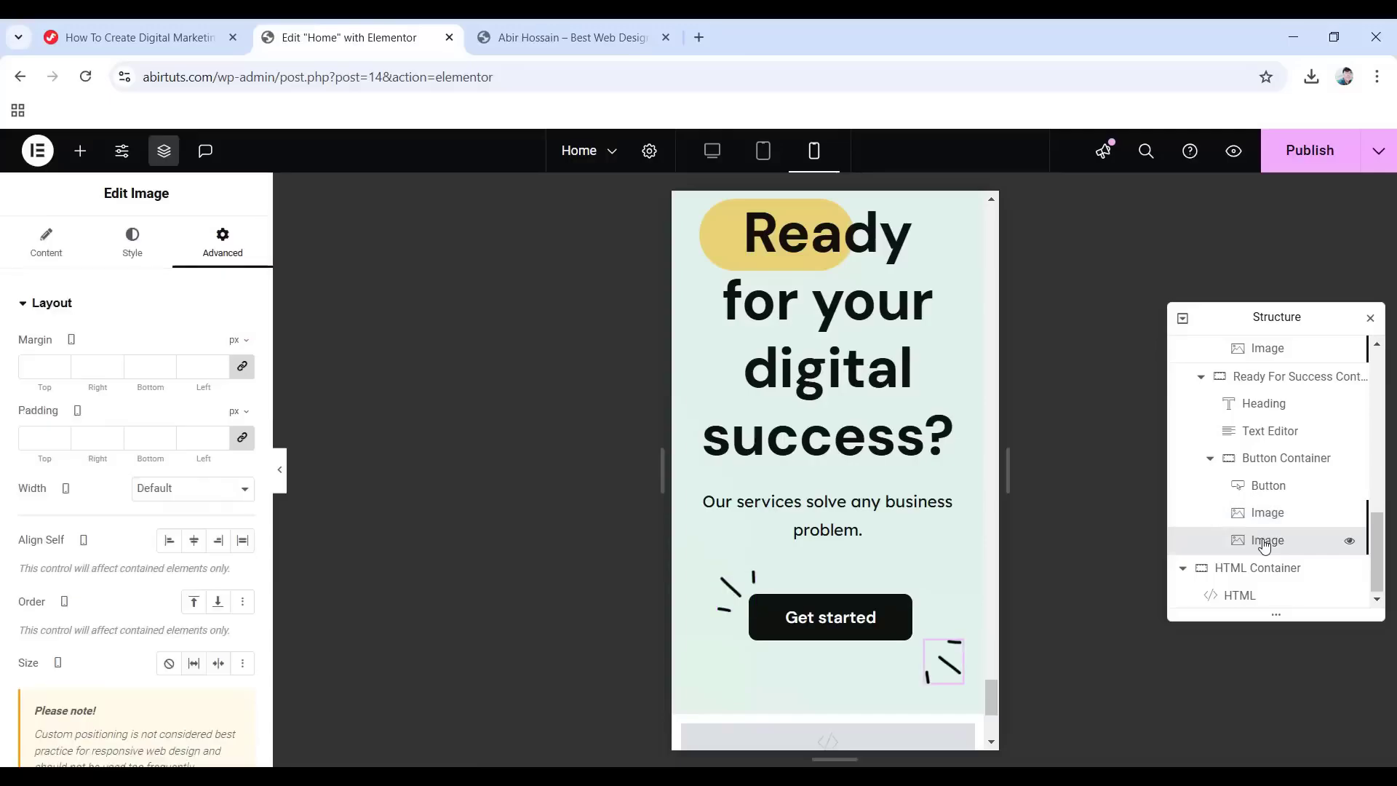
pyautogui.scroll(-6, 134, 320)
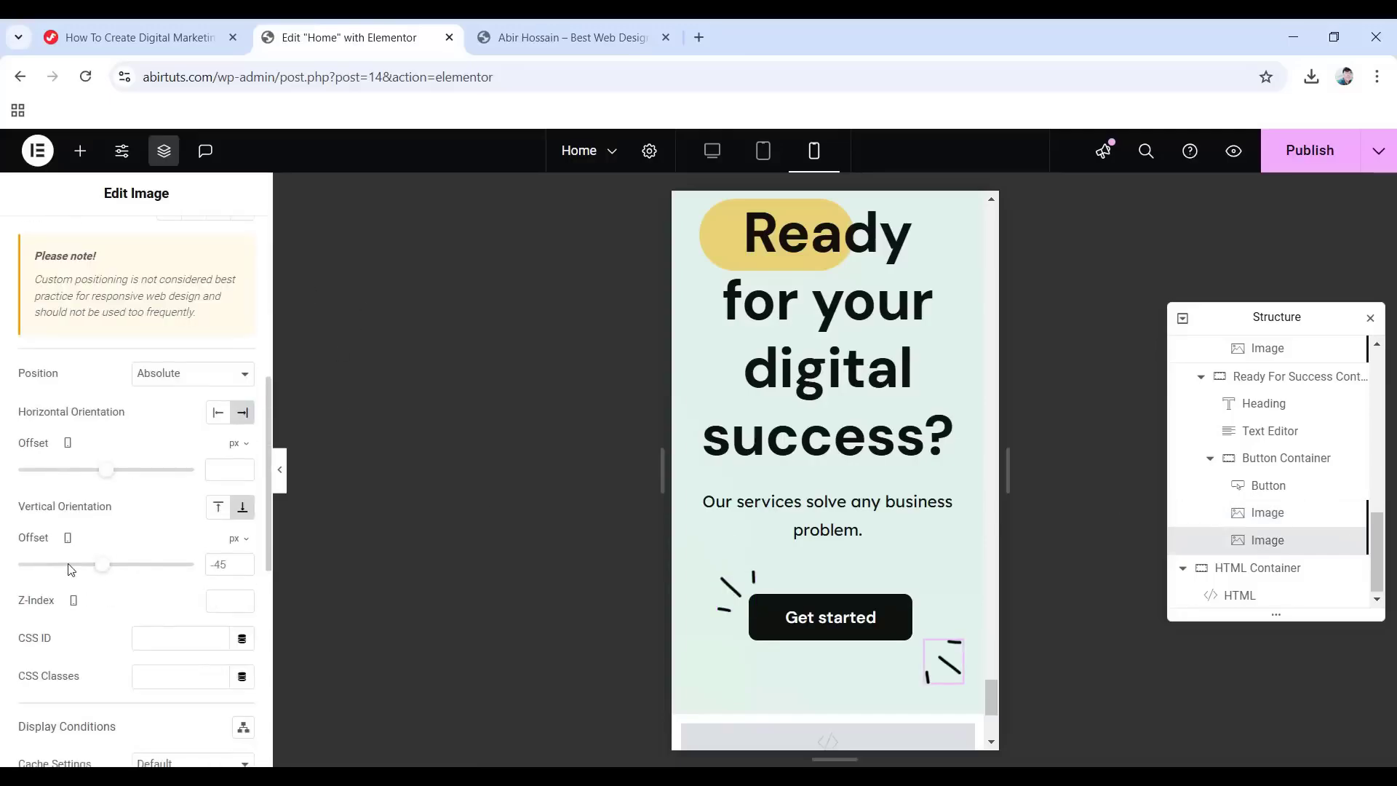
pyautogui.click(221, 468)
pyautogui.write('20')
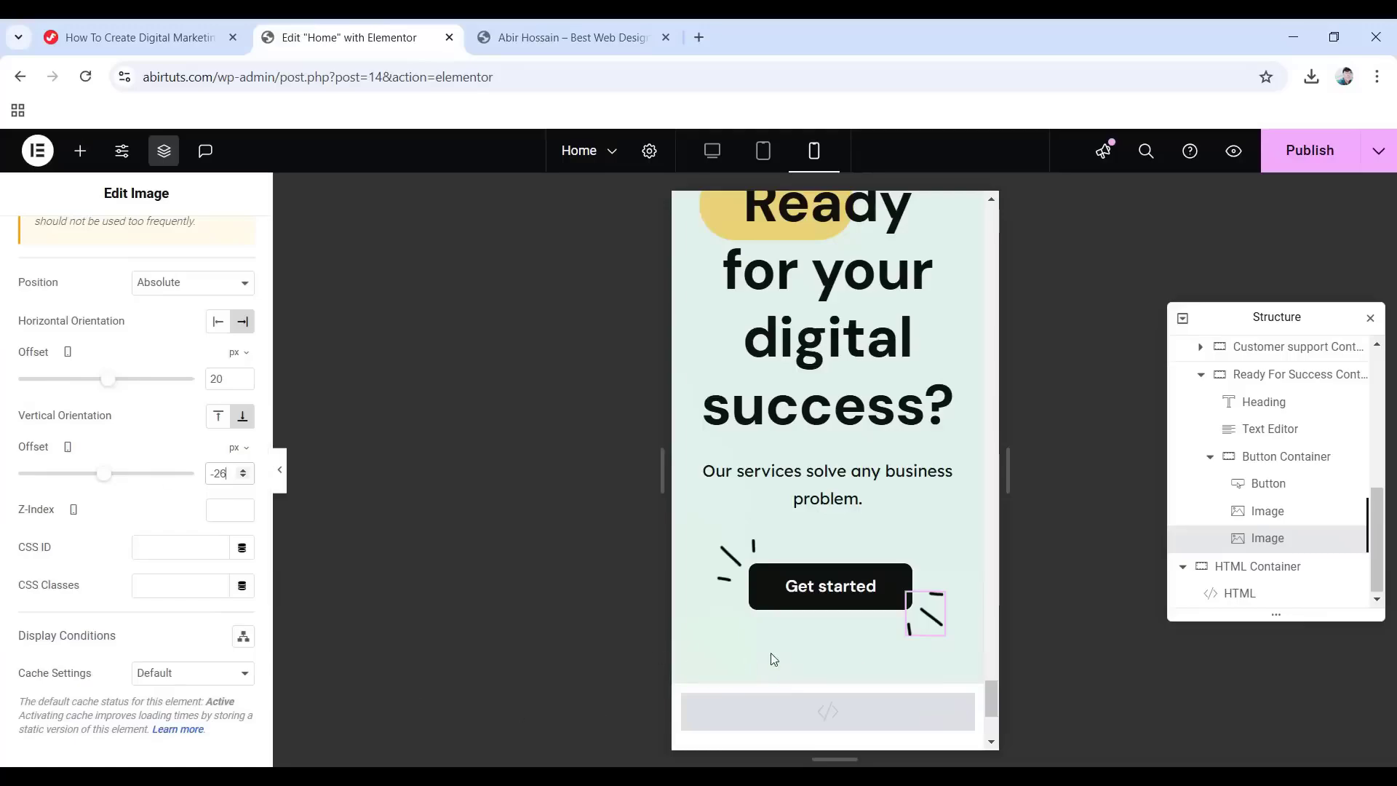
pyautogui.scroll(7, 829, 657)
pyautogui.scroll(10, 826, 630)
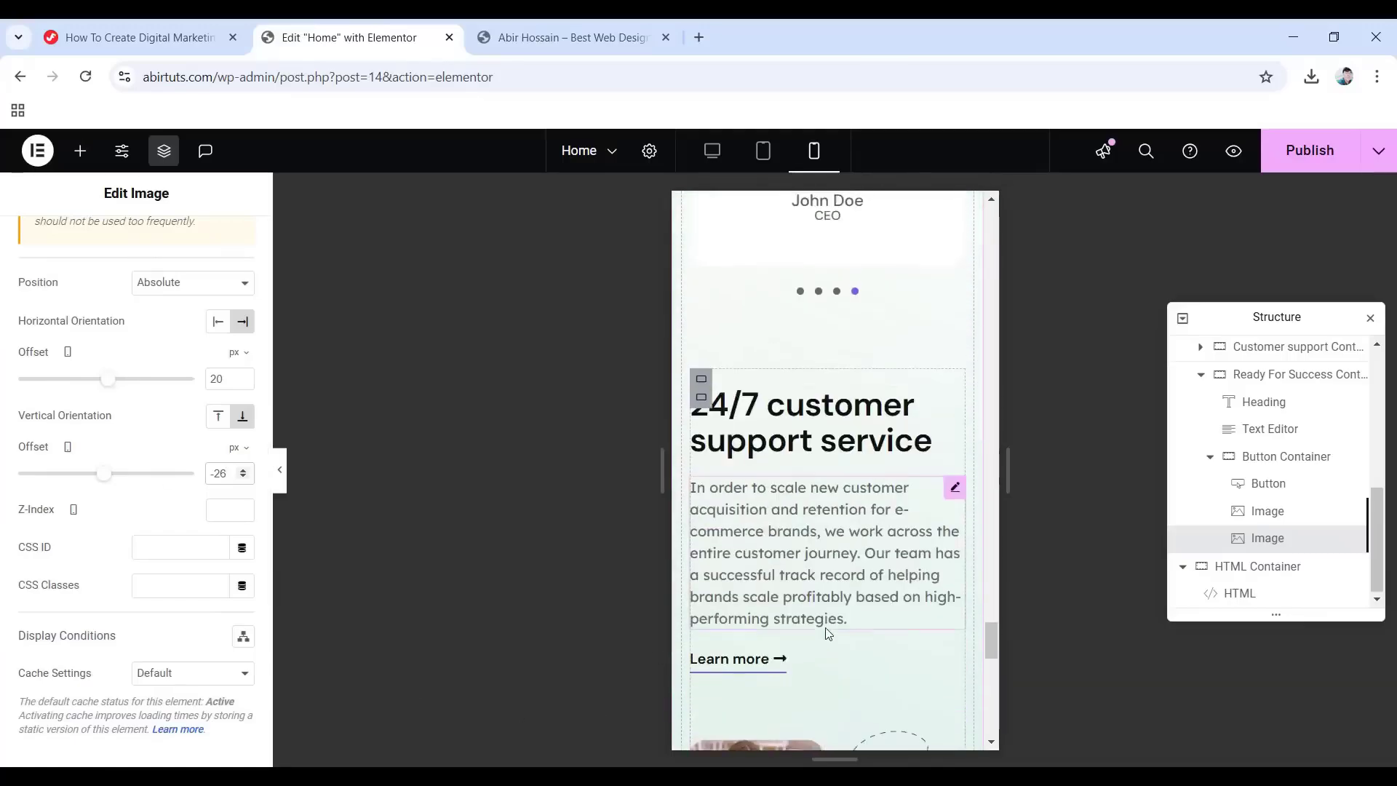
pyautogui.scroll(10, 825, 626)
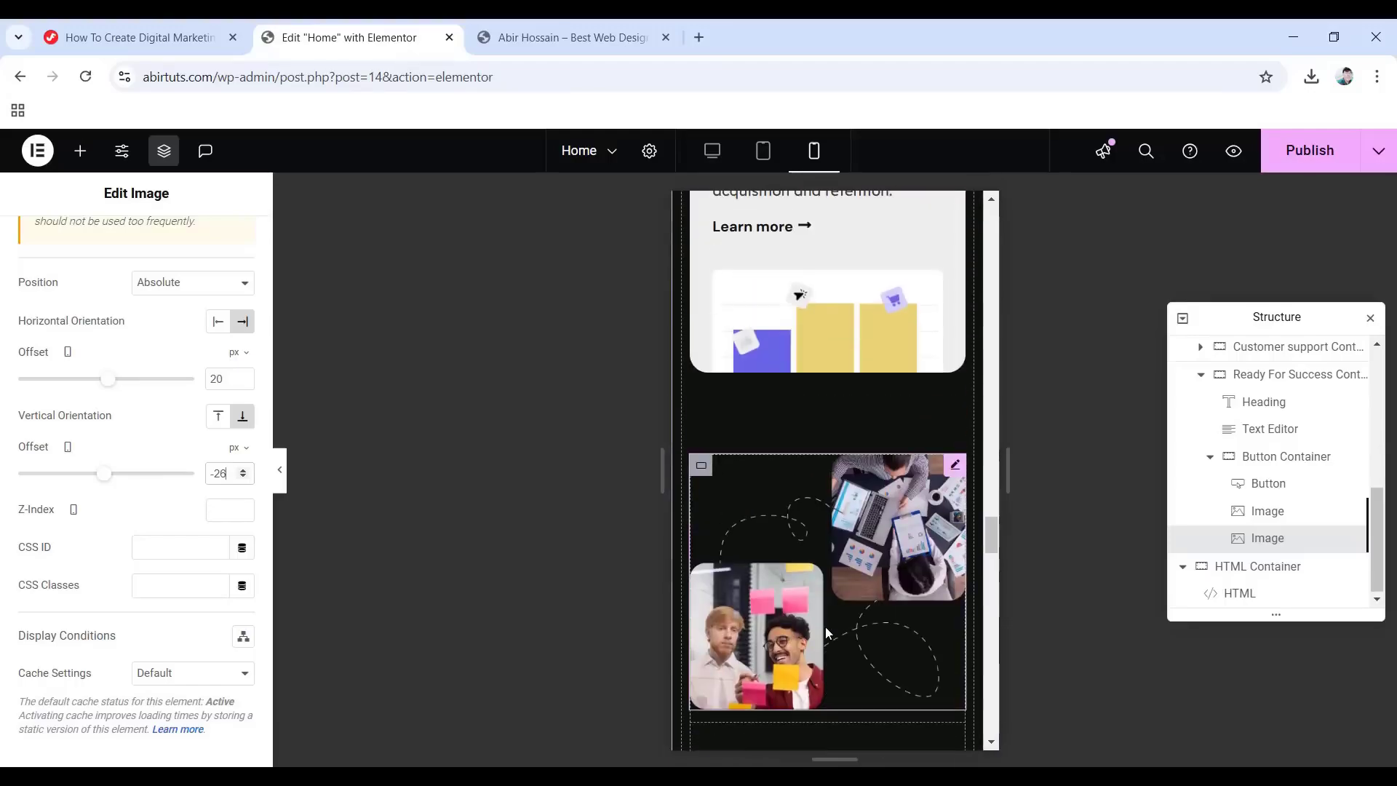
# Publish the Home page, then review it at desktop width with the editing panel hidden.
pyautogui.click(1312, 162)
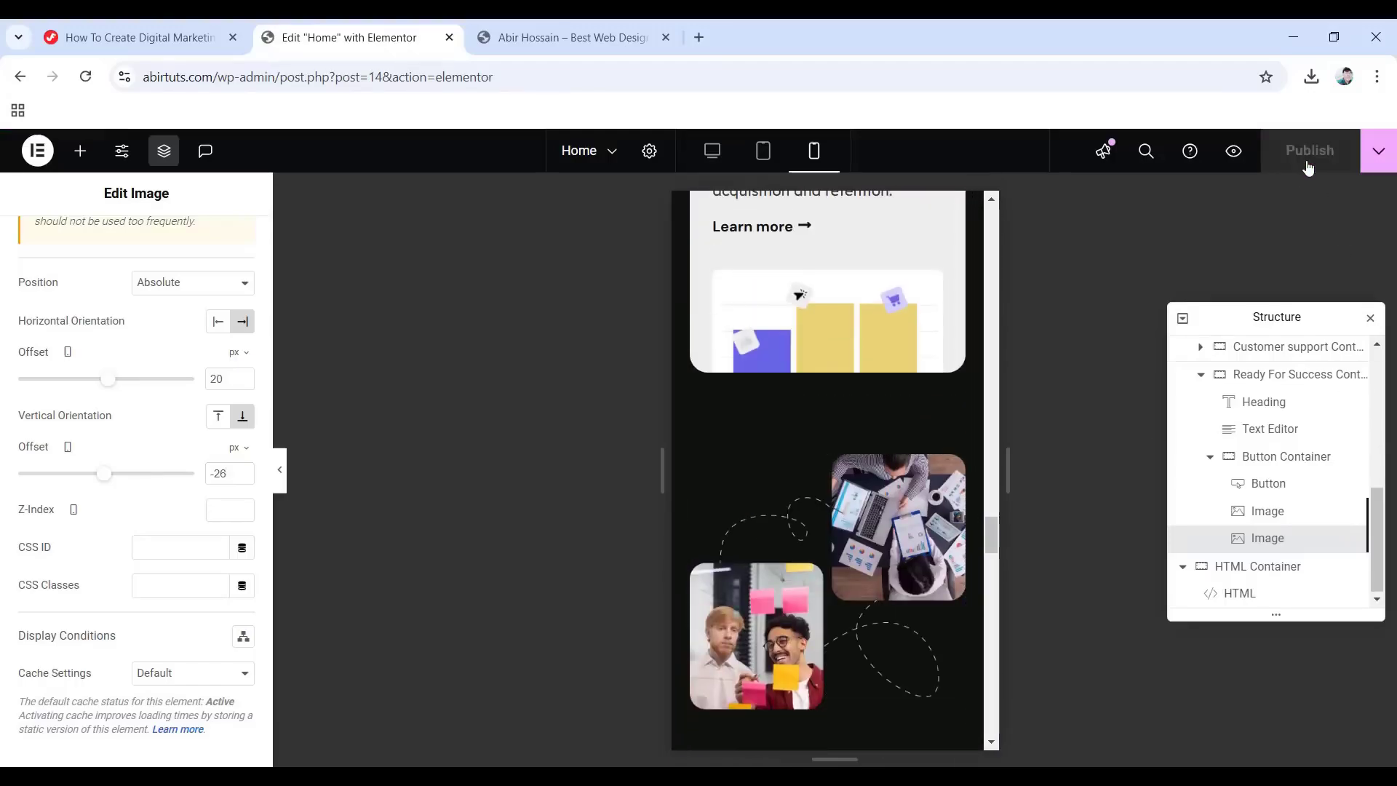
pyautogui.click(712, 153)
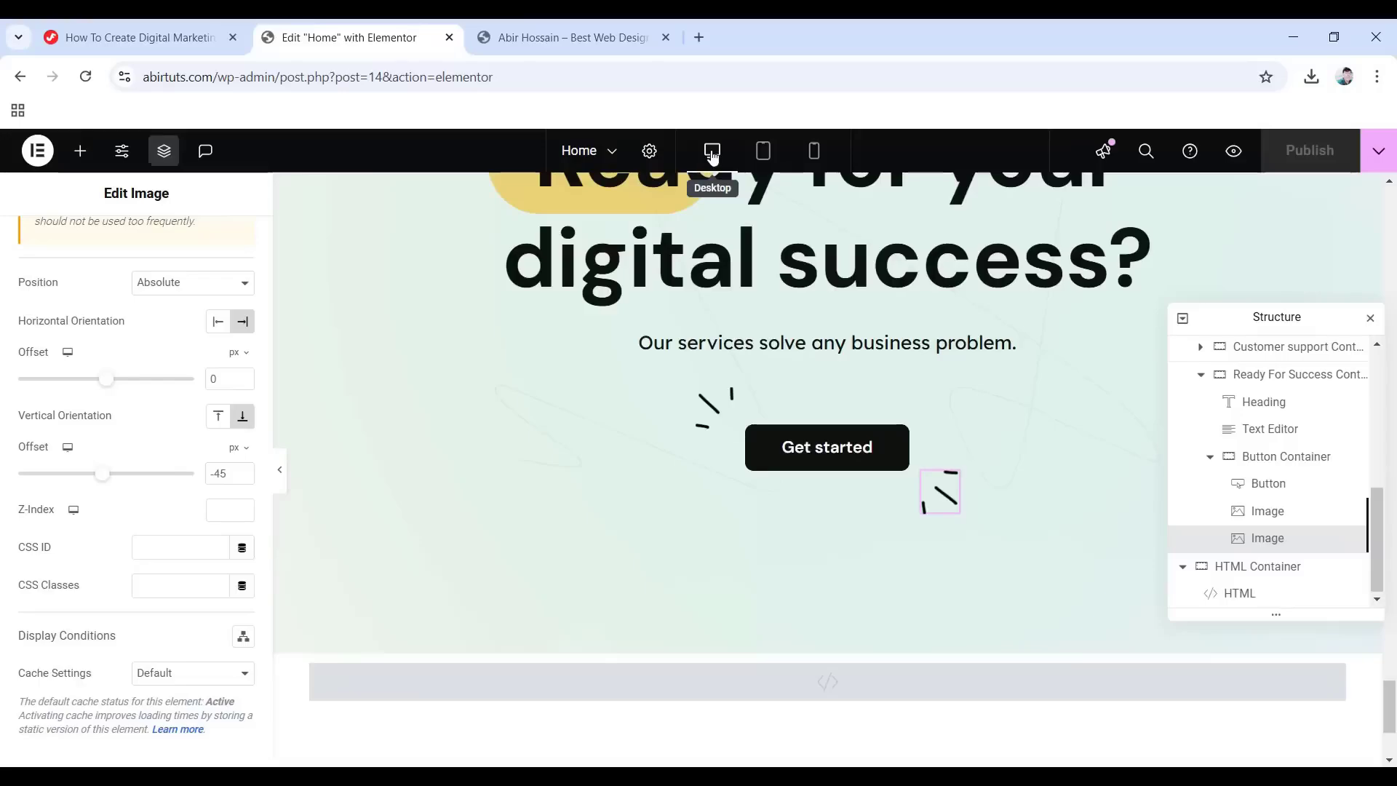
pyautogui.click(284, 477)
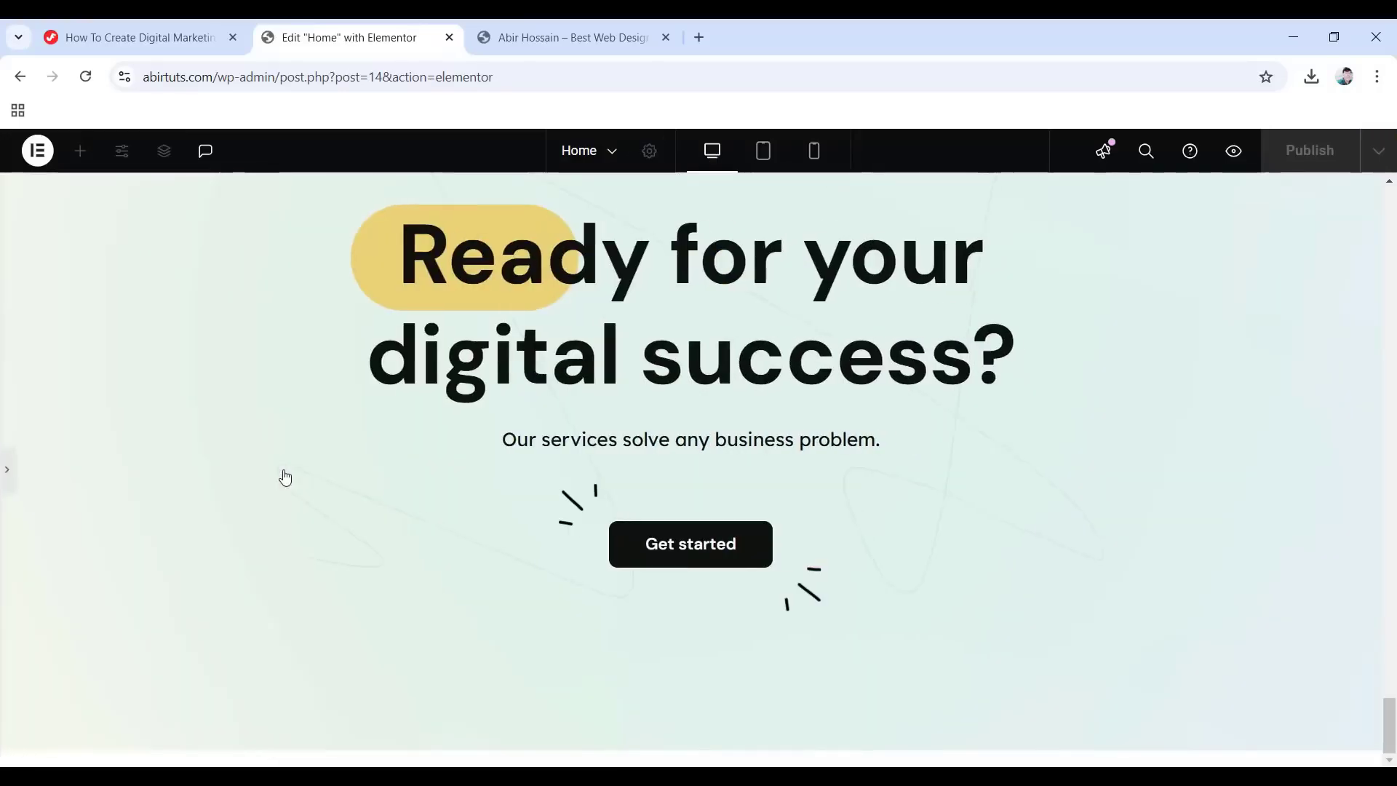
pyautogui.scroll(10, 801, 655)
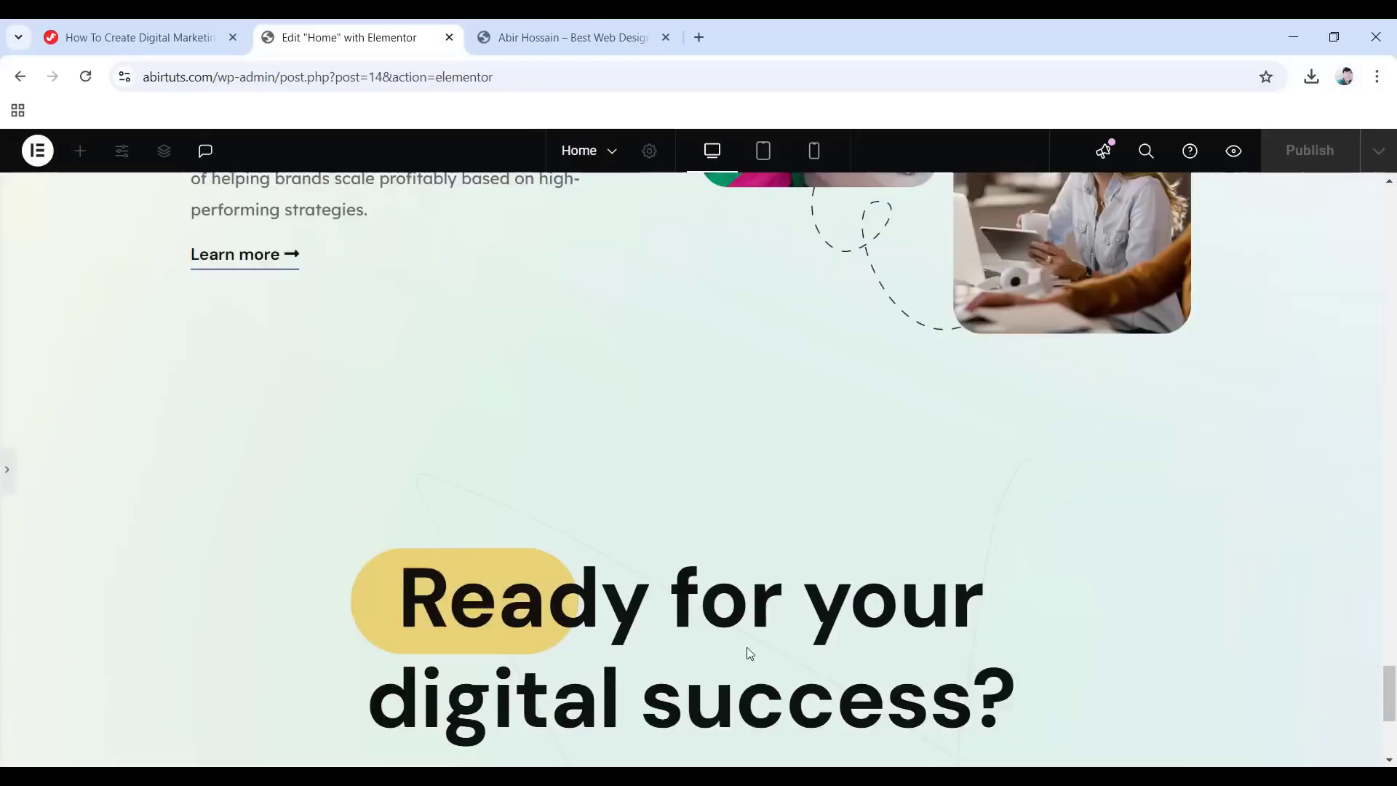
pyautogui.scroll(15, 746, 647)
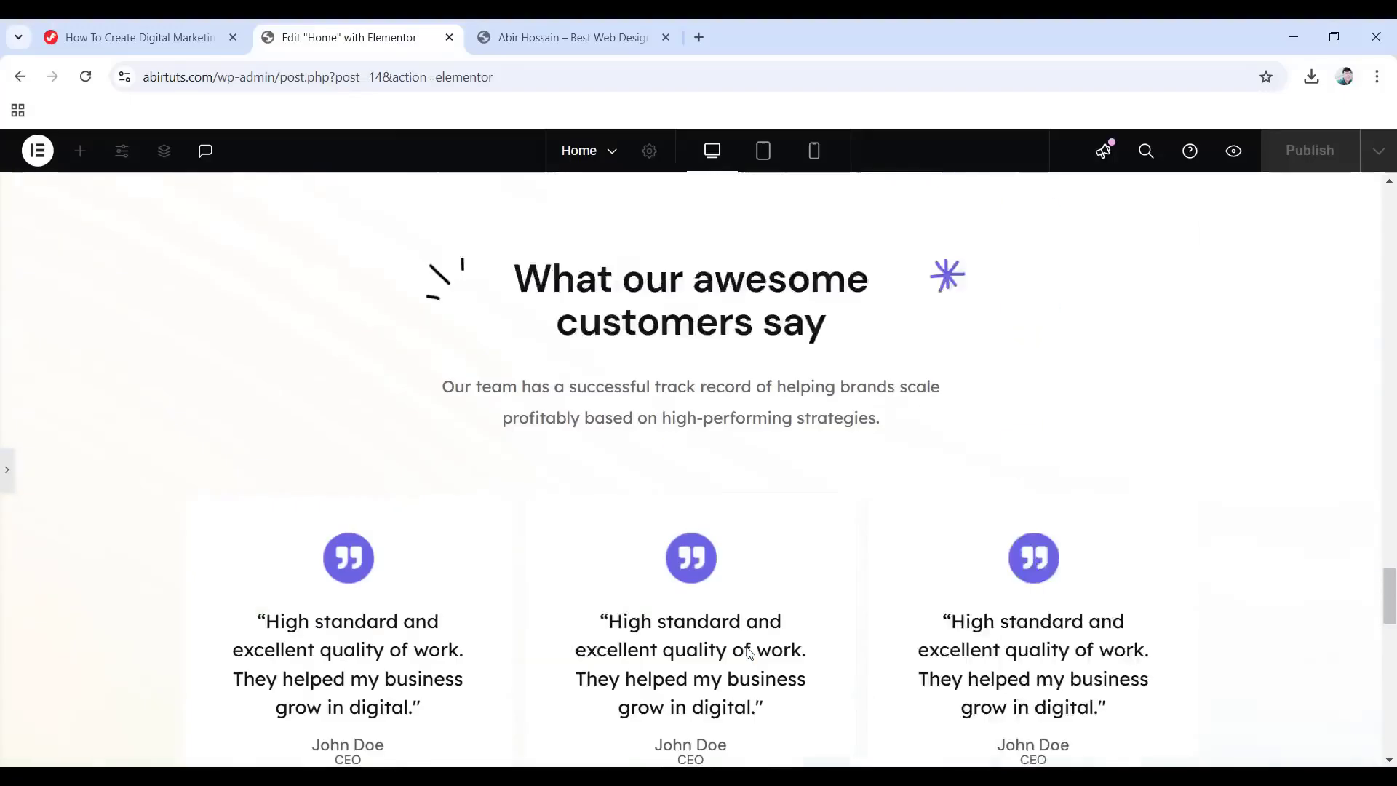
pyautogui.scroll(15, 746, 646)
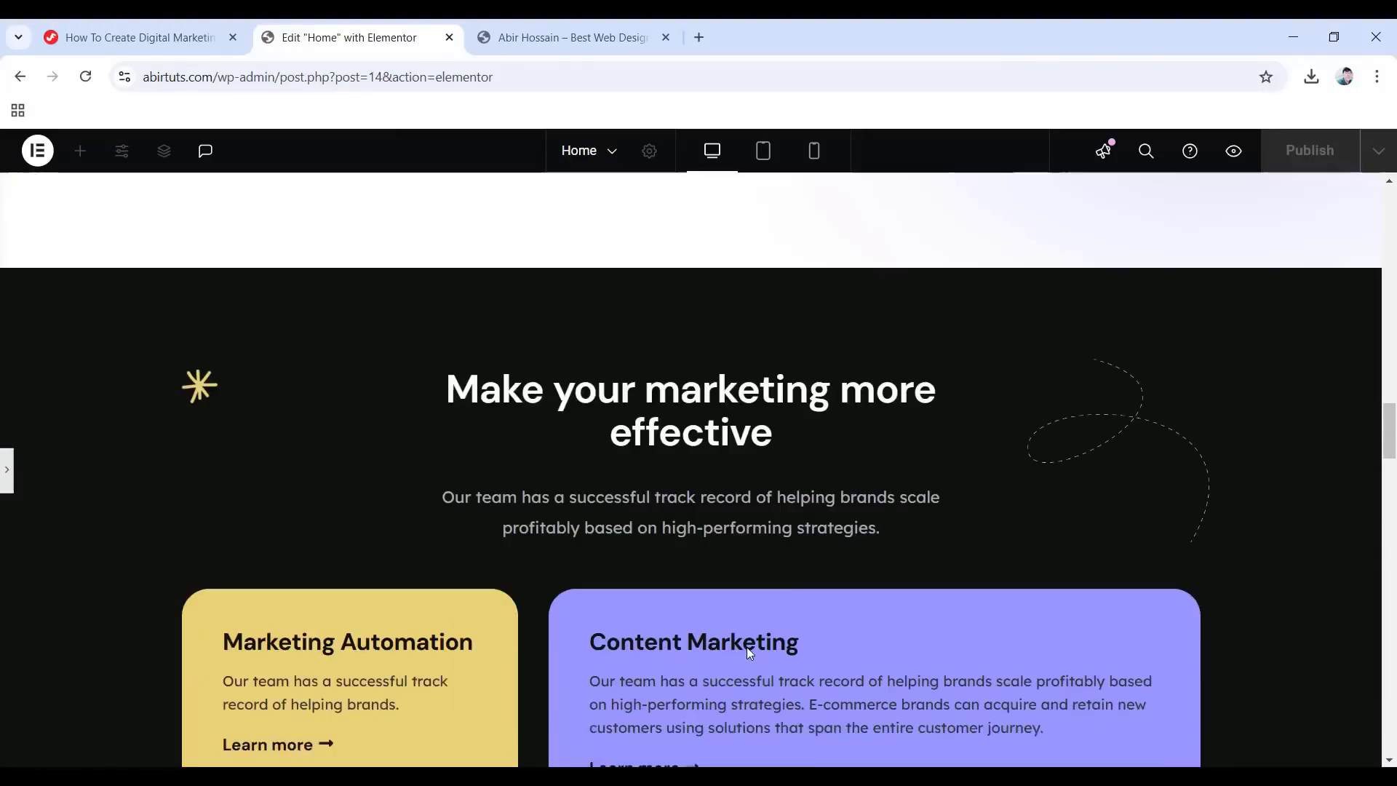
pyautogui.scroll(15, 748, 651)
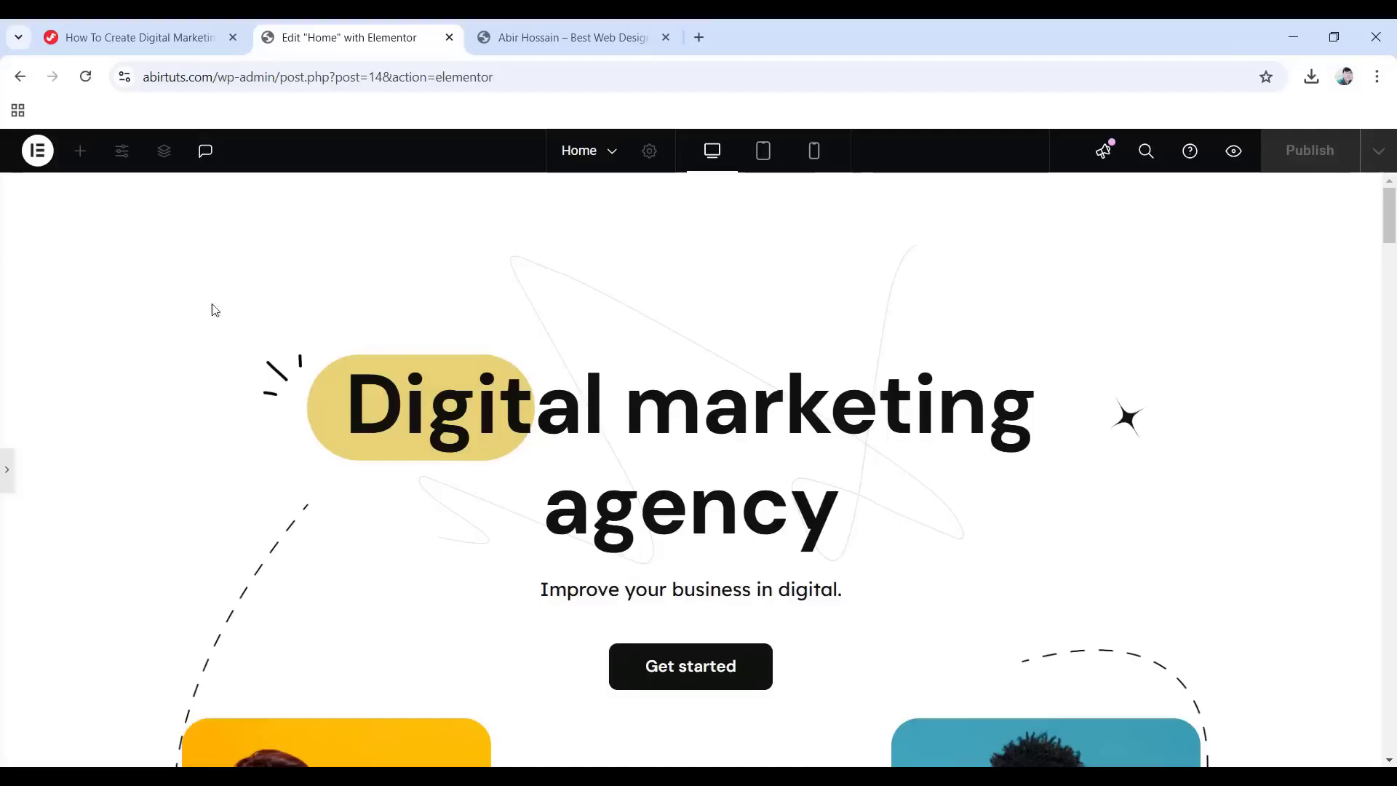
# Open Exit to WordPress in a new tab and go to the admin Pages list.
pyautogui.click(38, 153)
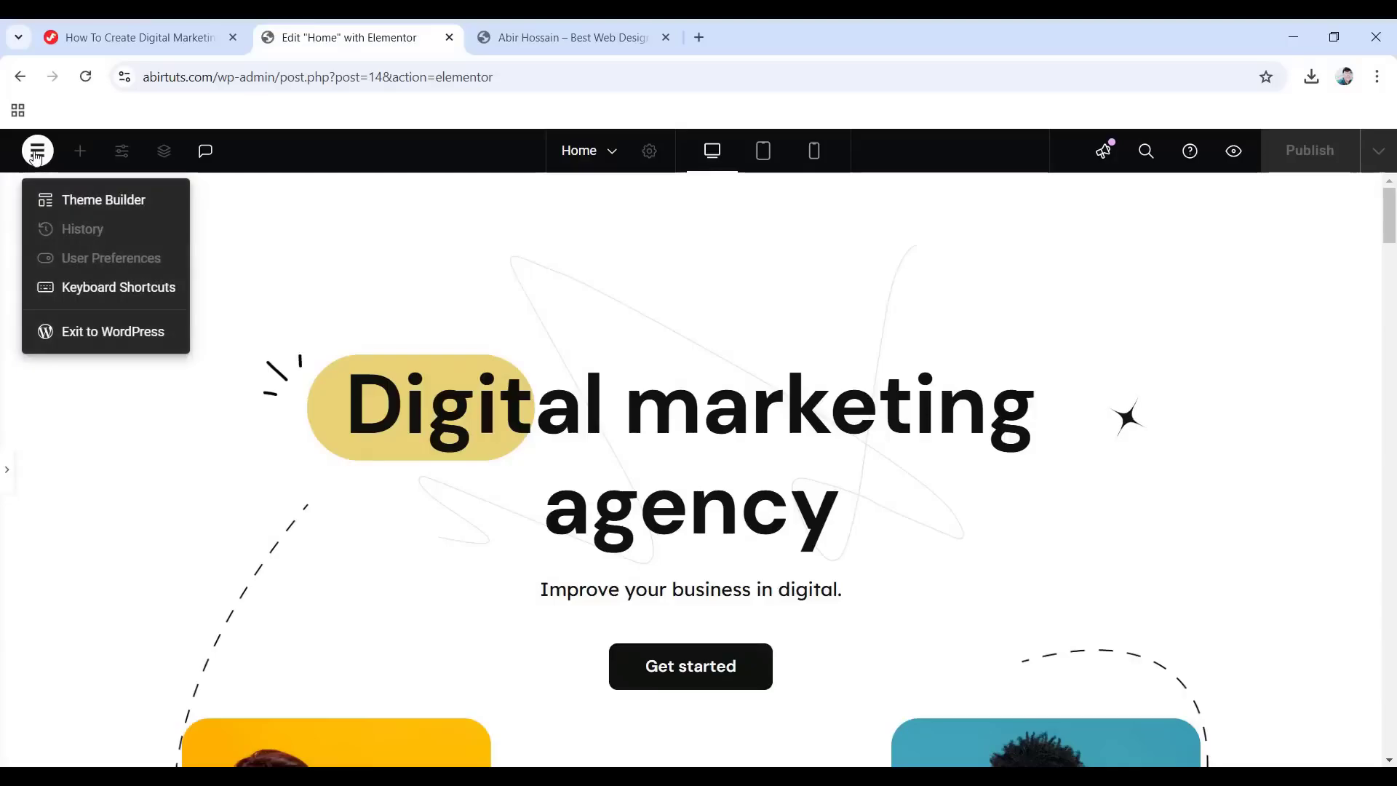
pyautogui.rightClick(122, 336)
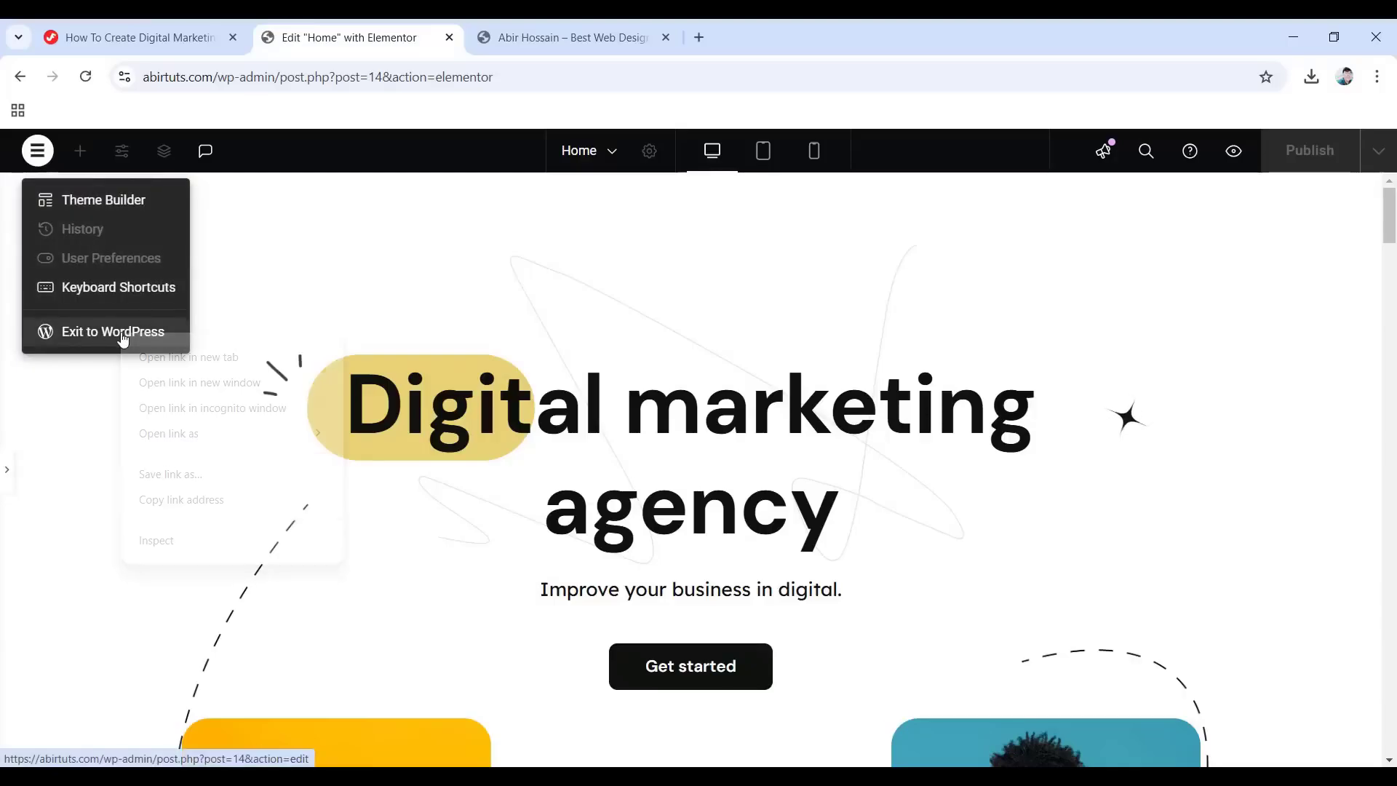
pyautogui.click(188, 356)
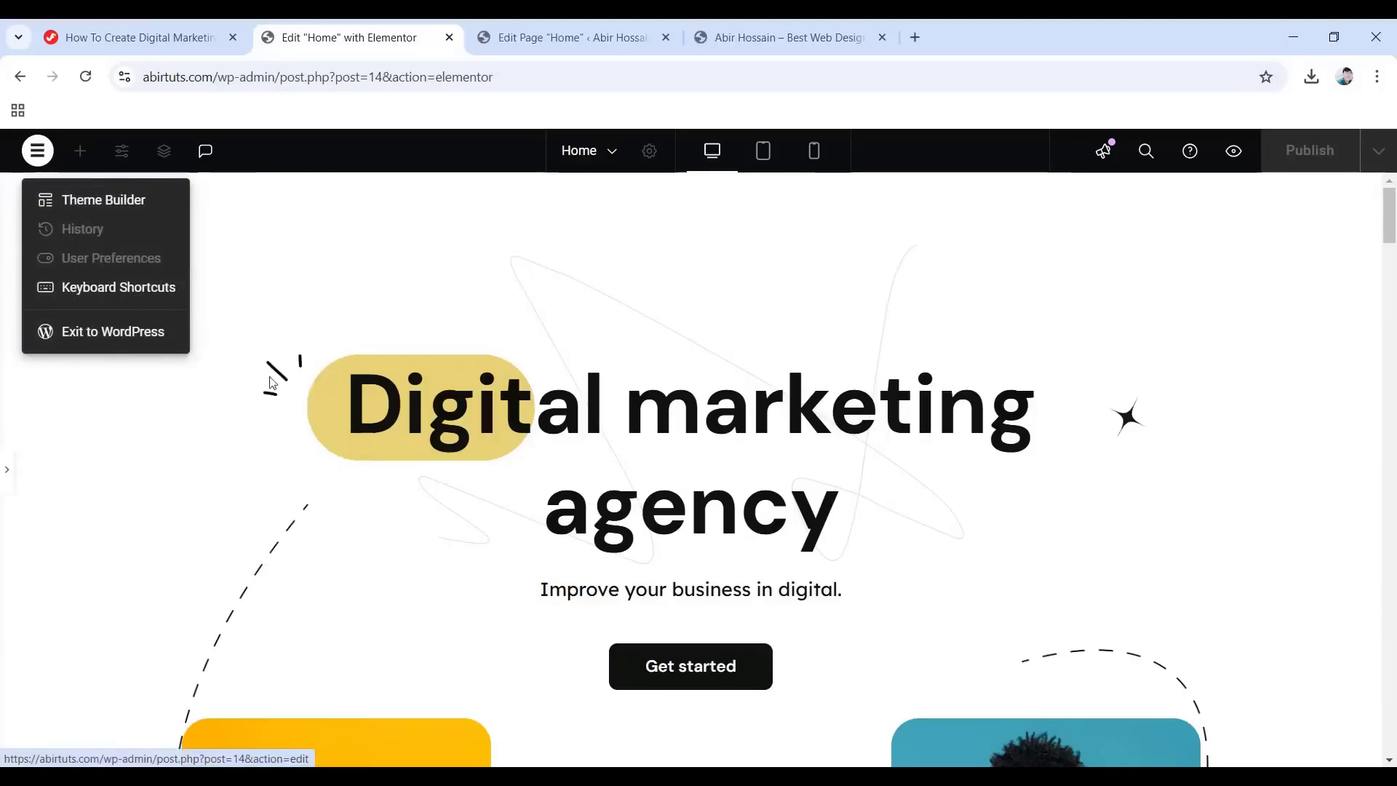
pyautogui.click(549, 33)
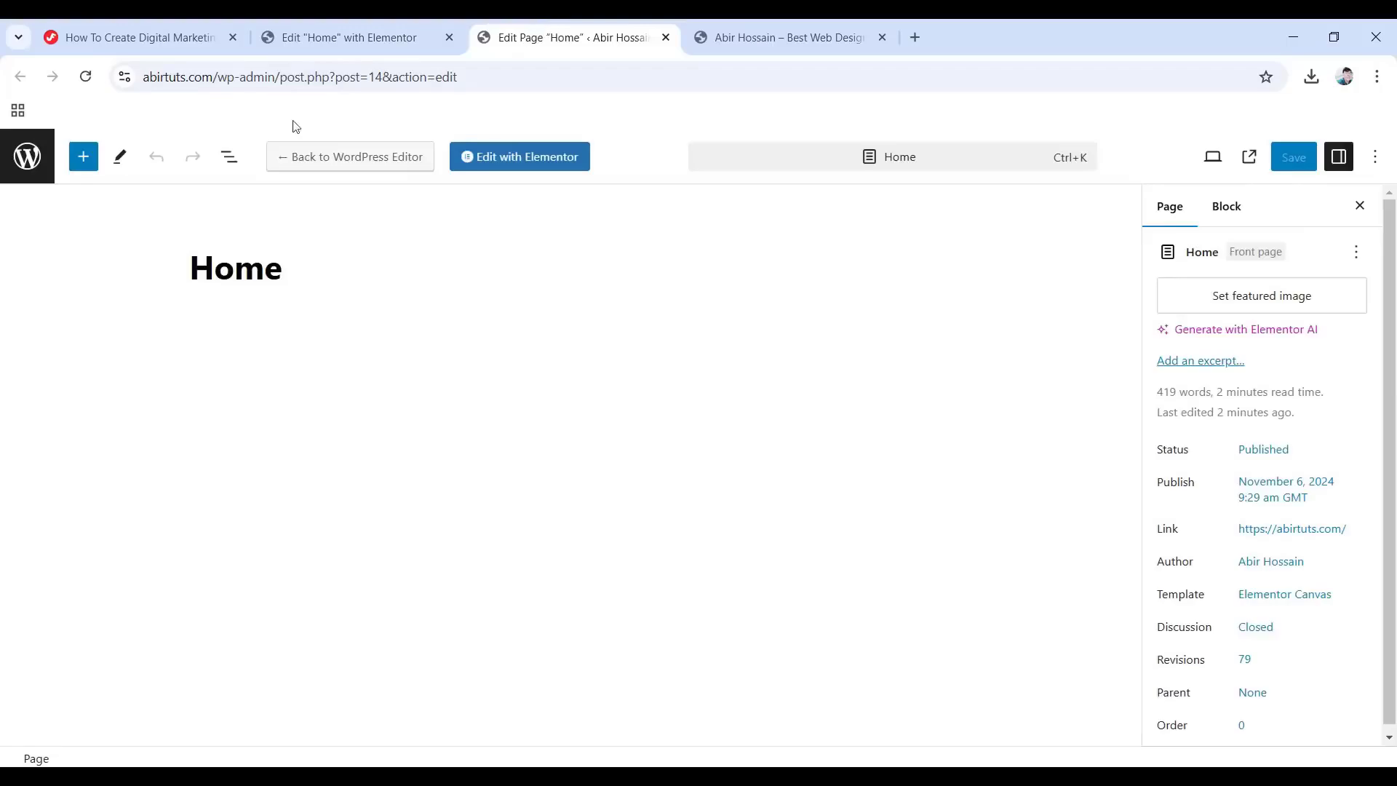
pyautogui.click(29, 156)
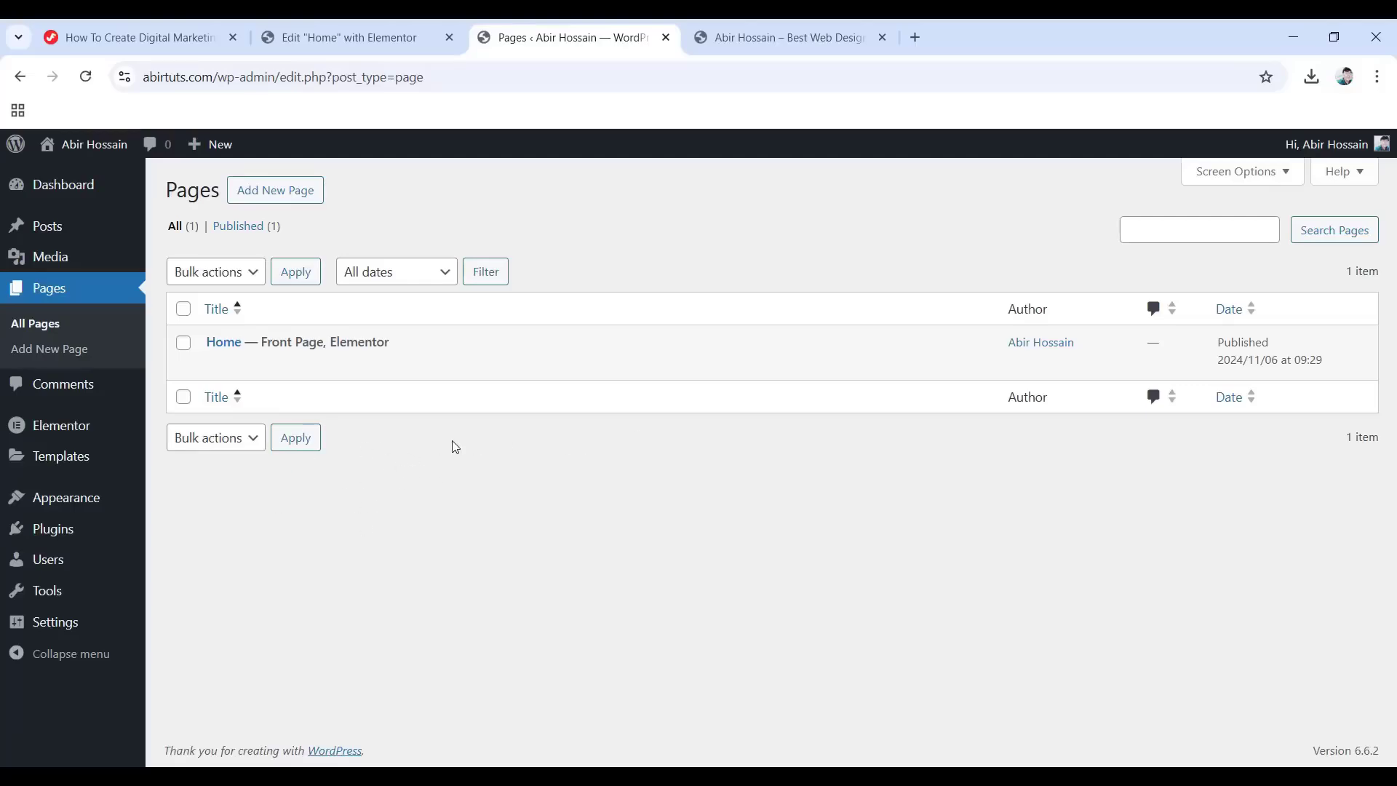
# Publish two new empty pages titled About and Services.
pyautogui.click(294, 191)
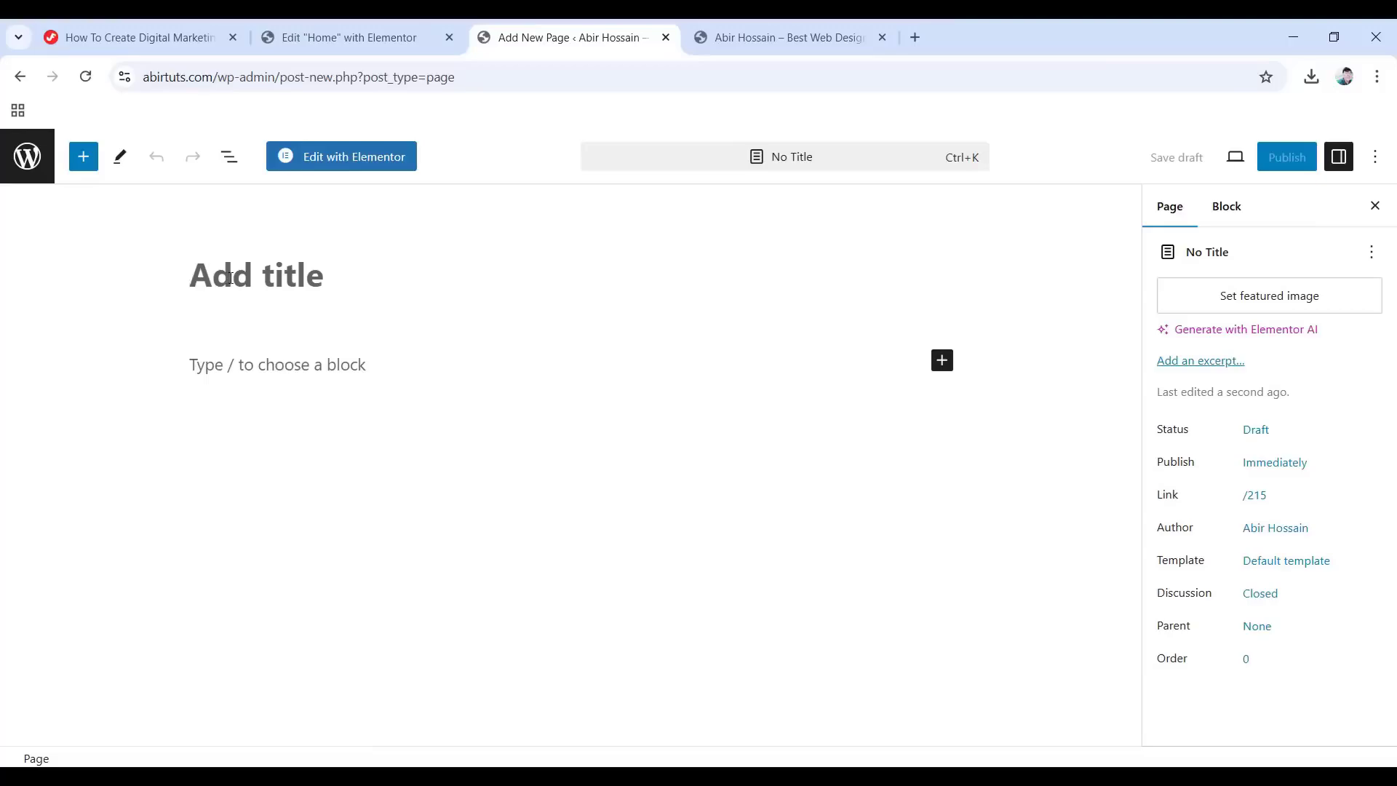
pyautogui.write('About')
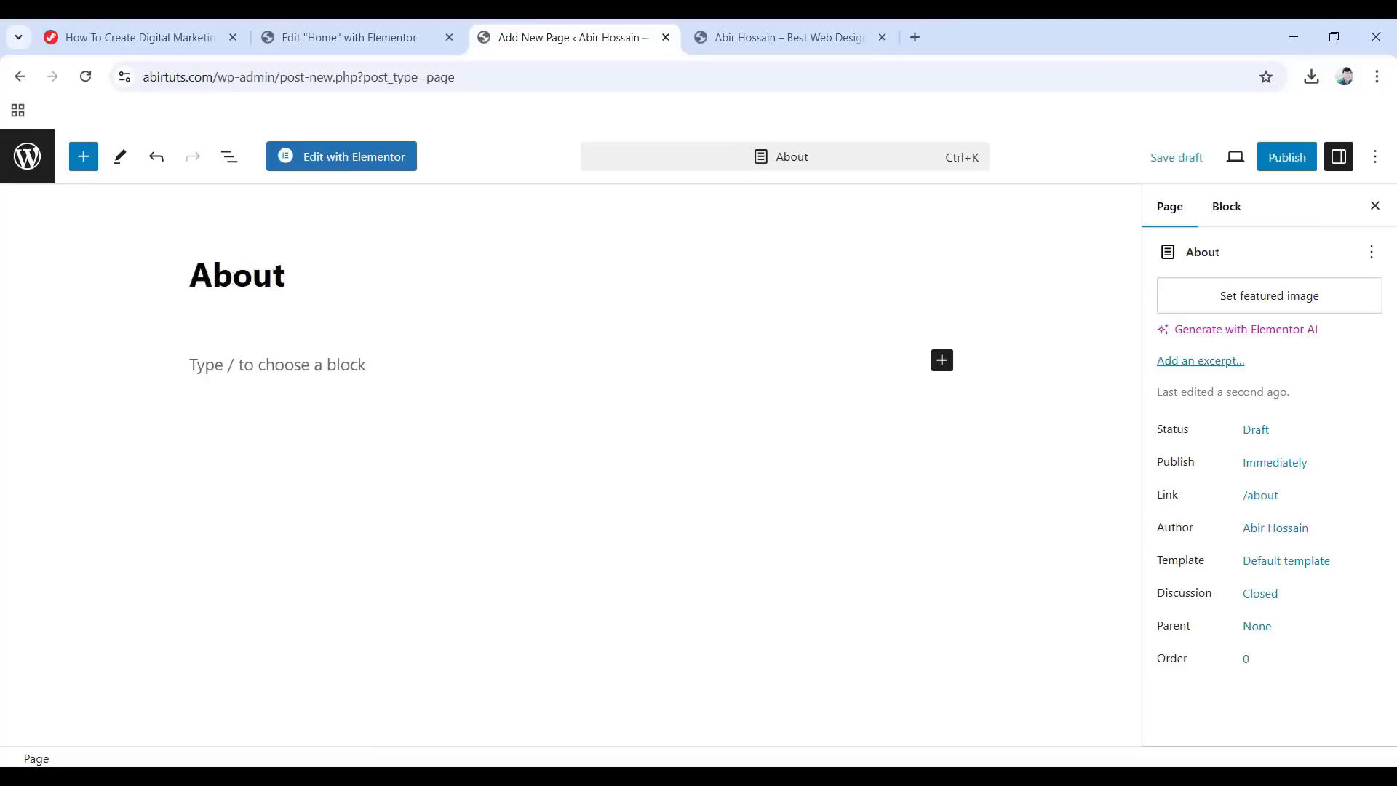
pyautogui.click(1288, 157)
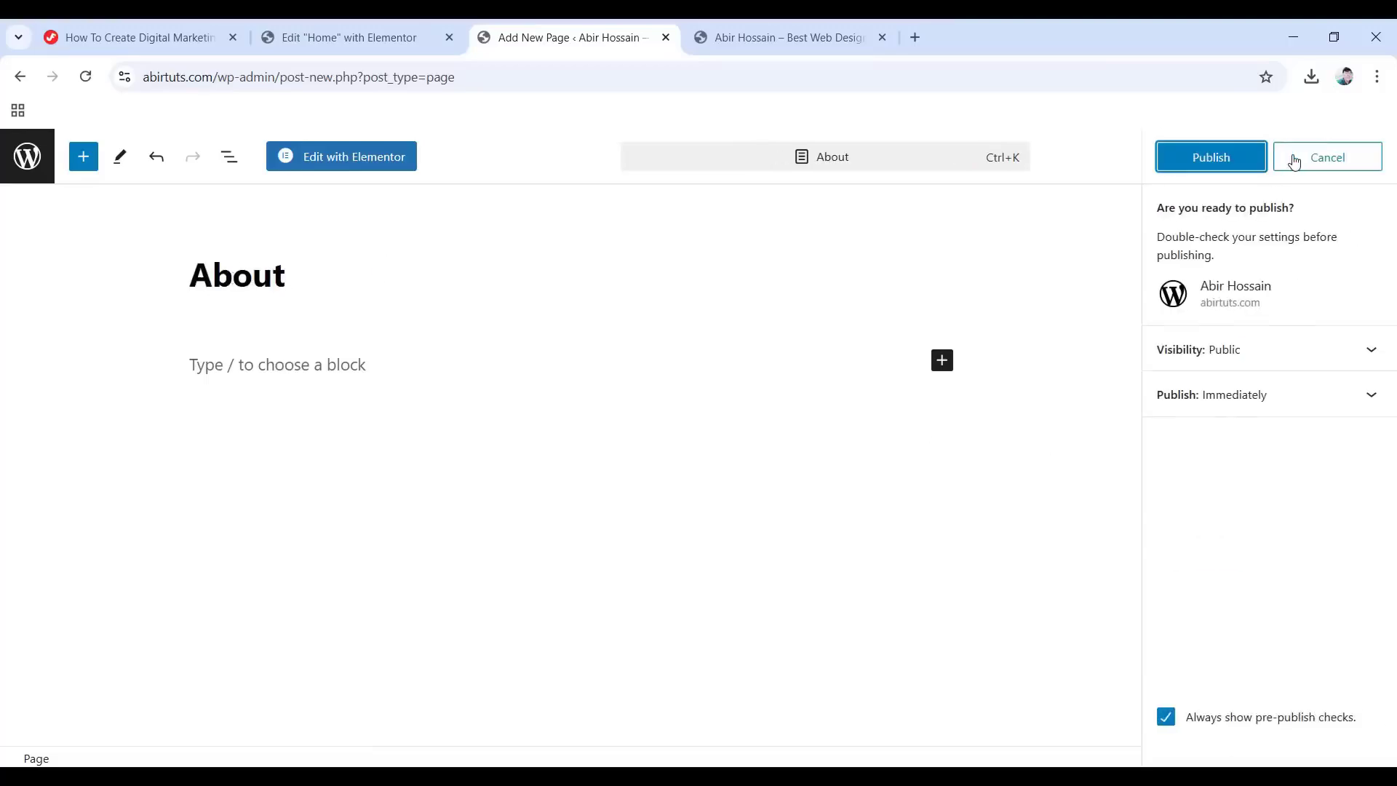
pyautogui.click(1212, 156)
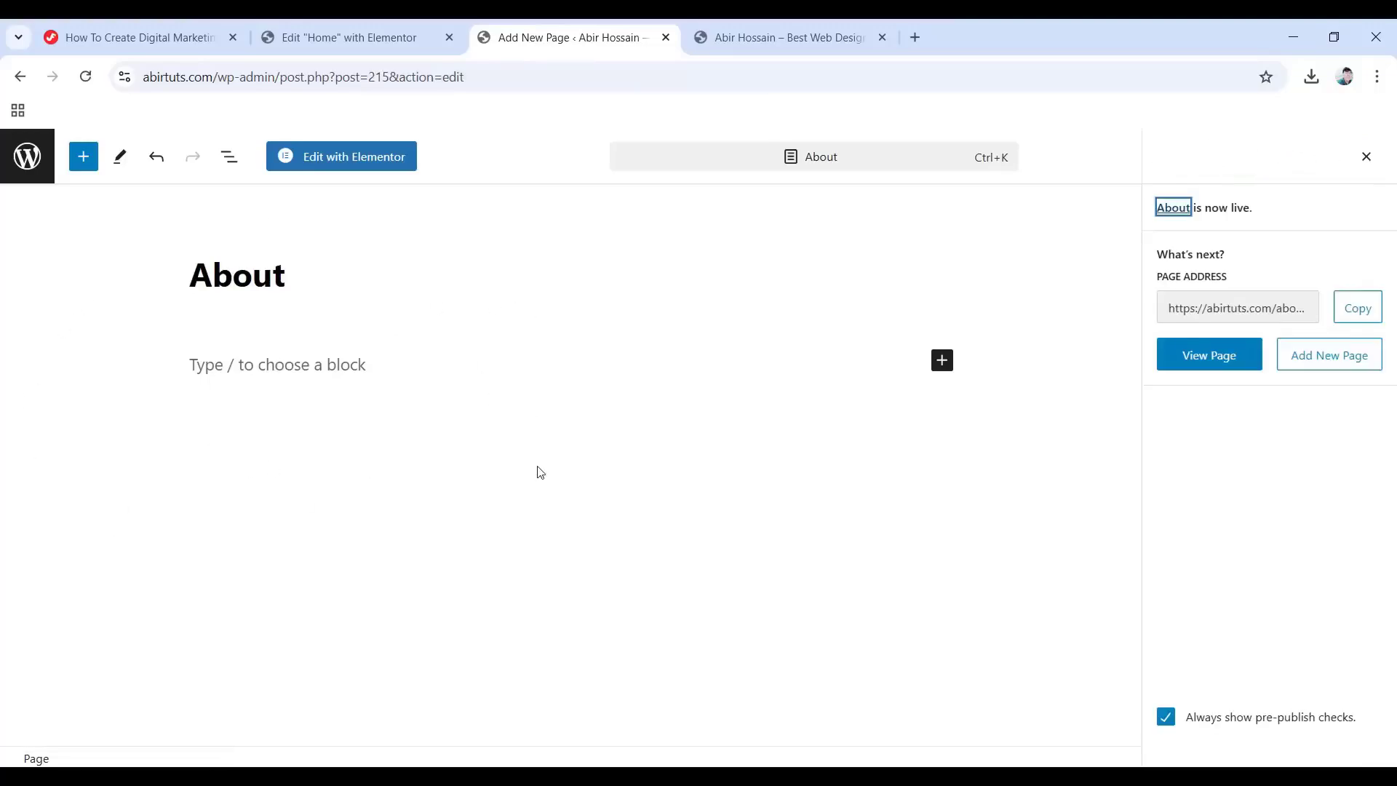
pyautogui.click(1330, 359)
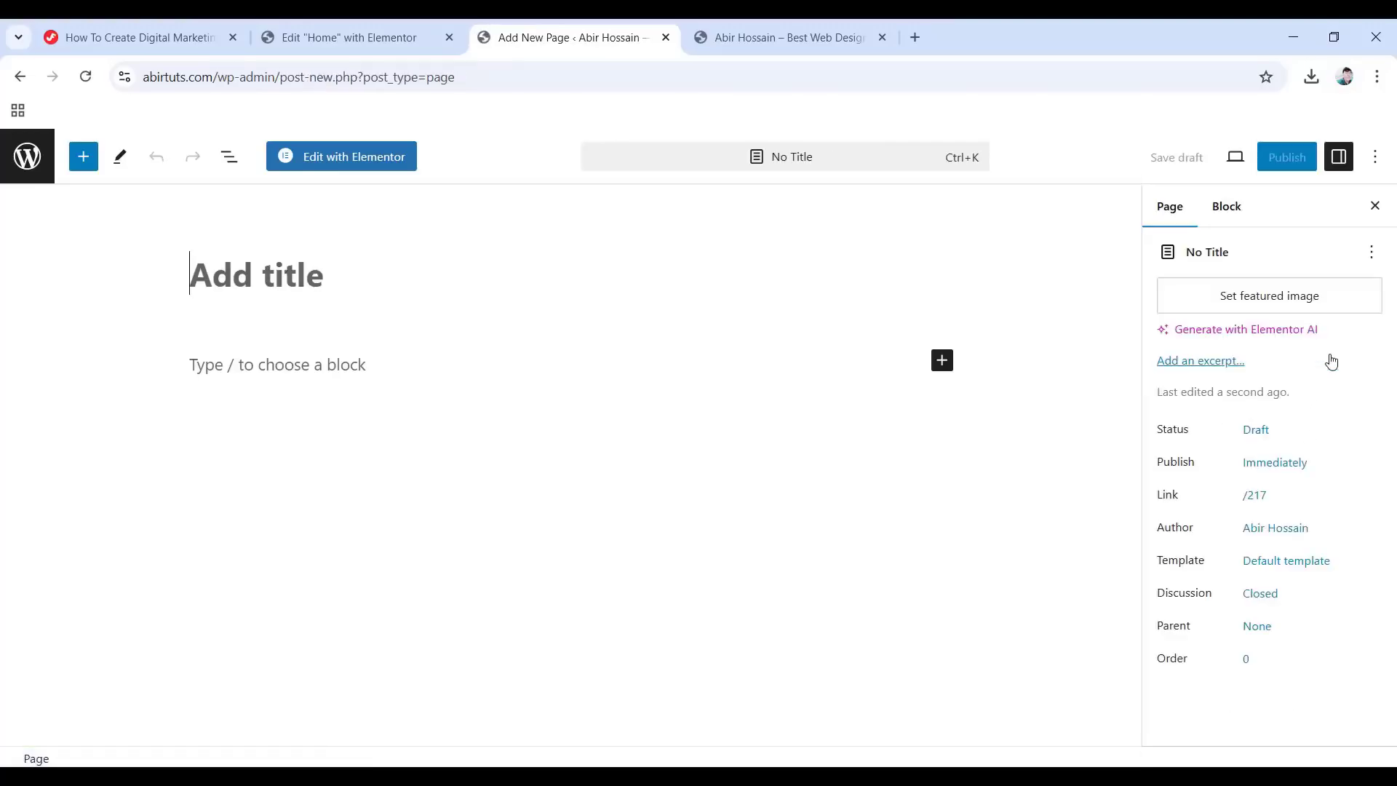
pyautogui.click(206, 276)
pyautogui.write('Services')
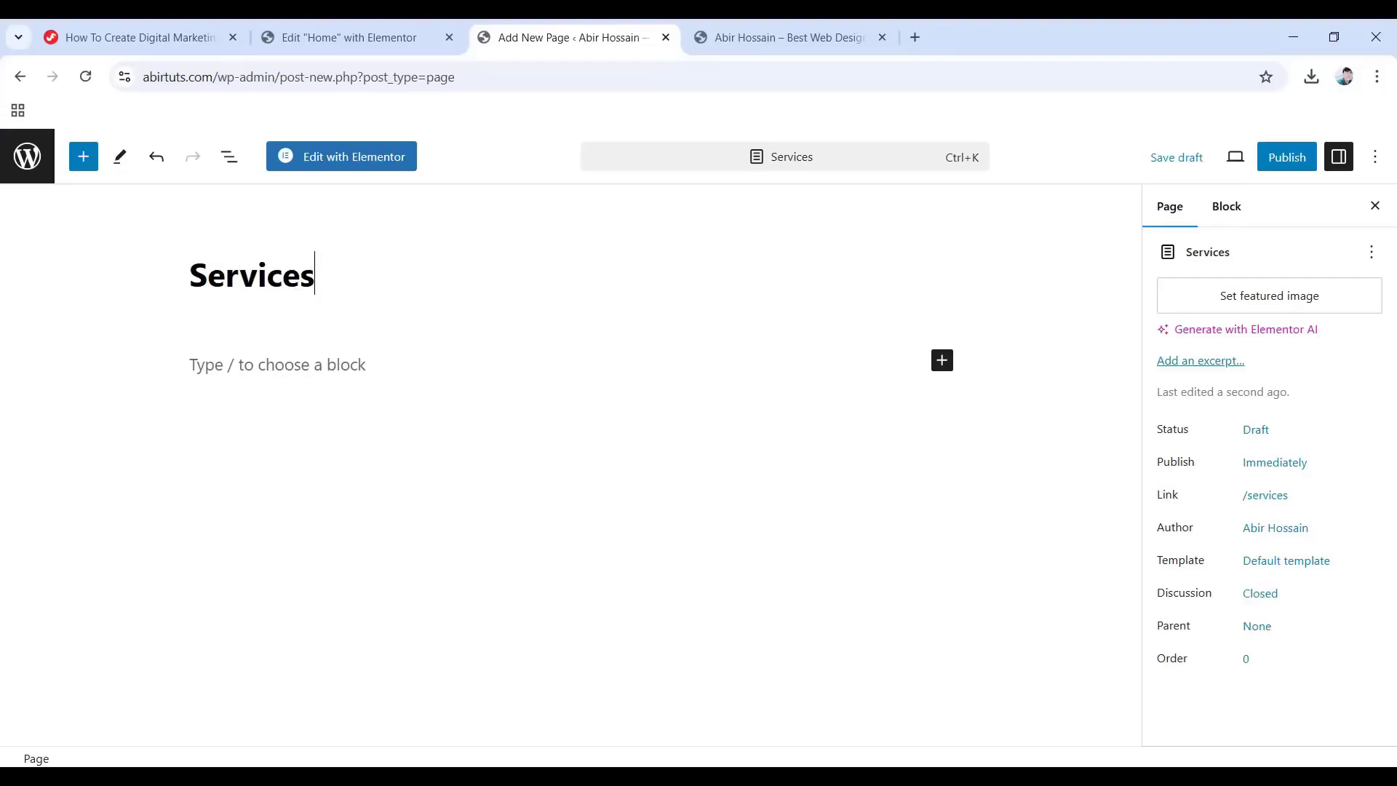
pyautogui.click(1286, 156)
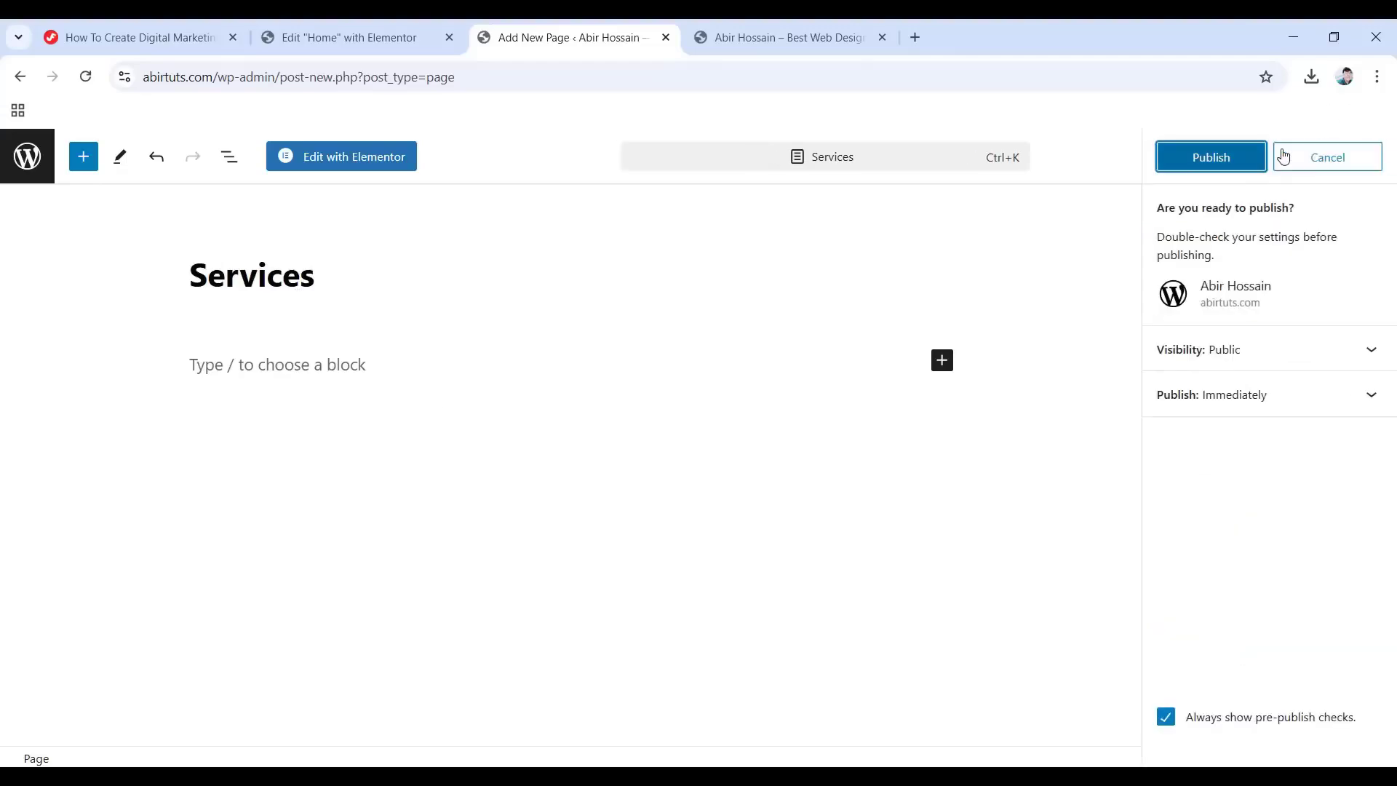
pyautogui.click(1213, 165)
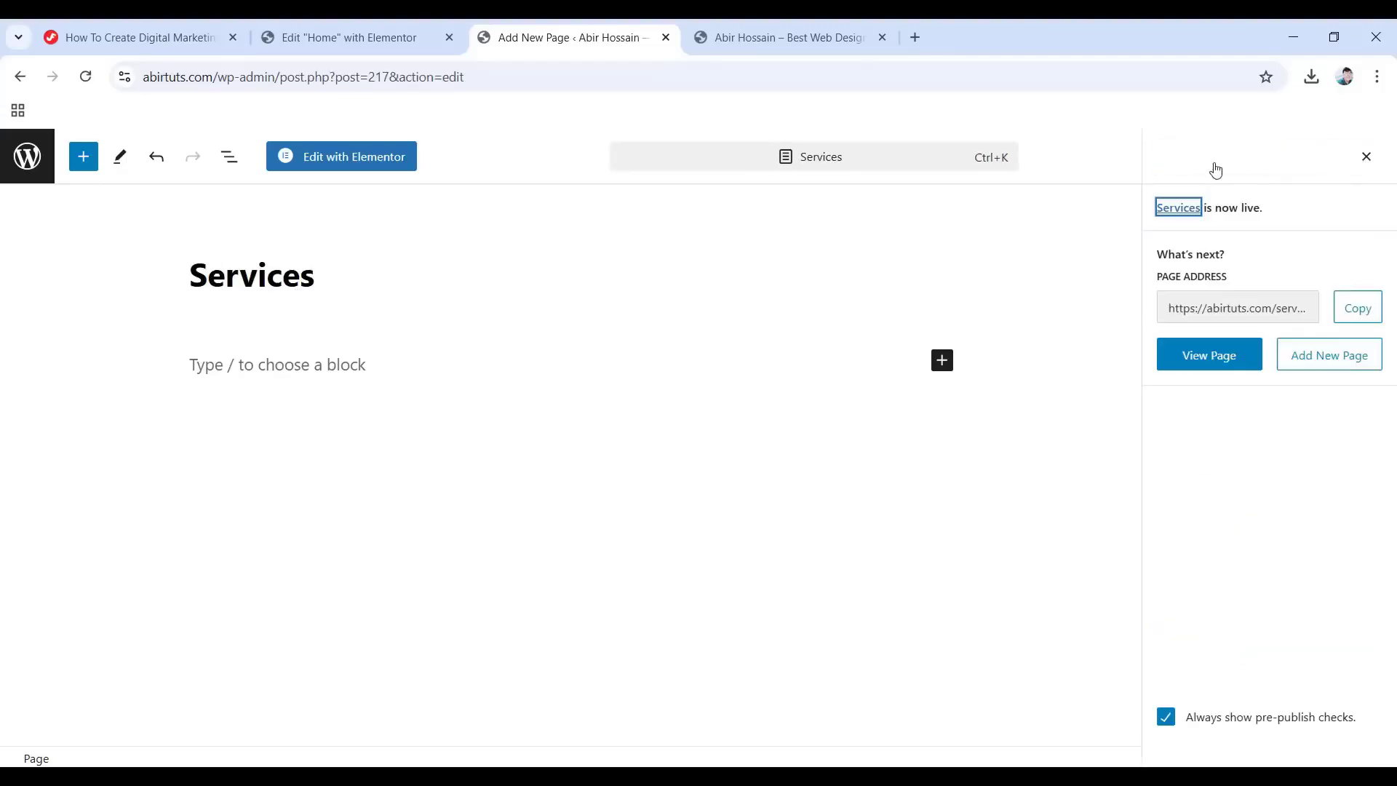
# Publish new empty pages titled Pricing and Digital Marketing Services.
pyautogui.click(1332, 364)
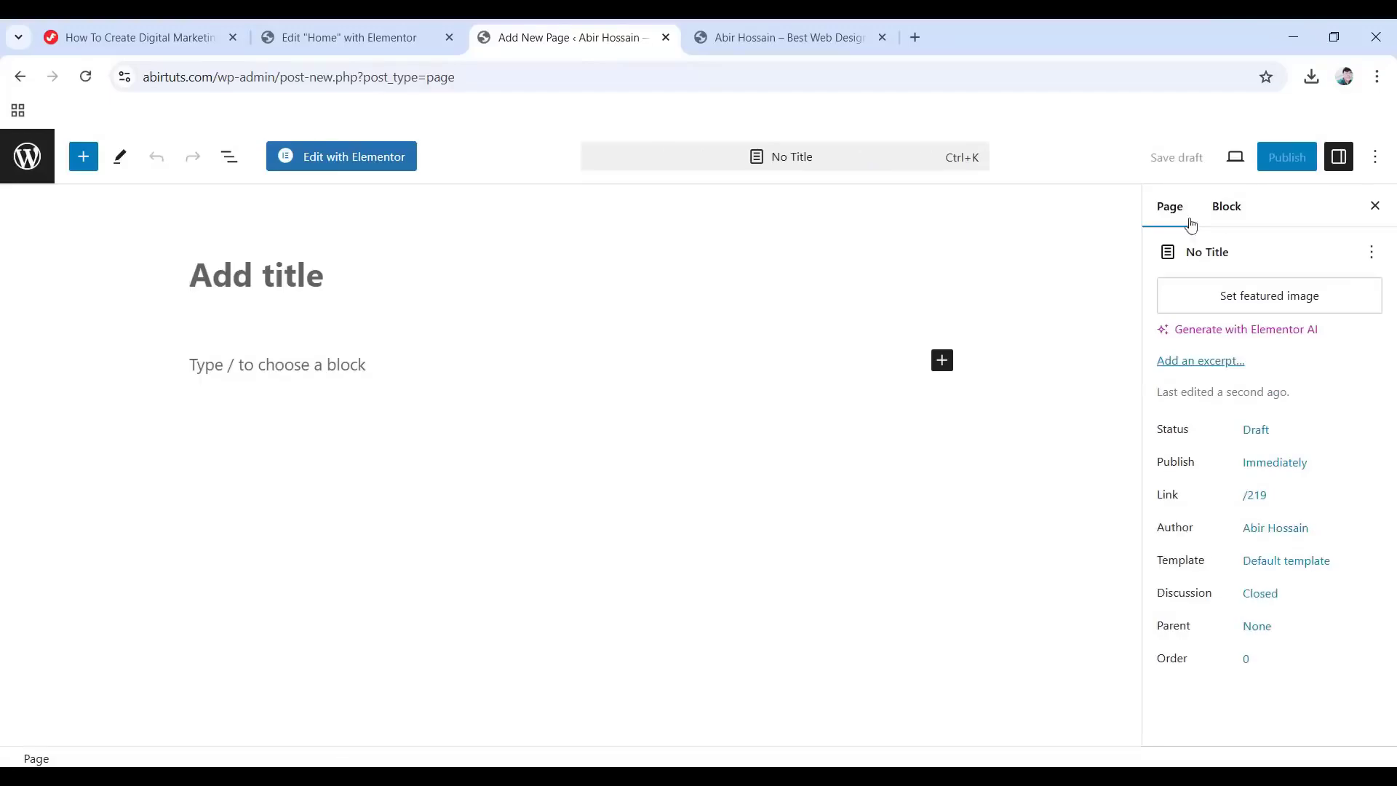
pyautogui.write('Pricing')
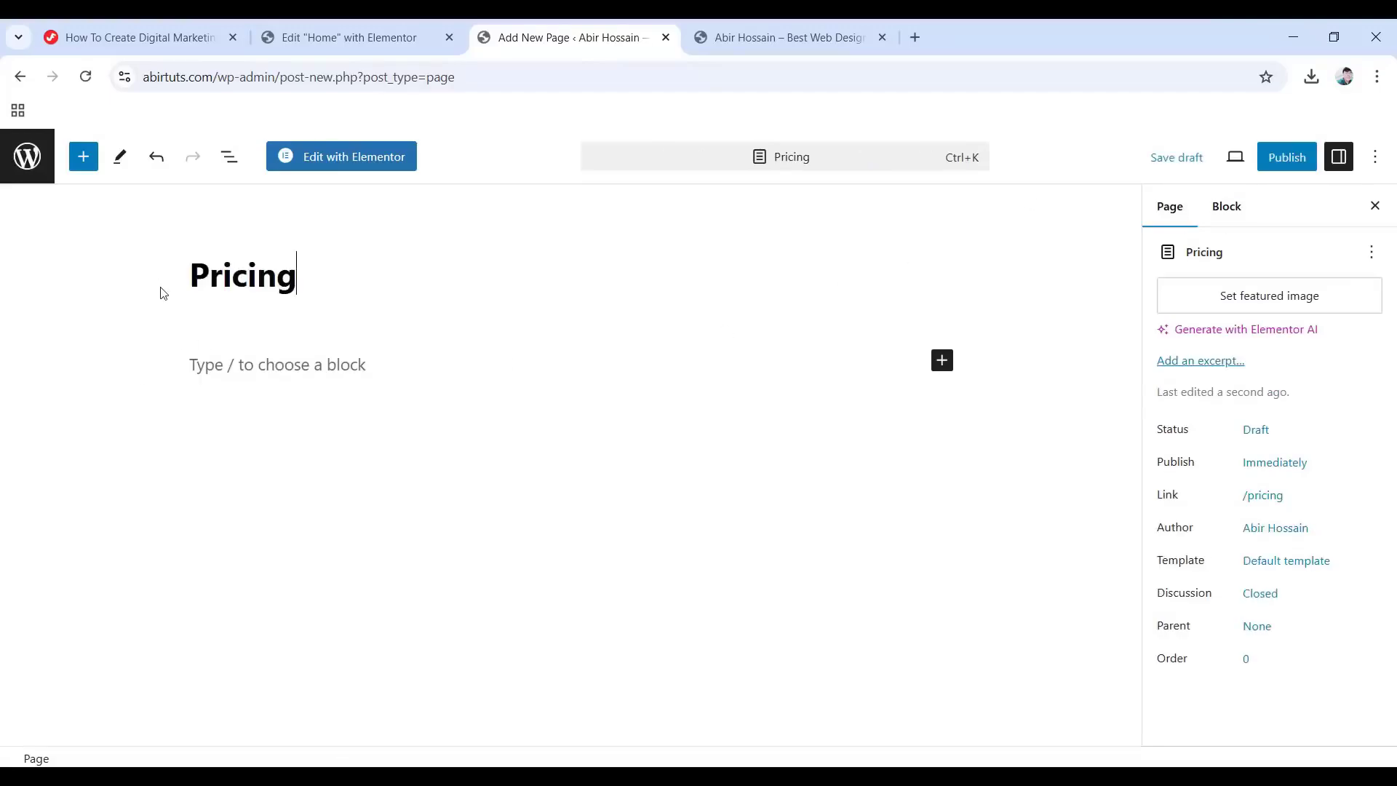
pyautogui.click(1288, 158)
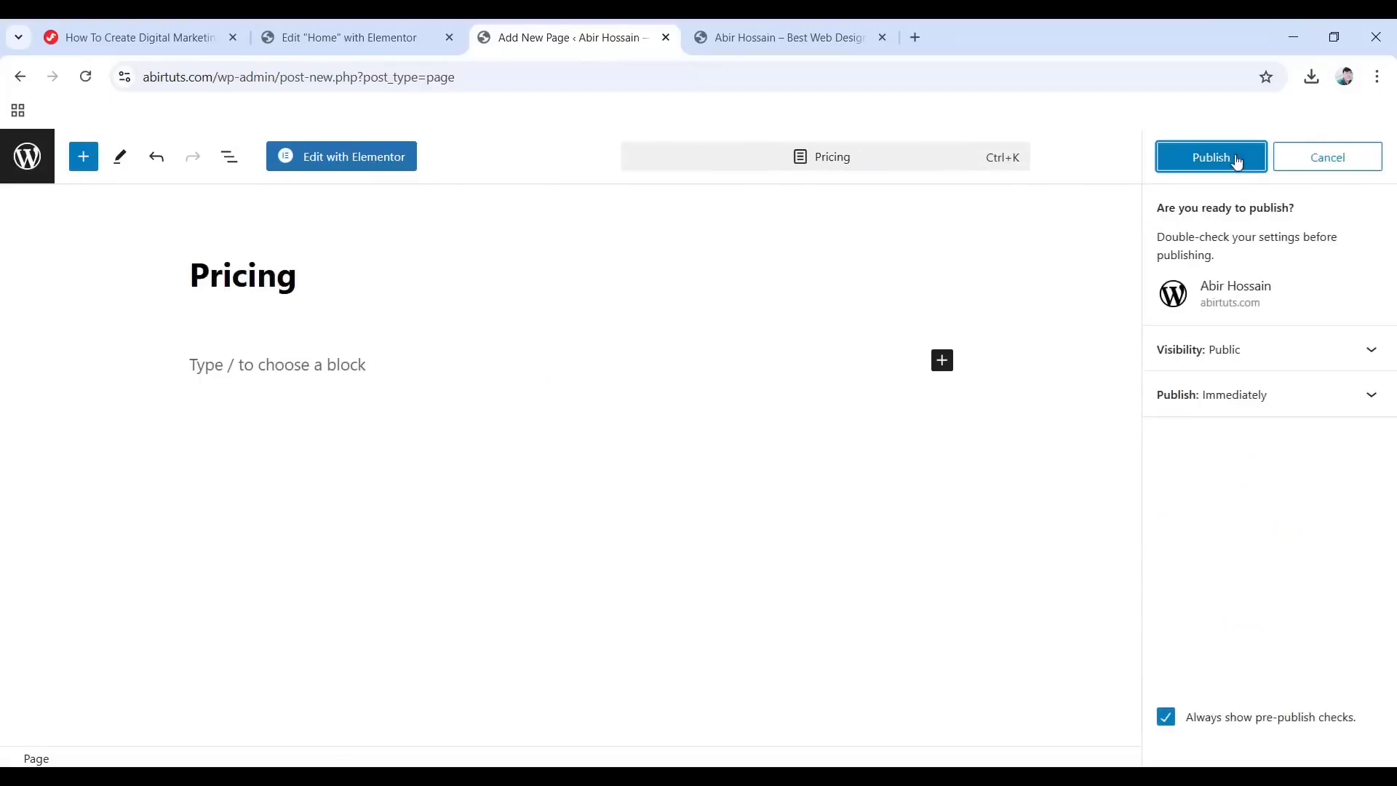
pyautogui.click(1209, 157)
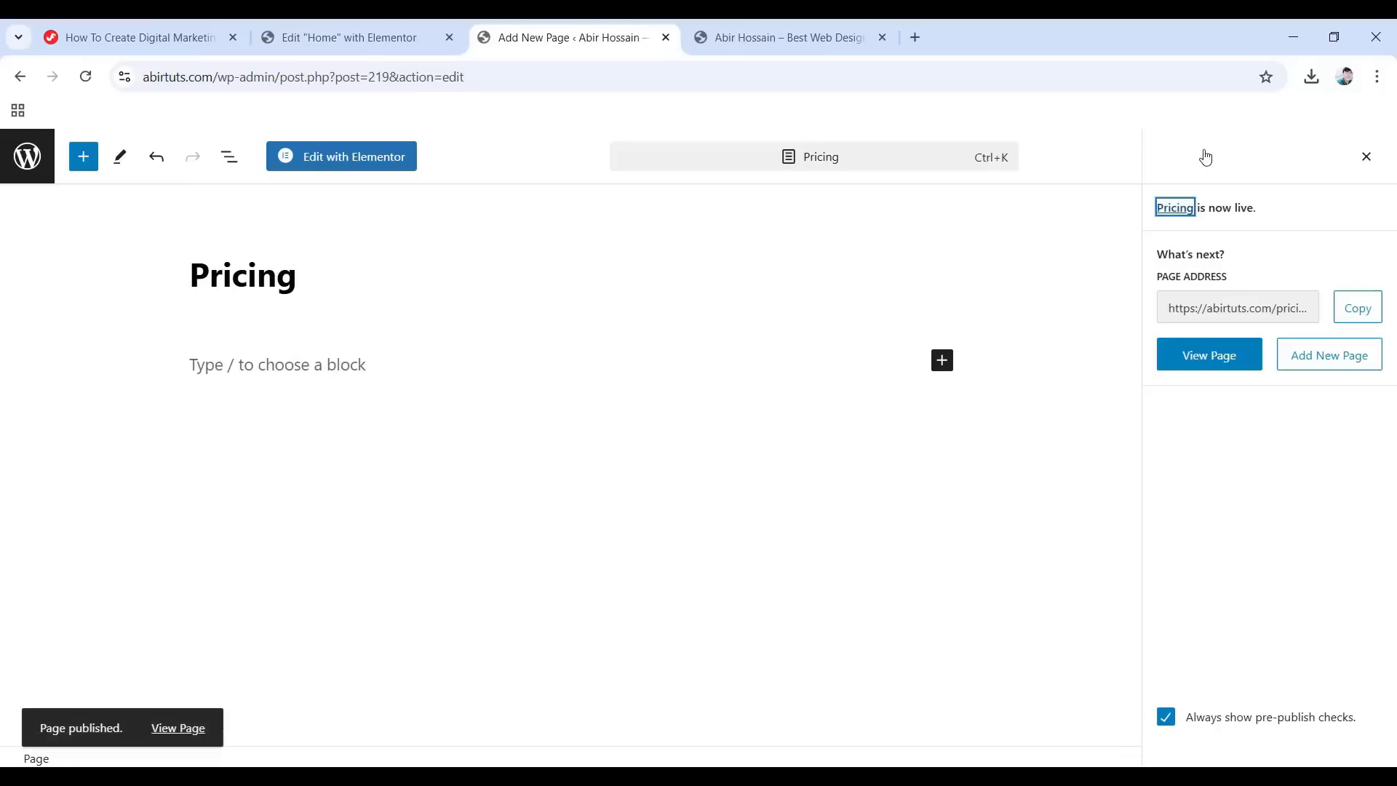
pyautogui.click(1330, 356)
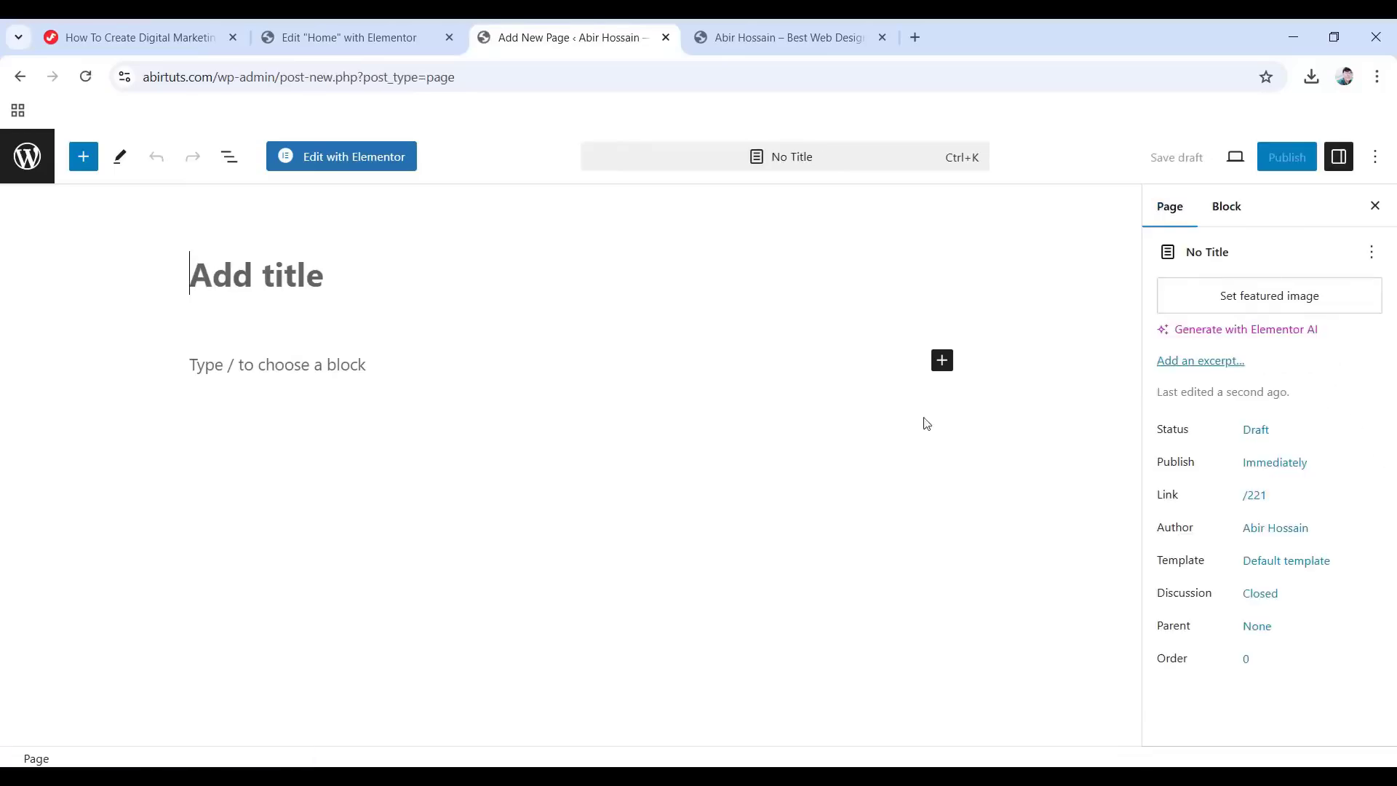
pyautogui.write('Digital Marketing Services')
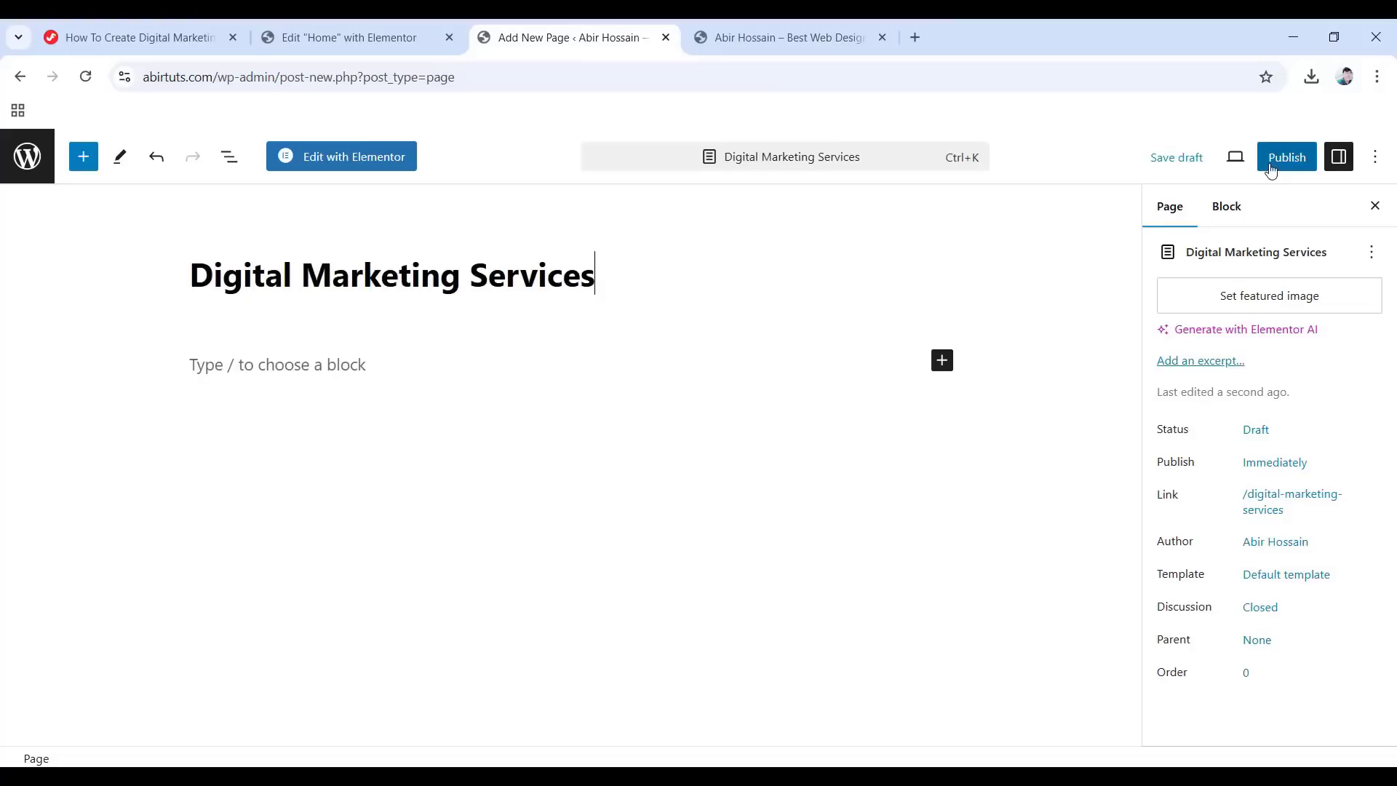
pyautogui.click(1299, 165)
pyautogui.click(1222, 165)
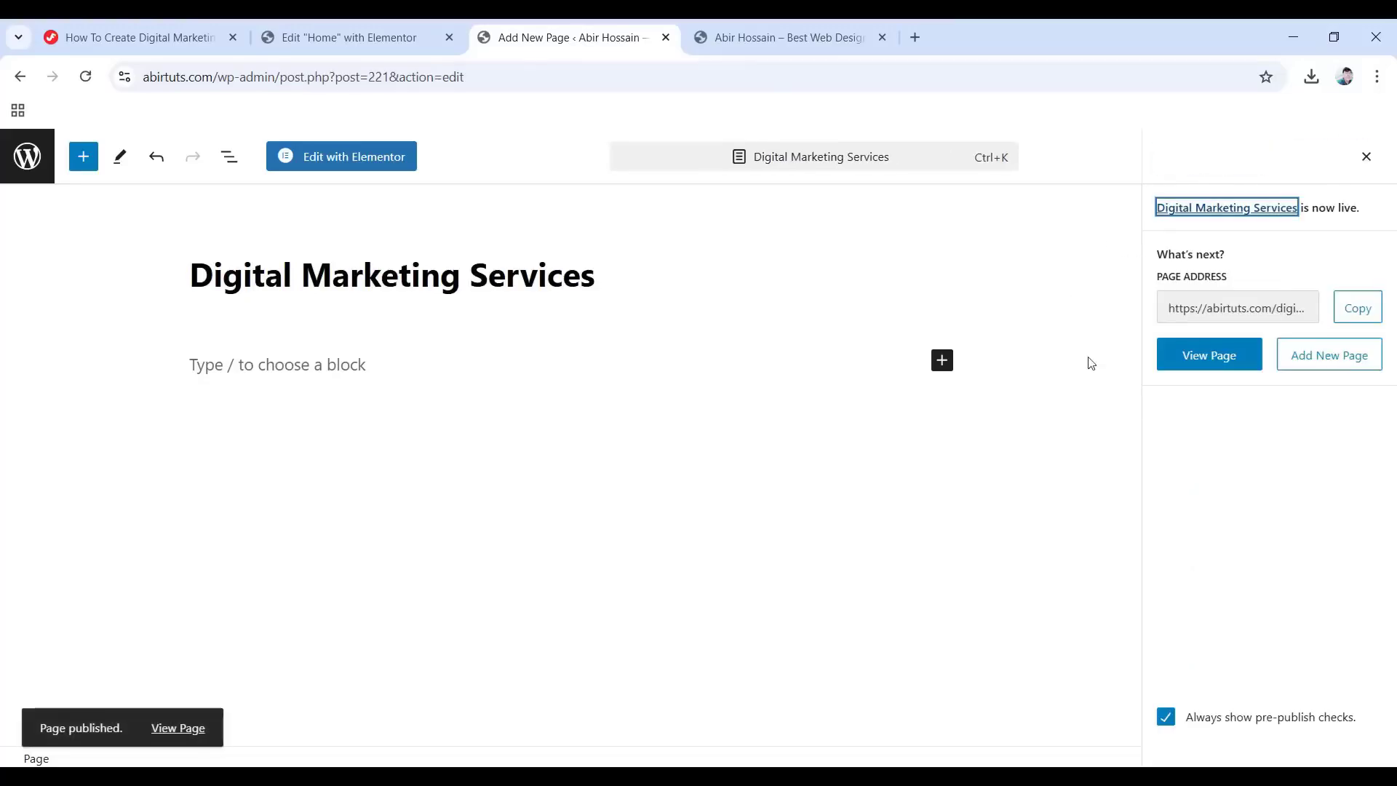
# Publish new empty pages titled SEO Service and Blog.
pyautogui.click(1301, 355)
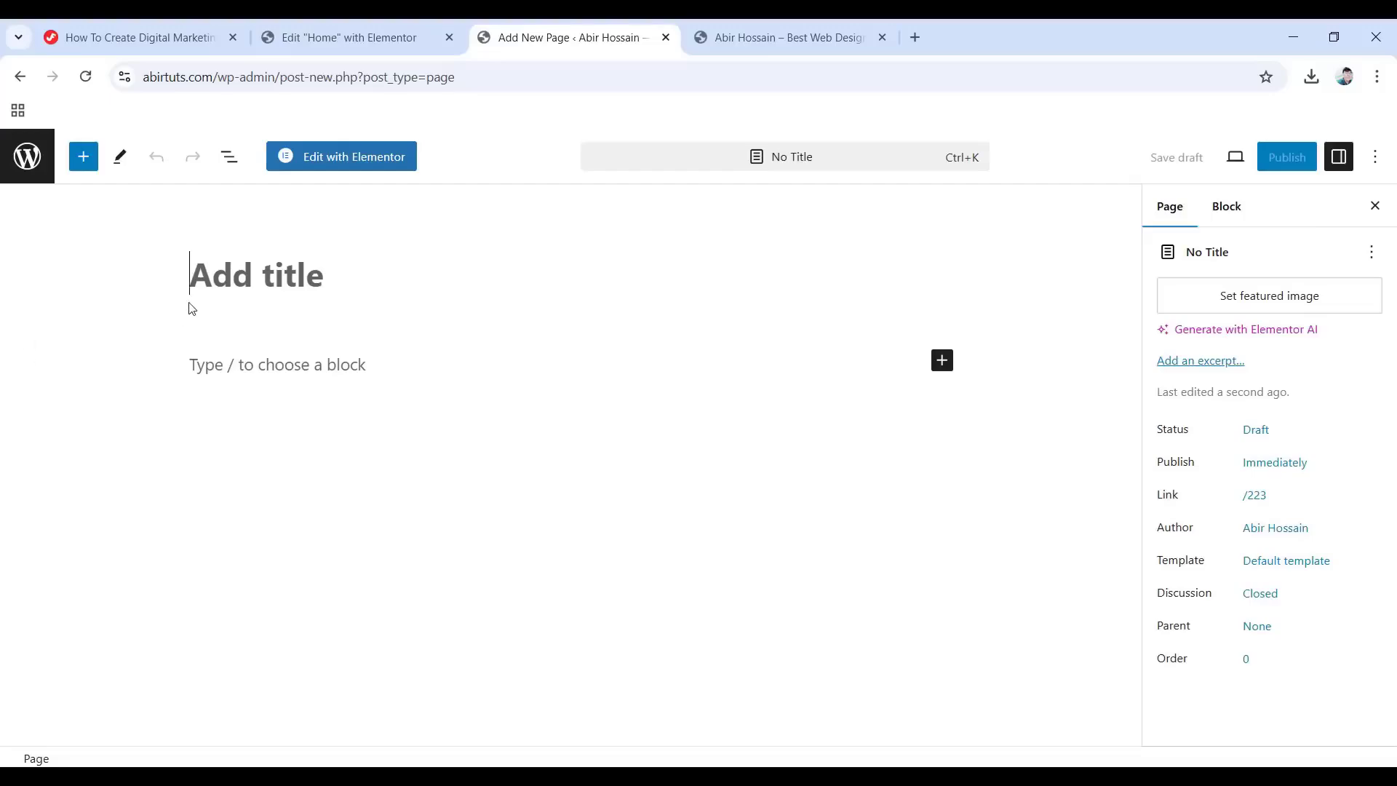
pyautogui.write('SEO Service')
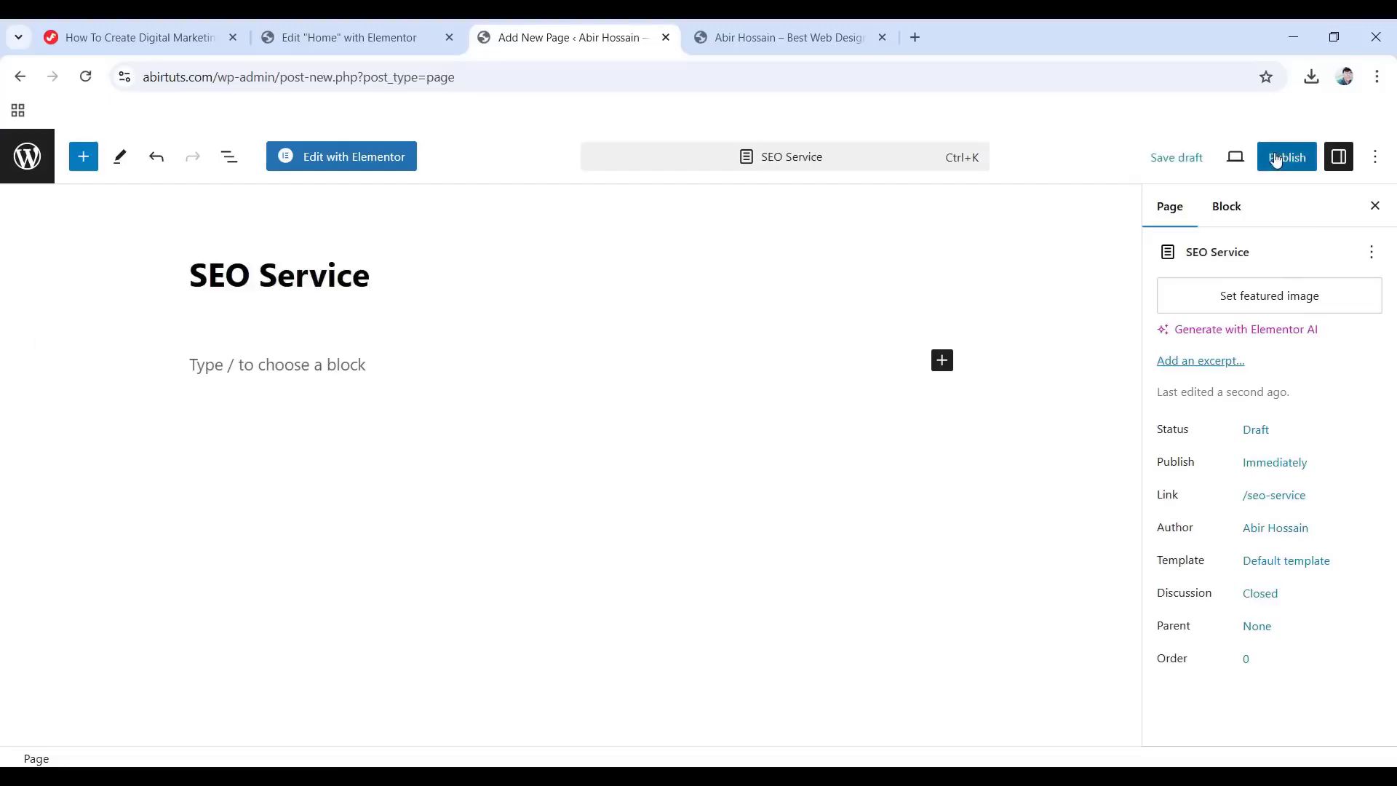
pyautogui.click(1286, 157)
pyautogui.click(1225, 157)
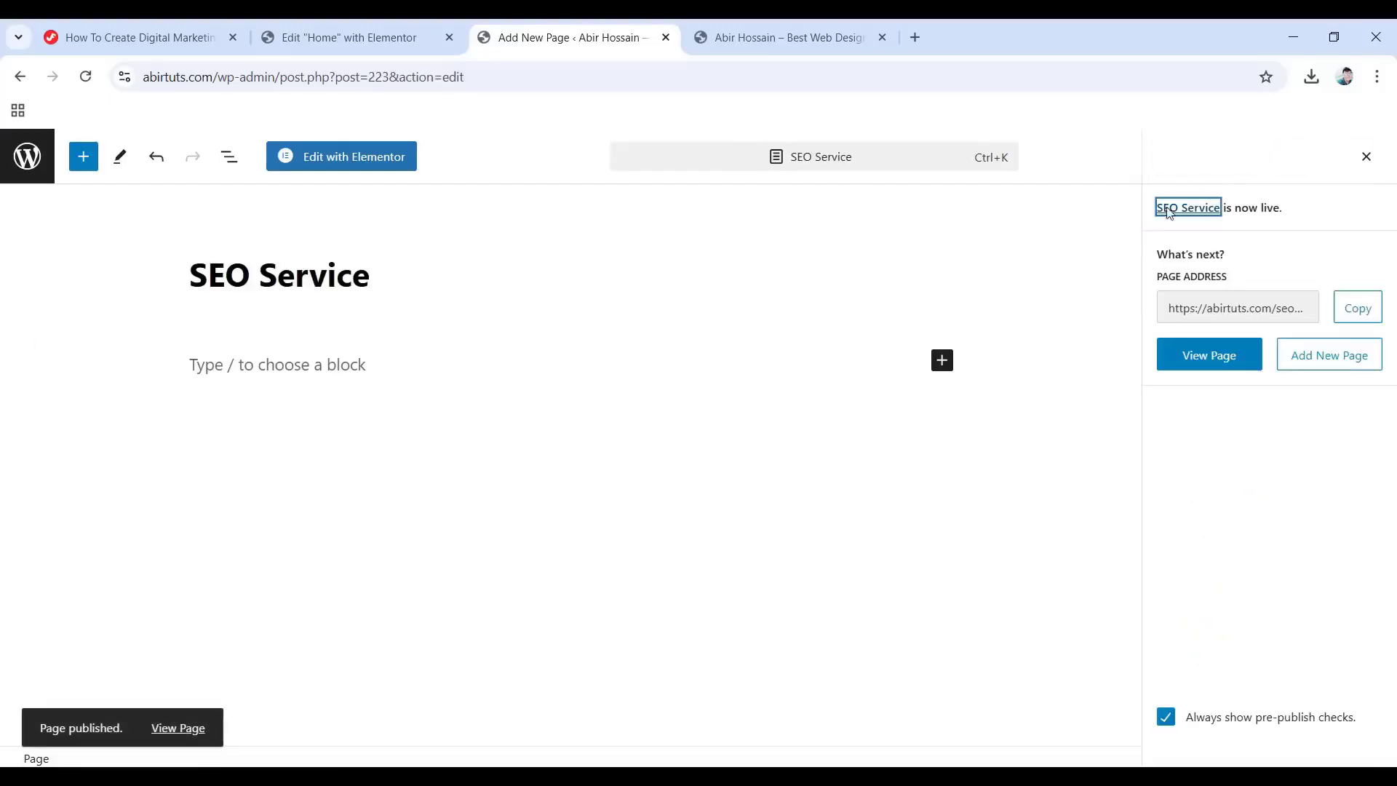
pyautogui.click(1327, 356)
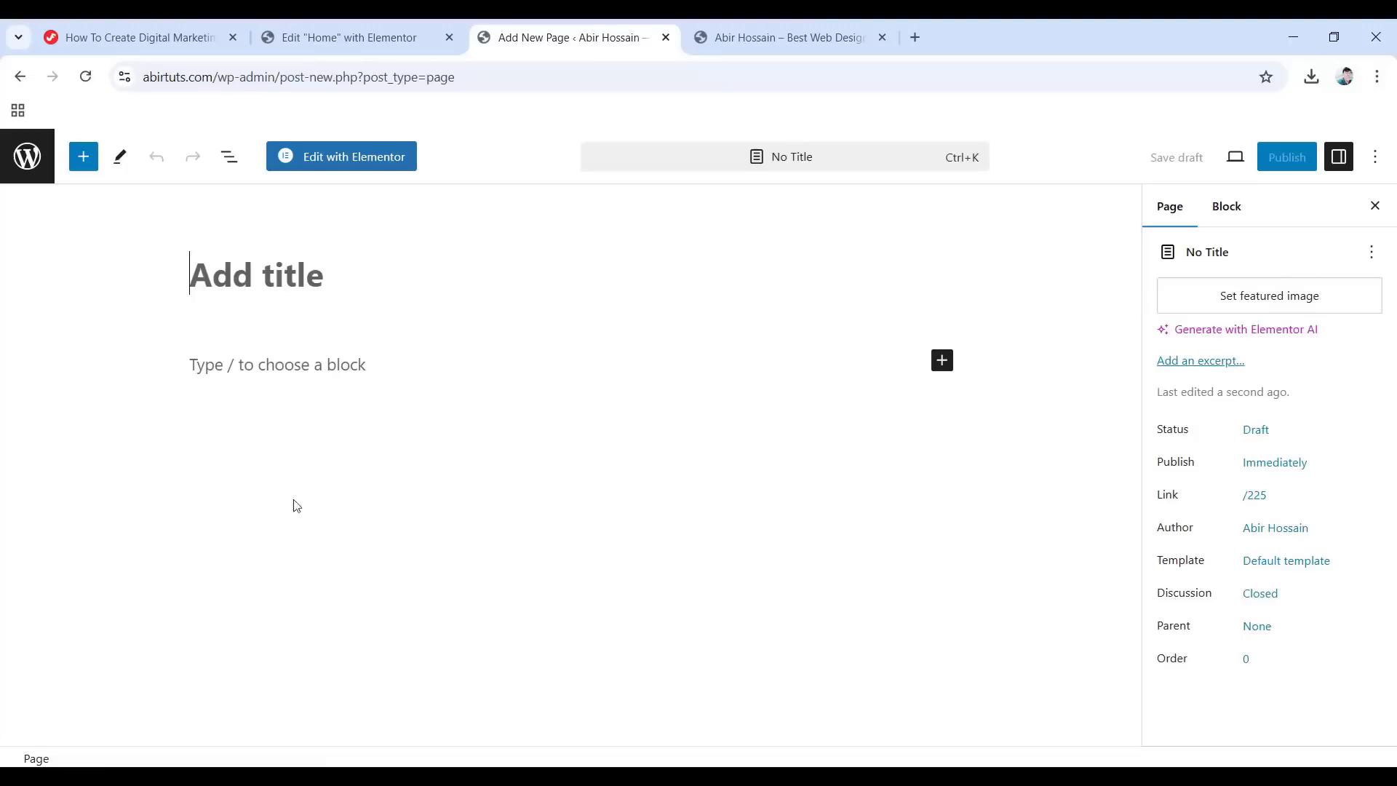
pyautogui.write('Blog')
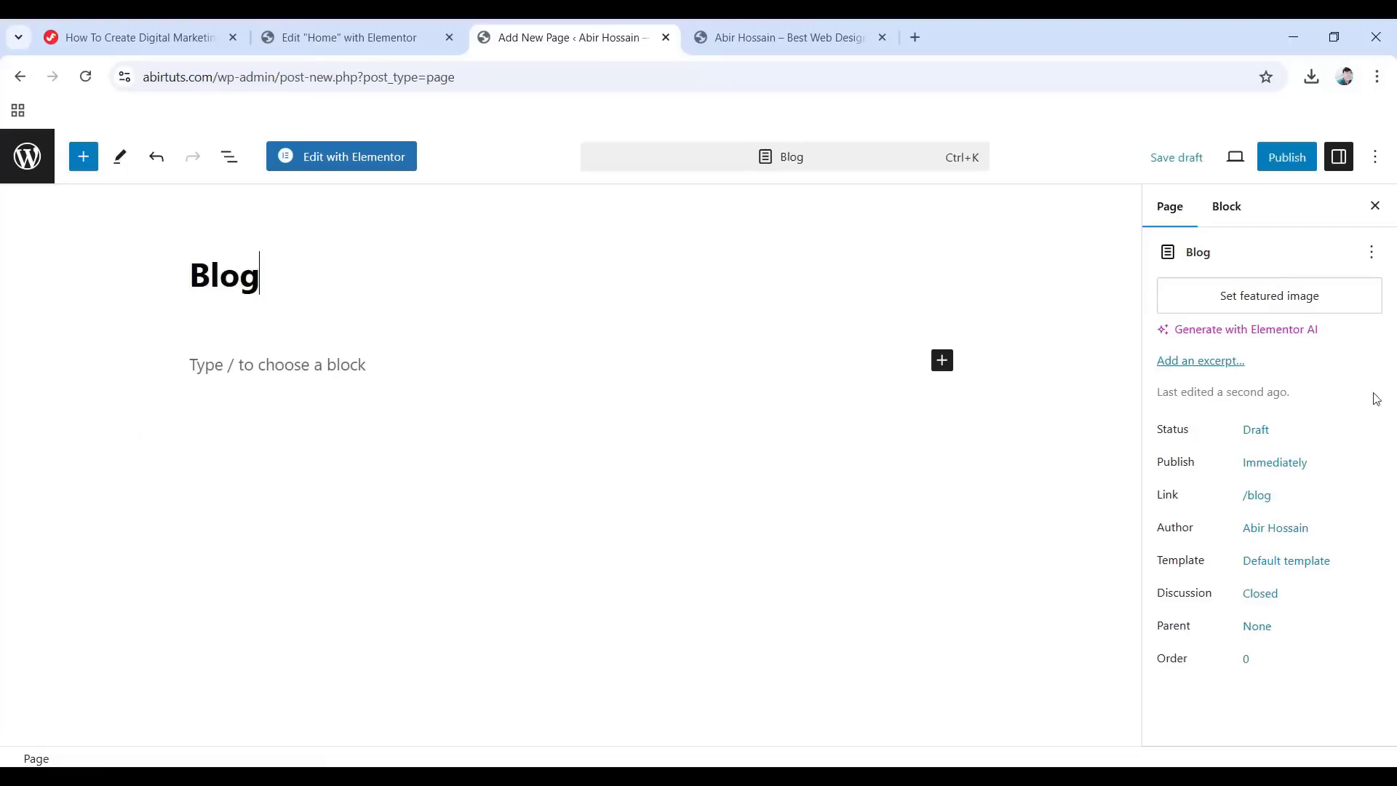
pyautogui.click(1282, 159)
pyautogui.click(1206, 156)
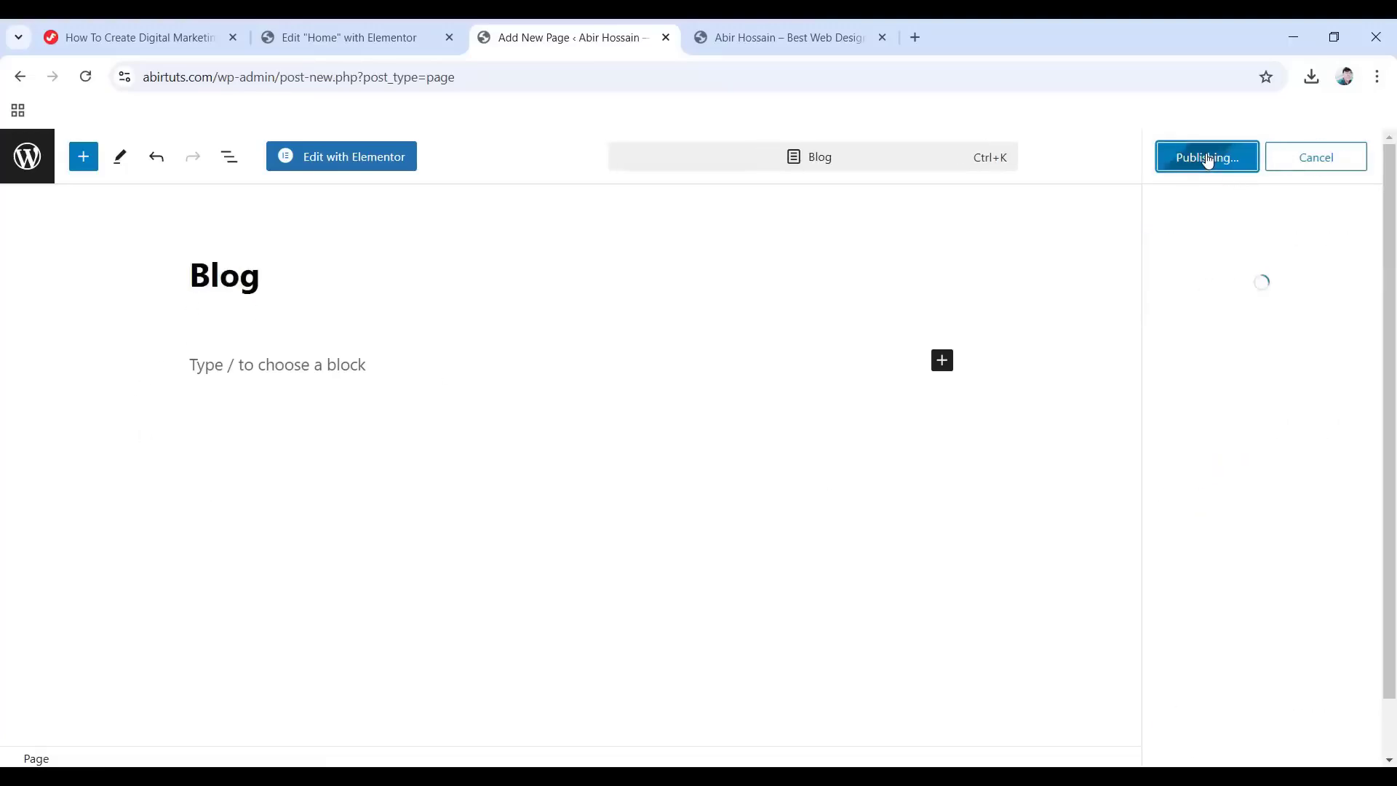
# Publish a new empty Contact page and return to the Pages list.
pyautogui.click(1322, 353)
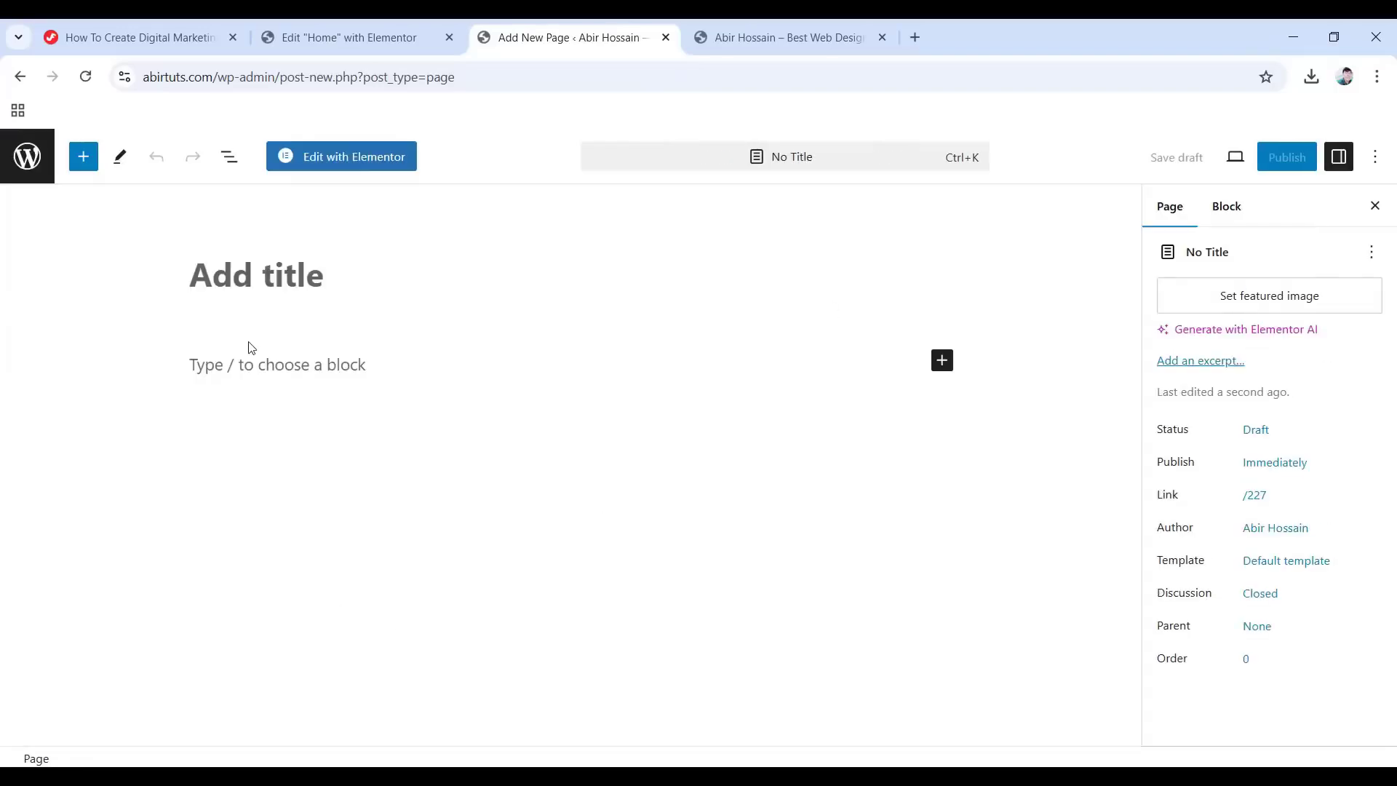
pyautogui.write('Contact')
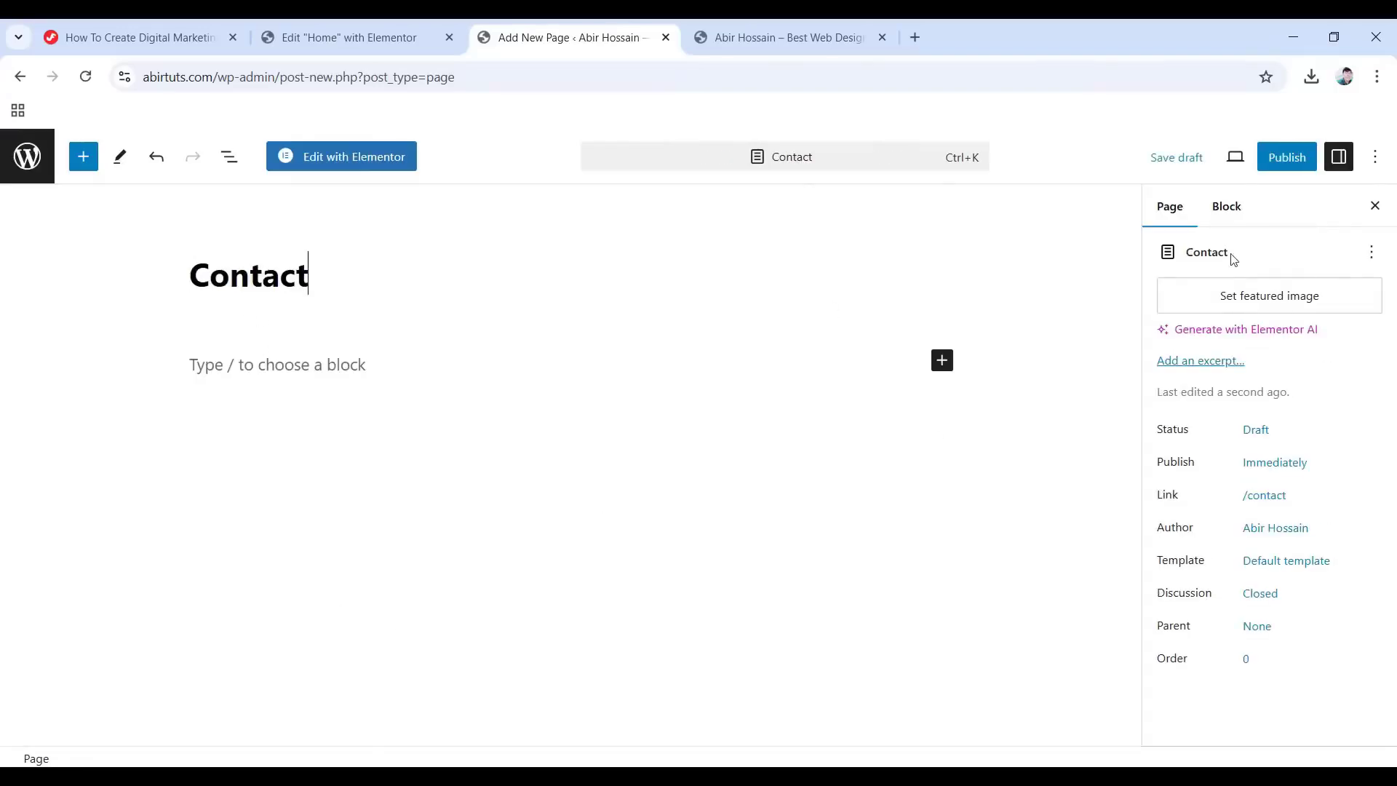
pyautogui.click(1286, 157)
pyautogui.click(1234, 169)
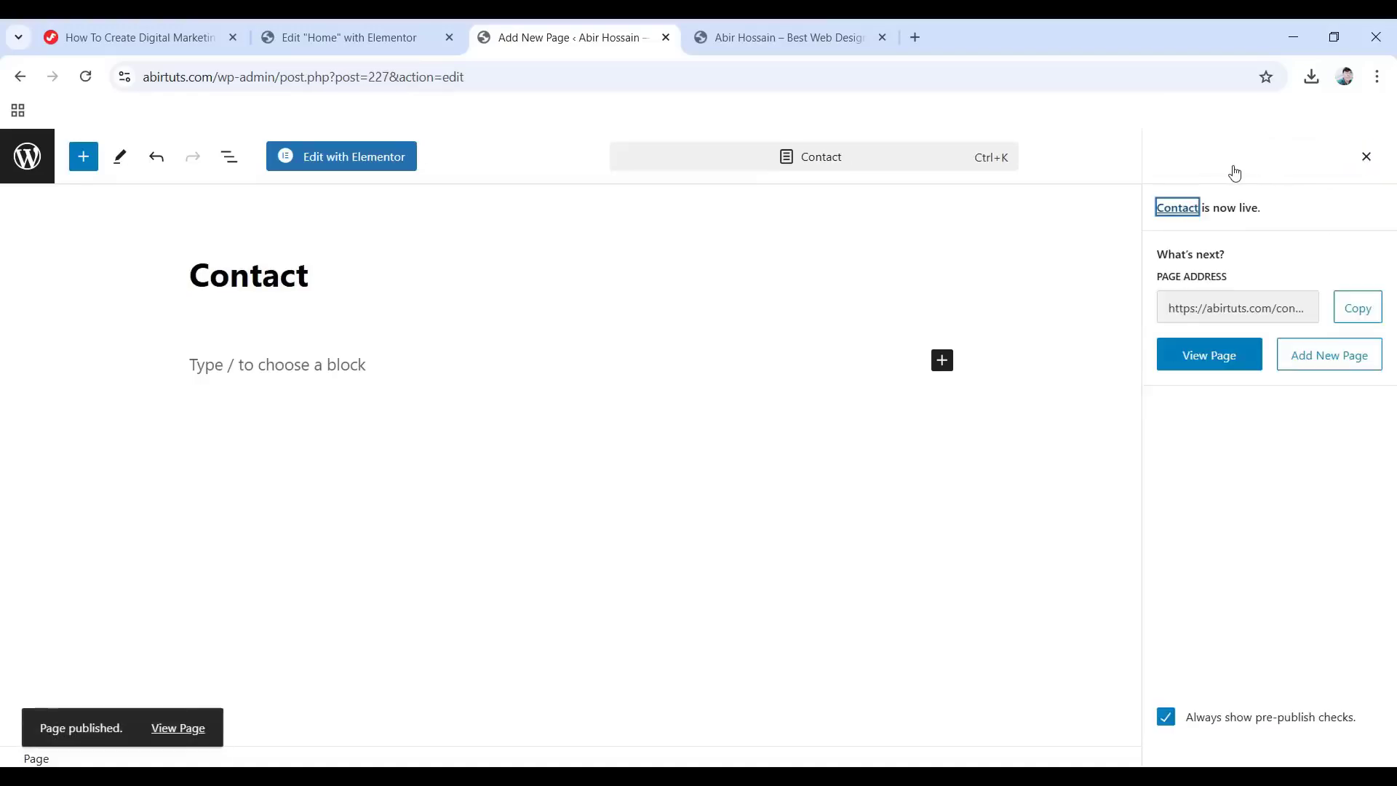
pyautogui.click(27, 157)
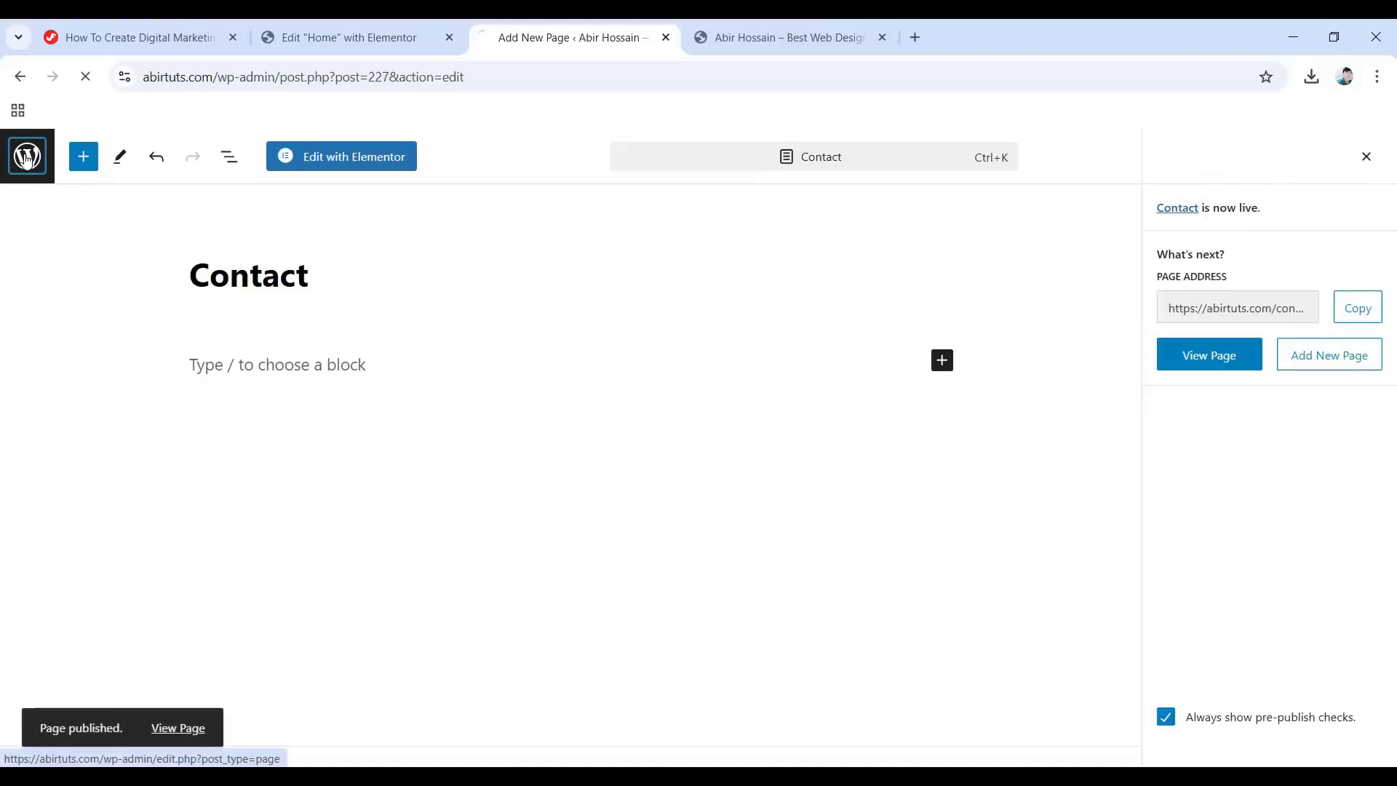
# Go to Appearance > Menus from the Pages list.
pyautogui.scroll(-1, 164, 348)
pyautogui.scroll(-1, 167, 356)
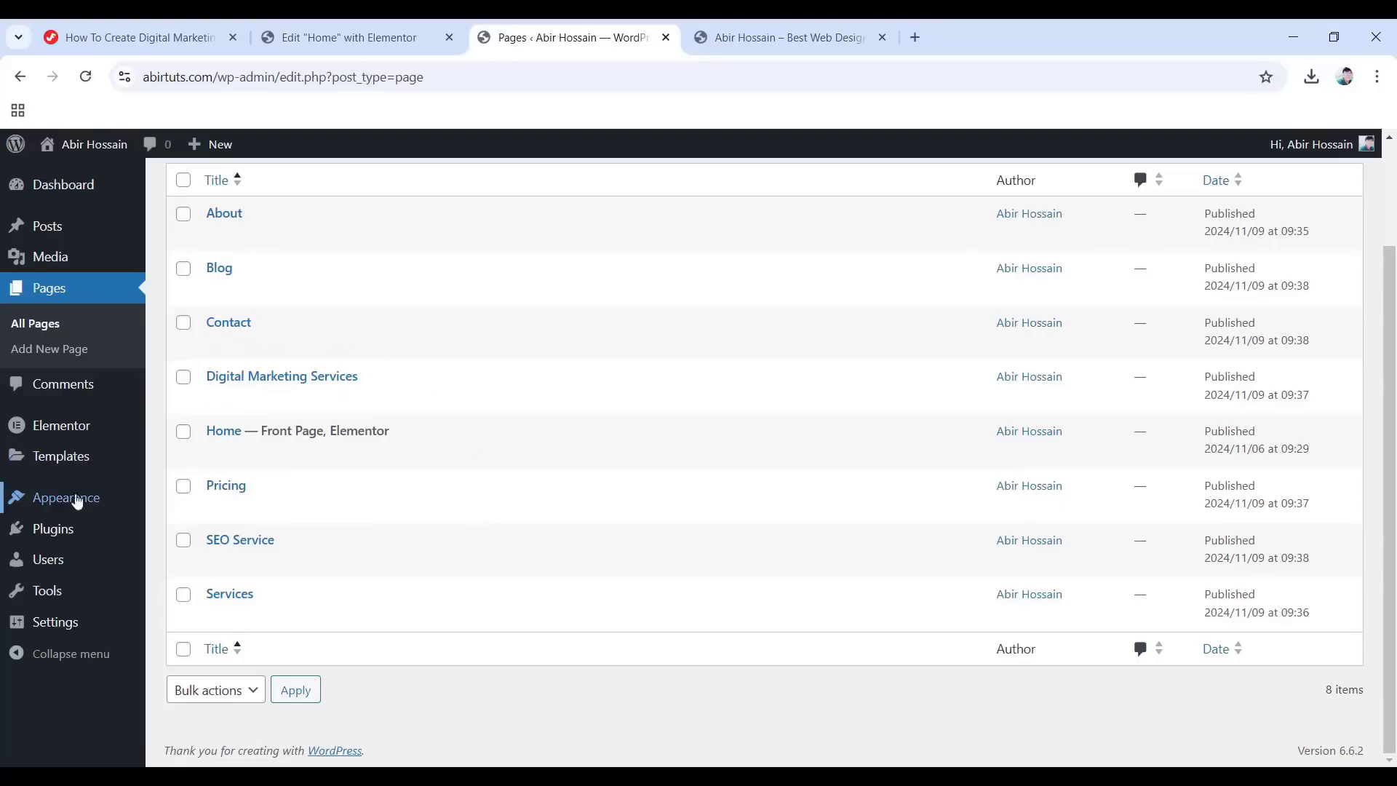
pyautogui.moveTo(60, 503)
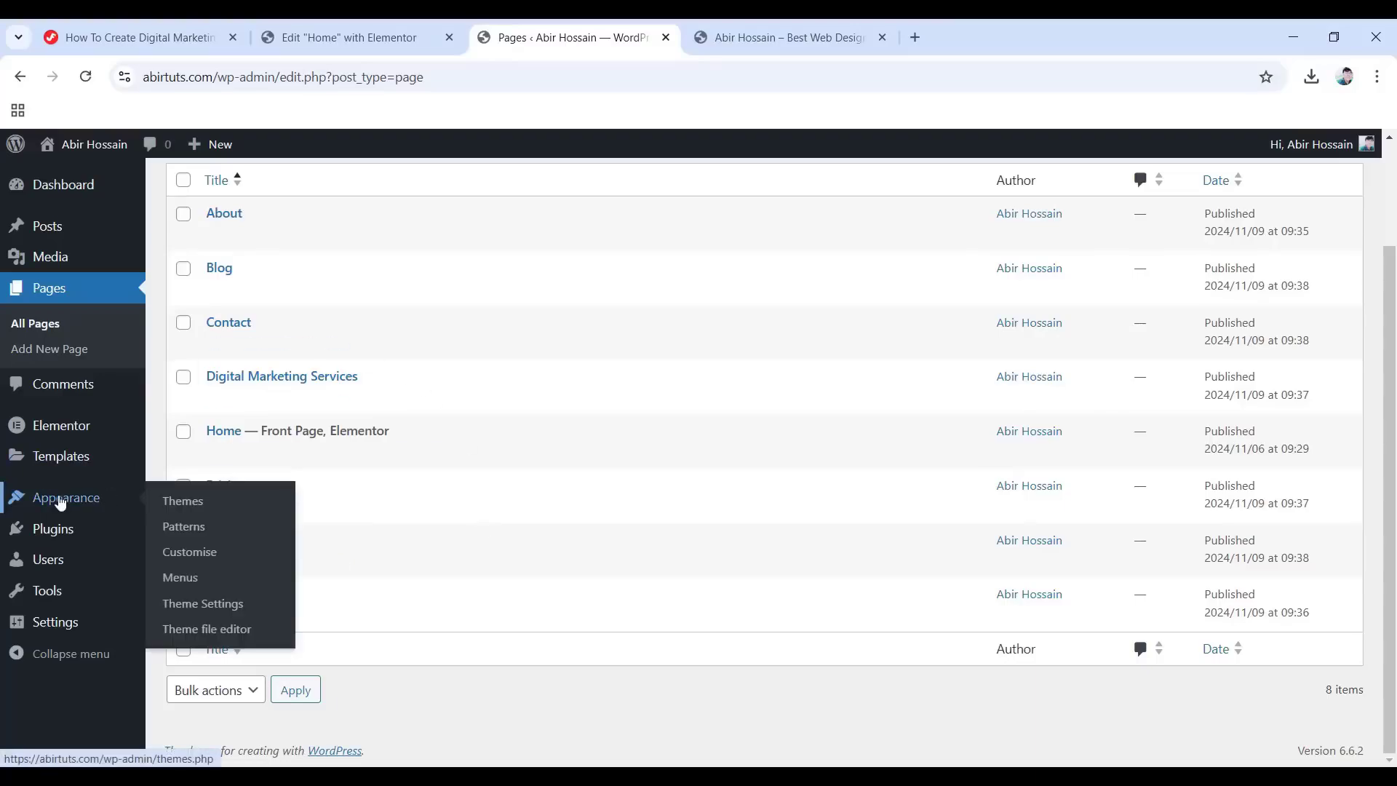
pyautogui.click(195, 581)
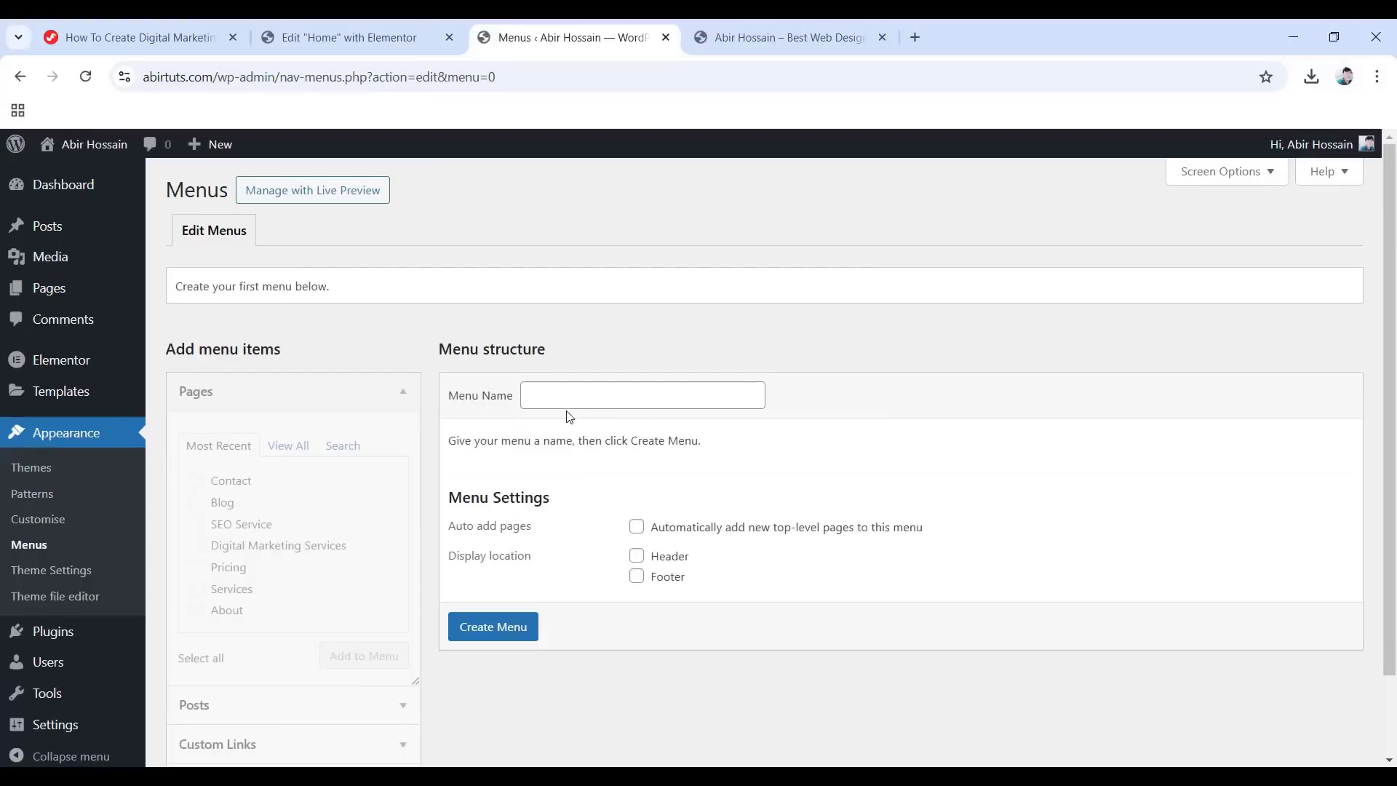
# Create a menu named 'Main Menu' and add all eight site pages to it.
pyautogui.click(583, 394)
pyautogui.click(631, 436)
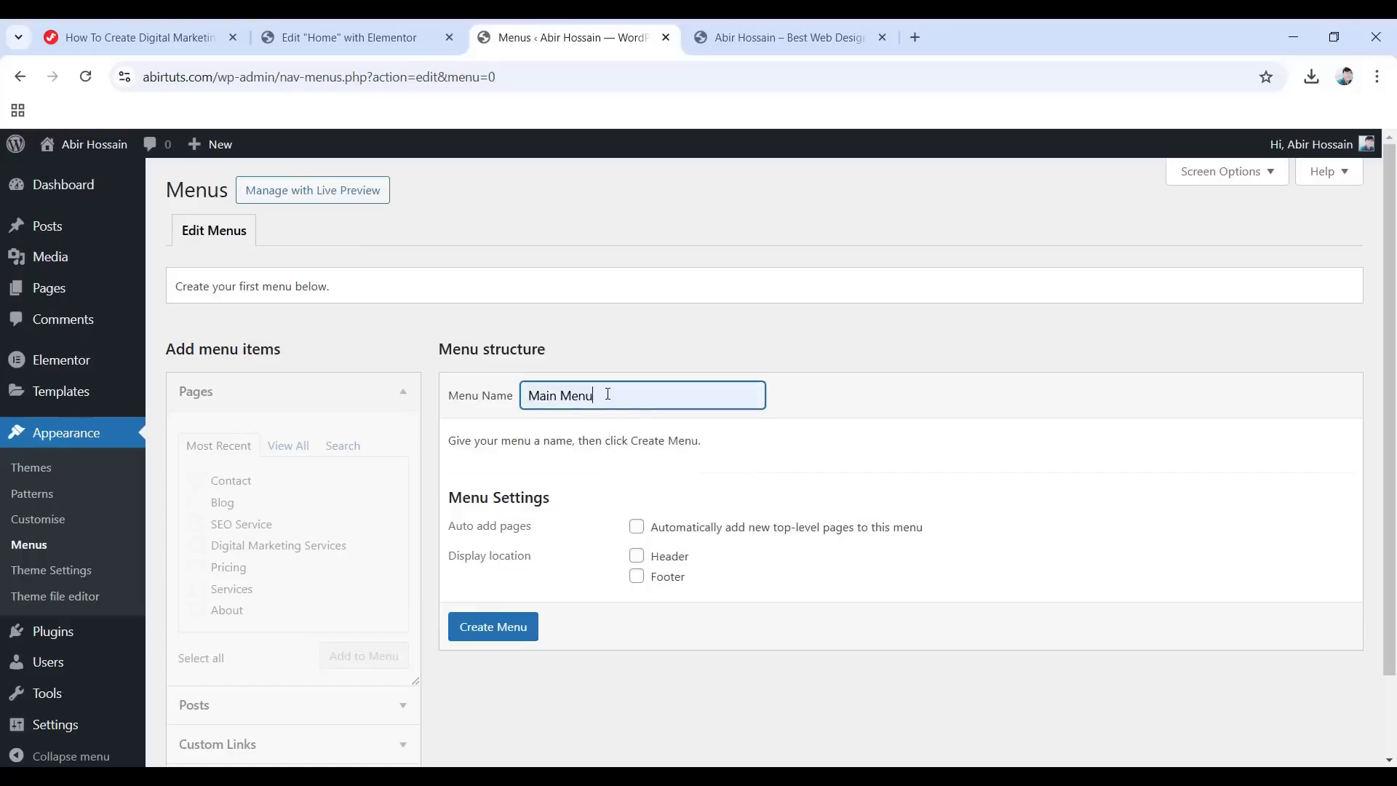
pyautogui.click(501, 630)
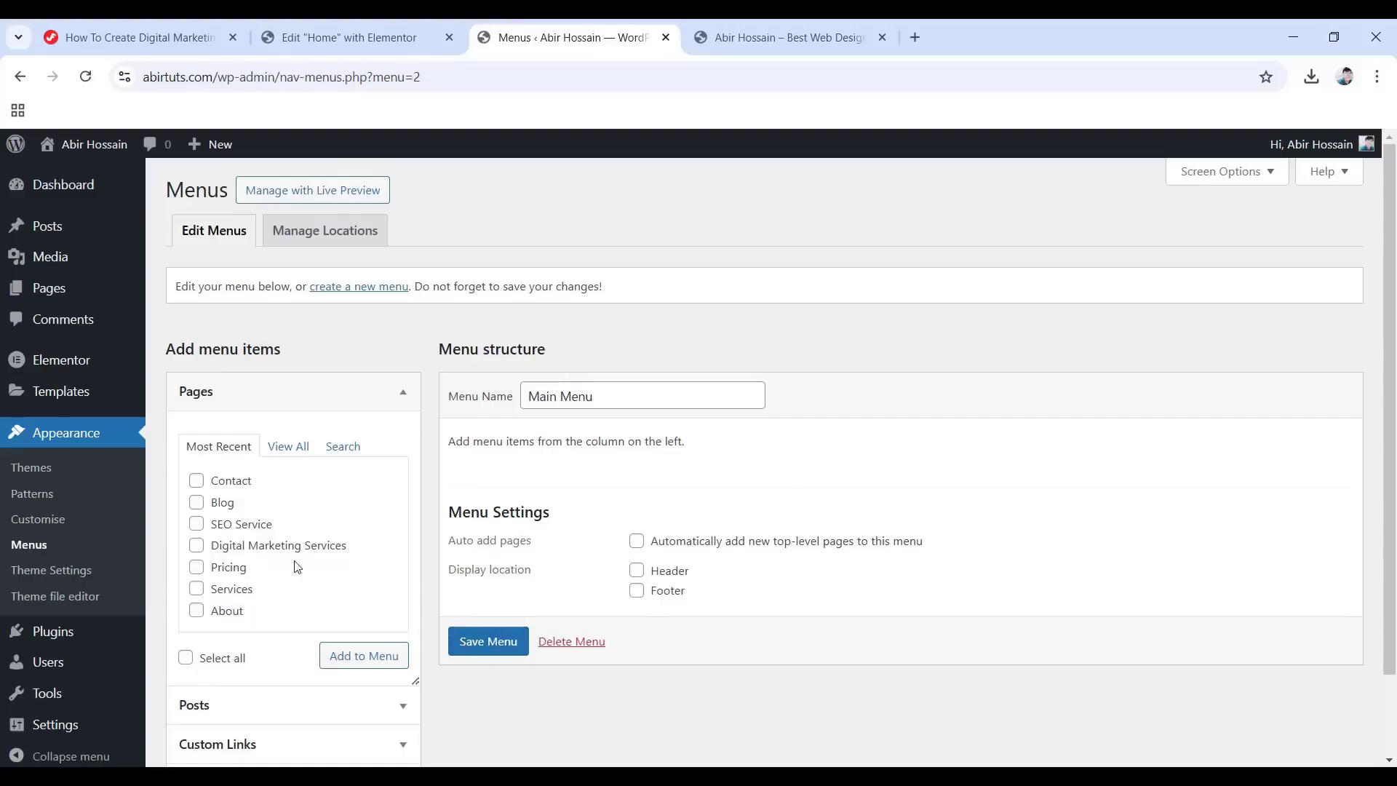
pyautogui.click(295, 450)
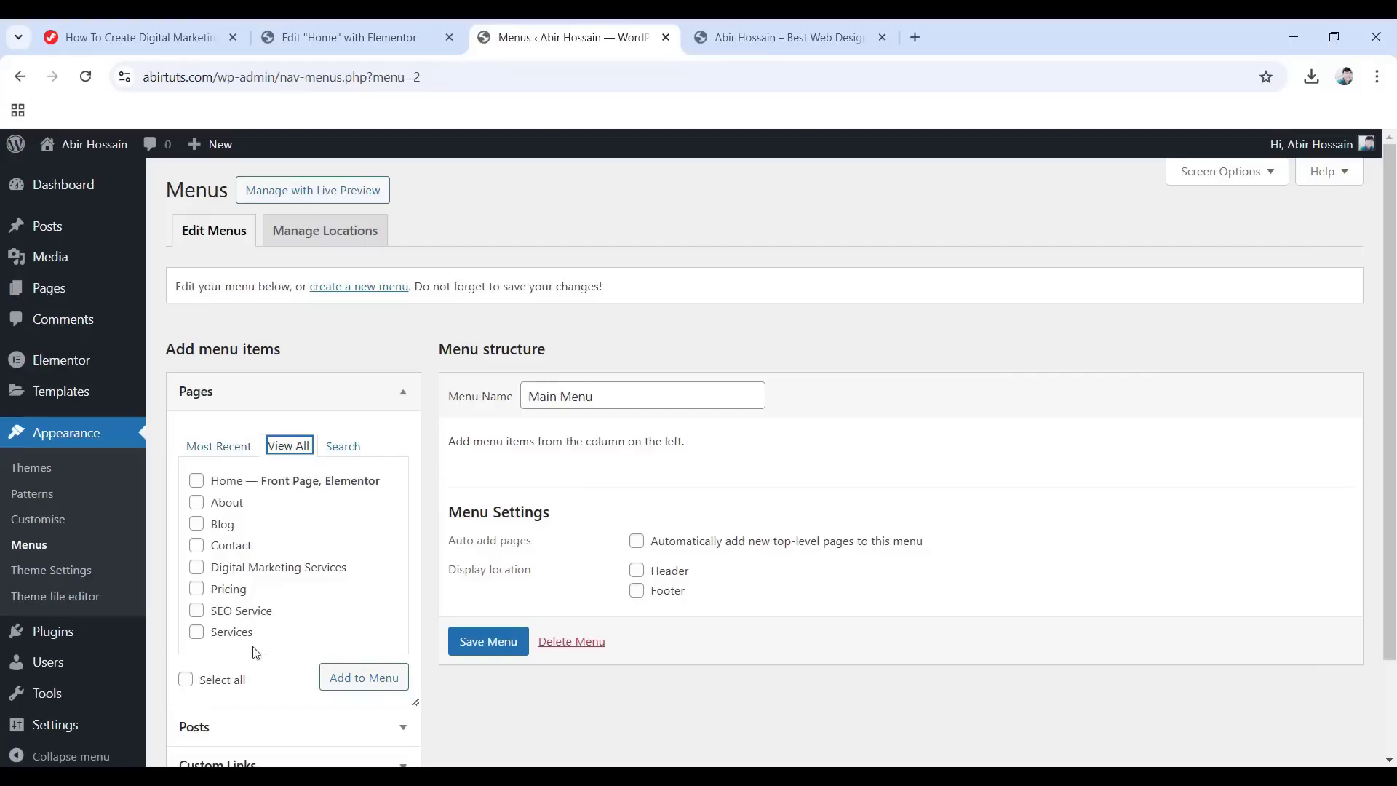
pyautogui.click(184, 523)
pyautogui.click(186, 681)
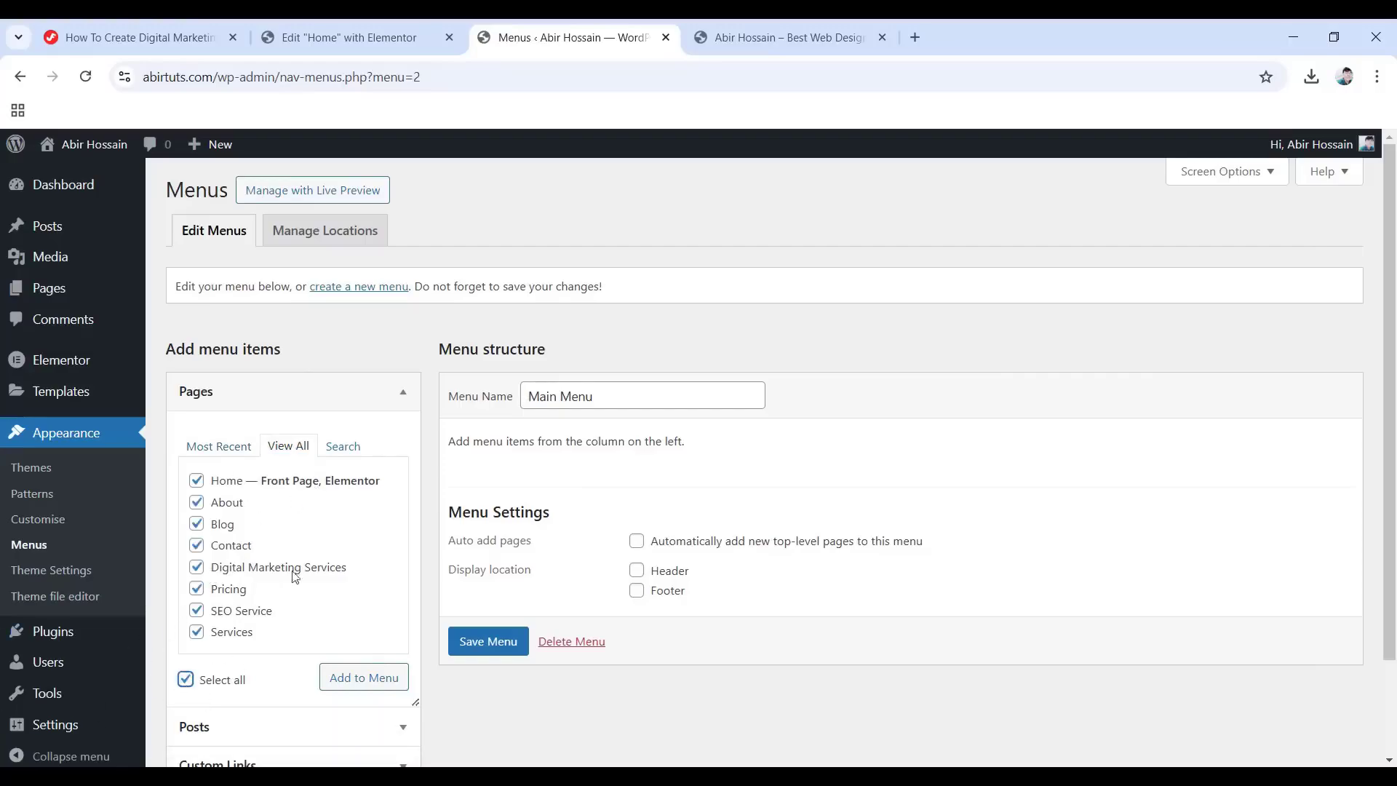
pyautogui.click(349, 681)
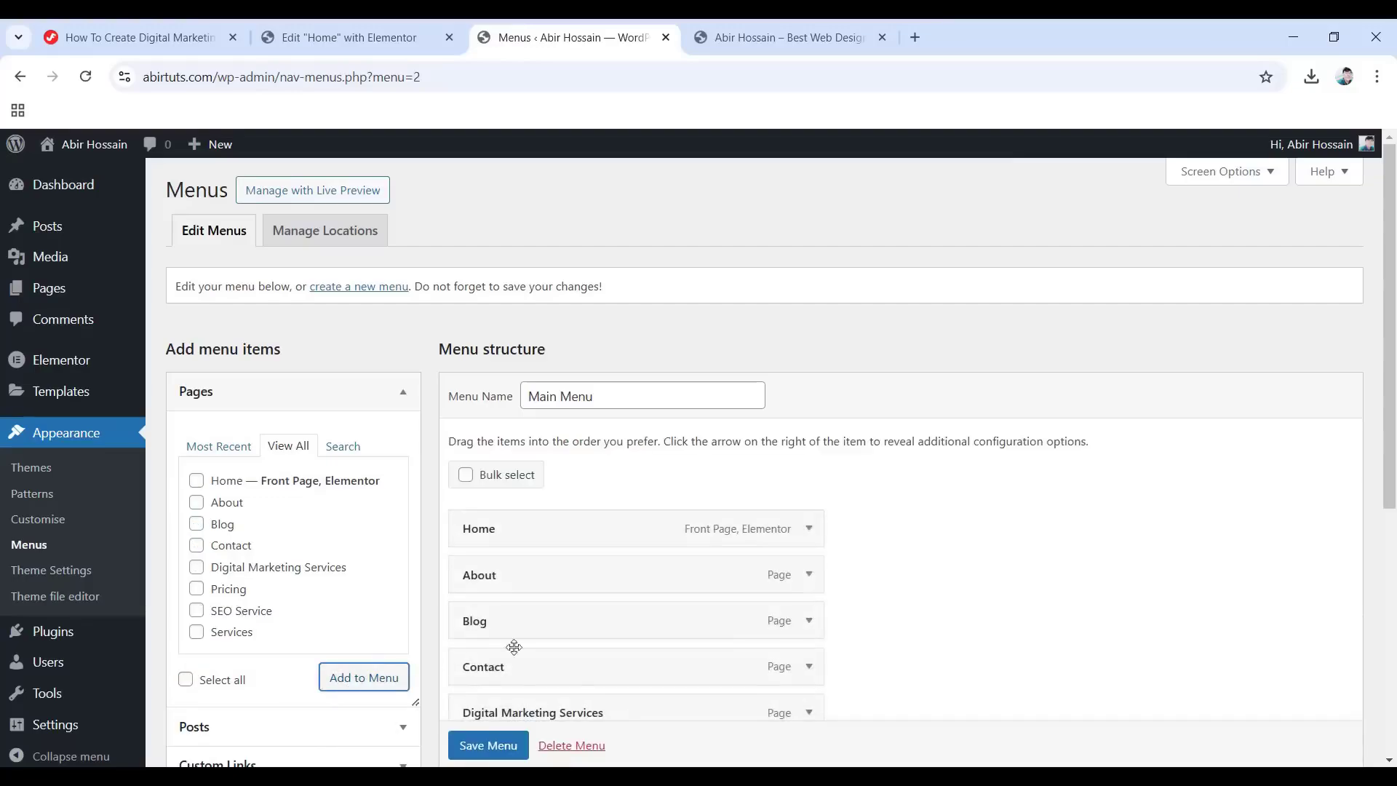
# Move Services after About, nest Digital Marketing Services and SEO Service under it, and move Pricing before Blog.
pyautogui.scroll(-1, 590, 619)
pyautogui.scroll(-1, 590, 618)
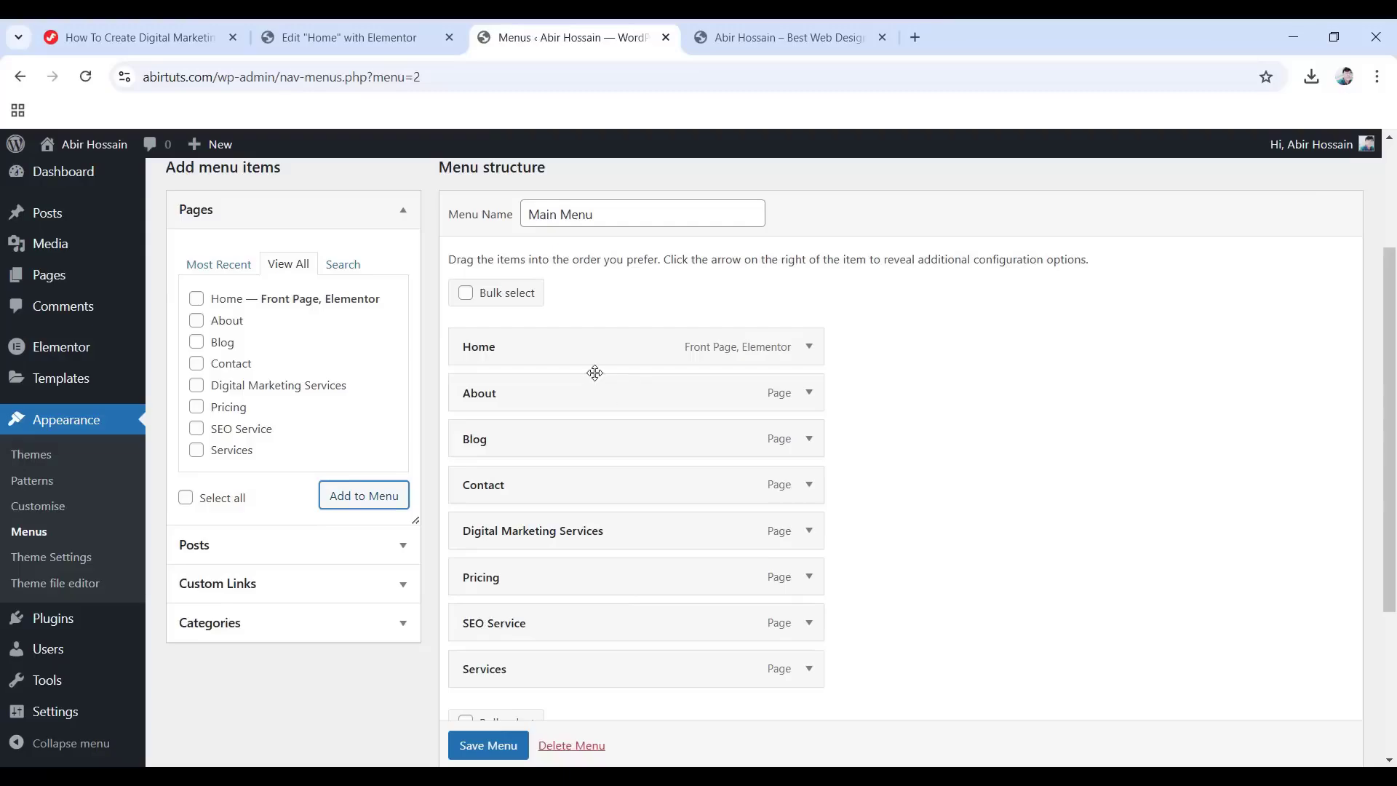
pyautogui.moveTo(526, 676); pyautogui.dragTo(512, 443)
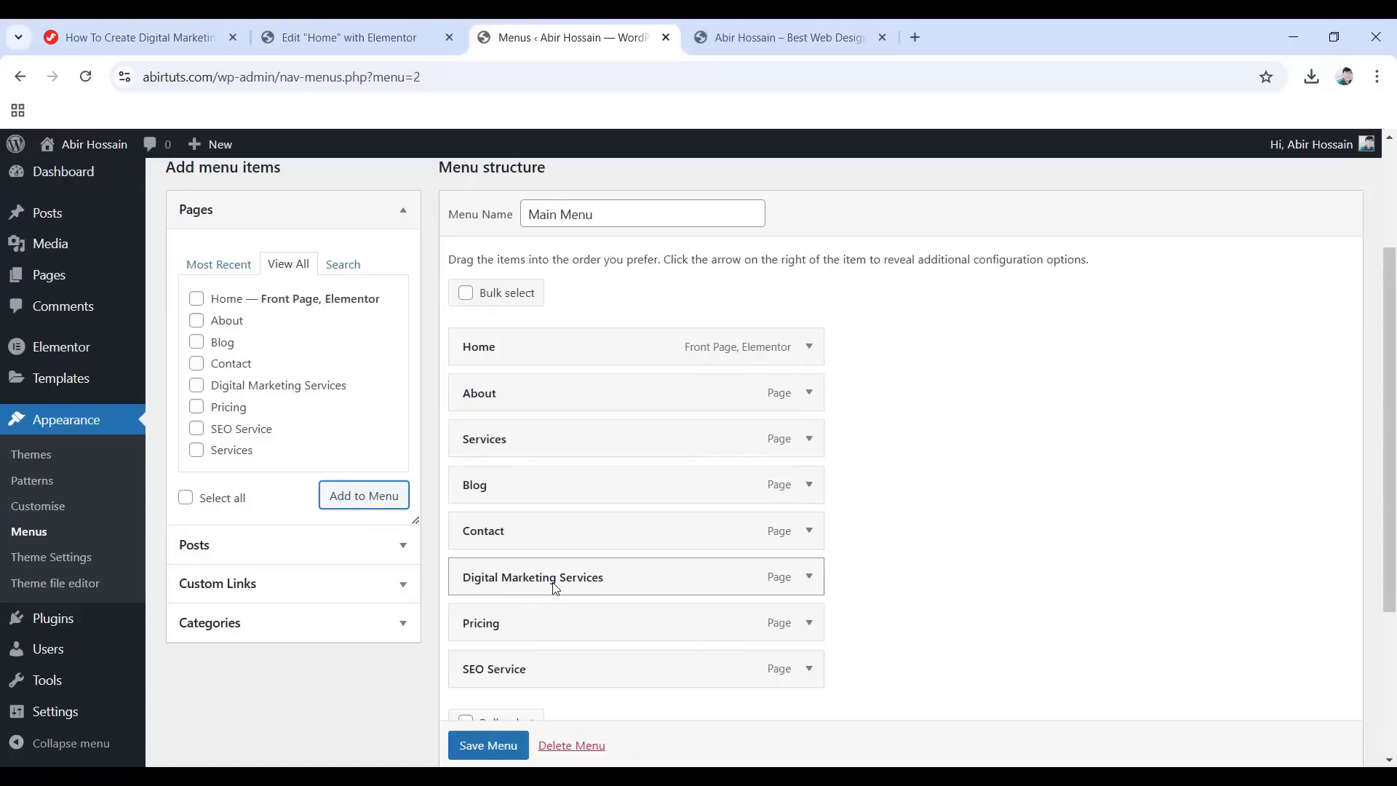
pyautogui.moveTo(556, 588); pyautogui.dragTo(623, 493)
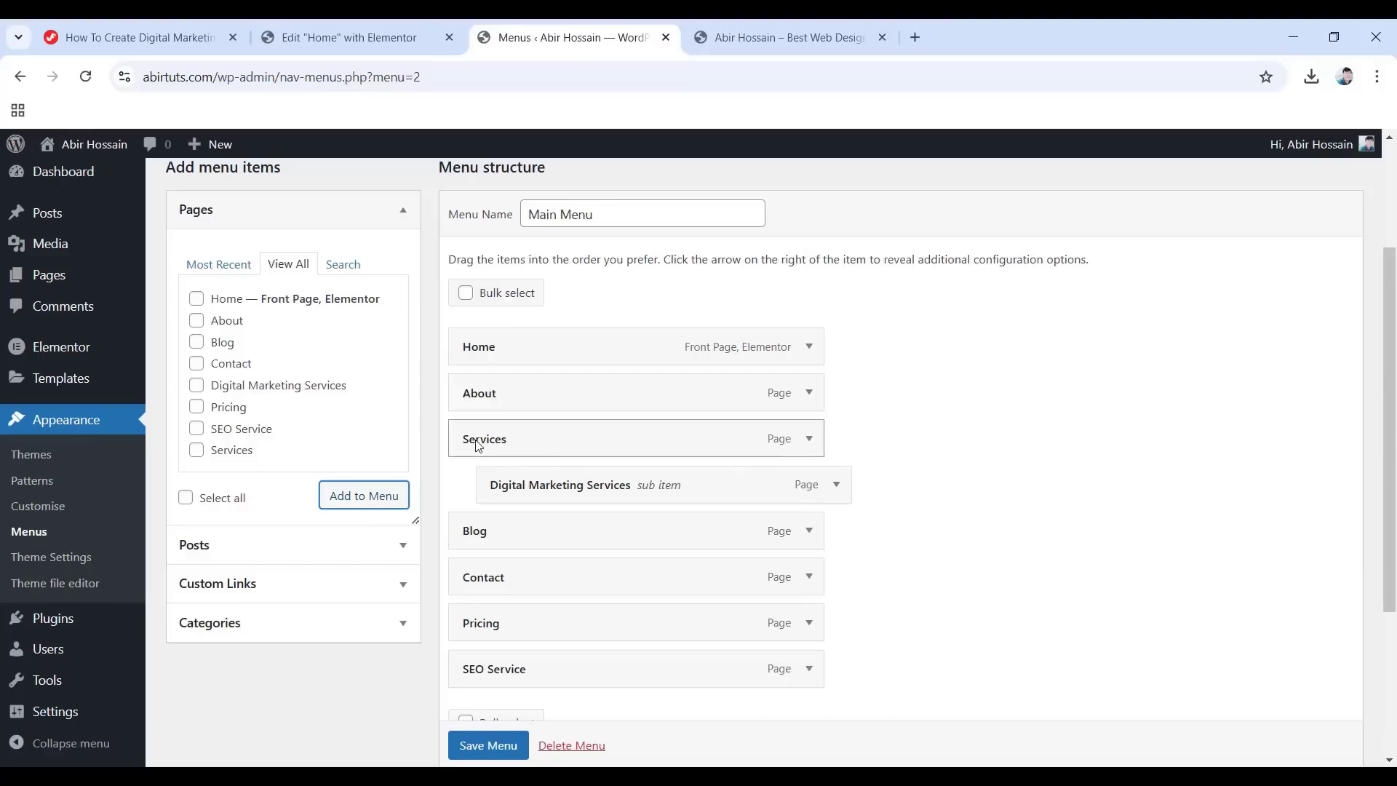
pyautogui.moveTo(546, 677); pyautogui.dragTo(553, 546)
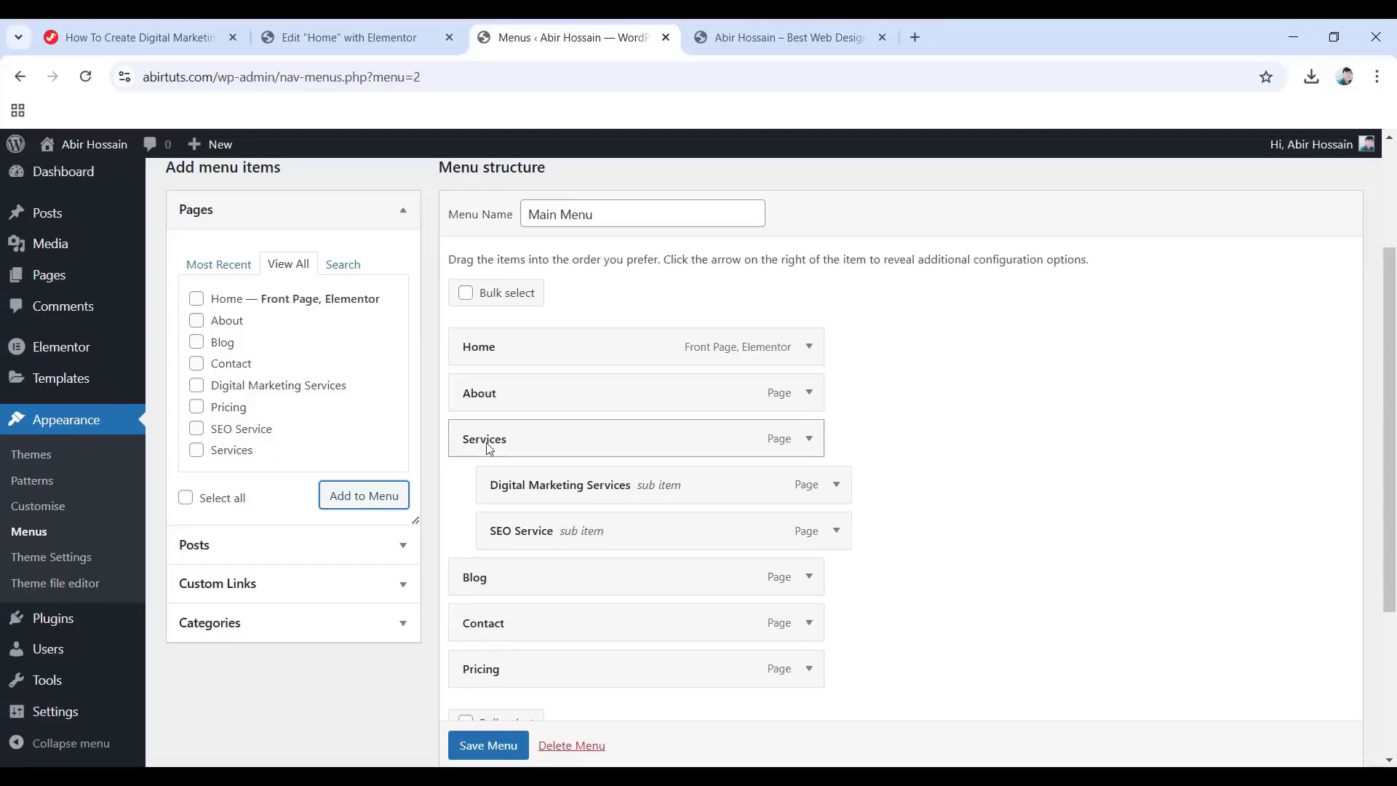
pyautogui.moveTo(509, 673); pyautogui.dragTo(501, 590)
# Save the reordered Main Menu.
pyautogui.scroll(-1, 509, 611)
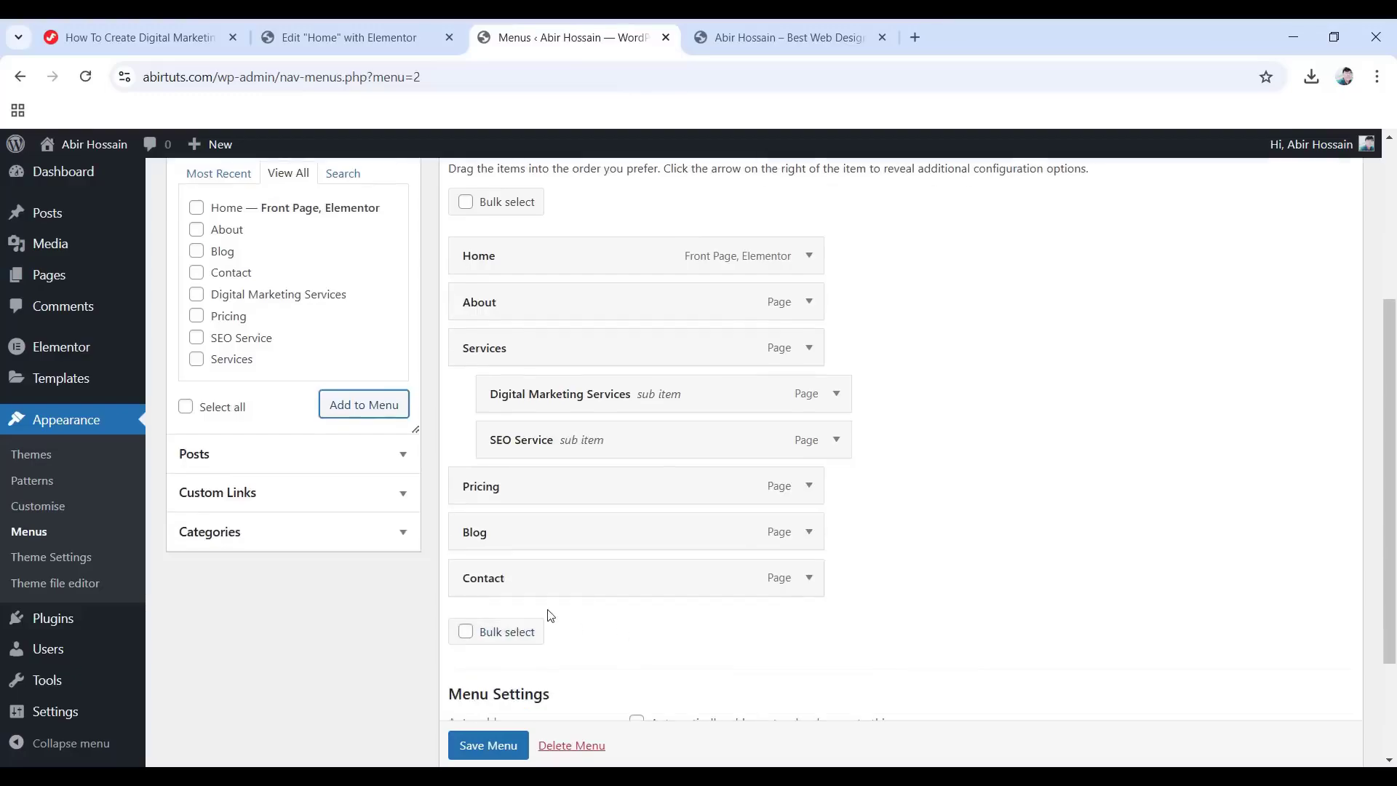
pyautogui.scroll(-2, 710, 558)
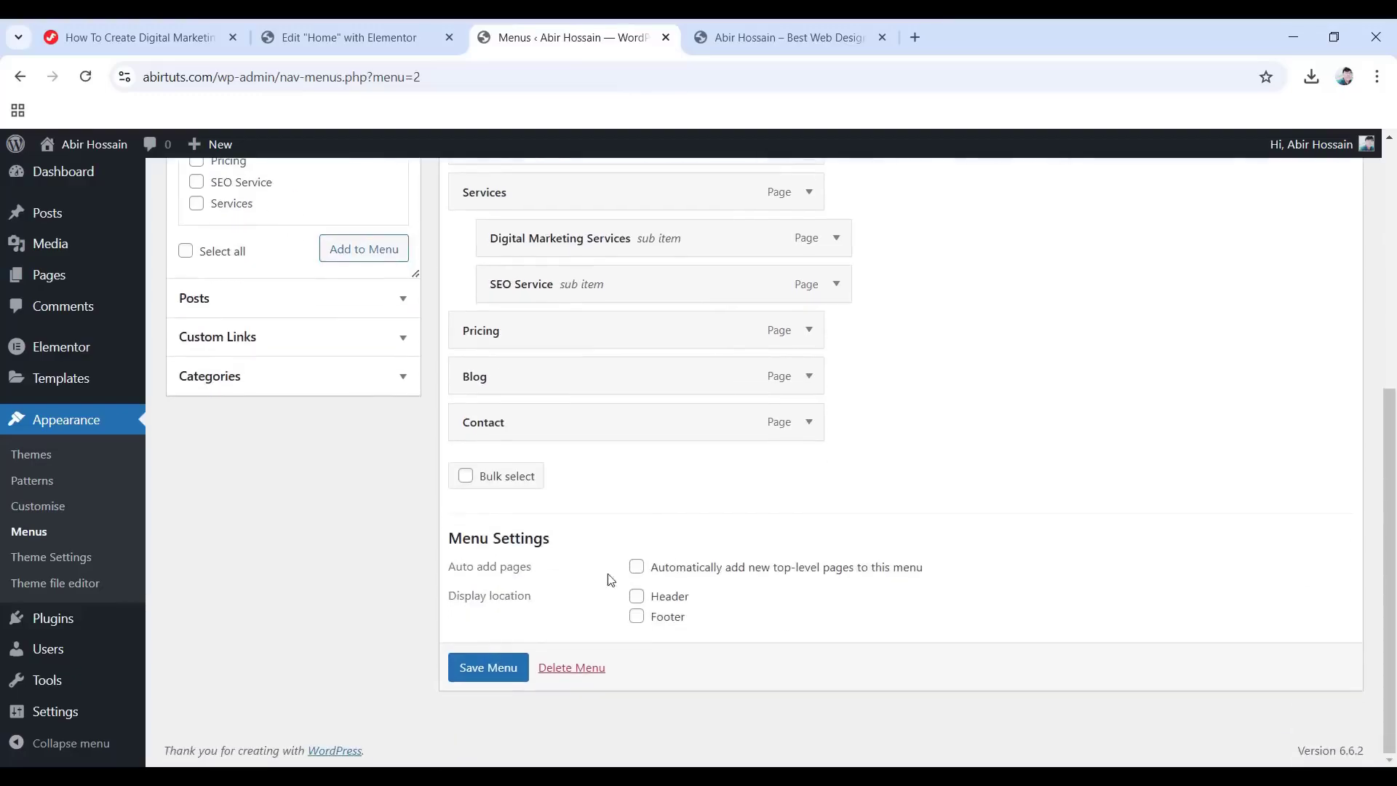
pyautogui.click(502, 668)
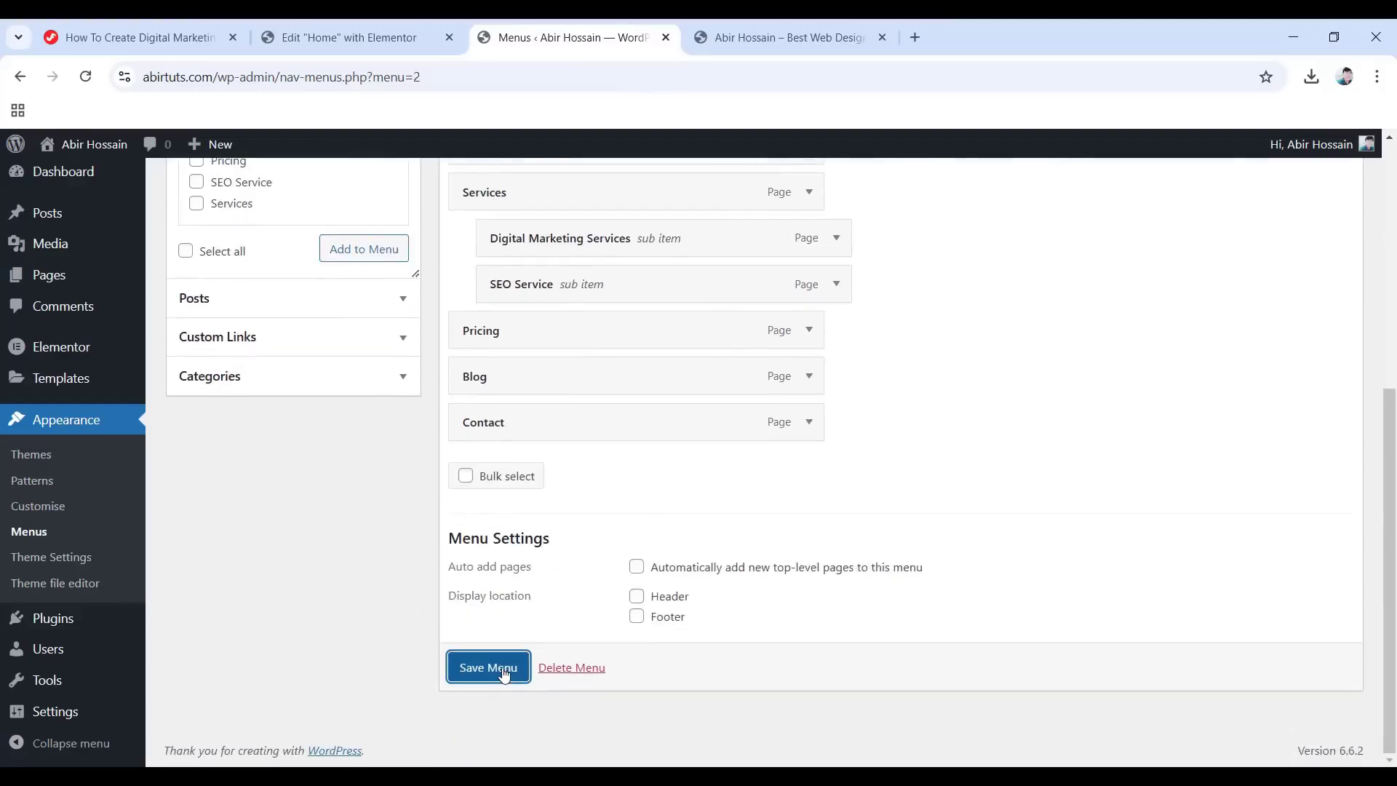
pyautogui.scroll(-5, 607, 670)
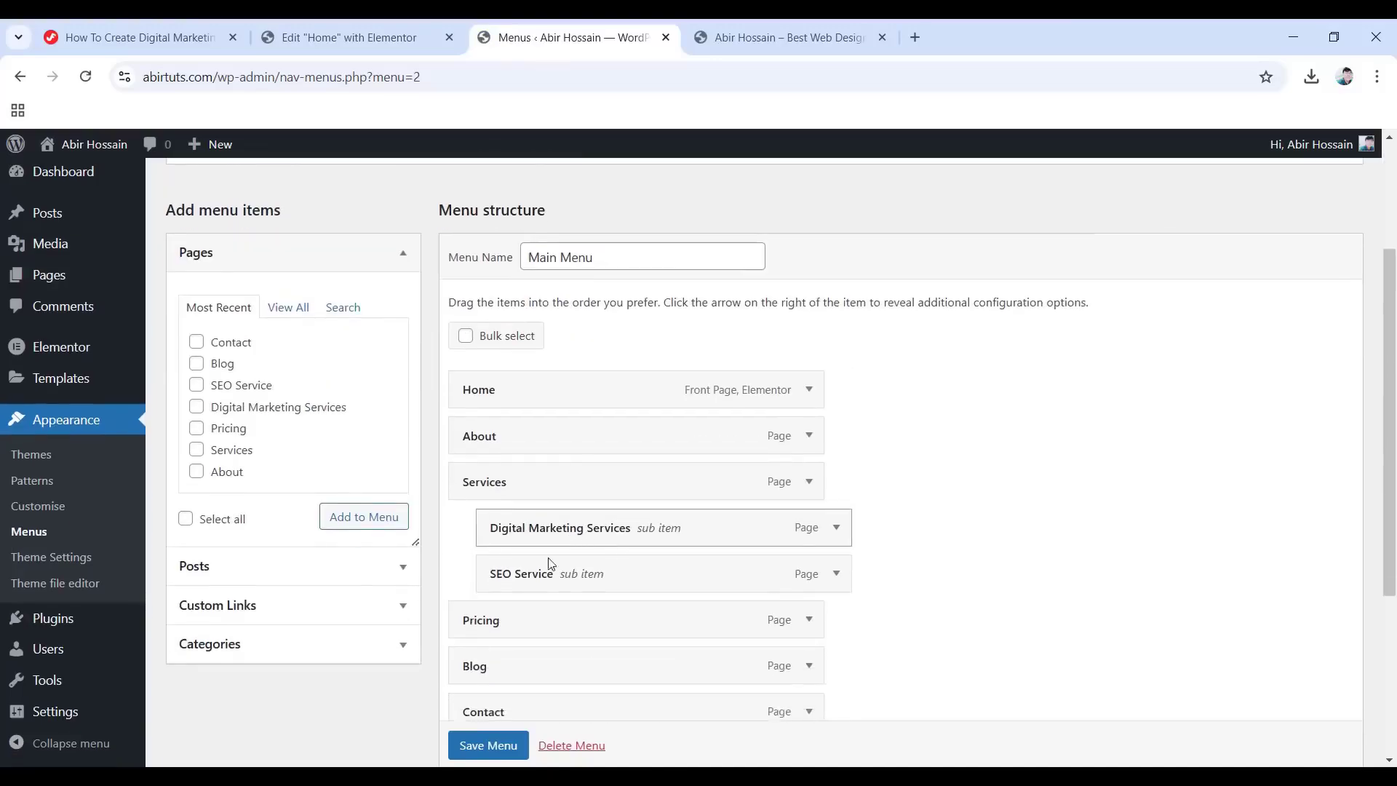
pyautogui.scroll(1, 576, 595)
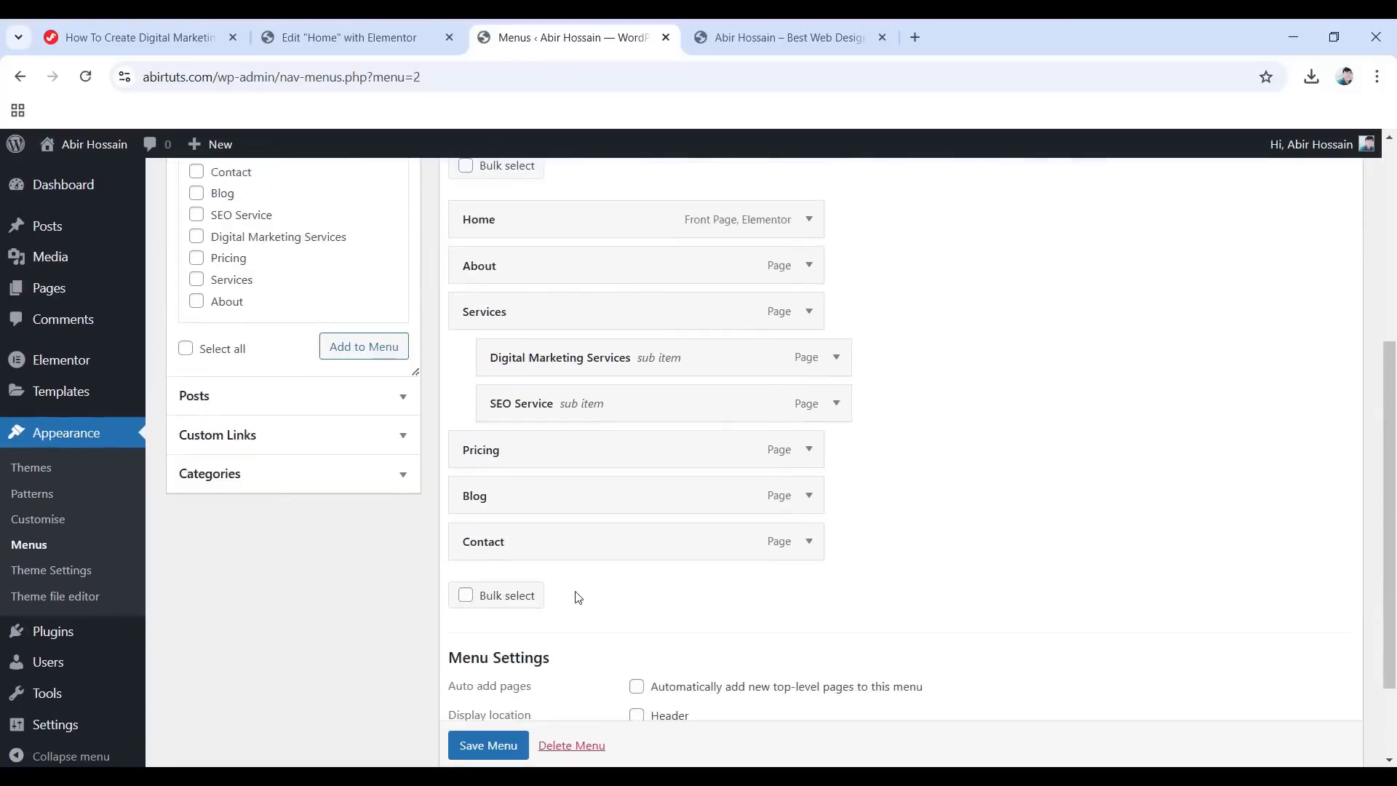
pyautogui.scroll(1, 655, 430)
pyautogui.scroll(1, 608, 355)
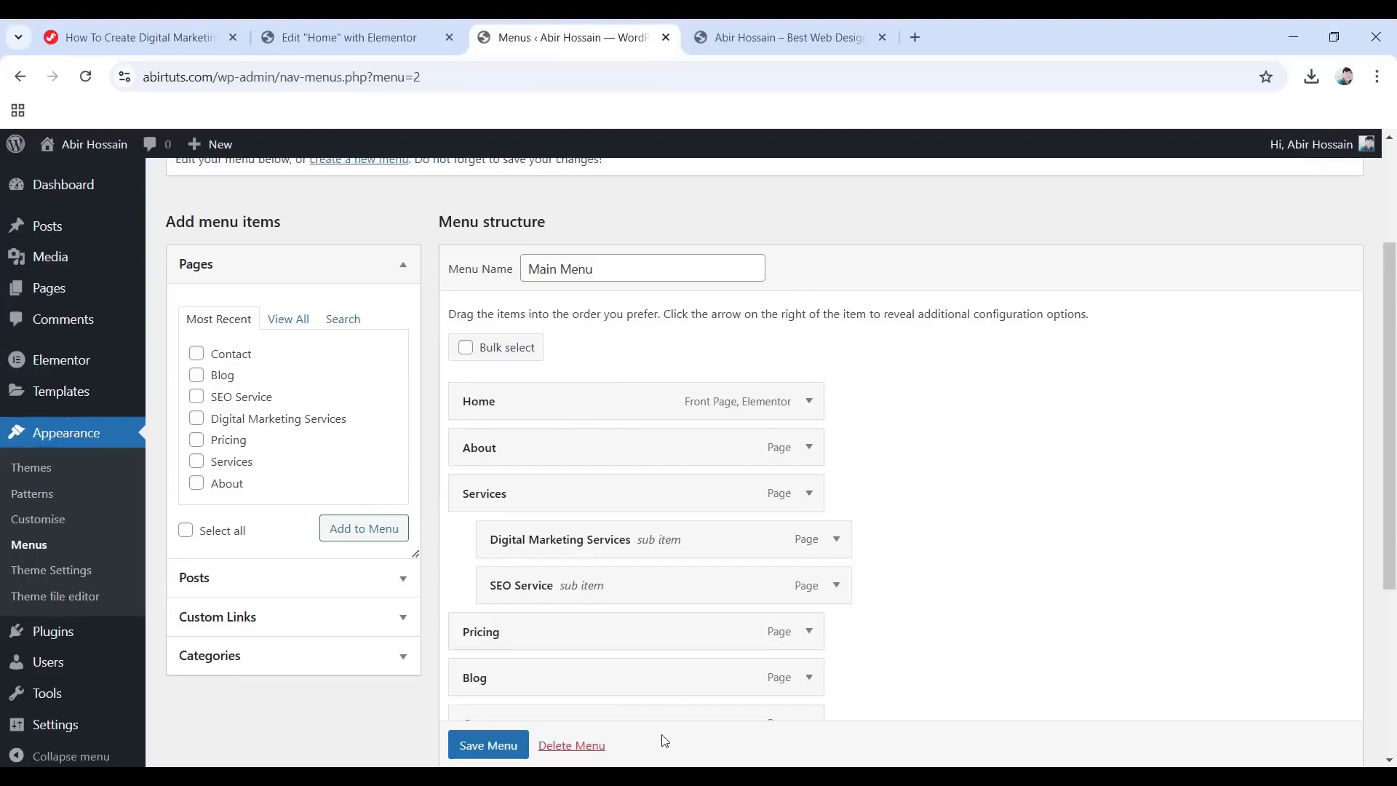
pyautogui.moveTo(60, 396)
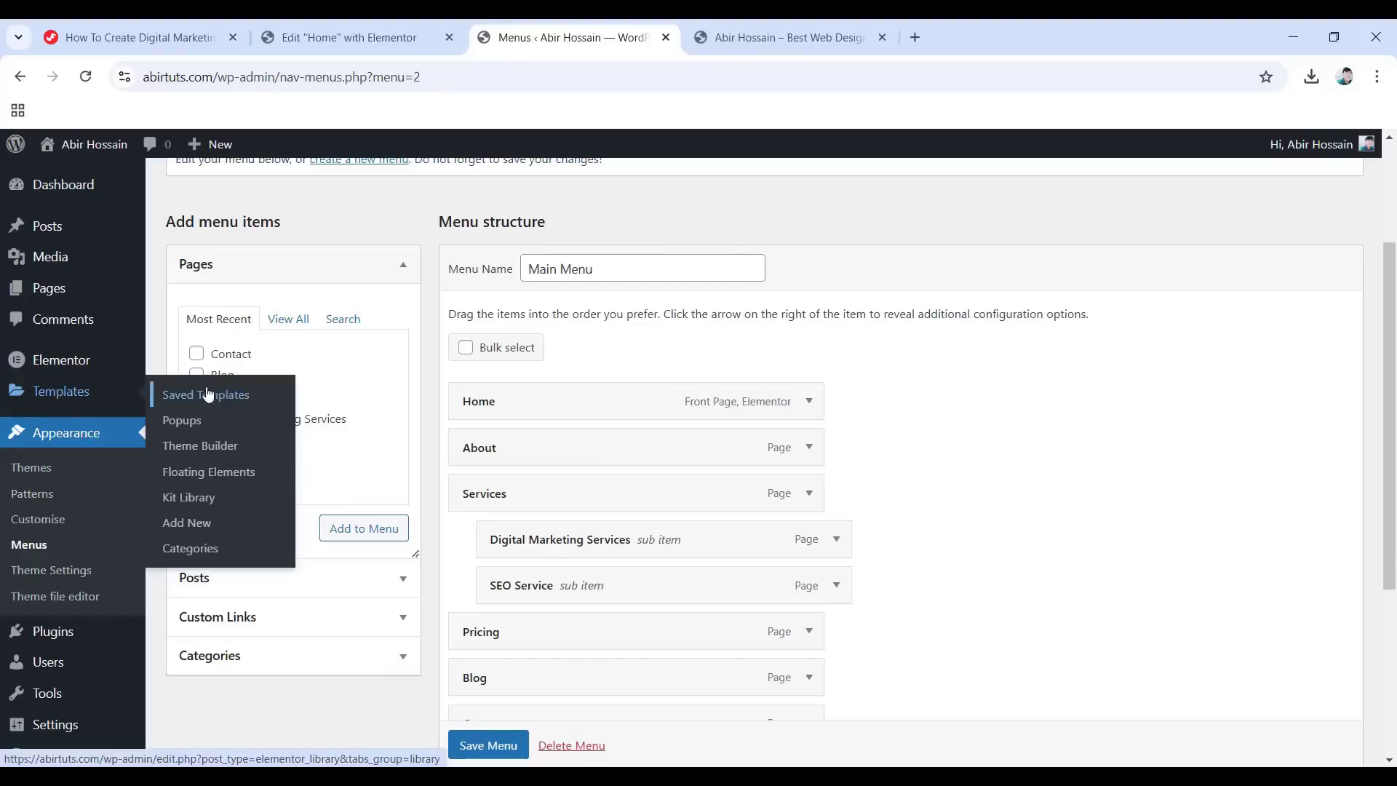
# Add a new header template in Theme Builder and close the library to start from a blank canvas.
pyautogui.click(223, 447)
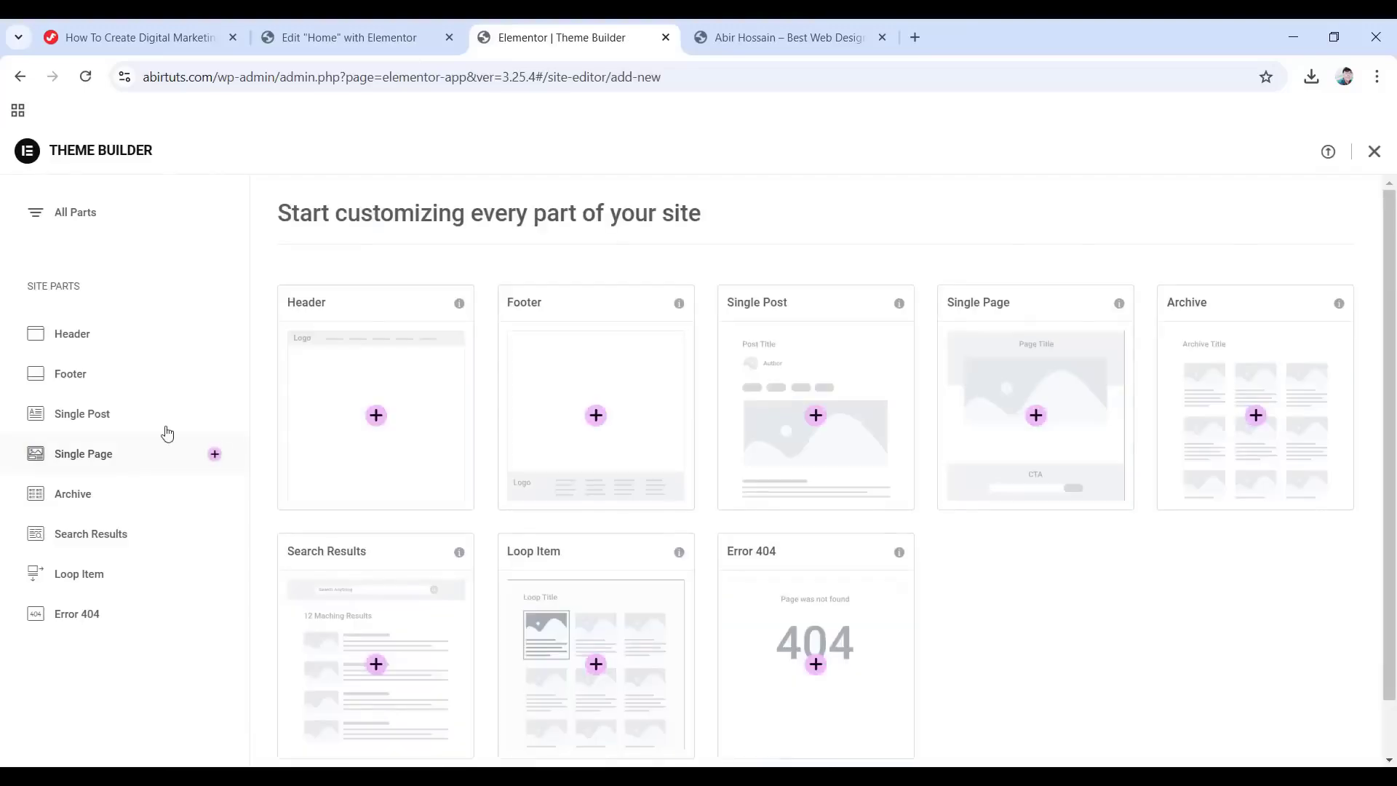
pyautogui.click(95, 336)
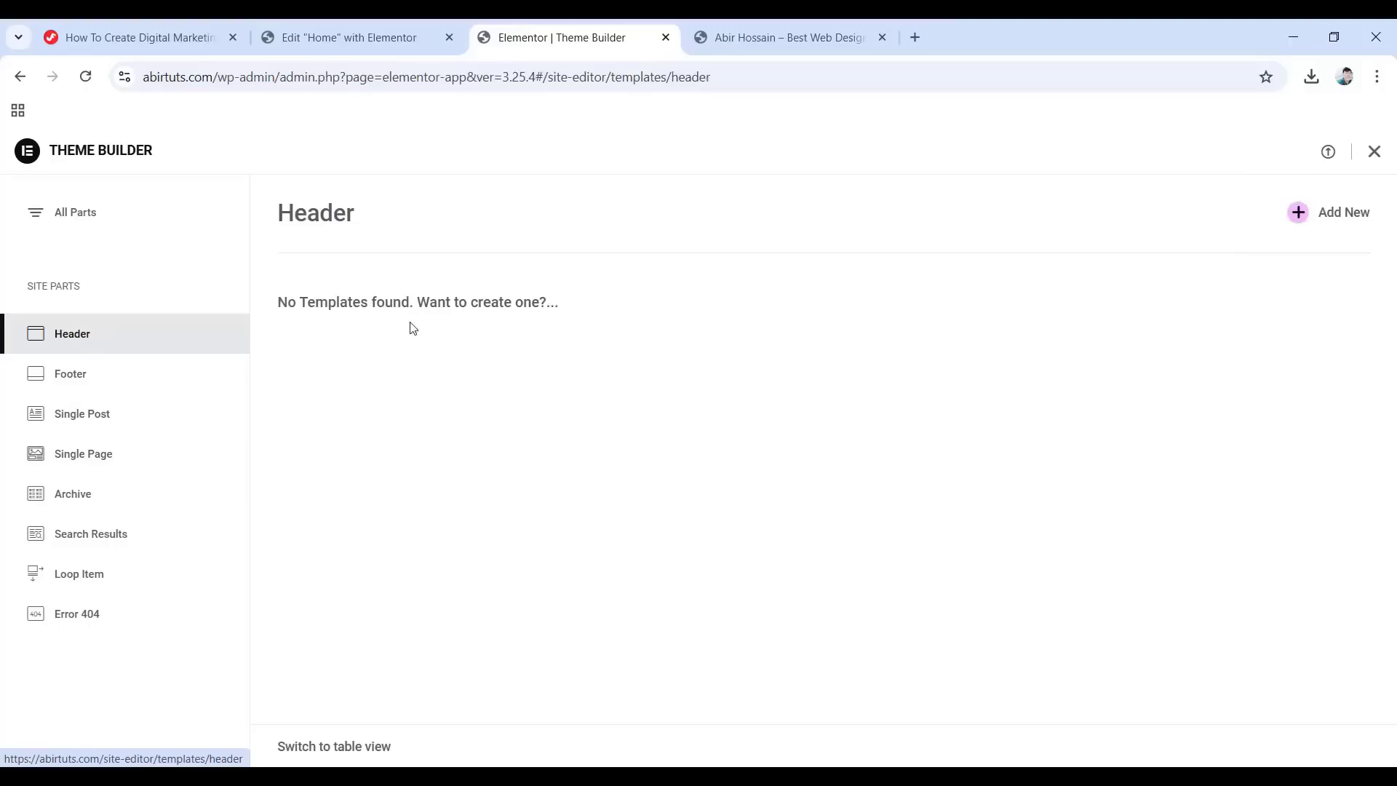
pyautogui.click(1300, 217)
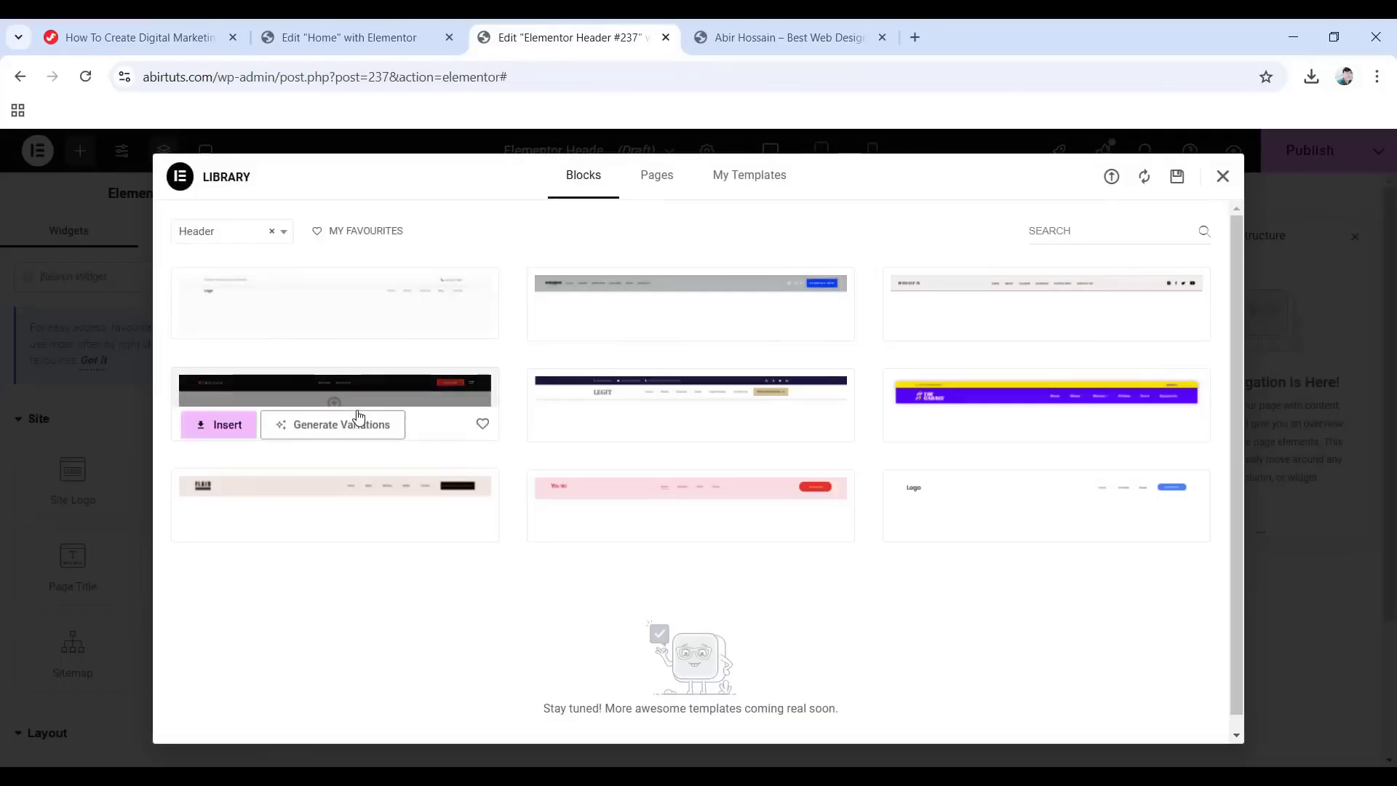
pyautogui.moveTo(225, 505)
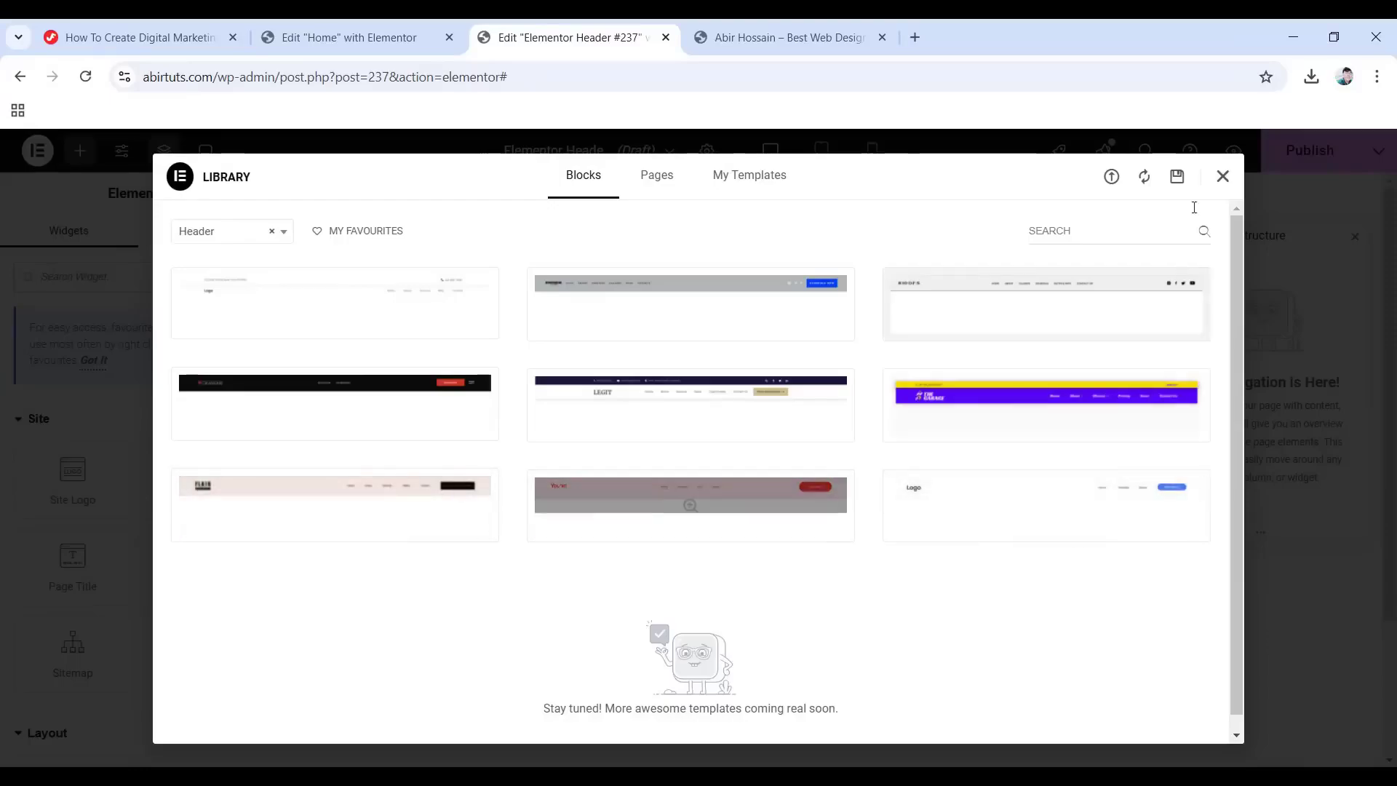
pyautogui.click(1222, 177)
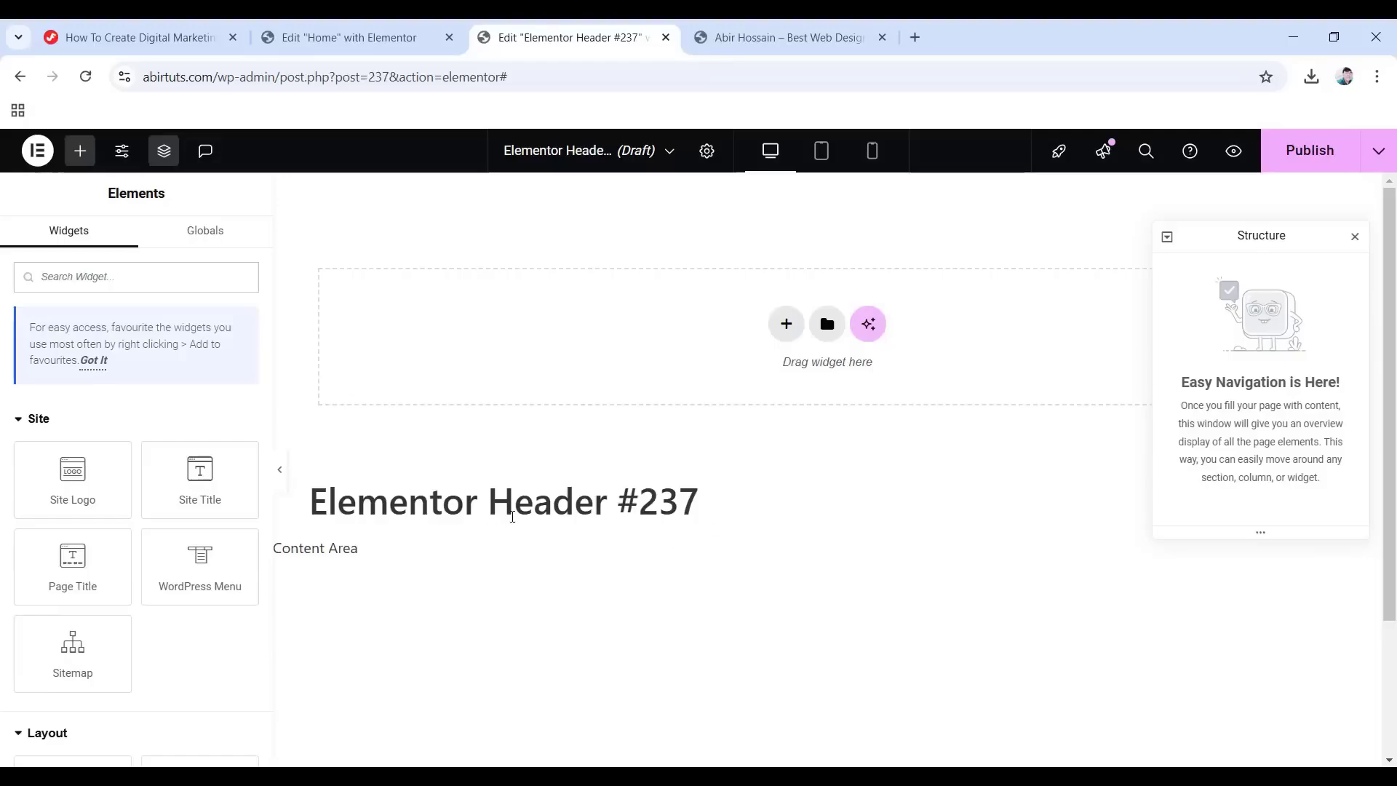
# Clear the header template's title in Header Settings.
pyautogui.click(707, 150)
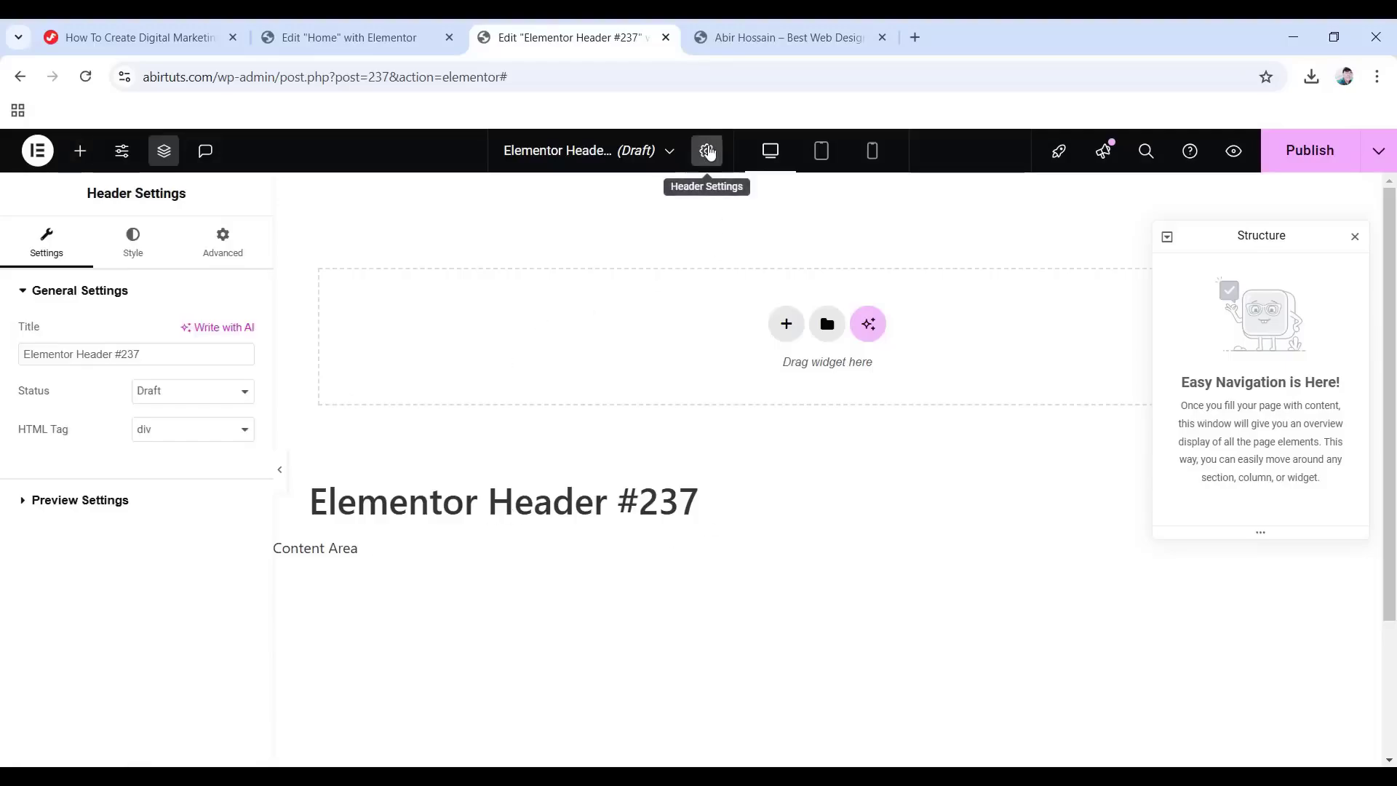
pyautogui.moveTo(158, 355); pyautogui.dragTo(9, 356)
pyautogui.press('BackSpace')
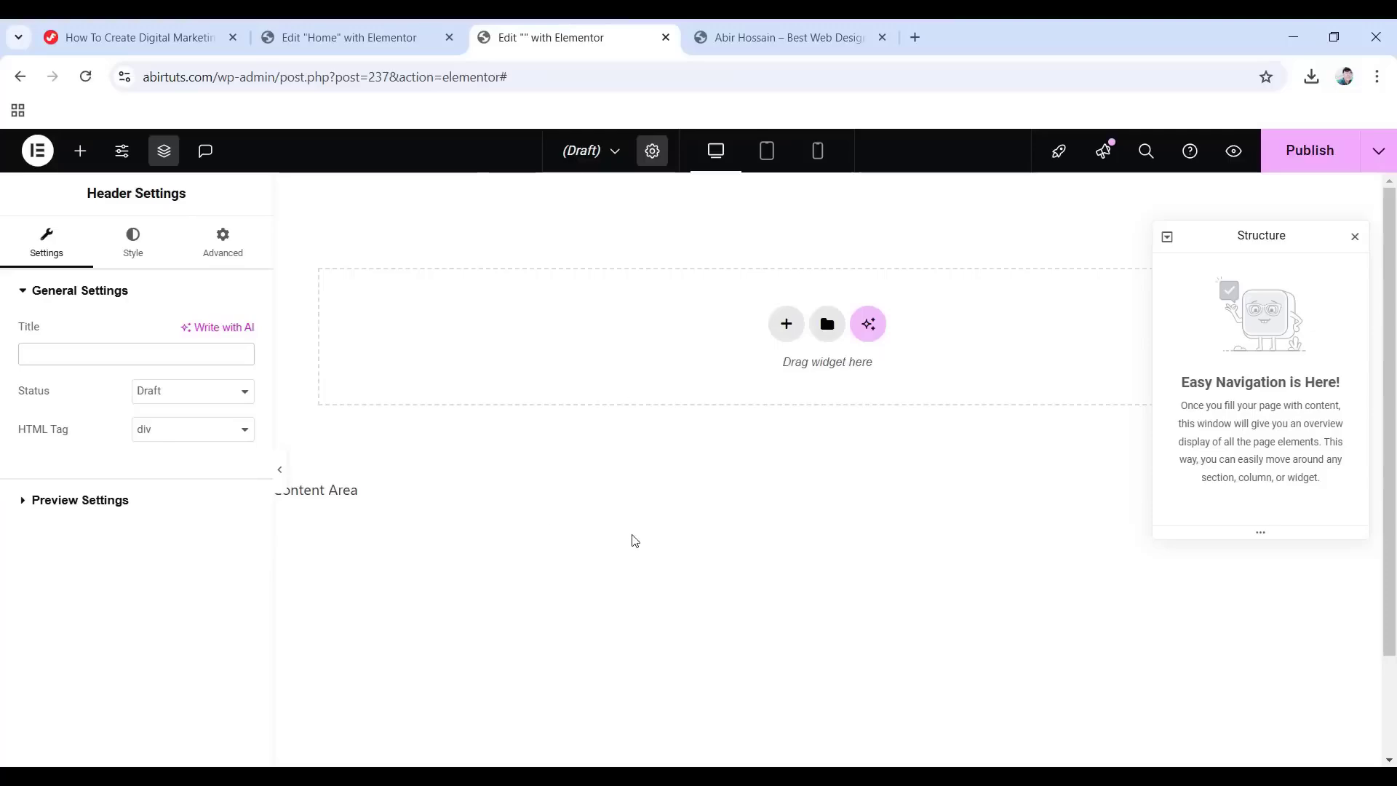
# Add a flexbox row container and set its width to 1400.
pyautogui.click(786, 325)
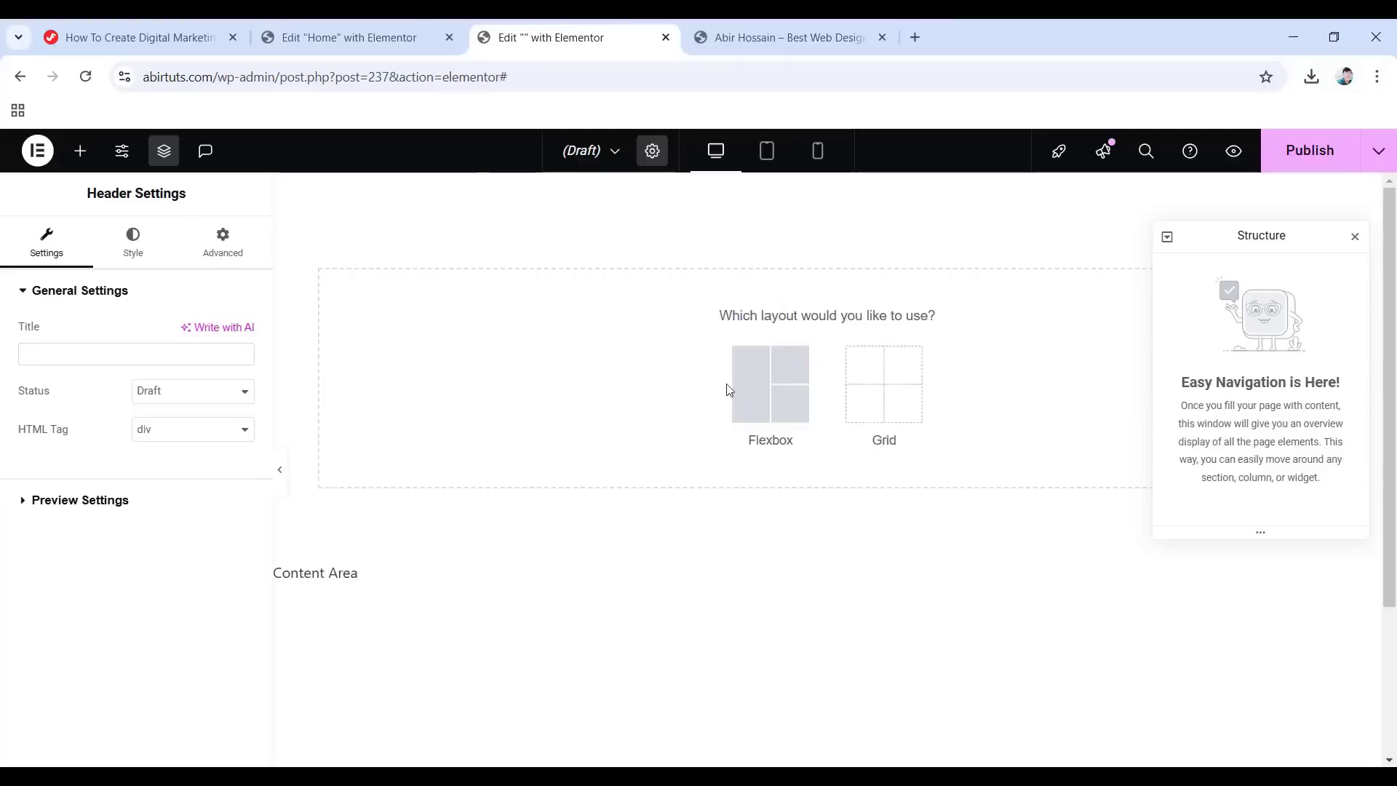
pyautogui.click(764, 385)
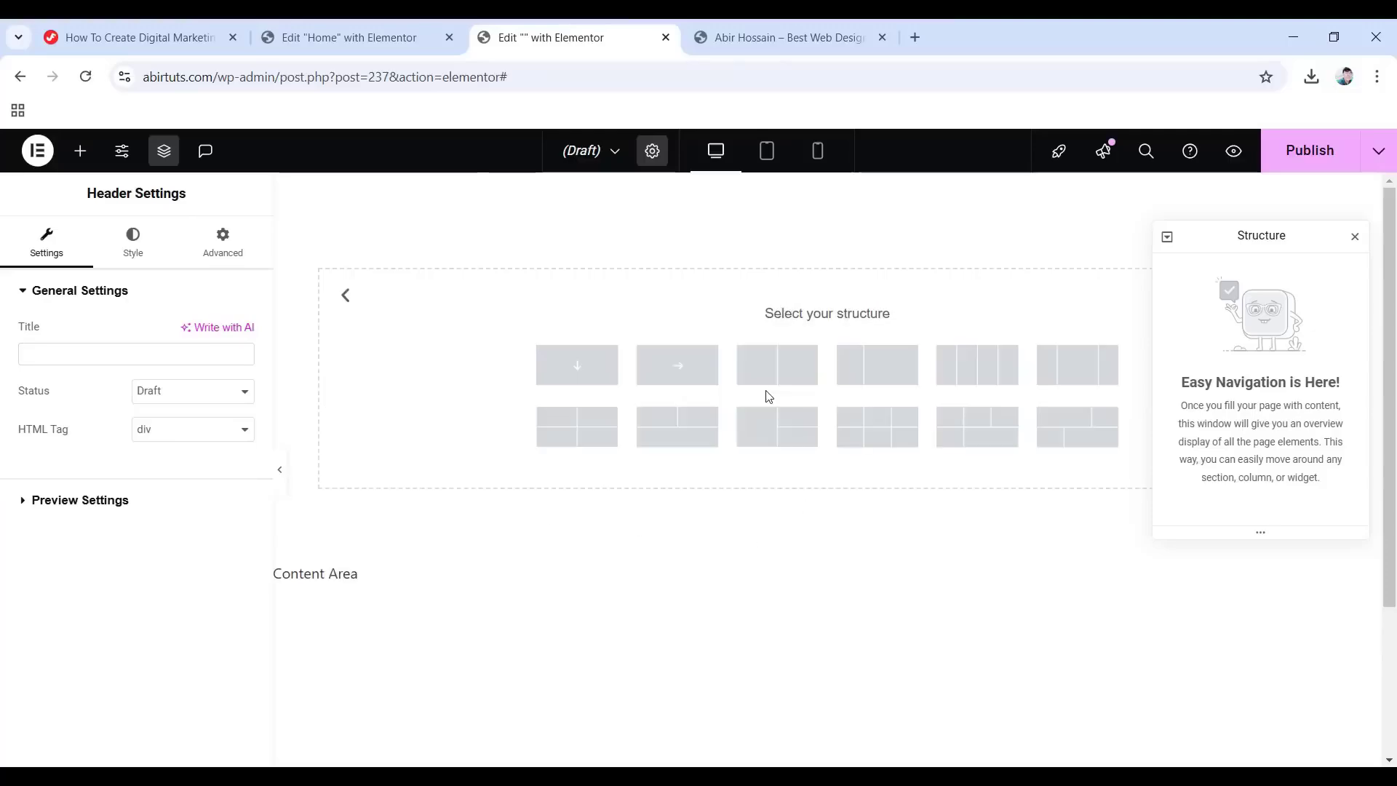
pyautogui.click(679, 365)
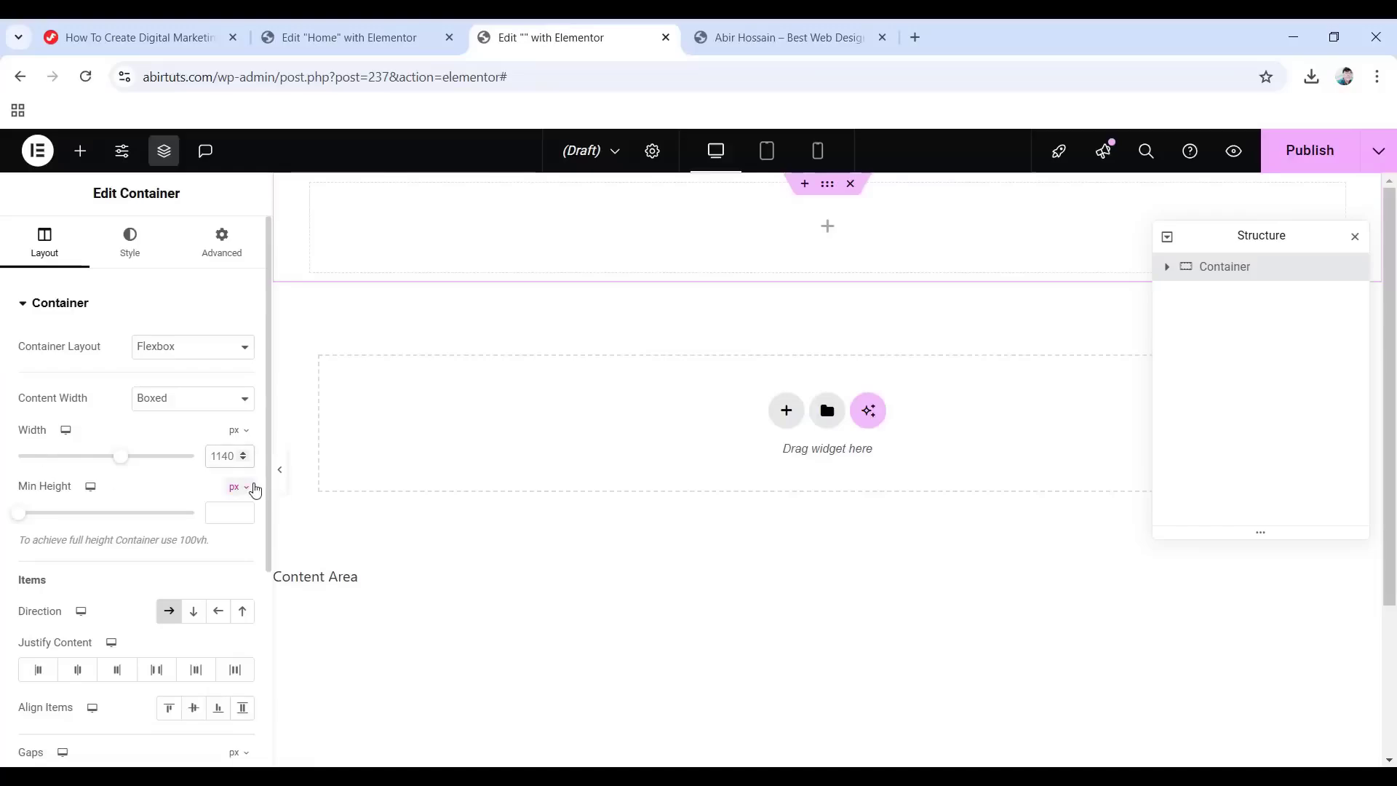
pyautogui.write('1400')
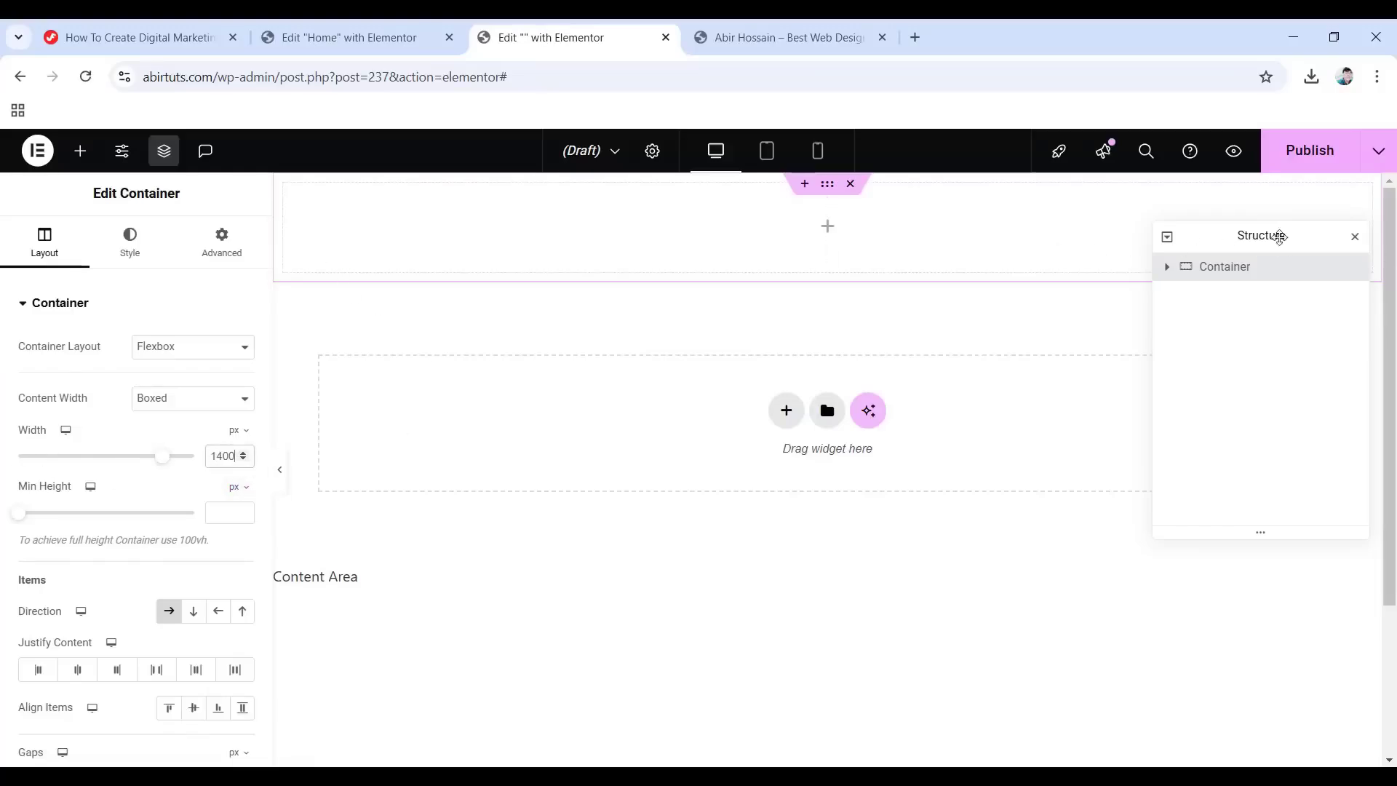
pyautogui.moveTo(1279, 236); pyautogui.dragTo(1288, 444)
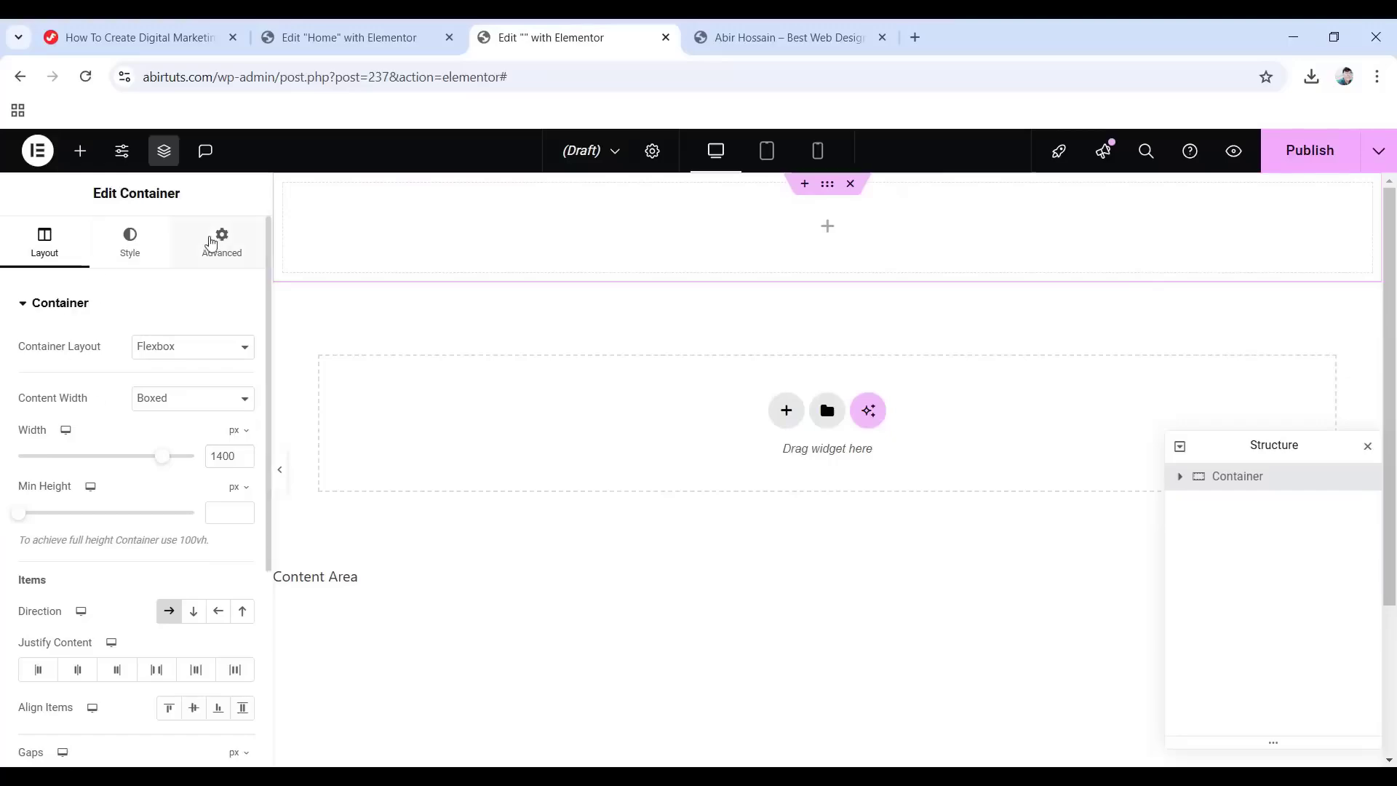
# Give the container 23 top and 10 right padding, absolute position and z-index 10.
pyautogui.click(212, 242)
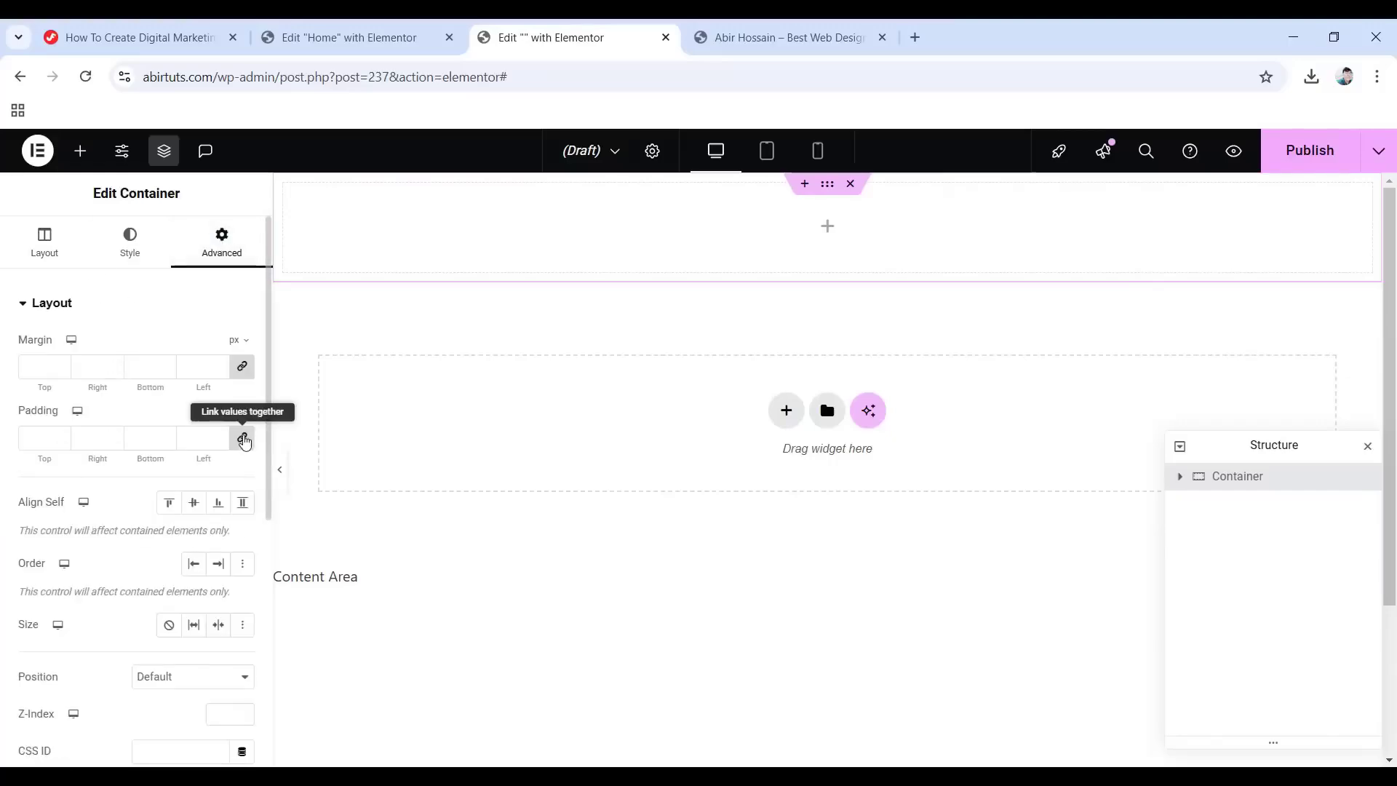
pyautogui.click(244, 440)
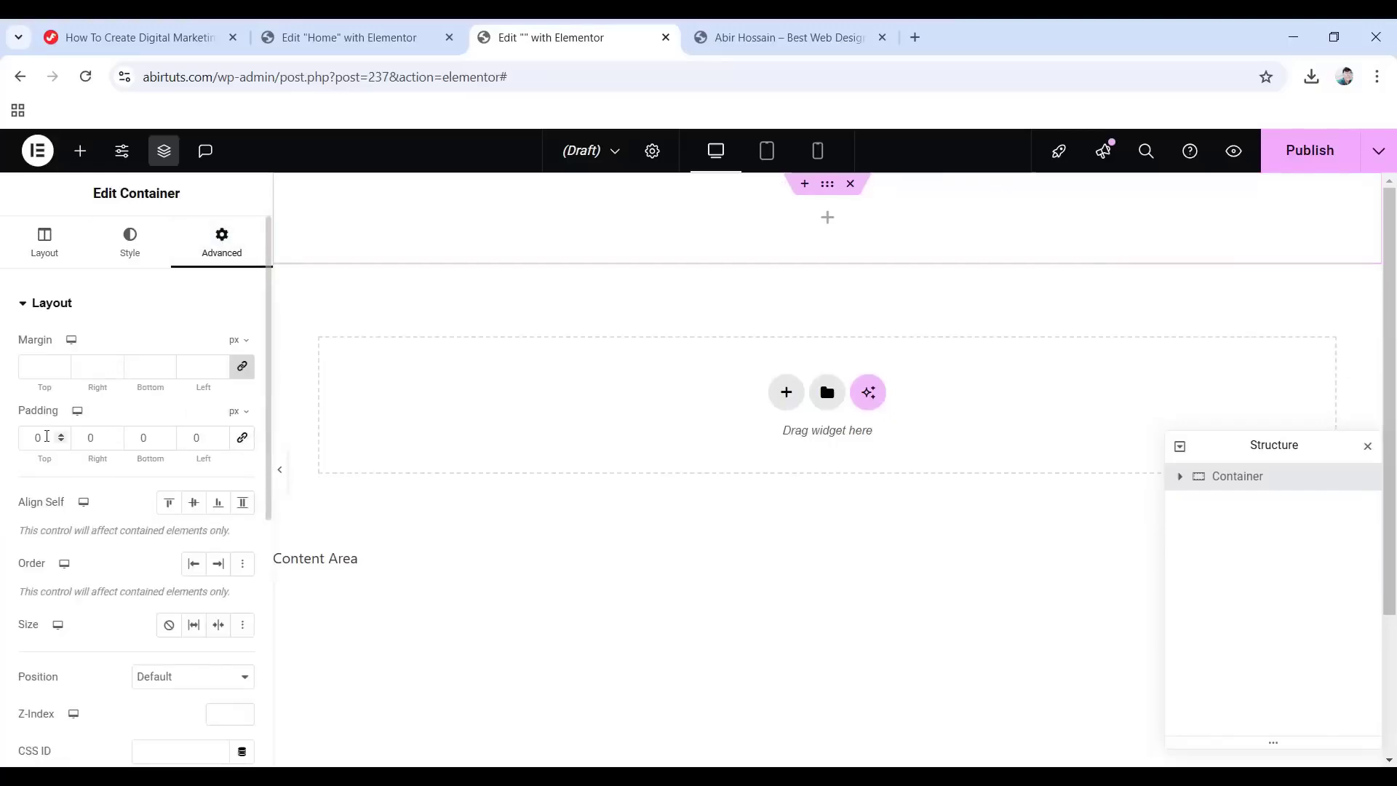
pyautogui.write('23')
pyautogui.press('Tab')
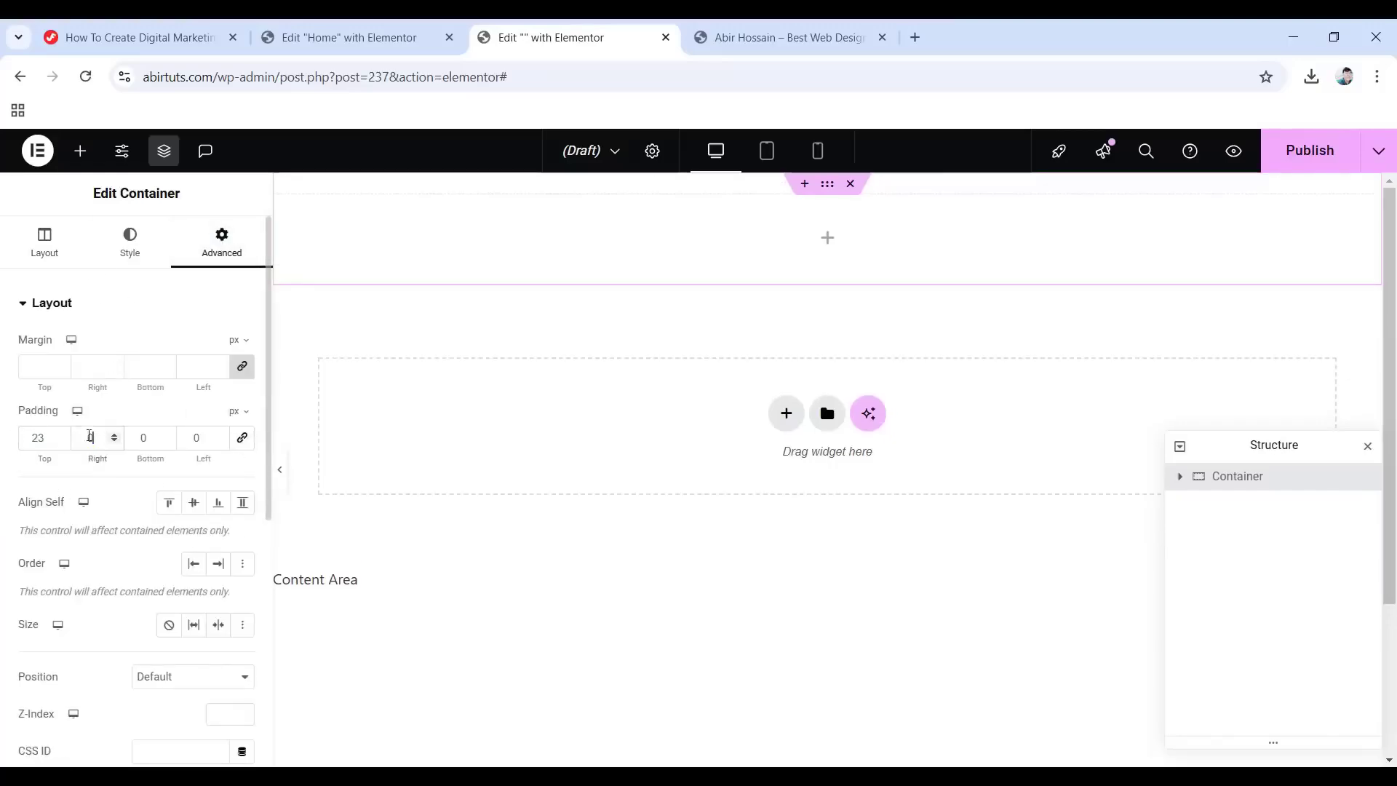
pyautogui.write('10')
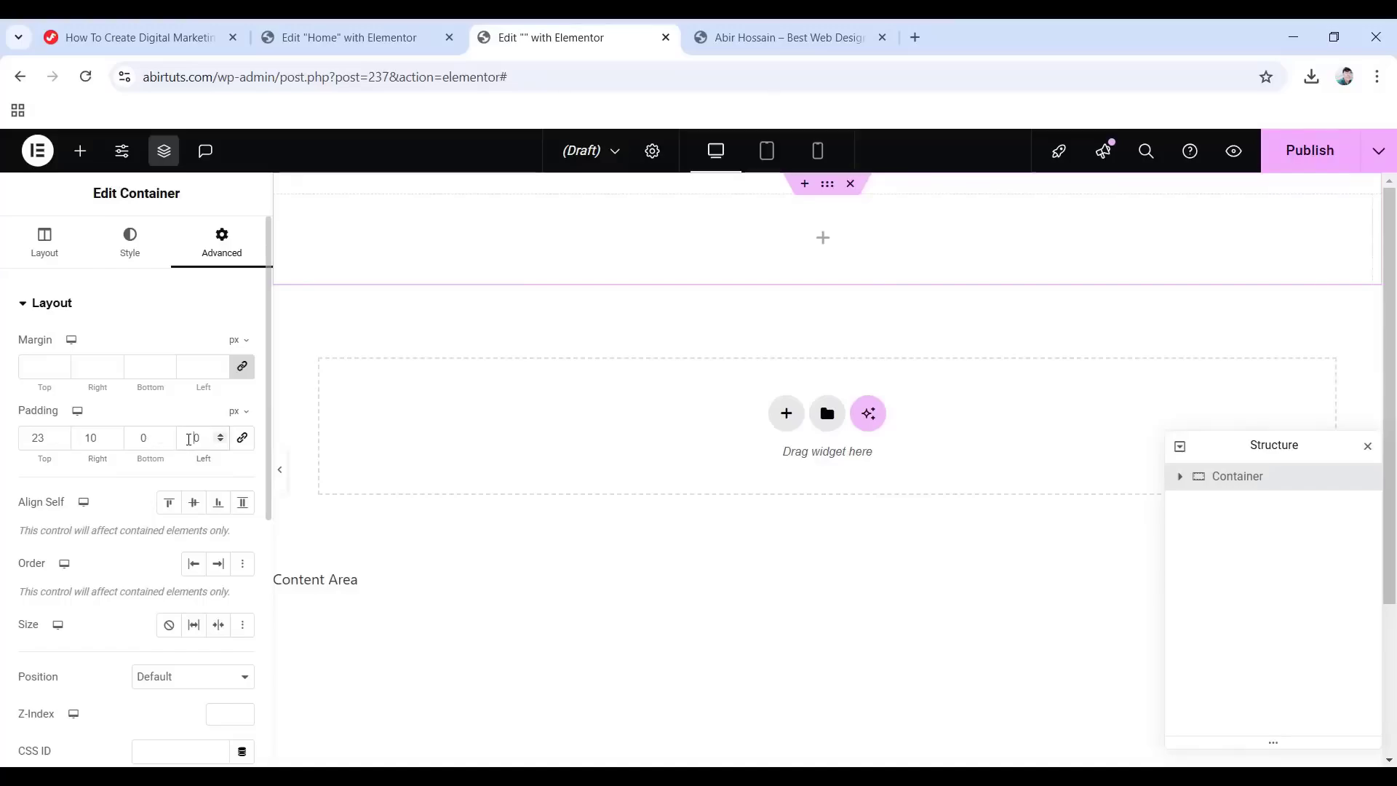
pyautogui.scroll(-5, 56, 583)
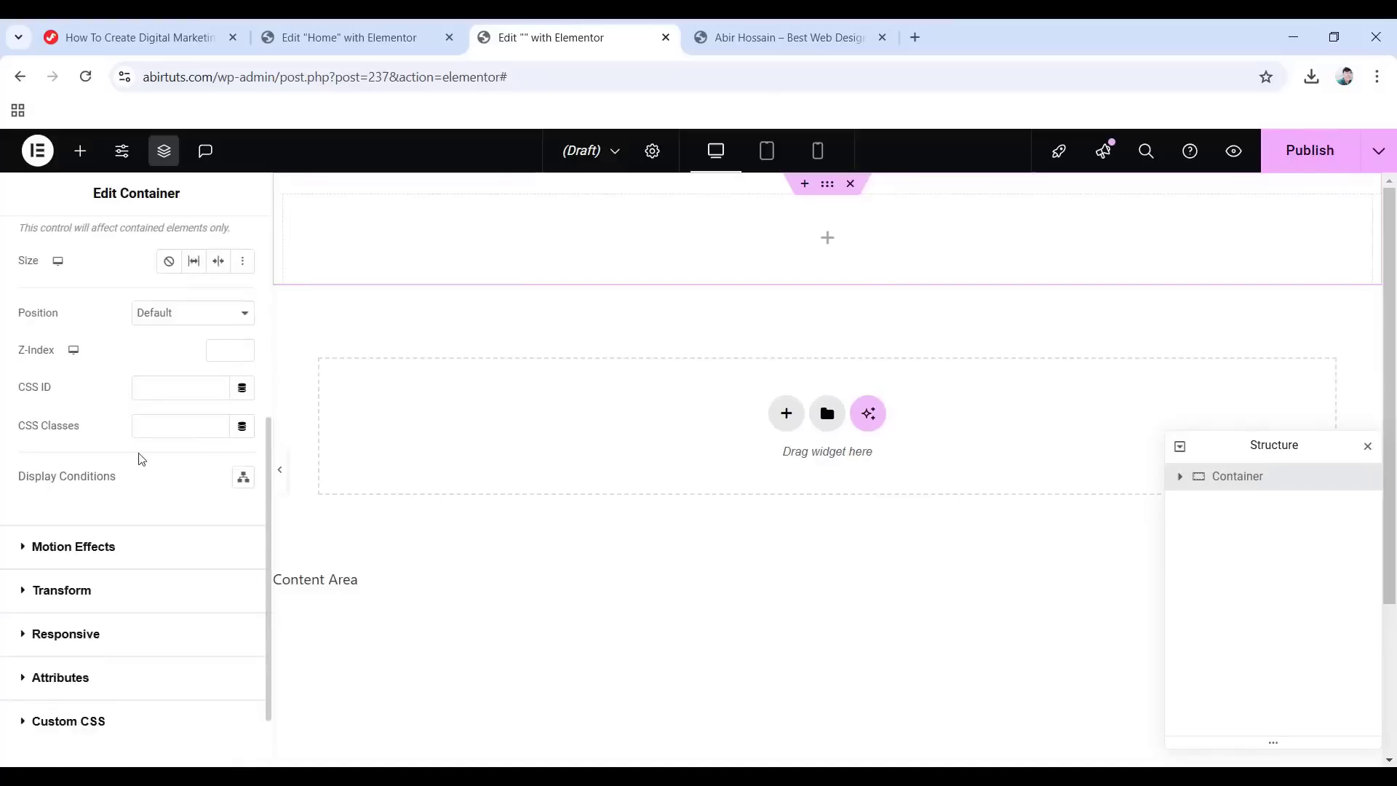
pyautogui.click(192, 313)
pyautogui.click(164, 358)
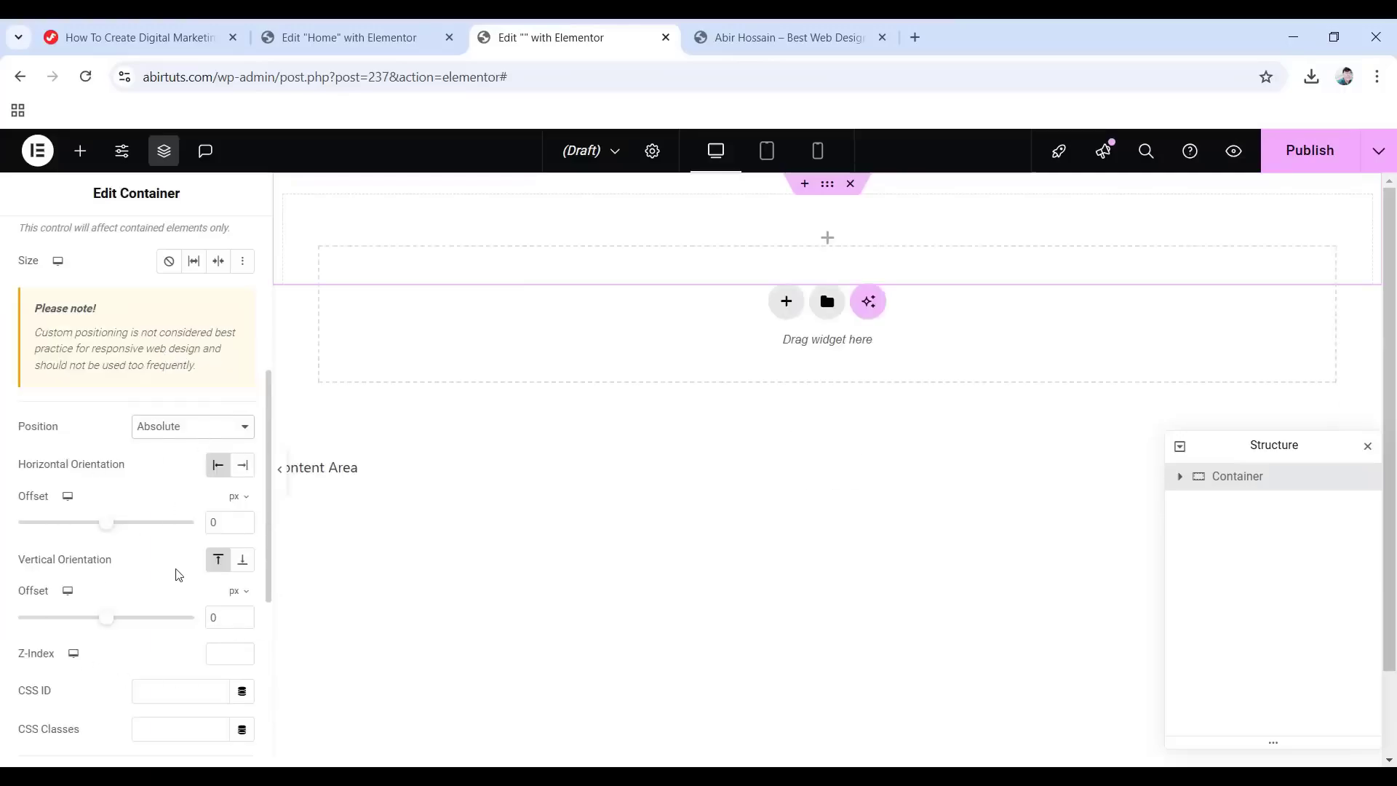
pyautogui.scroll(-1, 178, 575)
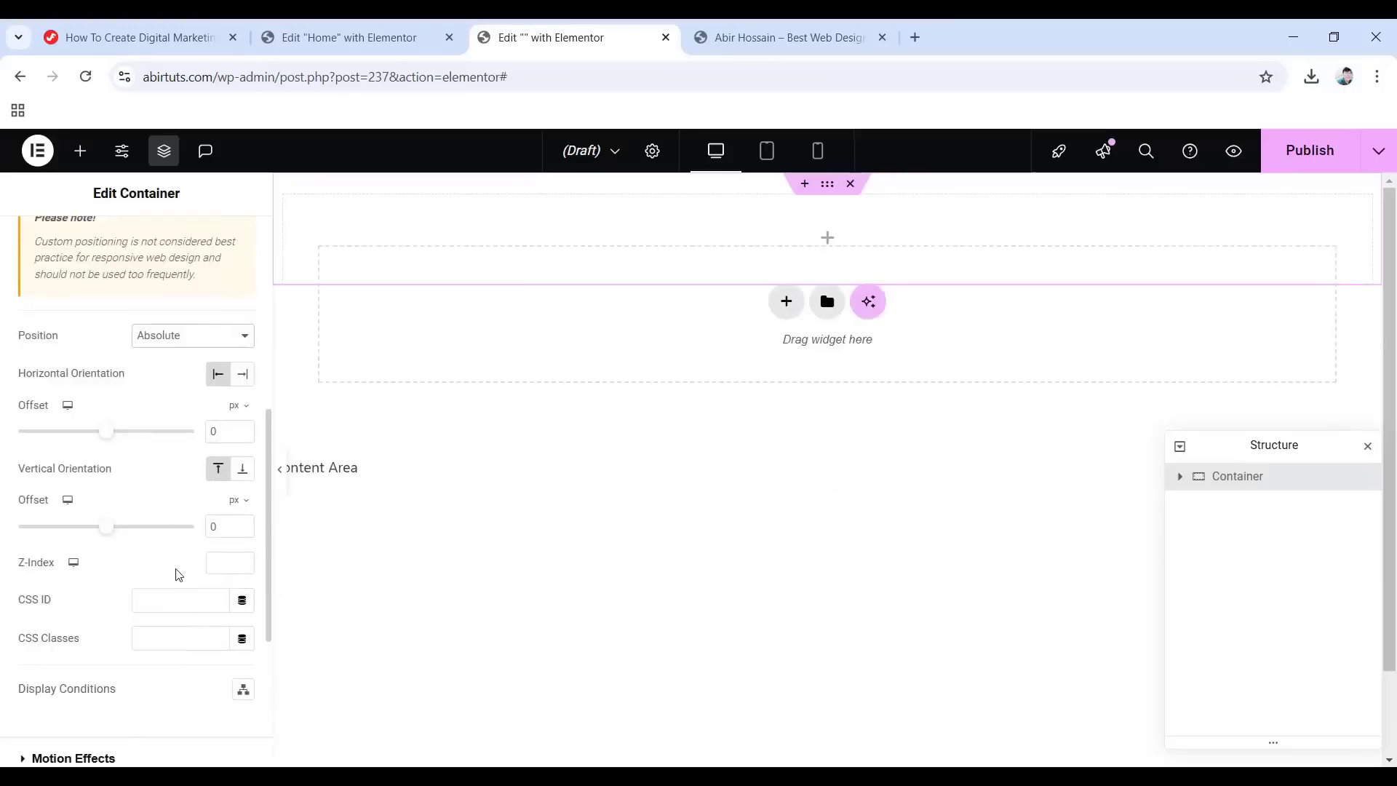
pyautogui.click(218, 561)
pyautogui.write('10')
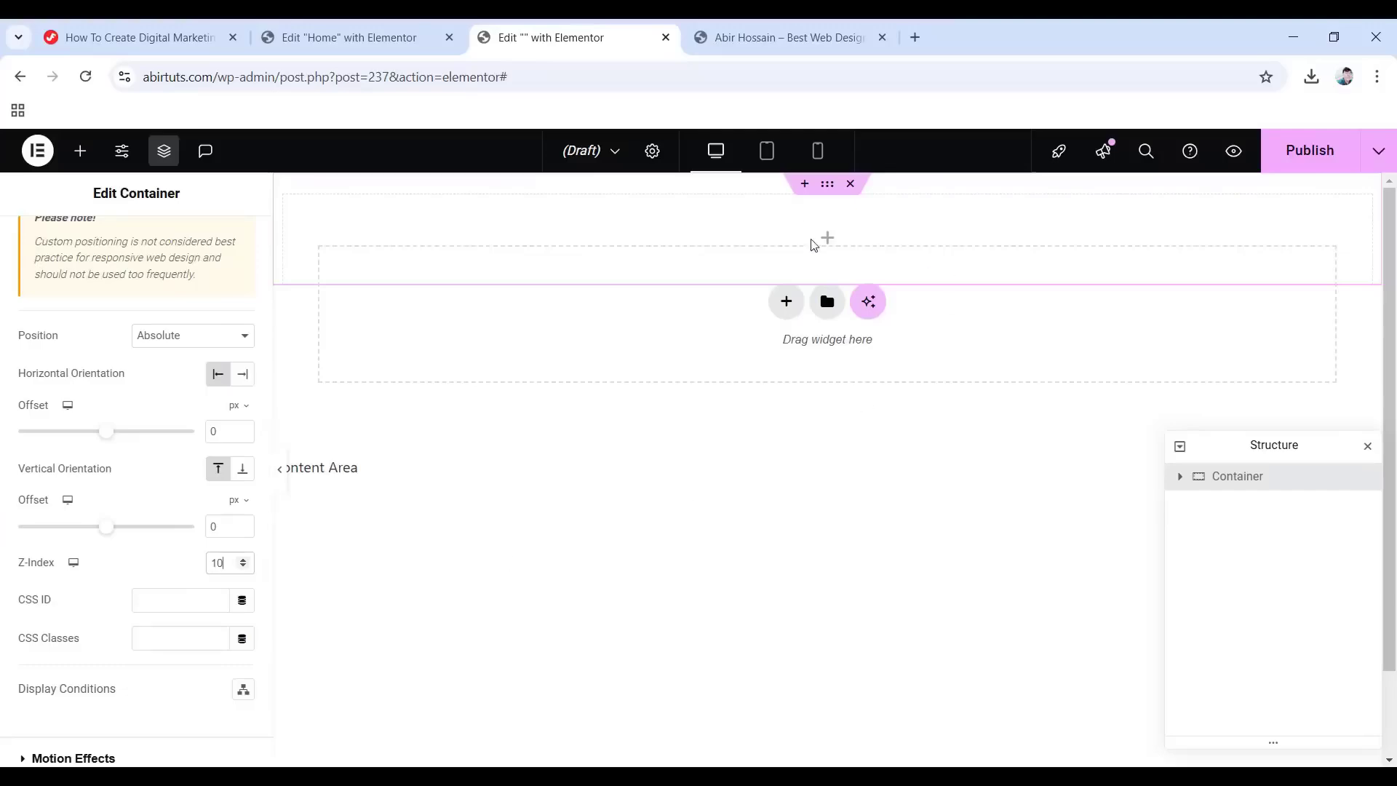
pyautogui.click(812, 238)
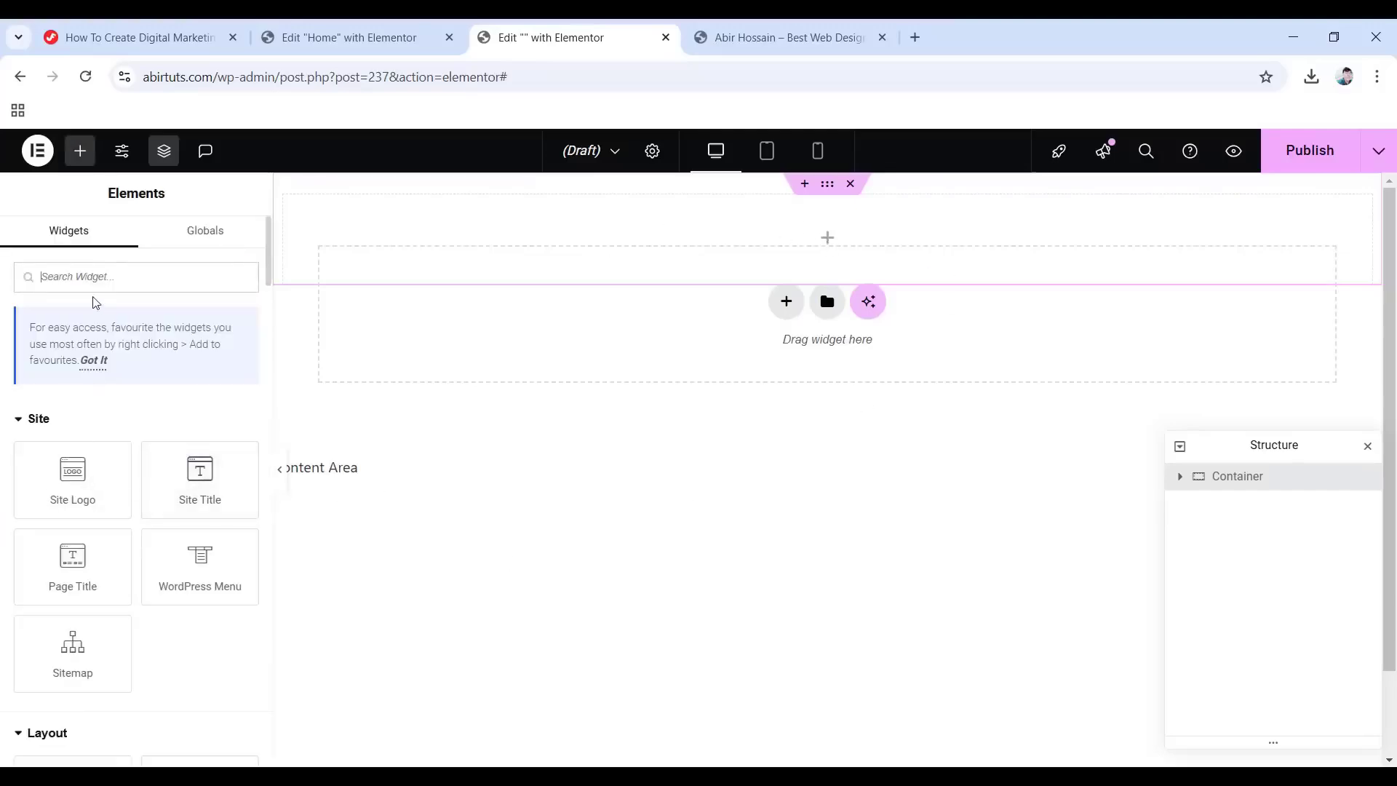
pyautogui.scroll(-4, 95, 302)
# Add a nested container named 'Inner Container' with its items laid out in a row.
pyautogui.moveTo(73, 518); pyautogui.dragTo(830, 262)
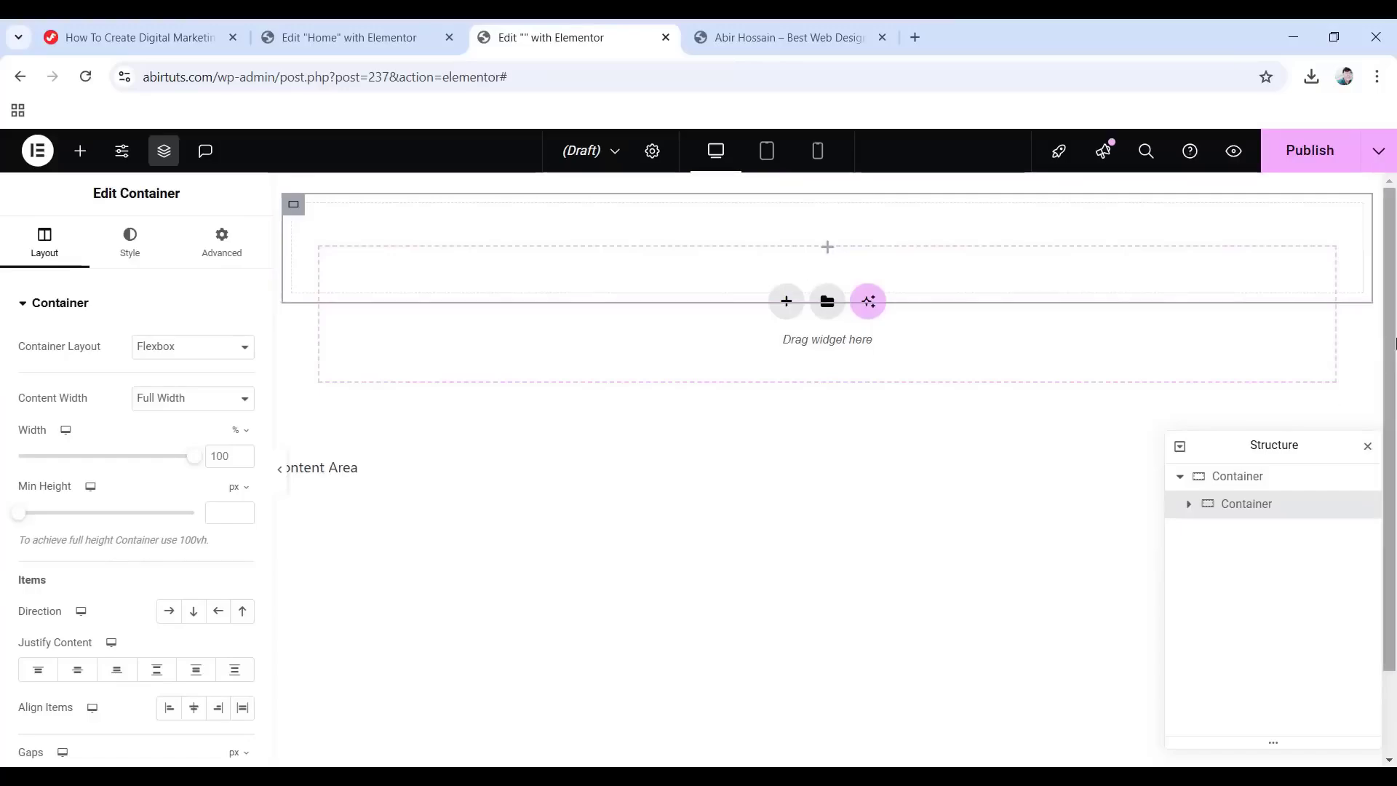
pyautogui.click(1226, 509)
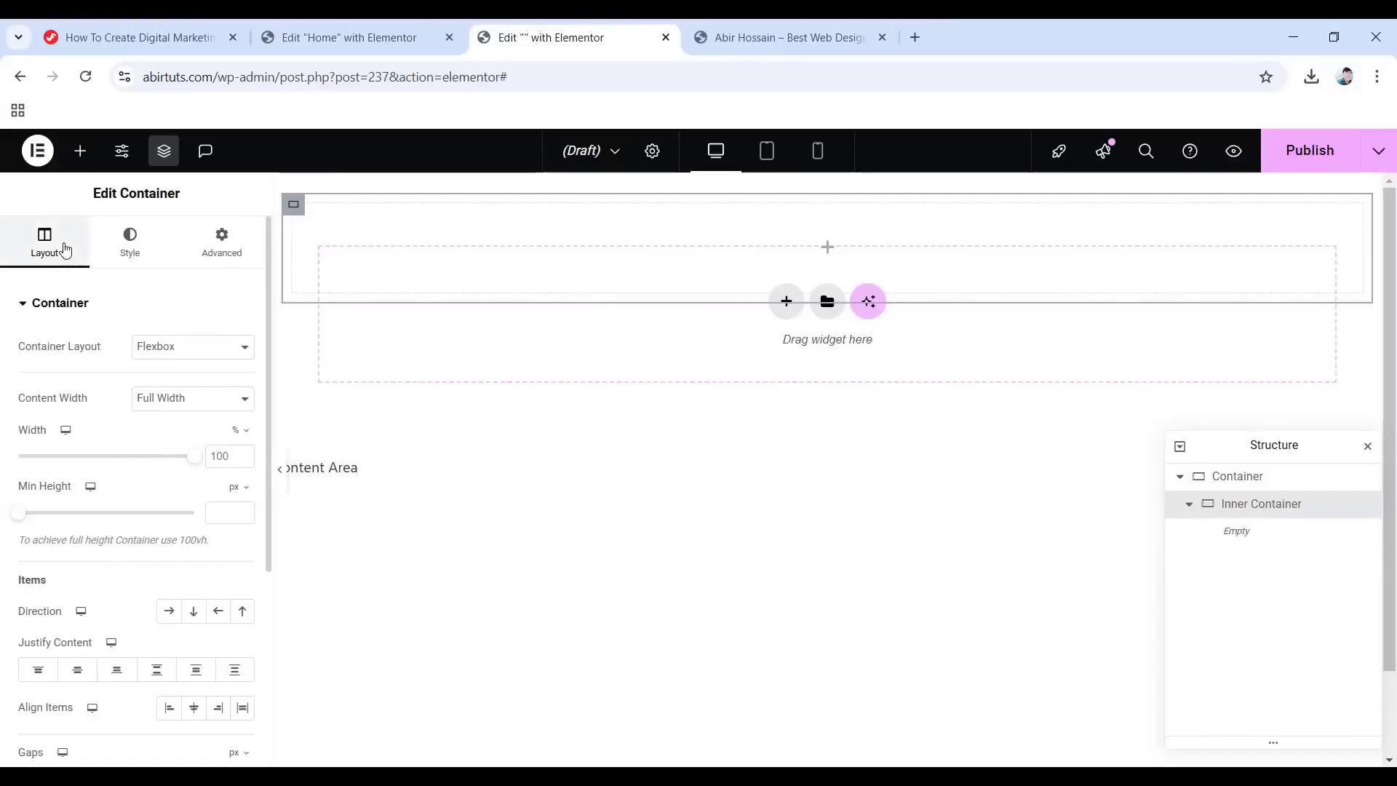
pyautogui.click(168, 613)
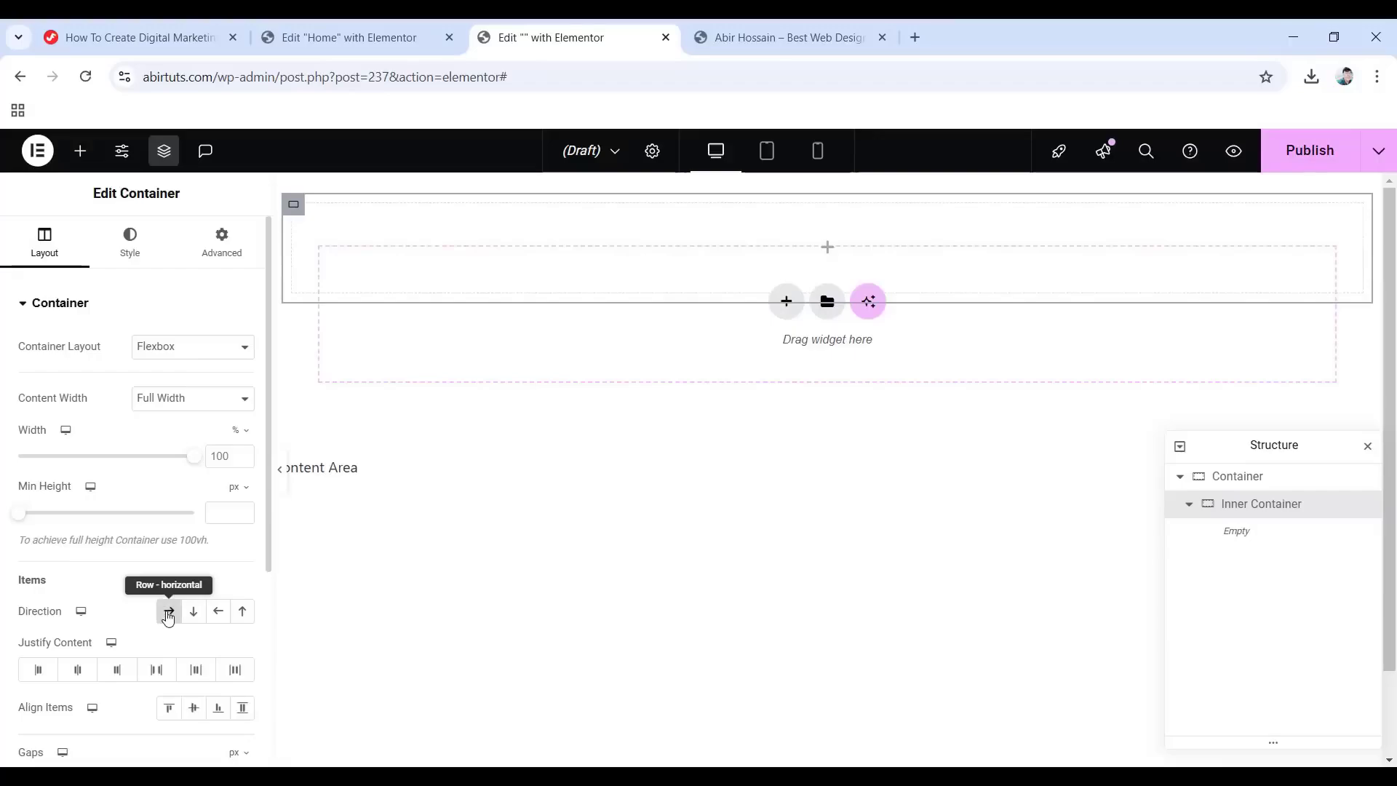
# Give the Inner Container a solid 1 px bottom border with colour 00000000.
pyautogui.click(131, 241)
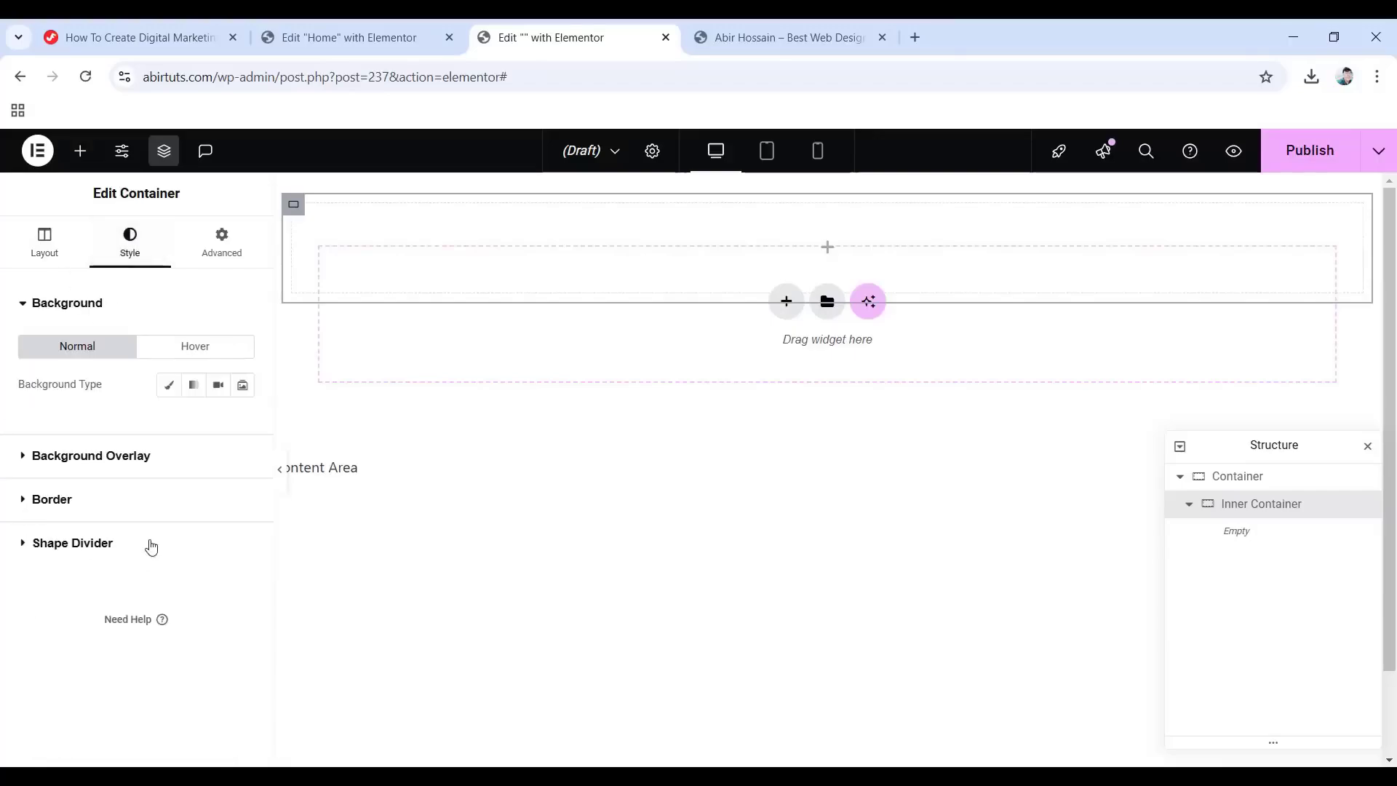
pyautogui.click(56, 499)
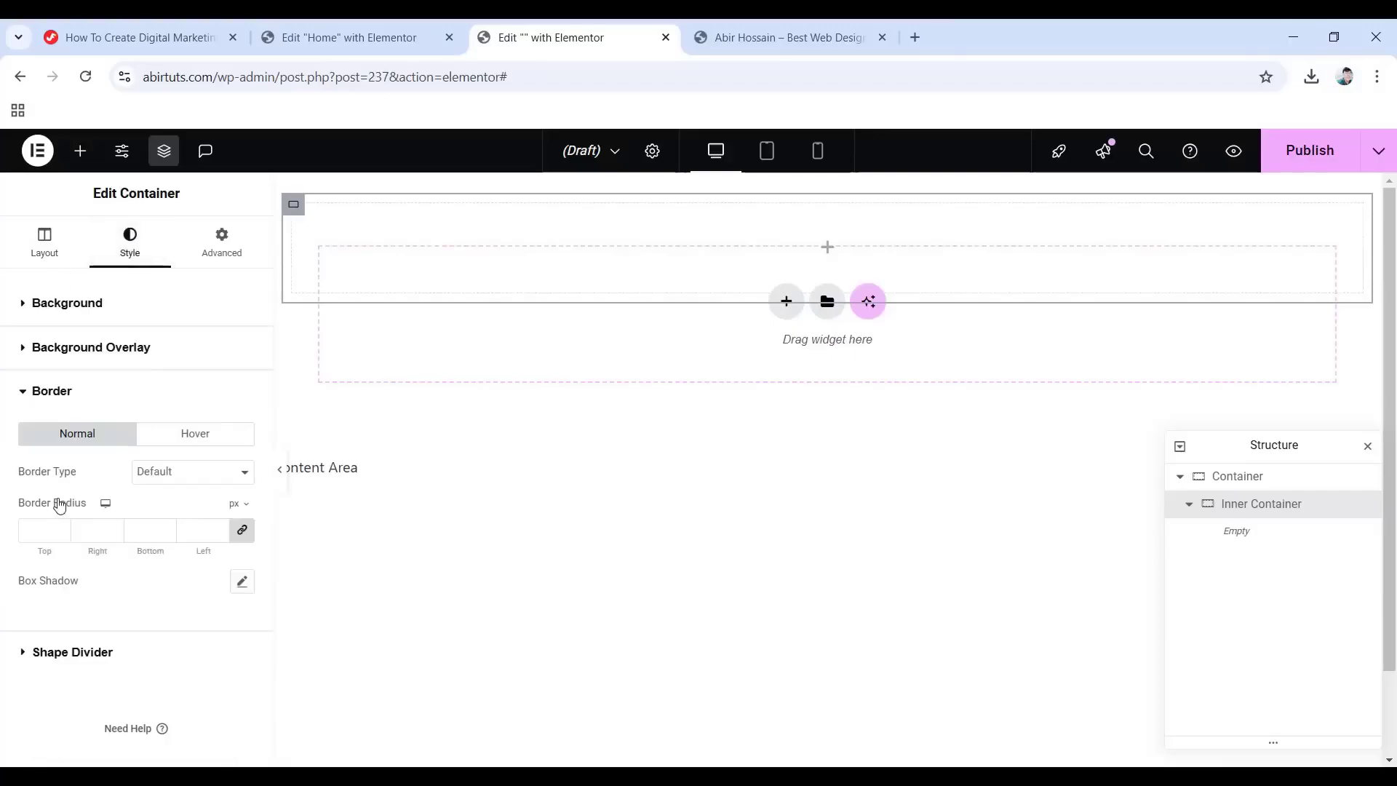
pyautogui.click(168, 483)
pyautogui.click(178, 537)
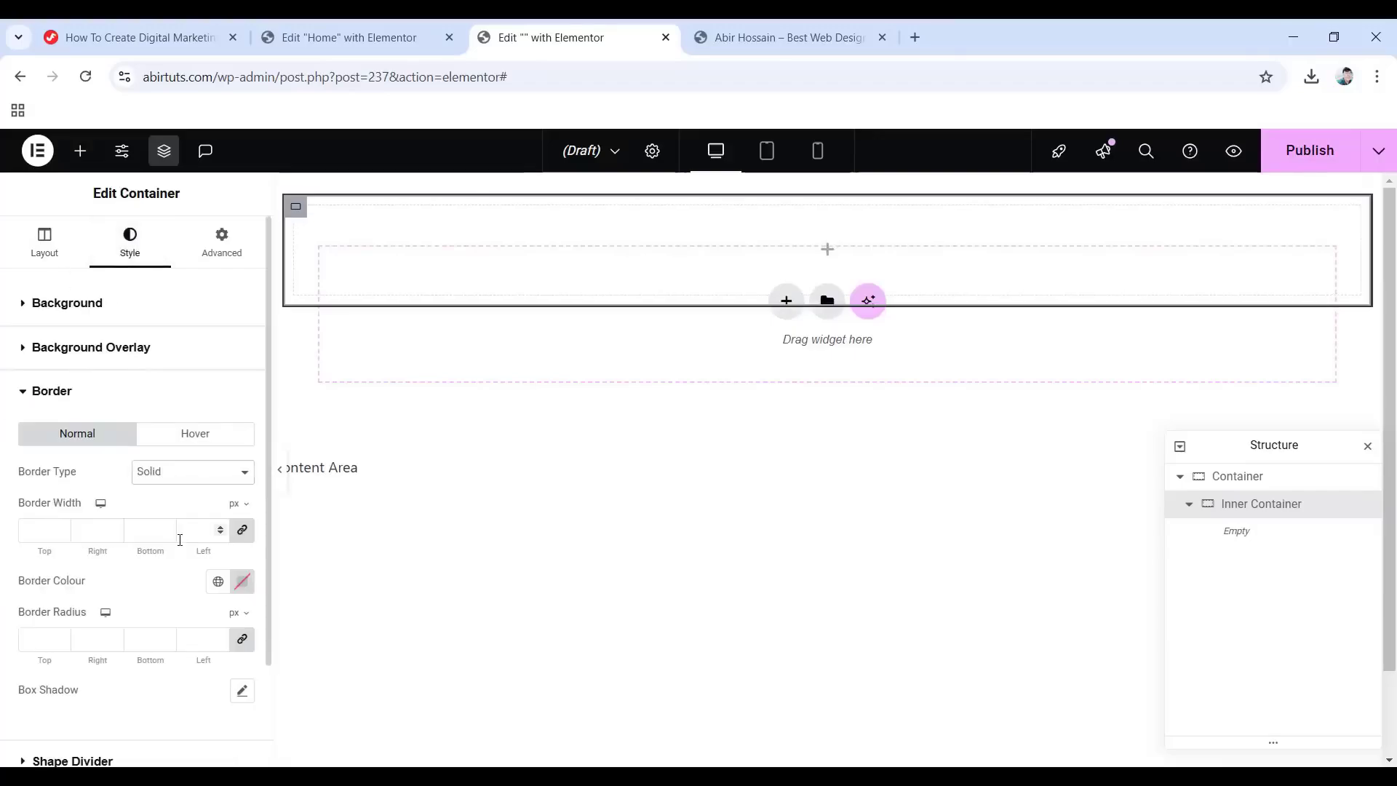
pyautogui.click(242, 531)
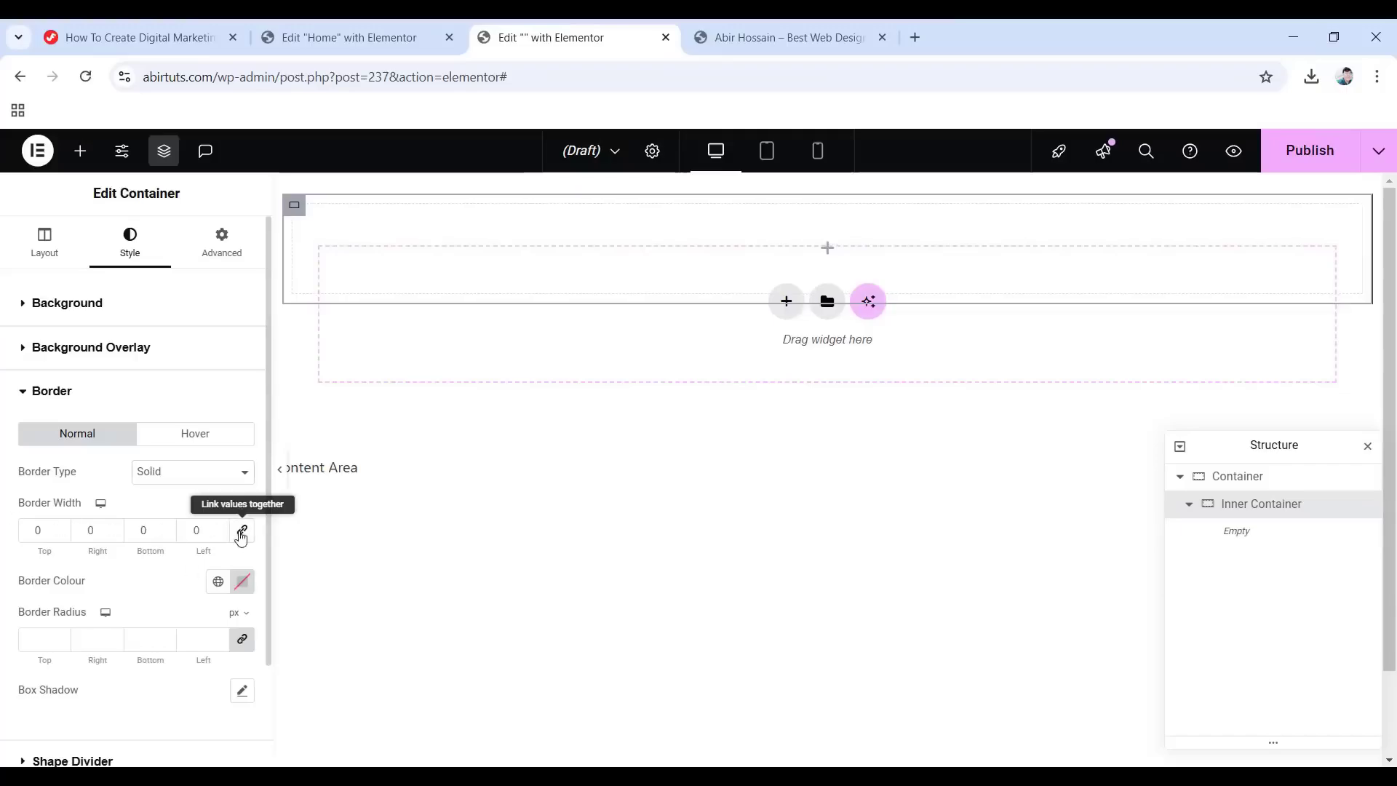
pyautogui.click(134, 529)
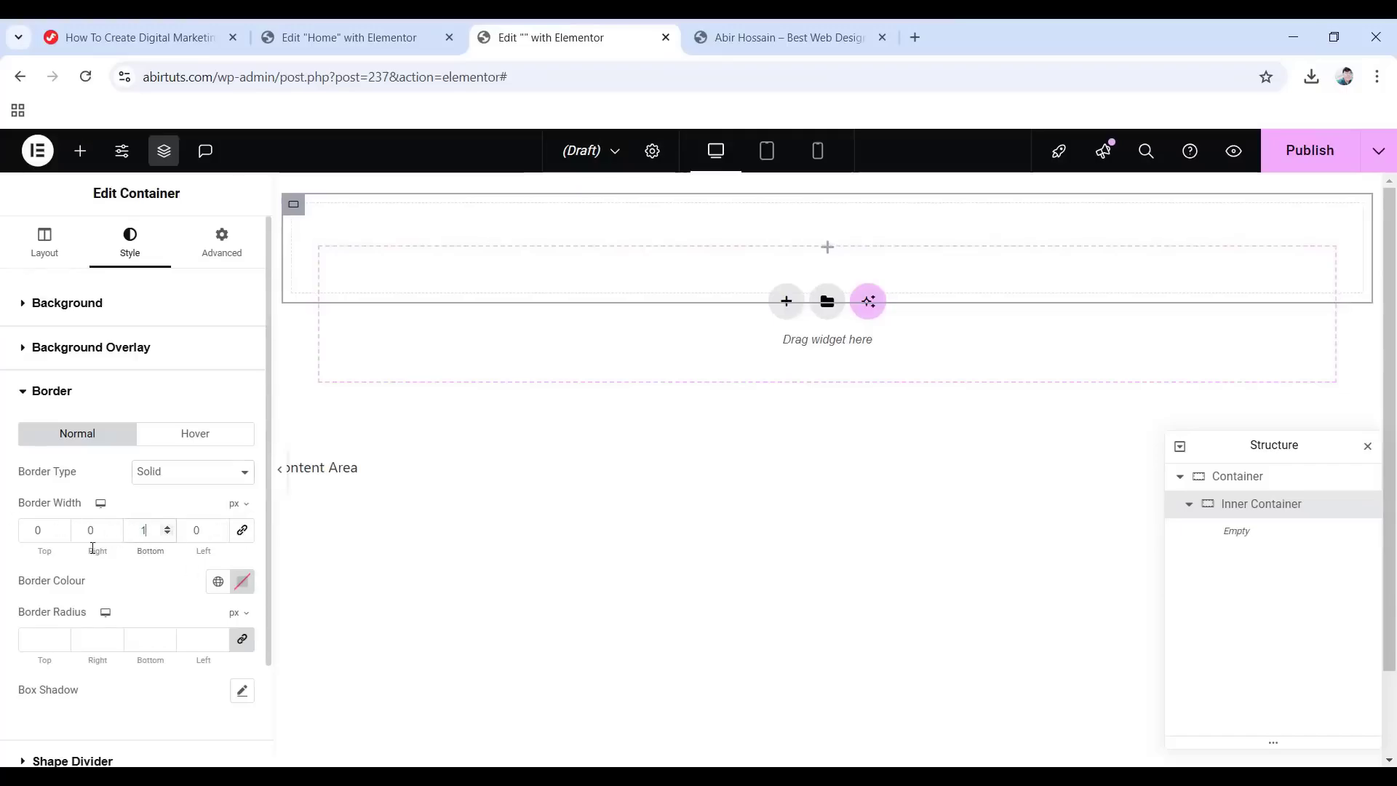
pyautogui.click(242, 581)
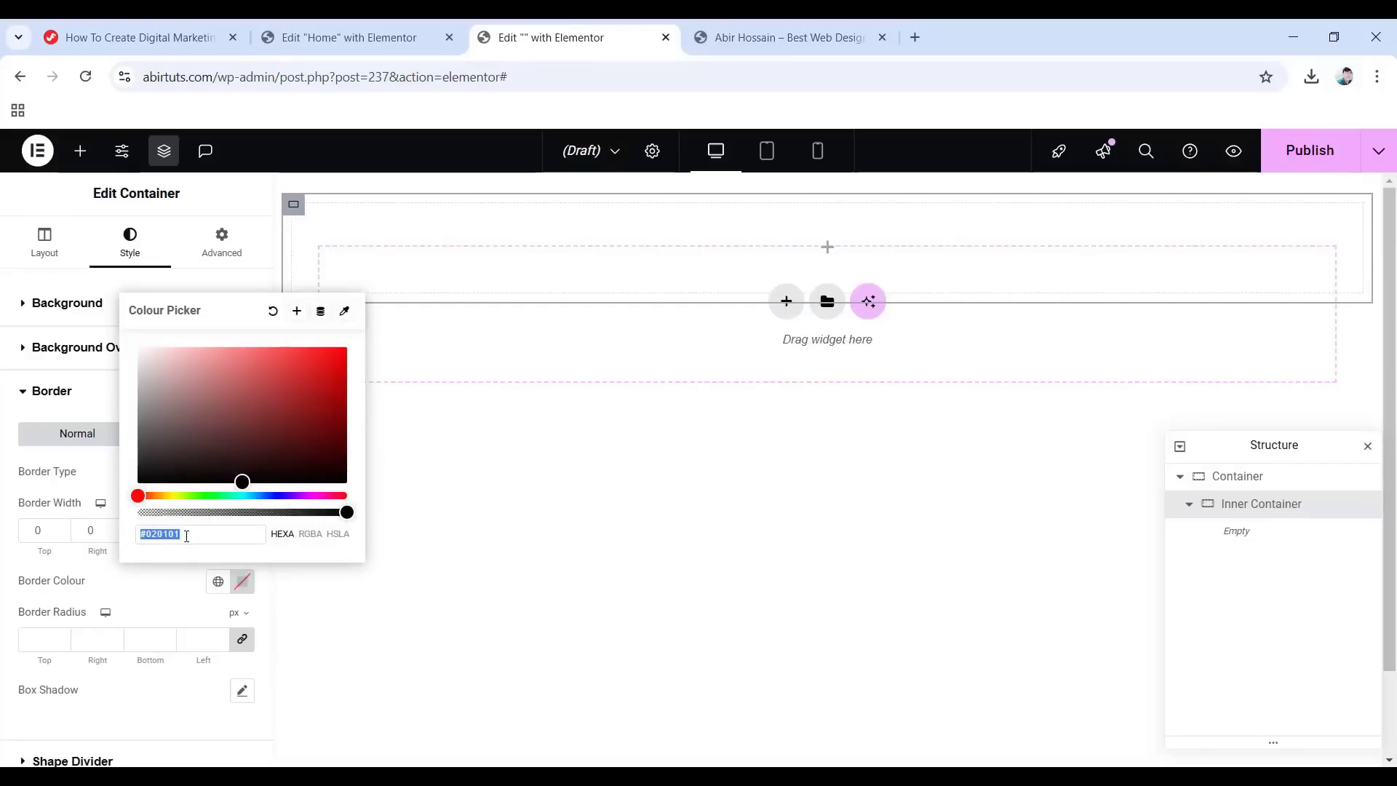
pyautogui.write('000000')
pyautogui.write('00')
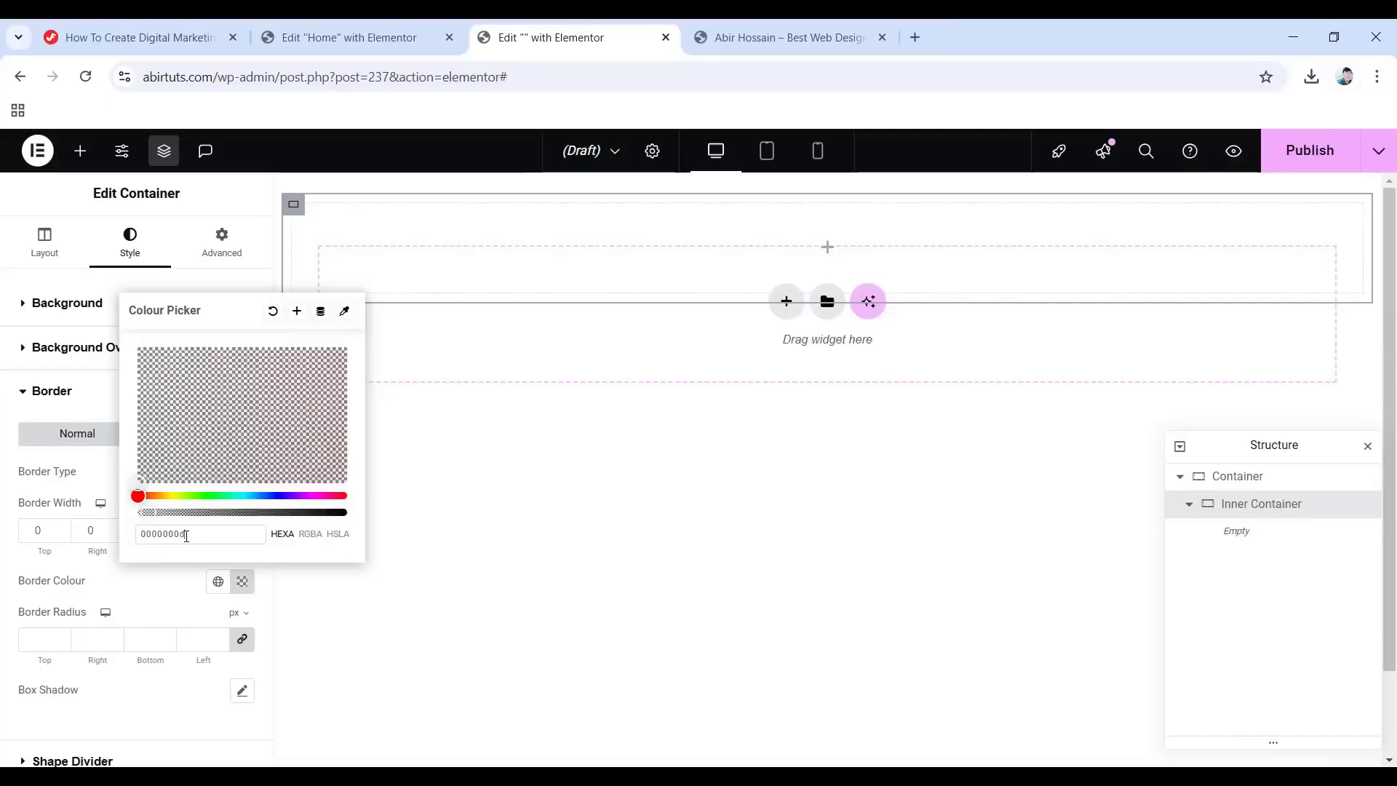
pyautogui.click(240, 592)
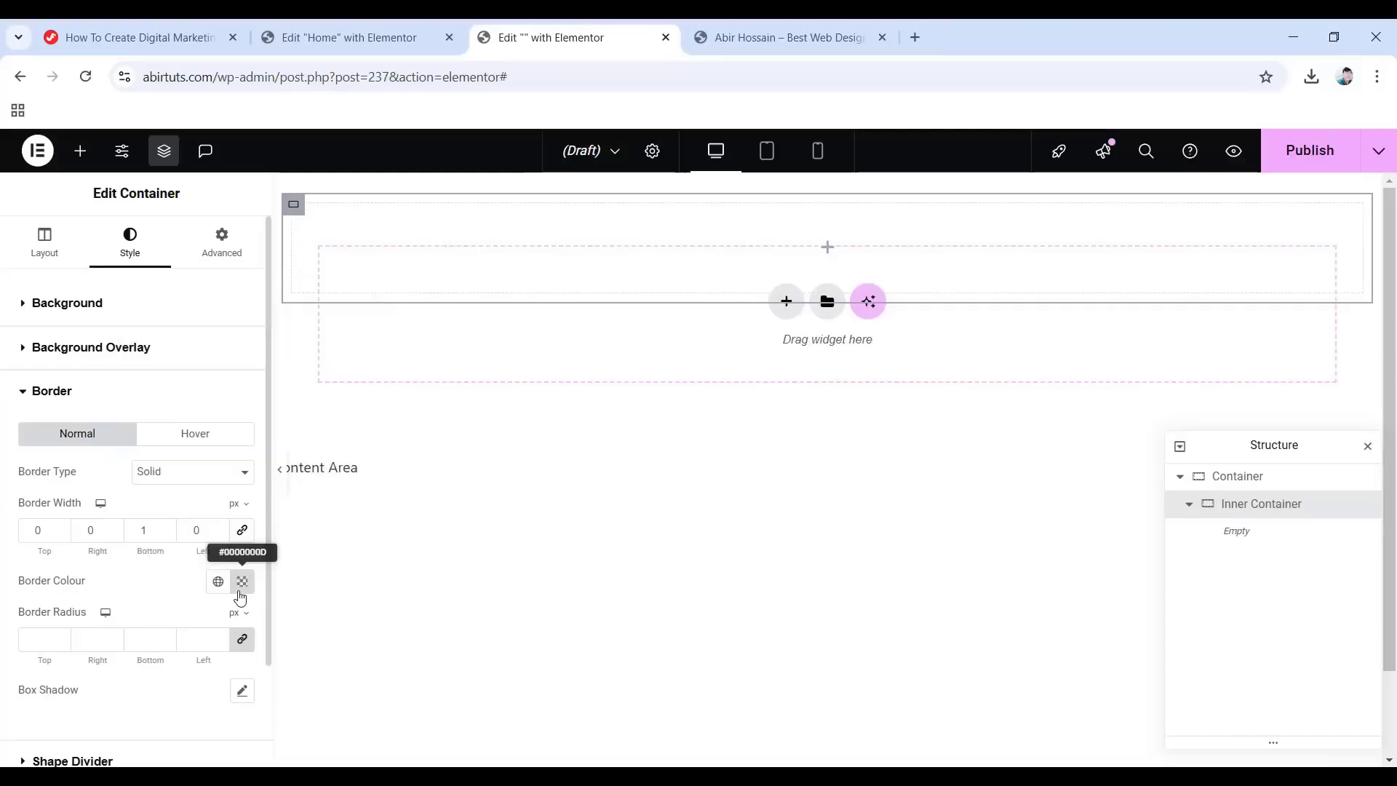
# Set the Inner Container's padding to 0 on all sides except 13 at the bottom.
pyautogui.click(203, 253)
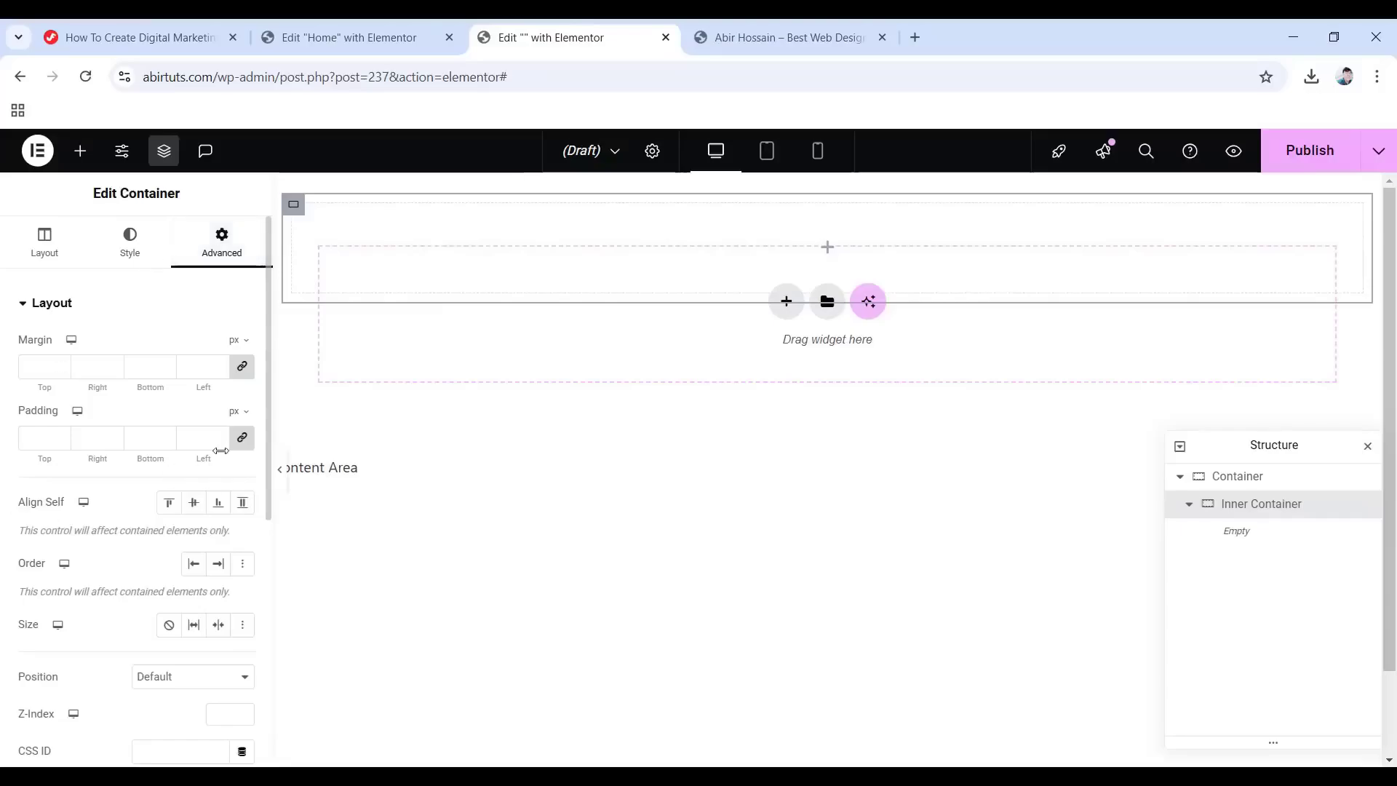
pyautogui.click(242, 440)
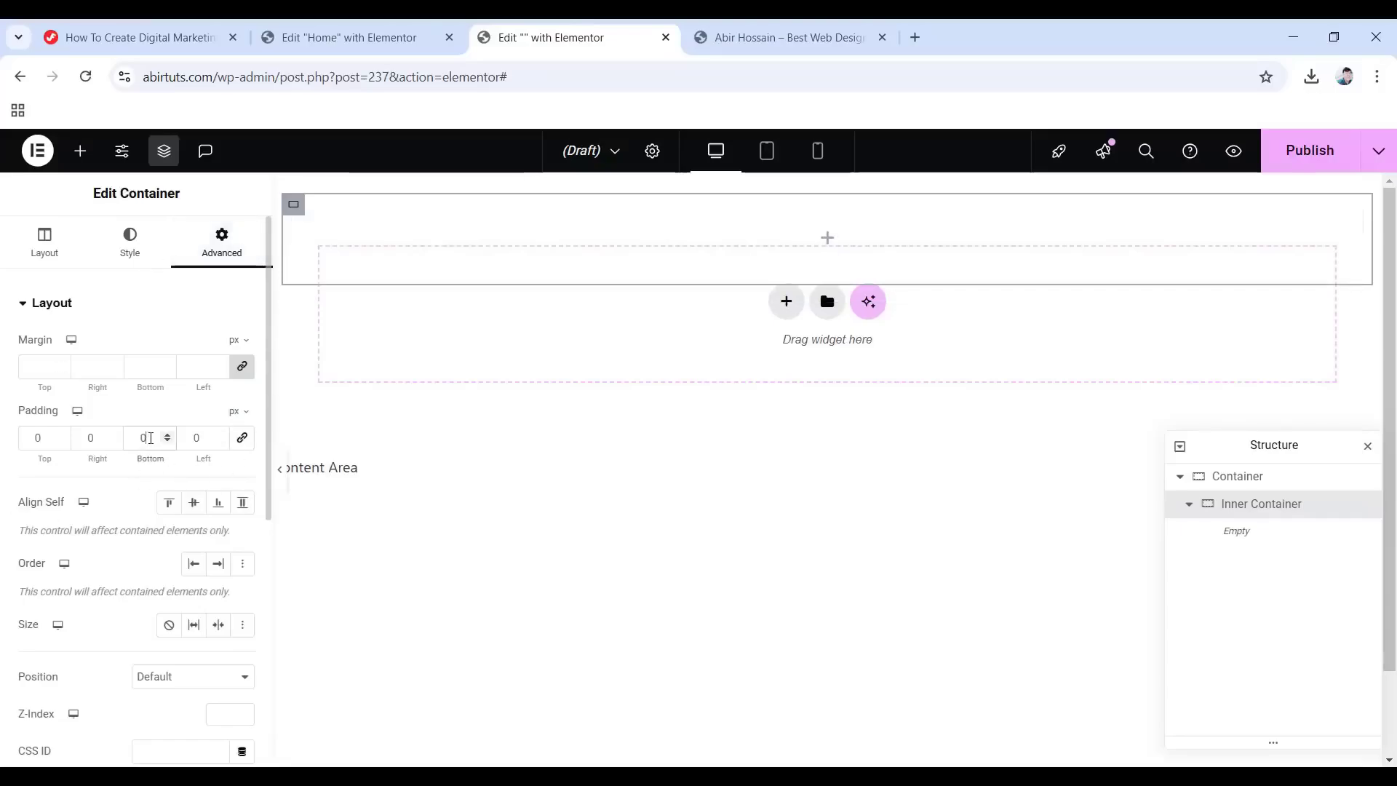
pyautogui.write('13')
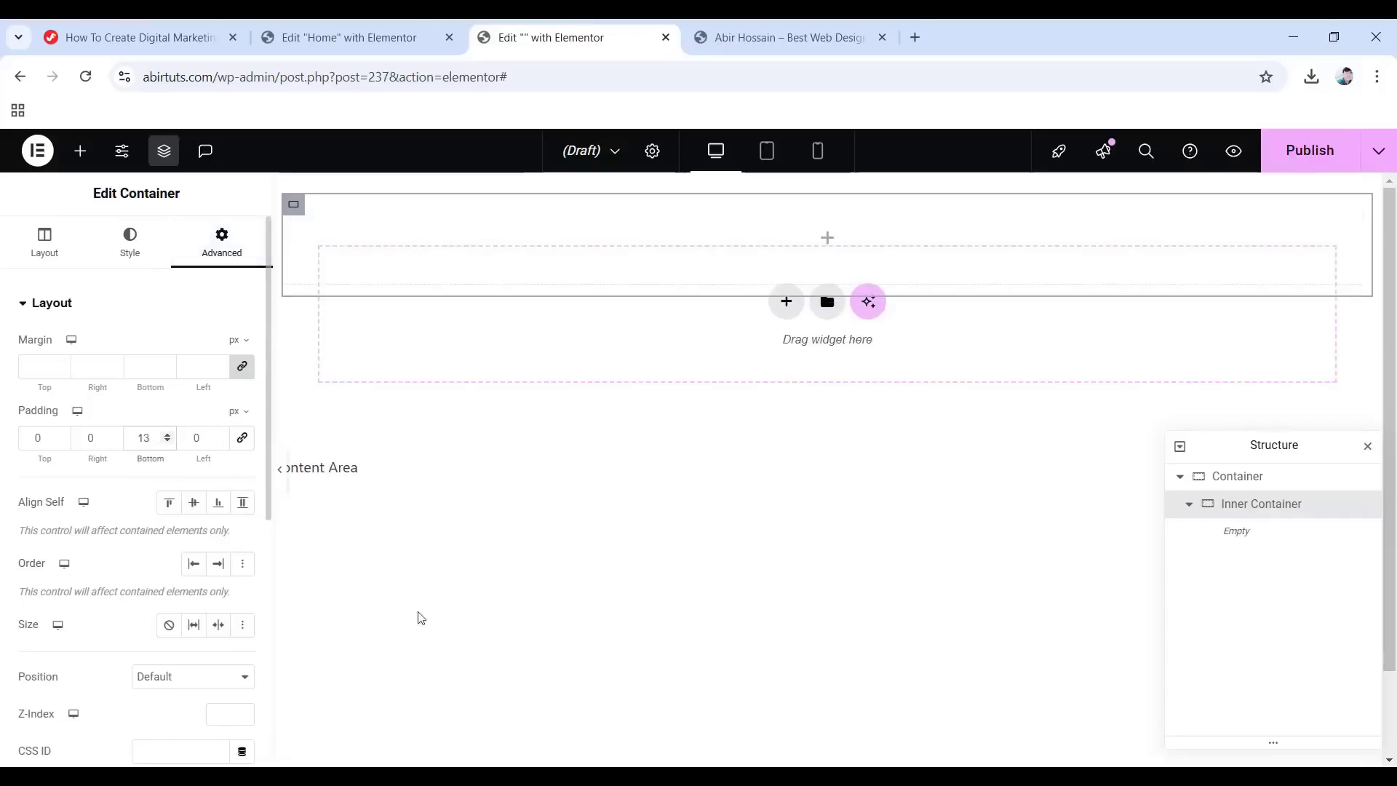
pyautogui.click(827, 239)
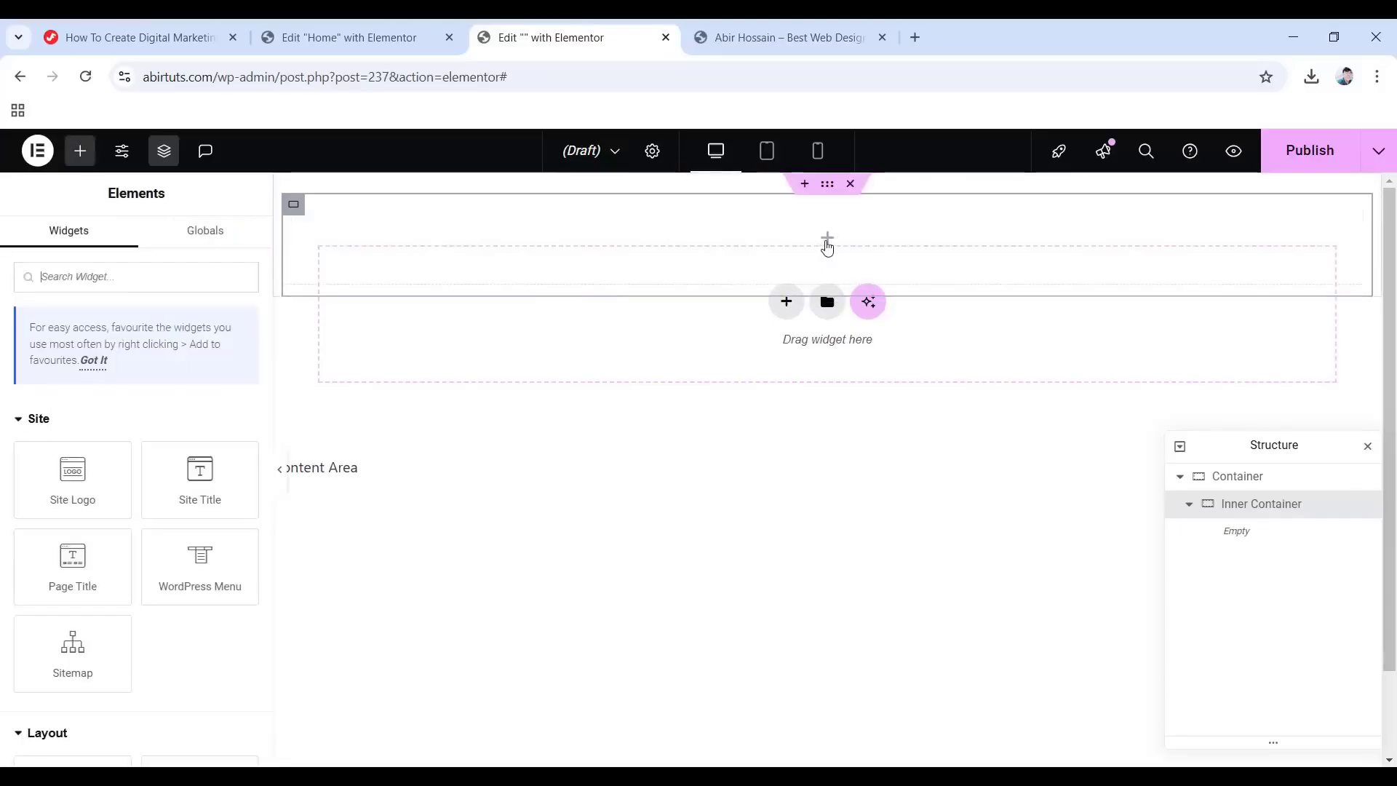
pyautogui.scroll(-3, 262, 554)
# Drop a container into Inner Container, name it 'Logo Container', with 20% width, centred content, zero padding.
pyautogui.moveTo(72, 611); pyautogui.dragTo(833, 248)
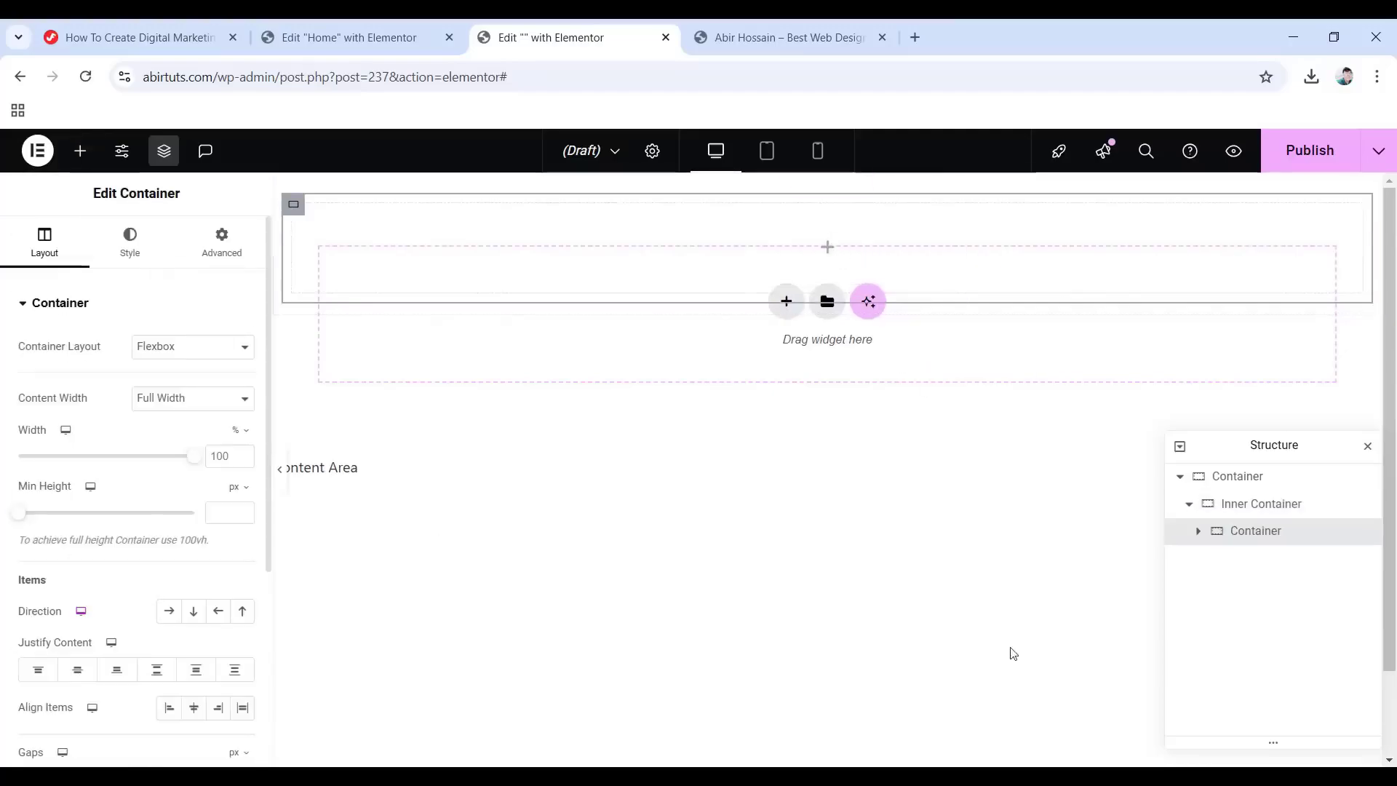
pyautogui.doubleClick(1235, 533)
pyautogui.write('Logo Container')
pyautogui.press('Return')
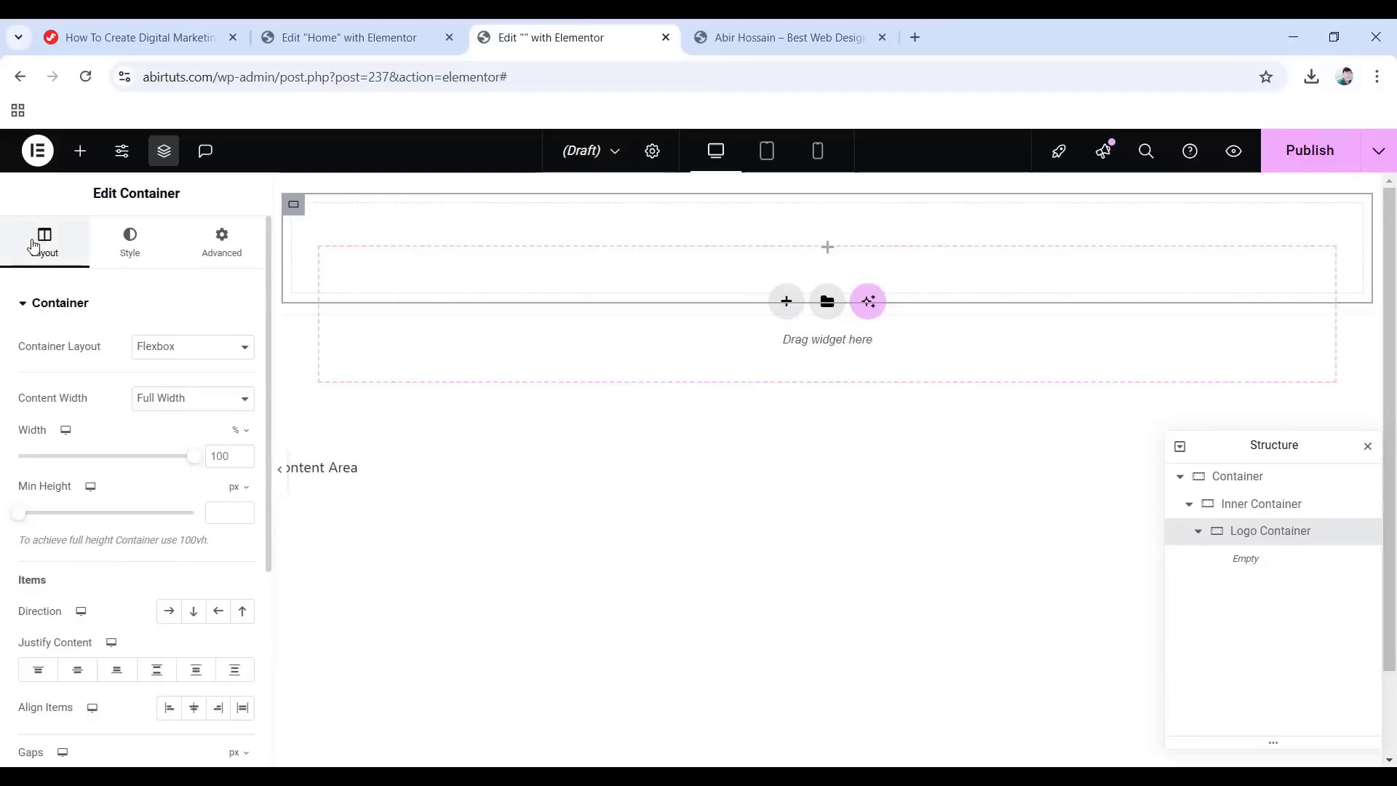
pyautogui.doubleClick(230, 456)
pyautogui.write('20')
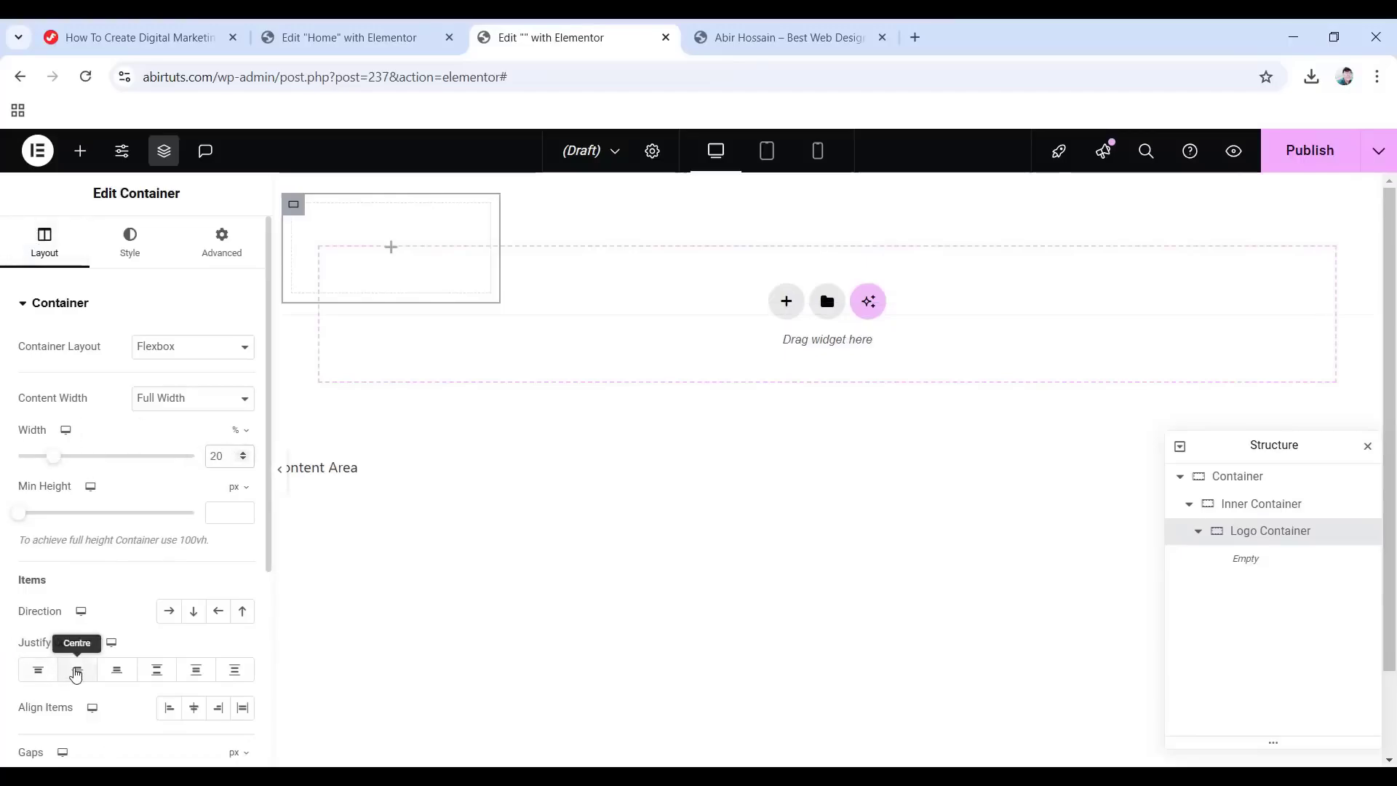
pyautogui.click(75, 674)
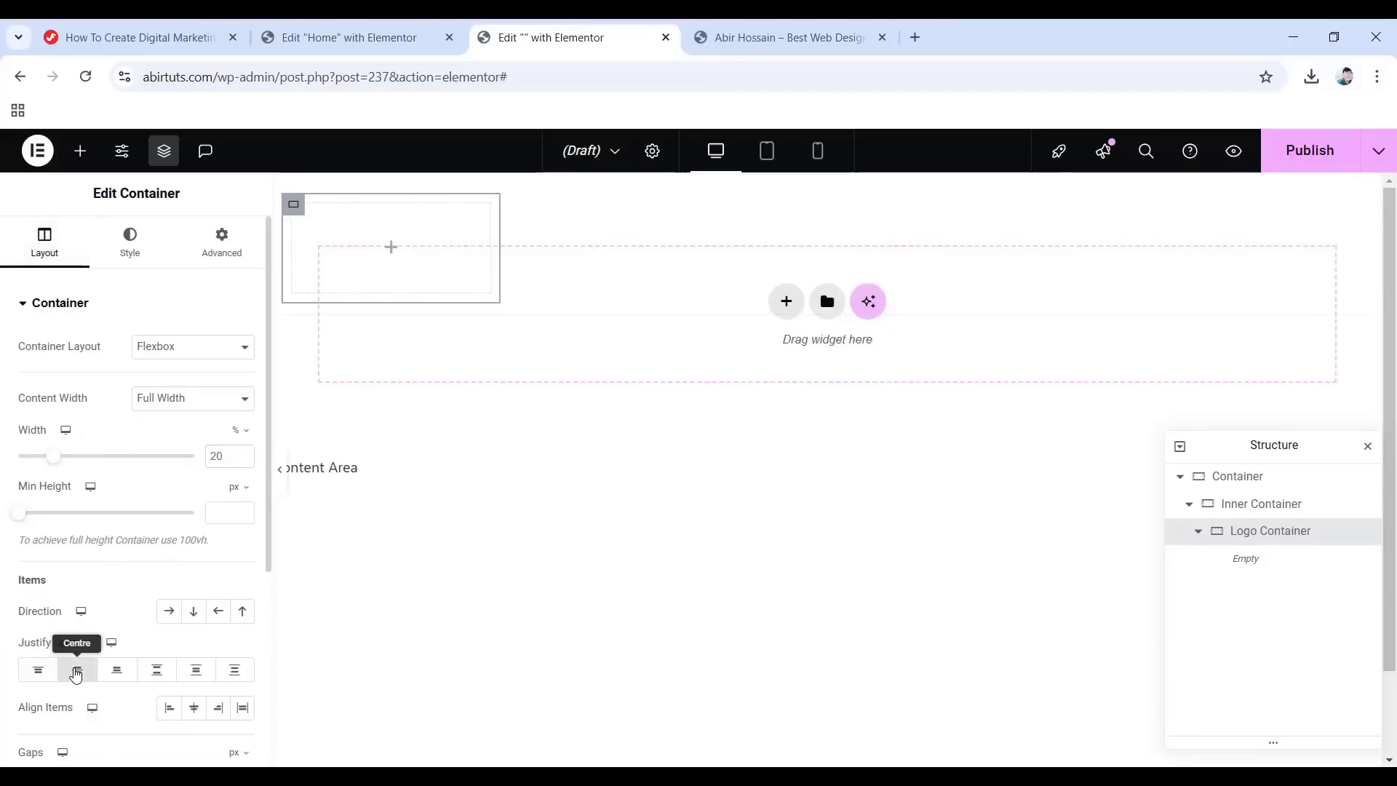
pyautogui.click(218, 248)
pyautogui.click(243, 437)
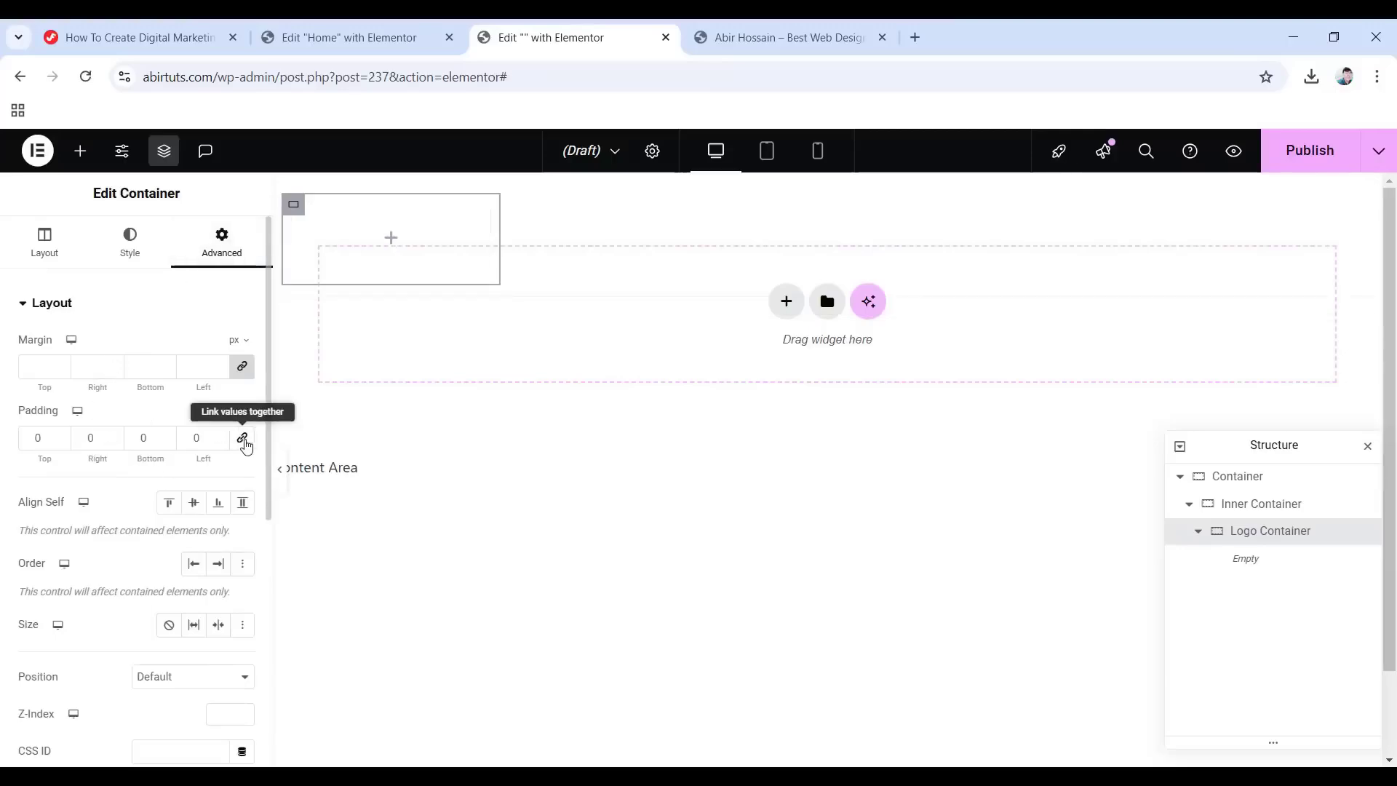
pyautogui.click(387, 242)
pyautogui.scroll(-6, 143, 427)
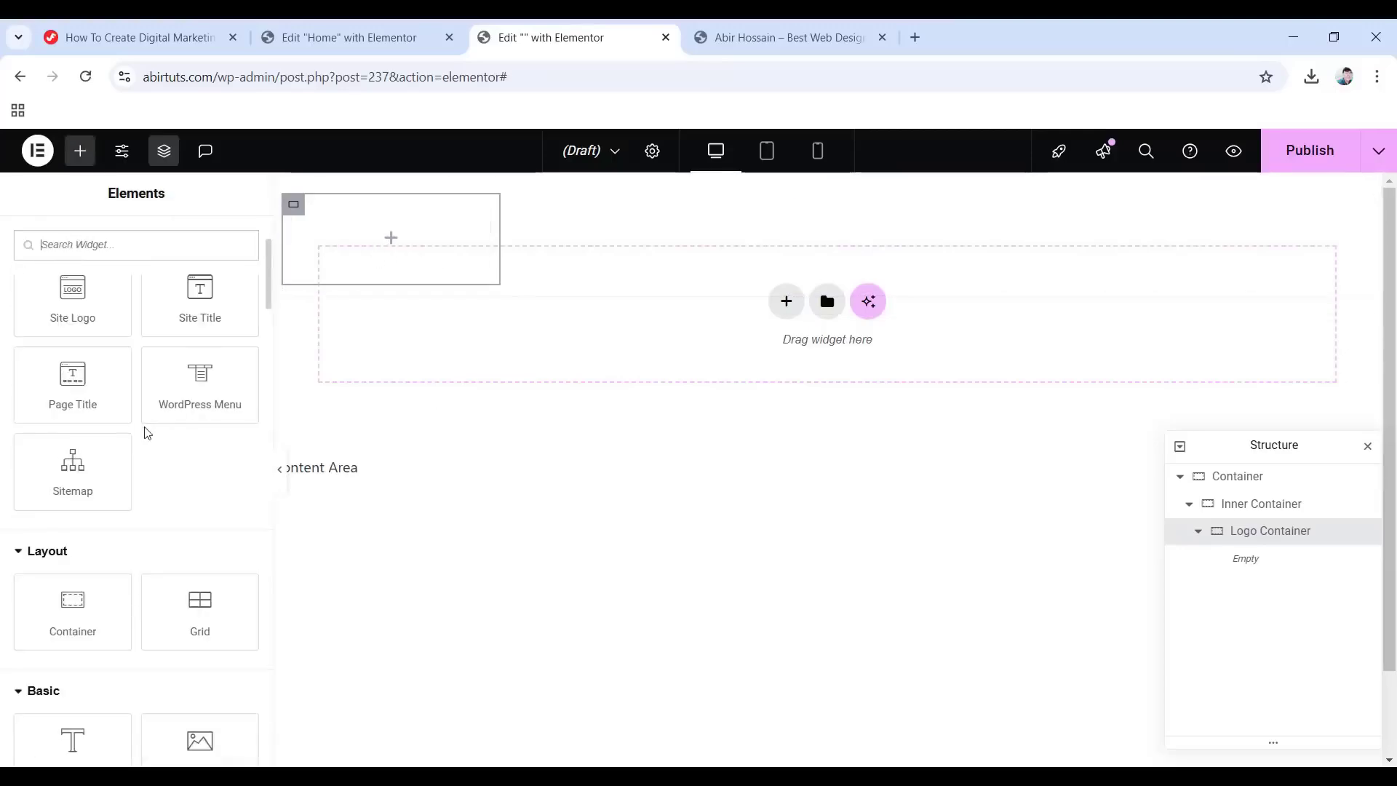
# Add an Image widget showing logo.png, linked to the Site URL dynamic tag.
pyautogui.moveTo(190, 477); pyautogui.dragTo(378, 262)
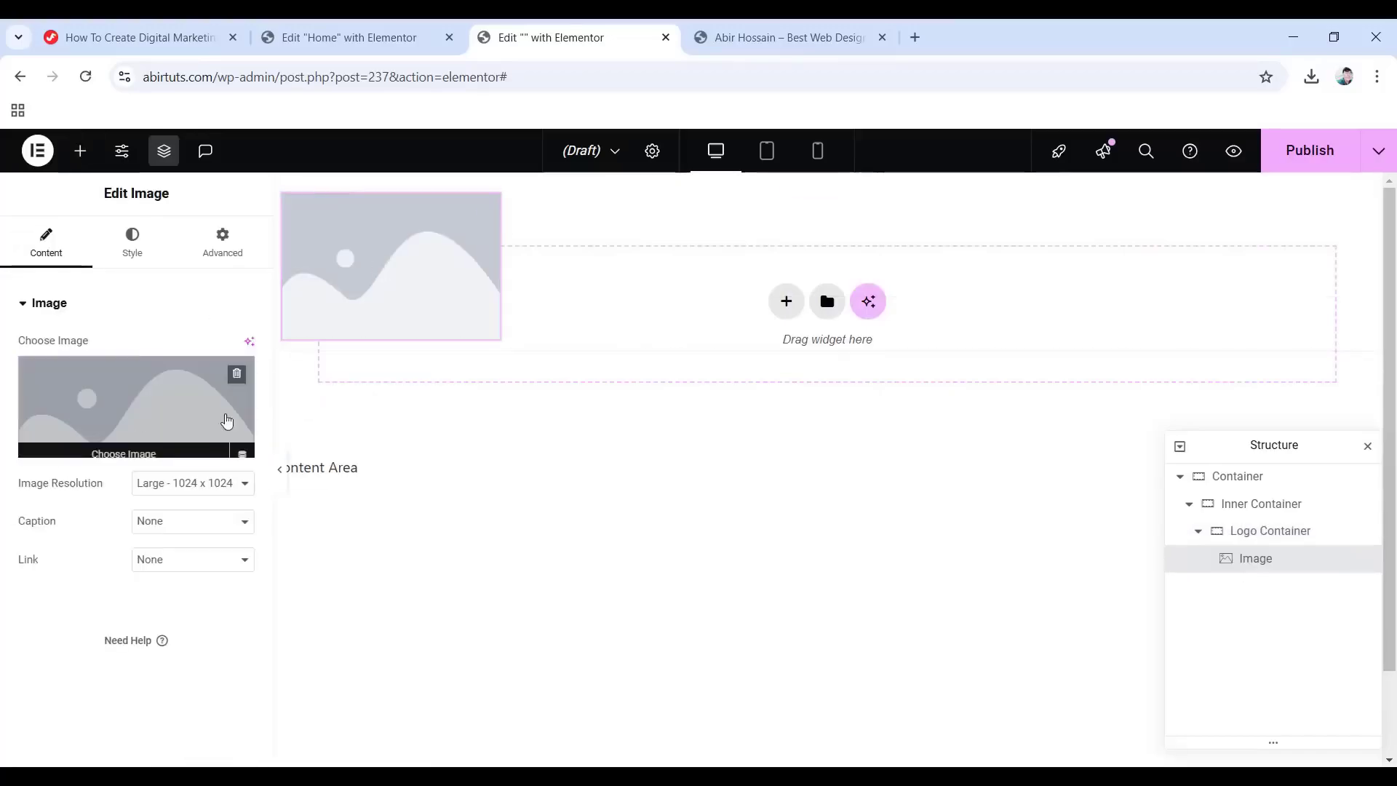
pyautogui.click(138, 410)
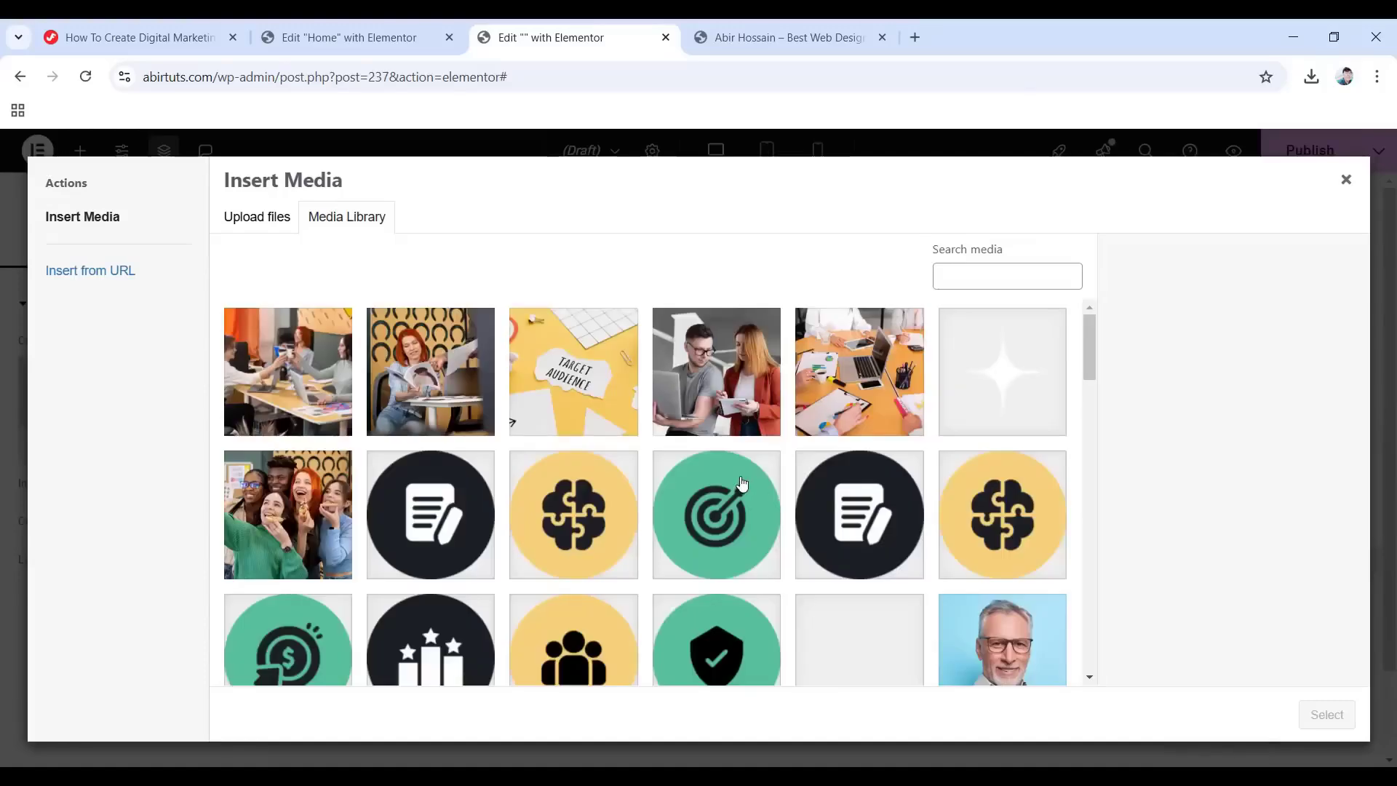
pyautogui.scroll(-12, 756, 488)
pyautogui.click(283, 477)
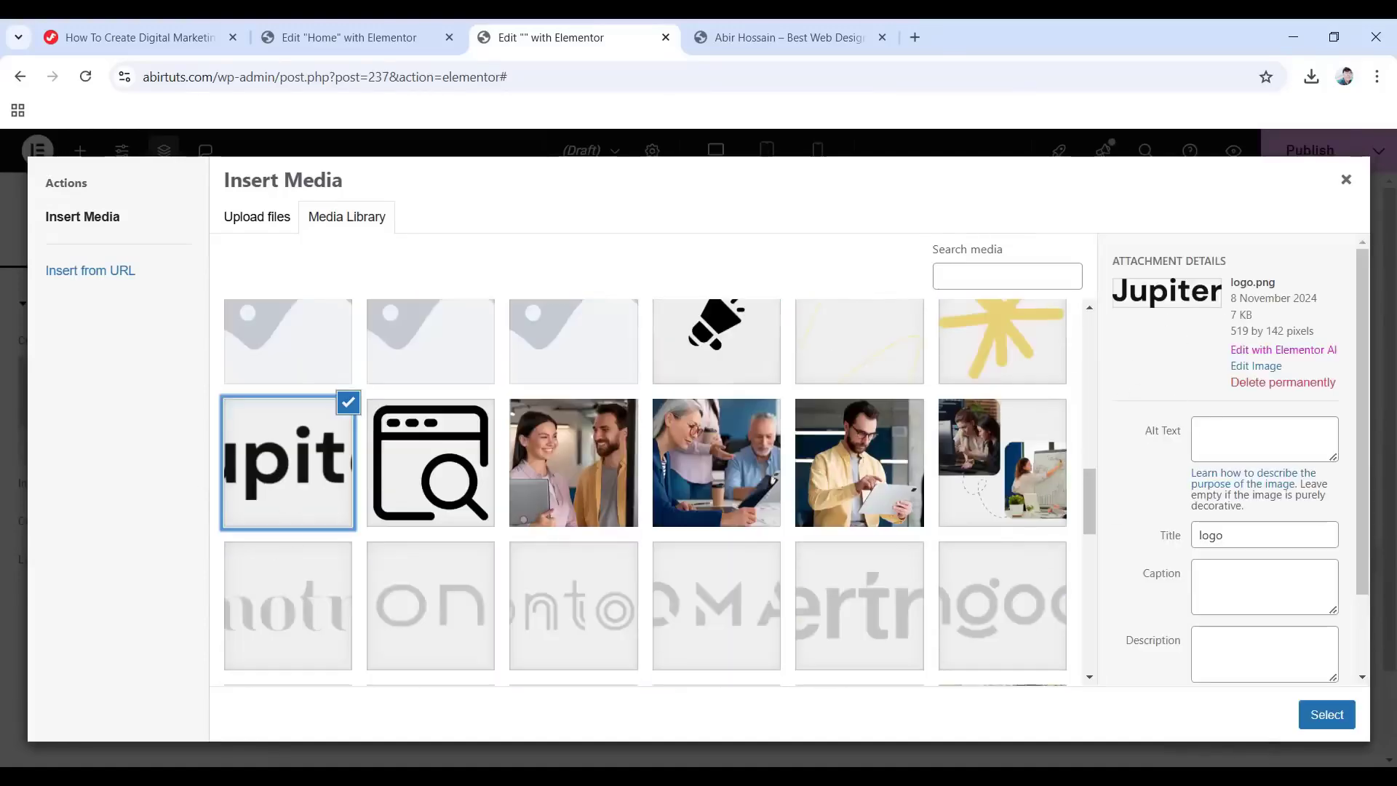
pyautogui.click(1325, 716)
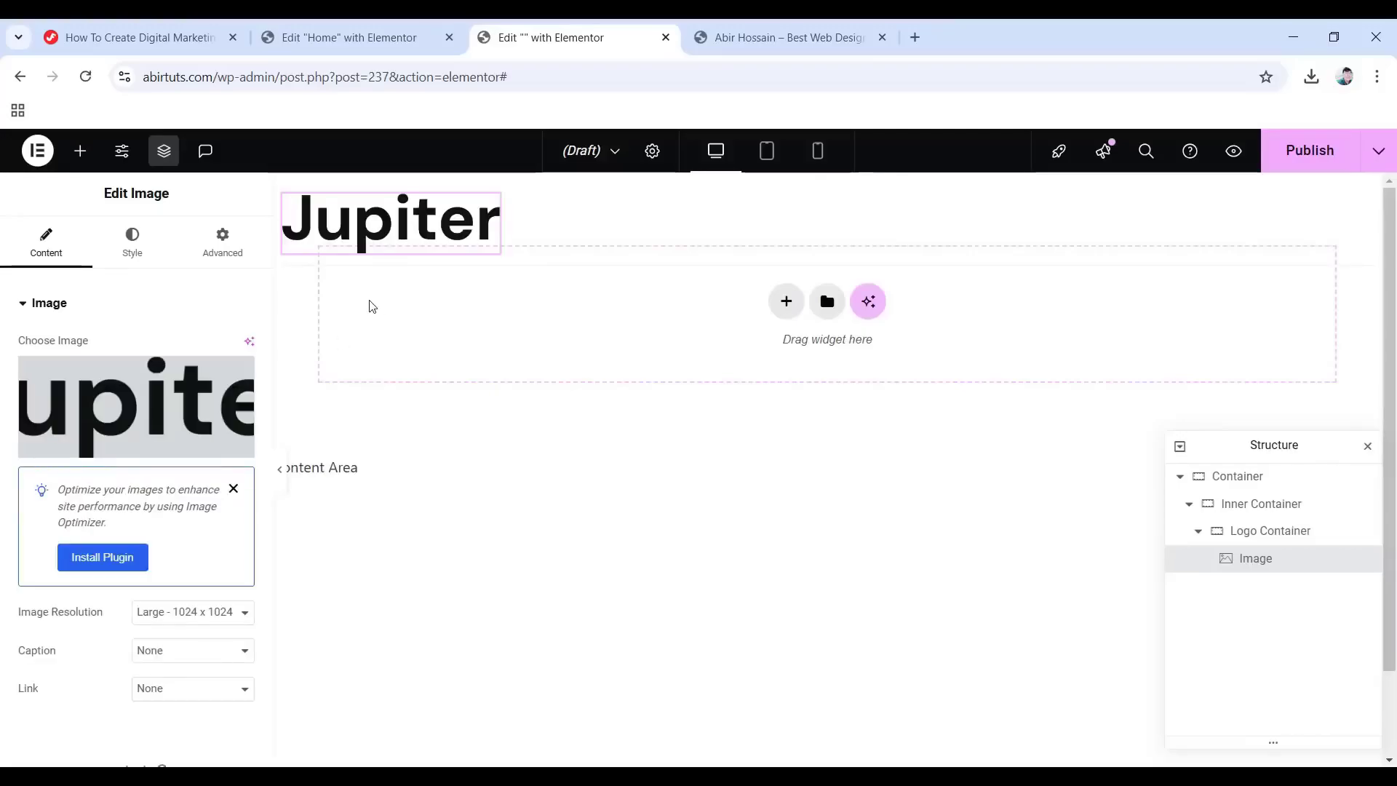
pyautogui.scroll(-1, 14, 517)
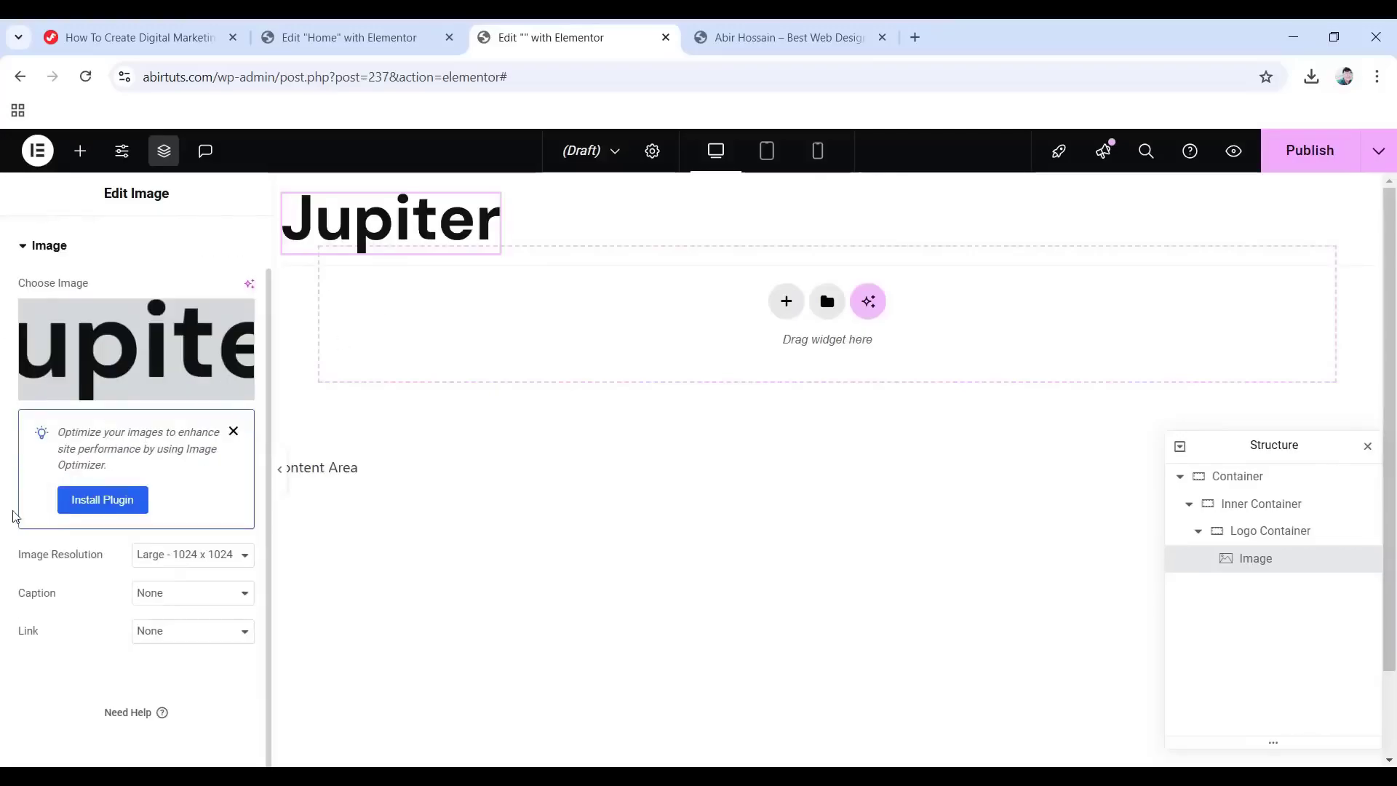
pyautogui.click(188, 635)
pyautogui.click(195, 700)
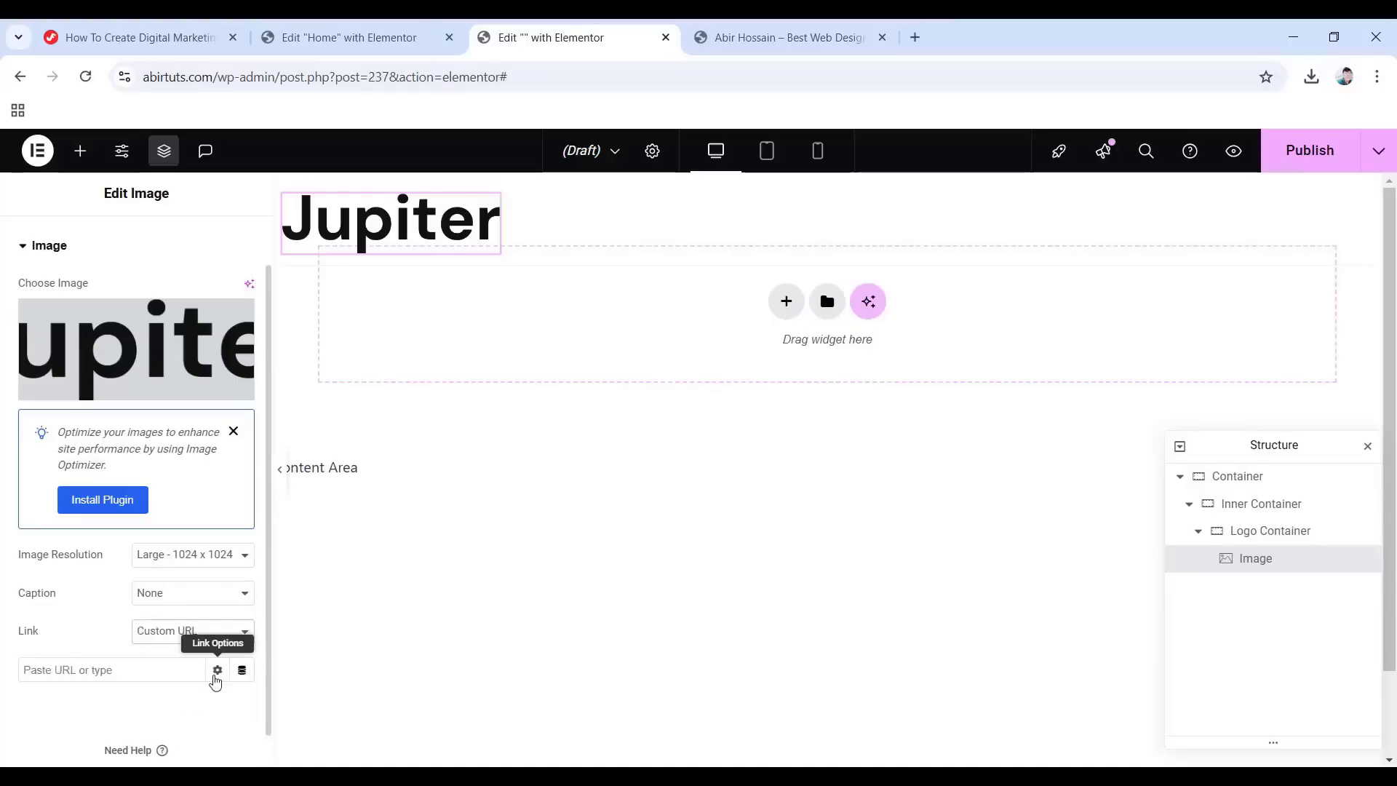
pyautogui.click(243, 670)
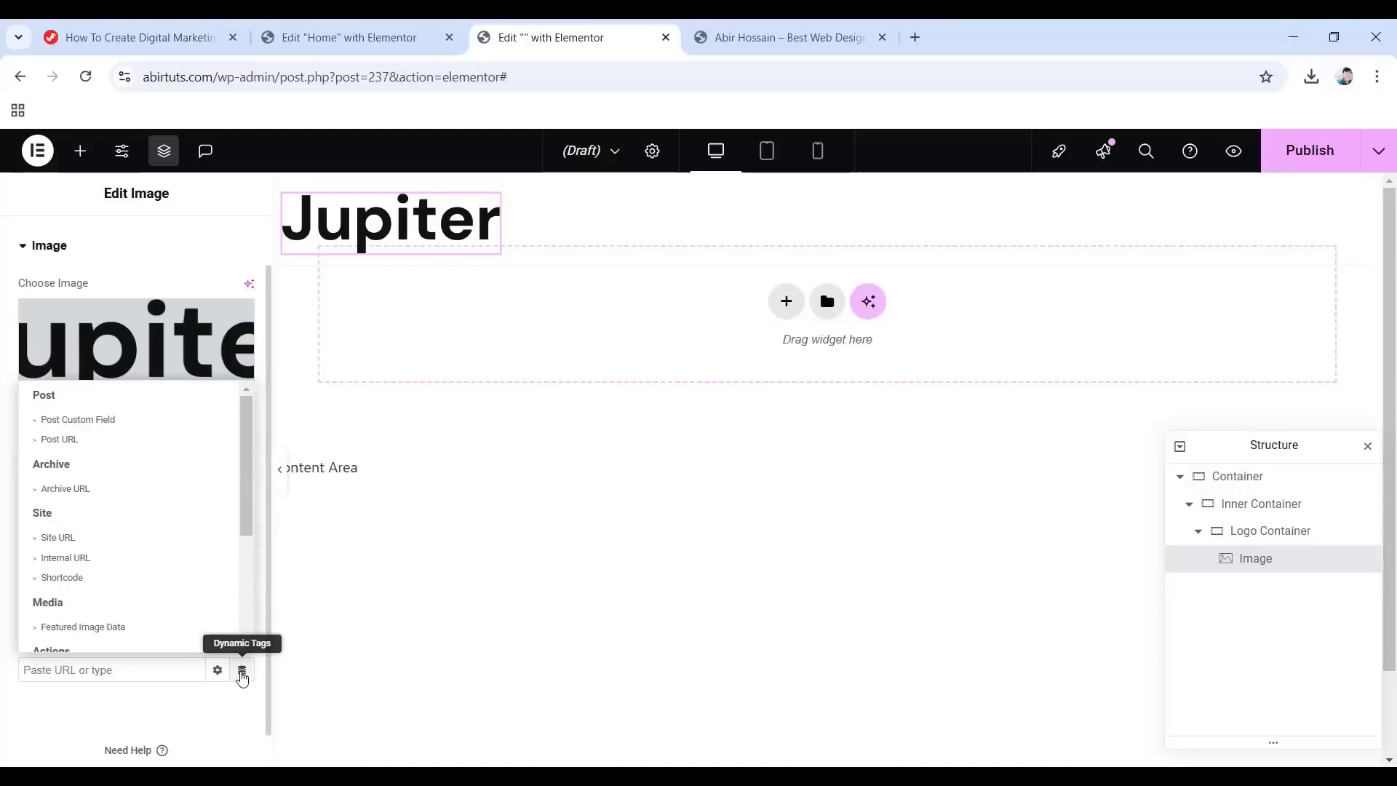
pyautogui.click(58, 538)
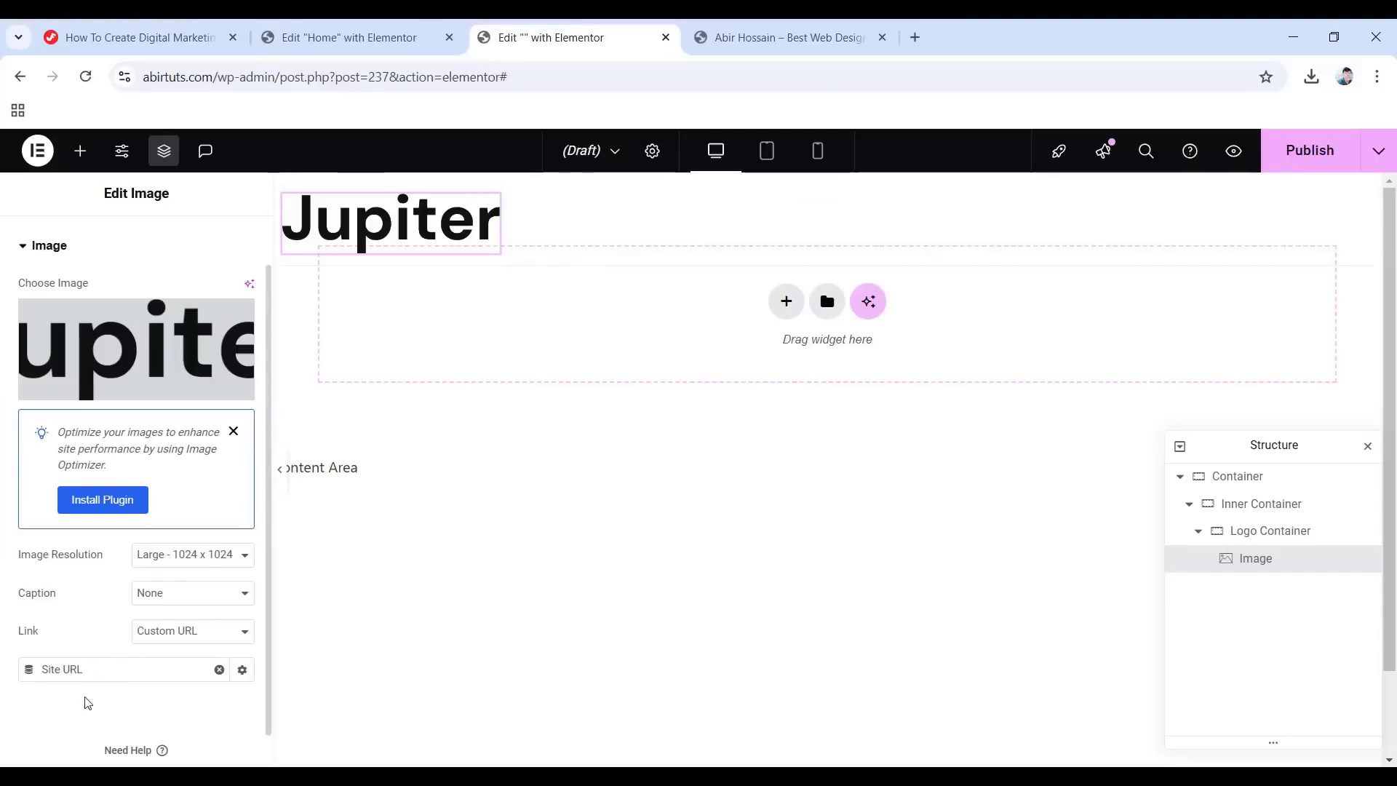
# Align the logo left and set its width to 98 px.
pyautogui.scroll(1, 137, 446)
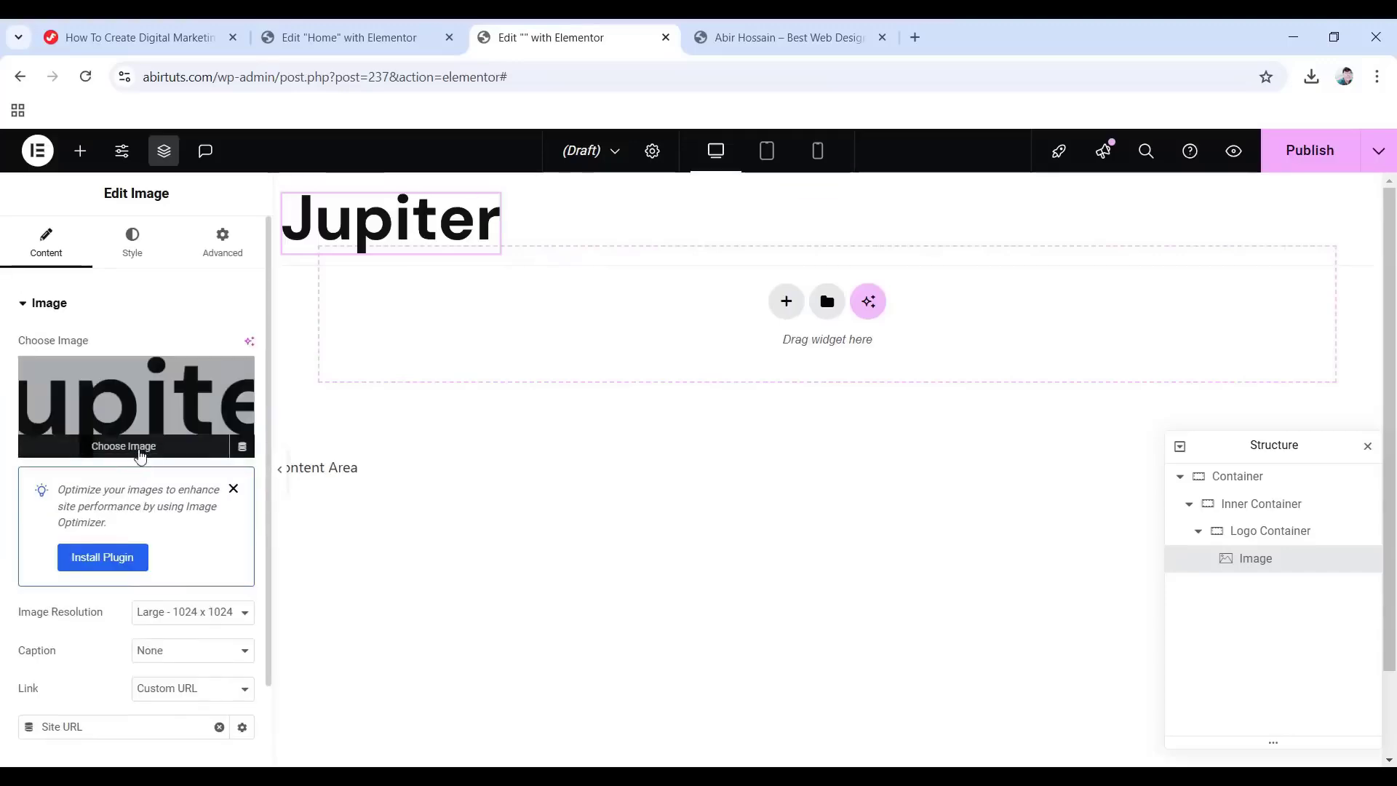
pyautogui.click(132, 246)
pyautogui.click(192, 347)
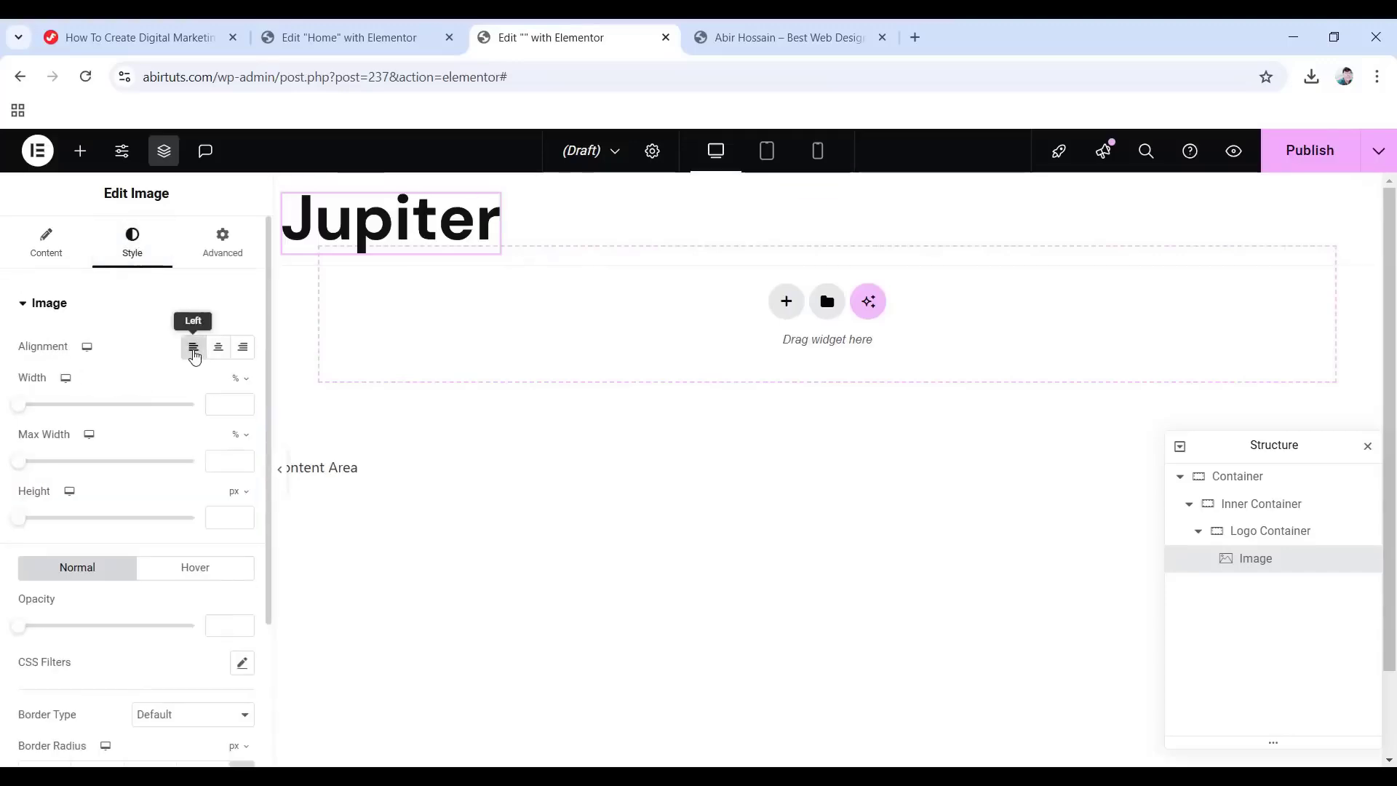
pyautogui.click(238, 378)
pyautogui.click(235, 379)
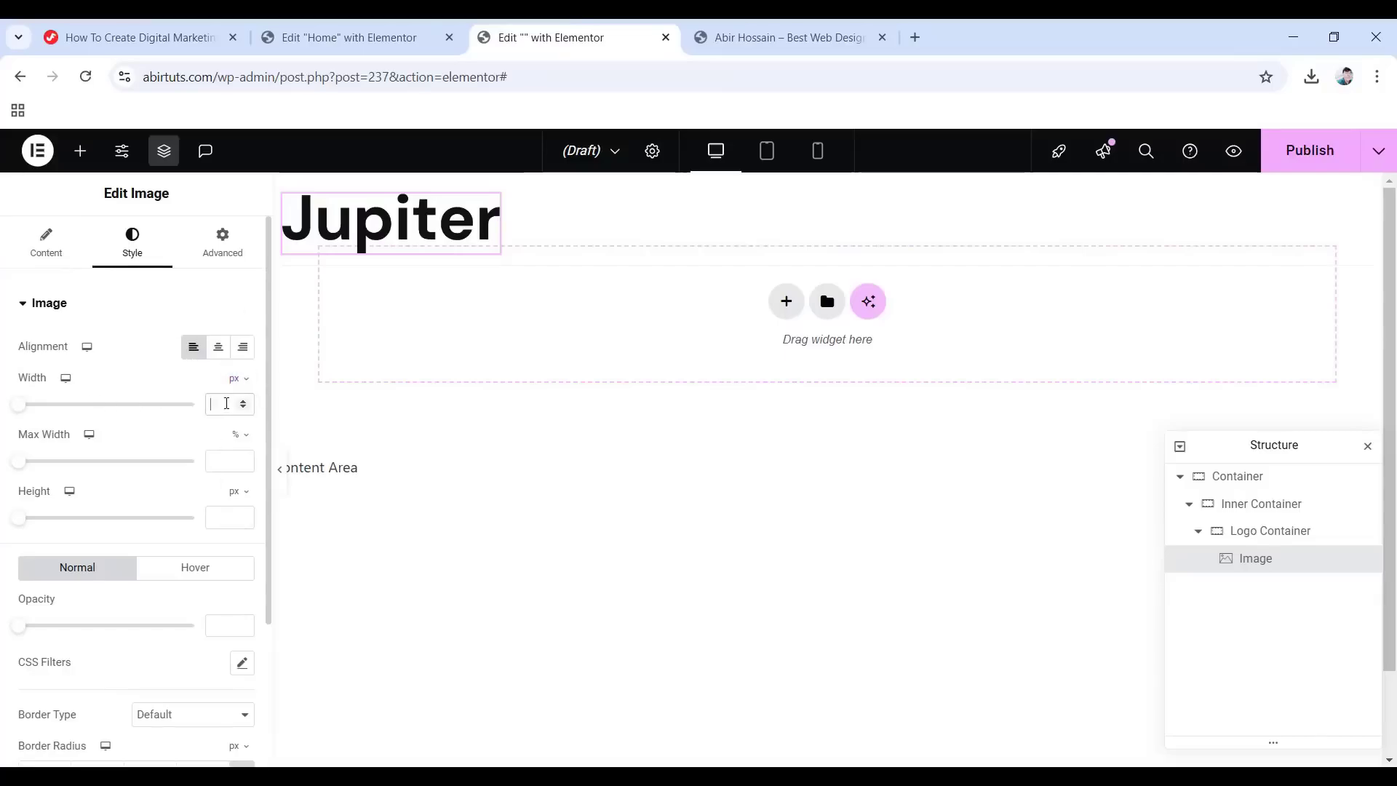
pyautogui.write('98')
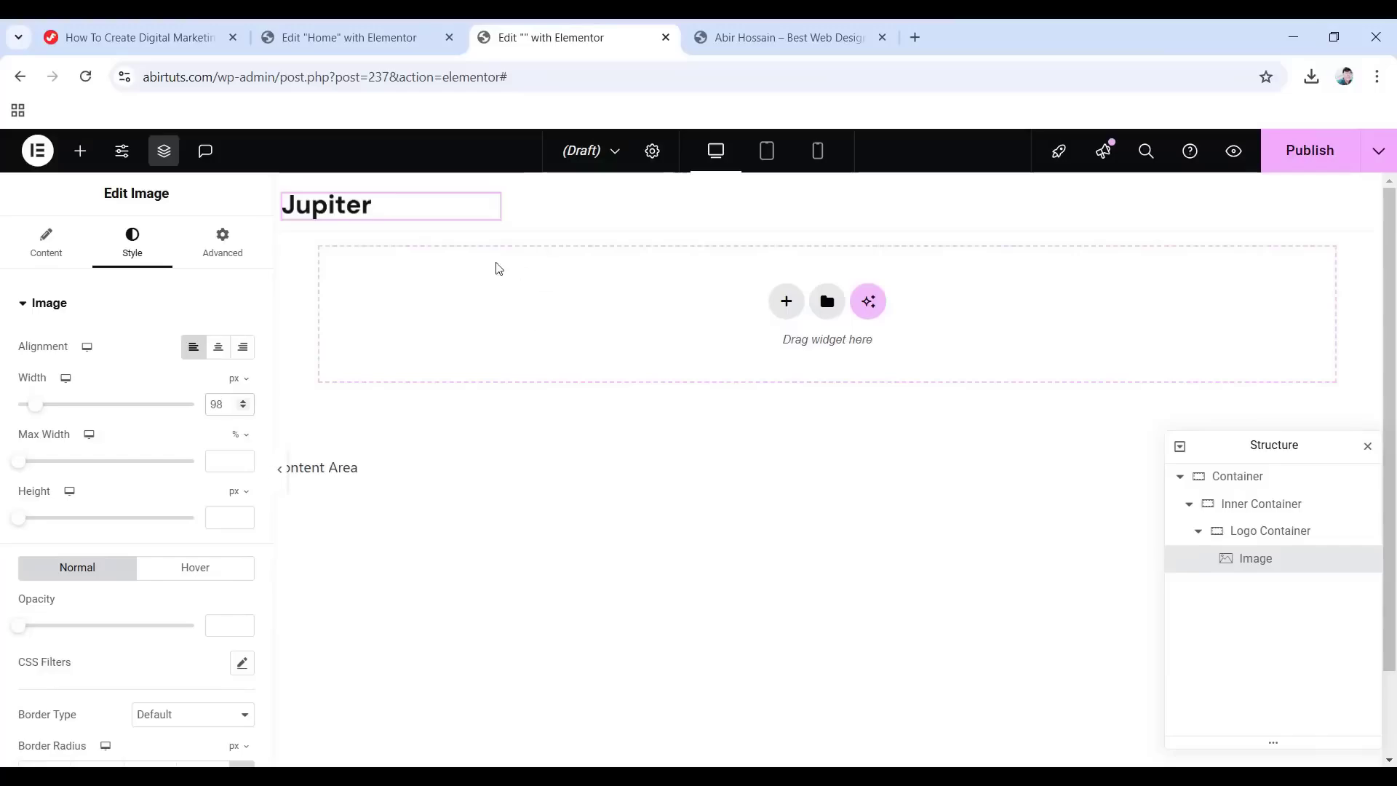
# Add a new empty container after the Logo Container.
pyautogui.click(1197, 531)
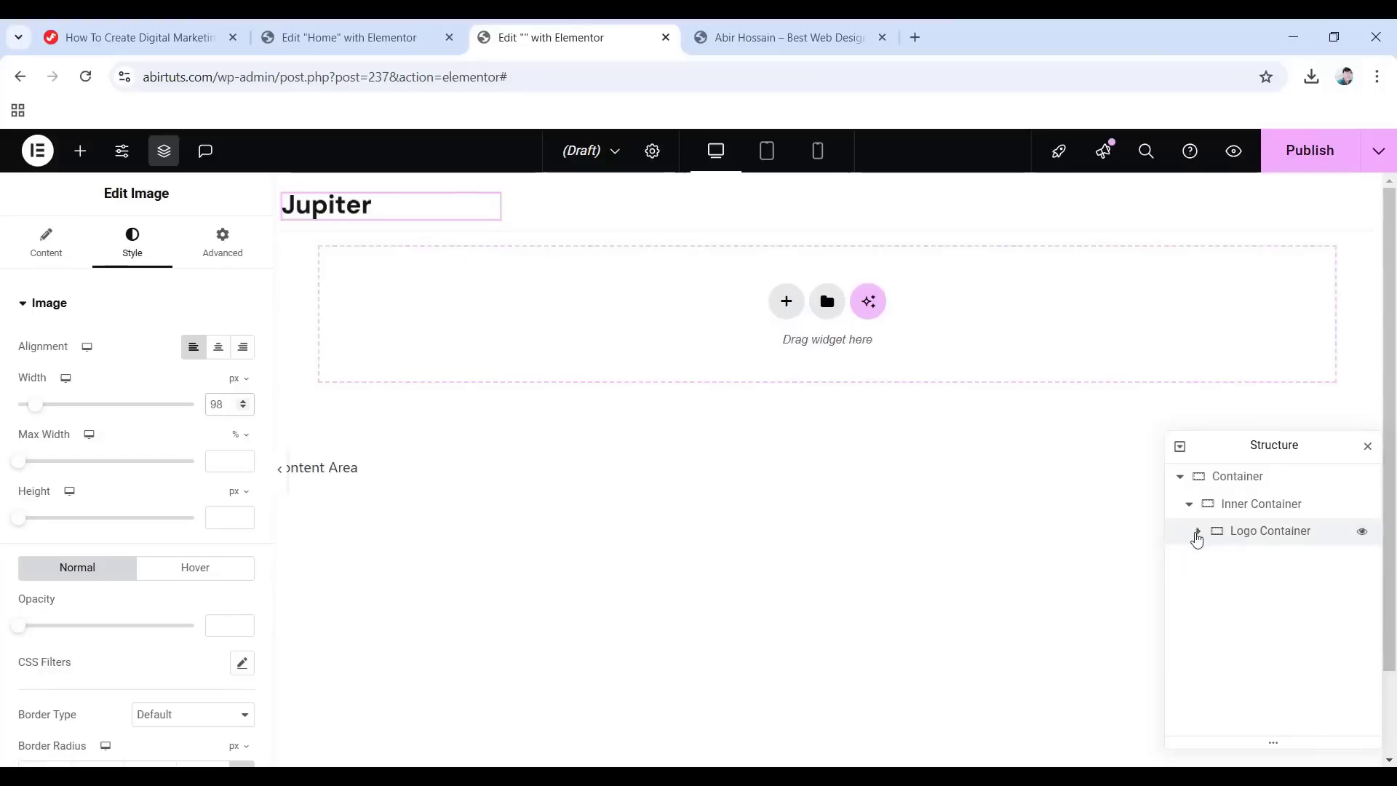
pyautogui.rightClick(1257, 537)
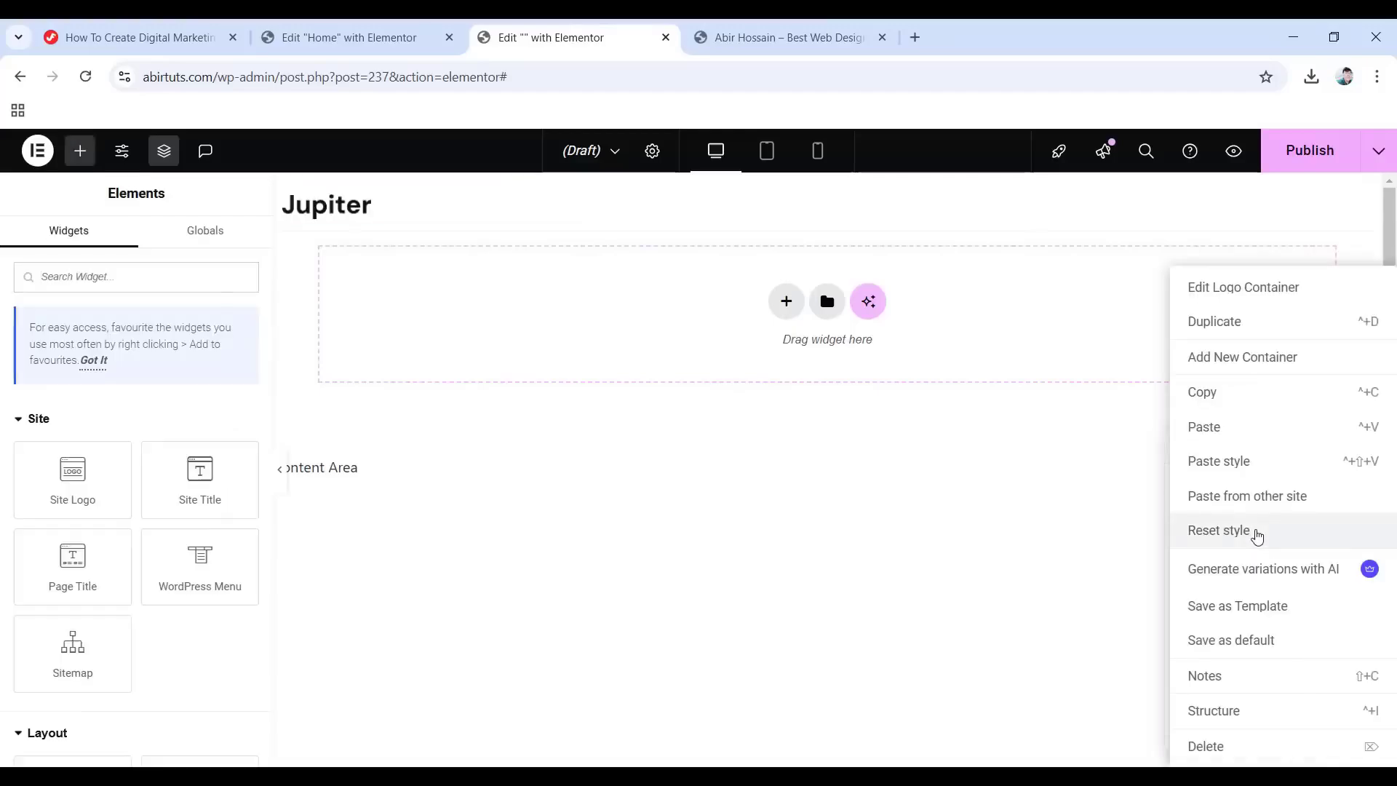
pyautogui.click(1239, 358)
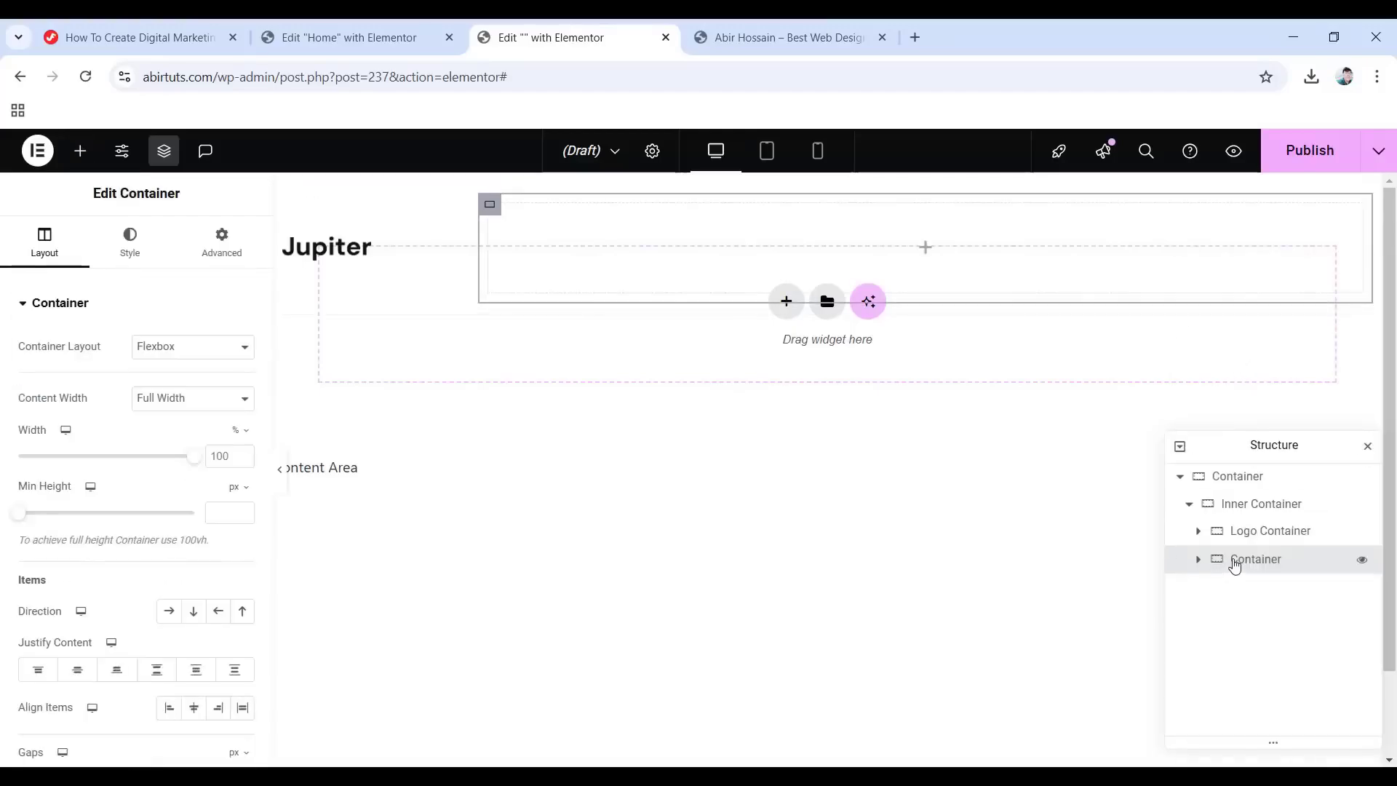
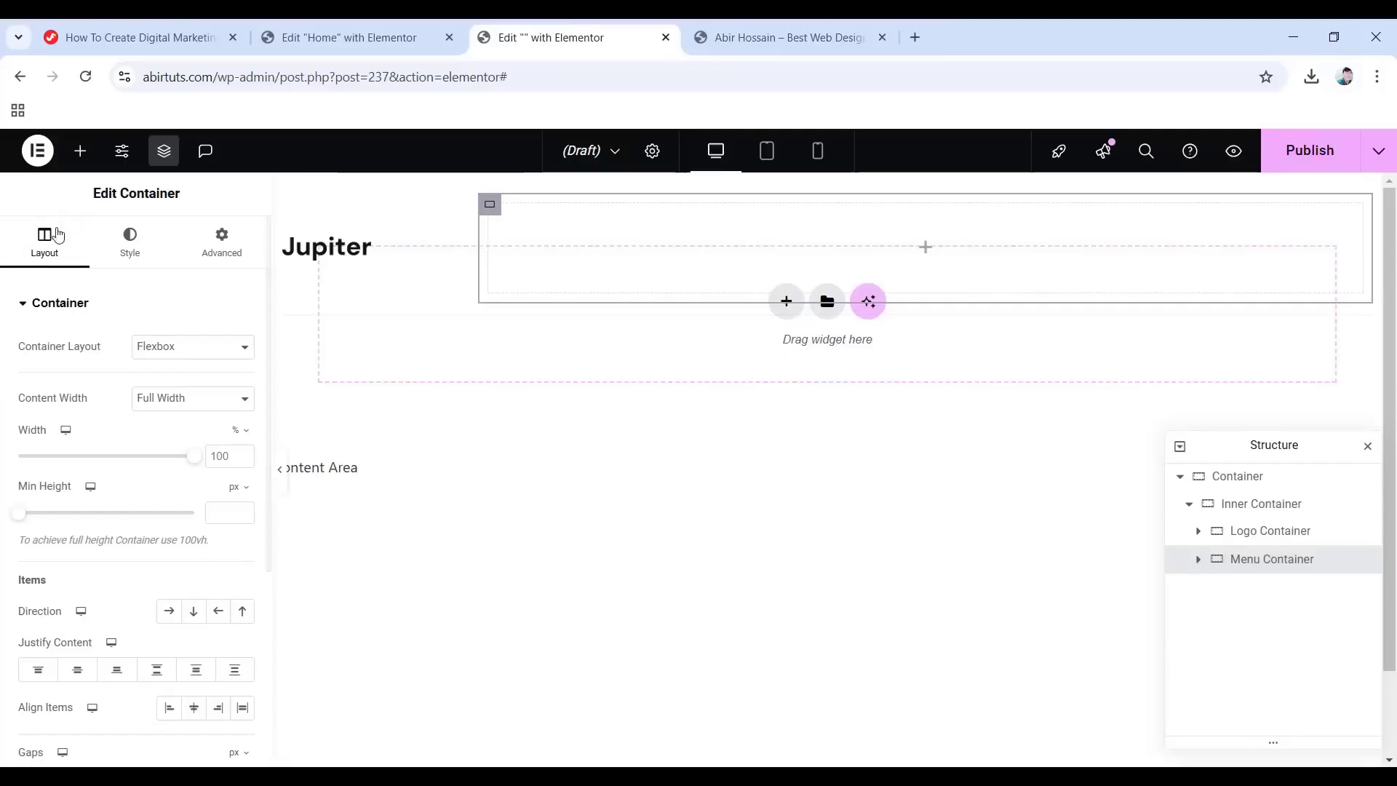
# Set the menu container to 80% width, row direction, justify content End and align items Center.
pyautogui.click(230, 456)
pyautogui.write('80')
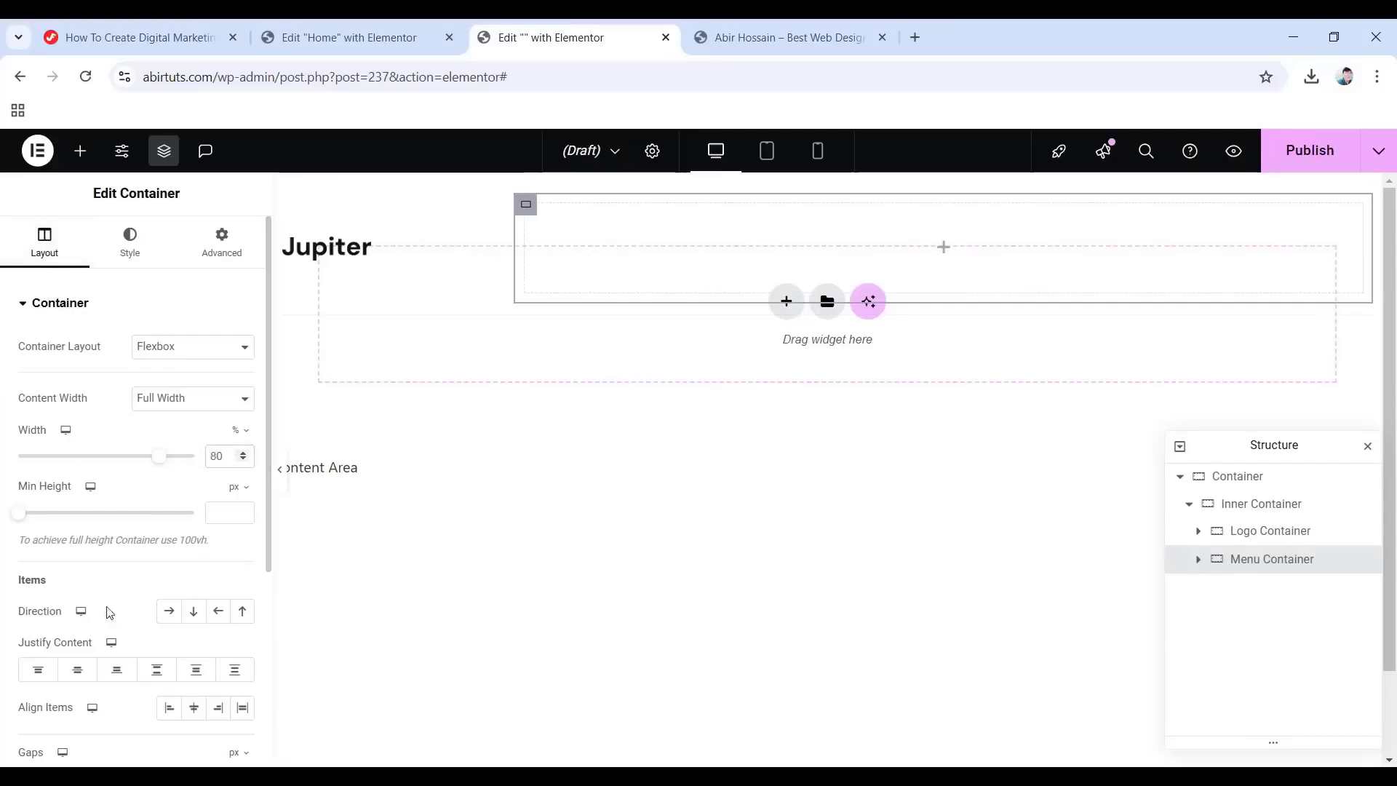
pyautogui.click(166, 618)
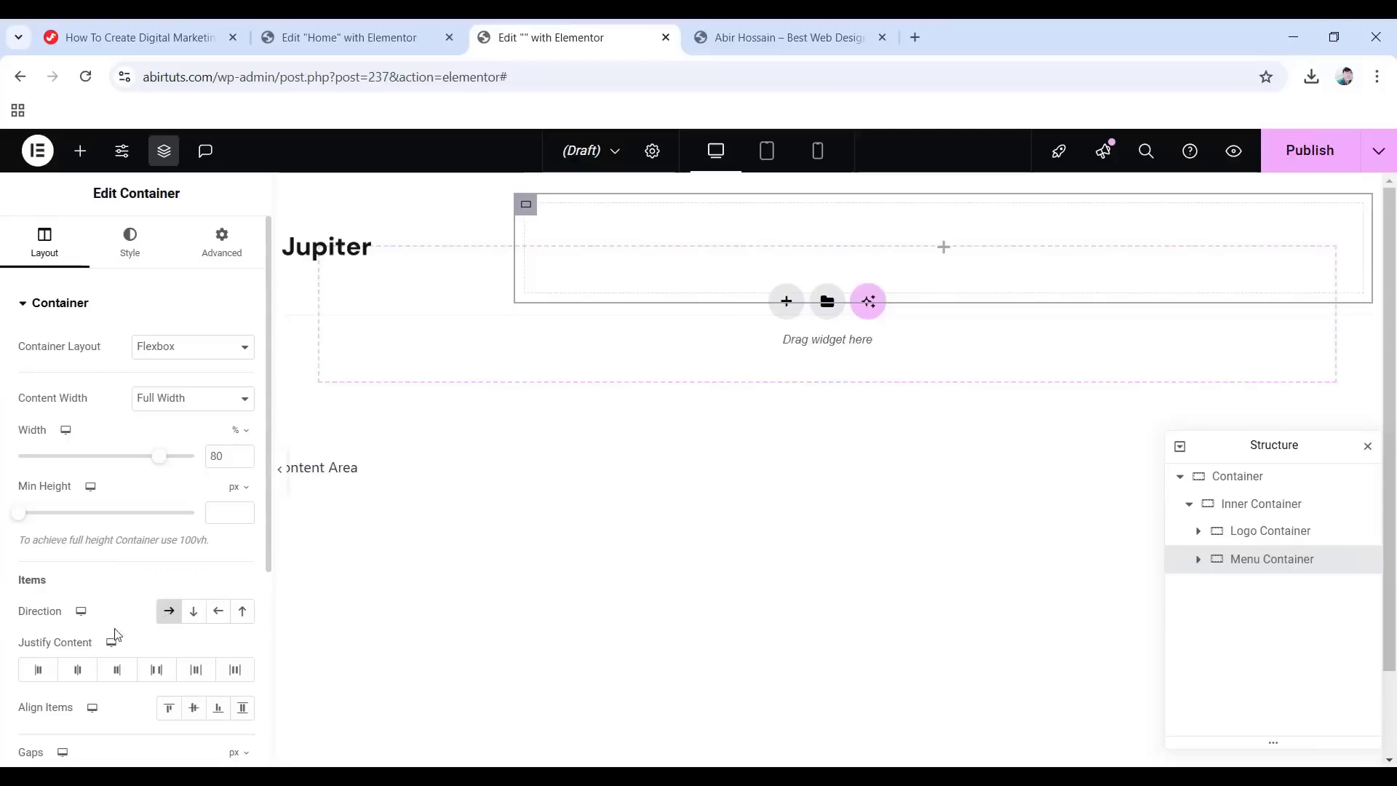
pyautogui.click(114, 670)
pyautogui.click(193, 707)
pyautogui.scroll(-3, 194, 706)
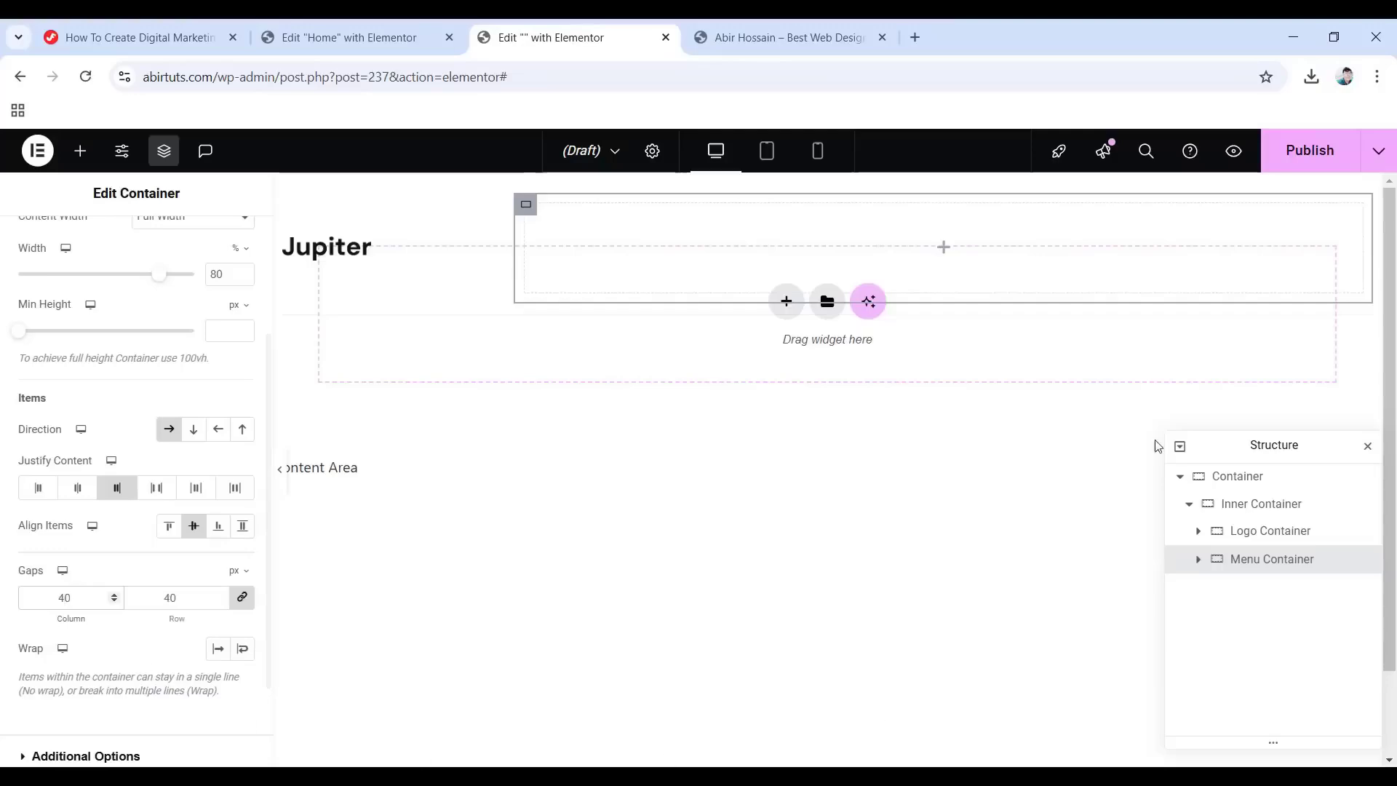
pyautogui.click(943, 249)
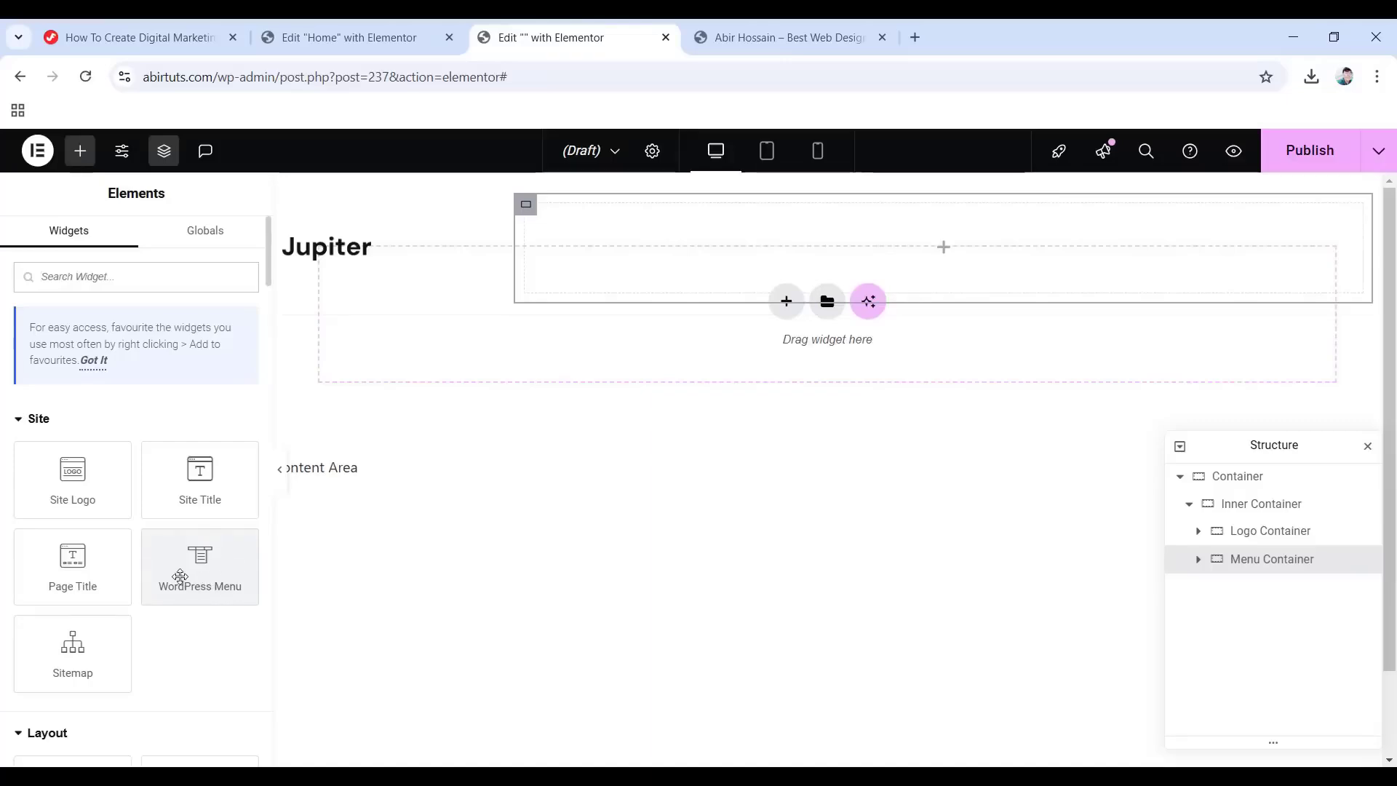
# Add a WordPress Menu widget to the menu container and set its pointer to None.
pyautogui.moveTo(183, 578); pyautogui.dragTo(954, 278)
pyautogui.moveTo(1098, 241)
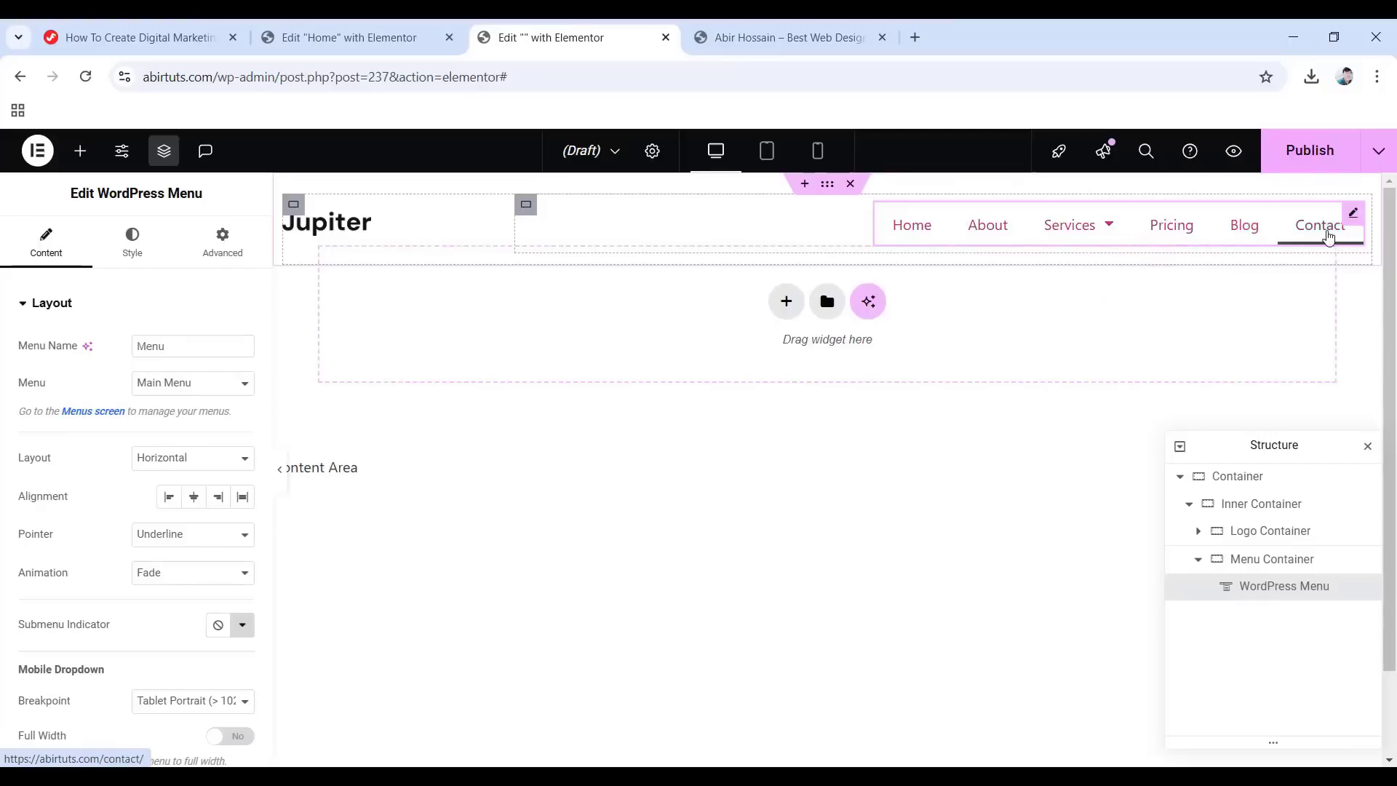
pyautogui.moveTo(1071, 227)
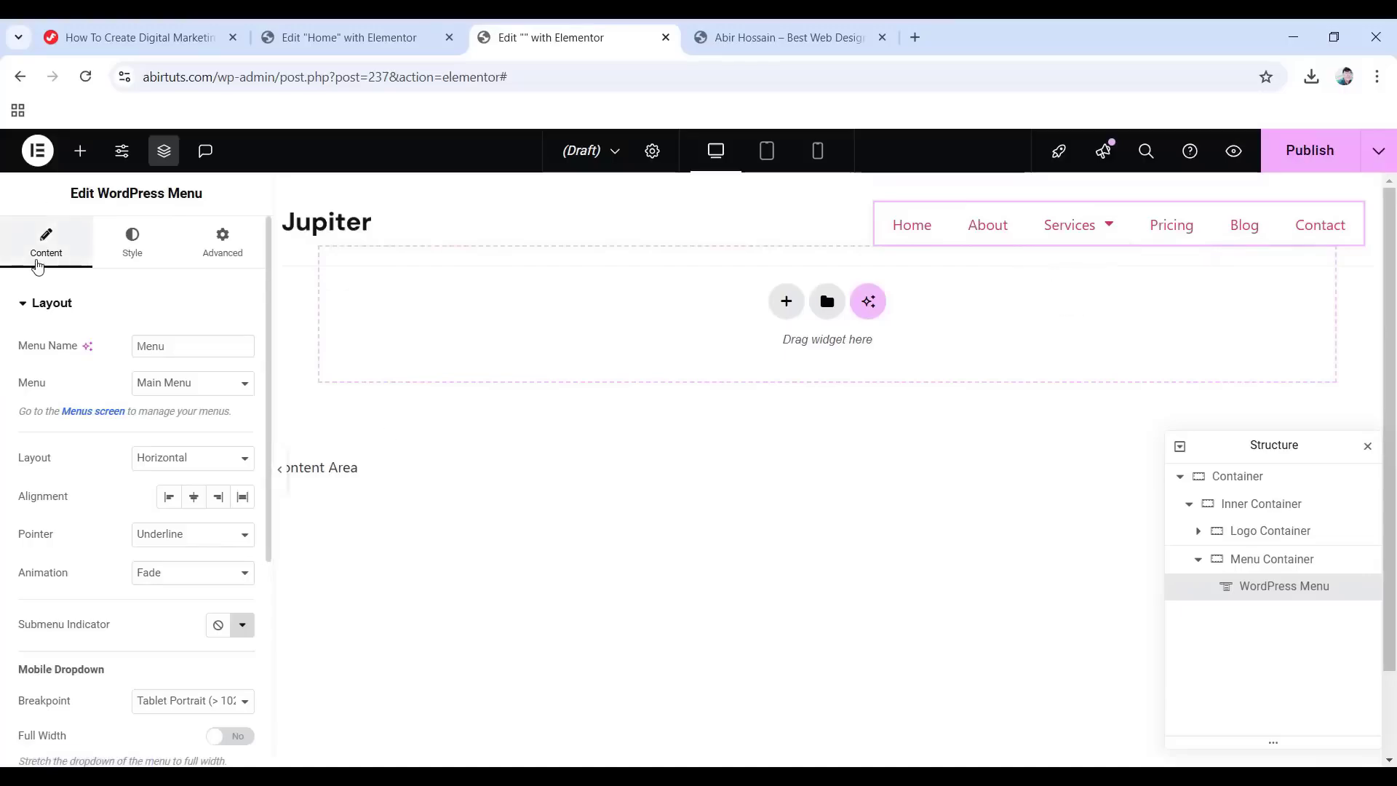
pyautogui.click(212, 536)
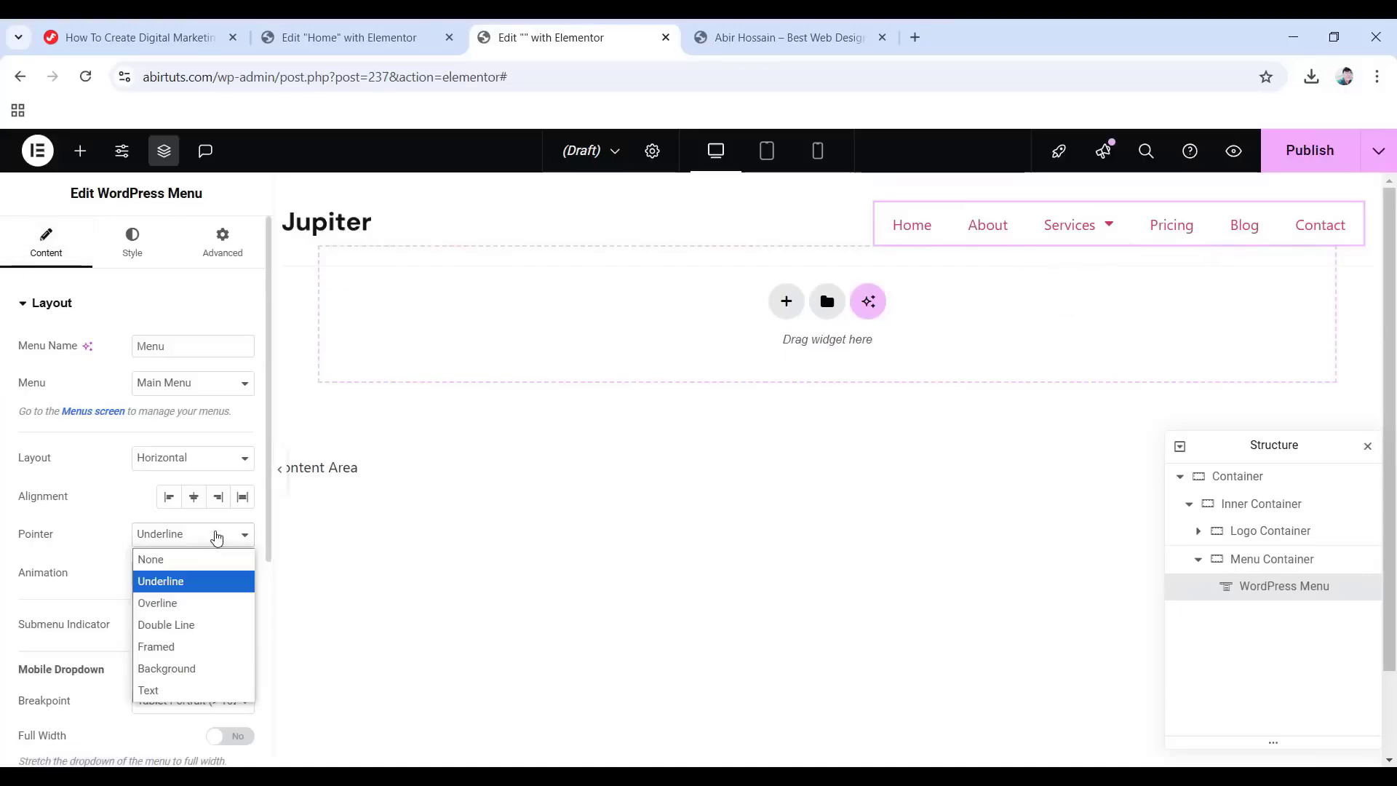
pyautogui.click(191, 559)
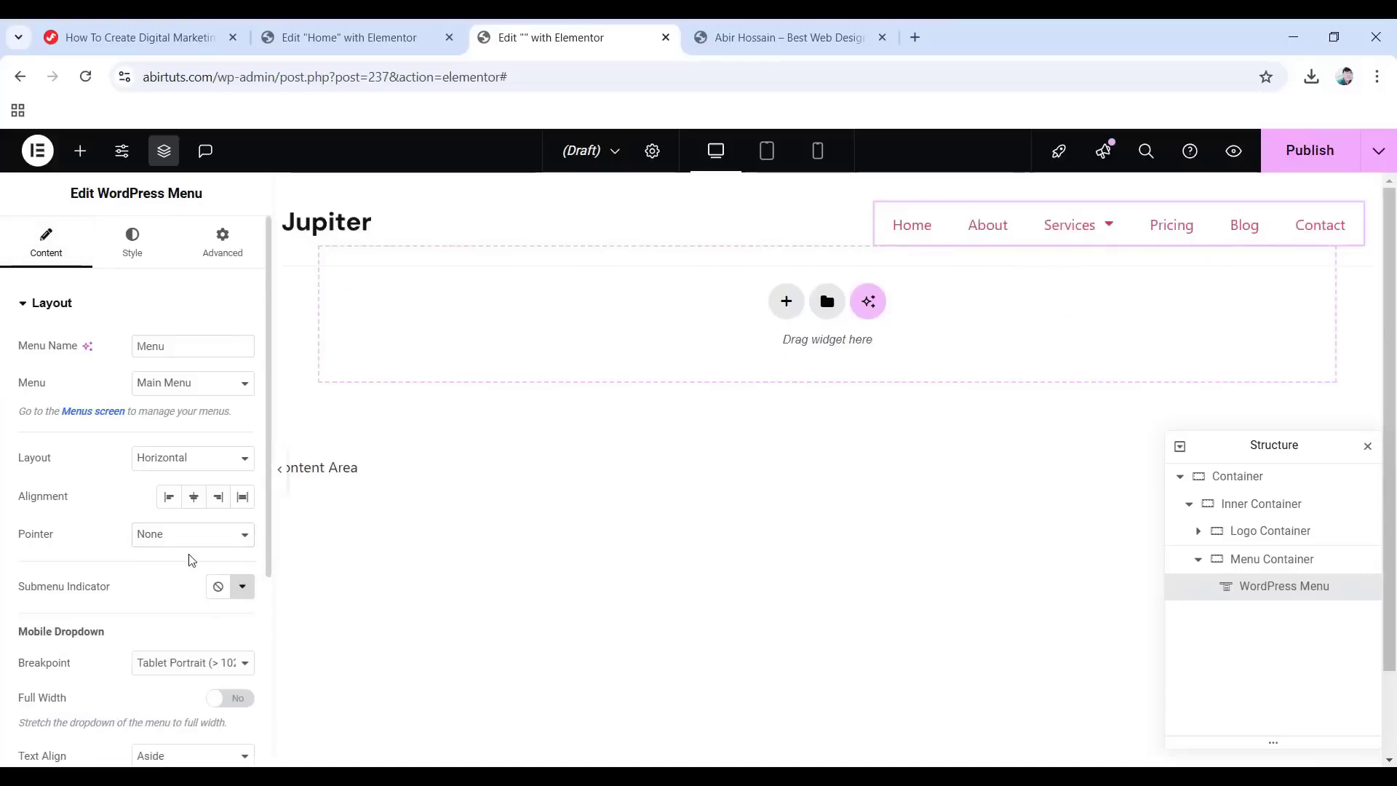
# Make the mobile dropdown full width with centred text.
pyautogui.scroll(-3, 192, 558)
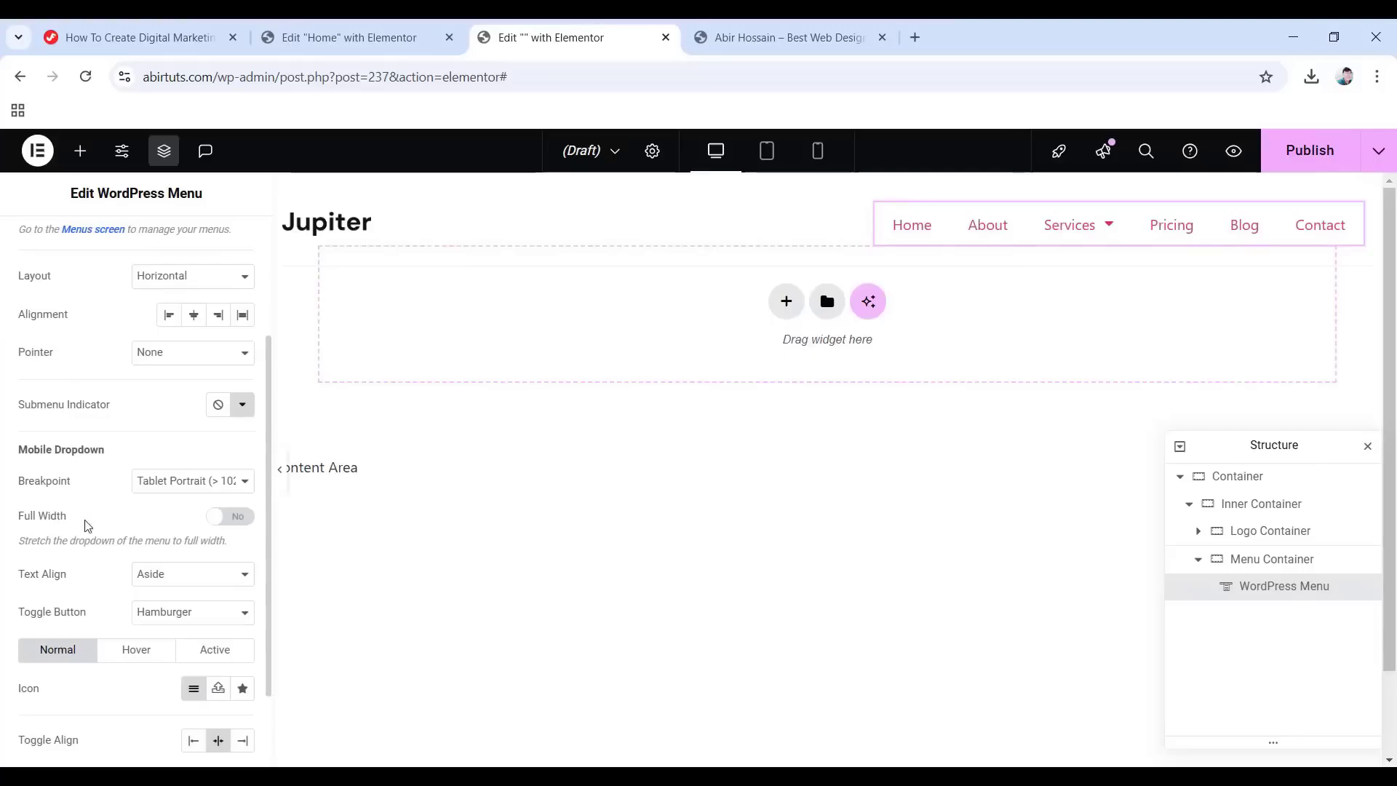
pyautogui.click(216, 523)
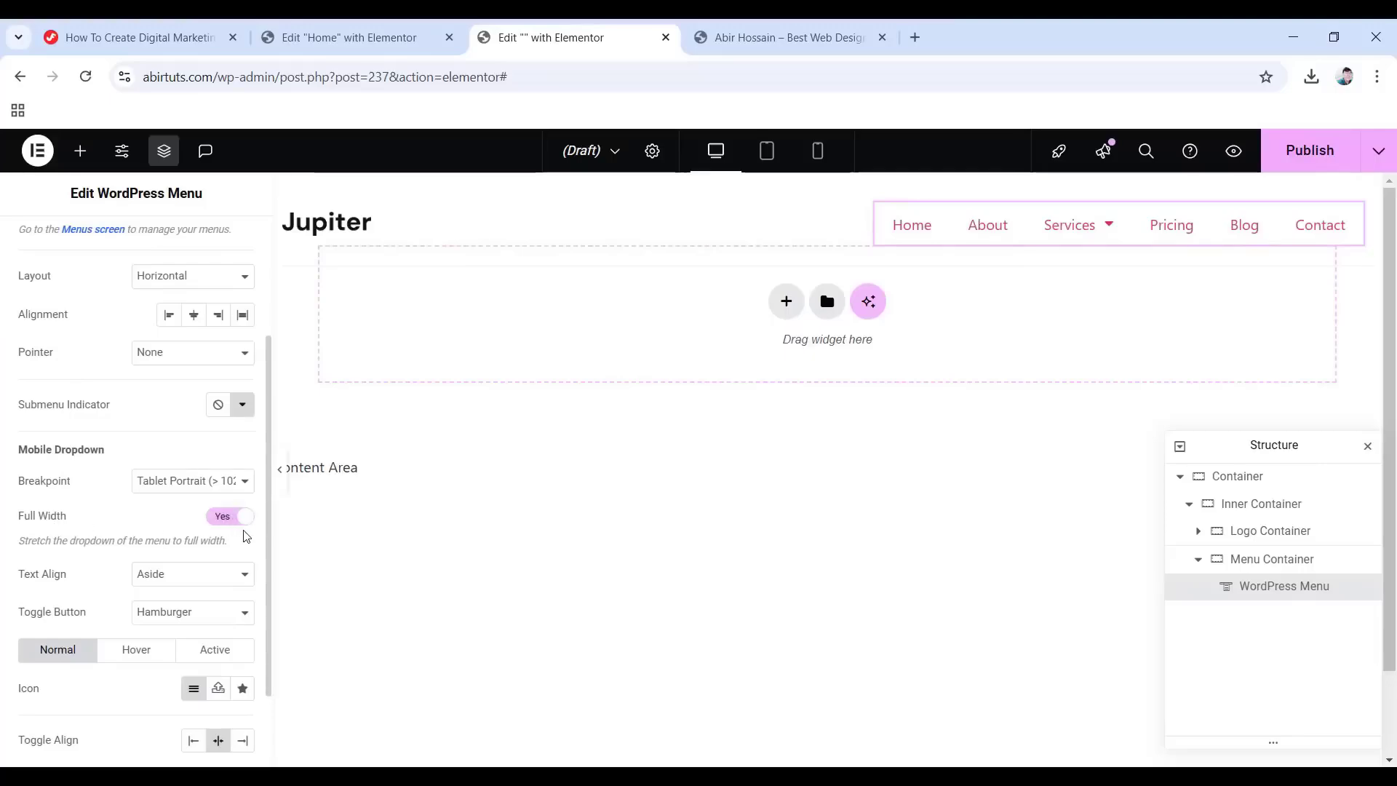
pyautogui.click(171, 580)
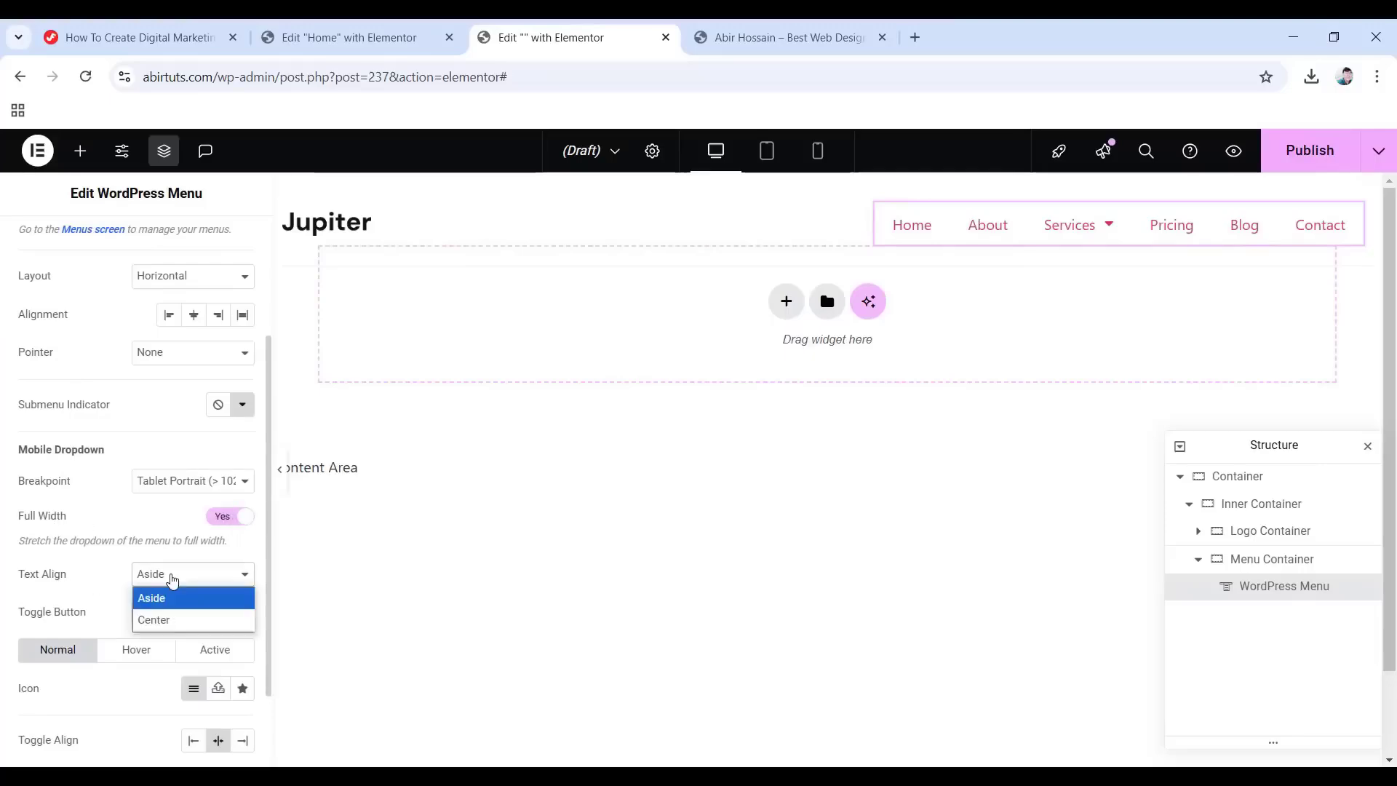
pyautogui.click(171, 616)
pyautogui.scroll(3, 109, 567)
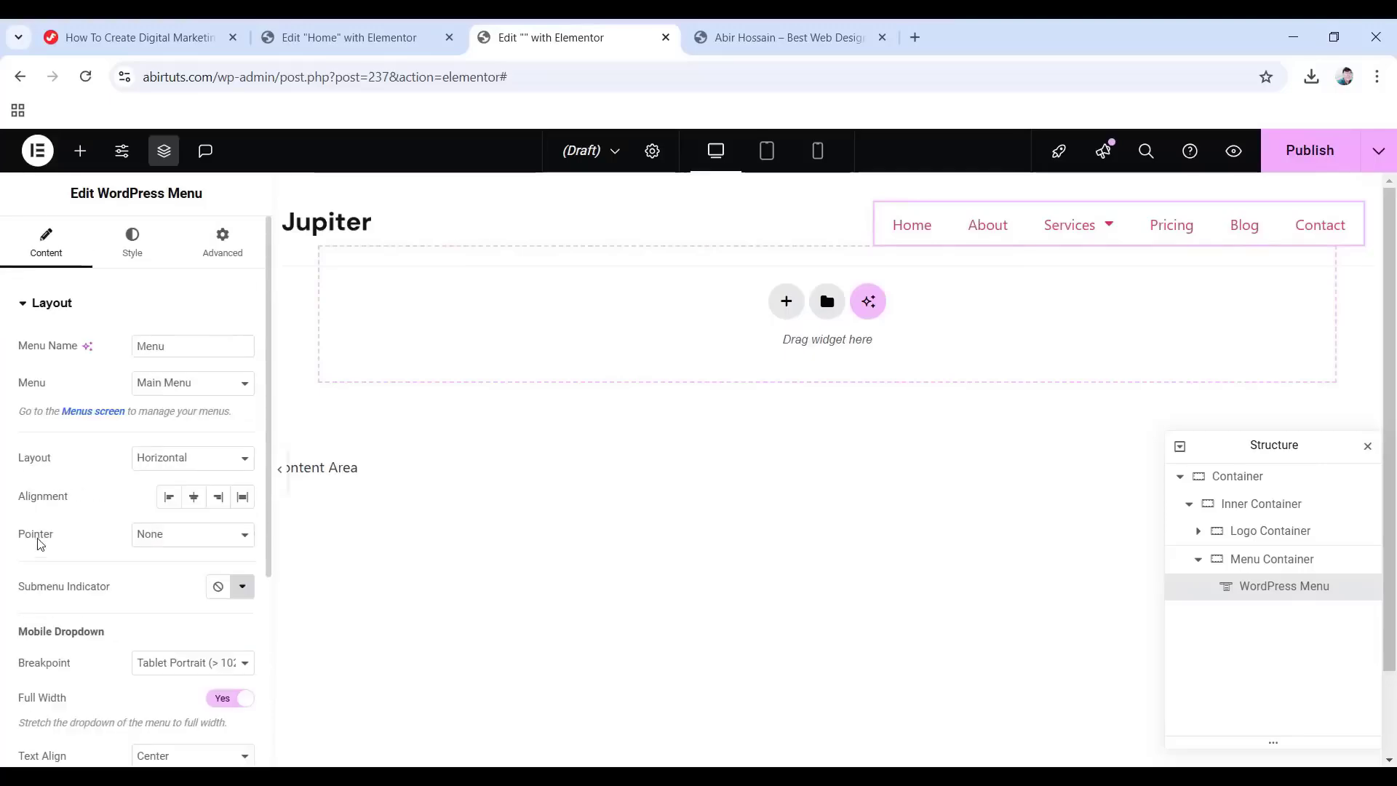
# Set the menu typography to weight 500, 1.2em line height and -0.011em letter spacing.
pyautogui.click(135, 244)
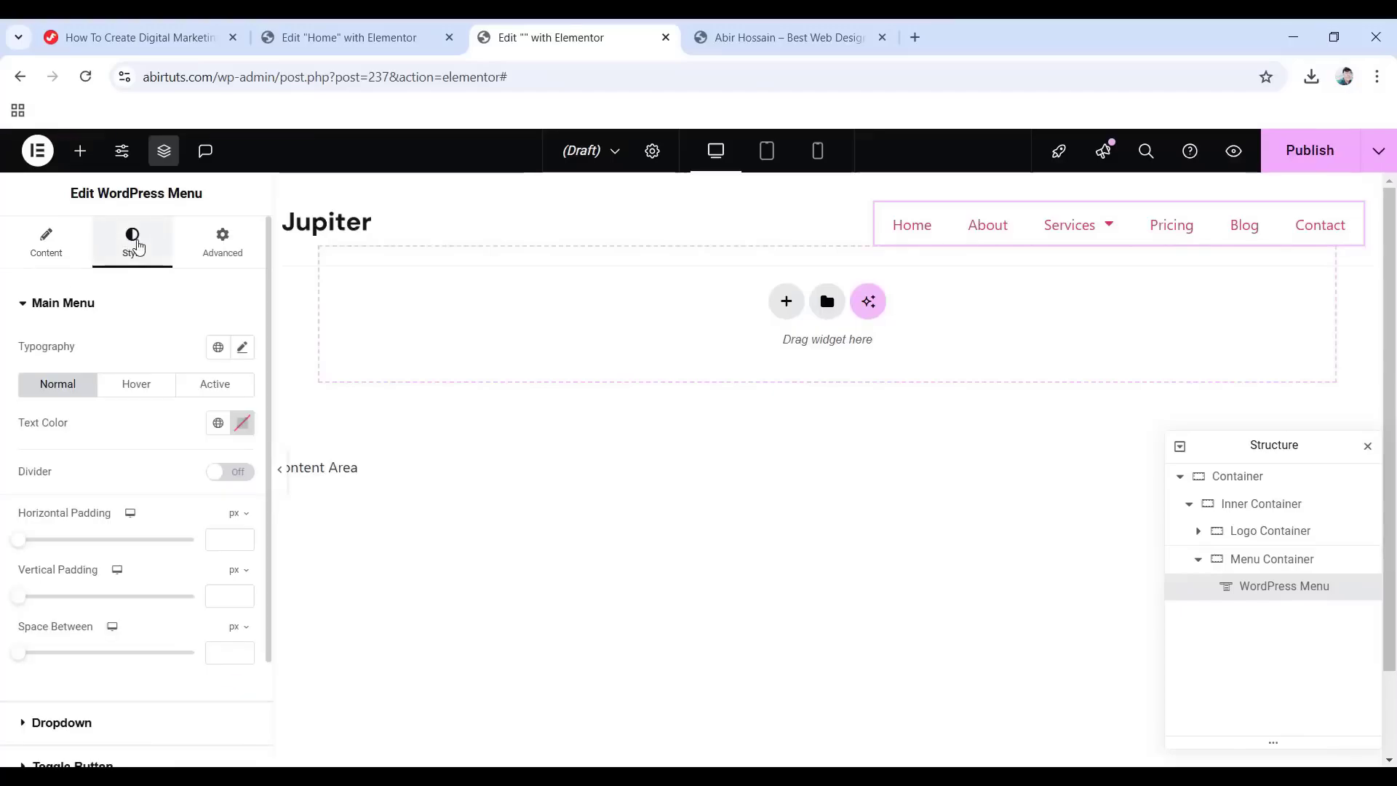
pyautogui.click(240, 348)
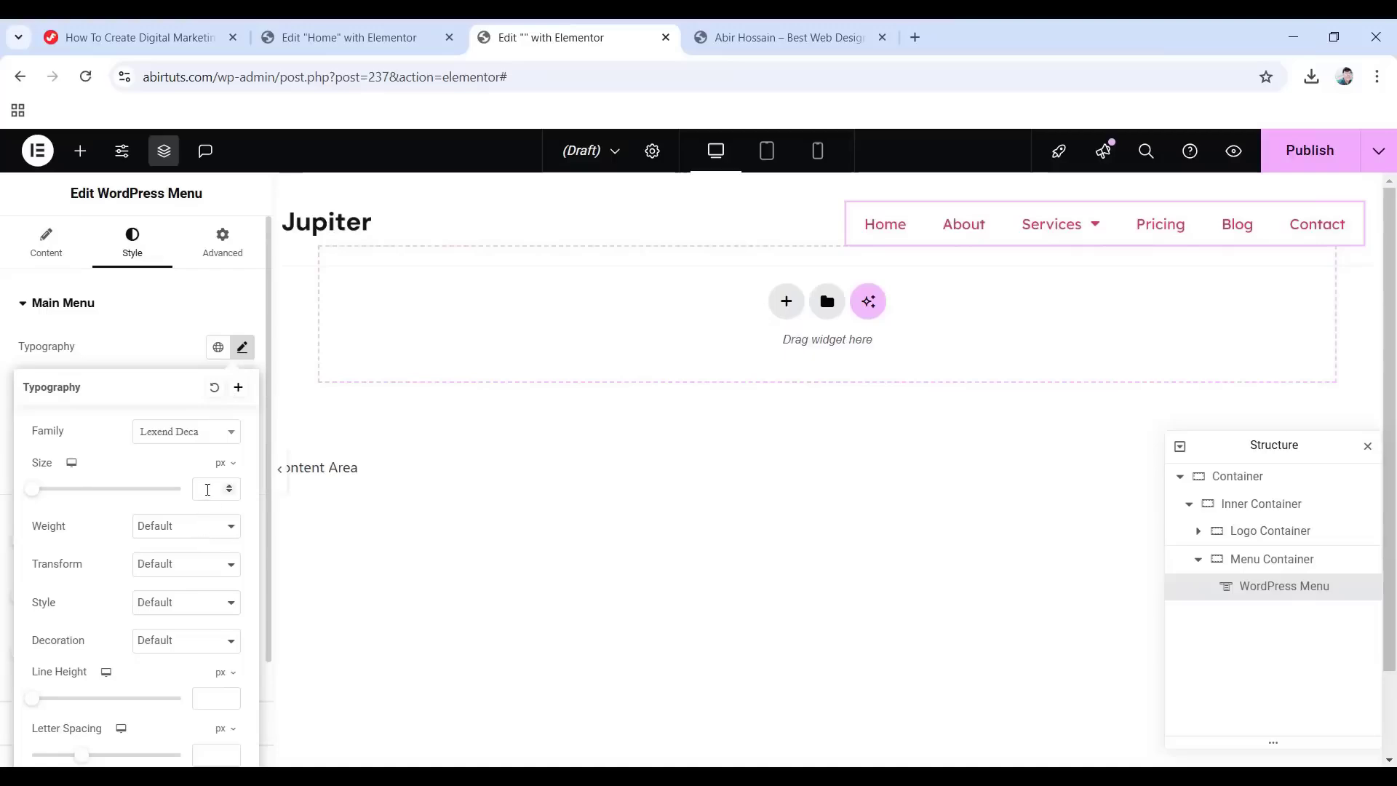
pyautogui.click(186, 528)
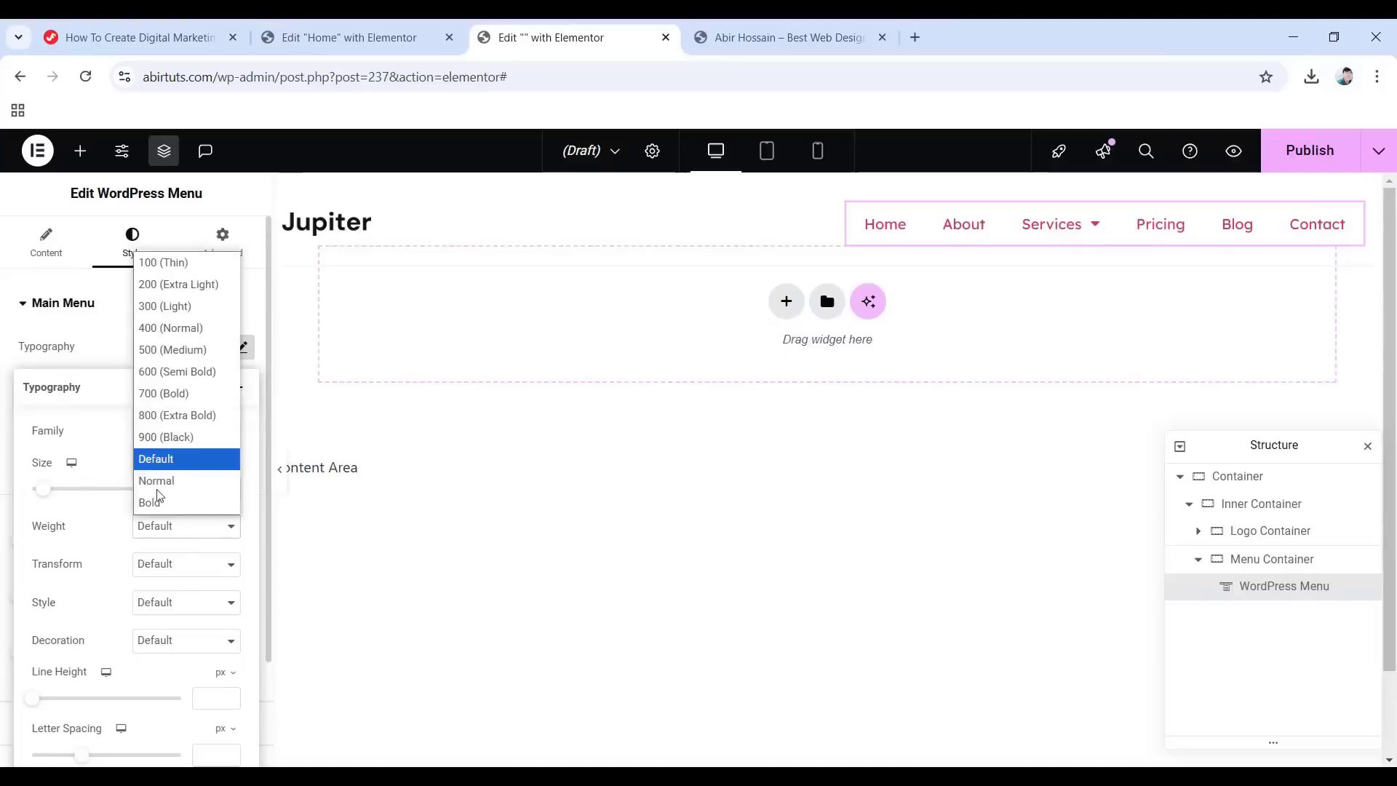
pyautogui.click(169, 350)
pyautogui.scroll(-2, 171, 582)
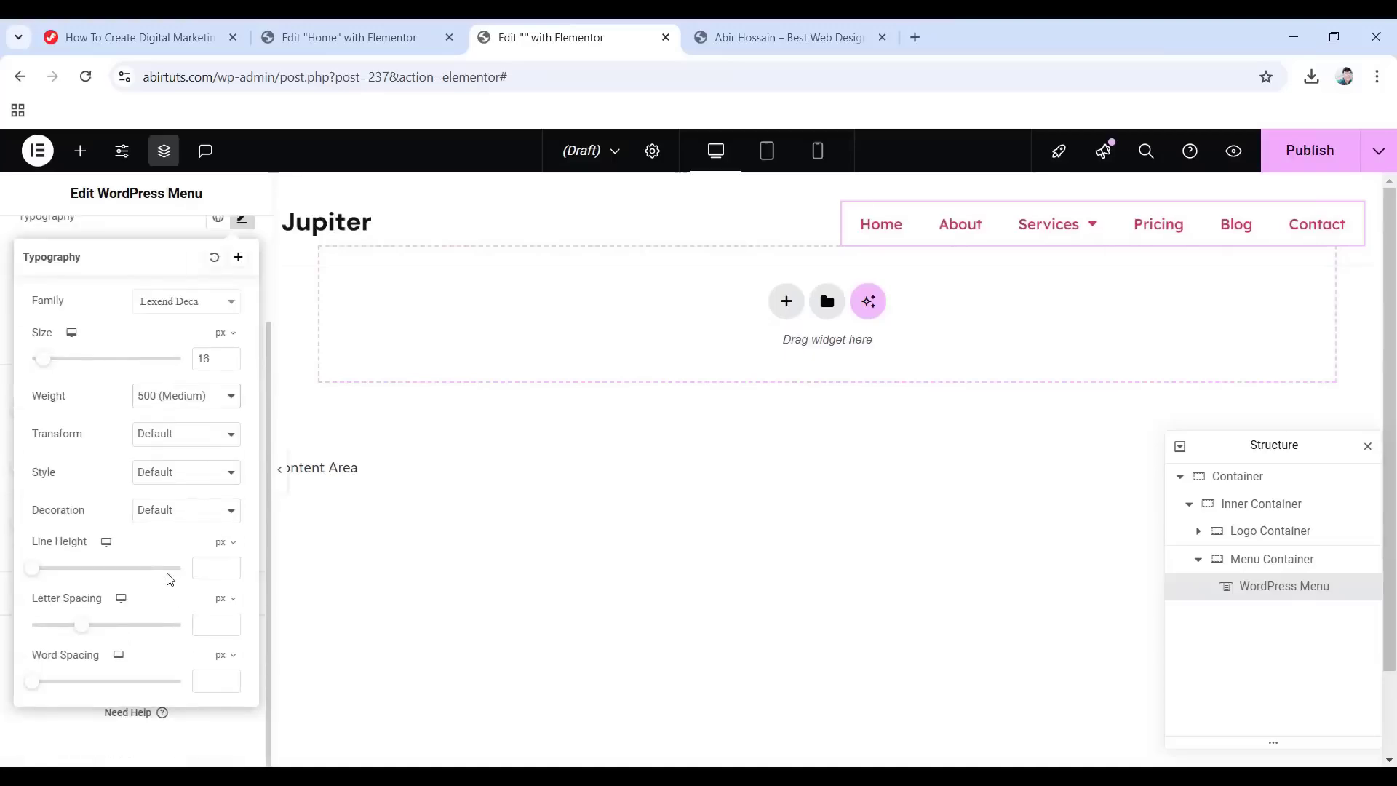
pyautogui.click(224, 543)
pyautogui.click(220, 570)
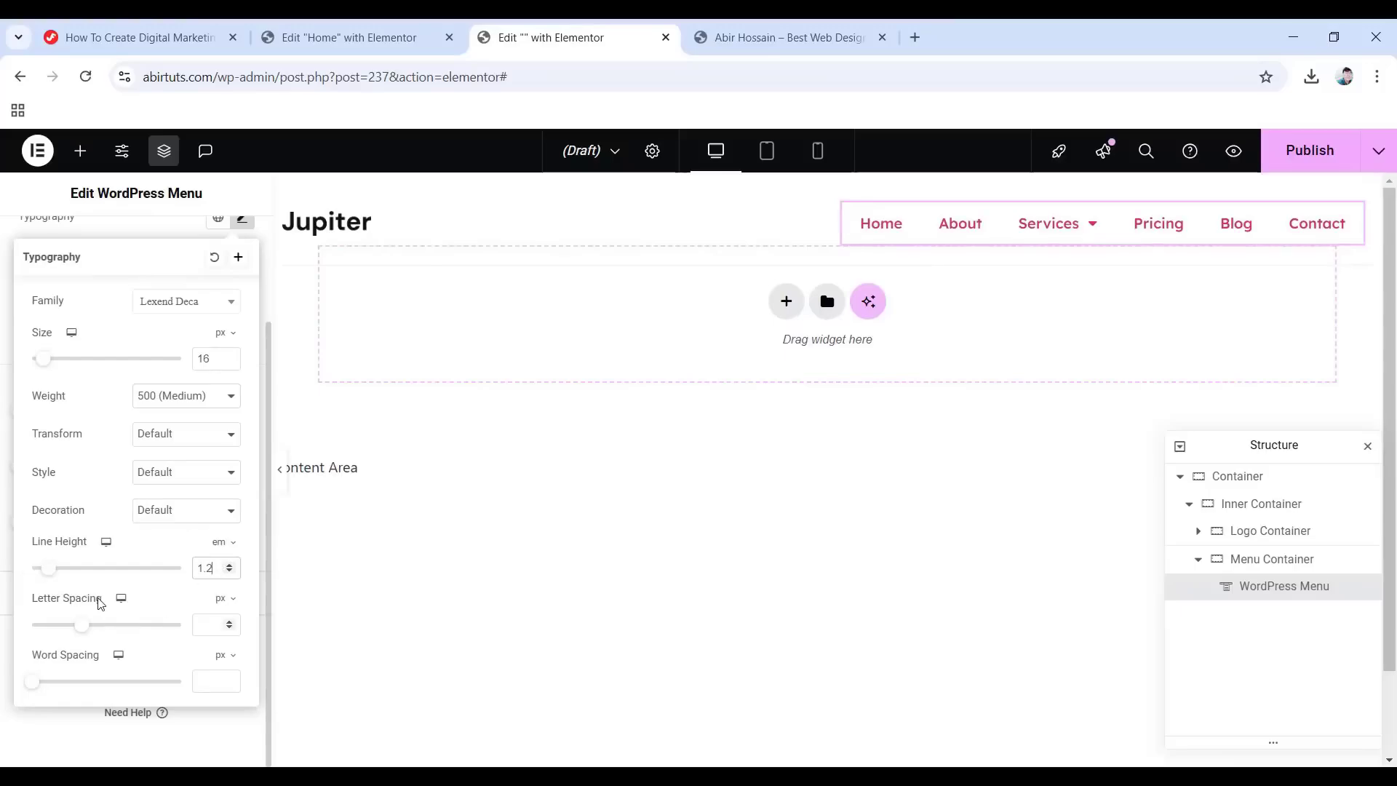
pyautogui.click(227, 601)
pyautogui.click(220, 629)
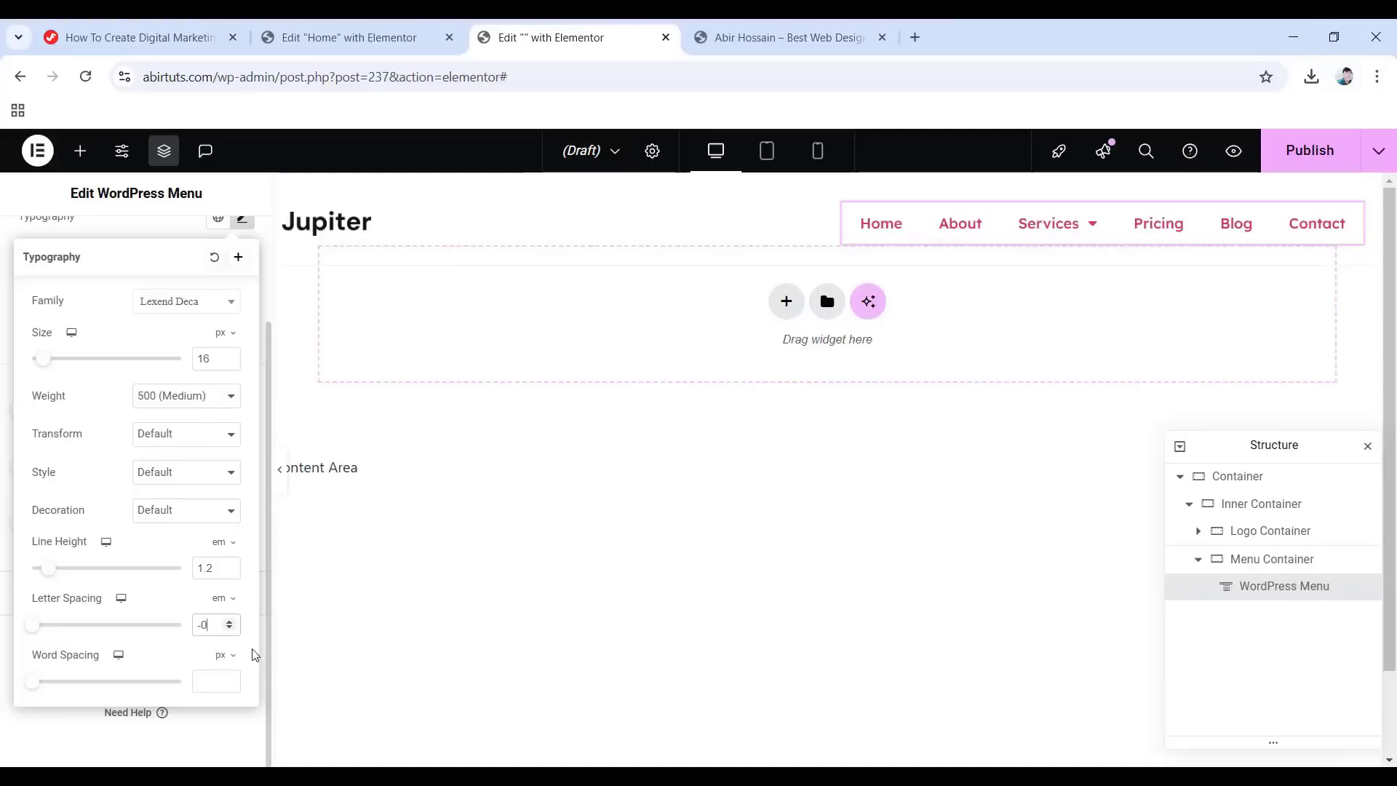
pyautogui.write('-0.0')
pyautogui.write('11')
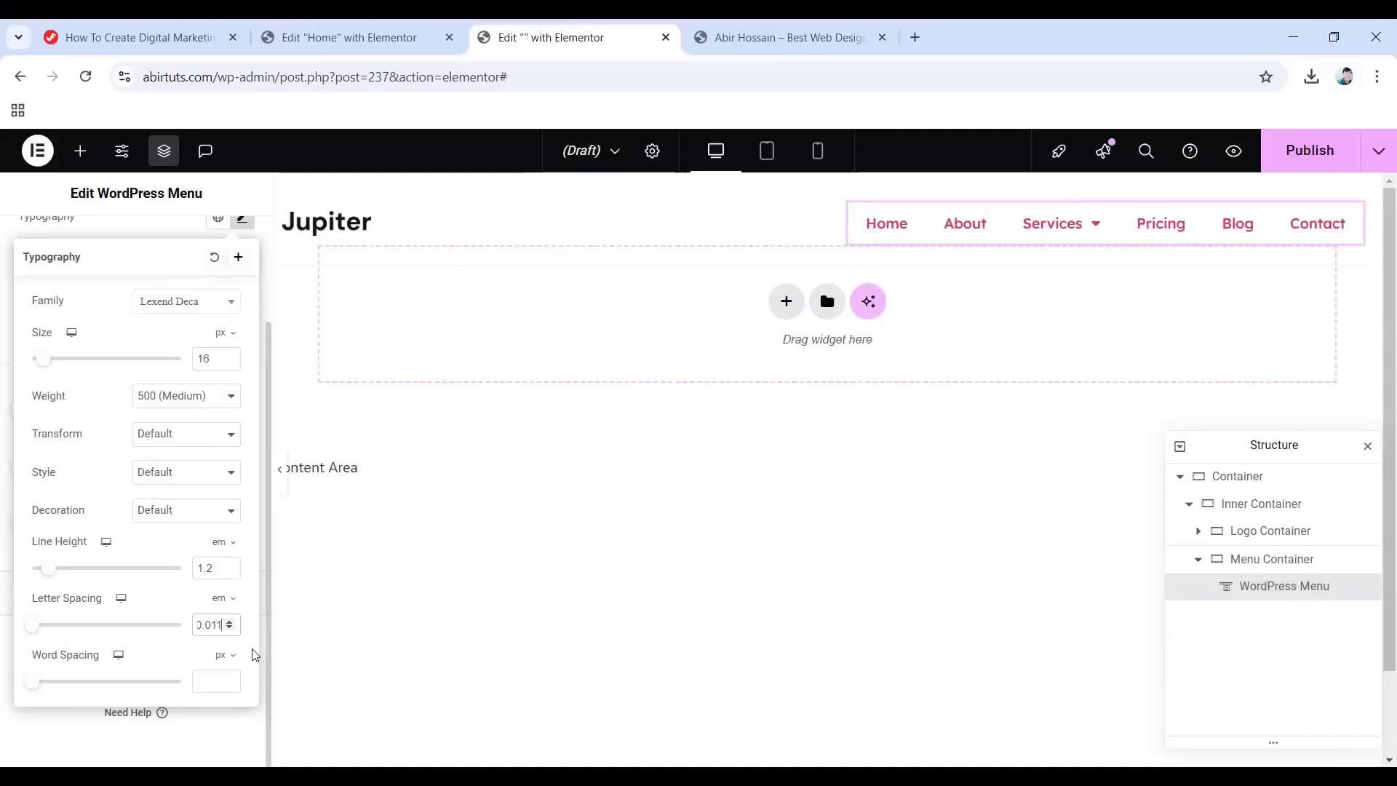
pyautogui.click(6, 251)
pyautogui.scroll(2, 96, 318)
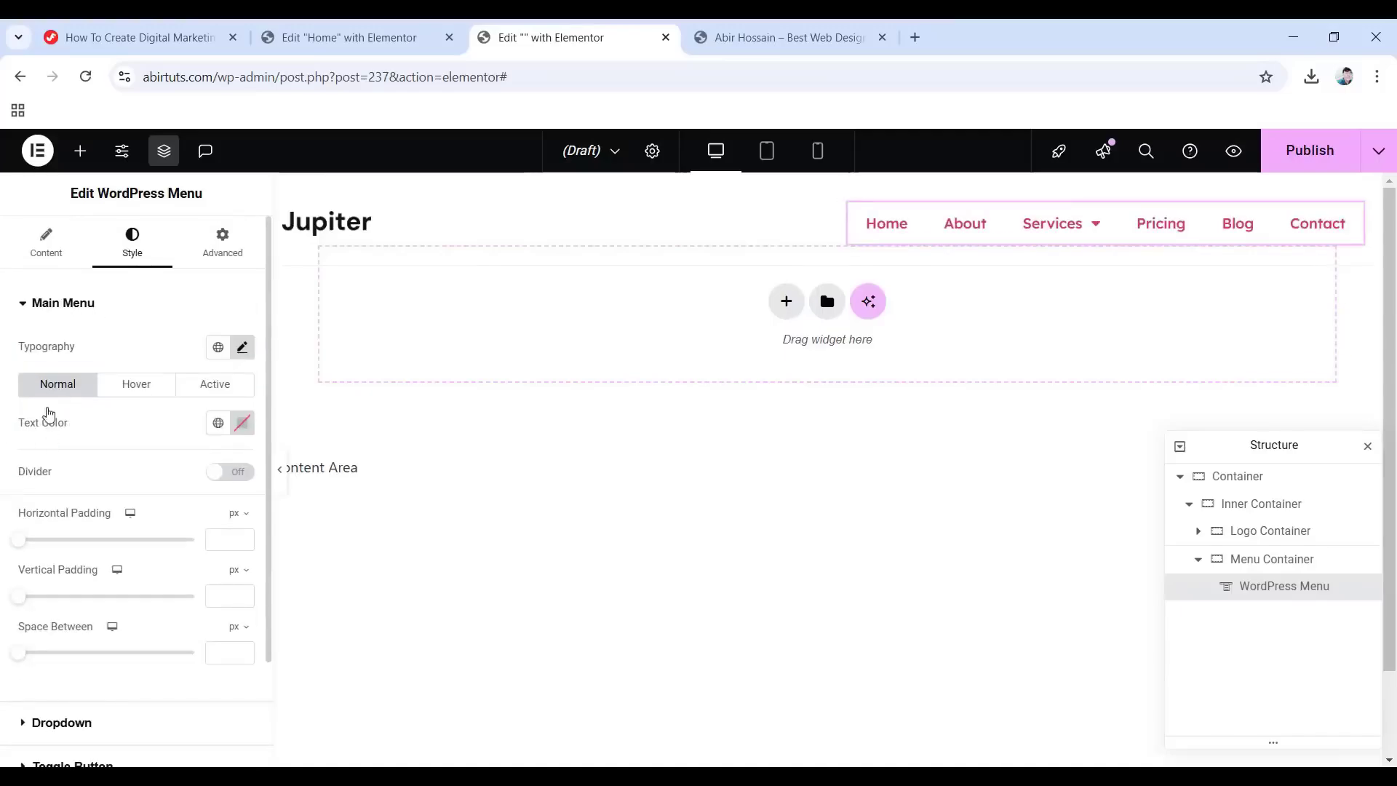
# Colour the menu text #212529, changing to #6664e4 on hover.
pyautogui.click(242, 422)
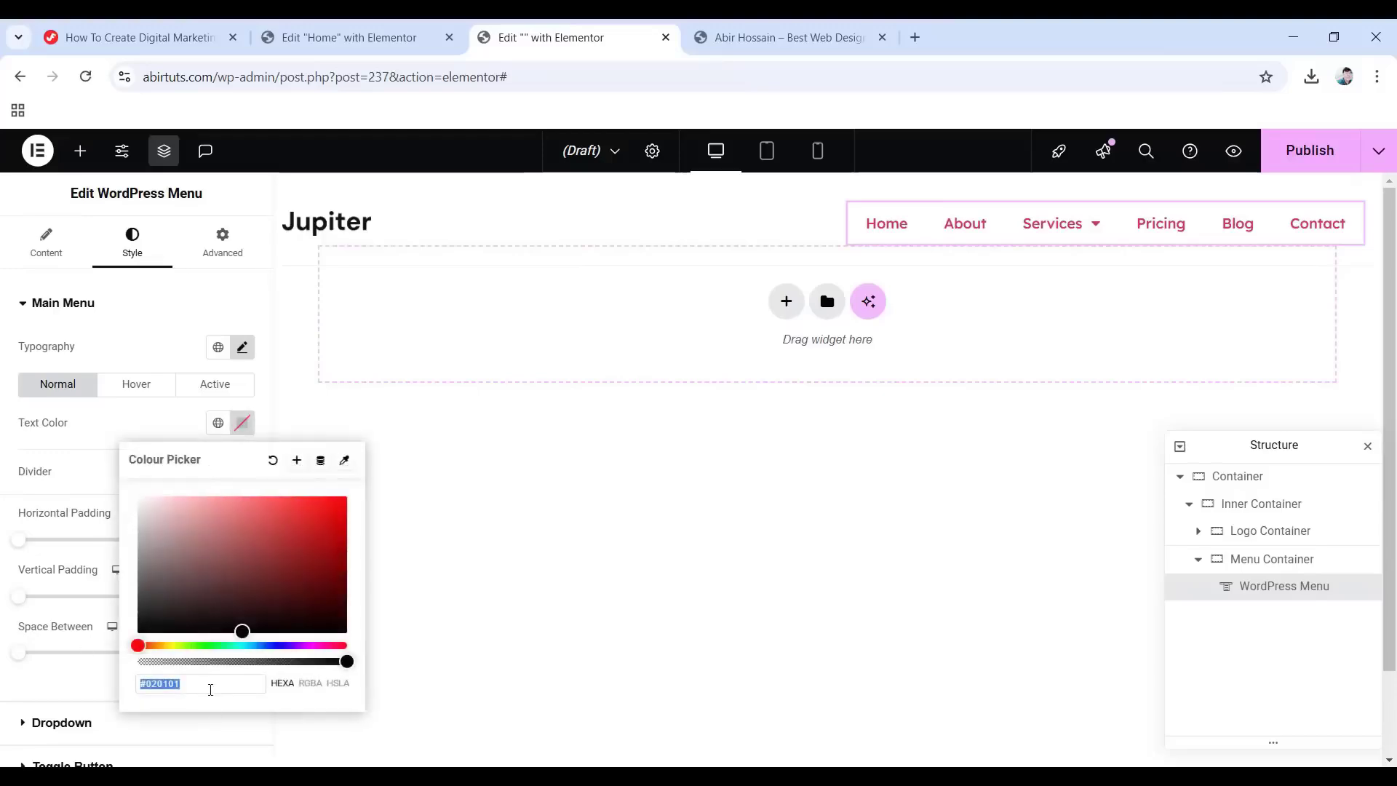
pyautogui.write('212')
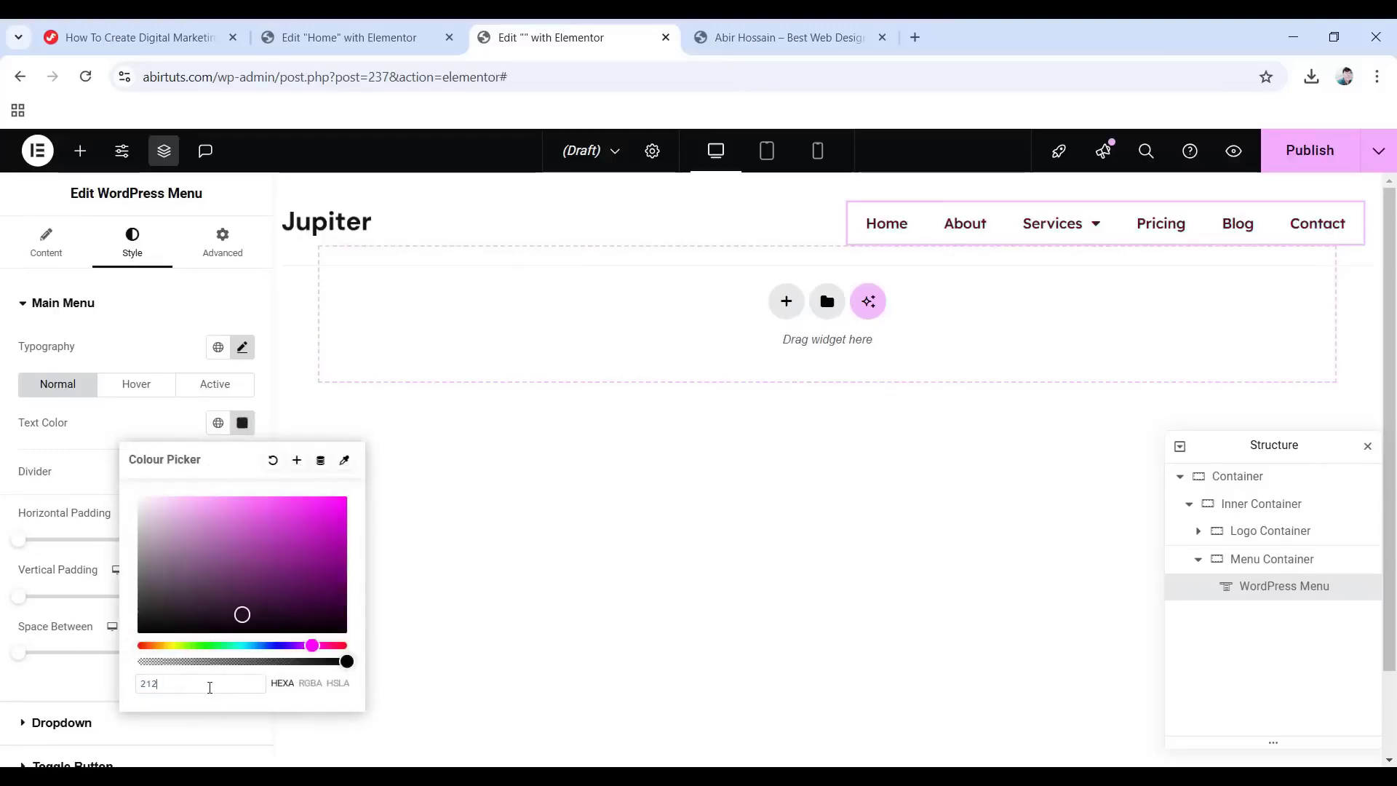
pyautogui.write('529')
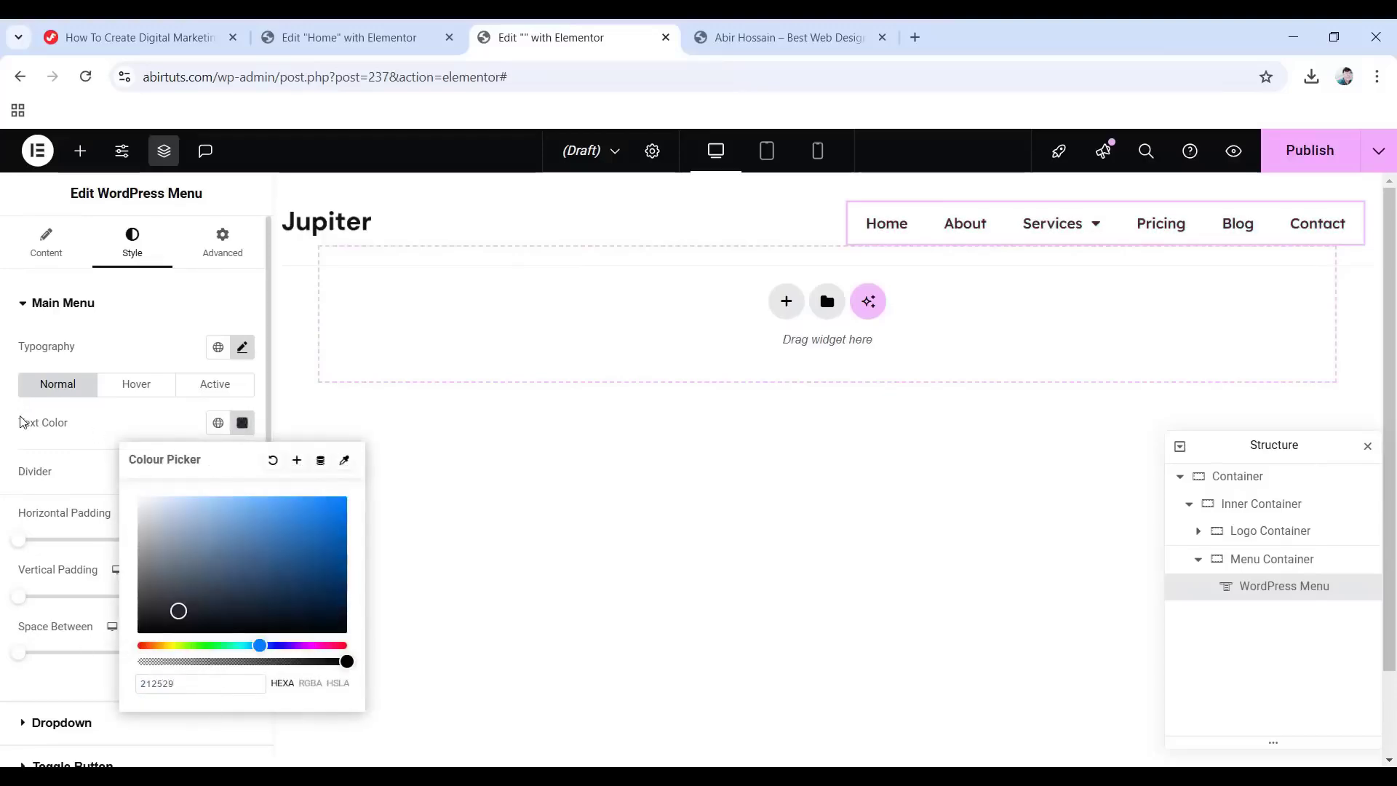
pyautogui.click(21, 422)
pyautogui.click(139, 386)
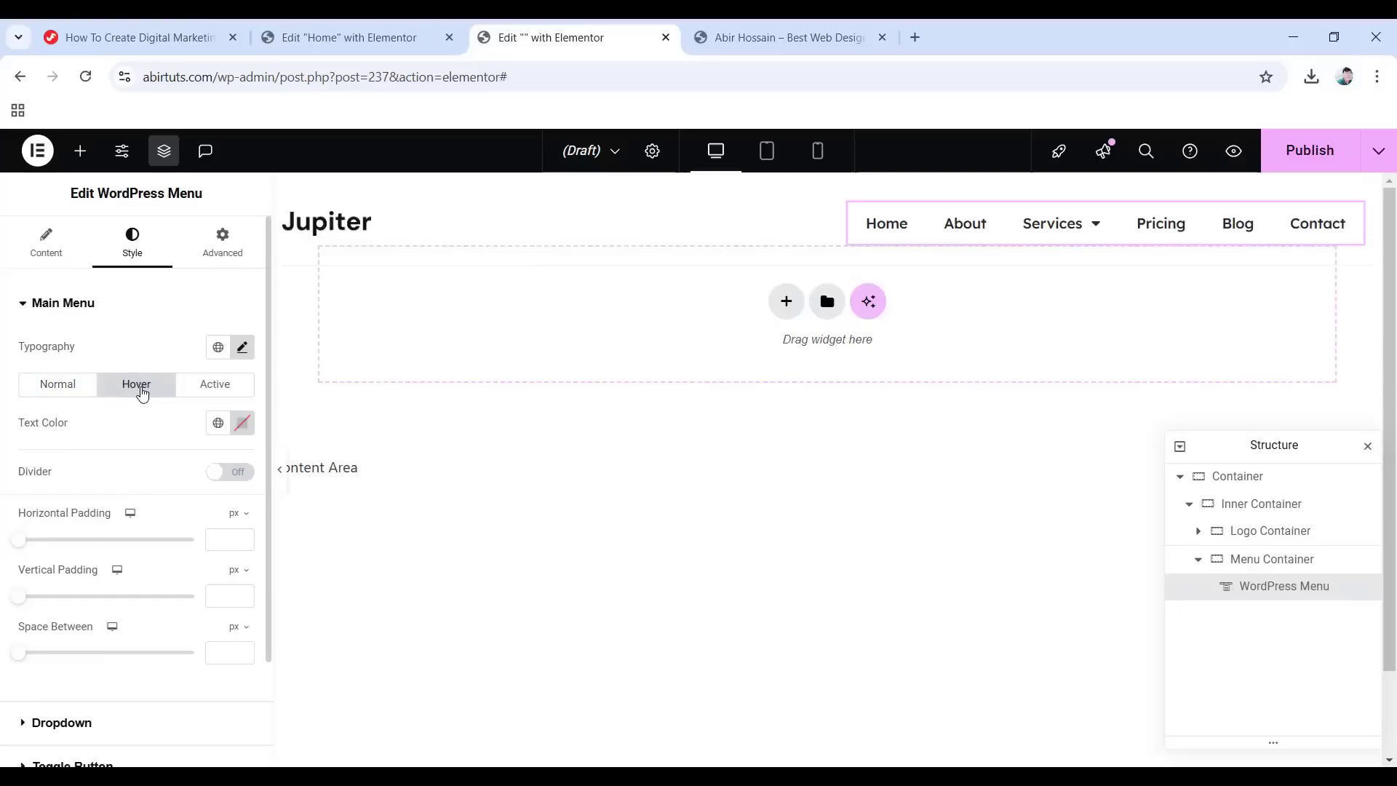
pyautogui.click(242, 422)
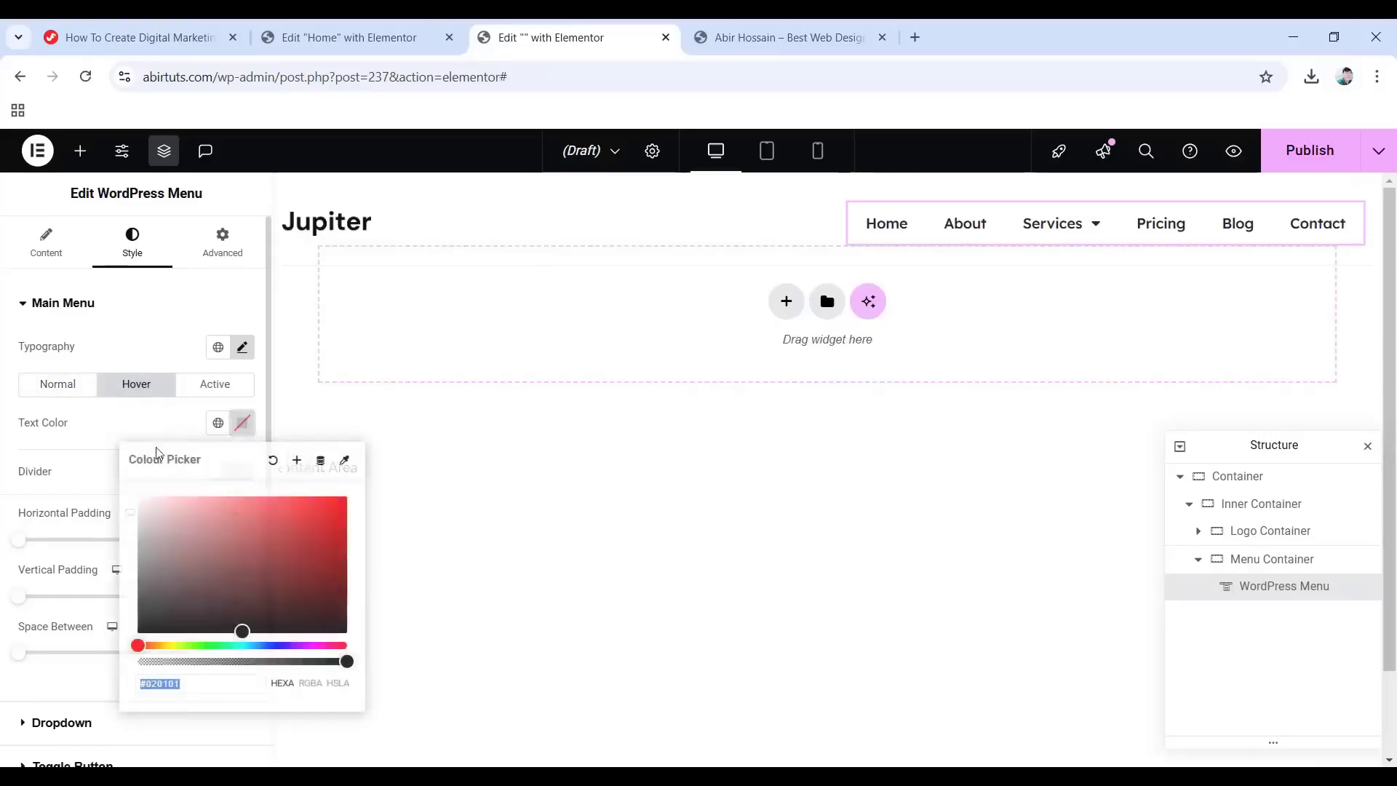
pyautogui.write('666')
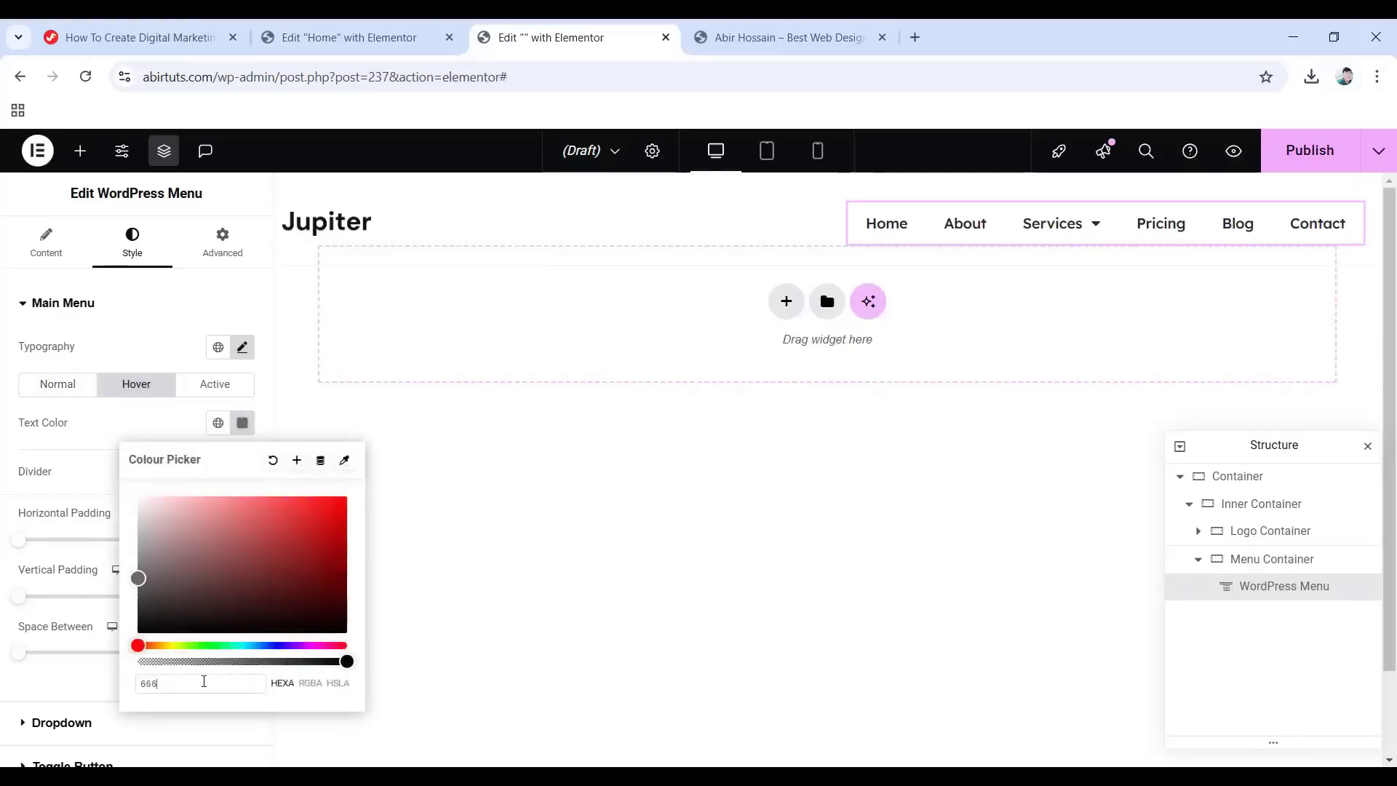
pyautogui.write('4e4')
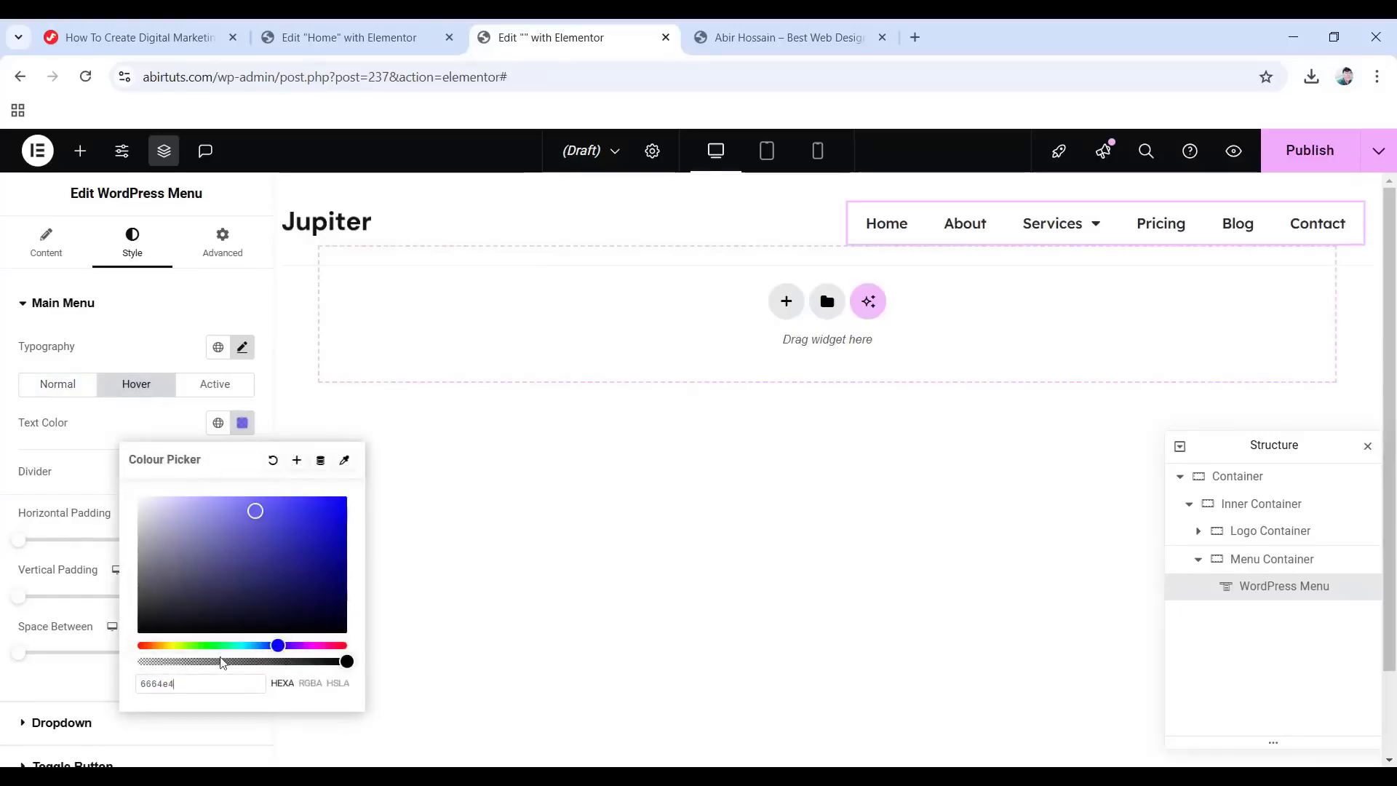
pyautogui.click(41, 423)
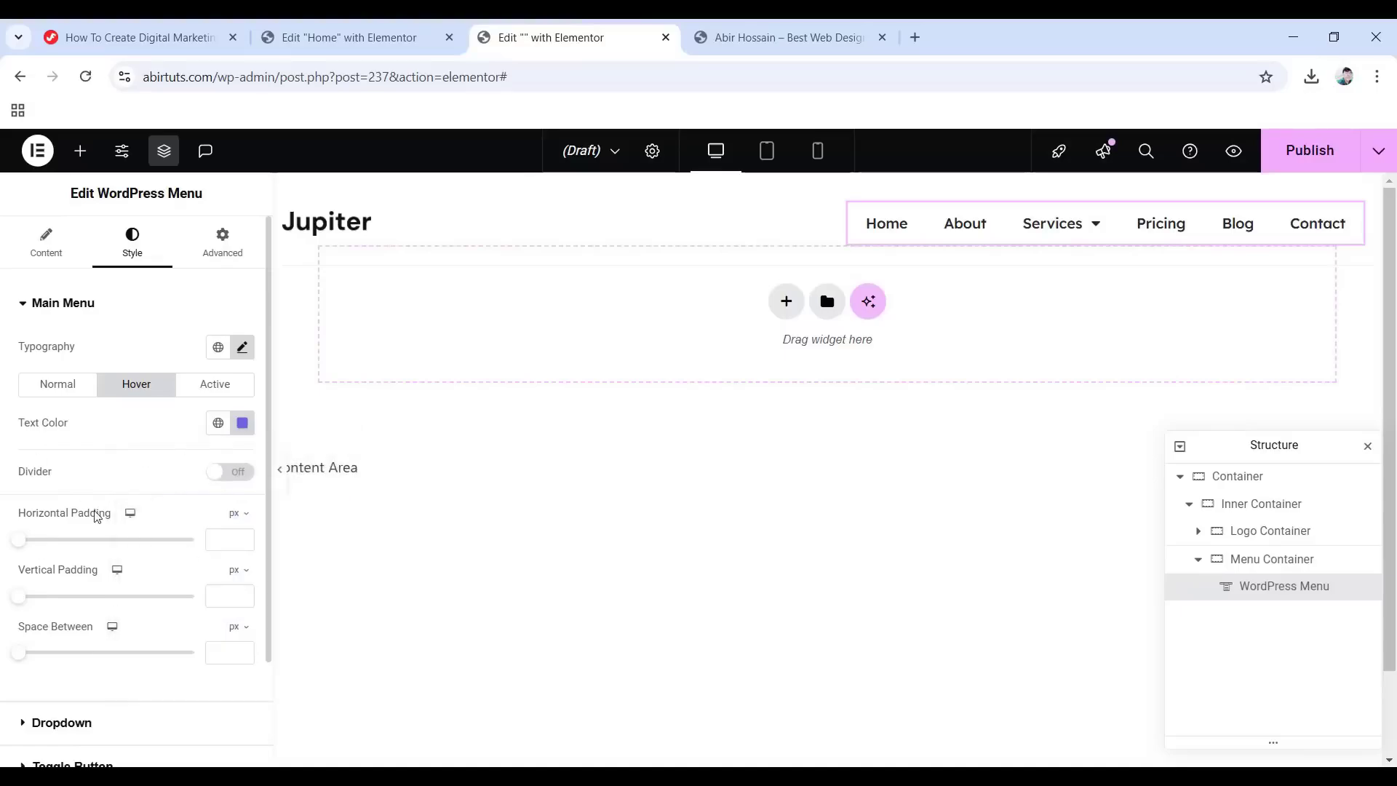
# Set the menu items' horizontal padding to 0 and spacing between them to 40 px.
pyautogui.write('0')
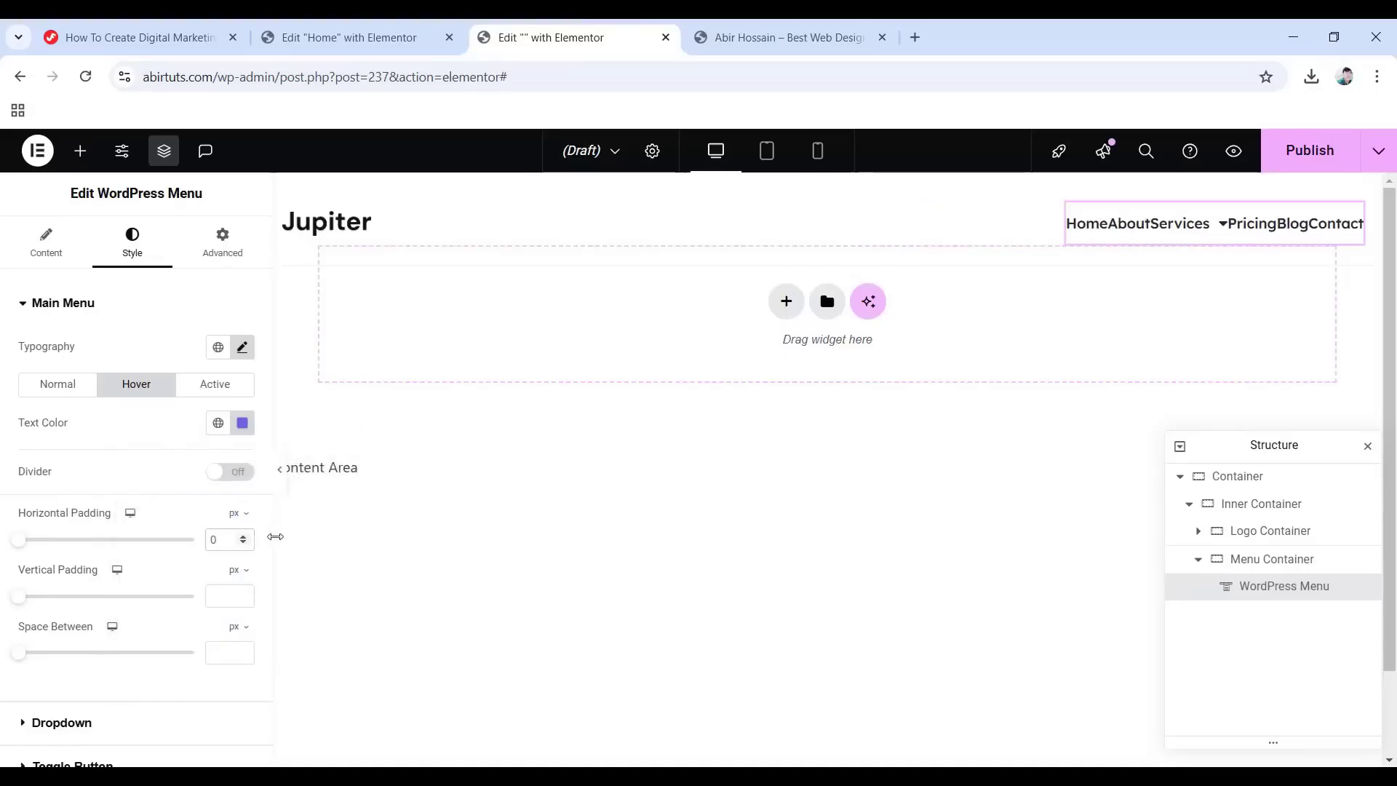
pyautogui.click(222, 652)
pyautogui.write('40')
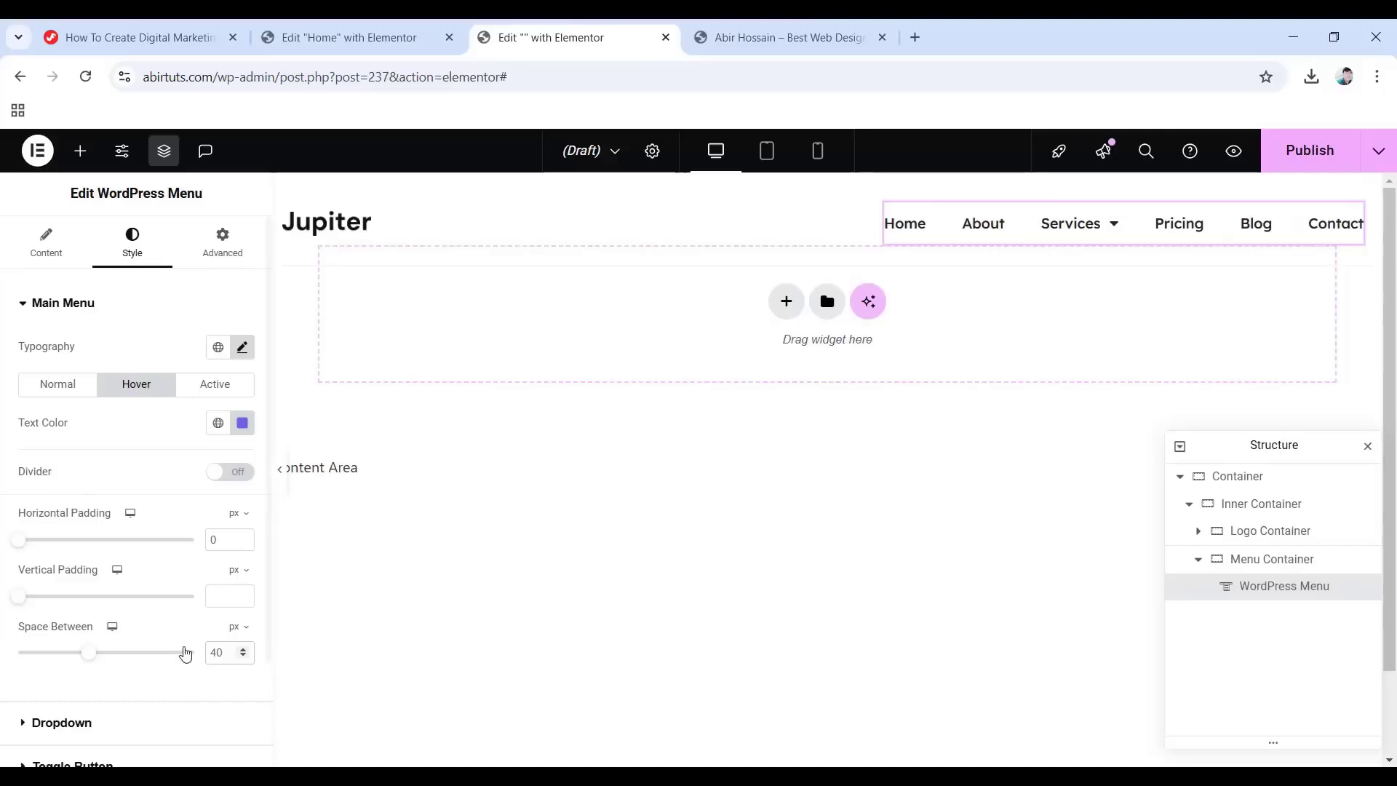
pyautogui.scroll(-1, 158, 706)
pyautogui.click(86, 632)
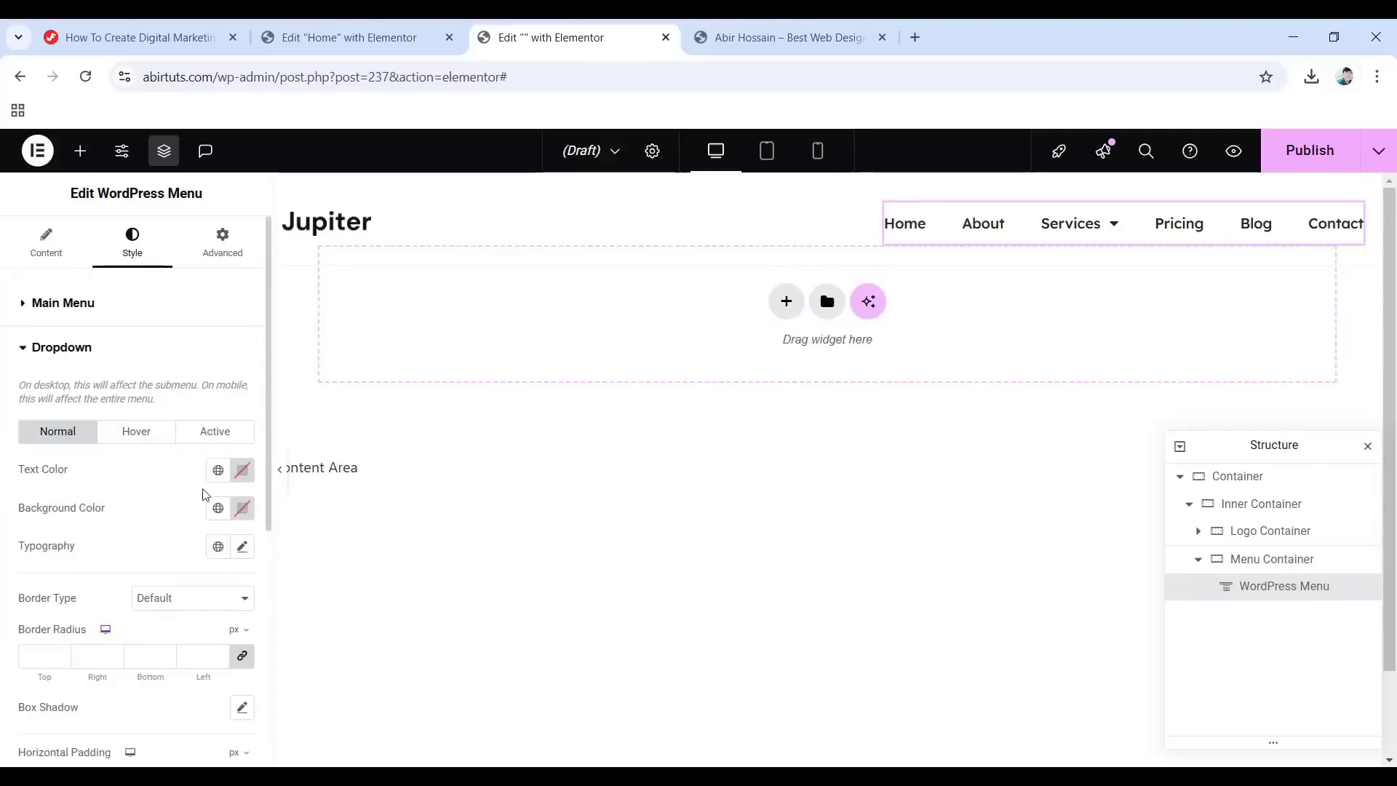
# Give the dropdown grey #6C757D text on a white #FFFFFF background.
pyautogui.click(242, 470)
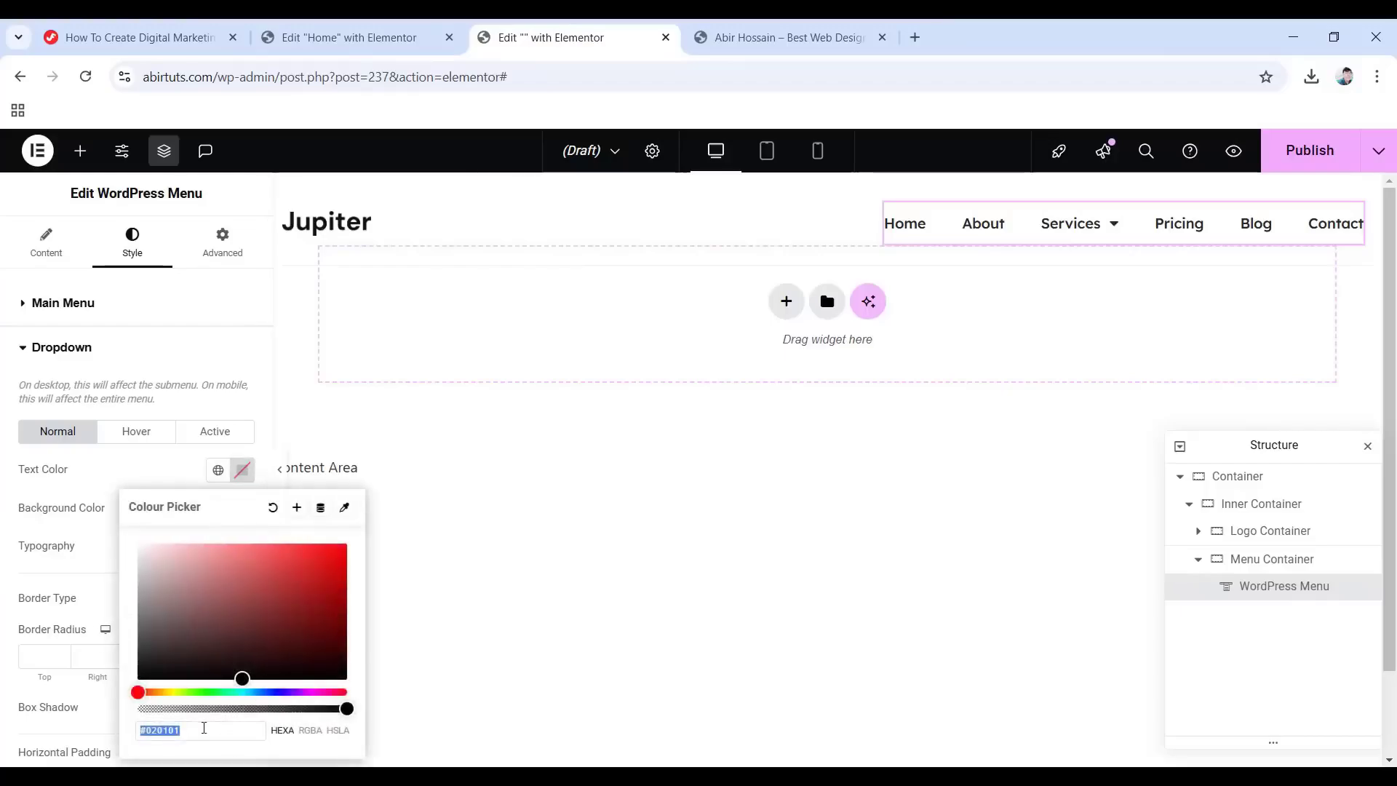
pyautogui.write('6c757d')
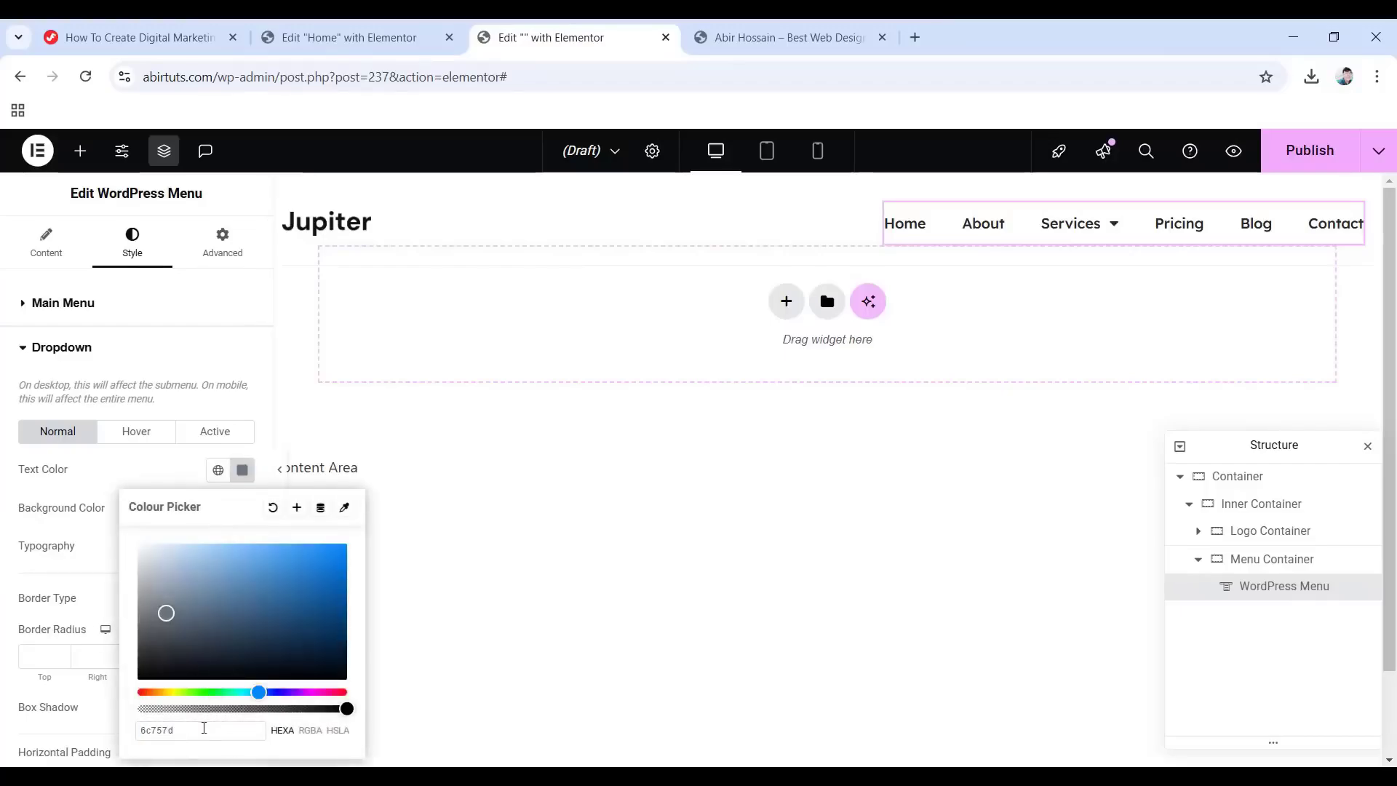
pyautogui.click(243, 470)
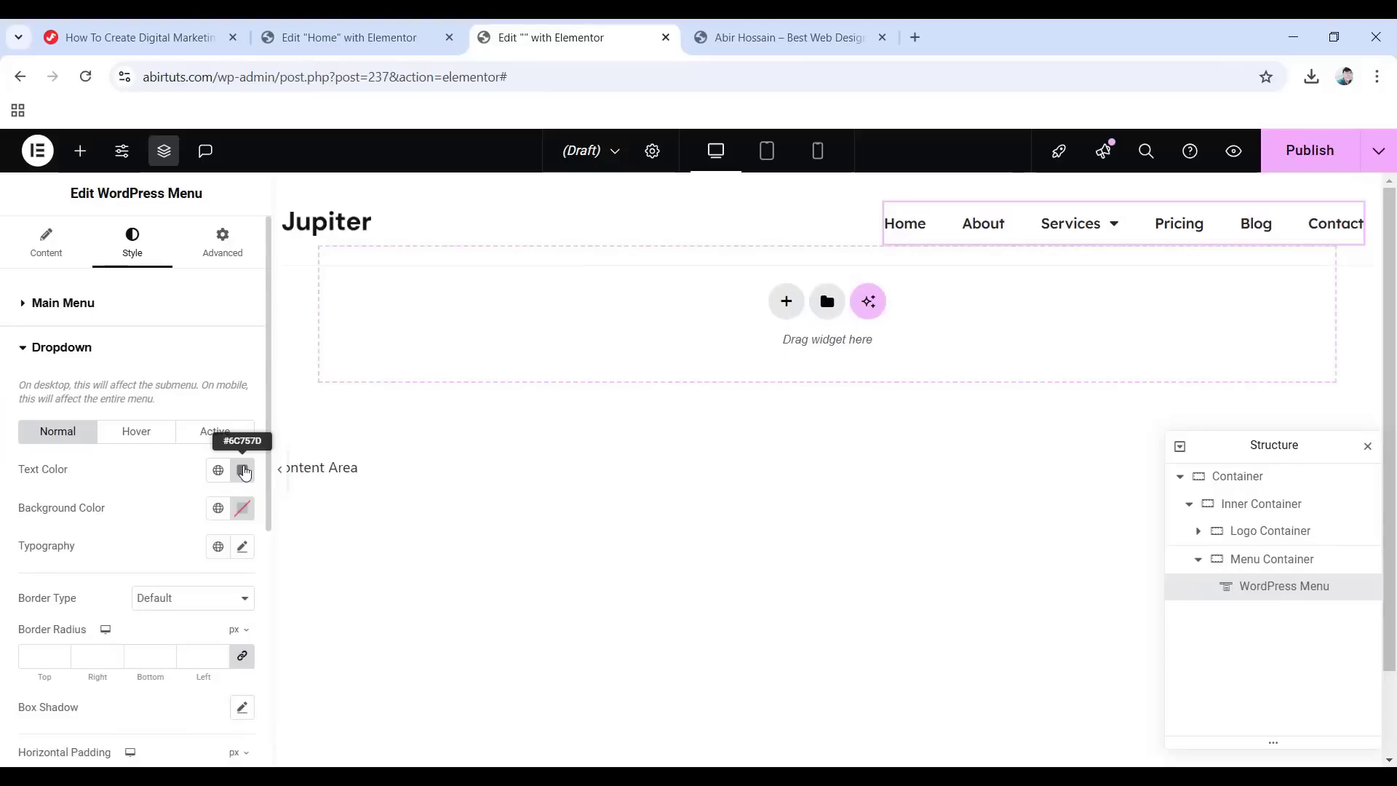
pyautogui.click(244, 510)
pyautogui.moveTo(152, 305); pyautogui.dragTo(126, 258)
pyautogui.click(142, 540)
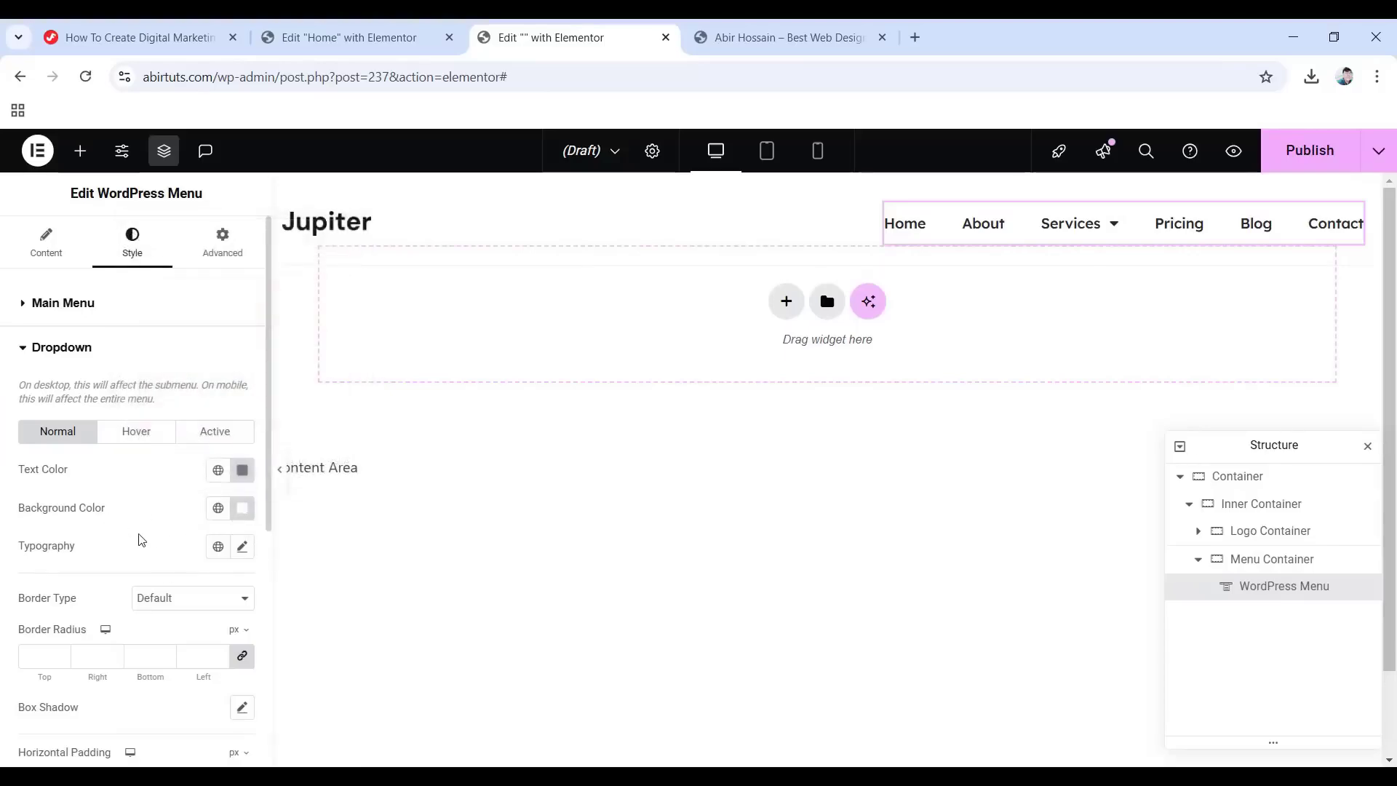
# Set the dropdown typography to Lexend Deca, size 15, weight 500 (Medium).
pyautogui.click(242, 551)
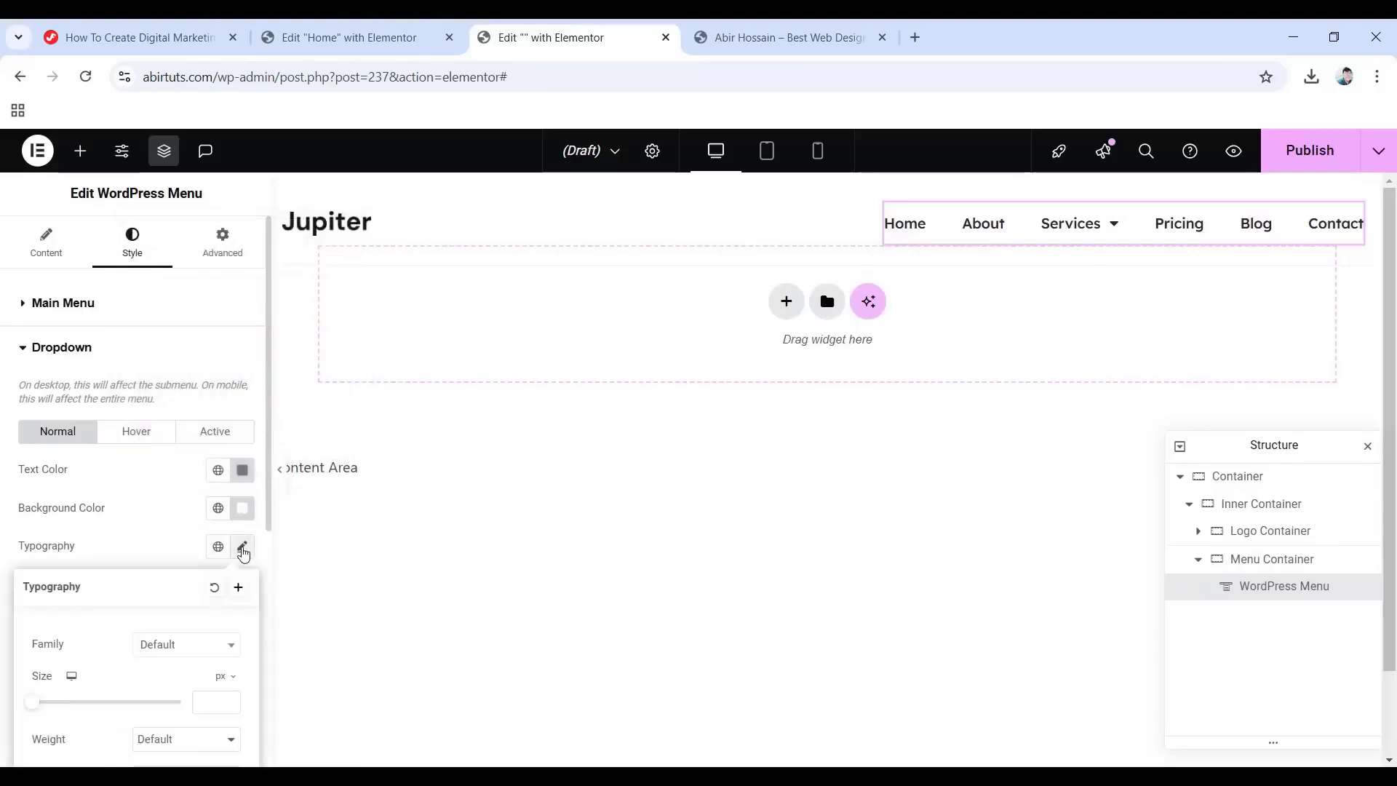
pyautogui.scroll(-3, 151, 649)
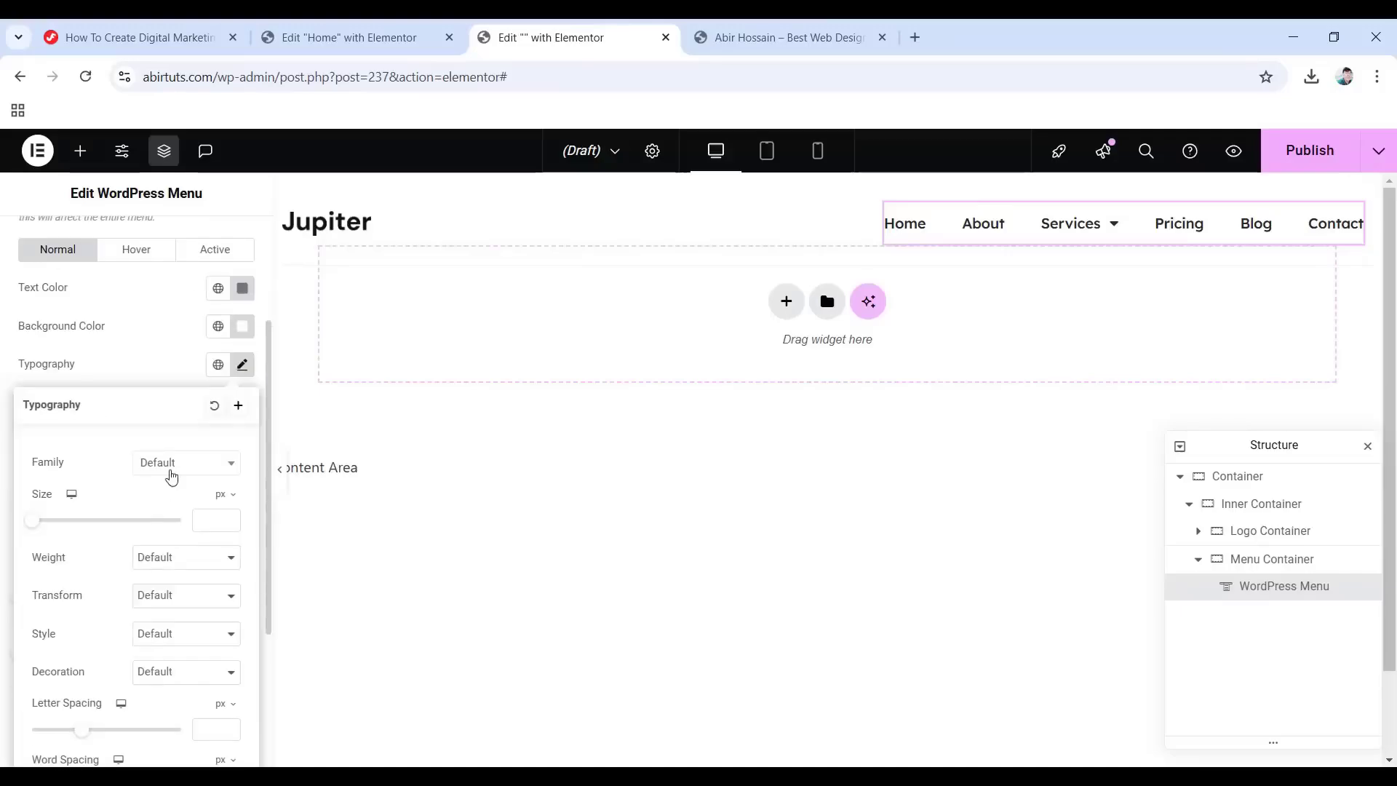
pyautogui.click(170, 474)
pyautogui.write('15')
pyautogui.click(186, 557)
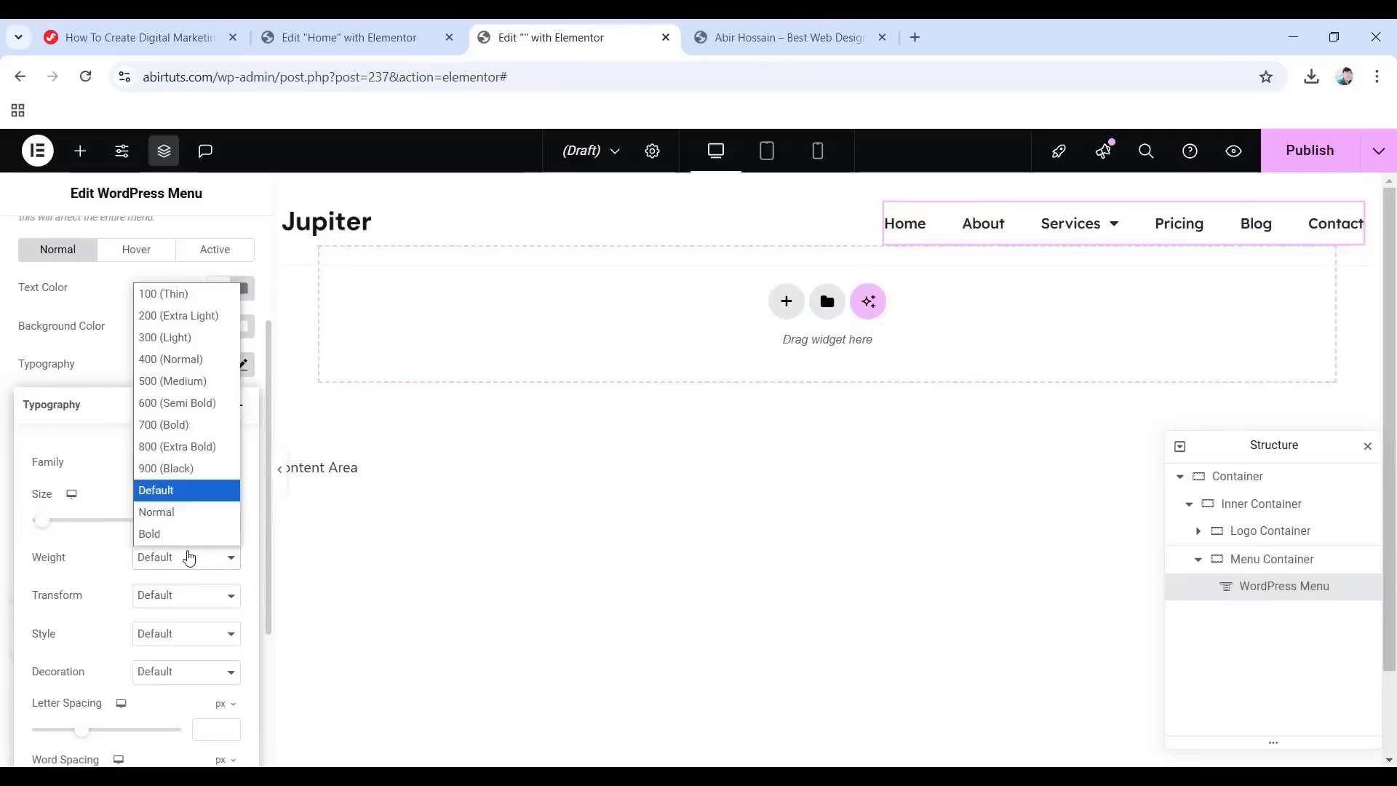
pyautogui.click(181, 390)
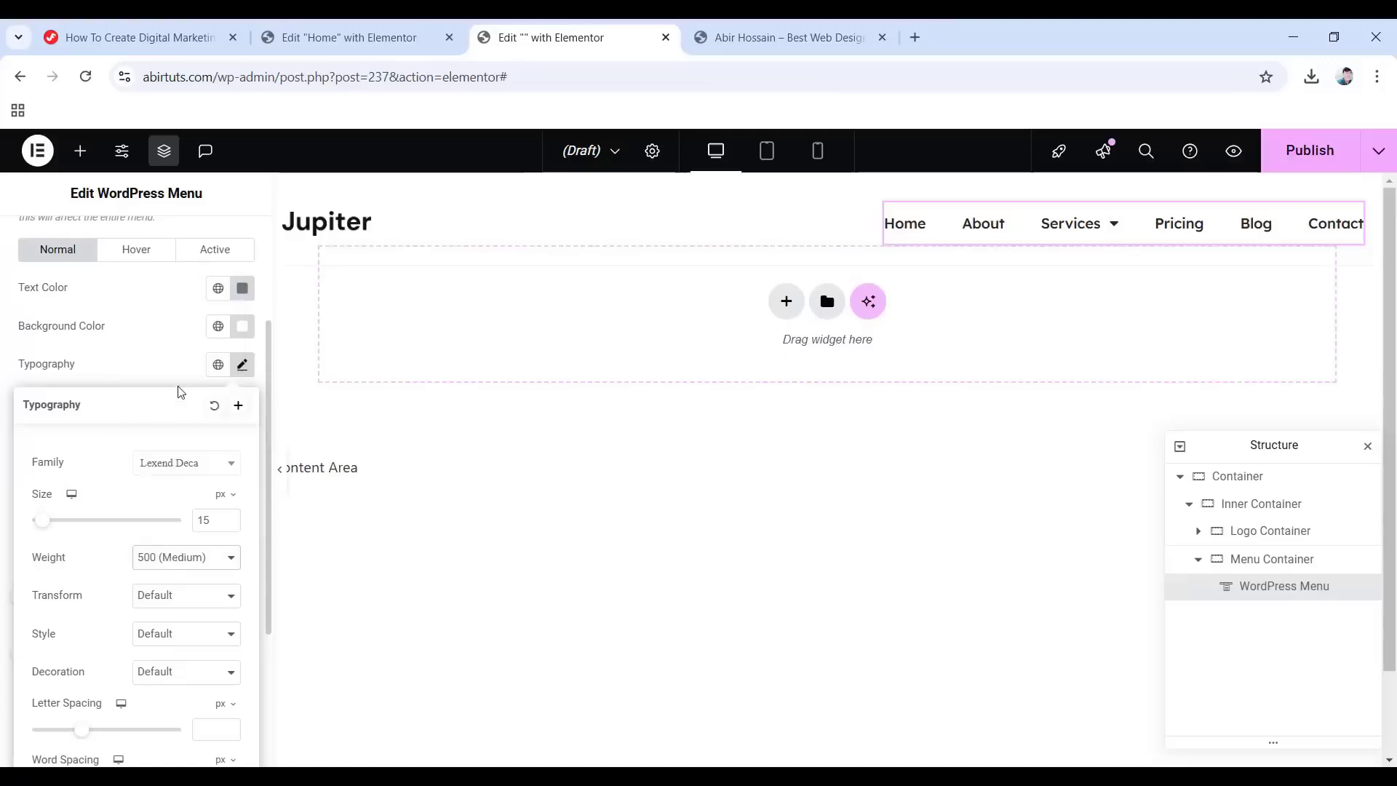
# Make hovered dropdown items #6664e4 text on a #f5f4fe background.
pyautogui.click(140, 252)
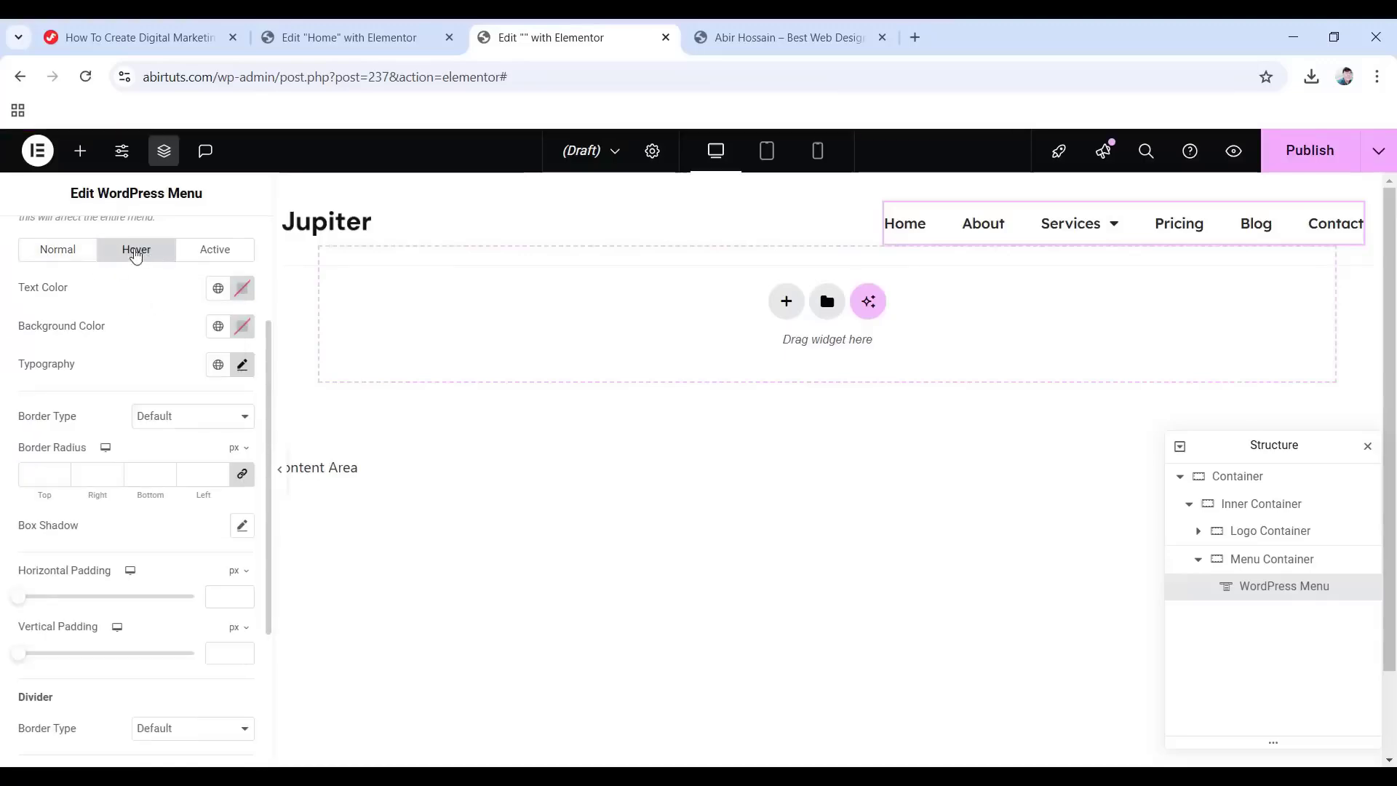
pyautogui.click(242, 288)
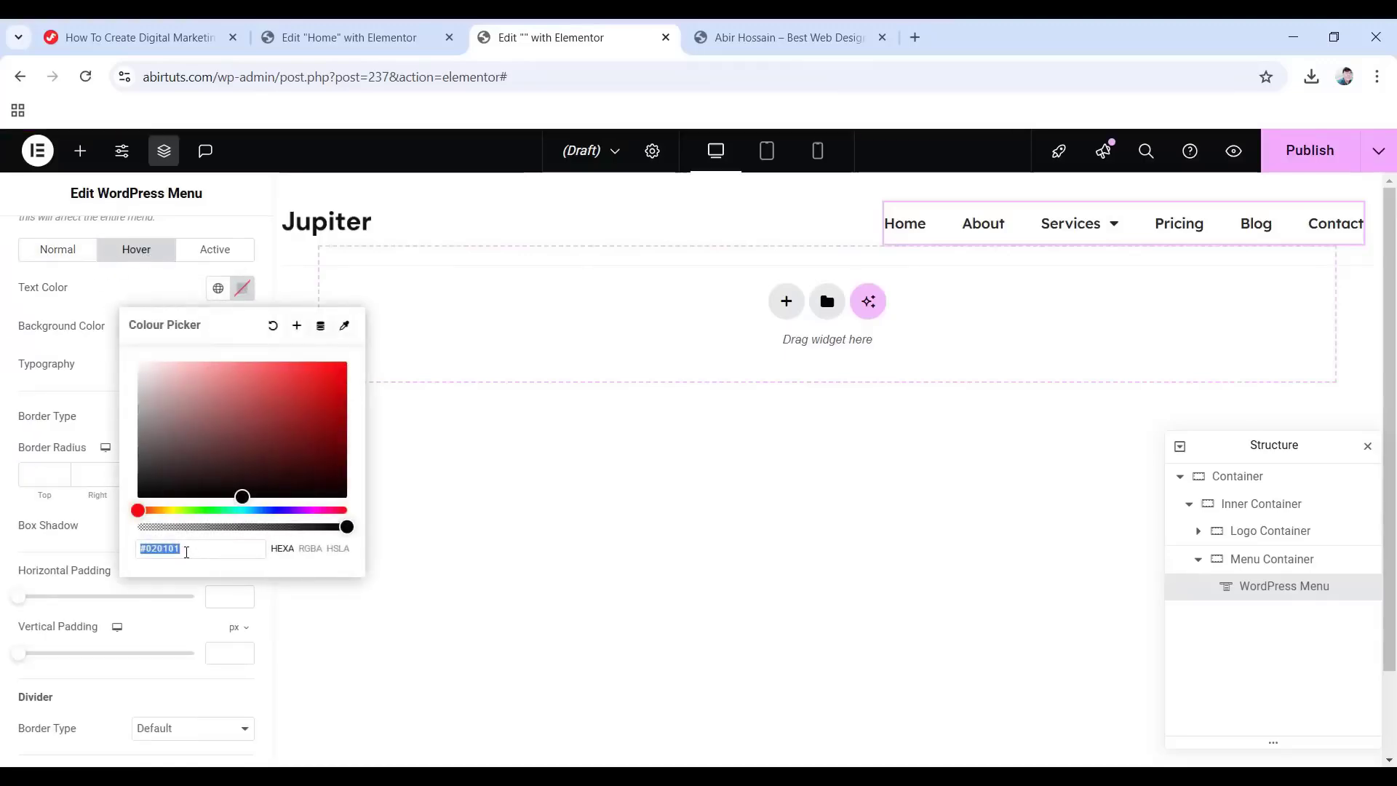
pyautogui.write('6664e4')
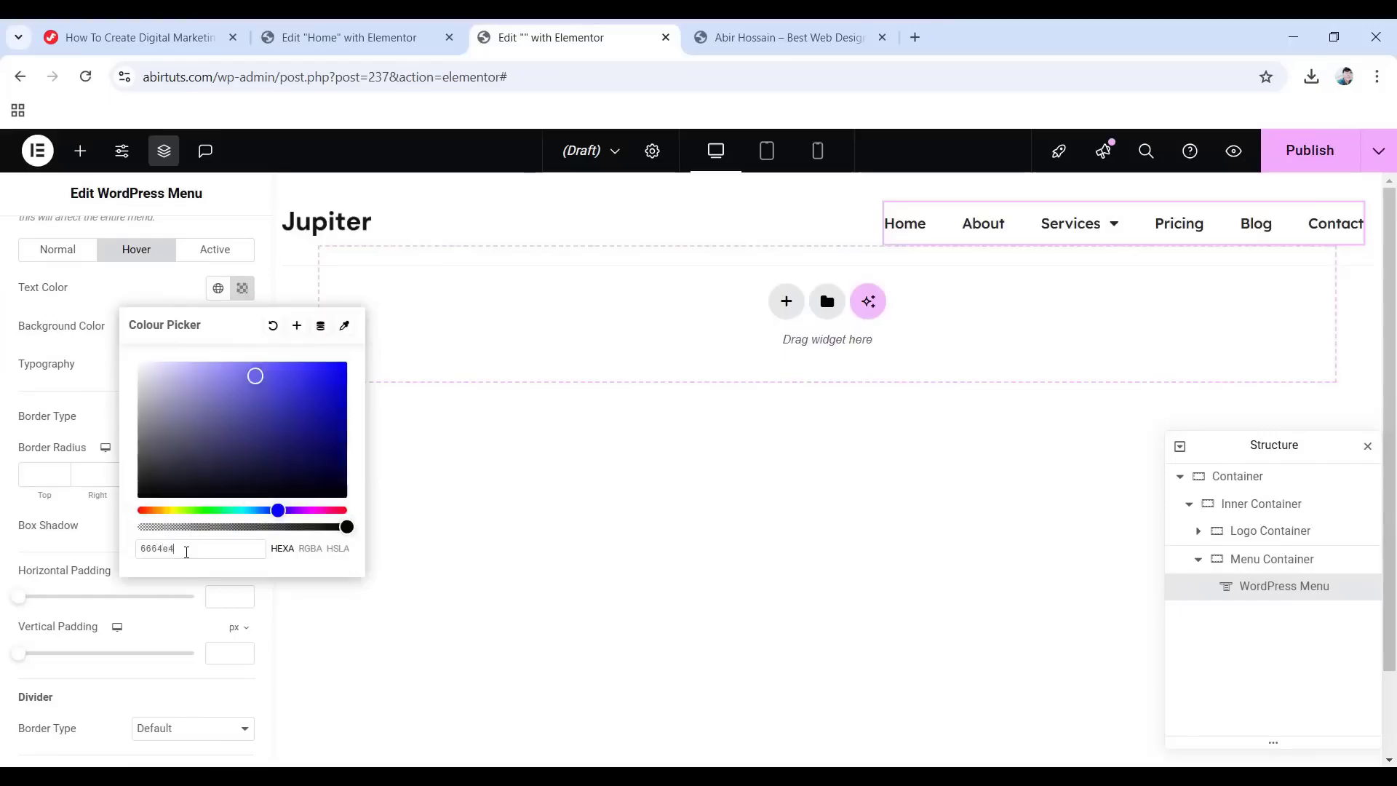
pyautogui.click(4, 340)
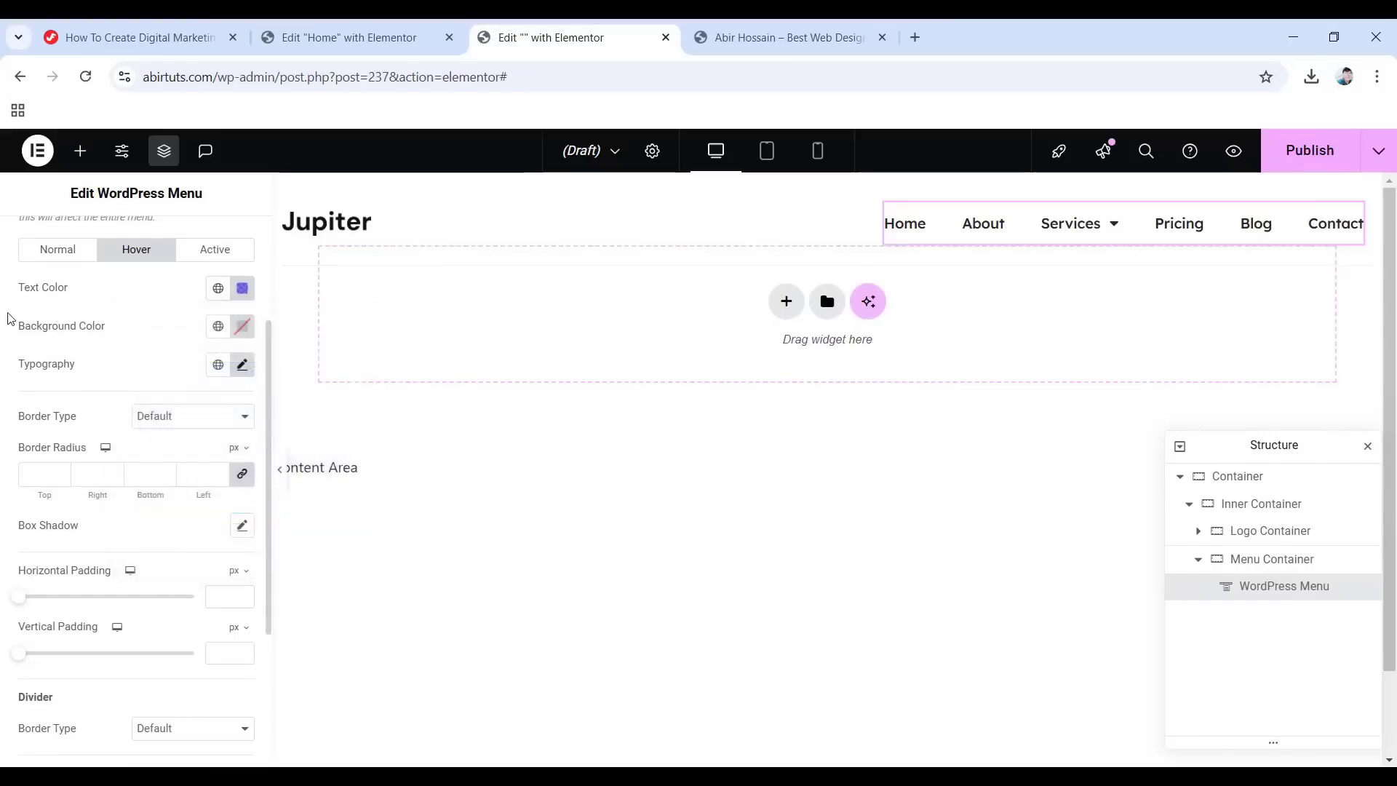
pyautogui.click(242, 328)
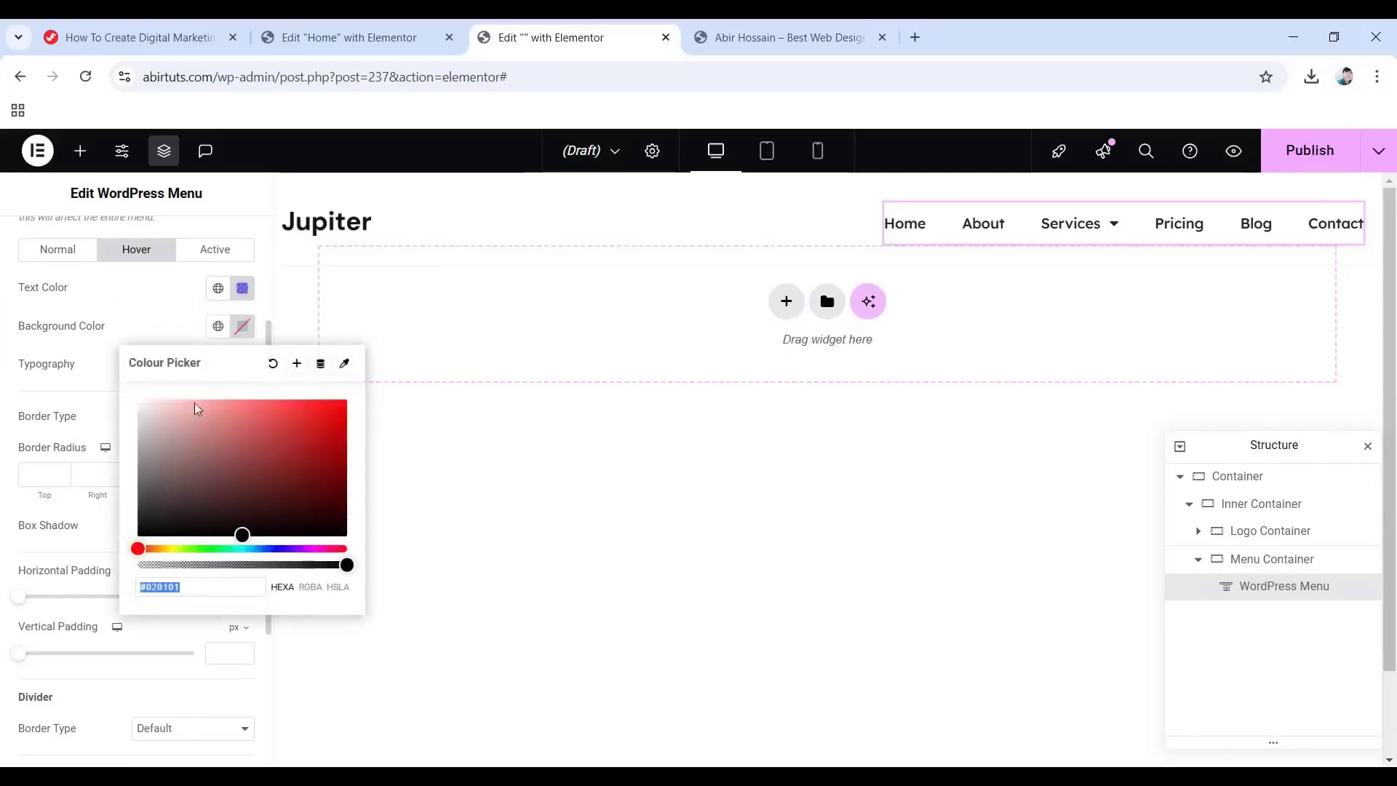
pyautogui.write('f5f4fe')
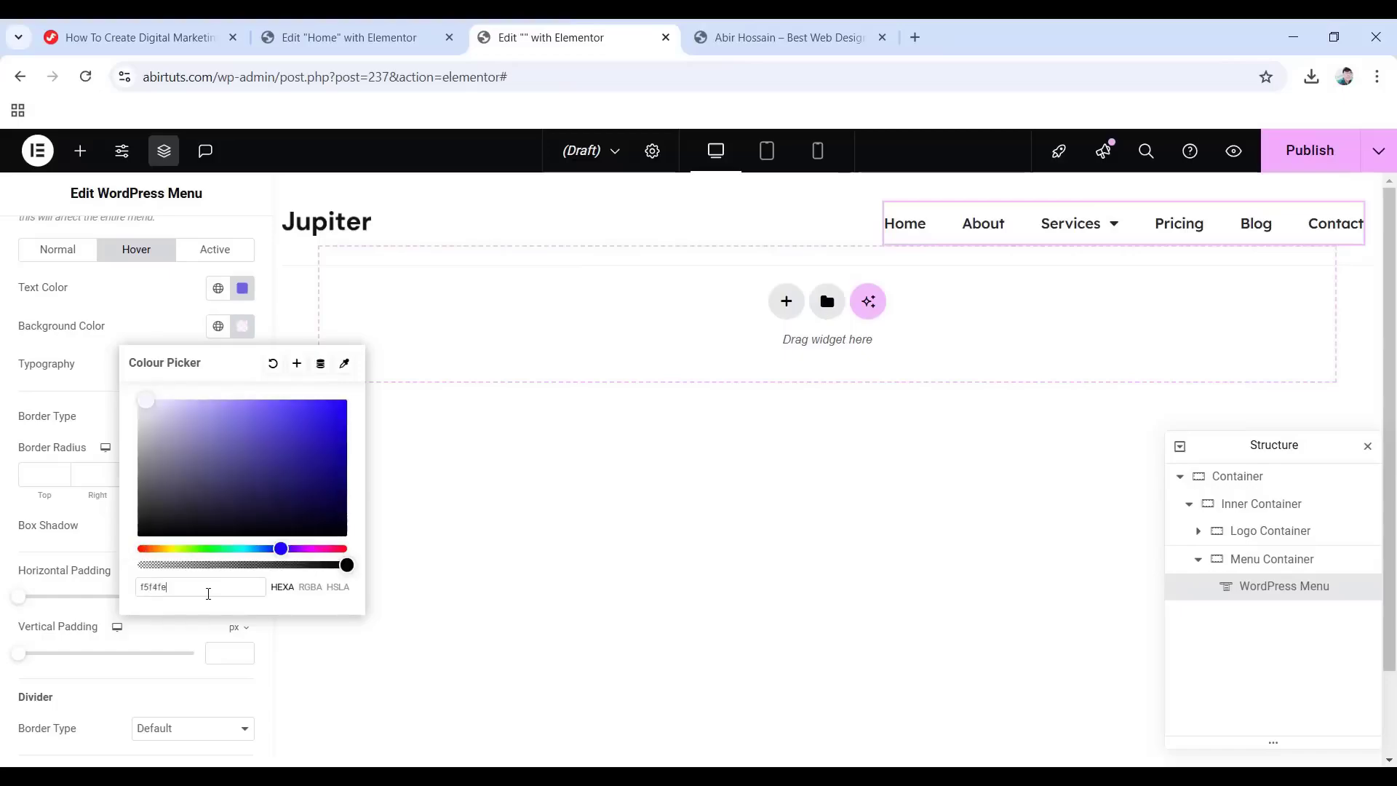
pyautogui.click(13, 356)
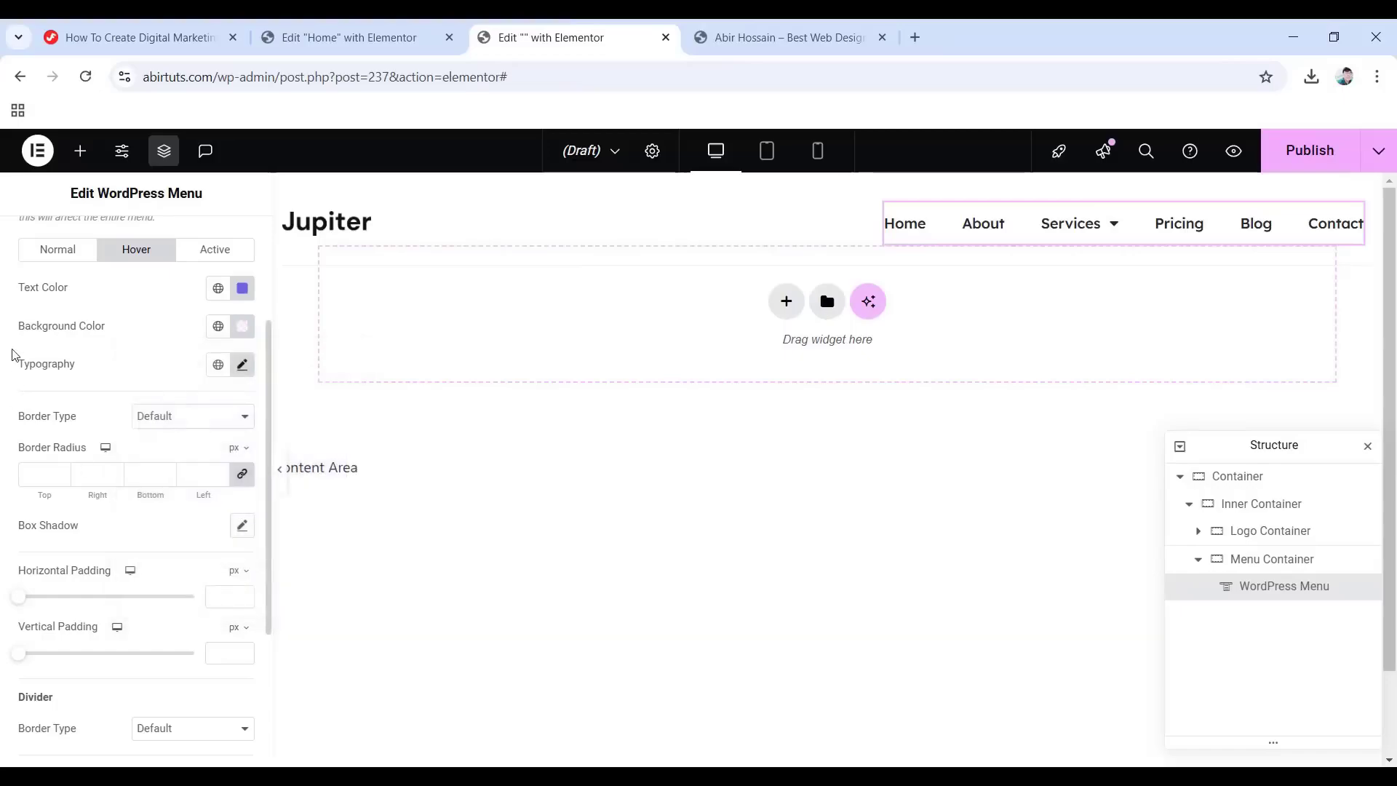
pyautogui.click(226, 253)
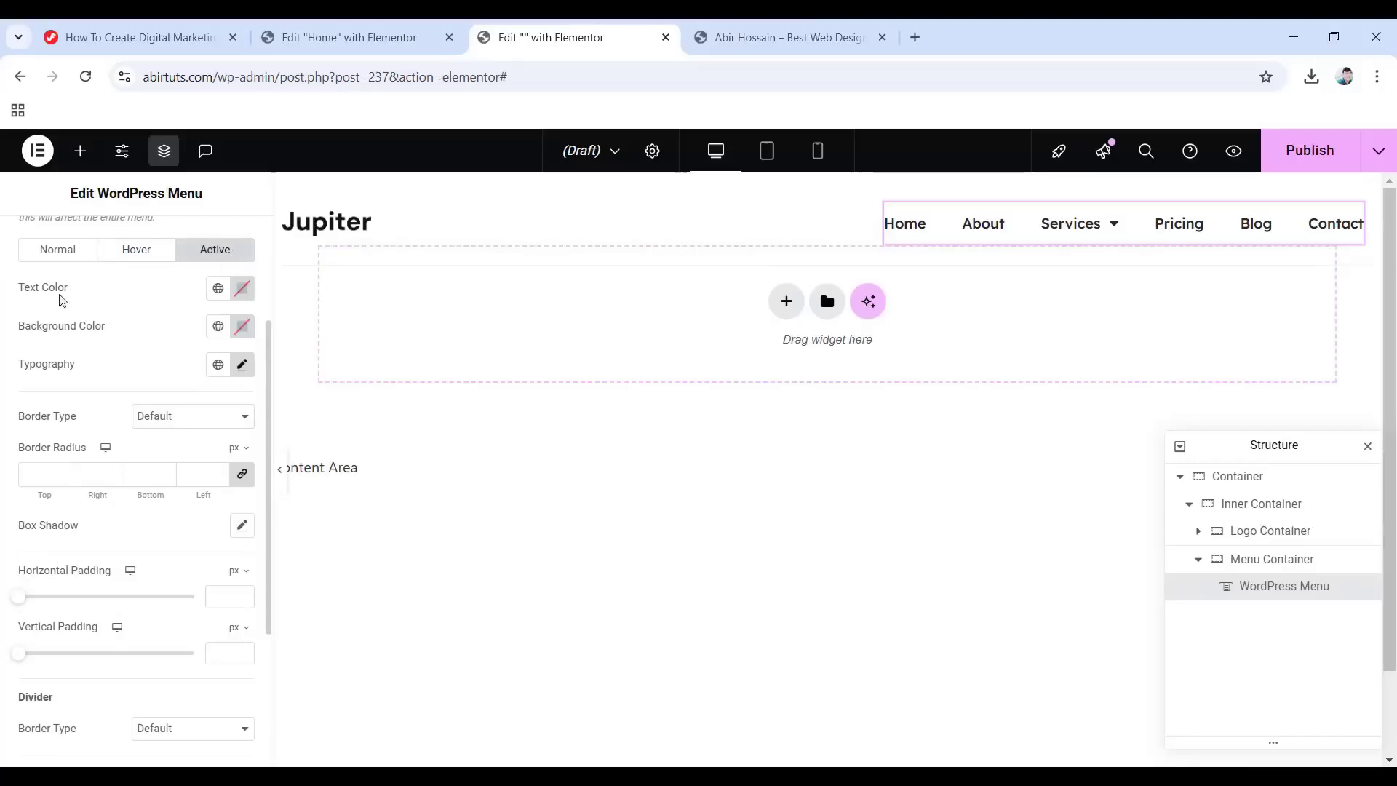
# Give active dropdown items the global Text colour on a #f5f4fe background.
pyautogui.click(214, 290)
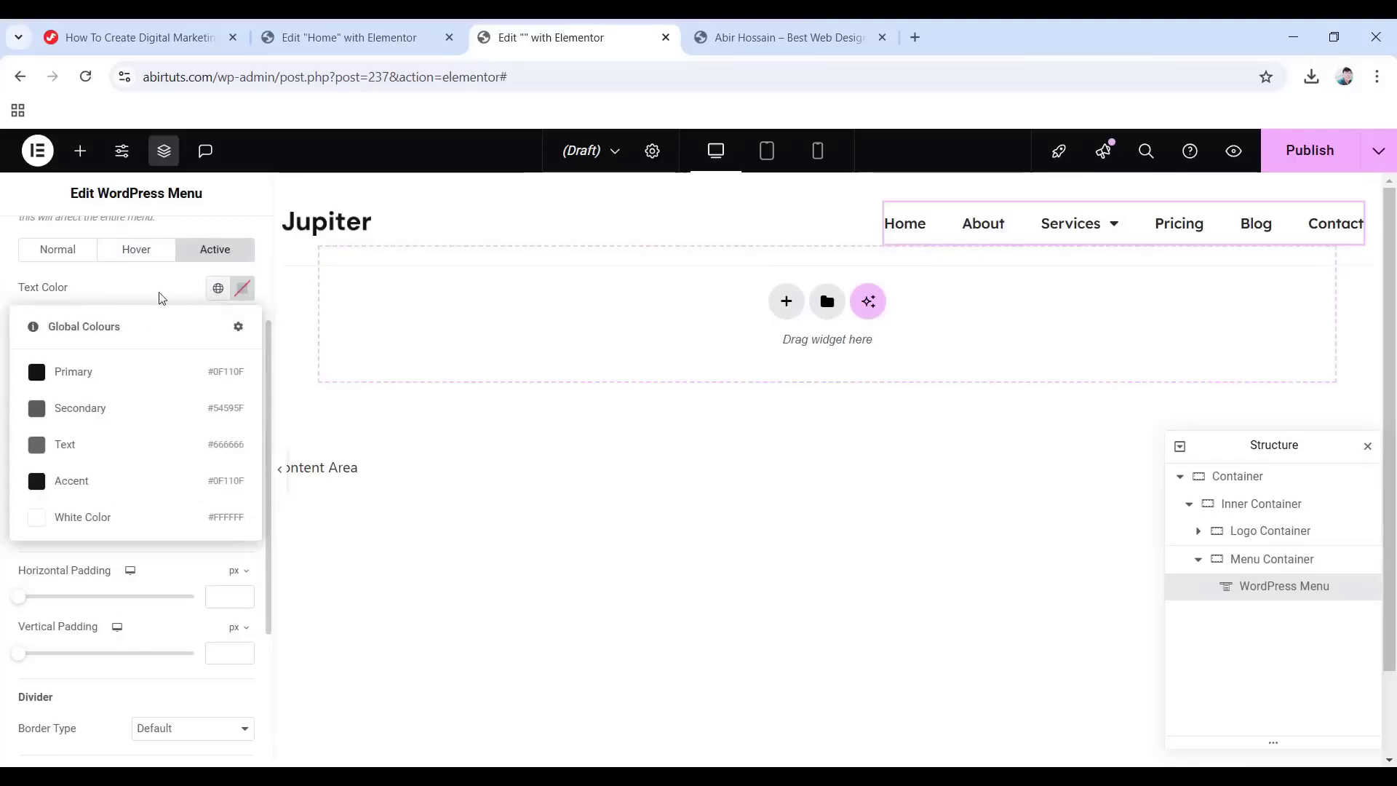
pyautogui.click(87, 446)
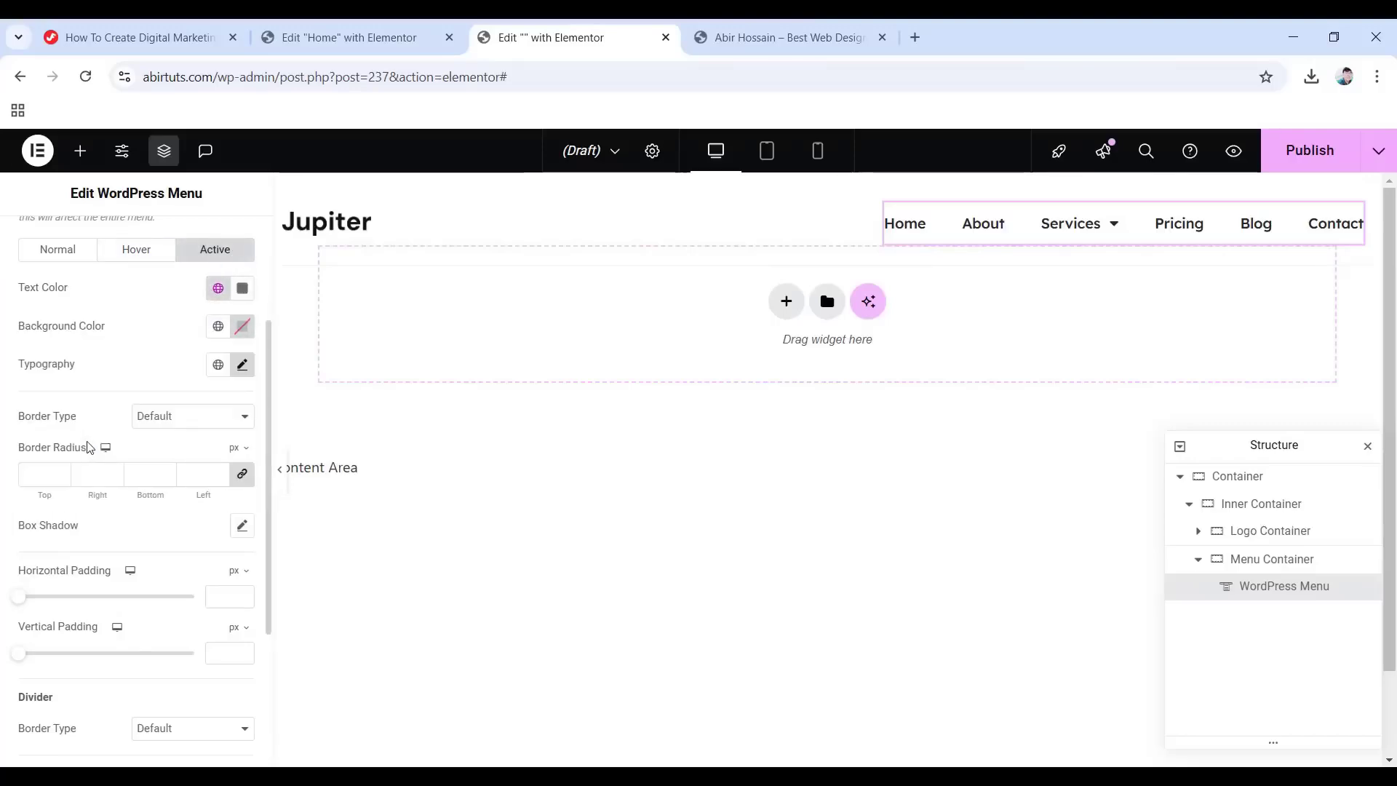
pyautogui.click(243, 326)
pyautogui.click(204, 588)
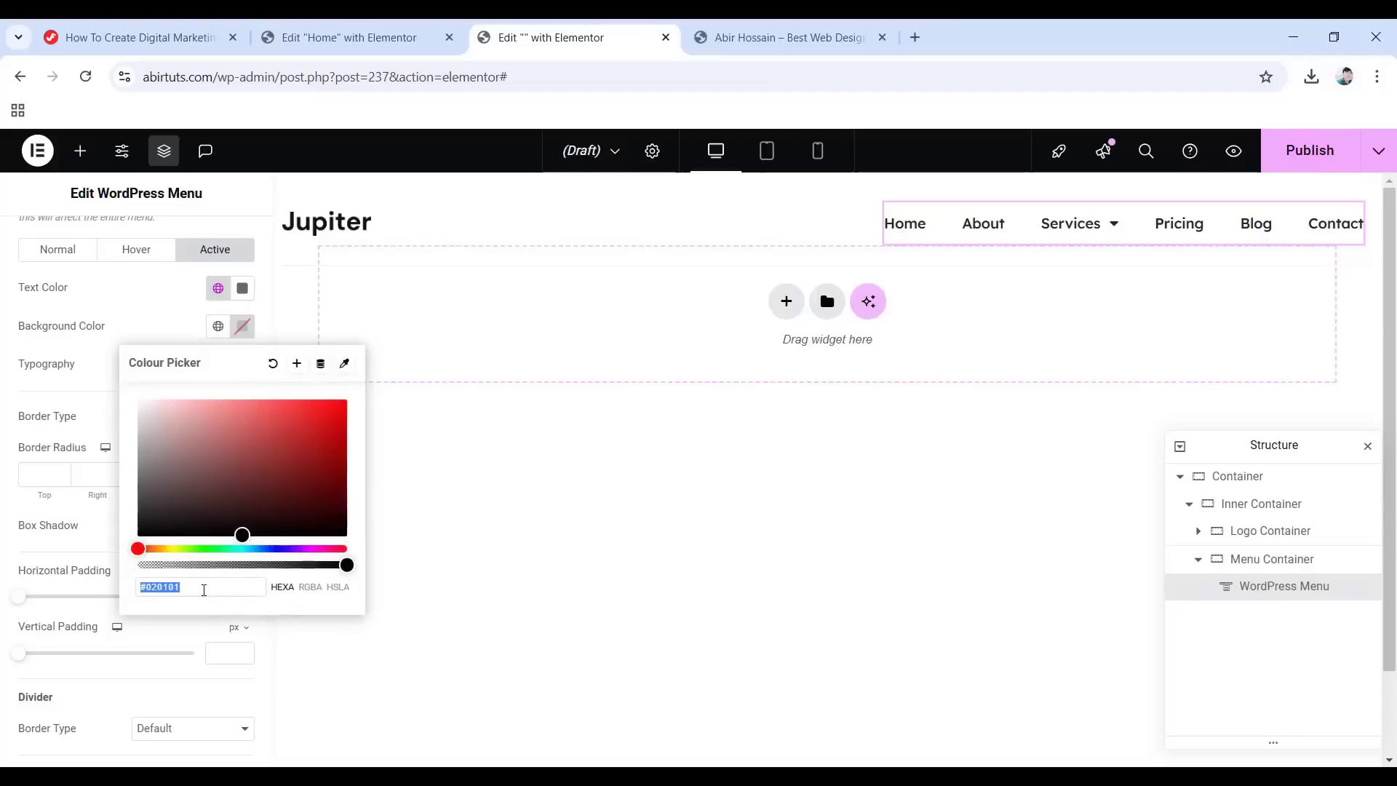
pyautogui.write('f5f4')
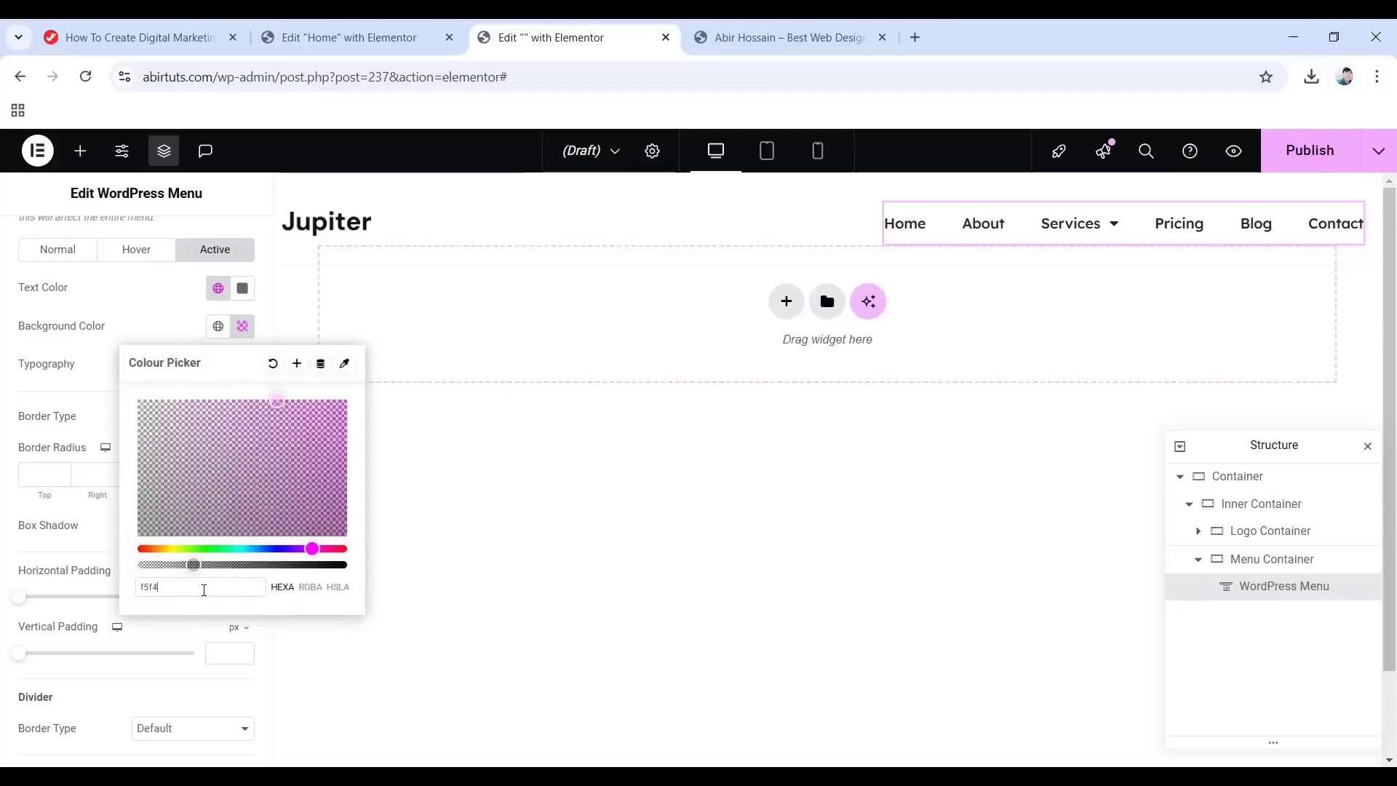
pyautogui.write('fe')
pyautogui.click(87, 327)
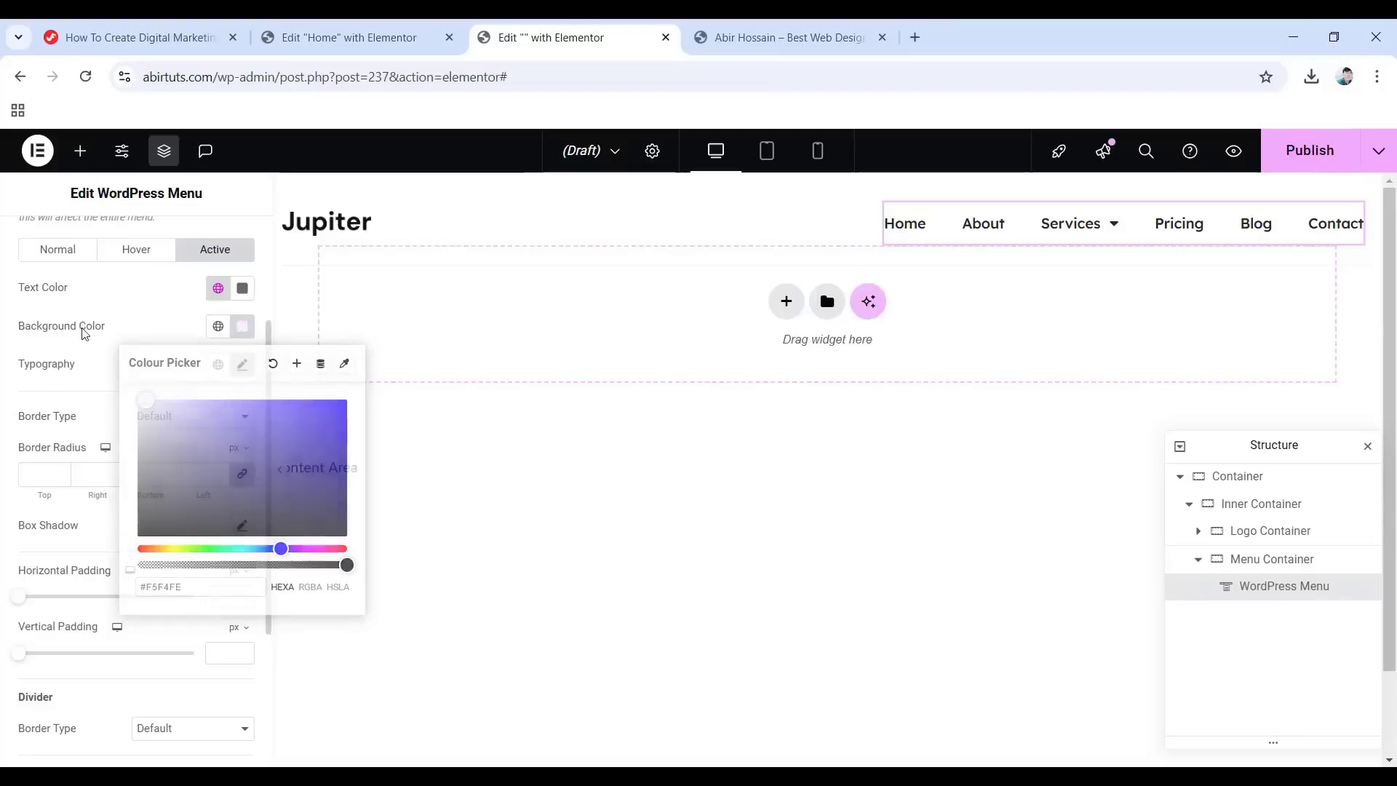
# Add a solid 2 px #6664e4 top border with an 8 px bottom corner radius.
pyautogui.click(173, 416)
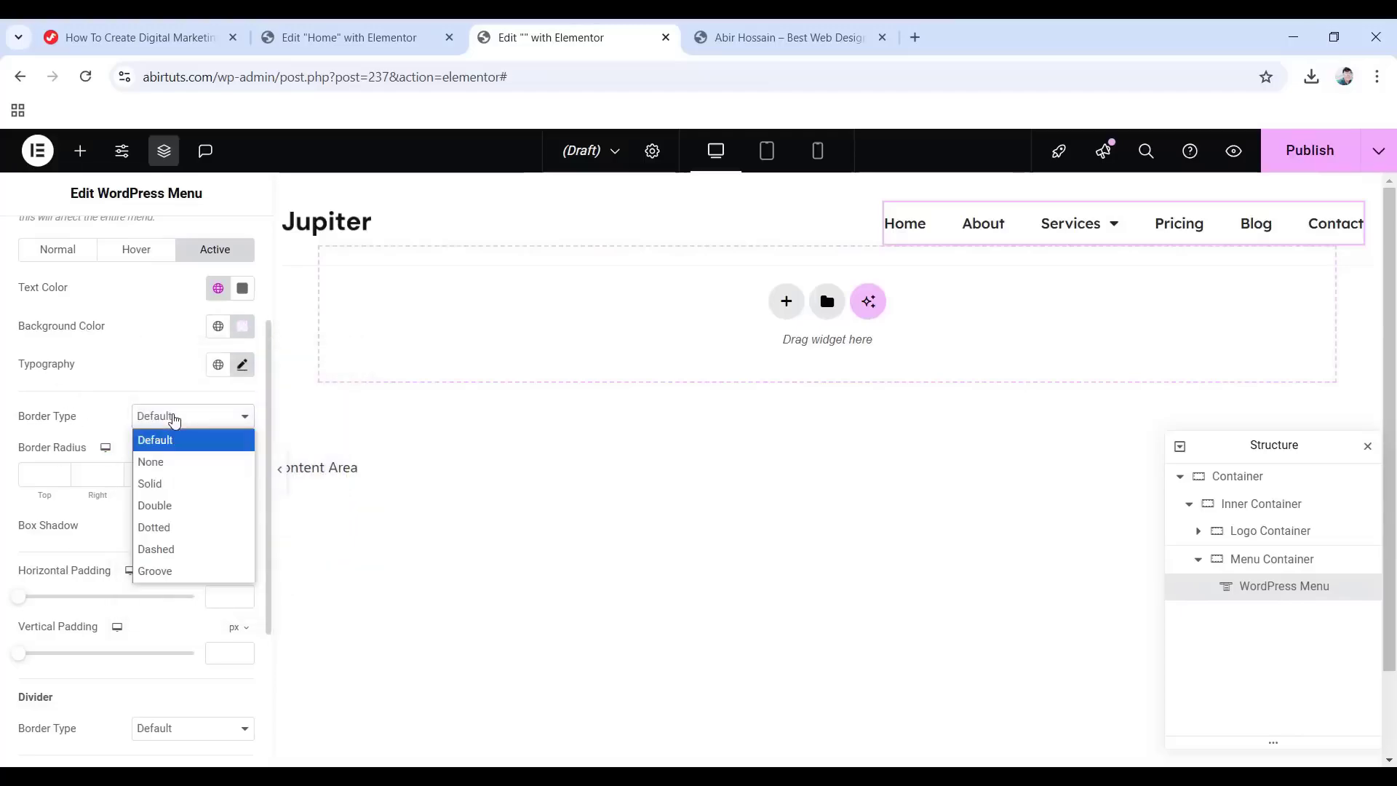
pyautogui.click(182, 485)
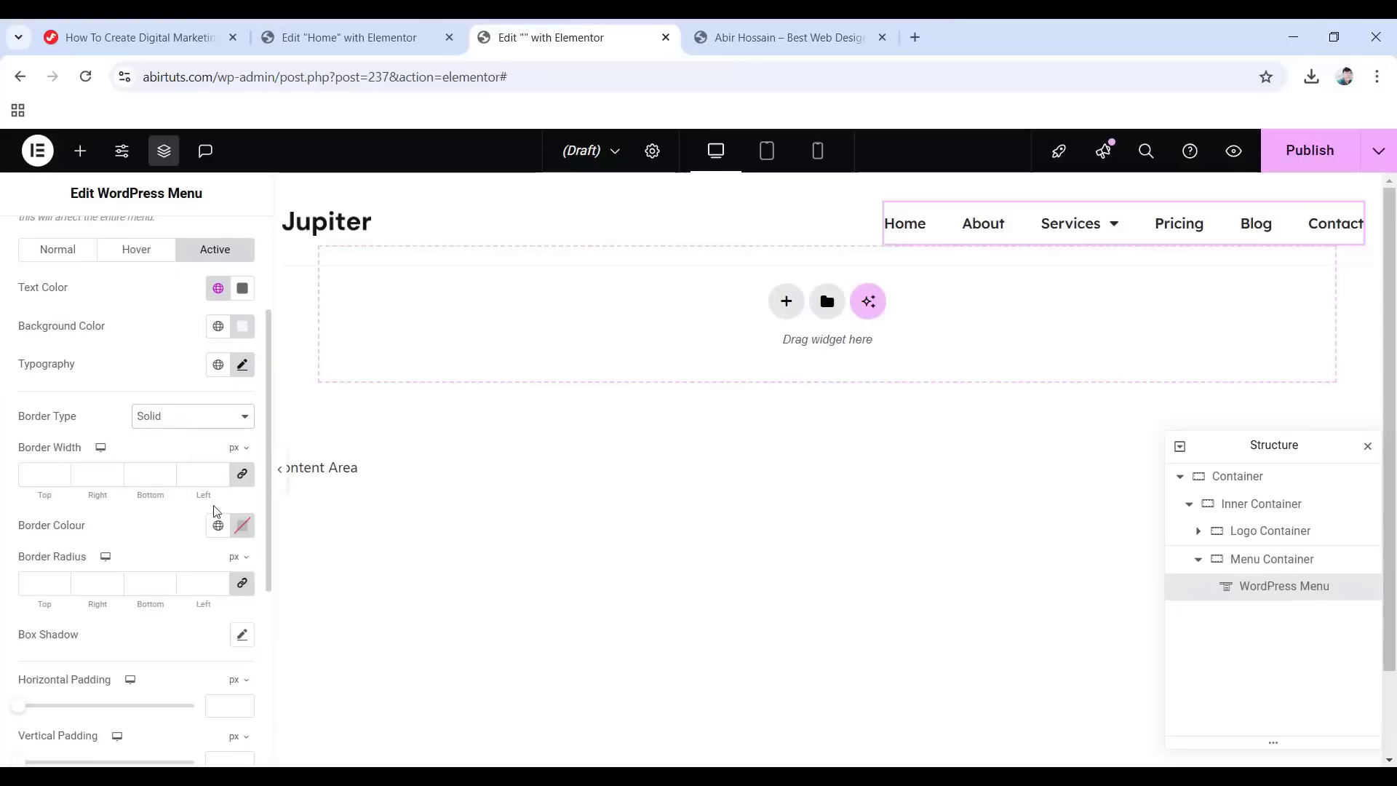
pyautogui.click(240, 480)
pyautogui.moveTo(46, 477); pyautogui.dragTo(2, 479)
pyautogui.write('2')
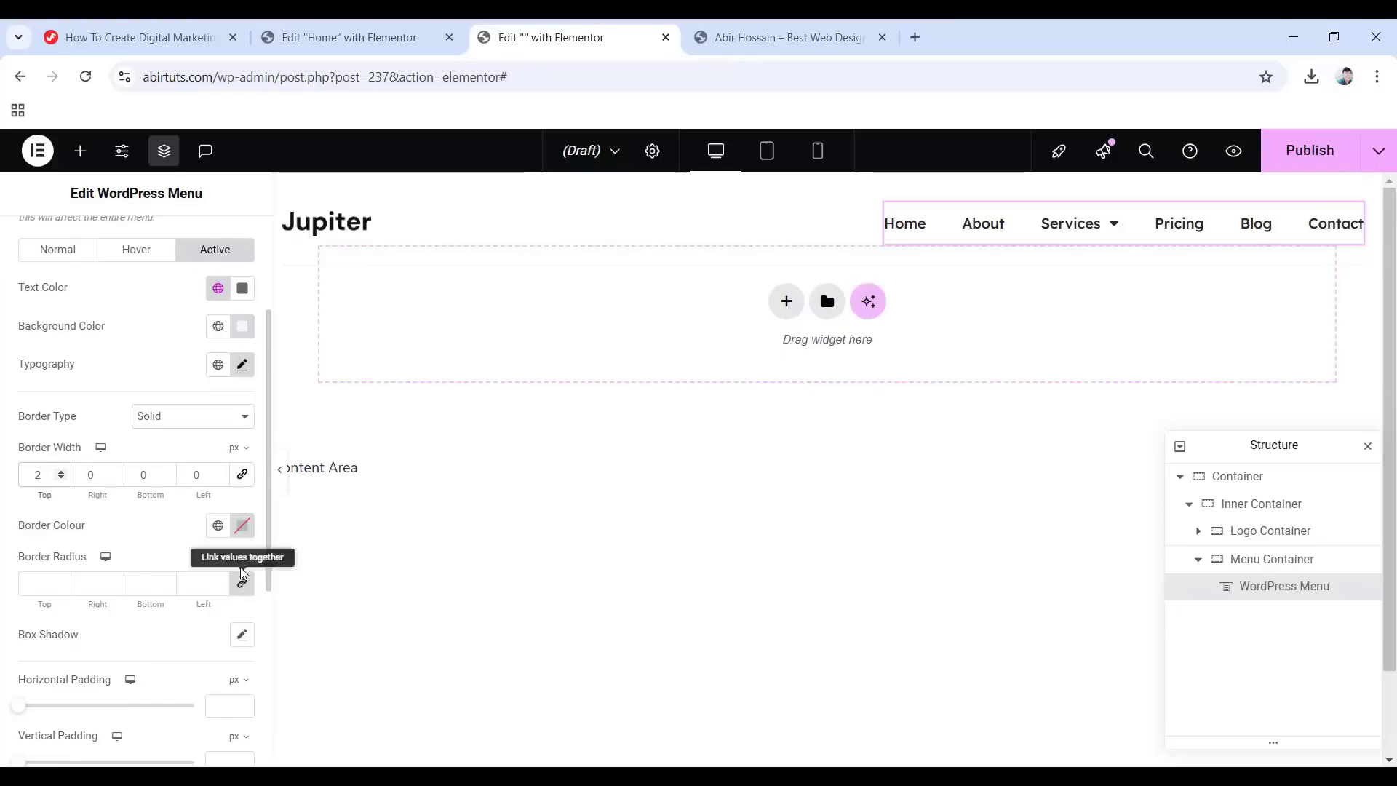
pyautogui.click(242, 525)
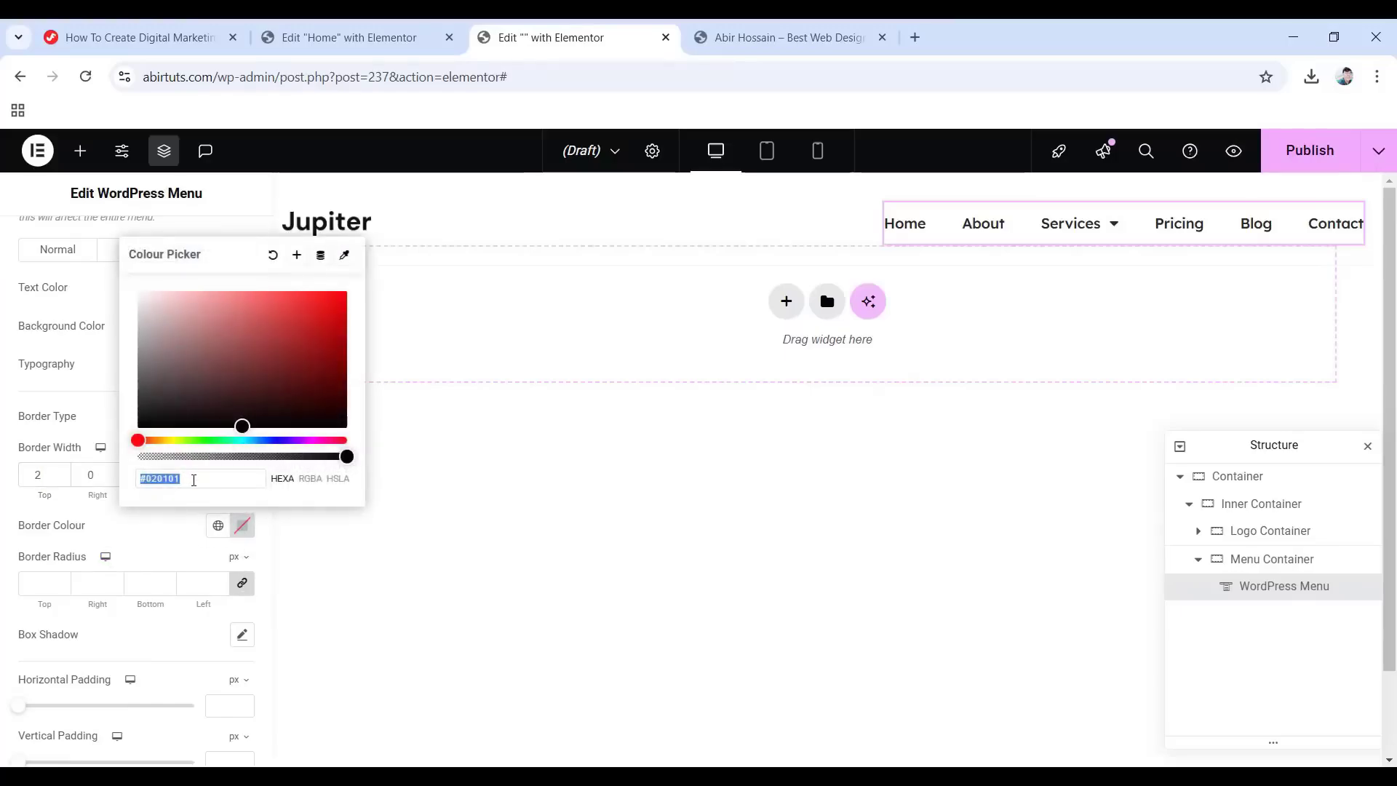
pyautogui.write('6664e4')
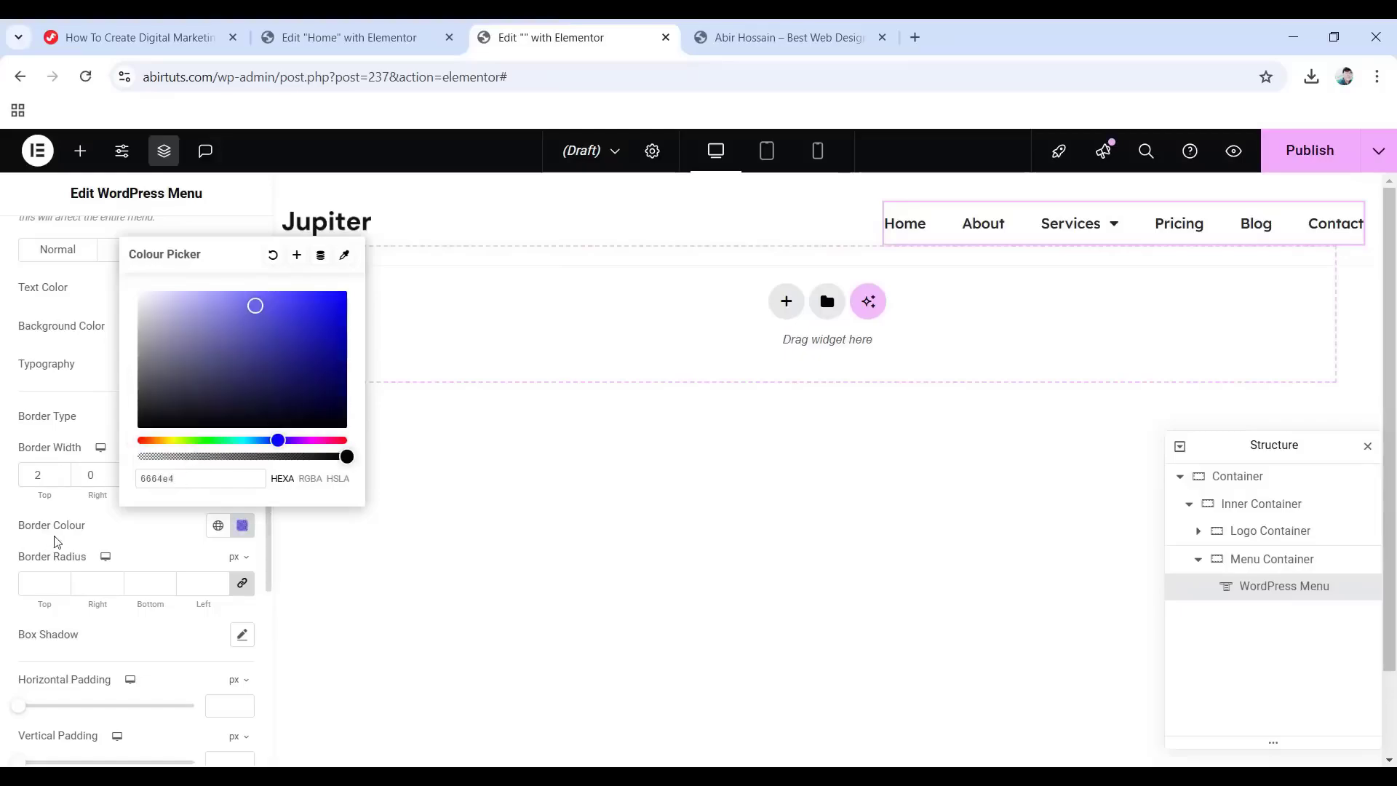
pyautogui.click(24, 520)
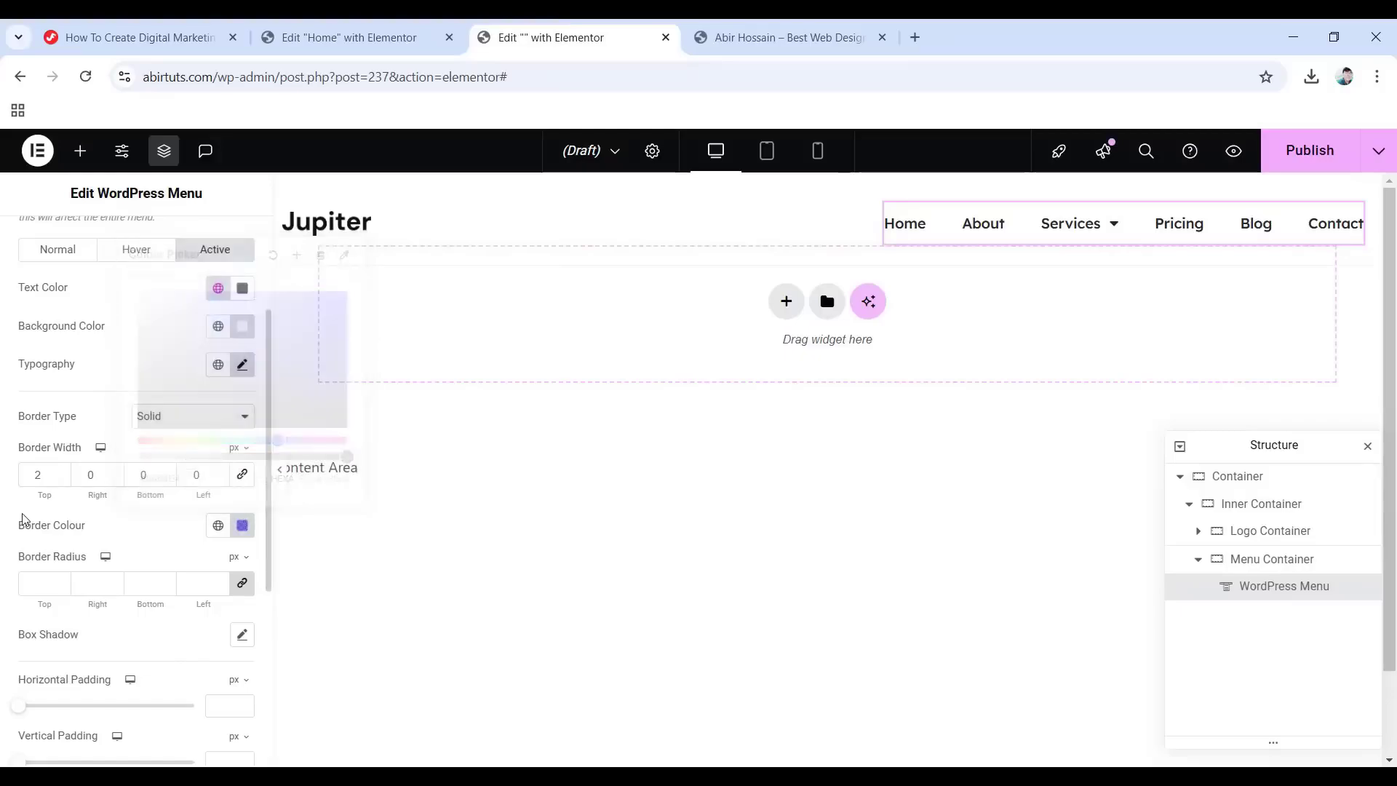
pyautogui.click(242, 583)
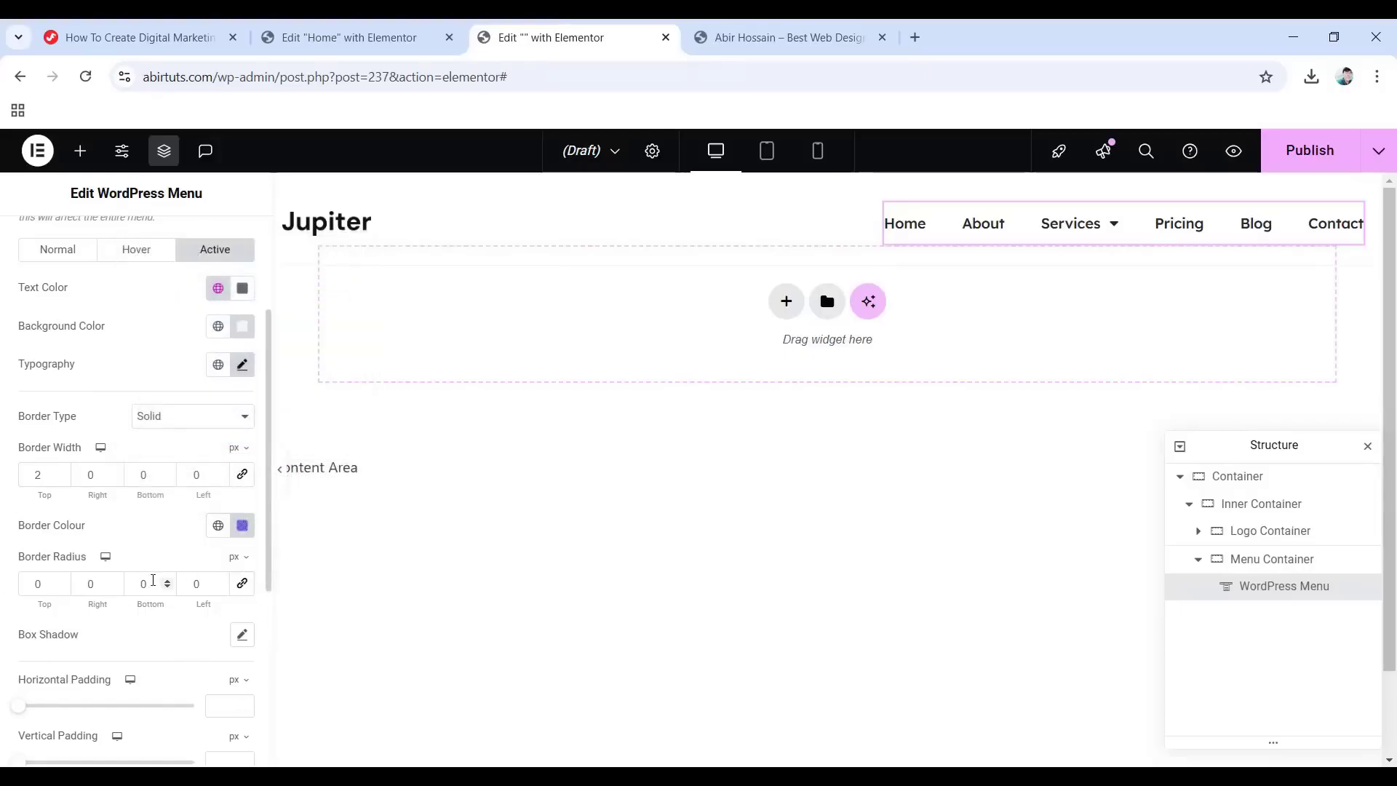
pyautogui.moveTo(153, 580); pyautogui.dragTo(130, 581)
pyautogui.write('8')
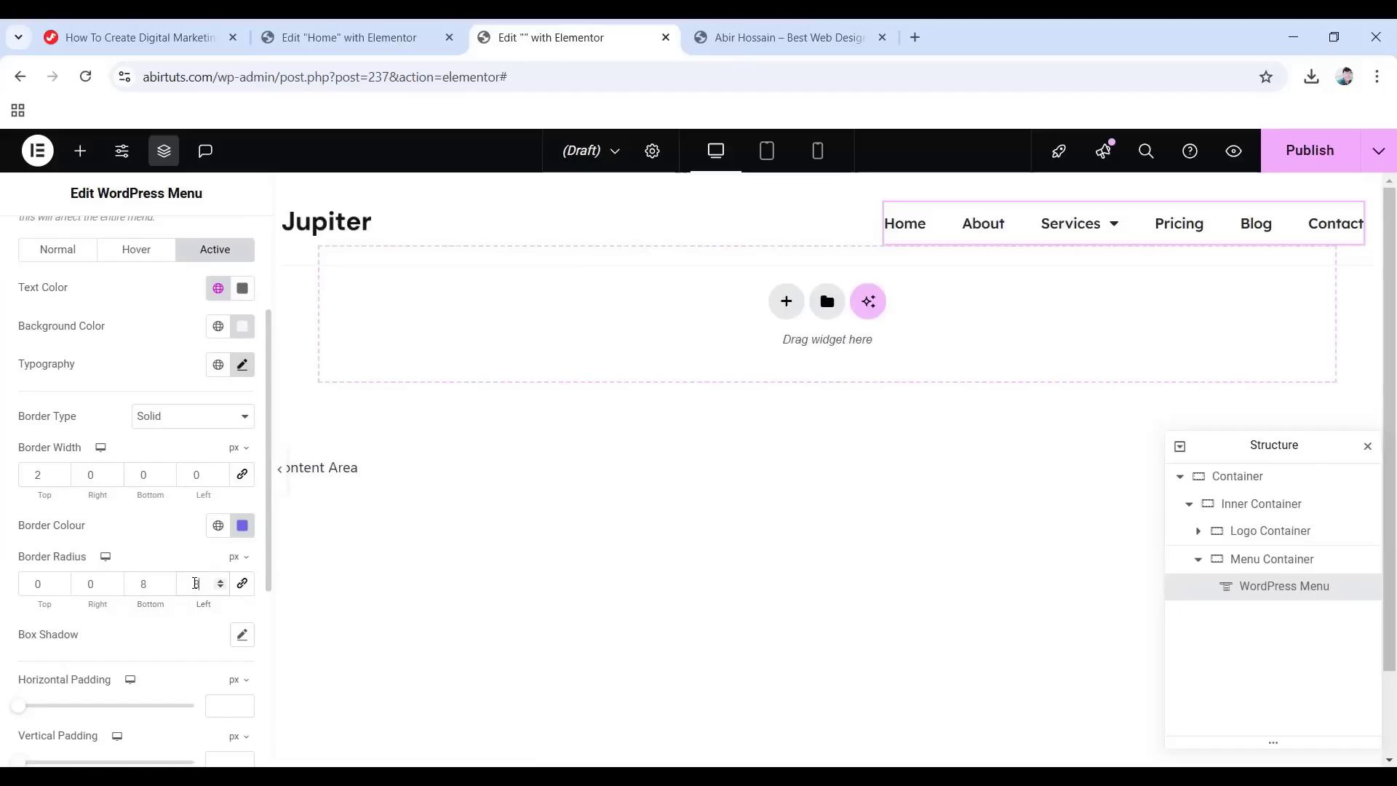
# Add a soft box shadow at 0.15 opacity with 8 px vertical offset and 28 blur.
pyautogui.click(238, 643)
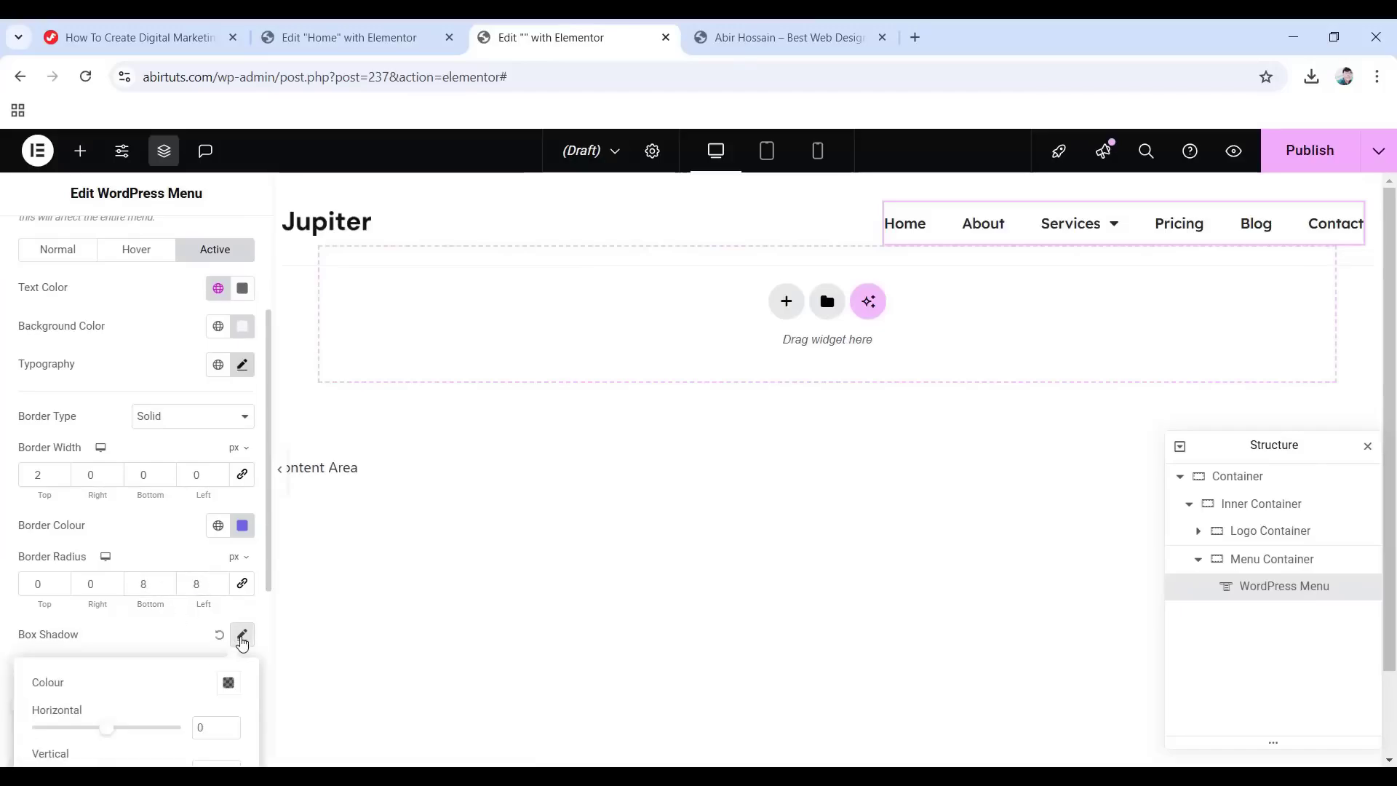
pyautogui.scroll(-3, 134, 585)
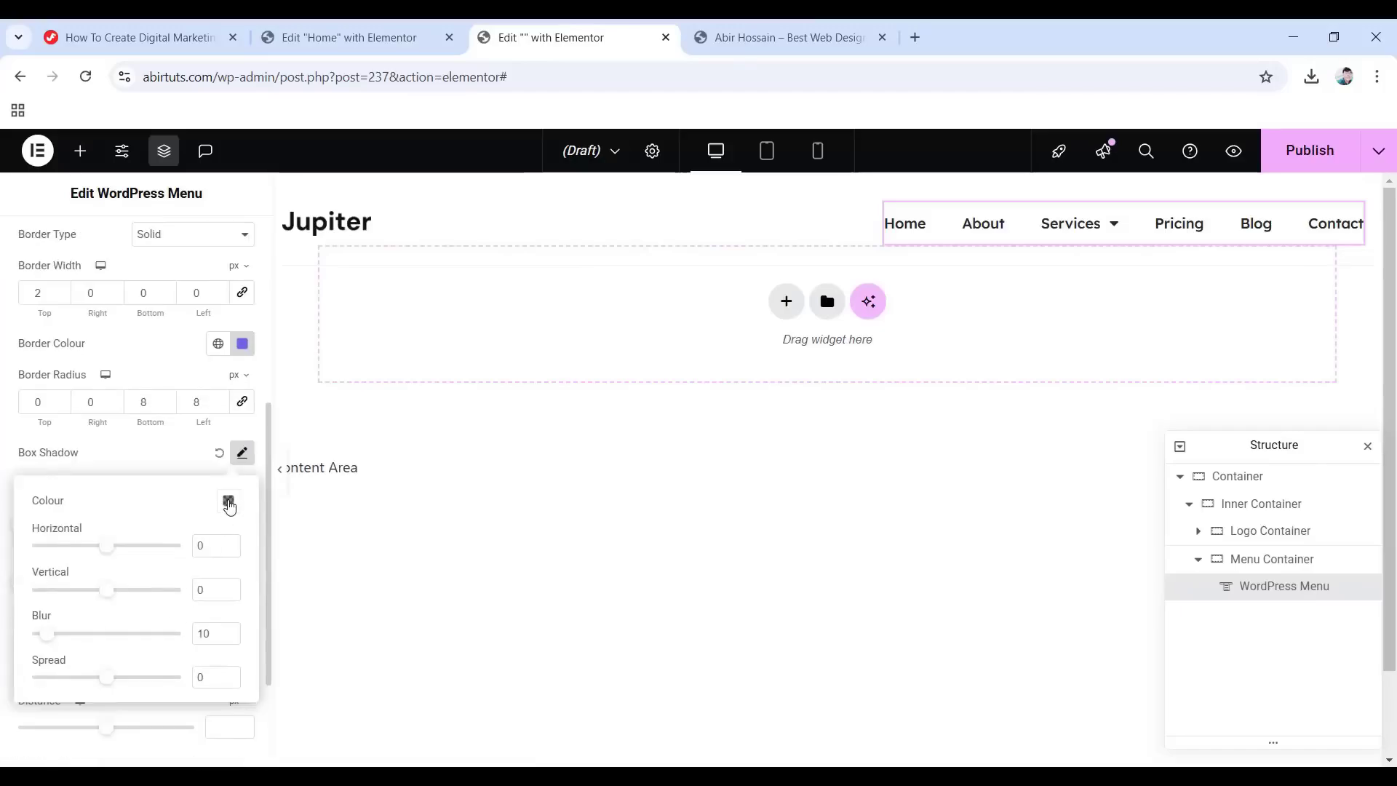
pyautogui.click(228, 501)
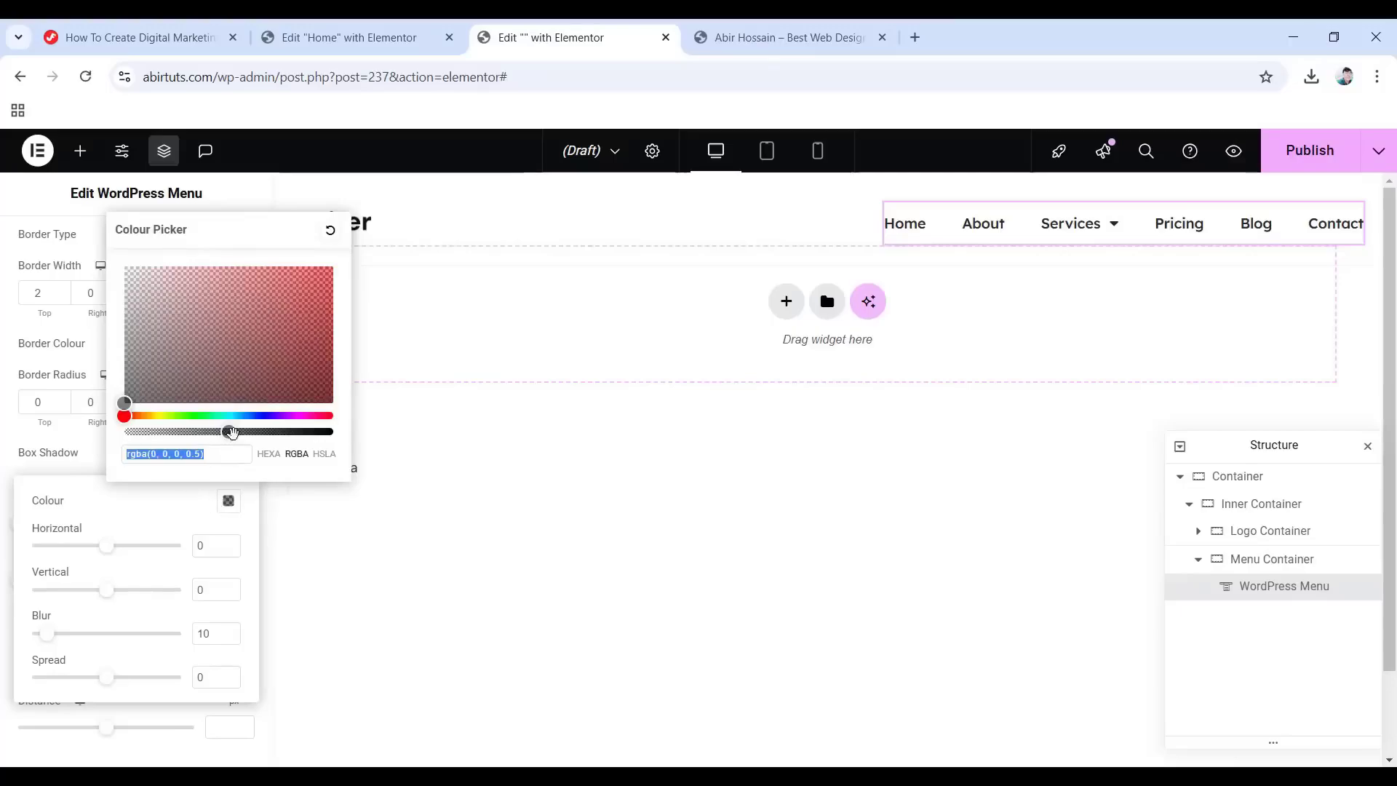
pyautogui.moveTo(231, 432); pyautogui.dragTo(155, 432)
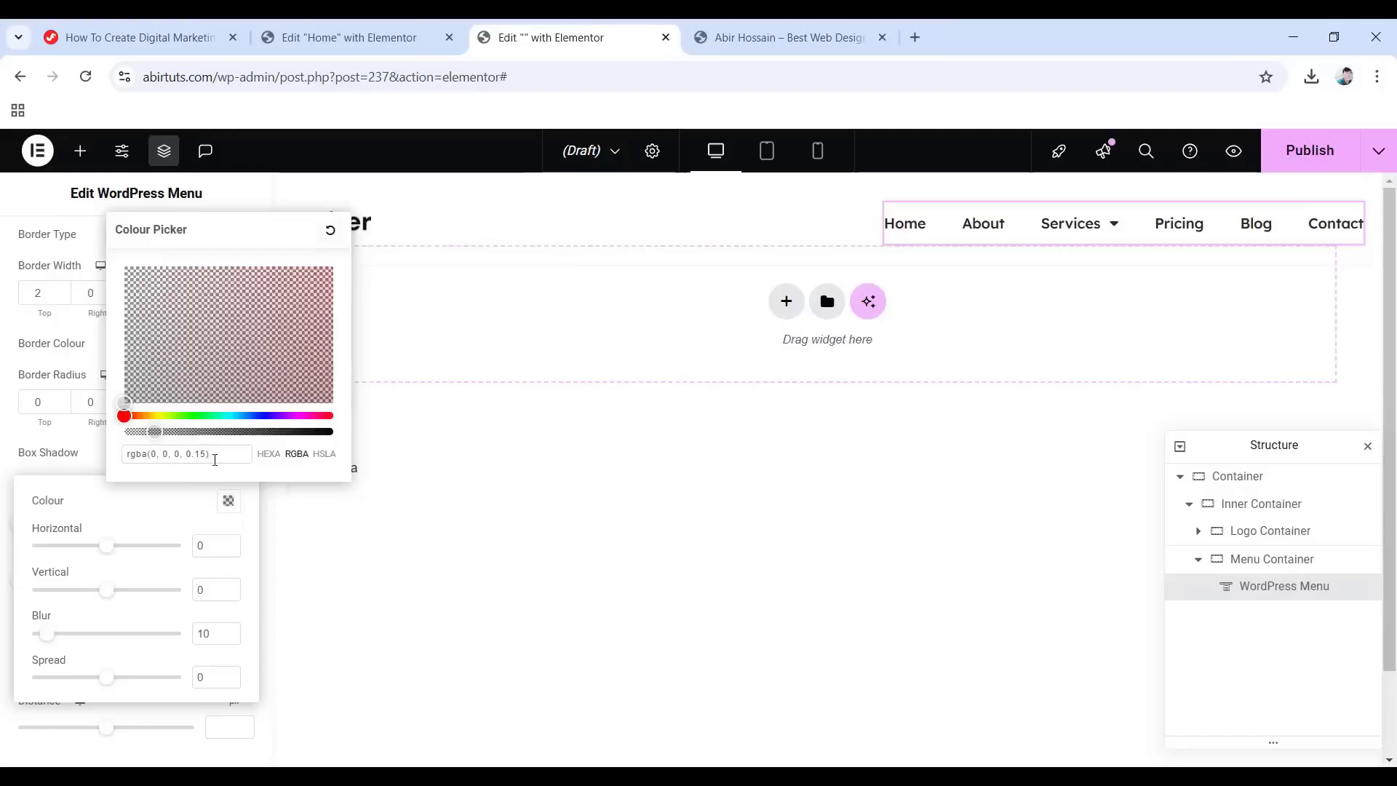
pyautogui.click(217, 588)
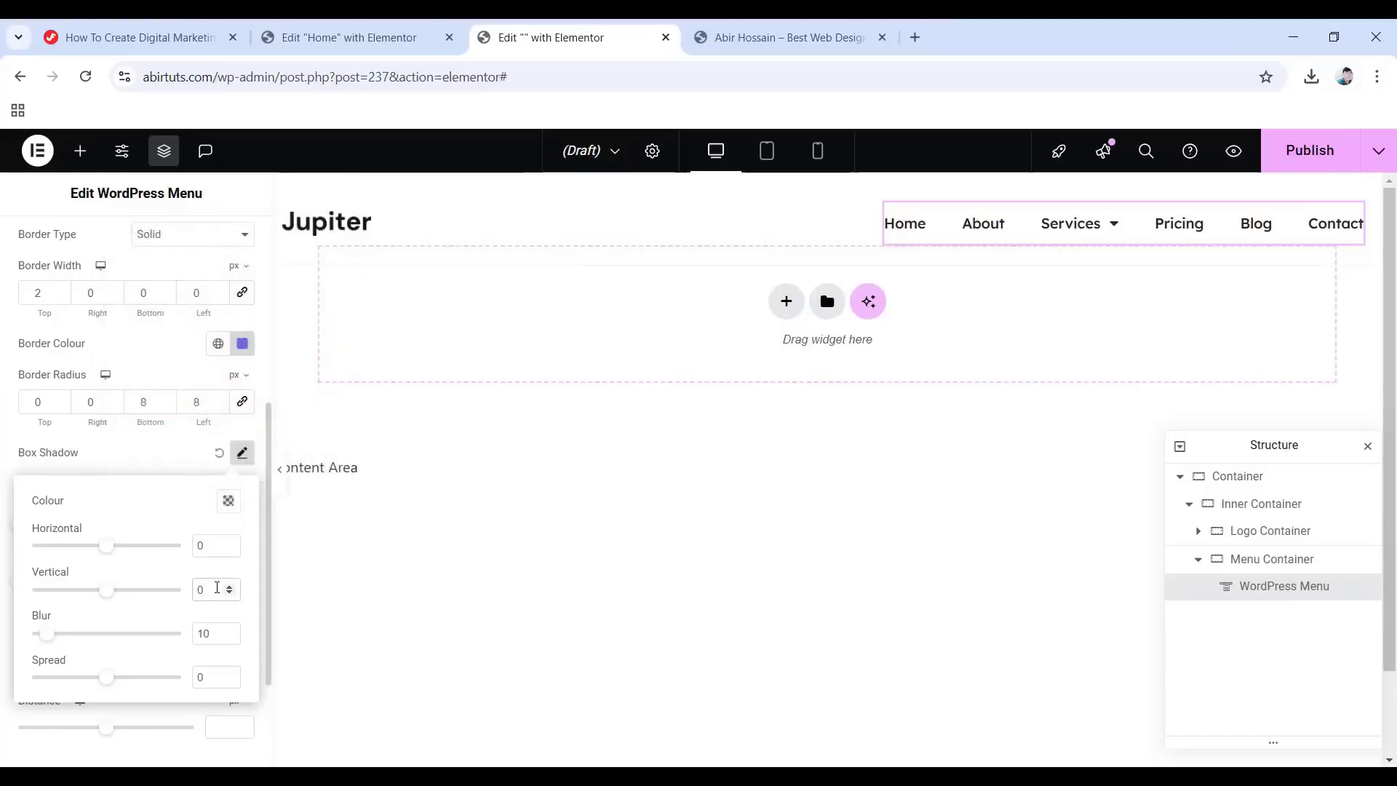
pyautogui.doubleClick(193, 634)
pyautogui.write('28')
pyautogui.click(103, 456)
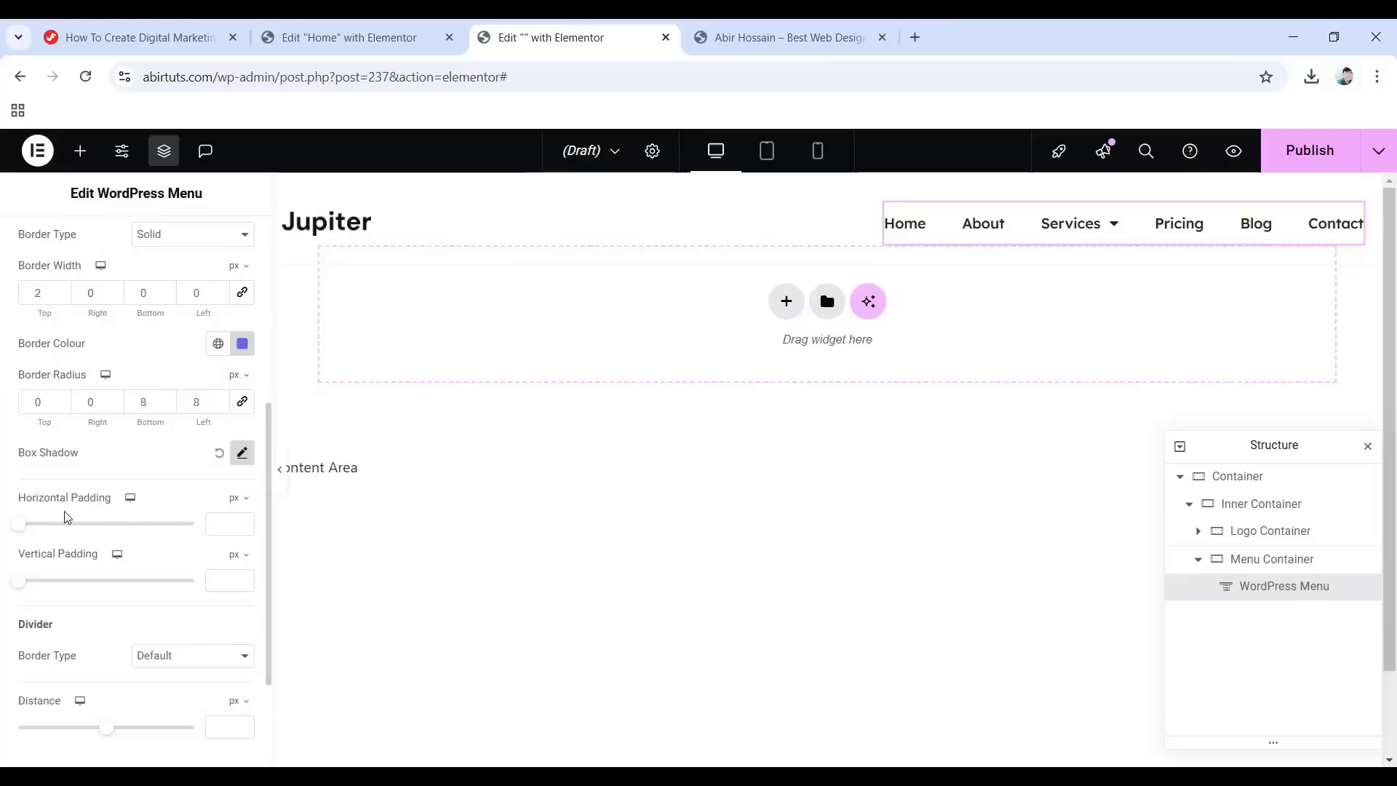
# Pad the menu links 15 px horizontally and 14 px vertically.
pyautogui.click(212, 523)
pyautogui.write('15')
pyautogui.click(221, 580)
pyautogui.write('14')
pyautogui.scroll(-2, 106, 618)
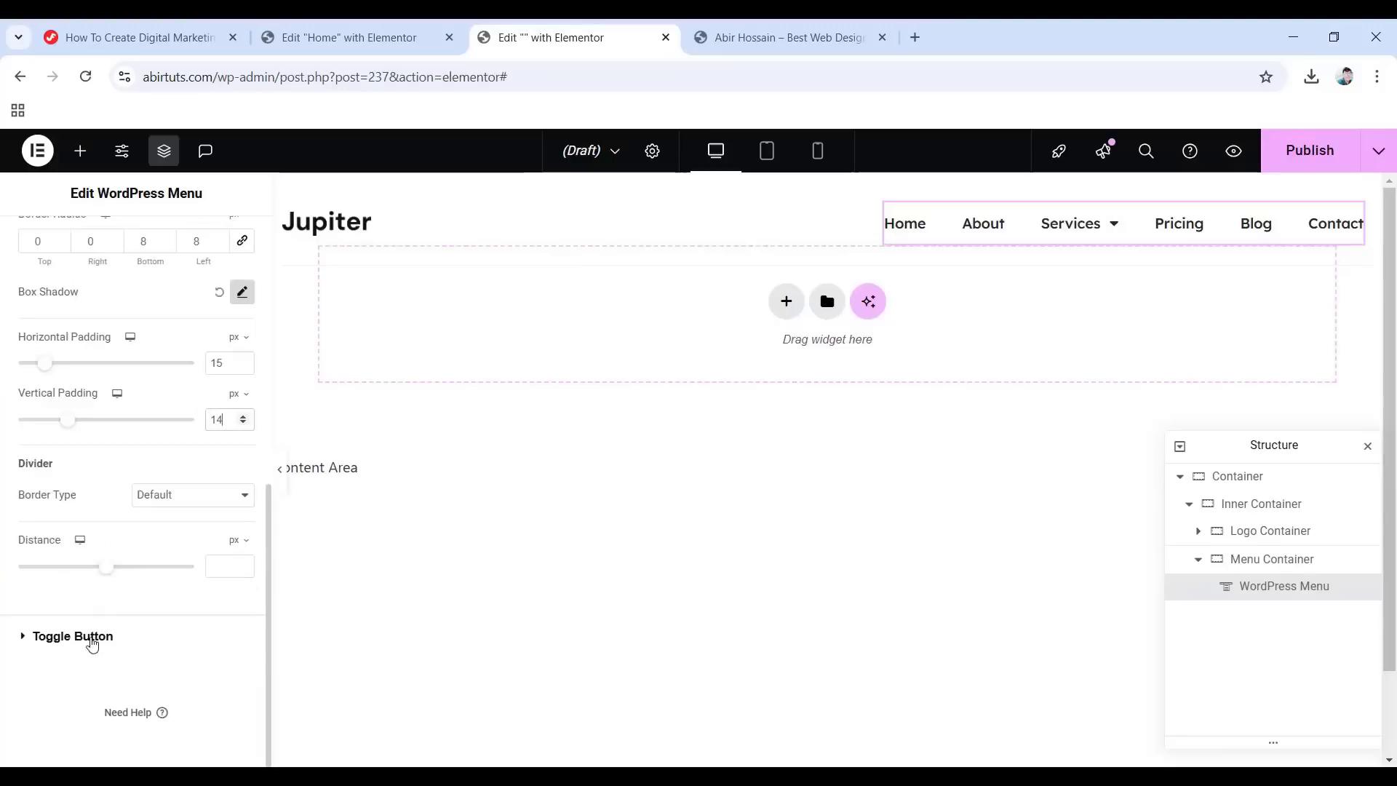
# Colour the toggle icon with the Accent global colour on a transparent 6ec1e400 background.
pyautogui.click(92, 640)
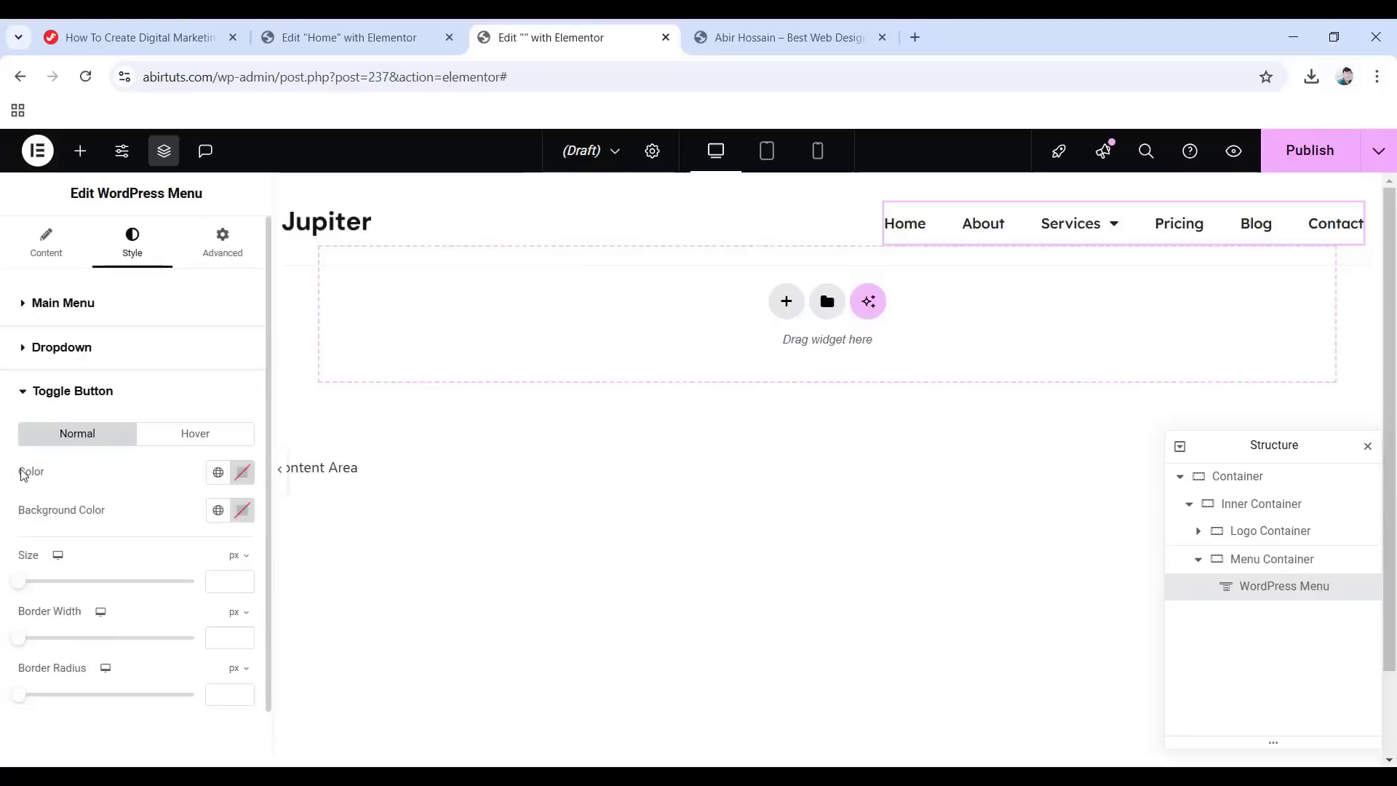
pyautogui.click(225, 480)
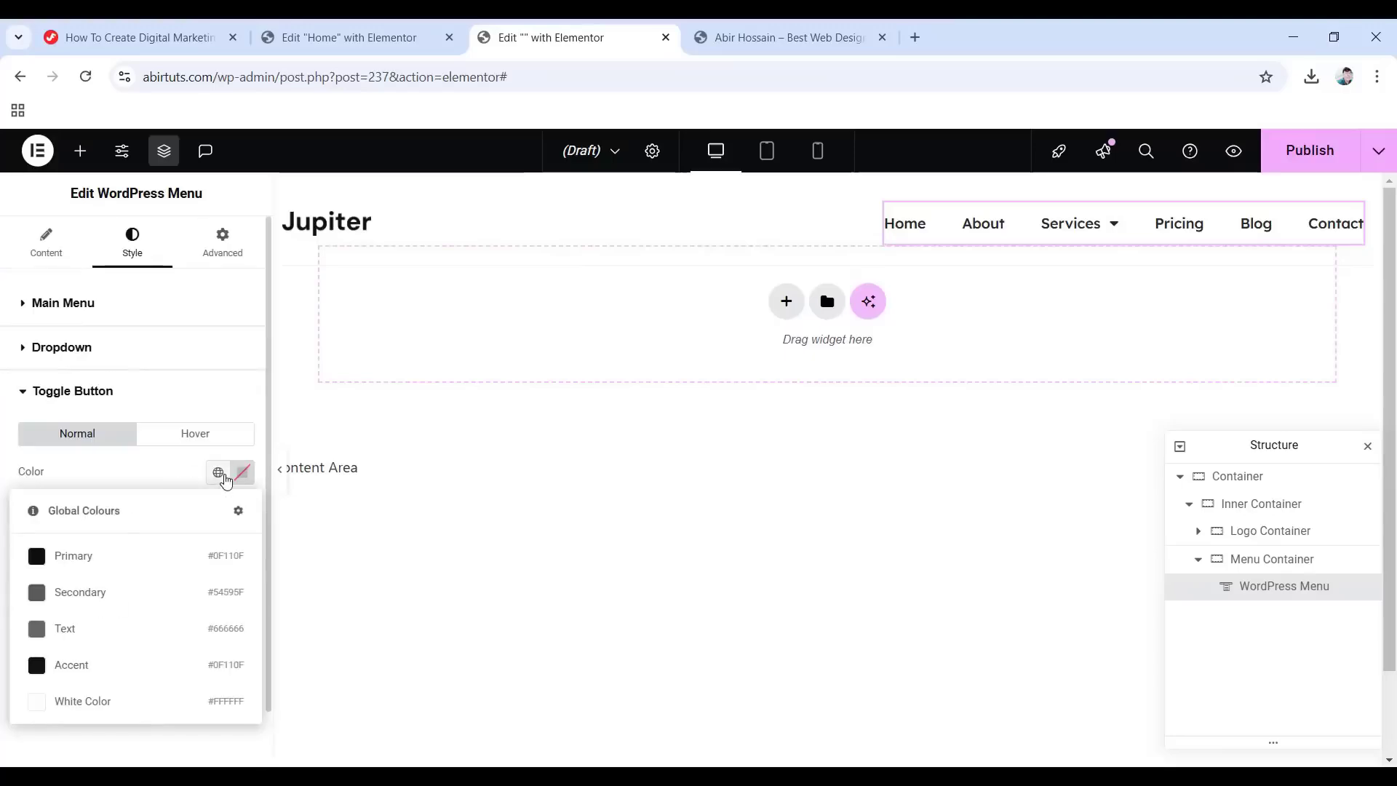
pyautogui.click(98, 666)
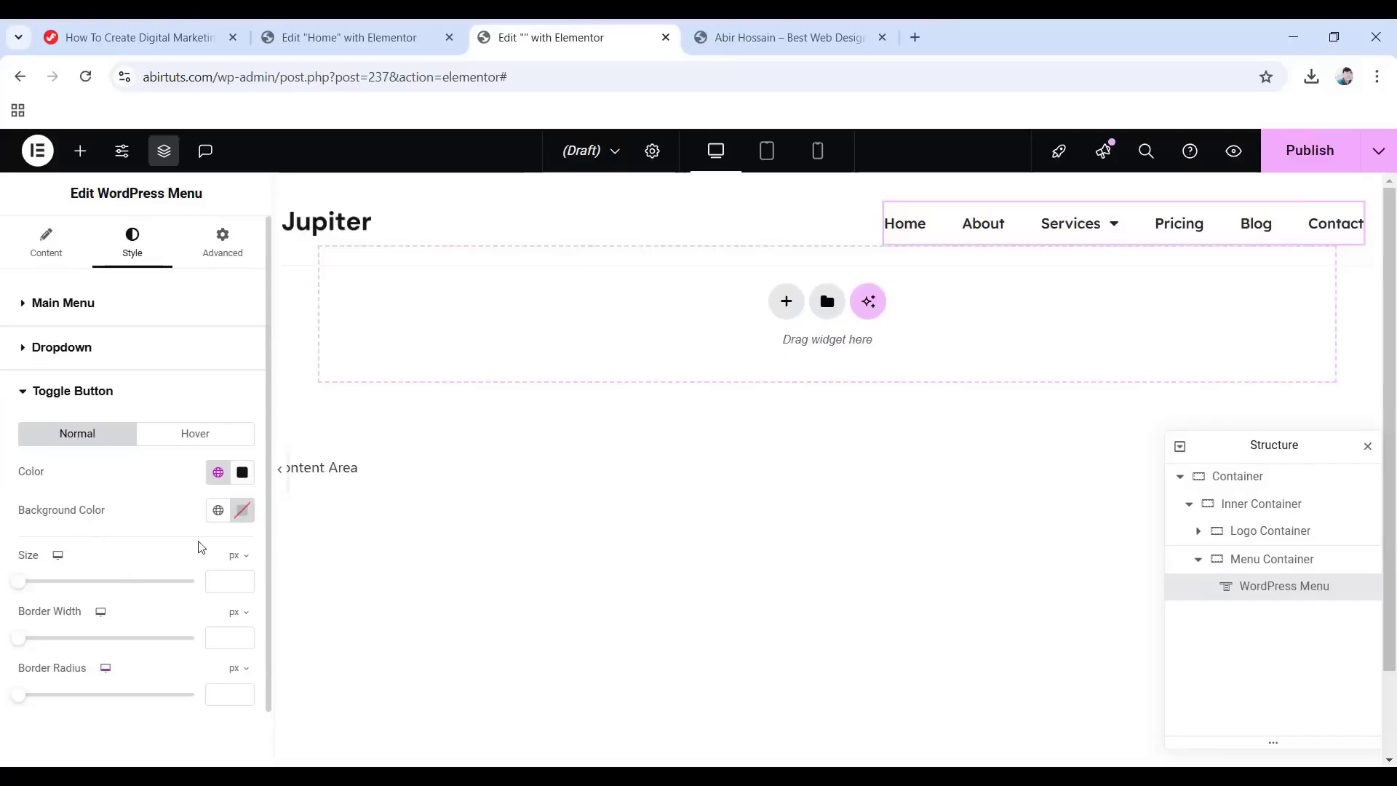
pyautogui.click(242, 510)
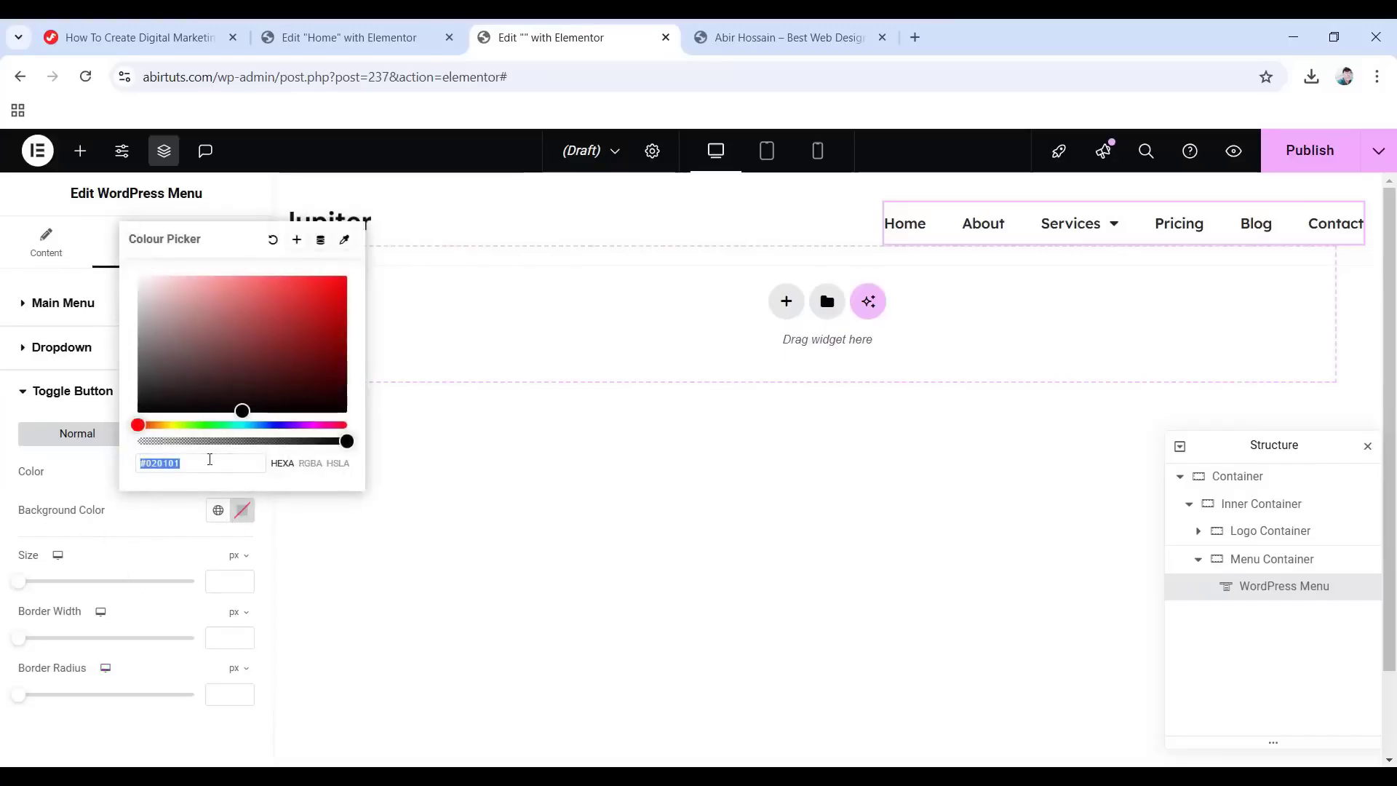
pyautogui.write('6ec1e')
pyautogui.write('400')
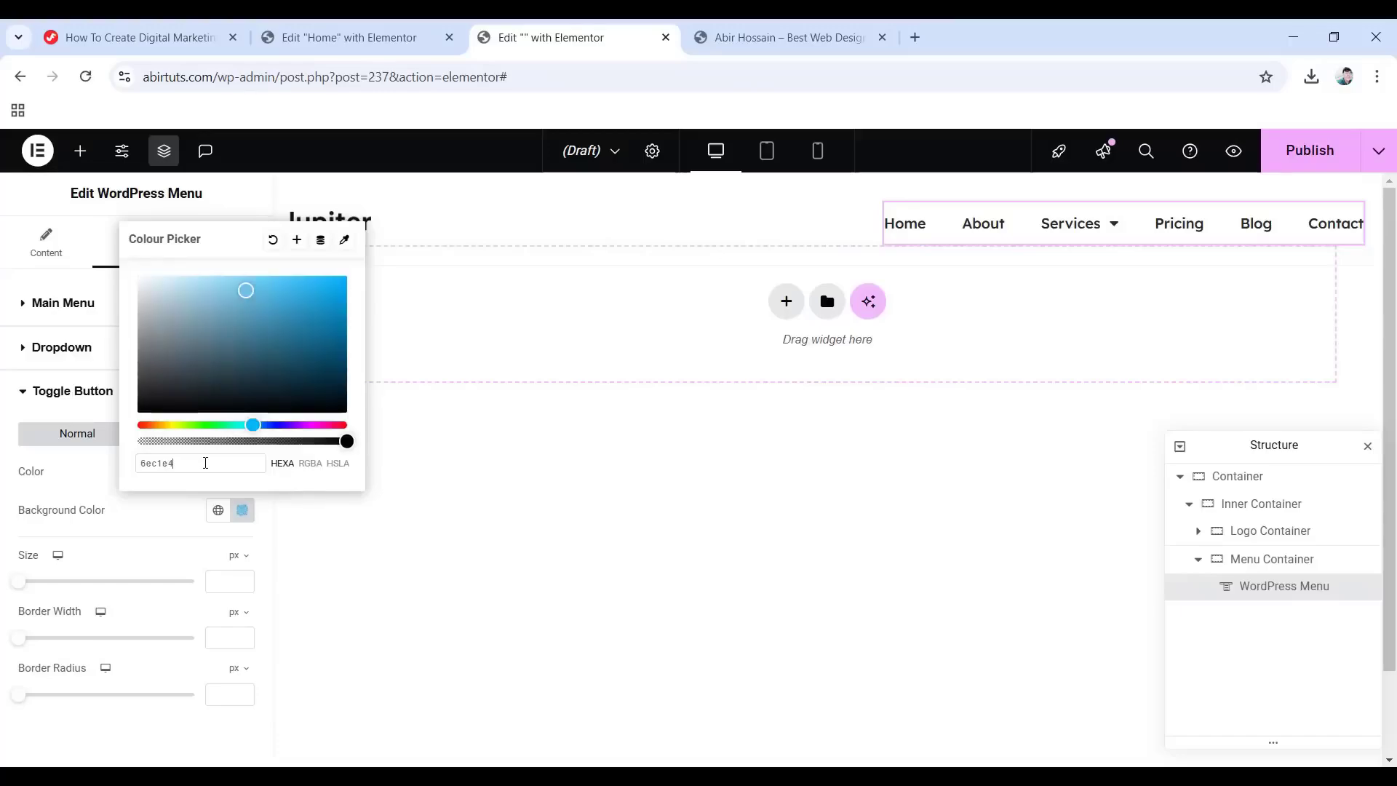
pyautogui.click(131, 522)
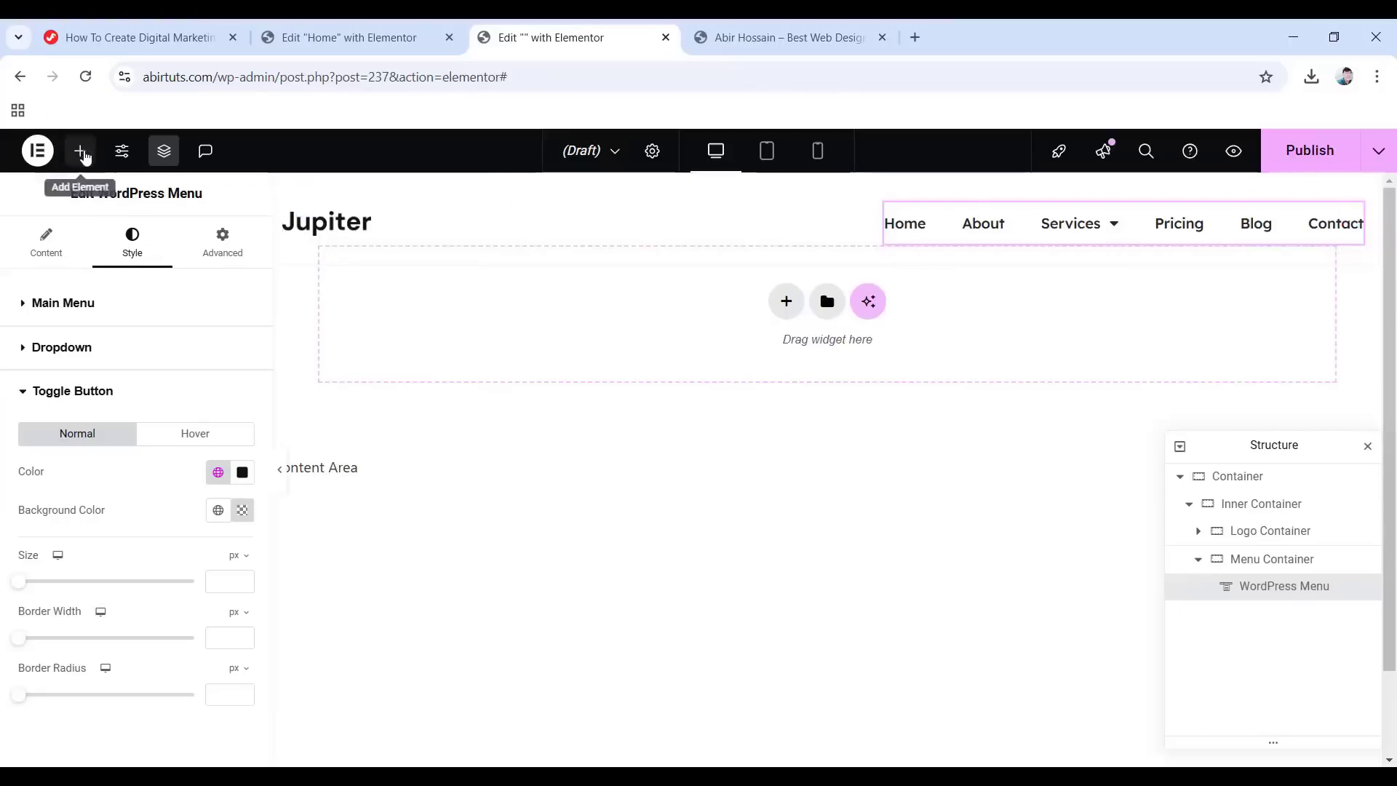
pyautogui.click(80, 151)
# Place a Button widget beside the menu and paste the WhatsApp number as its label.
pyautogui.scroll(-6, 149, 499)
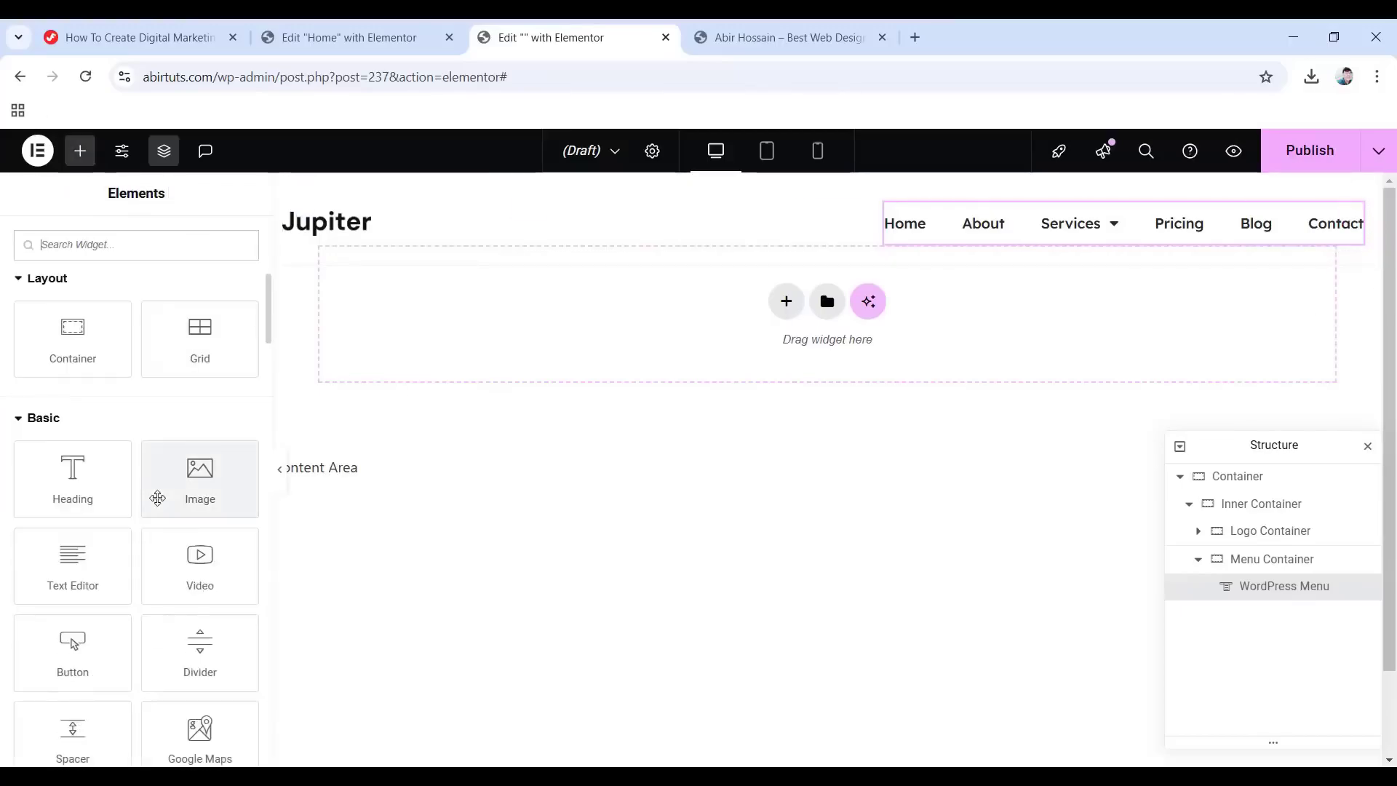
pyautogui.moveTo(72, 651); pyautogui.dragTo(1364, 251)
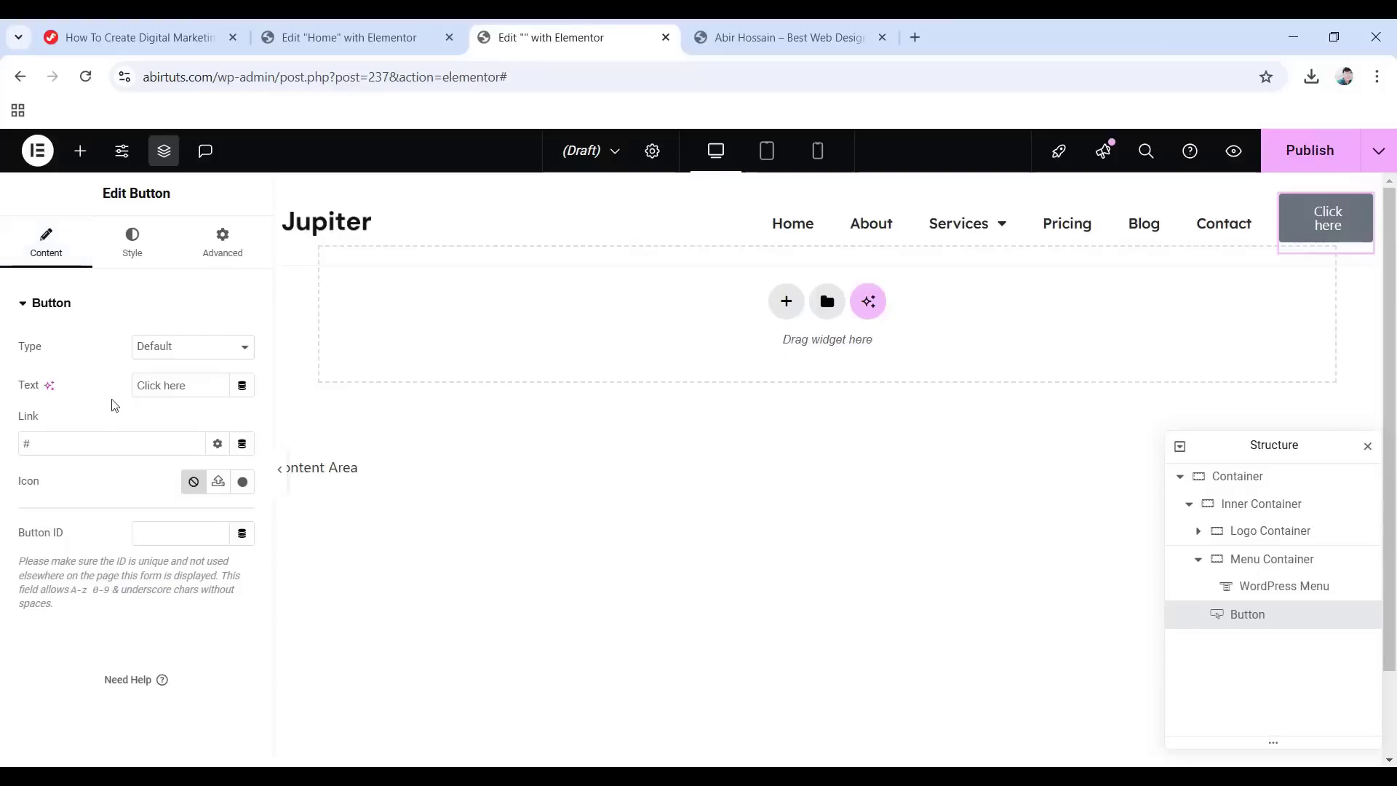
pyautogui.tripleClick(195, 387)
pyautogui.hotkey('ctrl', 'v')
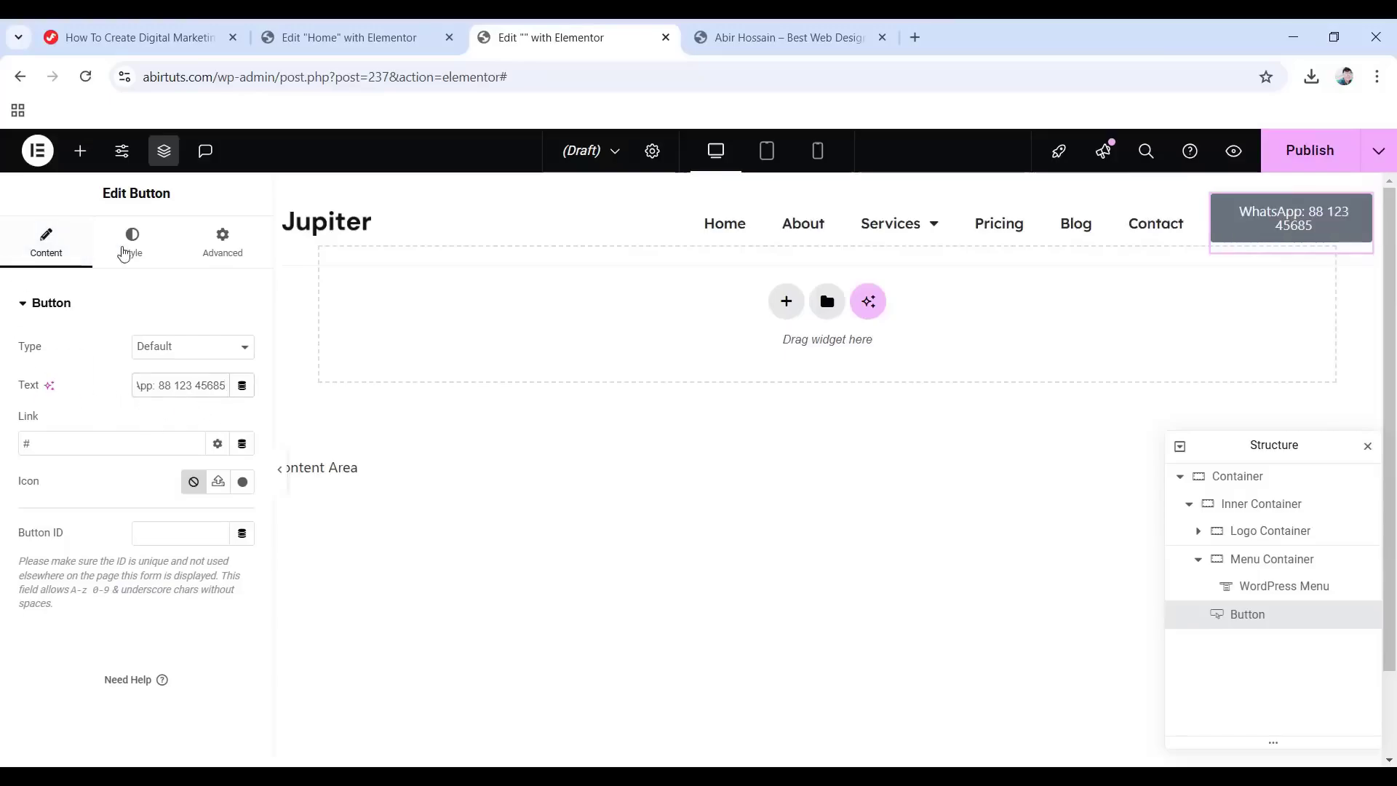
pyautogui.click(125, 251)
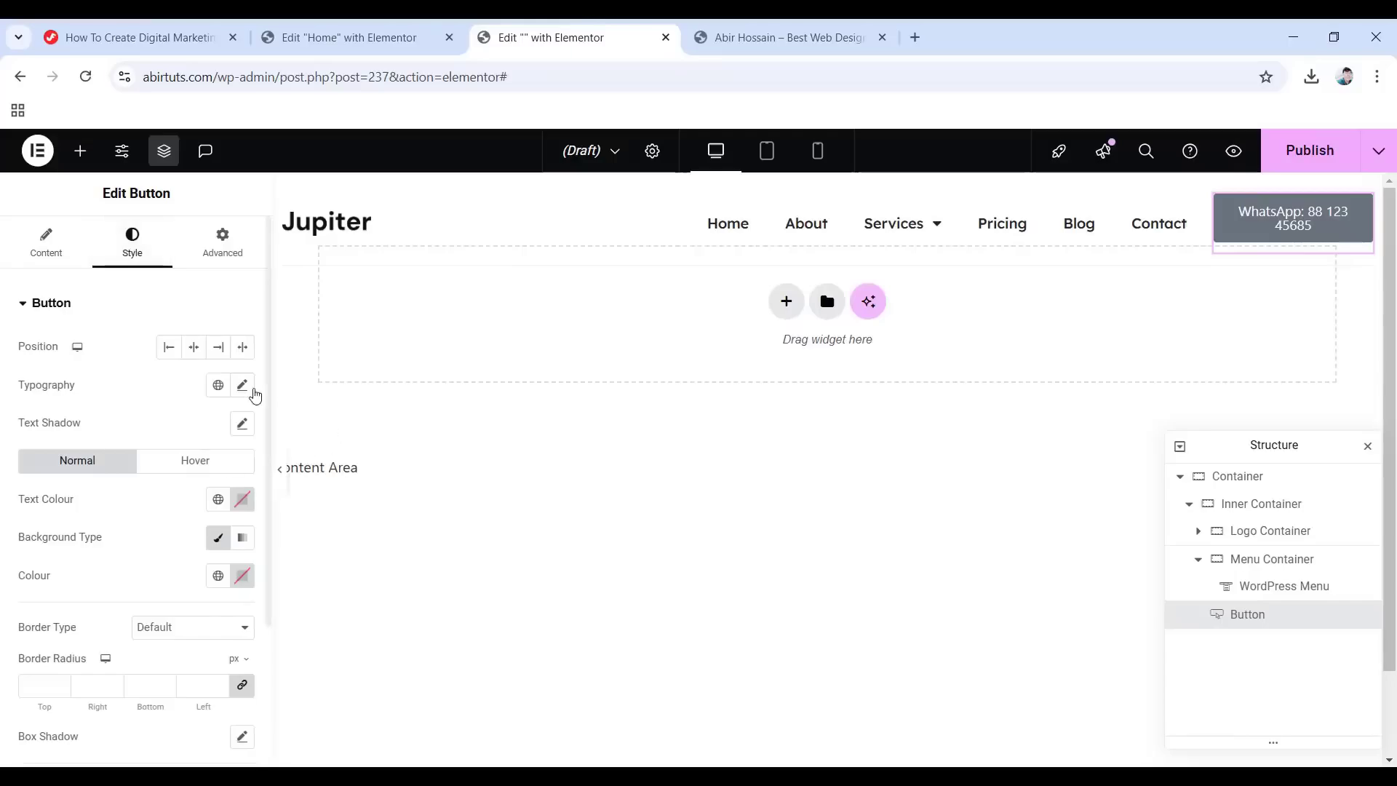
# Set the button text to 16 px, weight 400, 1.1em line height and -0.011em letter spacing.
pyautogui.click(243, 386)
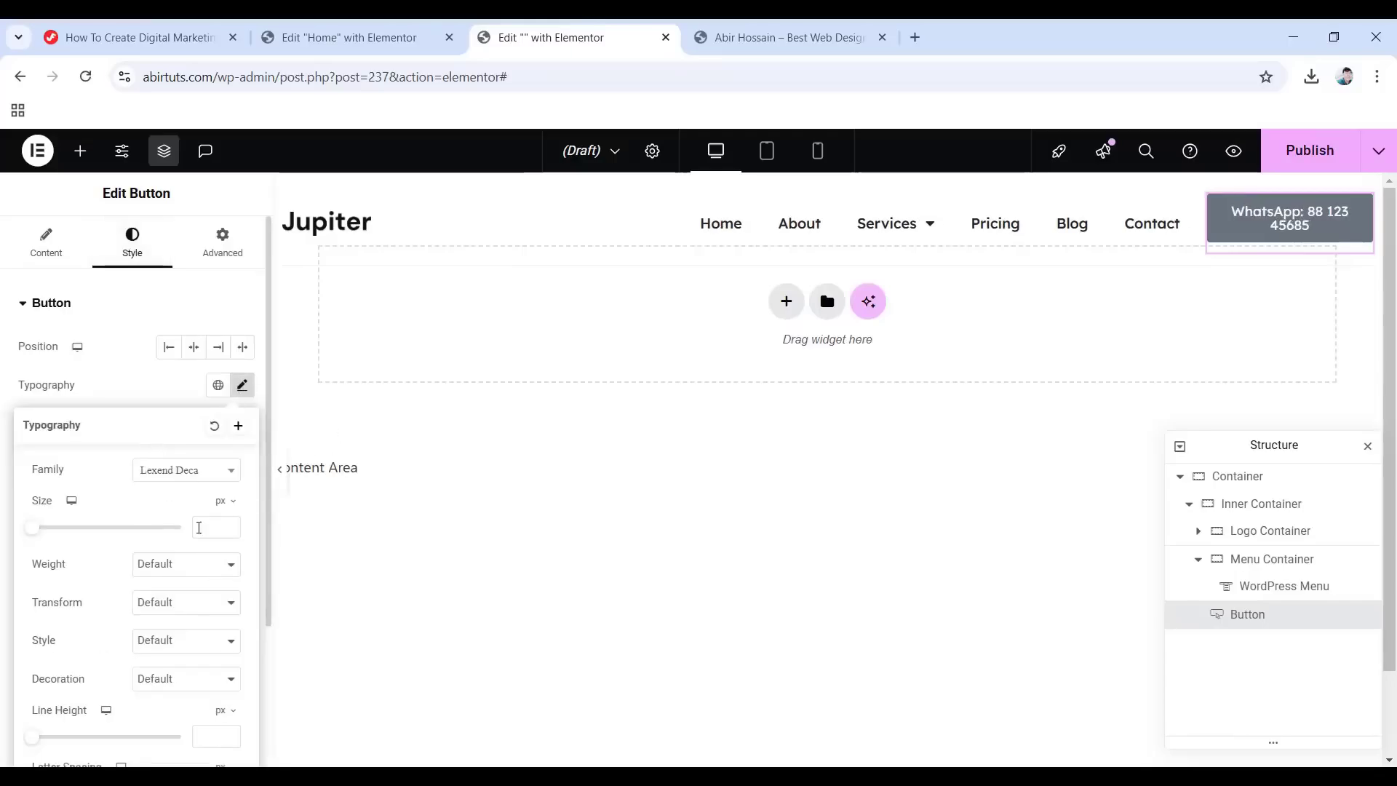
pyautogui.click(198, 527)
pyautogui.write('16')
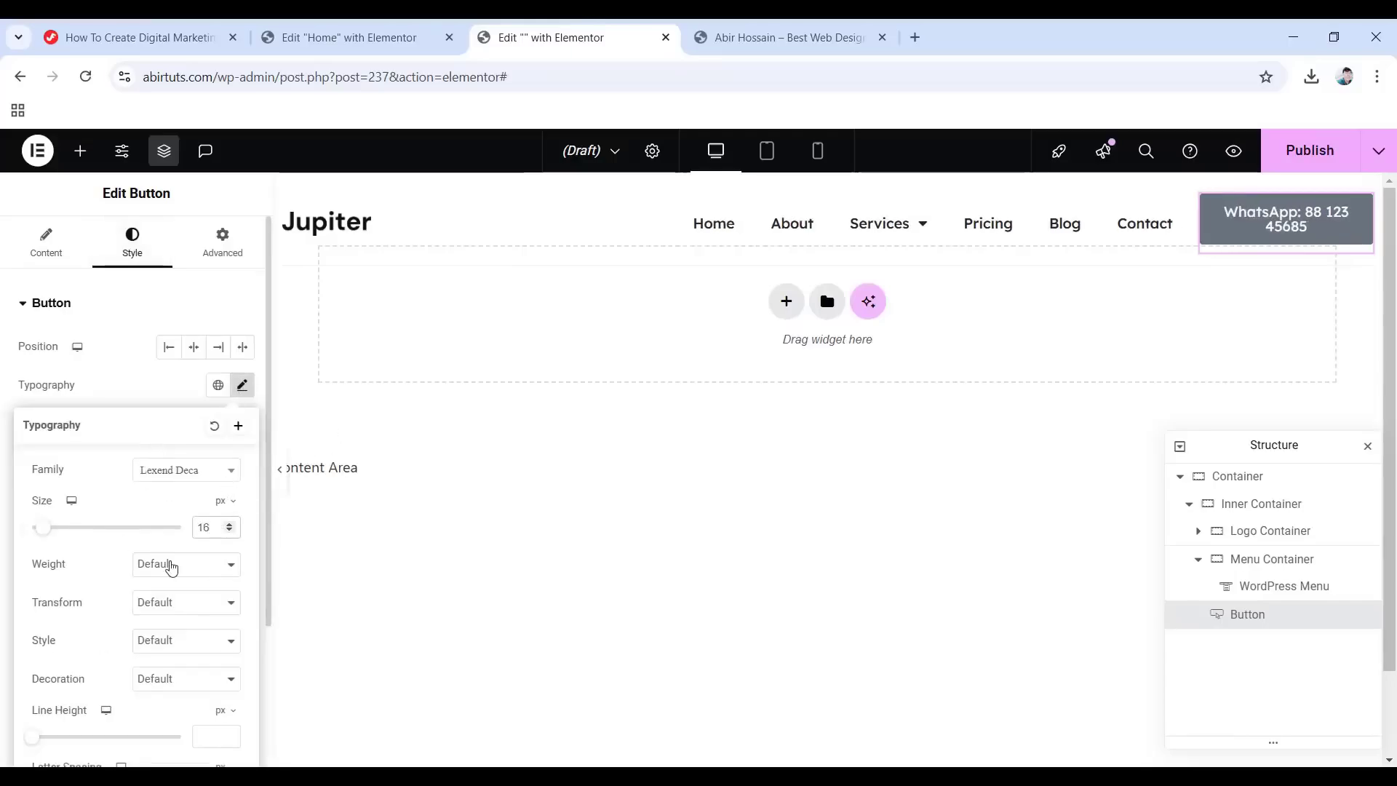
pyautogui.click(171, 567)
pyautogui.click(163, 382)
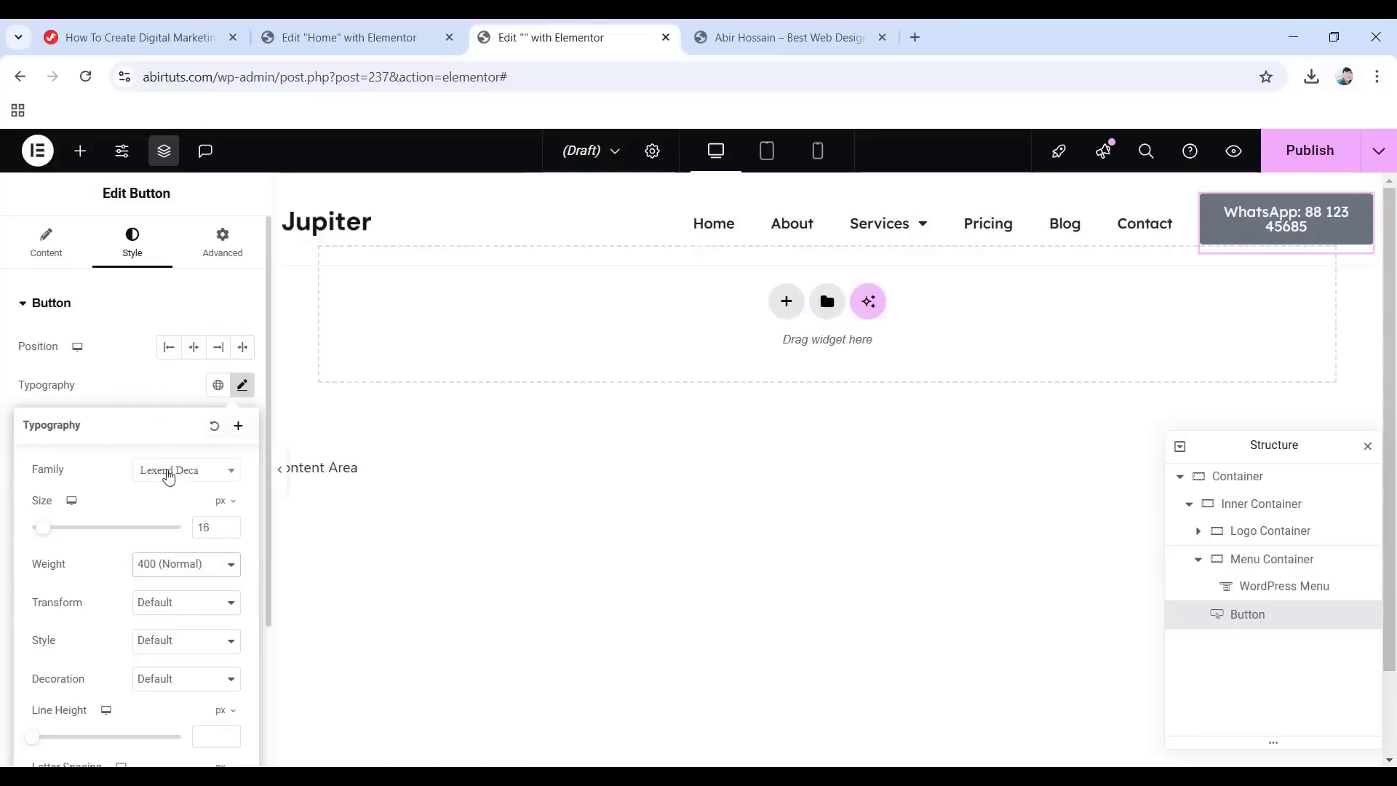
pyautogui.scroll(-3, 67, 617)
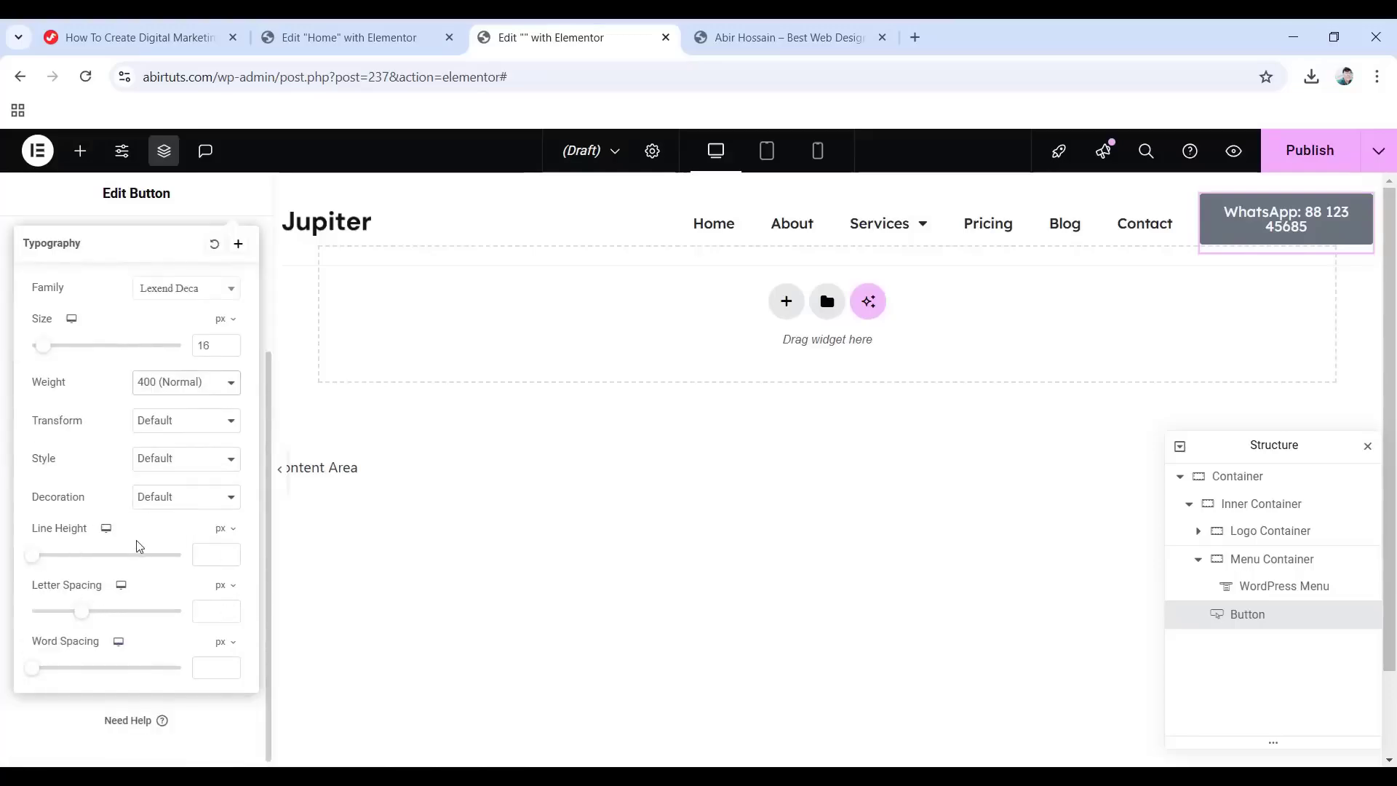
pyautogui.click(224, 530)
pyautogui.click(221, 557)
pyautogui.click(216, 557)
pyautogui.write('1.1')
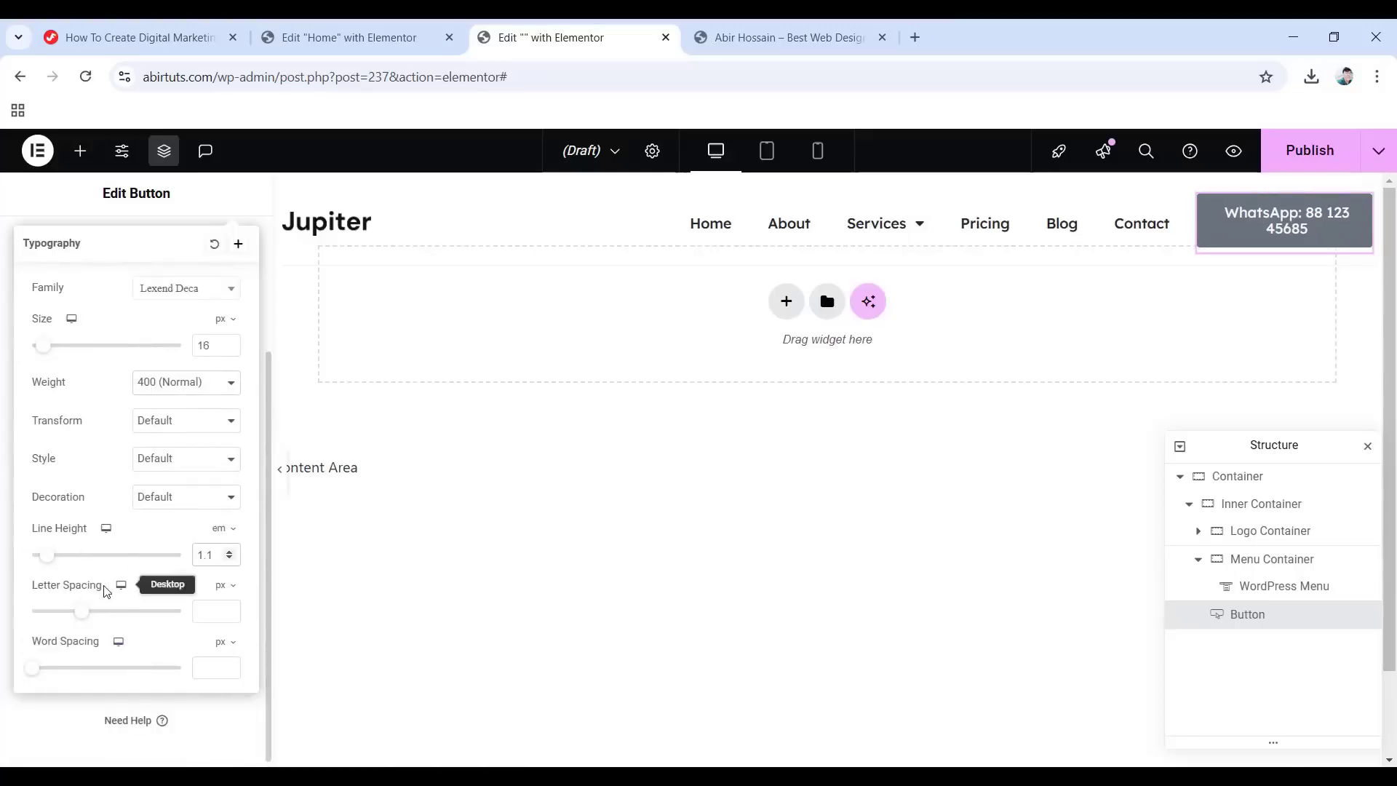
pyautogui.click(223, 585)
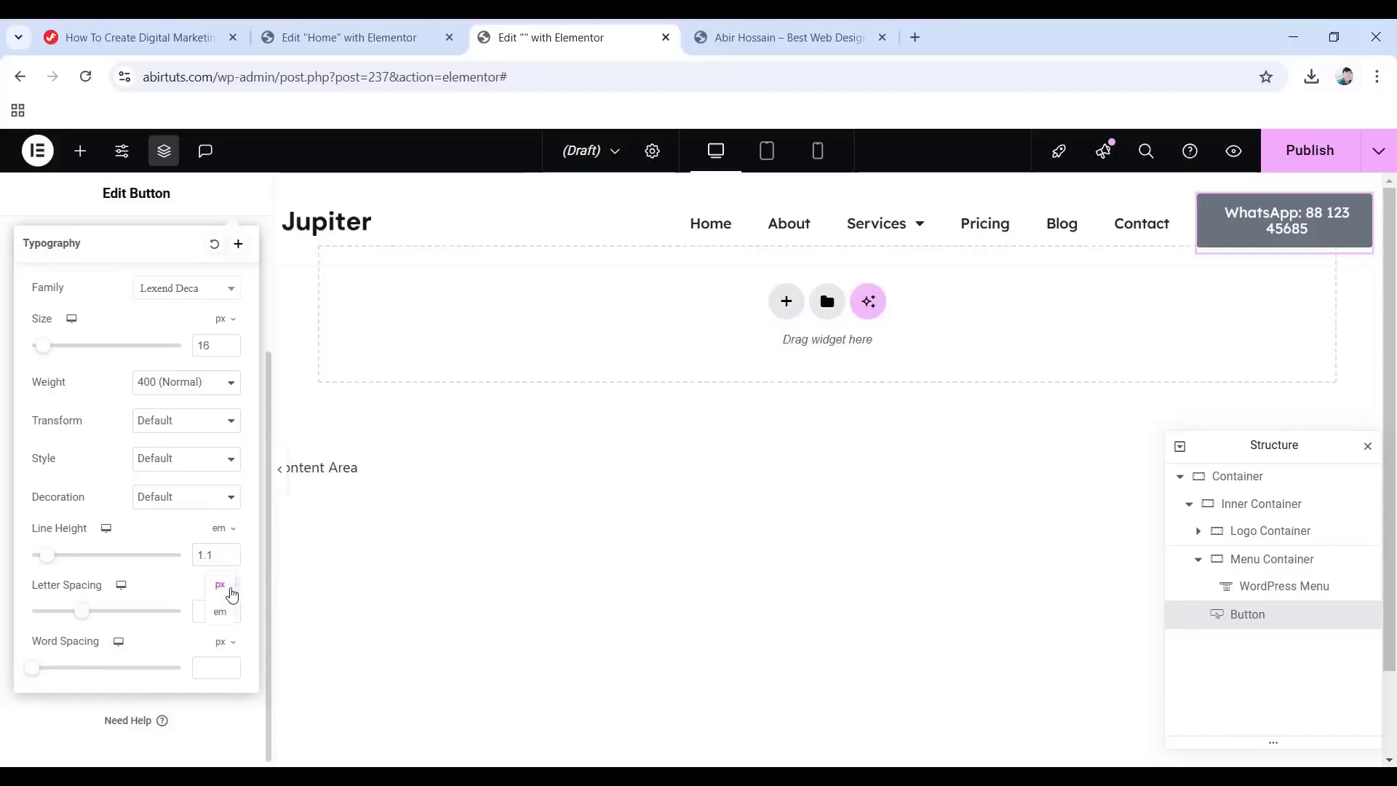
pyautogui.click(217, 613)
pyautogui.write('-0.011')
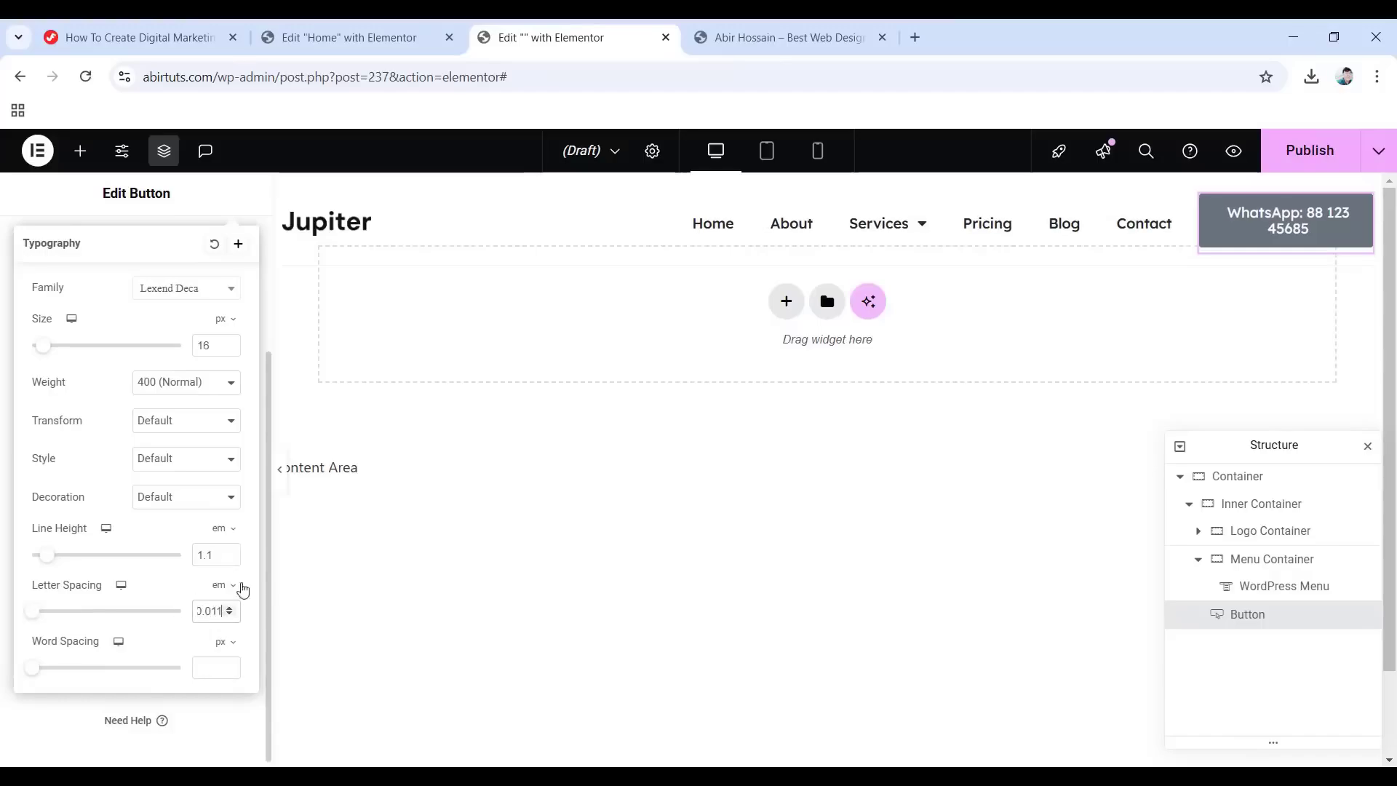
pyautogui.click(2, 329)
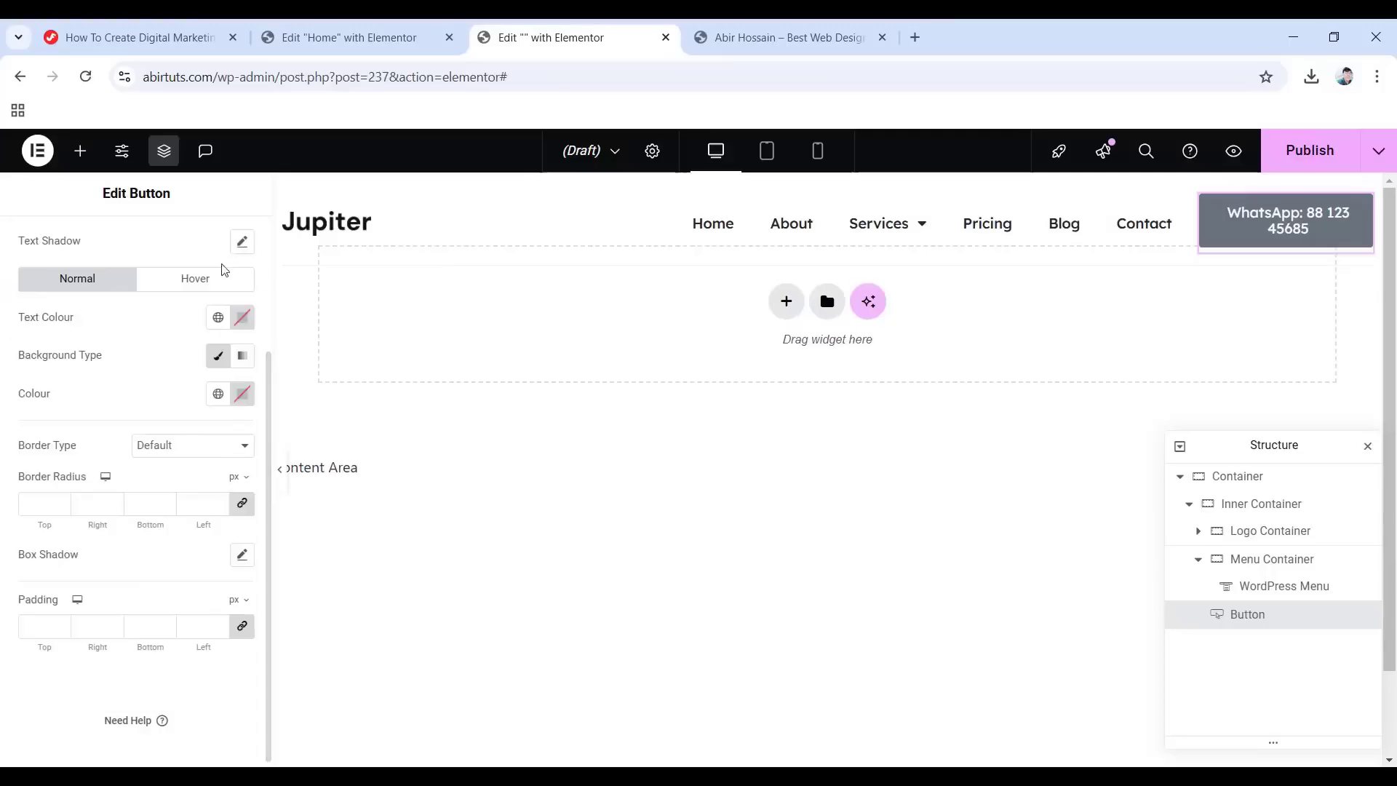
# On hover, use Accent text, a transparent ffffff00 background and a #21252980 border.
pyautogui.click(201, 284)
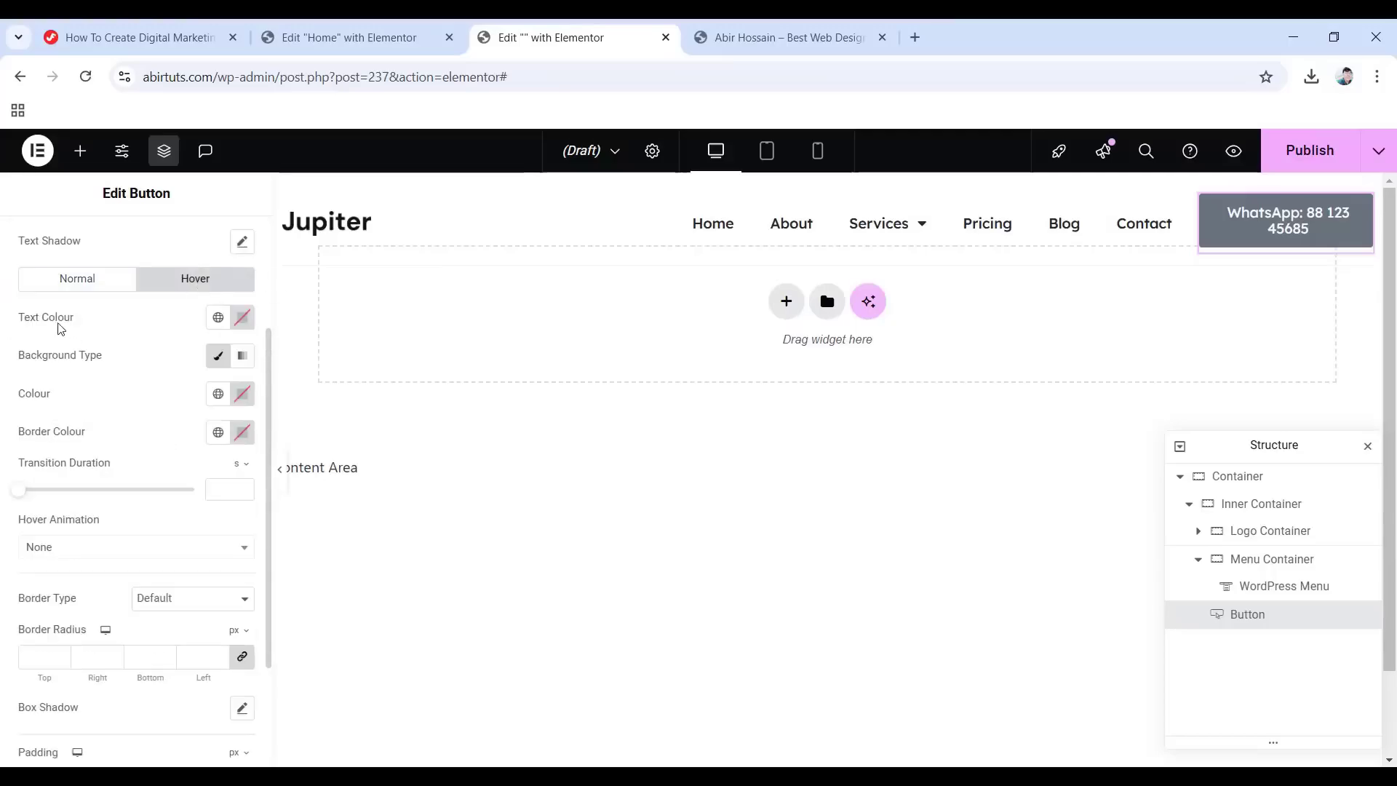
pyautogui.click(217, 318)
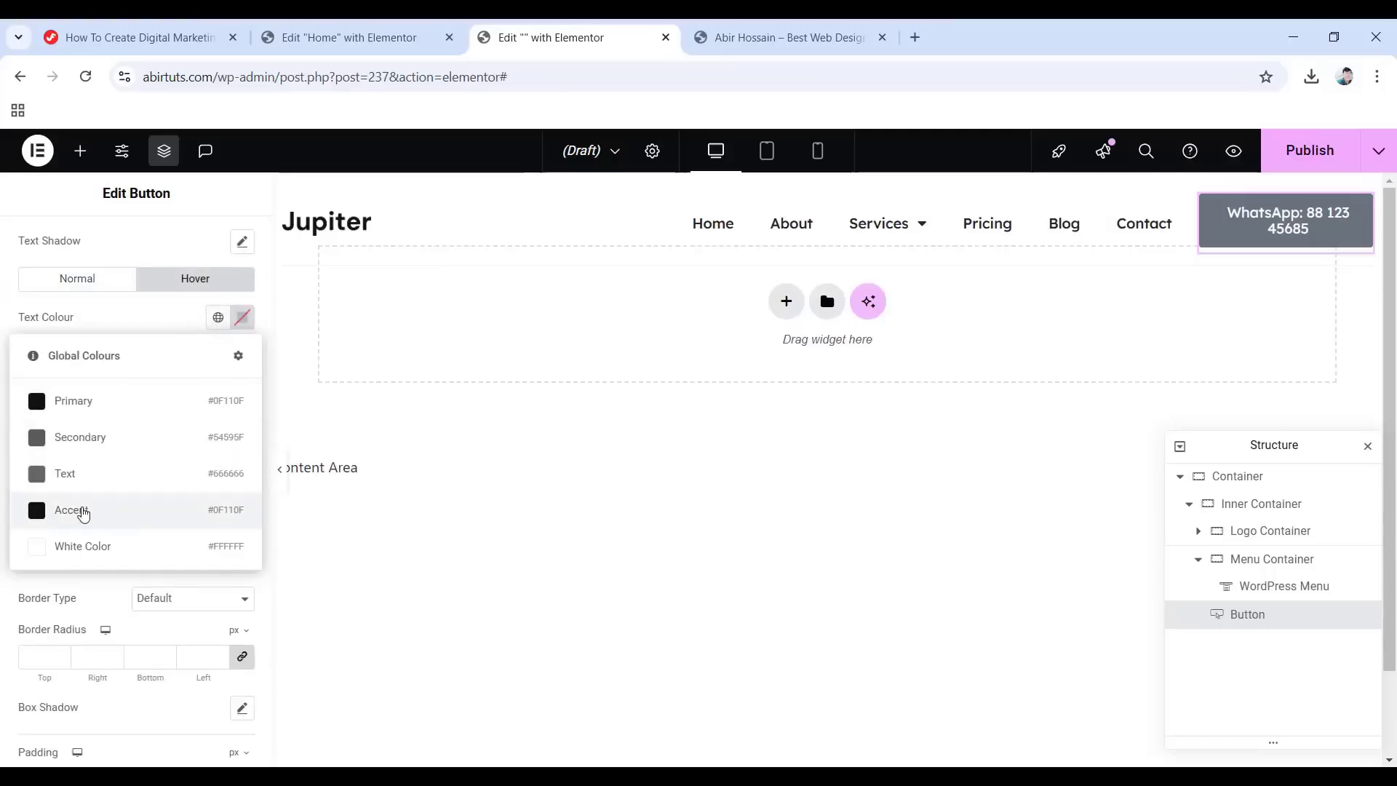
pyautogui.click(76, 509)
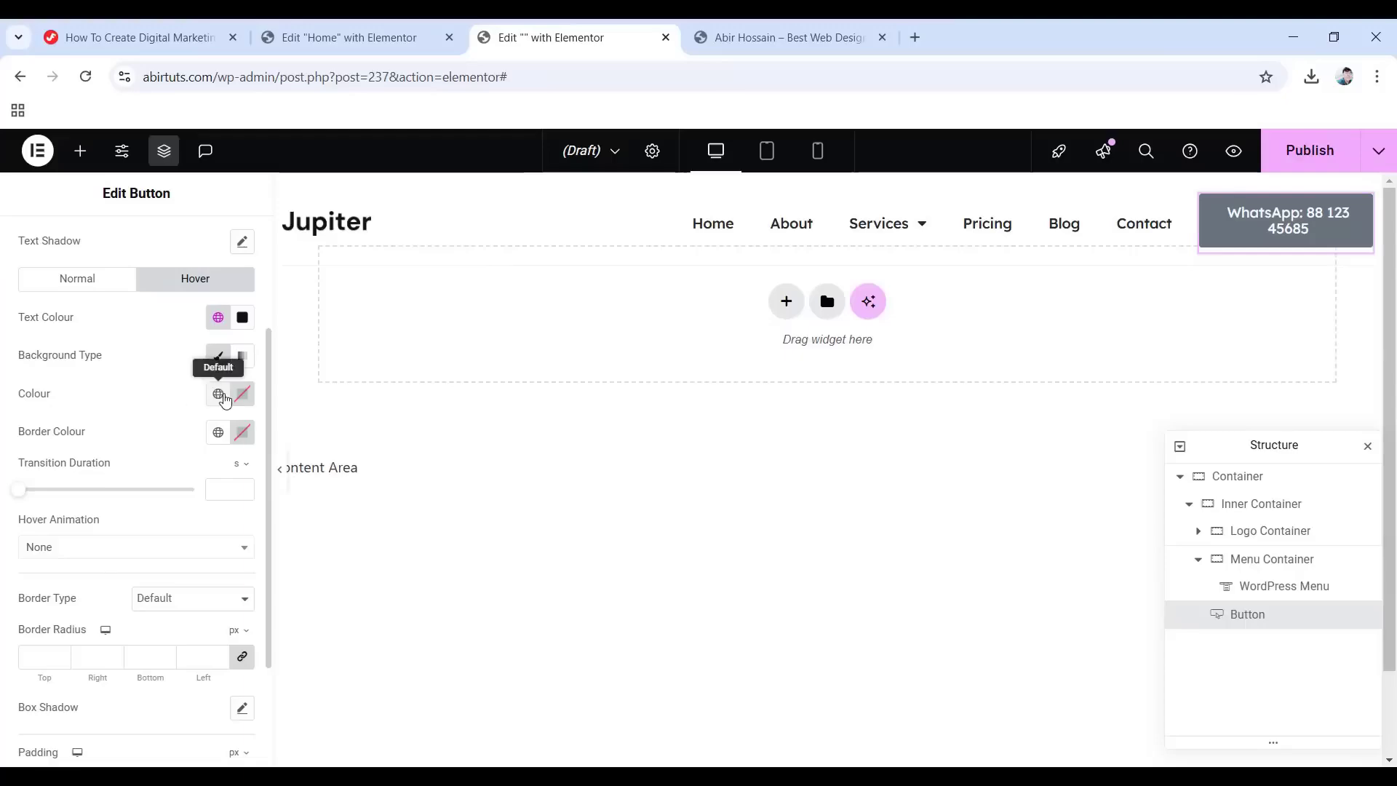
pyautogui.click(243, 394)
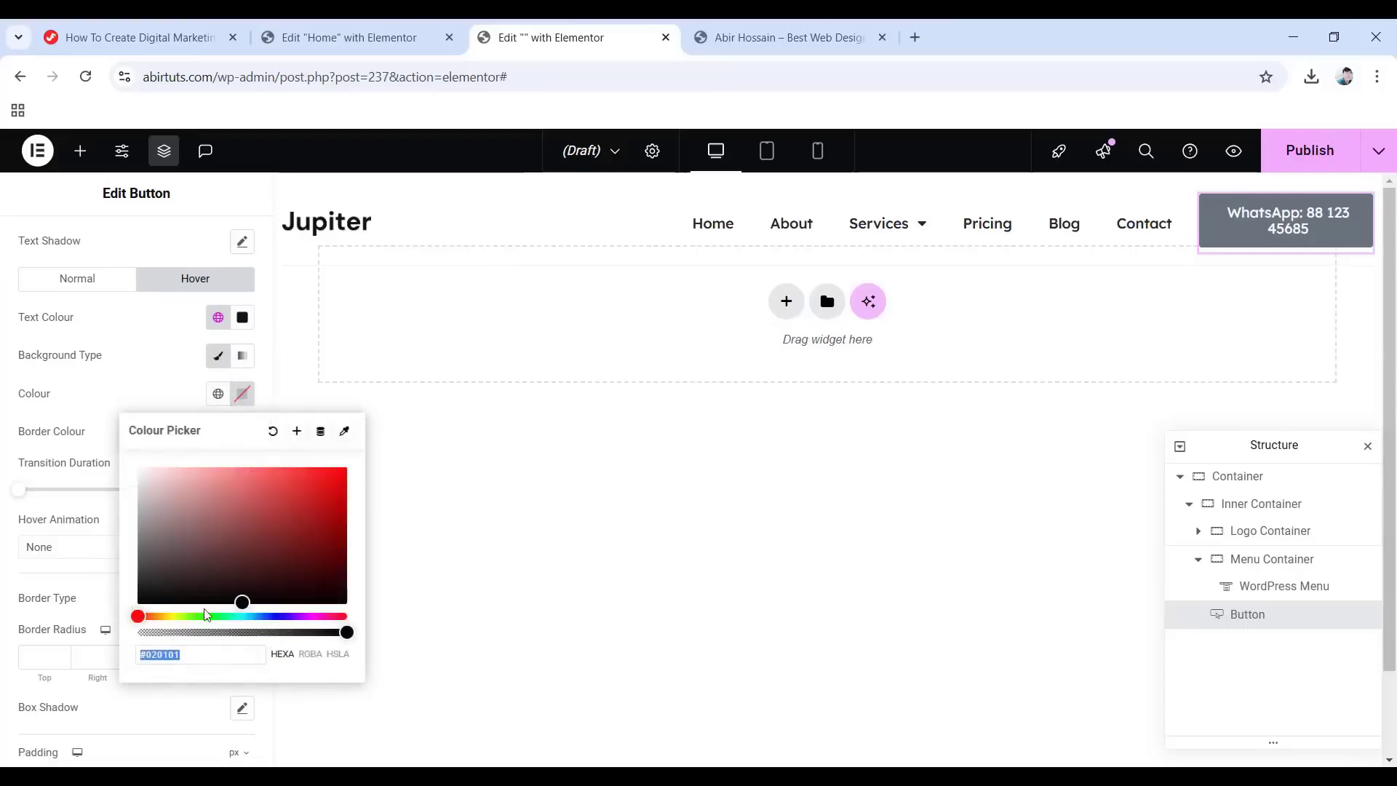
pyautogui.write('ffff')
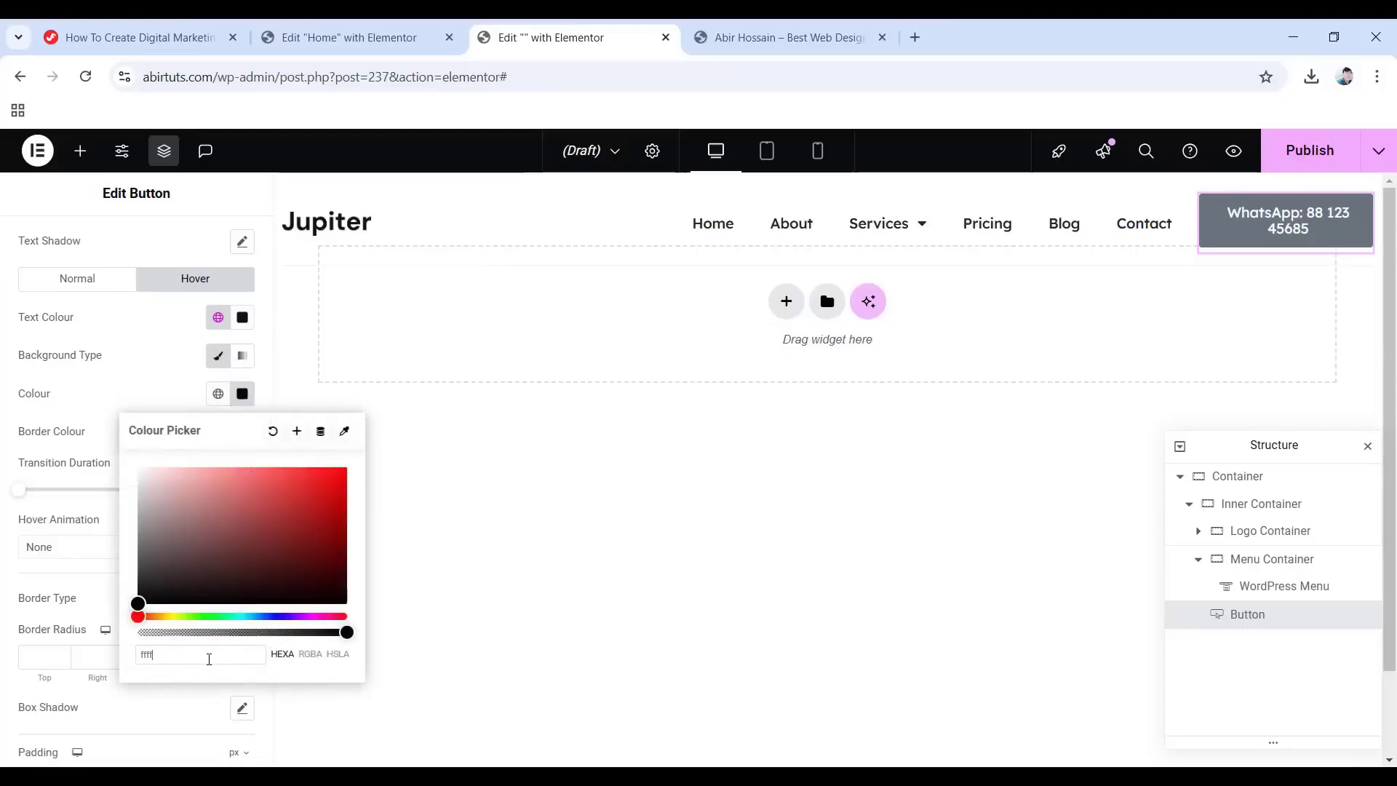
pyautogui.write('ff00')
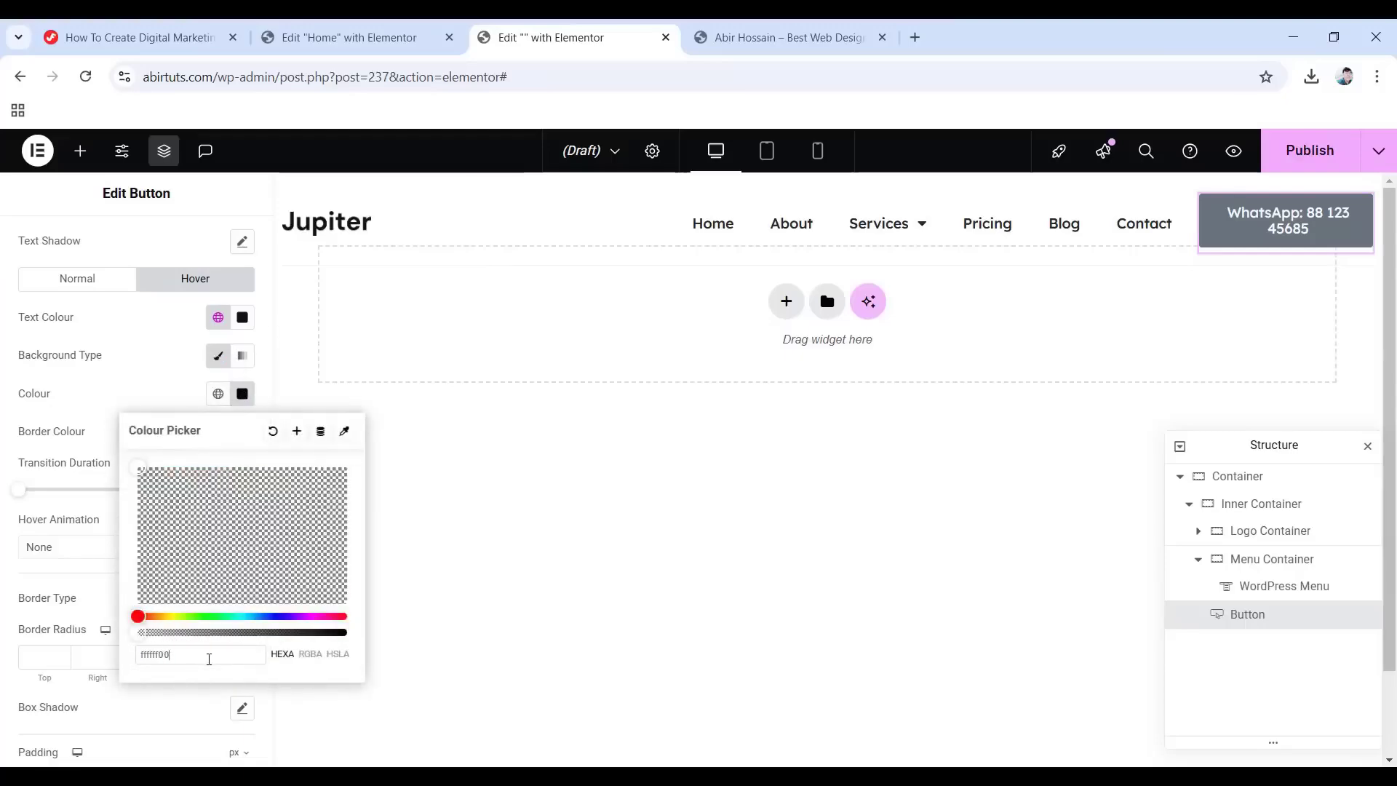
pyautogui.click(151, 390)
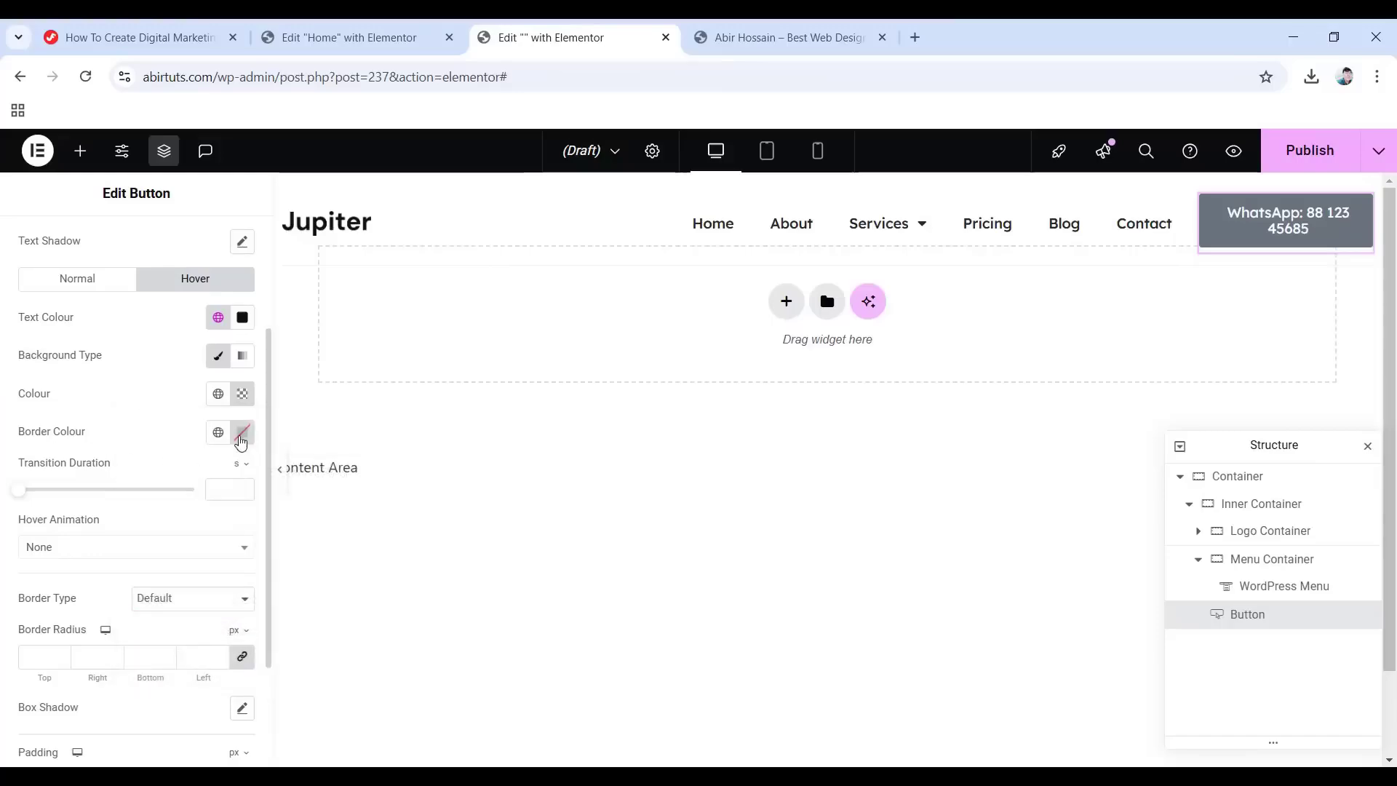
pyautogui.click(242, 433)
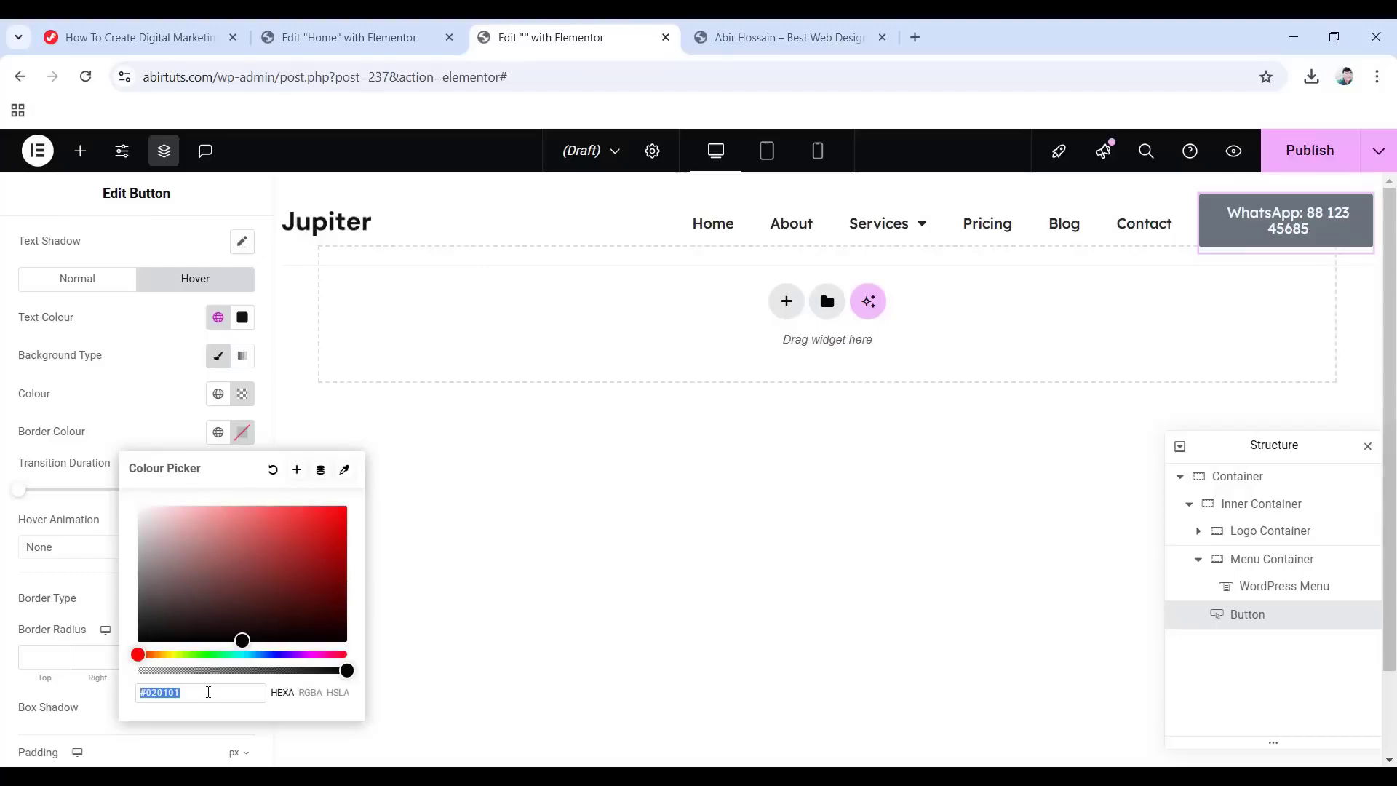
pyautogui.write('21252')
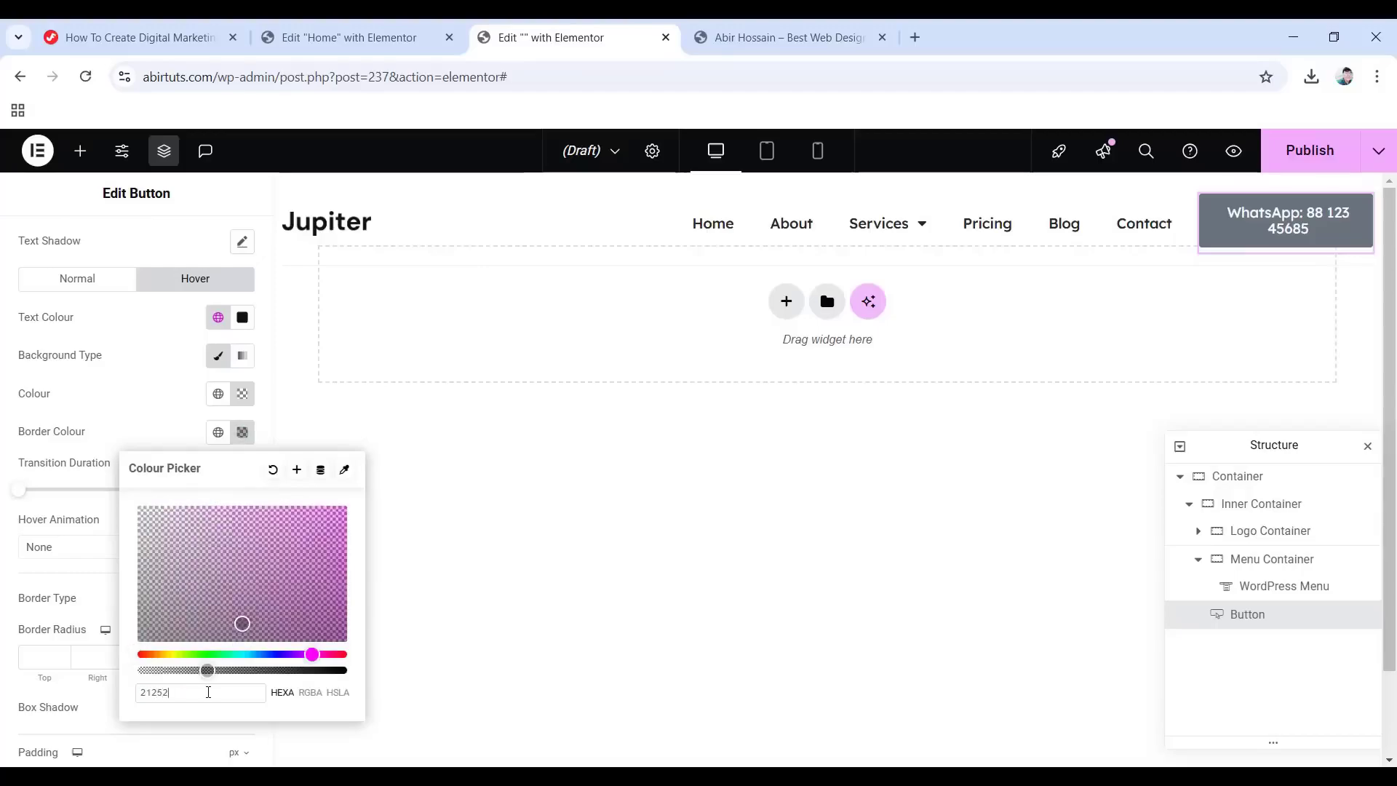
pyautogui.write('980')
pyautogui.press('Return')
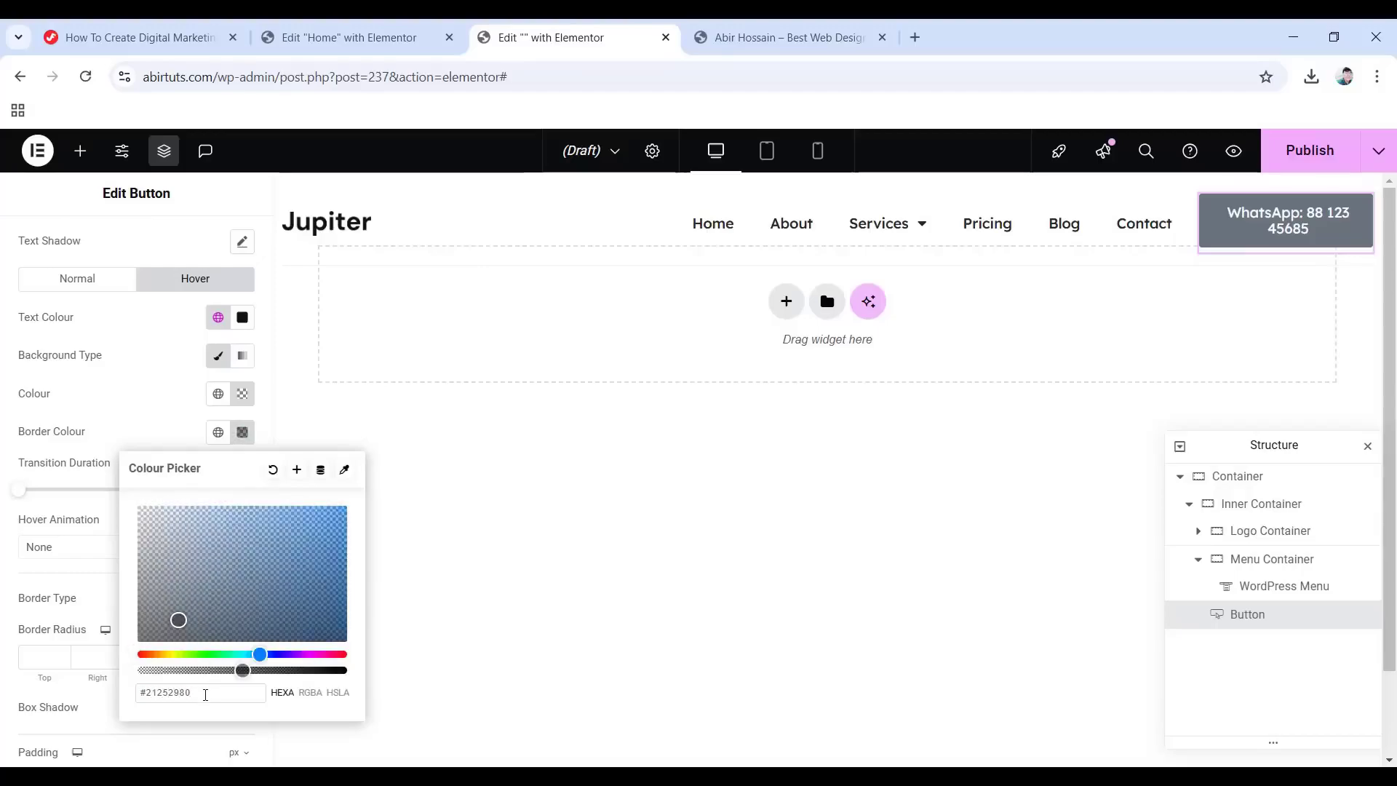
pyautogui.click(4, 504)
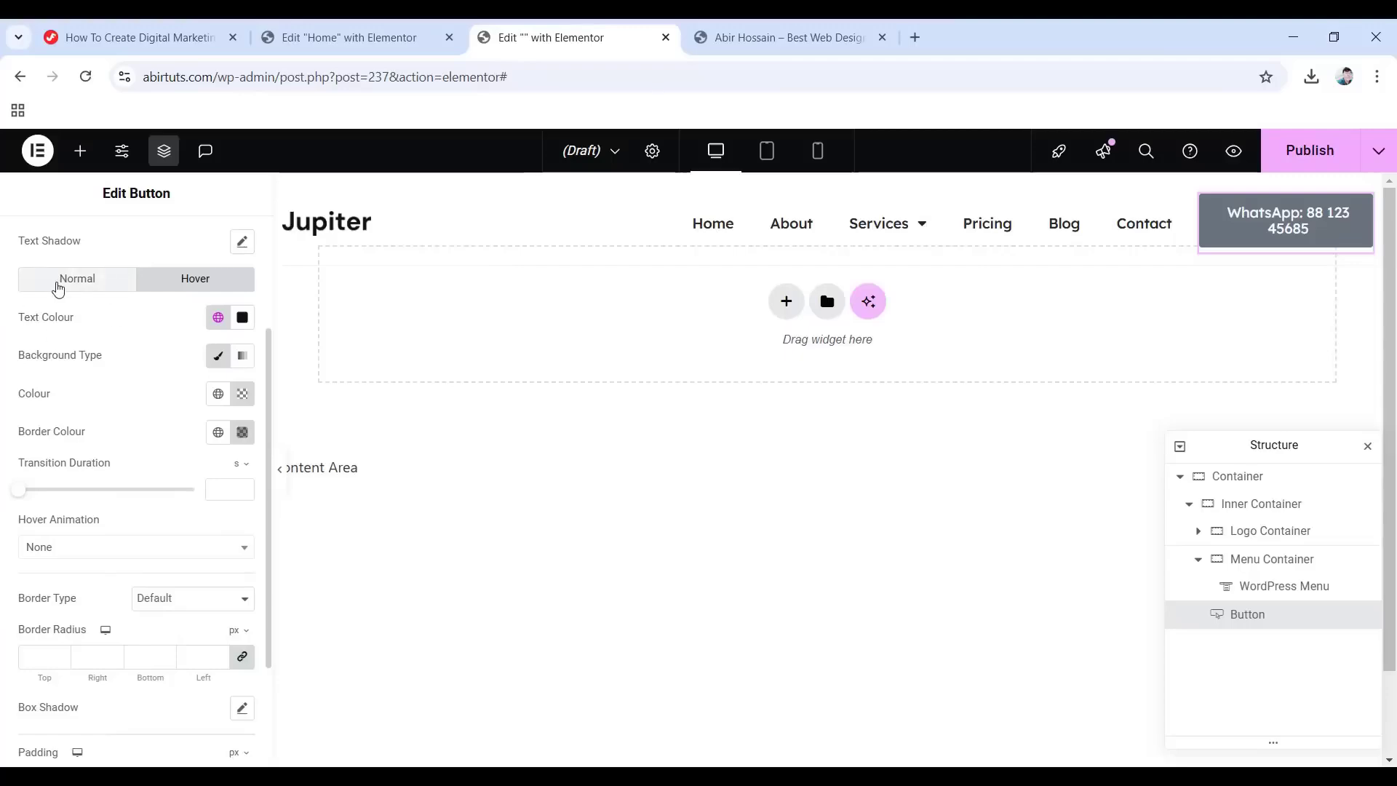
# Give the WhatsApp button an Accent black background and a 1 px solid #21252980 border.
pyautogui.click(56, 287)
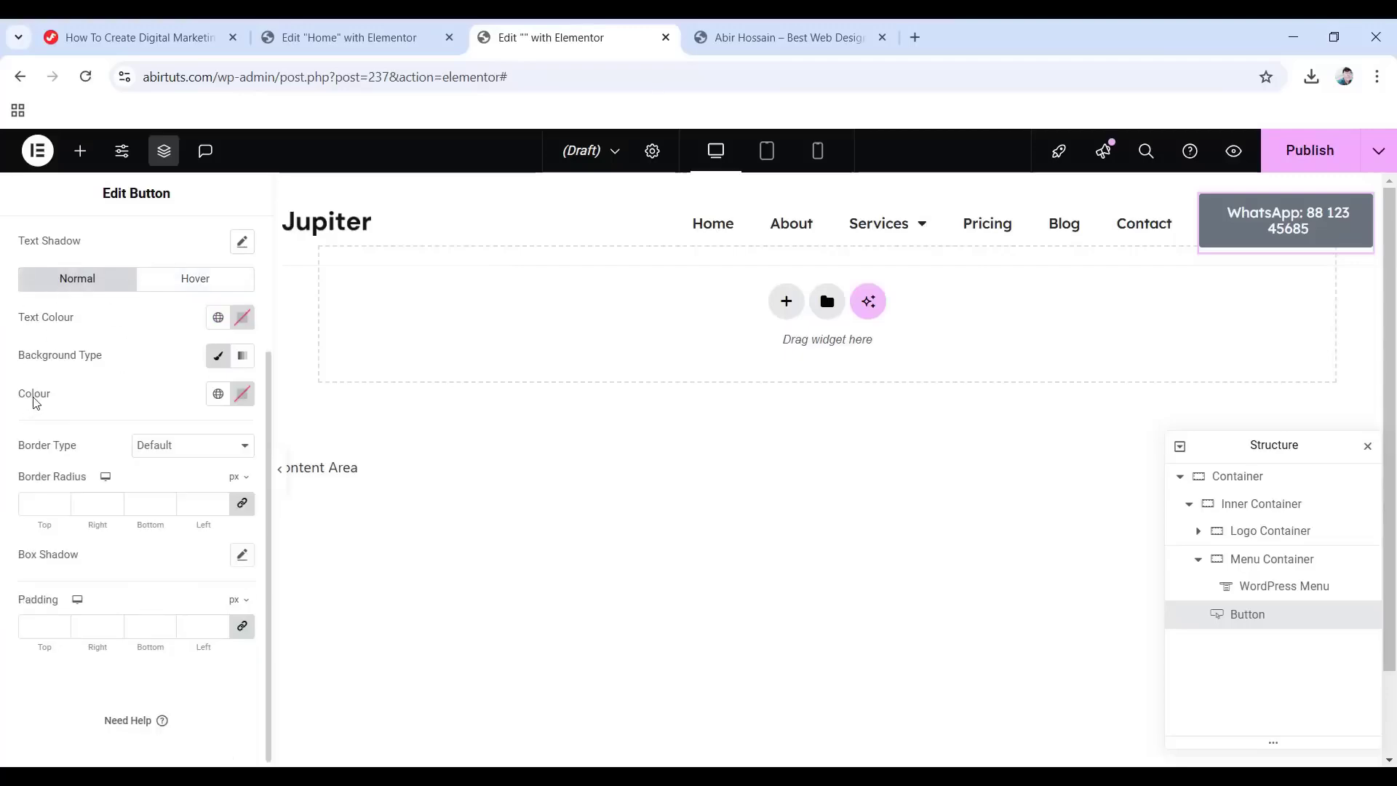
pyautogui.click(219, 394)
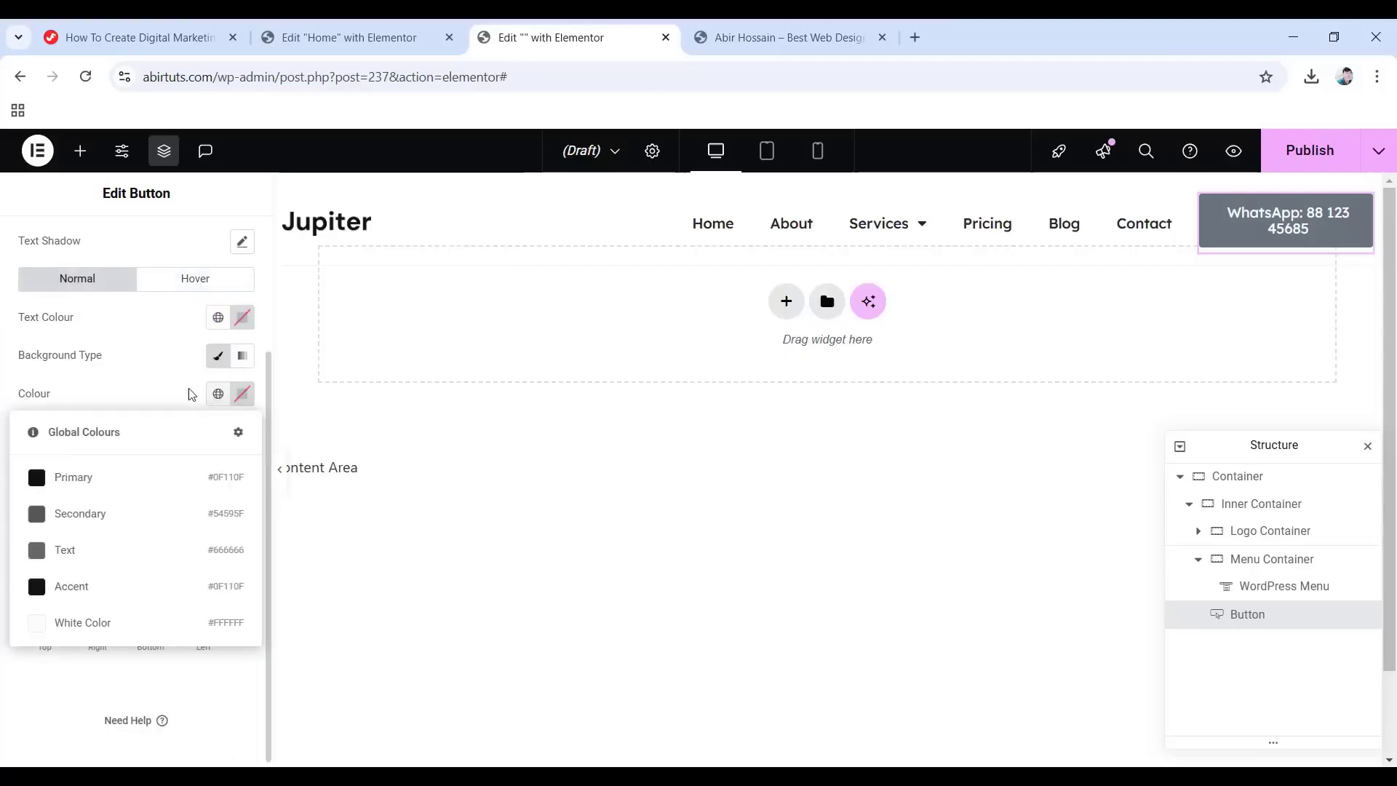
pyautogui.click(102, 598)
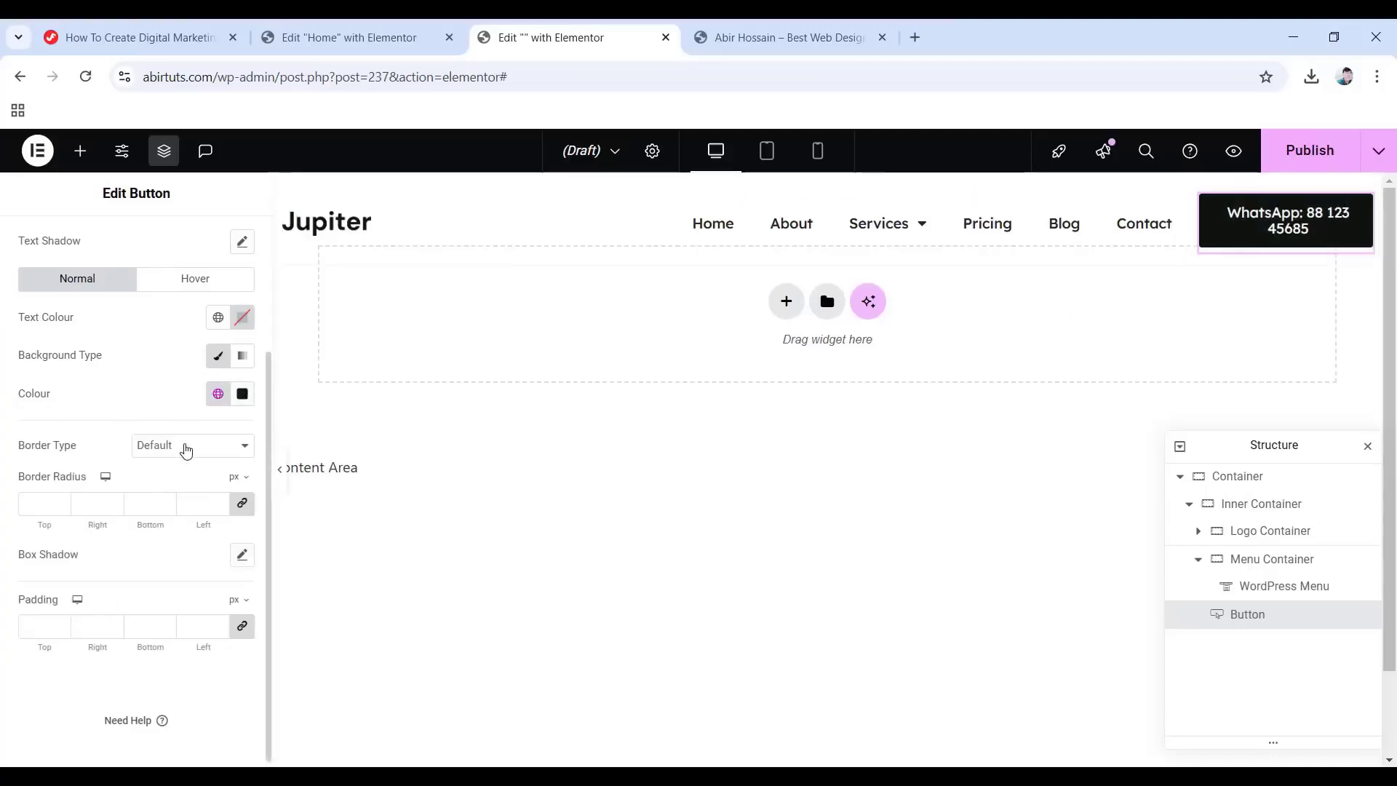
pyautogui.click(186, 449)
pyautogui.click(165, 513)
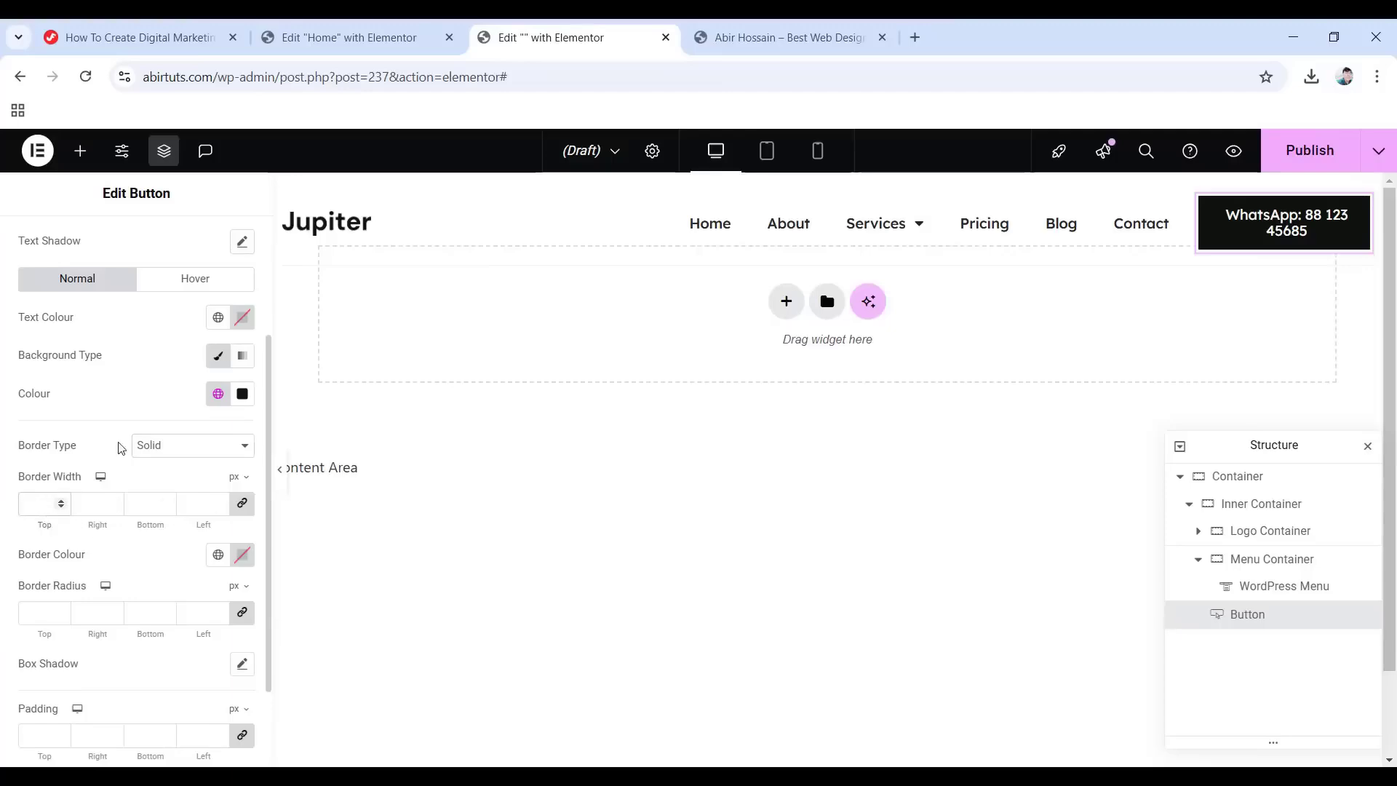
pyautogui.write('1')
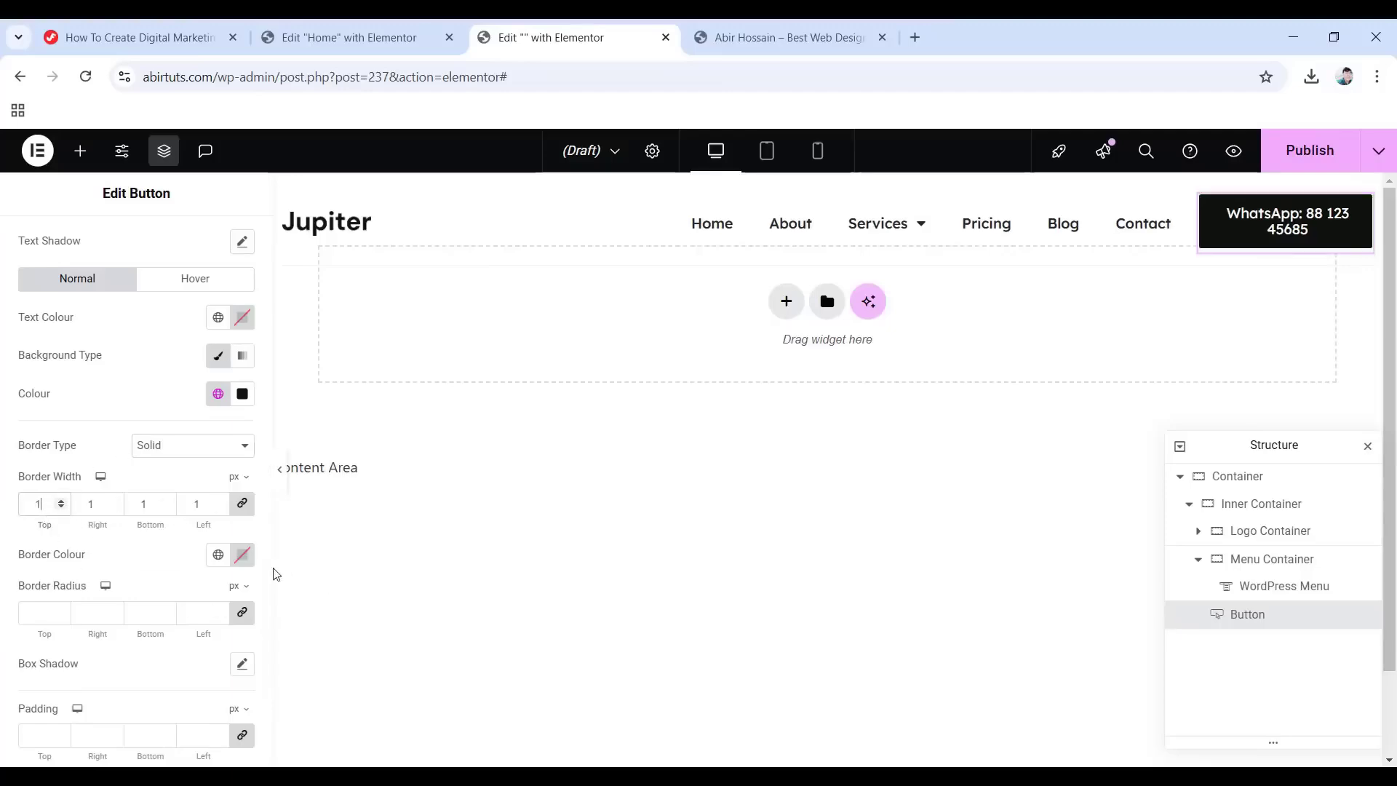
pyautogui.click(242, 554)
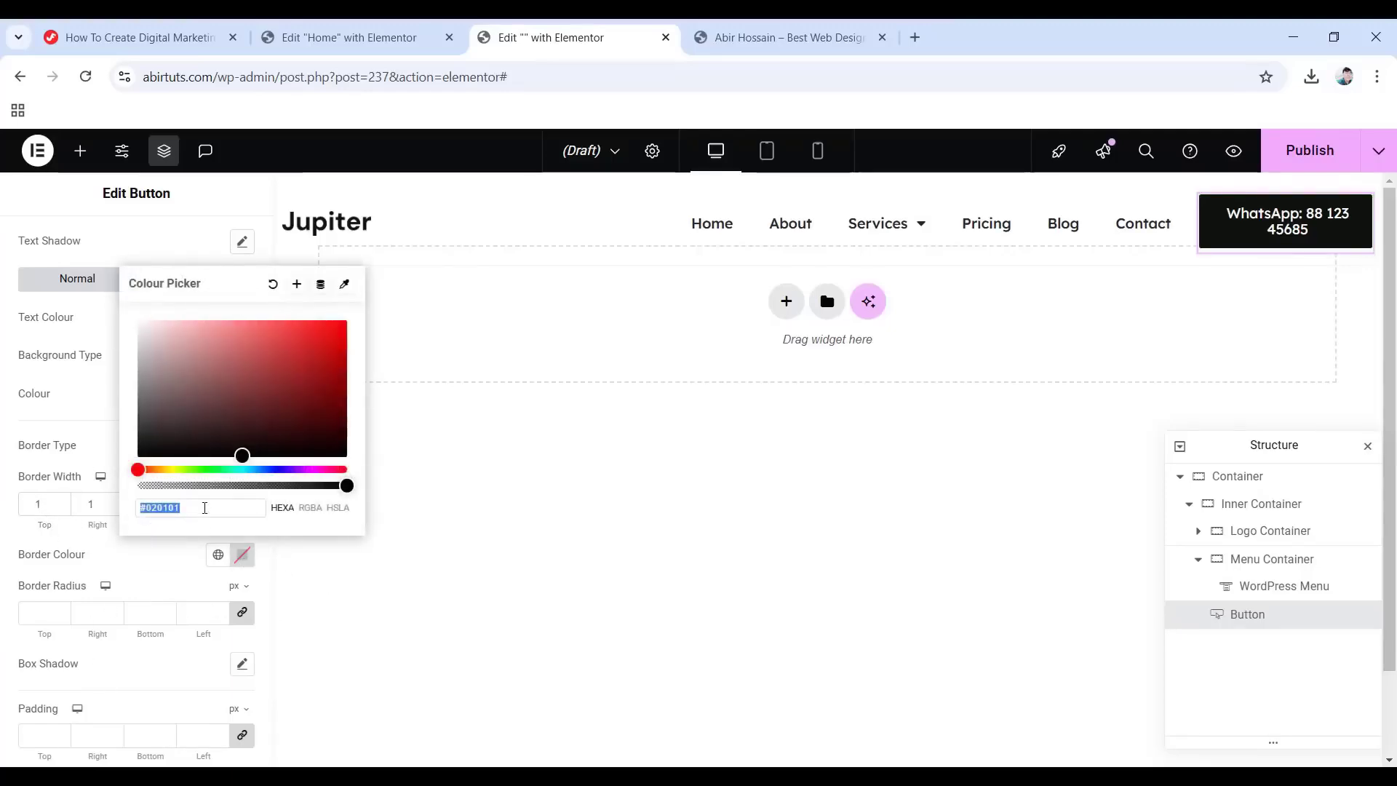
pyautogui.write('212529')
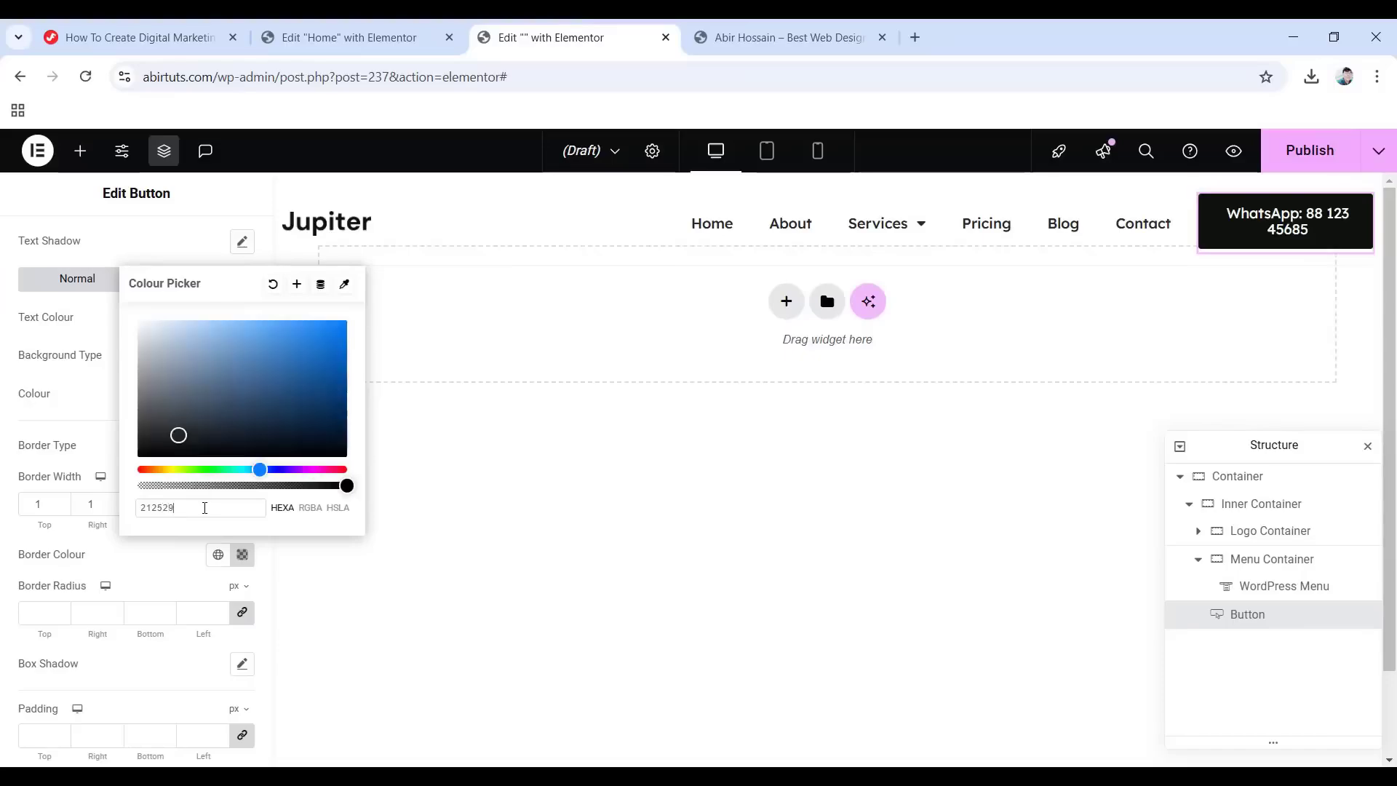
pyautogui.write('80')
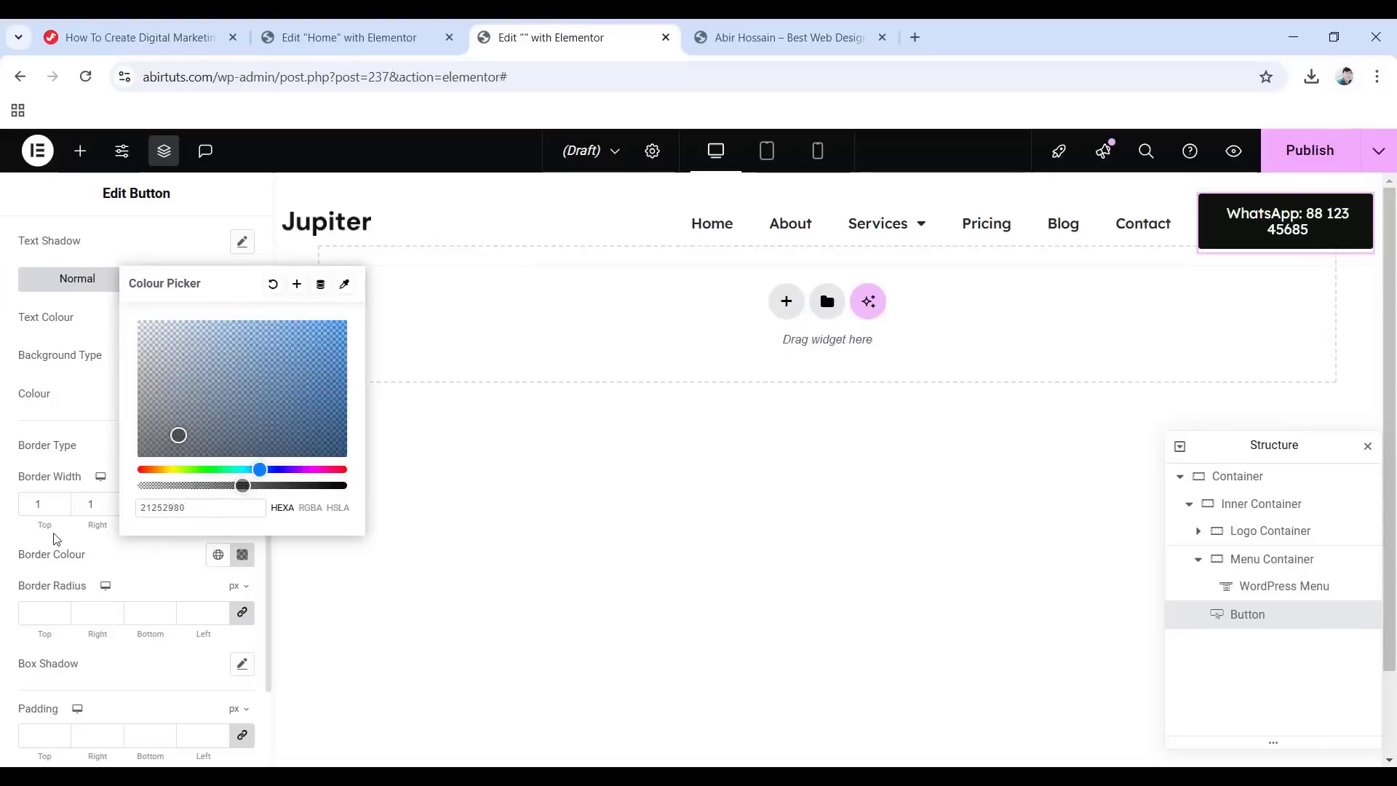
pyautogui.click(4, 548)
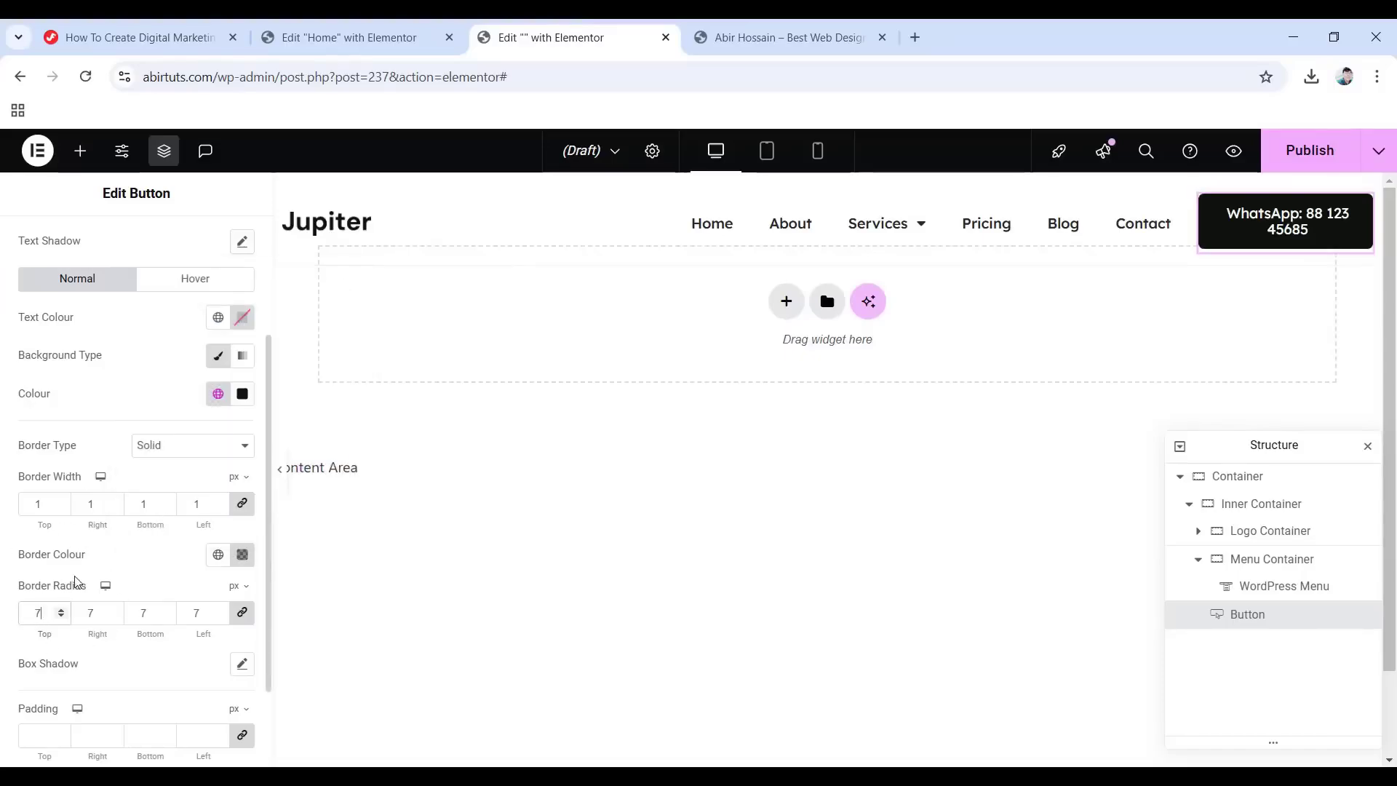
# Unlink the button's padding and set it to 8, 21, 8, 21 px.
pyautogui.scroll(-1, 106, 602)
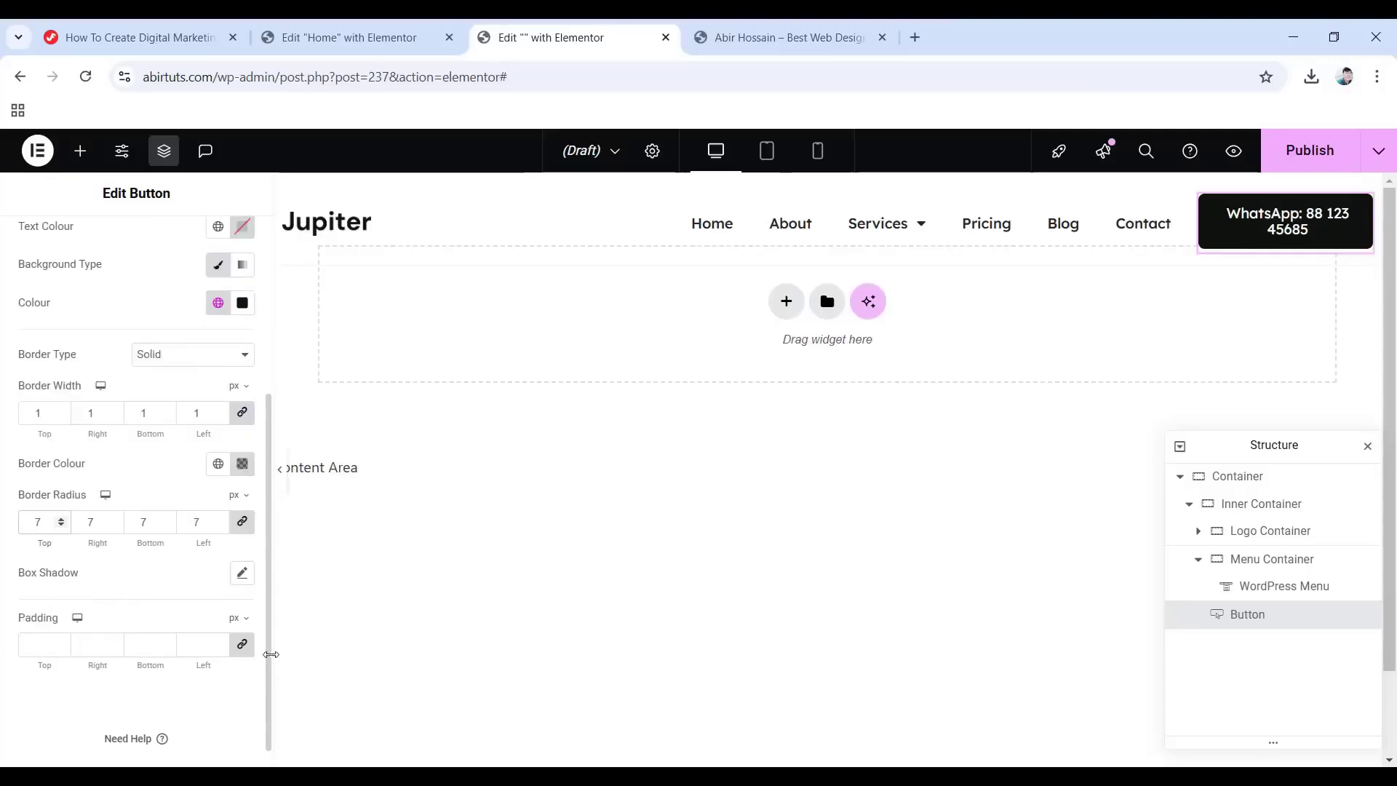
pyautogui.click(242, 645)
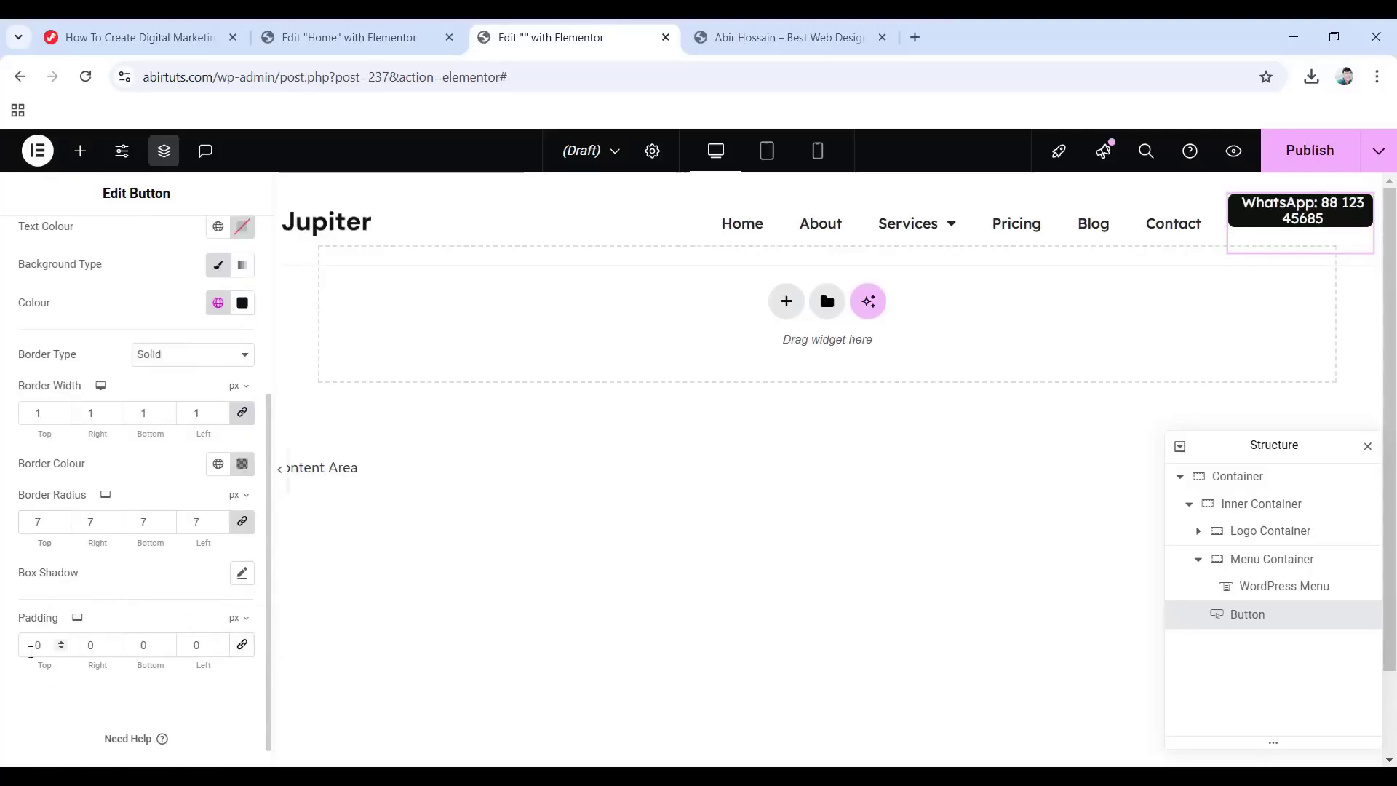
pyautogui.click(50, 645)
pyautogui.write('8')
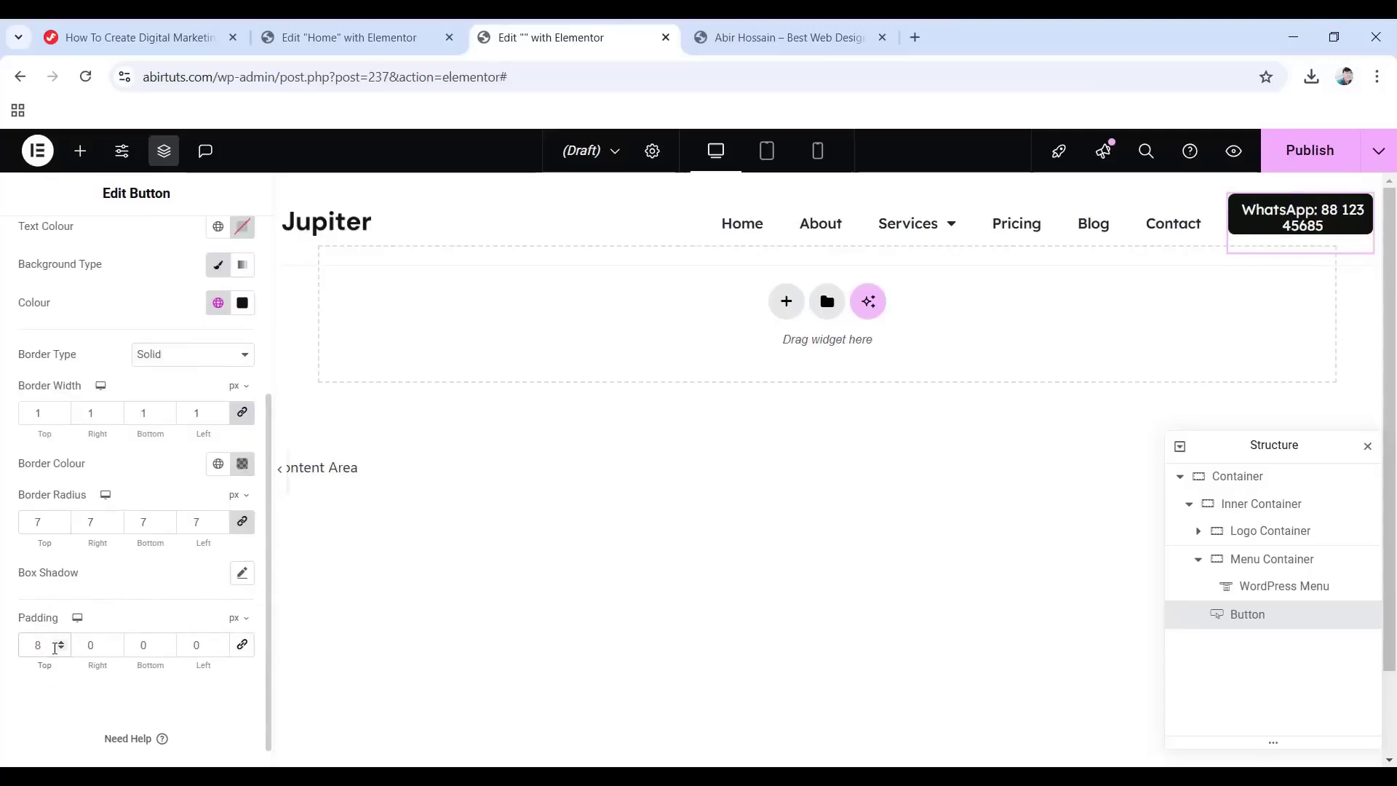
pyautogui.doubleClick(99, 643)
pyautogui.write('21')
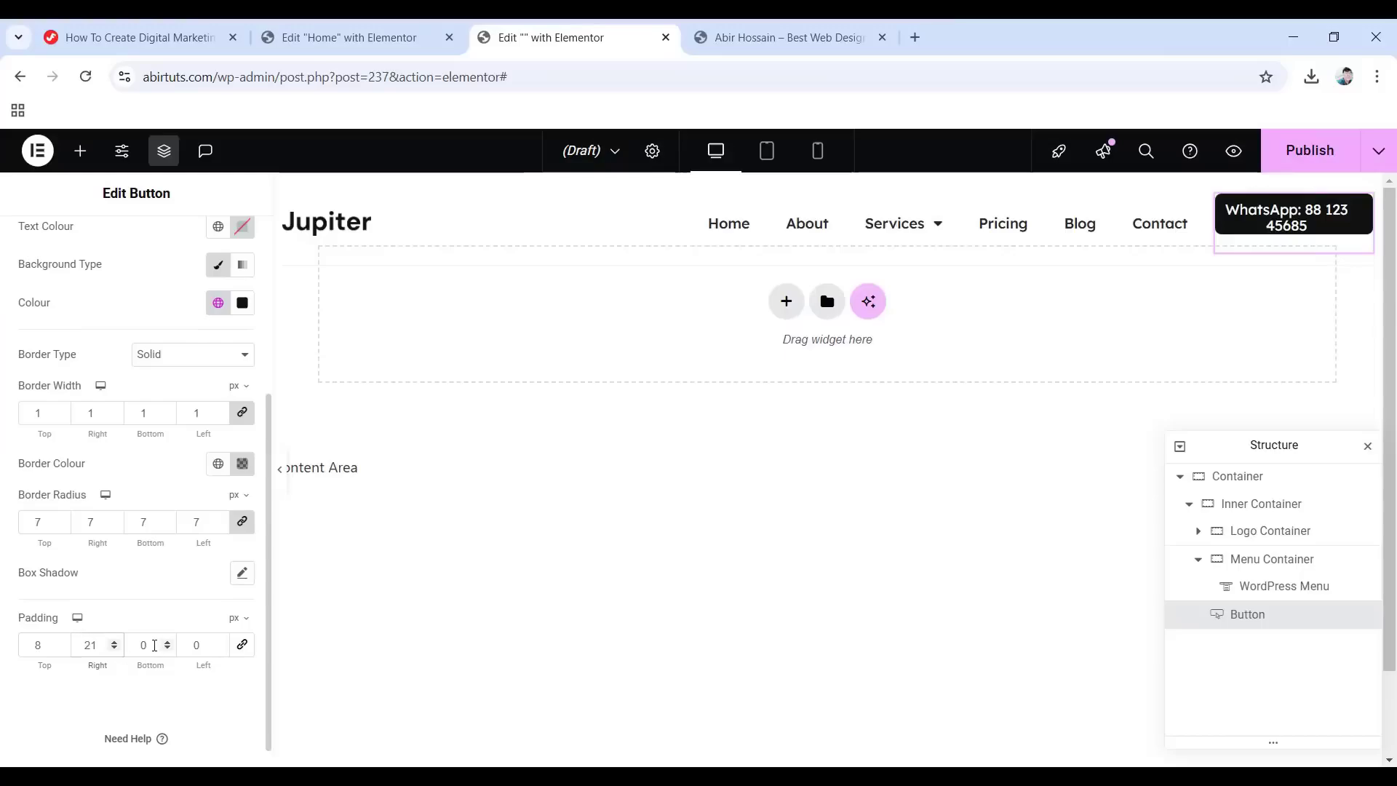
pyautogui.doubleClick(127, 642)
pyautogui.write('8')
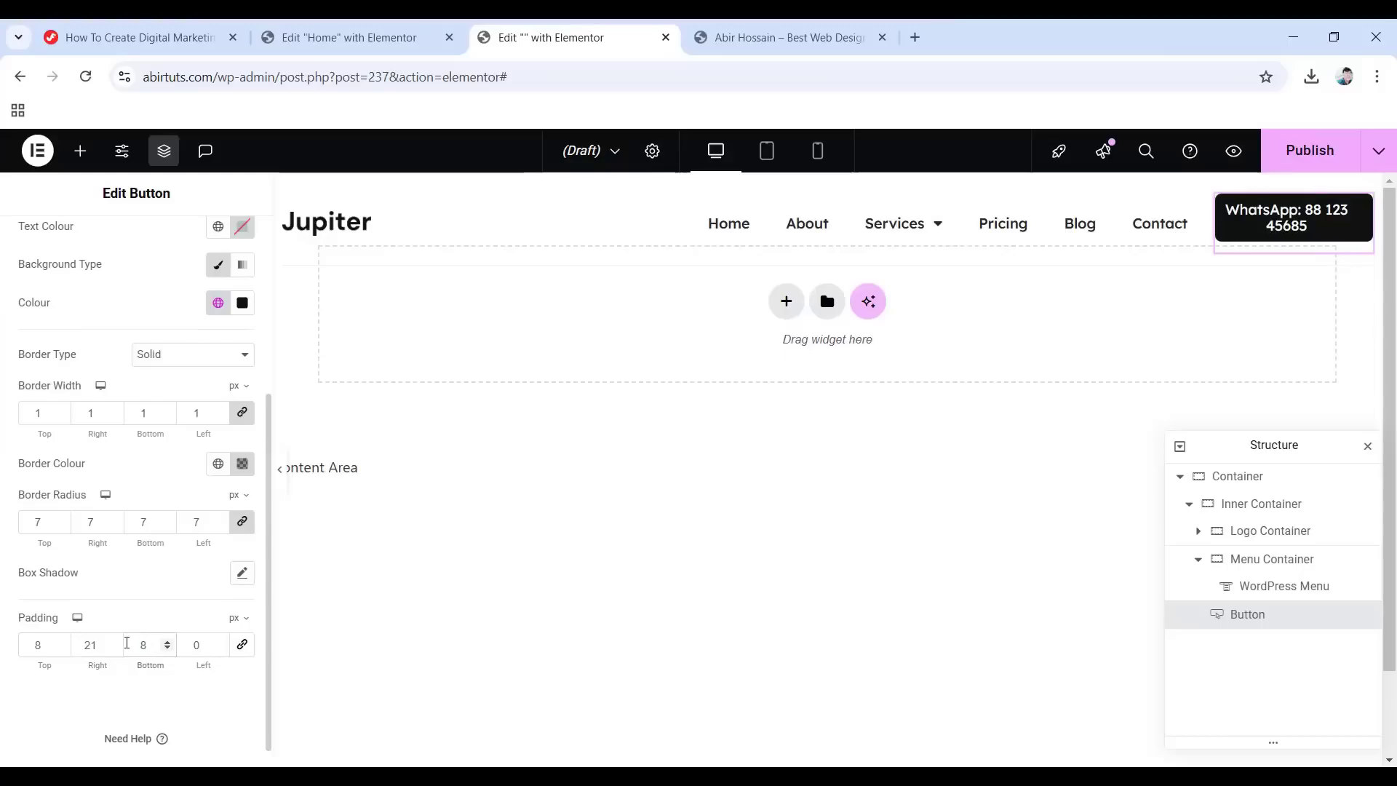
pyautogui.doubleClick(179, 643)
pyautogui.write('21')
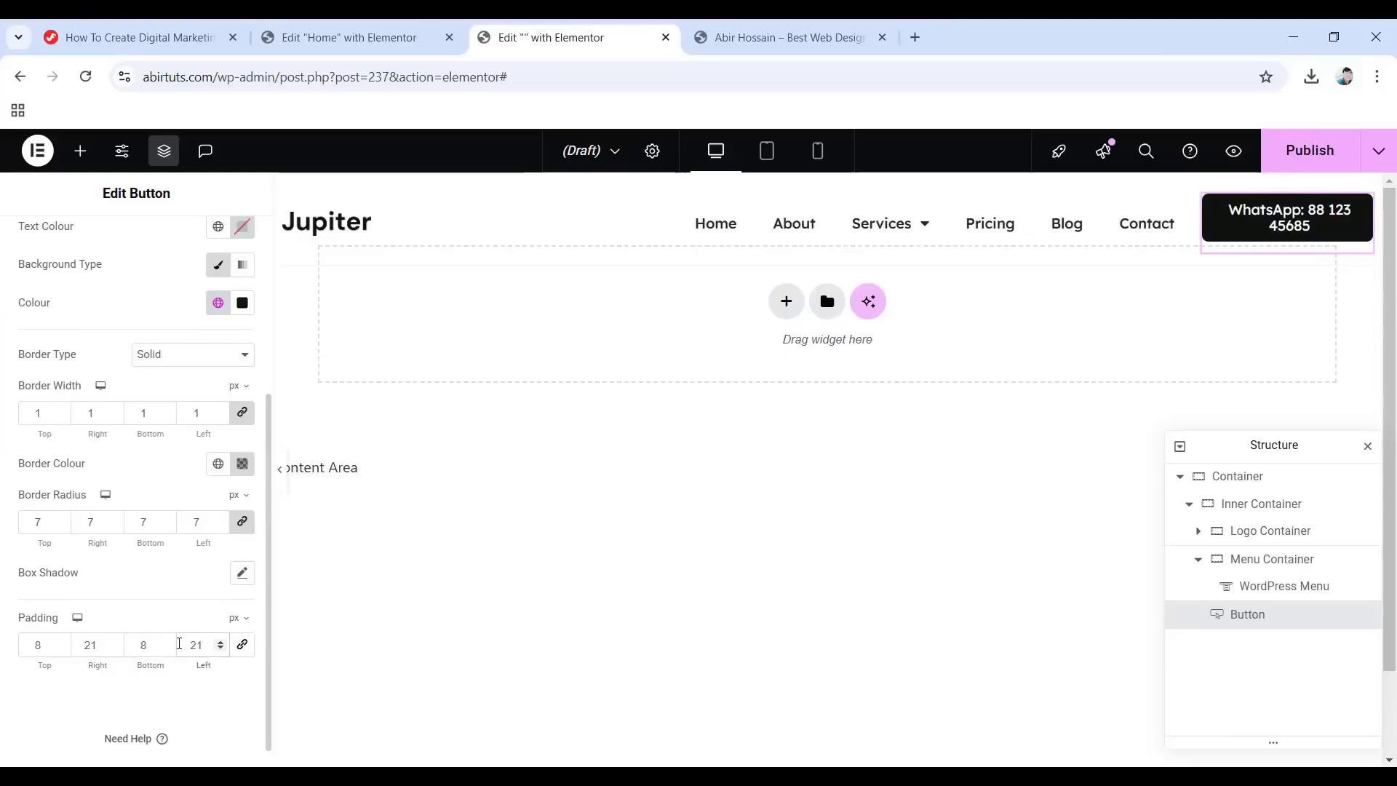
pyautogui.scroll(4, 126, 552)
# Turn on Hide On Mobile Portrait for the WhatsApp button, then switch to the tablet preview.
pyautogui.click(225, 233)
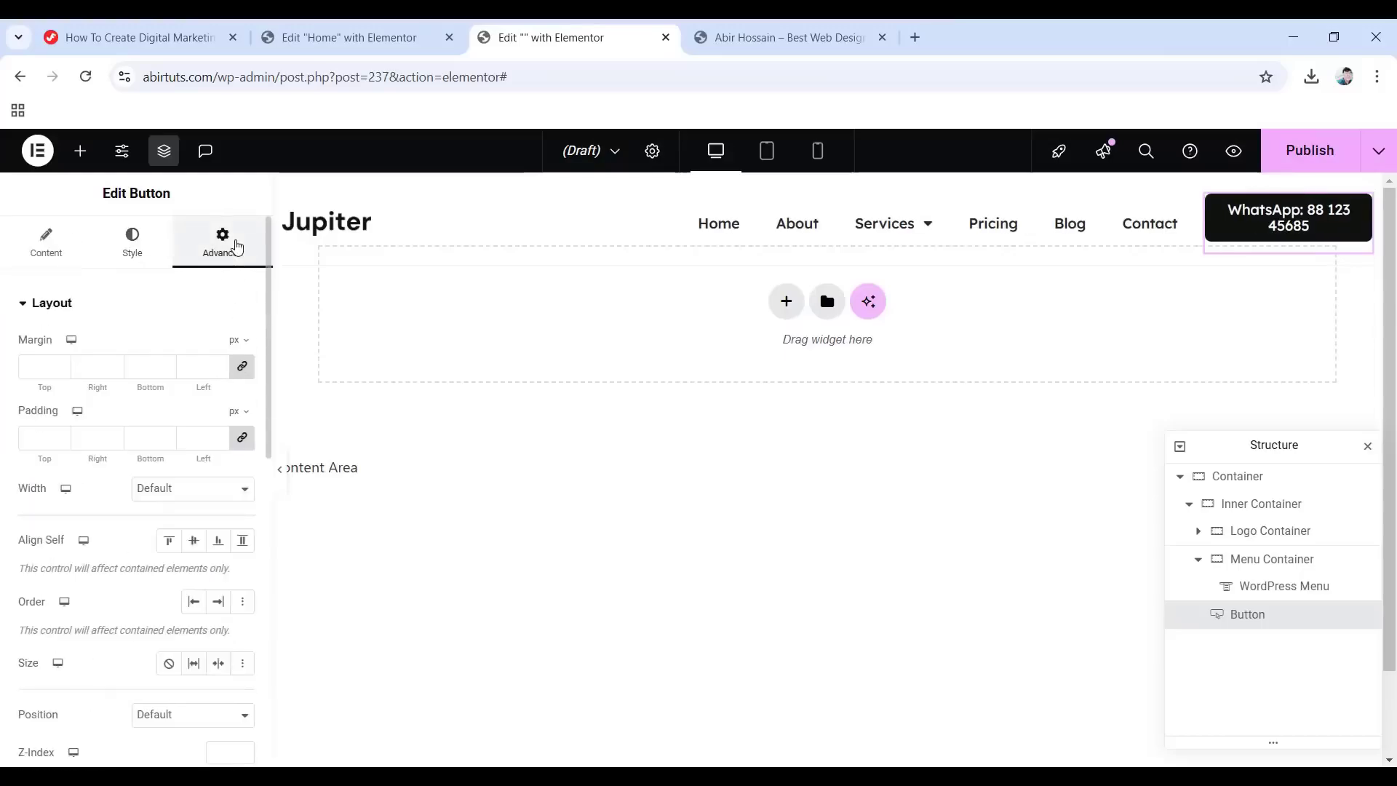
pyautogui.scroll(-5, 123, 504)
pyautogui.scroll(-5, 124, 504)
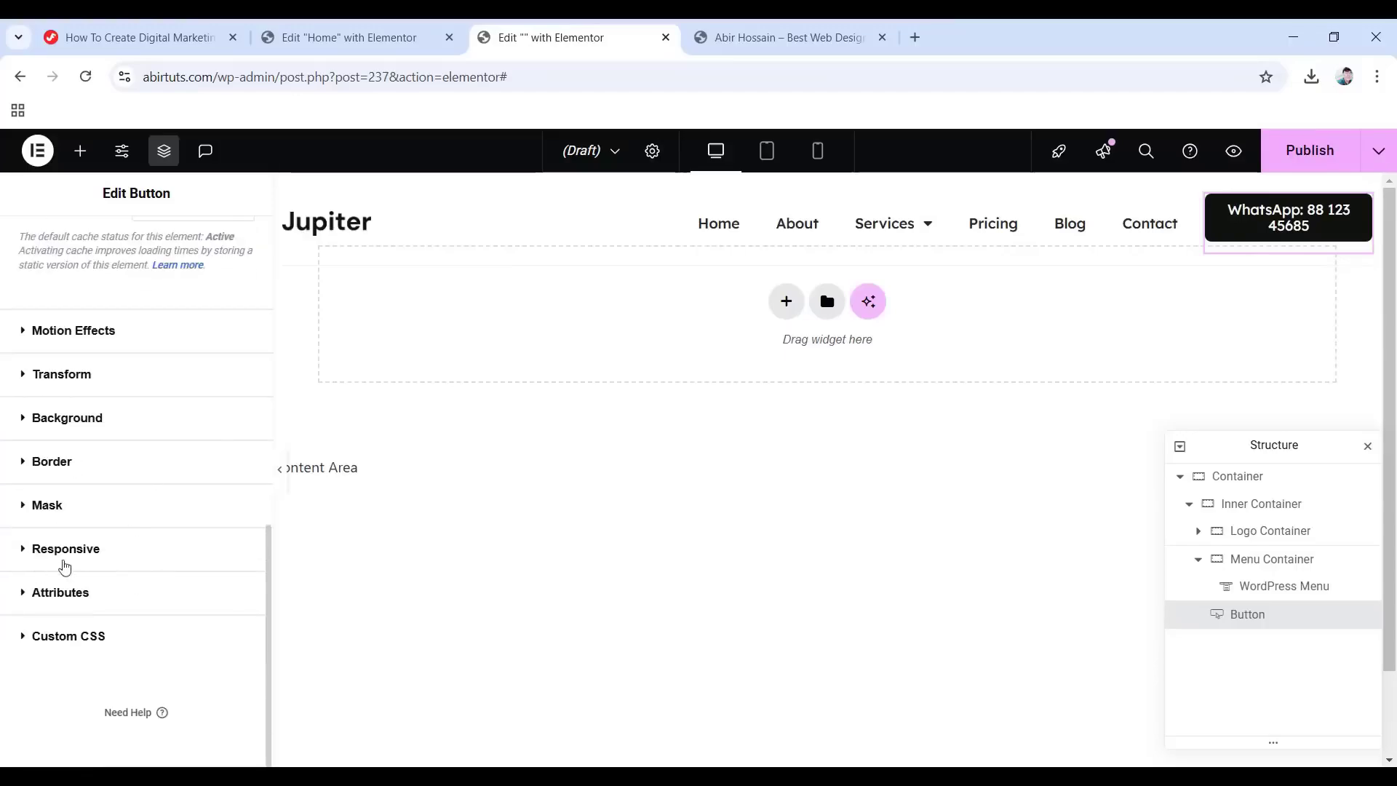
pyautogui.click(76, 553)
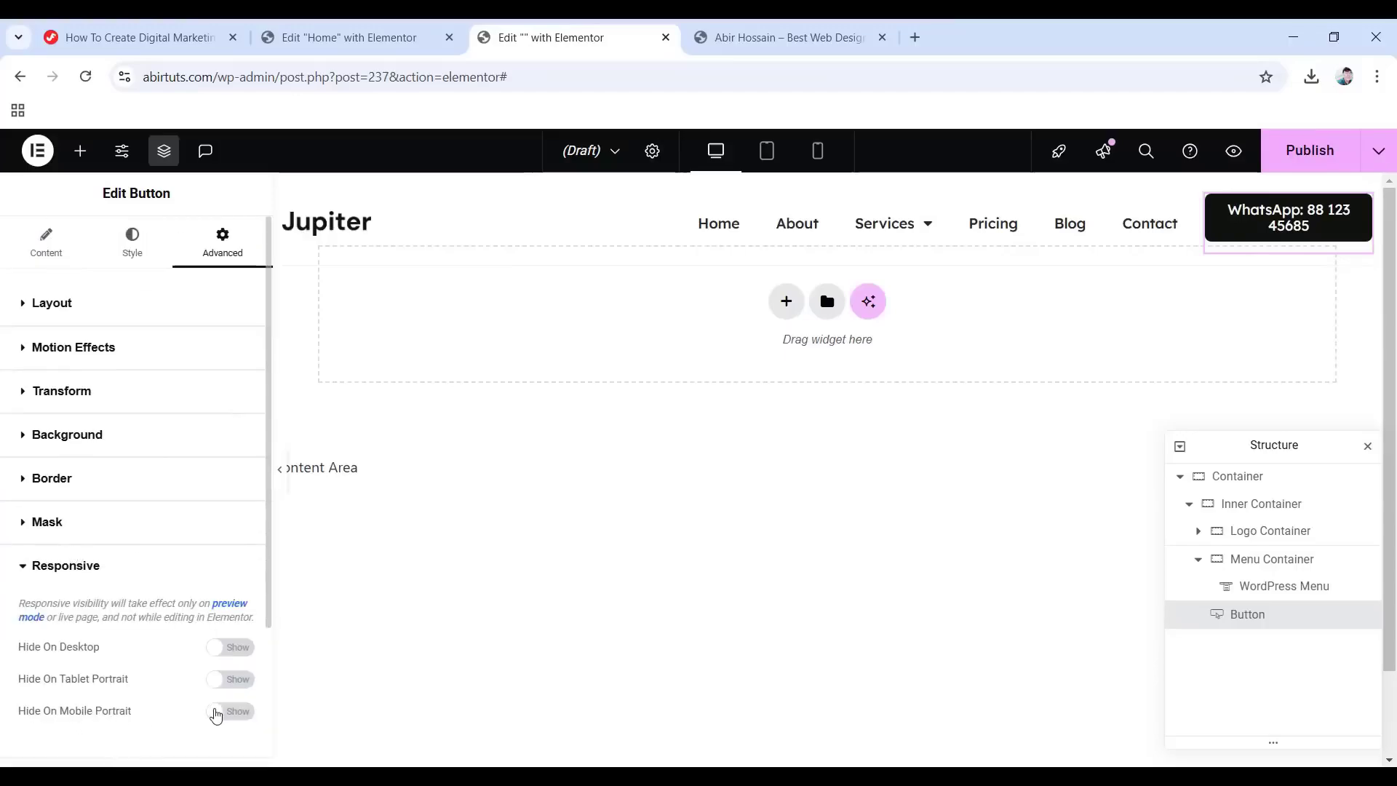
pyautogui.click(215, 713)
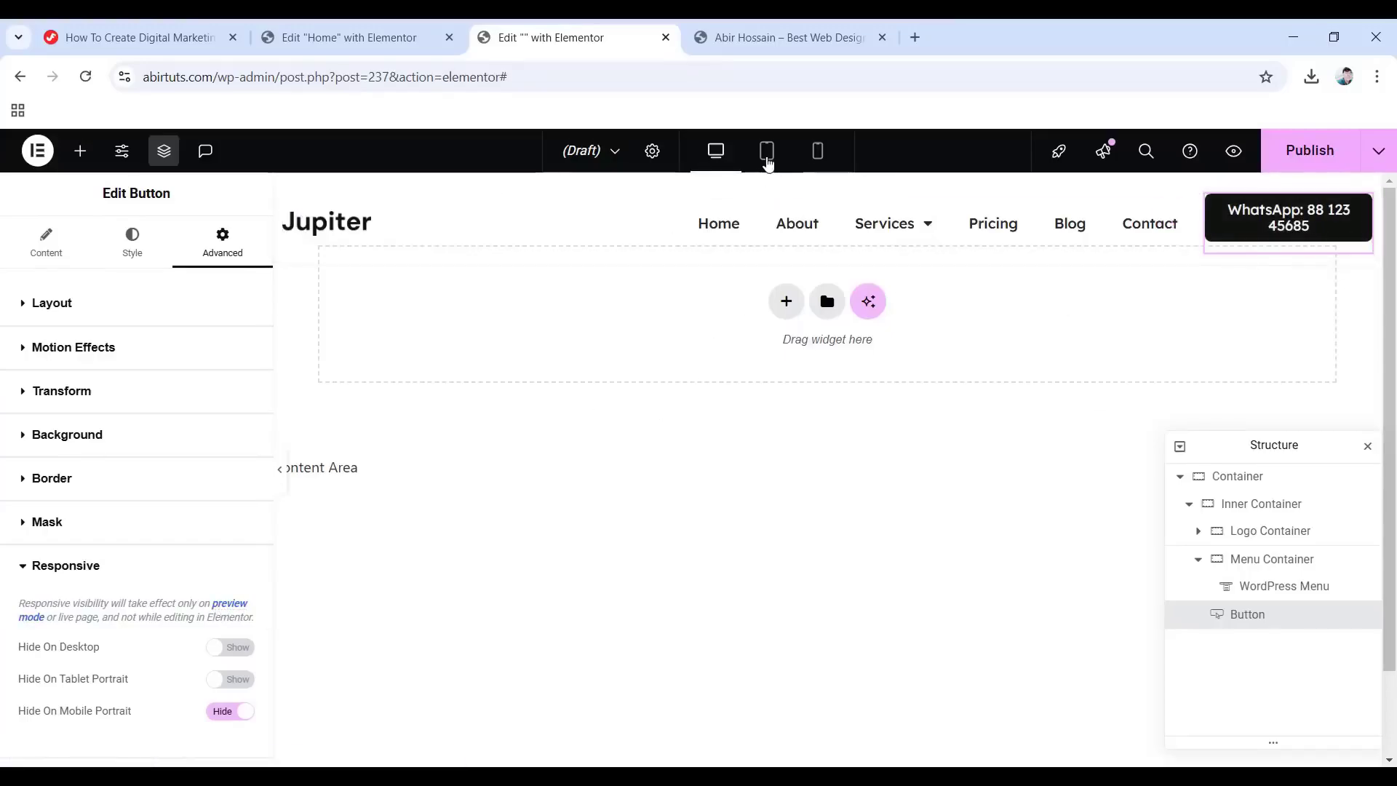
pyautogui.click(767, 151)
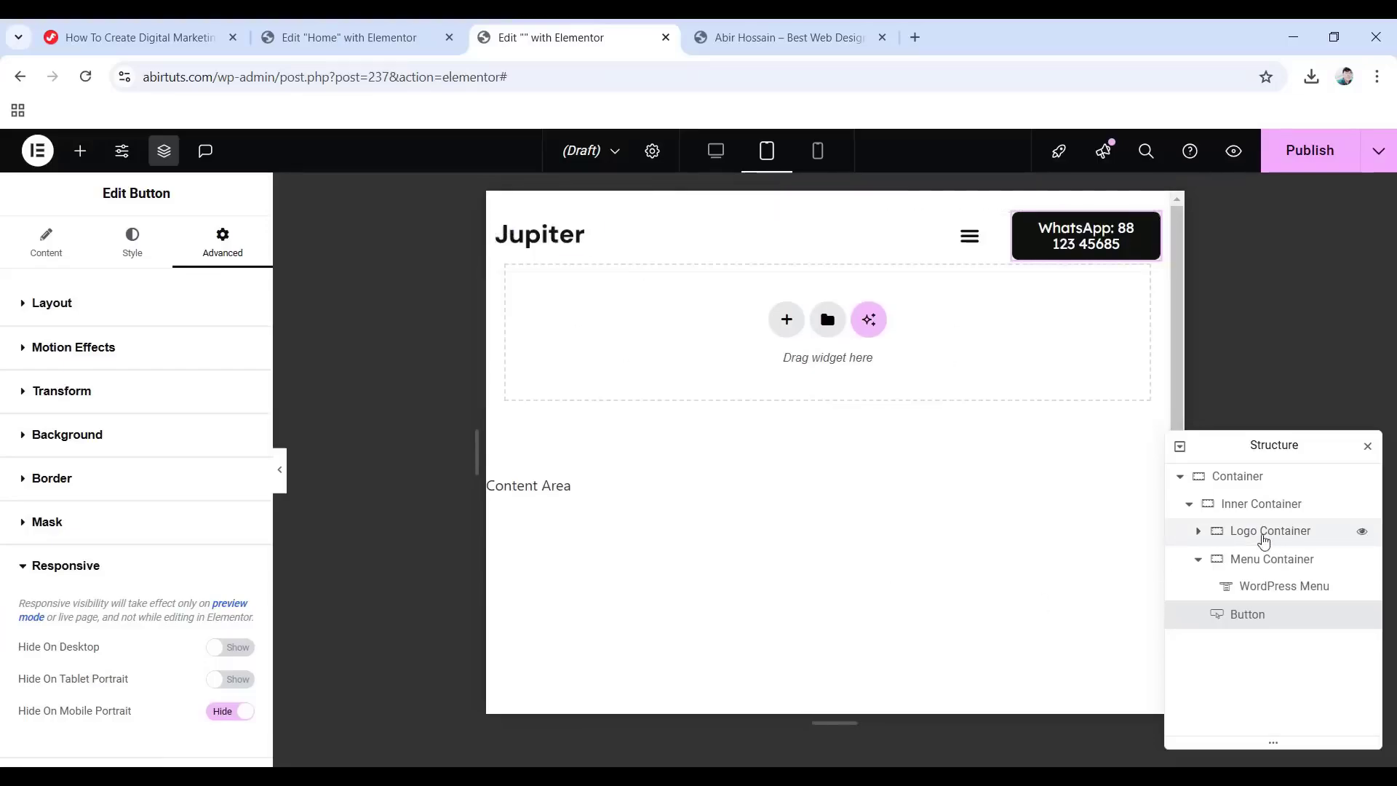
pyautogui.click(1264, 540)
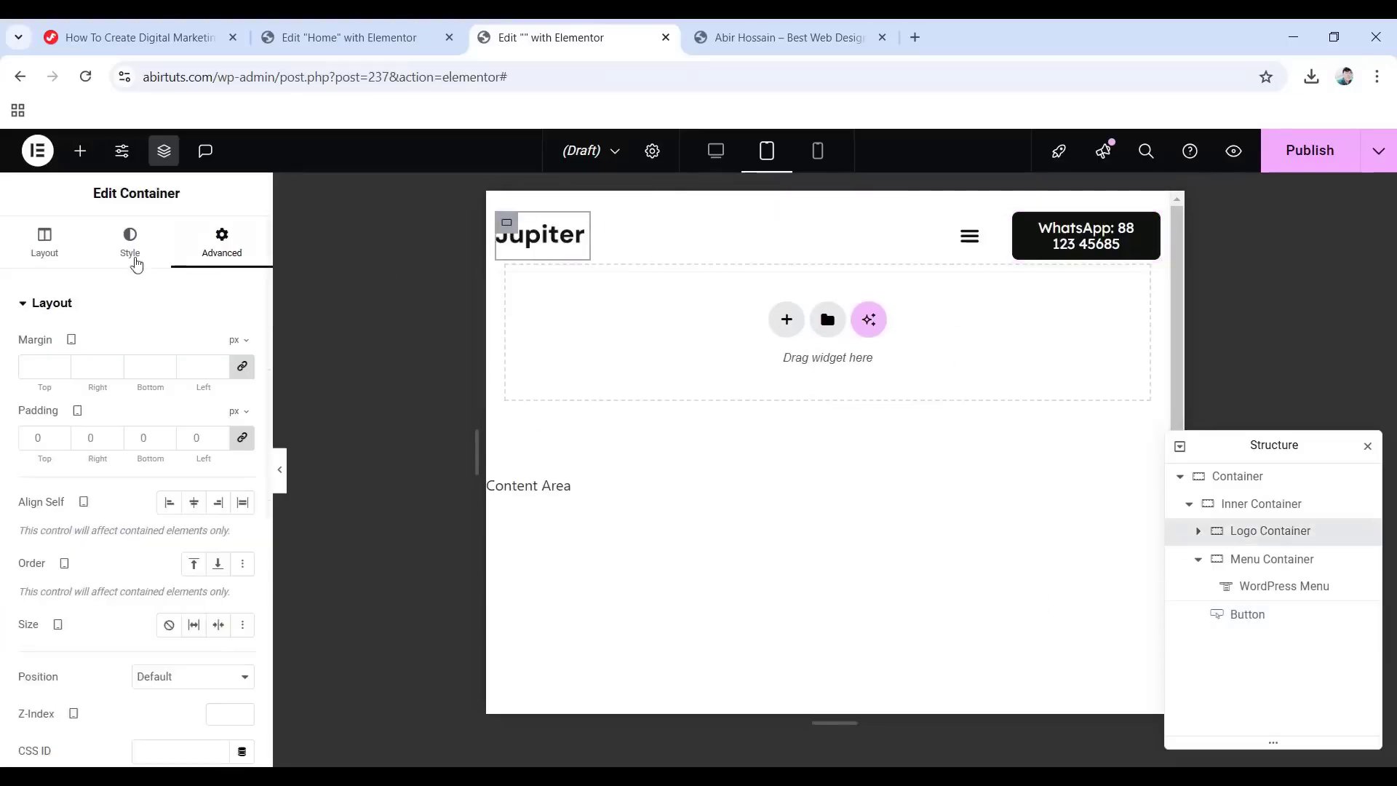
pyautogui.click(42, 240)
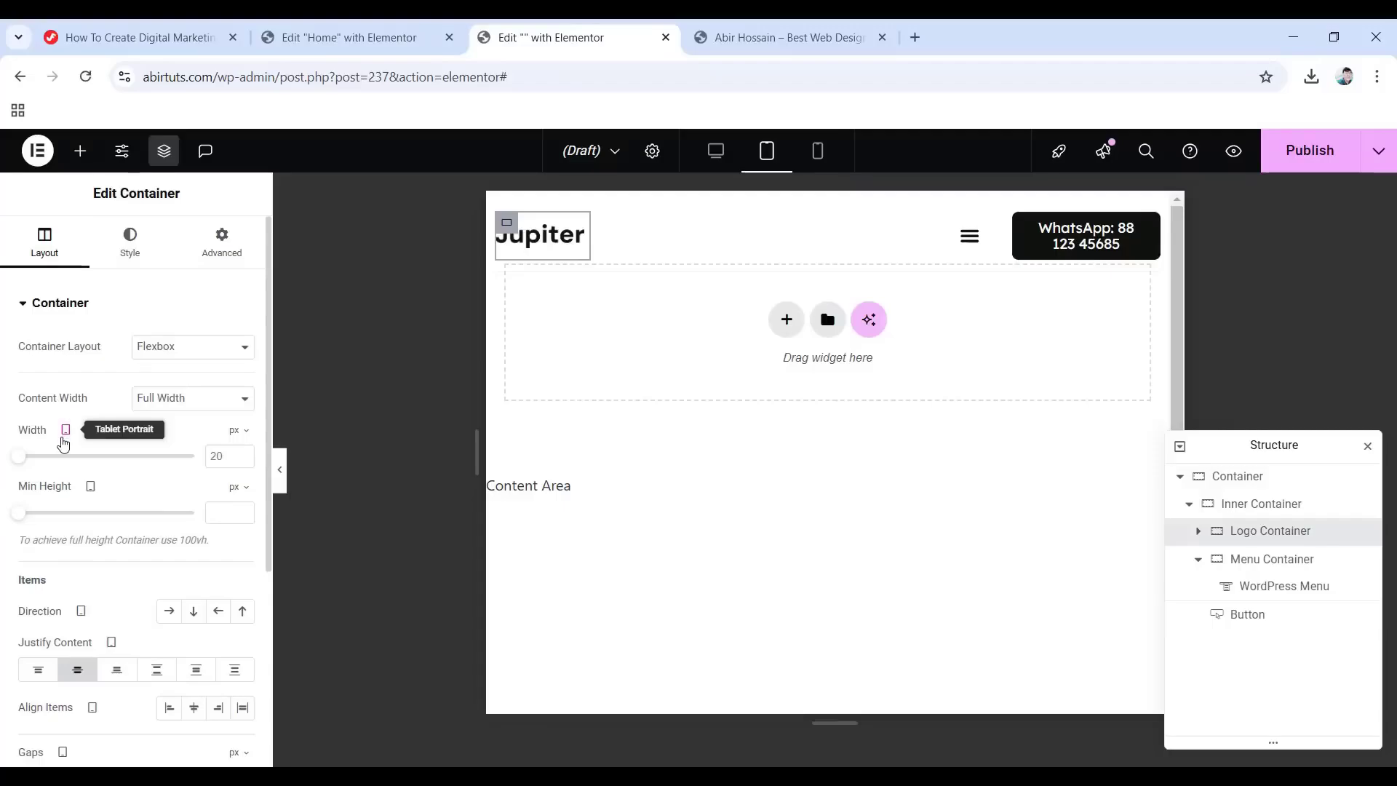
pyautogui.click(243, 430)
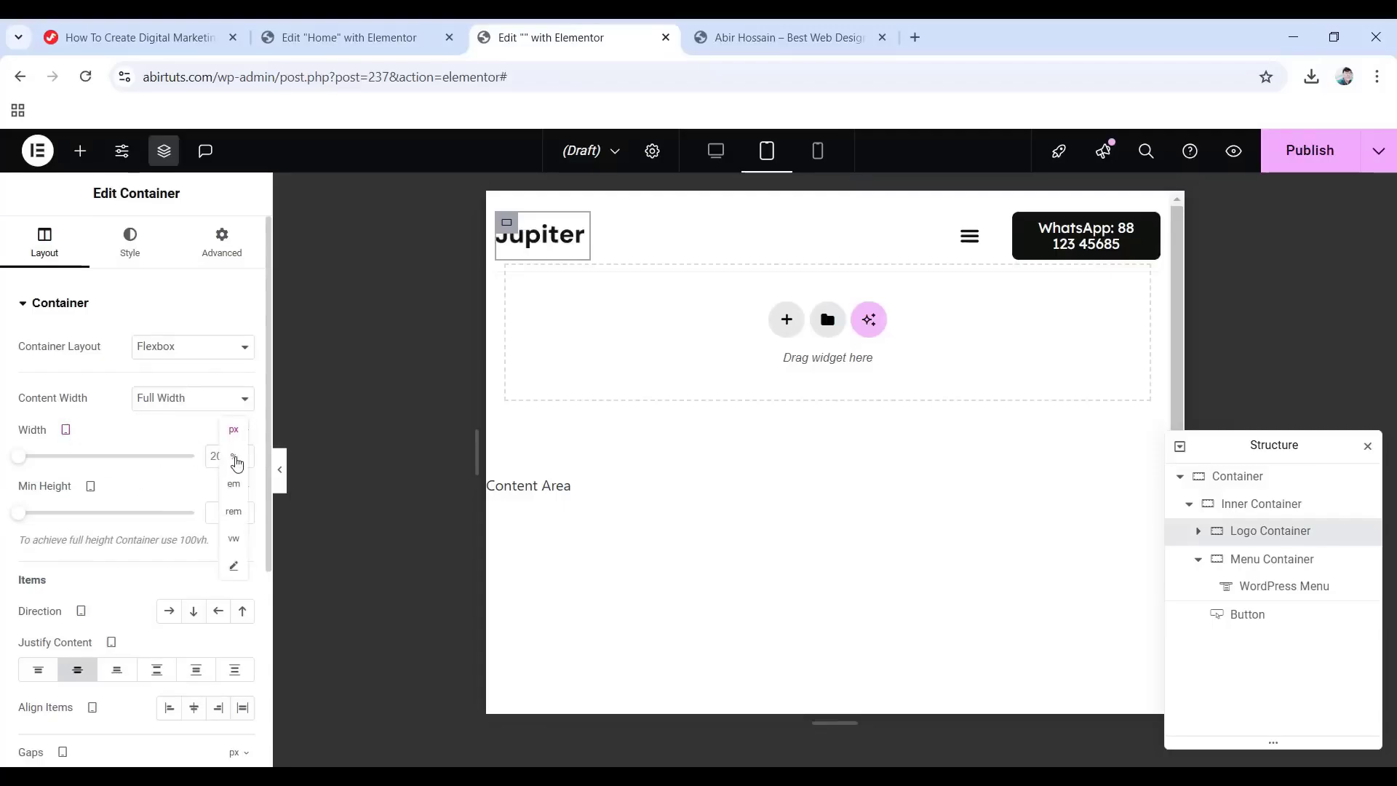
pyautogui.click(231, 458)
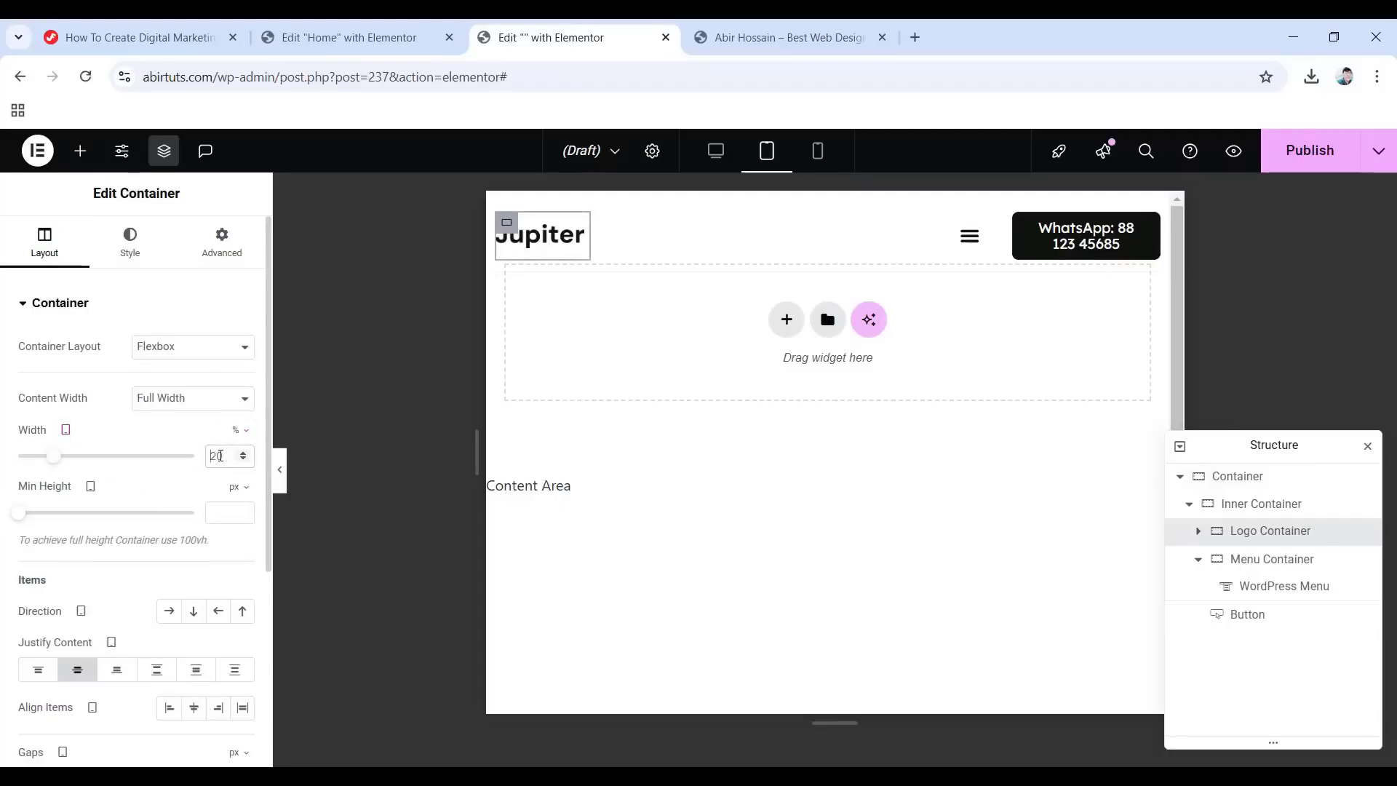
pyautogui.write('40')
pyautogui.press('BackSpace')
pyautogui.press('BackSpace')
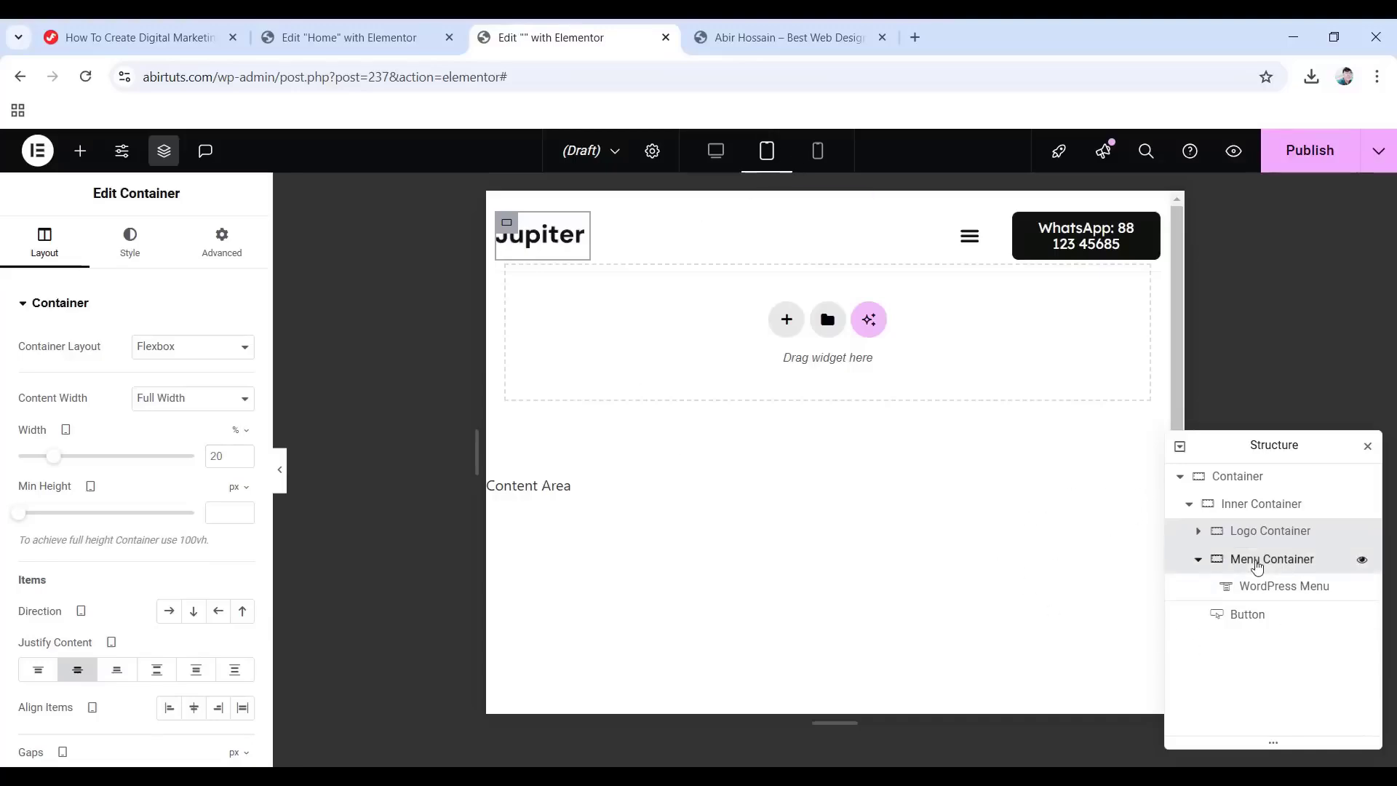
# Reduce the Menu Container's gaps from 40 to 20 px.
pyautogui.click(1252, 564)
pyautogui.scroll(-4, 104, 468)
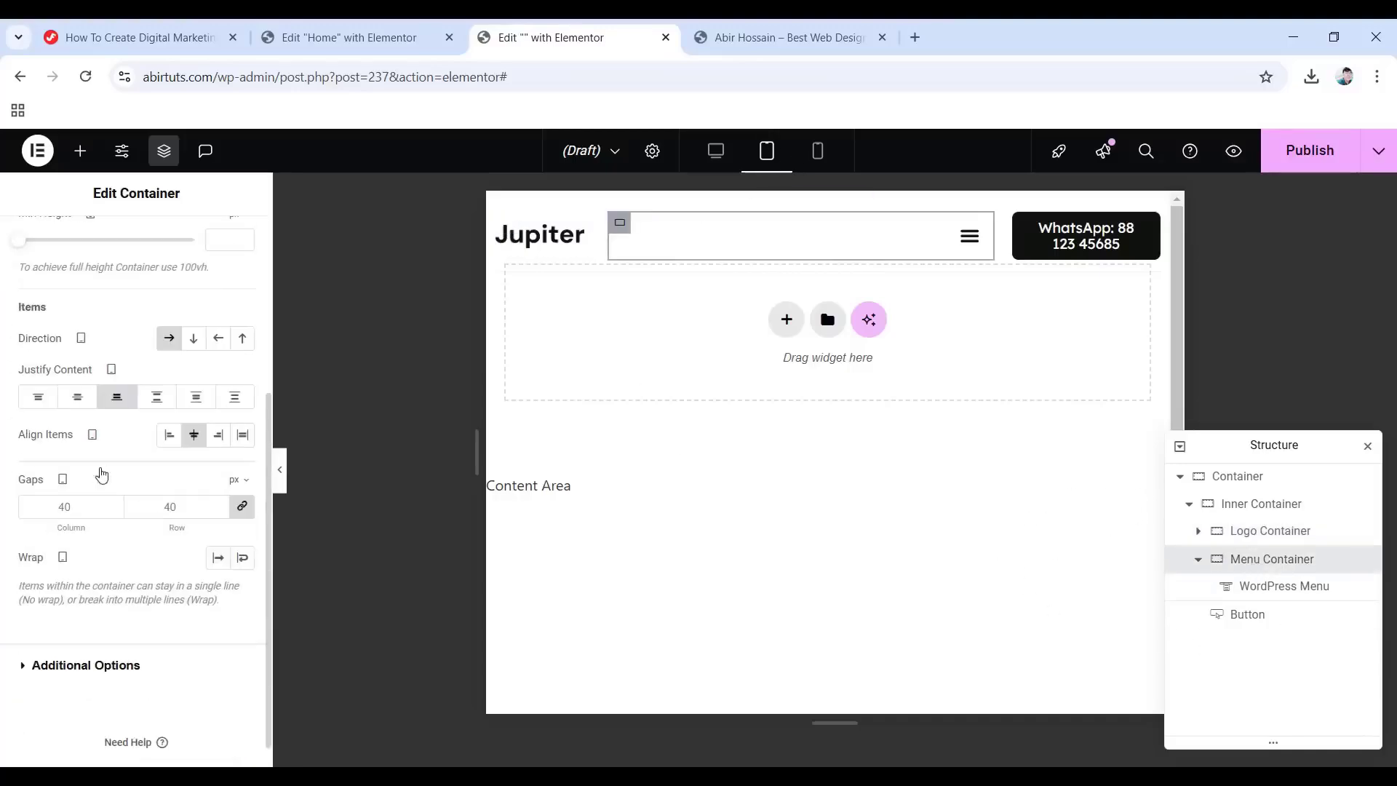
pyautogui.click(67, 475)
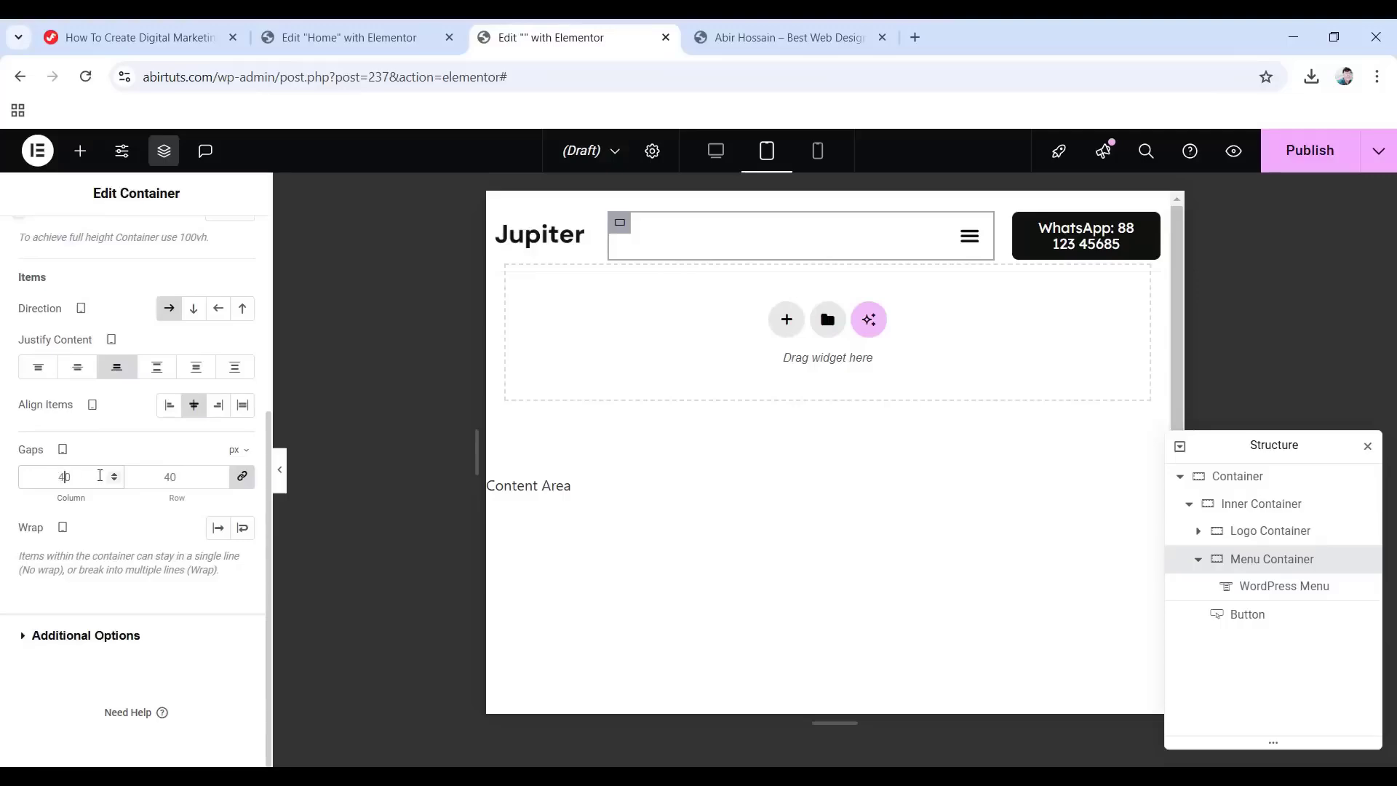
pyautogui.write('2')
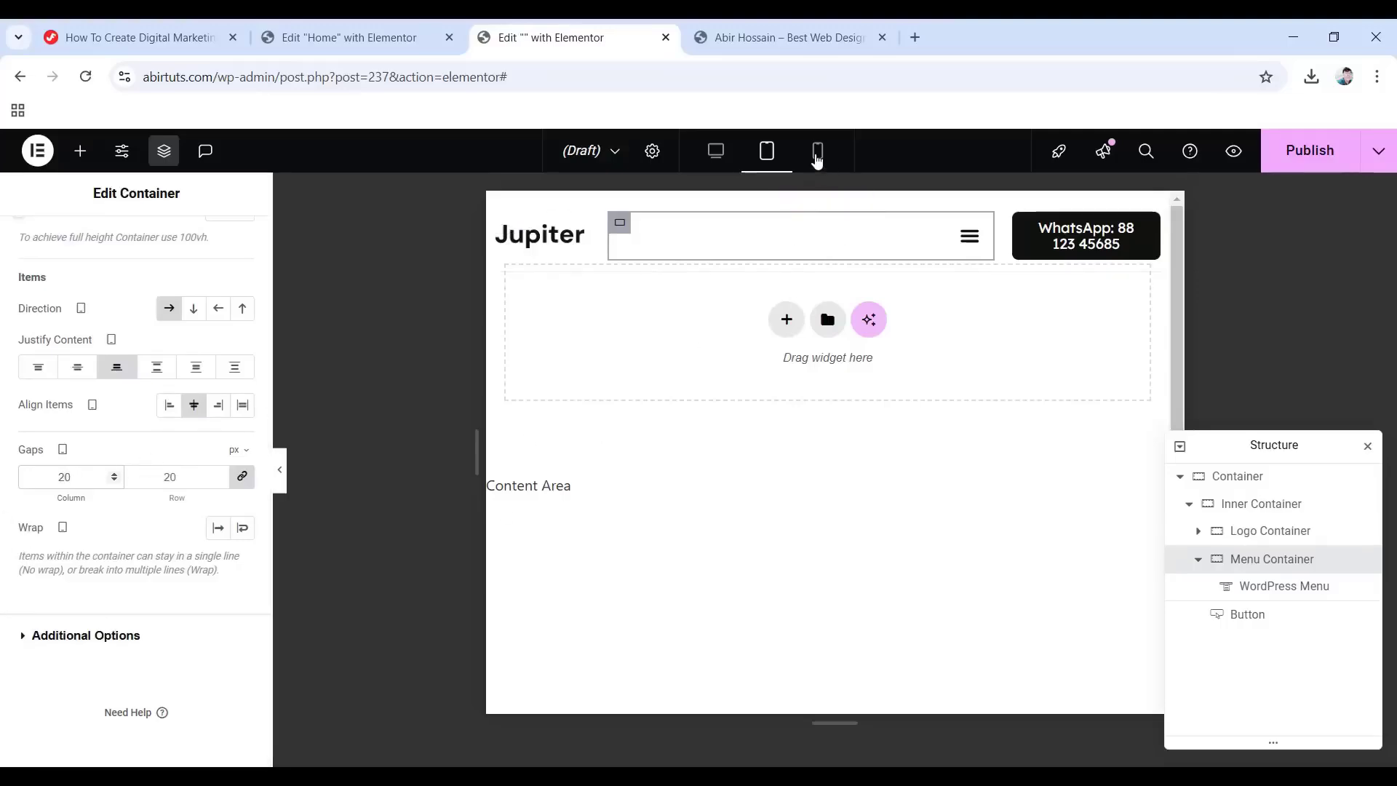
# In mobile preview, set the Logo Container to 40% and the Menu Container to 53% width.
pyautogui.click(817, 153)
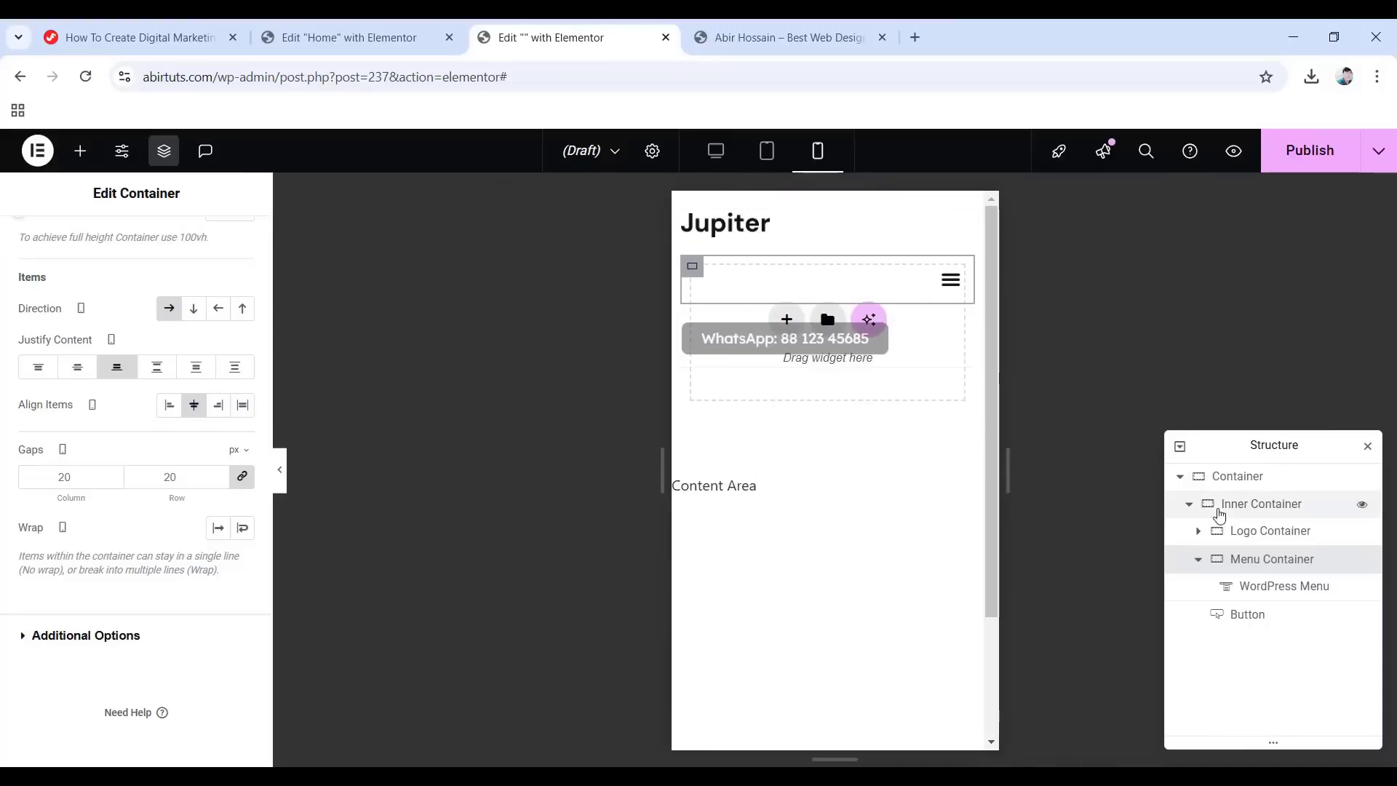
pyautogui.click(1241, 535)
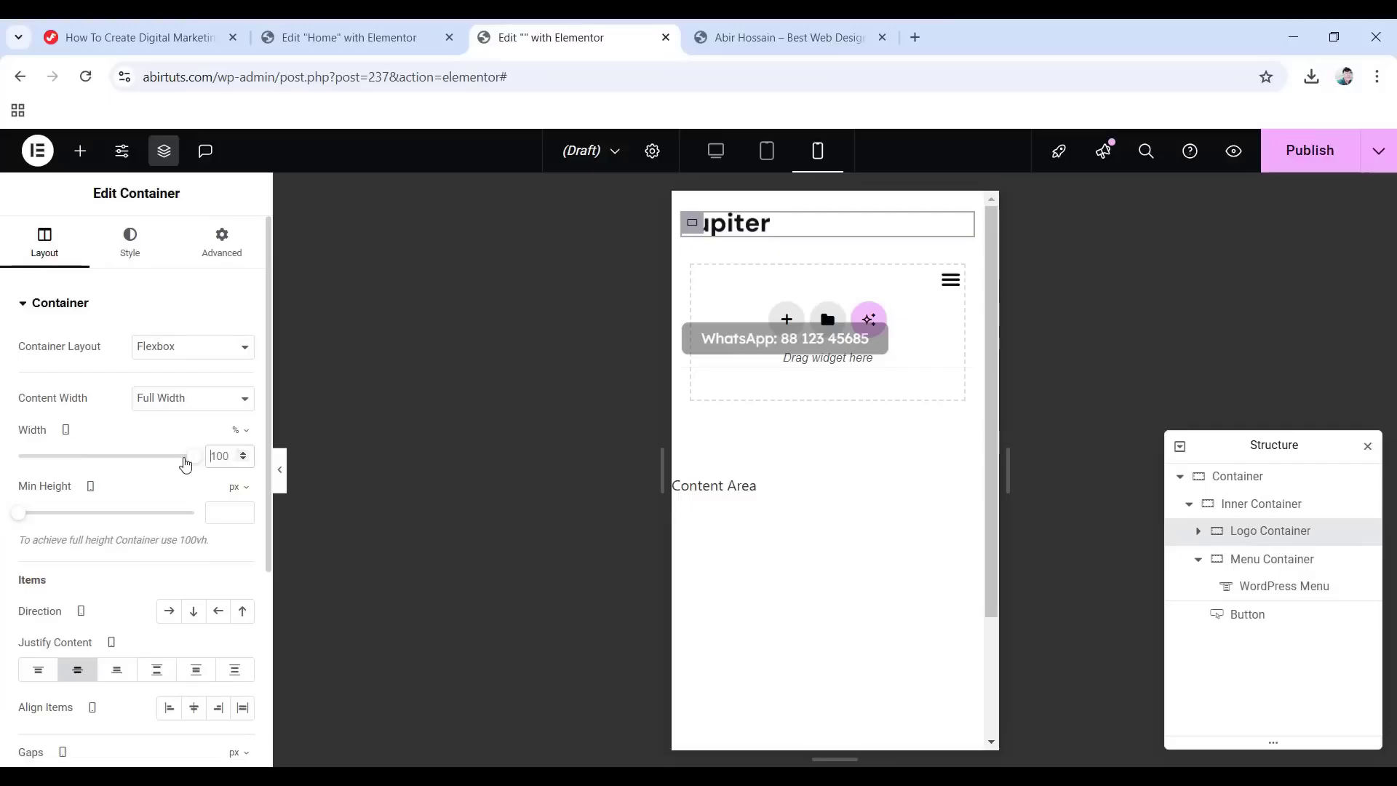
pyautogui.hotkey('ctrl', 'a')
pyautogui.write('40')
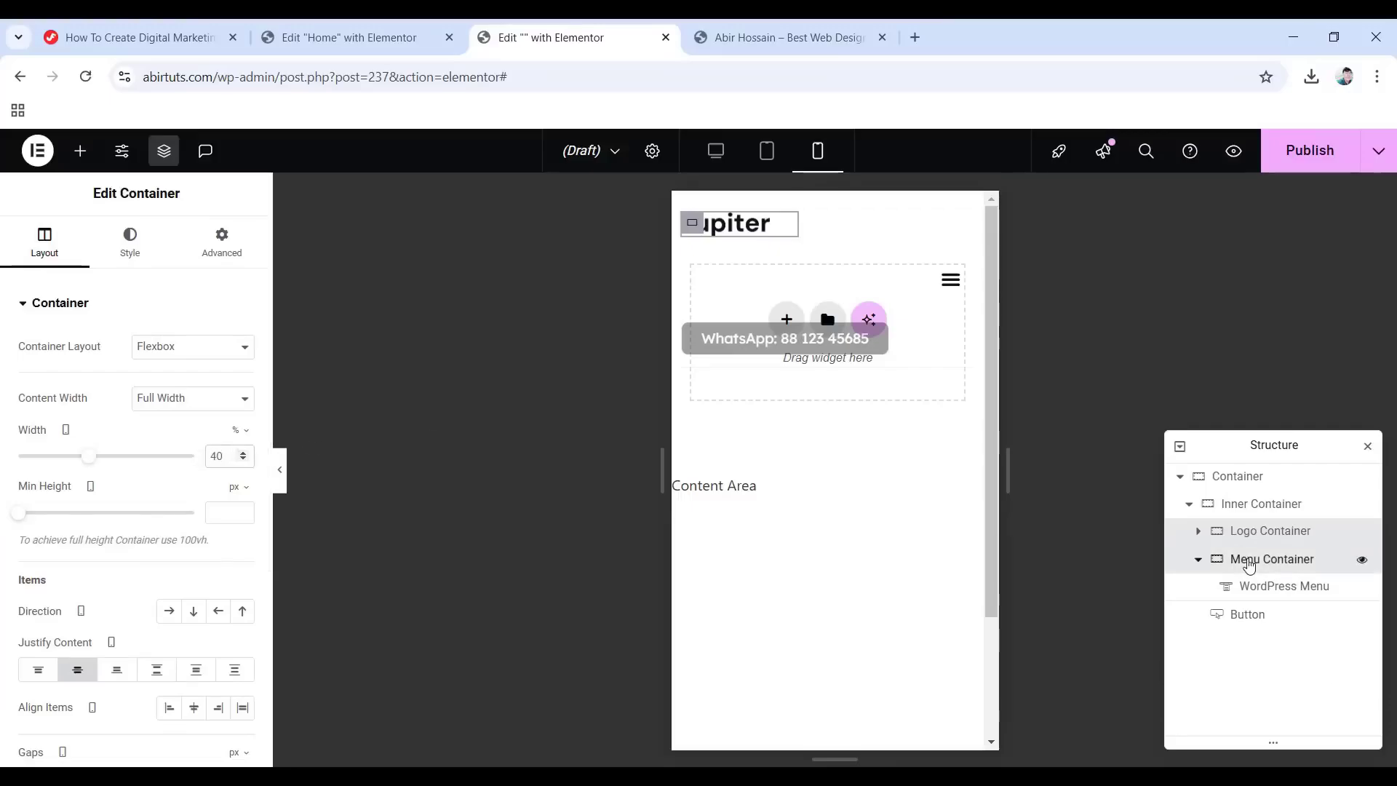
pyautogui.click(1258, 560)
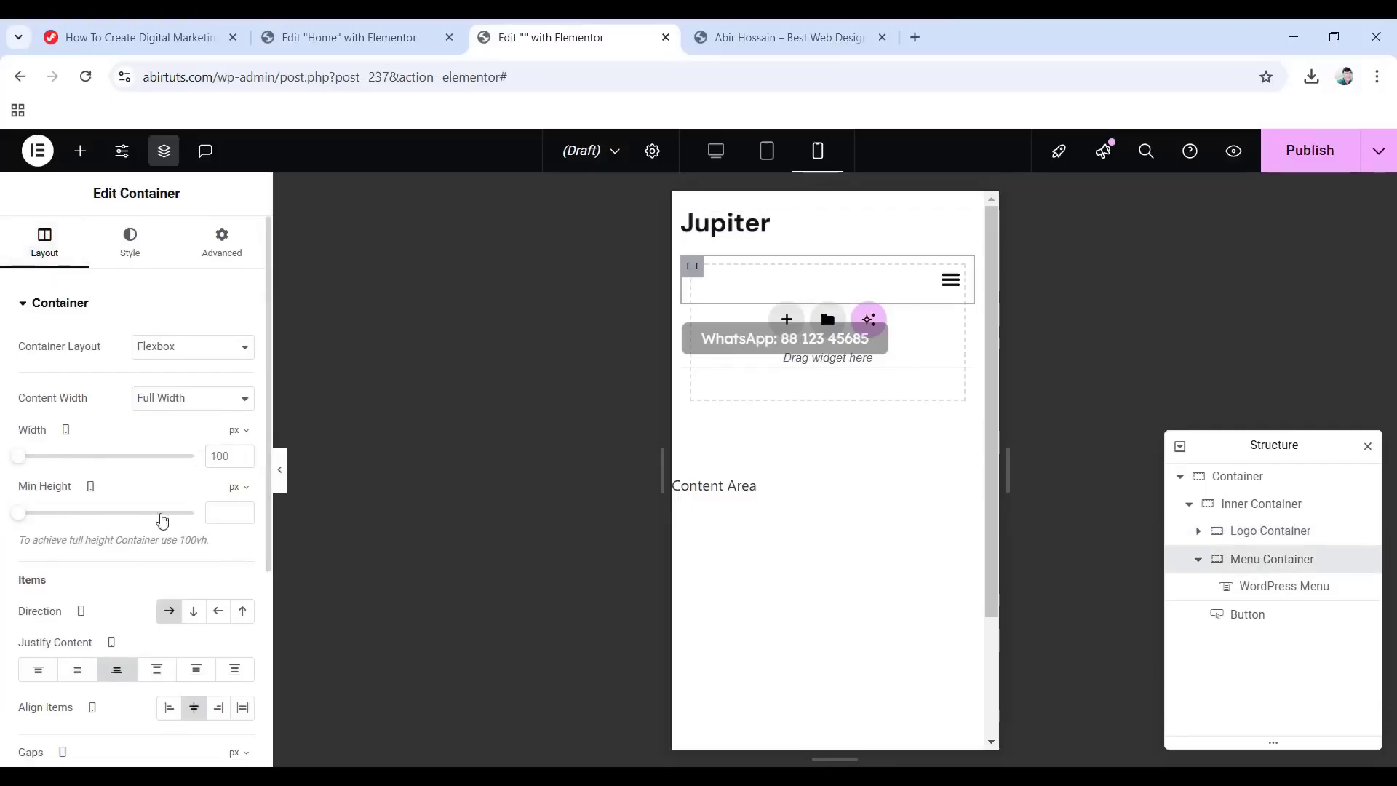
pyautogui.click(237, 430)
pyautogui.click(239, 457)
pyautogui.doubleClick(231, 456)
pyautogui.write('53')
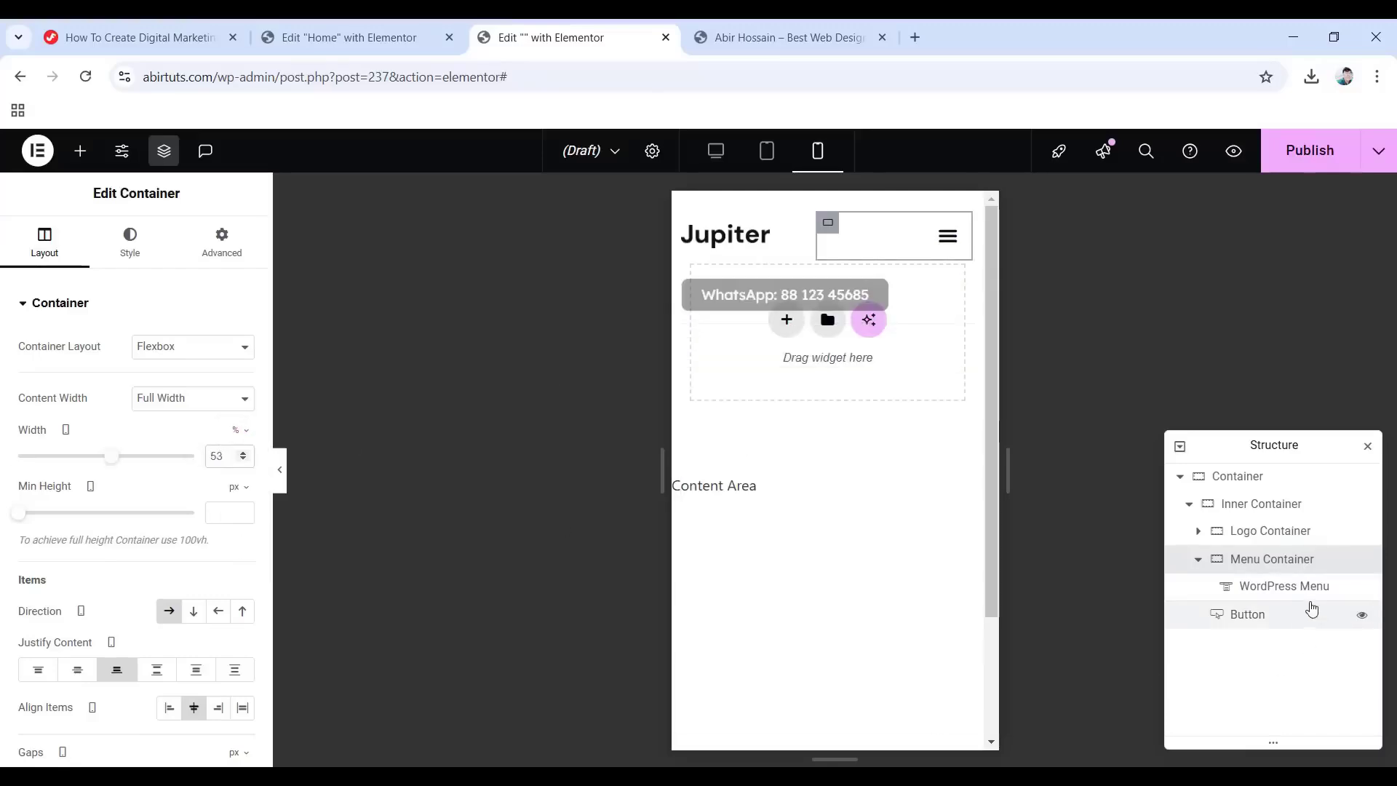
# Give the WordPress Menu a -10 px top margin, then preview desktop with the panel hidden.
pyautogui.click(1279, 591)
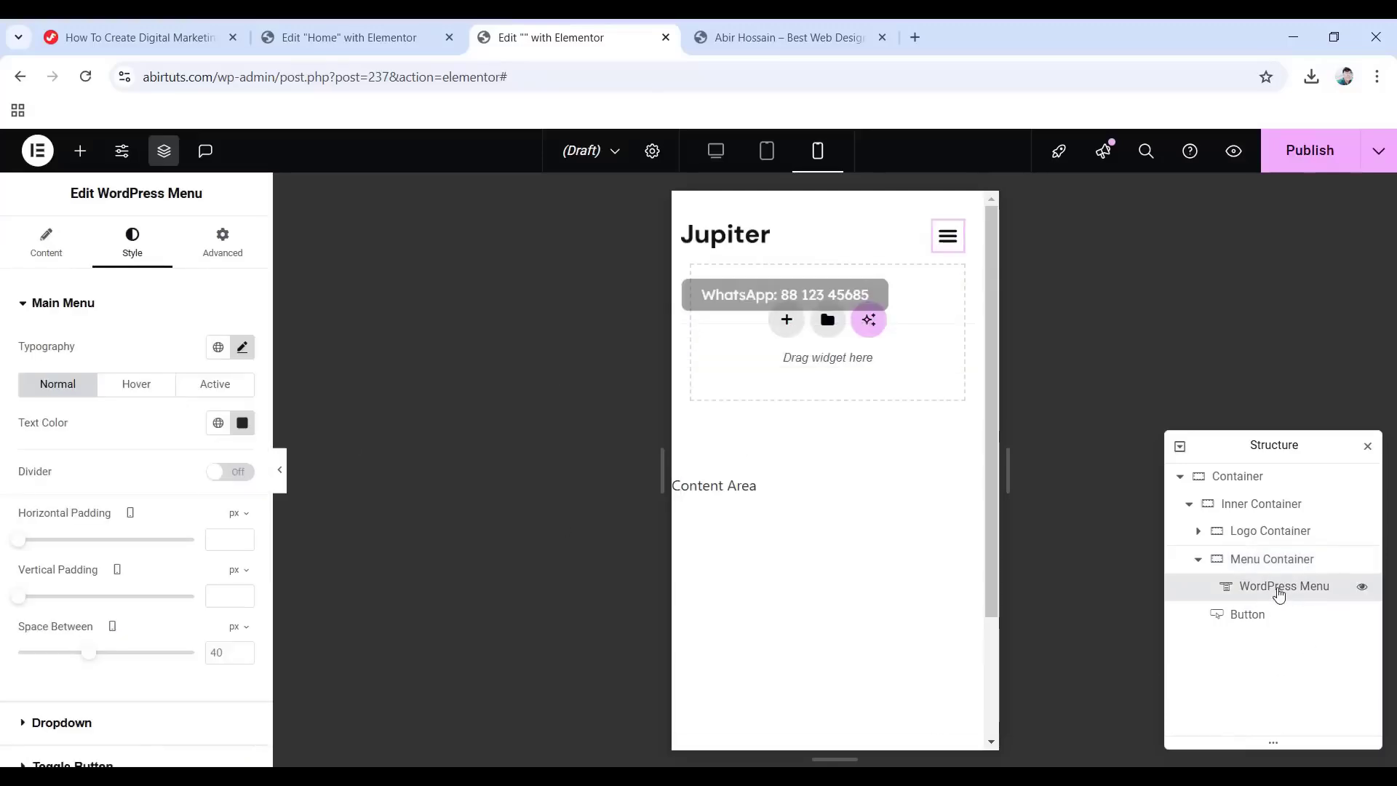
pyautogui.click(229, 239)
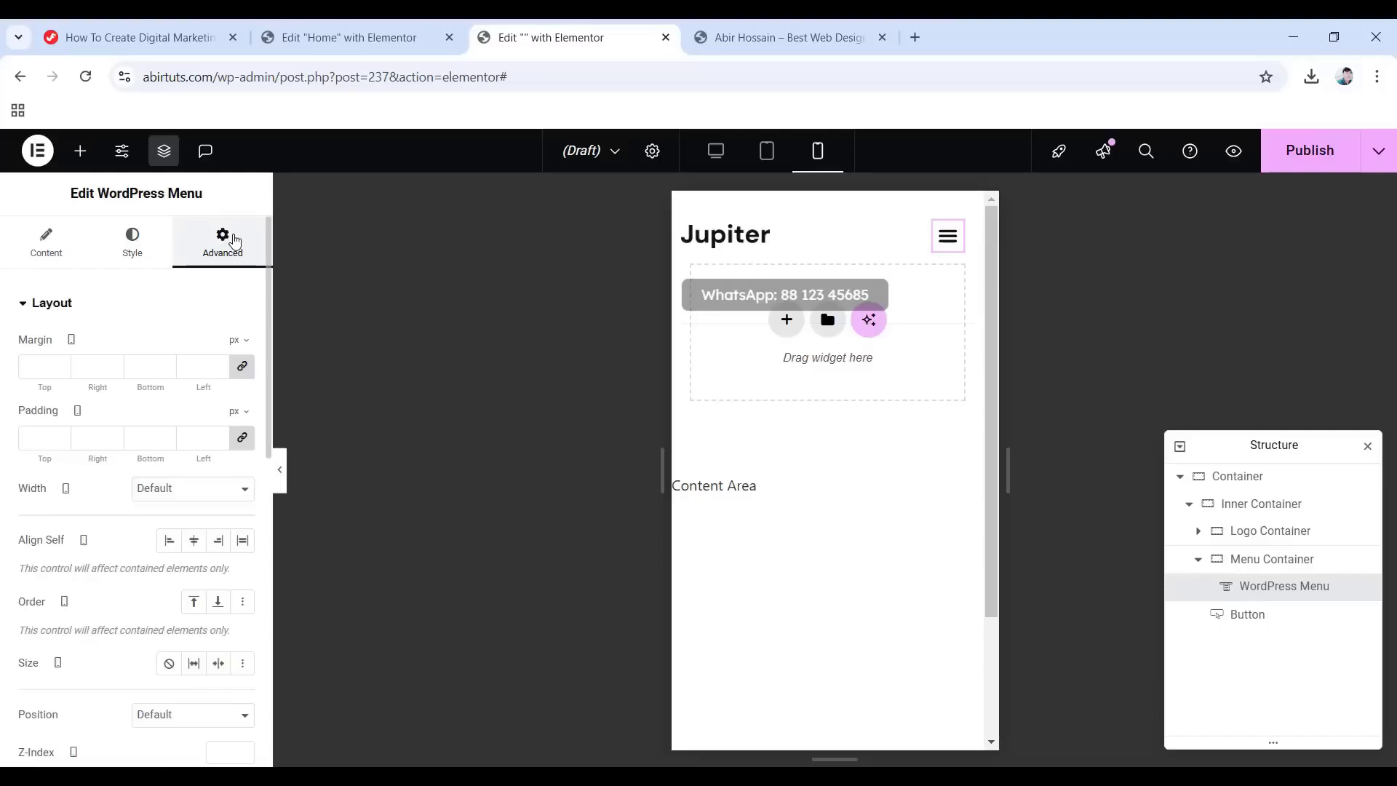
pyautogui.click(246, 372)
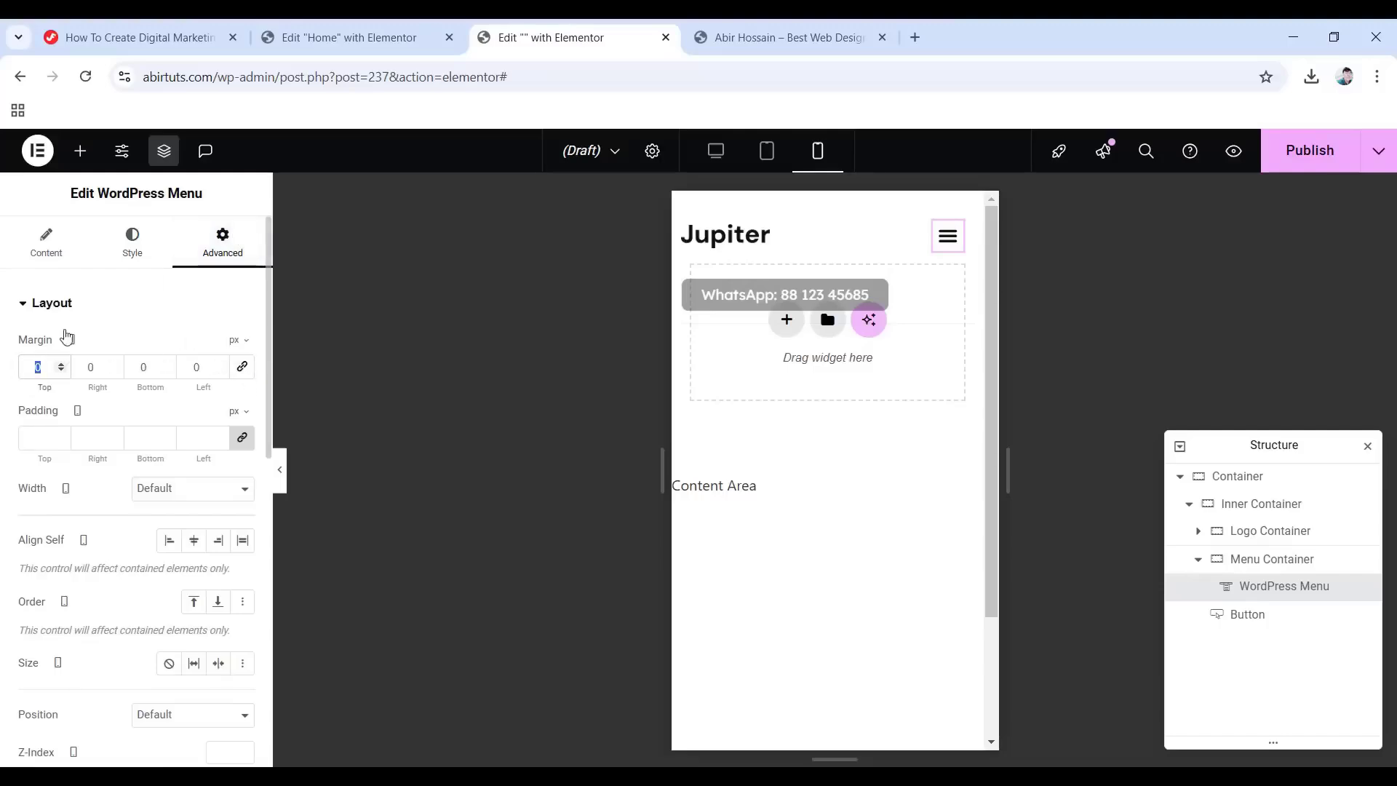
pyautogui.write('-10')
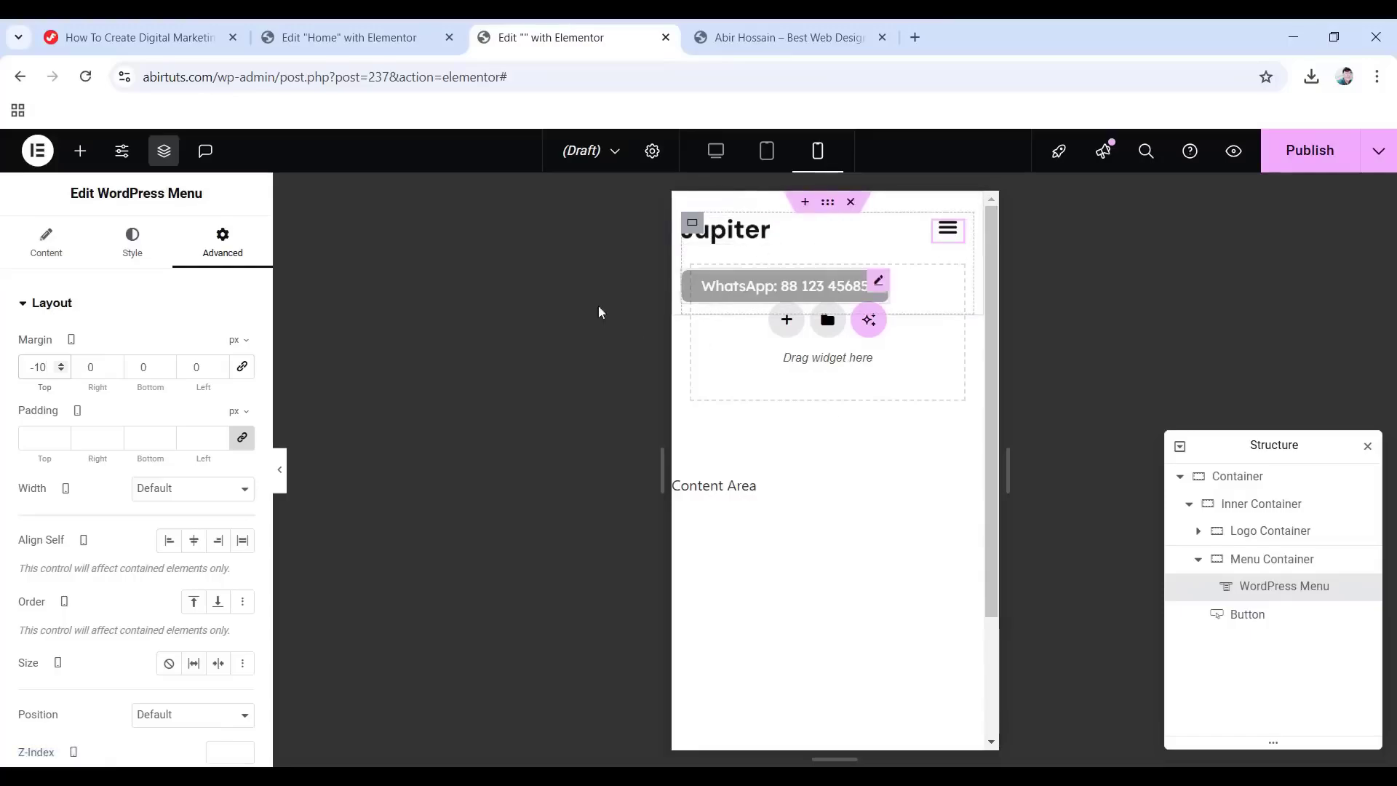
pyautogui.click(716, 151)
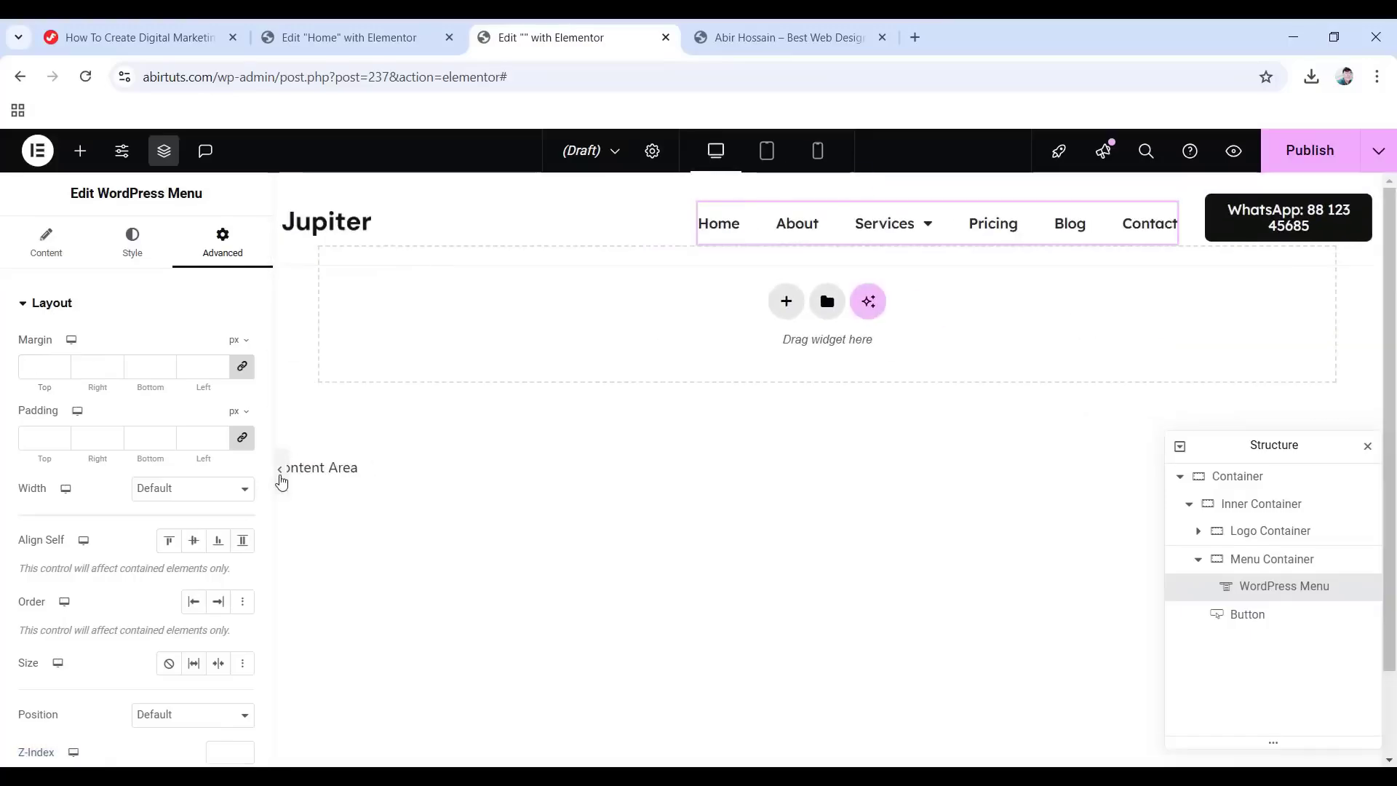
pyautogui.click(282, 484)
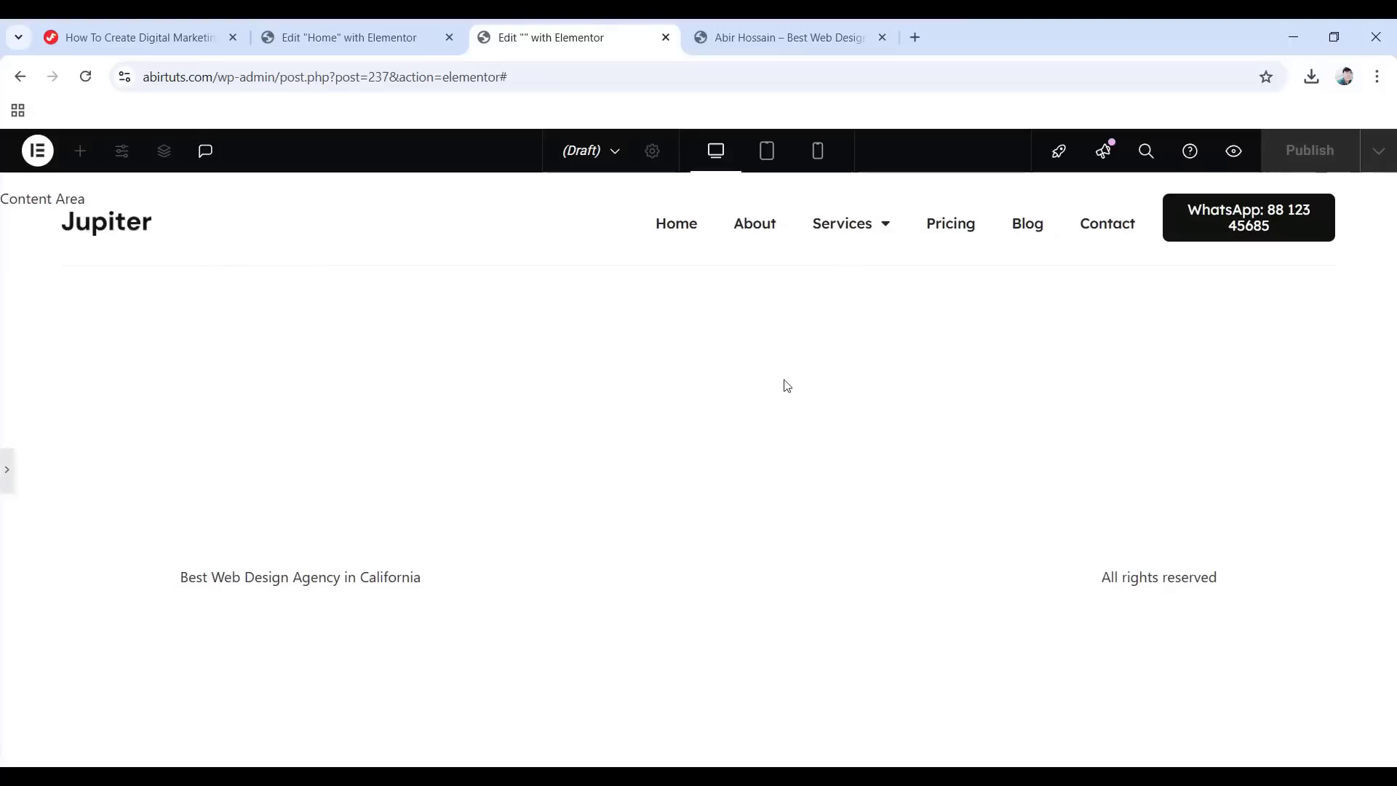
# Publish the header template with an Include / Entire Site display condition.
pyautogui.click(8, 479)
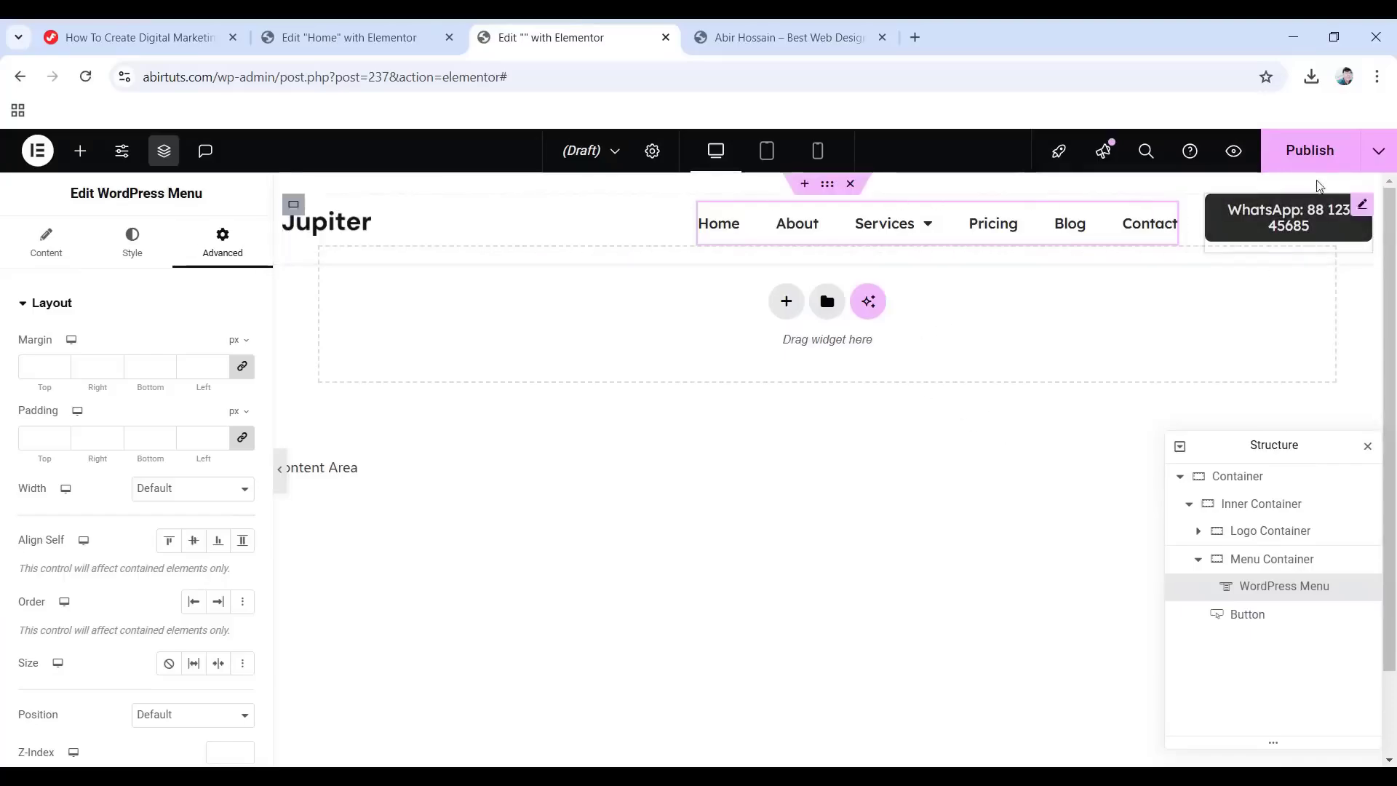
pyautogui.click(1304, 162)
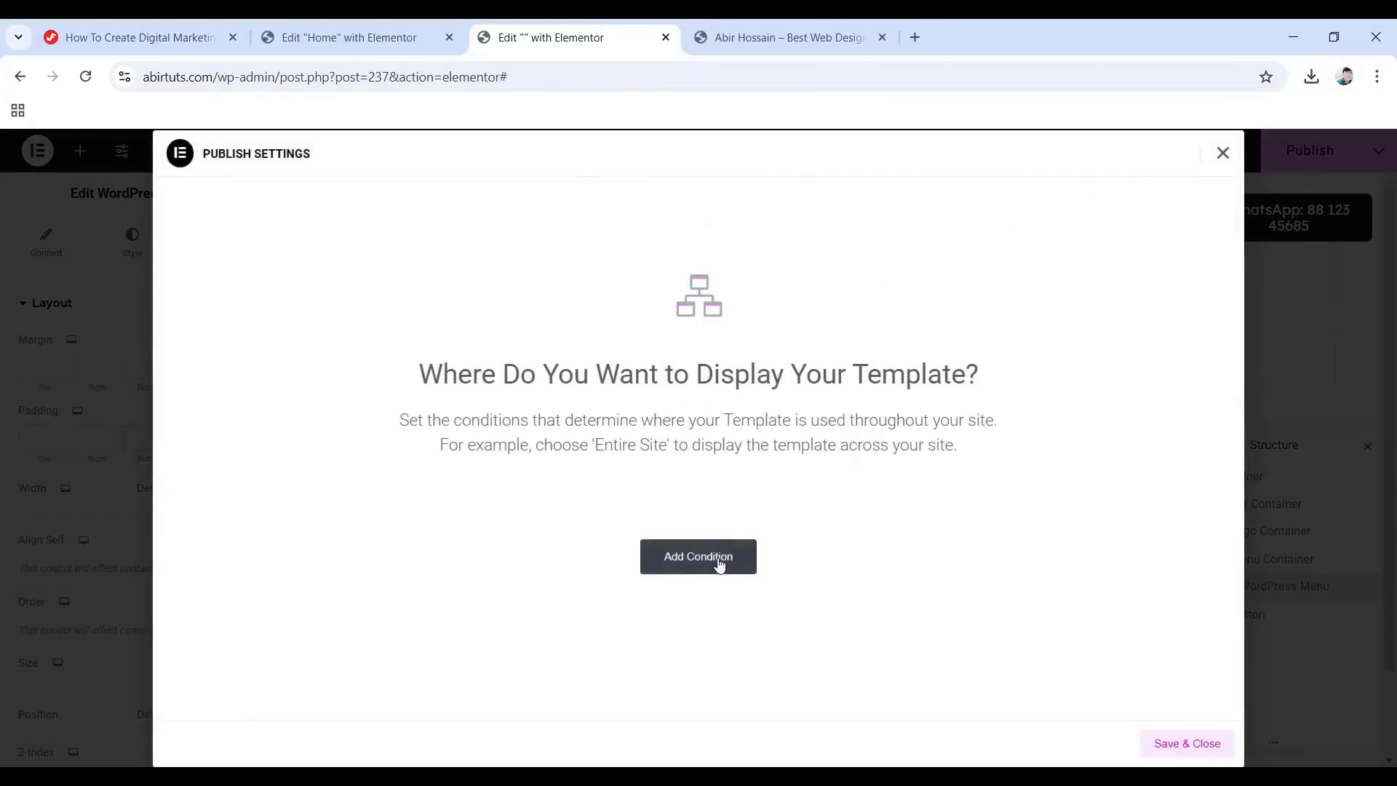
pyautogui.click(664, 561)
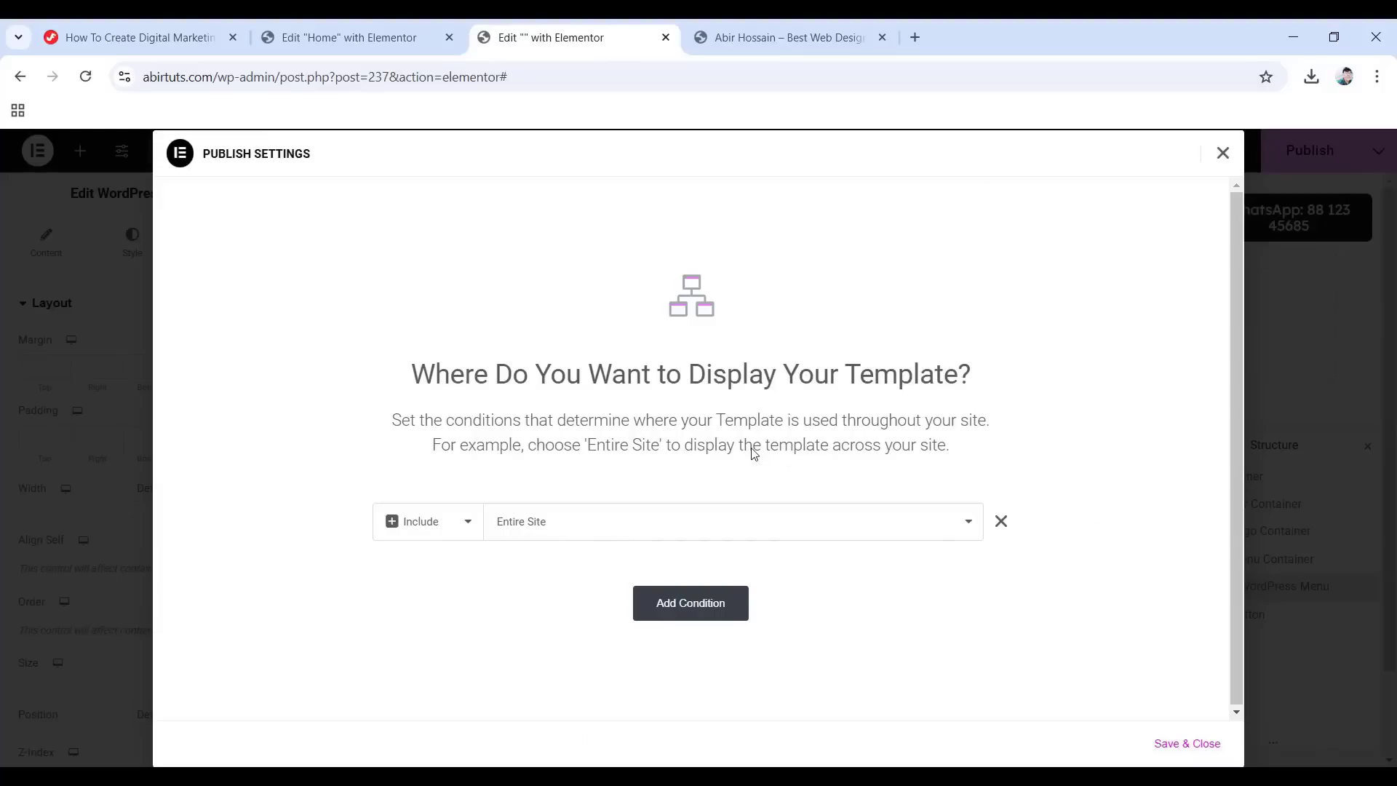
pyautogui.click(1186, 743)
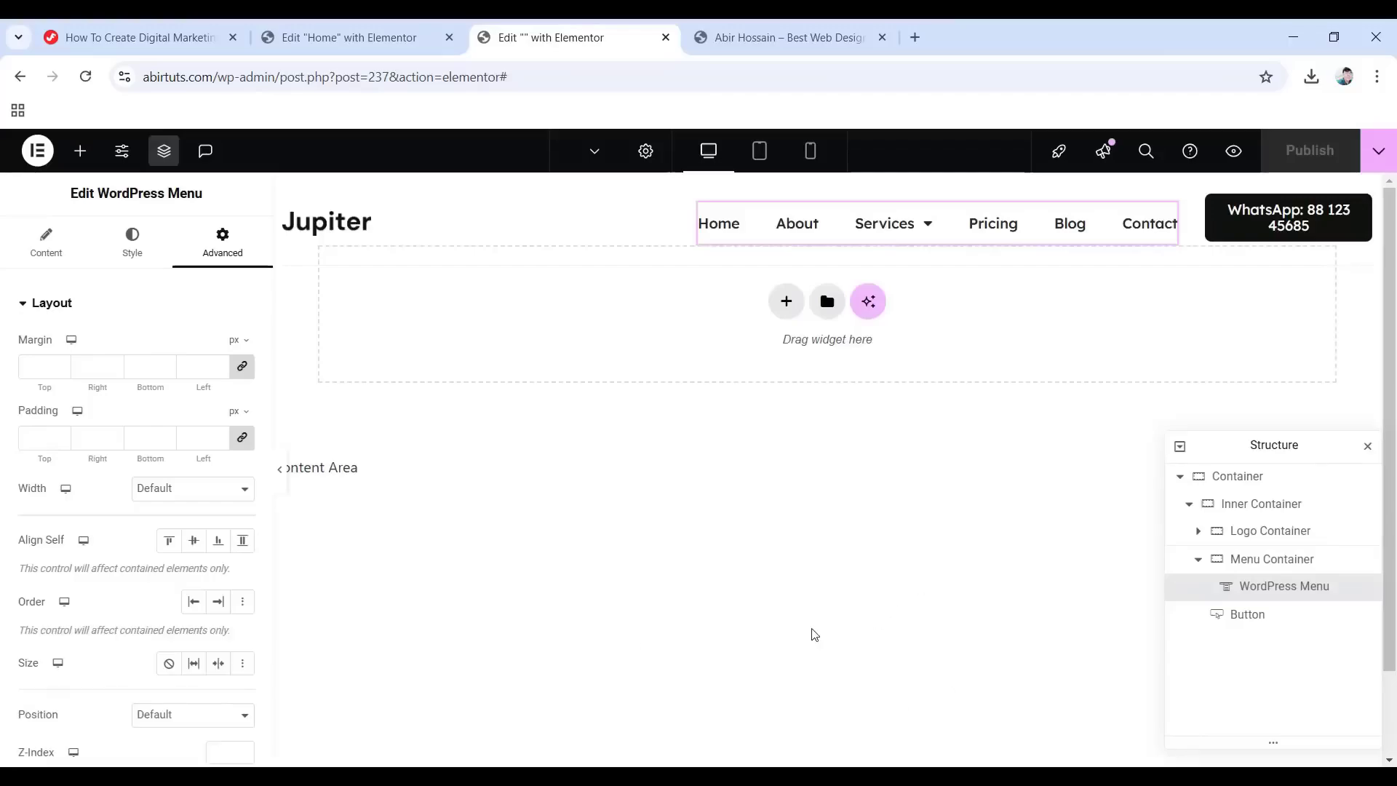
# Set the Home page's Page Layout to Elementor Full Width and publish the update.
pyautogui.click(378, 40)
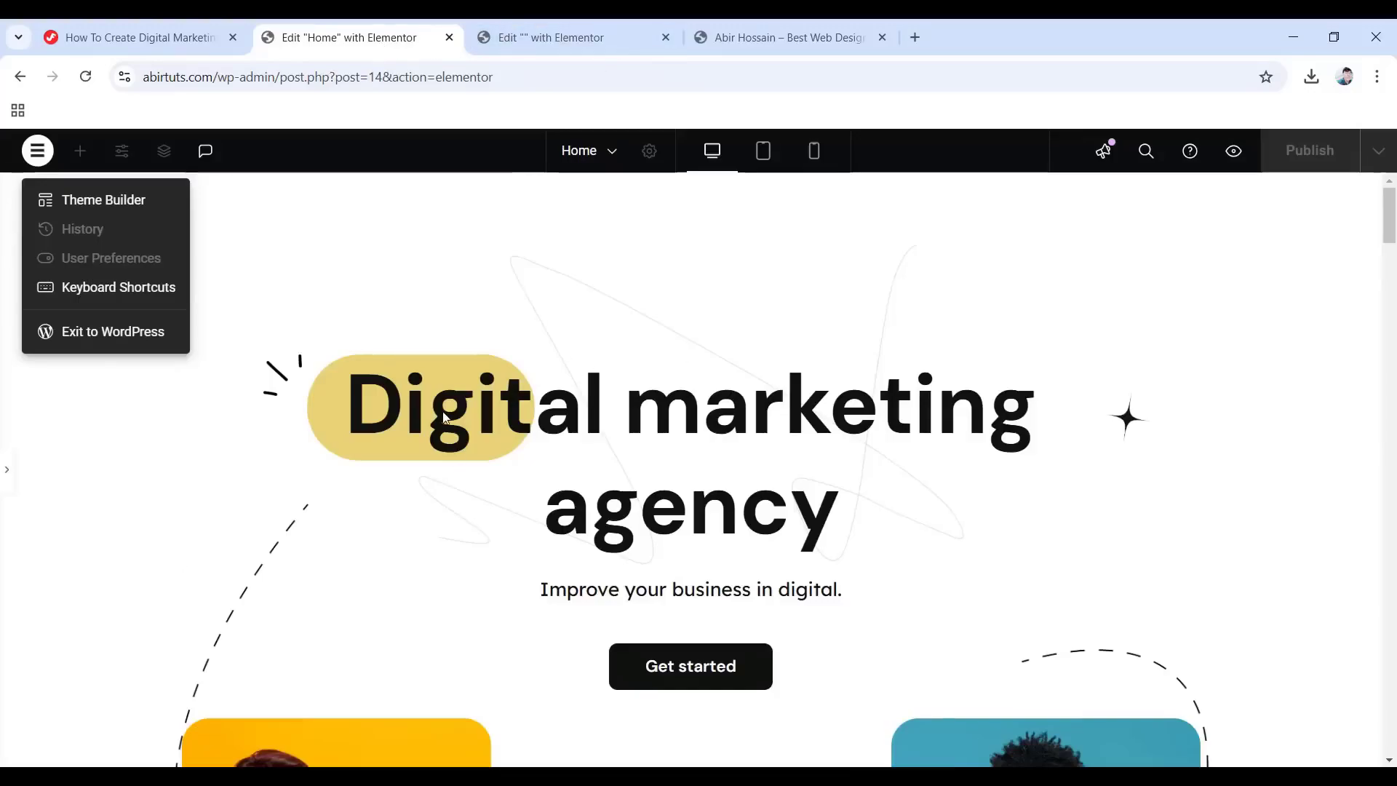
pyautogui.click(9, 465)
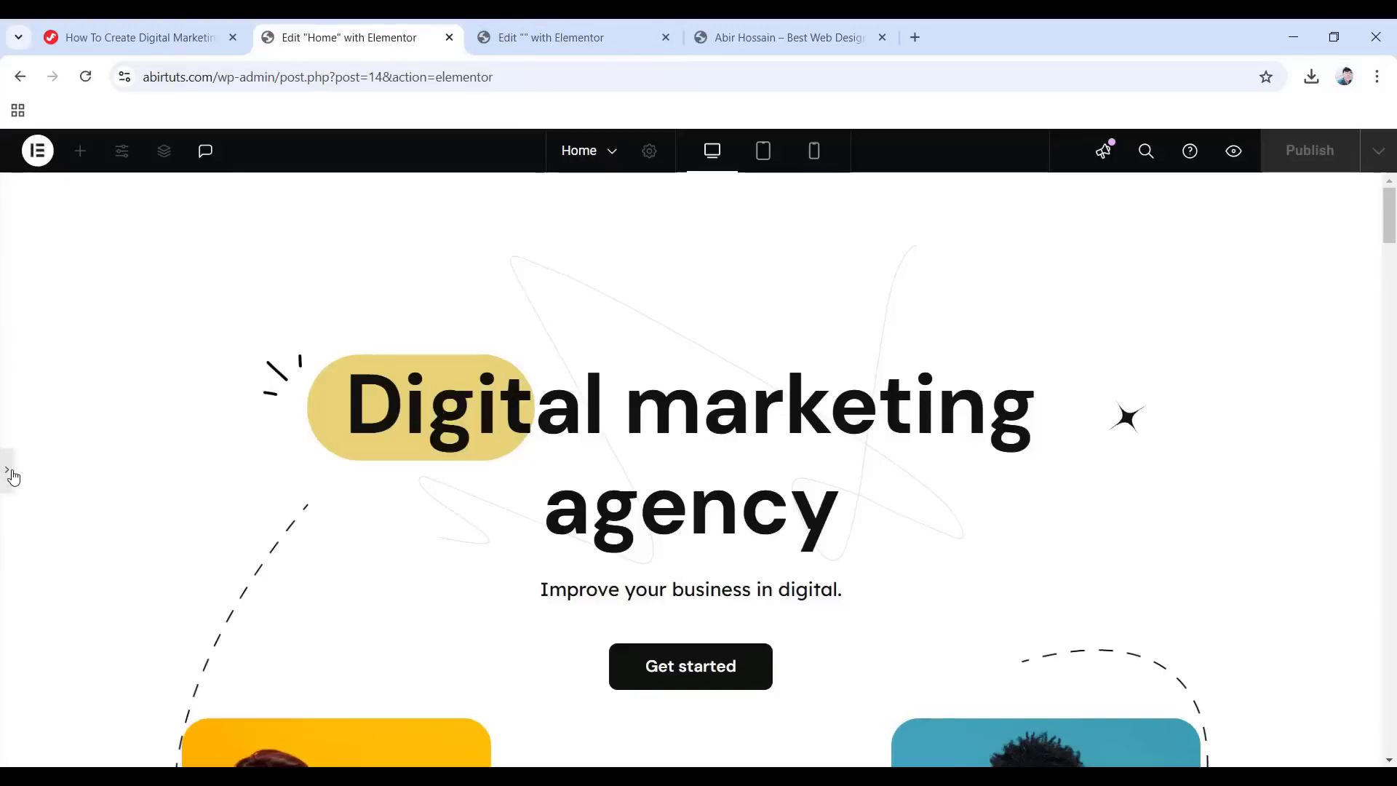
pyautogui.click(13, 476)
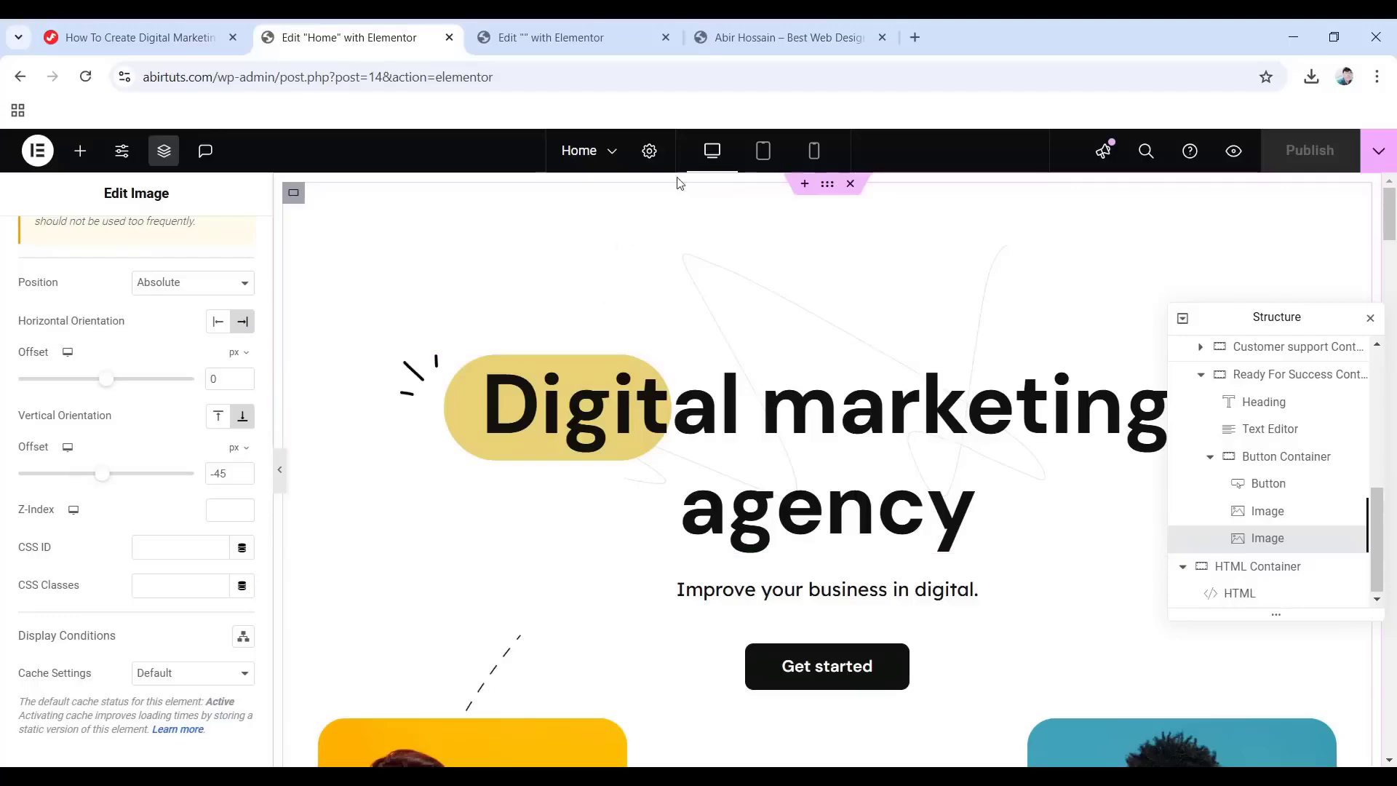
pyautogui.click(649, 151)
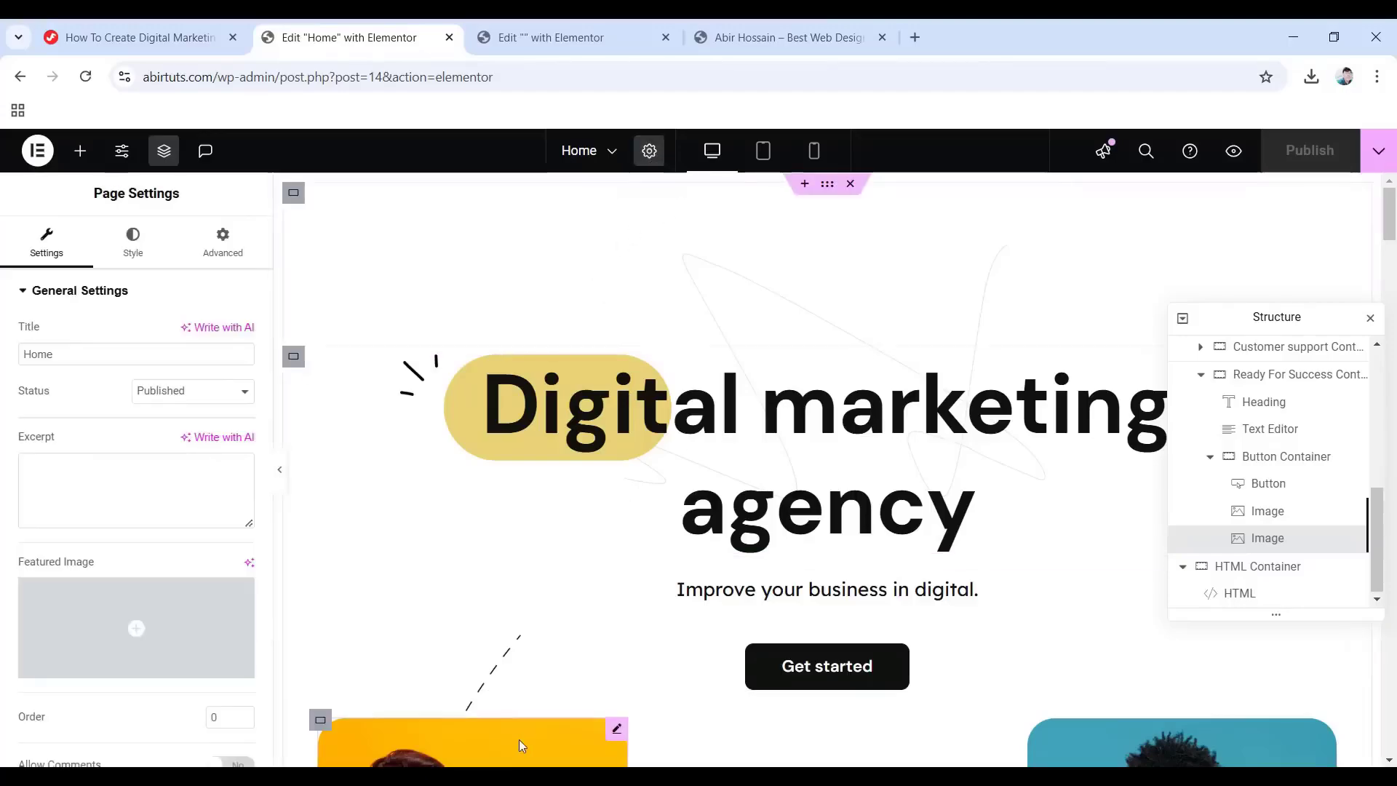
pyautogui.scroll(-2, 132, 511)
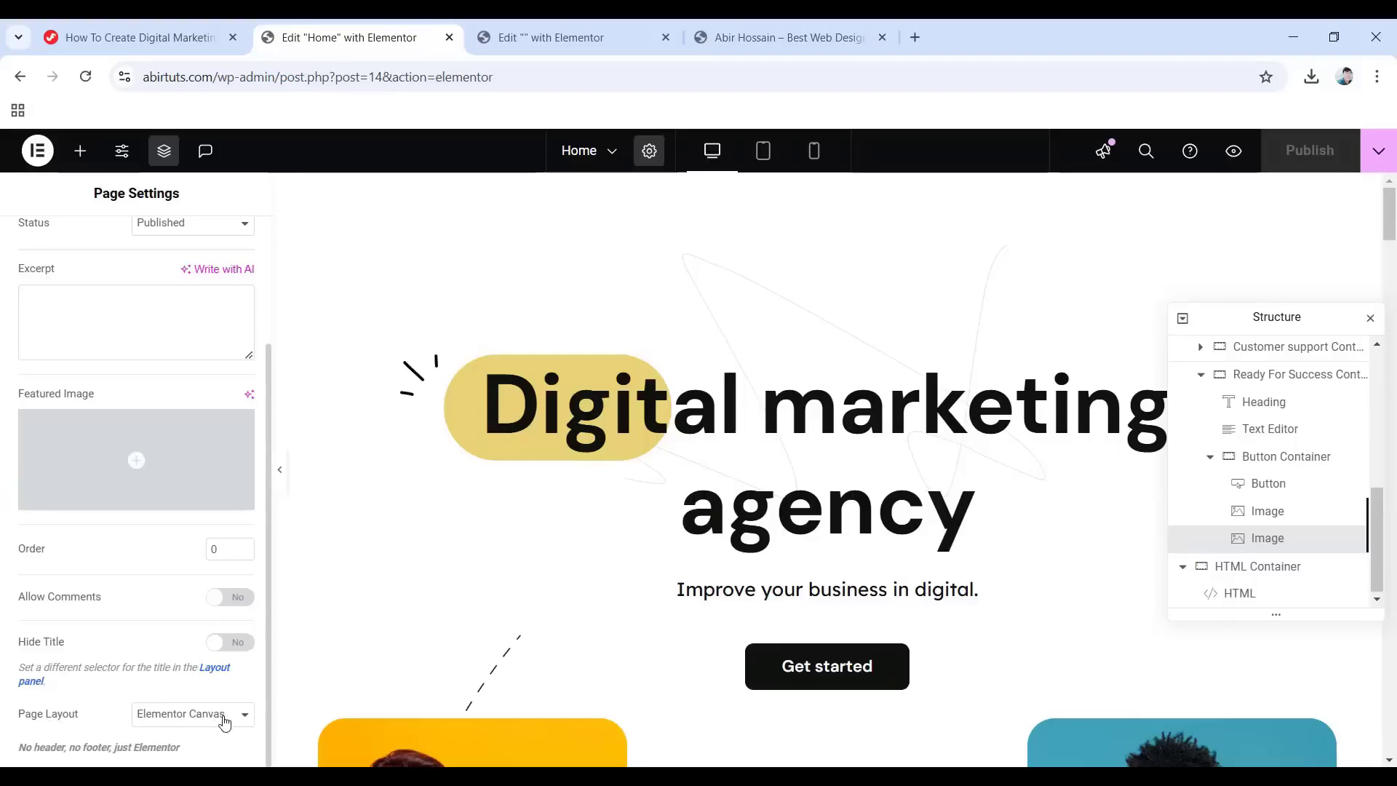
pyautogui.click(224, 720)
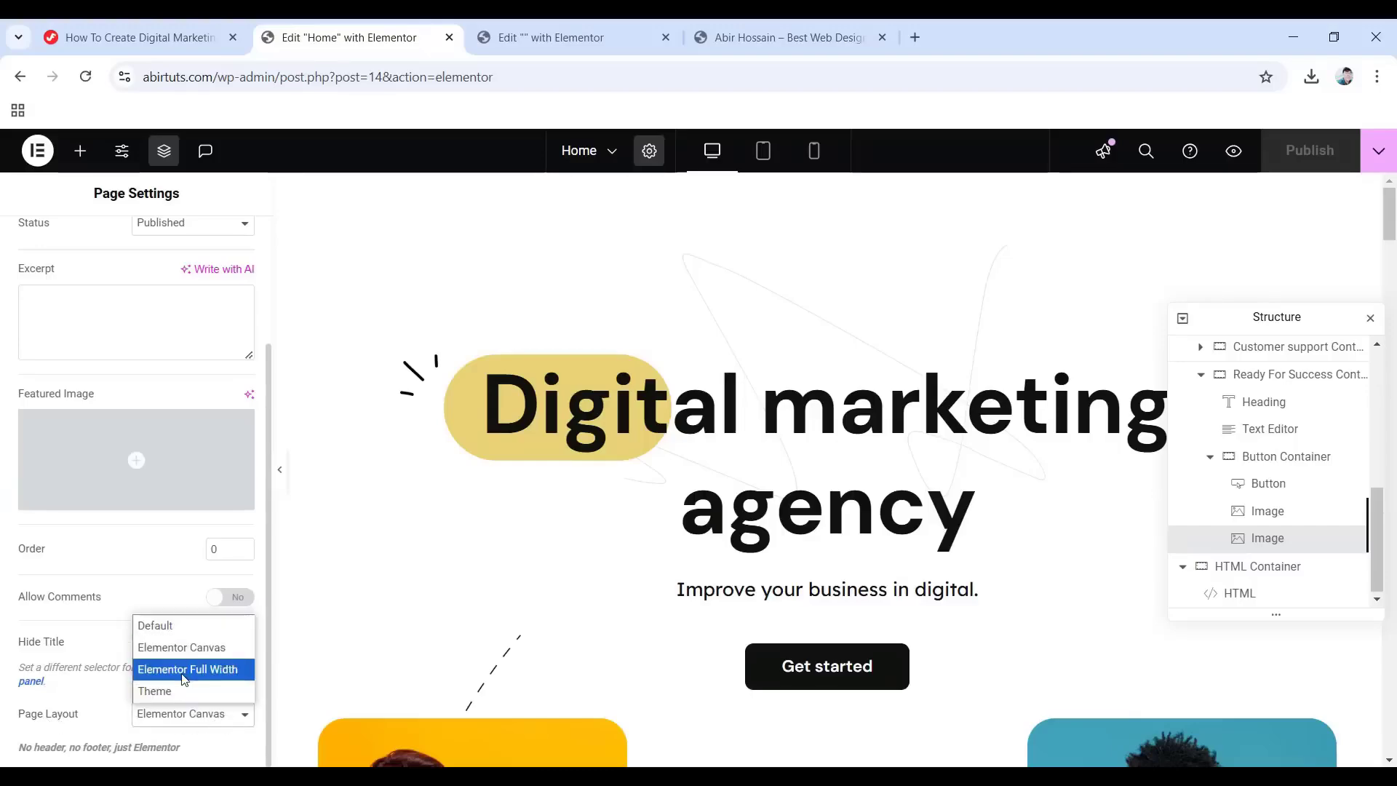
pyautogui.click(218, 678)
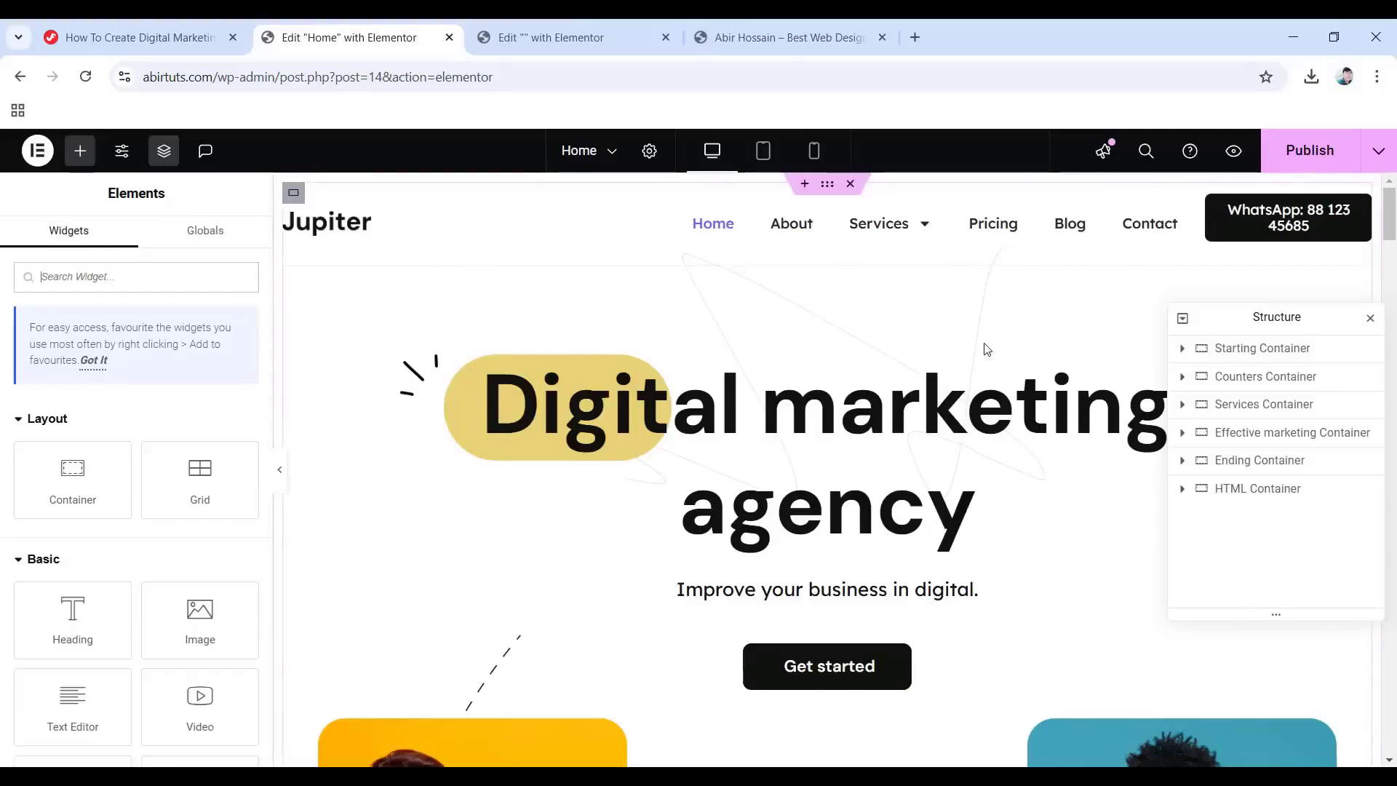
pyautogui.click(1310, 151)
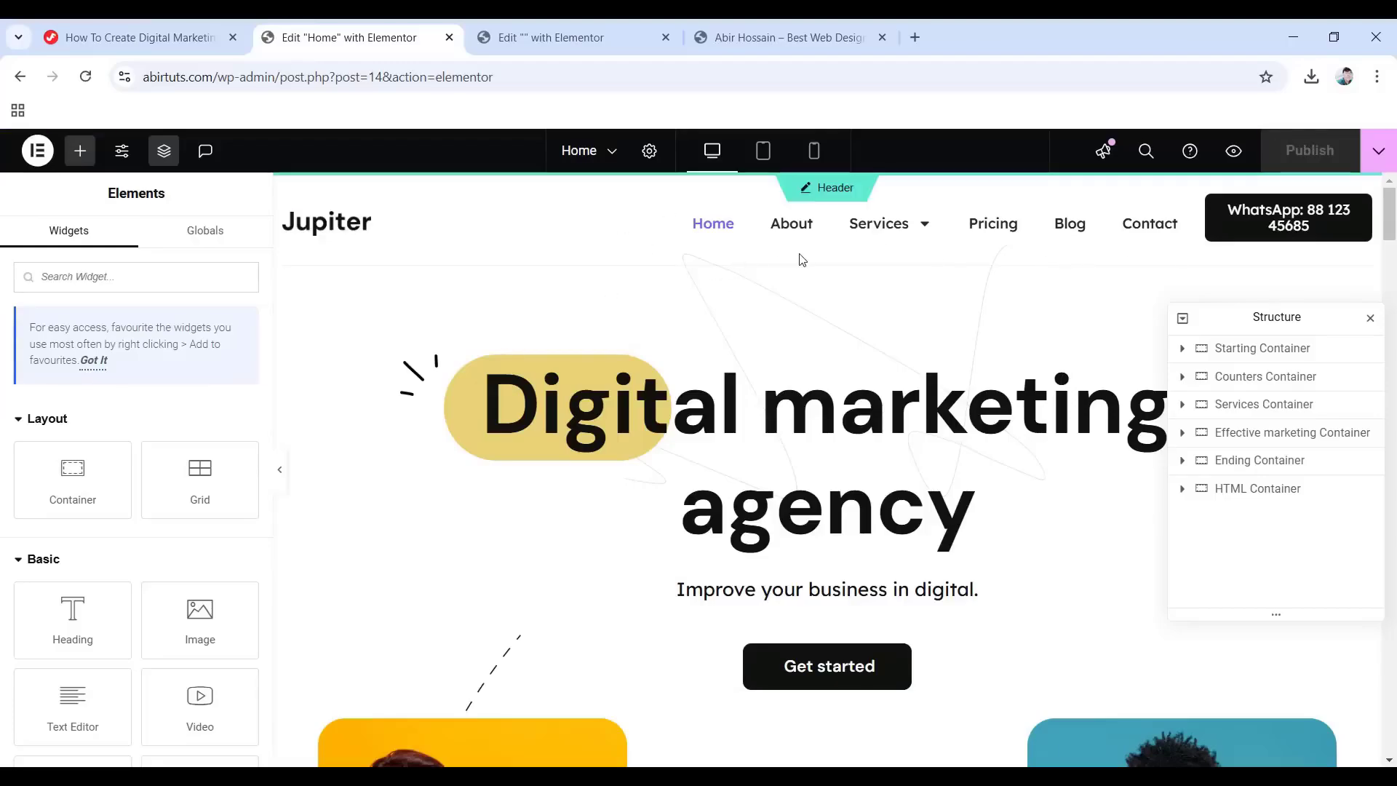
# Exit the header editor to WordPress and add a new Footer template in the Theme Builder.
pyautogui.click(570, 39)
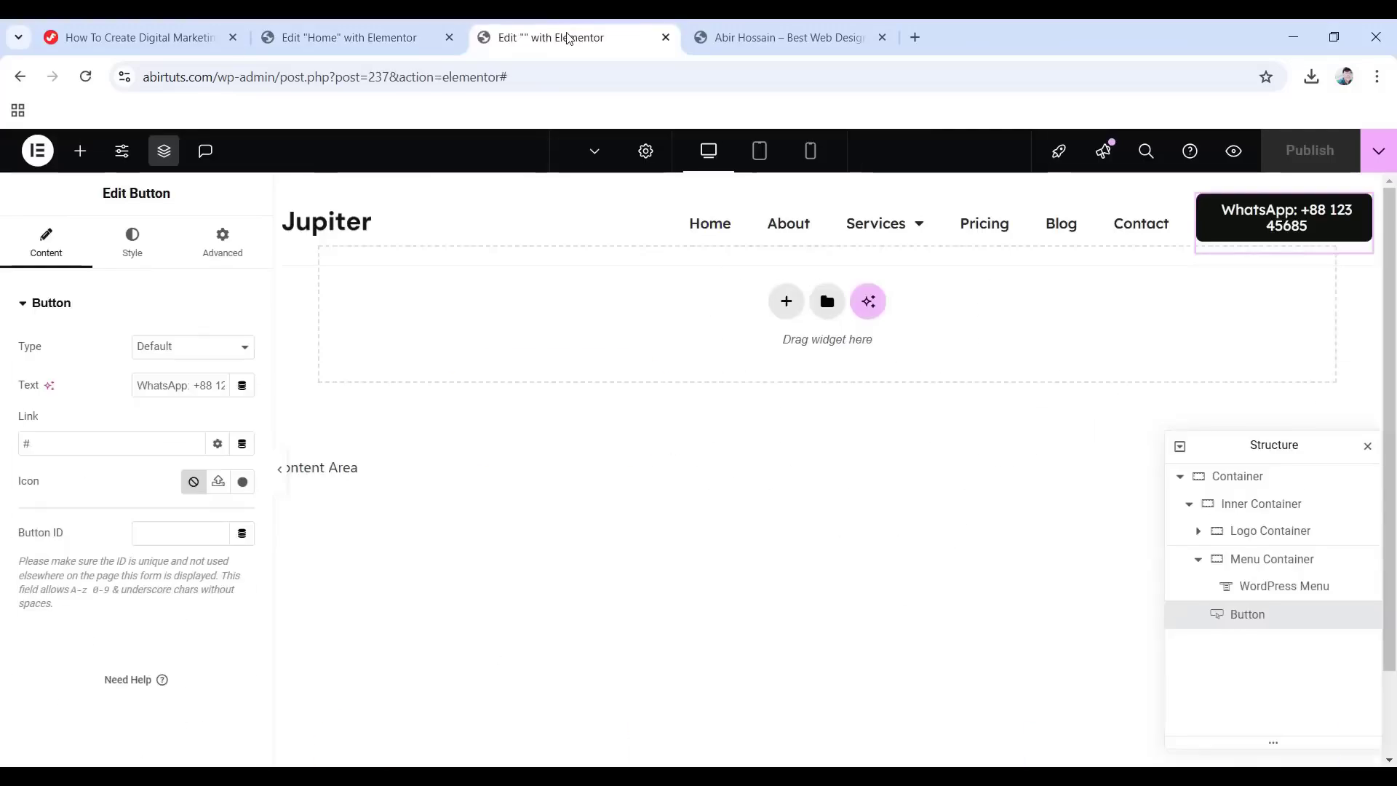
pyautogui.click(38, 150)
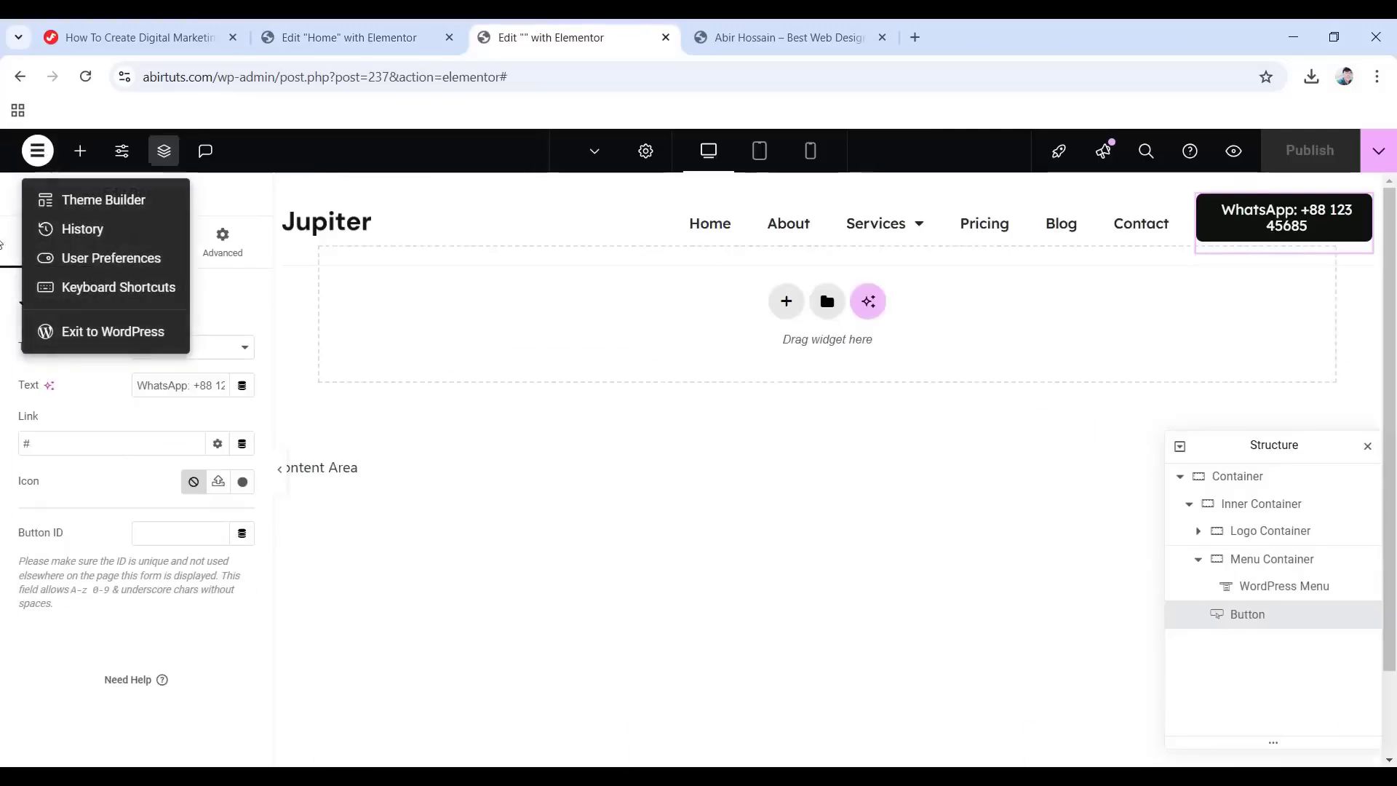
pyautogui.click(106, 334)
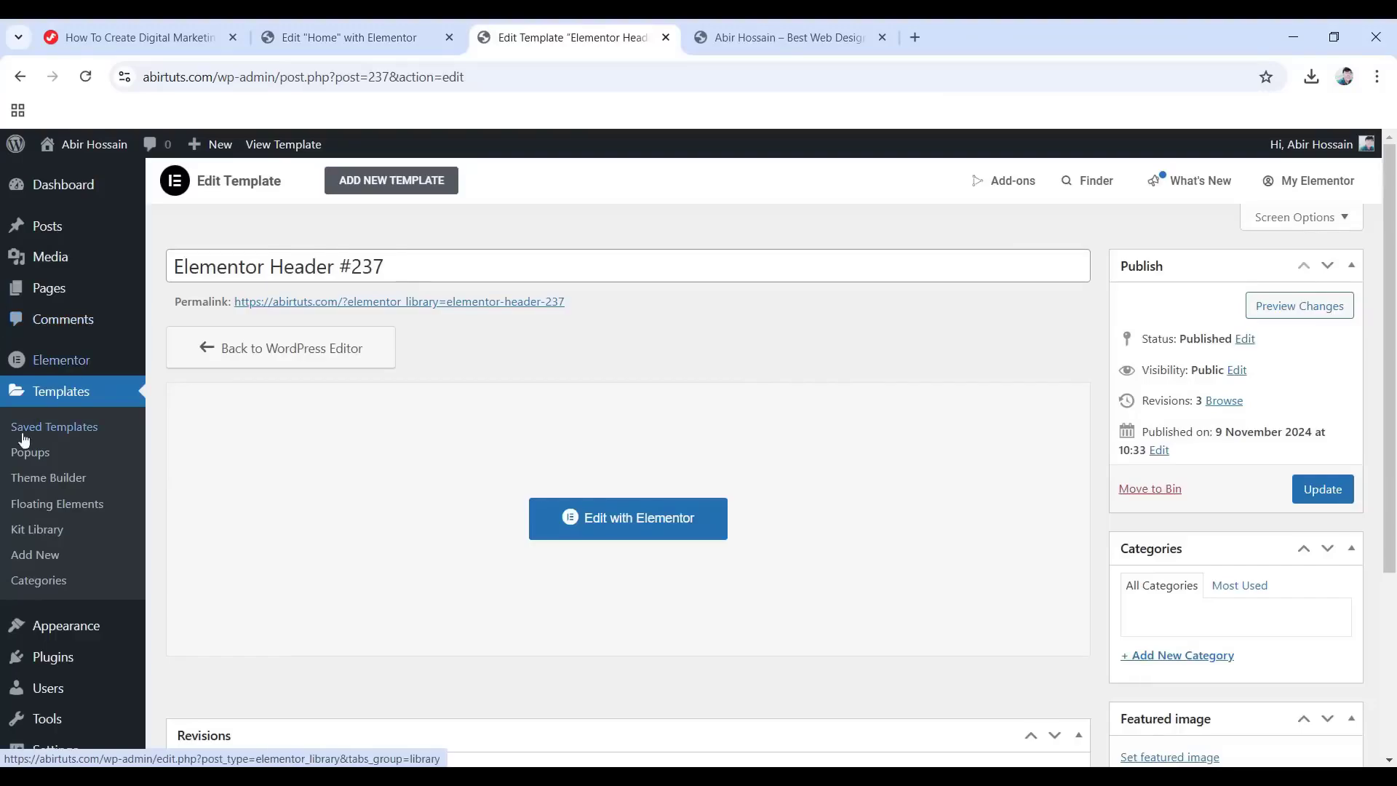
pyautogui.click(69, 486)
pyautogui.click(79, 375)
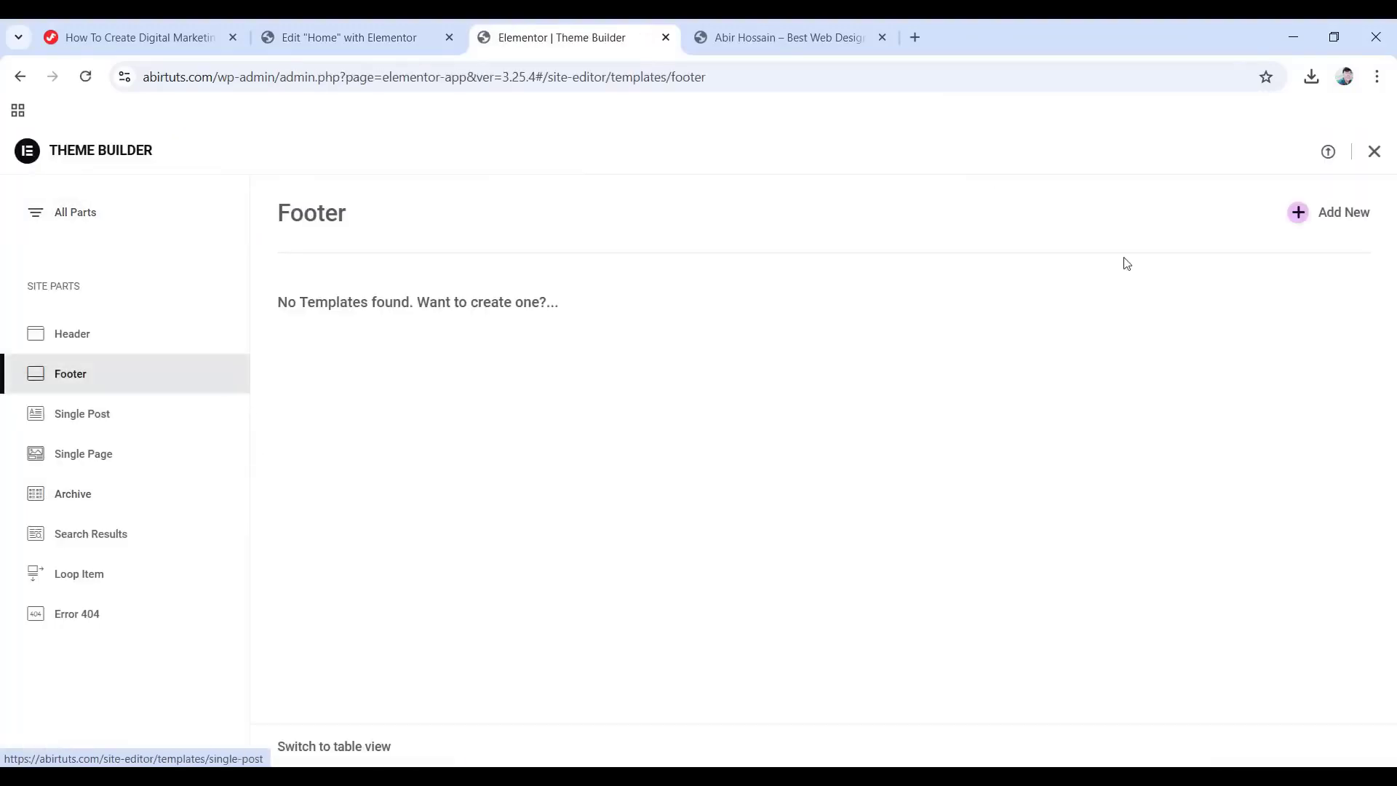
pyautogui.click(1305, 219)
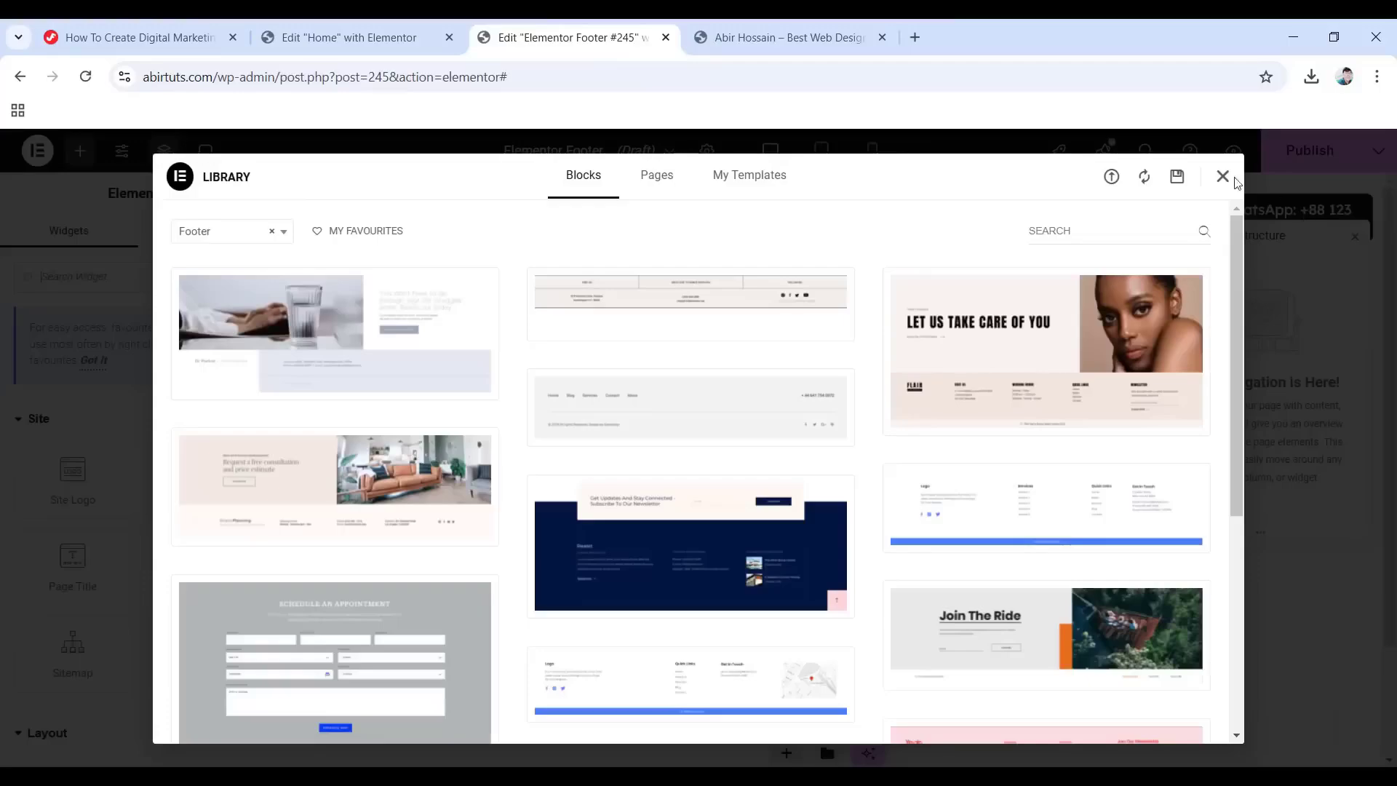
pyautogui.click(1222, 176)
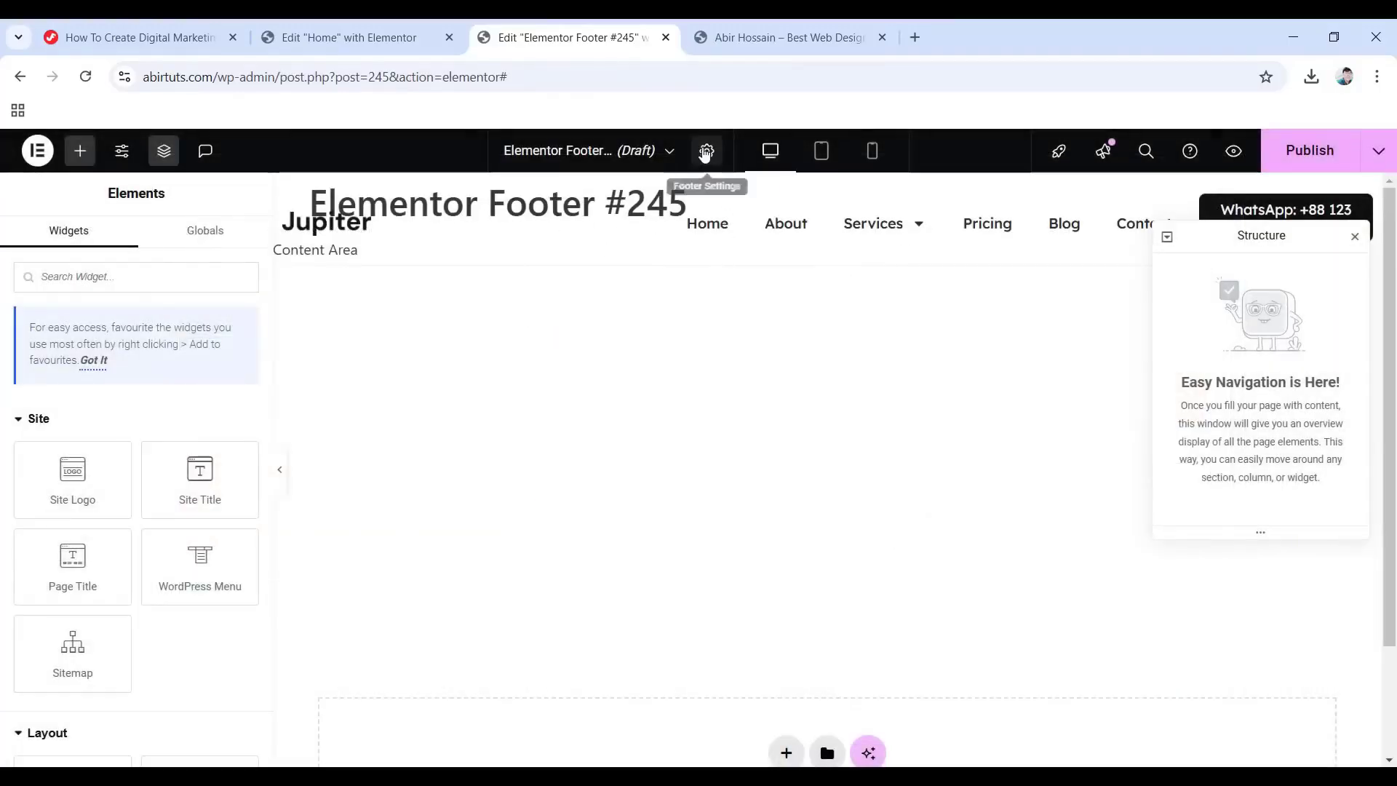
# Clear the footer template's default title in Footer Settings.
pyautogui.click(705, 151)
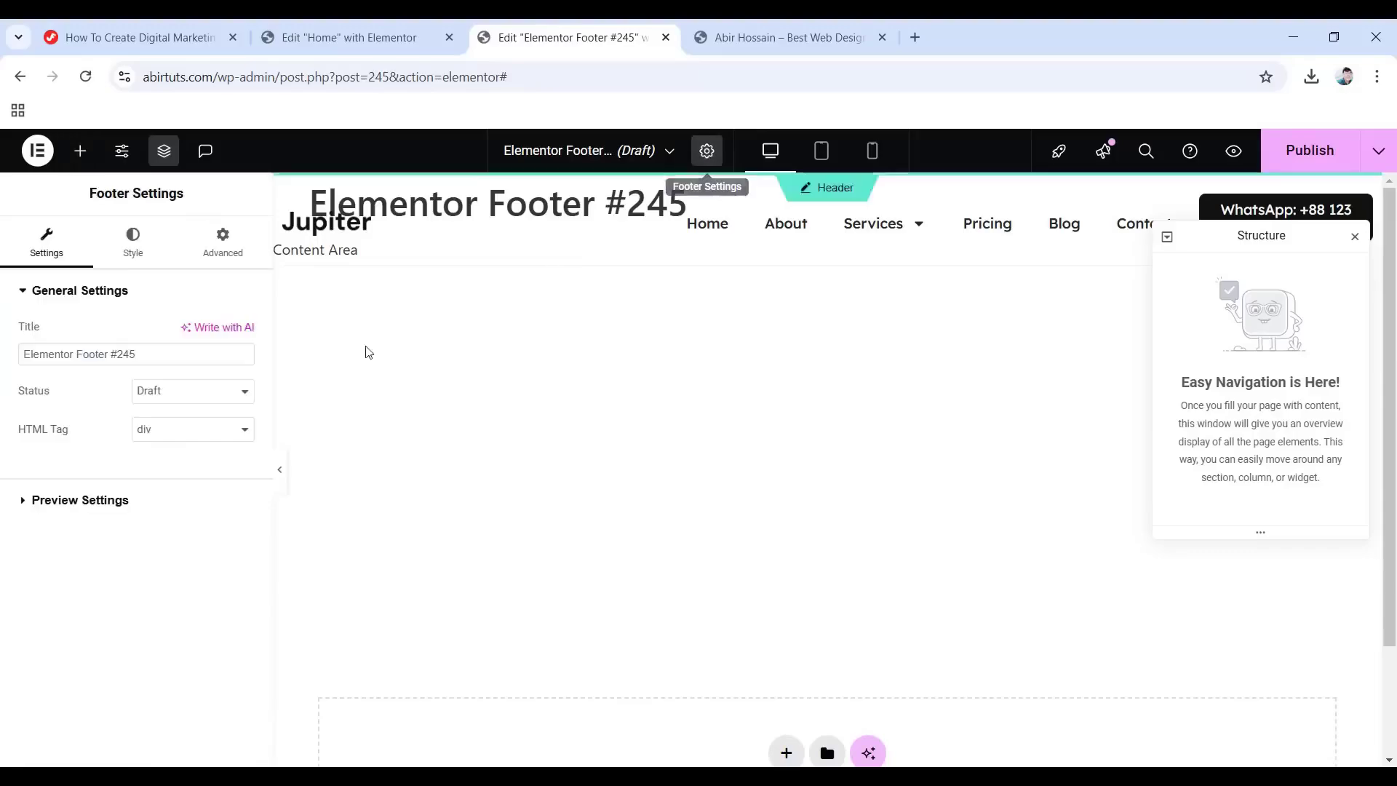
pyautogui.moveTo(129, 354); pyautogui.dragTo(2, 357)
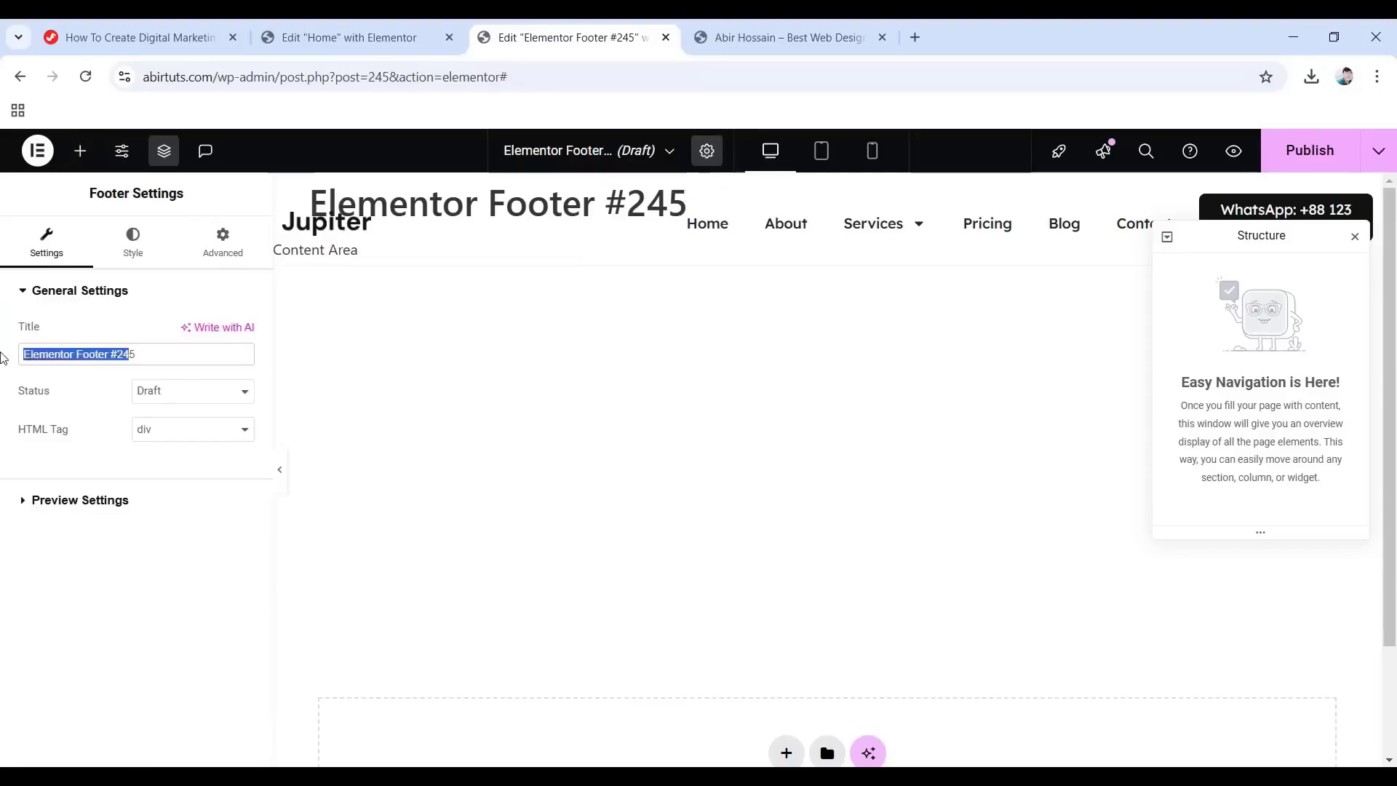
pyautogui.hotkey('ctrl', 'a')
pyautogui.press('BackSpace')
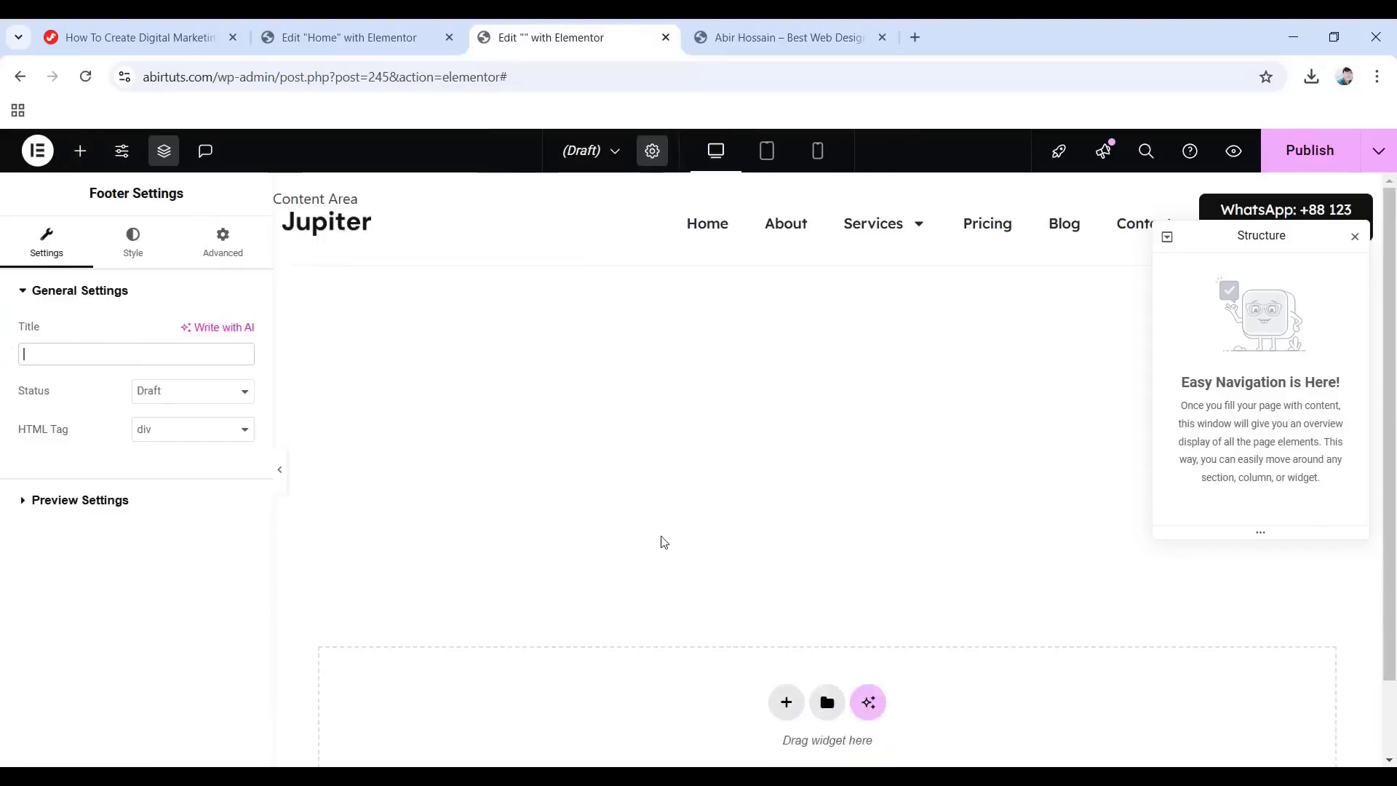
pyautogui.scroll(-2, 611, 618)
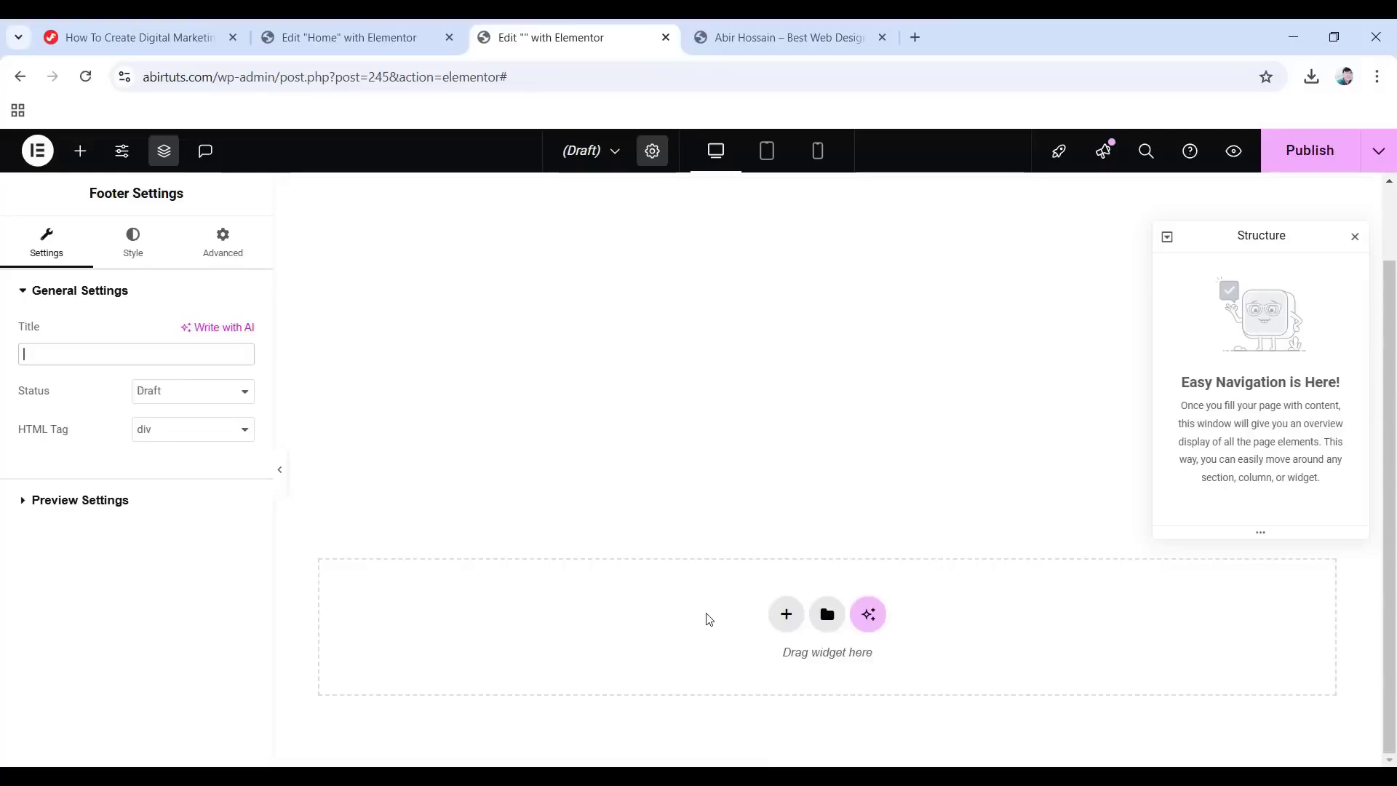
pyautogui.click(80, 150)
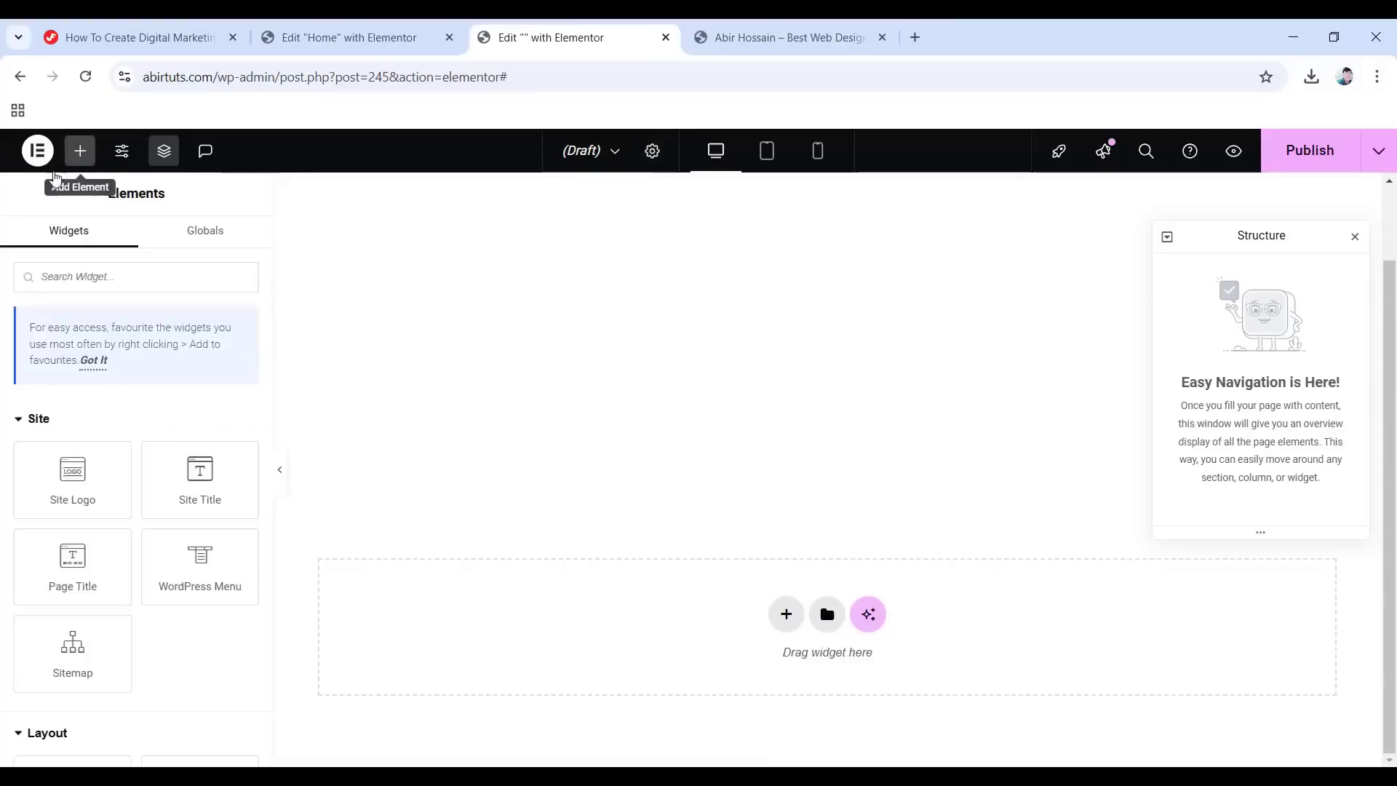
pyautogui.scroll(-5, 80, 295)
# Add a container to the footer with 1400 px boxed width and 20 px gaps.
pyautogui.moveTo(68, 446); pyautogui.dragTo(683, 645)
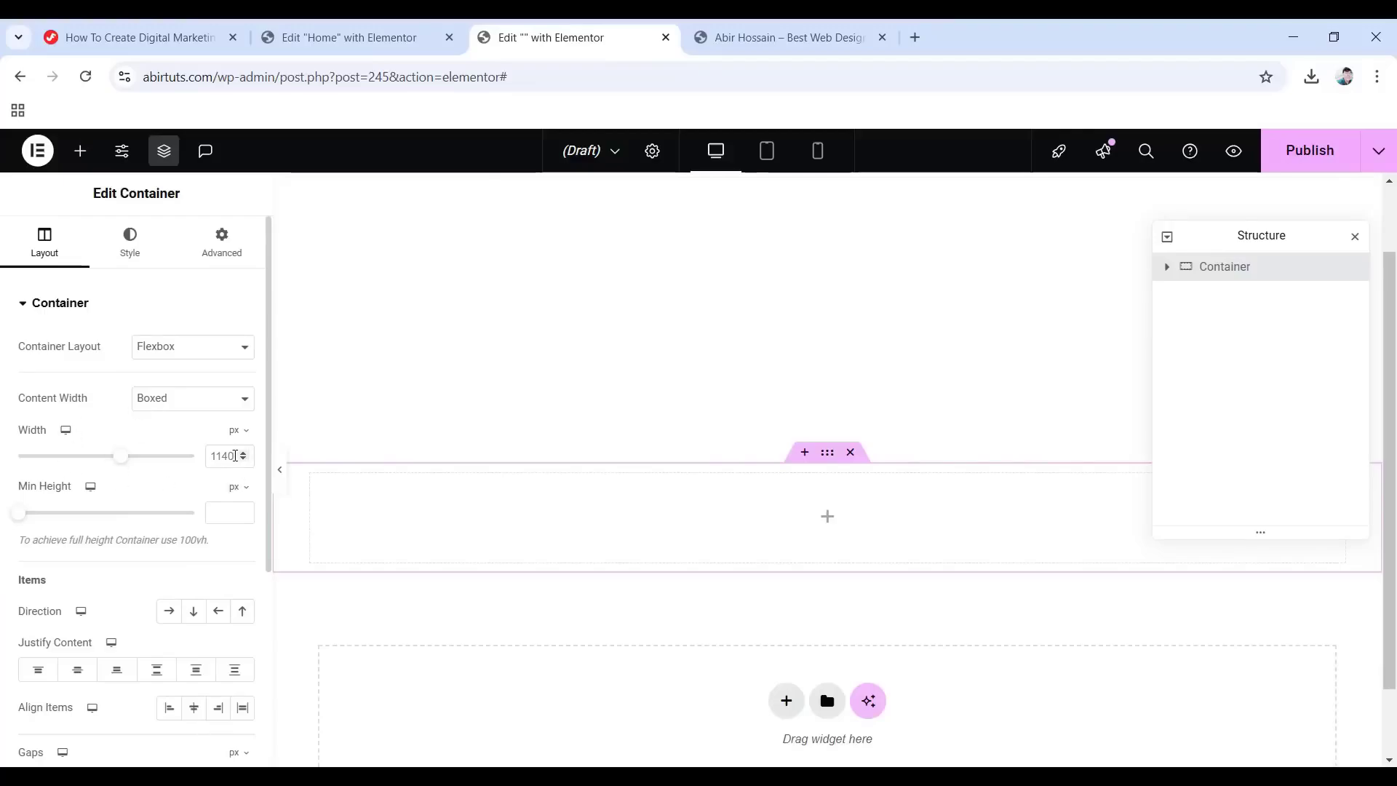
pyautogui.write('1400')
pyautogui.scroll(-2, 168, 499)
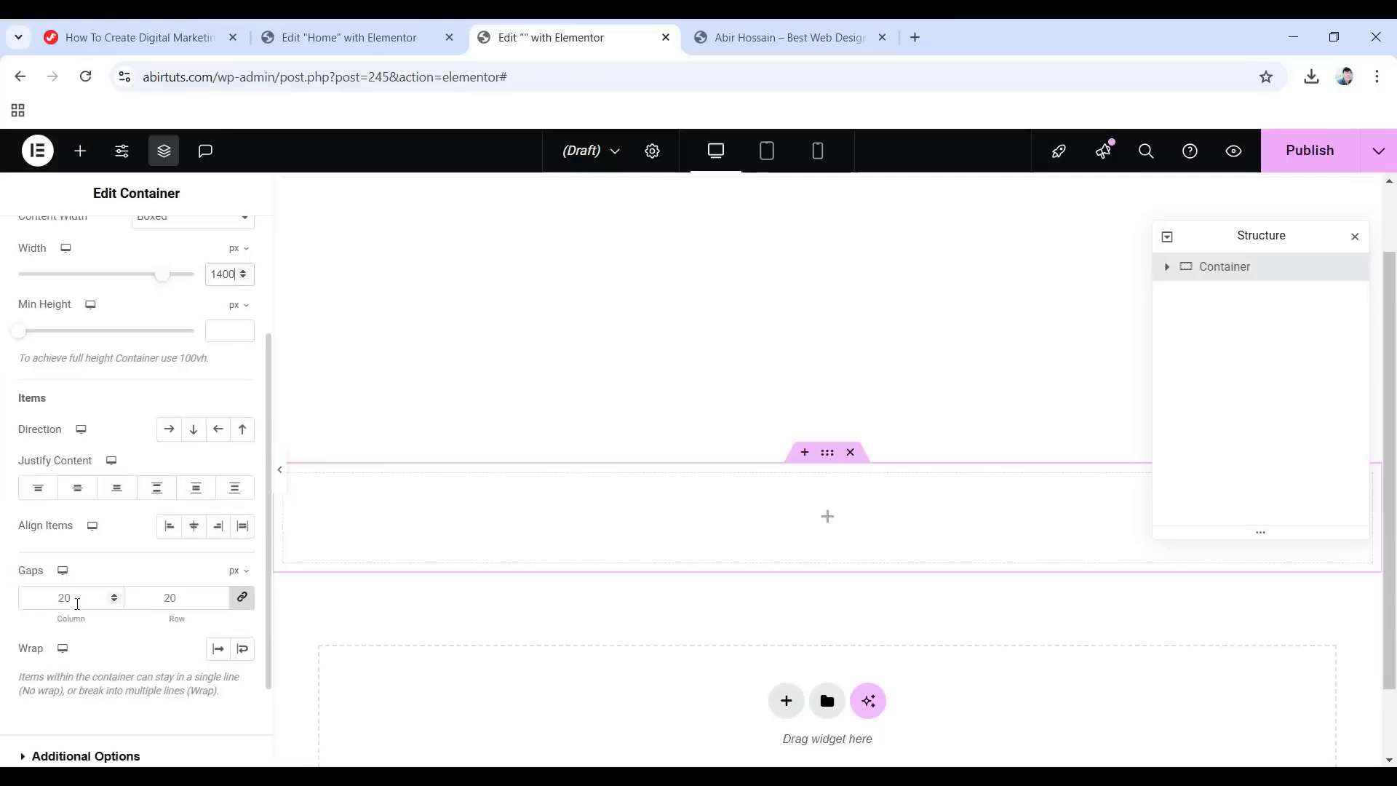
pyautogui.click(78, 599)
pyautogui.scroll(3, 110, 437)
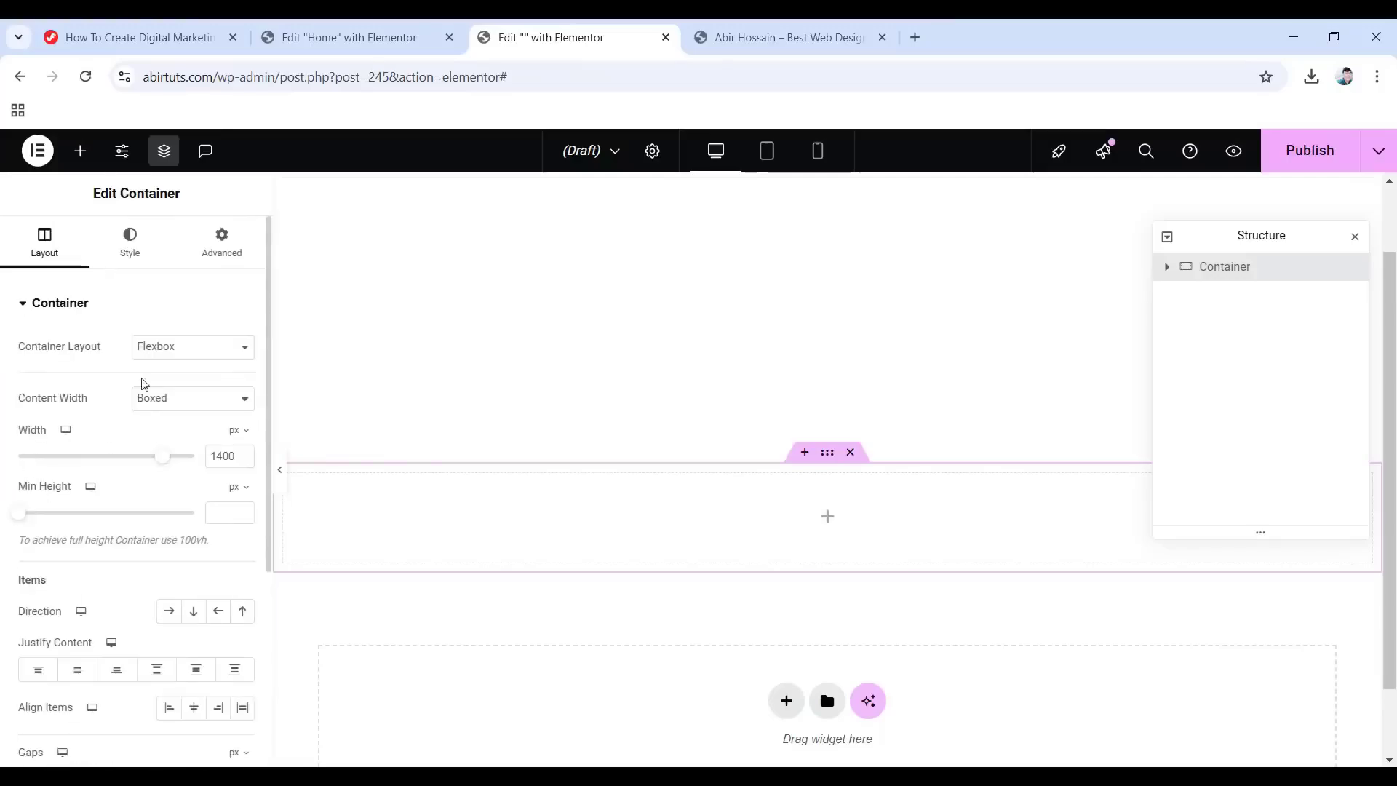
# Give the container a classic #f5f5f5 light grey background.
pyautogui.click(130, 244)
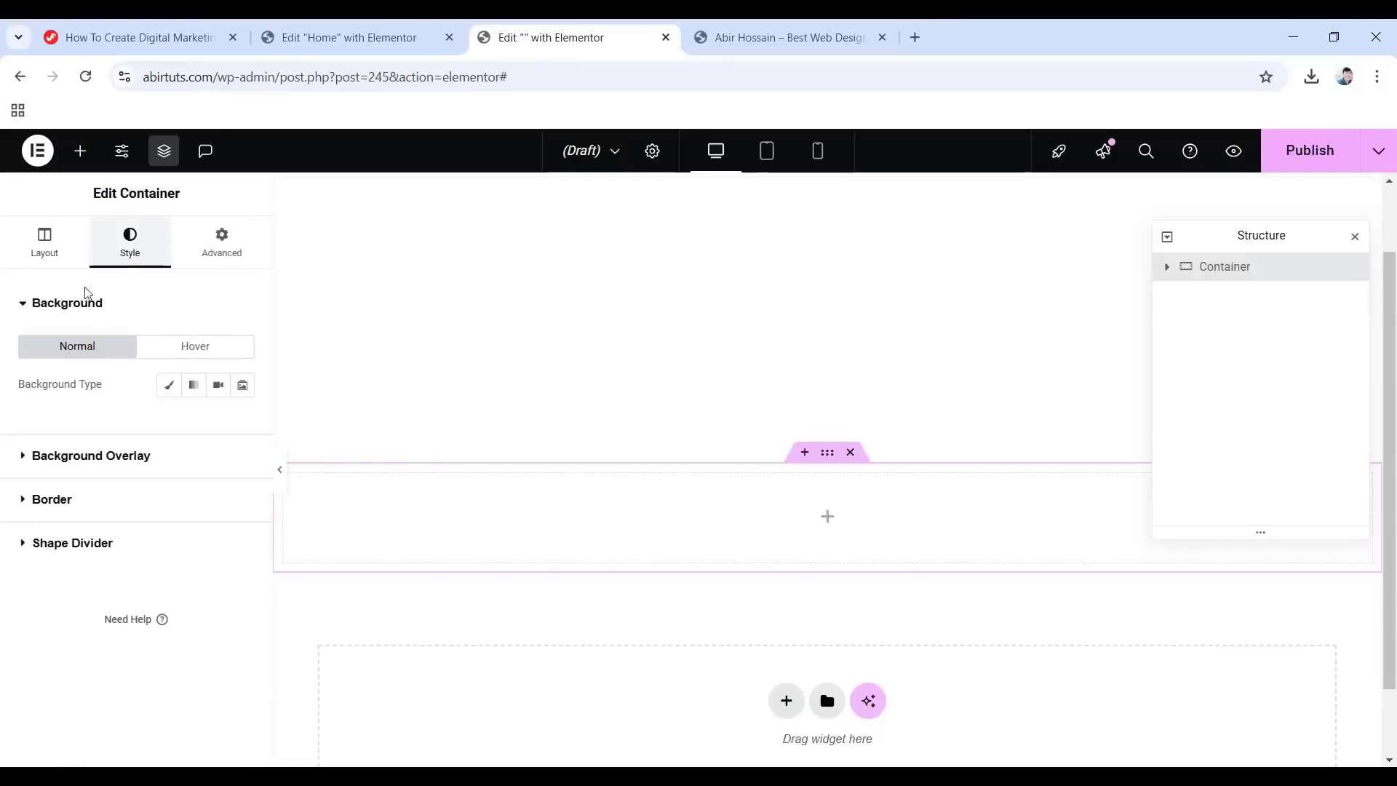
pyautogui.click(162, 387)
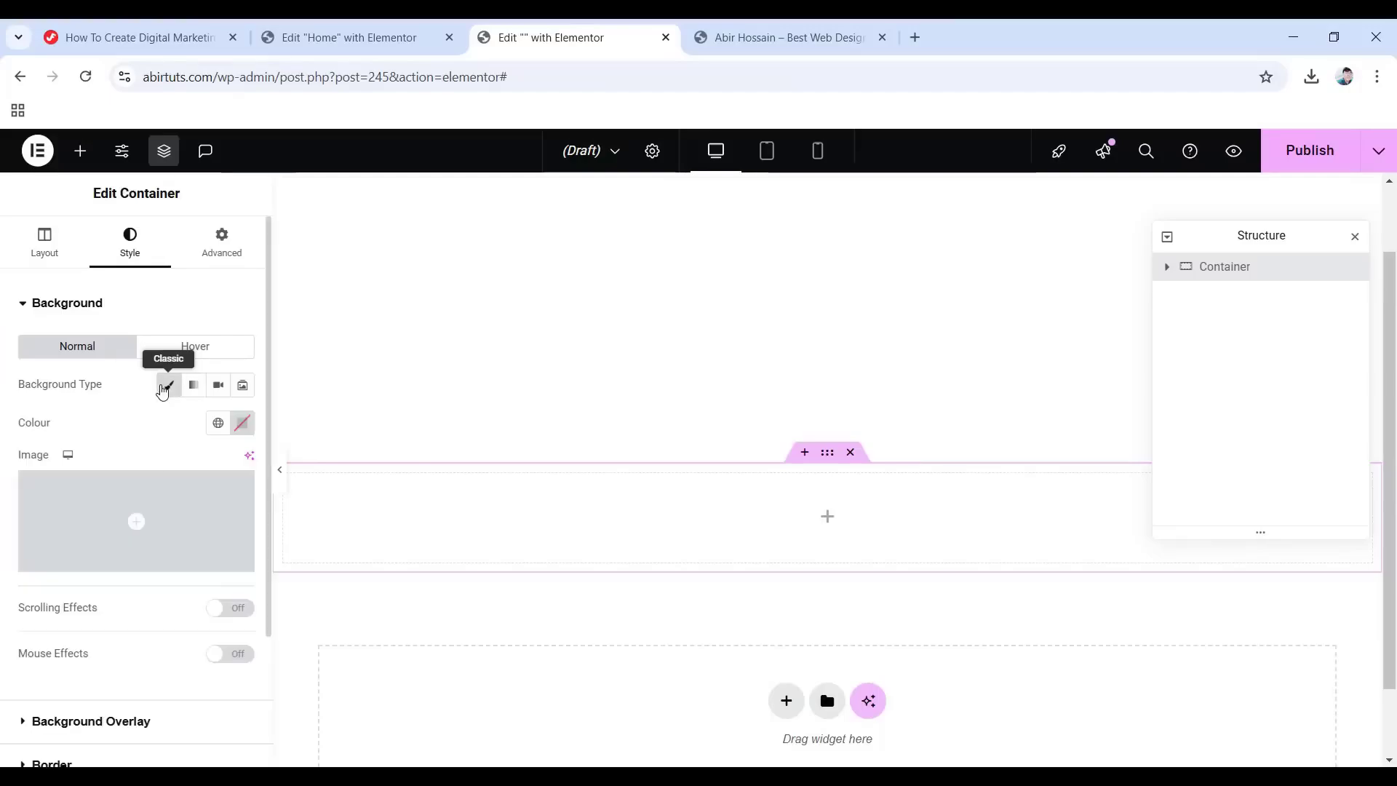
pyautogui.click(242, 422)
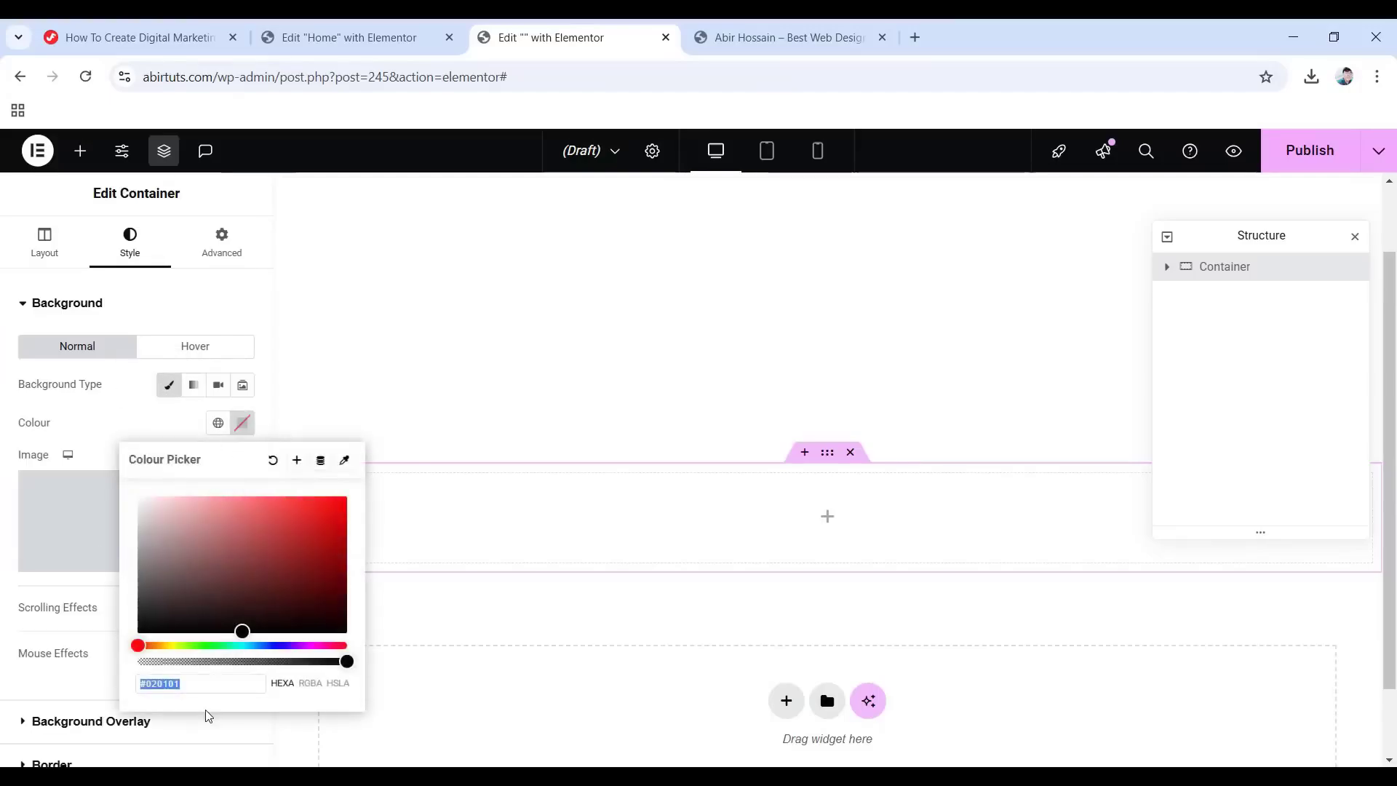
pyautogui.write('f5f5f')
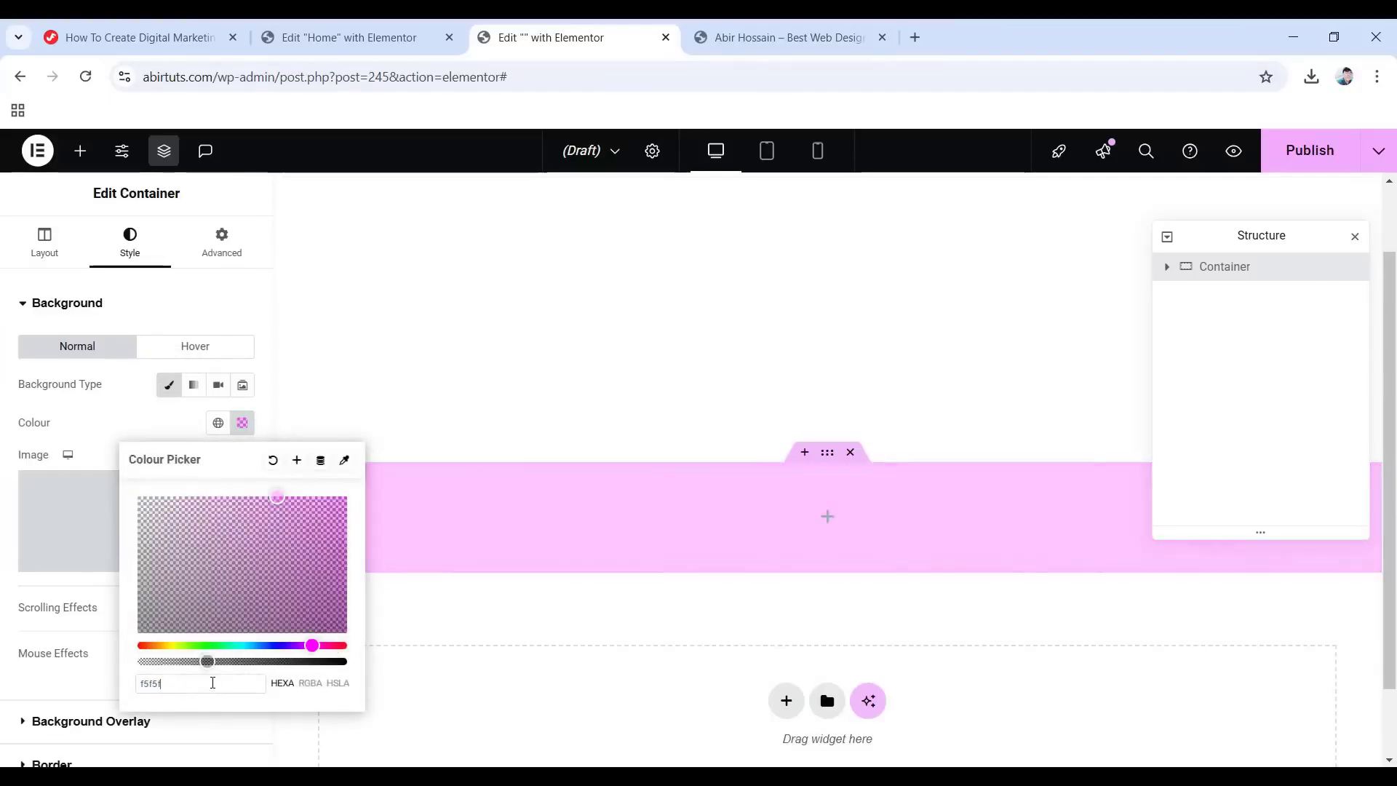
pyautogui.write('5')
pyautogui.click(107, 420)
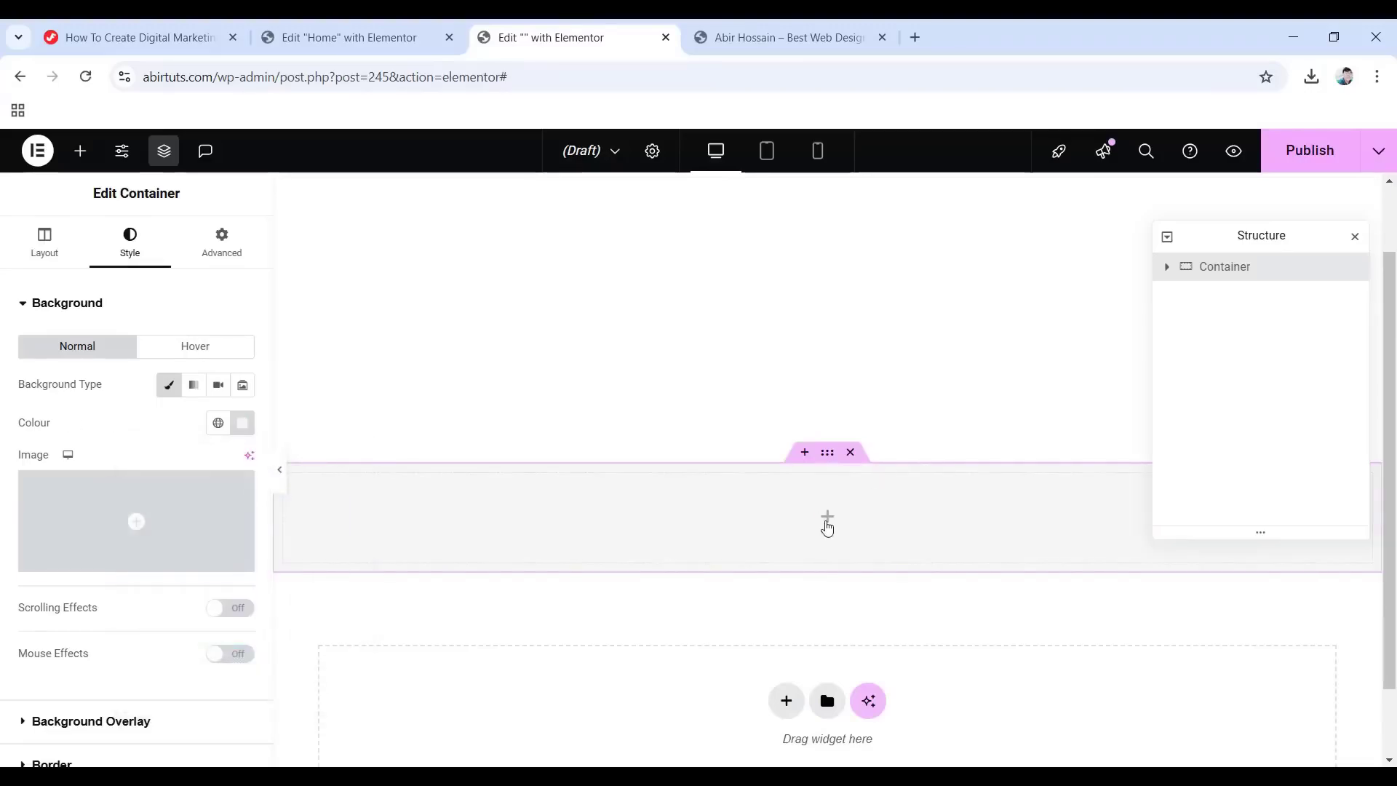
# Nest a new container named 'Inner Container' inside the outer one, with Row direction.
pyautogui.click(838, 502)
pyautogui.scroll(-5, 143, 484)
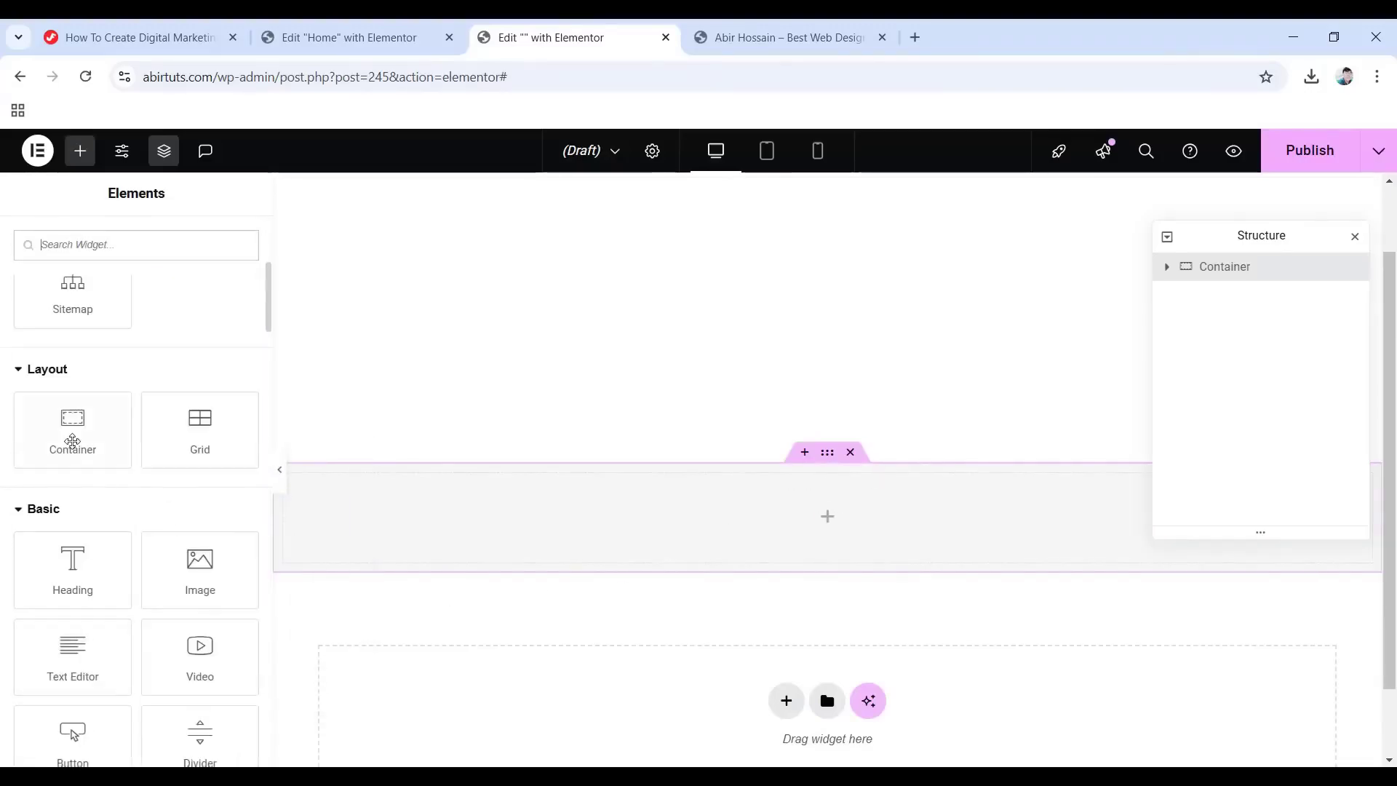
pyautogui.moveTo(72, 443); pyautogui.dragTo(833, 521)
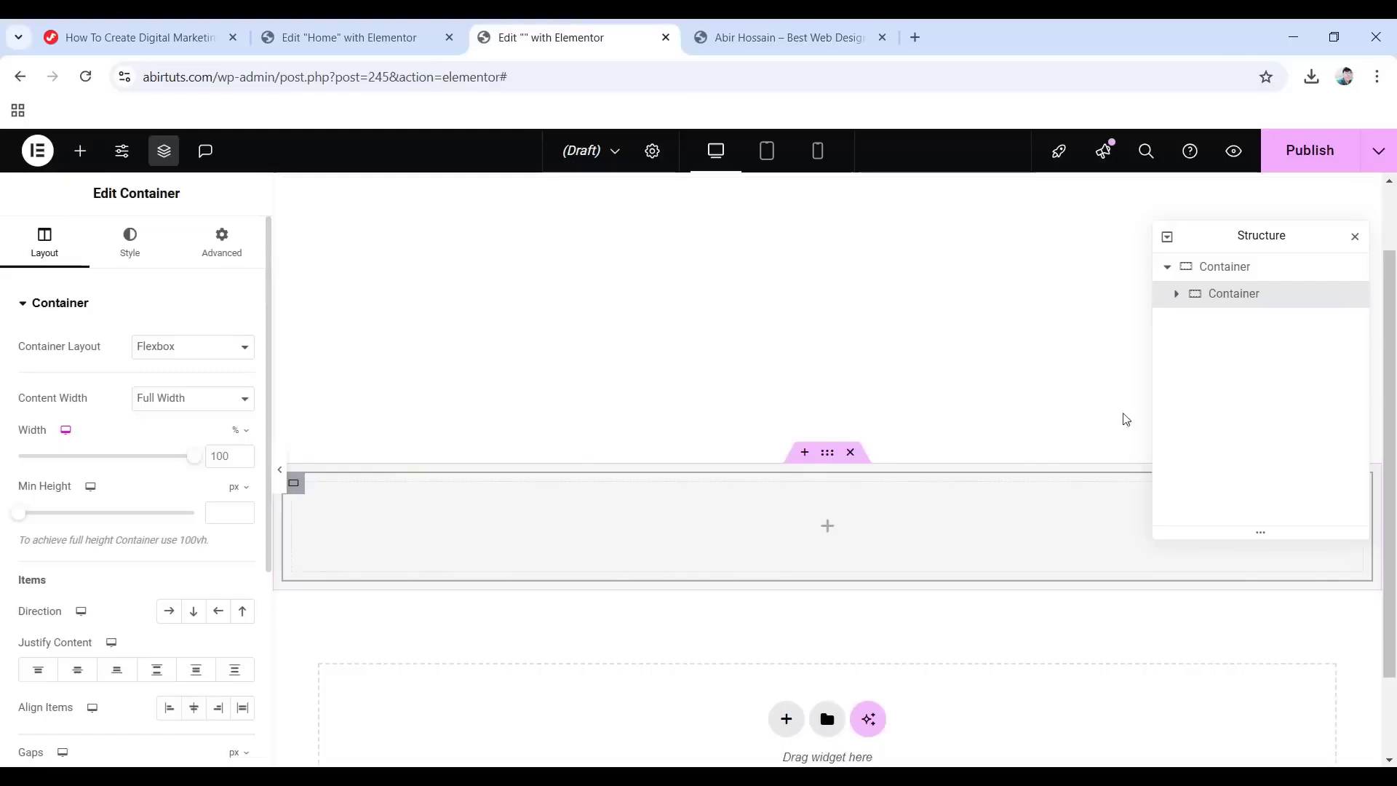
pyautogui.doubleClick(1208, 297)
pyautogui.write('Inner Container')
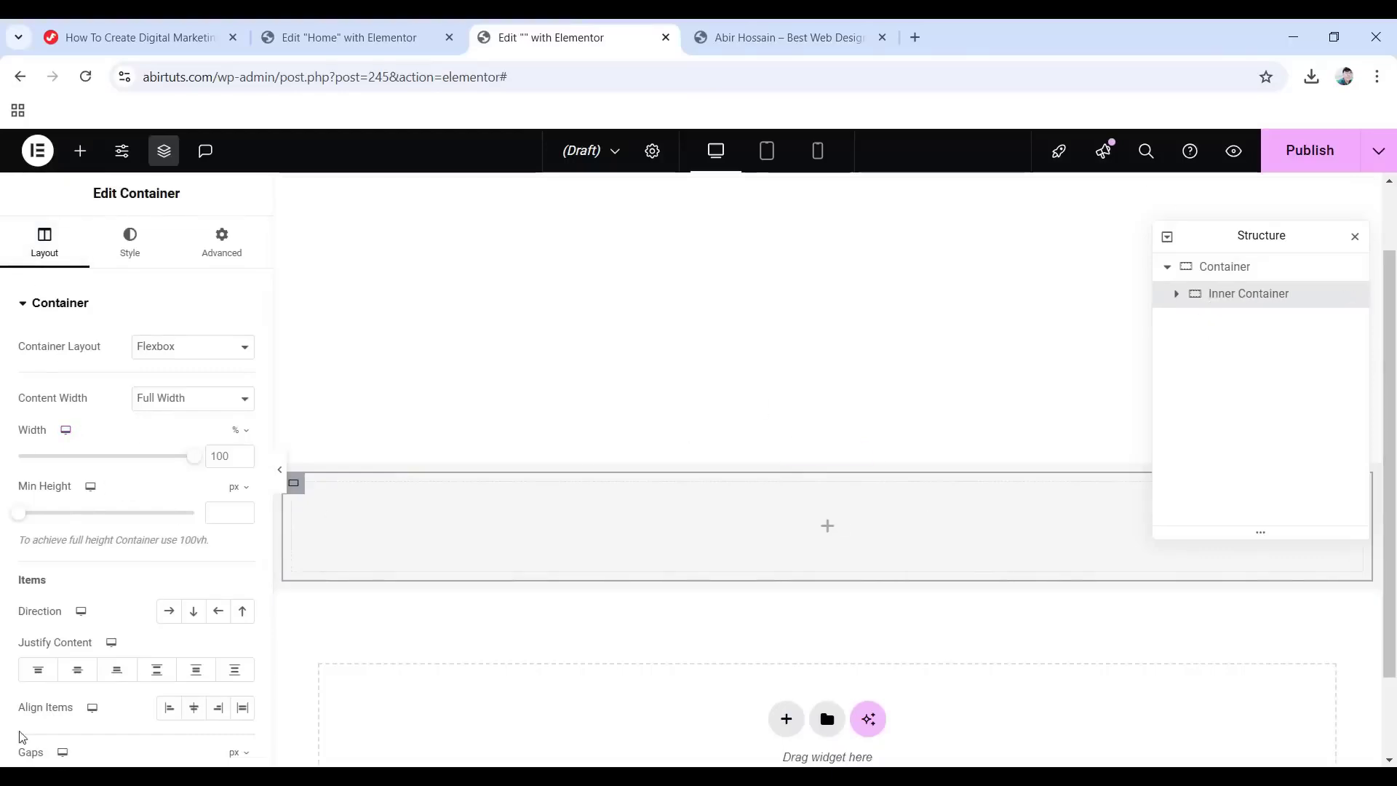
pyautogui.click(166, 615)
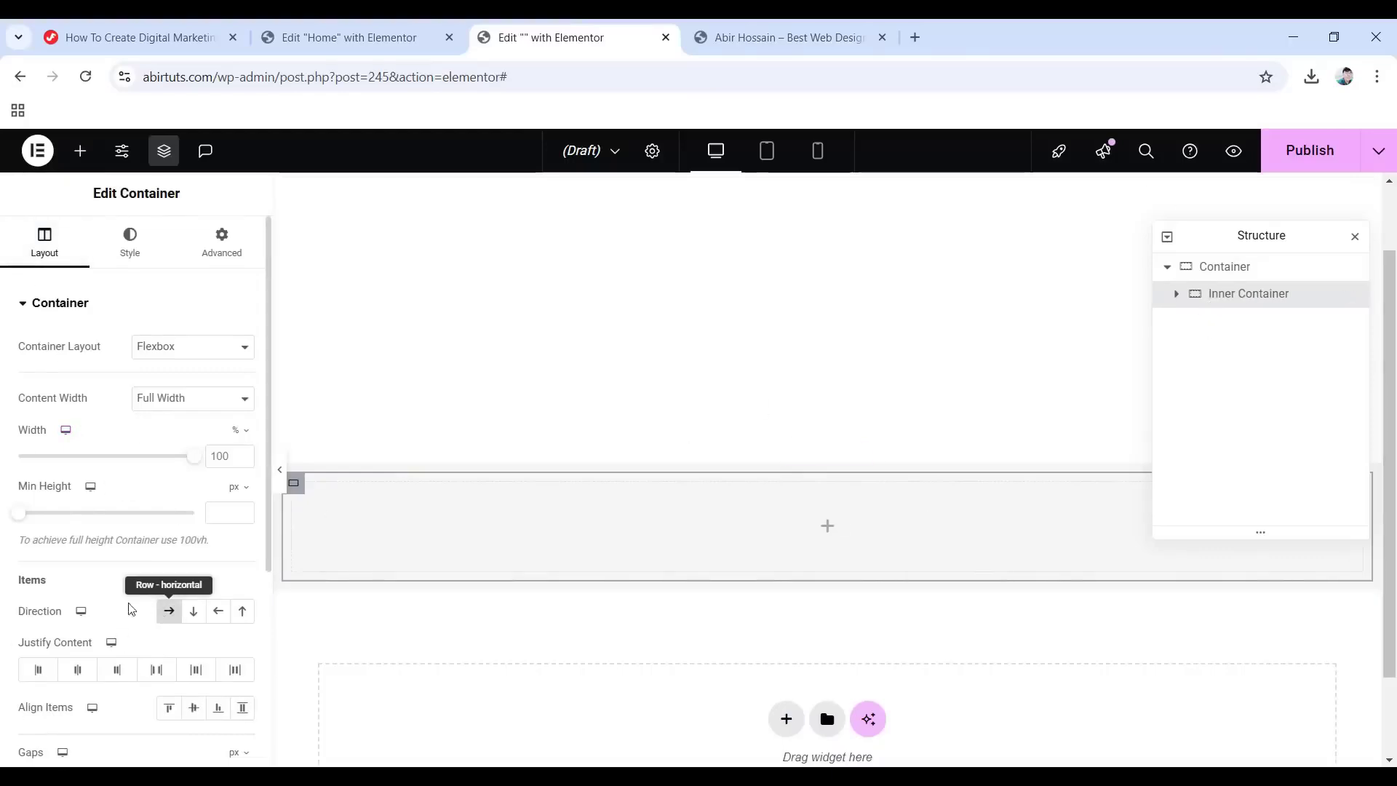
# Give the Inner Container a solid 1 px #e5e6ff bottom border.
pyautogui.click(130, 244)
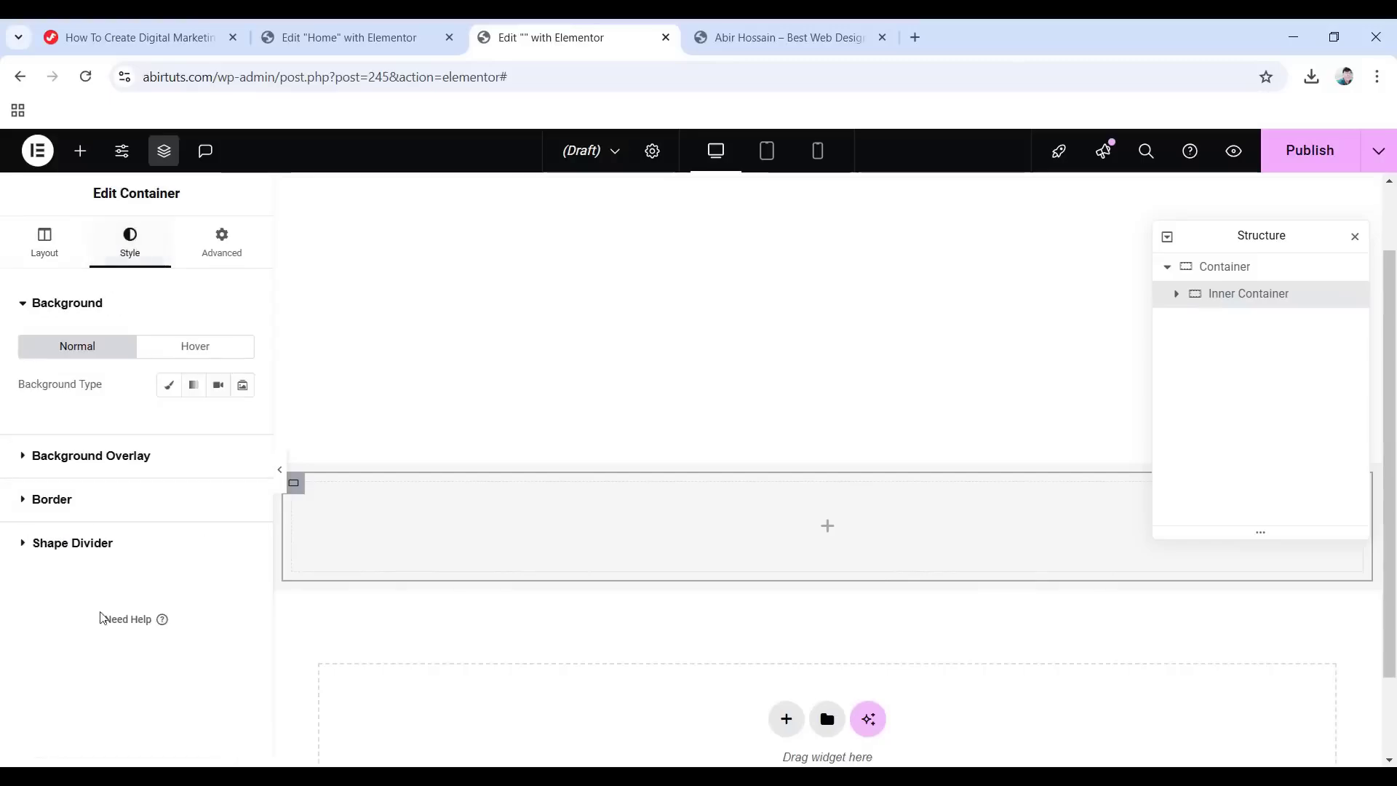
pyautogui.click(67, 507)
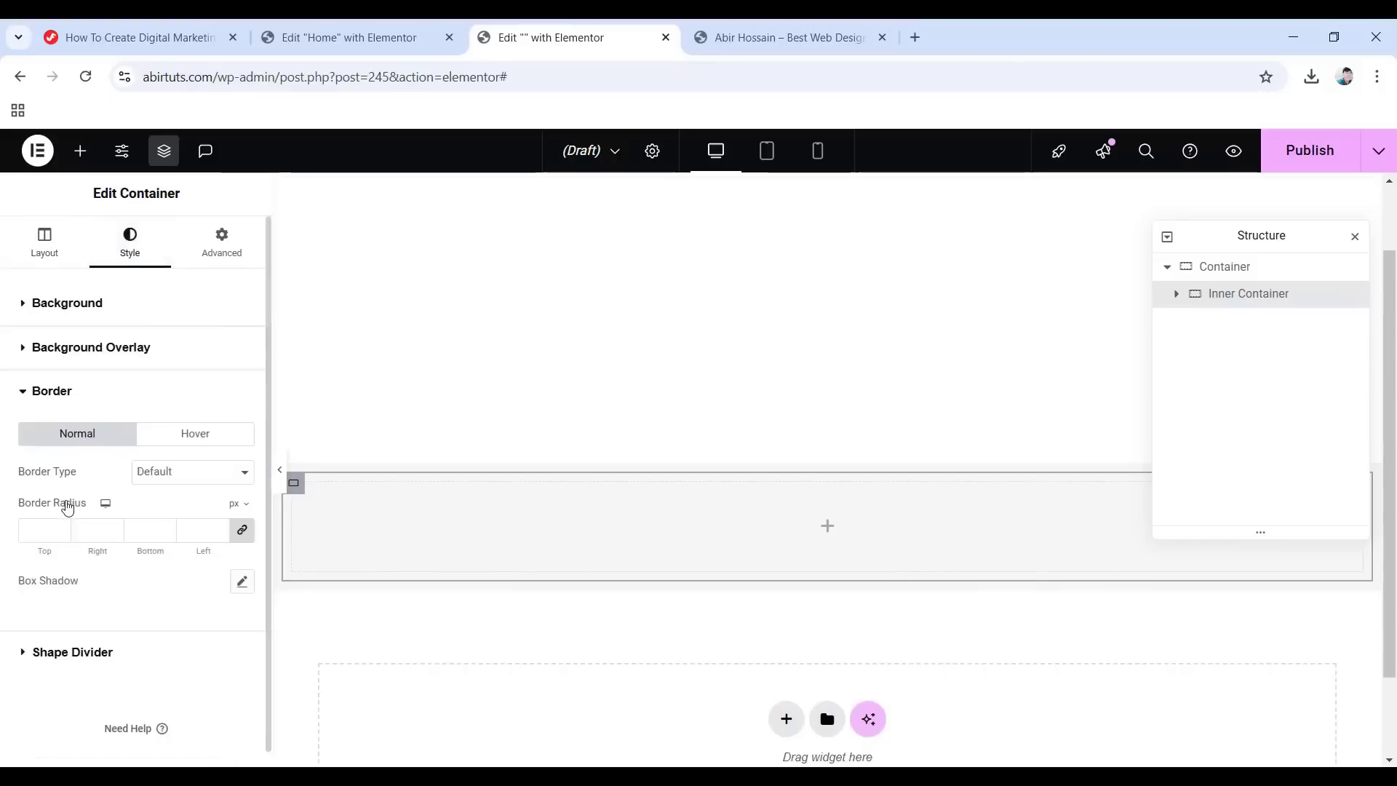
pyautogui.click(195, 471)
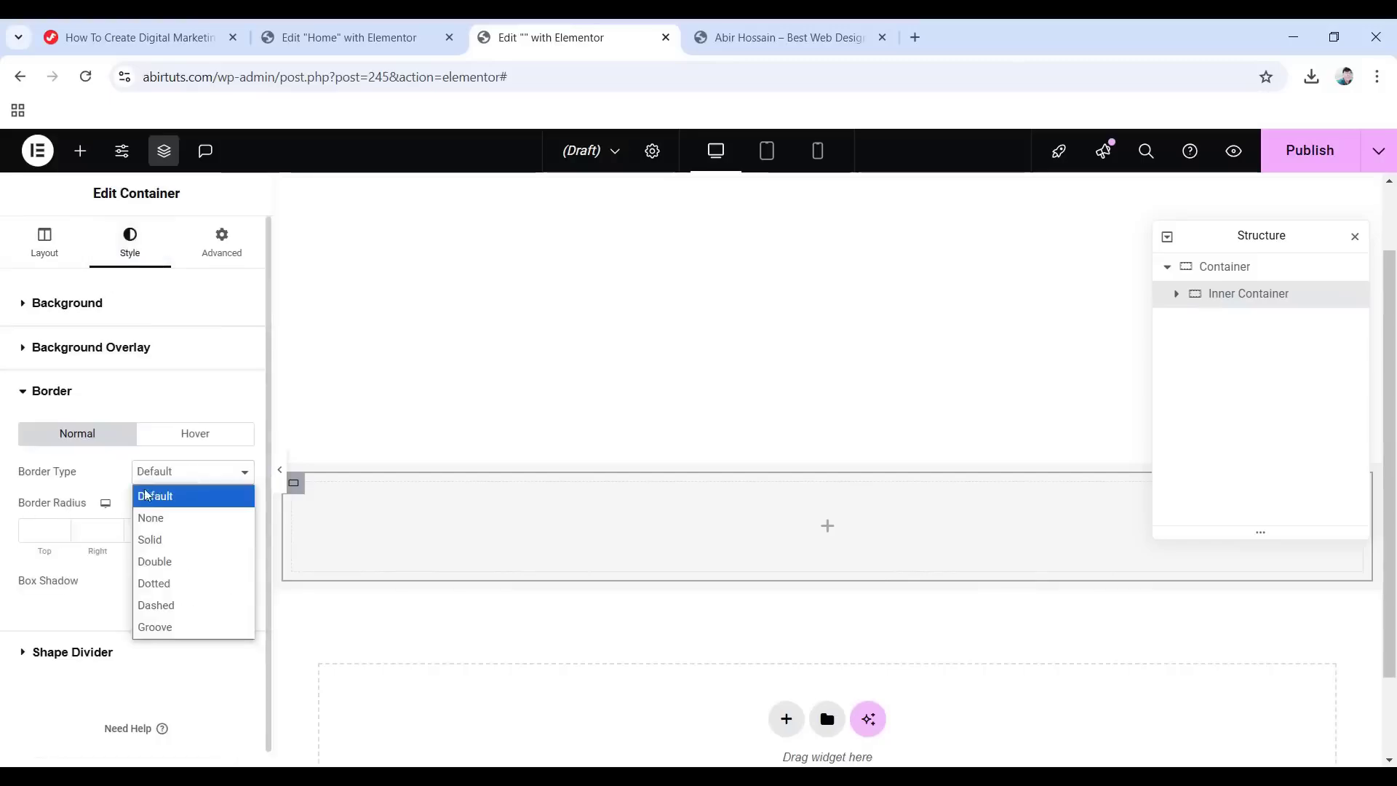
pyautogui.click(174, 538)
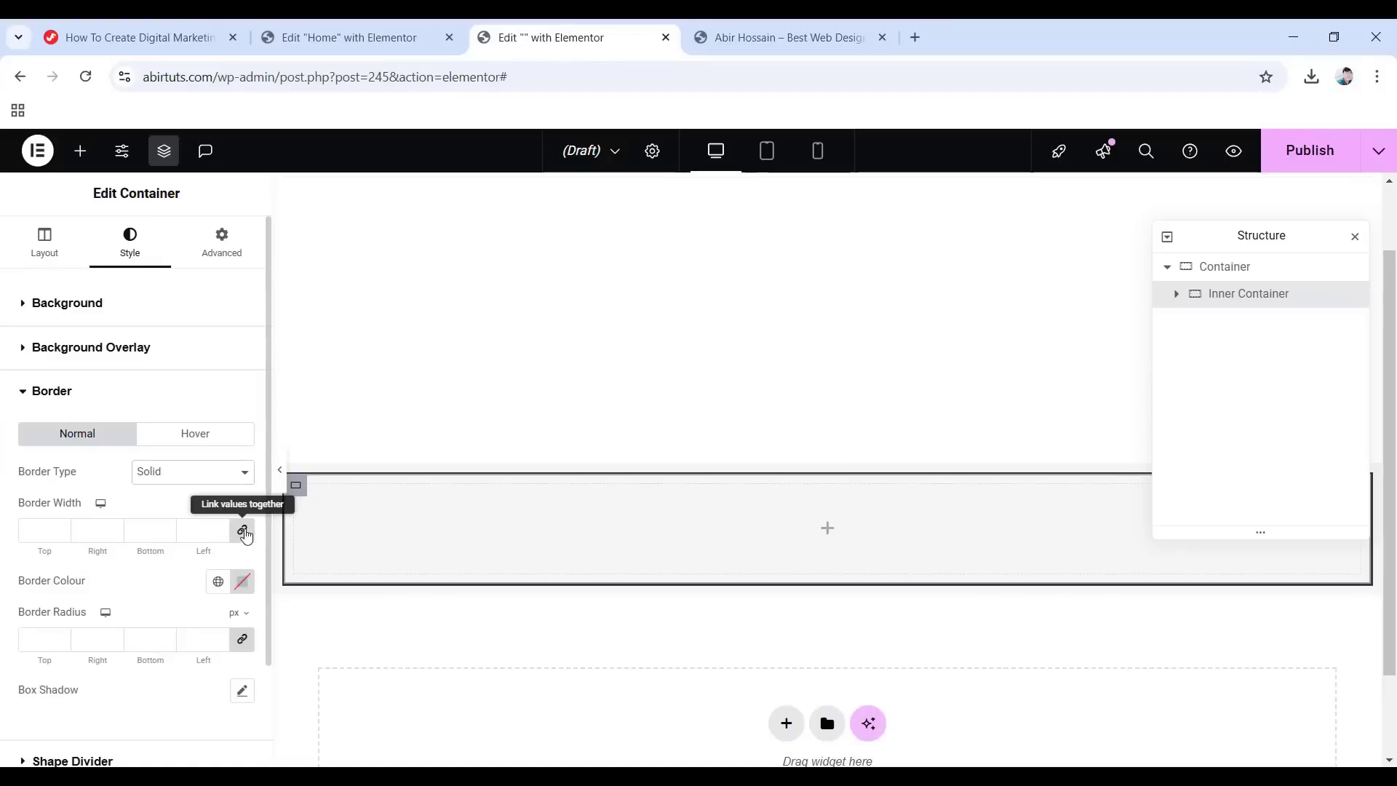
pyautogui.click(245, 531)
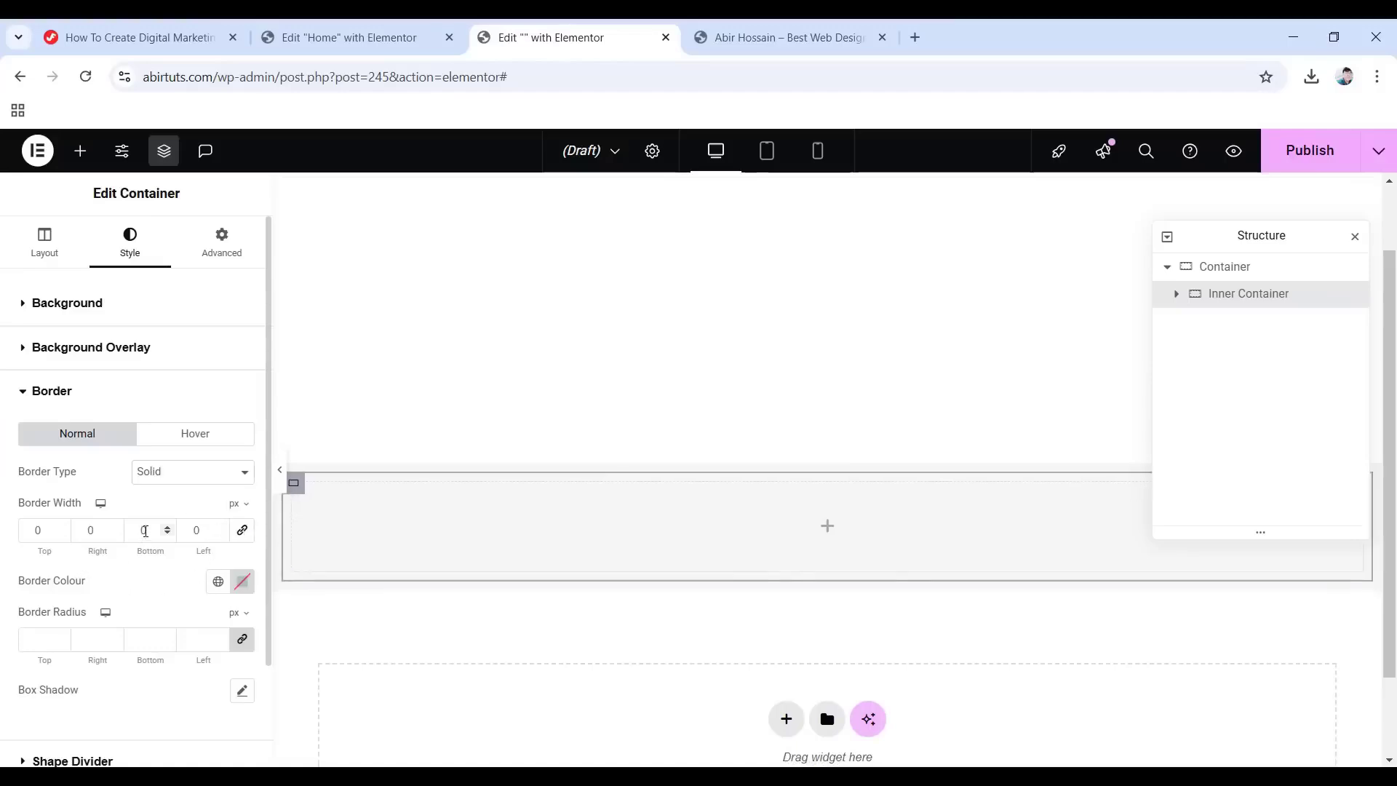
pyautogui.write('1')
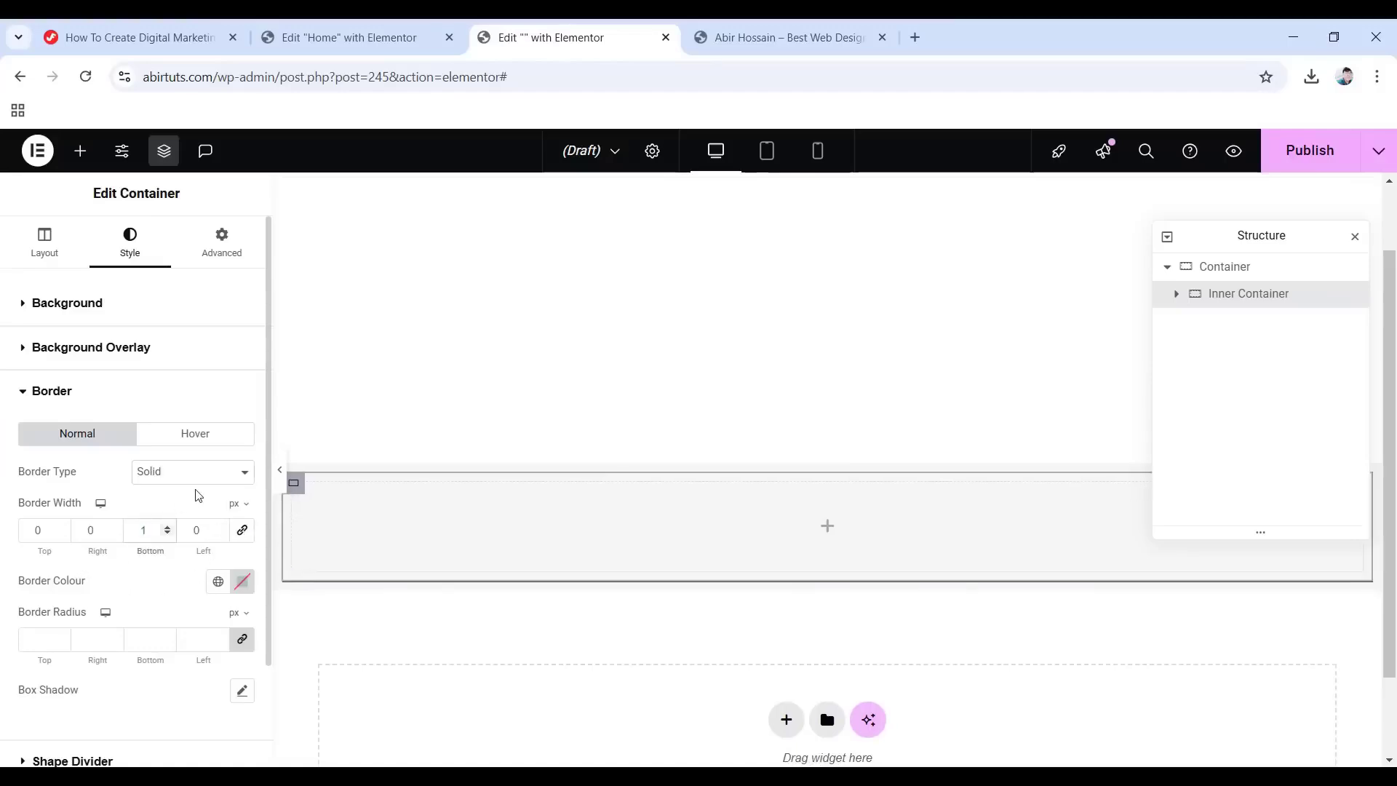
pyautogui.click(242, 582)
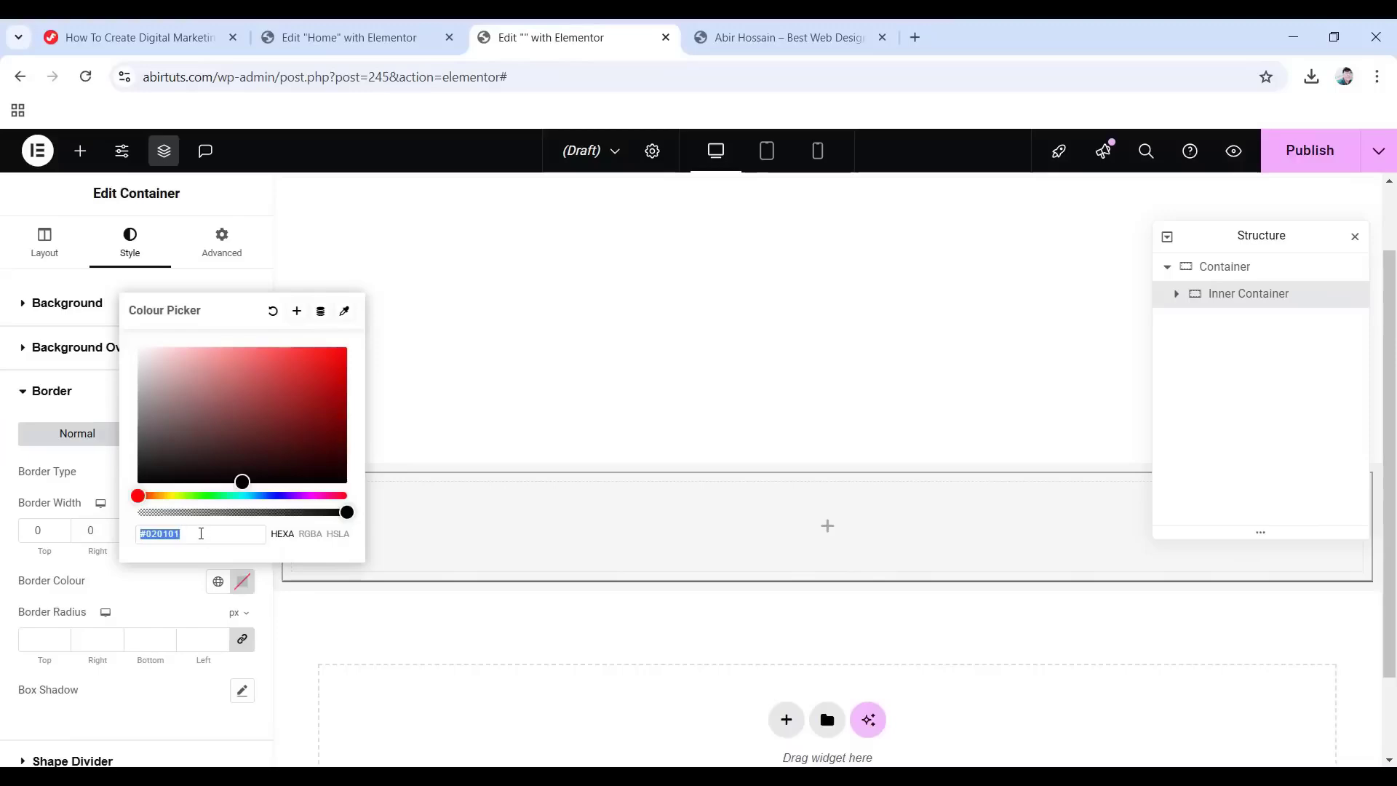
pyautogui.write('e5e6ff')
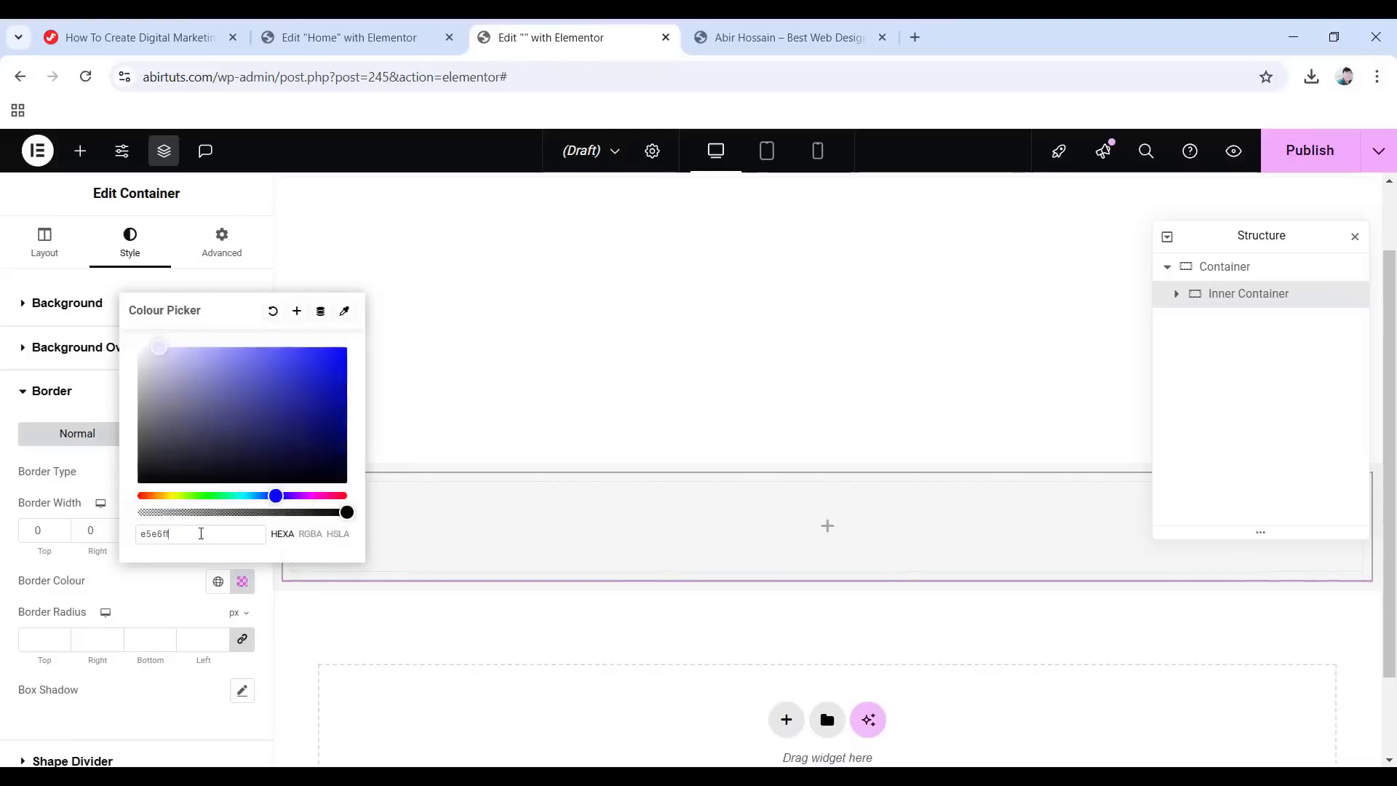
pyautogui.click(3, 567)
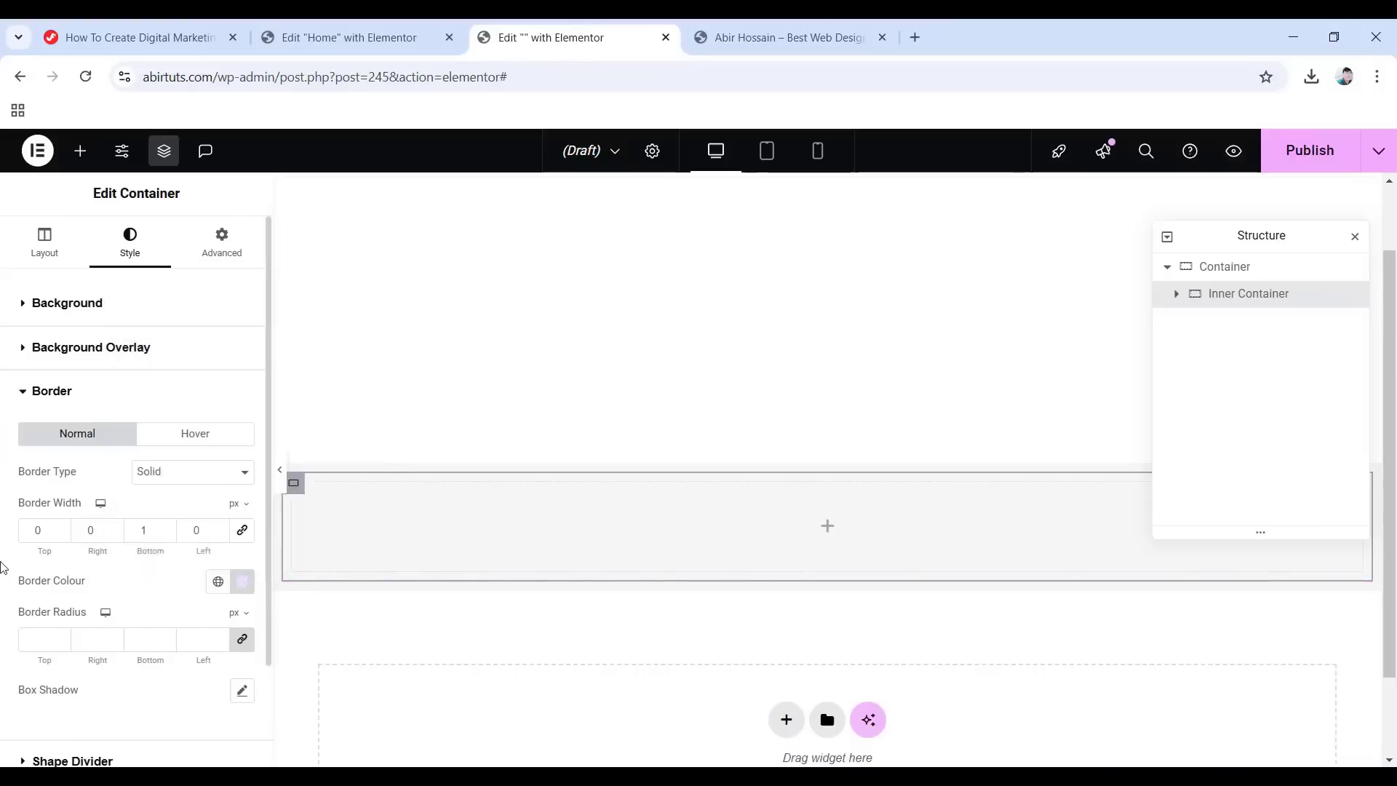
# Set the Inner Container's padding to 55 px top and 30 px bottom.
pyautogui.click(221, 242)
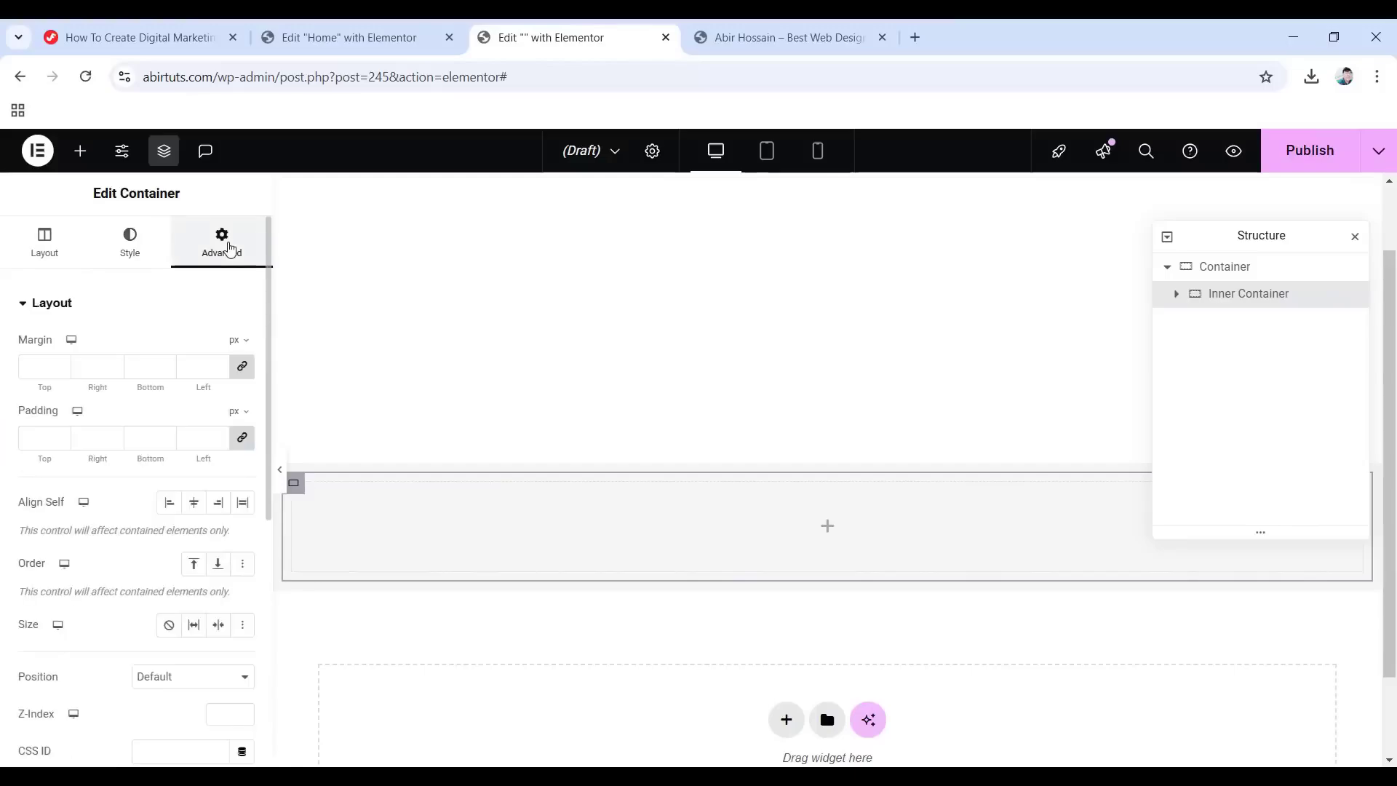
pyautogui.click(242, 441)
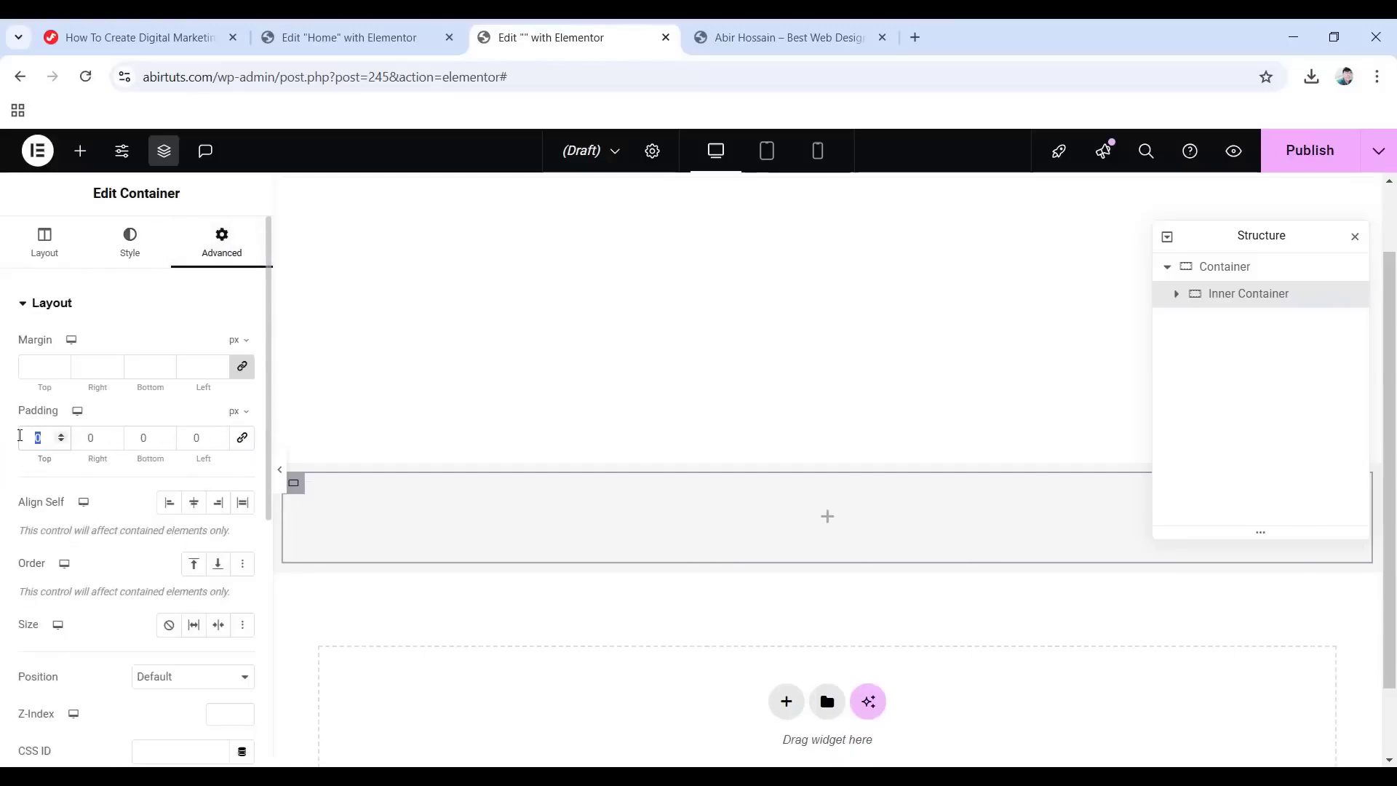
pyautogui.write('55')
pyautogui.doubleClick(133, 432)
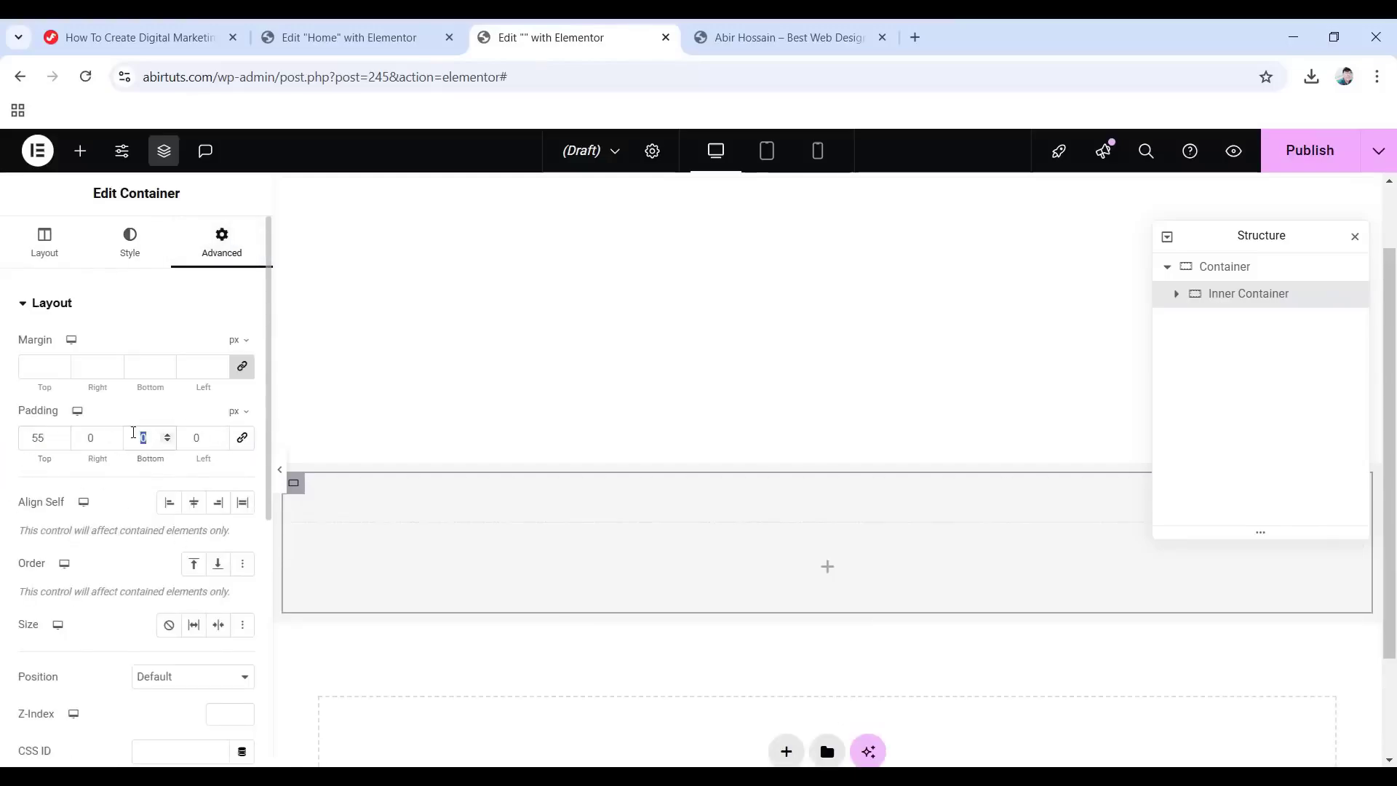
pyautogui.write('30')
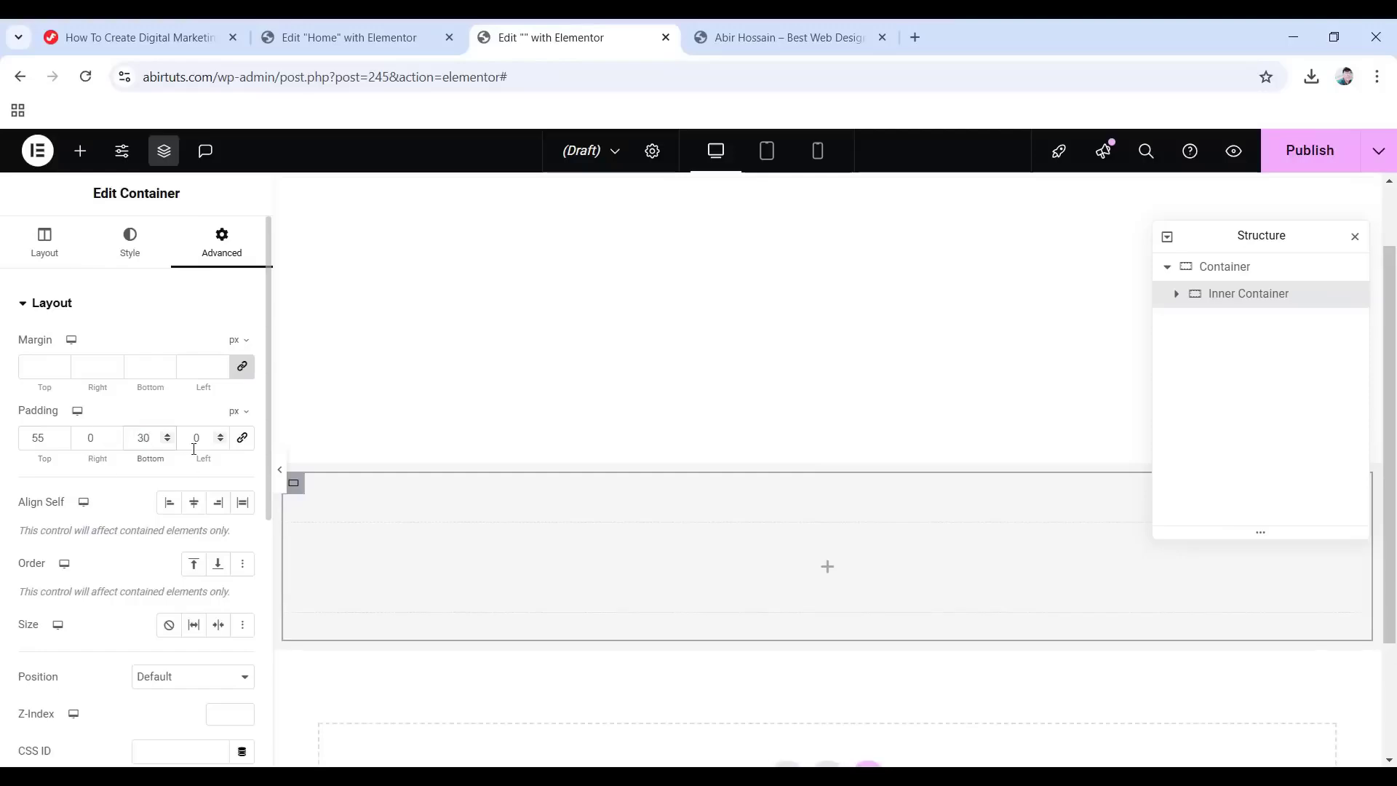
# Add a Logo Container inside the Inner Container with Boxed 1140 px content width.
pyautogui.click(828, 571)
pyautogui.scroll(-3, 88, 561)
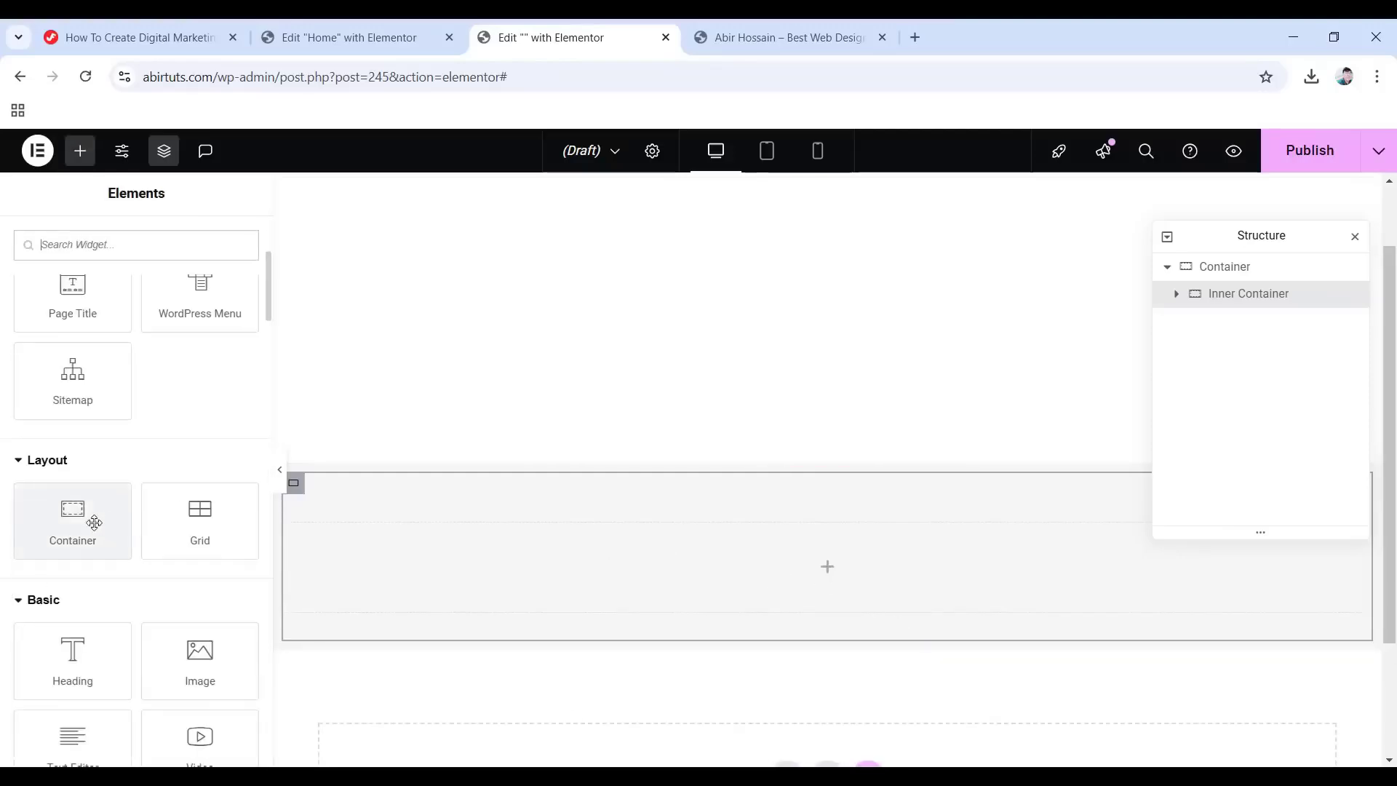
pyautogui.moveTo(94, 521); pyautogui.dragTo(773, 577)
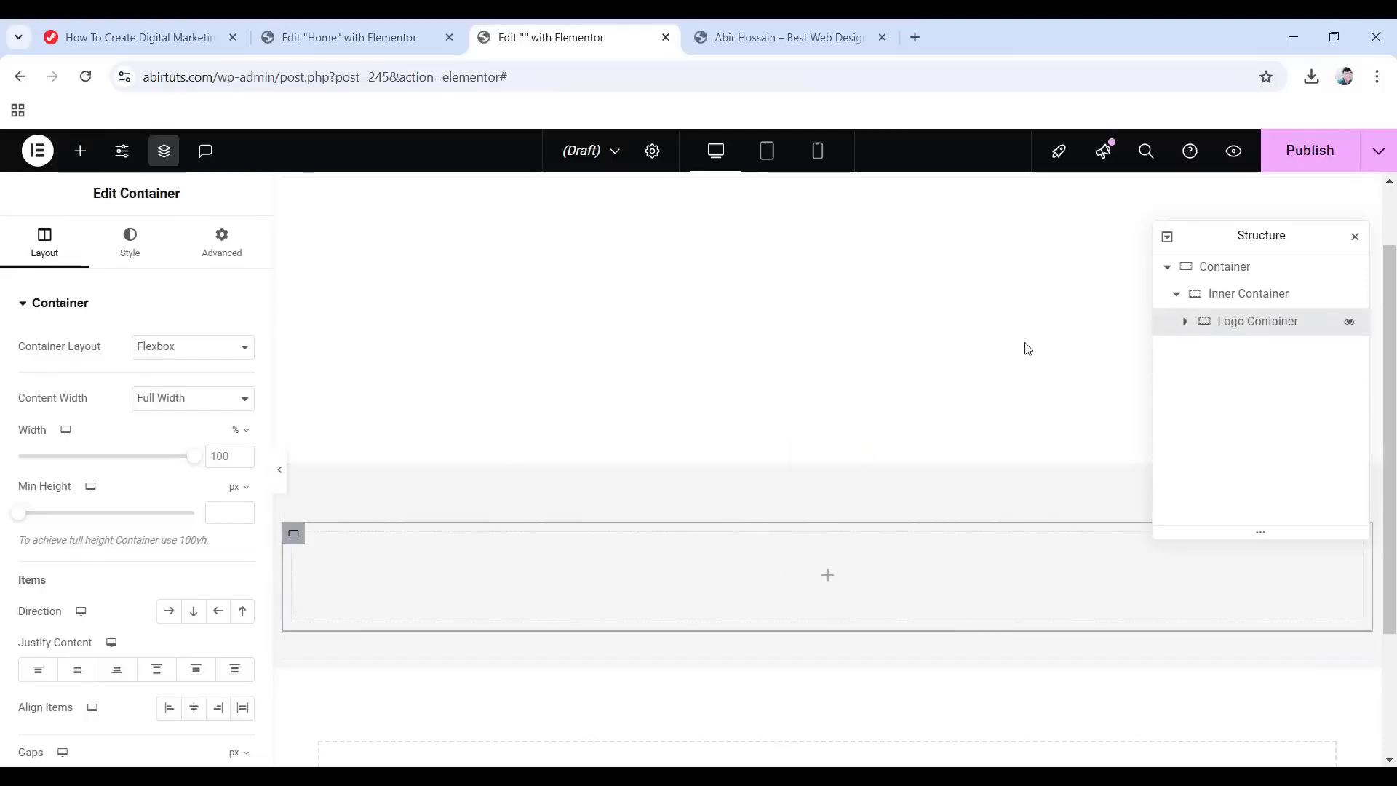
pyautogui.click(176, 402)
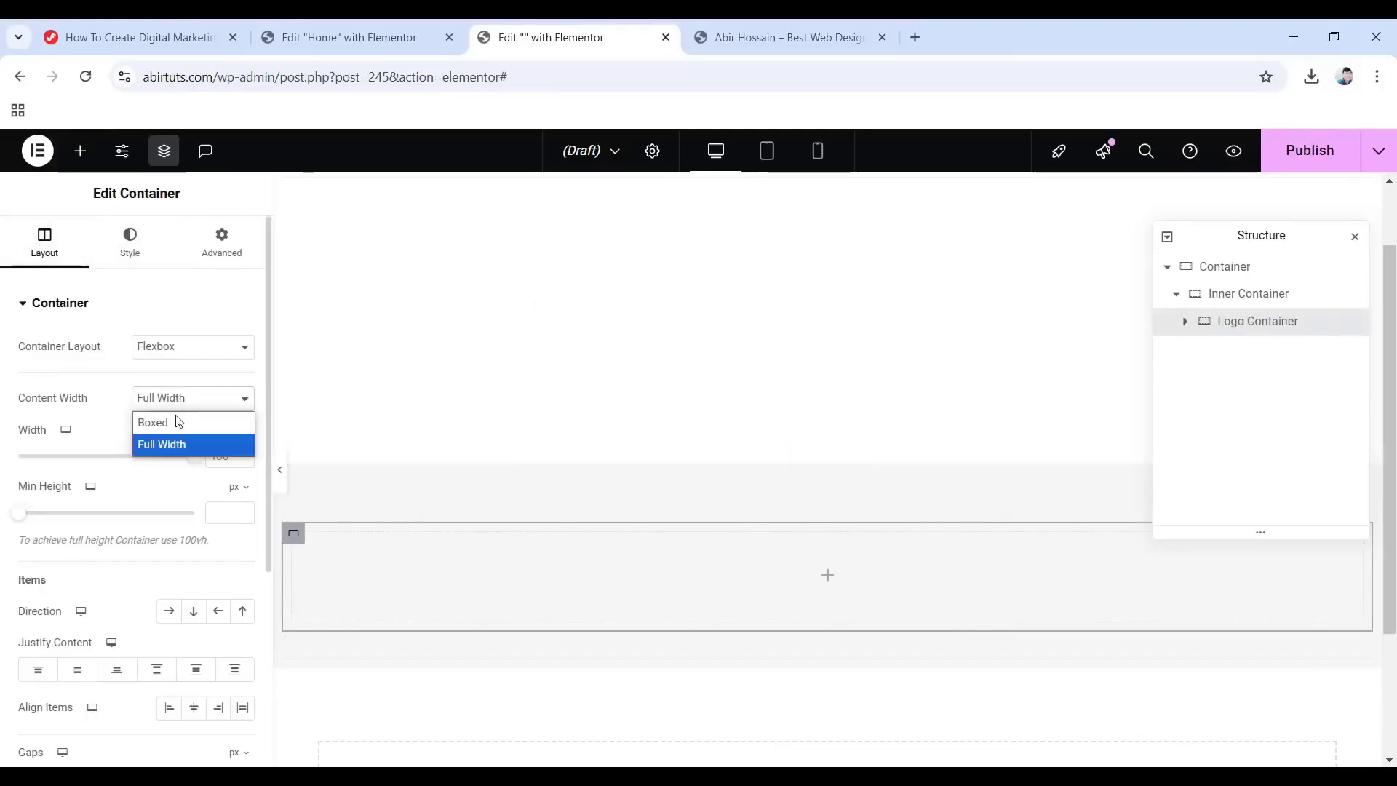
pyautogui.click(160, 419)
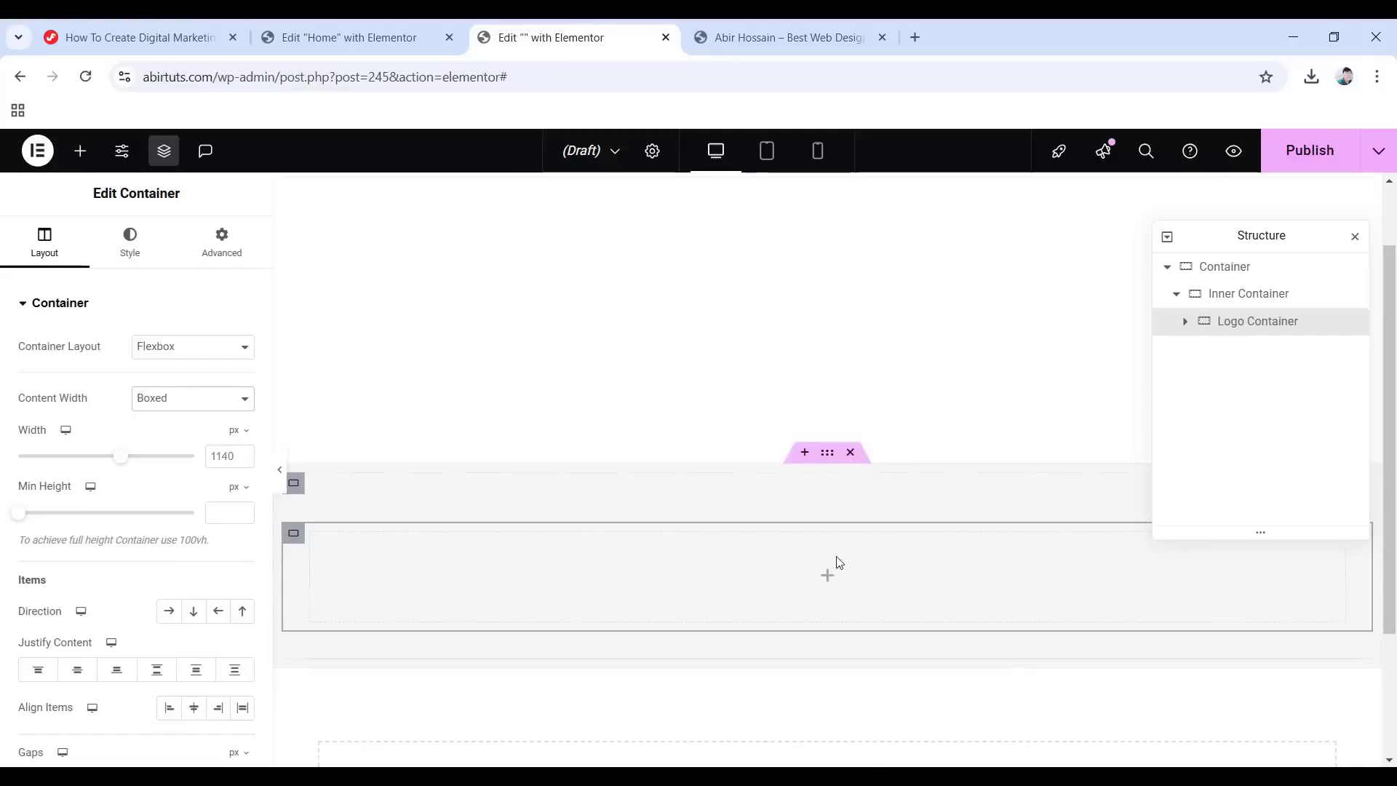
pyautogui.click(827, 576)
# Add an Image widget to the Logo Container and insert the Jupiter logo from the media library.
pyautogui.scroll(-6, 151, 584)
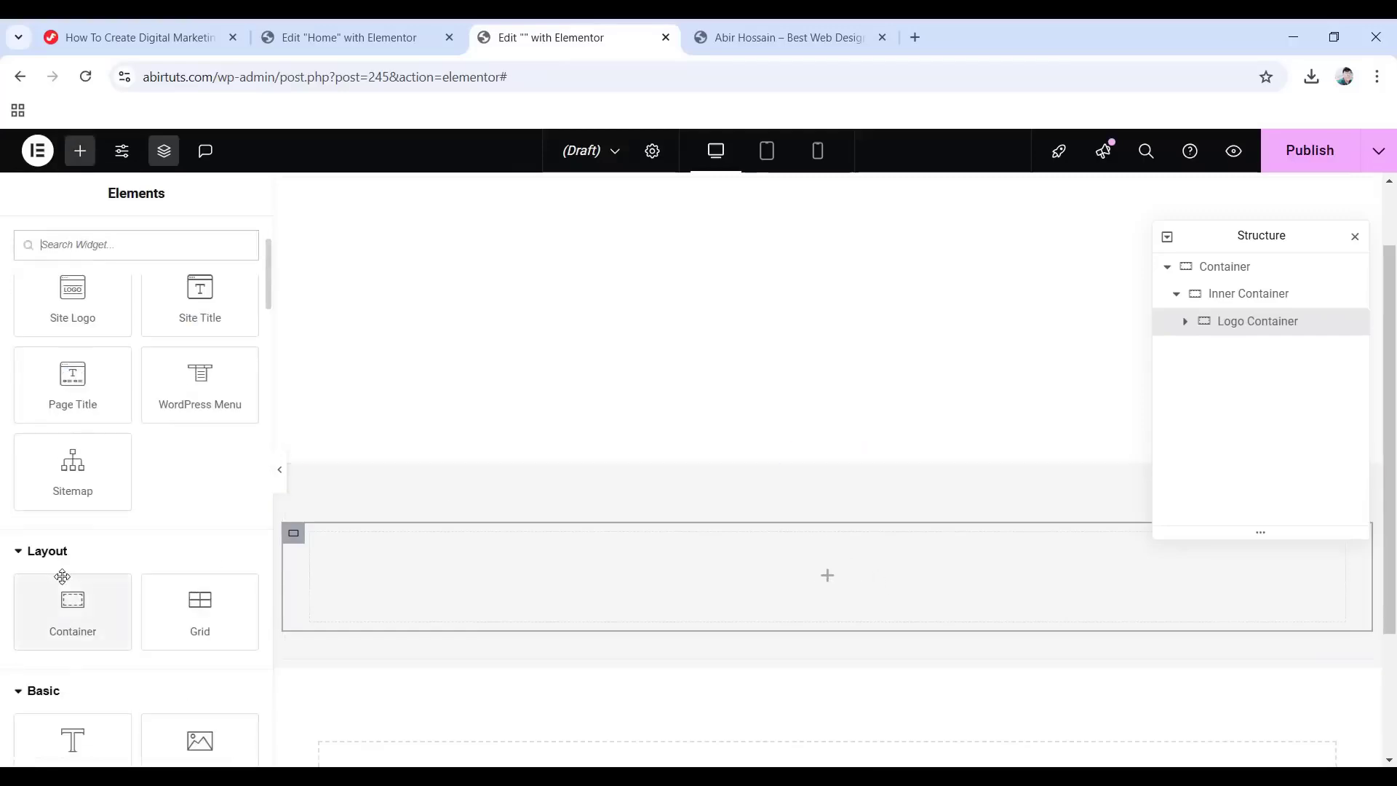
pyautogui.moveTo(182, 499); pyautogui.dragTo(823, 570)
pyautogui.click(25, 448)
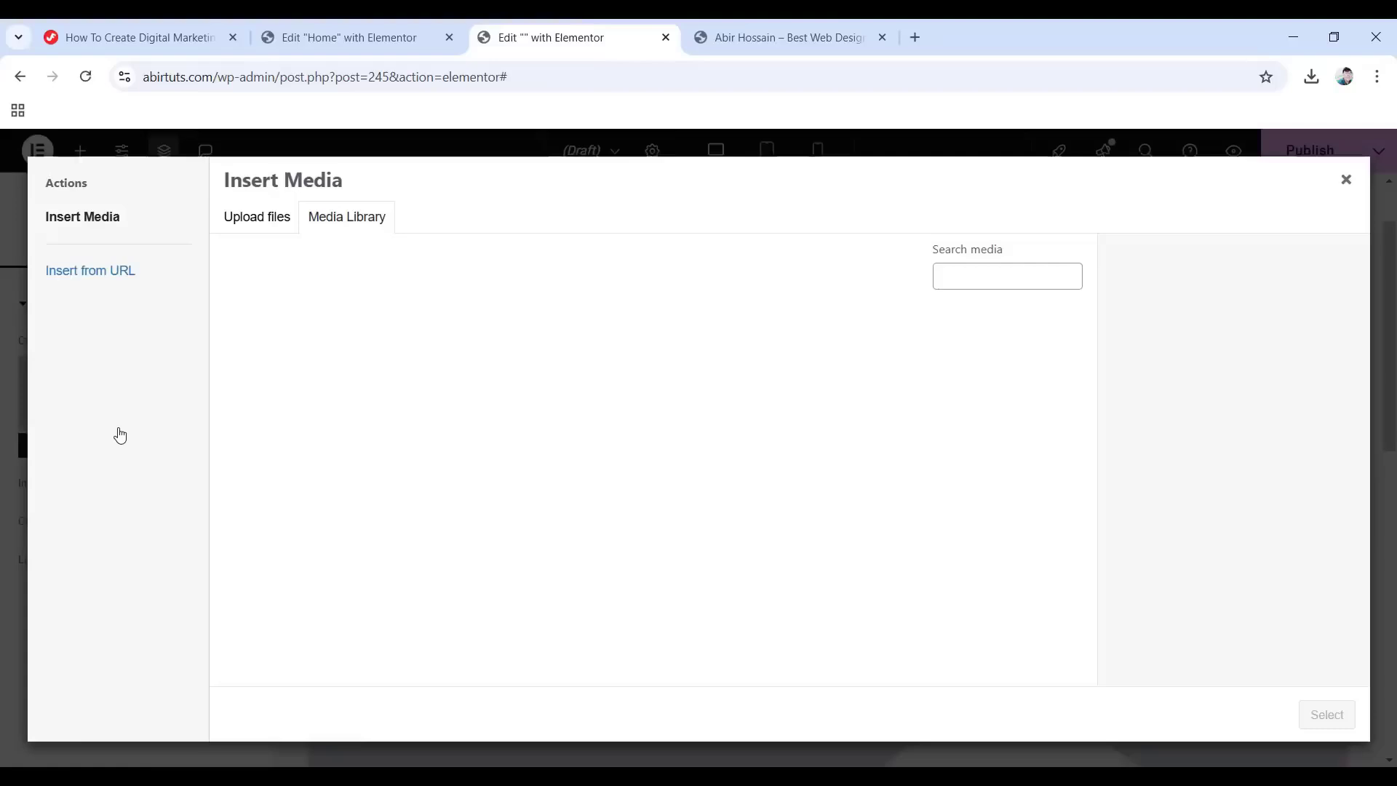
pyautogui.scroll(-4, 693, 487)
pyautogui.scroll(-10, 693, 486)
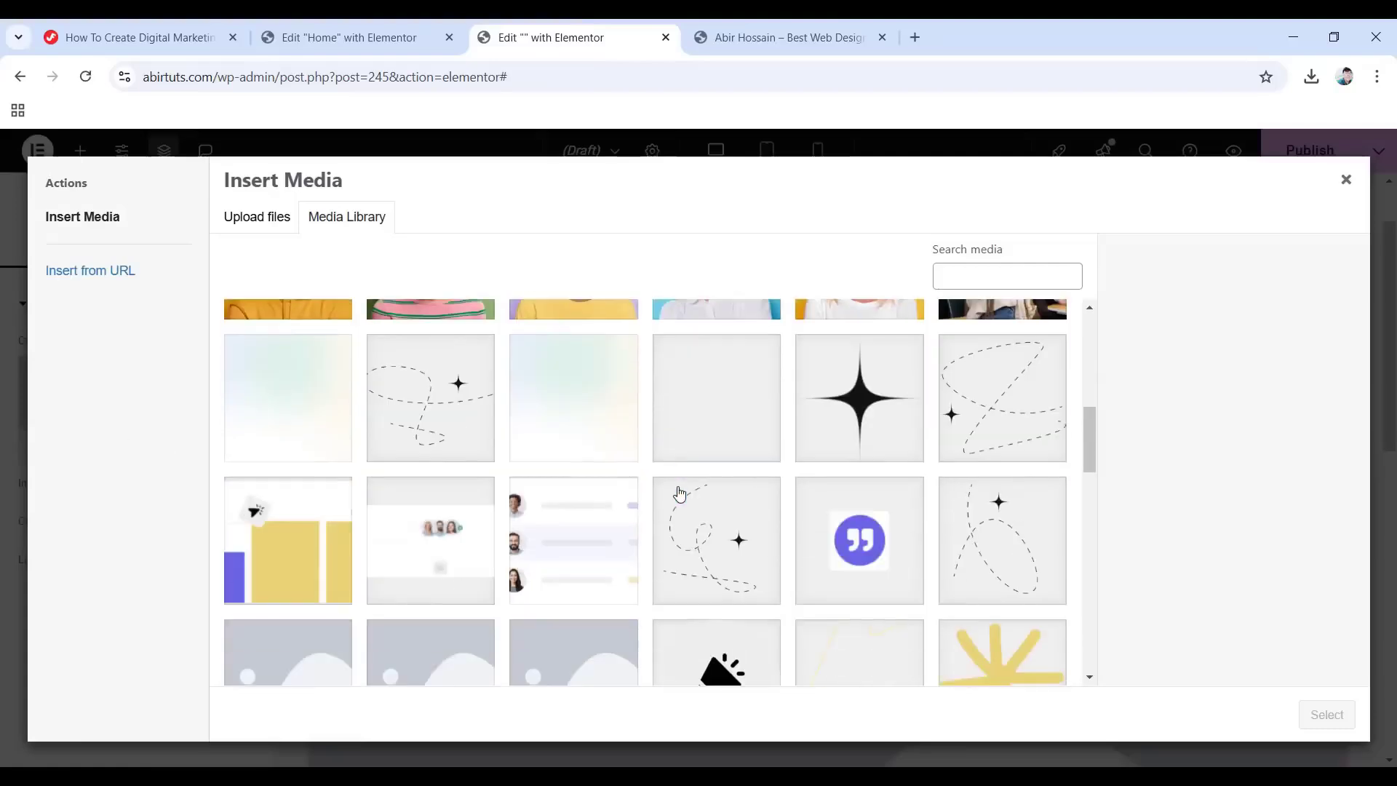
pyautogui.click(266, 340)
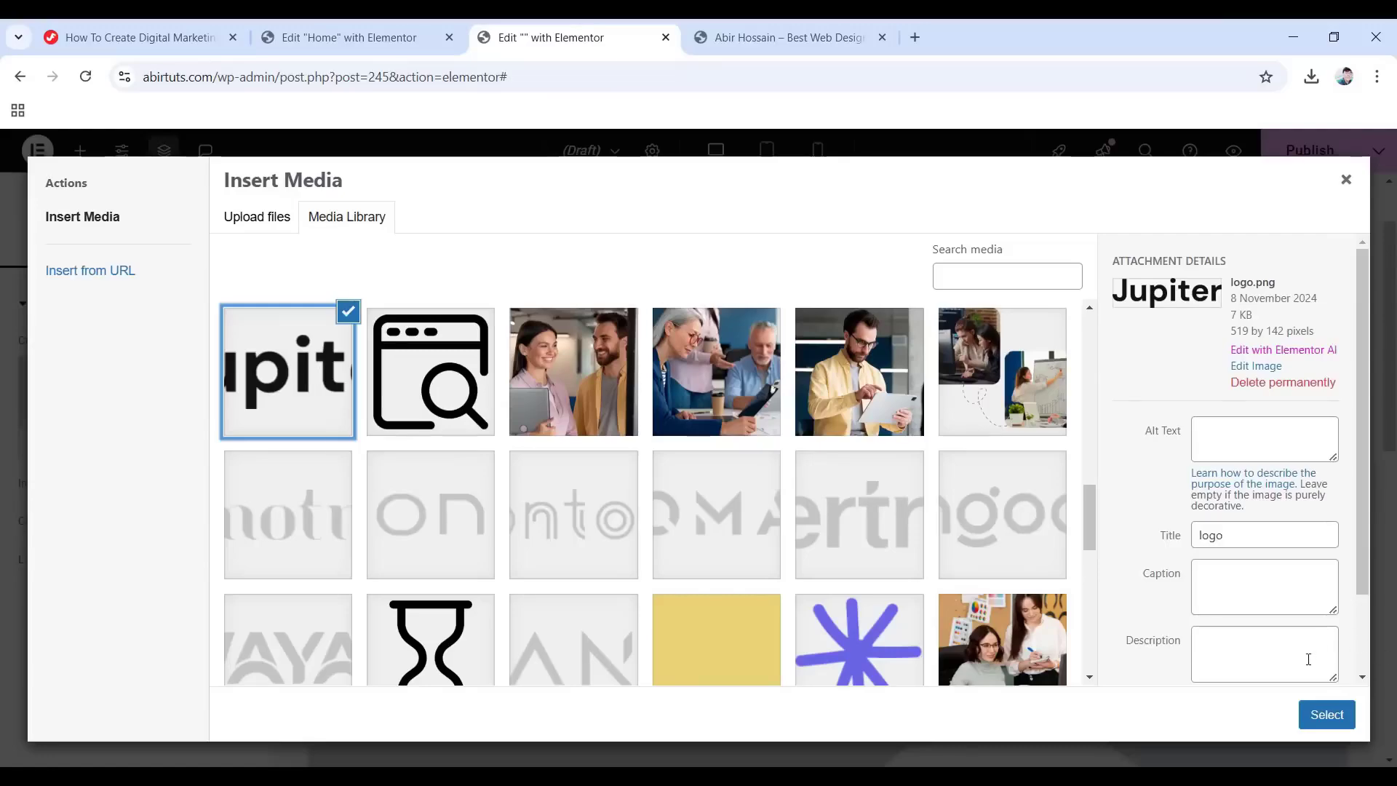
pyautogui.click(1306, 716)
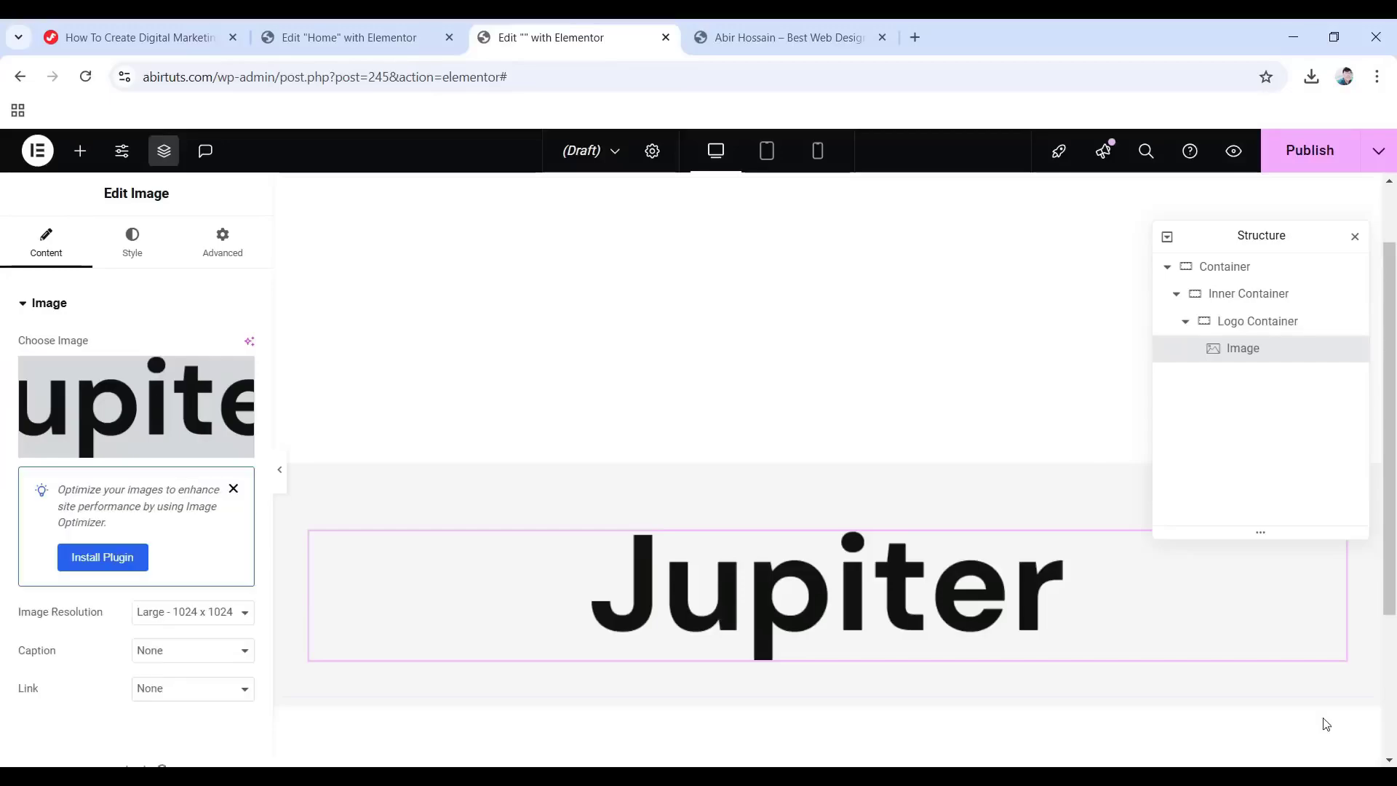
# Set the logo's resolution to Full and link it to the Site URL dynamic tag.
pyautogui.click(196, 612)
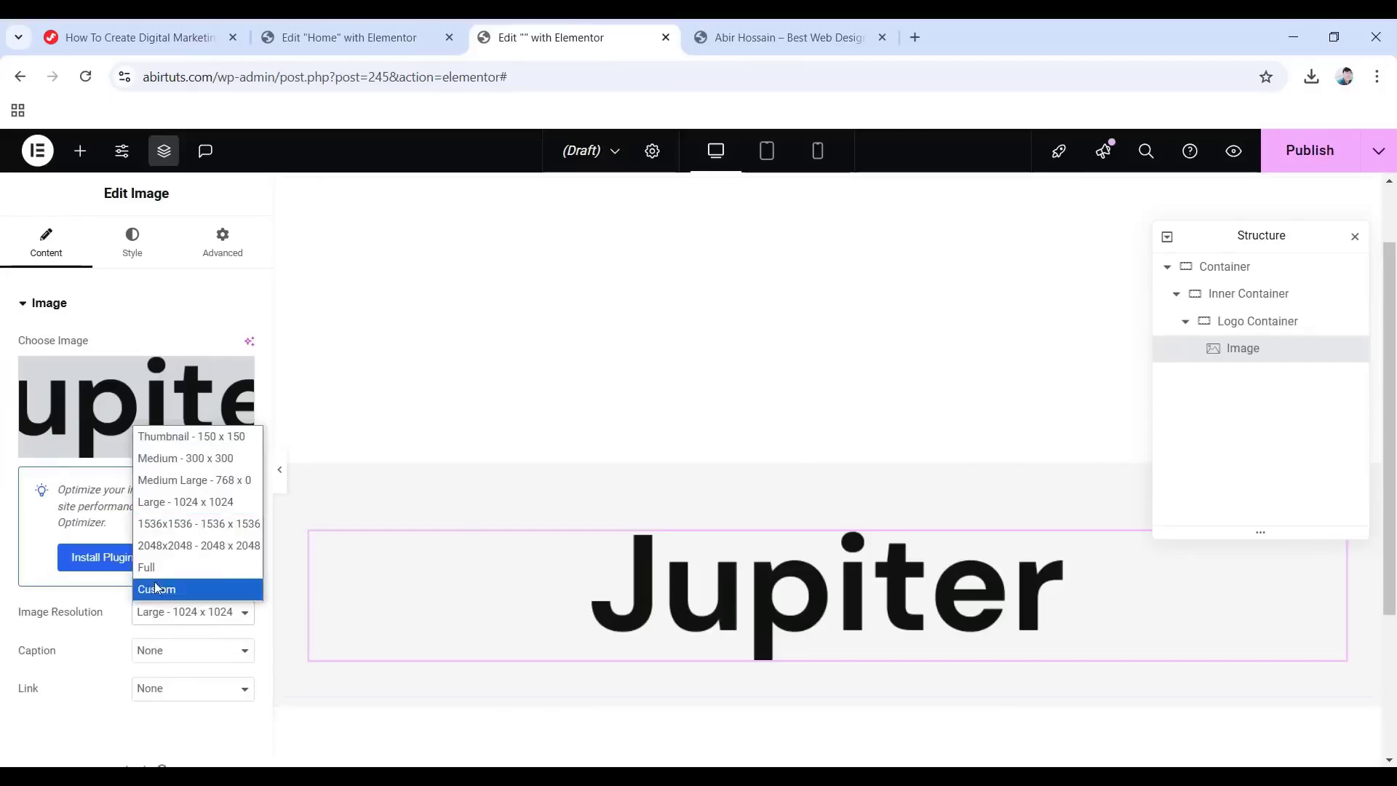
pyautogui.click(180, 568)
pyautogui.click(169, 690)
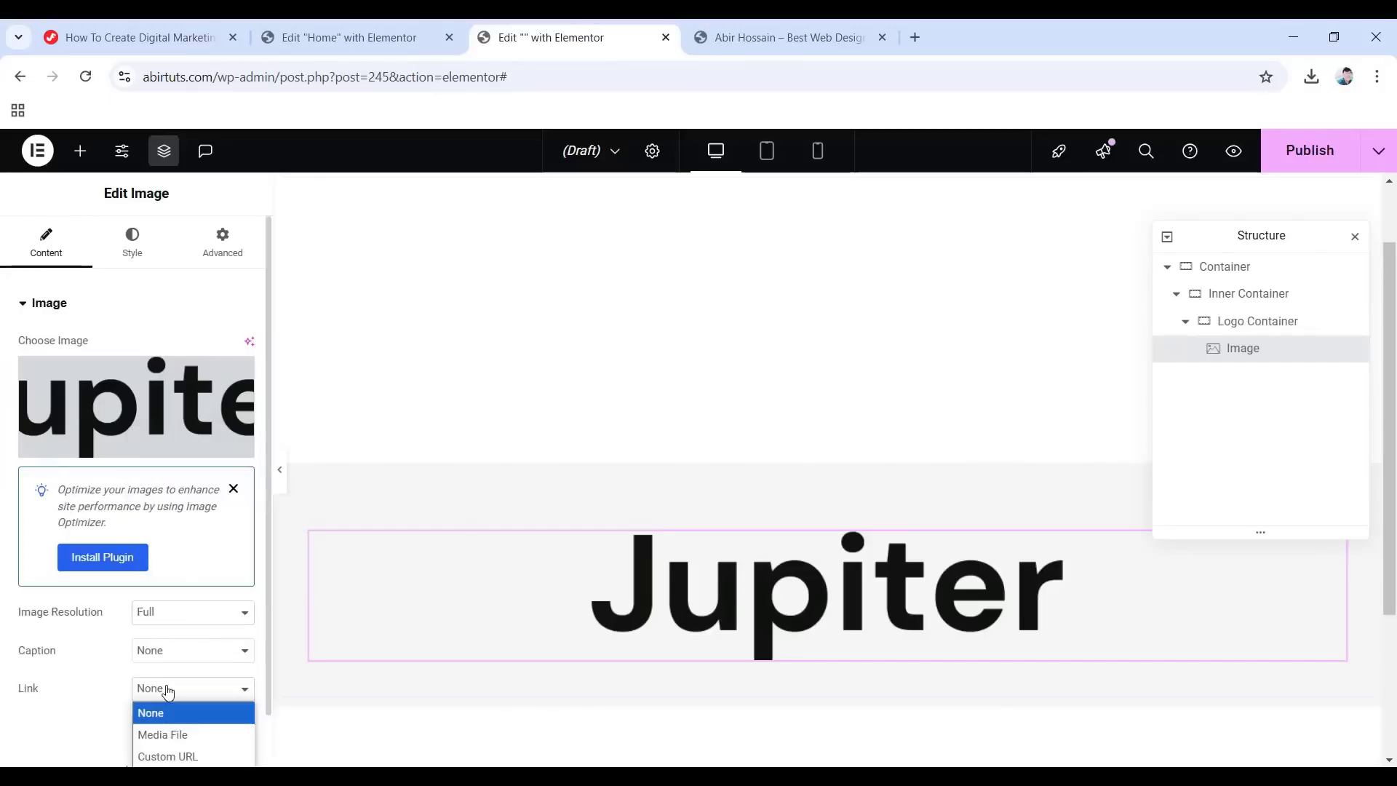
pyautogui.scroll(-1, 182, 690)
pyautogui.click(160, 630)
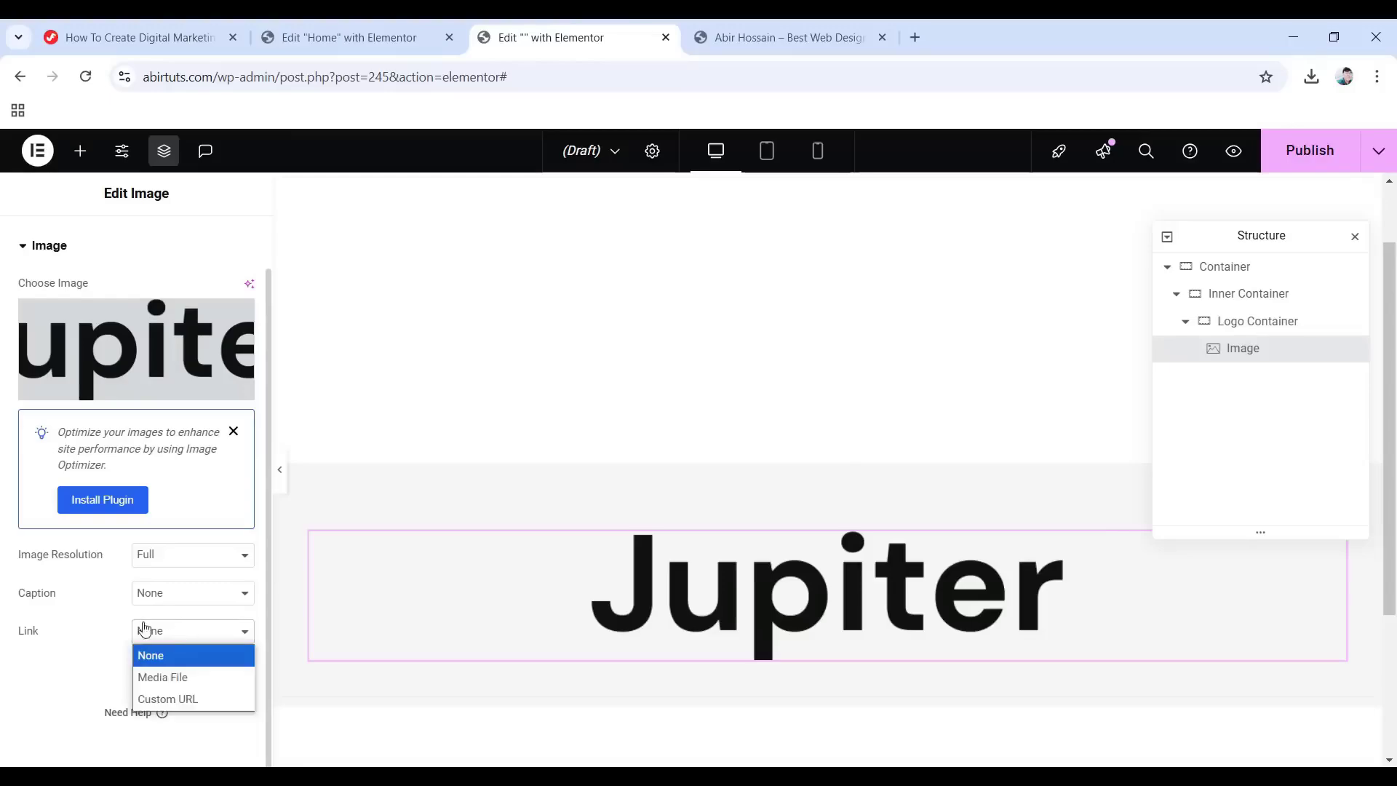
pyautogui.click(179, 696)
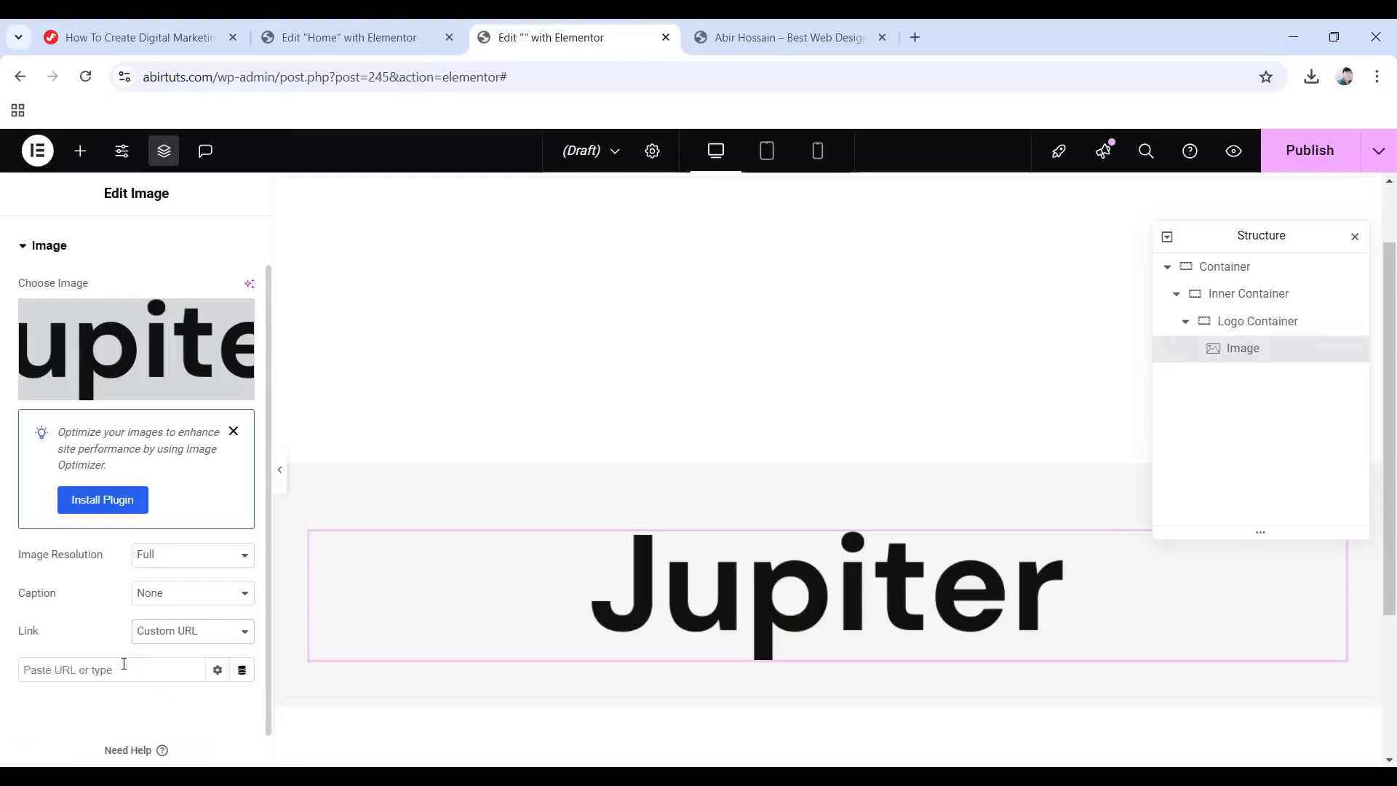
pyautogui.click(242, 671)
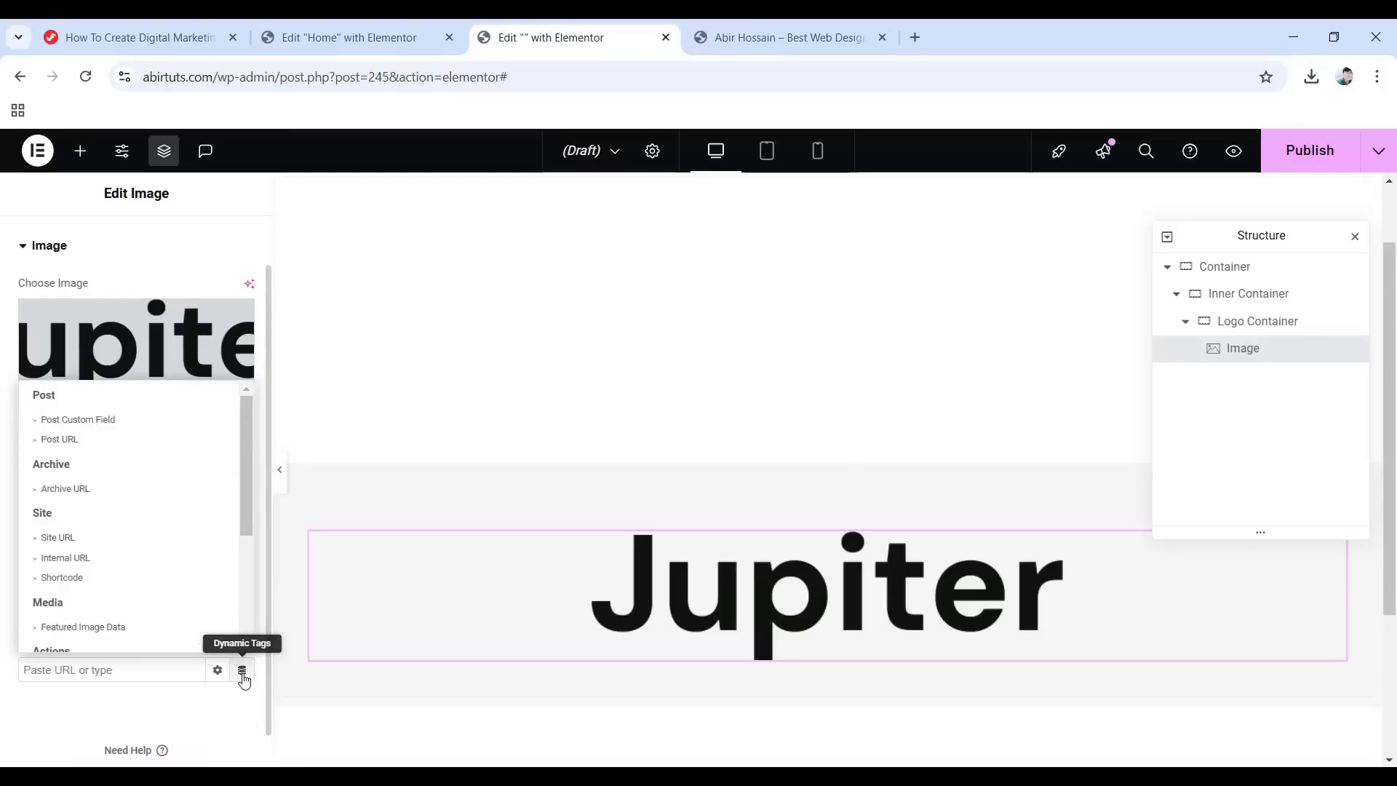
pyautogui.click(58, 538)
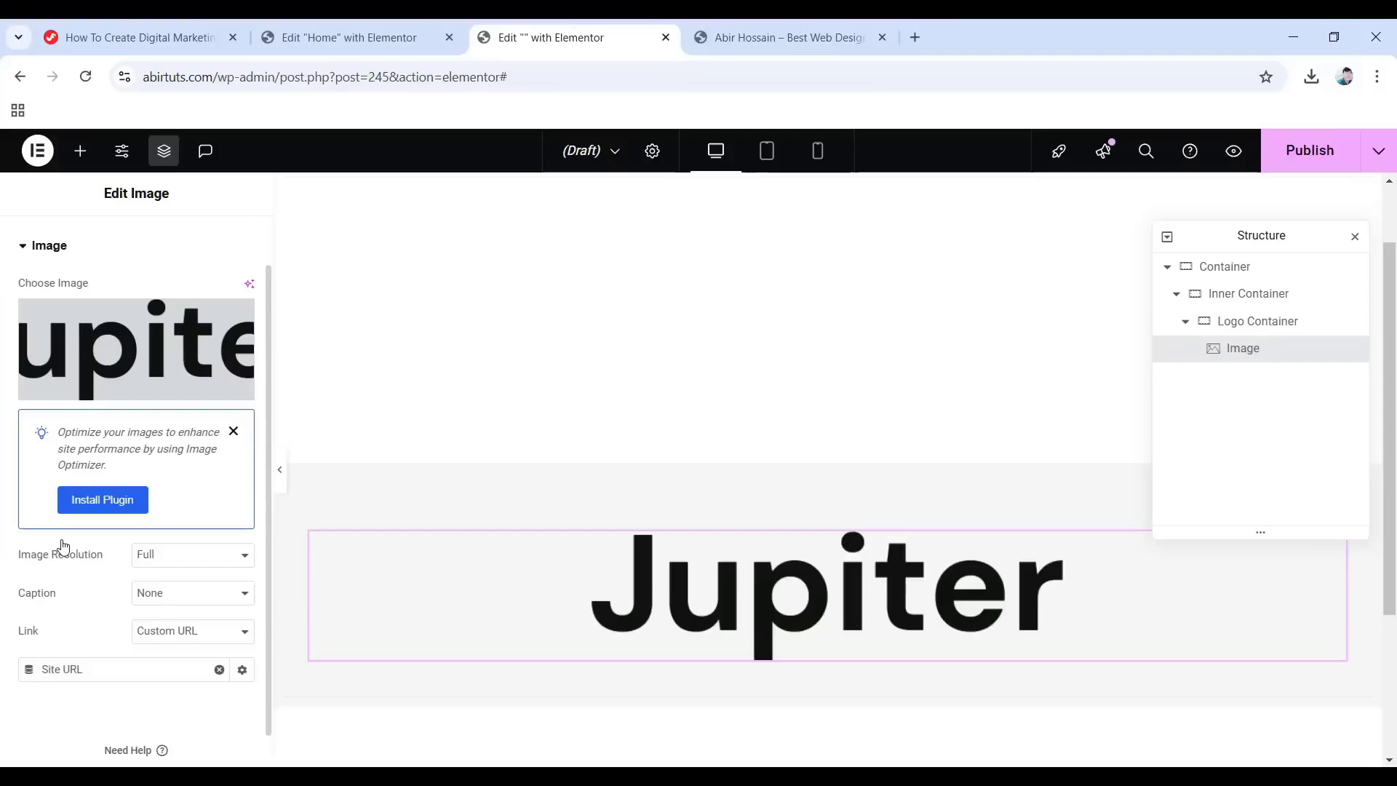
pyautogui.scroll(1, 159, 350)
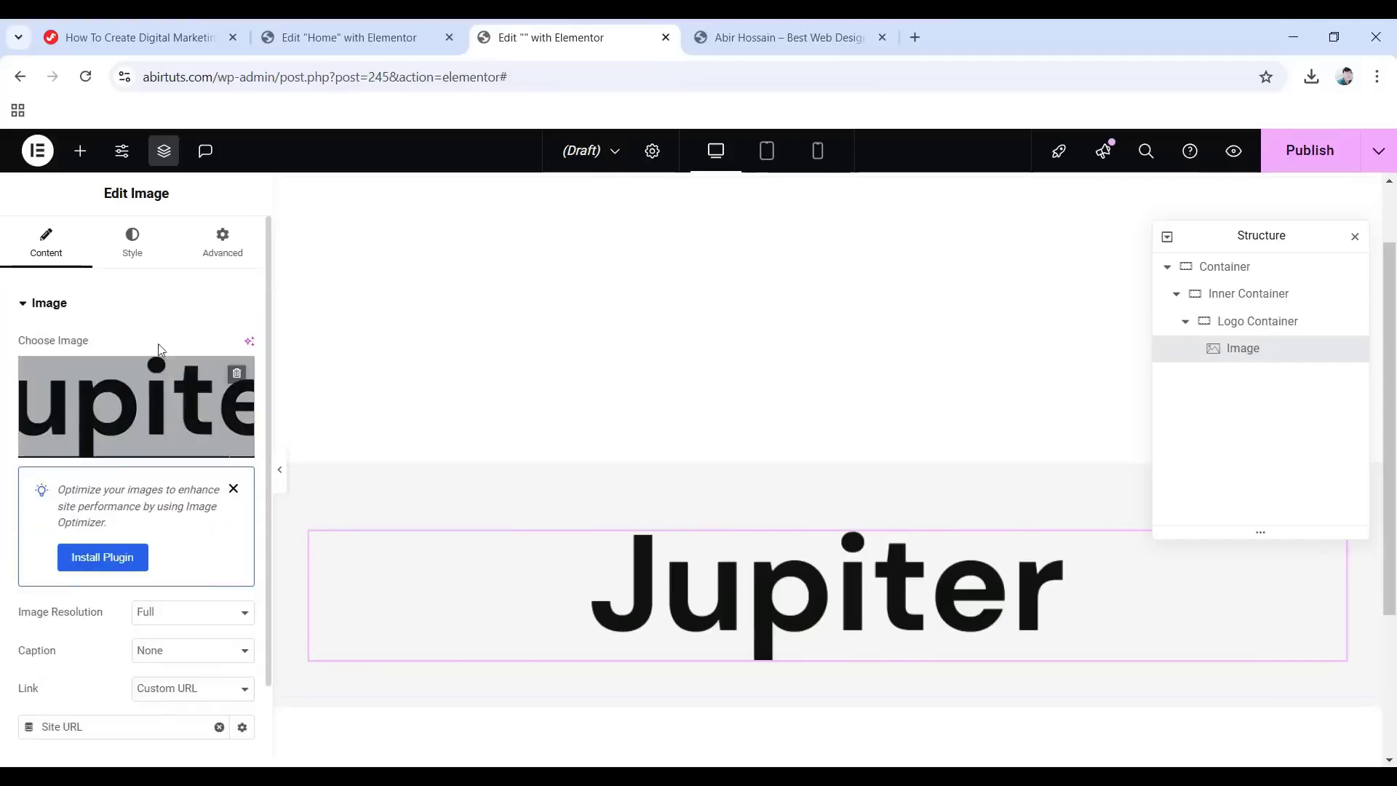
# Left-align the Jupiter logo and set its width to 143 px.
pyautogui.click(136, 238)
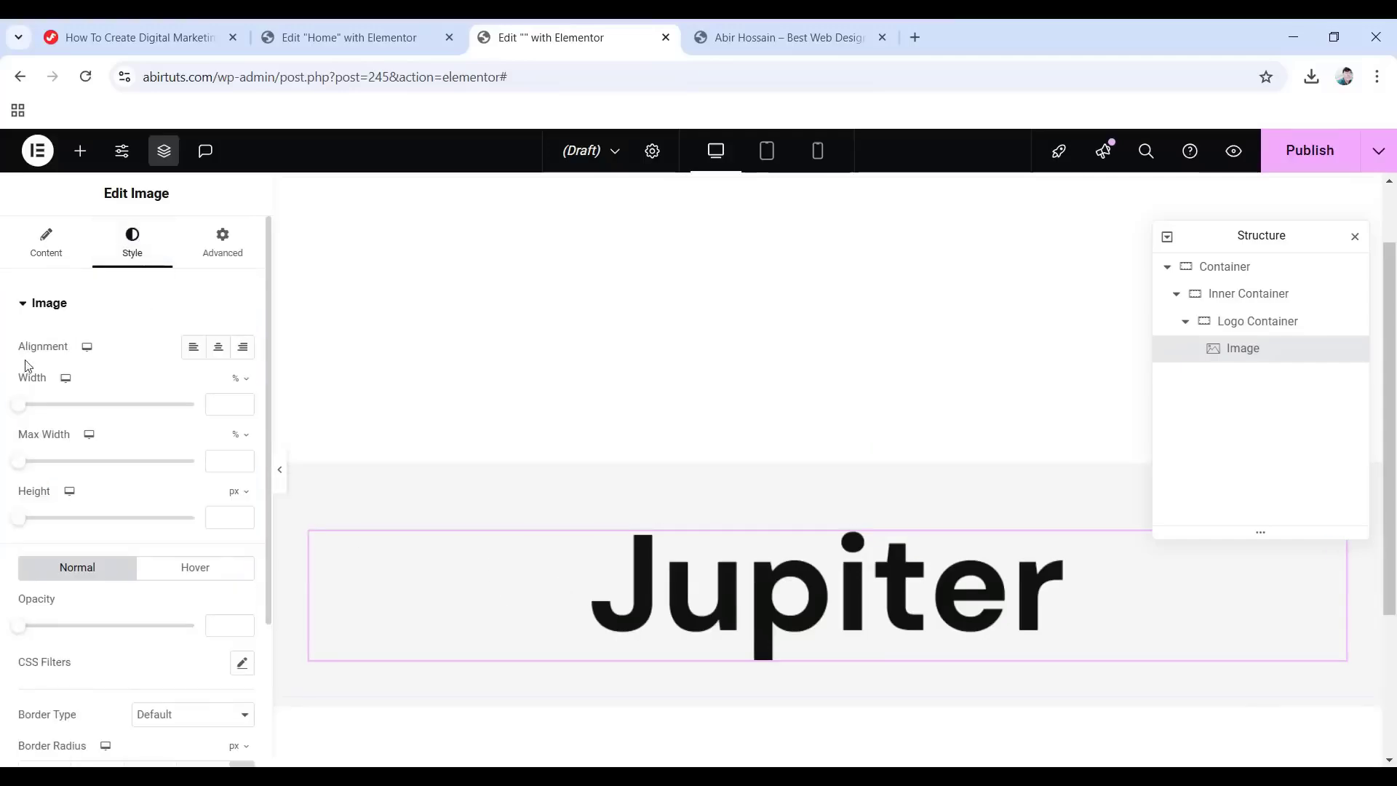
pyautogui.click(194, 349)
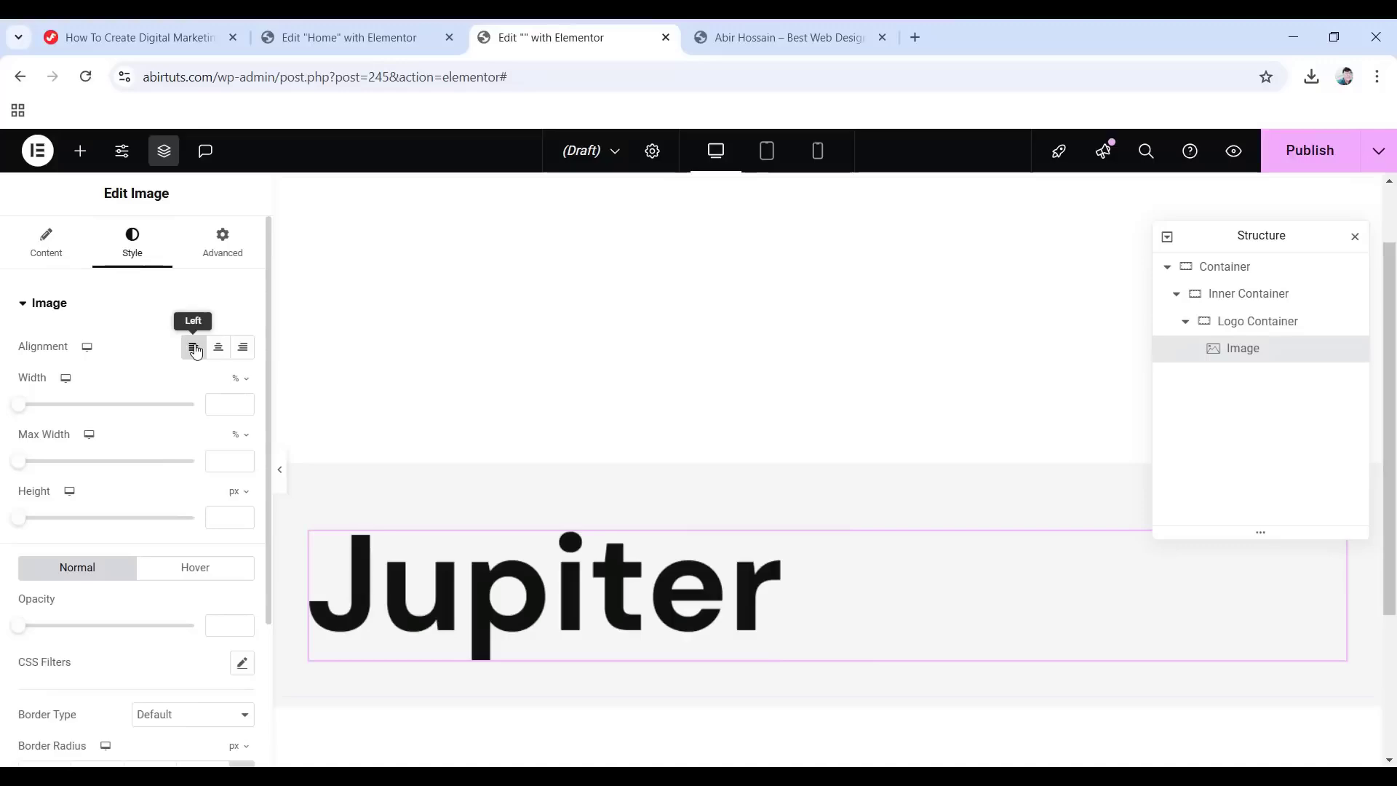
pyautogui.click(248, 384)
pyautogui.click(250, 387)
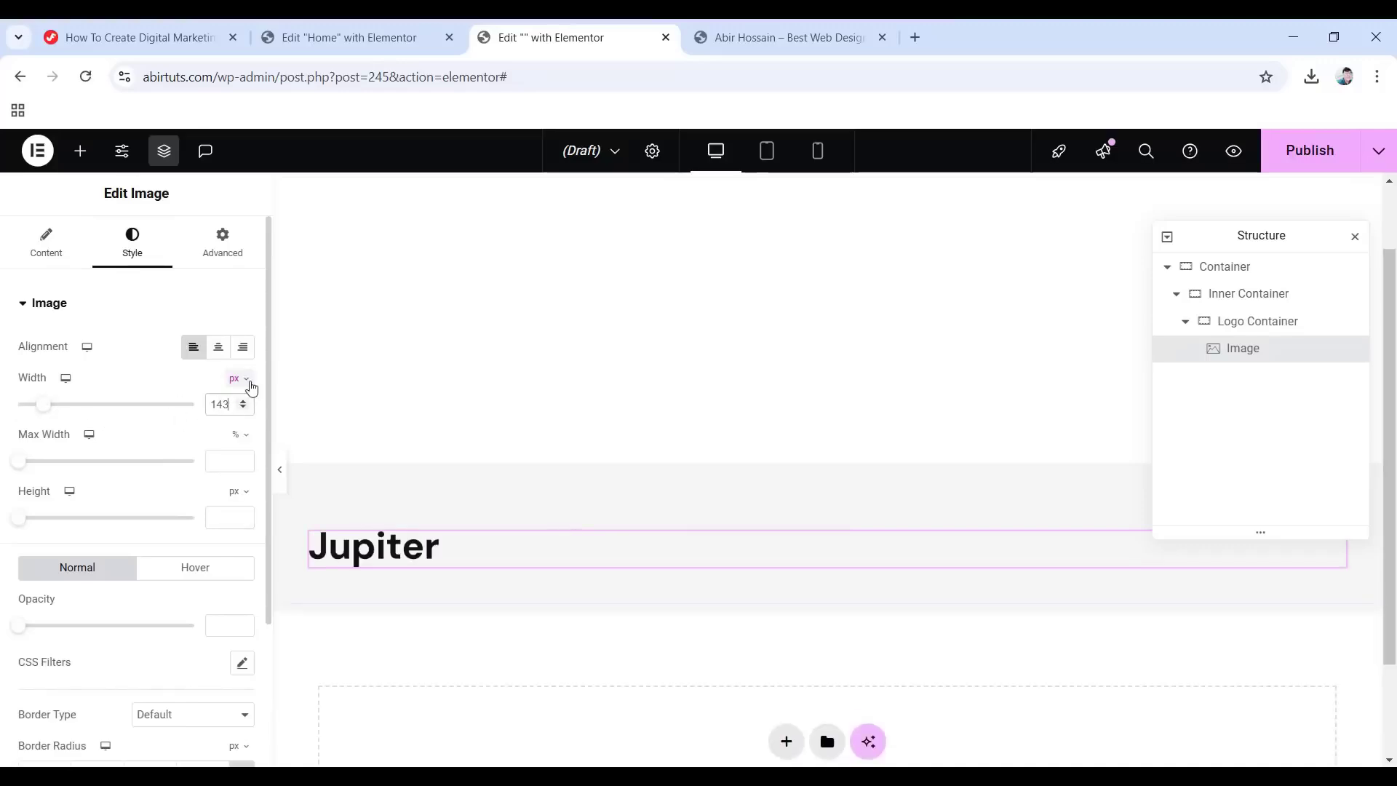
# Give the logo a Fade In entrance animation under Motion Effects.
pyautogui.click(216, 238)
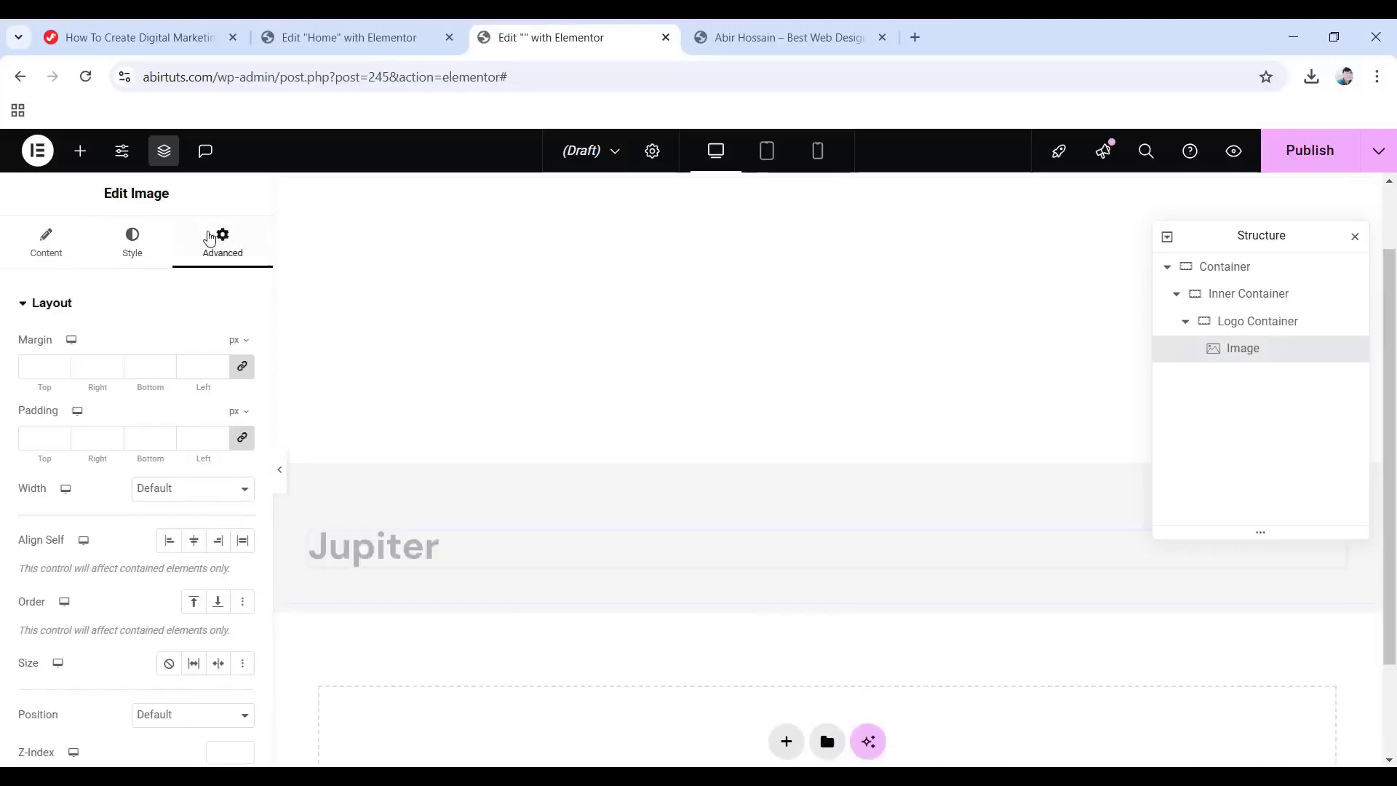
pyautogui.scroll(-9, 109, 353)
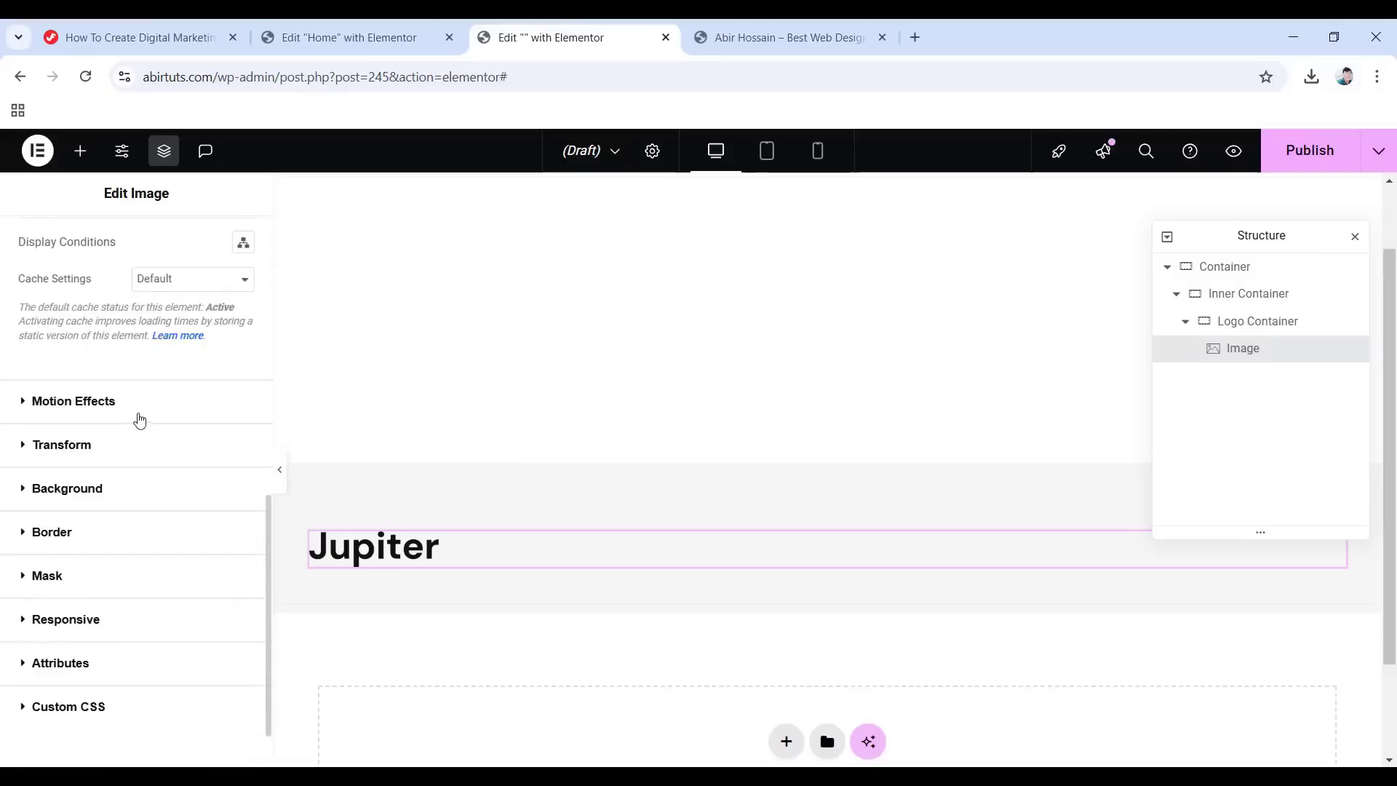
pyautogui.click(65, 402)
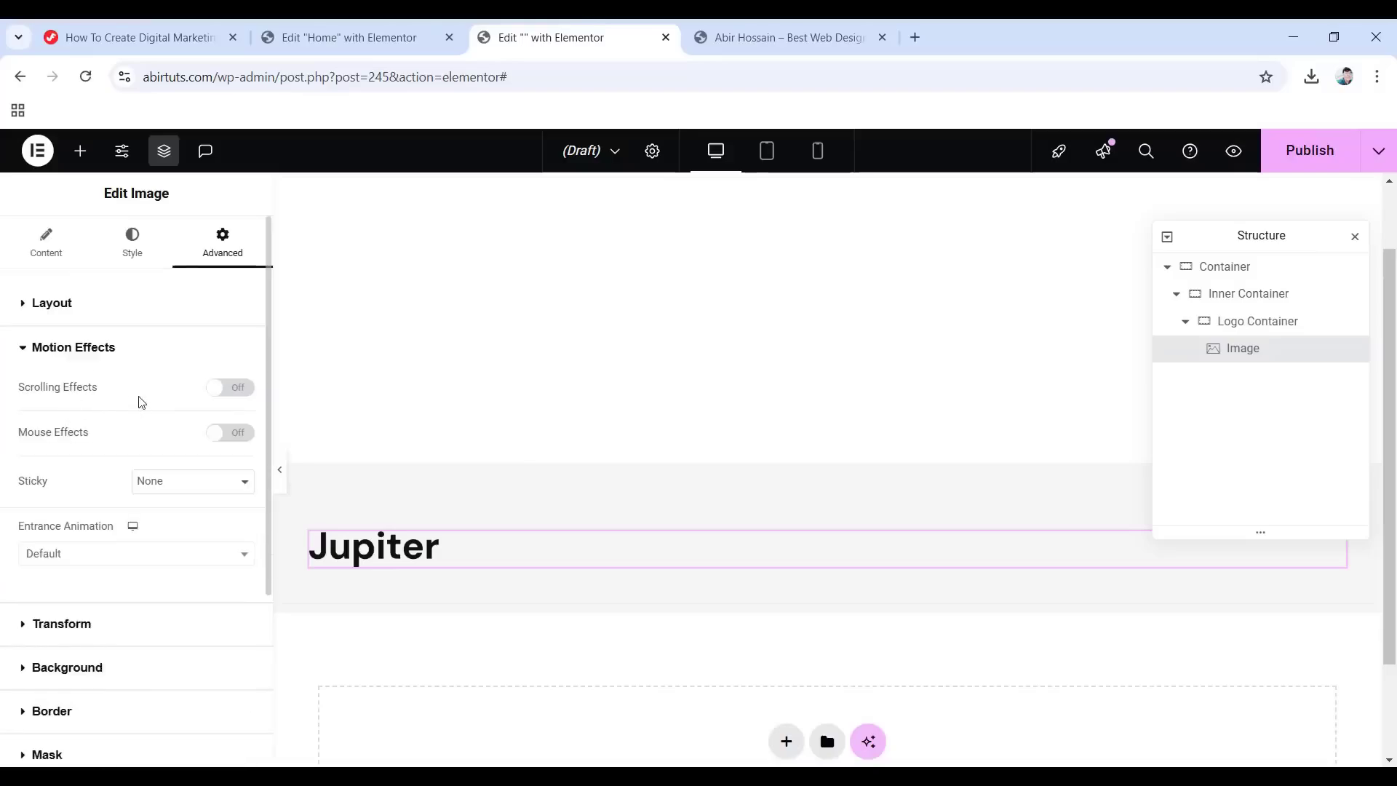
pyautogui.click(97, 554)
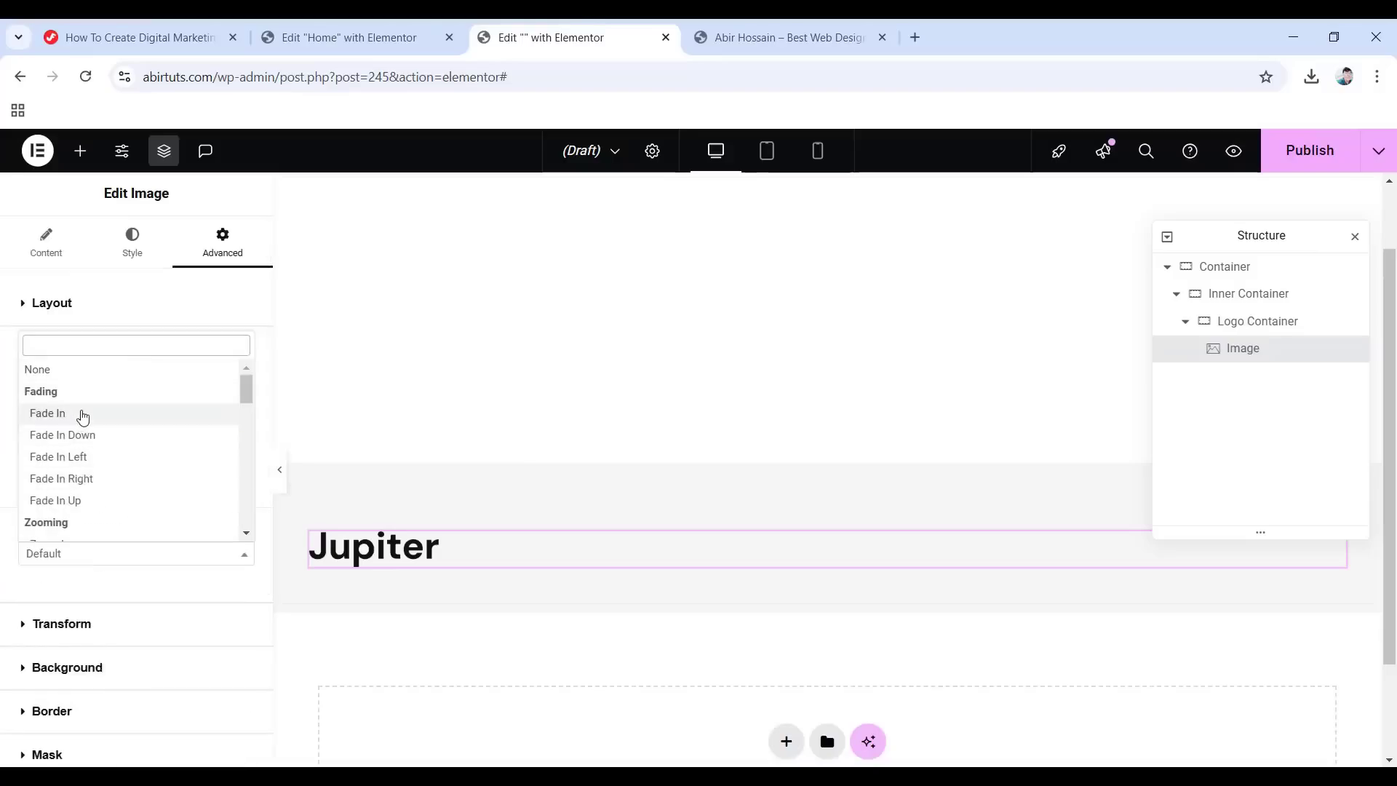
pyautogui.click(82, 414)
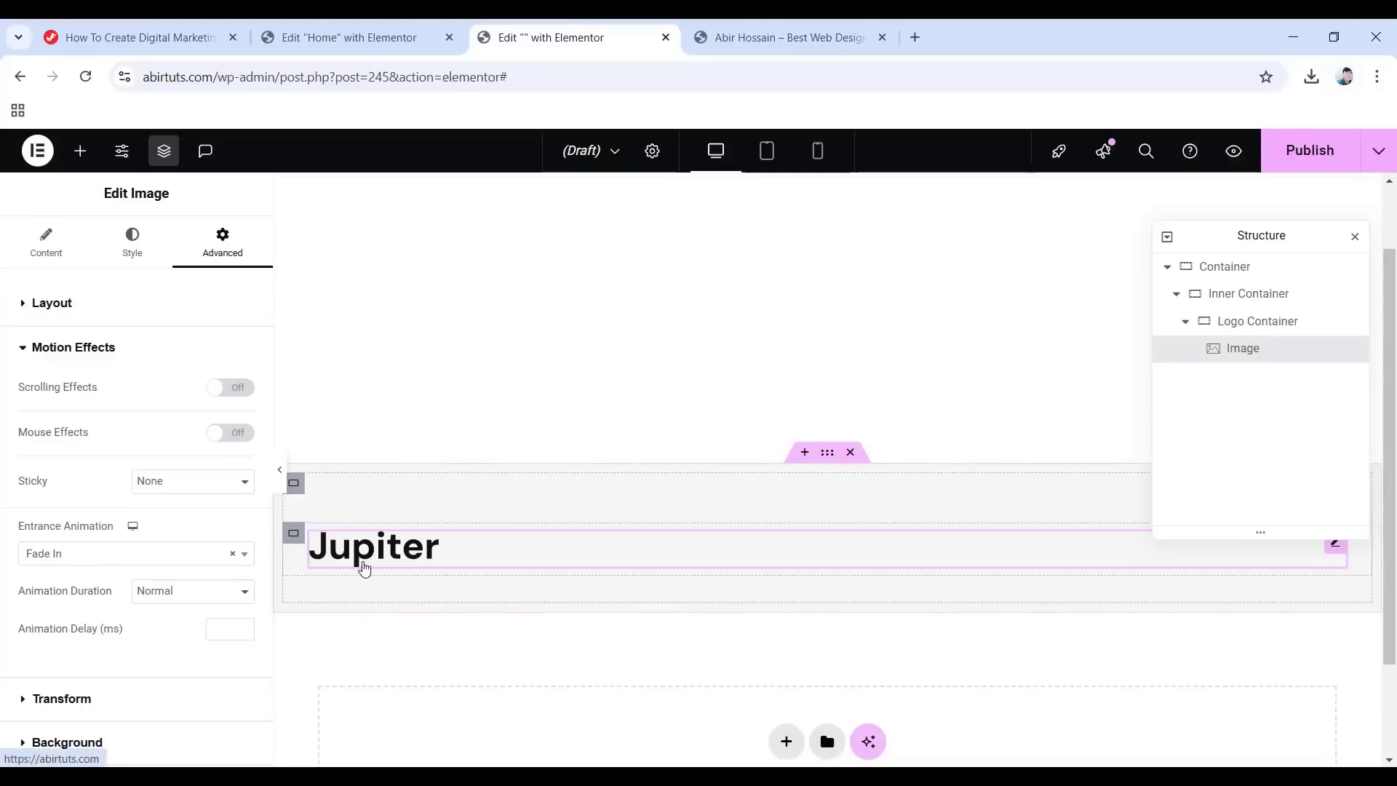
# Add a Text Editor below the logo with the tagline 'Get your business to the new heights.'.
pyautogui.click(80, 151)
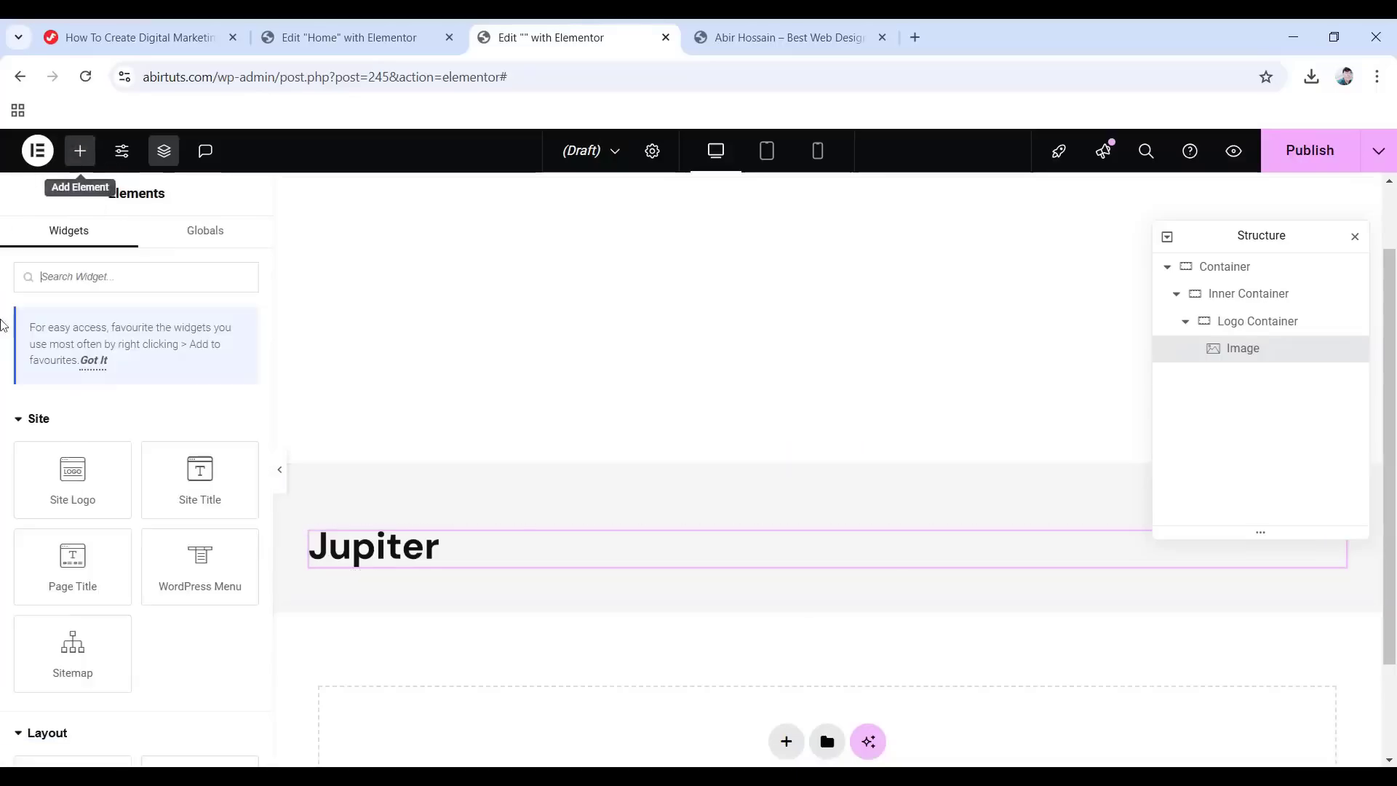
pyautogui.scroll(-5, 144, 507)
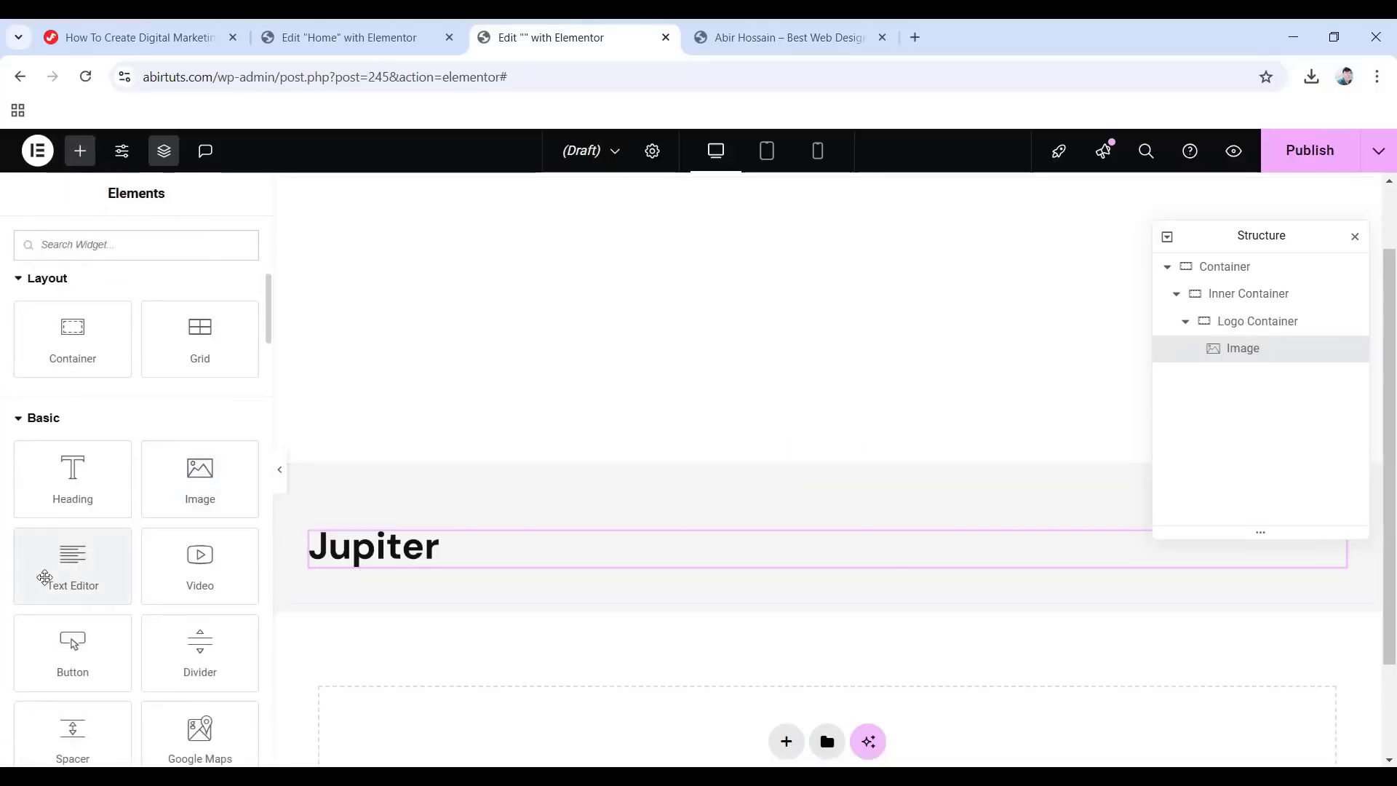
pyautogui.moveTo(46, 577); pyautogui.dragTo(355, 565)
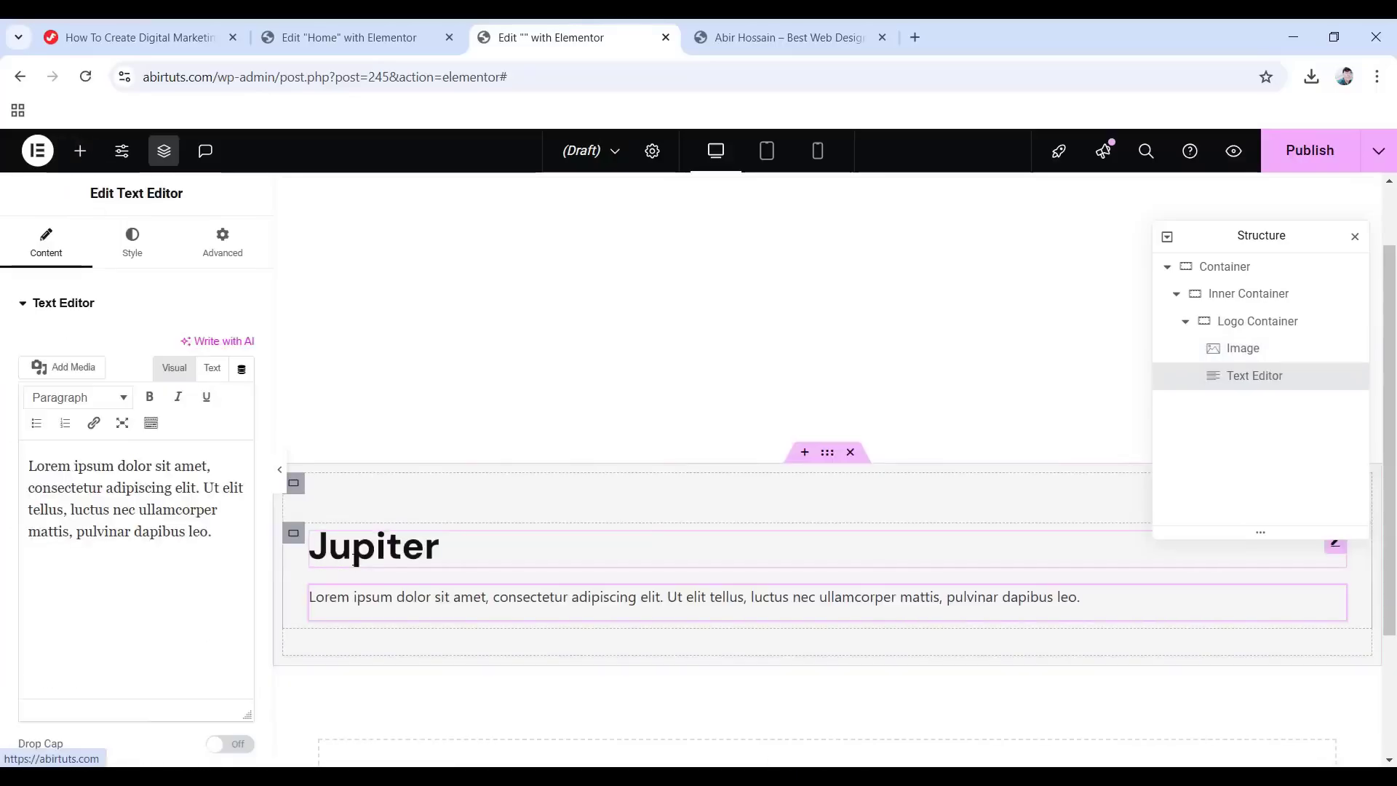
pyautogui.moveTo(210, 533); pyautogui.dragTo(14, 451)
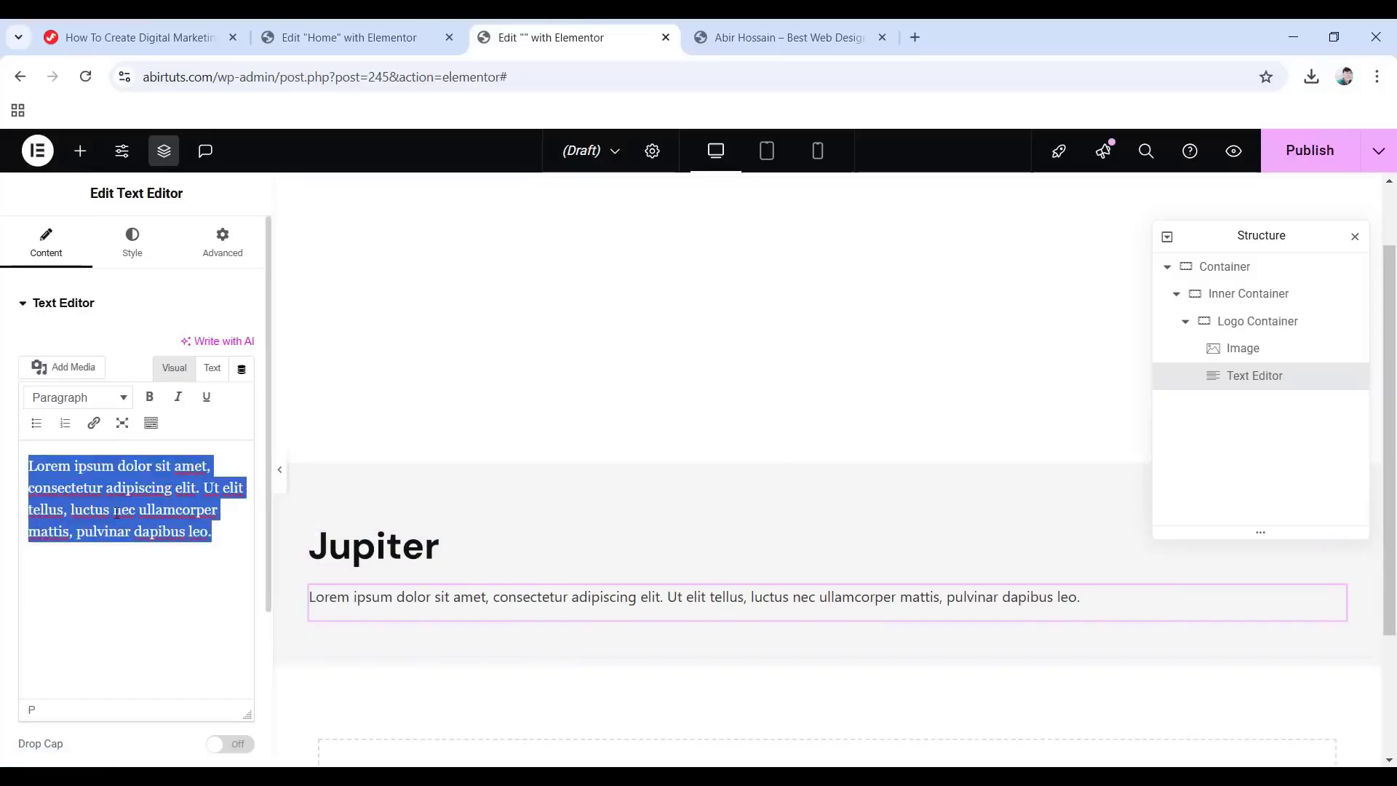
pyautogui.write('Get your business to the new heights.')
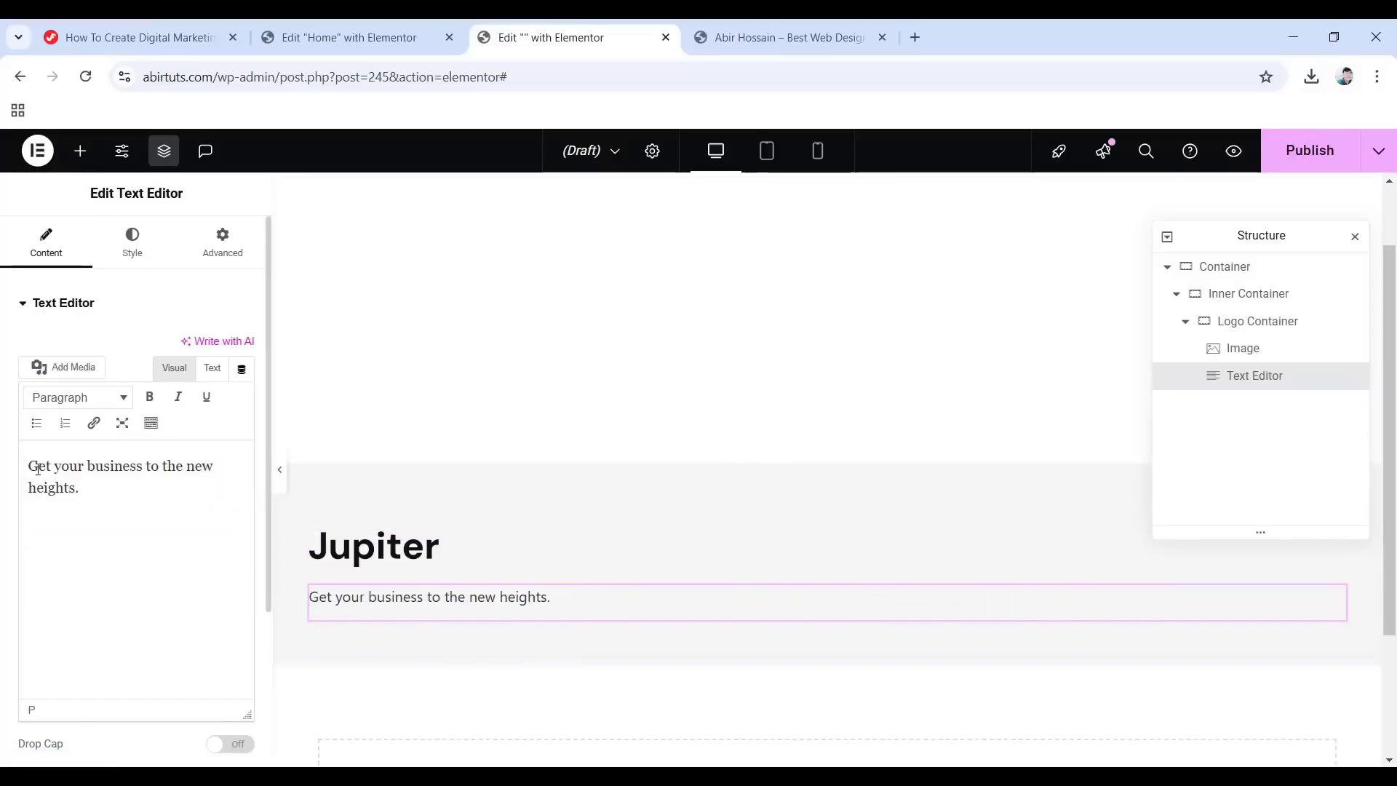
# Style the tagline in the Primary colour, Lexend Deca 15 px, weight 400, em line height.
pyautogui.click(133, 247)
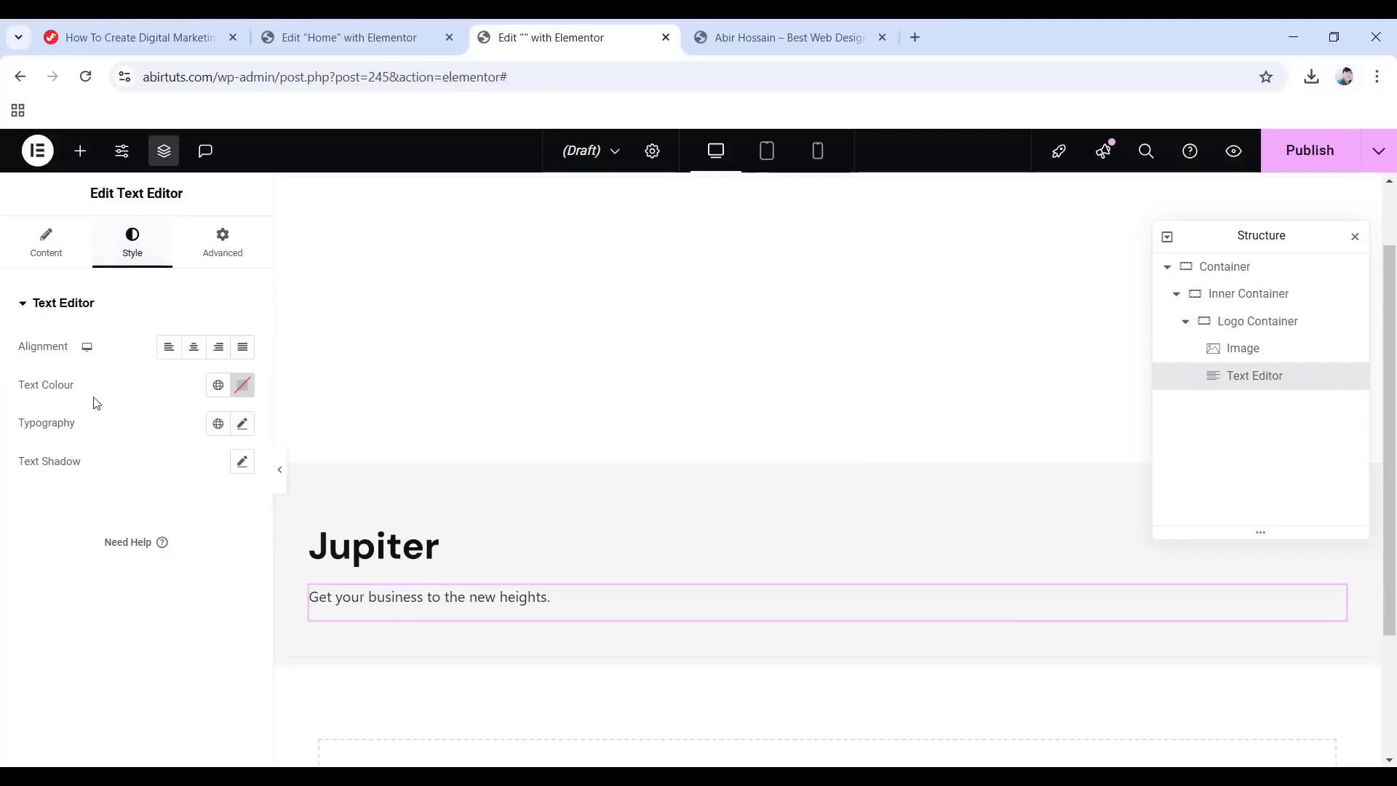
pyautogui.click(217, 386)
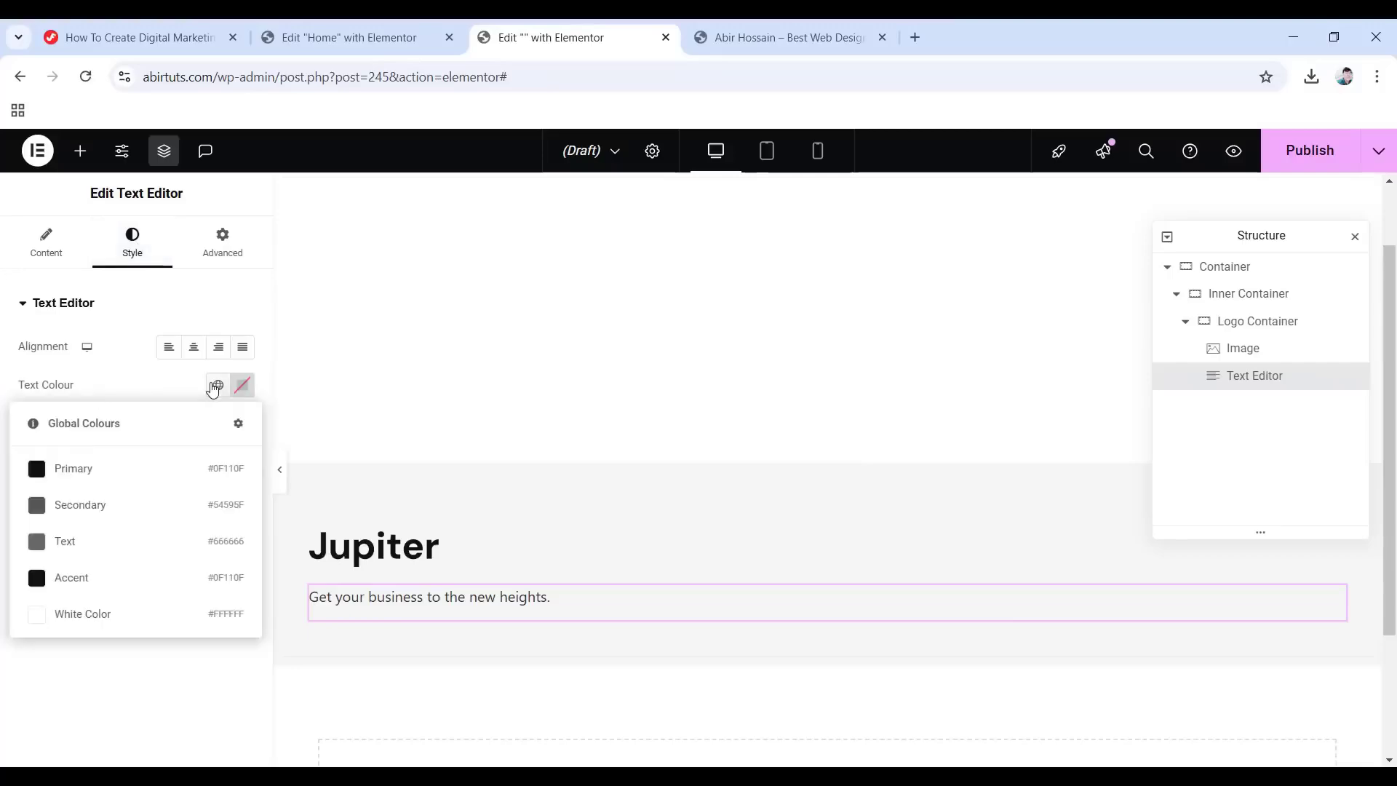
pyautogui.click(120, 471)
pyautogui.click(243, 425)
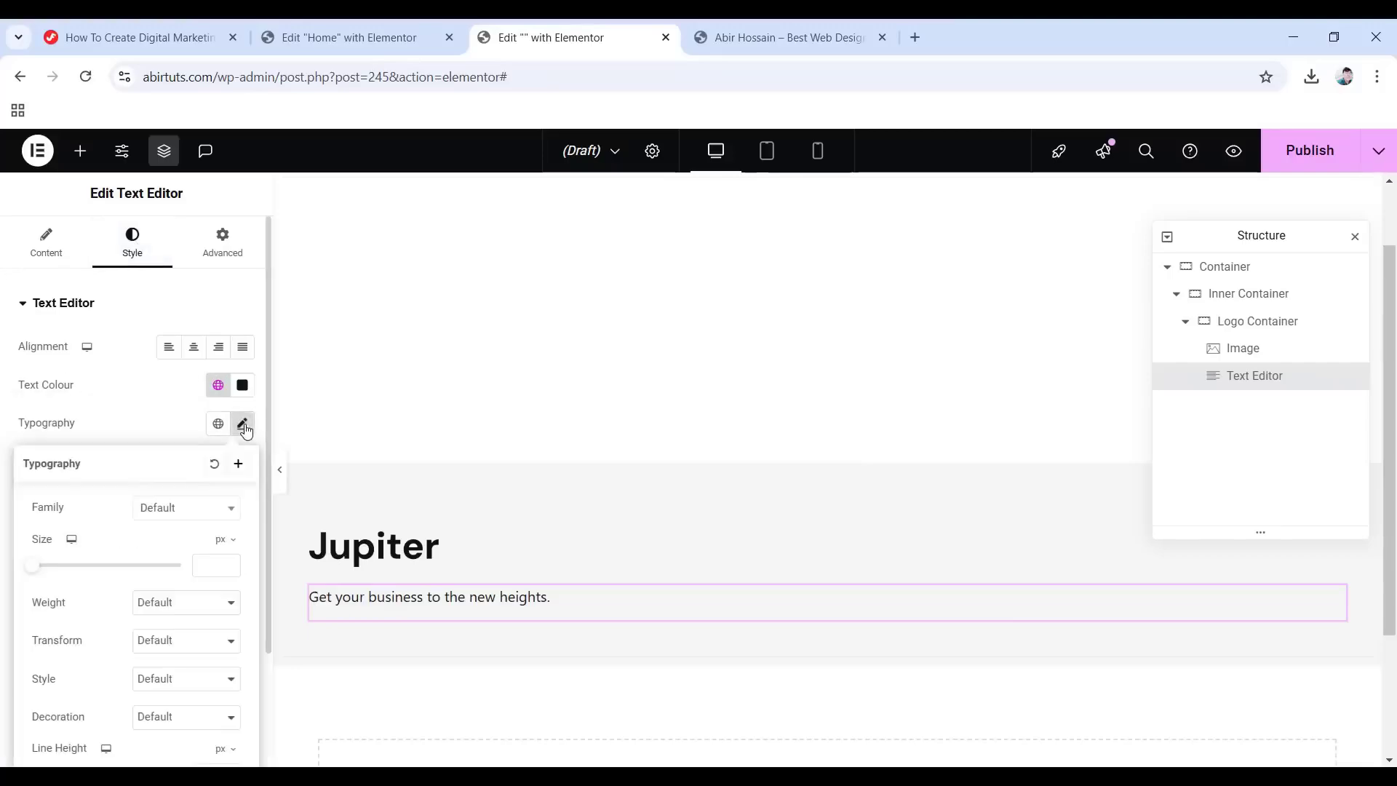
pyautogui.click(185, 508)
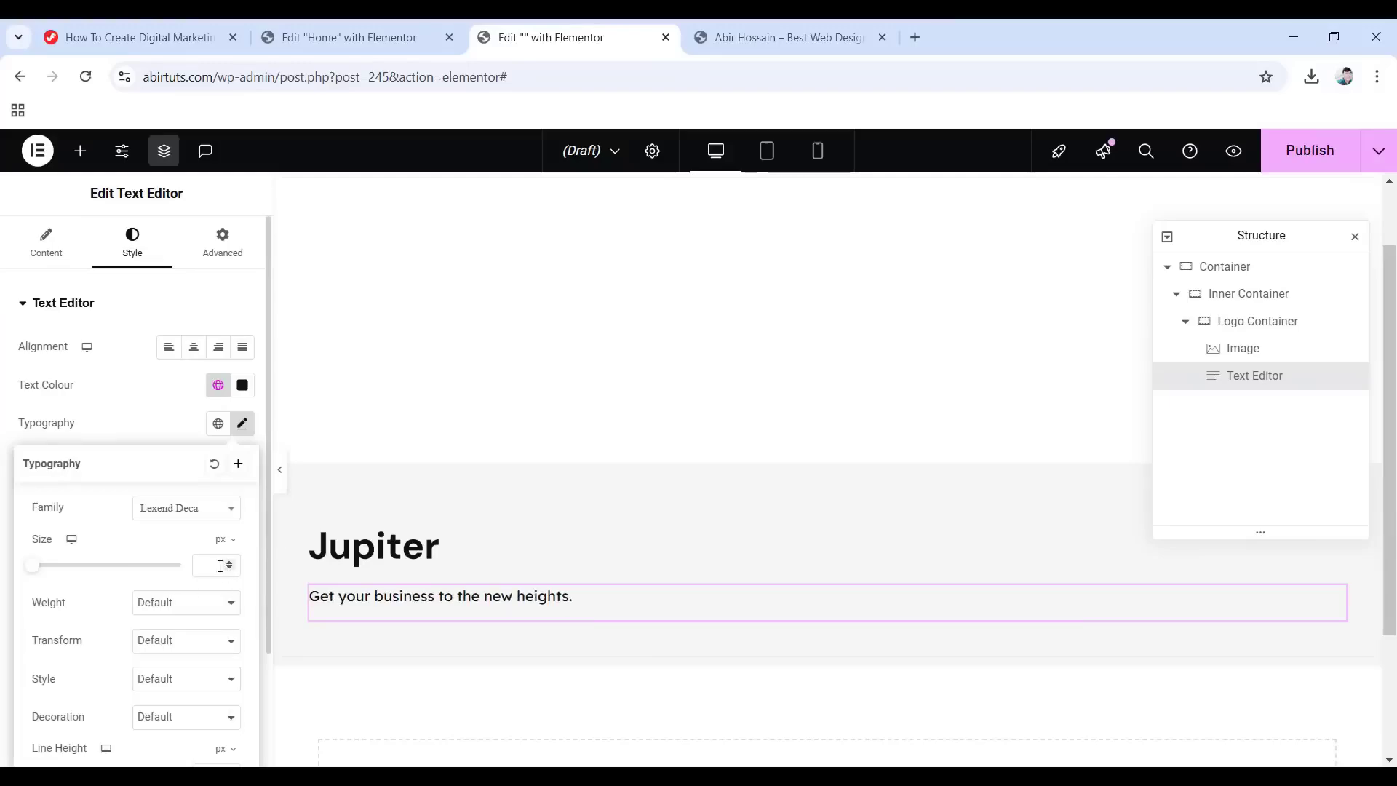
pyautogui.click(206, 603)
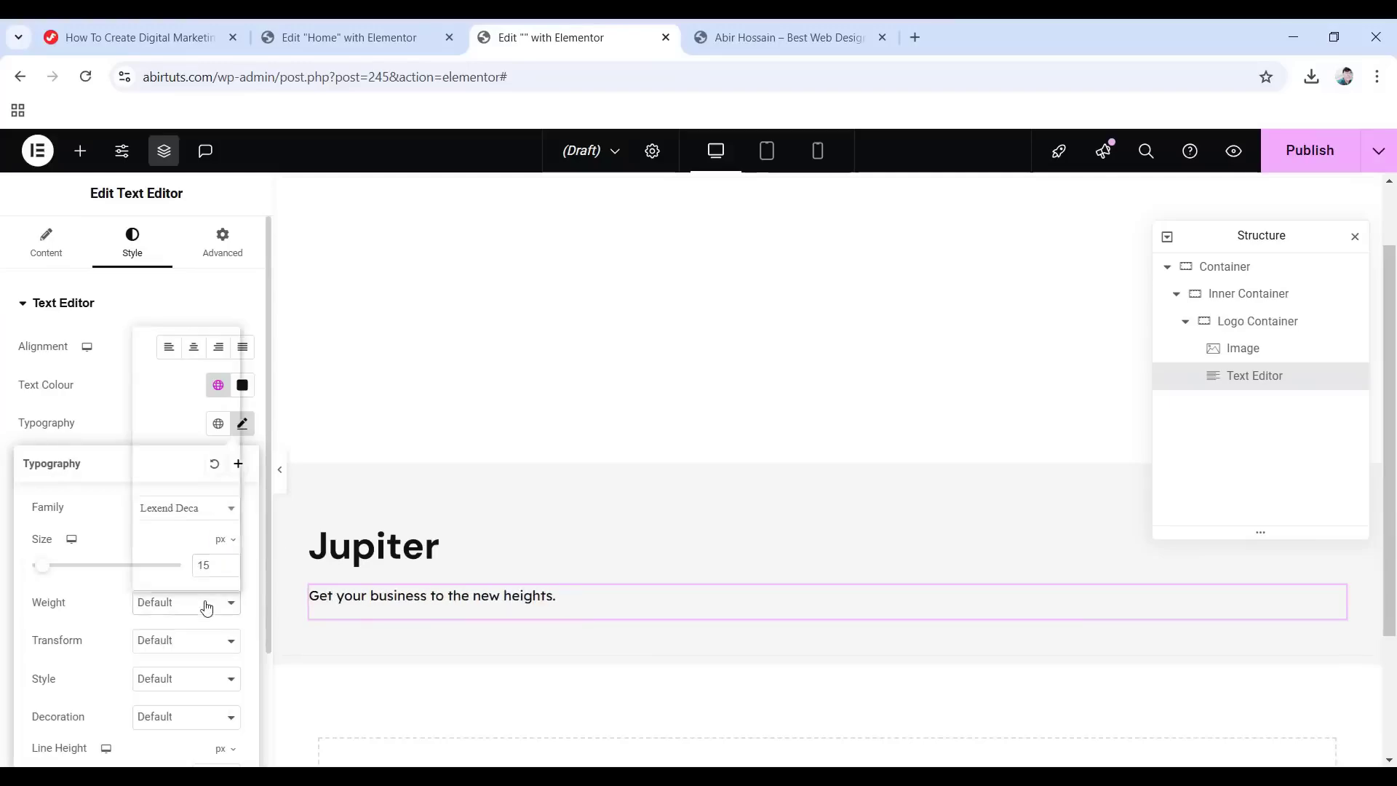
pyautogui.click(177, 407)
pyautogui.scroll(-1, 133, 578)
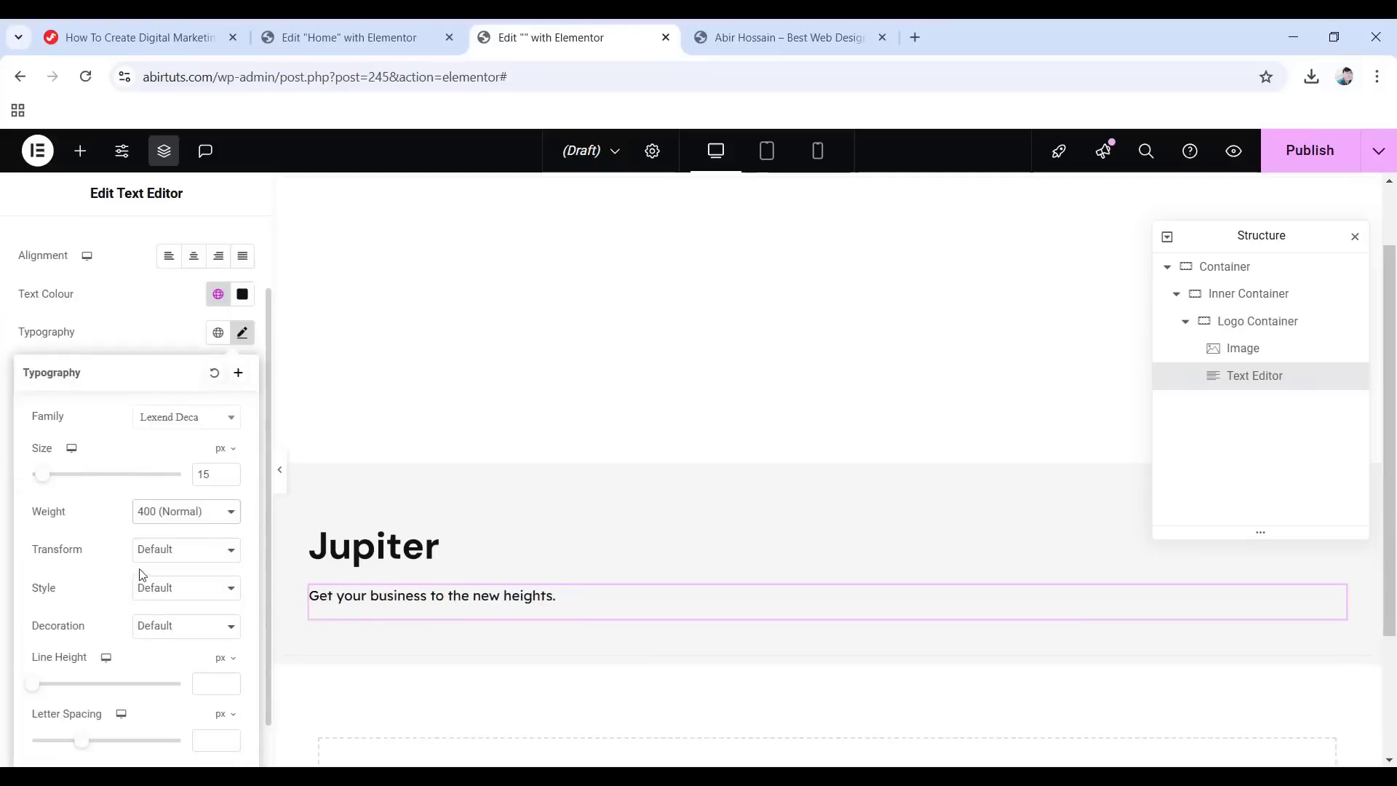
pyautogui.click(222, 658)
pyautogui.click(217, 677)
pyautogui.scroll(1, 132, 396)
# Give the tagline a Fade In entrance animation and collapse the Logo Container in the navigator.
pyautogui.click(222, 237)
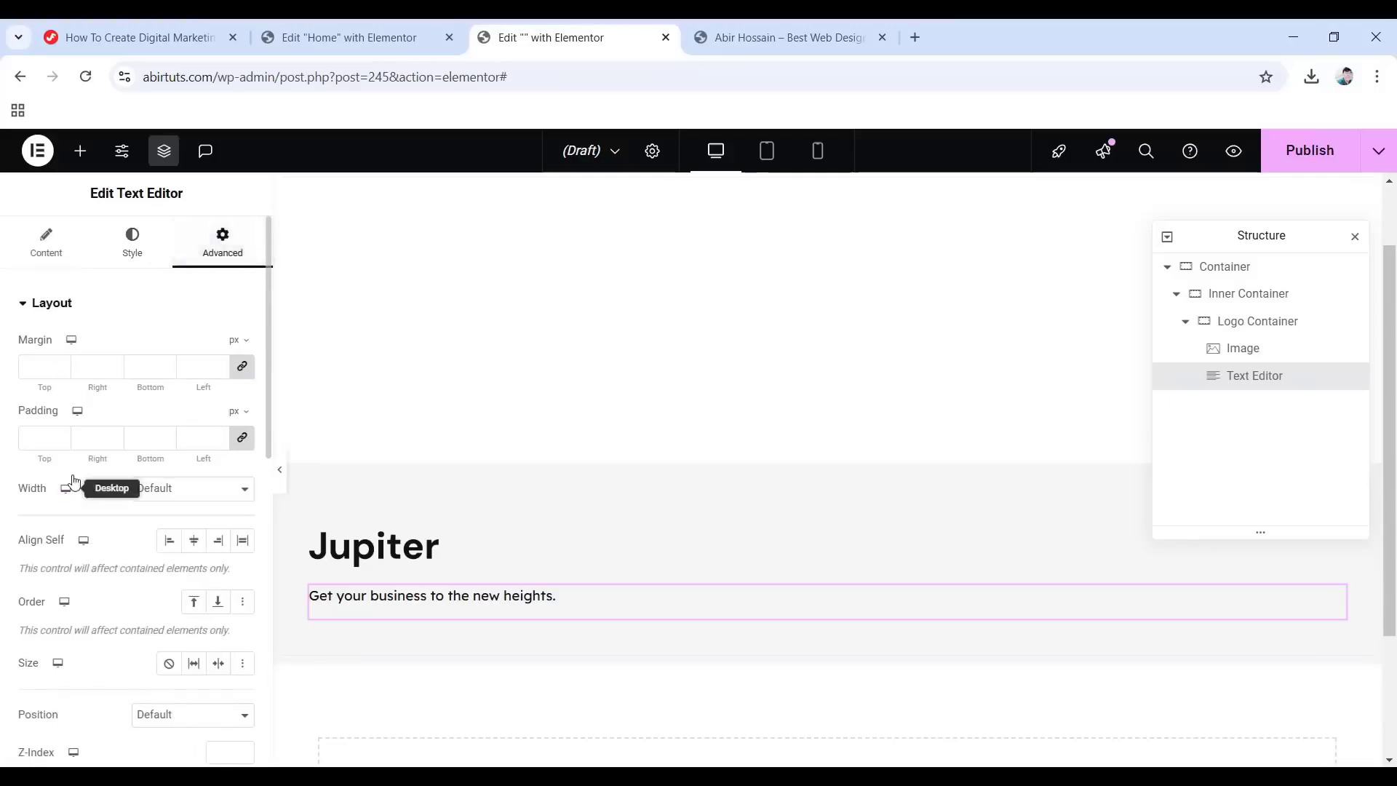
pyautogui.scroll(-5, 72, 480)
pyautogui.click(129, 575)
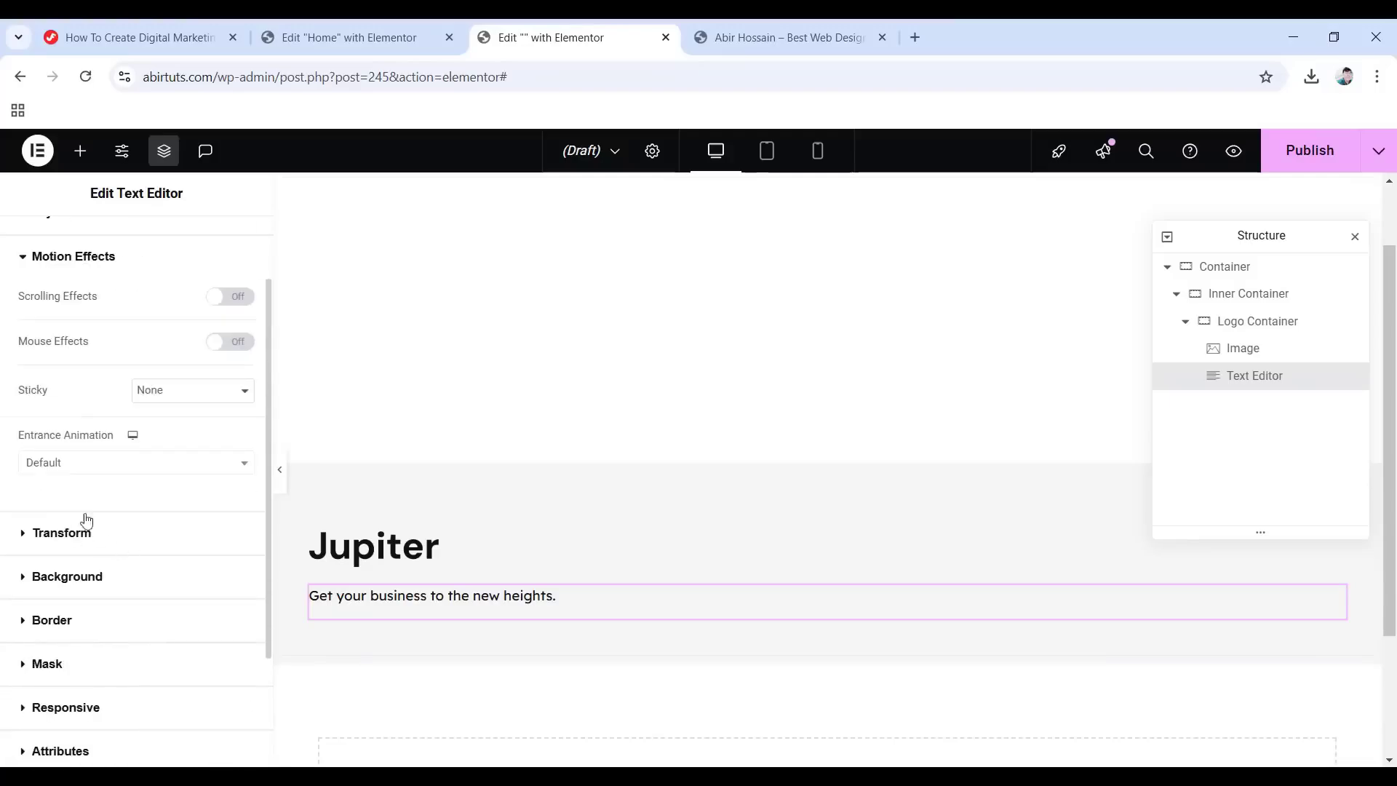
pyautogui.click(97, 464)
pyautogui.click(58, 556)
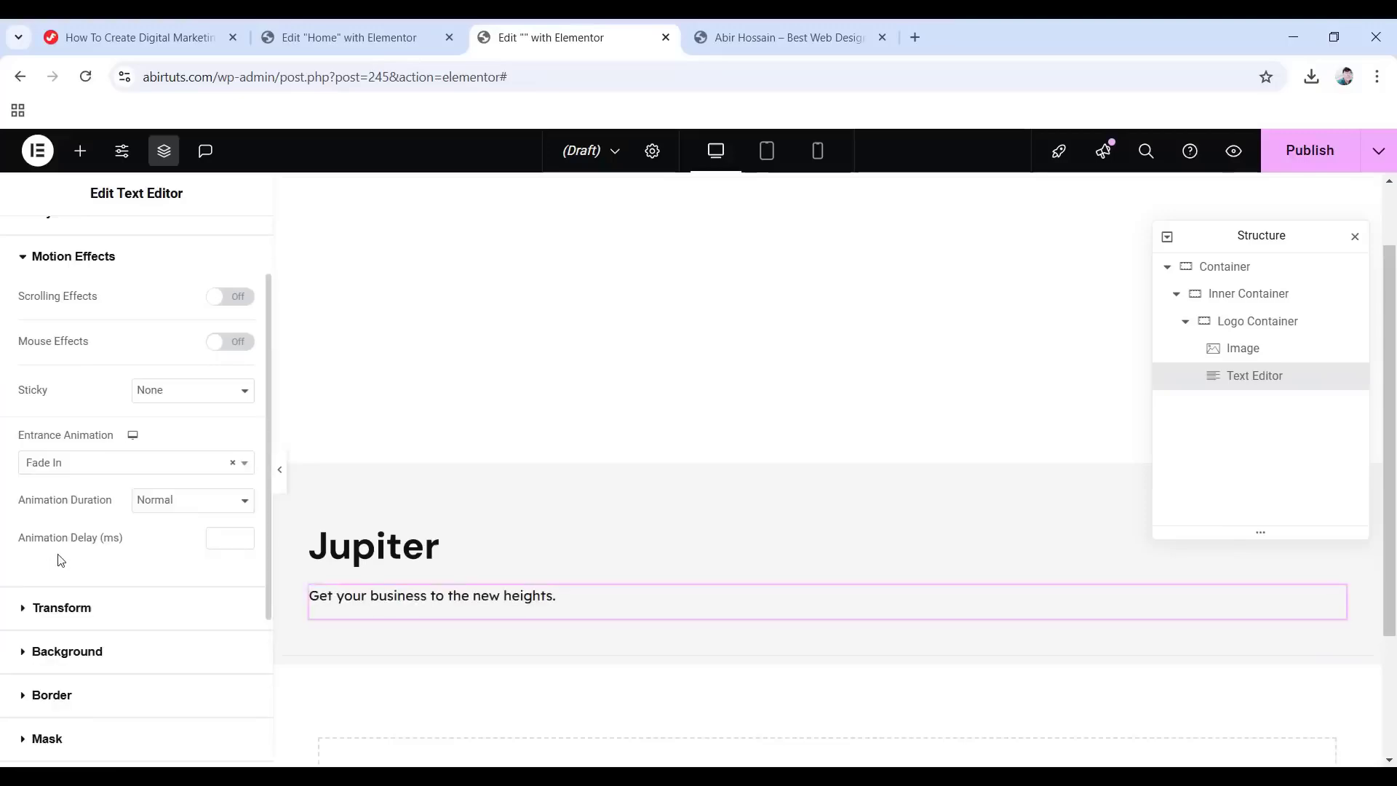
pyautogui.click(1185, 323)
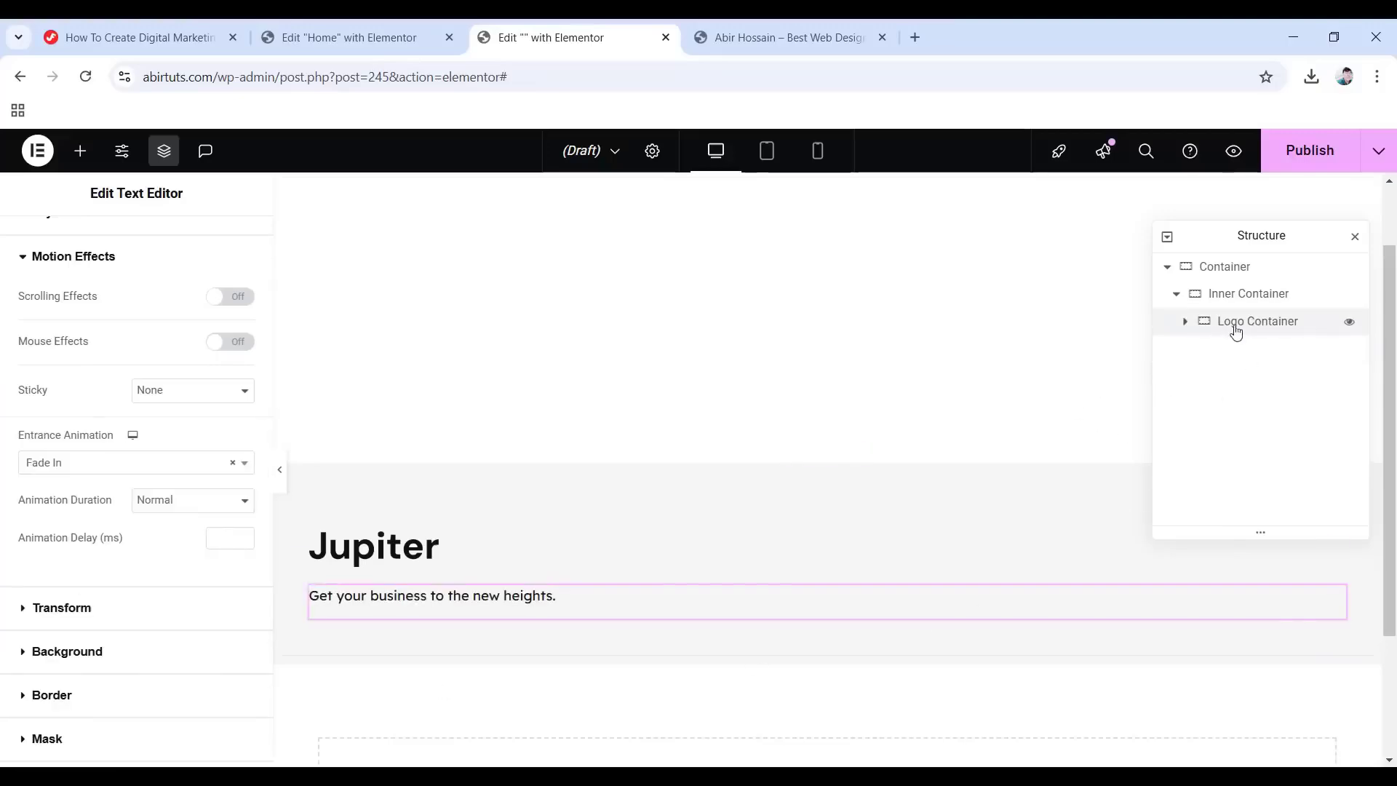
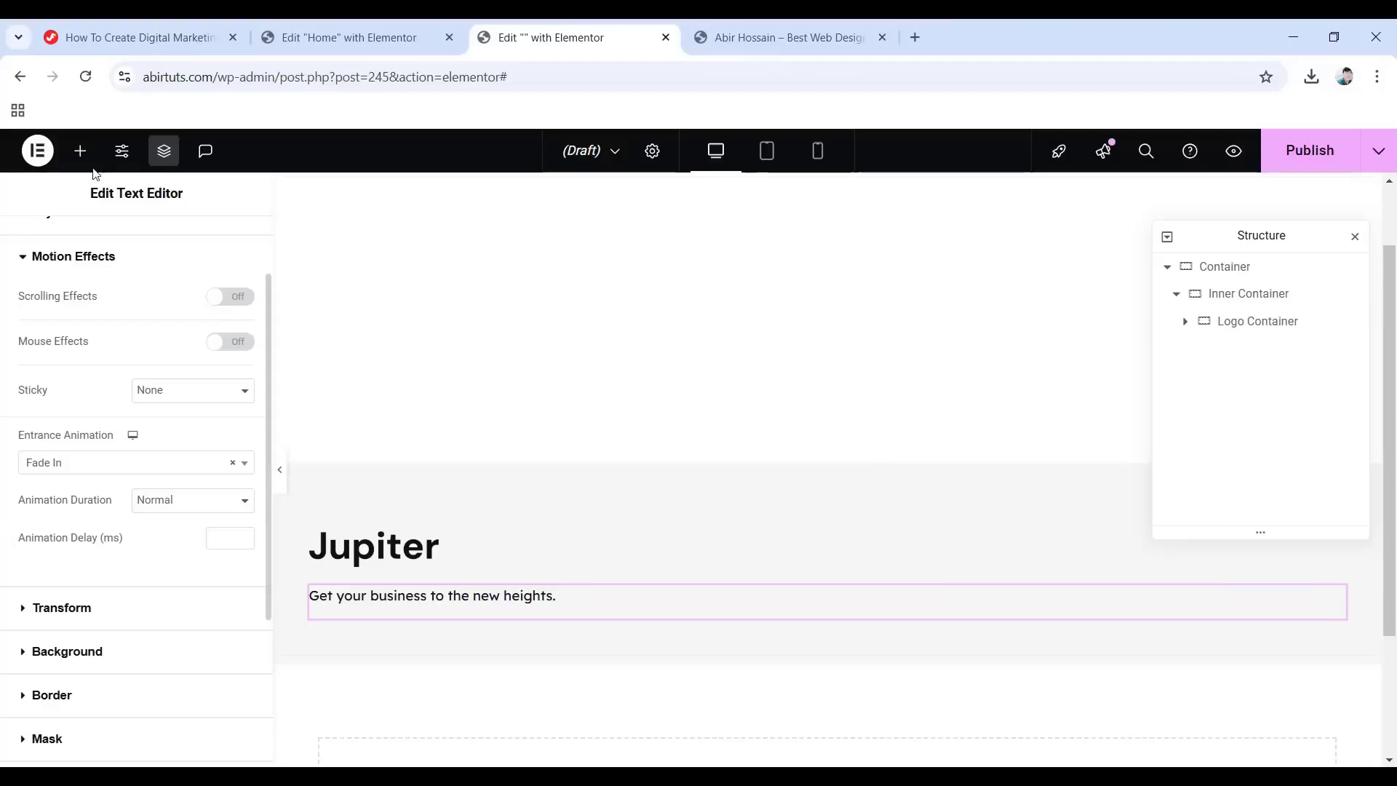
# Open the Elements widget panel and browse the available widgets.
pyautogui.click(81, 151)
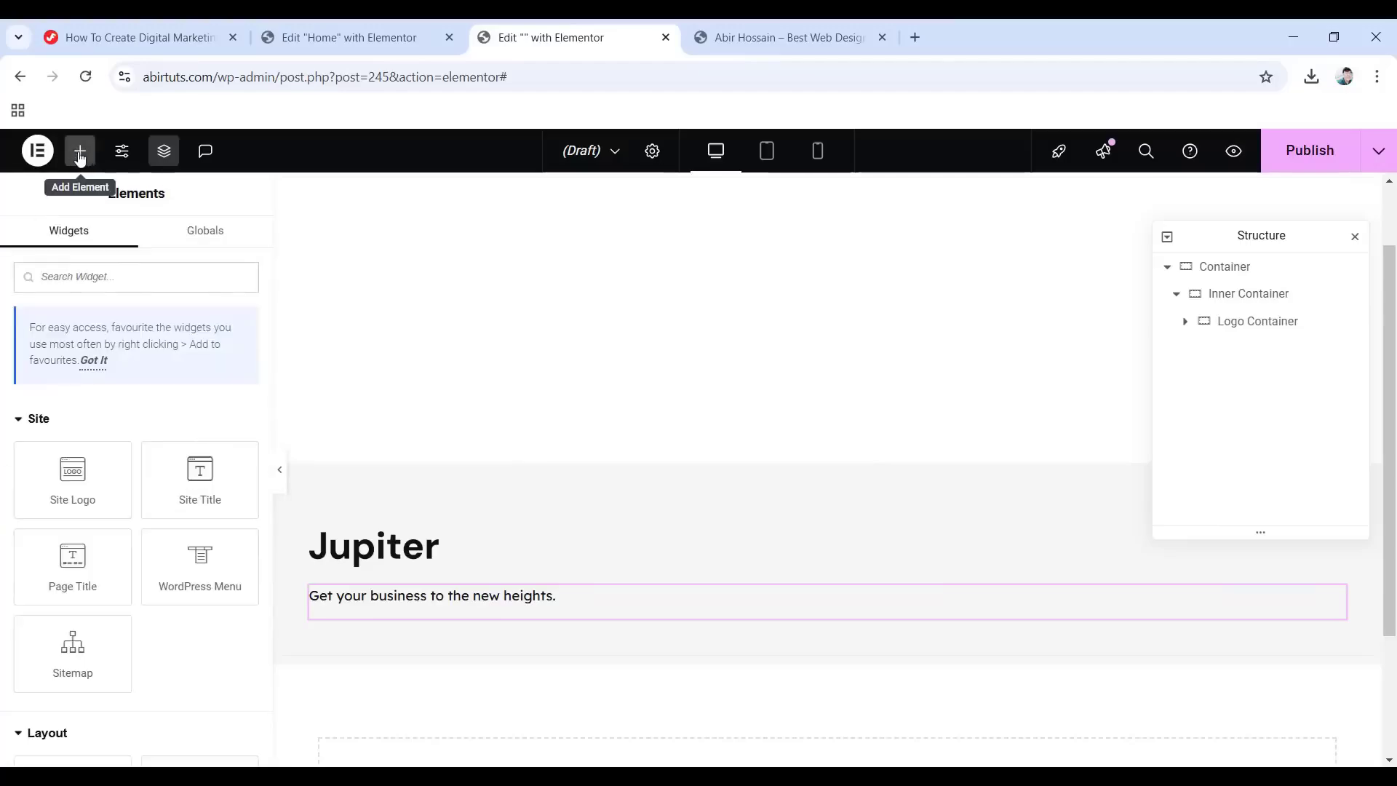
pyautogui.scroll(-7, 125, 482)
pyautogui.scroll(2, 123, 475)
# Drop a new Container into the Inner Container and rename it 'Email Container'.
pyautogui.moveTo(83, 344); pyautogui.dragTo(1354, 611)
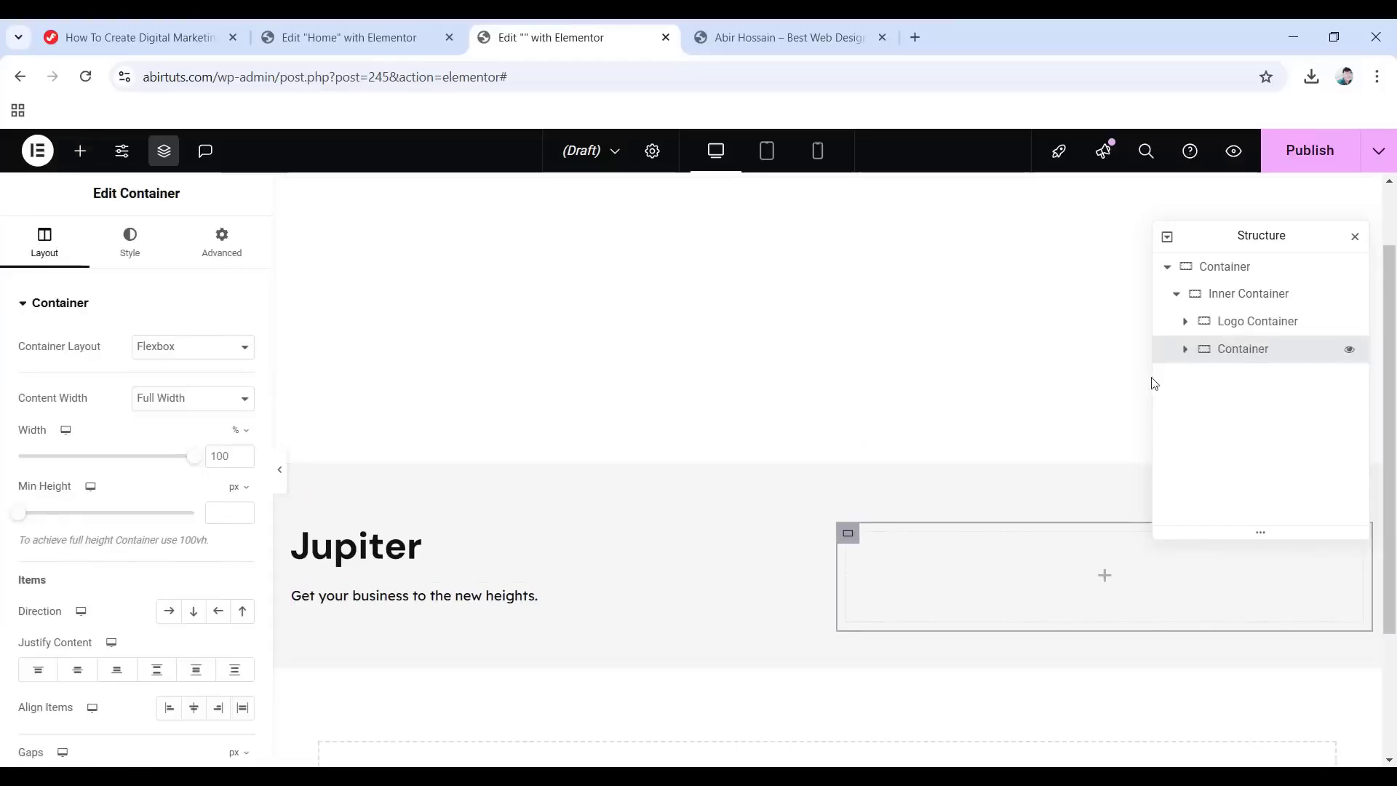
pyautogui.doubleClick(1243, 348)
pyautogui.write('Email Container')
pyautogui.press('Return')
# Set Email Container's content width to Boxed.
pyautogui.click(185, 398)
pyautogui.click(166, 422)
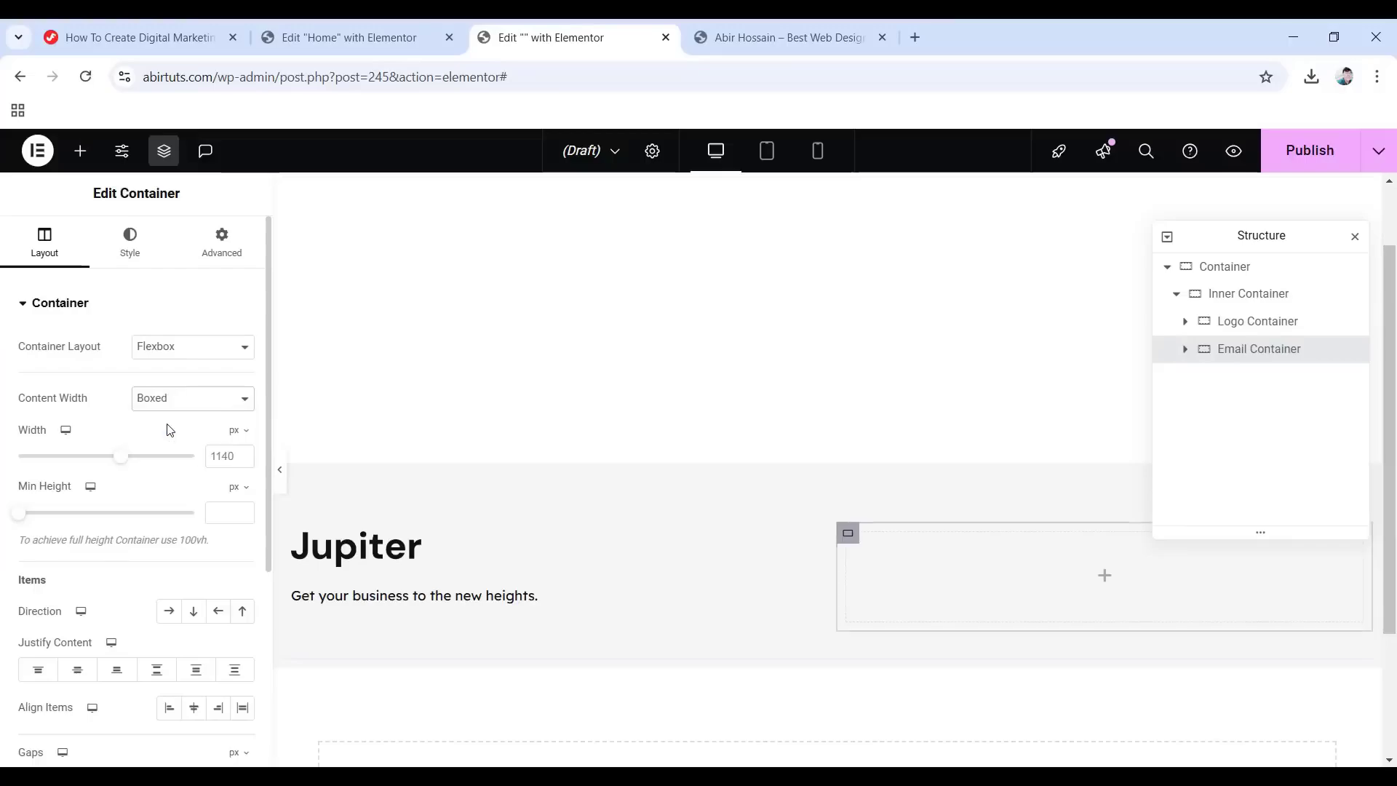
pyautogui.click(1086, 580)
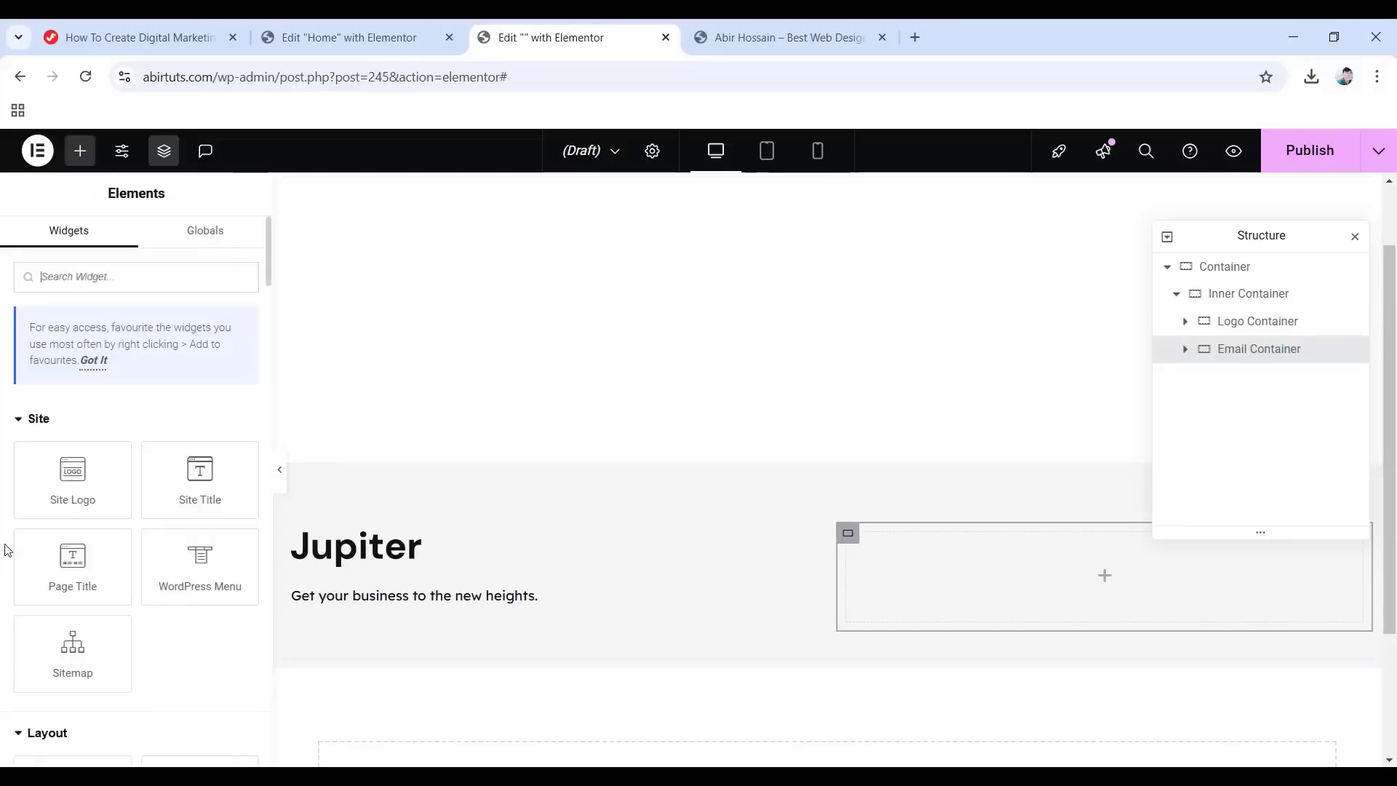
pyautogui.scroll(-5, 131, 535)
# Add a Heading to Email Container with the contact e-mail, coloured global Primary.
pyautogui.moveTo(80, 491); pyautogui.dragTo(1129, 595)
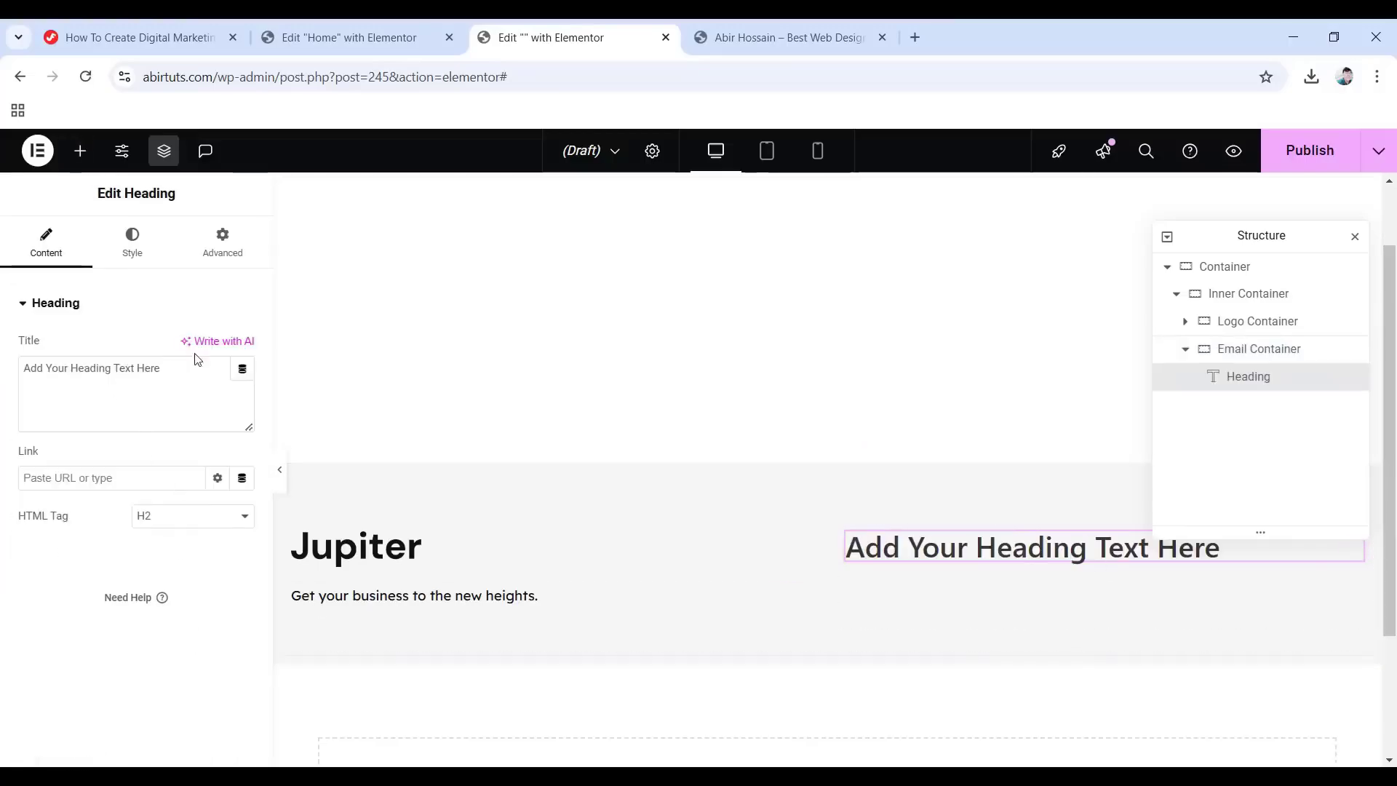
pyautogui.moveTo(188, 359); pyautogui.dragTo(9, 356)
pyautogui.hotkey('ctrl', 'v')
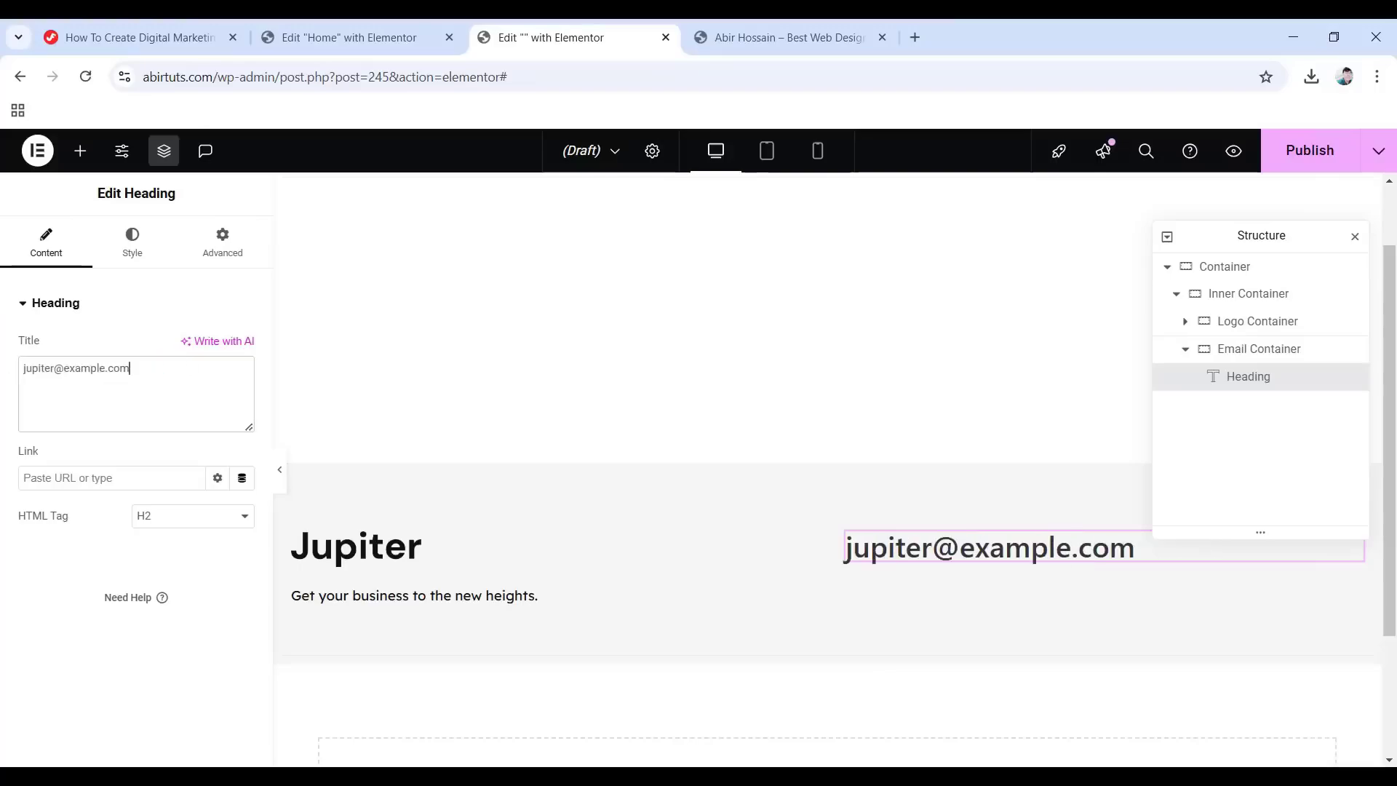
pyautogui.click(133, 246)
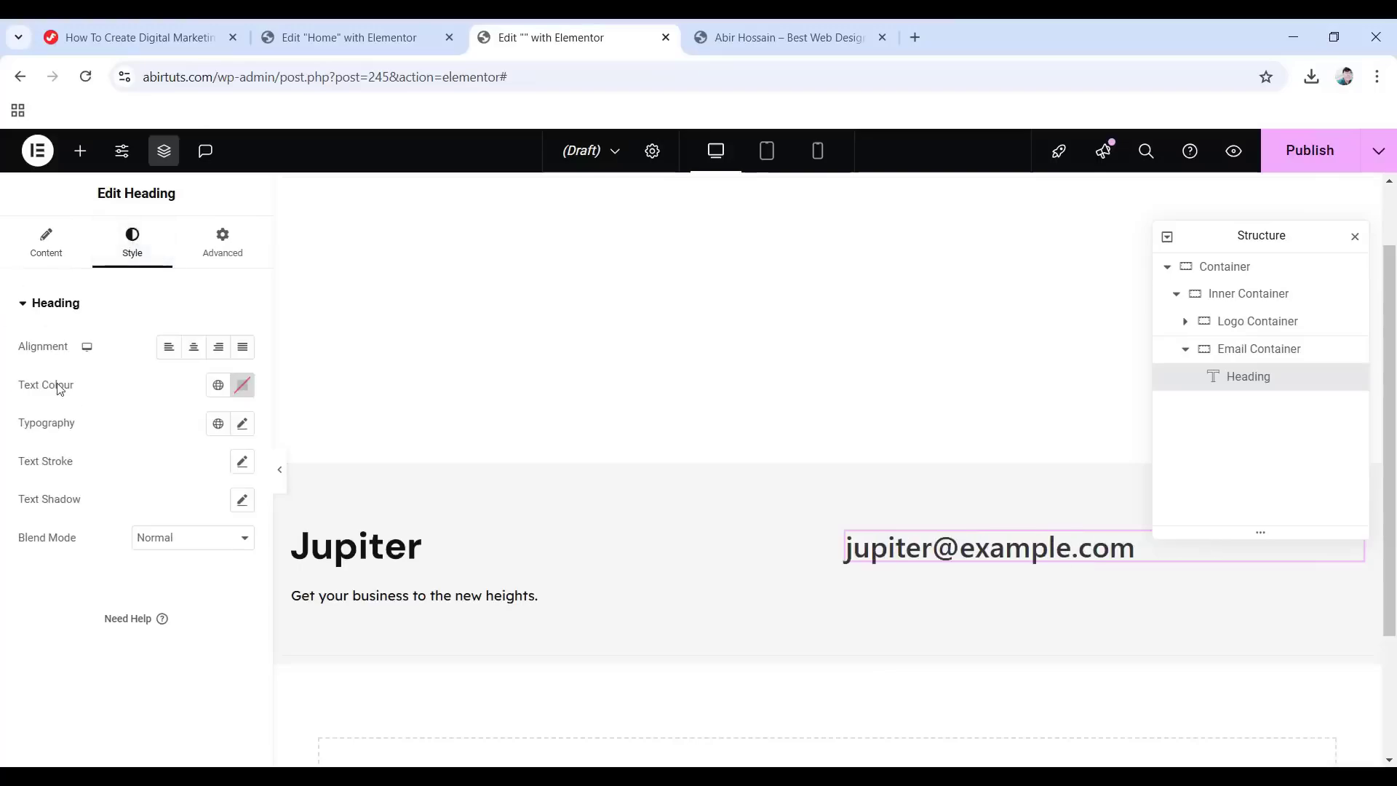
pyautogui.click(218, 385)
pyautogui.click(87, 469)
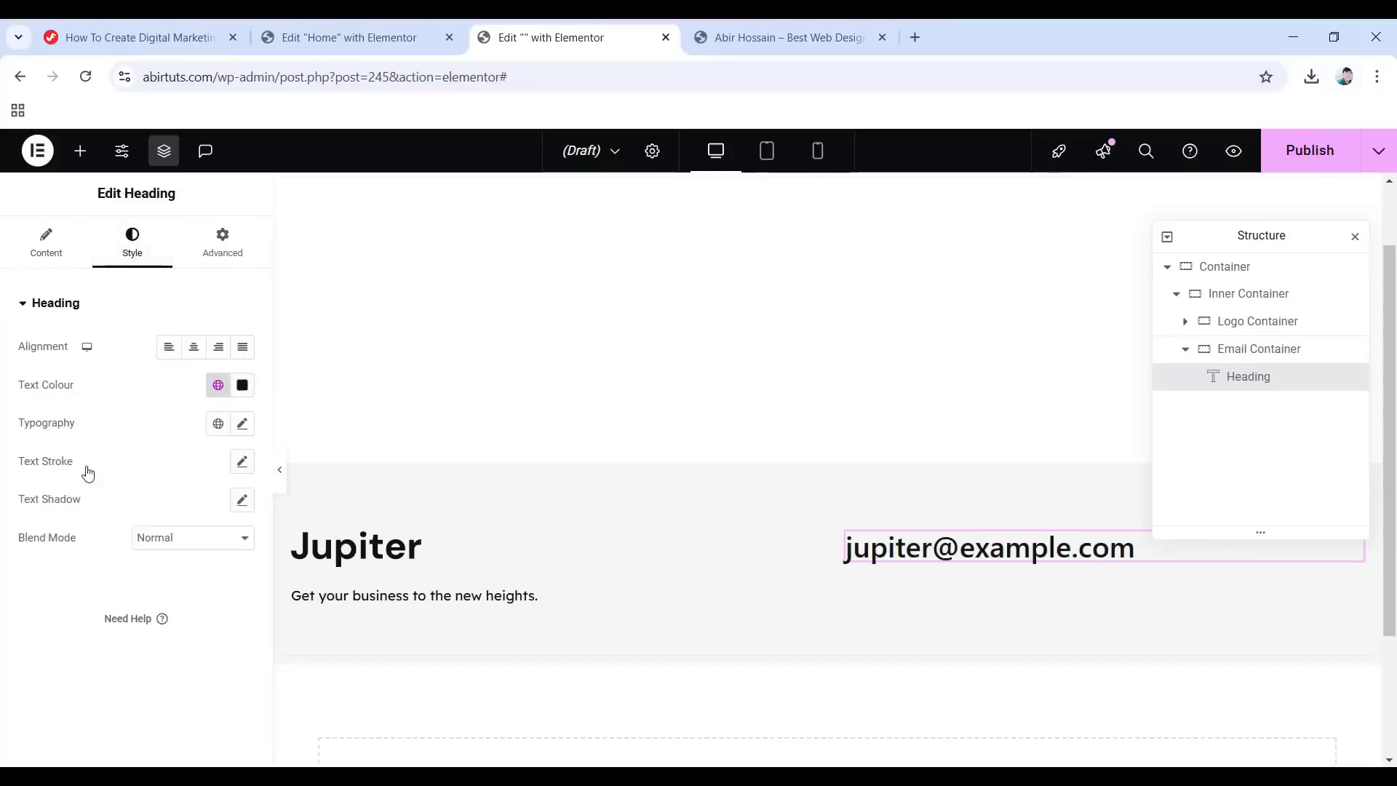
# Set the e-mail heading to 36 px, weight 600, 1.1 em line height, -0.022 em letter spacing.
pyautogui.click(240, 426)
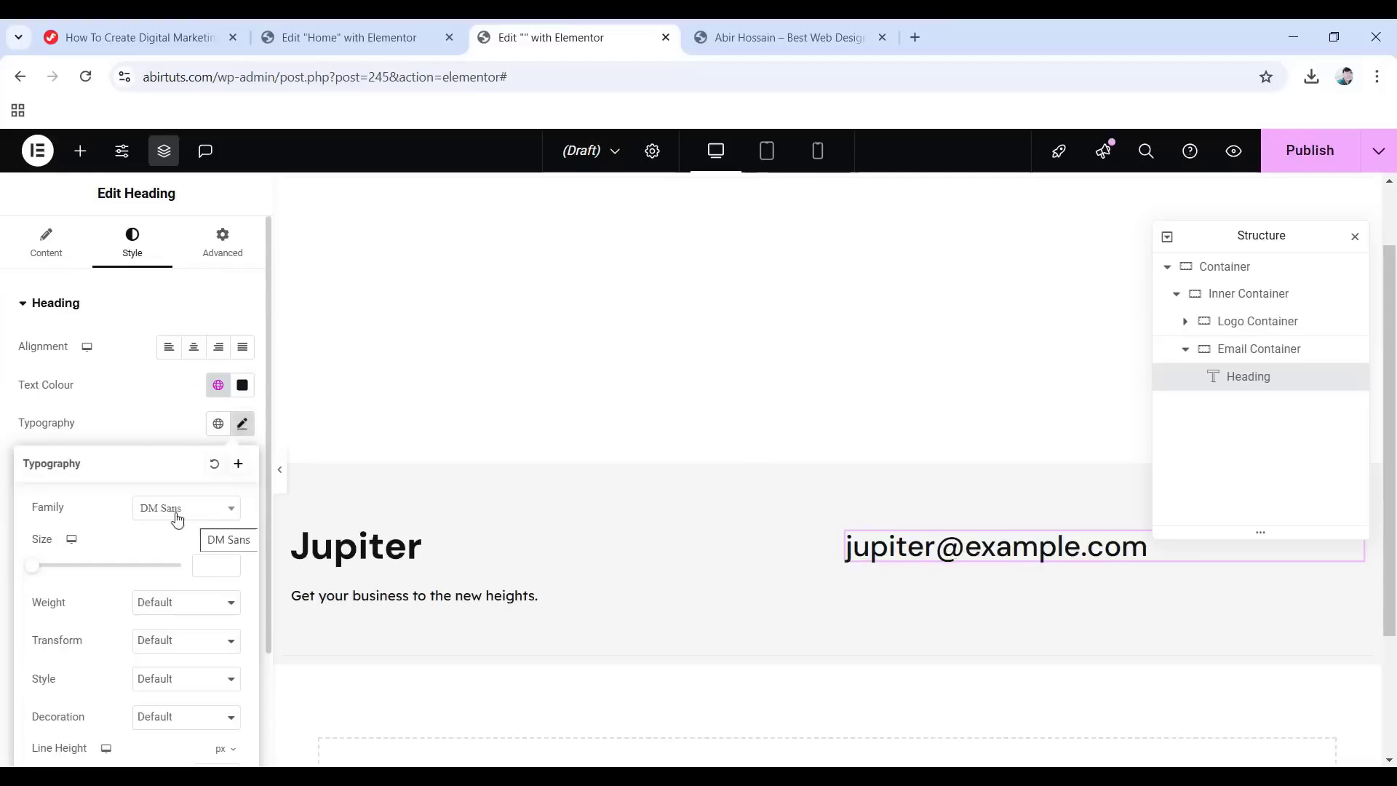
pyautogui.write('36')
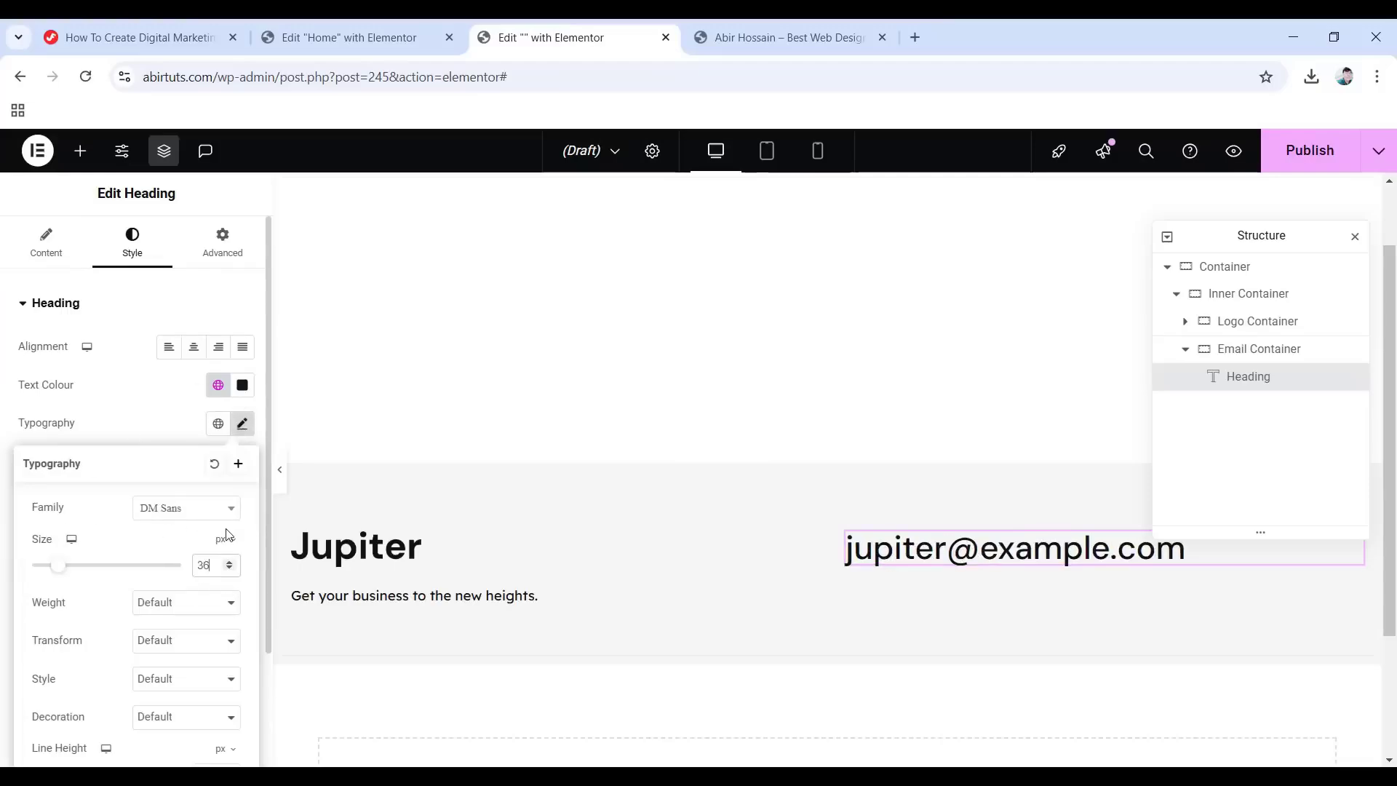
pyautogui.click(163, 604)
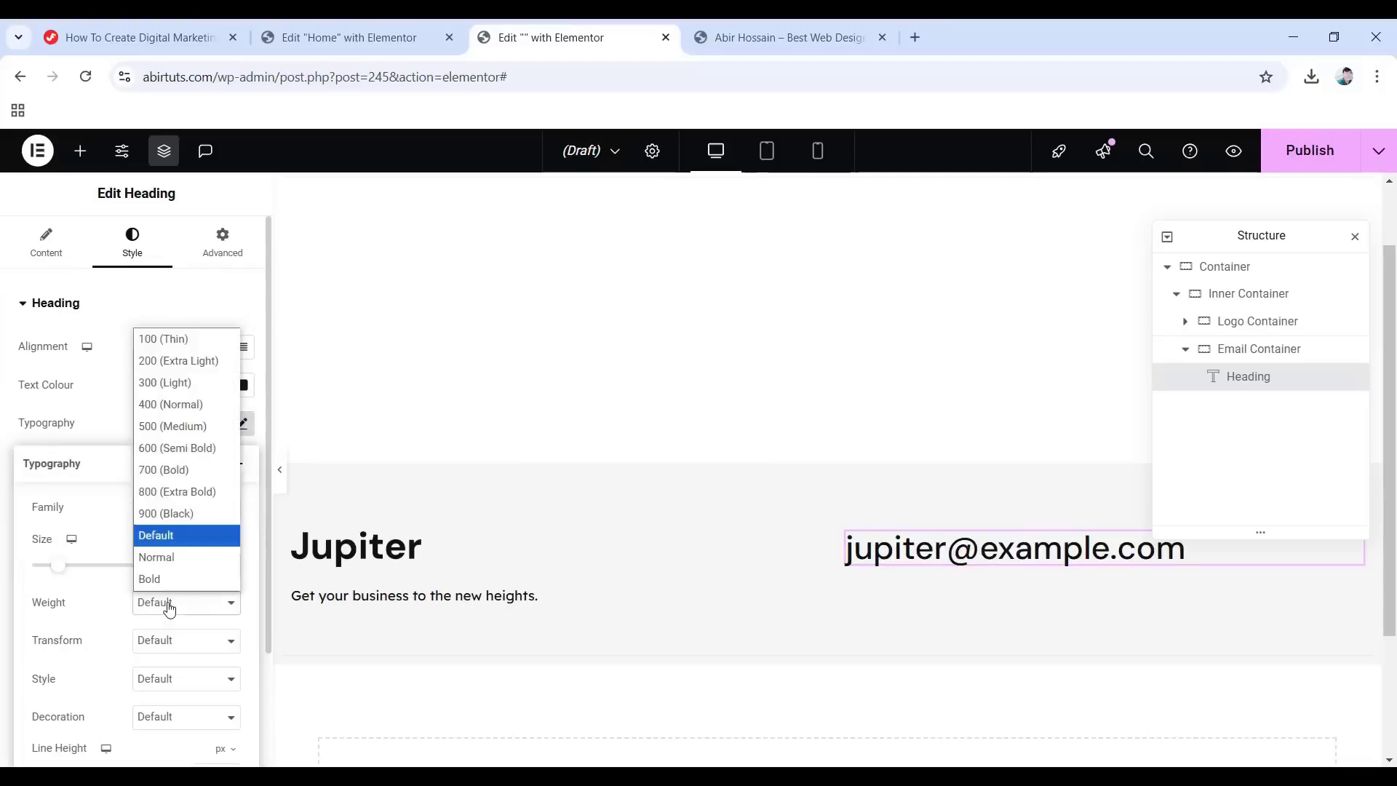
pyautogui.click(178, 447)
pyautogui.scroll(-2, 167, 532)
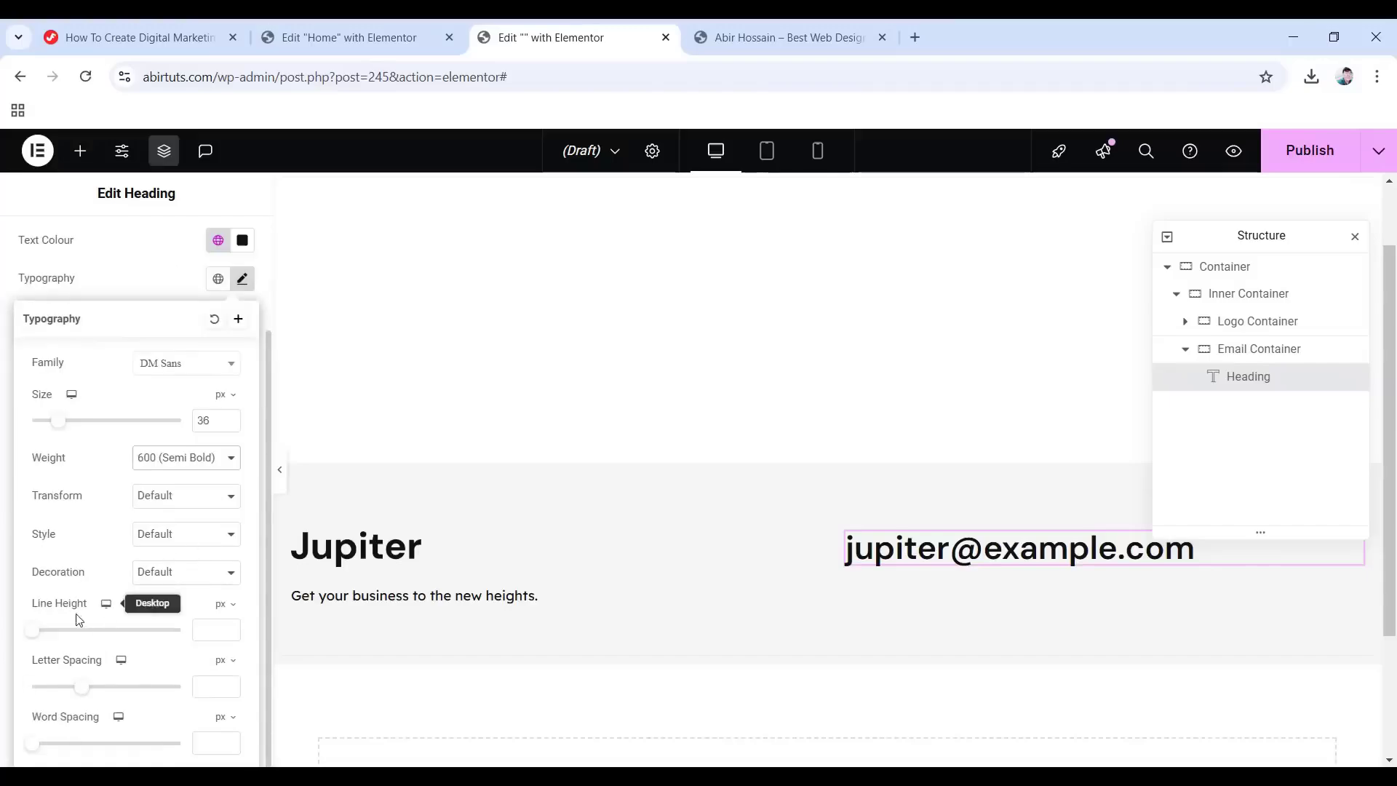
pyautogui.click(219, 632)
pyautogui.click(210, 634)
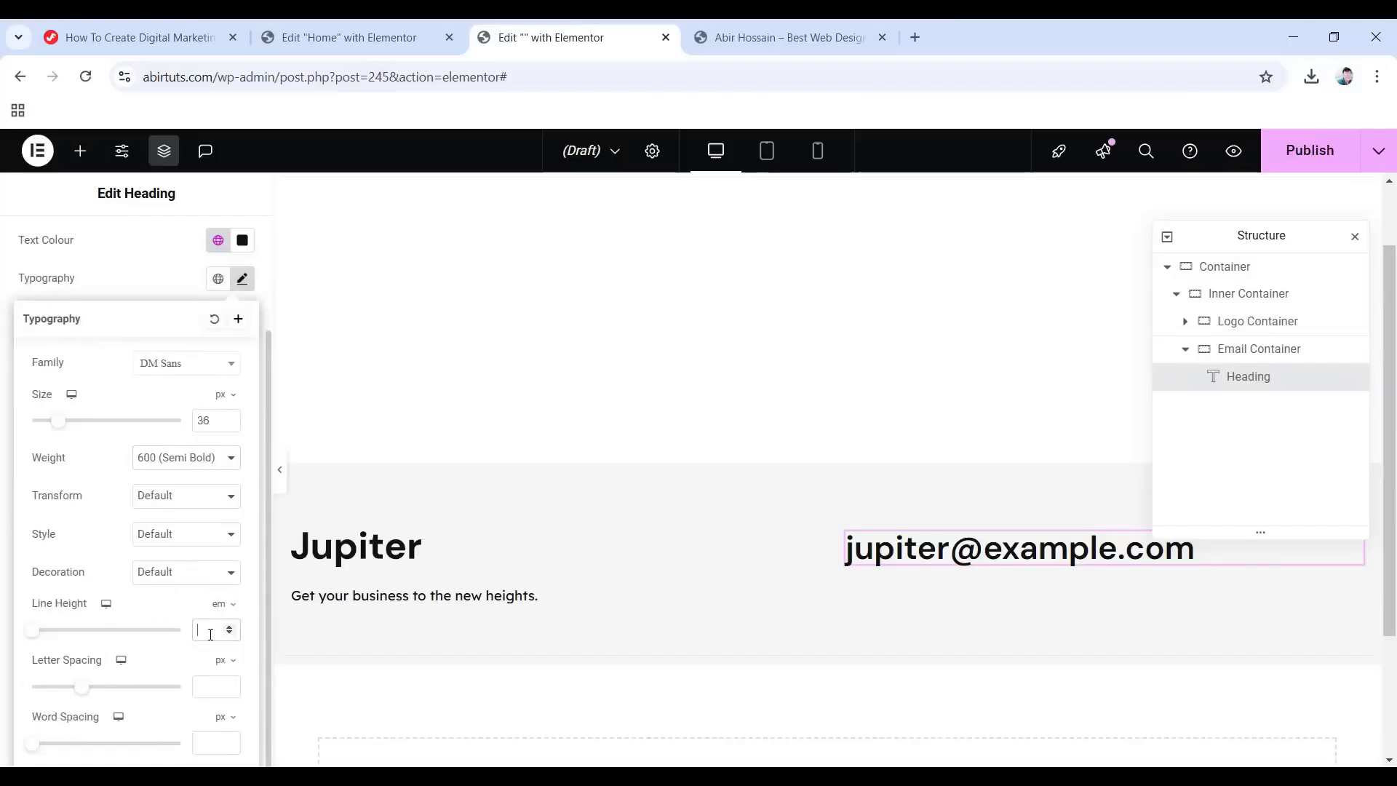
pyautogui.write('1.1')
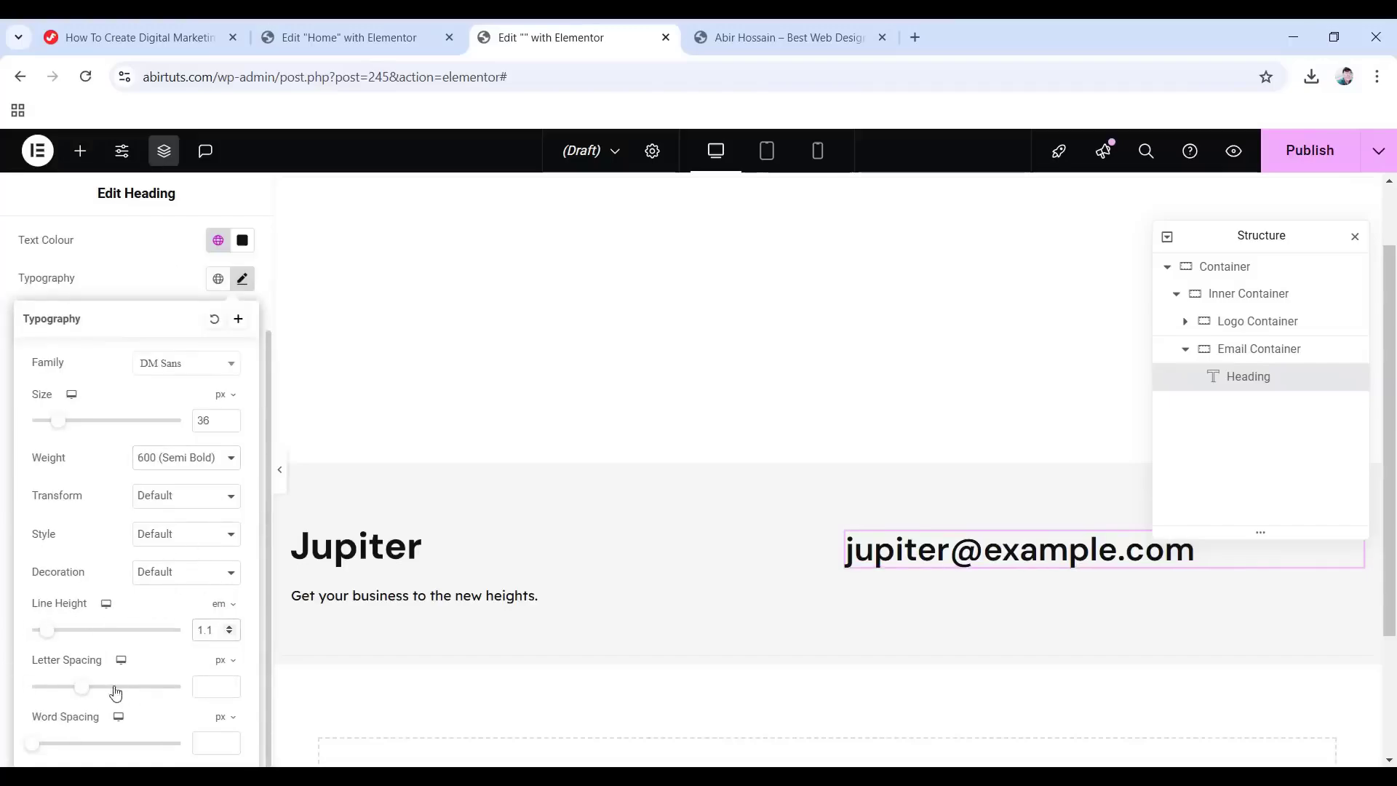
pyautogui.click(212, 664)
pyautogui.click(220, 687)
pyautogui.write('-')
pyautogui.write('0.022')
# Give the e-mail heading a Fade In entrance animation.
pyautogui.scroll(2, 150, 452)
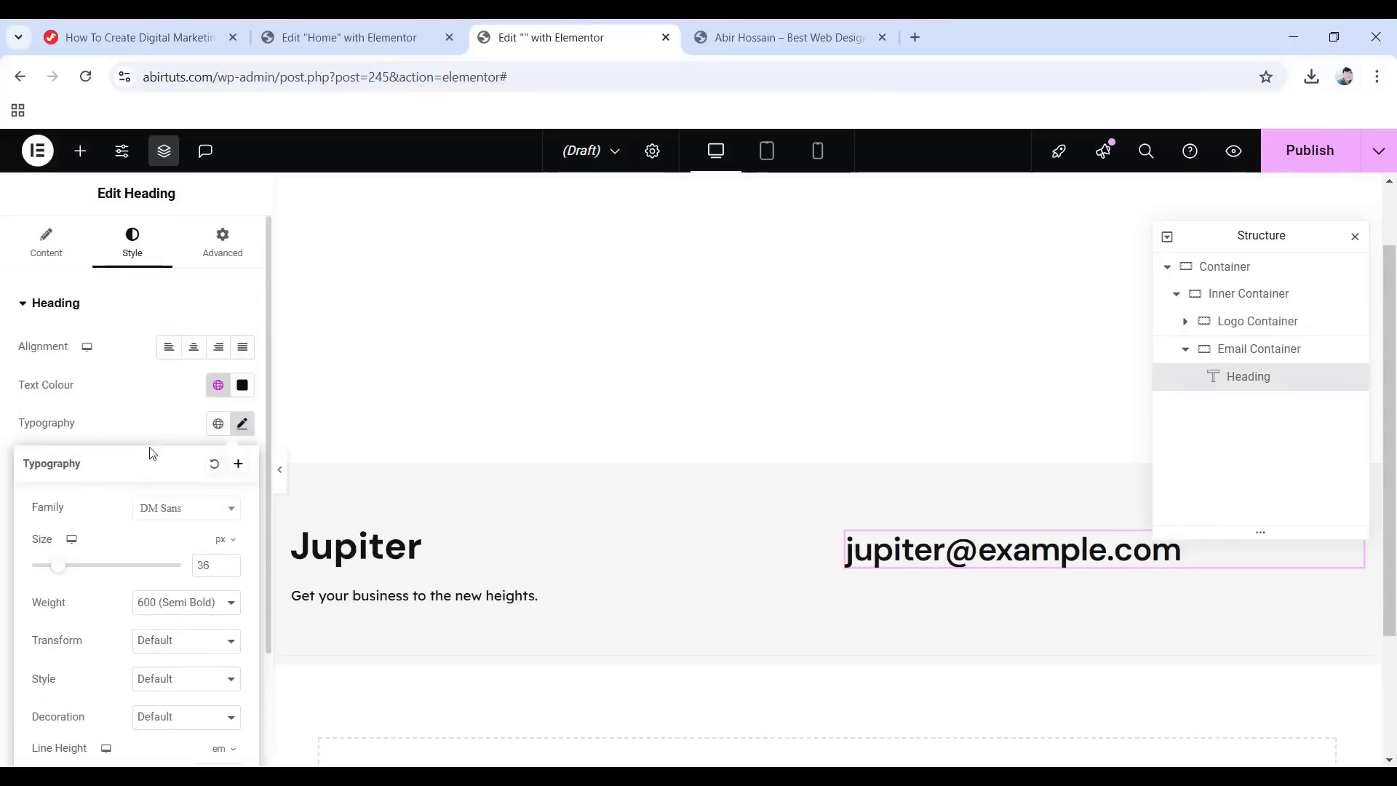
pyautogui.click(219, 250)
pyautogui.scroll(-10, 131, 452)
pyautogui.click(75, 492)
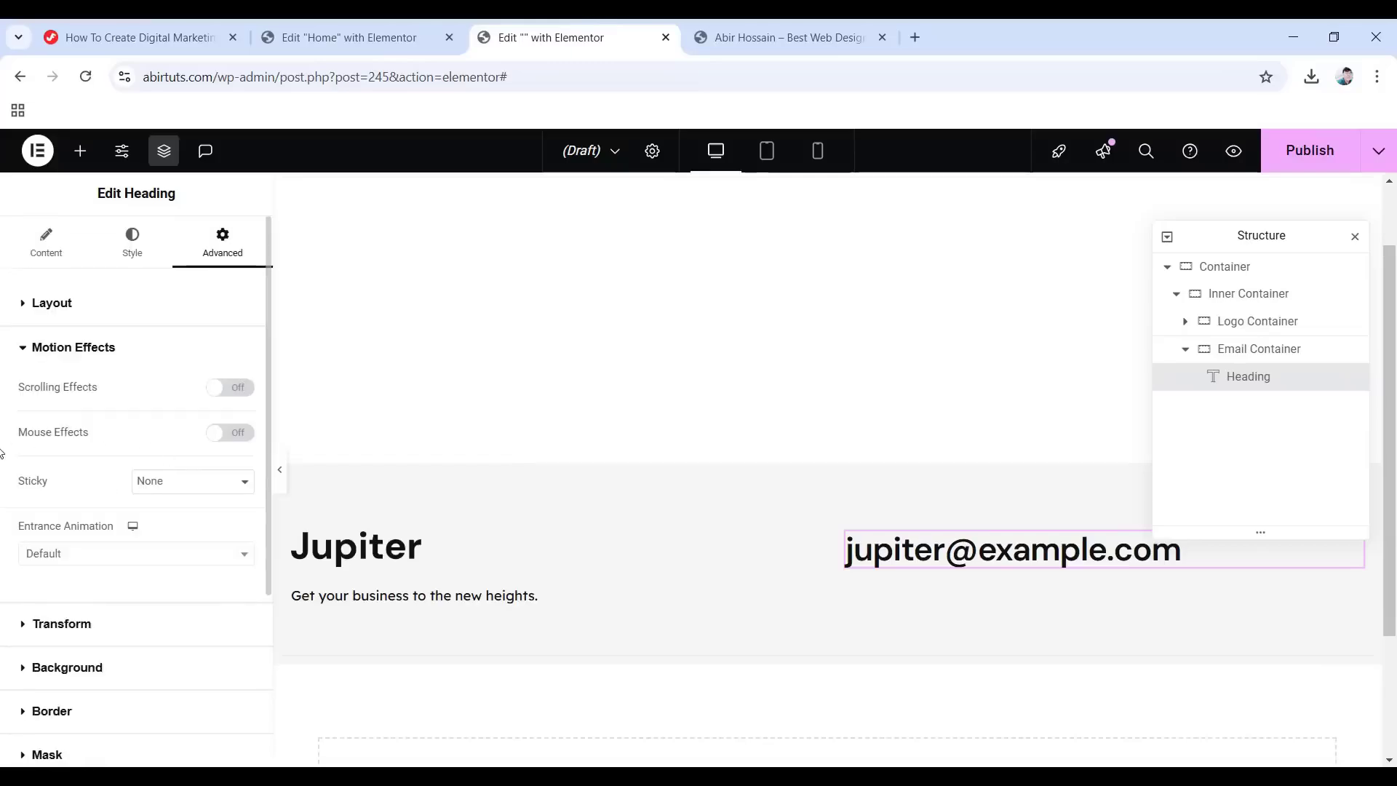
pyautogui.click(90, 559)
pyautogui.click(67, 412)
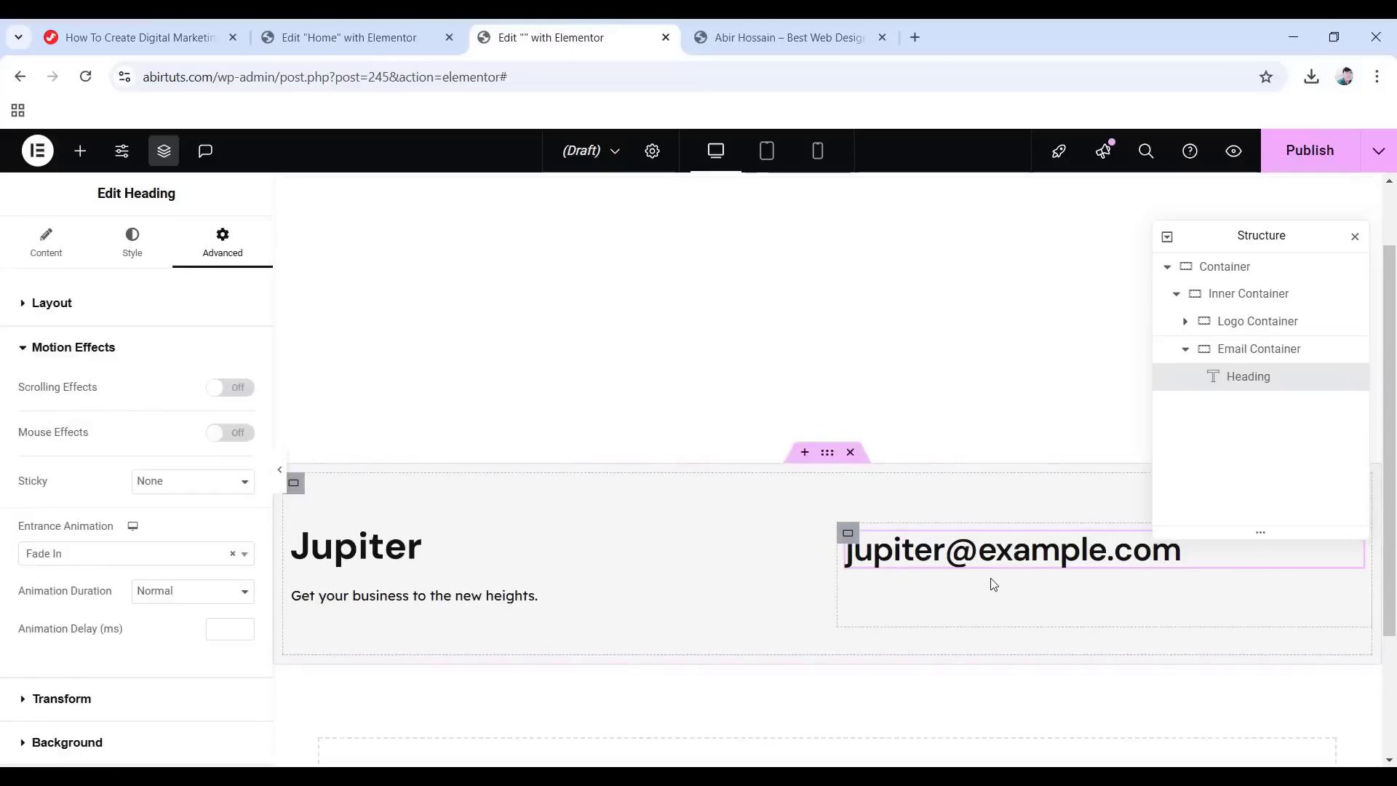
pyautogui.click(80, 152)
# Add a Text Editor under the heading reading 'MON–FRI 9AM–6PM' in global Primary colour.
pyautogui.scroll(-6, 175, 530)
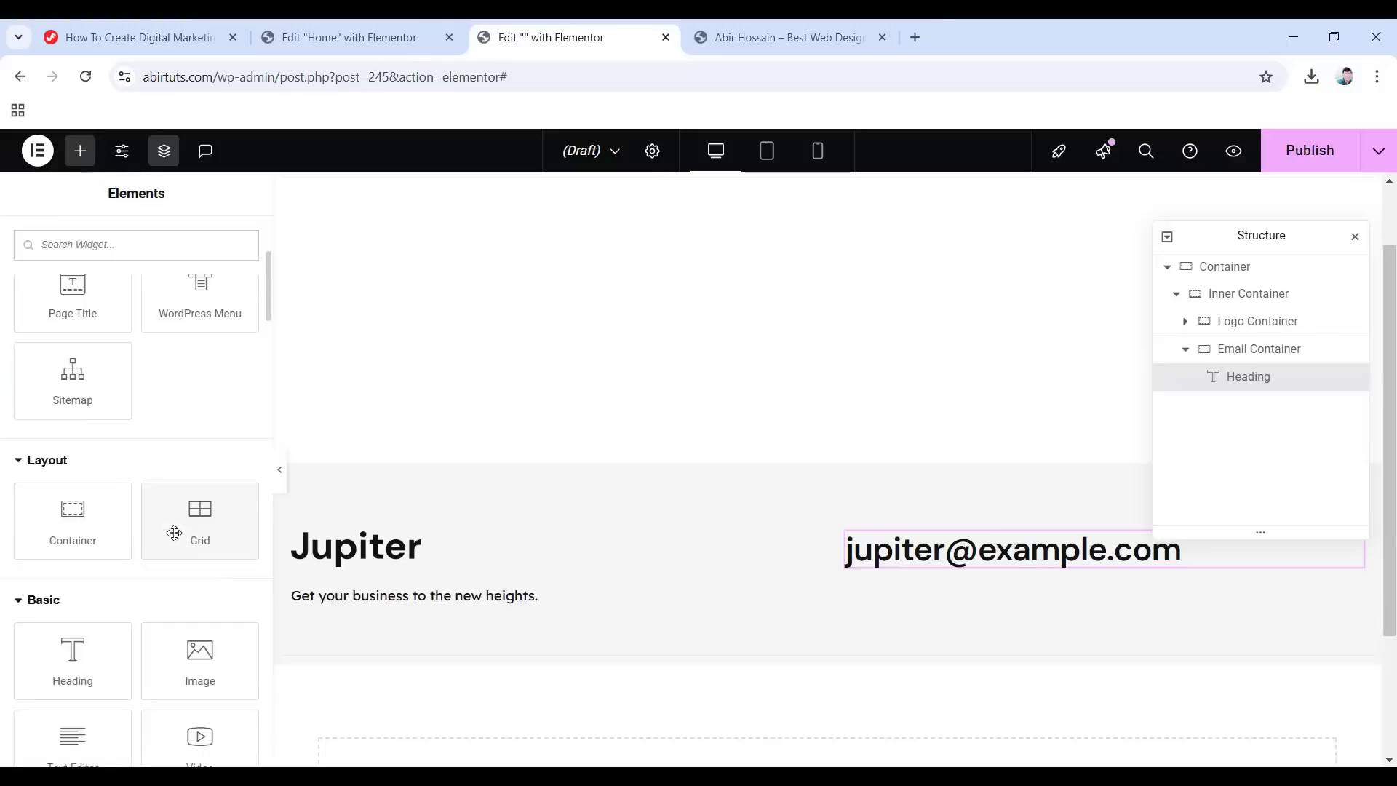
pyautogui.moveTo(72, 580); pyautogui.dragTo(1013, 567)
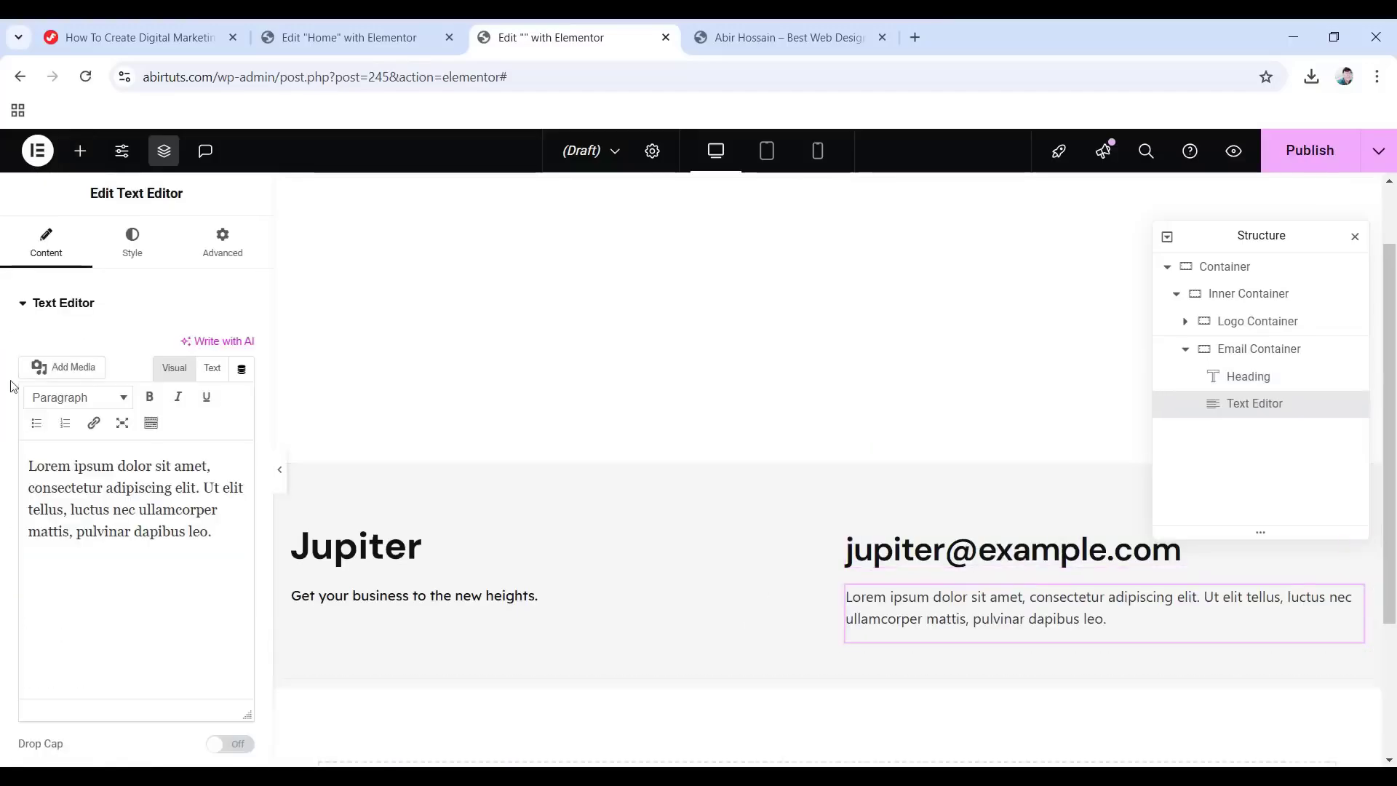
pyautogui.moveTo(222, 533); pyautogui.dragTo(30, 464)
pyautogui.write('MON–FRI 9AM–6PM')
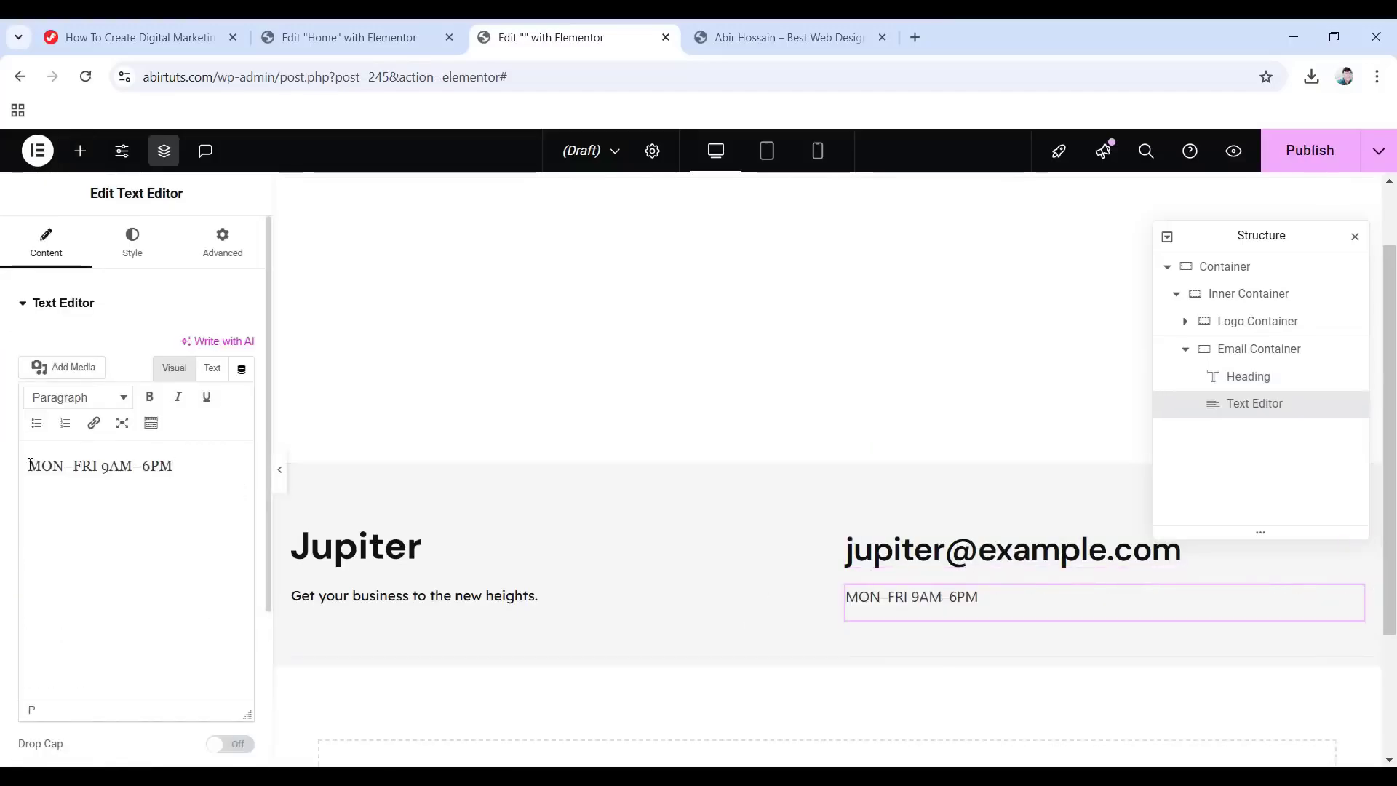
pyautogui.click(132, 240)
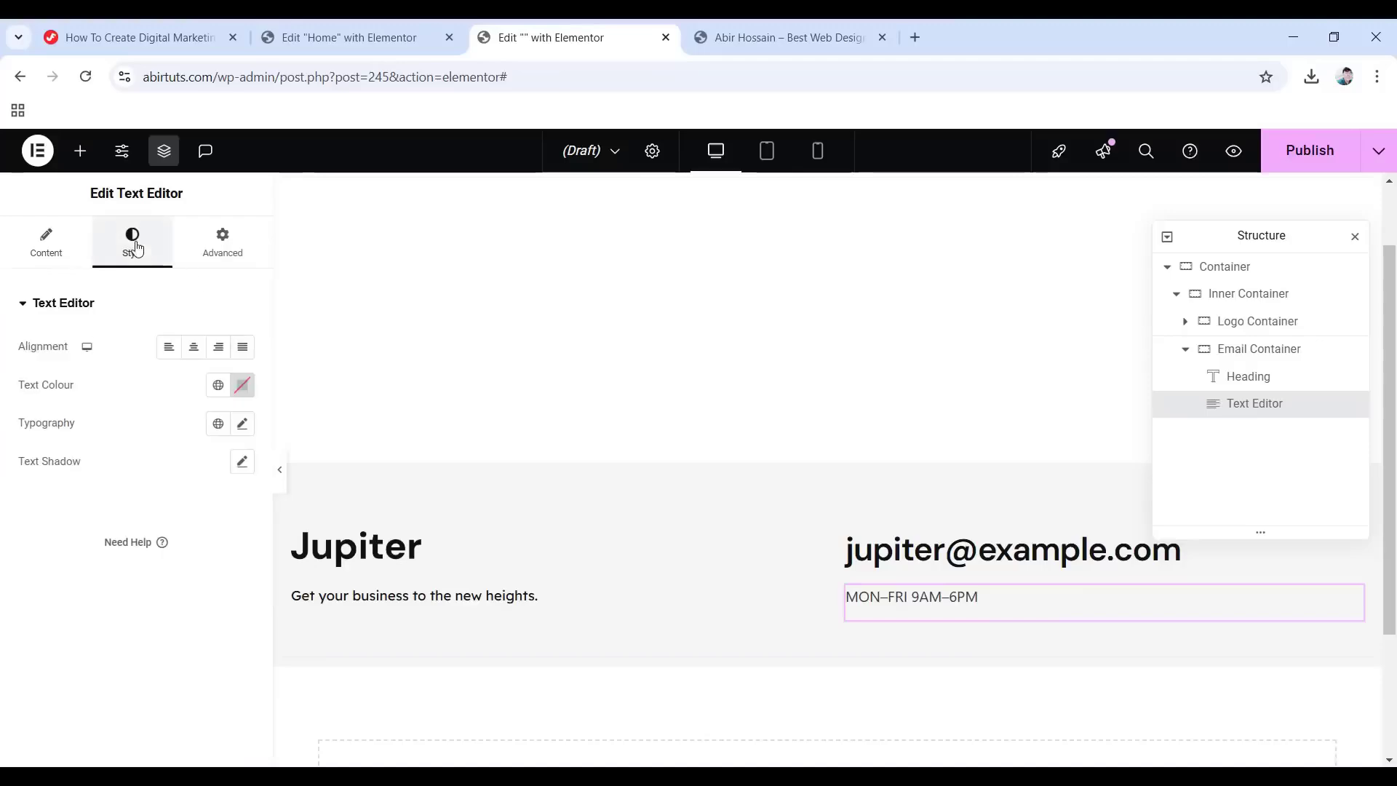
pyautogui.click(217, 385)
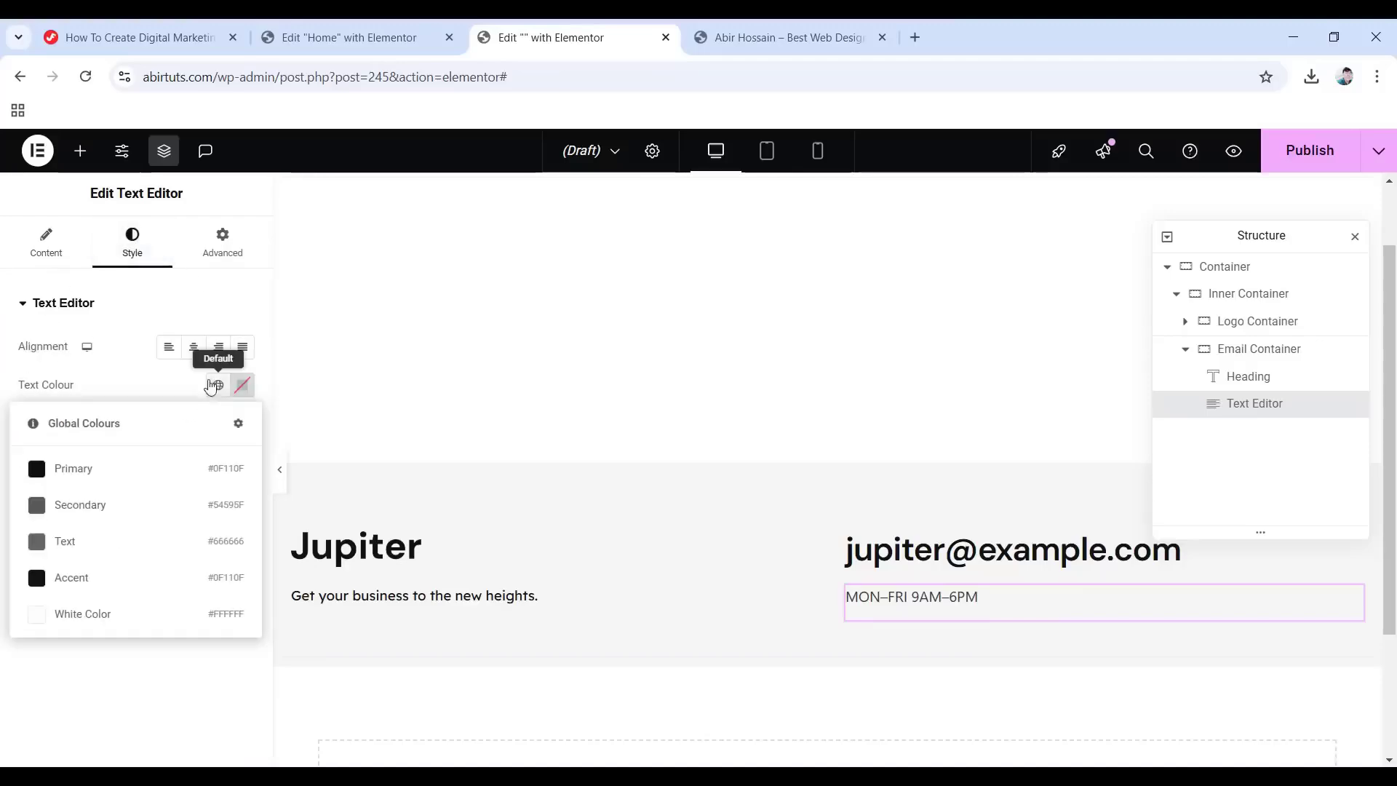
pyautogui.click(103, 468)
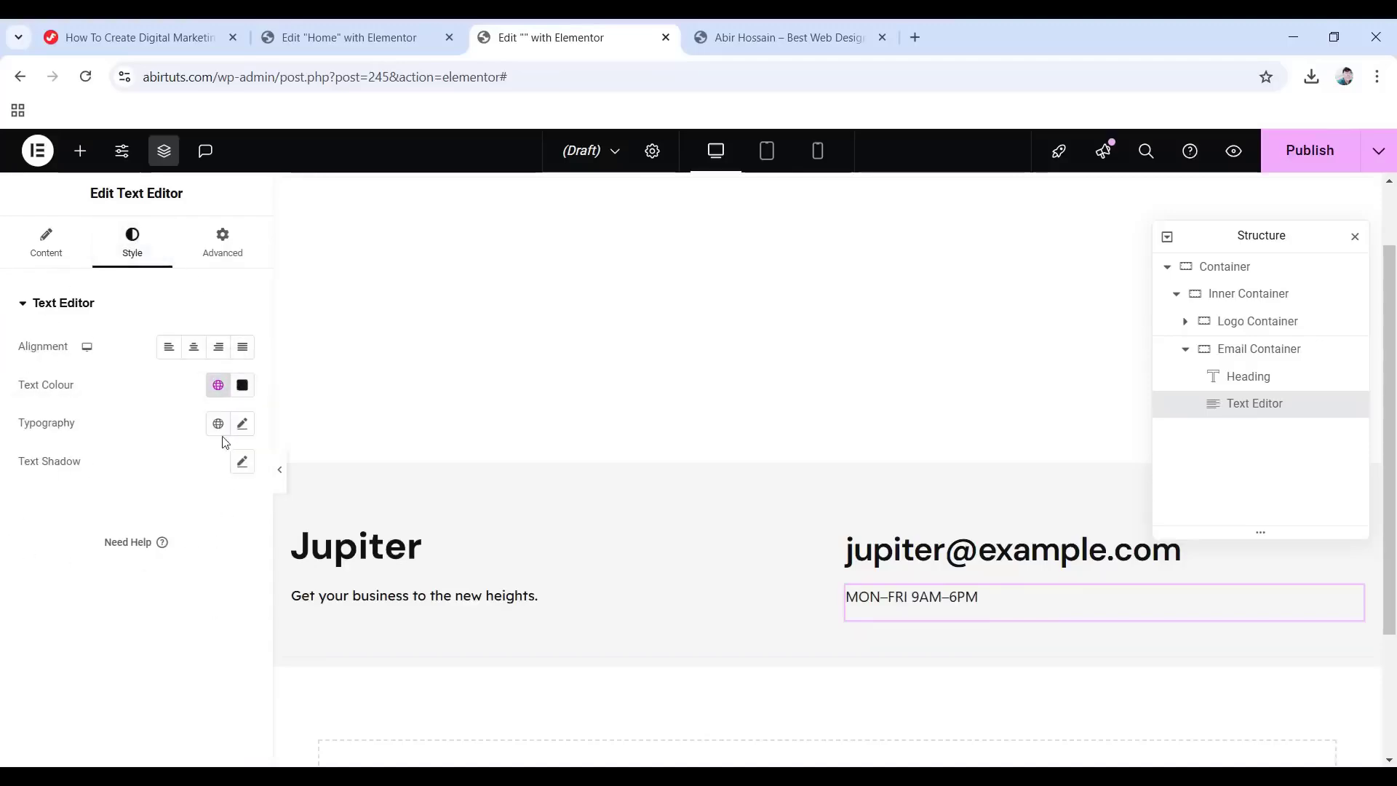
# Set the hours text to normal 400 weight with 1.5 em line height.
pyautogui.click(239, 428)
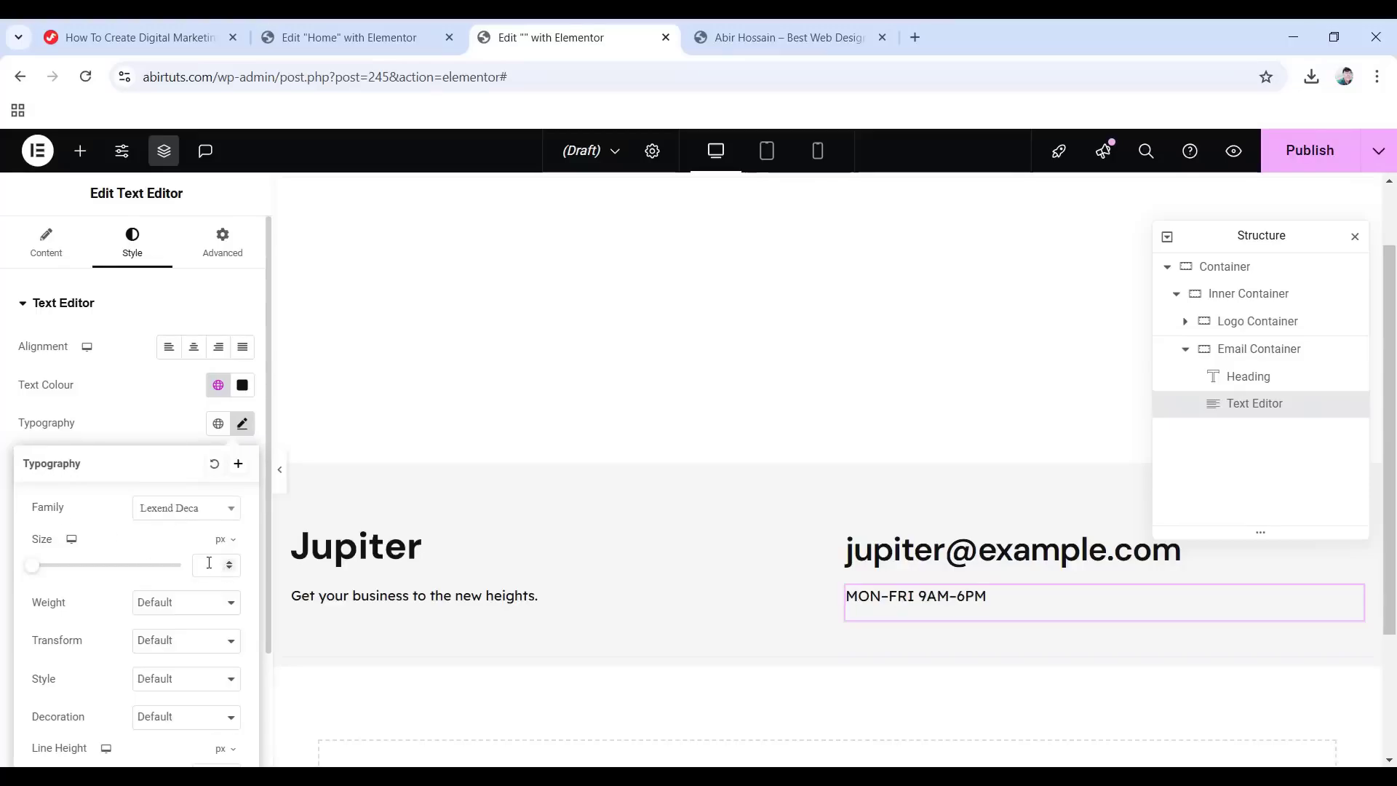
pyautogui.click(172, 603)
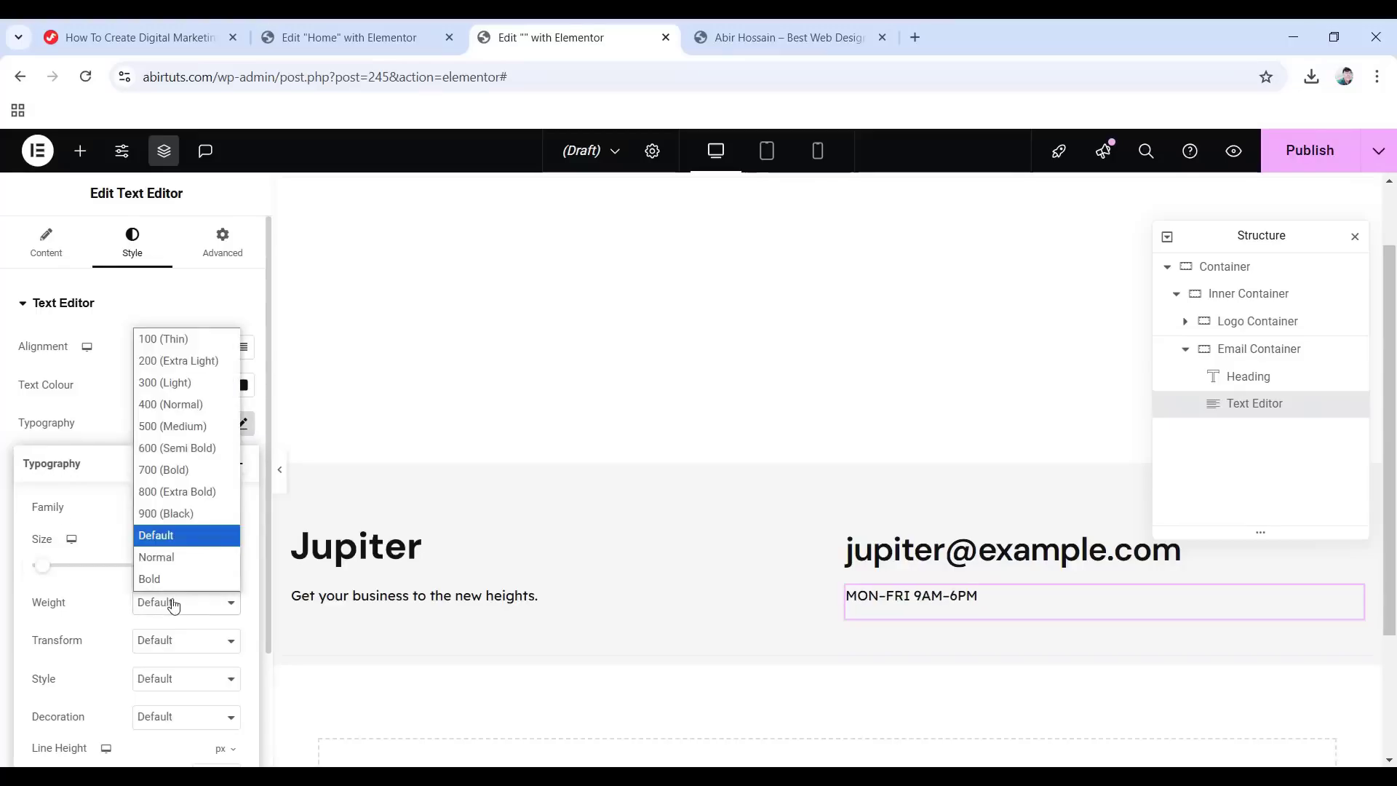
pyautogui.click(171, 405)
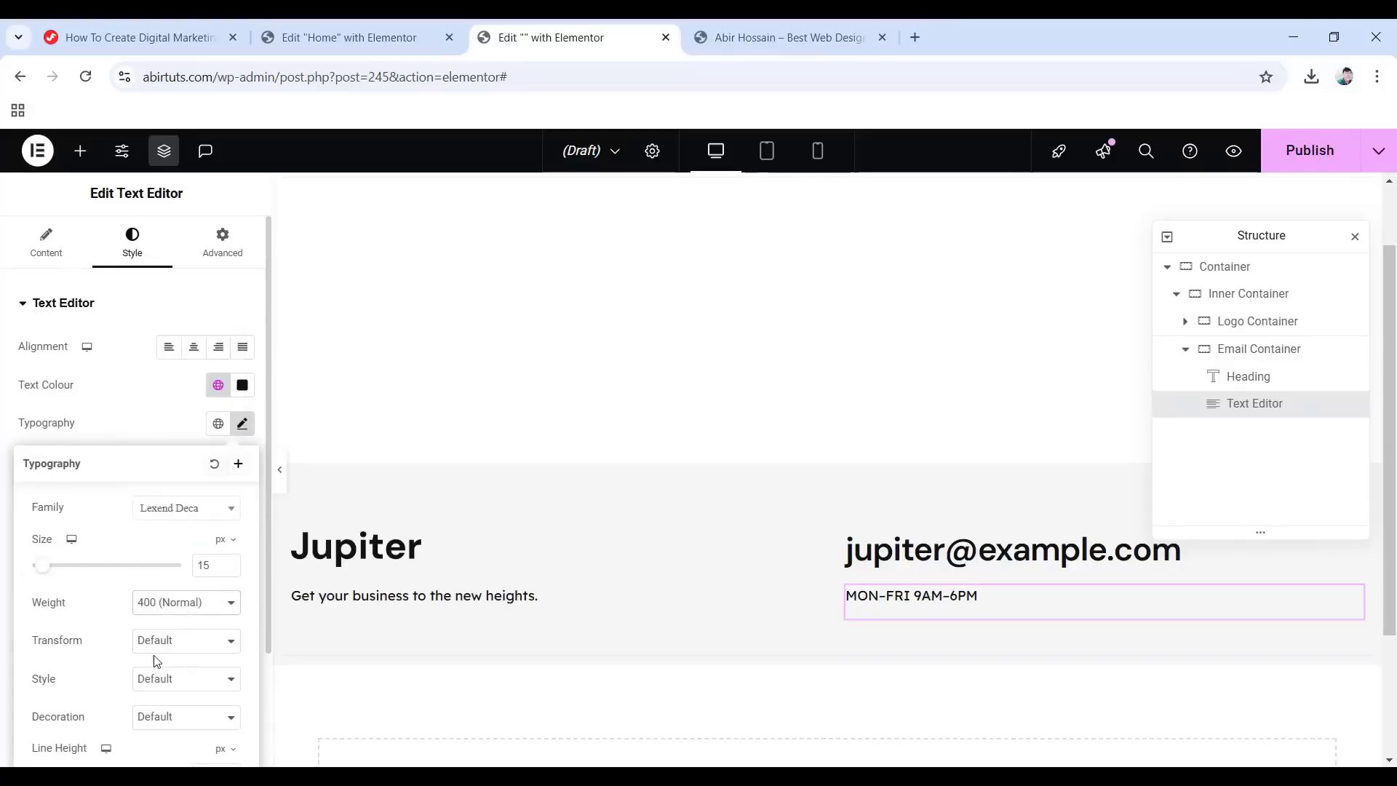
pyautogui.scroll(-2, 157, 660)
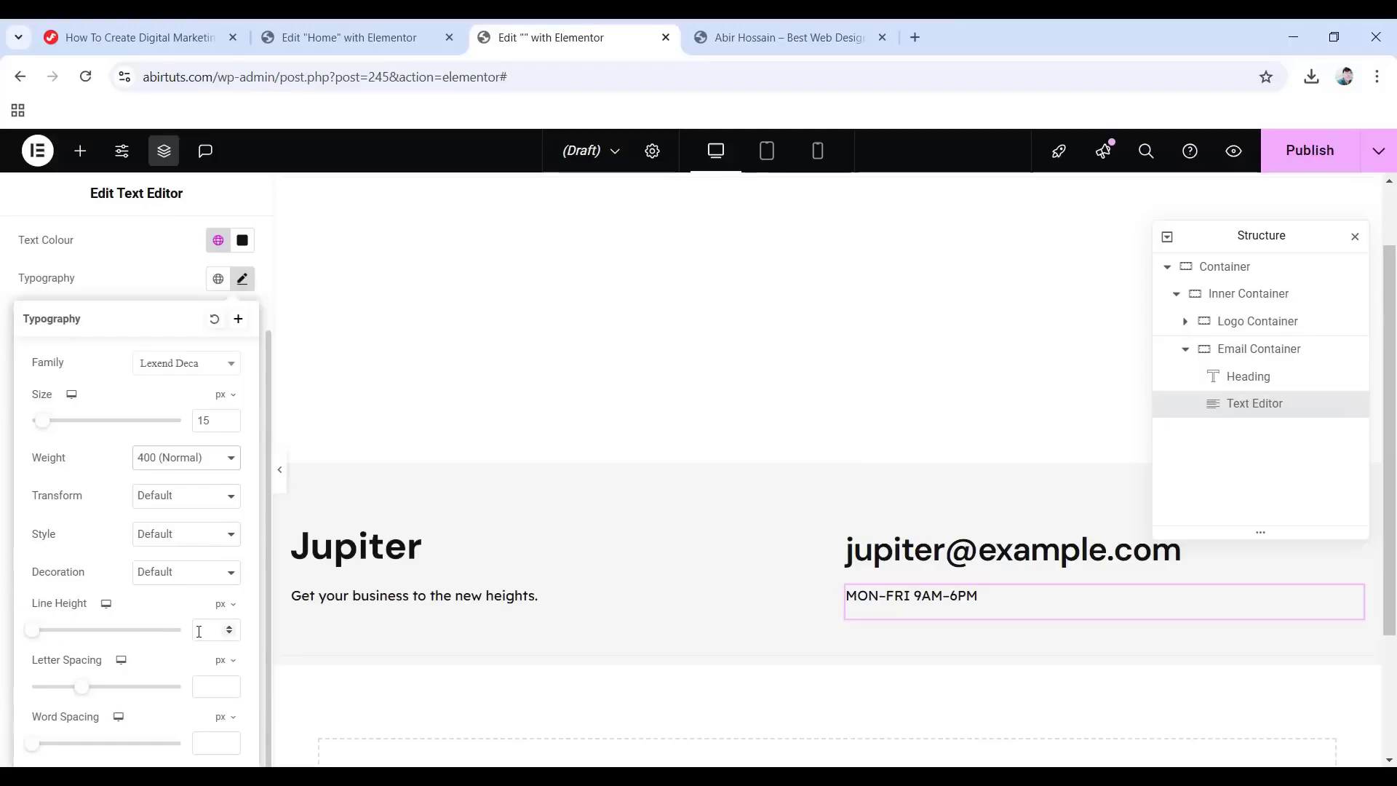
pyautogui.click(222, 613)
pyautogui.scroll(2, 226, 335)
# Give the hours text a Fade In entrance and collapse Email Container in the structure.
pyautogui.click(240, 250)
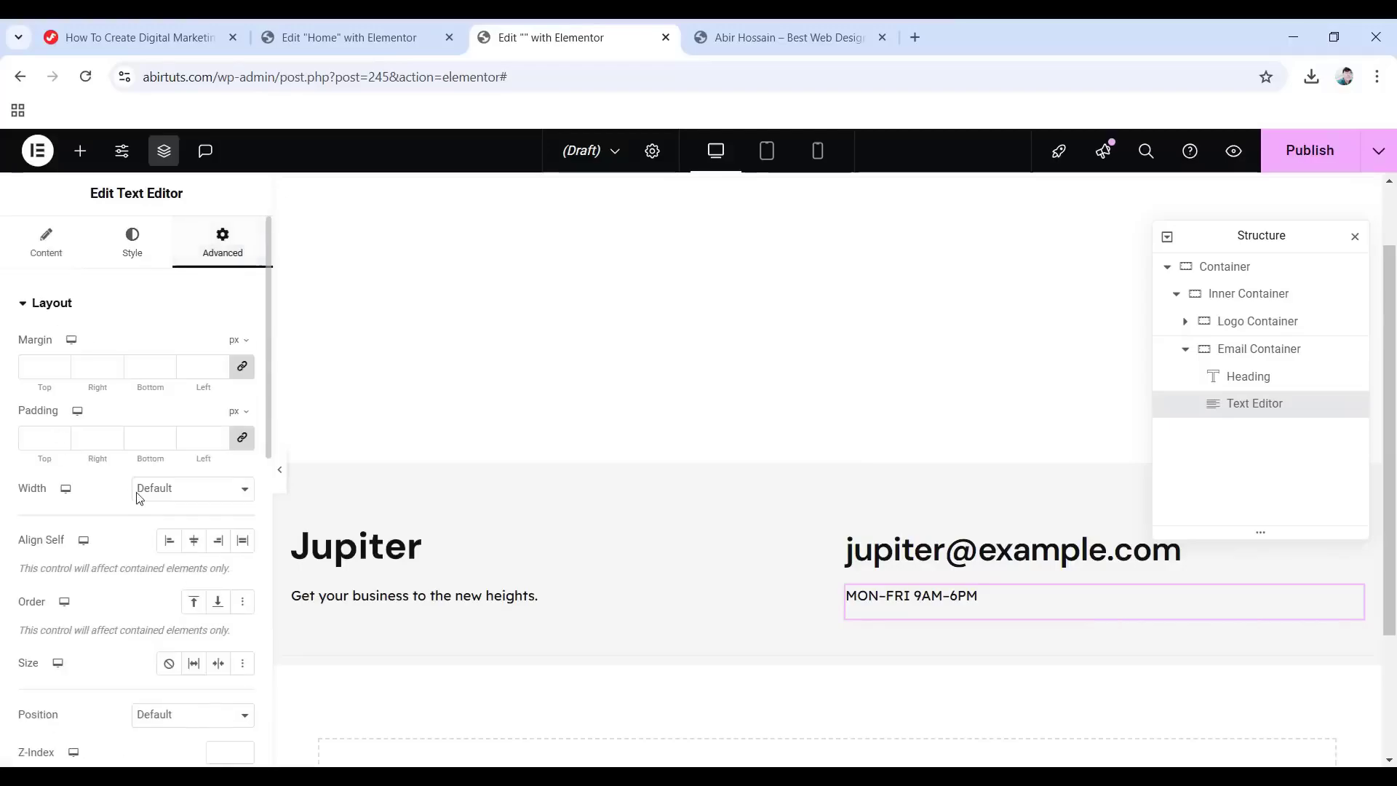
pyautogui.scroll(-6, 73, 502)
pyautogui.click(93, 590)
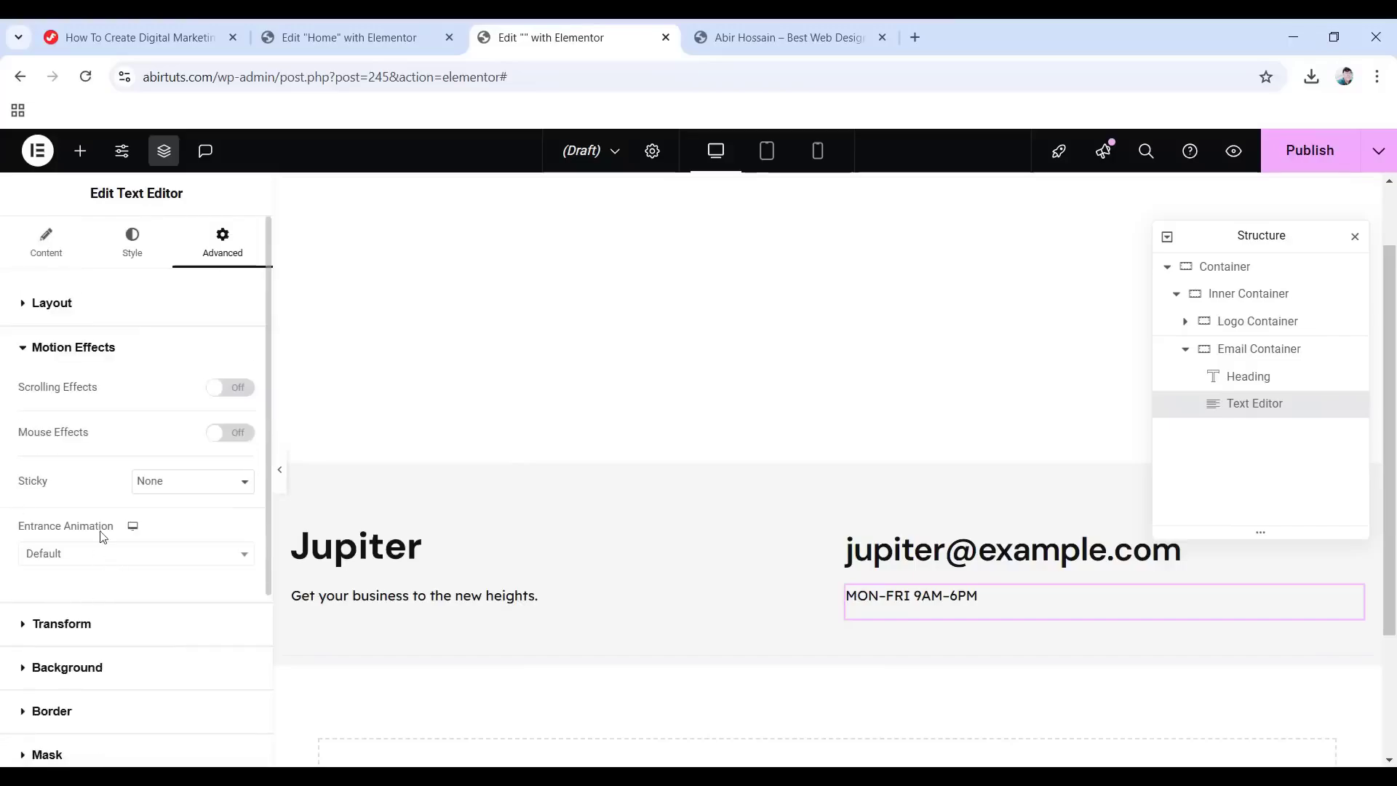
pyautogui.click(96, 556)
pyautogui.click(87, 421)
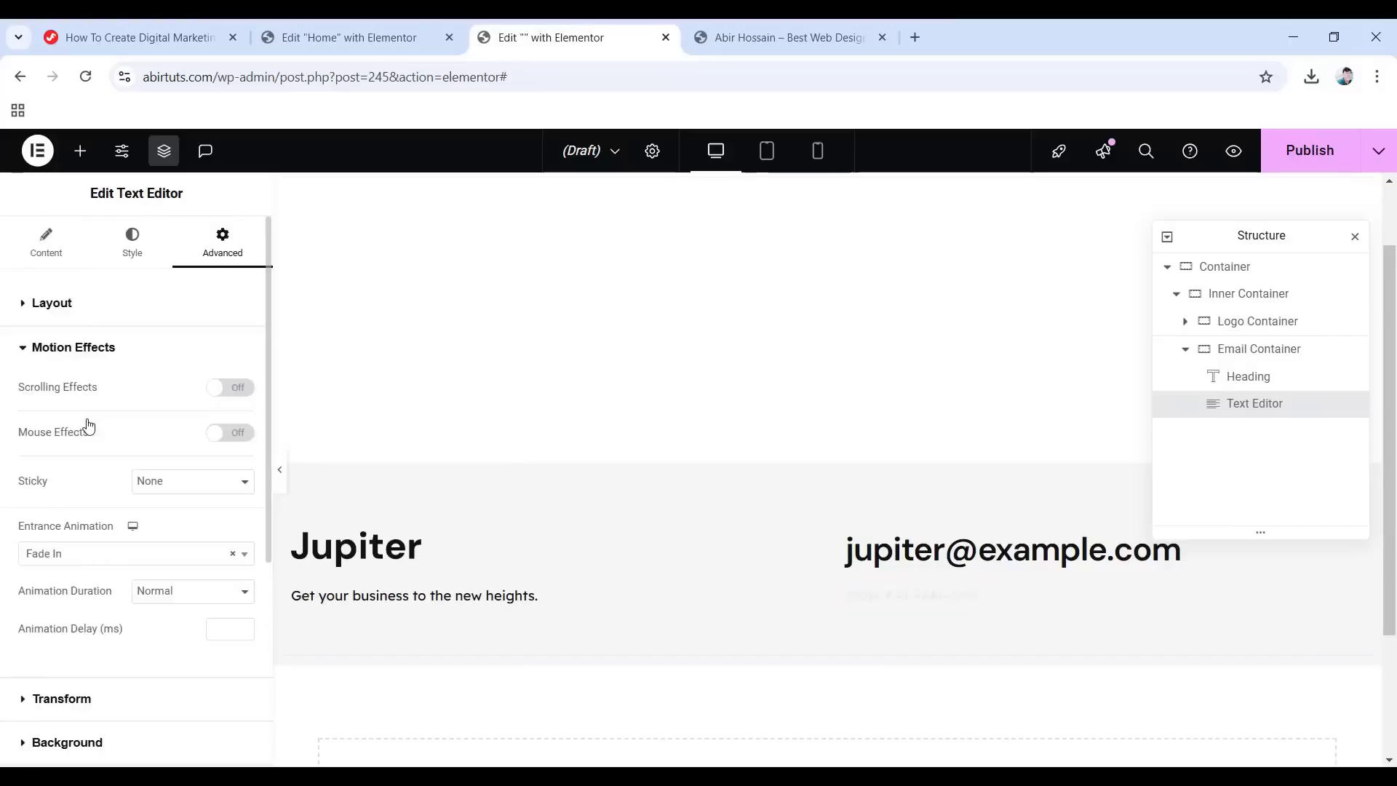
pyautogui.click(1186, 352)
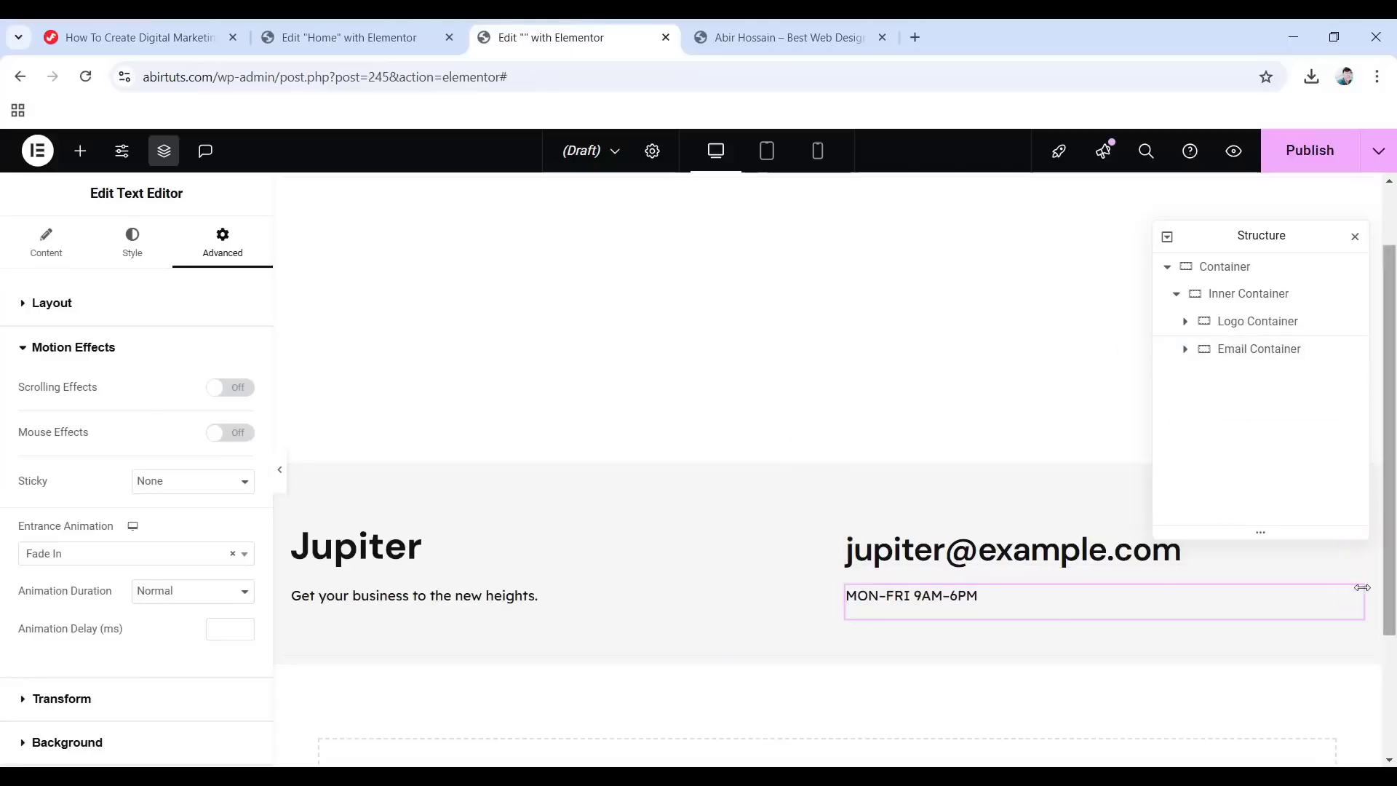
pyautogui.click(80, 151)
# Drop a new Container right of the email column and rename it 'Contact Container'.
pyautogui.scroll(-5, 72, 393)
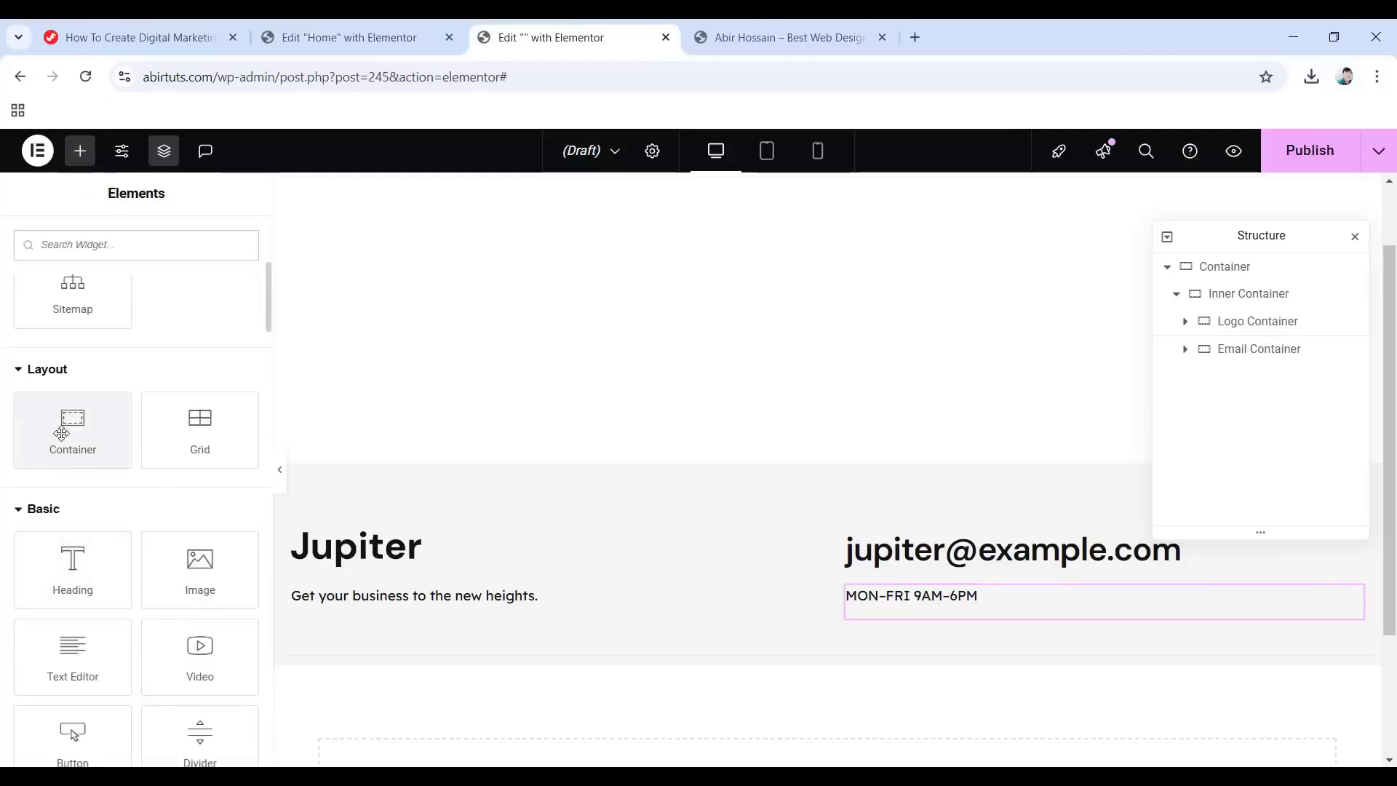
pyautogui.moveTo(73, 429); pyautogui.dragTo(1355, 591)
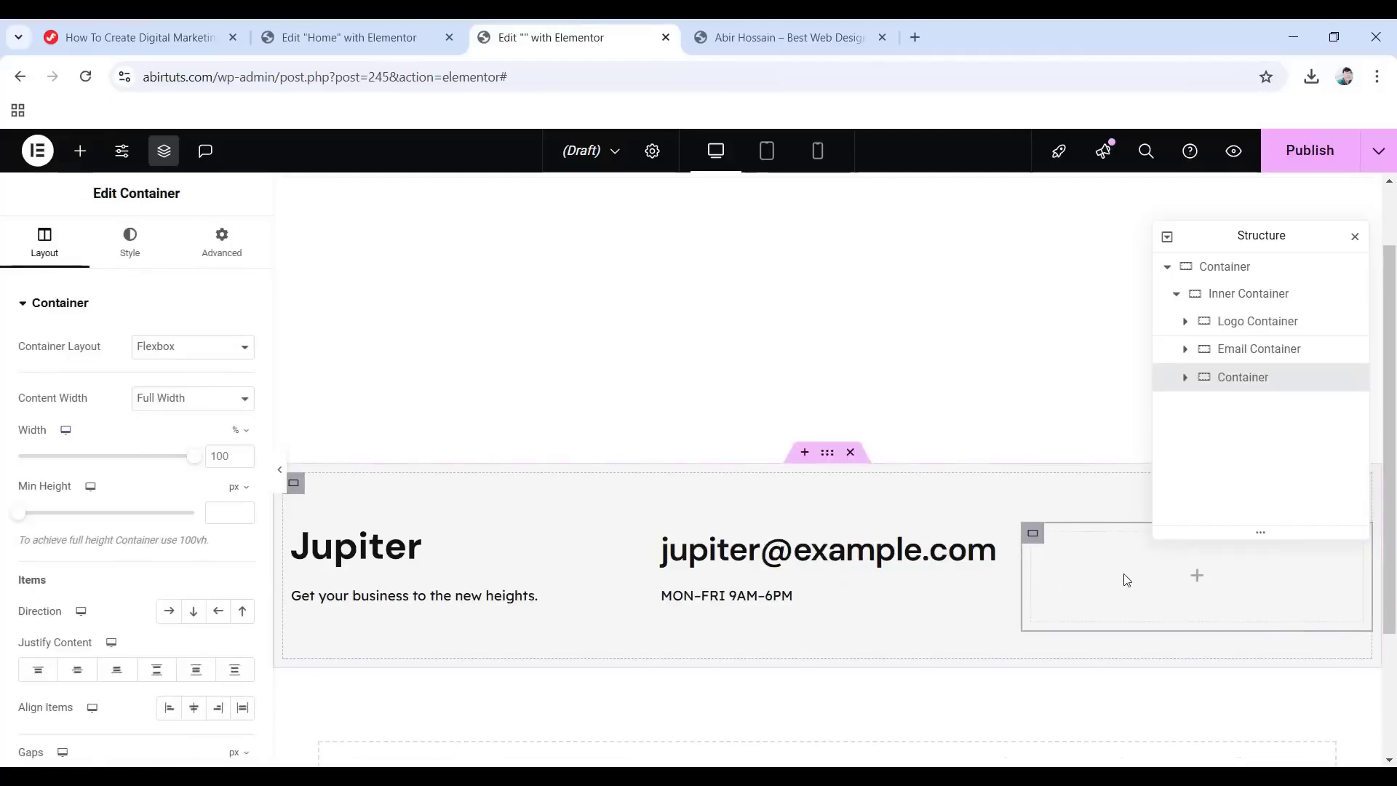
pyautogui.doubleClick(1221, 378)
pyautogui.write('Contact Container')
pyautogui.press('Return')
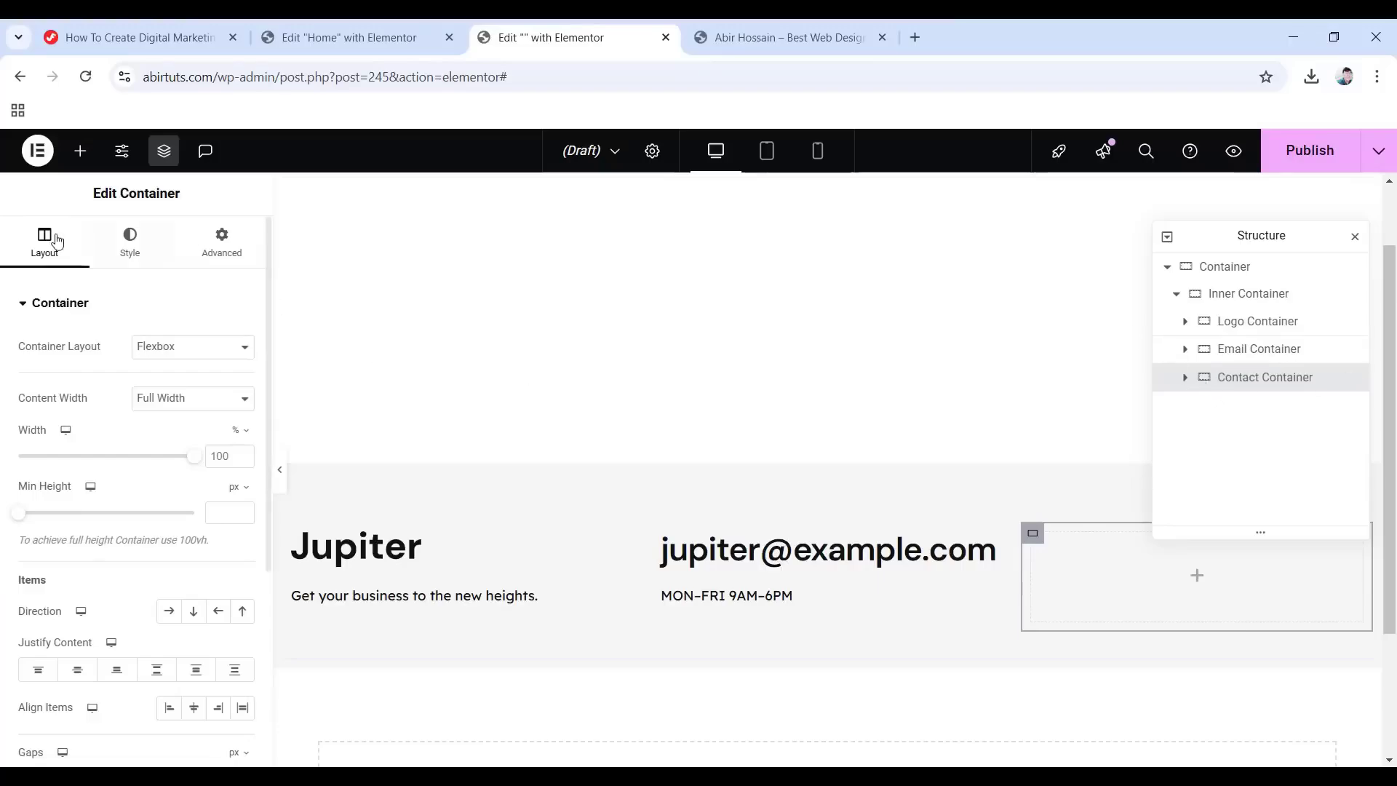
# Set Contact Container's content width to Boxed (1140 px).
pyautogui.click(183, 397)
pyautogui.click(163, 419)
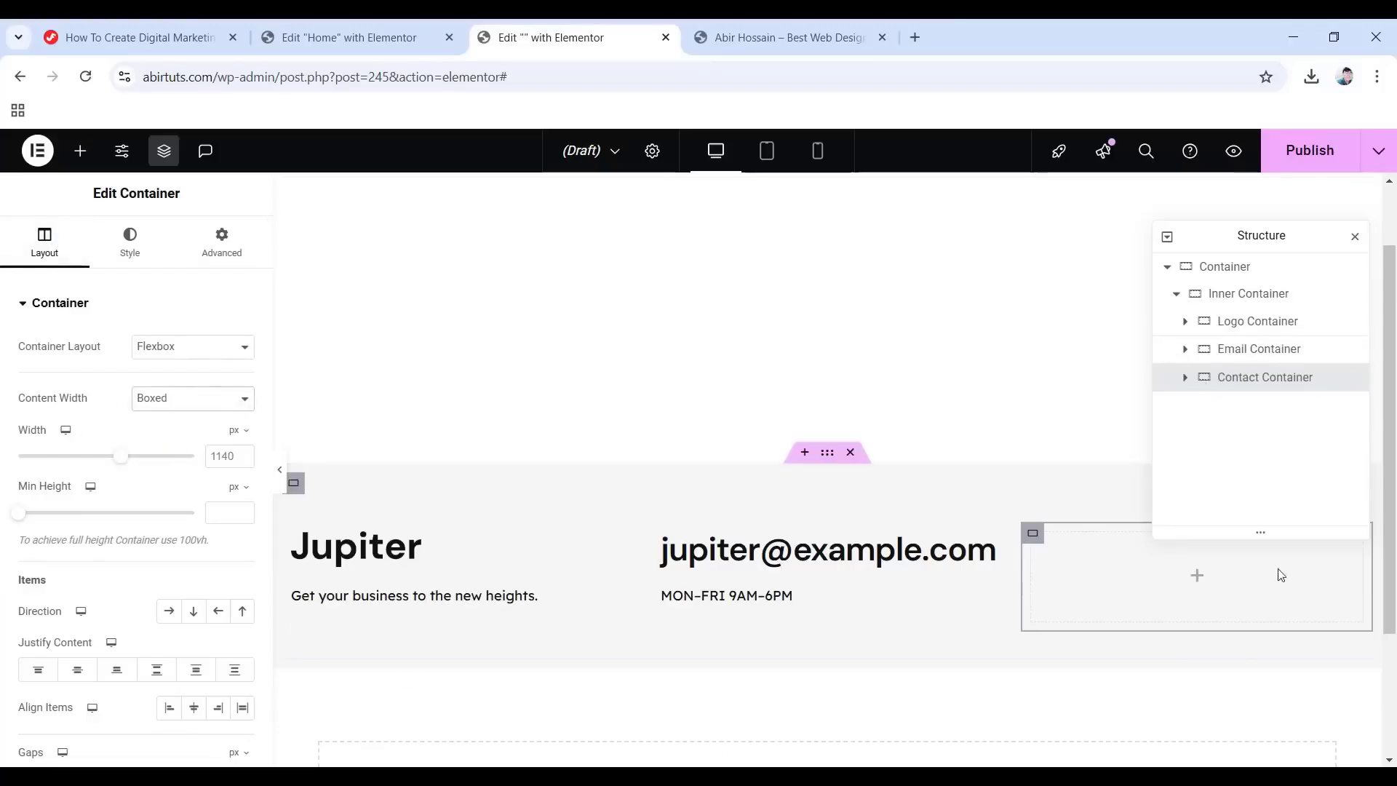
pyautogui.click(1197, 576)
pyautogui.scroll(-8, 107, 484)
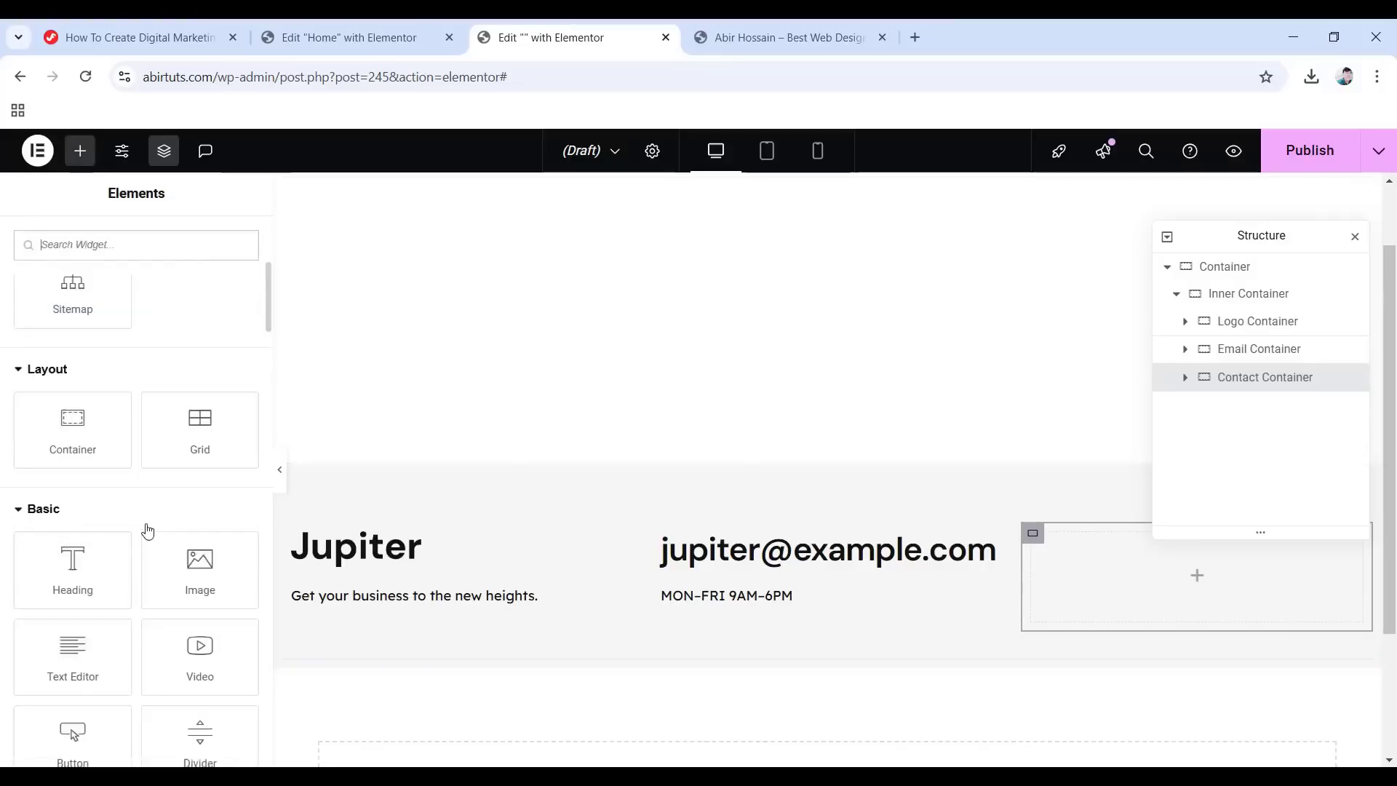
# Add a Heading to Contact Container with the phone number, coloured global Primary.
pyautogui.moveTo(87, 415); pyautogui.dragTo(1210, 587)
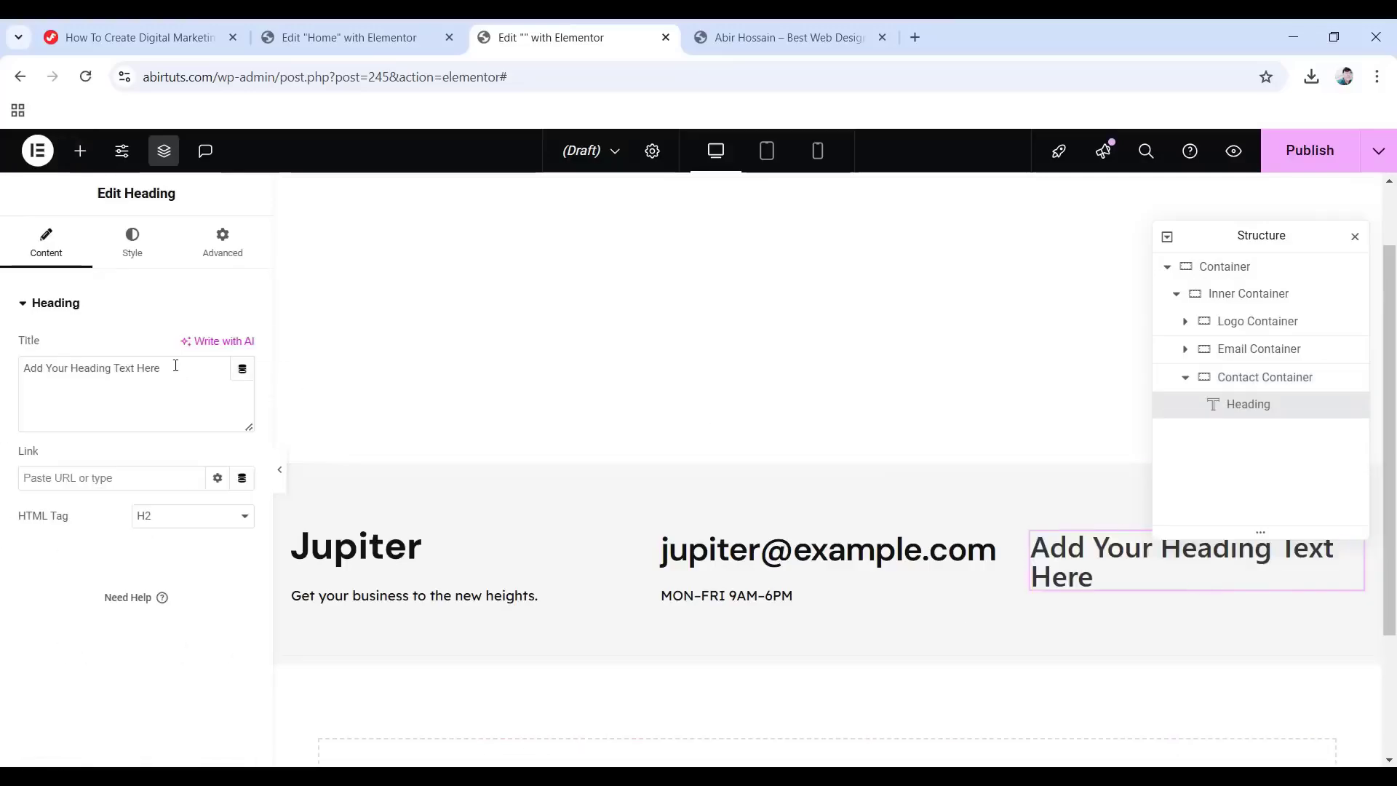
pyautogui.moveTo(175, 366); pyautogui.dragTo(22, 367)
pyautogui.hotkey('ctrl', 'v')
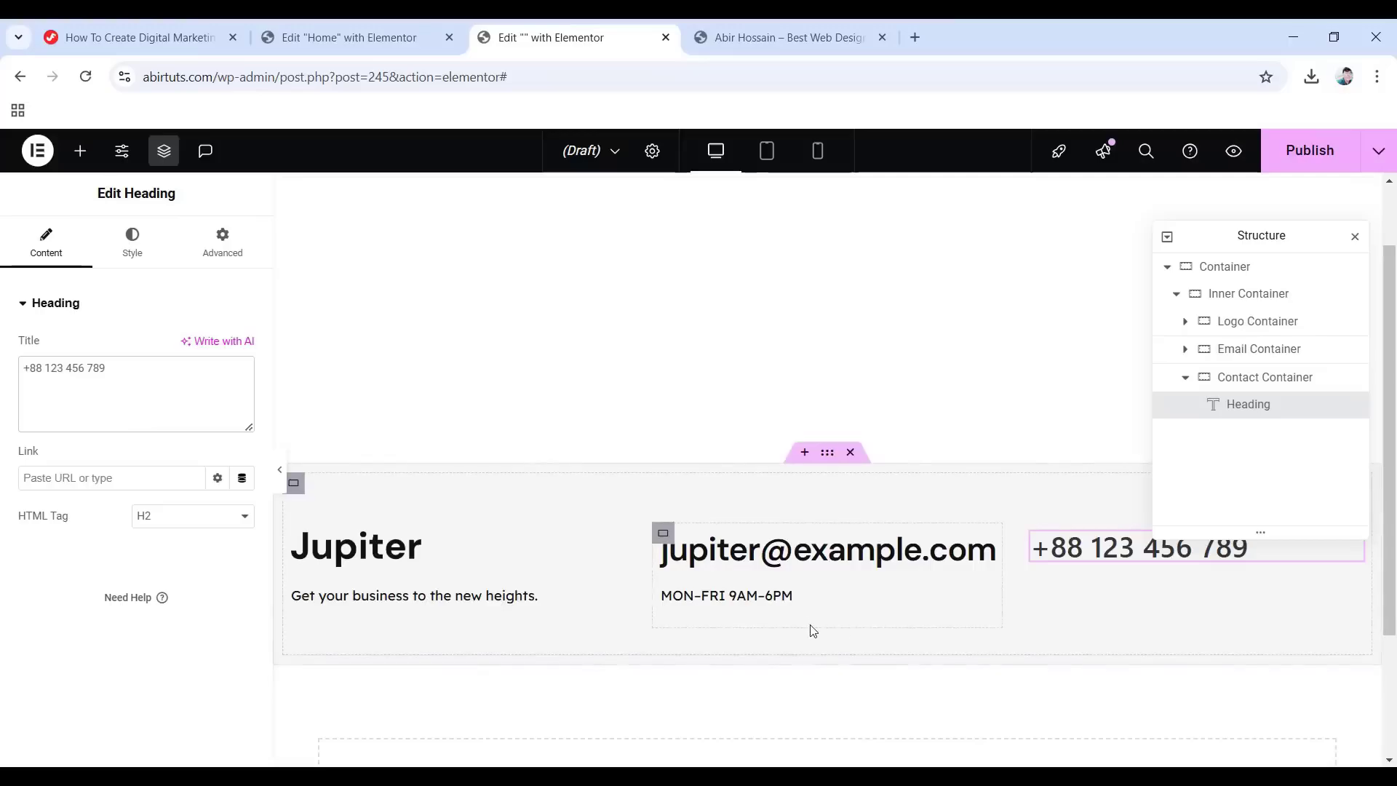
pyautogui.scroll(1, 812, 630)
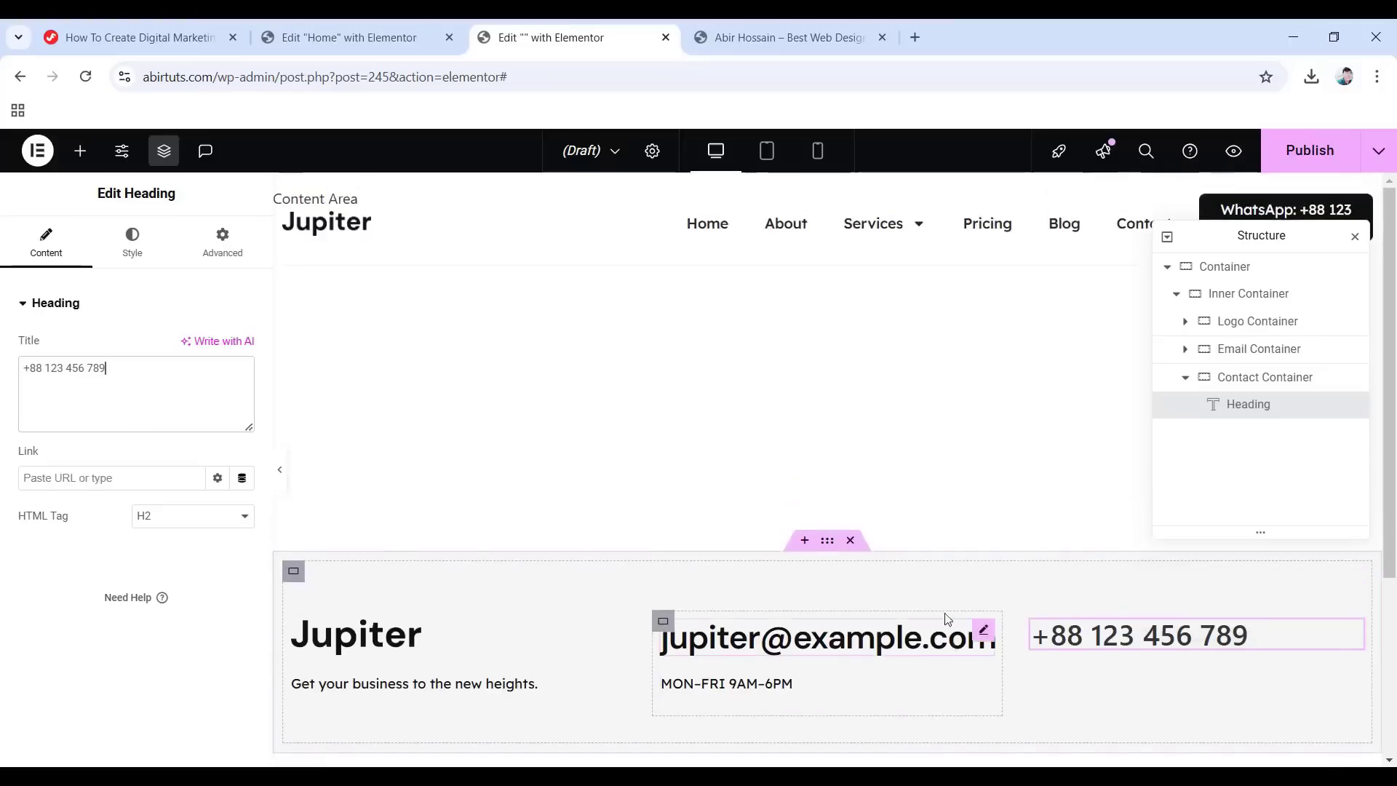
pyautogui.click(121, 248)
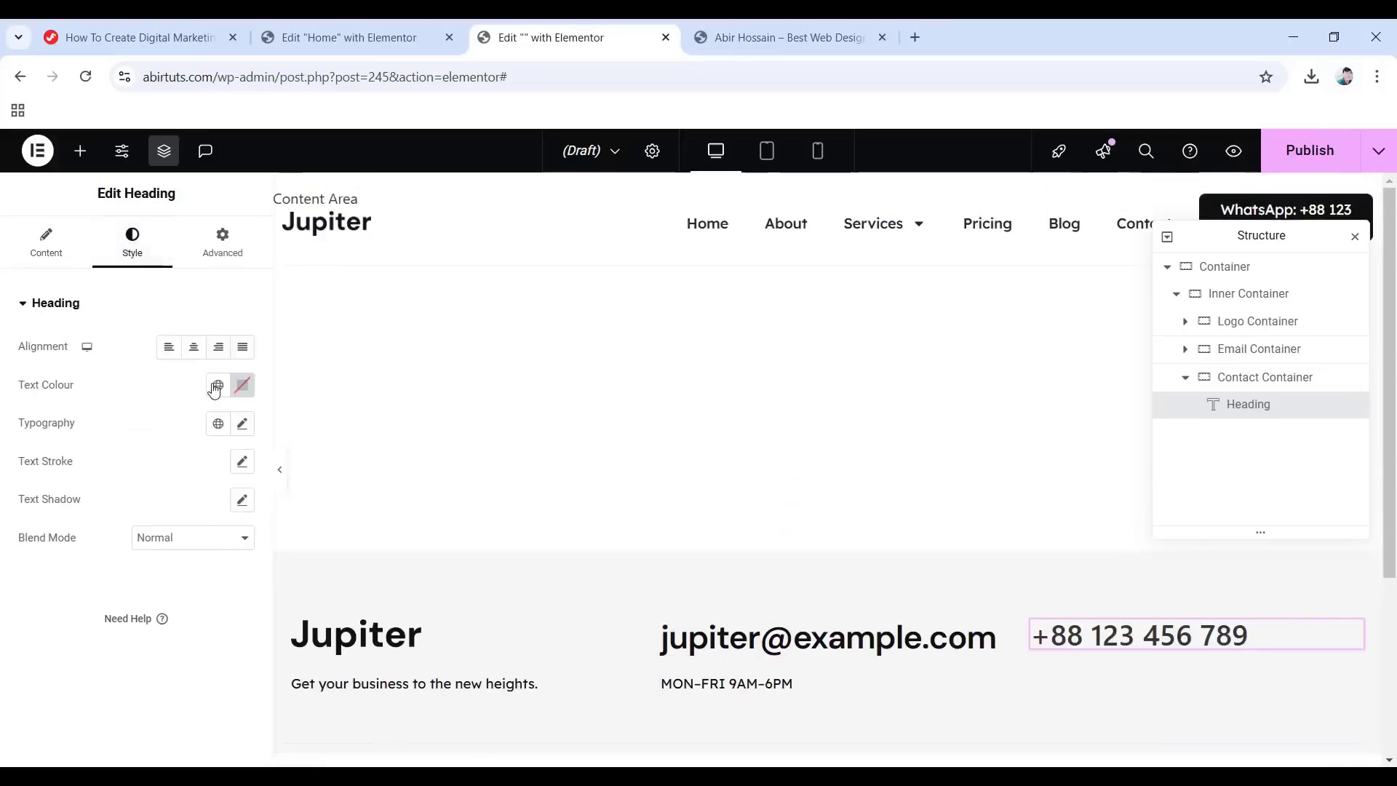
pyautogui.click(217, 385)
pyautogui.click(121, 467)
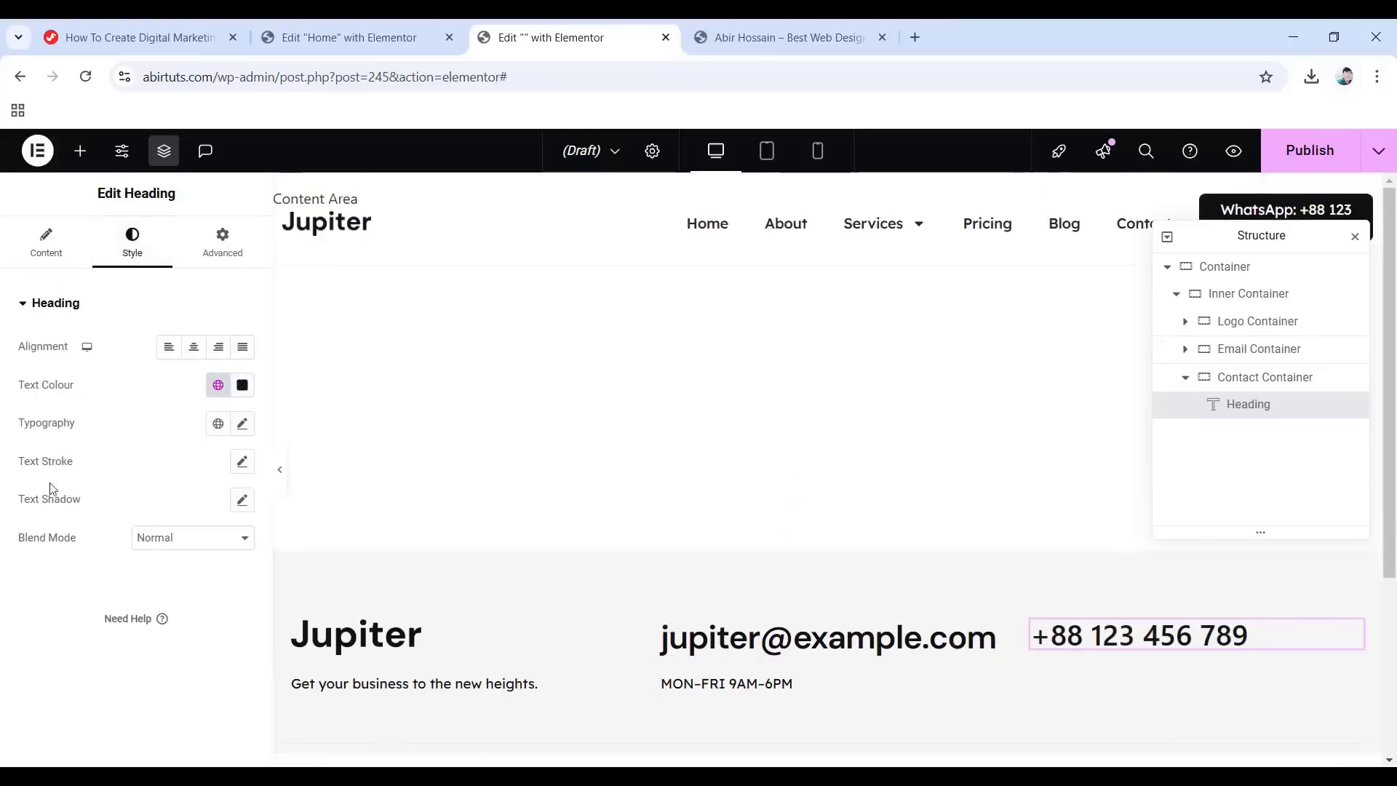
# Set the phone heading's font to DM Sans with semibold 600 weight.
pyautogui.click(244, 426)
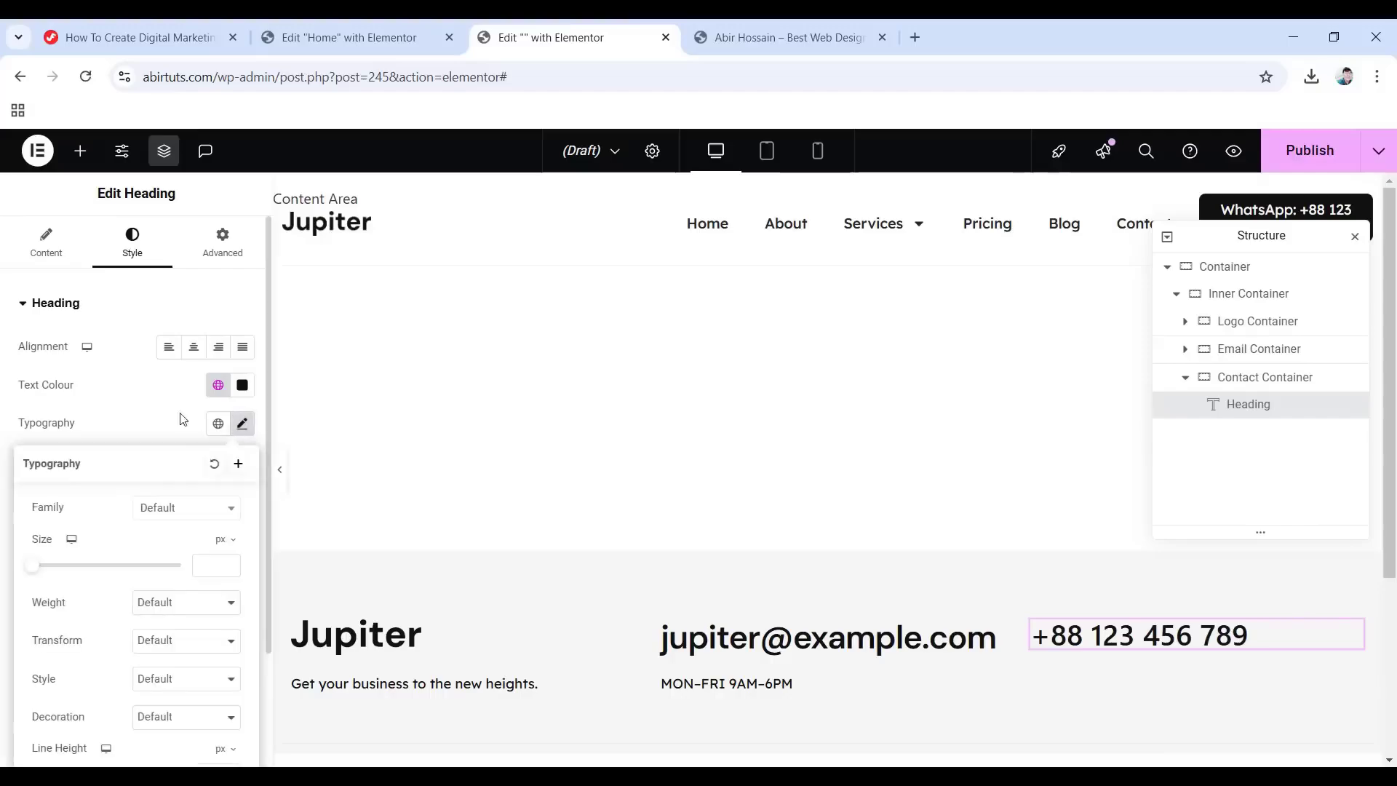
pyautogui.click(175, 510)
pyautogui.write('dm sans')
pyautogui.press('Return')
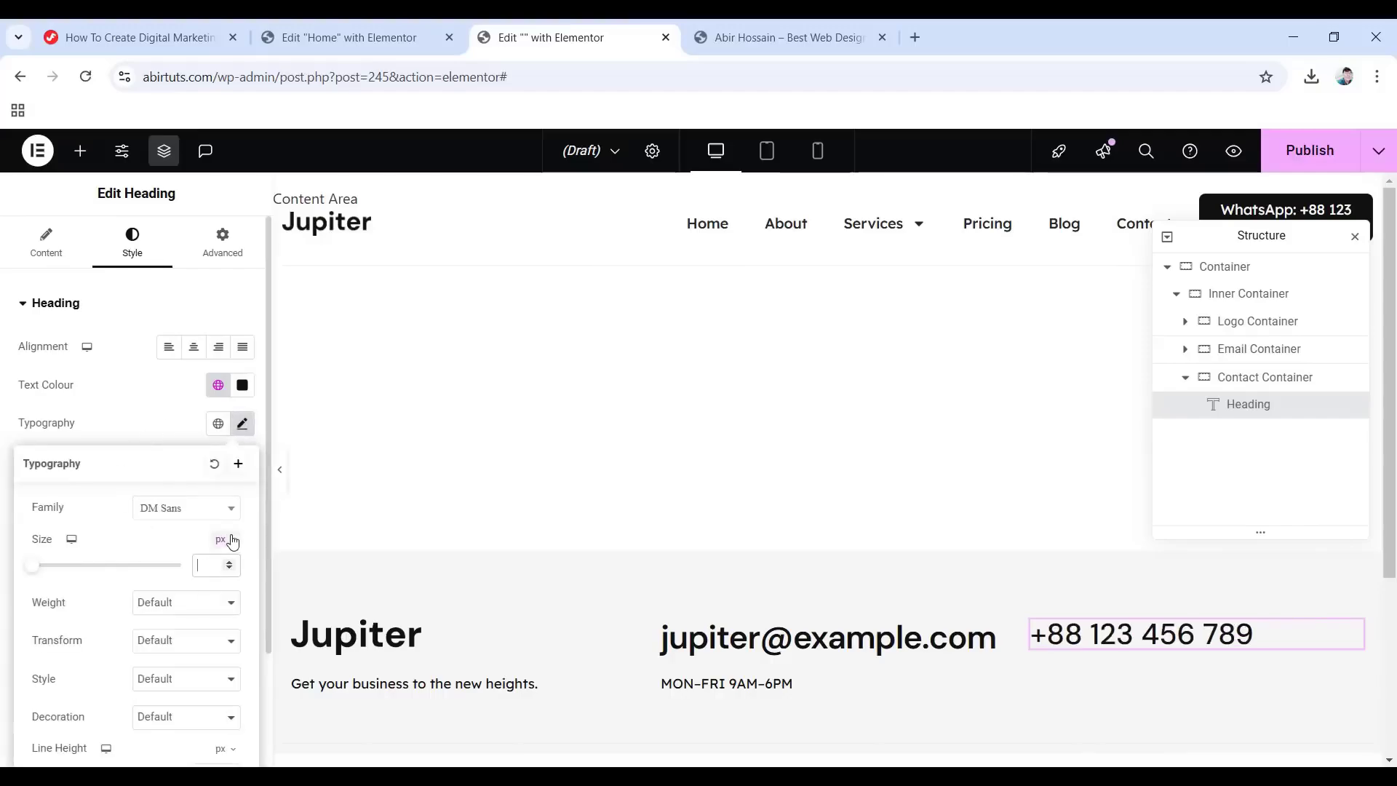
pyautogui.click(182, 604)
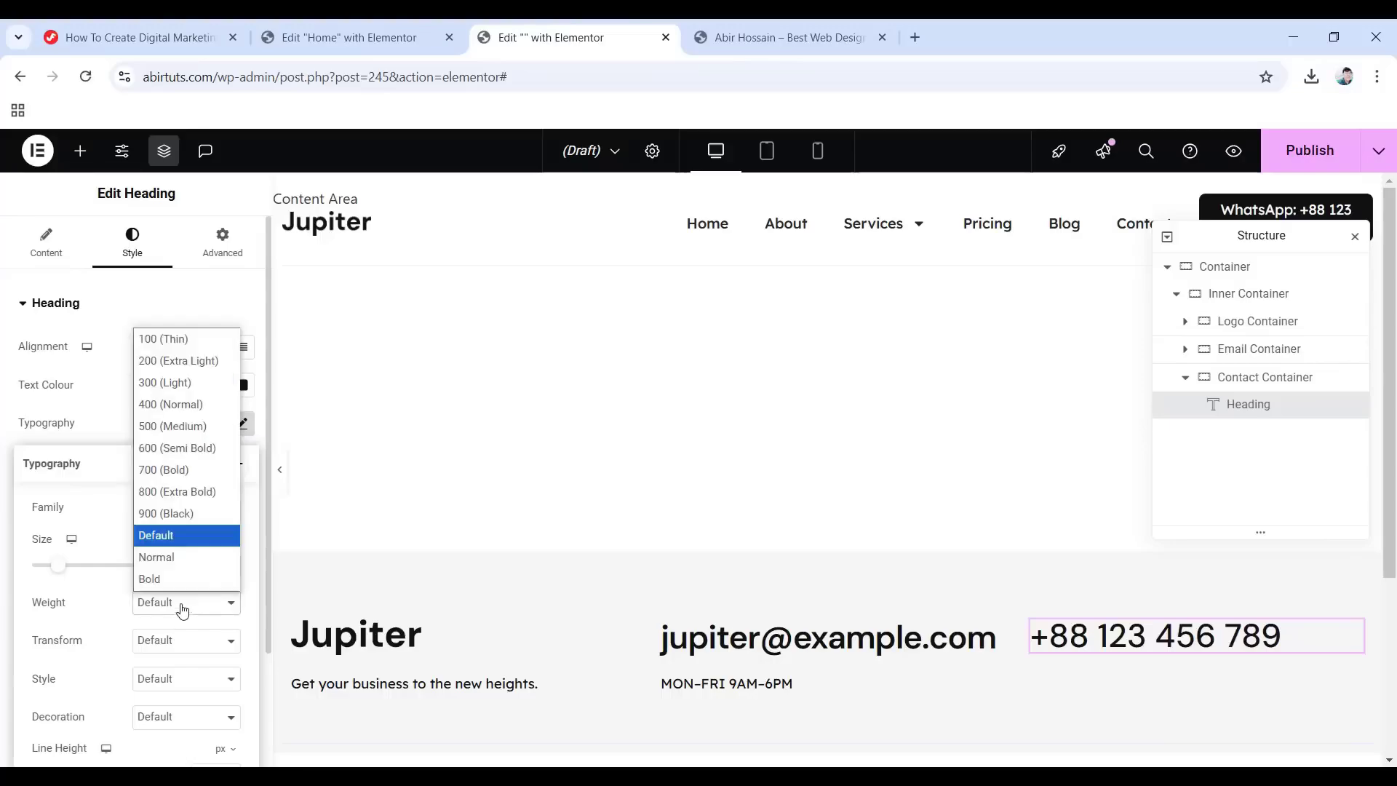
pyautogui.click(183, 447)
# Give the phone heading 1 em line height and -0.022 em letter spacing.
pyautogui.scroll(-2, 172, 497)
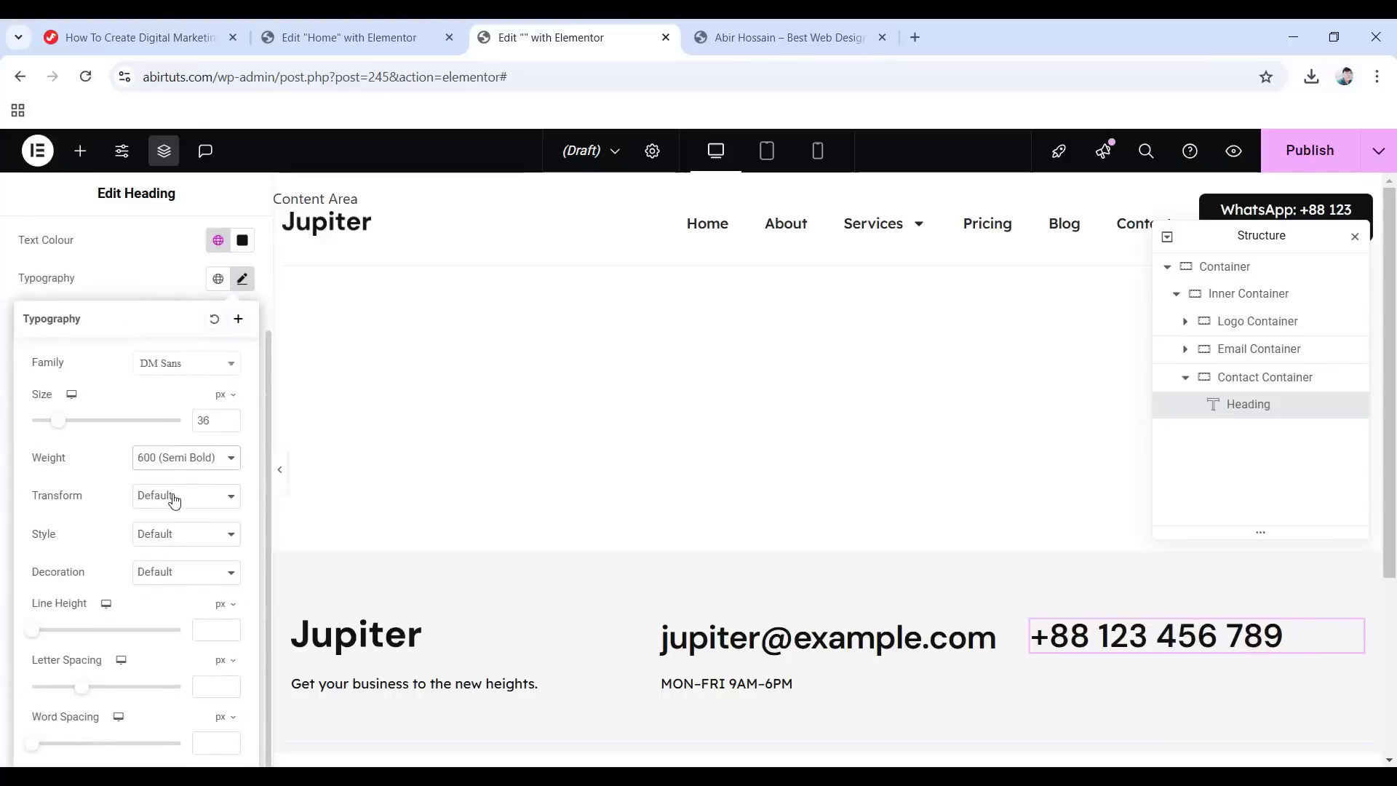
pyautogui.click(227, 605)
pyautogui.click(220, 630)
pyautogui.write('1')
pyautogui.click(224, 662)
pyautogui.click(216, 685)
pyautogui.write('-0')
pyautogui.write('.022')
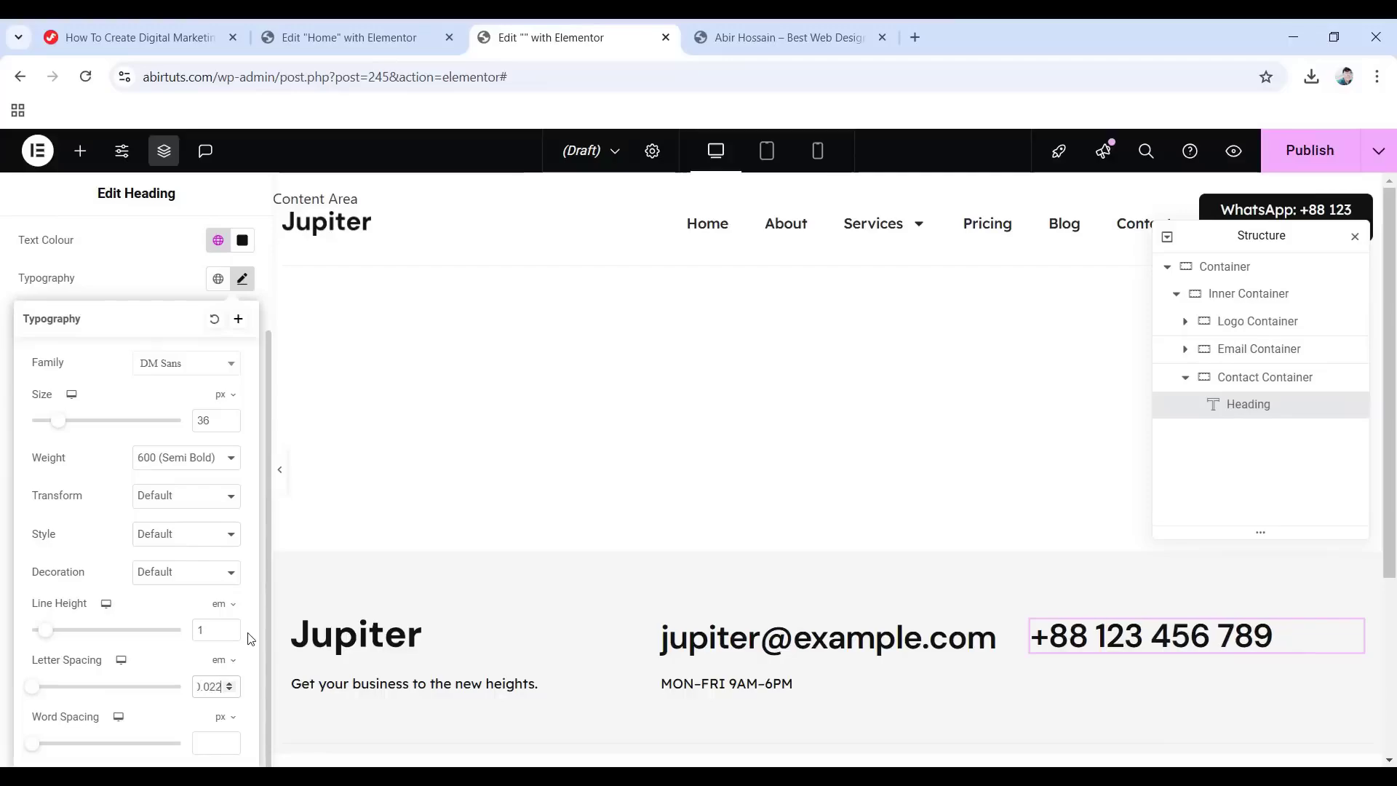
# Give the phone heading a Fade In entrance animation.
pyautogui.scroll(3, 122, 372)
pyautogui.click(215, 262)
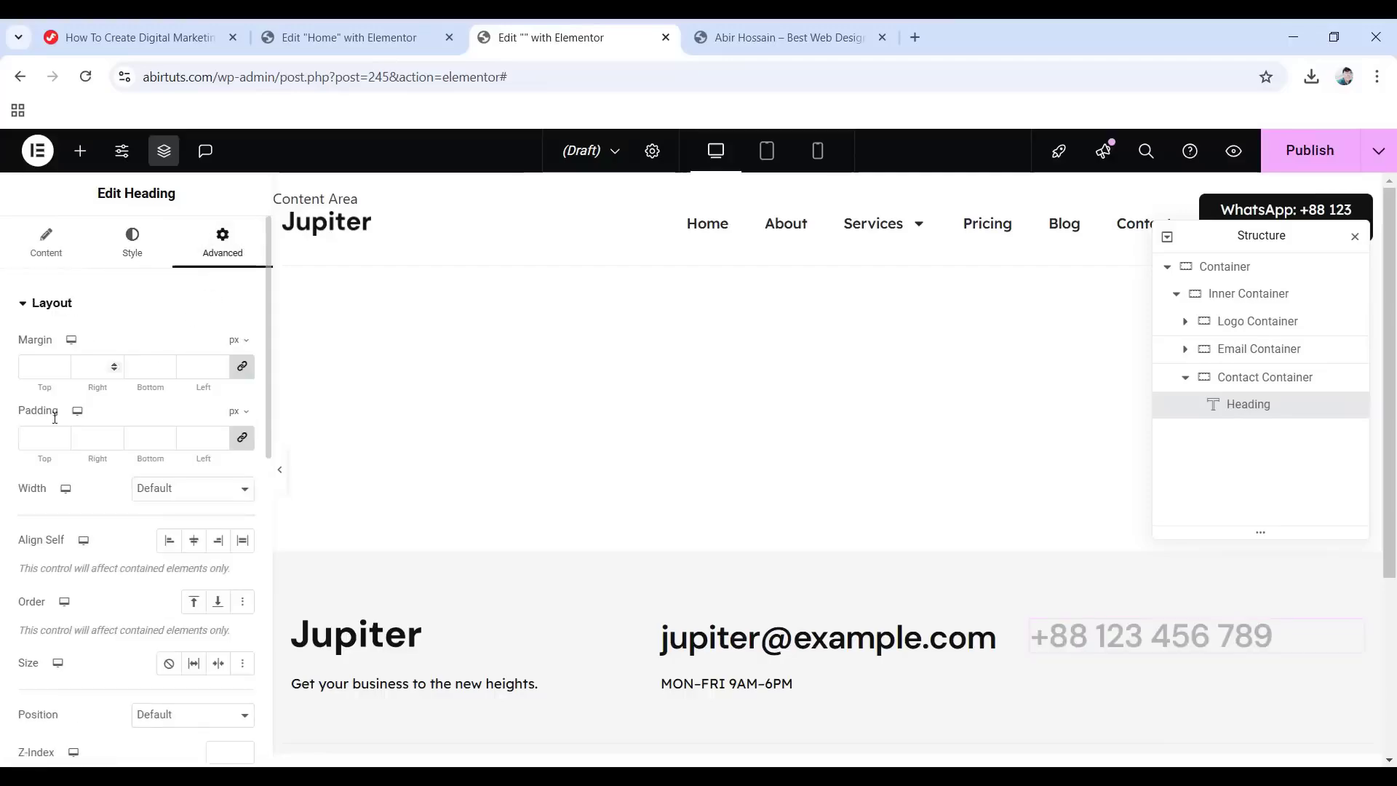
pyautogui.scroll(-6, 113, 367)
pyautogui.click(91, 586)
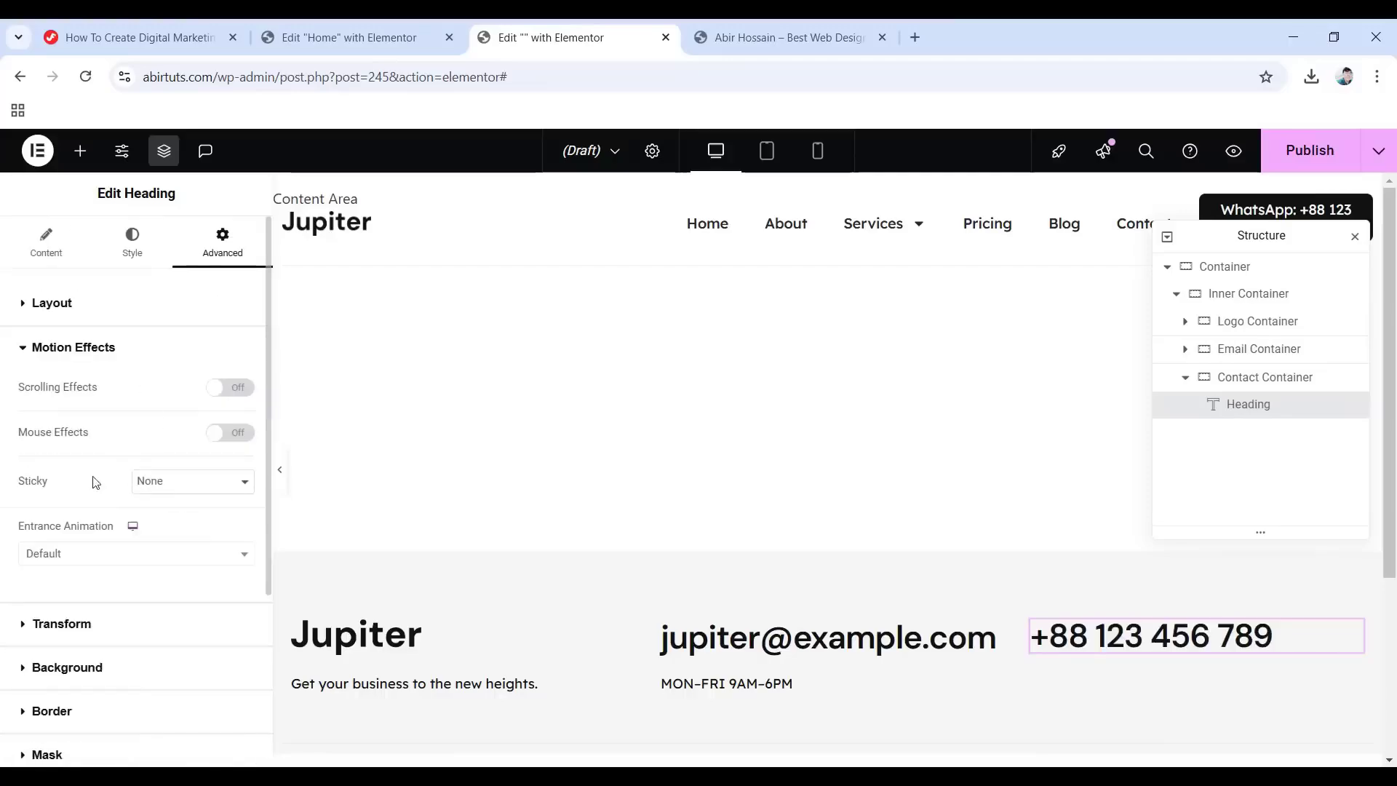
pyautogui.click(118, 552)
pyautogui.click(79, 415)
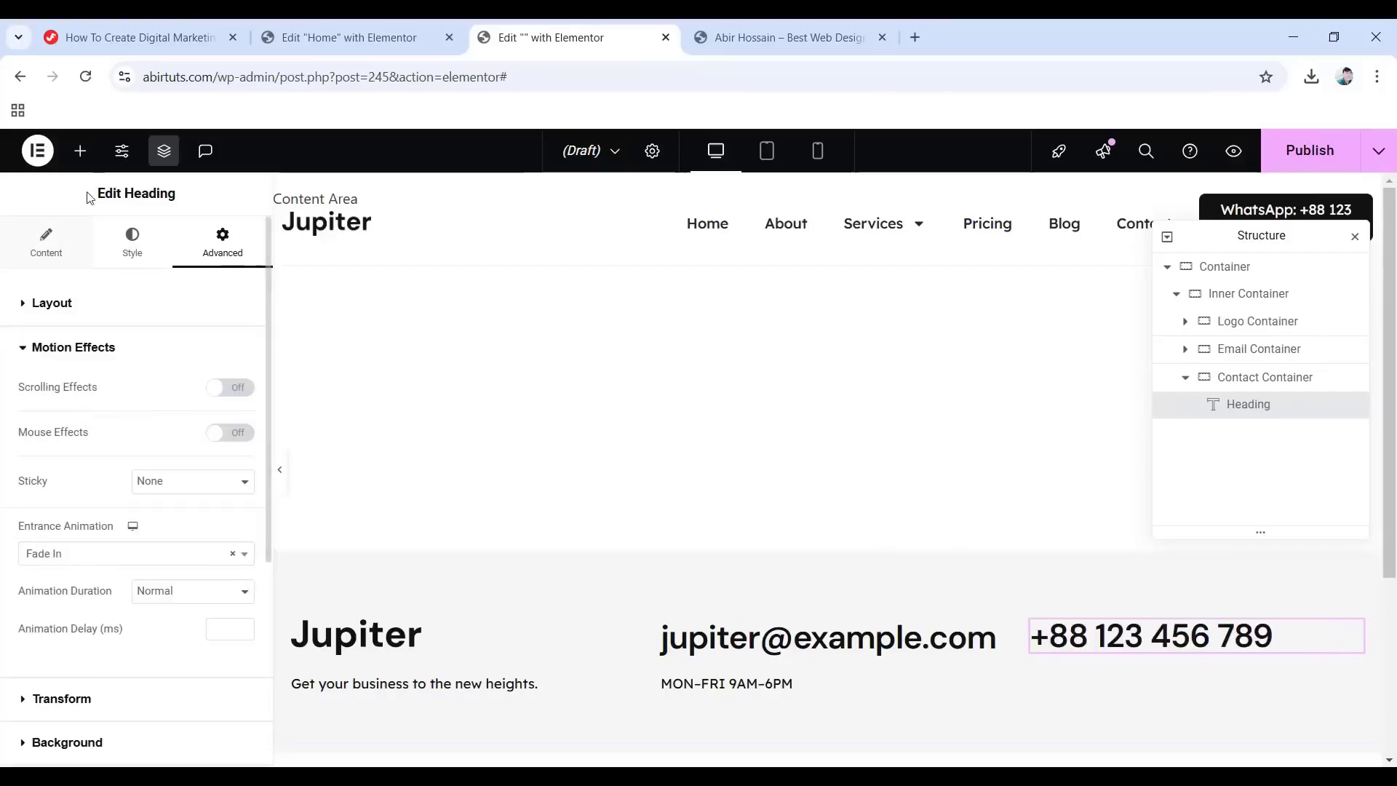
pyautogui.click(80, 151)
pyautogui.scroll(-7, 233, 665)
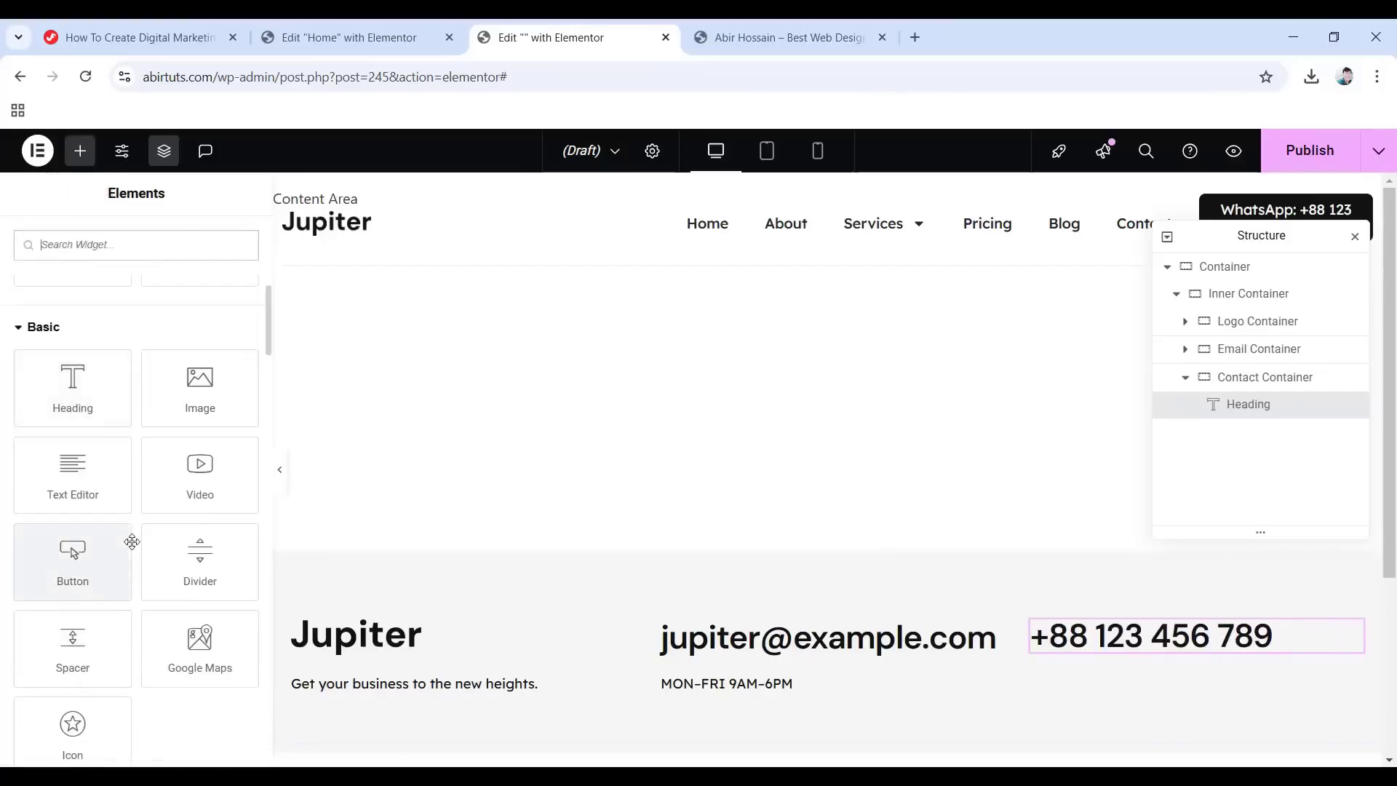
# Add a Text Editor under the phone heading reading 'WhatsApp or Call' in global Primary.
pyautogui.moveTo(69, 478); pyautogui.dragTo(1133, 642)
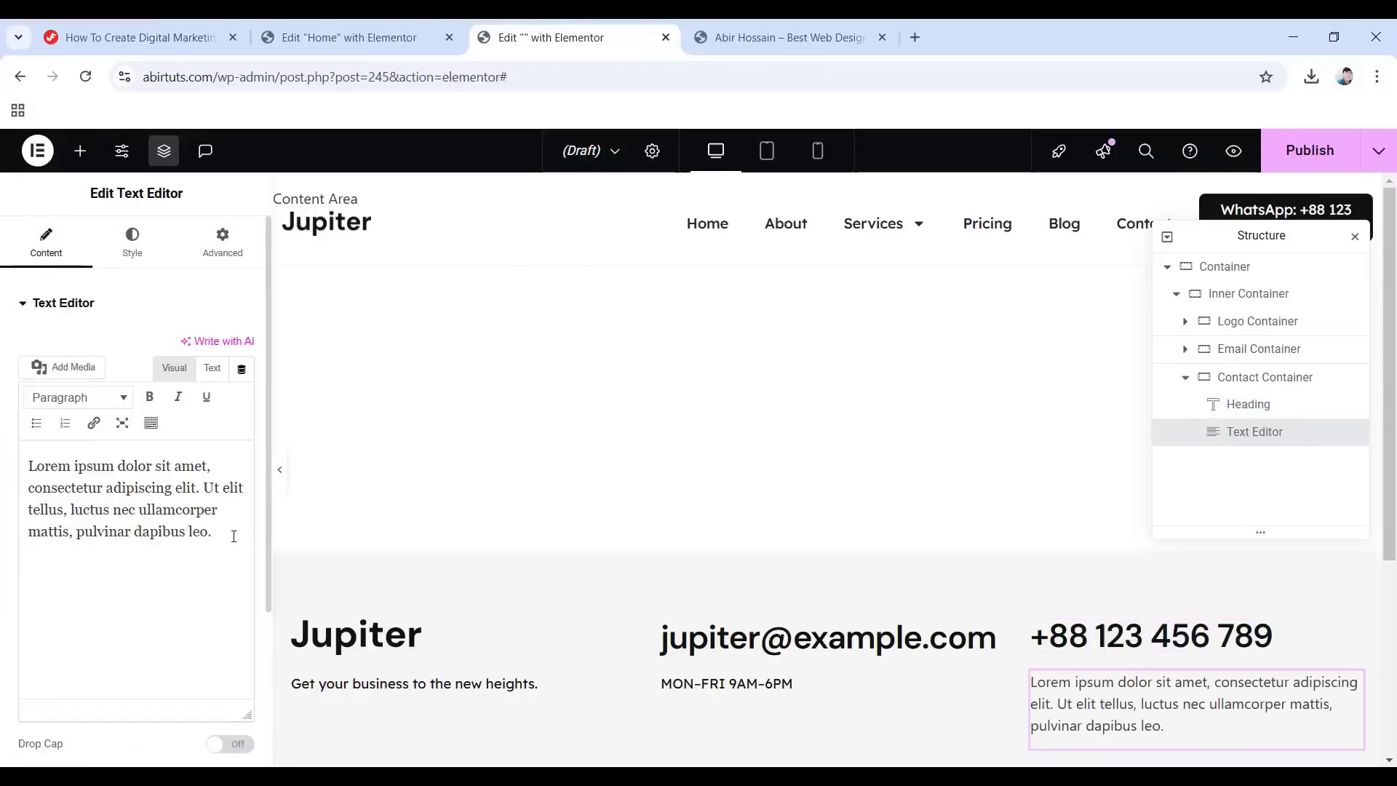
pyautogui.moveTo(212, 532); pyautogui.dragTo(30, 451)
pyautogui.write('WhatsApp or Call')
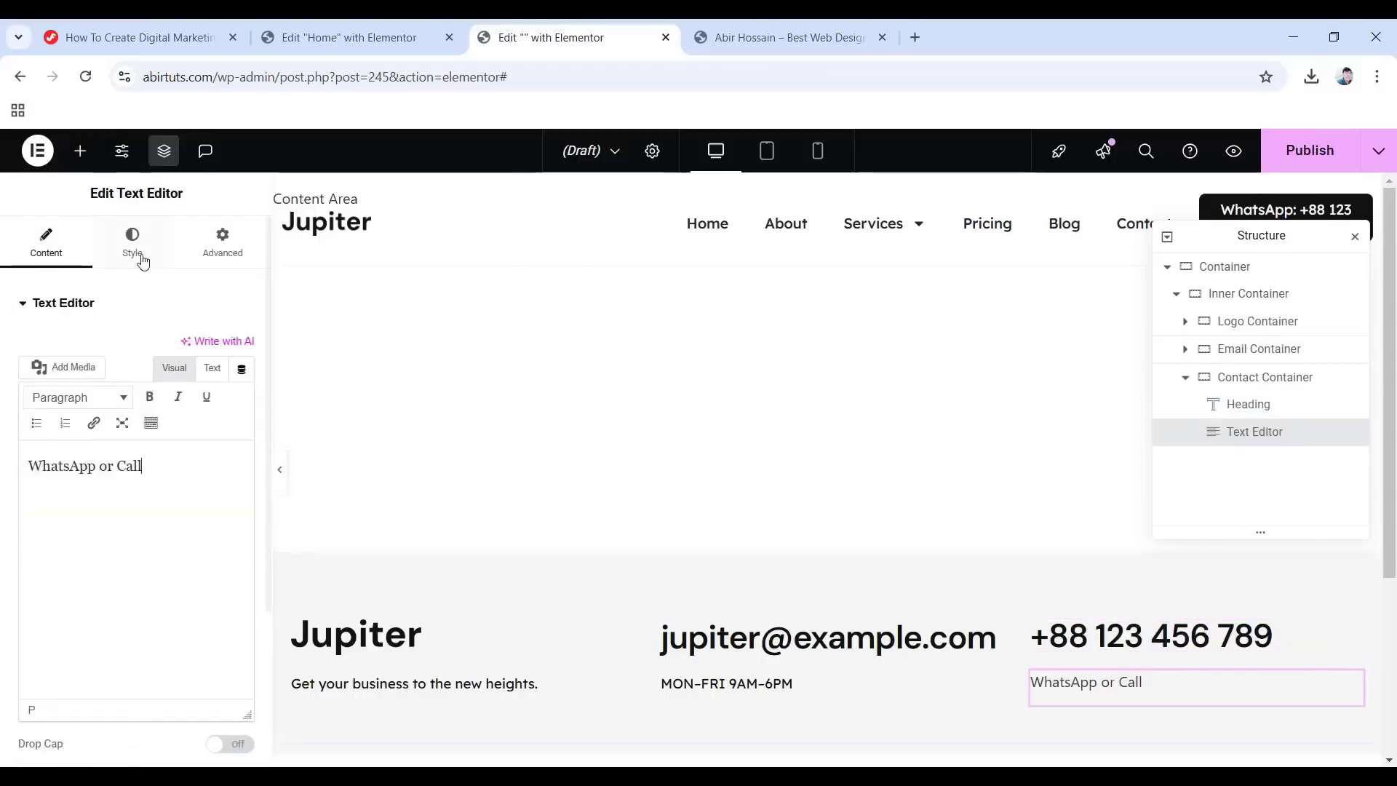
pyautogui.click(138, 258)
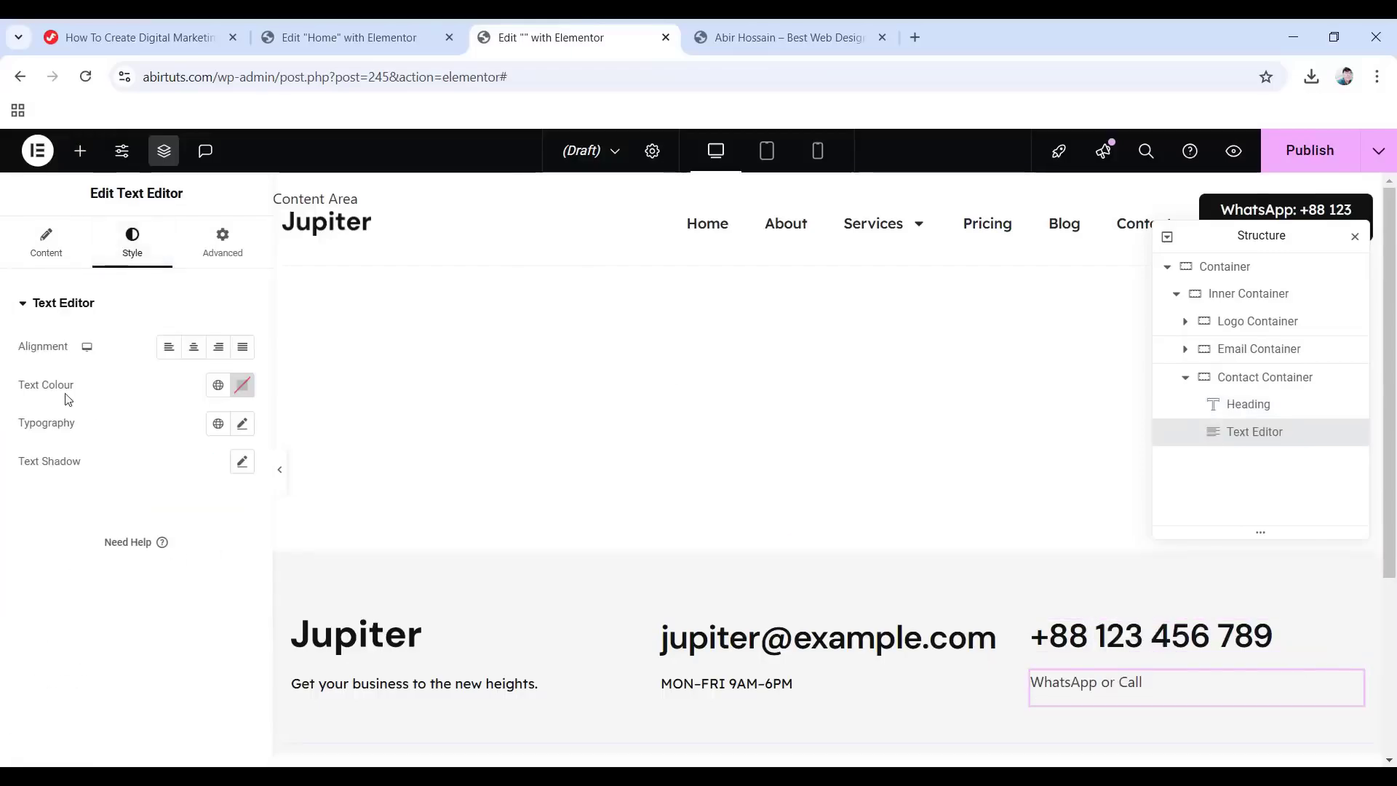
pyautogui.click(218, 385)
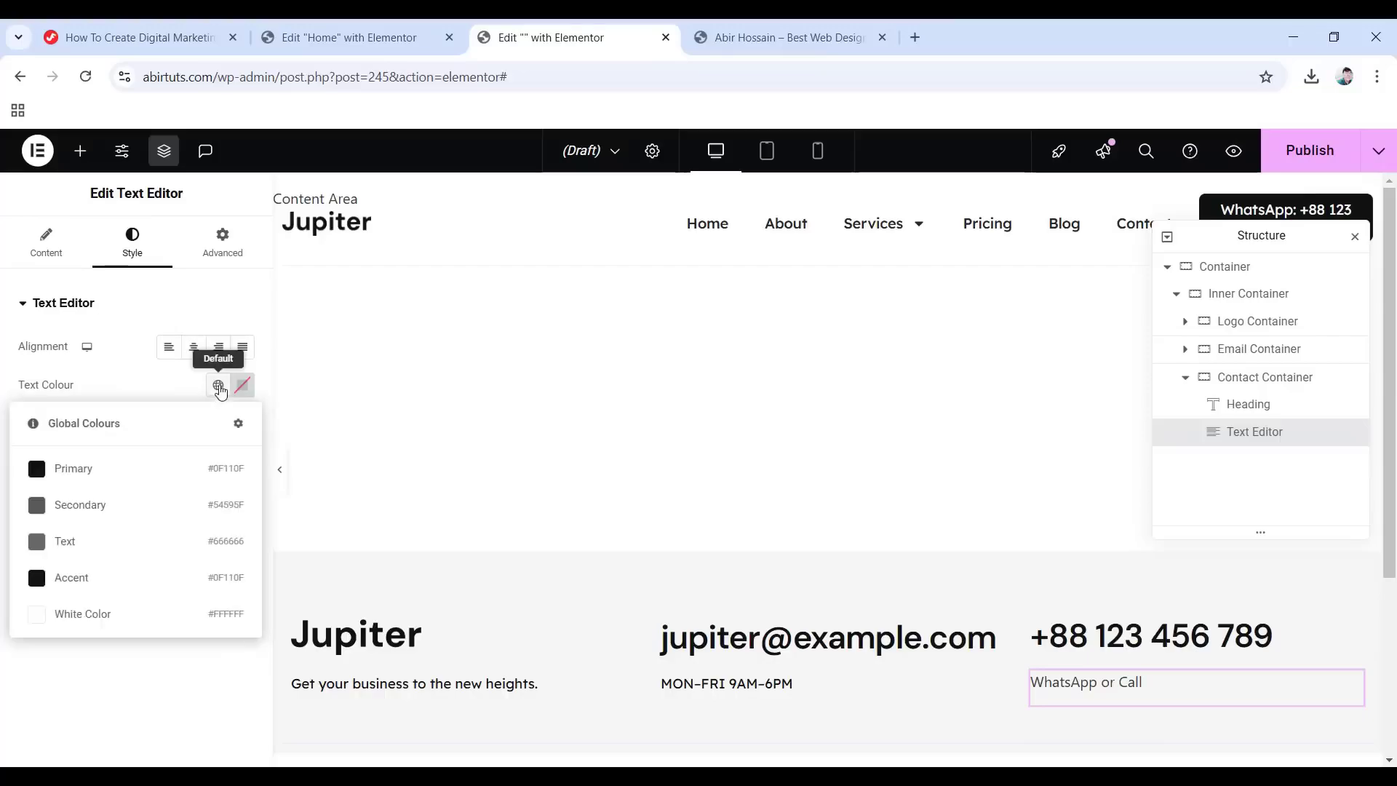
pyautogui.click(105, 475)
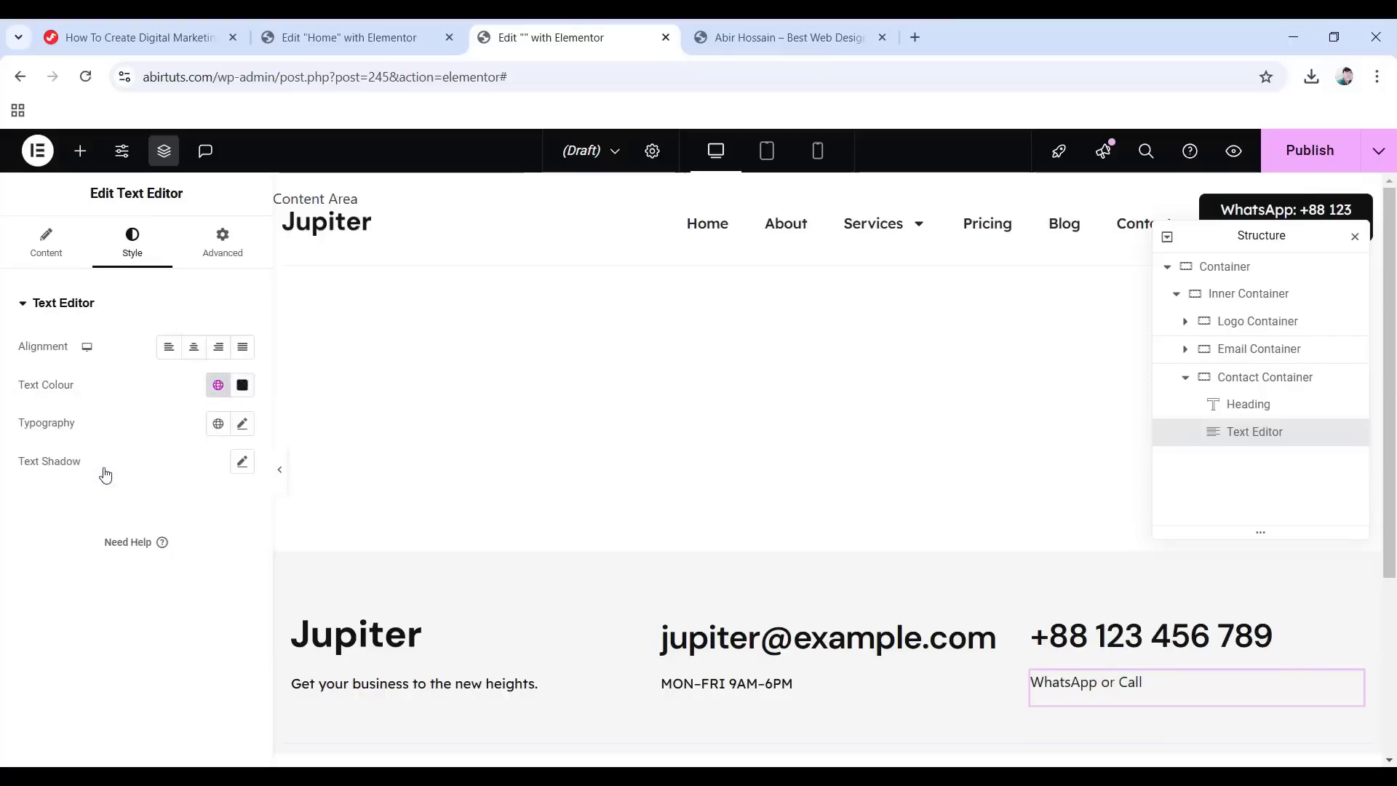
# Set the 'WhatsApp or Call' text to 15 px, weight 400, 1.5 em line height.
pyautogui.click(244, 428)
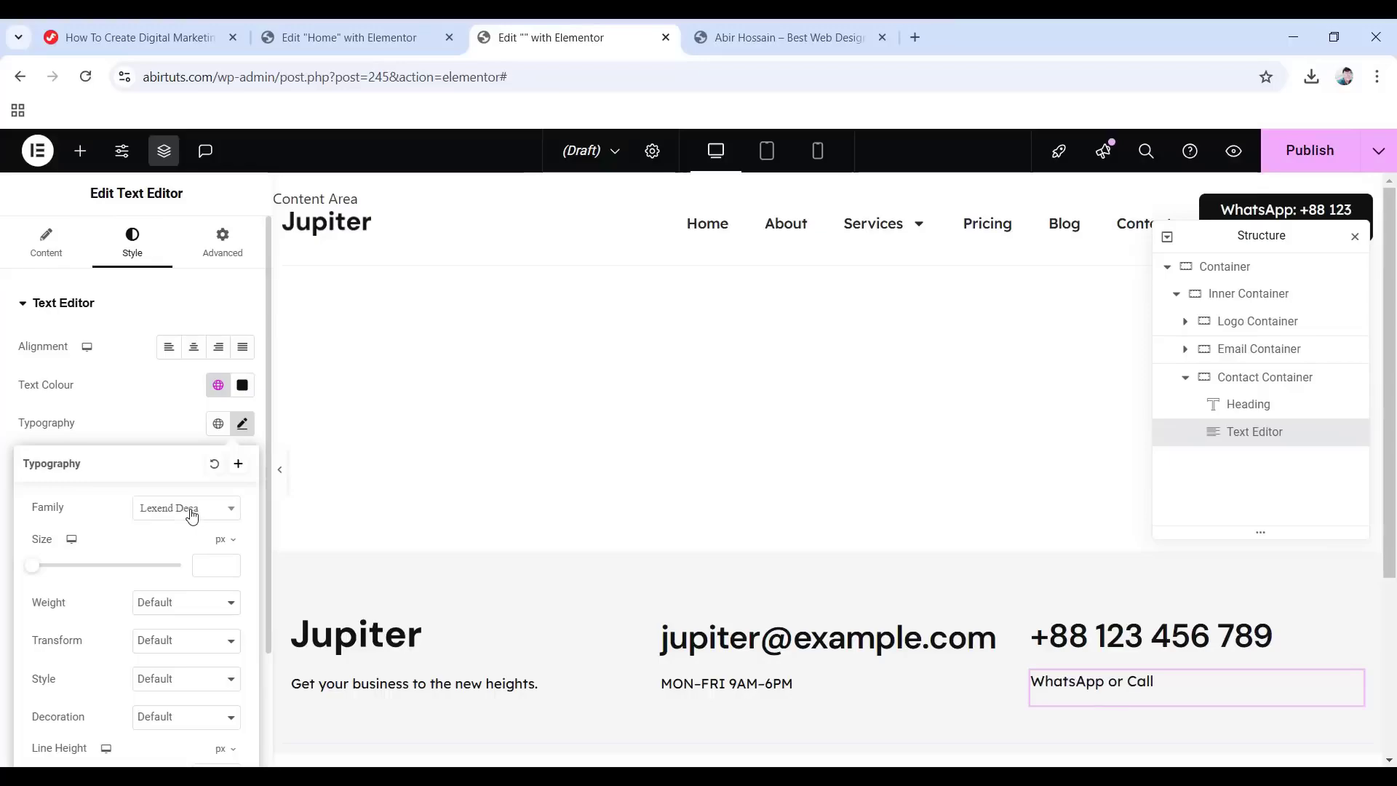
pyautogui.write('15')
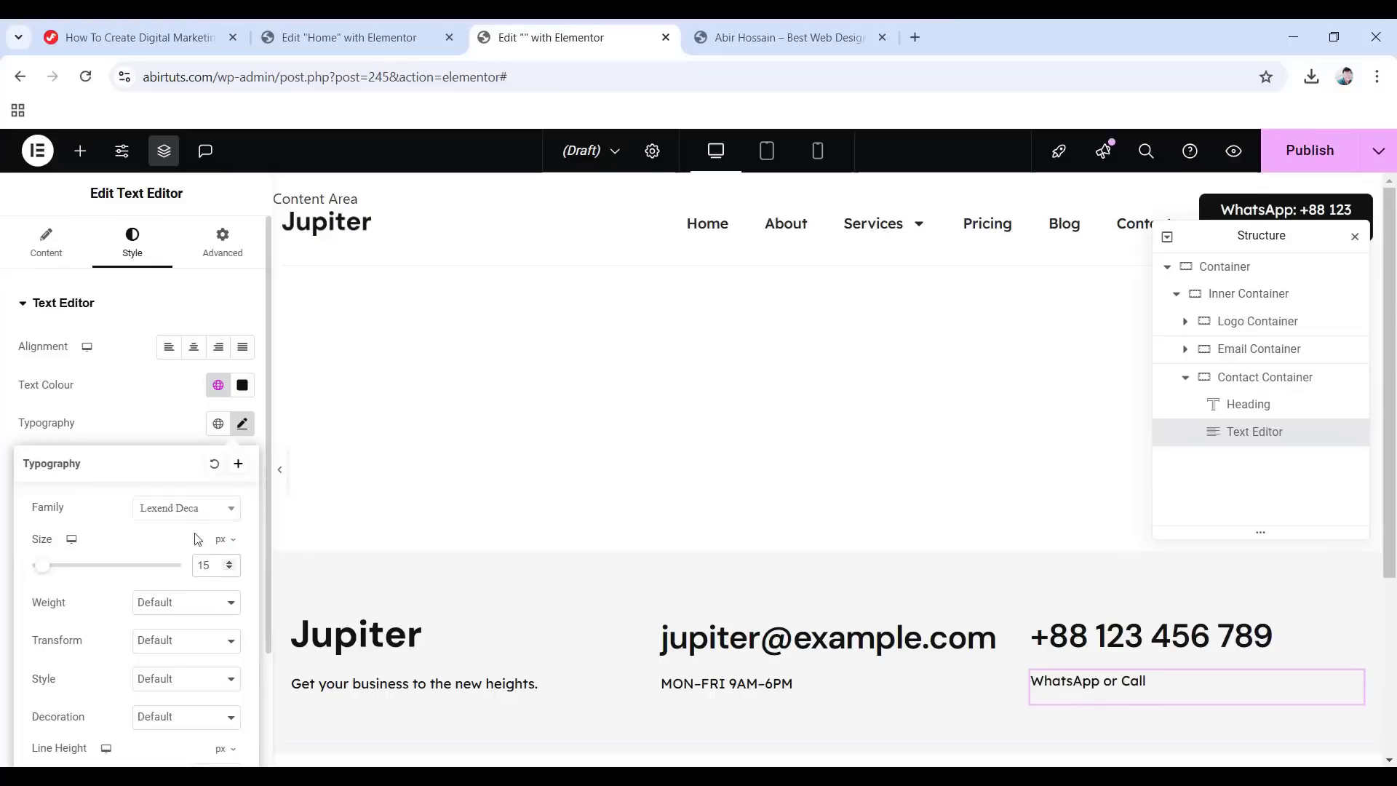
pyautogui.scroll(-1, 242, 585)
pyautogui.click(180, 522)
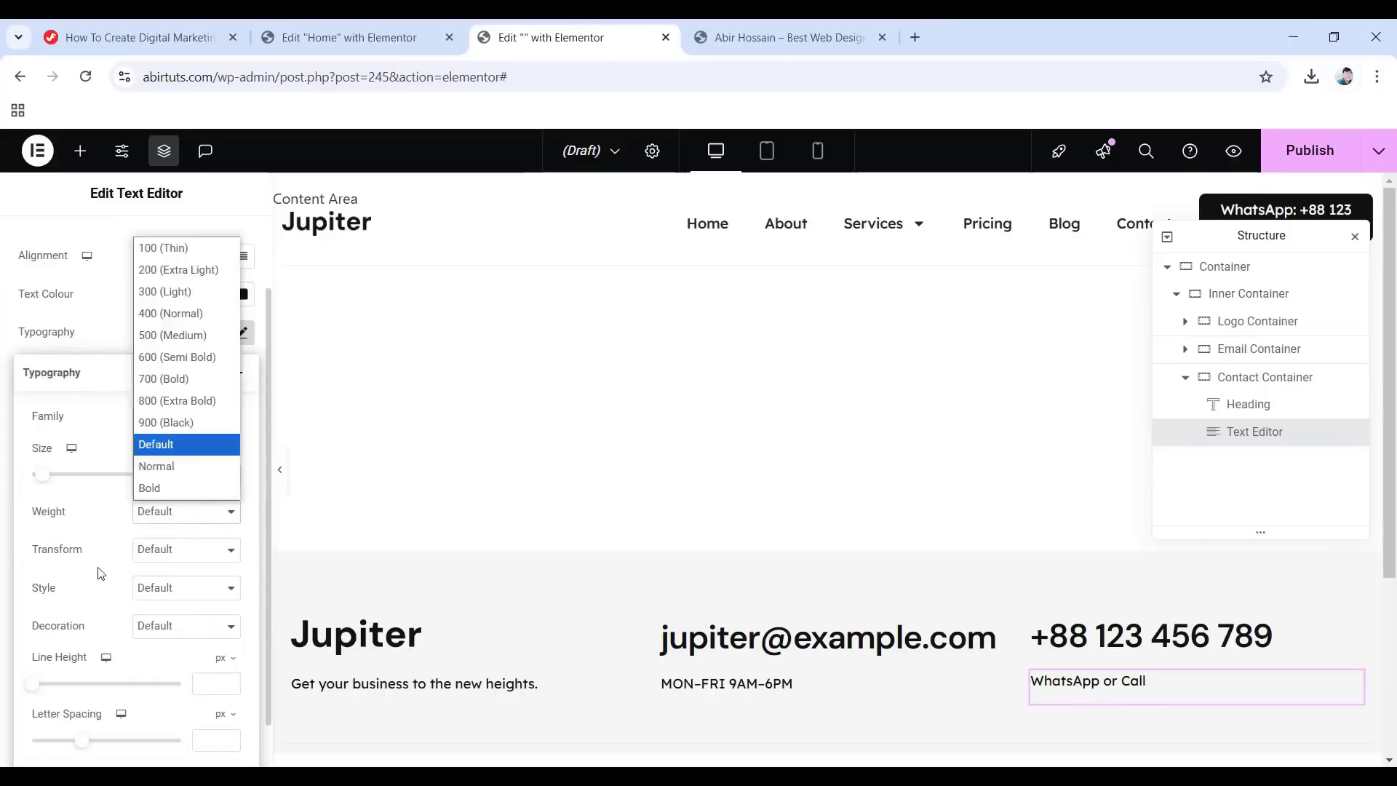
pyautogui.click(181, 320)
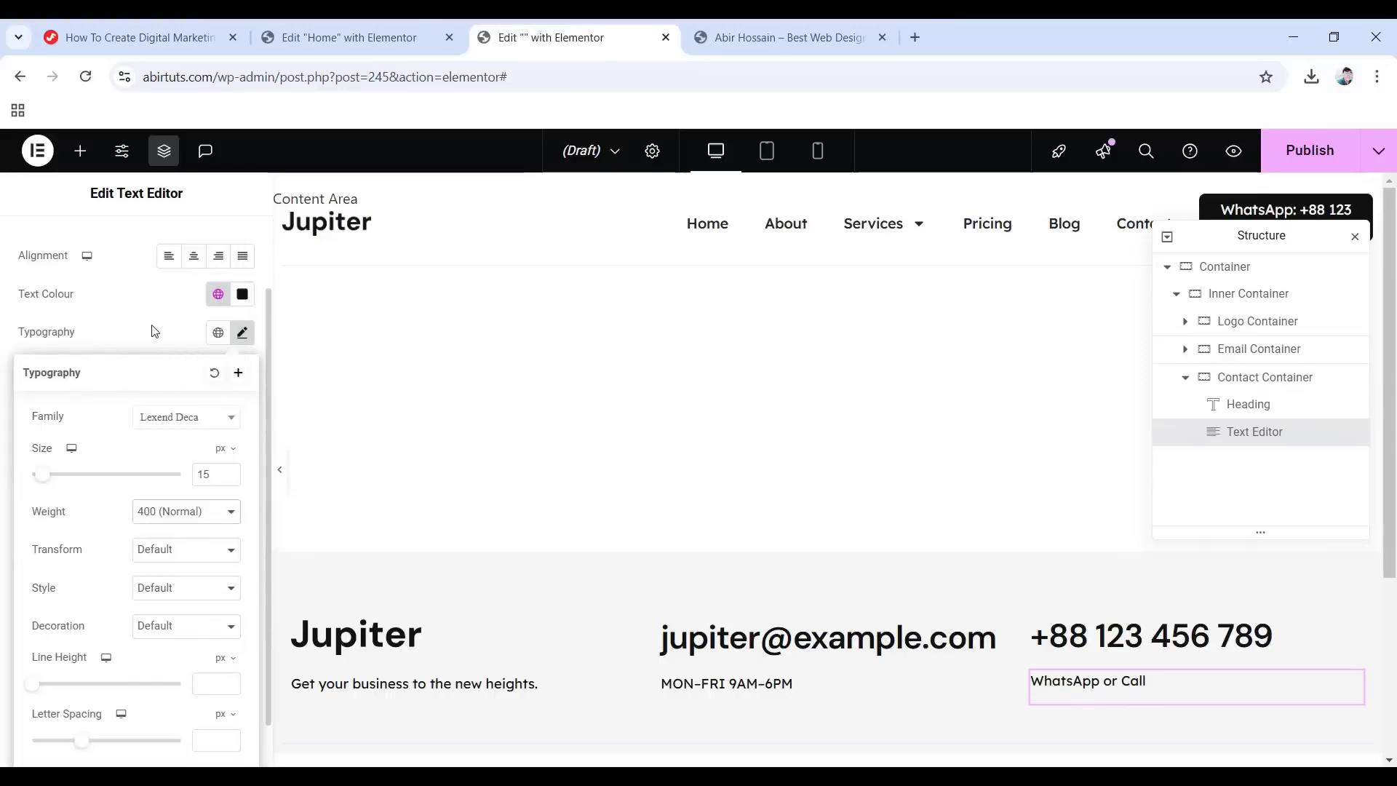
pyautogui.scroll(-1, 162, 677)
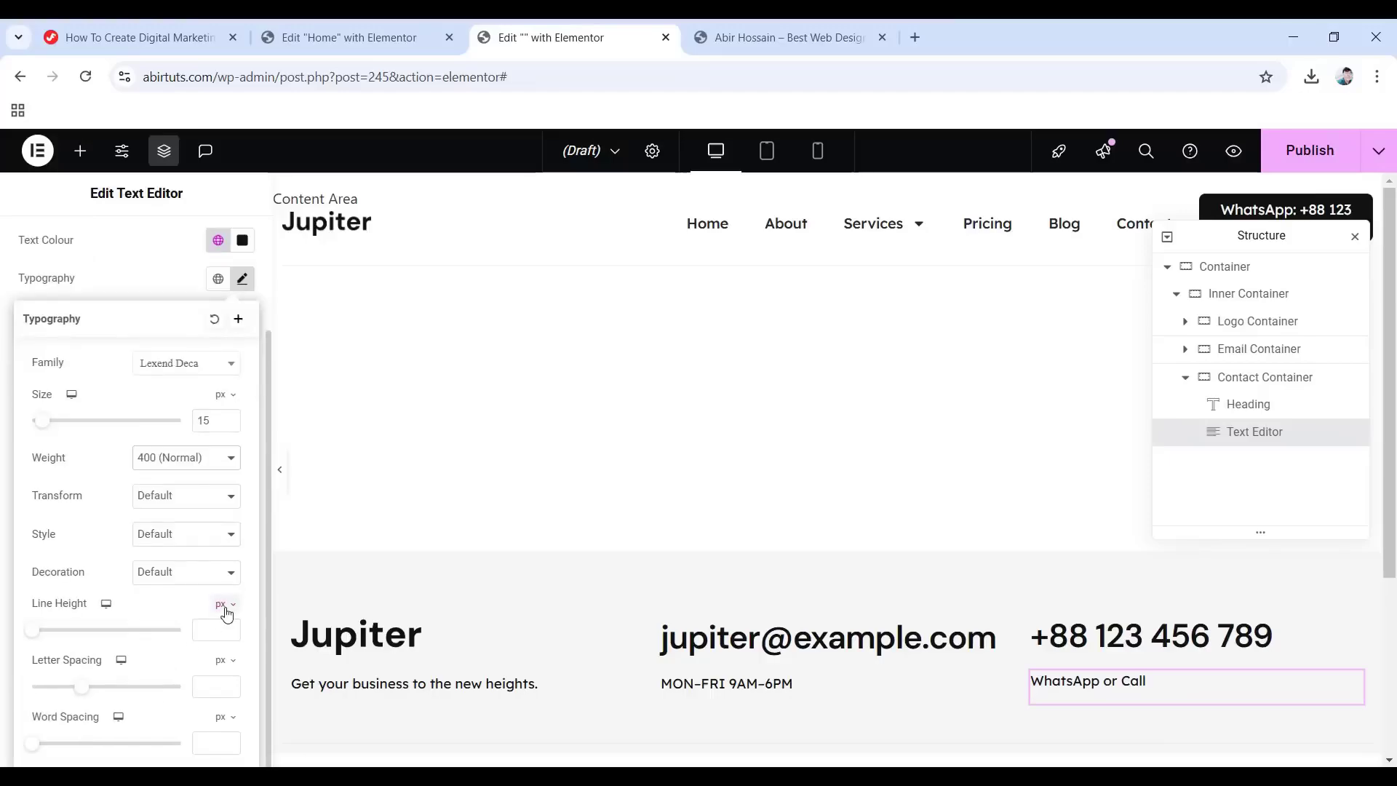
pyautogui.click(222, 605)
pyautogui.click(218, 631)
# Give the text a Fade In entrance and collapse the Inner Container in the structure.
pyautogui.scroll(3, 247, 608)
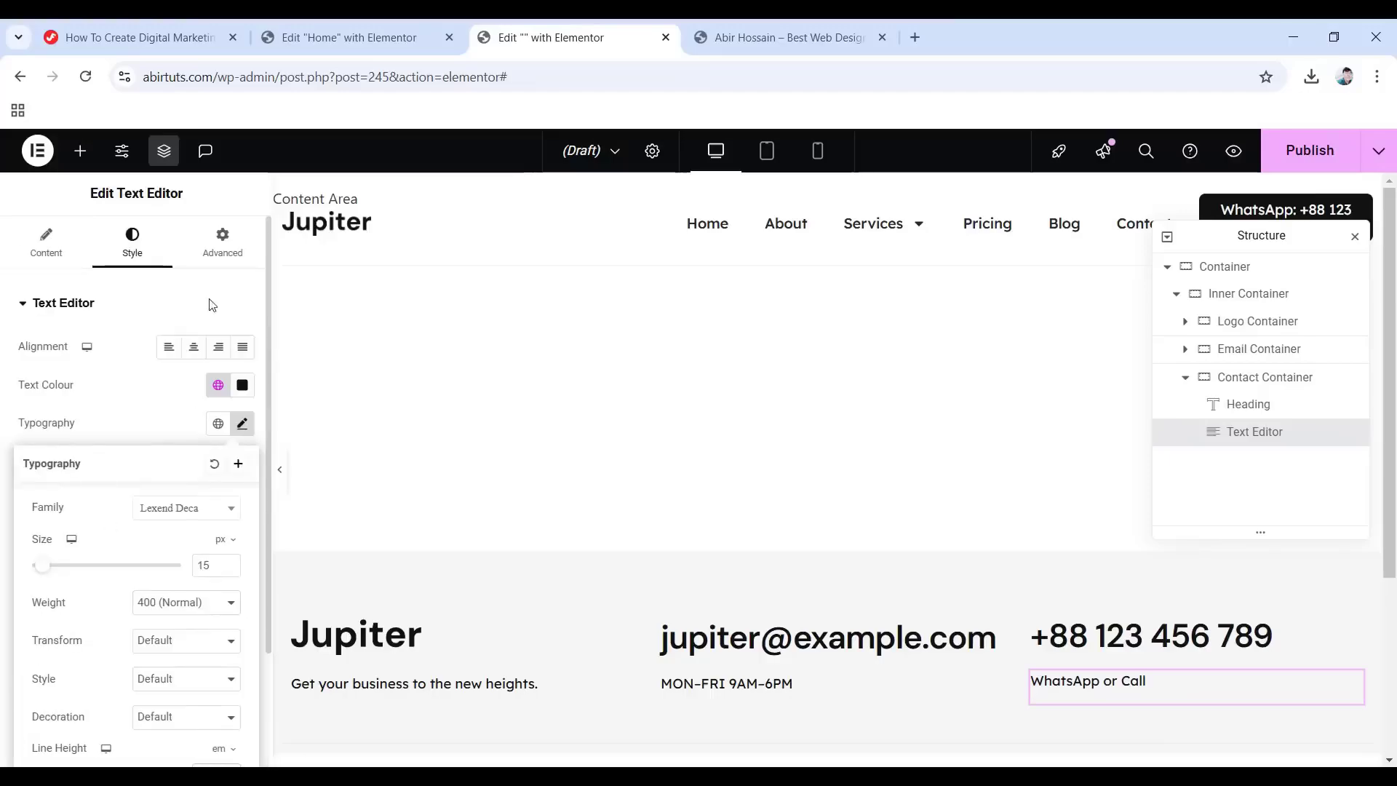
pyautogui.click(222, 240)
pyautogui.scroll(-5, 106, 549)
pyautogui.scroll(-2, 112, 613)
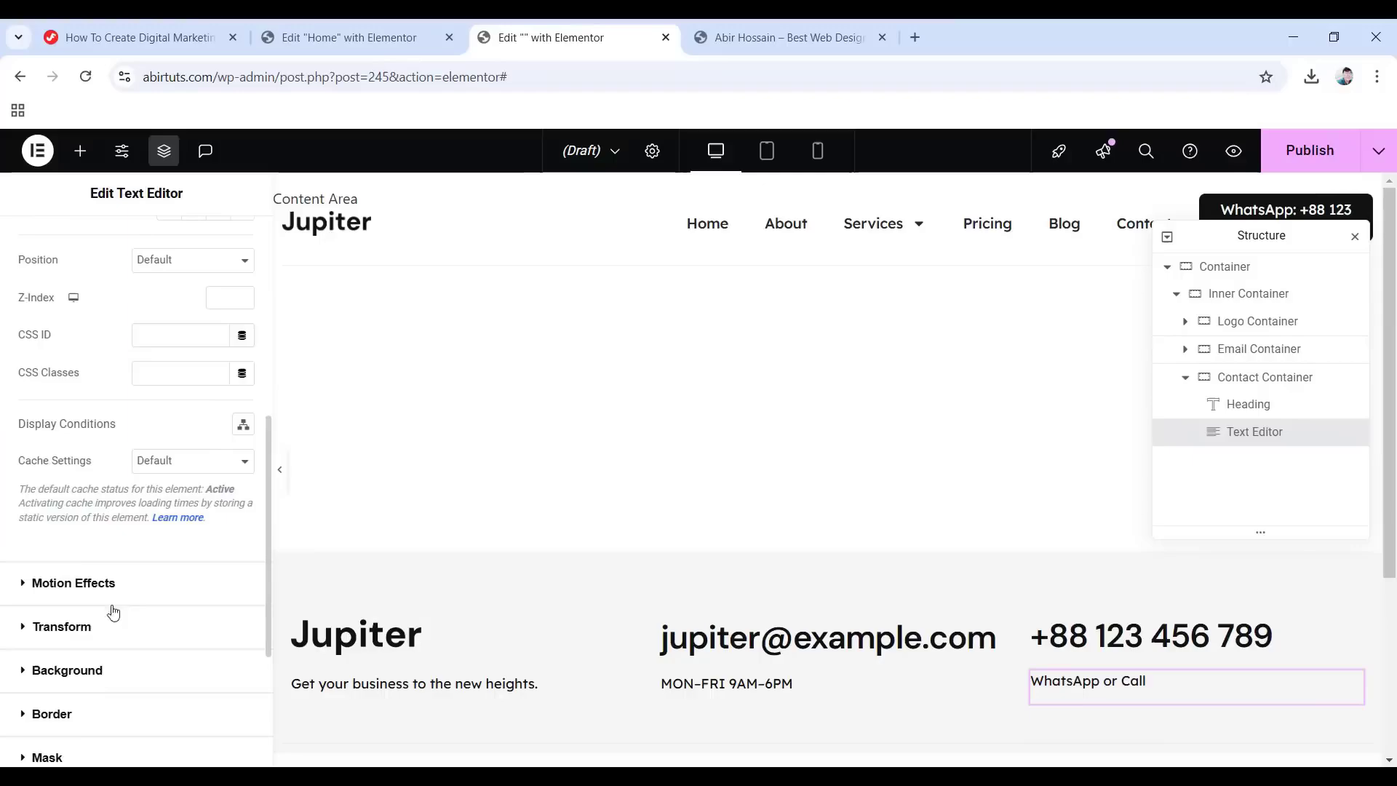
pyautogui.click(101, 583)
pyautogui.scroll(-2, 134, 502)
pyautogui.click(93, 372)
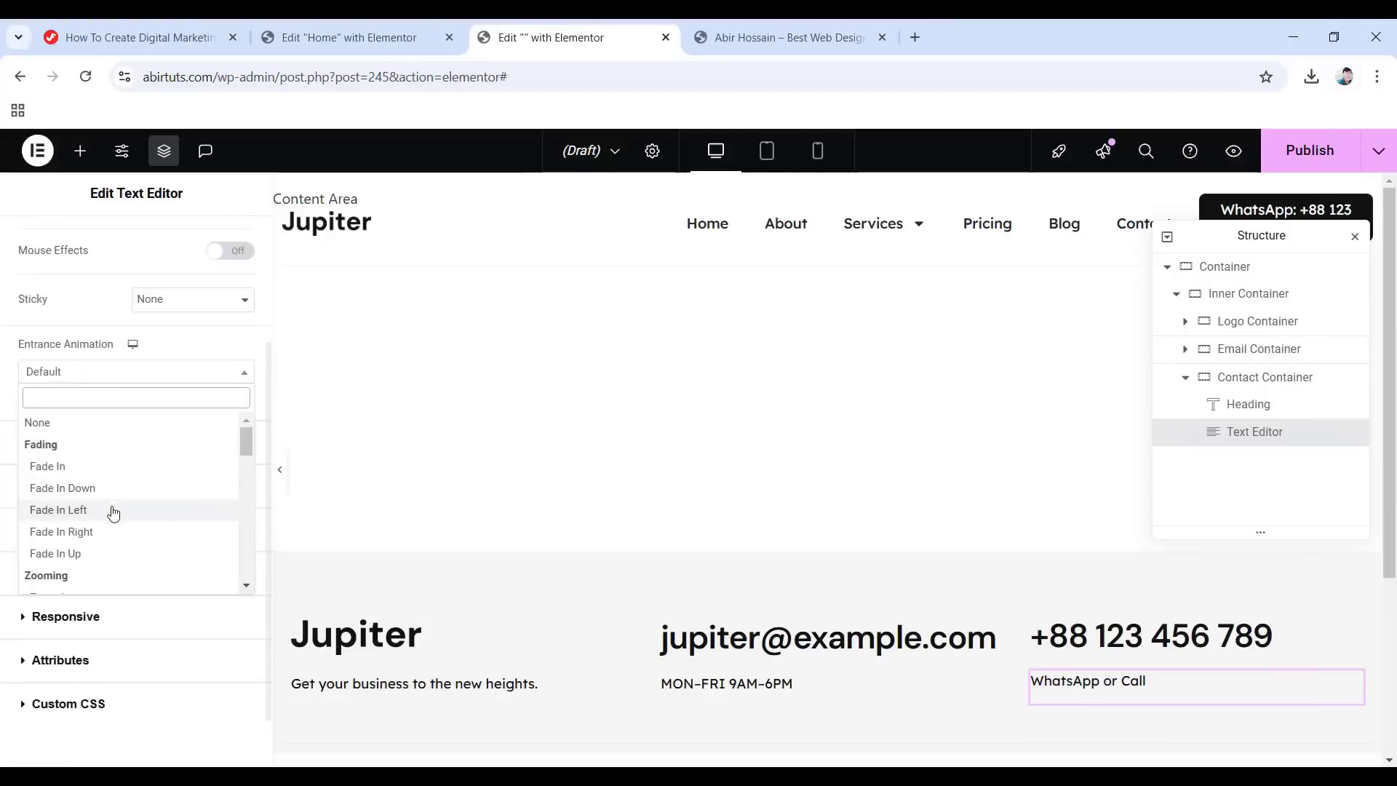
pyautogui.click(67, 467)
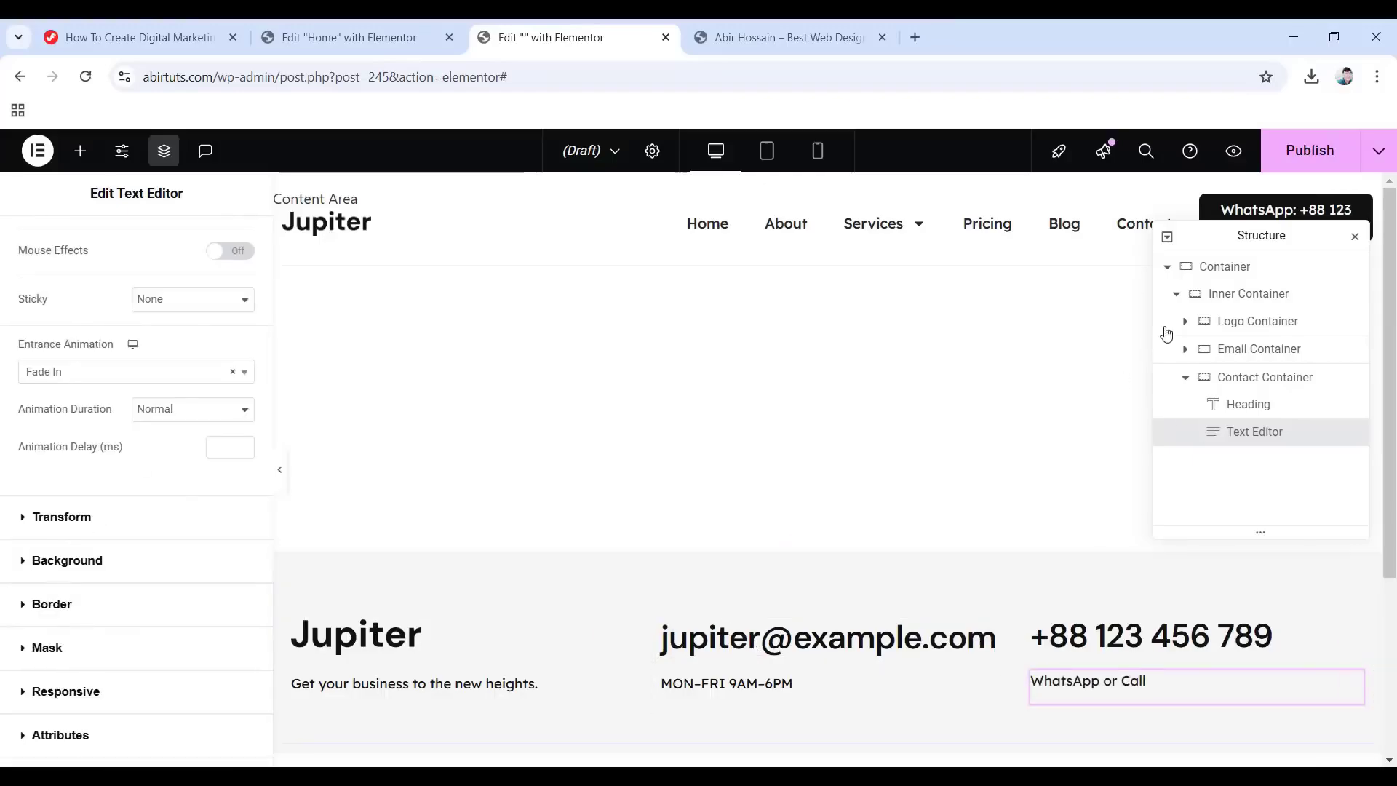
pyautogui.click(1176, 293)
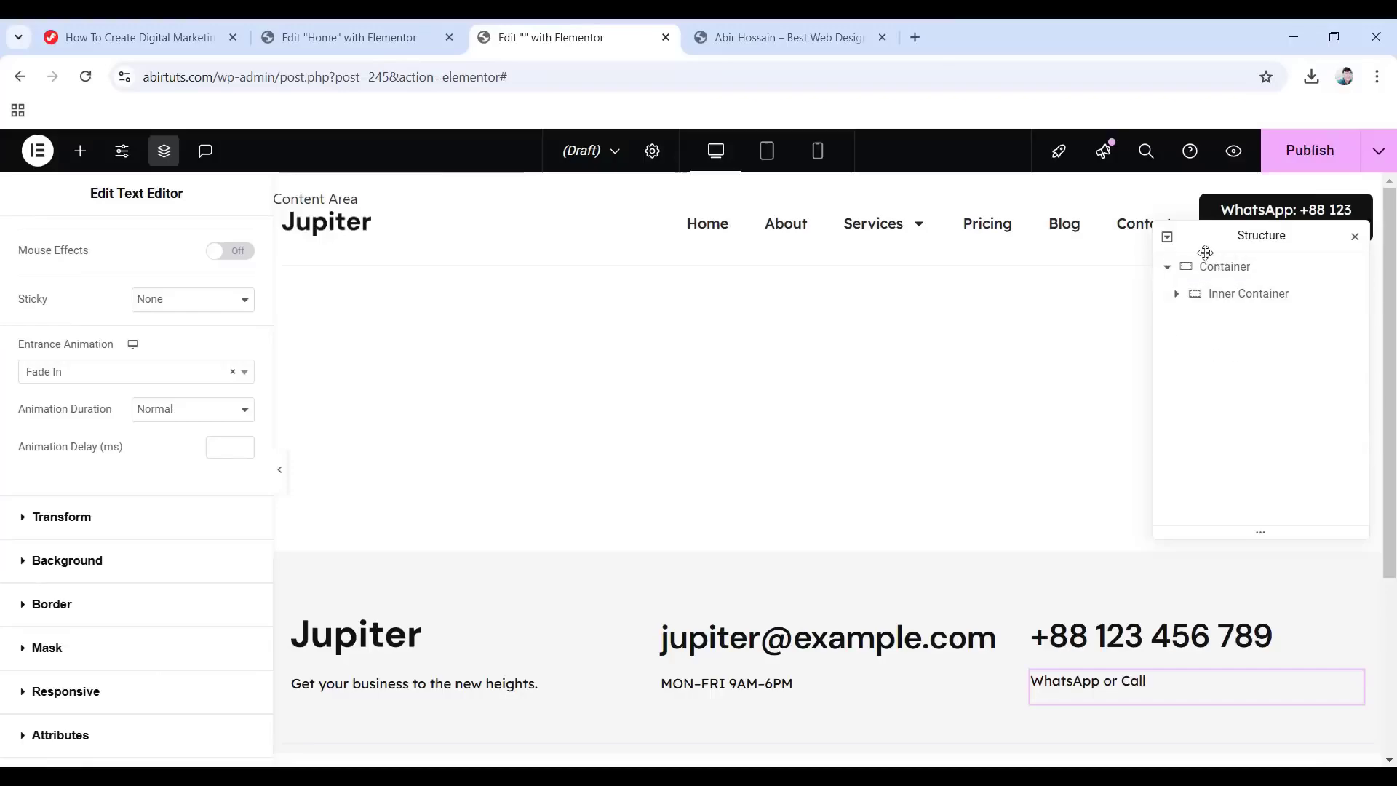
# Add a new container after the Inner Container and name it 'Copyright Container'.
pyautogui.rightClick(1225, 297)
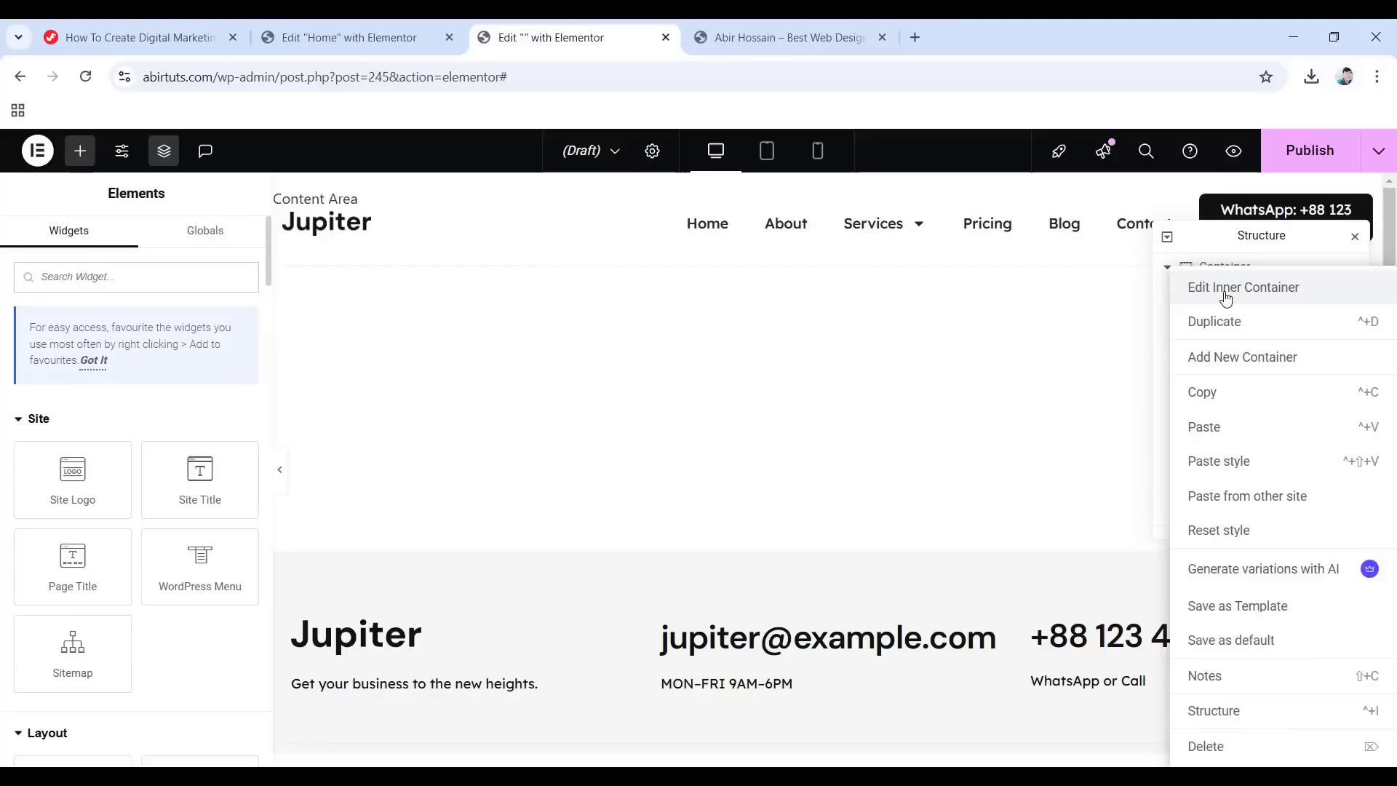
pyautogui.click(1235, 372)
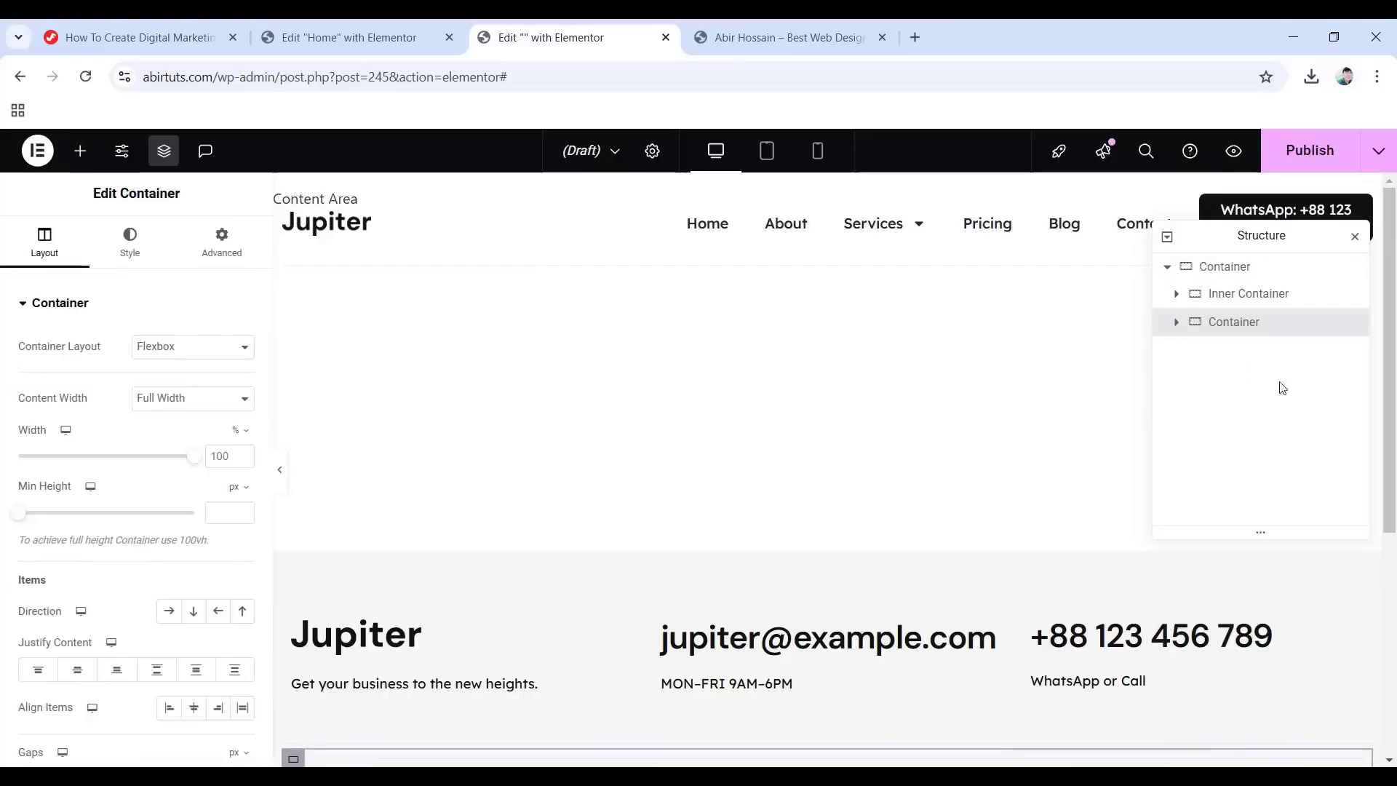
pyautogui.doubleClick(1214, 324)
pyautogui.write('Copyright Container')
pyautogui.press('Return')
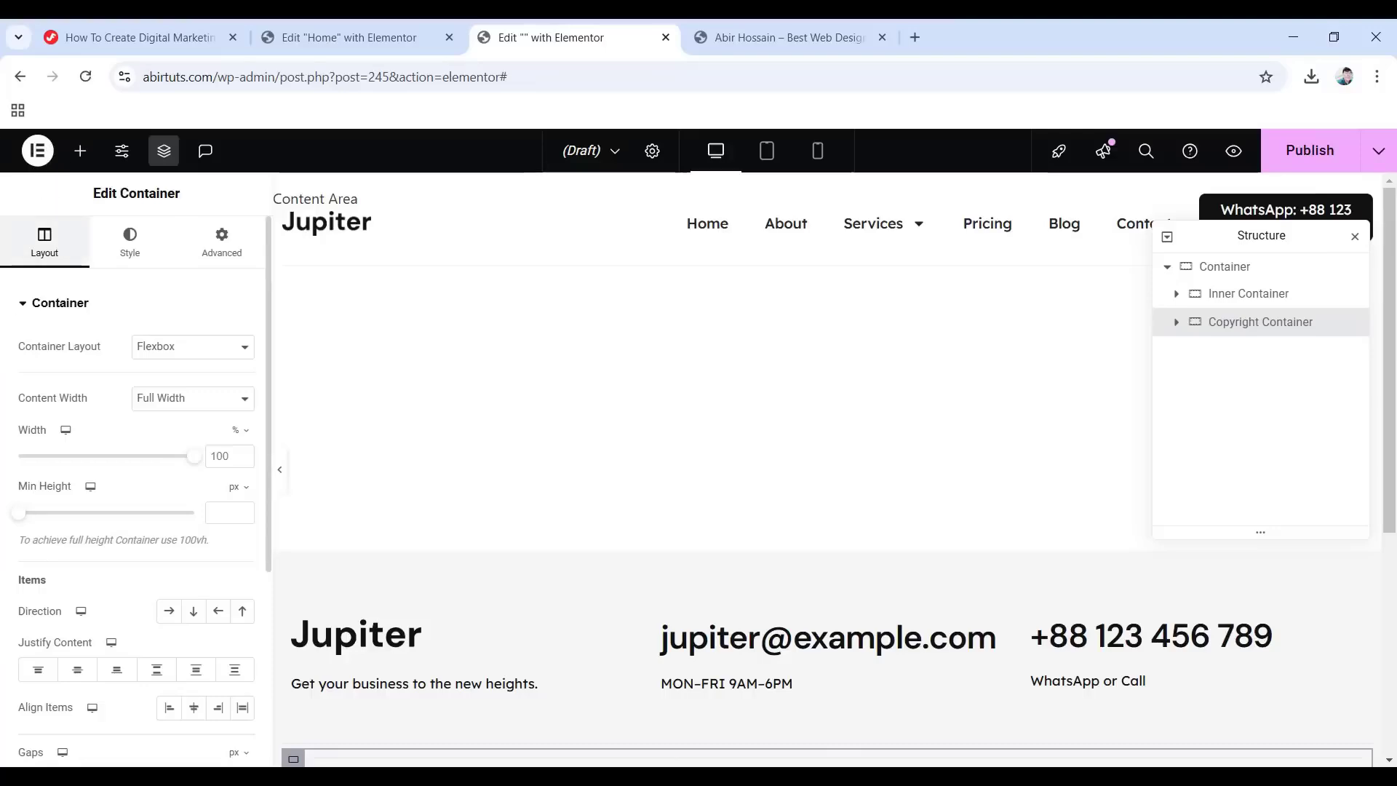
# Set Copyright Container to row direction with centred items and 0 padding.
pyautogui.click(170, 614)
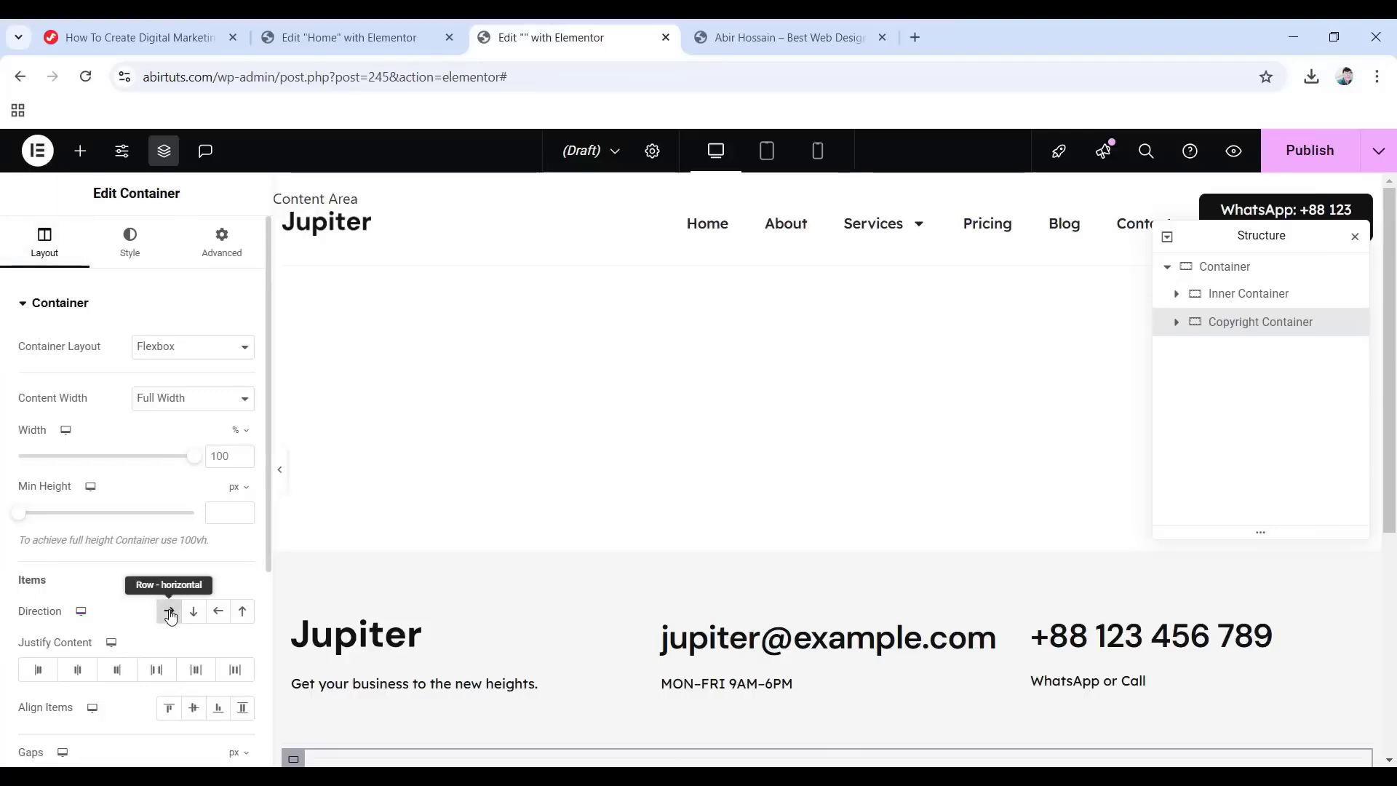
pyautogui.click(194, 710)
pyautogui.click(237, 246)
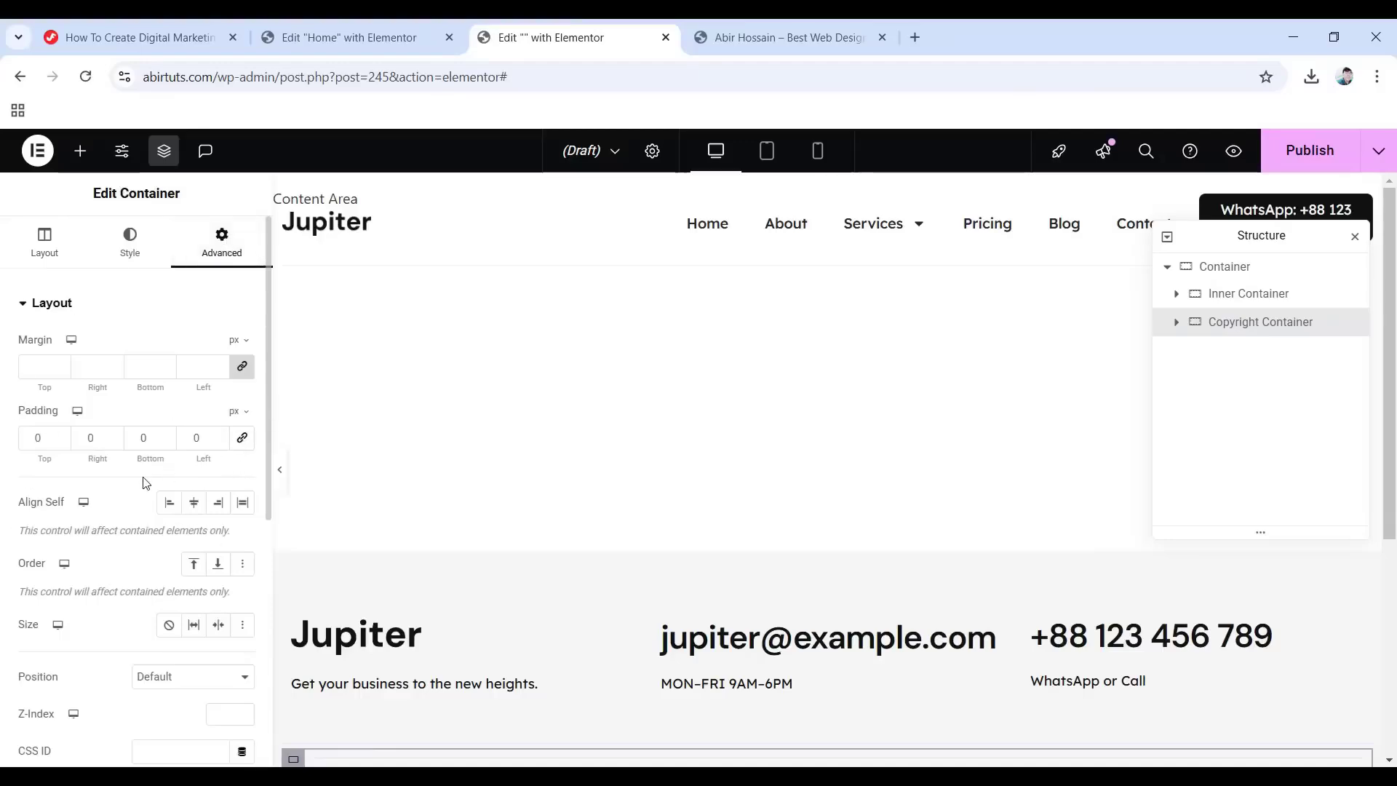
pyautogui.scroll(-3, 396, 546)
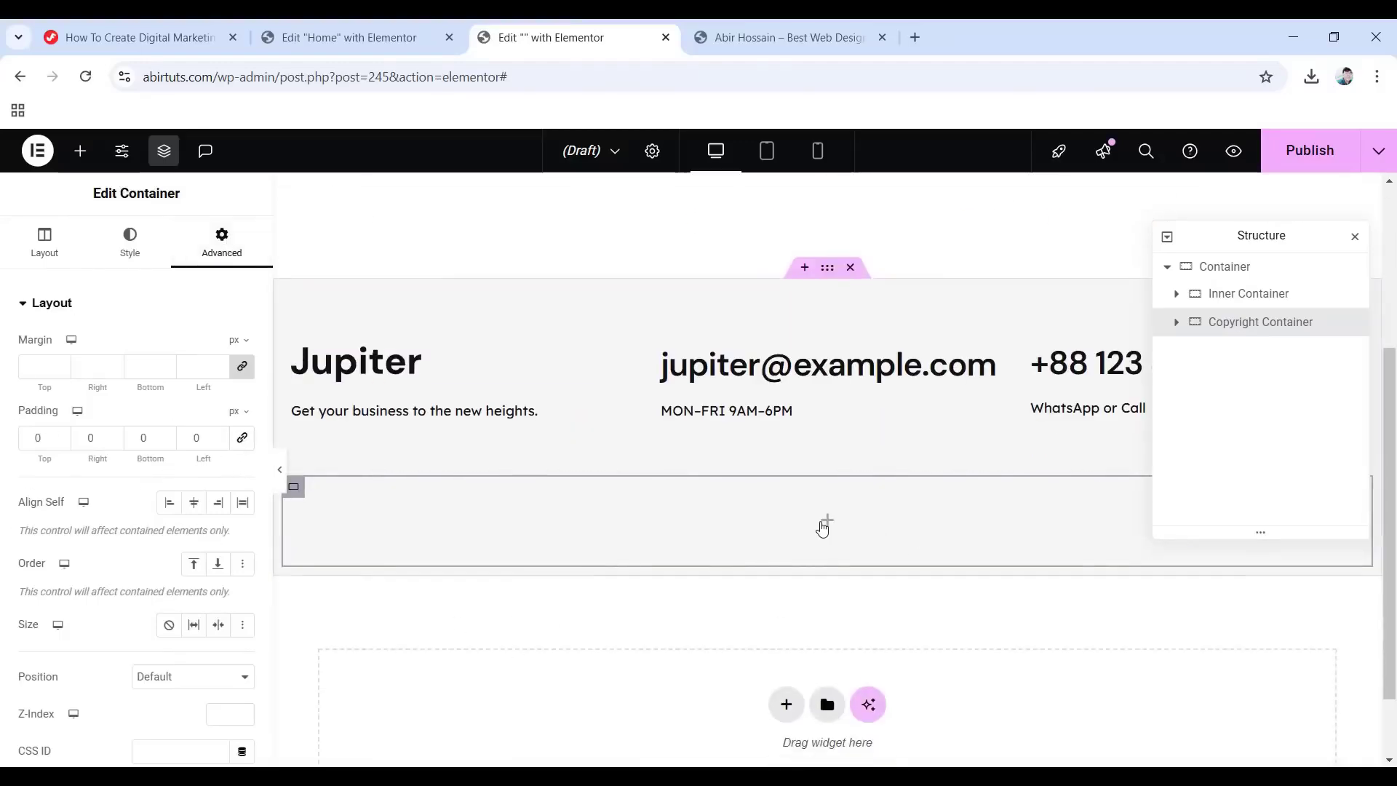
pyautogui.click(825, 521)
pyautogui.scroll(-5, 150, 580)
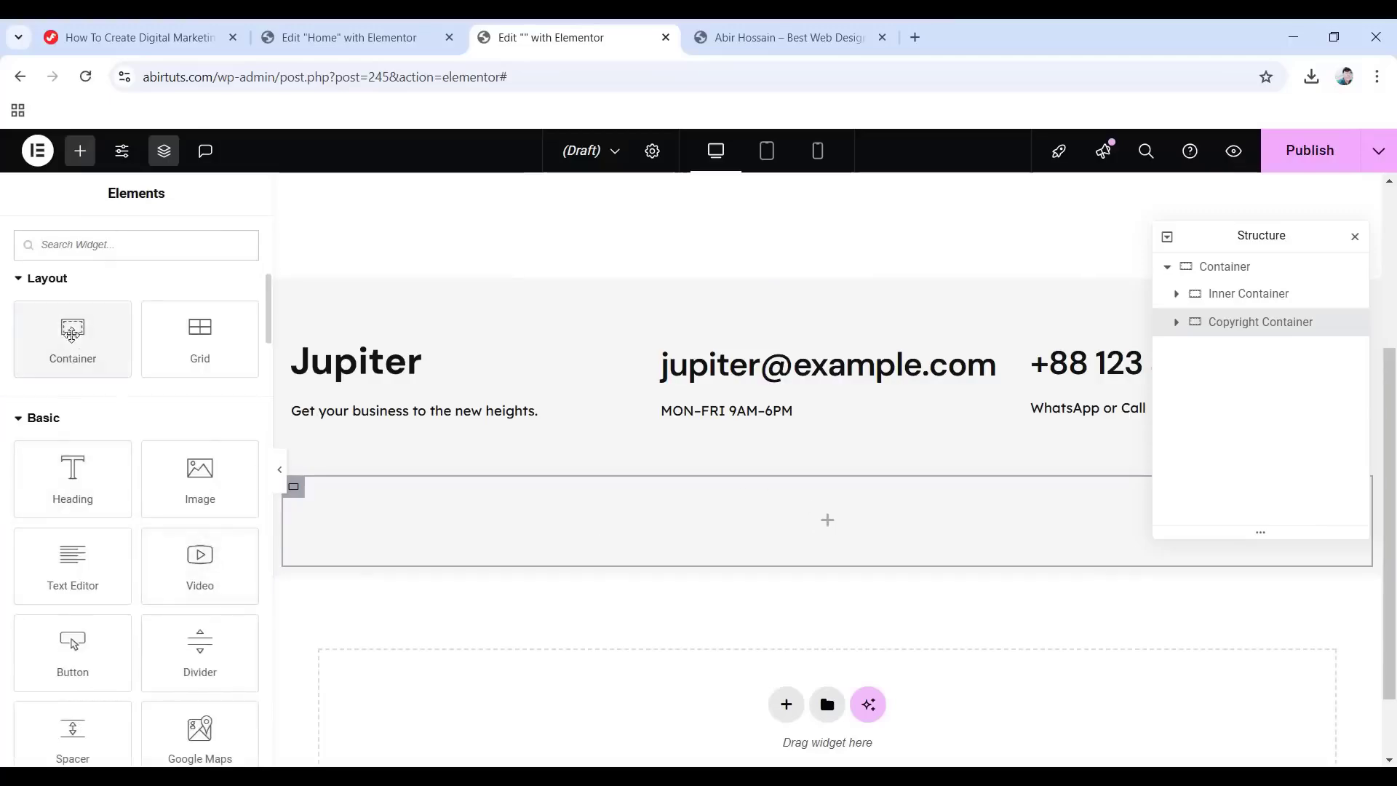
# Drop a Container into the Copyright Container and rename it 'Left Container'.
pyautogui.moveTo(70, 326); pyautogui.dragTo(804, 528)
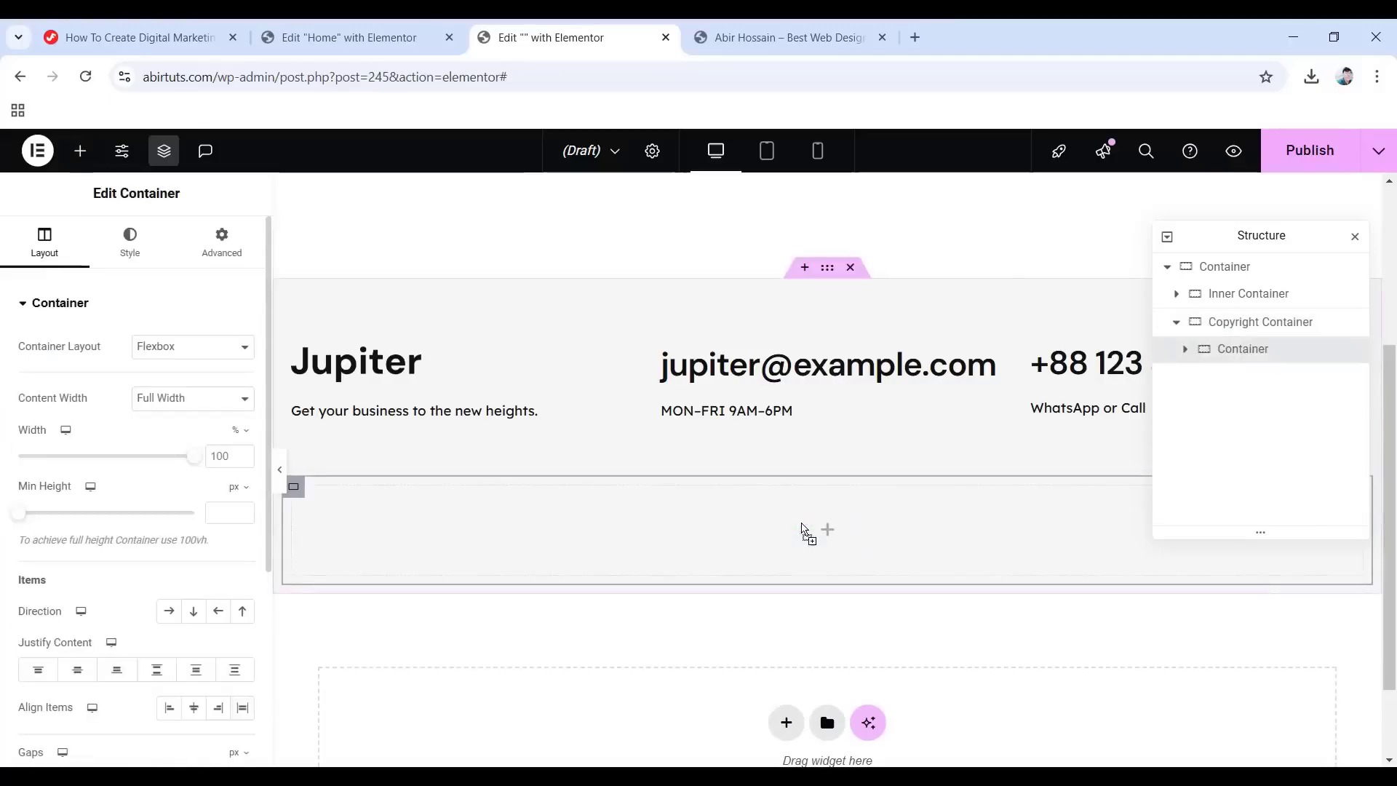
pyautogui.doubleClick(1220, 356)
pyautogui.write('Left Container')
pyautogui.press('Return')
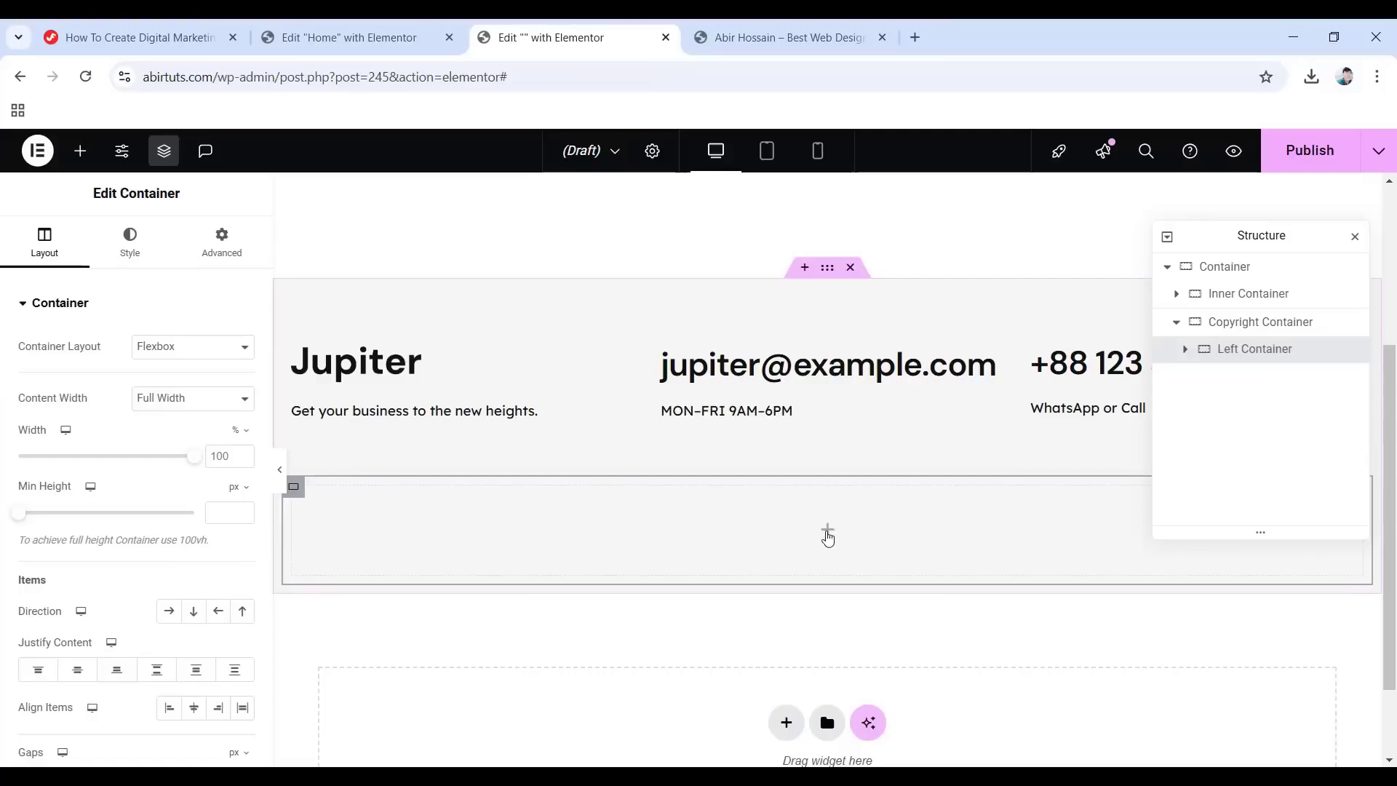
pyautogui.click(827, 535)
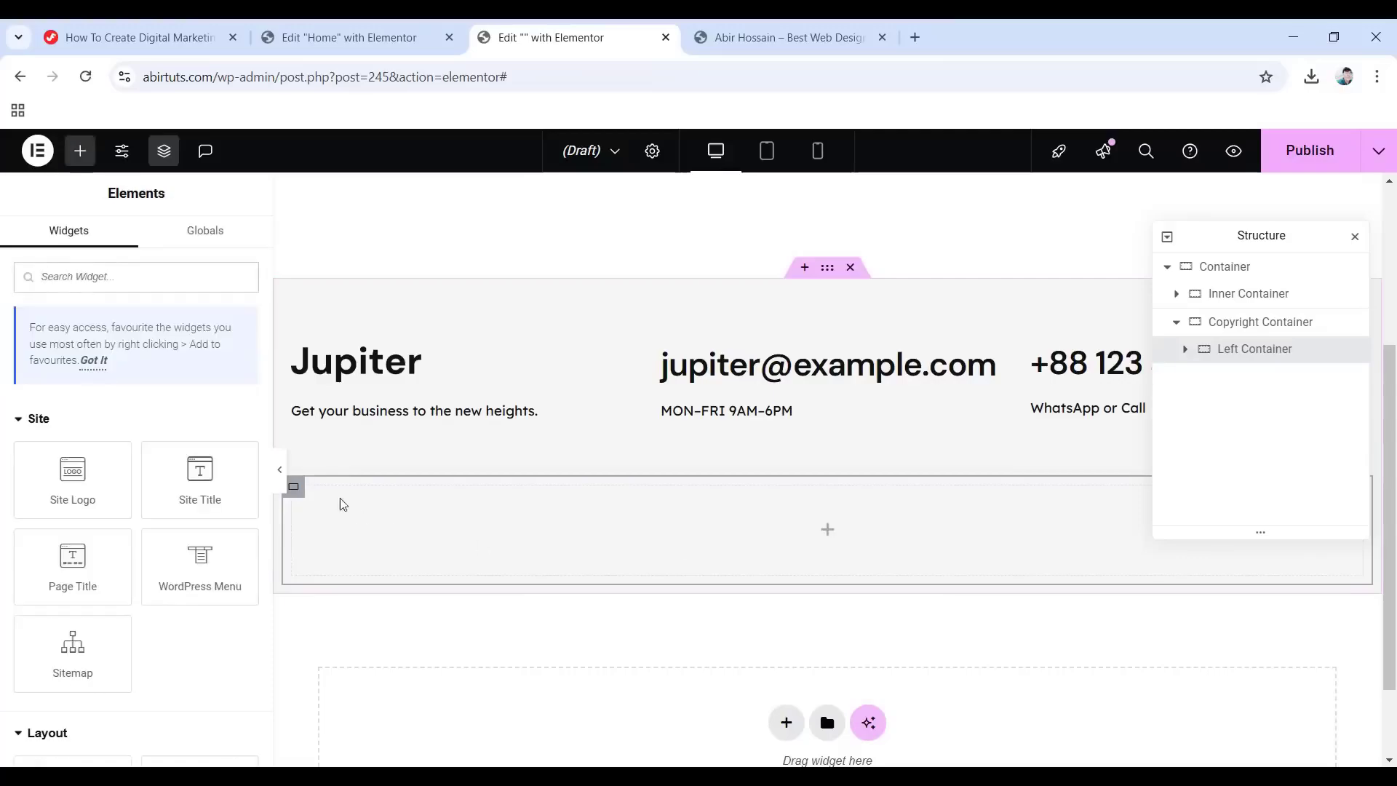
pyautogui.scroll(-4, 116, 466)
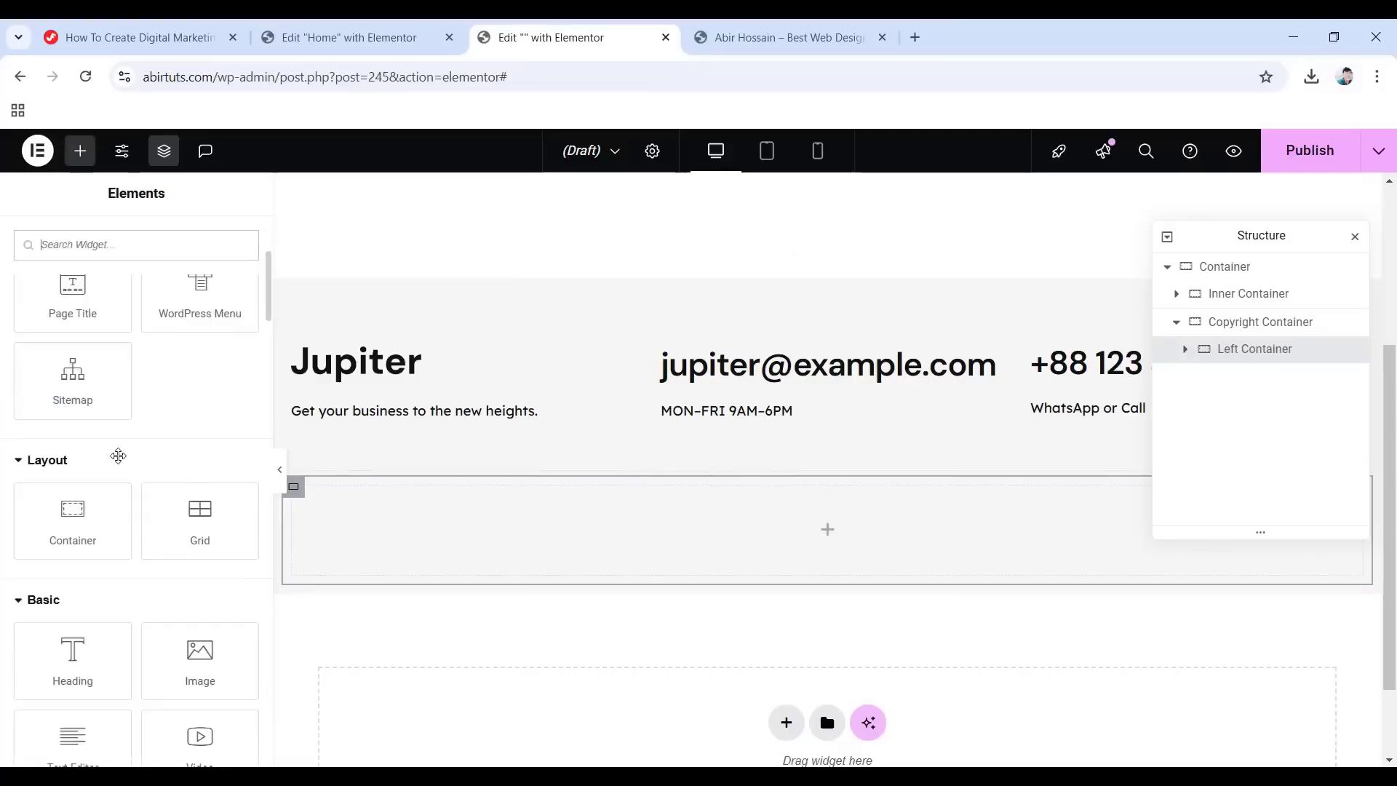
pyautogui.scroll(-3, 119, 456)
# Add a Text Editor to the Left Container reading 'Copyright ©2023 jupiter. All rights reserved.'.
pyautogui.moveTo(64, 571); pyautogui.dragTo(798, 546)
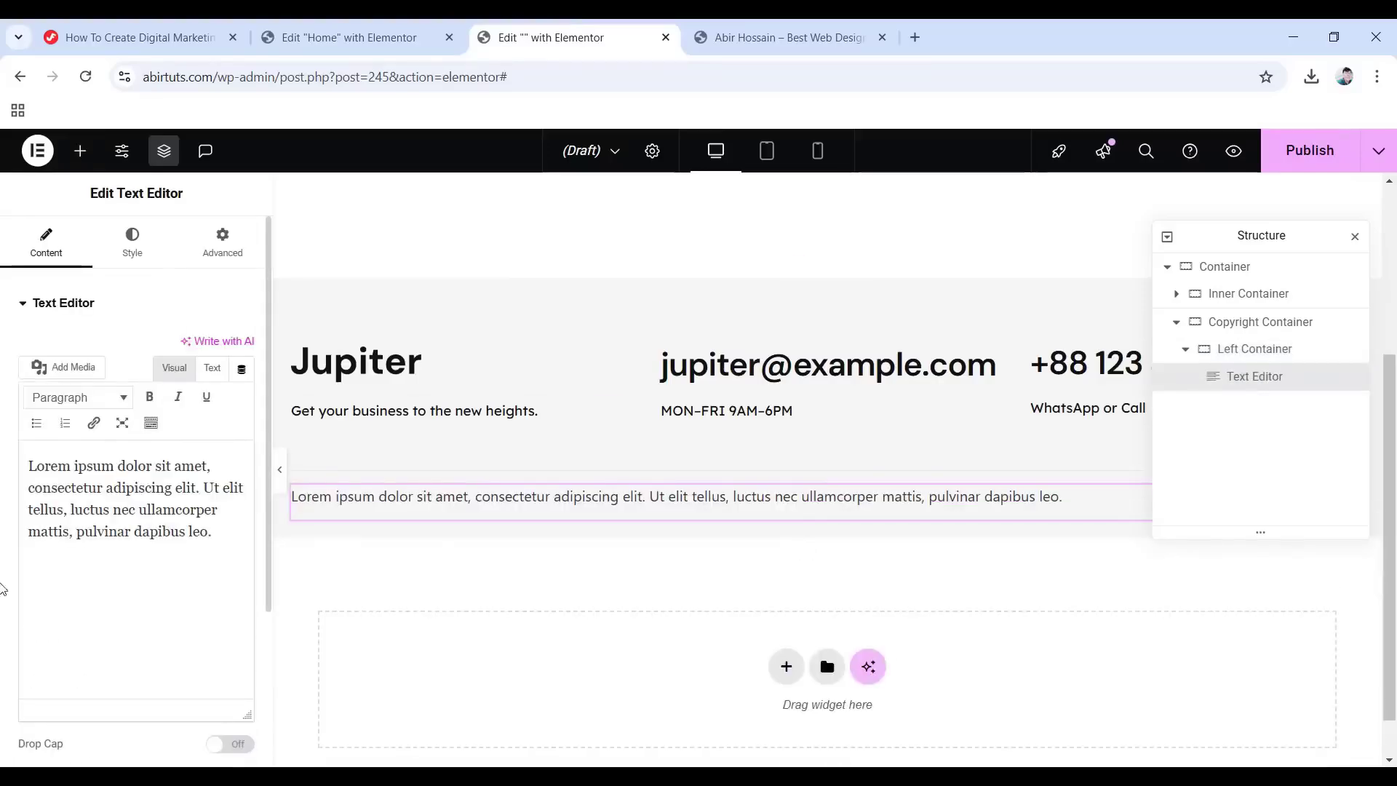
pyautogui.moveTo(229, 539); pyautogui.dragTo(11, 474)
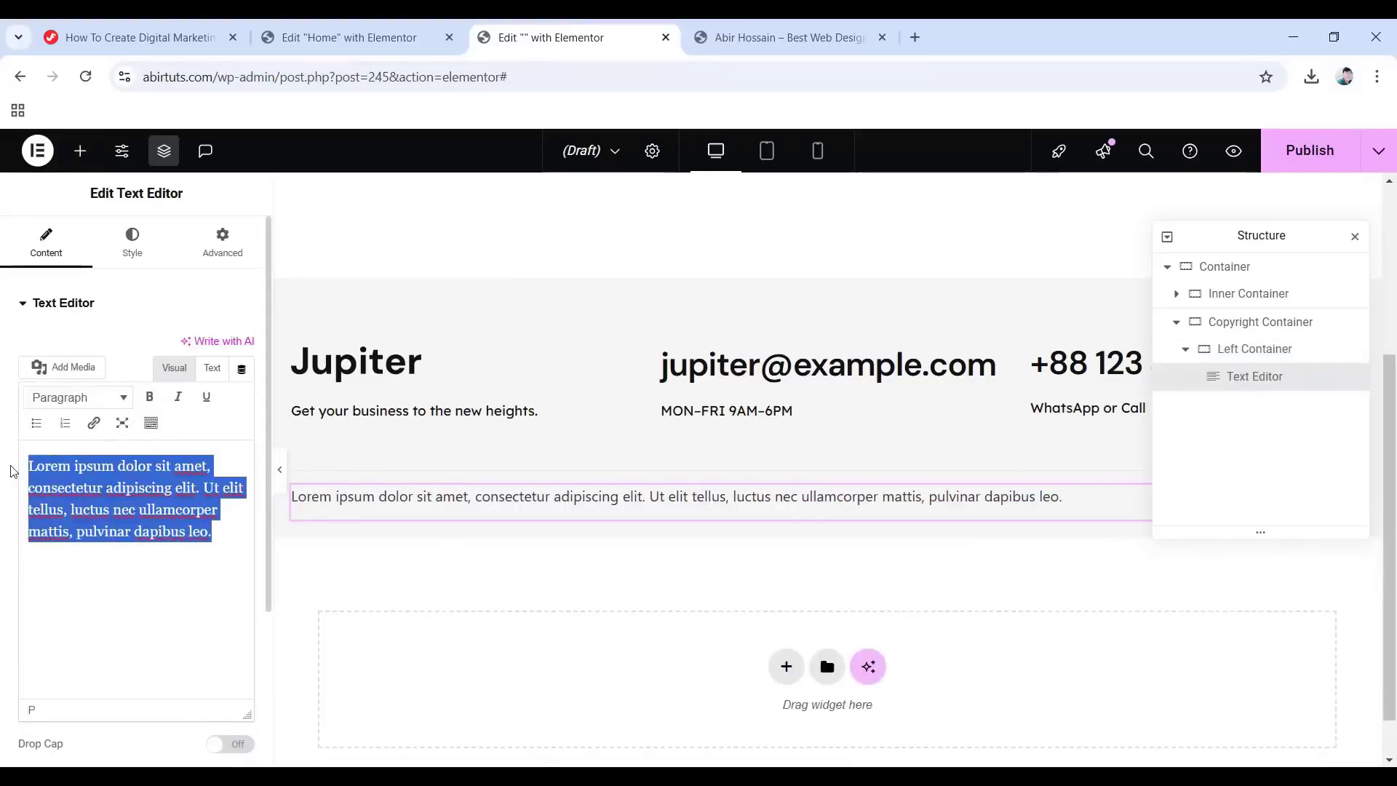
pyautogui.write('Copyright ©2023 jupiter. All rights reserved.')
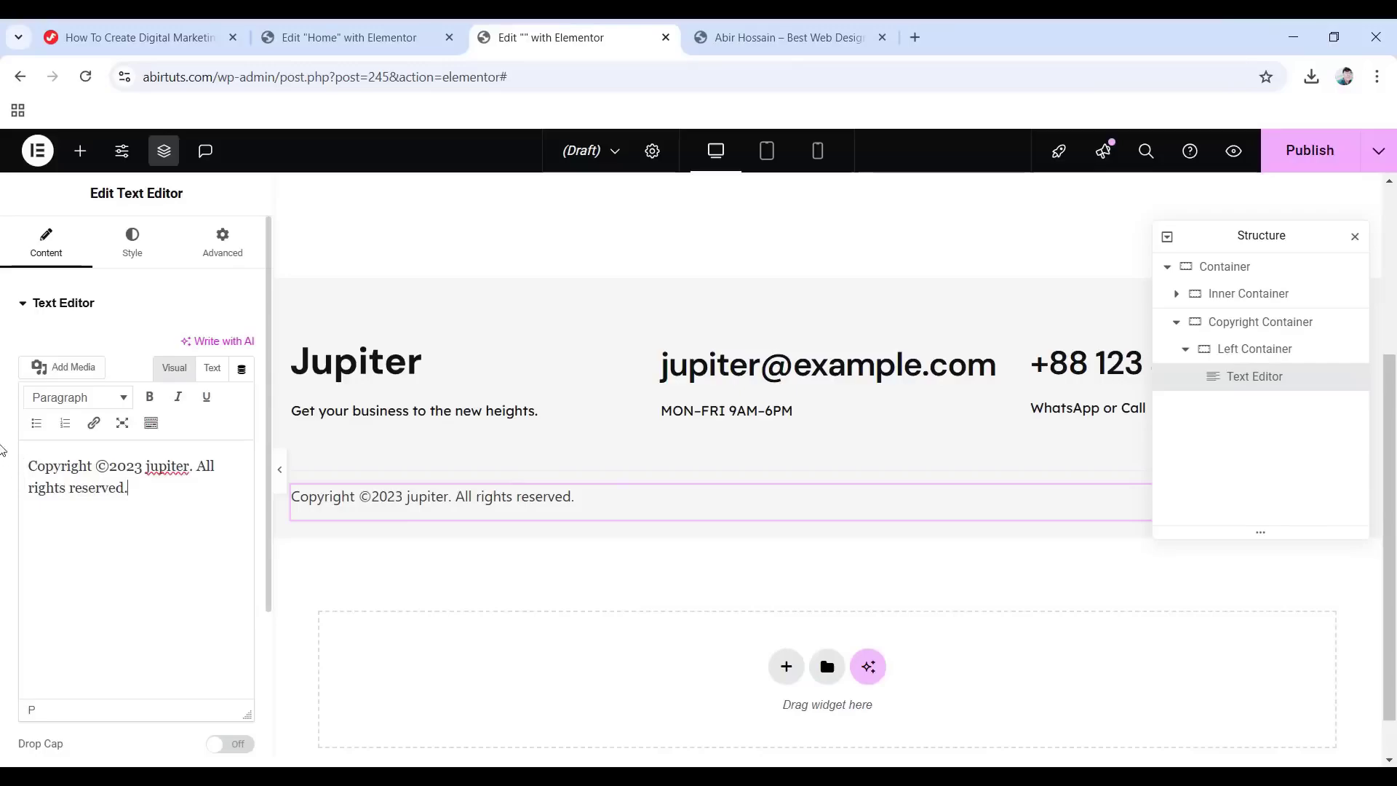
# Style the copyright text #a0a1a2, 13 px, weight 400, line height 1.5em.
pyautogui.click(129, 247)
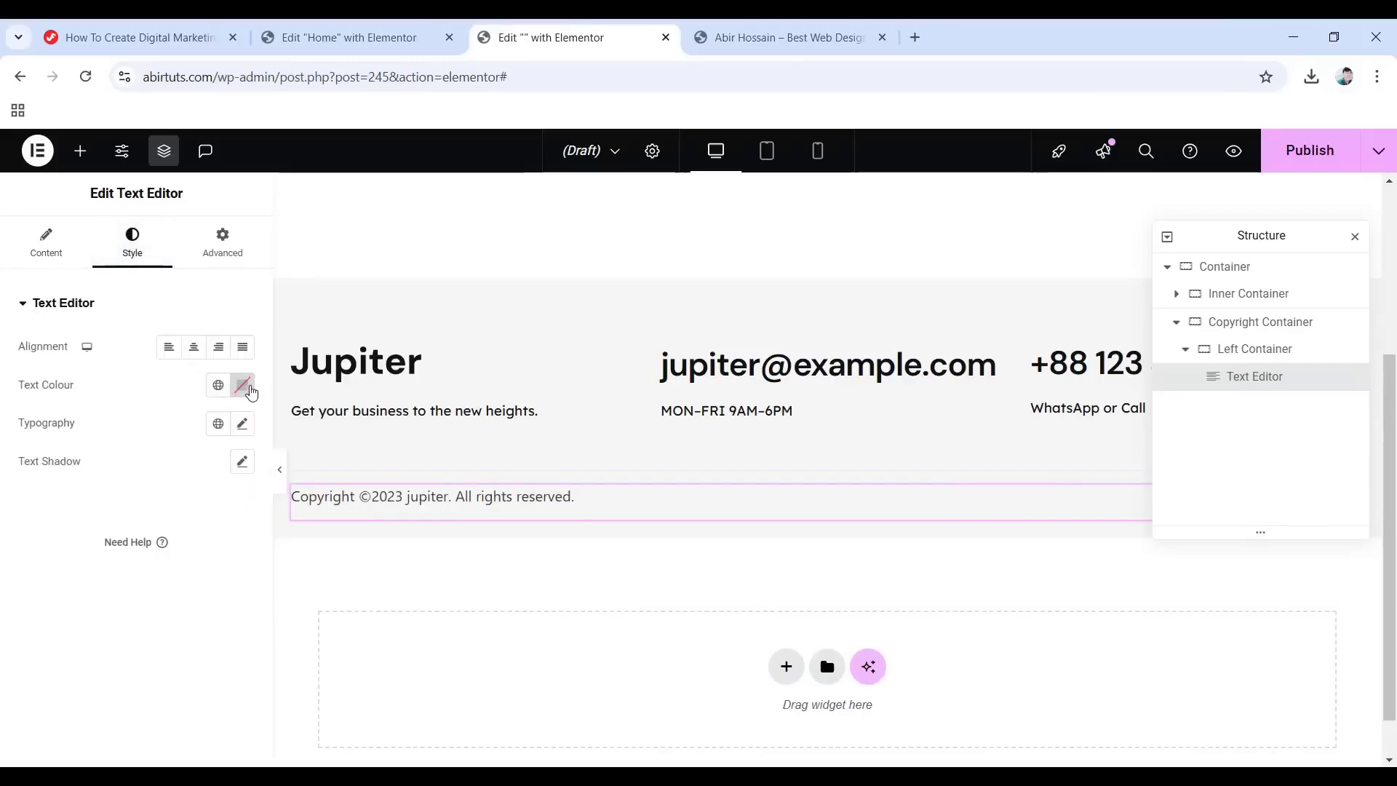
pyautogui.click(246, 389)
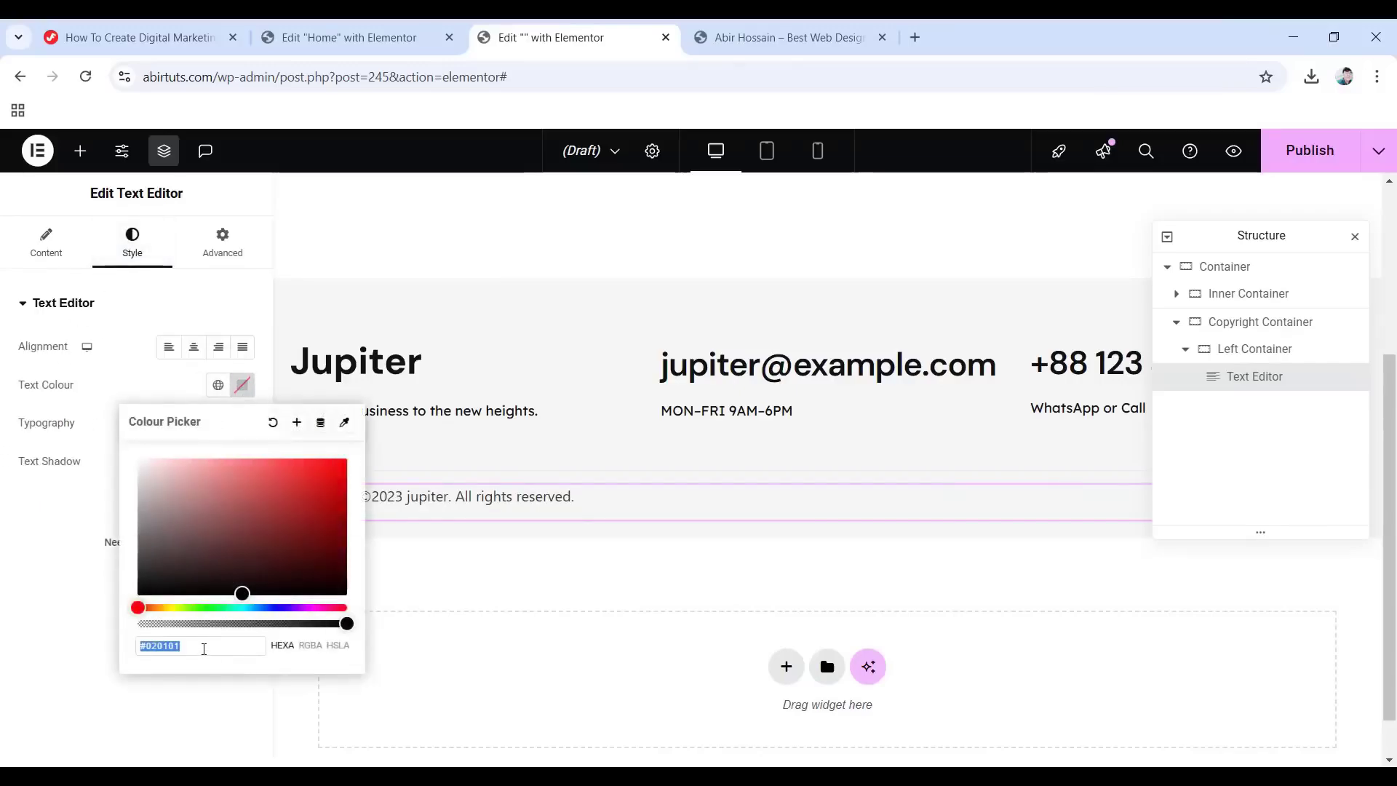
pyautogui.write('a0a')
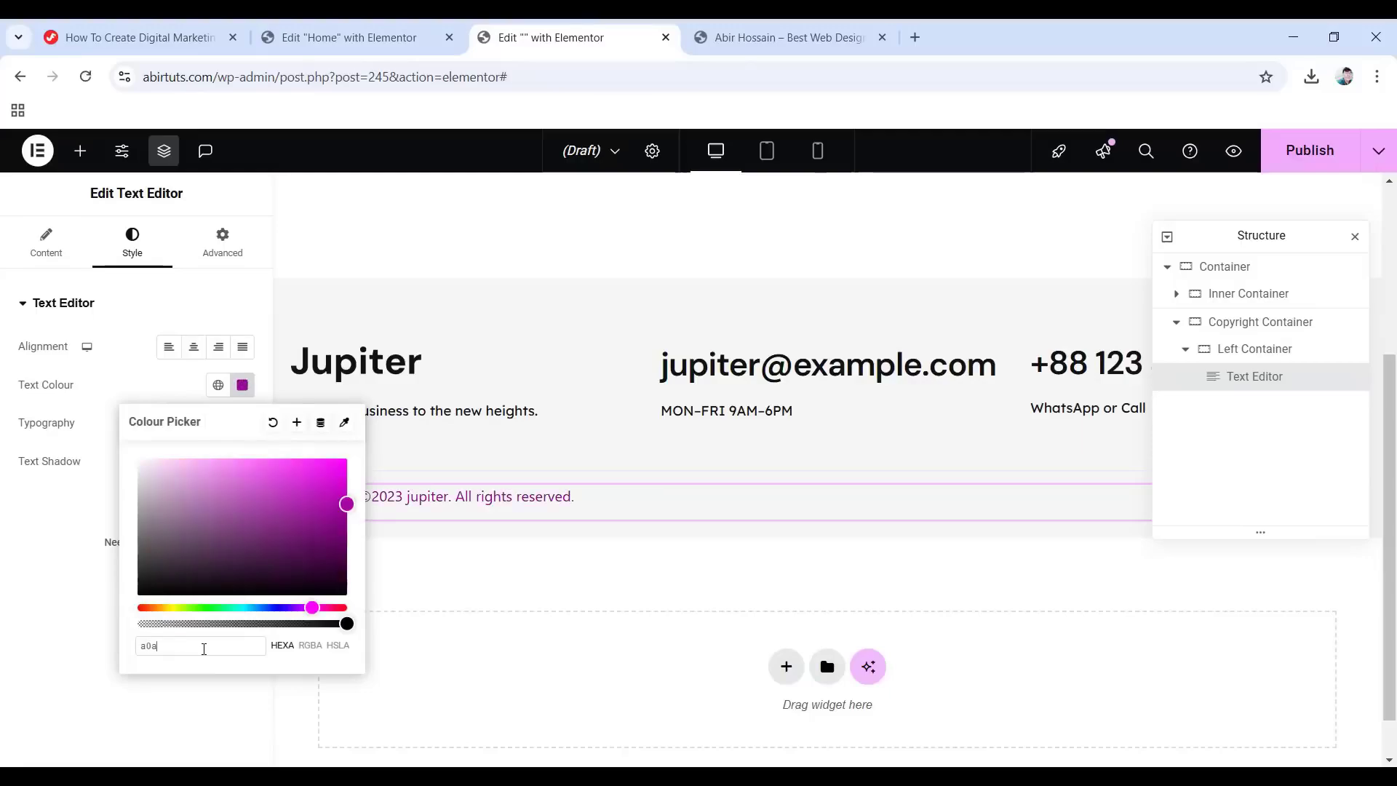
pyautogui.write('1a2')
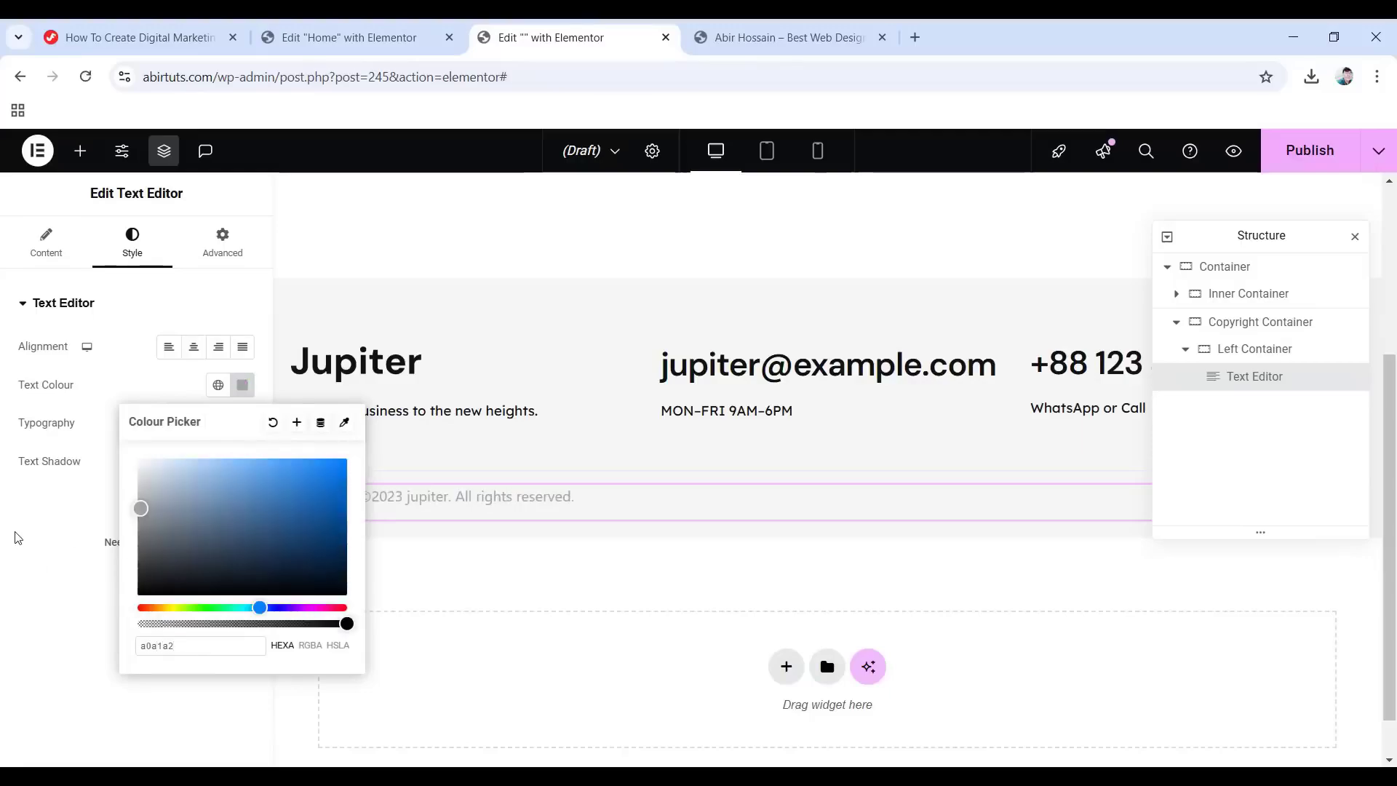
pyautogui.click(17, 537)
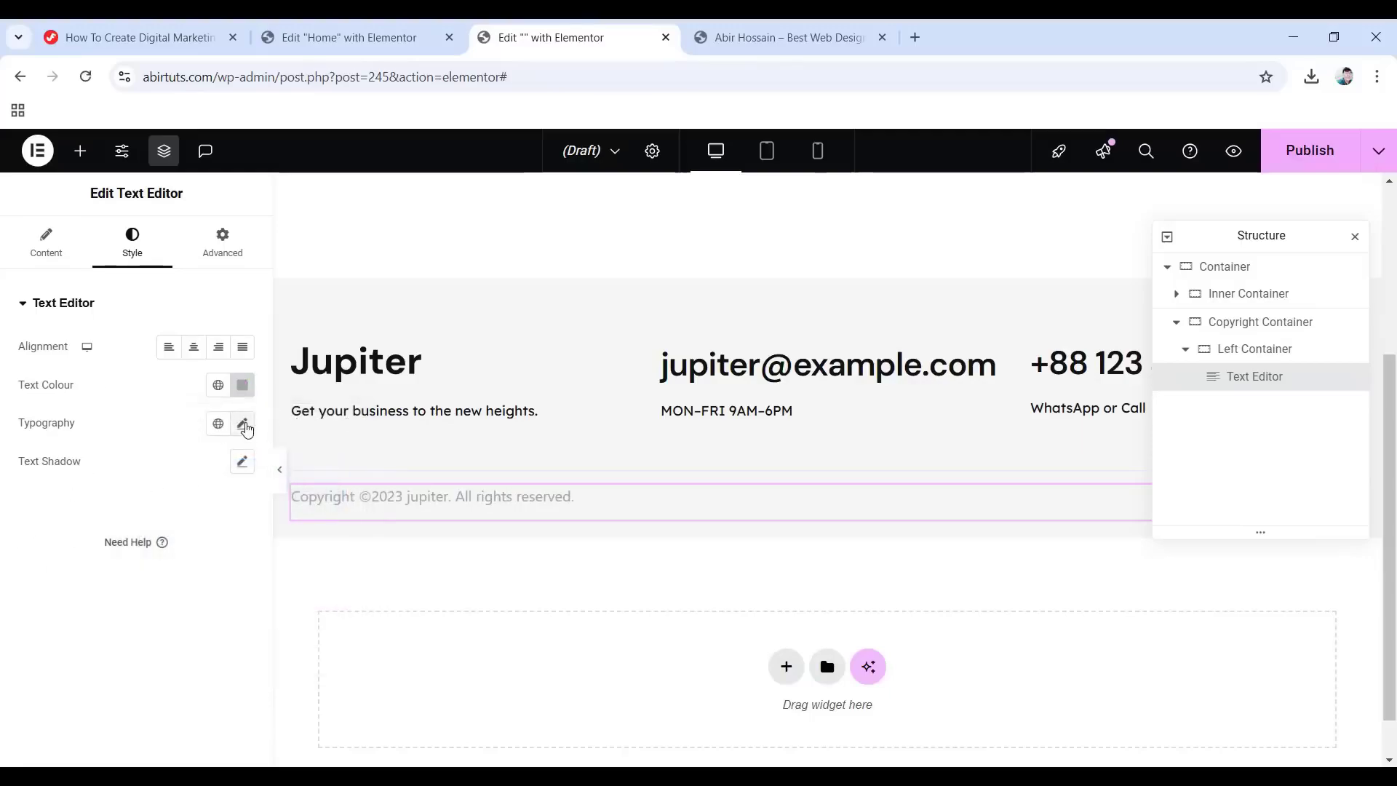
pyautogui.click(243, 425)
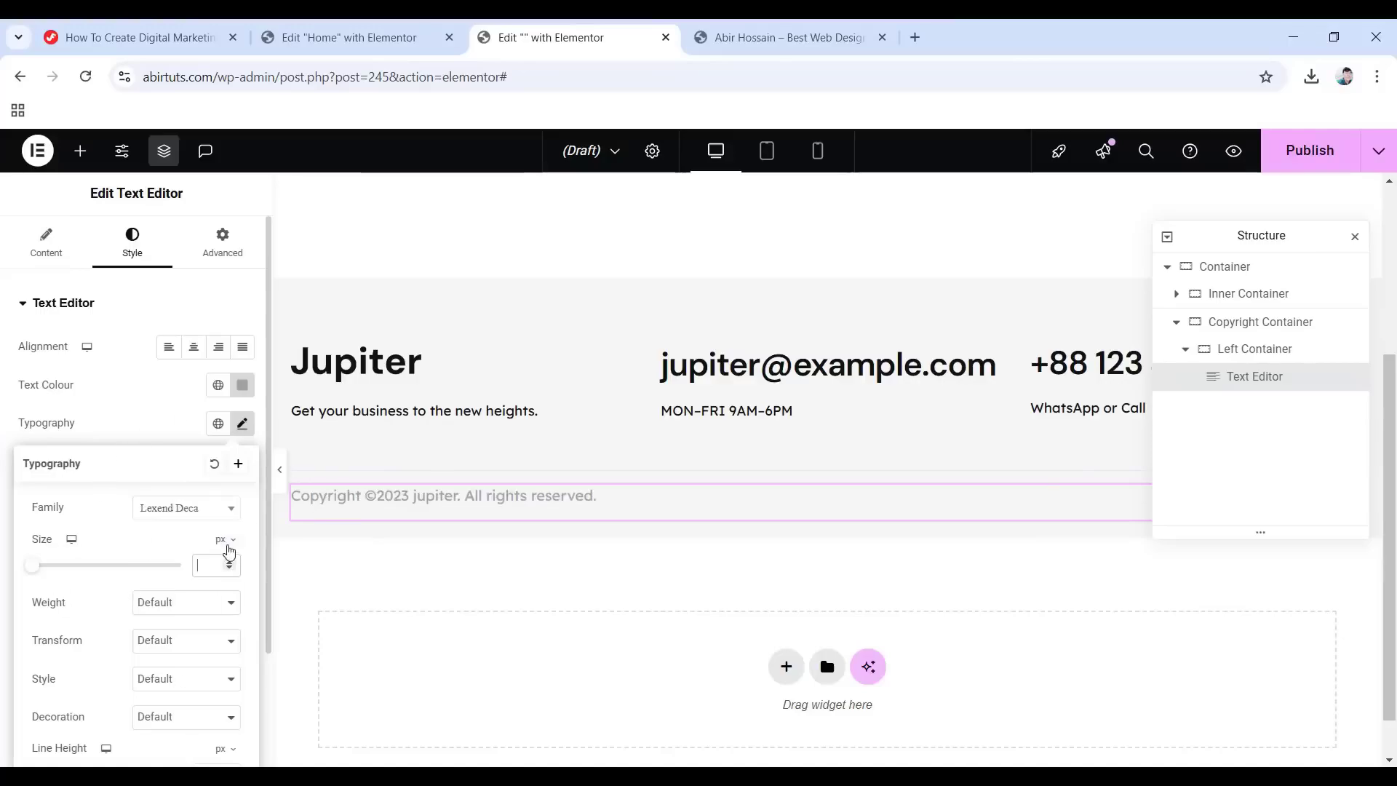
pyautogui.write('13')
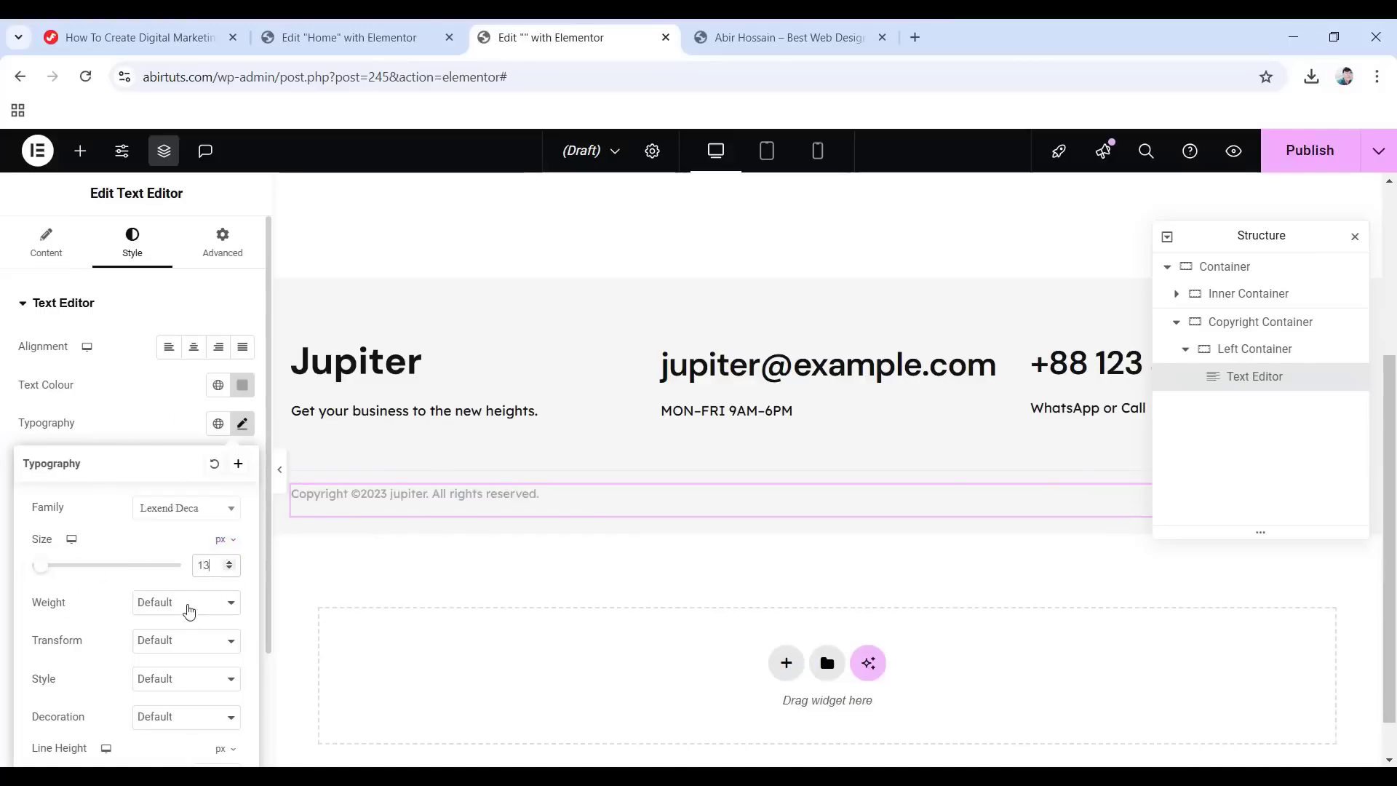
pyautogui.click(187, 604)
pyautogui.click(190, 413)
pyautogui.scroll(-2, 113, 620)
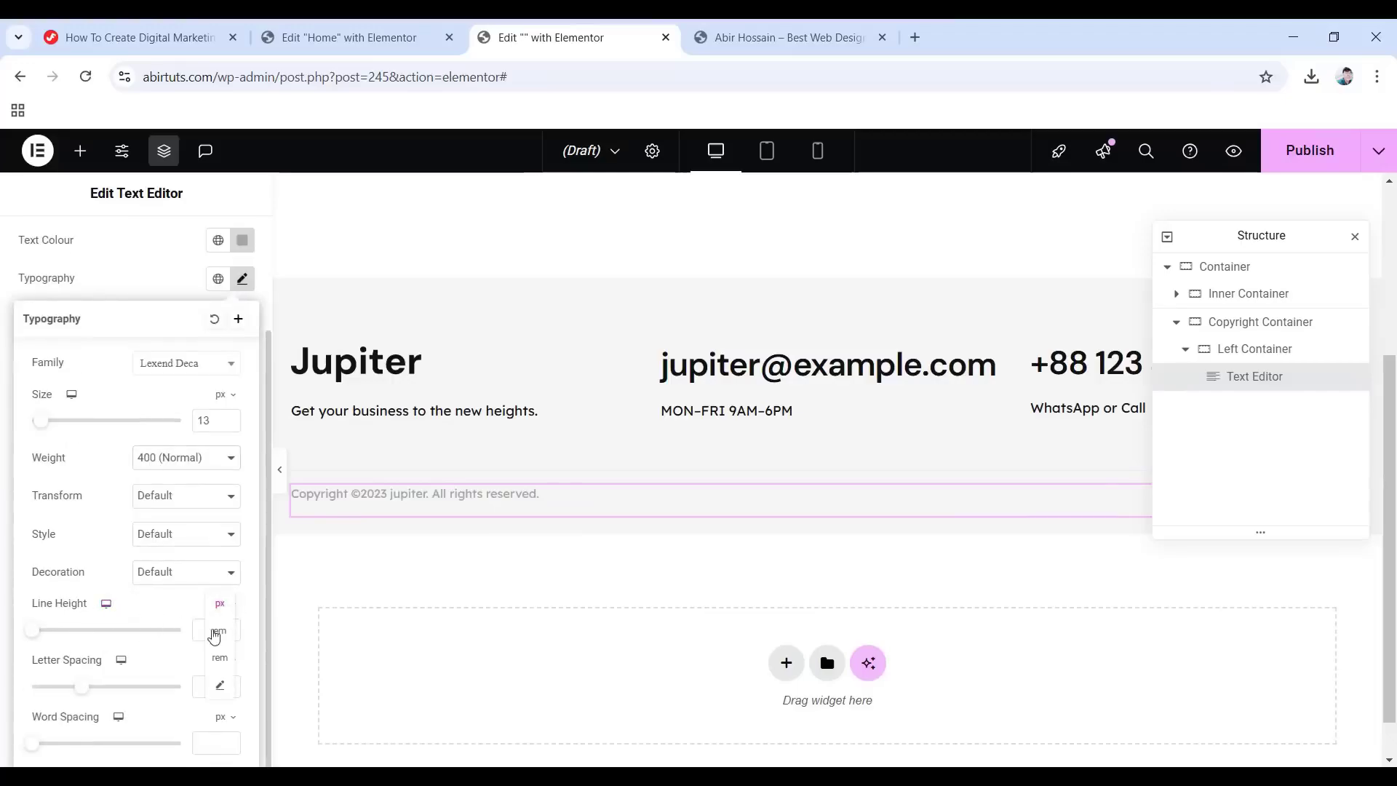
pyautogui.click(222, 633)
pyautogui.click(218, 628)
pyautogui.write('1.5')
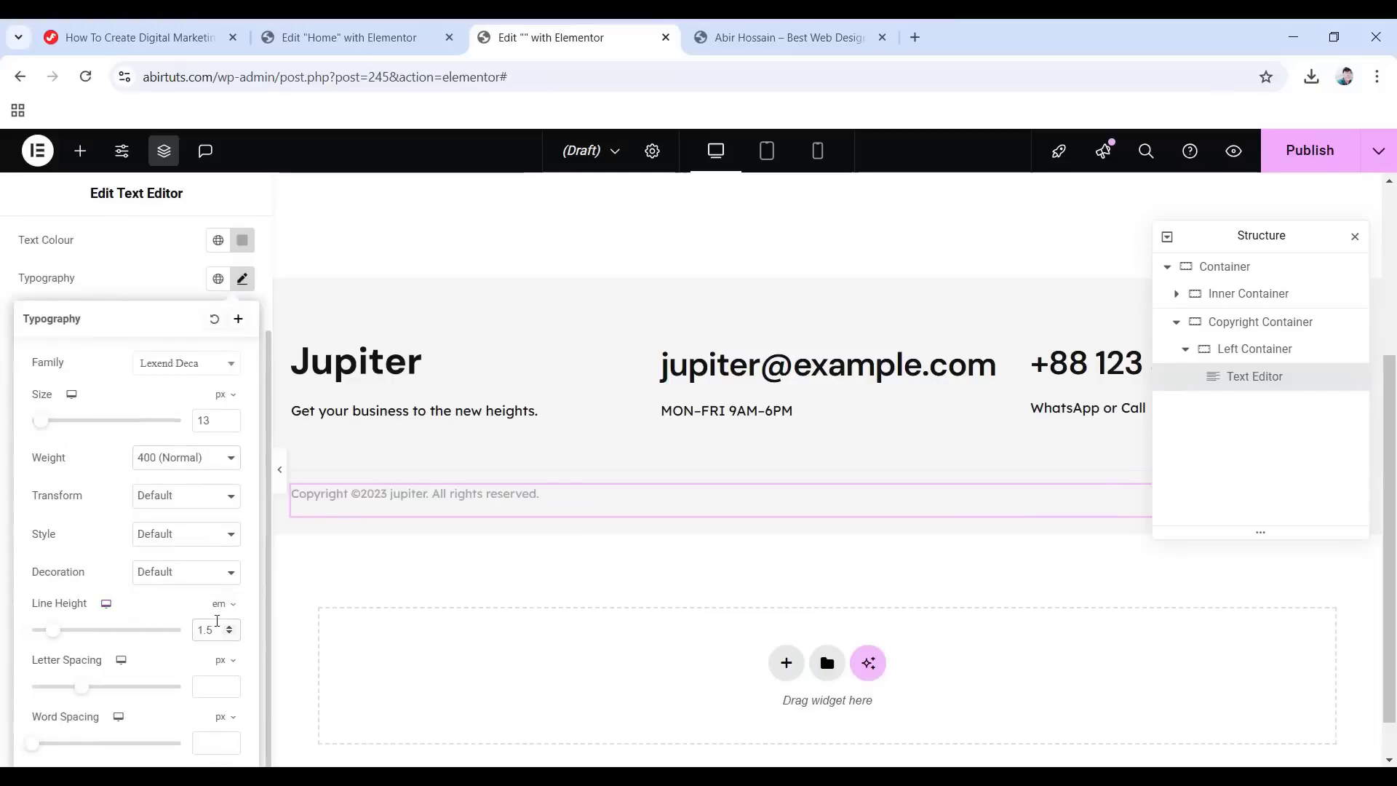
pyautogui.scroll(2, 75, 542)
# Give the copyright text a -15 bottom margin and a Fade In entrance animation.
pyautogui.click(224, 250)
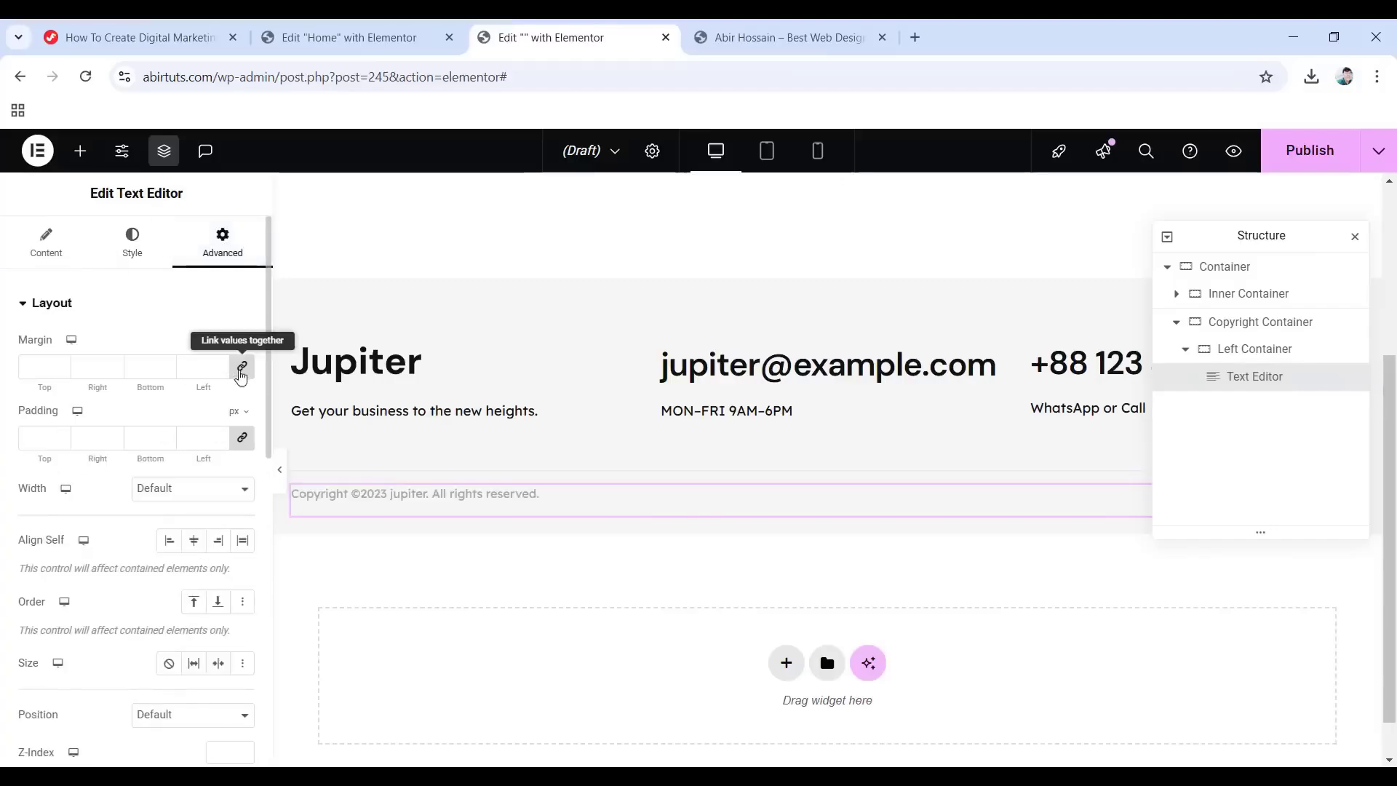
pyautogui.click(243, 371)
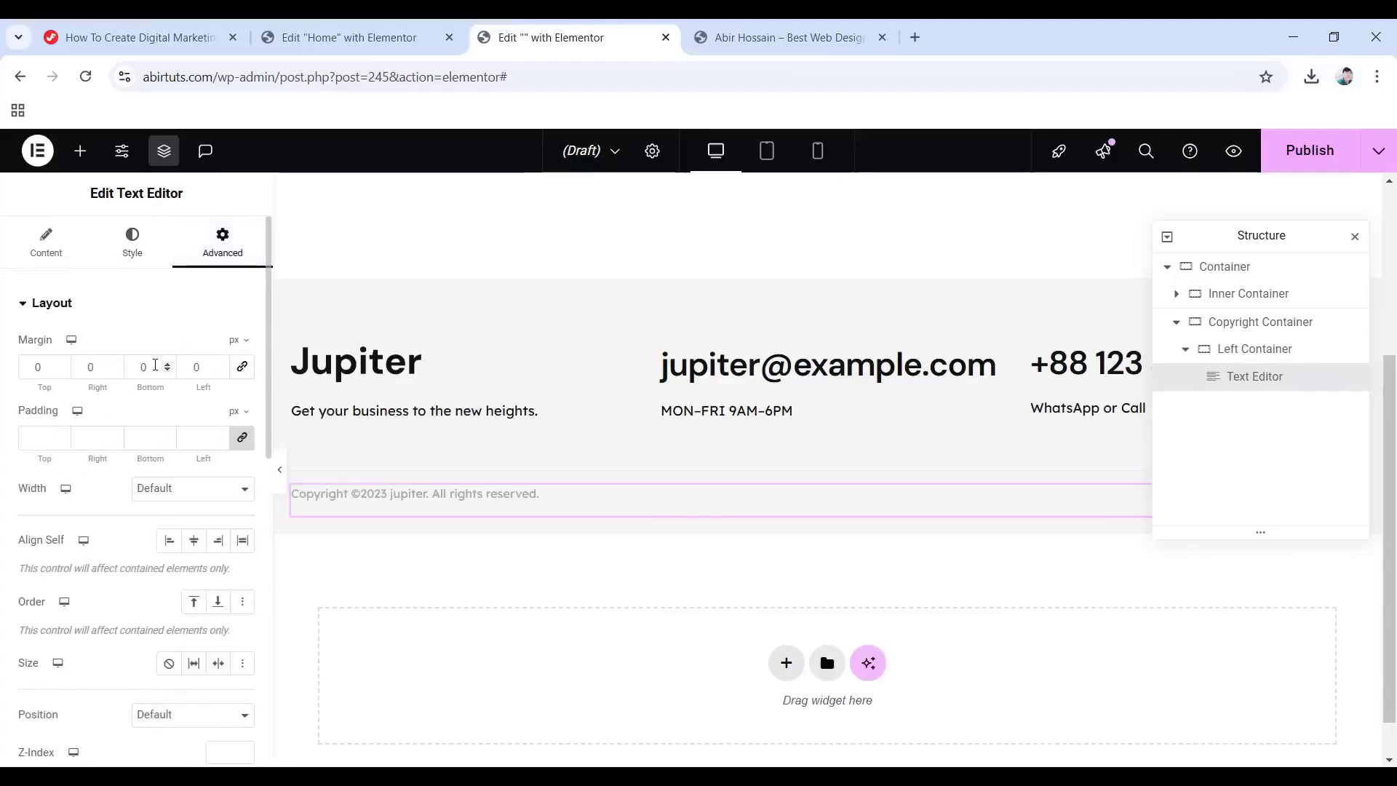
pyautogui.moveTo(155, 365); pyautogui.dragTo(113, 366)
pyautogui.write('-15')
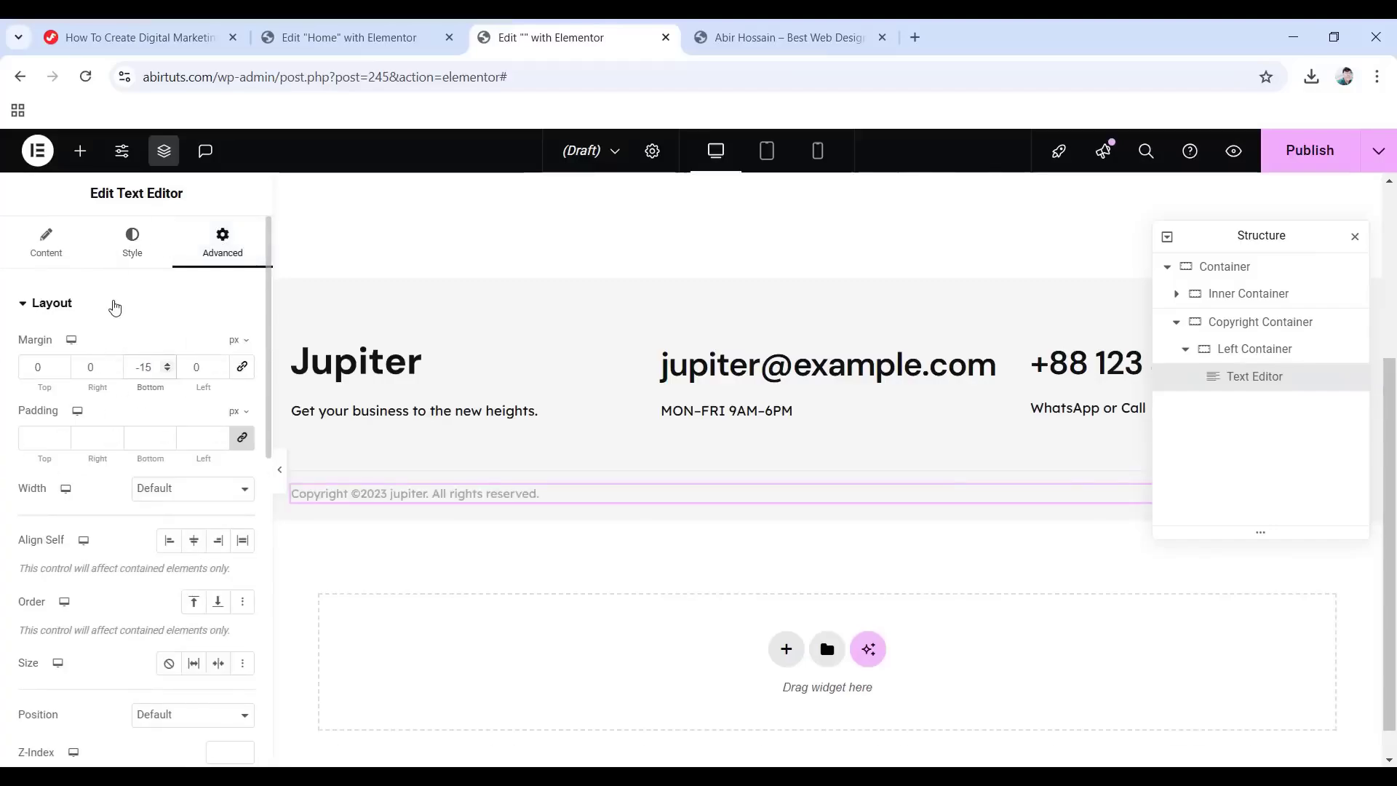
pyautogui.scroll(-6, 102, 436)
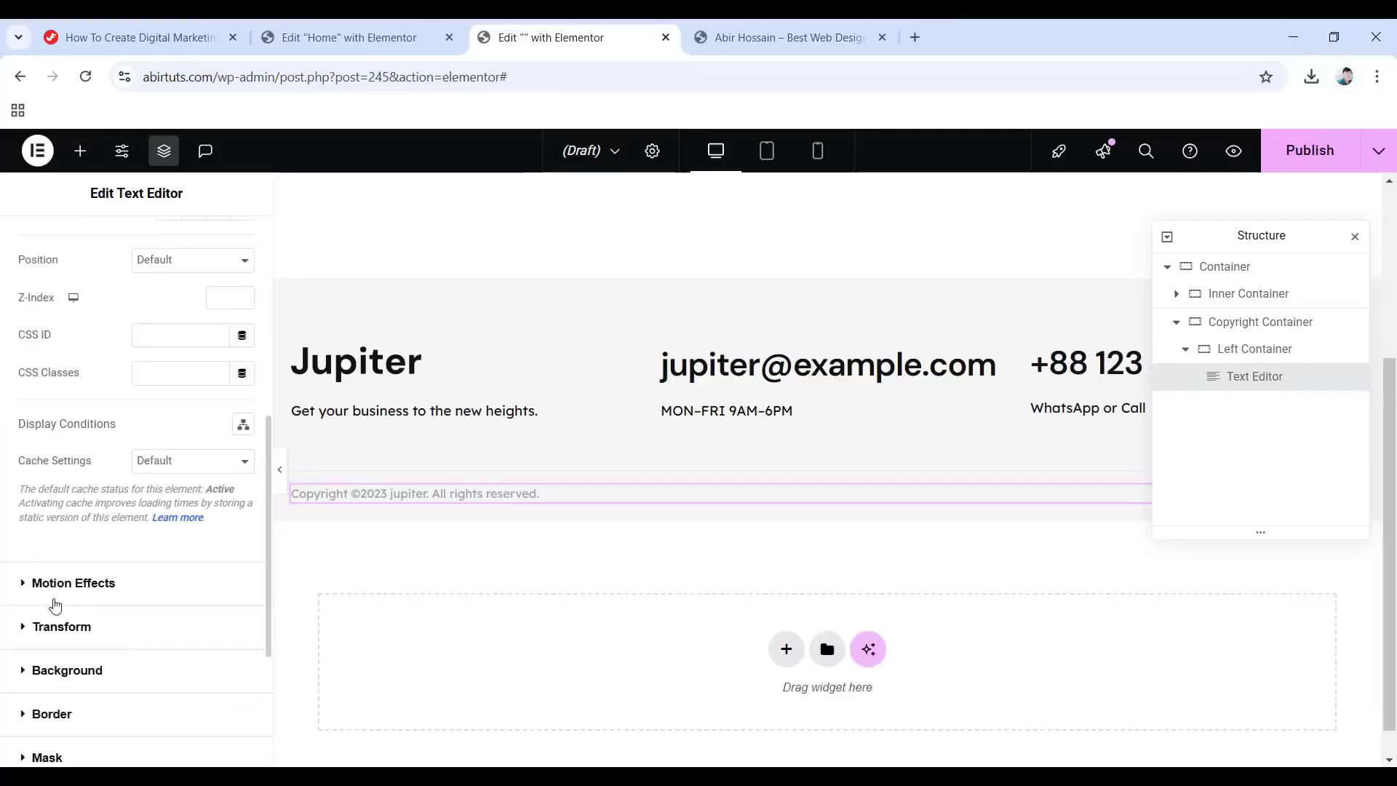
pyautogui.click(79, 583)
pyautogui.click(96, 554)
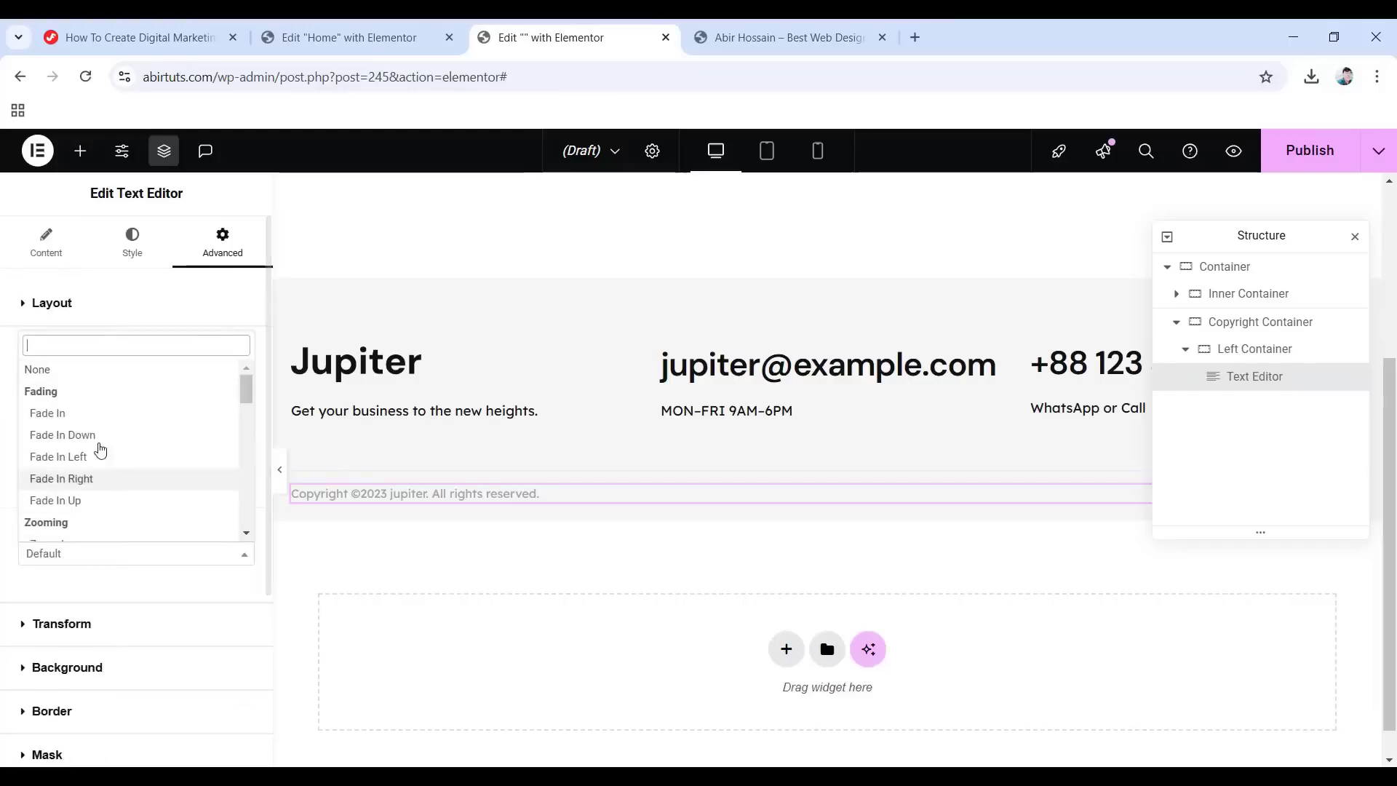
pyautogui.click(70, 422)
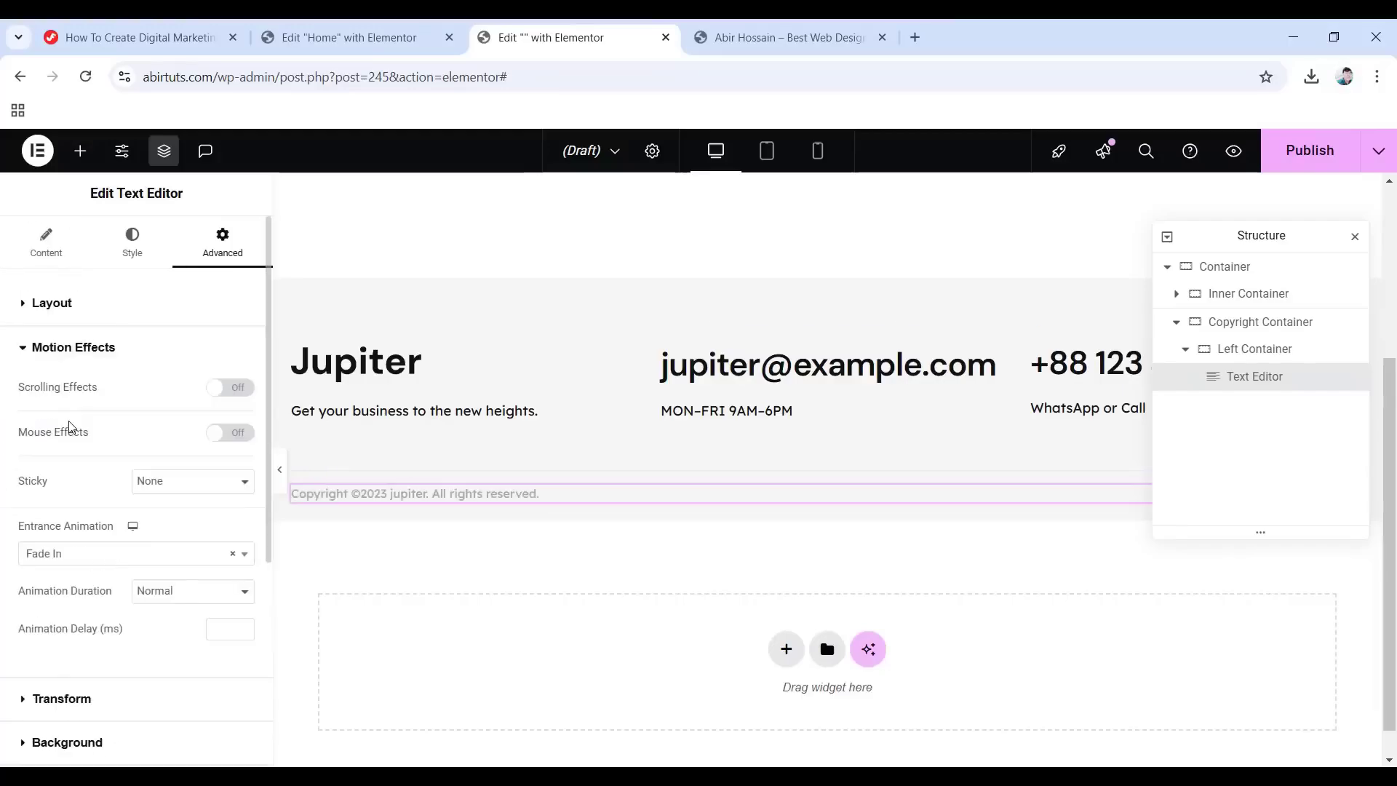
pyautogui.click(1185, 350)
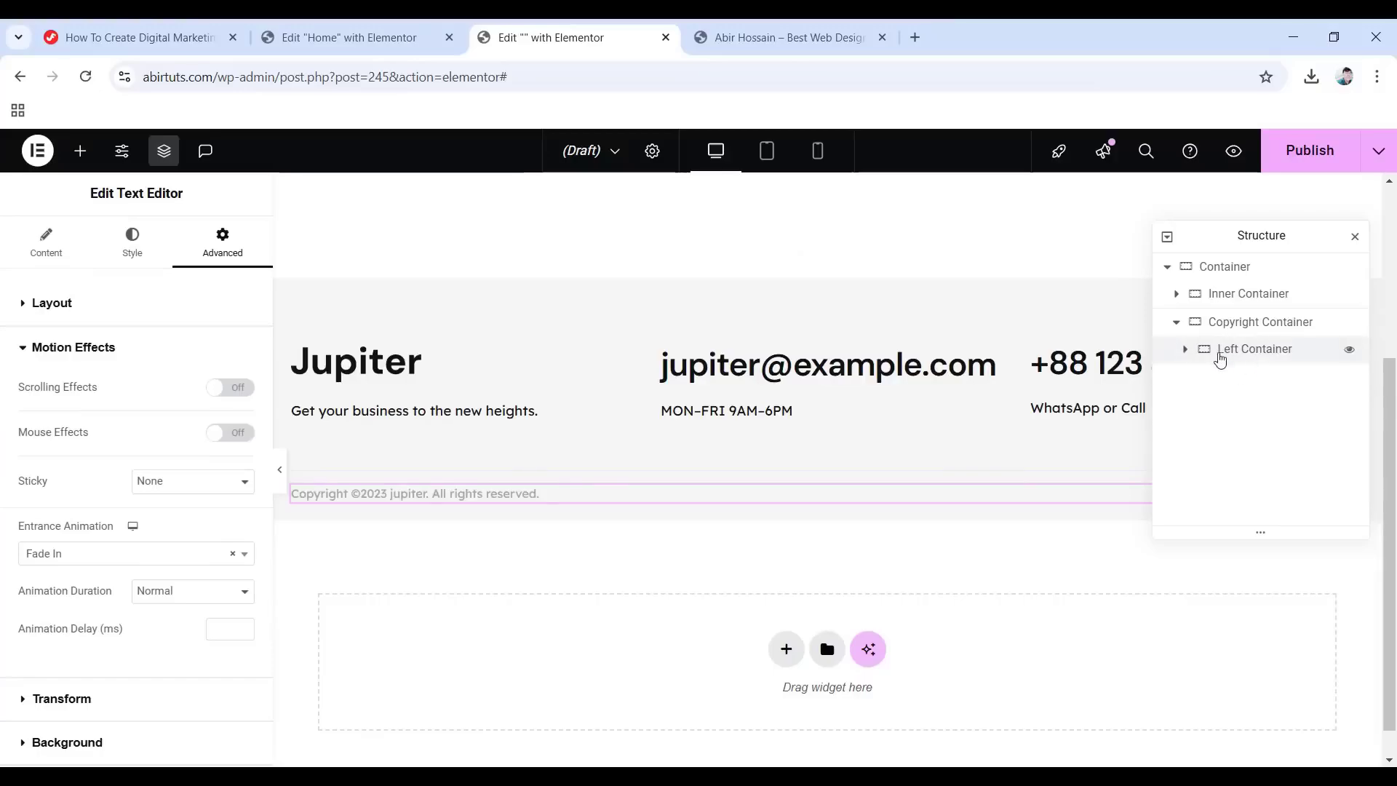
# Add a Right Container to the copyright row and place the WordPress Menu widget in it.
pyautogui.rightClick(1248, 361)
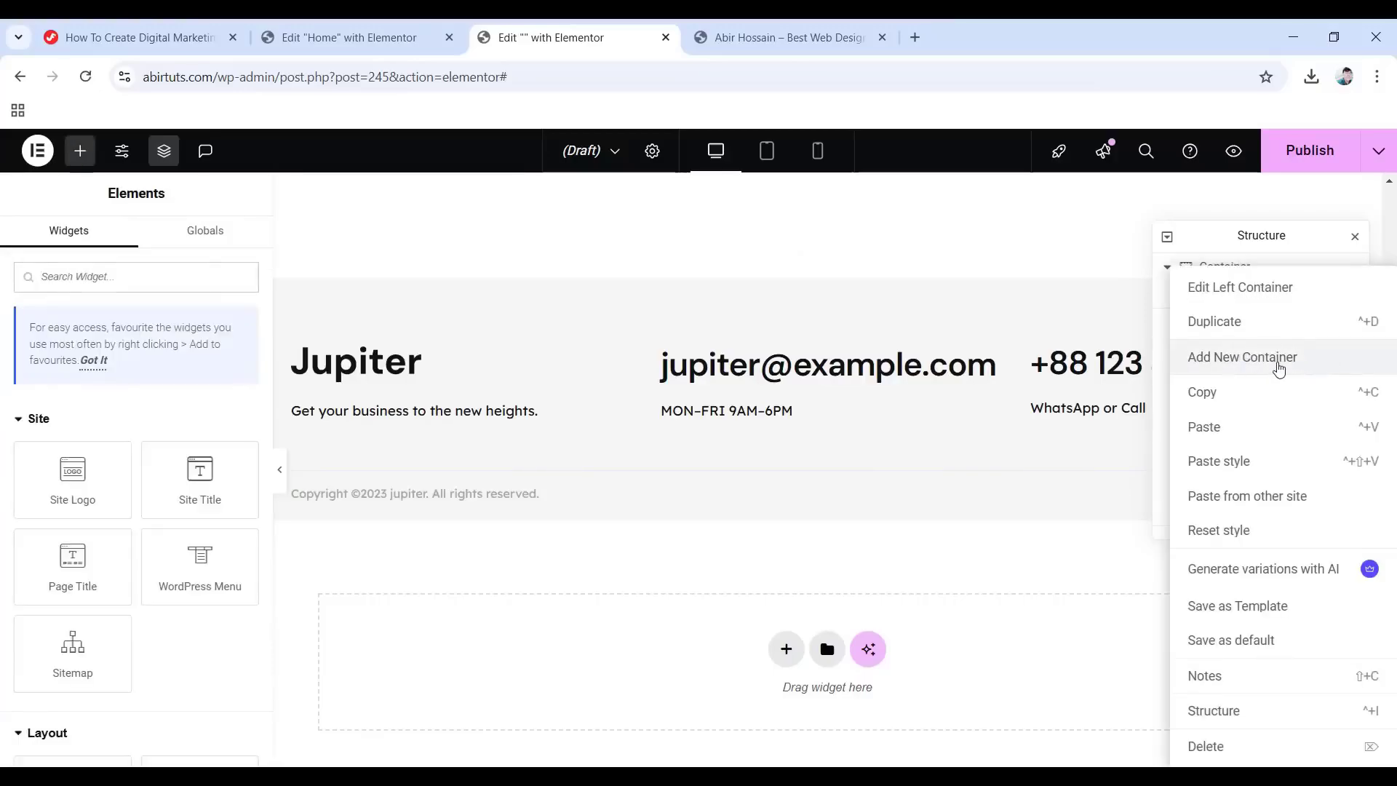
pyautogui.click(1277, 363)
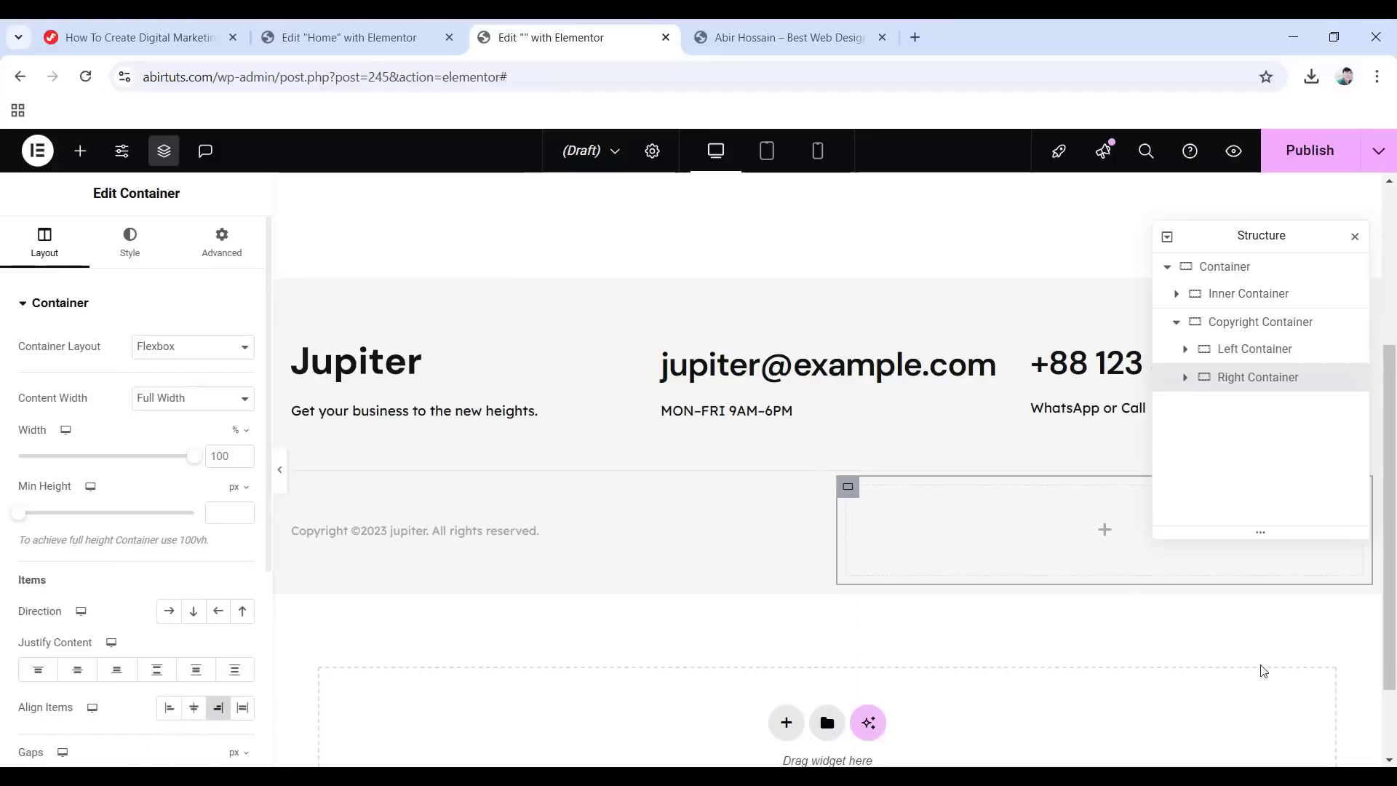
pyautogui.click(1100, 532)
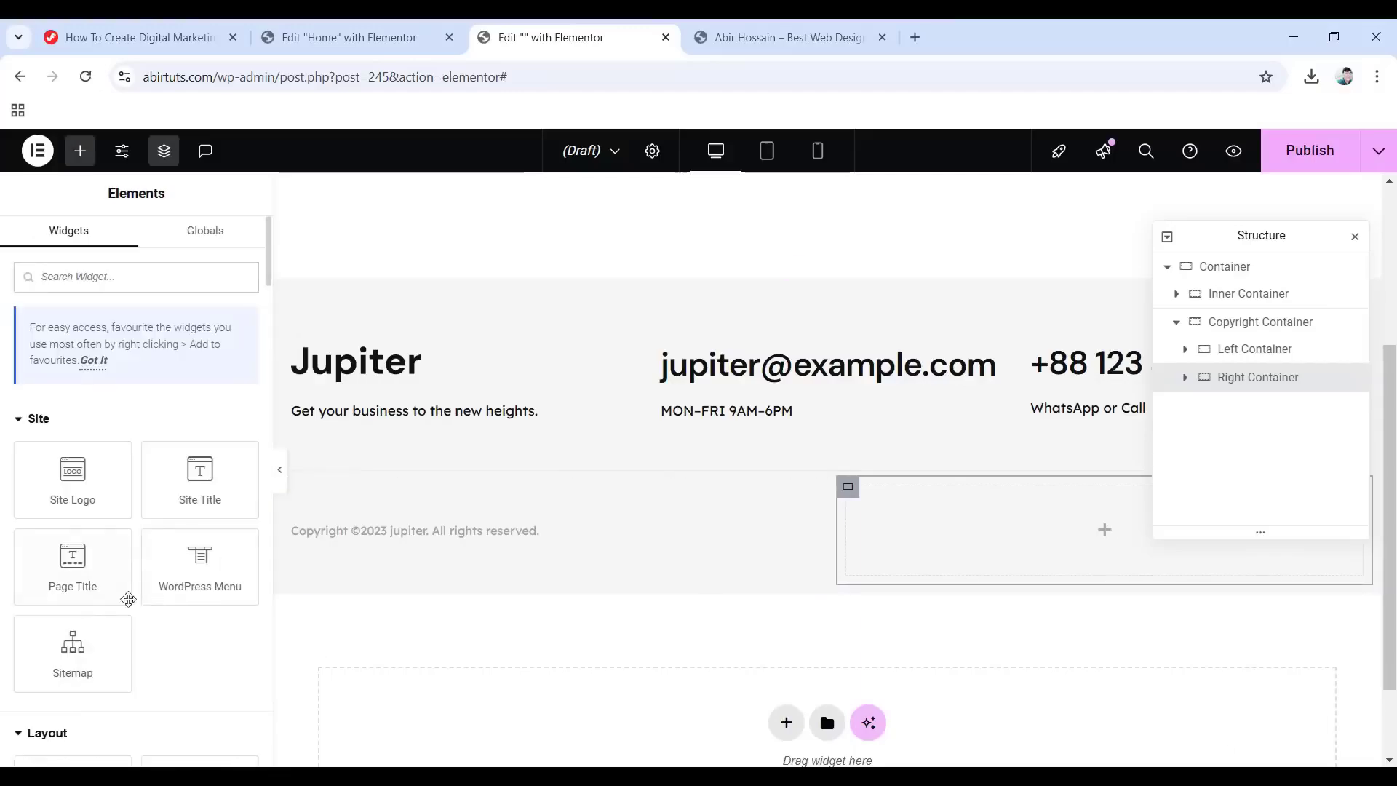
pyautogui.moveTo(204, 562); pyautogui.dragTo(1077, 533)
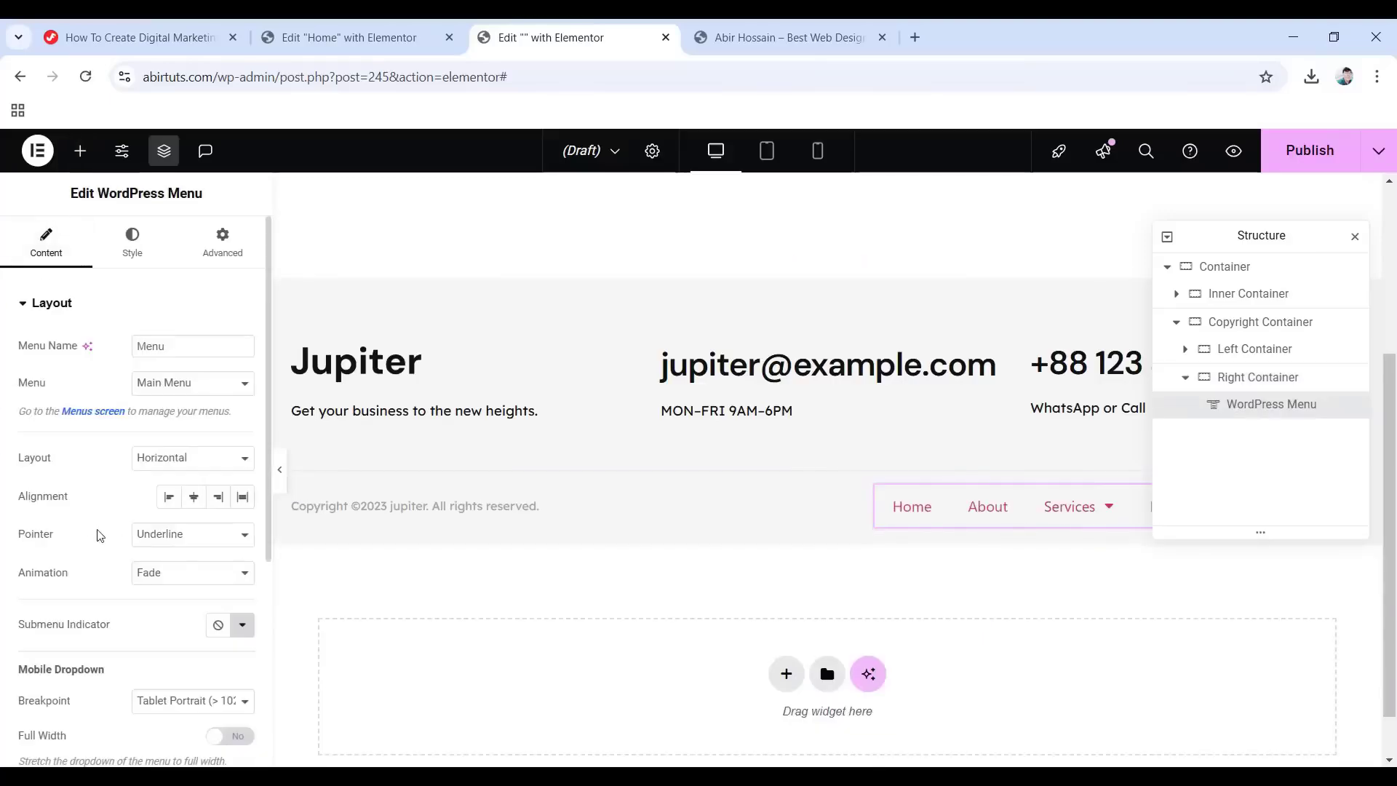
# Set the menu pointer to None, with a full-width, centre-aligned mobile dropdown.
pyautogui.click(190, 536)
pyautogui.click(160, 559)
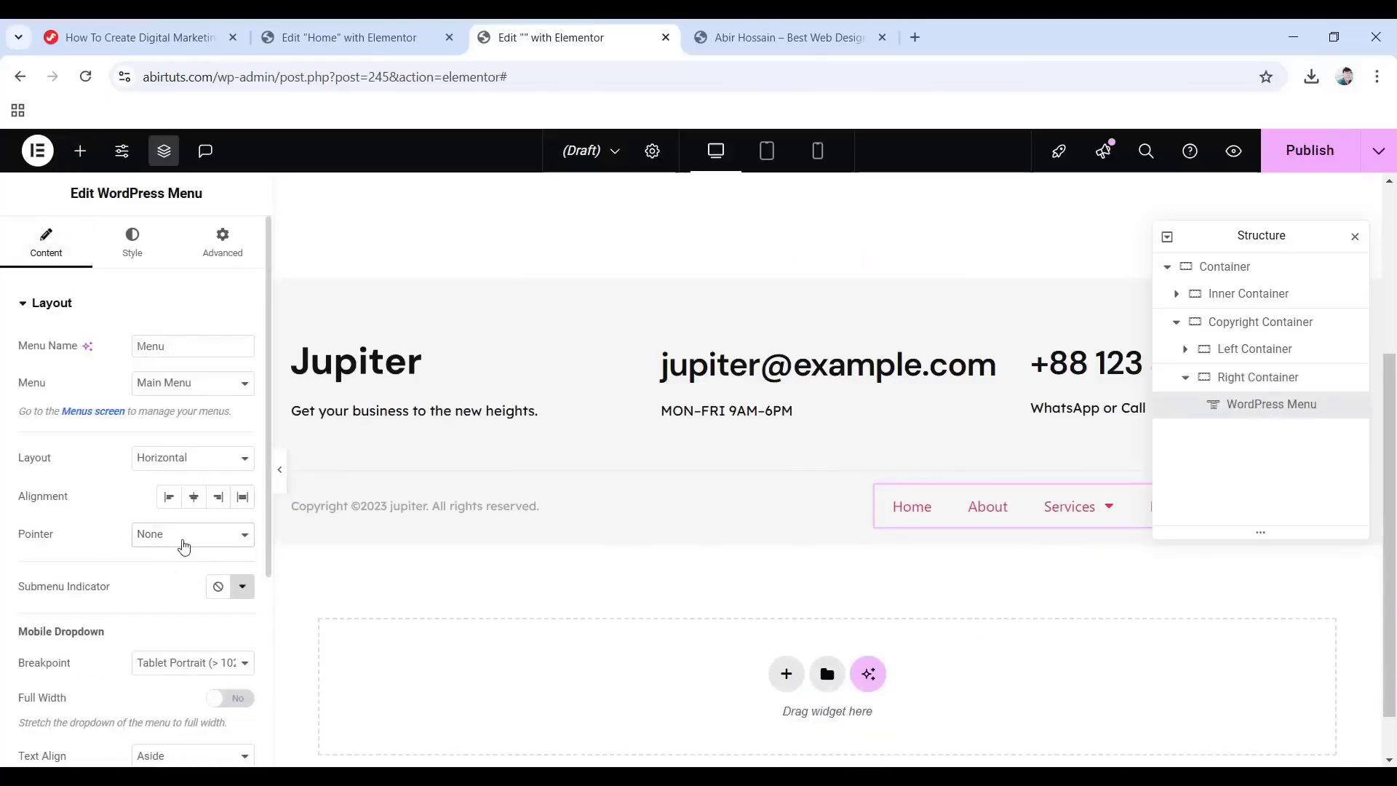
pyautogui.scroll(-3, 143, 572)
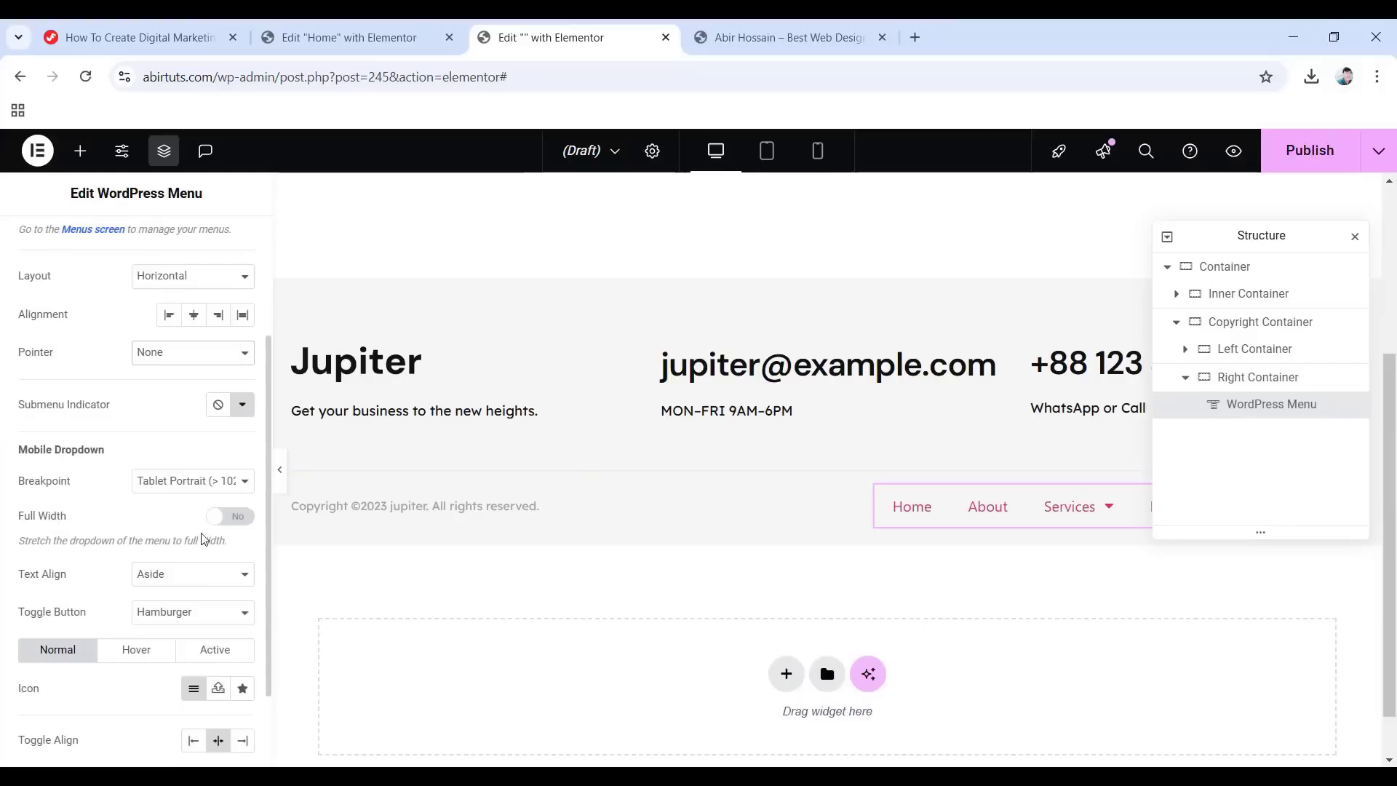
pyautogui.click(231, 521)
pyautogui.click(191, 573)
pyautogui.click(166, 621)
pyautogui.scroll(3, 129, 510)
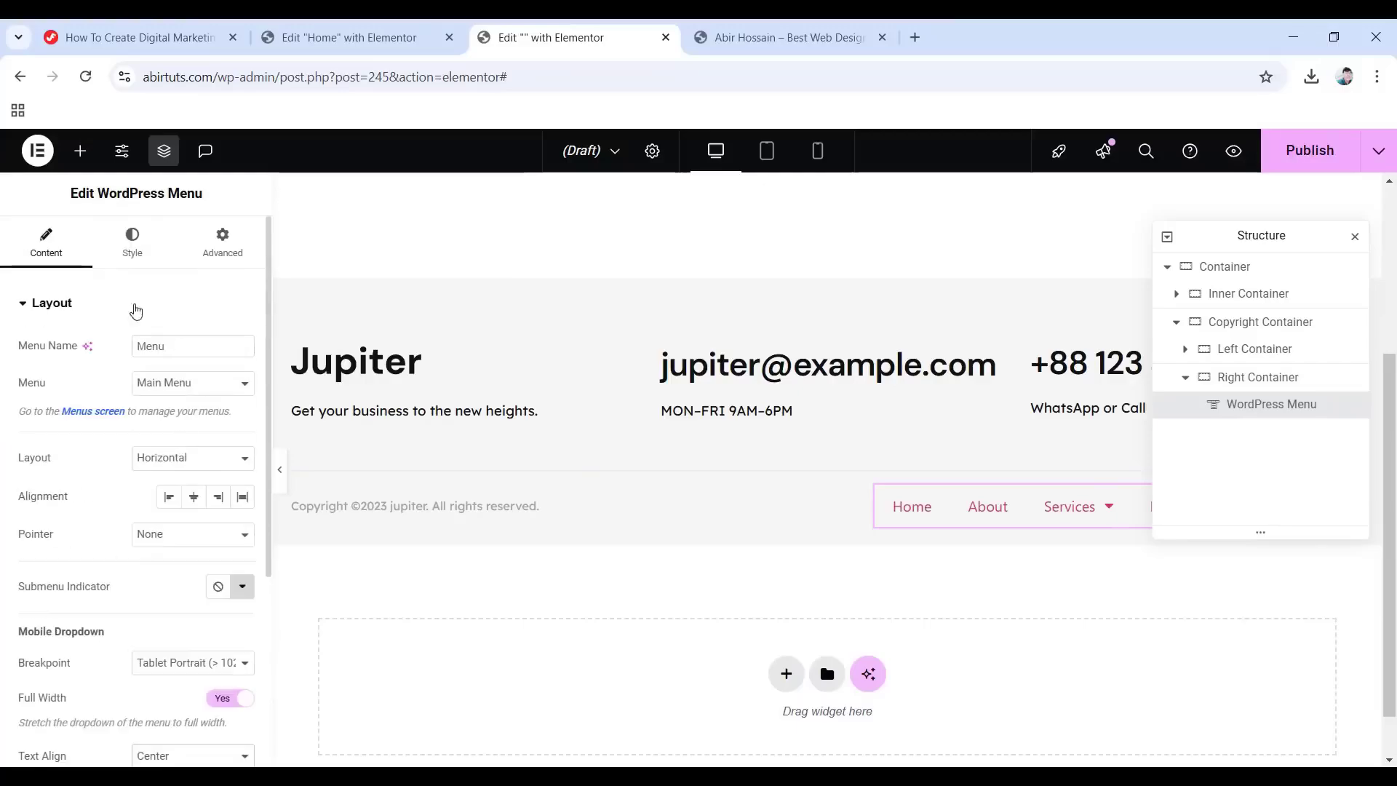
pyautogui.click(131, 247)
pyautogui.moveTo(1264, 233); pyautogui.dragTo(605, 290)
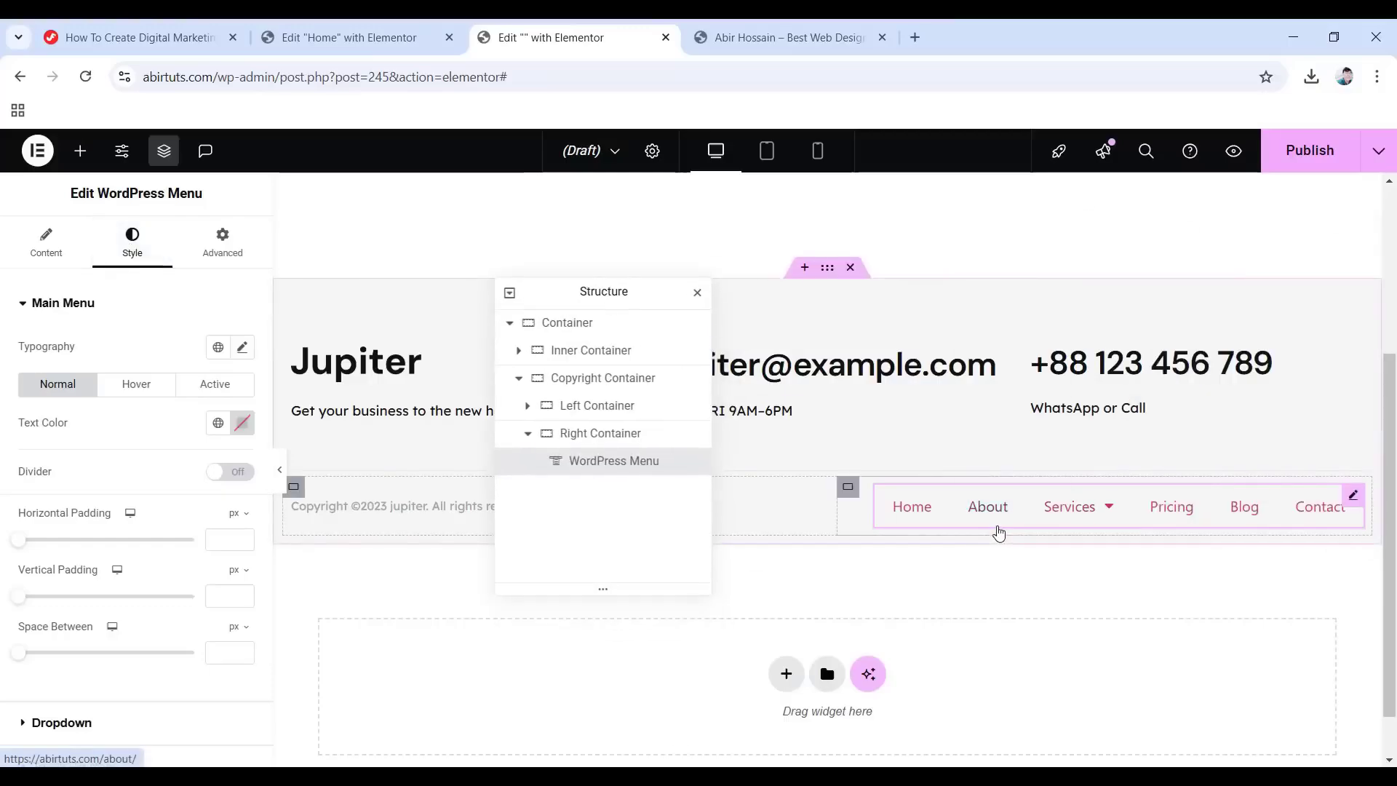
# Set menu typography to Lexend Deca 13 px, weight 500, line height 1.2em, letter spacing 0.011em.
pyautogui.click(243, 348)
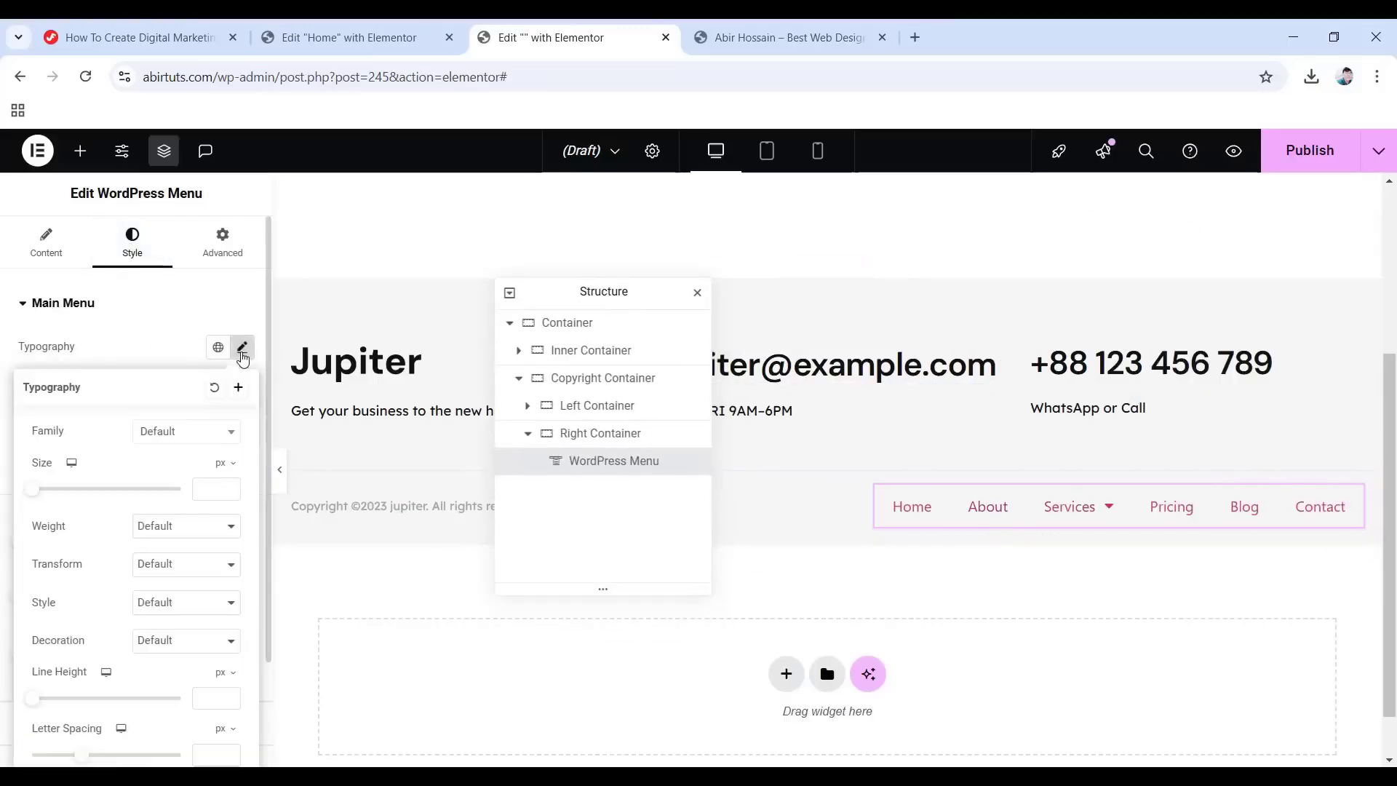
pyautogui.click(186, 433)
pyautogui.click(186, 471)
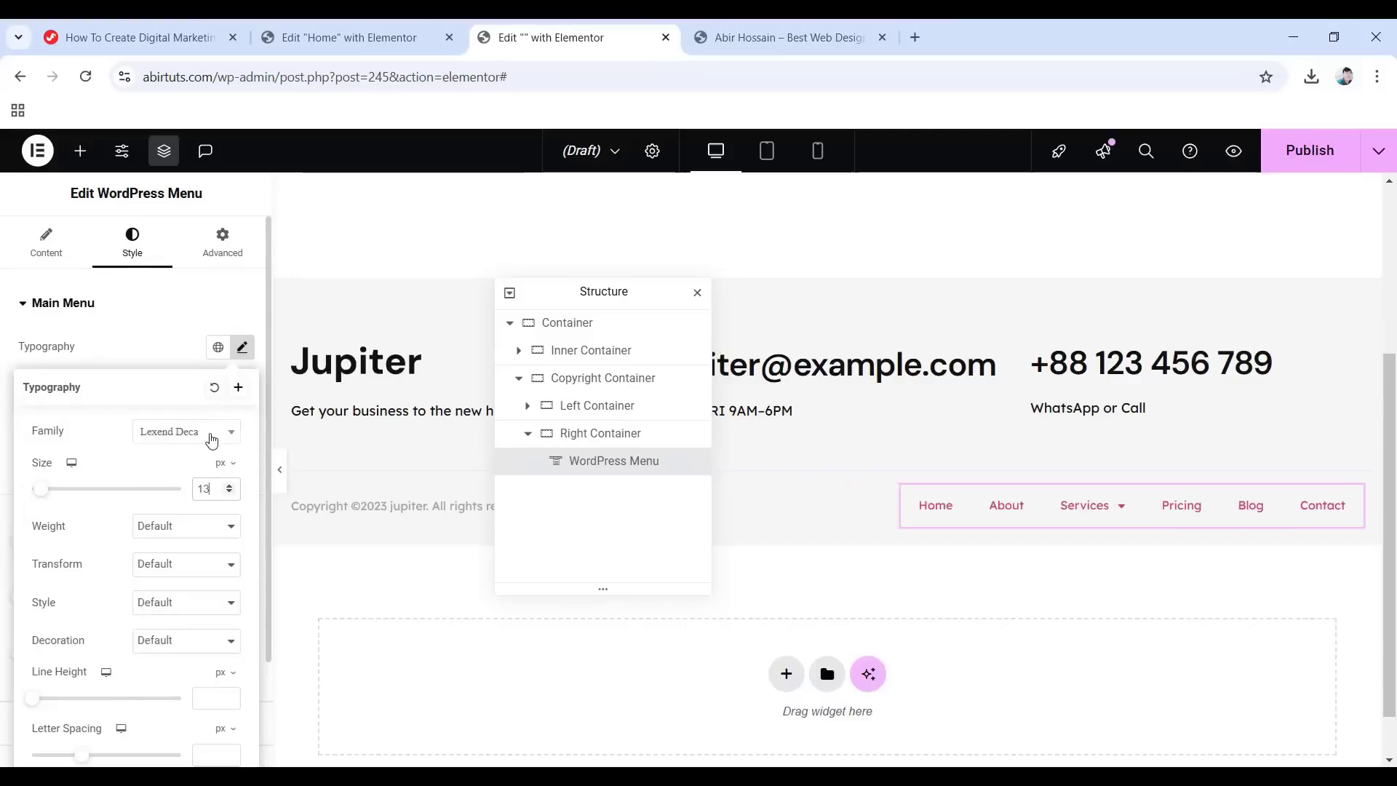
pyautogui.click(191, 526)
pyautogui.click(172, 350)
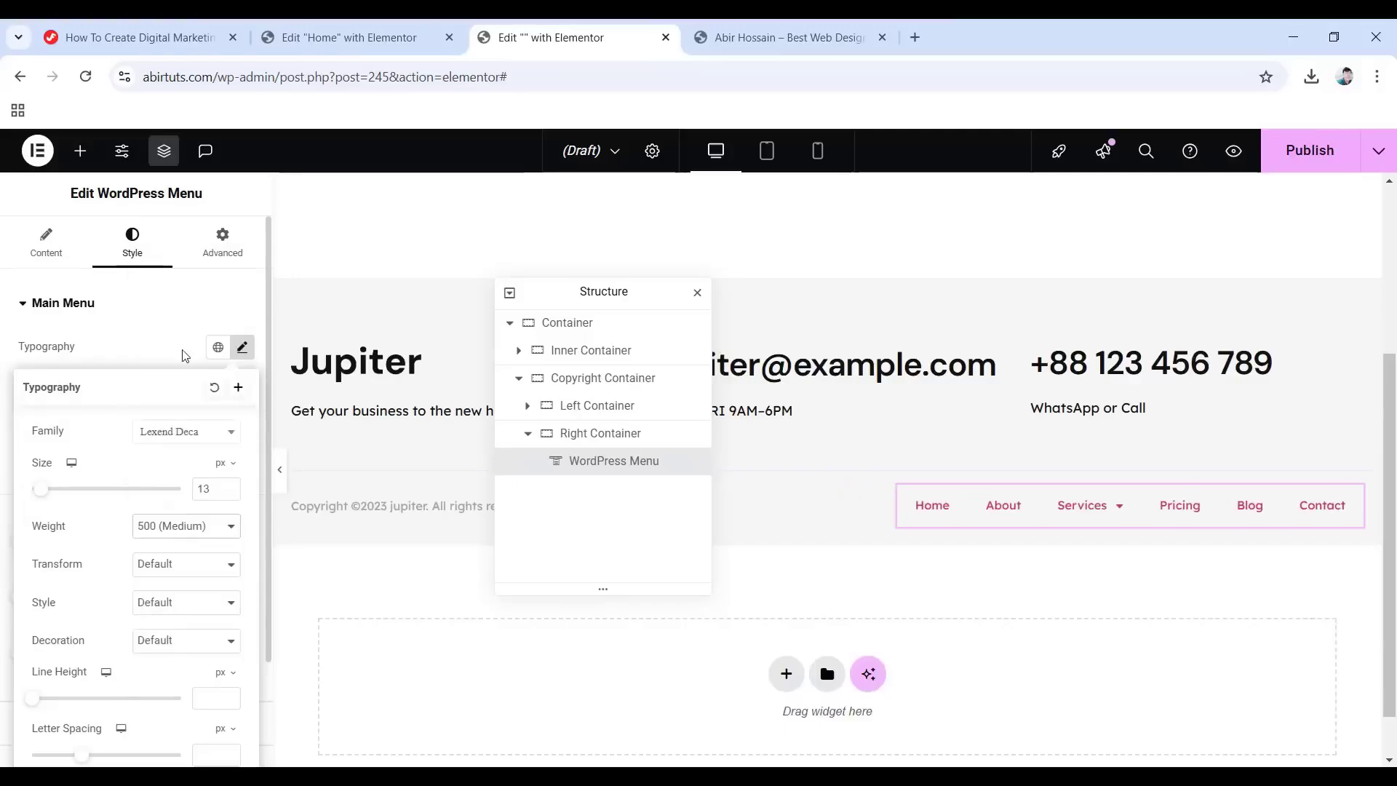
pyautogui.click(219, 672)
pyautogui.click(217, 700)
pyautogui.scroll(-2, 212, 662)
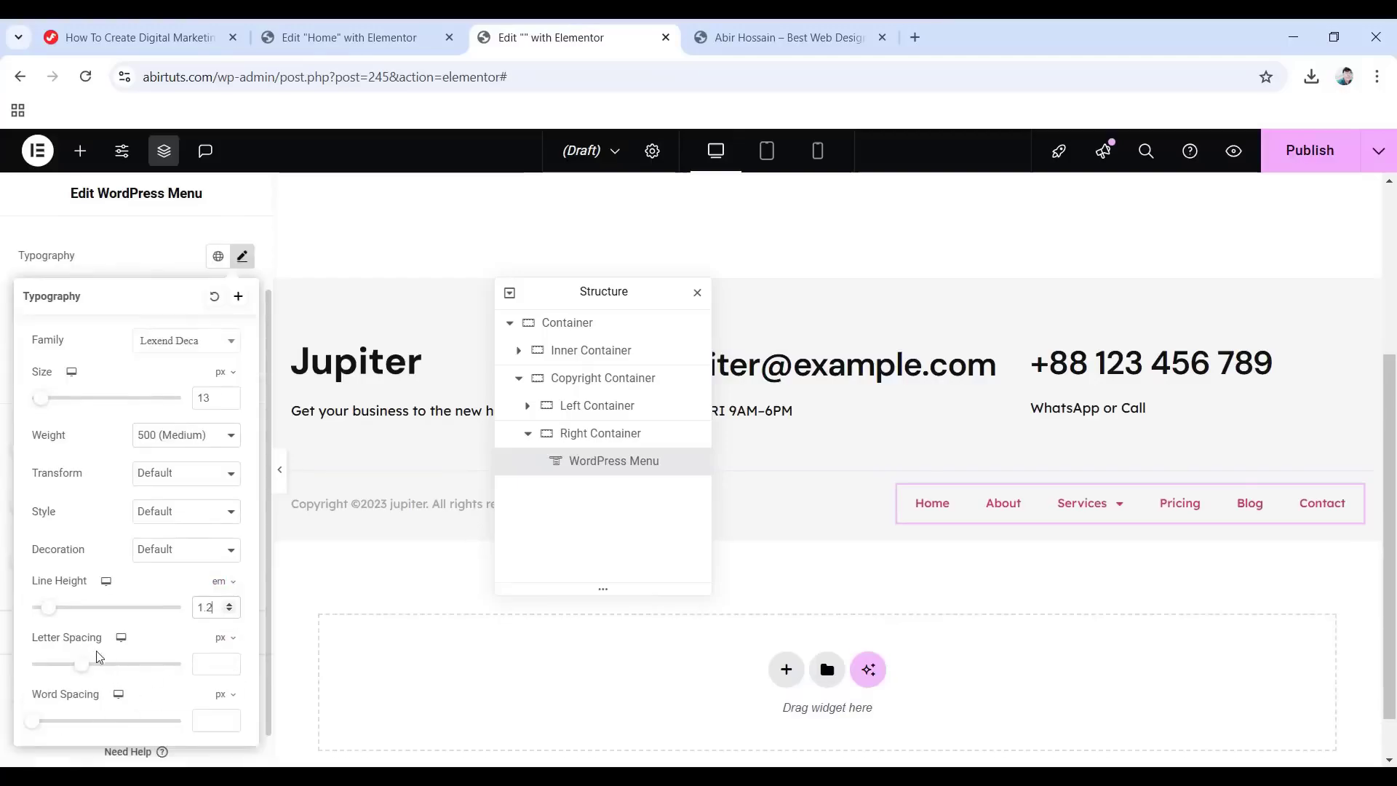
pyautogui.click(219, 639)
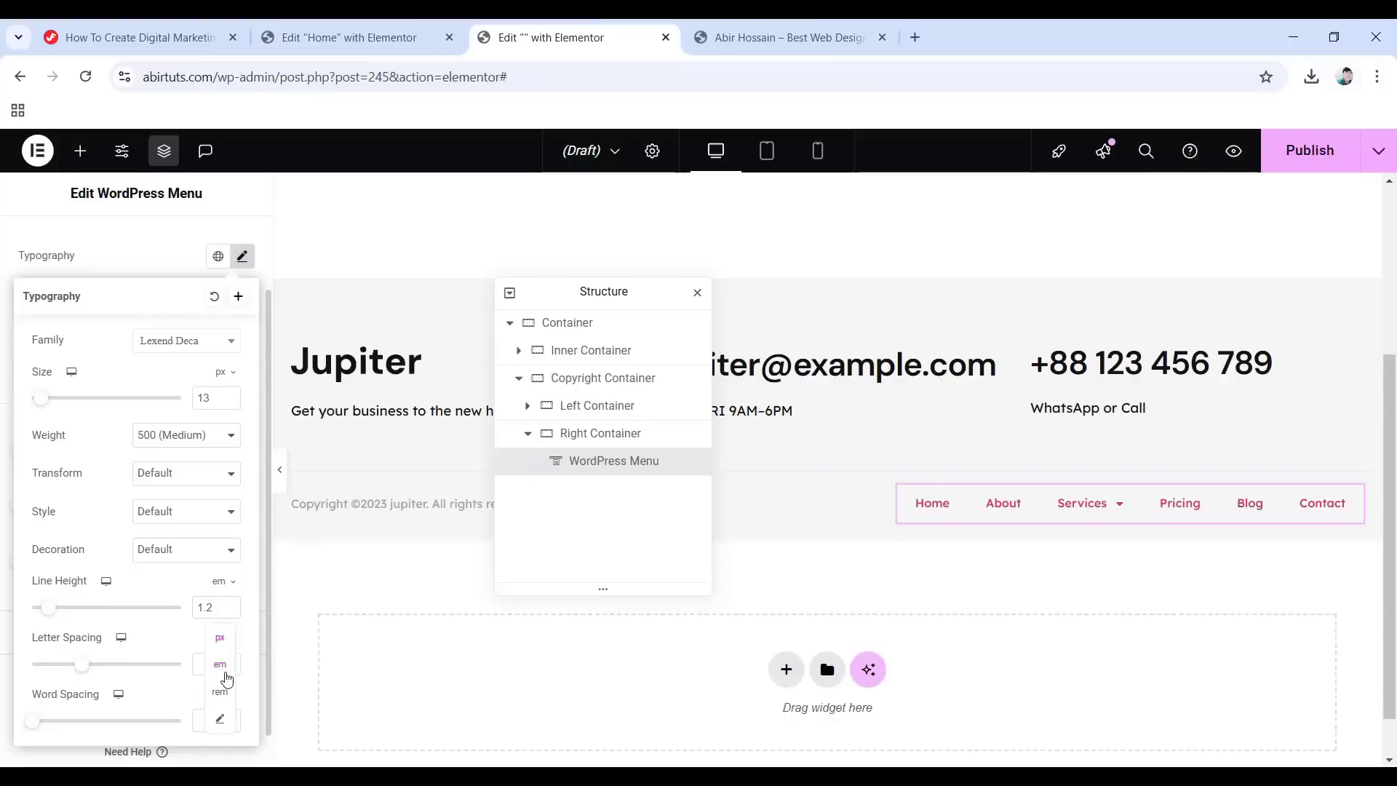
pyautogui.click(206, 664)
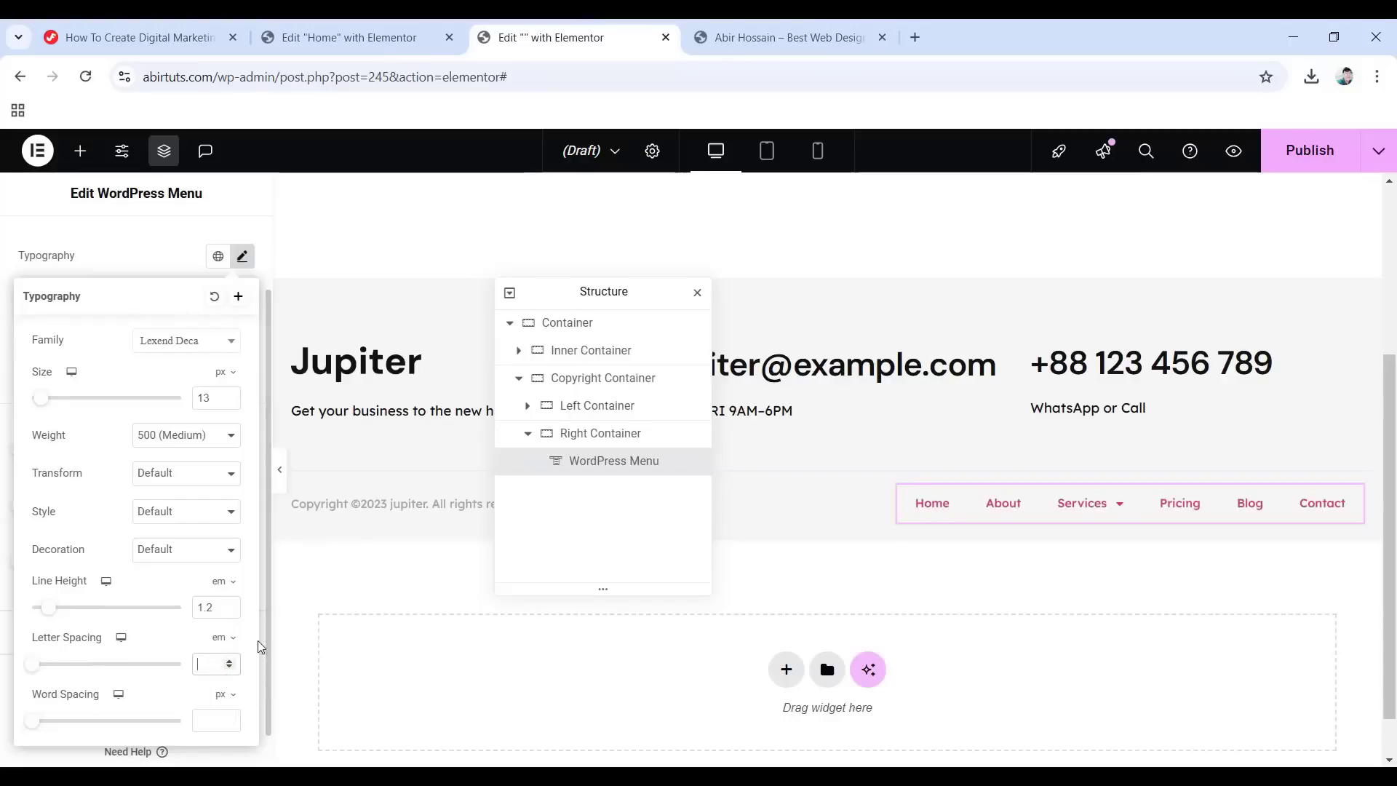
pyautogui.write('0.011')
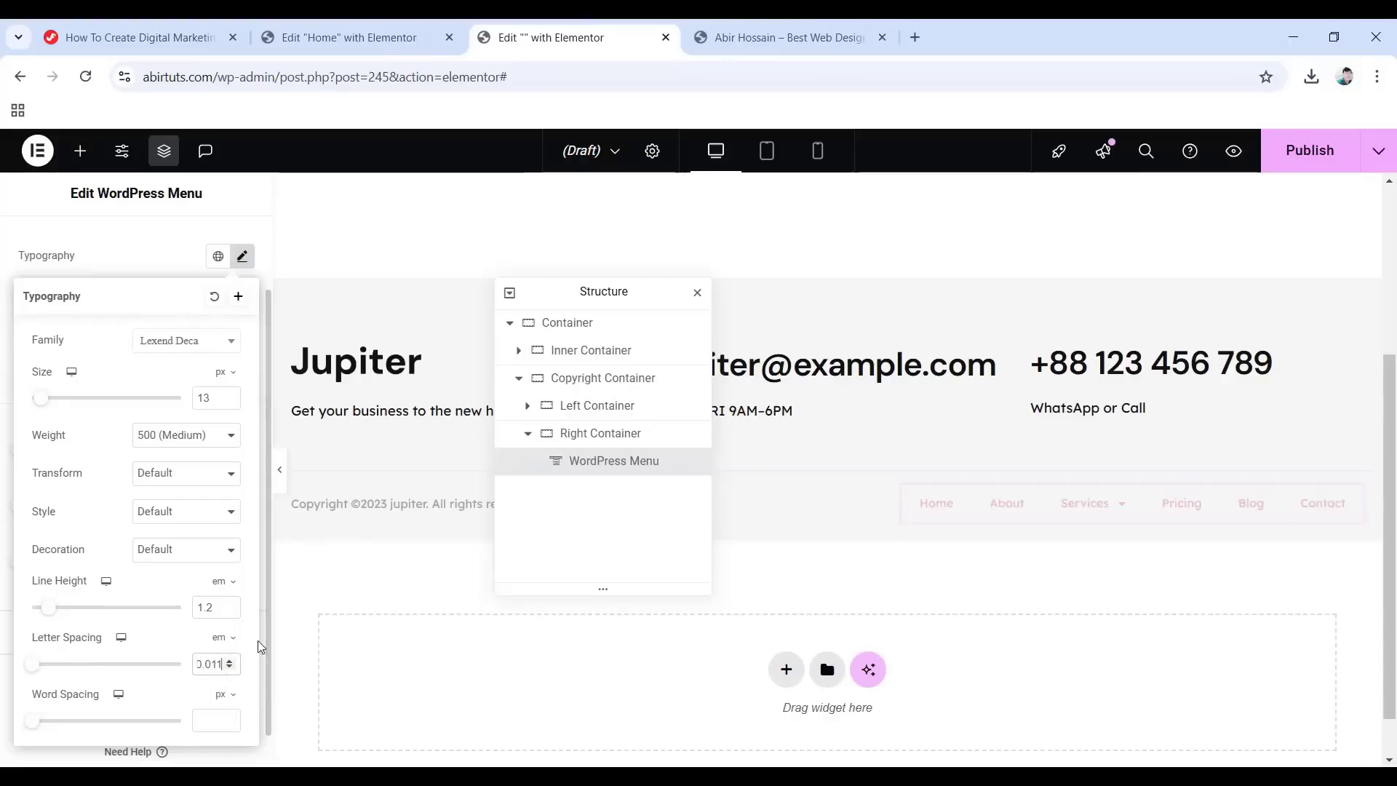
pyautogui.click(126, 253)
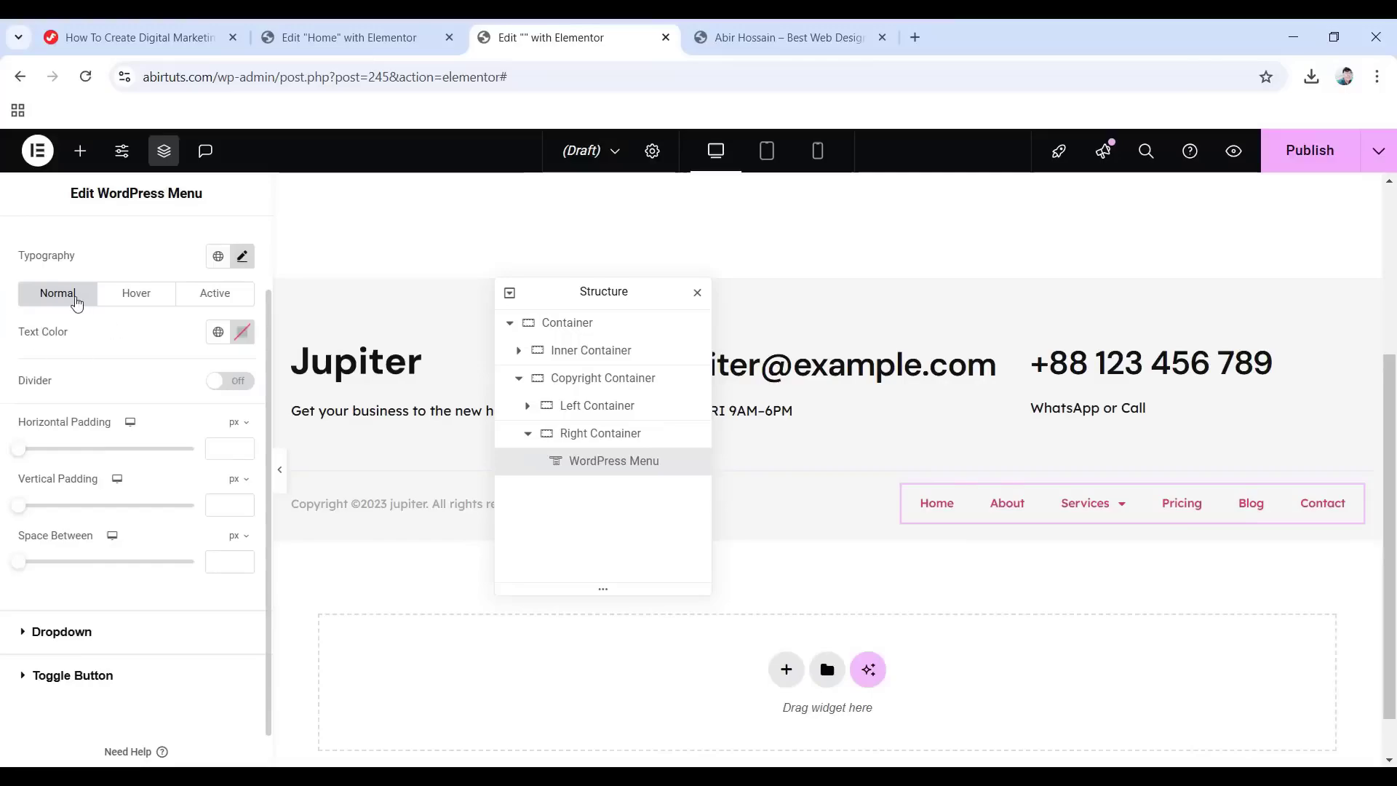
# Colour the menu text #535353, turning #6664e4 on hover.
pyautogui.click(242, 332)
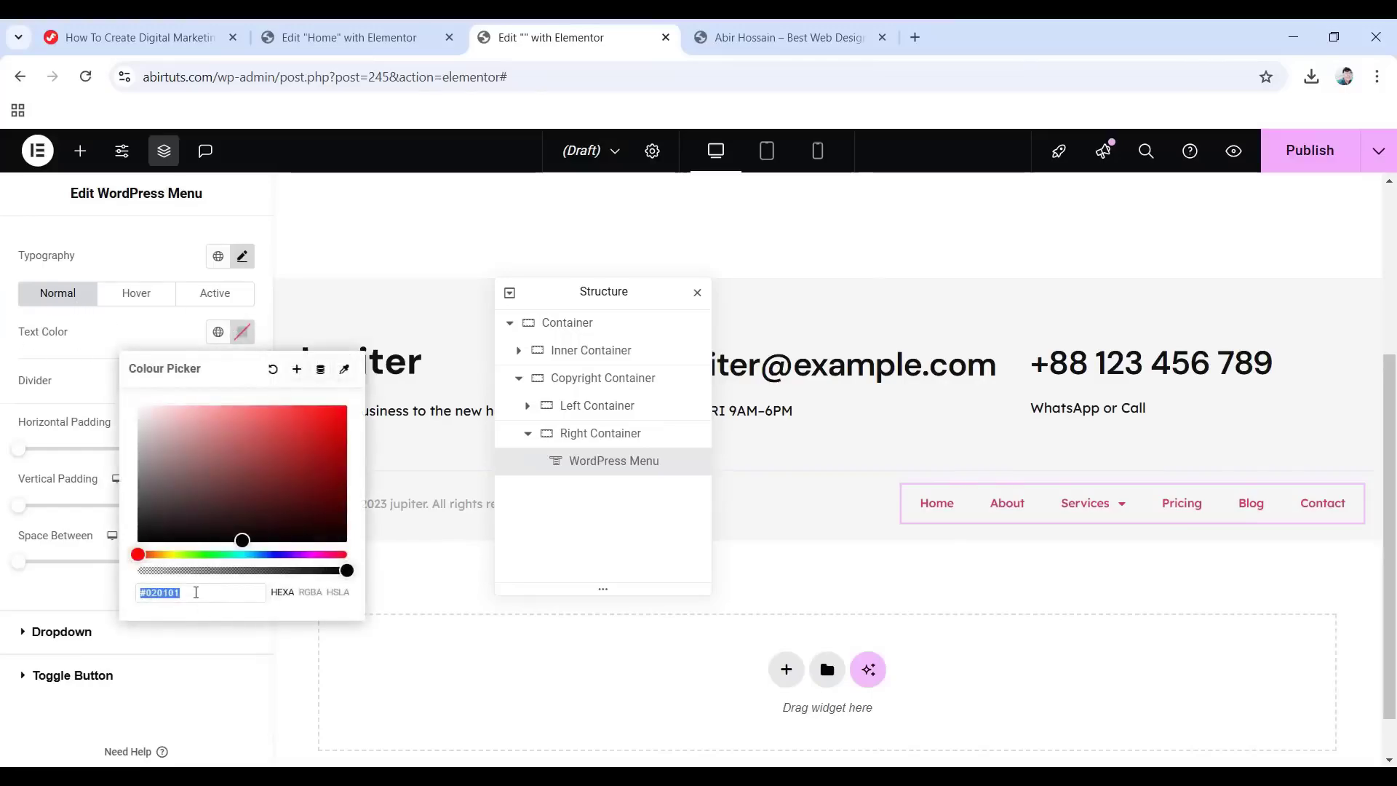
pyautogui.write('535353')
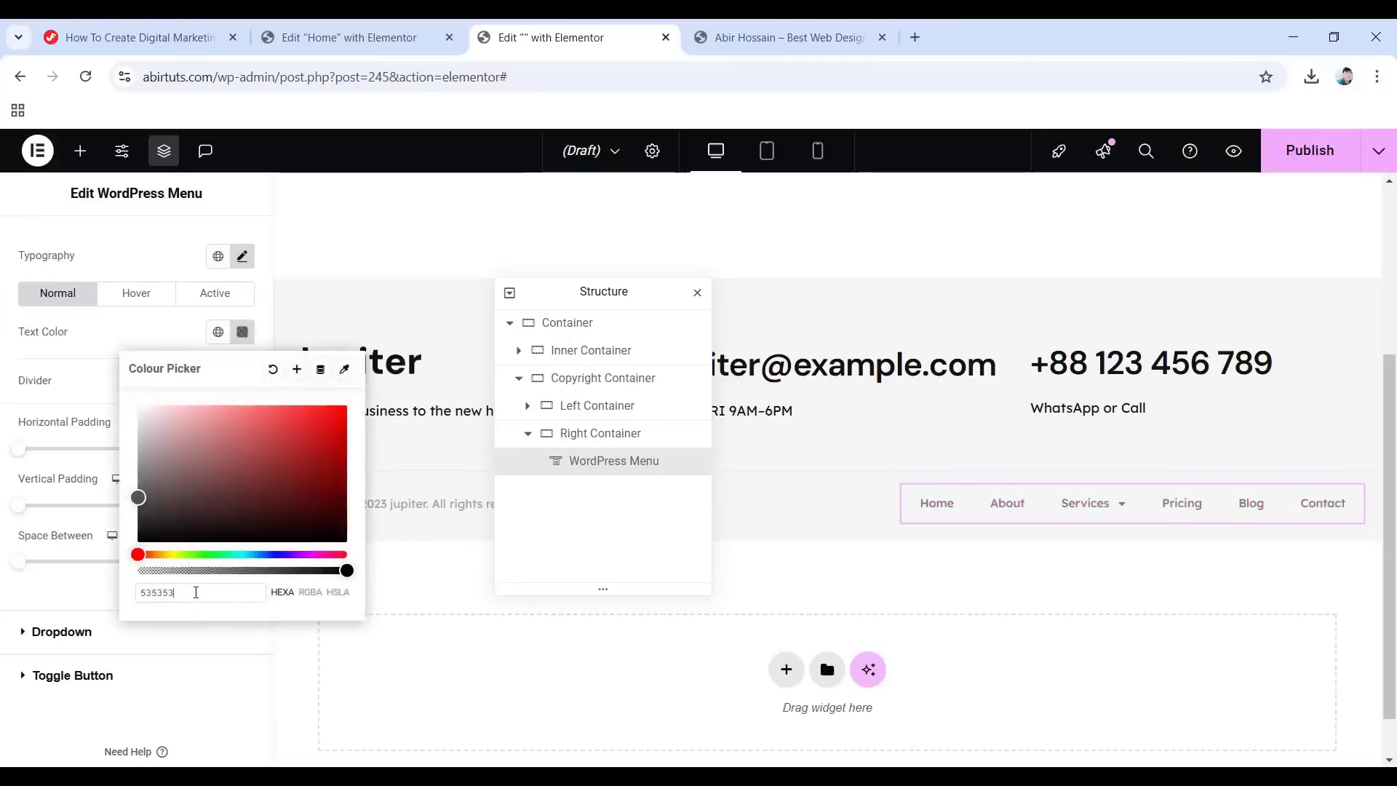
pyautogui.click(88, 349)
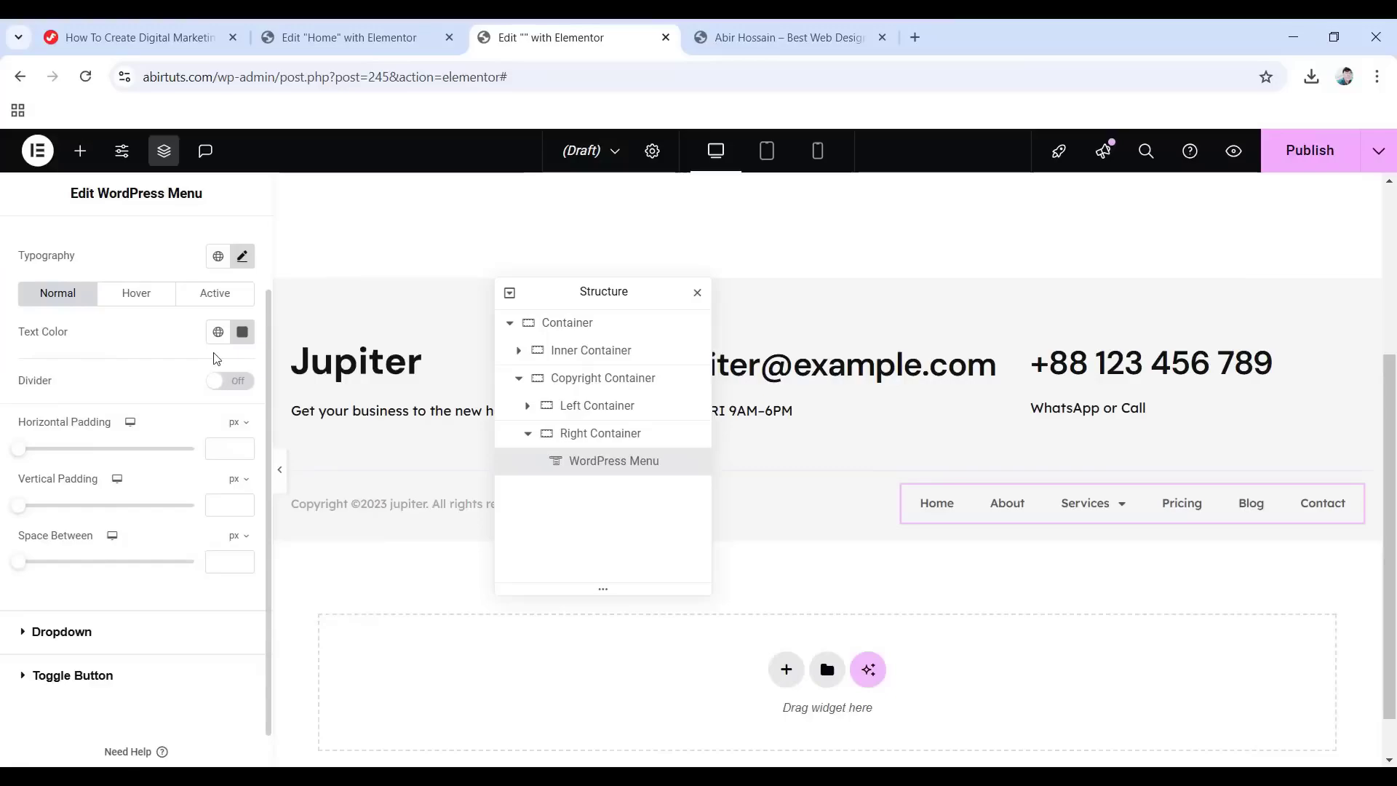
pyautogui.click(136, 300)
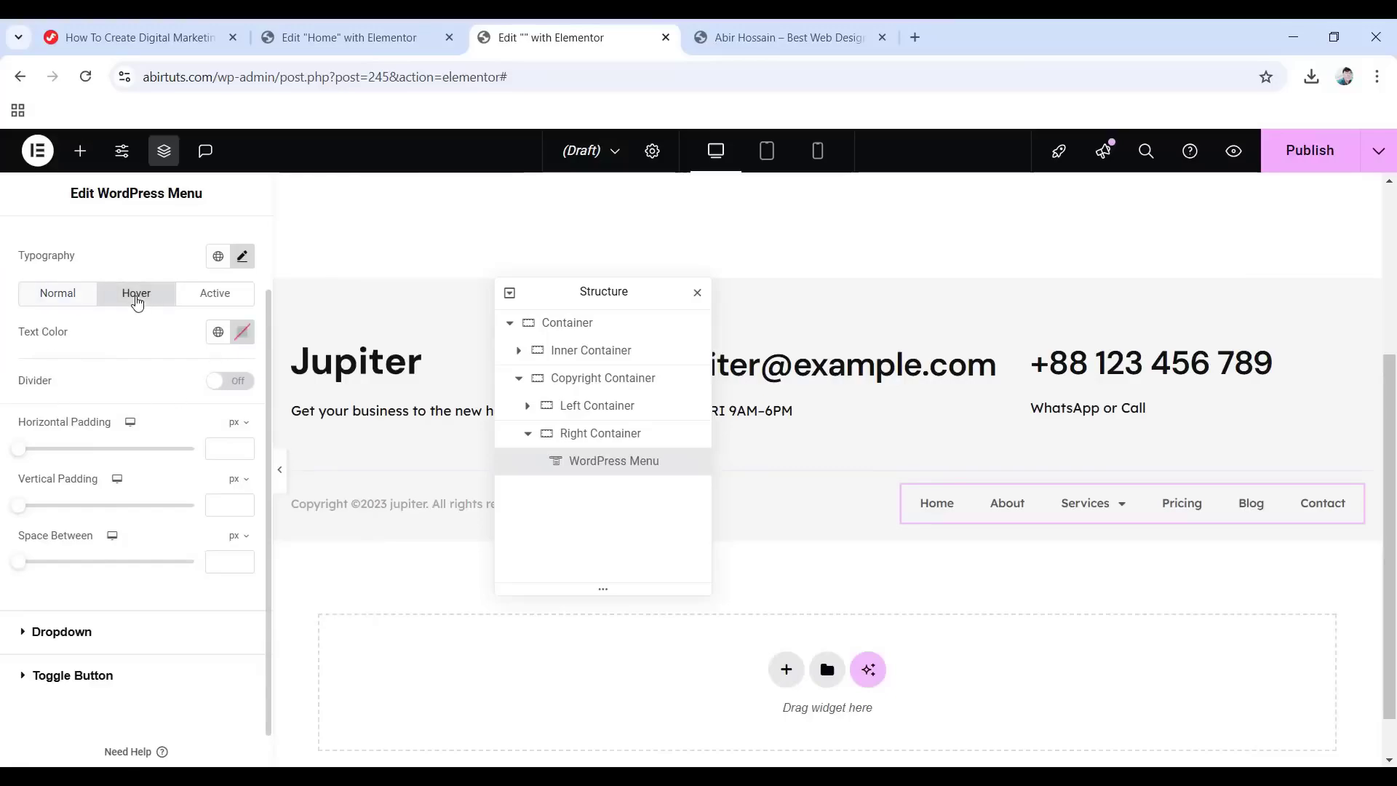
pyautogui.click(244, 336)
pyautogui.write('66')
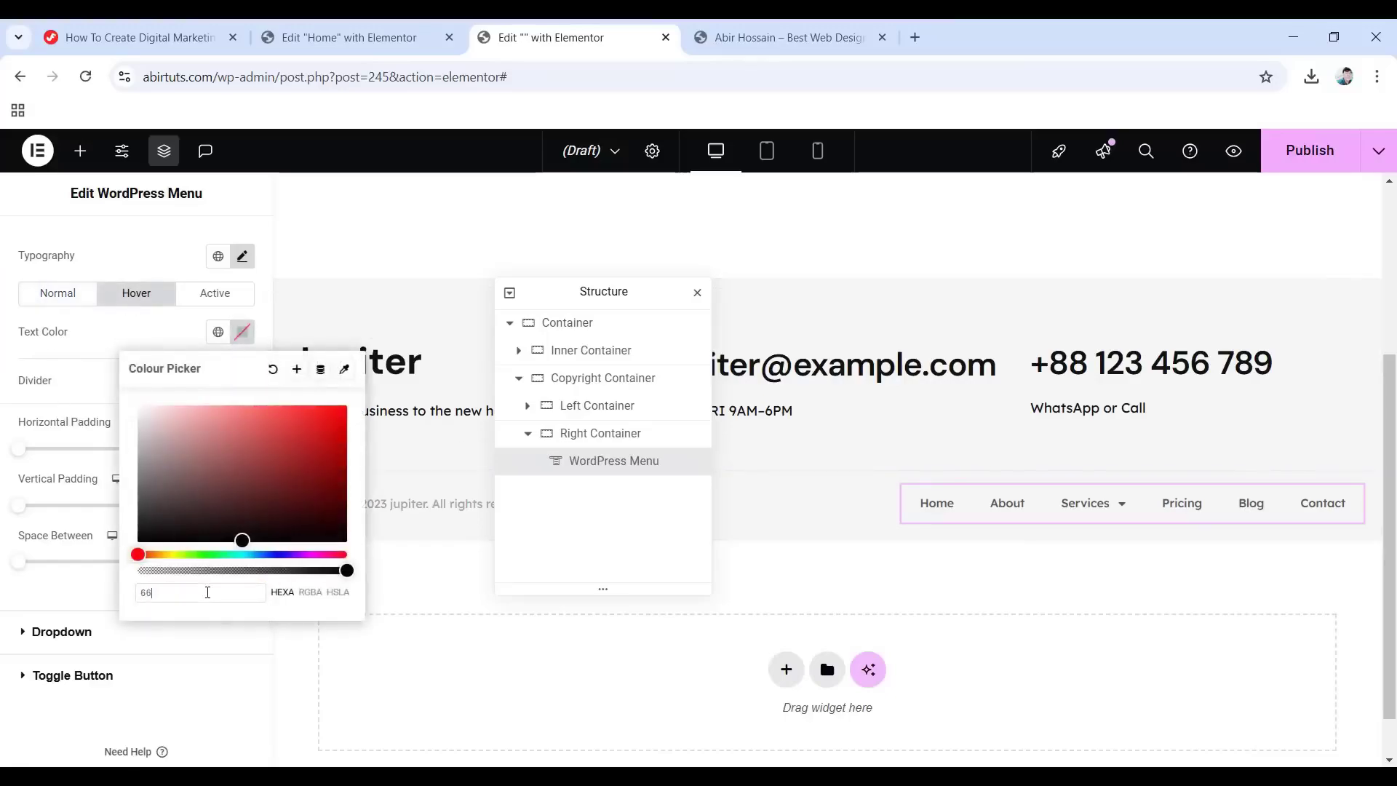
pyautogui.write('64e4')
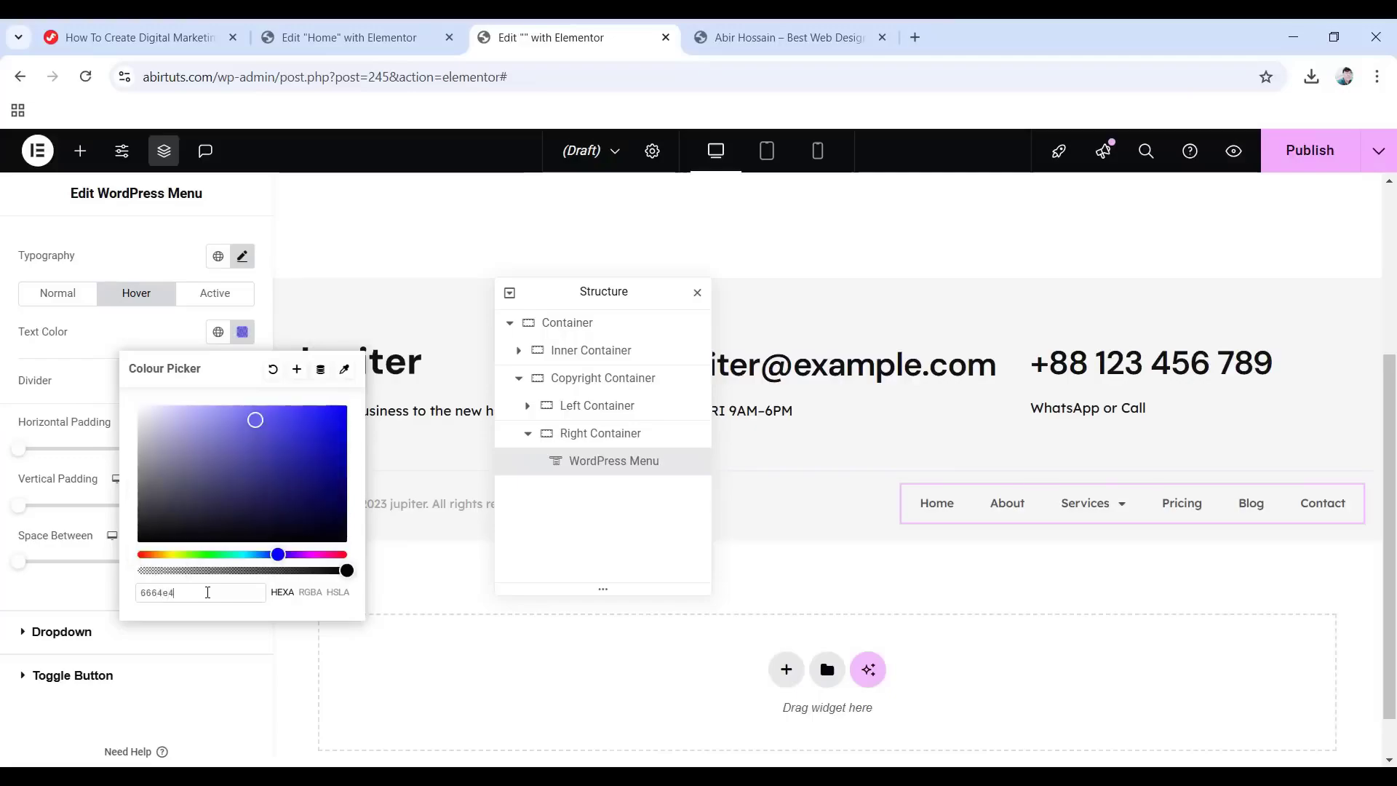
pyautogui.click(72, 338)
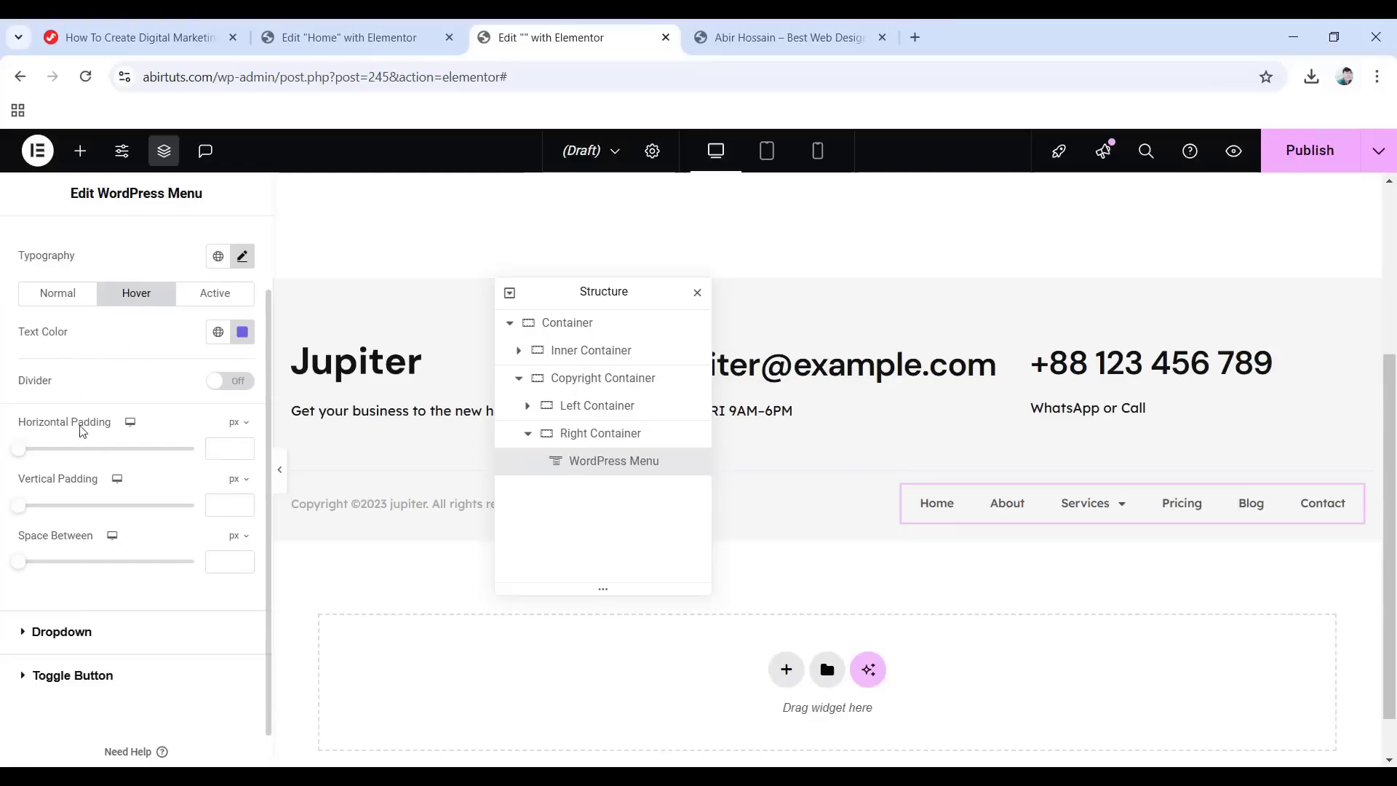
# Set menu item horizontal padding to 0 and space between items to 25 px.
pyautogui.click(230, 448)
pyautogui.write('0')
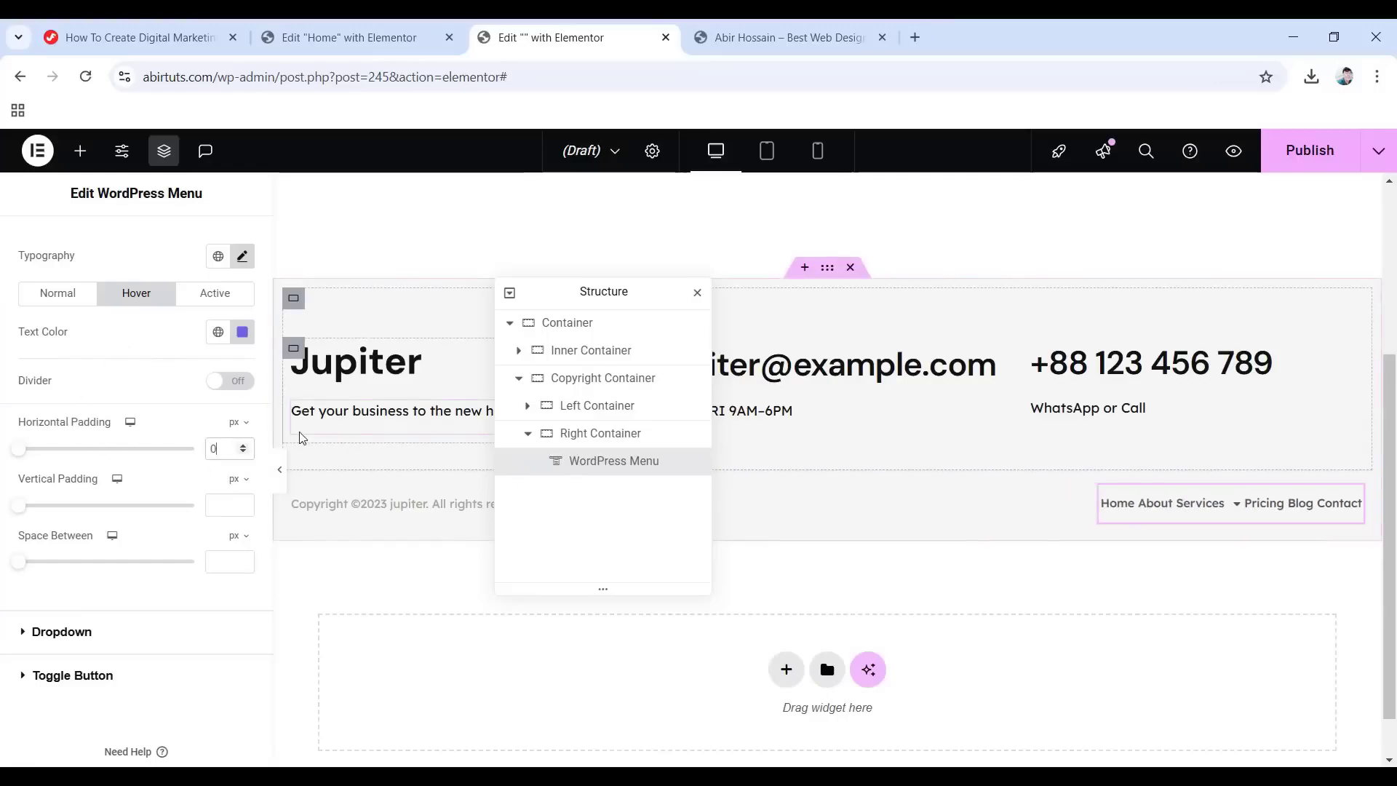
pyautogui.click(211, 560)
pyautogui.write('25')
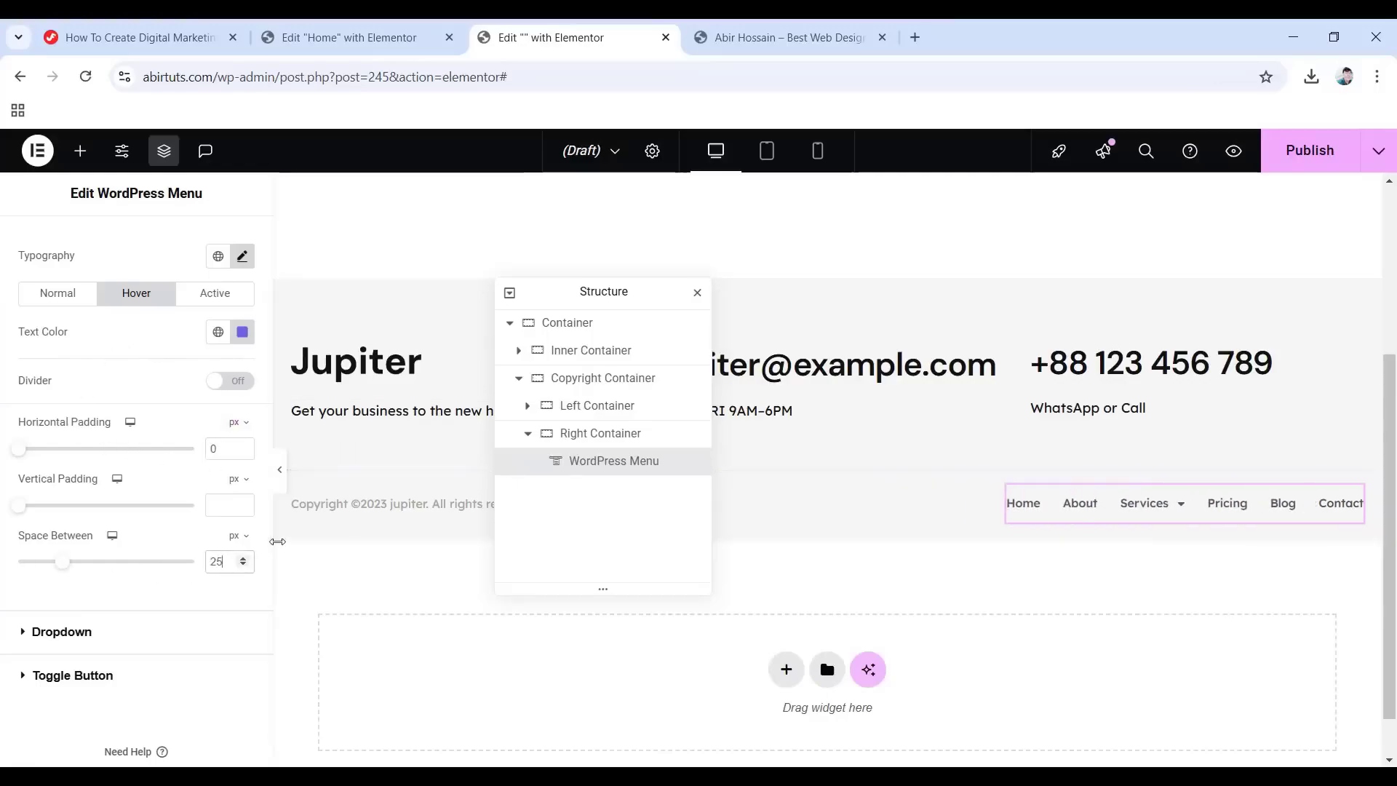
pyautogui.scroll(-1, 143, 593)
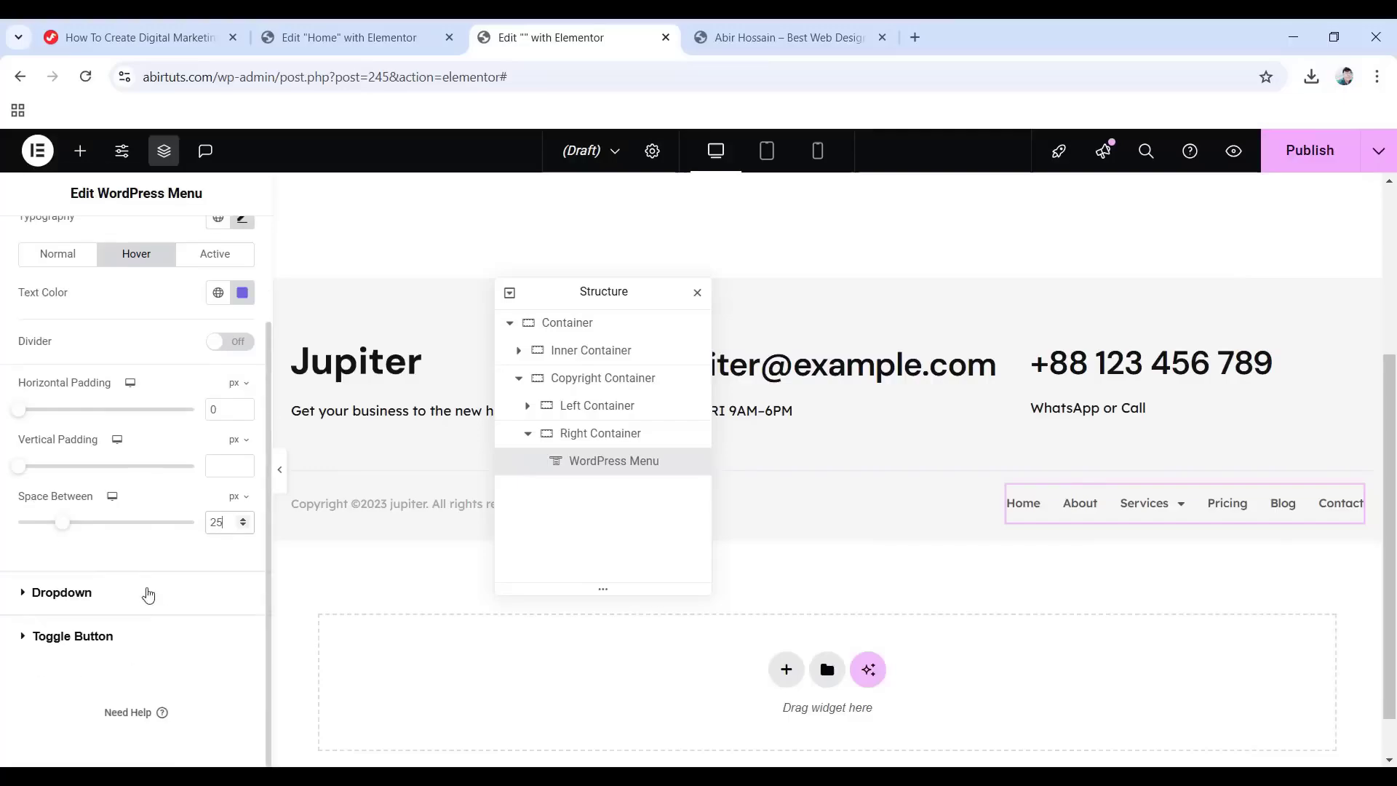
# Give the menu dropdown #6c757d text on a white background.
pyautogui.click(62, 593)
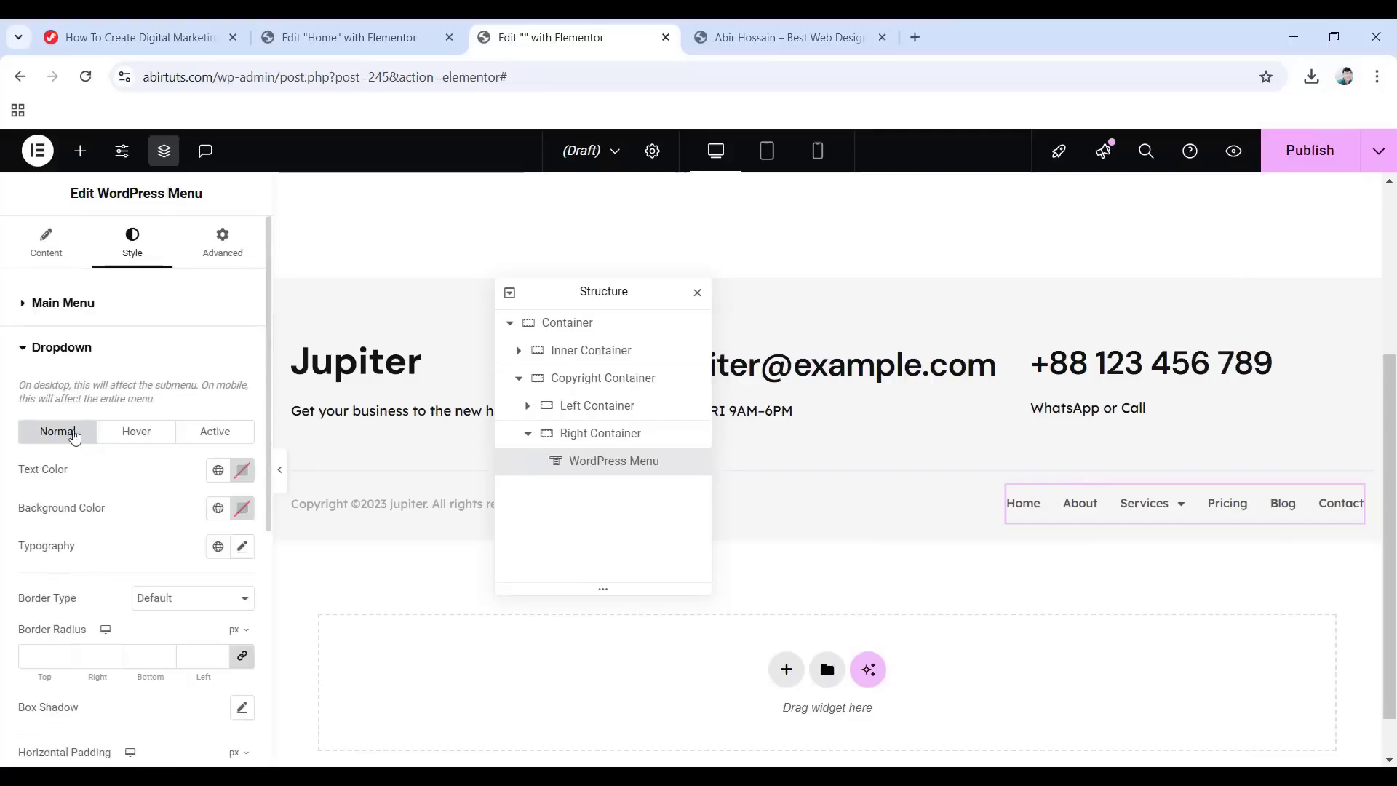
pyautogui.click(243, 470)
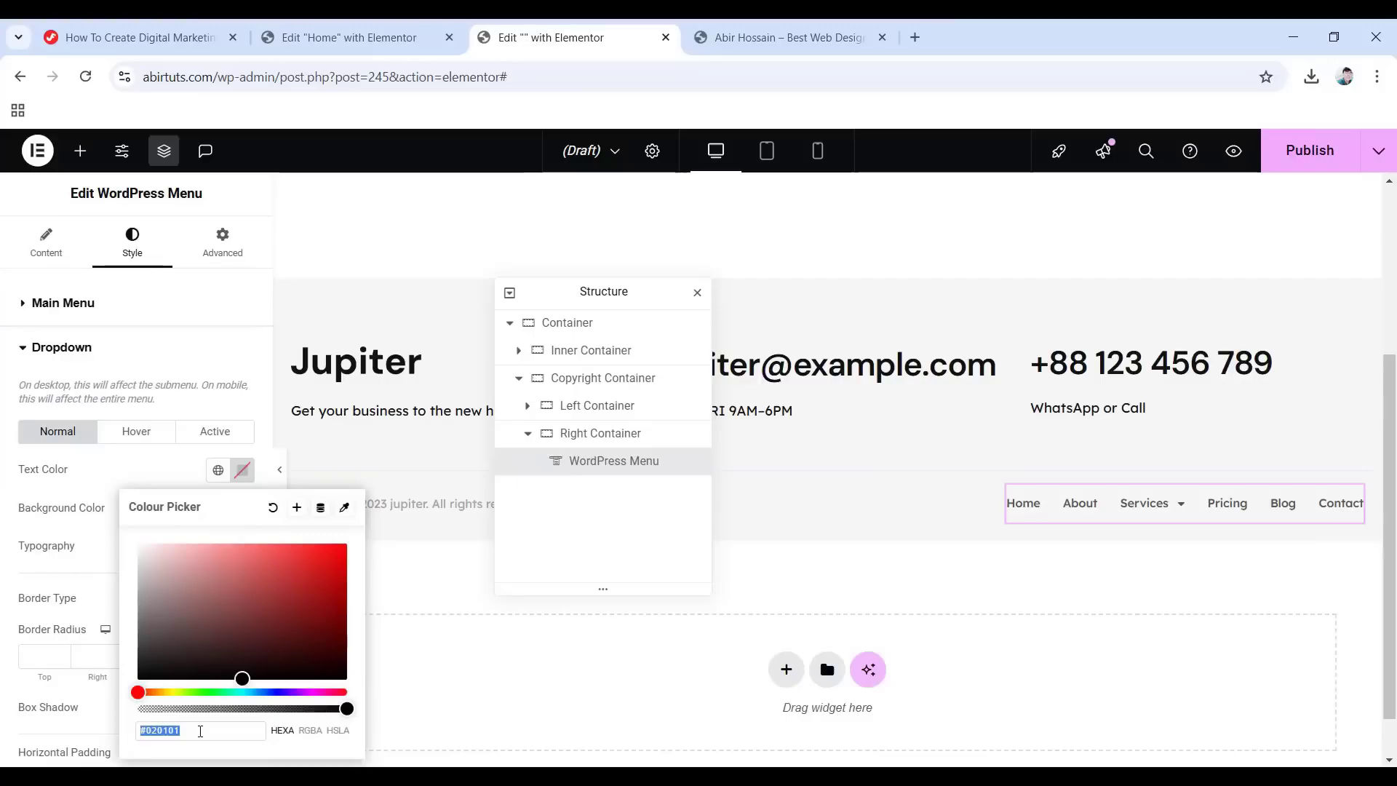
pyautogui.write('6c757d')
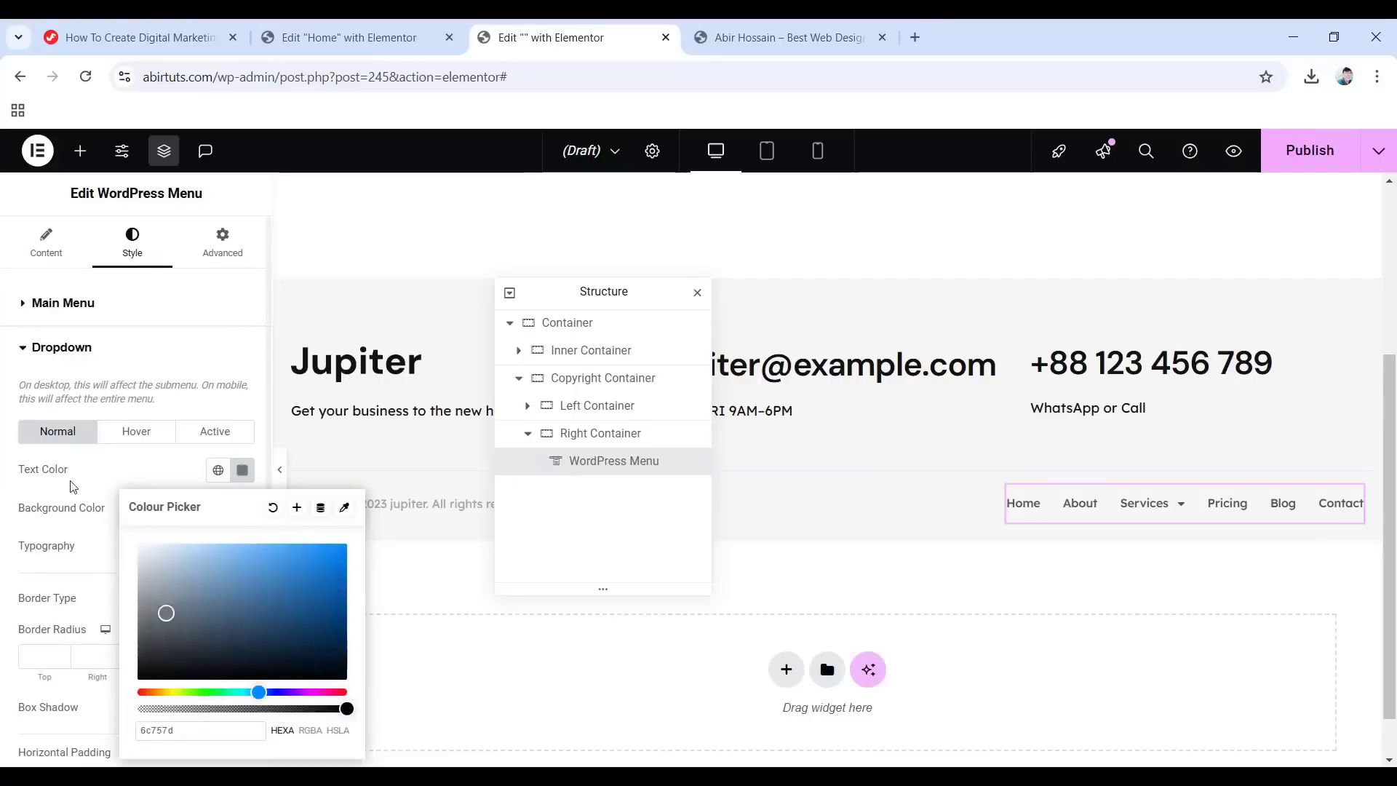
pyautogui.click(92, 472)
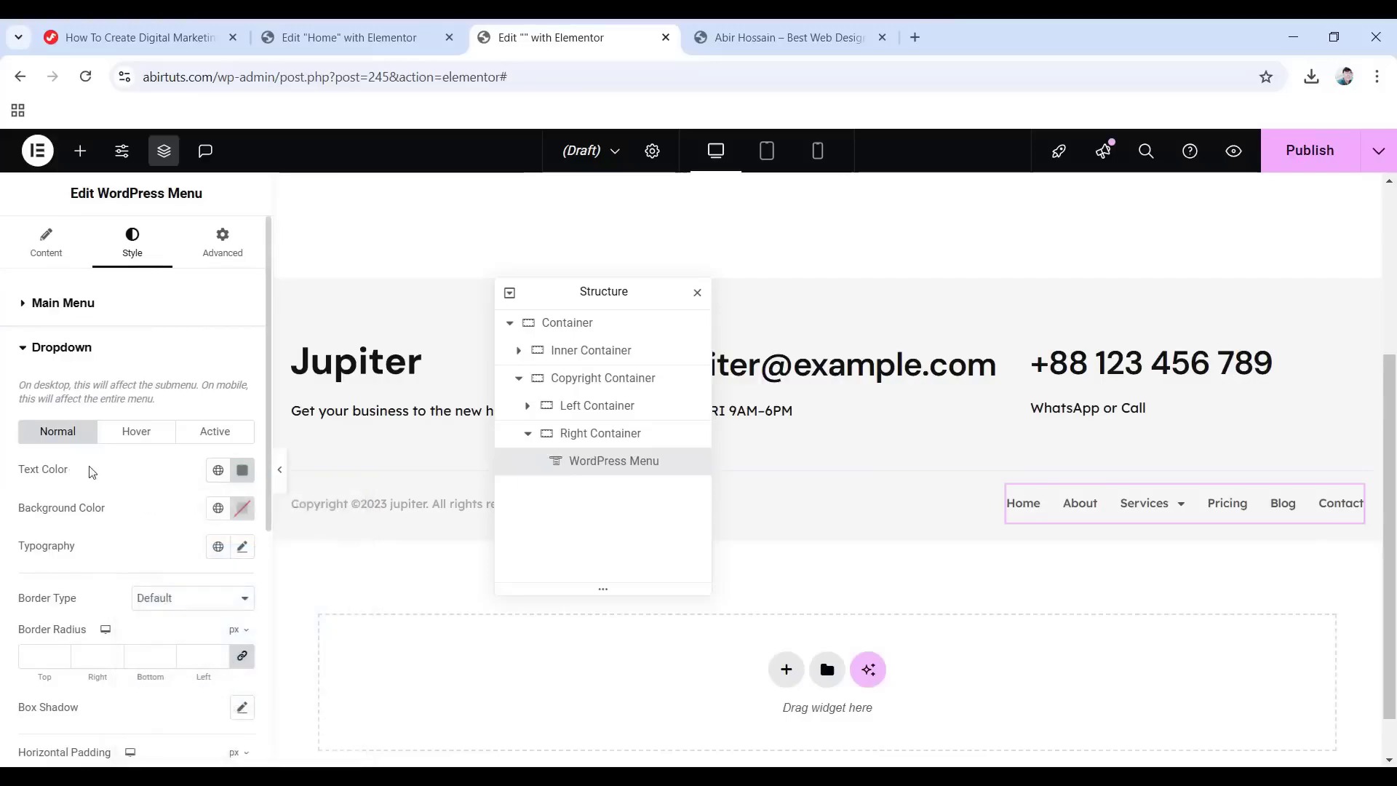
pyautogui.click(240, 509)
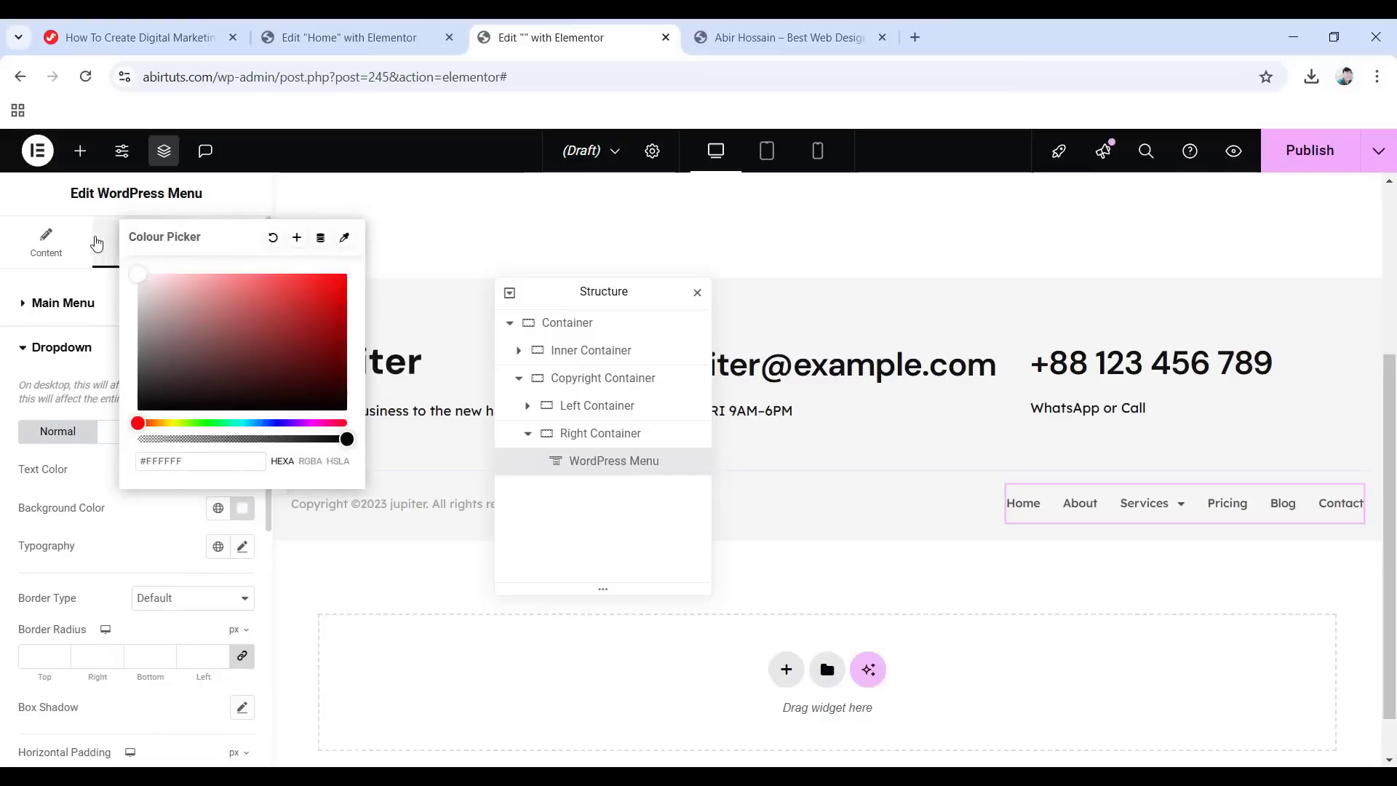
pyautogui.click(138, 514)
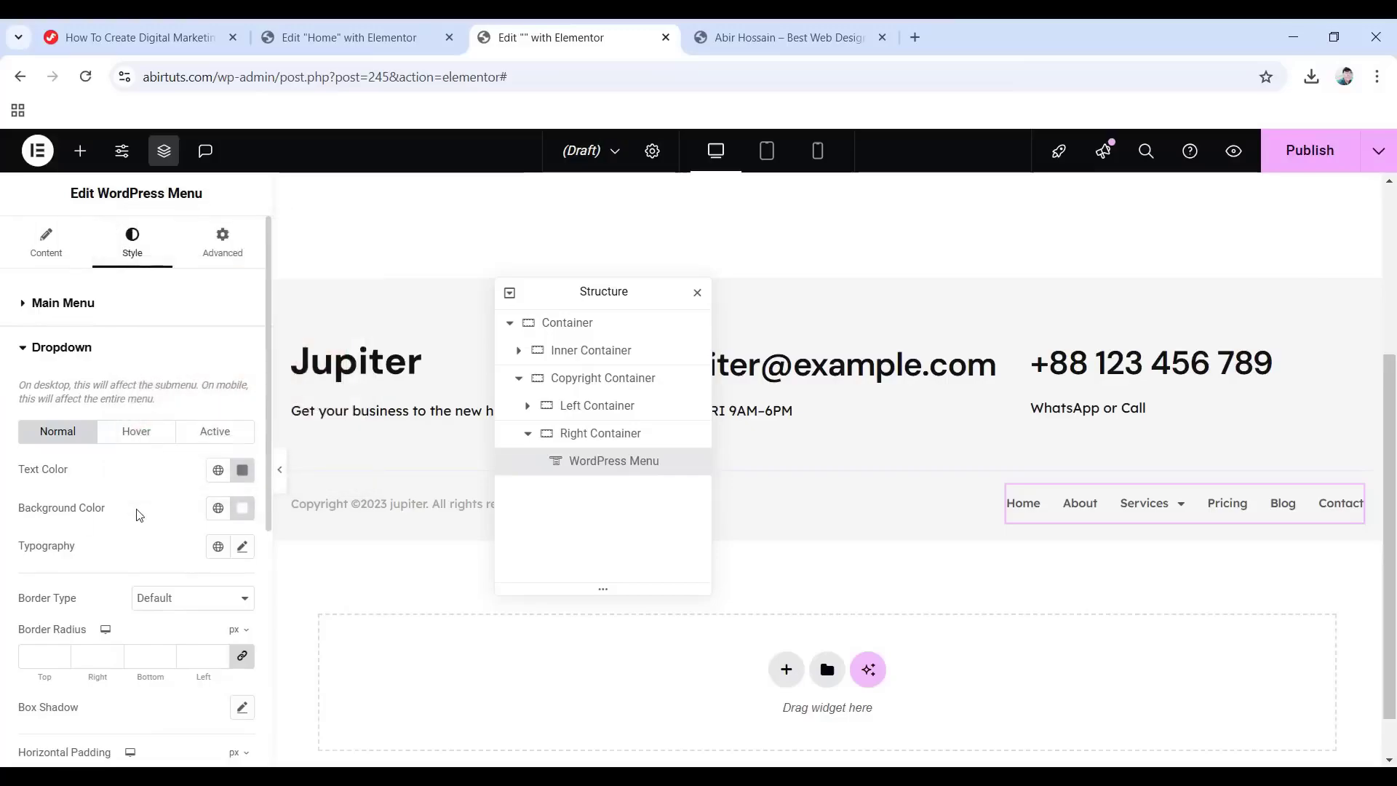
# Set the dropdown typography to Lexend Deca, 13 px, weight 500 (Medium).
pyautogui.click(243, 548)
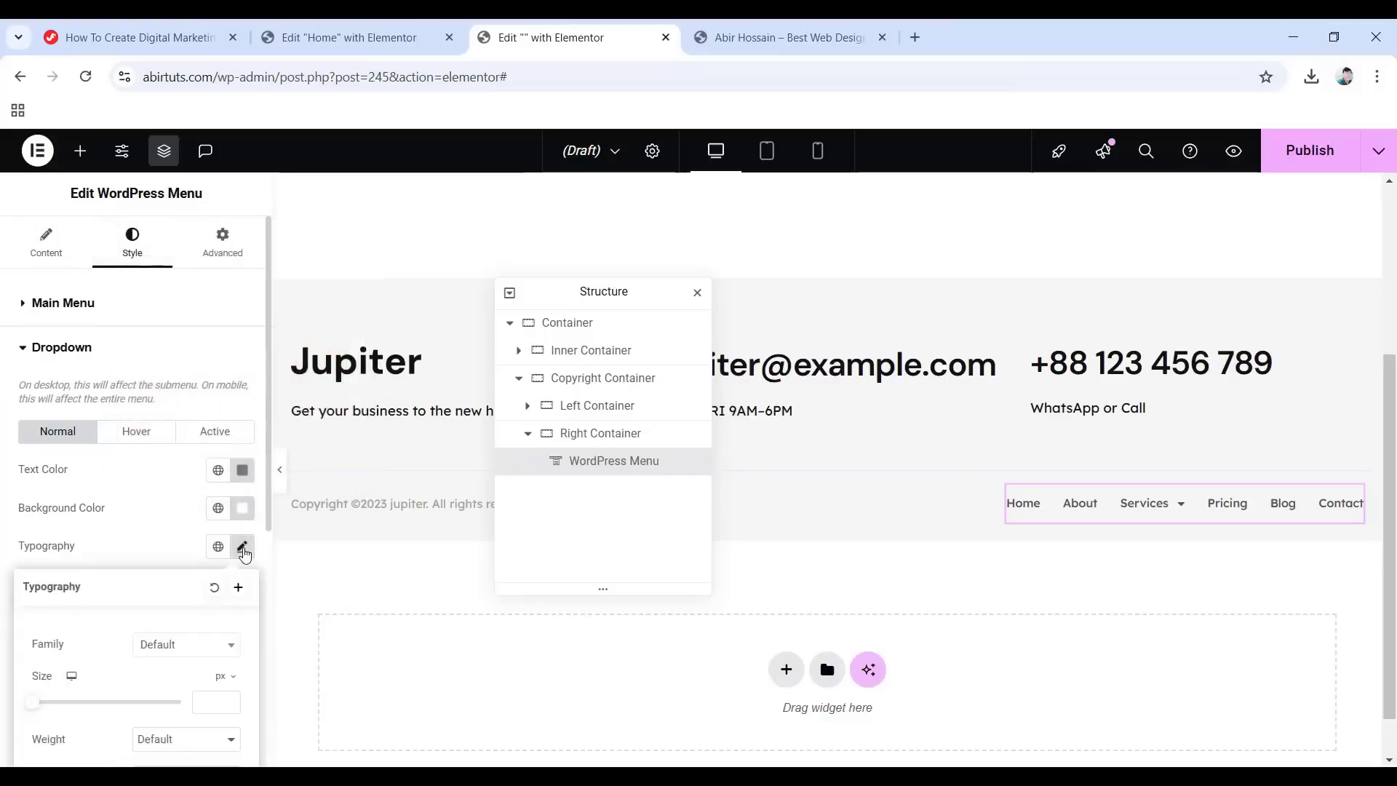
pyautogui.scroll(-3, 165, 577)
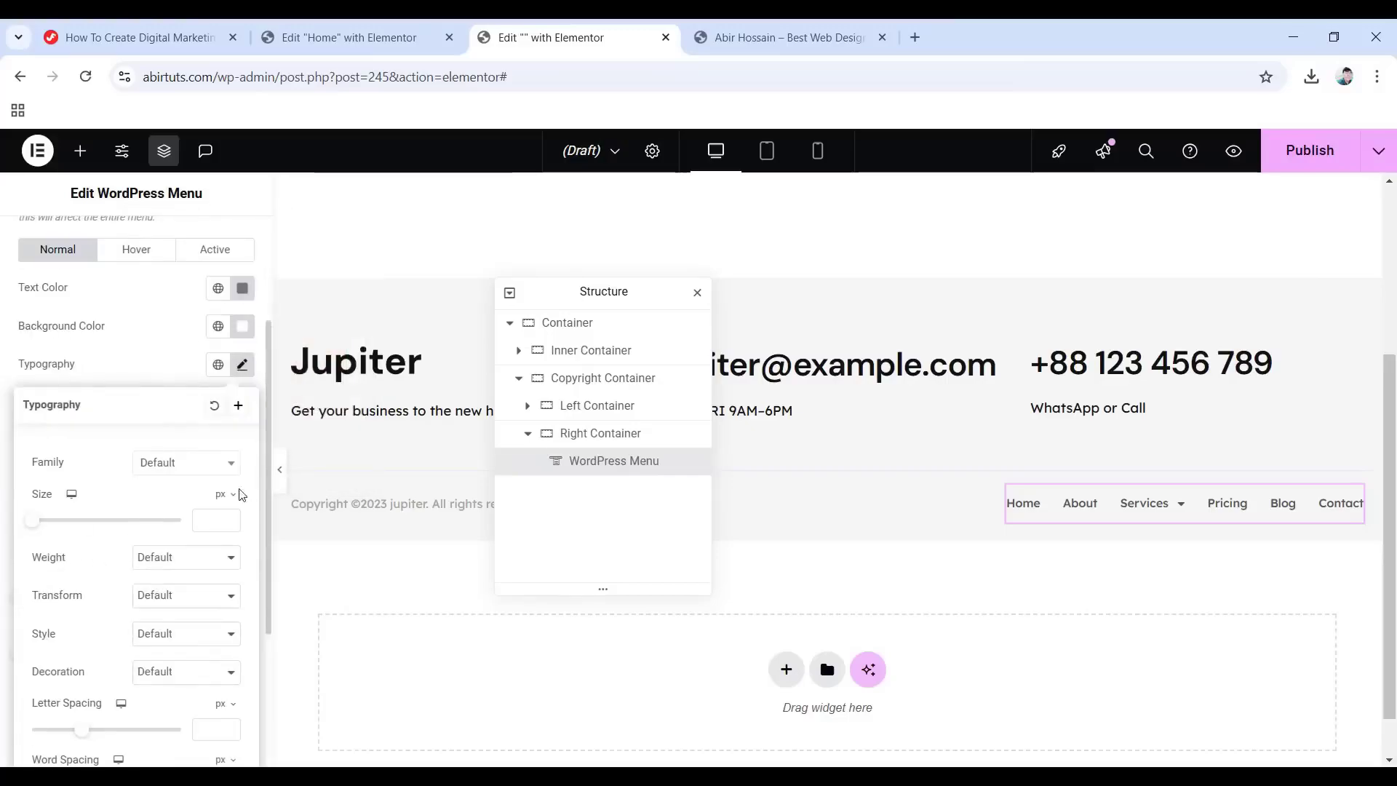
pyautogui.click(184, 469)
pyautogui.click(193, 561)
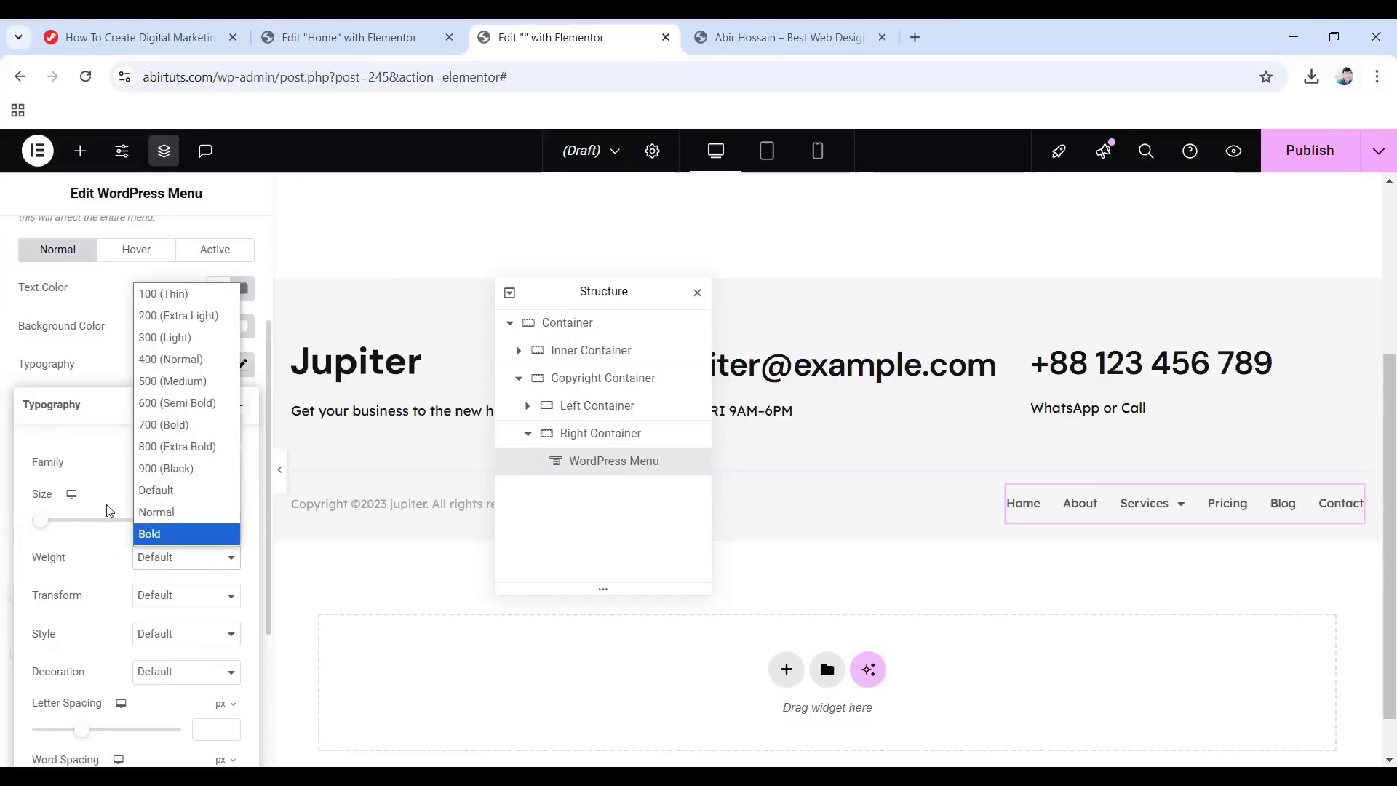
pyautogui.click(171, 385)
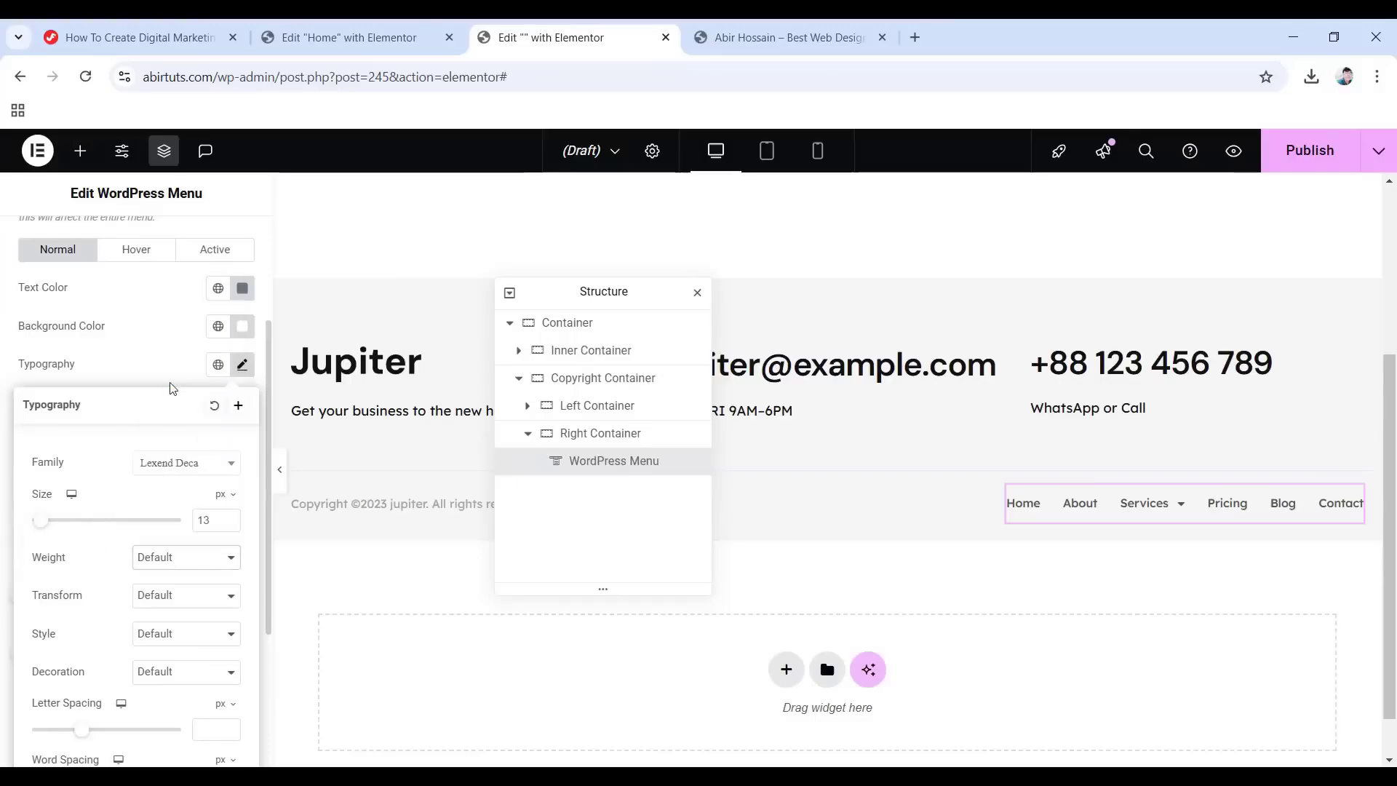
# Make hovered dropdown items #6664e4 text on a #f5f4fe background.
pyautogui.click(135, 254)
pyautogui.click(240, 289)
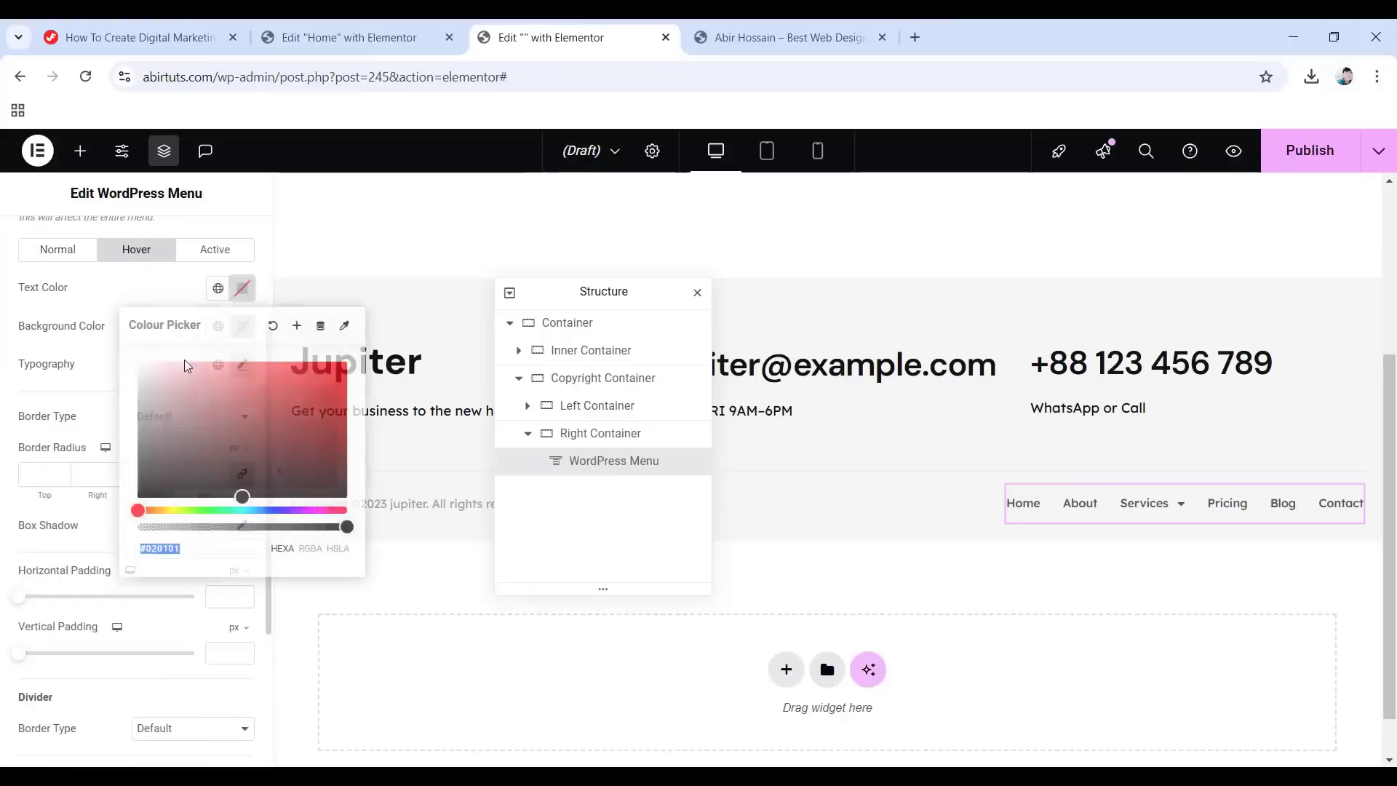
pyautogui.doubleClick(207, 550)
pyautogui.write('666')
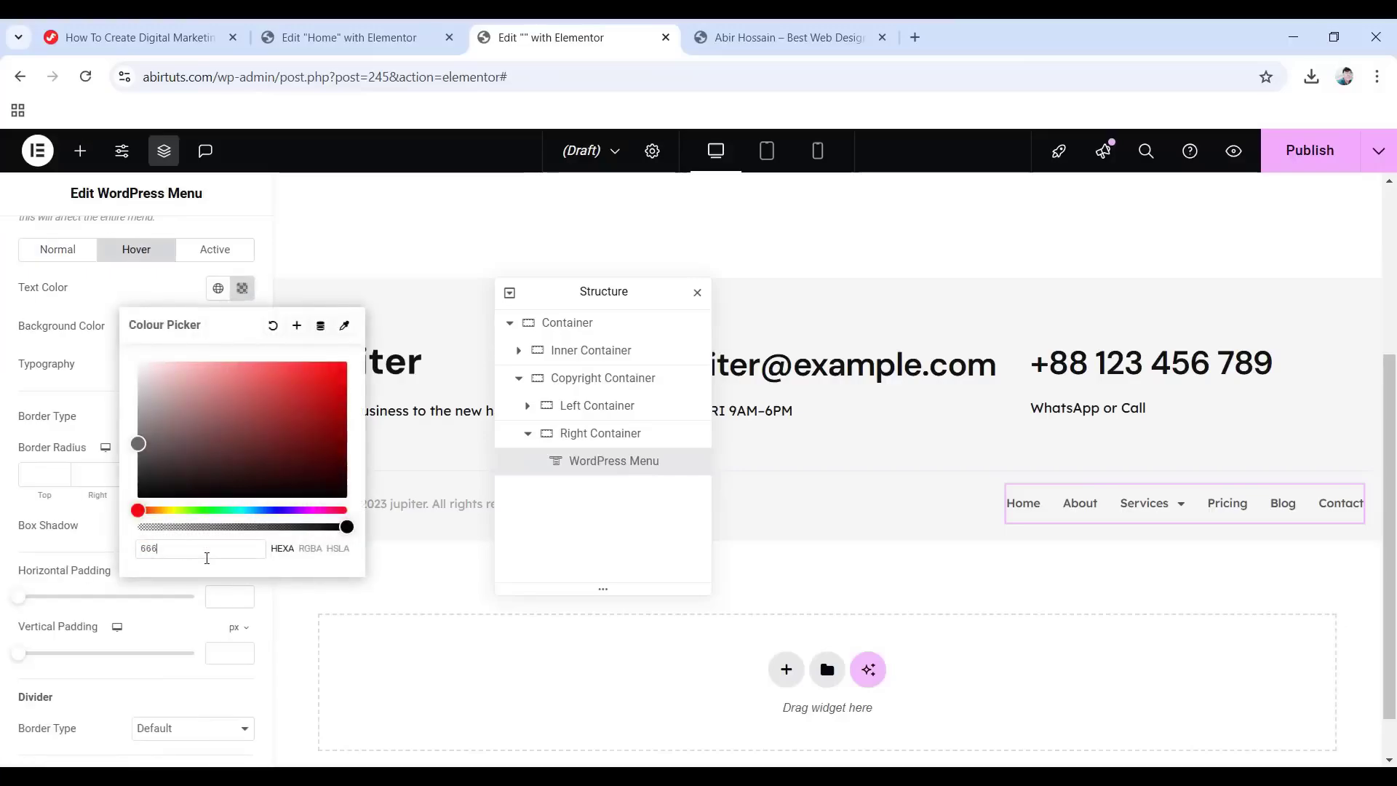
pyautogui.write('4e4')
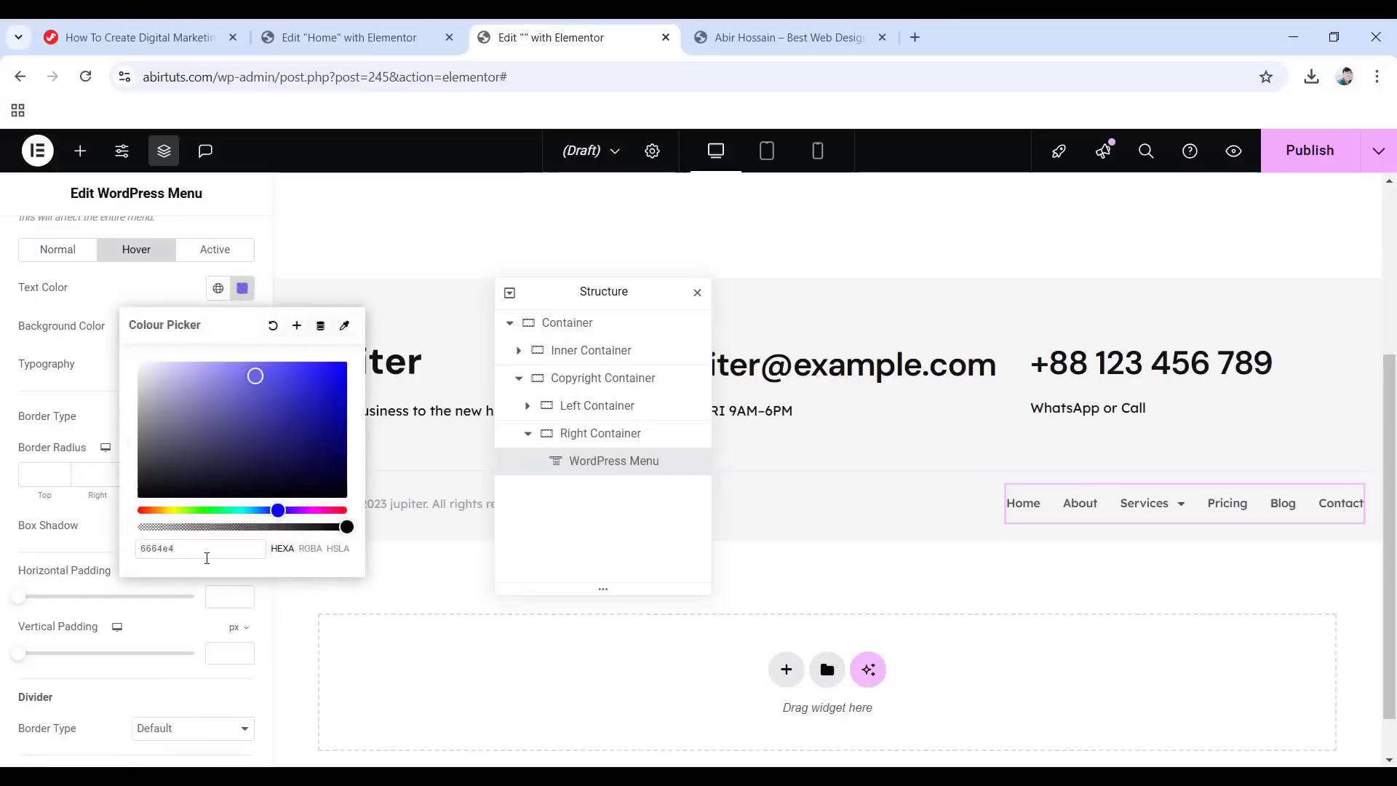
pyautogui.click(41, 306)
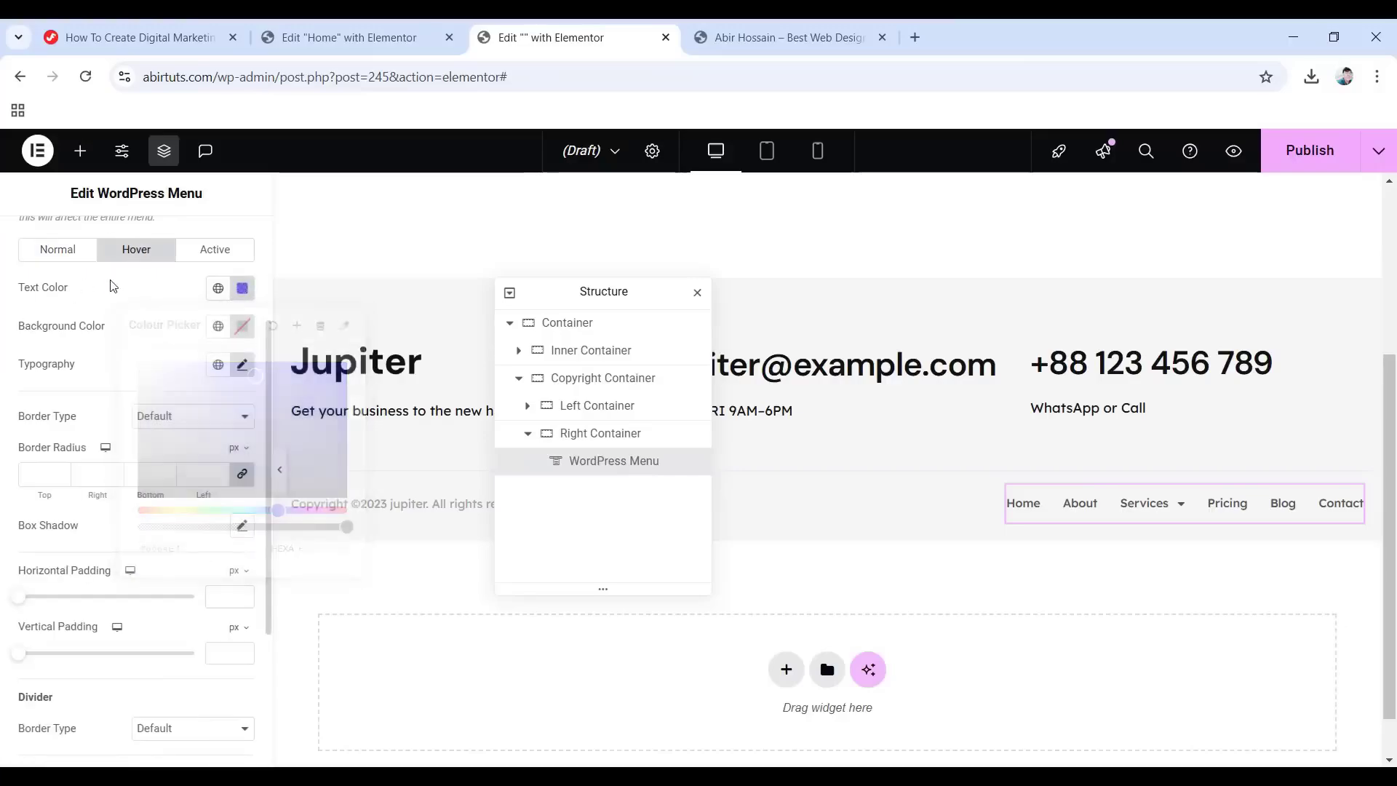
pyautogui.click(242, 326)
pyautogui.doubleClick(206, 587)
pyautogui.write('f5f')
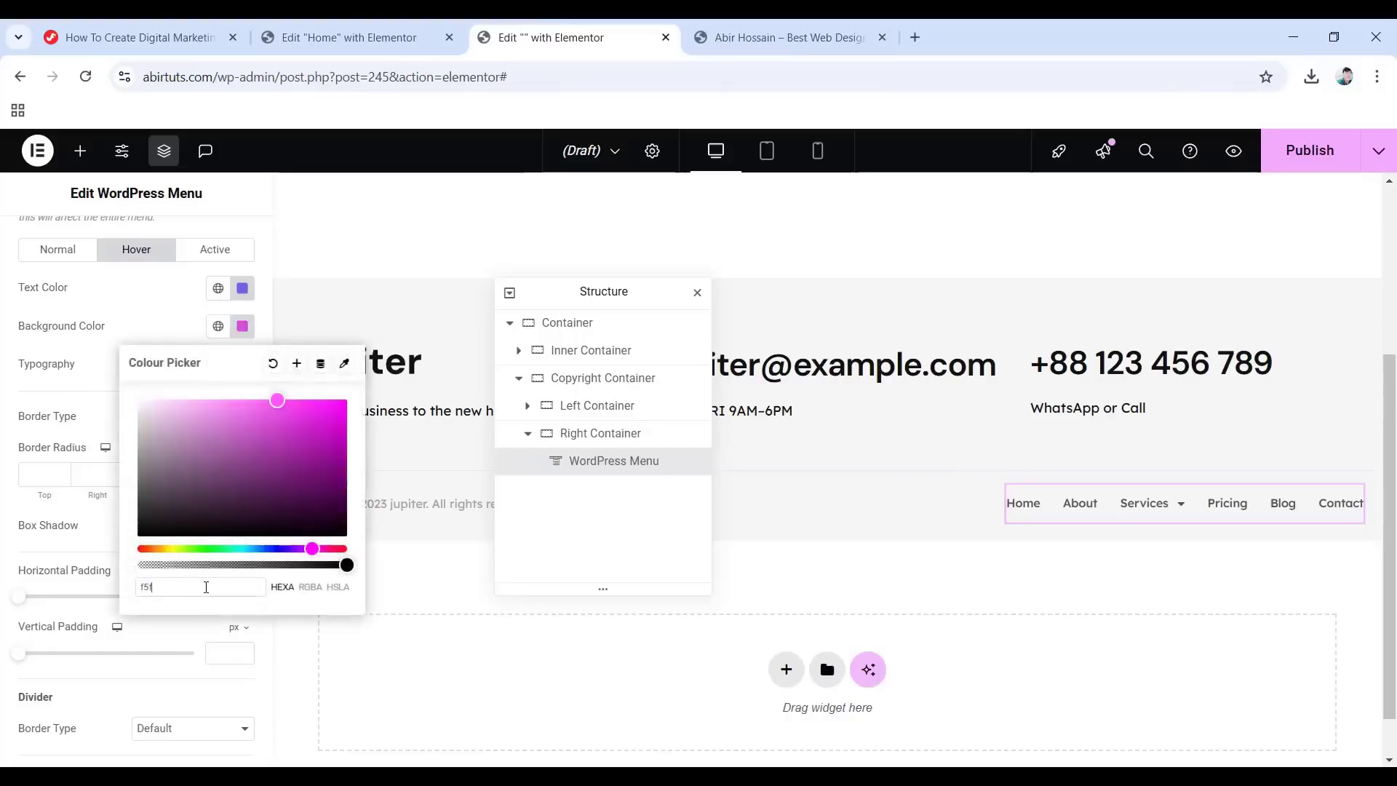
pyautogui.write('4fe')
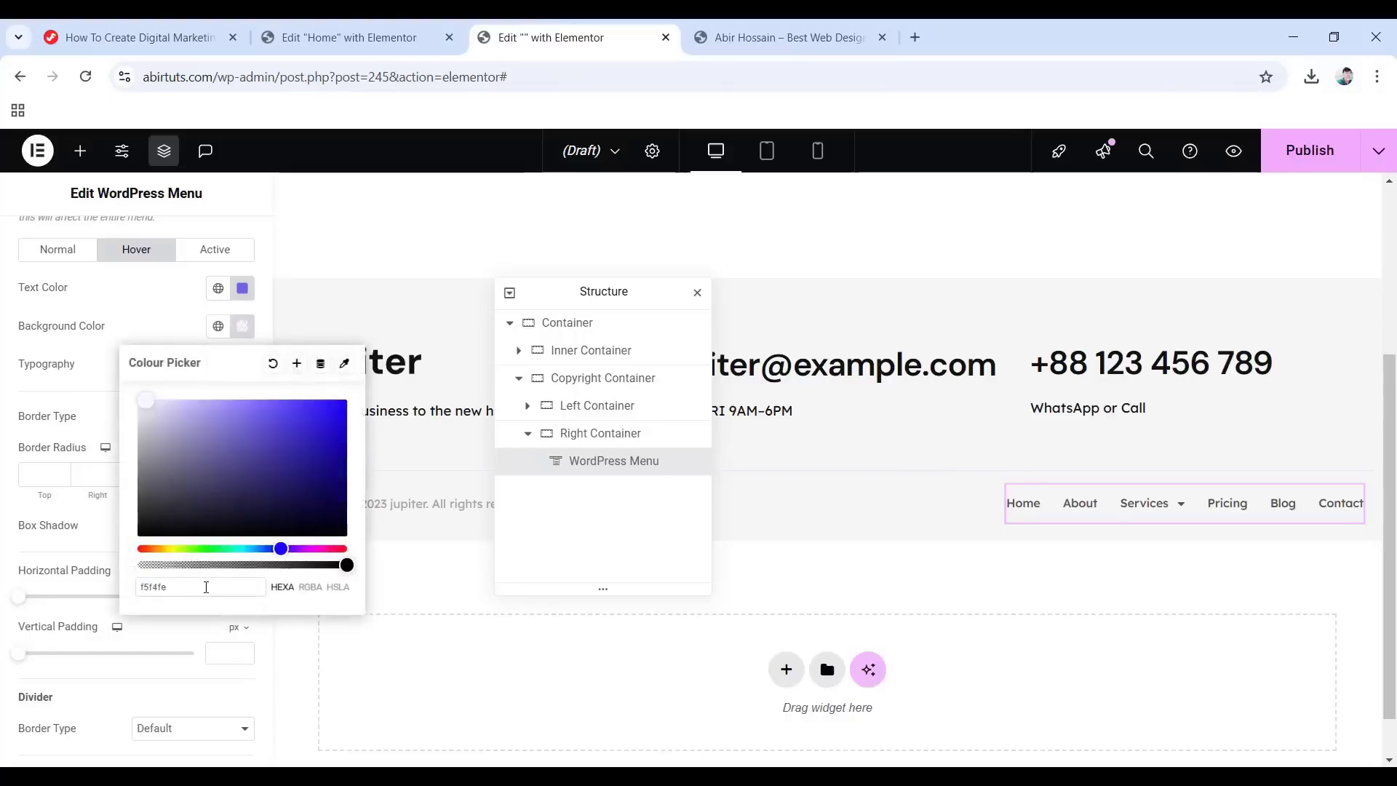
pyautogui.click(92, 348)
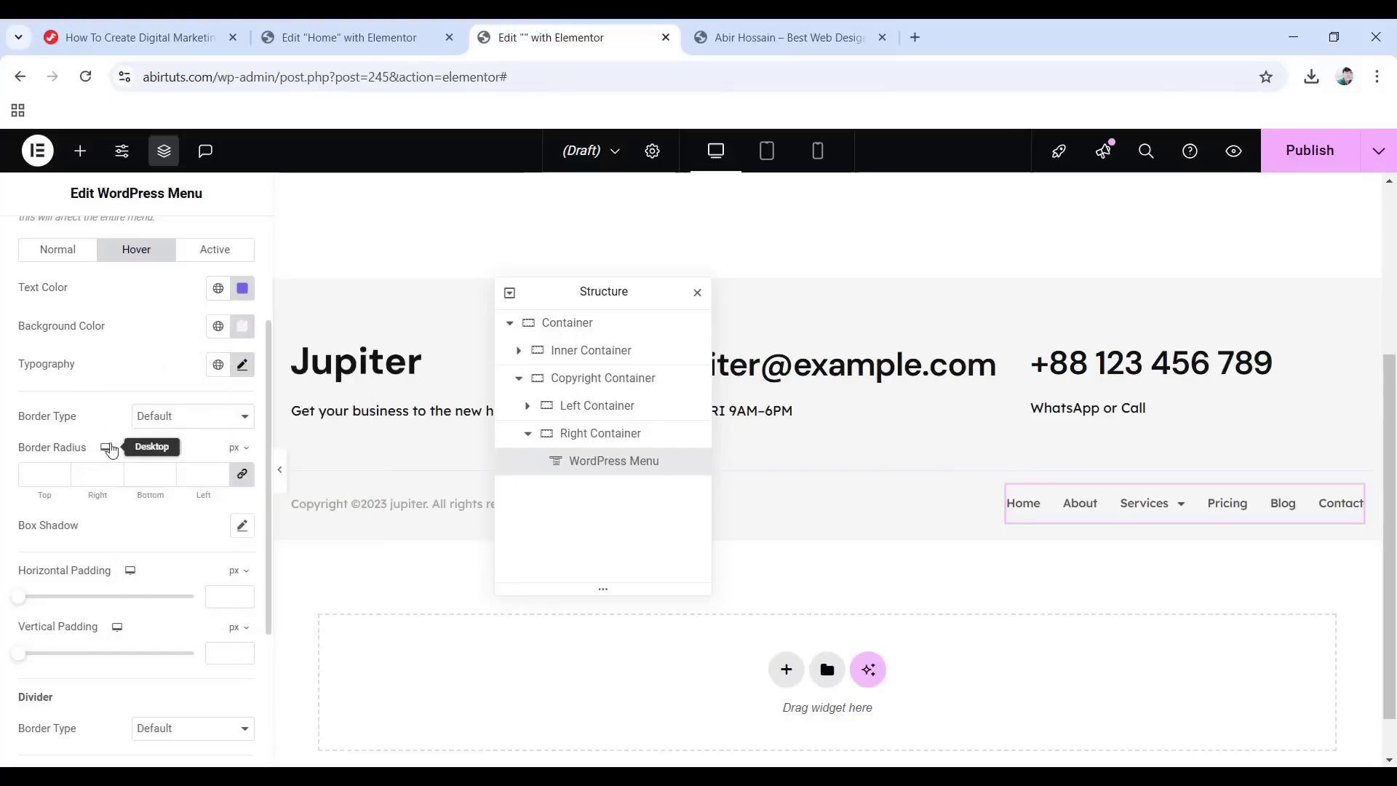
# Add a solid 2 px #6664e4 top border and 0/0/8/8 corner radius to the dropdown.
pyautogui.click(165, 417)
pyautogui.click(178, 484)
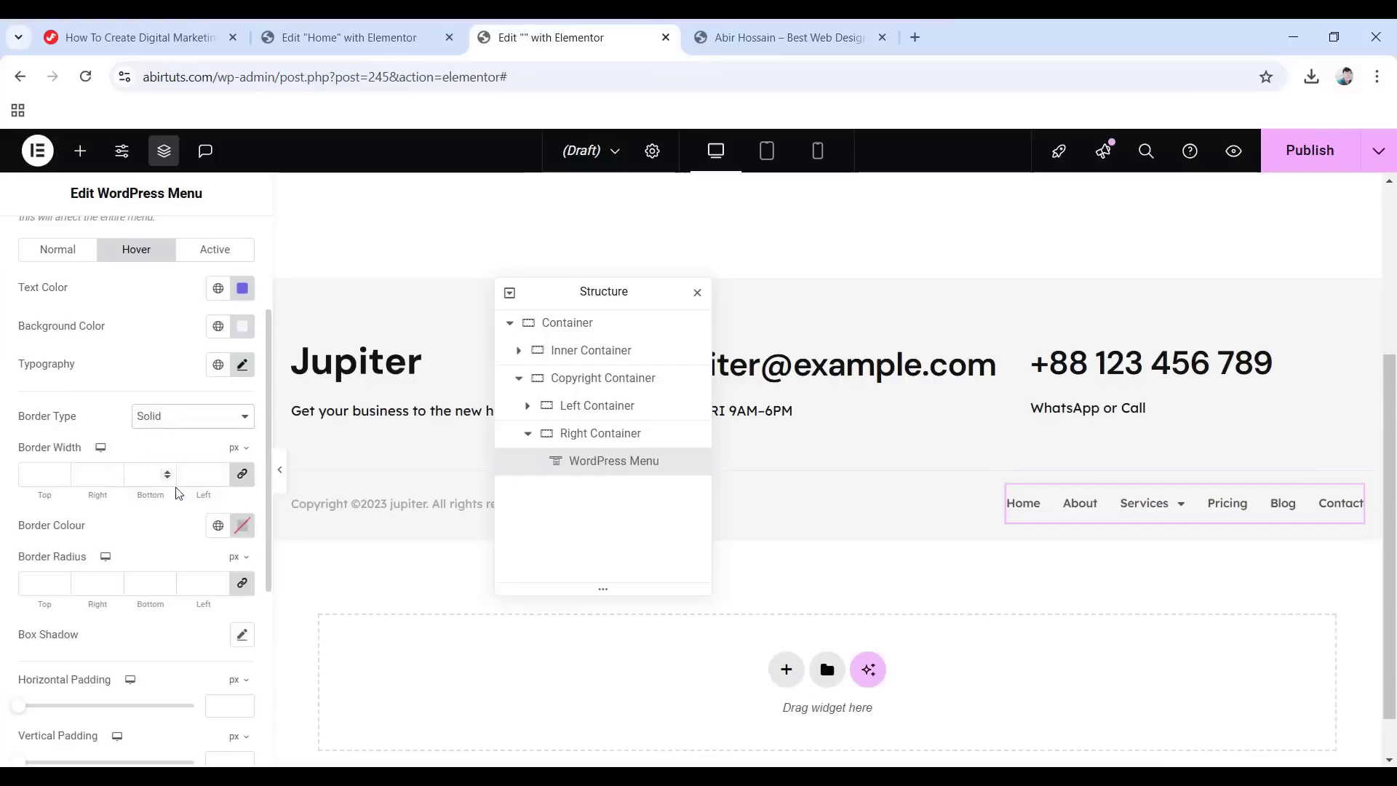
pyautogui.click(243, 474)
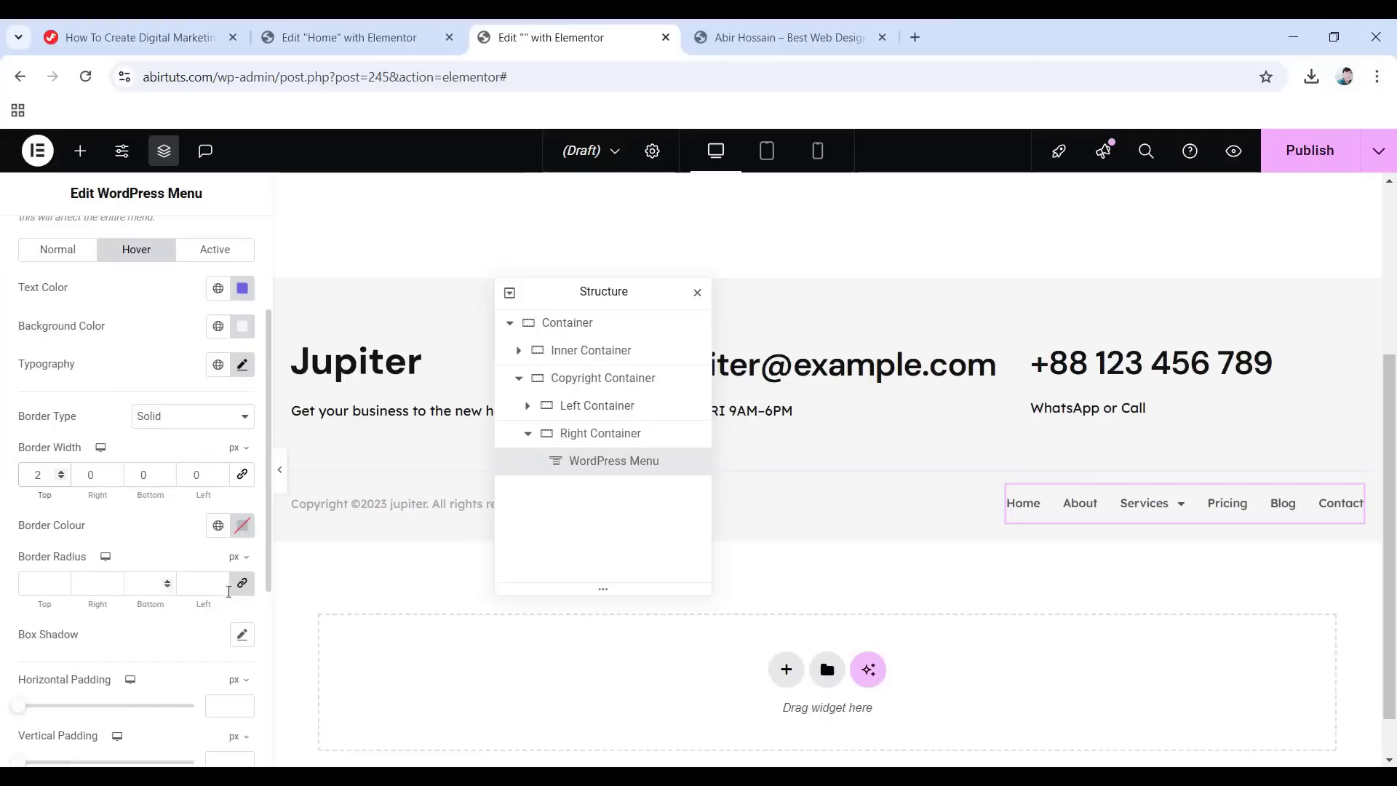
pyautogui.click(242, 525)
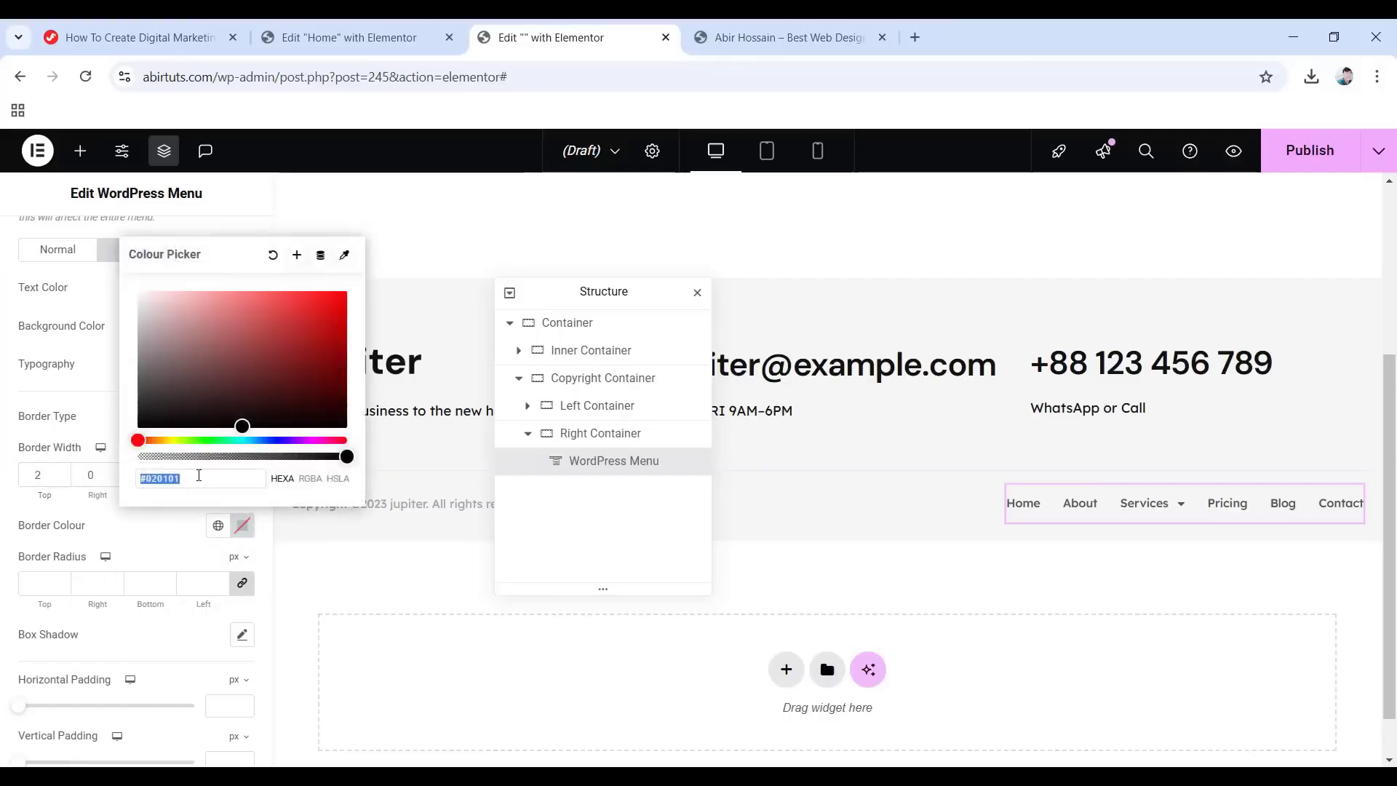
pyautogui.write('6664e4')
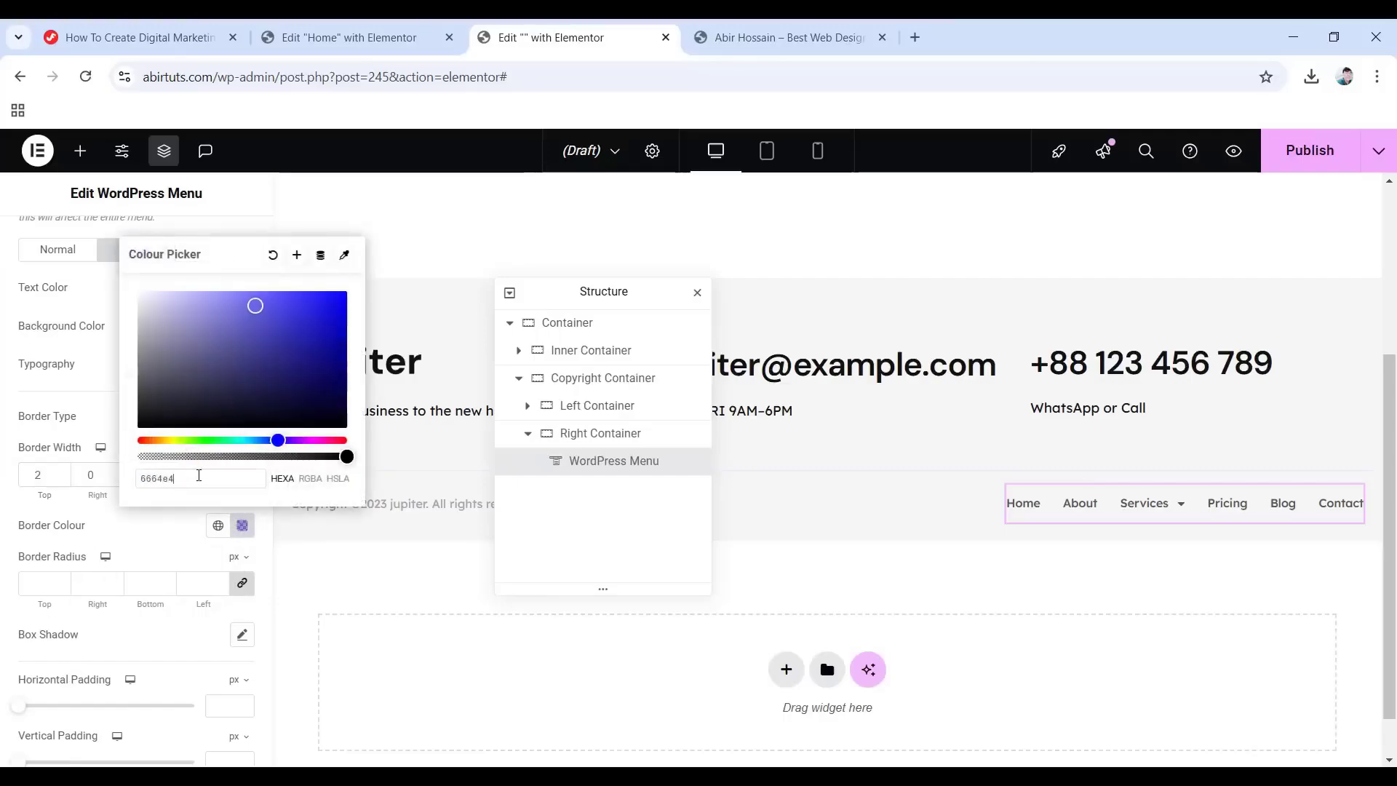
pyautogui.click(114, 541)
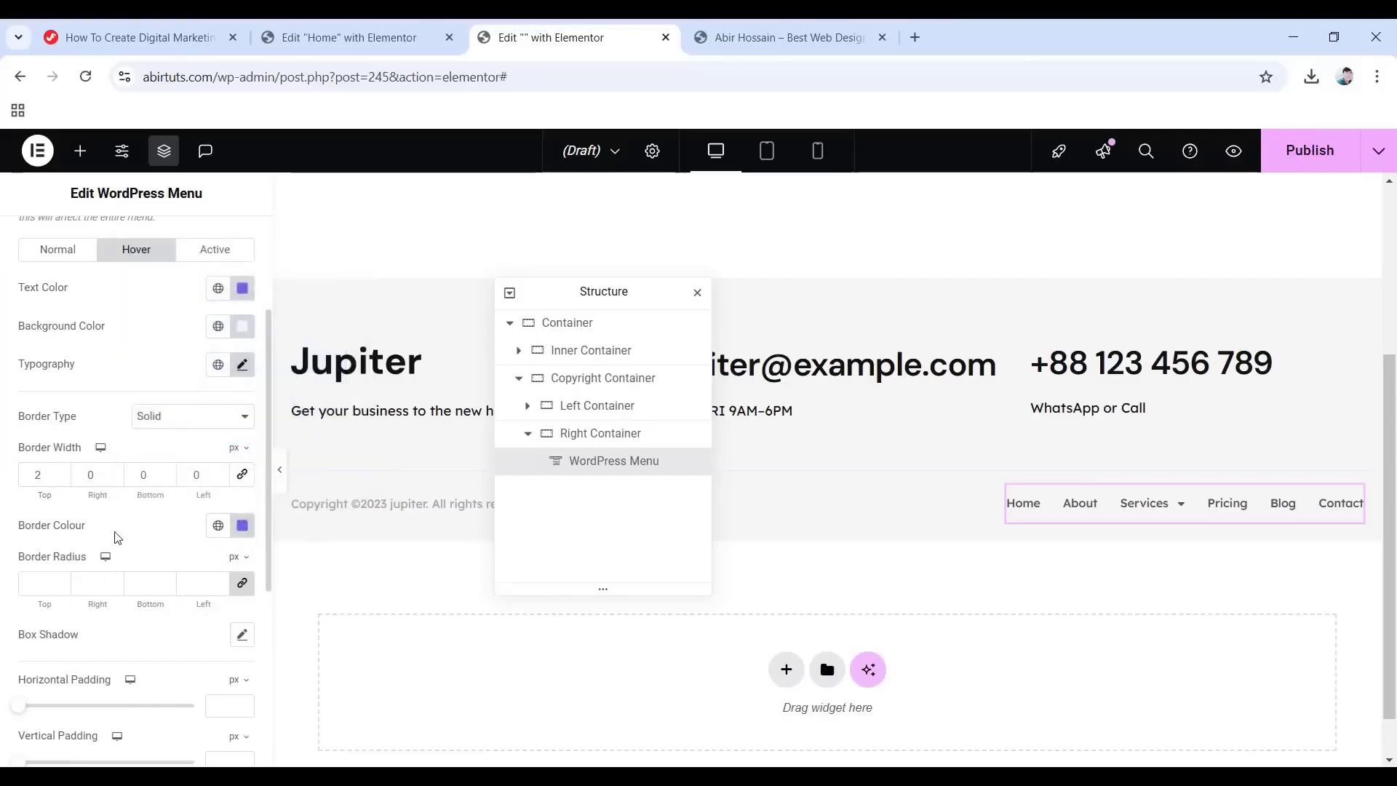
pyautogui.click(242, 582)
pyautogui.write('88')
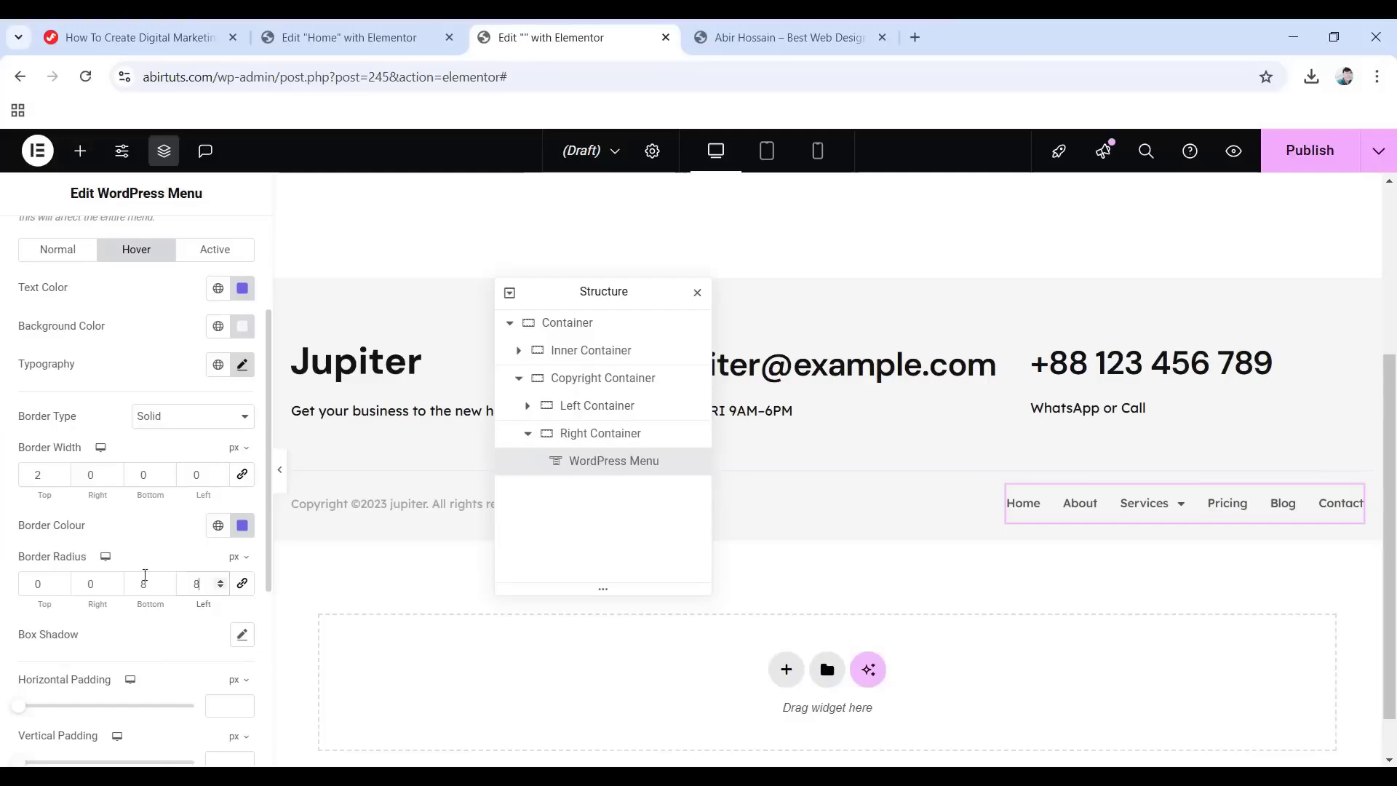
# Add a mostly transparent box shadow and set dropdown padding to 15 and 8.
pyautogui.scroll(-1, 182, 575)
pyautogui.click(251, 553)
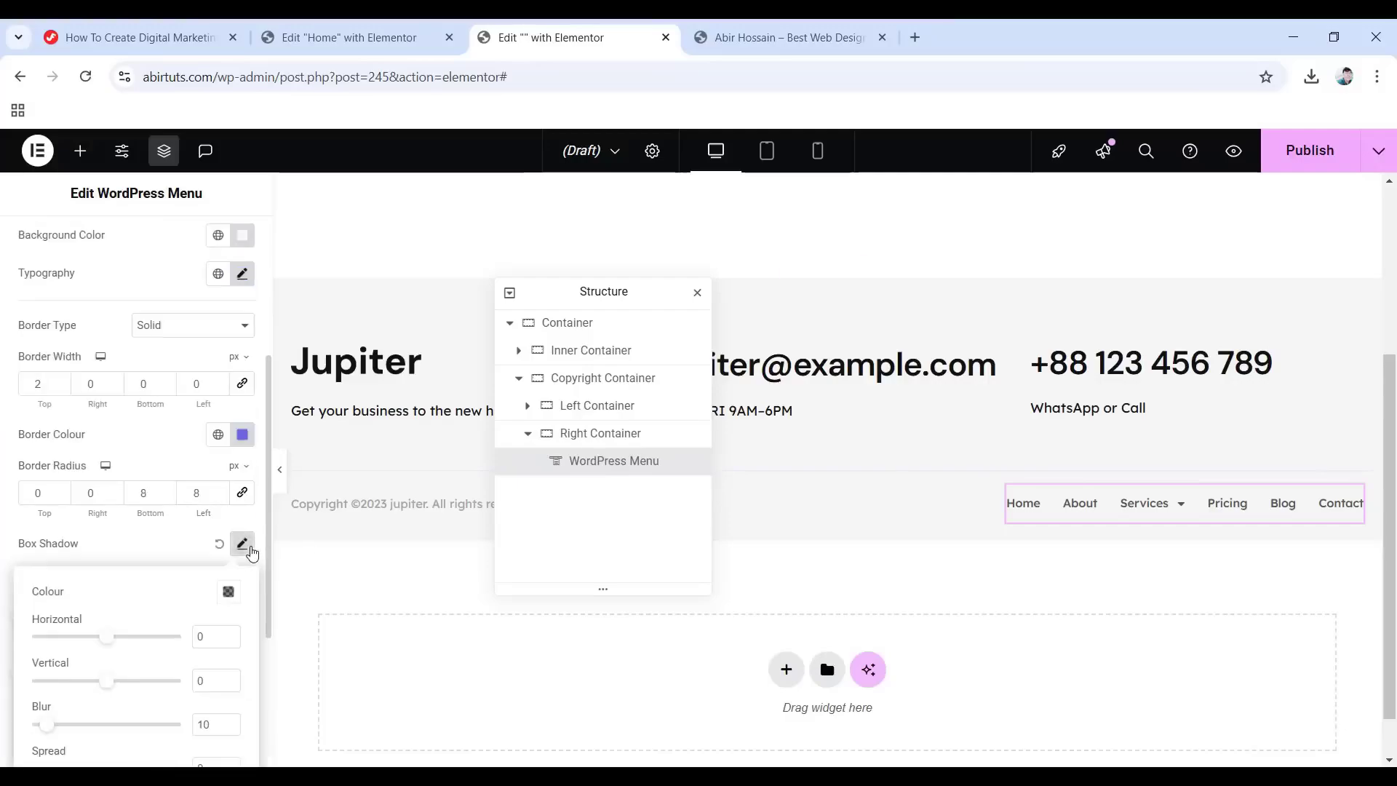
pyautogui.click(224, 601)
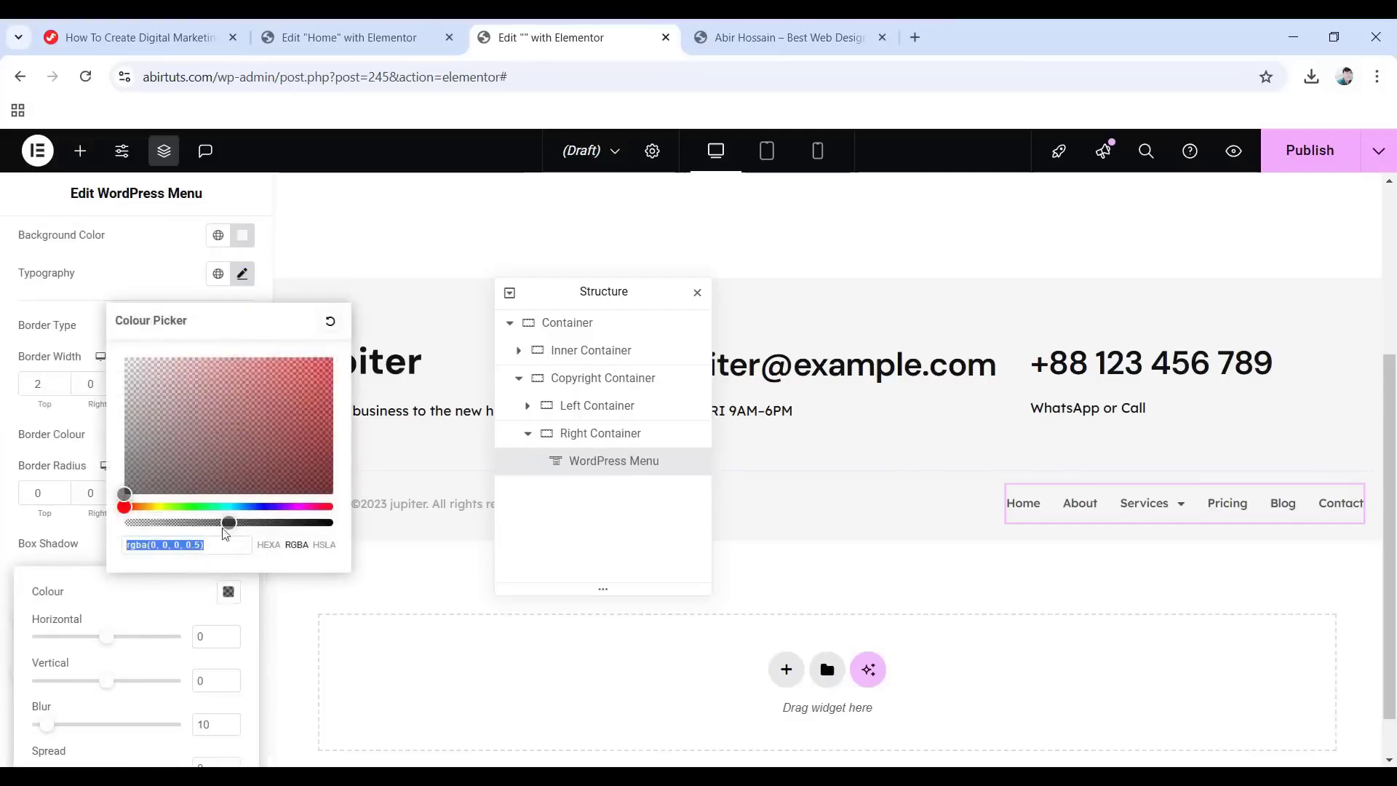
pyautogui.moveTo(227, 522); pyautogui.dragTo(150, 524)
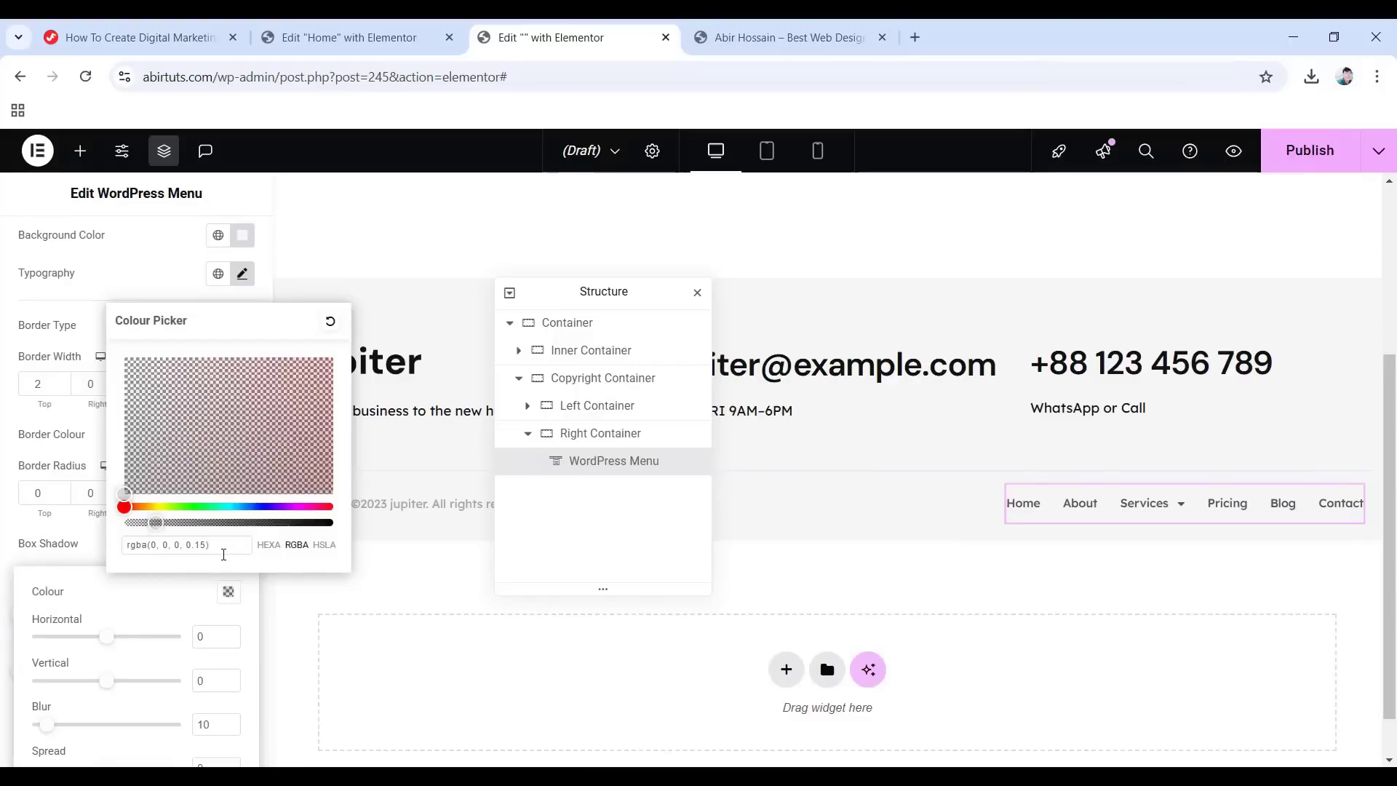
pyautogui.click(203, 678)
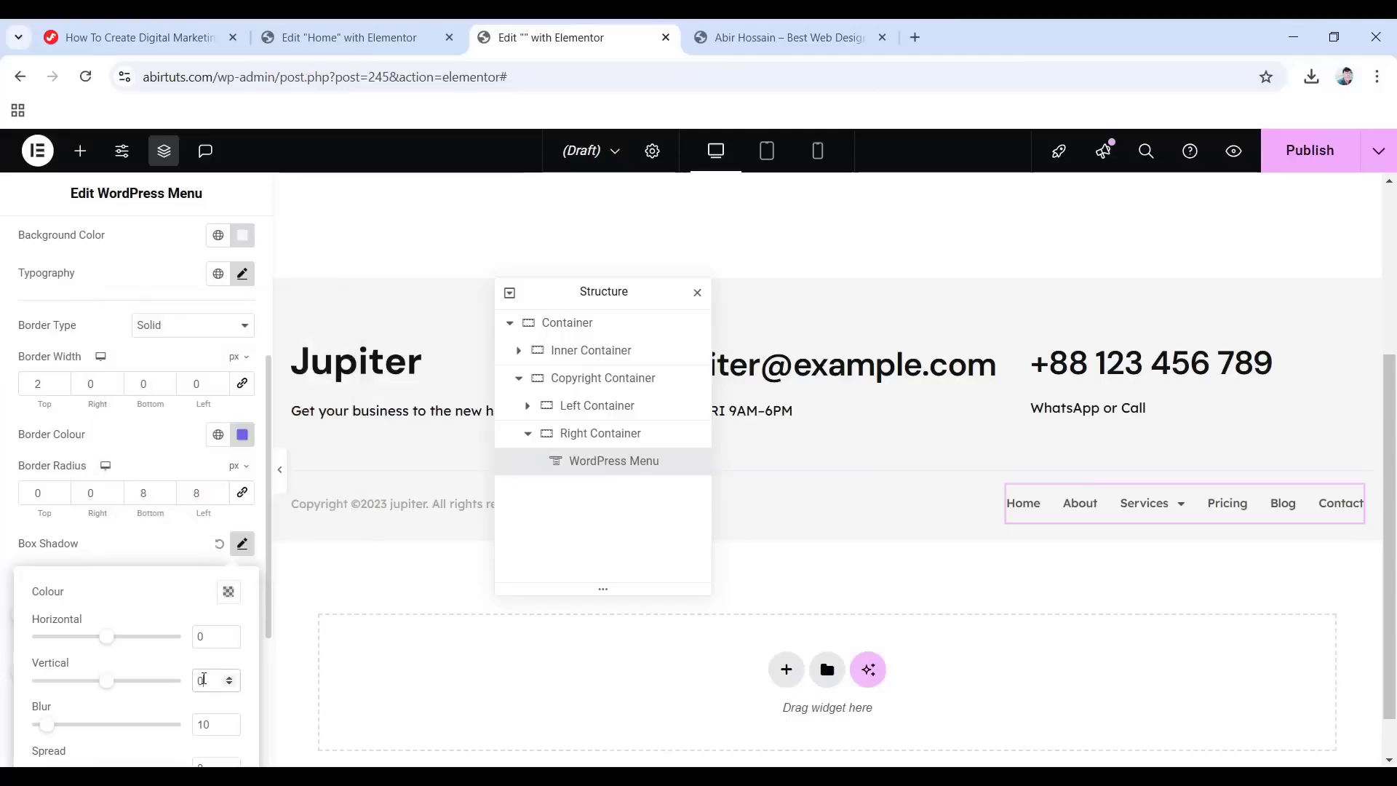
pyautogui.scroll(-1, 138, 651)
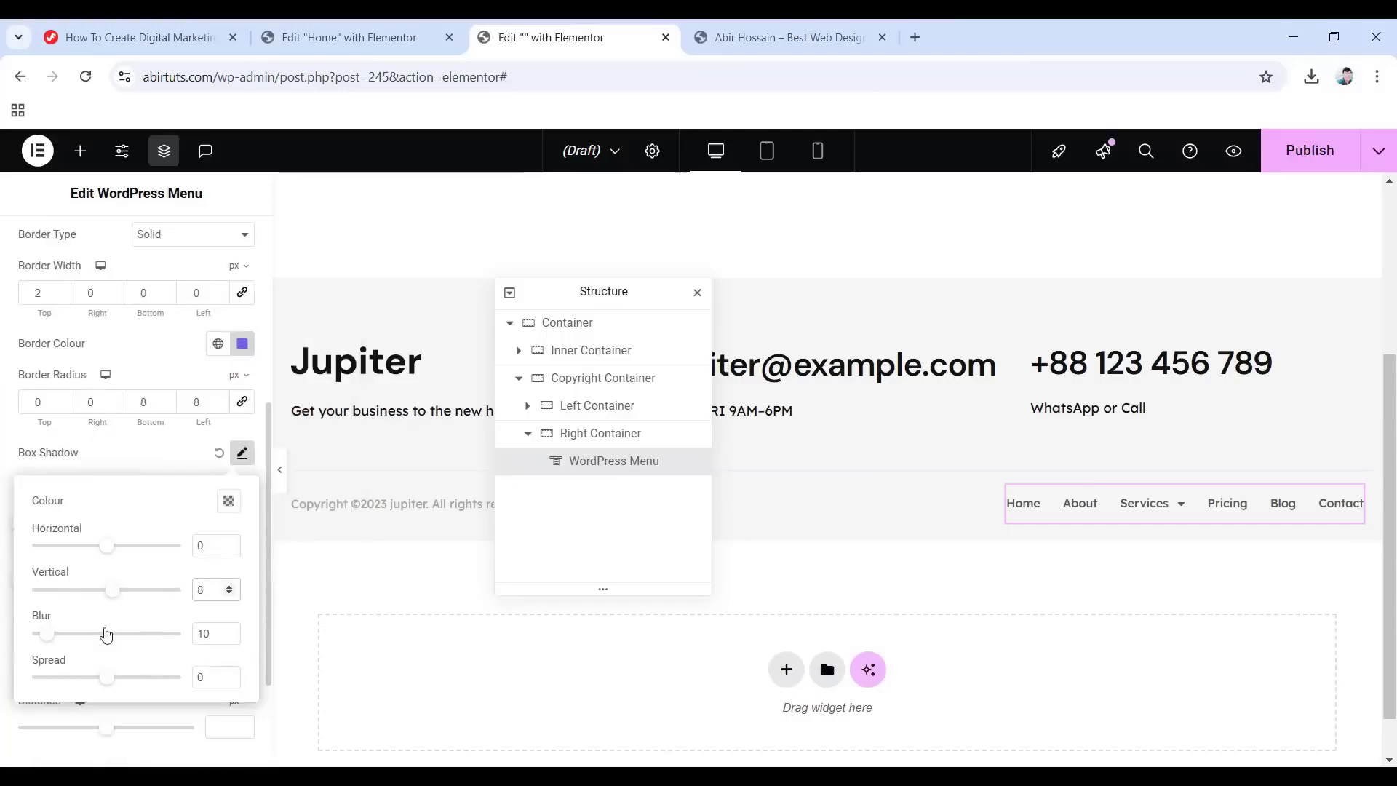
pyautogui.moveTo(212, 634); pyautogui.dragTo(173, 636)
pyautogui.write('28')
pyautogui.click(145, 457)
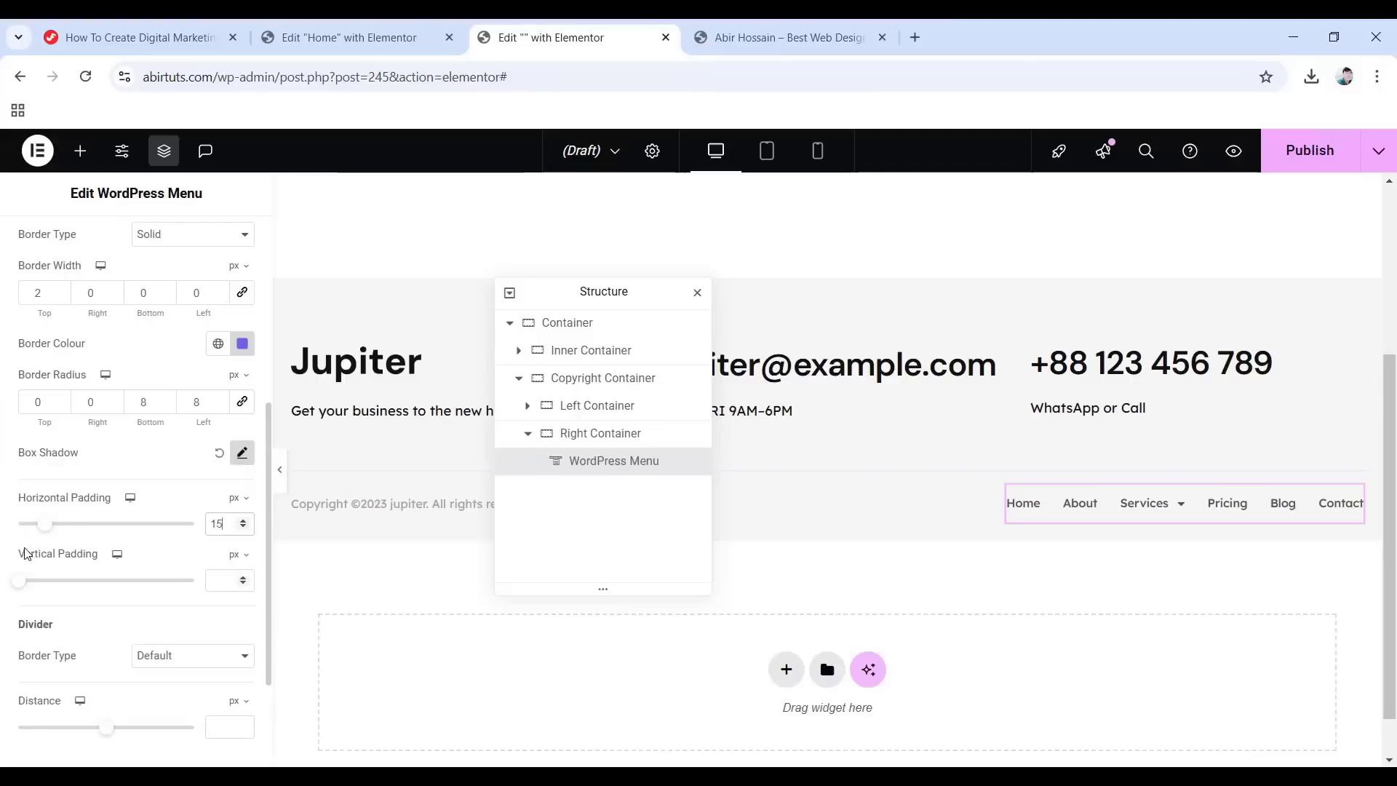
pyautogui.write('8')
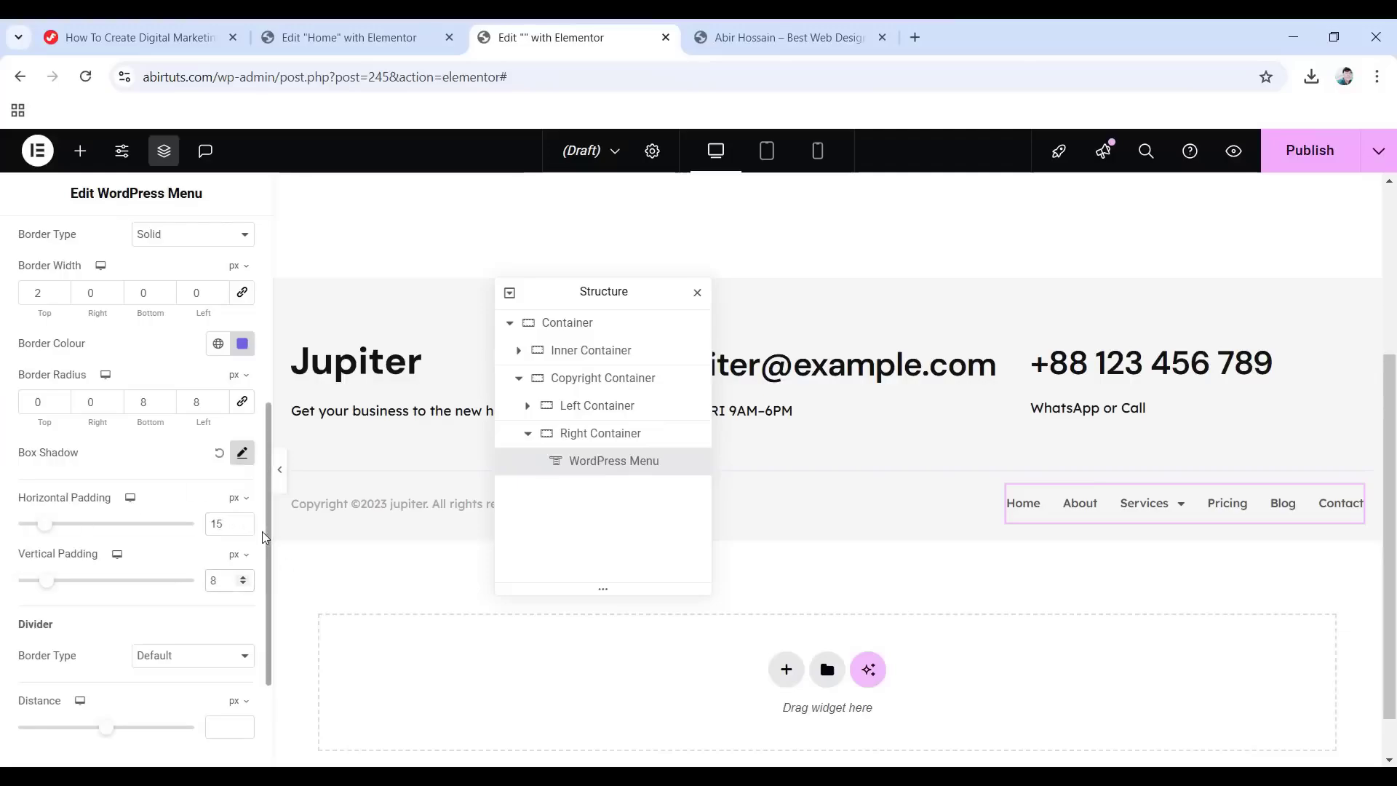
pyautogui.scroll(-2, 151, 517)
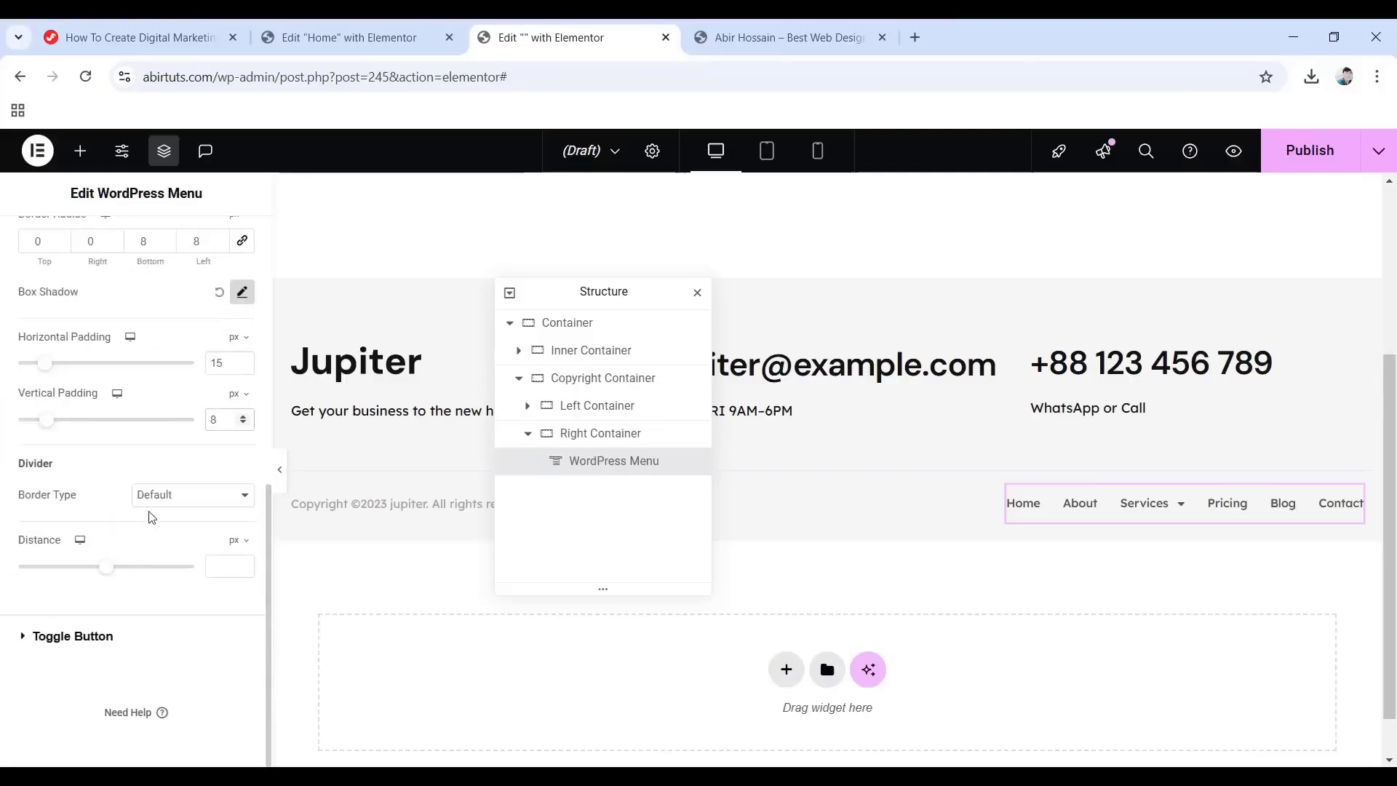
# Colour the menu toggle icon with the Accent global colour on a transparent 6ec1e400 background.
pyautogui.click(93, 636)
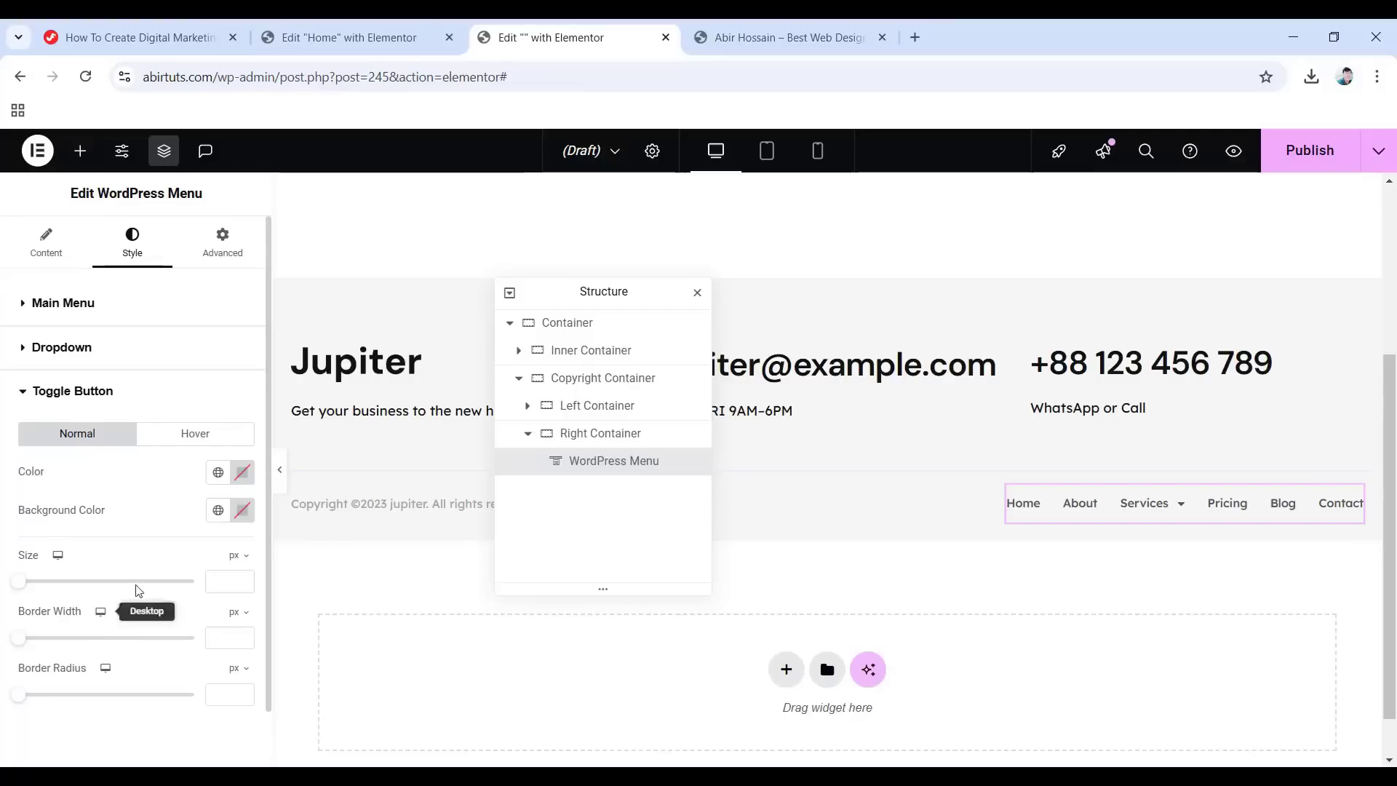
pyautogui.click(218, 473)
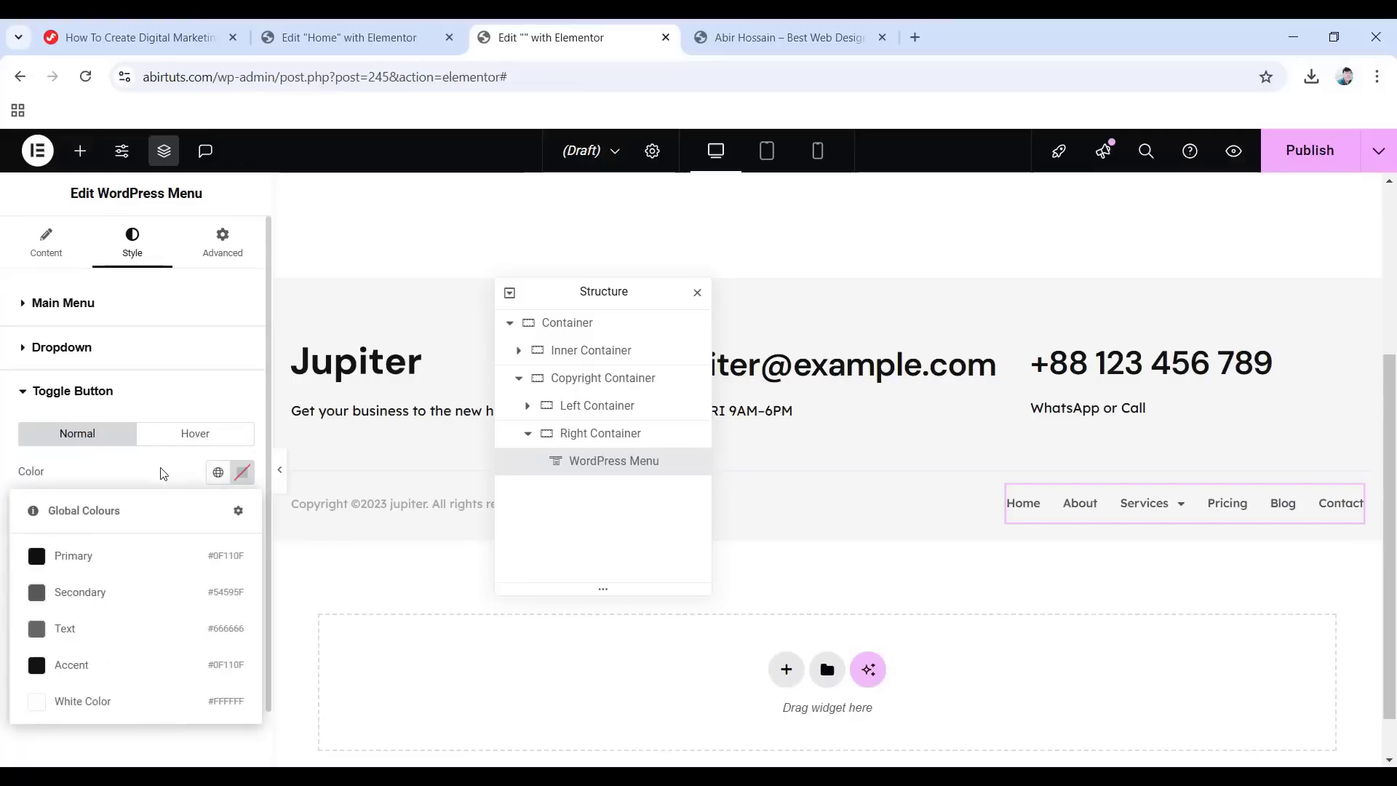
pyautogui.click(97, 666)
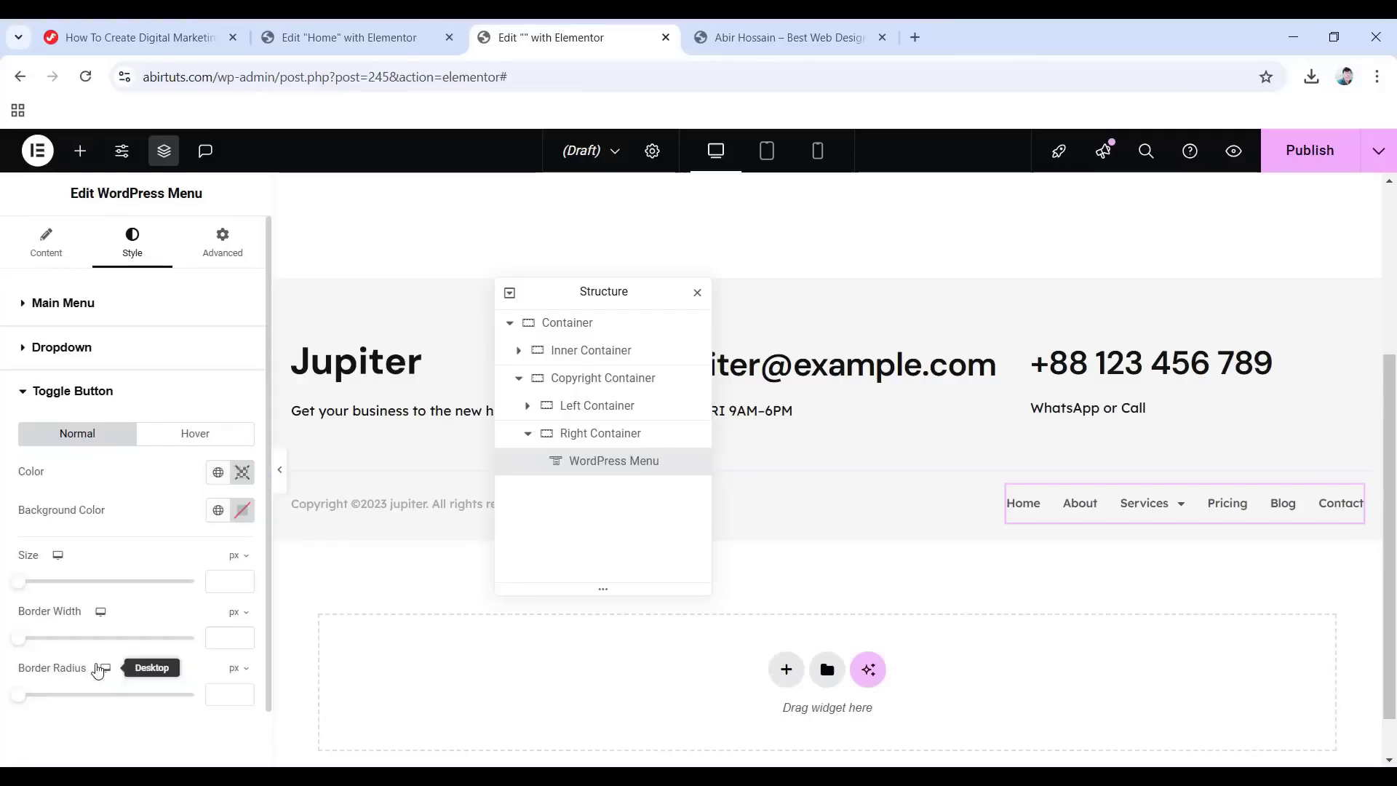
pyautogui.click(242, 510)
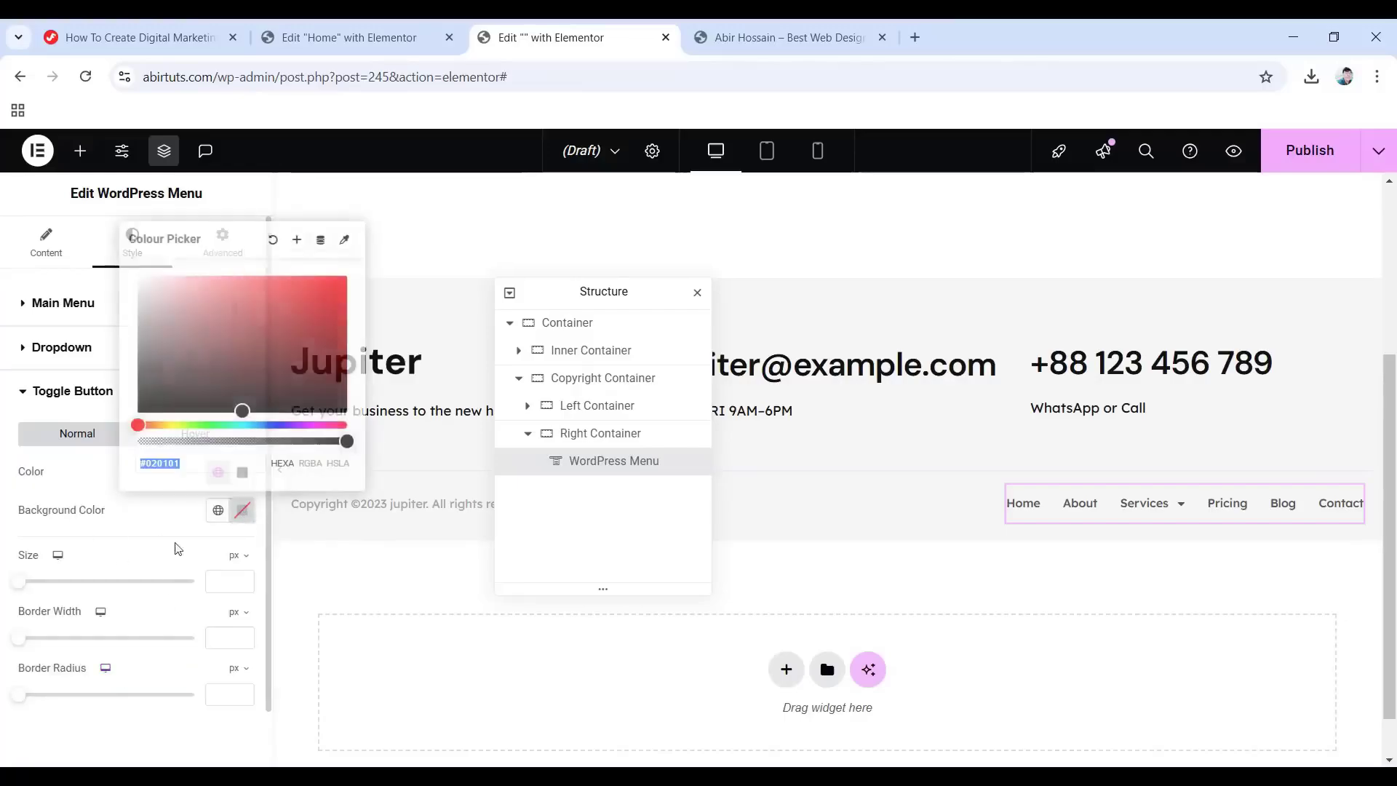
pyautogui.write('6e')
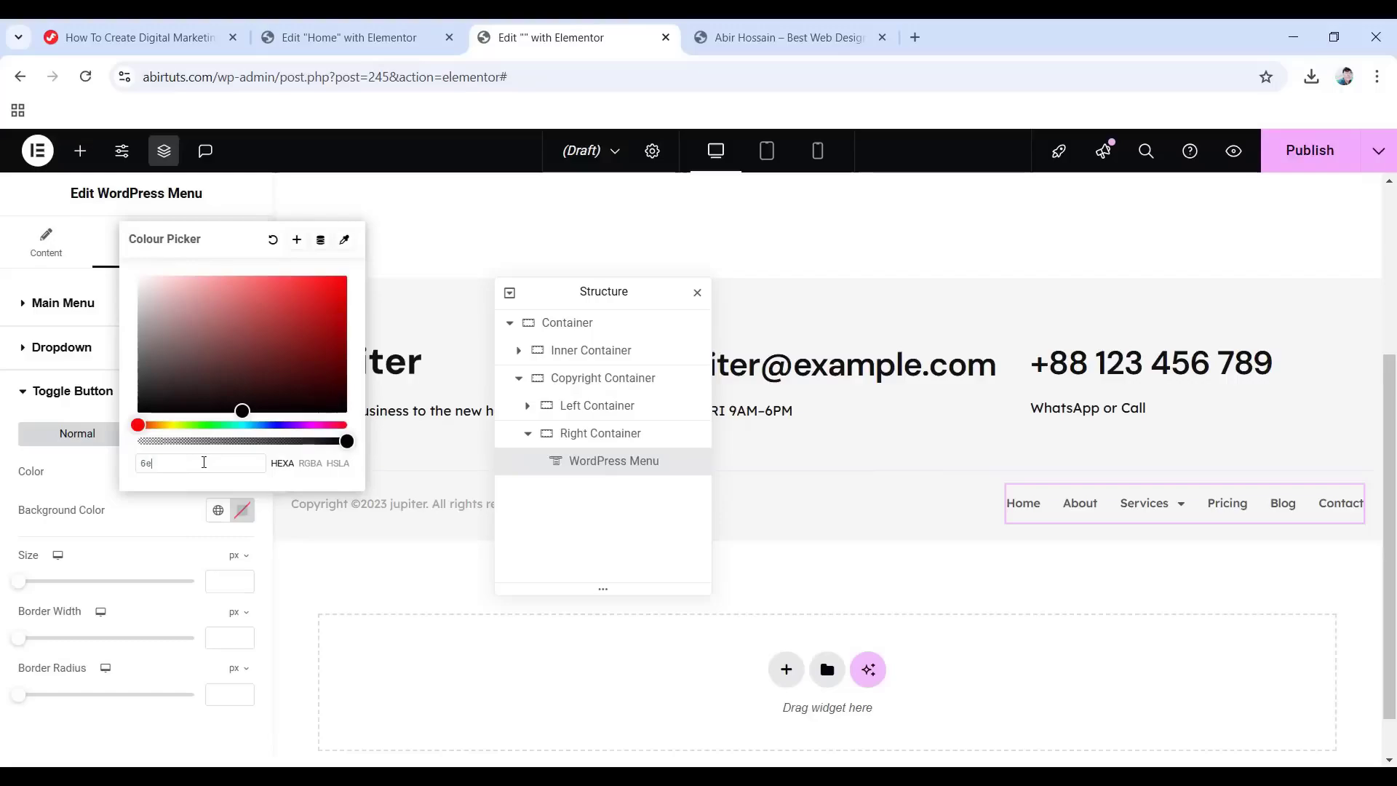
pyautogui.write('c1e4')
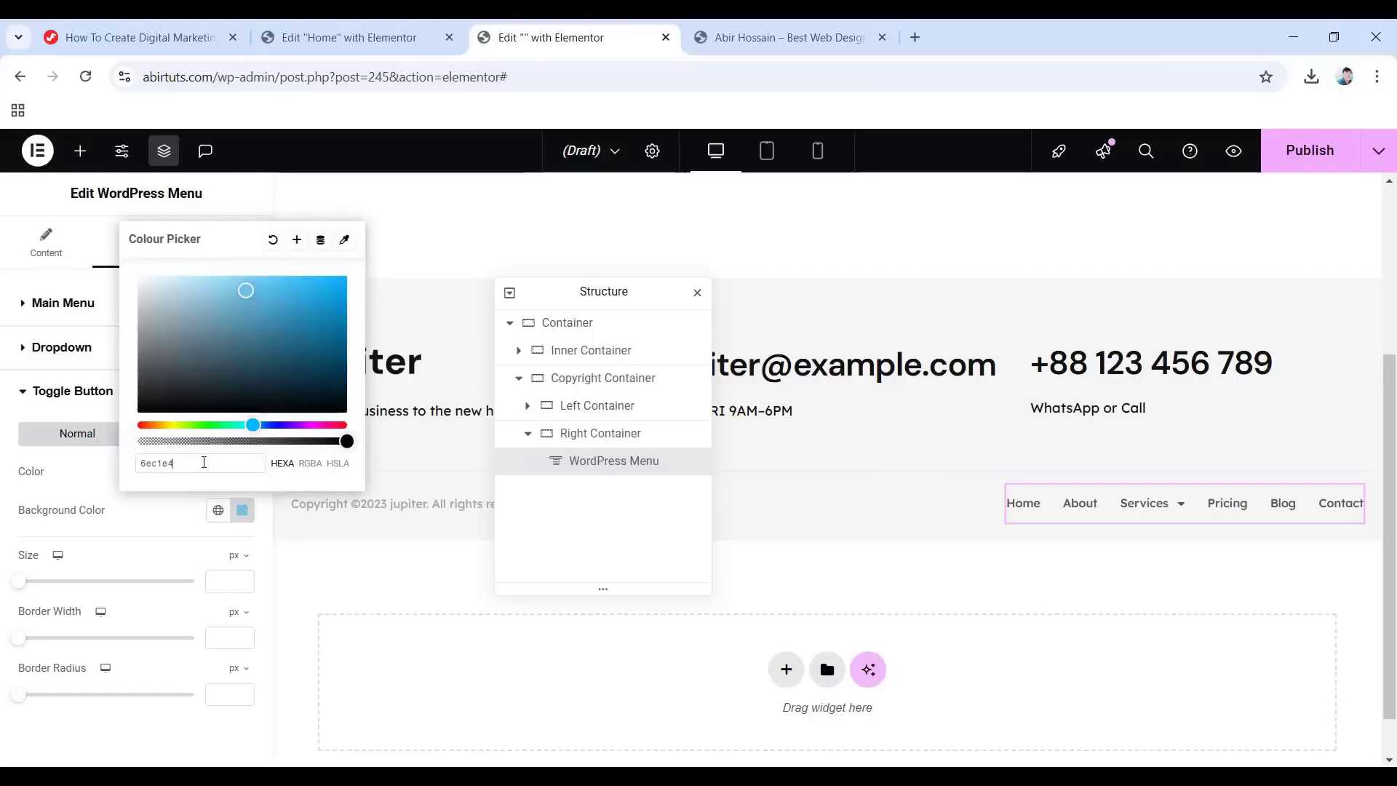
pyautogui.write('00')
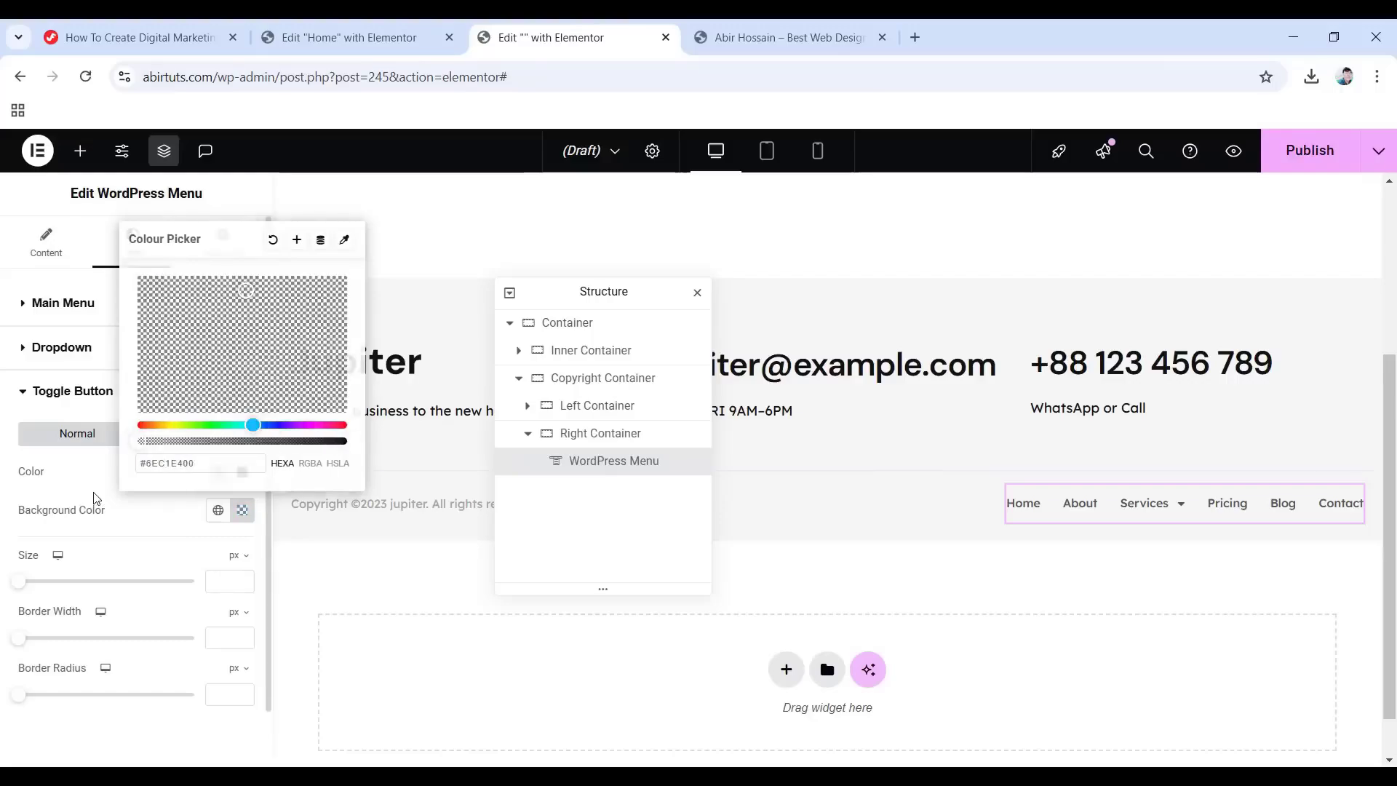
pyautogui.click(94, 498)
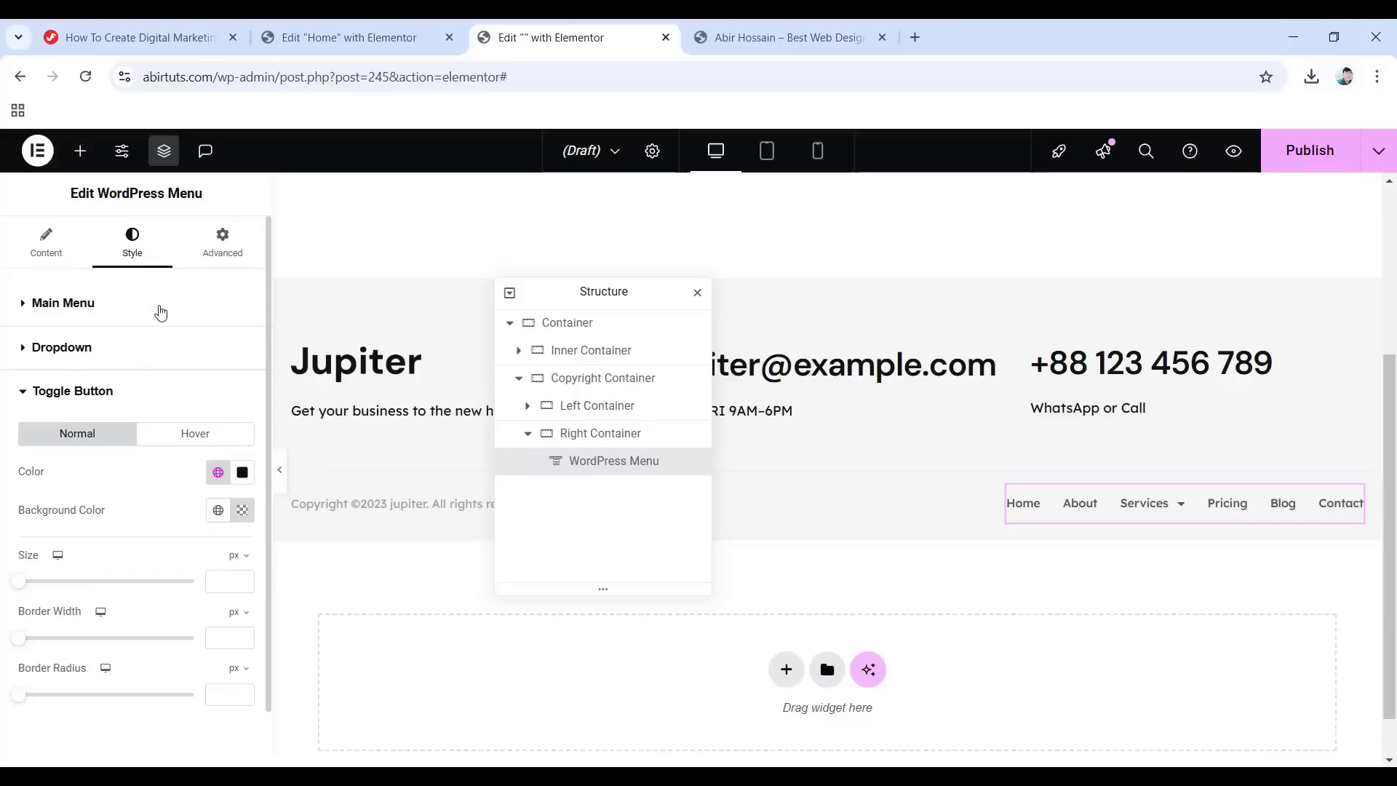
# Set the WordPress Menu's entrance animation to Fade In.
pyautogui.click(227, 247)
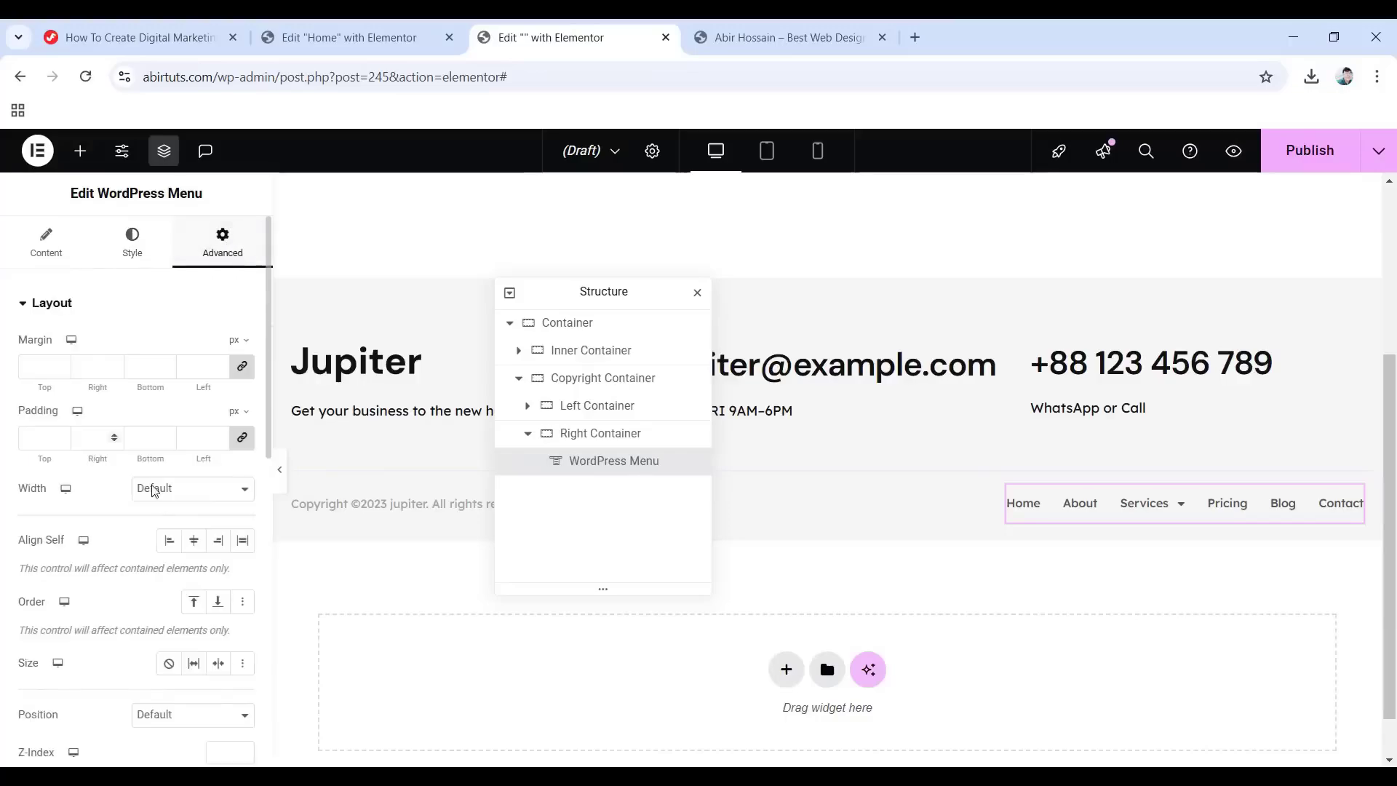
pyautogui.scroll(-5, 154, 495)
pyautogui.click(74, 674)
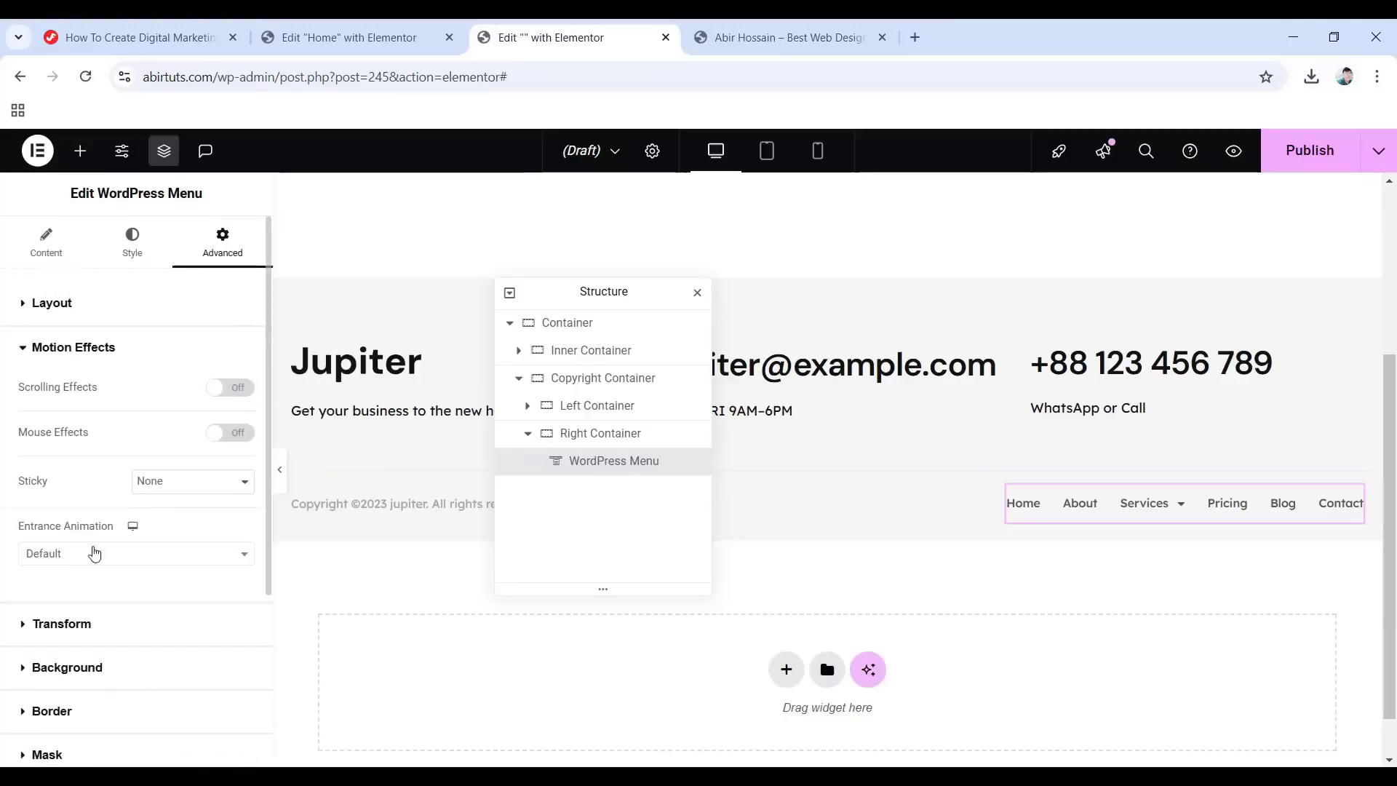
pyautogui.click(93, 555)
pyautogui.click(42, 415)
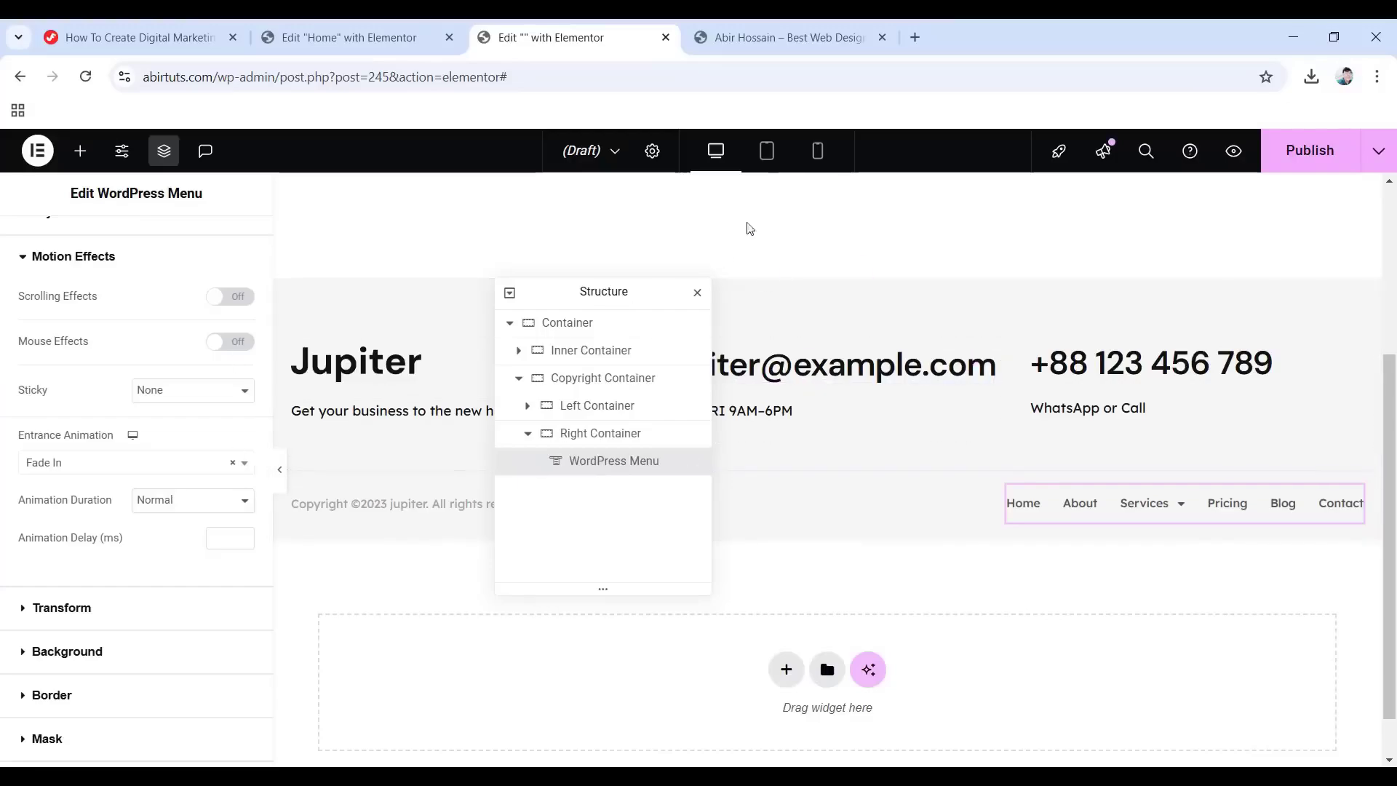
# Switch to the tablet preview and show the Jupiter logo image's style settings.
pyautogui.click(767, 150)
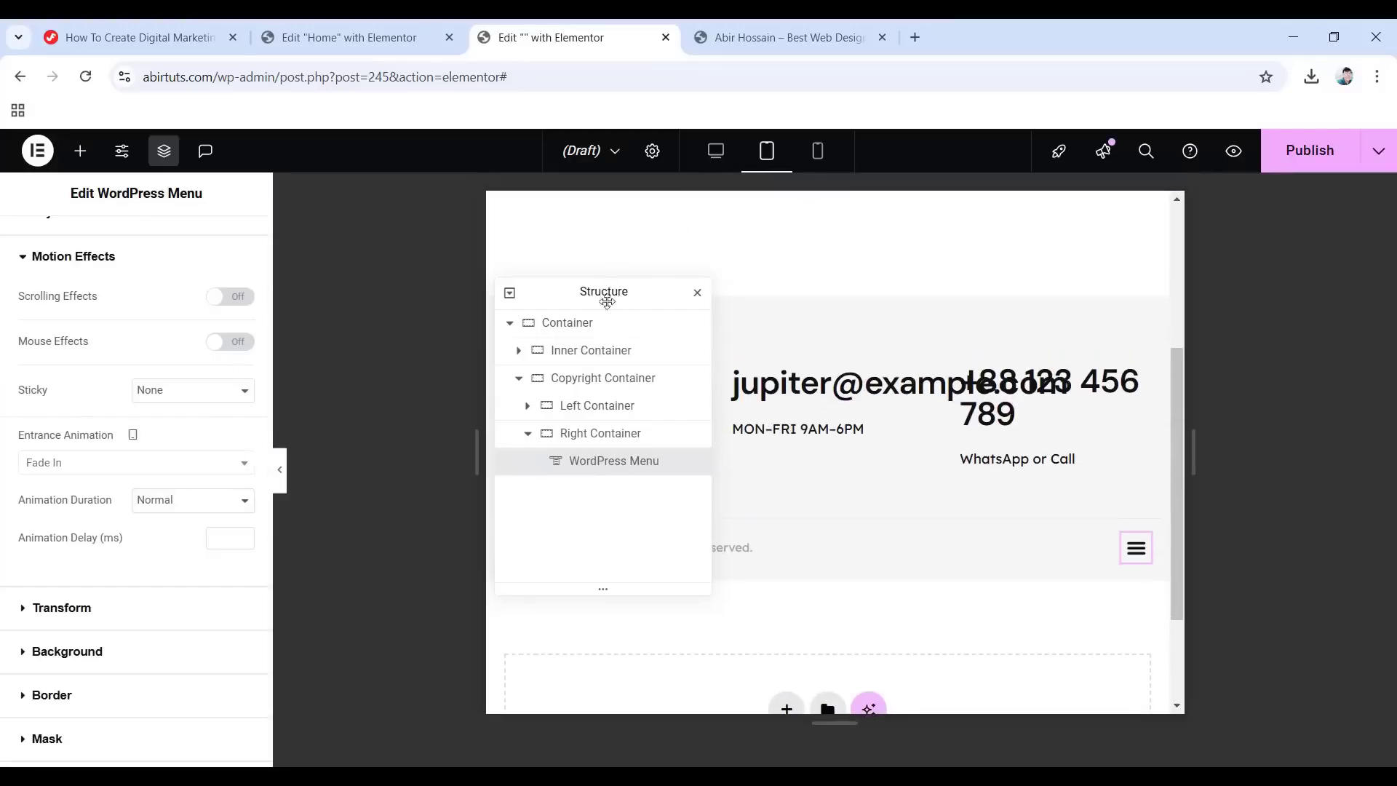
pyautogui.moveTo(611, 295); pyautogui.dragTo(1280, 329)
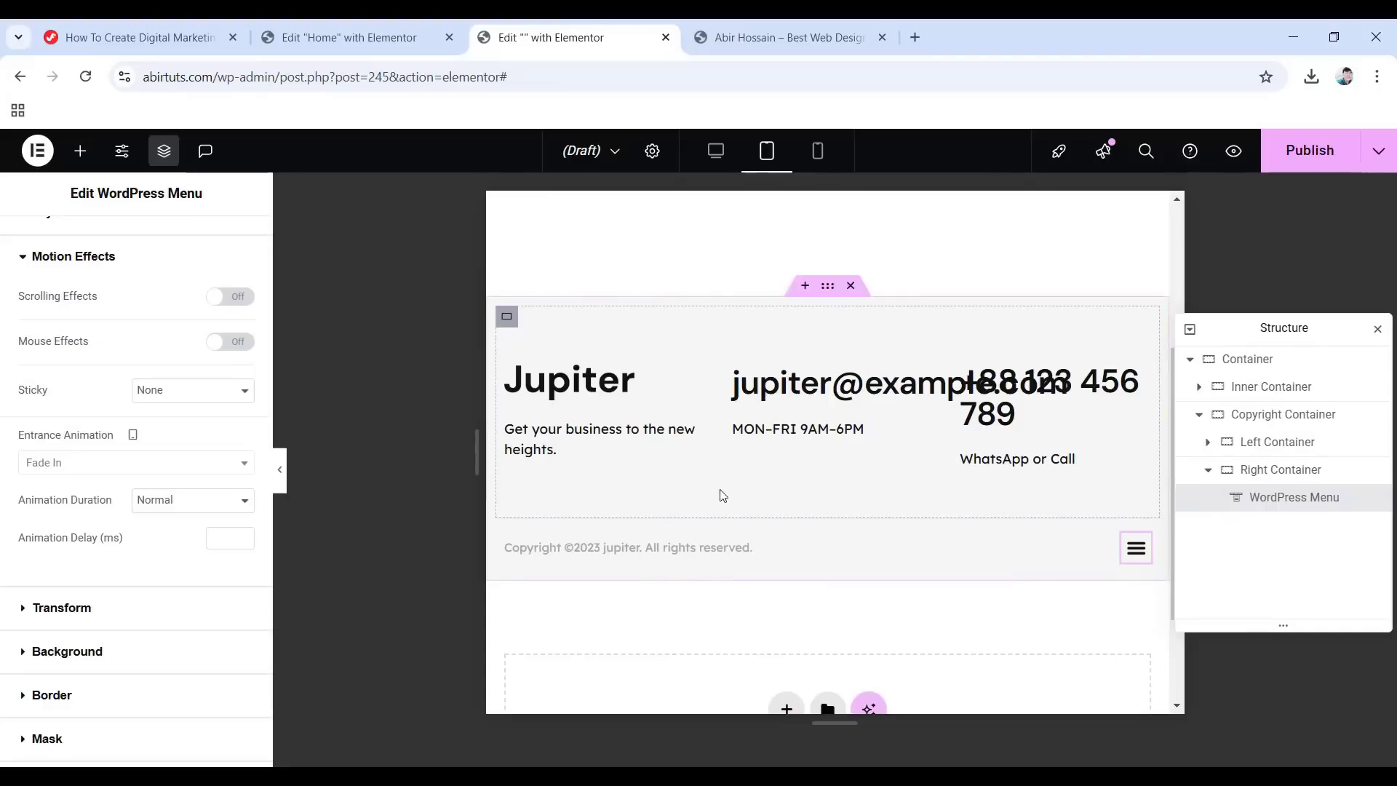
pyautogui.click(599, 391)
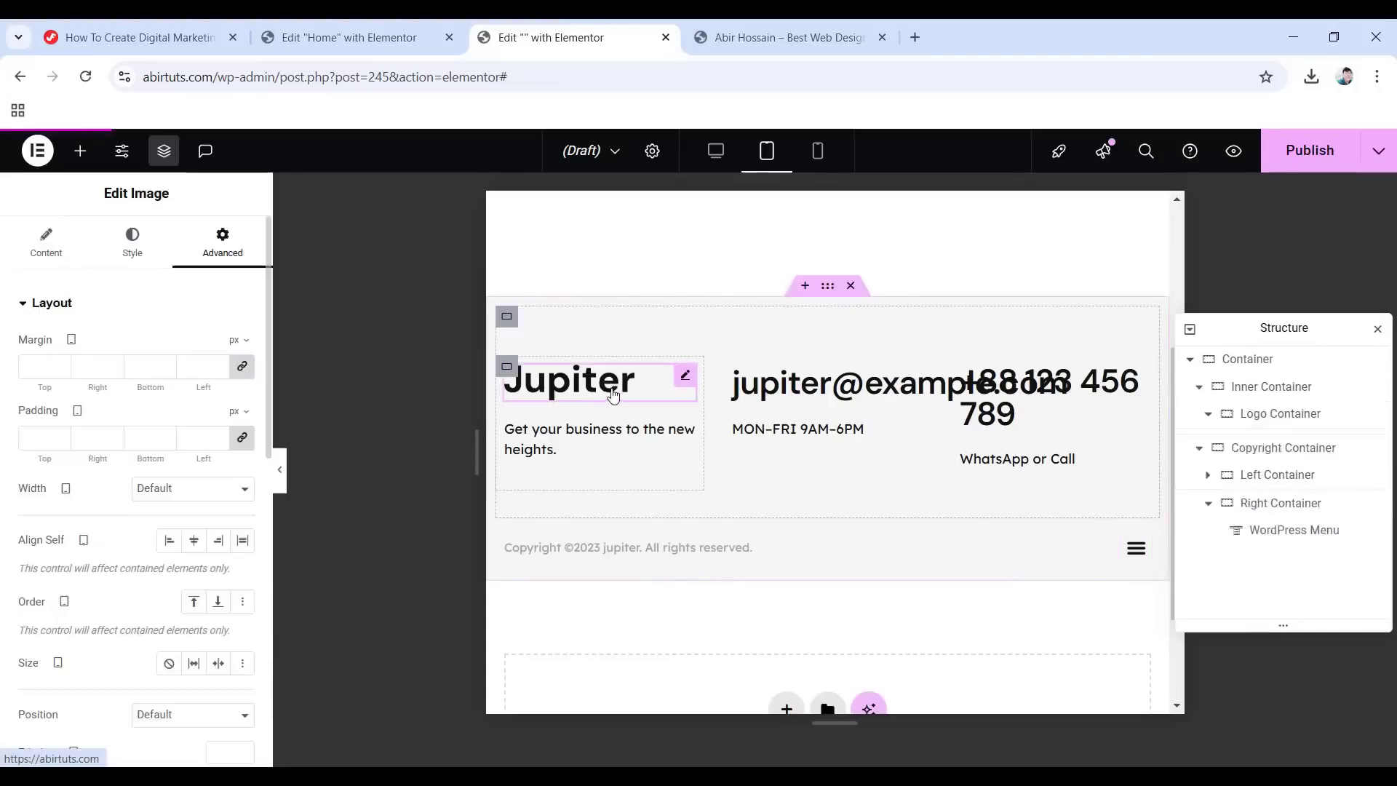
pyautogui.click(133, 244)
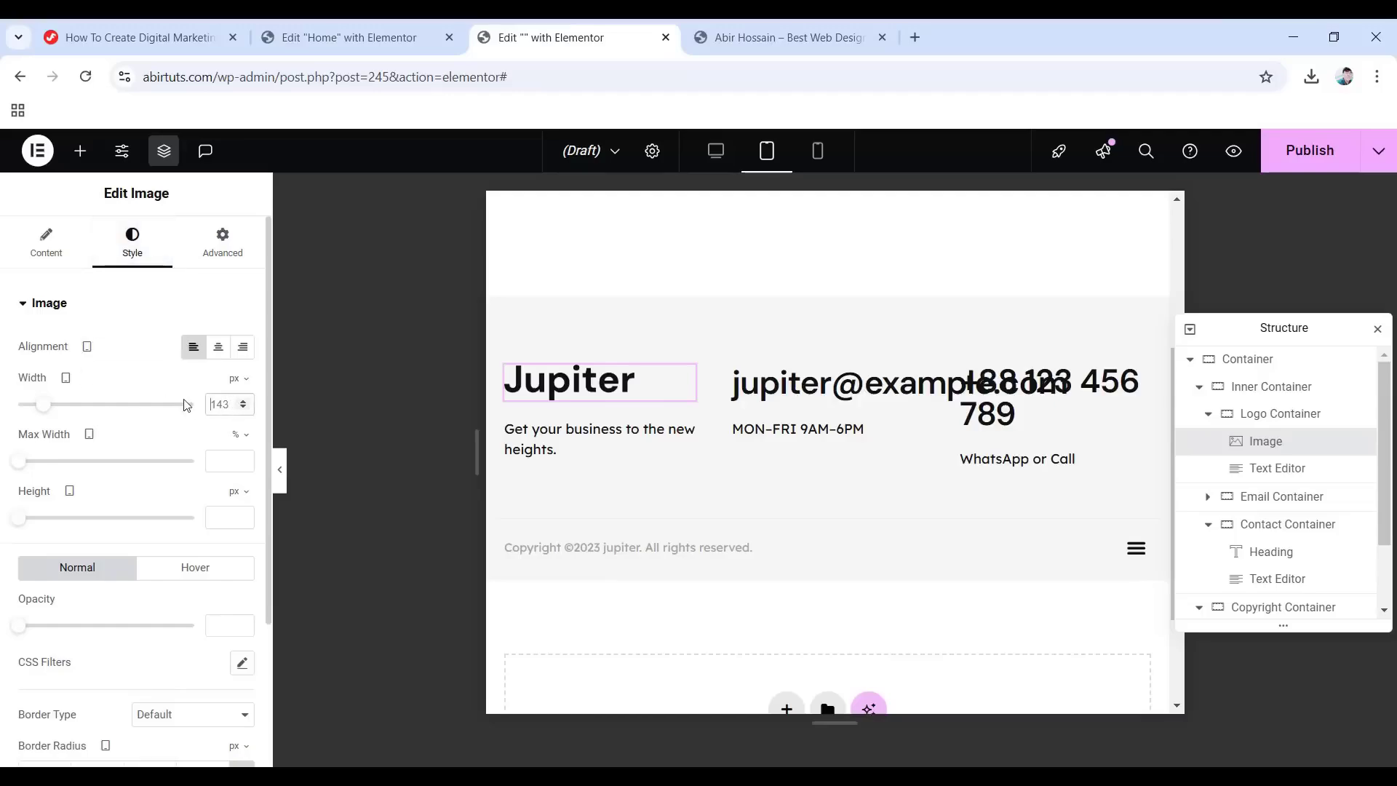
# Shrink the logo to 100 px width and pad the Email Container 17/10/10/10.
pyautogui.write('100')
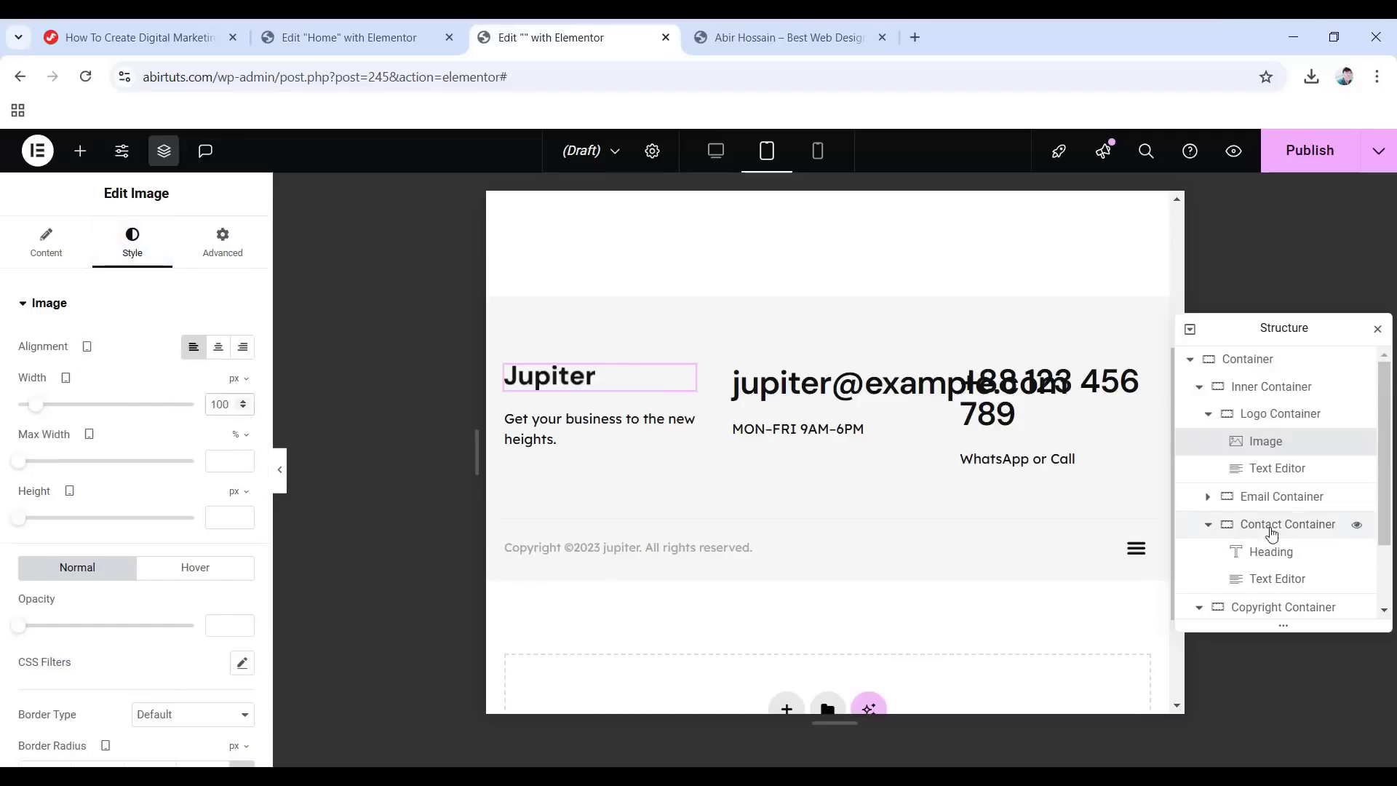
pyautogui.click(1279, 497)
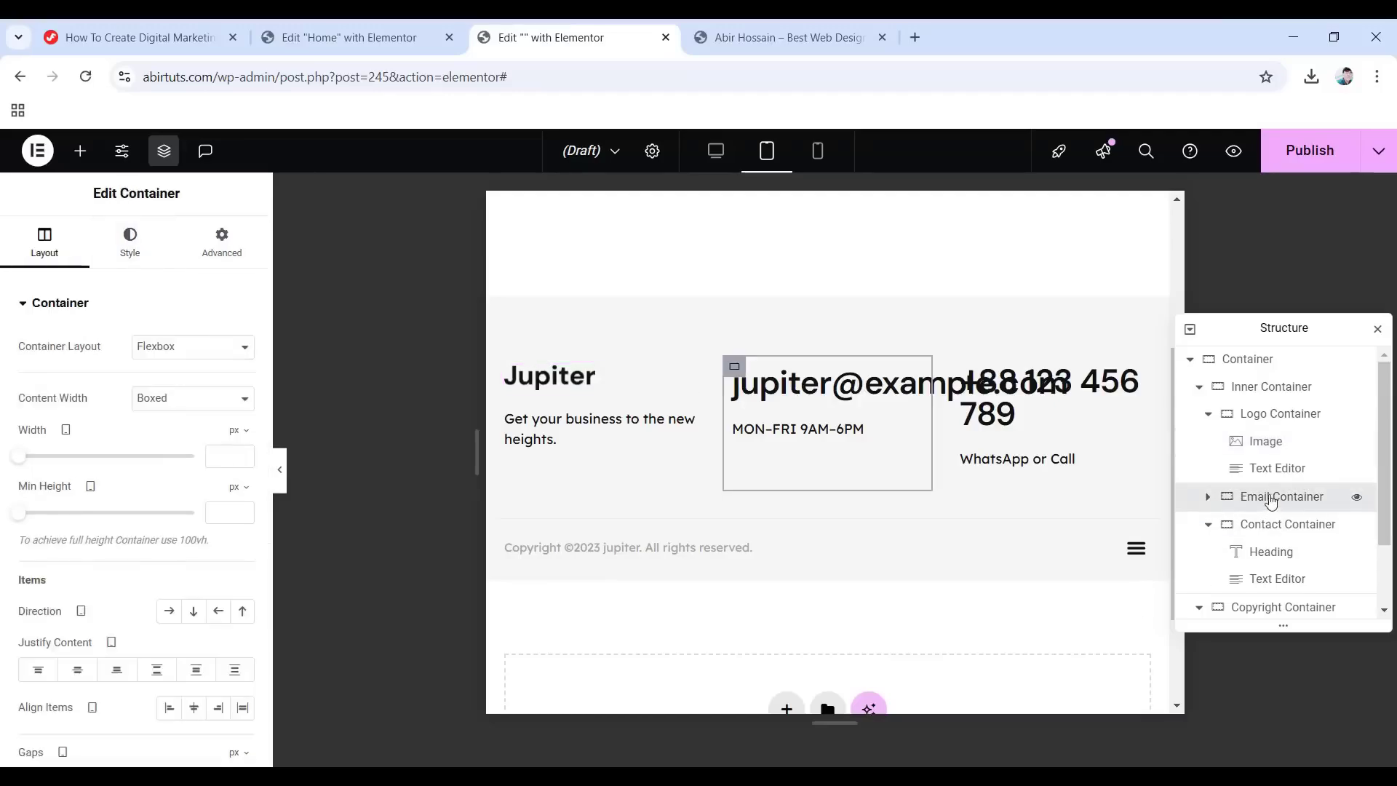
pyautogui.click(222, 243)
pyautogui.click(241, 438)
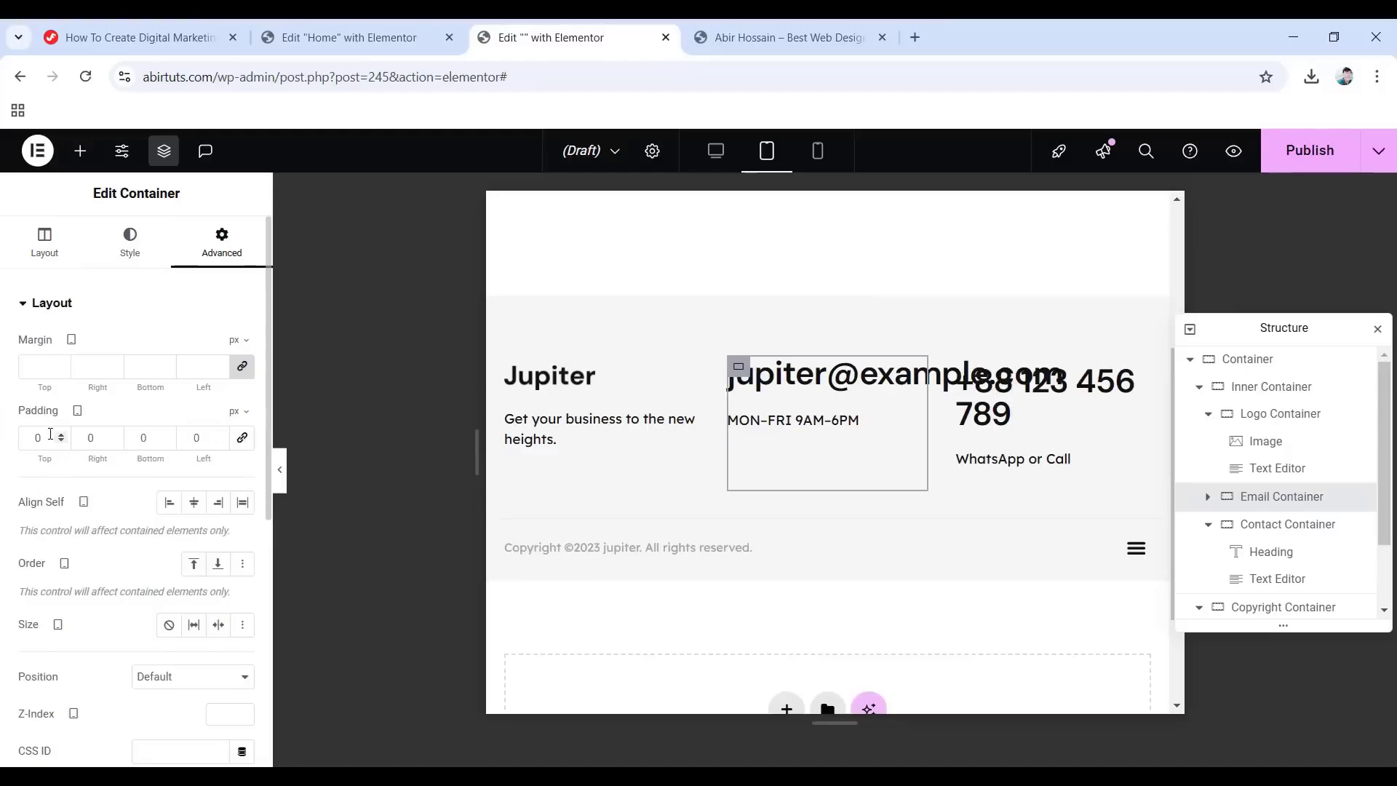
pyautogui.moveTo(51, 435); pyautogui.dragTo(3, 439)
pyautogui.write('17')
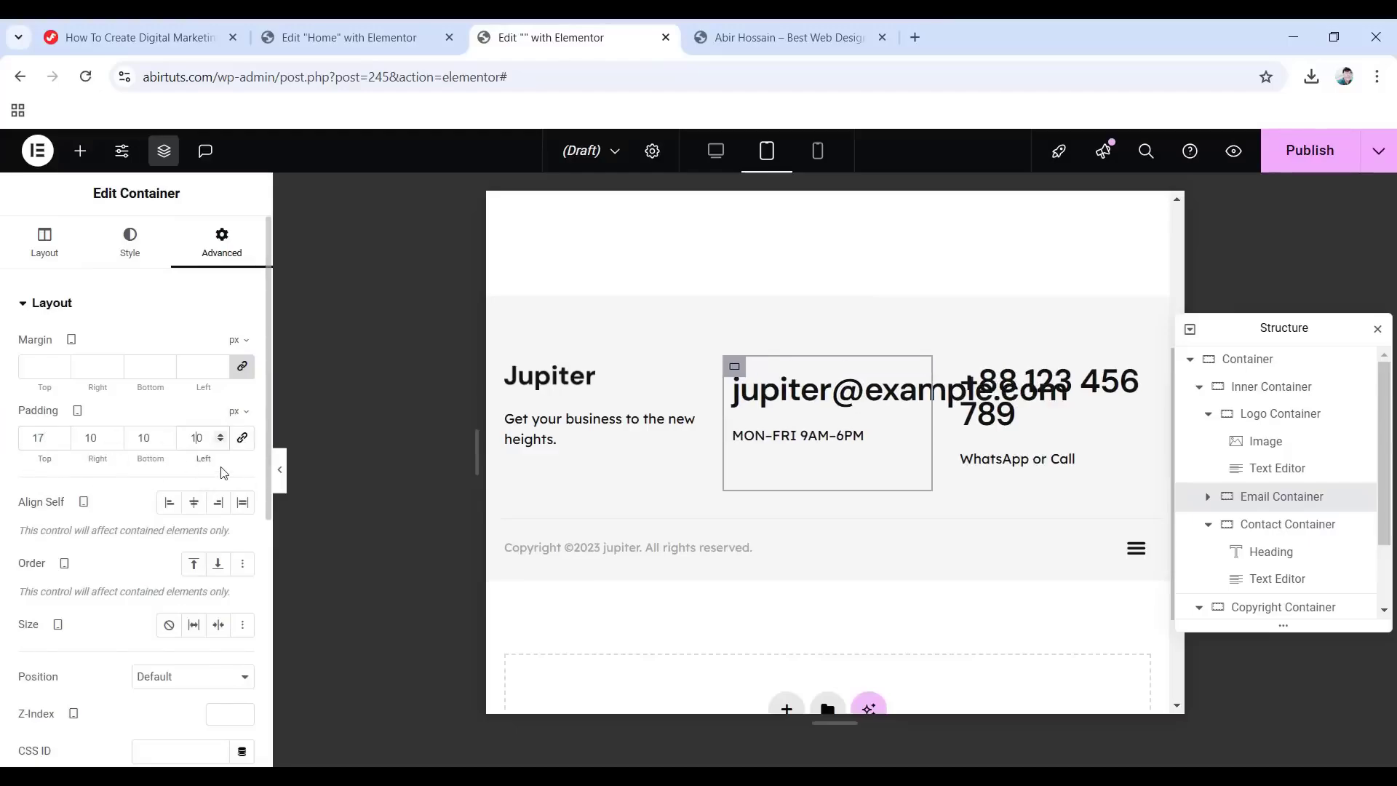
# Reduce the email heading's font size to 20 px.
pyautogui.click(847, 393)
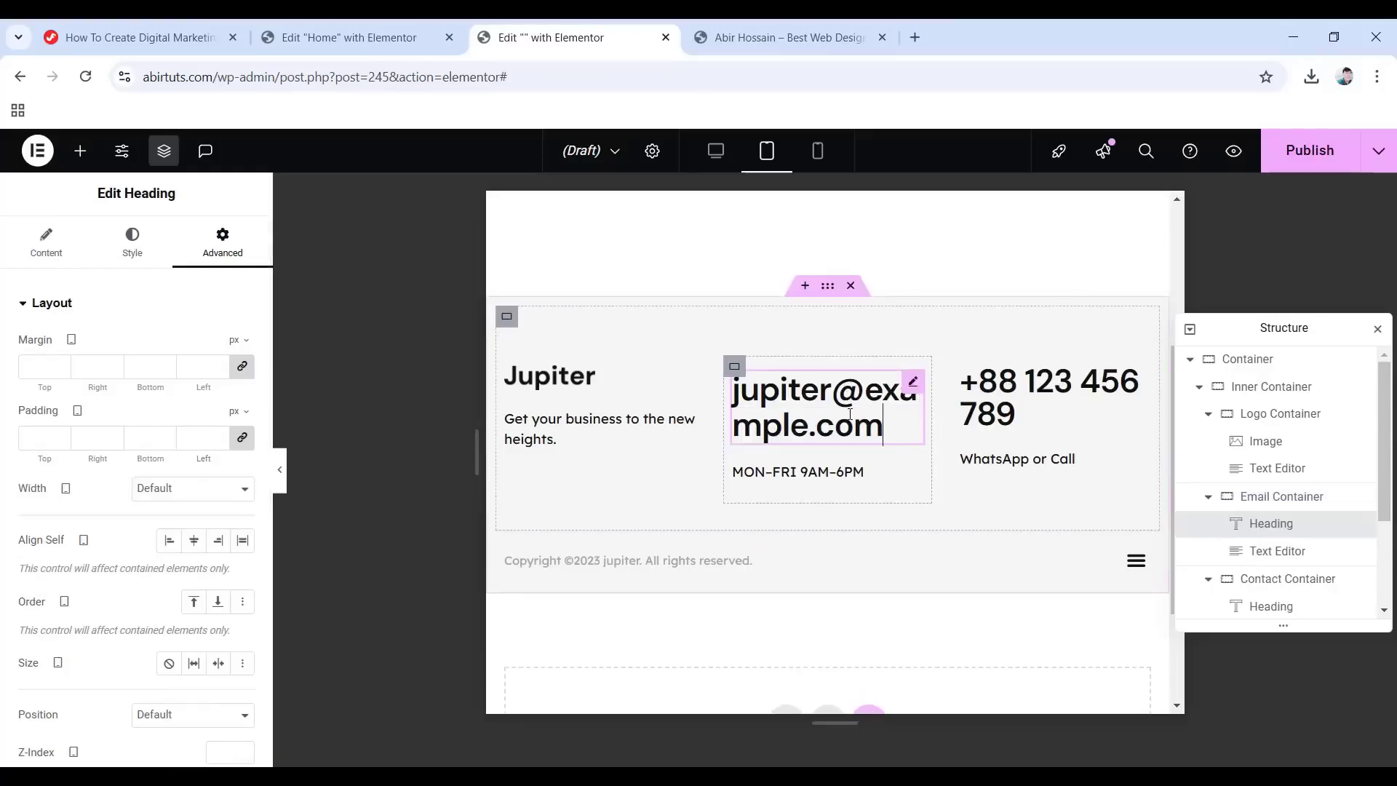
pyautogui.click(131, 242)
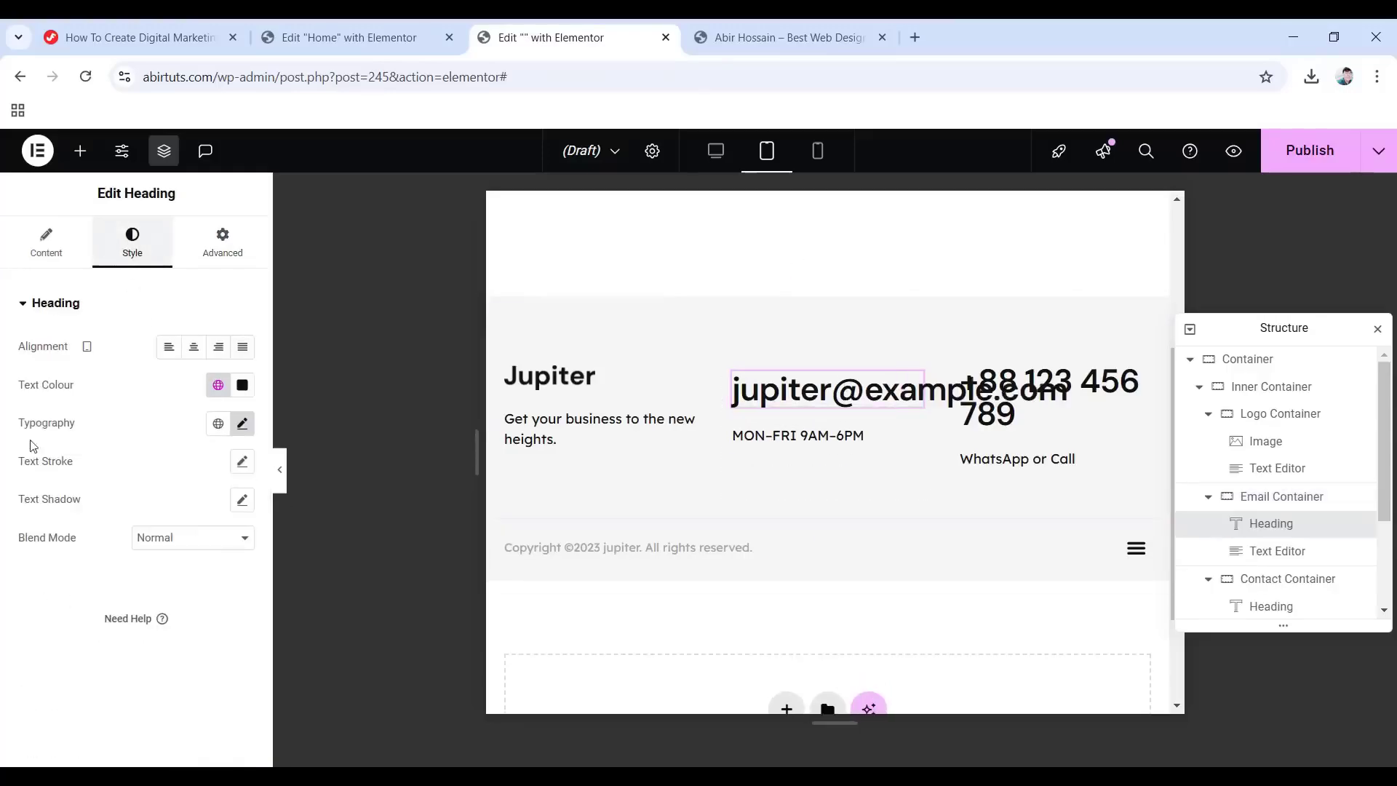
pyautogui.click(242, 423)
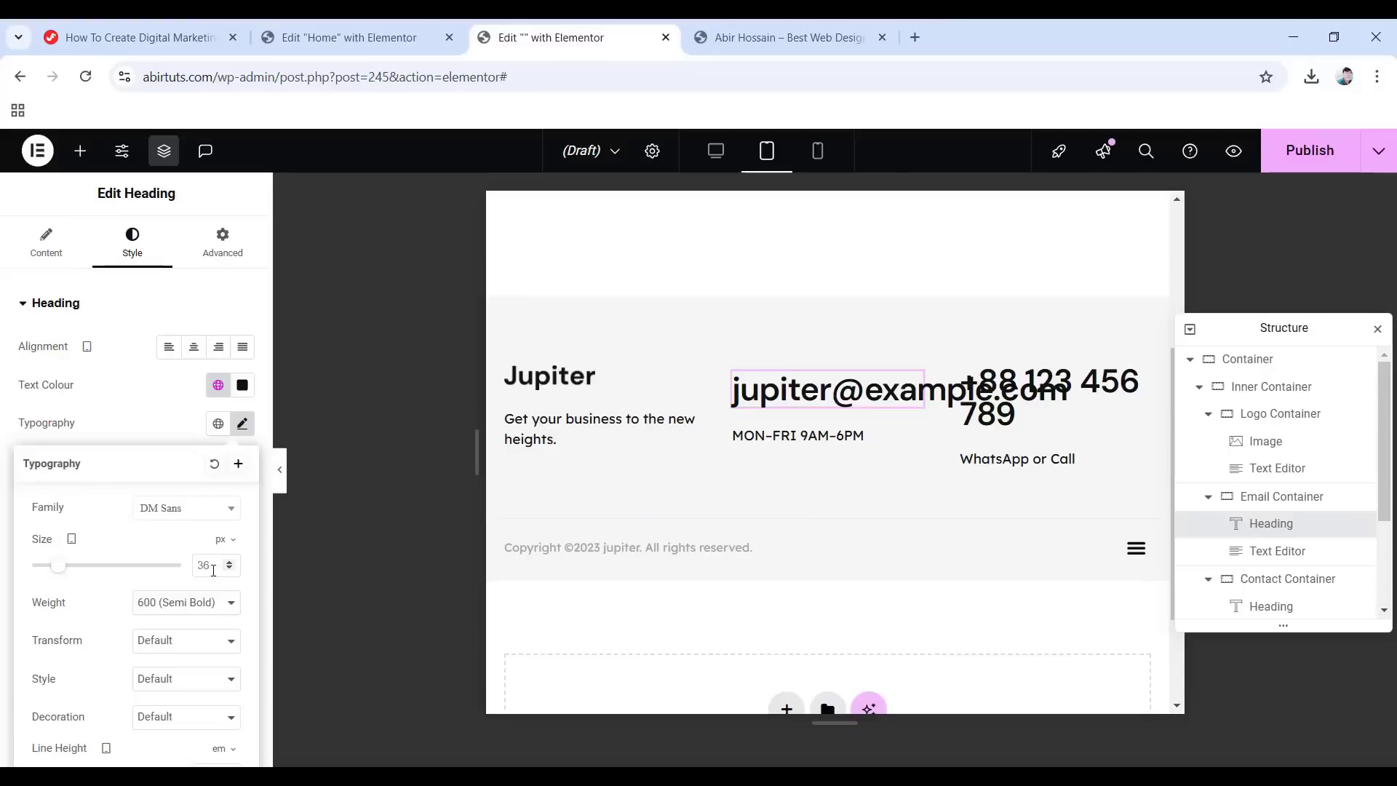
pyautogui.moveTo(58, 565); pyautogui.dragTo(47, 566)
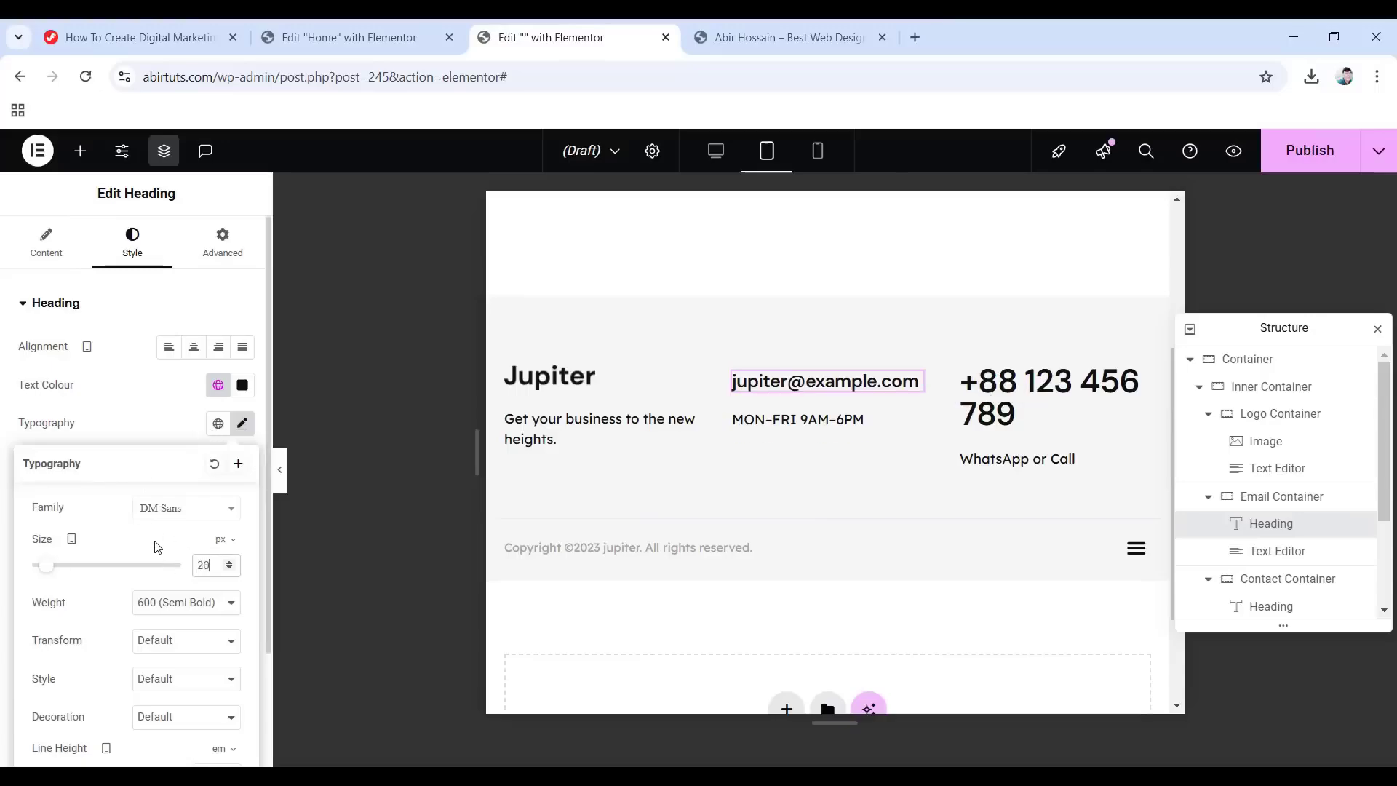
pyautogui.scroll(-1, 1130, 616)
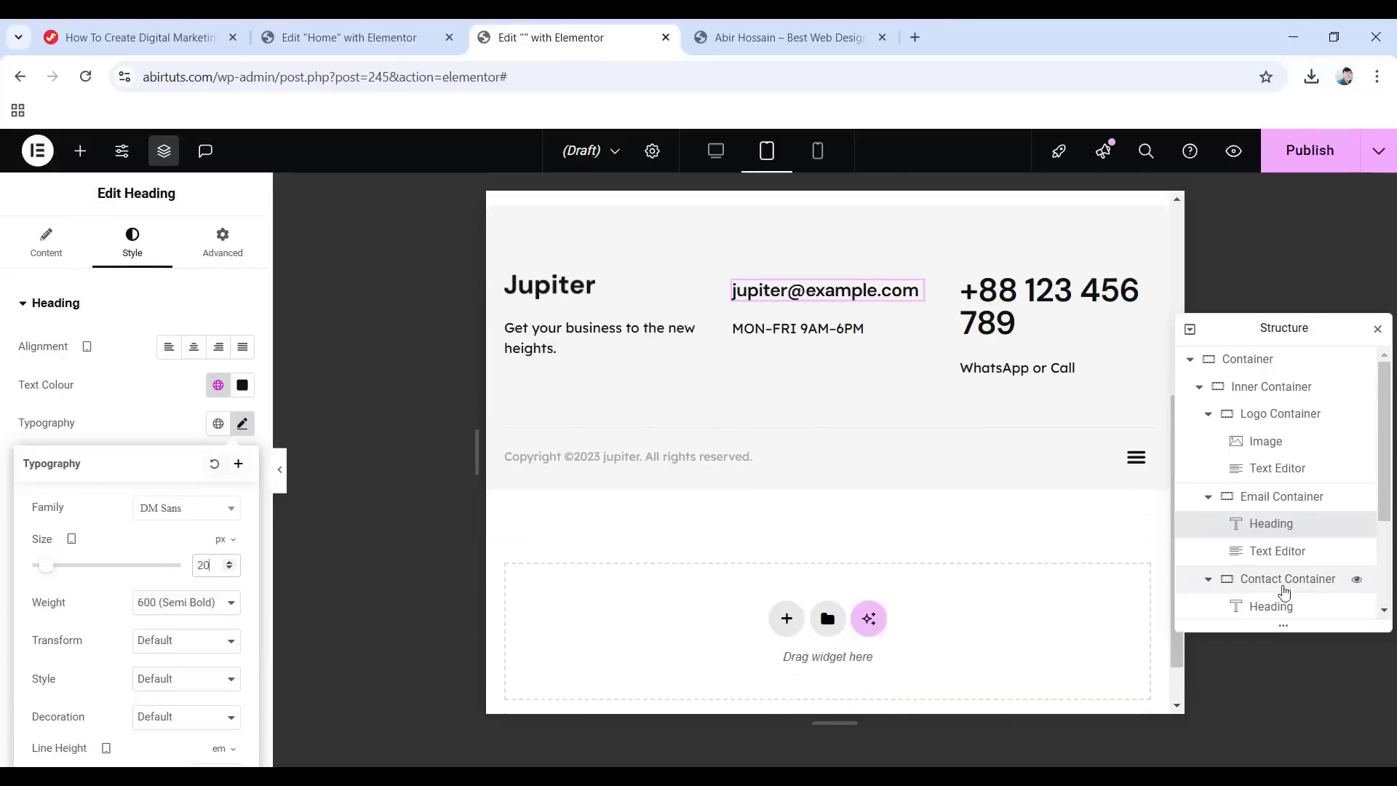
# Pad the Contact Container 17/10/10/10 px.
pyautogui.click(1266, 578)
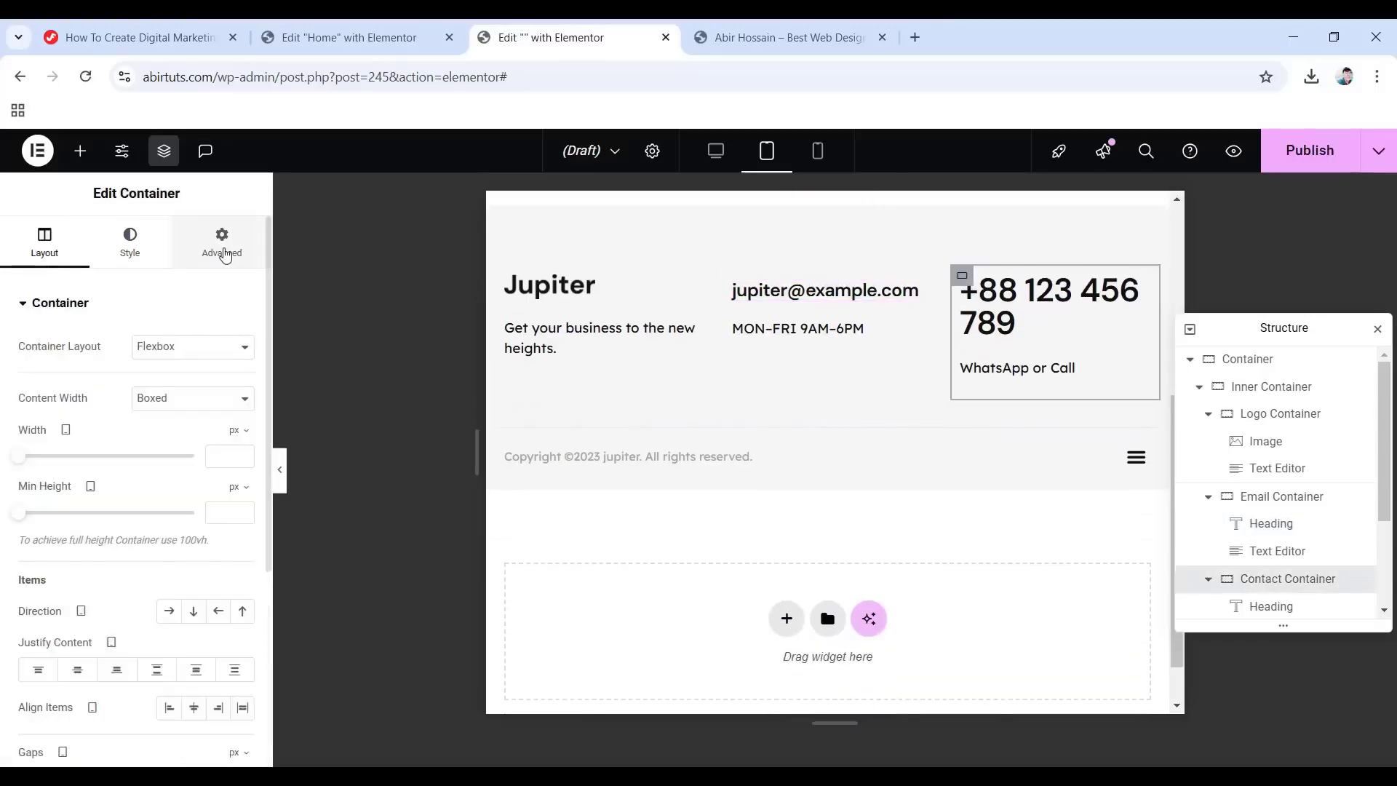
pyautogui.click(221, 242)
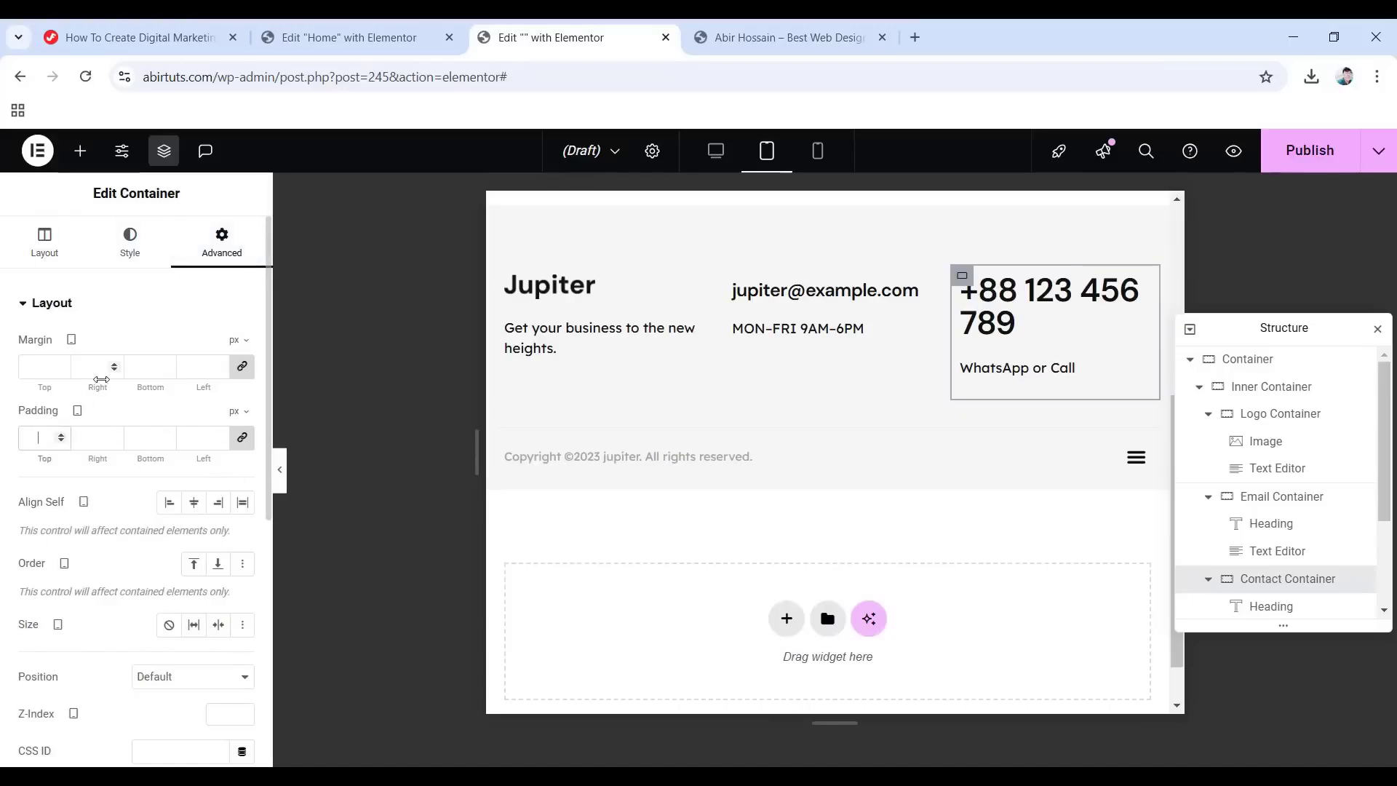
pyautogui.write('10')
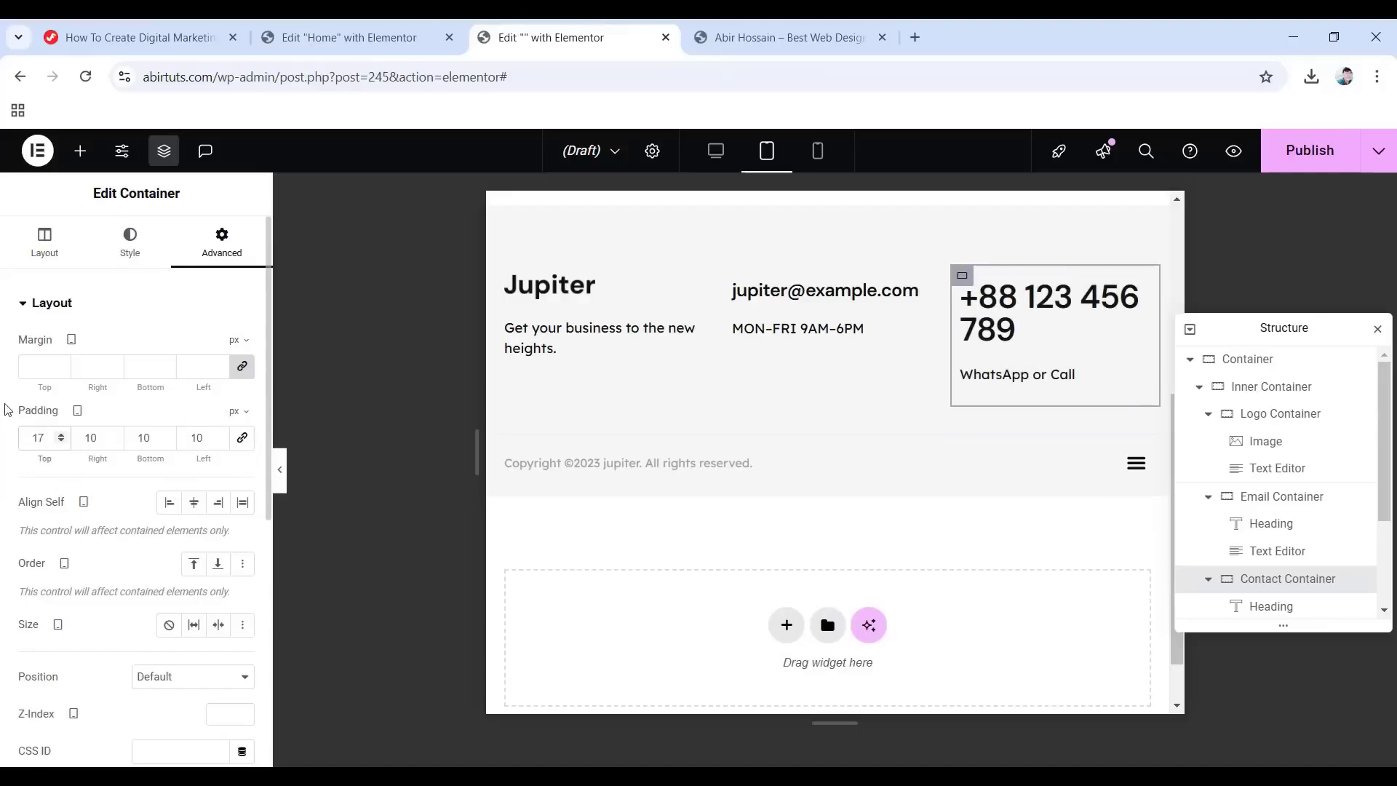
# Set the phone number heading's font size to 20 px.
pyautogui.click(1059, 316)
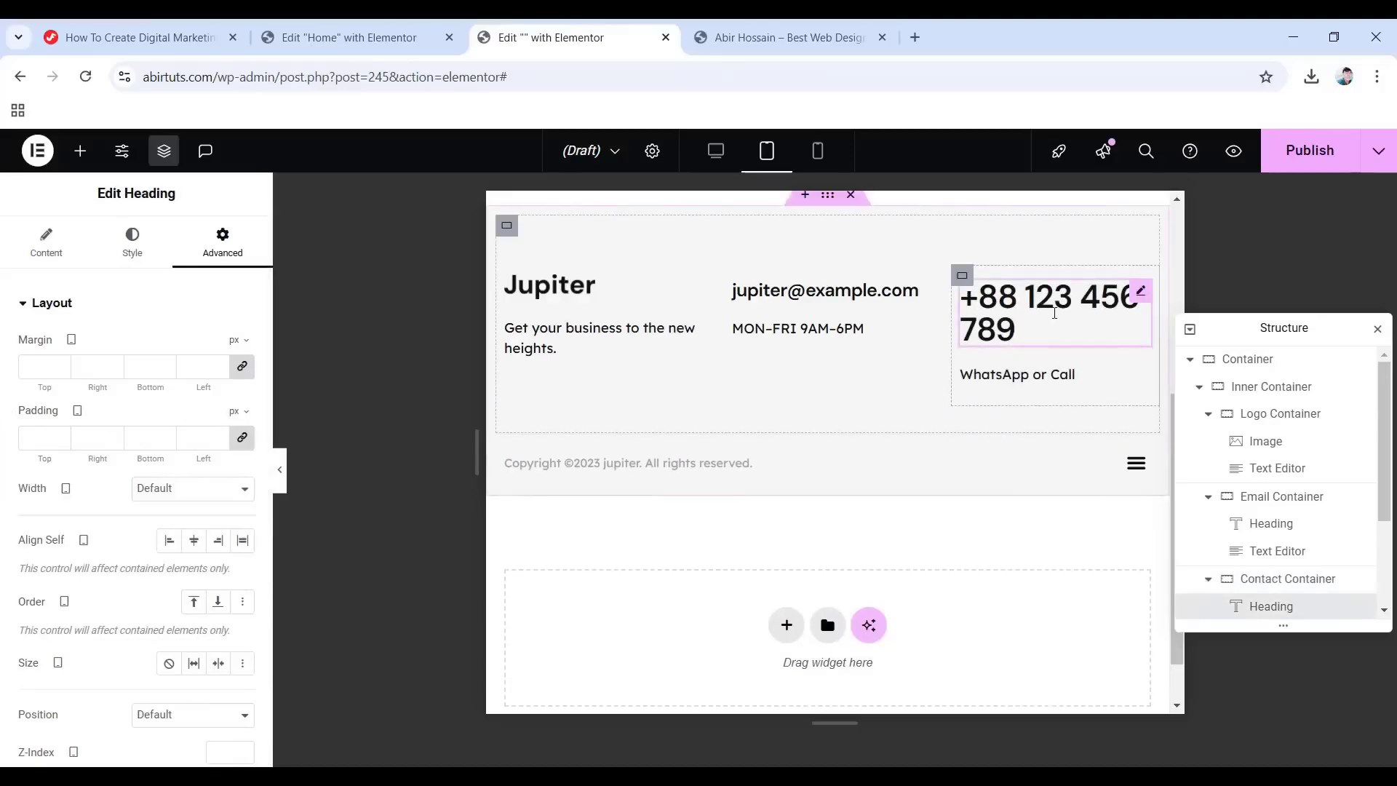
pyautogui.click(121, 243)
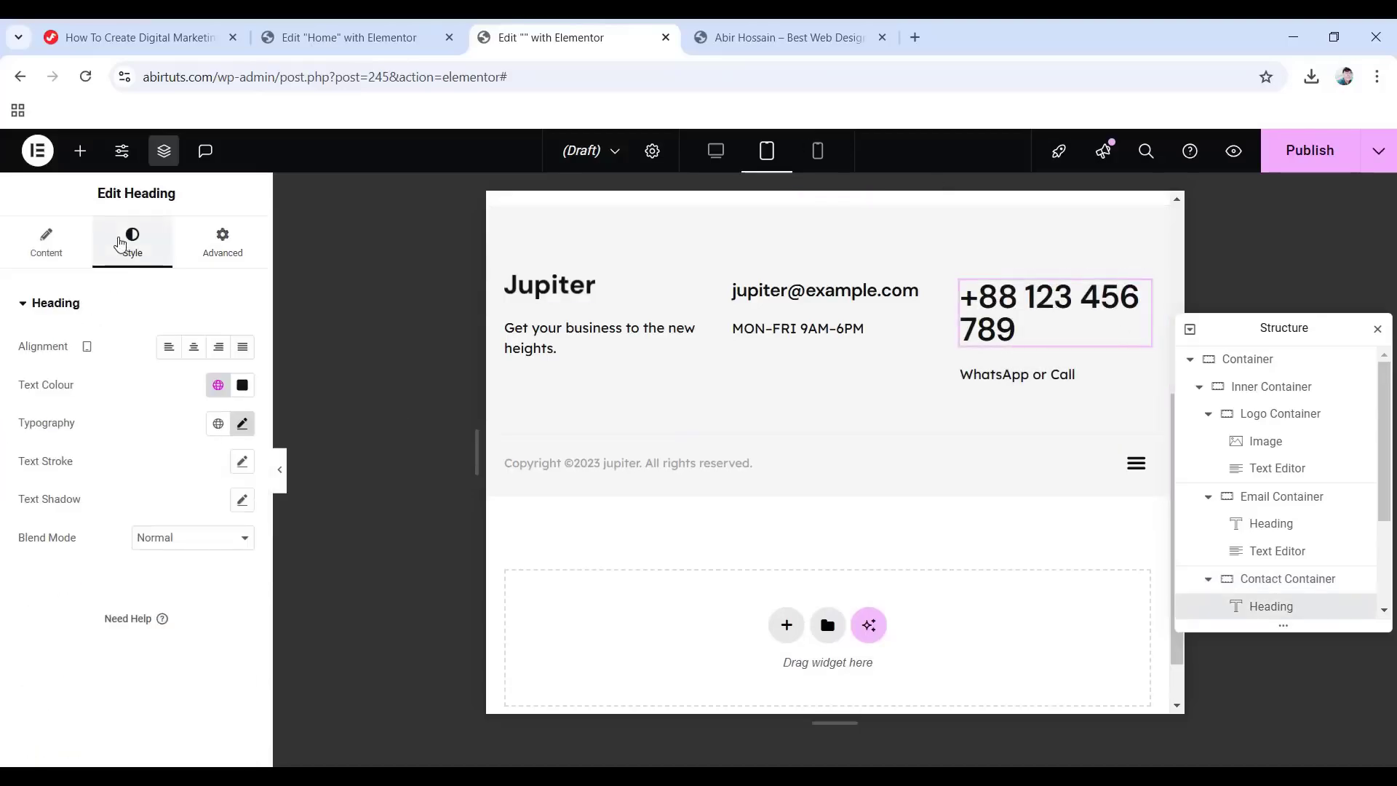
pyautogui.click(242, 427)
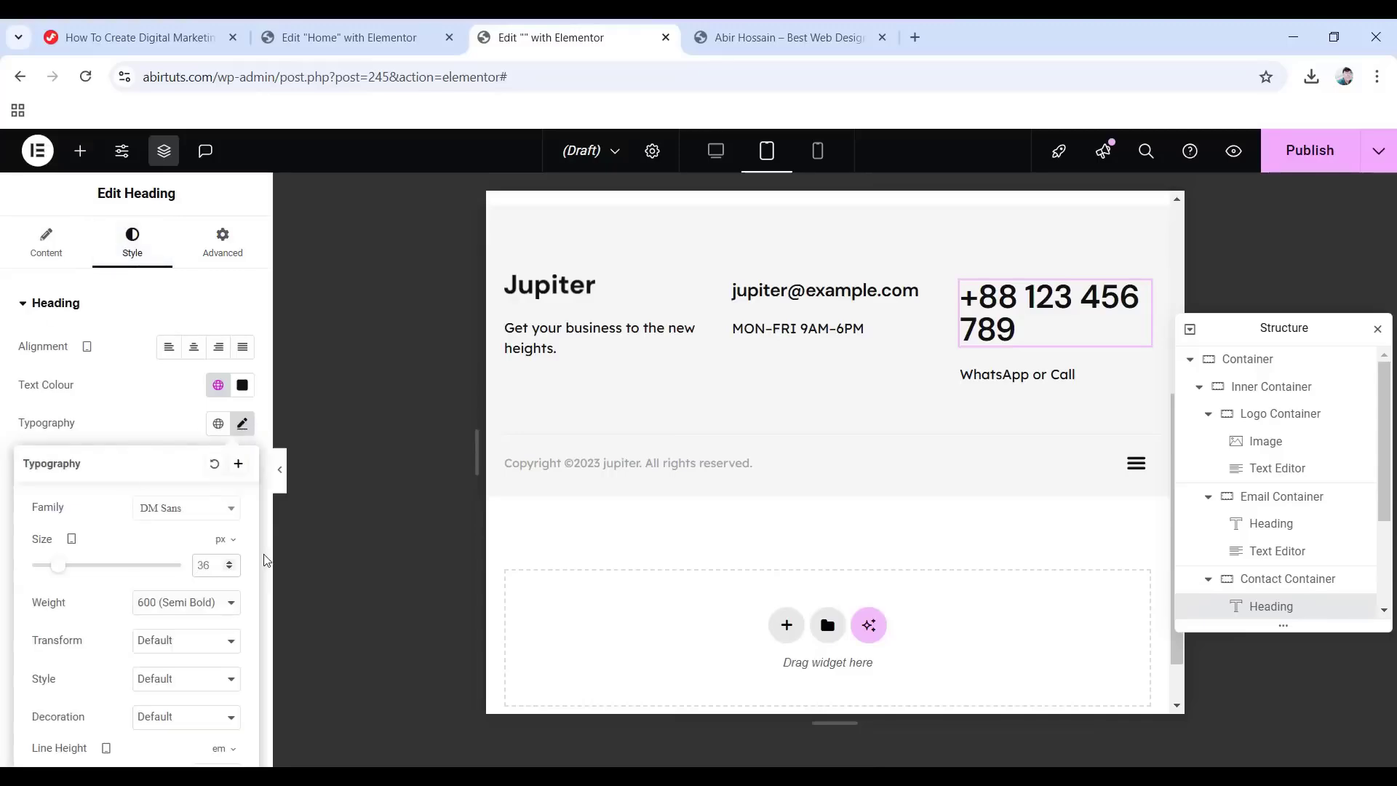
pyautogui.write('20')
pyautogui.scroll(-2, 1267, 538)
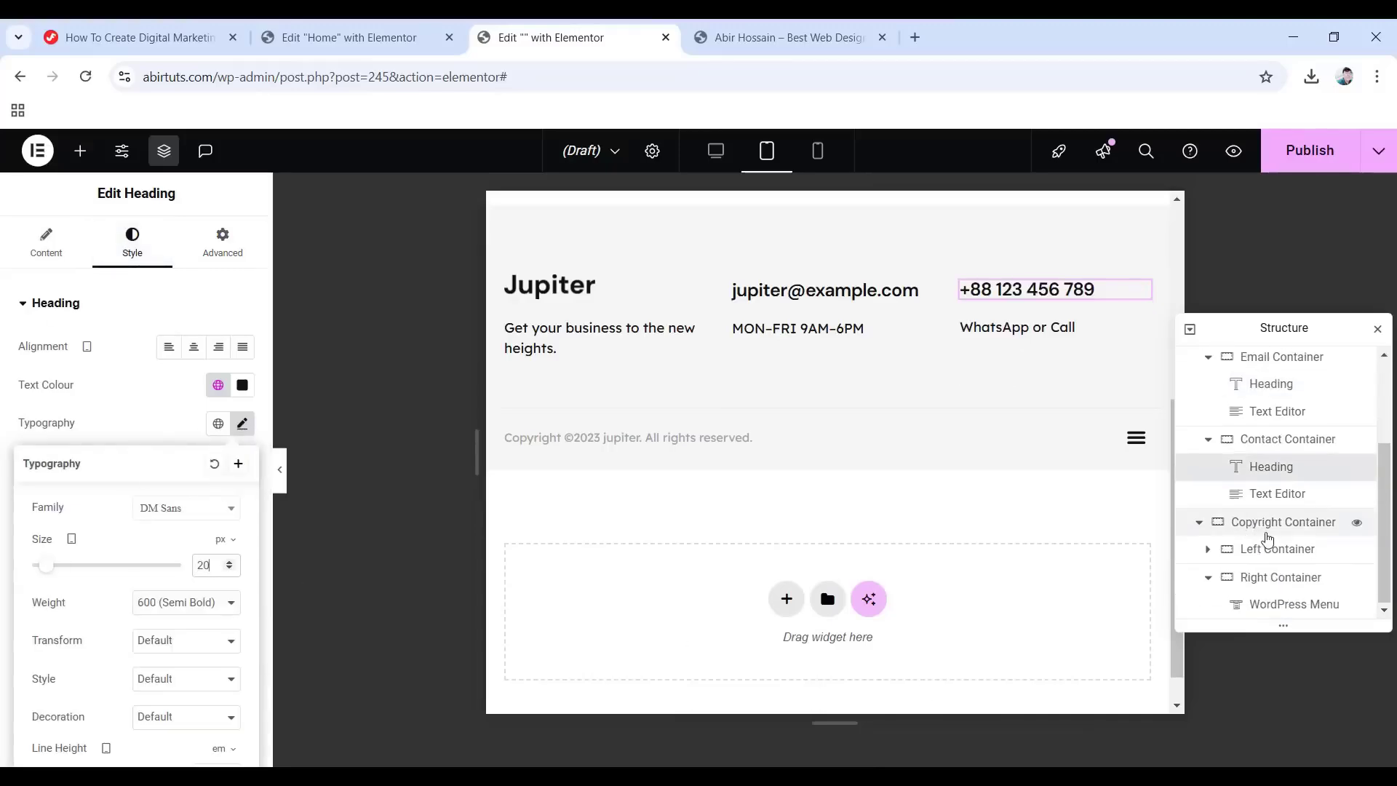
# On tablet, make the copyright Left Container 40% wide and the menu Right Container 60% wide.
pyautogui.click(1265, 554)
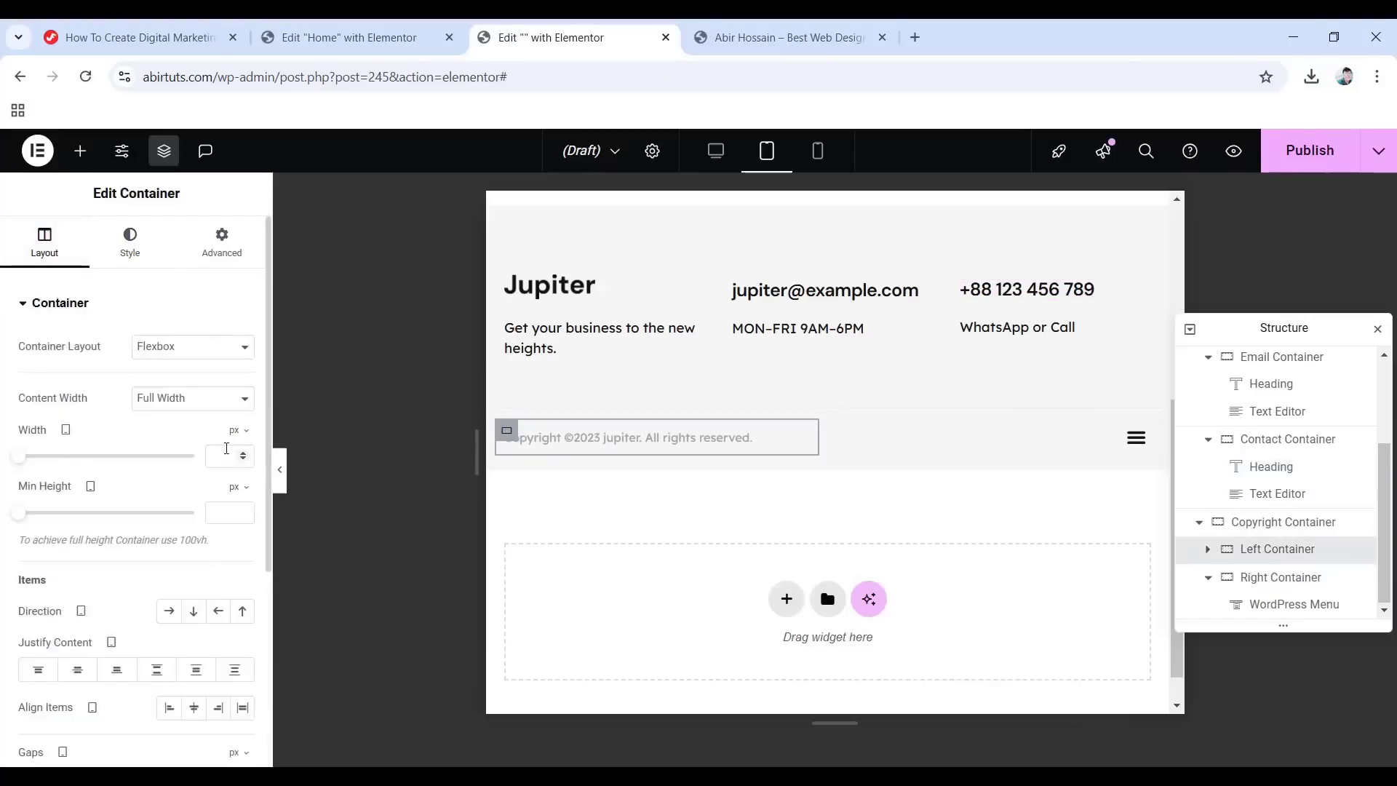
pyautogui.click(246, 431)
pyautogui.click(239, 466)
pyautogui.click(221, 456)
pyautogui.write('40')
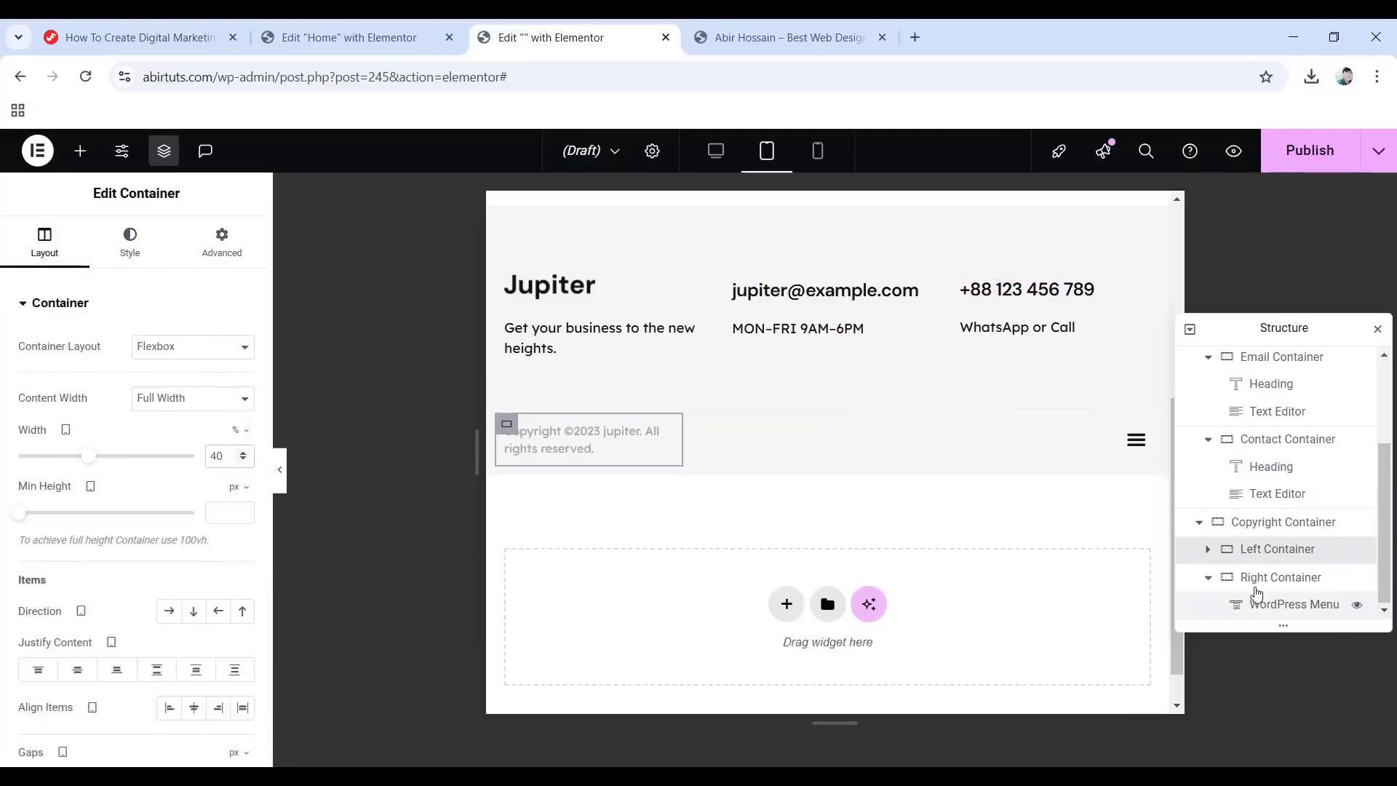
pyautogui.click(1258, 581)
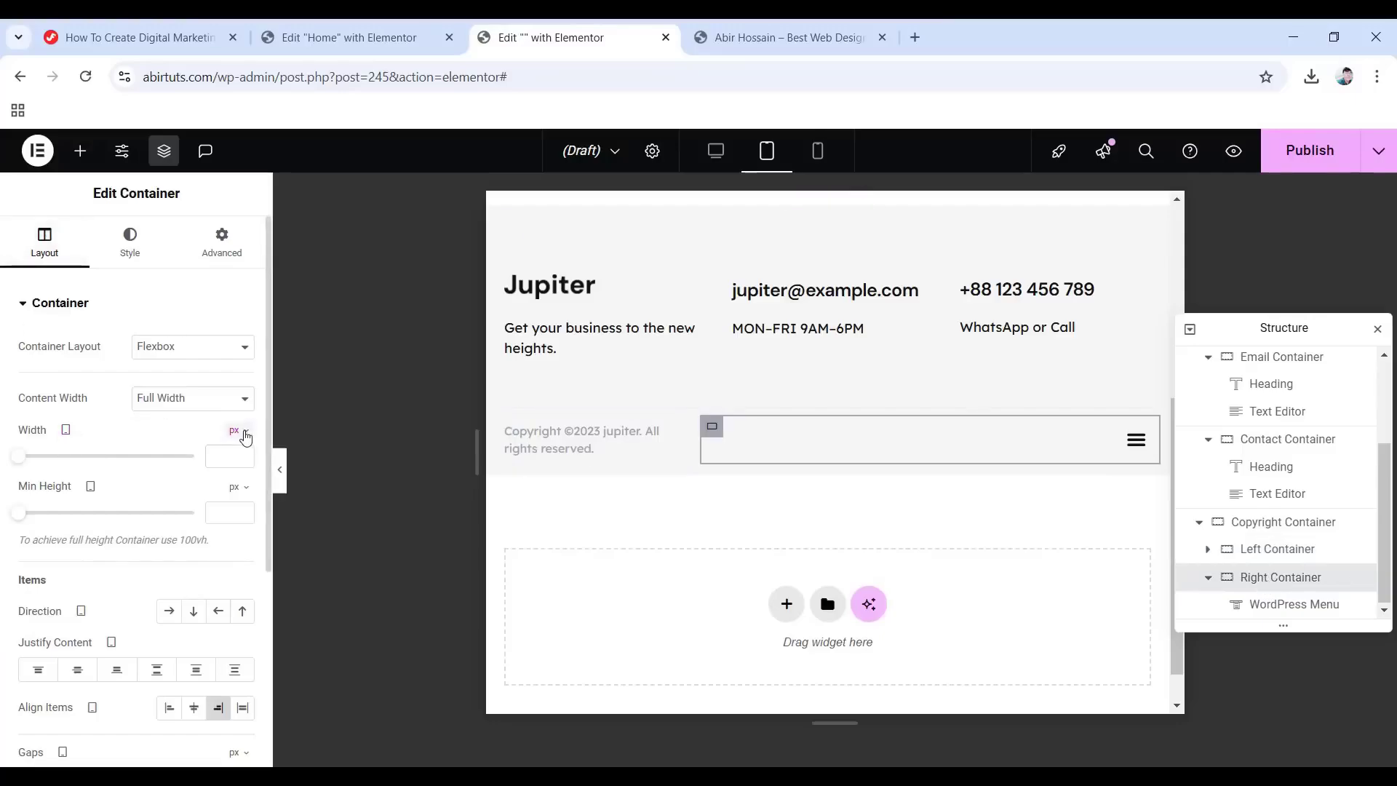
pyautogui.click(240, 431)
pyautogui.click(238, 466)
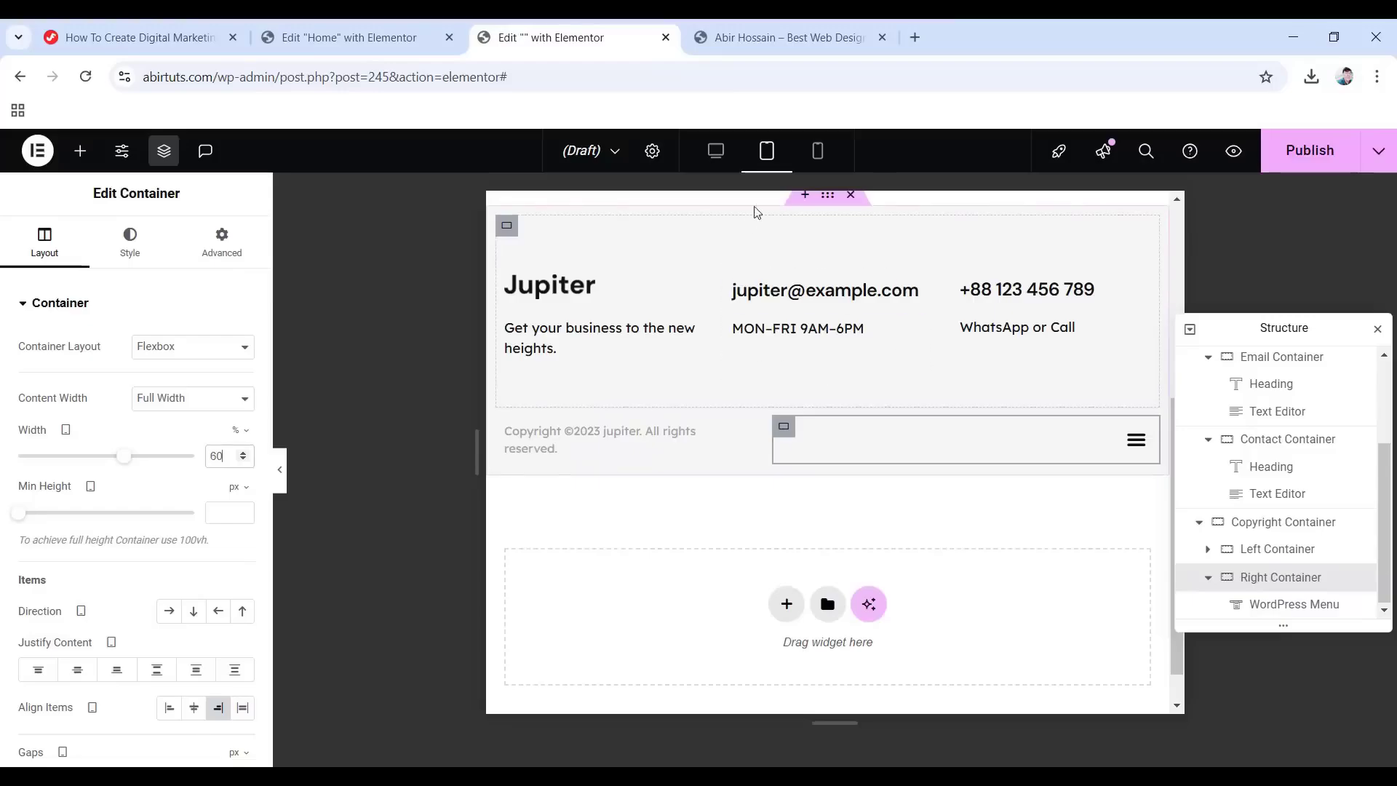
# In mobile preview, set the contact-details Inner Container's gaps to 0.
pyautogui.click(817, 150)
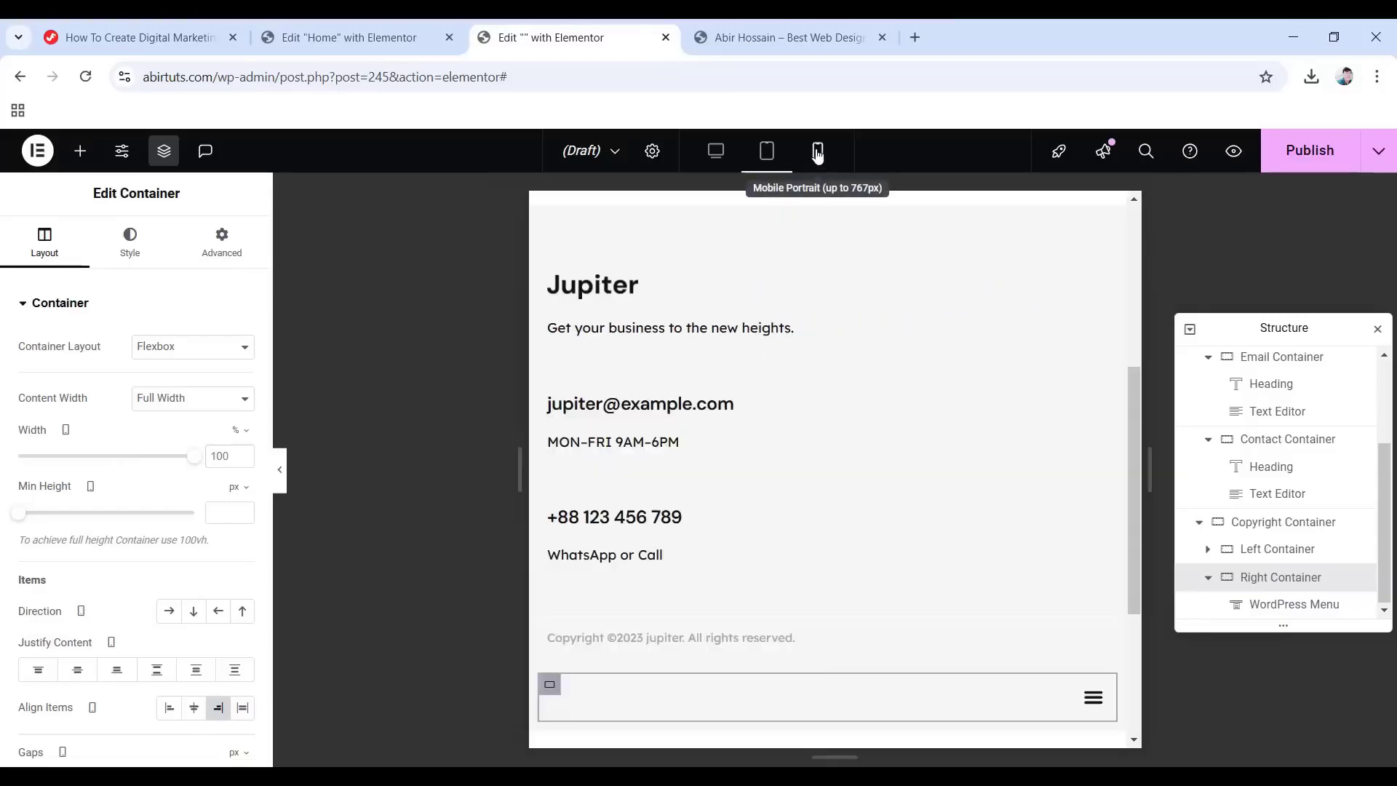
pyautogui.scroll(3, 1266, 466)
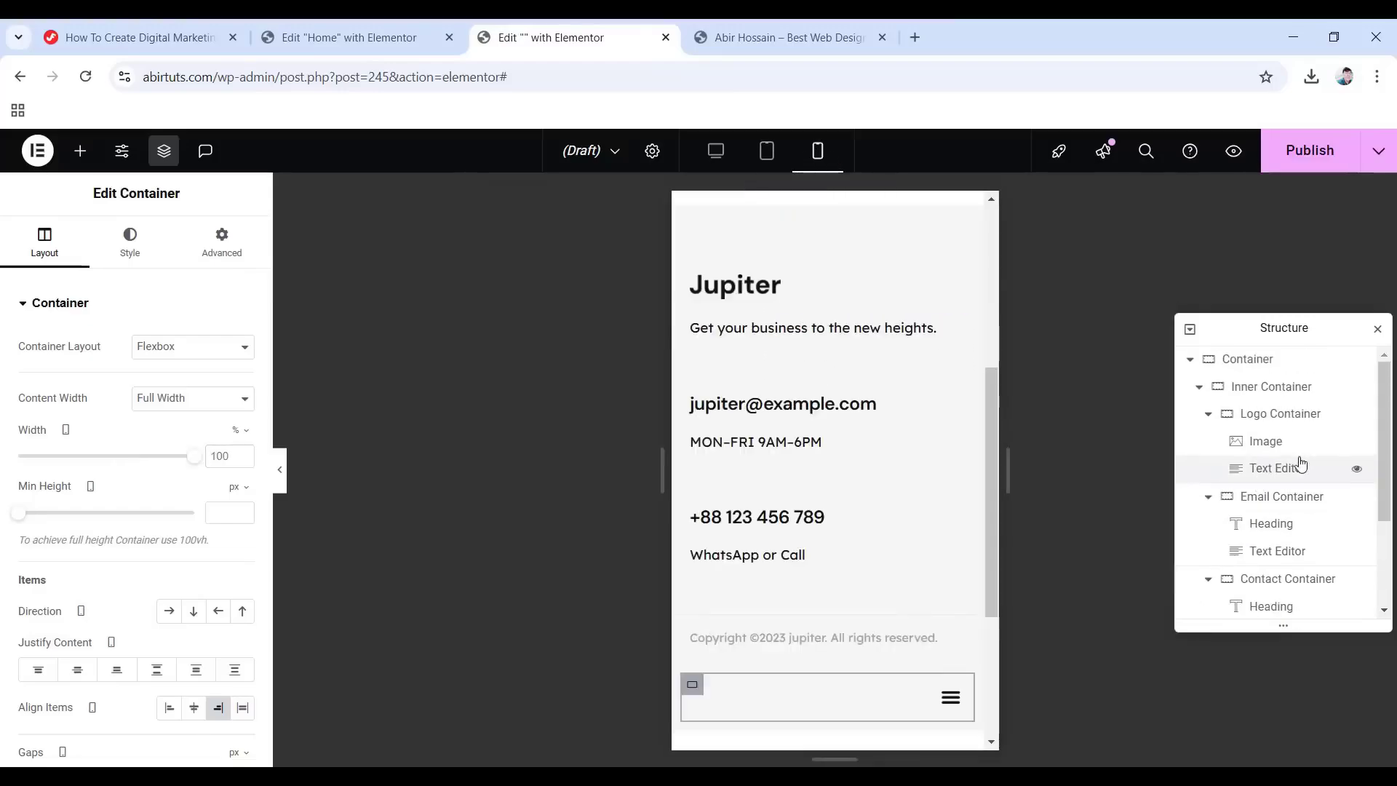
pyautogui.click(1269, 386)
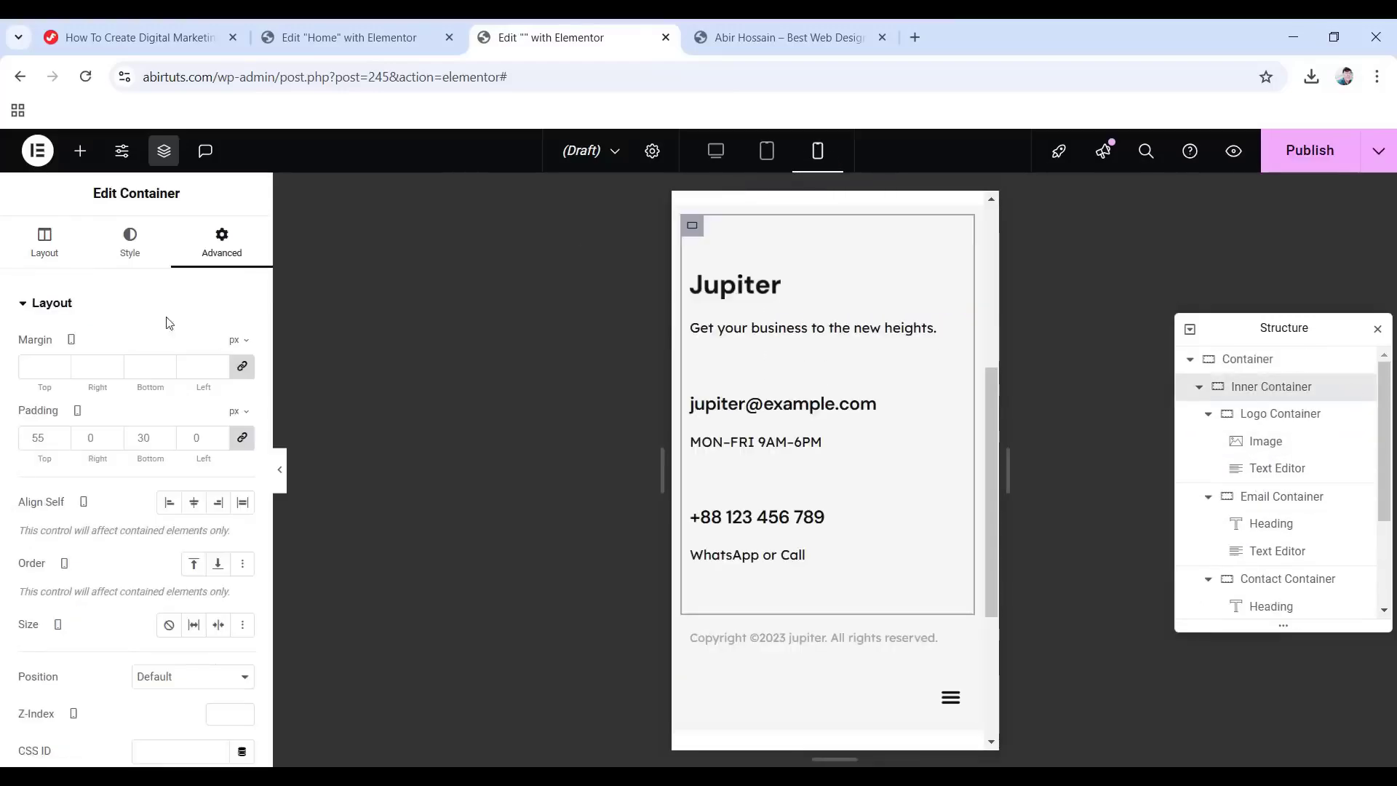
pyautogui.click(44, 246)
pyautogui.scroll(-4, 113, 393)
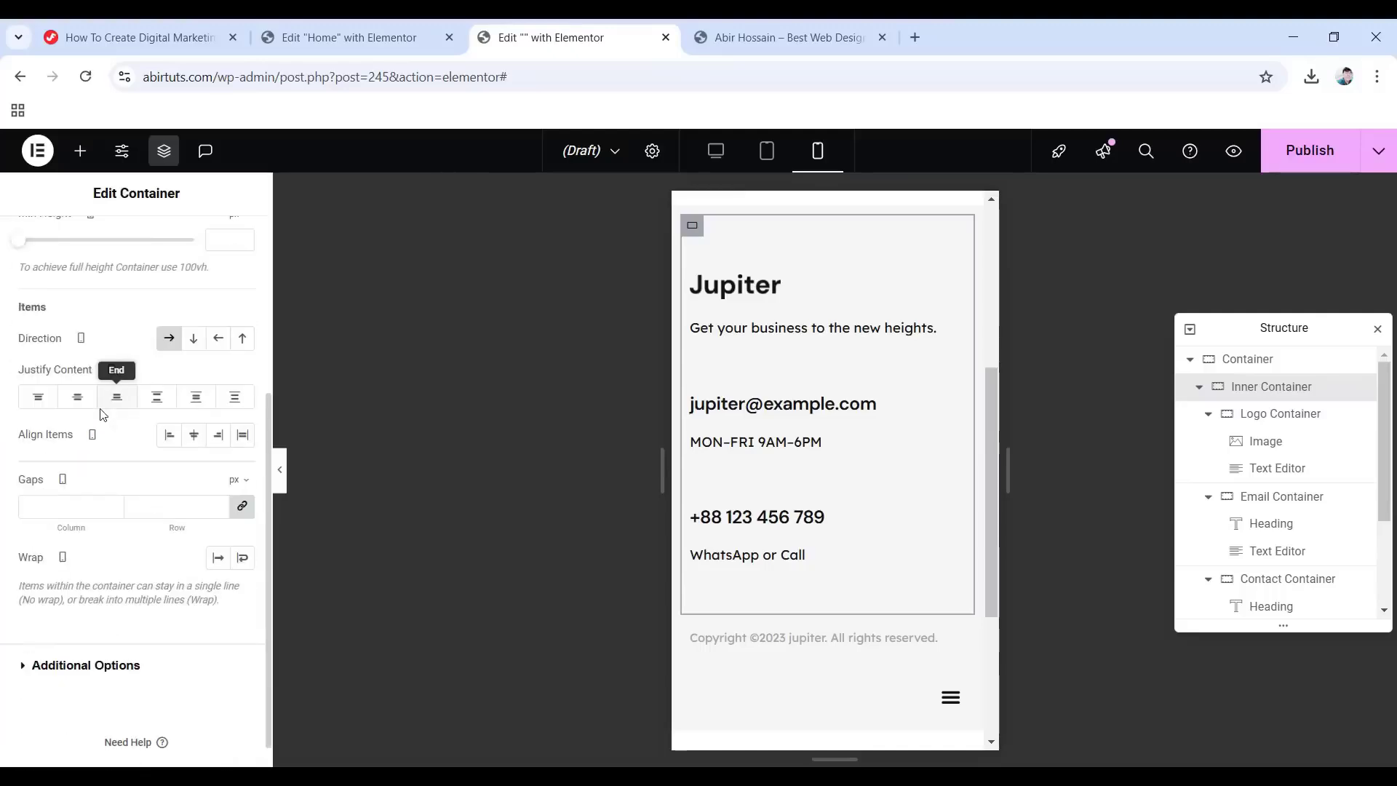
pyautogui.click(64, 476)
pyautogui.write('0')
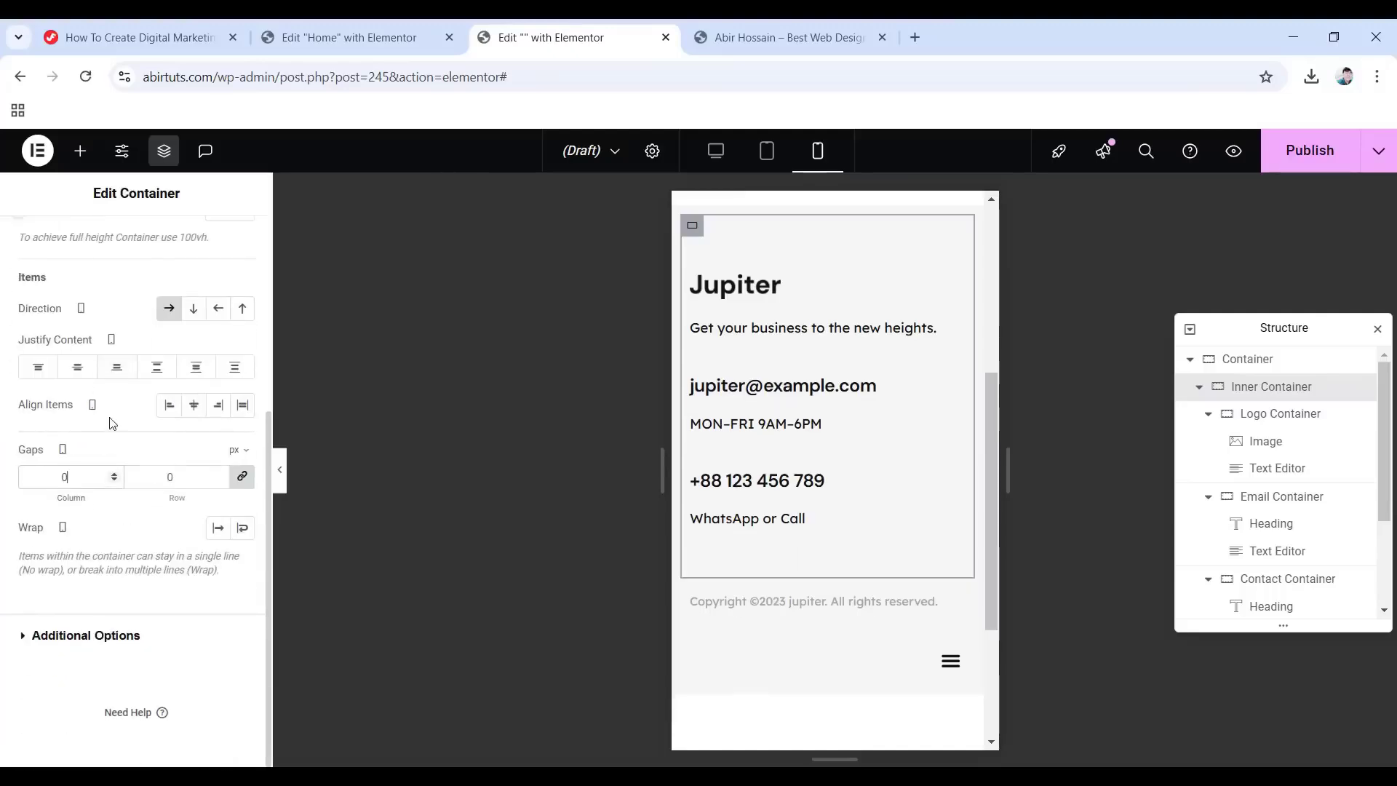
# Unlink the tagline text's padding sides to give it a -10 px bottom padding.
pyautogui.click(793, 334)
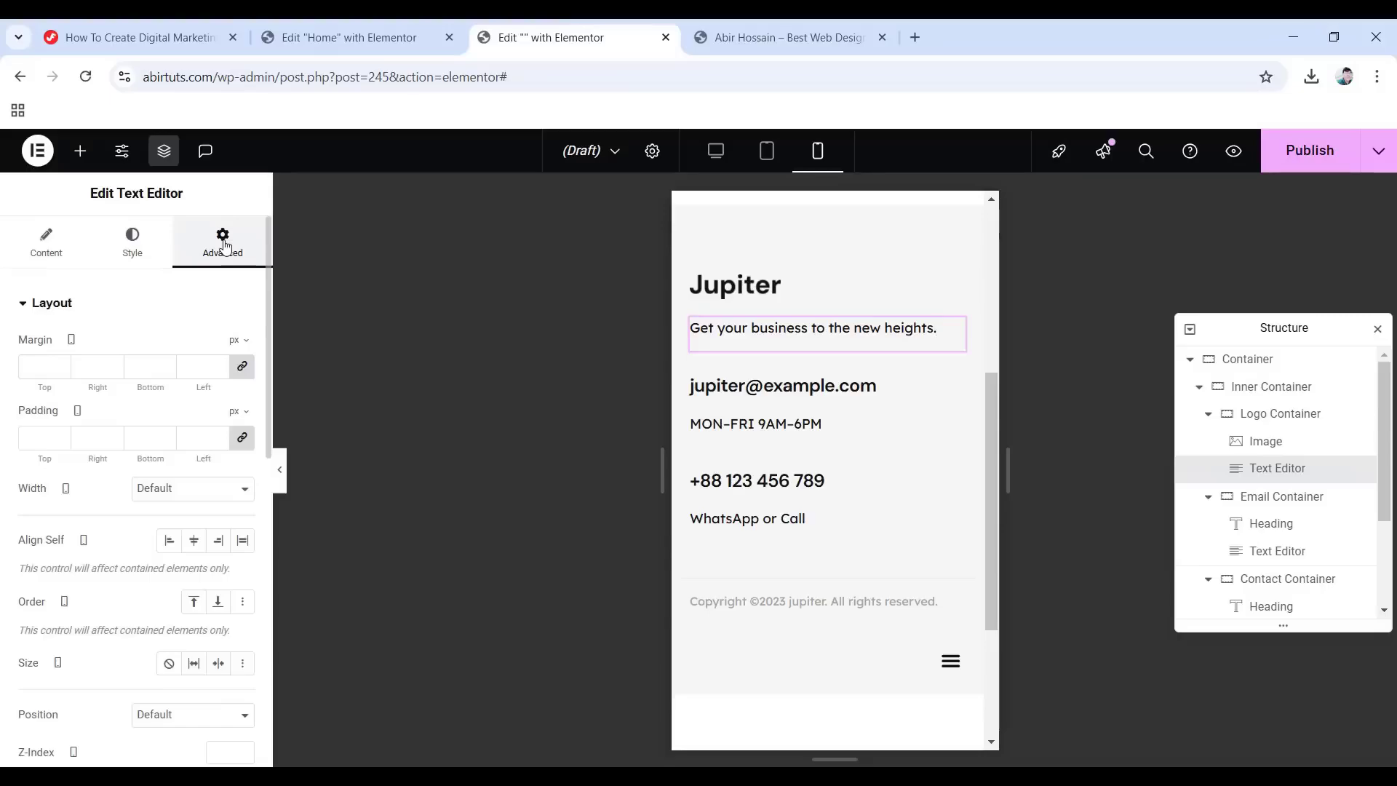
pyautogui.click(242, 438)
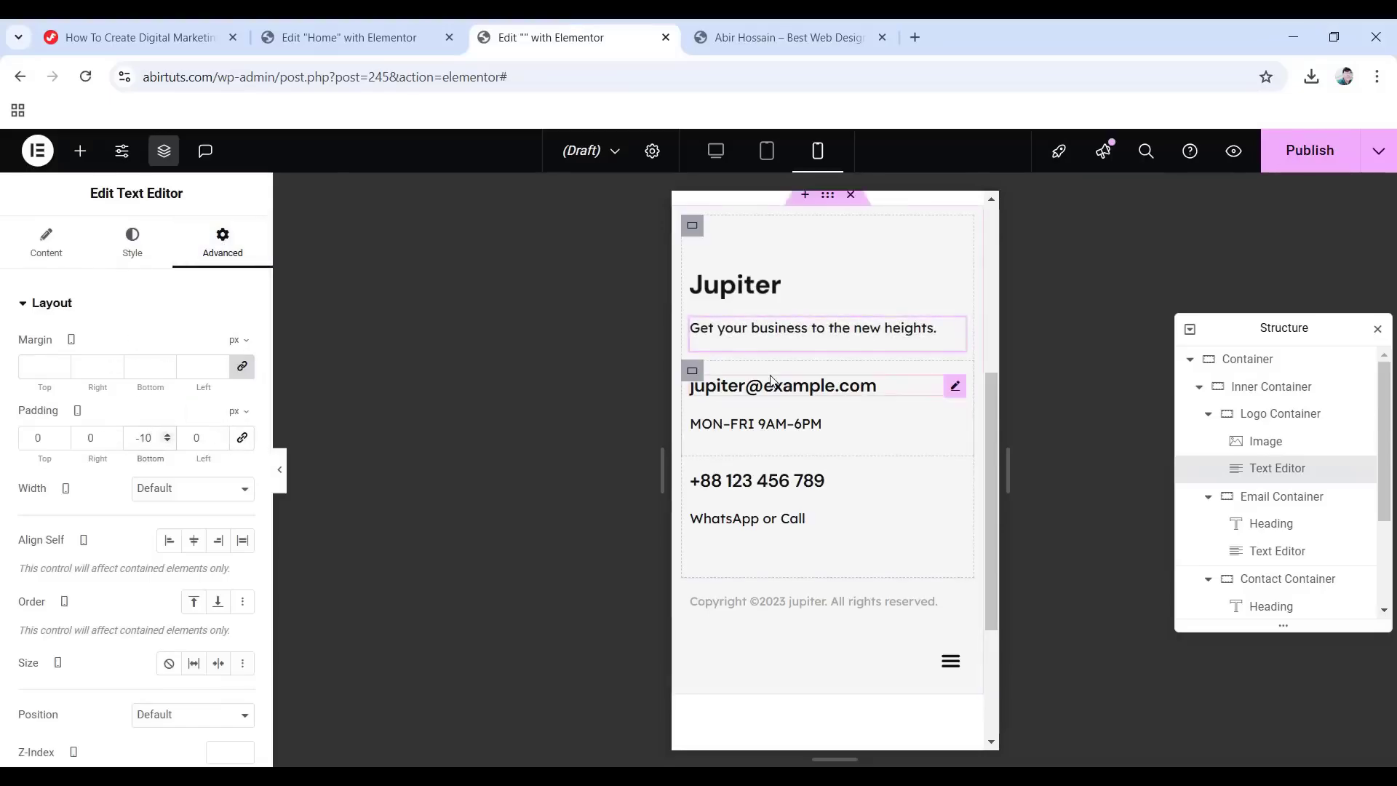
pyautogui.click(800, 385)
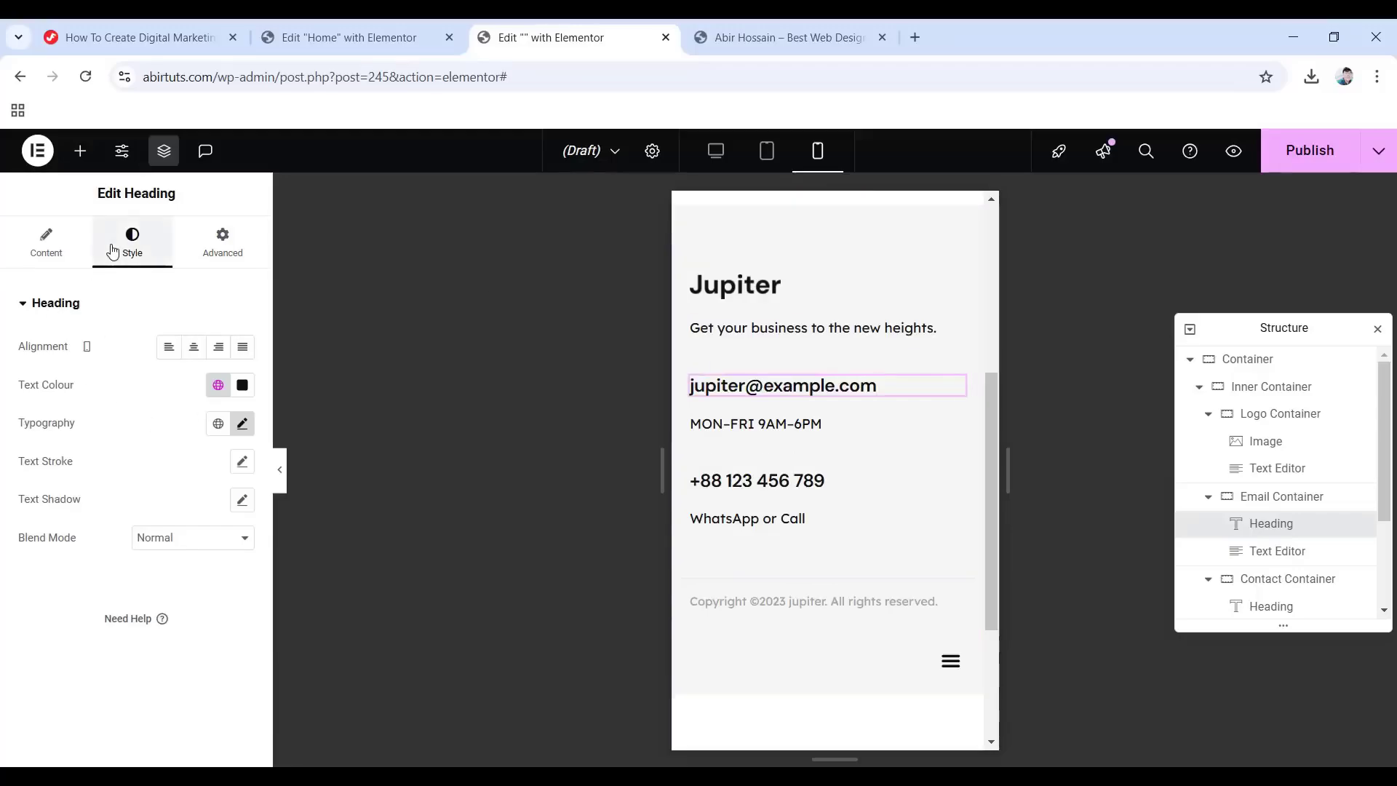
# Set the email heading to 25 px with a -5 px bottom margin, and MON-FRI 9AM-6PM to -10 px.
pyautogui.click(242, 425)
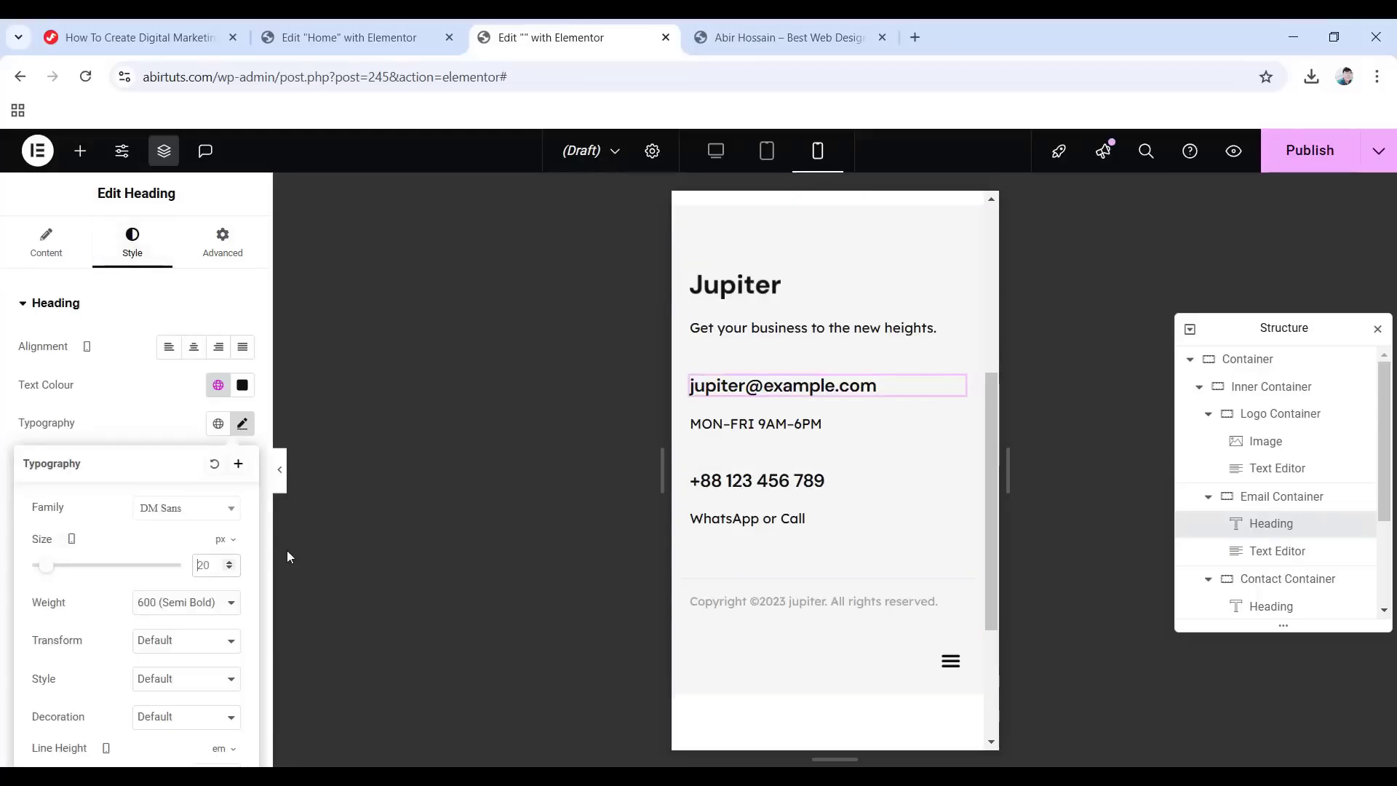
pyautogui.write('25')
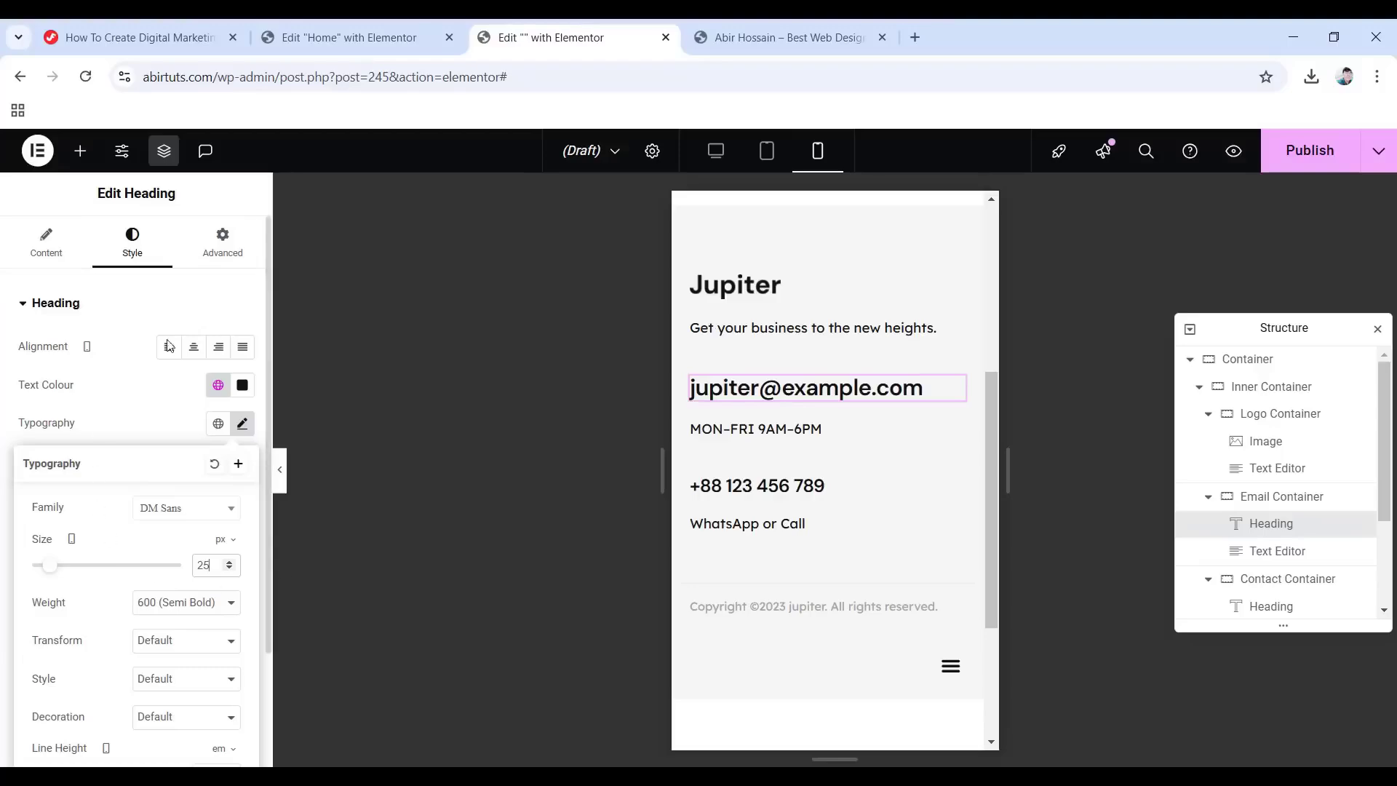
pyautogui.click(245, 246)
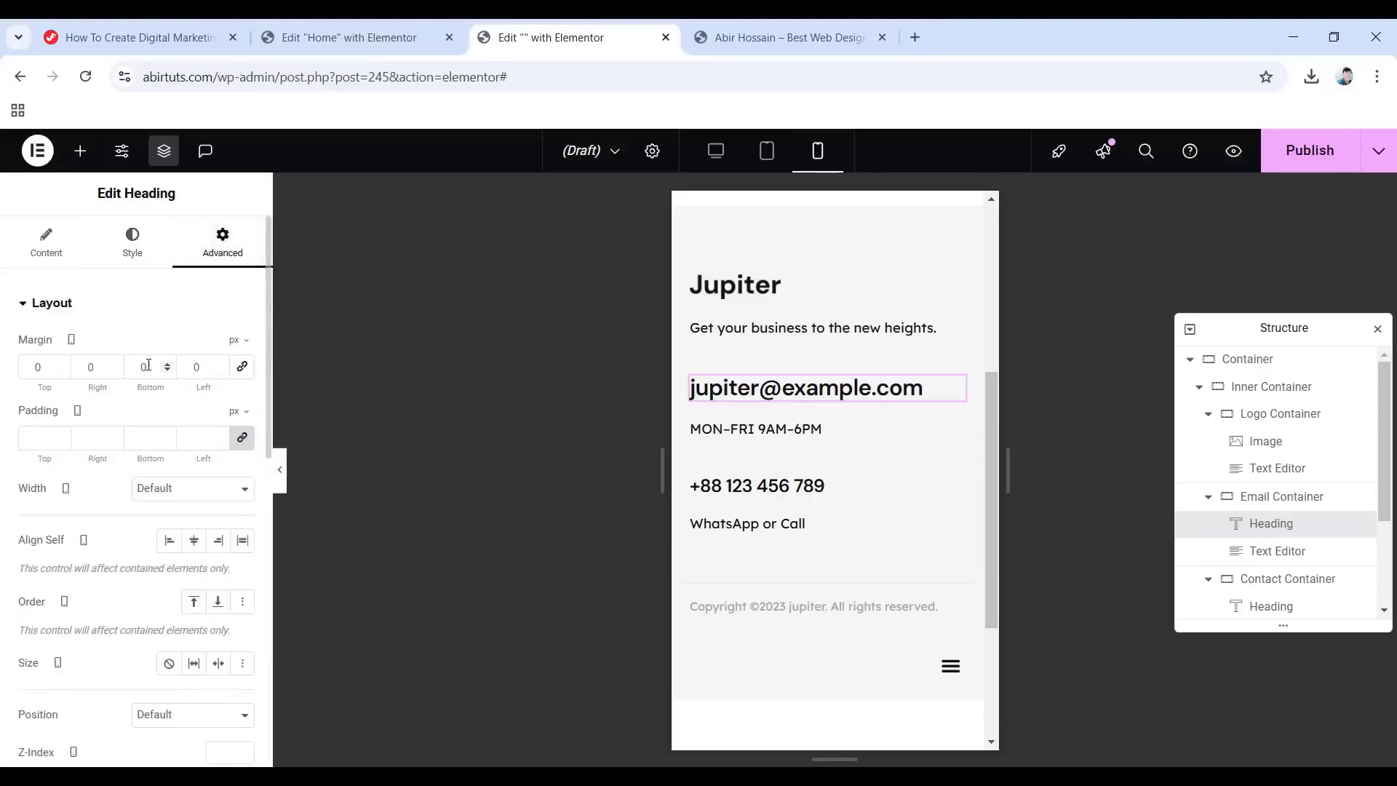
pyautogui.write('-5')
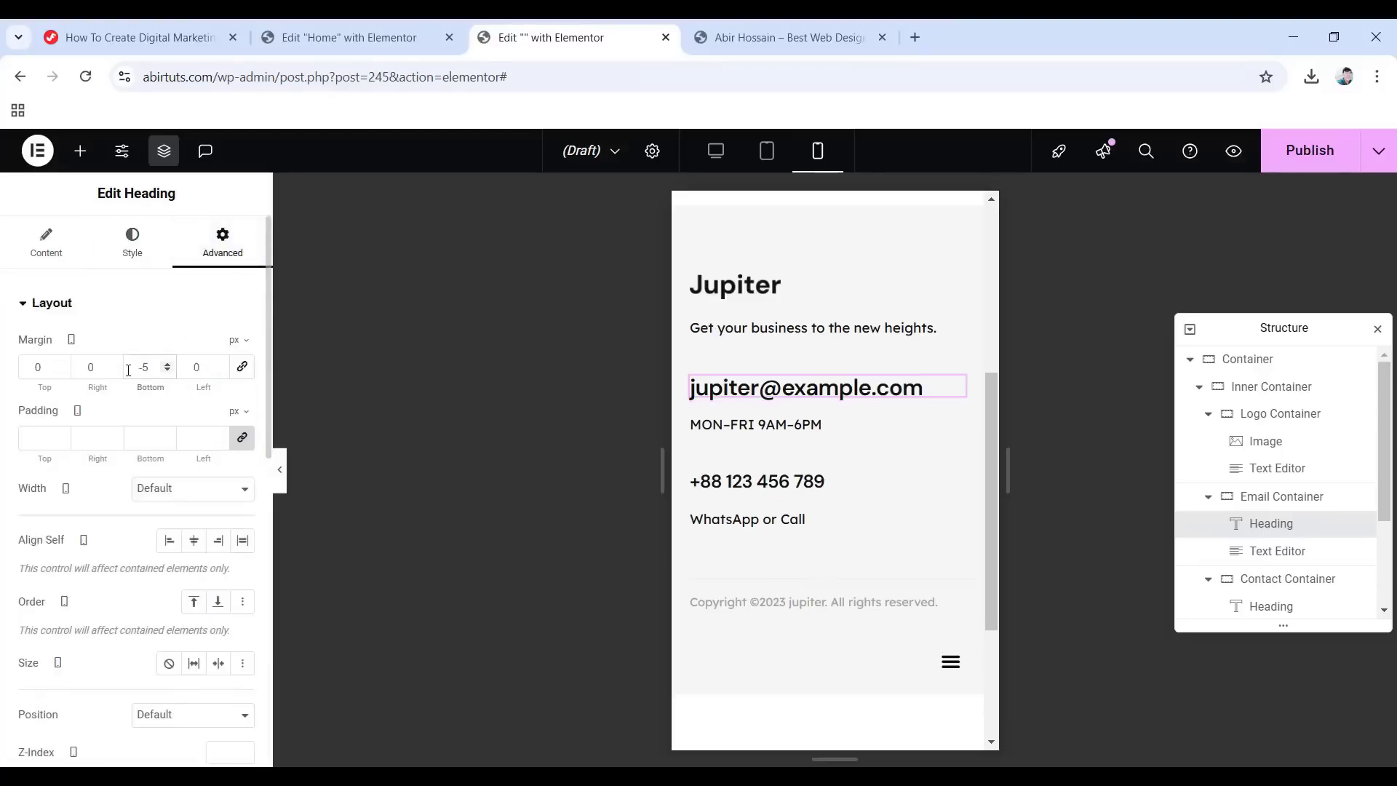
pyautogui.click(729, 434)
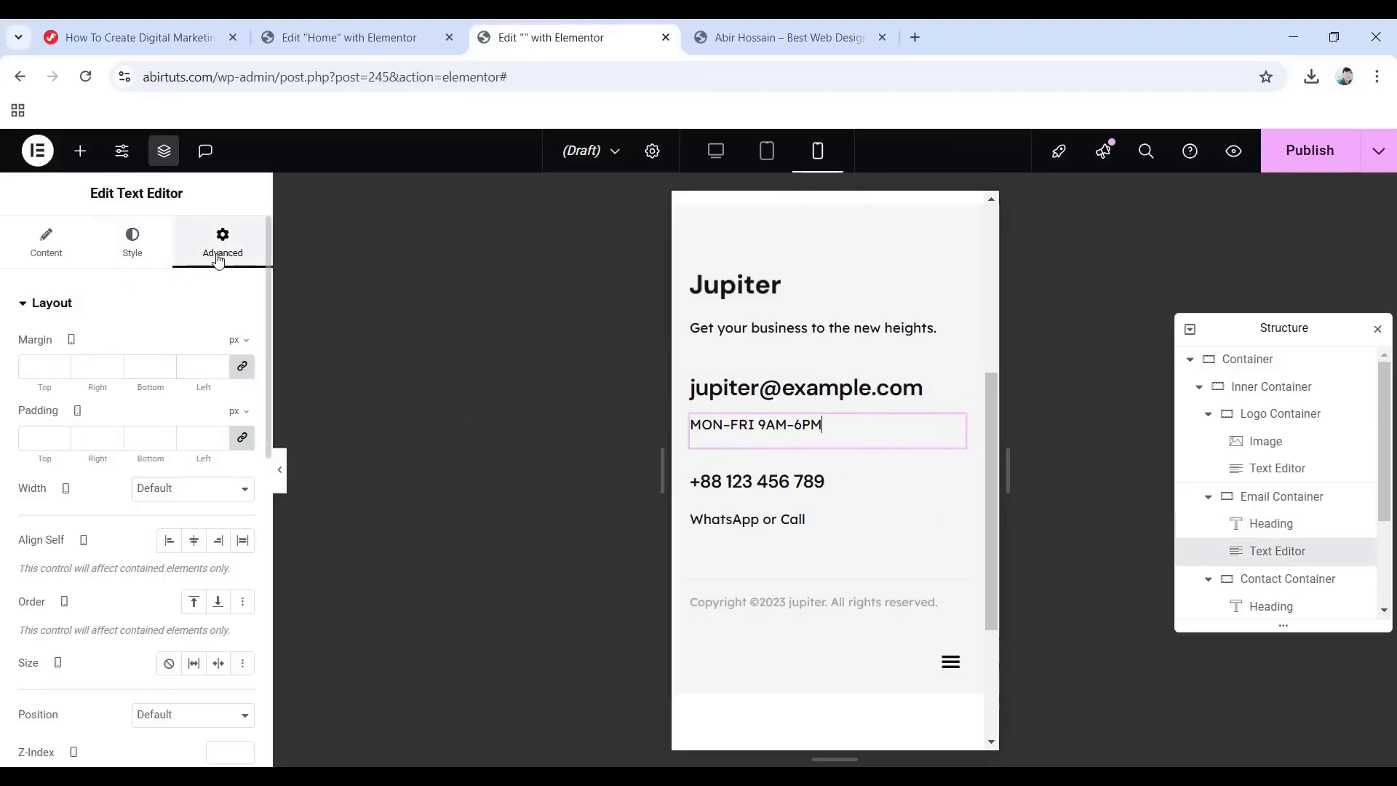
pyautogui.click(243, 367)
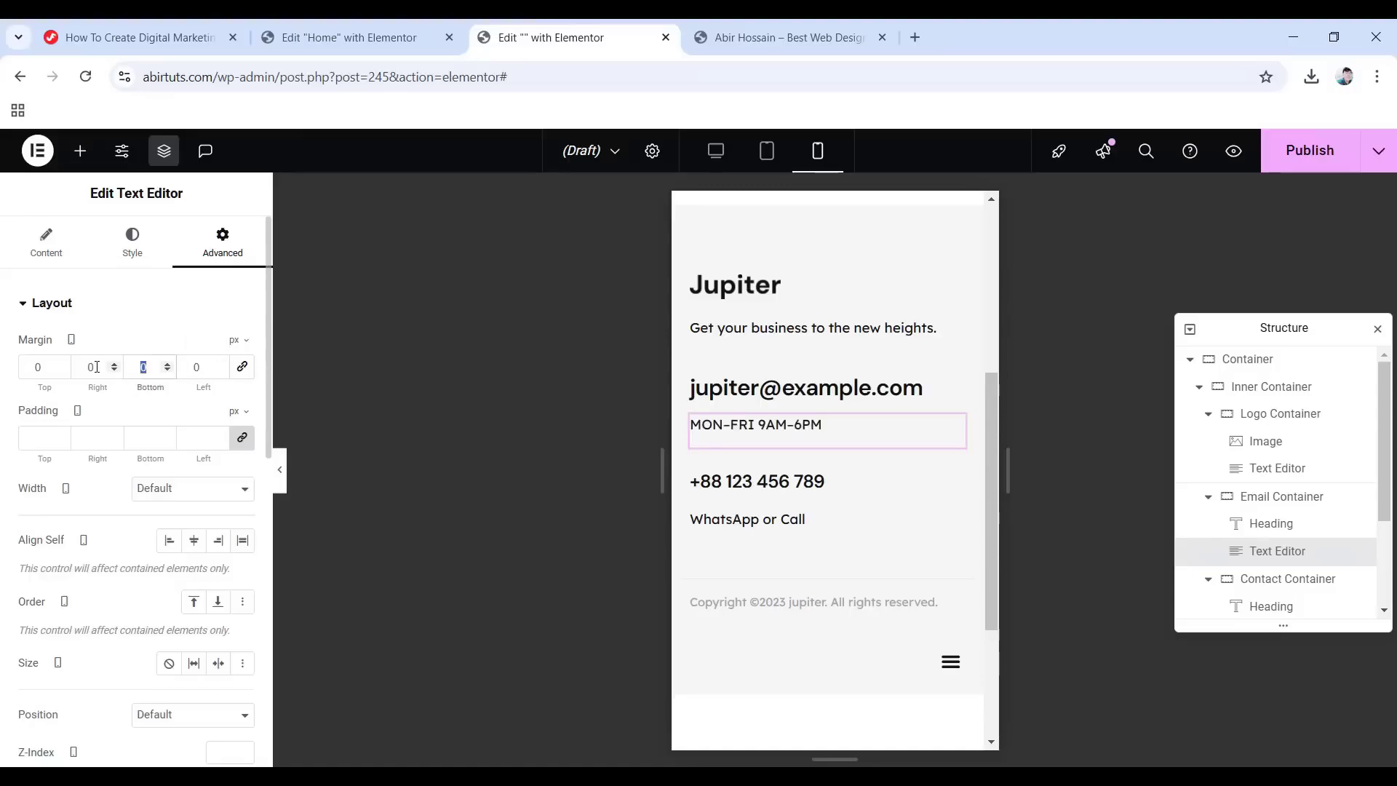
pyautogui.write('10')
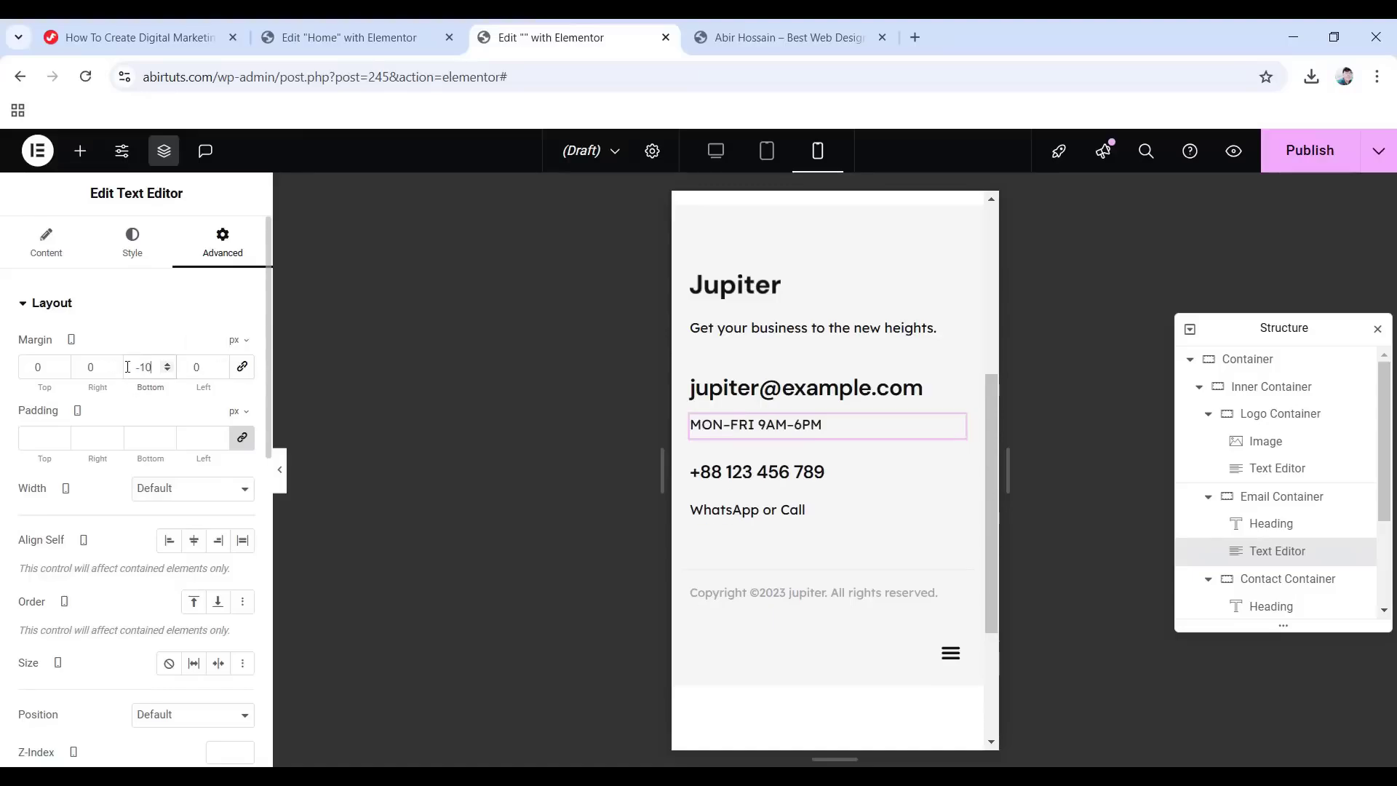
# Give the phone number heading 25 px type and a -5 px bottom margin.
pyautogui.click(740, 479)
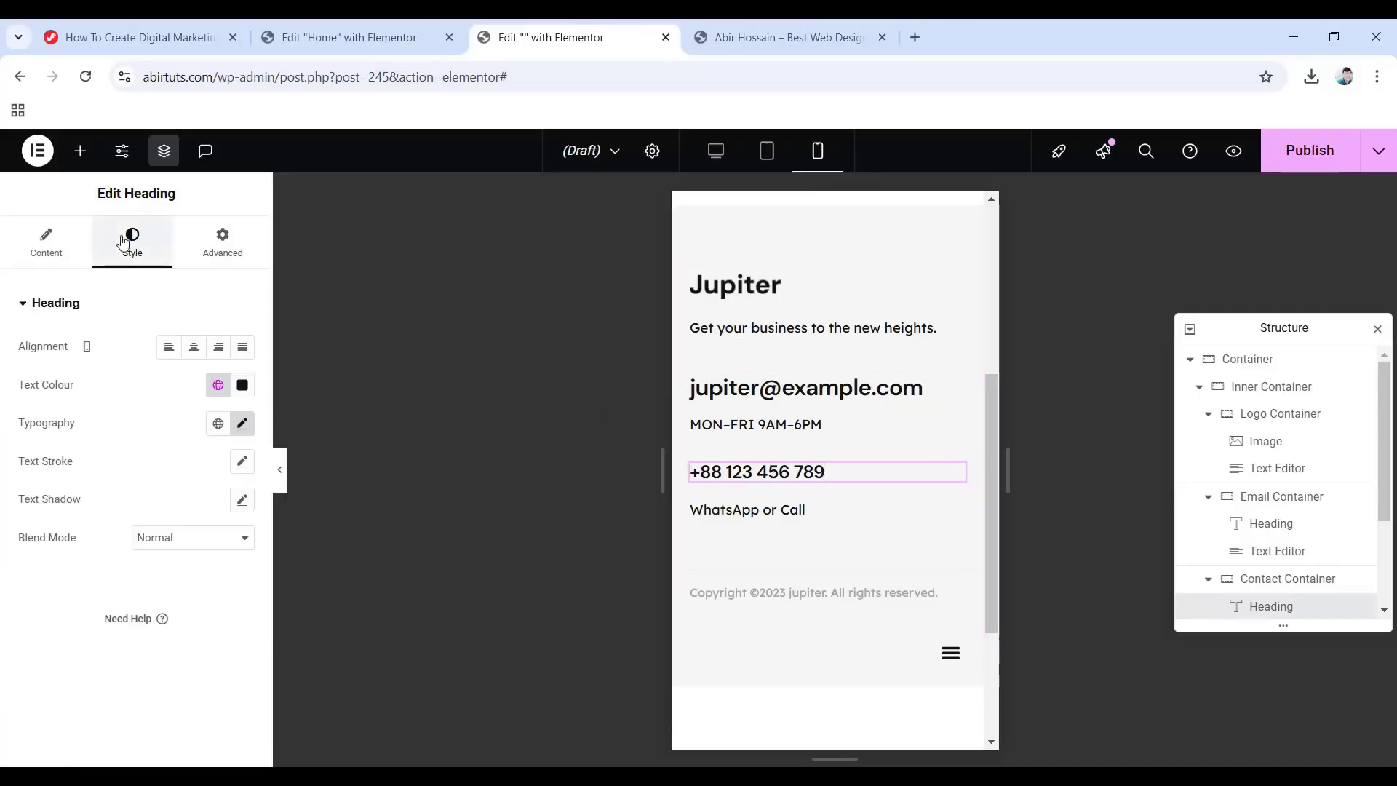
pyautogui.click(242, 425)
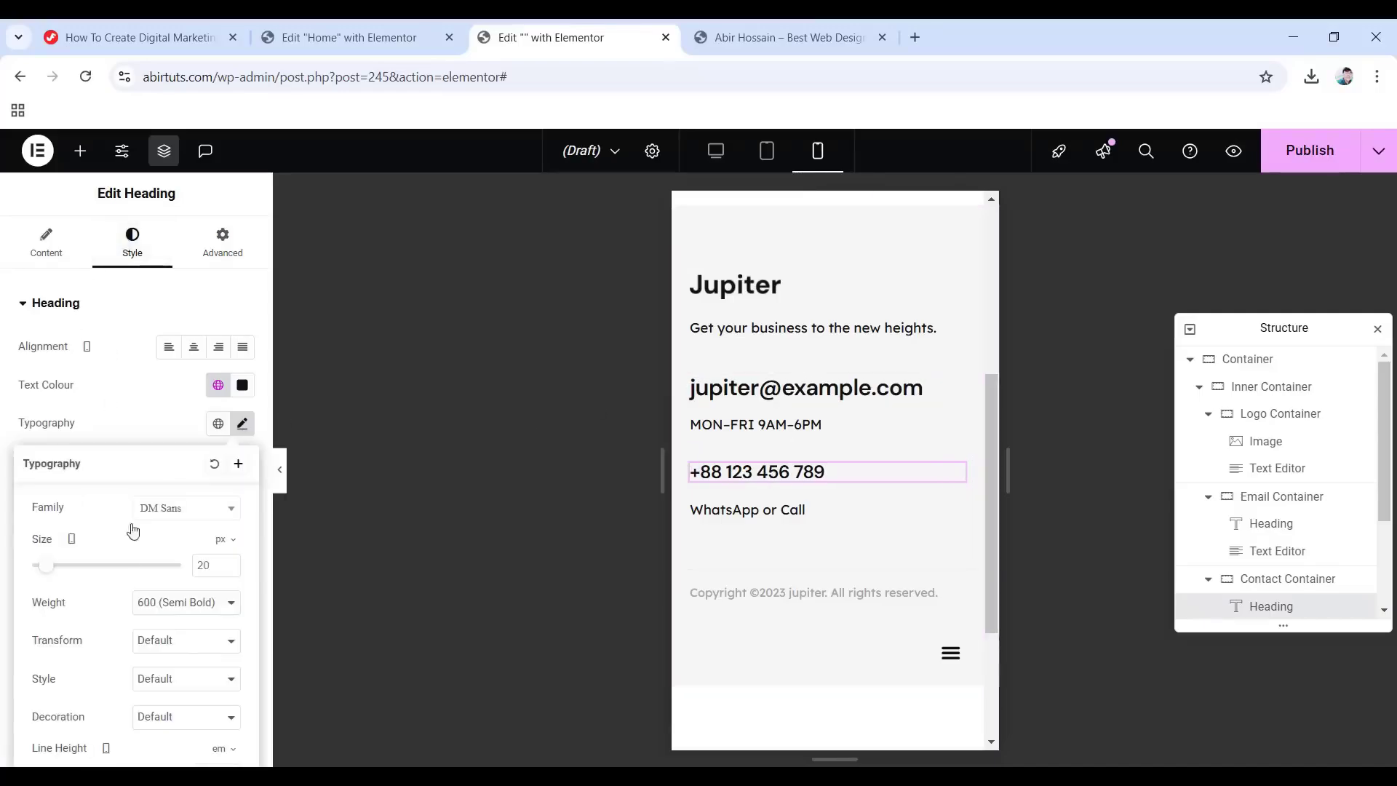
pyautogui.write('25')
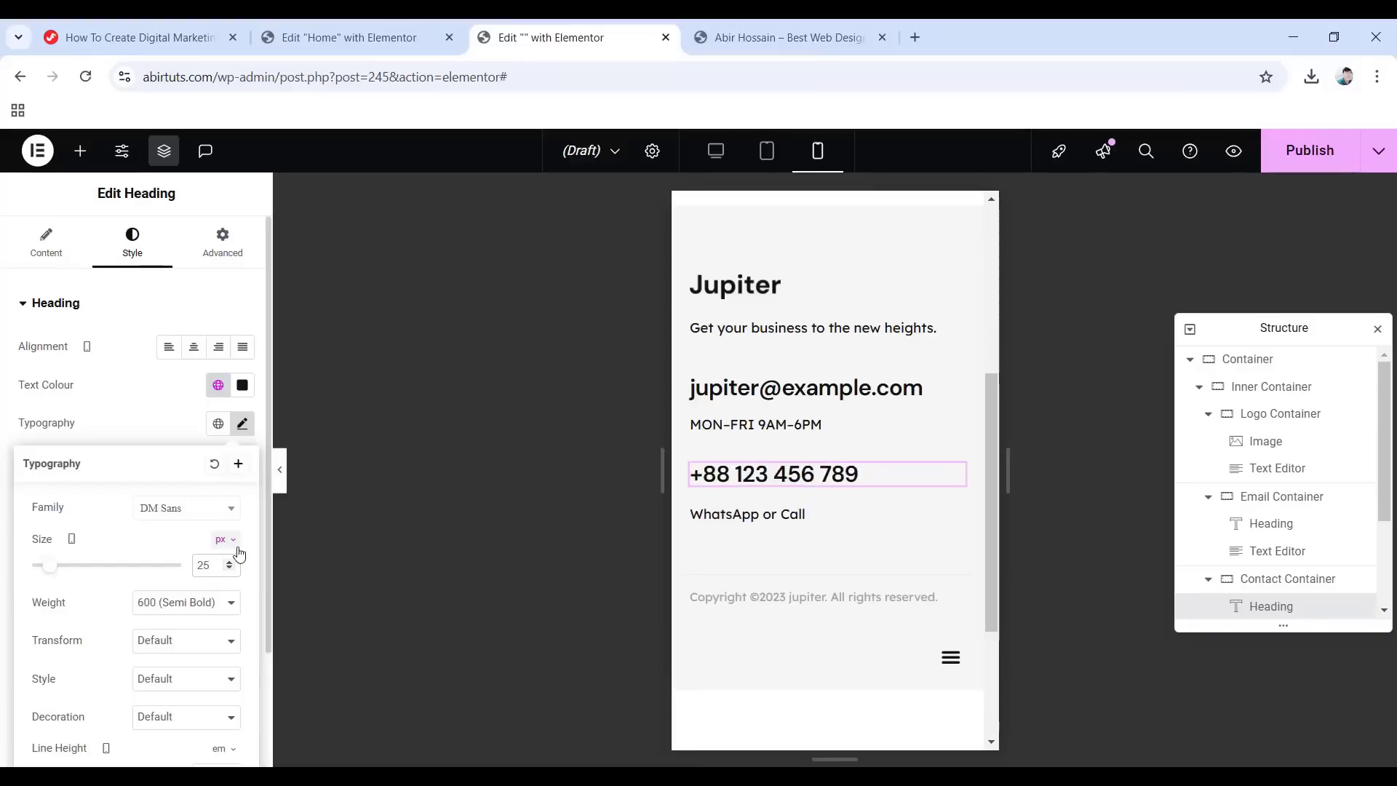
pyautogui.click(226, 247)
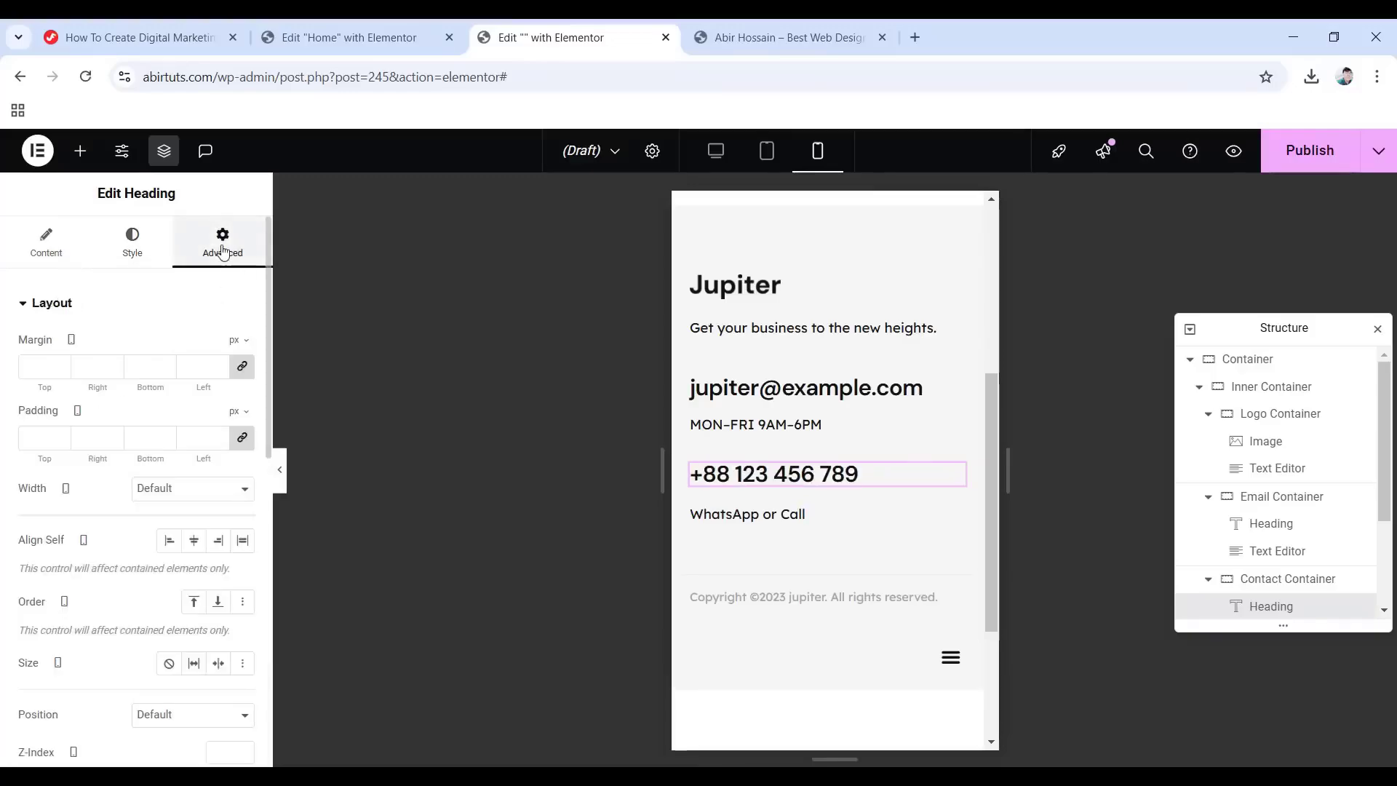
pyautogui.click(238, 368)
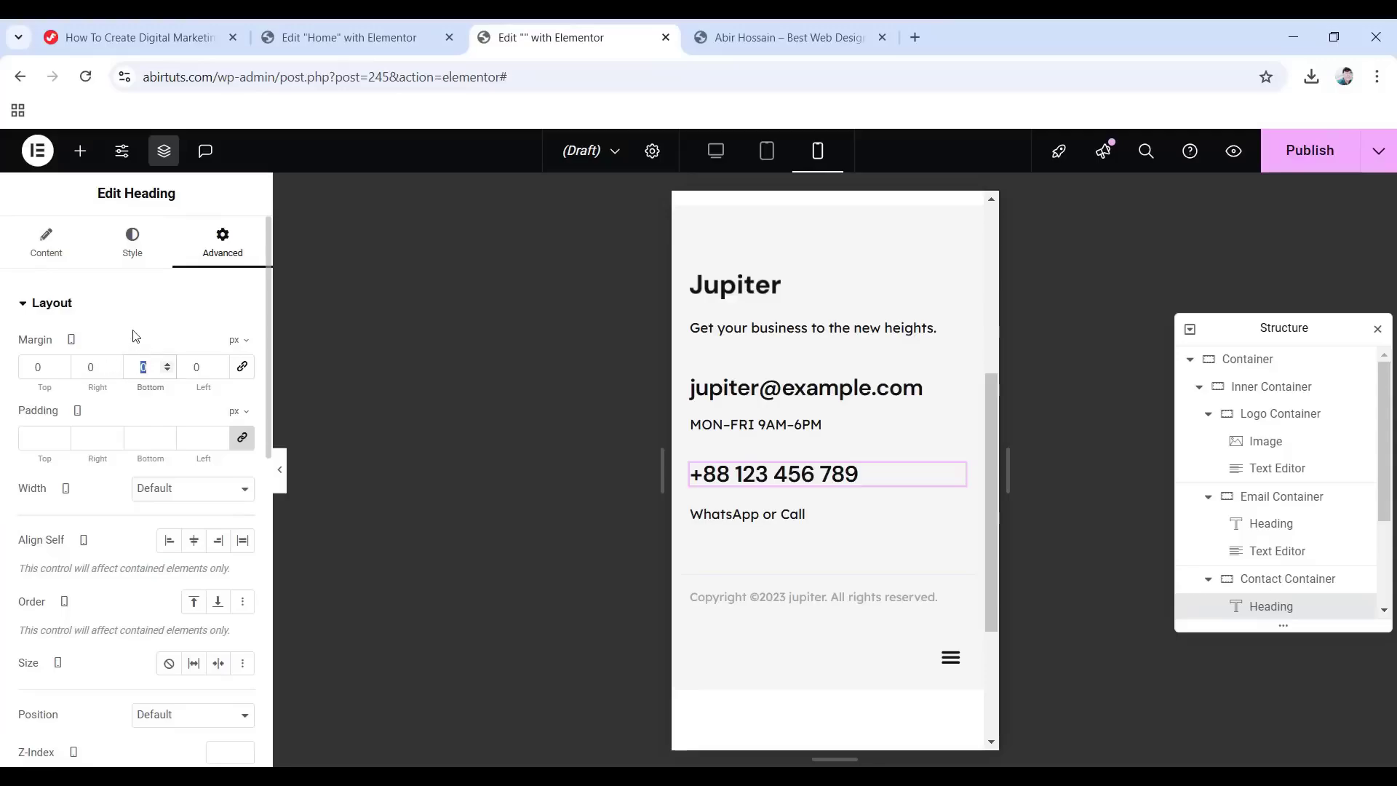
pyautogui.write('-5')
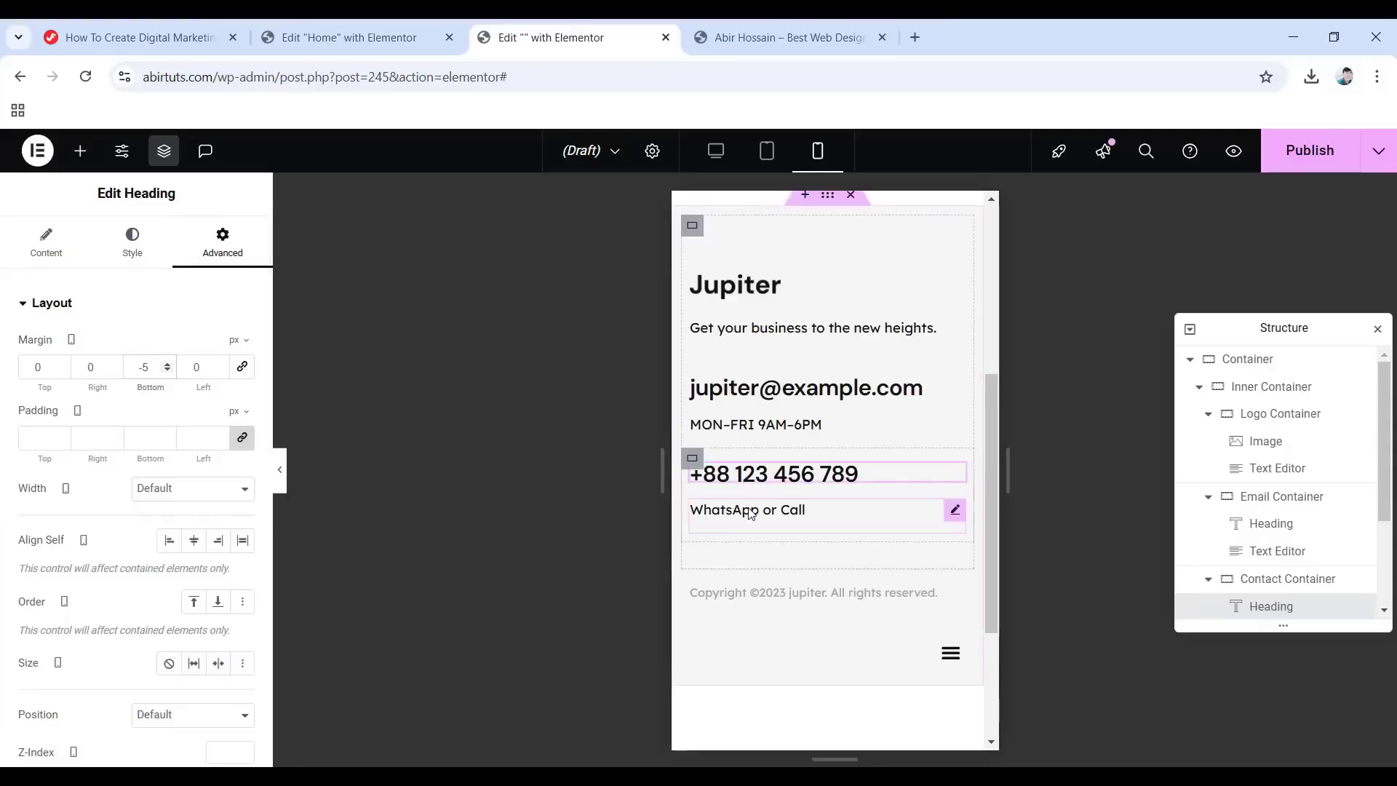
# Set the WhatsApp or Call text's bottom margin to -10 px.
pyautogui.click(765, 536)
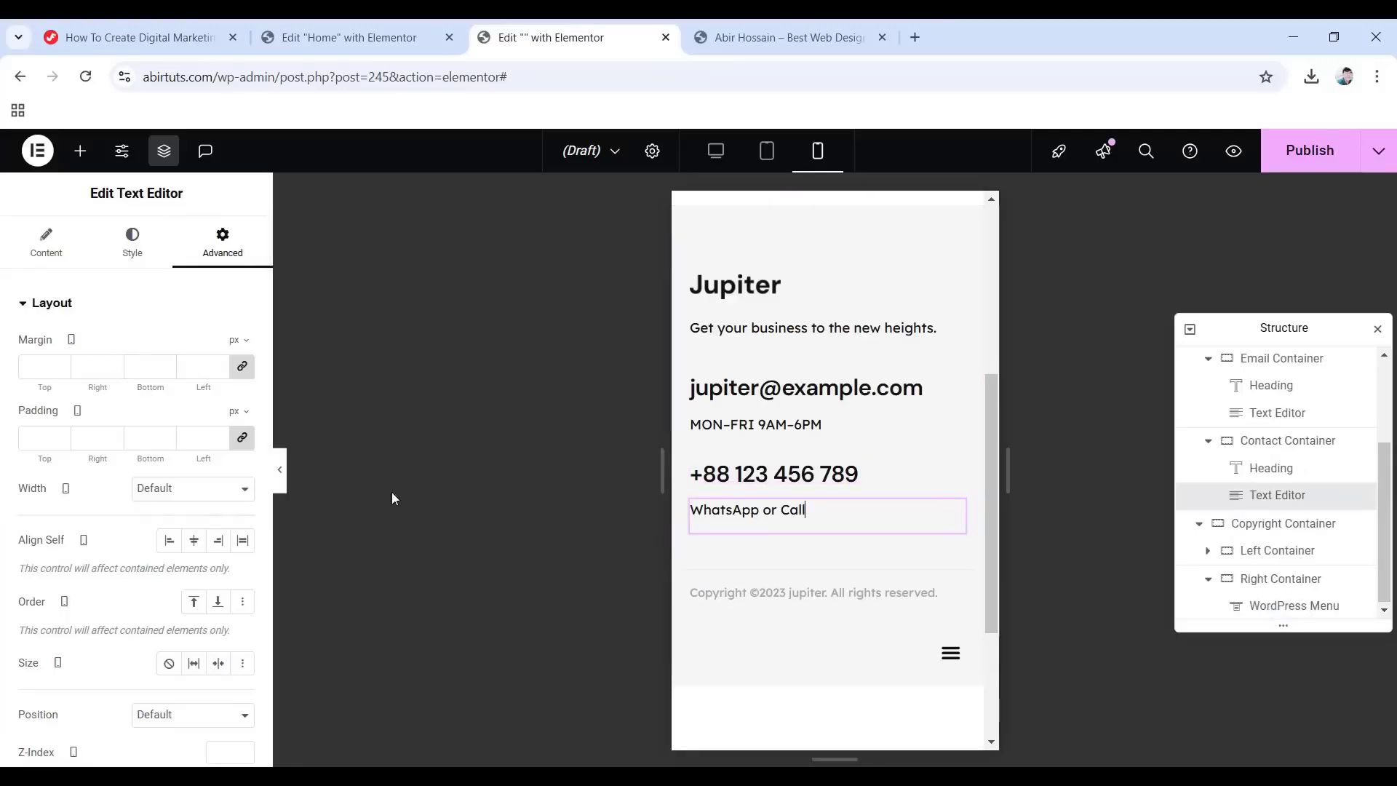
pyautogui.click(243, 367)
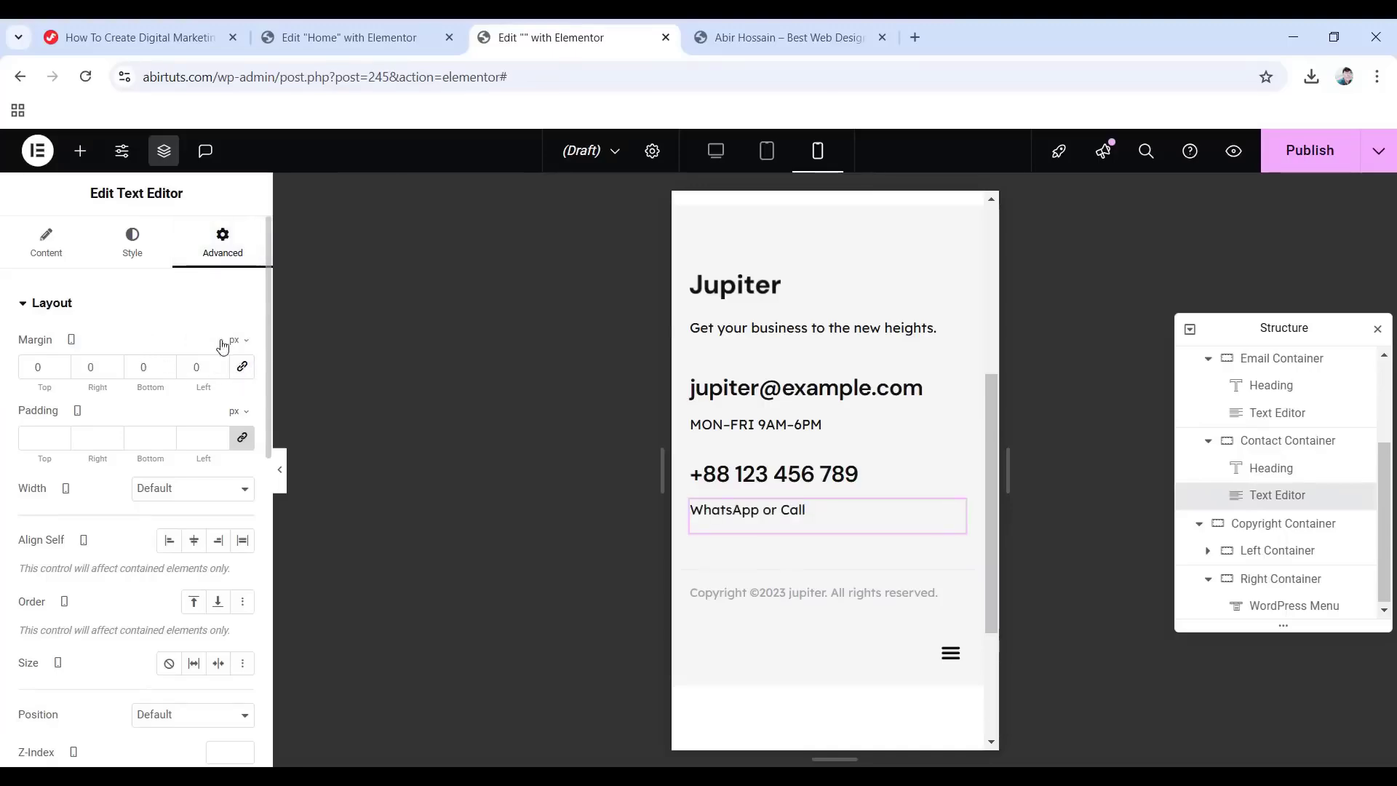
pyautogui.doubleClick(146, 358)
pyautogui.write('-10')
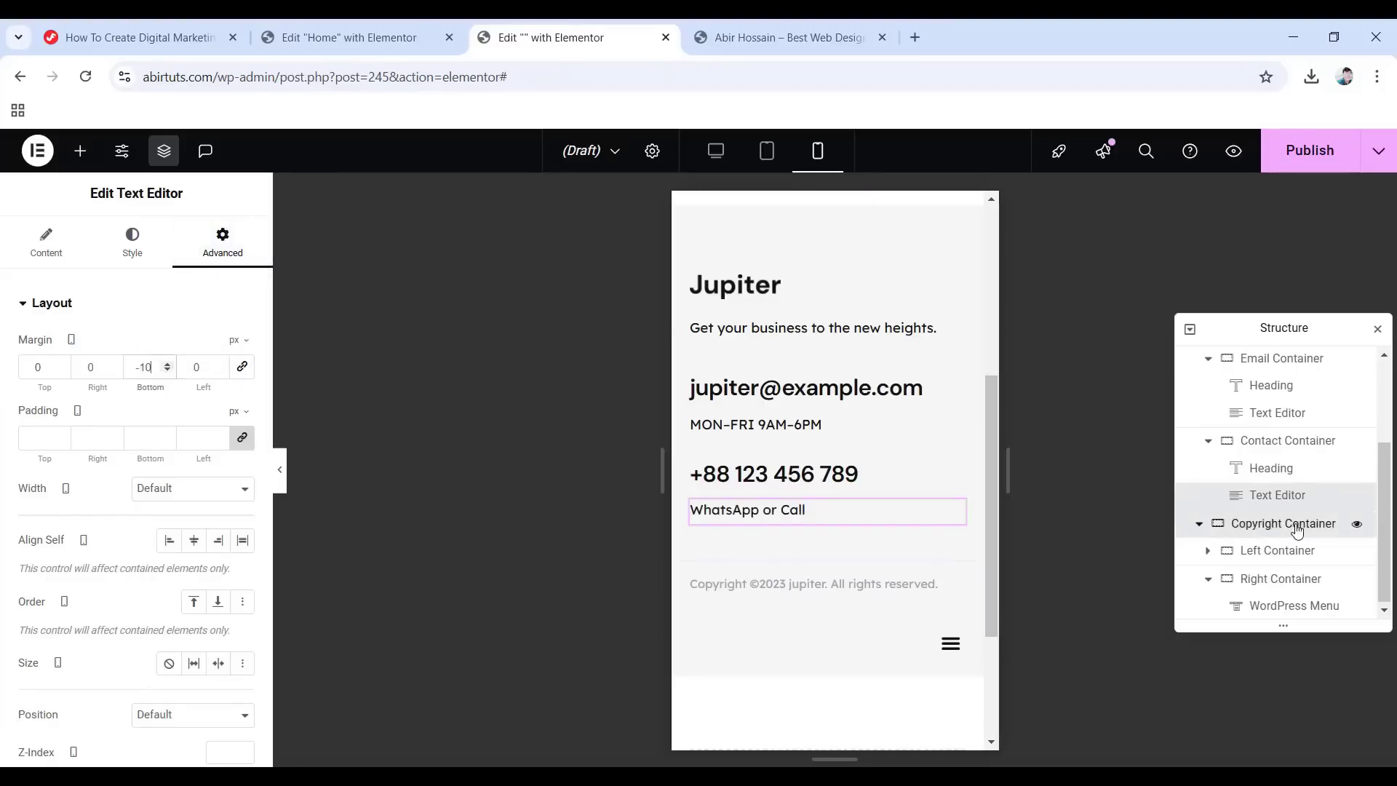
pyautogui.click(1297, 531)
# Set the copyright row's gaps to 0 and centre-align the copyright text.
pyautogui.click(40, 237)
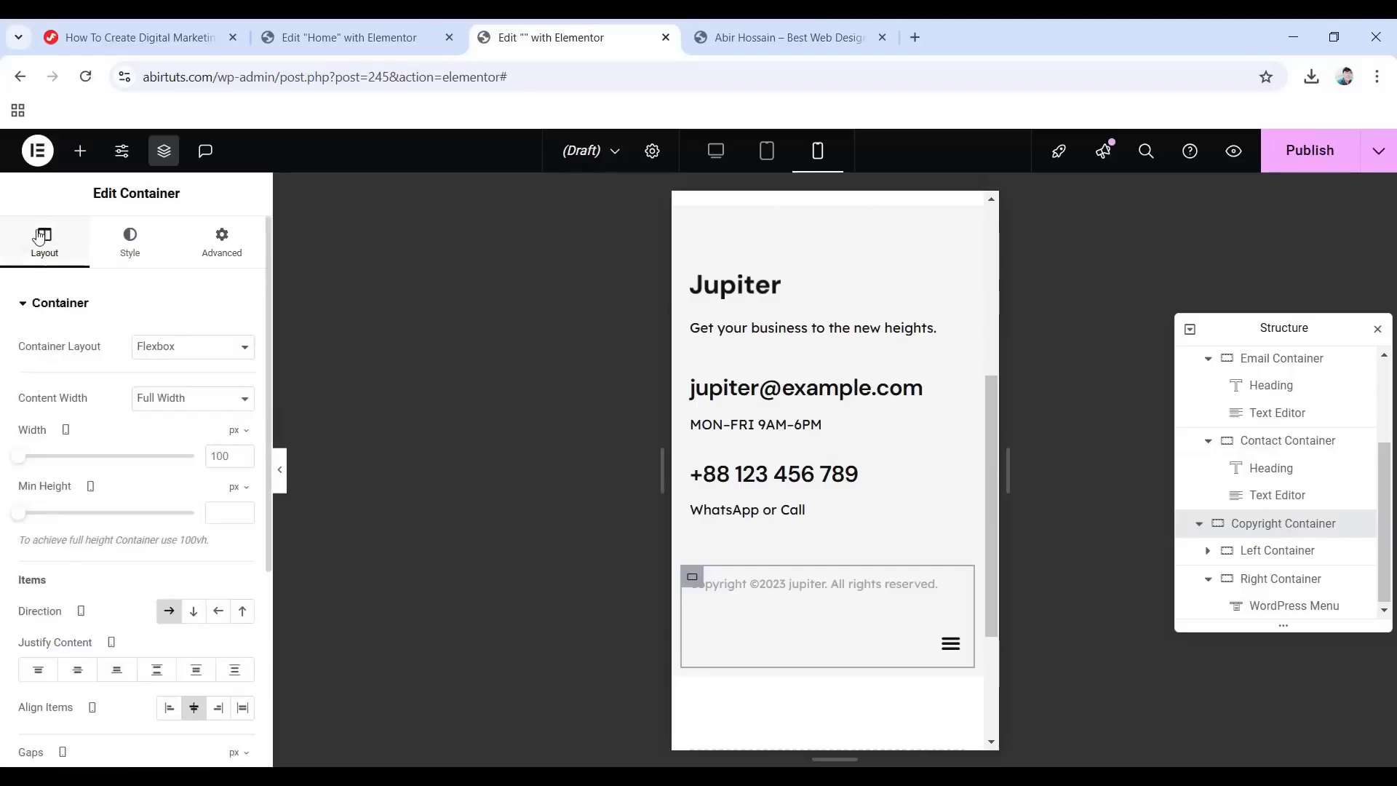
pyautogui.scroll(-4, 109, 444)
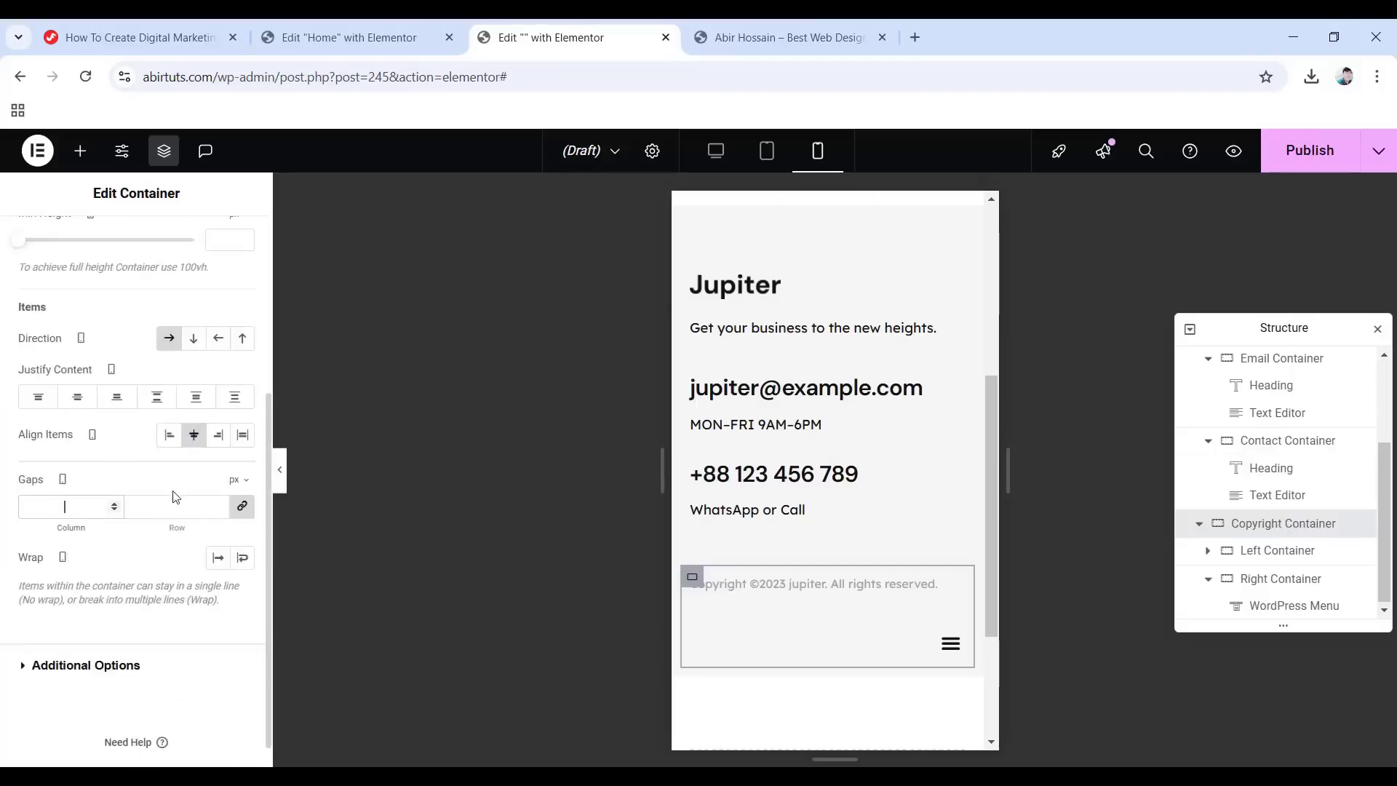
pyautogui.write('0')
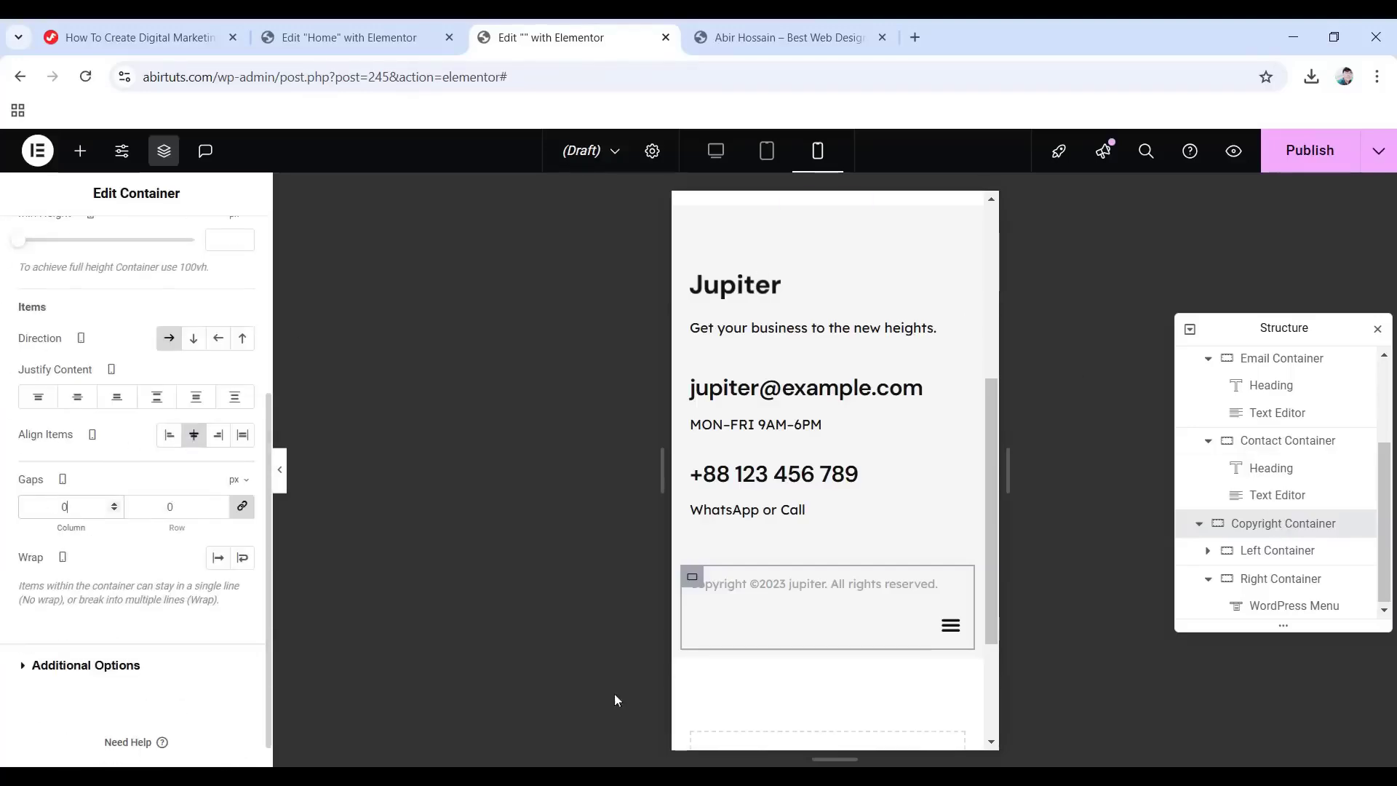
pyautogui.click(812, 583)
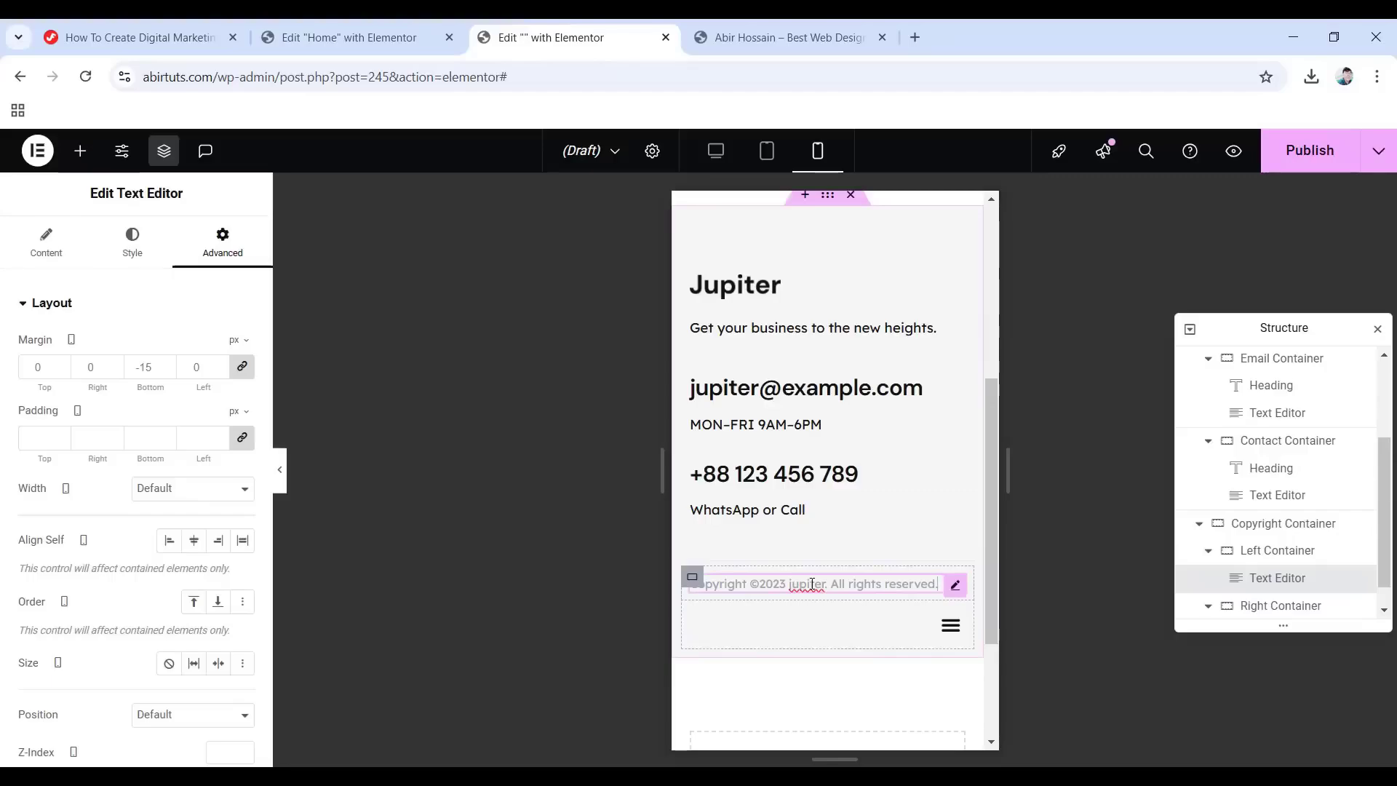
pyautogui.click(140, 256)
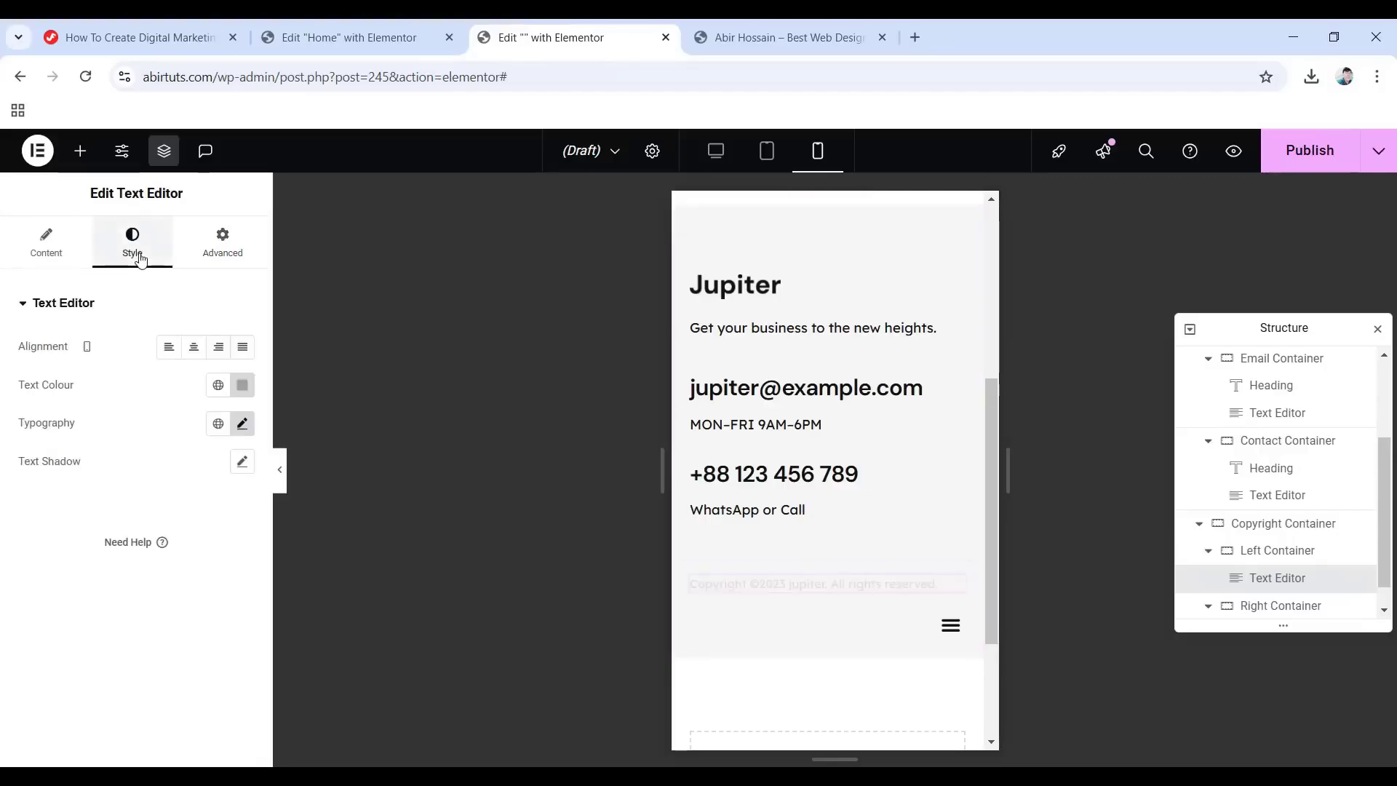
pyautogui.click(194, 354)
pyautogui.scroll(-1, 1237, 551)
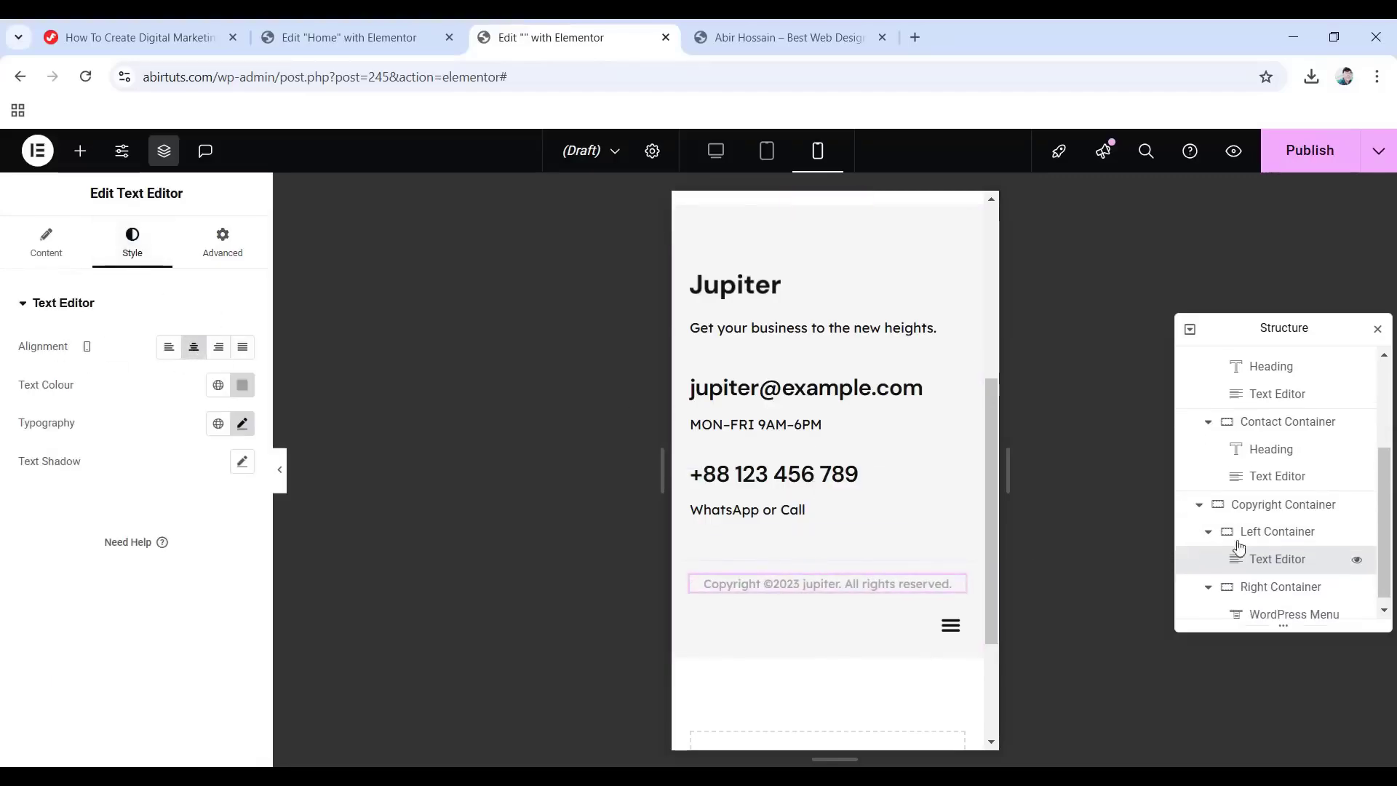
# Centre the menu icon within its Right Container.
pyautogui.click(1260, 579)
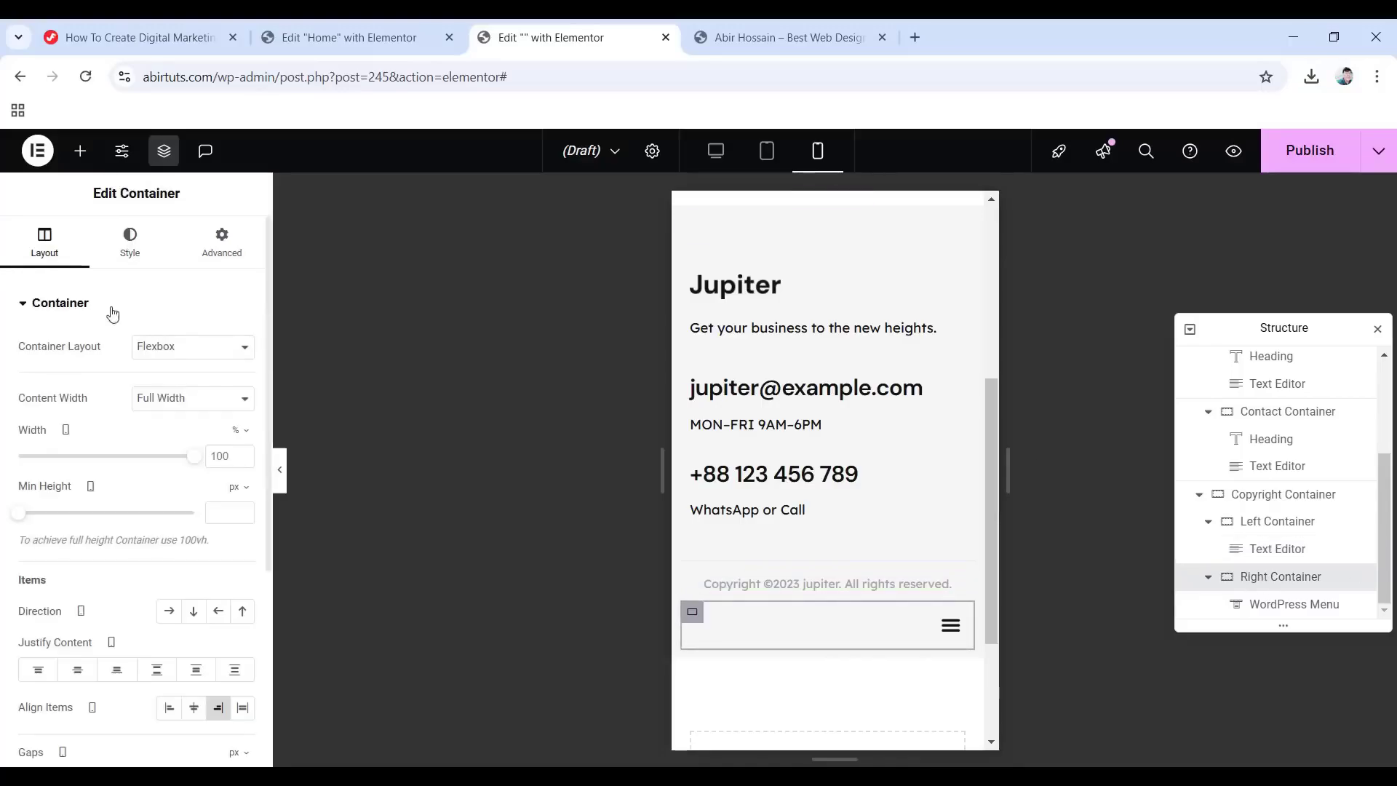
pyautogui.click(193, 713)
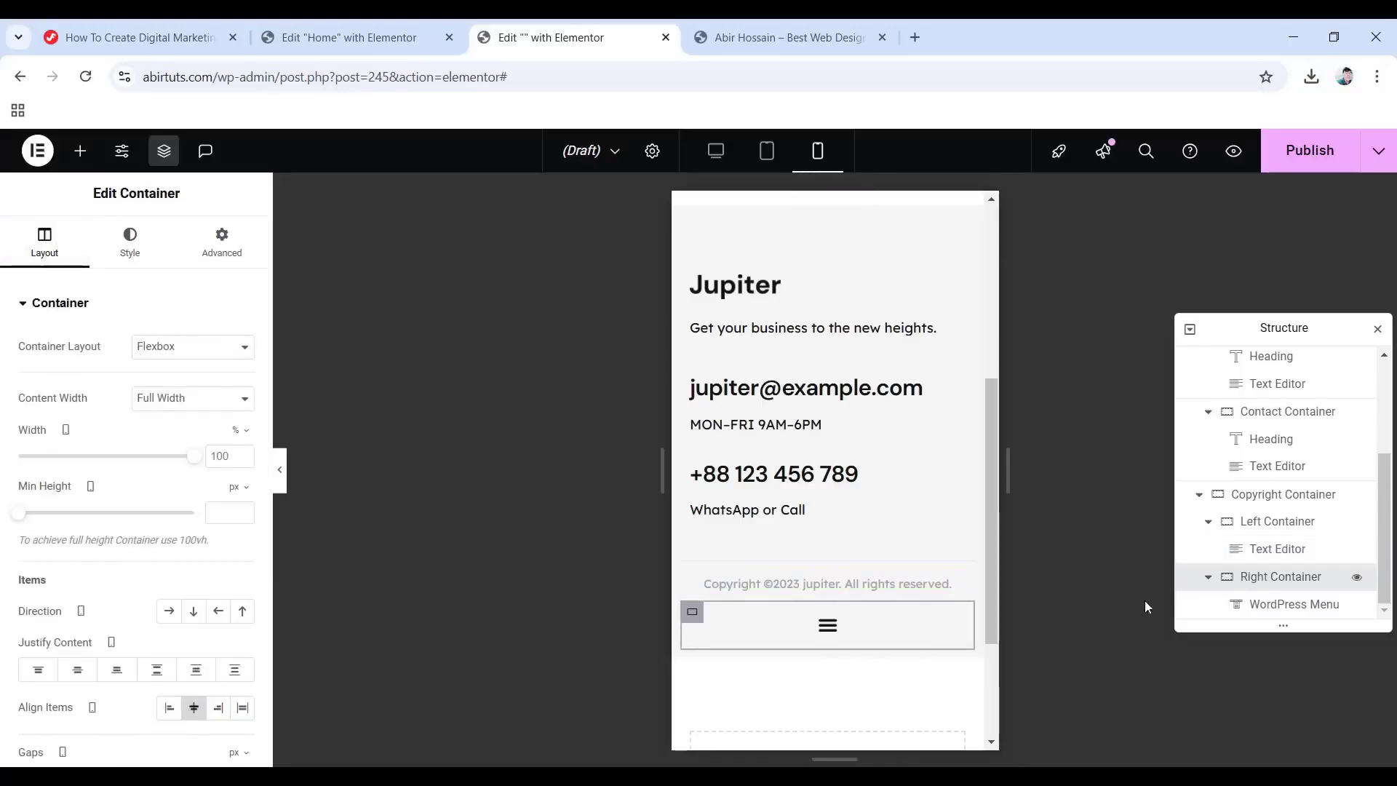
pyautogui.click(1282, 613)
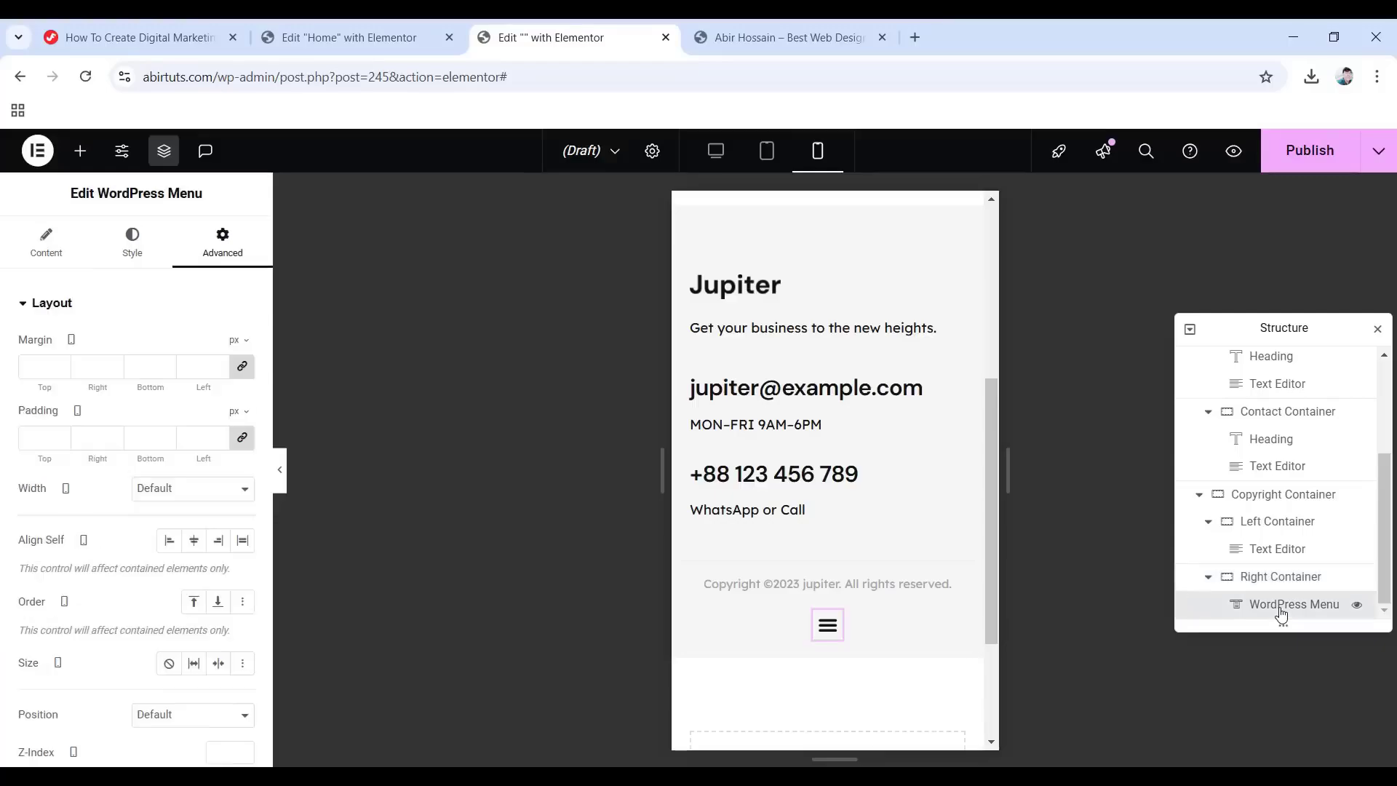
# Give the footer menu a -10 px top margin on mobile, with margin sides unlinked.
pyautogui.click(128, 246)
pyautogui.scroll(-2, 136, 426)
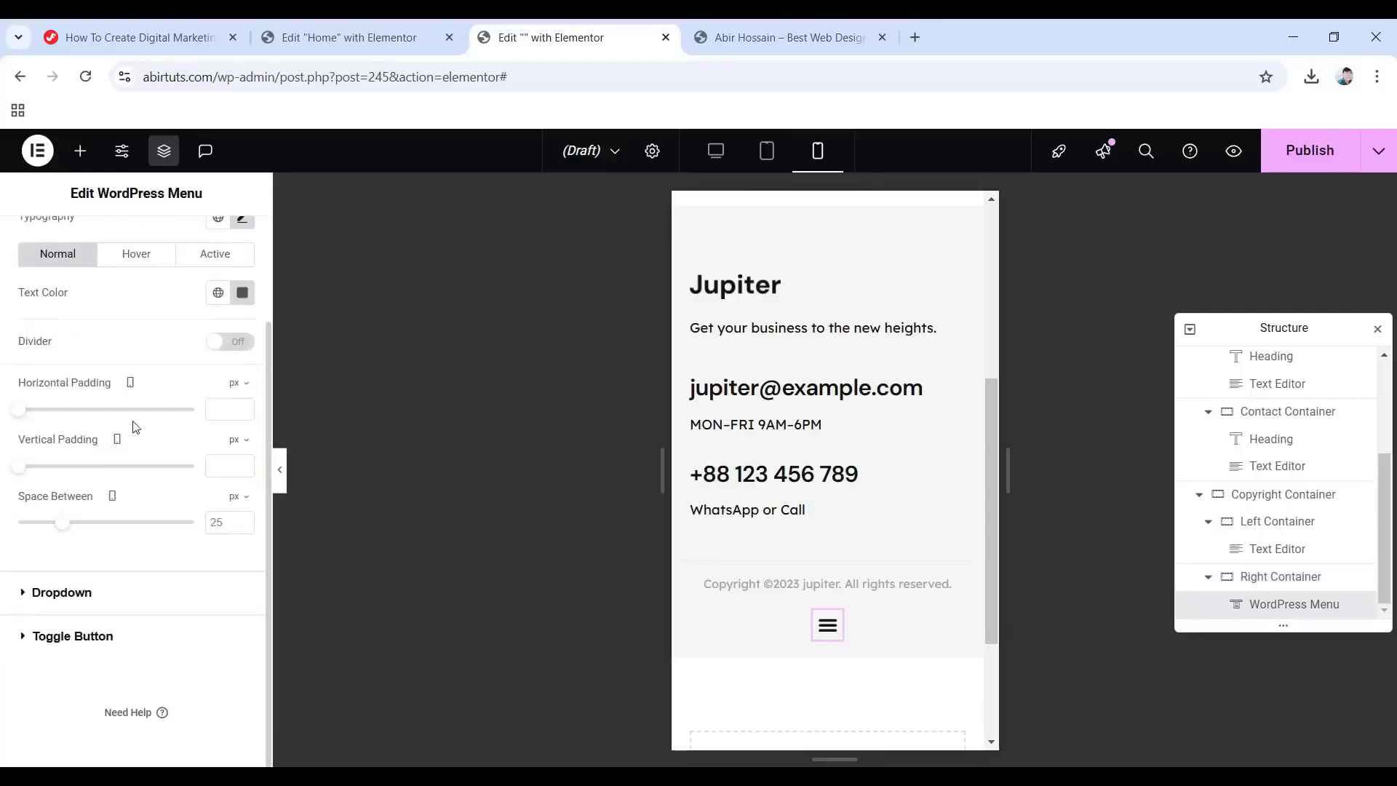
pyautogui.click(64, 596)
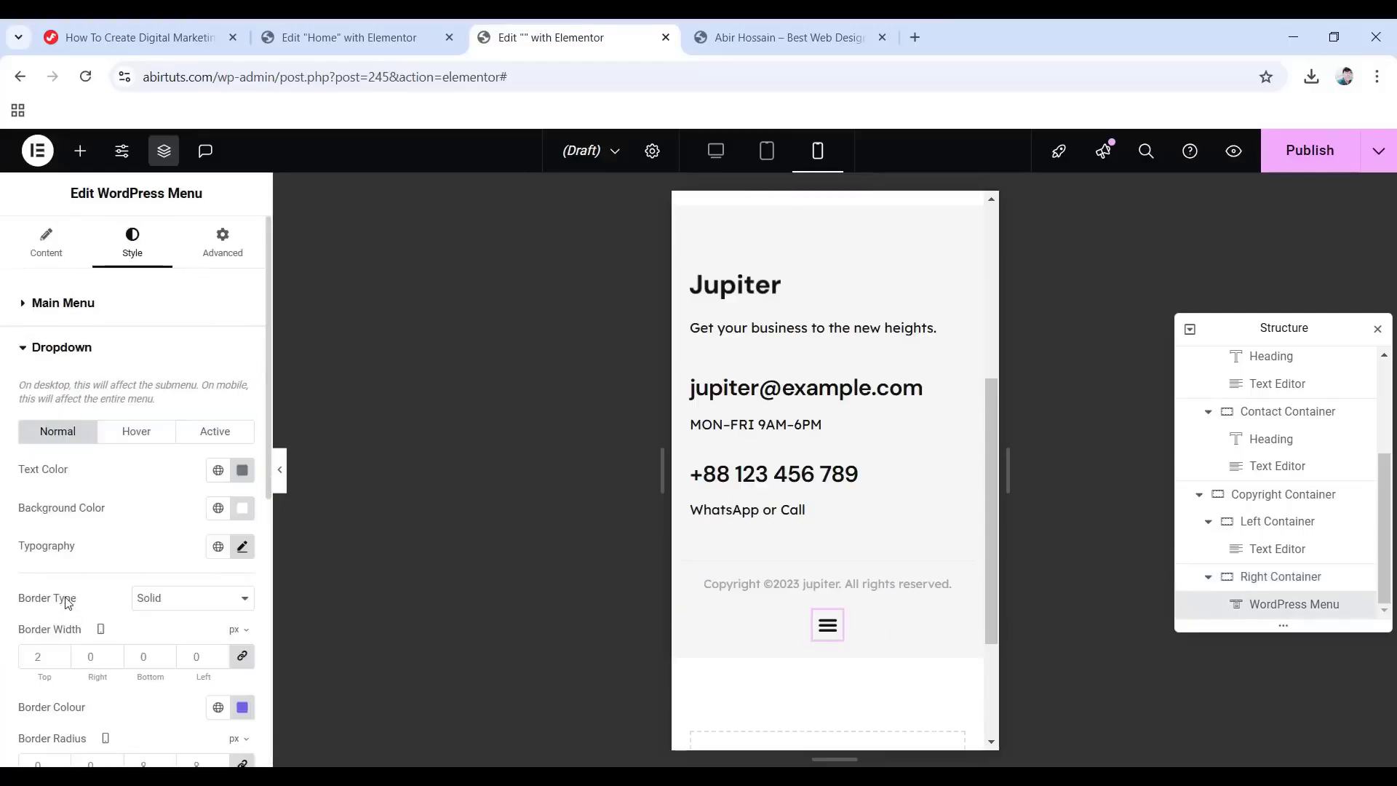
pyautogui.click(244, 549)
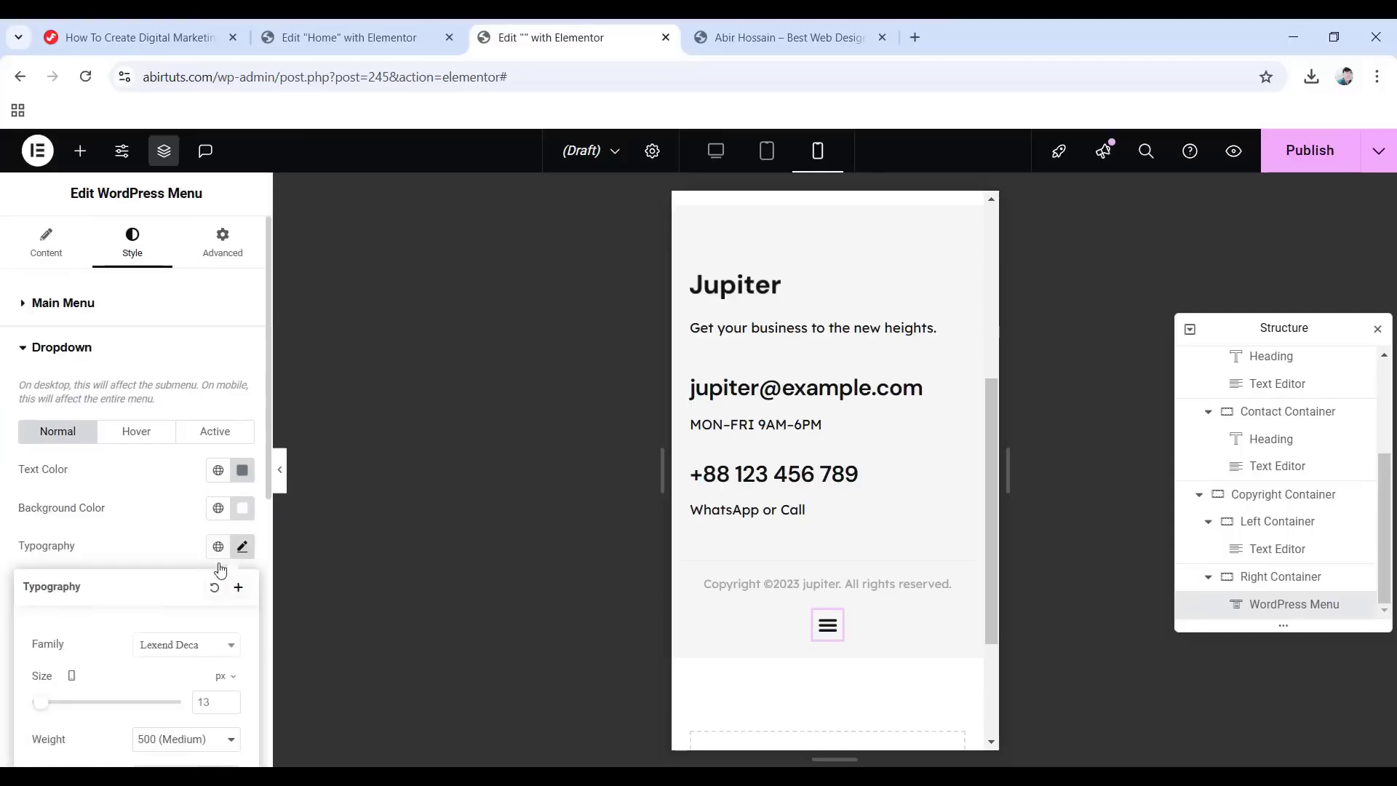
pyautogui.scroll(-1, 70, 648)
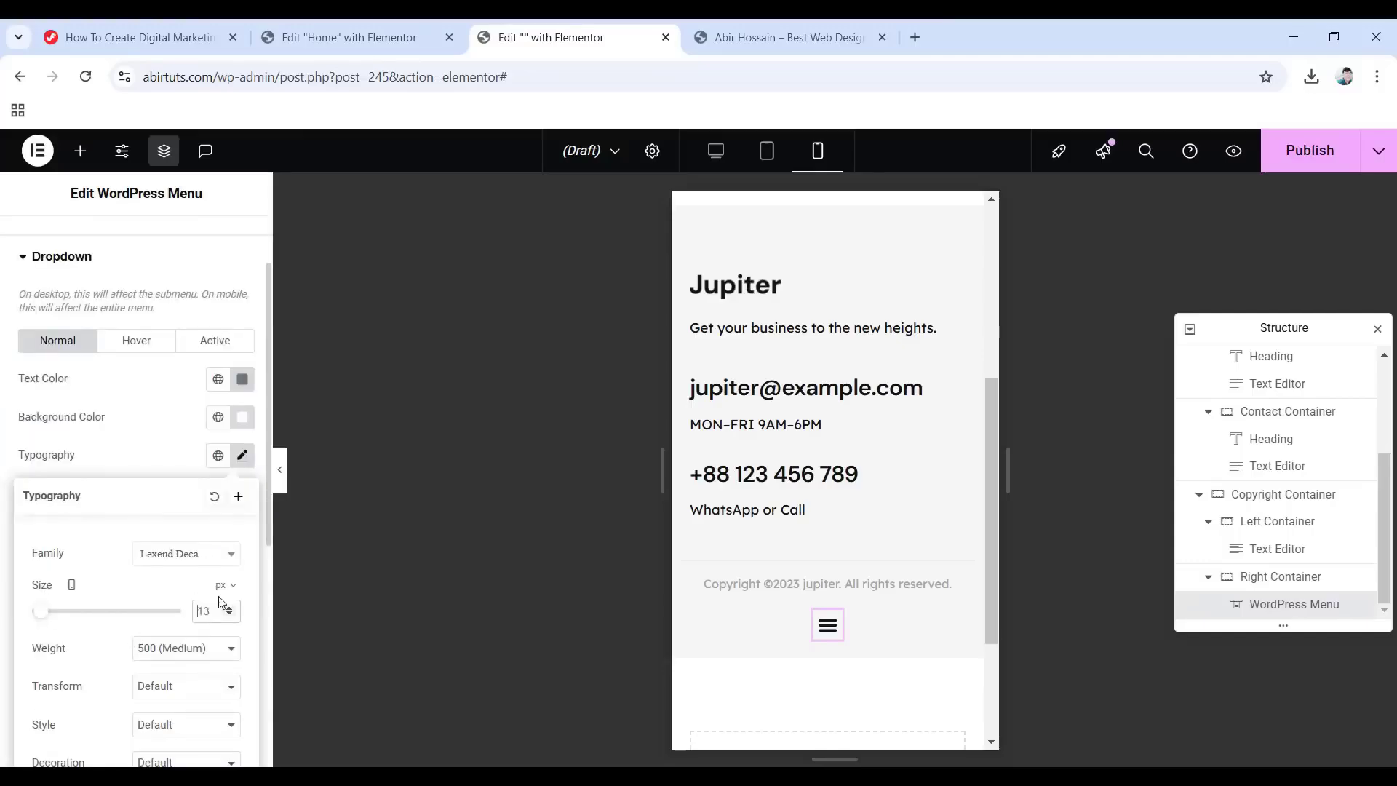
pyautogui.scroll(1, 105, 429)
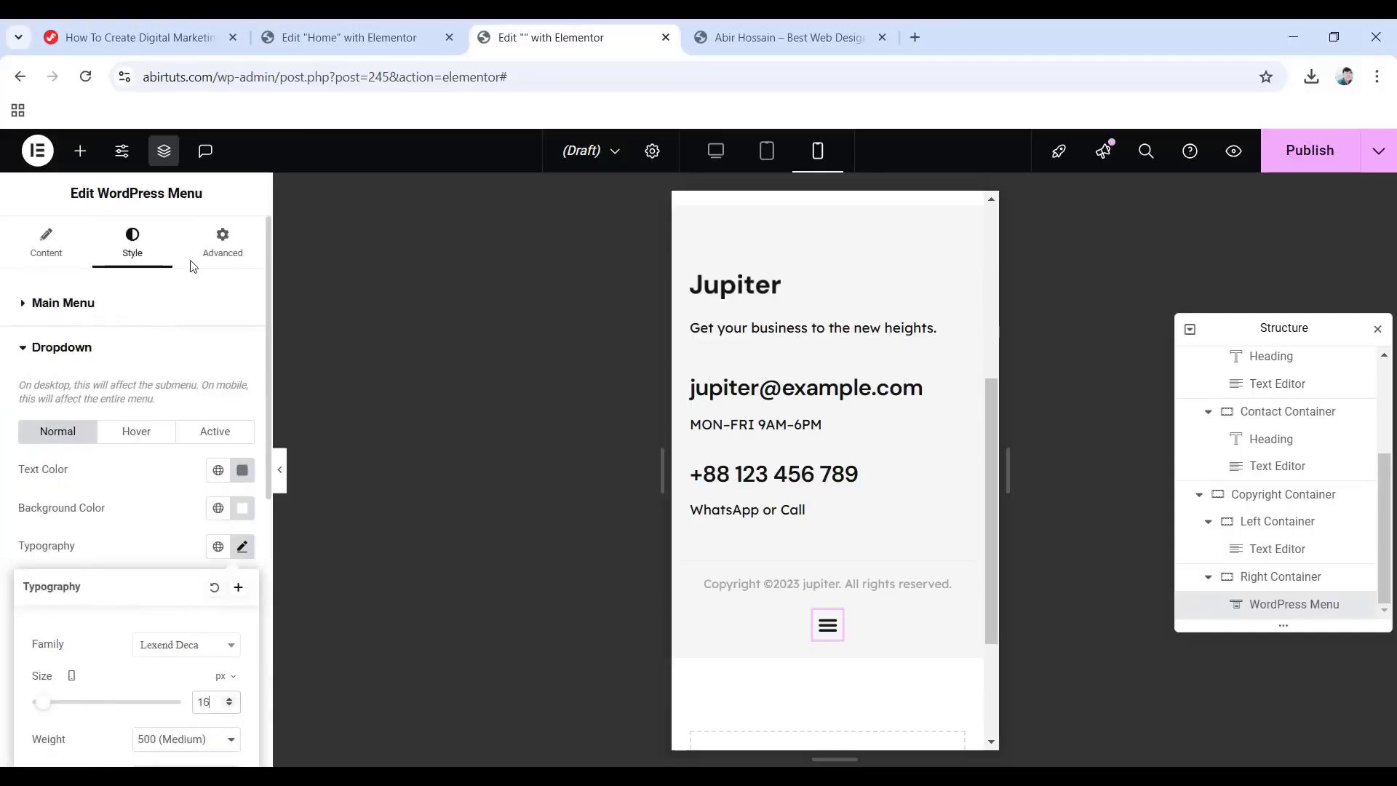
pyautogui.click(223, 244)
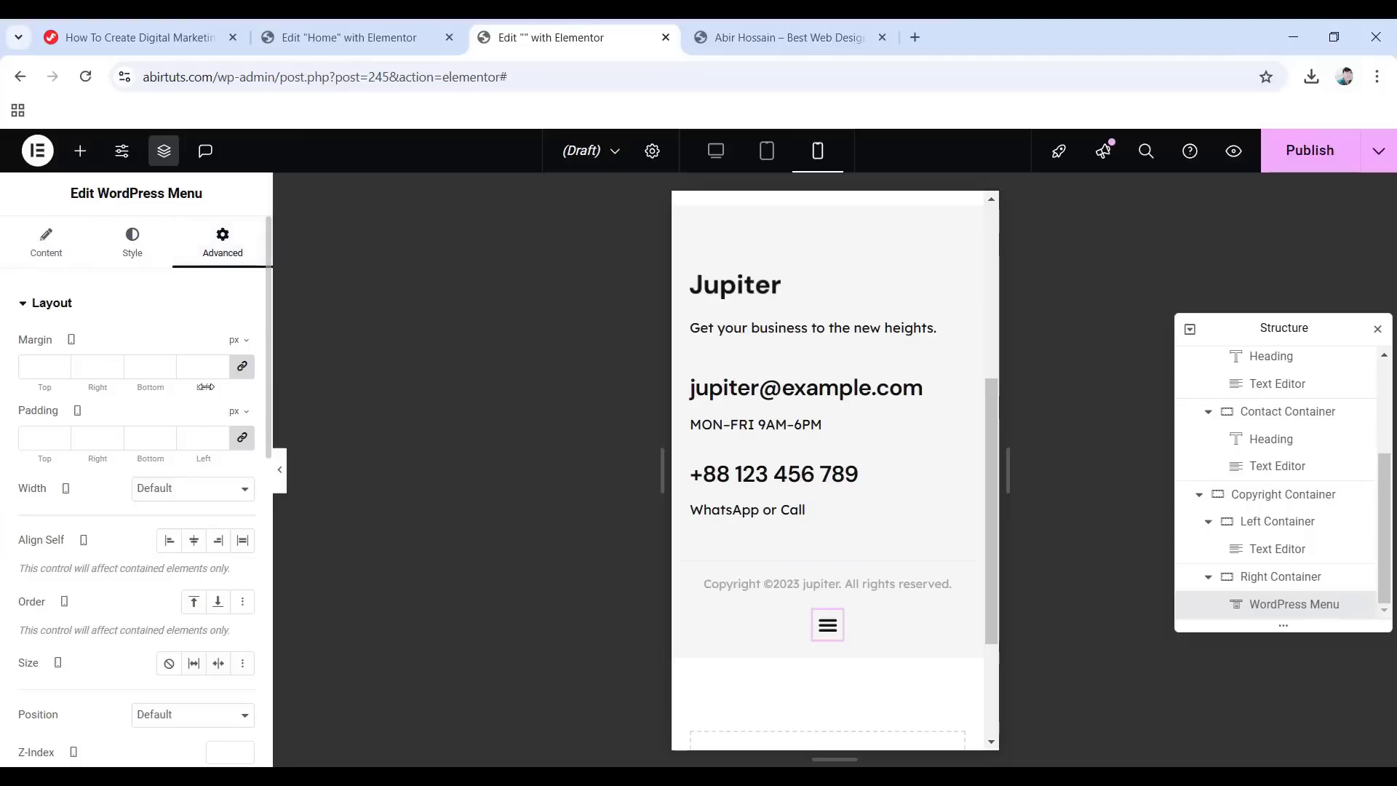
pyautogui.click(245, 368)
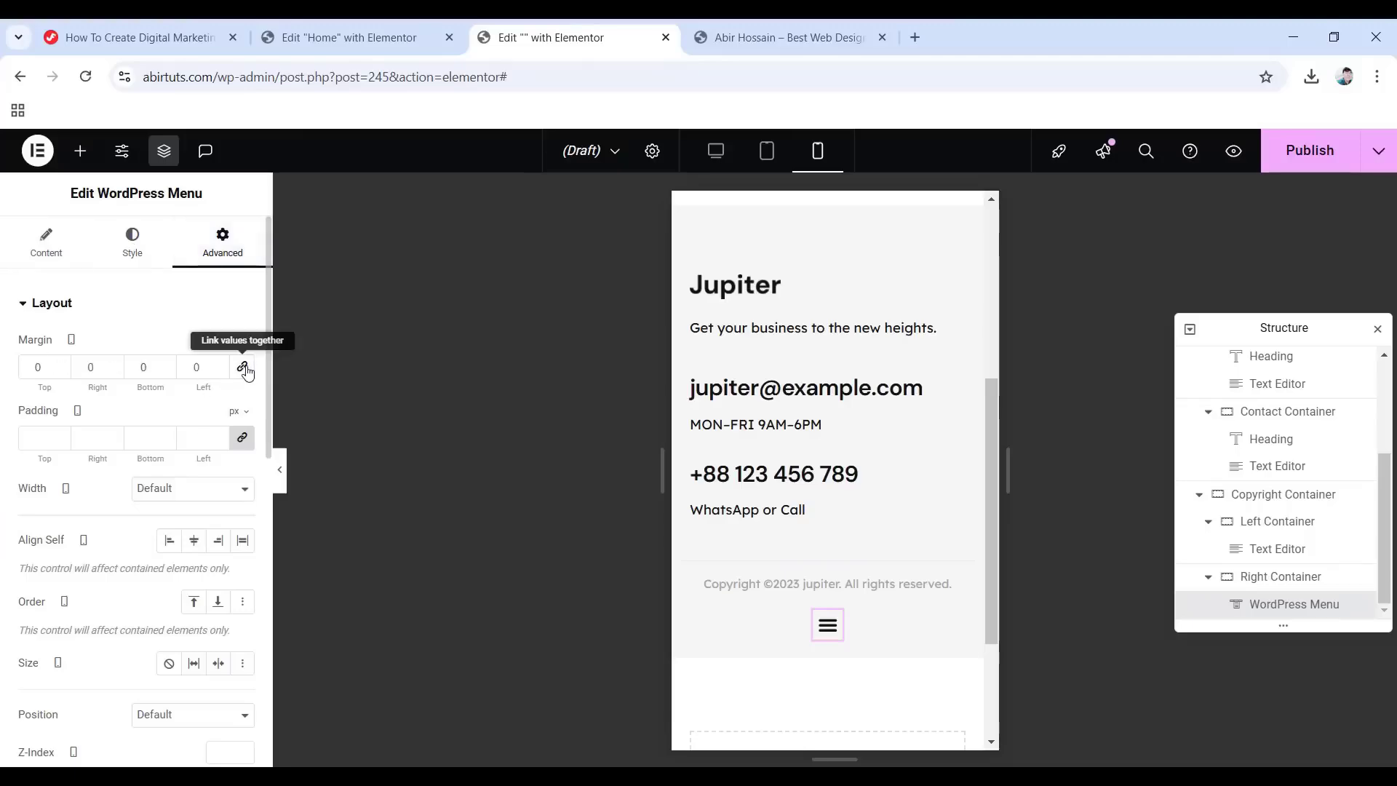
pyautogui.doubleClick(46, 367)
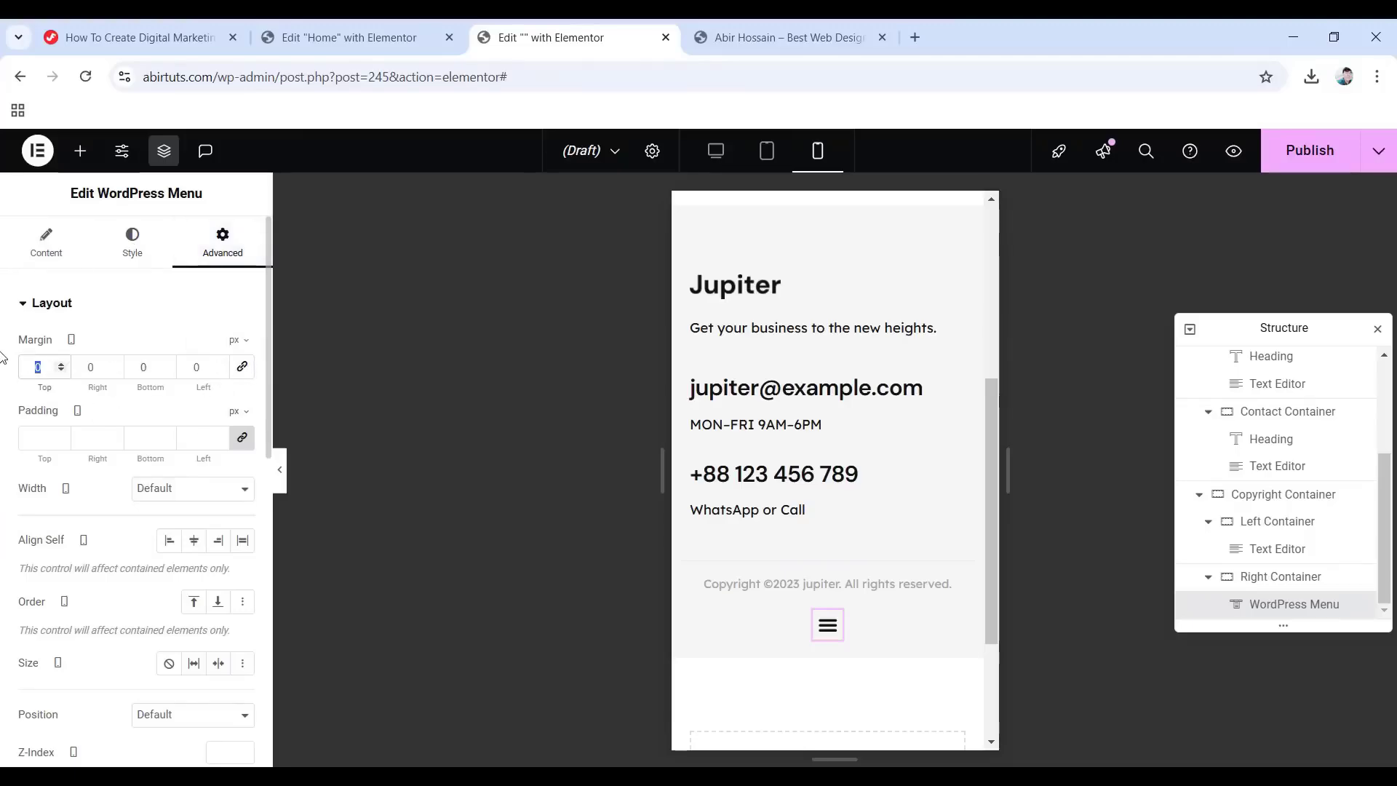
pyautogui.write('-10')
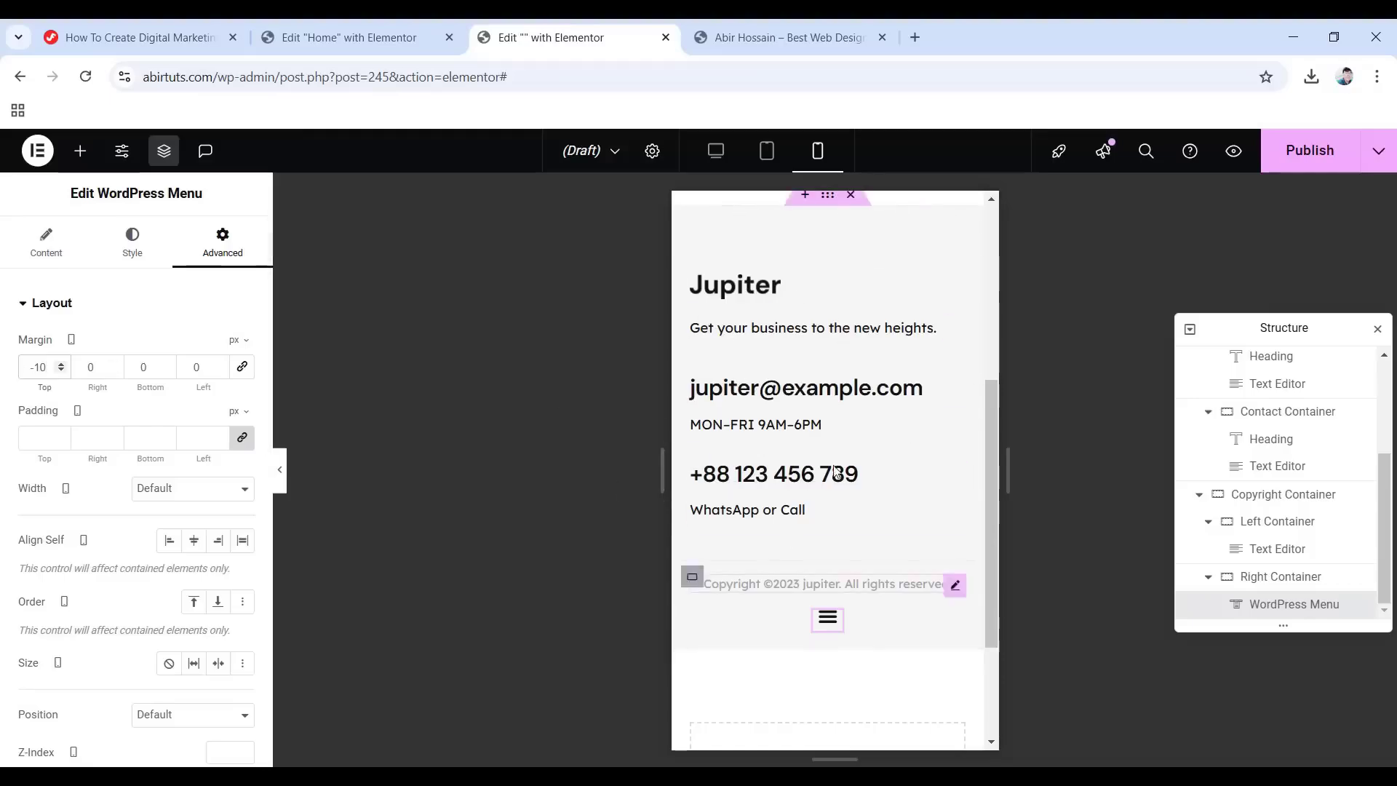
# Check the footer in tablet preview, then in desktop preview.
pyautogui.scroll(4, 861, 489)
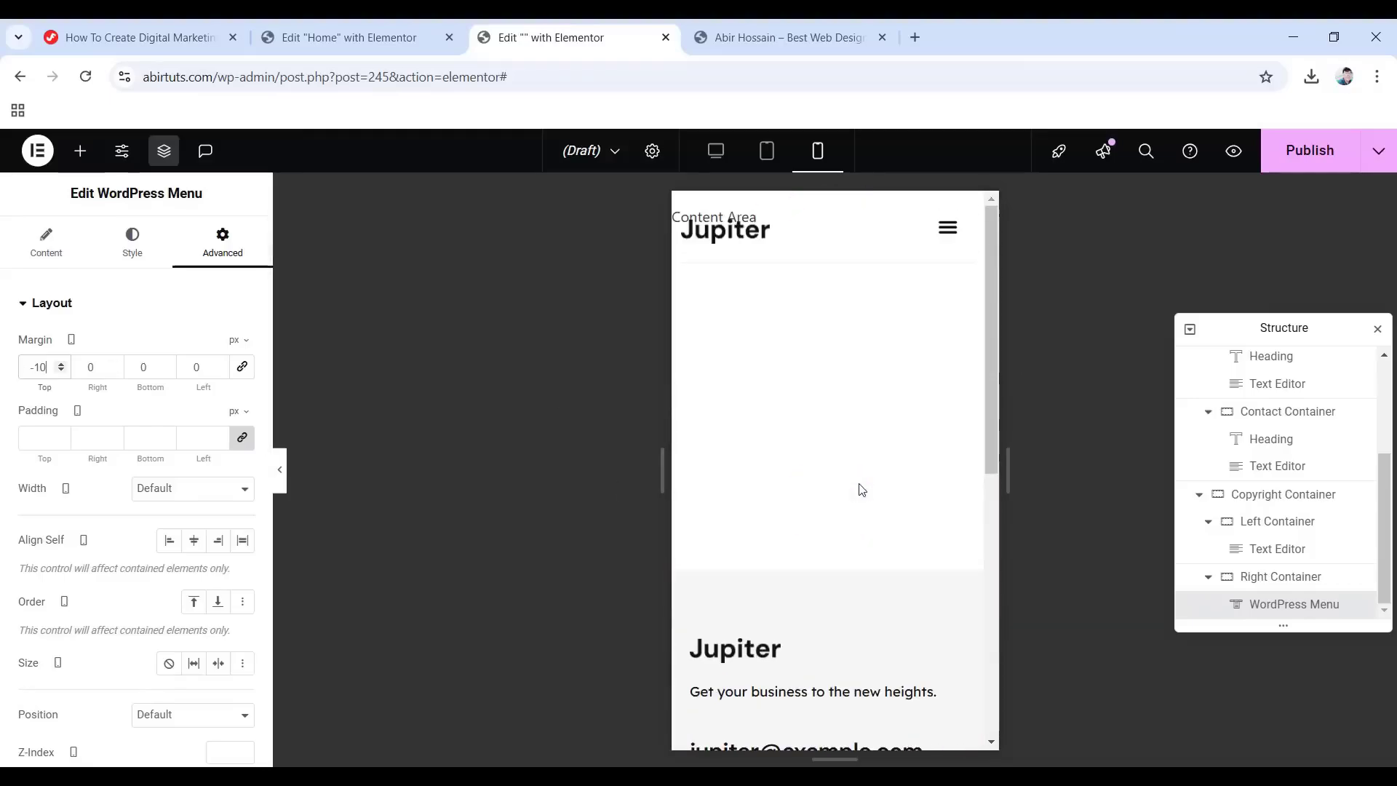
pyautogui.scroll(-6, 861, 490)
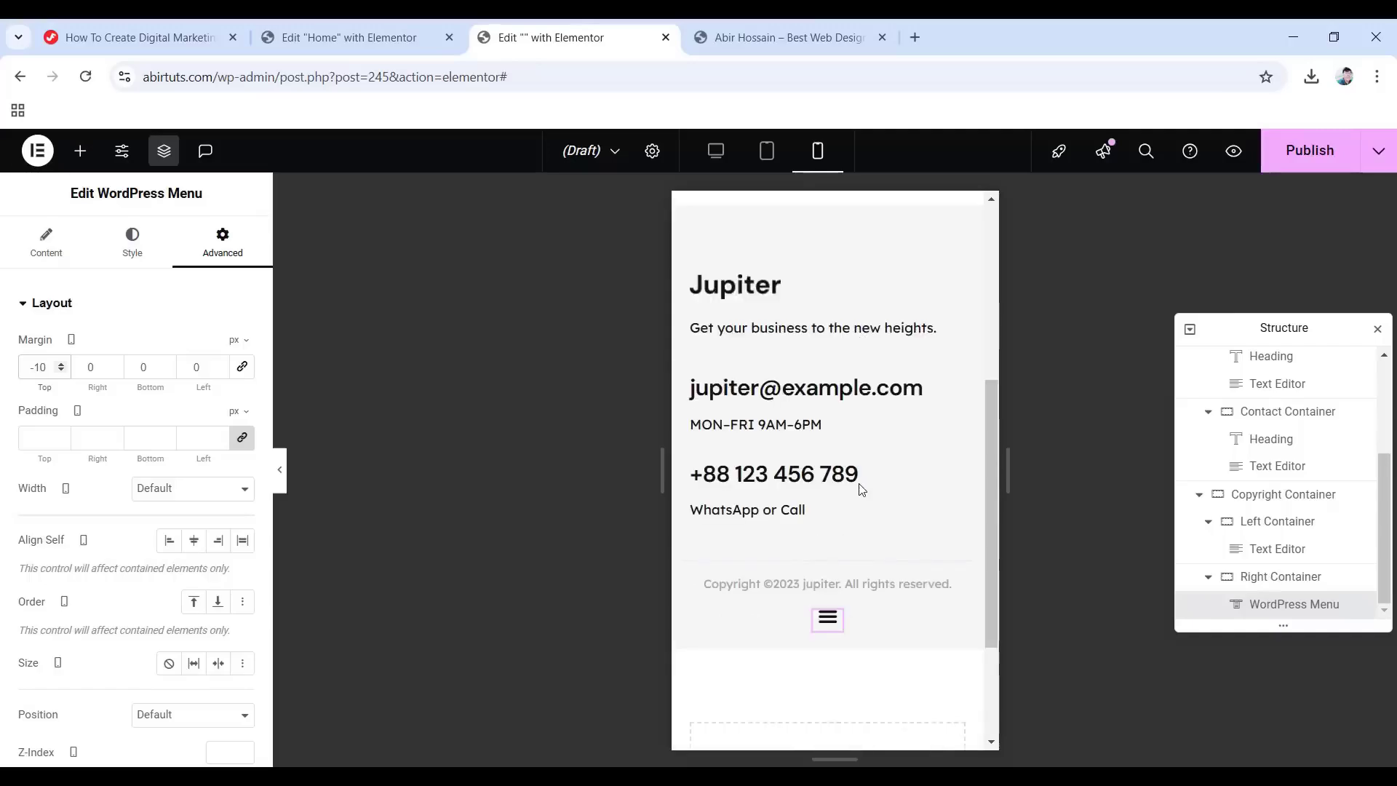
pyautogui.click(766, 151)
pyautogui.scroll(-1, 866, 467)
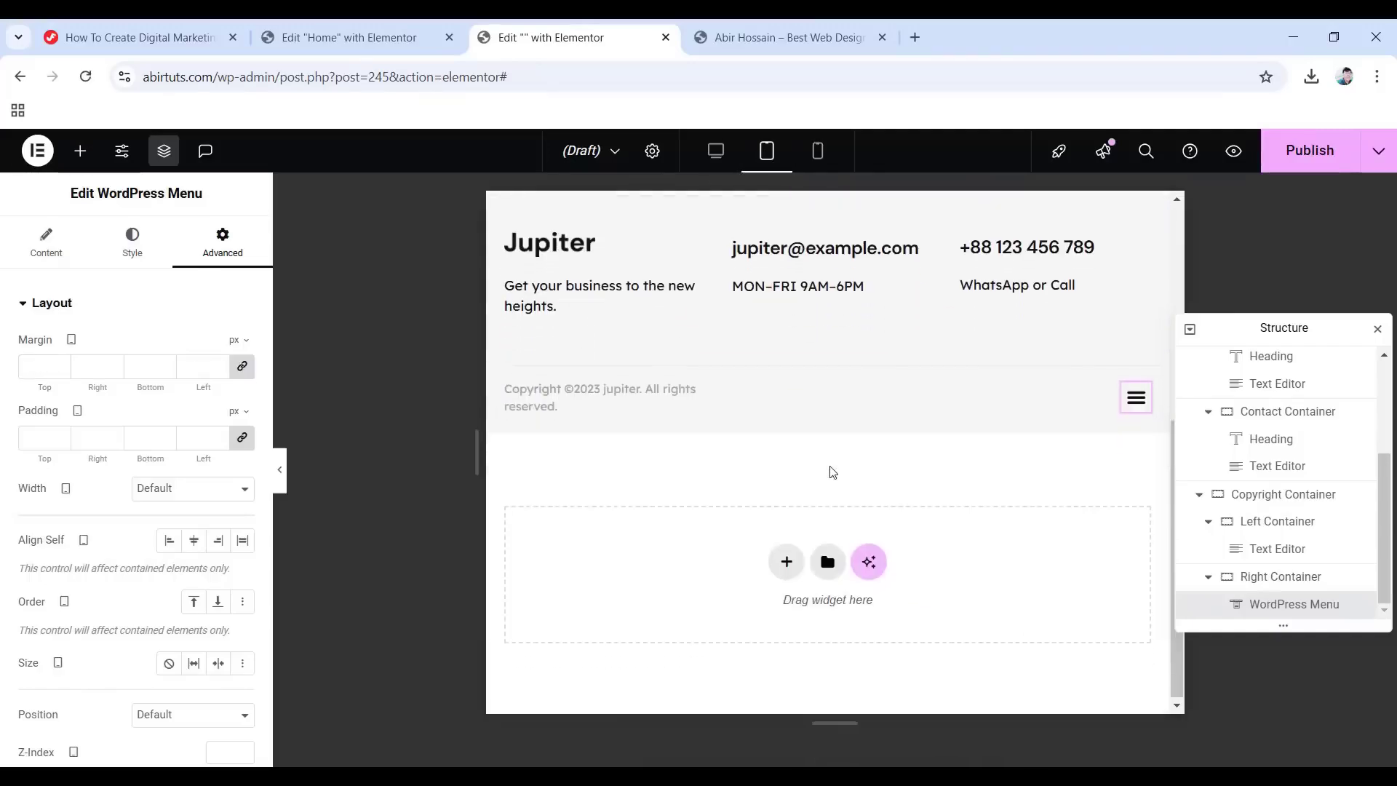
pyautogui.scroll(3, 832, 469)
pyautogui.click(704, 152)
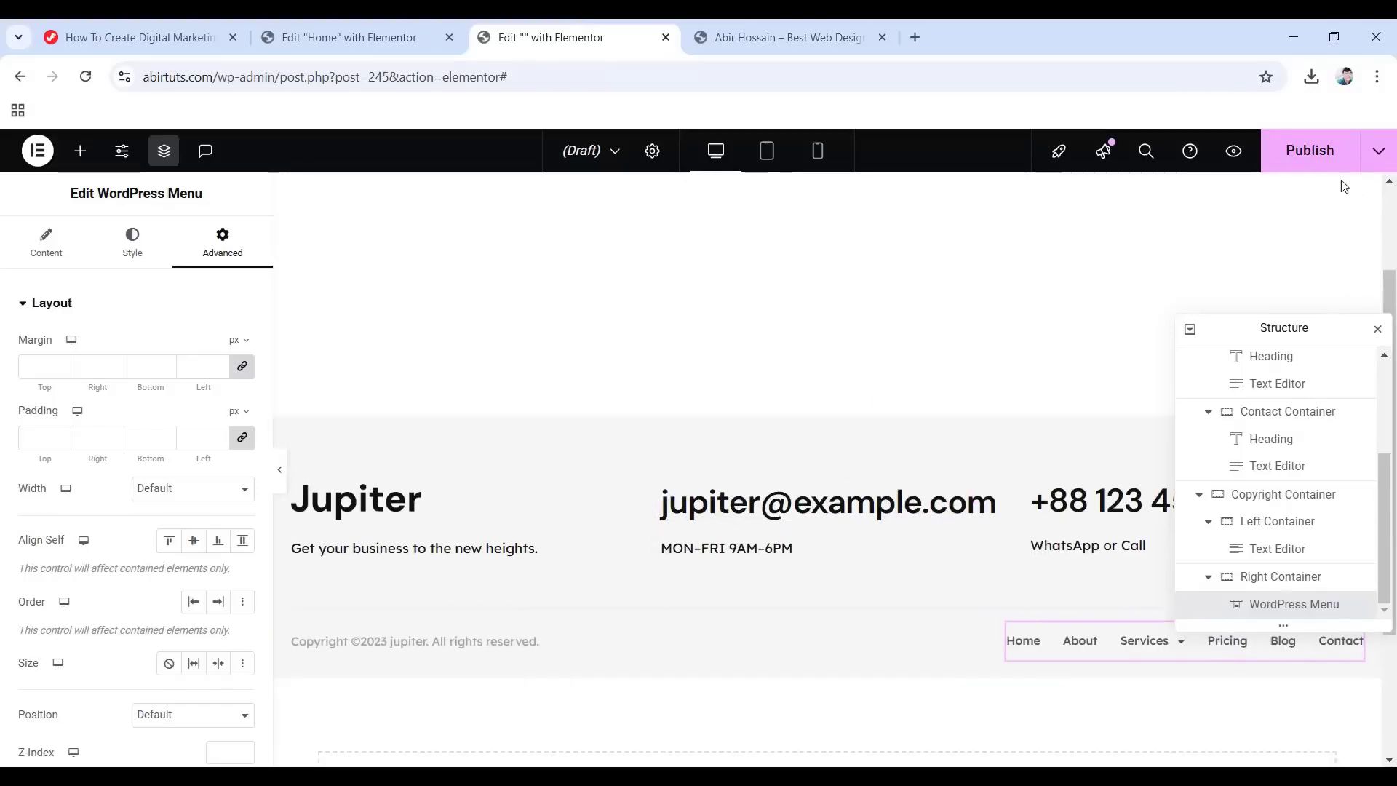
# Publish the footer template with an Include Entire Site display condition.
pyautogui.click(1305, 156)
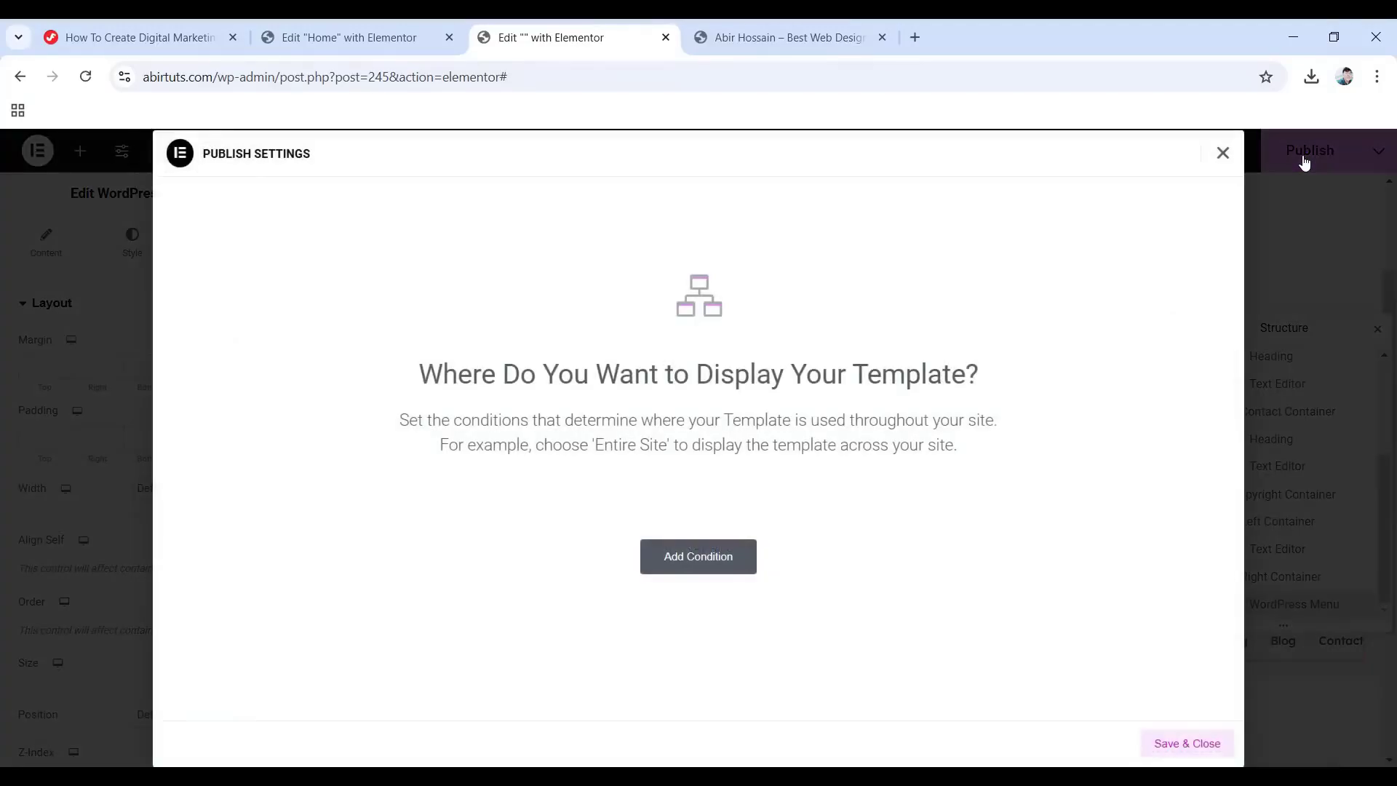
pyautogui.click(696, 564)
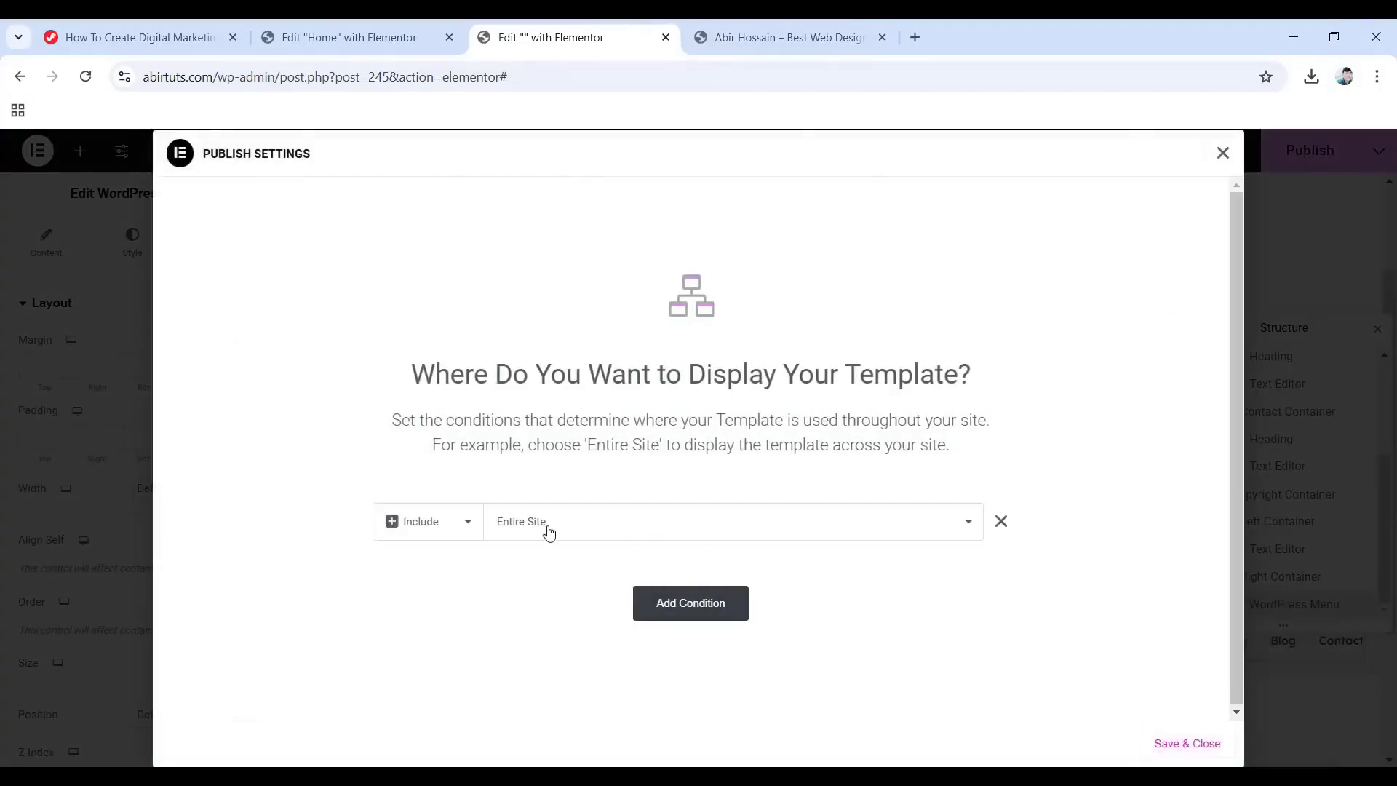
pyautogui.click(437, 528)
pyautogui.click(424, 553)
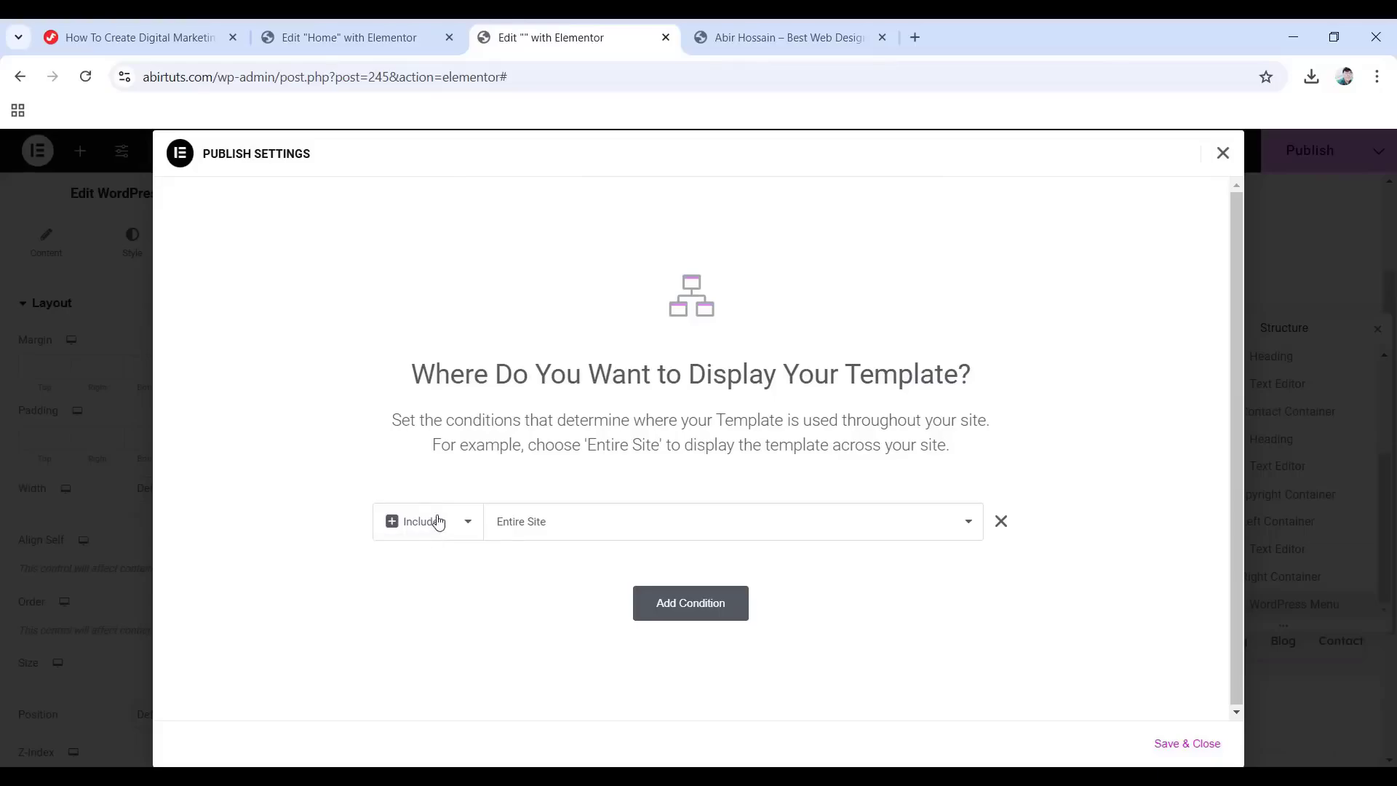
pyautogui.click(1175, 743)
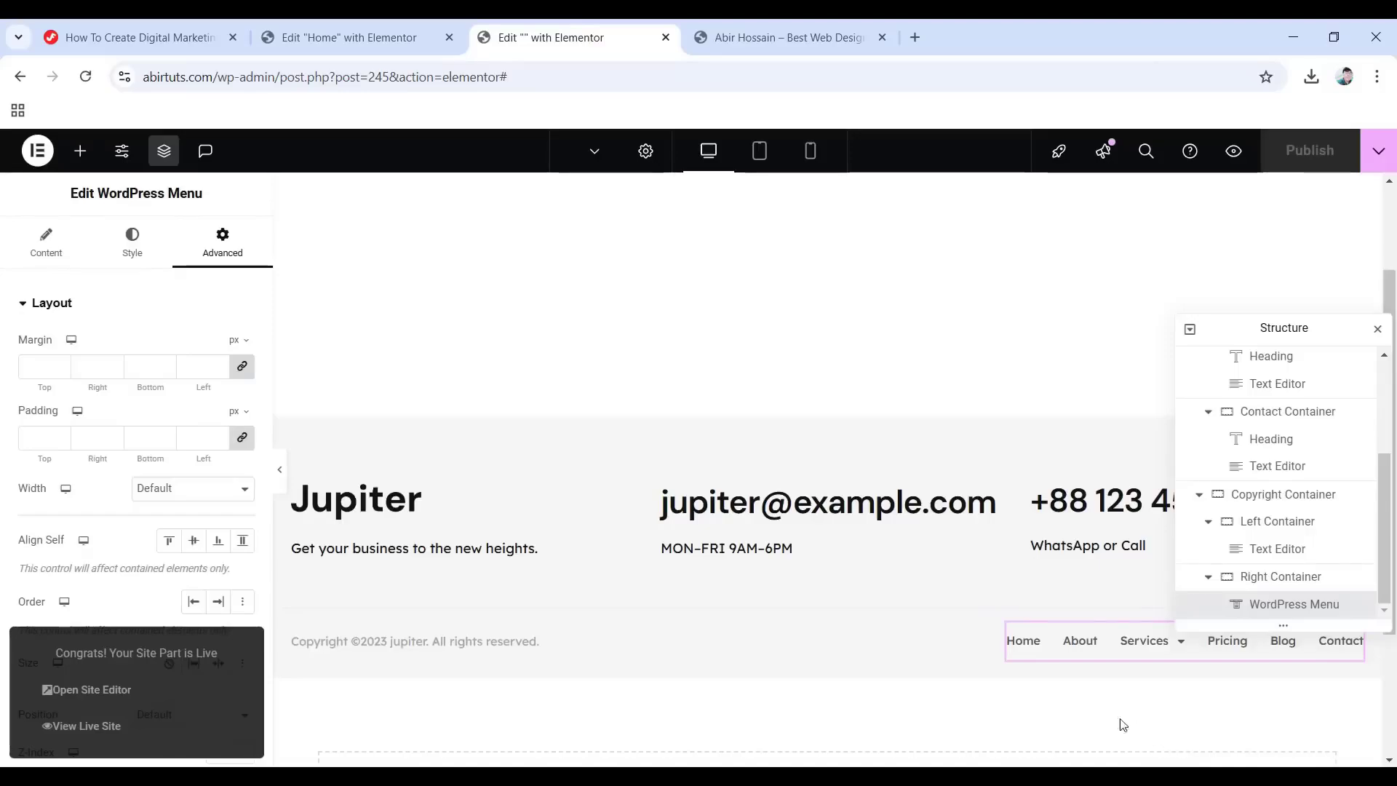
pyautogui.click(356, 38)
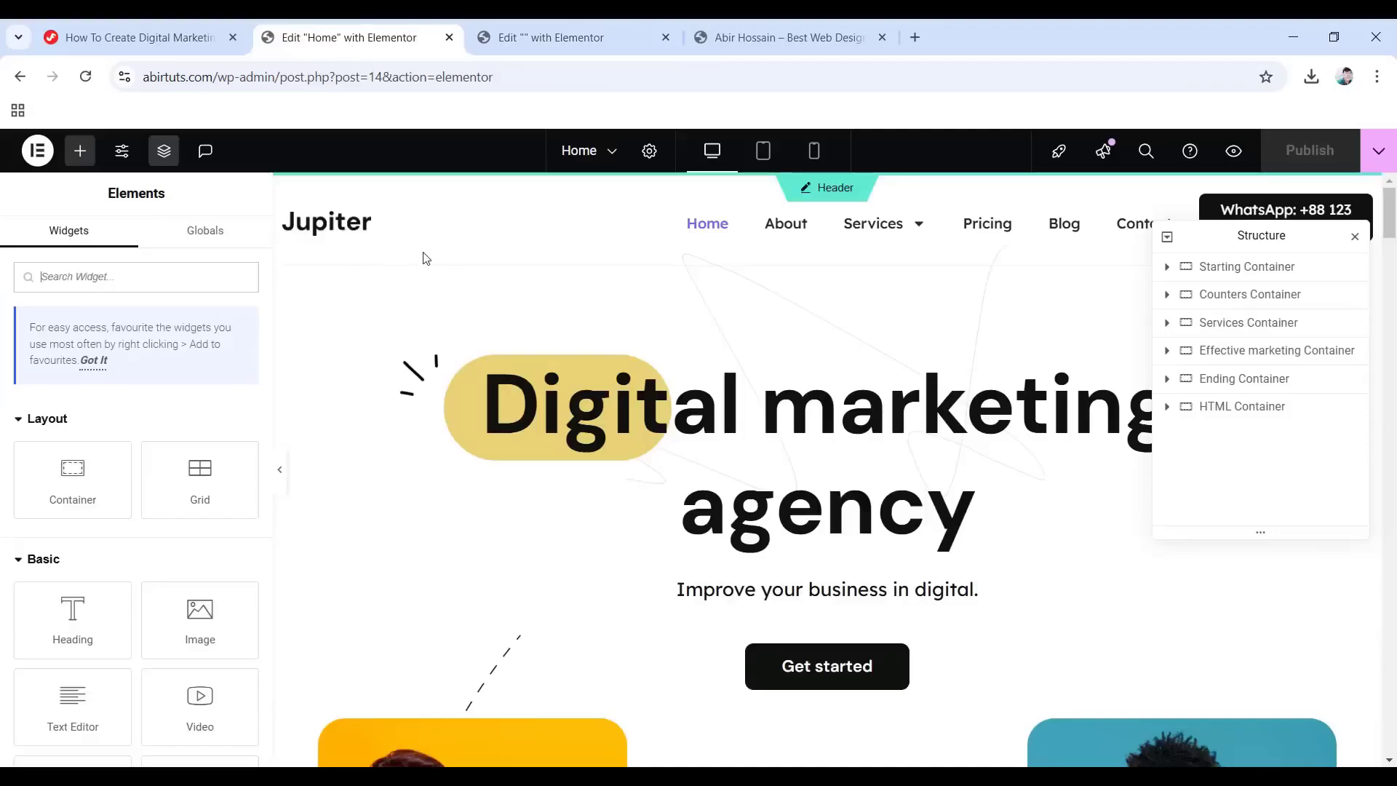
pyautogui.click(85, 79)
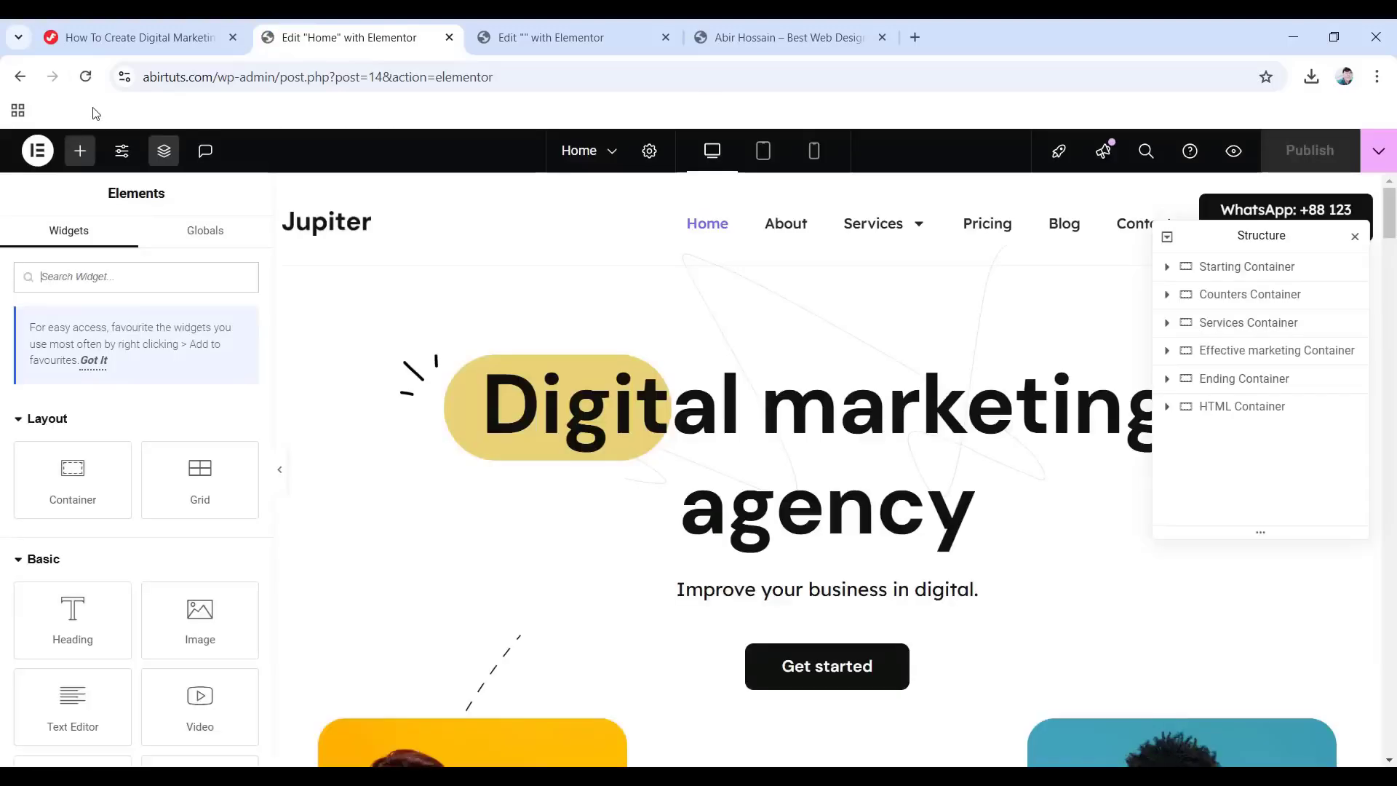
pyautogui.scroll(-1, 828, 466)
pyautogui.scroll(-15, 675, 583)
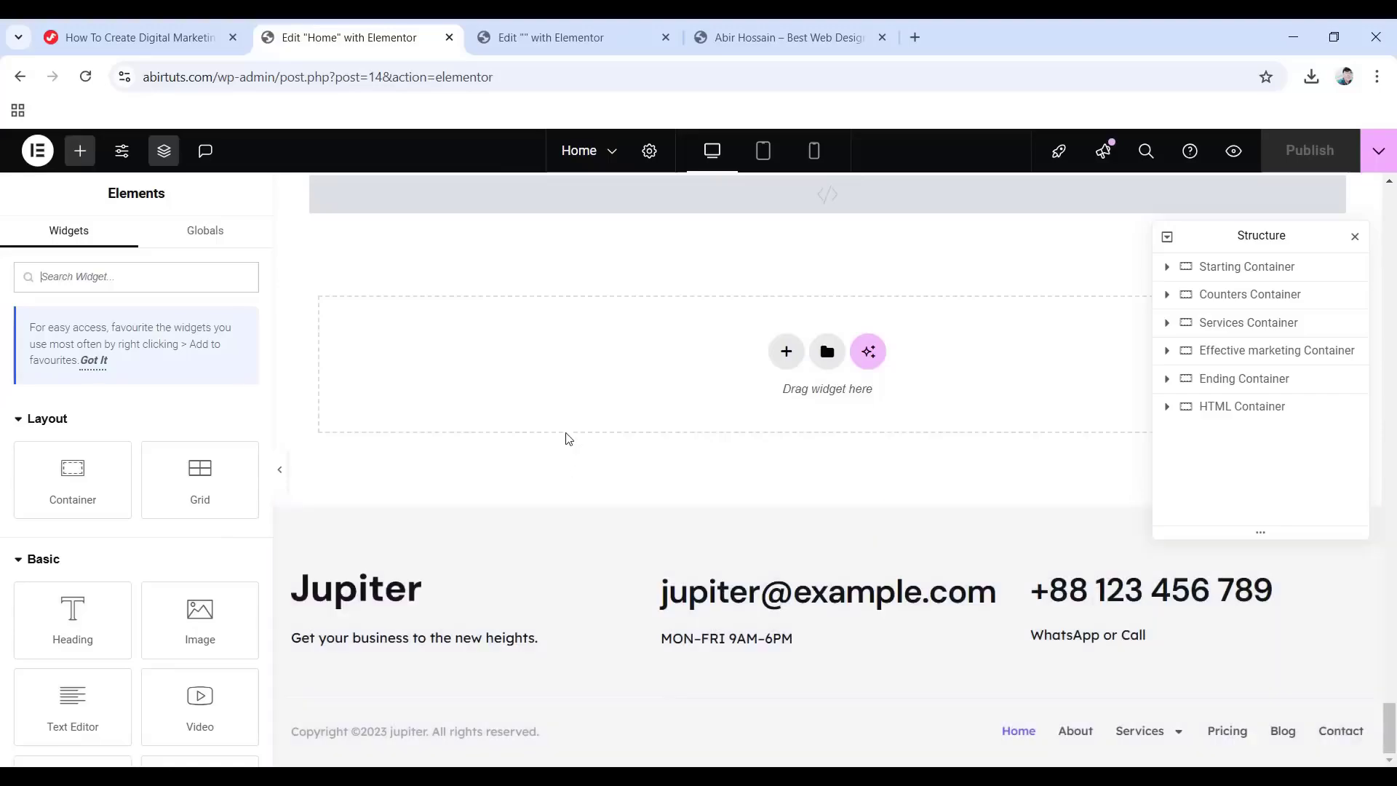
pyautogui.scroll(10, 676, 414)
pyautogui.scroll(2, 675, 397)
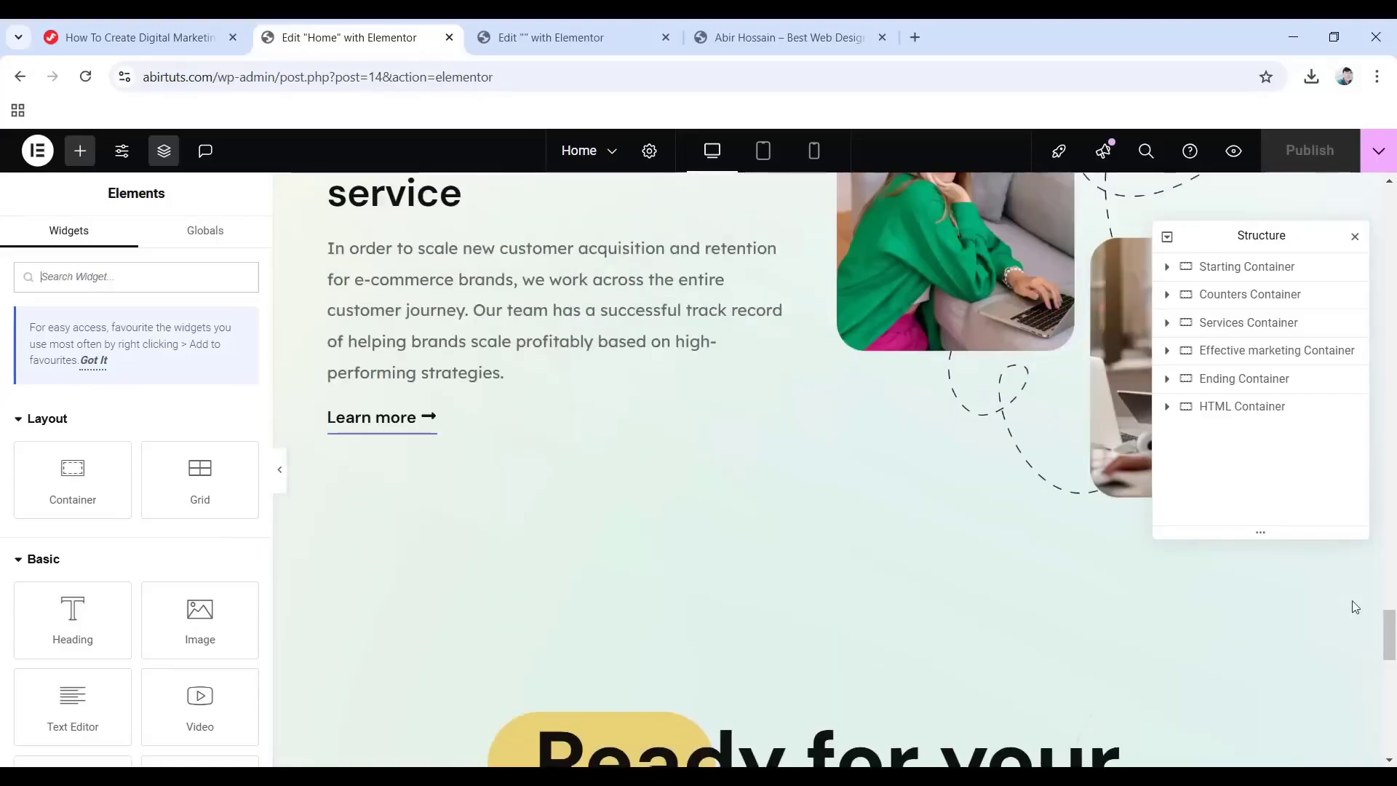
pyautogui.moveTo(1389, 634); pyautogui.dragTo(1389, 211)
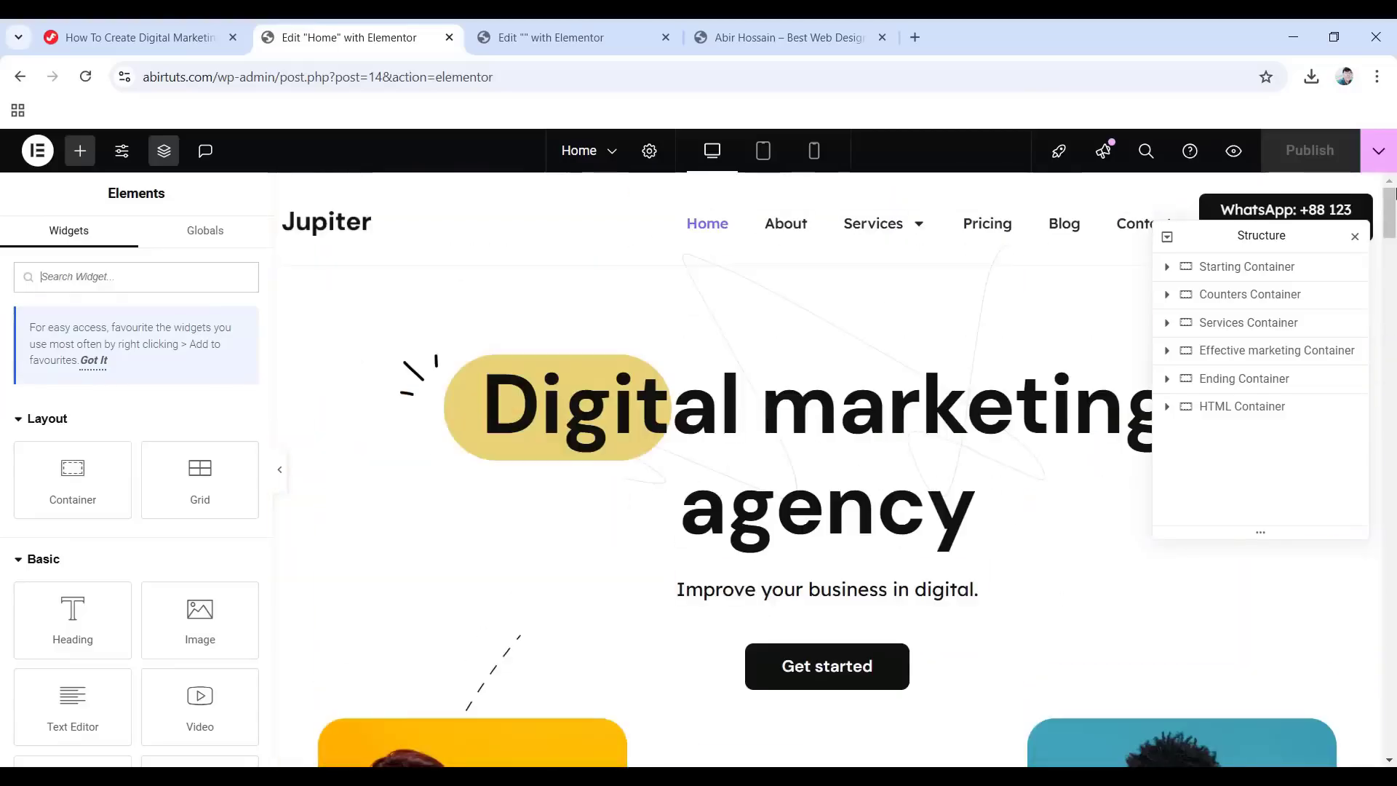
pyautogui.click(555, 37)
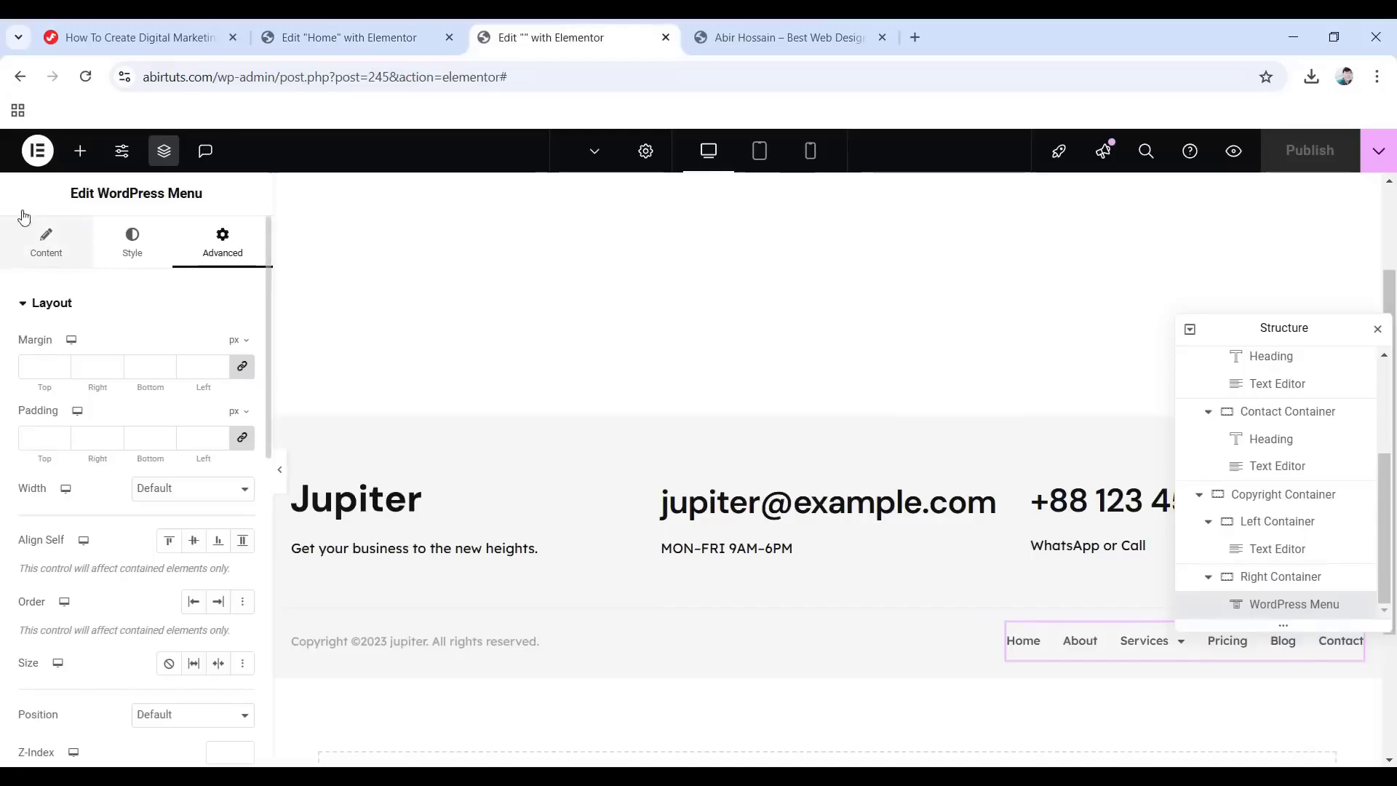
# Exit to the WordPress dashboard and open the About page in Elementor.
pyautogui.click(38, 153)
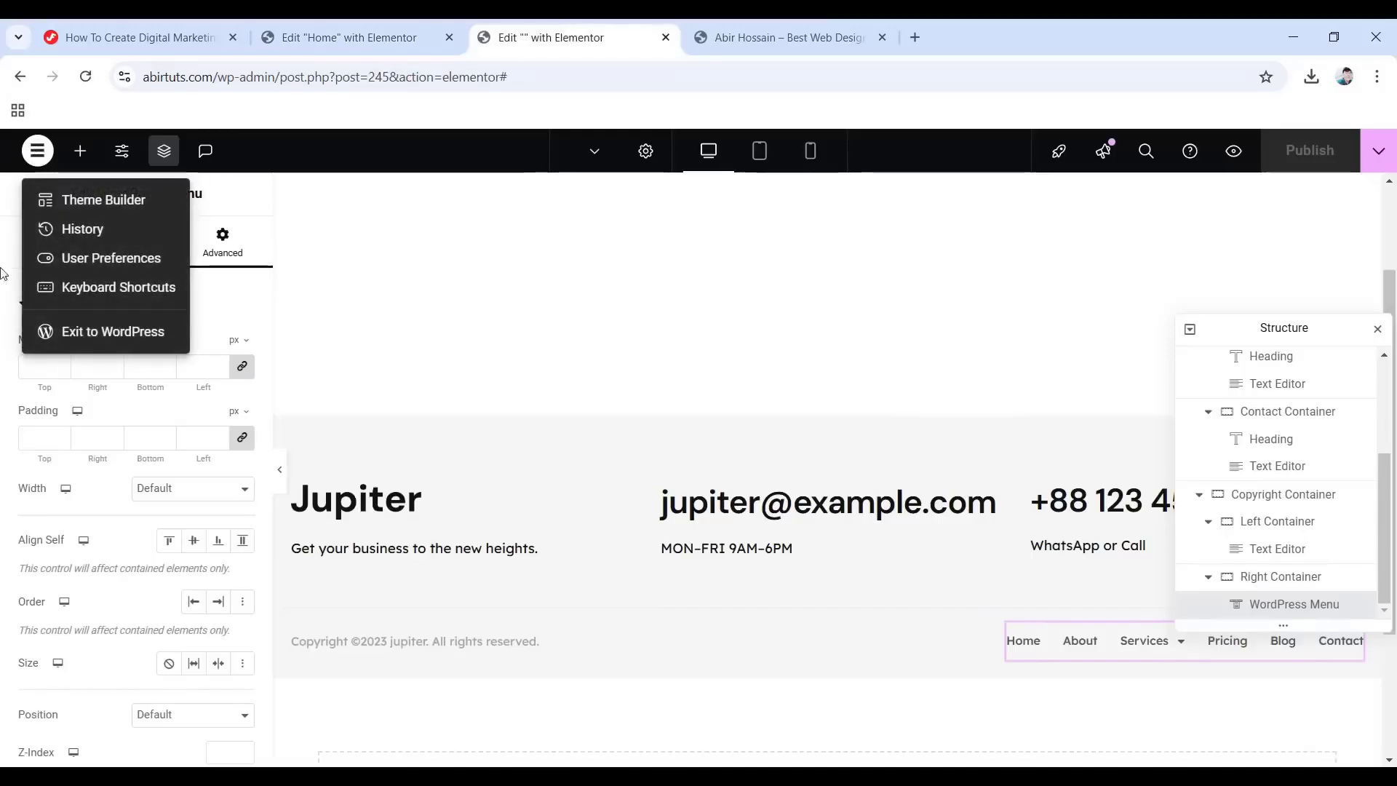
pyautogui.click(111, 329)
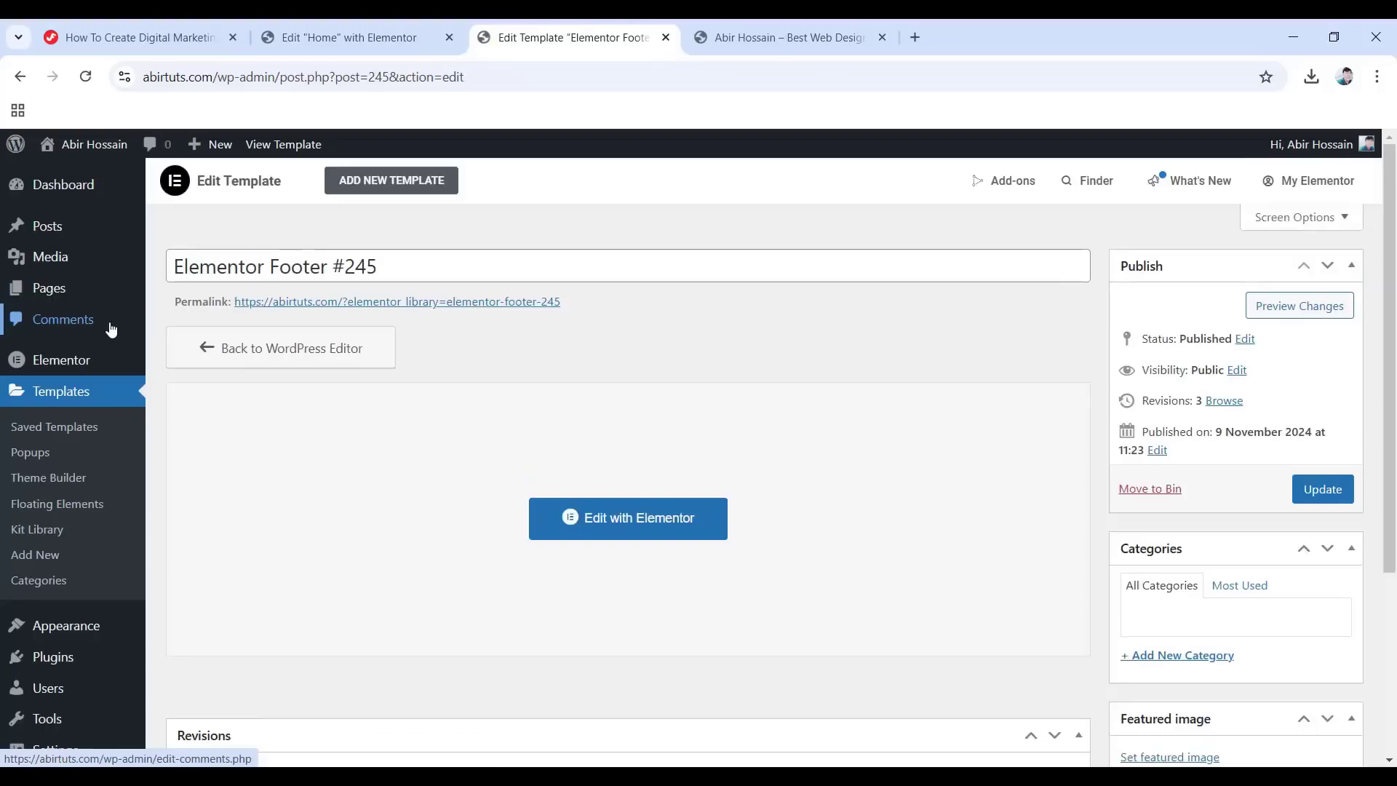
pyautogui.click(51, 292)
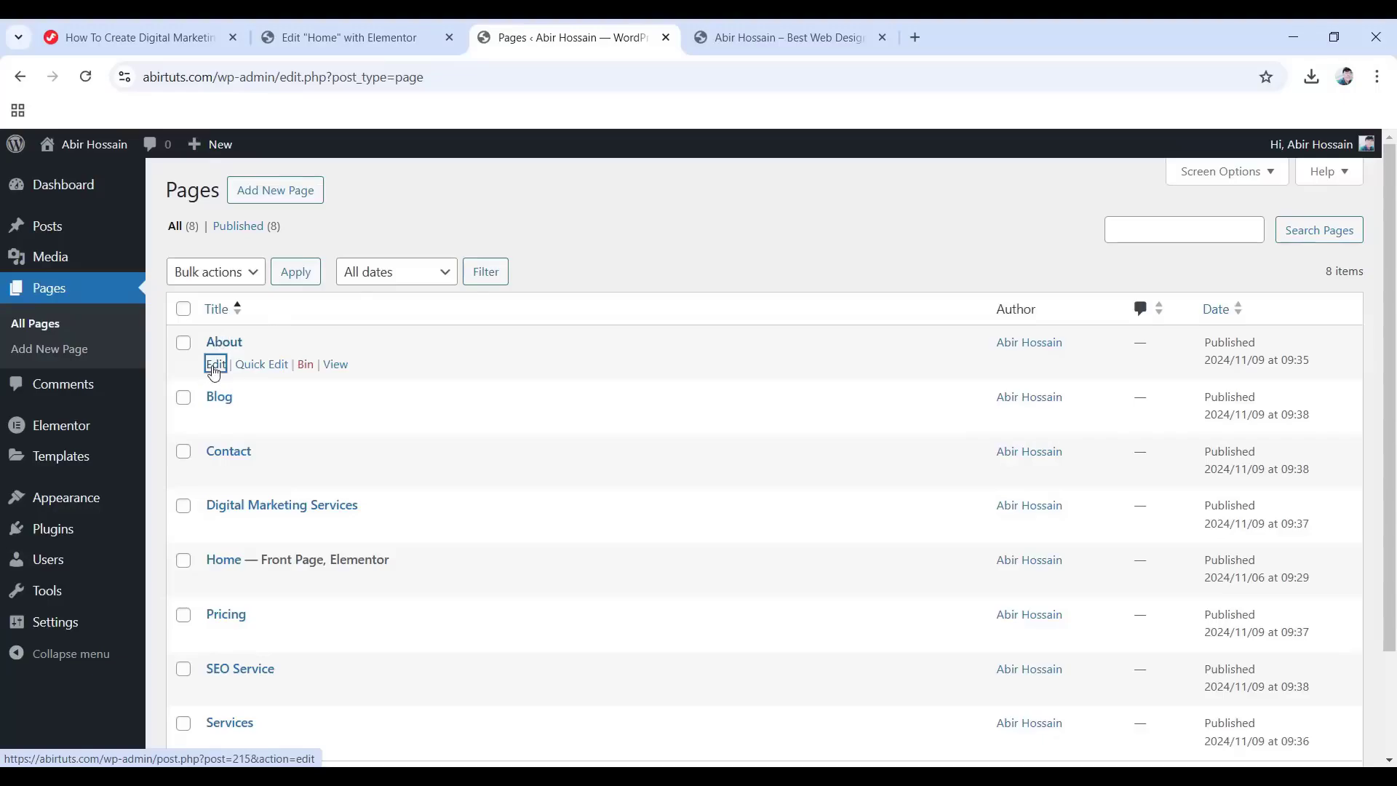
pyautogui.click(215, 365)
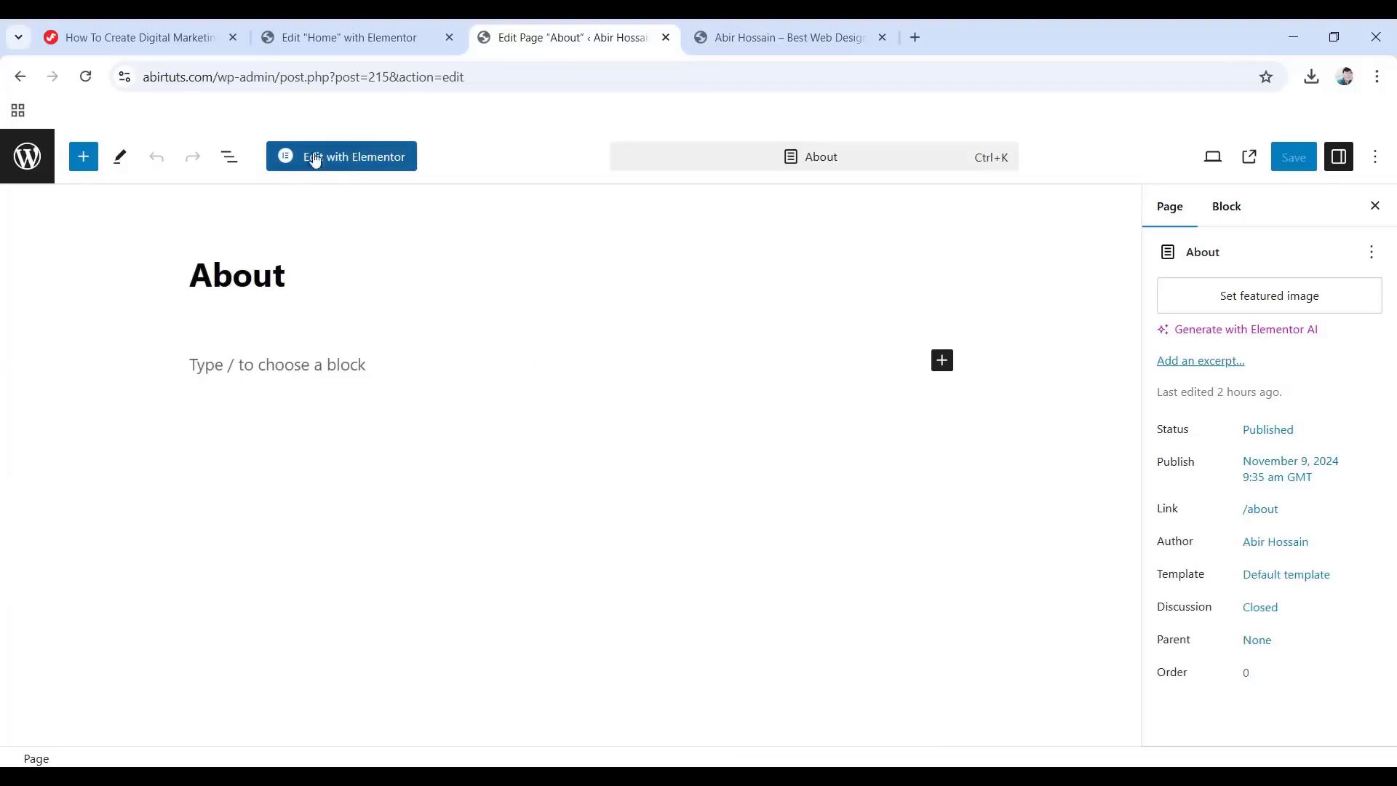
pyautogui.click(361, 159)
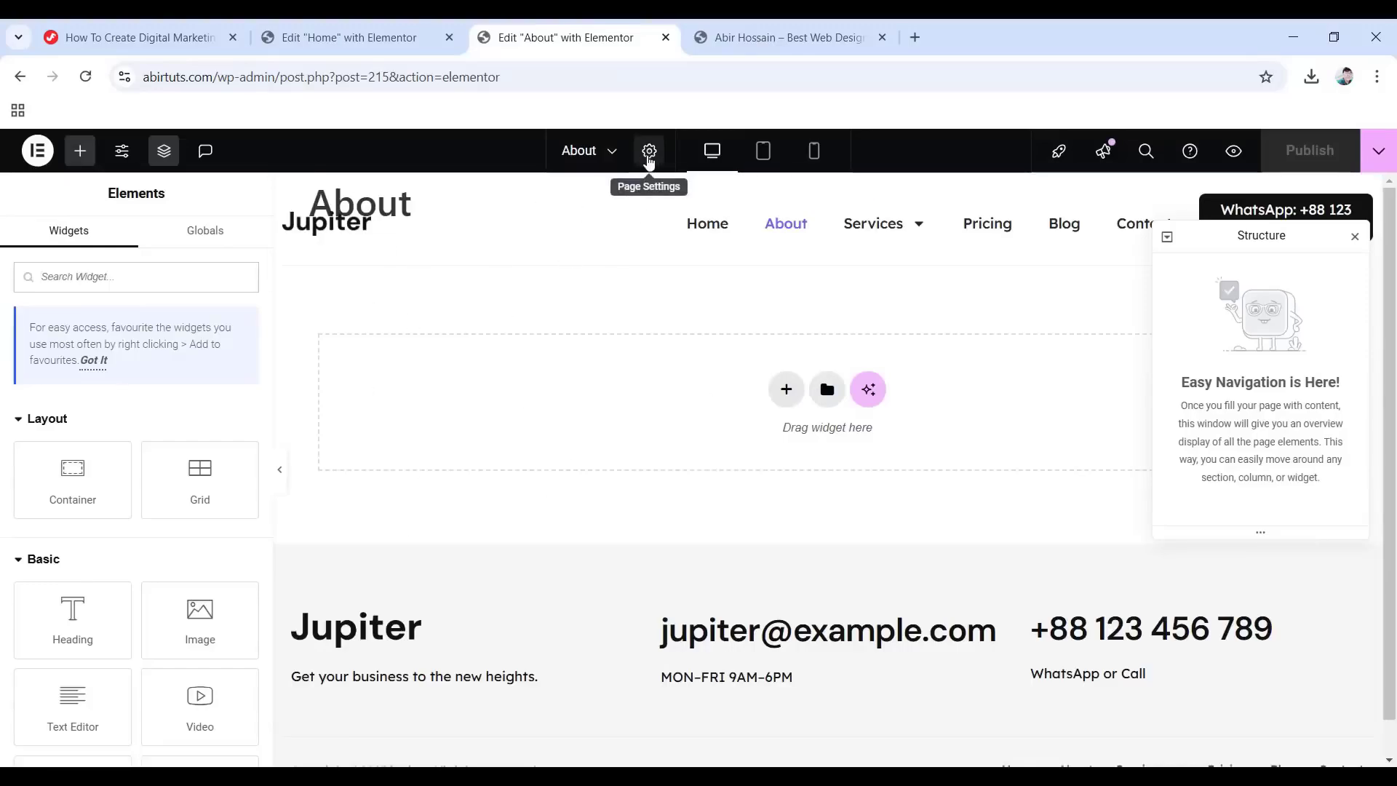
# Set the About page's Page Layout to Elementor Full Width.
pyautogui.click(649, 159)
pyautogui.scroll(-3, 31, 474)
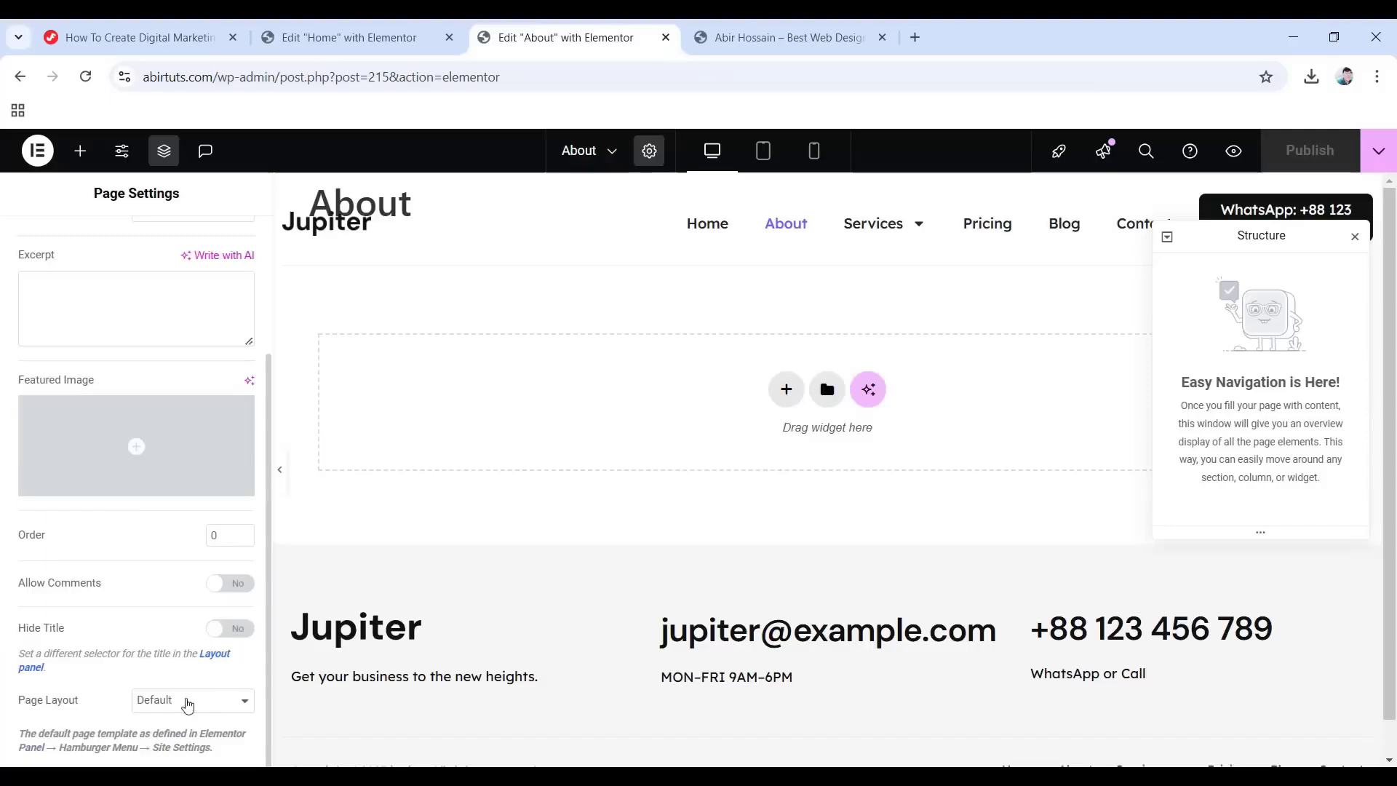
pyautogui.click(203, 700)
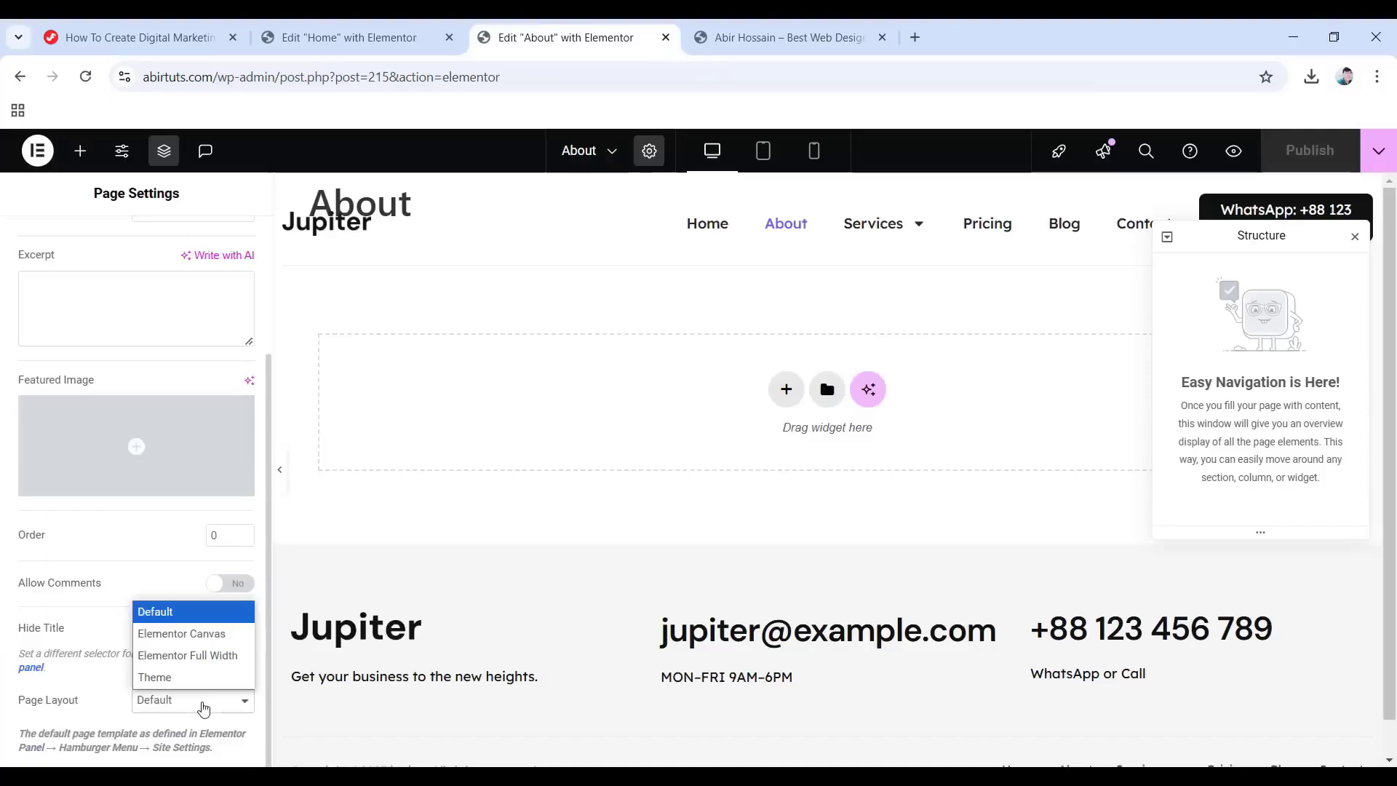
pyautogui.click(199, 662)
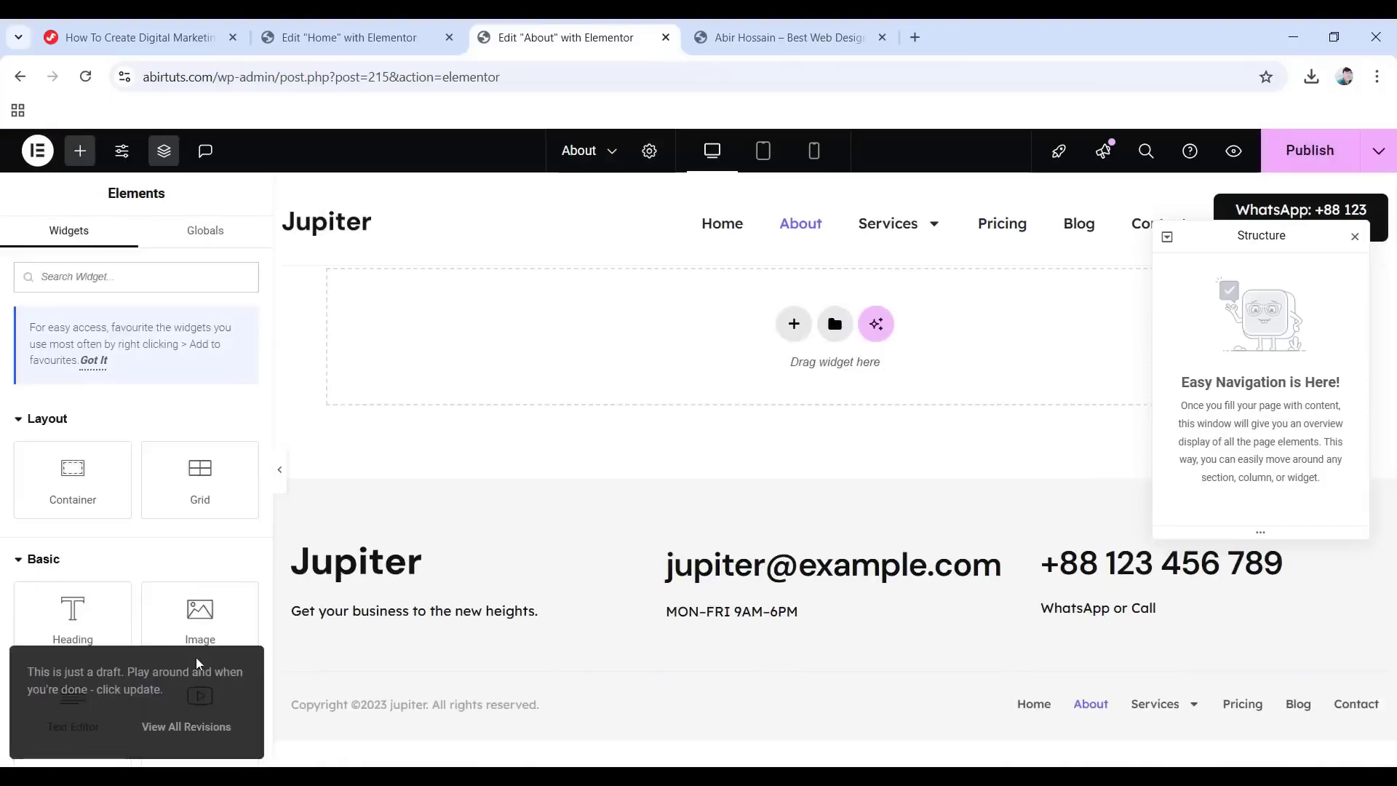
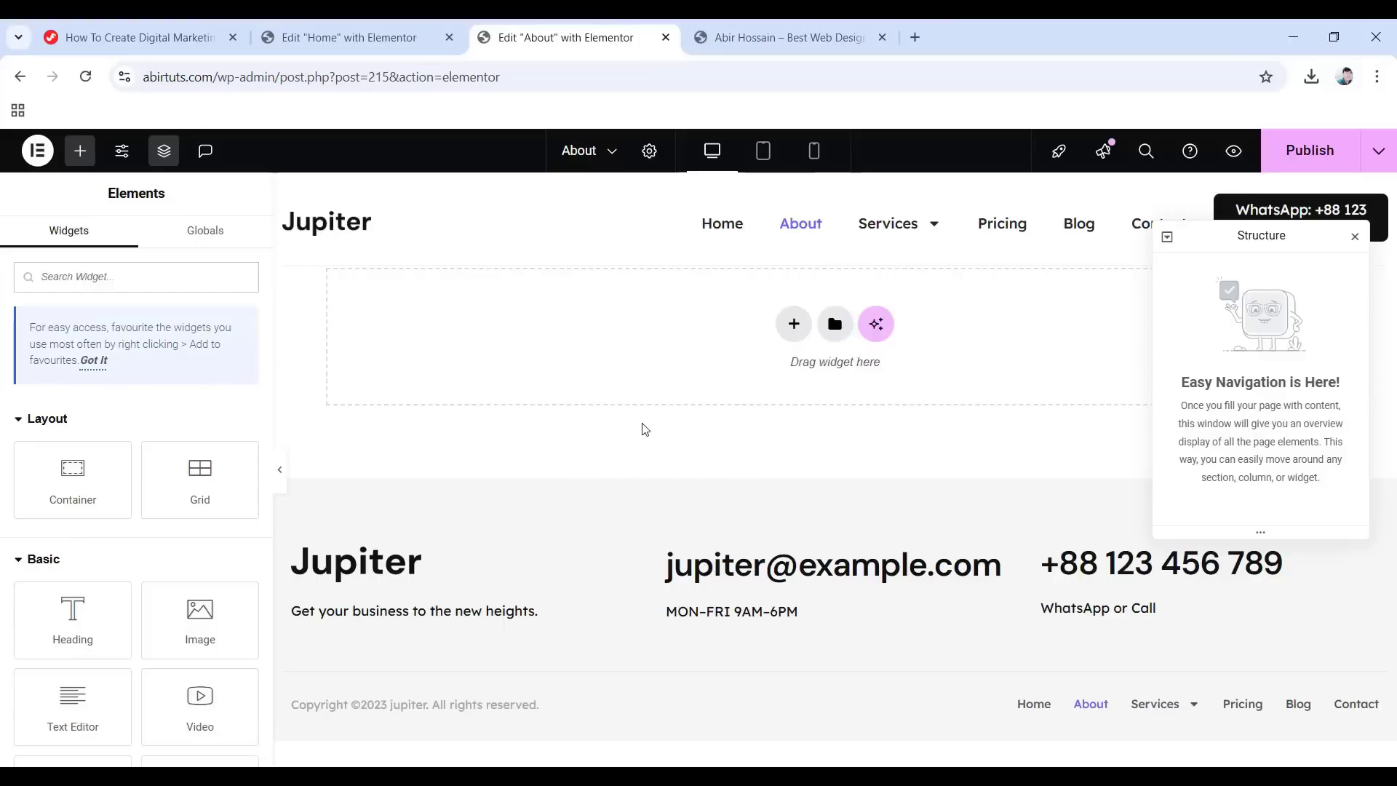
# Import About Page.json from the Templates folder into the library, enabling unfiltered file uploads.
pyautogui.click(835, 326)
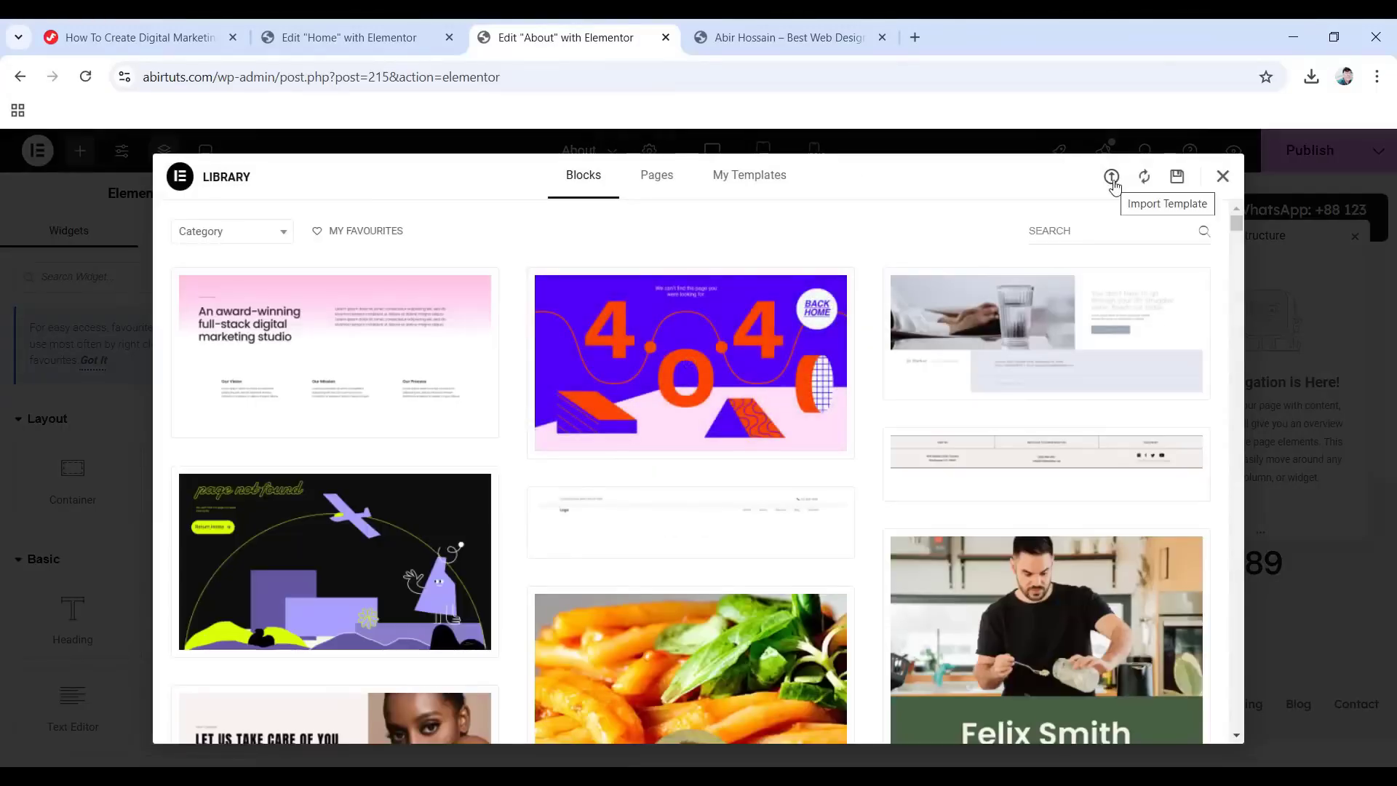
pyautogui.click(1112, 182)
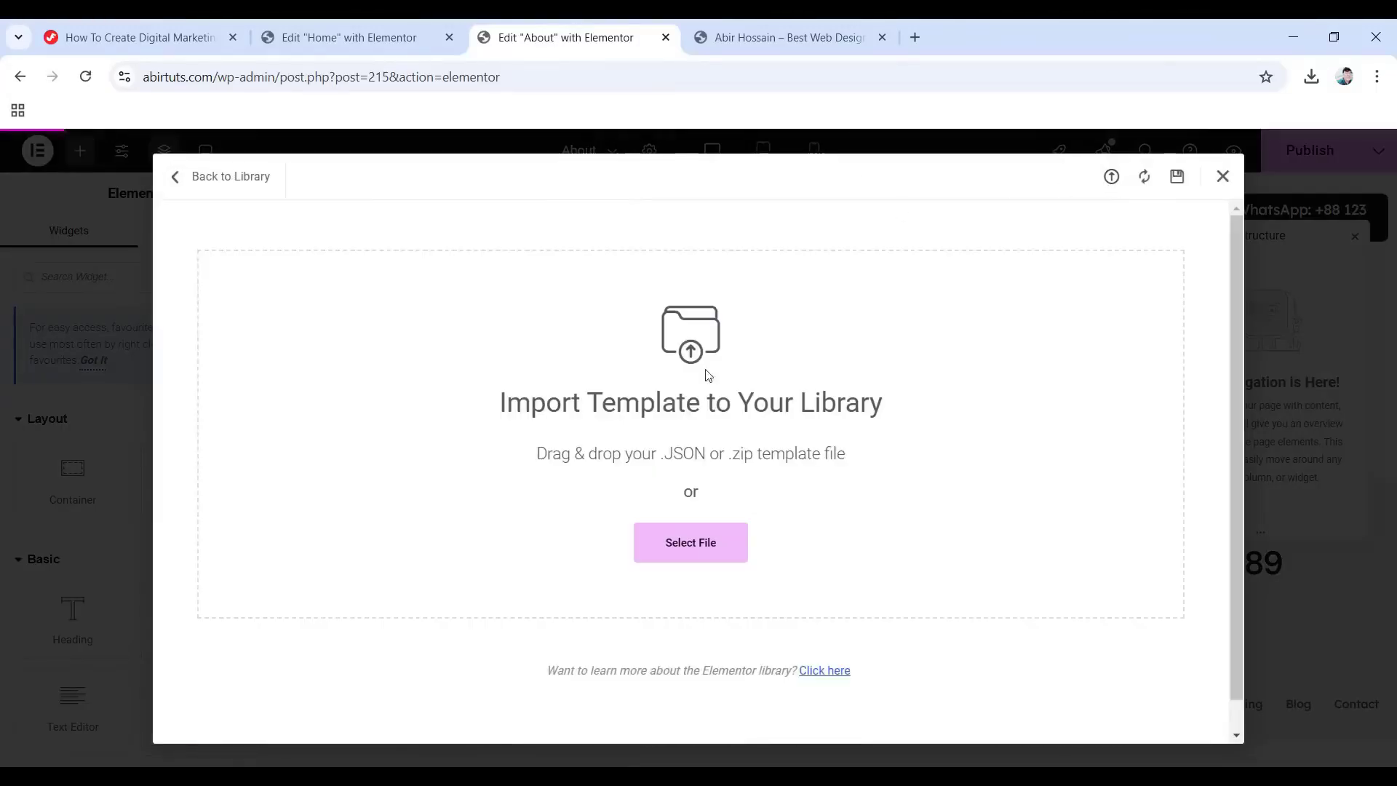
pyautogui.click(706, 545)
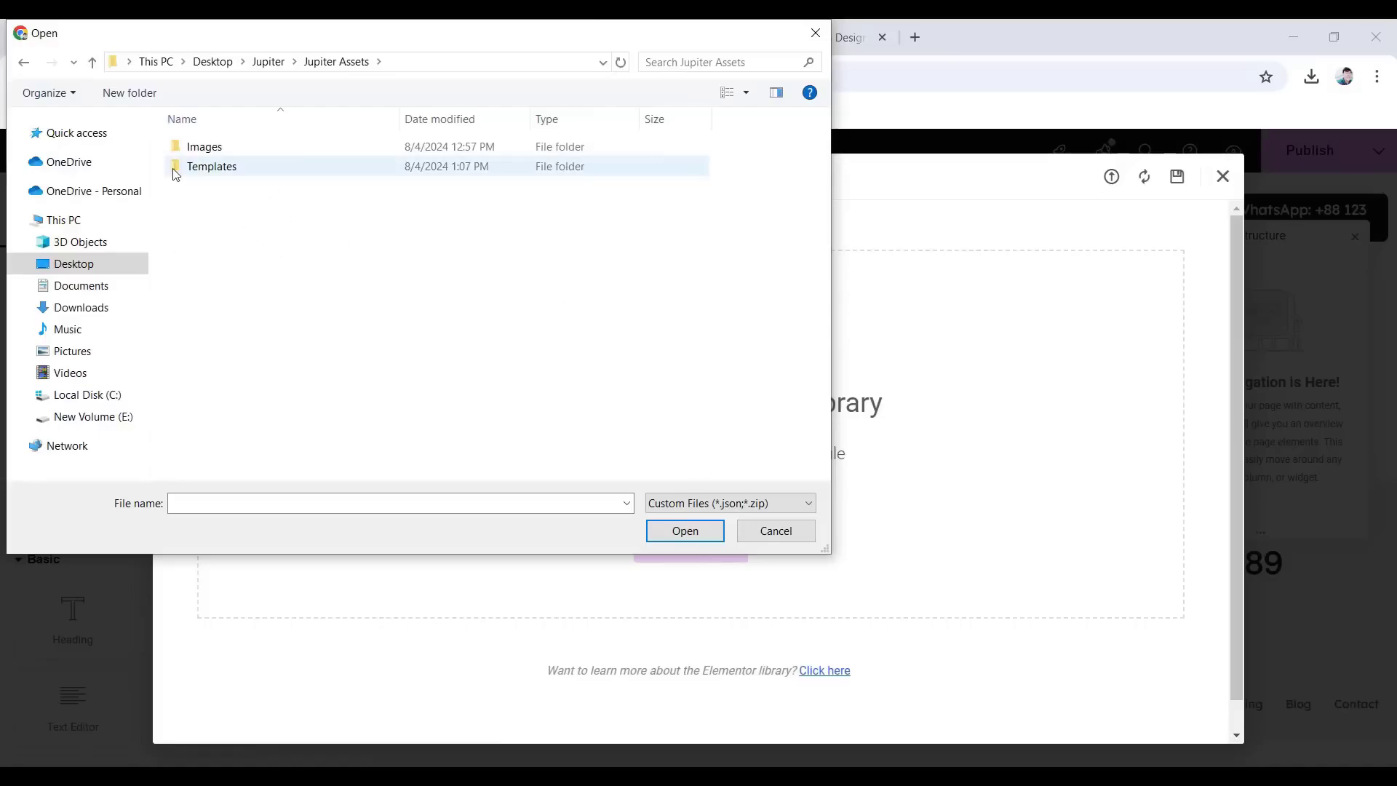
pyautogui.doubleClick(230, 169)
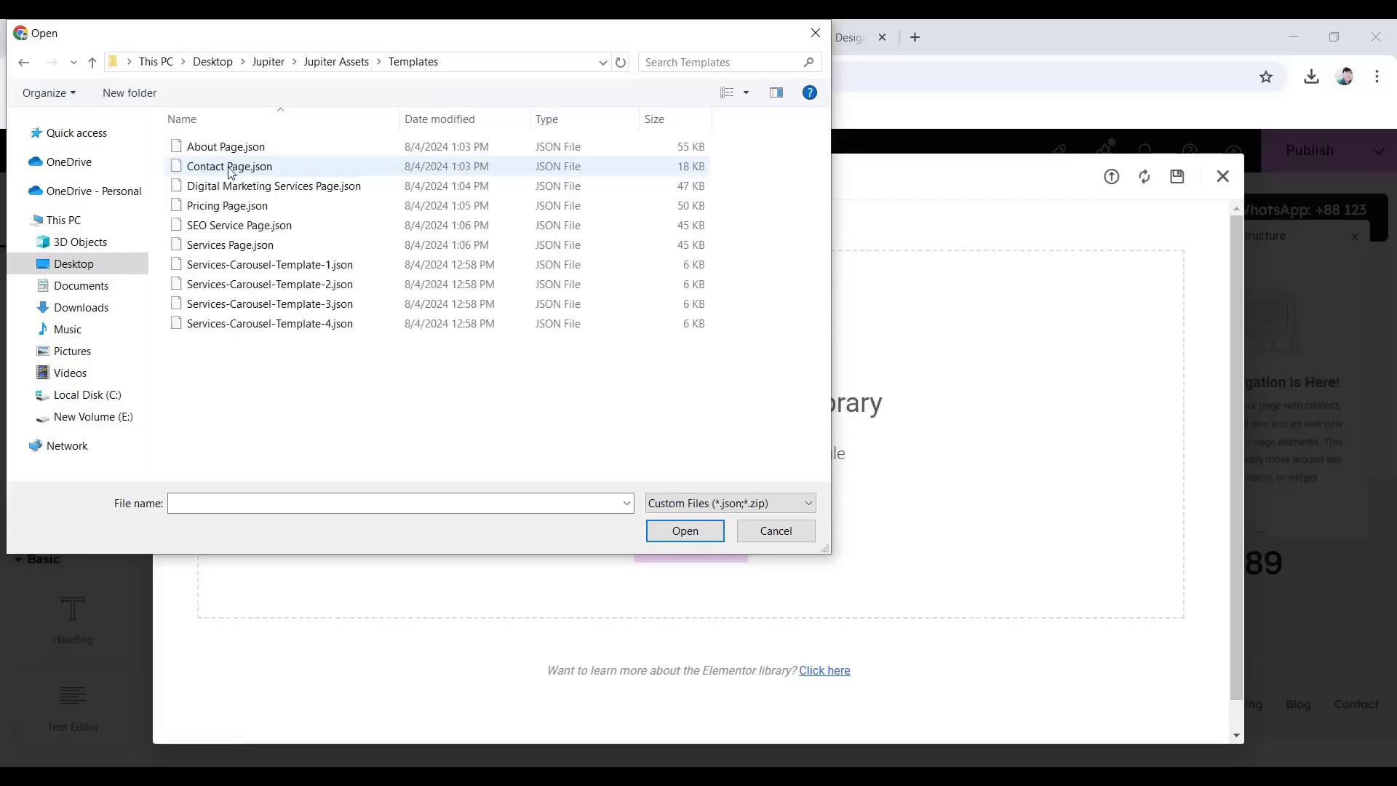
pyautogui.click(270, 149)
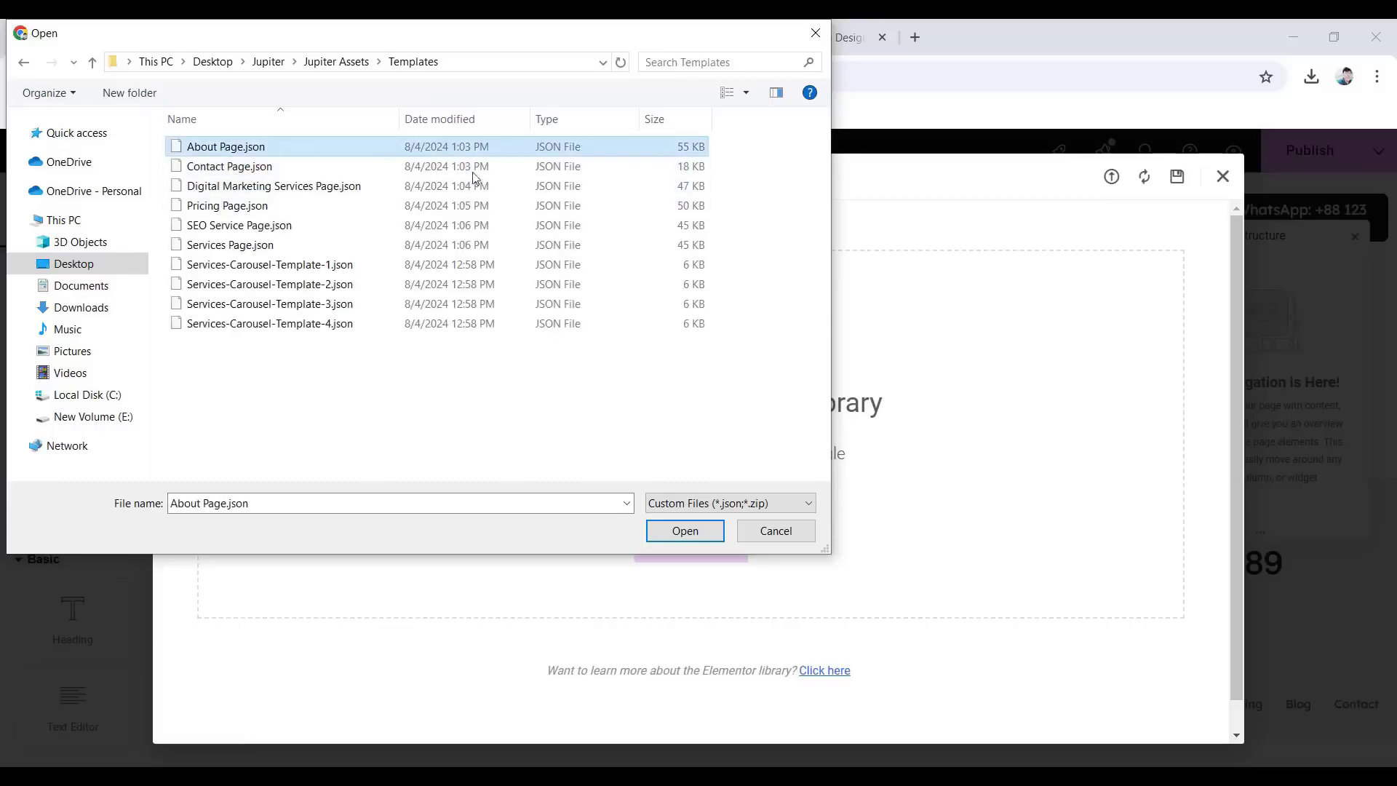
pyautogui.click(686, 531)
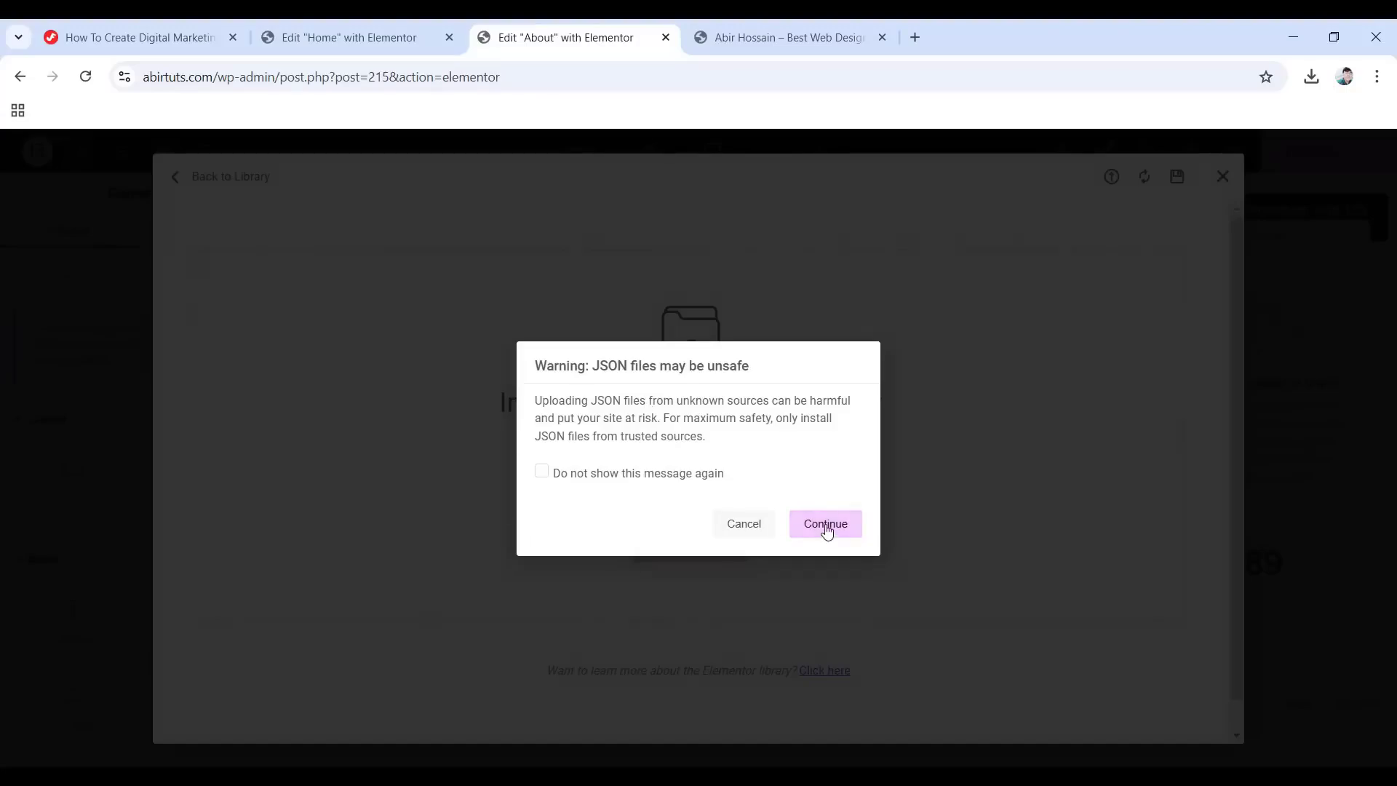
pyautogui.click(827, 532)
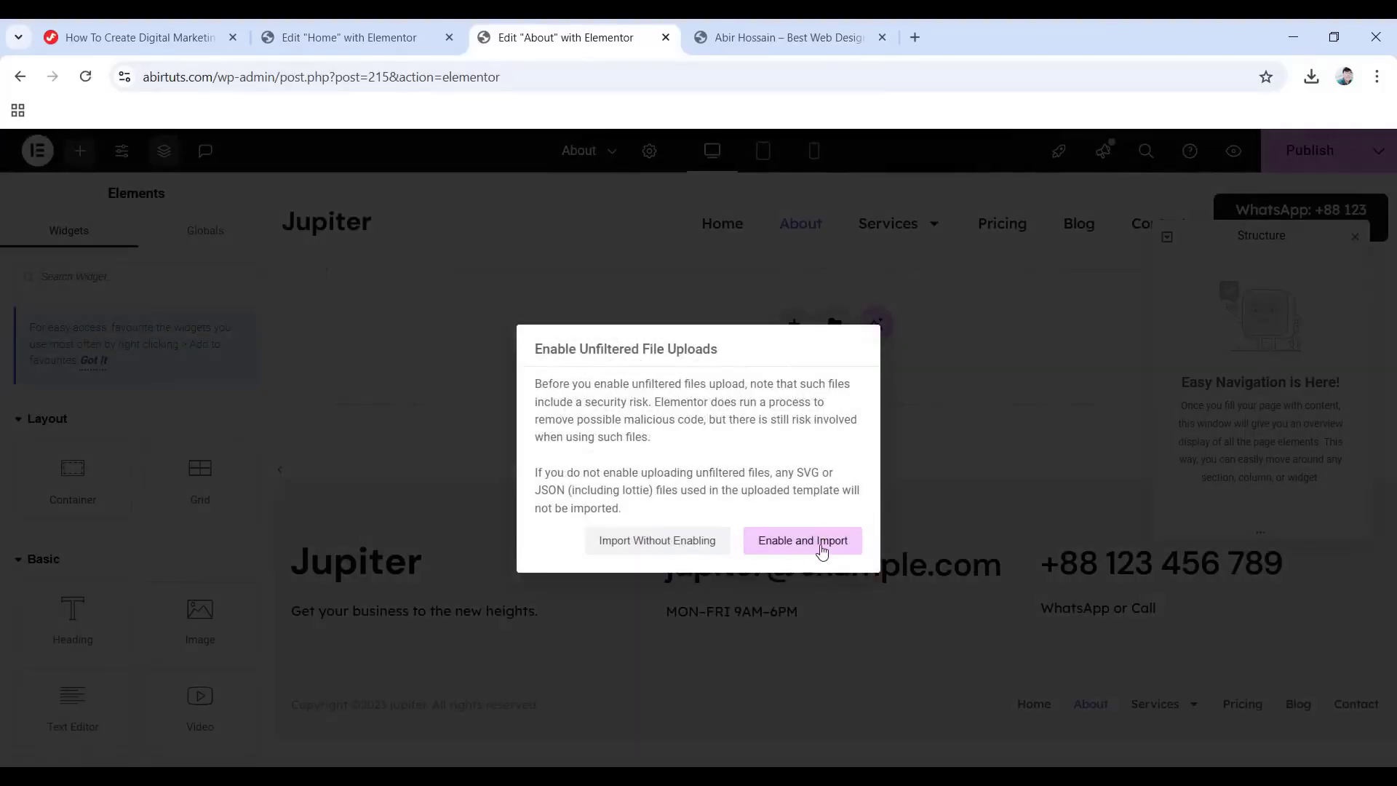
pyautogui.click(812, 550)
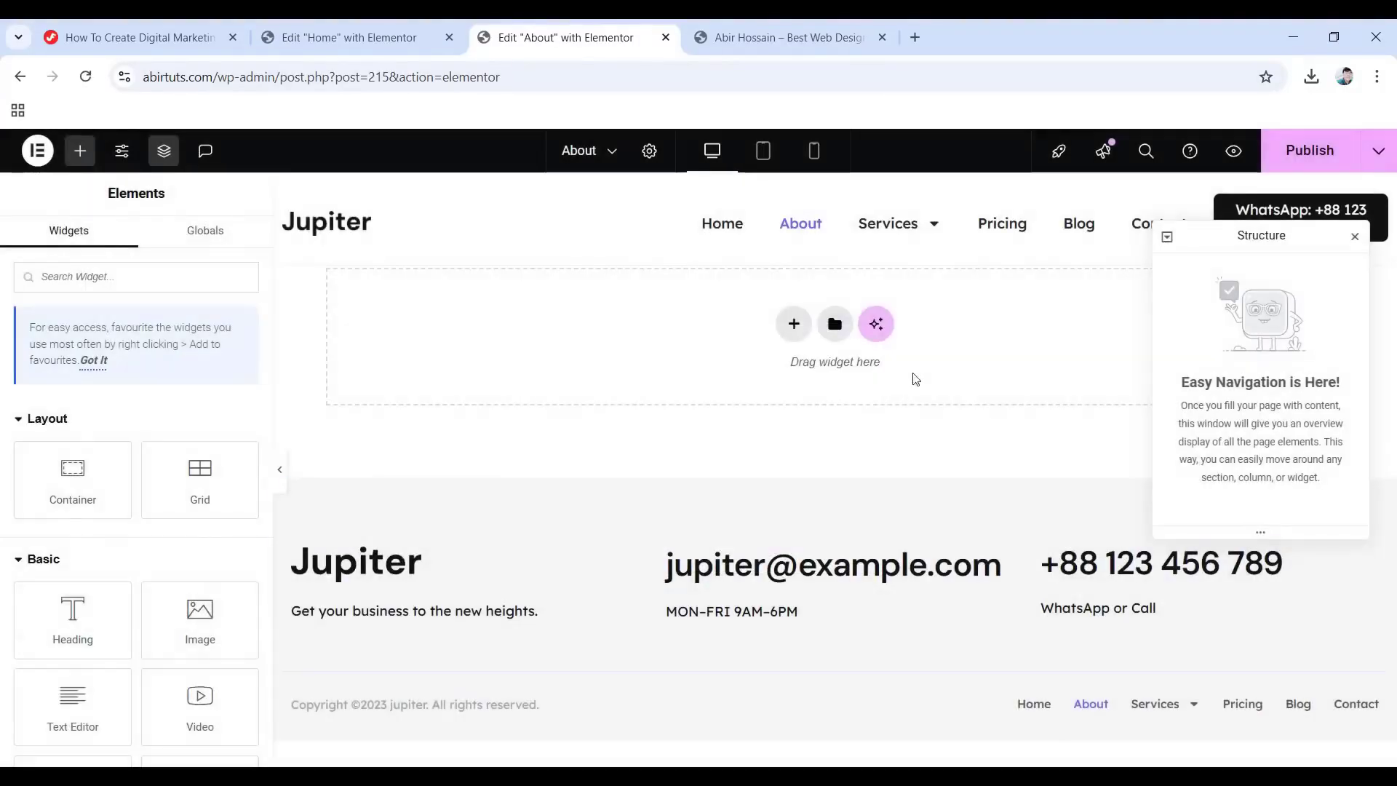
# Insert the saved About Page template from My Templates into the About page.
pyautogui.click(833, 326)
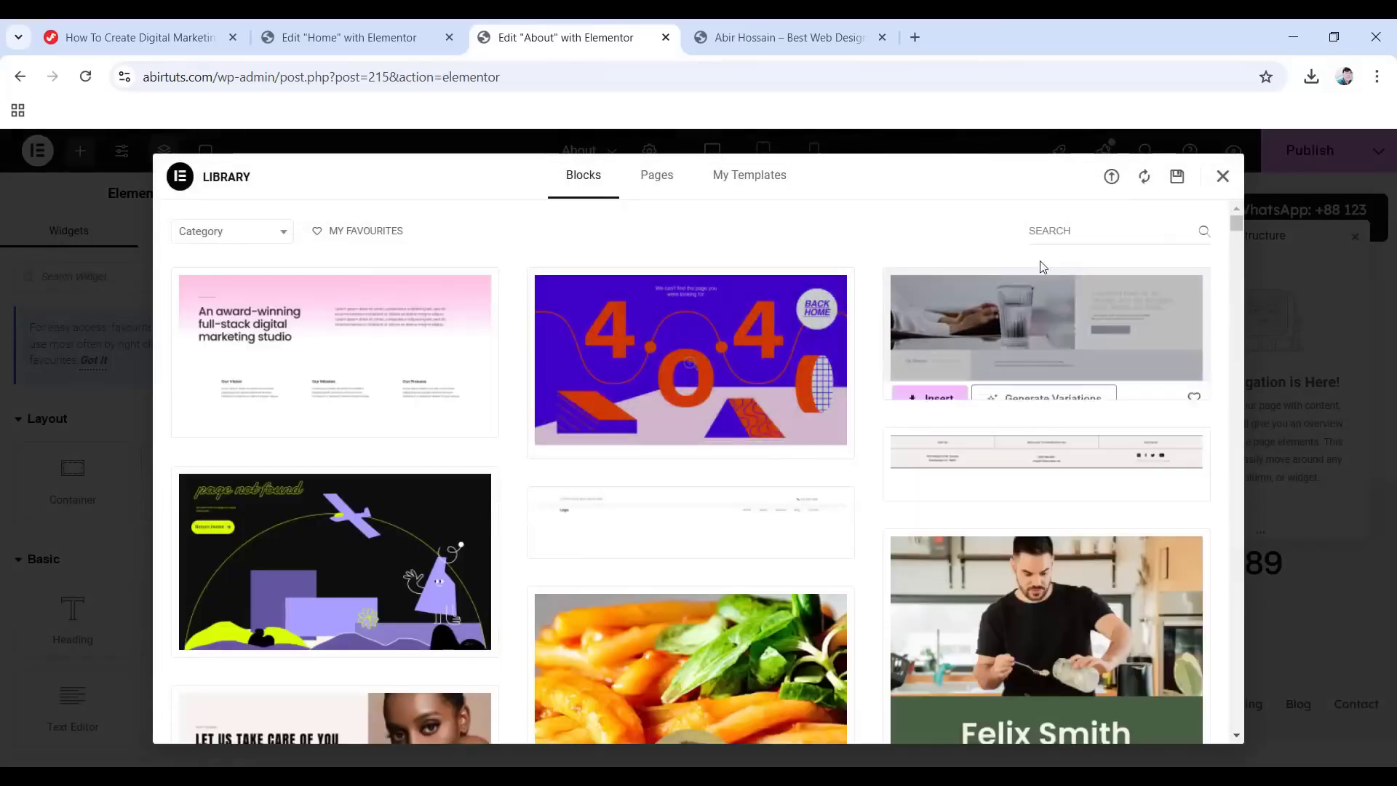
pyautogui.click(742, 181)
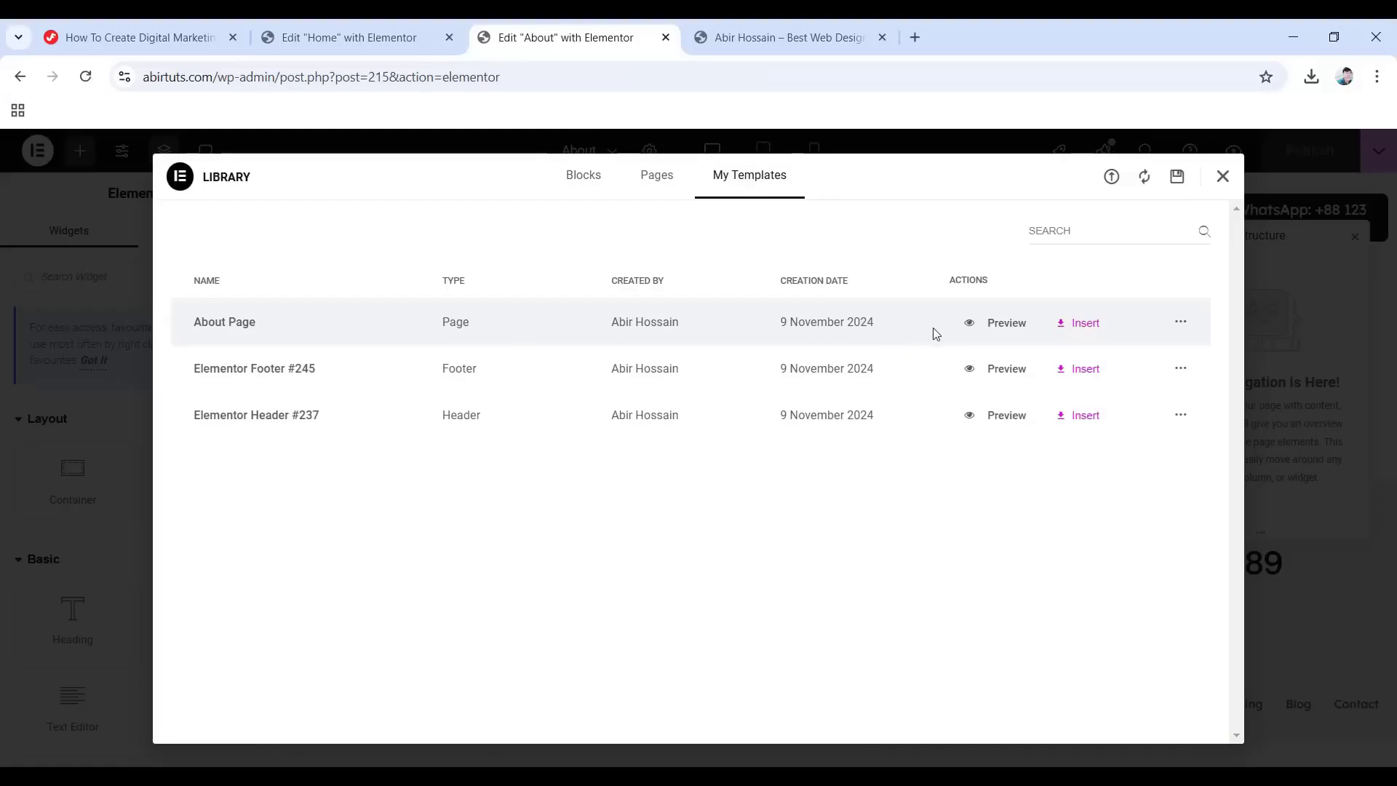
pyautogui.click(1081, 326)
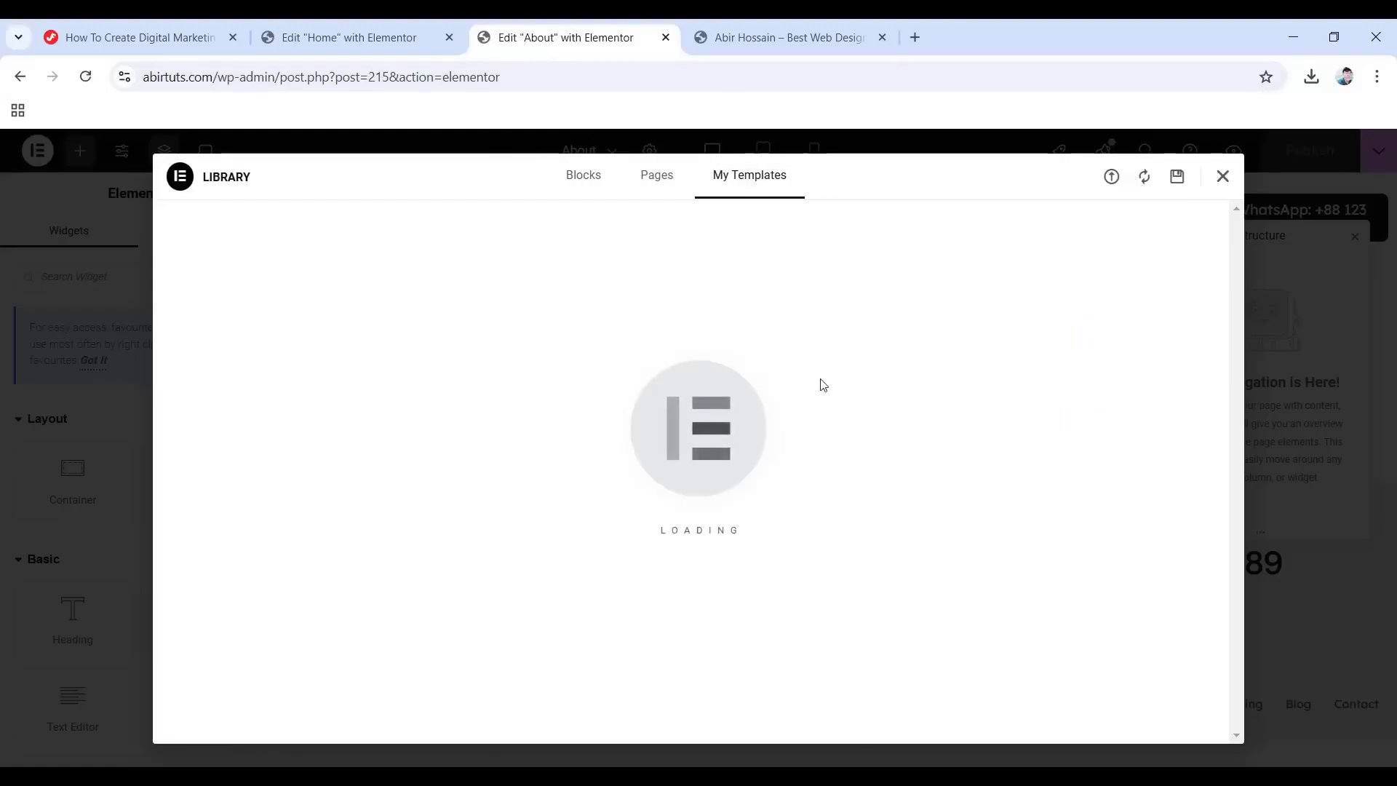
pyautogui.scroll(-5, 819, 379)
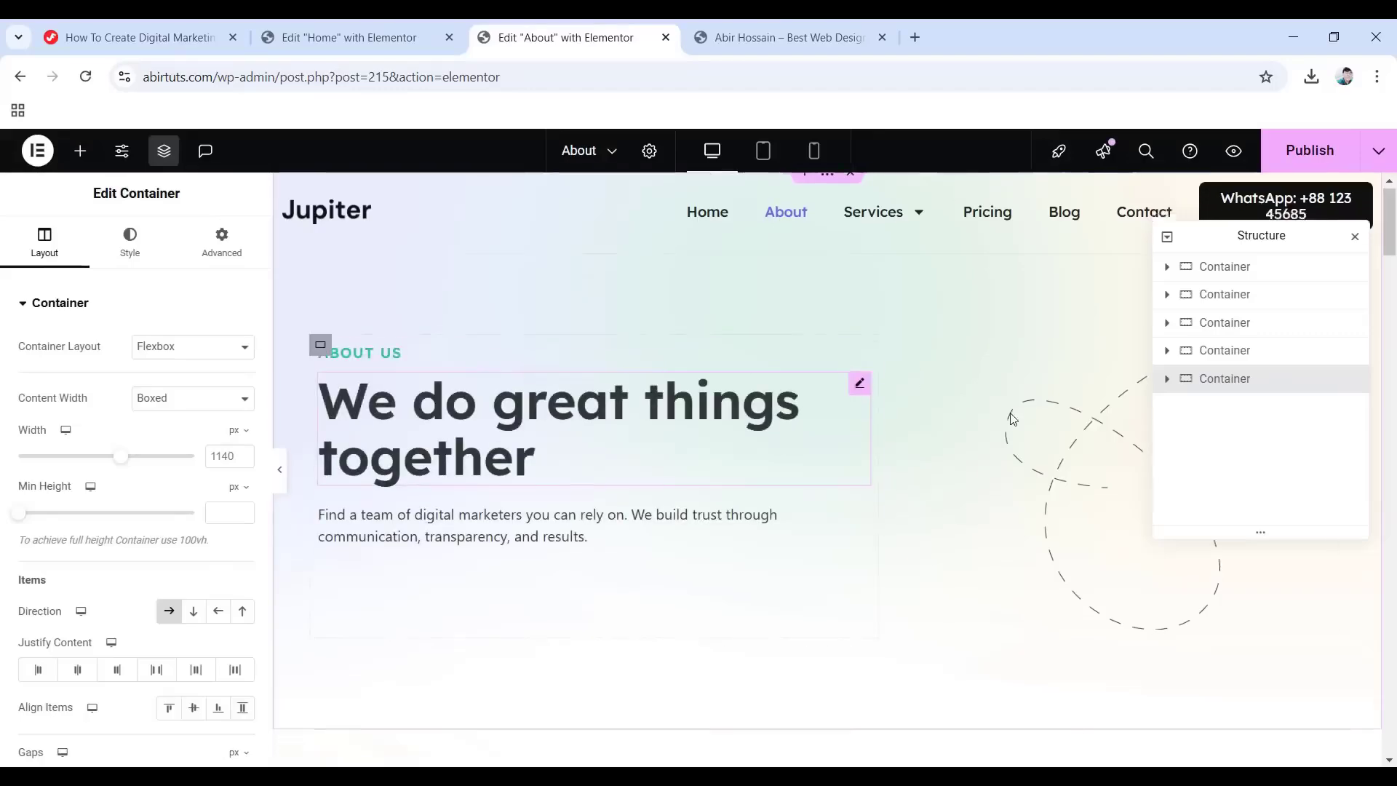
pyautogui.scroll(-6, 897, 468)
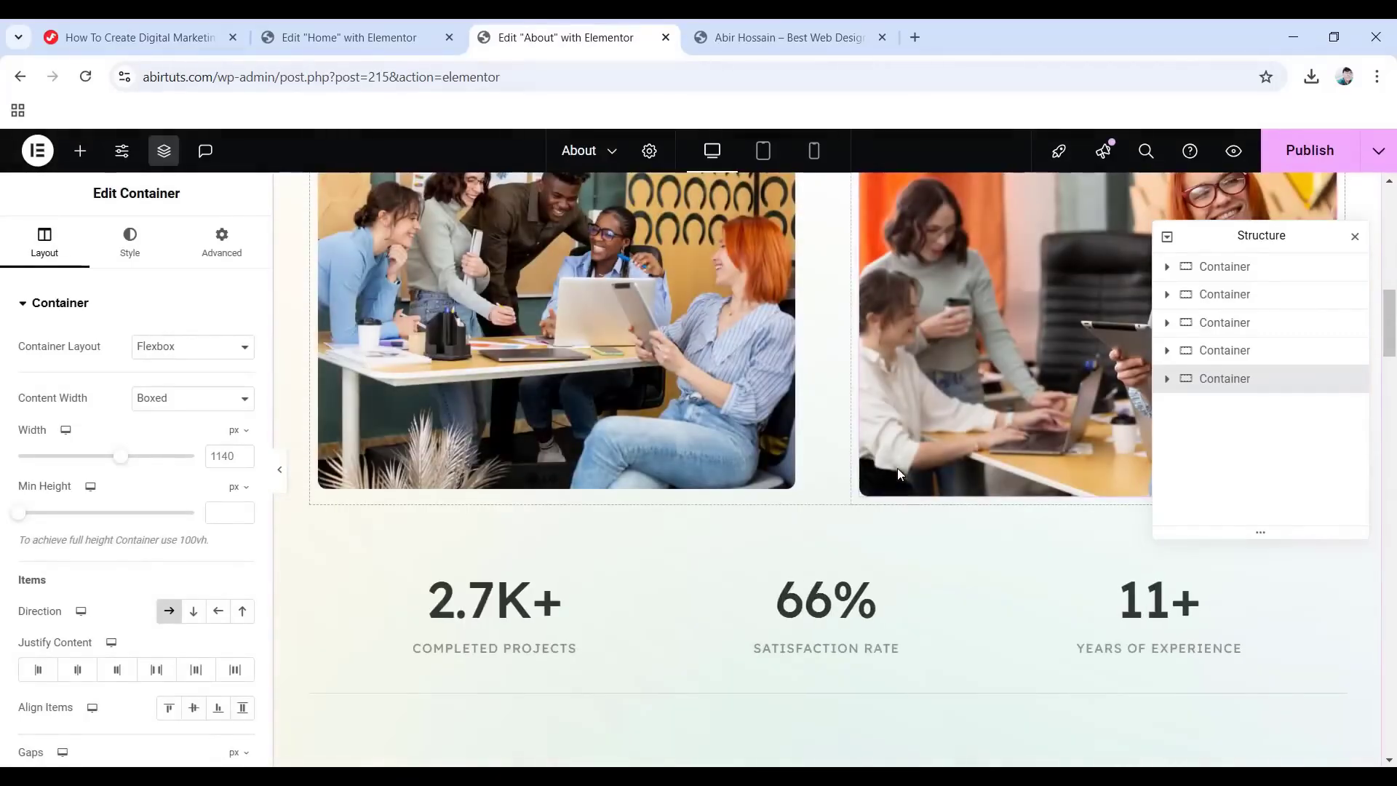
pyautogui.scroll(-4, 842, 492)
pyautogui.scroll(-12, 803, 473)
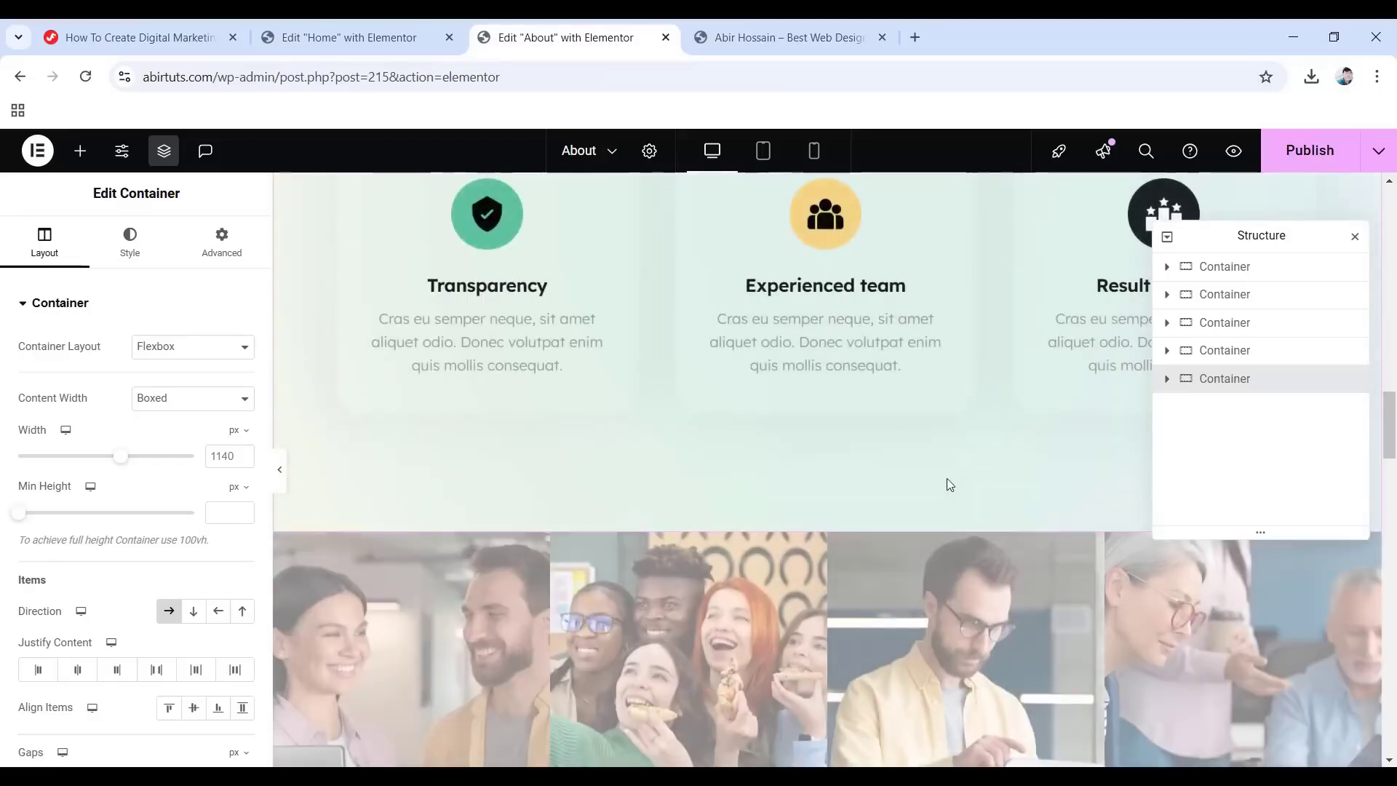
pyautogui.scroll(-15, 851, 524)
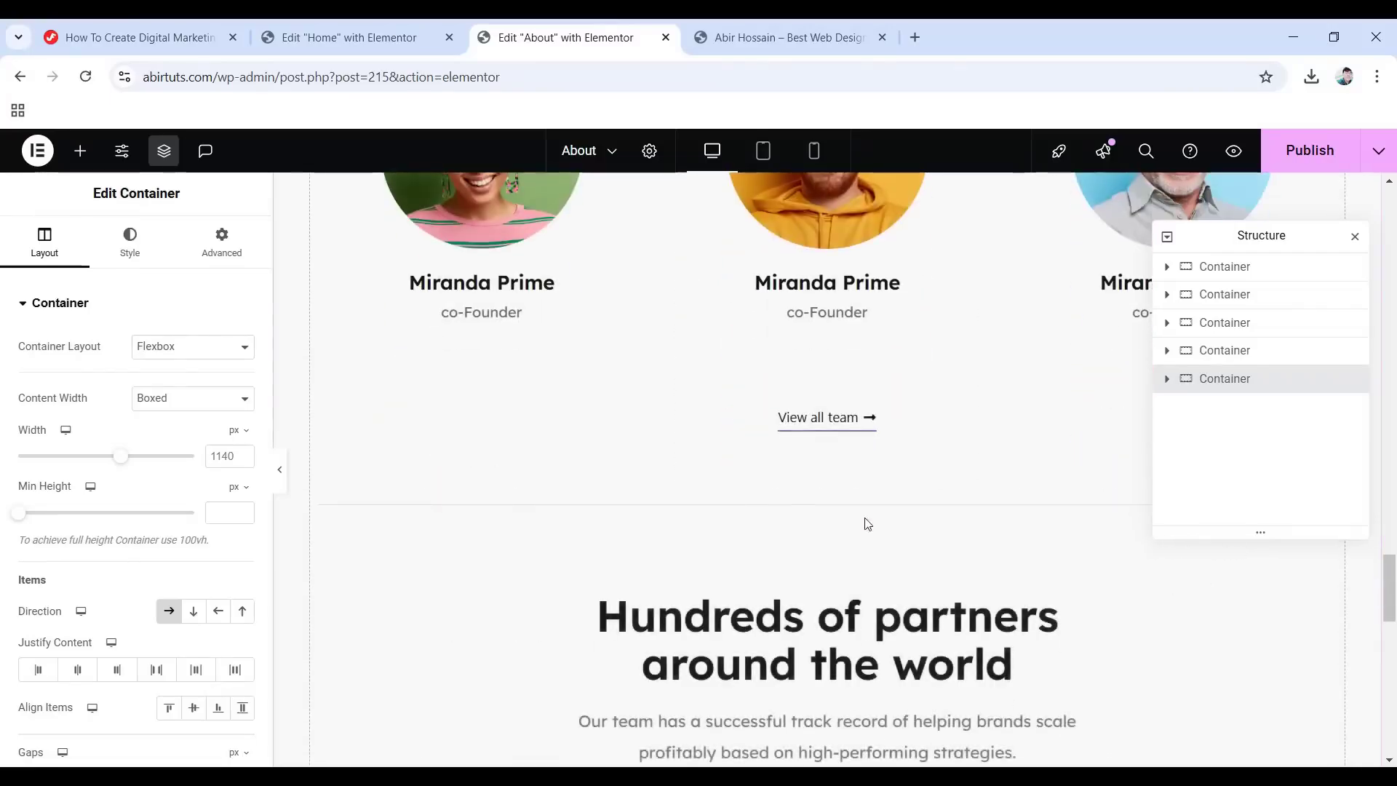
pyautogui.scroll(-4, 870, 524)
pyautogui.scroll(-4, 820, 596)
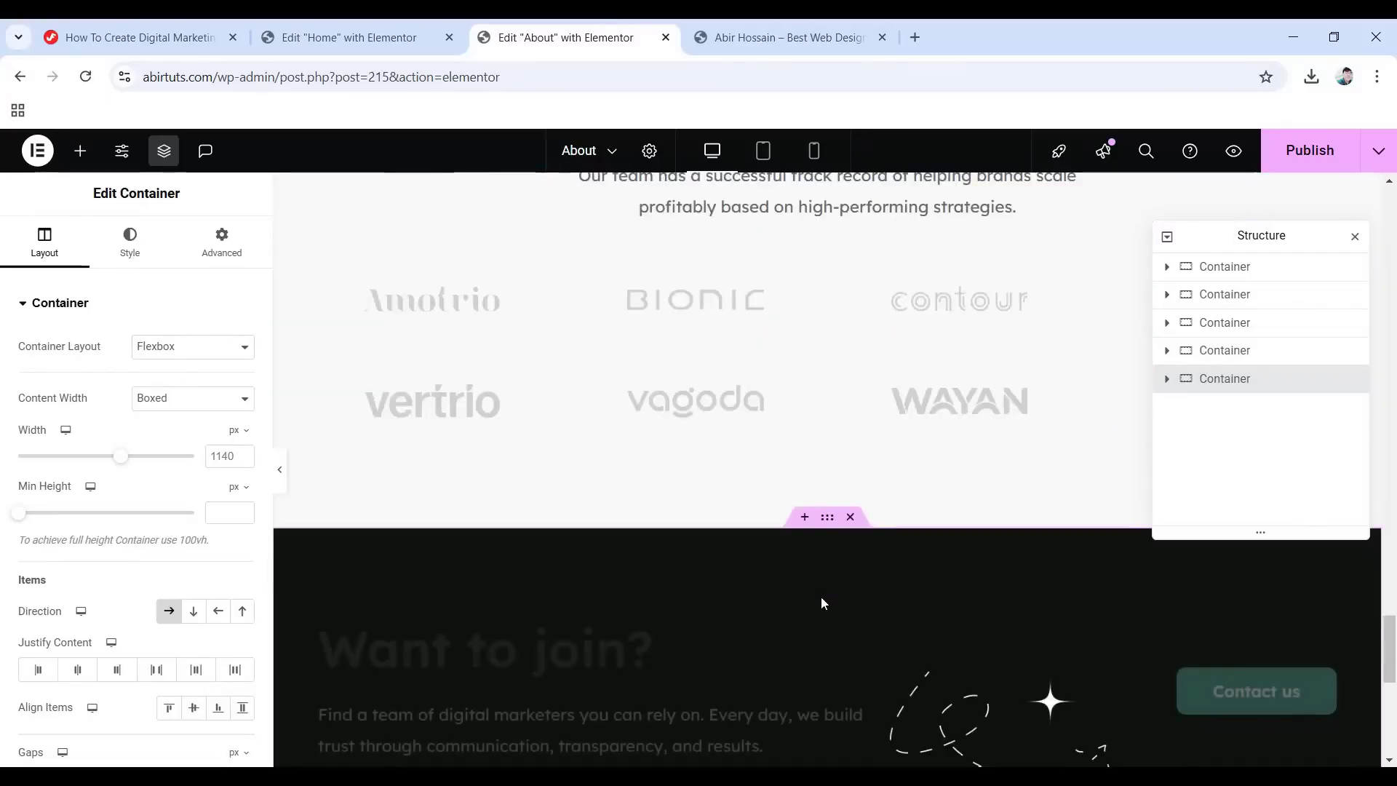
pyautogui.scroll(-6, 808, 591)
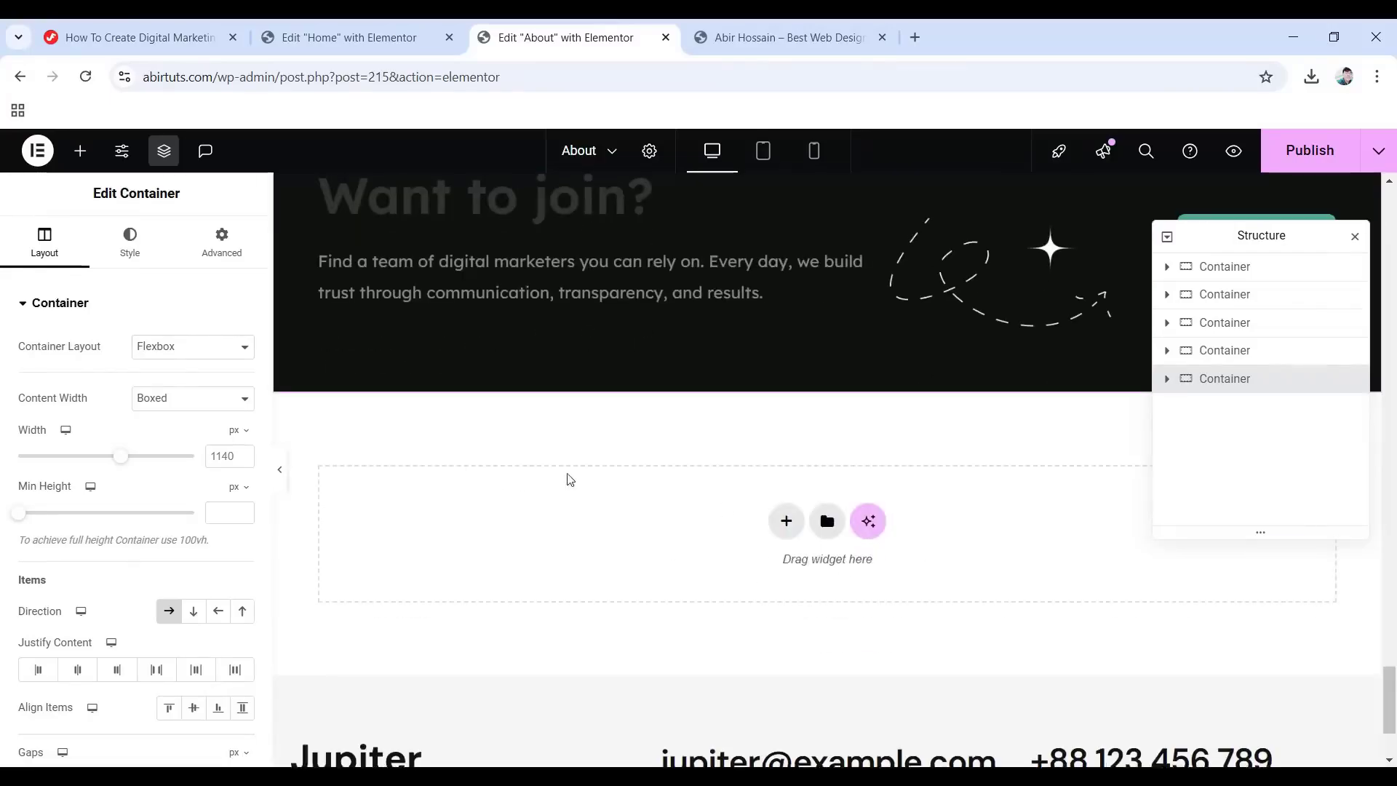
pyautogui.scroll(10, 567, 481)
pyautogui.scroll(20, 824, 390)
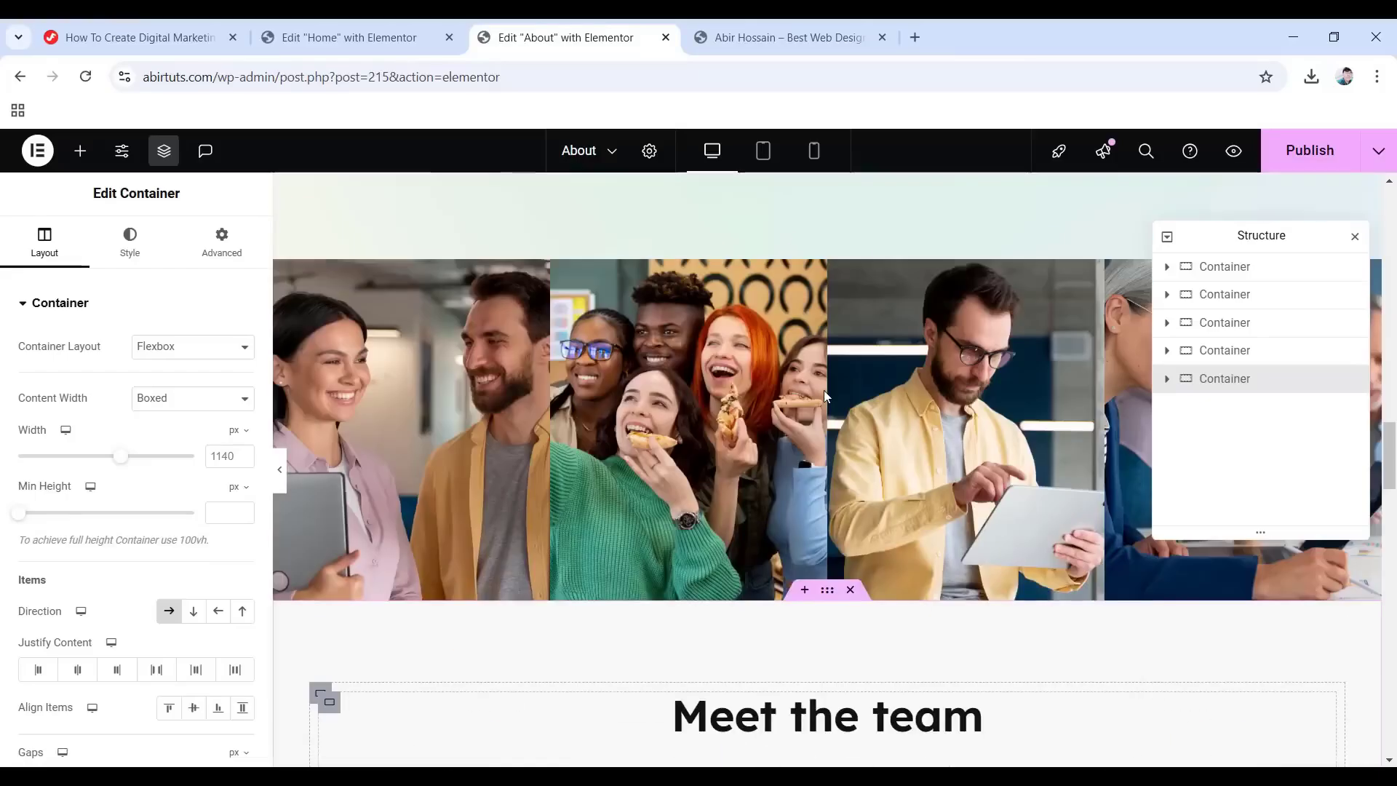
pyautogui.scroll(5, 670, 483)
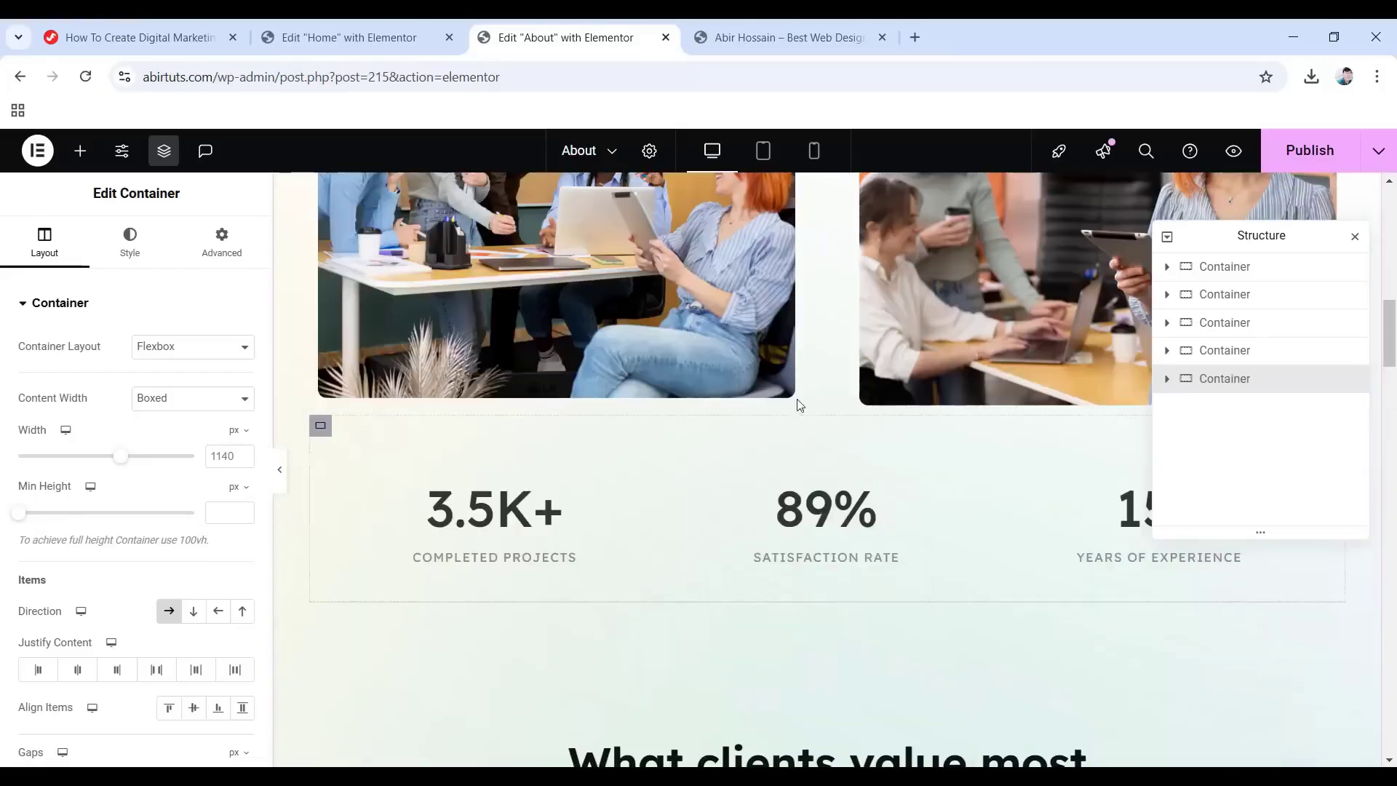
pyautogui.scroll(10, 742, 478)
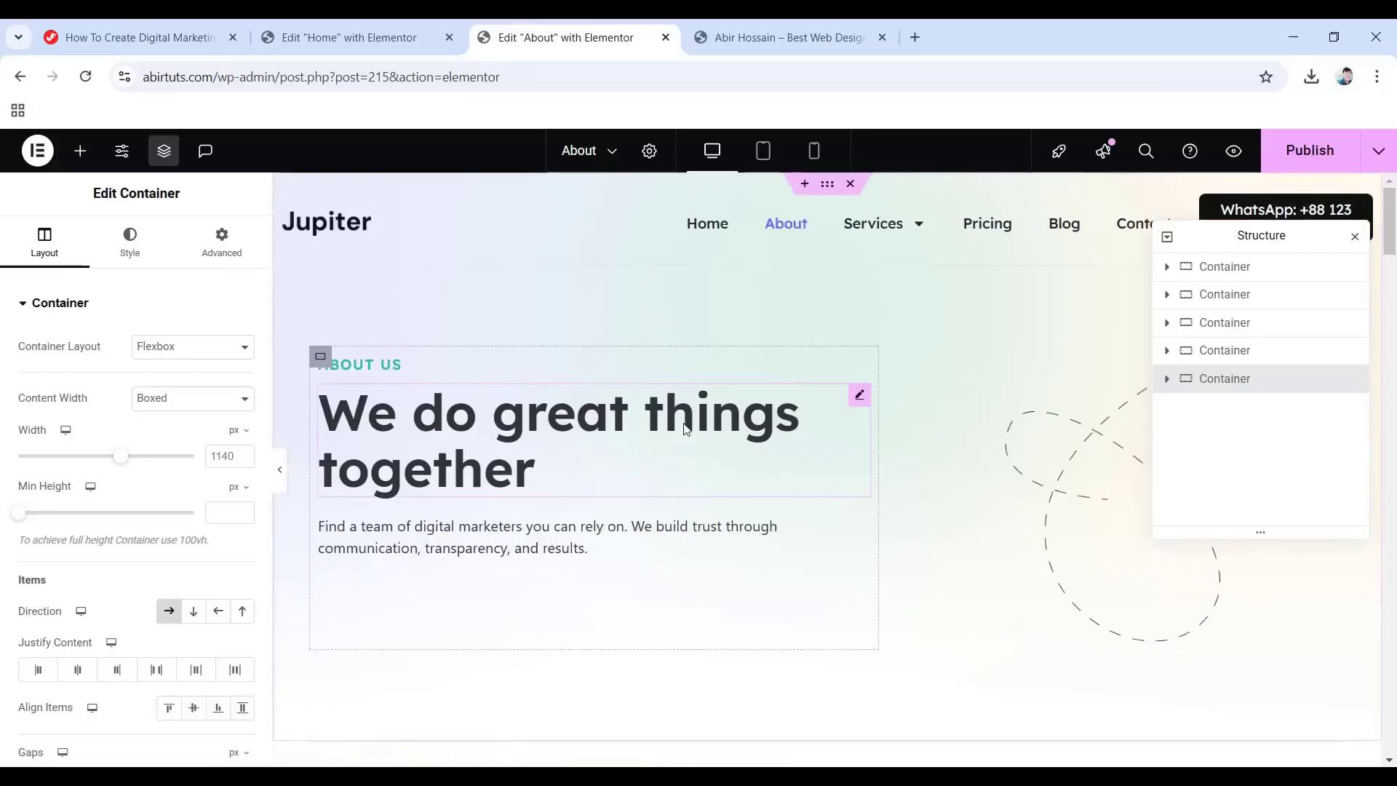
pyautogui.click(367, 361)
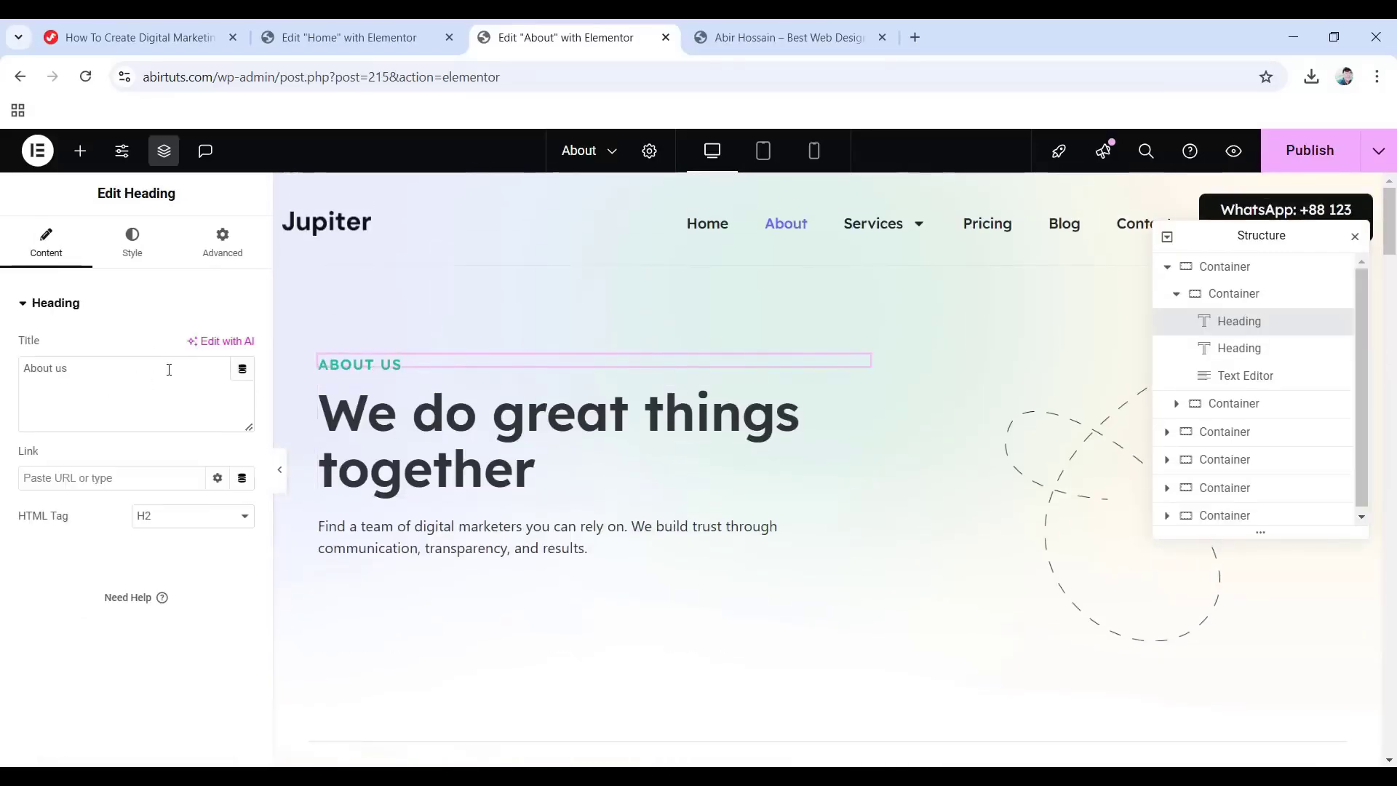
pyautogui.click(536, 470)
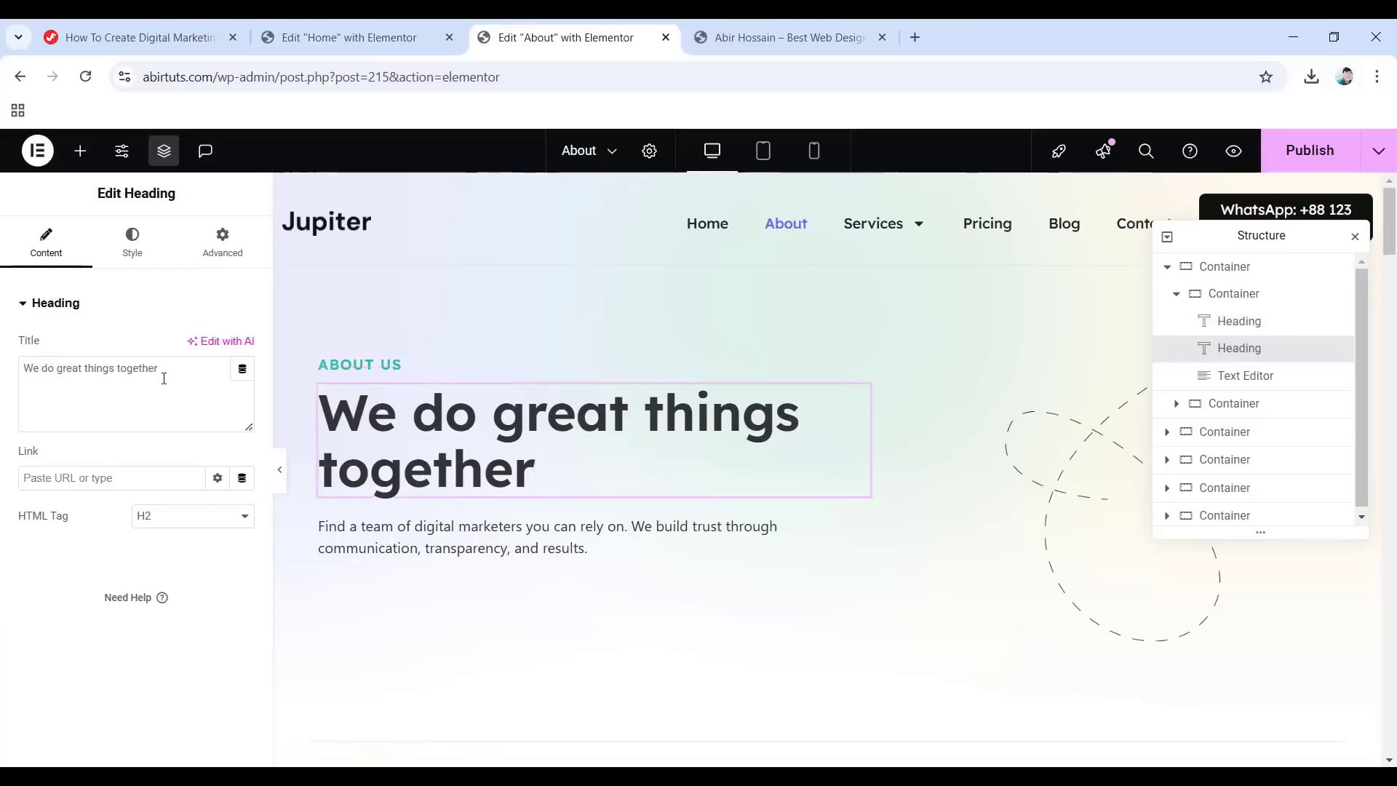
pyautogui.click(132, 240)
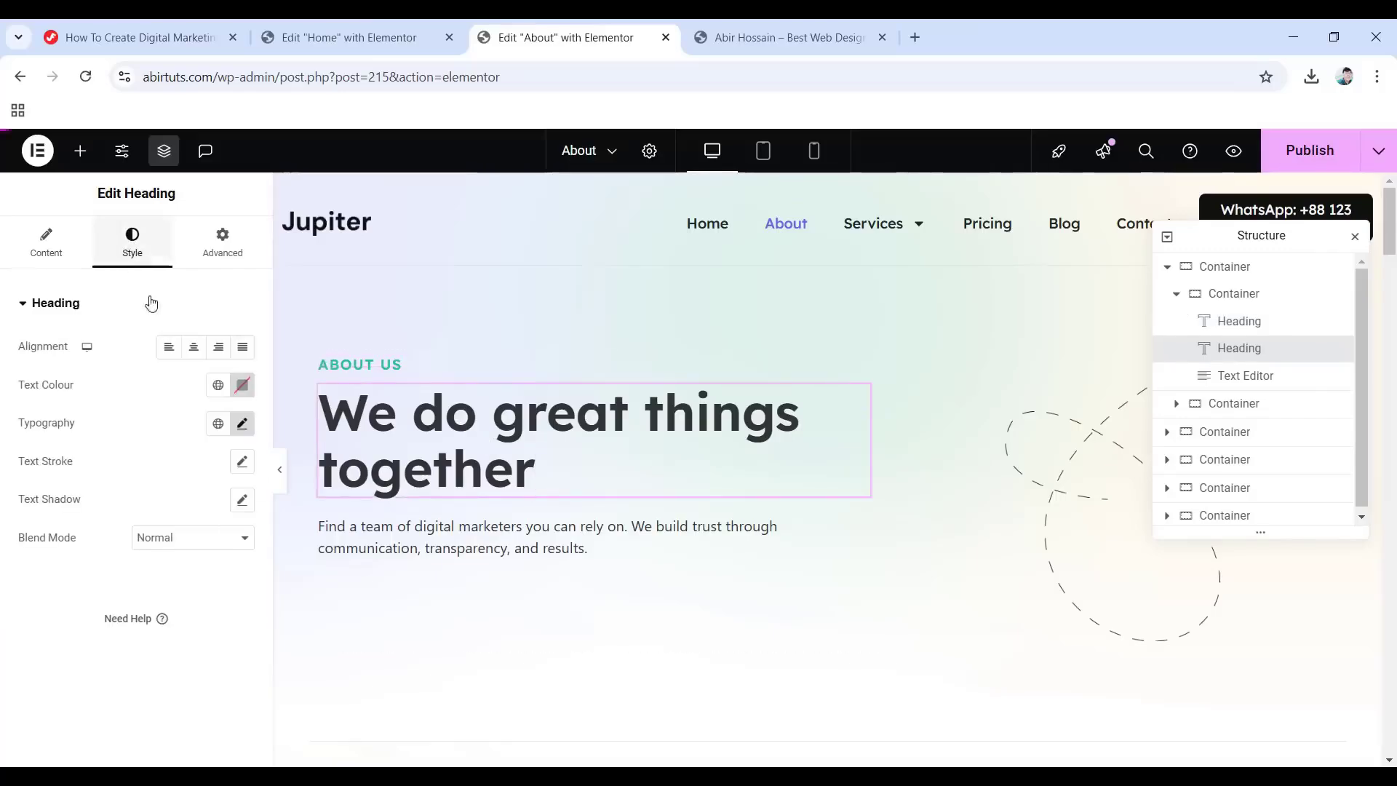
pyautogui.click(221, 248)
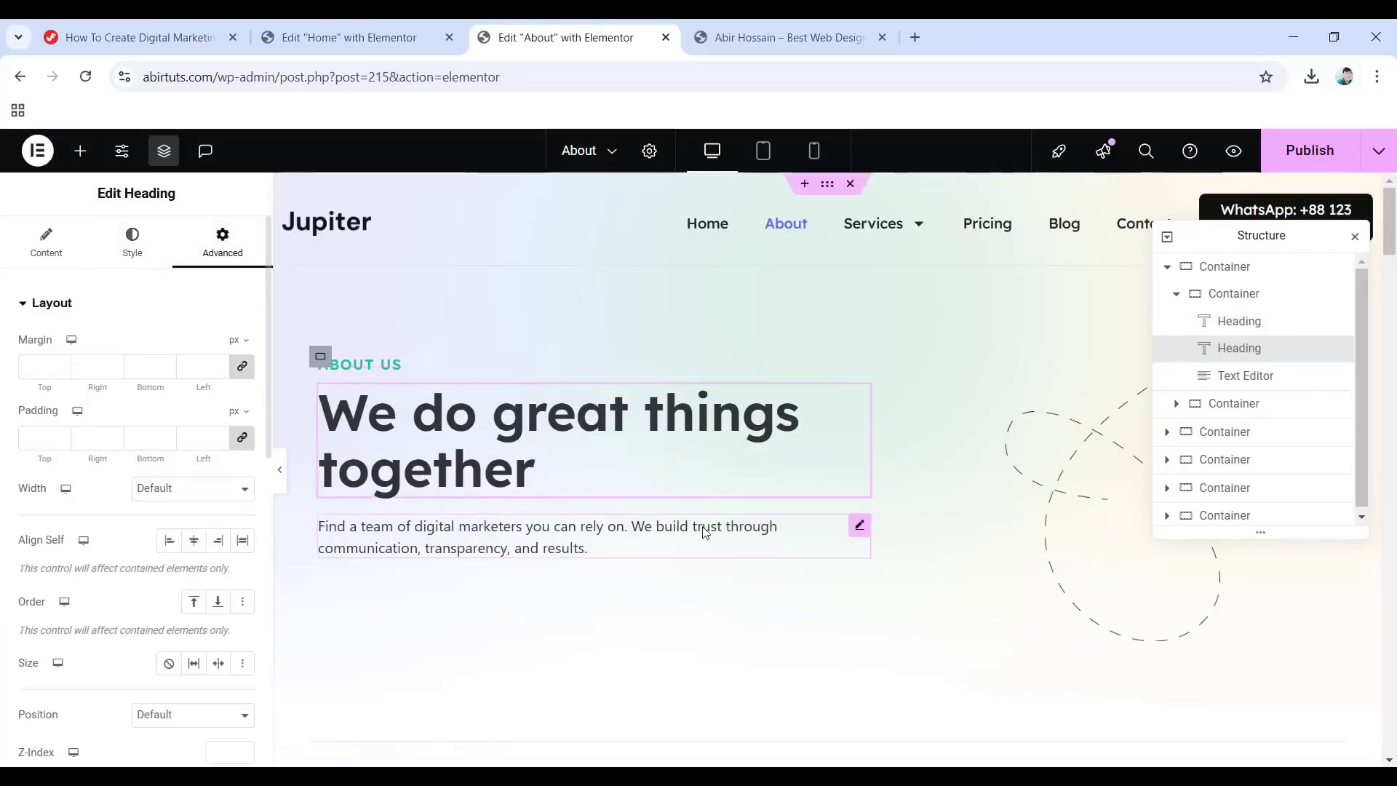
pyautogui.scroll(-3, 619, 520)
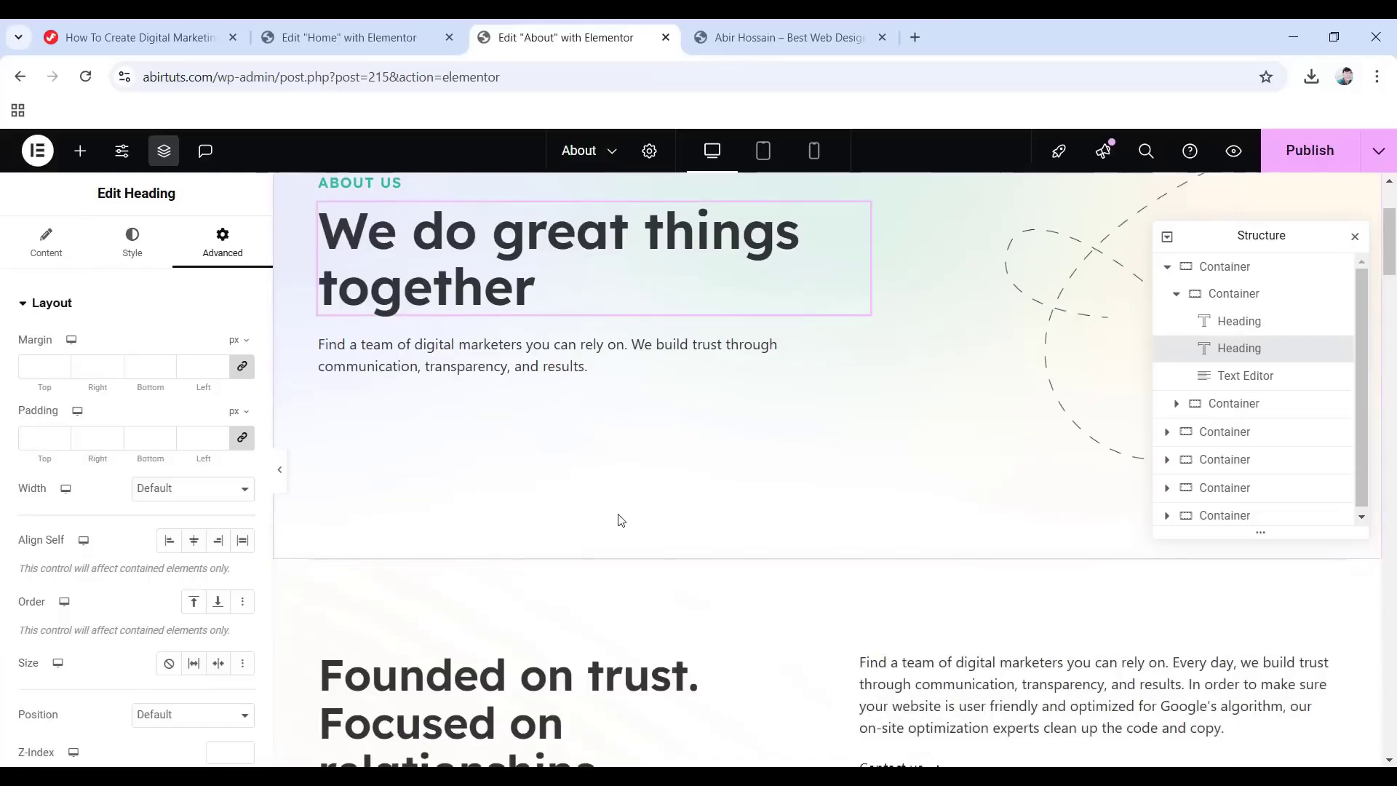
pyautogui.click(1077, 320)
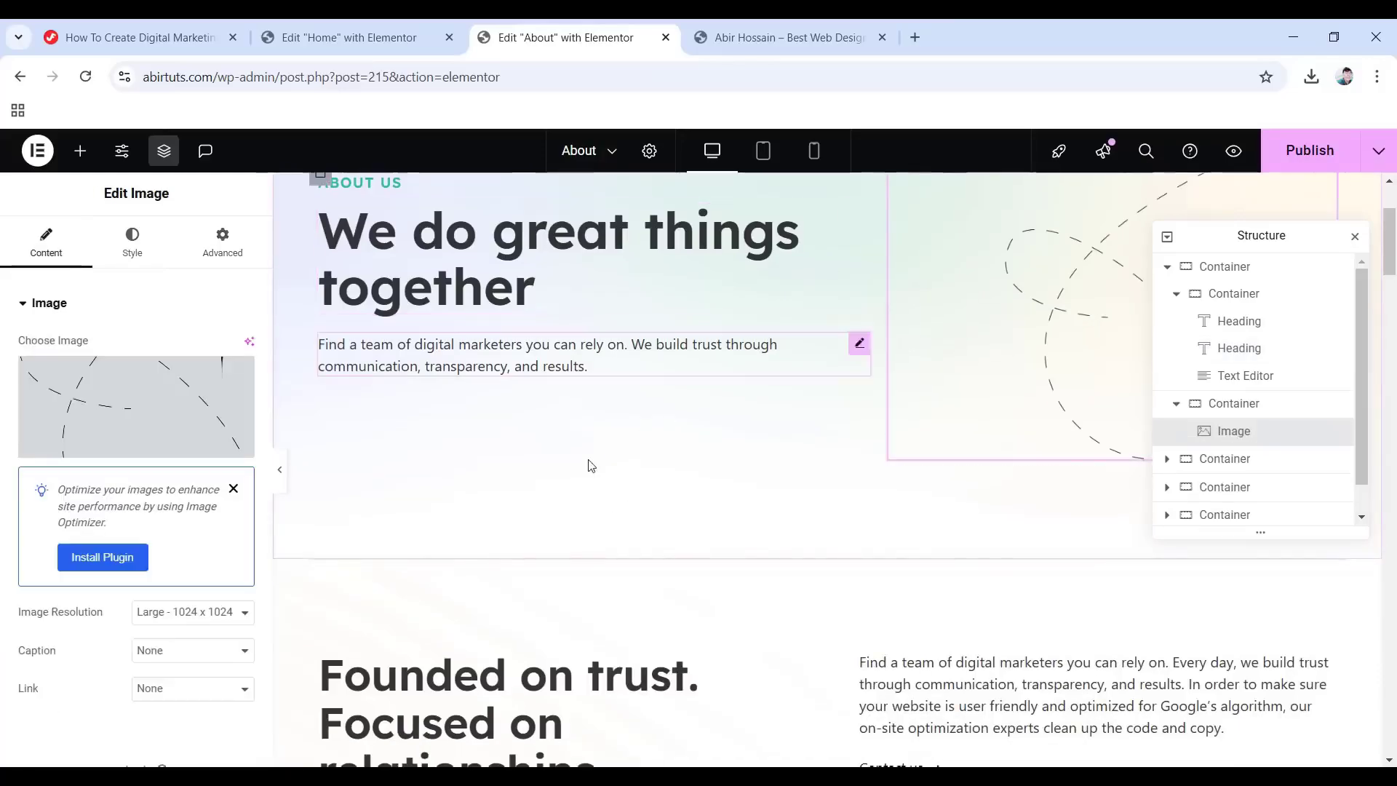
pyautogui.scroll(-9, 886, 505)
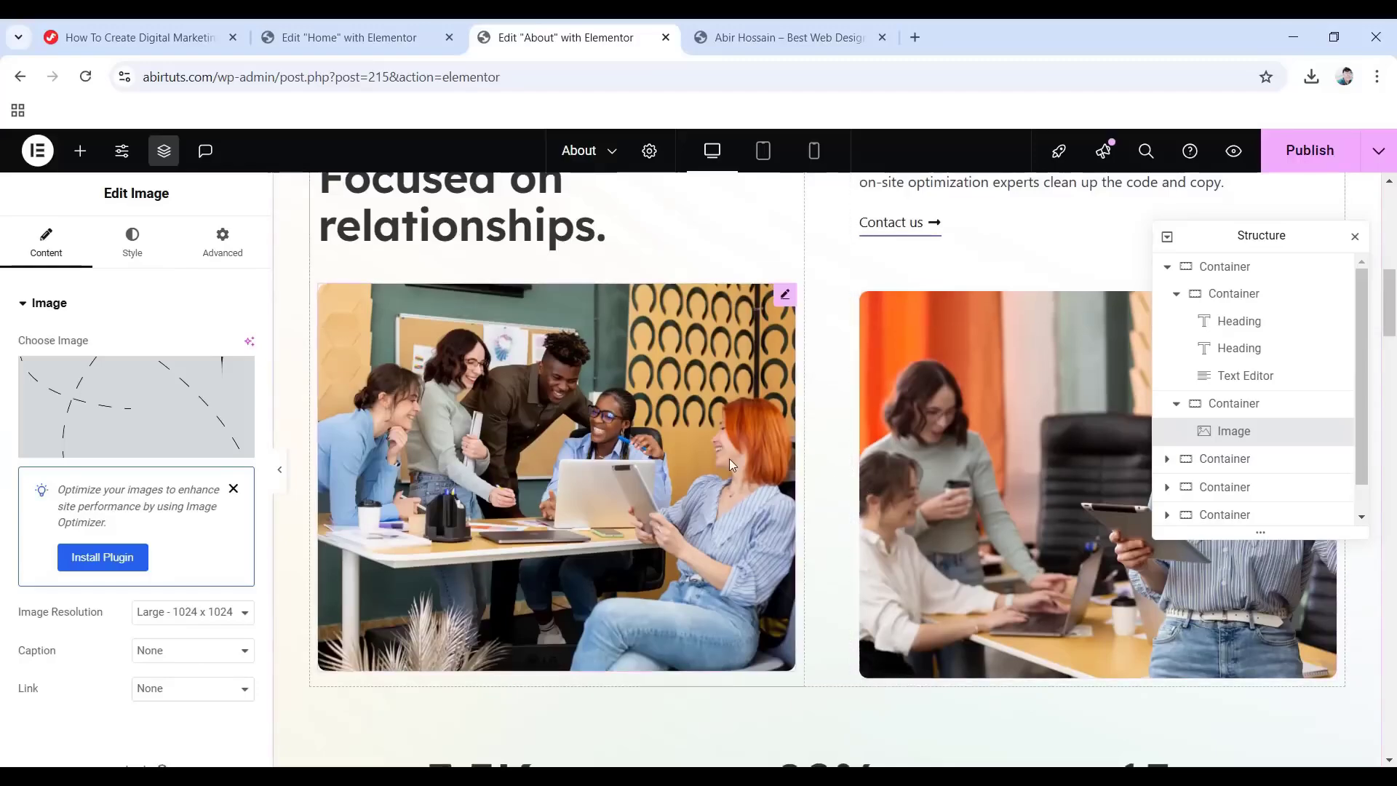
pyautogui.scroll(4, 571, 440)
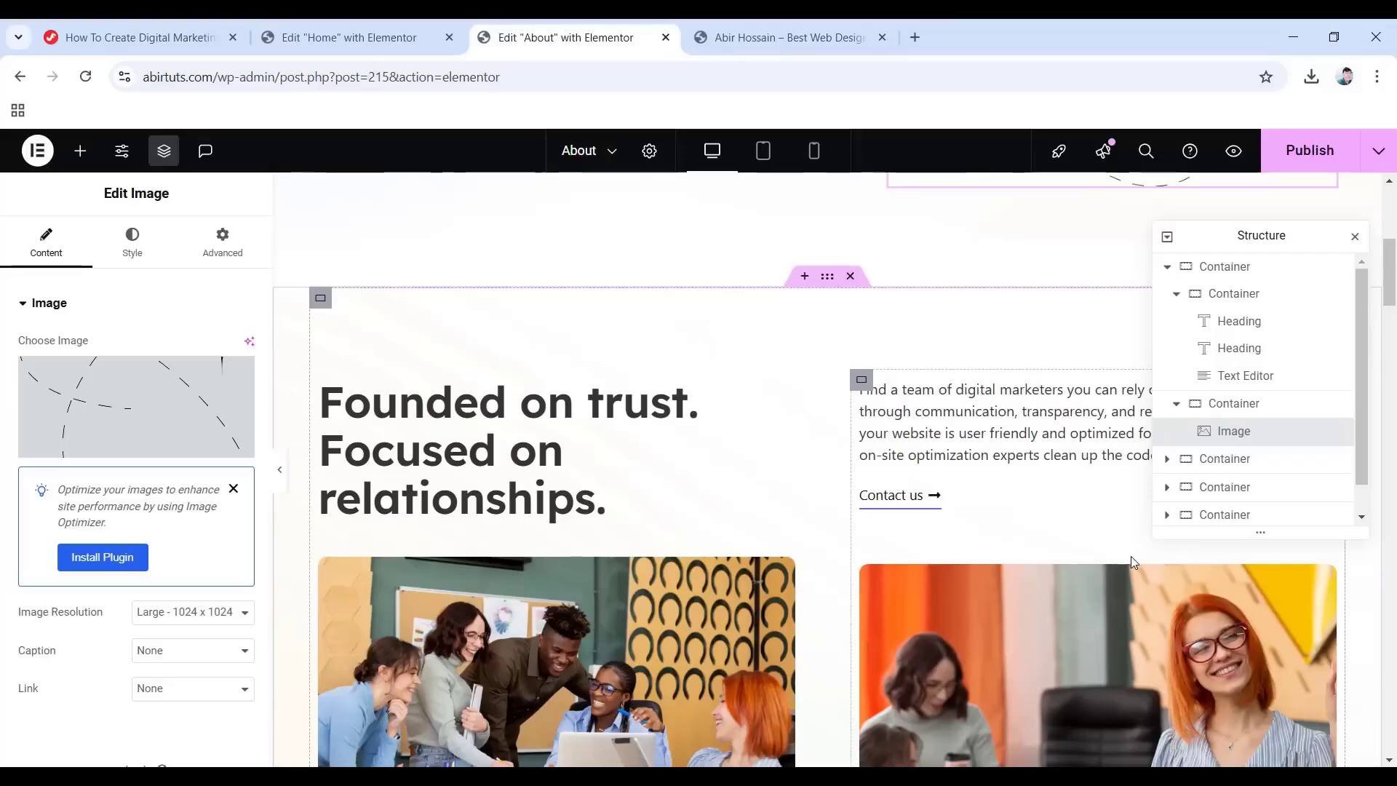
pyautogui.scroll(-3, 820, 529)
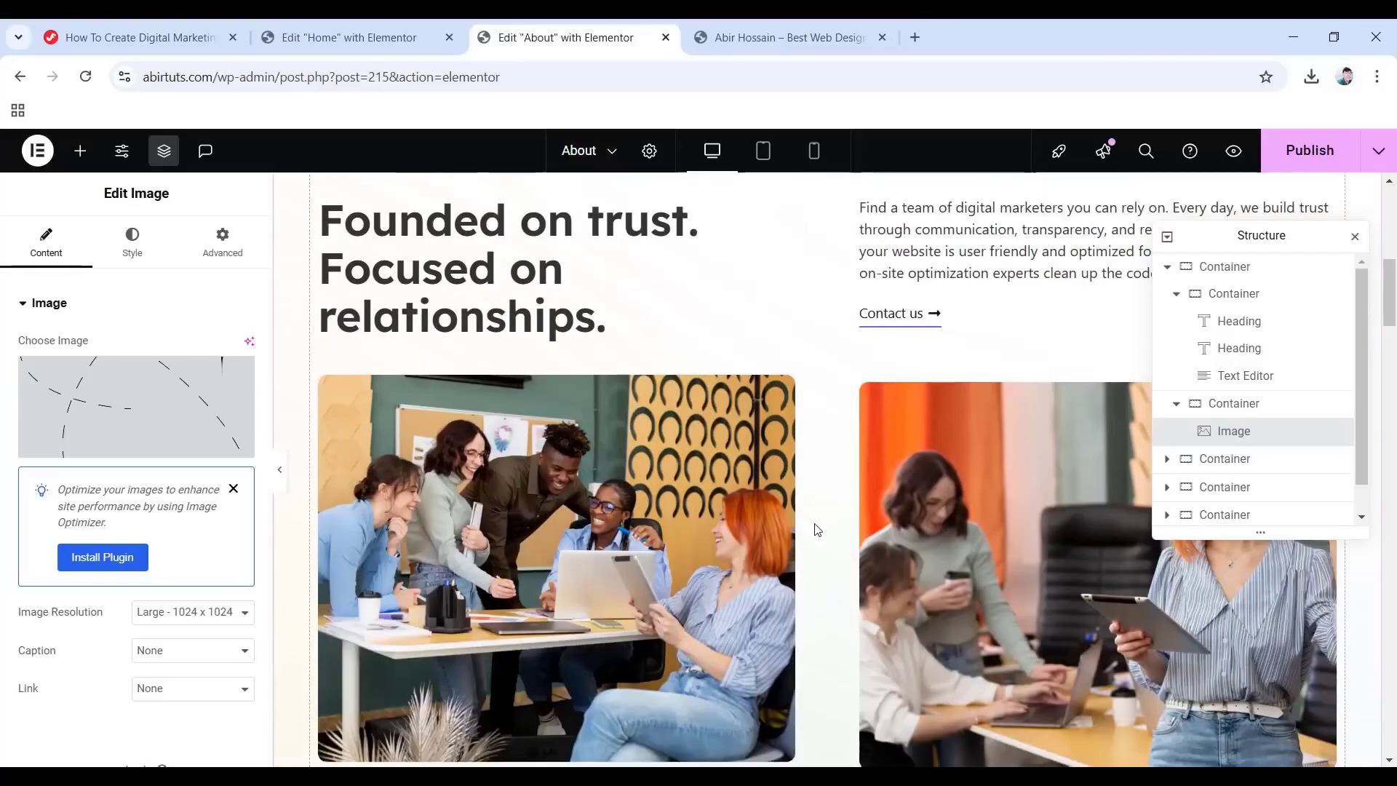
pyautogui.scroll(-5, 933, 517)
pyautogui.scroll(-3, 925, 509)
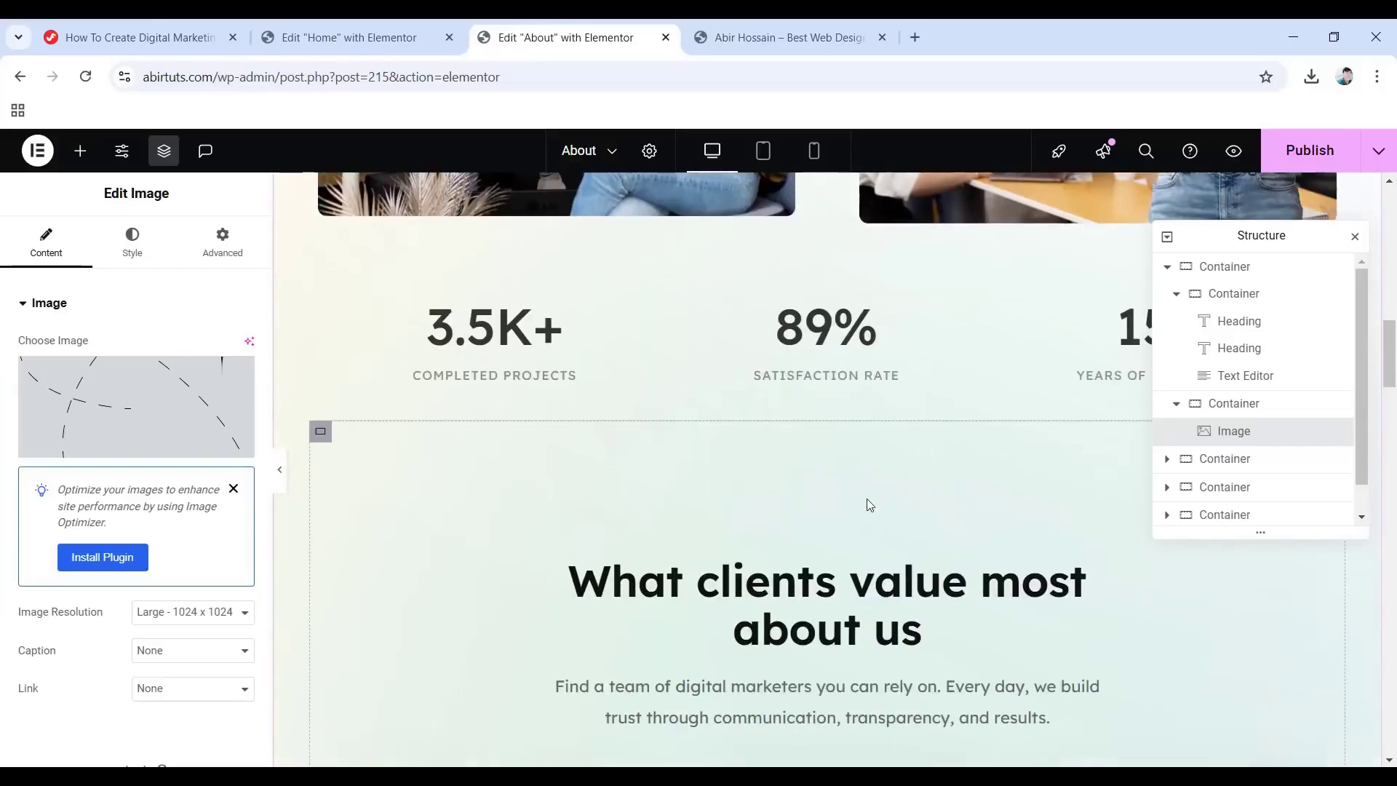
pyautogui.scroll(-15, 752, 505)
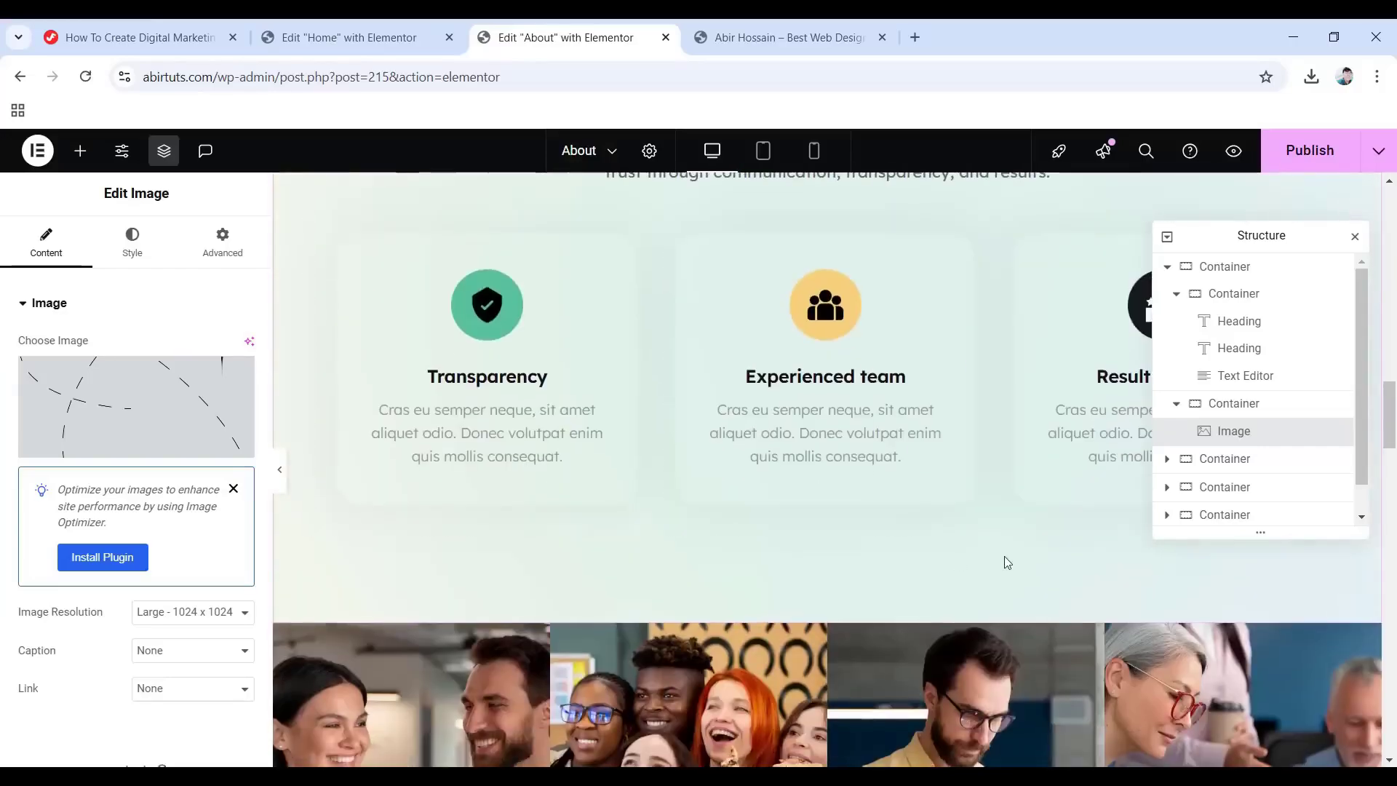
pyautogui.scroll(-5, 1008, 563)
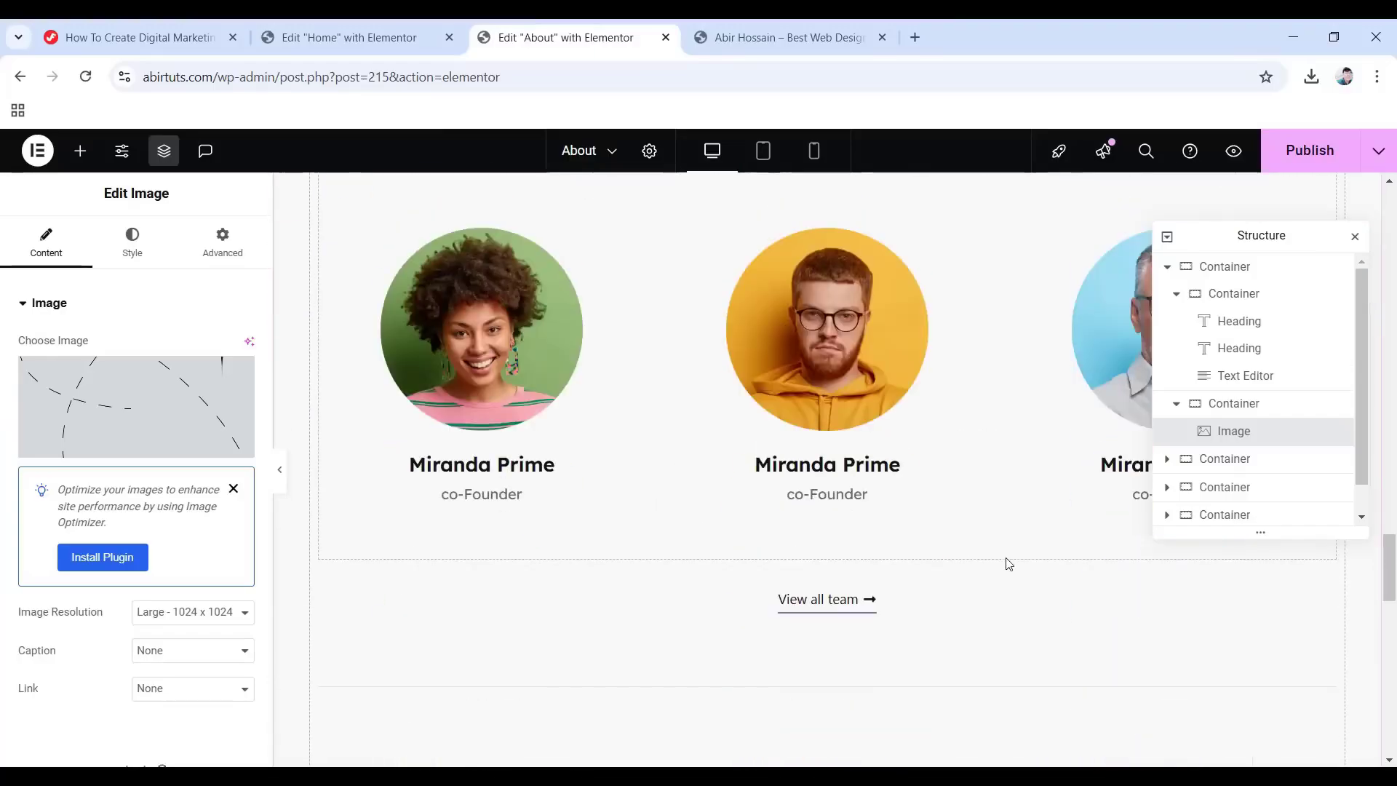
pyautogui.scroll(10, 1007, 563)
pyautogui.scroll(15, 993, 553)
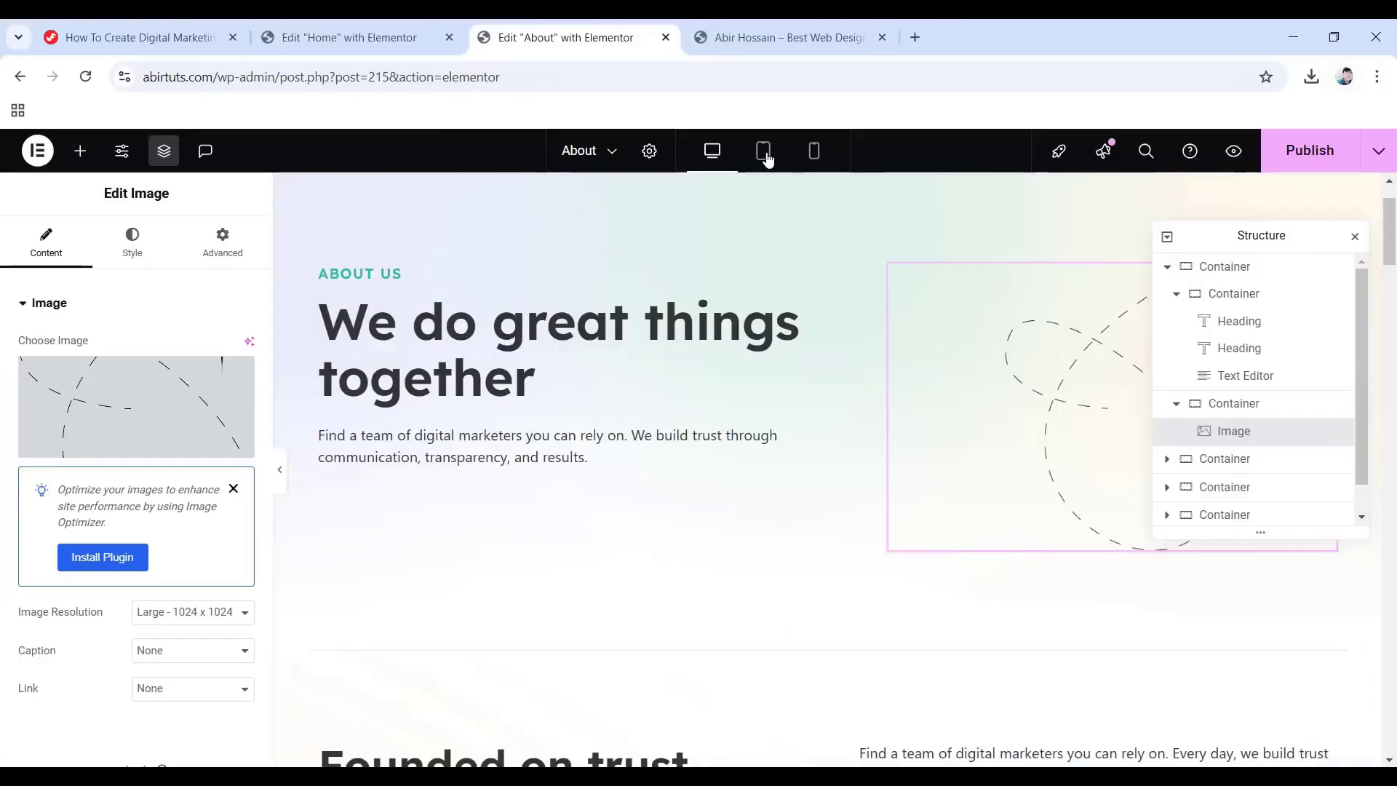
pyautogui.click(763, 150)
pyautogui.scroll(-10, 849, 515)
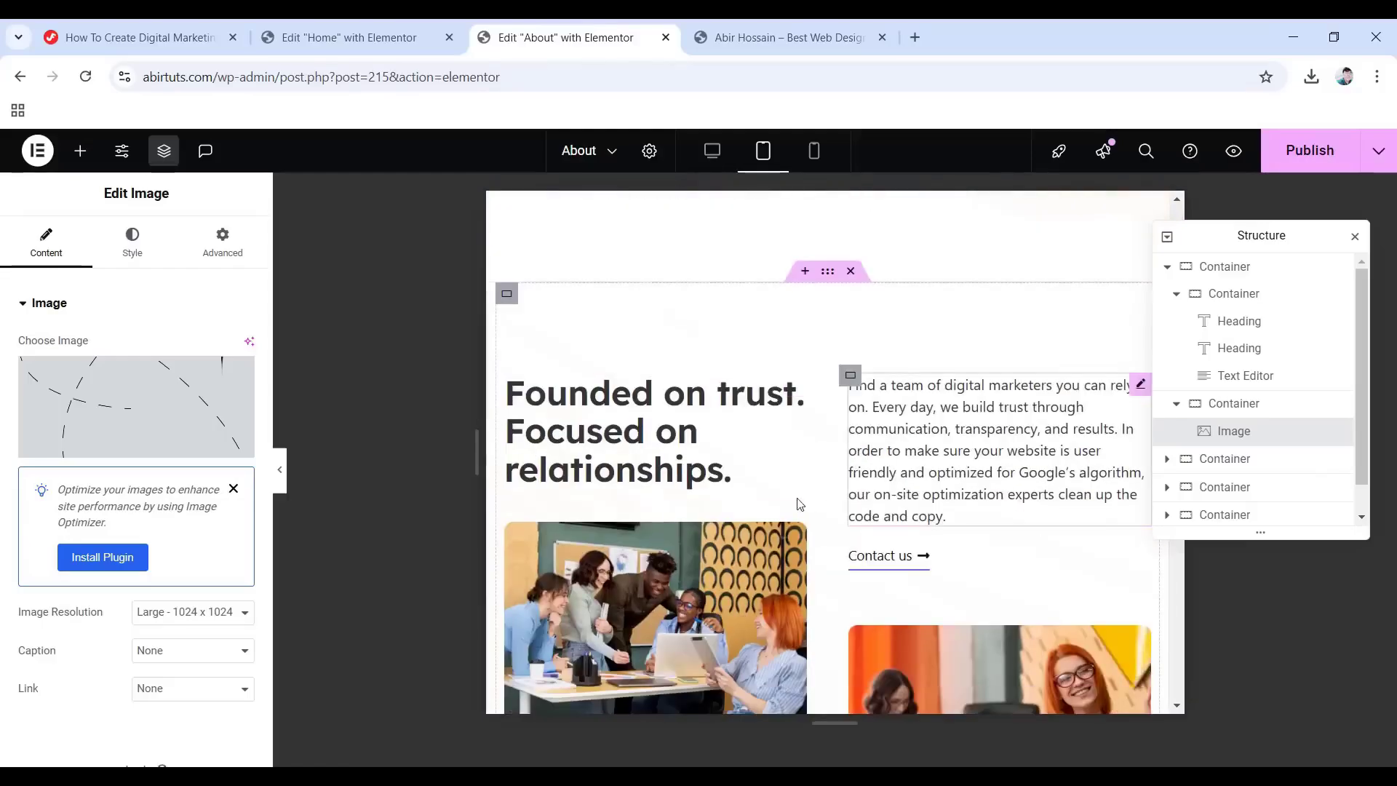
pyautogui.scroll(-7, 941, 559)
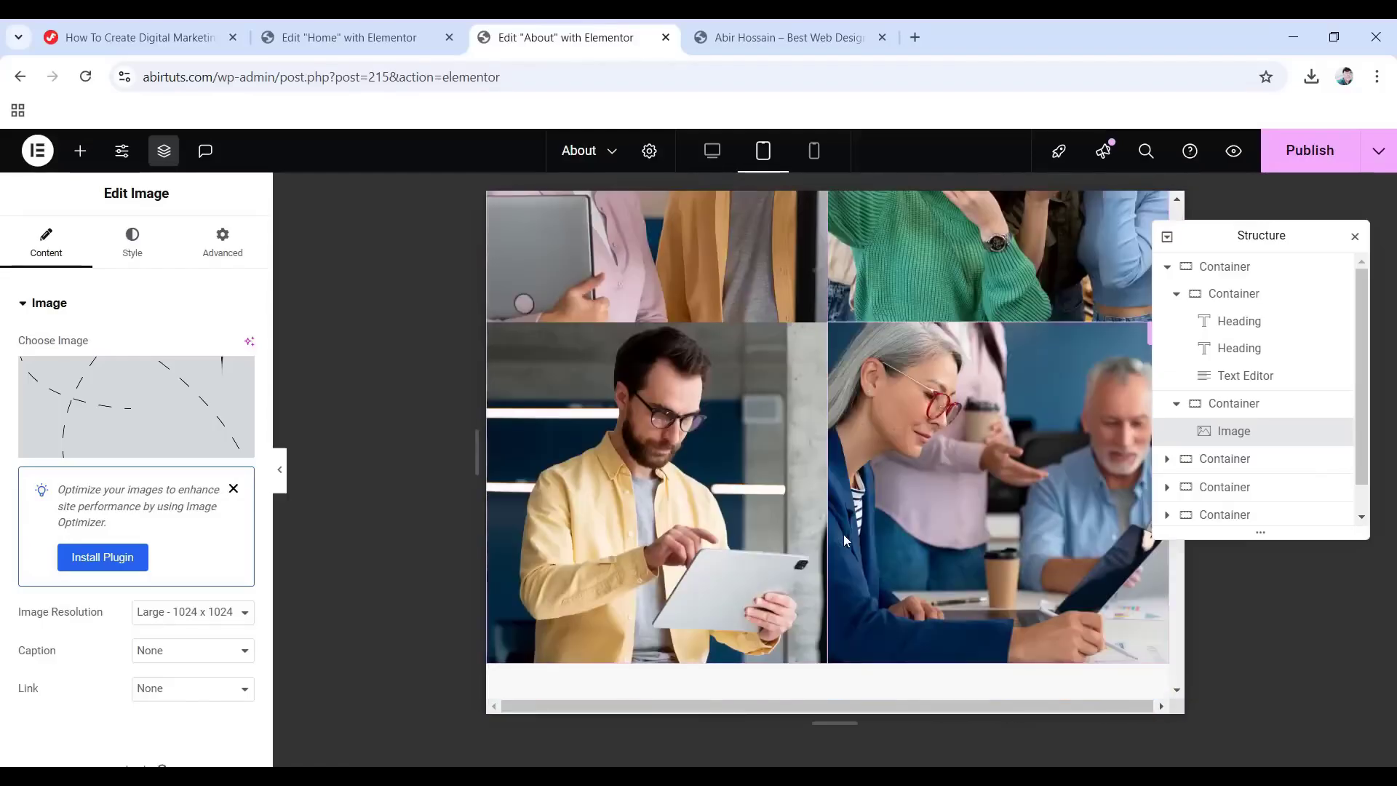
pyautogui.scroll(7, 845, 534)
pyautogui.click(815, 154)
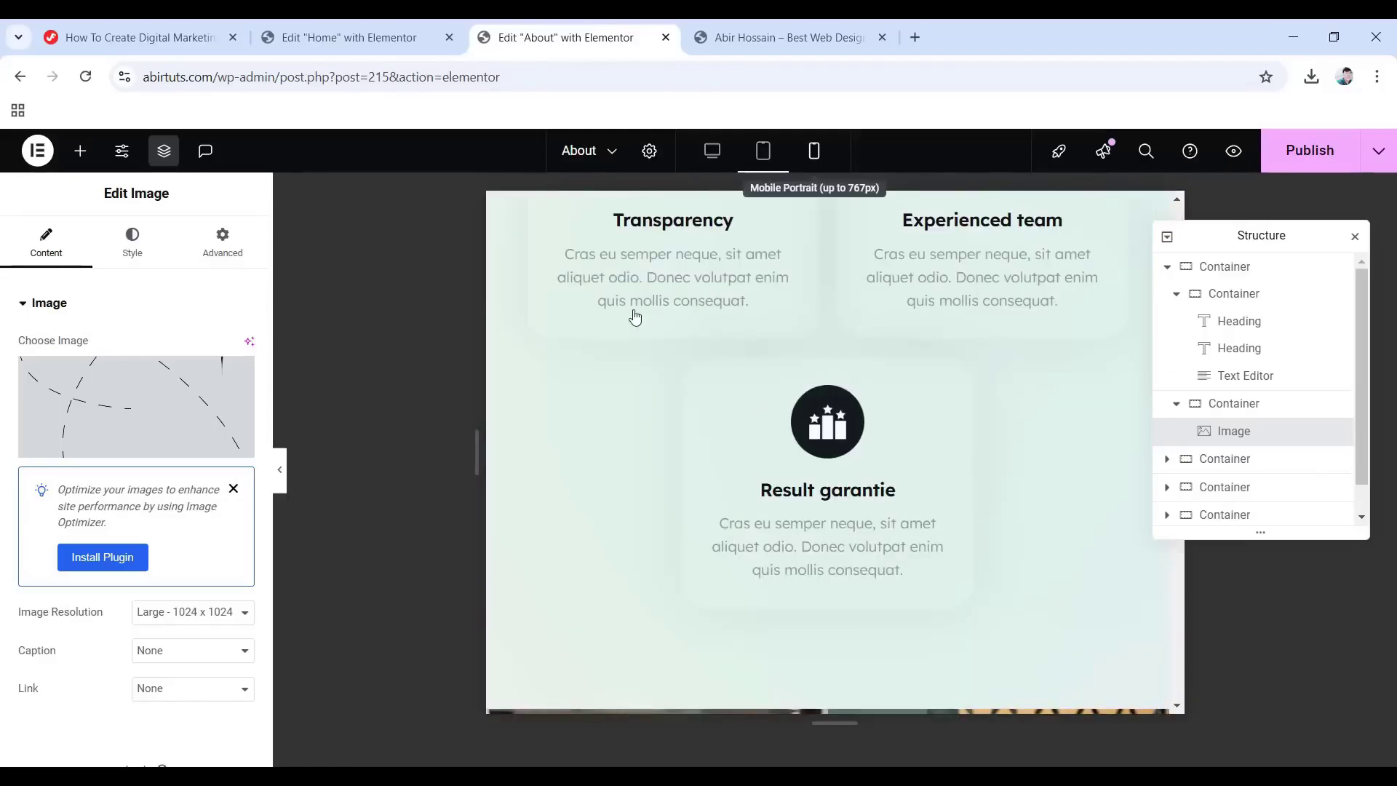
pyautogui.scroll(10, 847, 418)
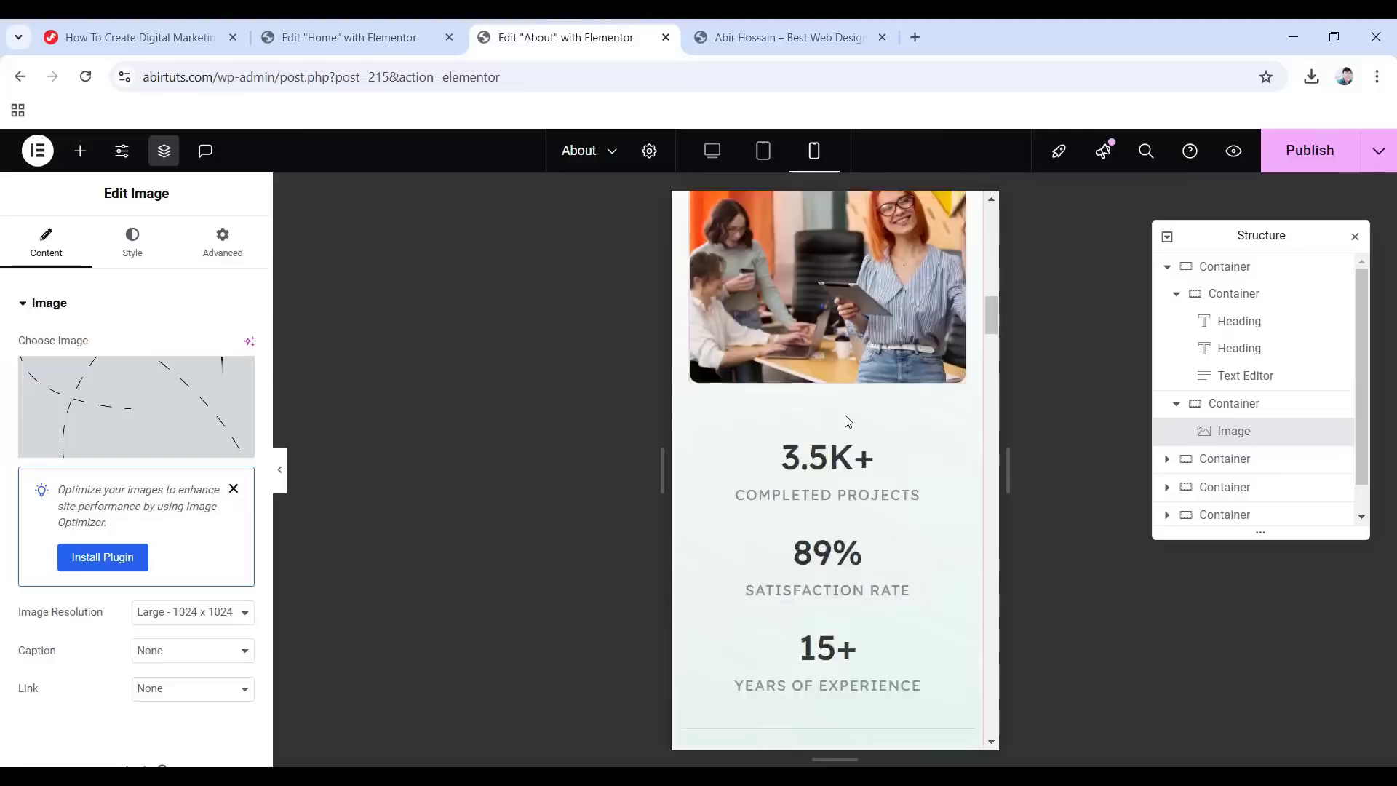
pyautogui.scroll(-15, 854, 420)
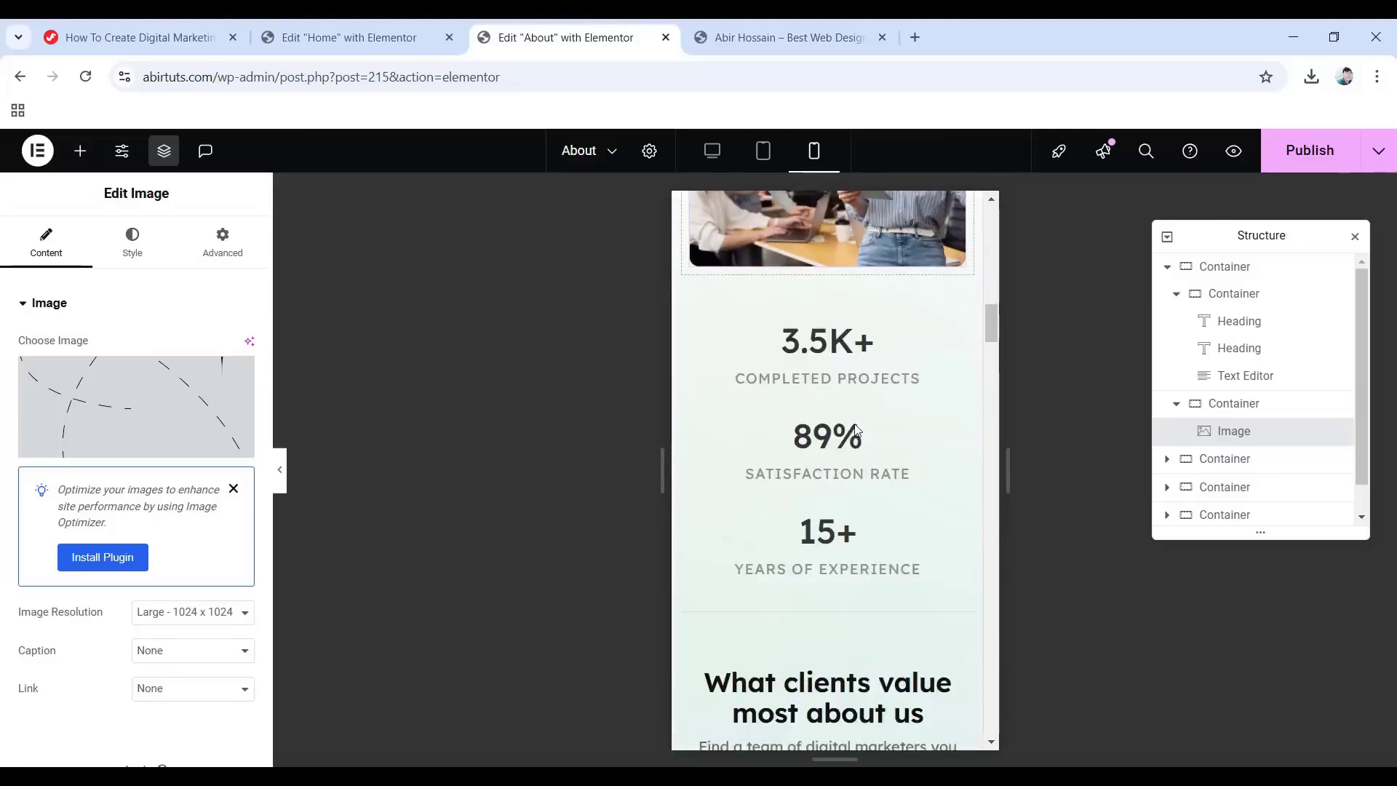
pyautogui.click(712, 152)
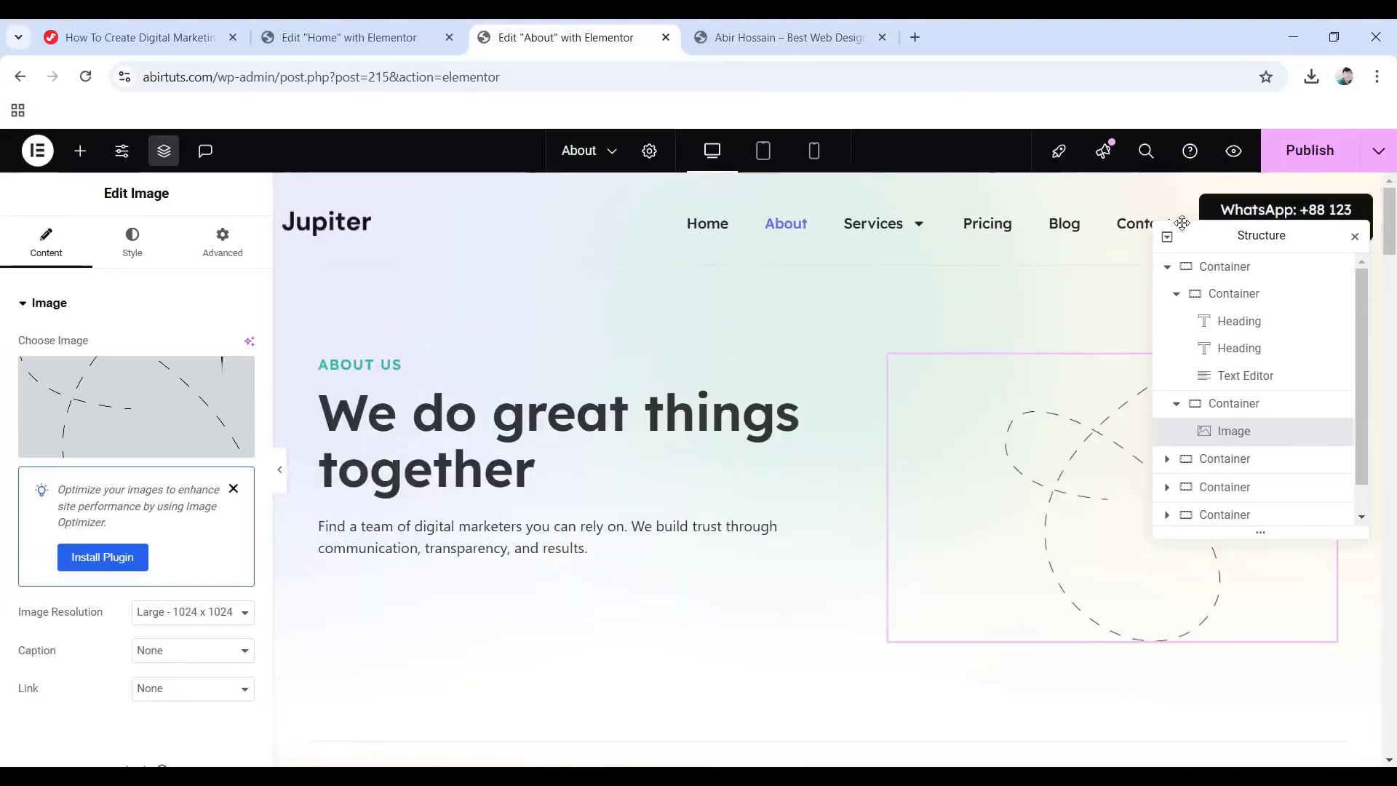
# Publish the About page changes.
pyautogui.click(1301, 157)
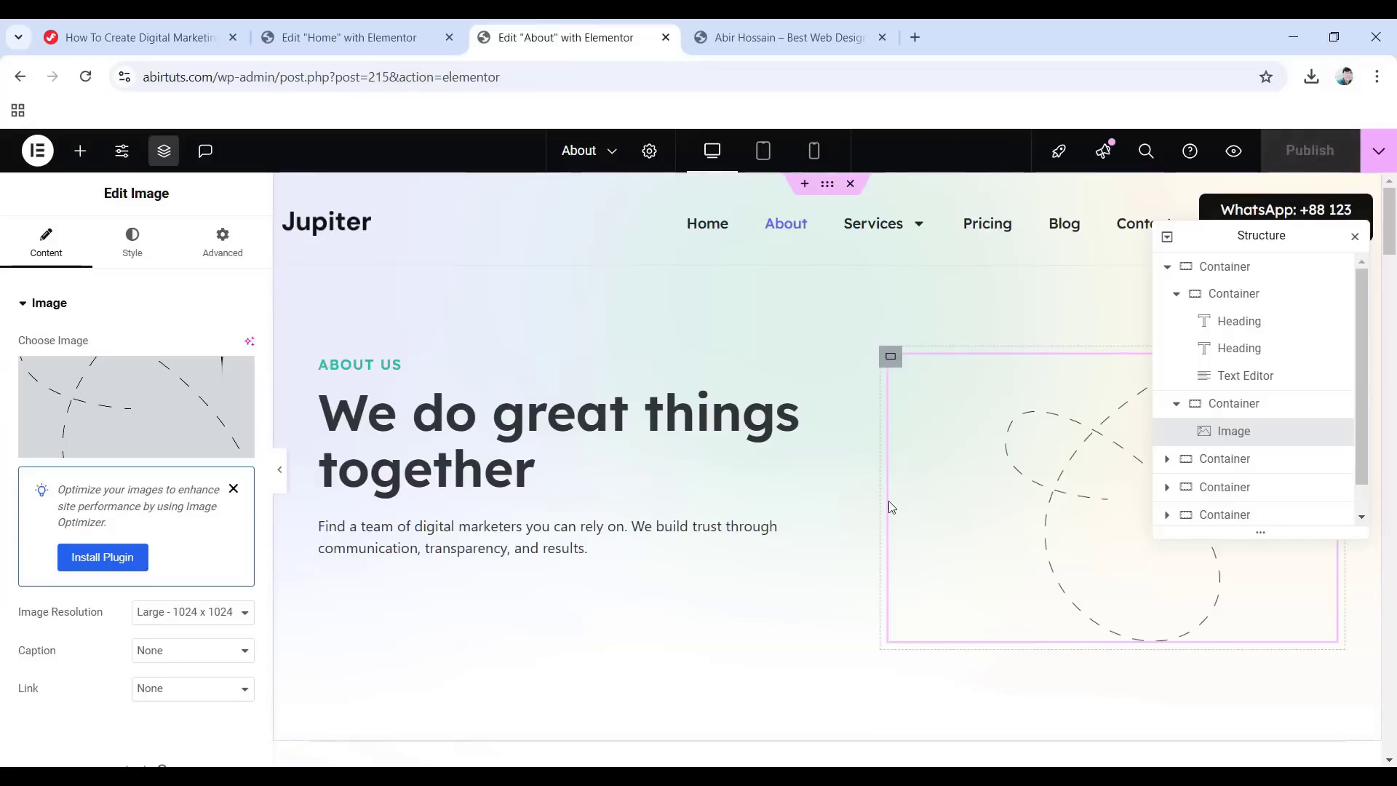
pyautogui.scroll(-5, 924, 531)
pyautogui.scroll(-7, 930, 530)
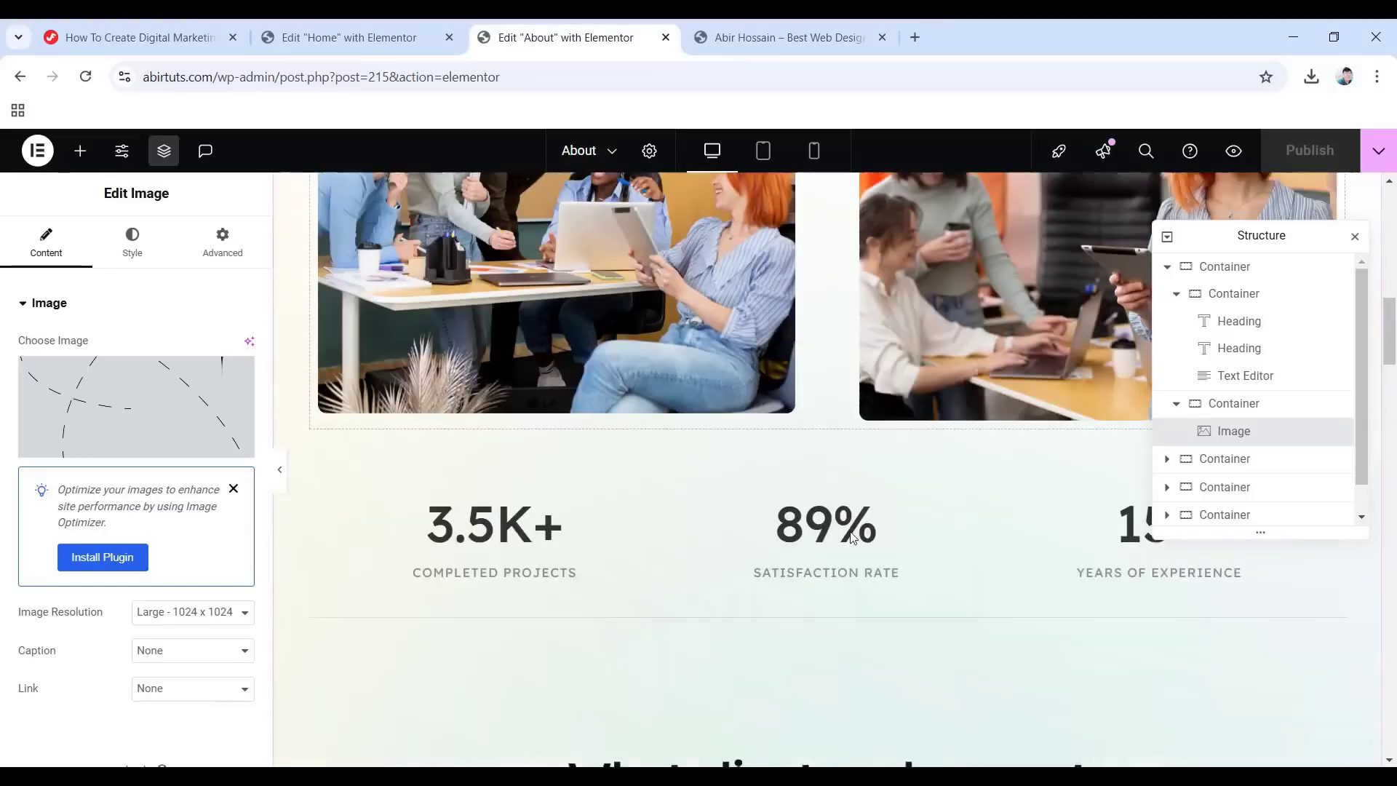
pyautogui.scroll(15, 853, 537)
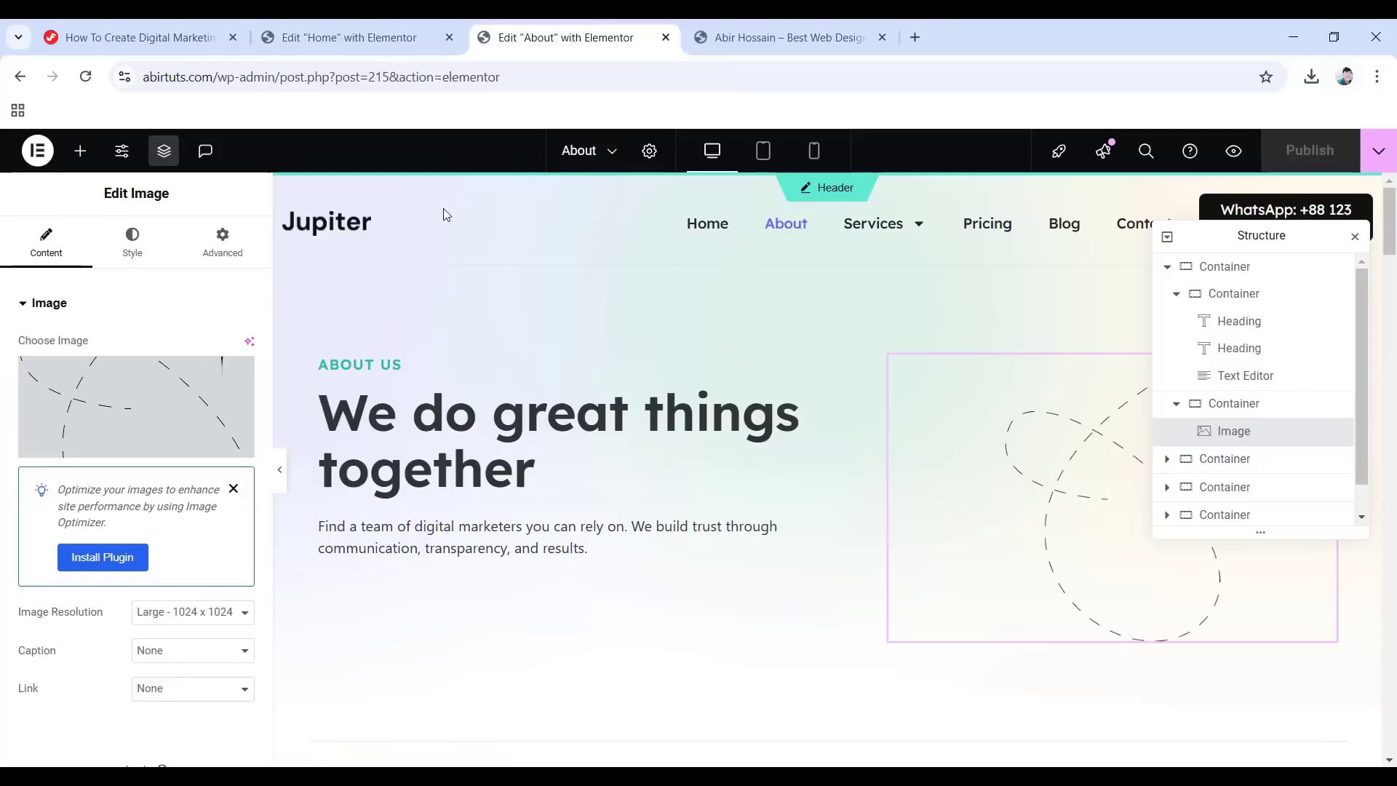
# Exit Elementor to the WordPress admin Pages list.
pyautogui.click(38, 151)
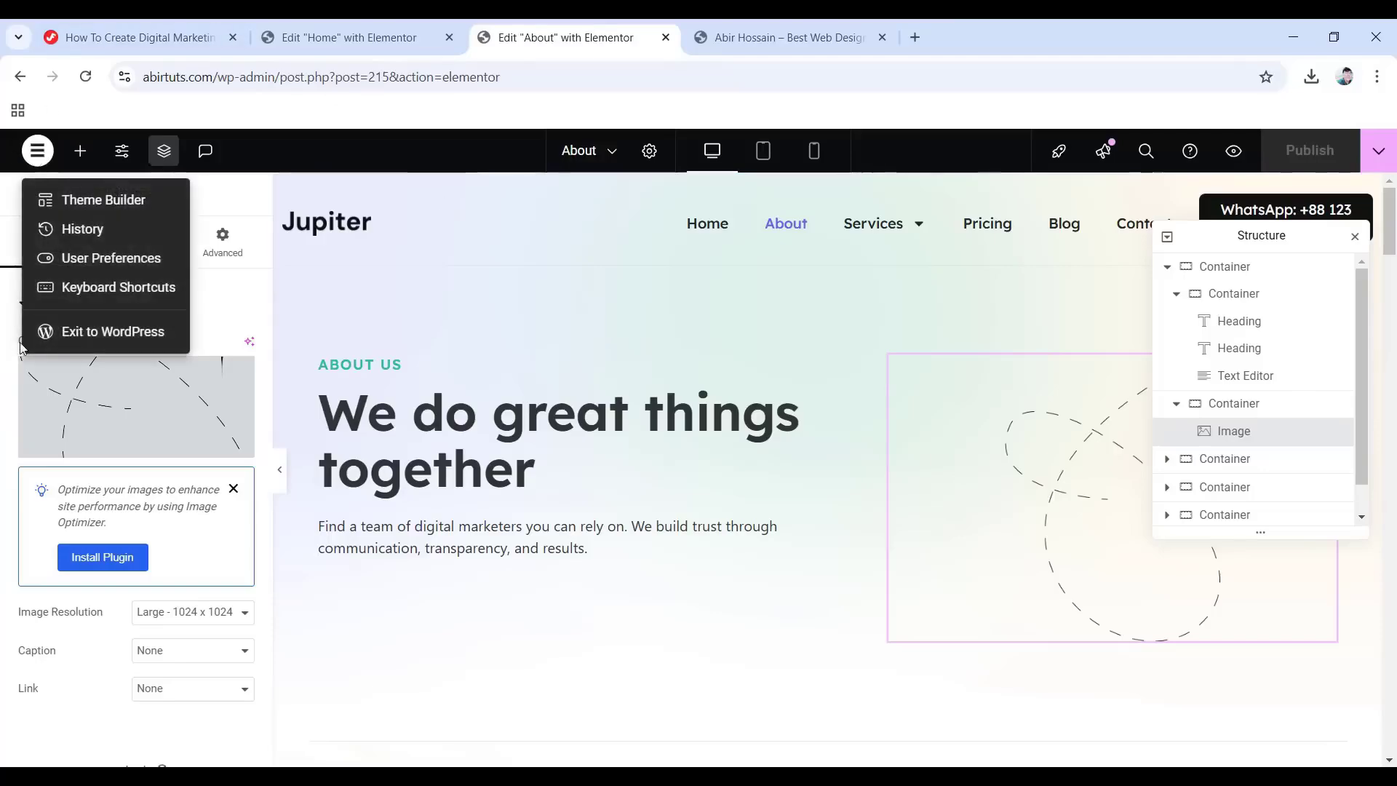
pyautogui.click(107, 334)
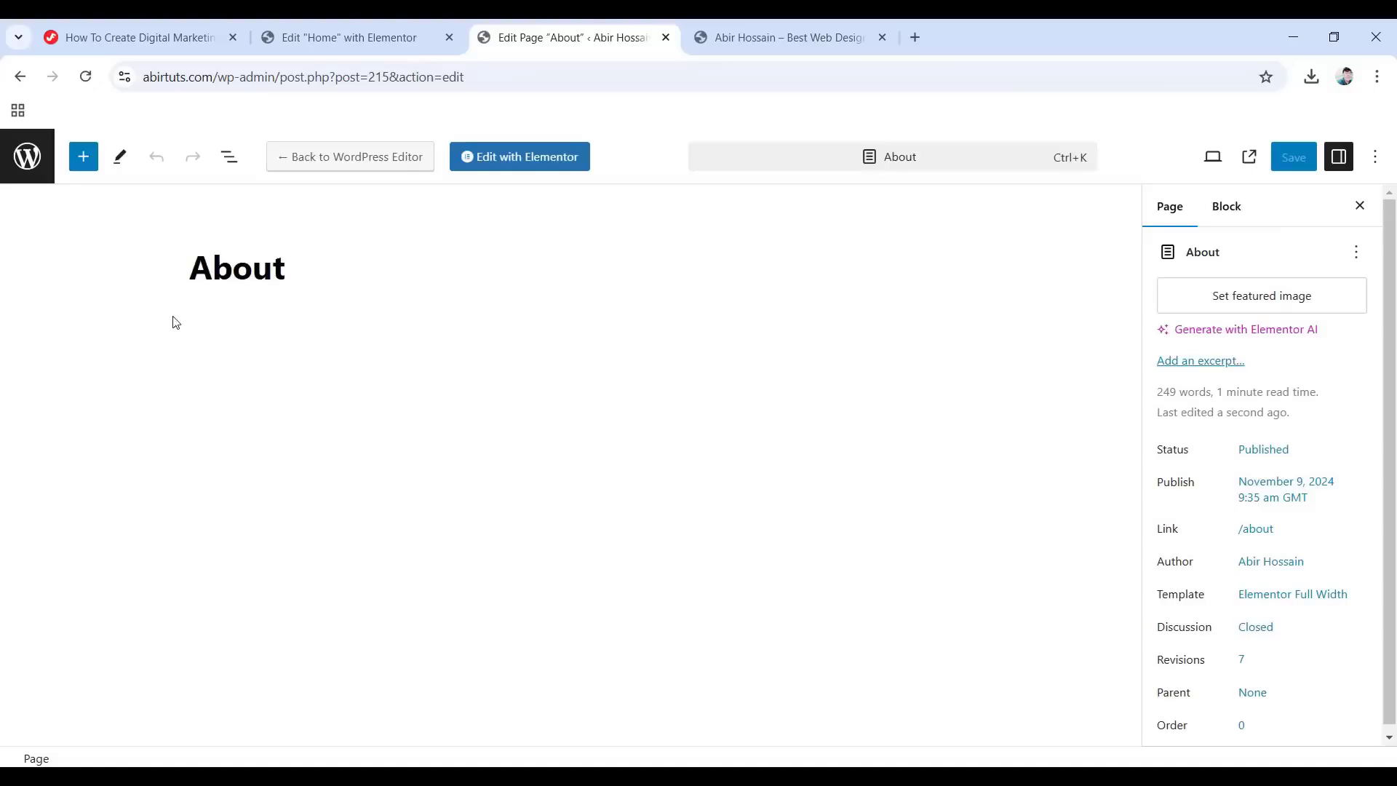
pyautogui.click(37, 158)
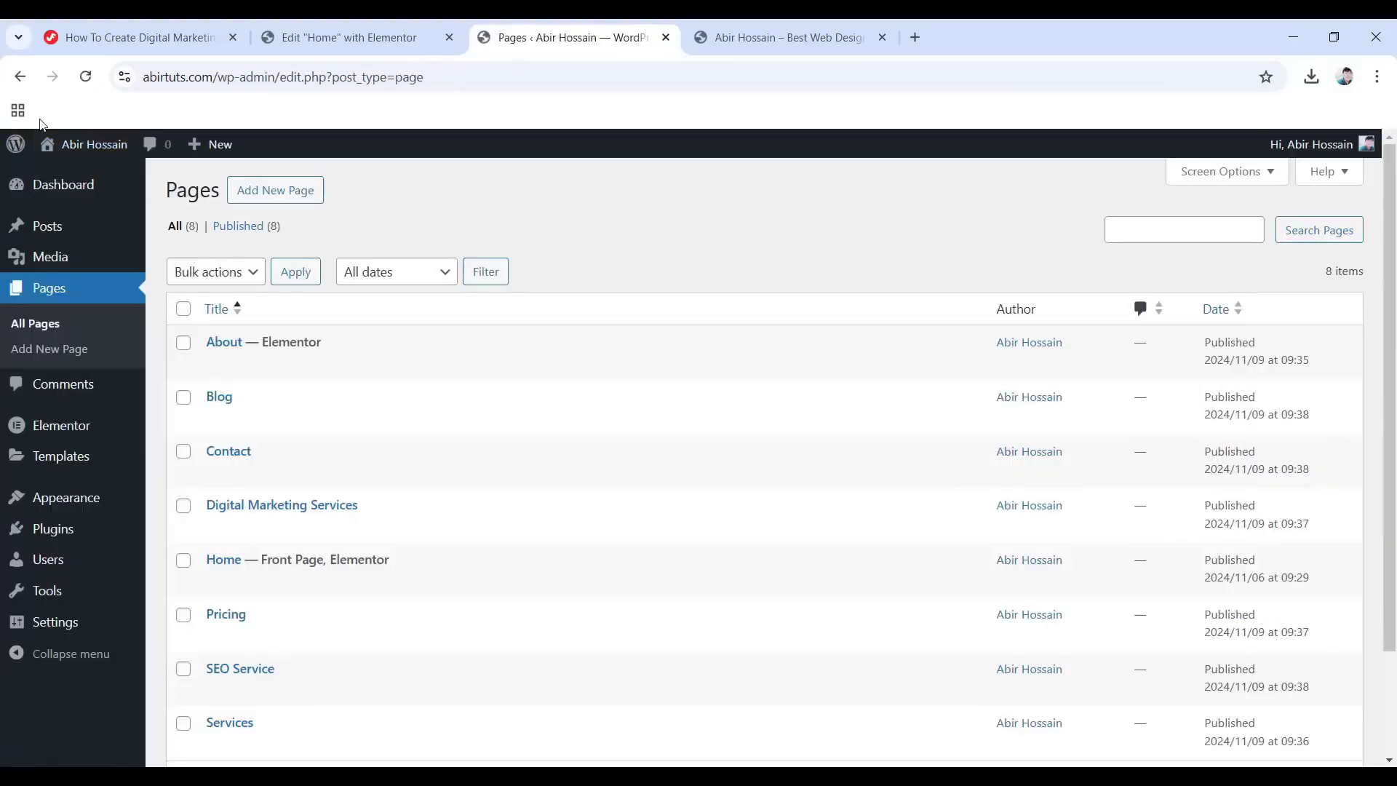
pyautogui.scroll(-1, 487, 436)
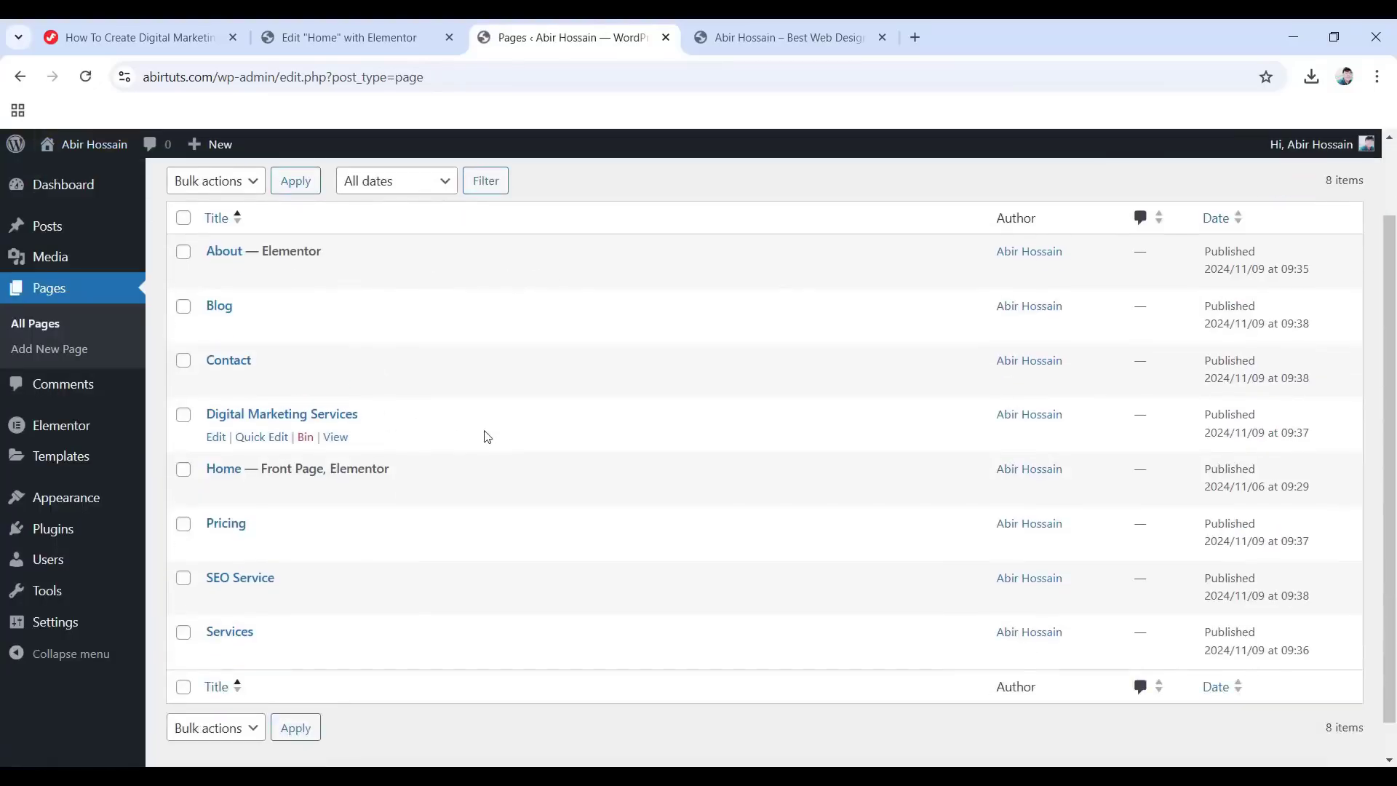
# Open the Services page in Elementor from a new browser tab.
pyautogui.rightClick(214, 661)
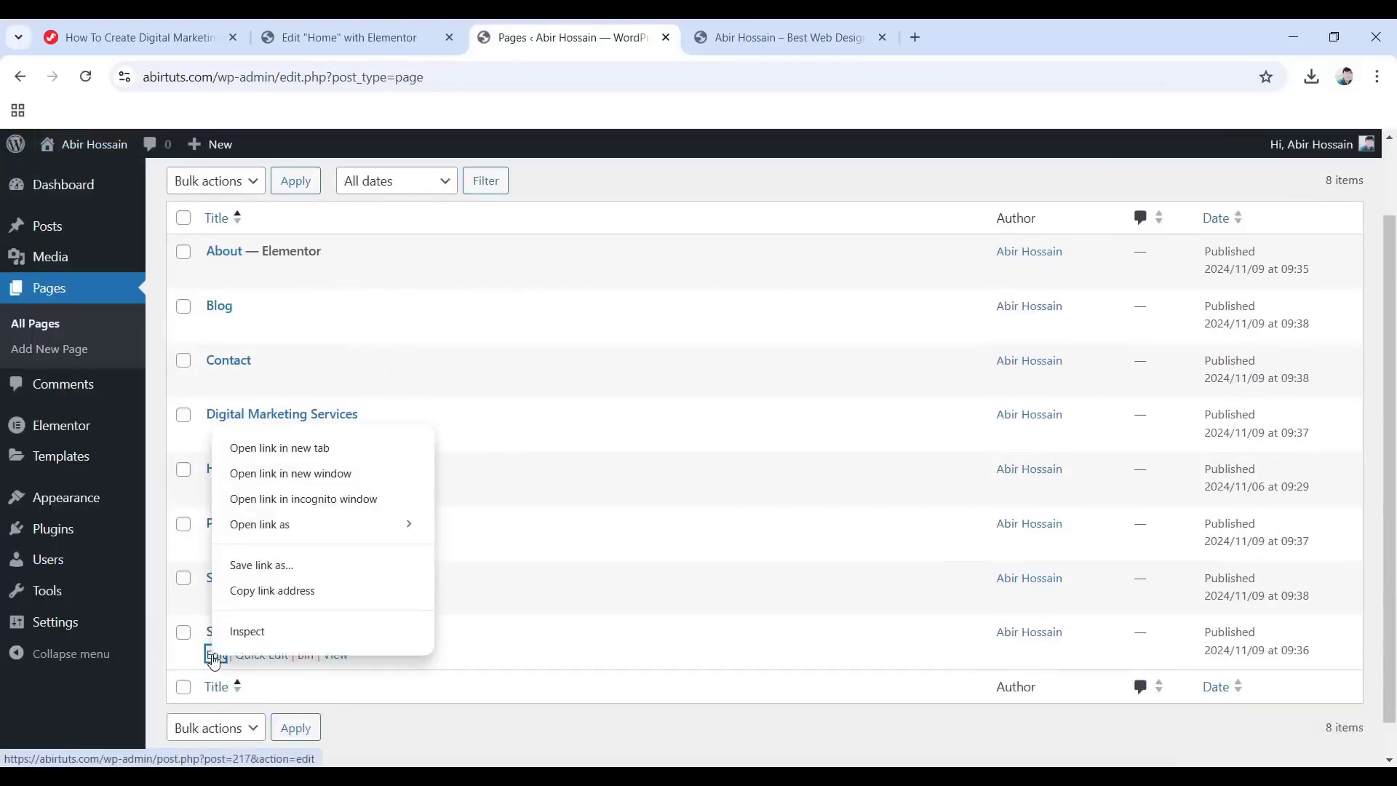
pyautogui.click(289, 449)
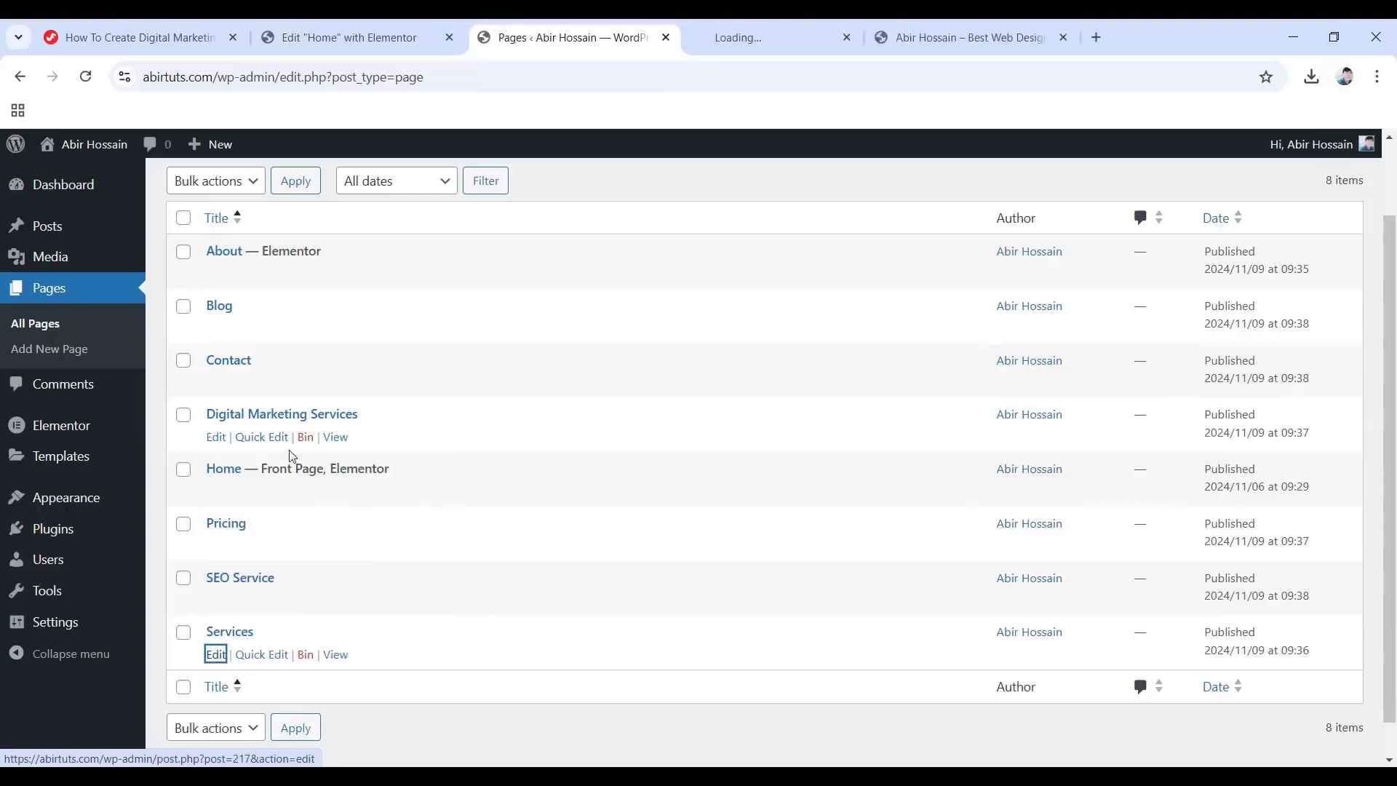
pyautogui.click(807, 26)
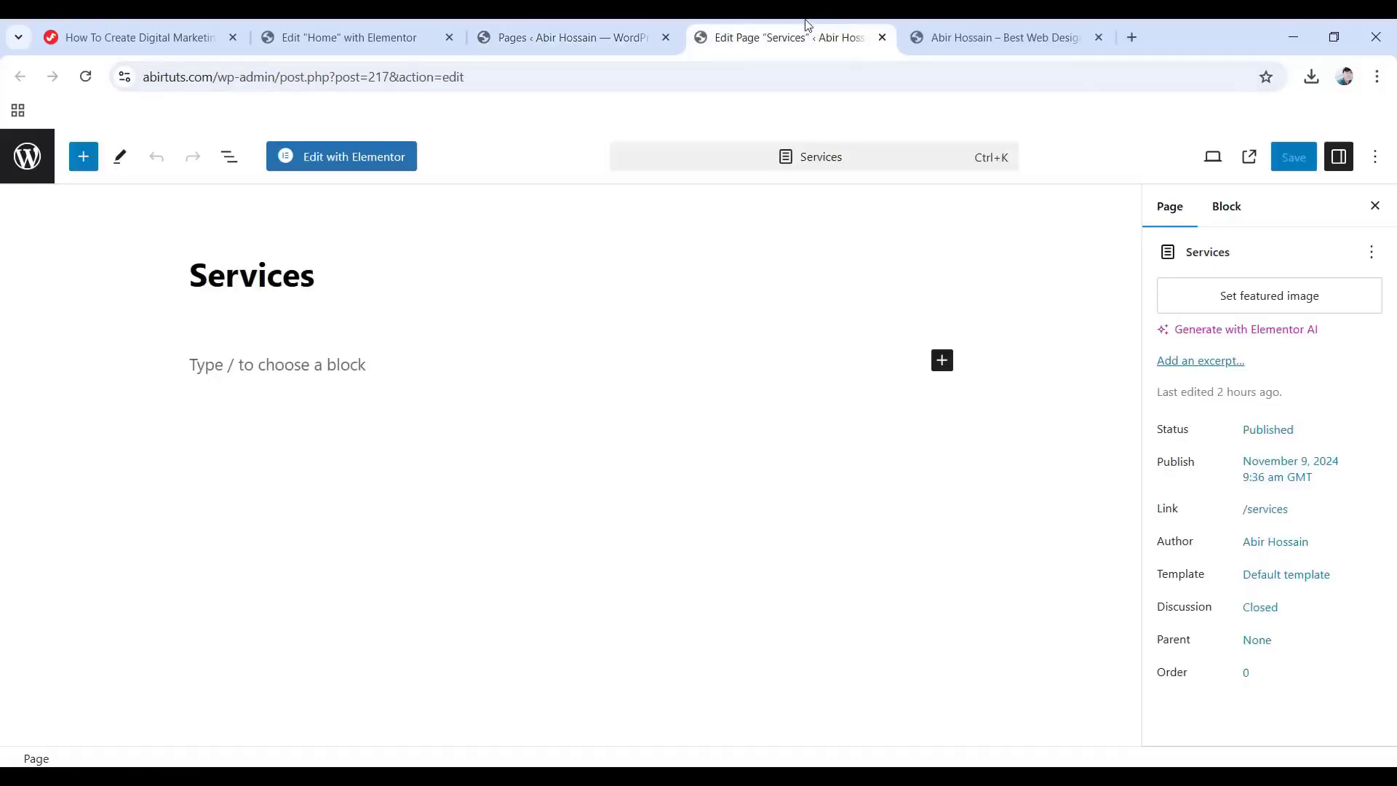
pyautogui.click(369, 160)
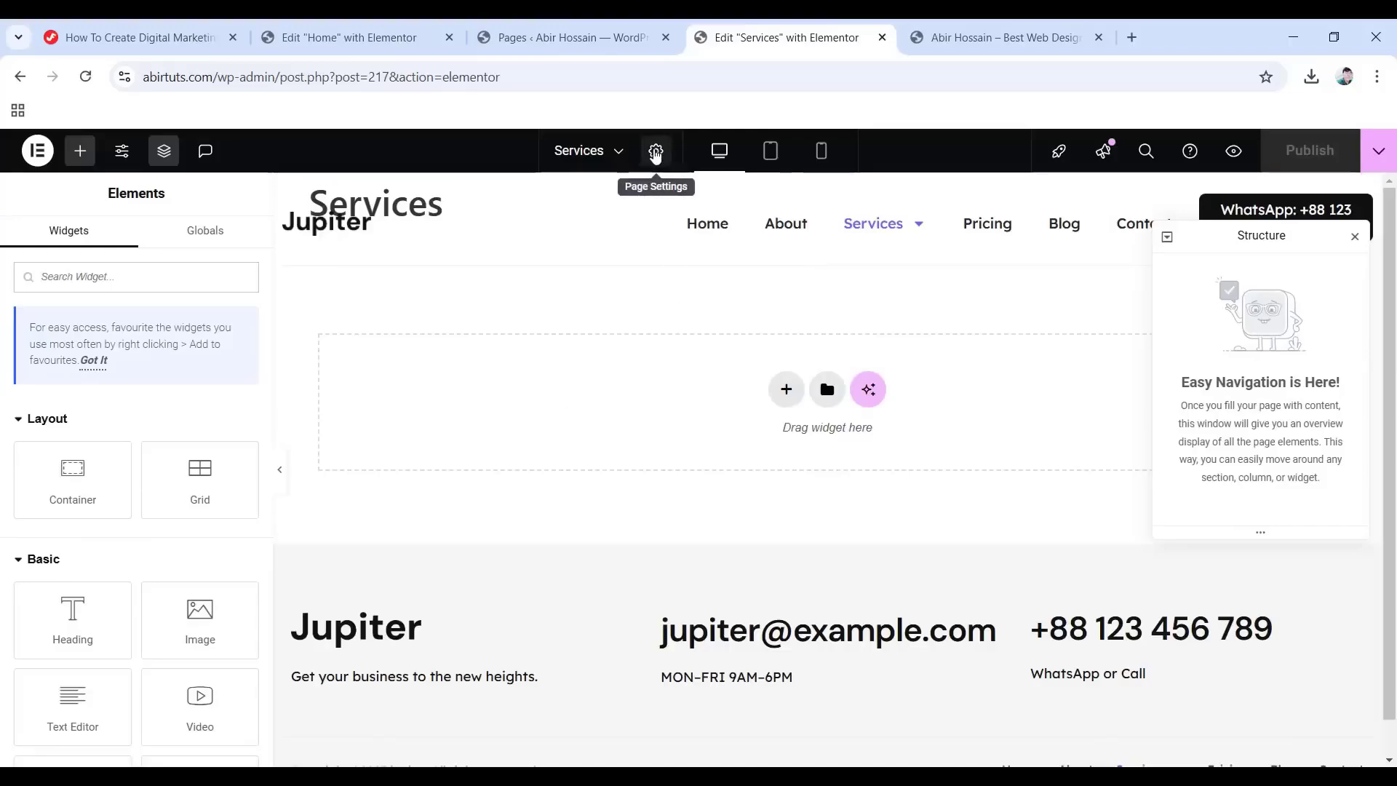
# Set the Services page's Page Layout to Elementor Full Width.
pyautogui.click(657, 151)
pyautogui.scroll(-3, 91, 524)
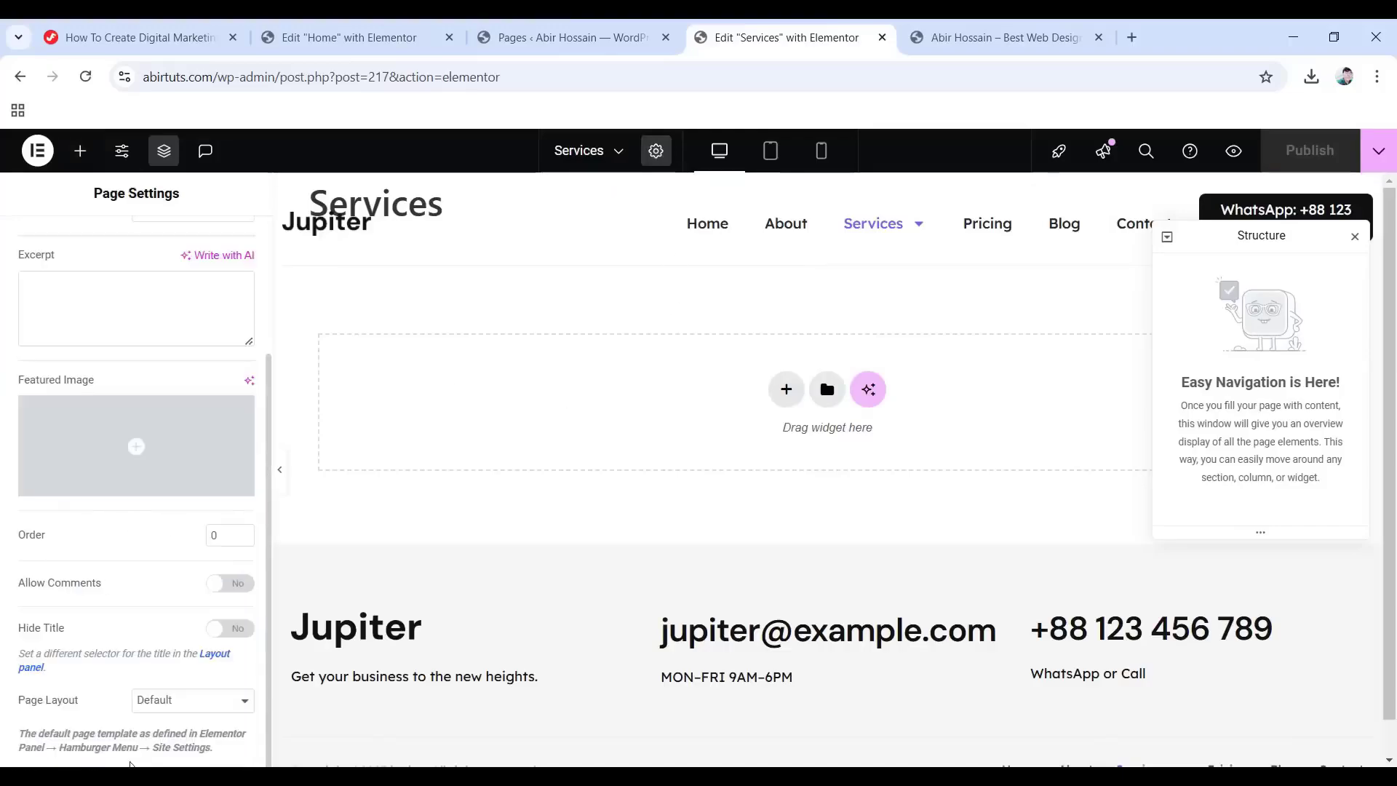
pyautogui.click(191, 700)
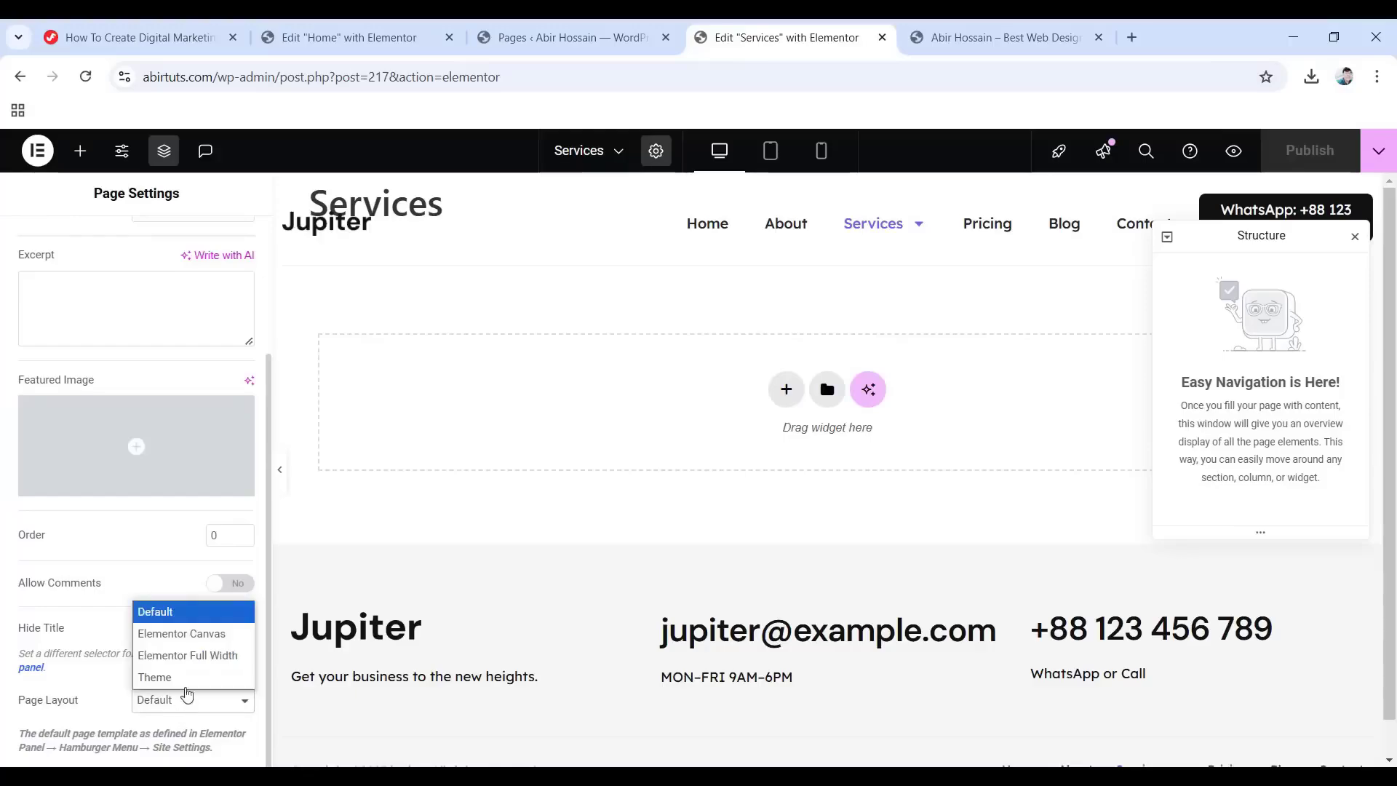
pyautogui.click(206, 655)
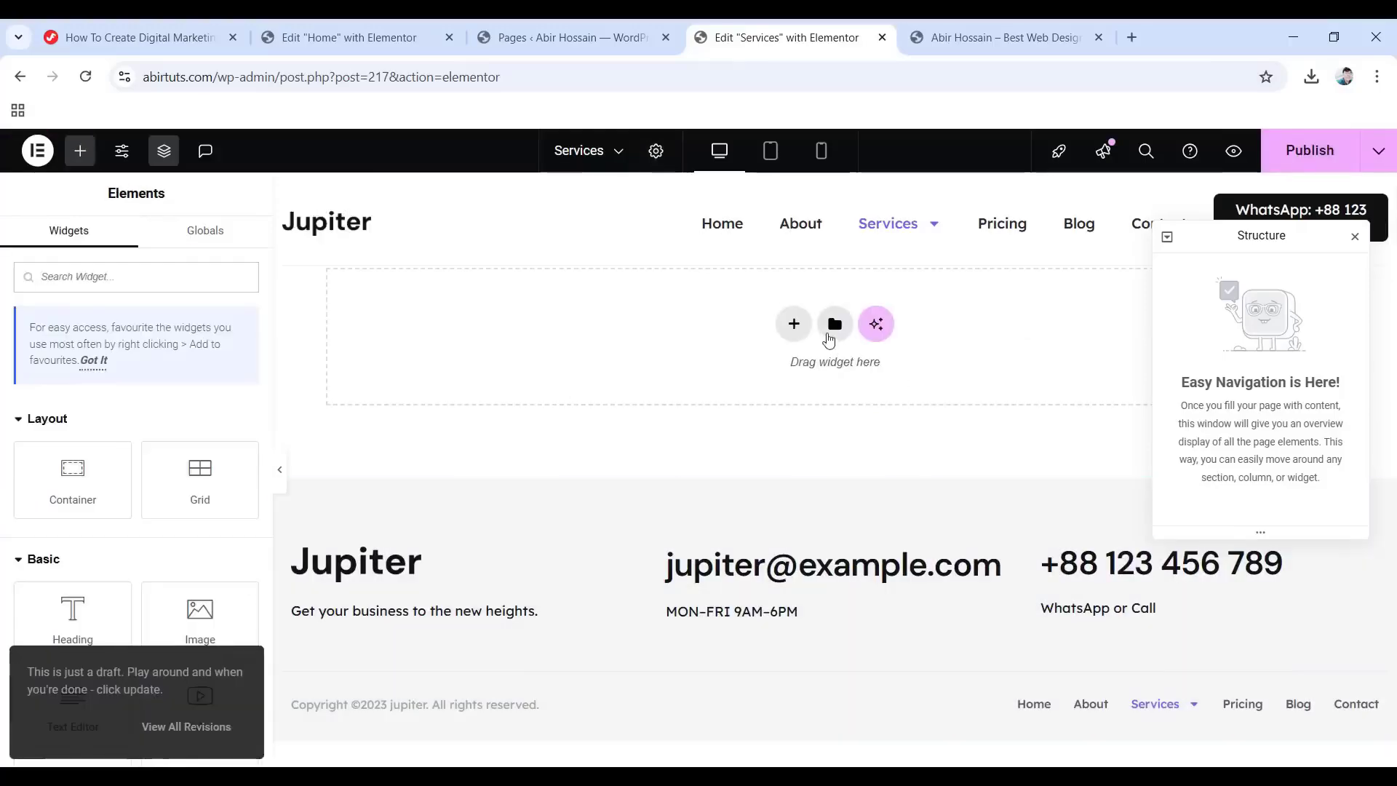
# Import Services Page.json, then insert the Services Page template from My Templates.
pyautogui.click(829, 337)
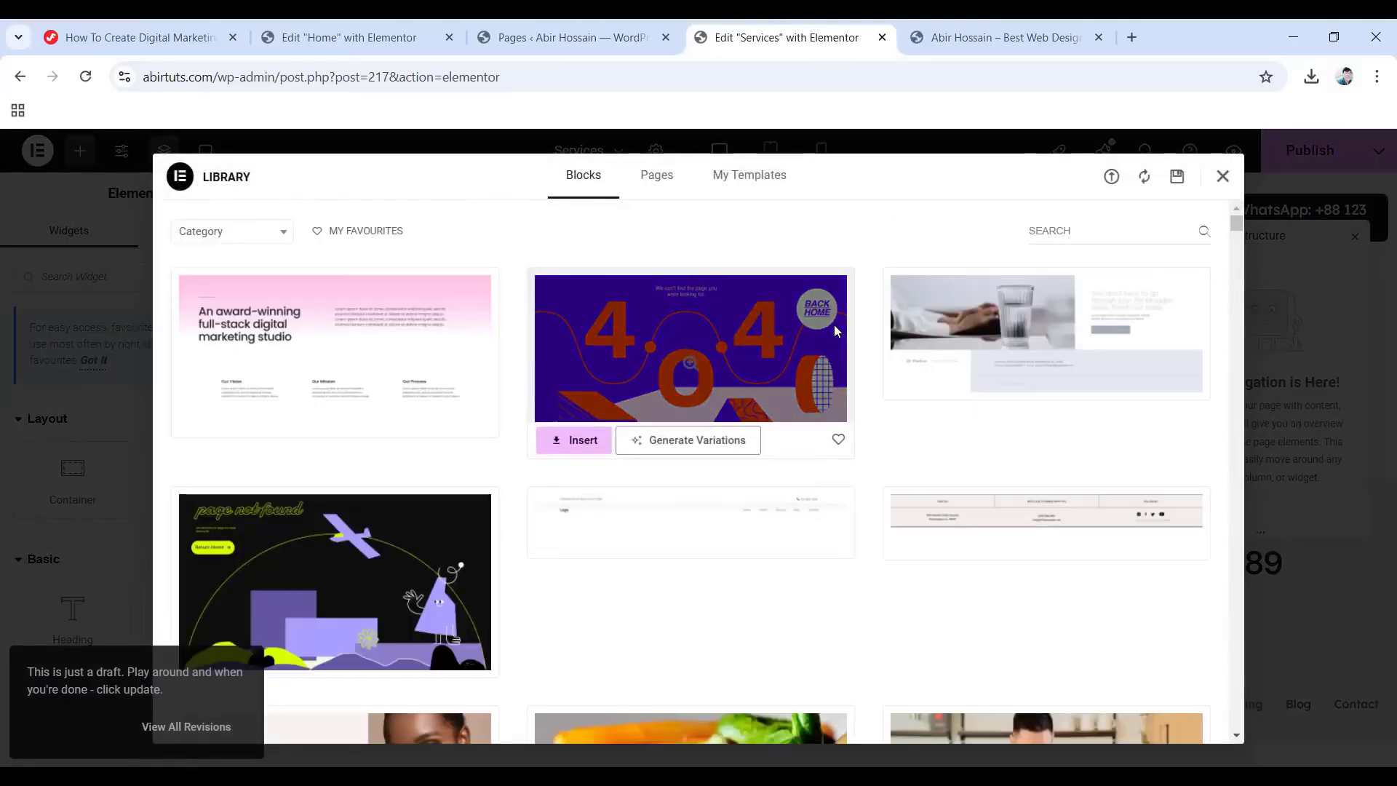
pyautogui.click(1113, 179)
pyautogui.click(682, 550)
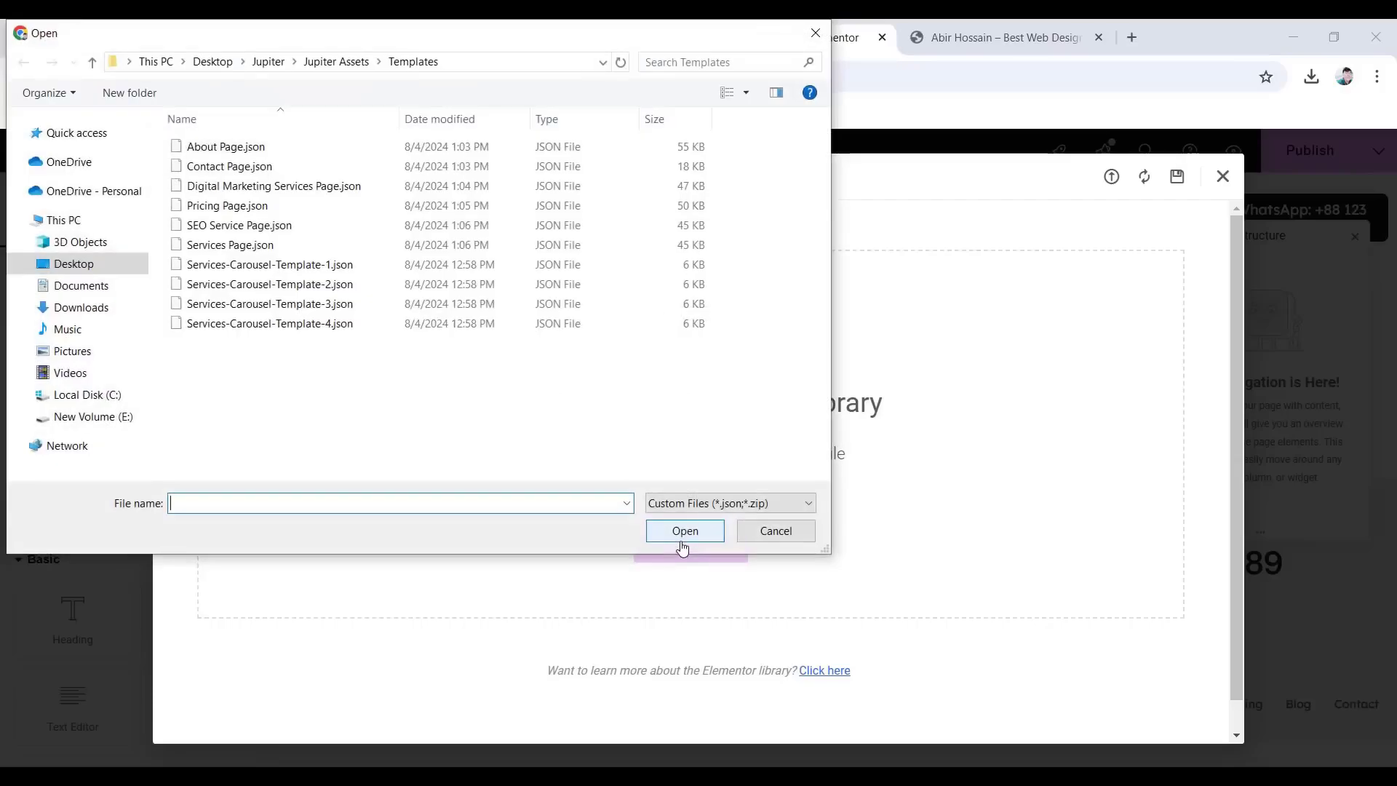
pyautogui.click(222, 247)
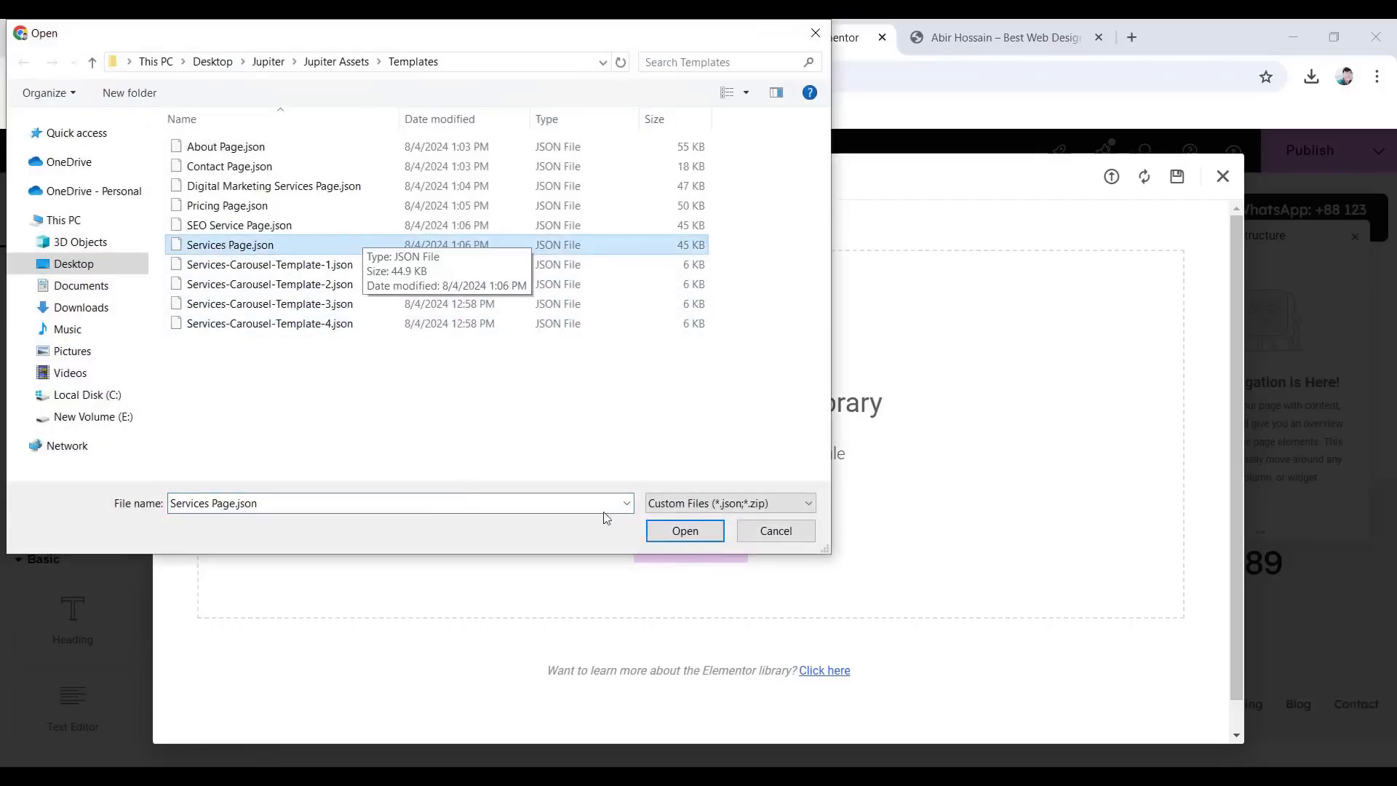
pyautogui.click(674, 537)
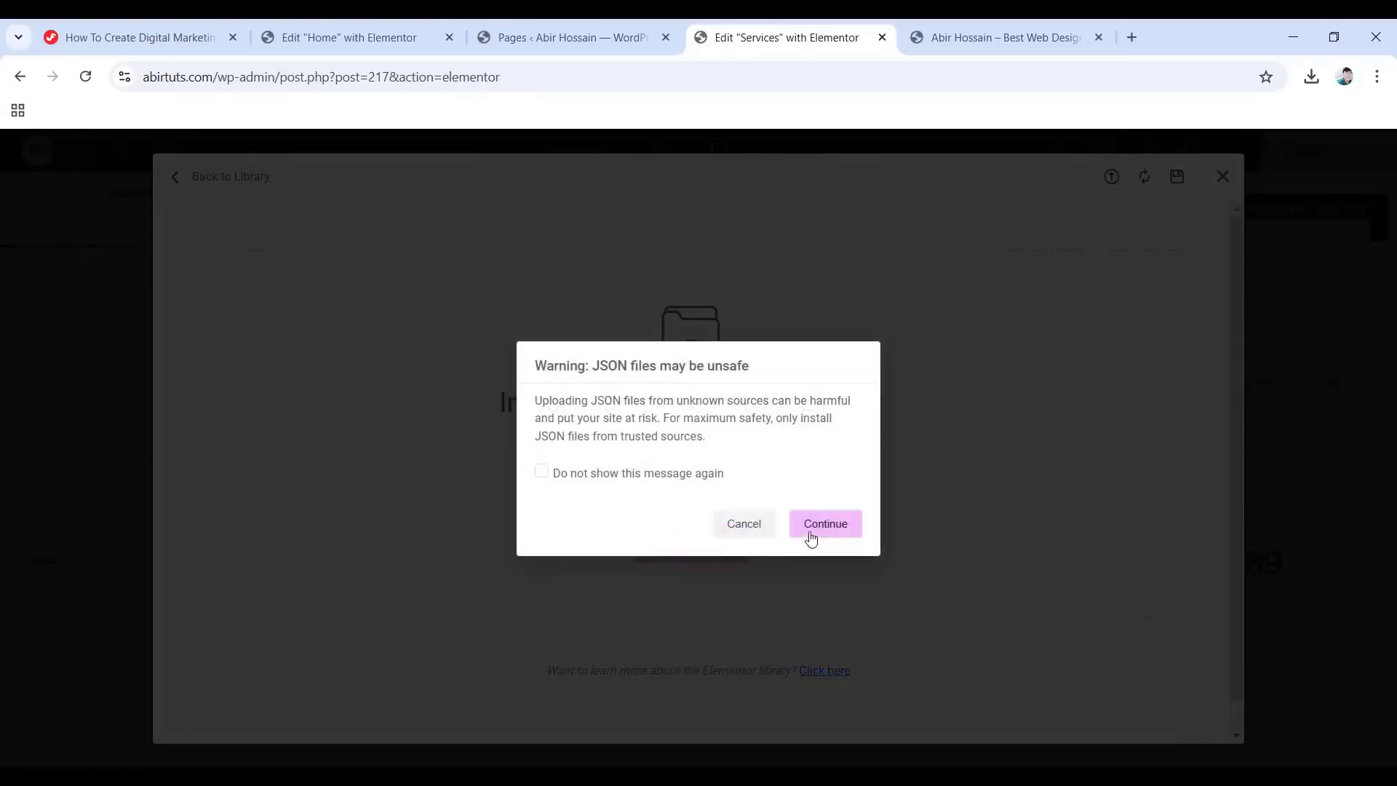
pyautogui.click(811, 537)
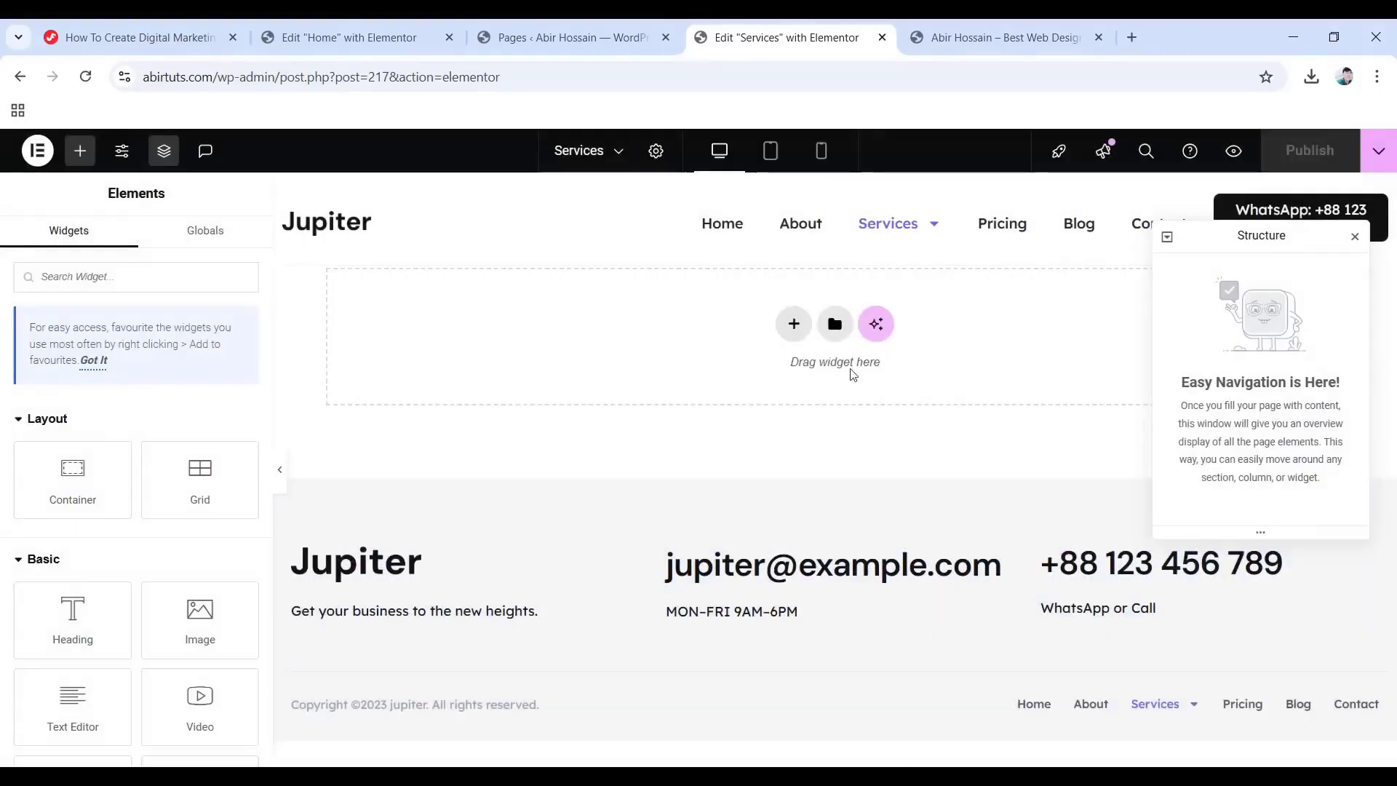
pyautogui.click(835, 324)
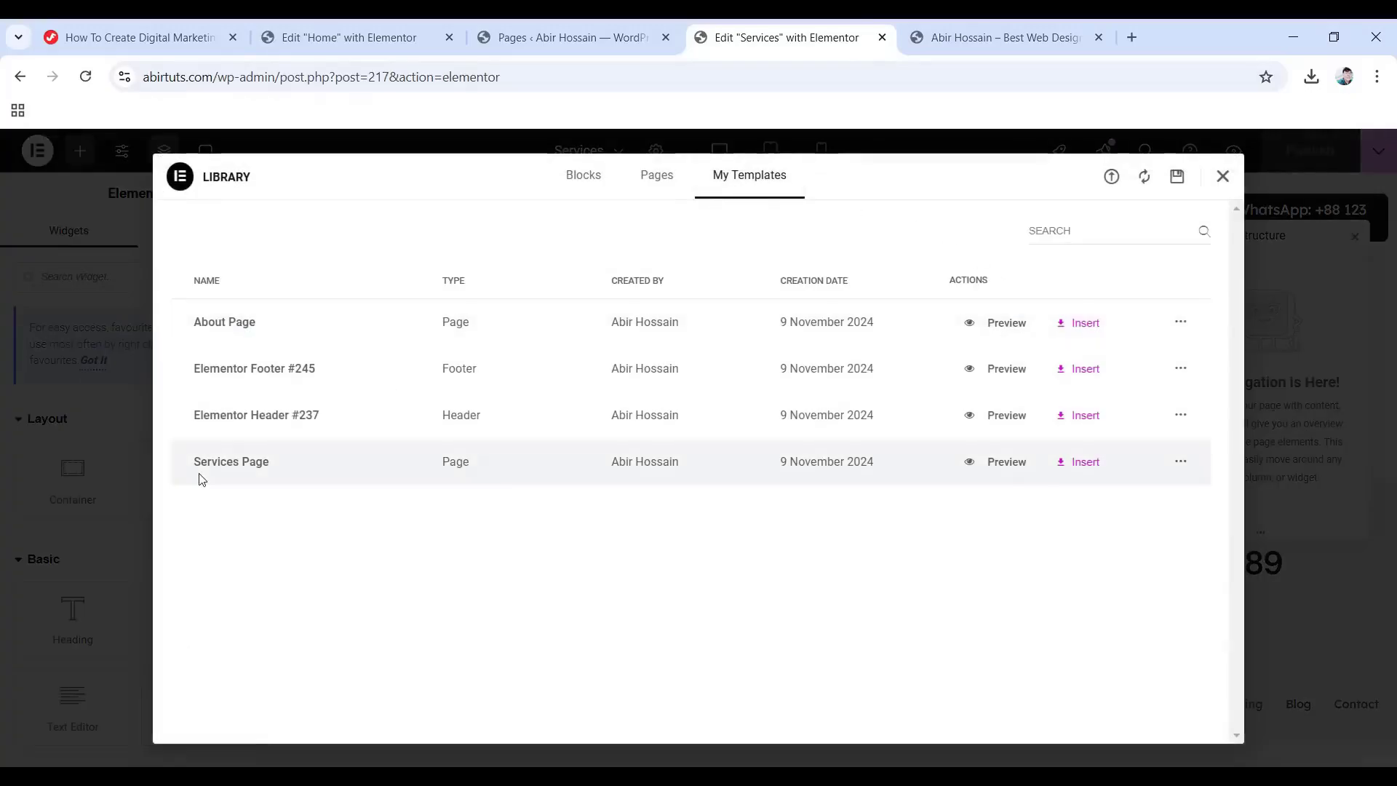
pyautogui.click(1082, 464)
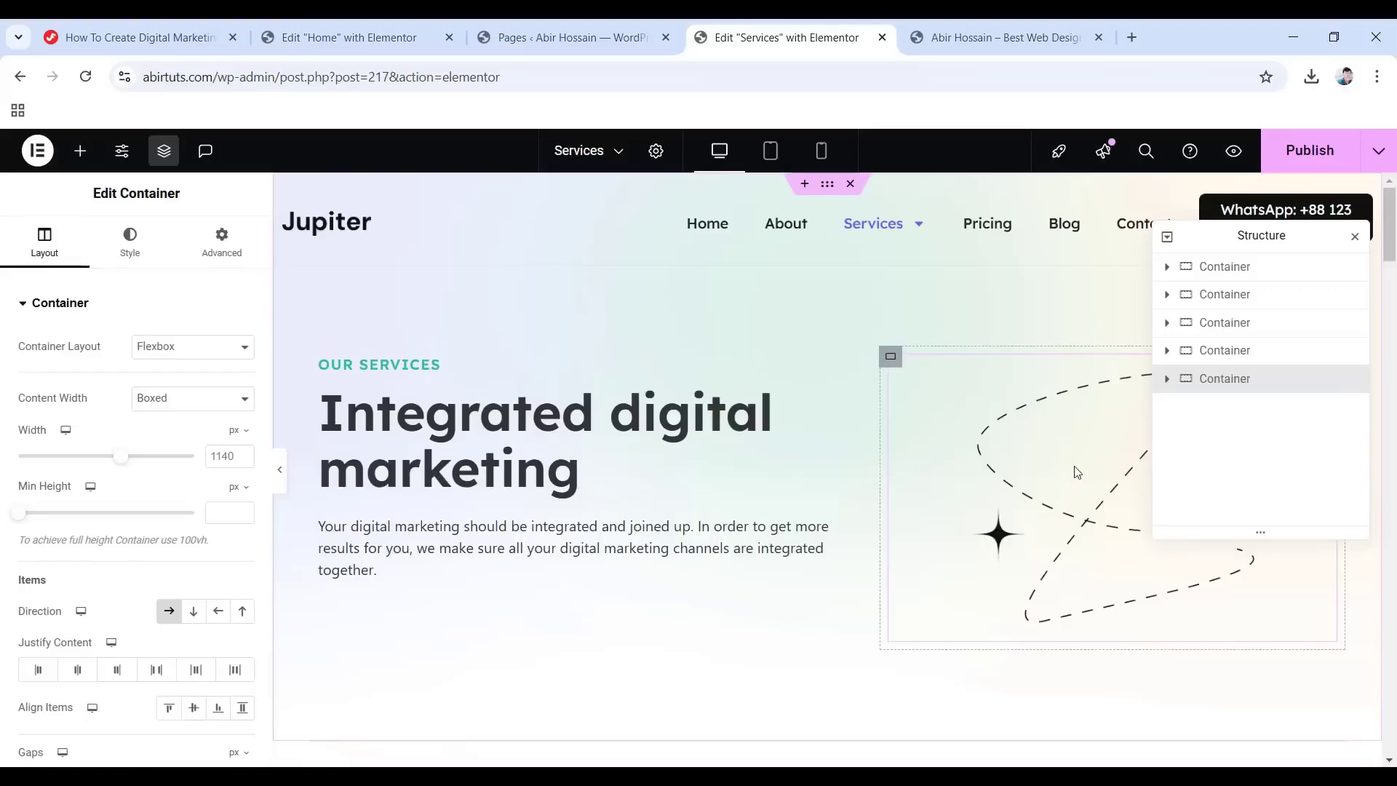
# Inspect the hero heading and image, office photo, and PPC, Creative, Content creation service cards.
pyautogui.scroll(-8, 787, 443)
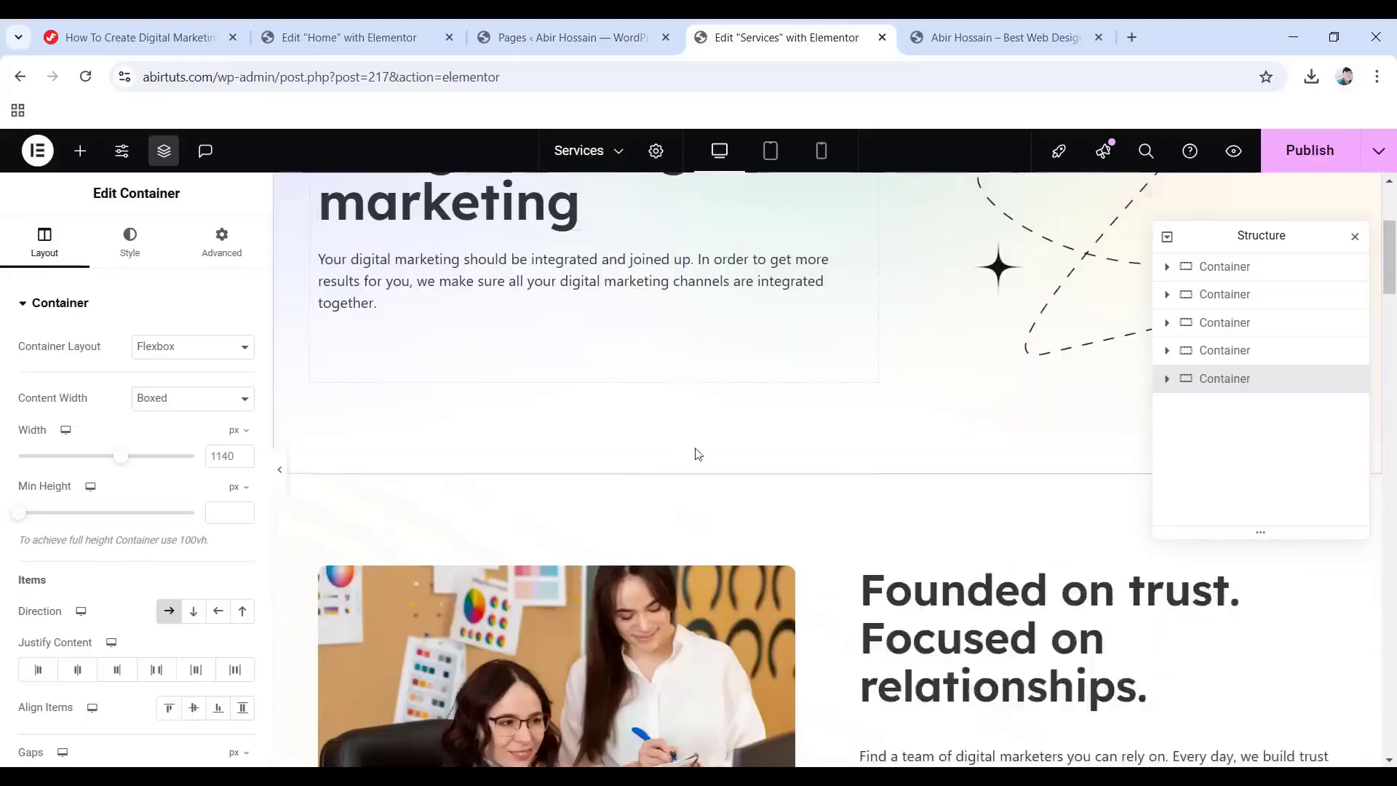
pyautogui.scroll(-10, 812, 477)
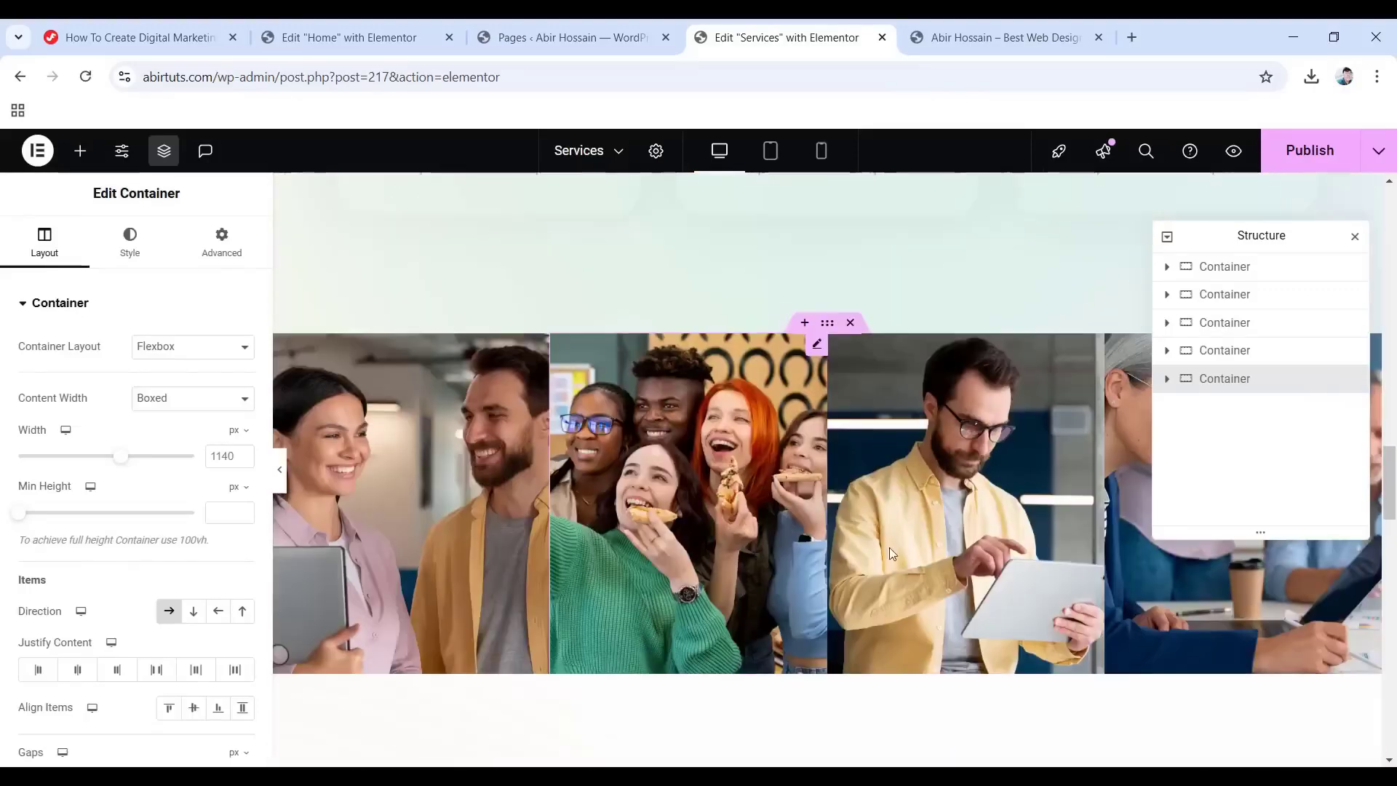
pyautogui.scroll(-10, 783, 545)
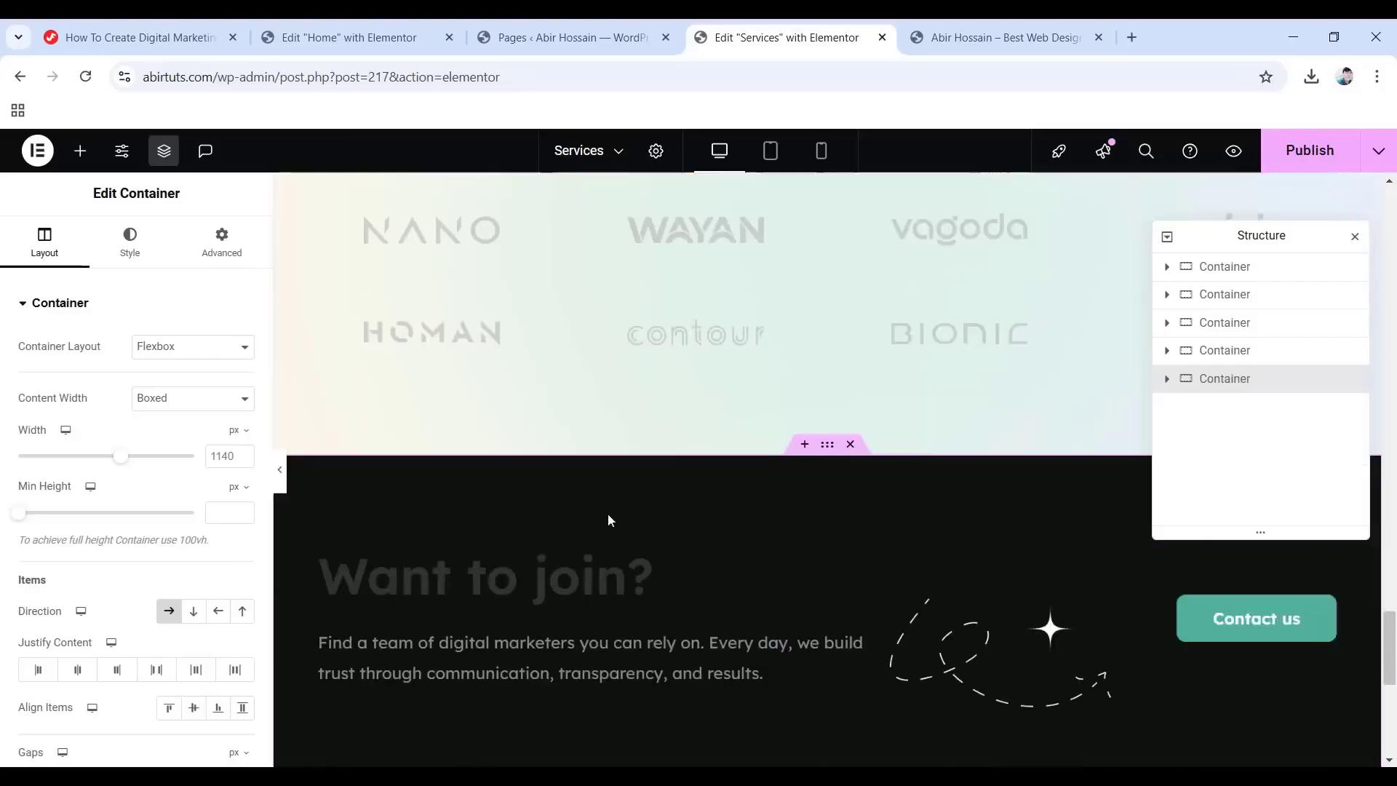
pyautogui.scroll(15, 645, 358)
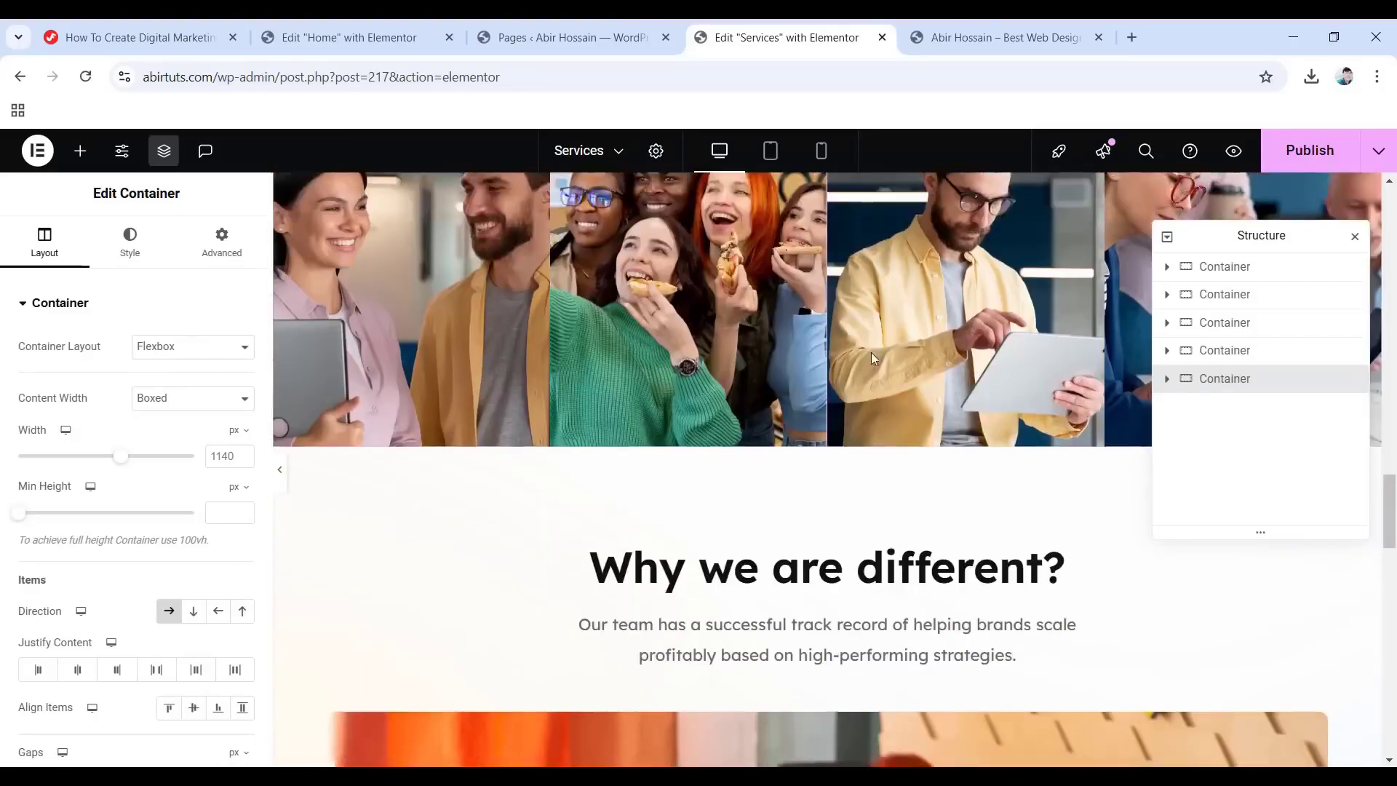
pyautogui.scroll(10, 975, 371)
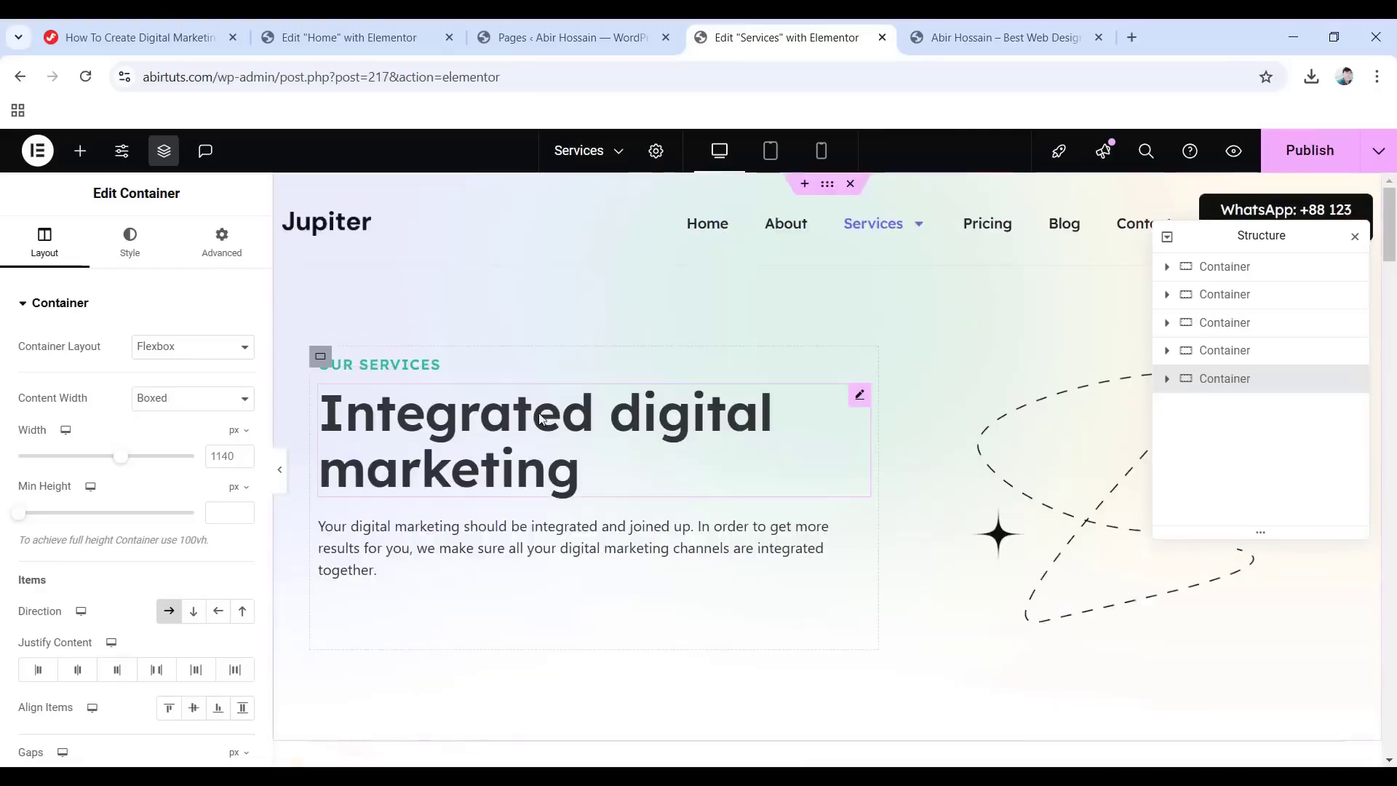
pyautogui.click(571, 465)
pyautogui.click(1079, 508)
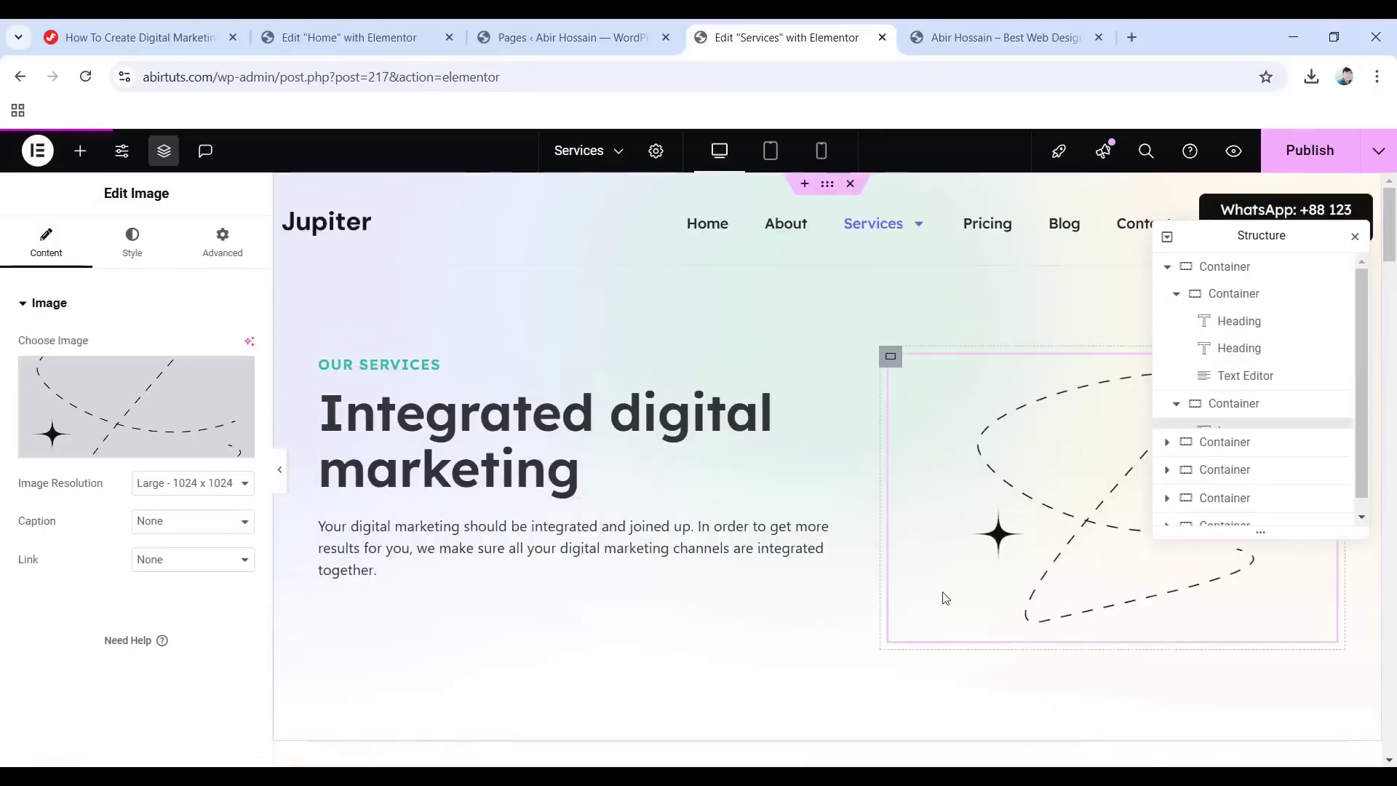
pyautogui.scroll(-6, 1019, 600)
pyautogui.click(593, 514)
pyautogui.scroll(-2, 956, 521)
pyautogui.scroll(-10, 956, 521)
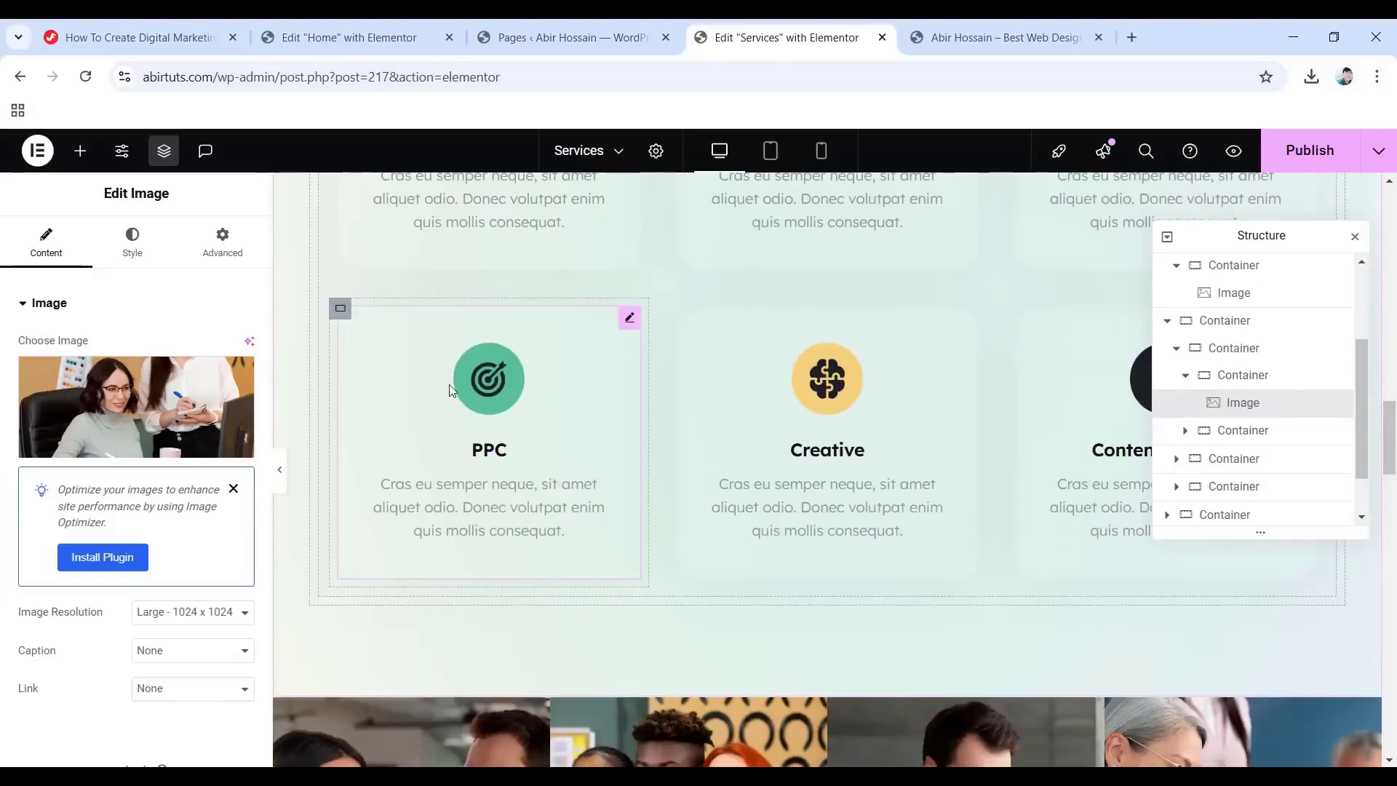
pyautogui.click(448, 384)
pyautogui.click(845, 397)
pyautogui.click(1103, 405)
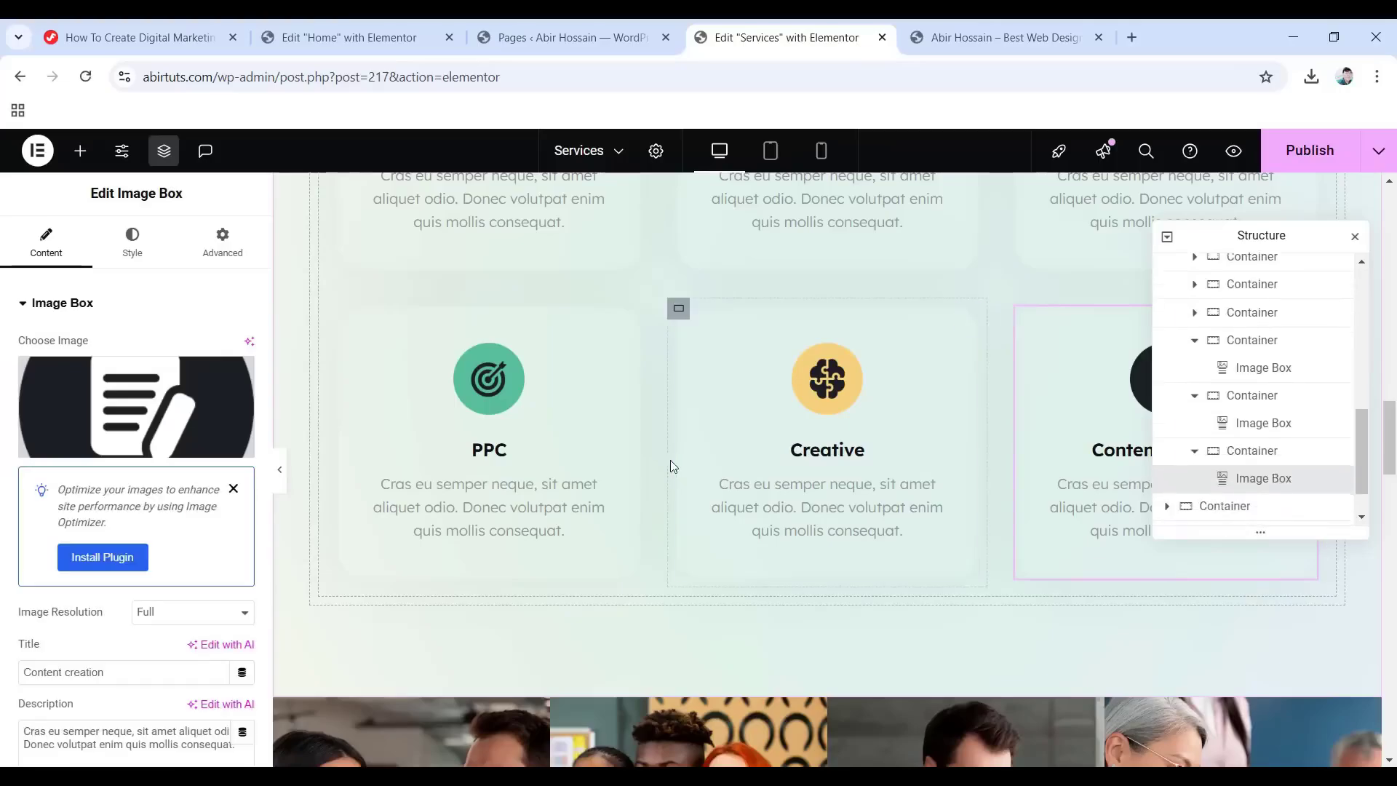
pyautogui.scroll(-4, 873, 451)
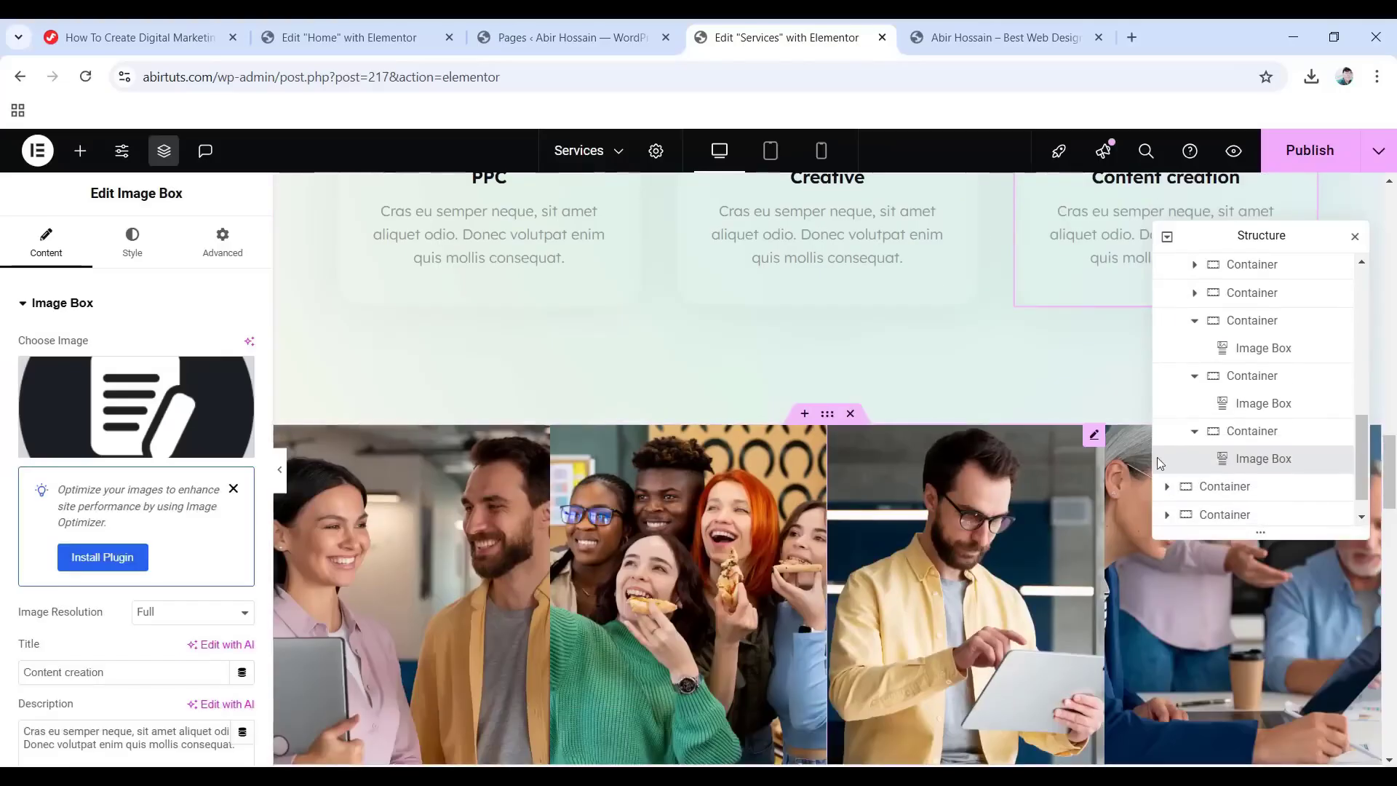
pyautogui.scroll(-10, 1013, 511)
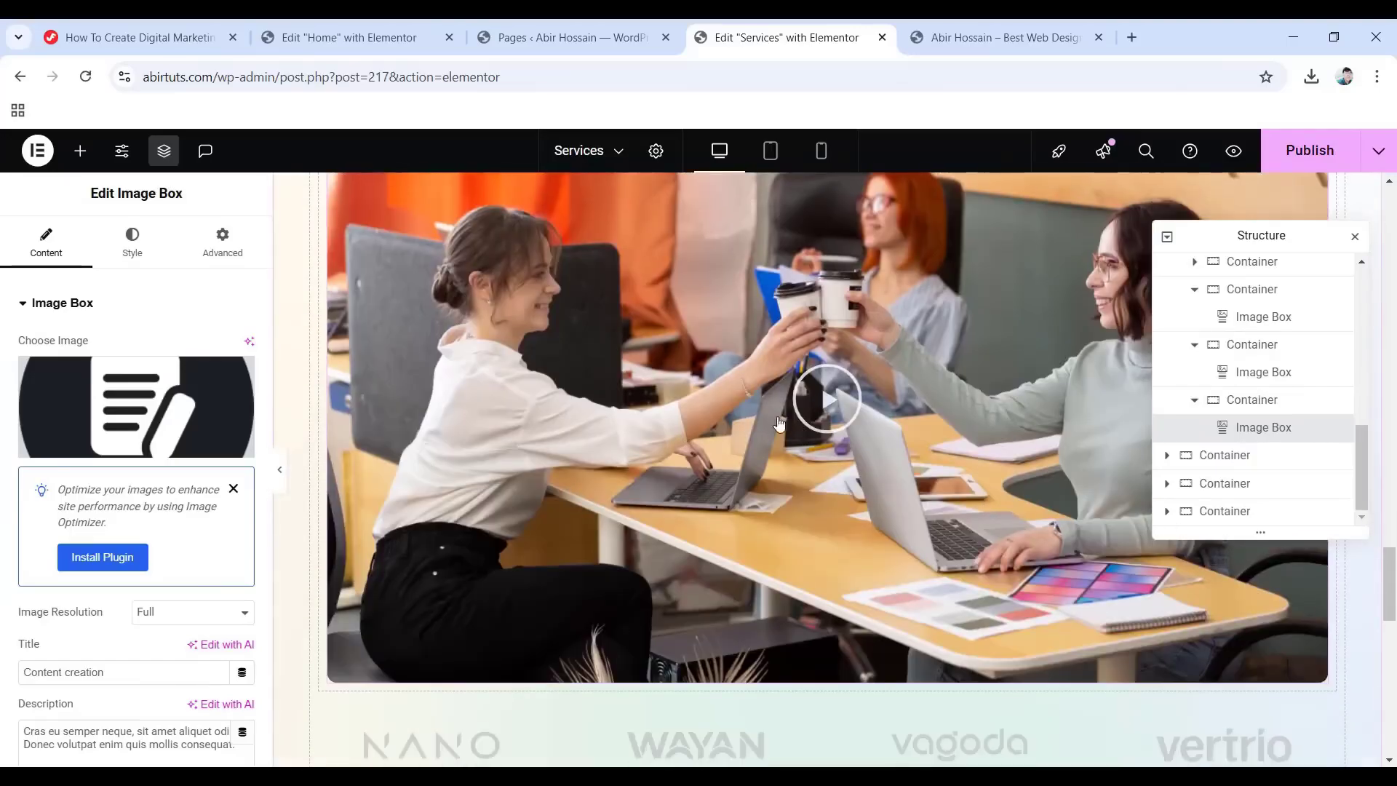
# Check the video widget's settings, then publish the Services page.
pyautogui.click(832, 408)
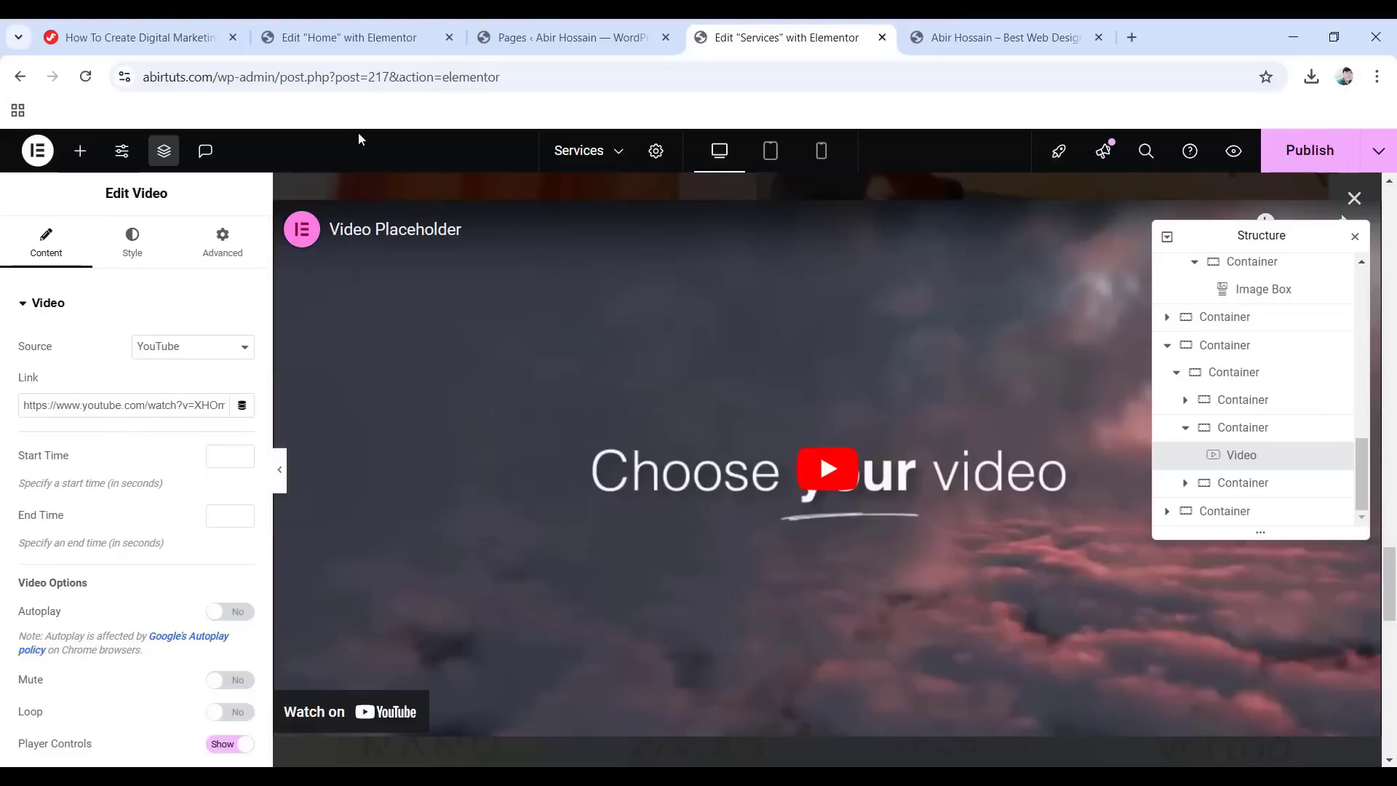
pyautogui.click(80, 151)
pyautogui.scroll(-5, 766, 493)
pyautogui.scroll(-5, 765, 493)
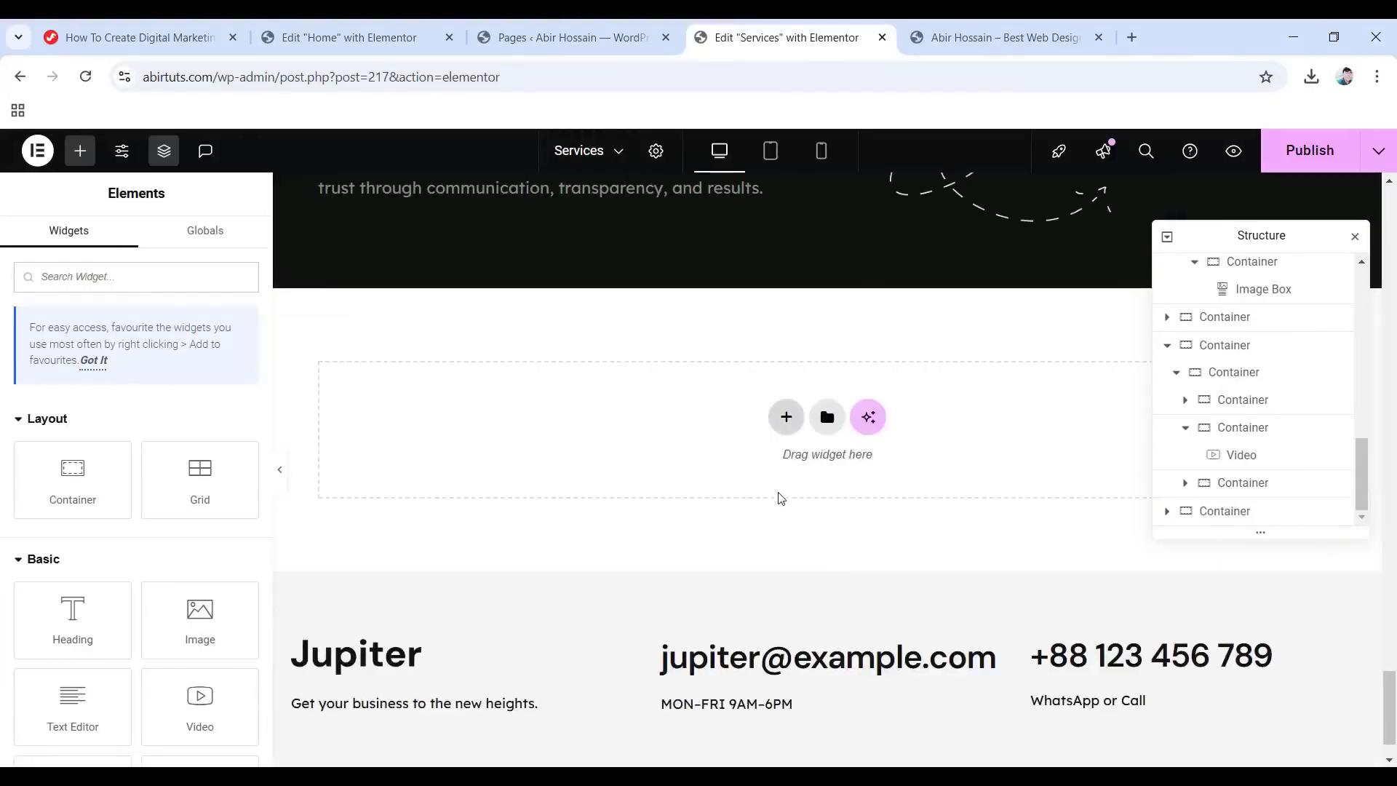
pyautogui.scroll(15, 782, 487)
pyautogui.scroll(10, 782, 490)
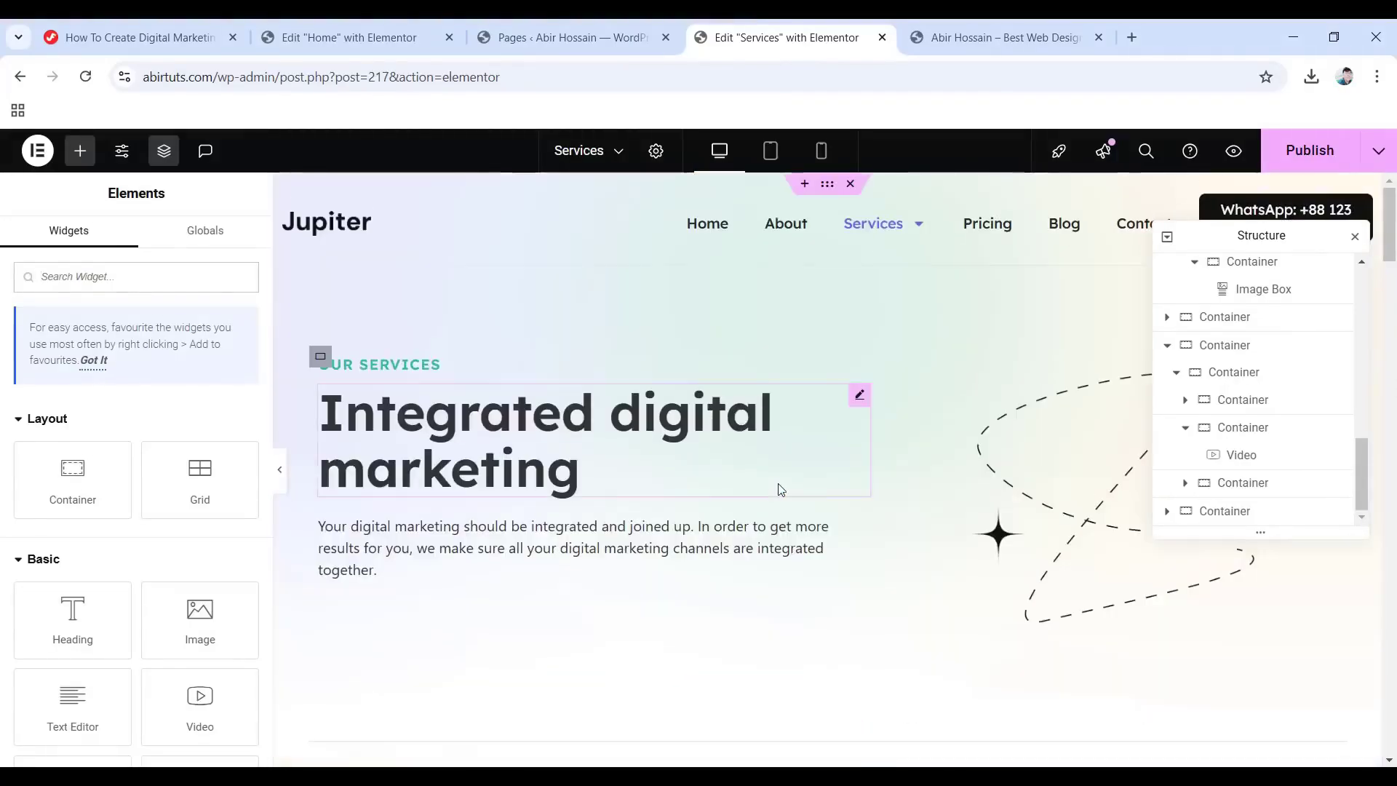
pyautogui.click(1302, 155)
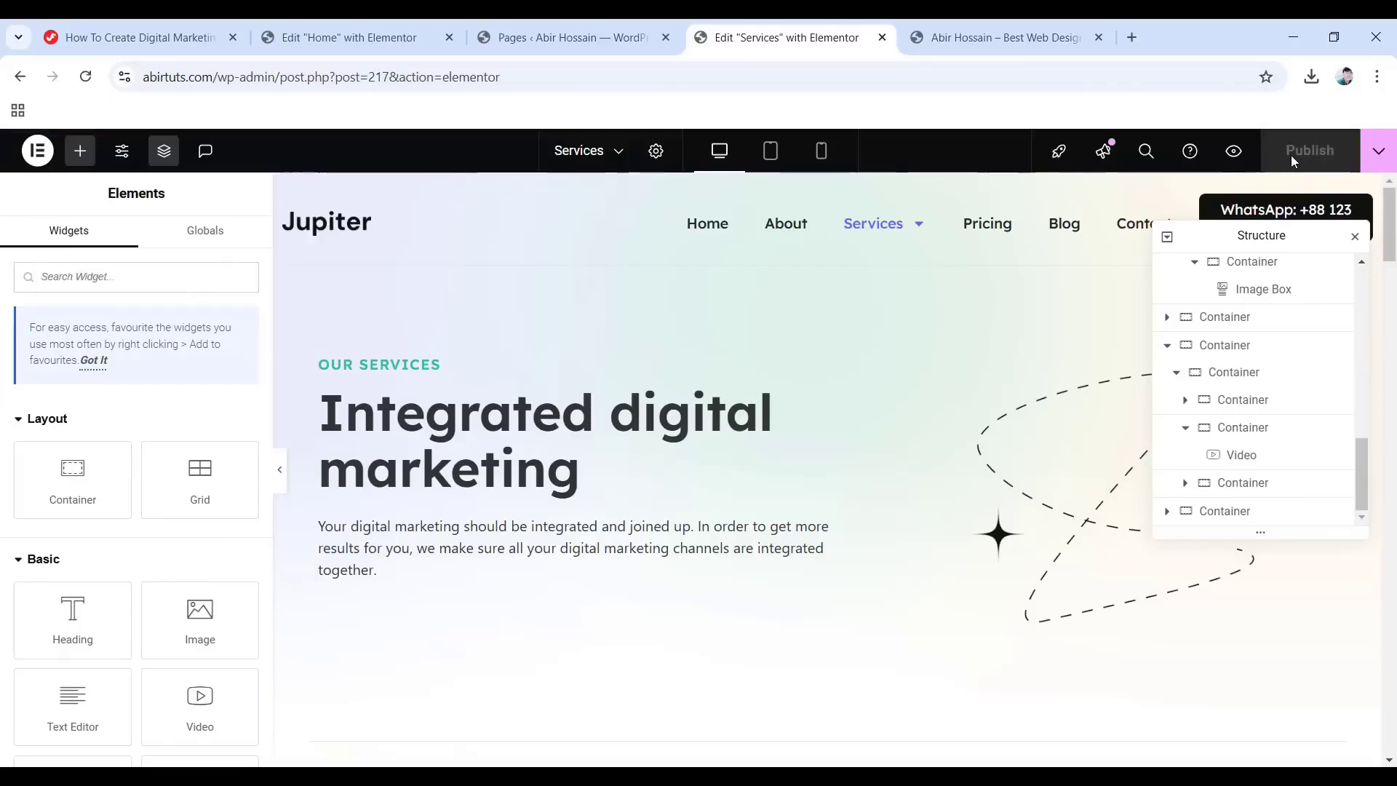
# Close the Services editor and open Digital Marketing Services in Elementor from a new tab.
pyautogui.click(882, 38)
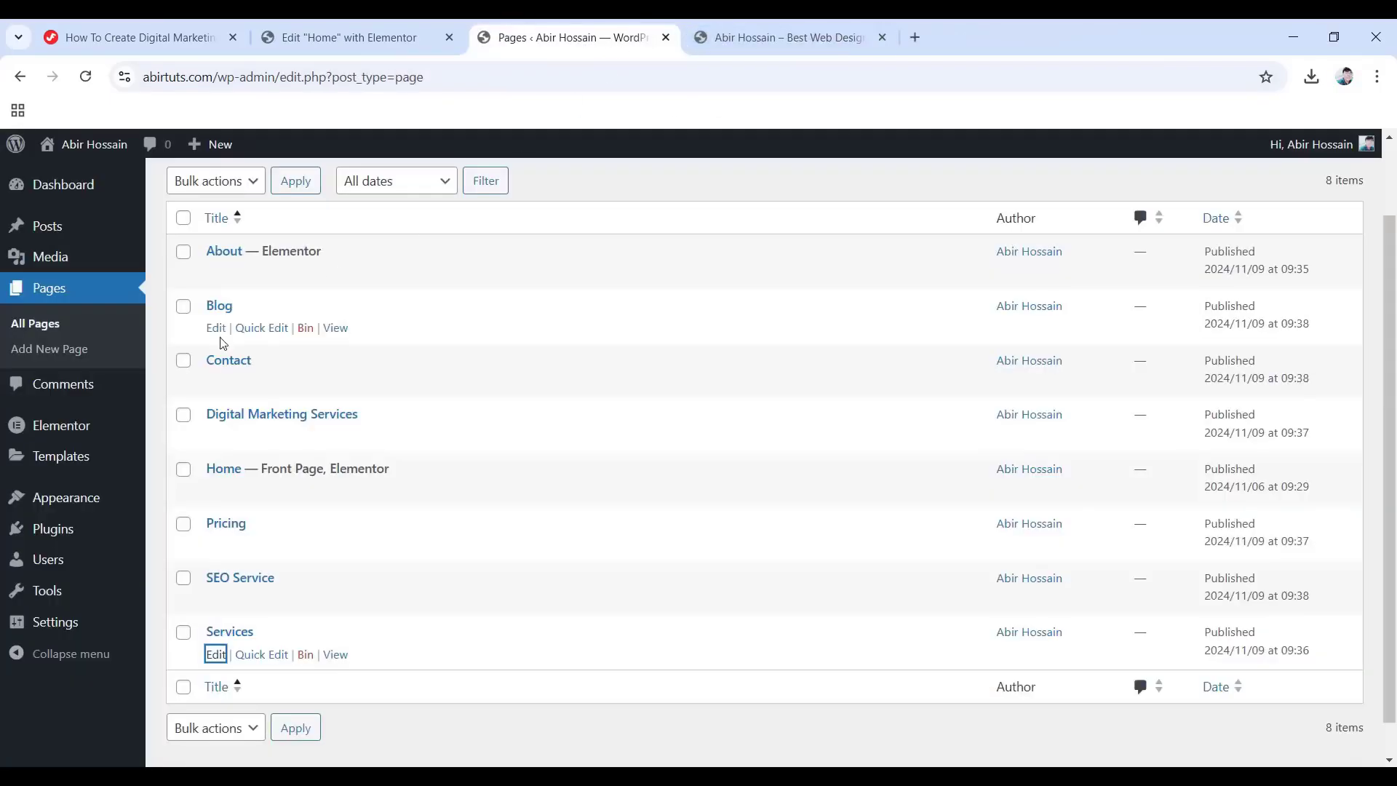
pyautogui.scroll(-2, 339, 371)
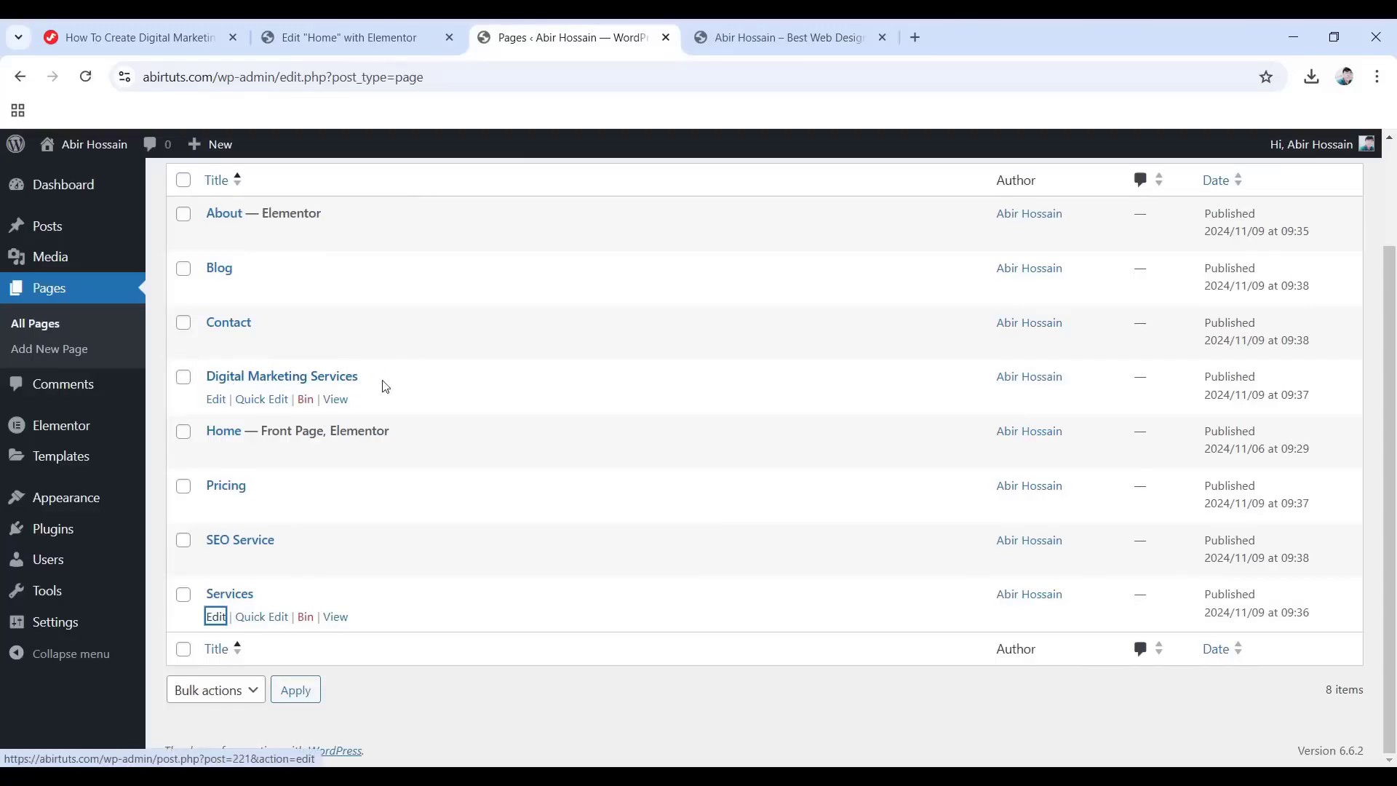
pyautogui.rightClick(214, 401)
pyautogui.click(279, 424)
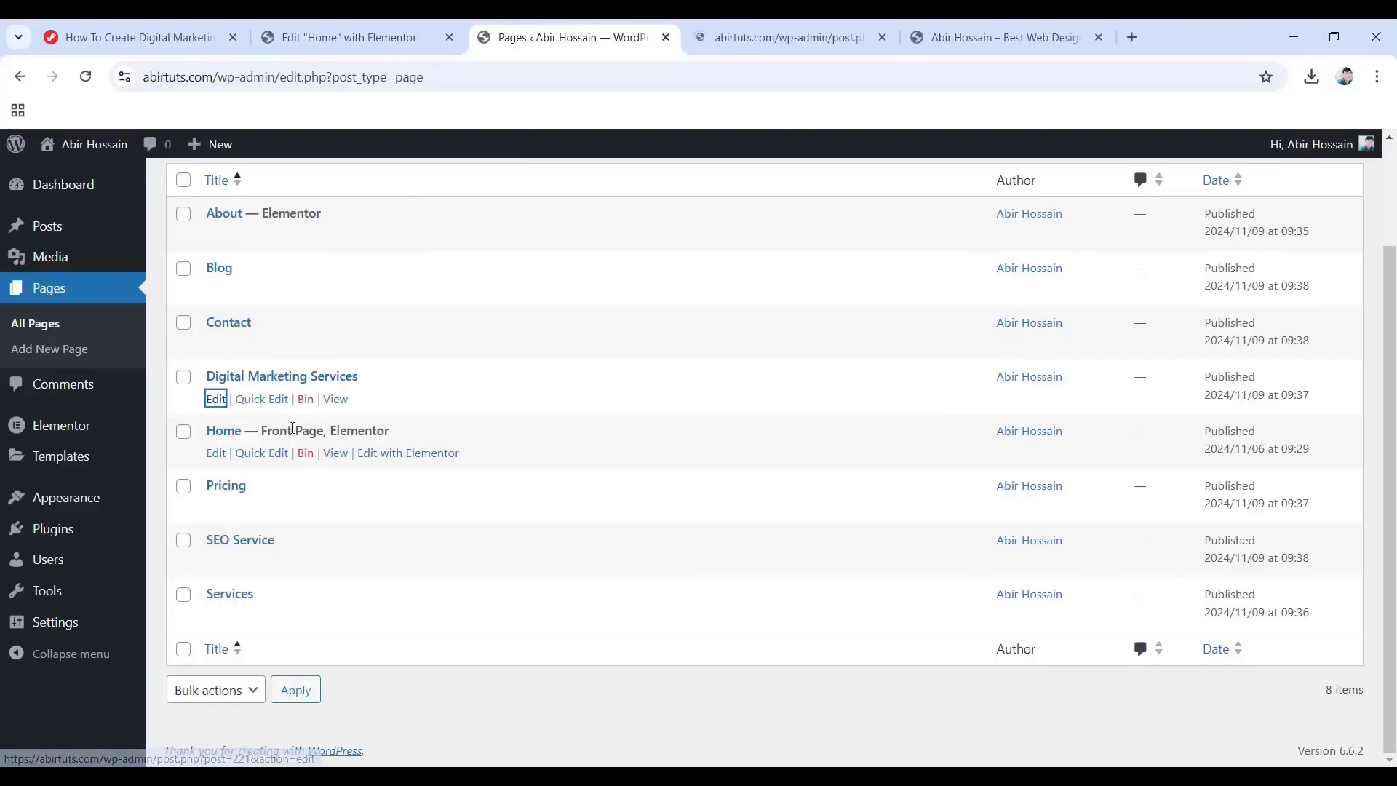
pyautogui.click(773, 33)
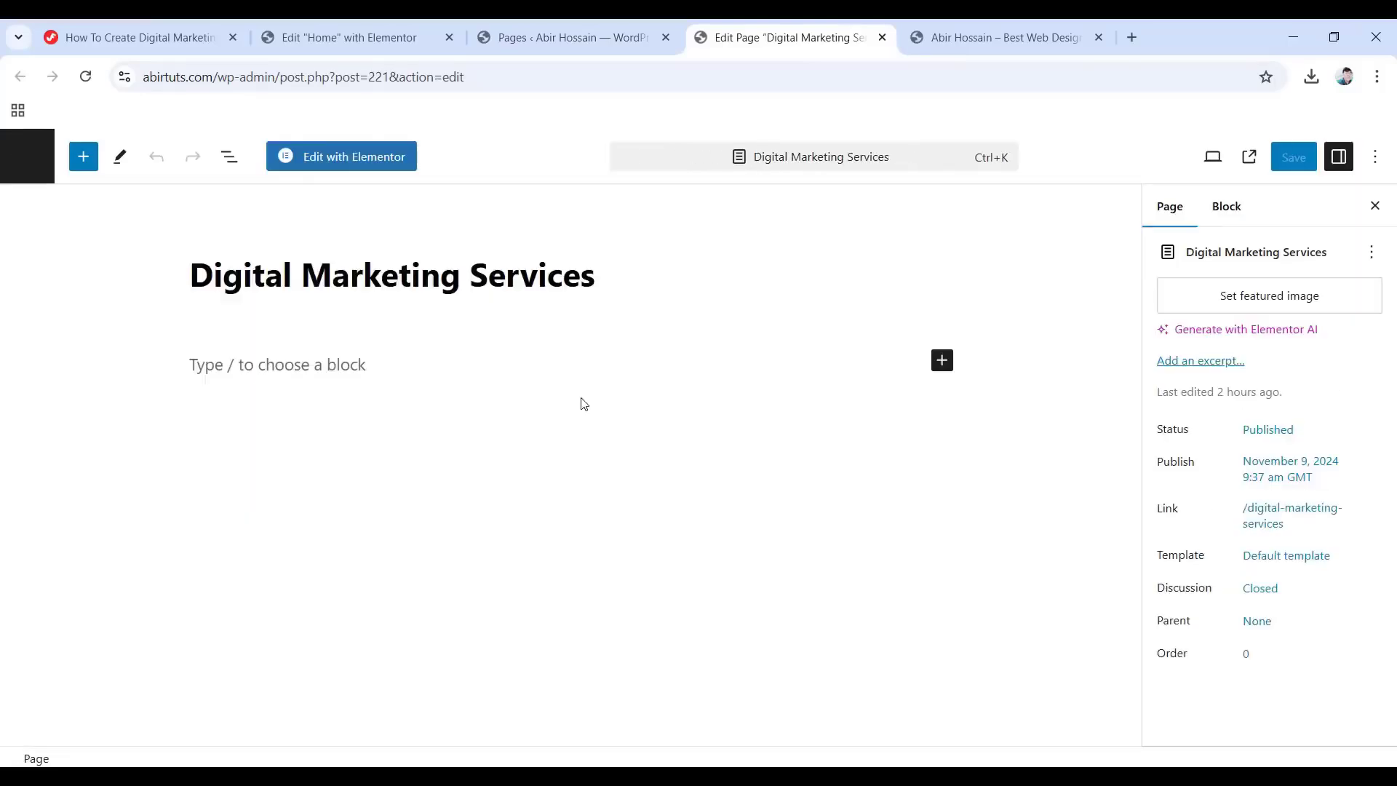
pyautogui.click(329, 159)
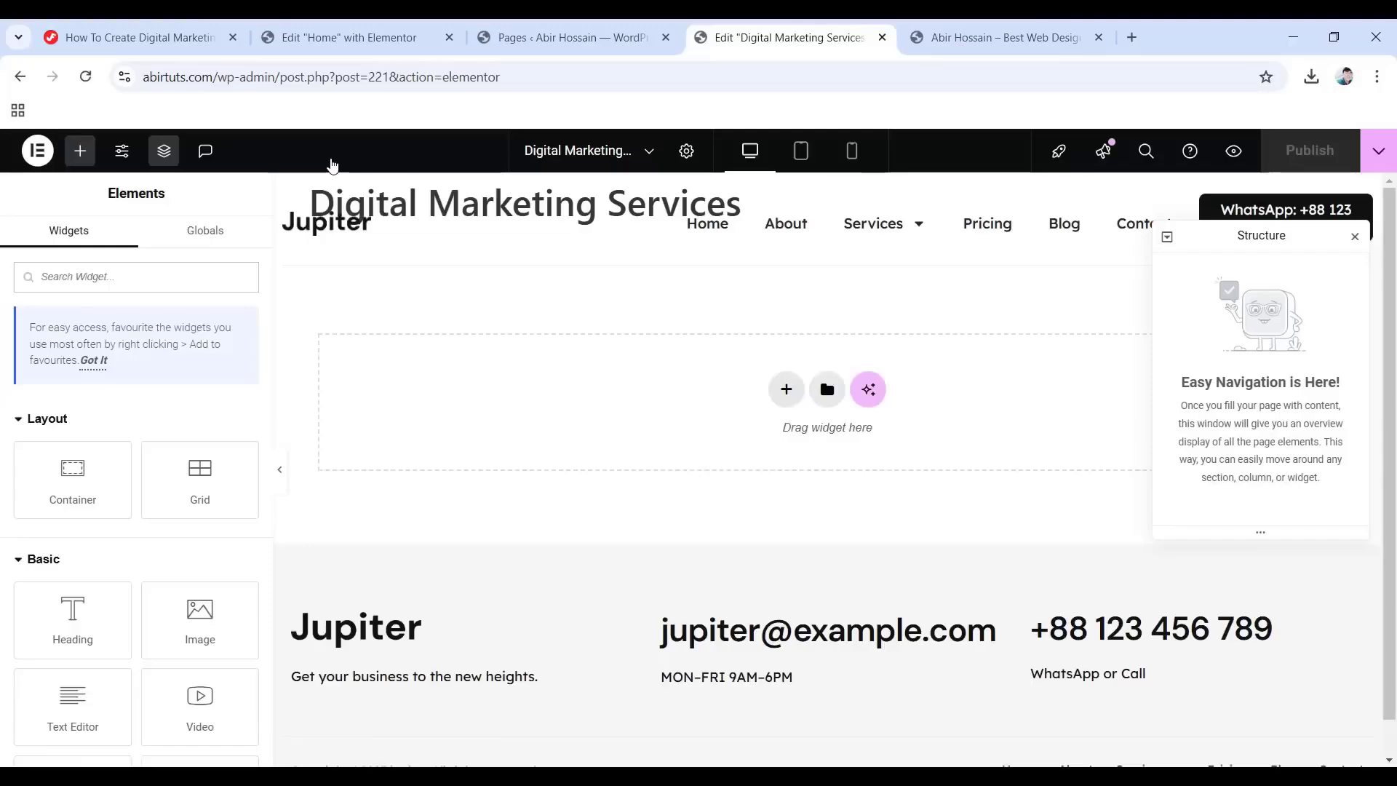
# Set the Digital Marketing Services page layout to Elementor Full Width.
pyautogui.click(686, 151)
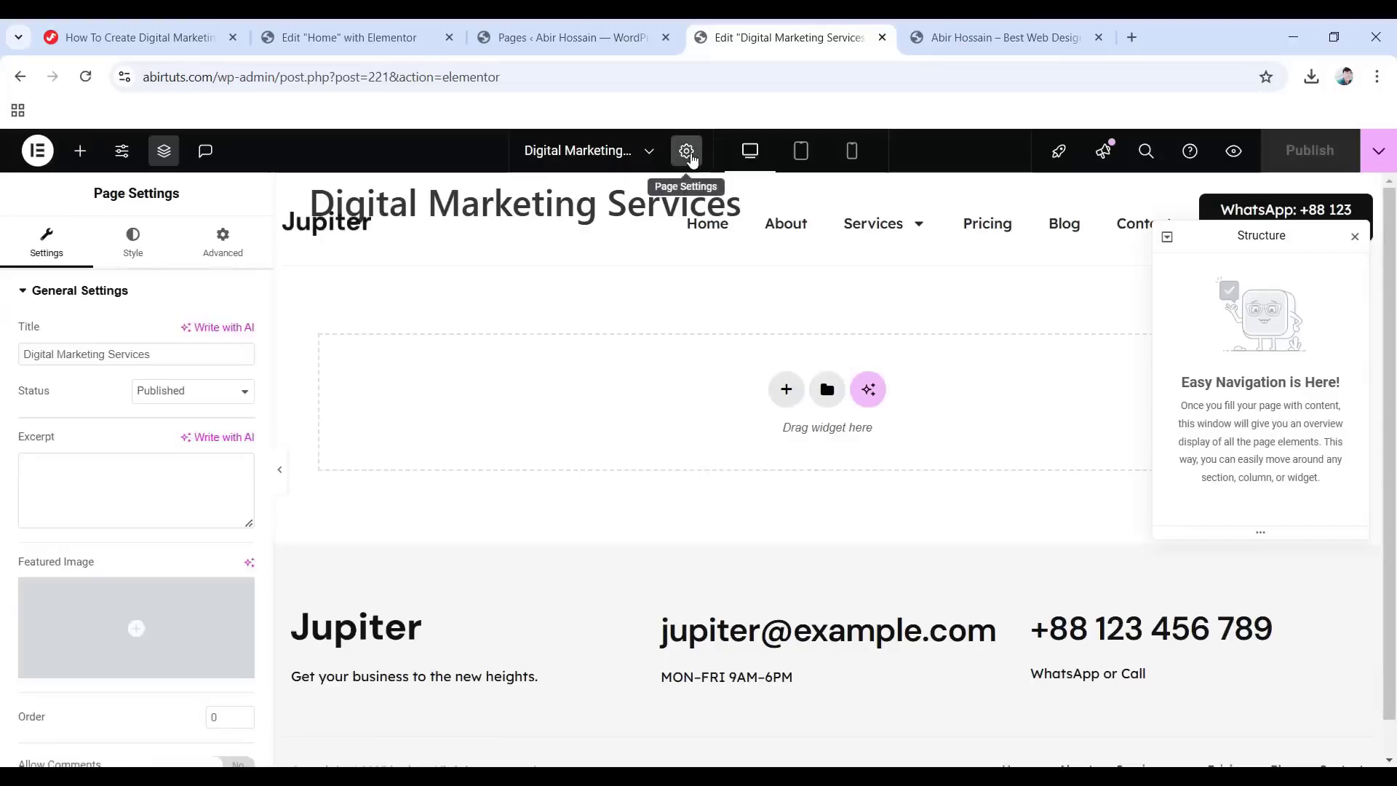
pyautogui.scroll(-3, 20, 593)
pyautogui.click(188, 702)
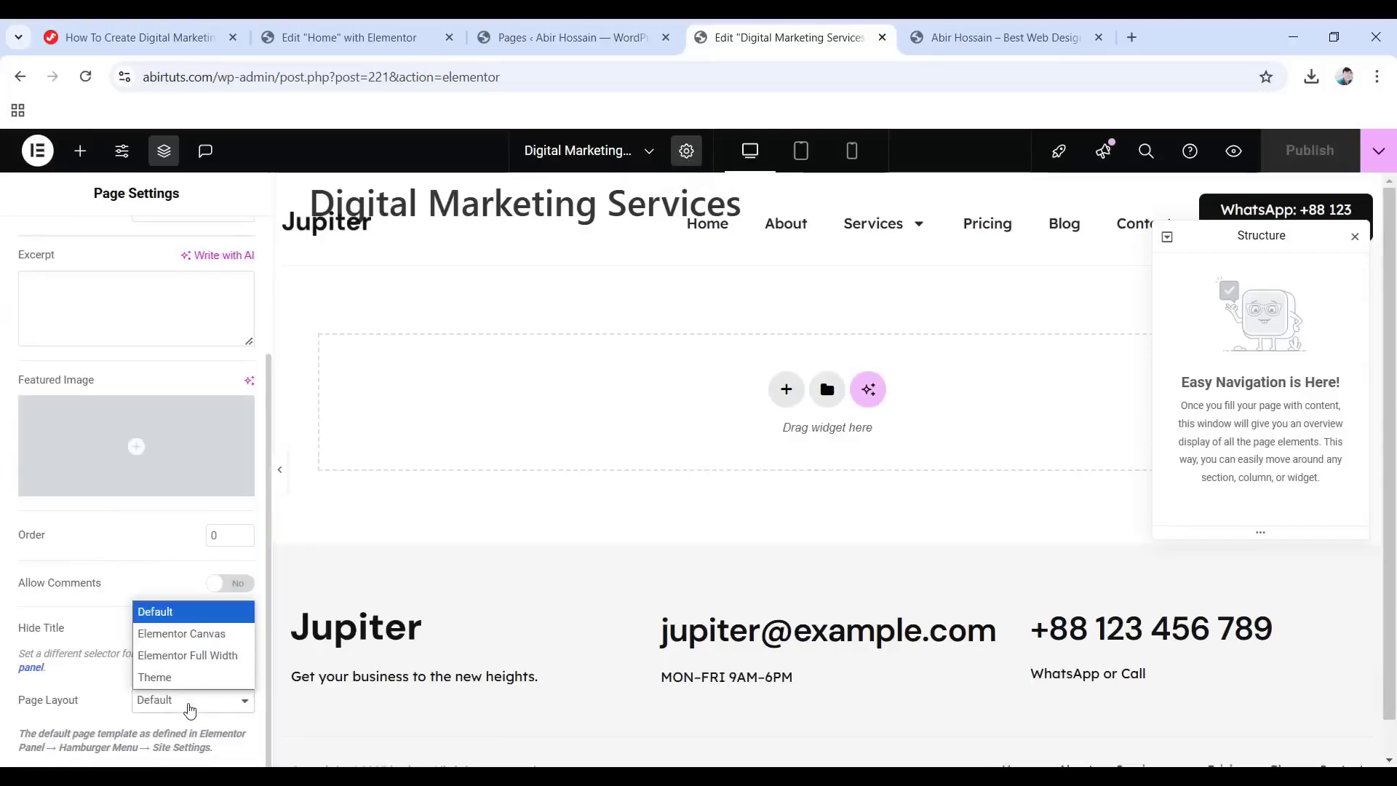
pyautogui.click(195, 656)
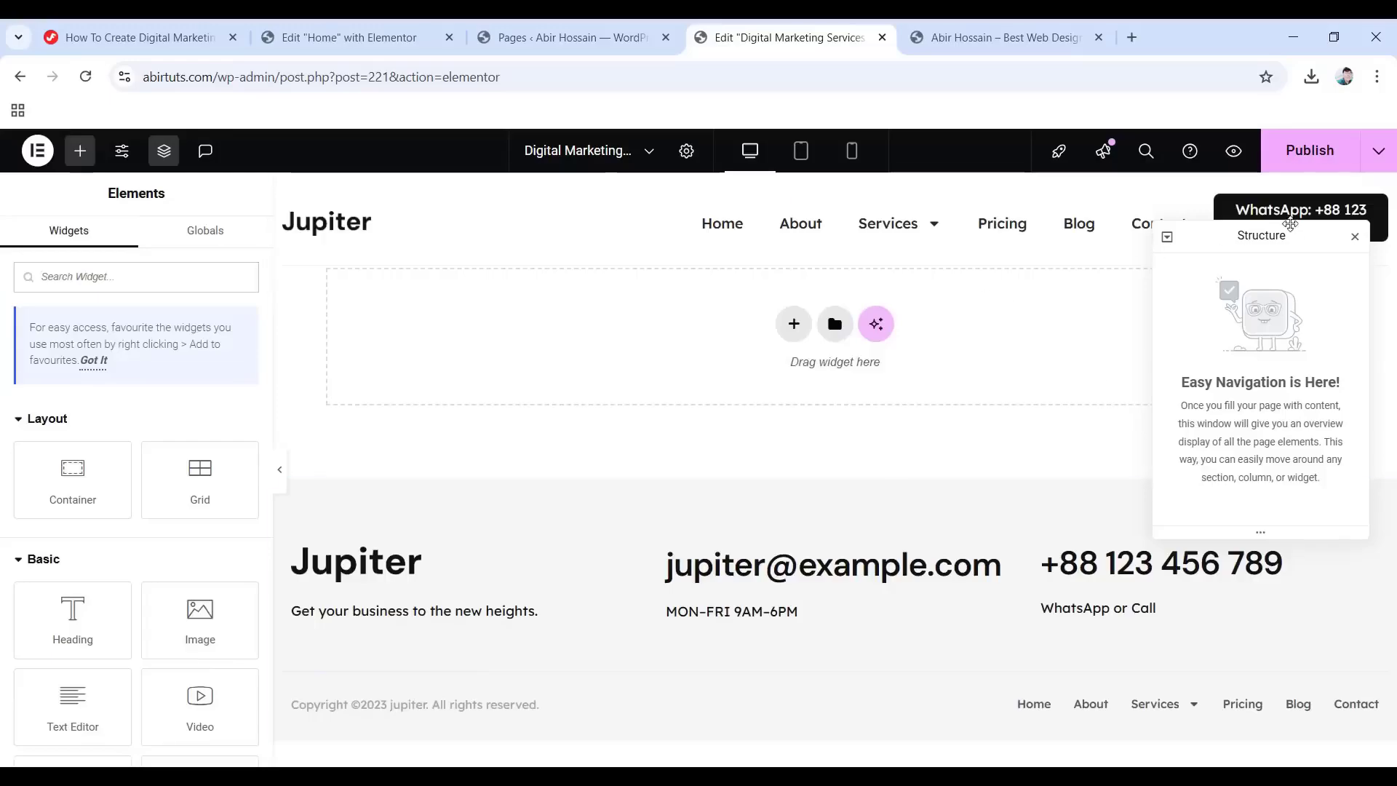
# Publish the layout change, import Digital Marketing Services Page.json, and insert that template.
pyautogui.click(1318, 166)
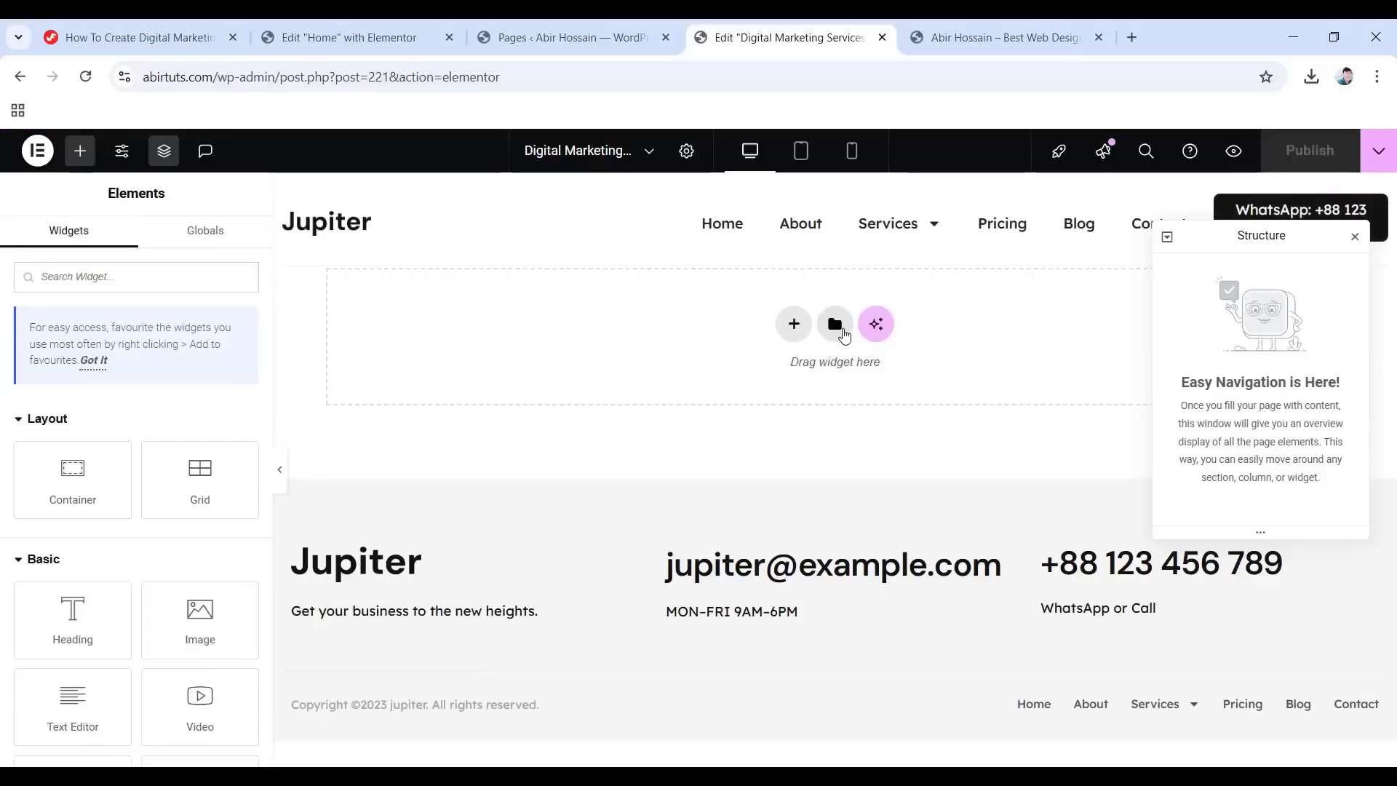
pyautogui.click(837, 327)
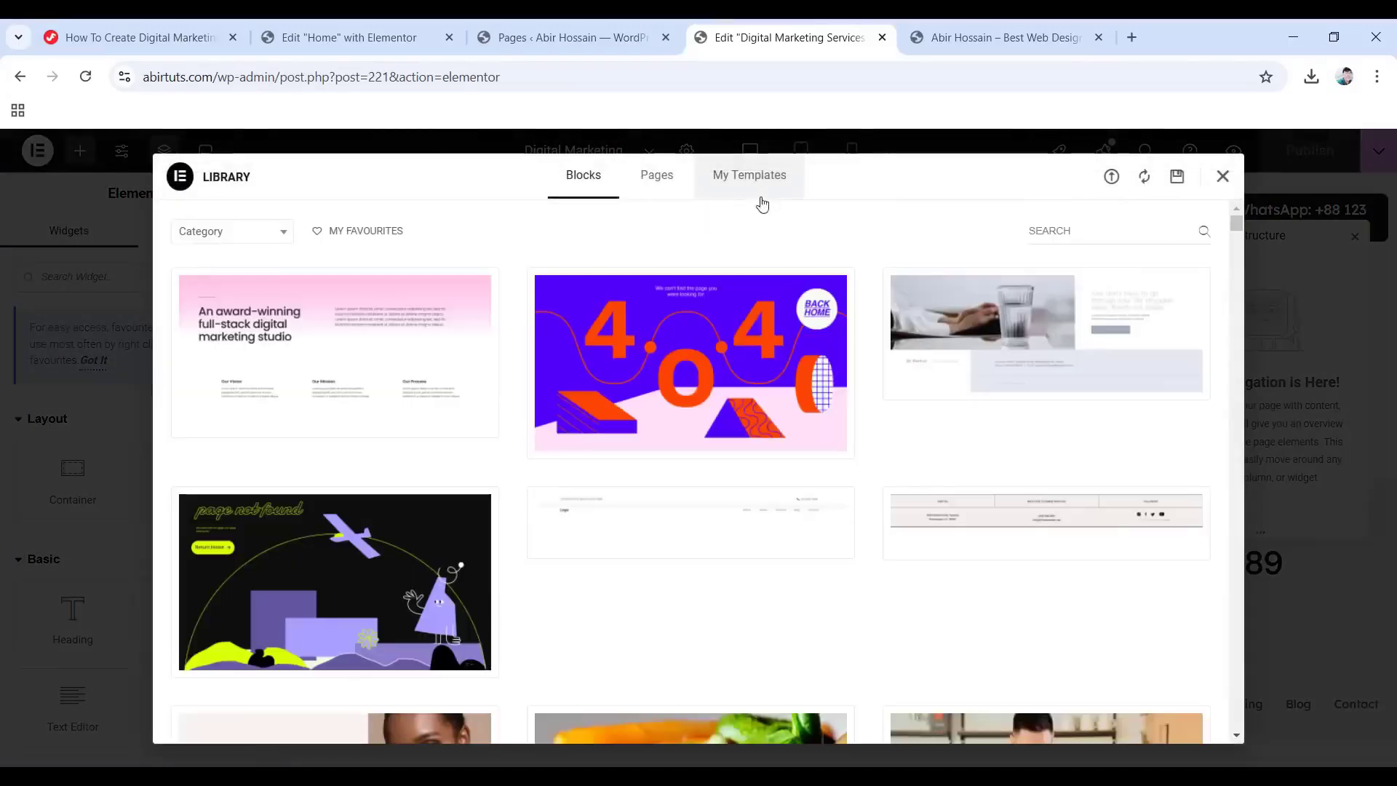
pyautogui.click(1111, 178)
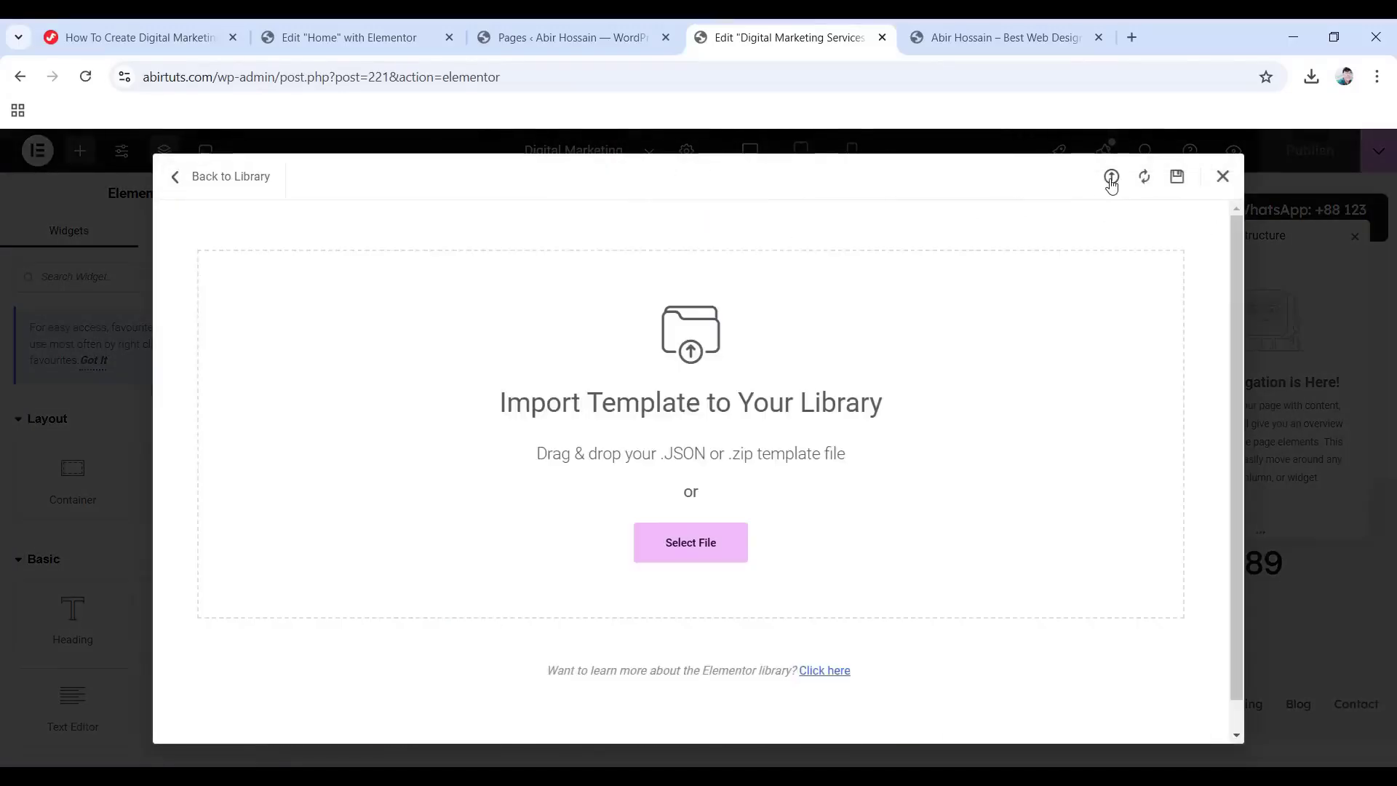
pyautogui.click(697, 541)
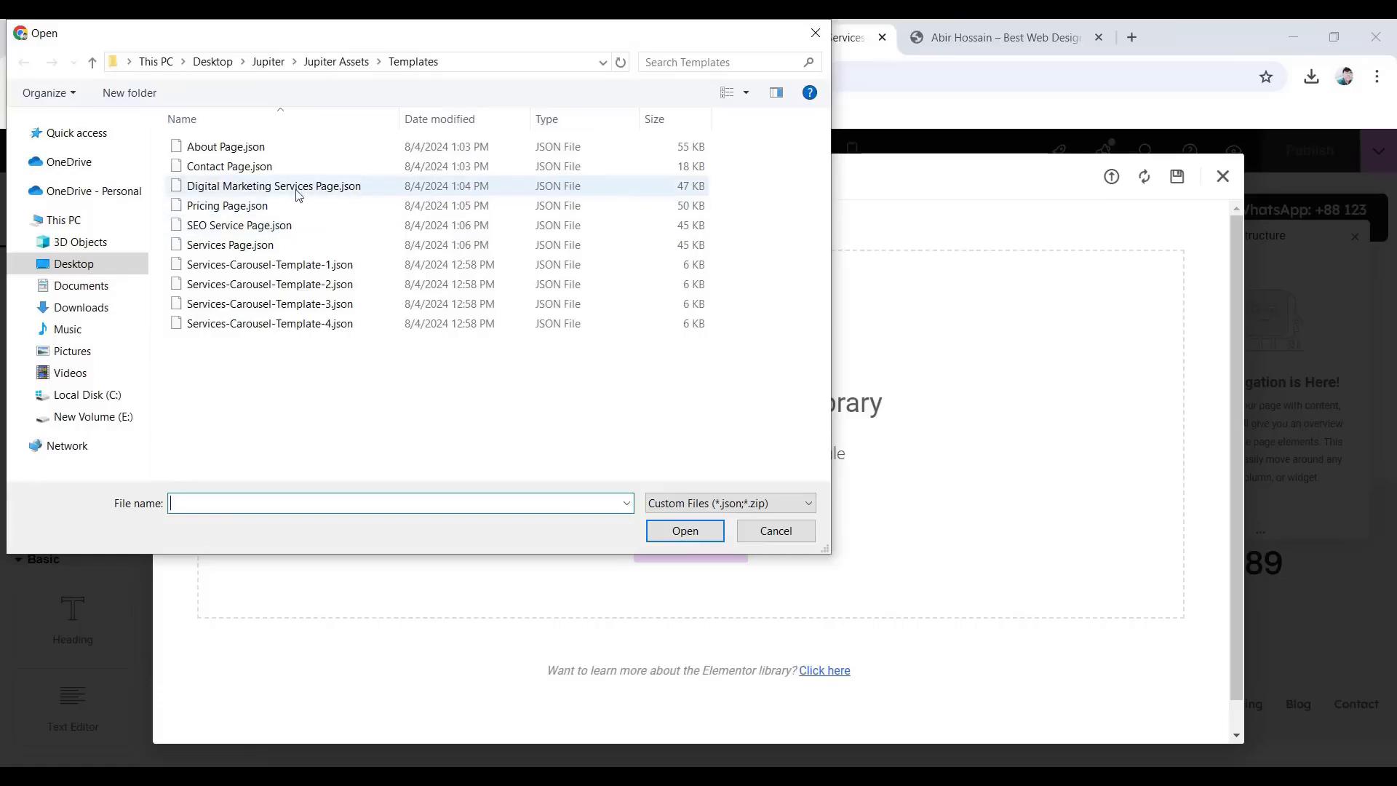
pyautogui.click(270, 187)
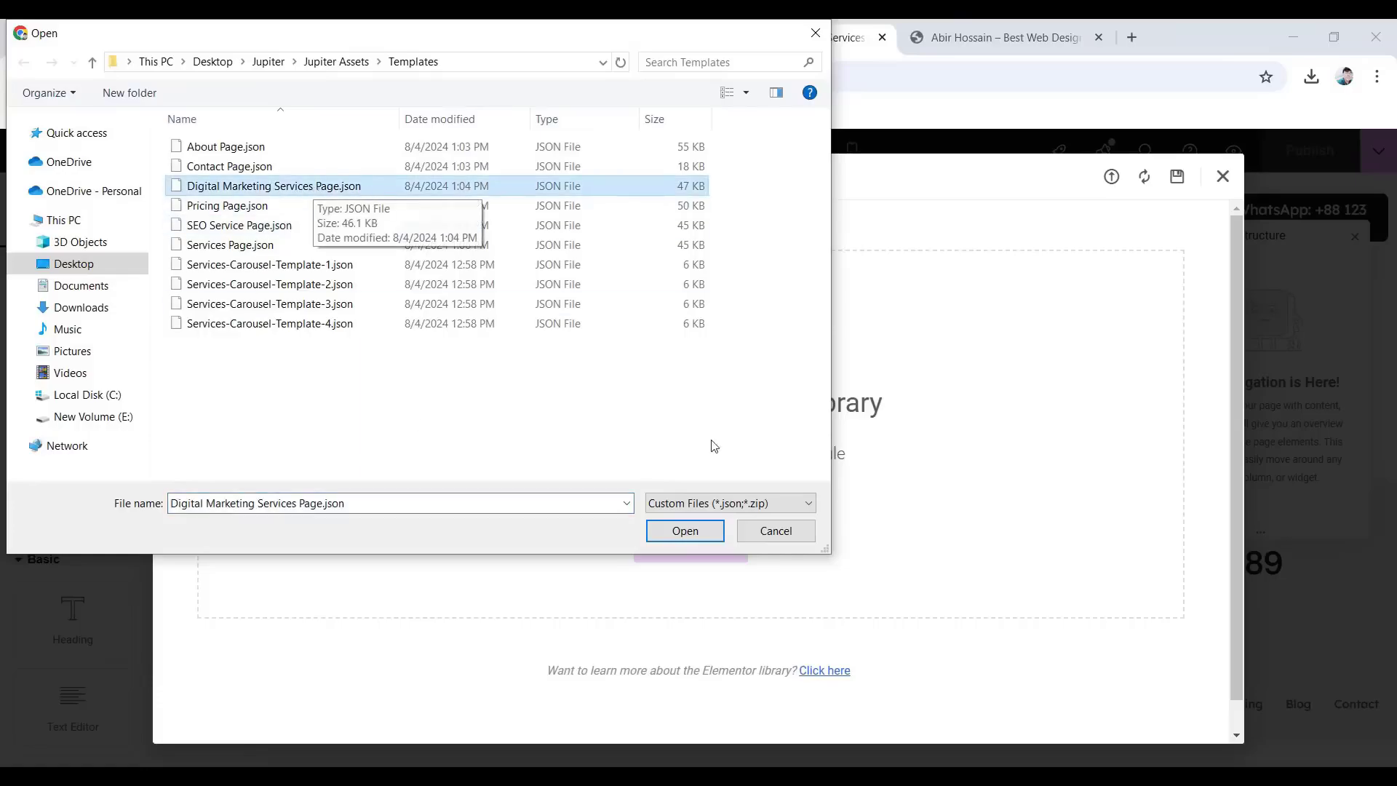
pyautogui.click(677, 537)
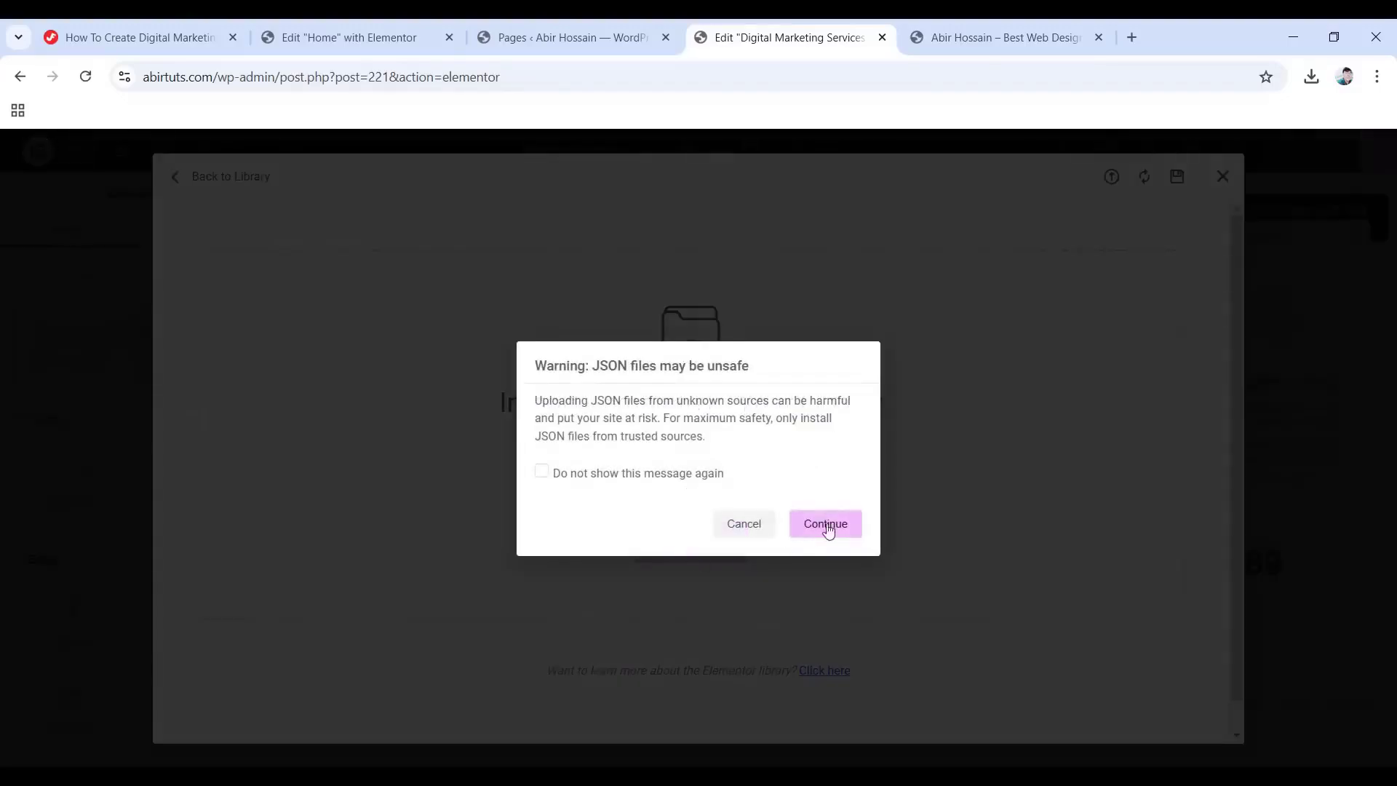
pyautogui.click(826, 529)
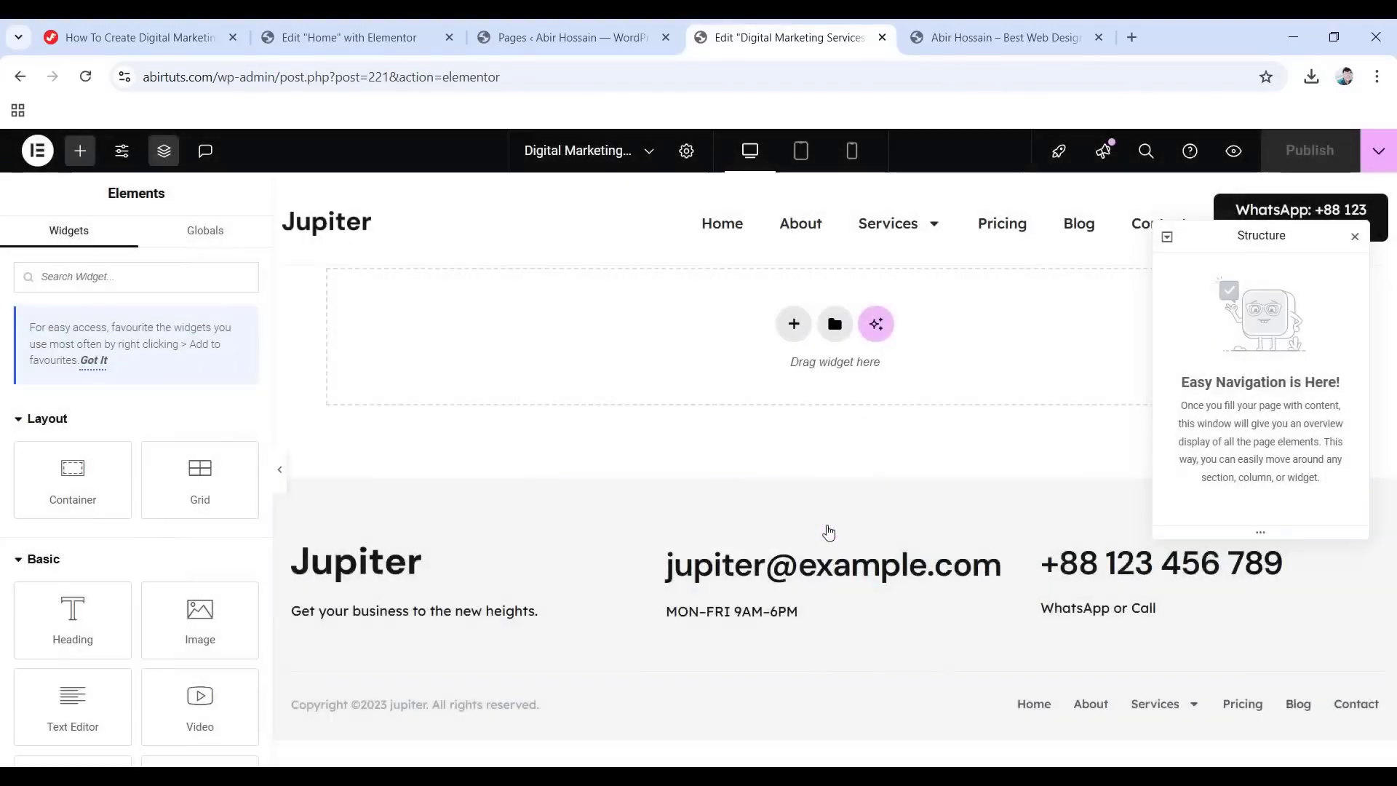
pyautogui.click(836, 326)
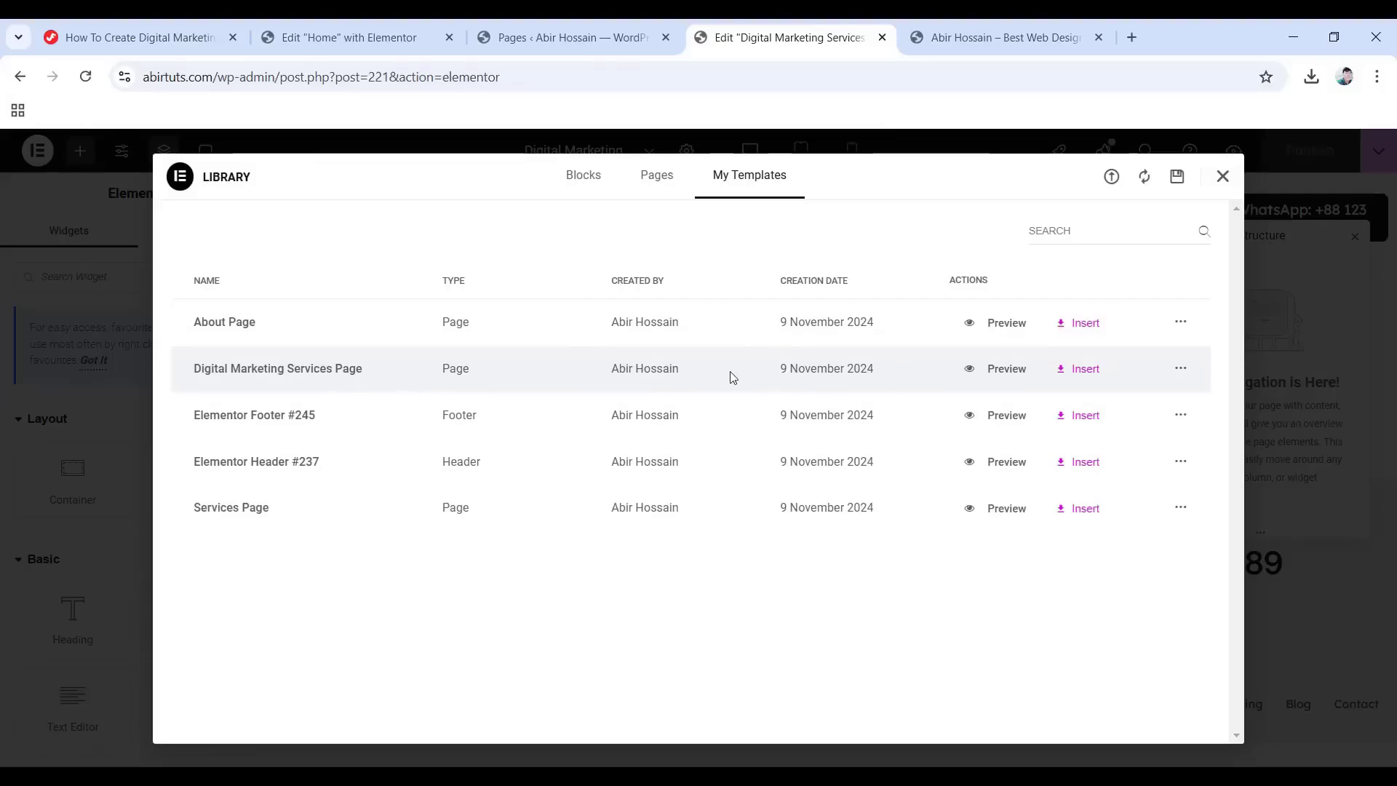
pyautogui.click(1083, 371)
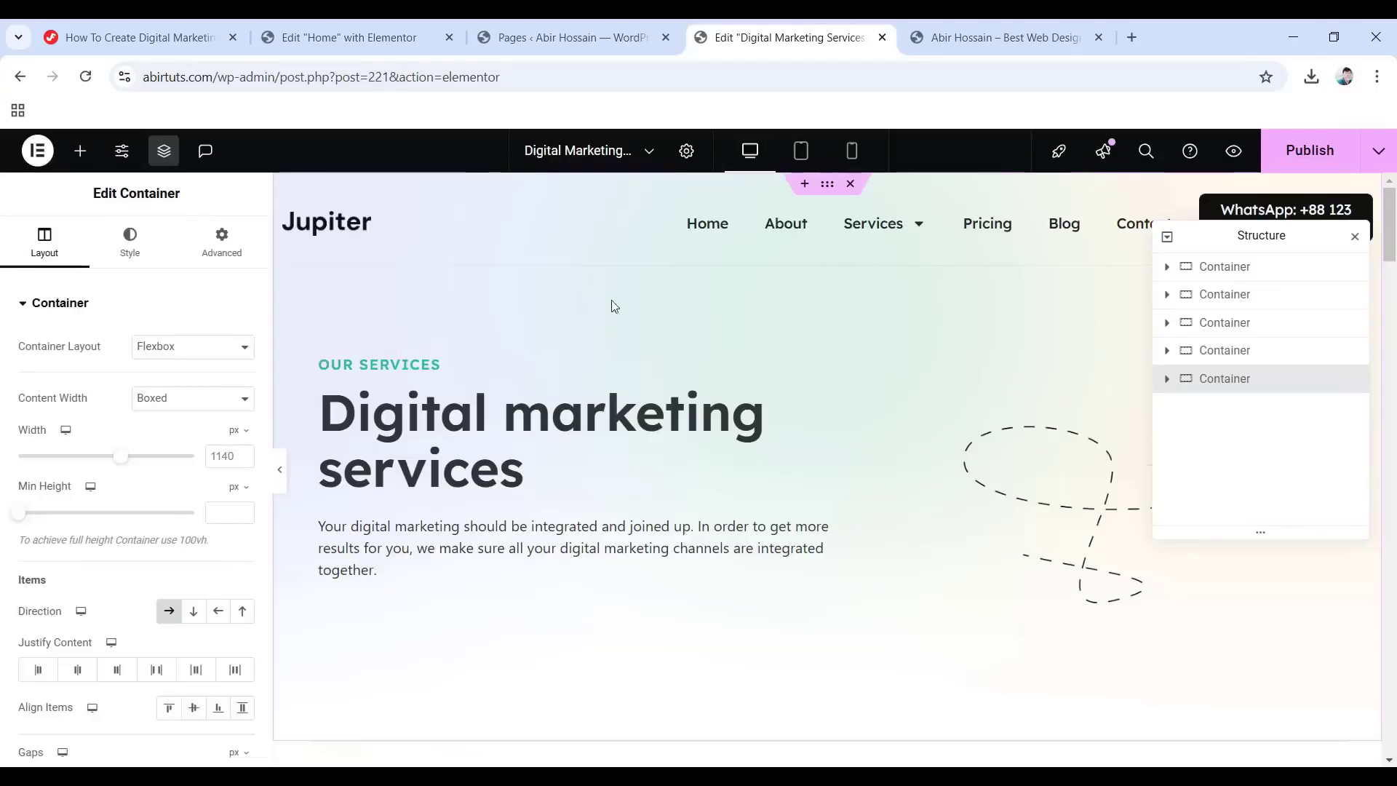
pyautogui.scroll(-1, 727, 408)
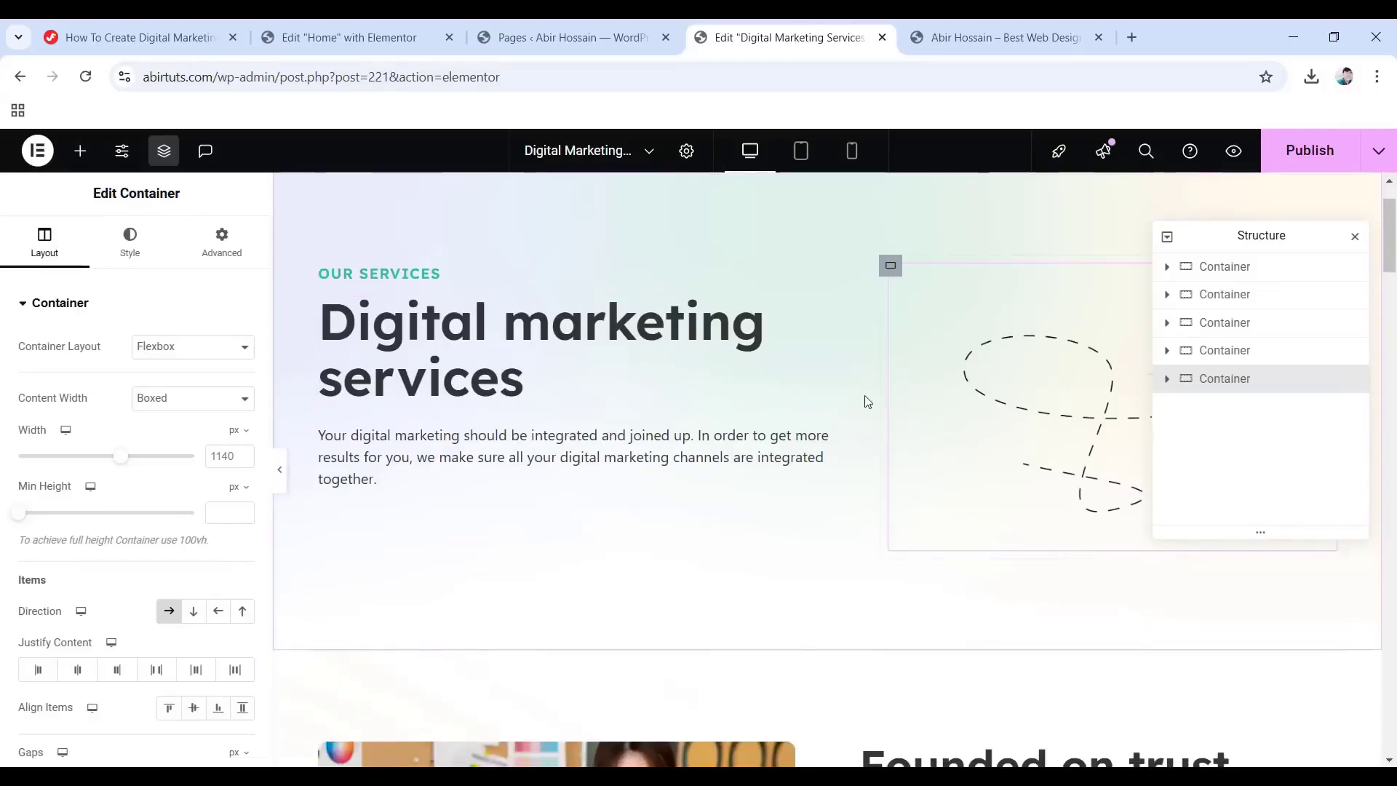
pyautogui.scroll(-5, 728, 408)
pyautogui.scroll(-5, 837, 416)
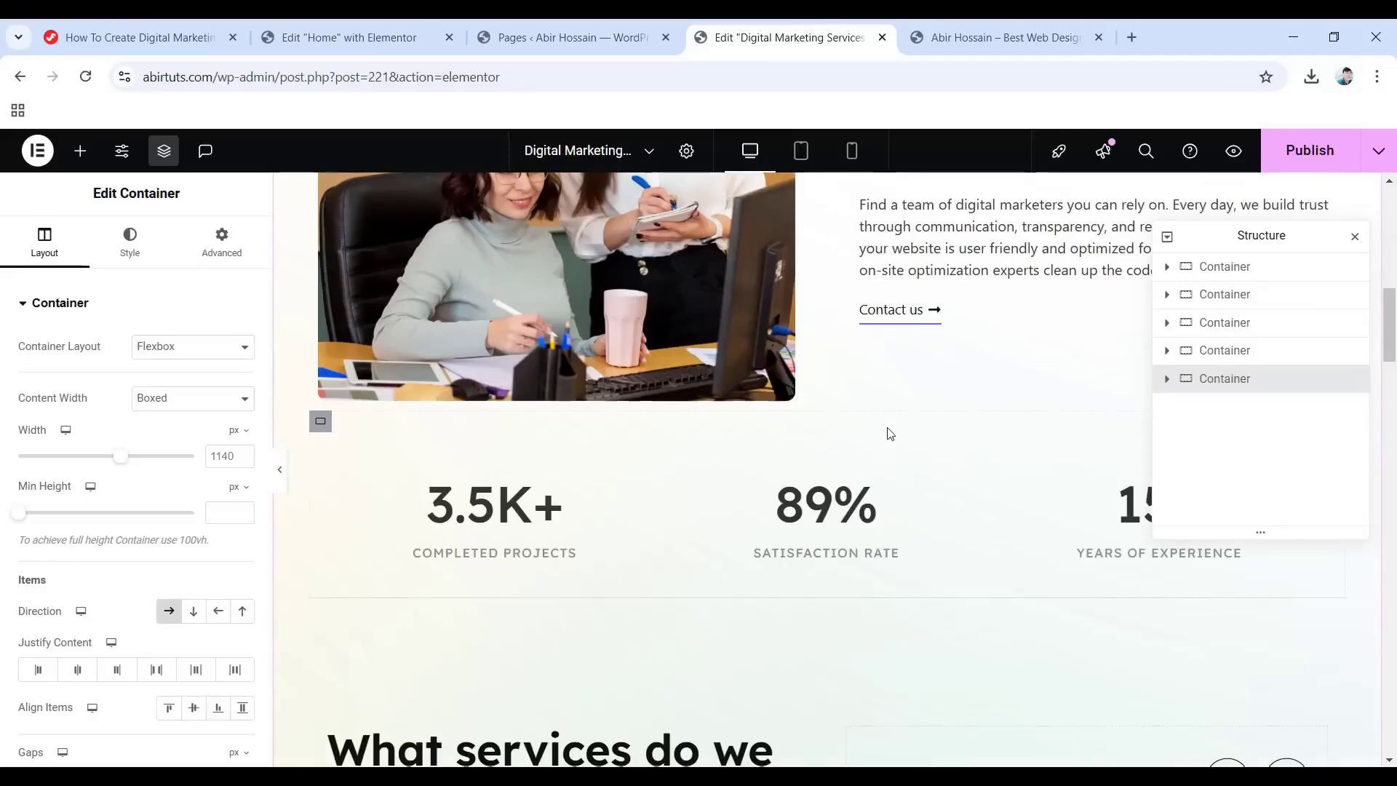
pyautogui.scroll(-4, 859, 433)
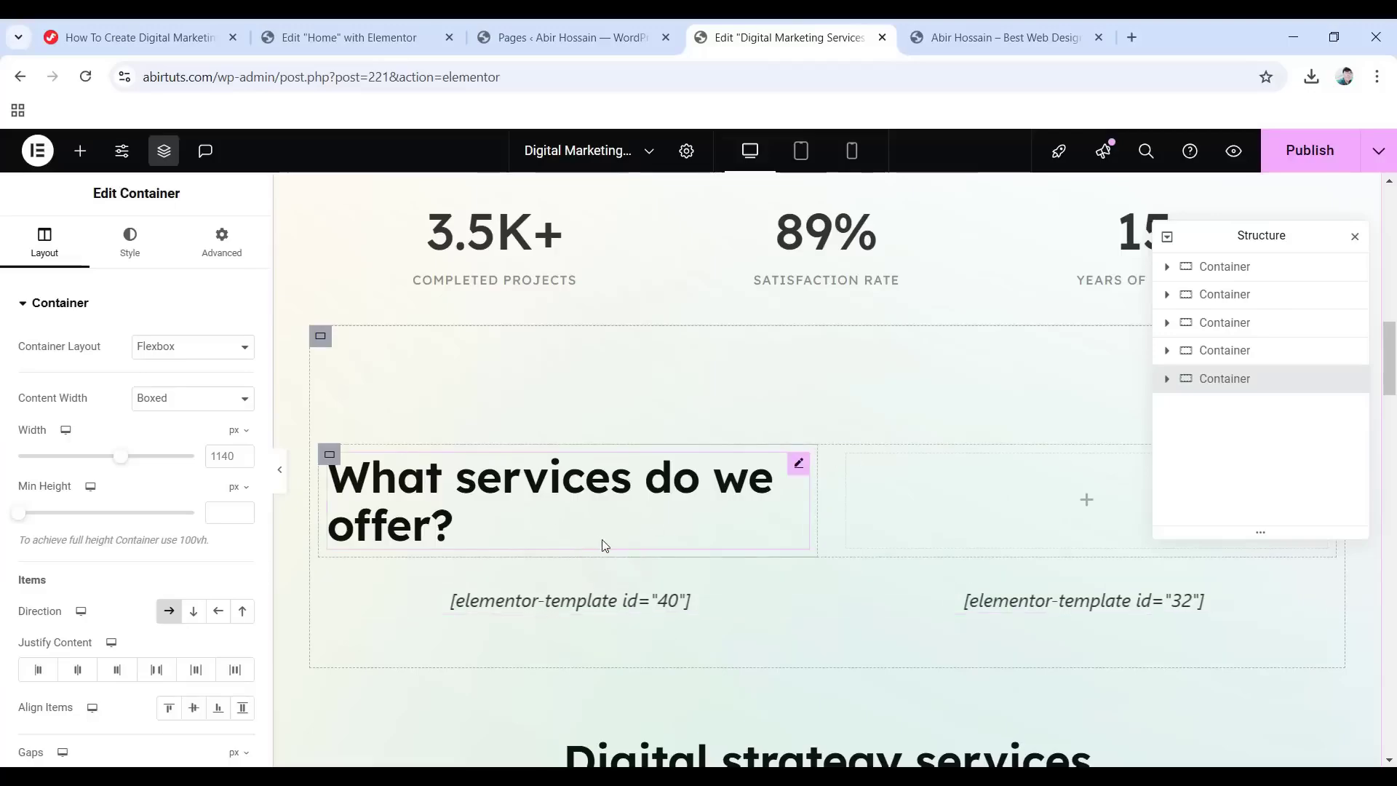
# Open the Elementor Saved Templates list in a new tab.
pyautogui.click(590, 24)
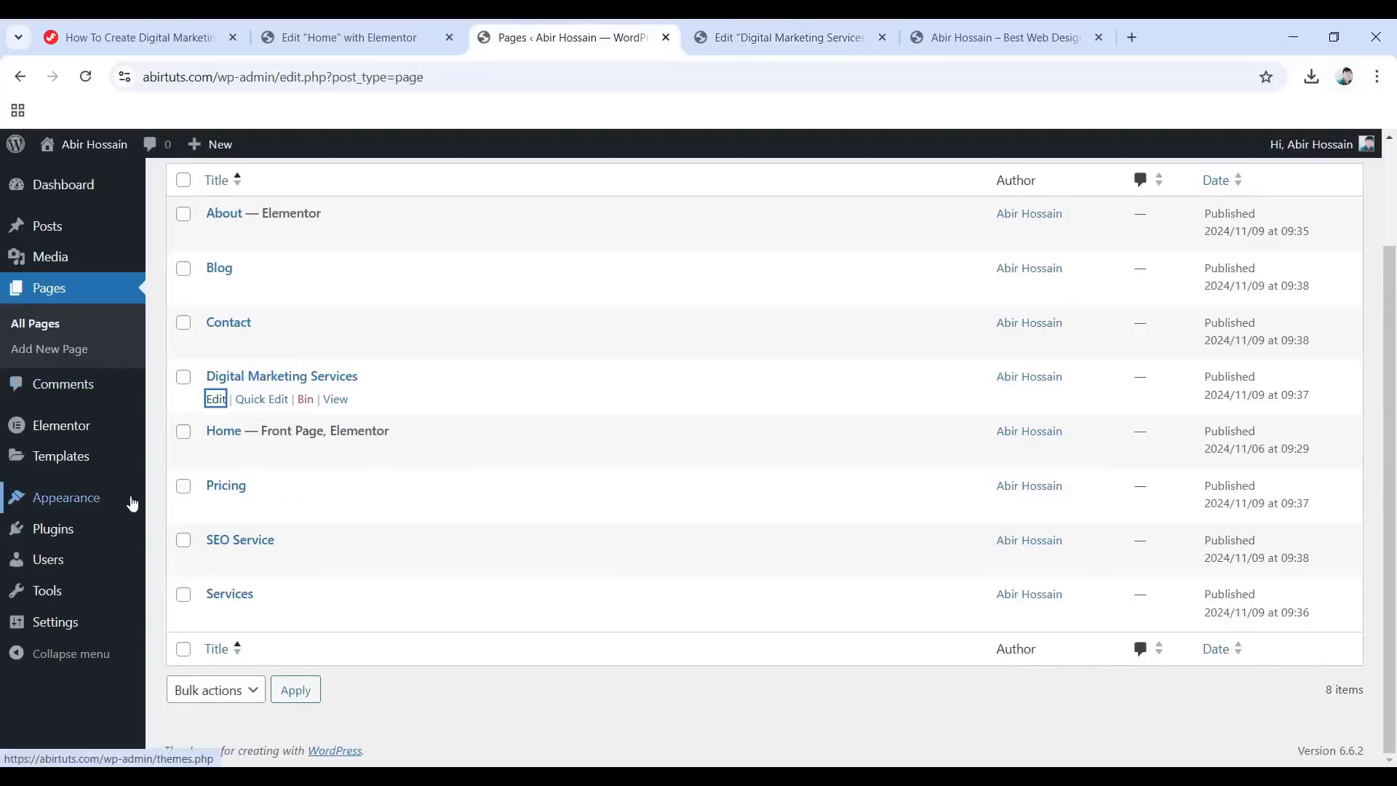
pyautogui.rightClick(57, 462)
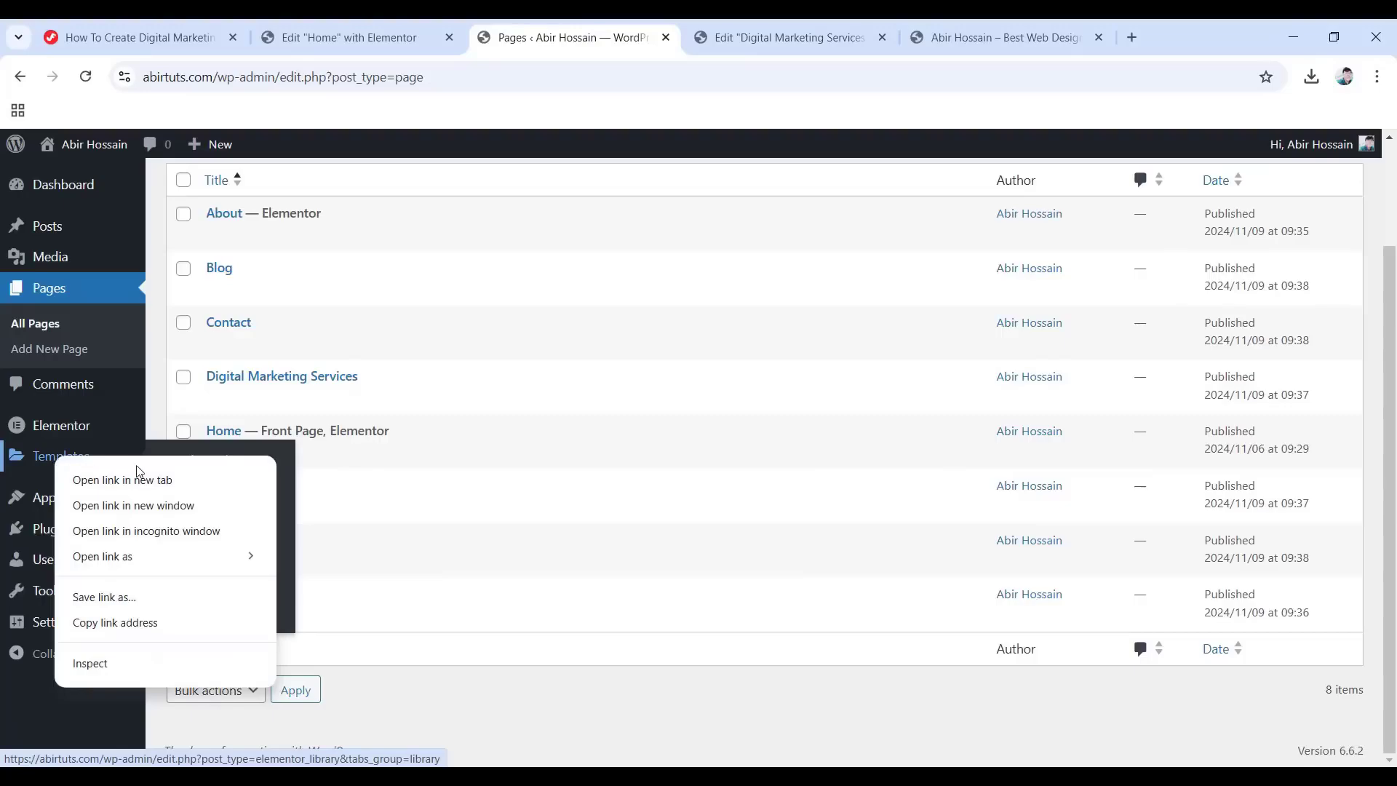
pyautogui.click(138, 475)
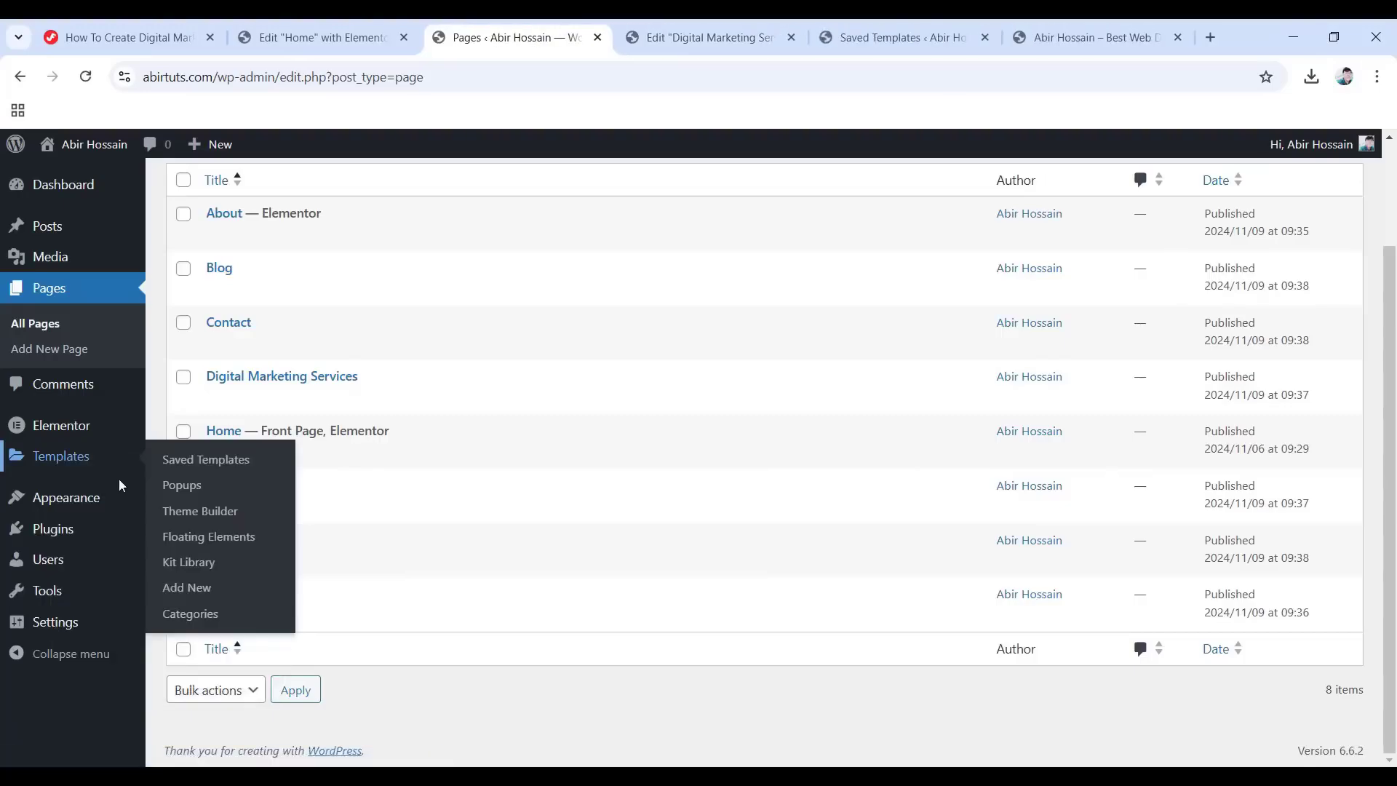
pyautogui.click(898, 32)
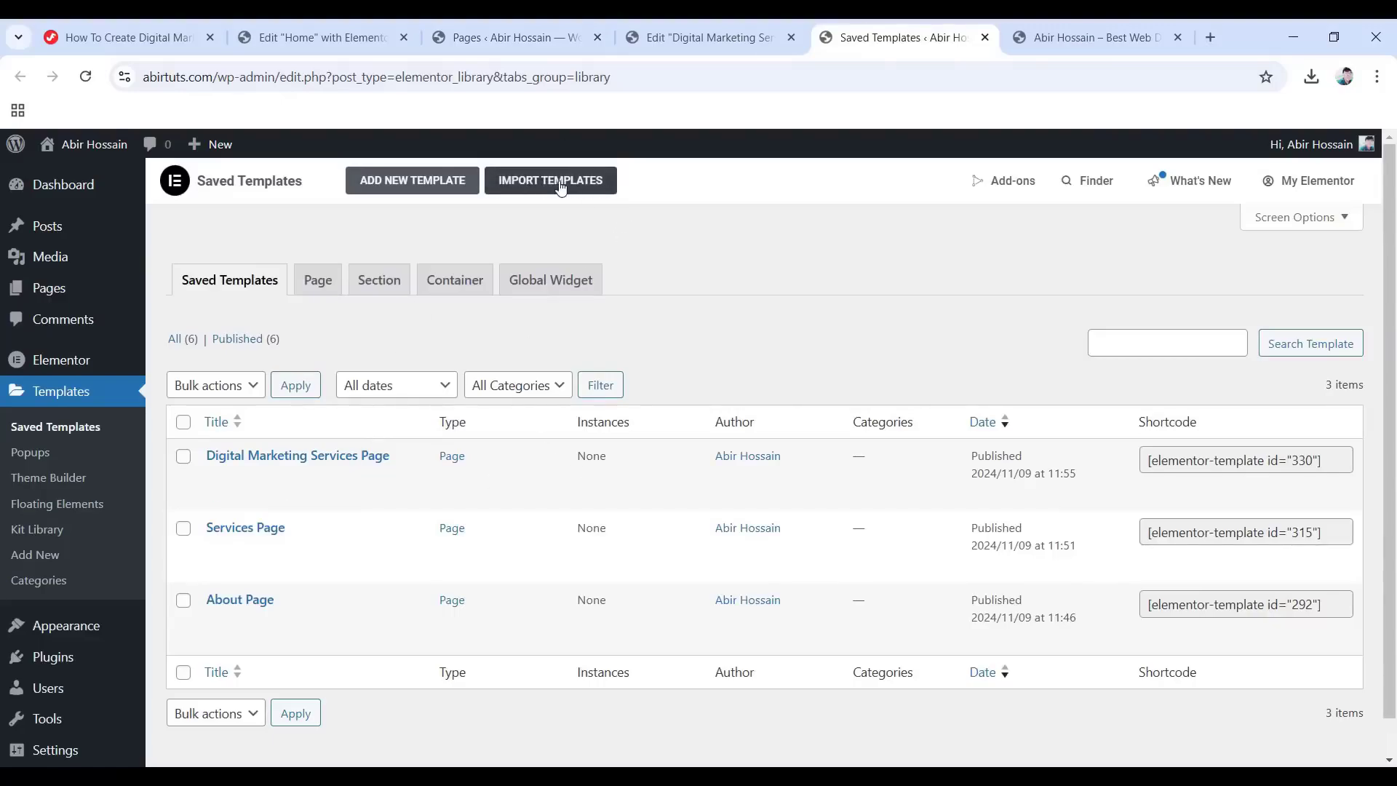
# Import Services-Carousel-Template-1.json as a new saved template.
pyautogui.click(561, 188)
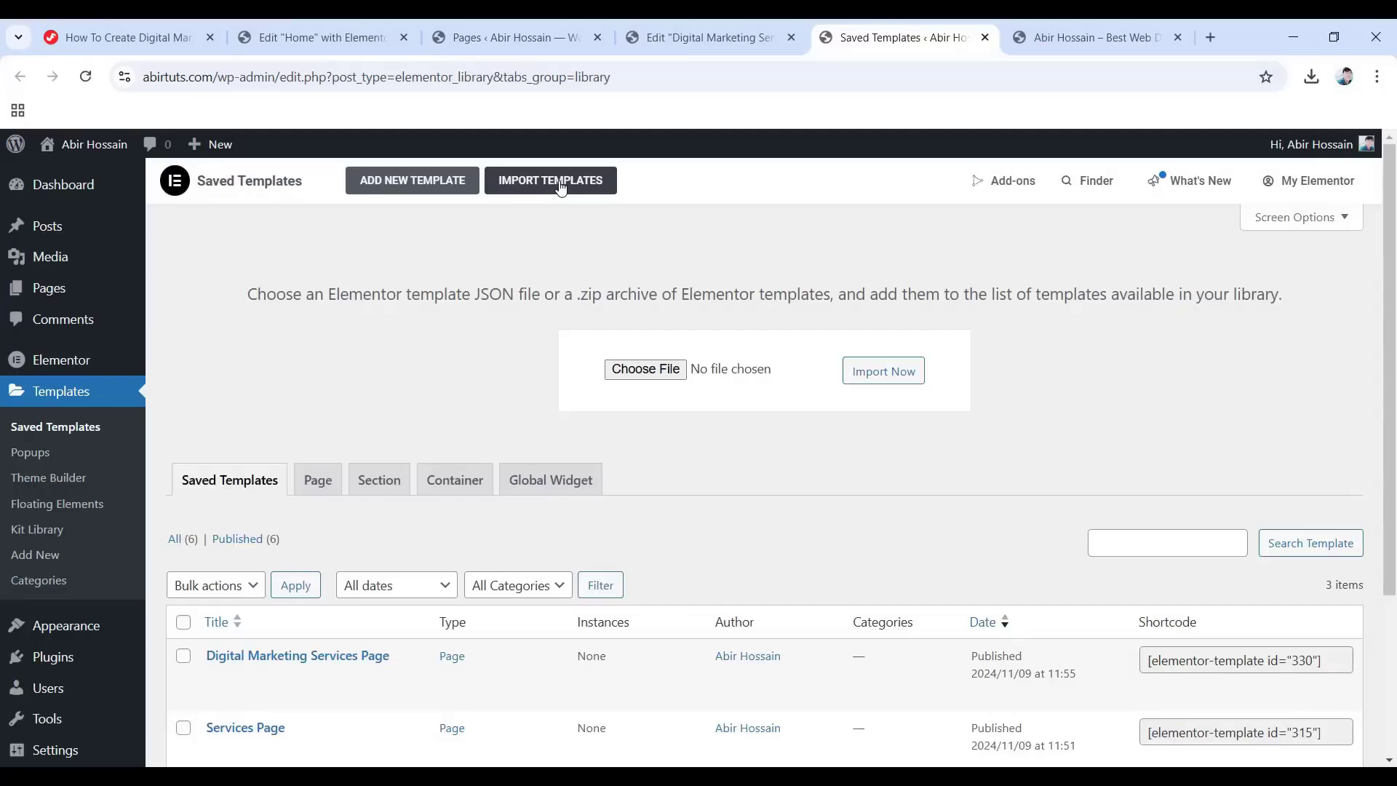
pyautogui.click(655, 371)
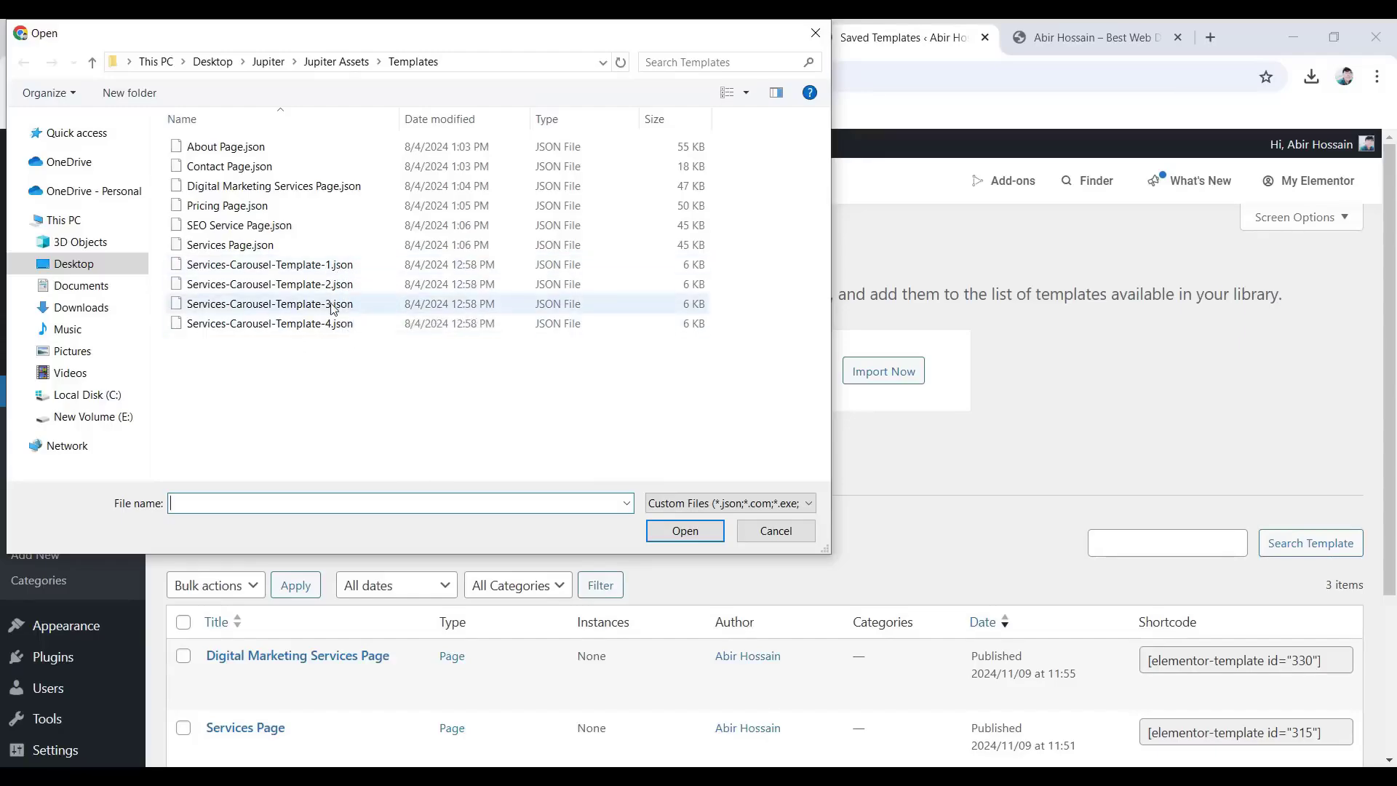
pyautogui.click(331, 266)
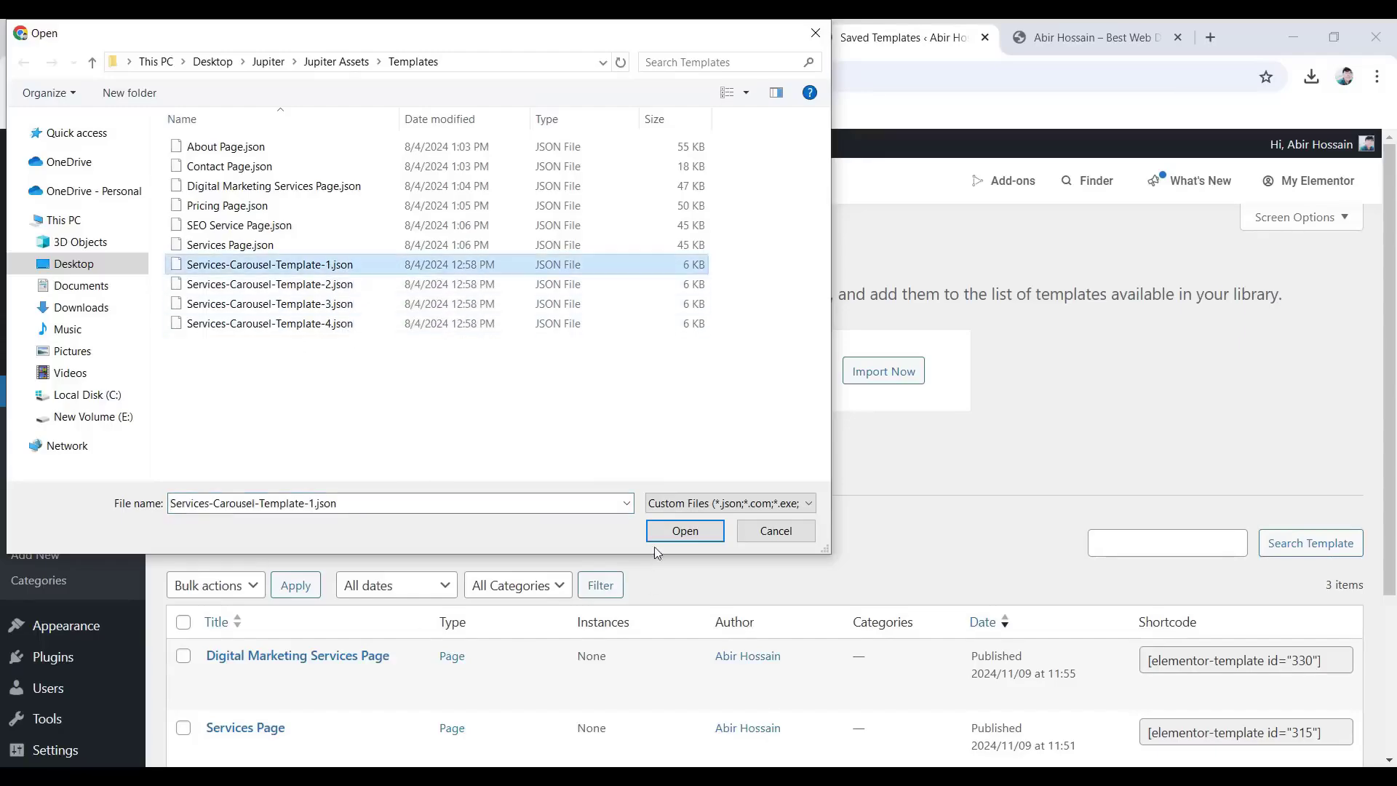
pyautogui.click(685, 531)
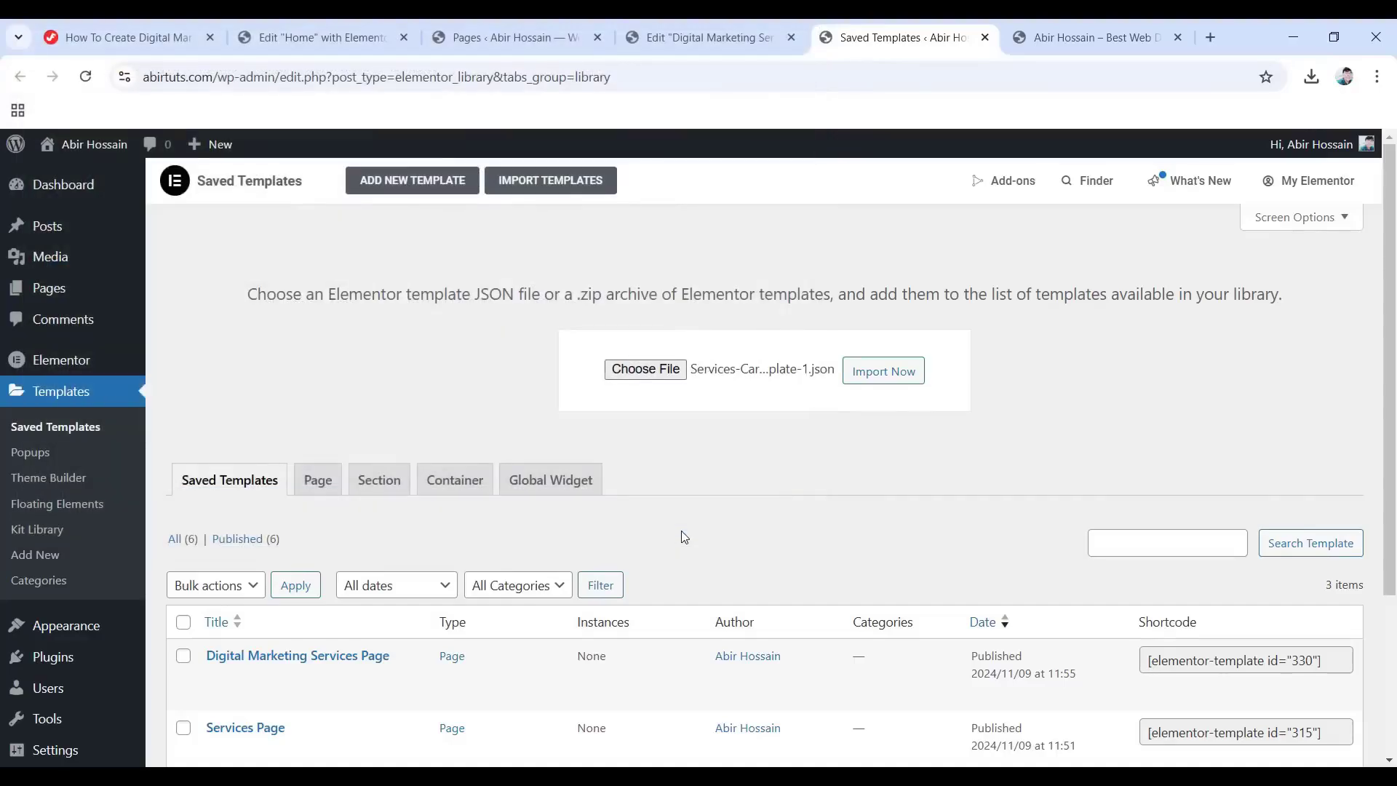
pyautogui.click(884, 375)
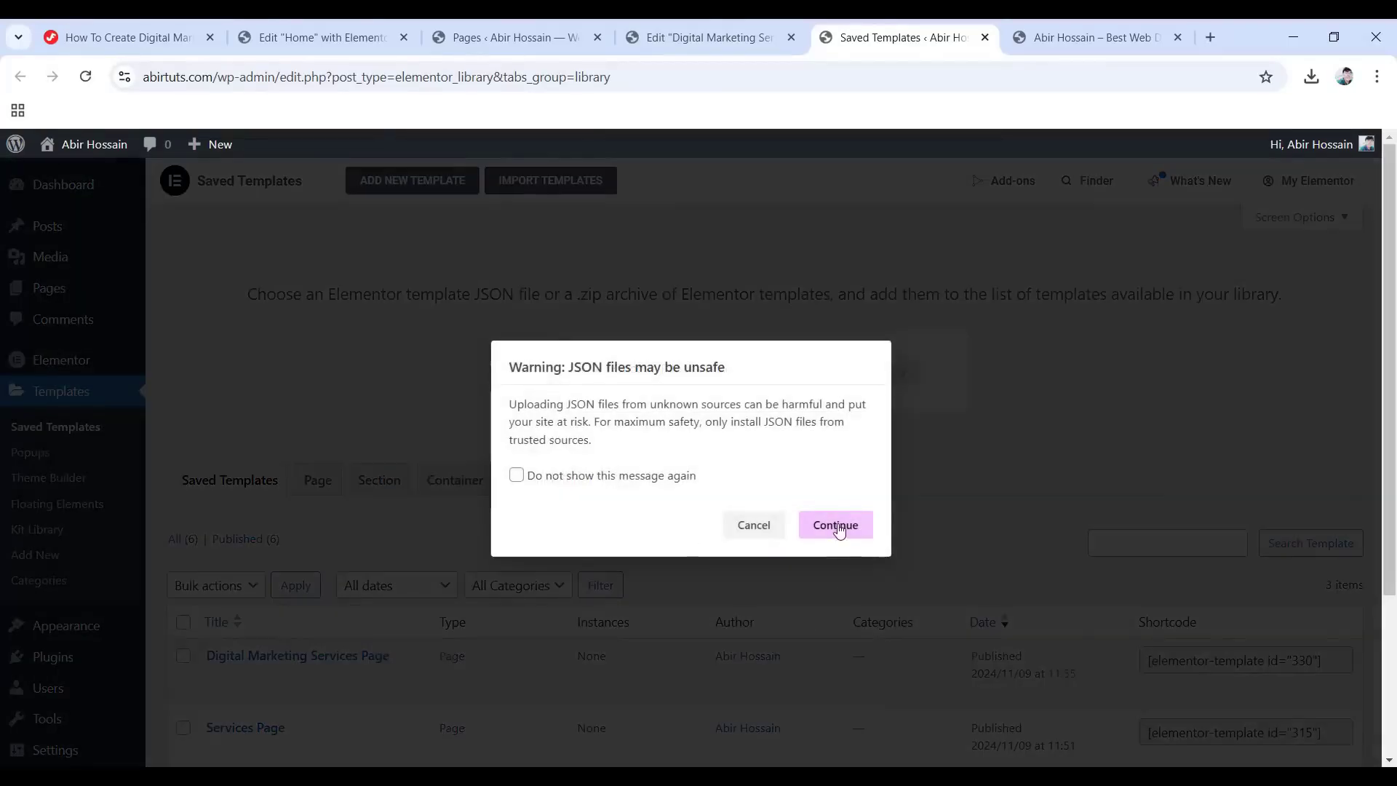
pyautogui.click(835, 525)
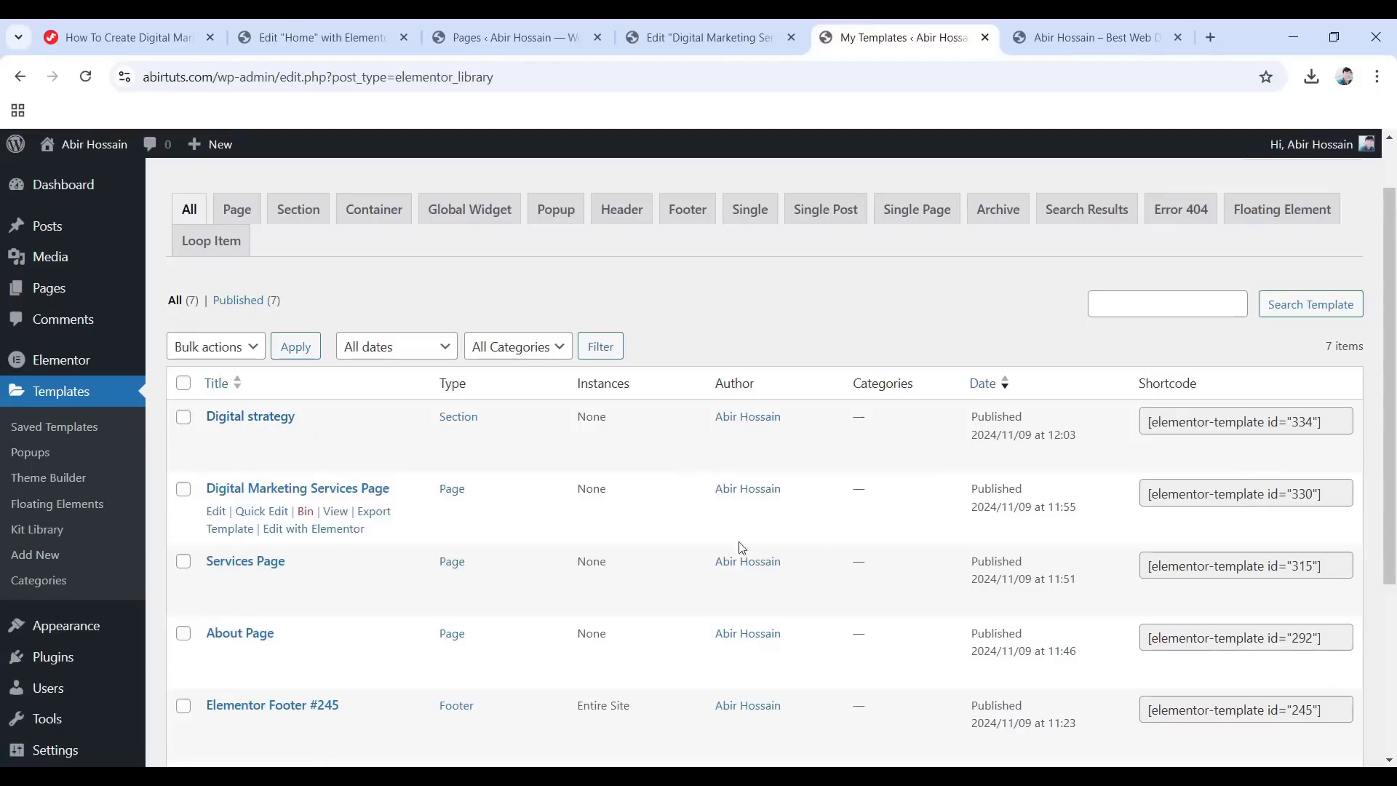
# Copy the Digital strategy template's shortcode (id 334).
pyautogui.click(1255, 420)
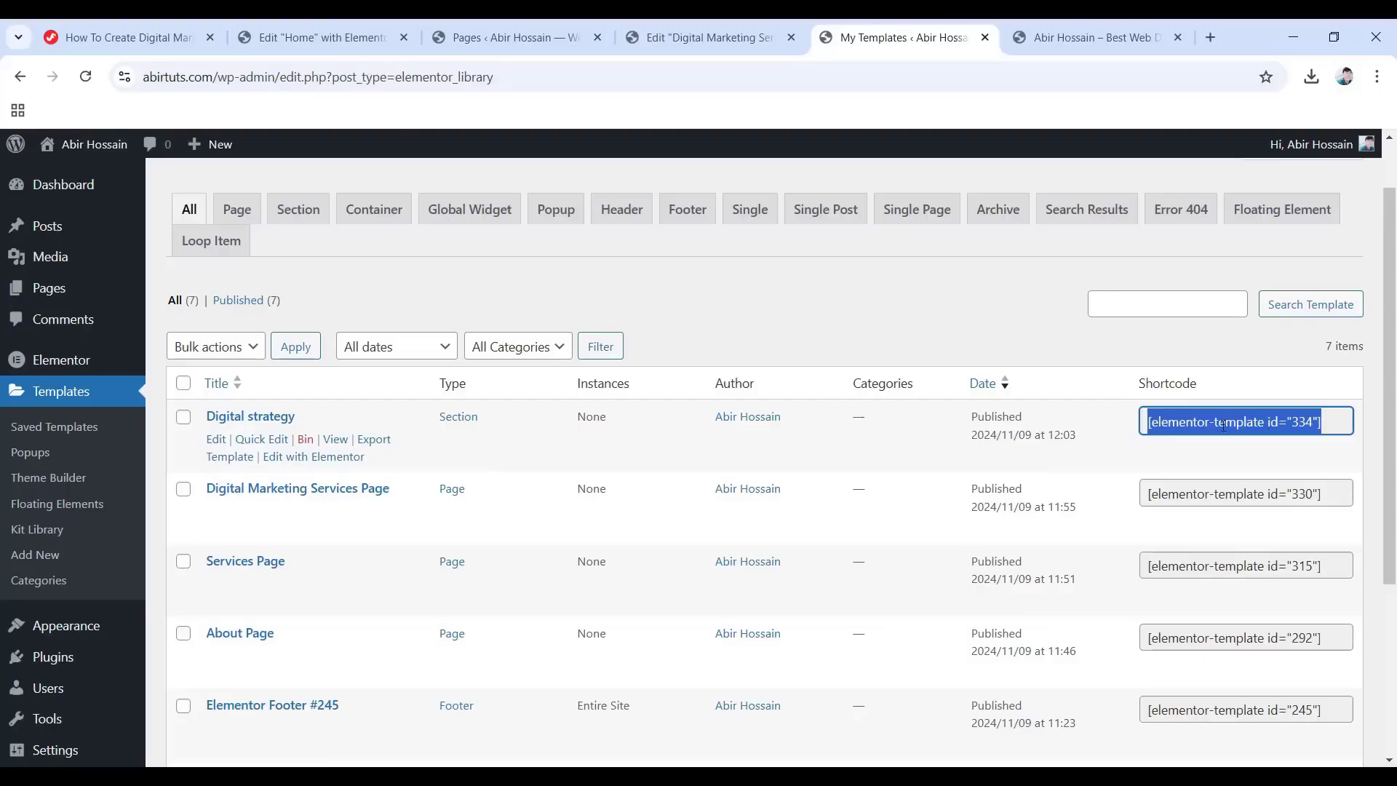
pyautogui.rightClick(1223, 425)
pyautogui.click(973, 453)
# Replace the carousel's first slide content with the Digital strategy shortcode 334.
pyautogui.click(716, 20)
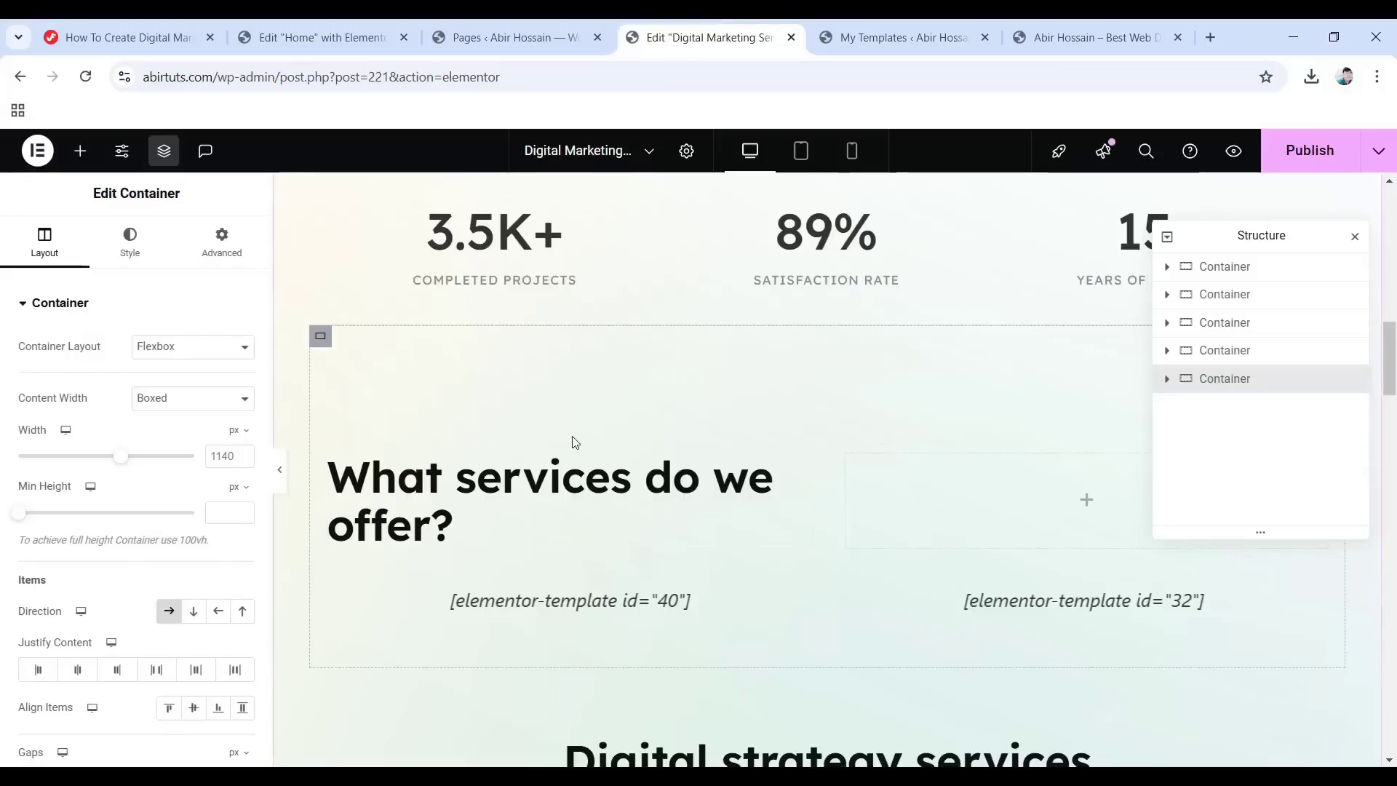
pyautogui.click(587, 598)
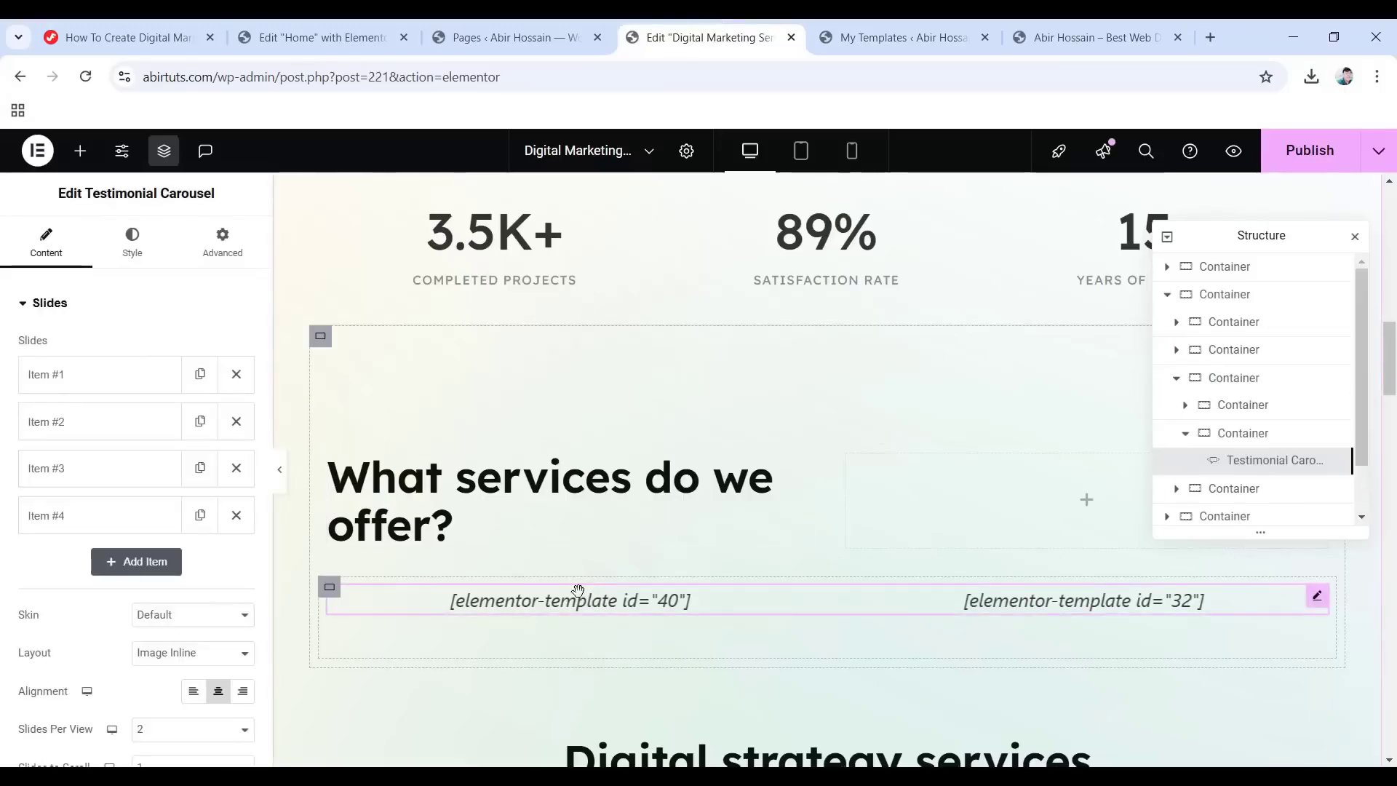
pyautogui.click(78, 378)
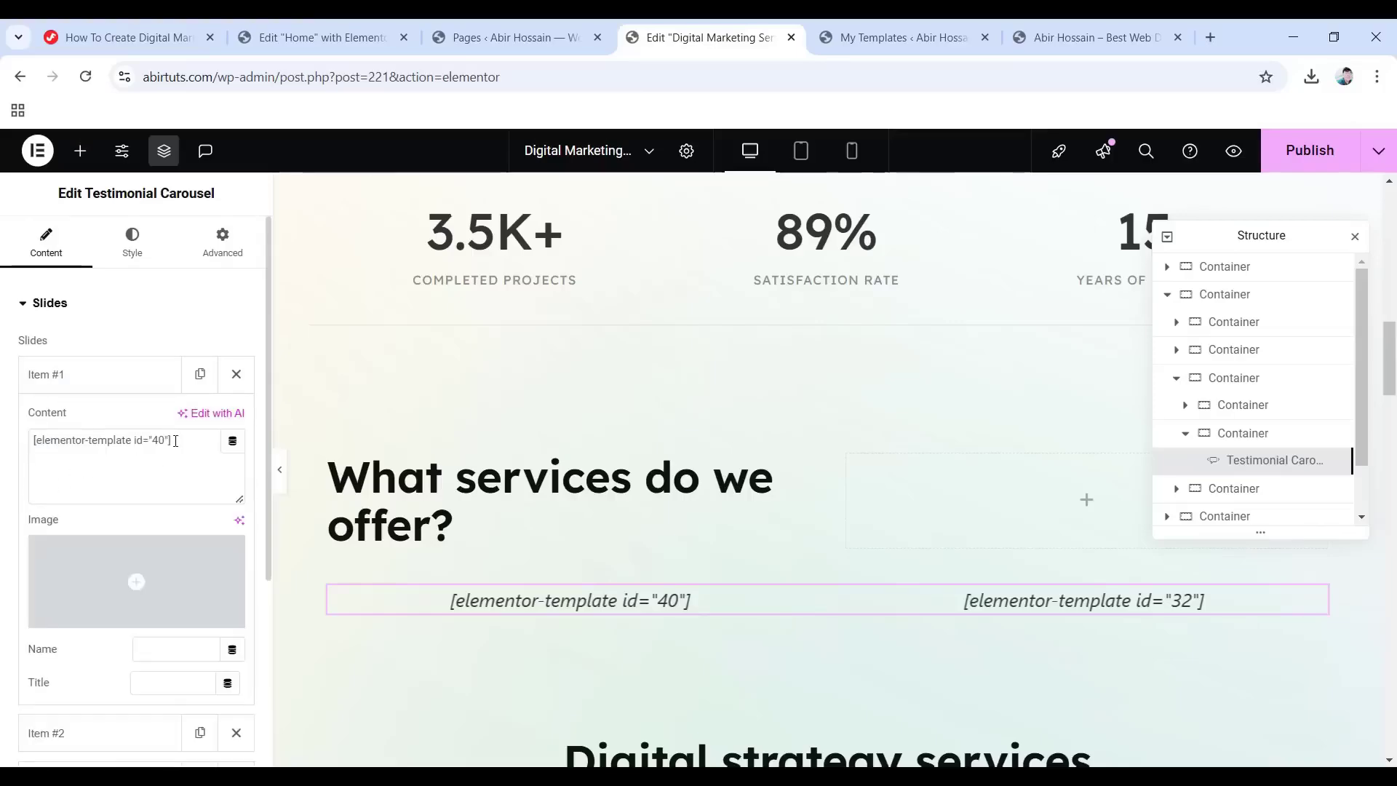
pyautogui.moveTo(175, 440); pyautogui.dragTo(32, 435)
pyautogui.press('BackSpace')
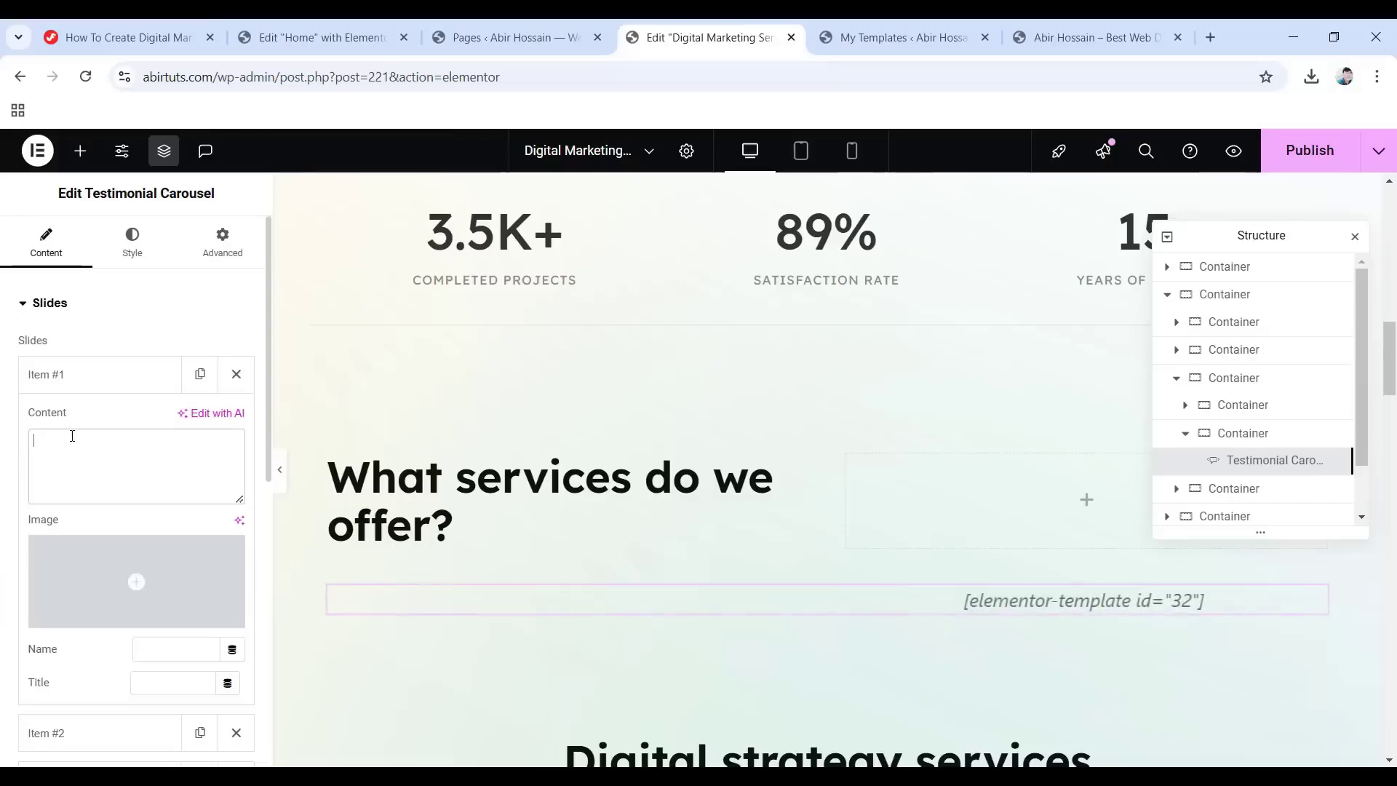
pyautogui.rightClick(33, 436)
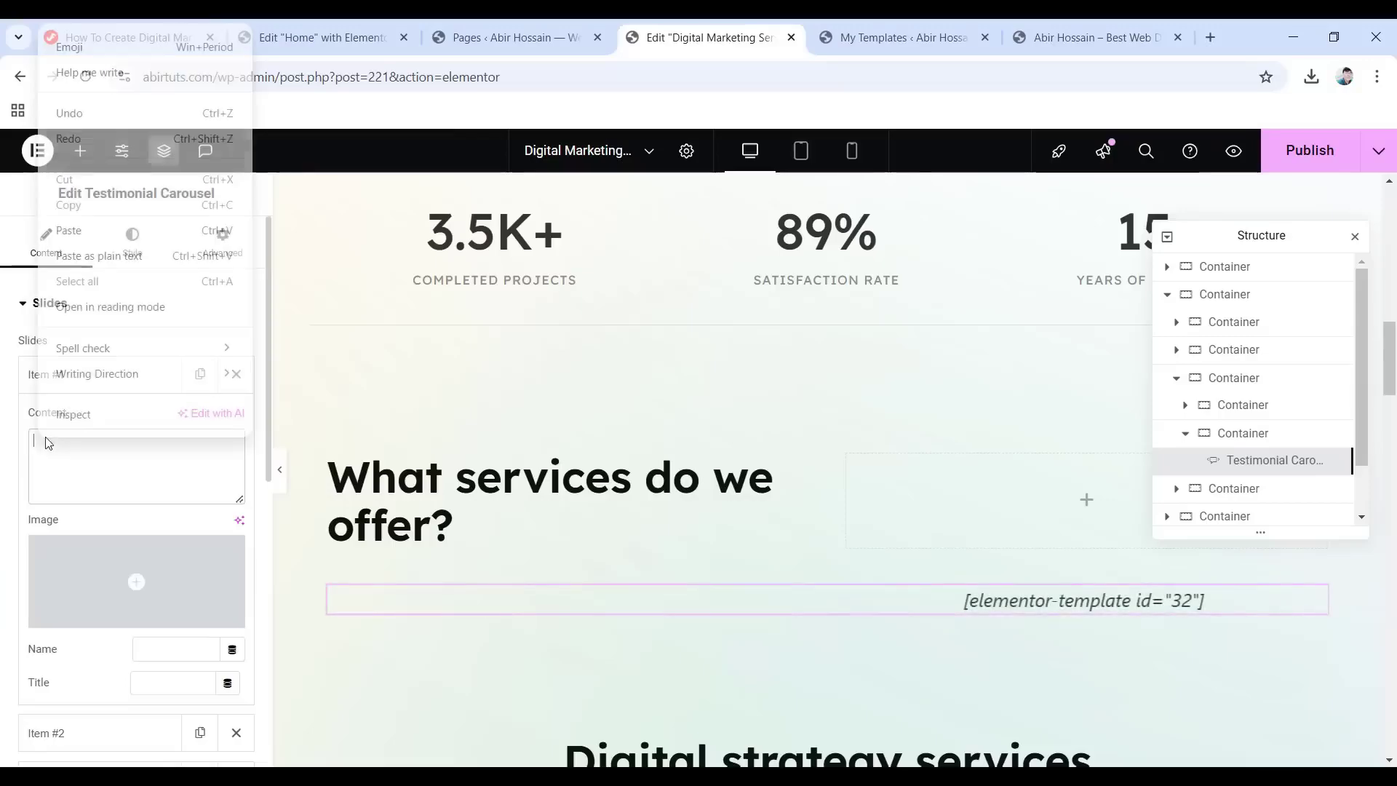
pyautogui.click(72, 230)
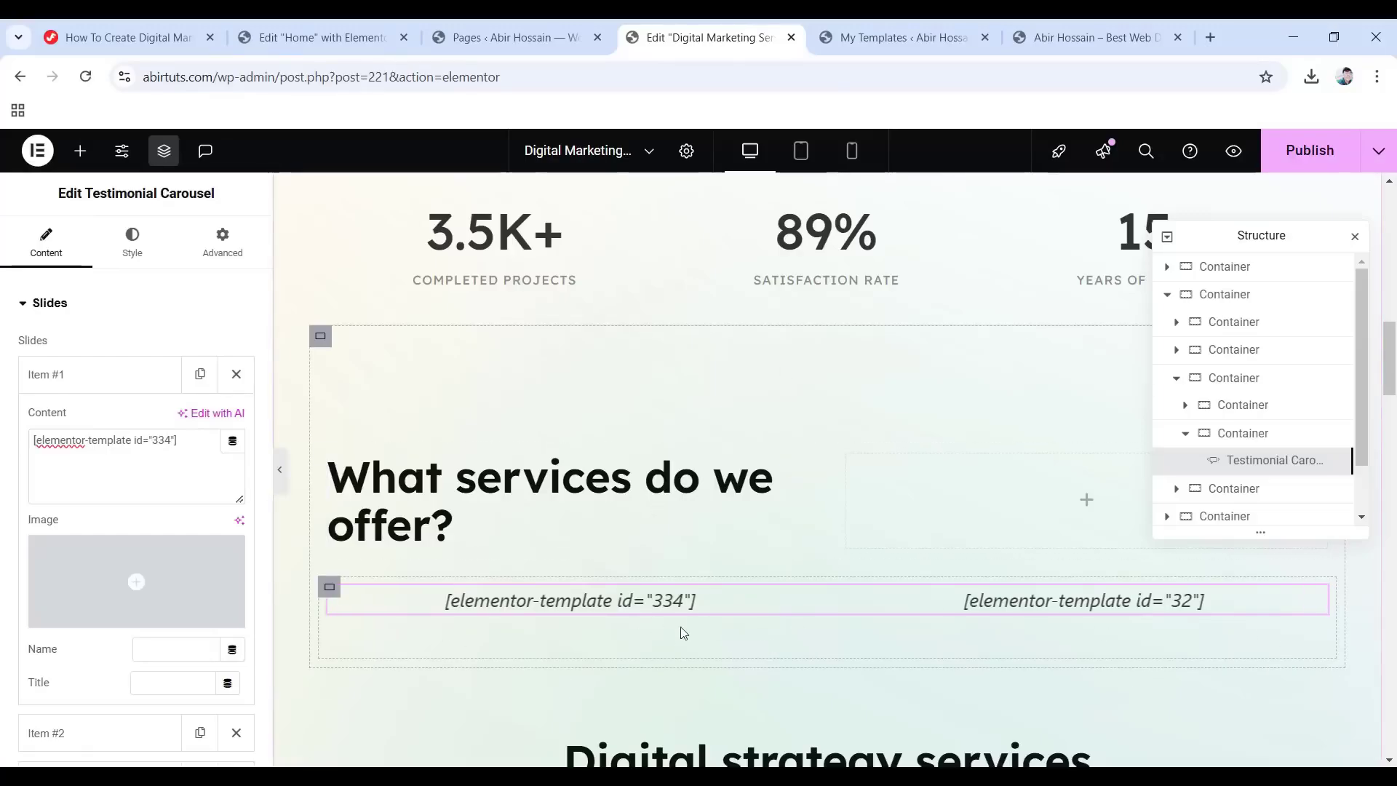
# Open the carousel's second slide settings and return to the templates list.
pyautogui.click(91, 374)
pyautogui.click(92, 431)
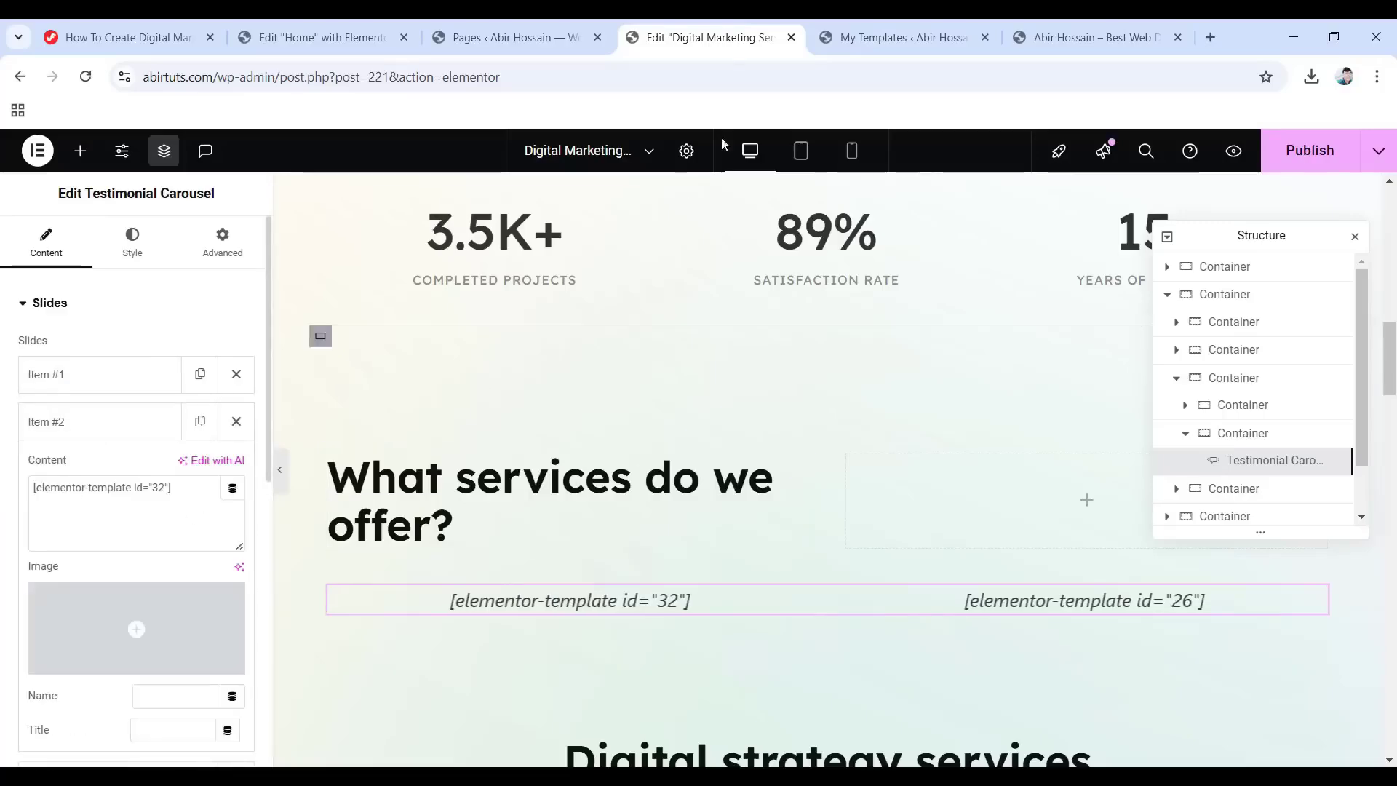
pyautogui.click(895, 33)
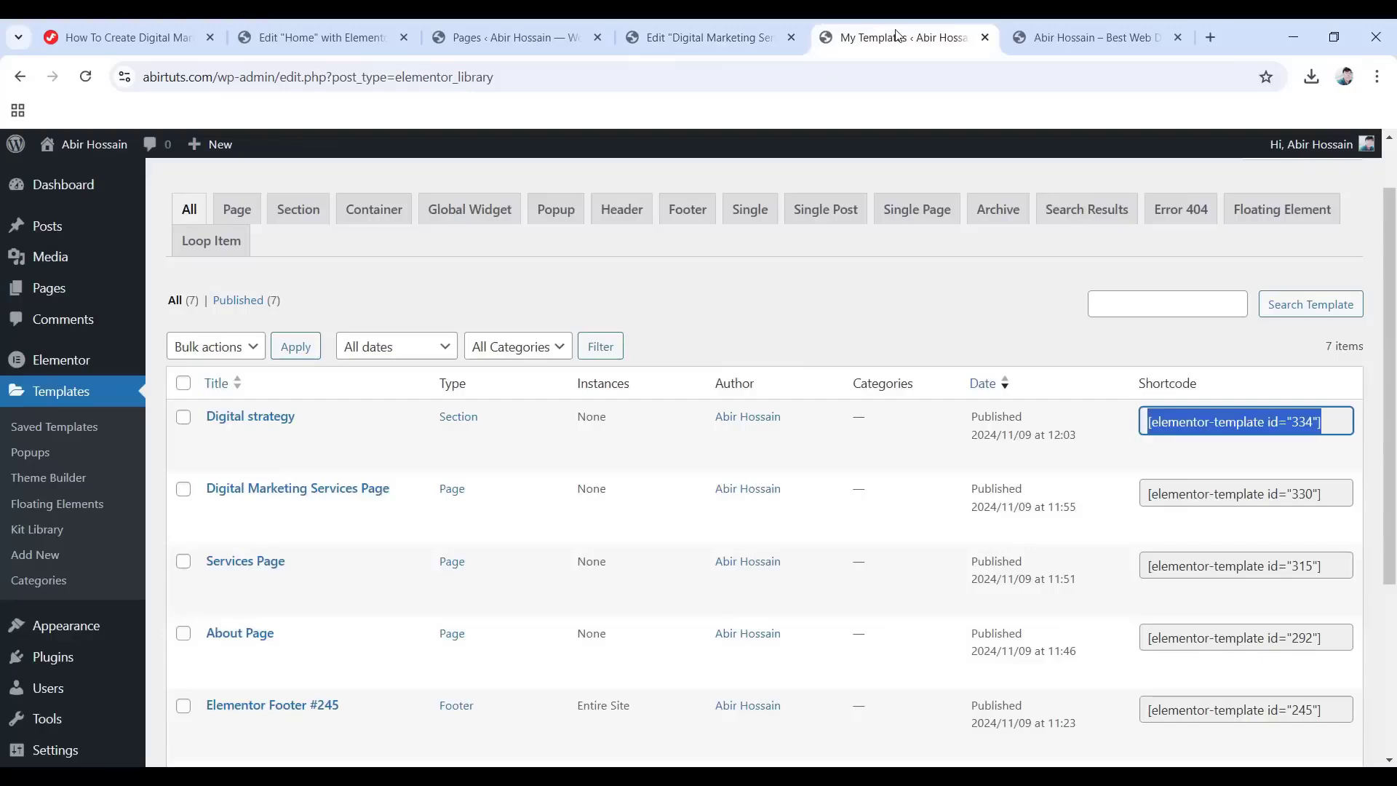
# Import the Services-Carousel-Template-2.json file into Saved Templates, accepting the JSON warning.
pyautogui.scroll(1, 547, 308)
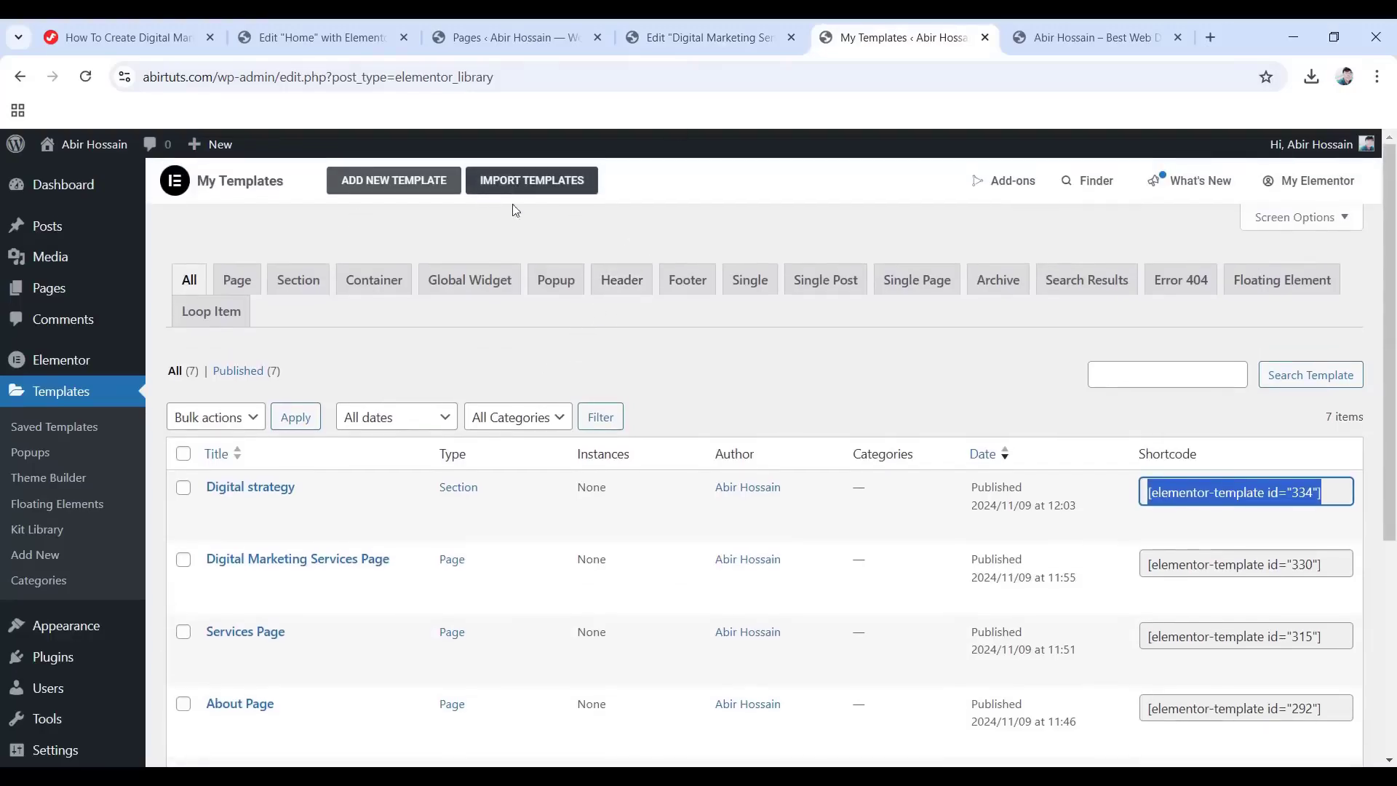
pyautogui.click(555, 184)
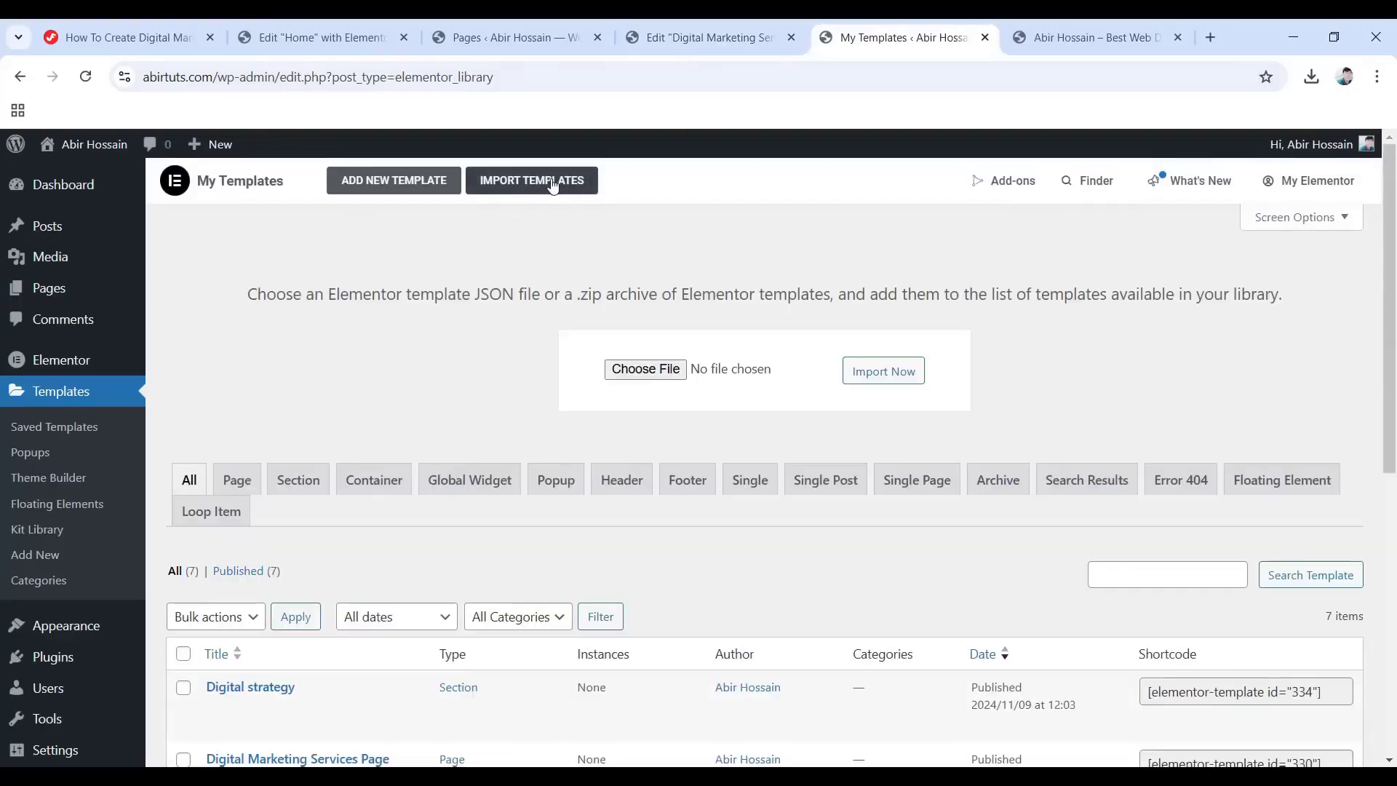
pyautogui.click(659, 369)
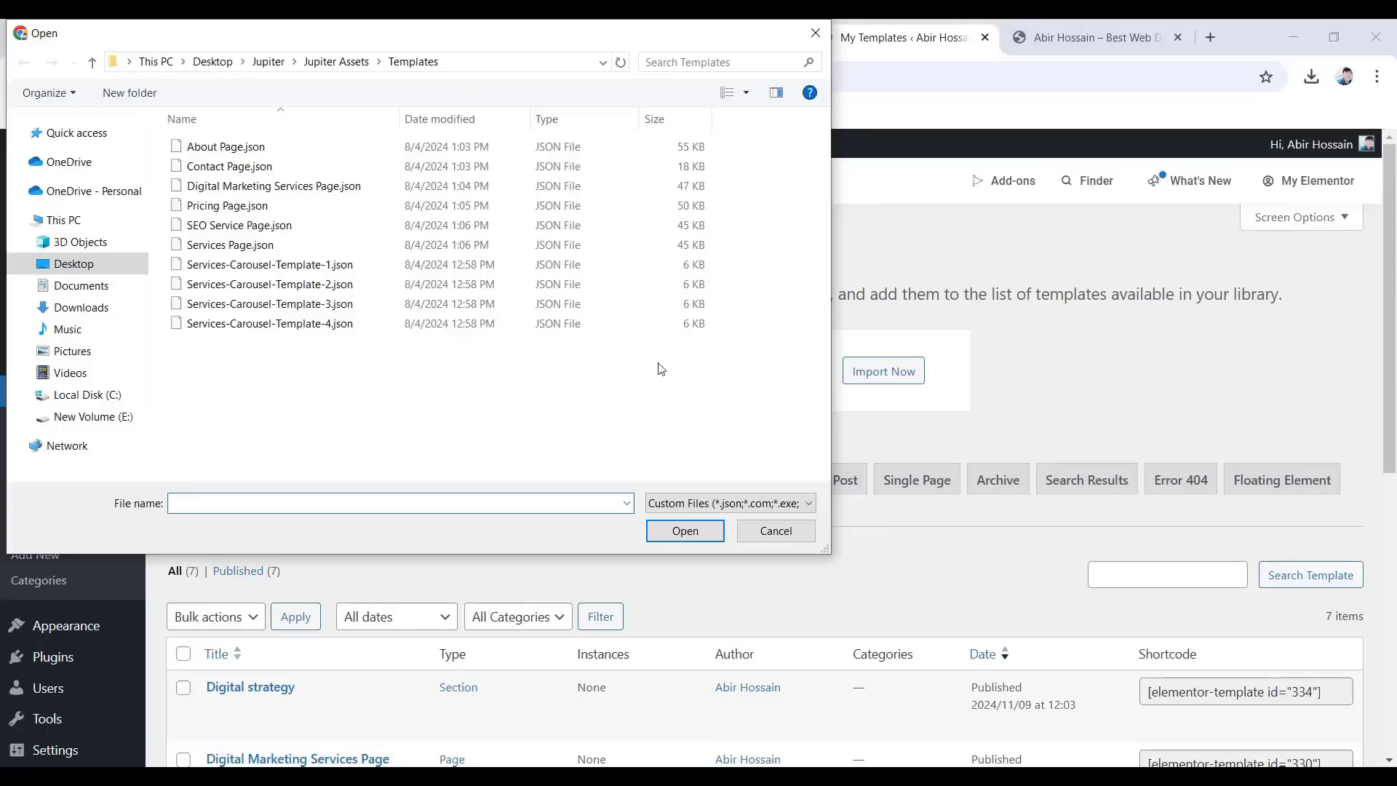
pyautogui.click(304, 286)
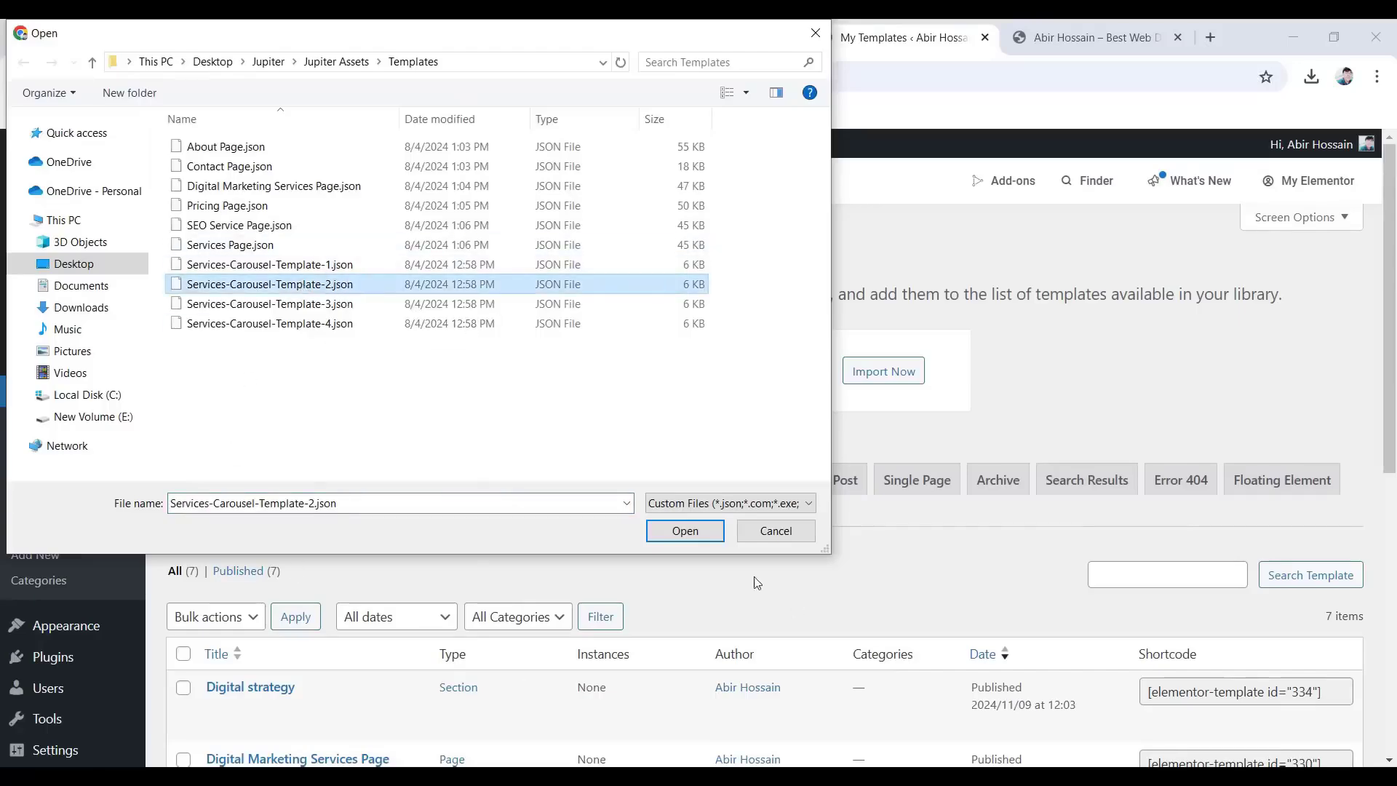
pyautogui.click(684, 531)
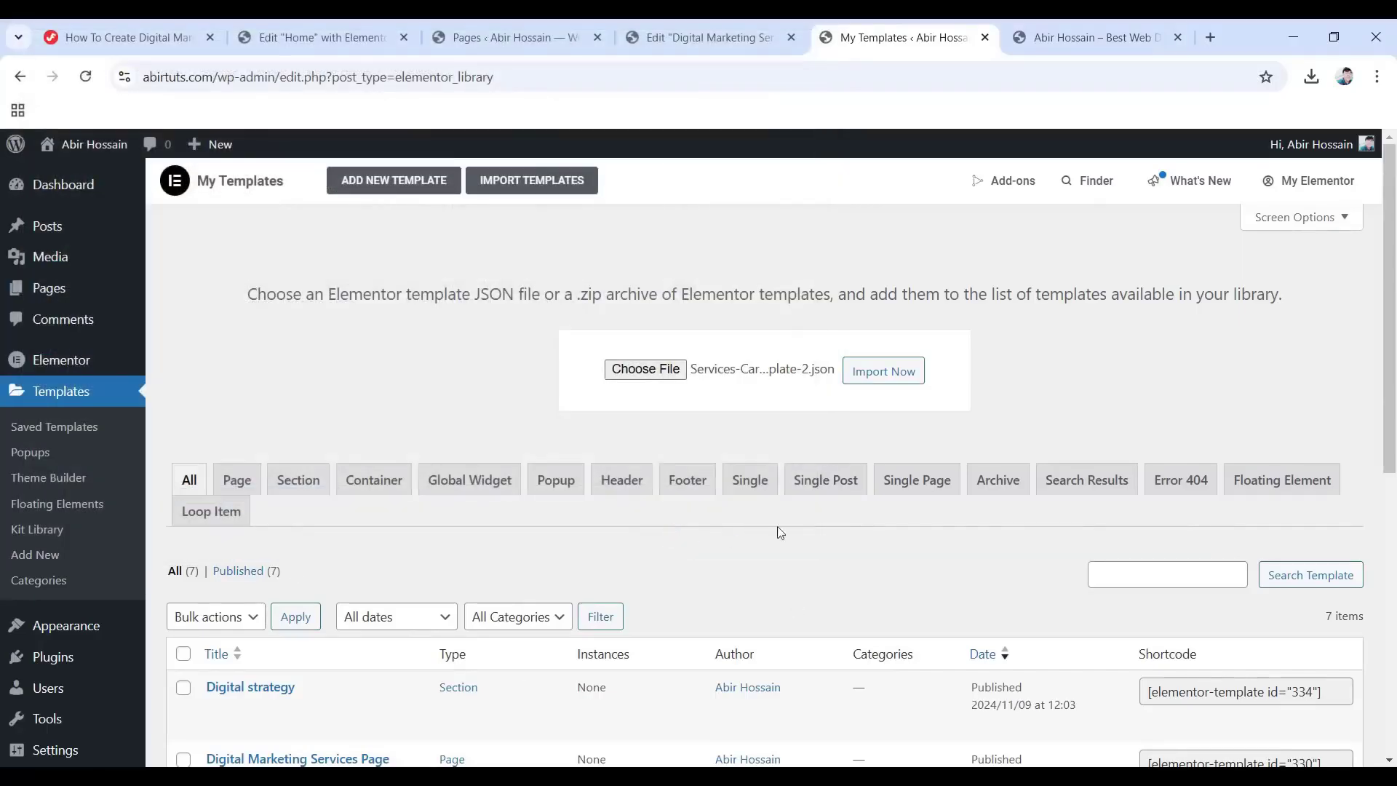
pyautogui.click(890, 372)
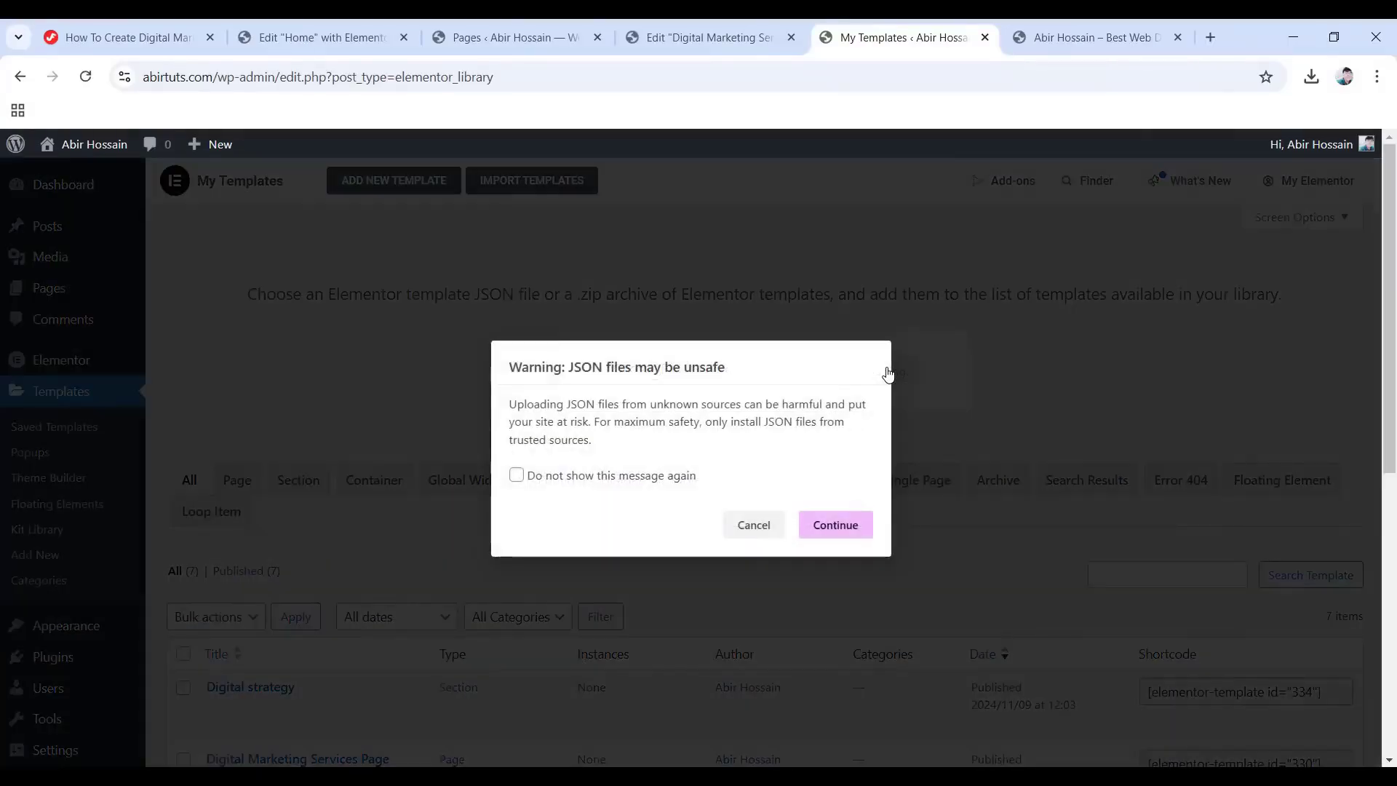
pyautogui.click(829, 529)
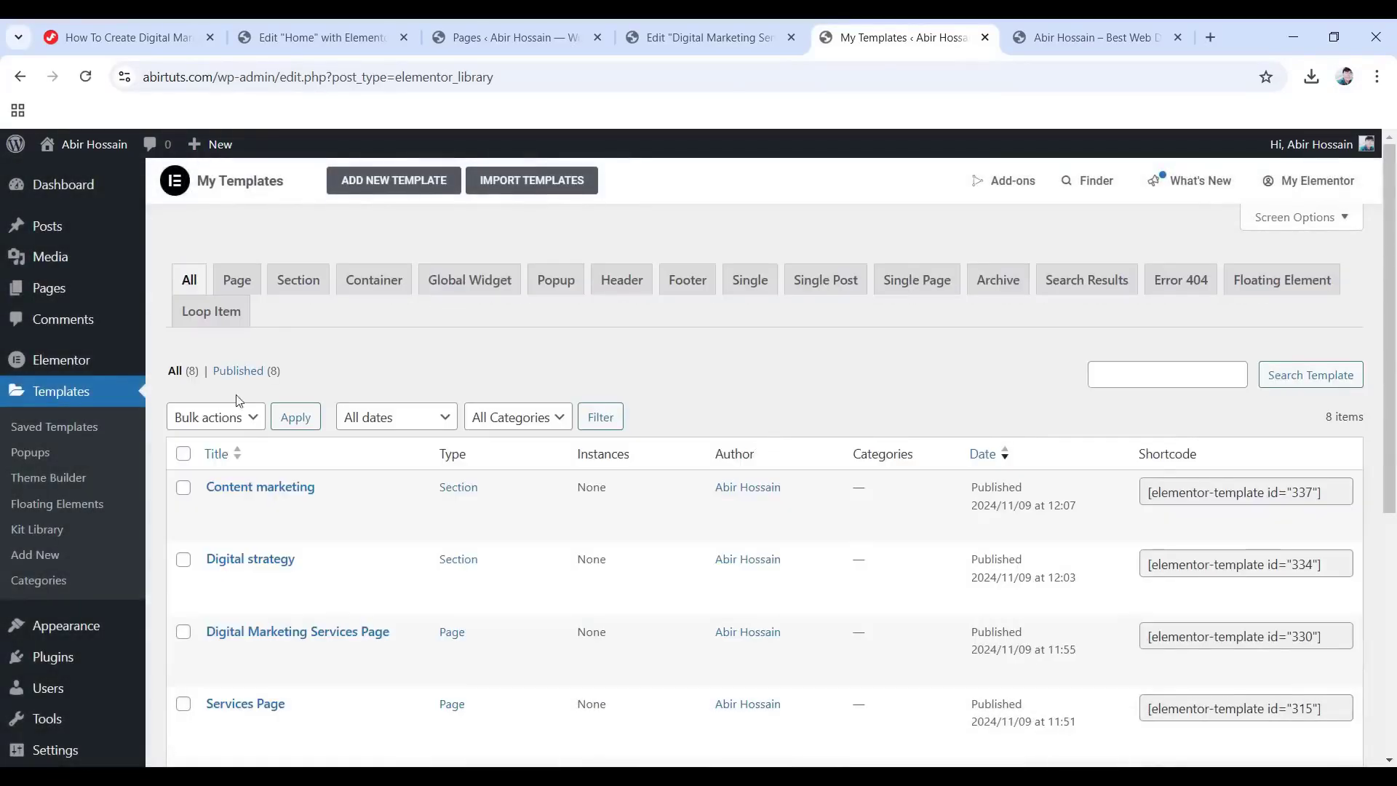
# Copy the Content marketing template's shortcode to the clipboard.
pyautogui.moveTo(219, 524)
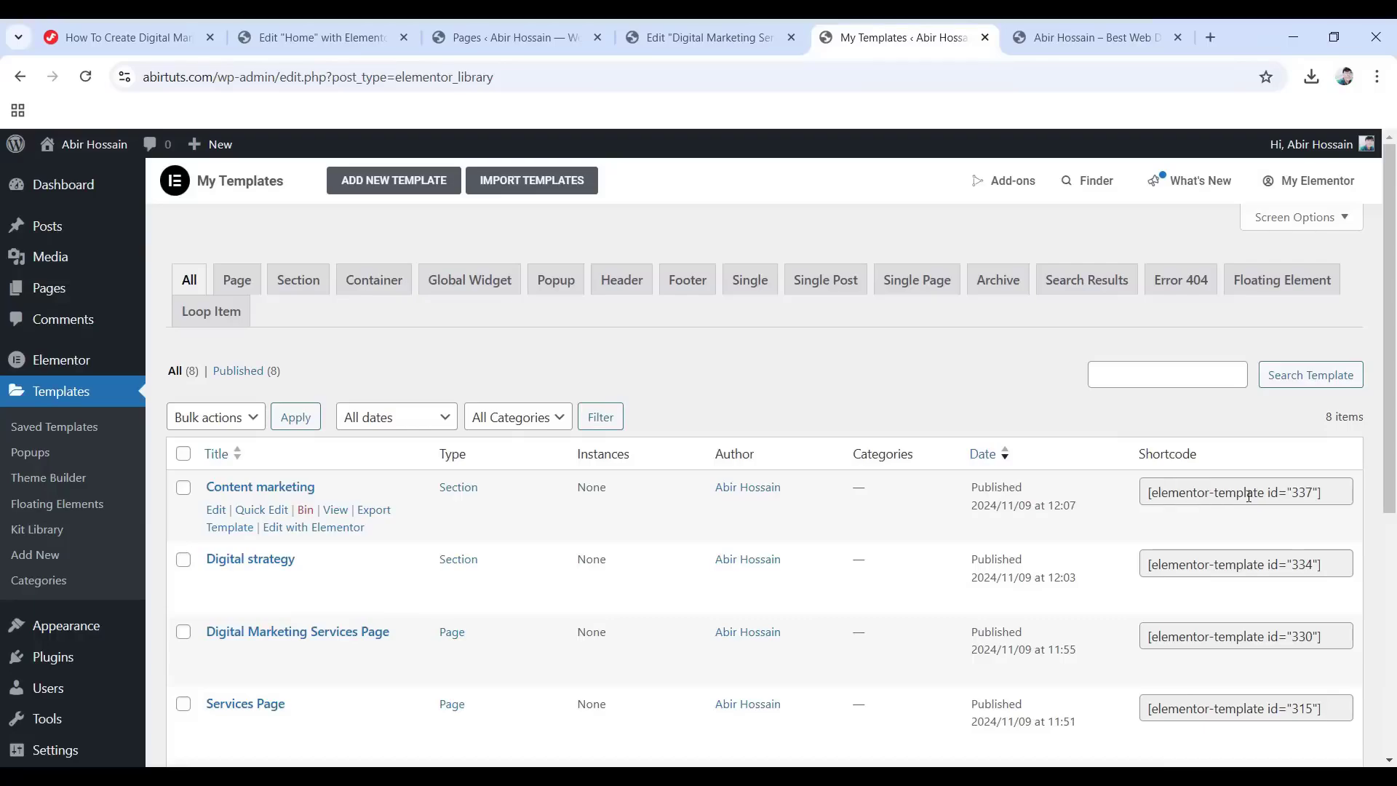
pyautogui.click(1221, 487)
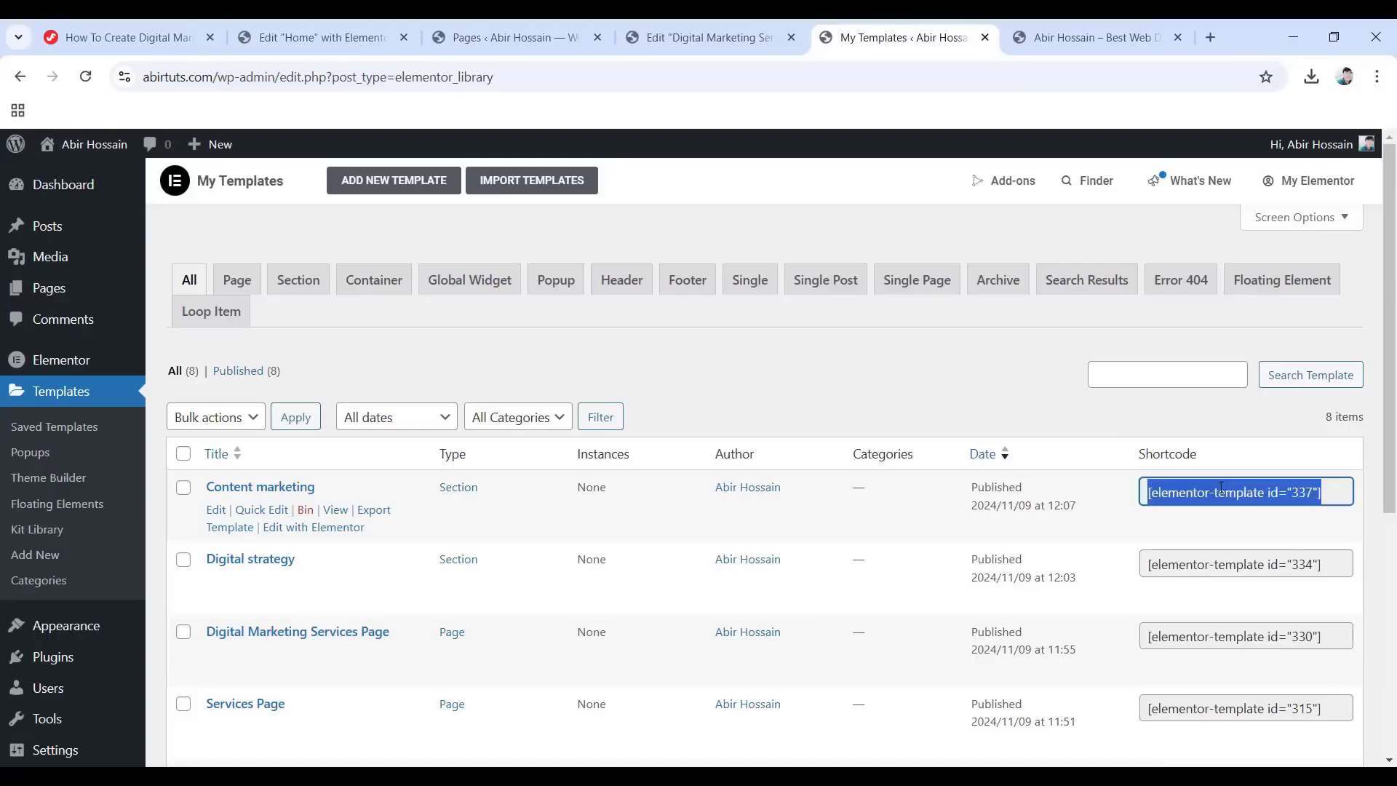
pyautogui.rightClick(1247, 497)
pyautogui.click(958, 513)
# Replace Item #2's id 32 shortcode with the Content marketing shortcode 337, then publish the page.
pyautogui.click(710, 24)
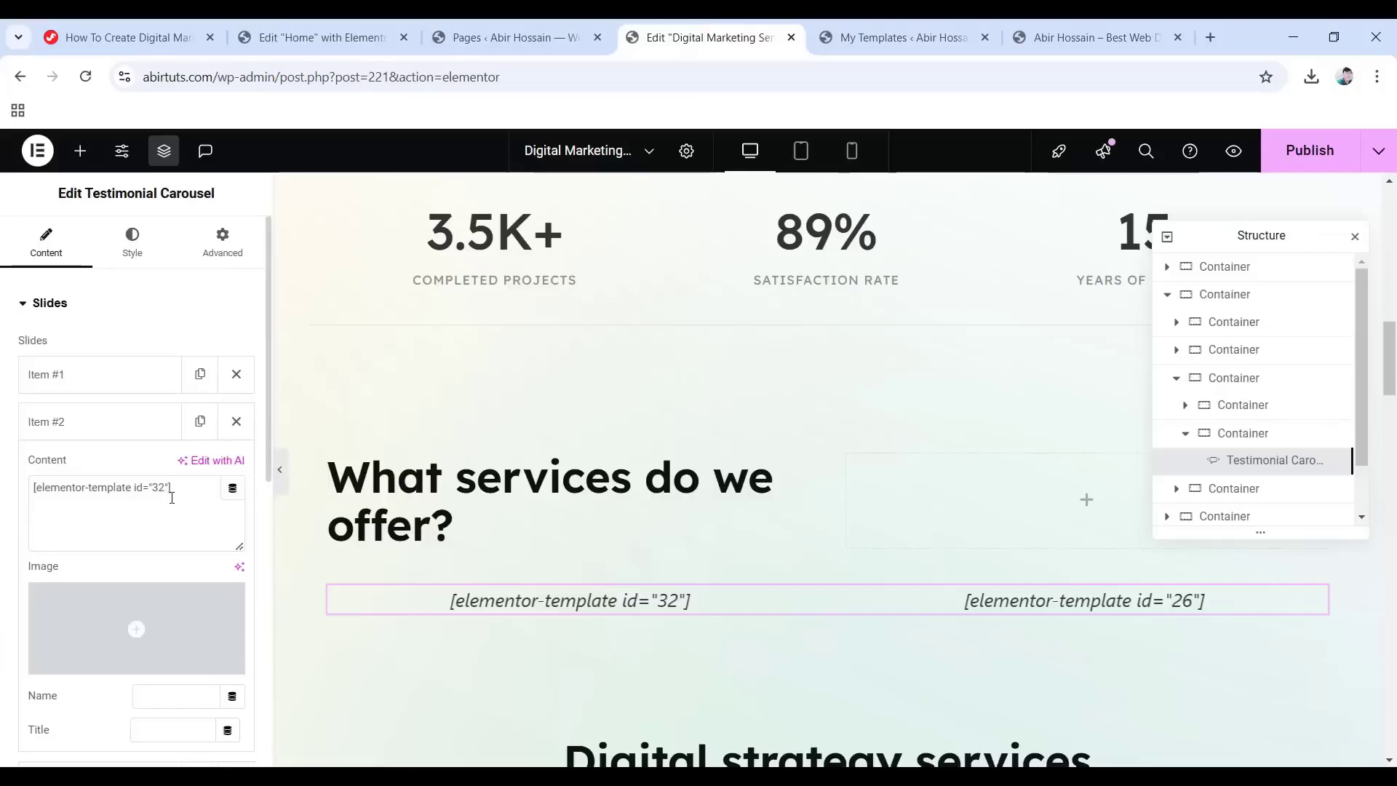
pyautogui.moveTo(172, 489); pyautogui.dragTo(22, 484)
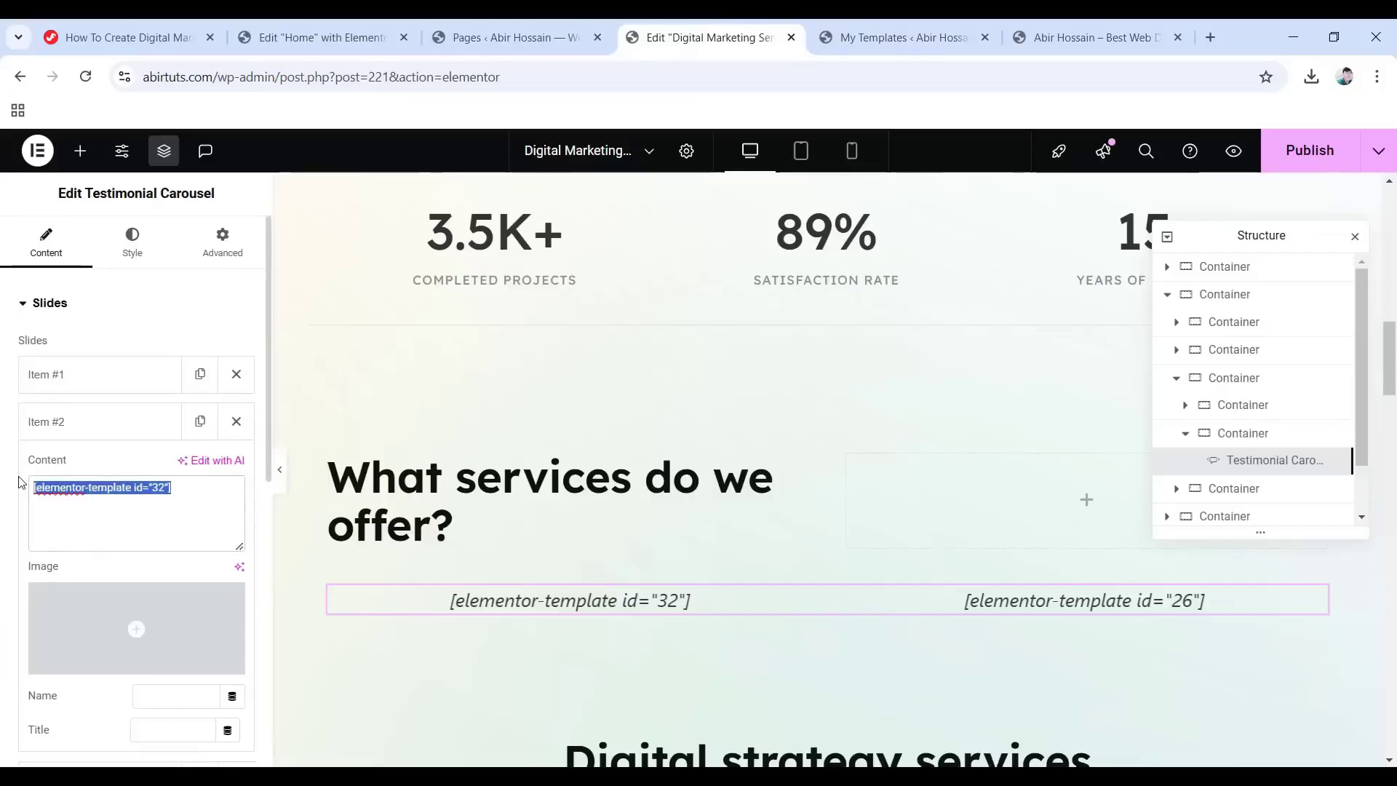
pyautogui.press('BackSpace')
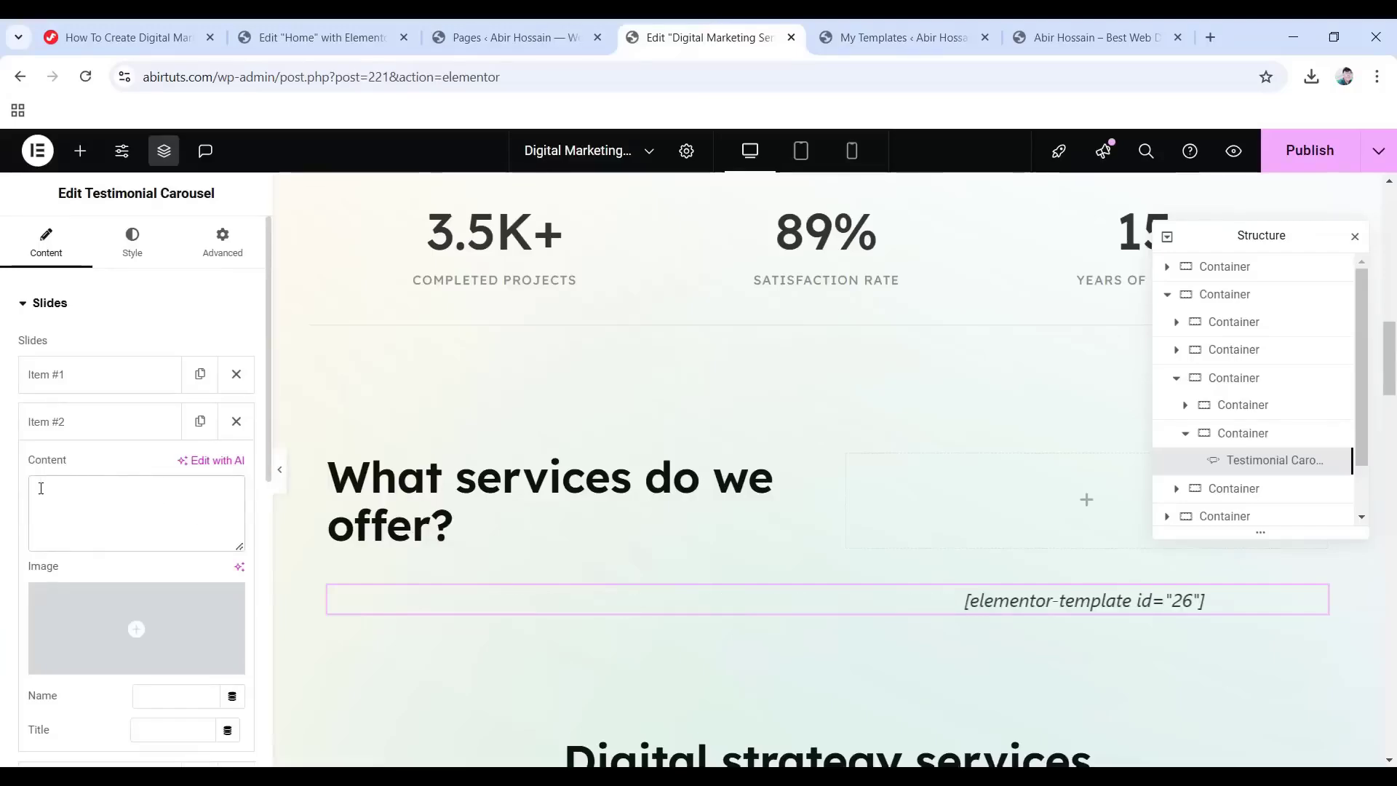
pyautogui.rightClick(42, 488)
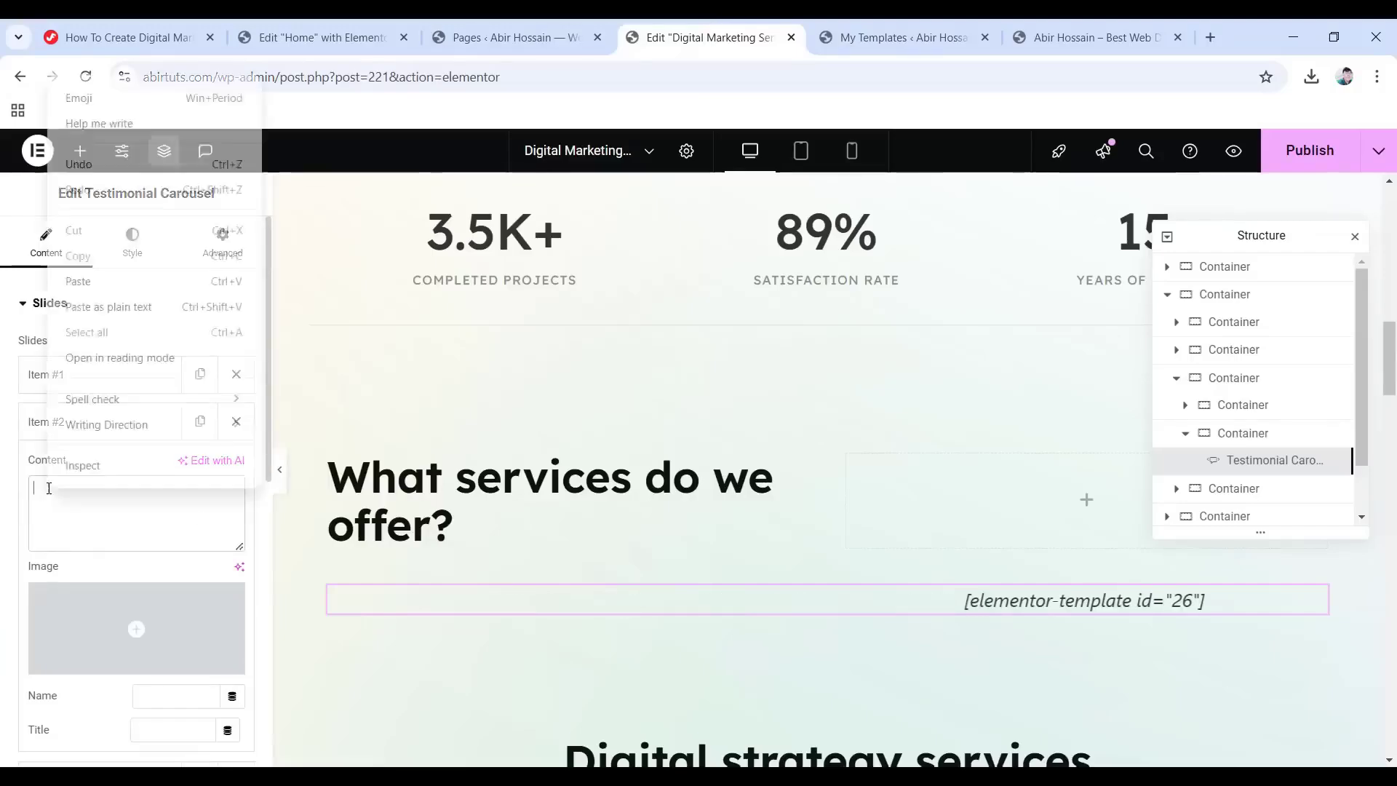
pyautogui.click(77, 282)
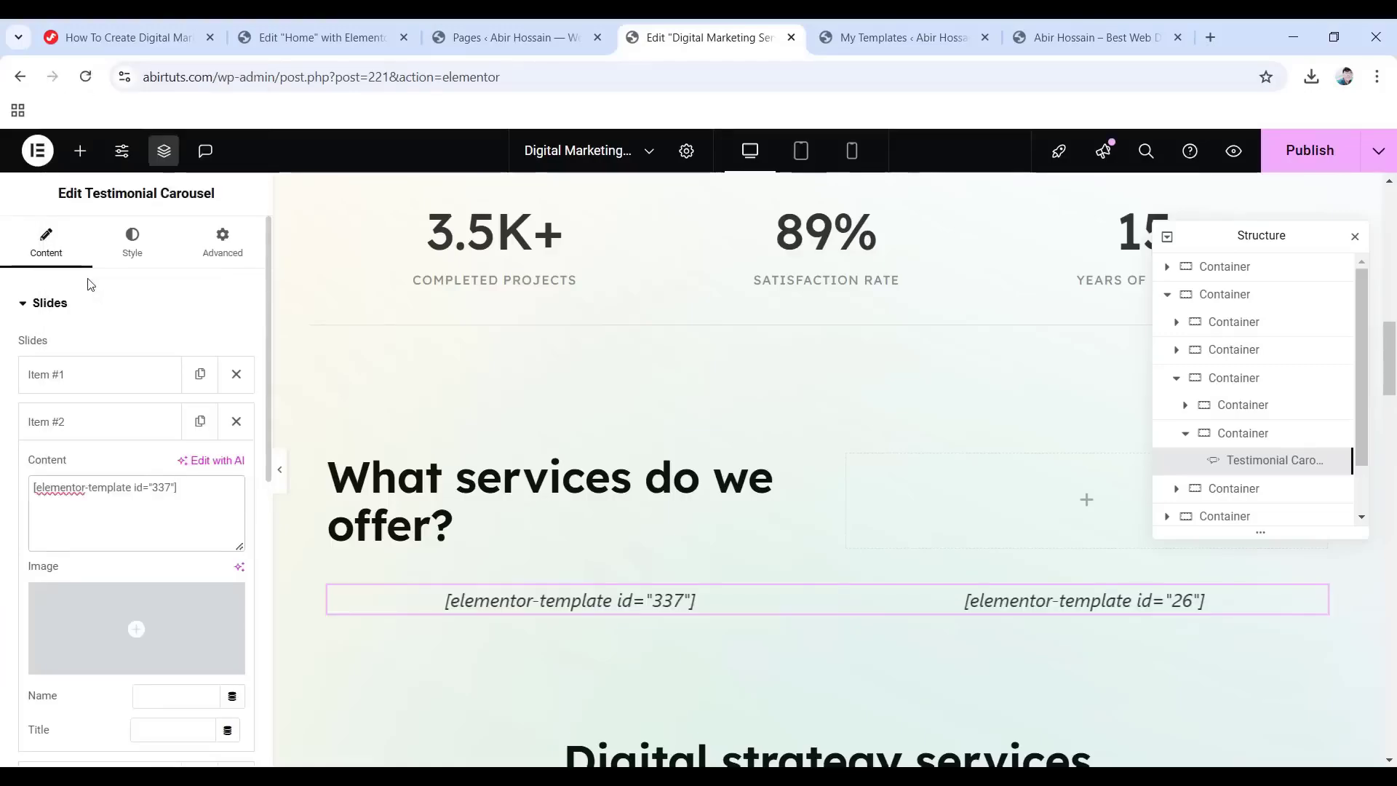
pyautogui.click(1298, 151)
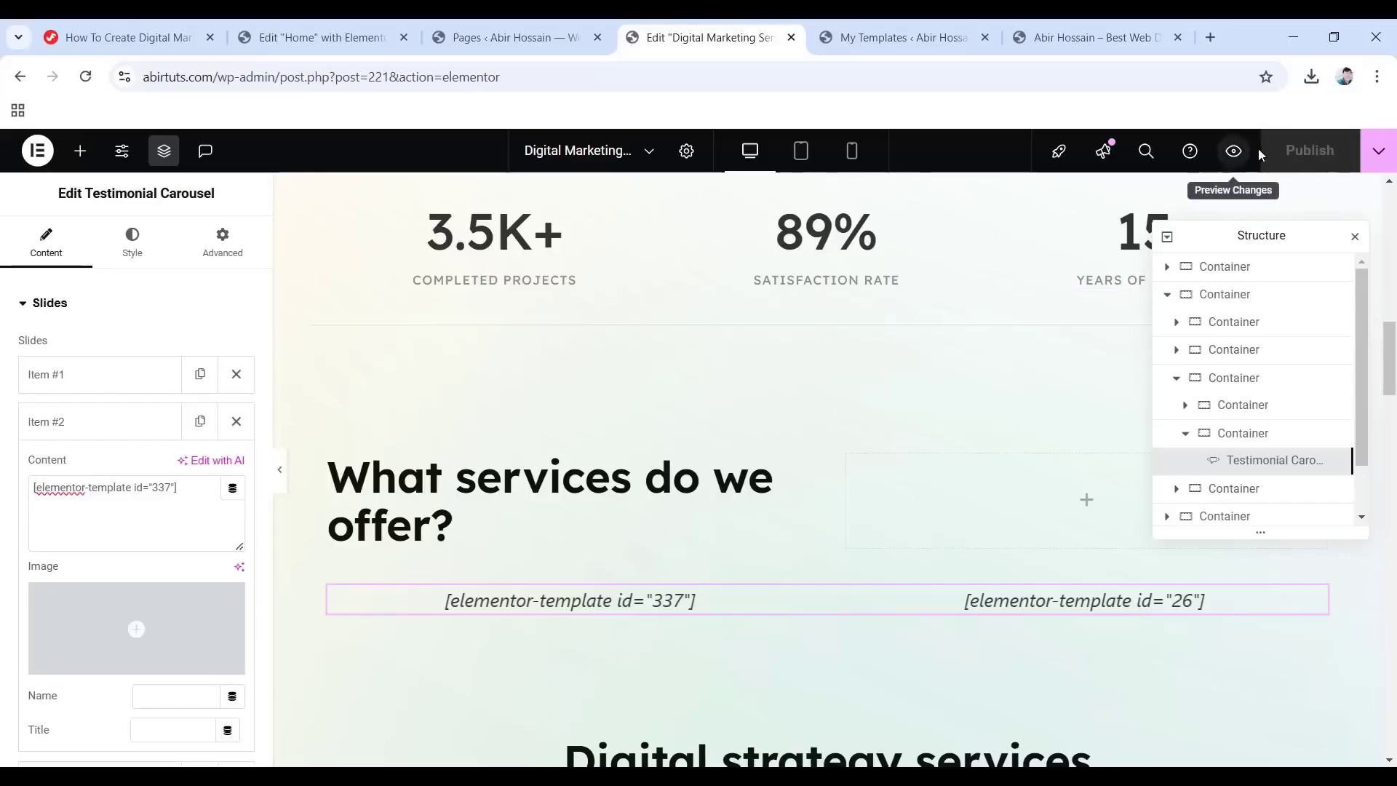
# Preview the page and step the services carousel forward twice and back once.
pyautogui.click(1233, 151)
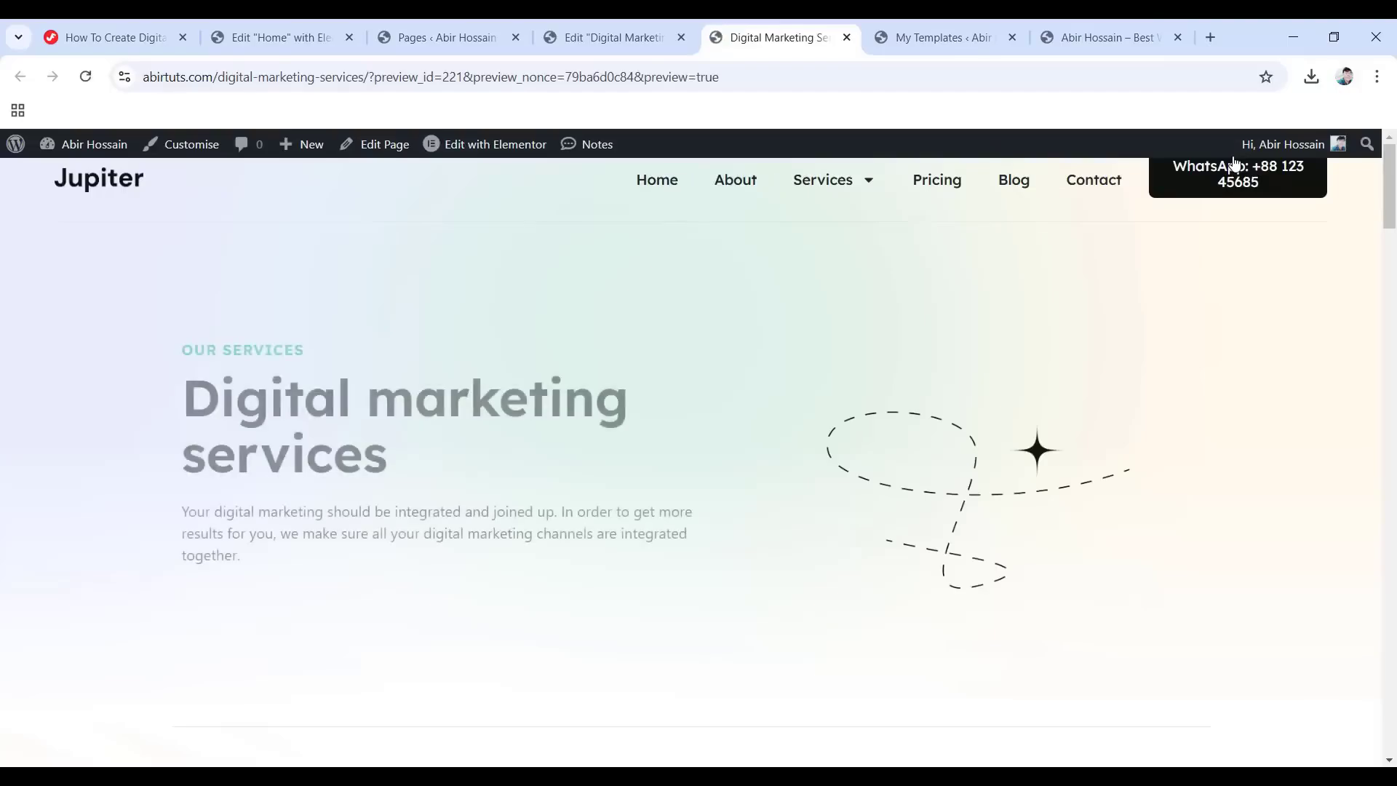
pyautogui.scroll(-15, 678, 388)
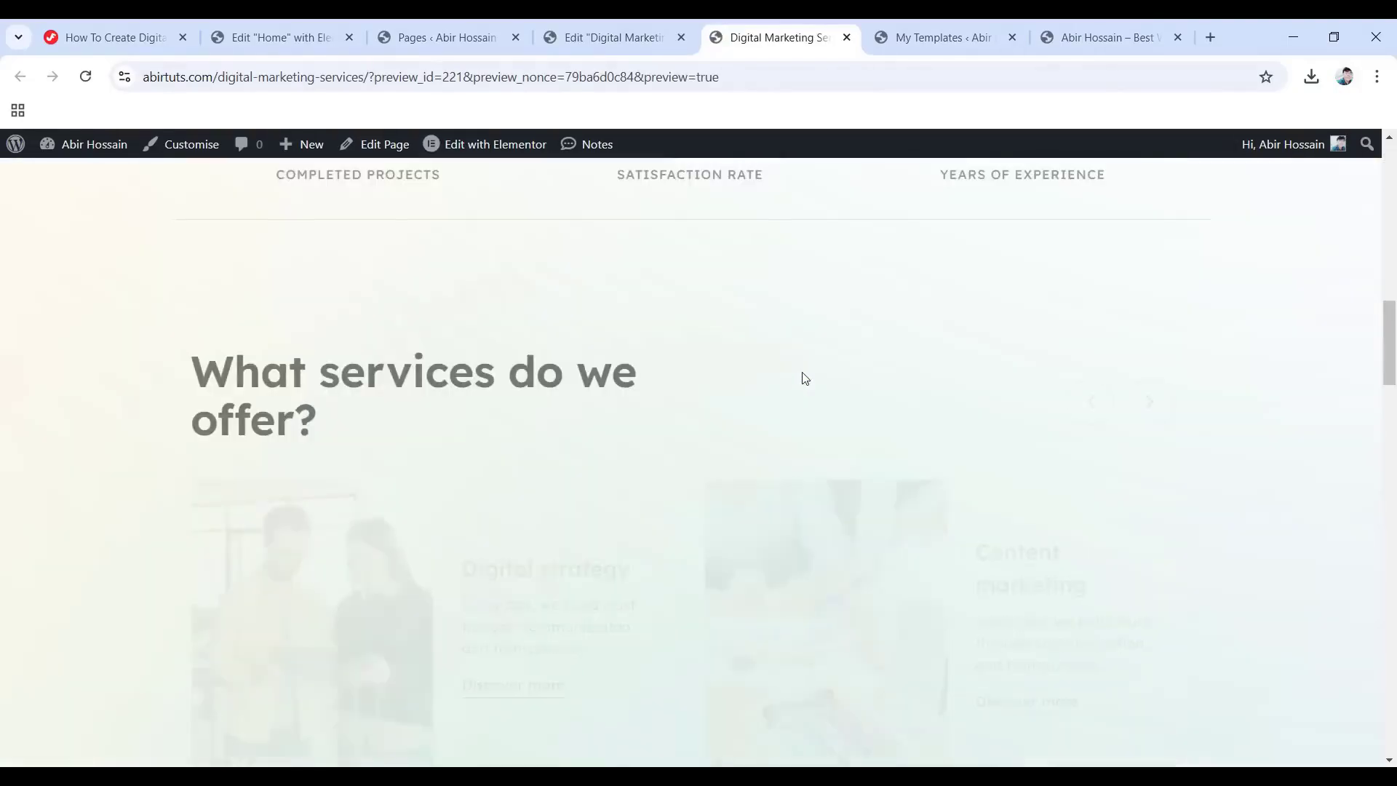
pyautogui.scroll(1, 870, 364)
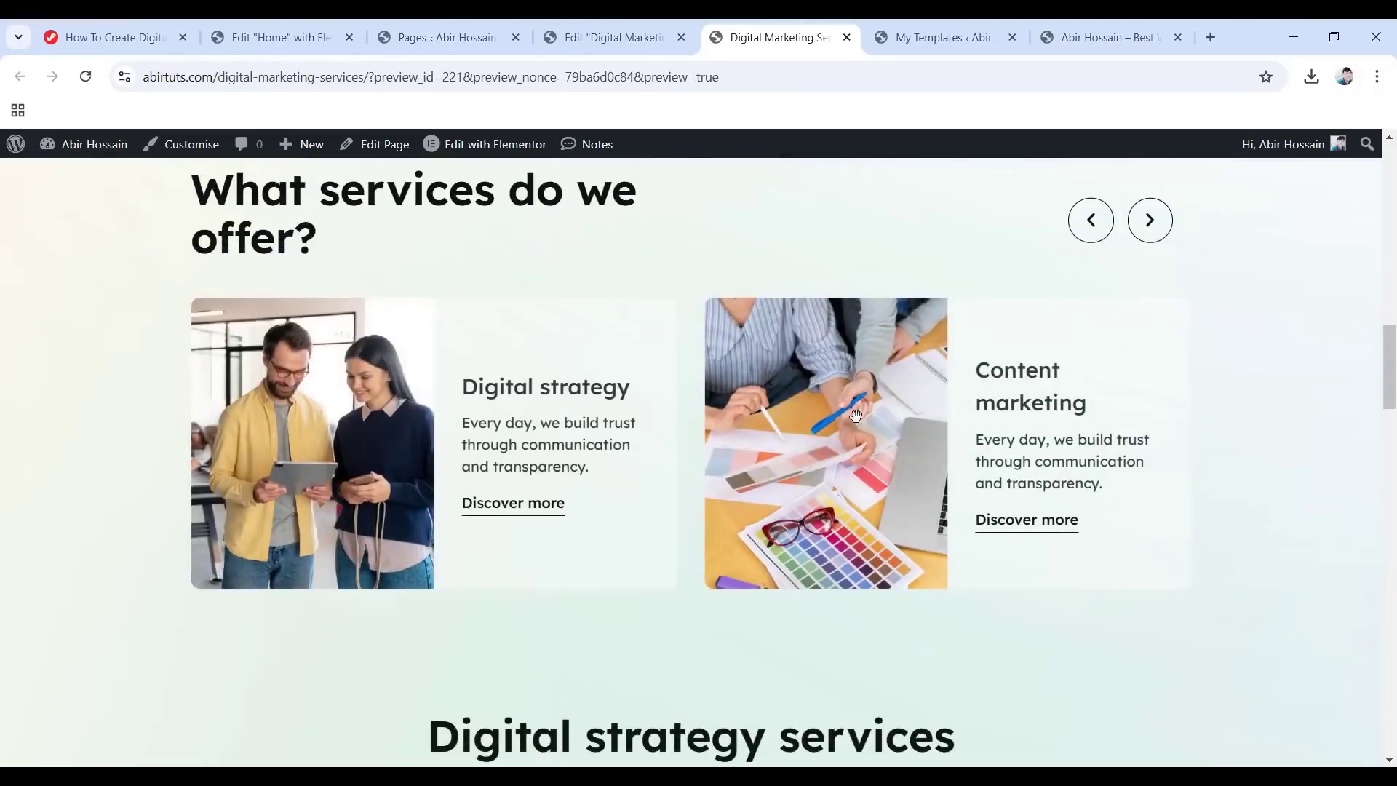
pyautogui.scroll(1, 612, 539)
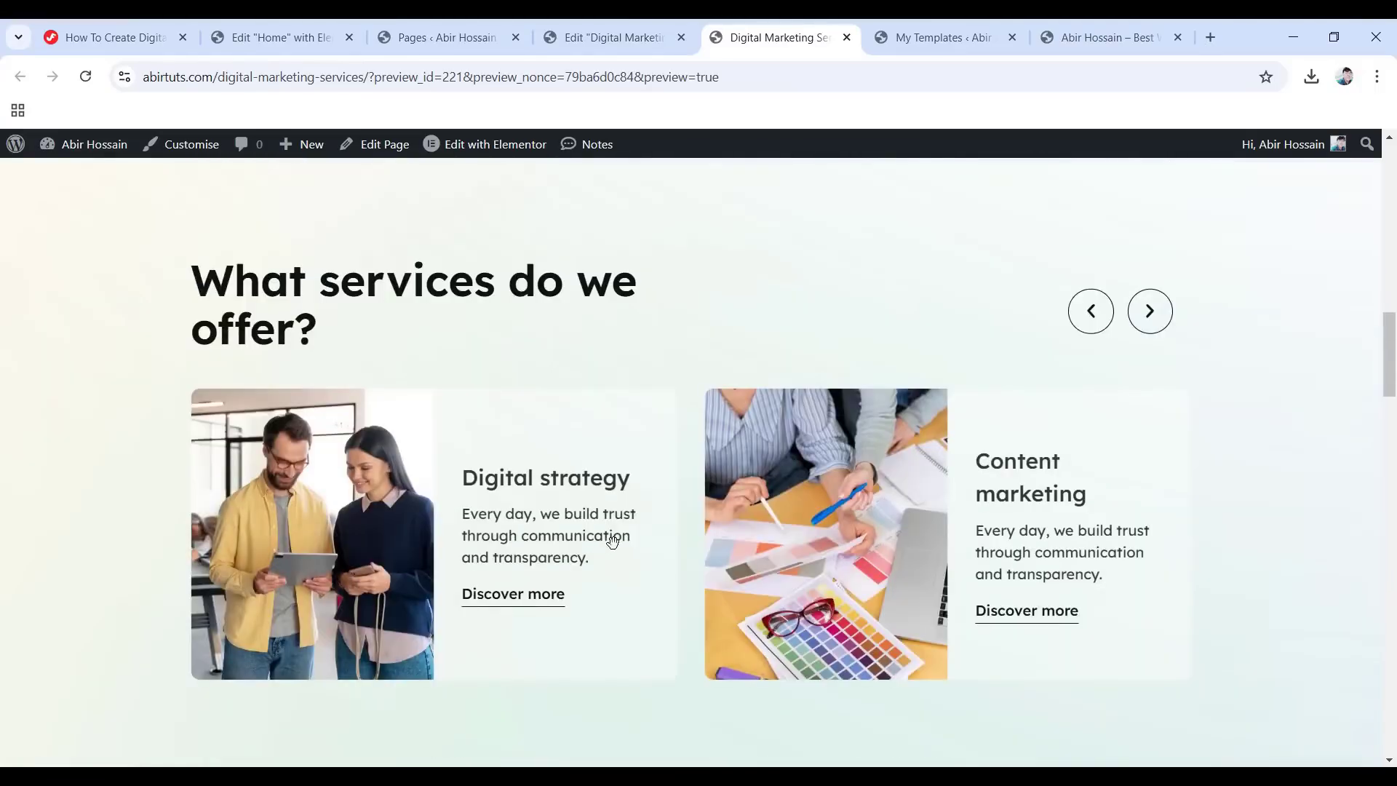
pyautogui.click(1155, 313)
pyautogui.click(1156, 314)
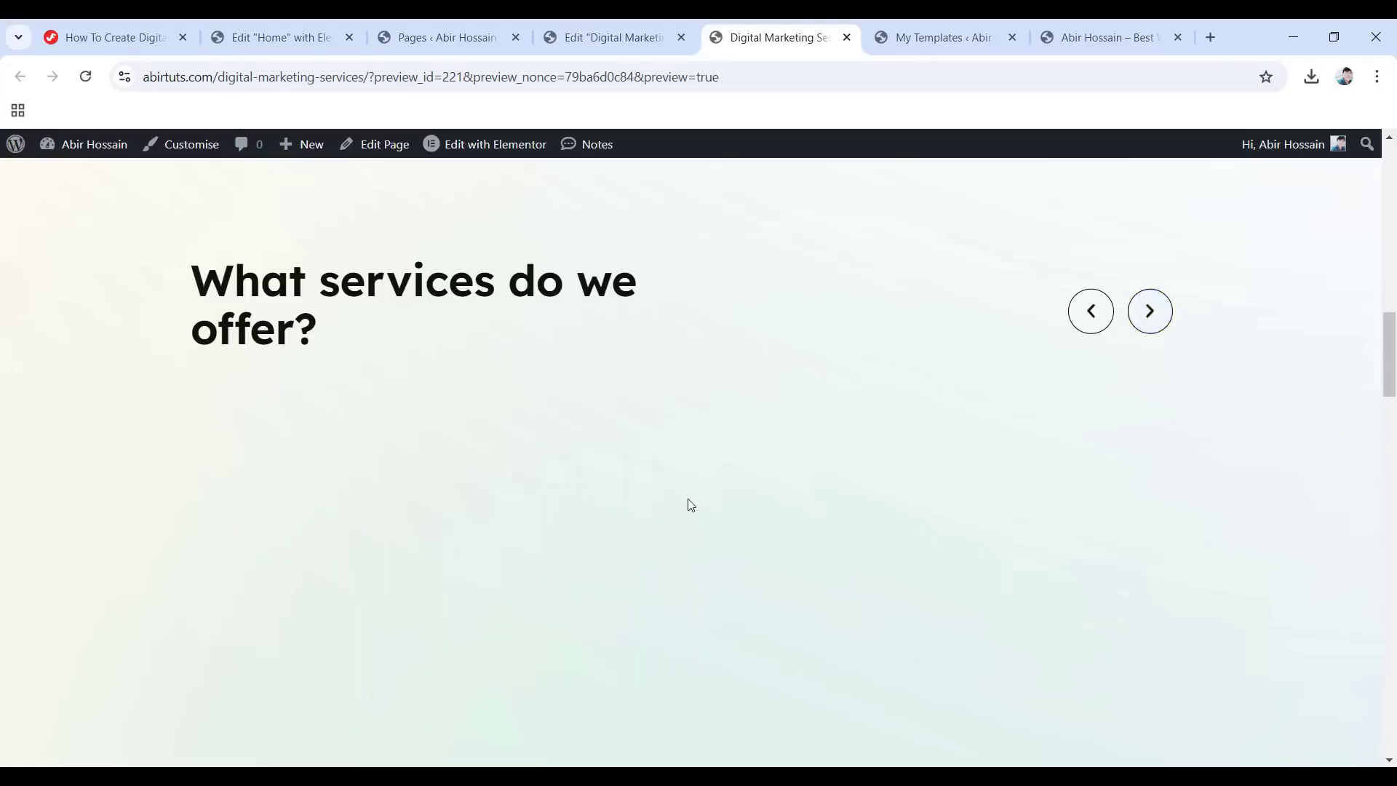
pyautogui.click(1084, 313)
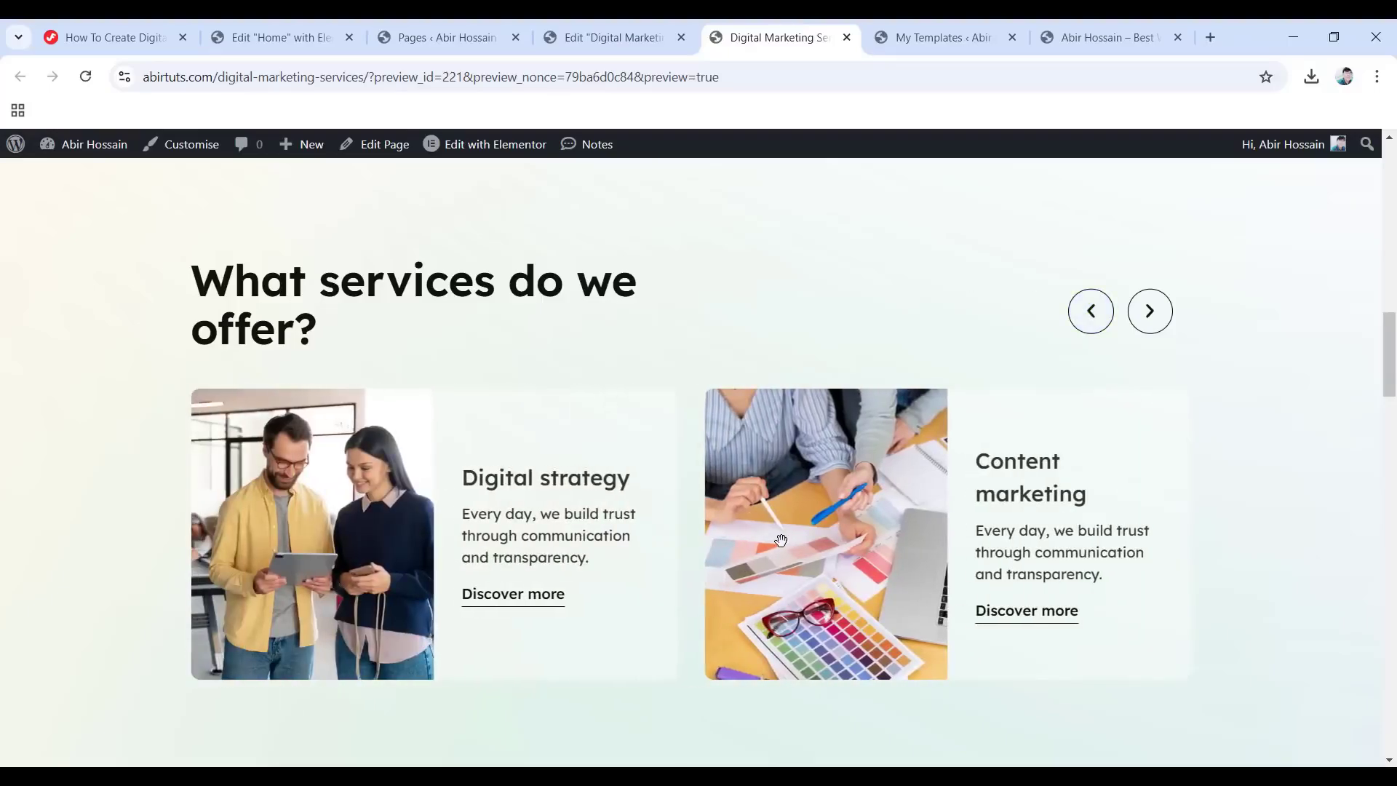
pyautogui.click(644, 29)
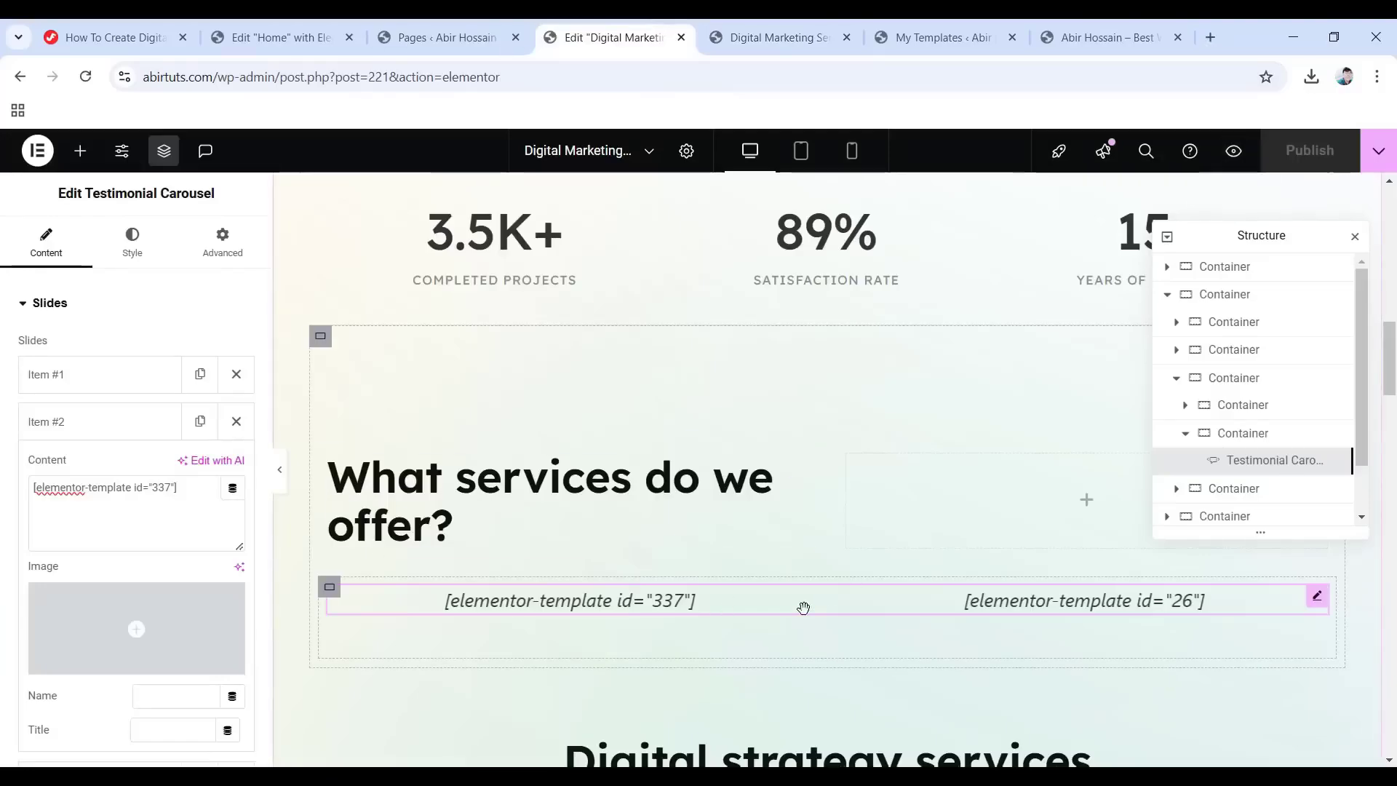
# Collapse Item #2 to review slides #1–#4, then return to the page preview.
pyautogui.click(109, 421)
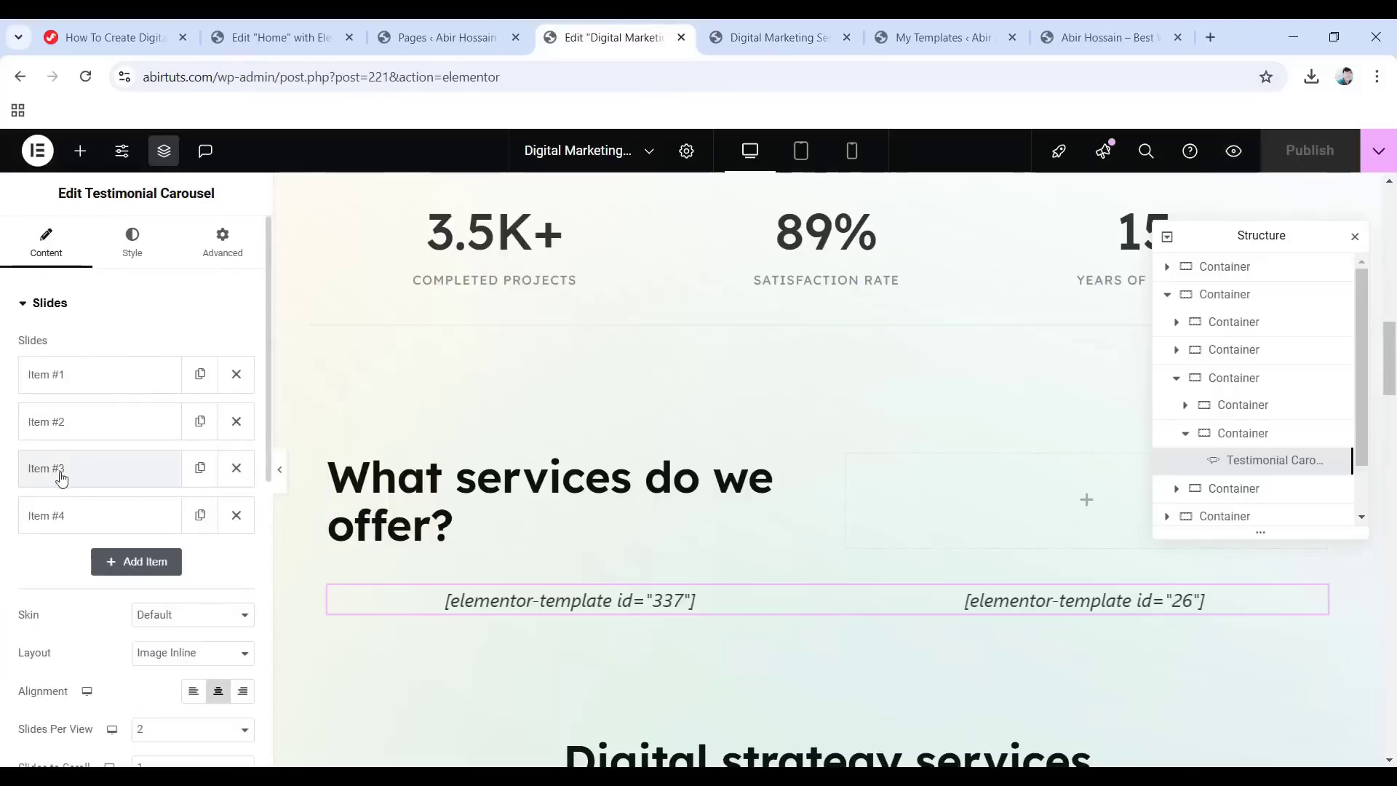
pyautogui.scroll(-1, 90, 505)
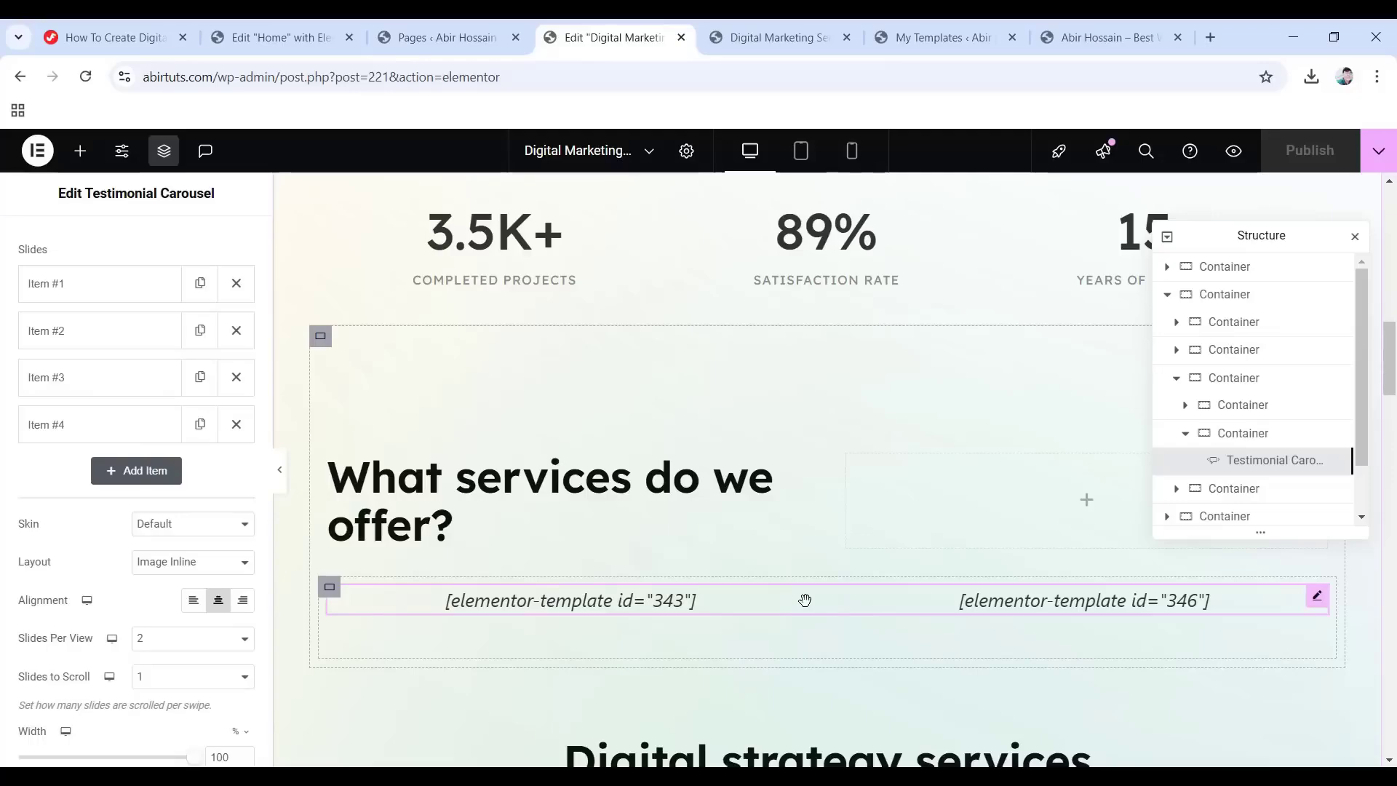
pyautogui.click(766, 29)
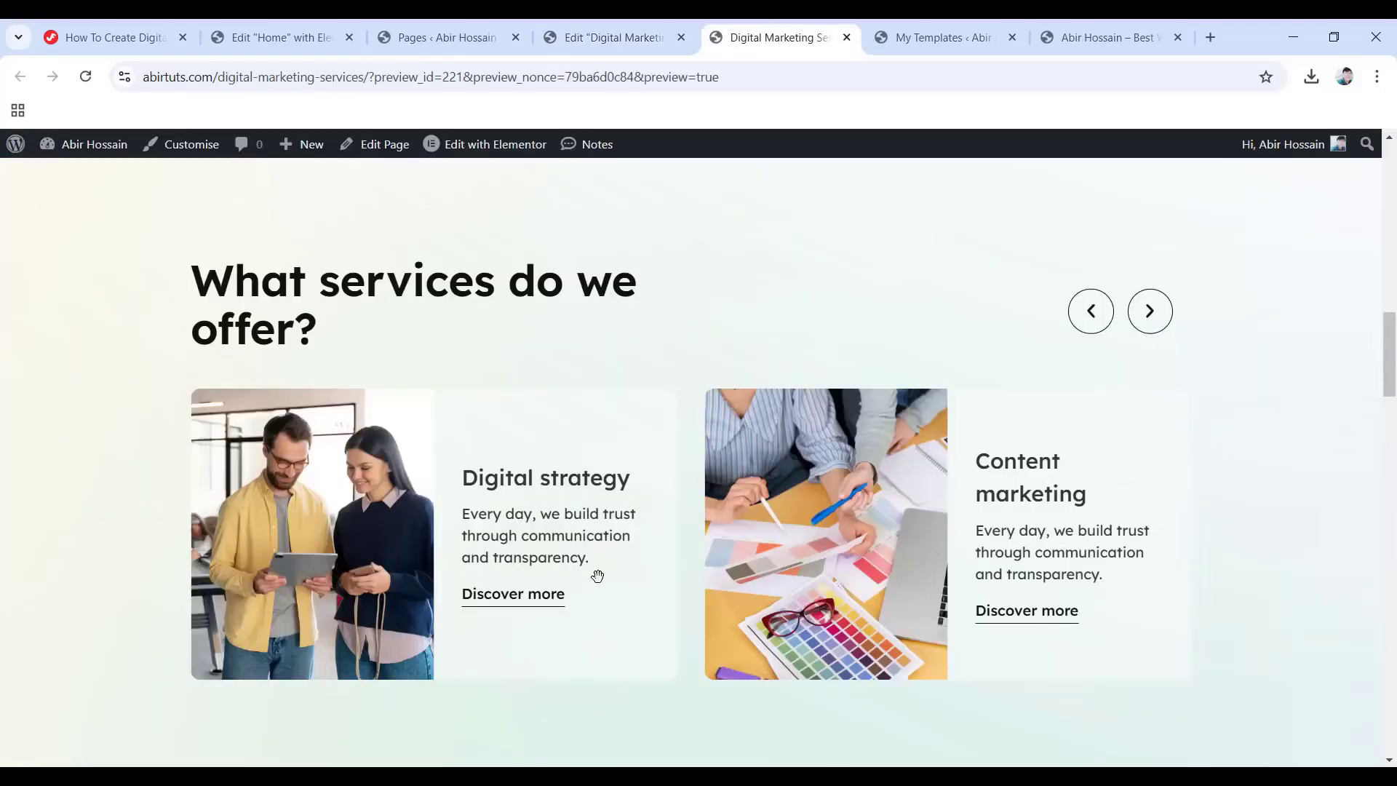
# Advance the preview carousel twice to reach the SMM slide, then open the My Templates list.
pyautogui.click(1149, 320)
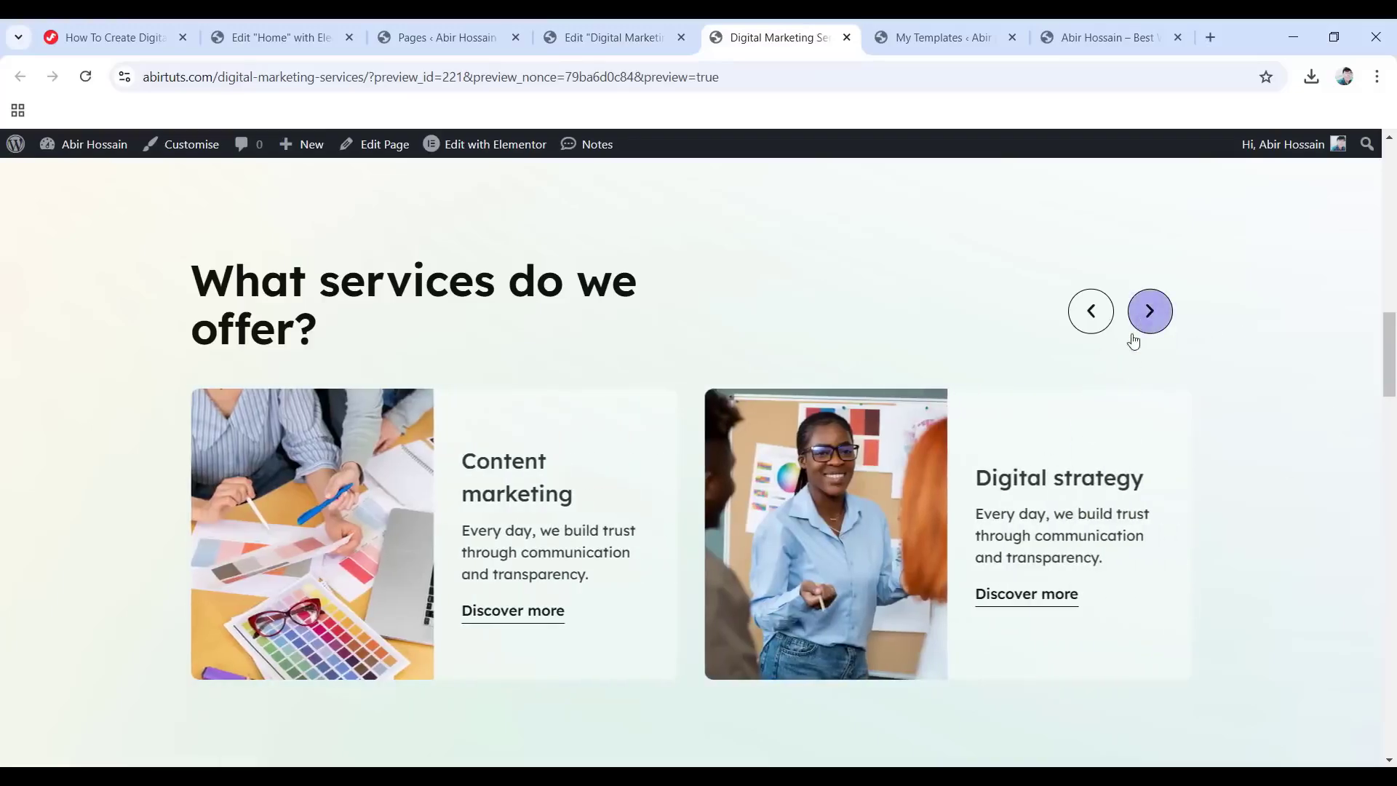
pyautogui.click(1141, 326)
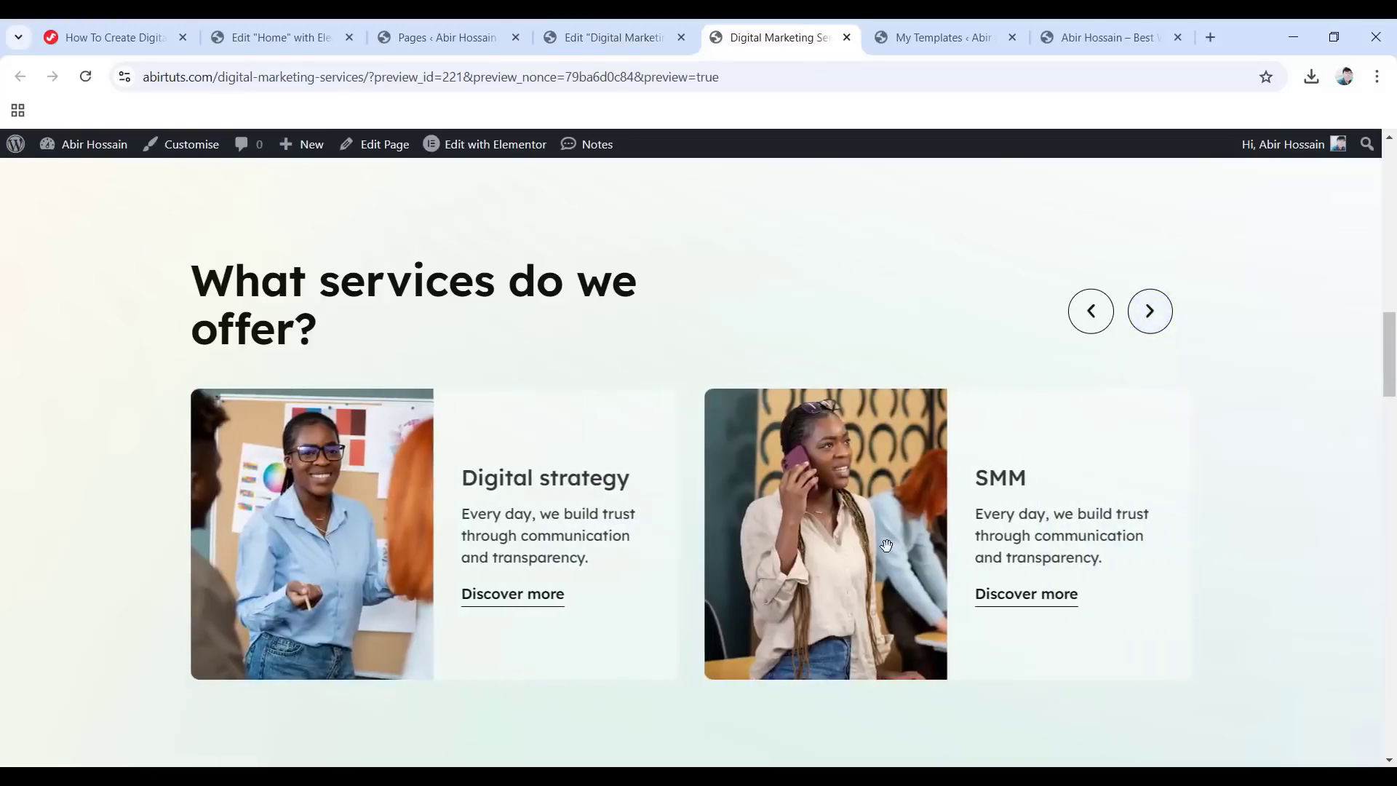
pyautogui.click(620, 37)
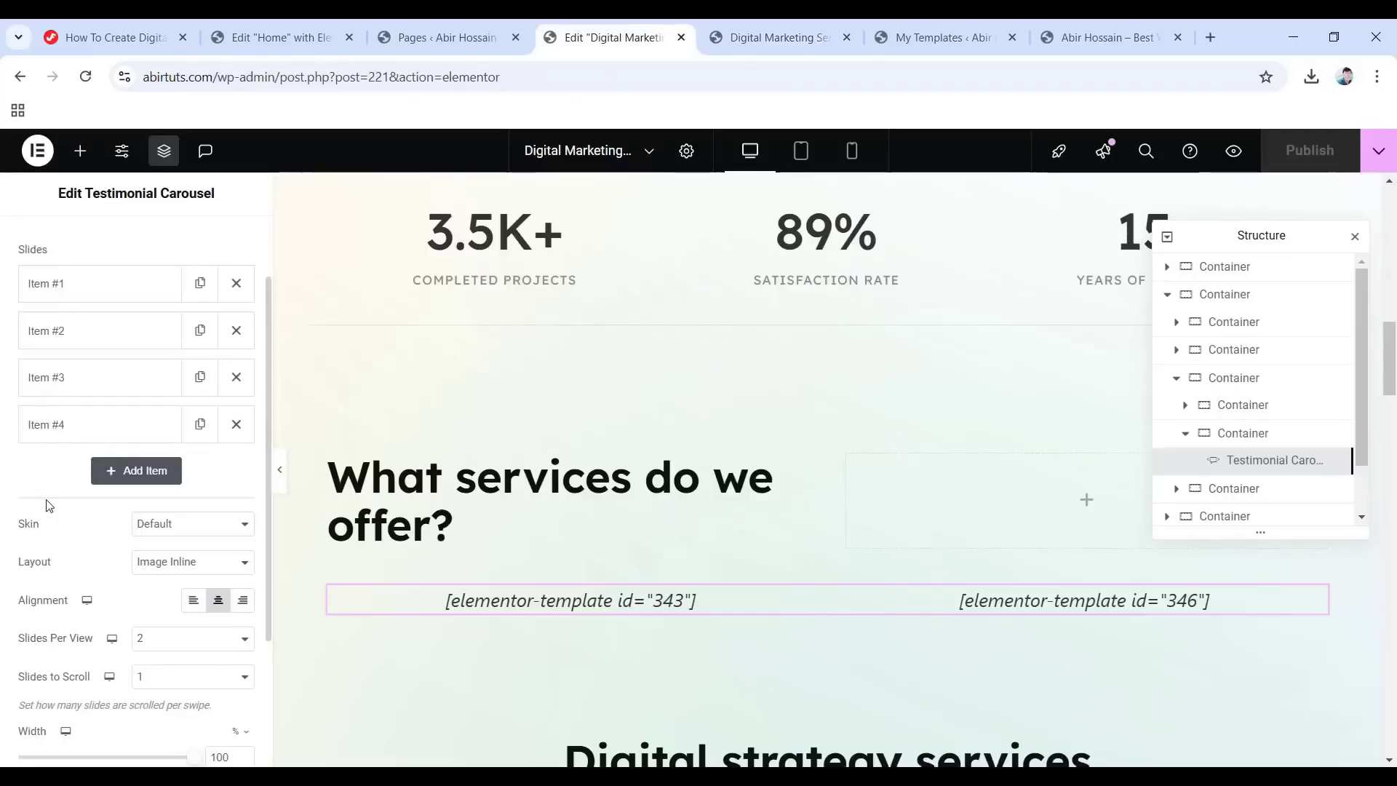
pyautogui.hotkey('ctrl', 'Tab')
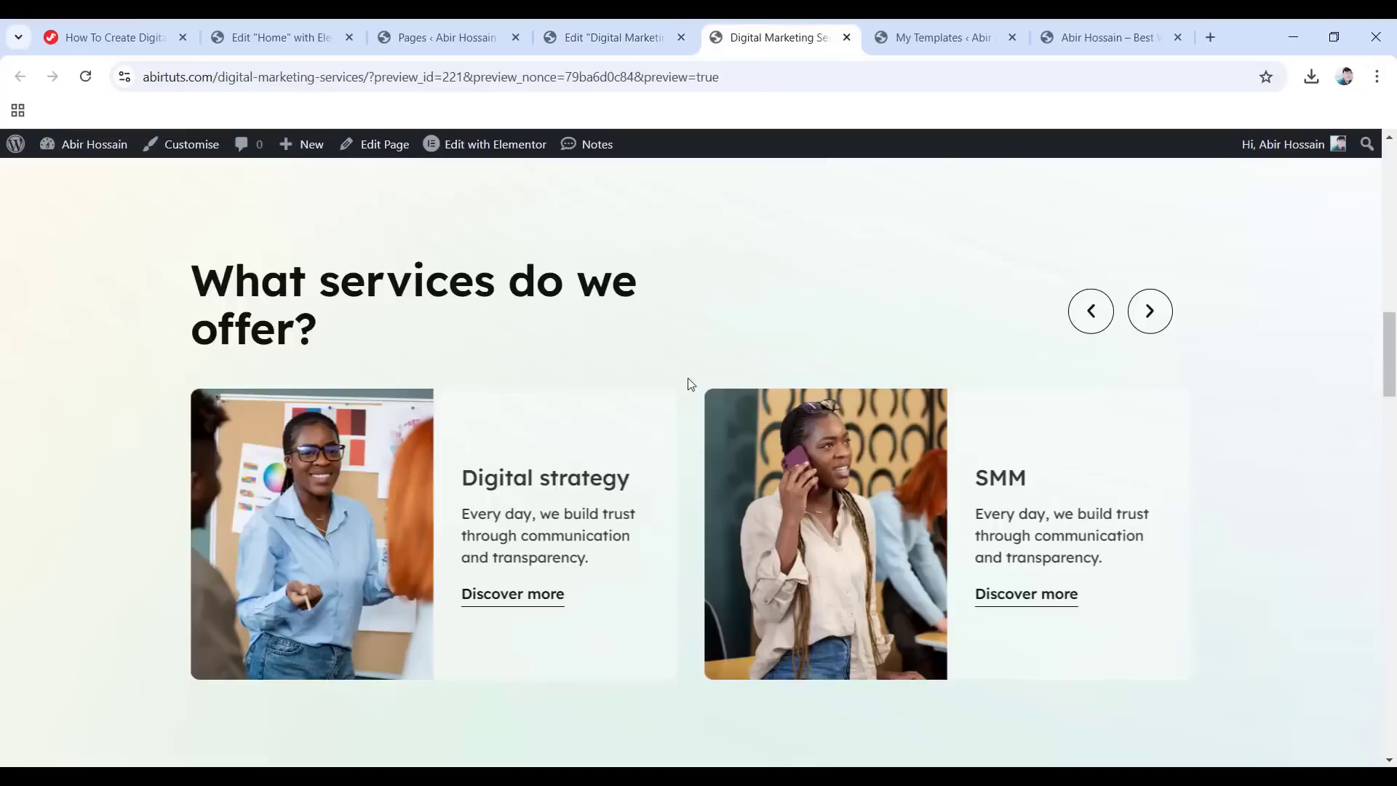
pyautogui.click(928, 37)
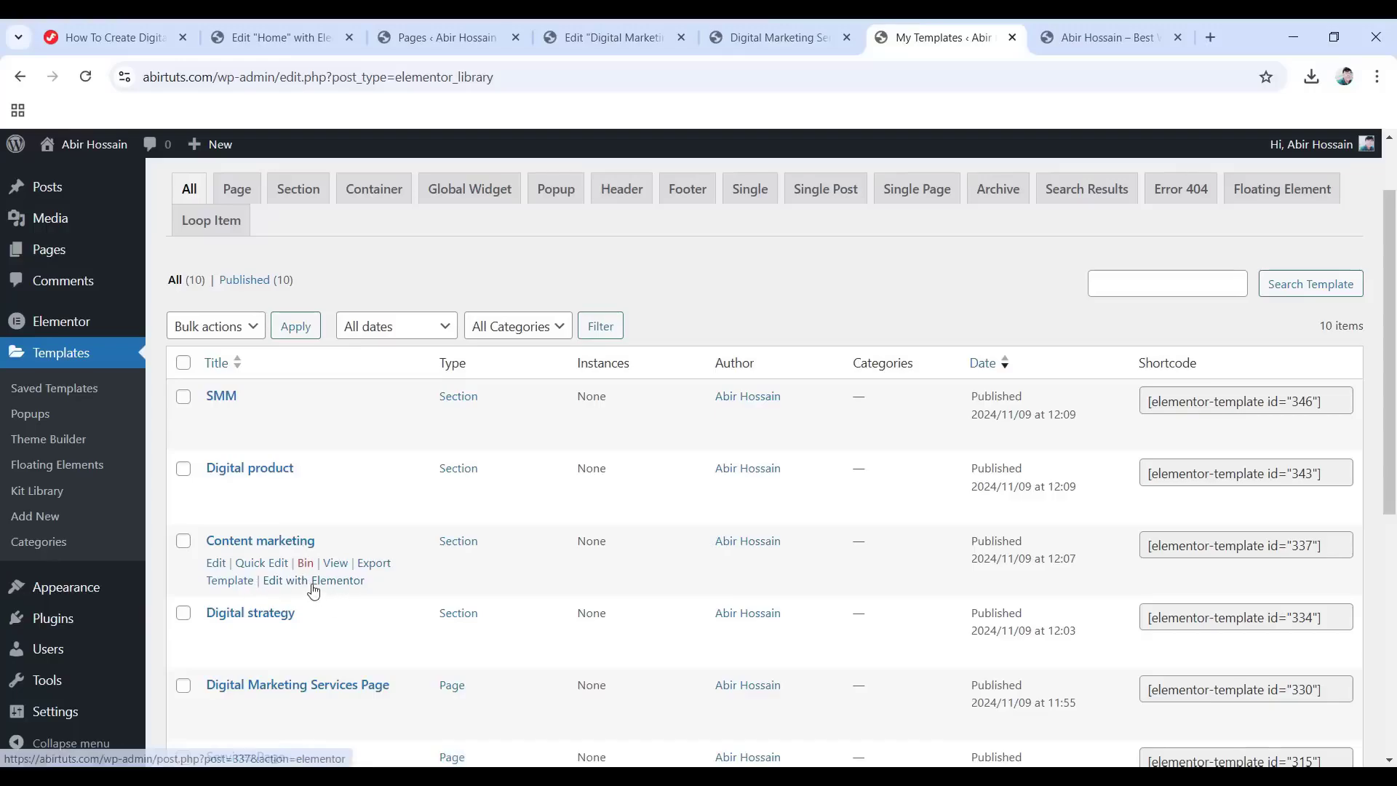
# Open the Content marketing template in Elementor, check its image, heading and body text, then close it.
pyautogui.click(313, 582)
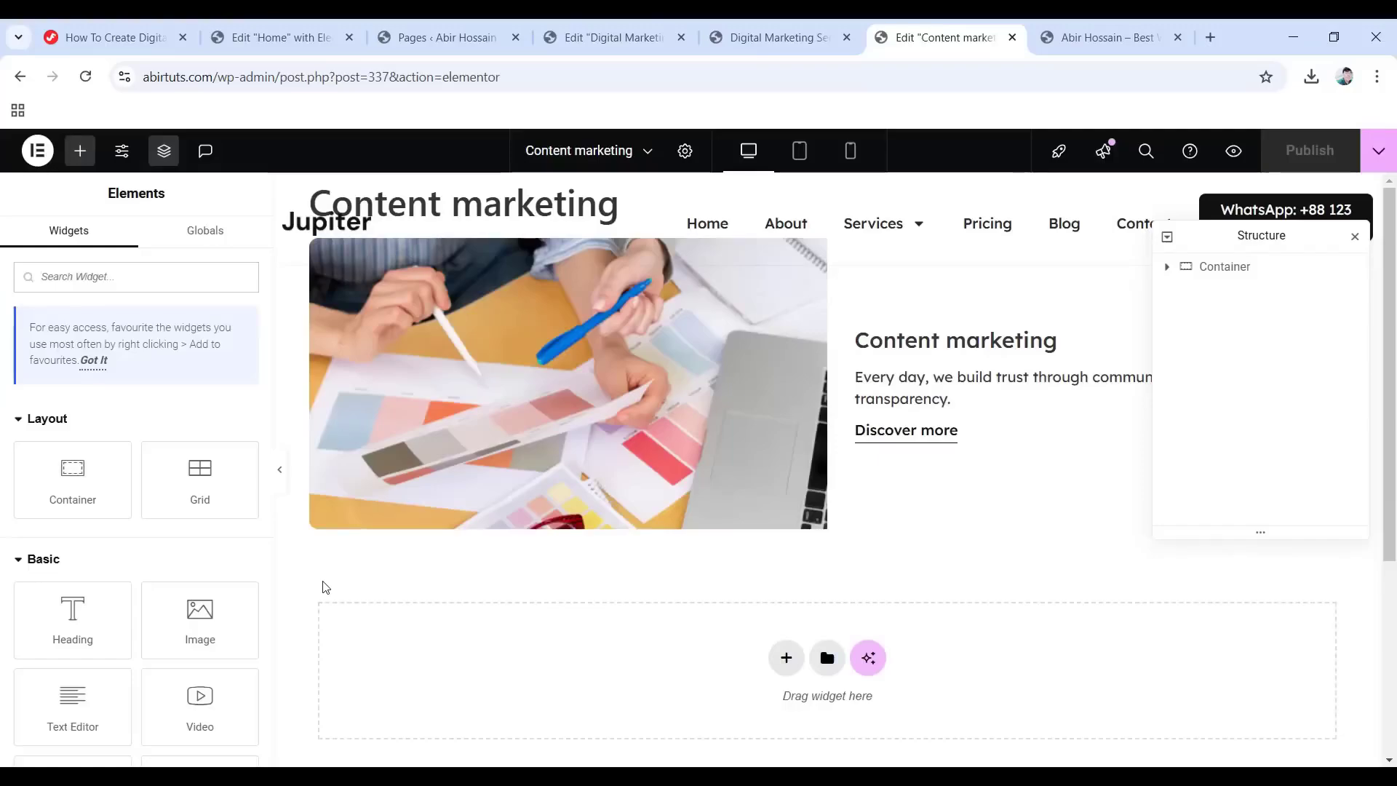
pyautogui.click(575, 367)
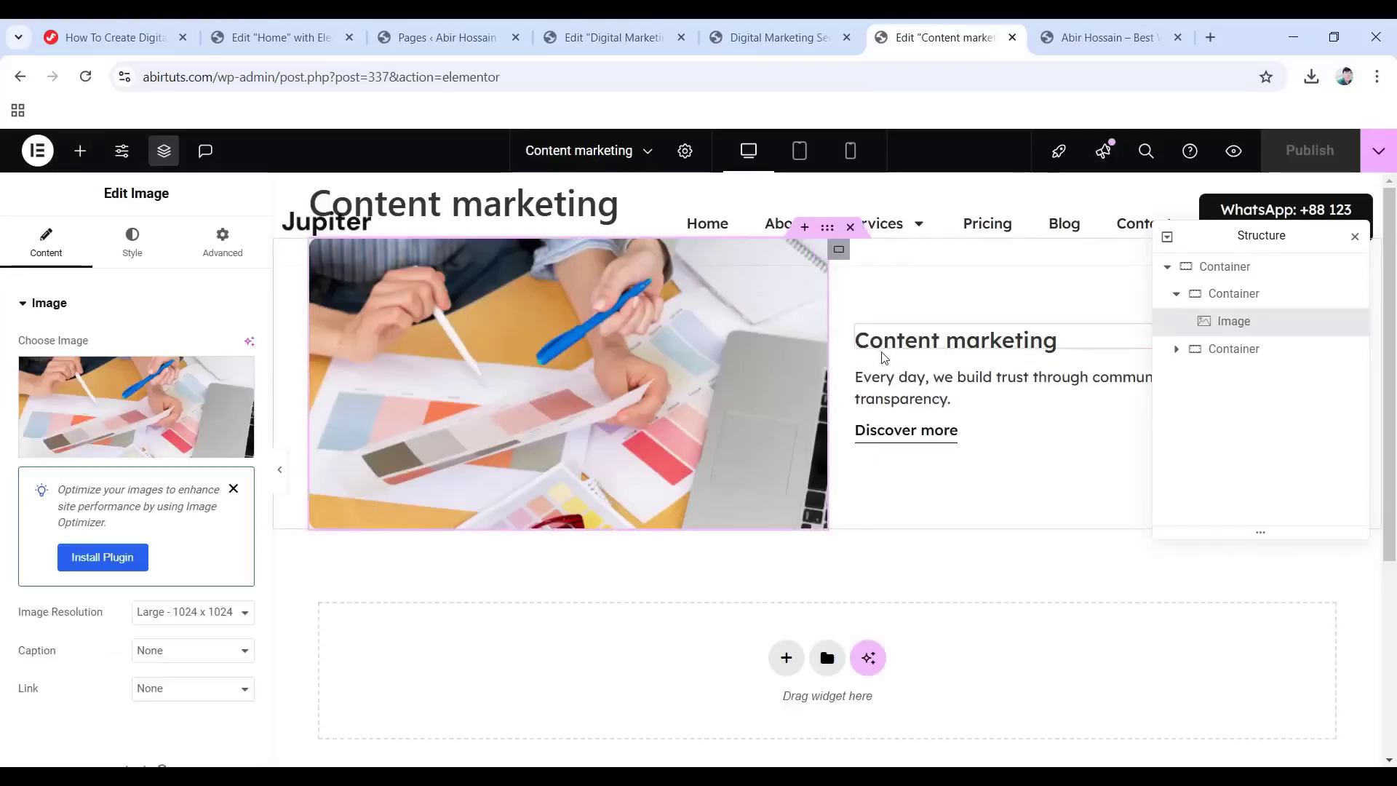
pyautogui.click(949, 341)
pyautogui.click(932, 396)
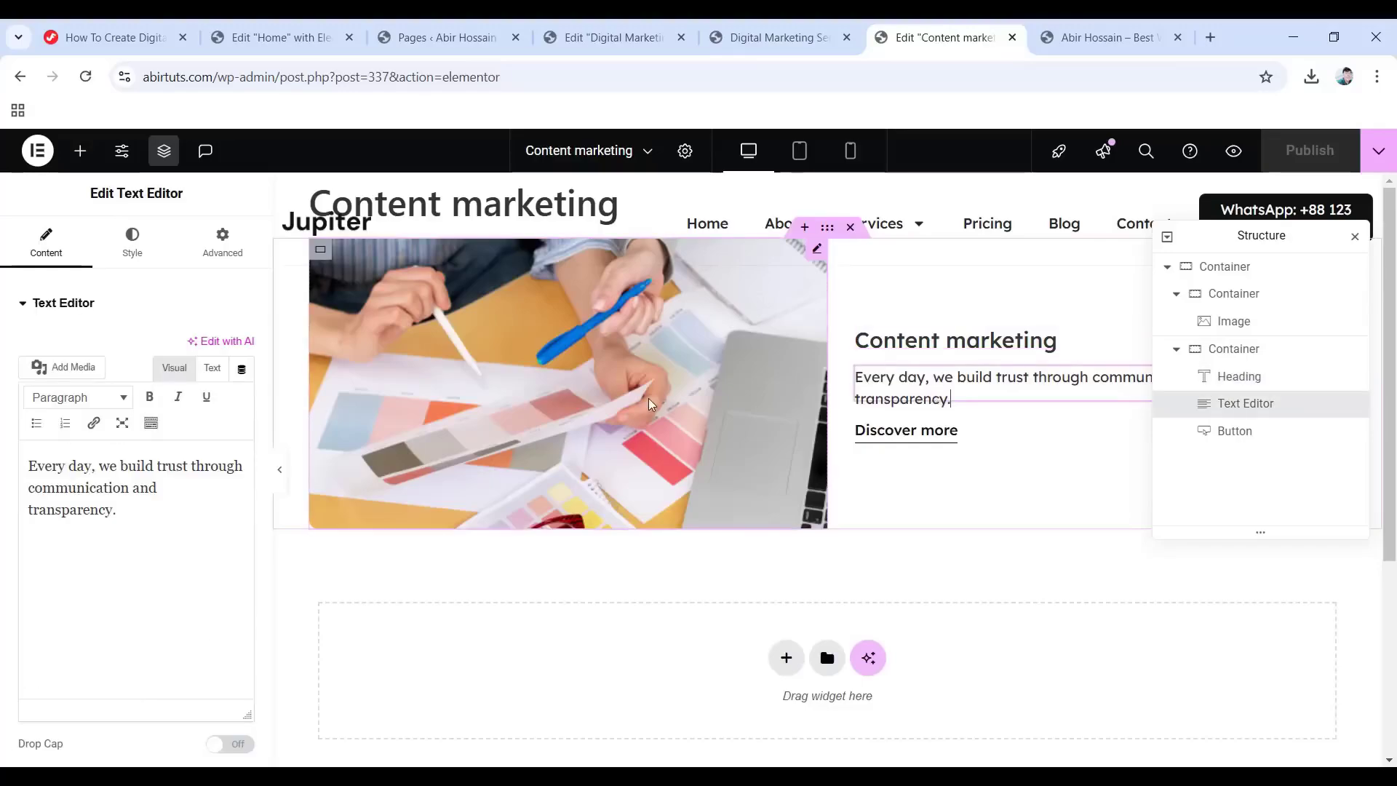
pyautogui.click(650, 403)
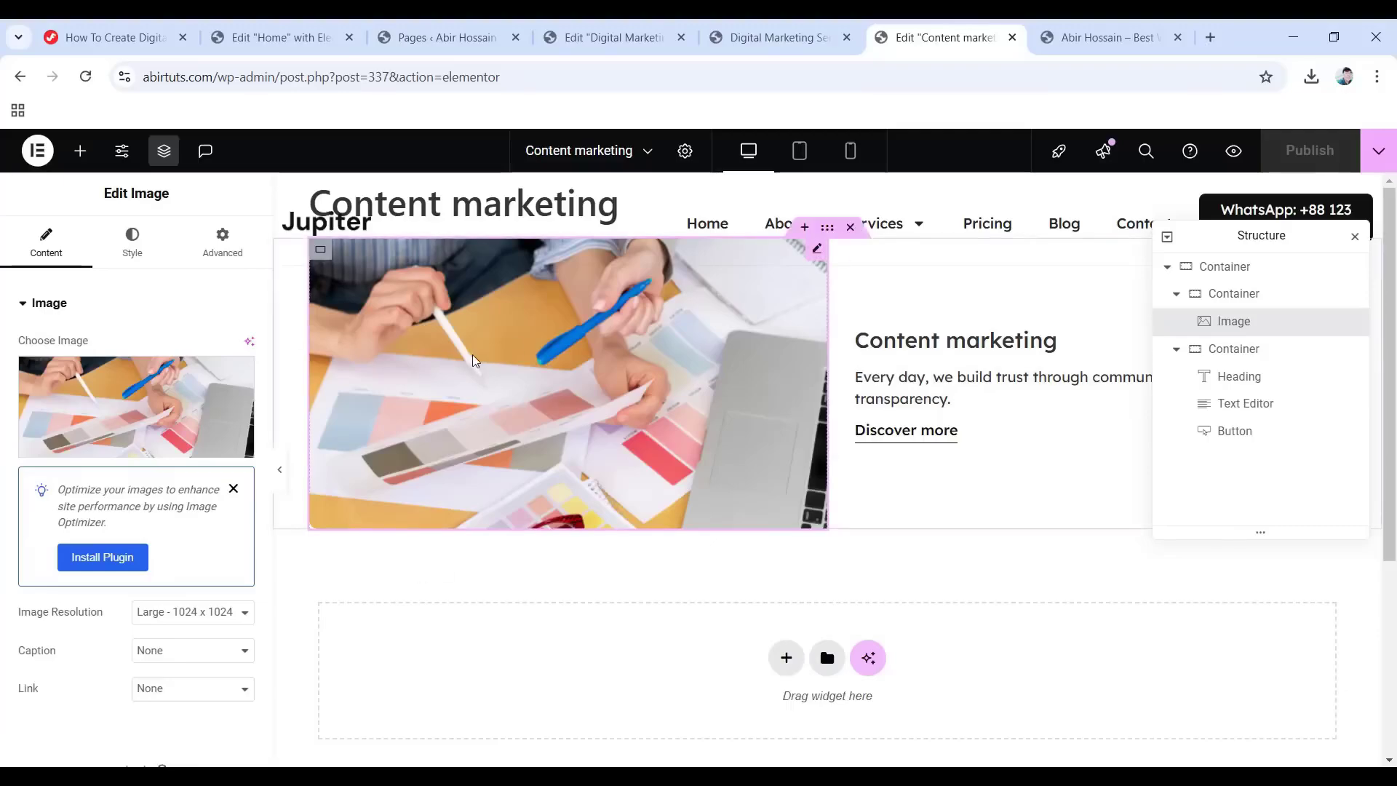
pyautogui.click(1012, 37)
# Close the Digital Marketing Services editor and open the empty SEO Service page in Elementor.
pyautogui.click(611, 37)
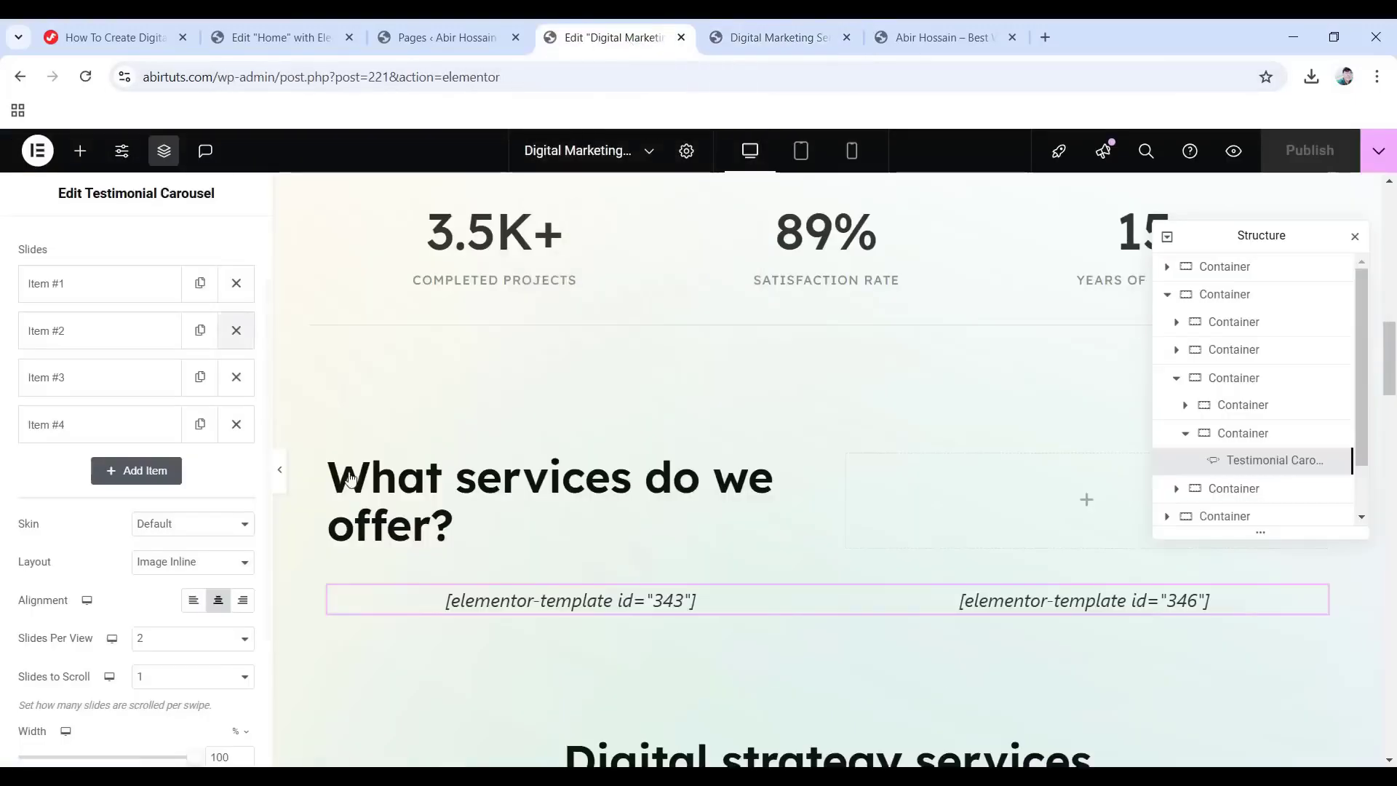
pyautogui.scroll(5, 674, 432)
pyautogui.scroll(10, 674, 433)
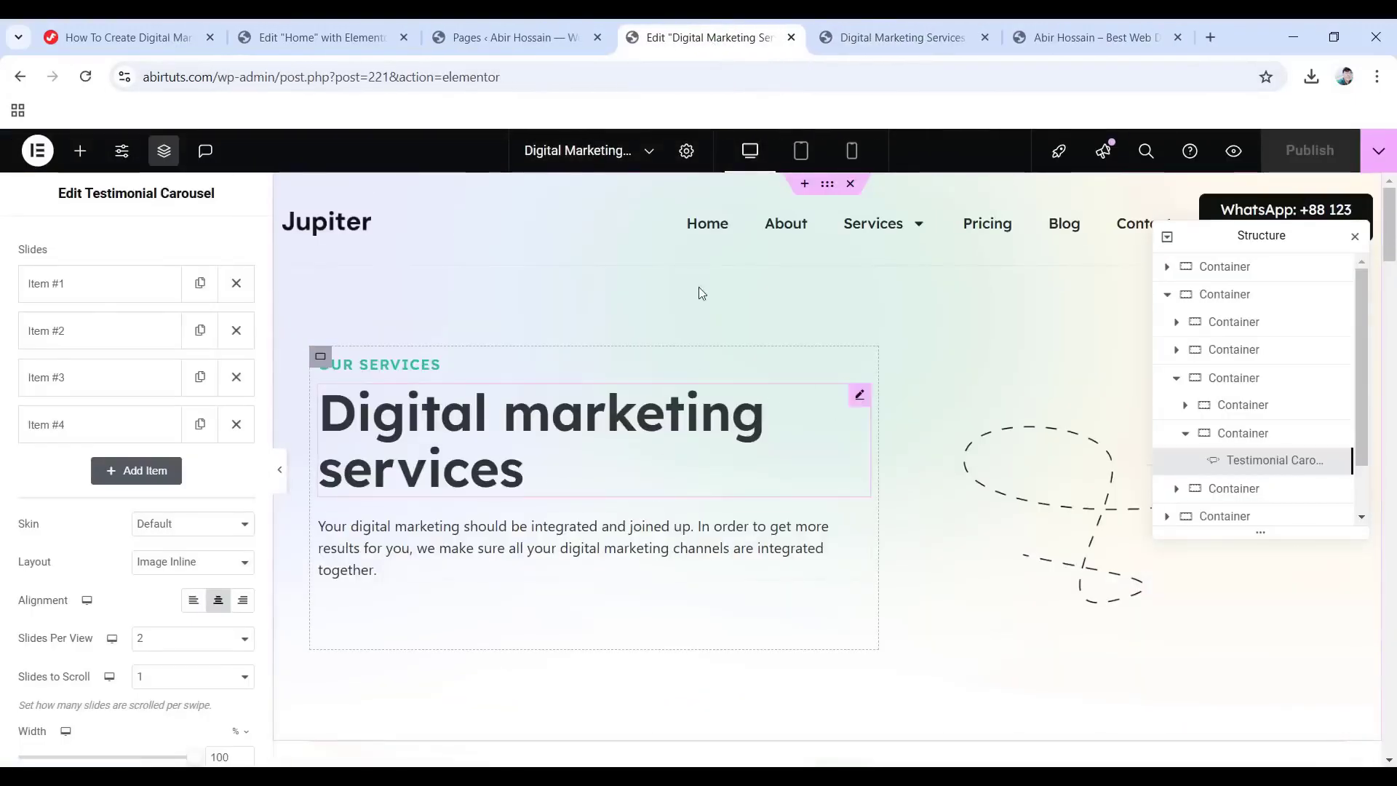
pyautogui.click(791, 37)
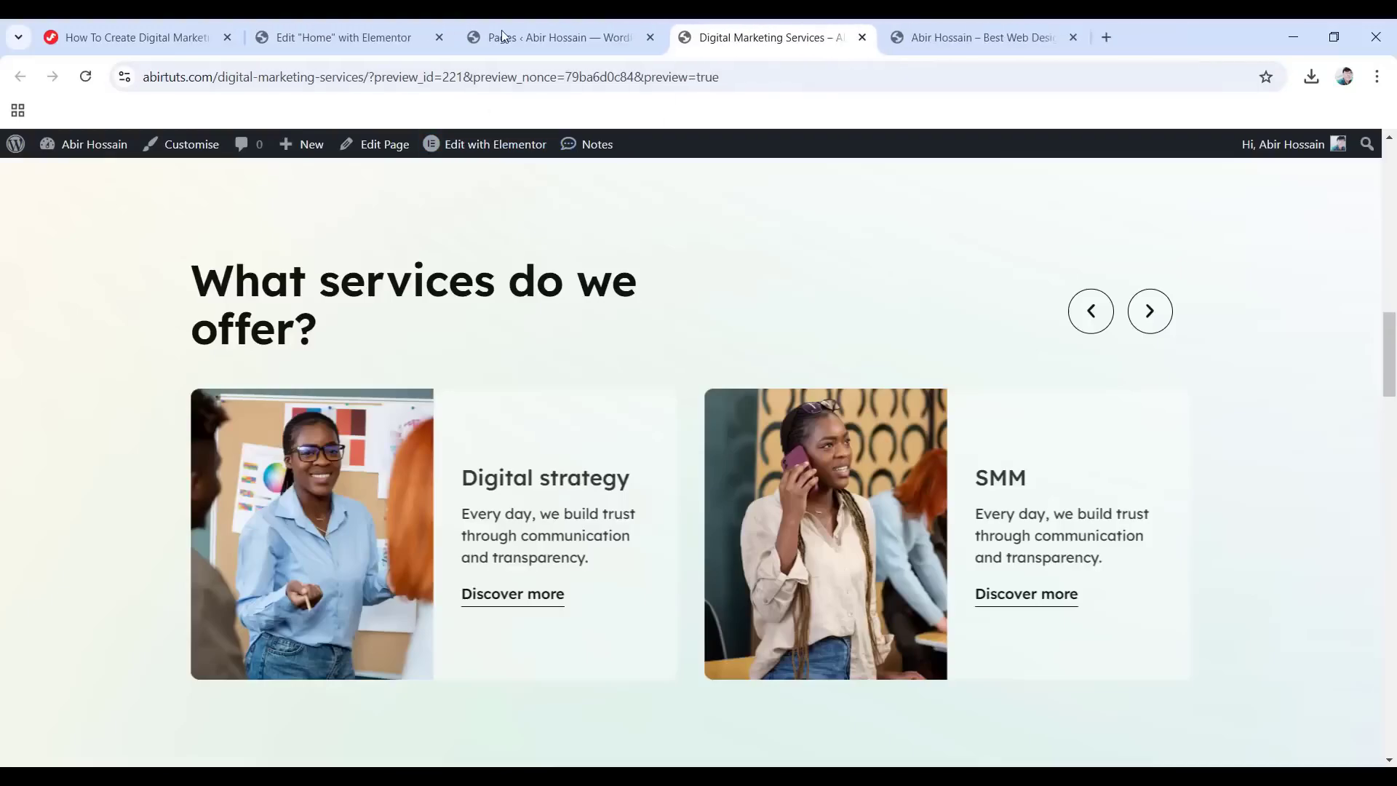
pyautogui.click(549, 33)
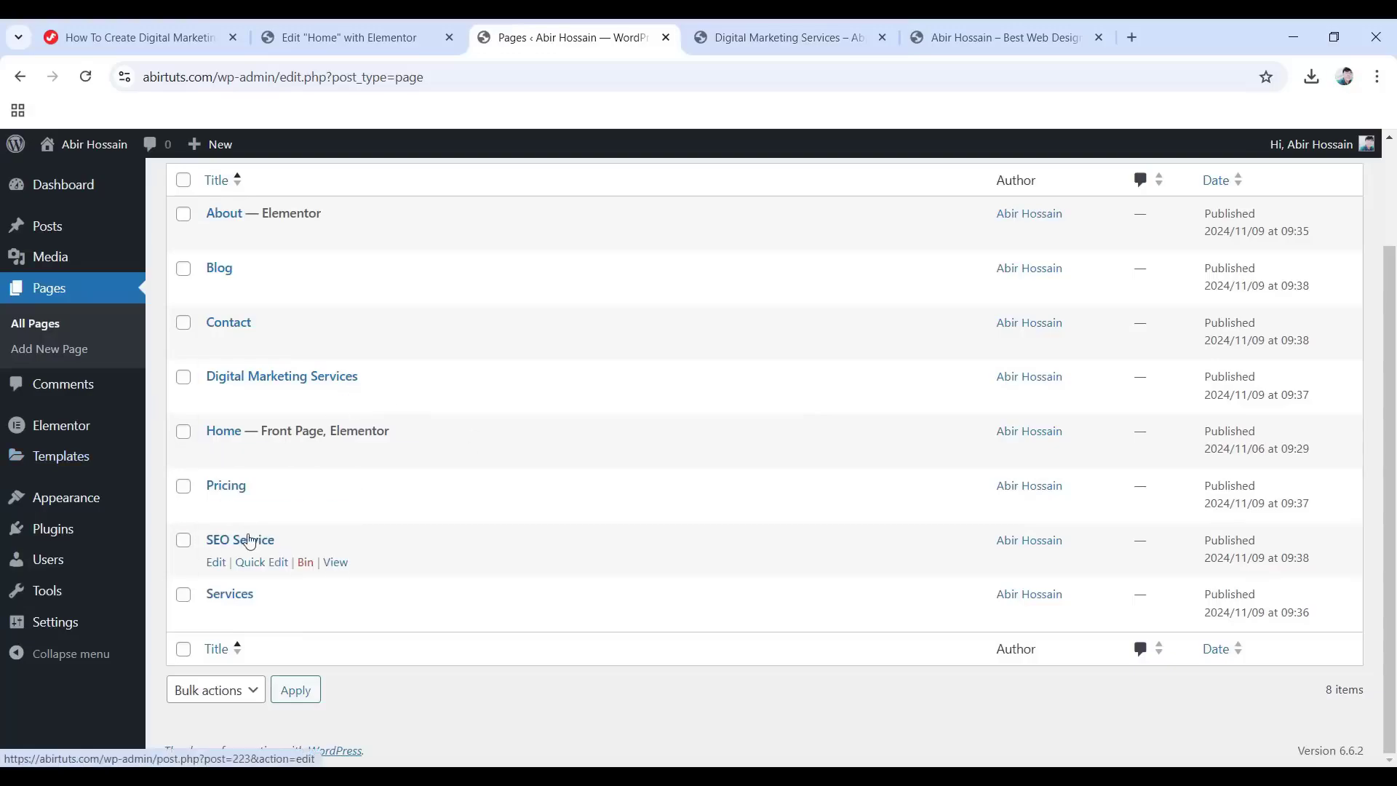
pyautogui.click(221, 568)
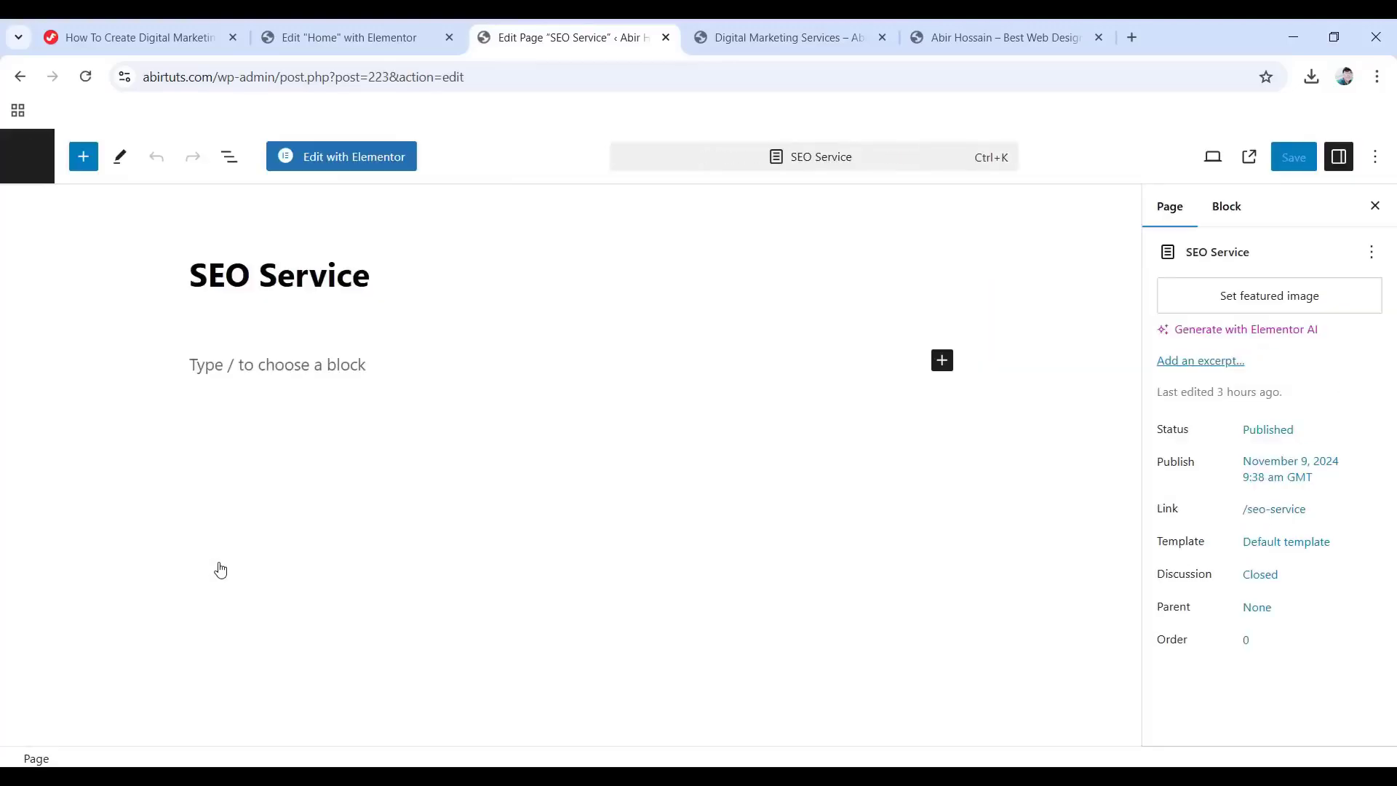
pyautogui.click(388, 173)
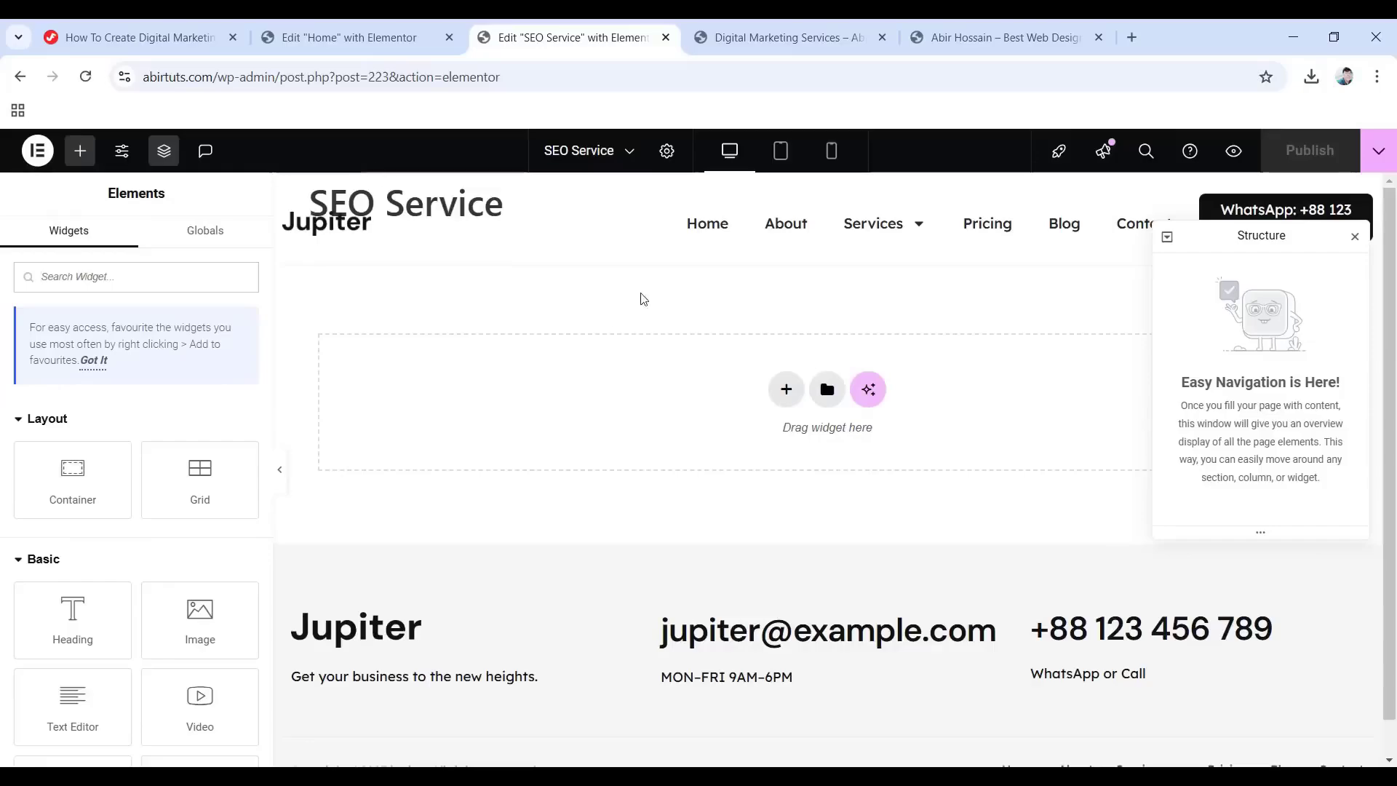
# Set the SEO Service page layout to Elementor Full Width and publish.
pyautogui.click(665, 151)
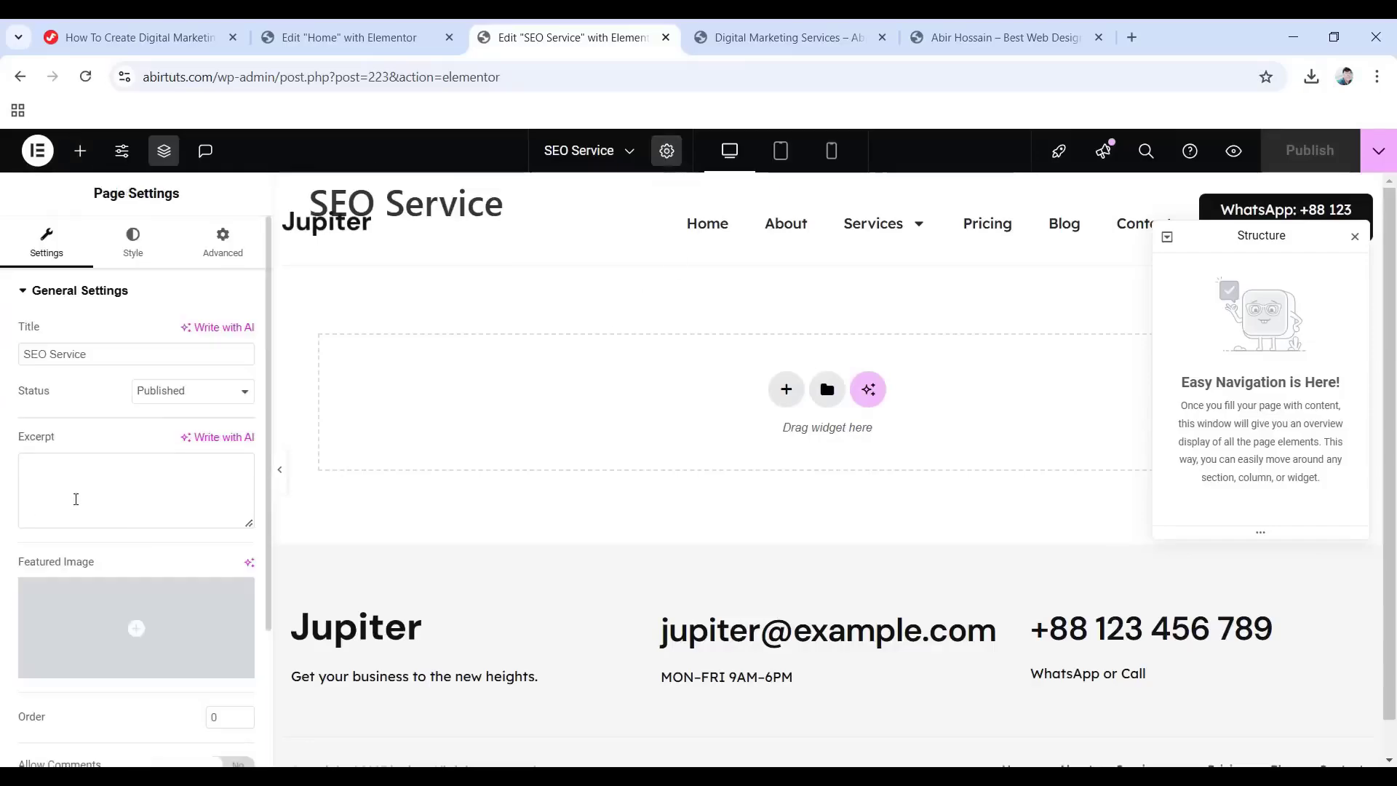
pyautogui.scroll(-3, 112, 499)
pyautogui.click(219, 711)
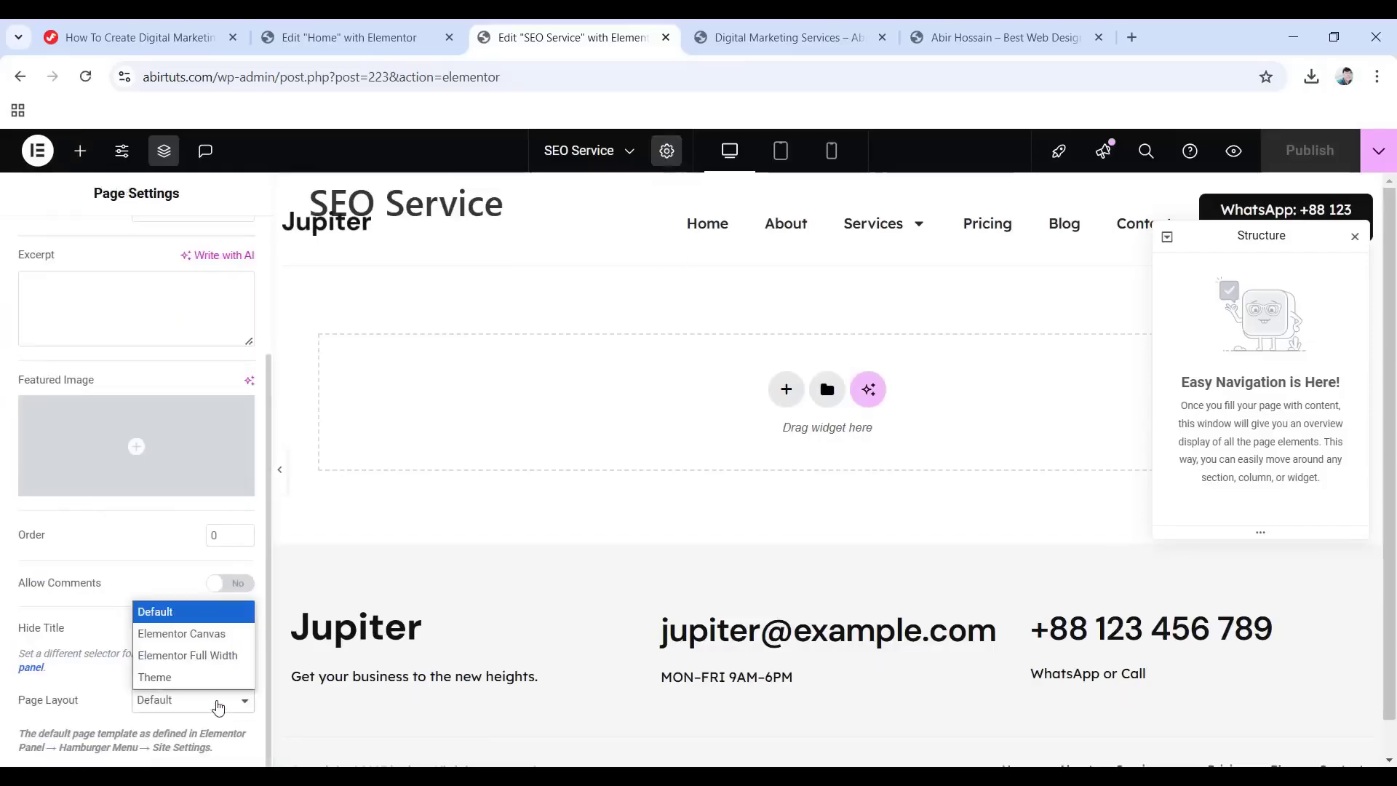
pyautogui.click(206, 657)
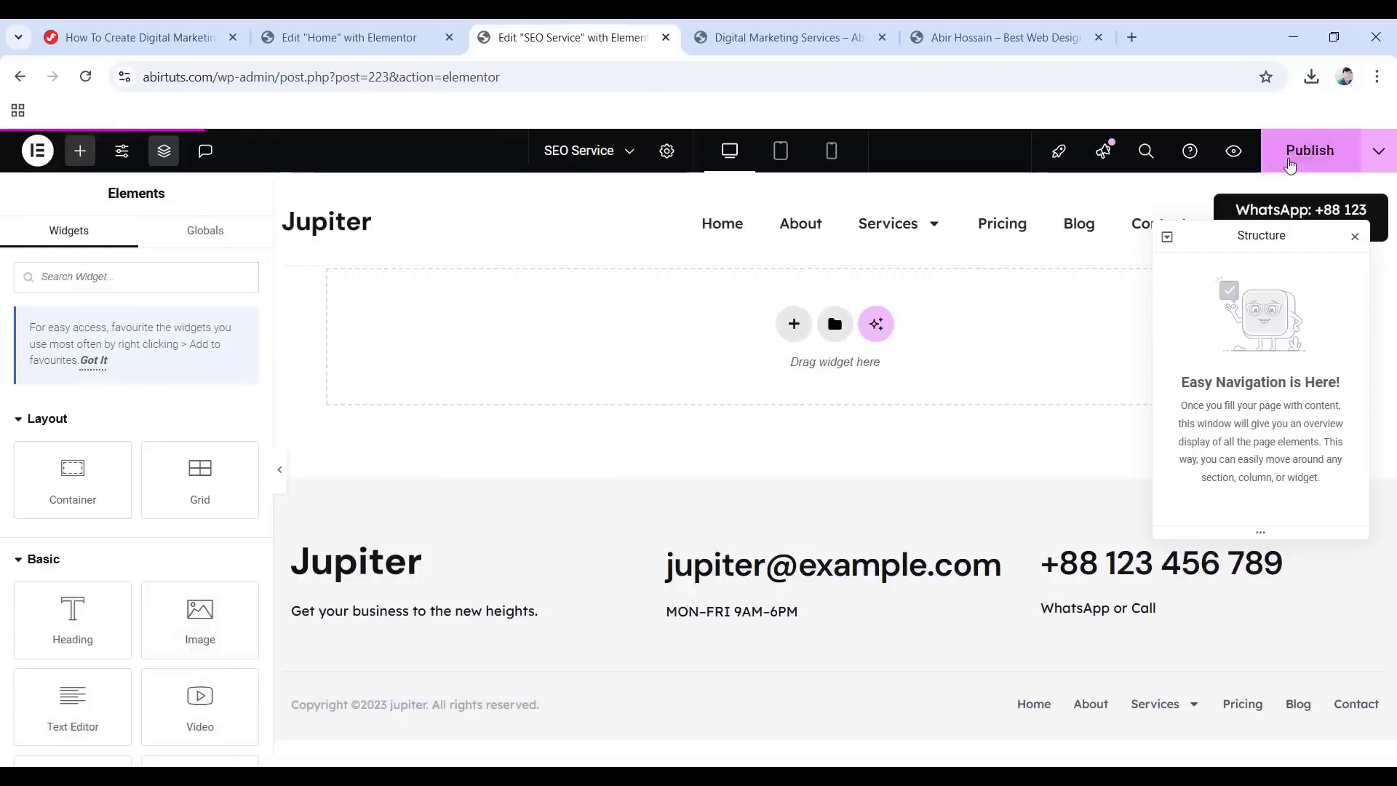
pyautogui.click(1310, 151)
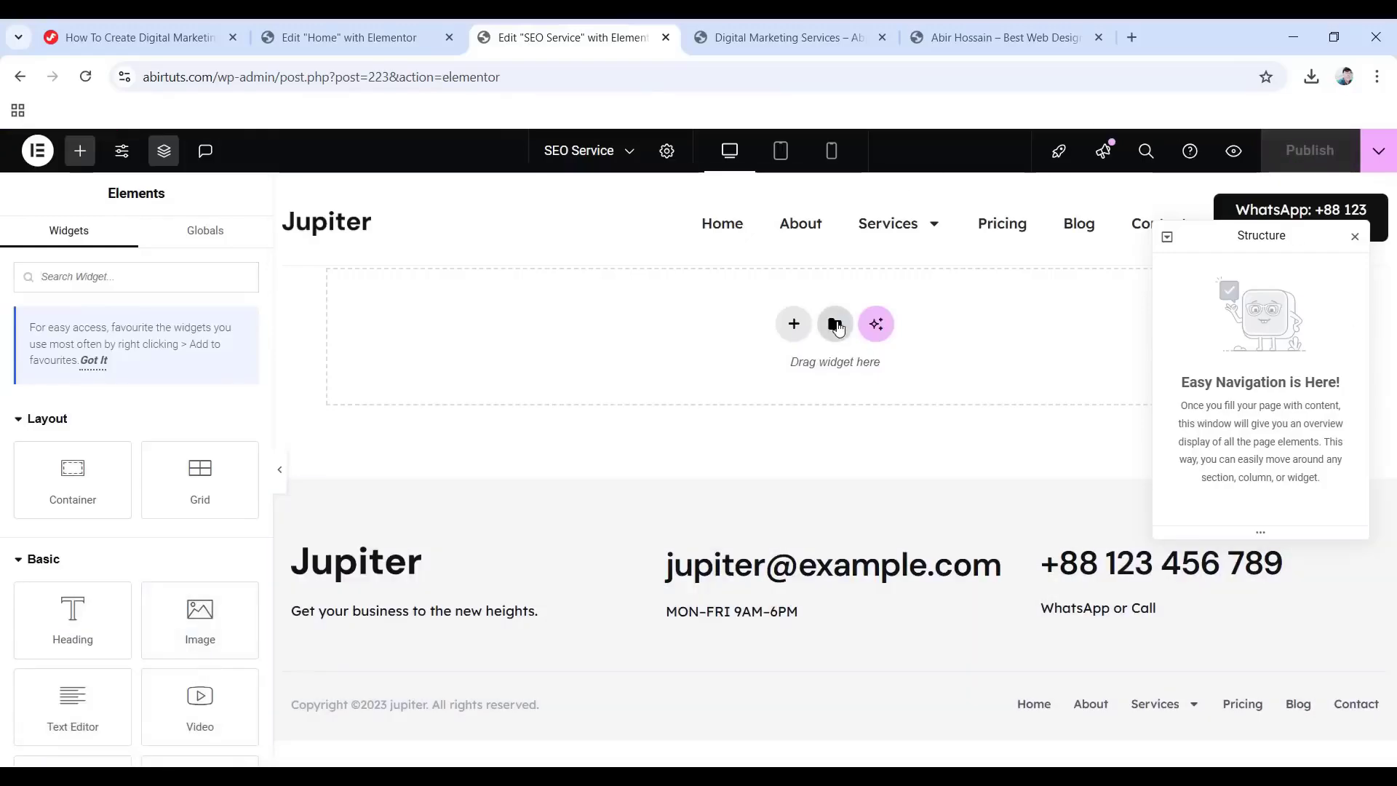
# Import SEO Service Page.json into the library and insert it into the page.
pyautogui.click(835, 325)
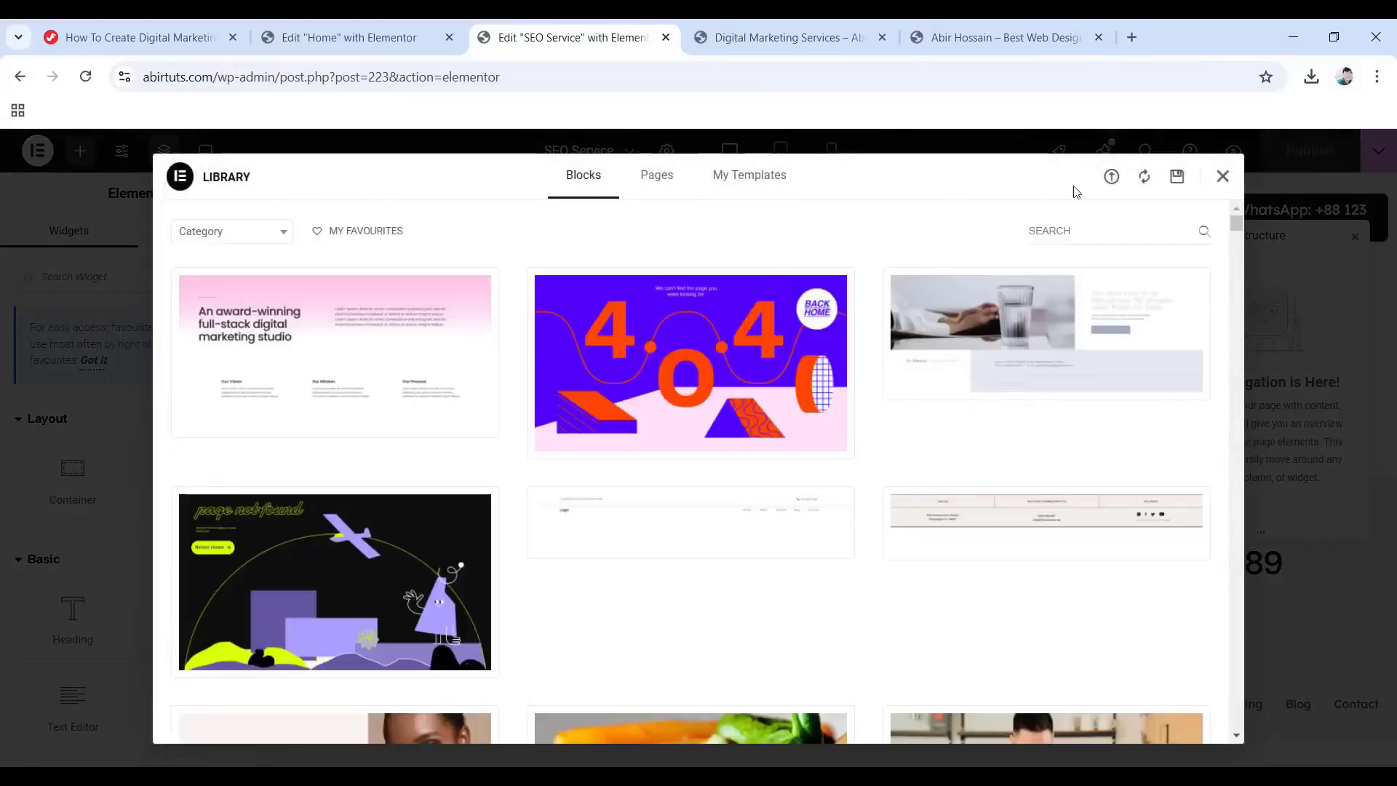
pyautogui.click(1111, 178)
pyautogui.click(693, 554)
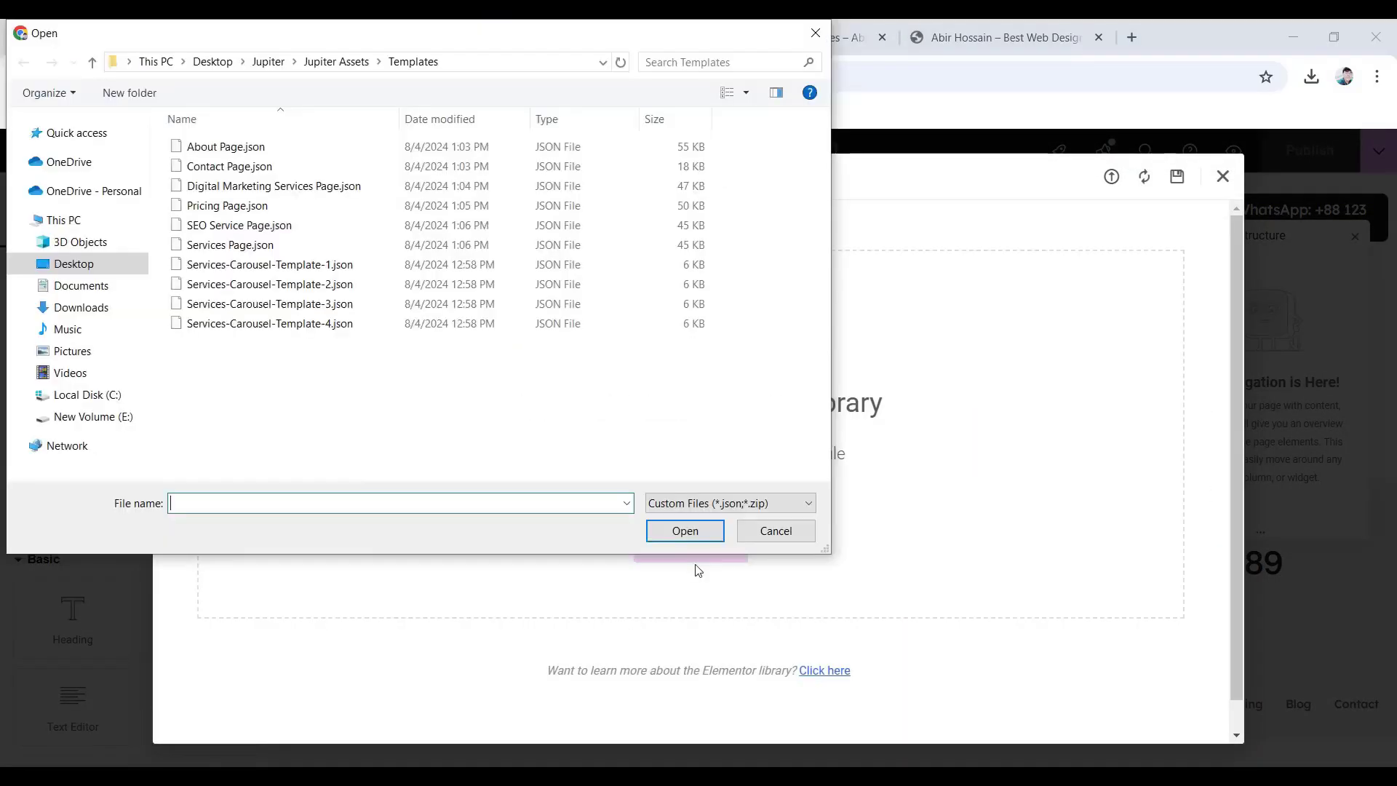
pyautogui.click(263, 227)
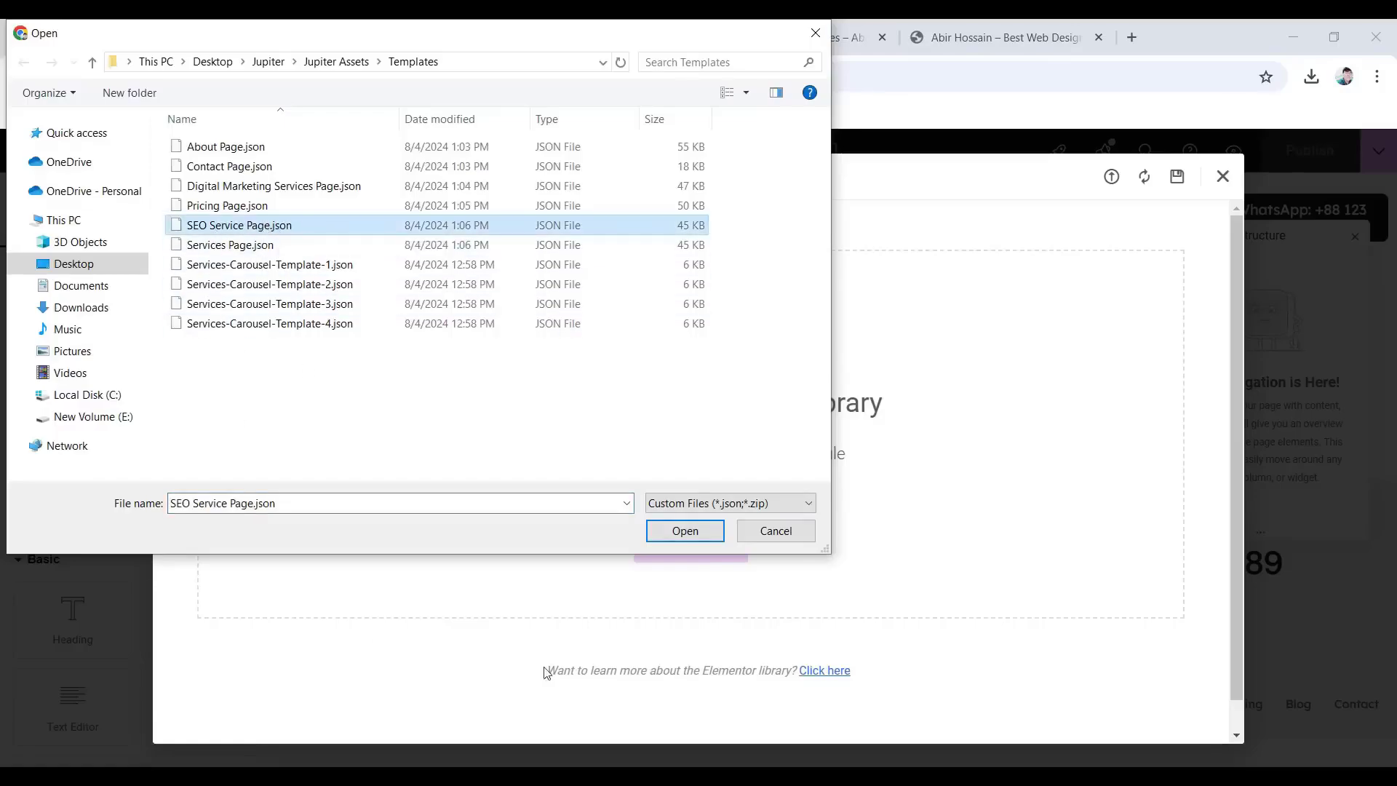
pyautogui.click(684, 529)
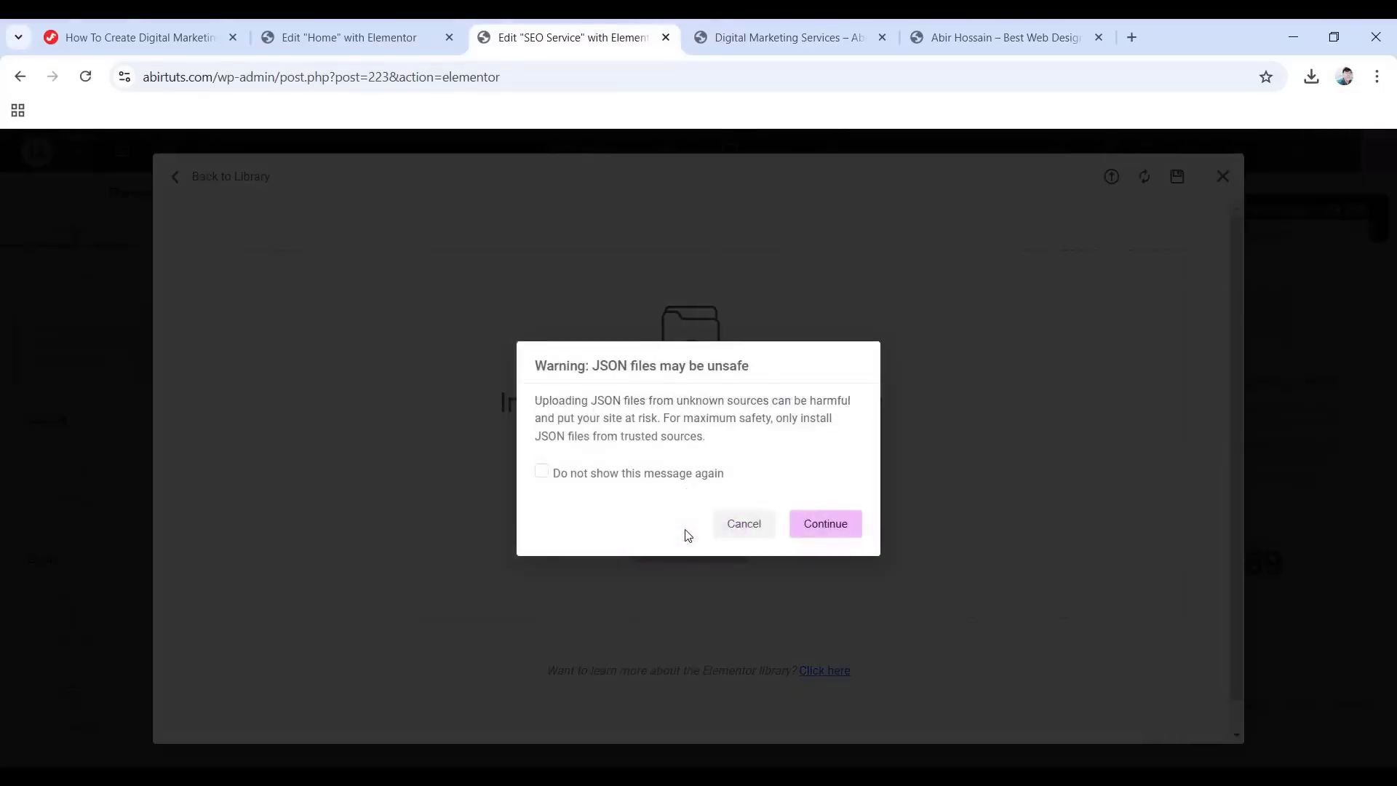
pyautogui.click(833, 526)
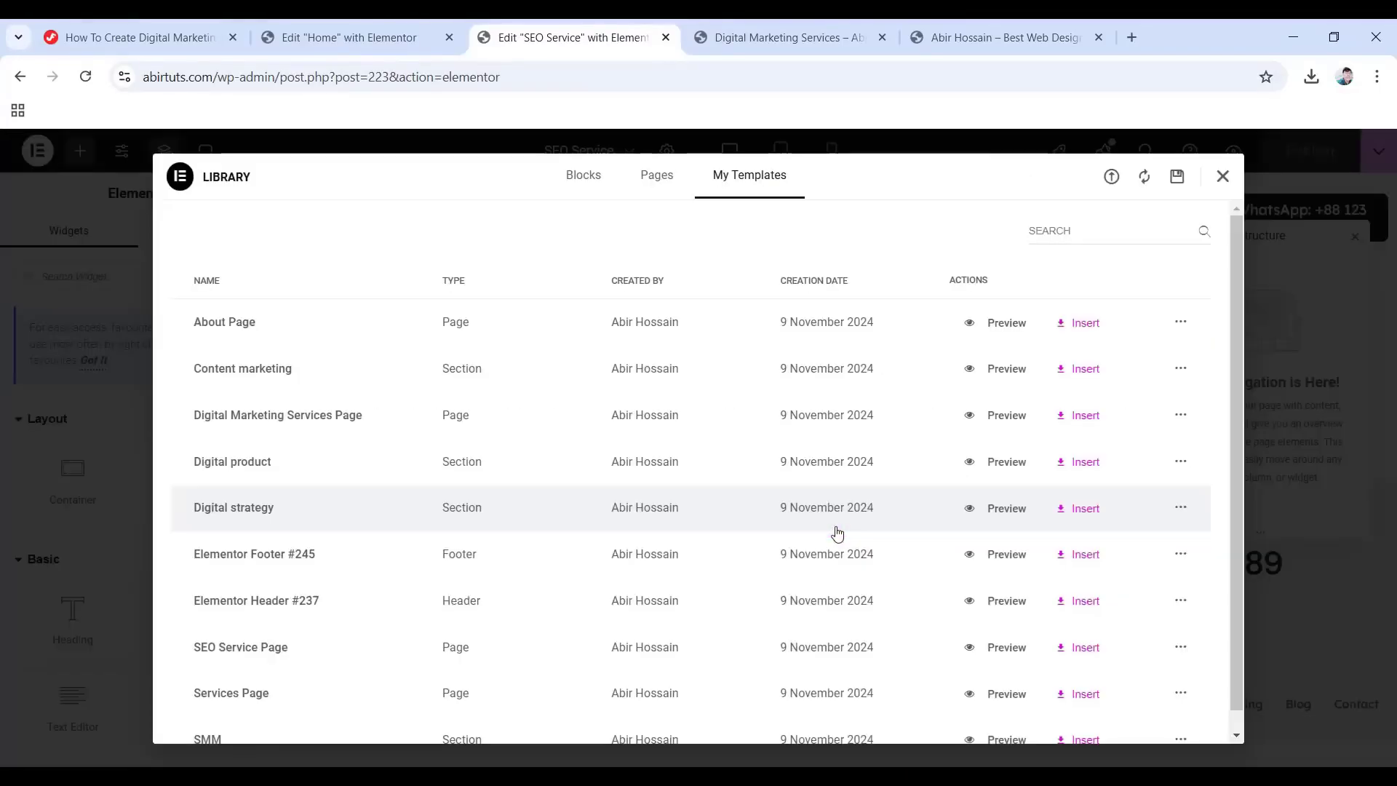
pyautogui.scroll(-1, 778, 504)
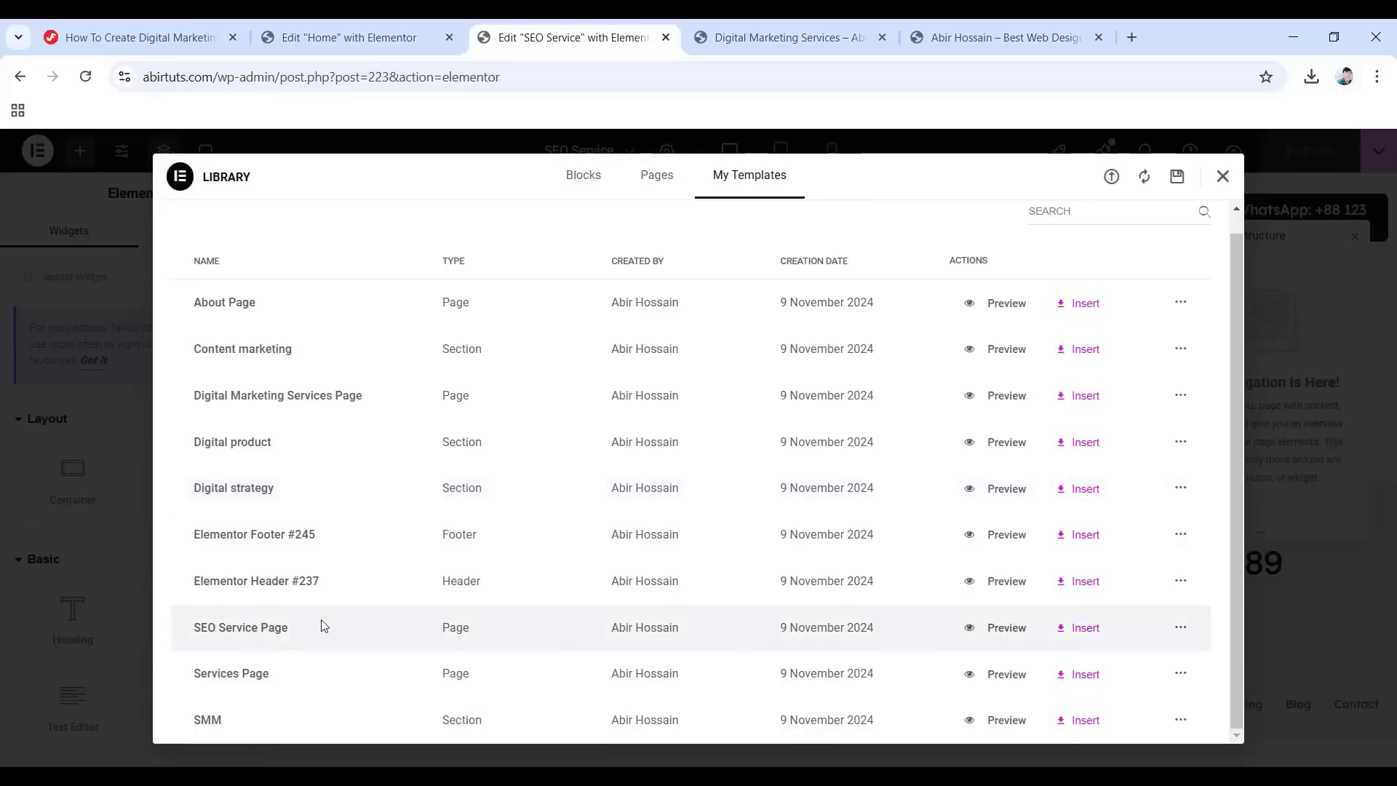
pyautogui.click(1083, 633)
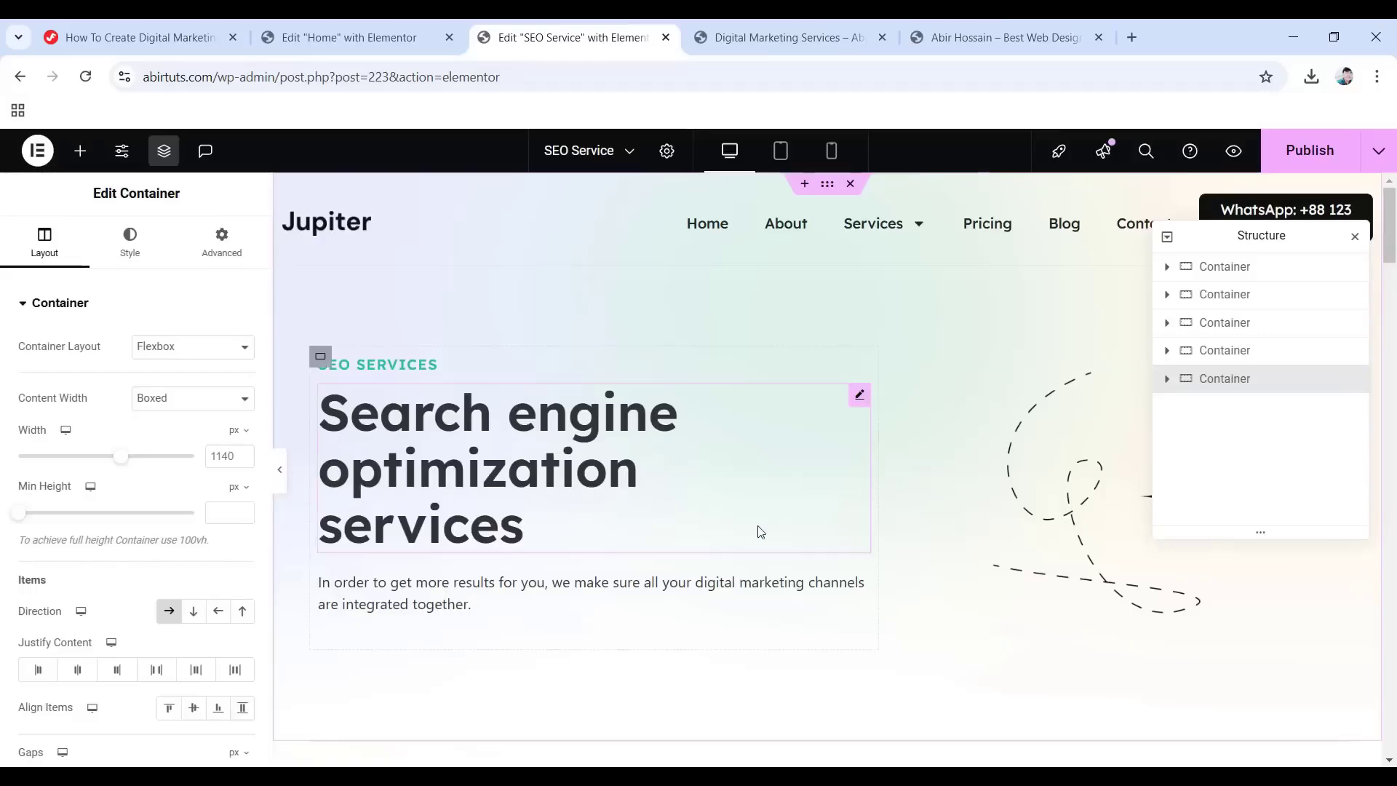
# Check the inserted content: Site health card, green banner heading, team photo and embedded video.
pyautogui.scroll(-15, 785, 513)
pyautogui.scroll(-15, 801, 508)
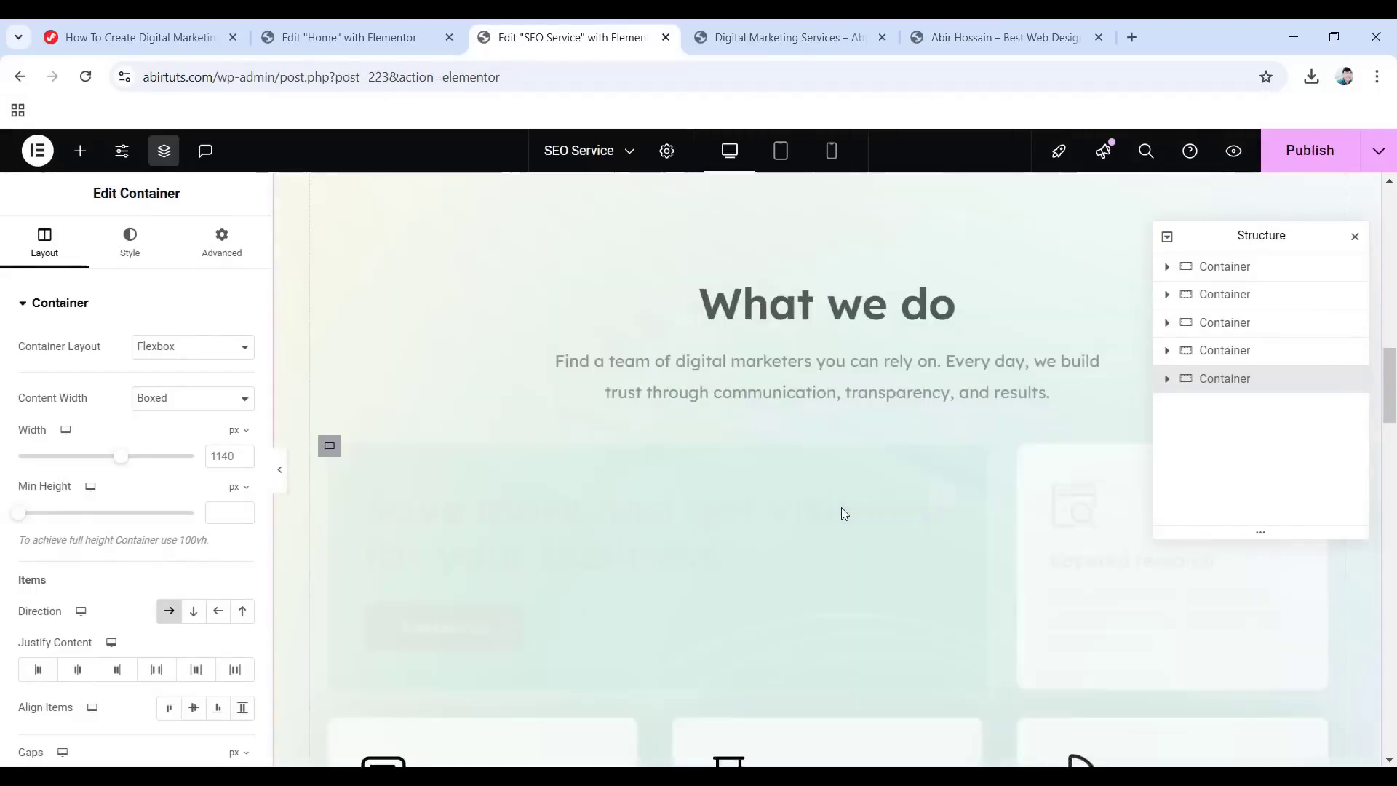
pyautogui.scroll(6, 866, 529)
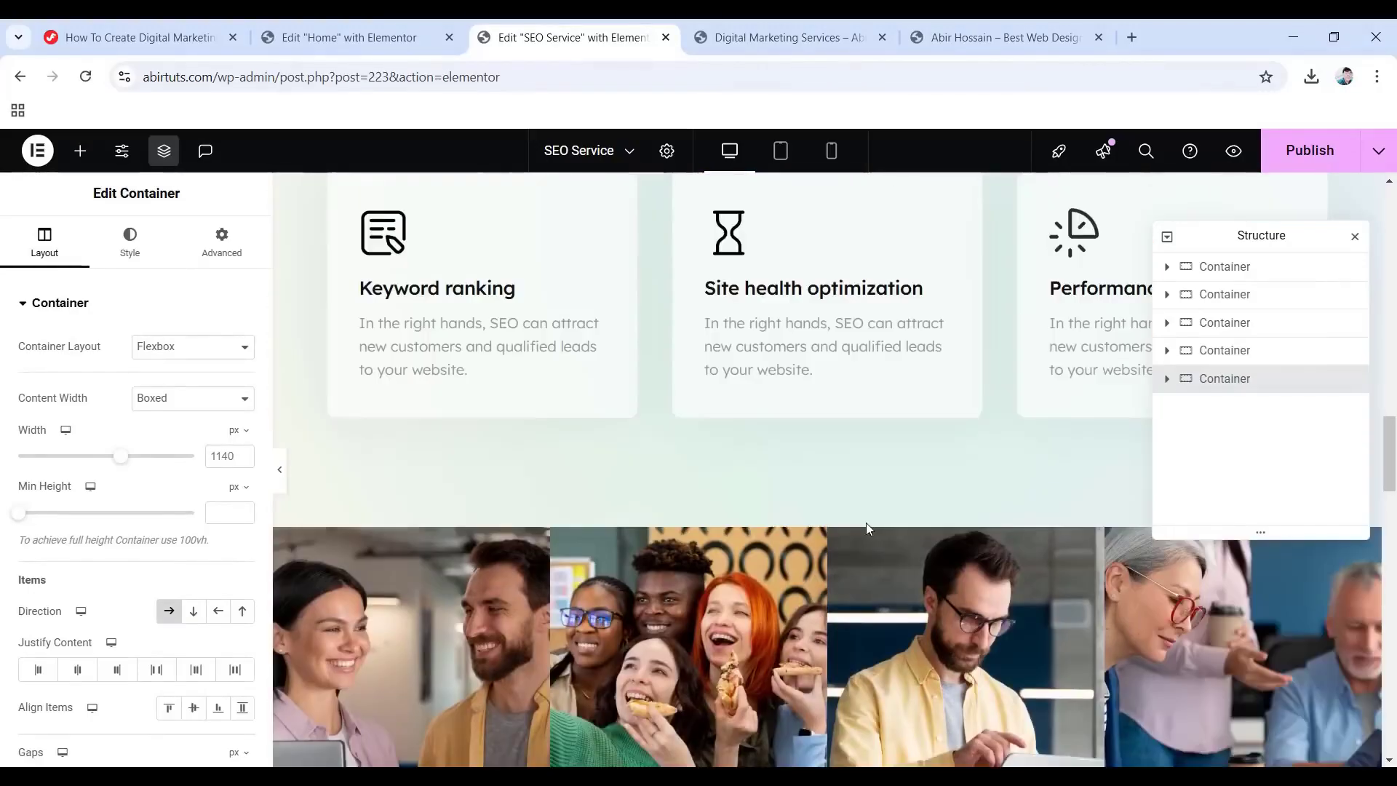
pyautogui.click(877, 489)
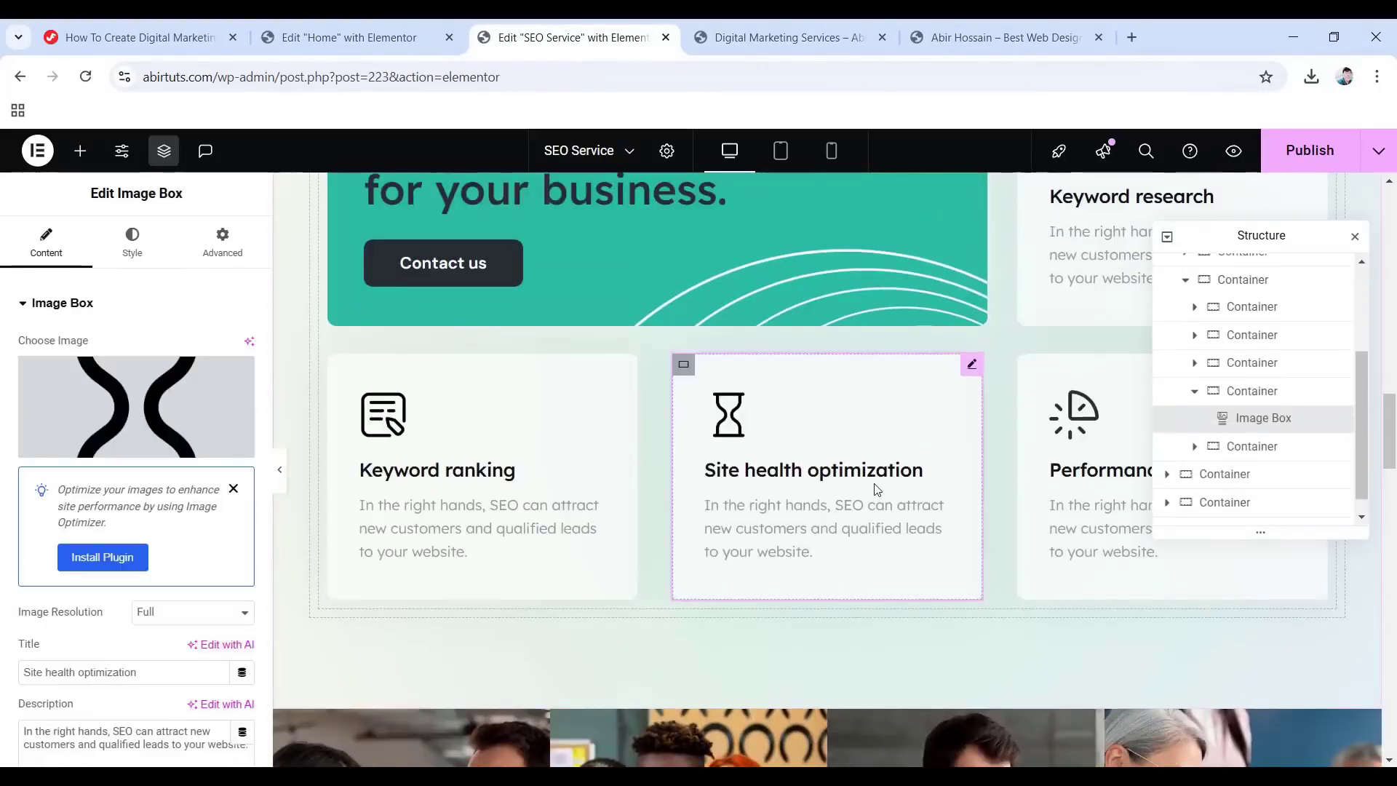
pyautogui.scroll(5, 787, 466)
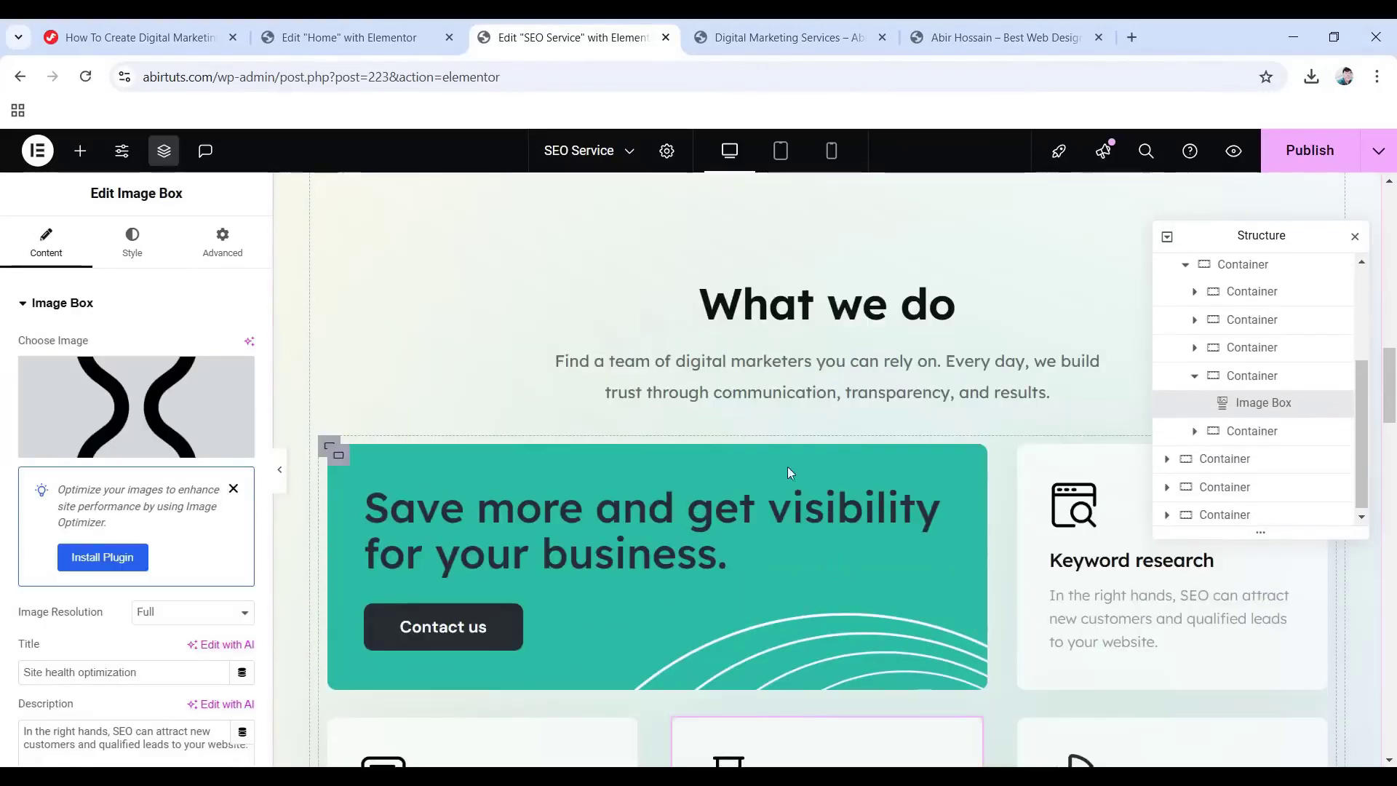
pyautogui.click(655, 517)
pyautogui.scroll(-10, 954, 526)
pyautogui.click(701, 525)
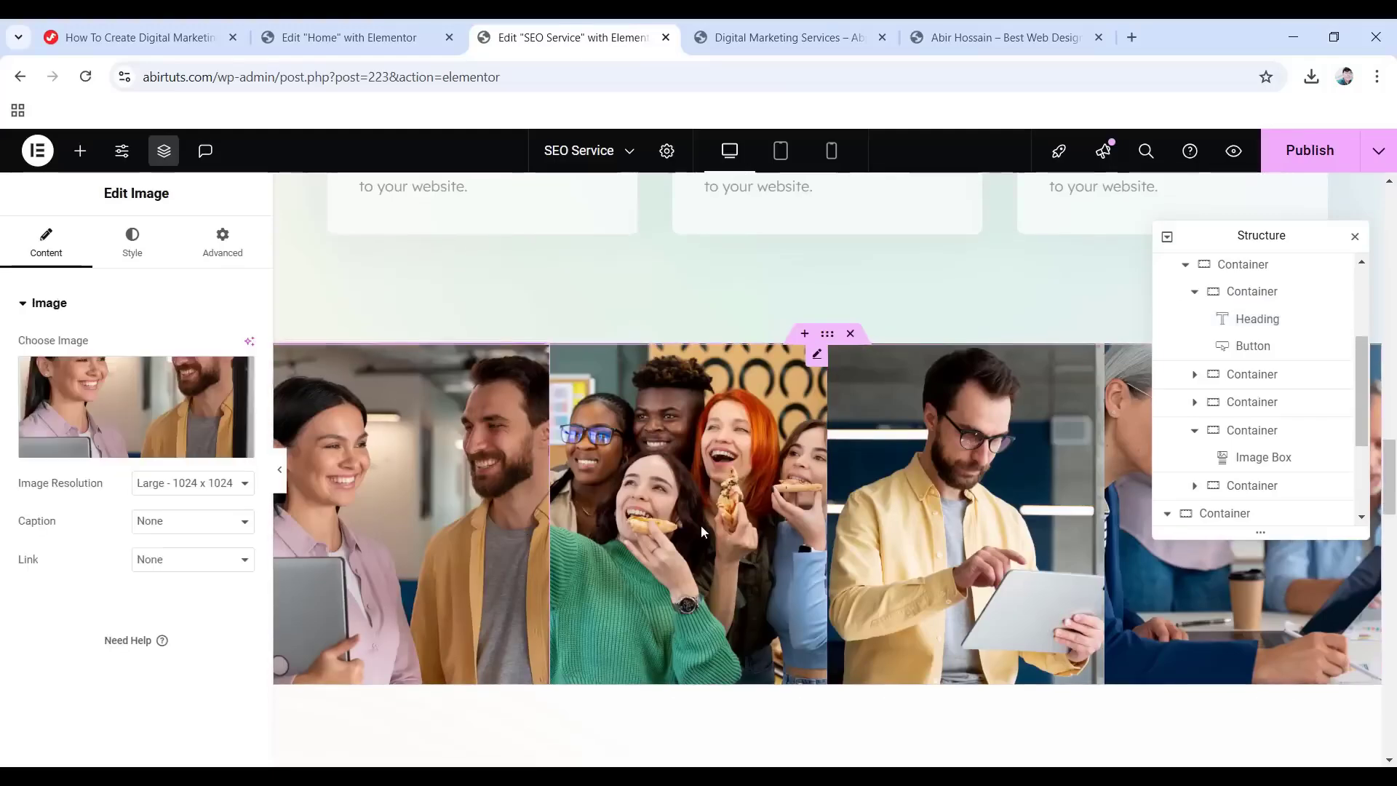
pyautogui.scroll(-10, 702, 524)
pyautogui.click(837, 496)
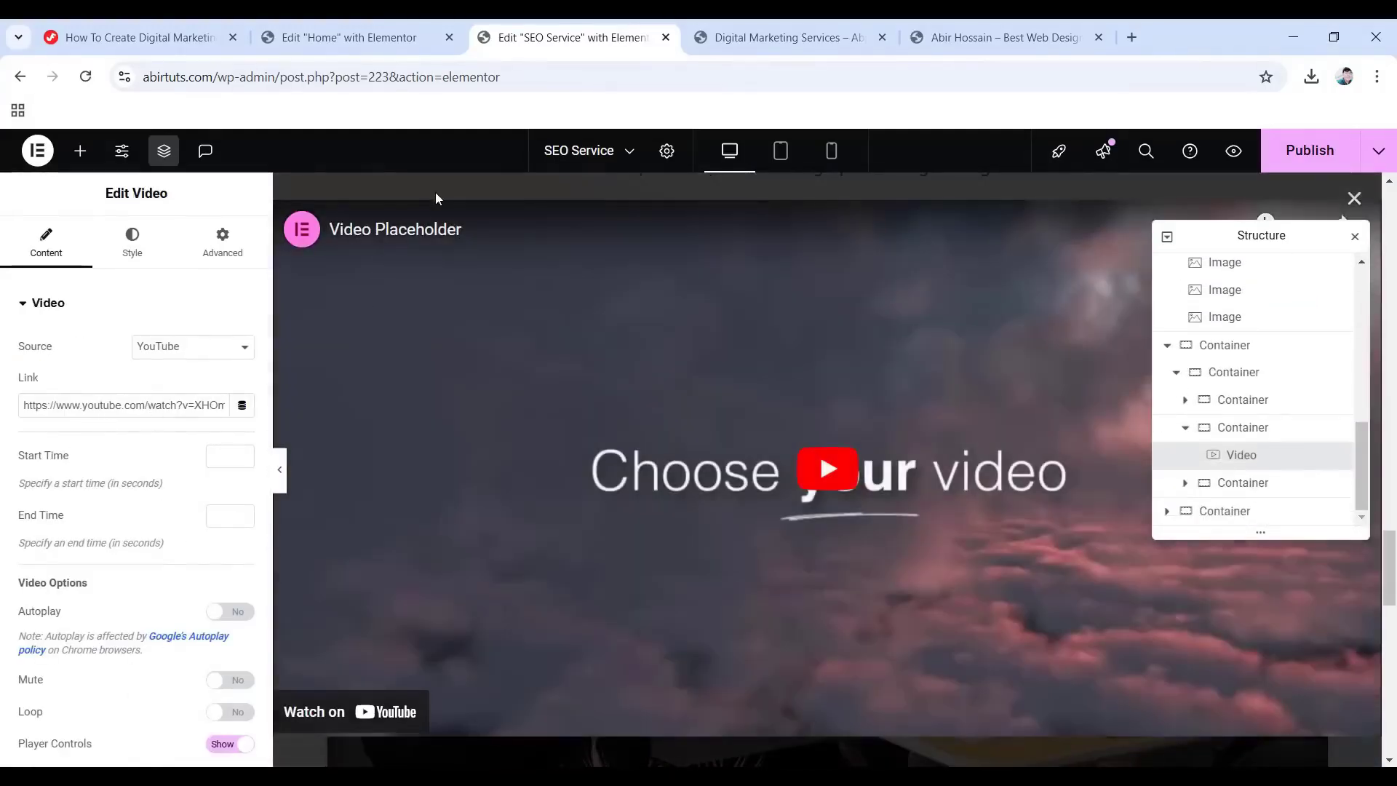
pyautogui.click(436, 191)
# Publish the SEO Service page with its imported content.
pyautogui.scroll(-10, 749, 451)
pyautogui.scroll(10, 713, 597)
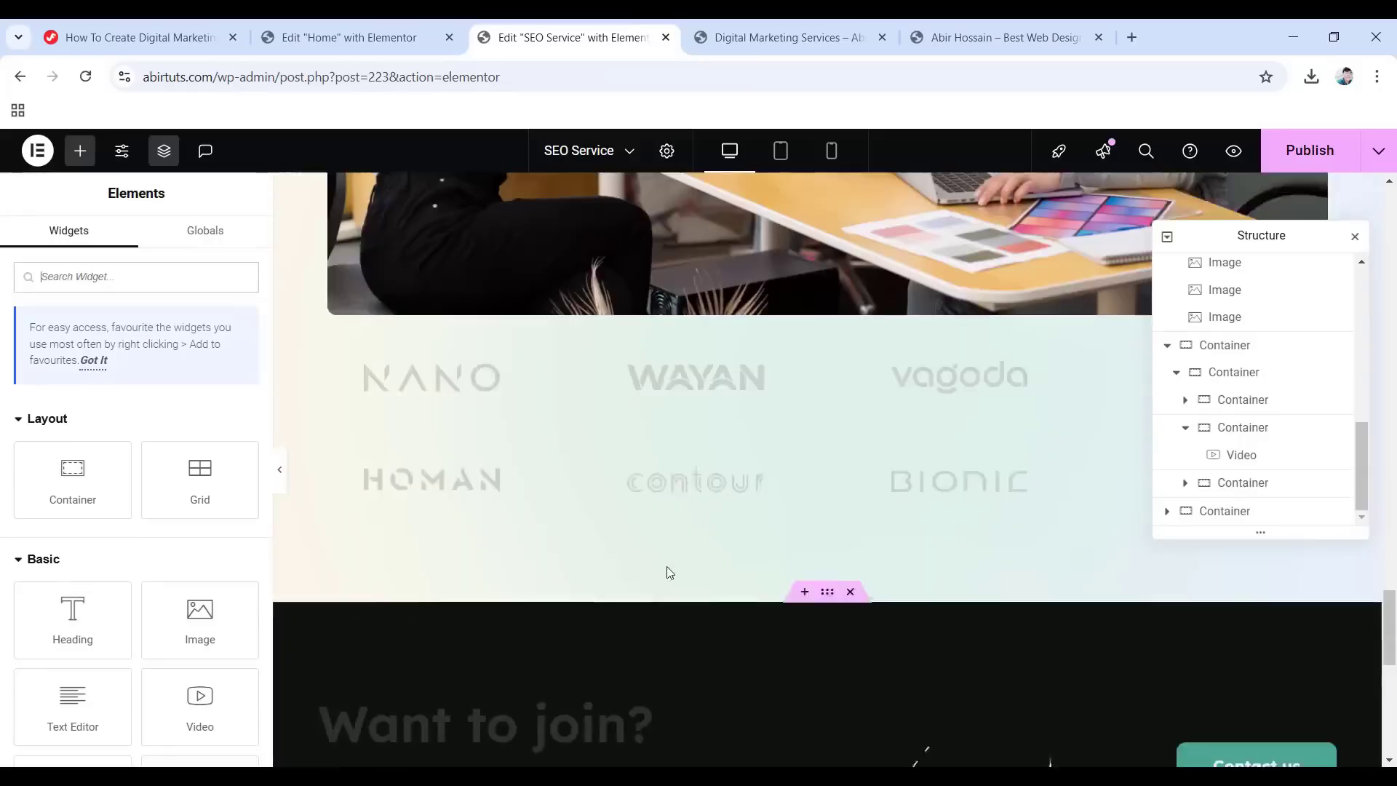
pyautogui.scroll(15, 716, 573)
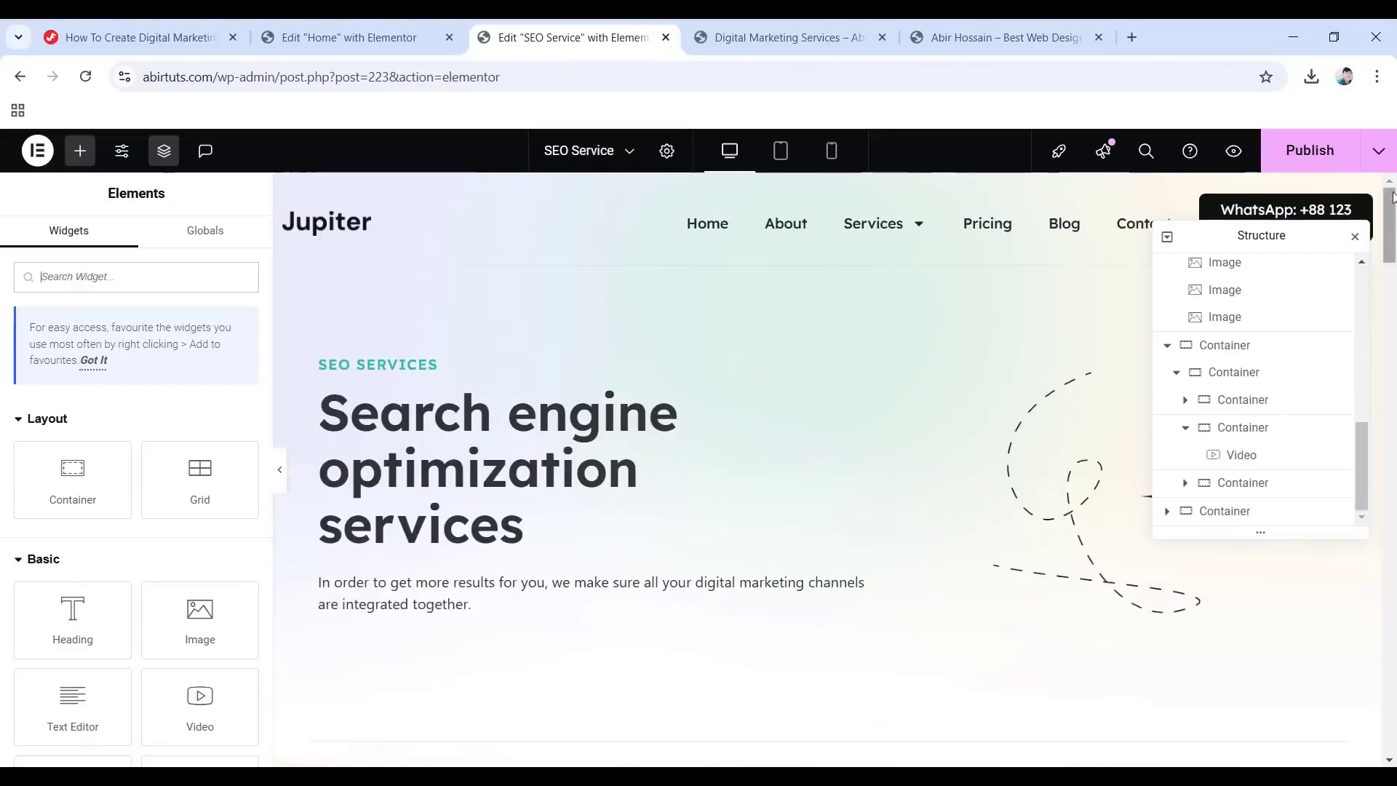
pyautogui.click(1306, 158)
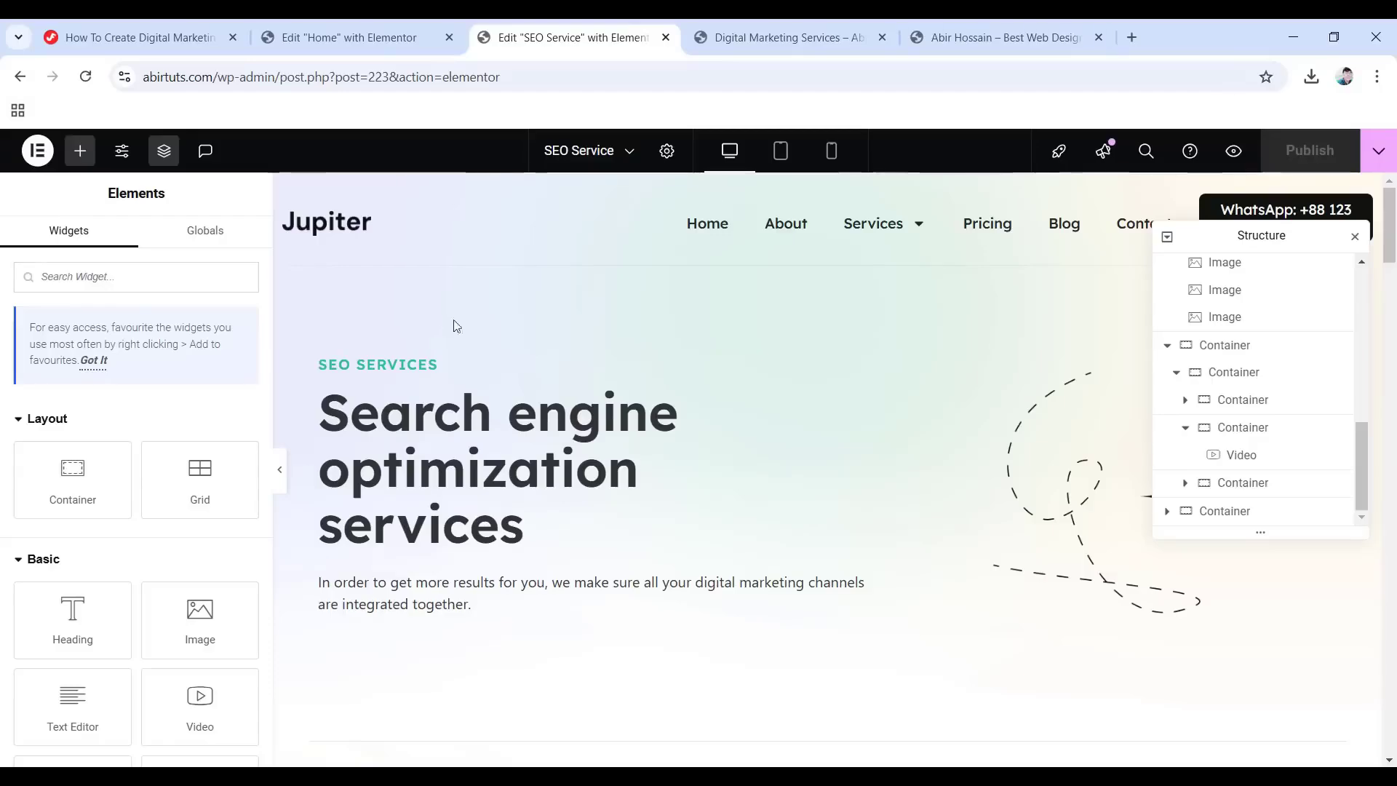
# Leave Elementor and open the Pricing page in Elementor from the Pages list.
pyautogui.click(25, 149)
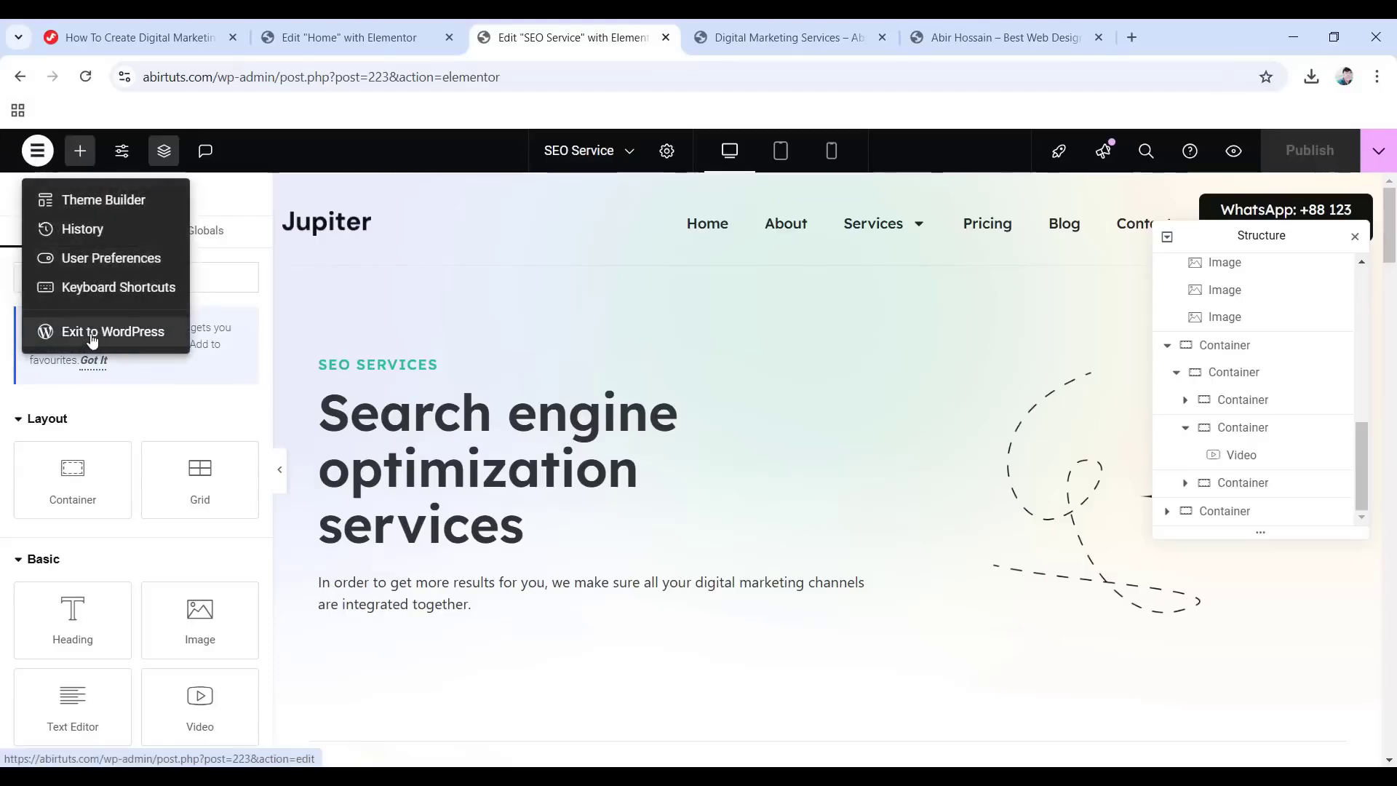
pyautogui.click(113, 332)
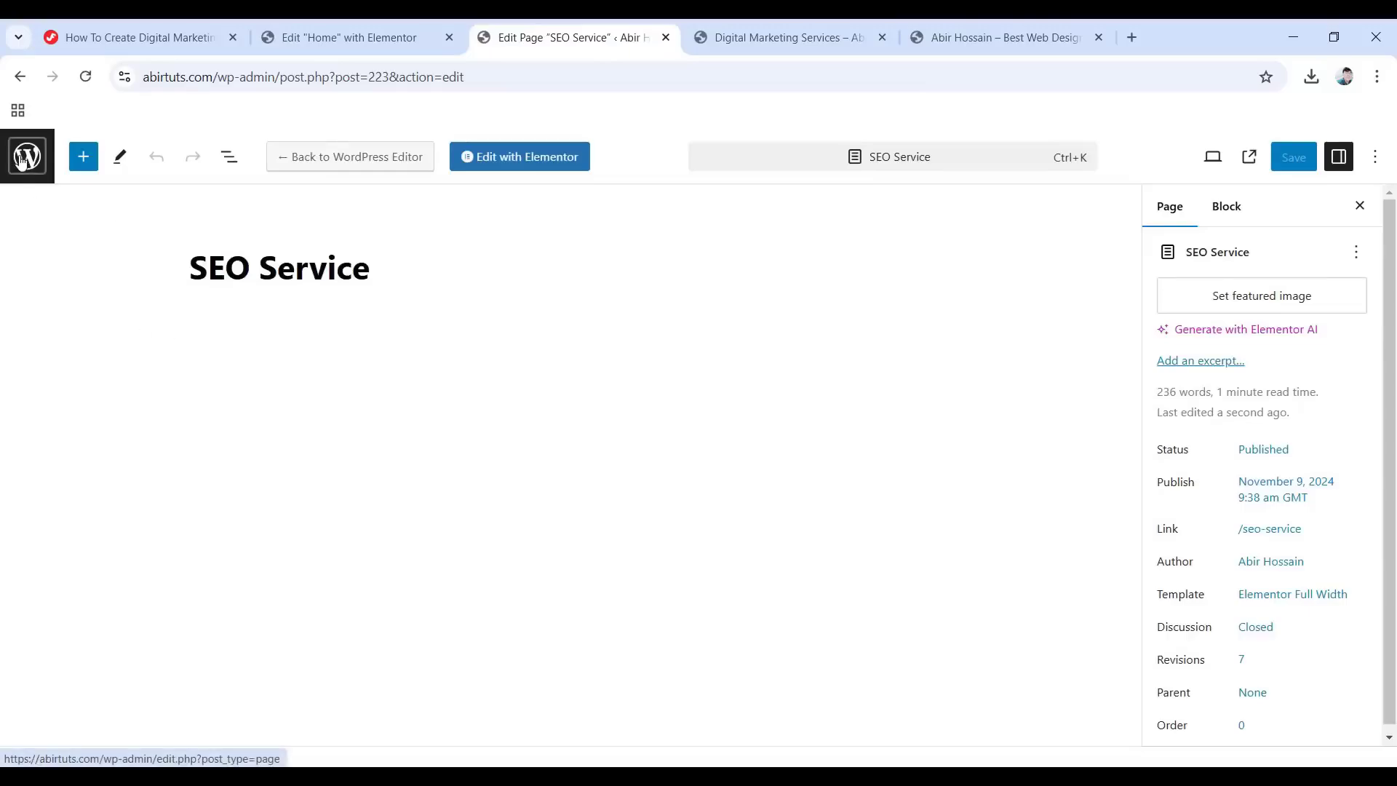
pyautogui.click(25, 155)
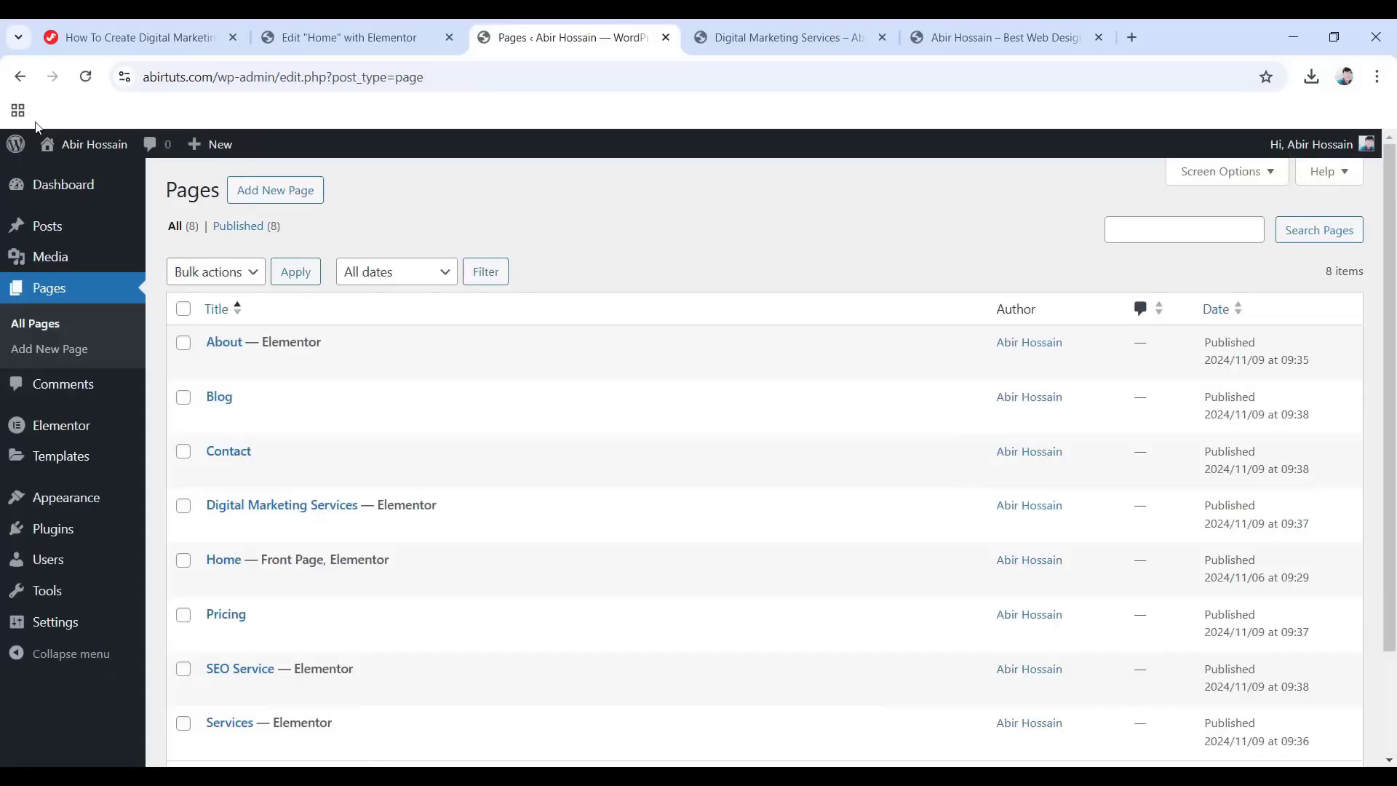
pyautogui.scroll(-1, 208, 553)
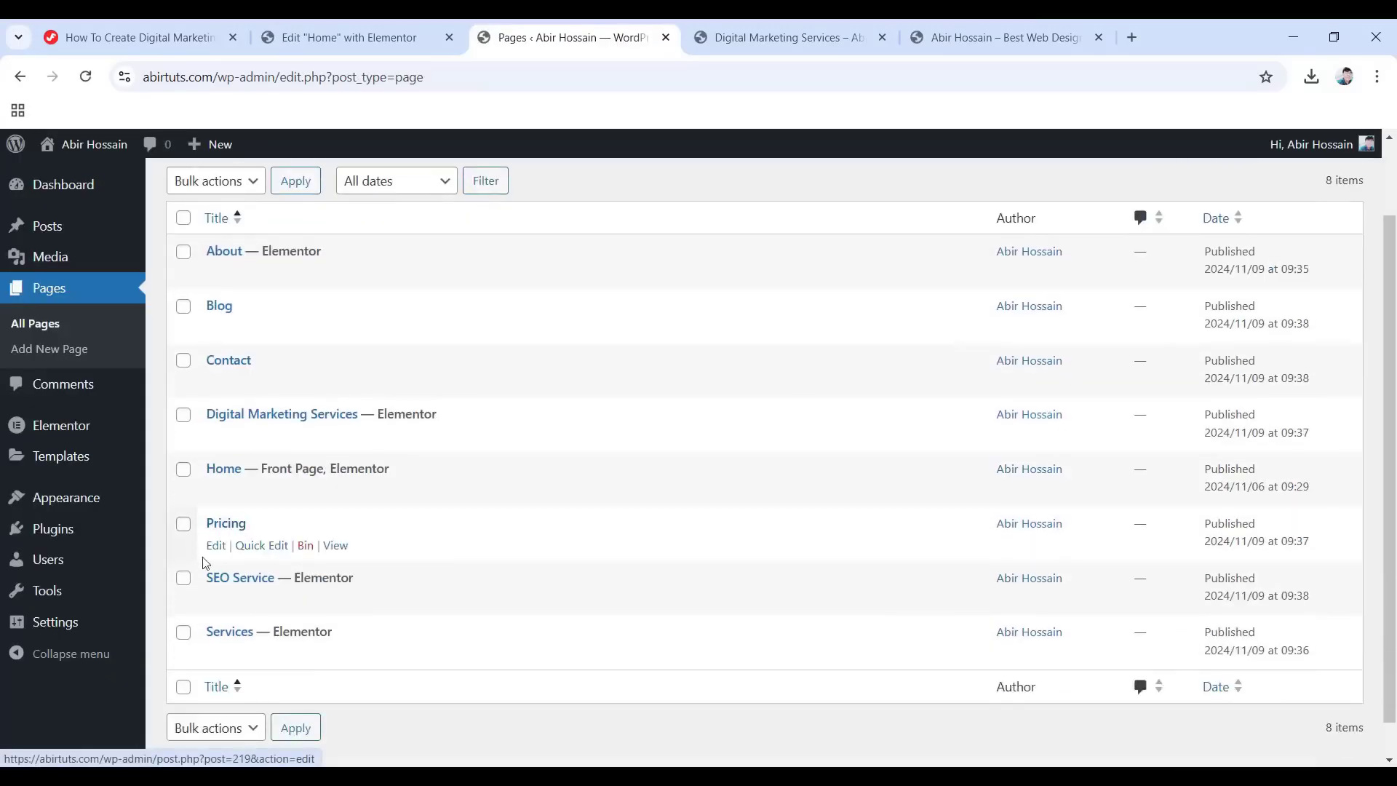
pyautogui.click(216, 546)
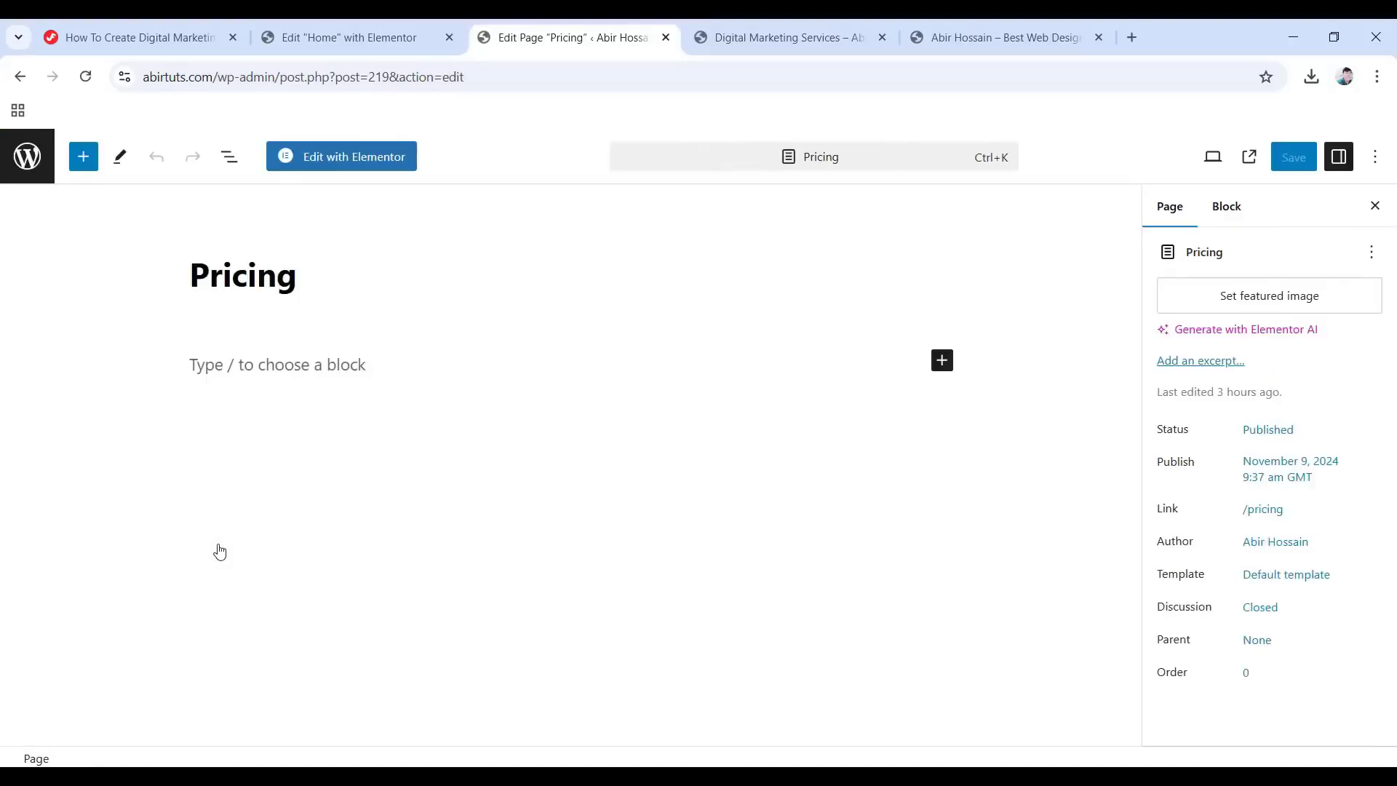
pyautogui.click(349, 157)
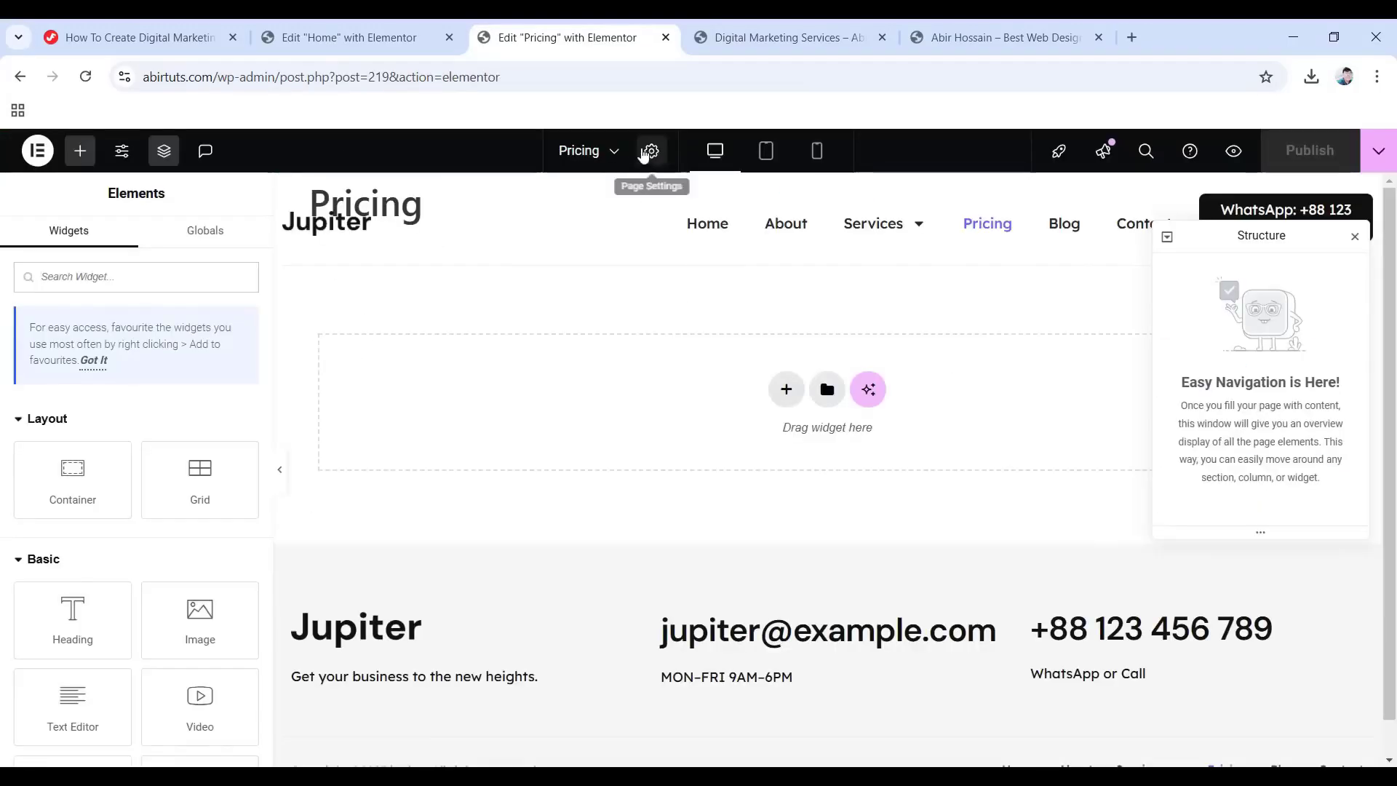
# Set the Pricing page layout to Elementor Full Width and publish.
pyautogui.click(651, 151)
pyautogui.scroll(-3, 142, 563)
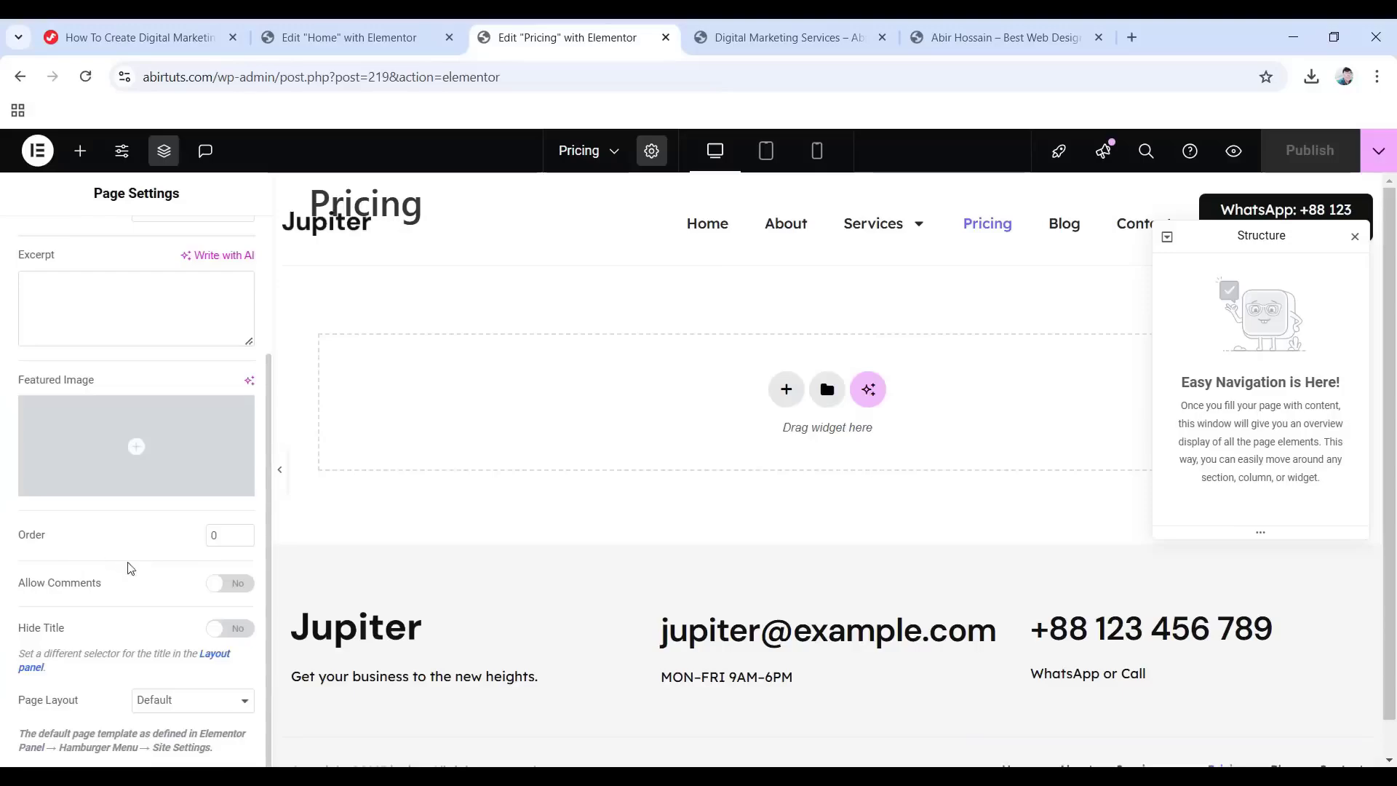
pyautogui.click(224, 707)
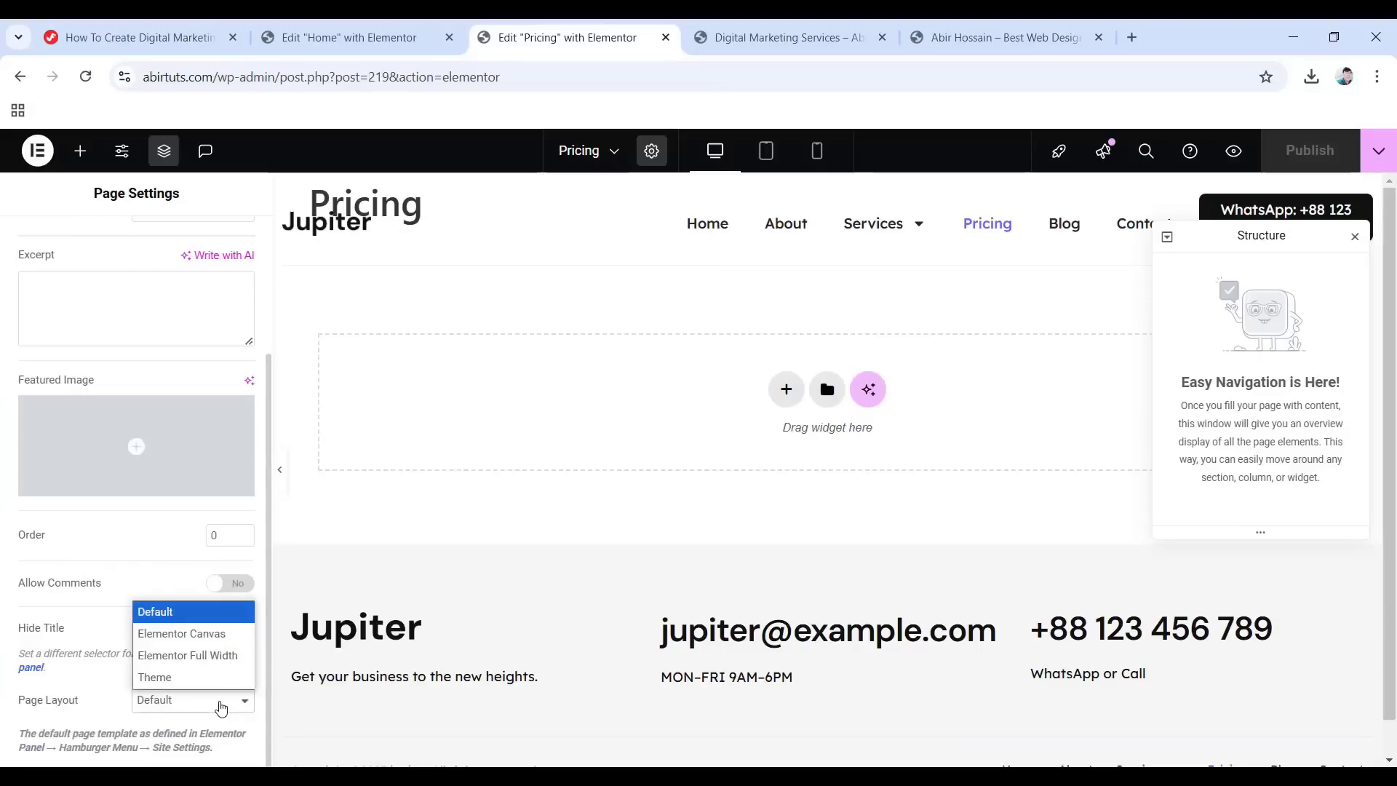
pyautogui.click(195, 657)
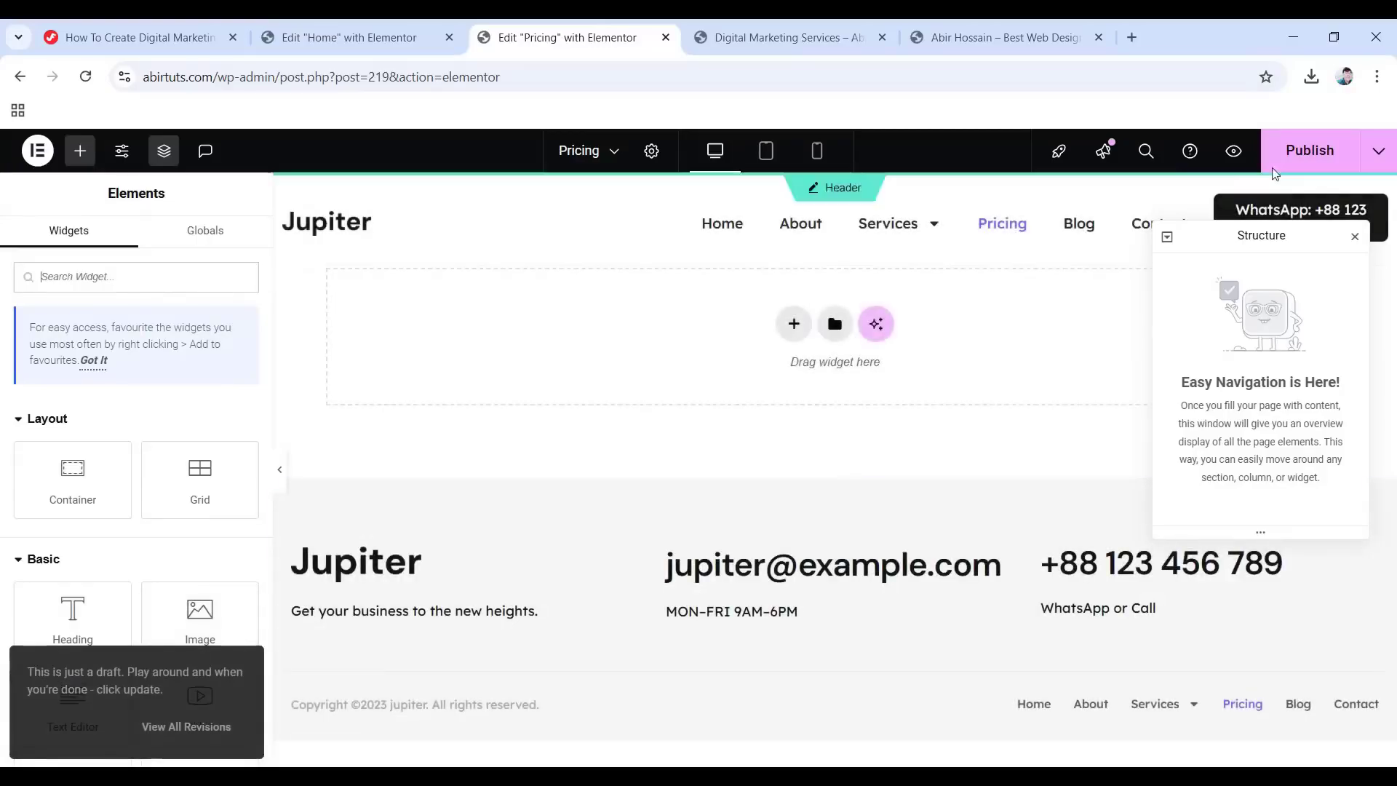
pyautogui.click(1307, 160)
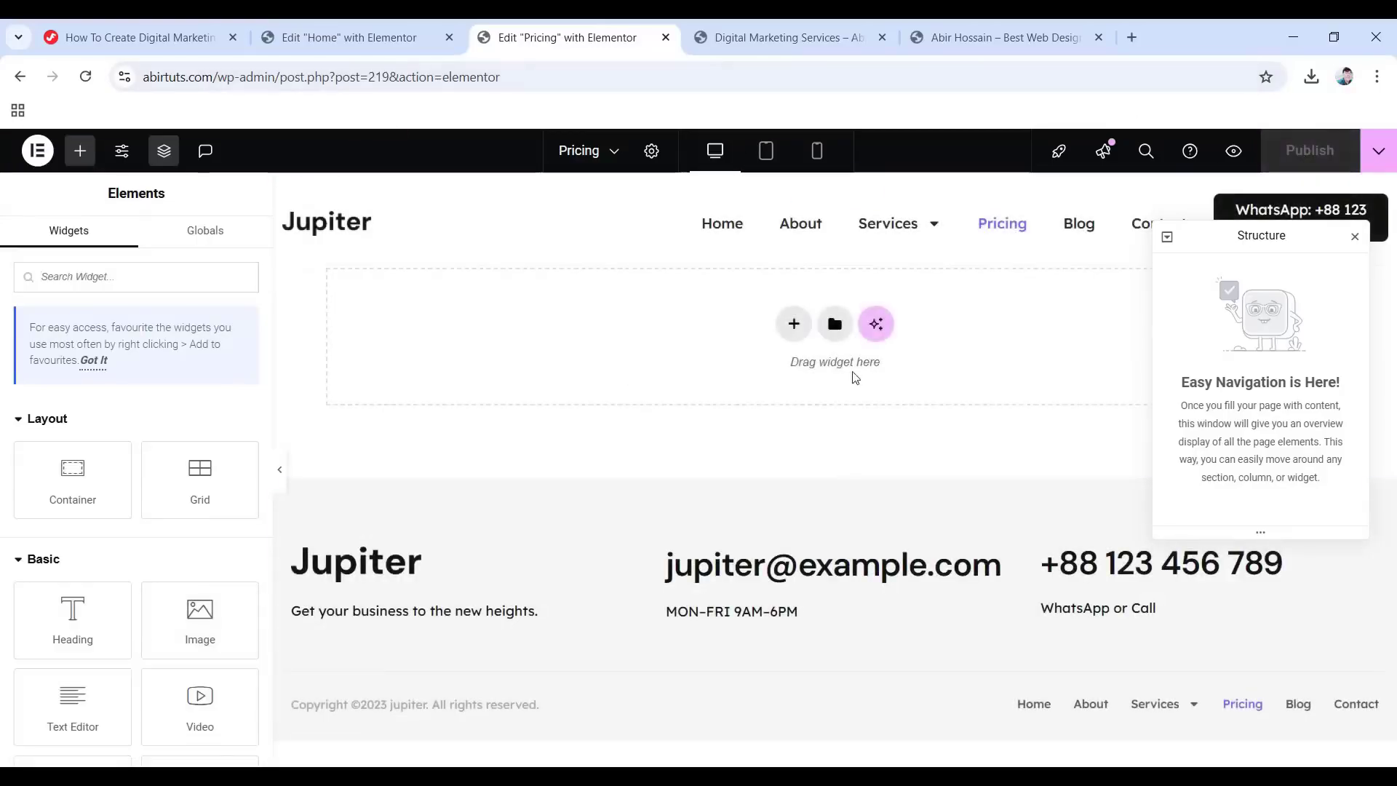
# Import Pricing Page.json into the library and insert it into the page.
pyautogui.click(834, 325)
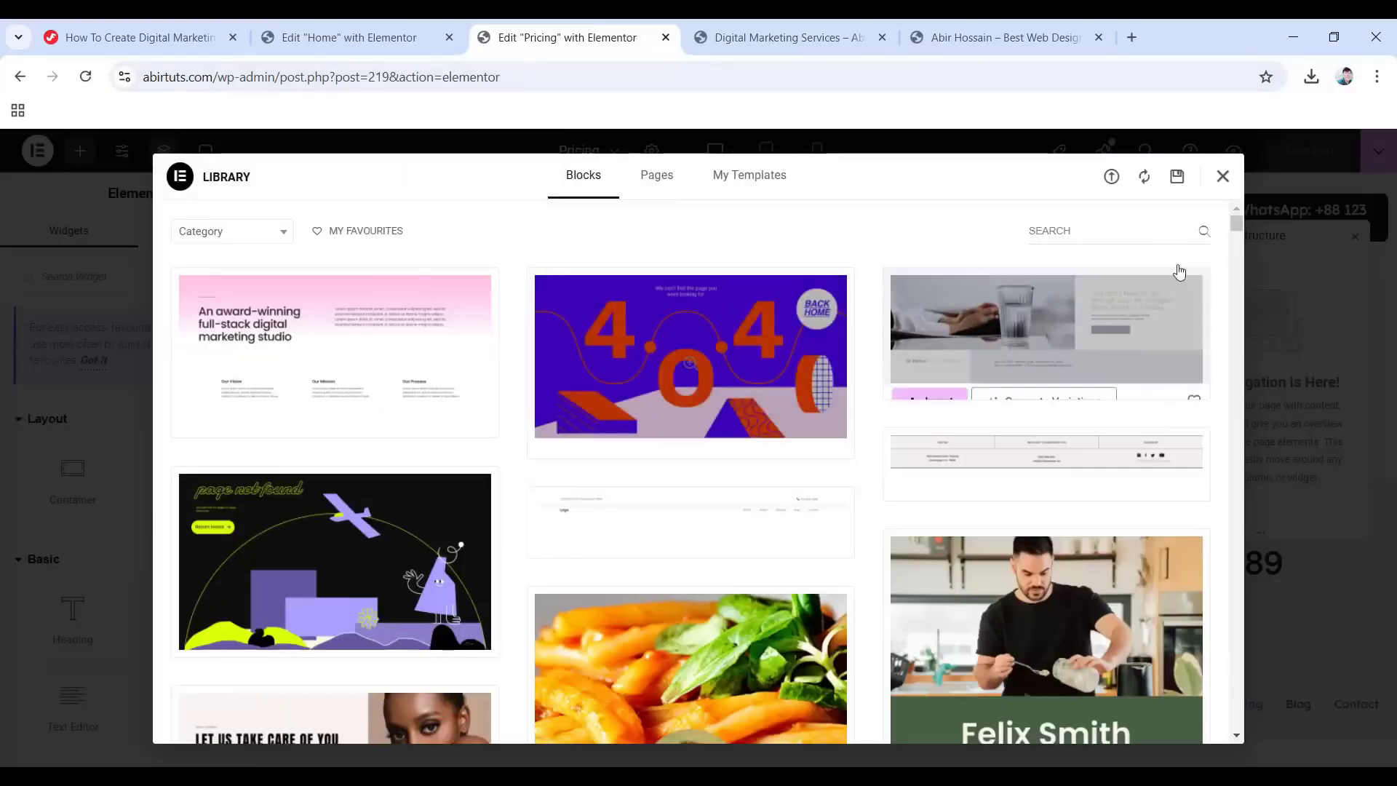
pyautogui.click(1111, 177)
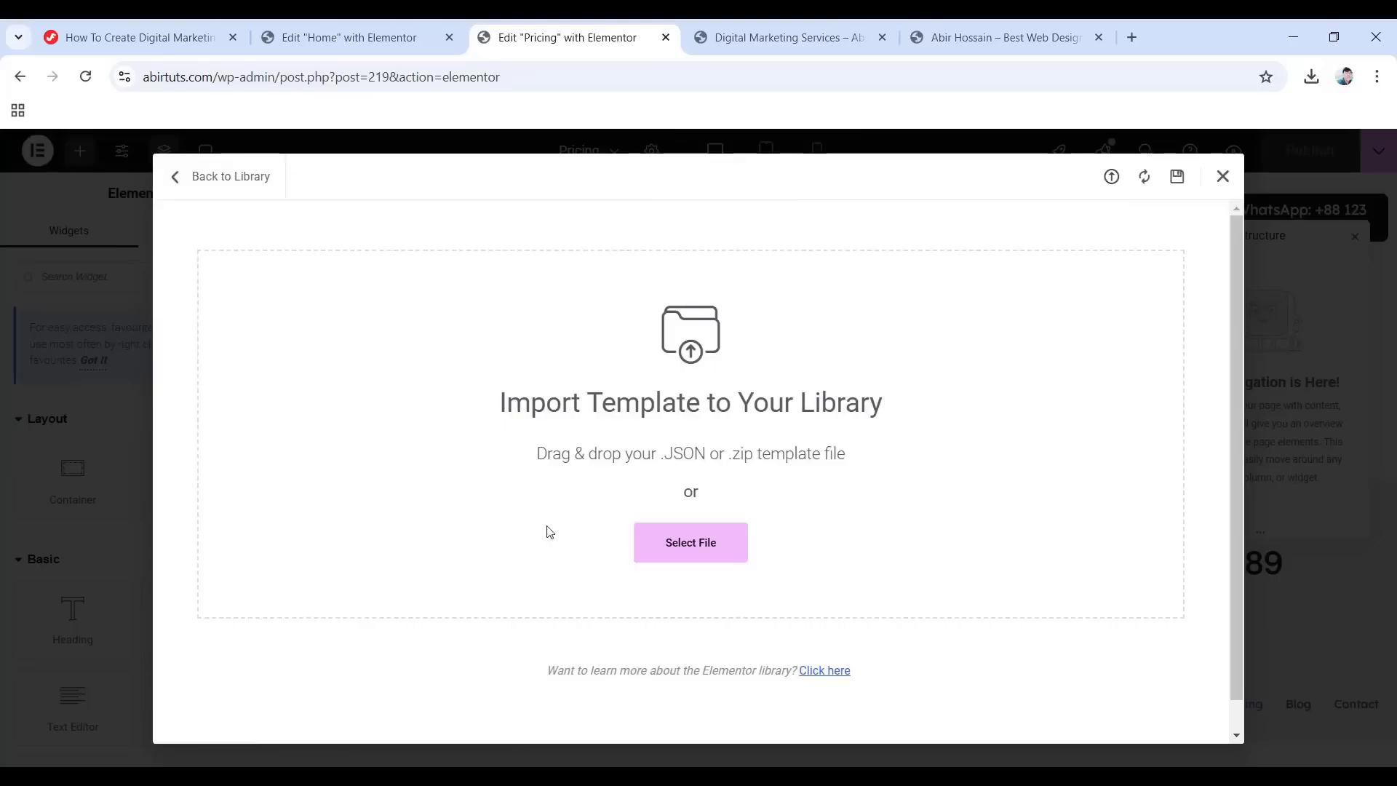
pyautogui.click(693, 545)
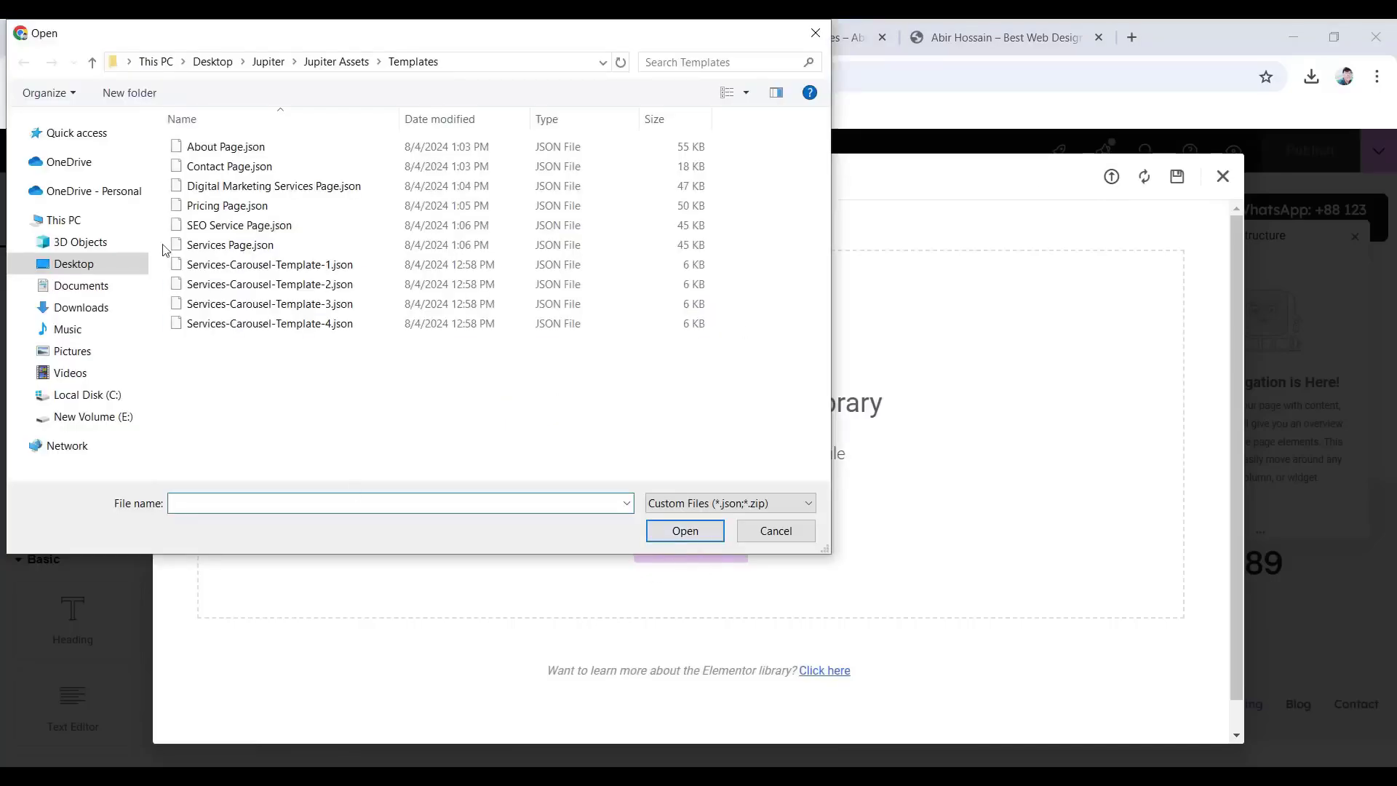
pyautogui.click(218, 211)
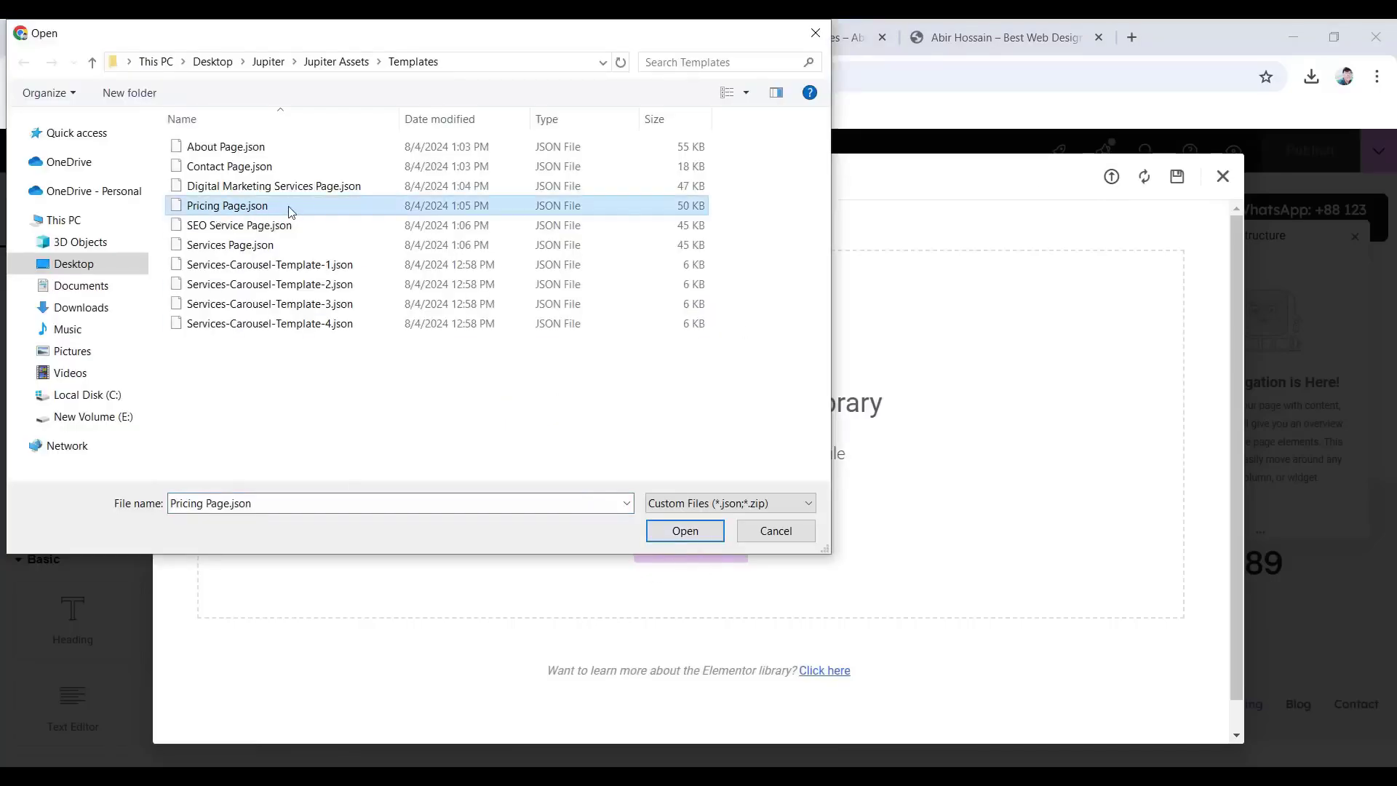
pyautogui.click(688, 530)
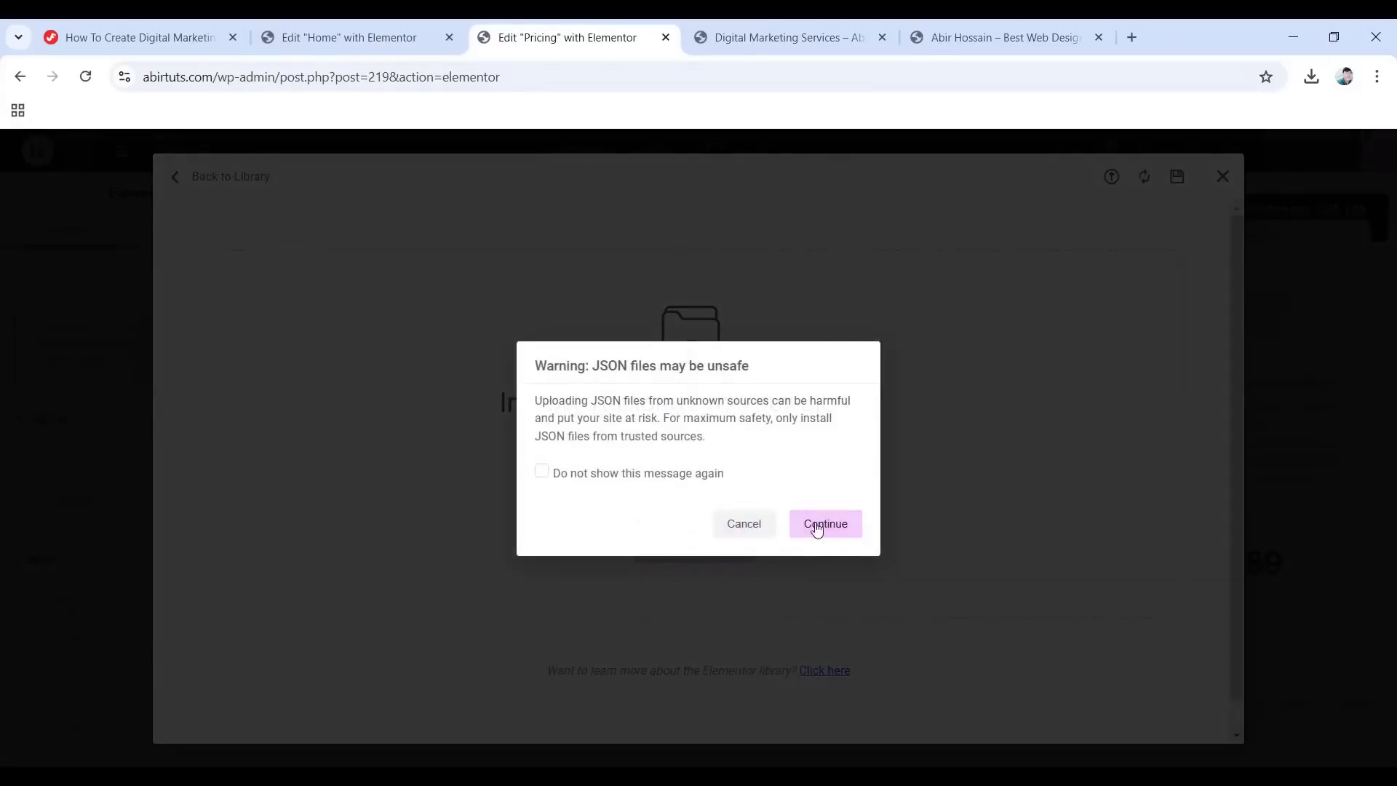
pyautogui.click(828, 527)
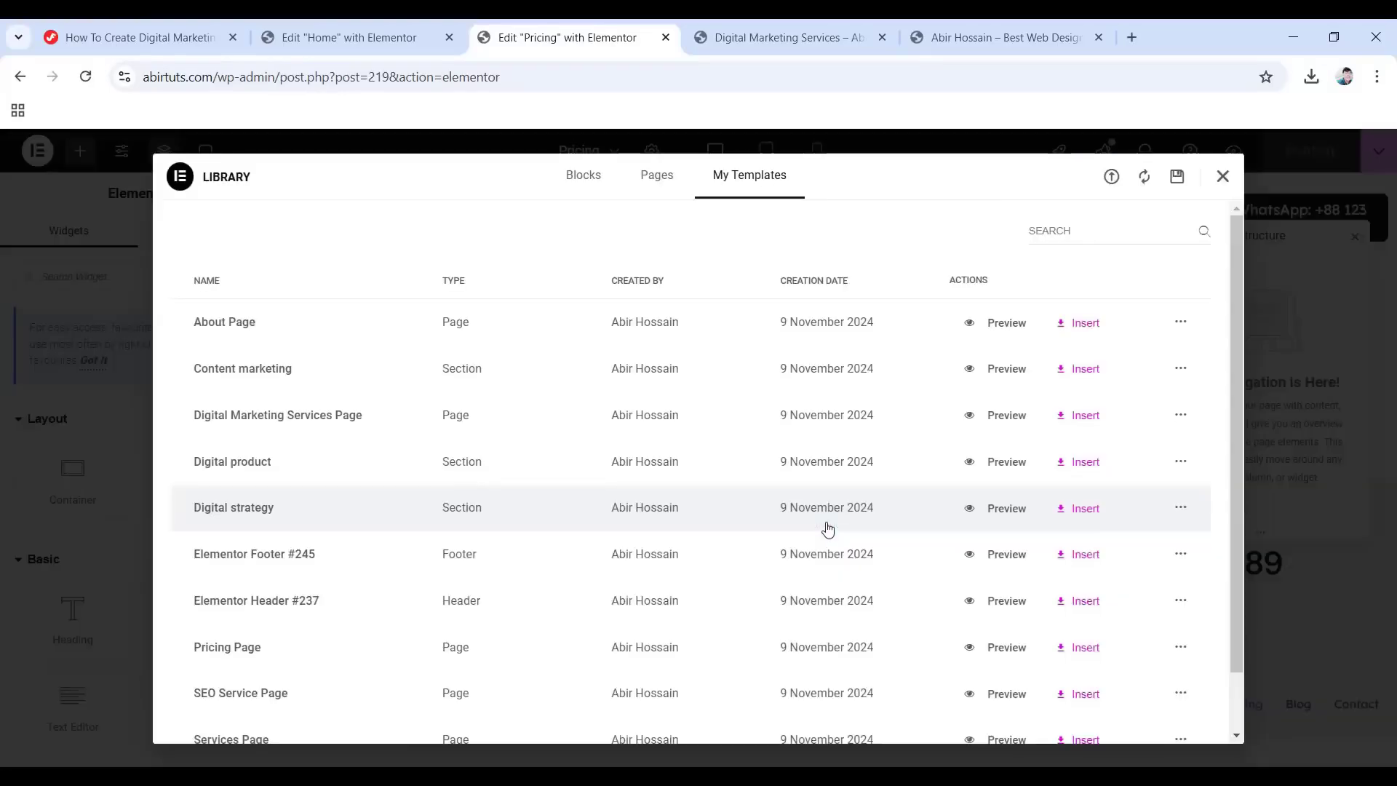
pyautogui.scroll(-1, 828, 525)
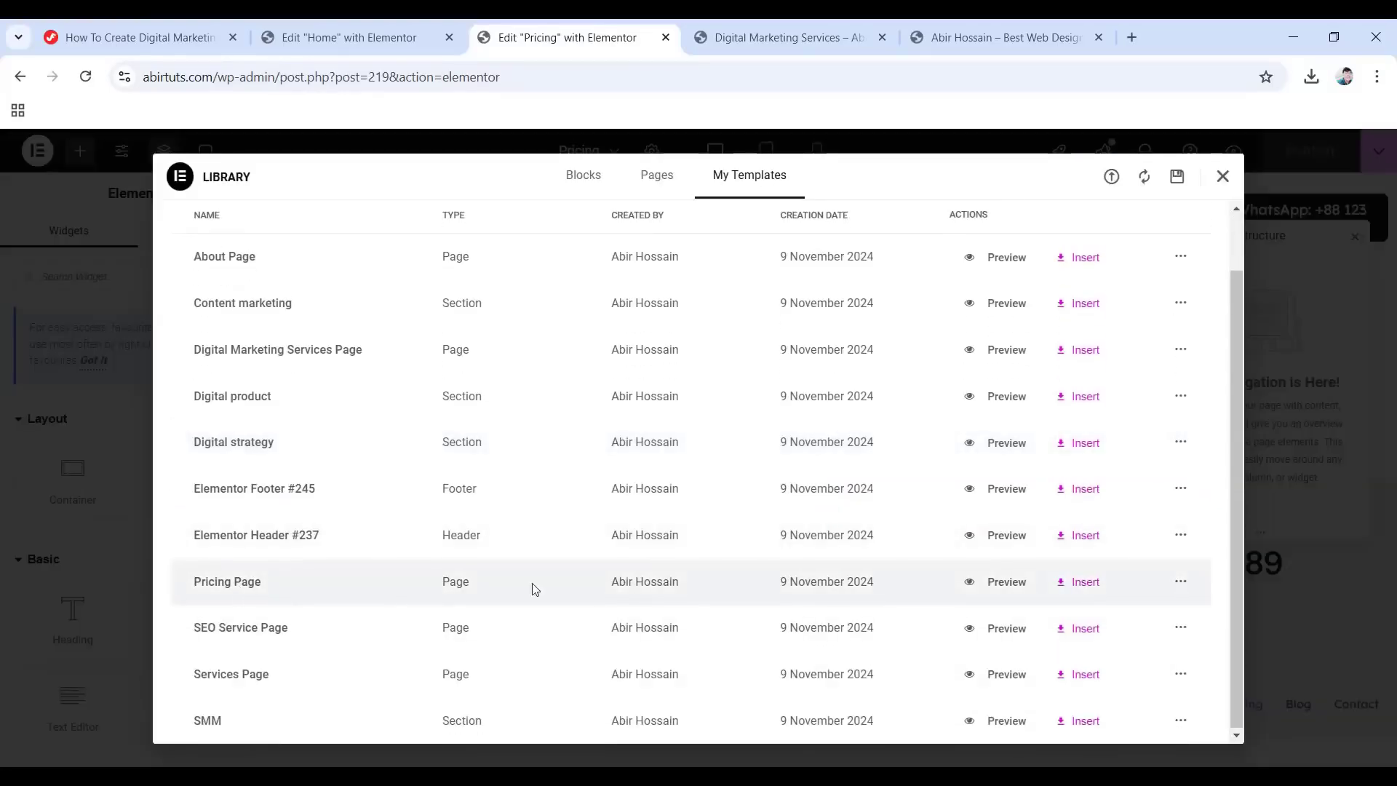
pyautogui.click(1086, 583)
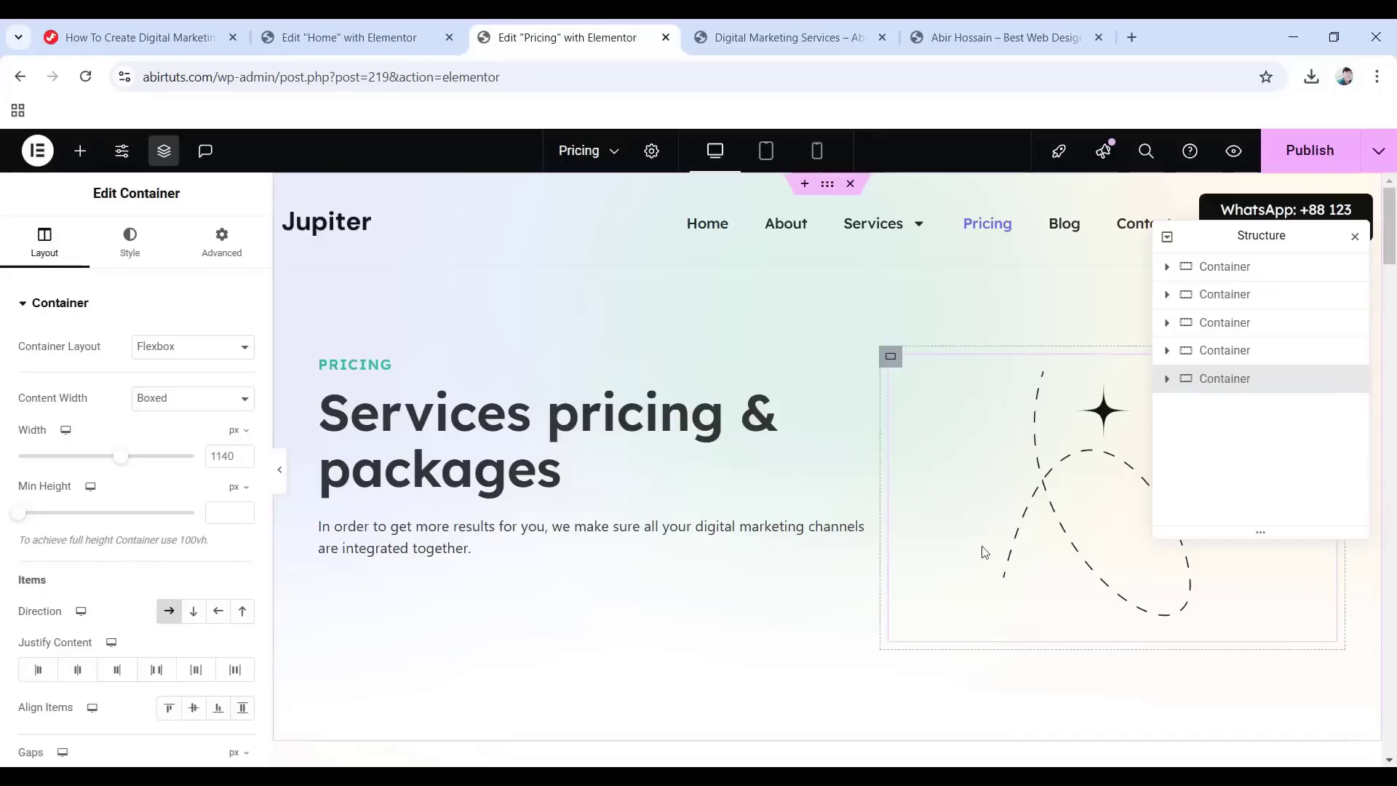
# Review the inserted pricing content and publish the Pricing page.
pyautogui.scroll(-10, 983, 552)
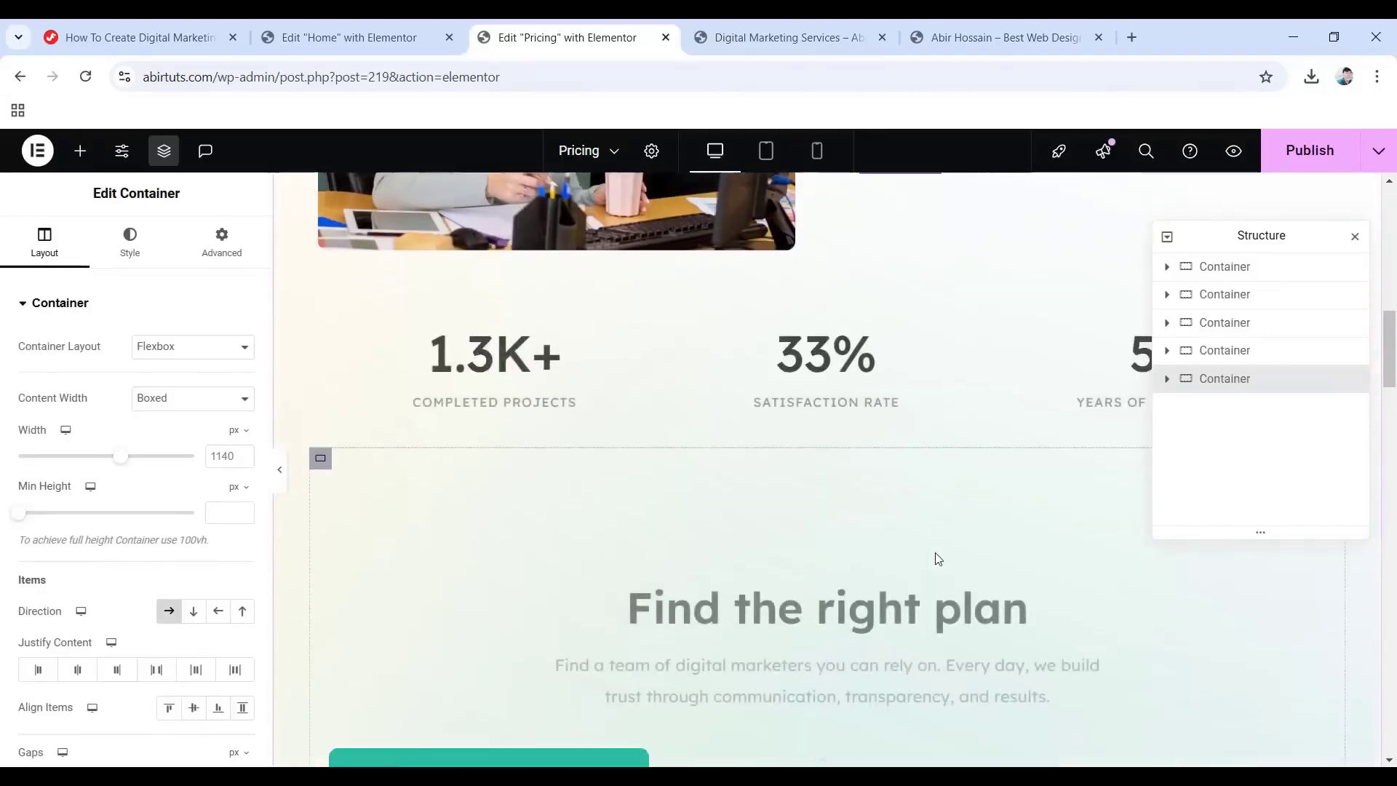
pyautogui.scroll(-15, 936, 555)
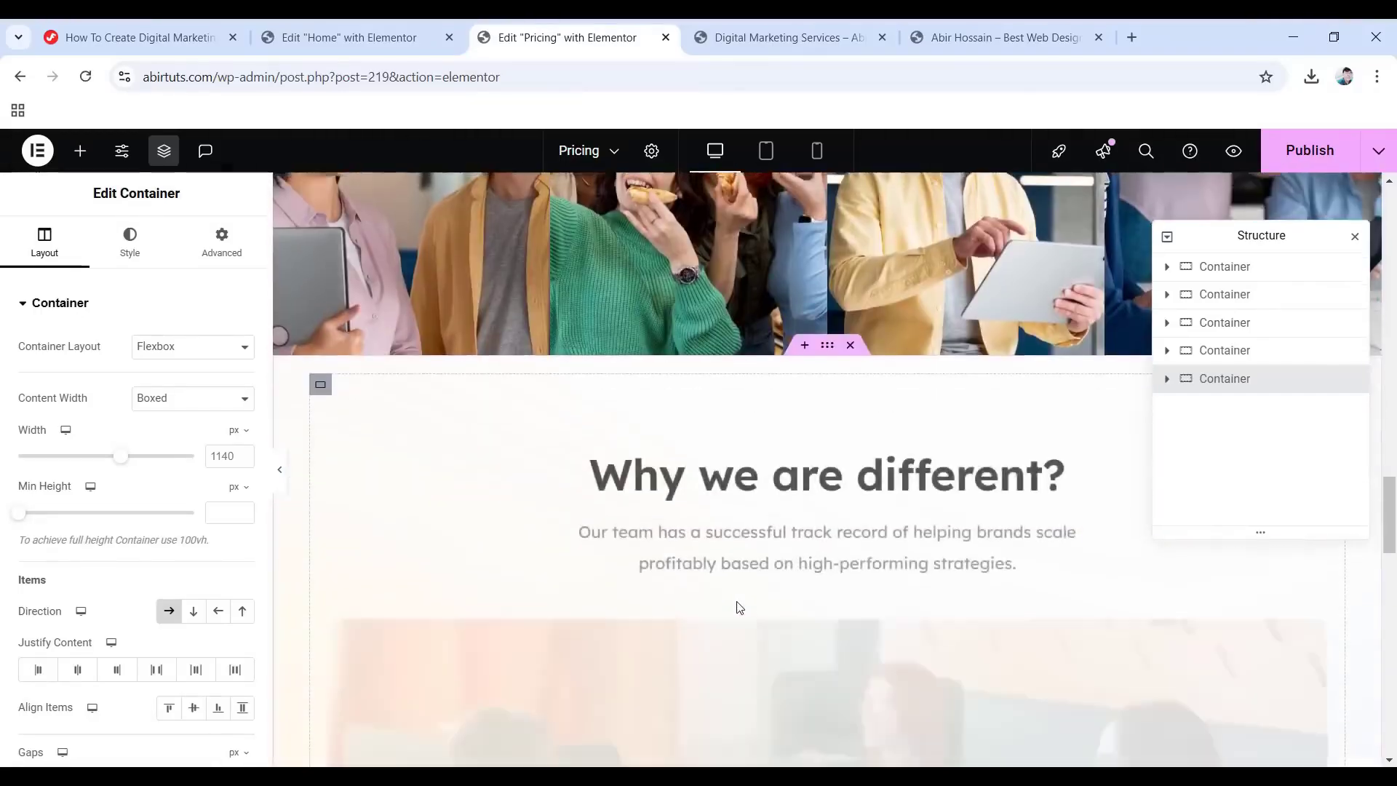
pyautogui.scroll(10, 739, 607)
pyautogui.scroll(-3, 971, 609)
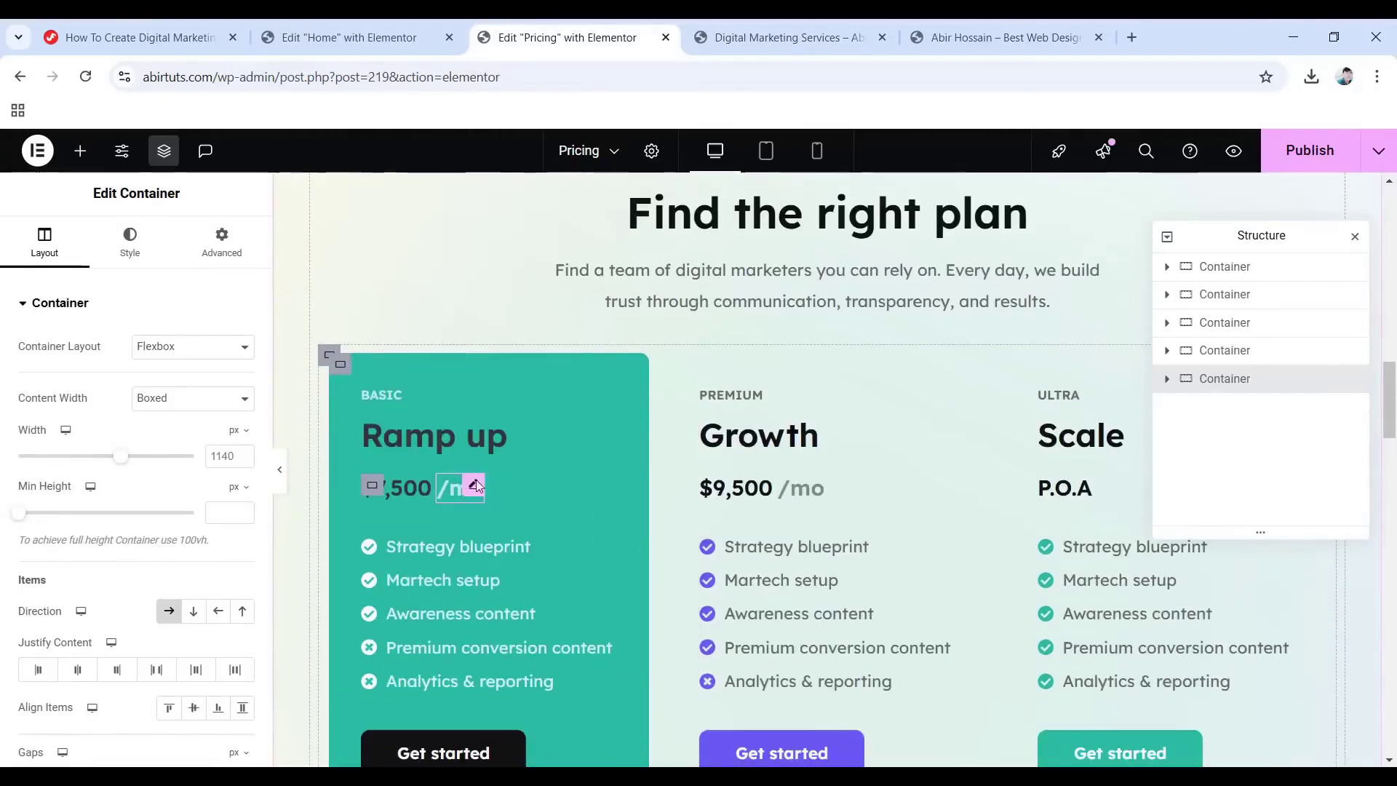
pyautogui.scroll(-12, 817, 509)
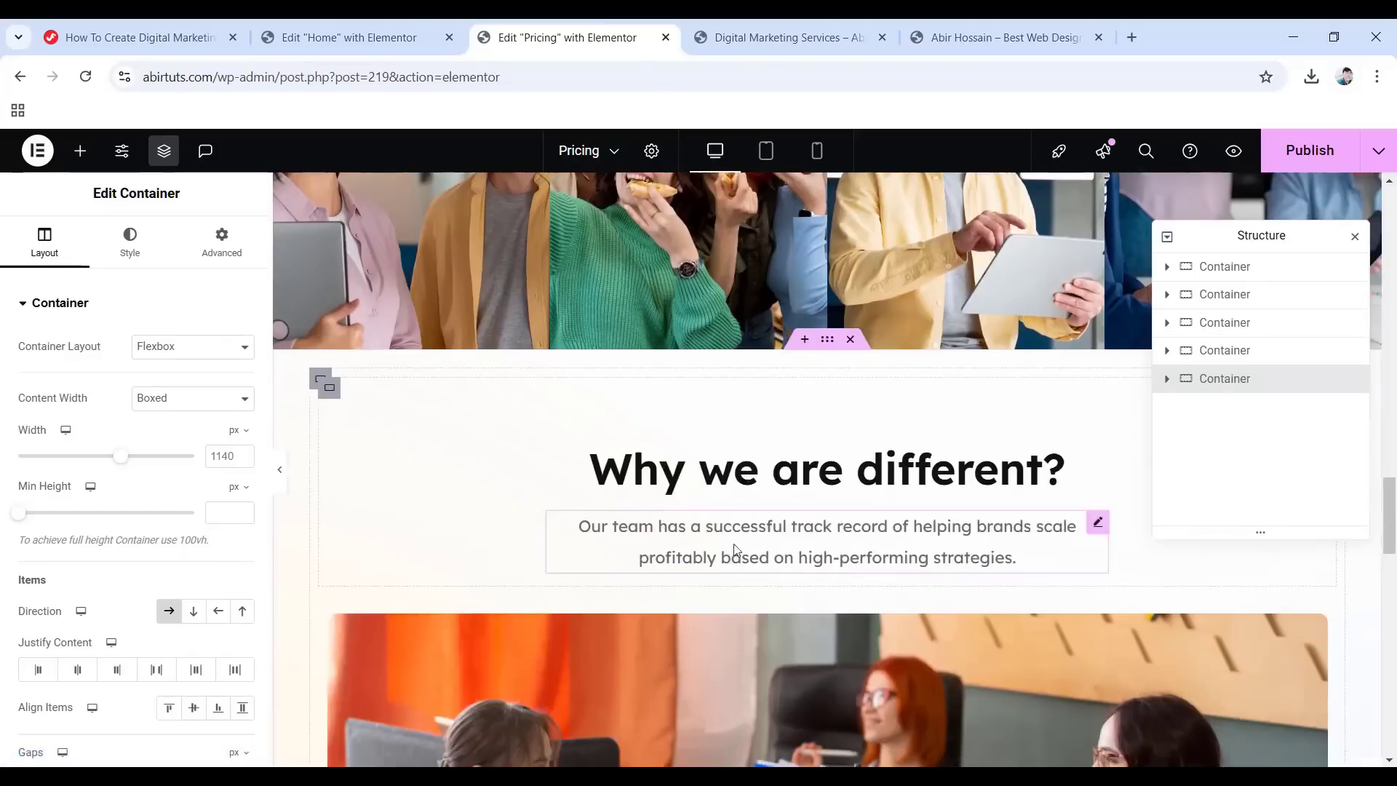
pyautogui.scroll(-12, 734, 549)
pyautogui.scroll(5, 658, 595)
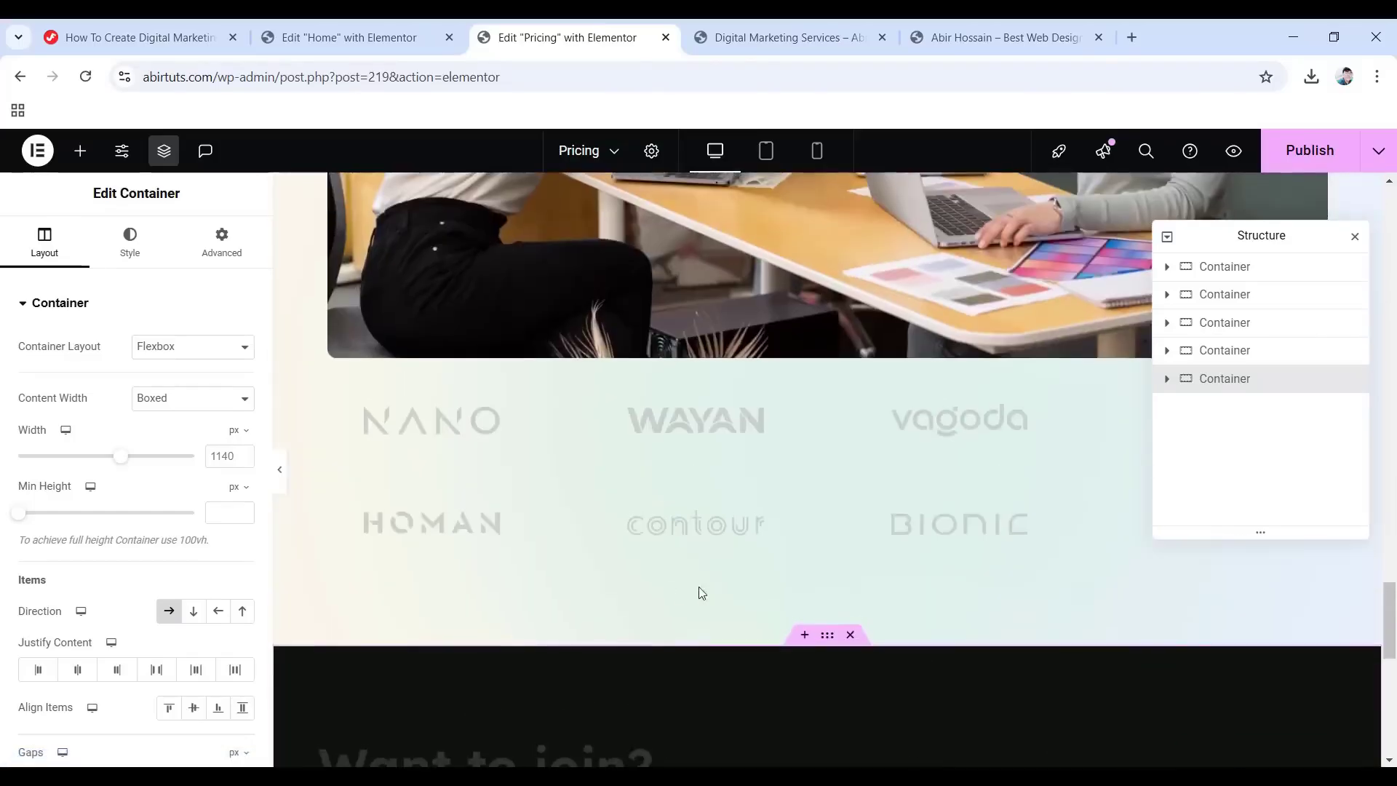
pyautogui.scroll(15, 699, 587)
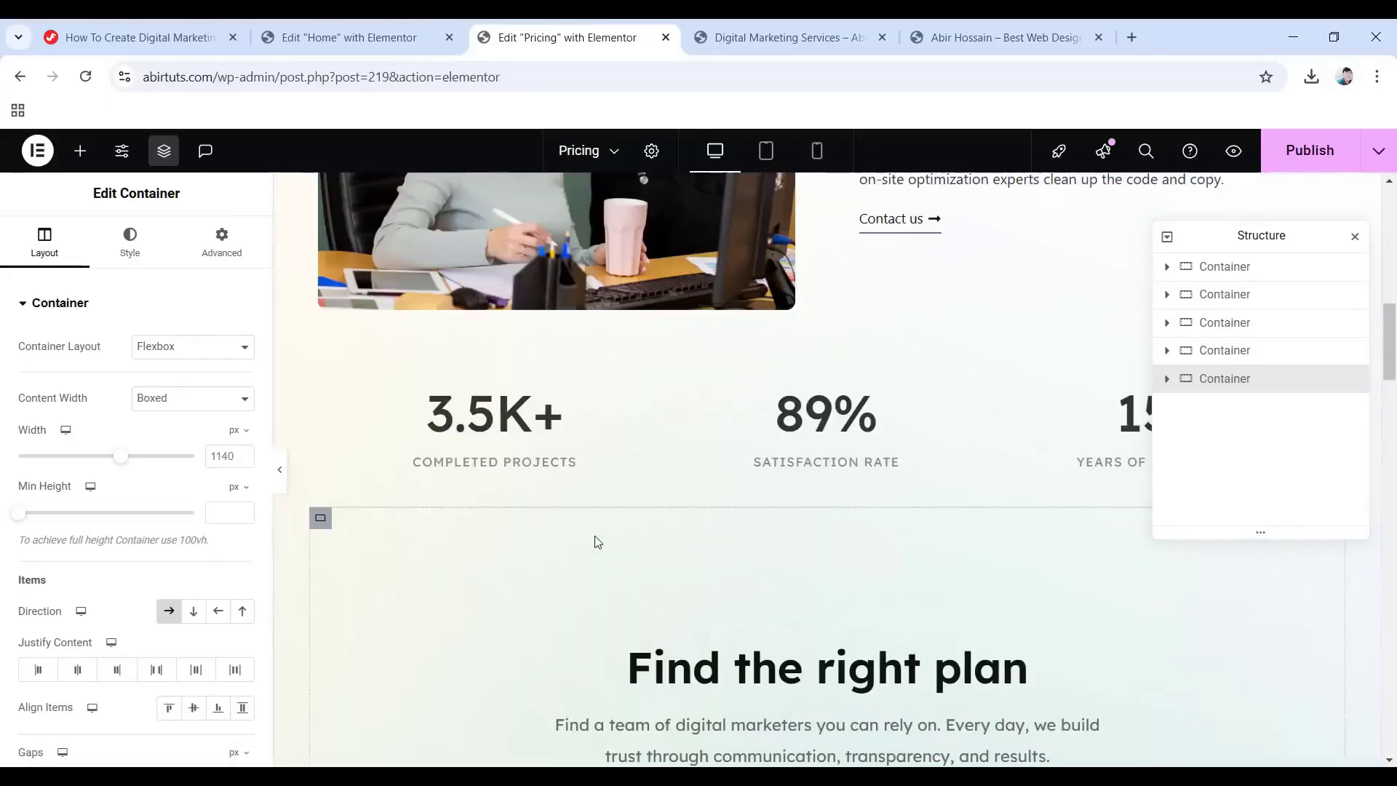
pyautogui.scroll(10, 597, 539)
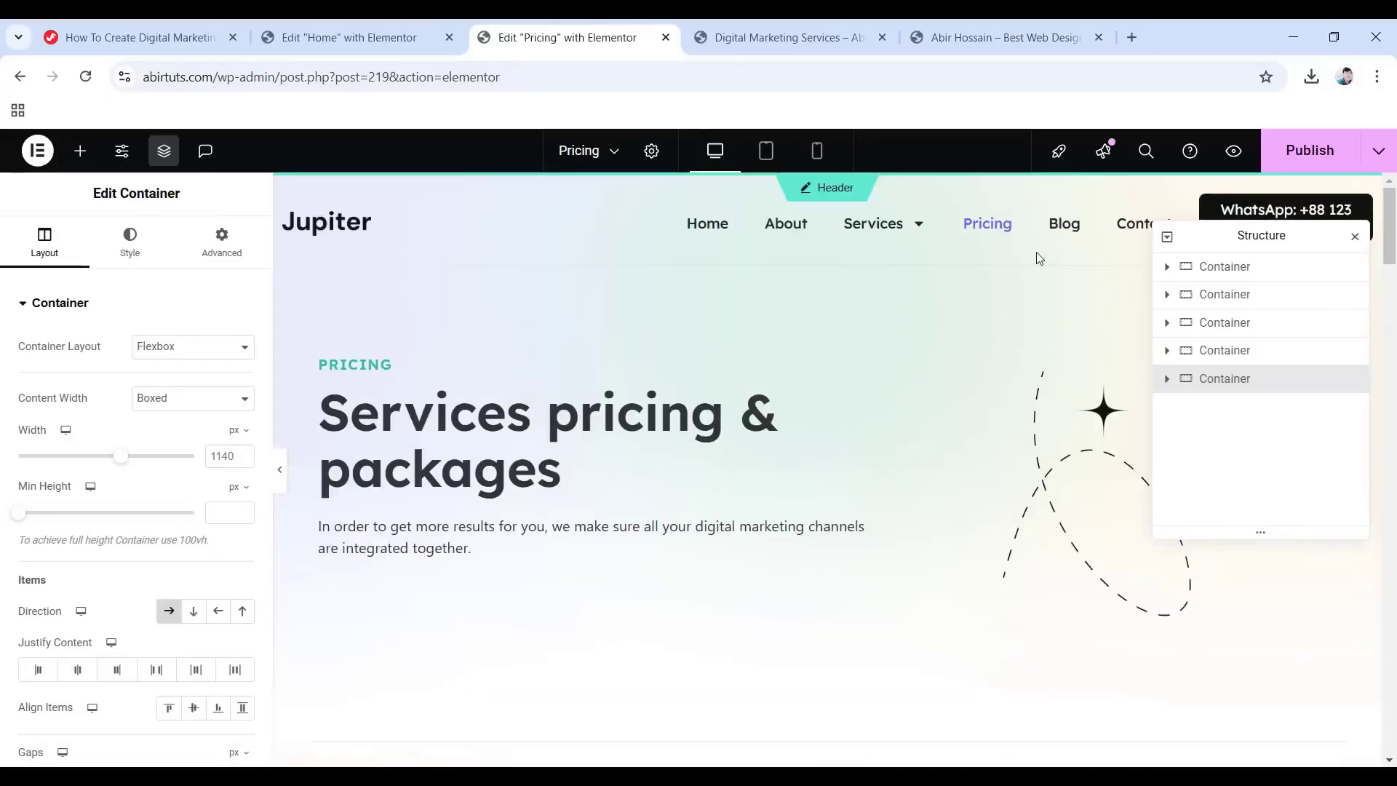
pyautogui.click(1293, 150)
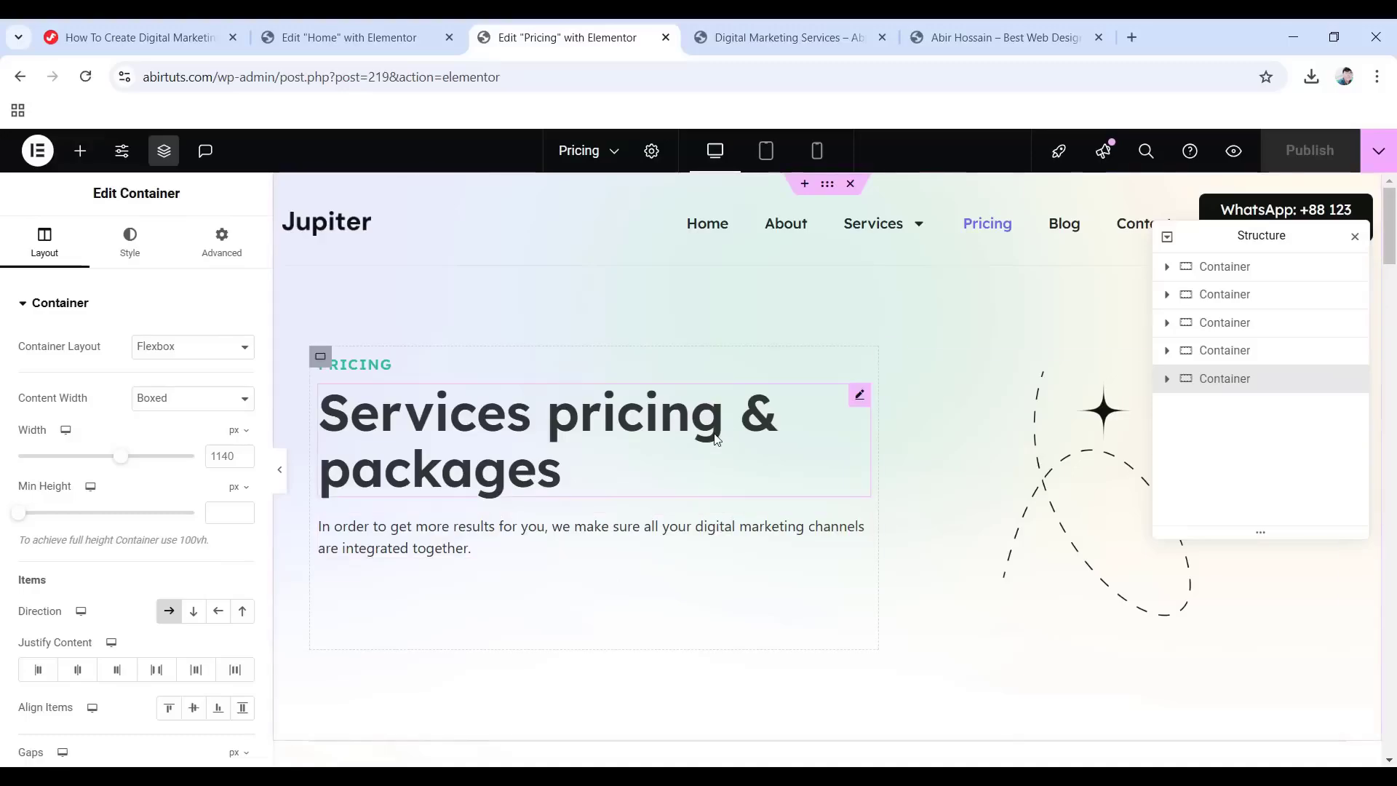
pyautogui.click(37, 151)
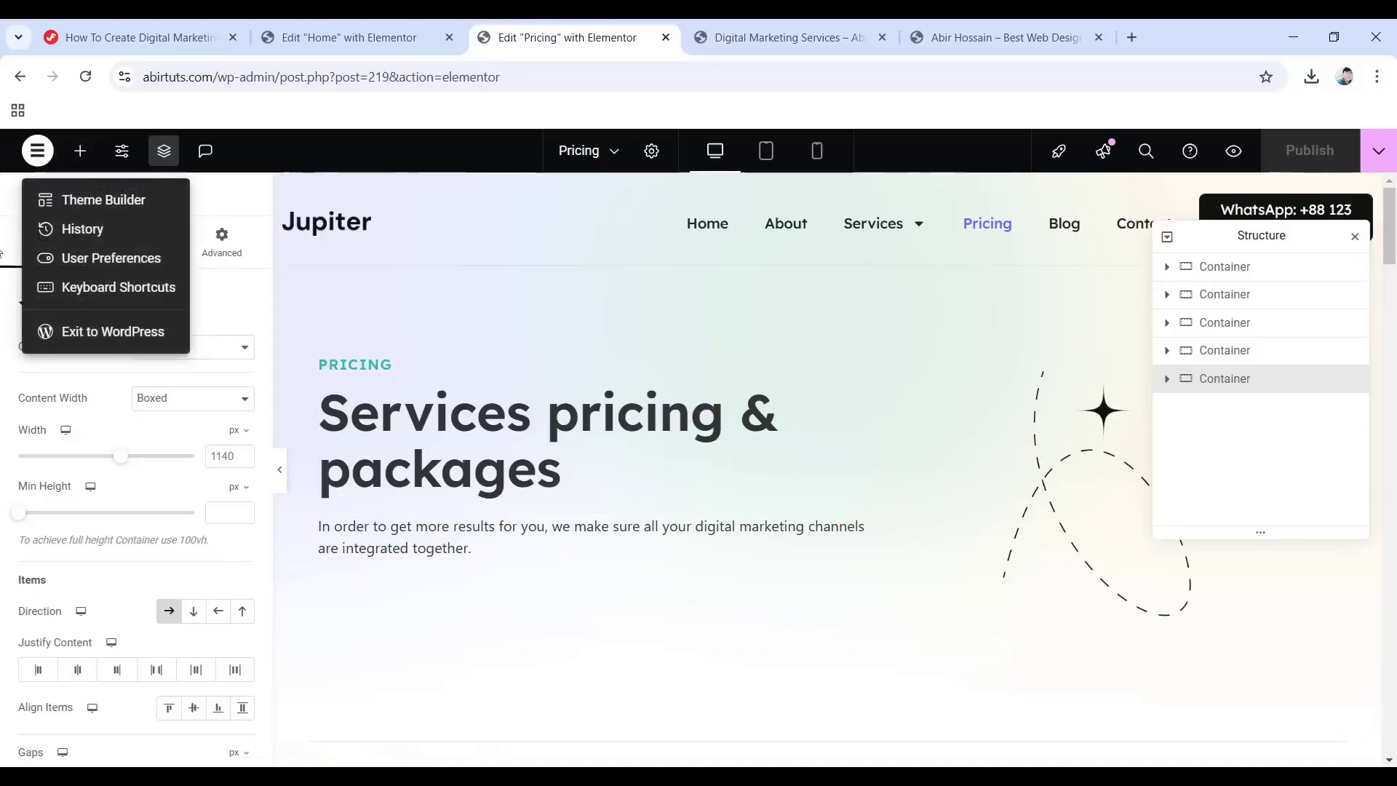
# Leave Elementor, move the default 'Hello world!' post to the Bin, and begin a blank new post.
pyautogui.click(138, 331)
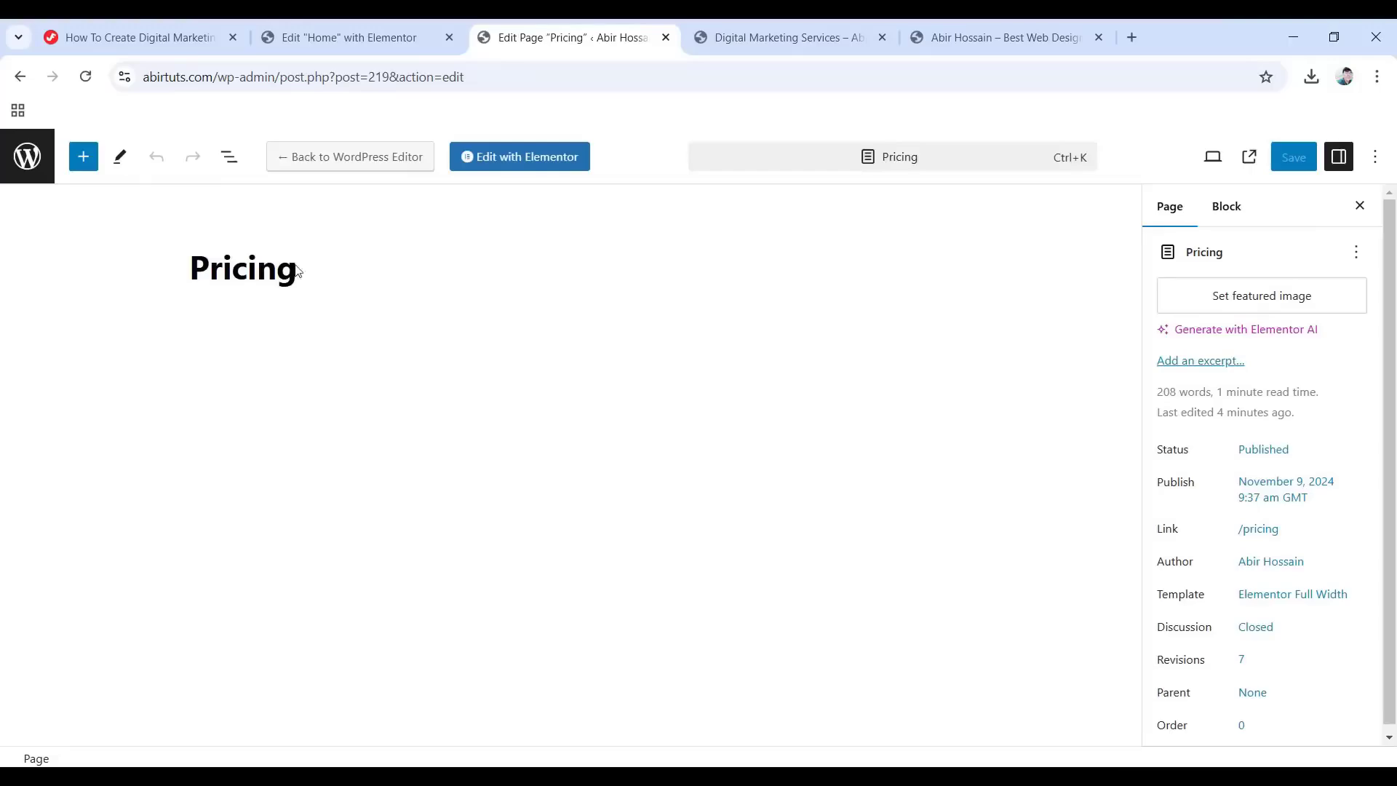
pyautogui.click(37, 165)
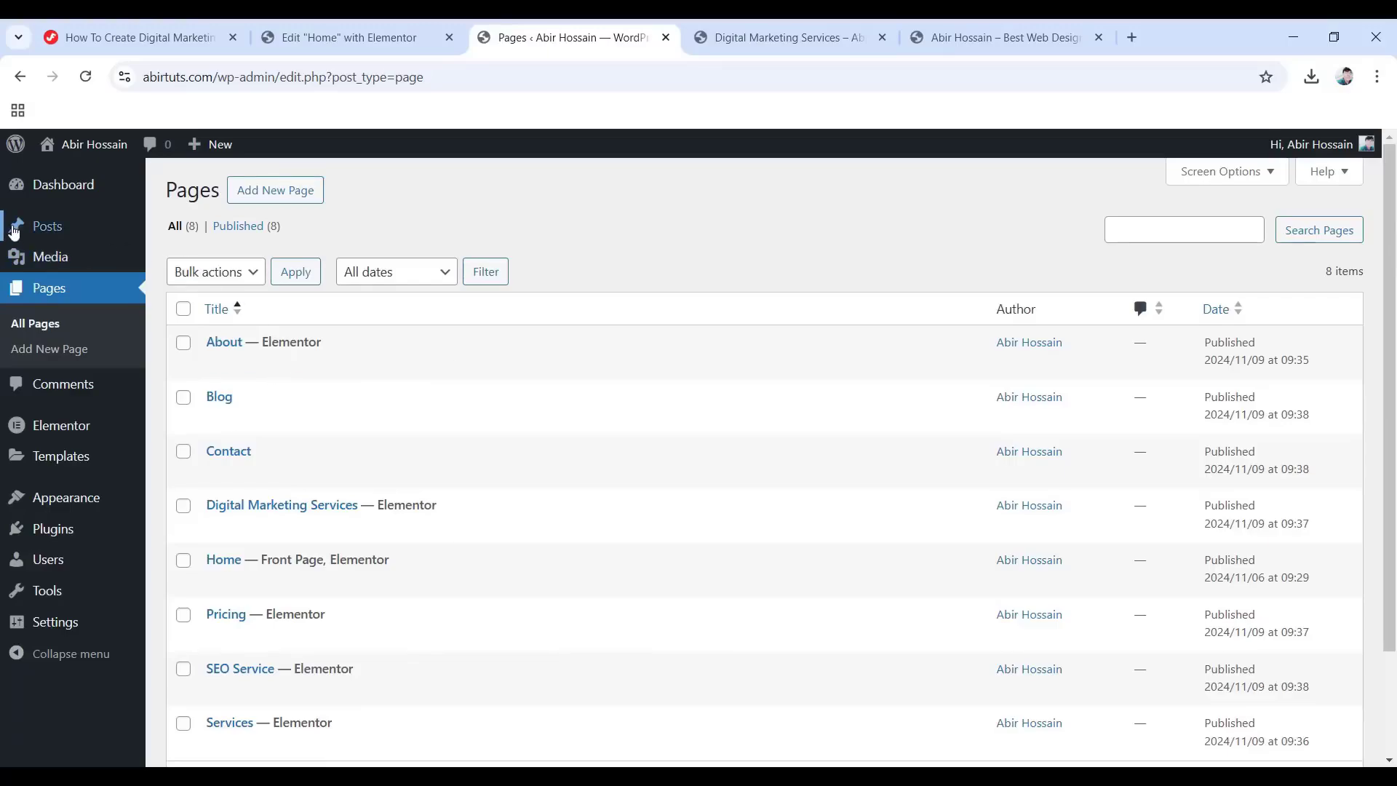
pyautogui.moveTo(54, 228)
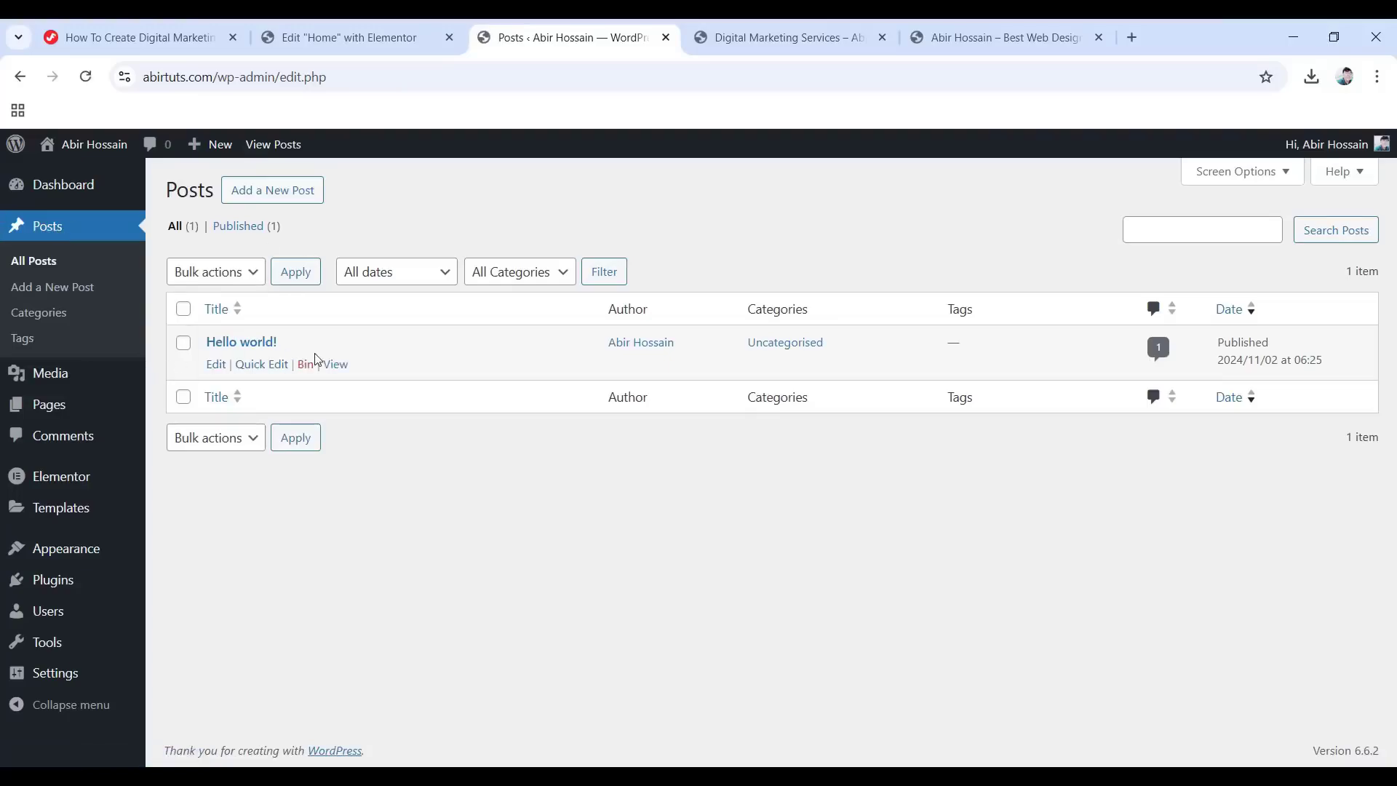
pyautogui.click(304, 364)
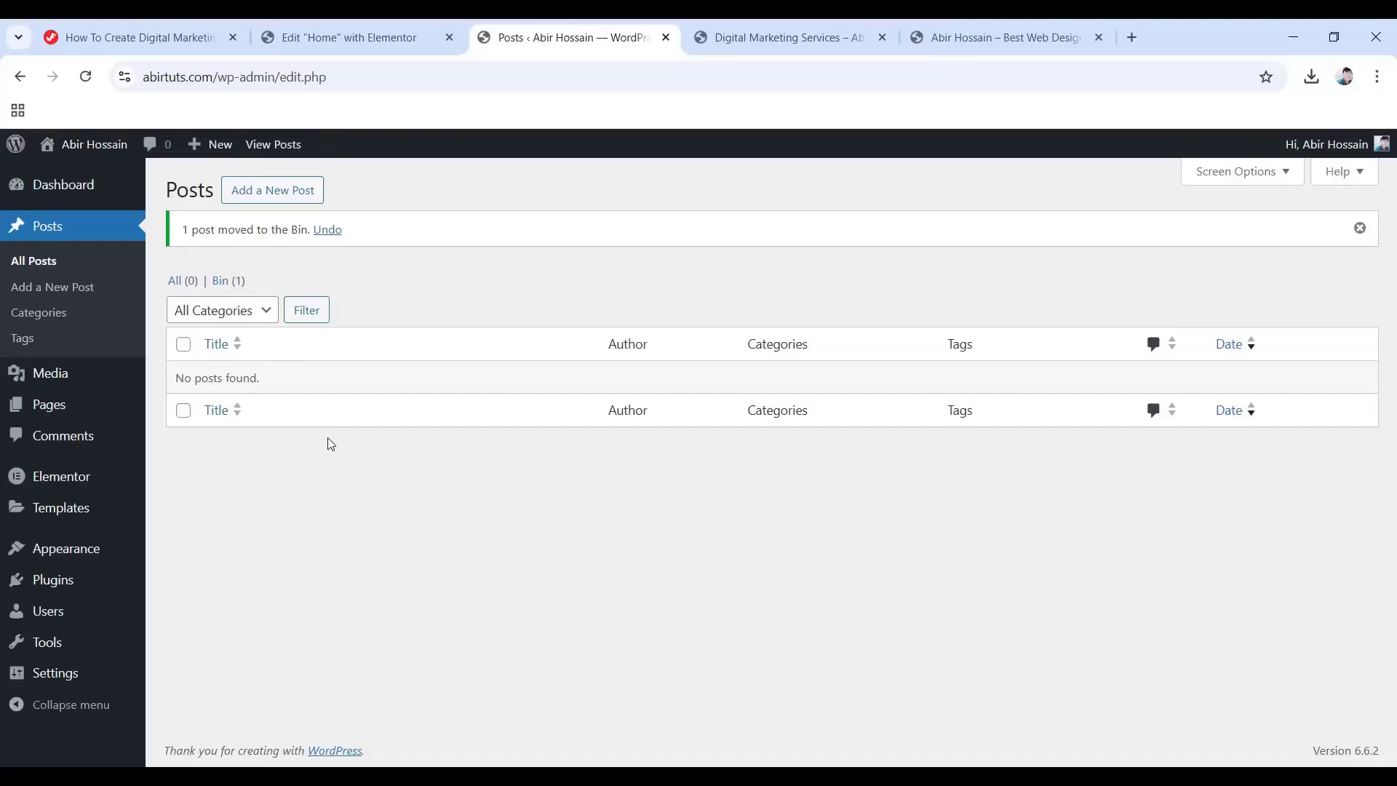
pyautogui.click(292, 193)
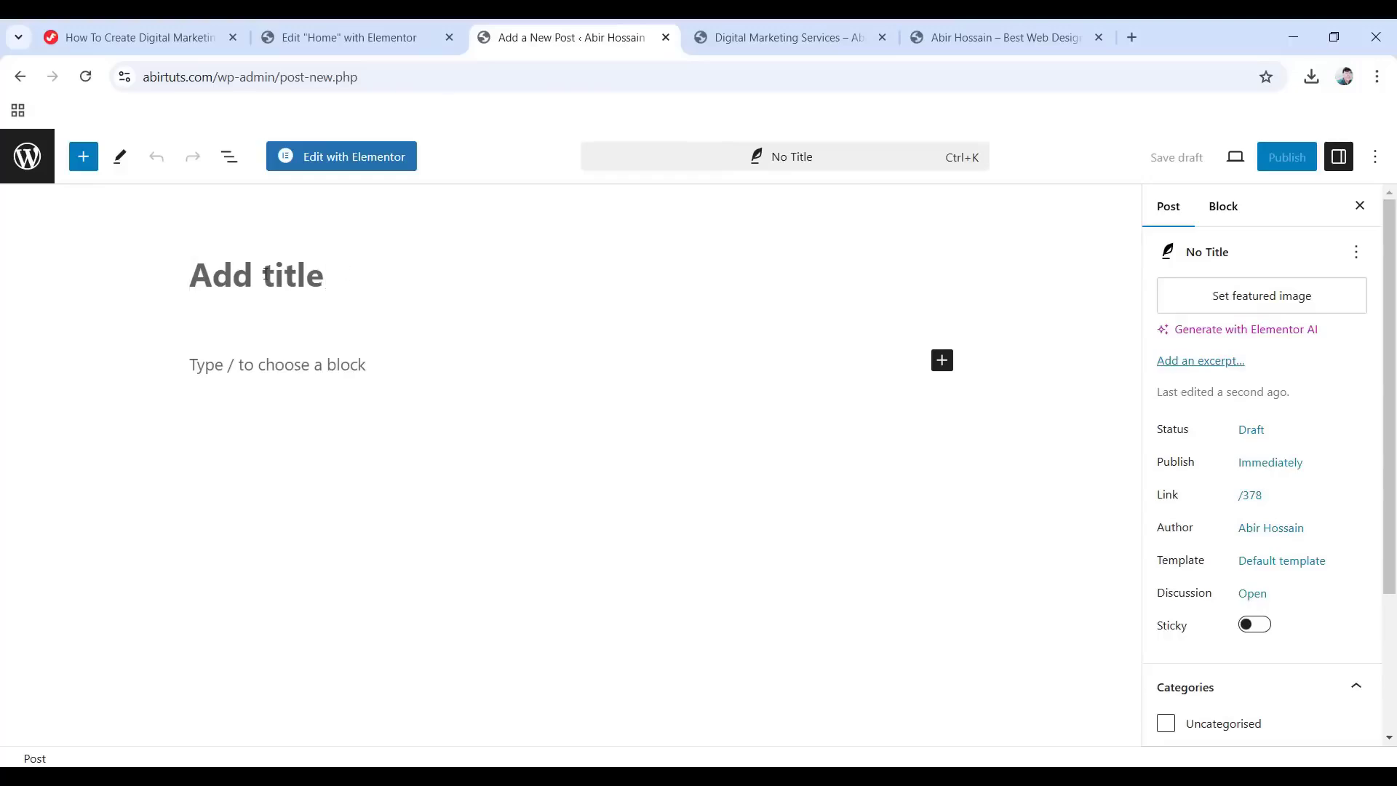
# Paste in the title 'Six Ways to Improve Conversions' and a placeholder body paragraph.
pyautogui.click(220, 280)
pyautogui.write('Six Ways to Improve Conversions')
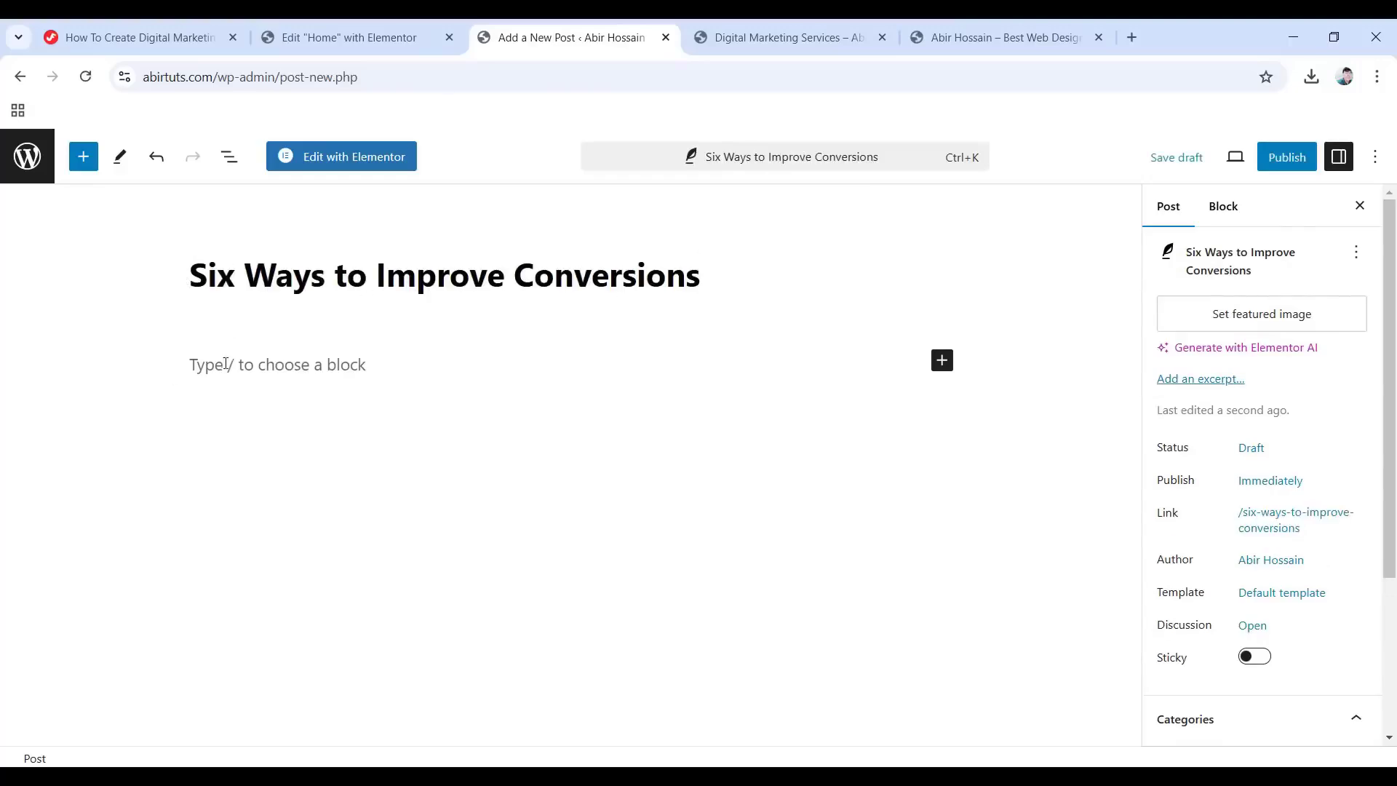
pyautogui.click(282, 365)
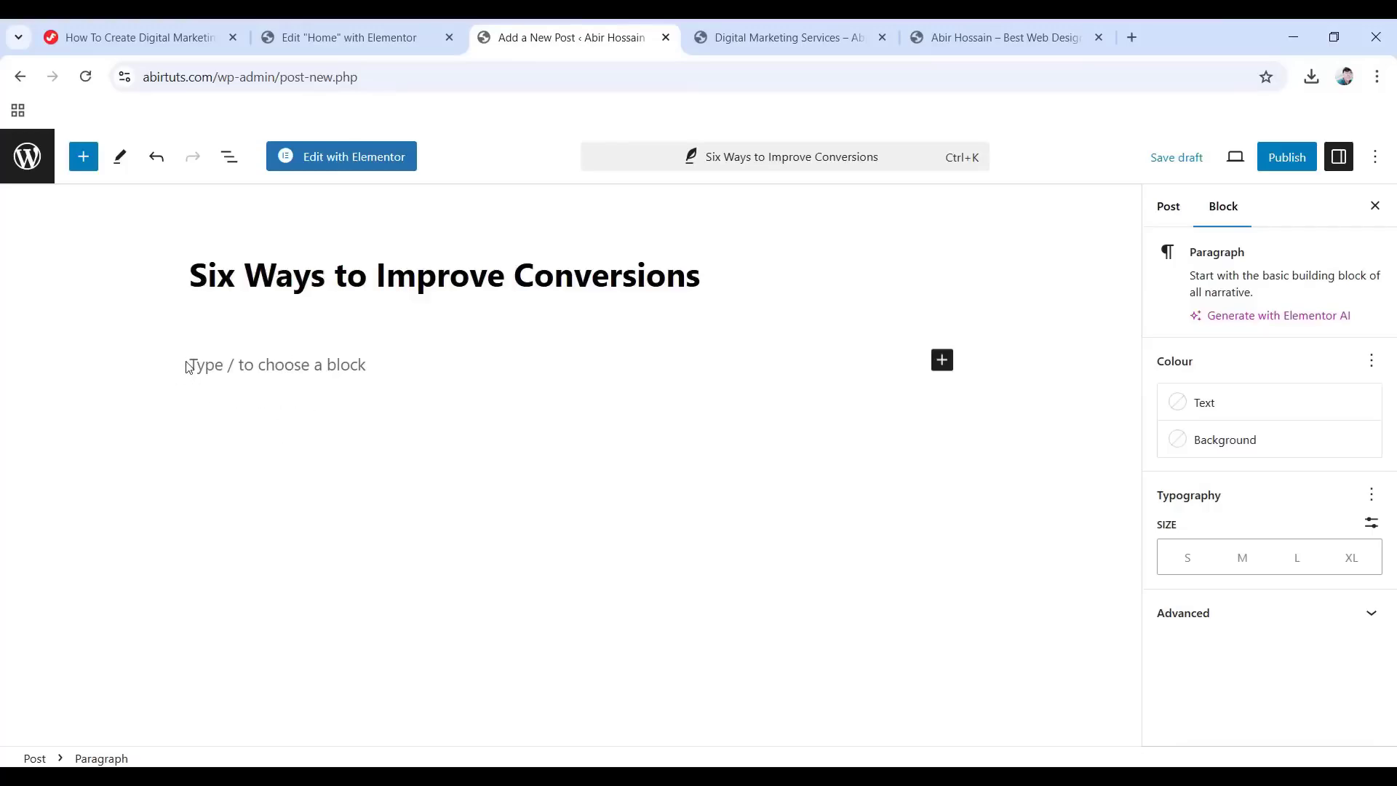
pyautogui.write('Donec vel pellentesque nisl, molestie tempus ligula. Cras massa turpis, pretium nec placerat ornare, sodales ac urna. Sed commodo semper fermentum. Phasellus bibendum lorem nisi, et efficitur sapien dapibus sed. Suspendisse iaculis erat ut enim tincidunt, vitae bibendum lorem mattis. Quisque sed nunc quis nisi aliquam dictum at ac velit. Suspendisse orci nunc, condimentum sit amet lobortis et, maximus ac eros. Curabitur sit amet purus eget leo hendrerit rhoncus a sit amet massa. Aliquam sed posuere ex. Sed maximus sapien ac tortor consequat, non malesuada urna commodo. Orci varius natoque penatibus et magnis dis parturient montes, nascetur ridiculus mus. Integer pharetra scelerisque luctus. Integer sed aliquam est.')
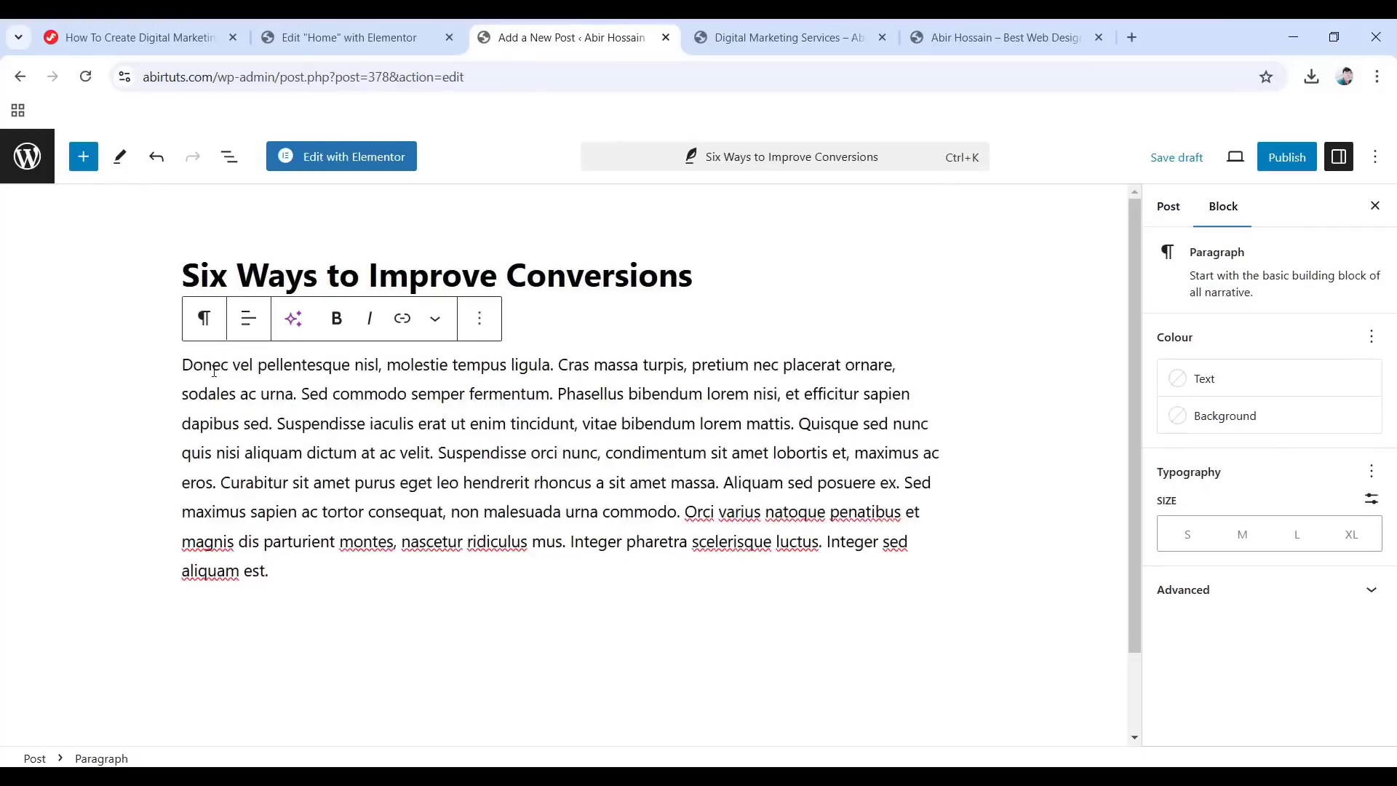
# Set blog-5.png from the Media Library as the post's featured image.
pyautogui.click(1170, 208)
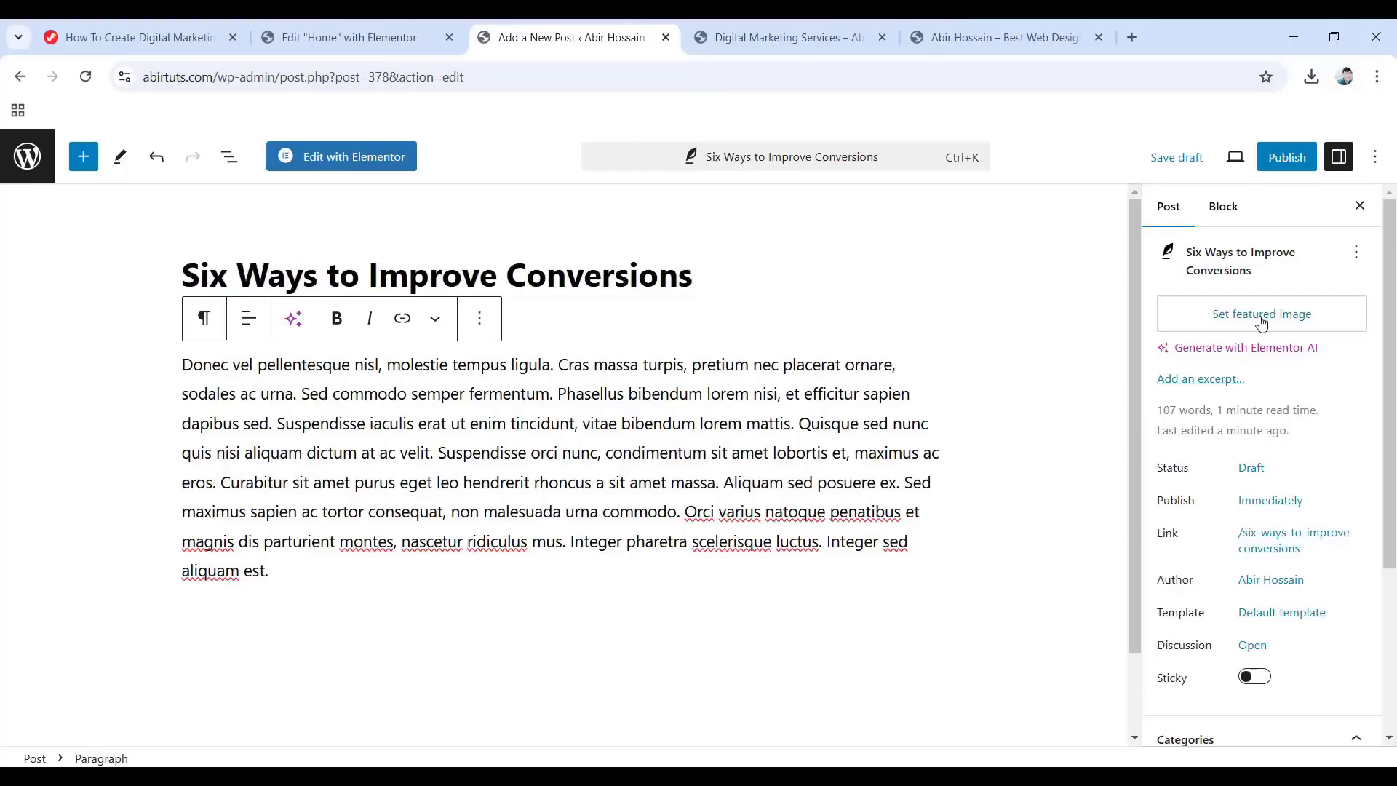
pyautogui.click(1239, 316)
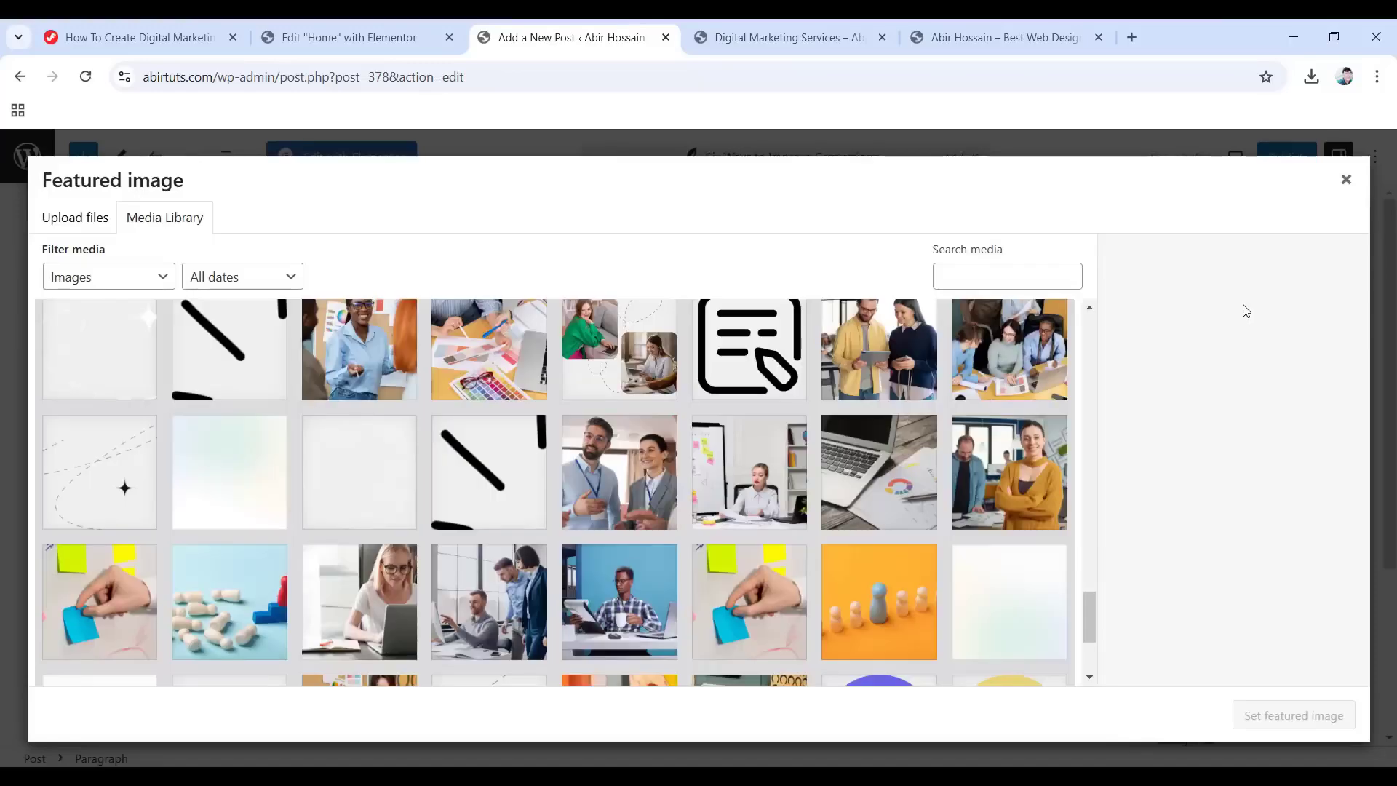
pyautogui.click(476, 610)
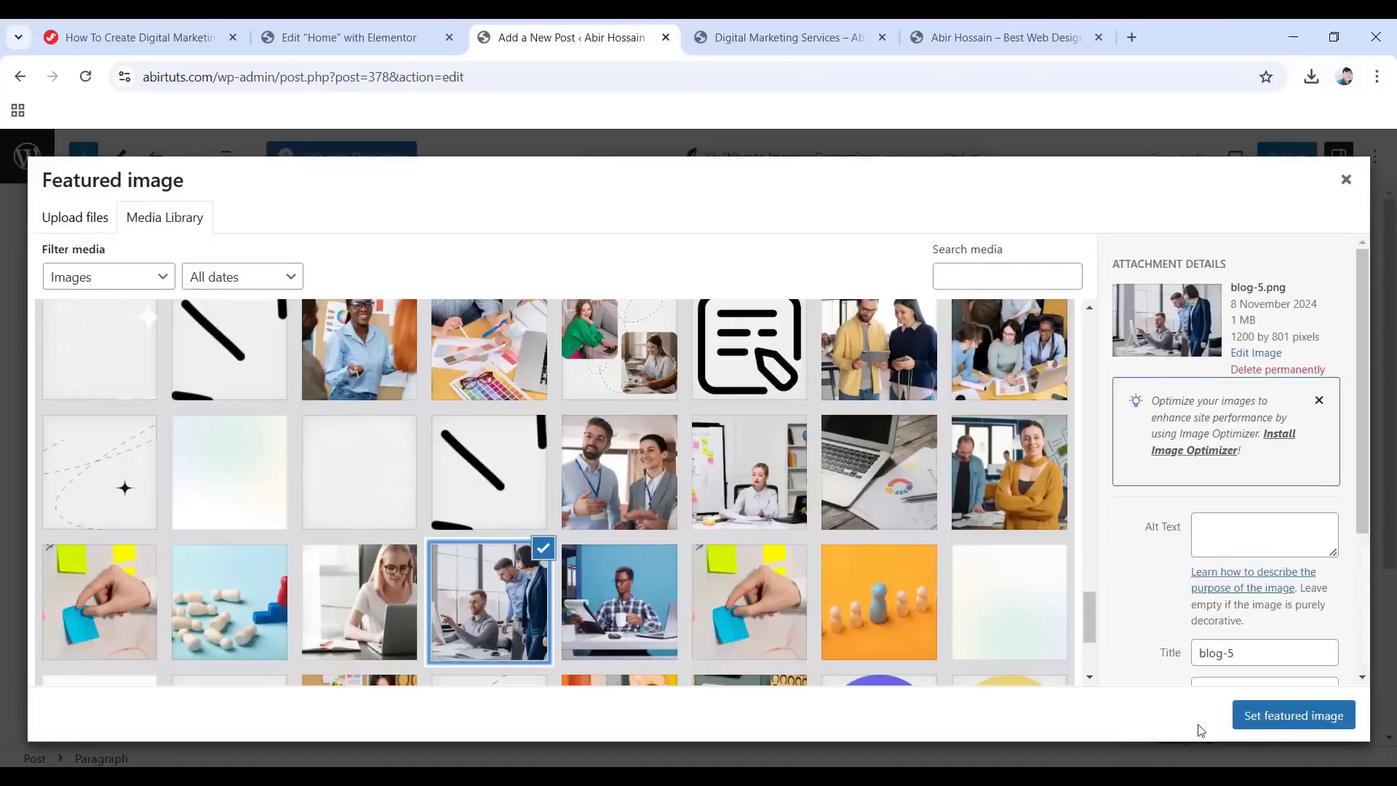
pyautogui.click(1292, 720)
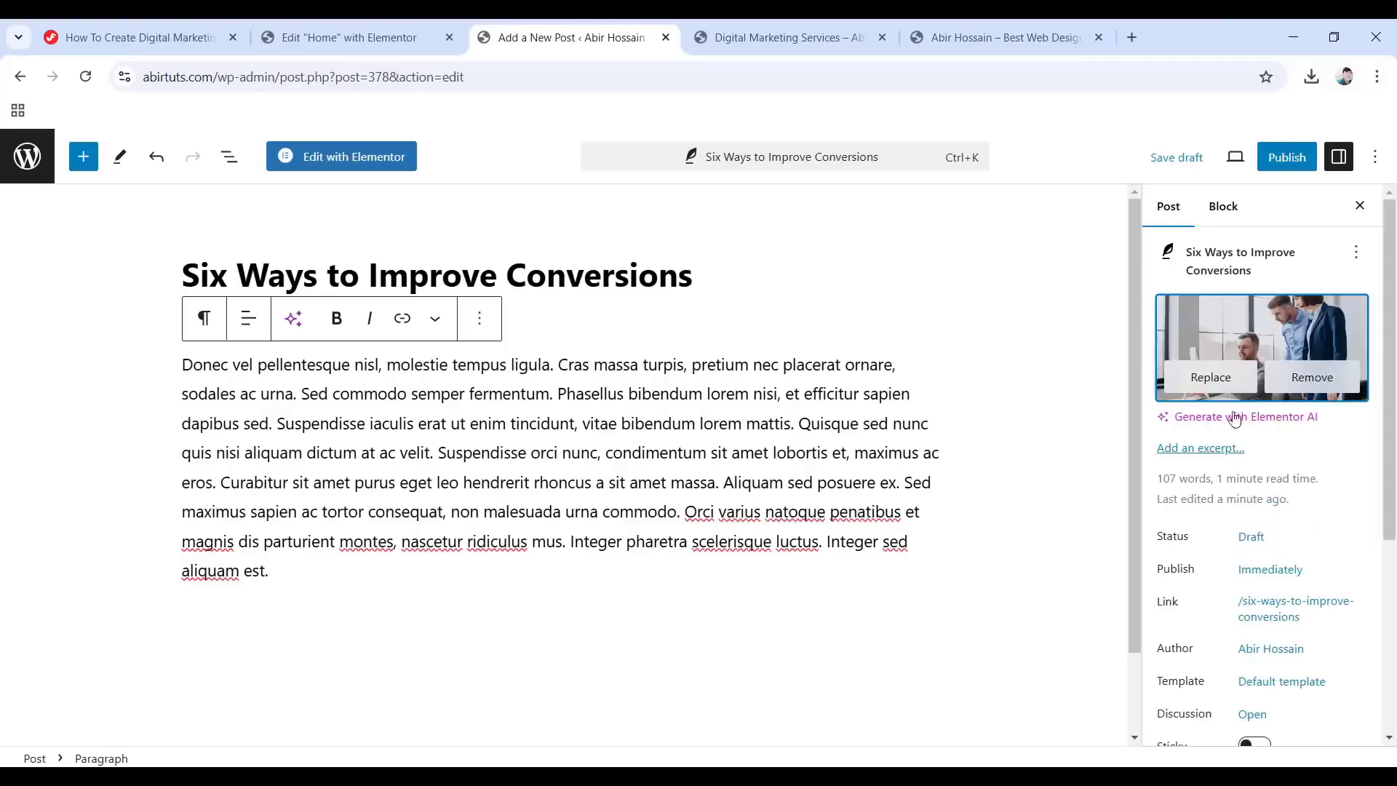
pyautogui.scroll(-4, 1242, 466)
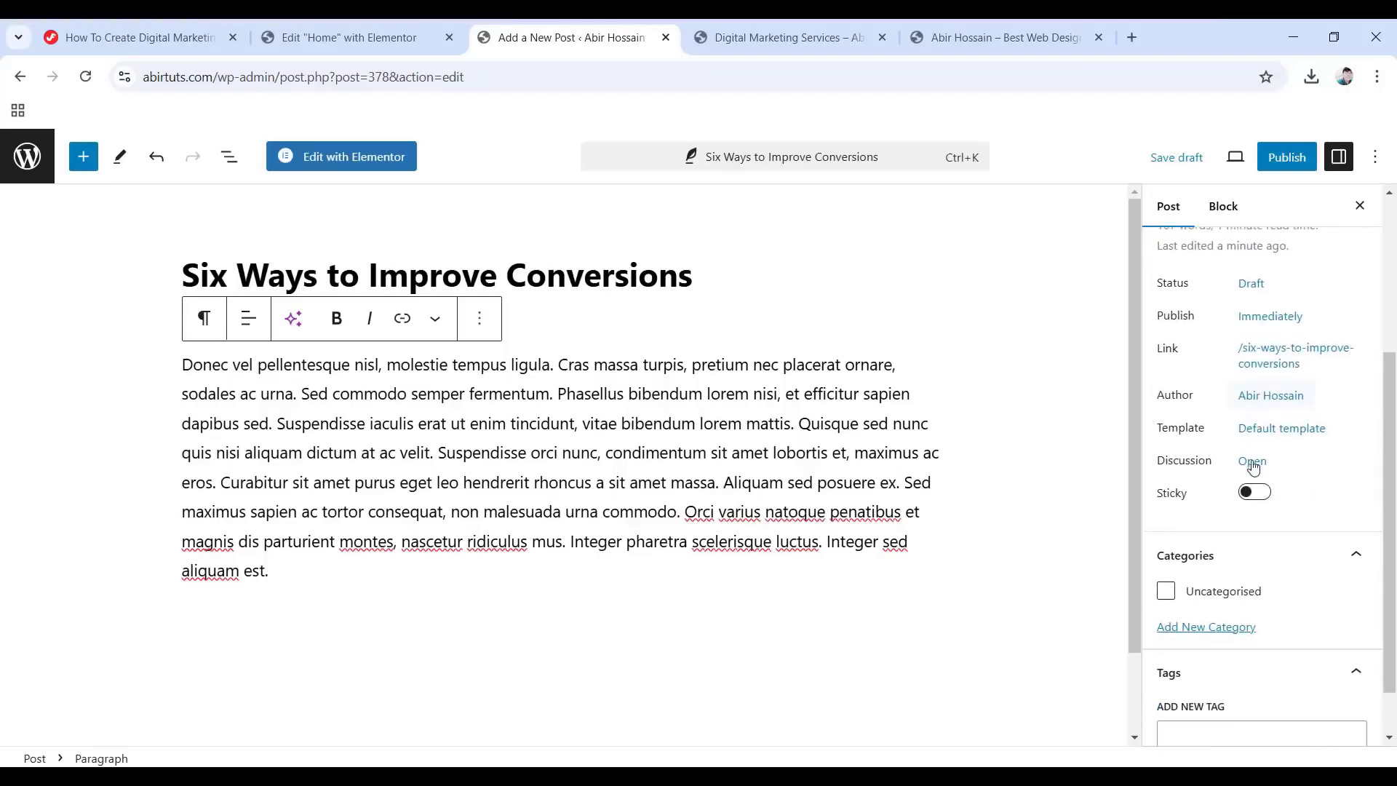
pyautogui.scroll(1, 1239, 421)
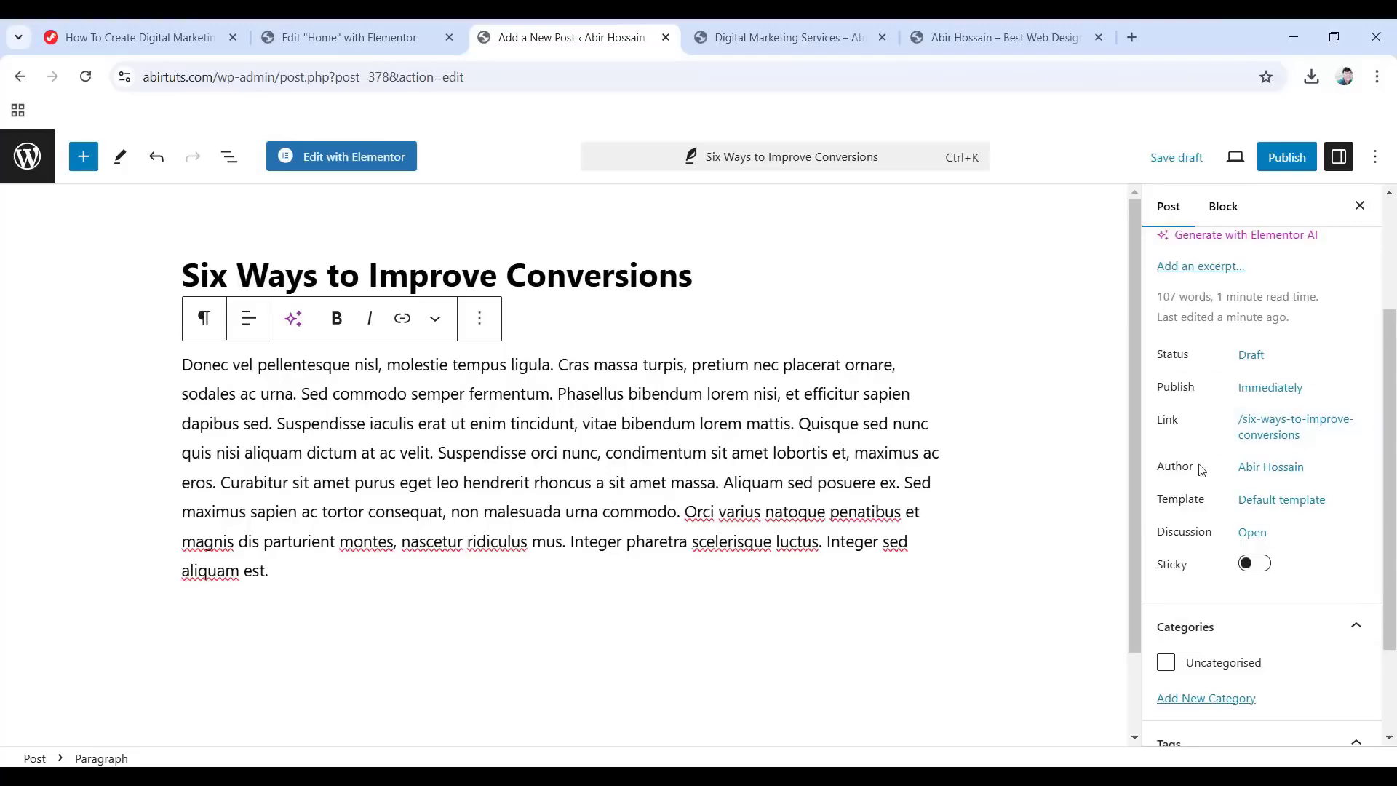
pyautogui.scroll(-1, 1237, 468)
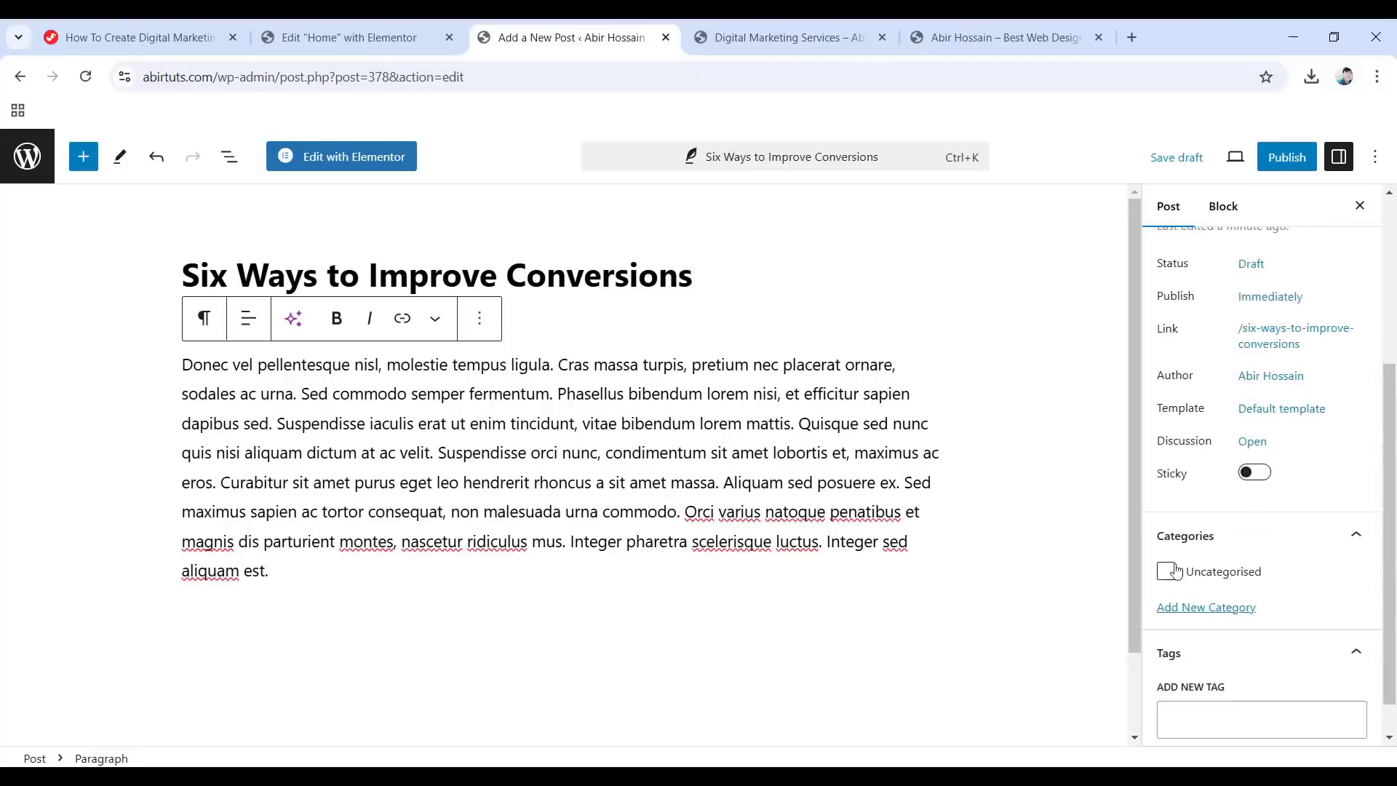
# Create and assign a 'Blog' category, add Digital Marketing, and publish the post.
pyautogui.click(1187, 608)
pyautogui.scroll(-1, 1223, 635)
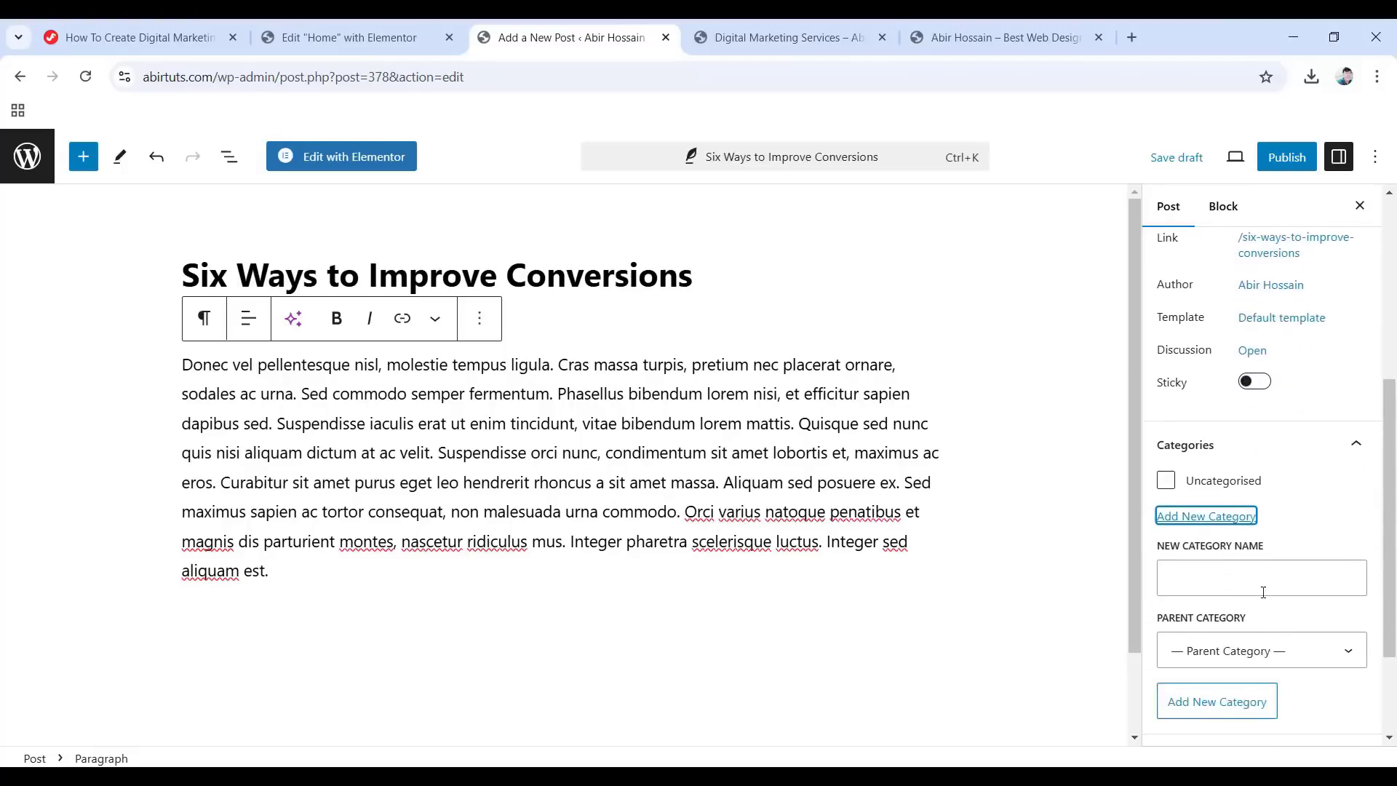
pyautogui.click(1184, 575)
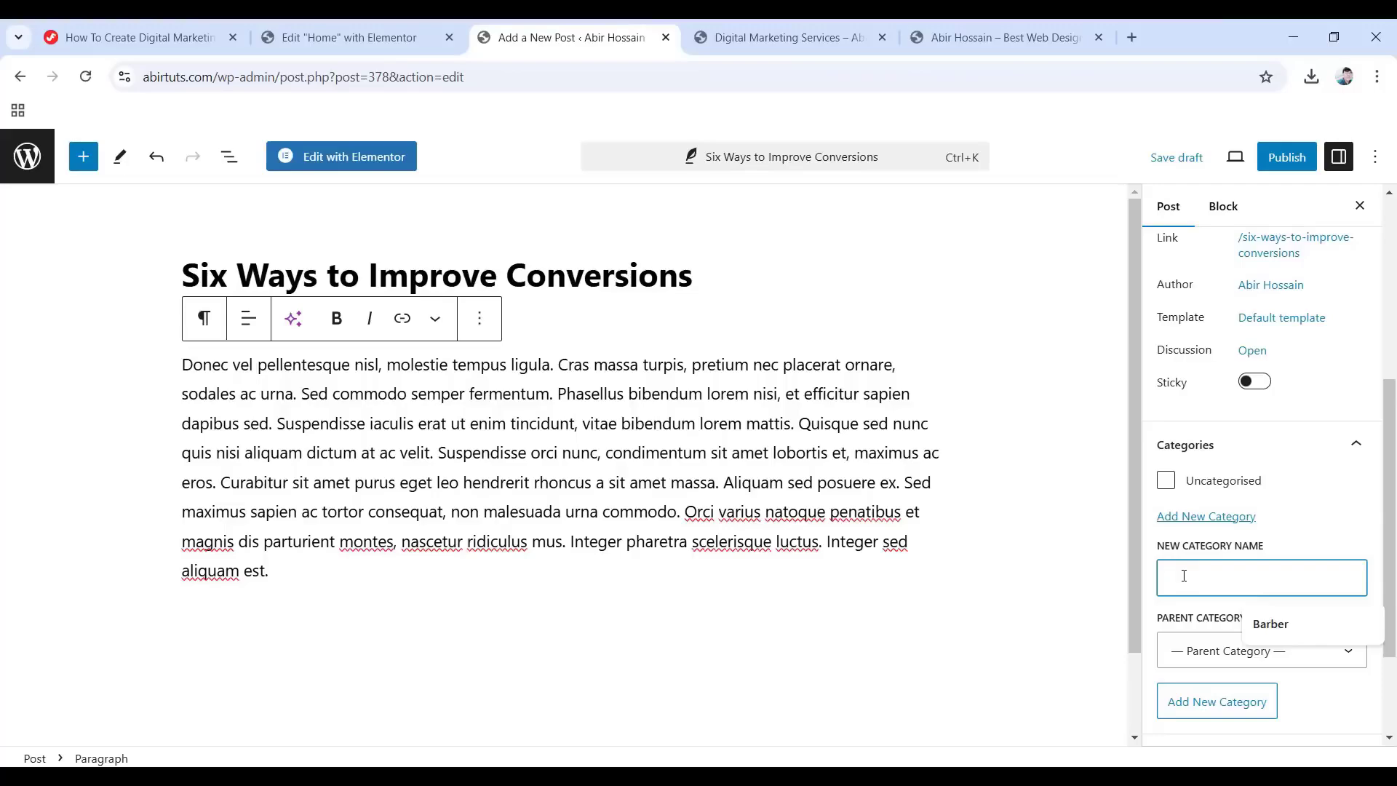
pyautogui.write('Blog')
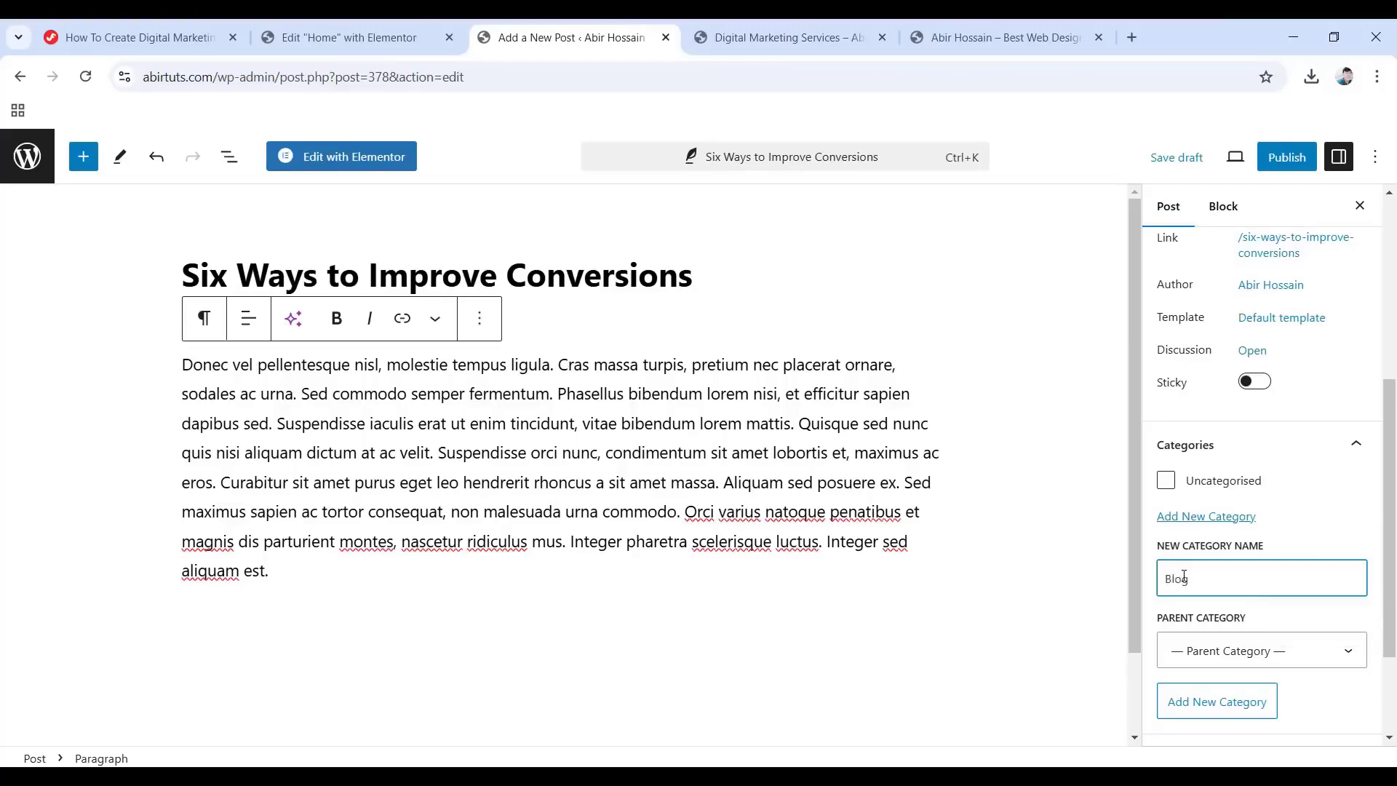
pyautogui.press('Return')
pyautogui.scroll(-2, 1244, 553)
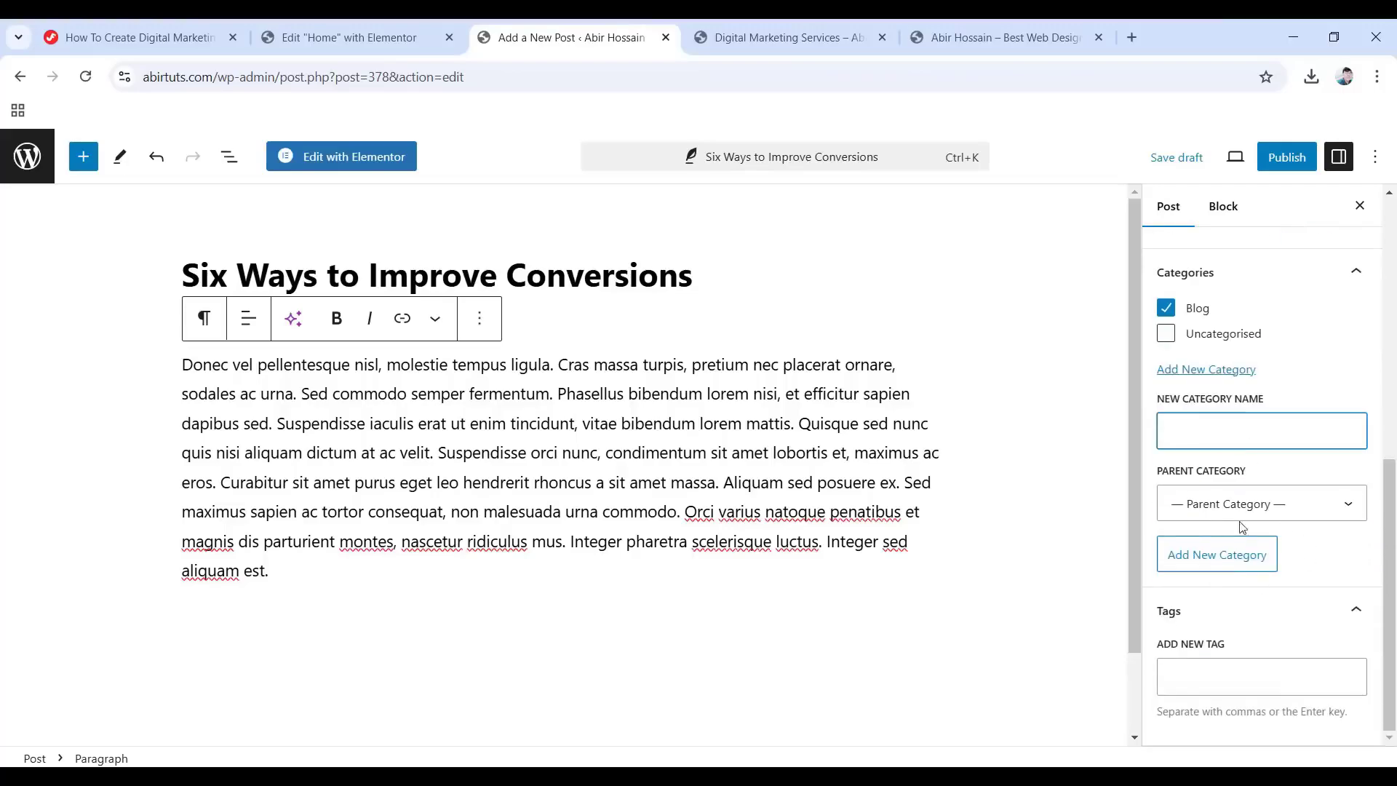
pyautogui.click(1229, 560)
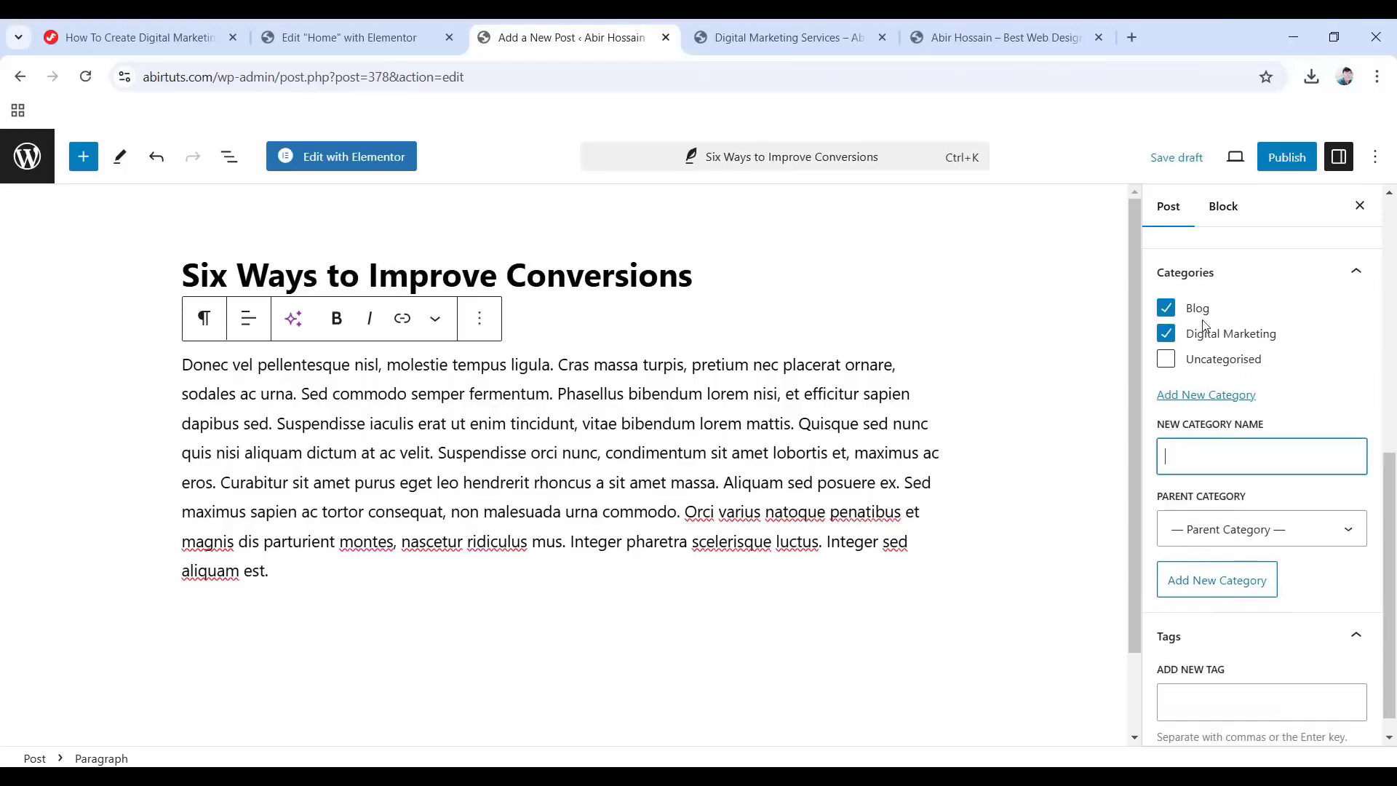
pyautogui.scroll(-2, 1087, 473)
pyautogui.scroll(-1, 1235, 641)
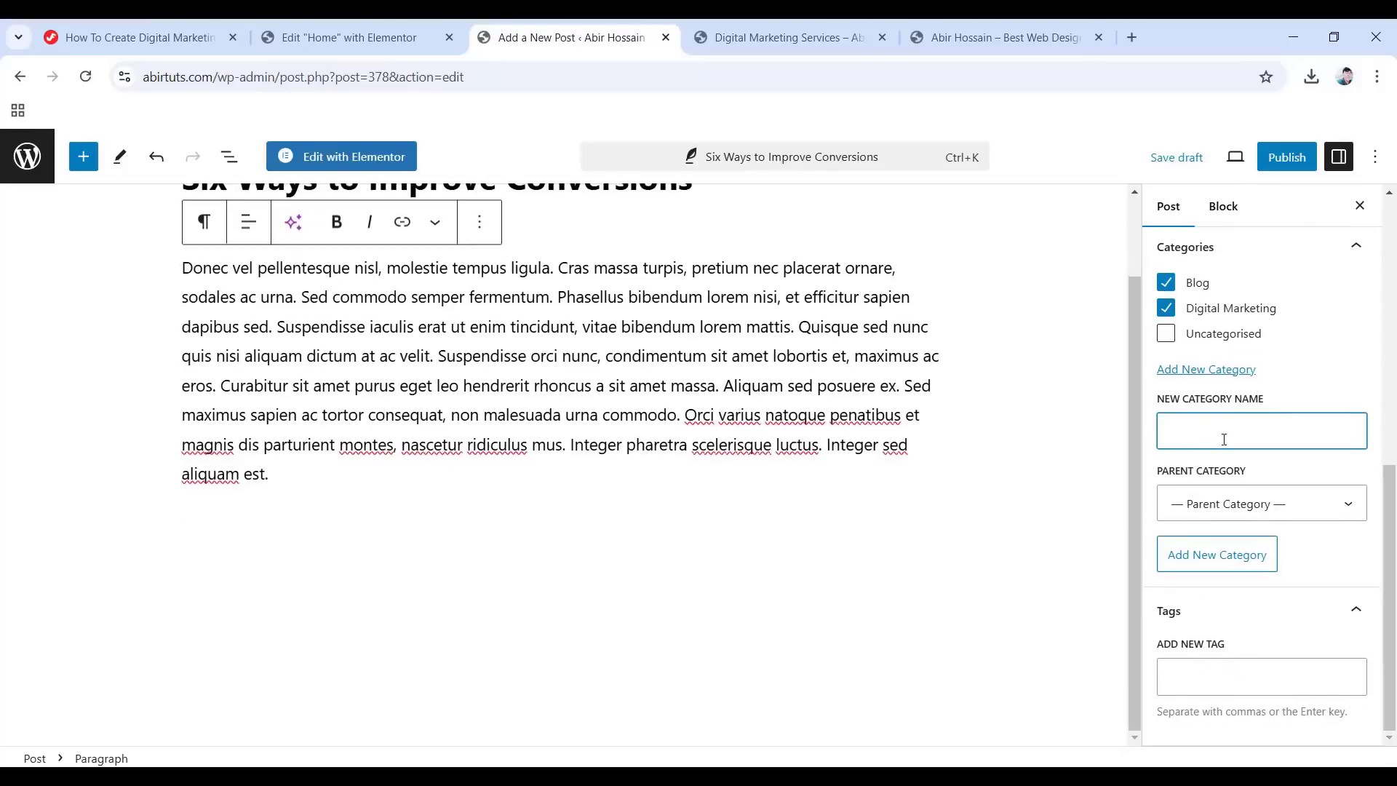
pyautogui.scroll(4, 1213, 451)
pyautogui.scroll(1, 1216, 394)
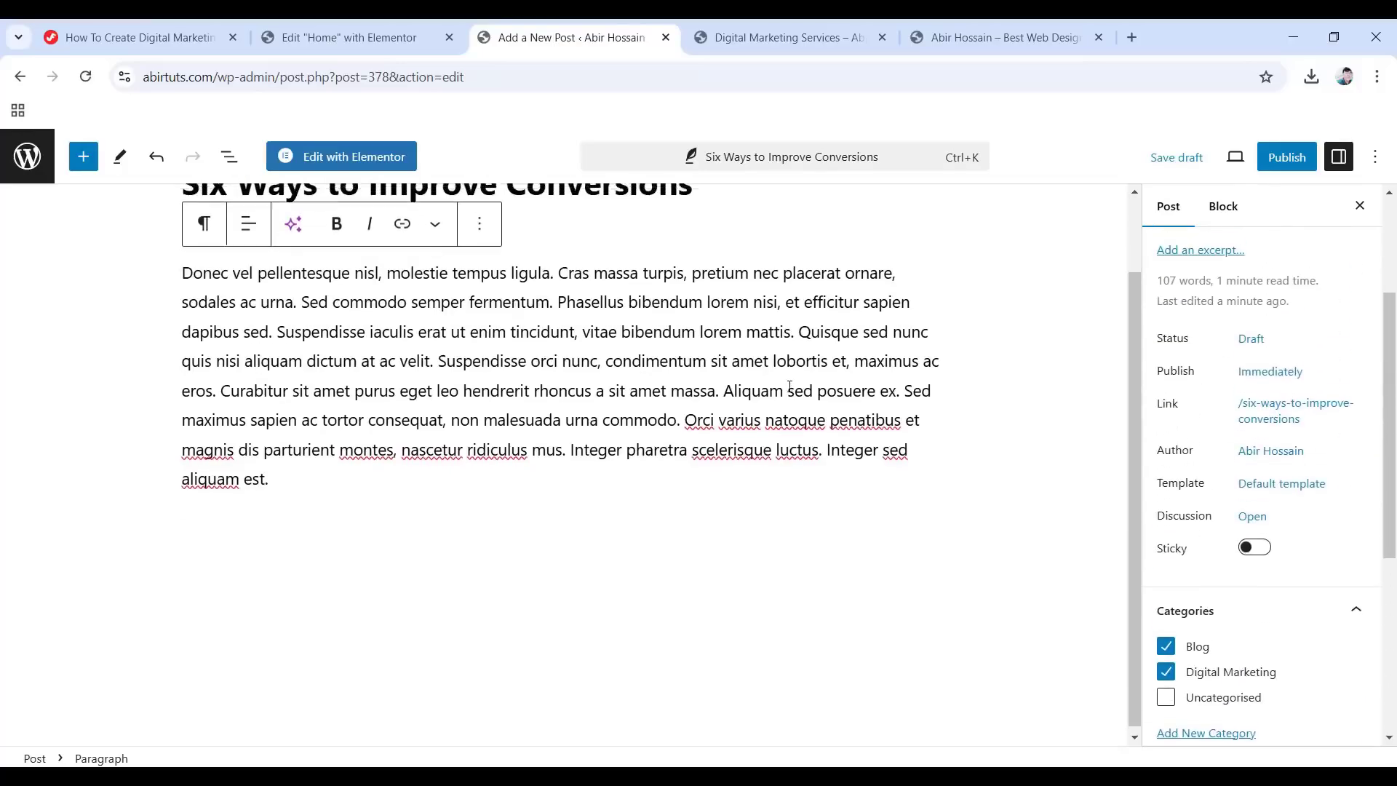
pyautogui.scroll(1, 1084, 393)
pyautogui.click(1287, 162)
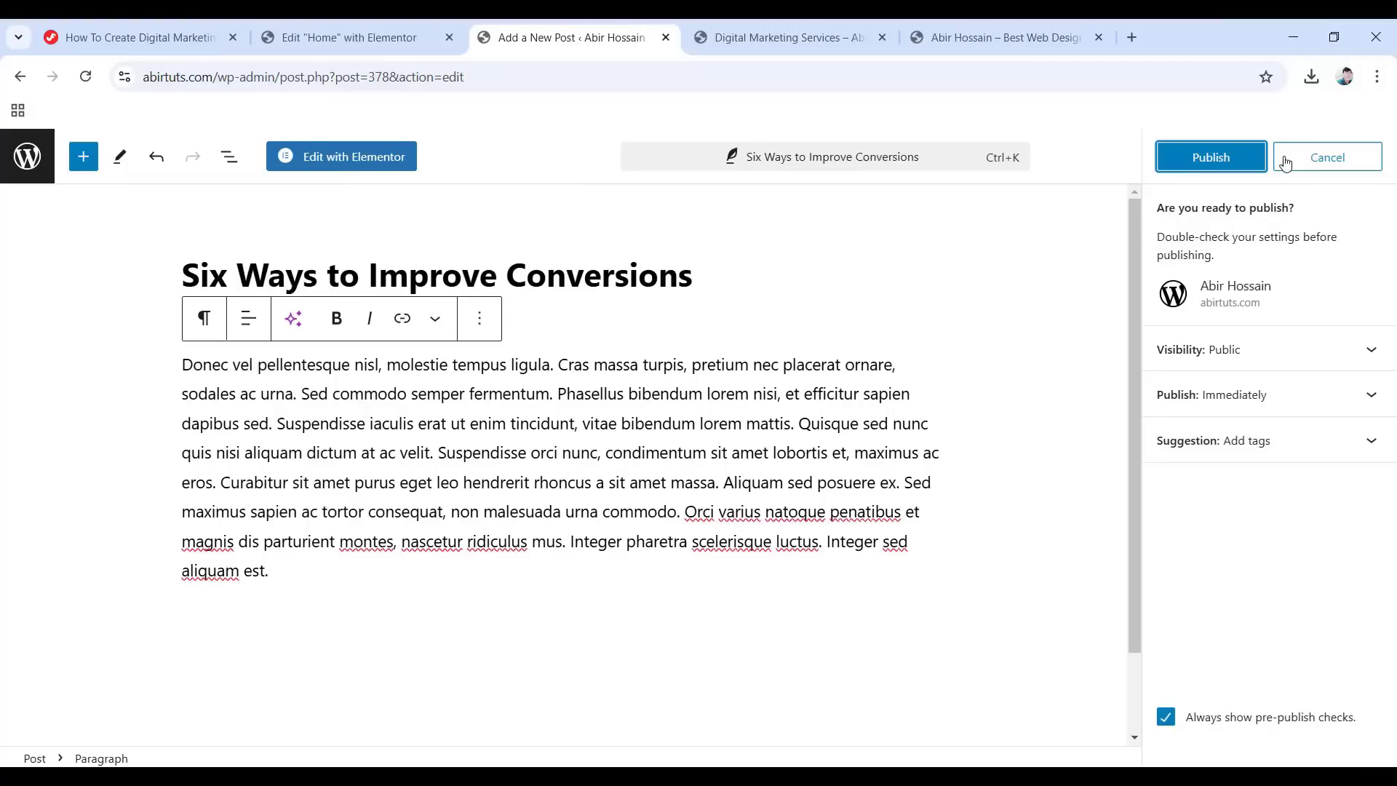
pyautogui.click(1216, 161)
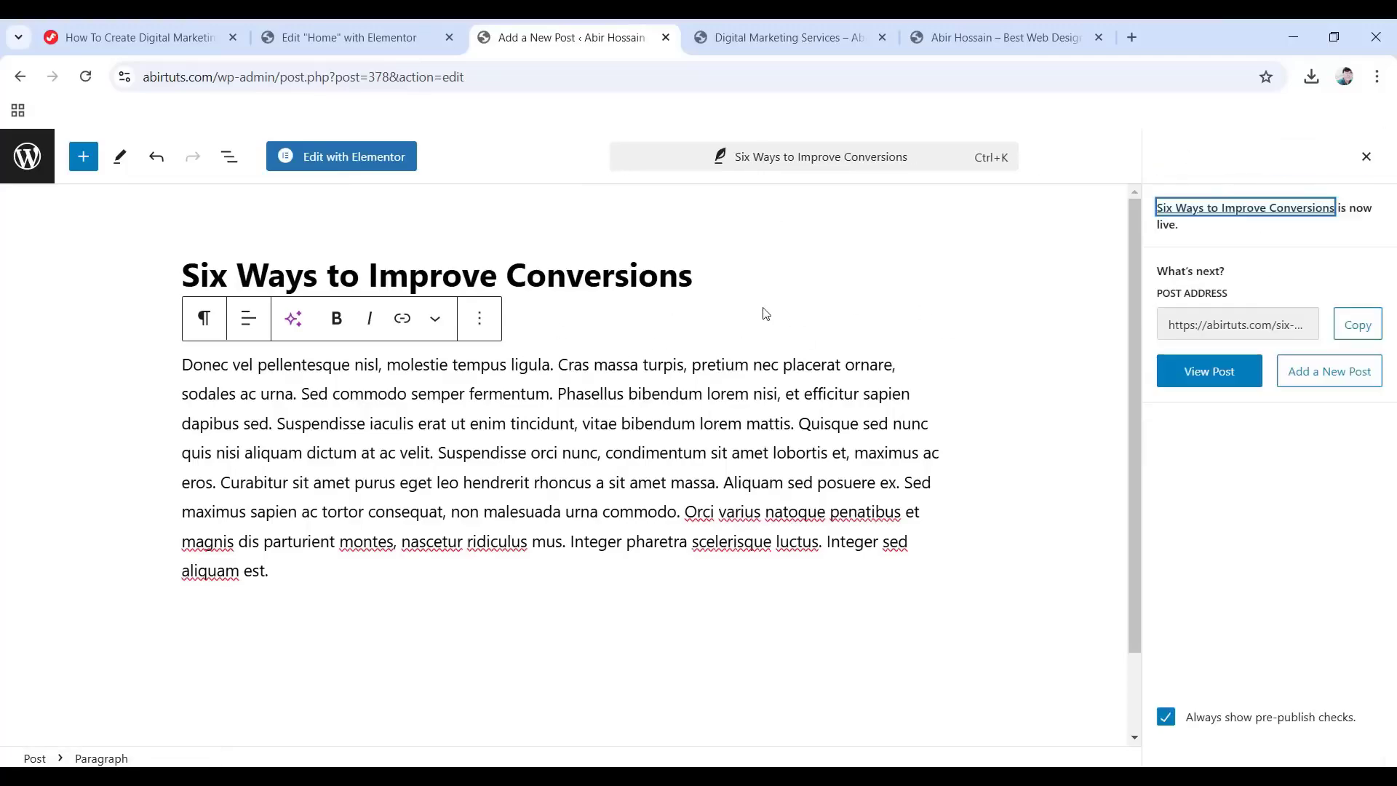
# In Settings > Reading, choose Blog as the Posts page and save the changes.
pyautogui.click(20, 76)
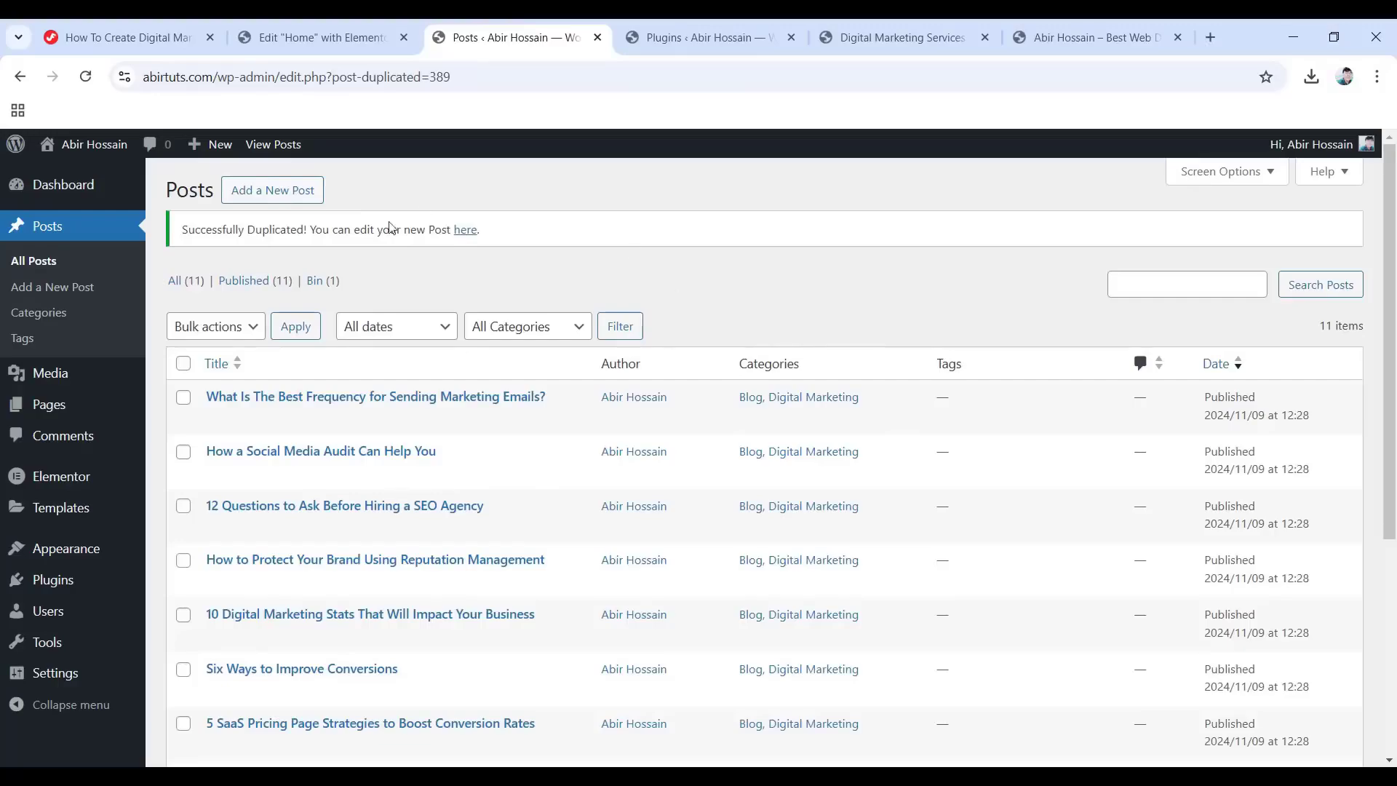
pyautogui.scroll(-1, 480, 597)
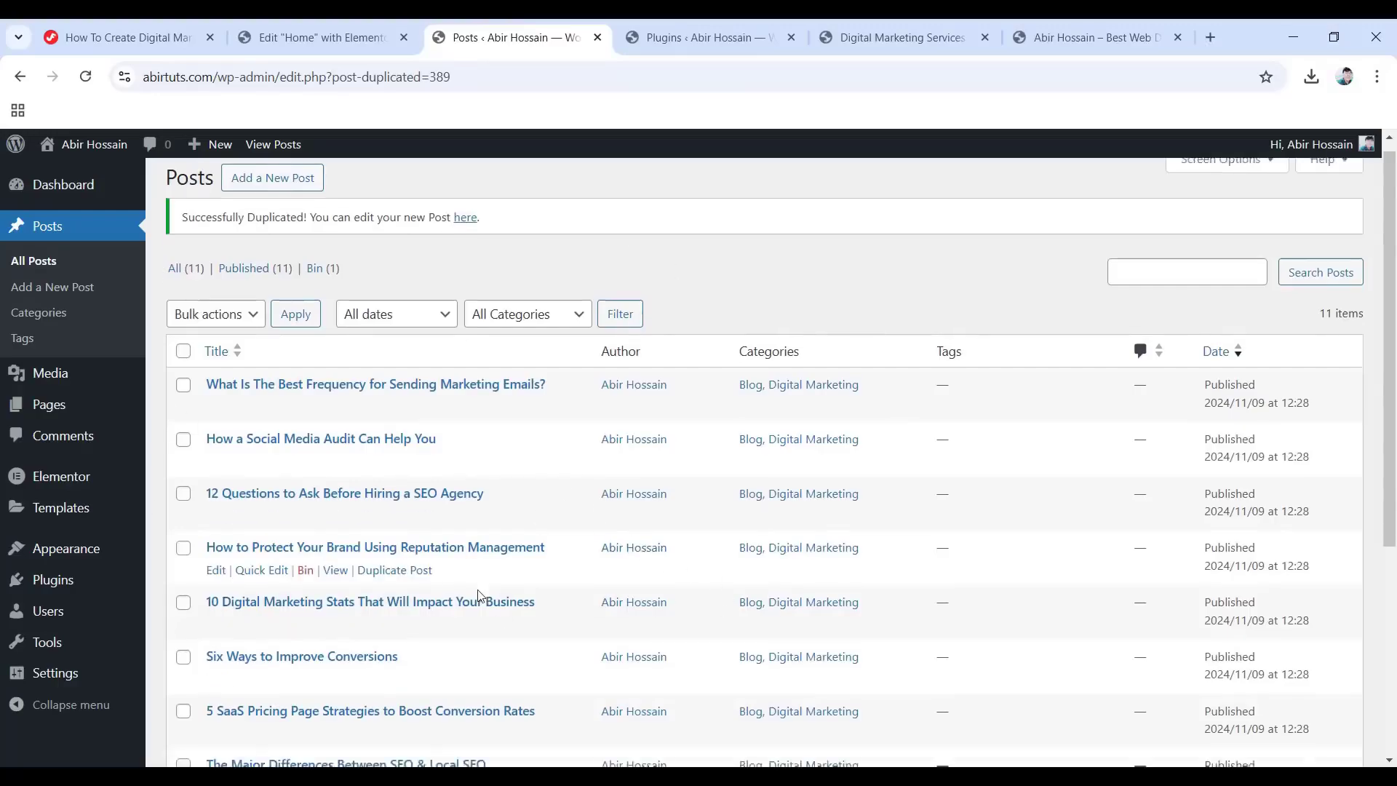
pyautogui.scroll(-3, 480, 593)
pyautogui.scroll(1, 597, 575)
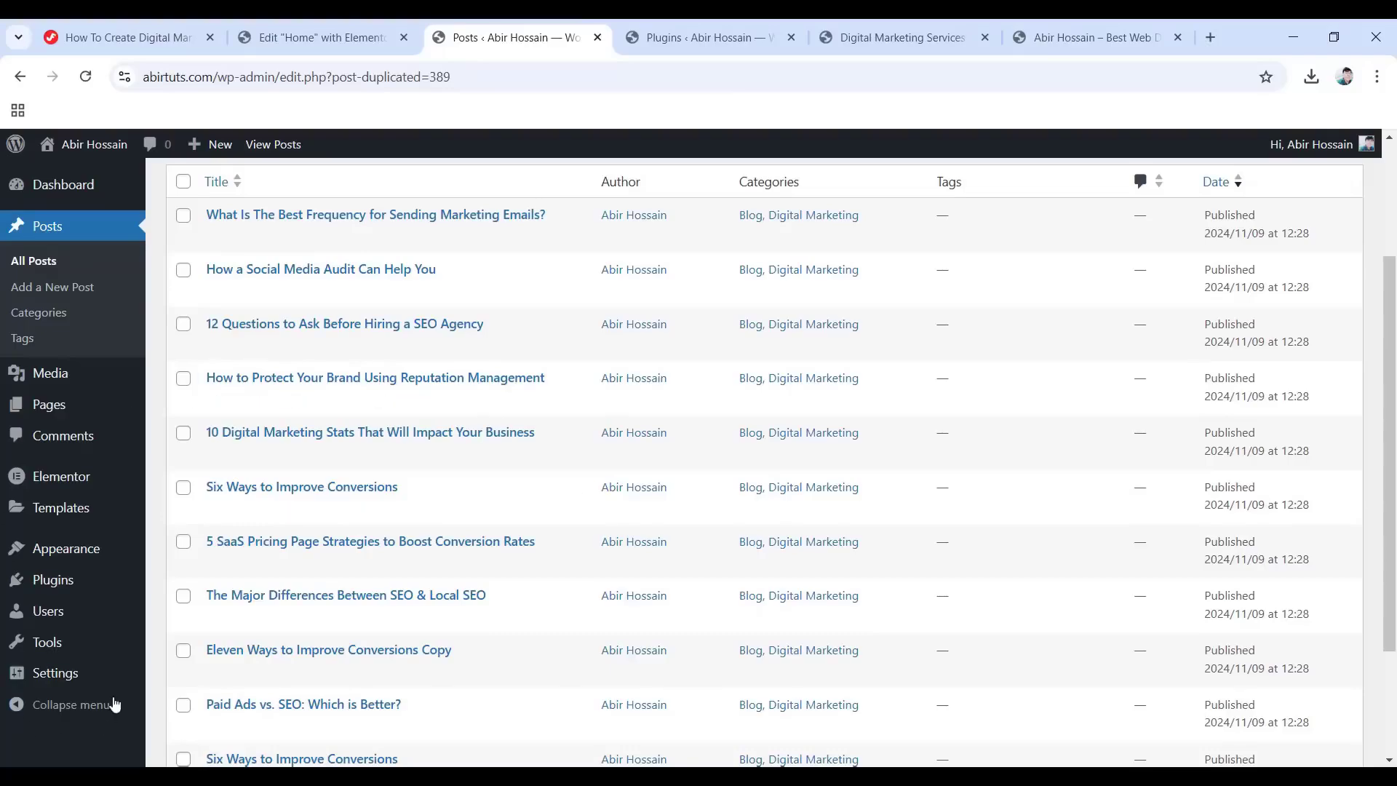
pyautogui.moveTo(69, 677)
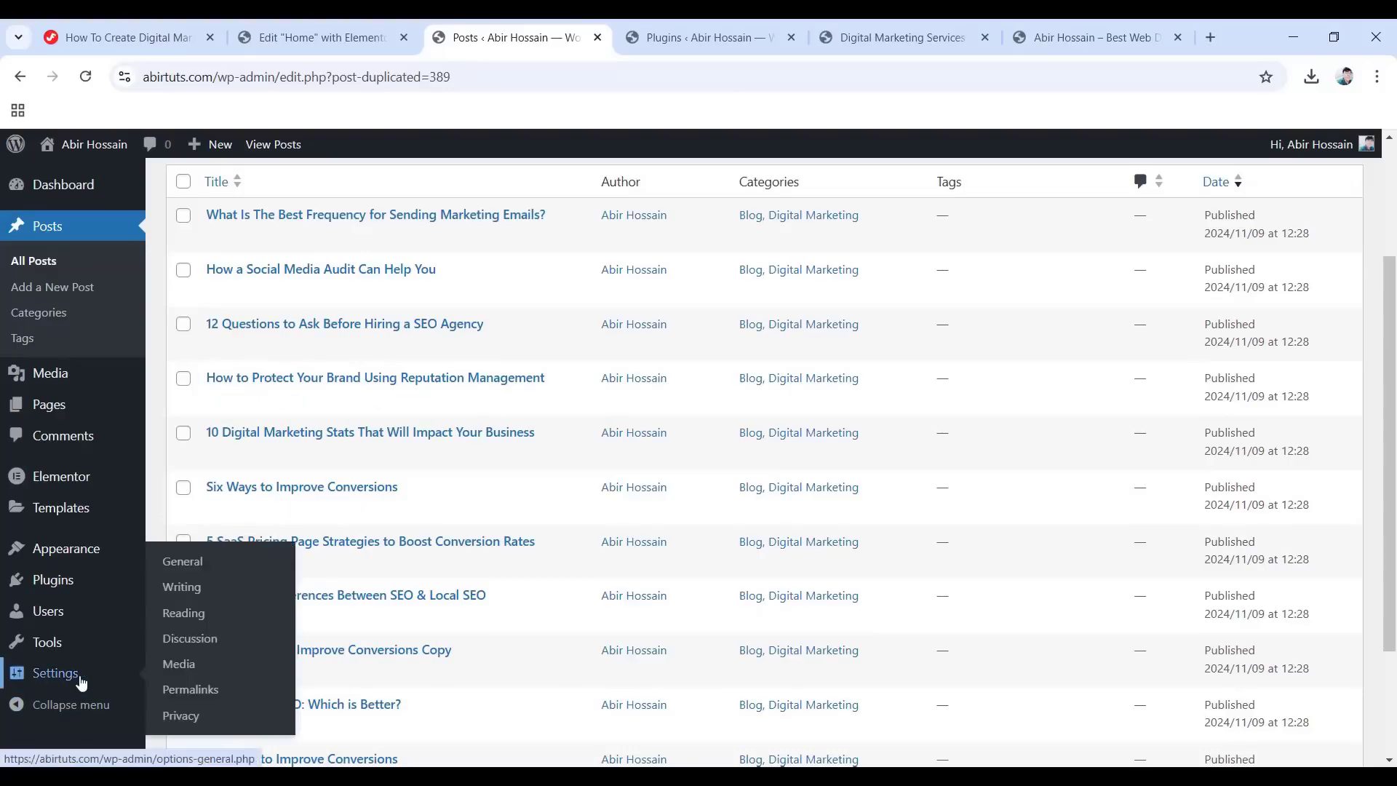
pyautogui.click(182, 613)
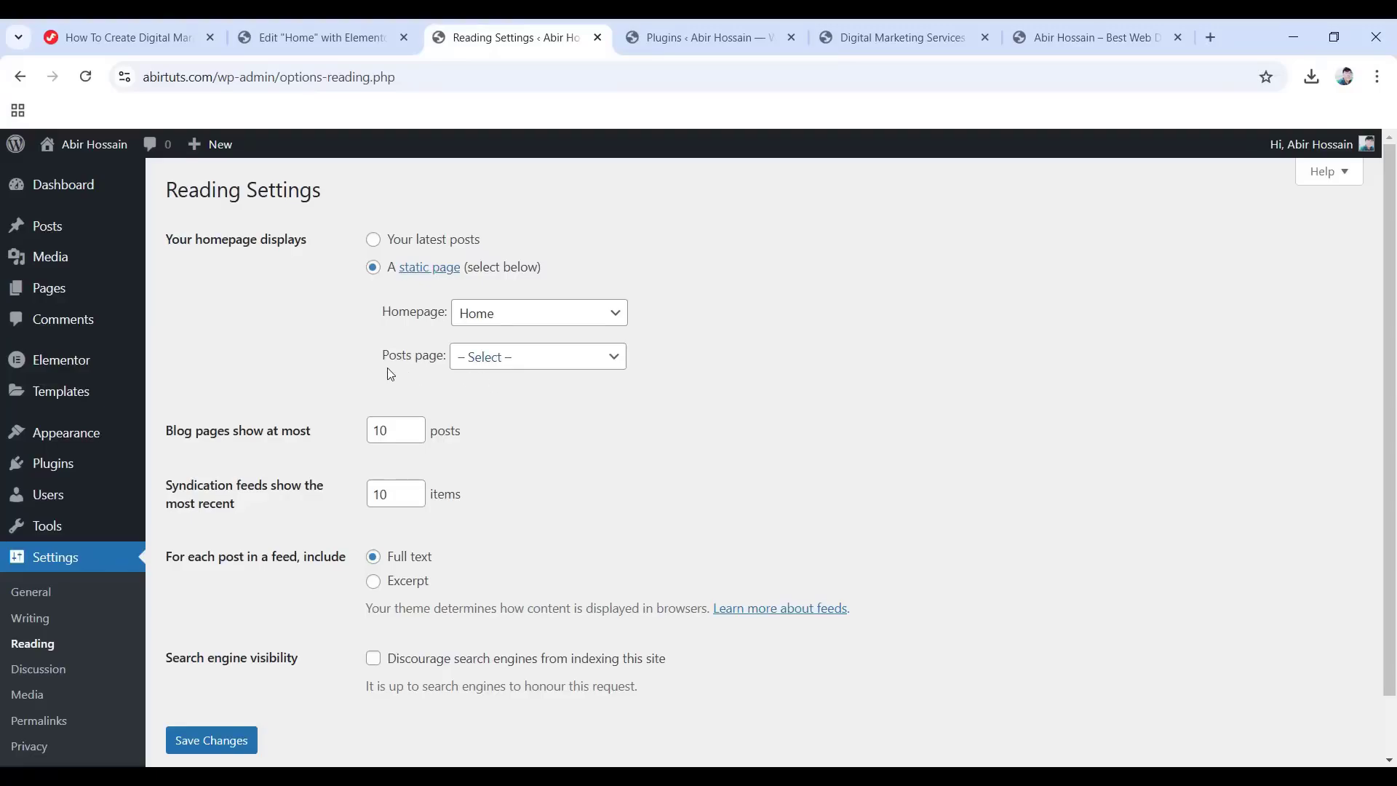
pyautogui.click(509, 369)
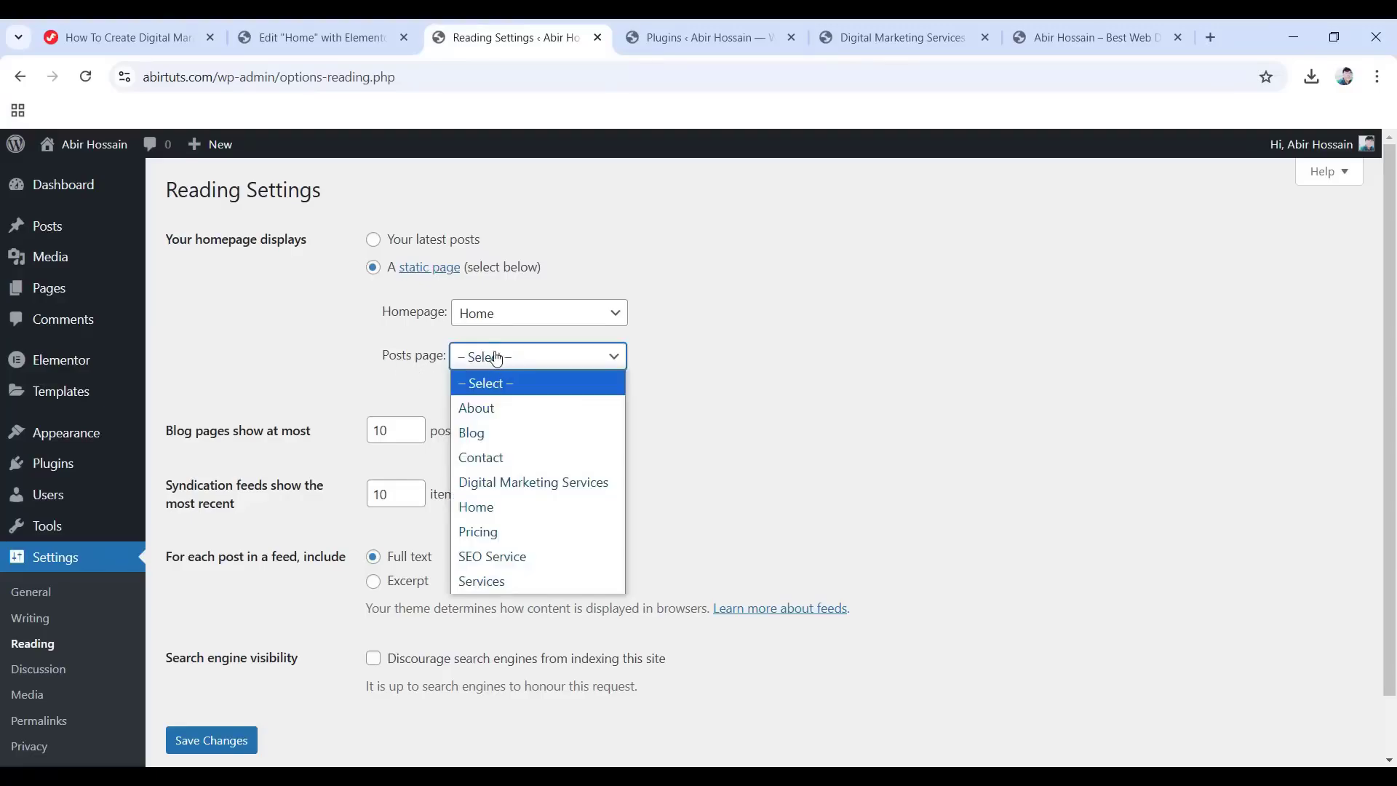
pyautogui.click(485, 435)
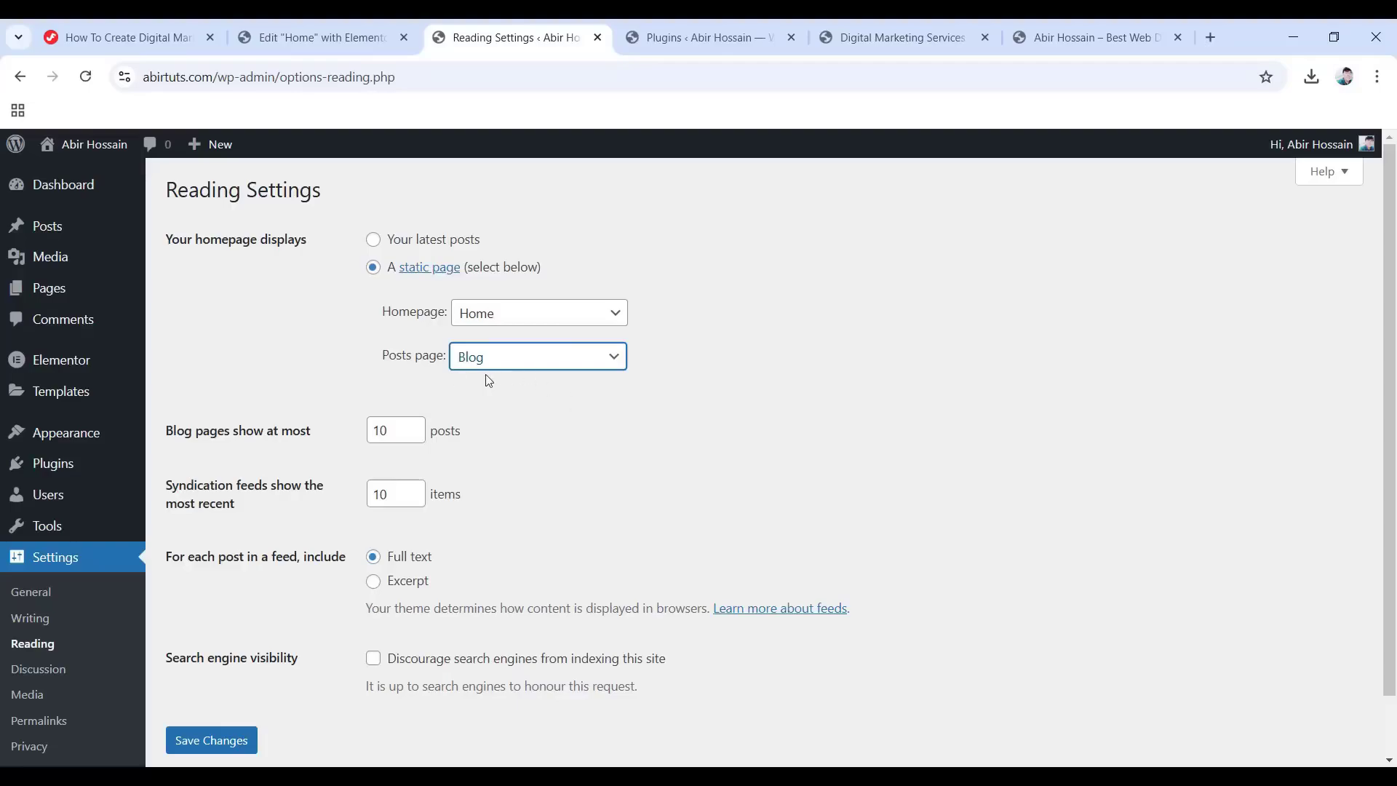
pyautogui.click(200, 744)
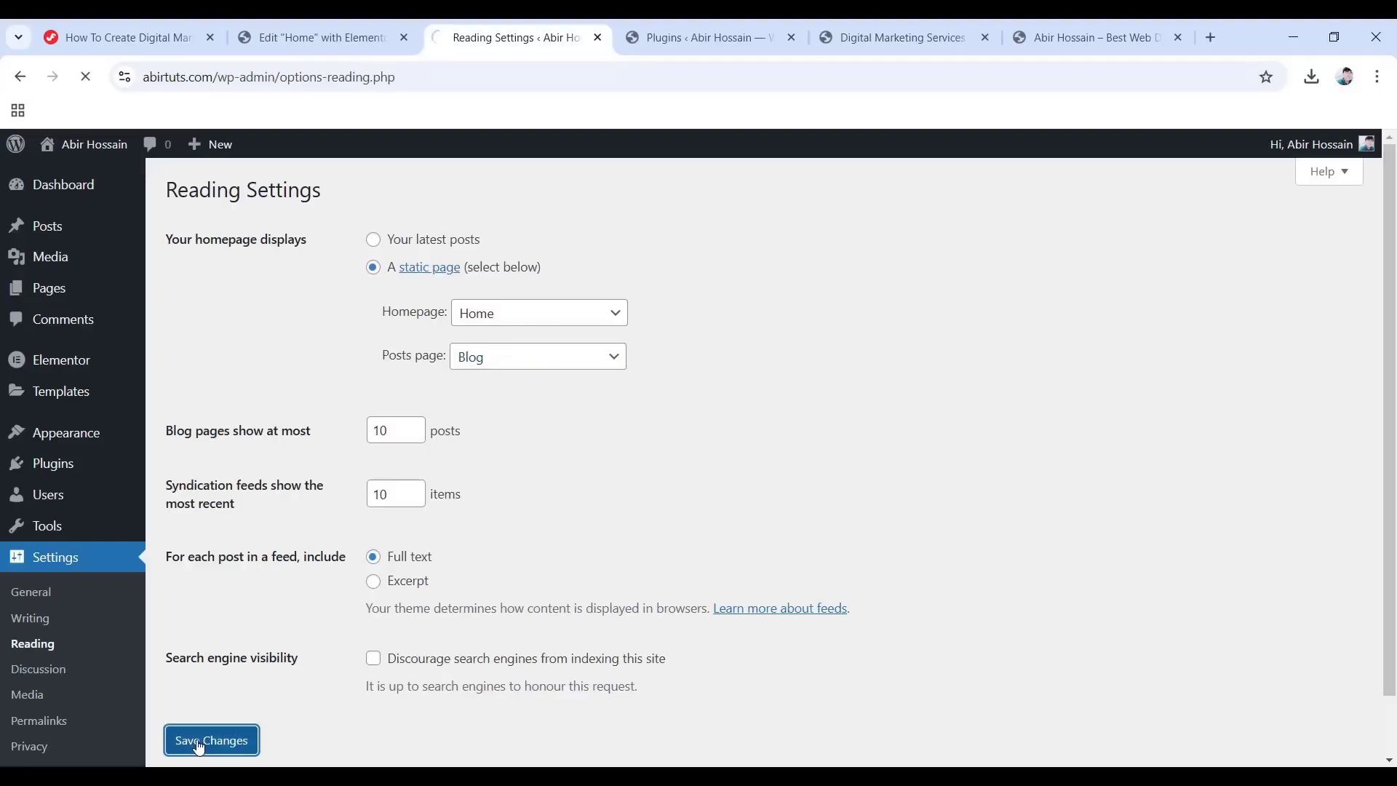
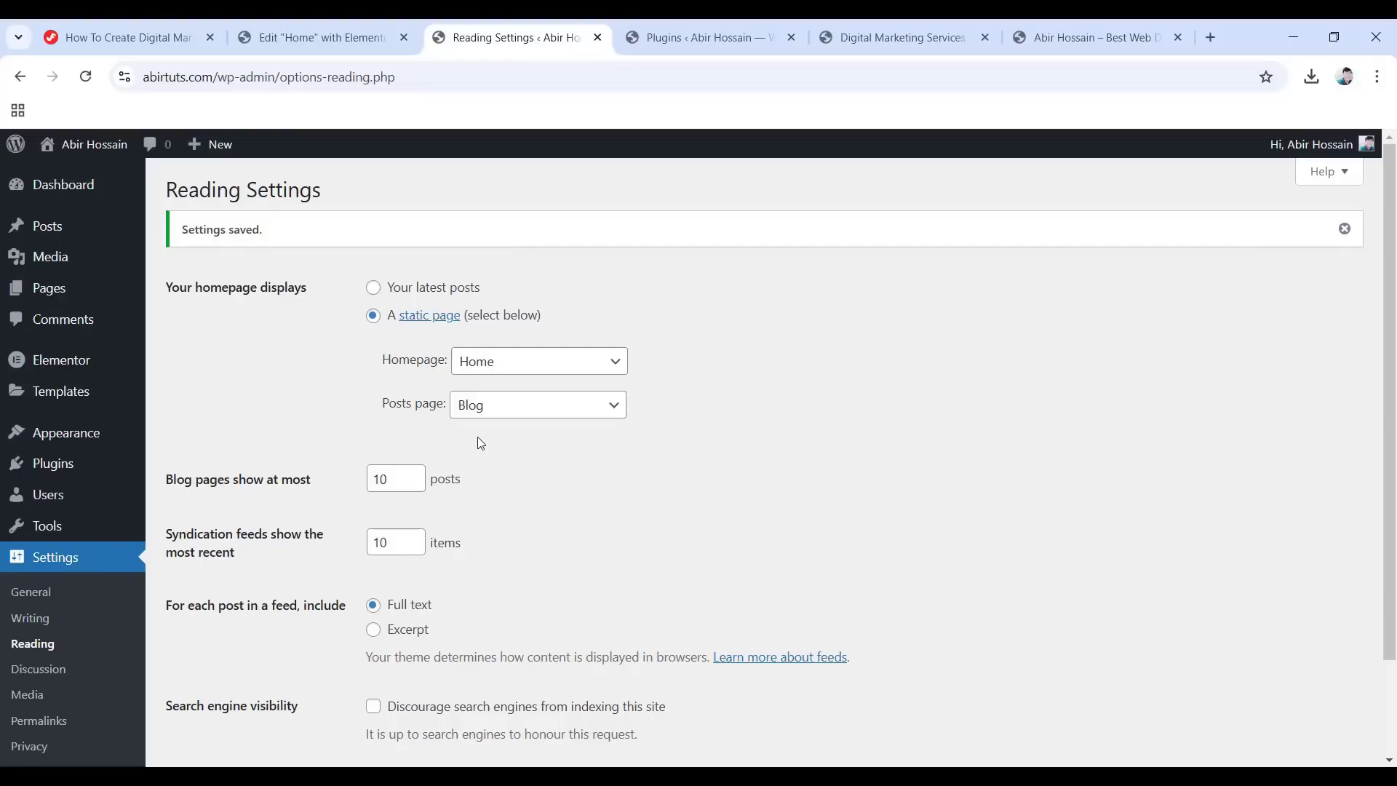
# Create a new Archive template from the Theme Builder and open it in Elementor.
pyautogui.moveTo(33, 397)
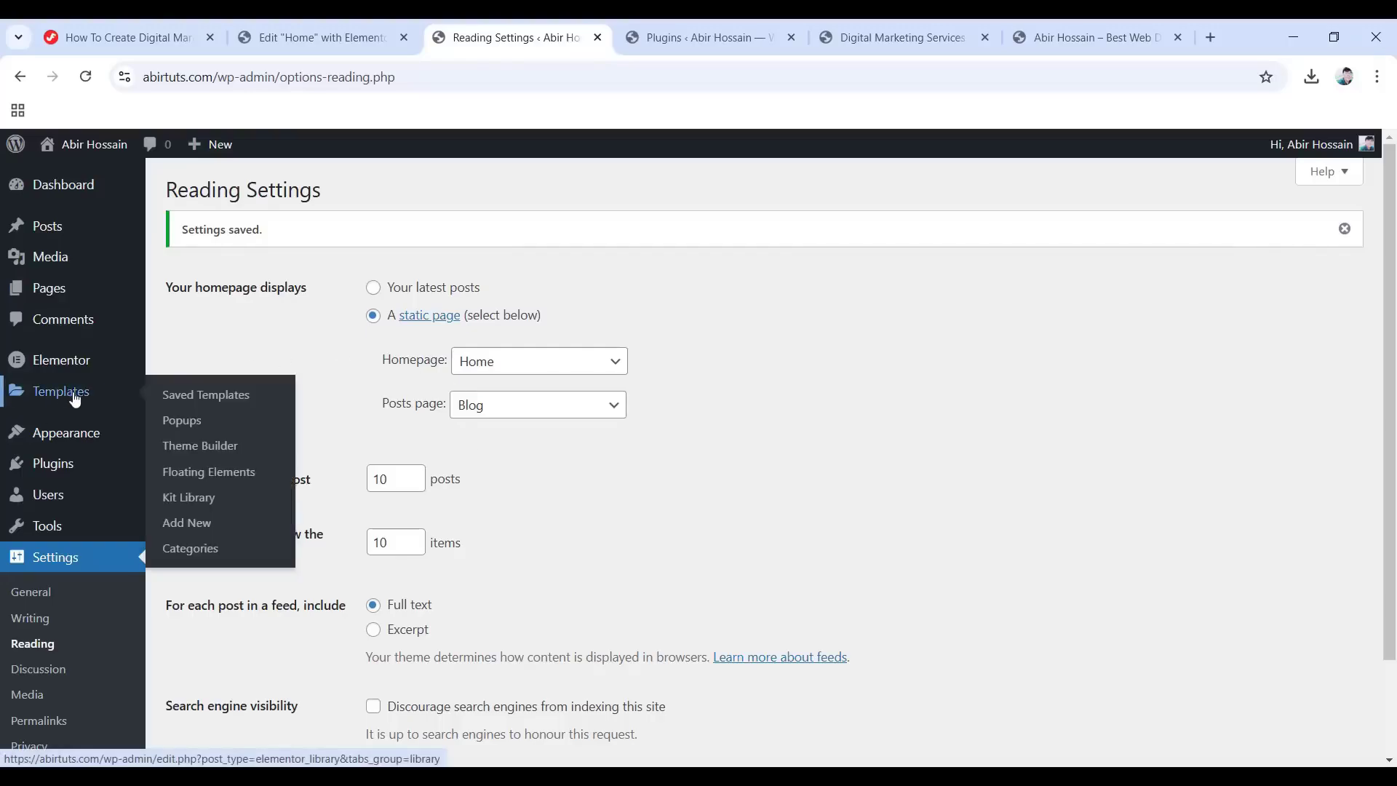
pyautogui.click(216, 449)
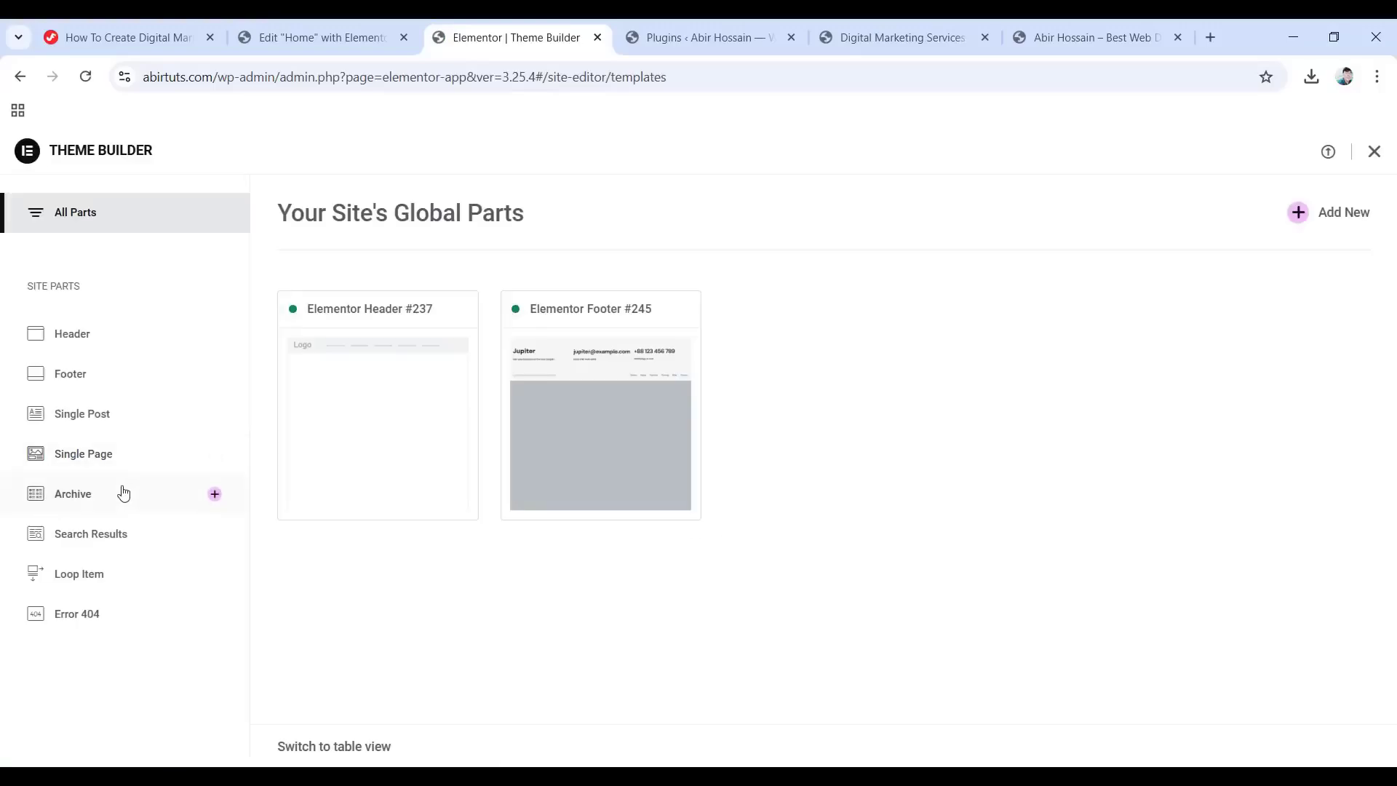
pyautogui.click(78, 499)
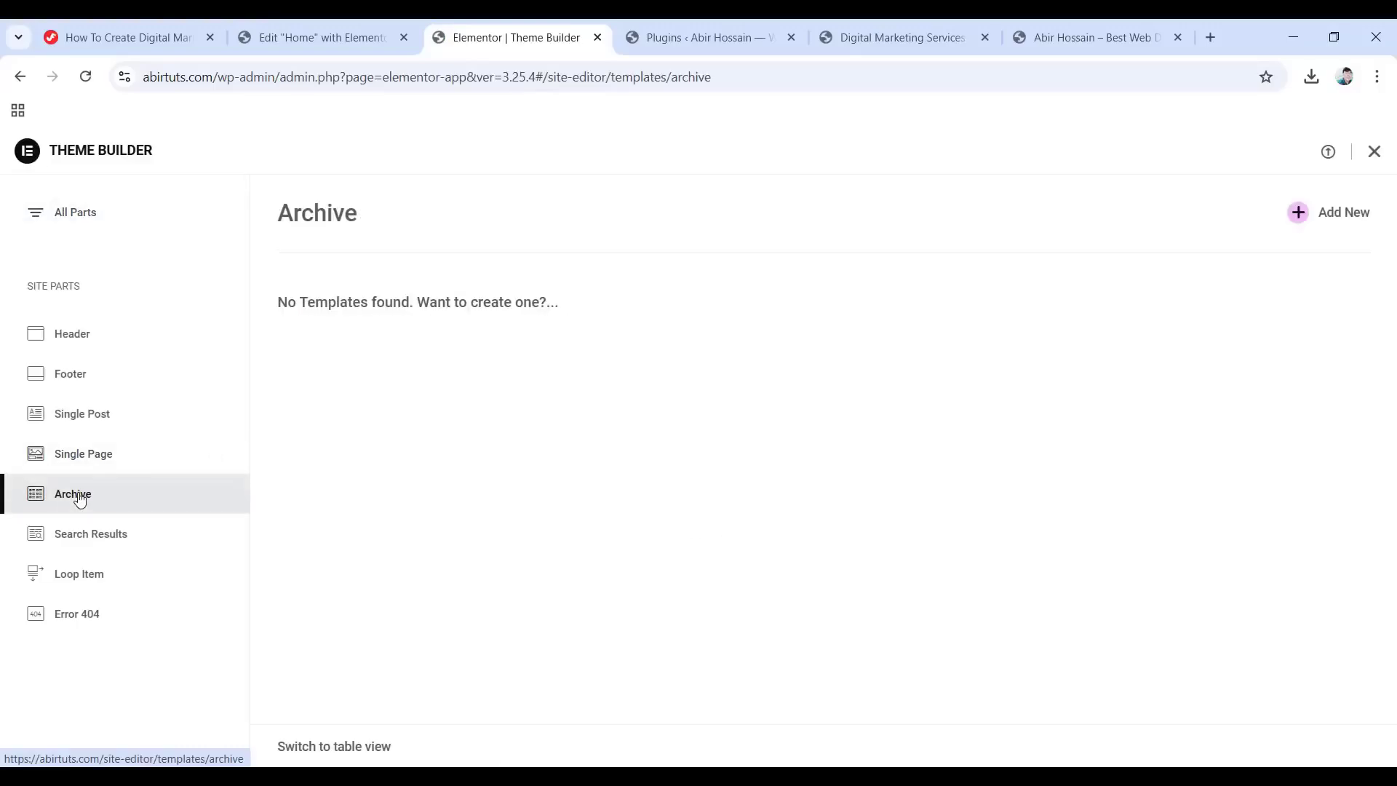
pyautogui.click(1298, 213)
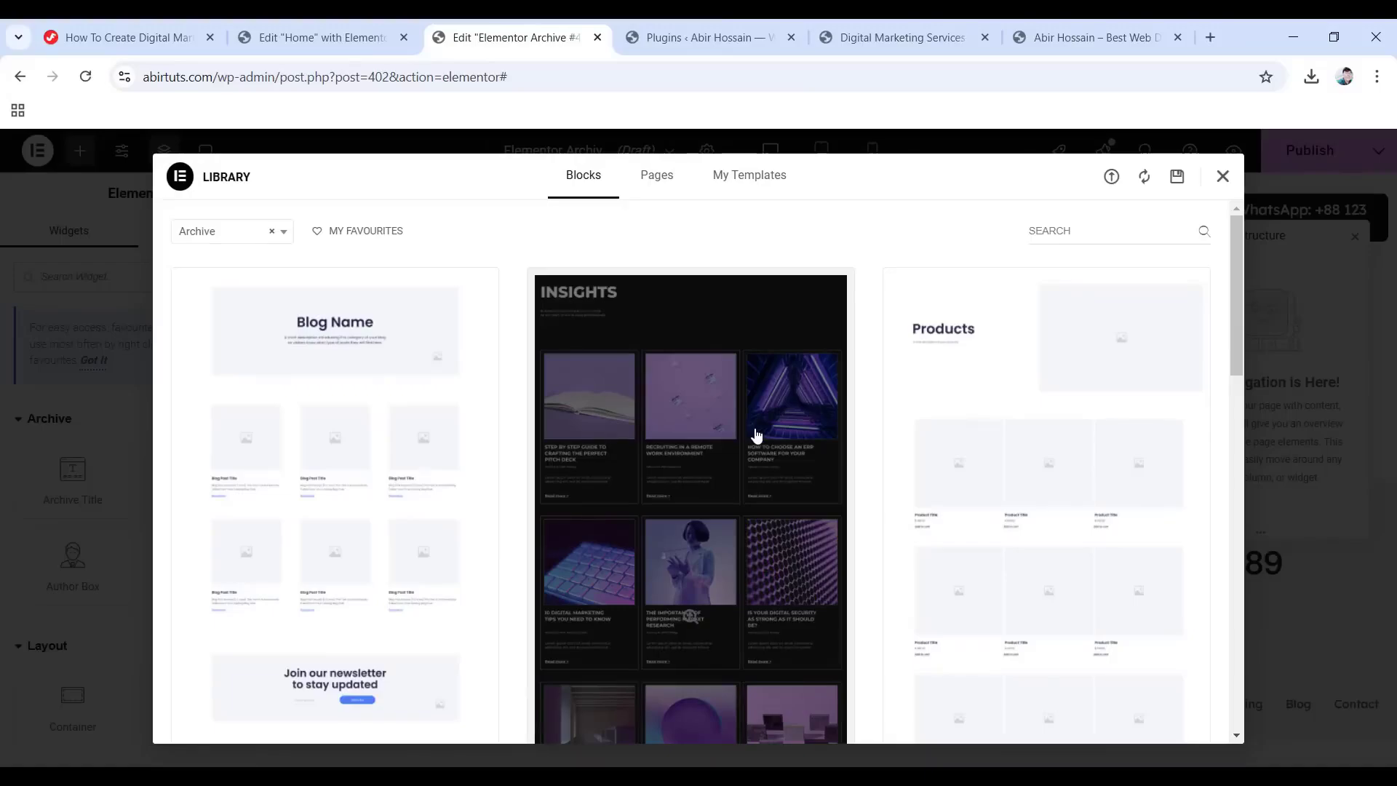
# Import Blog Archive.json and insert the Archive template with its settings applied.
pyautogui.click(1222, 177)
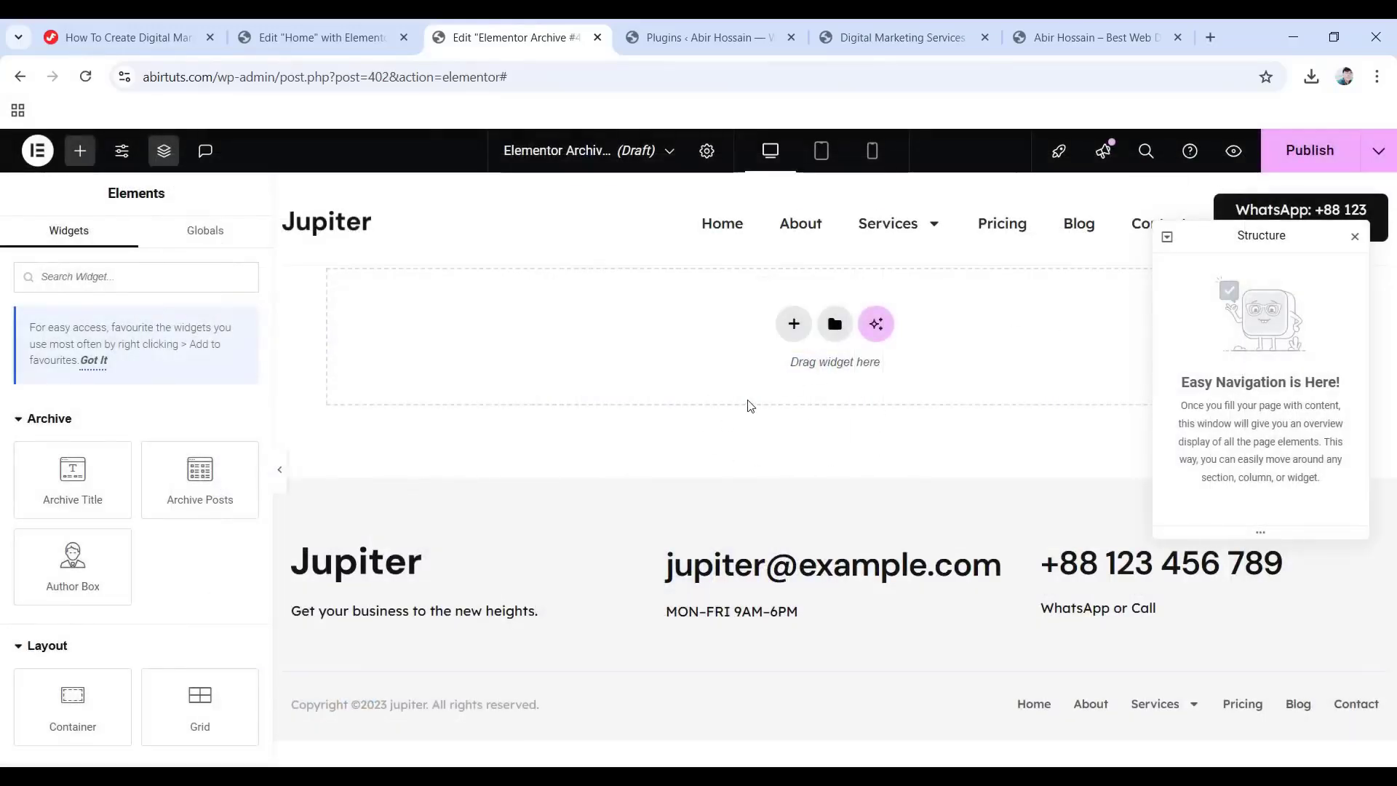
pyautogui.click(829, 332)
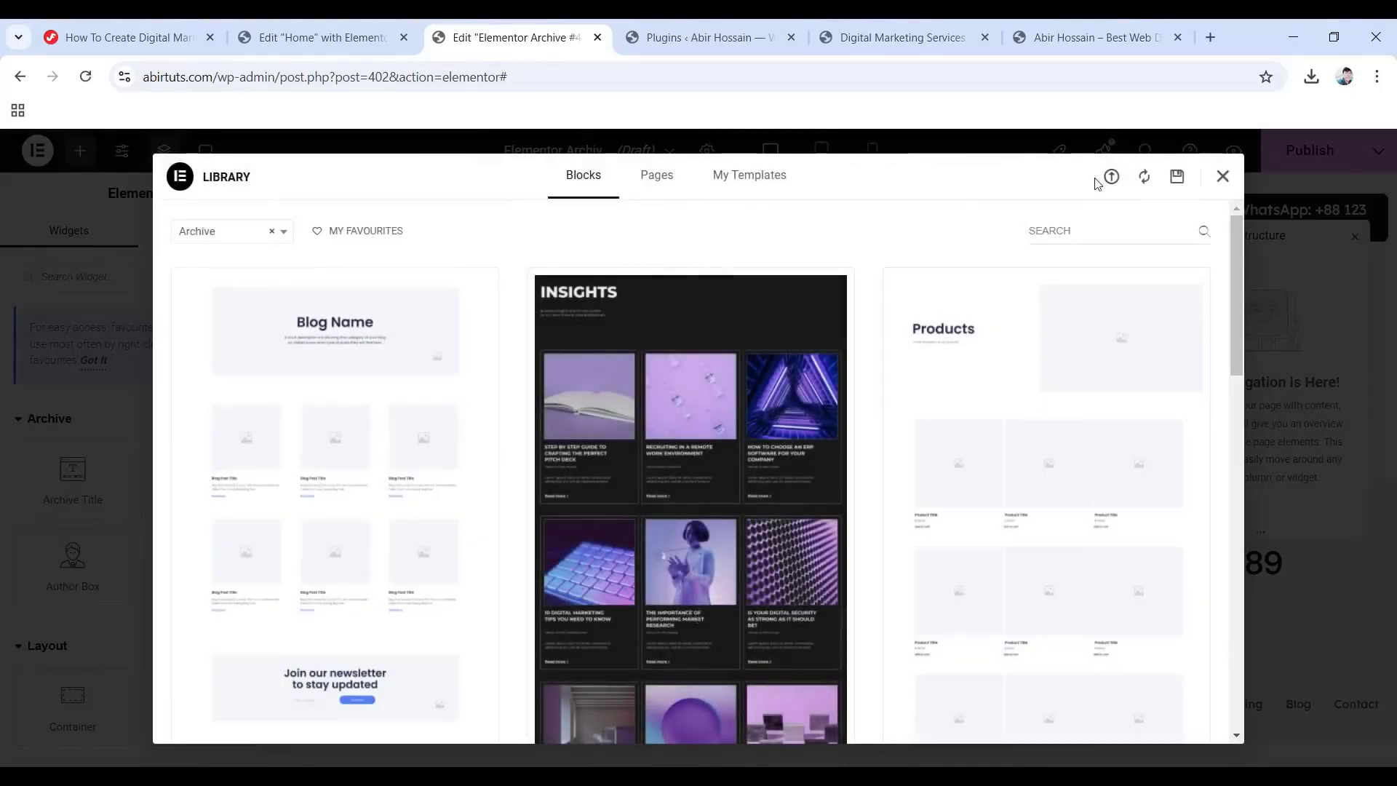
pyautogui.click(1110, 178)
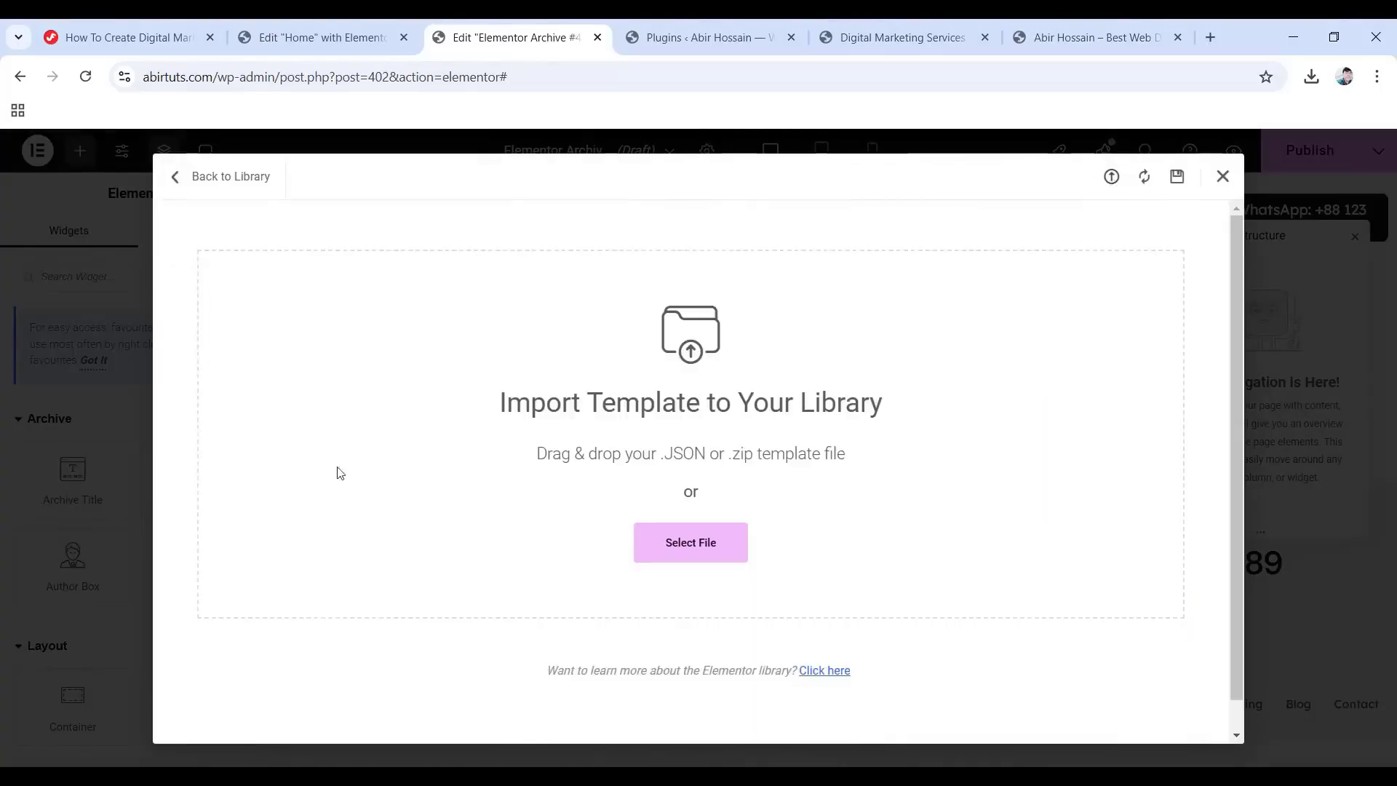
pyautogui.click(708, 539)
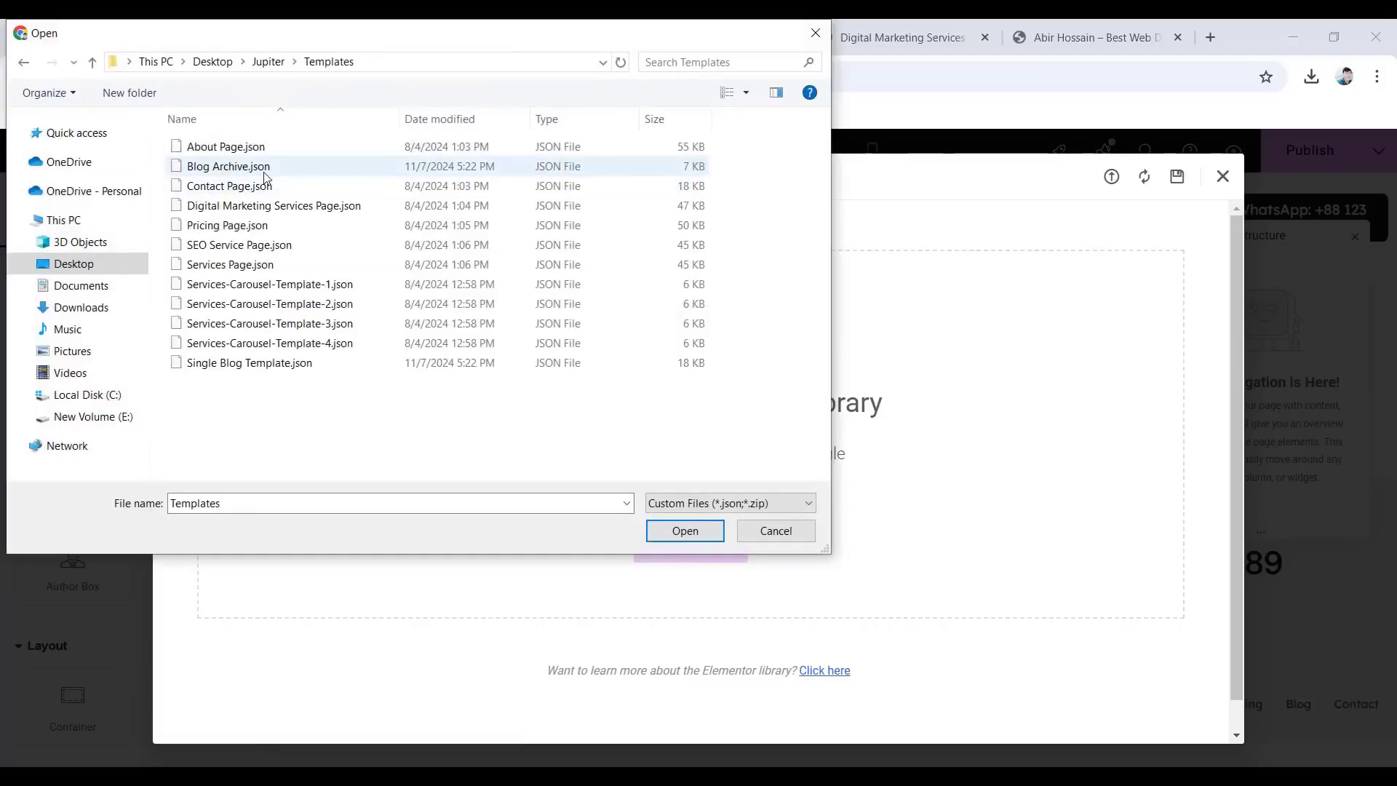
pyautogui.click(282, 172)
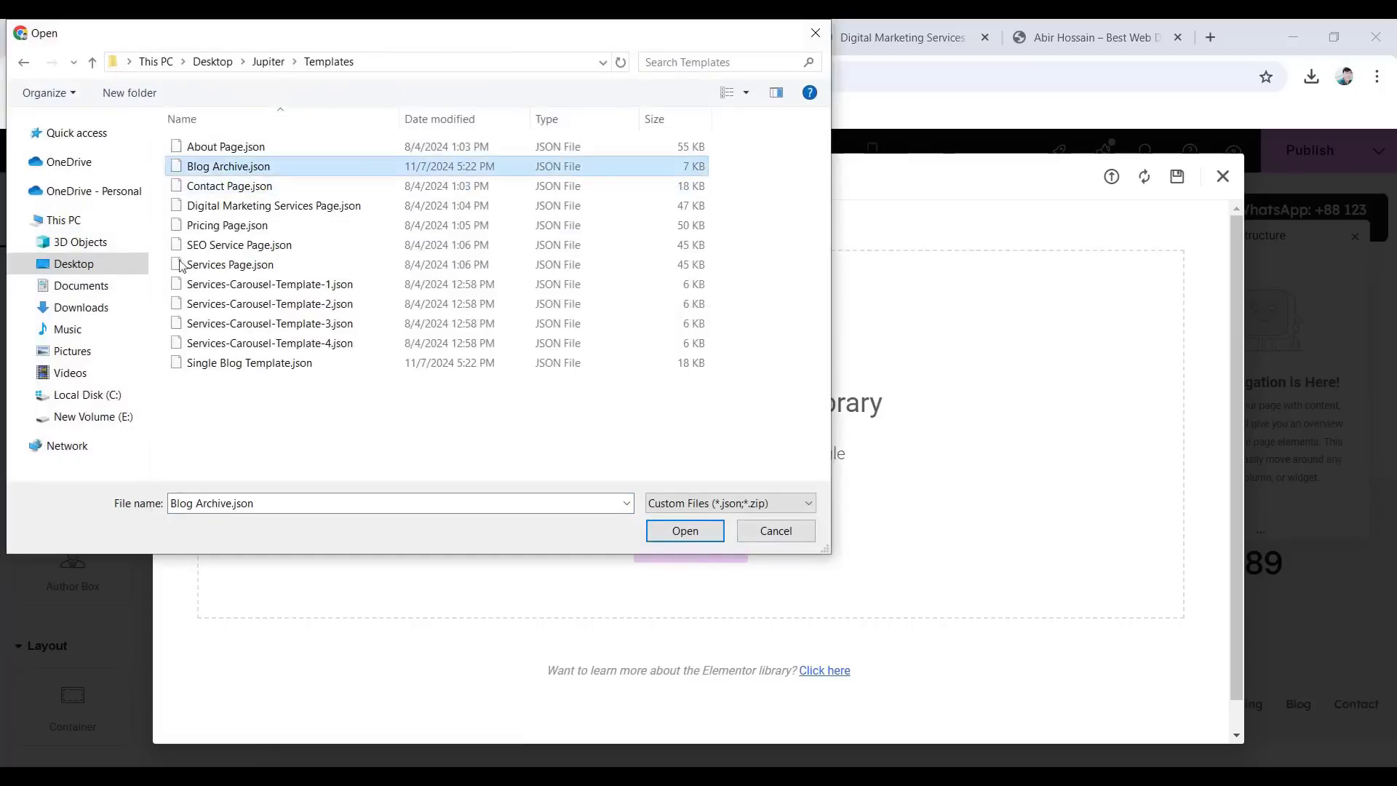
pyautogui.click(665, 537)
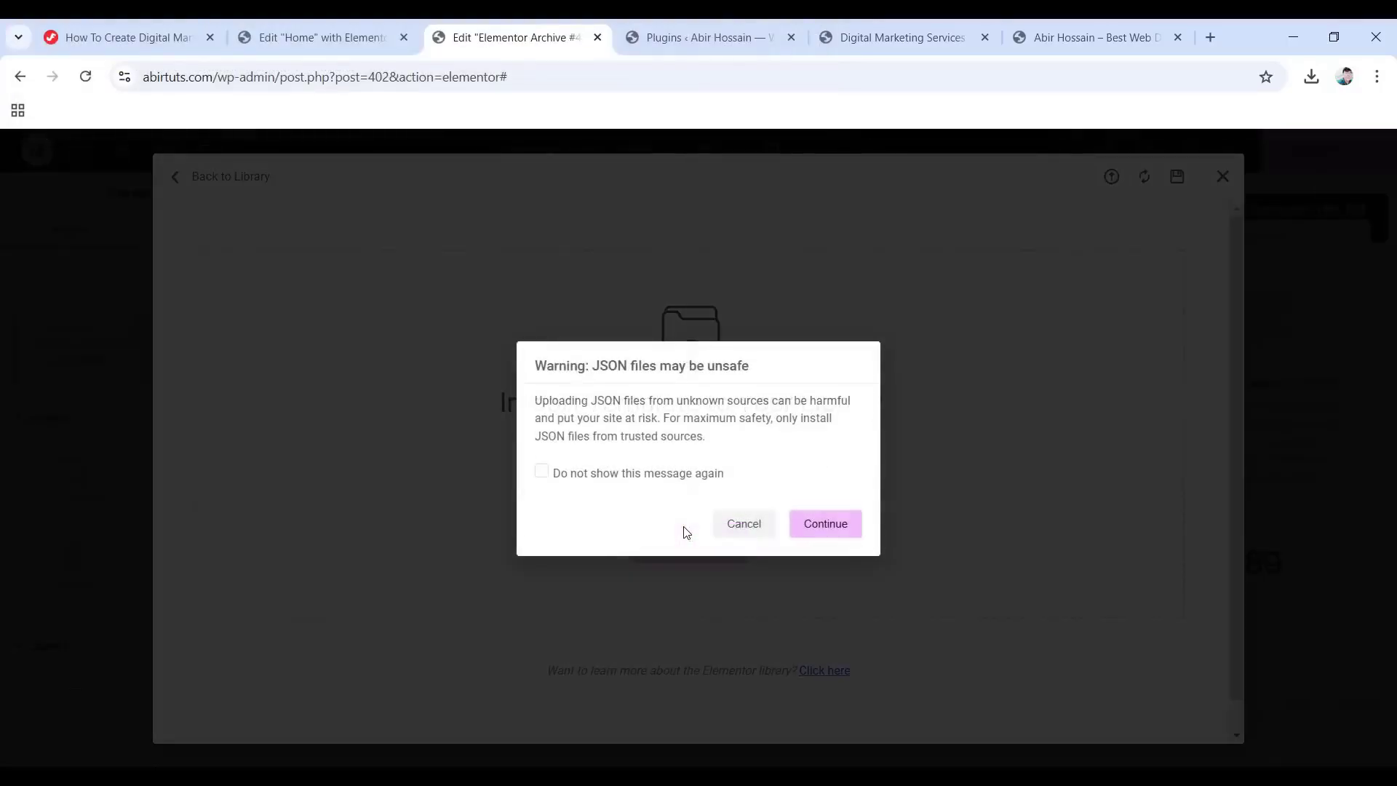
pyautogui.click(828, 524)
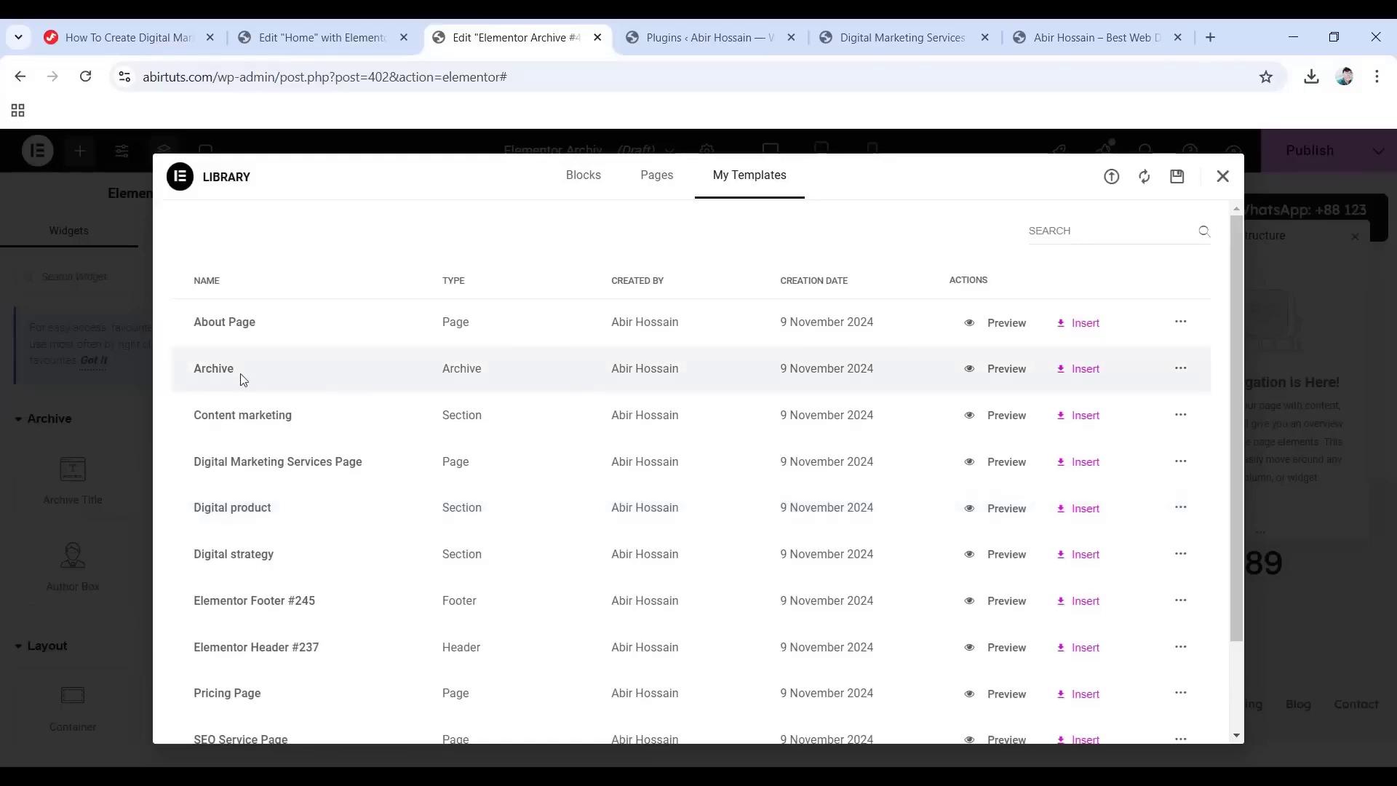
pyautogui.click(1061, 372)
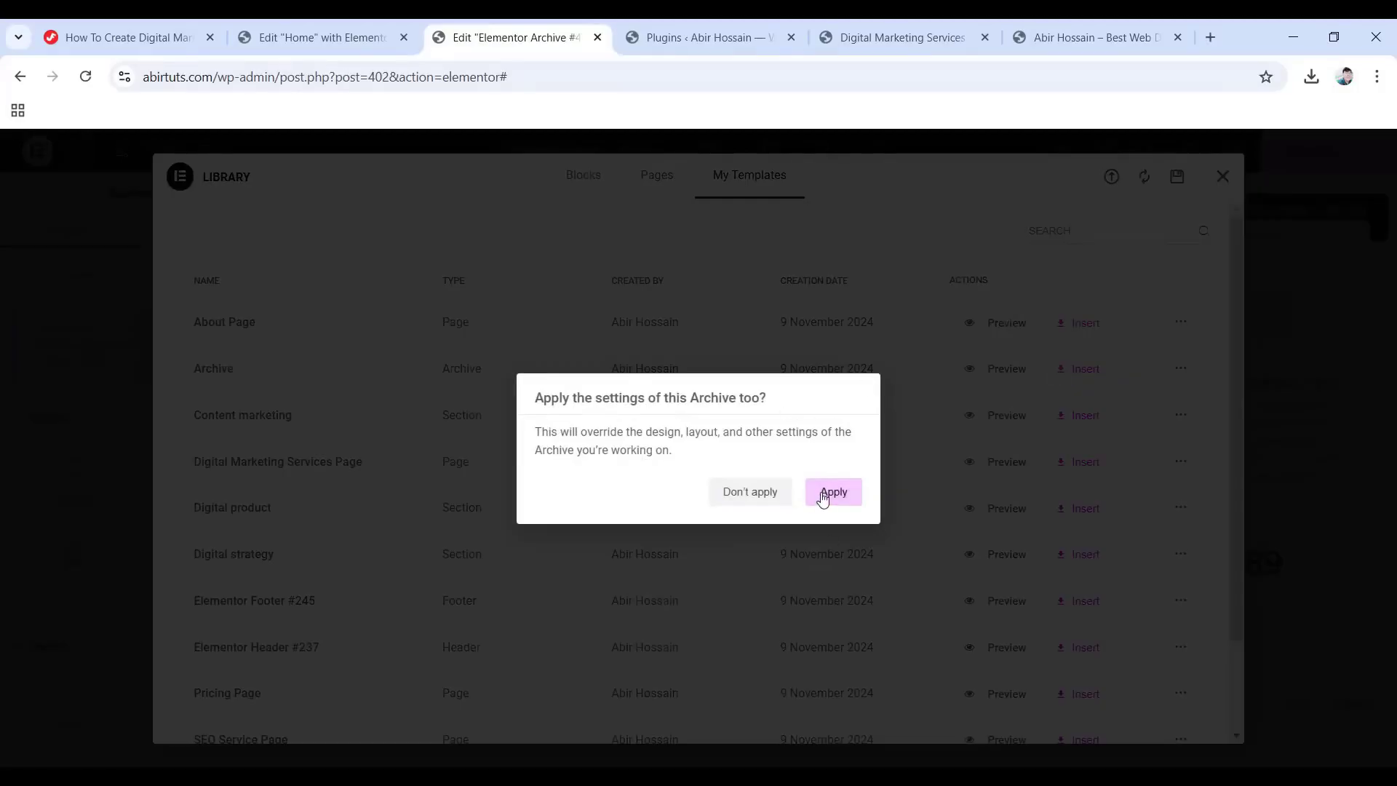
pyautogui.click(834, 492)
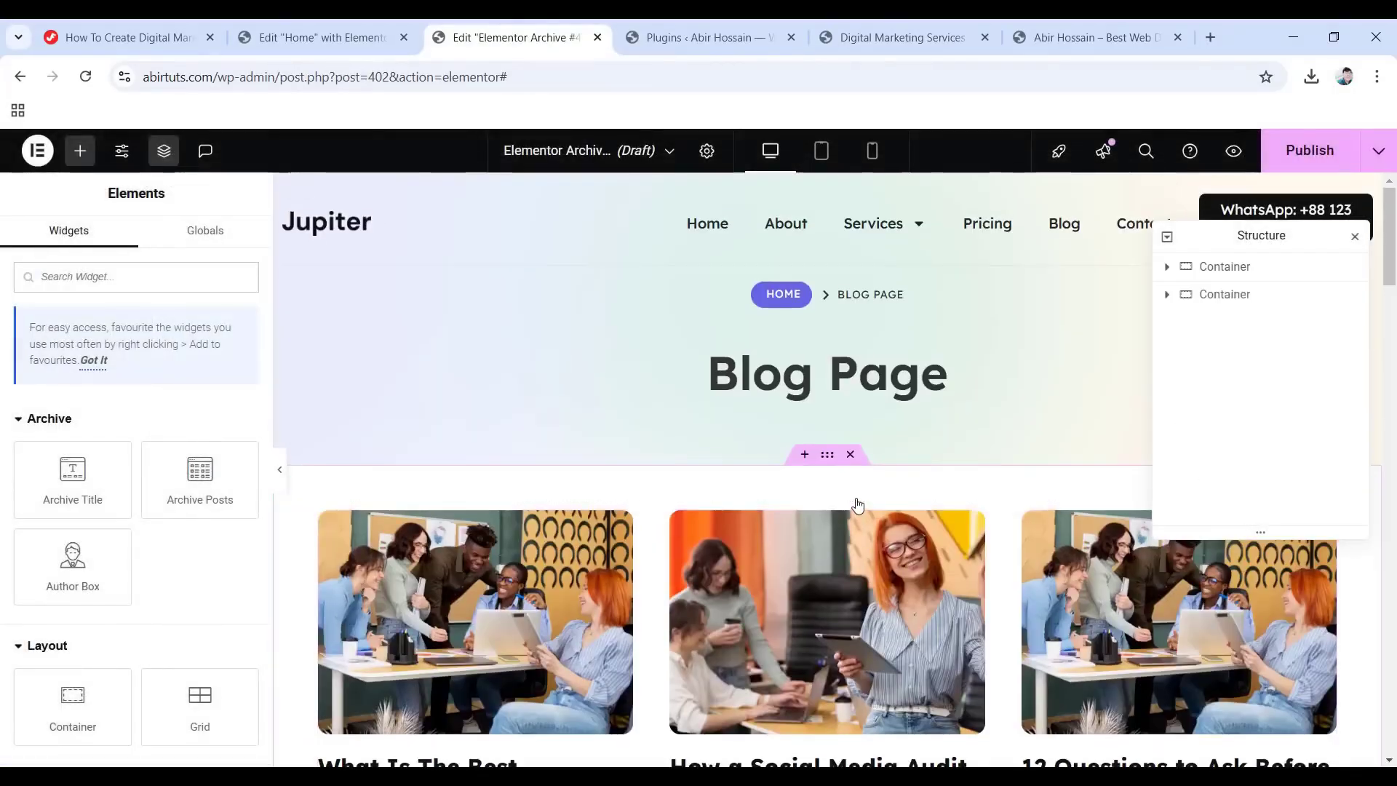
# Publish the archive template with an Include All Archives condition and exit to WordPress.
pyautogui.scroll(-10, 857, 503)
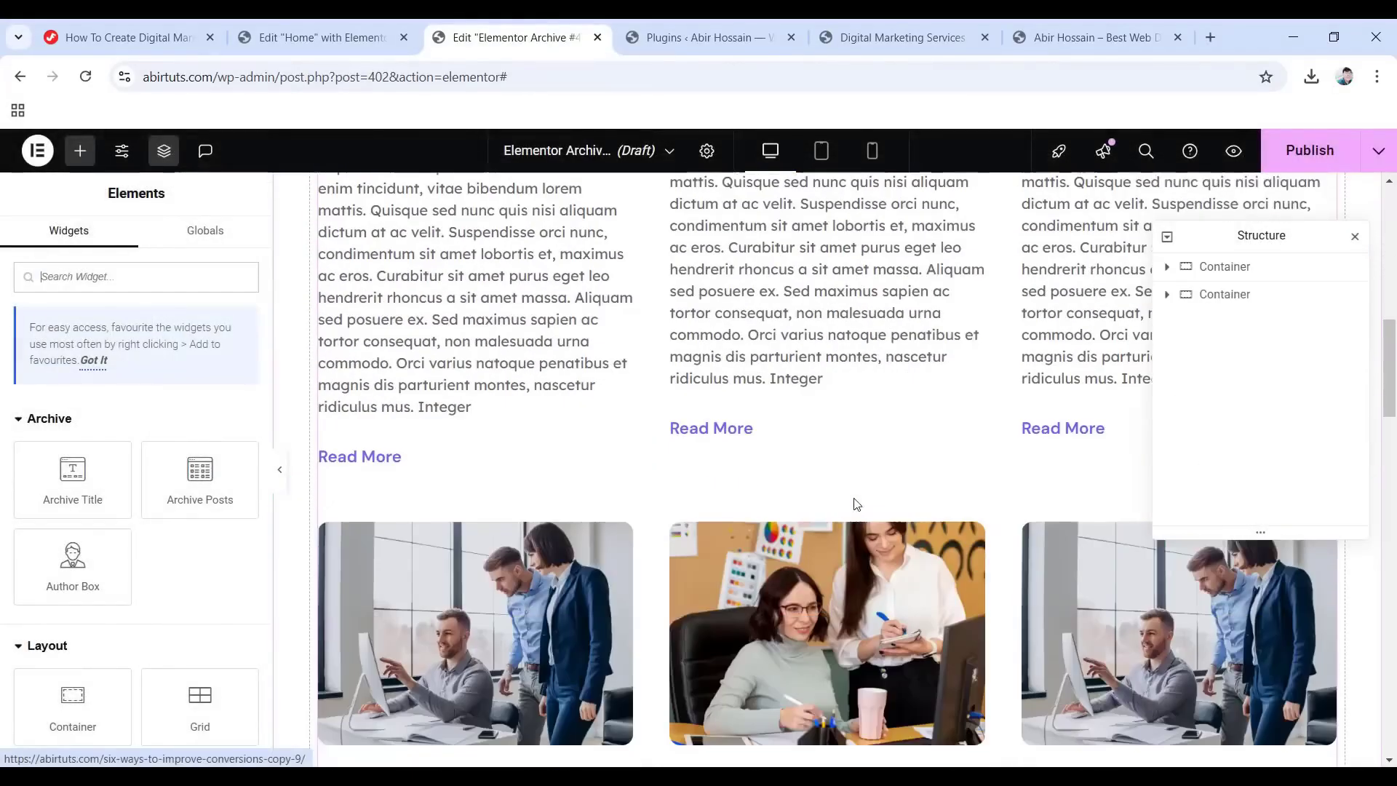
pyautogui.scroll(-10, 900, 518)
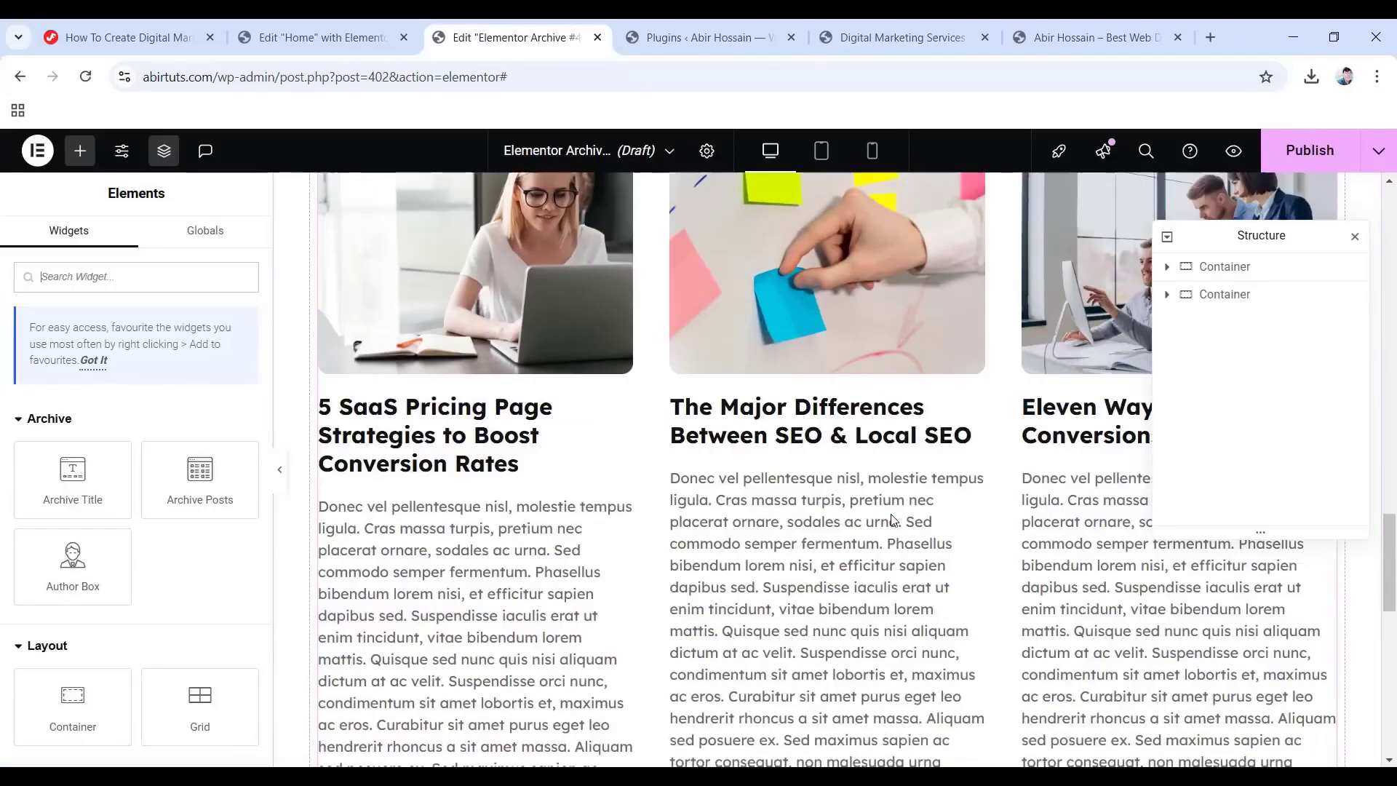
pyautogui.scroll(-7, 865, 510)
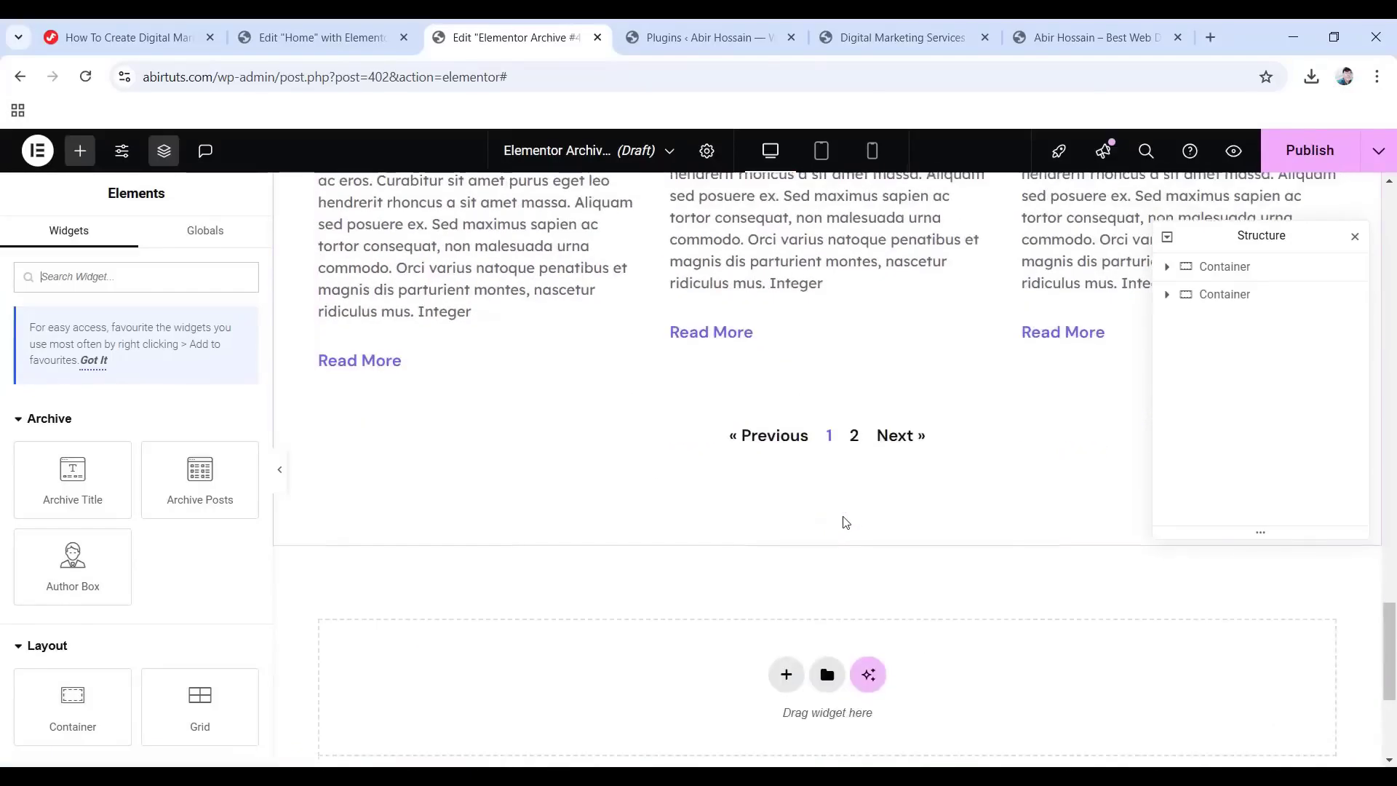
pyautogui.scroll(12, 841, 521)
pyautogui.scroll(15, 844, 524)
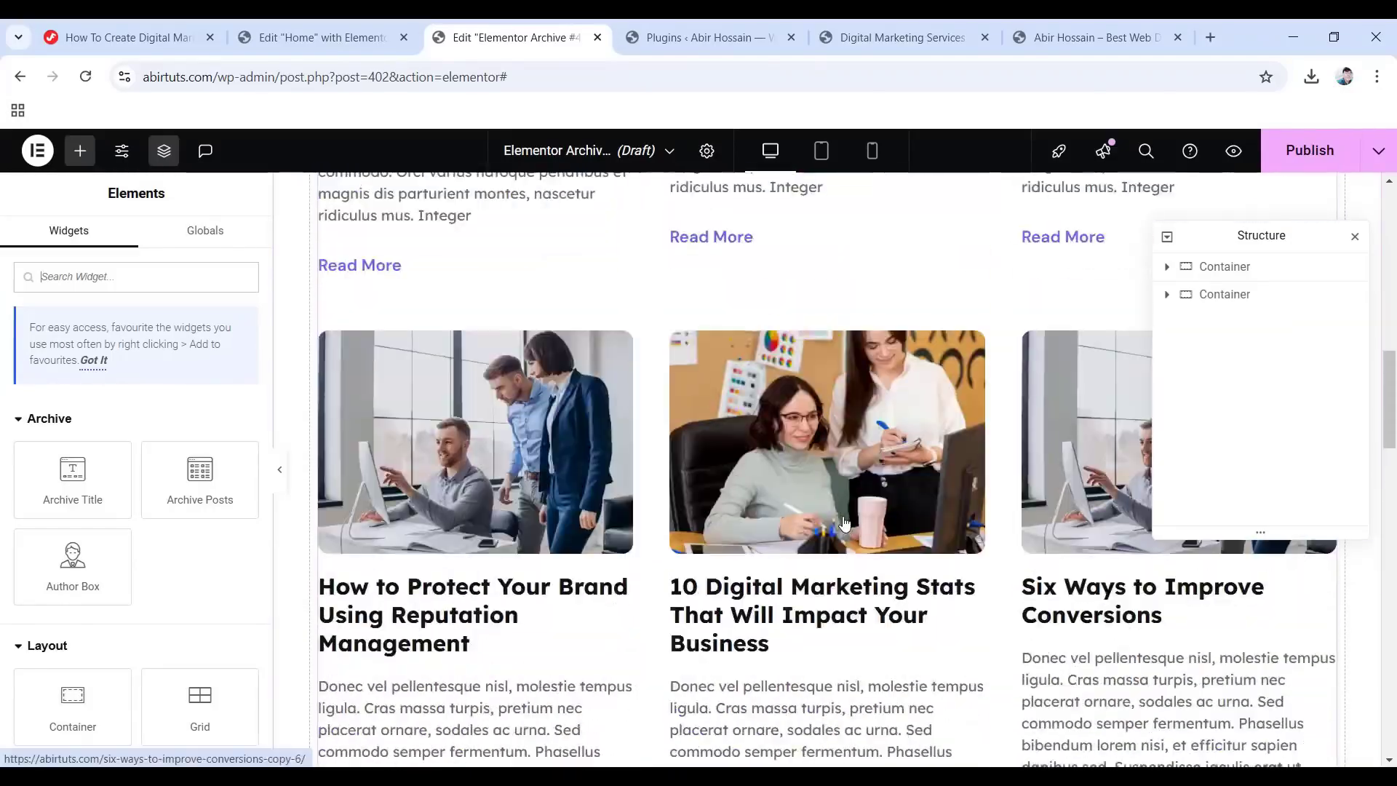
pyautogui.scroll(3, 844, 524)
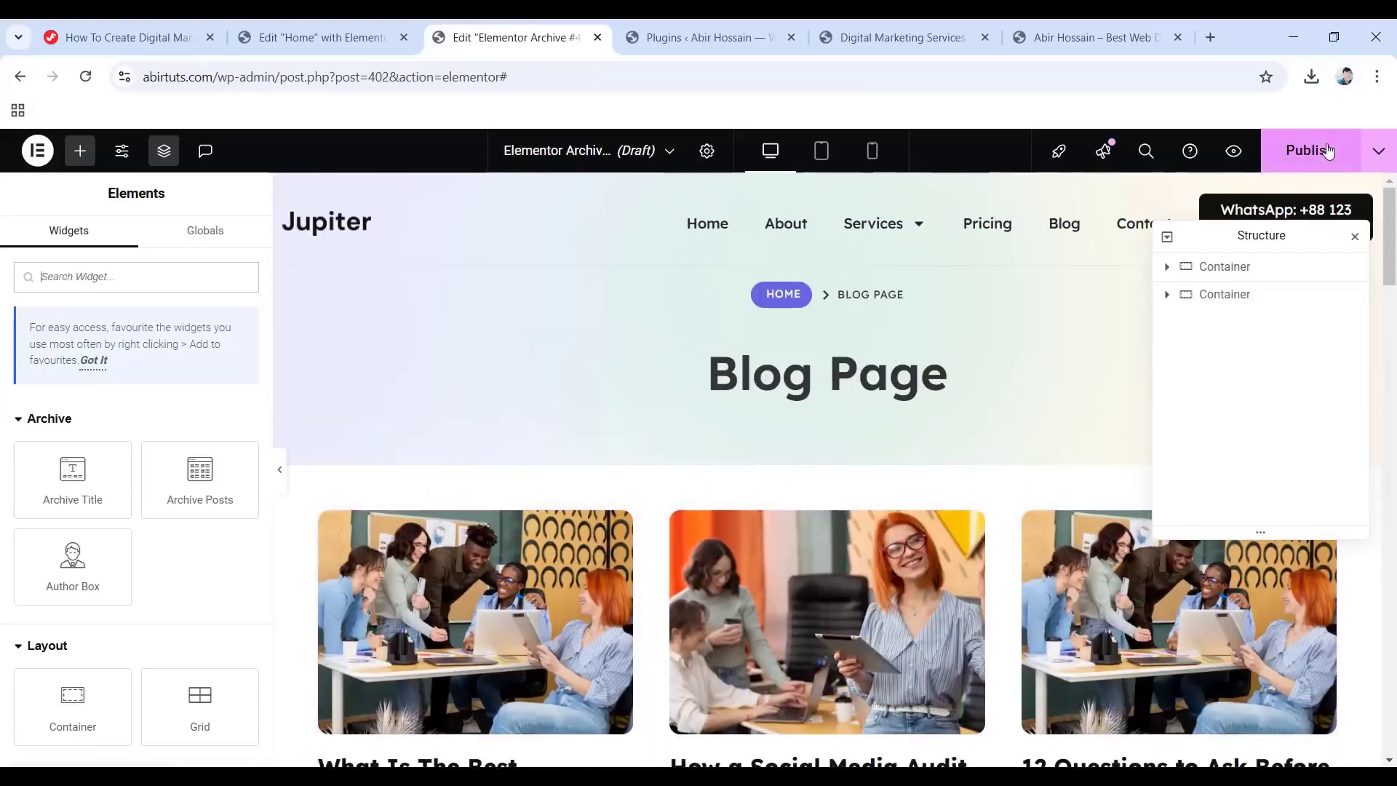
pyautogui.click(1295, 151)
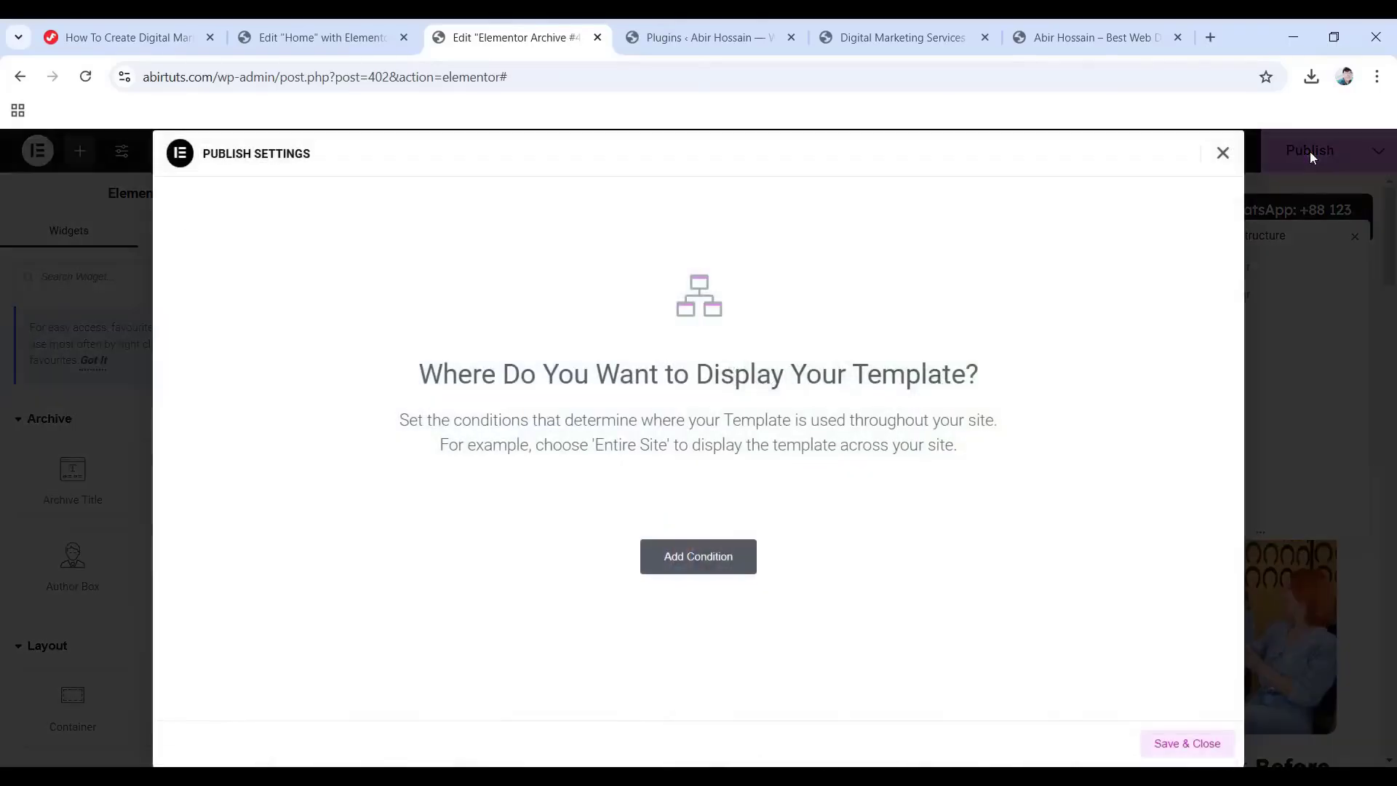
pyautogui.click(711, 559)
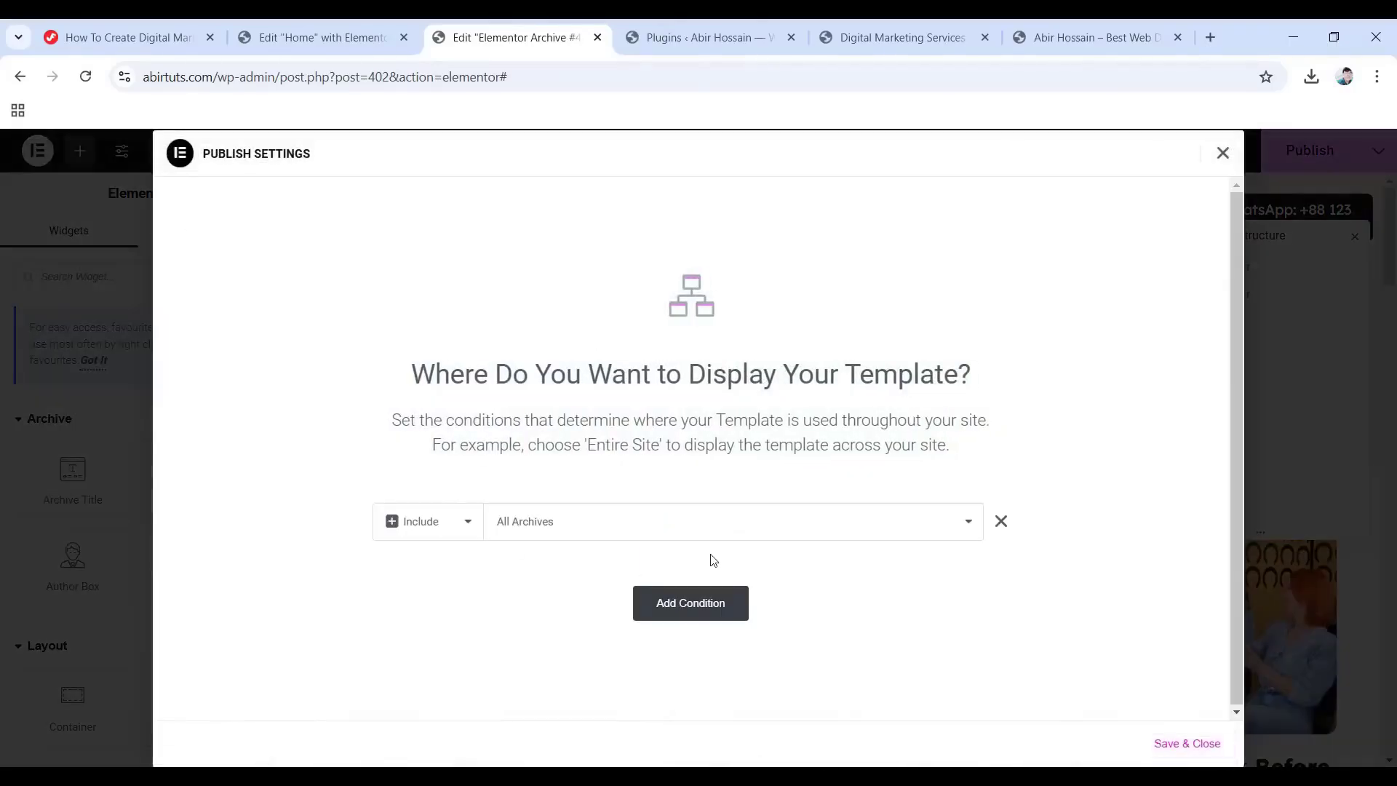
pyautogui.click(1188, 743)
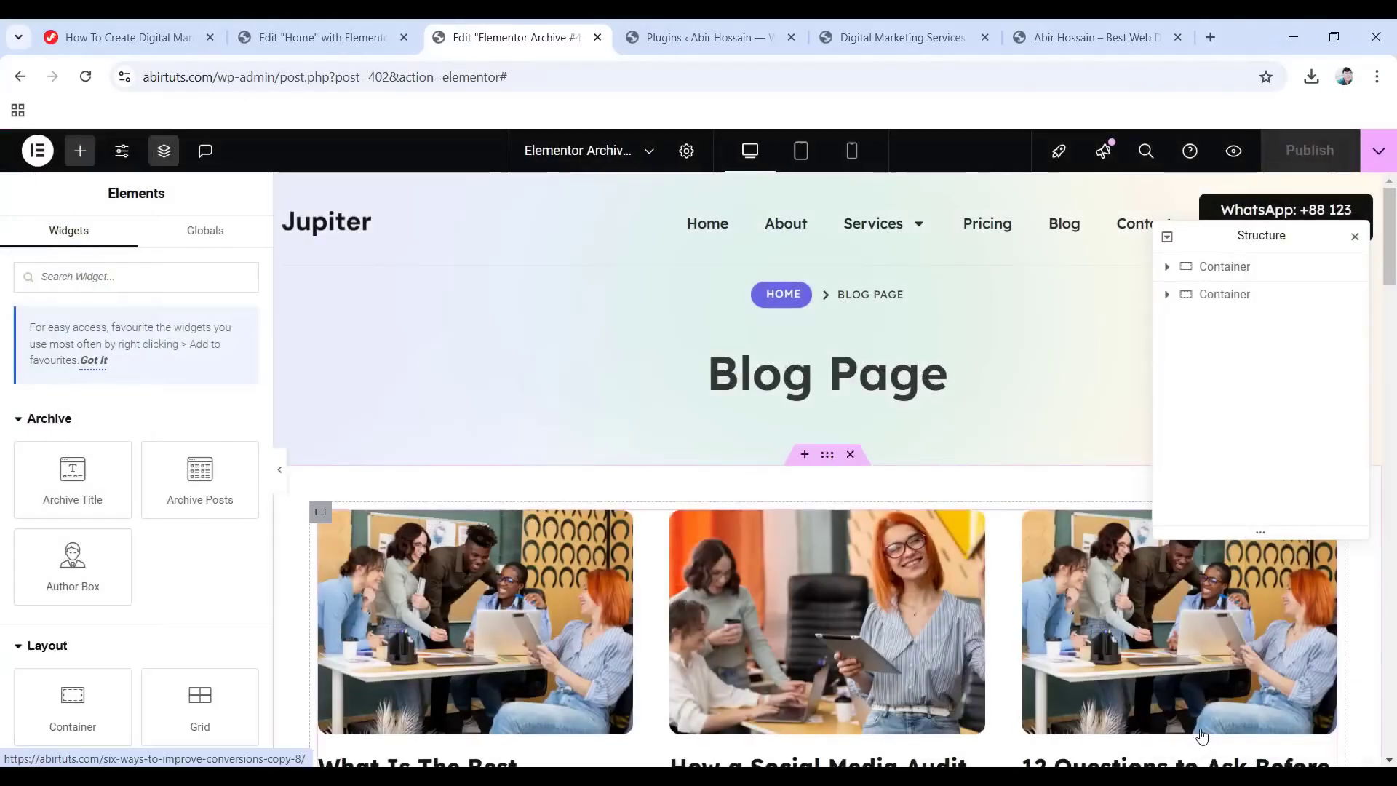
pyautogui.click(35, 150)
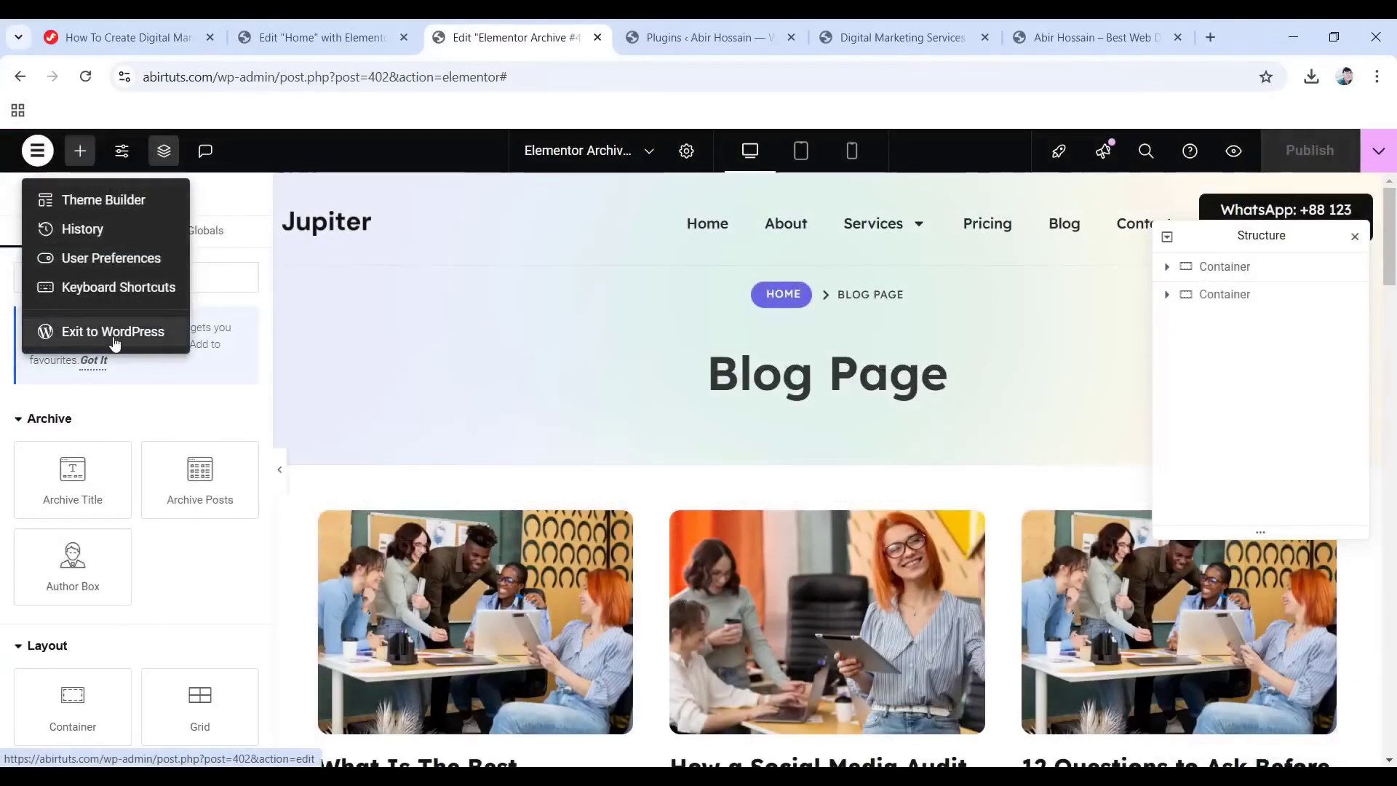
pyautogui.click(114, 340)
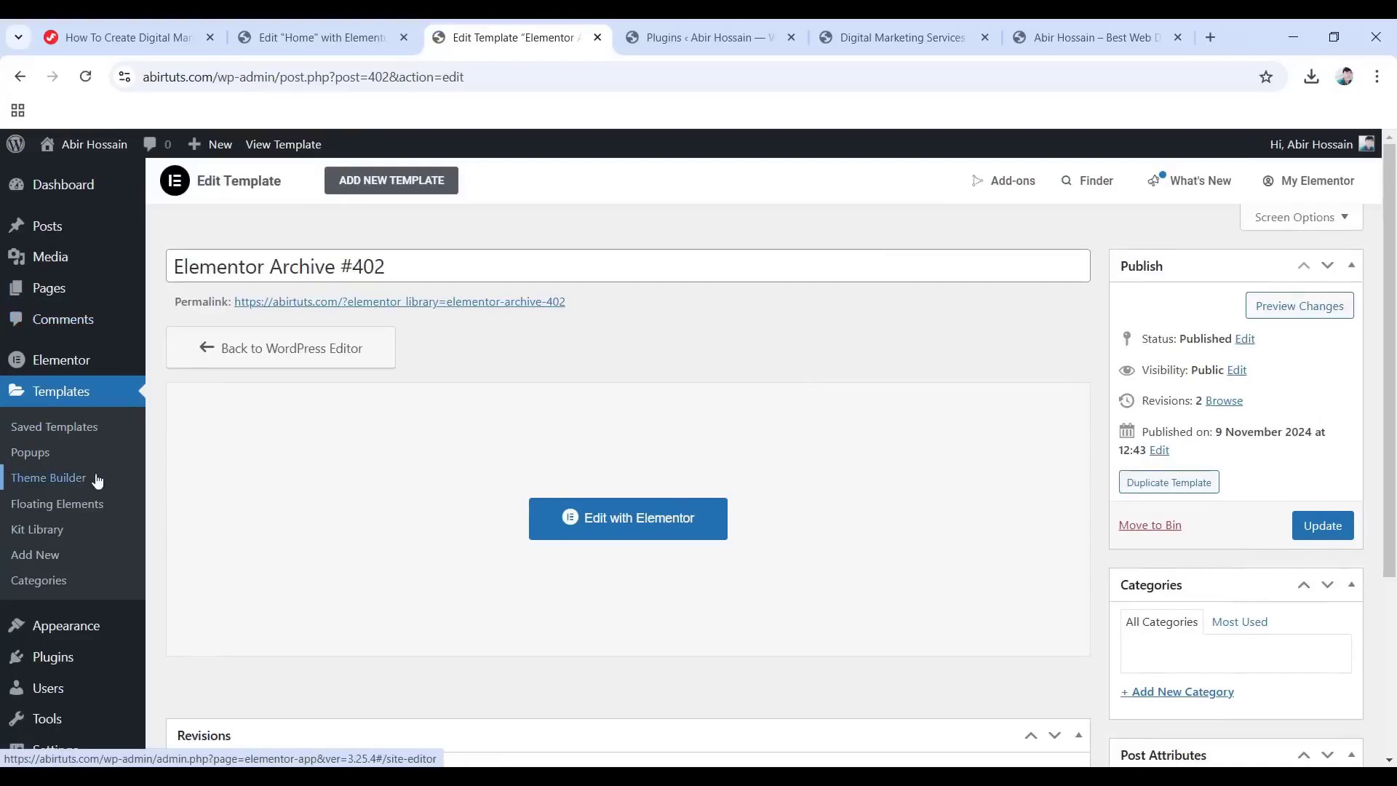
# Create a new Single Post template from the Theme Builder.
pyautogui.click(63, 482)
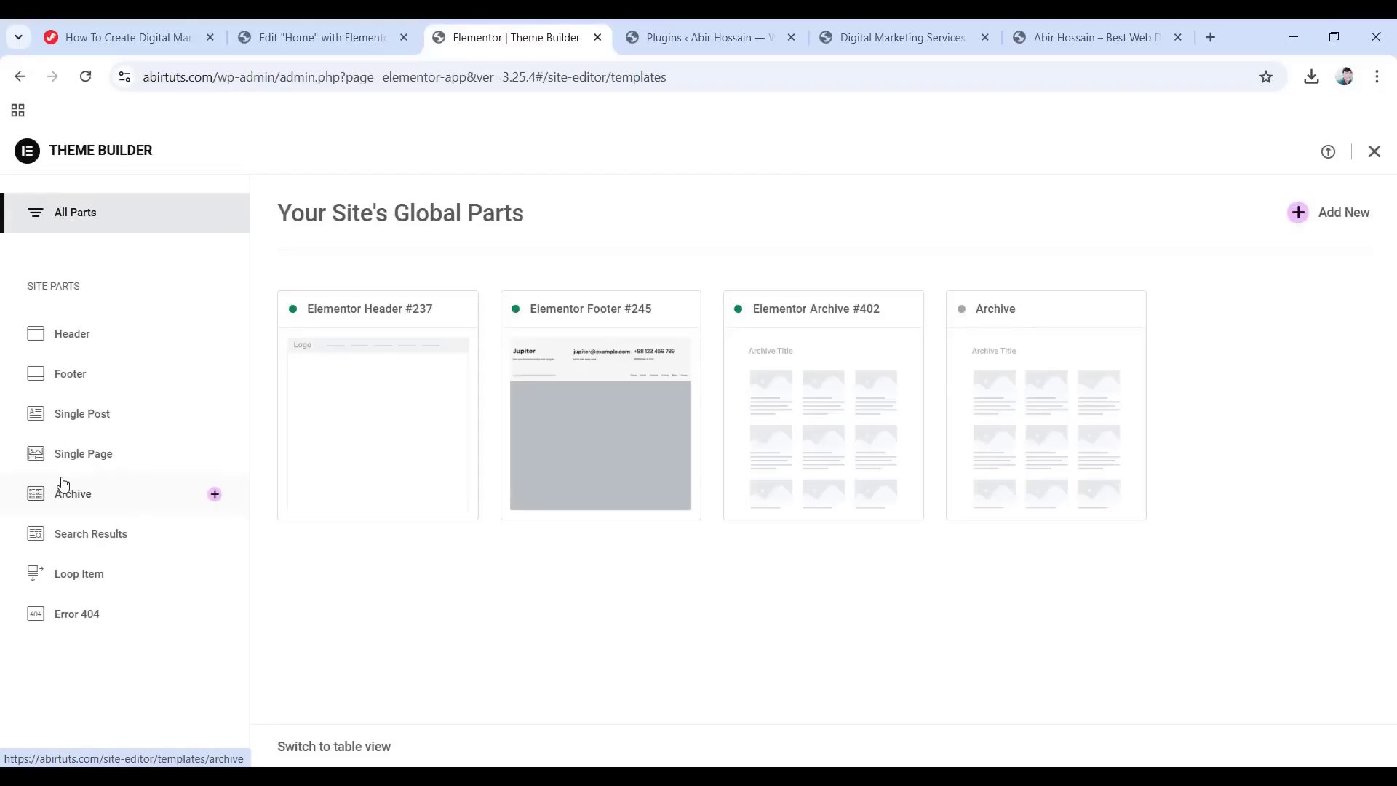
pyautogui.click(131, 420)
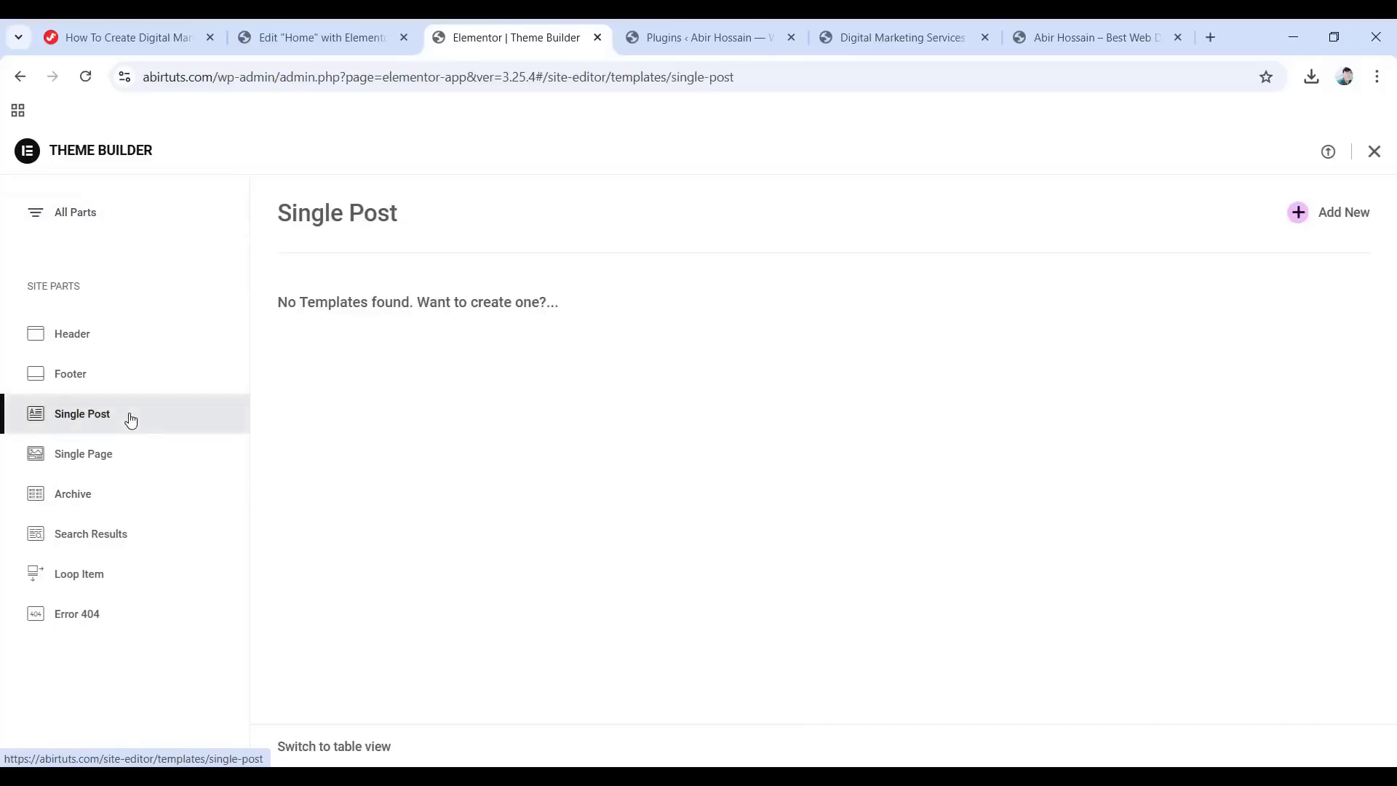
pyautogui.click(1297, 213)
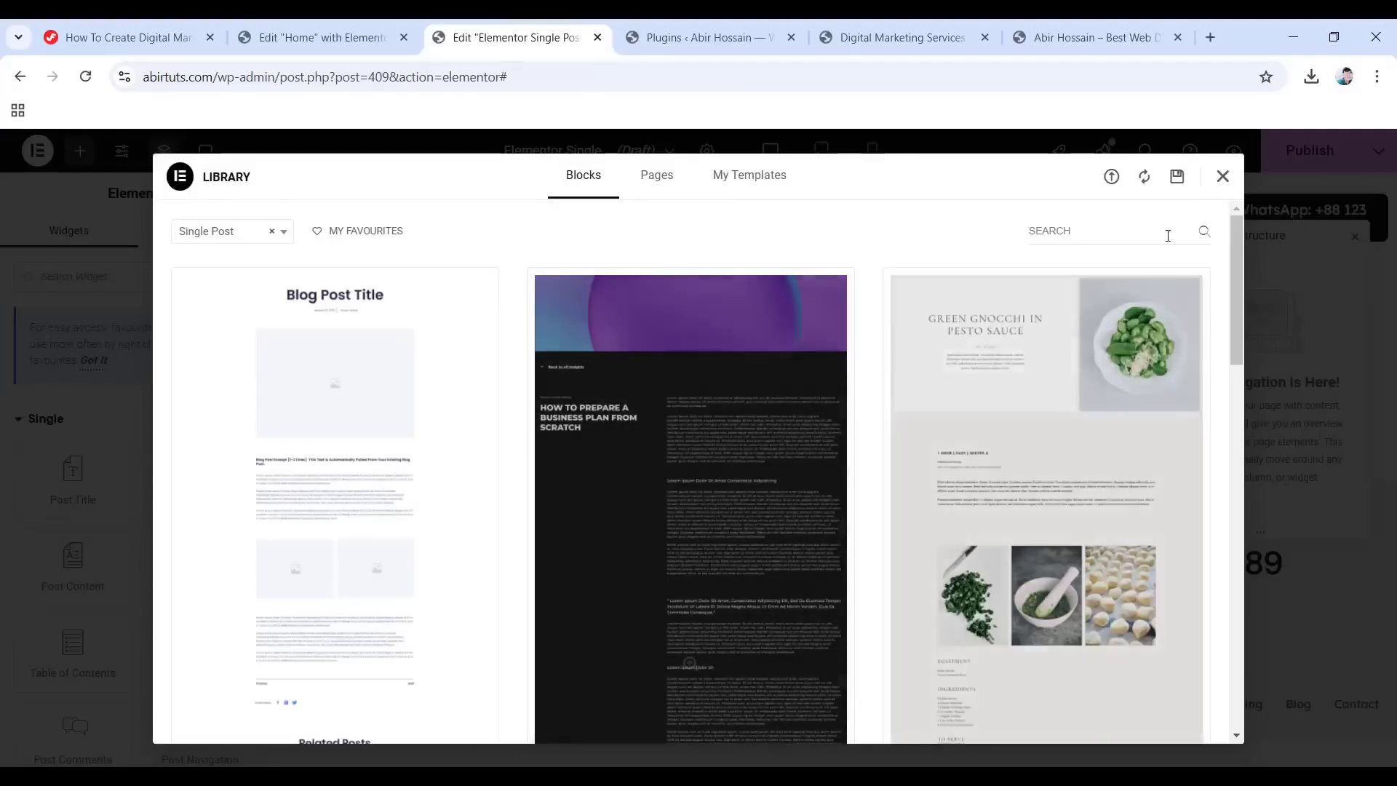
# Import Single Blog Template.json and insert the Single Post template with its settings applied.
pyautogui.click(1221, 177)
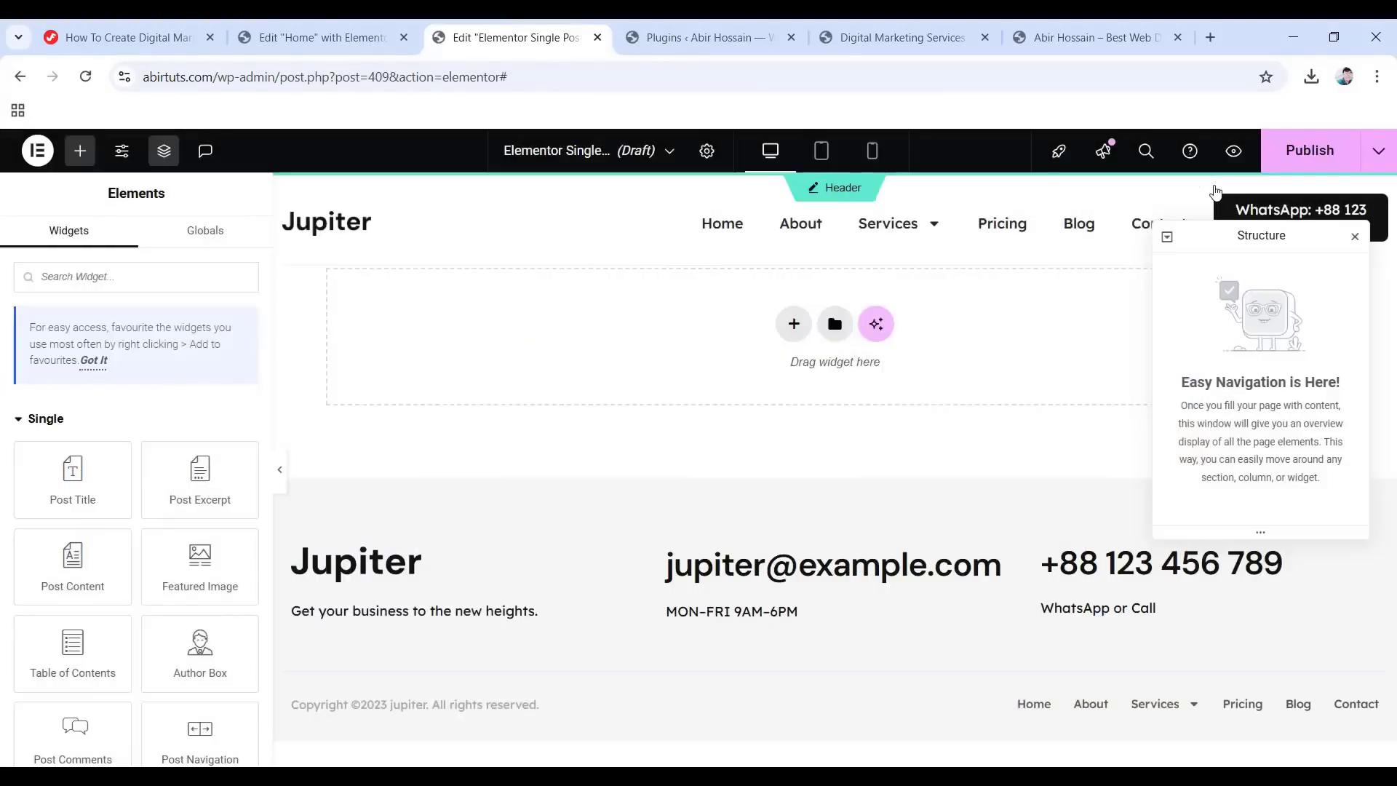
pyautogui.click(834, 325)
pyautogui.click(1111, 179)
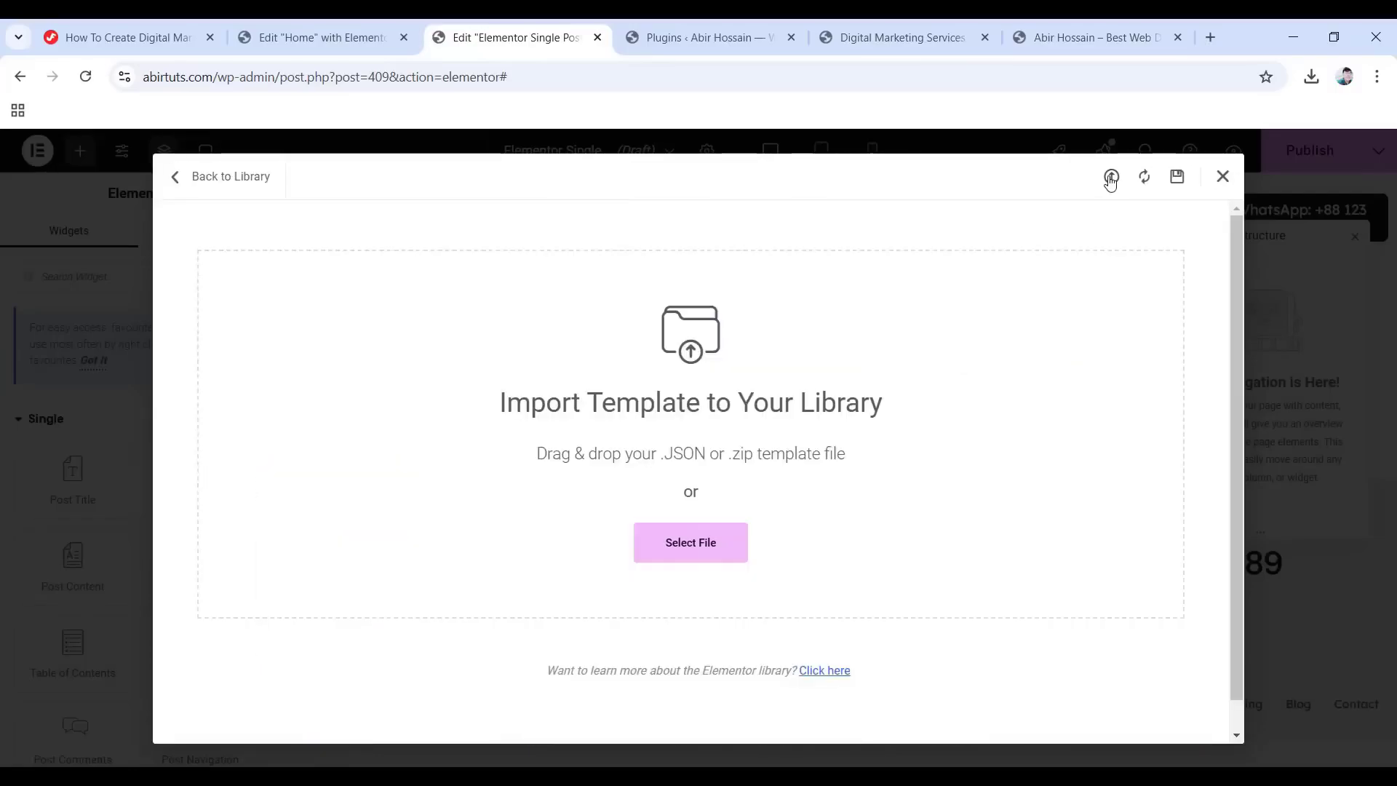
pyautogui.click(691, 546)
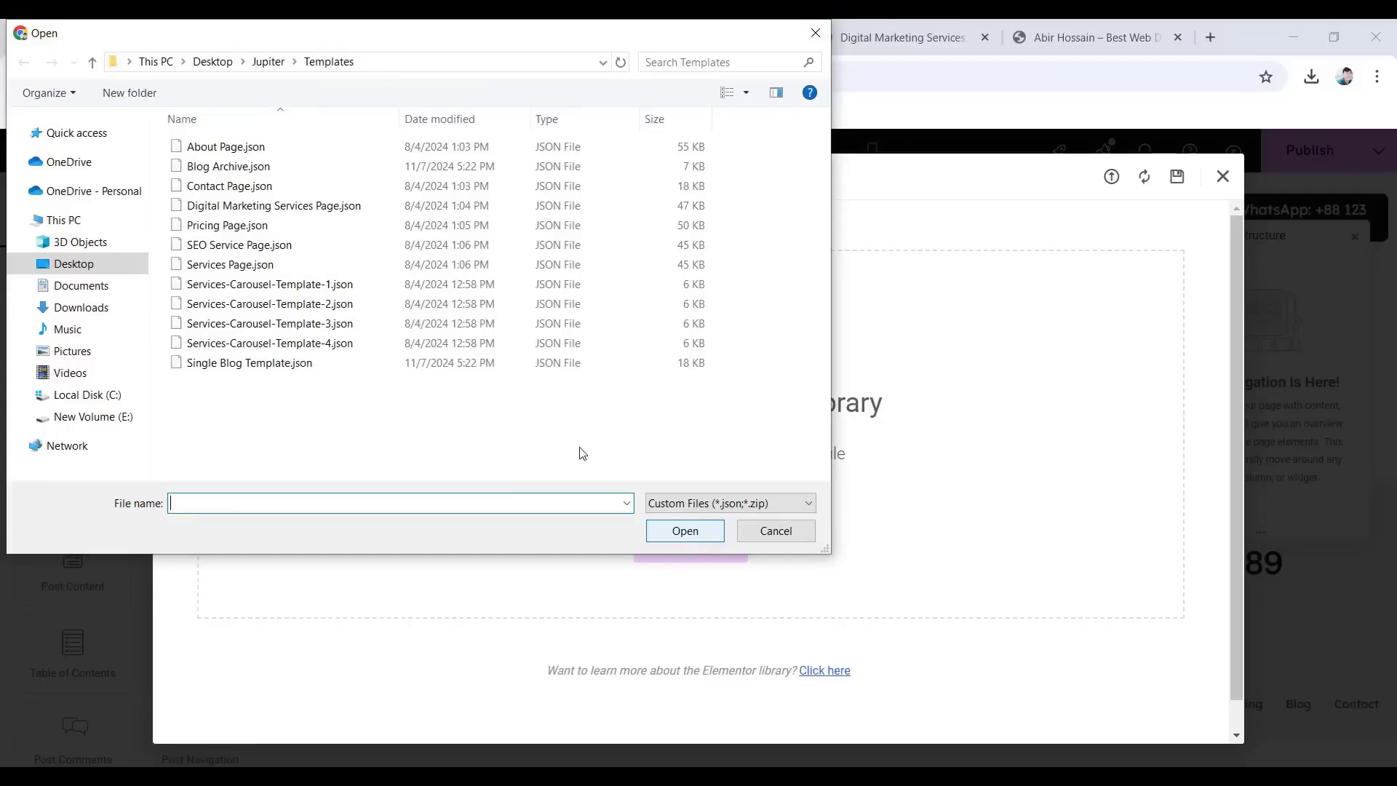
pyautogui.click(329, 366)
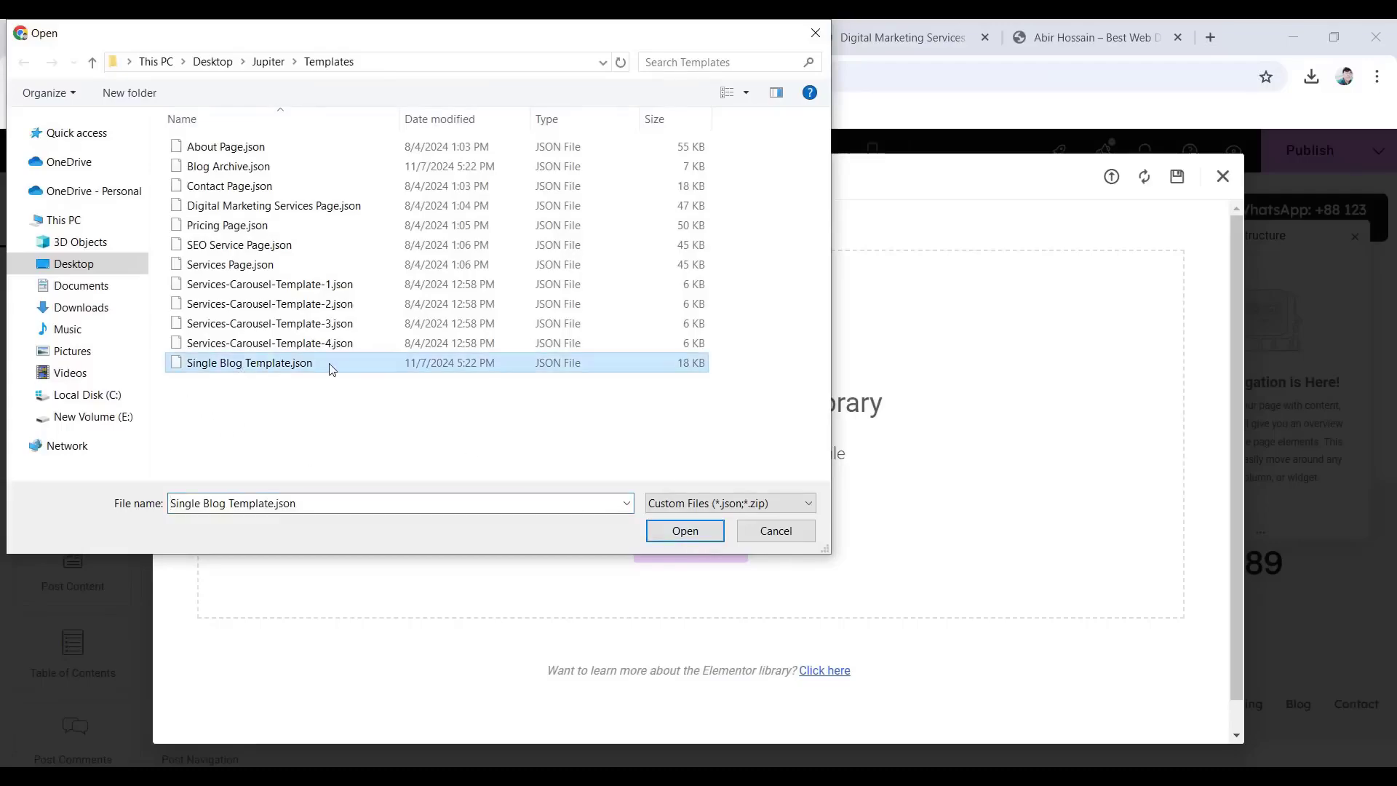
pyautogui.click(681, 539)
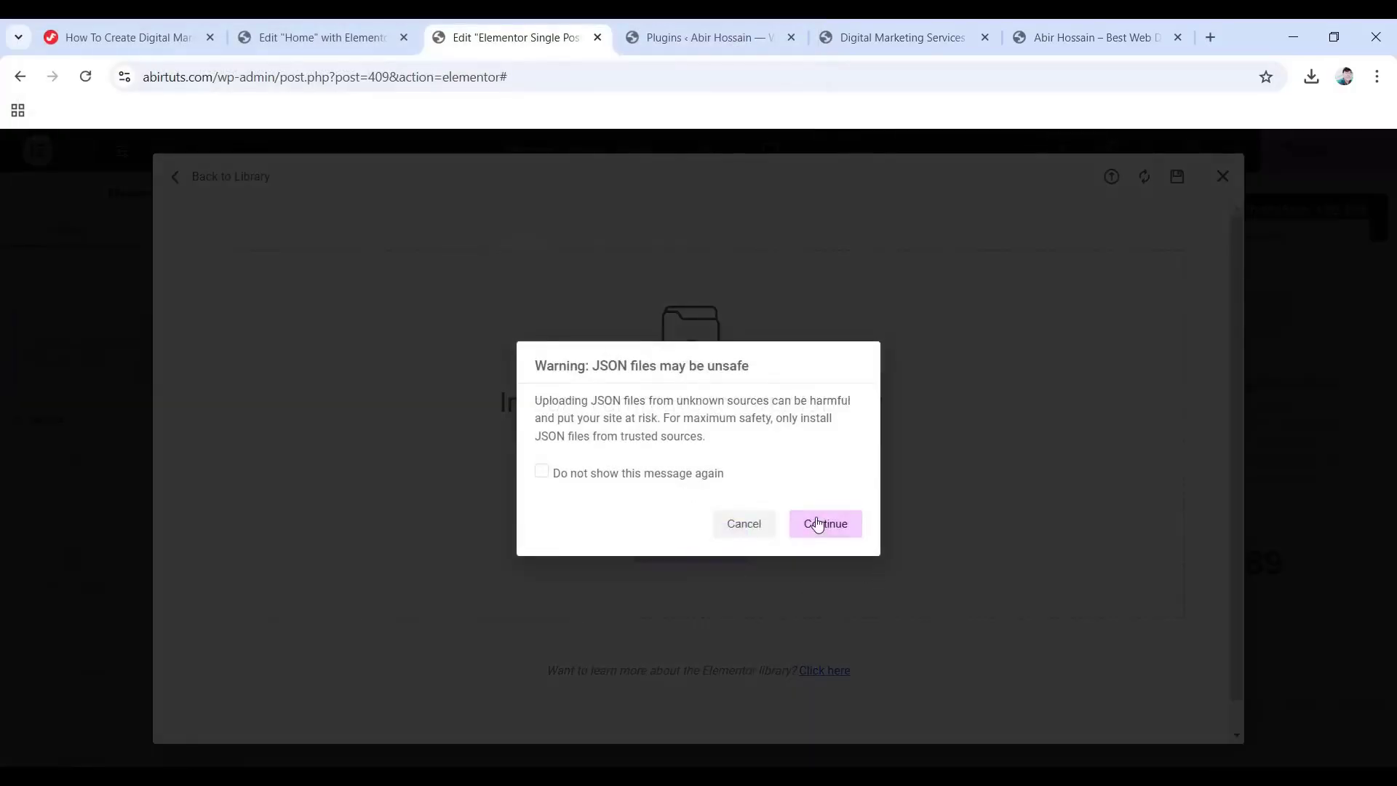
pyautogui.click(817, 523)
pyautogui.scroll(-2, 817, 521)
pyautogui.scroll(-2, 816, 523)
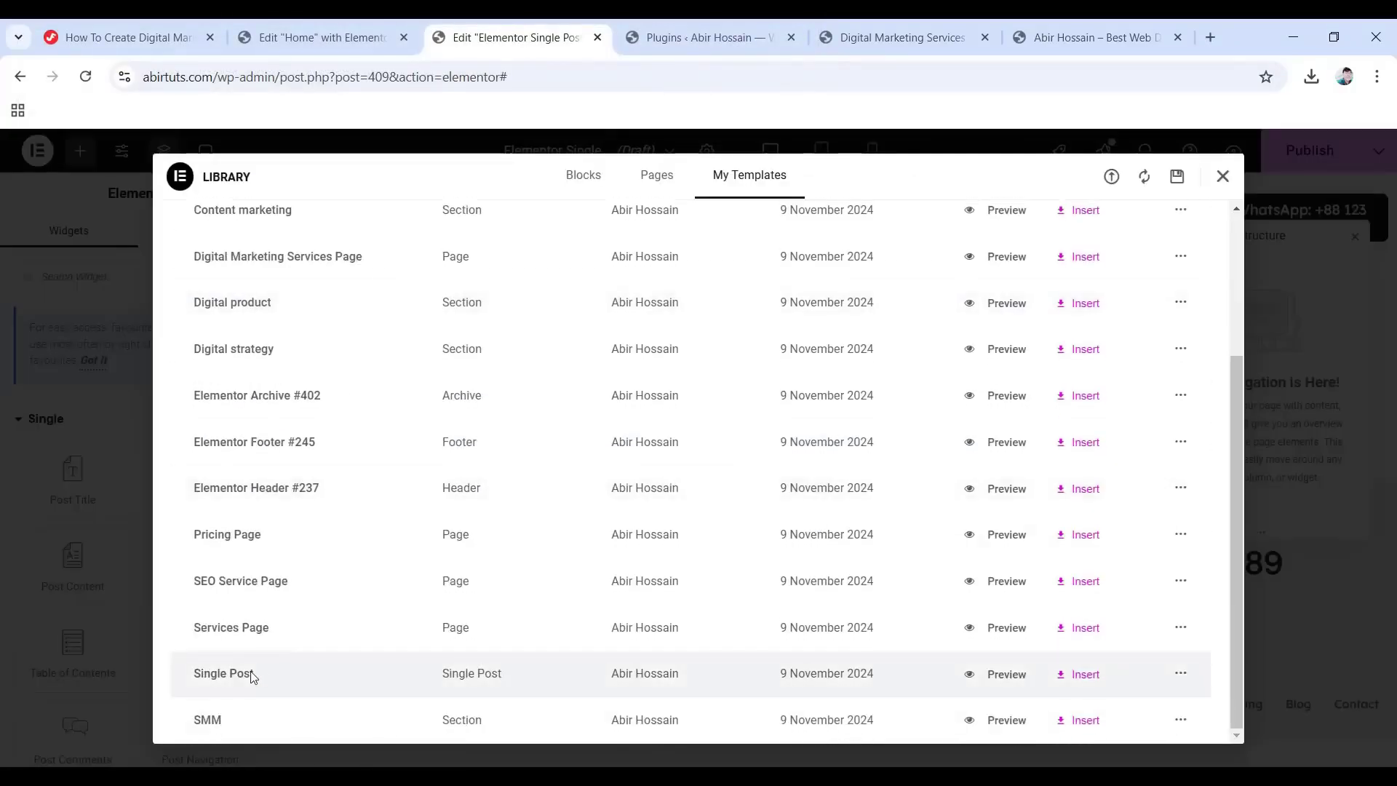
pyautogui.click(1062, 676)
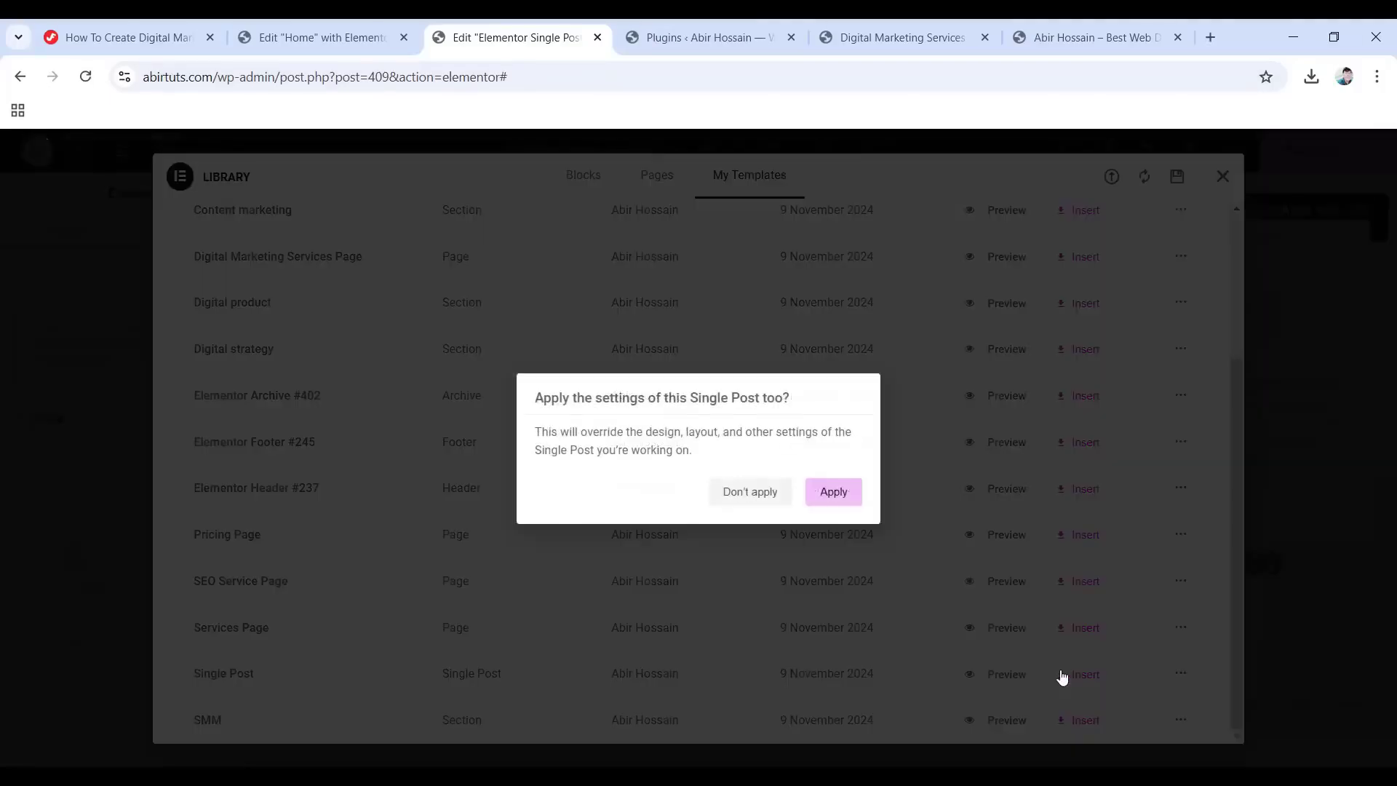
pyautogui.click(835, 494)
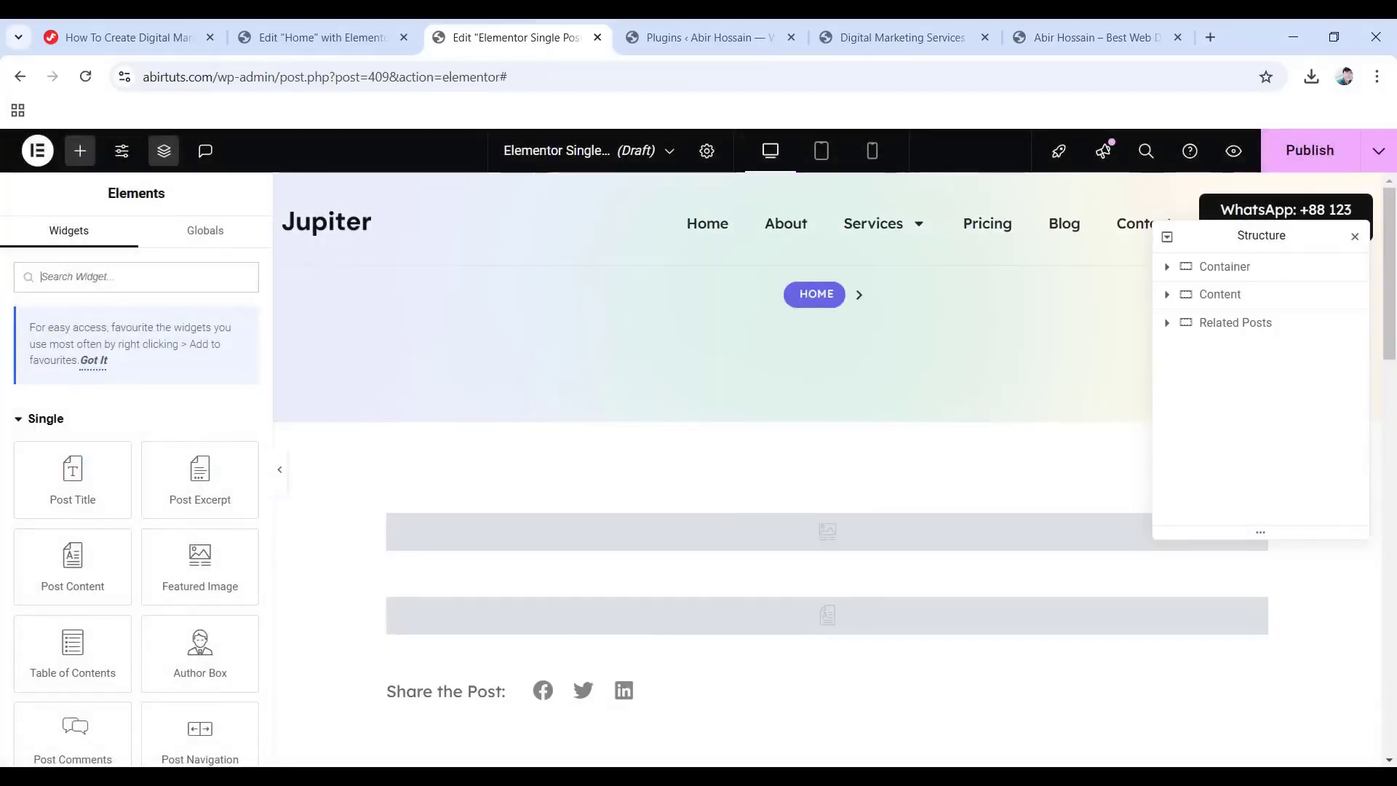
# Publish the Single Post template with an Include All Singular condition and close the editor.
pyautogui.click(1298, 150)
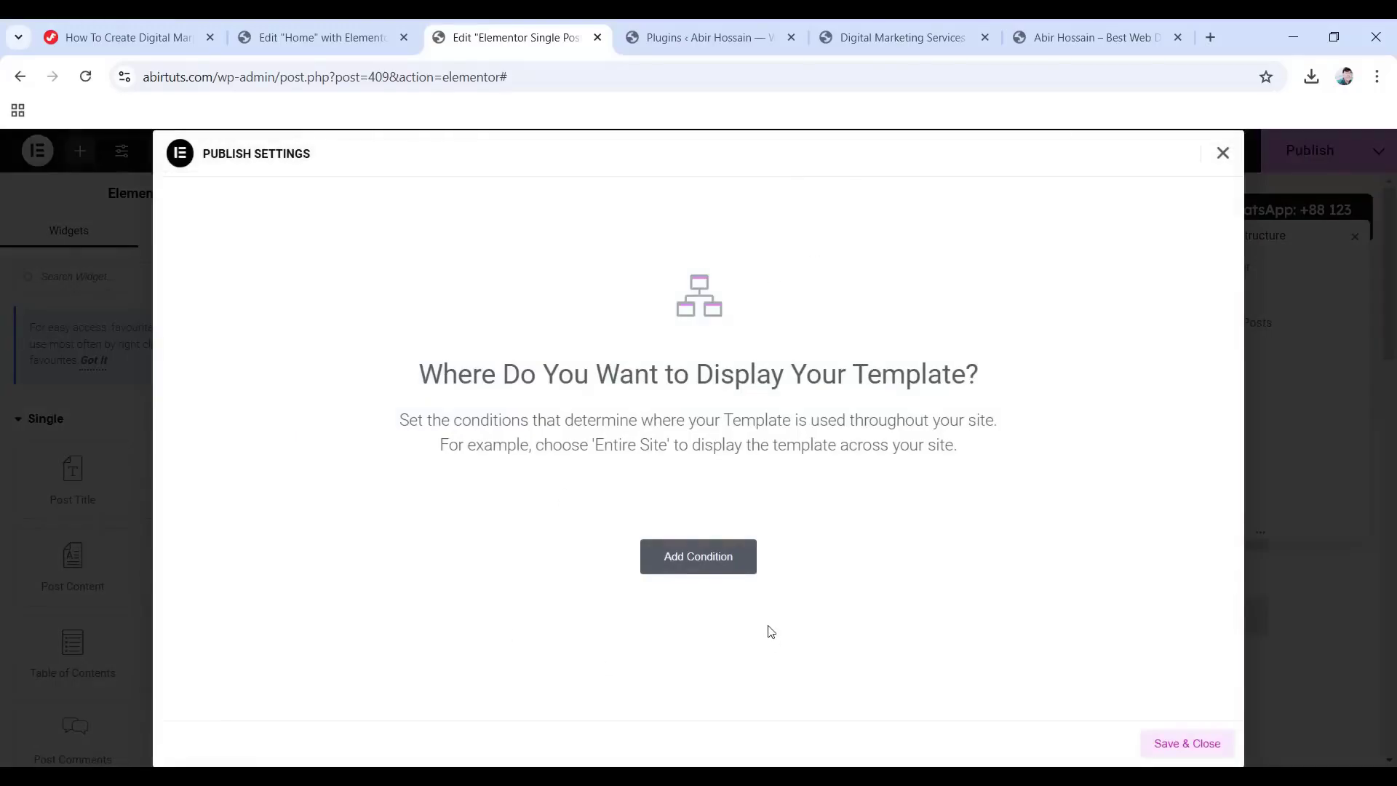
pyautogui.click(710, 559)
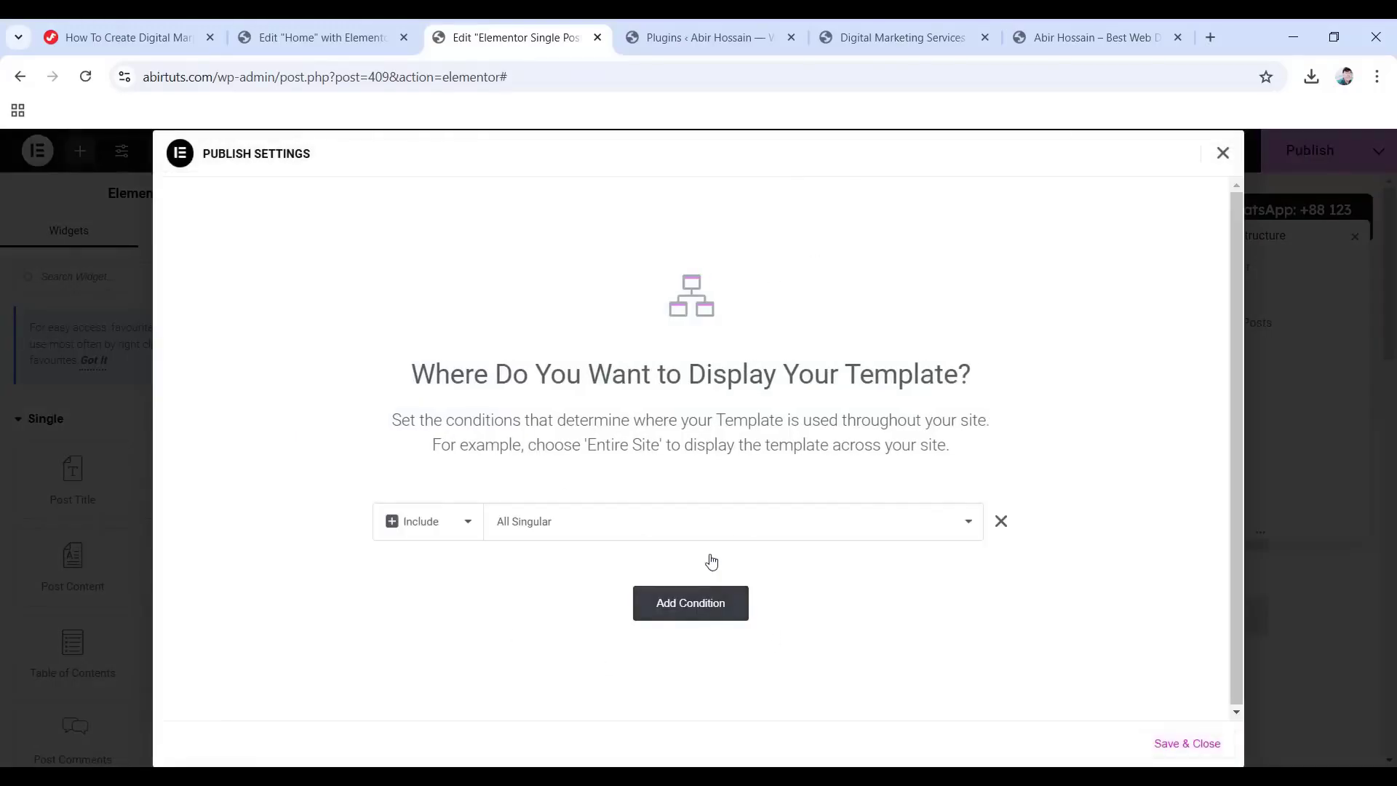
pyautogui.click(1207, 742)
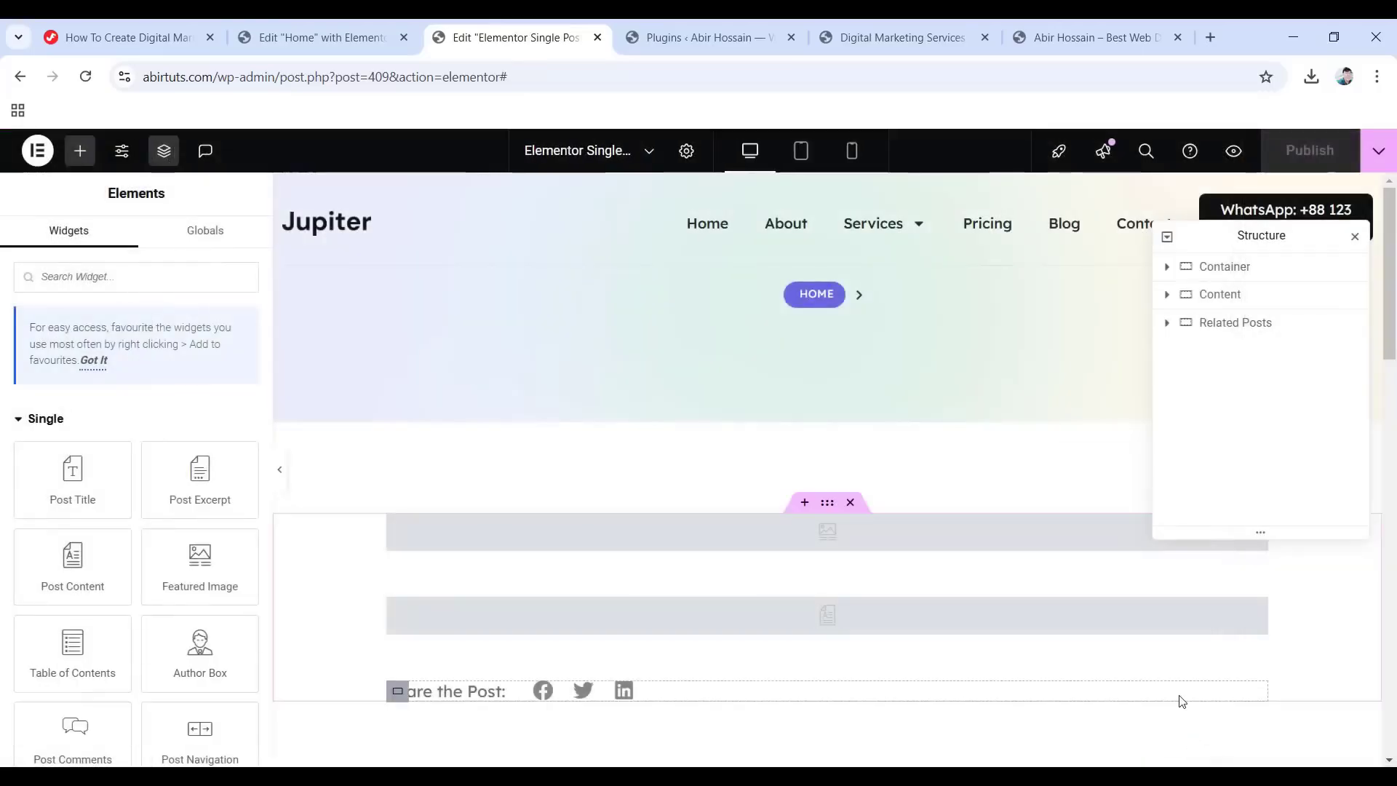
pyautogui.click(598, 38)
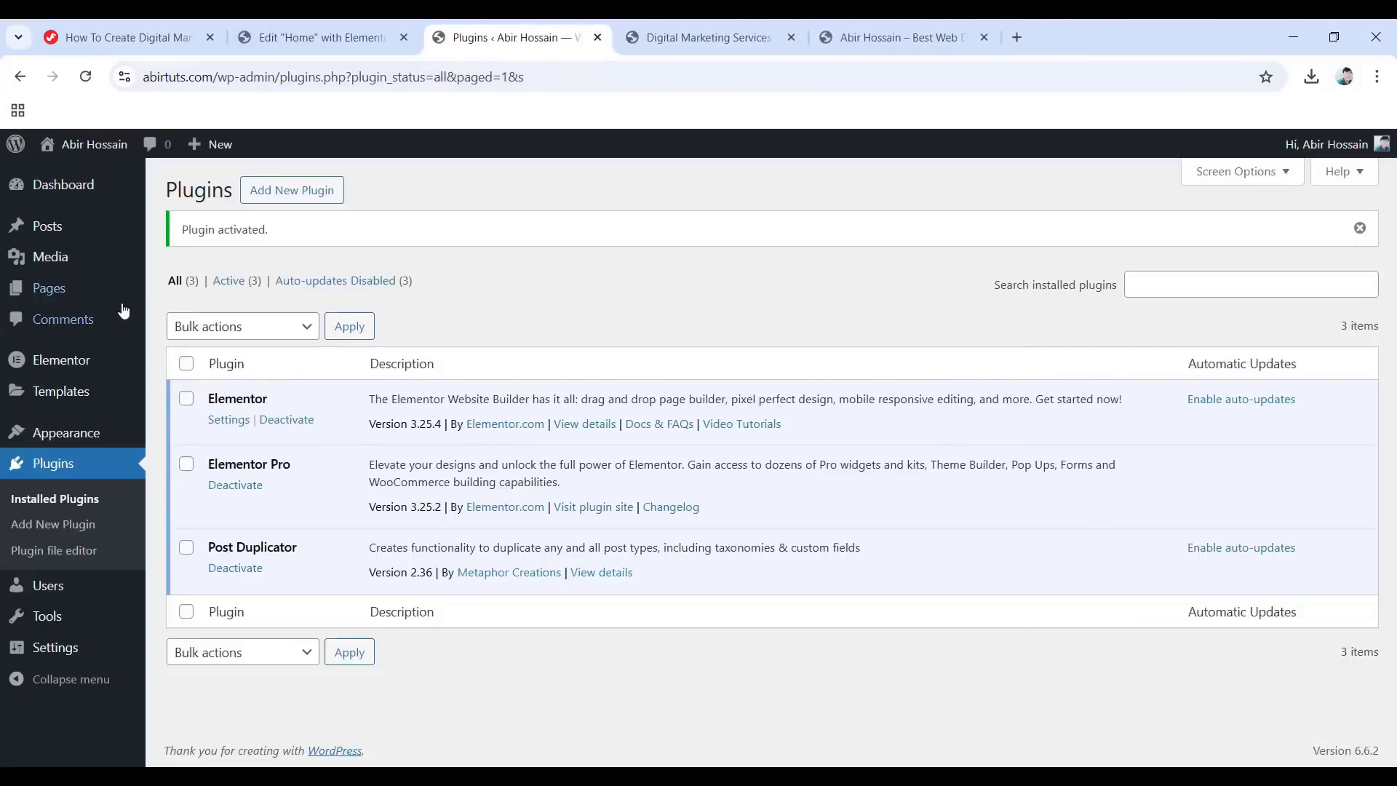
pyautogui.click(50, 288)
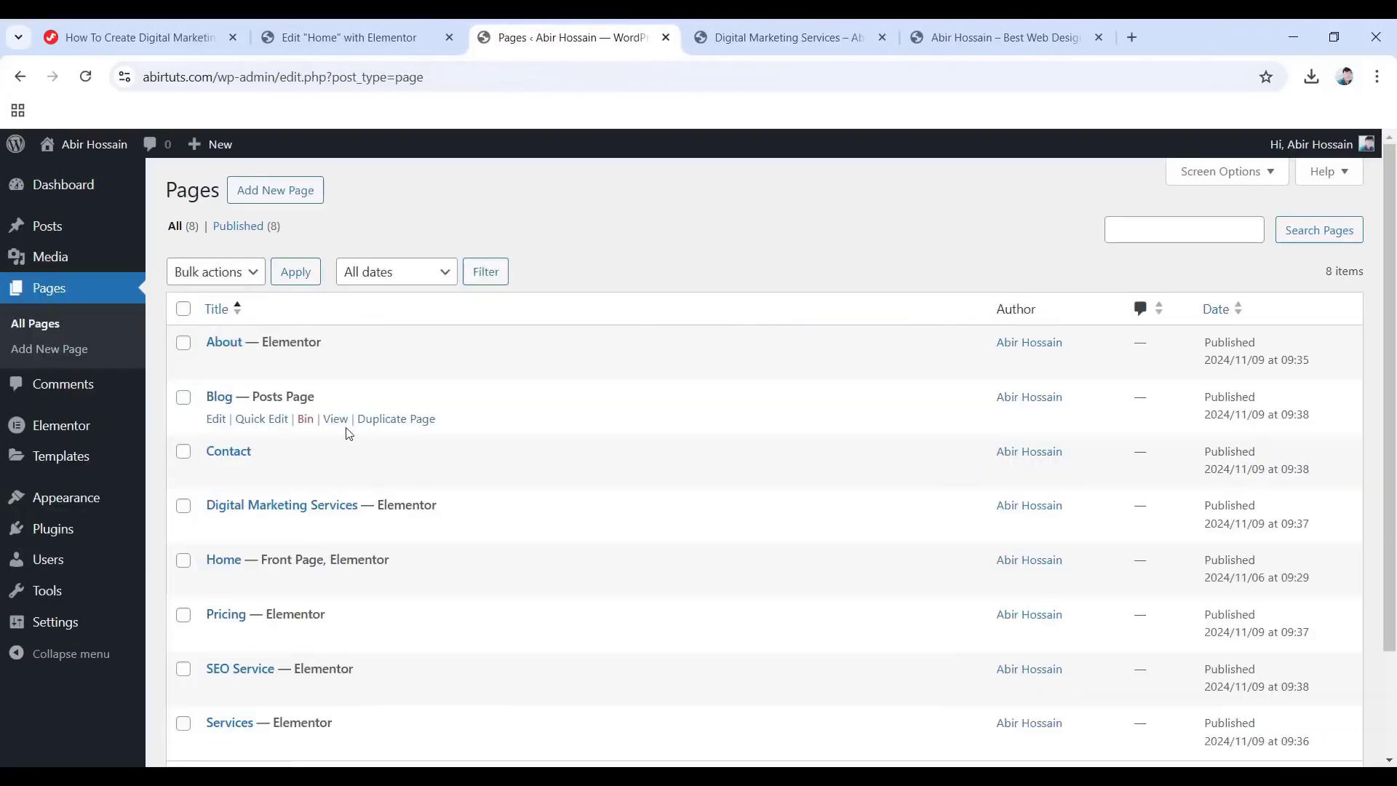
pyautogui.click(336, 420)
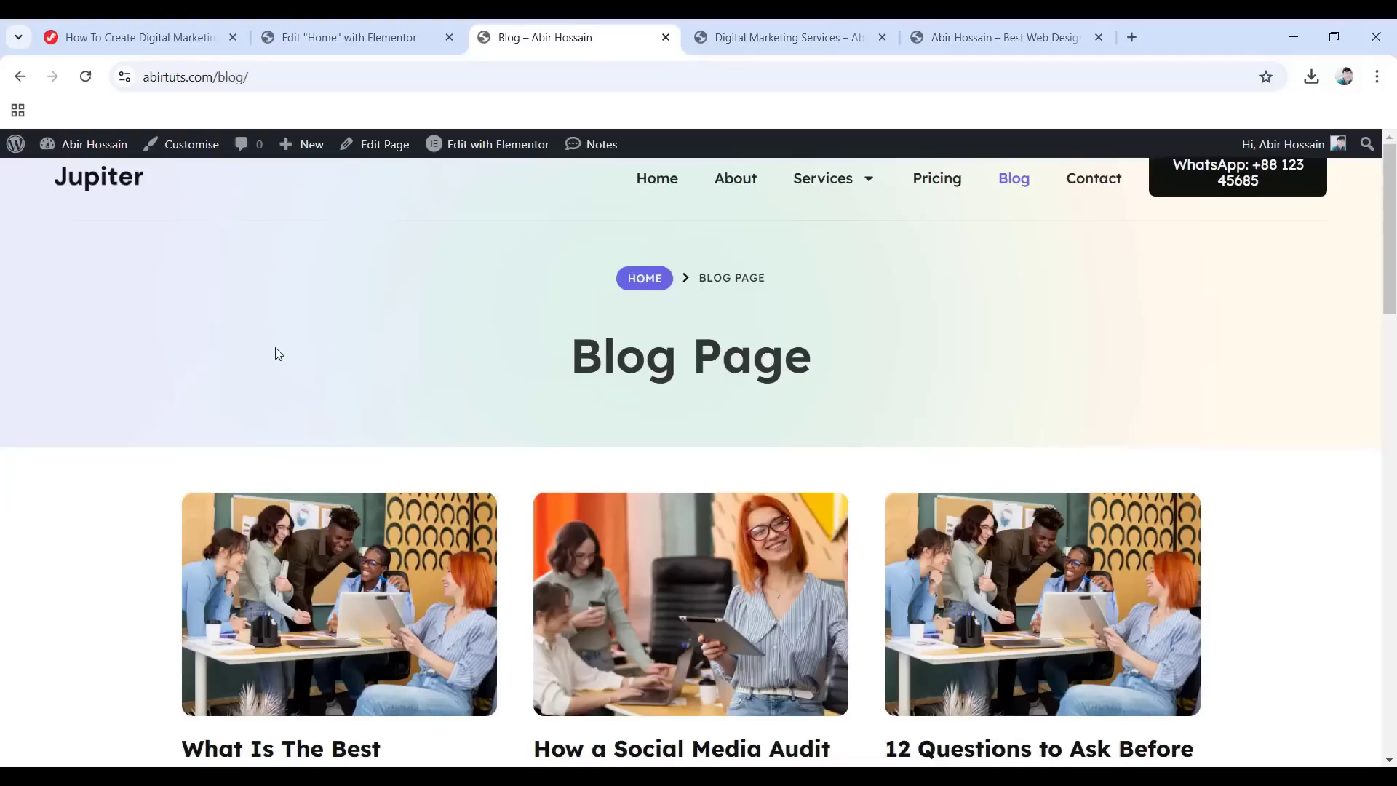
pyautogui.scroll(-6, 171, 349)
pyautogui.scroll(-4, 59, 463)
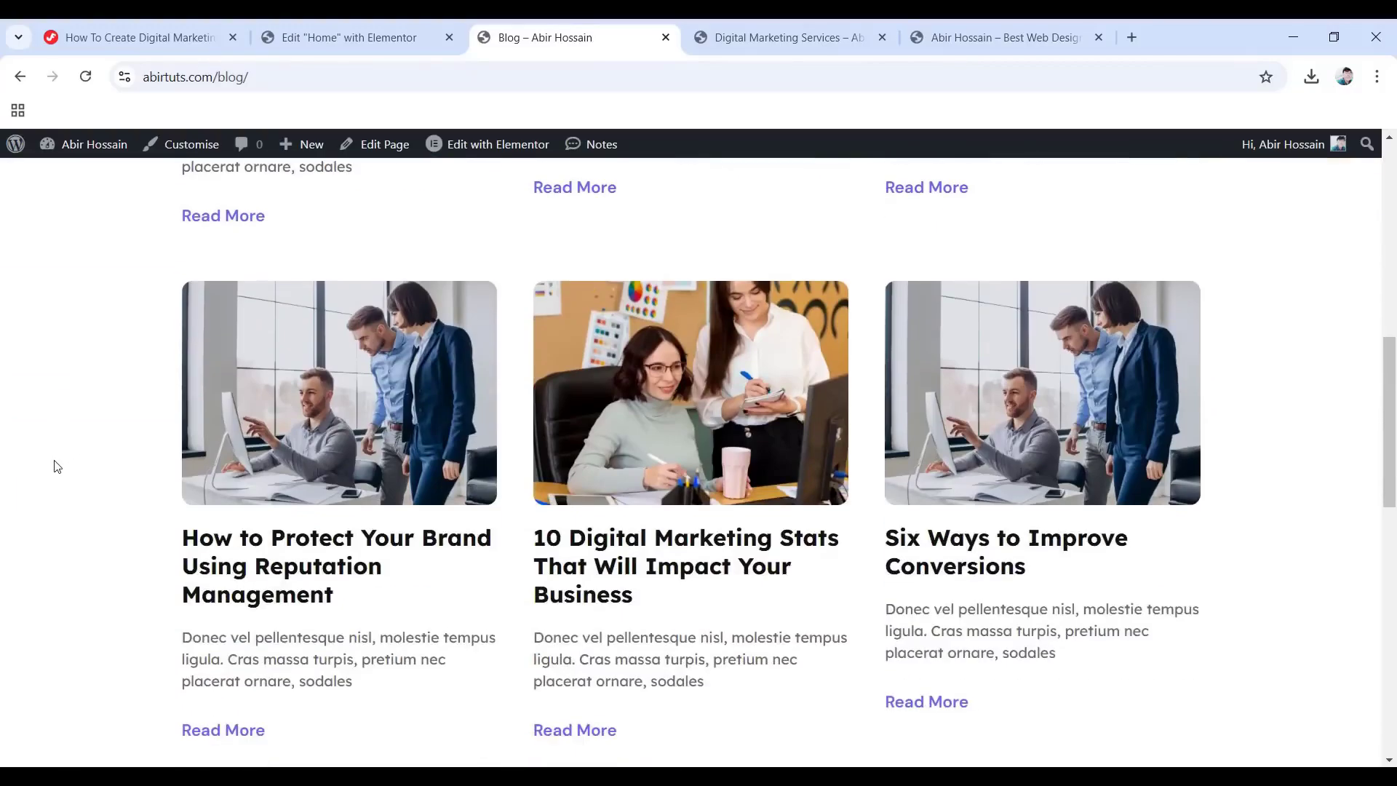
pyautogui.scroll(-12, 58, 466)
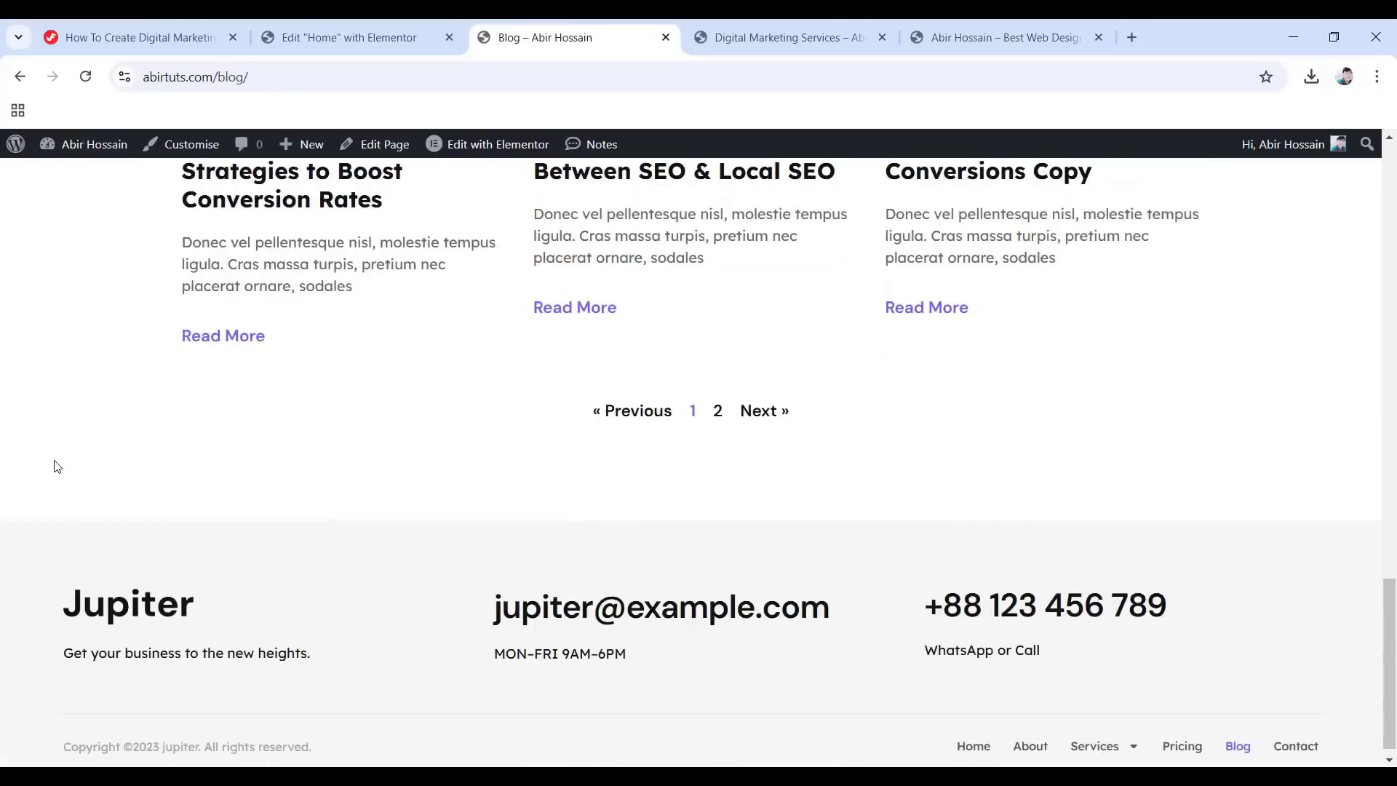
pyautogui.scroll(15, 58, 465)
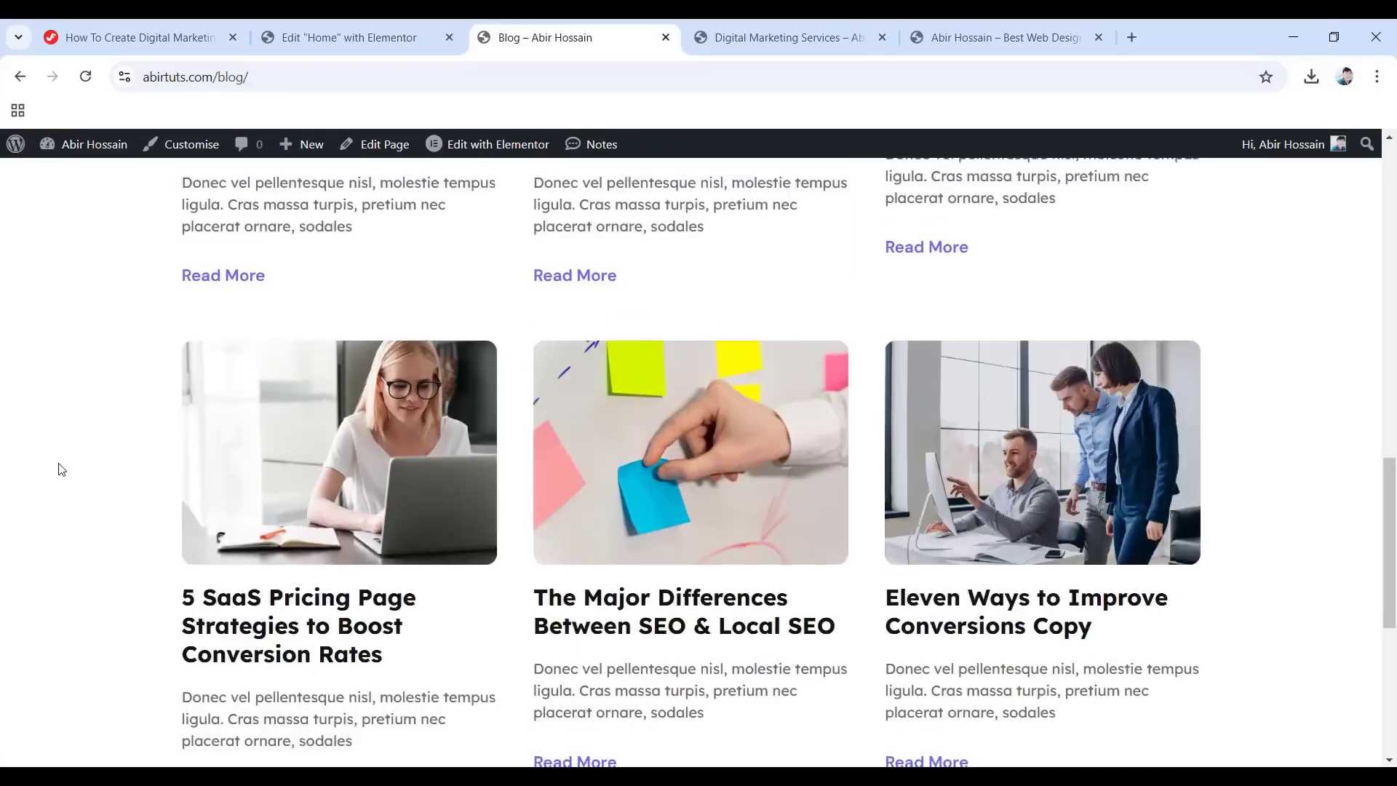
pyautogui.scroll(5, 61, 468)
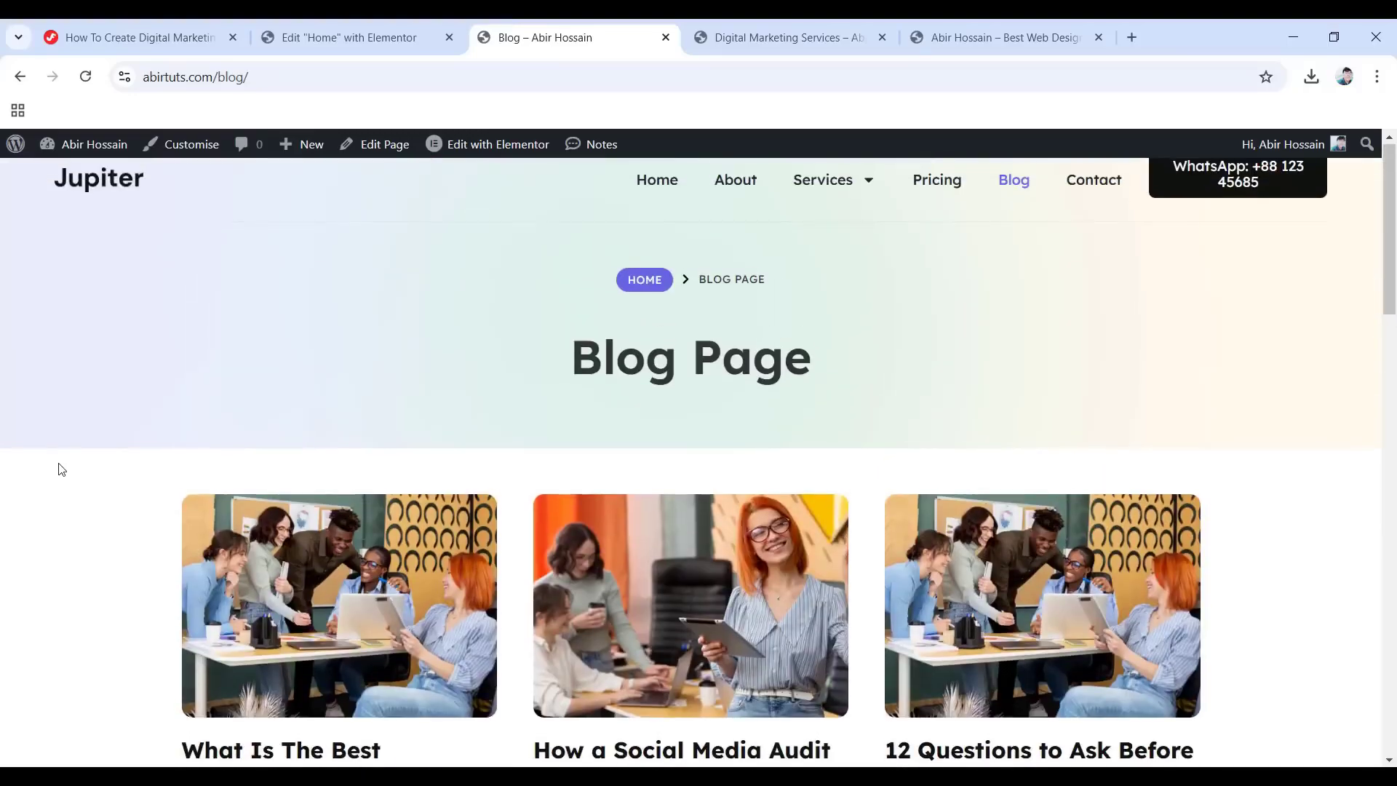
pyautogui.scroll(-6, 61, 468)
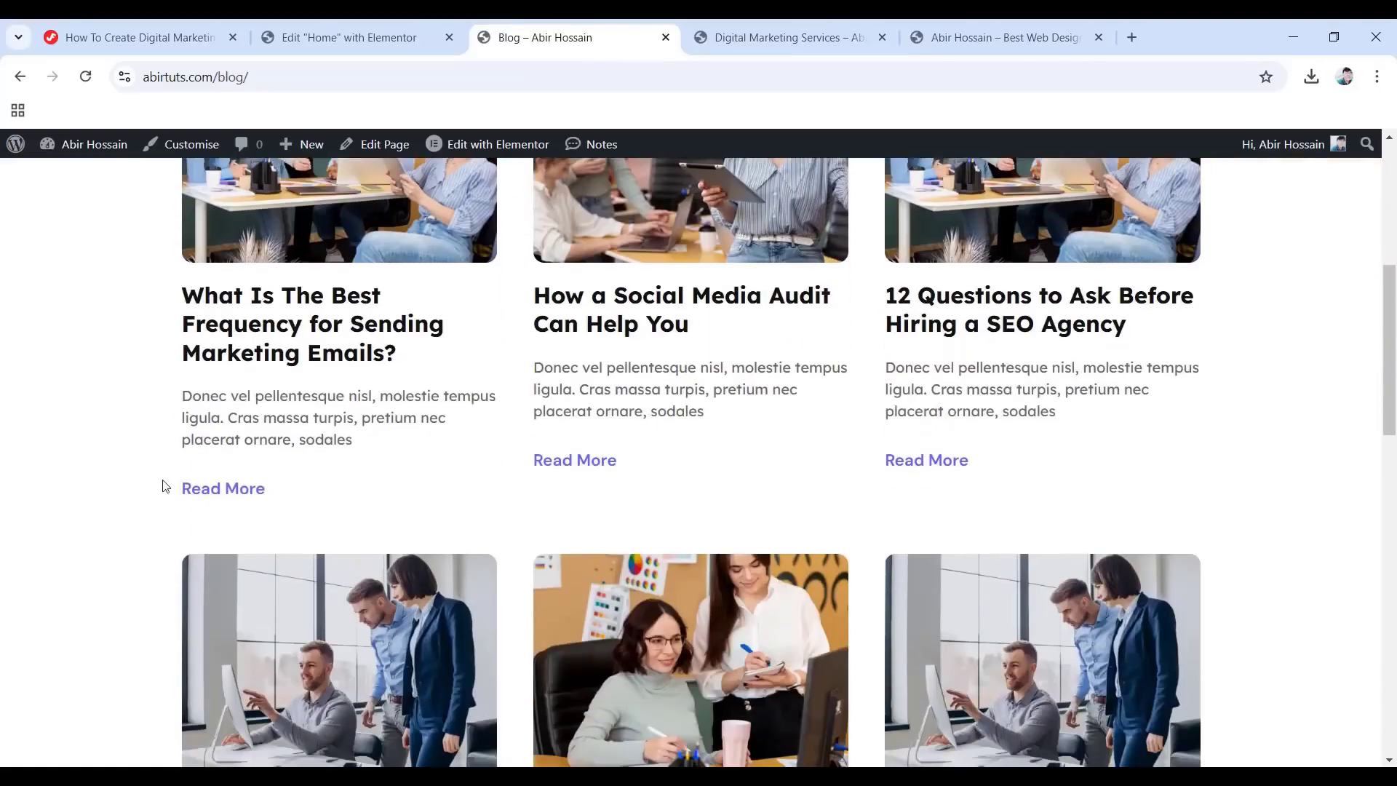
pyautogui.scroll(-3, 248, 509)
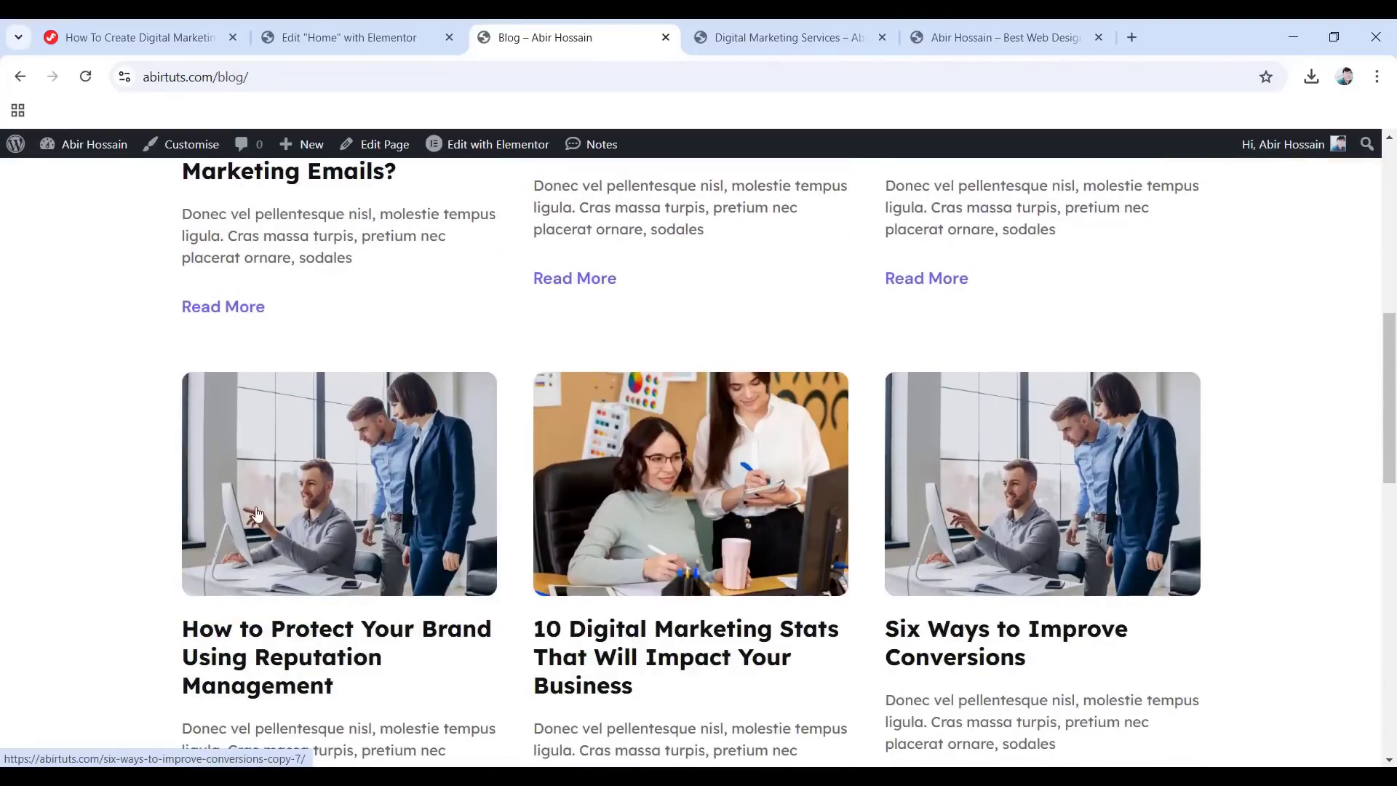
pyautogui.click(306, 659)
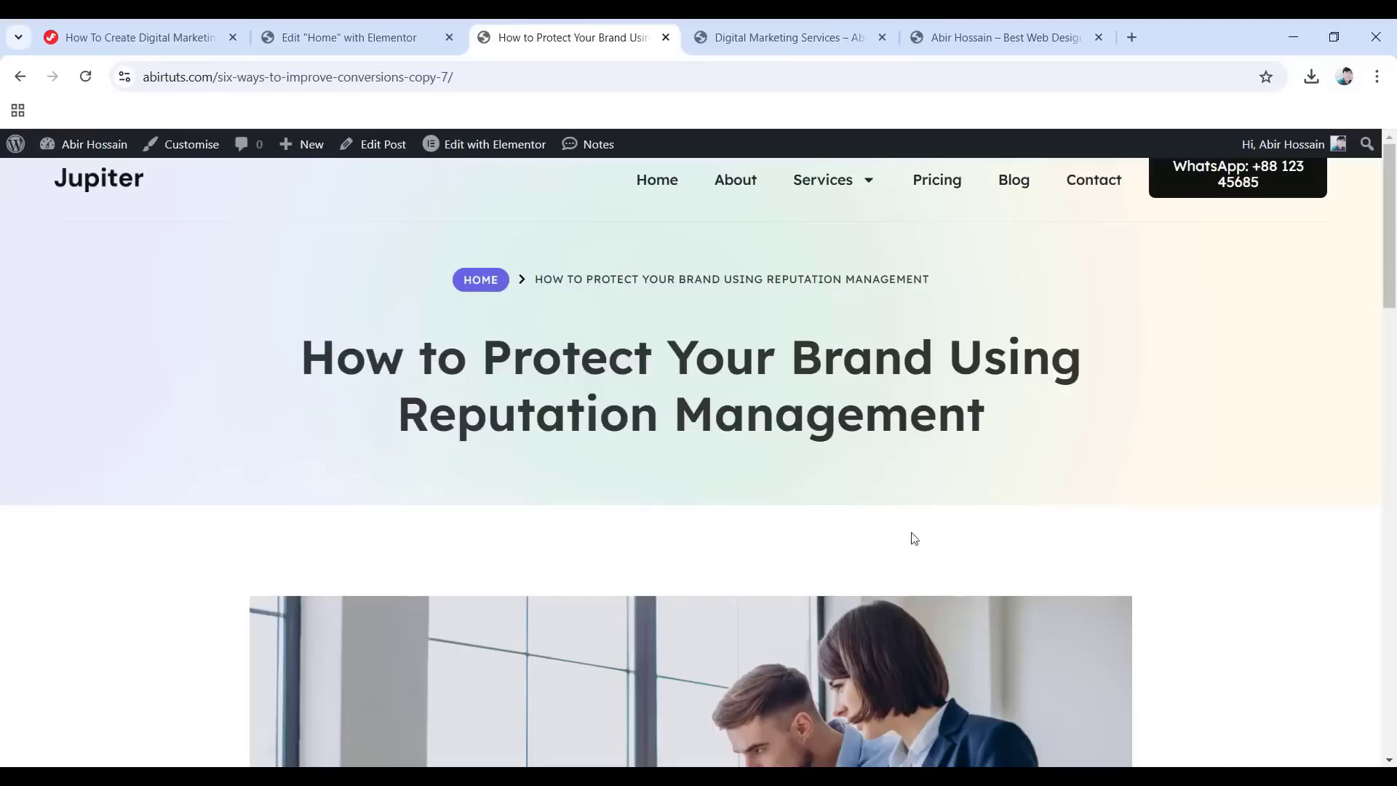
pyautogui.scroll(-7, 603, 521)
pyautogui.scroll(-5, 662, 539)
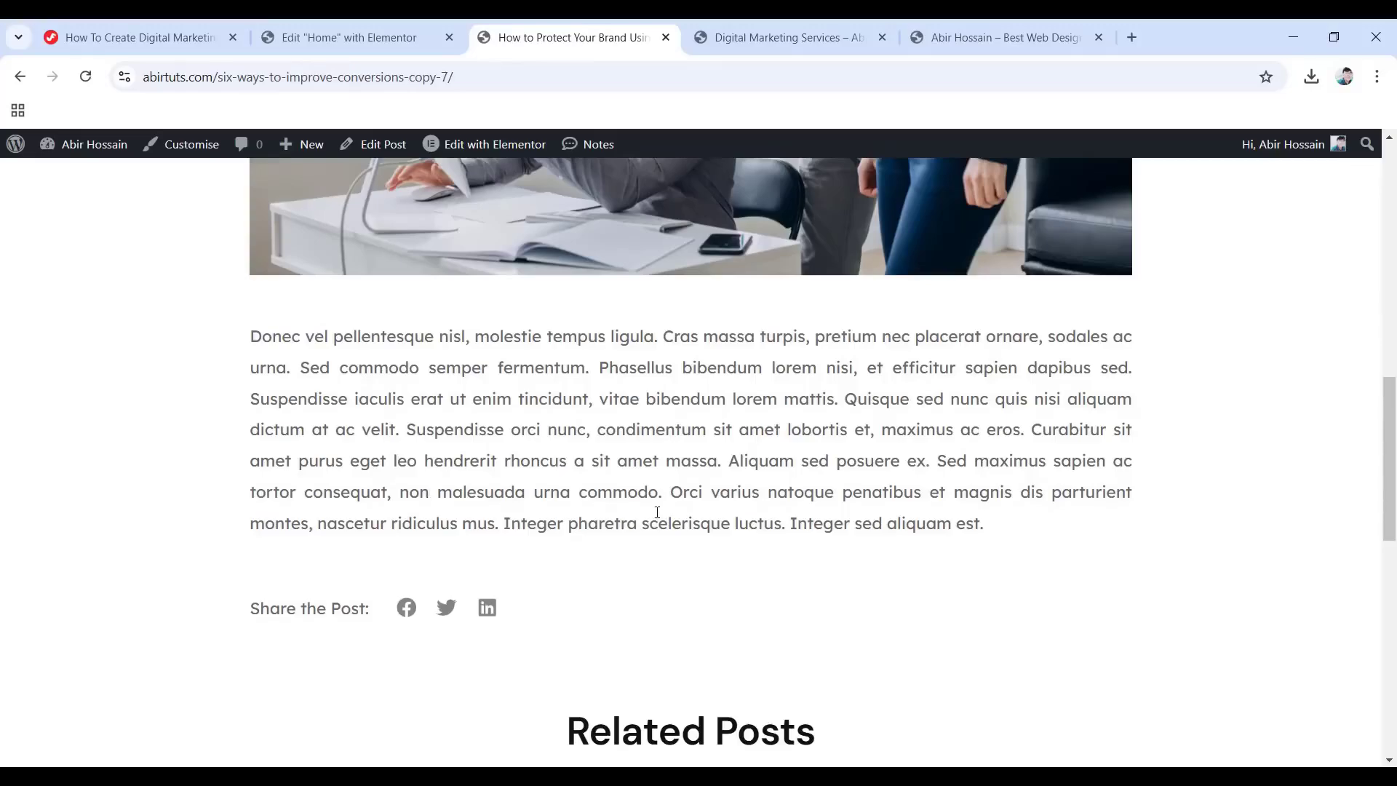
pyautogui.scroll(12, 657, 511)
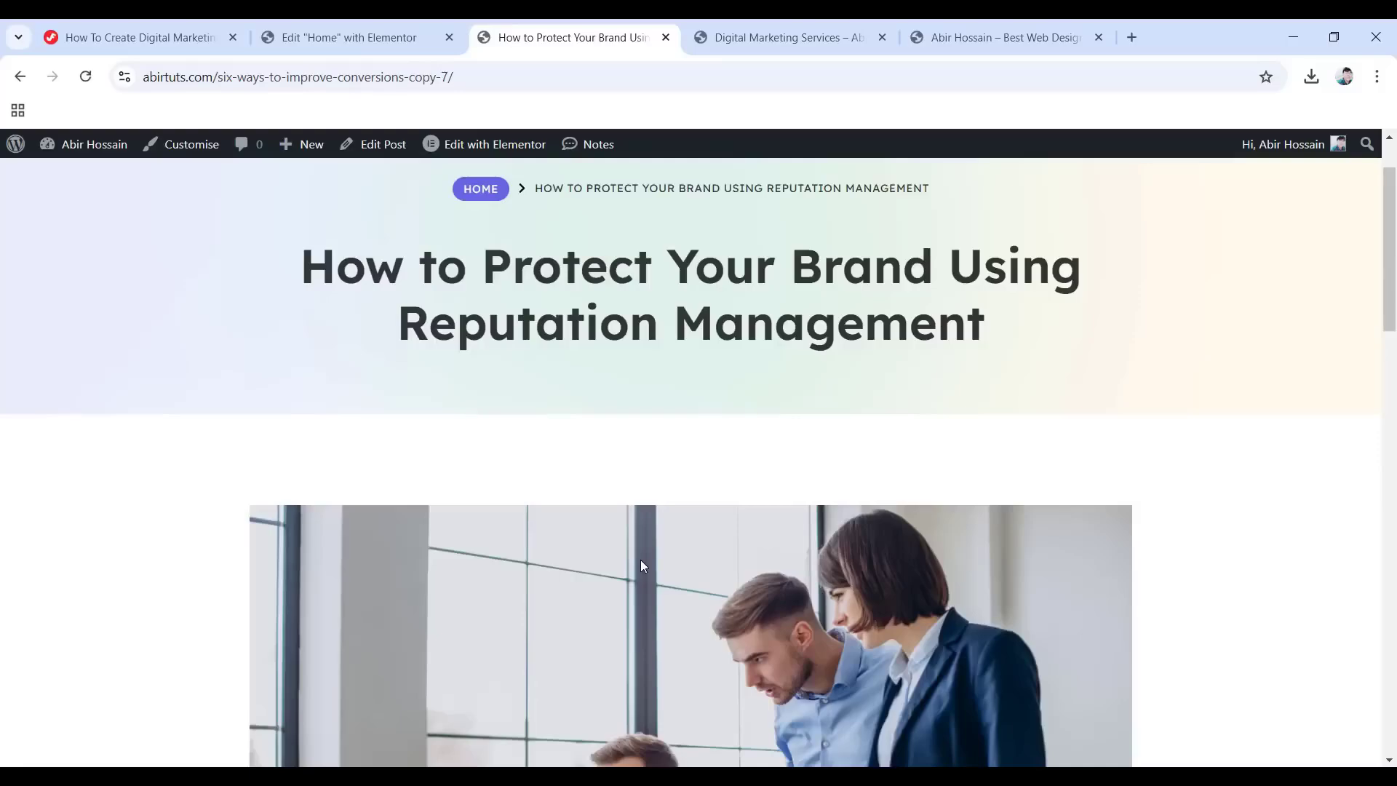
pyautogui.scroll(-8, 645, 561)
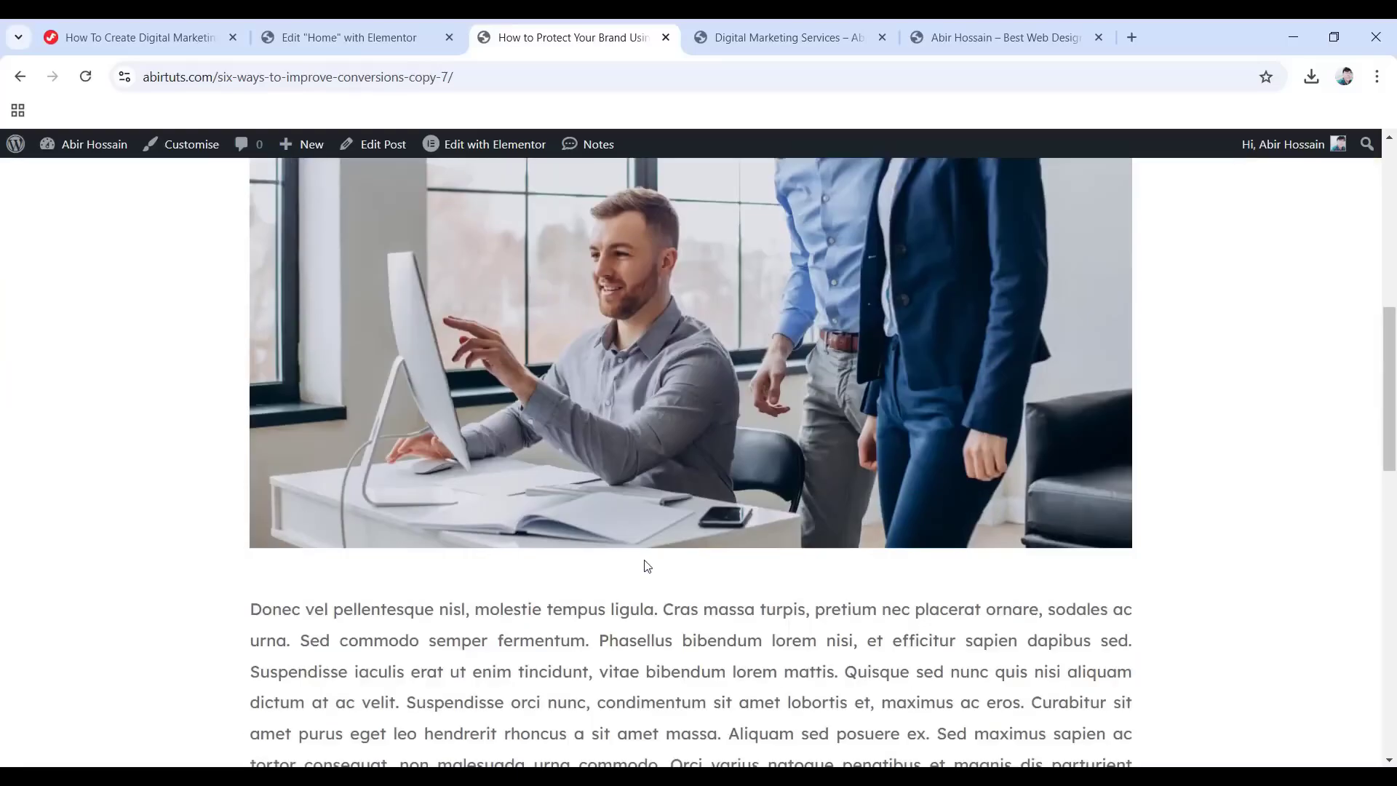
pyautogui.scroll(-4, 669, 484)
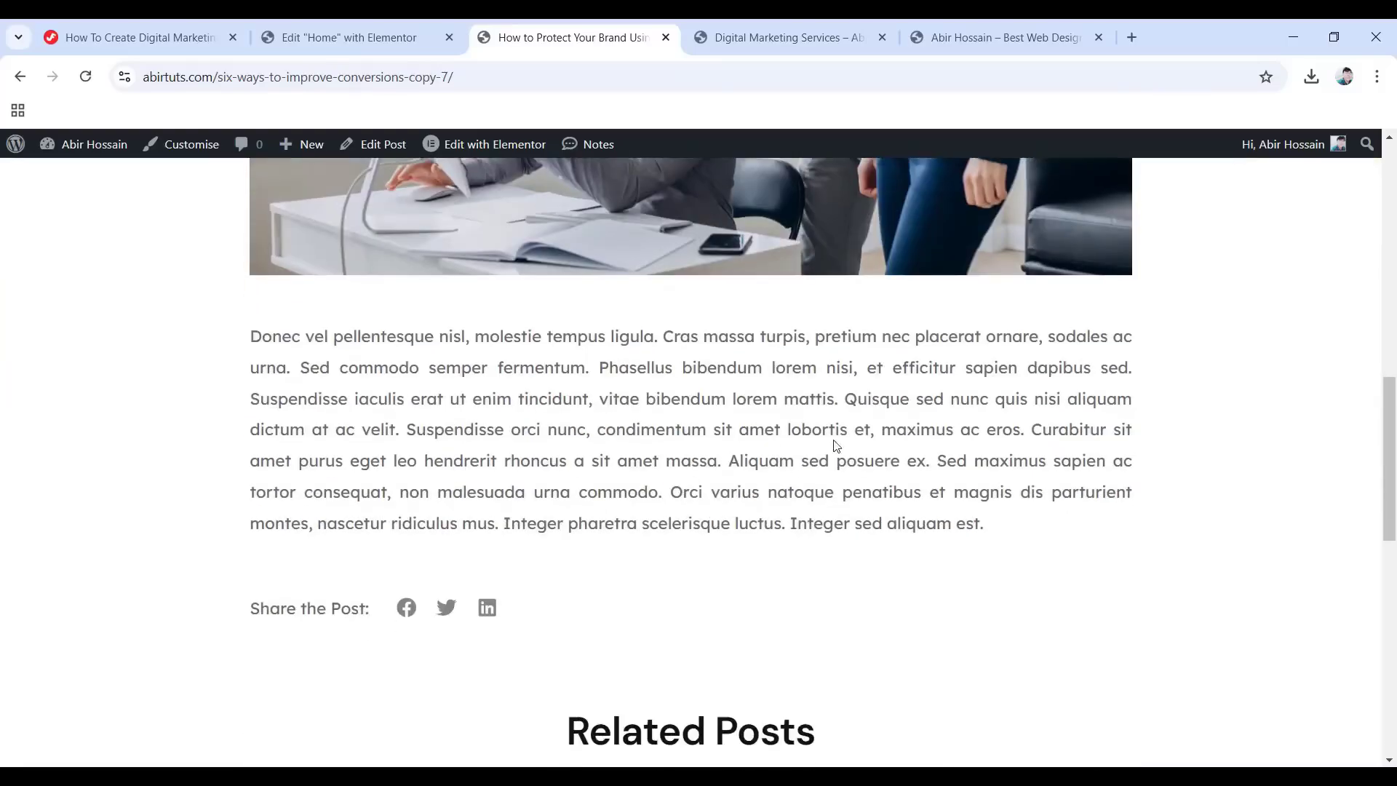
pyautogui.scroll(-3, 695, 455)
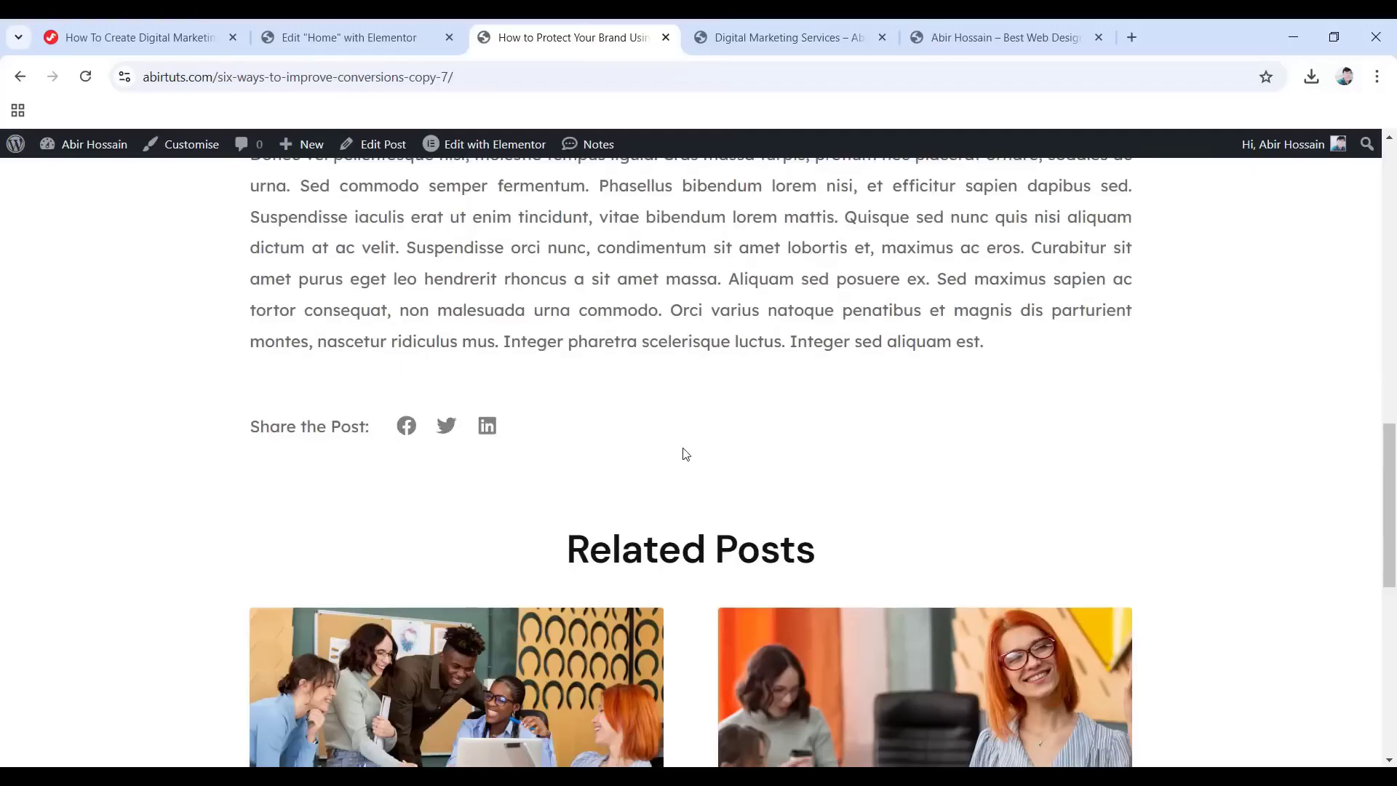
pyautogui.scroll(-3, 417, 415)
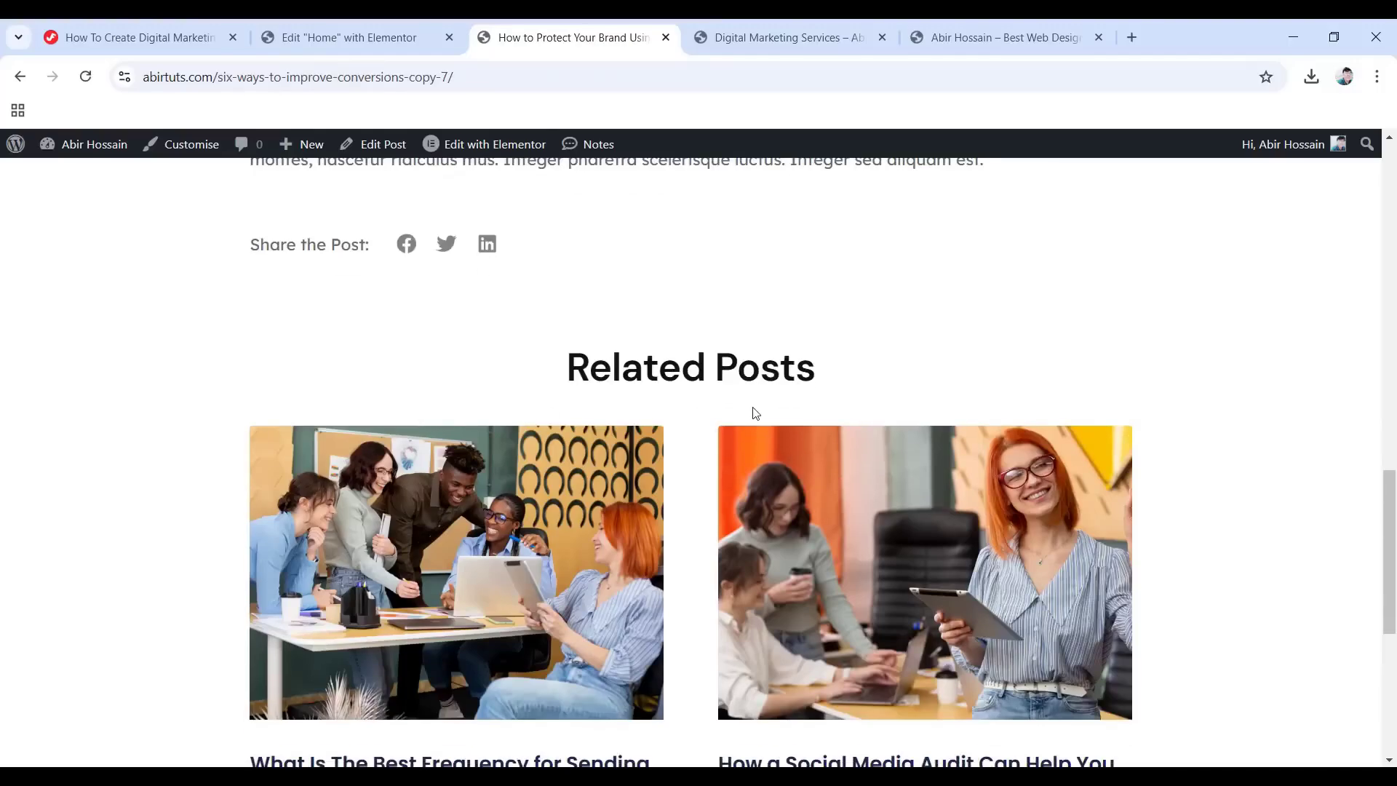
pyautogui.scroll(-2, 727, 415)
pyautogui.scroll(-3, 987, 536)
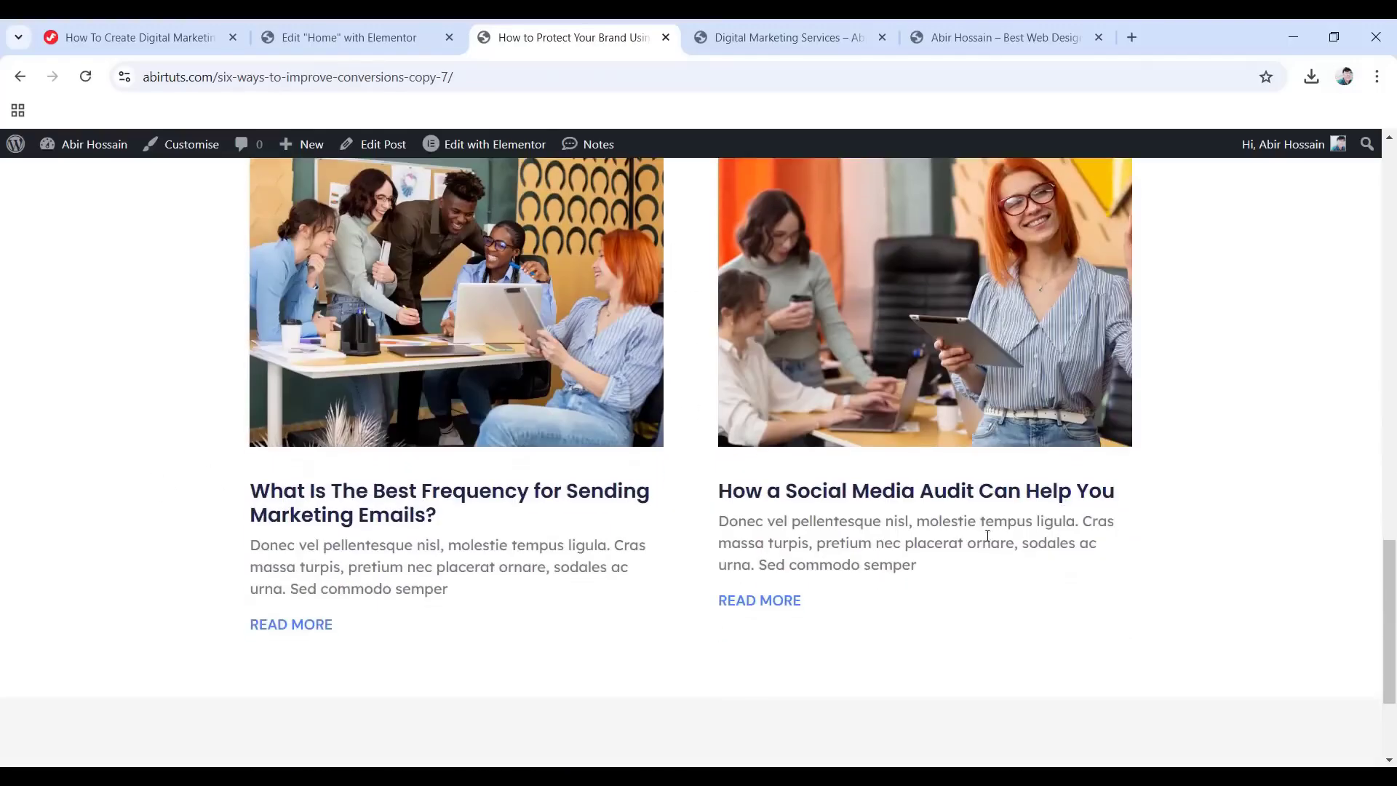
pyautogui.scroll(-2, 707, 512)
pyautogui.scroll(5, 970, 537)
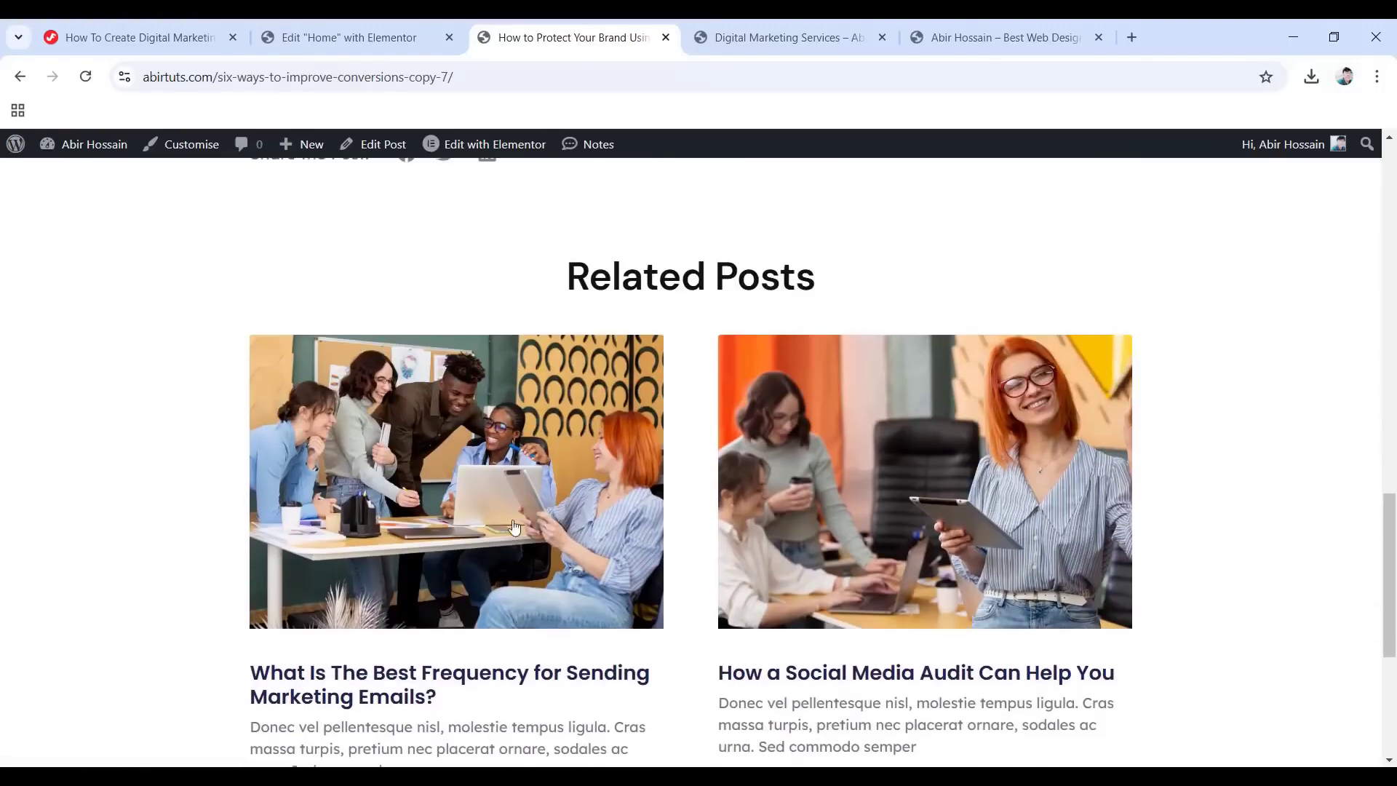
pyautogui.click(970, 537)
pyautogui.scroll(-5, 991, 533)
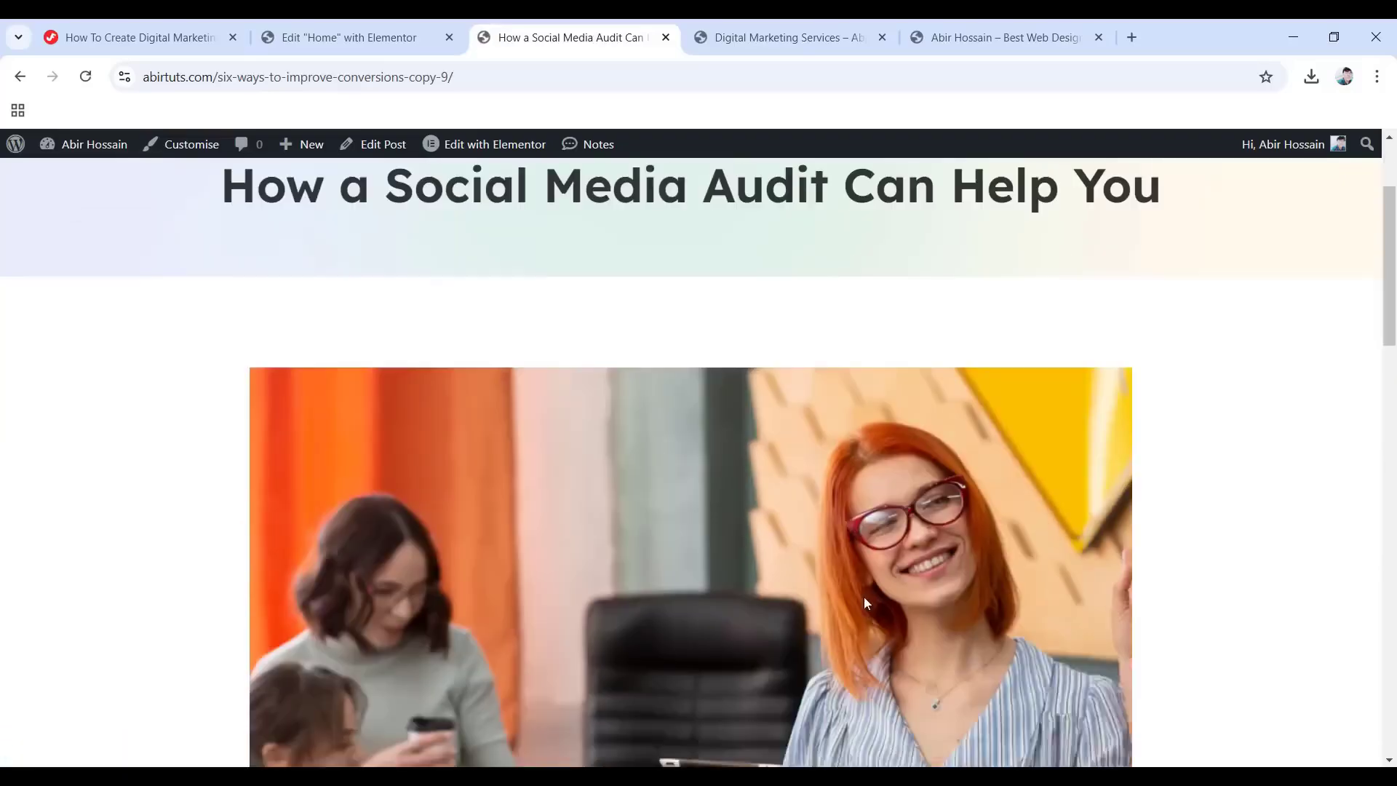
pyautogui.scroll(-6, 624, 587)
pyautogui.scroll(8, 740, 604)
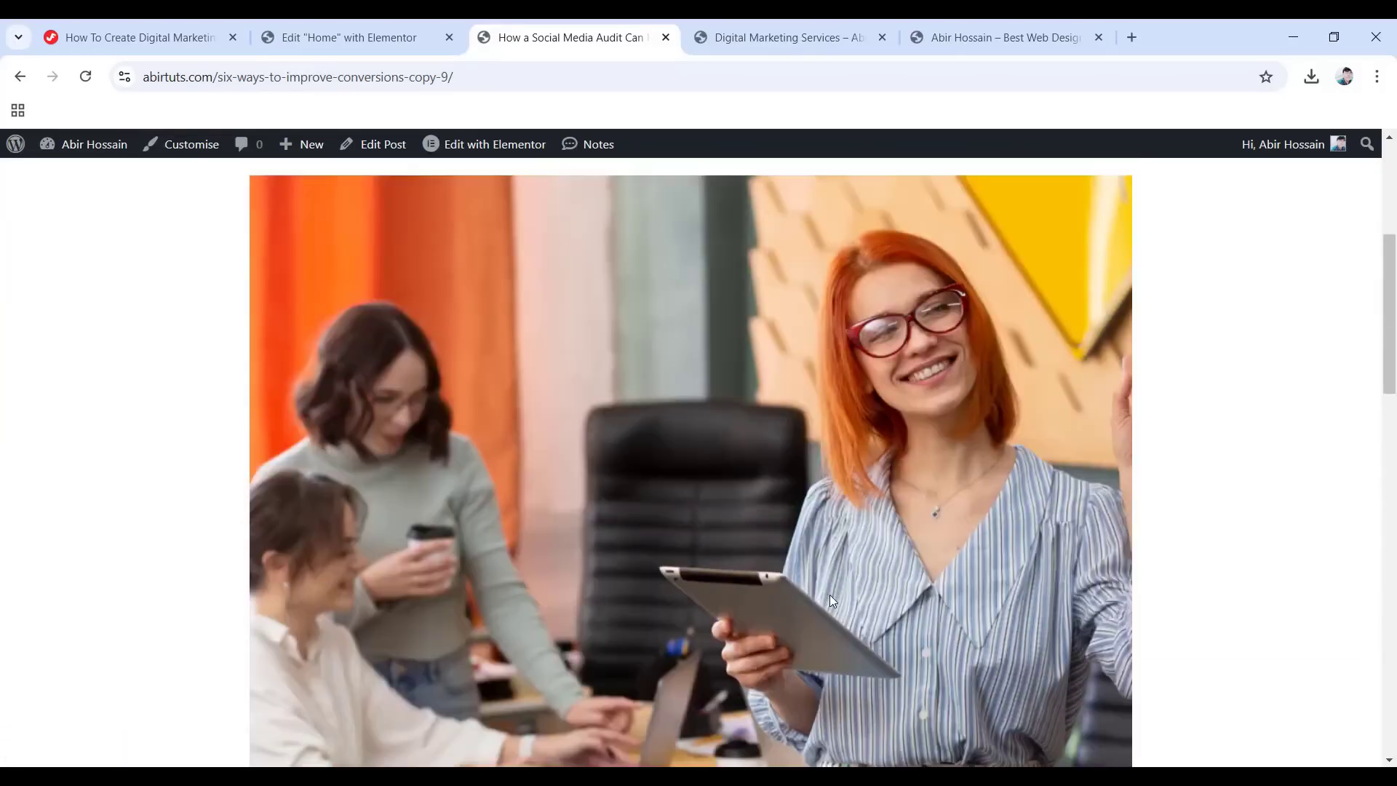
pyautogui.scroll(-5, 681, 528)
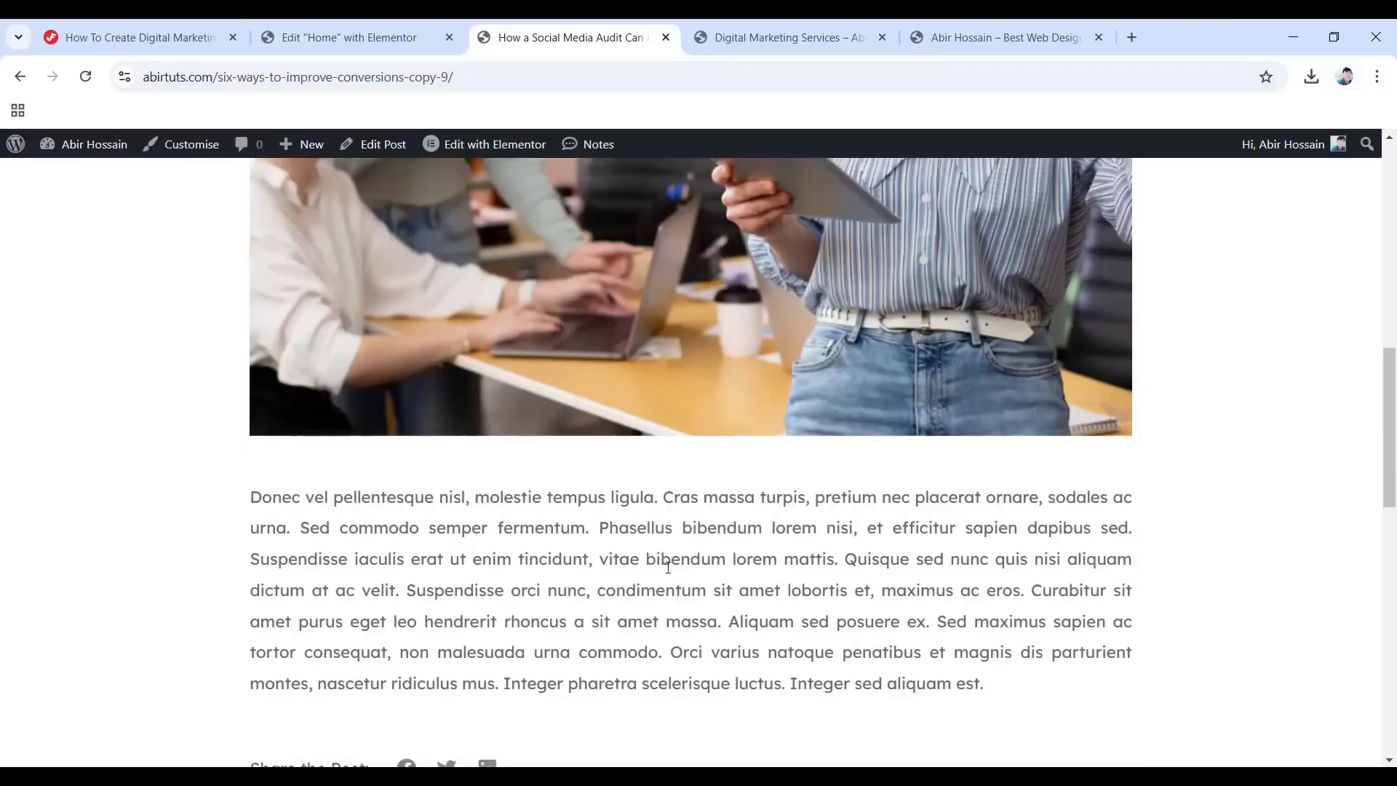
pyautogui.scroll(6, 675, 567)
pyautogui.scroll(3, 676, 567)
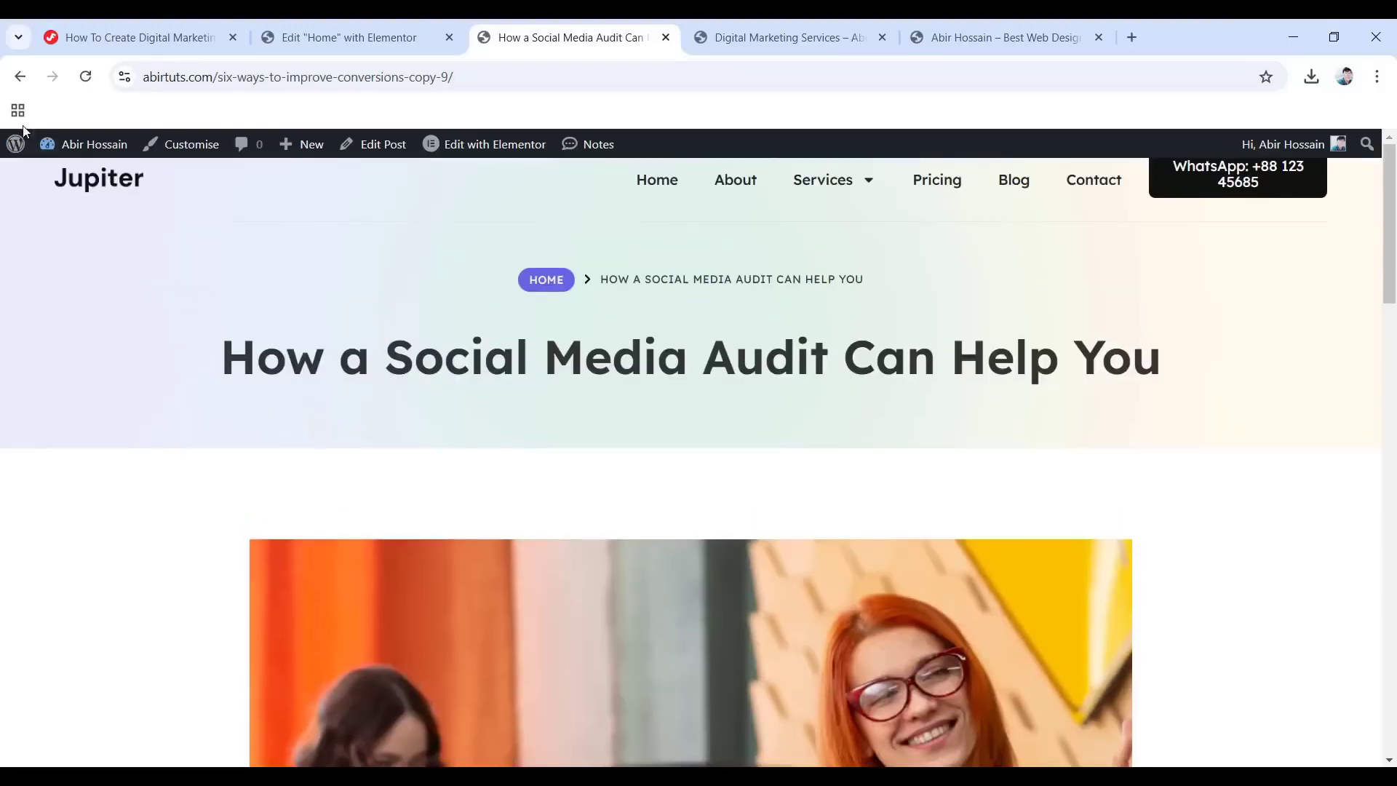
# Open the Contact page for editing from the admin Pages list.
pyautogui.click(18, 147)
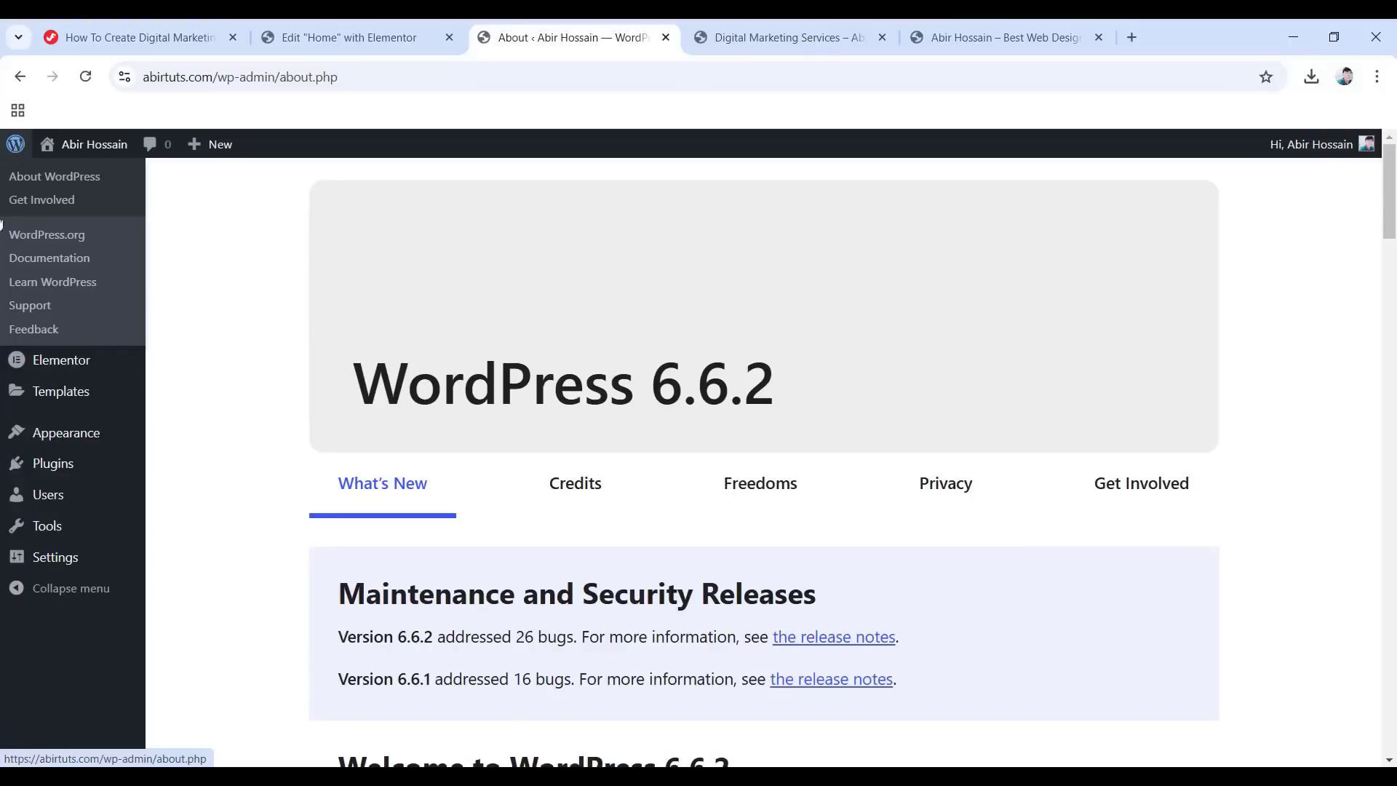
pyautogui.moveTo(103, 397)
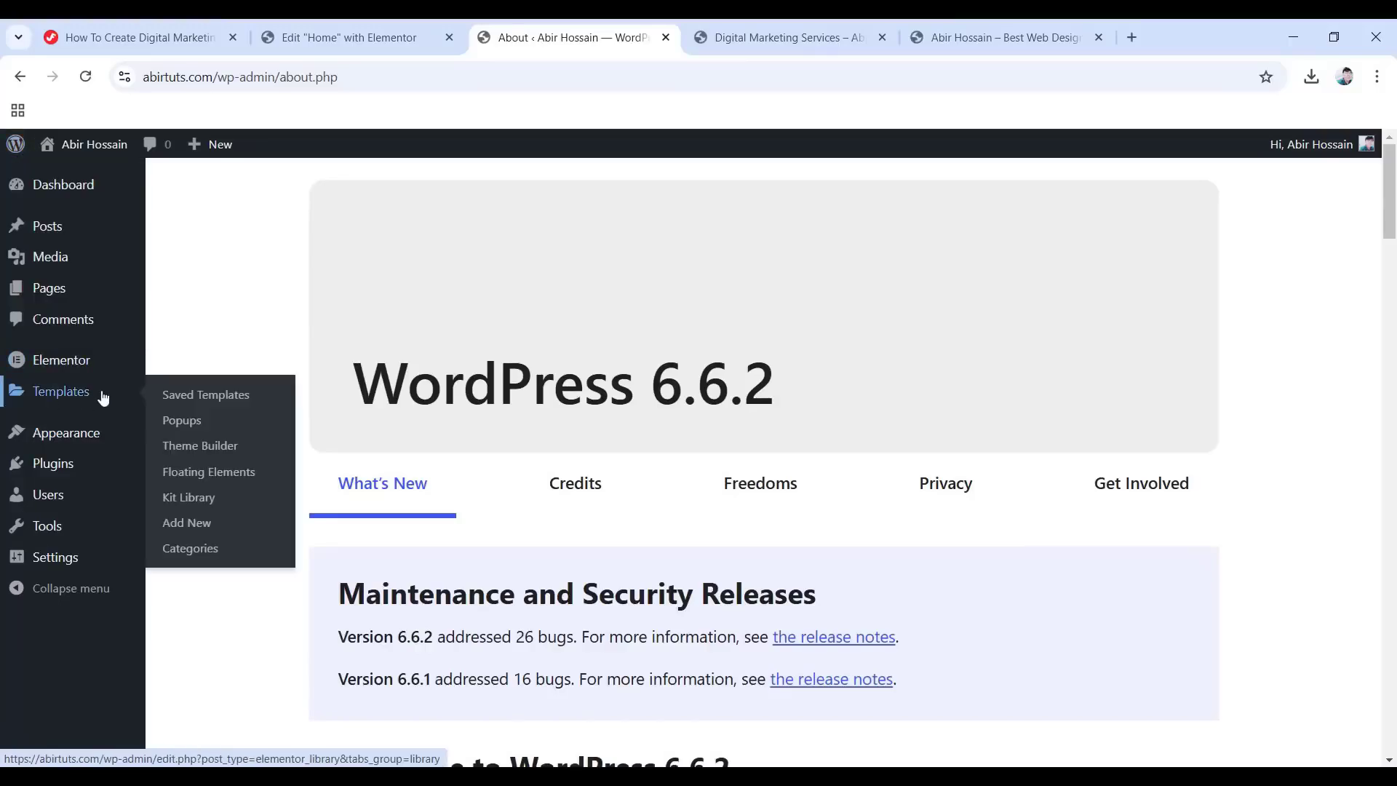
pyautogui.click(42, 294)
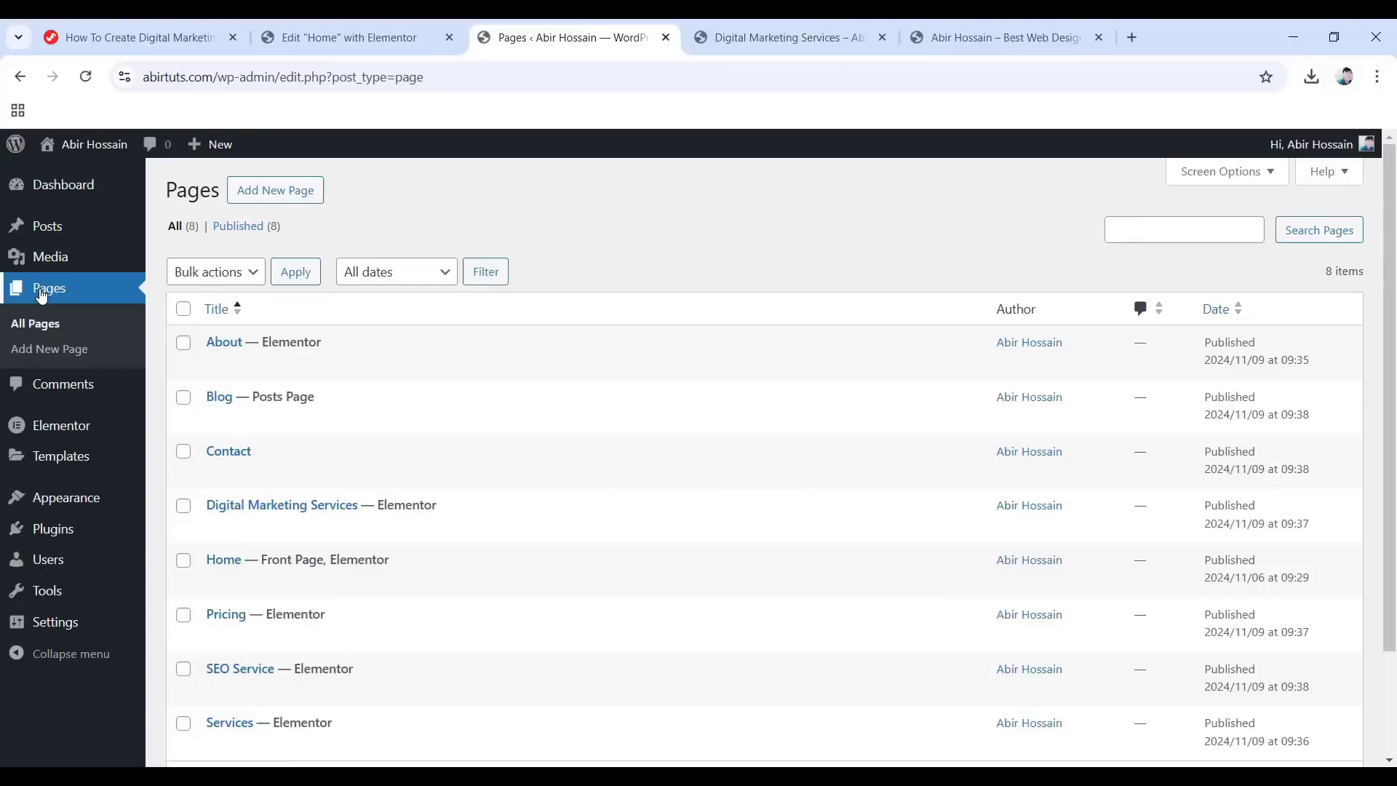
pyautogui.scroll(-2, 222, 357)
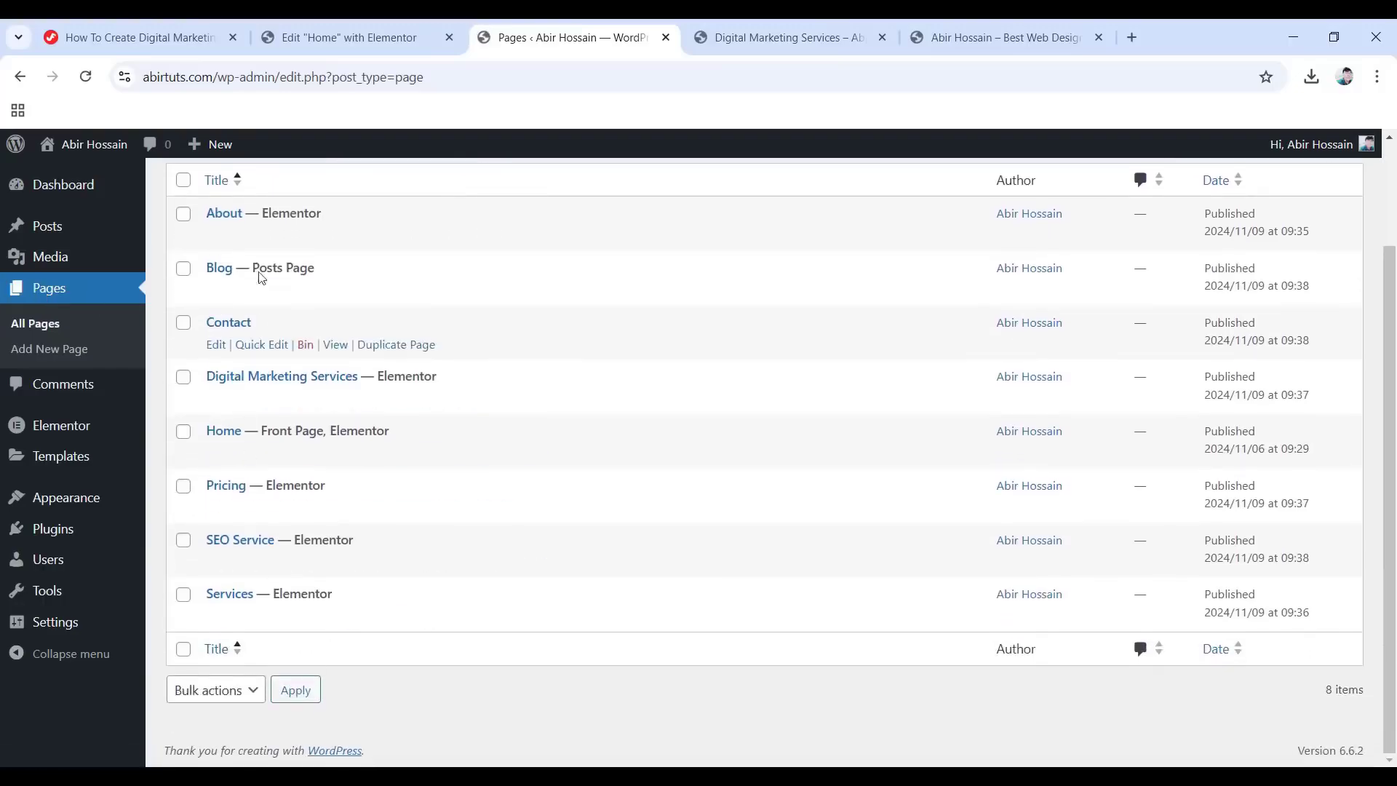
pyautogui.click(214, 346)
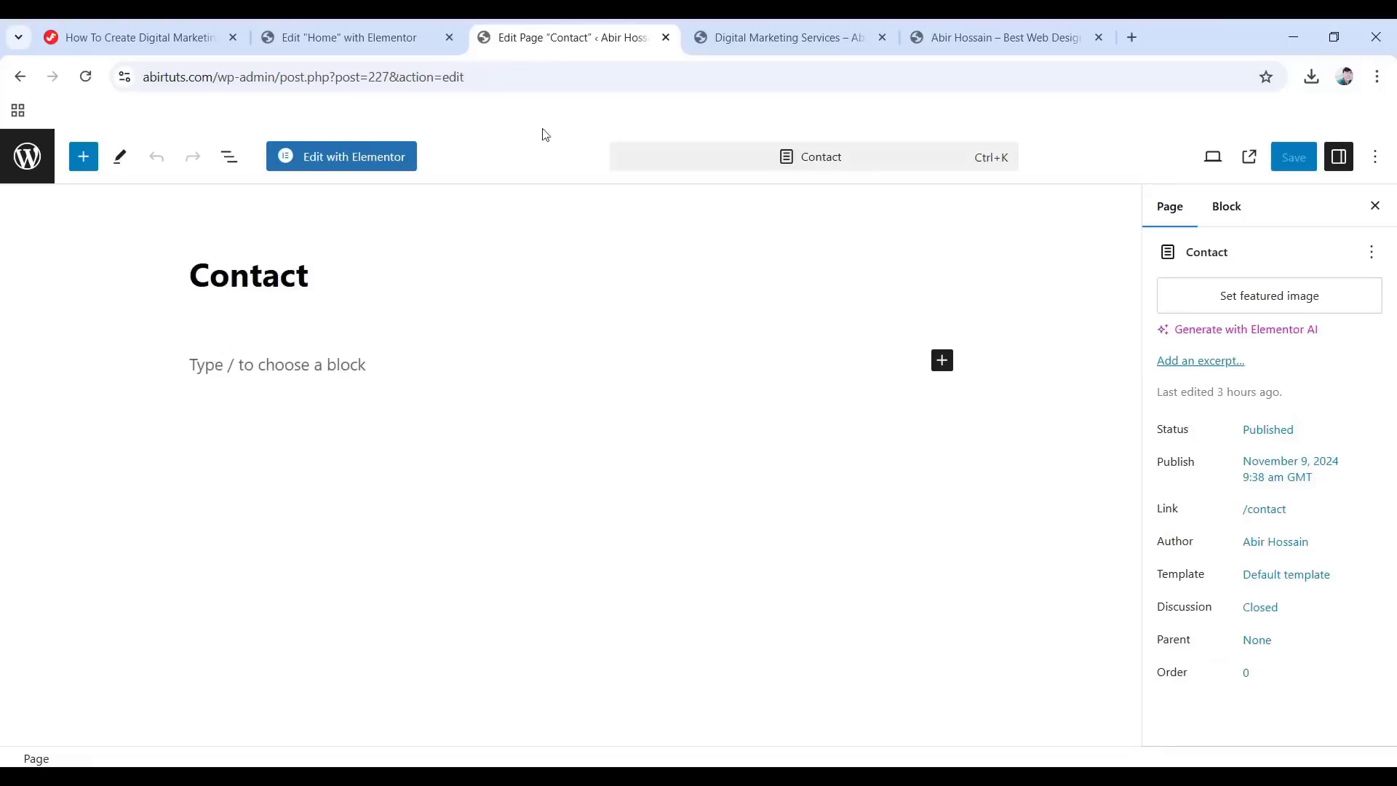
# Switch the Contact page to Elementor and import Contact Page.json into the template library.
pyautogui.click(358, 157)
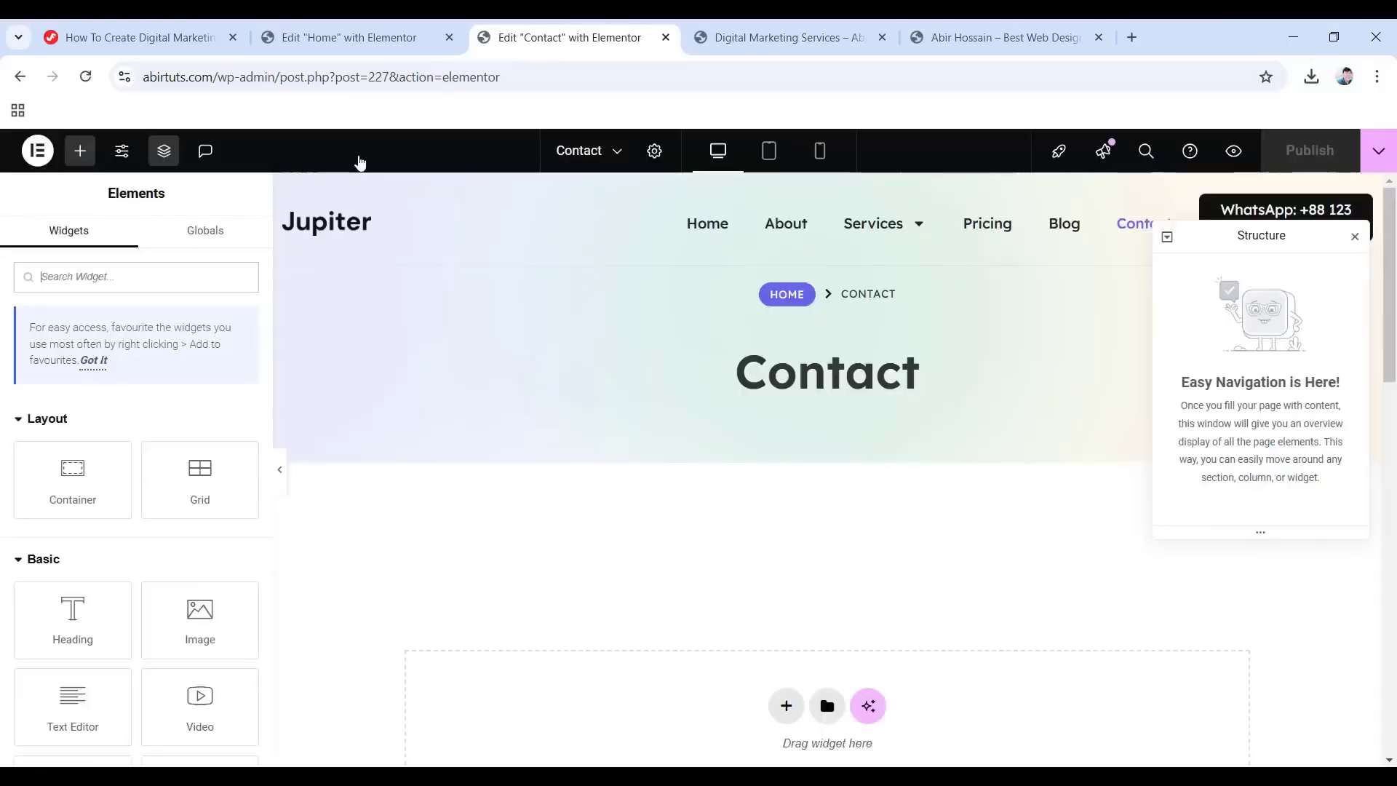
pyautogui.scroll(-4, 680, 524)
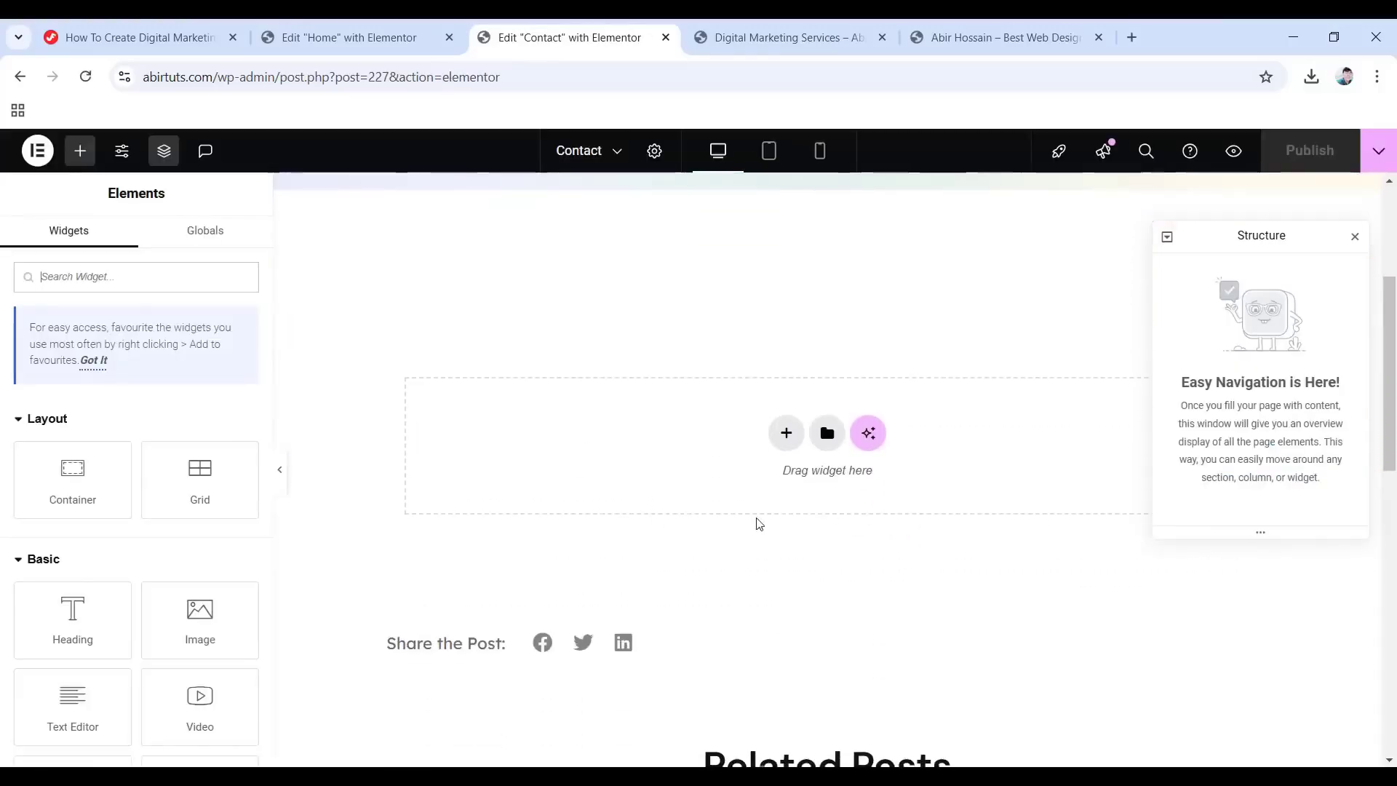
pyautogui.scroll(2, 626, 546)
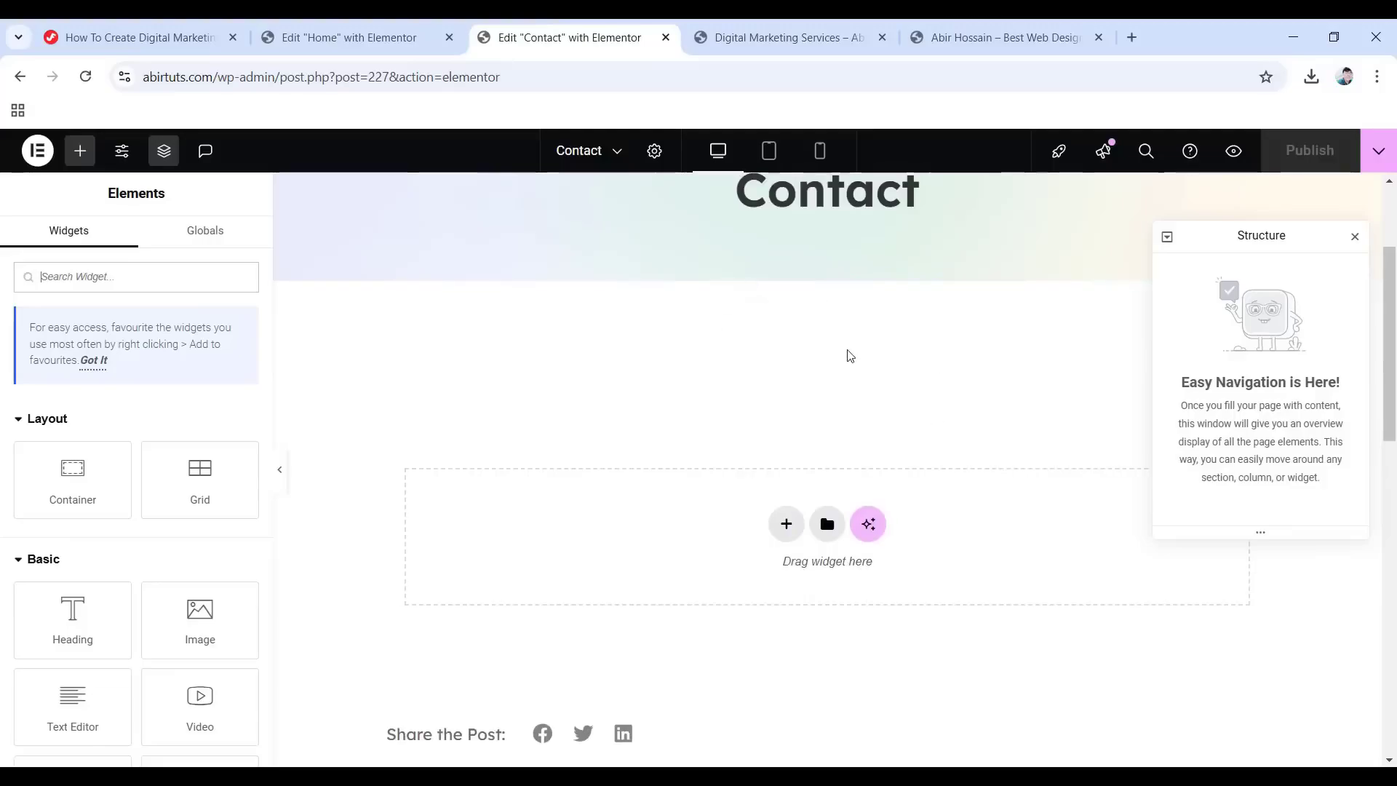
pyautogui.scroll(-2, 665, 378)
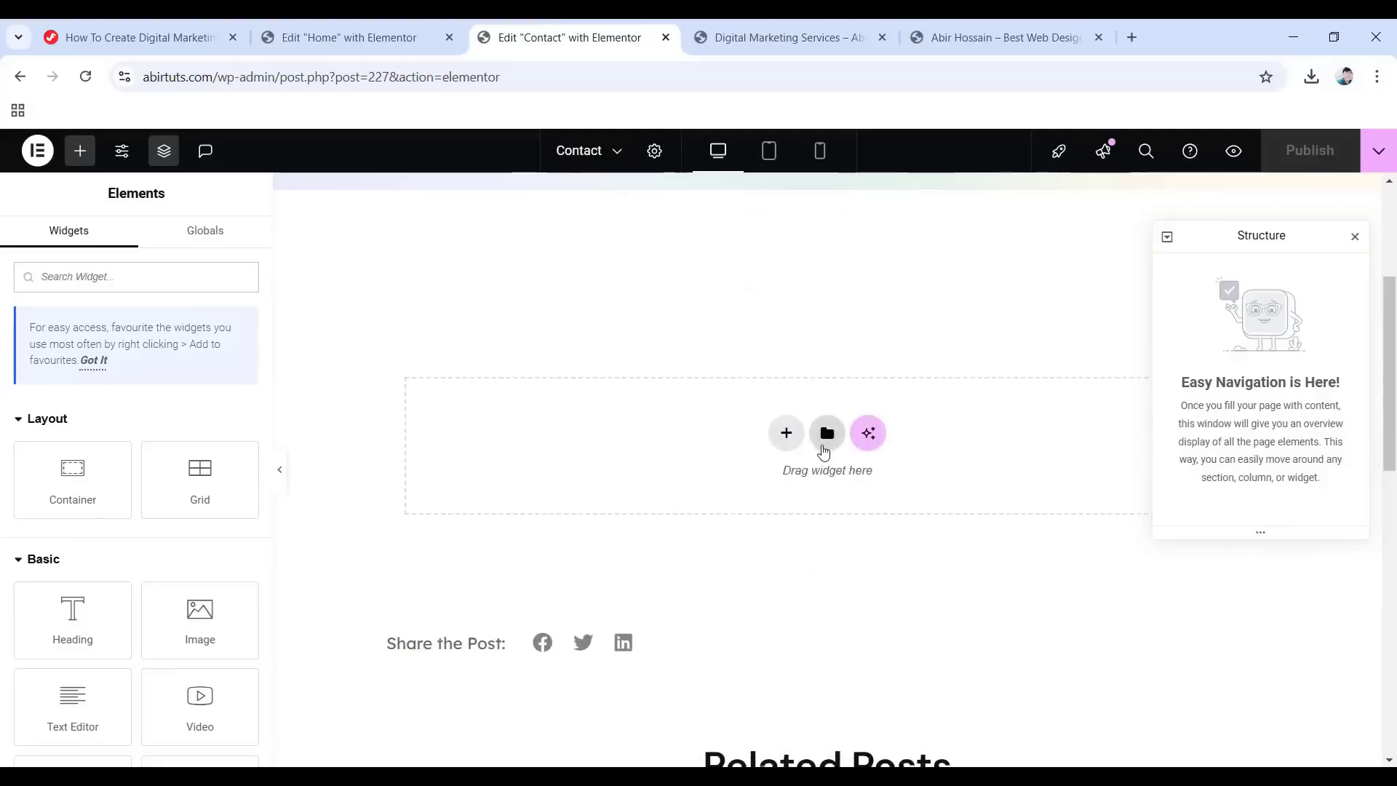
pyautogui.click(827, 434)
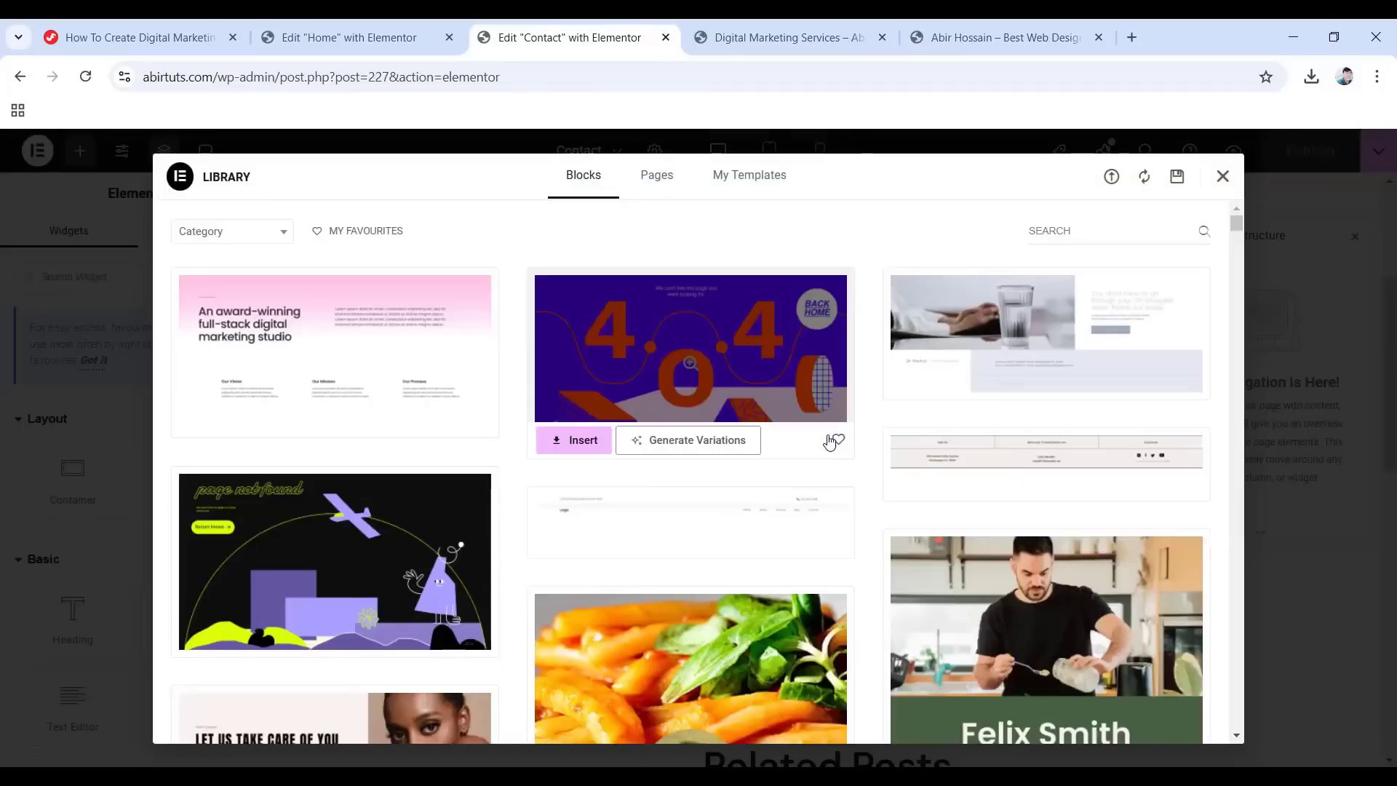
pyautogui.click(1111, 176)
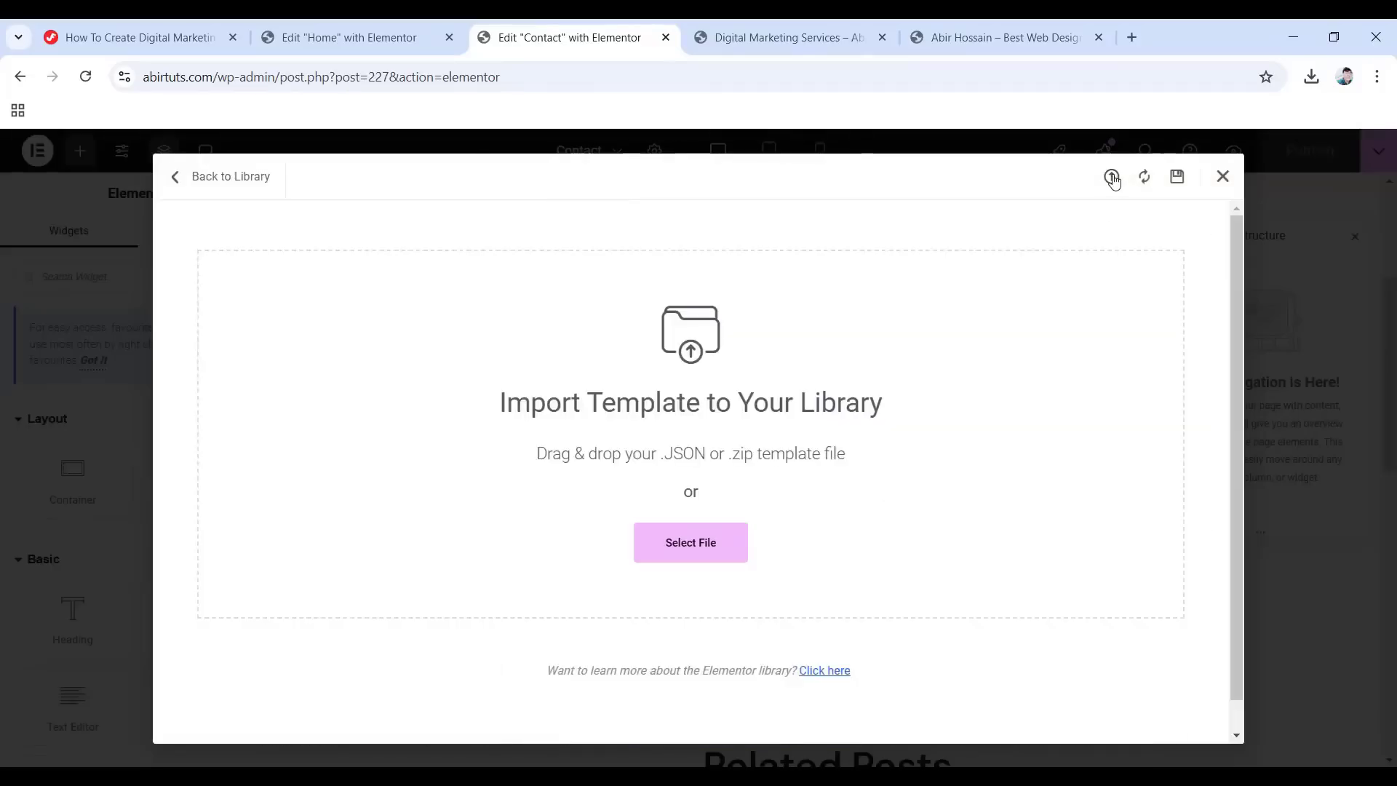
pyautogui.click(700, 549)
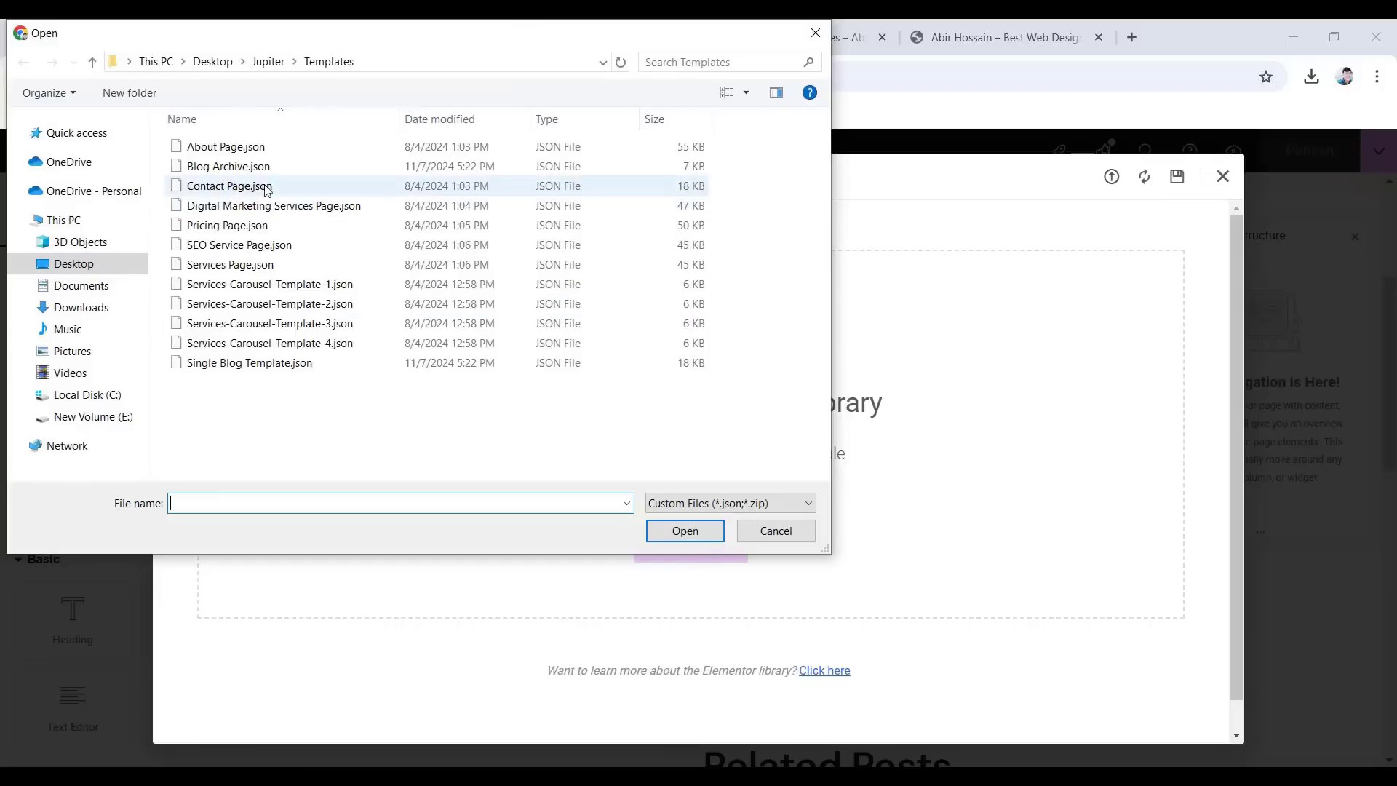
pyautogui.click(238, 188)
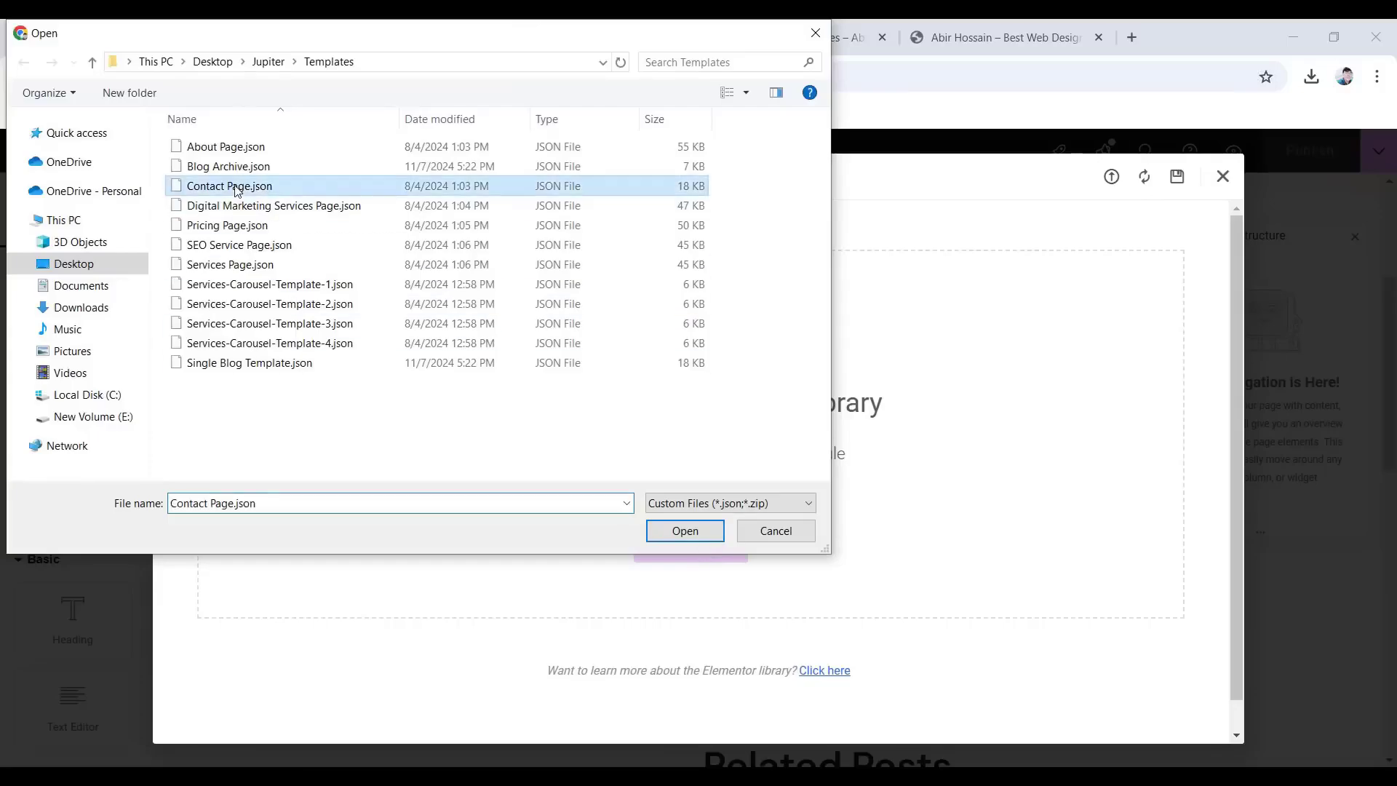
pyautogui.click(681, 530)
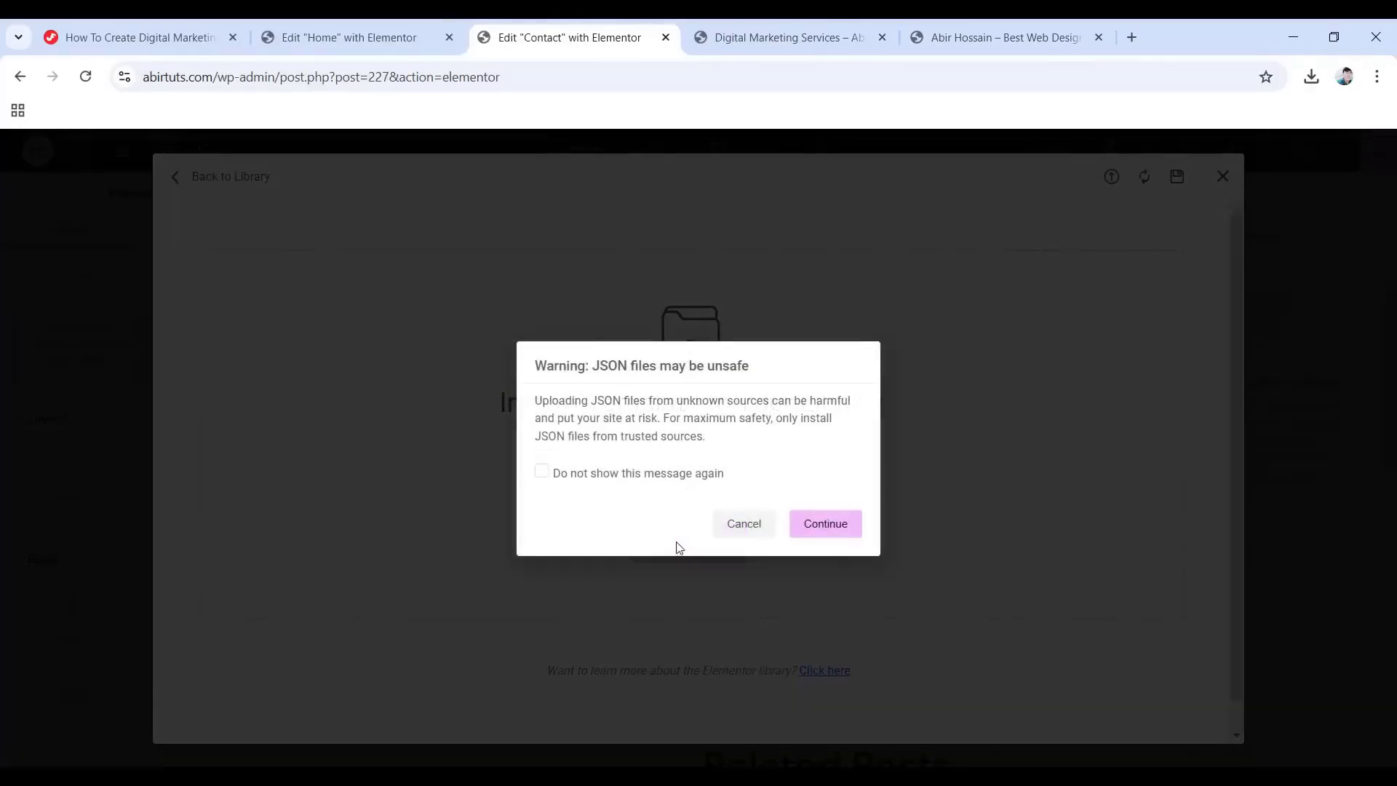
pyautogui.click(818, 534)
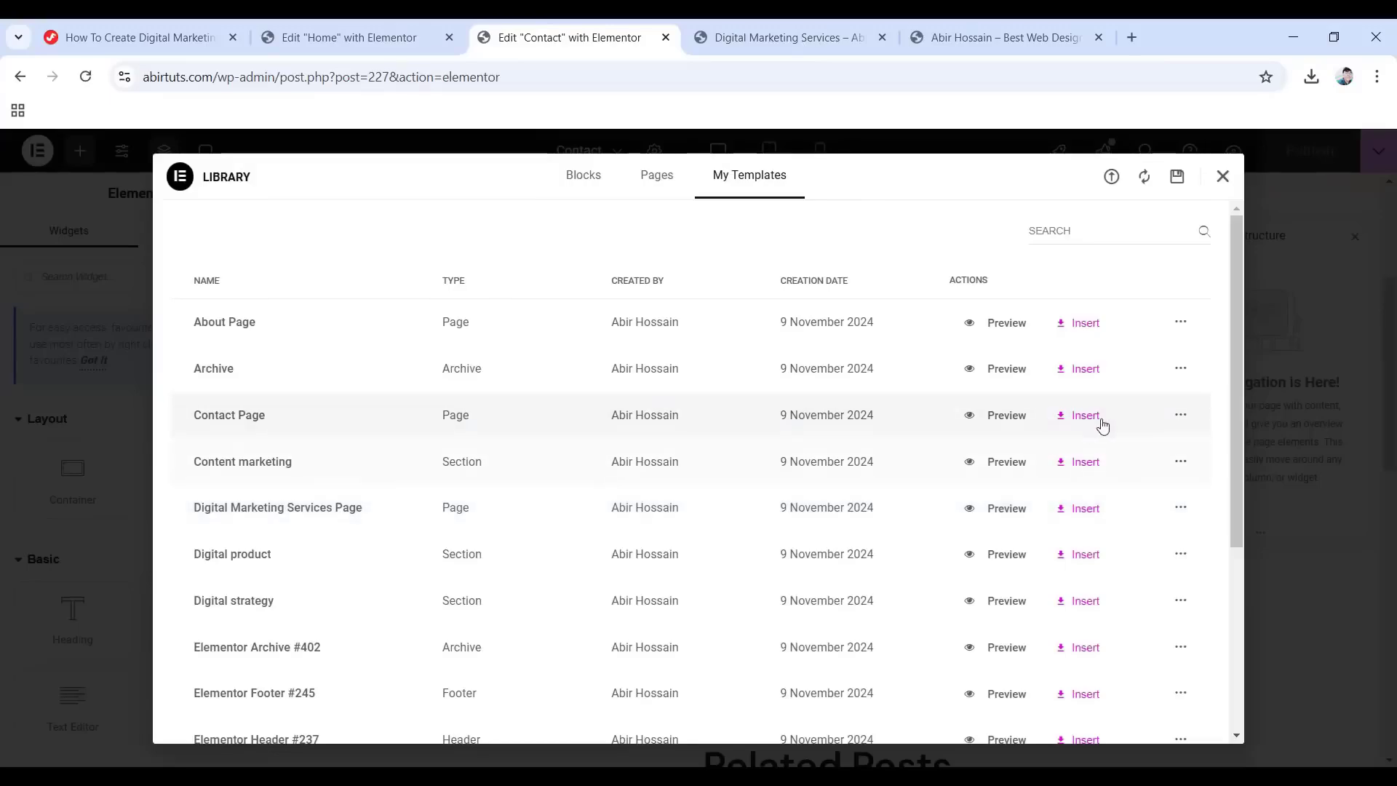
pyautogui.click(1077, 416)
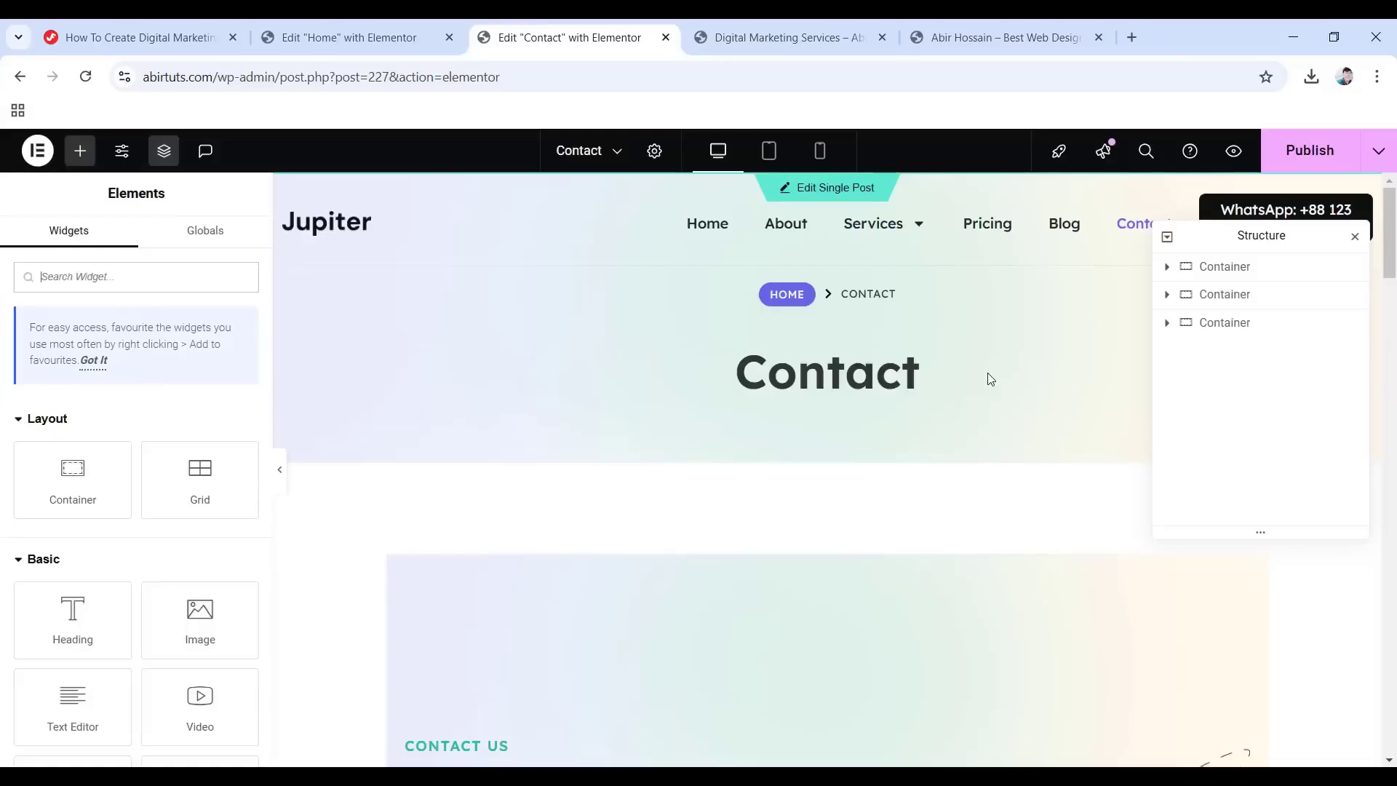
pyautogui.scroll(-10, 821, 418)
pyautogui.scroll(-15, 826, 473)
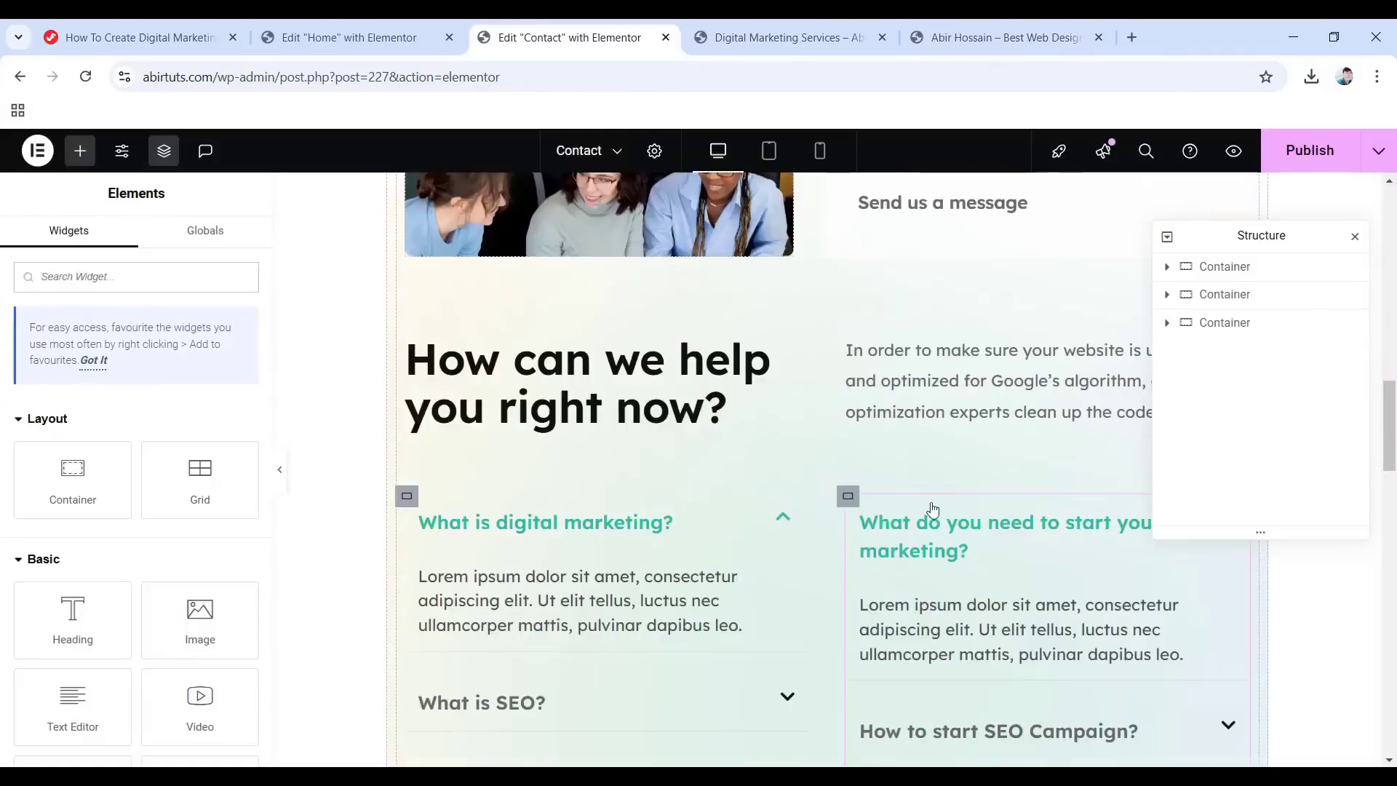
pyautogui.scroll(12, 981, 549)
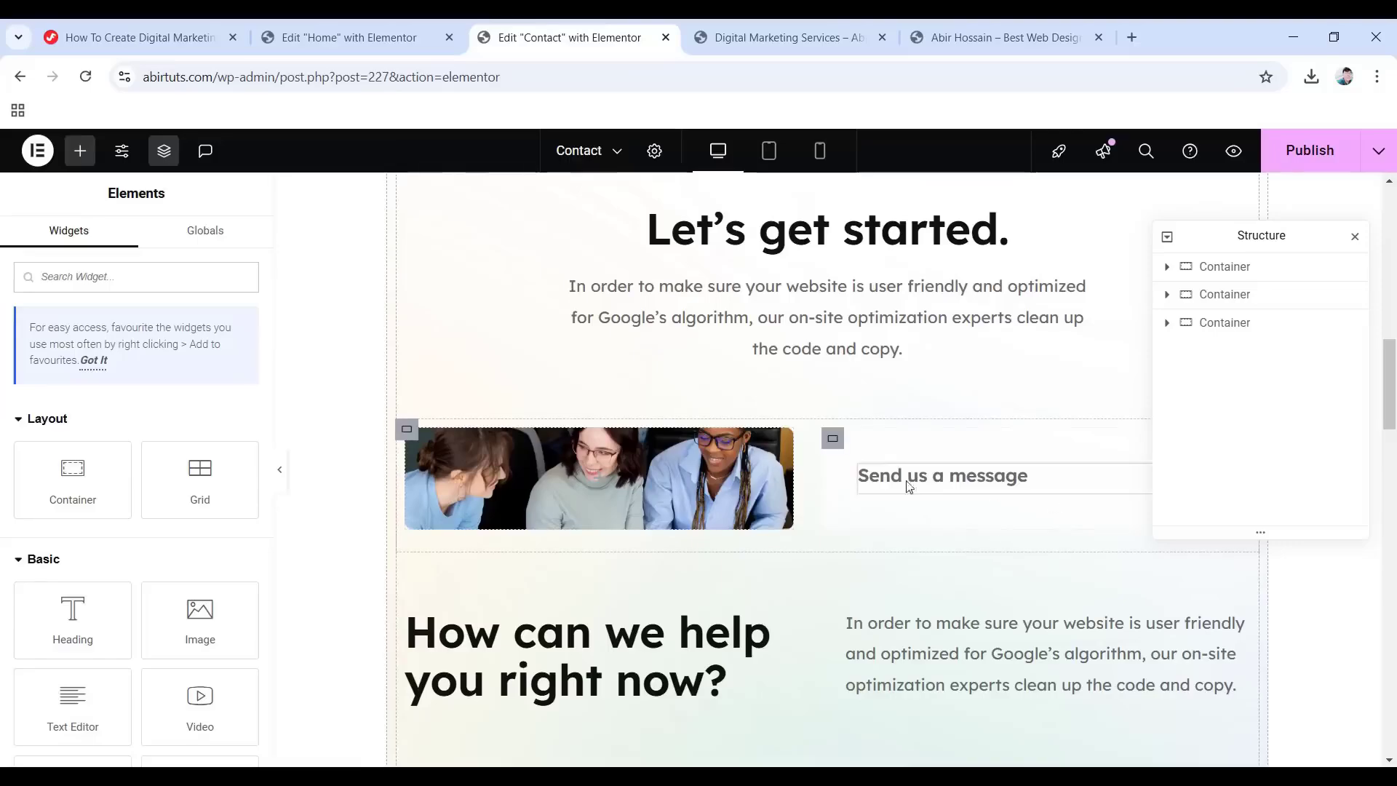
pyautogui.click(945, 487)
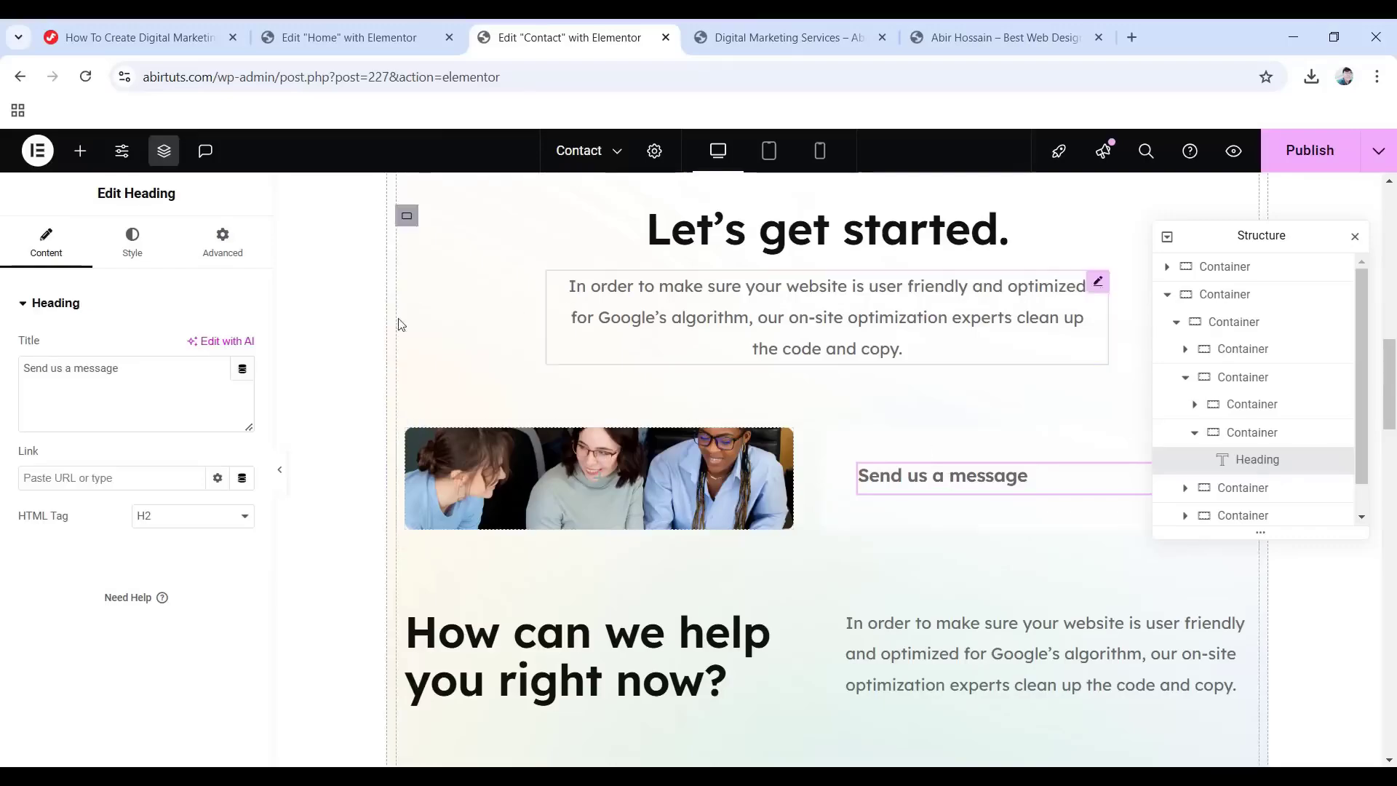
pyautogui.click(83, 154)
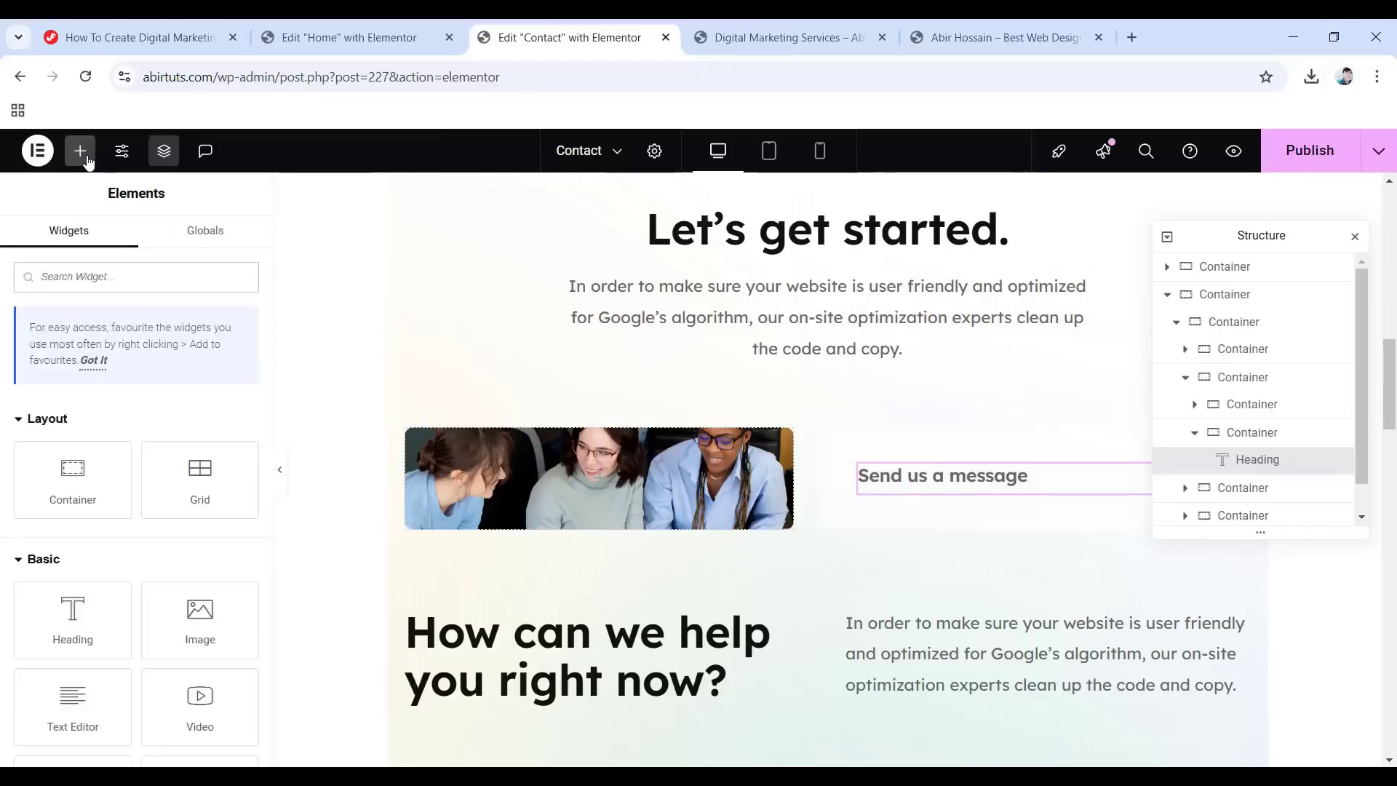
# Add a Form widget below the 'Send us a message' heading.
pyautogui.click(112, 278)
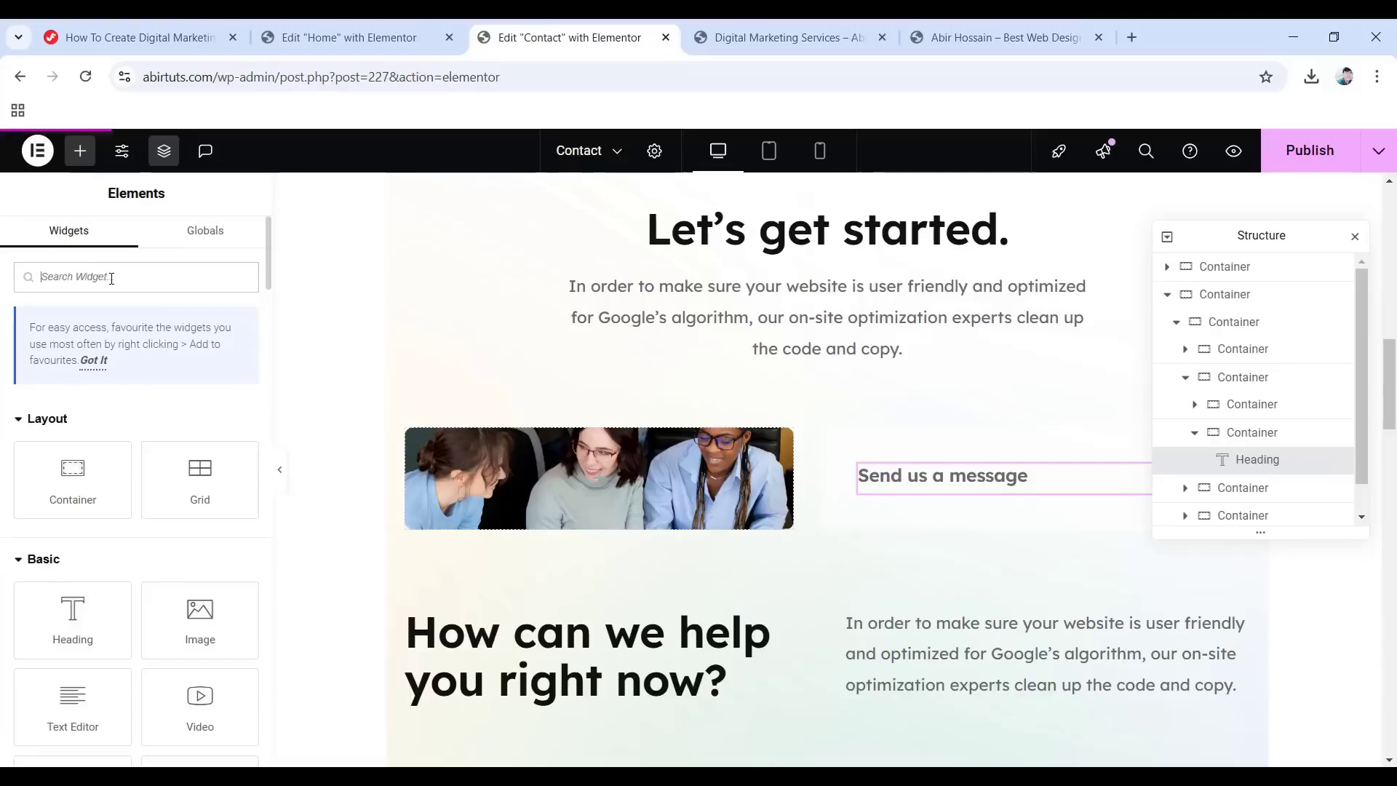
pyautogui.write('form')
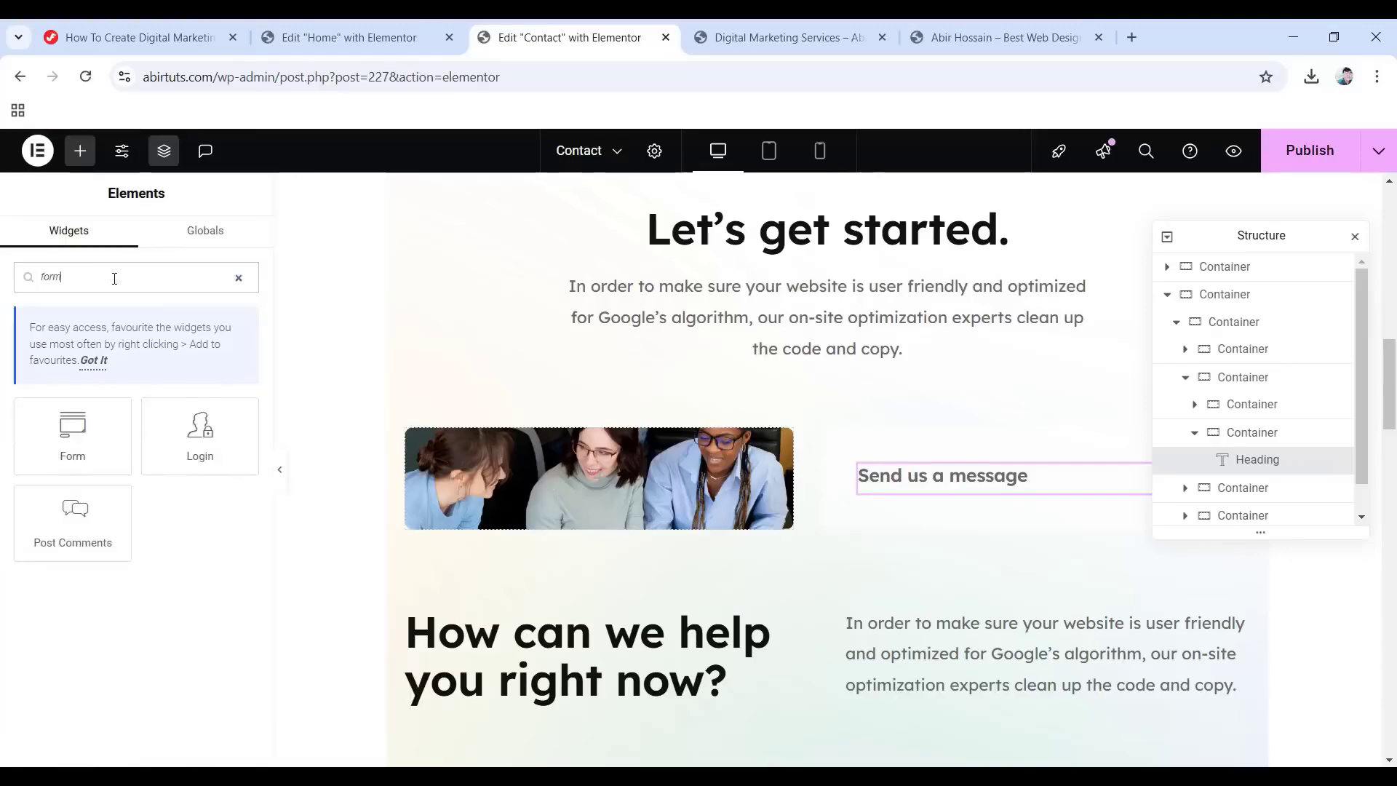
pyautogui.moveTo(88, 452); pyautogui.dragTo(956, 489)
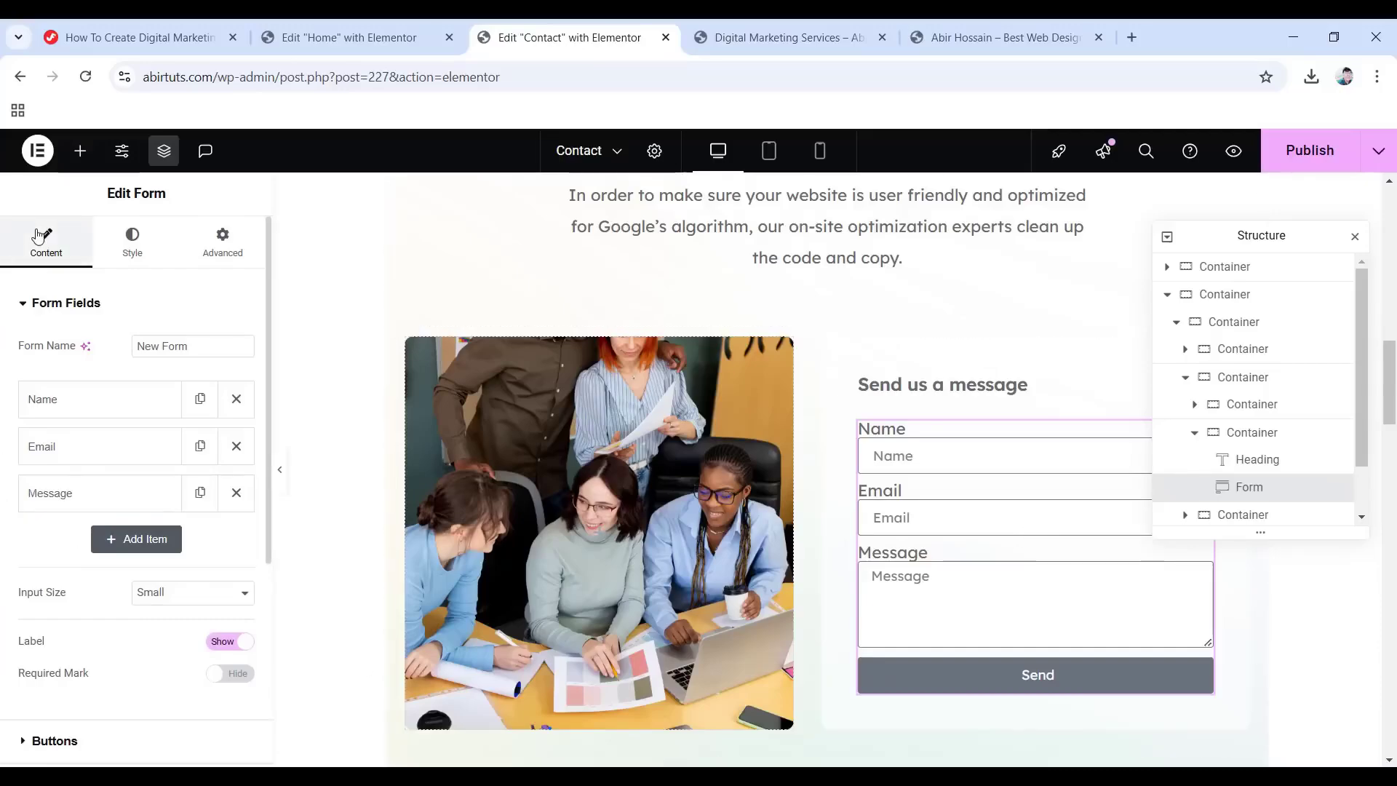
# Relabel the Name and Email fields 'Your name' and 'Your email'.
pyautogui.click(71, 409)
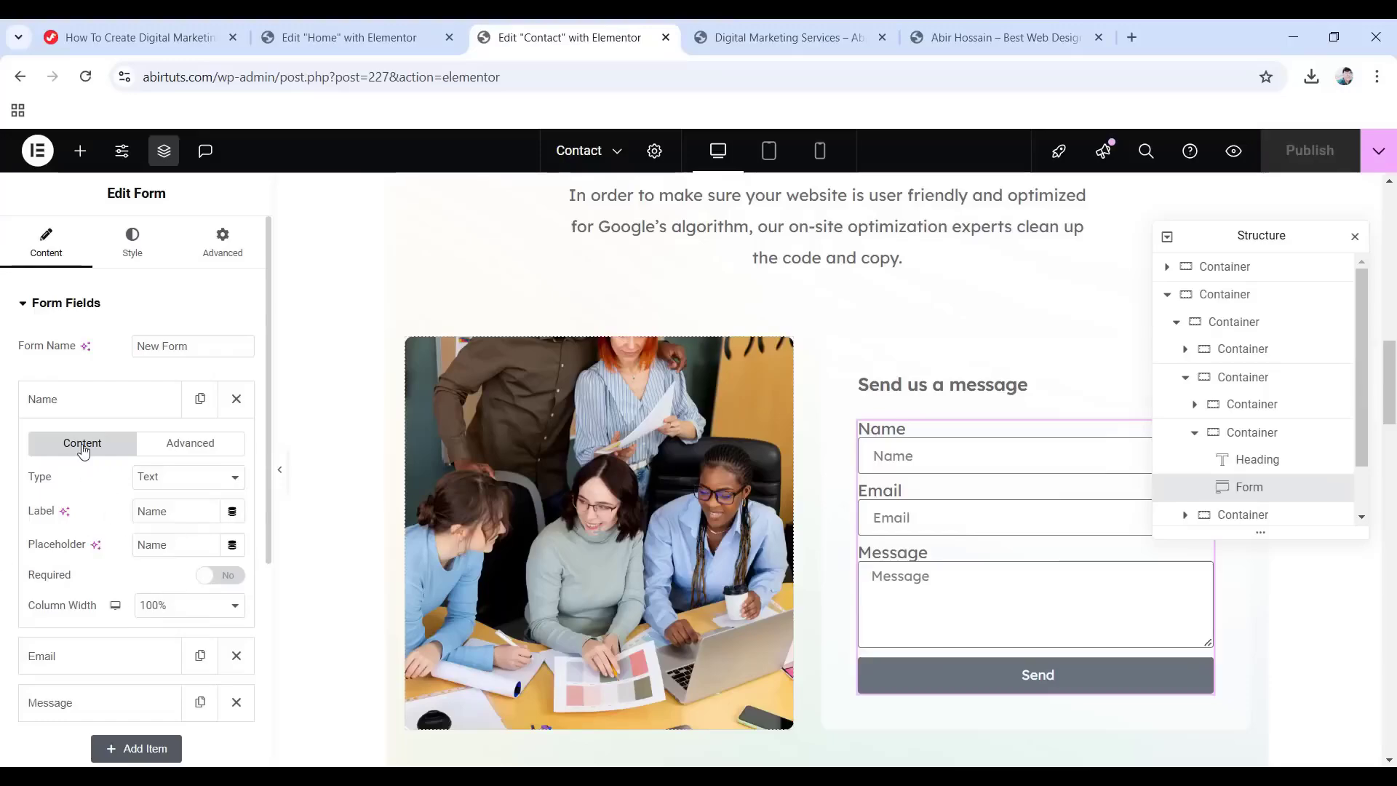
pyautogui.doubleClick(175, 508)
pyautogui.write('Your name')
pyautogui.scroll(-3, 134, 513)
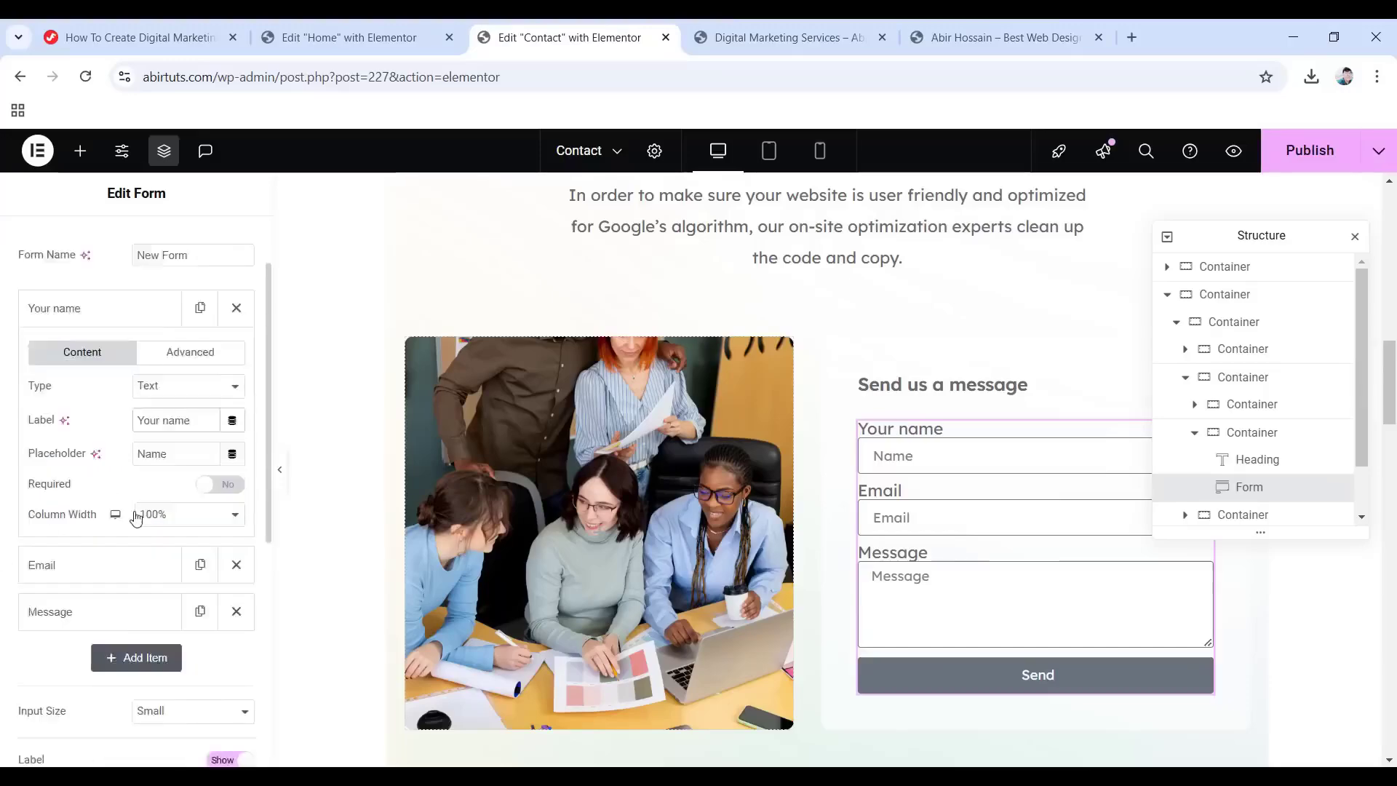
pyautogui.click(81, 483)
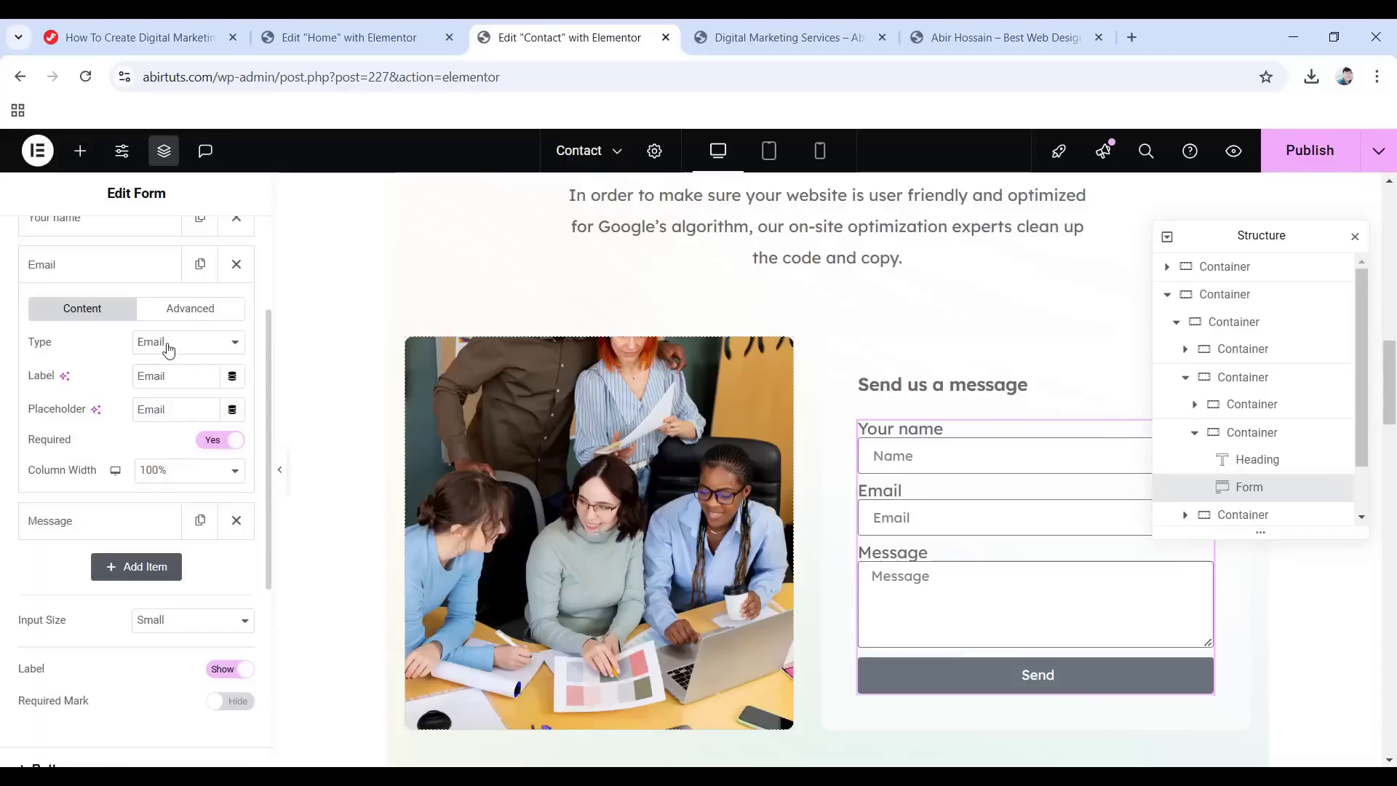
pyautogui.doubleClick(177, 382)
pyautogui.write('Your email')
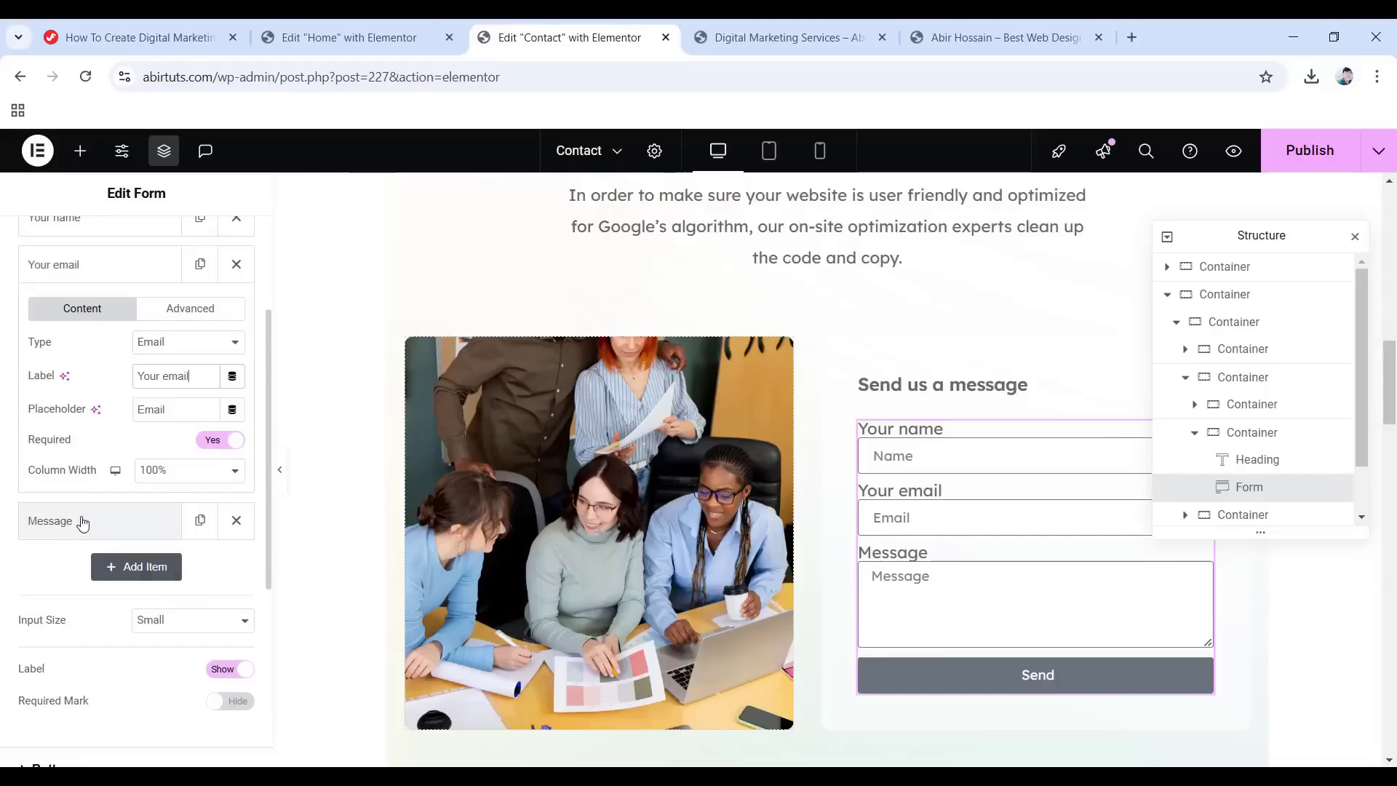
# Relabel the Message field 'Your message' and set it to 9 rows.
pyautogui.click(81, 521)
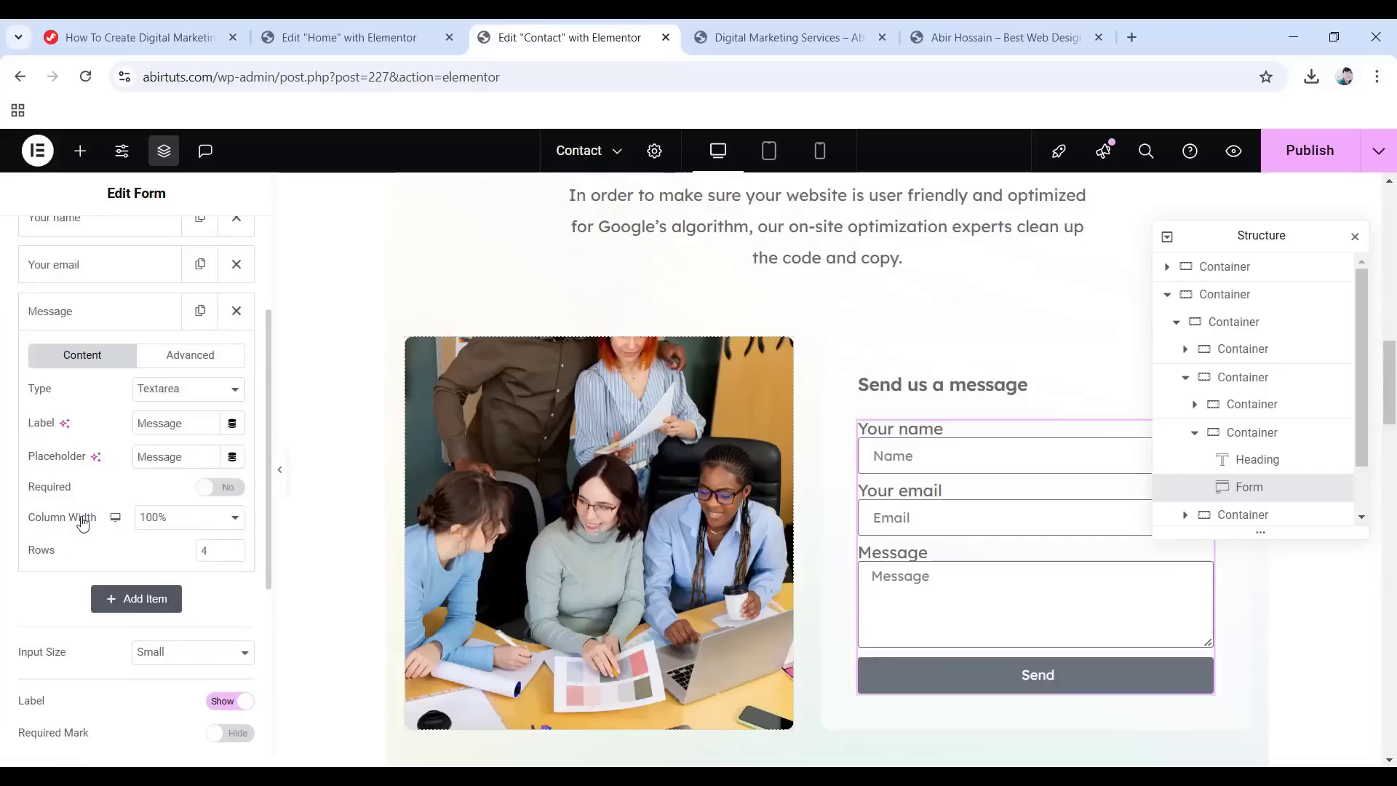
pyautogui.doubleClick(147, 422)
pyautogui.write('Your message')
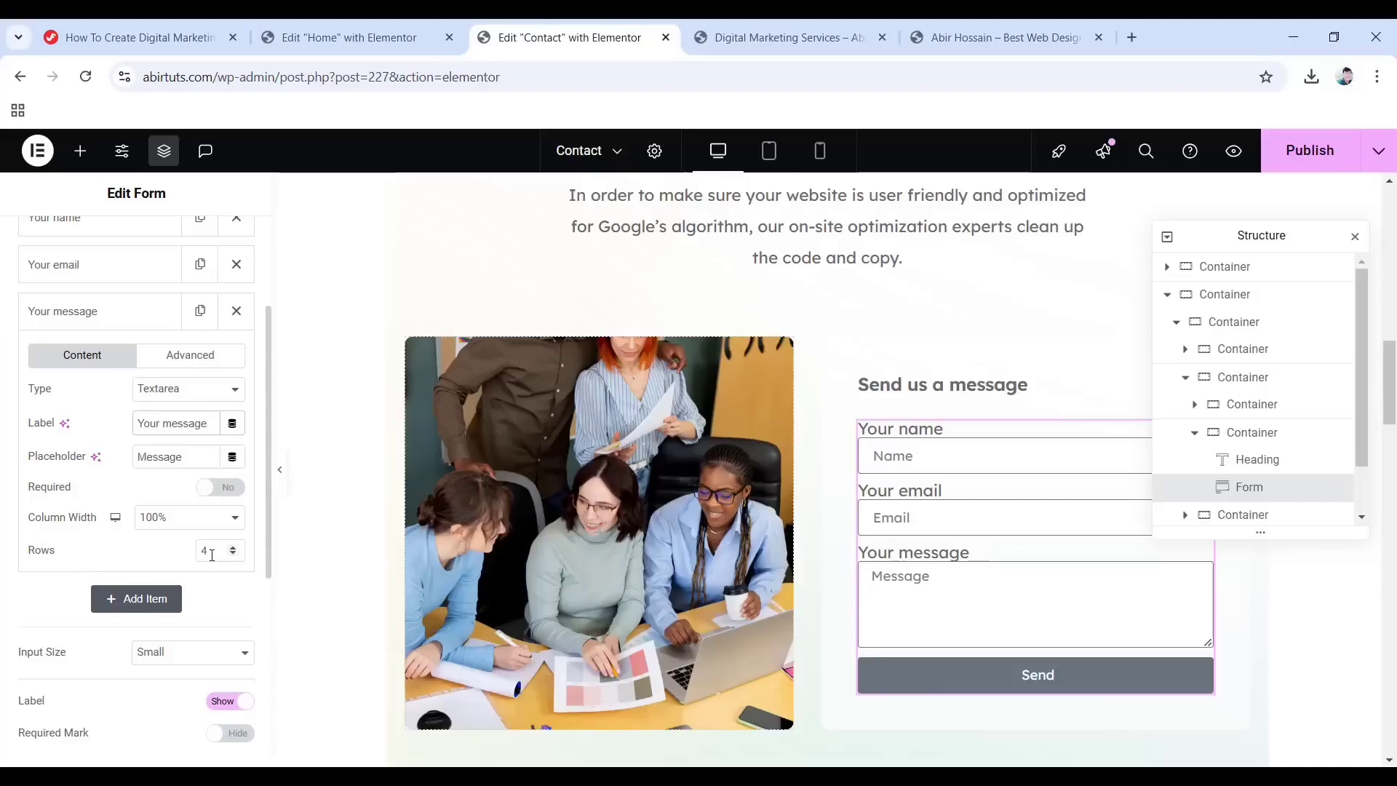
pyautogui.write('9')
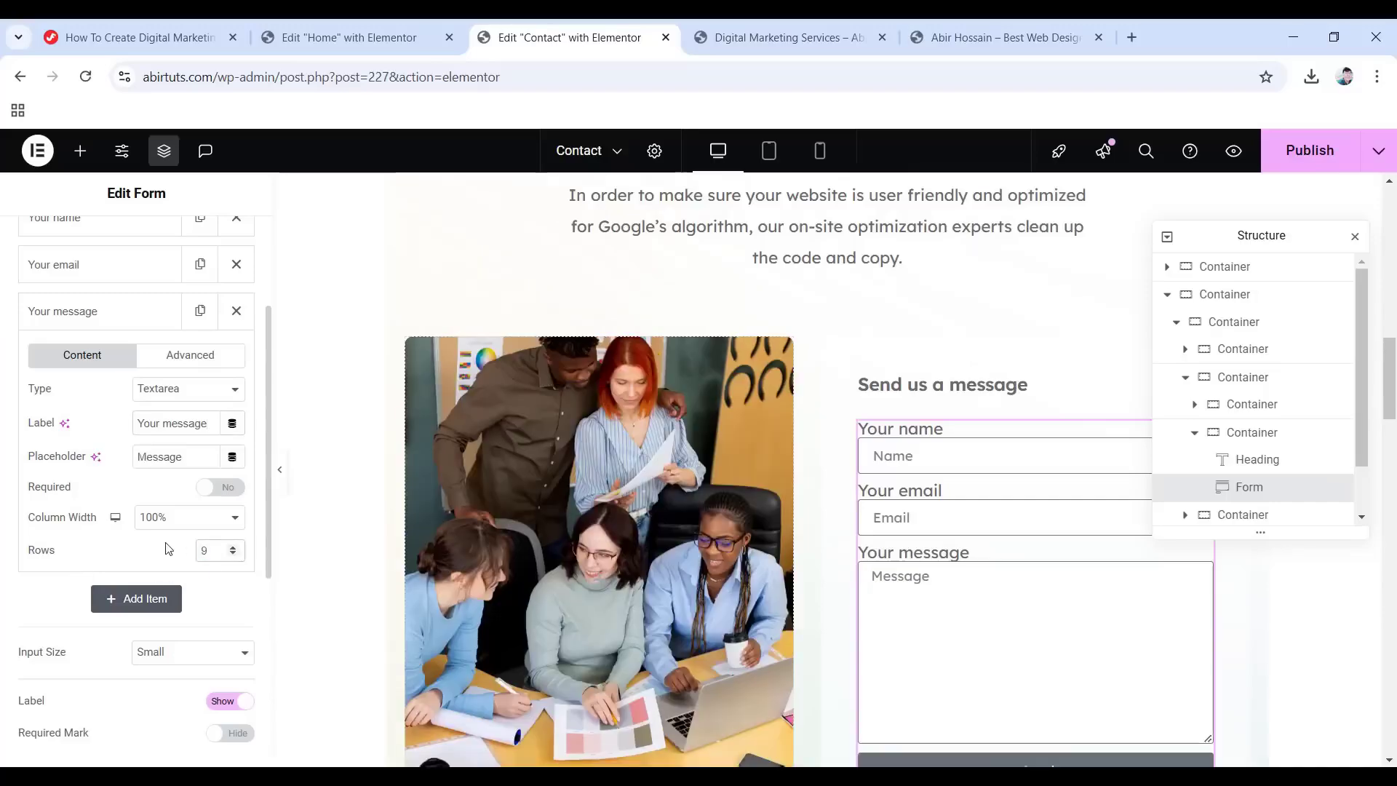
pyautogui.scroll(-4, 168, 549)
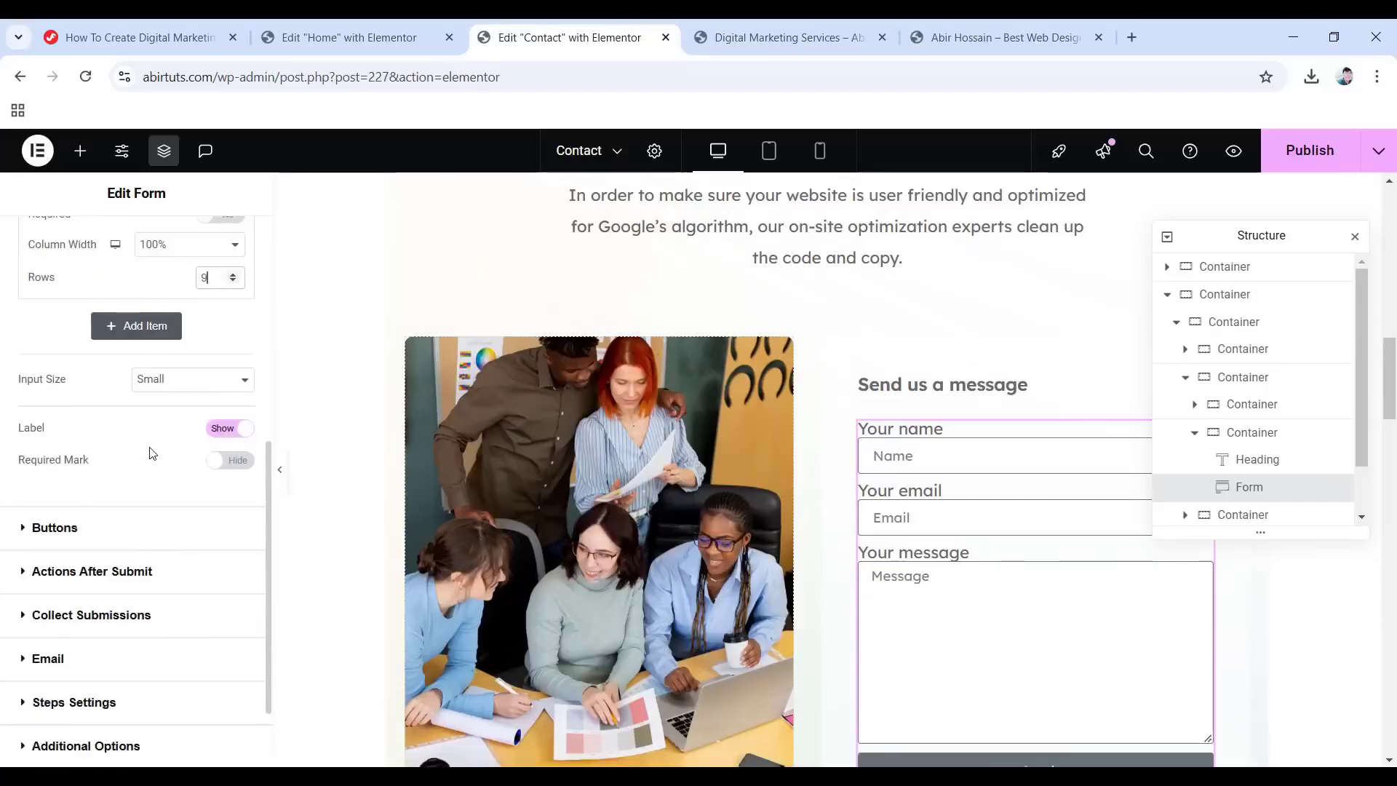
pyautogui.scroll(10, 152, 453)
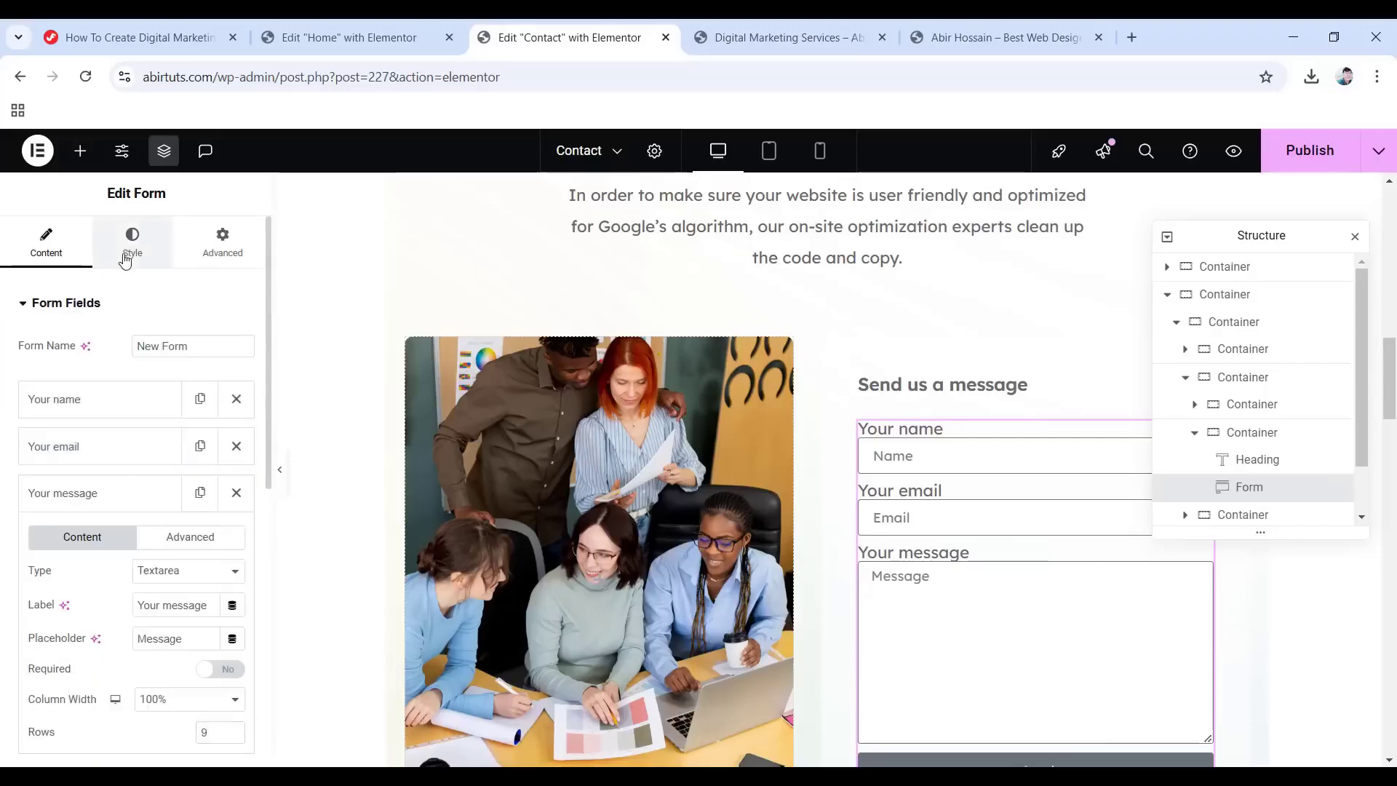
# Set the form's Rows Gap to 18 and Columns Gap to 0.
pyautogui.click(132, 243)
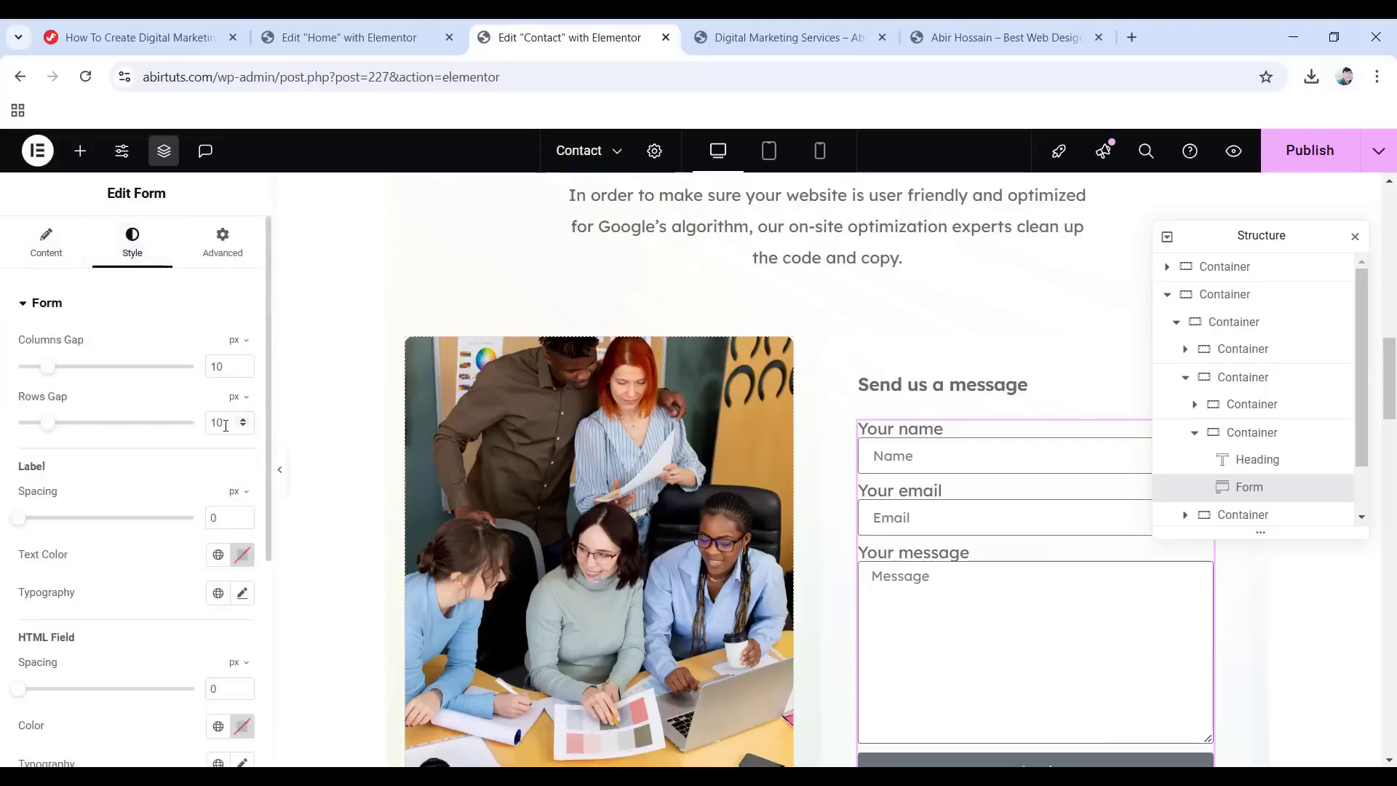
pyautogui.scroll(8, 227, 425)
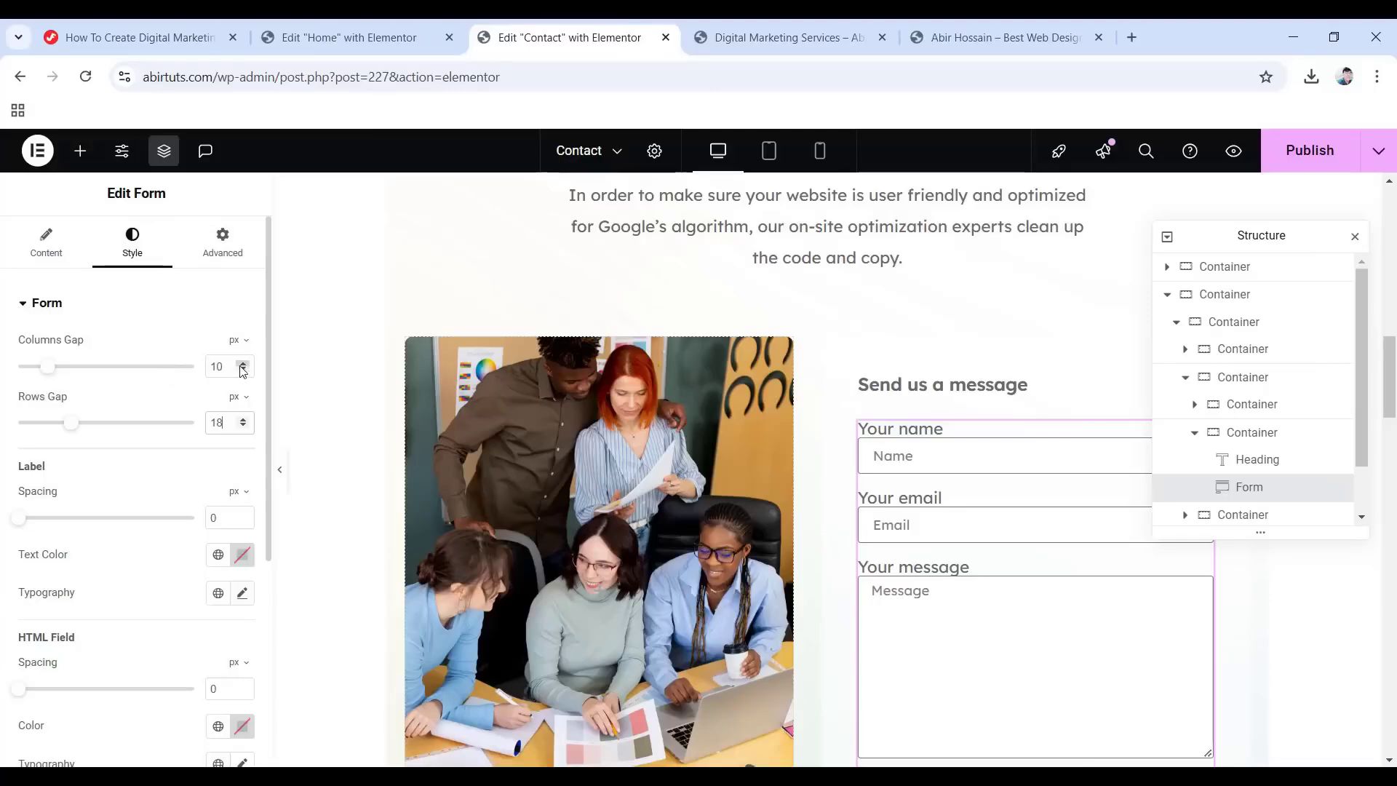
pyautogui.moveTo(224, 366); pyautogui.dragTo(182, 366)
pyautogui.write('0')
# Style labels in the Primary global colour, Lexend Deca 16 px, weight 400, 1.5 em line height.
pyautogui.click(218, 555)
pyautogui.click(94, 376)
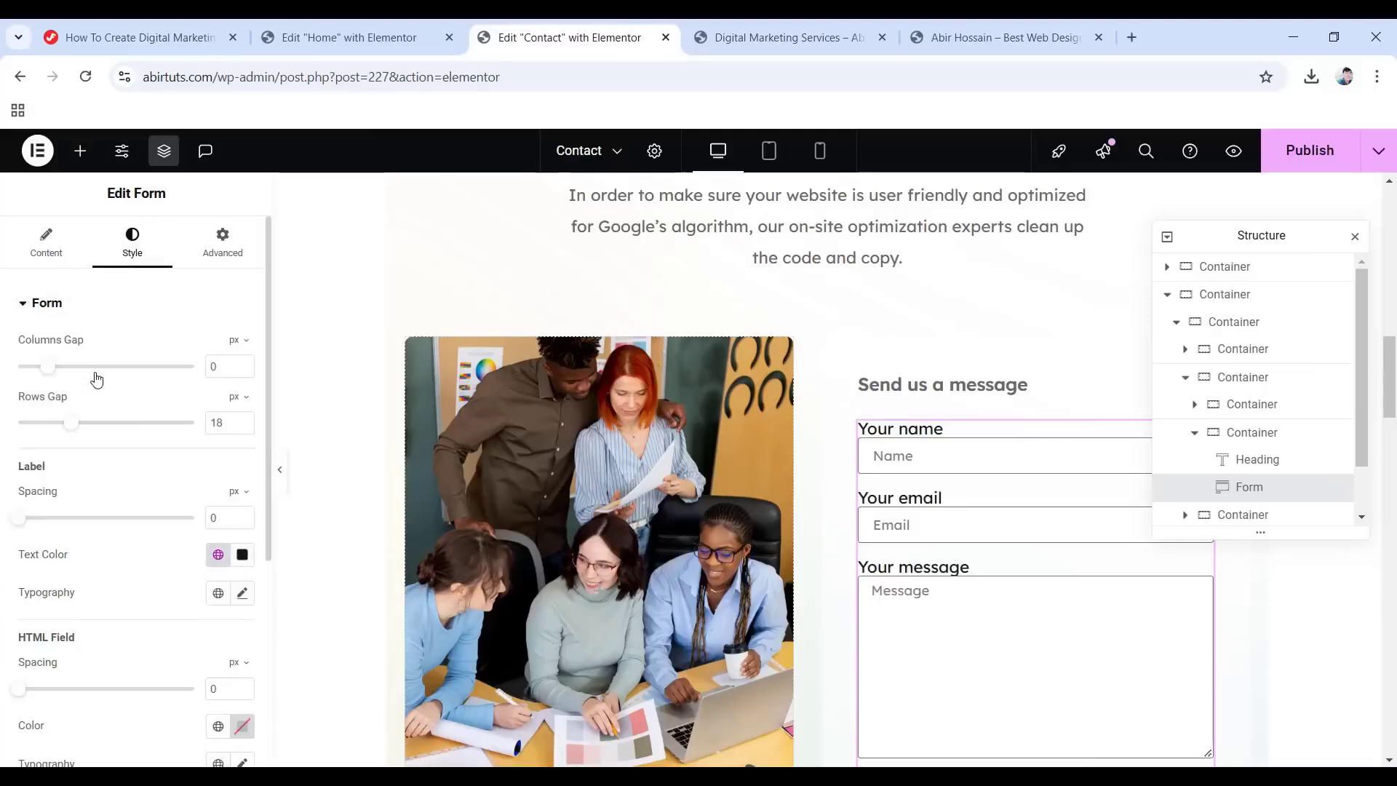
pyautogui.click(243, 593)
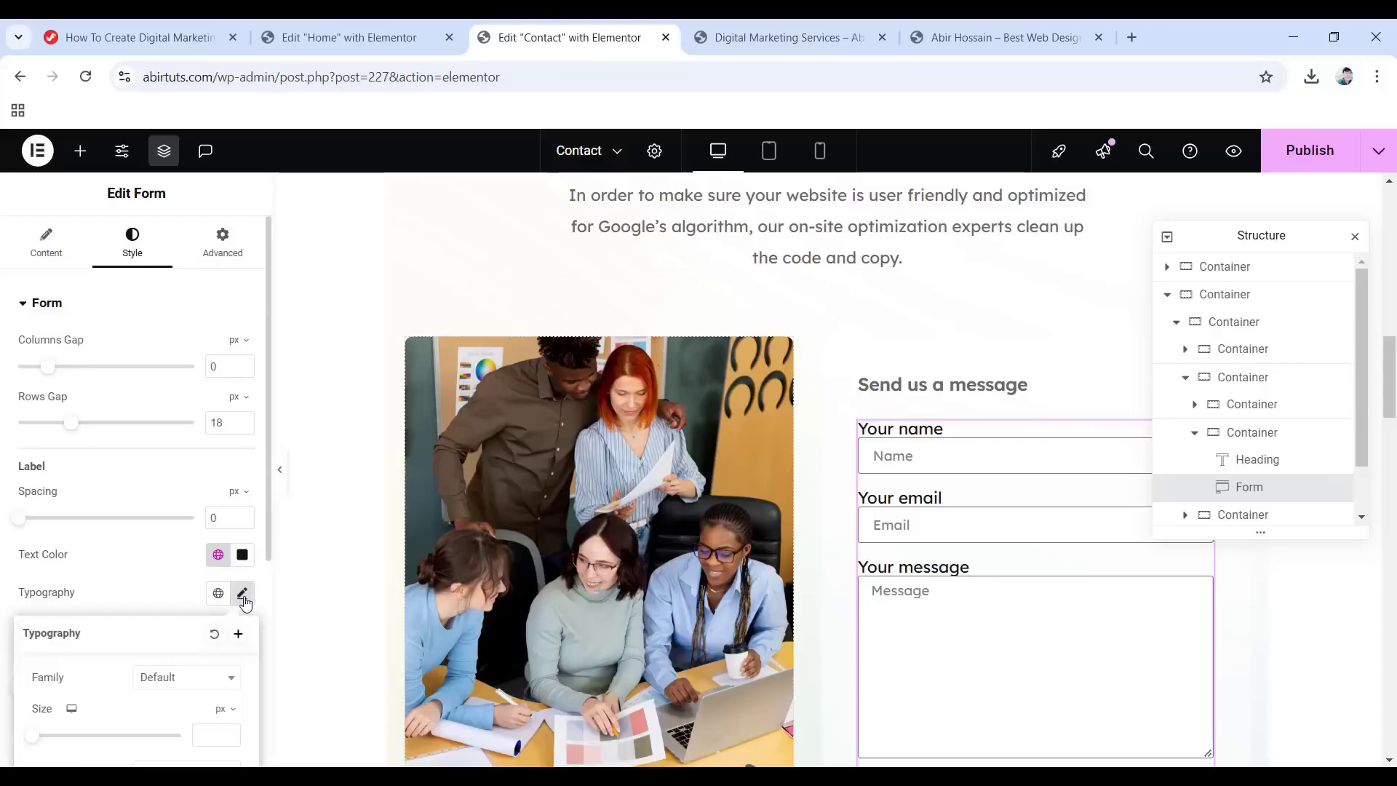
pyautogui.scroll(-3, 177, 673)
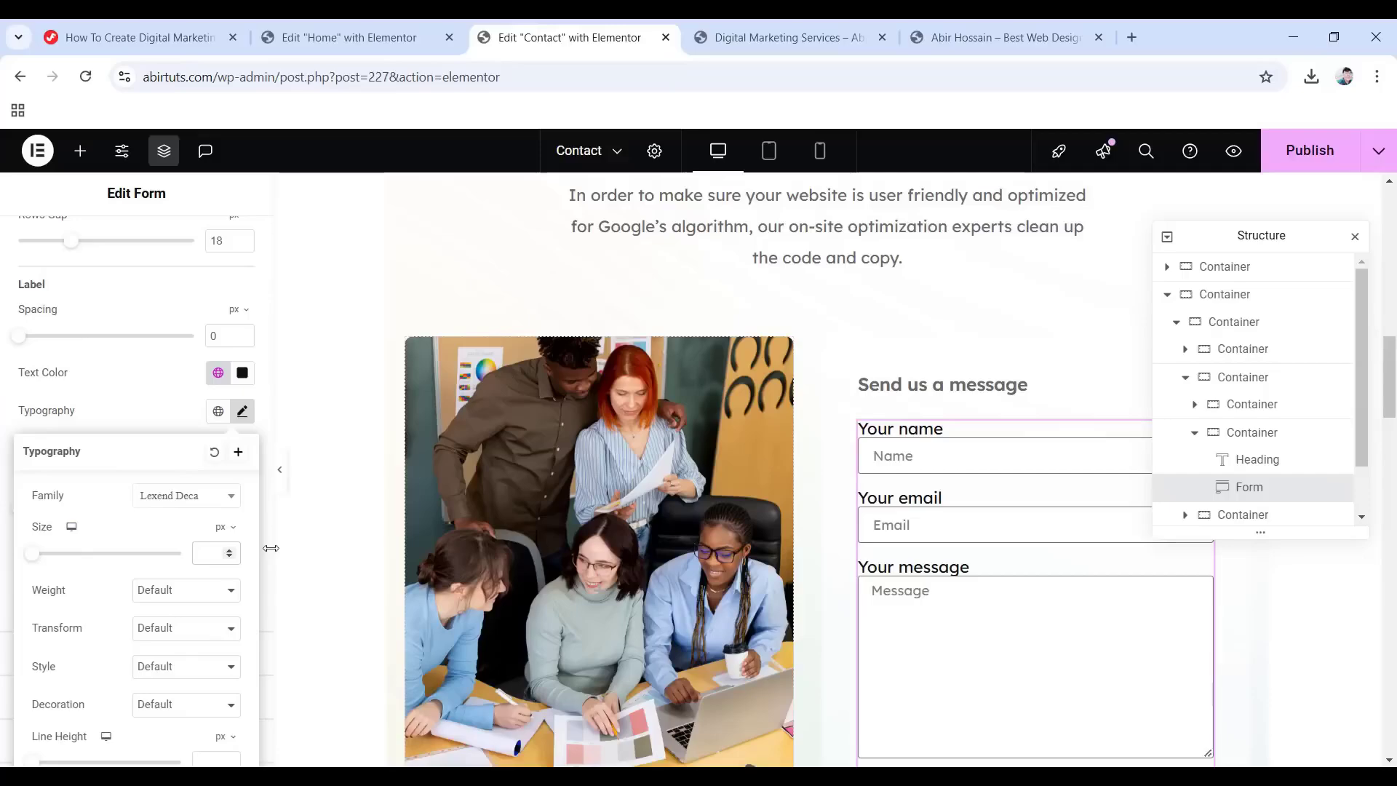
pyautogui.click(187, 593)
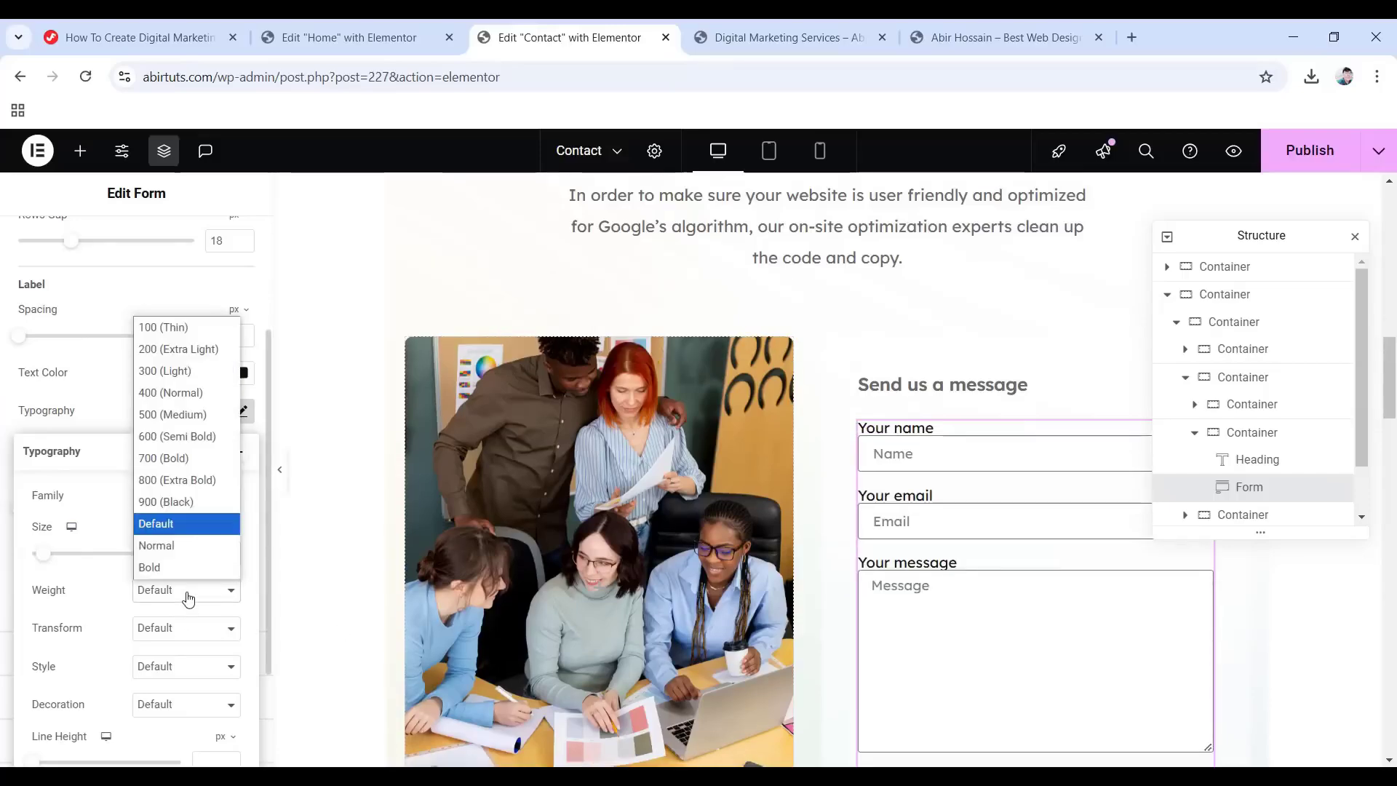
pyautogui.click(168, 400)
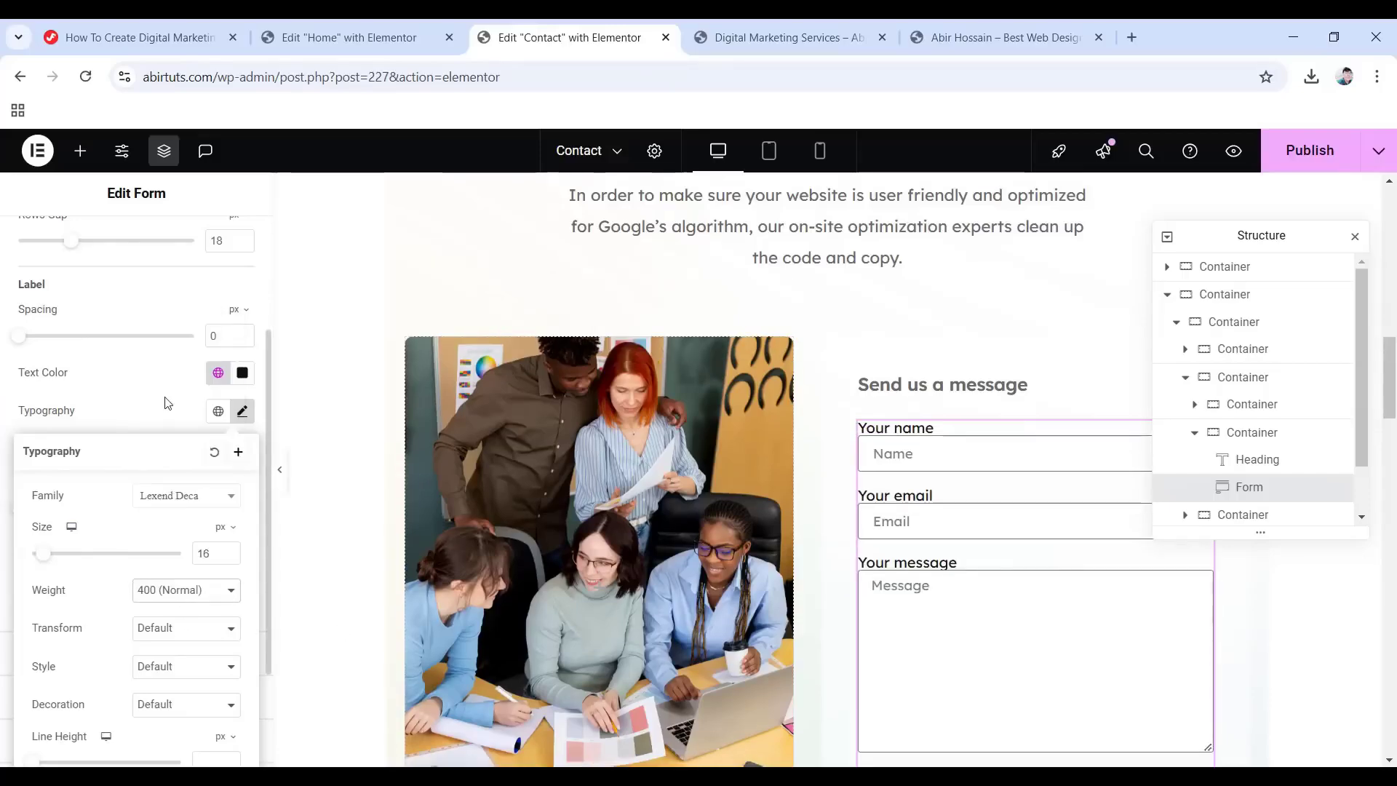
pyautogui.scroll(-2, 151, 568)
pyautogui.click(237, 590)
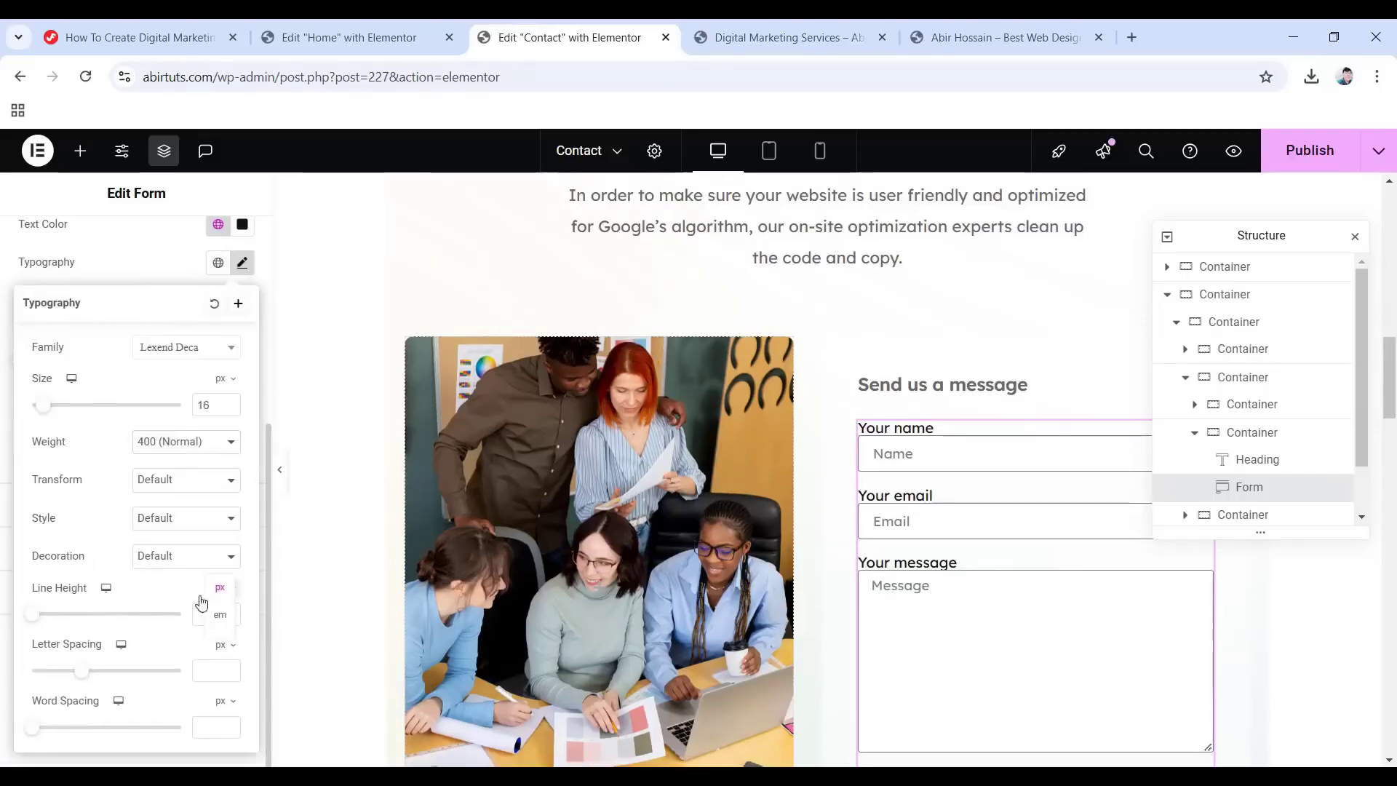
pyautogui.click(220, 617)
pyautogui.click(208, 615)
pyautogui.write('1.5')
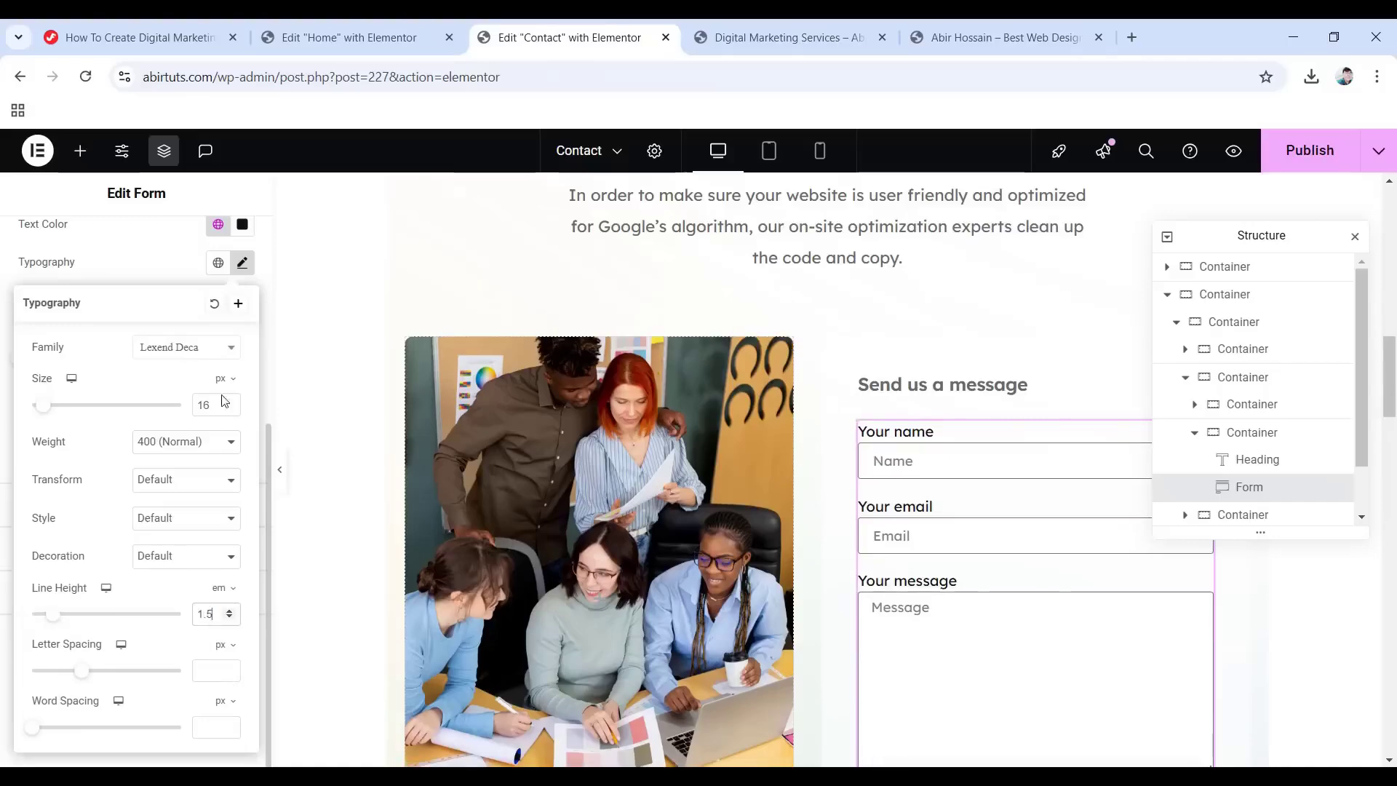
pyautogui.click(107, 270)
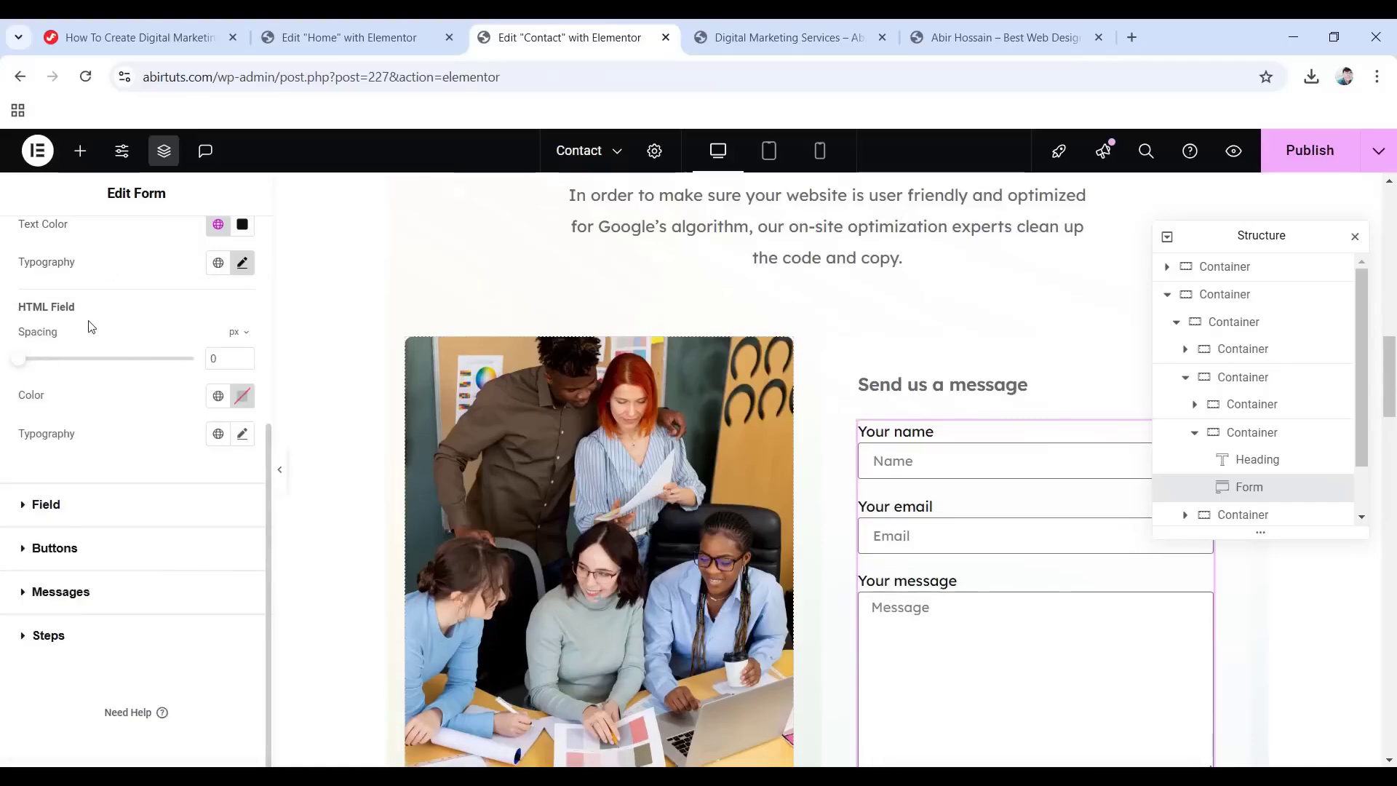
# Give the HTML field the global Text colour and Text font.
pyautogui.click(217, 396)
pyautogui.click(86, 557)
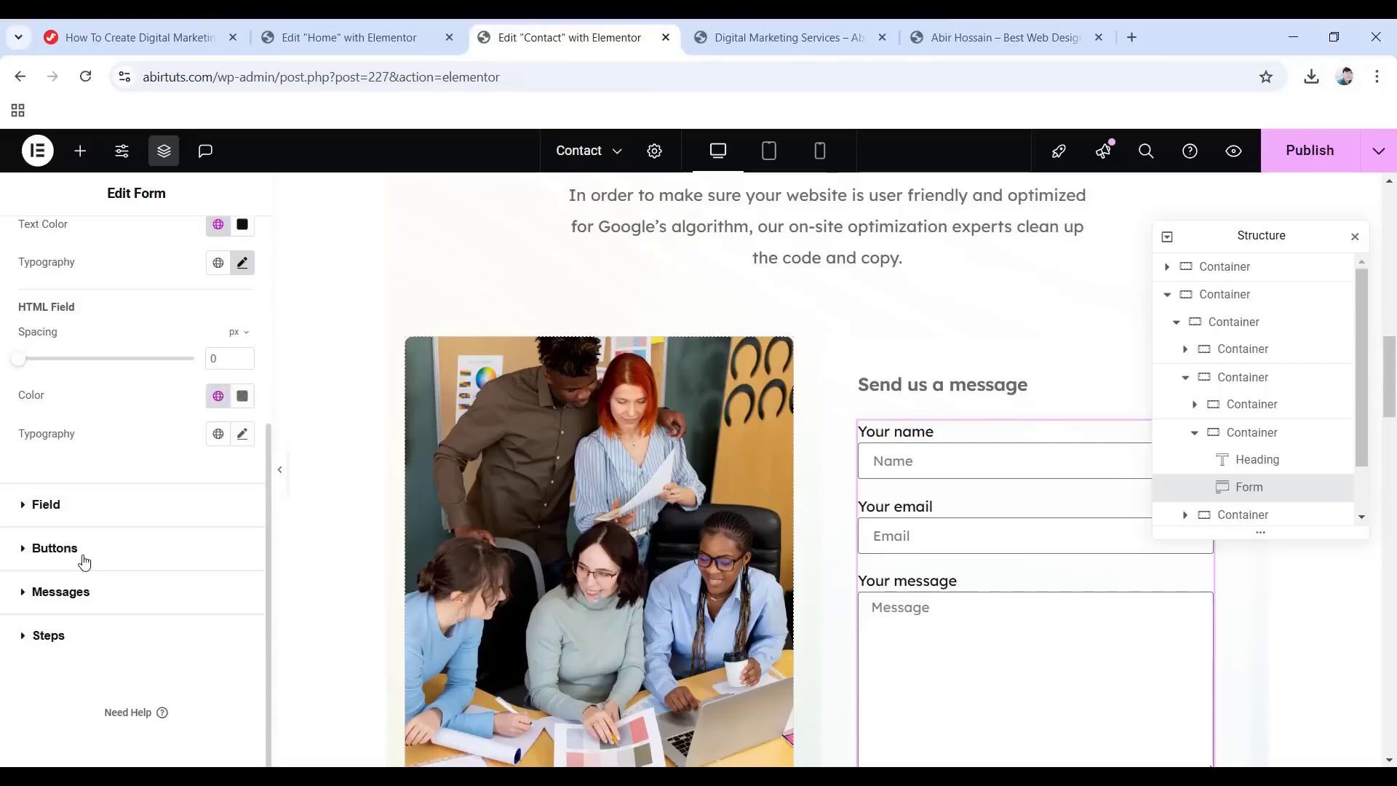
pyautogui.click(242, 433)
pyautogui.click(242, 434)
pyautogui.click(218, 434)
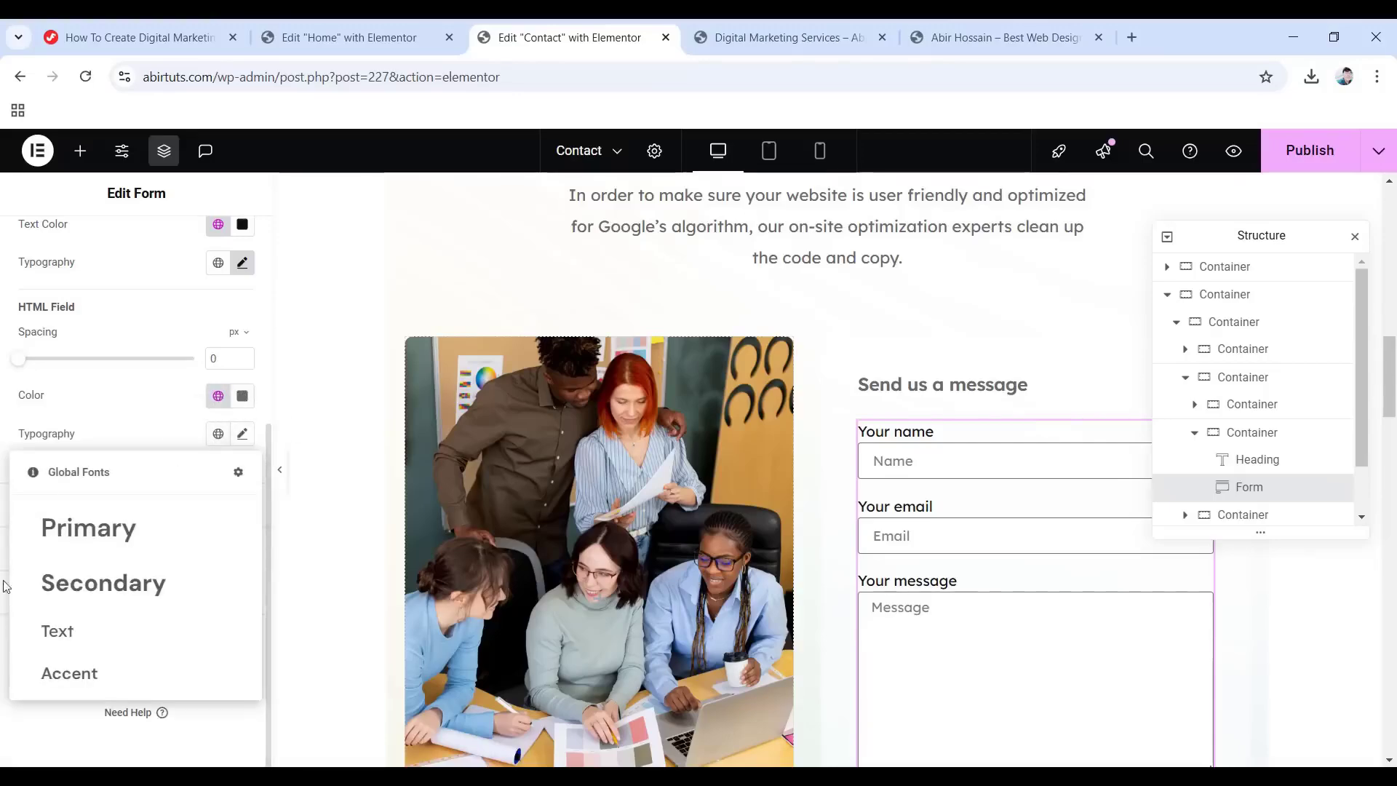
pyautogui.click(95, 637)
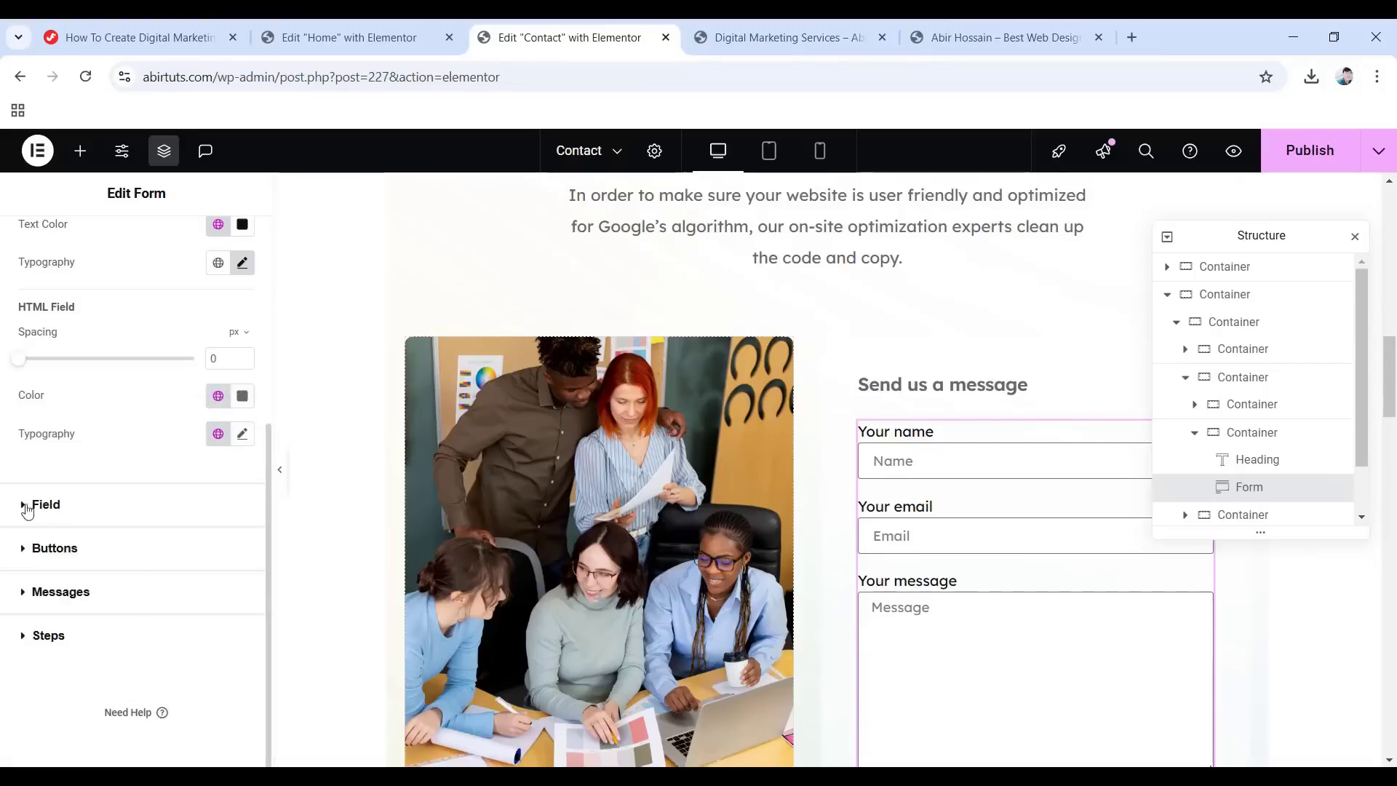
# Set the form field text to the global Primary colour in Lexend Deca.
pyautogui.click(41, 505)
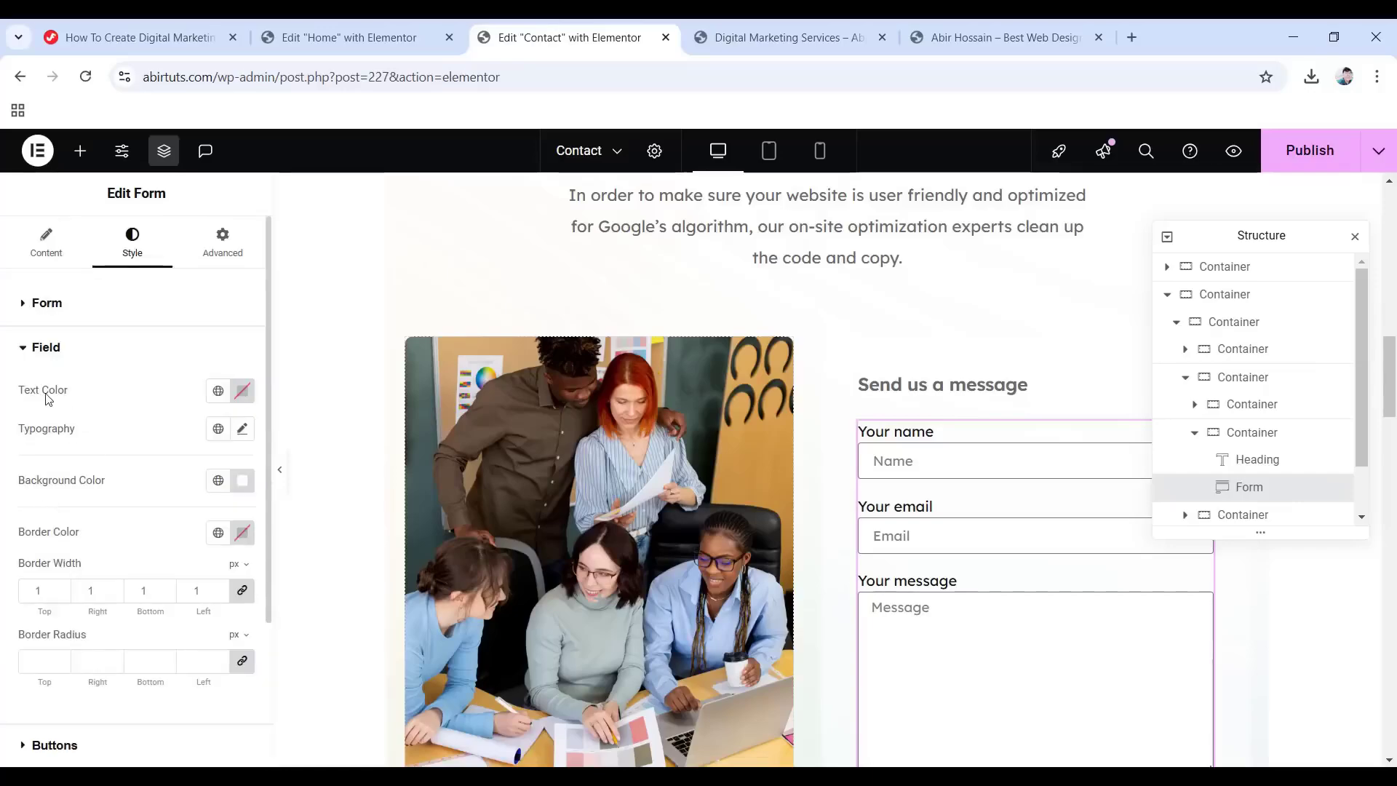
pyautogui.click(213, 394)
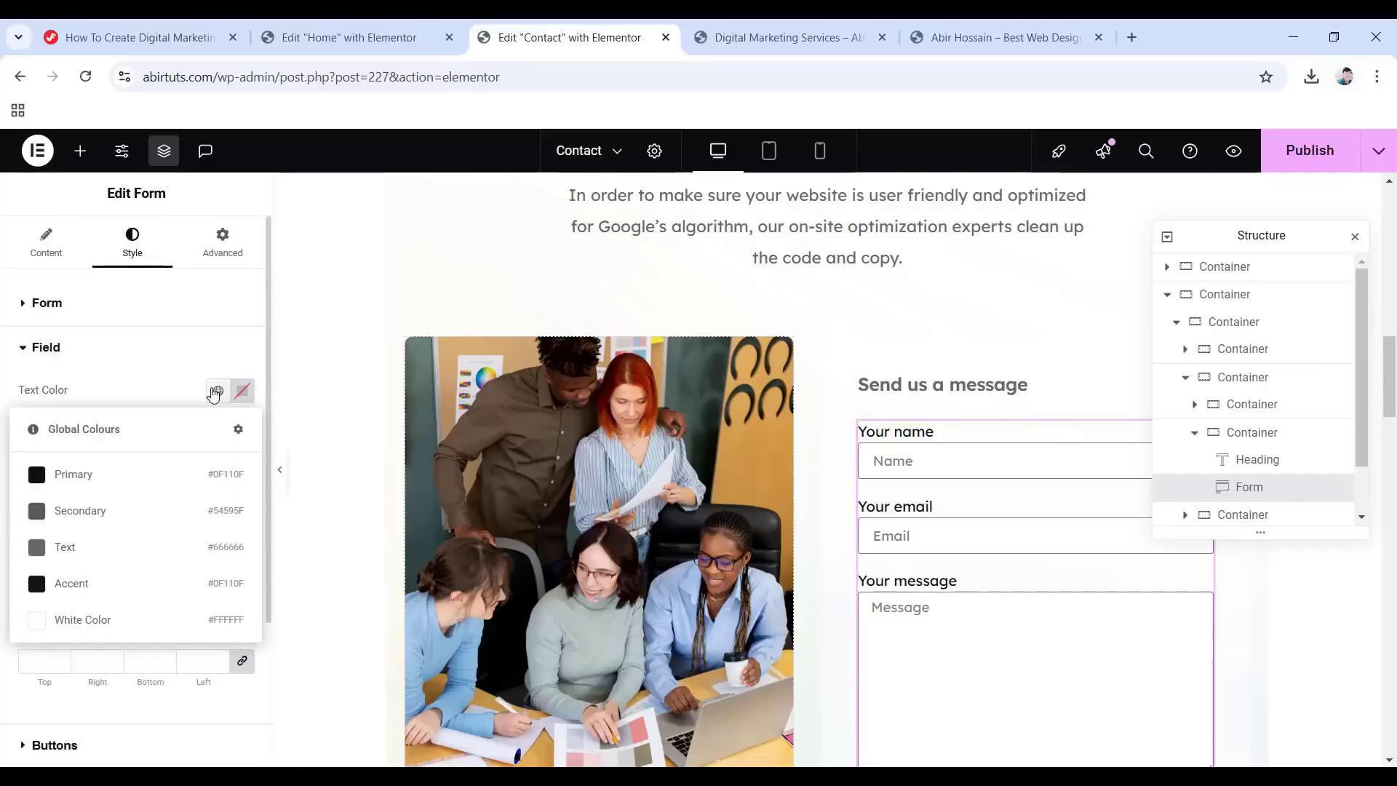
pyautogui.click(111, 477)
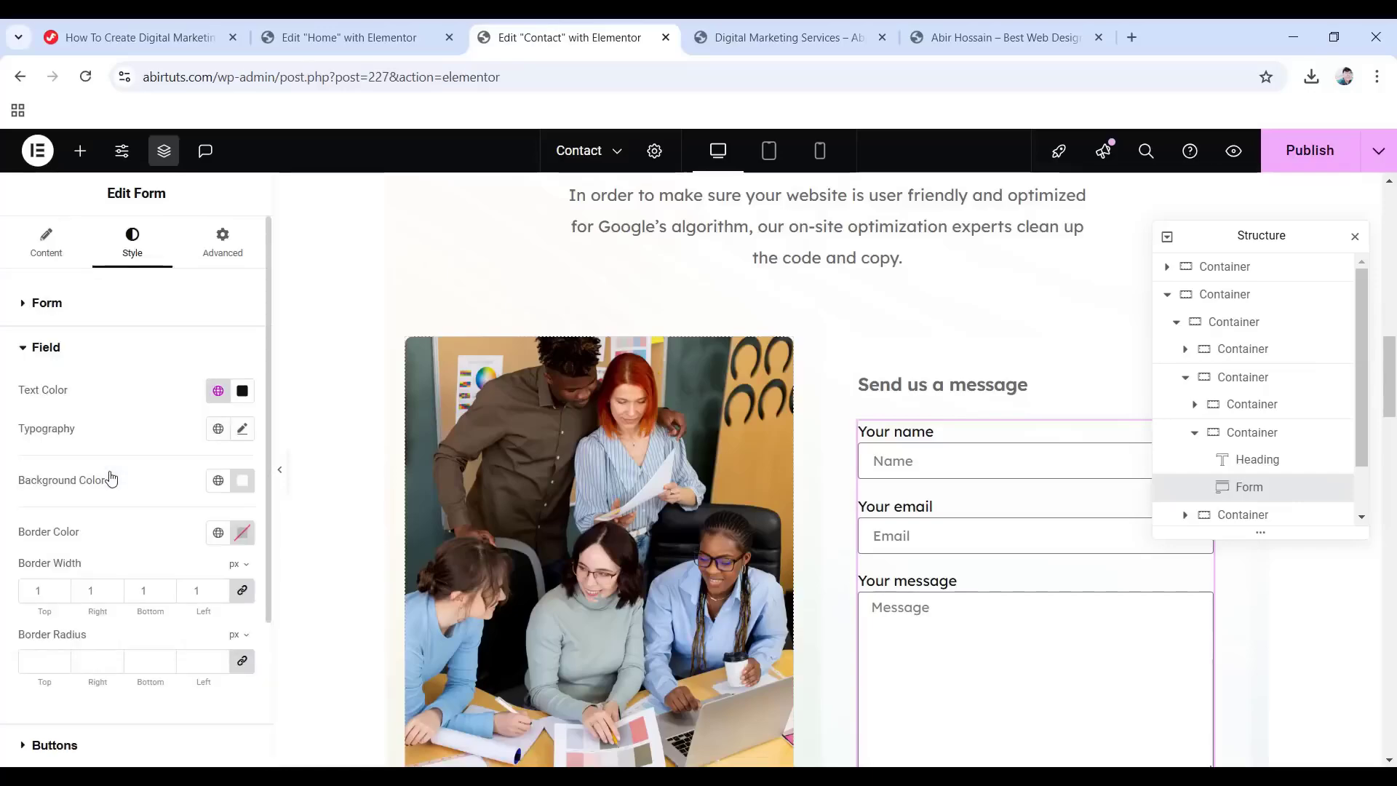
pyautogui.click(241, 430)
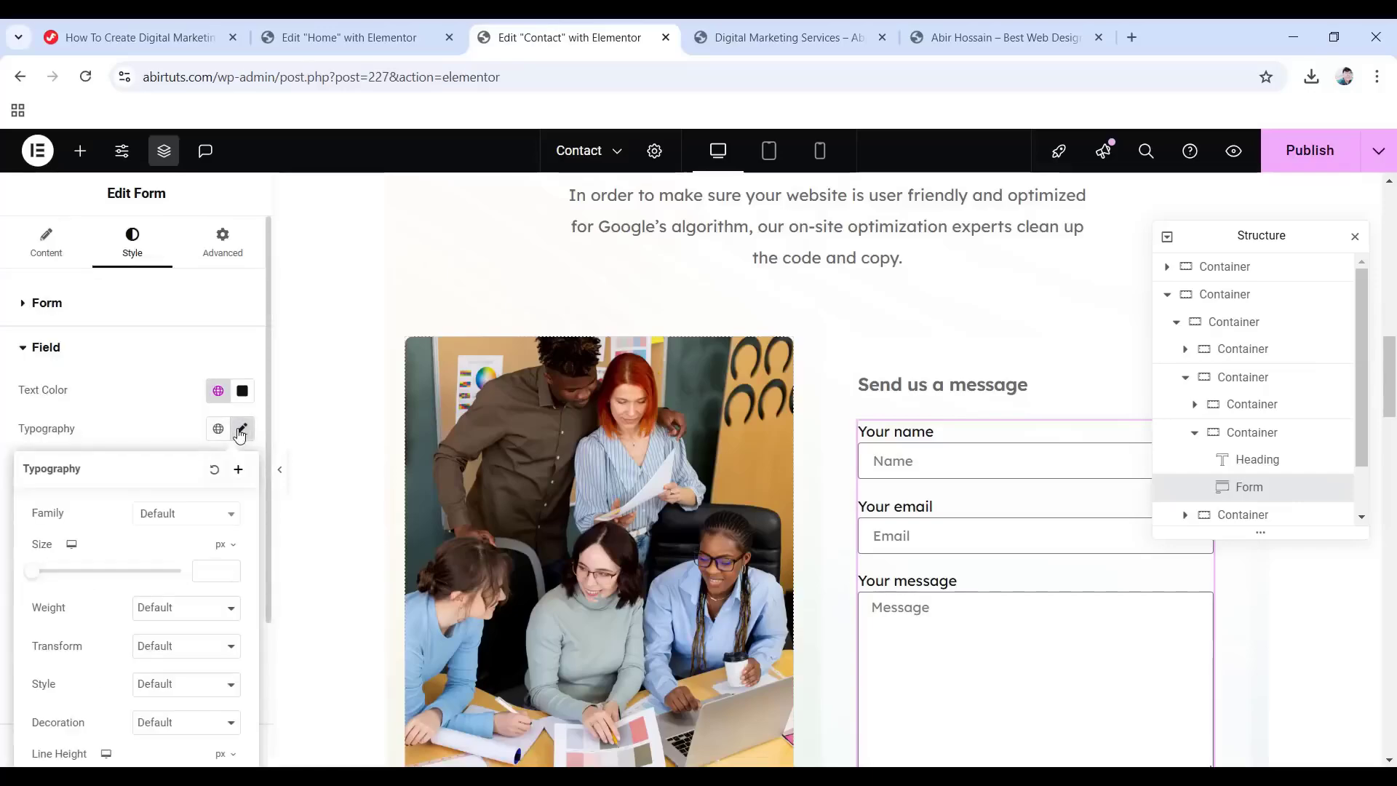
pyautogui.click(185, 518)
pyautogui.write('Lexend Deca')
pyautogui.press('Return')
# Give the field text size 16, weight 400 (Normal) and a 1em line height.
pyautogui.click(227, 572)
pyautogui.write('16')
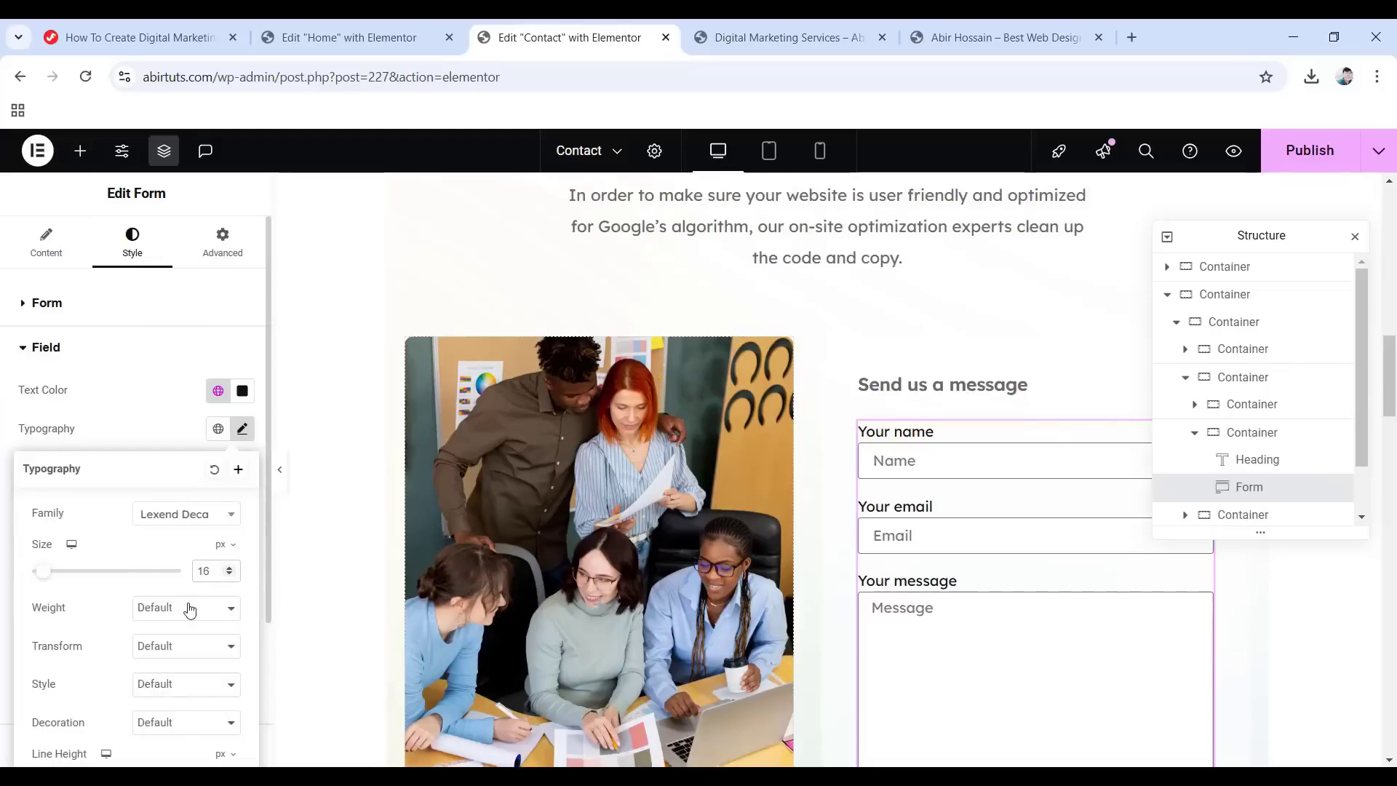
pyautogui.click(189, 609)
pyautogui.click(183, 421)
pyautogui.scroll(-3, 185, 417)
pyautogui.click(221, 571)
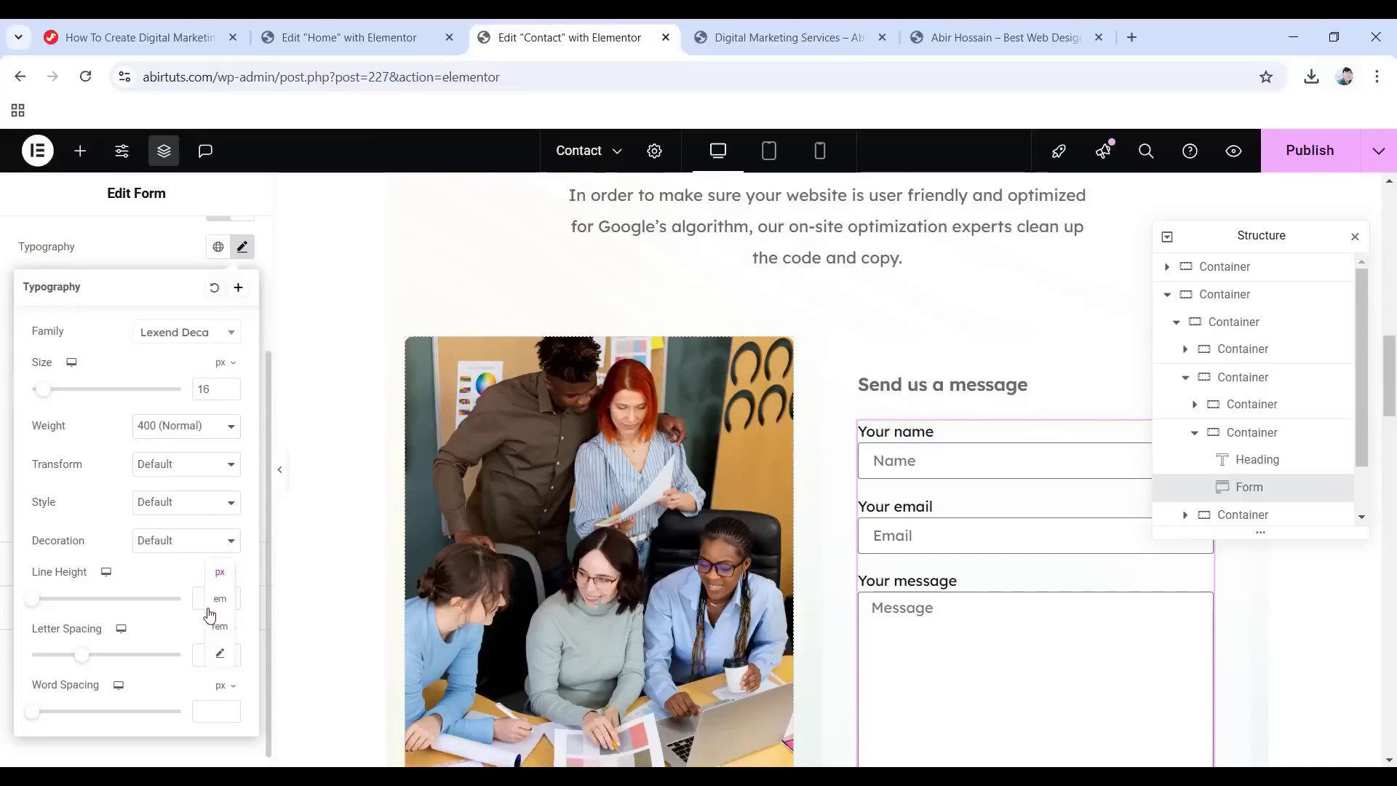
pyautogui.click(220, 598)
pyautogui.write('1.5')
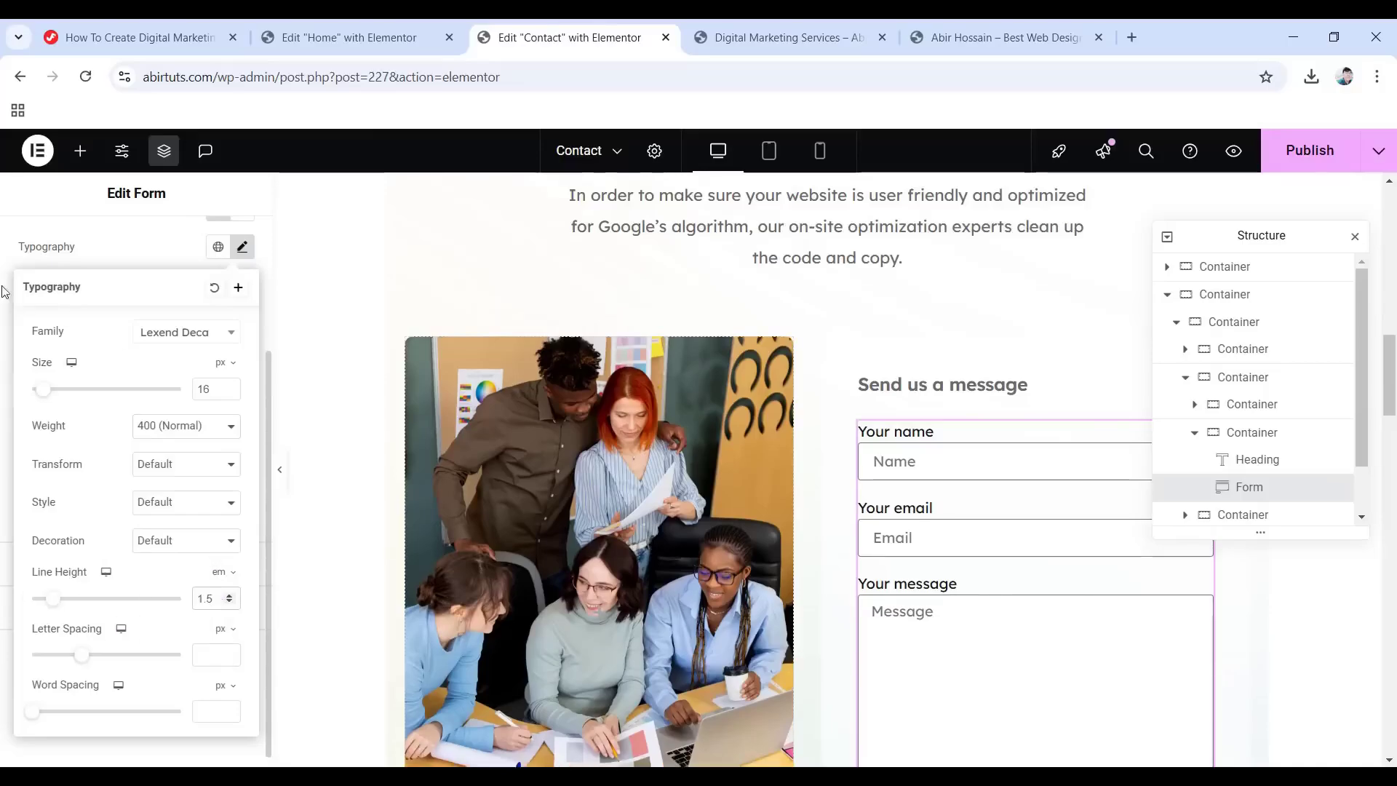
pyautogui.click(6, 291)
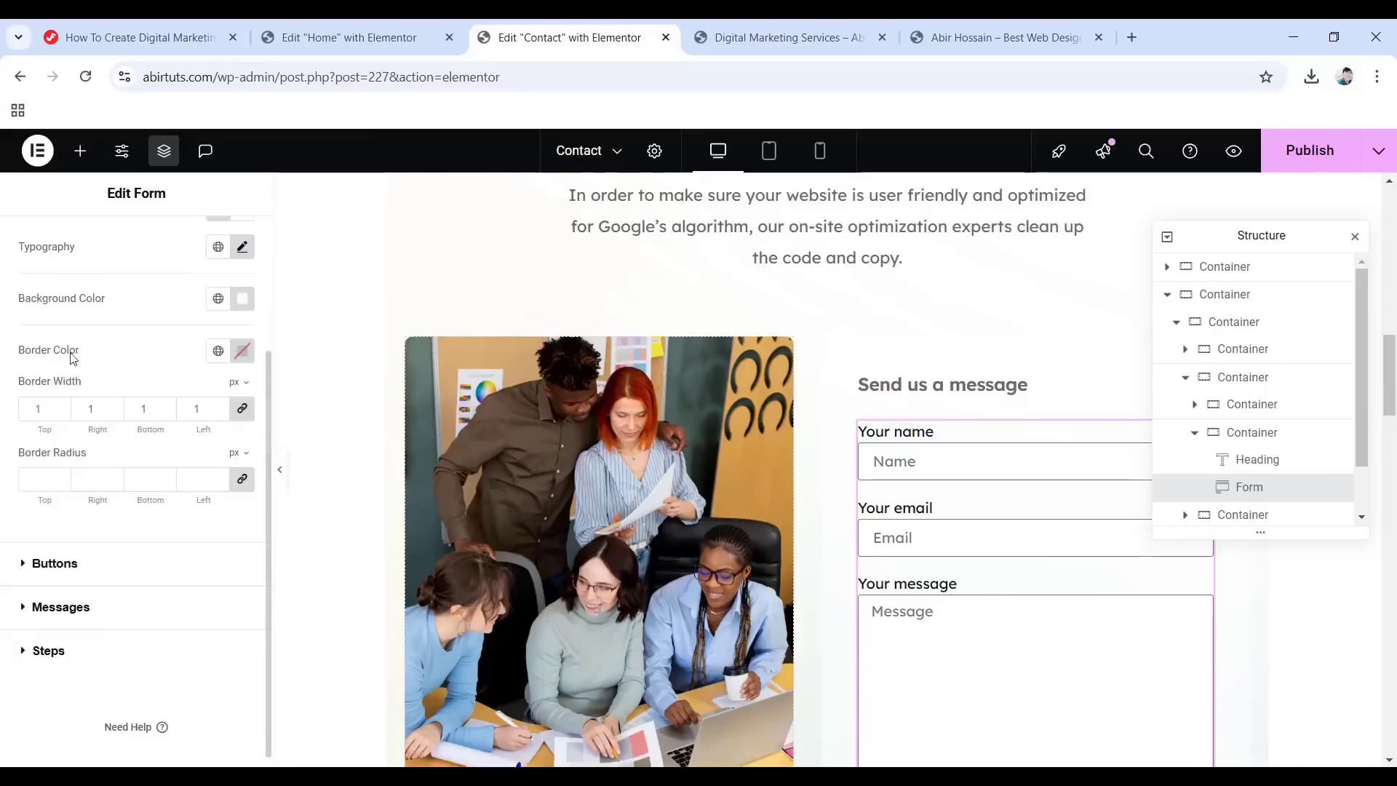
# Set the form field border colour to #e4e5e7.
pyautogui.click(242, 351)
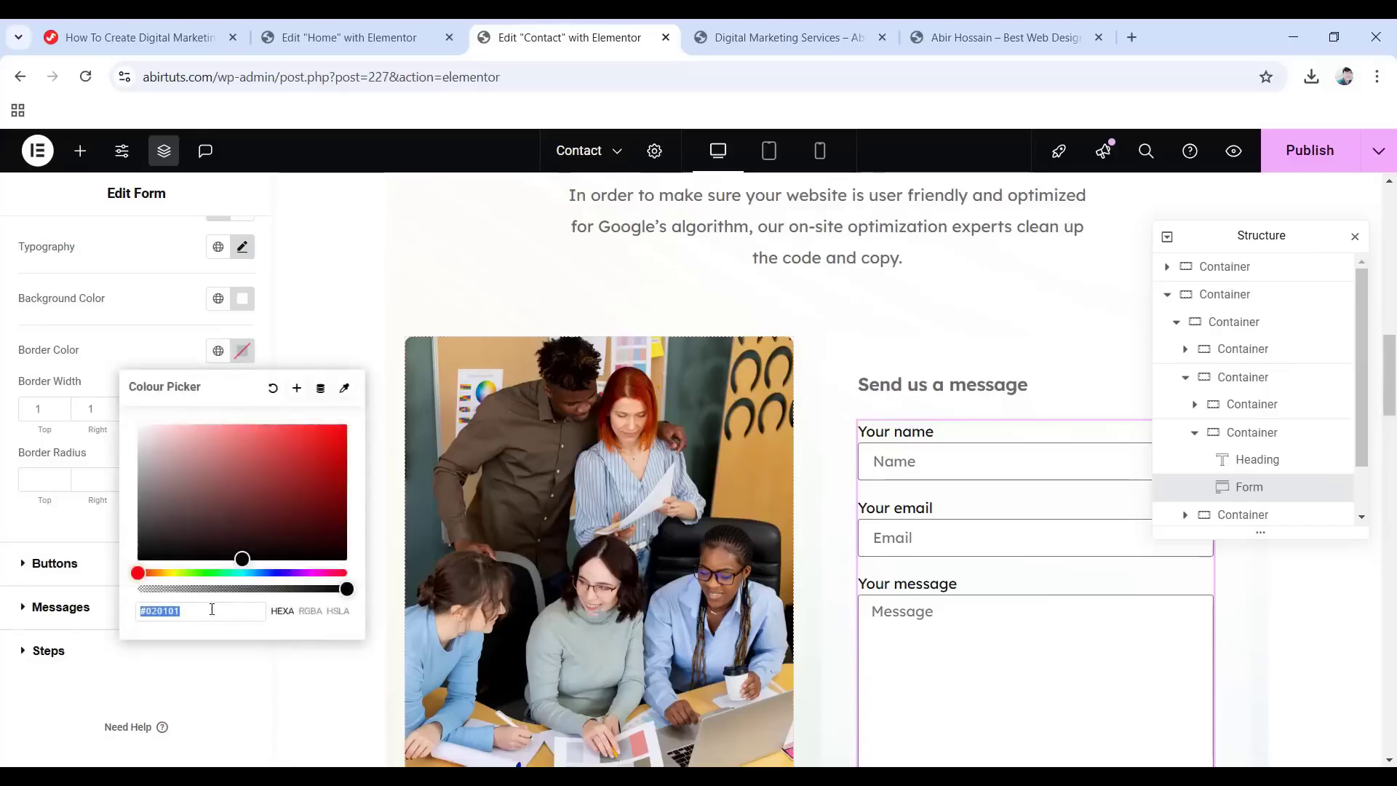
pyautogui.write('e4e5e7')
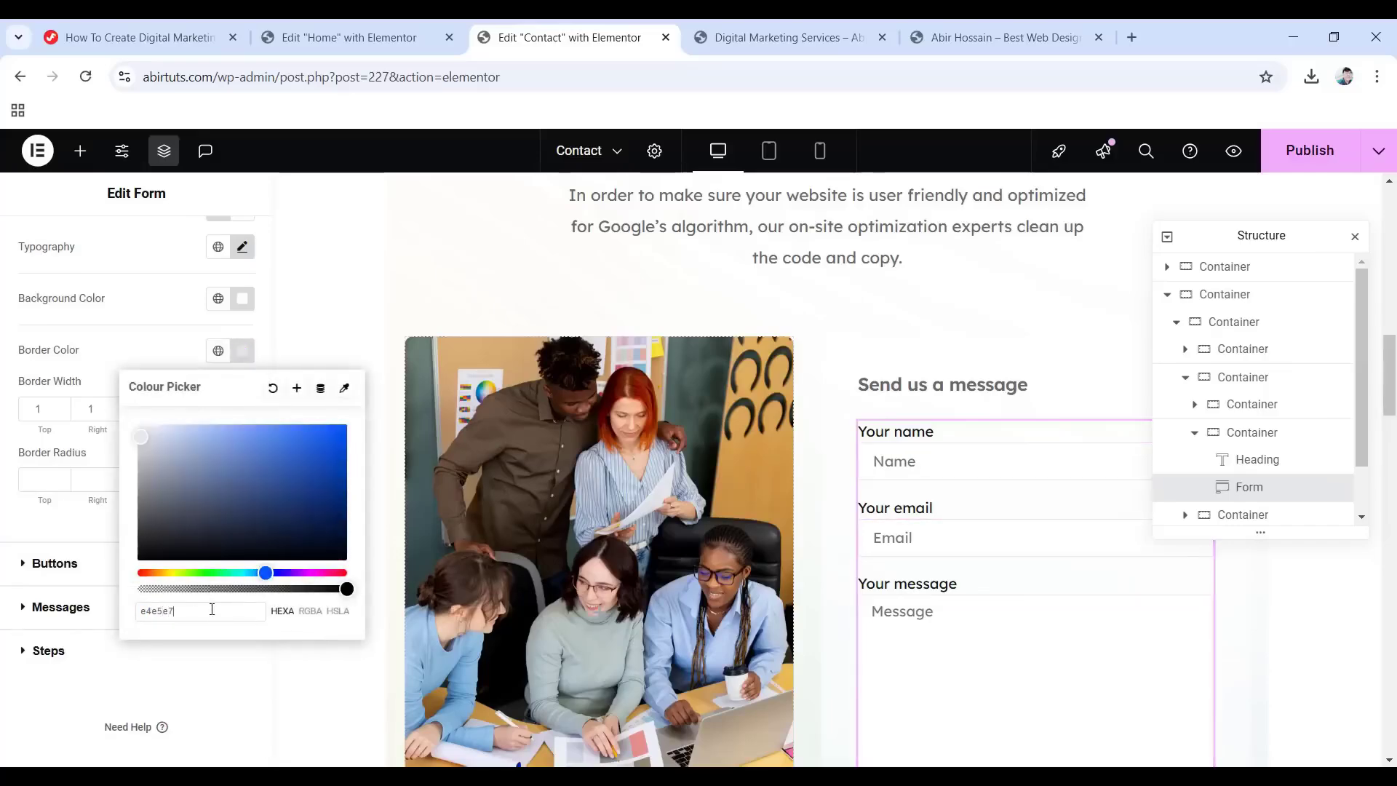
pyautogui.click(38, 334)
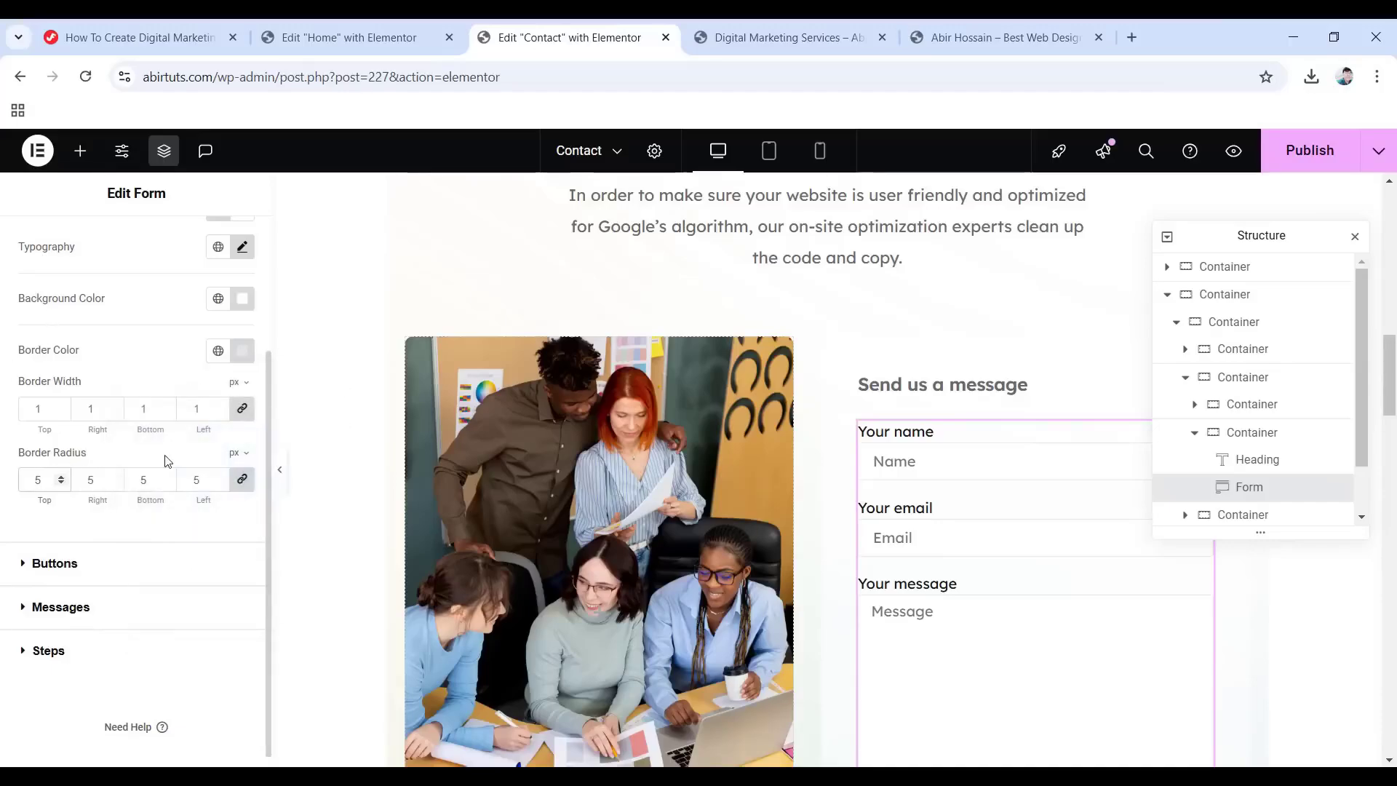
pyautogui.click(64, 572)
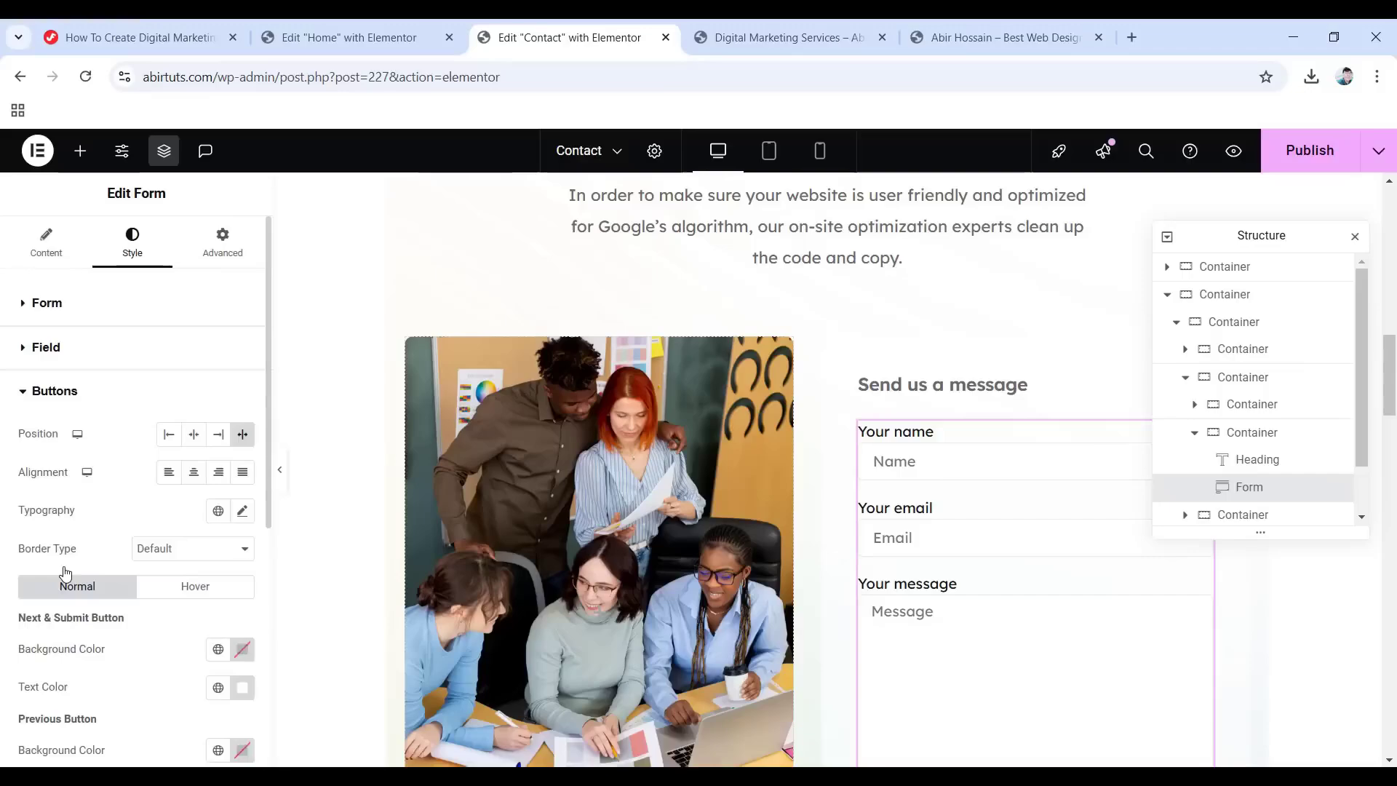
# Left-align the Send button with 16 px, 500 Medium text and 1.5em line height.
pyautogui.click(173, 435)
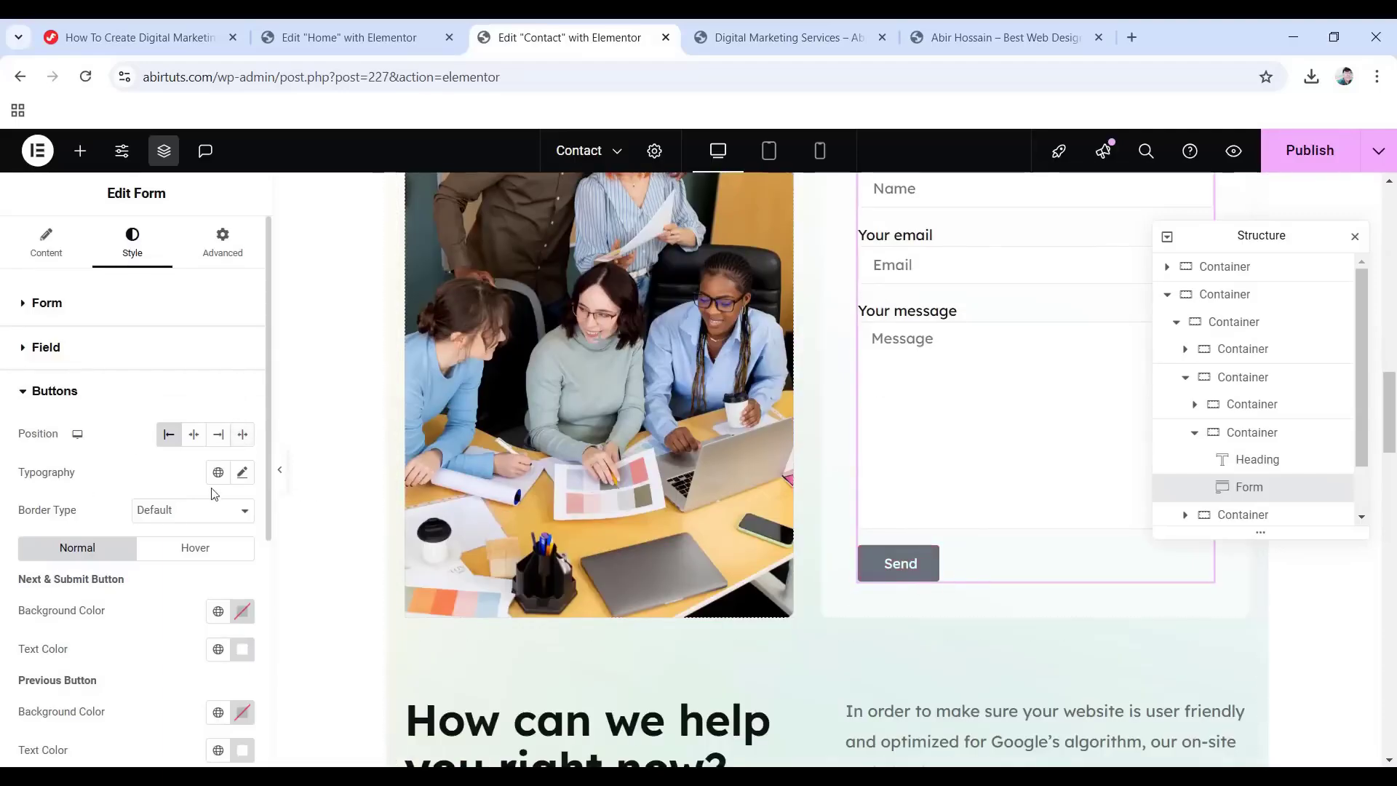
pyautogui.click(242, 472)
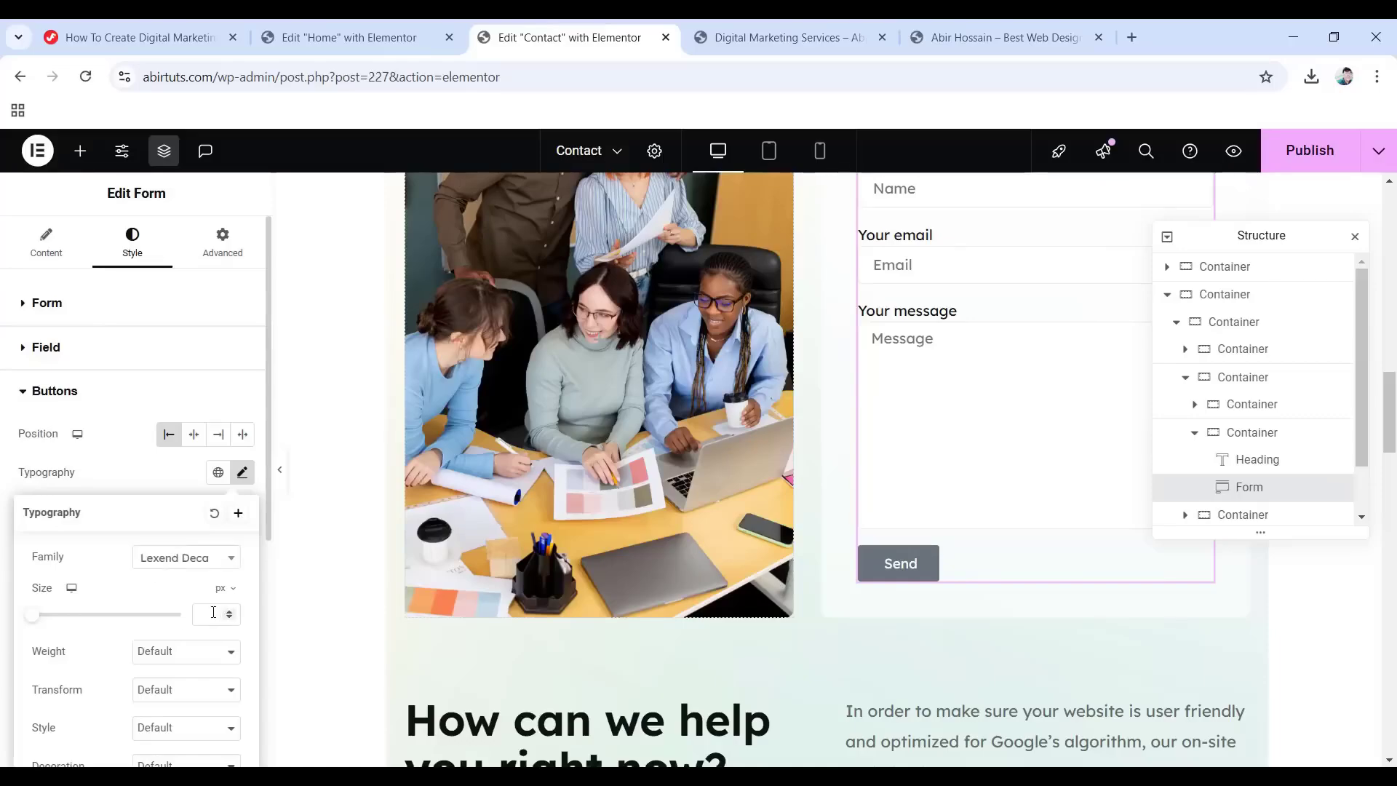
pyautogui.write('16')
pyautogui.click(172, 653)
pyautogui.click(169, 473)
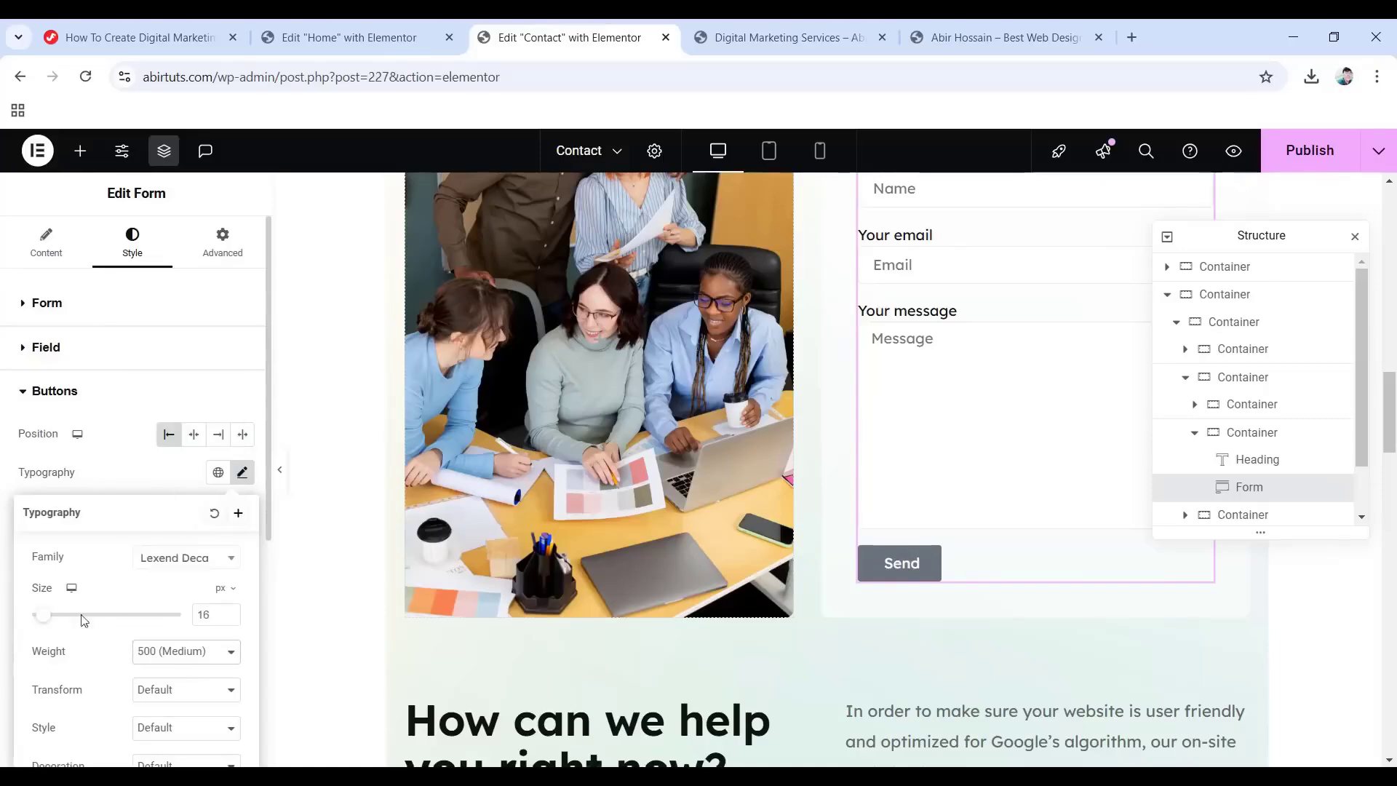
pyautogui.scroll(-4, 128, 665)
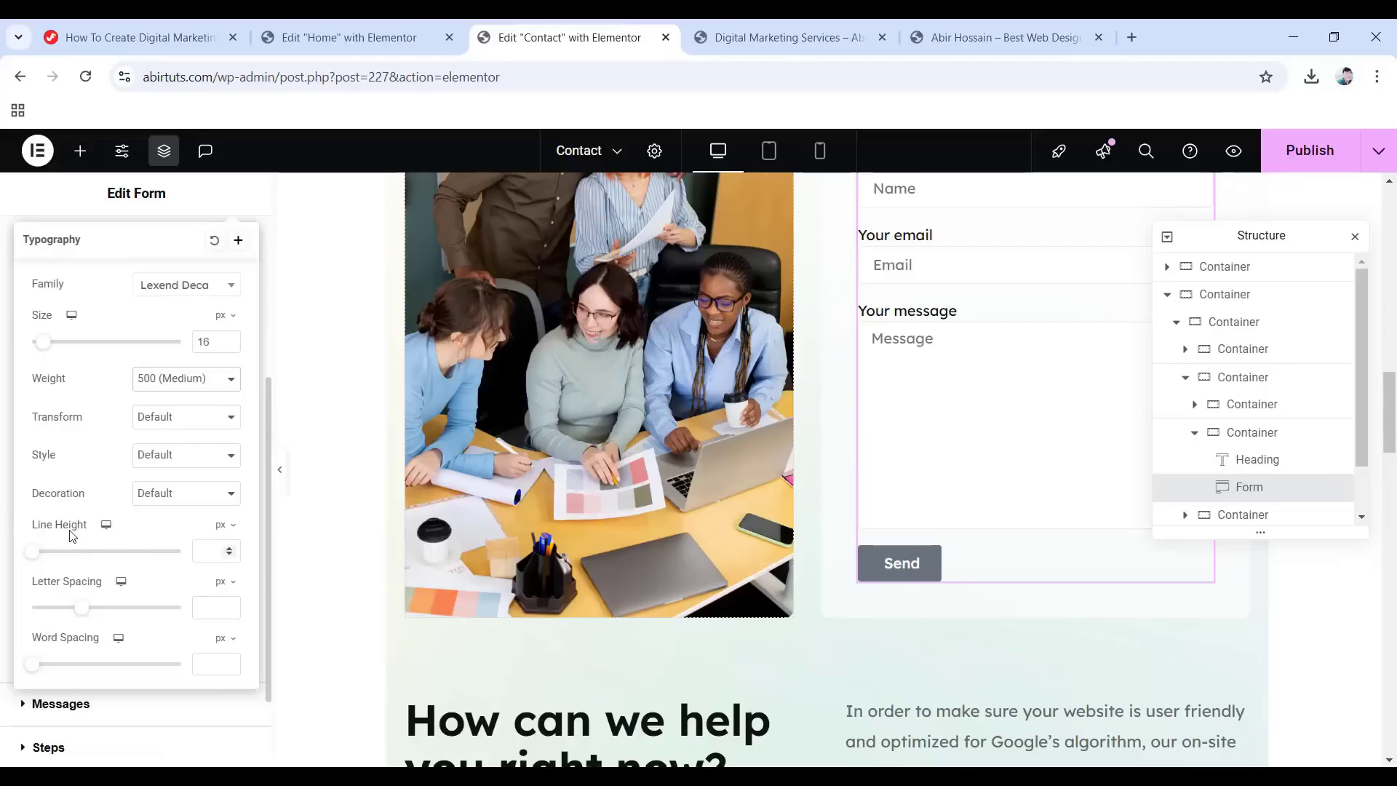
pyautogui.click(222, 525)
pyautogui.click(209, 553)
pyautogui.write('1.5')
pyautogui.click(3, 247)
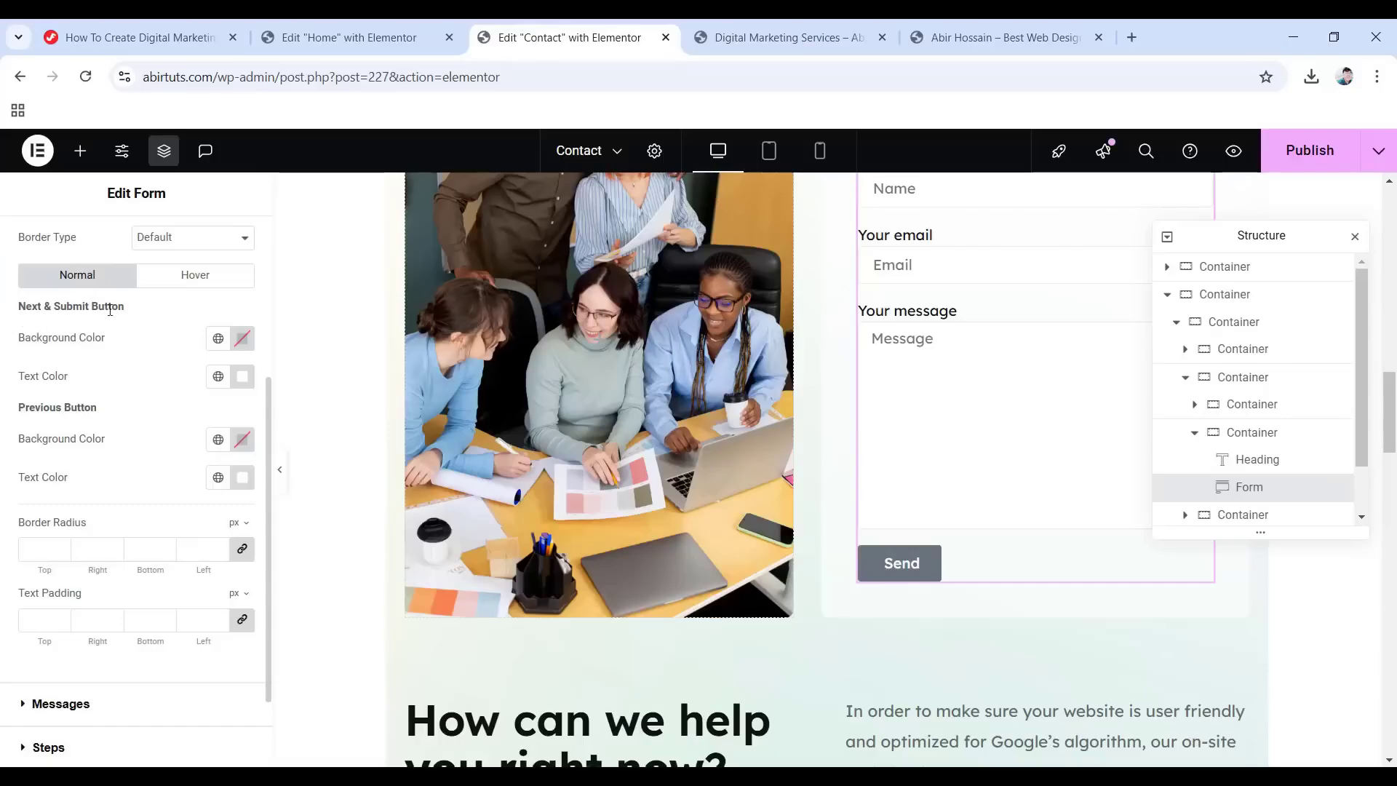
# Give the Send button a #6664e4 background and the previous button the Accent background.
pyautogui.click(242, 339)
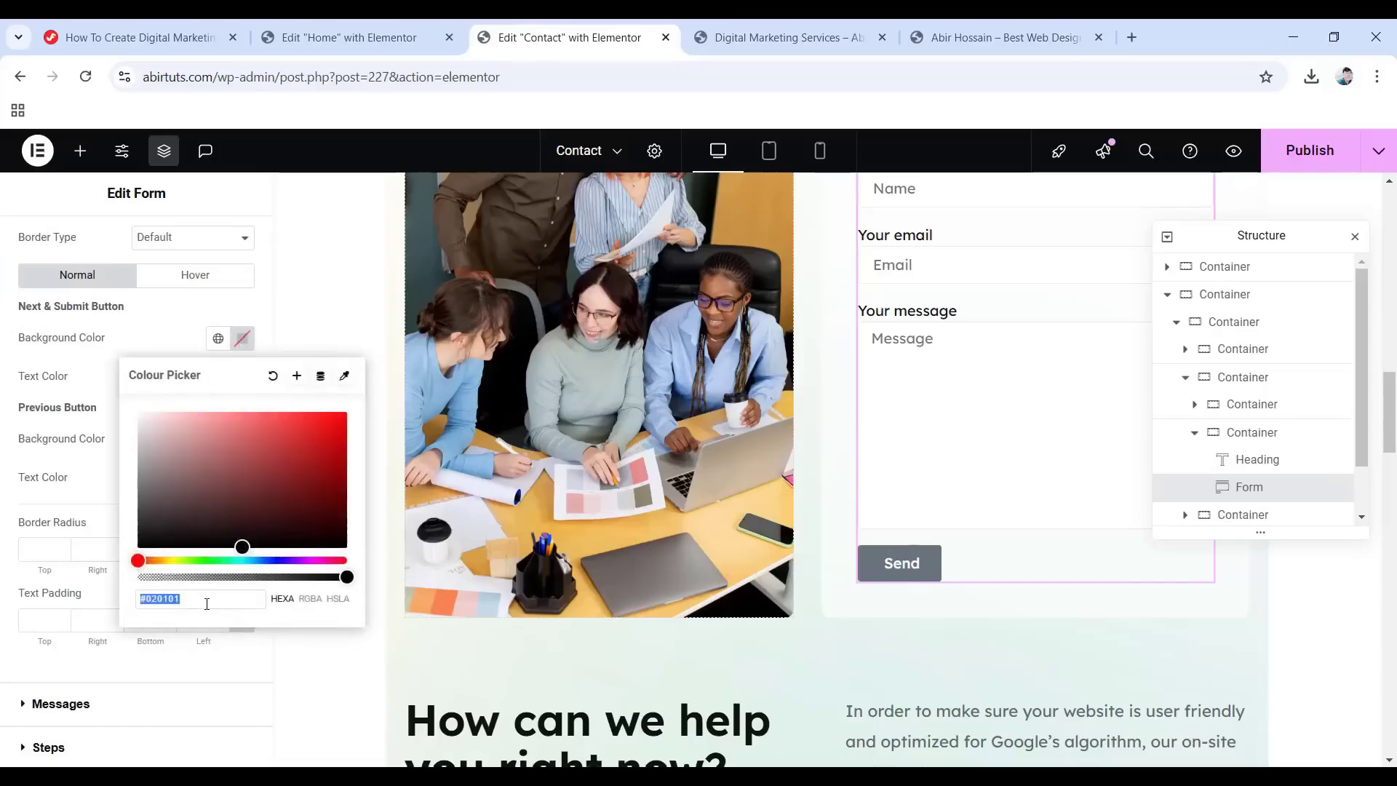
pyautogui.write('6664e4')
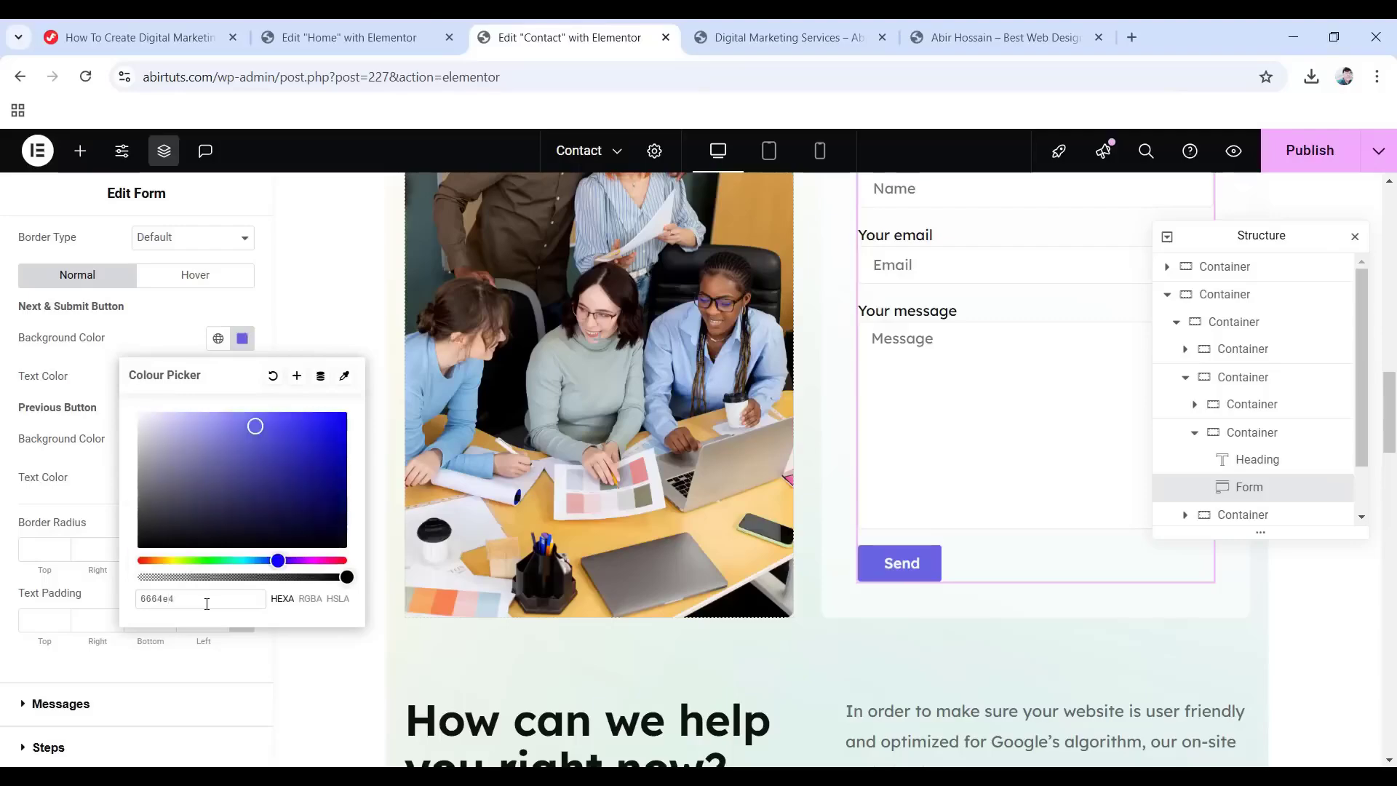
pyautogui.click(3, 365)
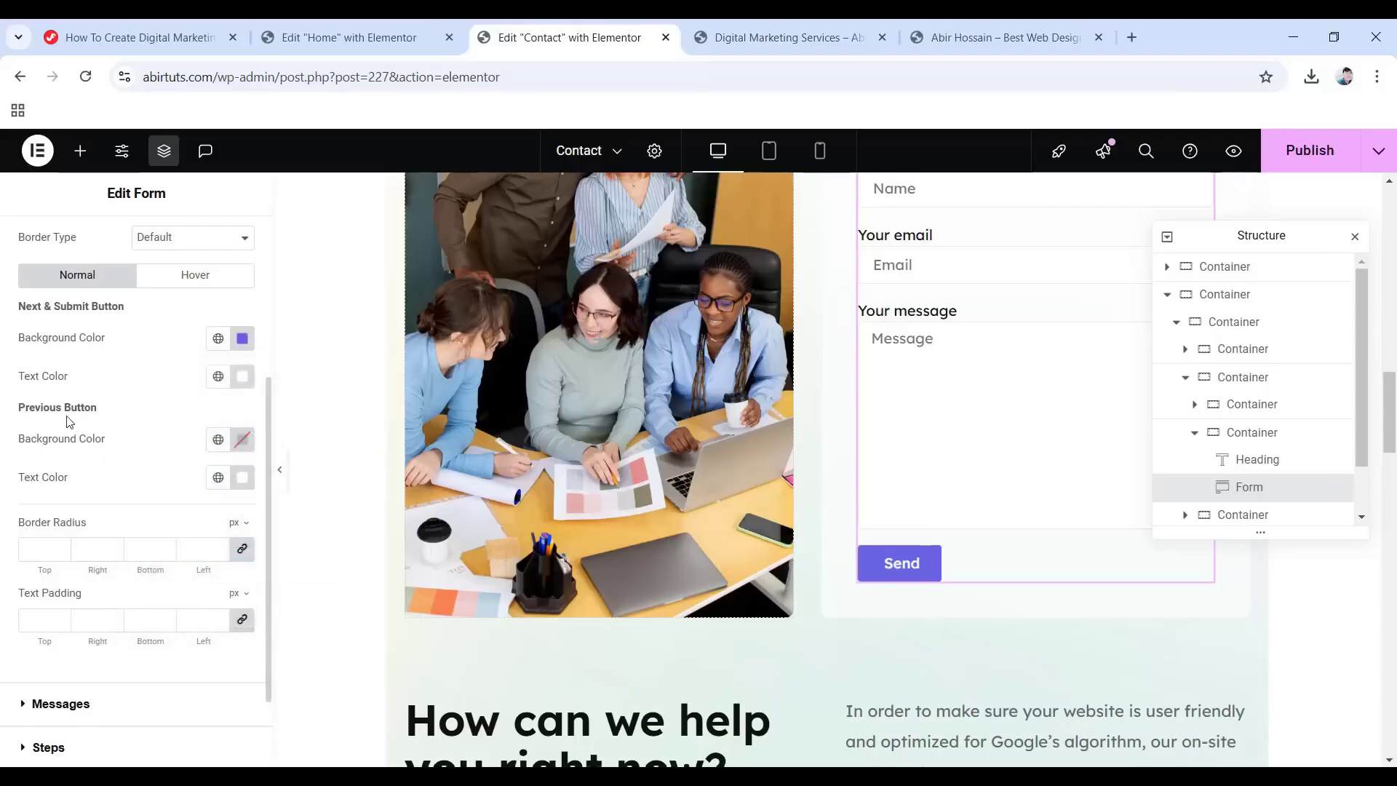
pyautogui.click(218, 438)
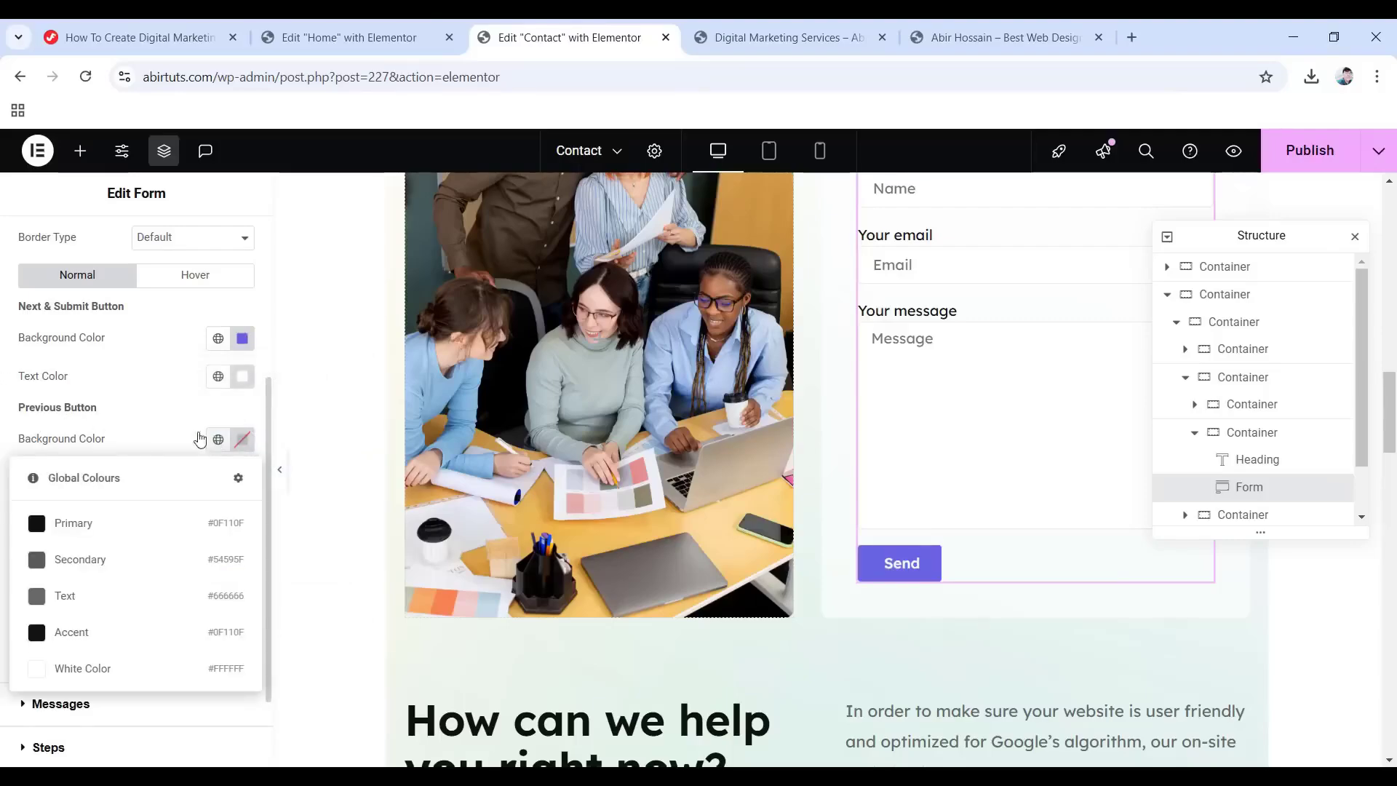
pyautogui.click(132, 637)
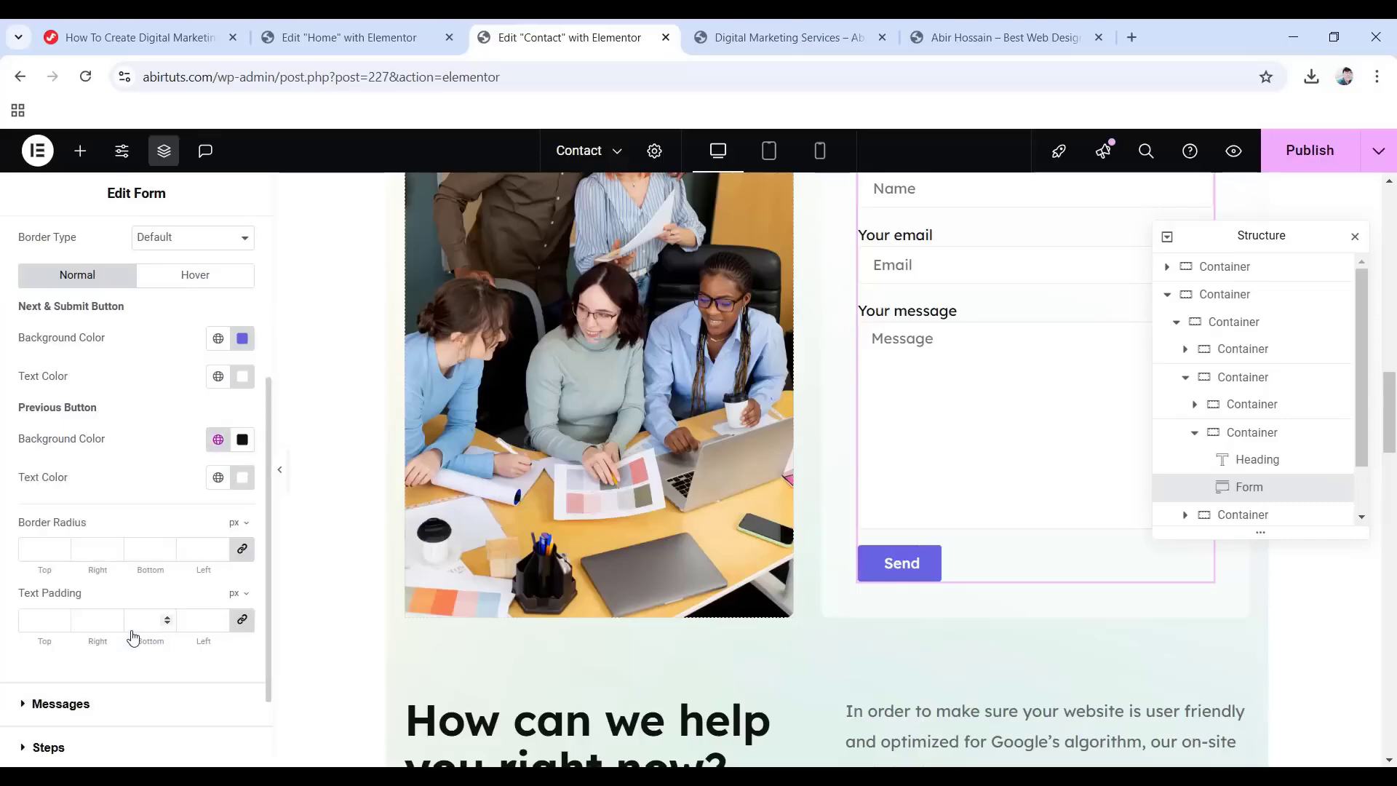
# Round the button corners to 10 and set padding to 12 top/bottom, 52 left/right.
pyautogui.click(41, 551)
pyautogui.write('10')
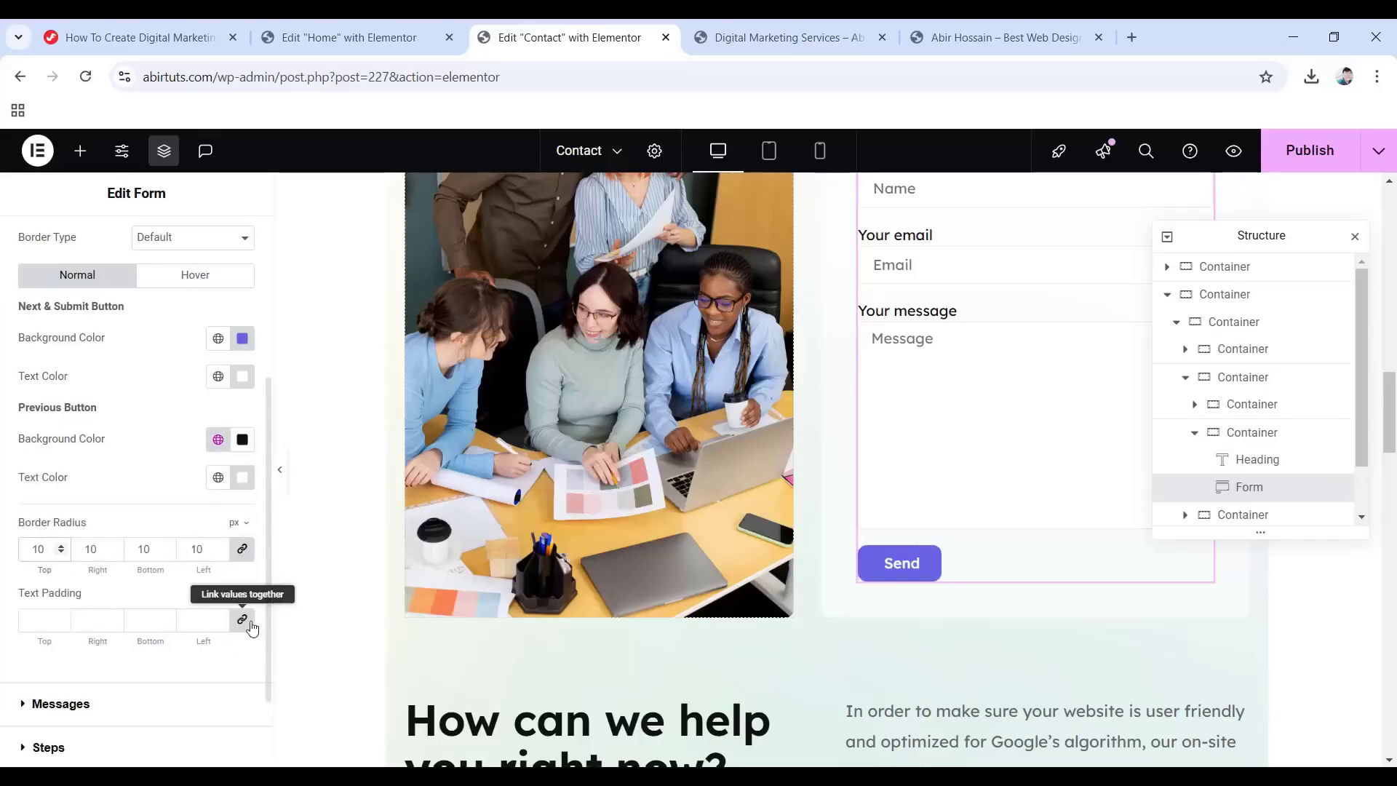
pyautogui.click(242, 622)
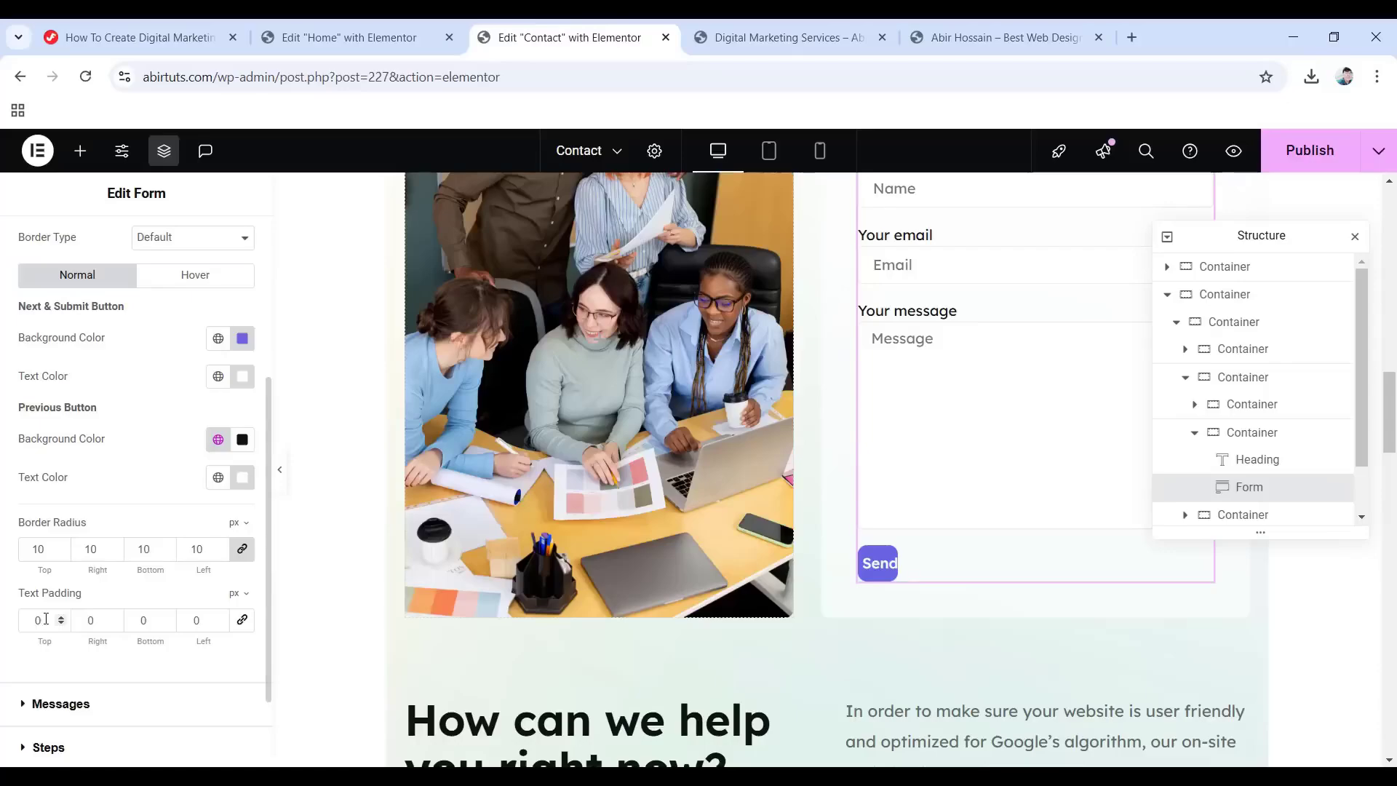
pyautogui.moveTo(46, 620); pyautogui.dragTo(10, 623)
pyautogui.write('12')
pyautogui.write('52')
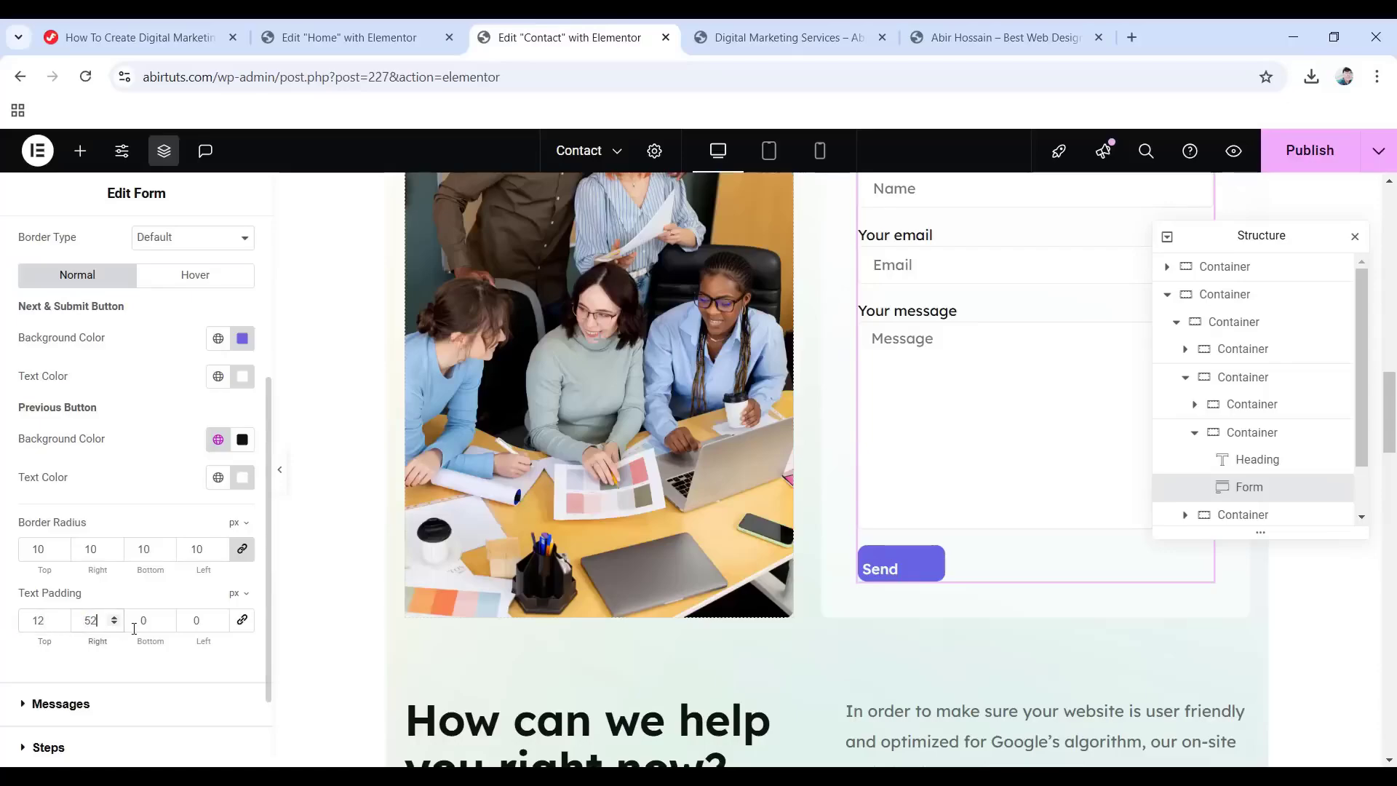
pyautogui.doubleClick(130, 622)
pyautogui.write('12')
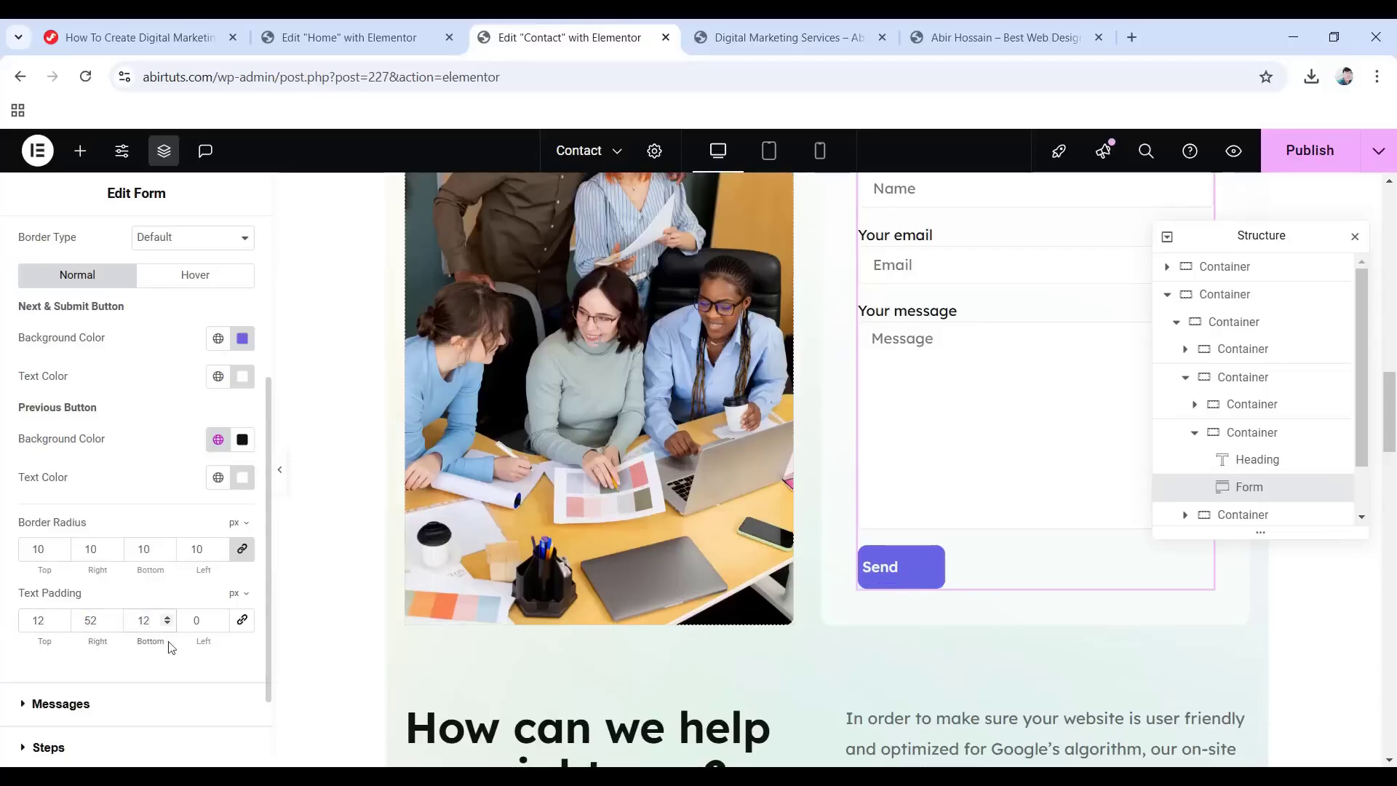
pyautogui.doubleClick(179, 618)
pyautogui.write('52')
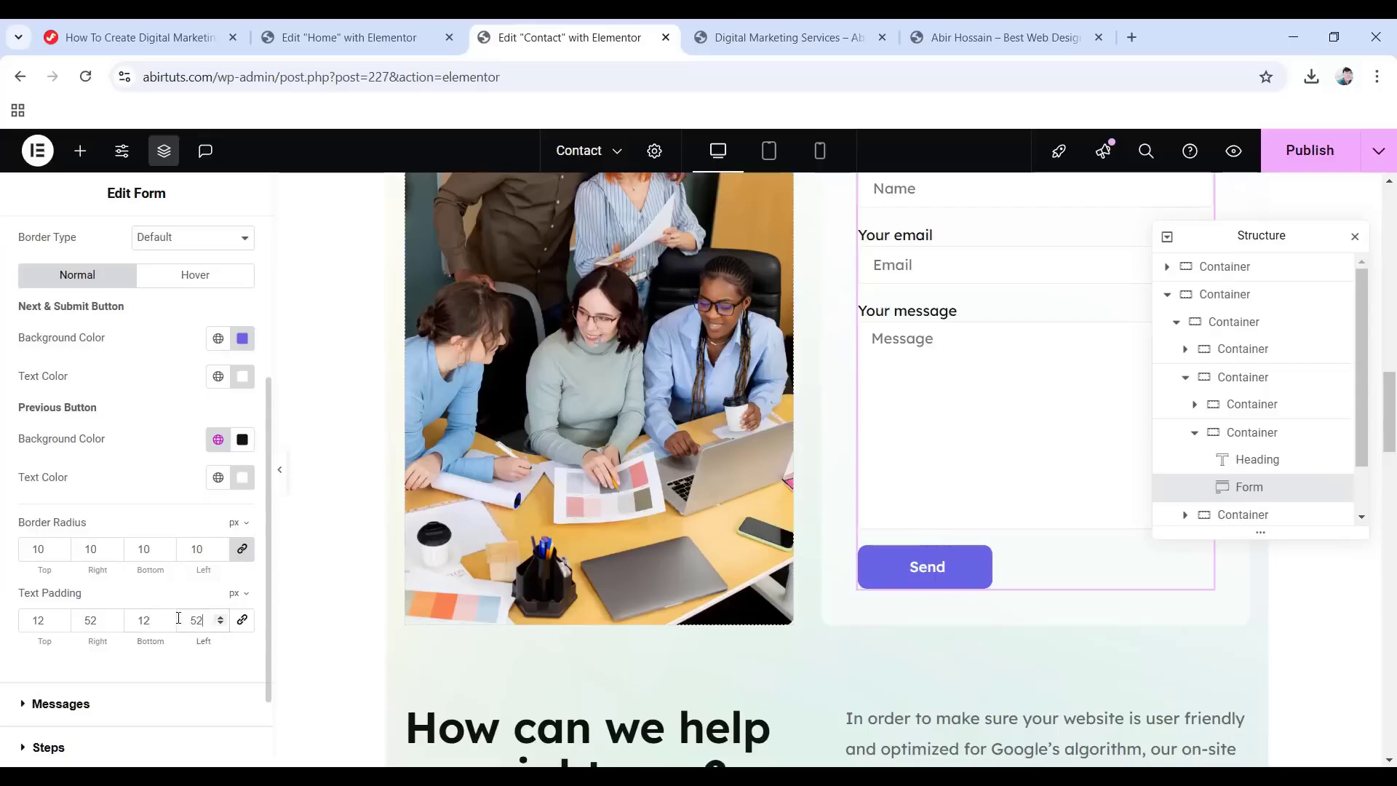
pyautogui.scroll(-2, 35, 633)
pyautogui.click(124, 612)
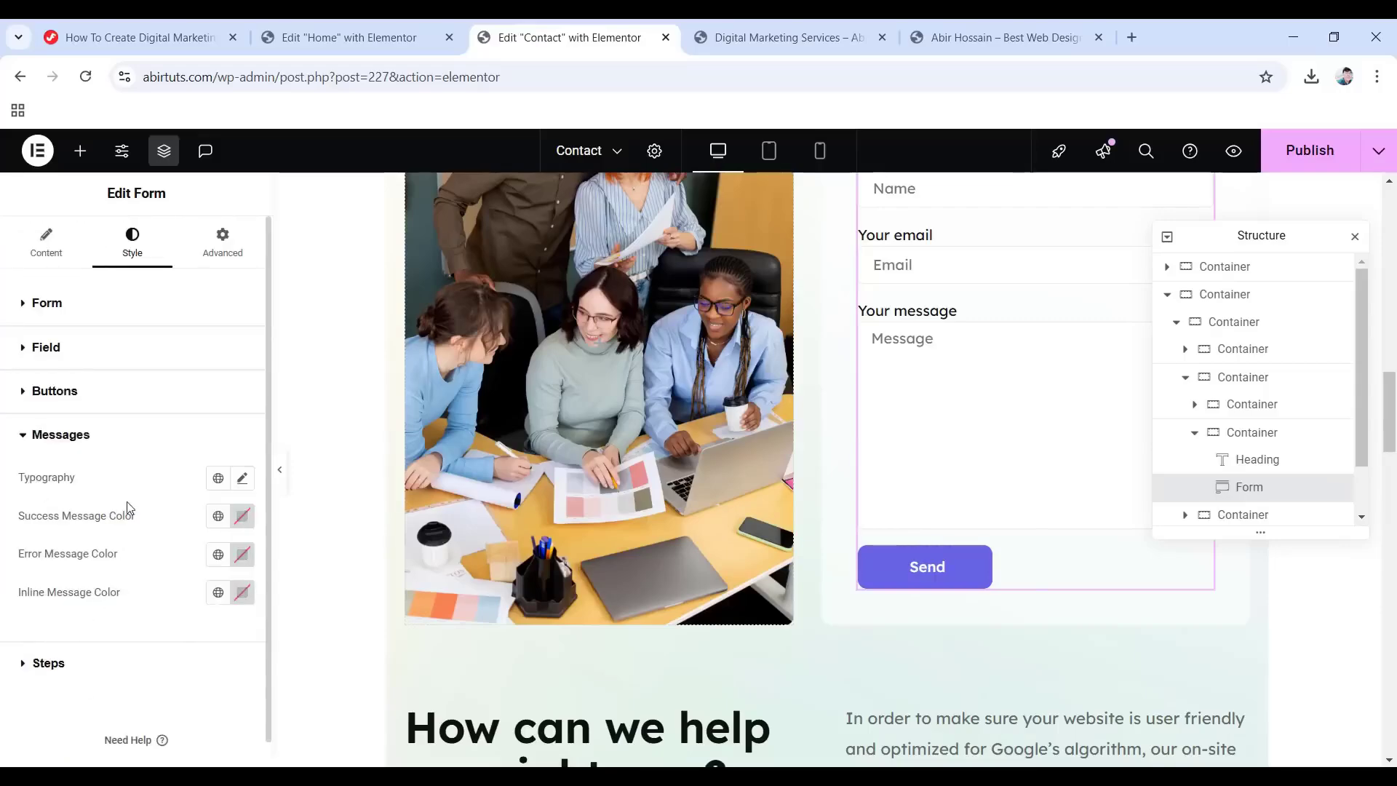
# Apply the Text global font to form messages and the Accent global font to steps.
pyautogui.click(216, 479)
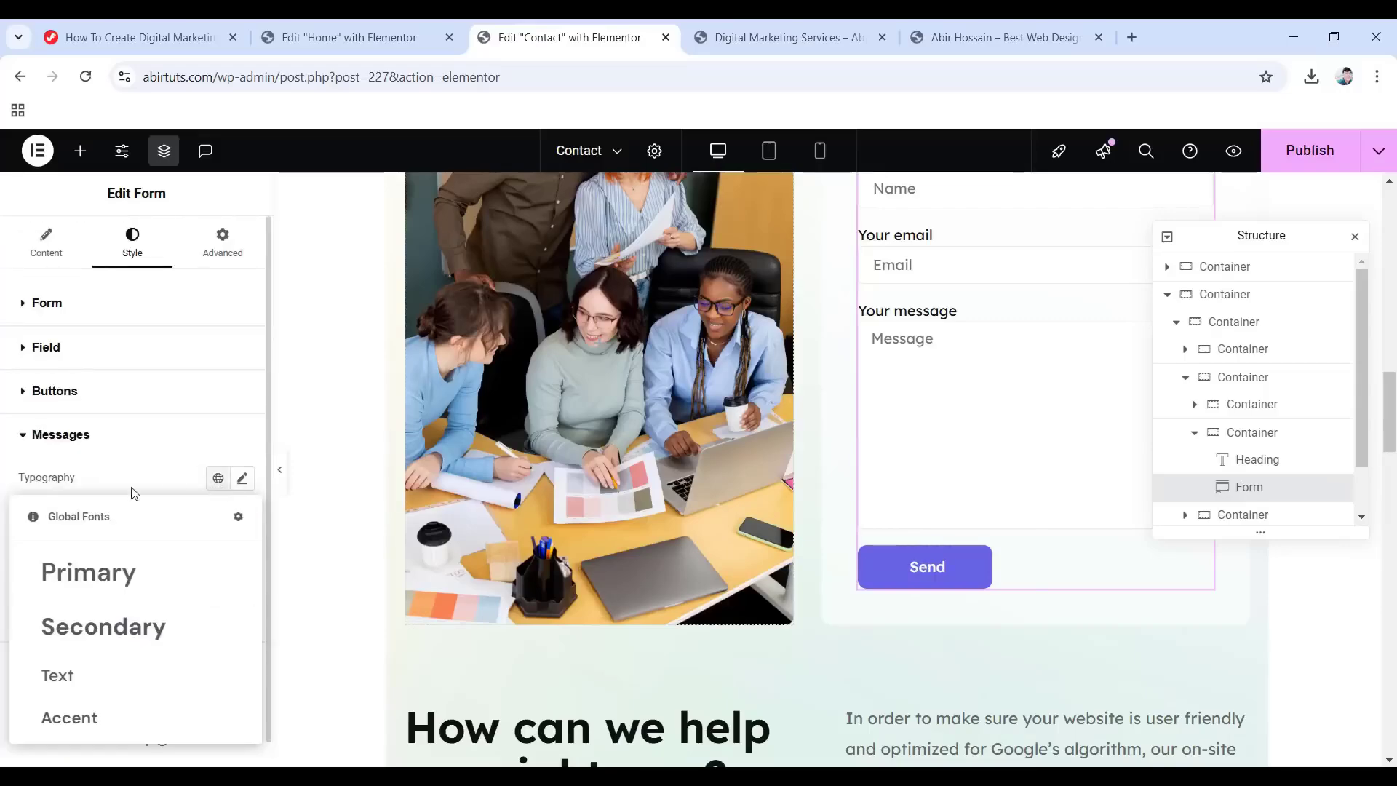
pyautogui.click(76, 672)
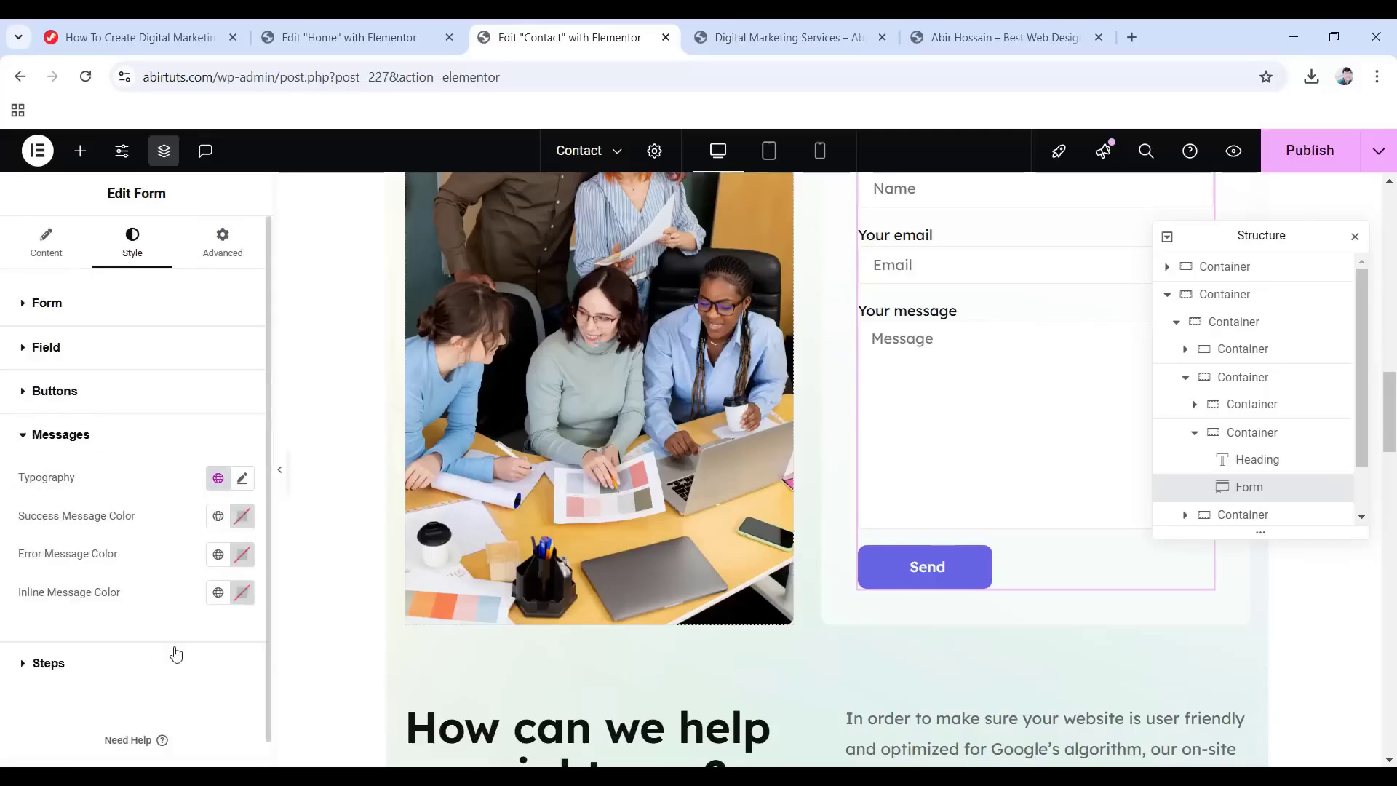
pyautogui.click(48, 664)
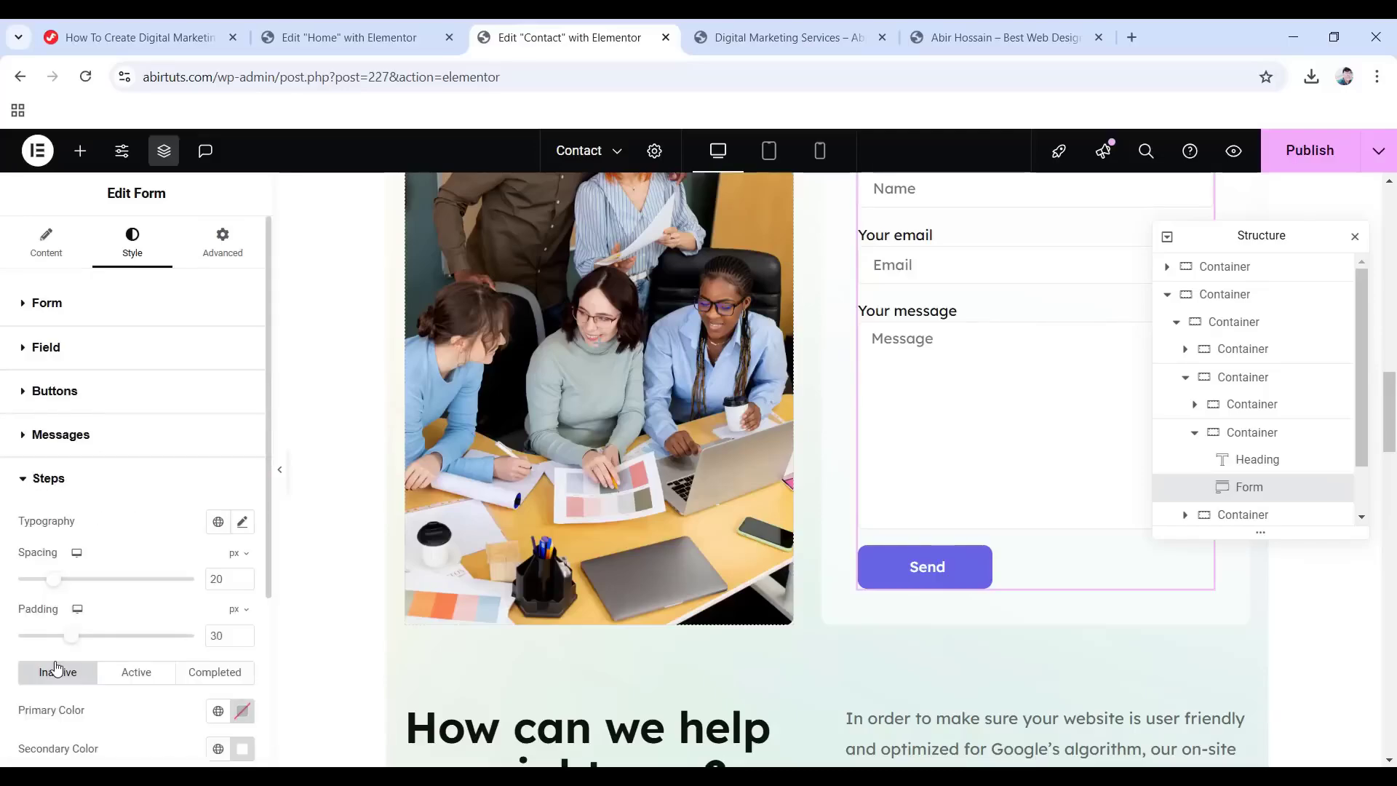
pyautogui.click(219, 523)
pyautogui.click(73, 479)
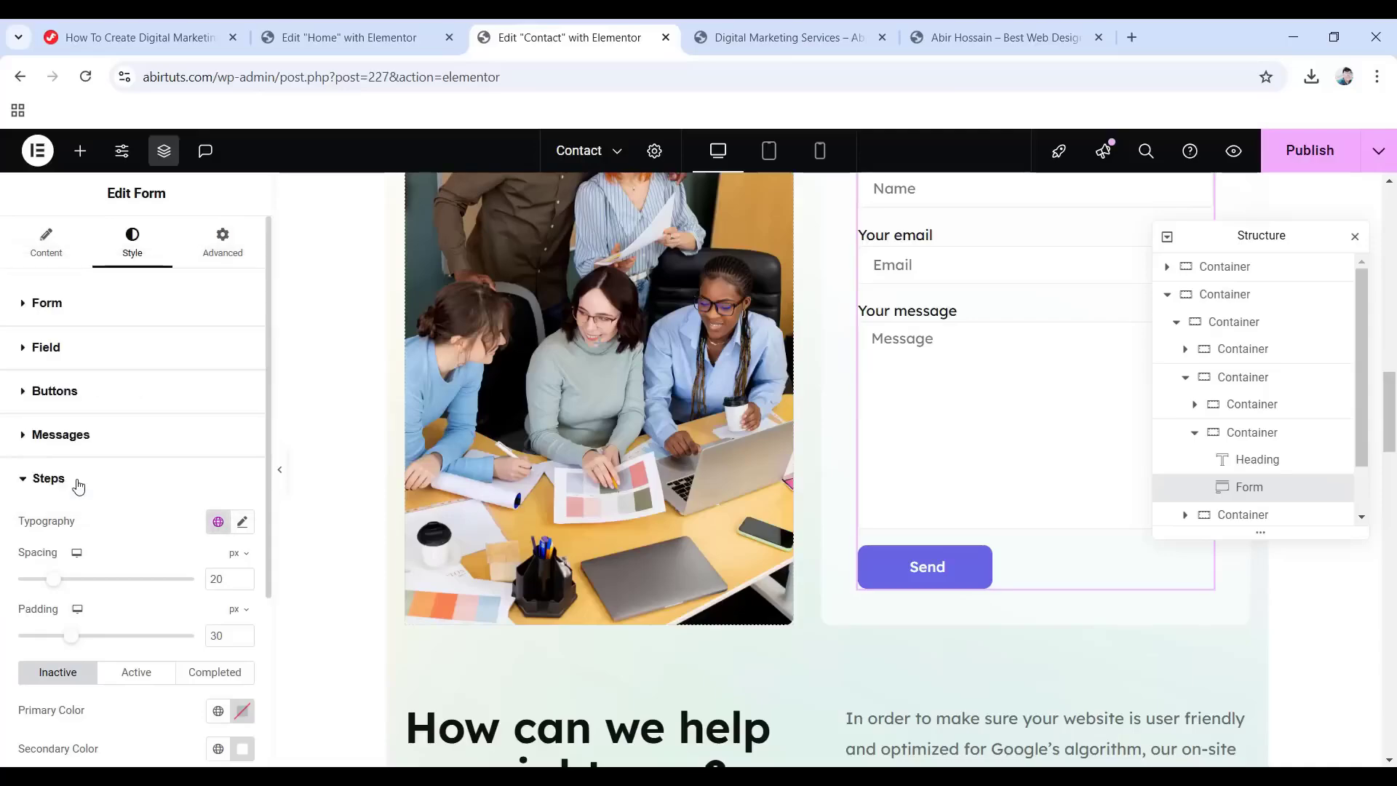
# Set step primary colours from global colours: Accent for active steps, Accent for inactive steps.
pyautogui.scroll(-3, 61, 513)
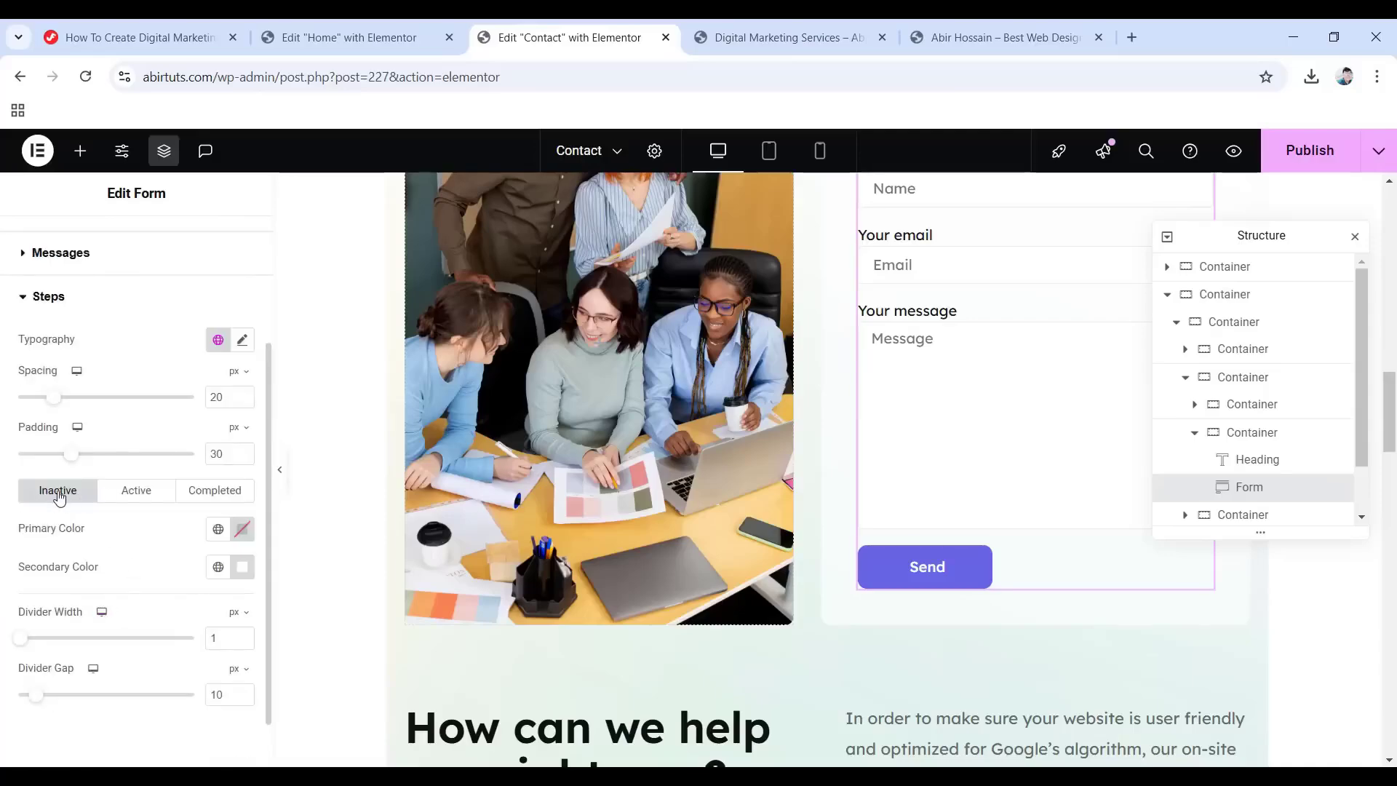
pyautogui.click(216, 533)
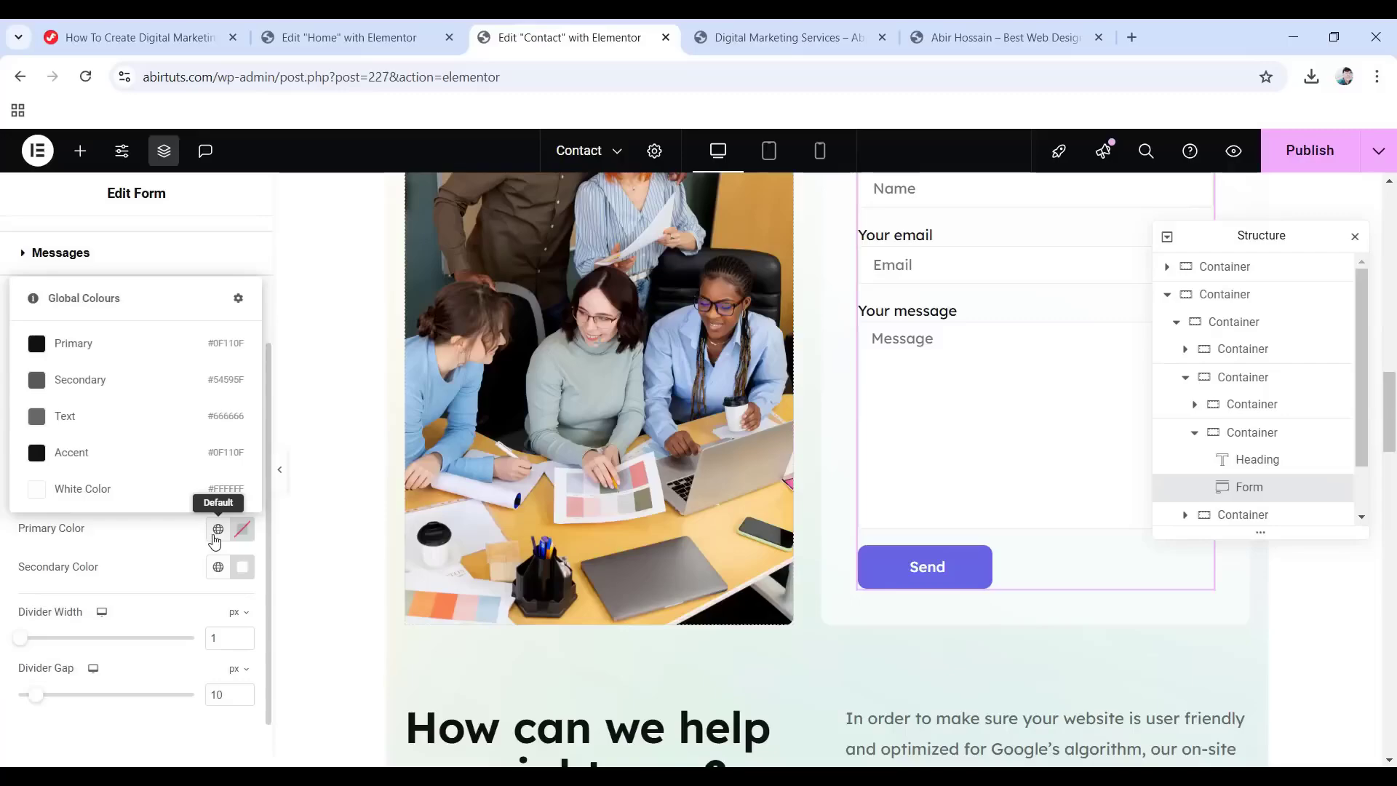
pyautogui.click(80, 417)
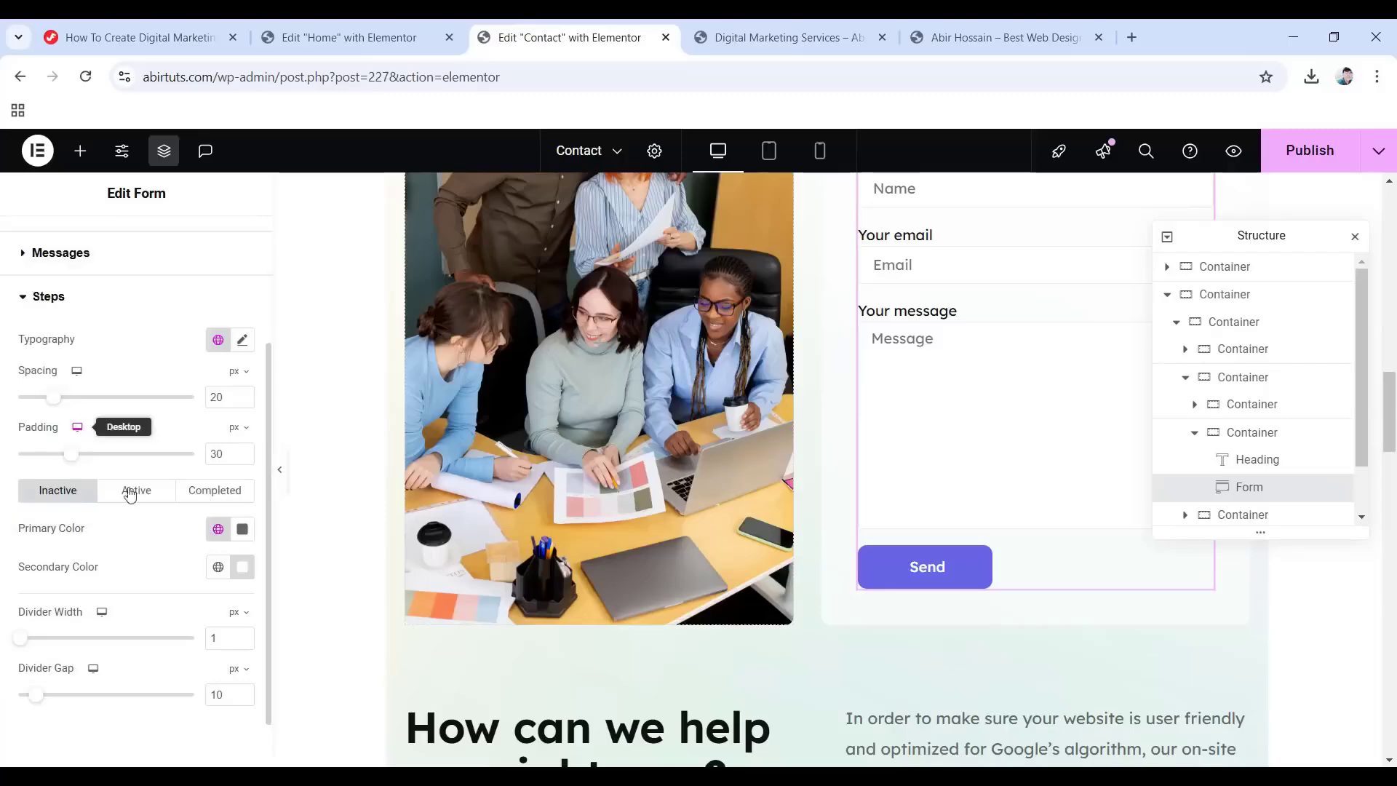
pyautogui.click(141, 497)
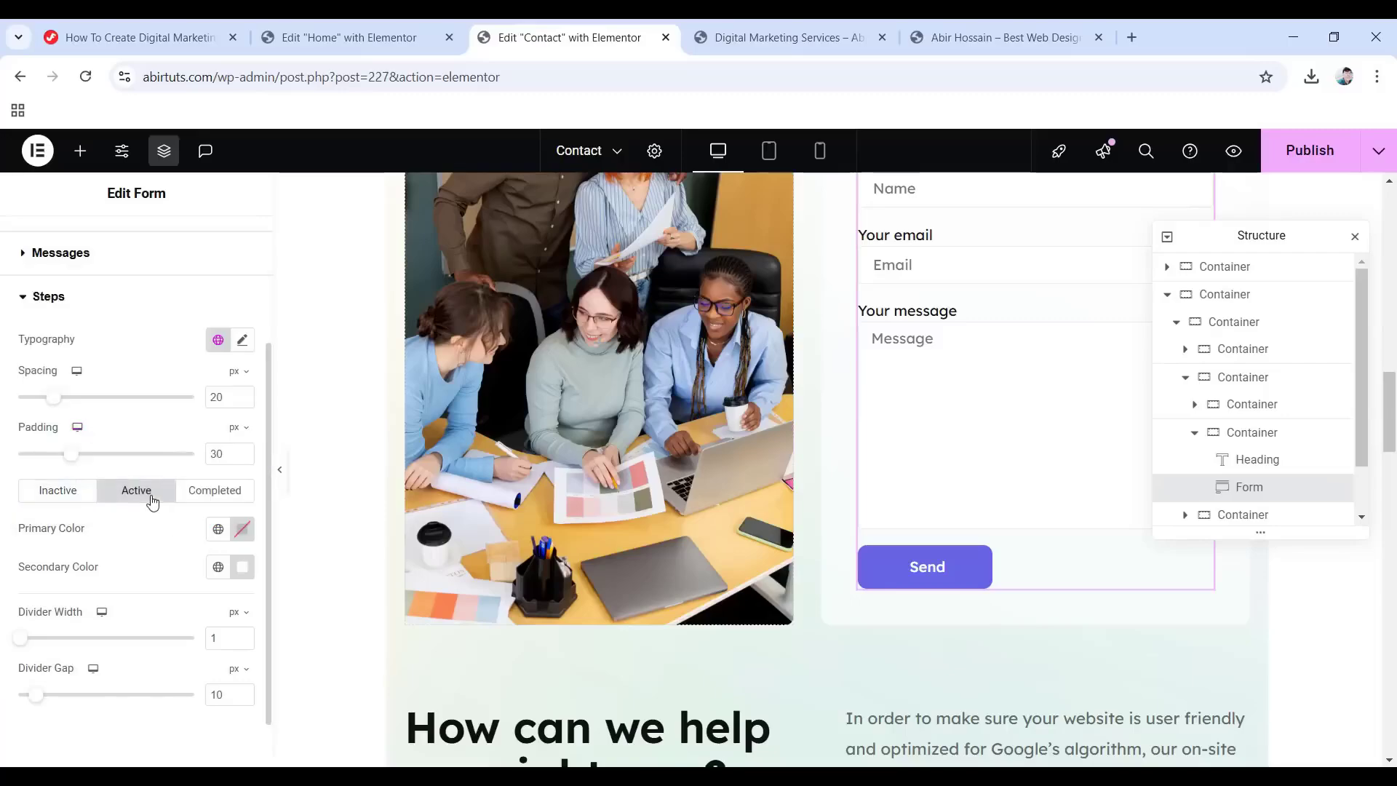
pyautogui.click(219, 532)
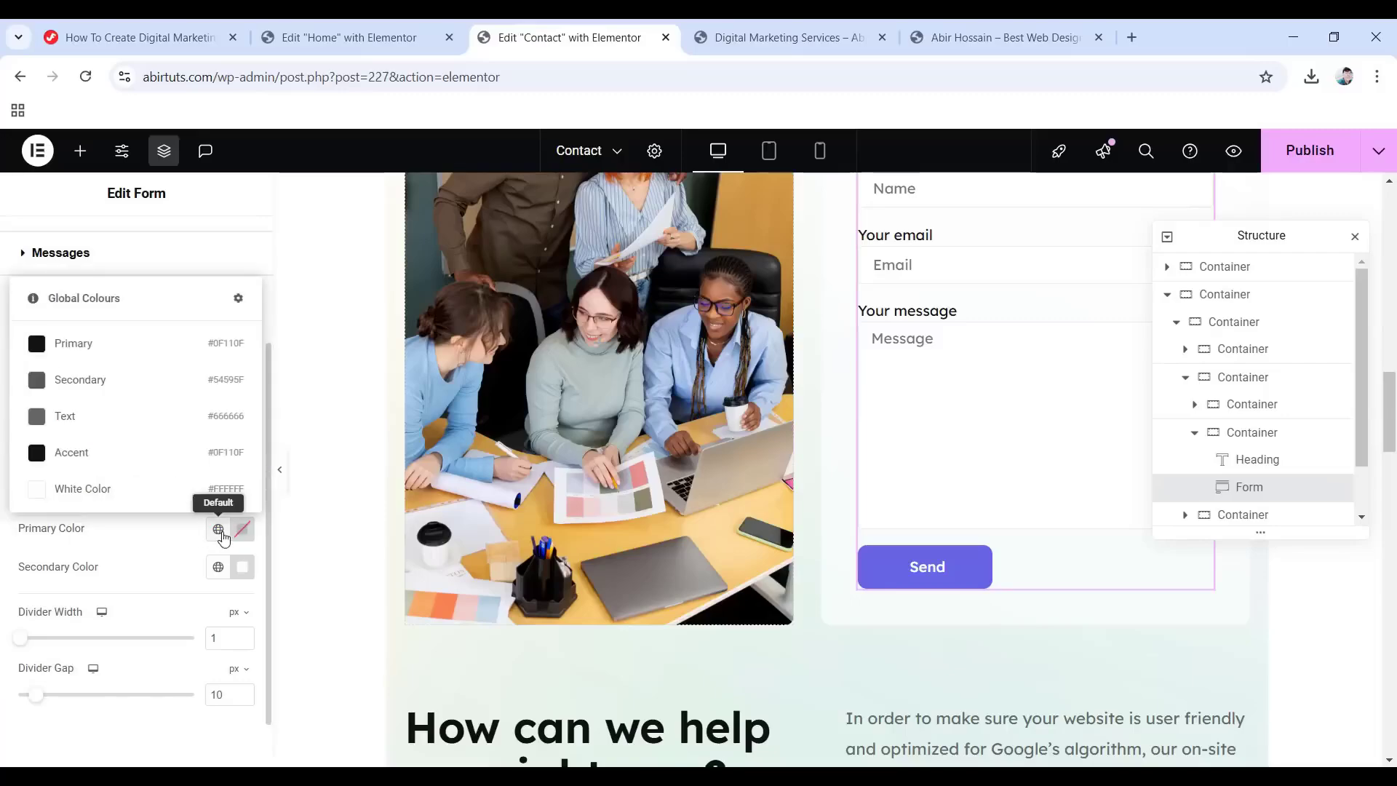
pyautogui.click(90, 454)
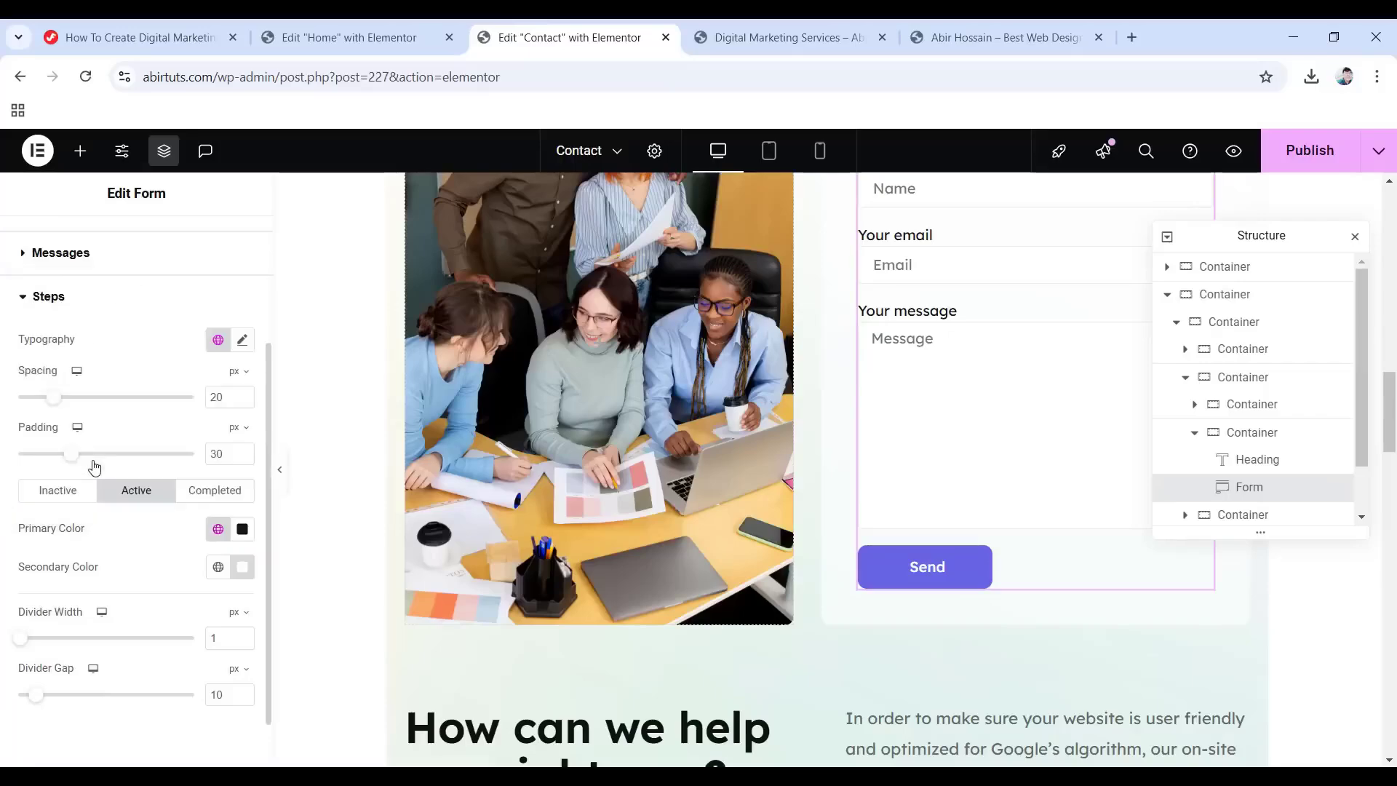
pyautogui.click(227, 494)
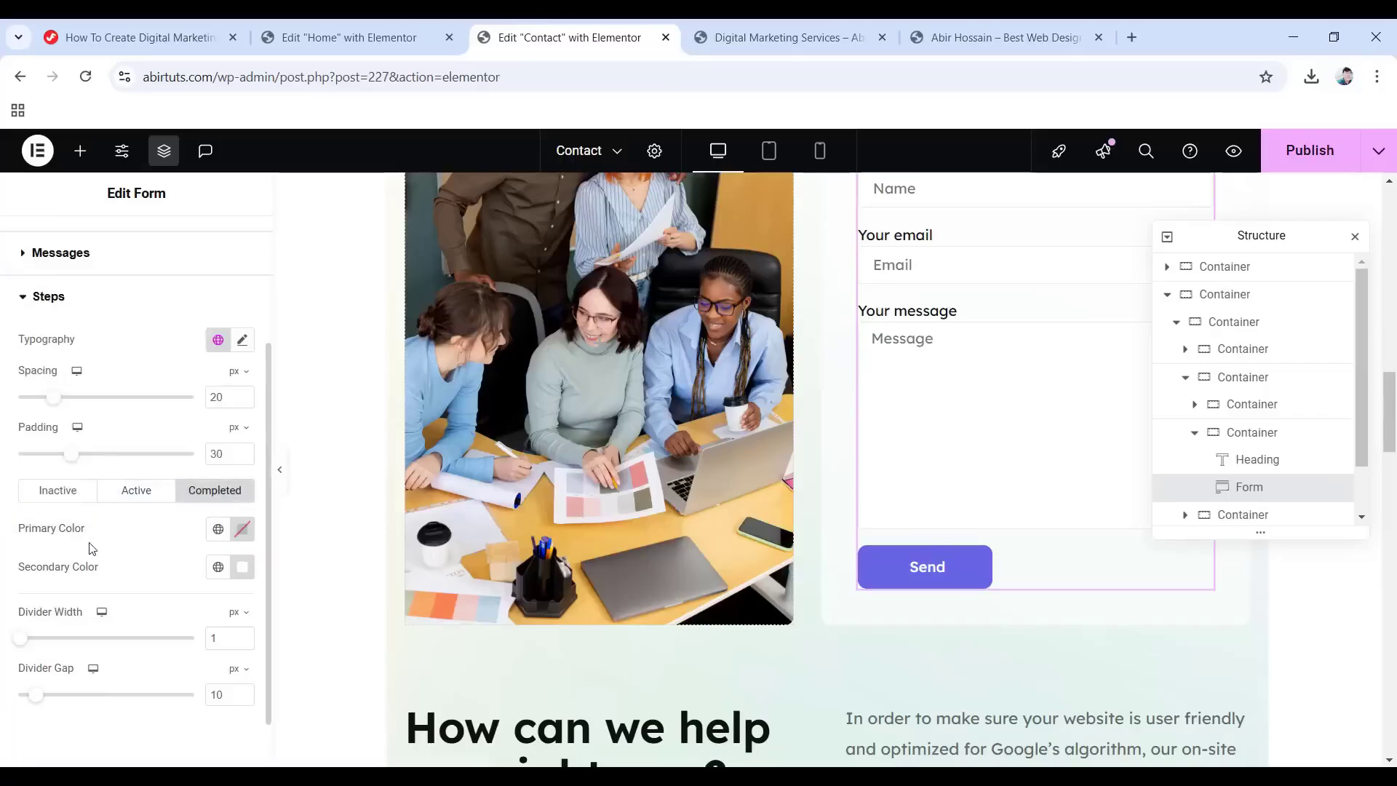
pyautogui.click(217, 529)
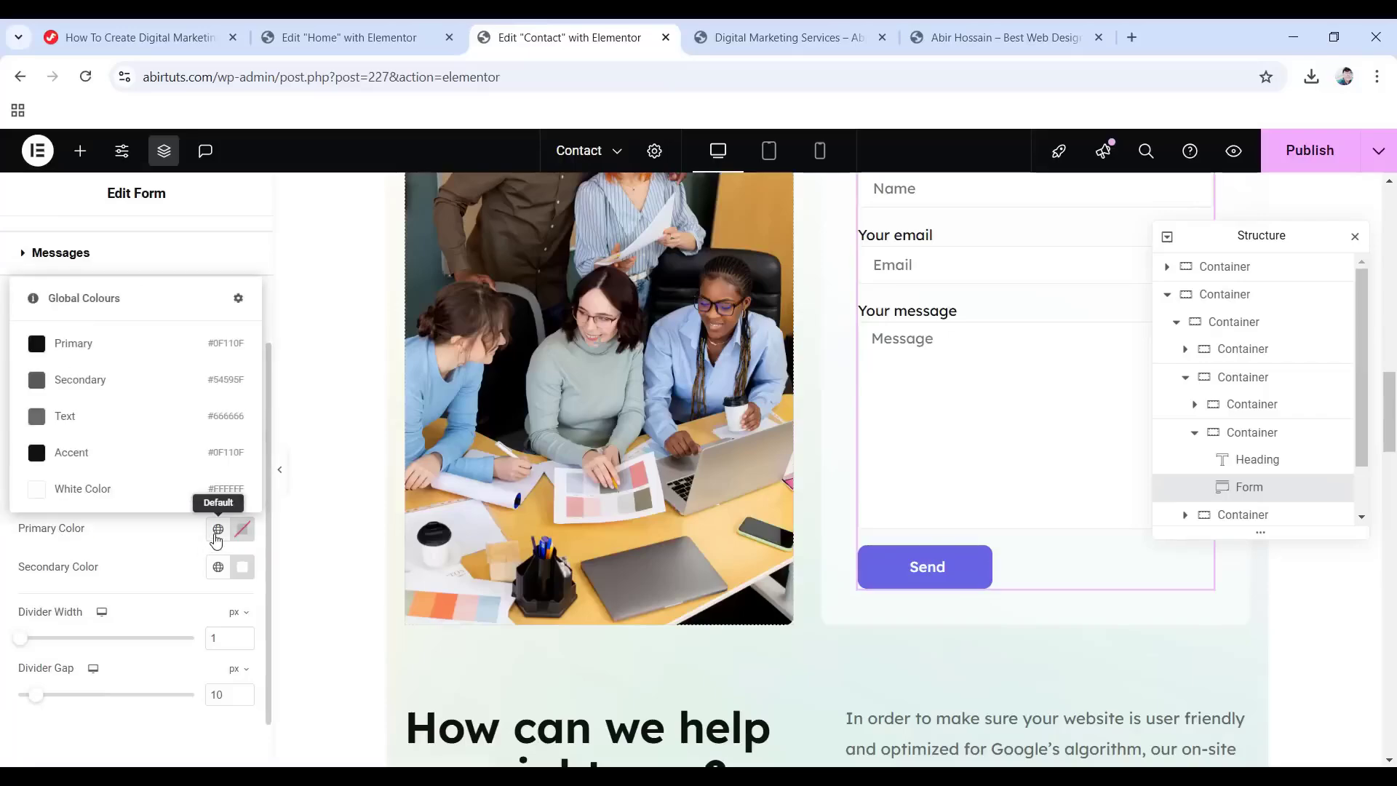
pyautogui.click(83, 460)
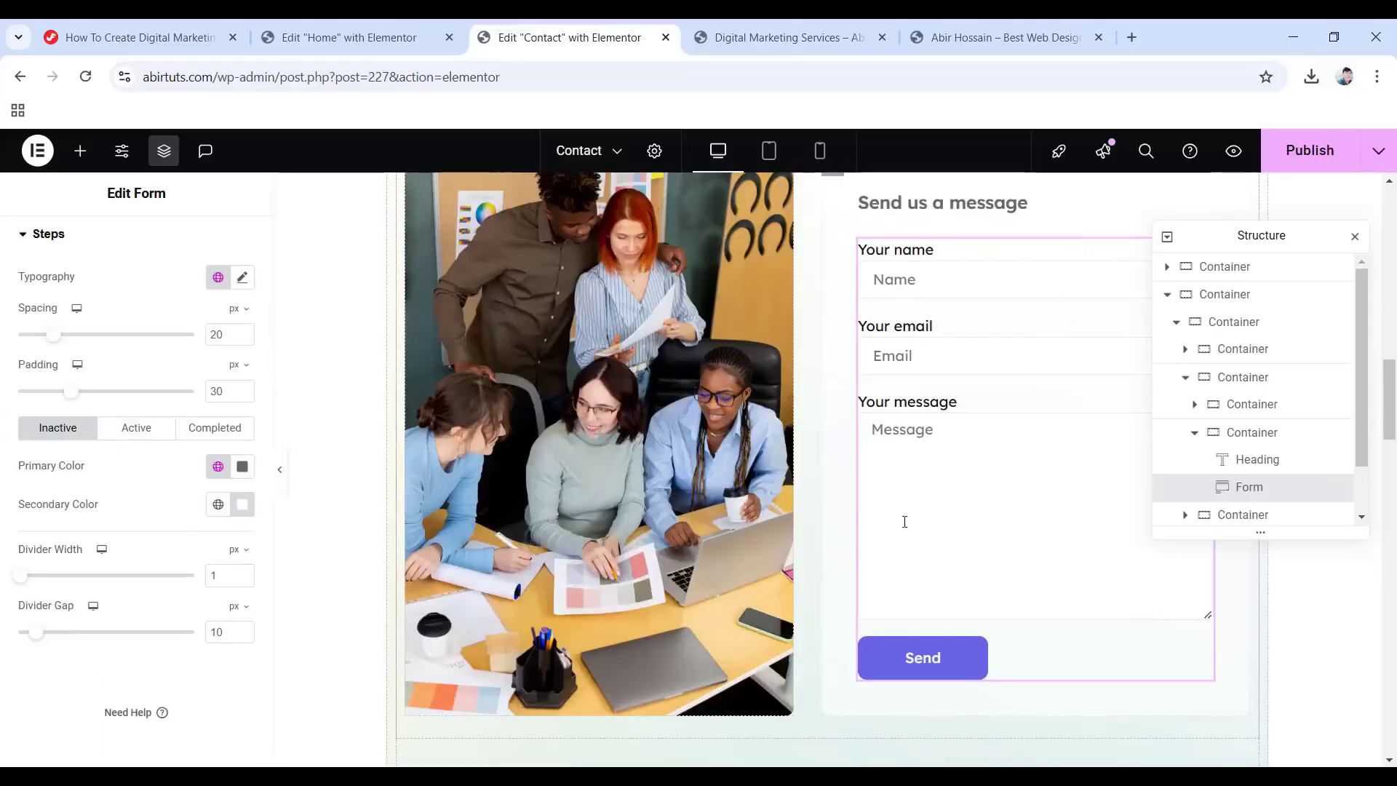
# Publish the restyled Contact page and bring up the Elementor main menu.
pyautogui.scroll(-1, 868, 527)
pyautogui.scroll(2, 905, 530)
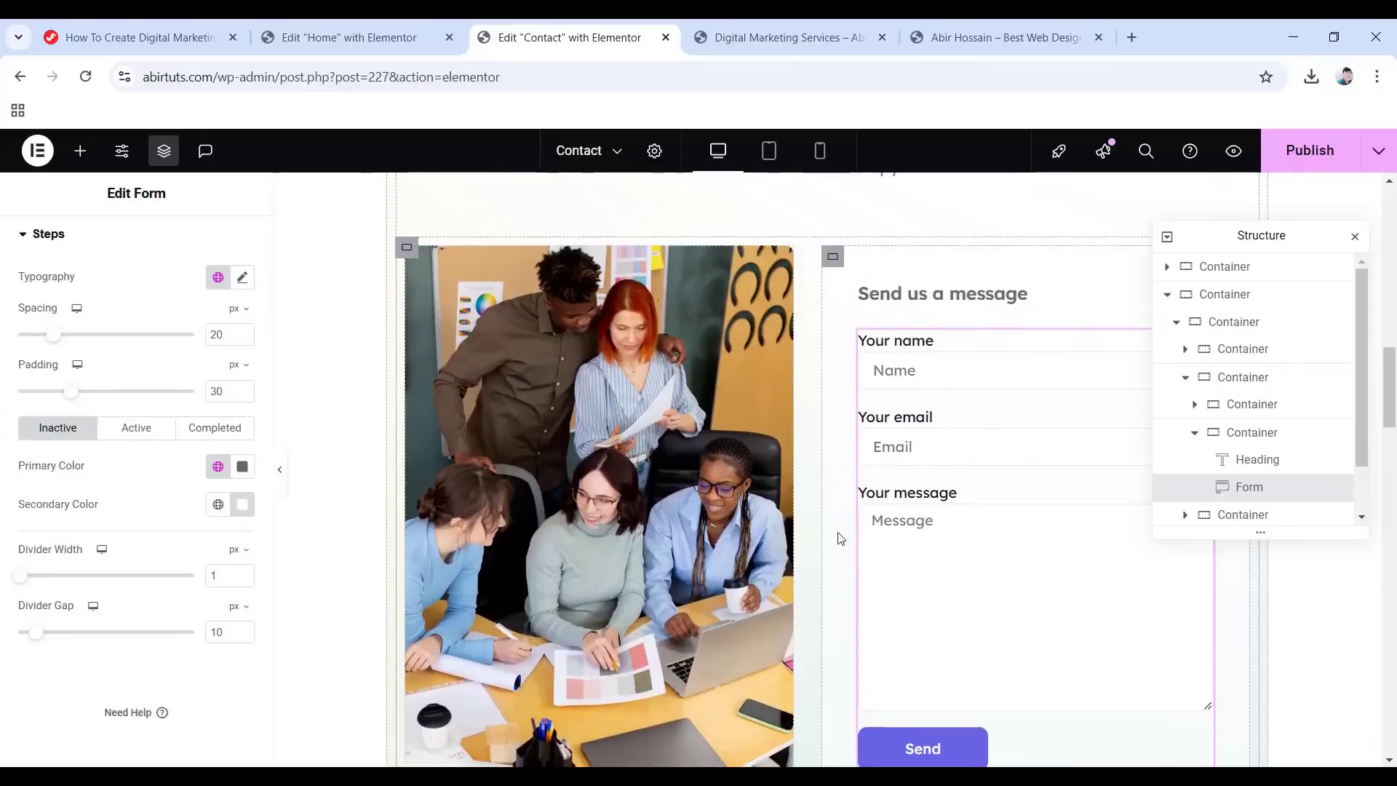
pyautogui.scroll(-1, 973, 548)
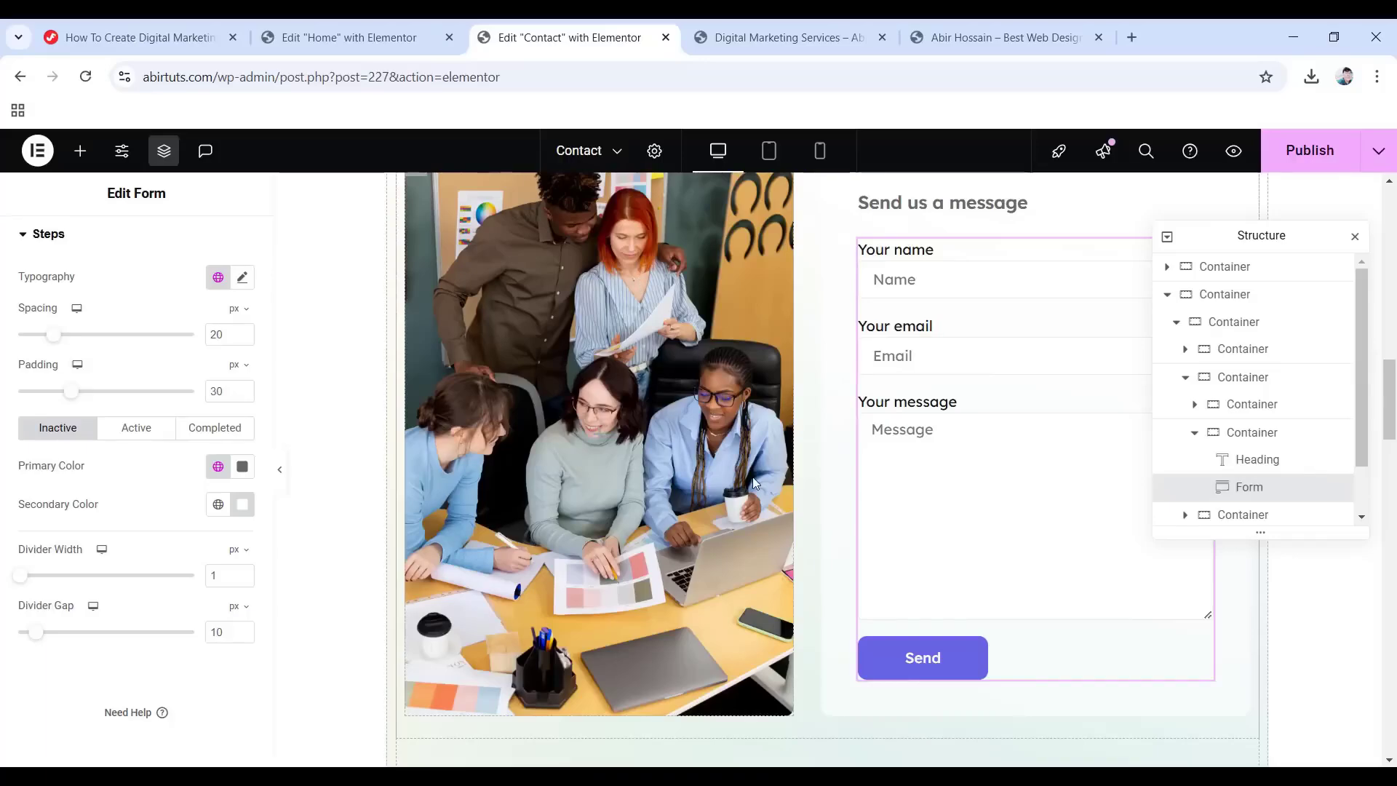
pyautogui.scroll(10, 764, 480)
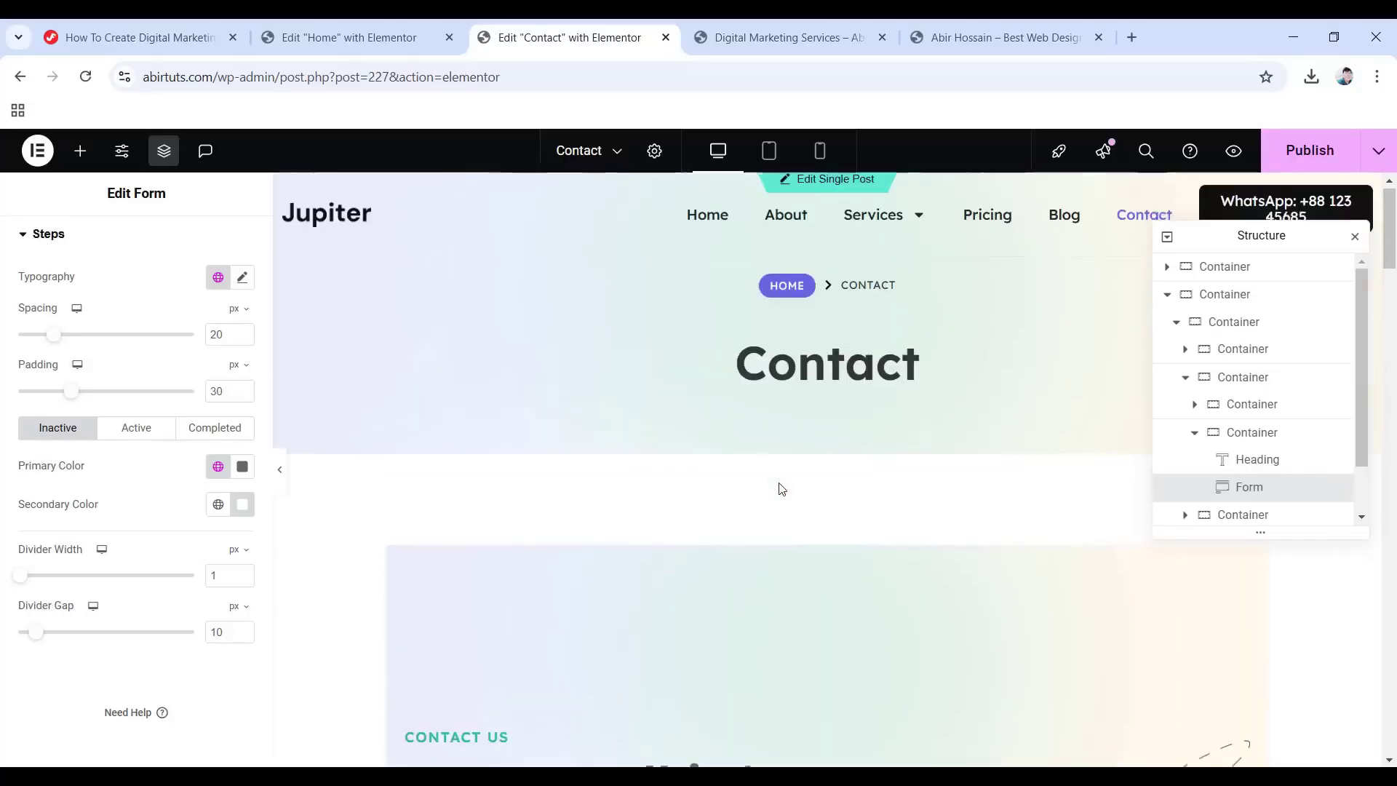
pyautogui.click(1319, 154)
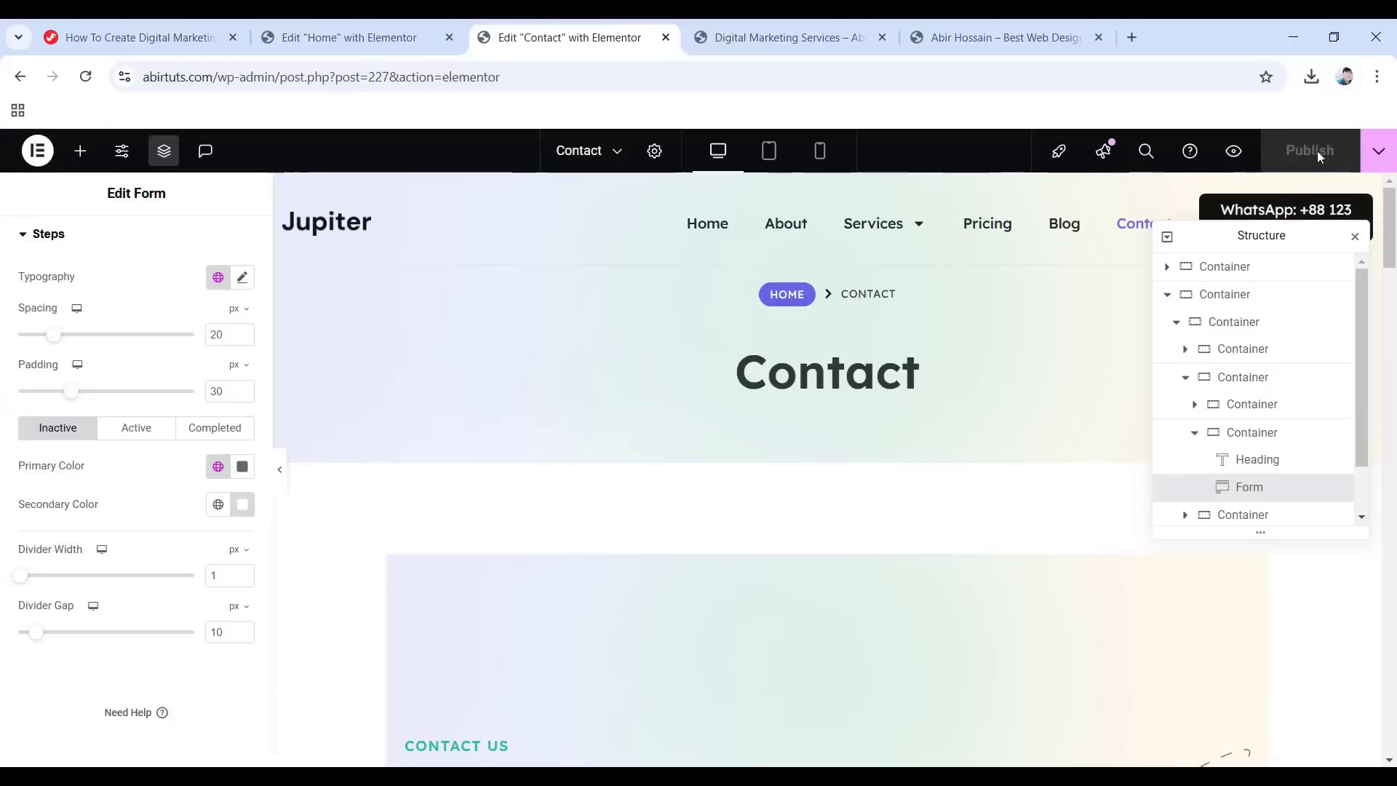
pyautogui.click(38, 150)
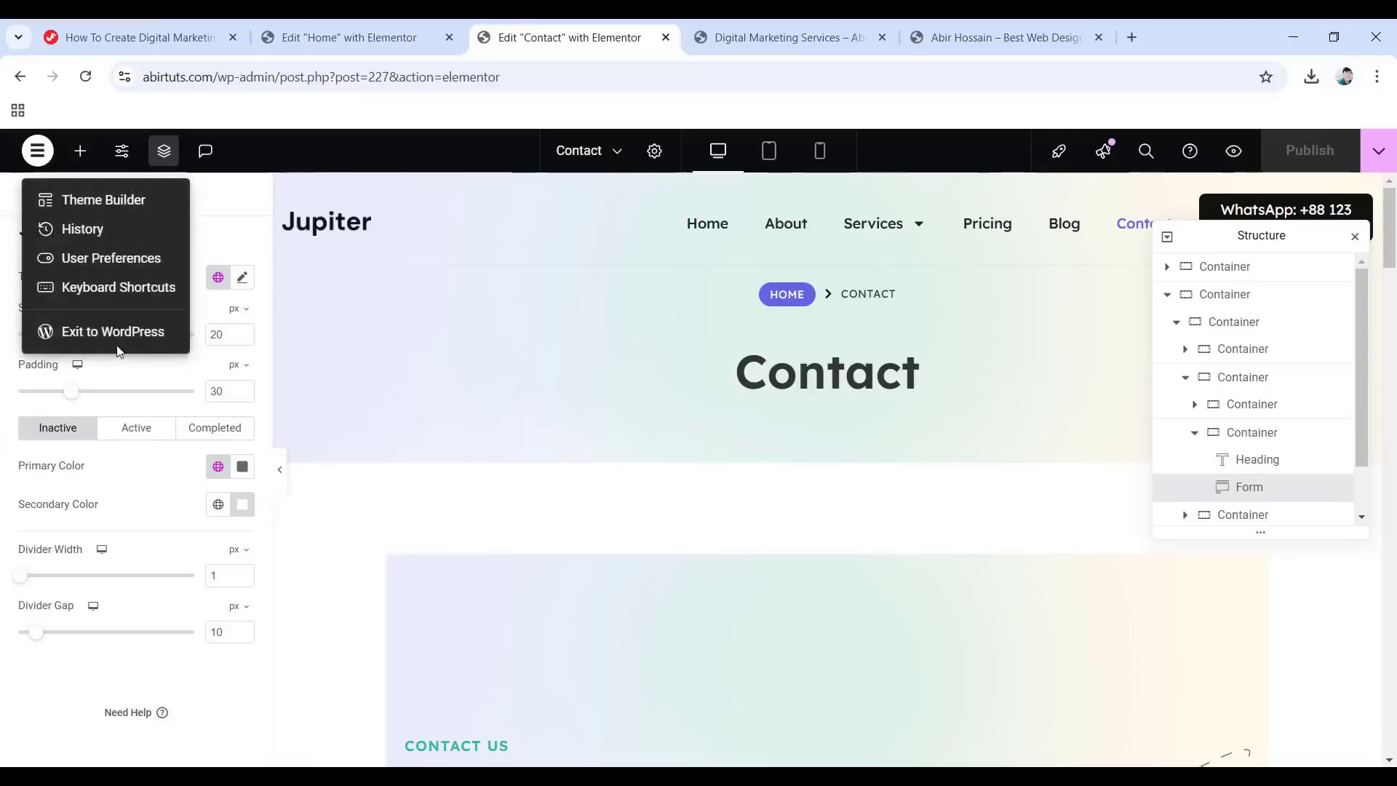
# Exit Elementor to the WordPress Pages list, then switch to the logomakr.com tab.
pyautogui.click(115, 333)
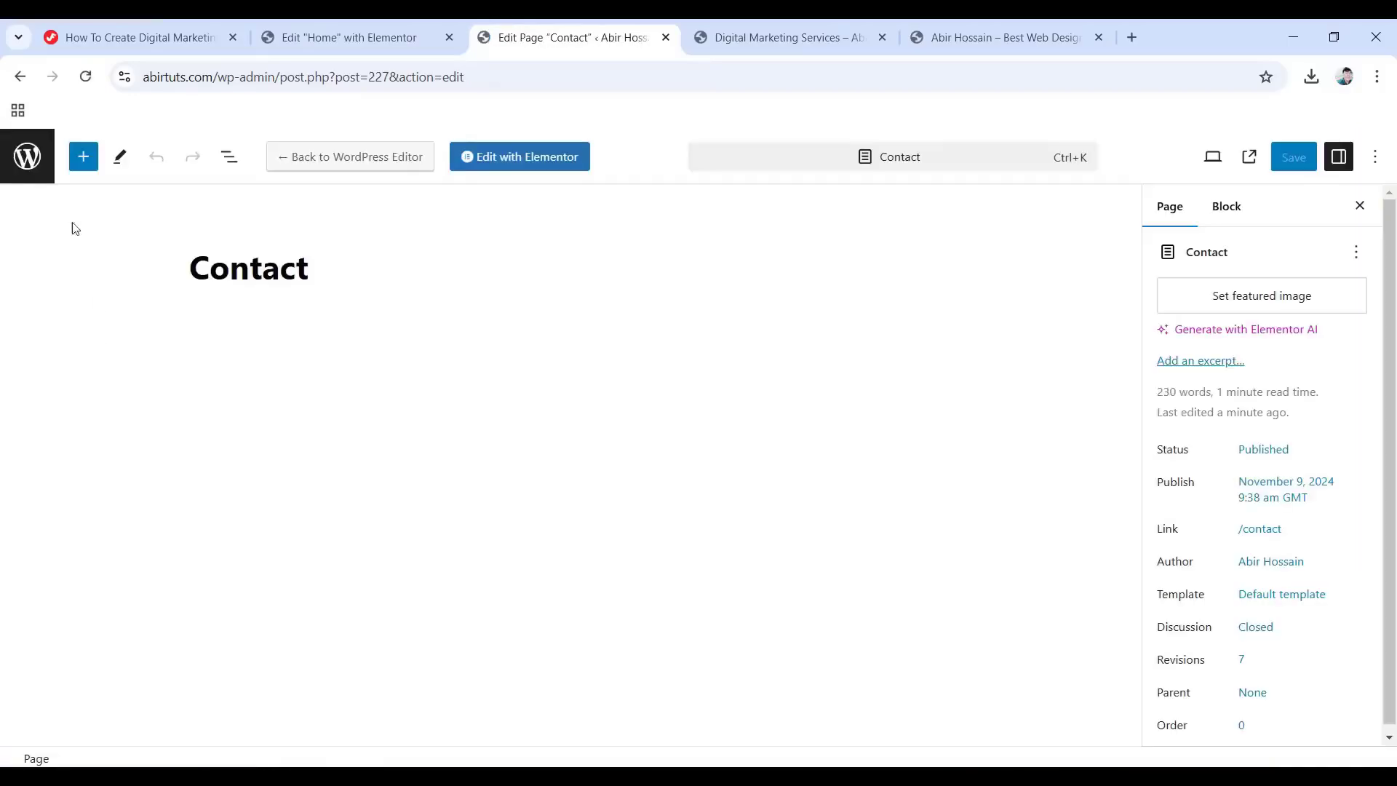
pyautogui.click(21, 160)
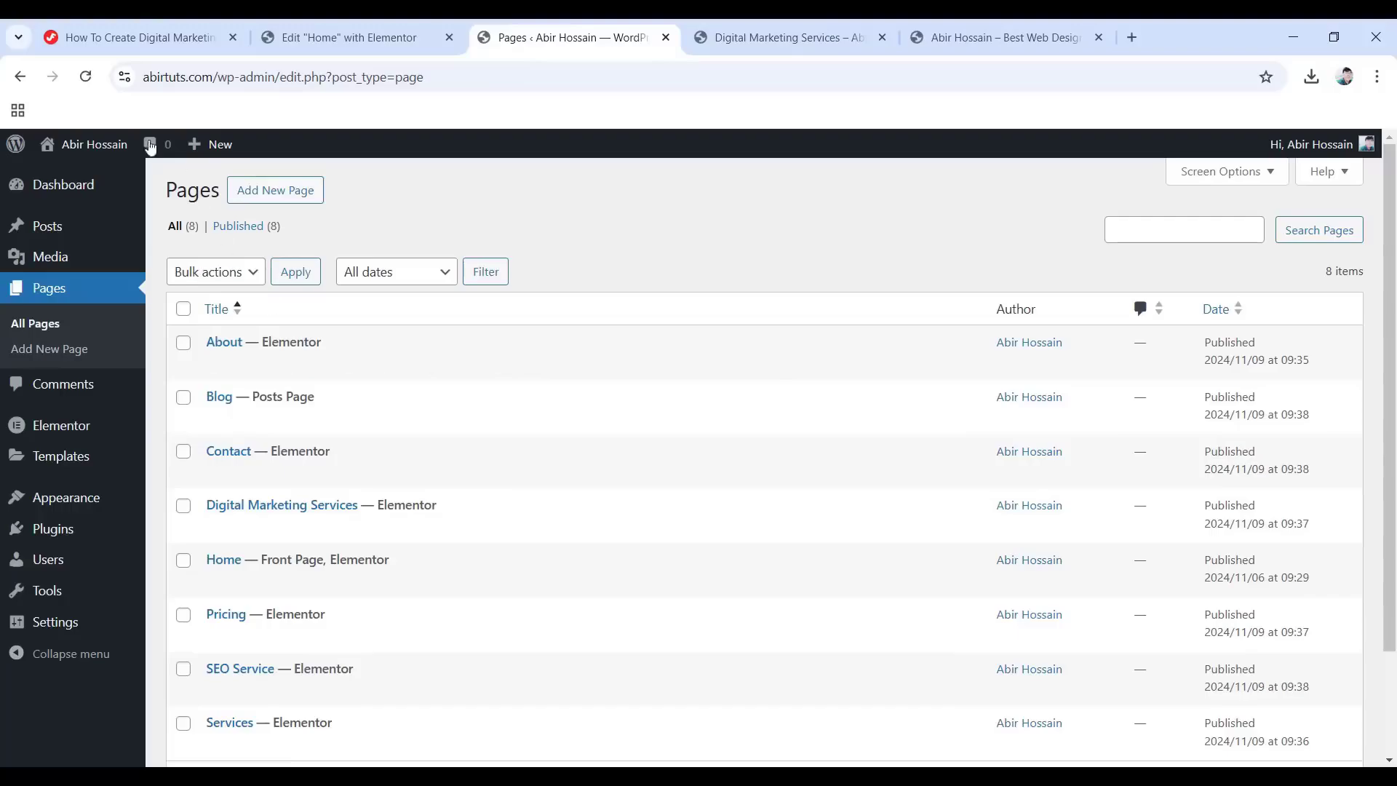
pyautogui.moveTo(58, 45)
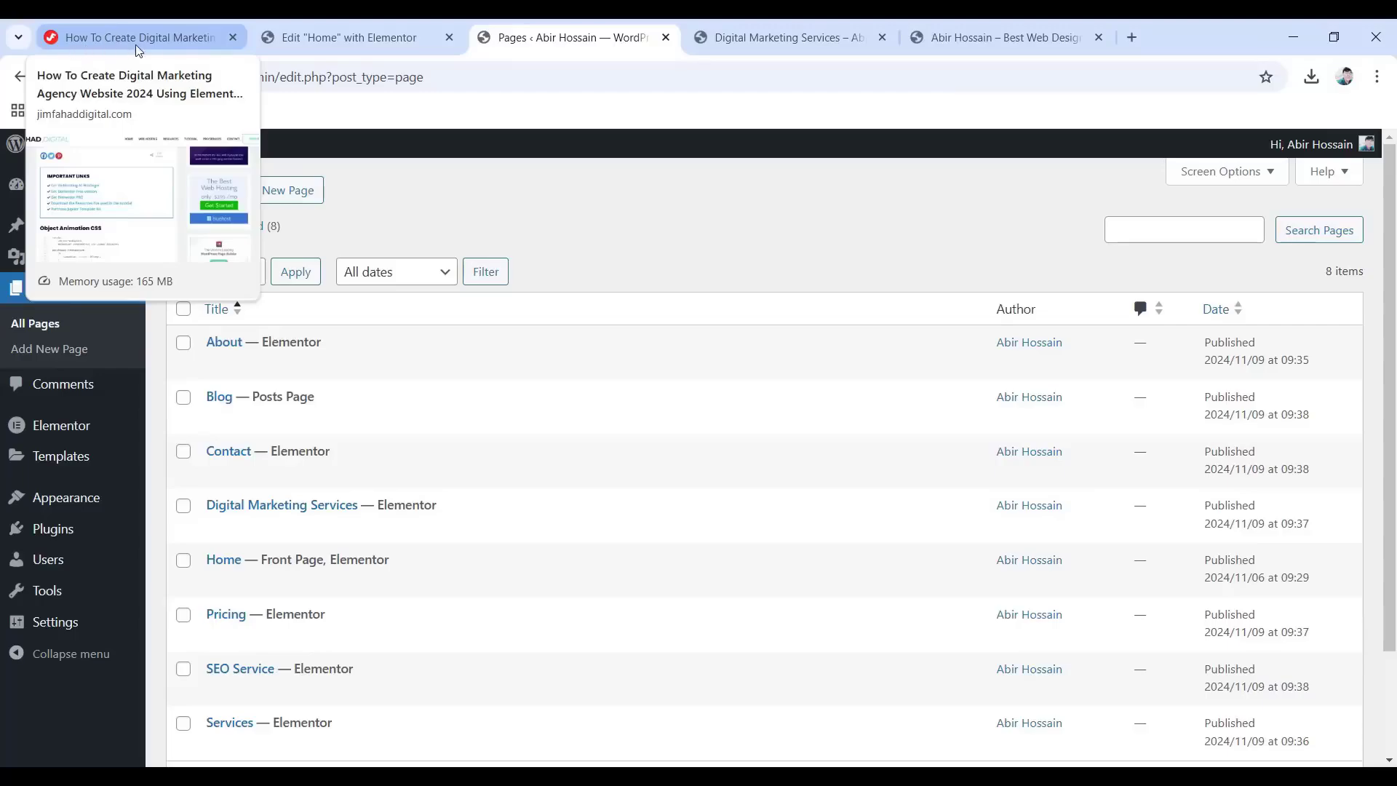
pyautogui.click(110, 37)
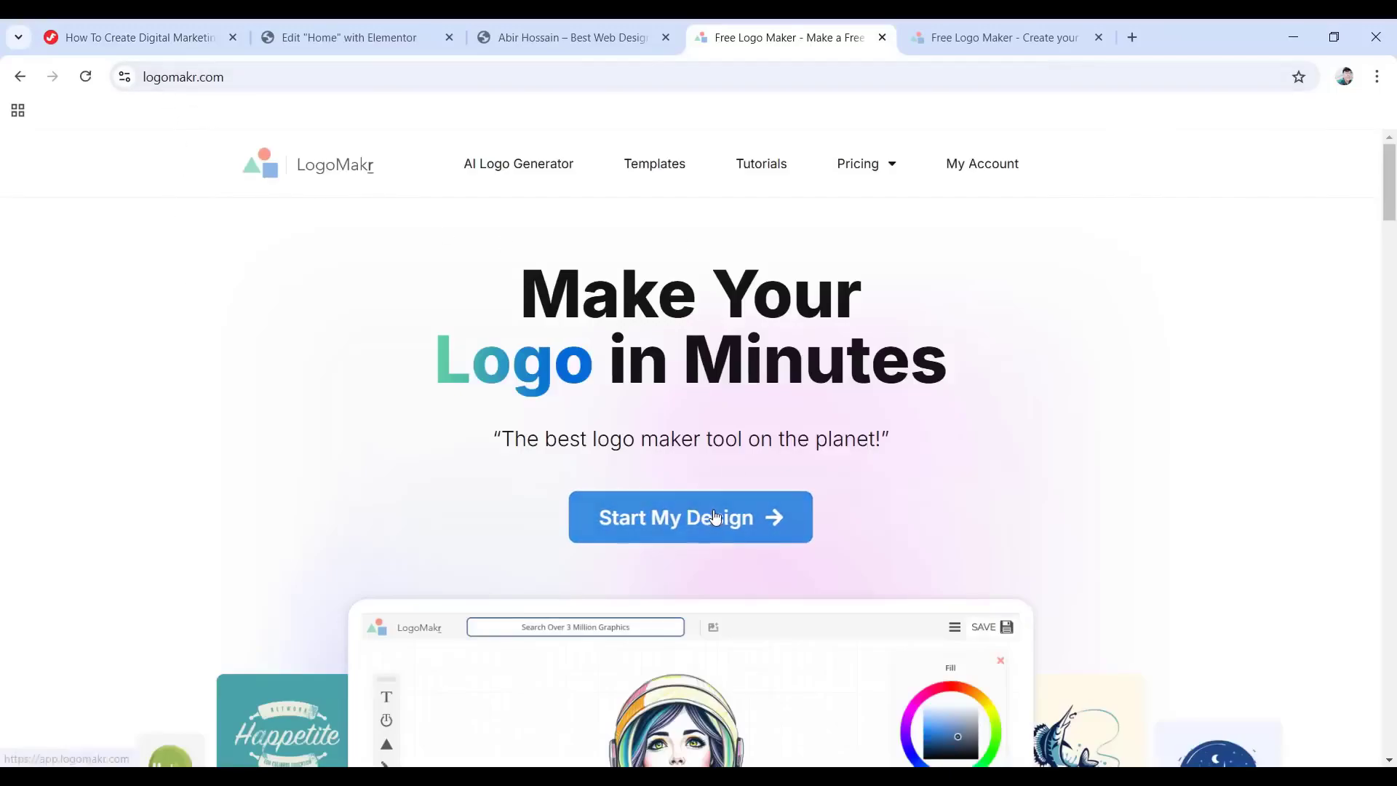
# Start a new LogoMakr design with a text layer reading 'Jupiter'.
pyautogui.click(968, 37)
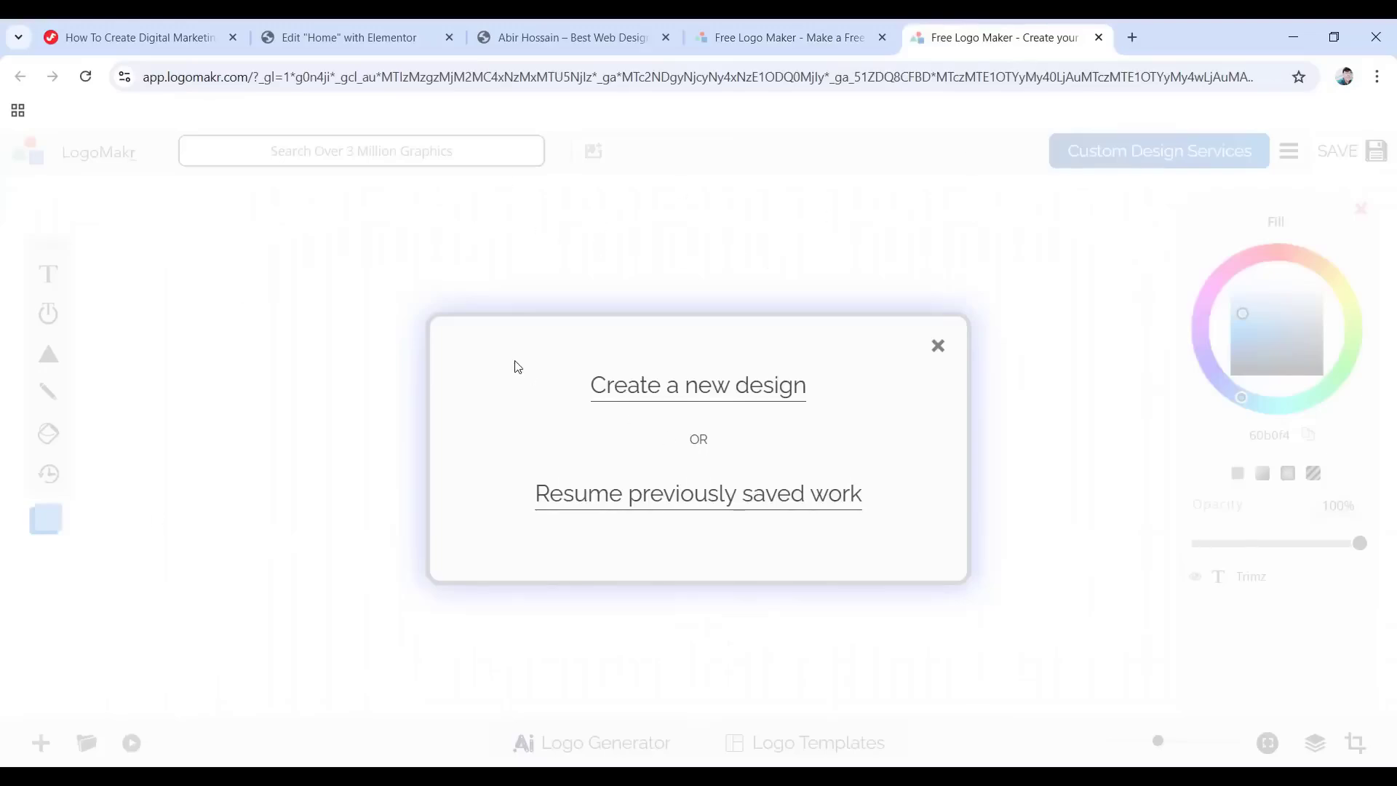
pyautogui.click(693, 390)
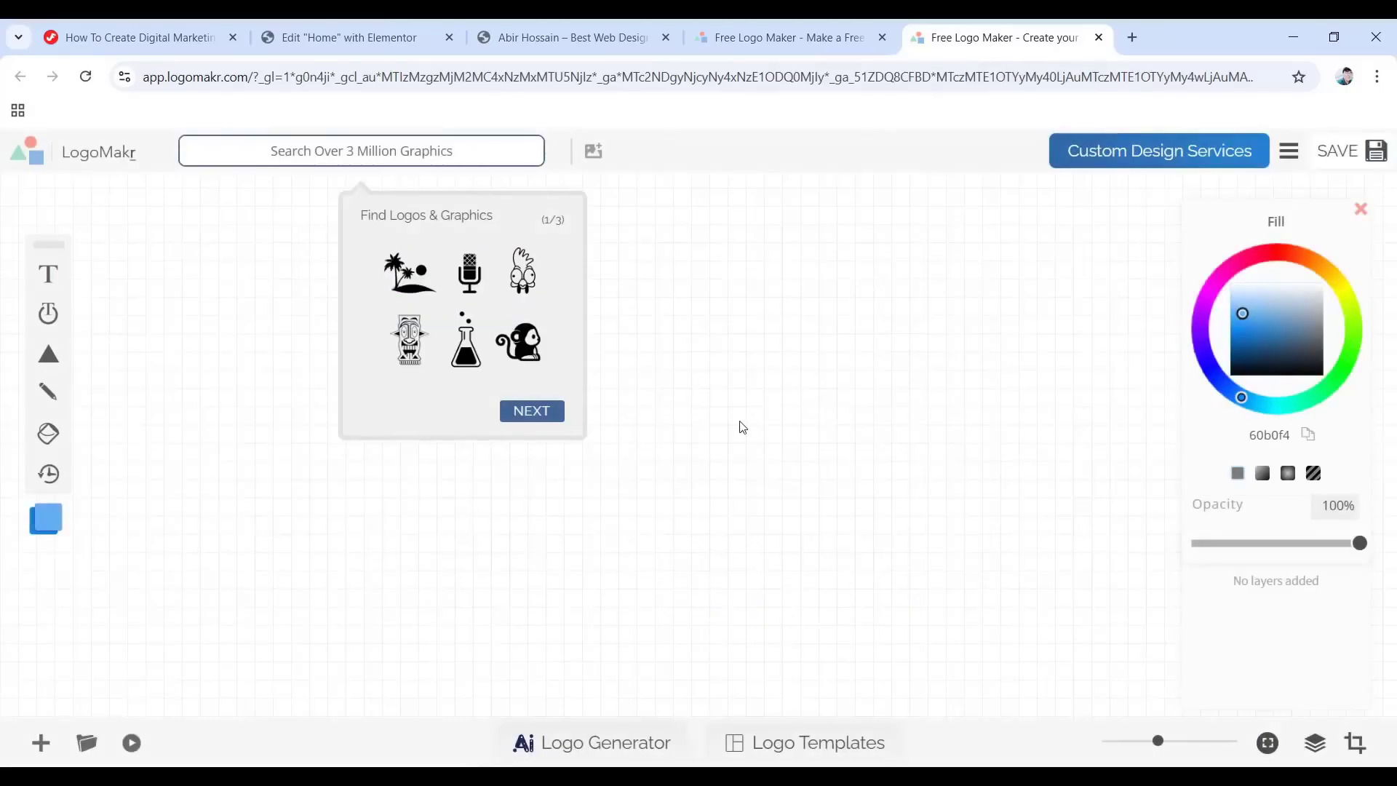
pyautogui.click(718, 426)
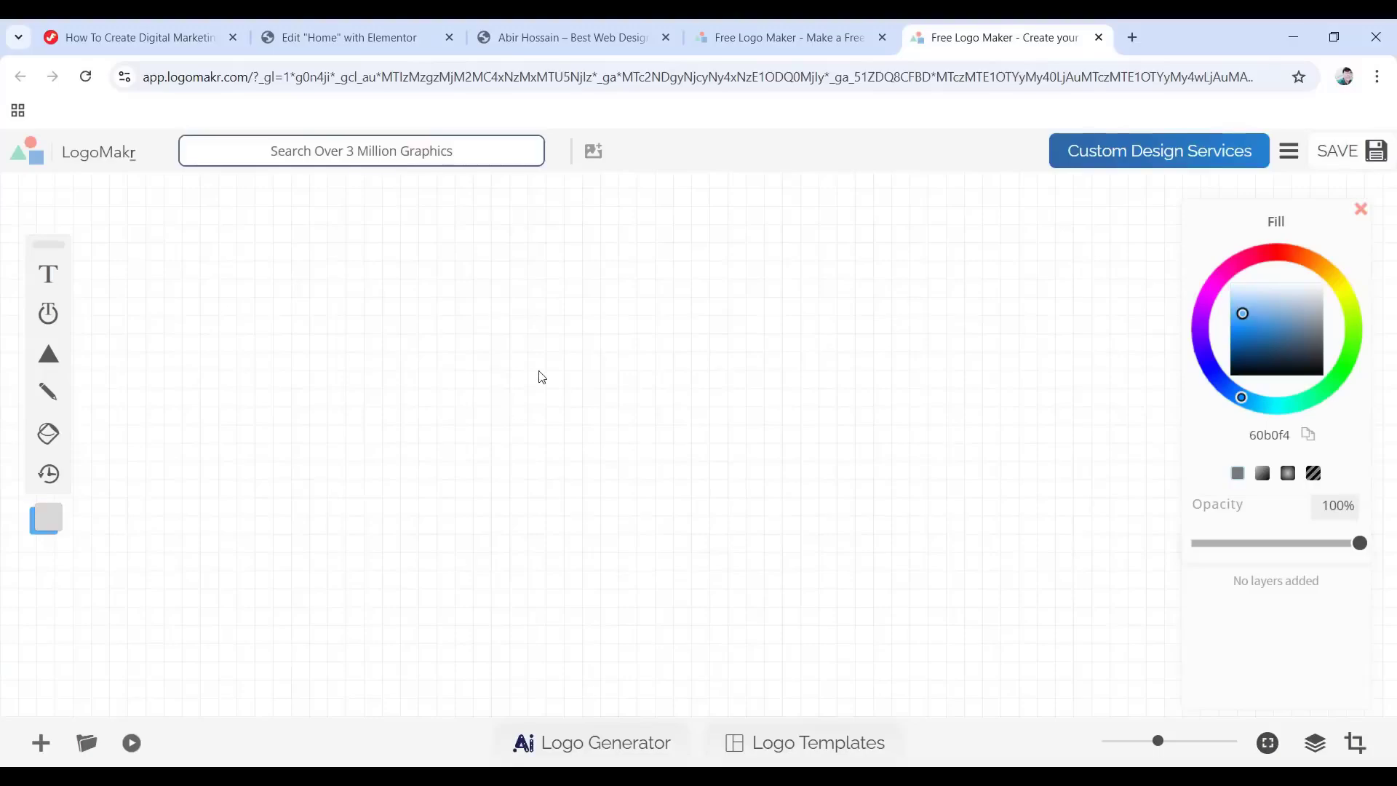
pyautogui.click(48, 276)
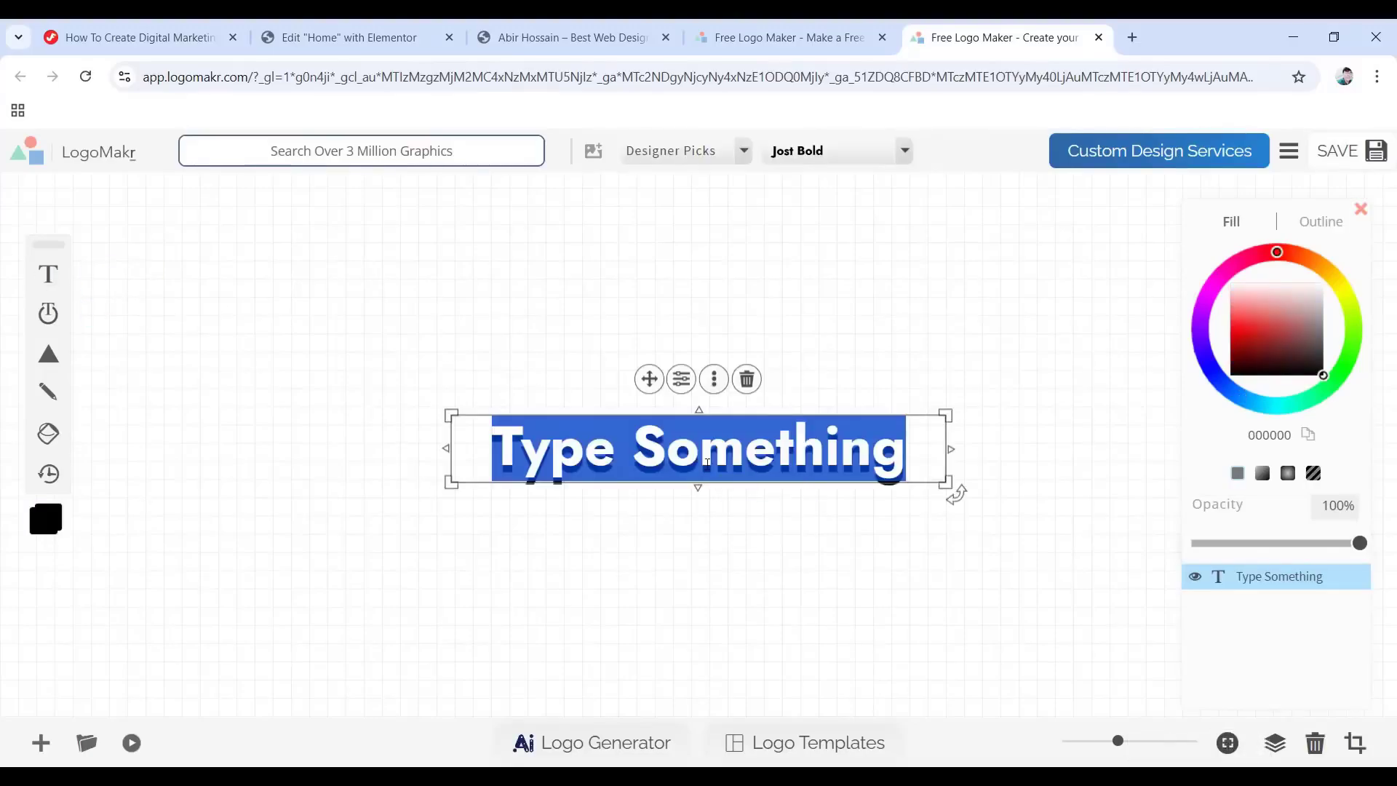
pyautogui.write('Jupiter')
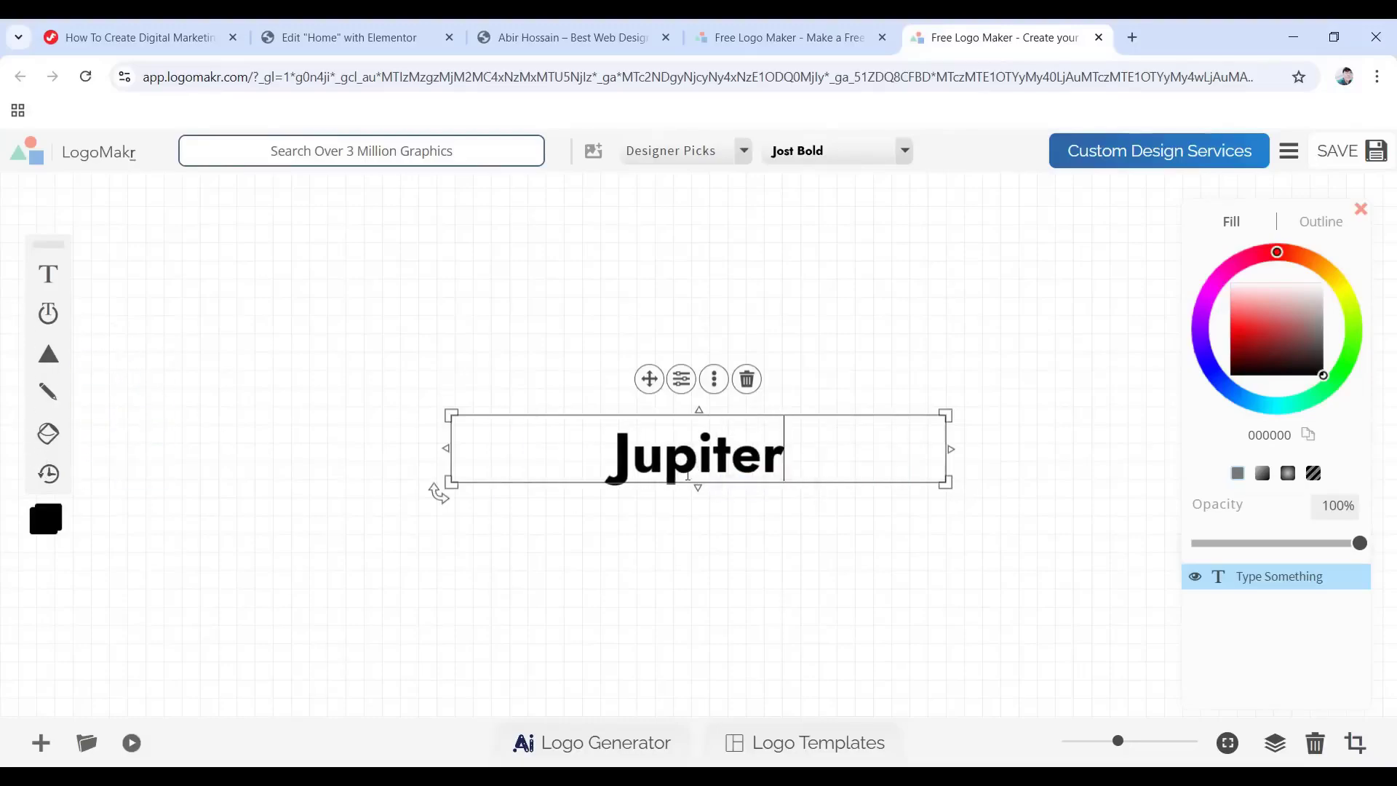
# Colour the Jupiter text black, keep the Designer Picks fonts, and save the design.
pyautogui.moveTo(1273, 269)
pyautogui.mouseDown()
pyautogui.moveTo(1269, 254)
pyautogui.moveTo(1220, 259)
pyautogui.moveTo(1272, 242)
pyautogui.mouseUp()
pyautogui.moveTo(1253, 314); pyautogui.dragTo(1334, 373)
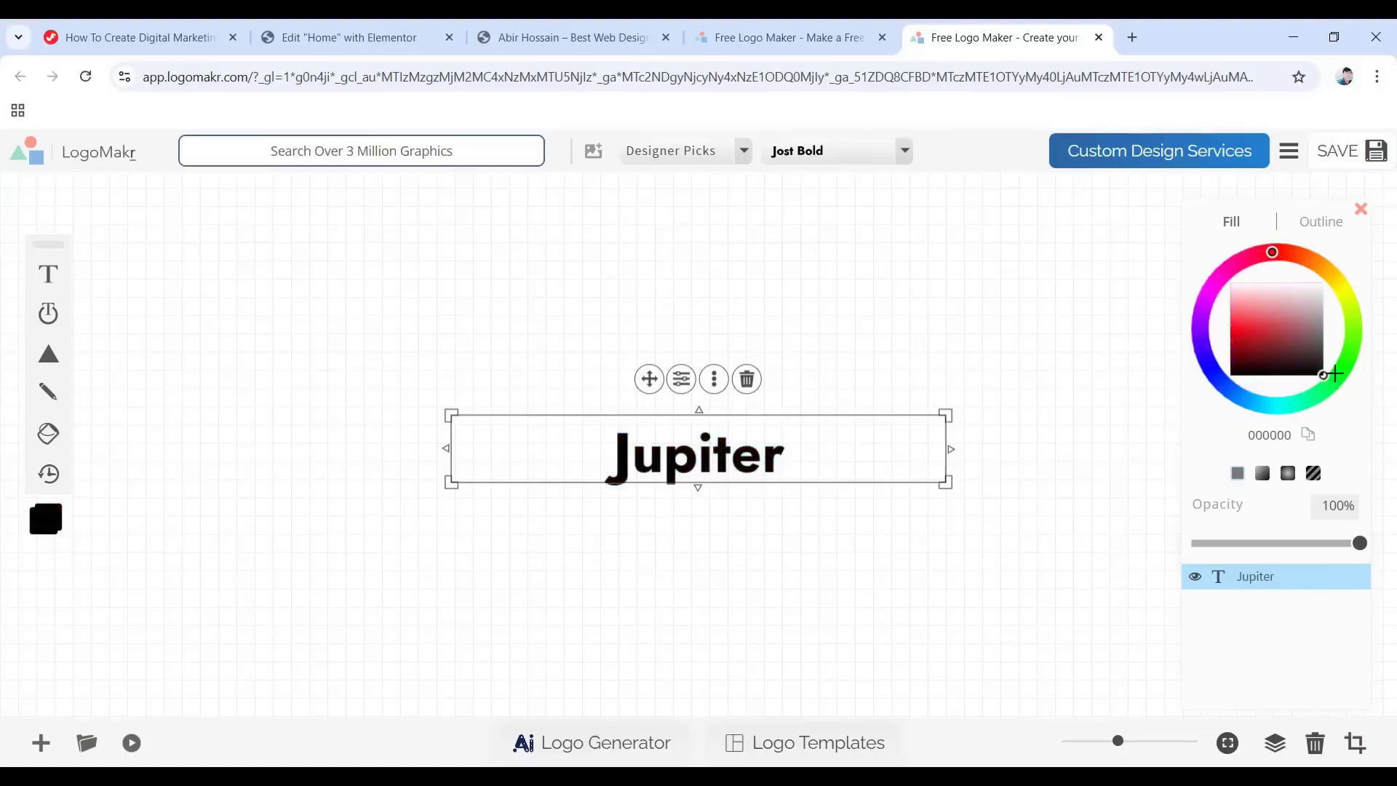
pyautogui.click(743, 151)
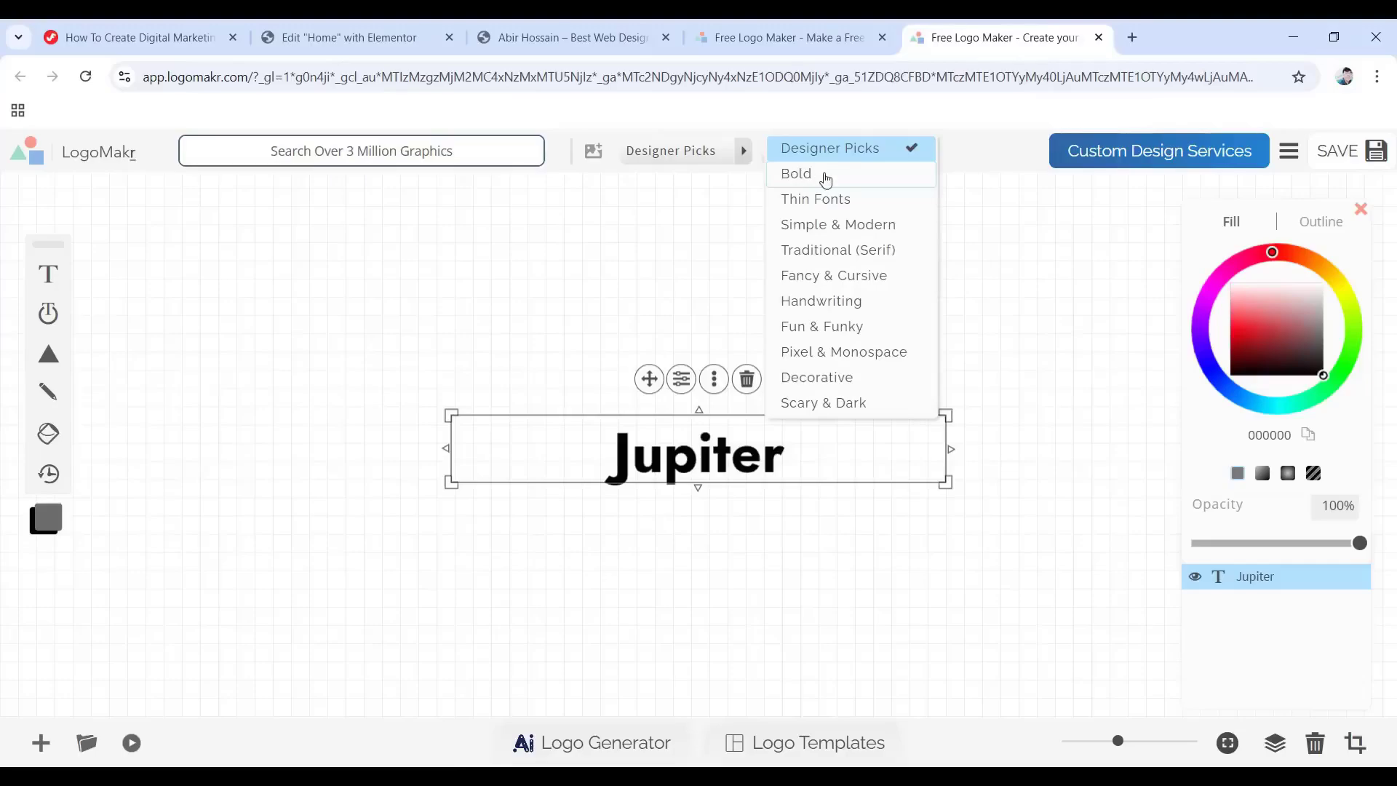
pyautogui.click(761, 161)
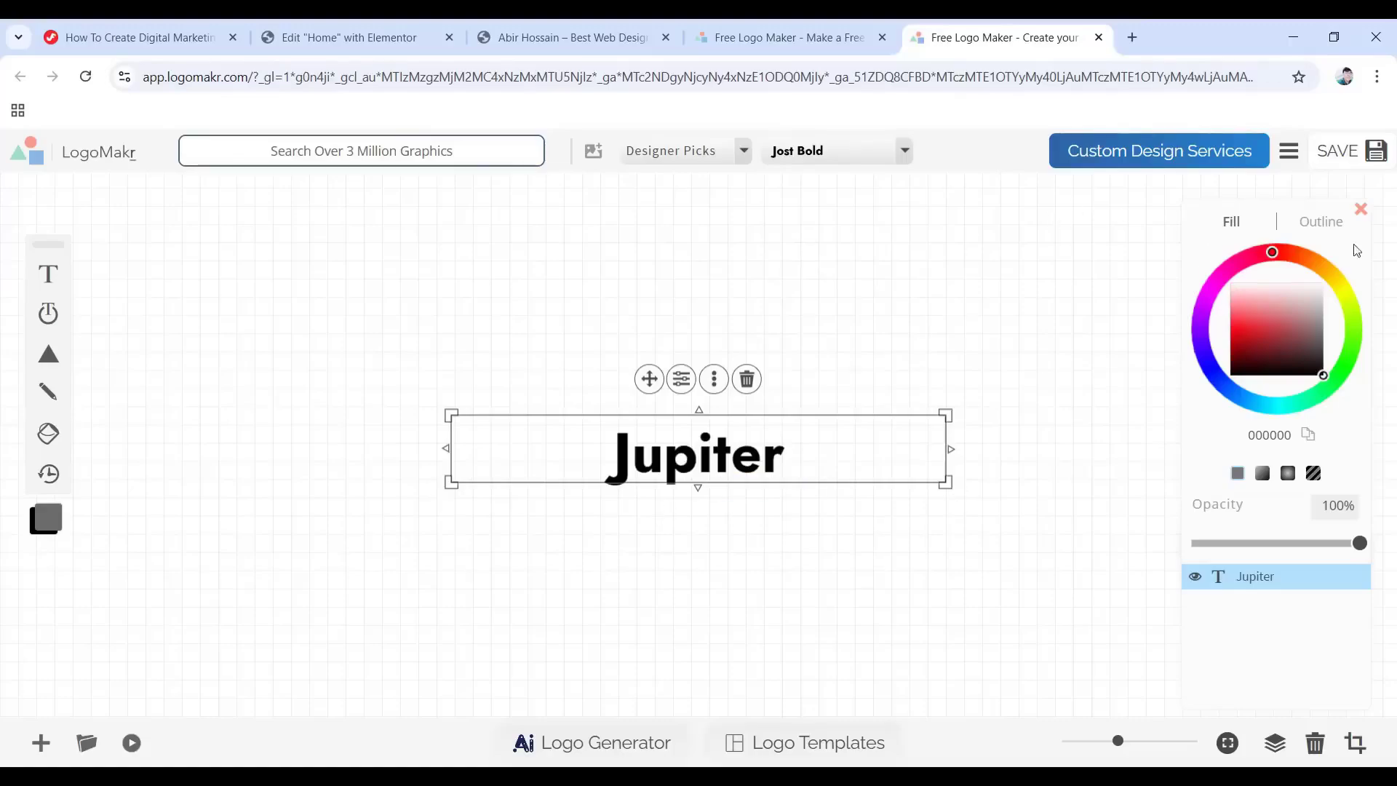
pyautogui.click(1342, 155)
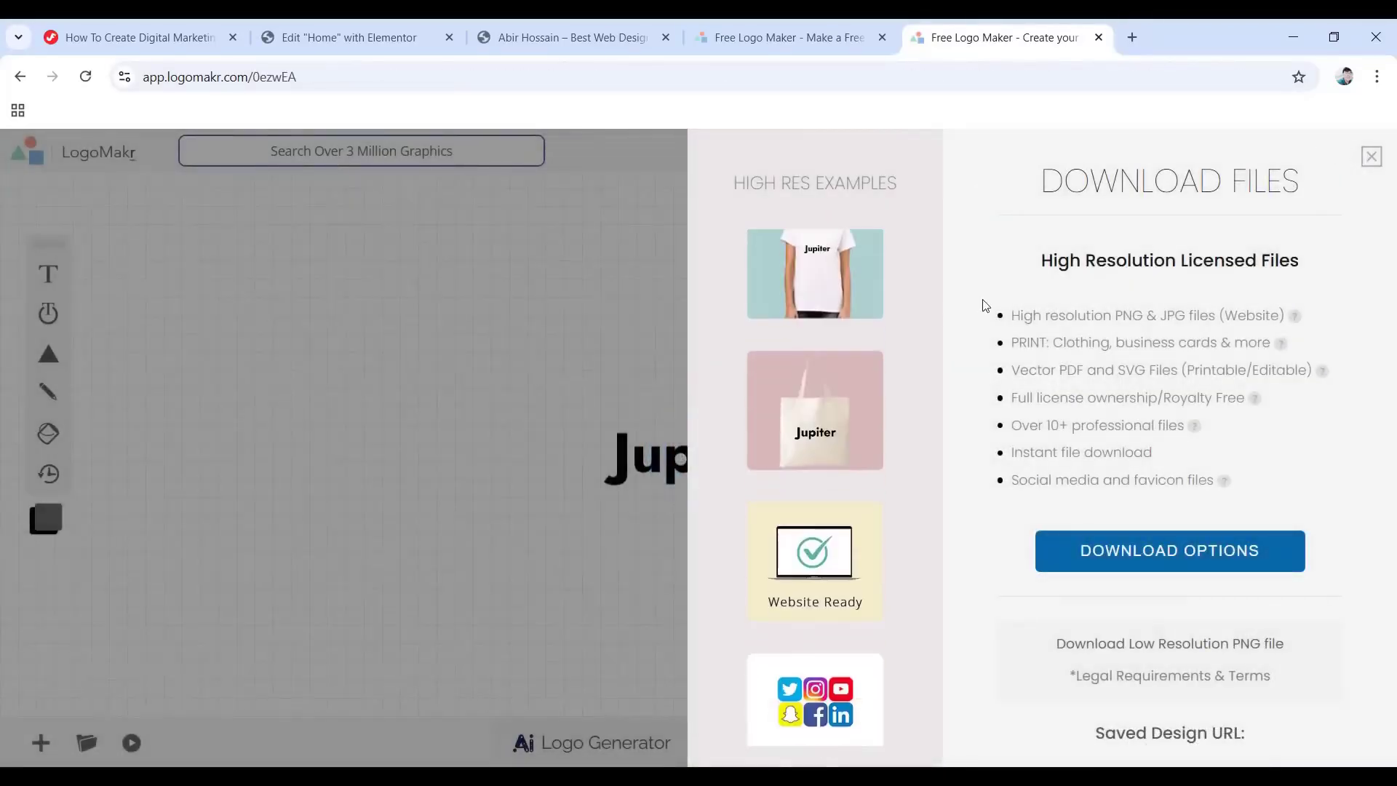
# Download the Jupiter logo as the free low-resolution PNG file.
pyautogui.scroll(-1, 1126, 538)
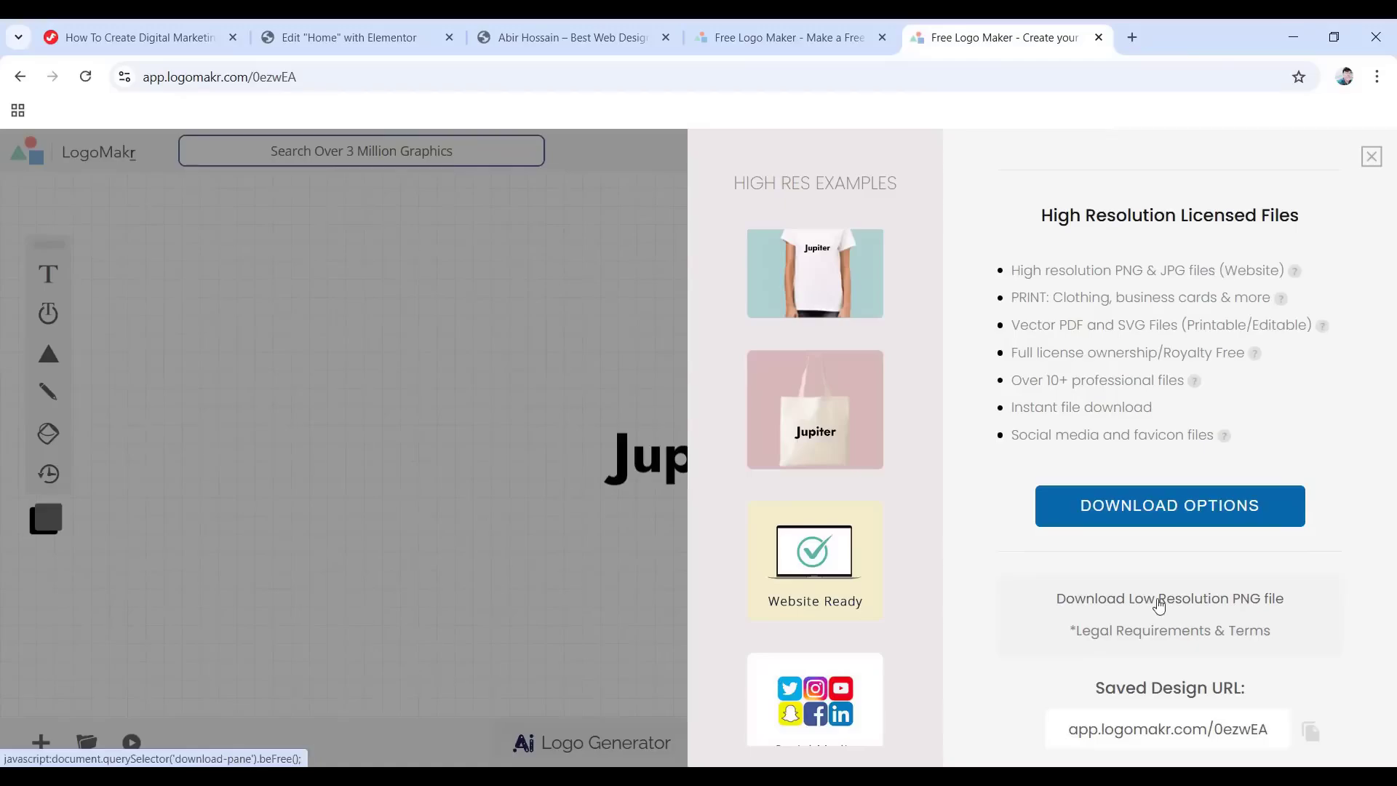
pyautogui.click(1159, 605)
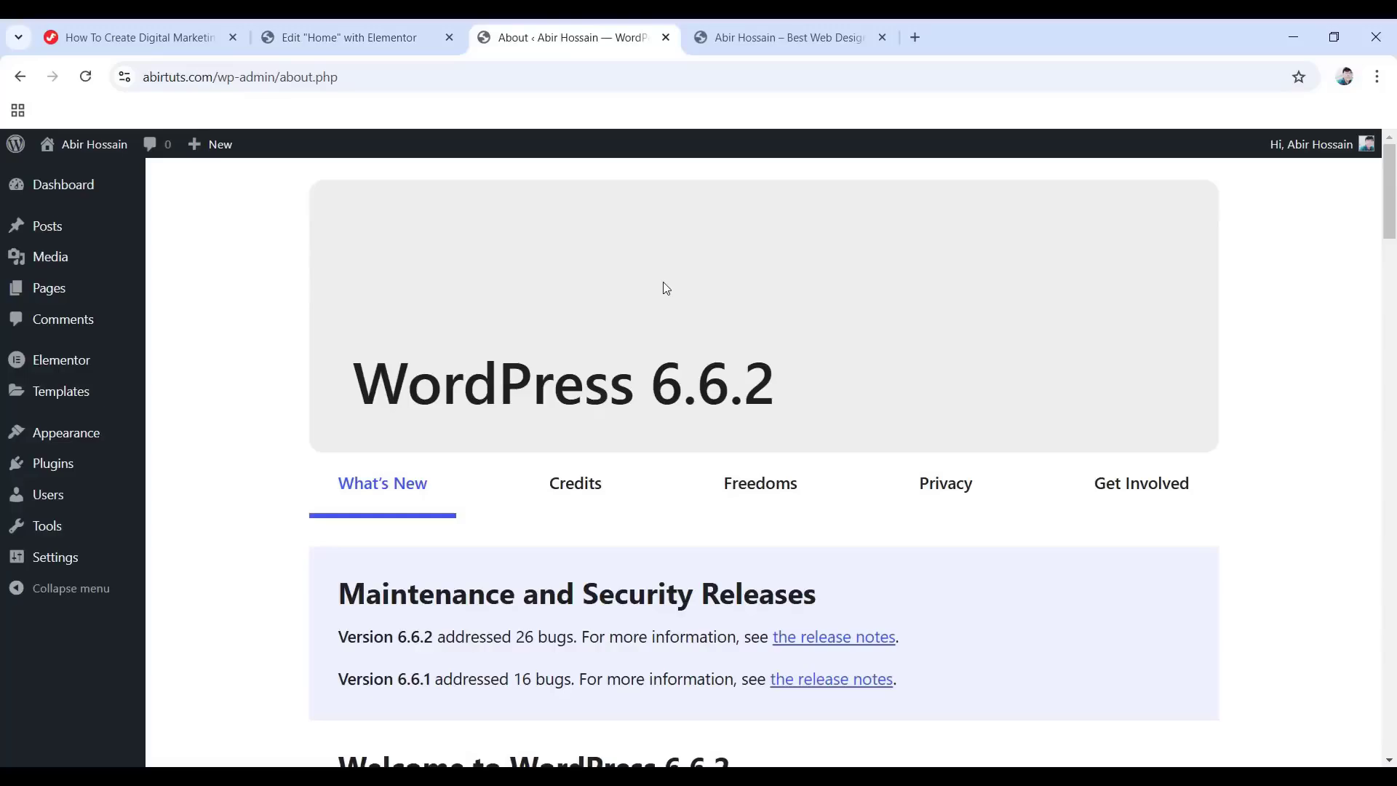
# In the Customizer's Site Identity, set the lightbulb image as the site icon without cropping.
pyautogui.moveTo(67, 434)
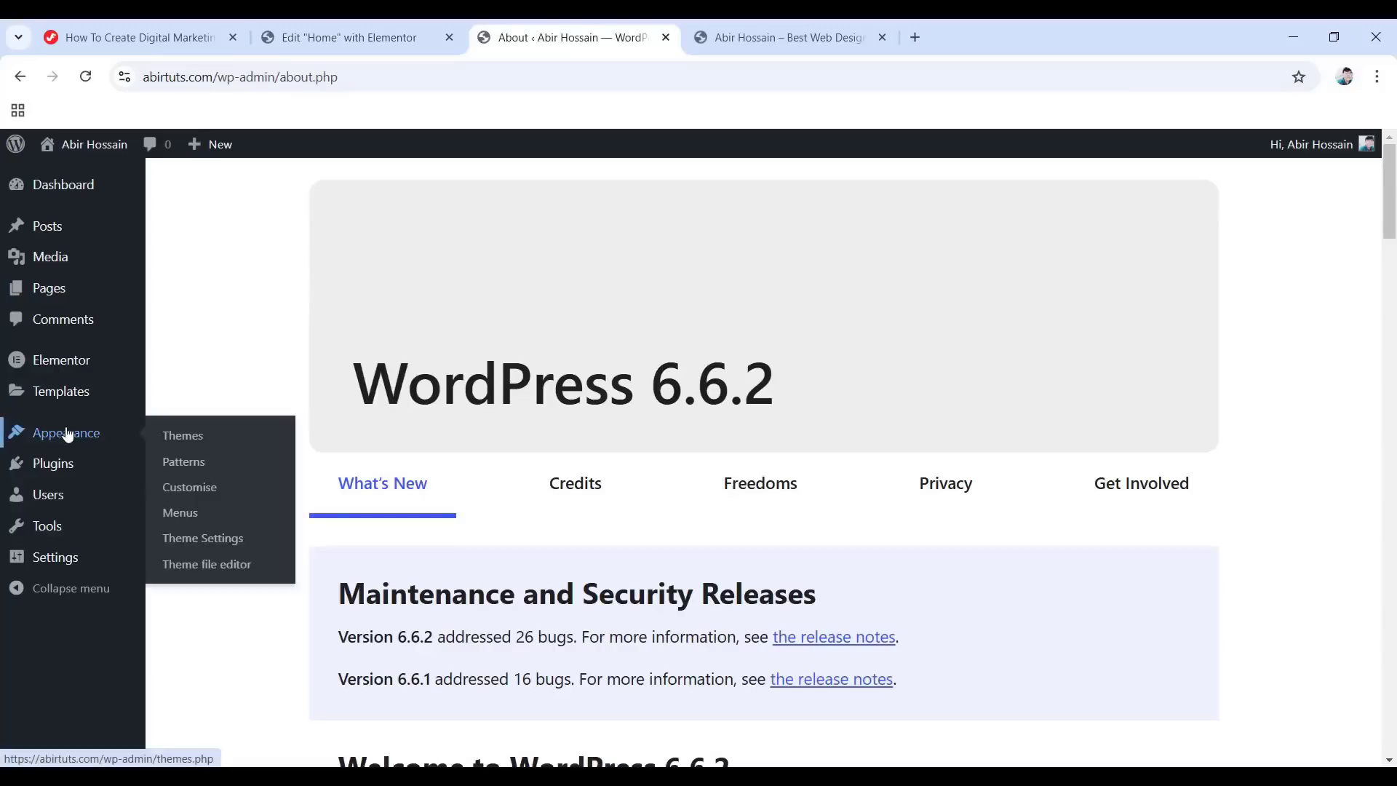
pyautogui.click(200, 489)
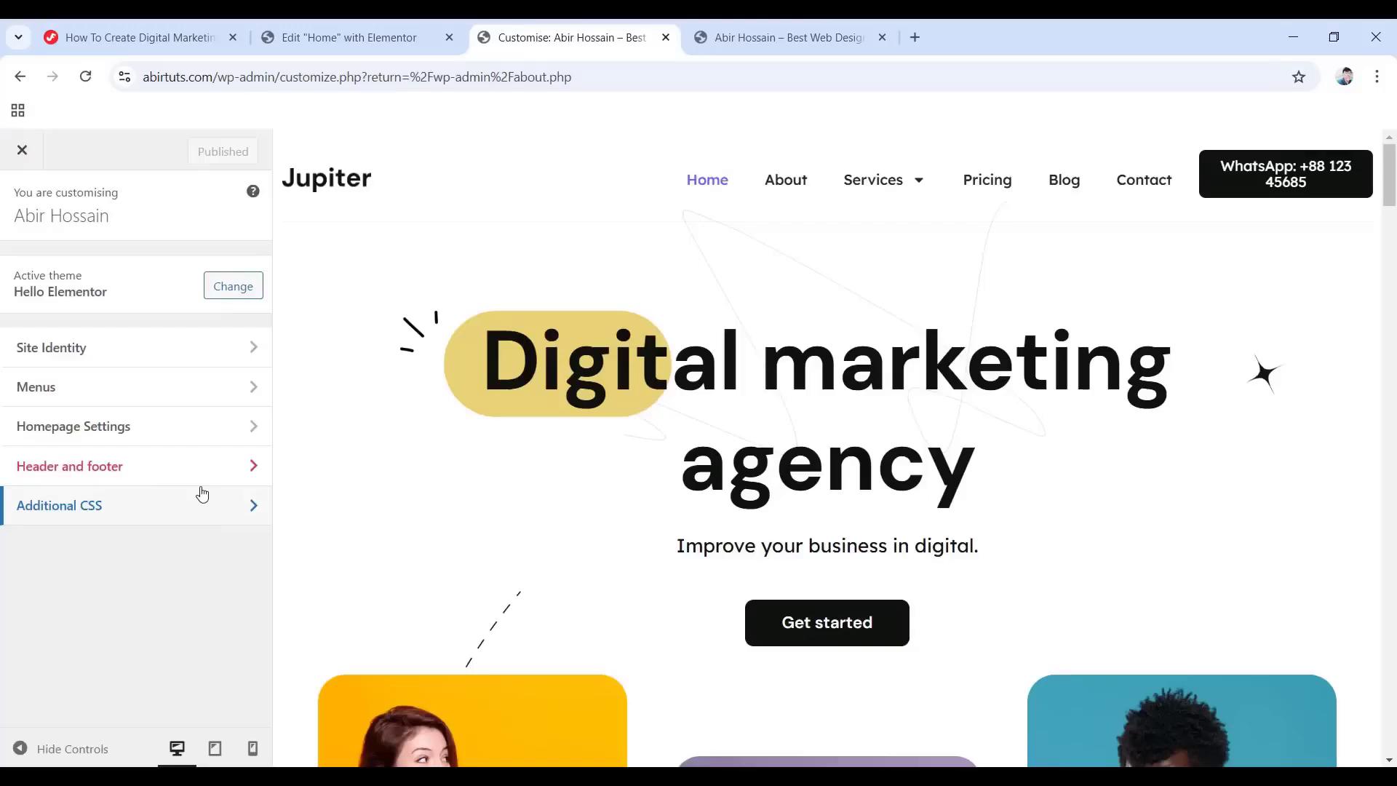
pyautogui.click(84, 355)
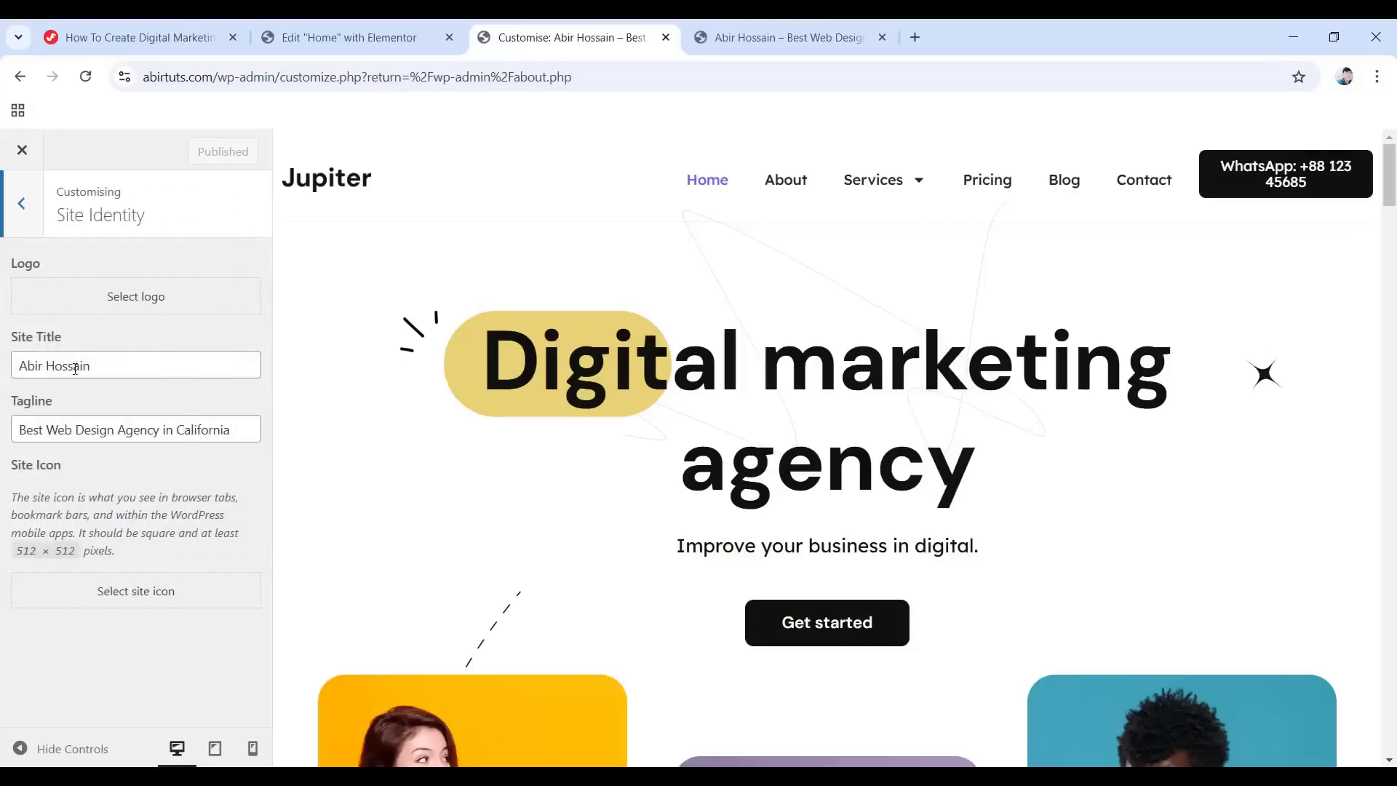
pyautogui.click(133, 595)
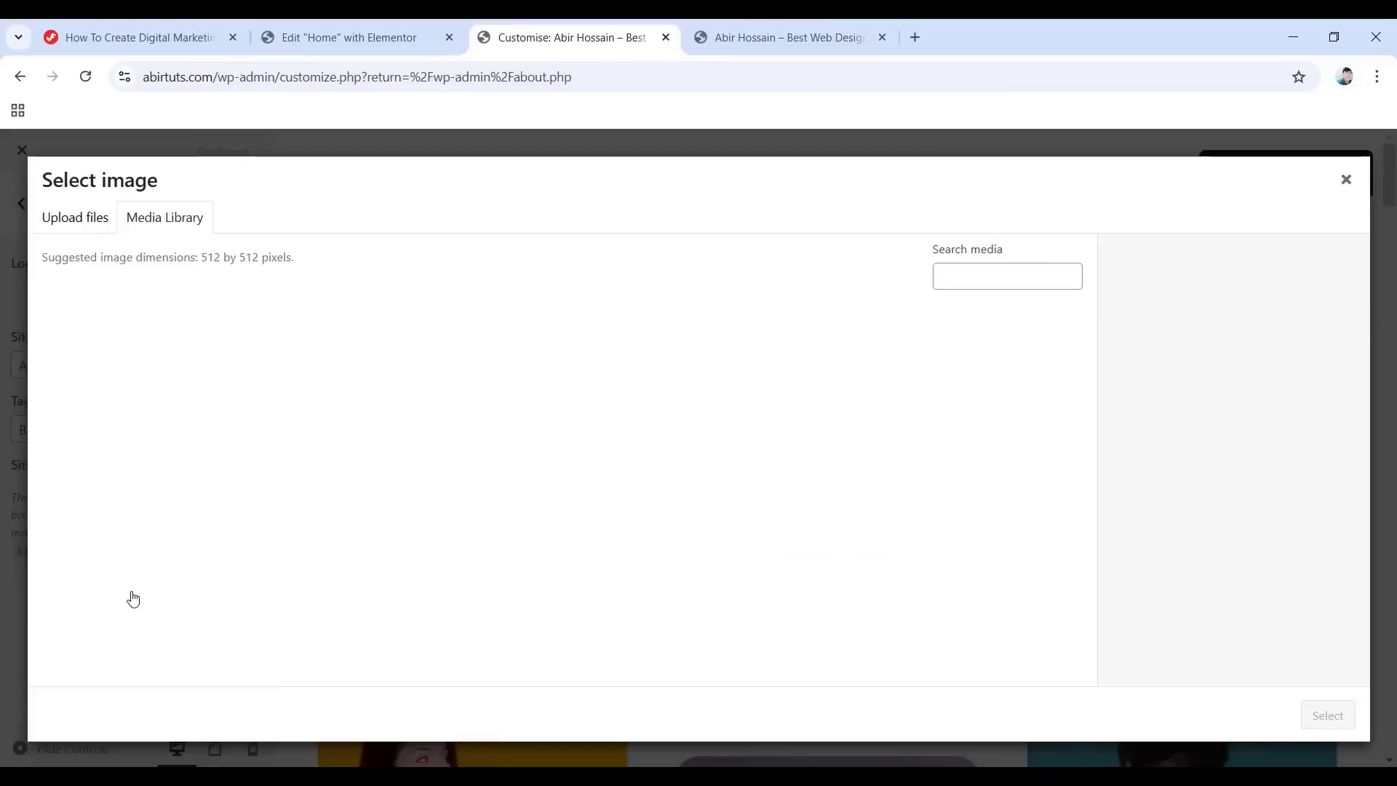
pyautogui.click(121, 368)
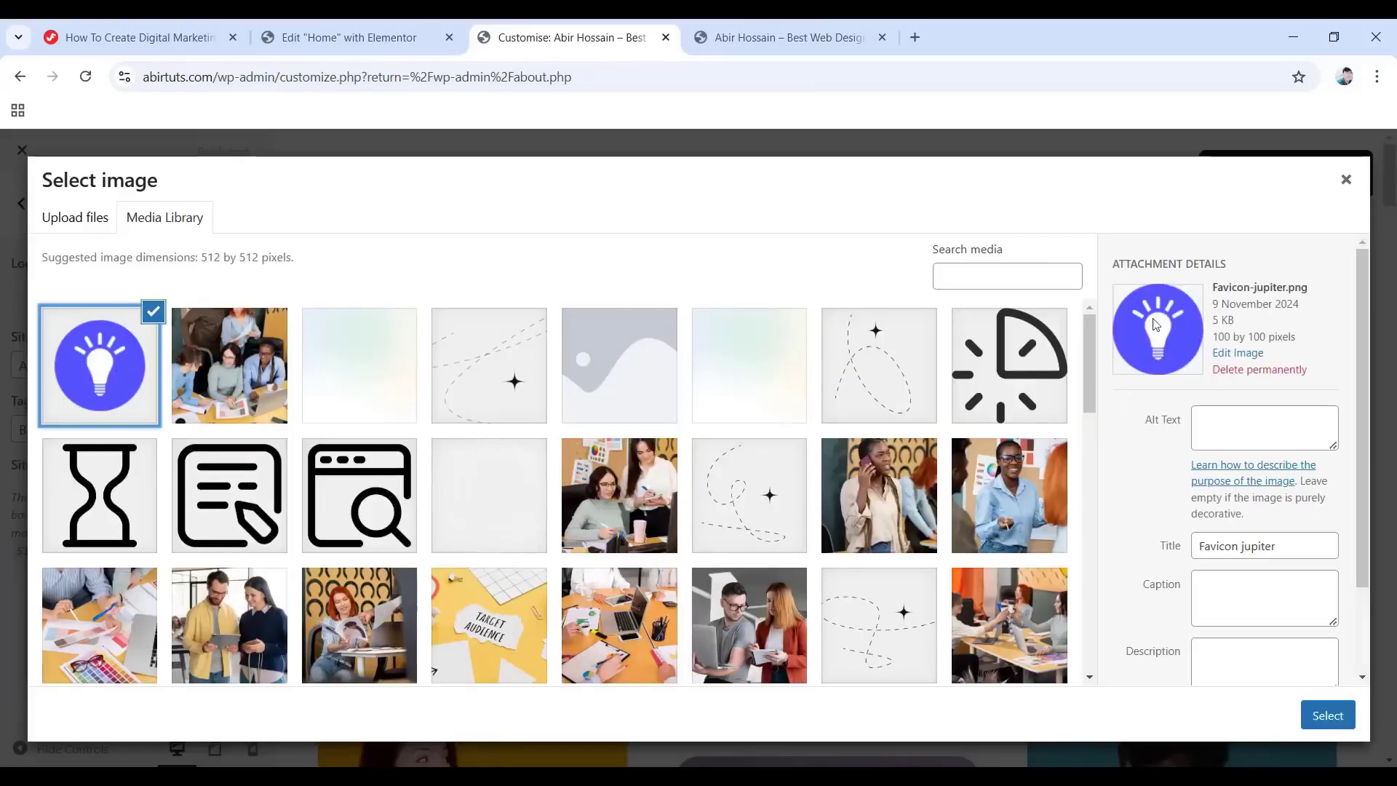
pyautogui.click(1335, 720)
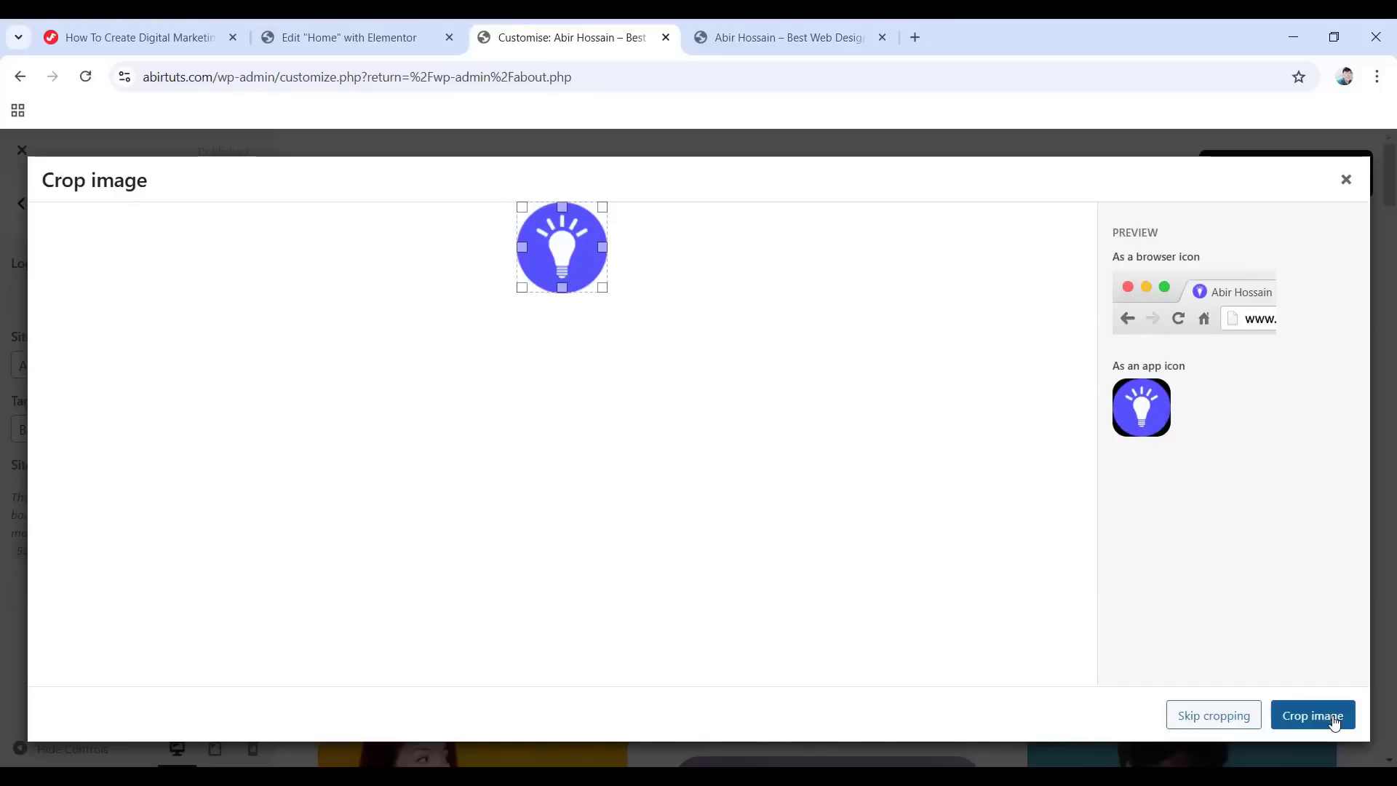
pyautogui.click(1211, 722)
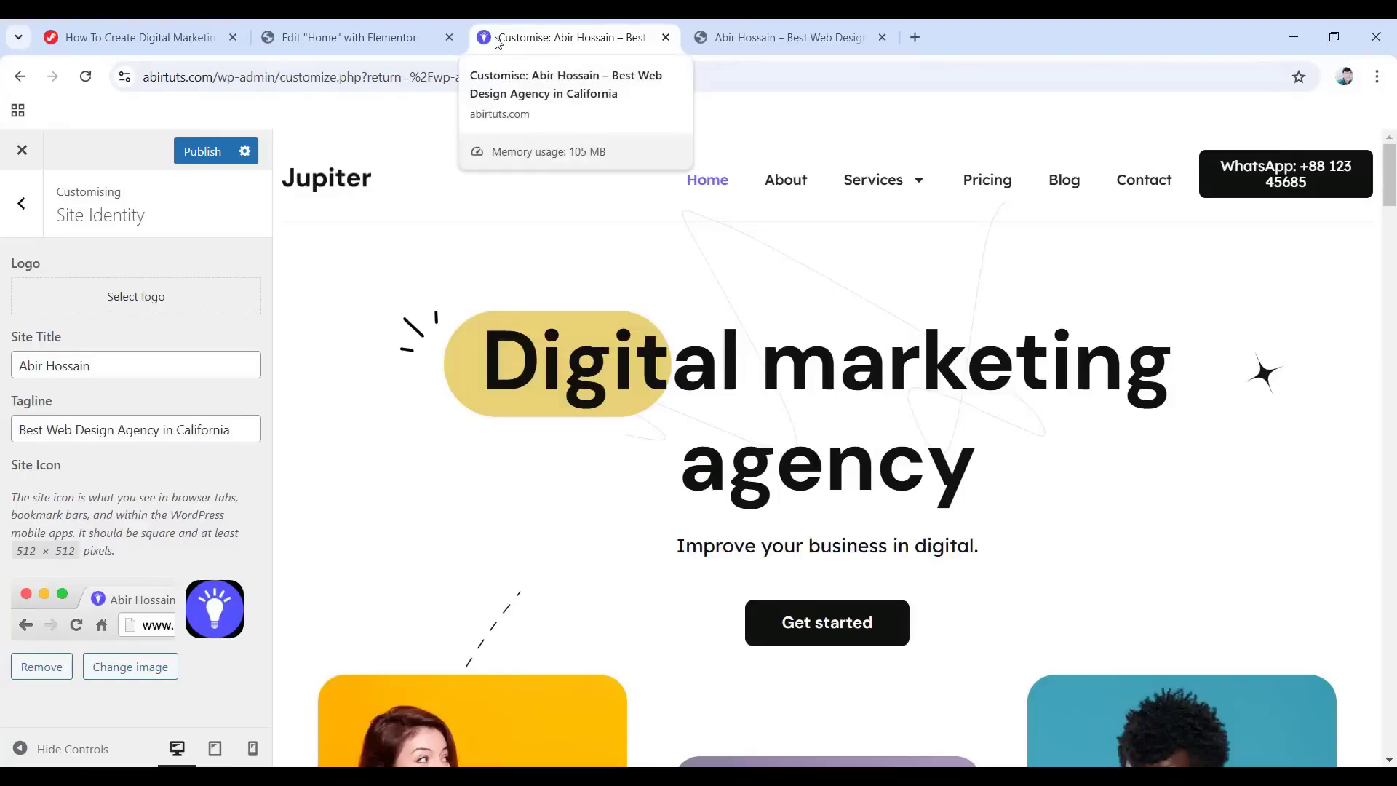
# Publish the new site icon, close the Customizer, and exit Elementor to the WordPress editor.
pyautogui.click(200, 151)
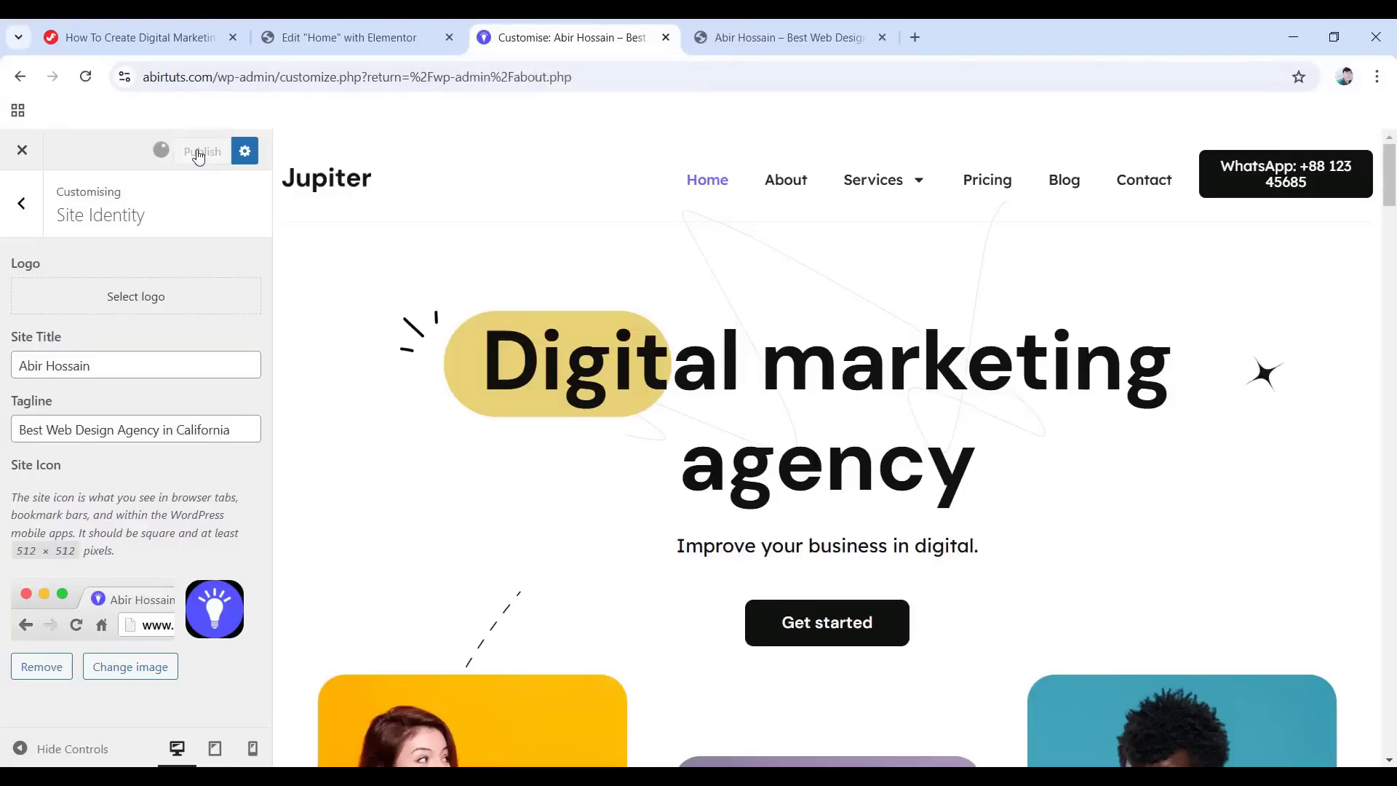
pyautogui.click(665, 37)
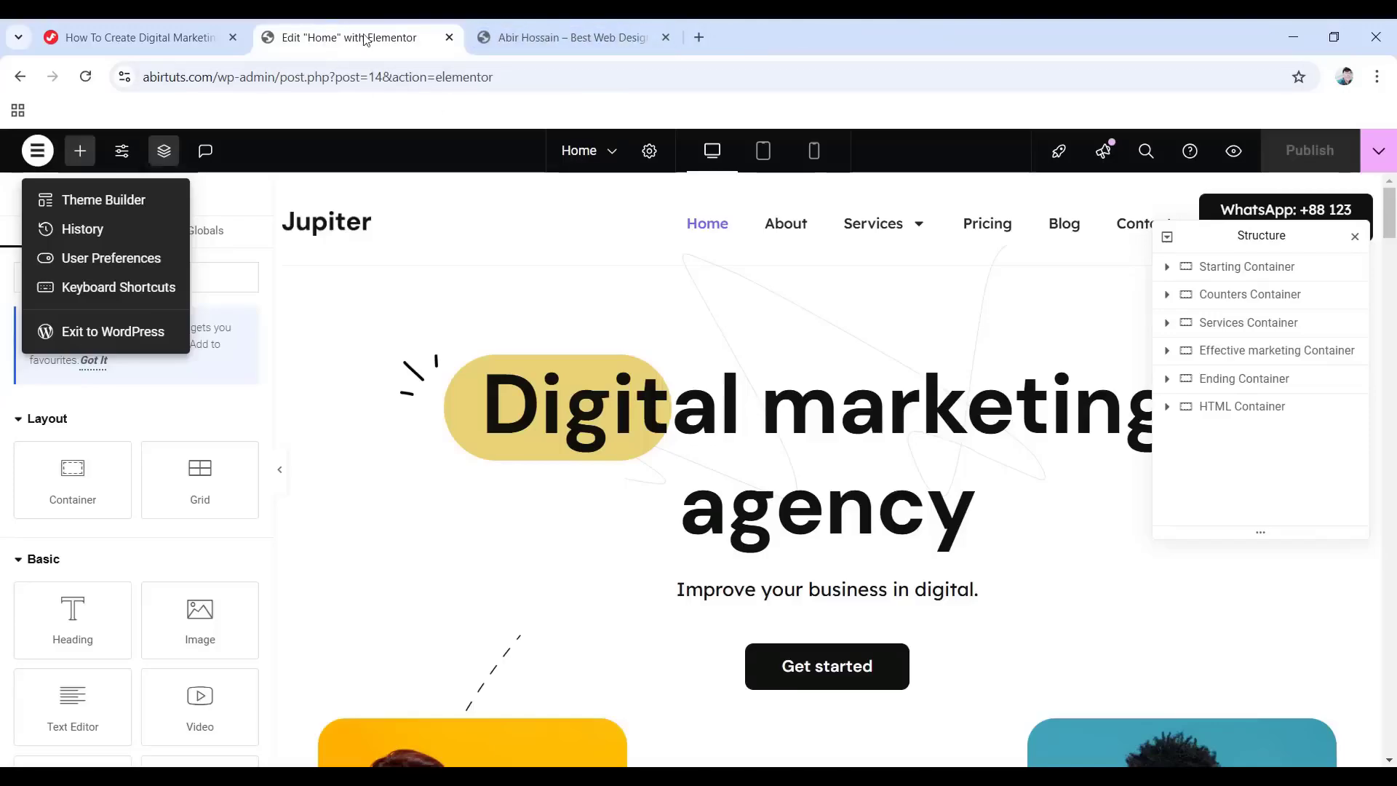
pyautogui.click(115, 331)
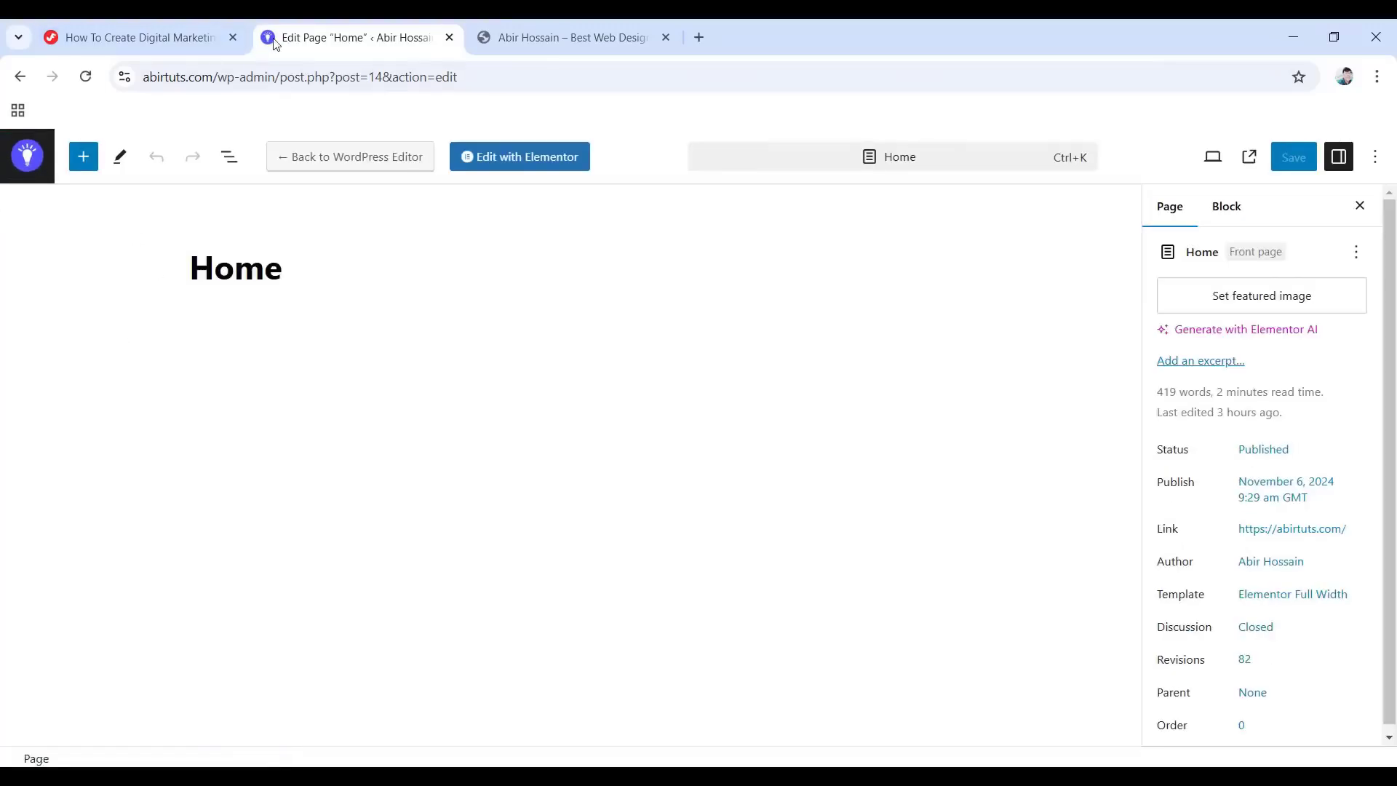
# Close the Home page editor tab and reload the live abirtuts.com site.
pyautogui.click(446, 42)
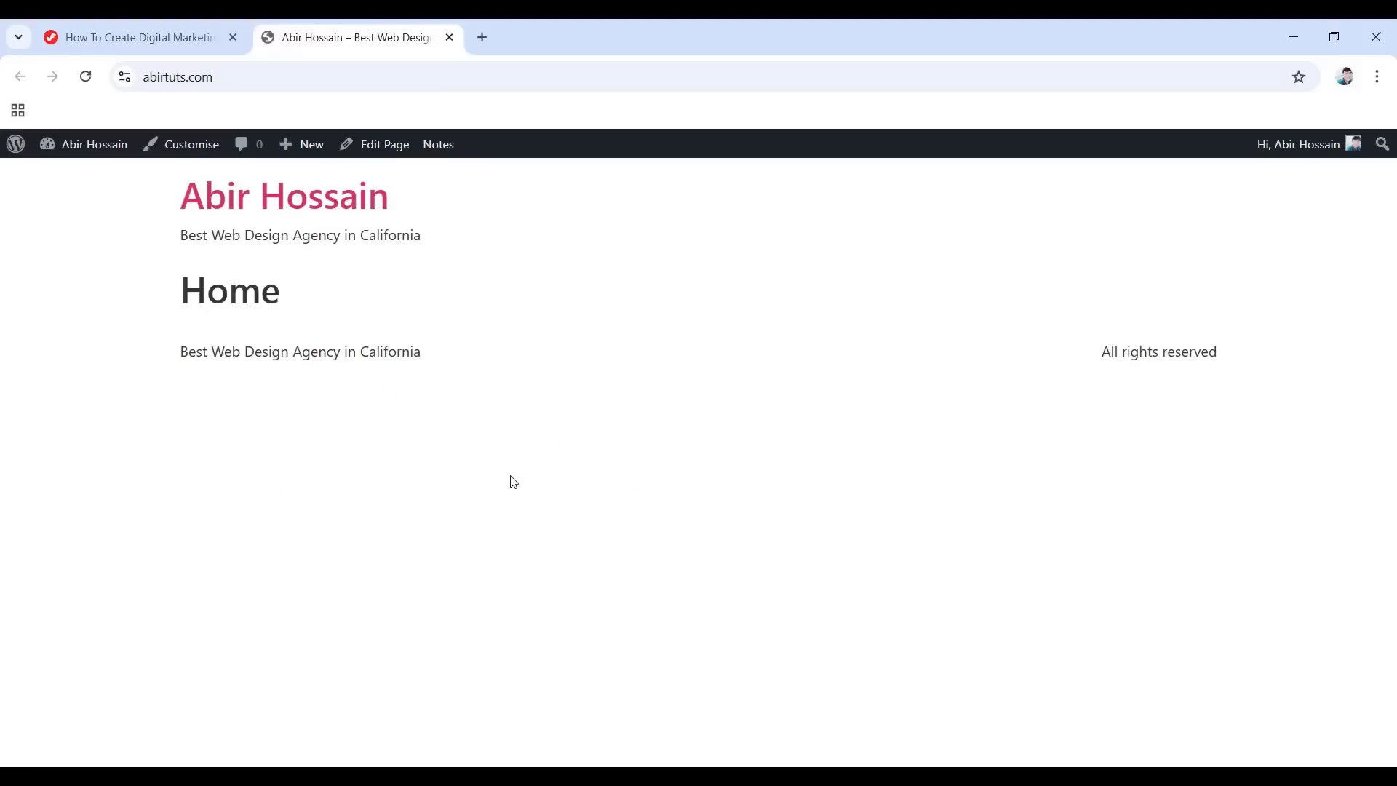
pyautogui.click(86, 77)
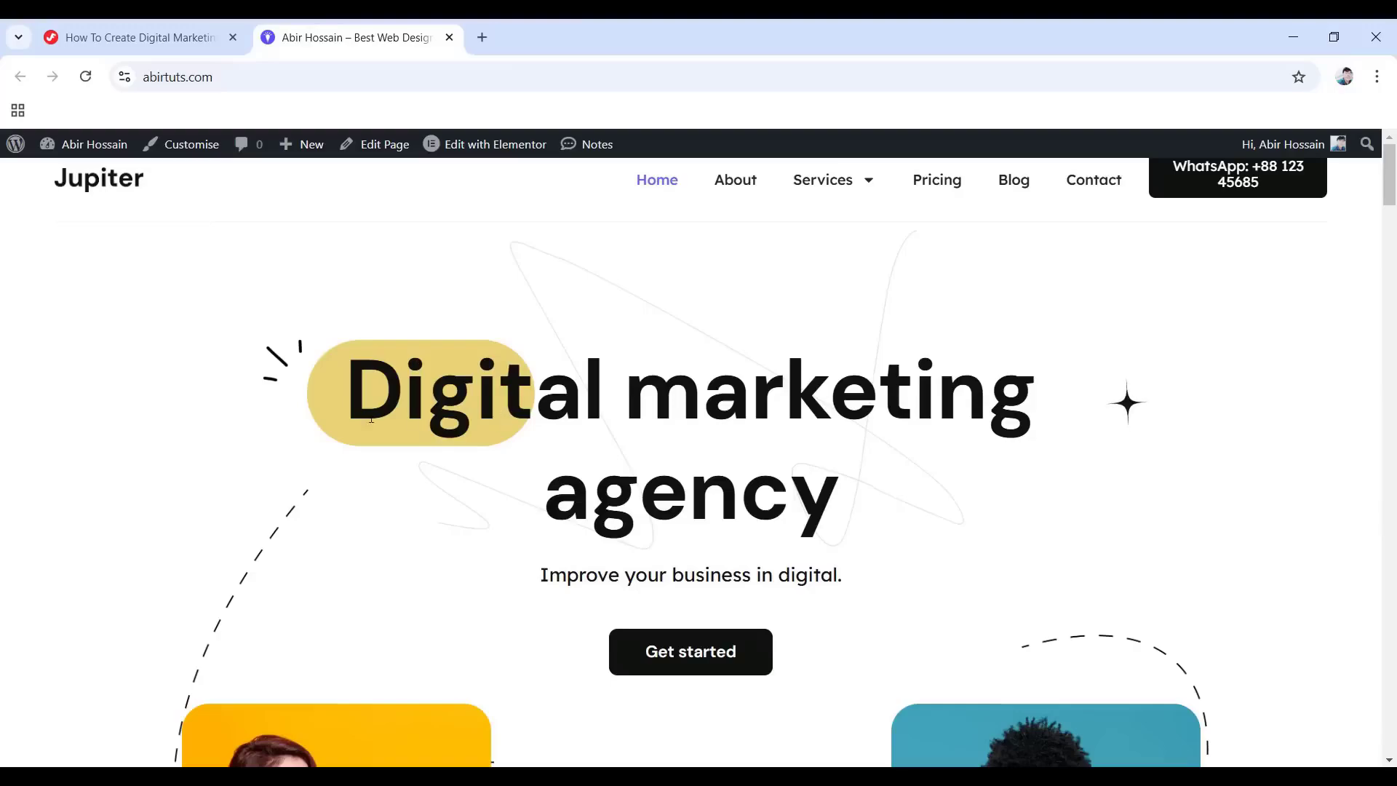
# Scroll through the live Jupiter home page from the hero down to the footer.
pyautogui.scroll(-1, 830, 465)
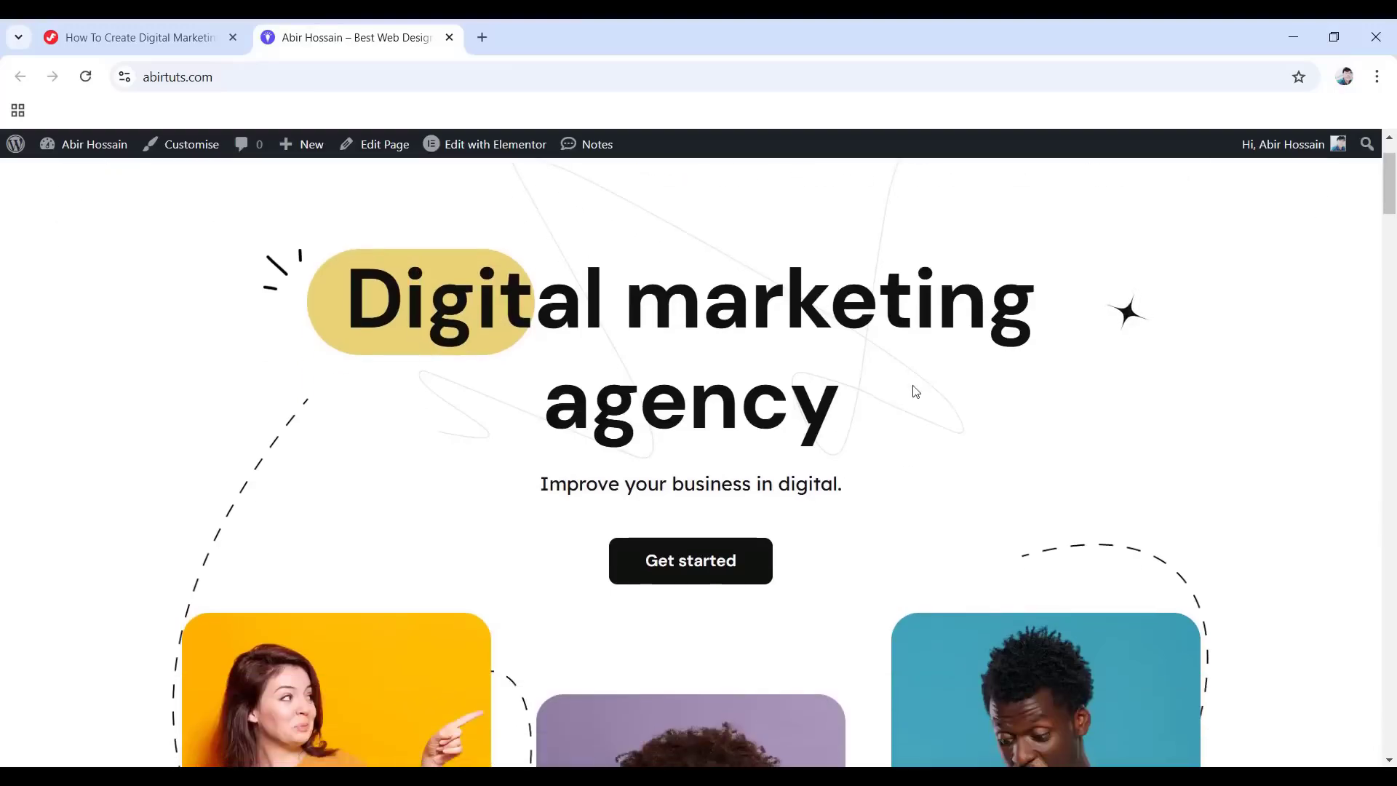
pyautogui.scroll(-1, 815, 551)
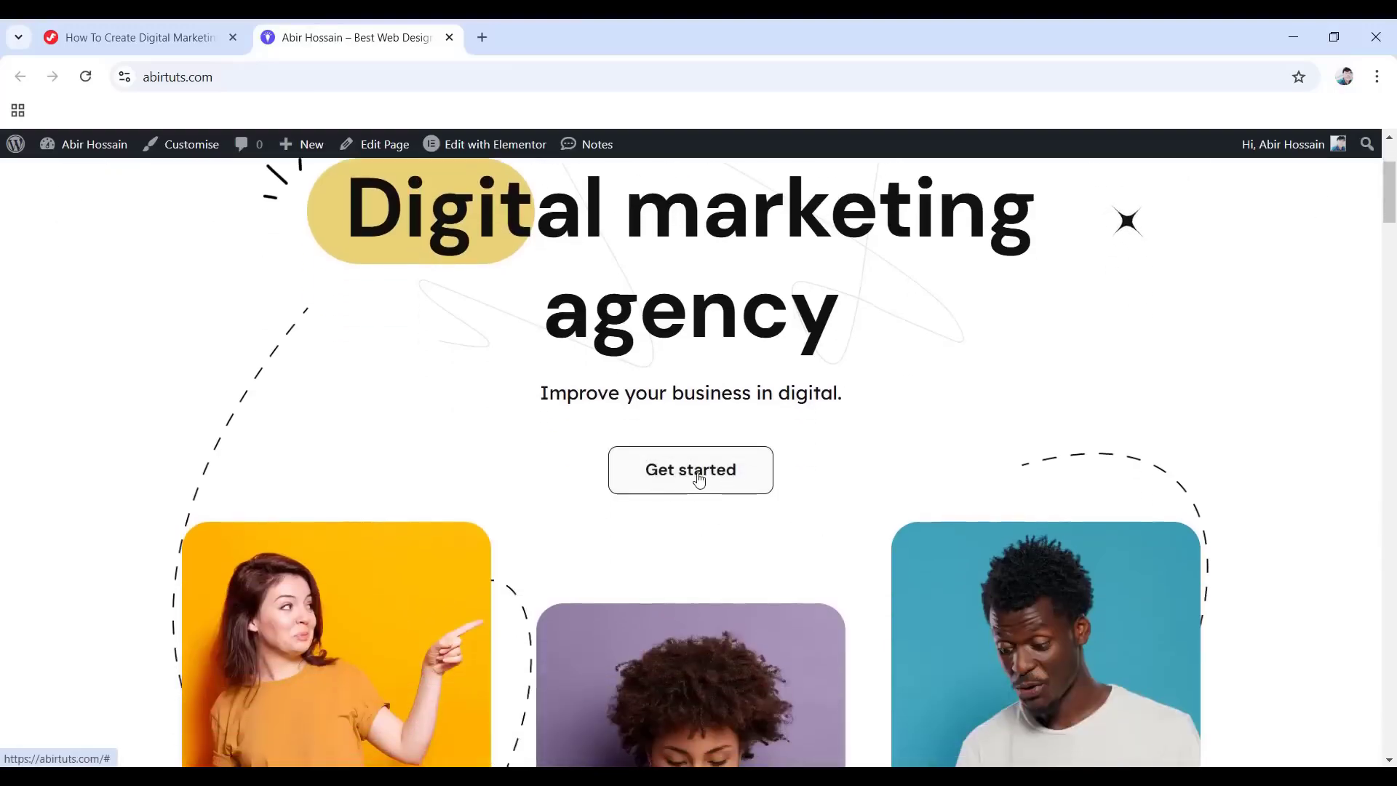
pyautogui.scroll(-5, 696, 487)
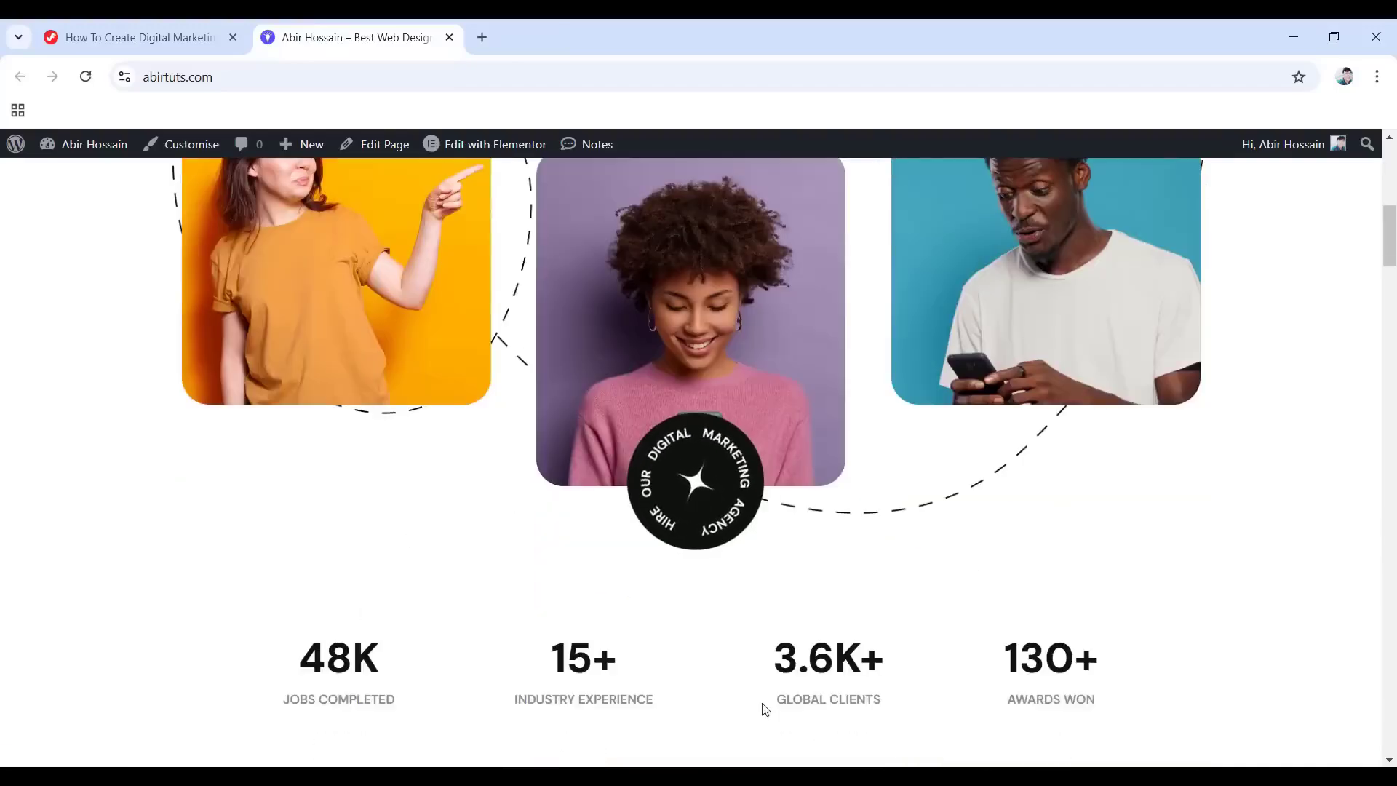
pyautogui.scroll(-3, 800, 641)
pyautogui.scroll(-1, 763, 587)
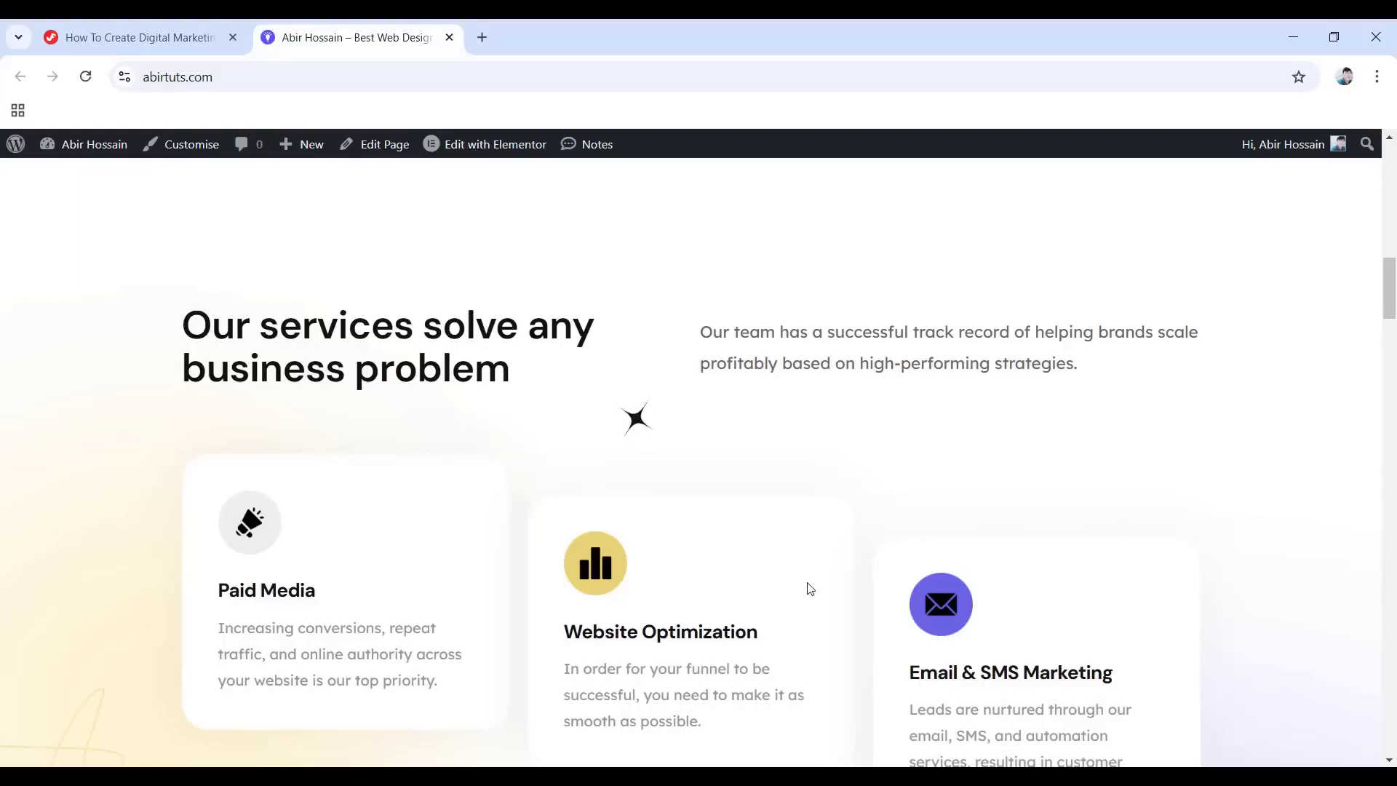
pyautogui.scroll(-10, 810, 588)
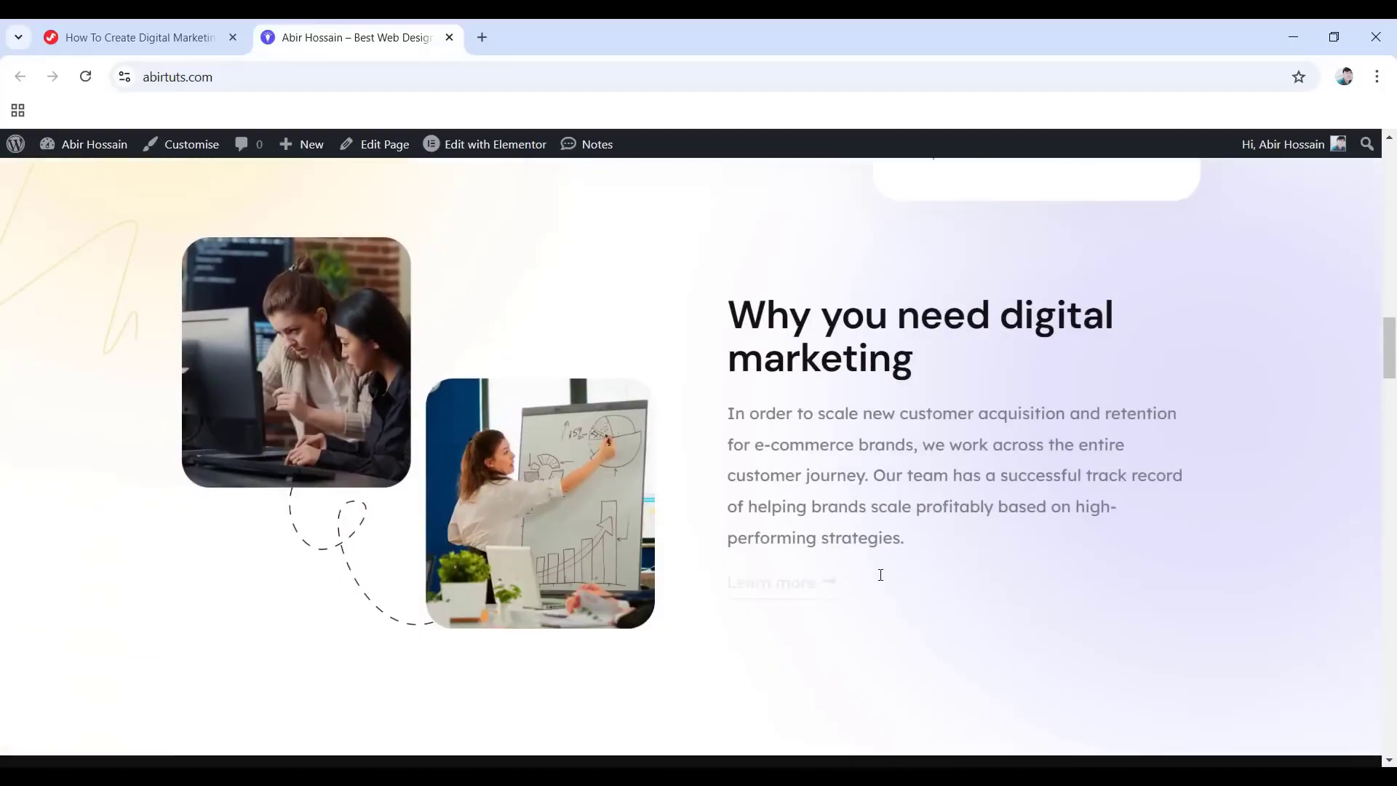
pyautogui.scroll(-7, 881, 578)
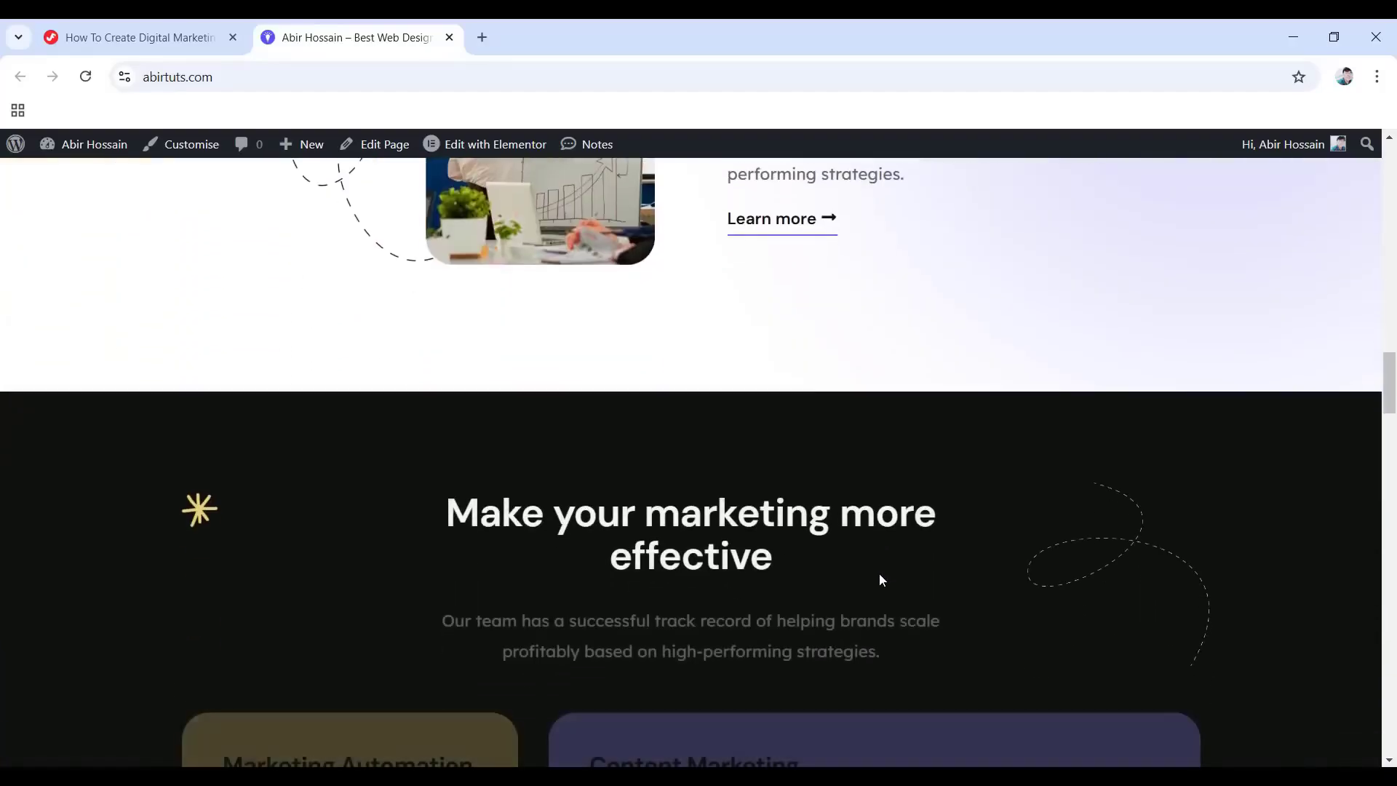
pyautogui.scroll(-7, 880, 578)
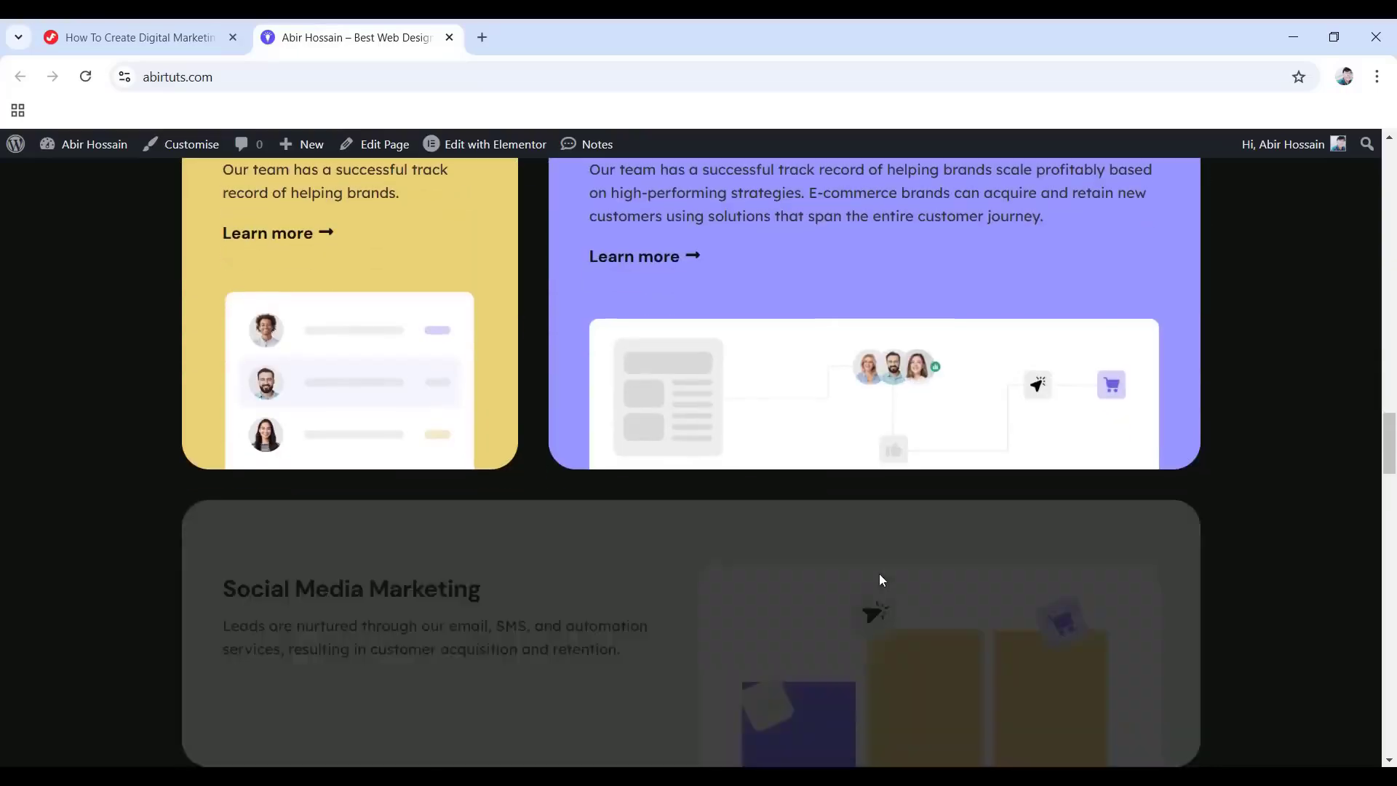
pyautogui.scroll(-10, 879, 575)
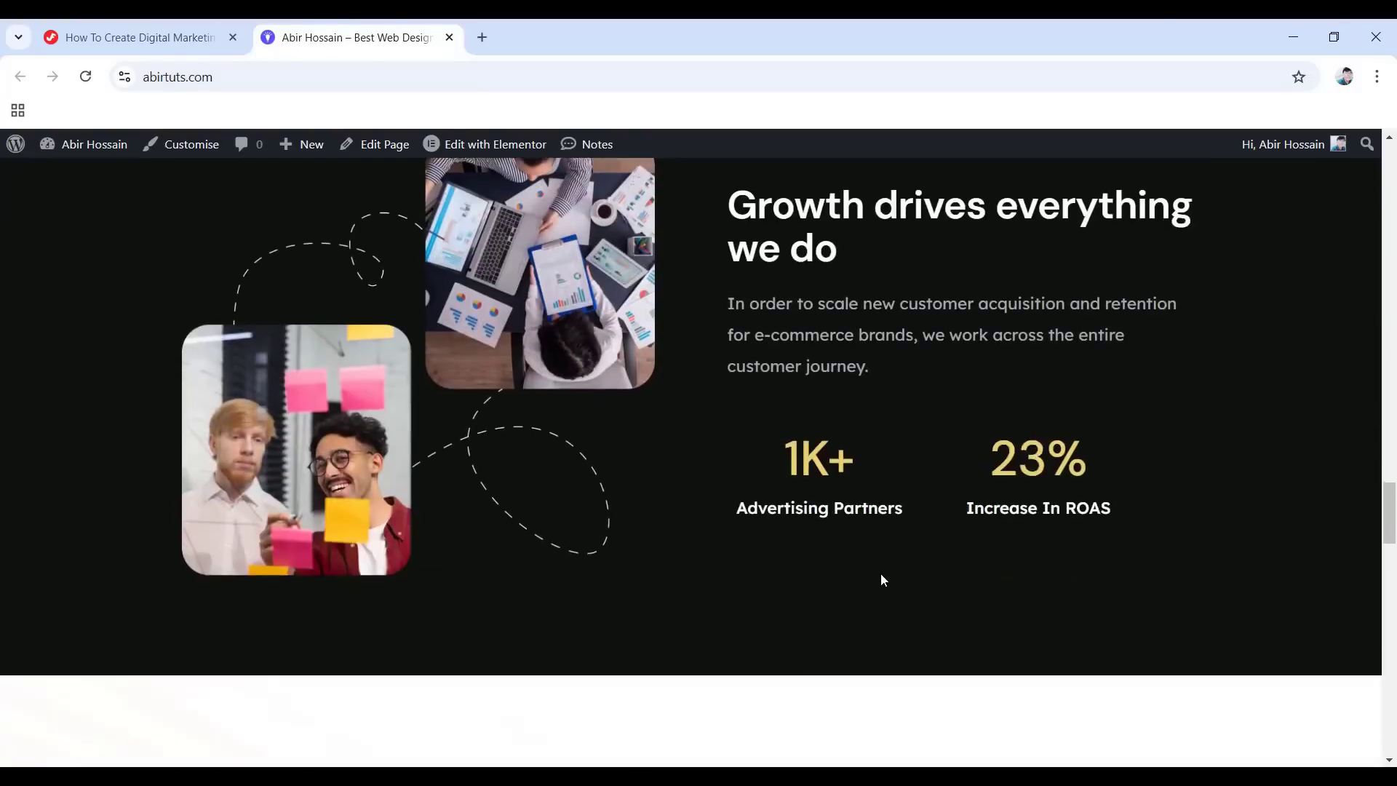
pyautogui.scroll(-5, 882, 579)
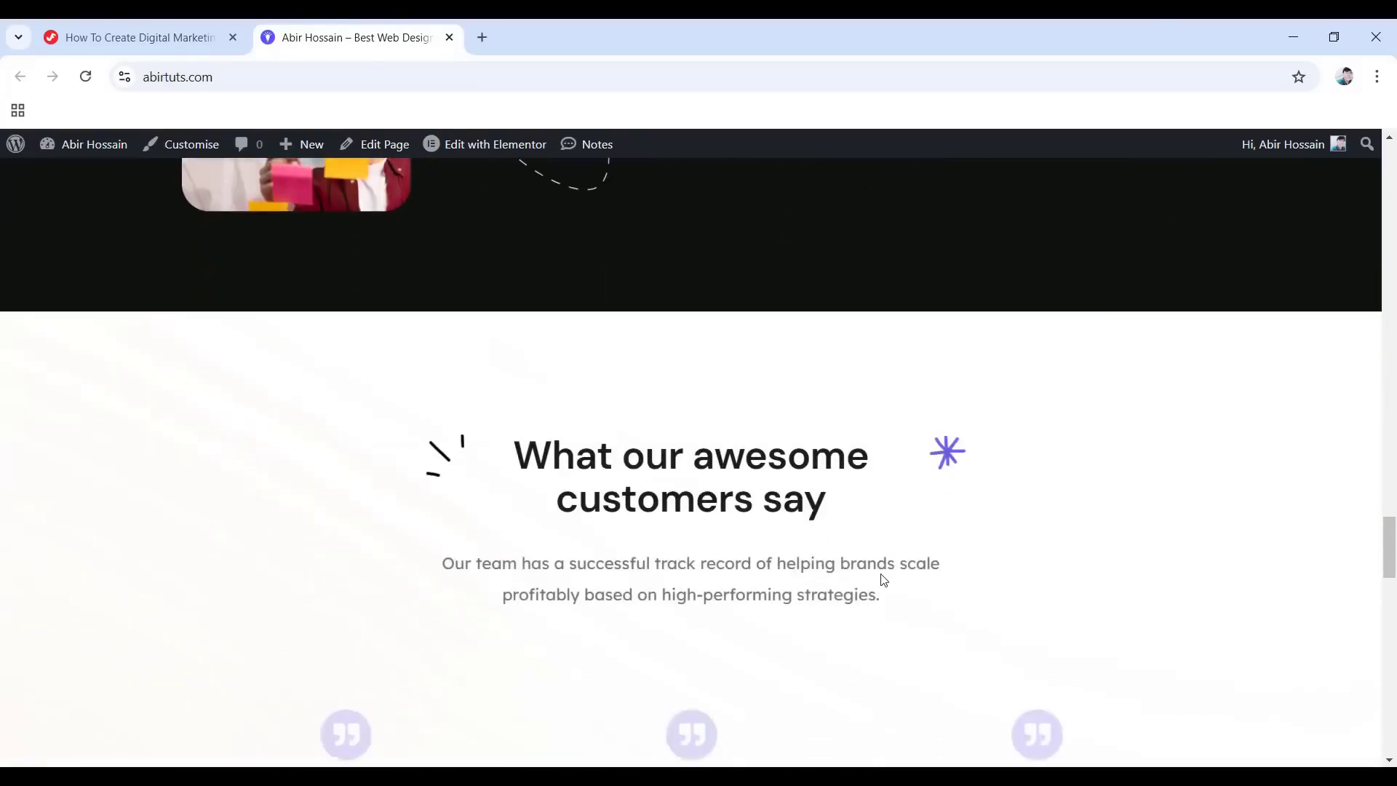
pyautogui.scroll(-2, 883, 579)
pyautogui.scroll(-3, 880, 575)
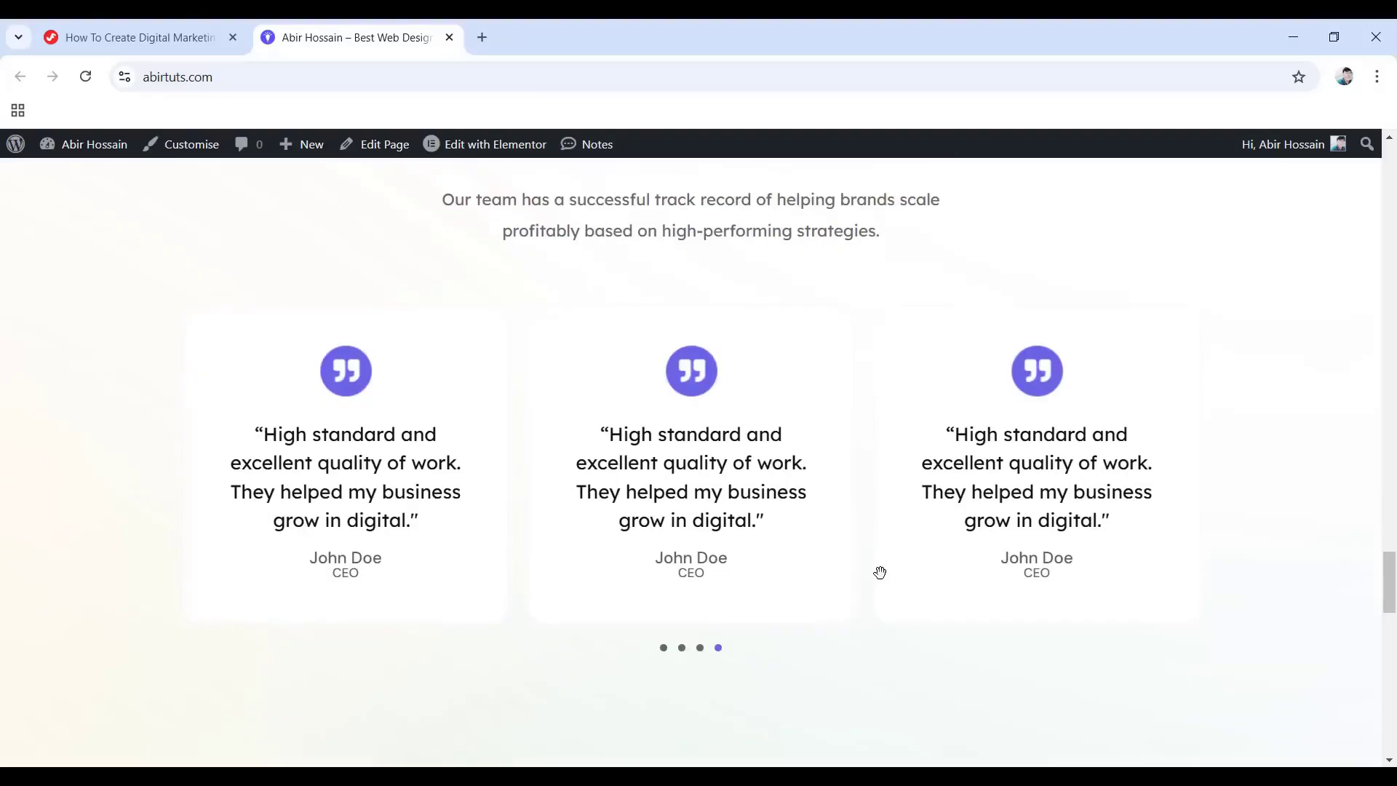
pyautogui.scroll(-6, 753, 502)
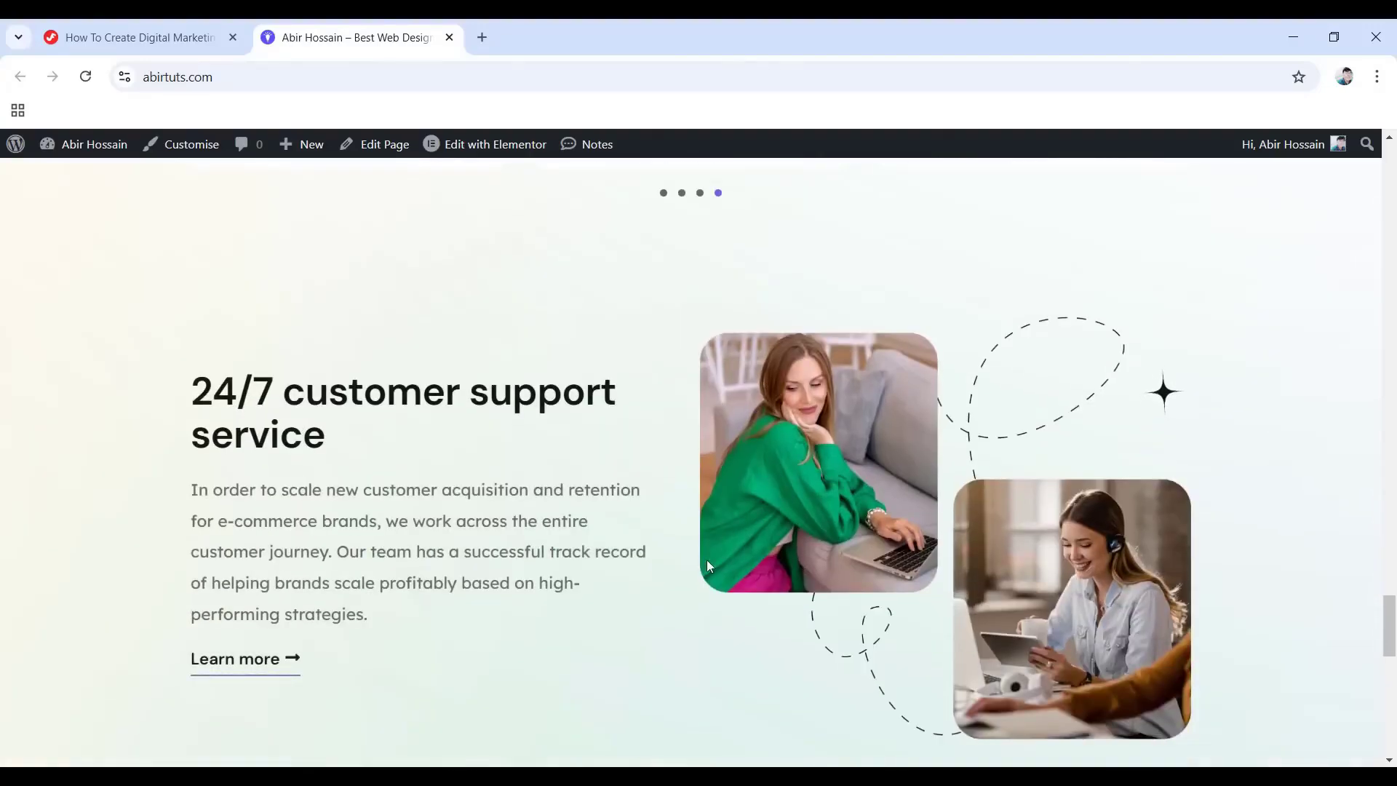
pyautogui.scroll(-7, 774, 565)
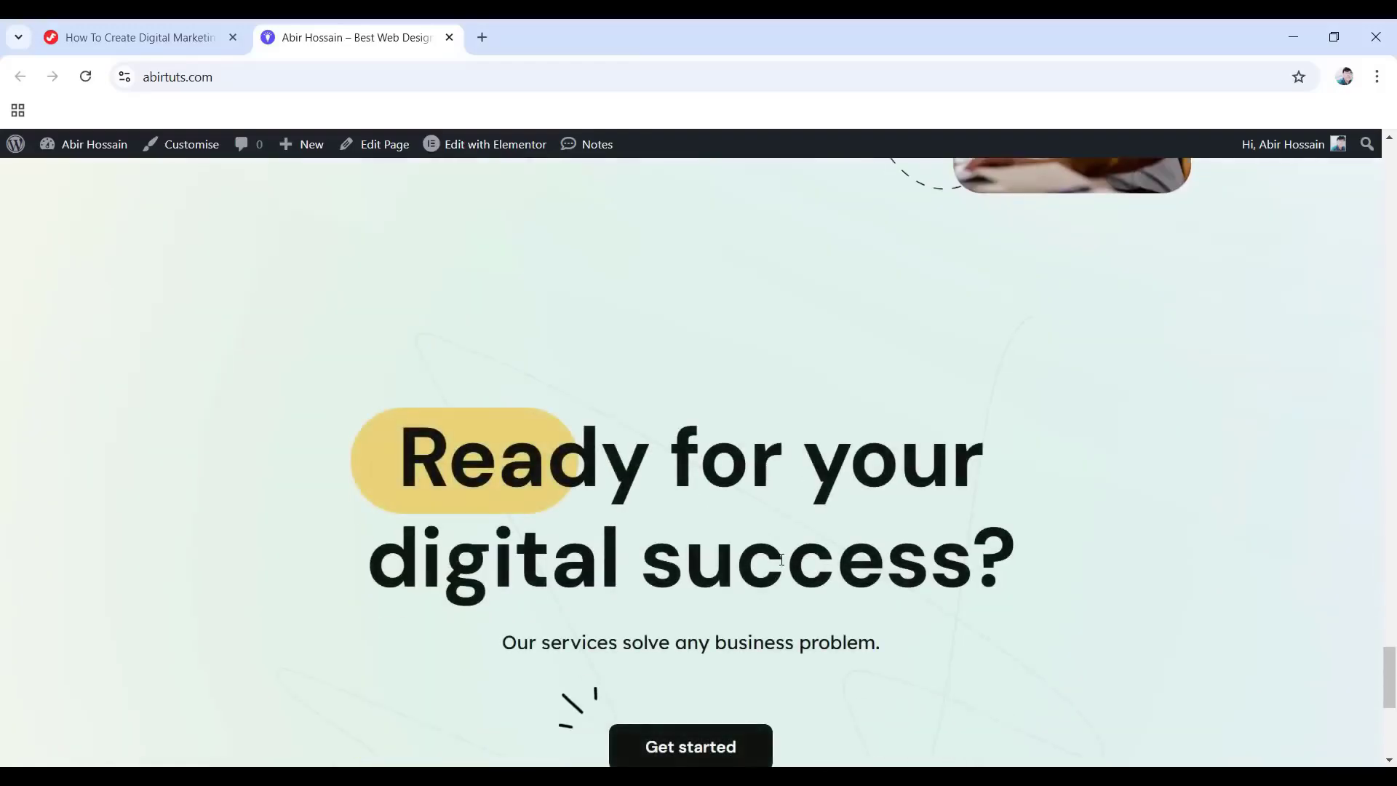
pyautogui.scroll(-2, 785, 560)
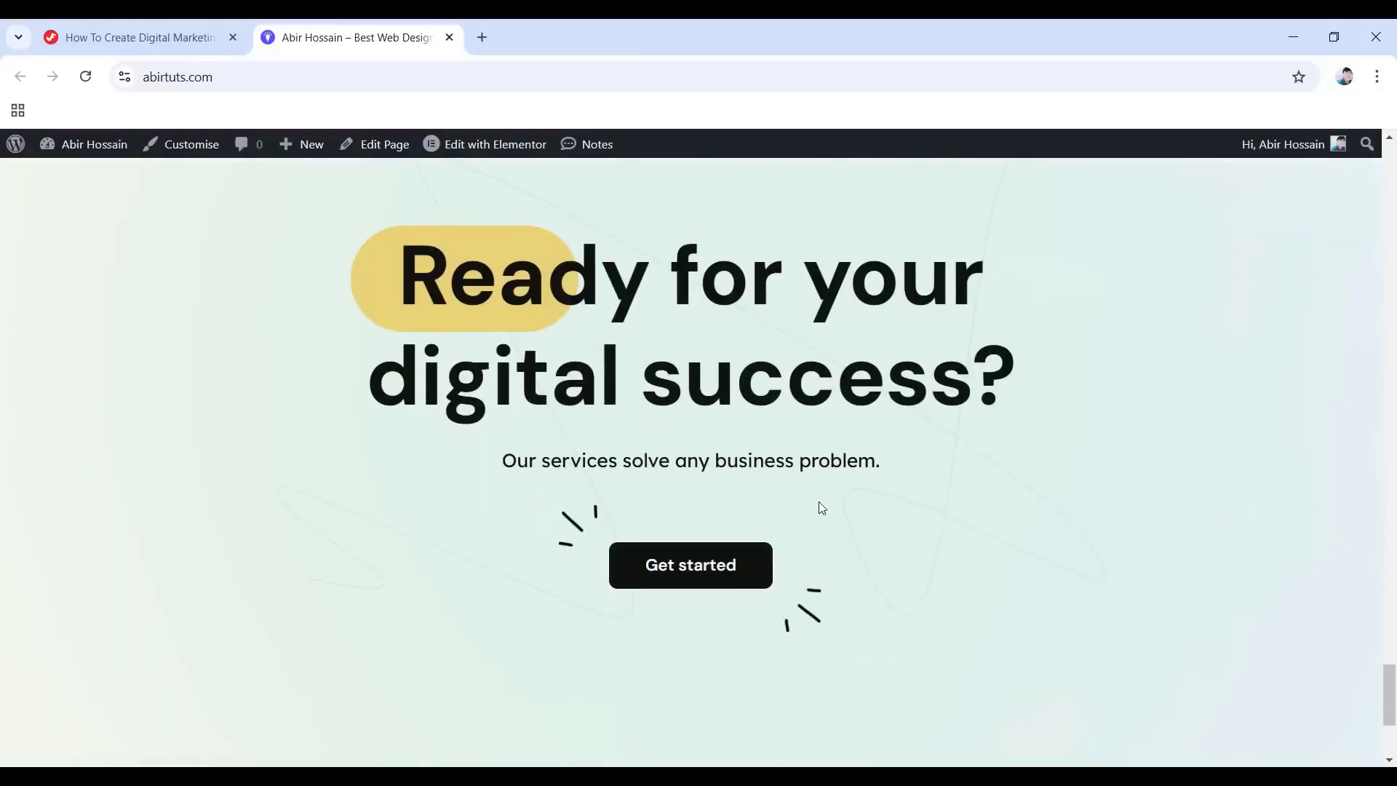
pyautogui.scroll(-4, 702, 631)
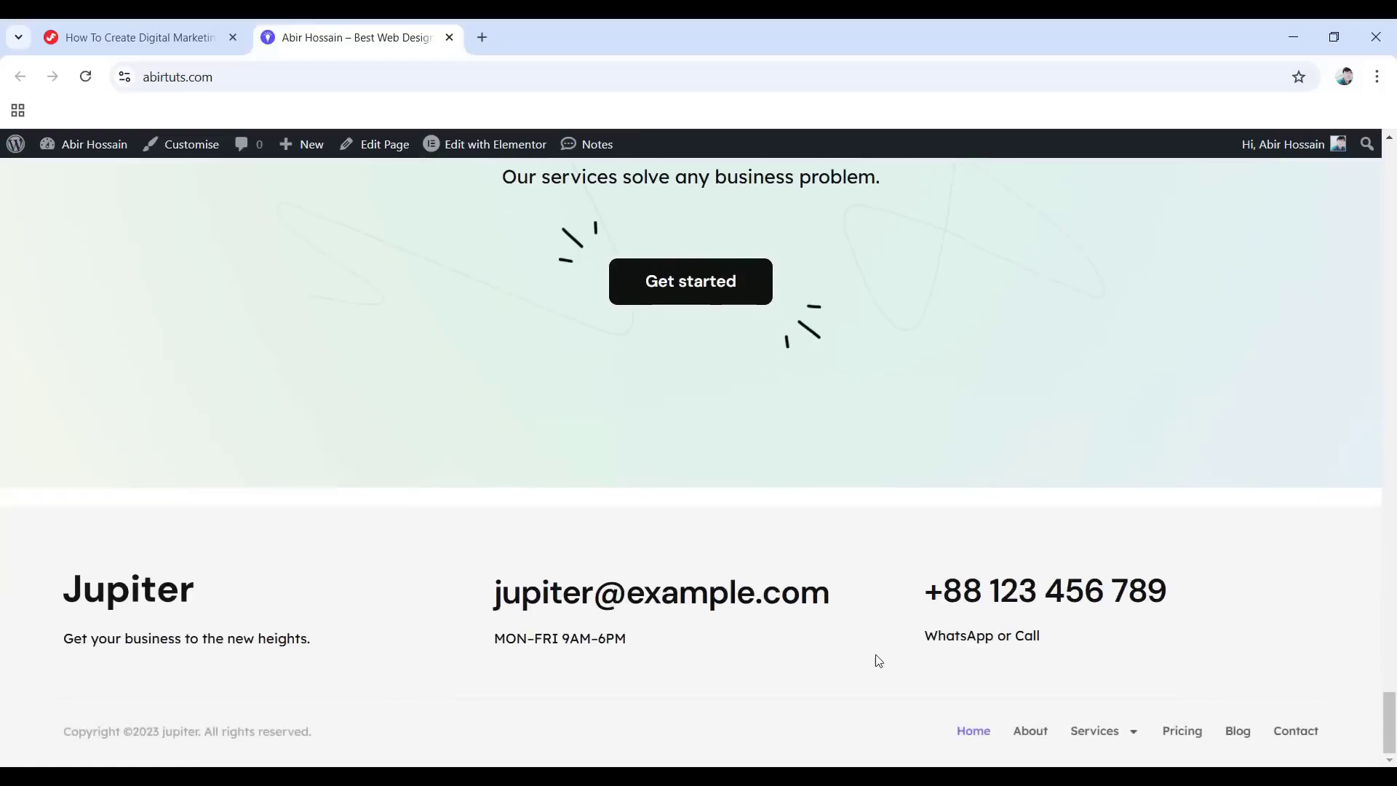
pyautogui.moveTo(1163, 745)
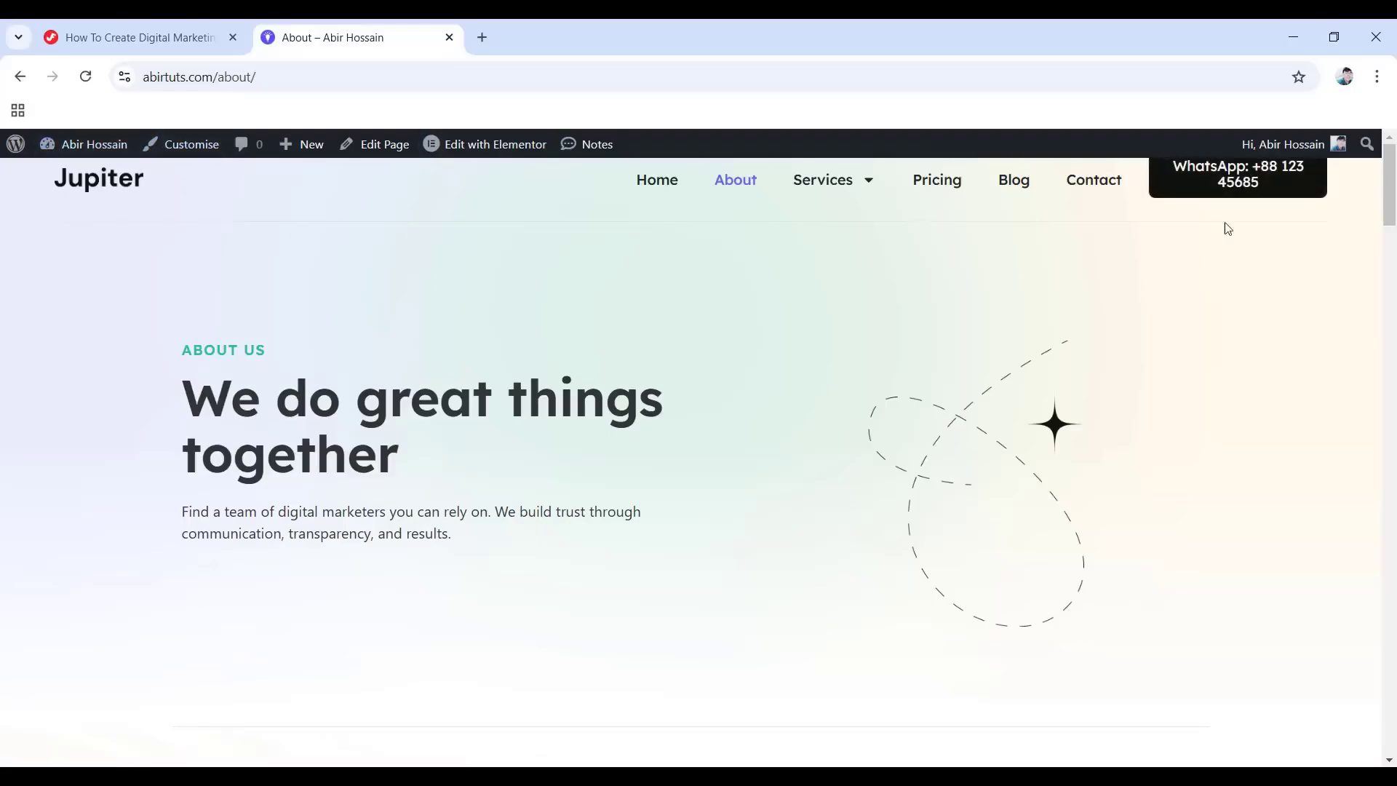
# Scroll down through the rest of the About page.
pyautogui.scroll(-1, 518, 251)
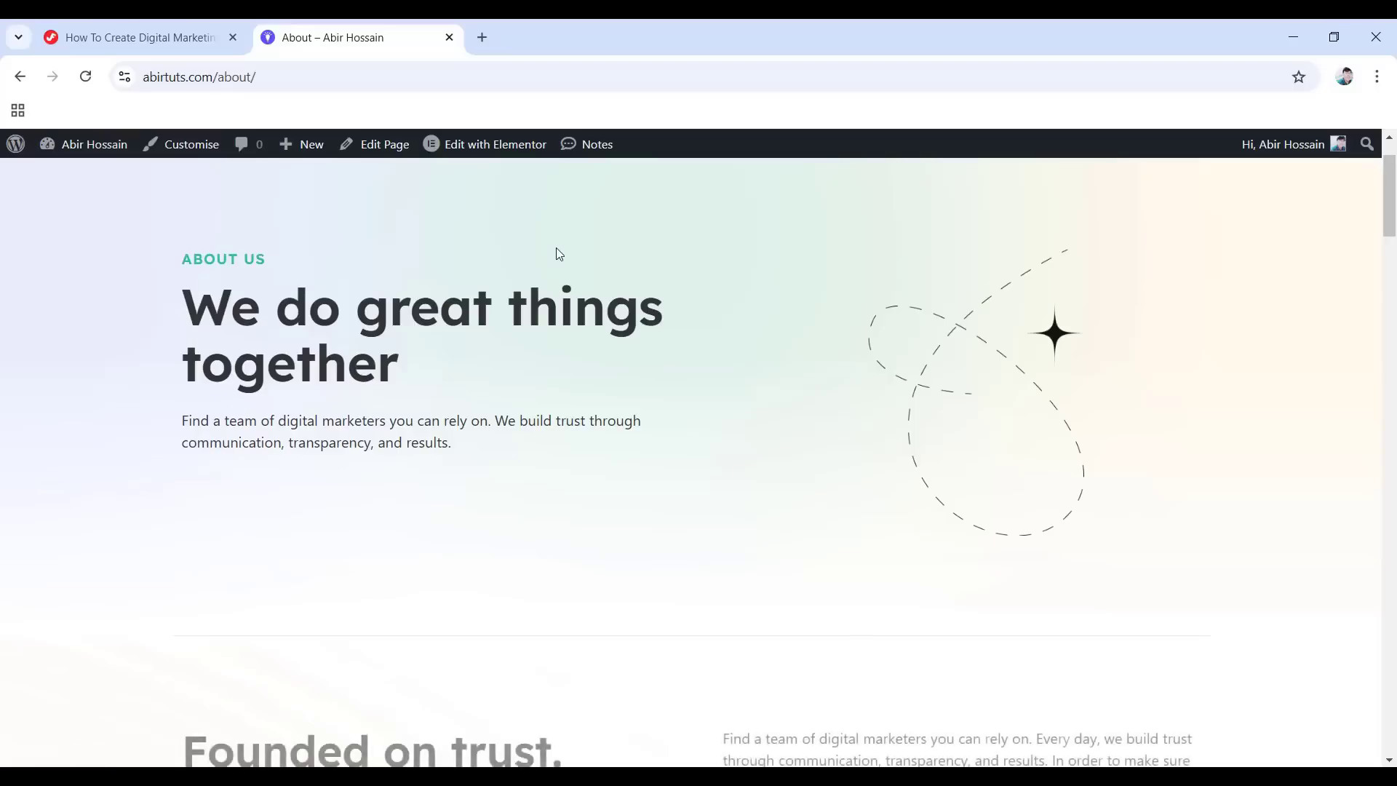
pyautogui.scroll(-4, 537, 325)
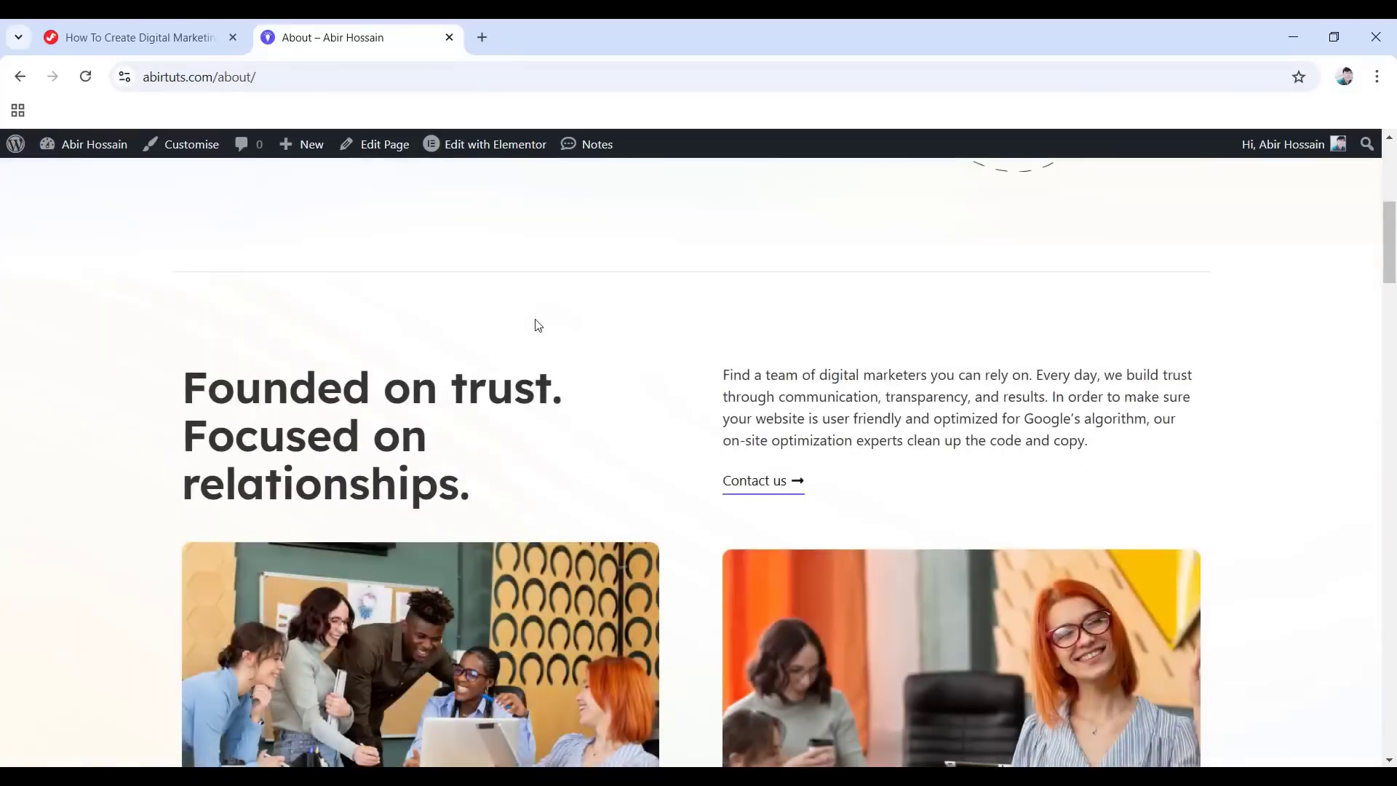
pyautogui.scroll(-3, 734, 339)
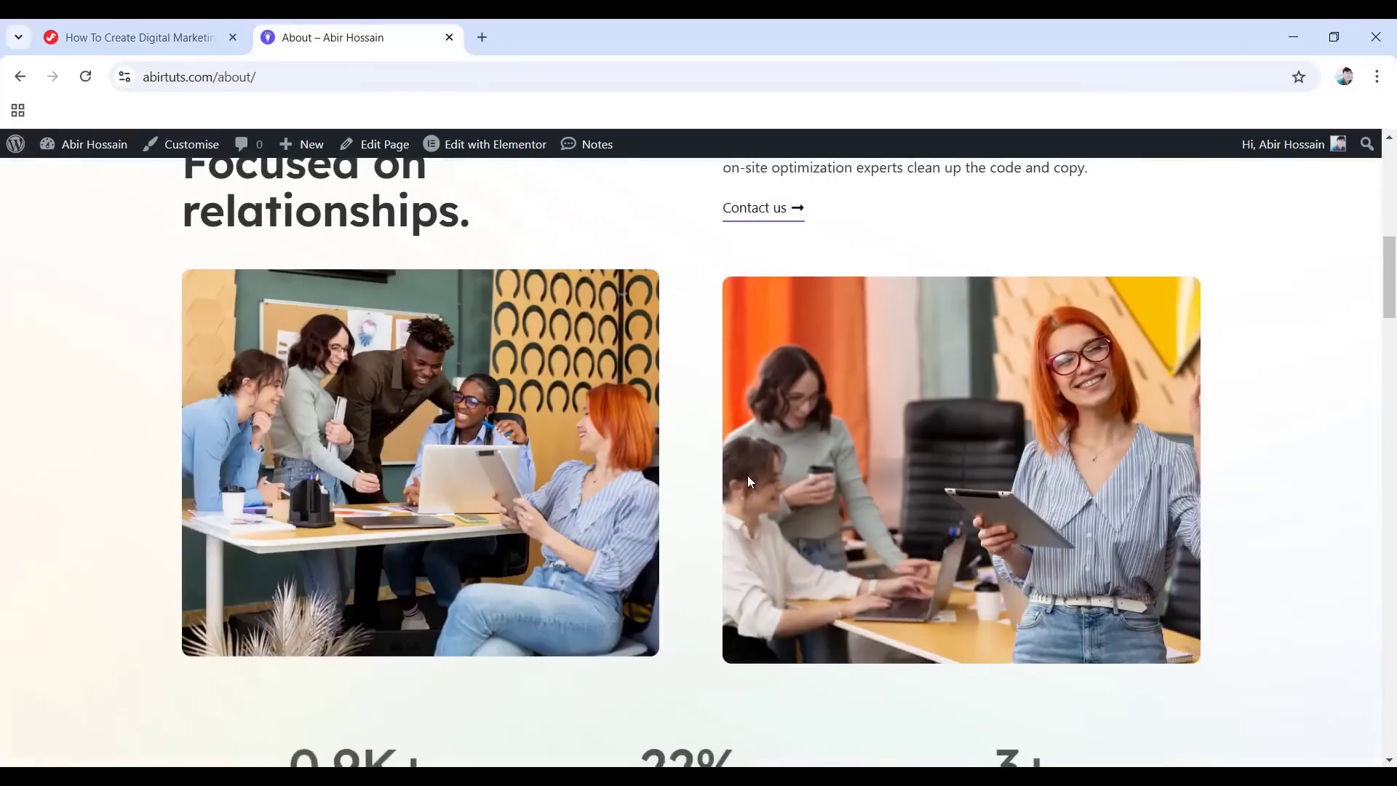
pyautogui.scroll(-1, 748, 474)
pyautogui.scroll(-2, 761, 493)
pyautogui.scroll(-1, 705, 492)
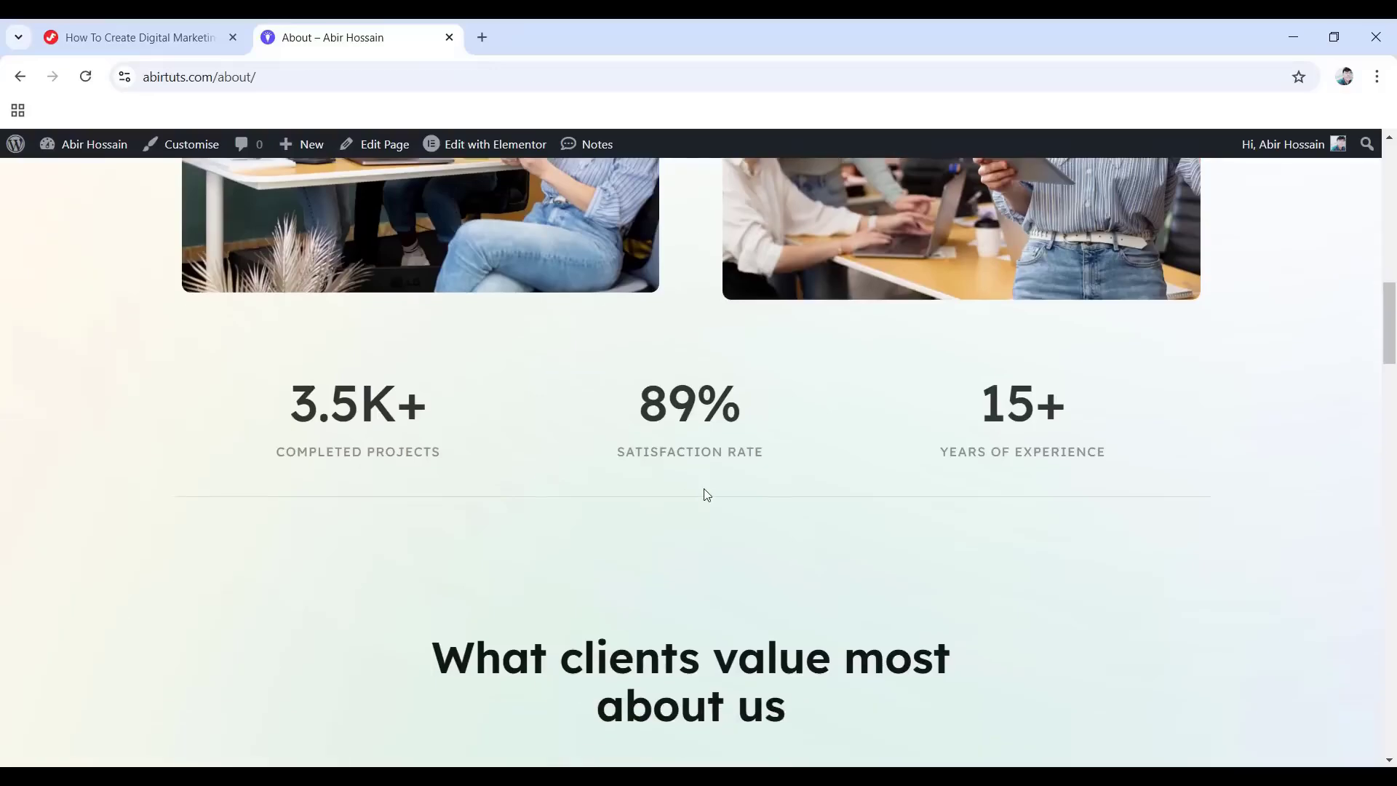
pyautogui.scroll(-7, 827, 555)
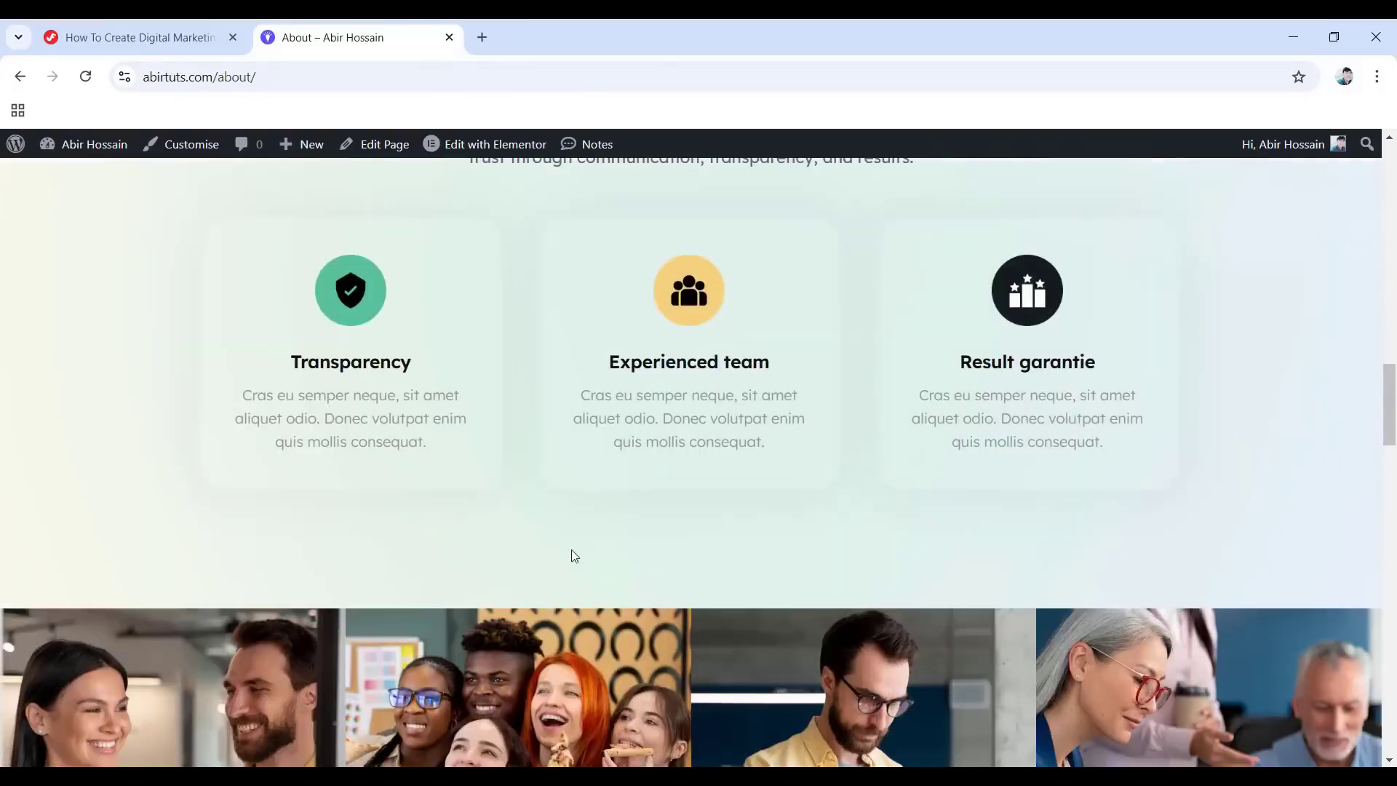
pyautogui.scroll(-10, 574, 556)
pyautogui.scroll(-8, 834, 533)
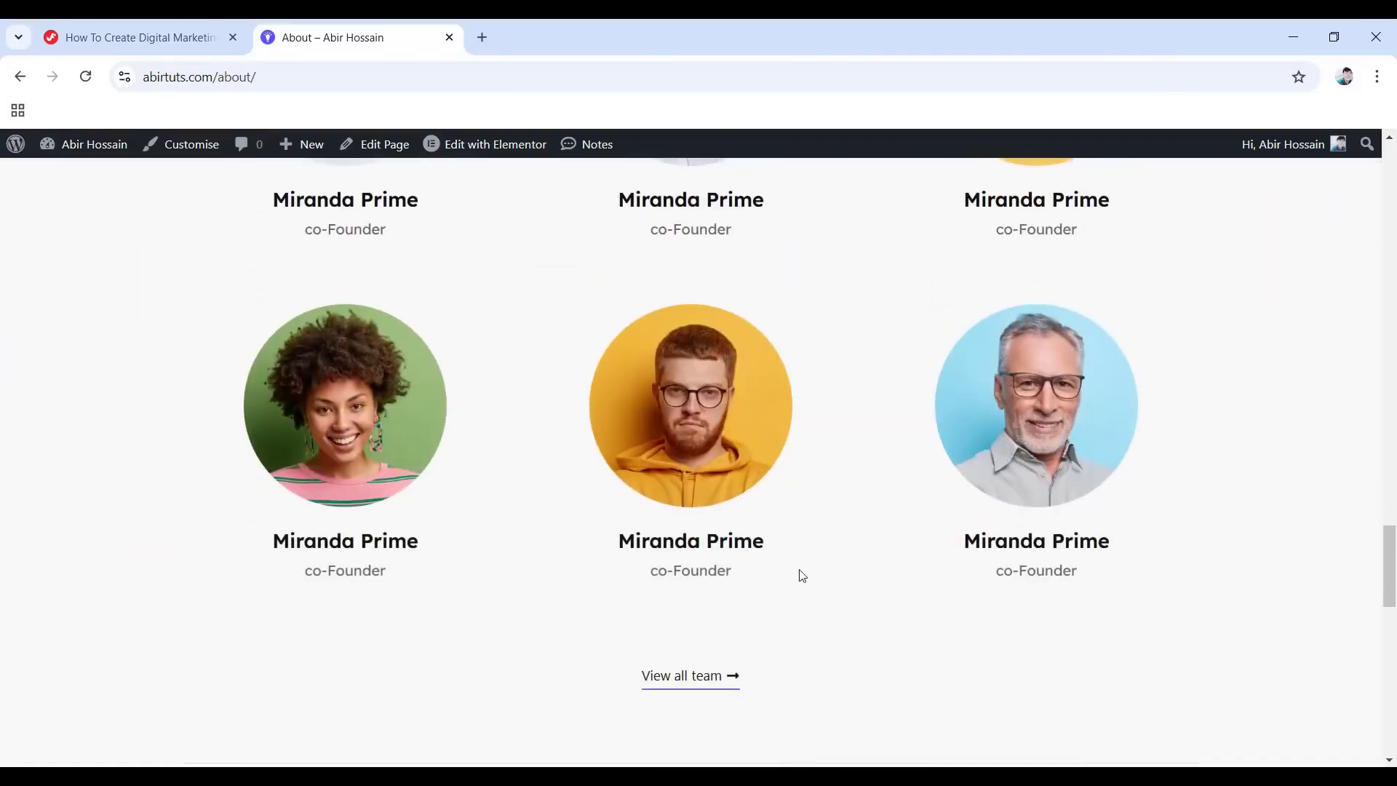
pyautogui.scroll(-8, 801, 576)
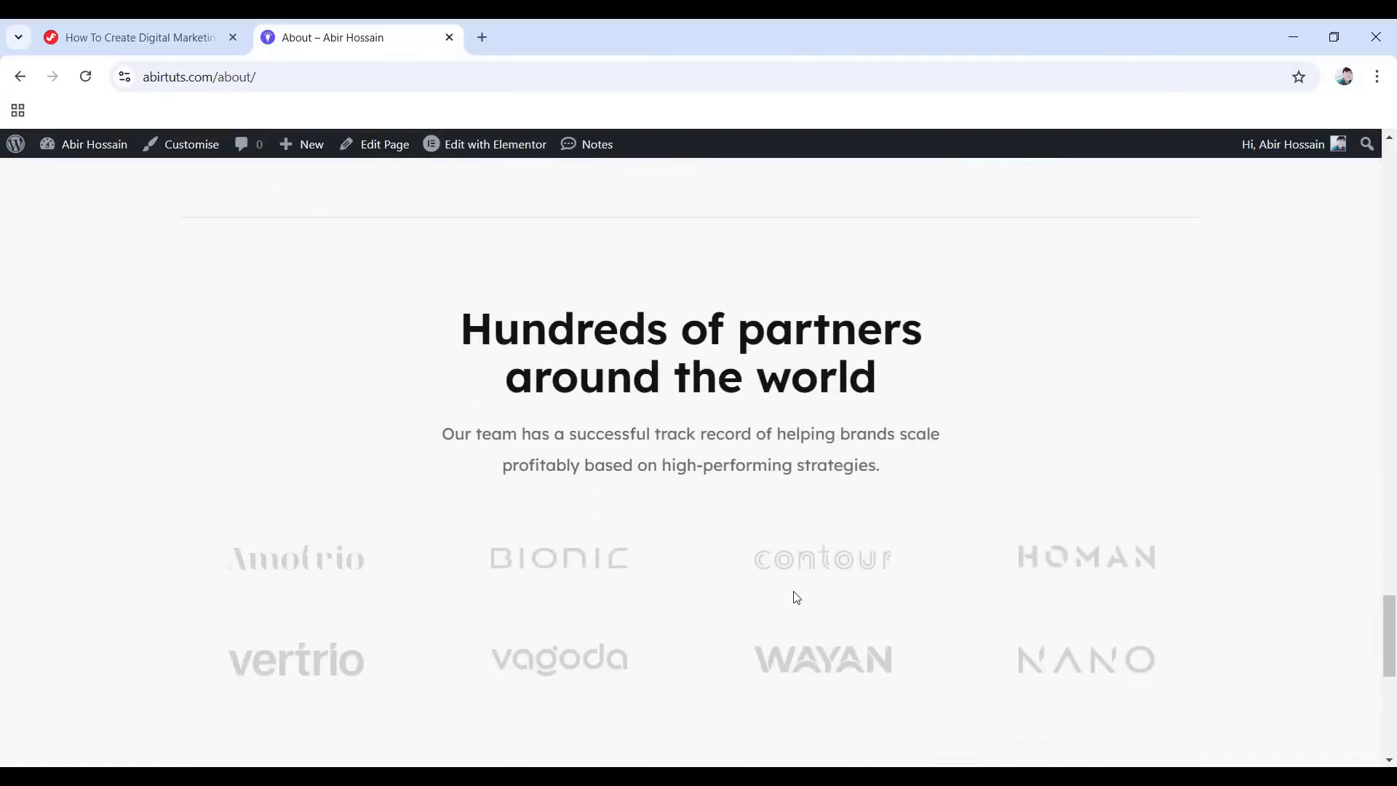
pyautogui.scroll(-8, 797, 597)
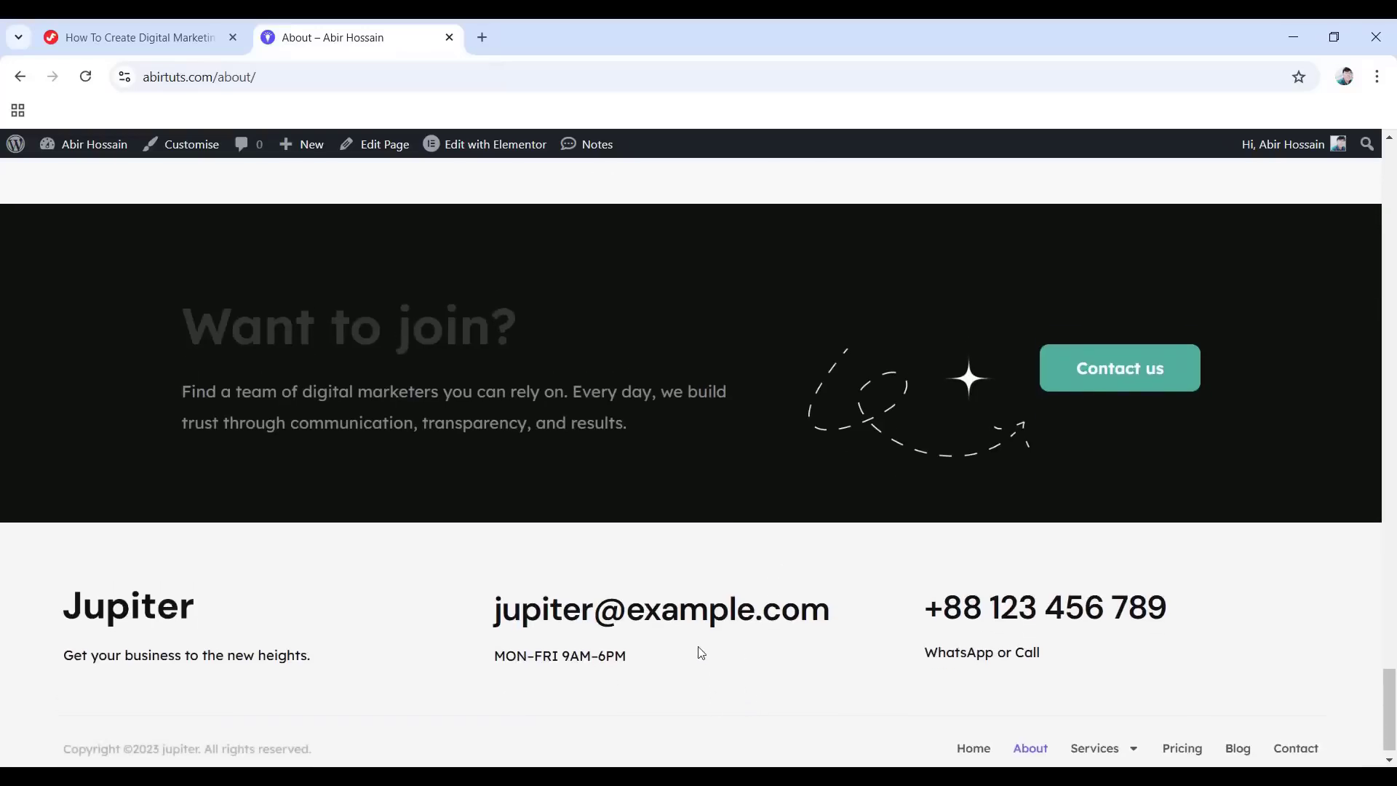
# Go to the Services page from the top navigation.
pyautogui.scroll(20, 698, 647)
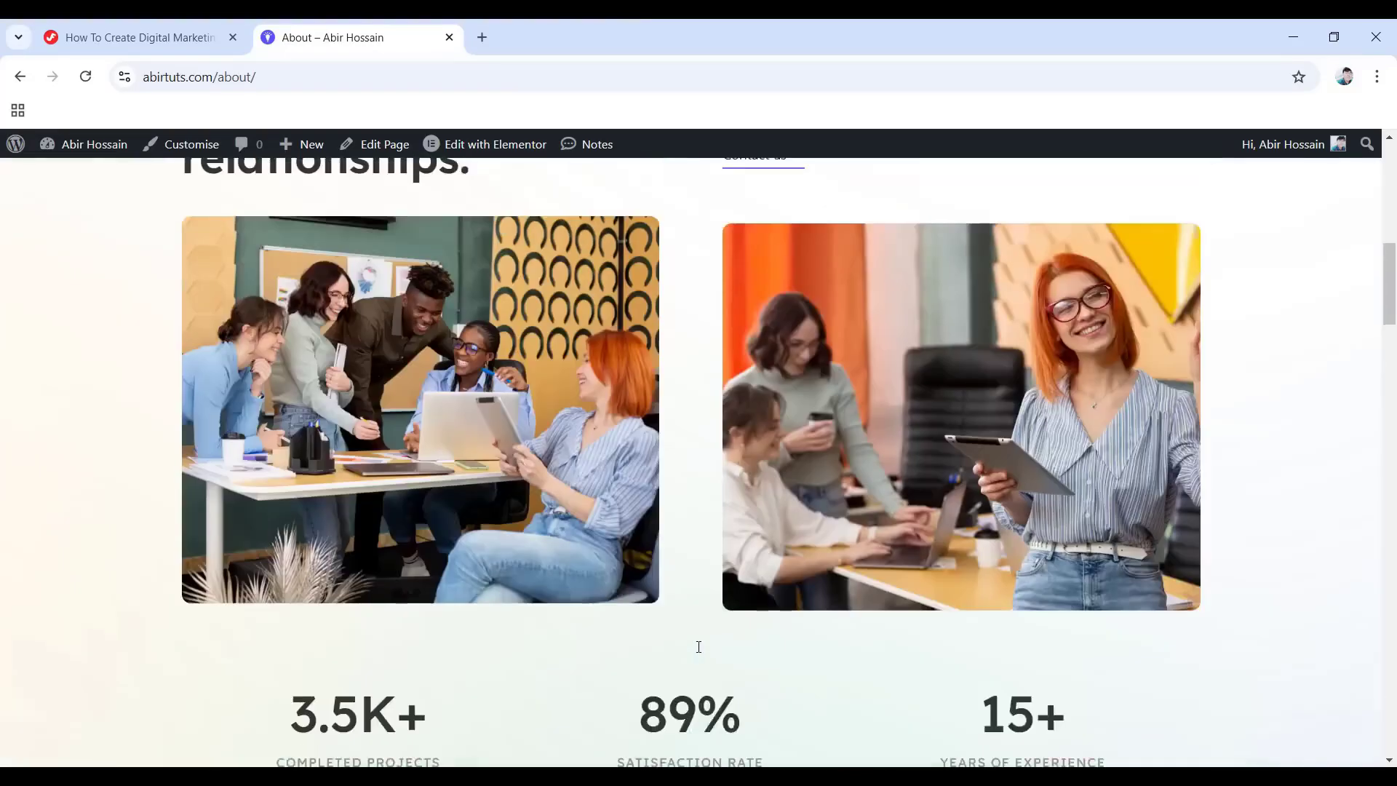
pyautogui.scroll(10, 697, 646)
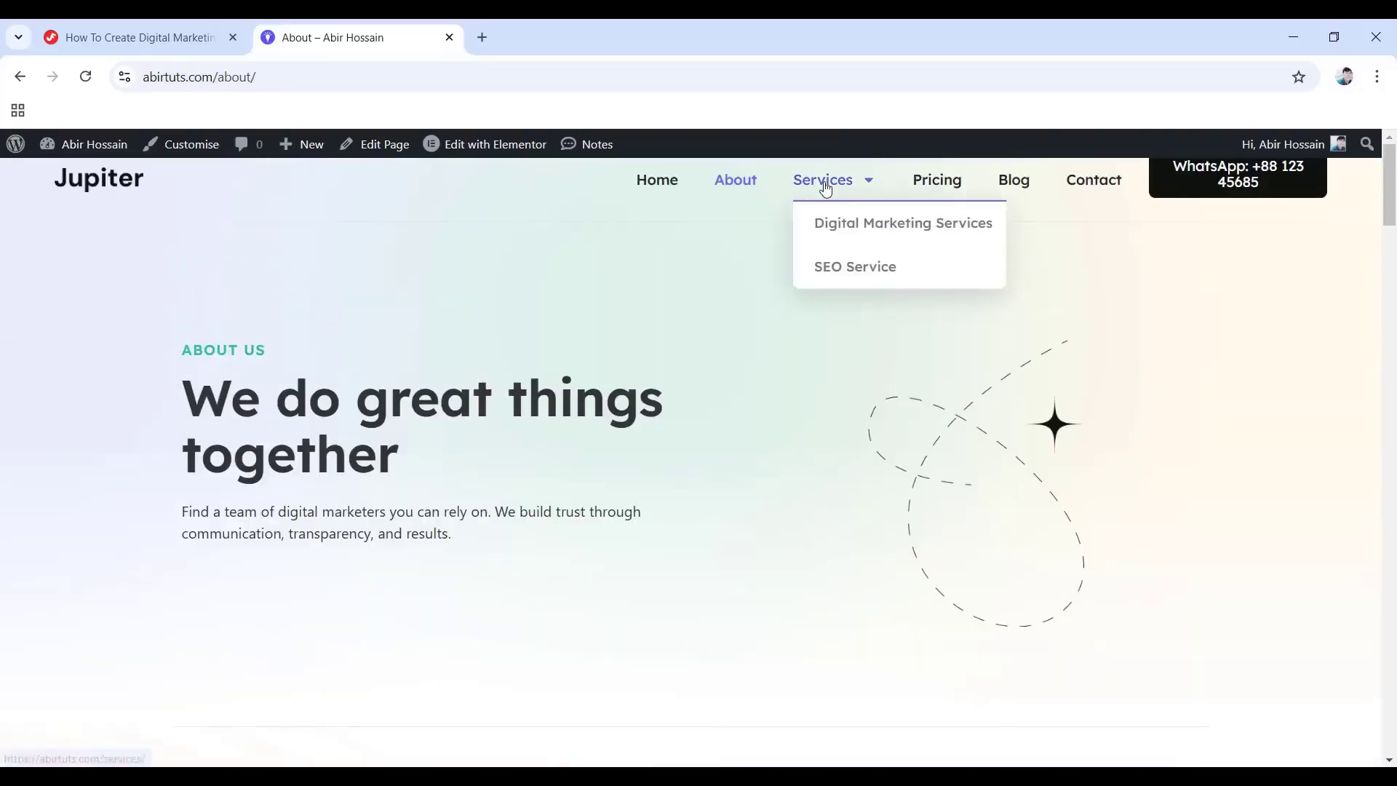
pyautogui.click(826, 186)
# Scroll the Services page to the 'Want to join?' footer, back to top, and reveal the Services dropdown.
pyautogui.scroll(-10, 575, 415)
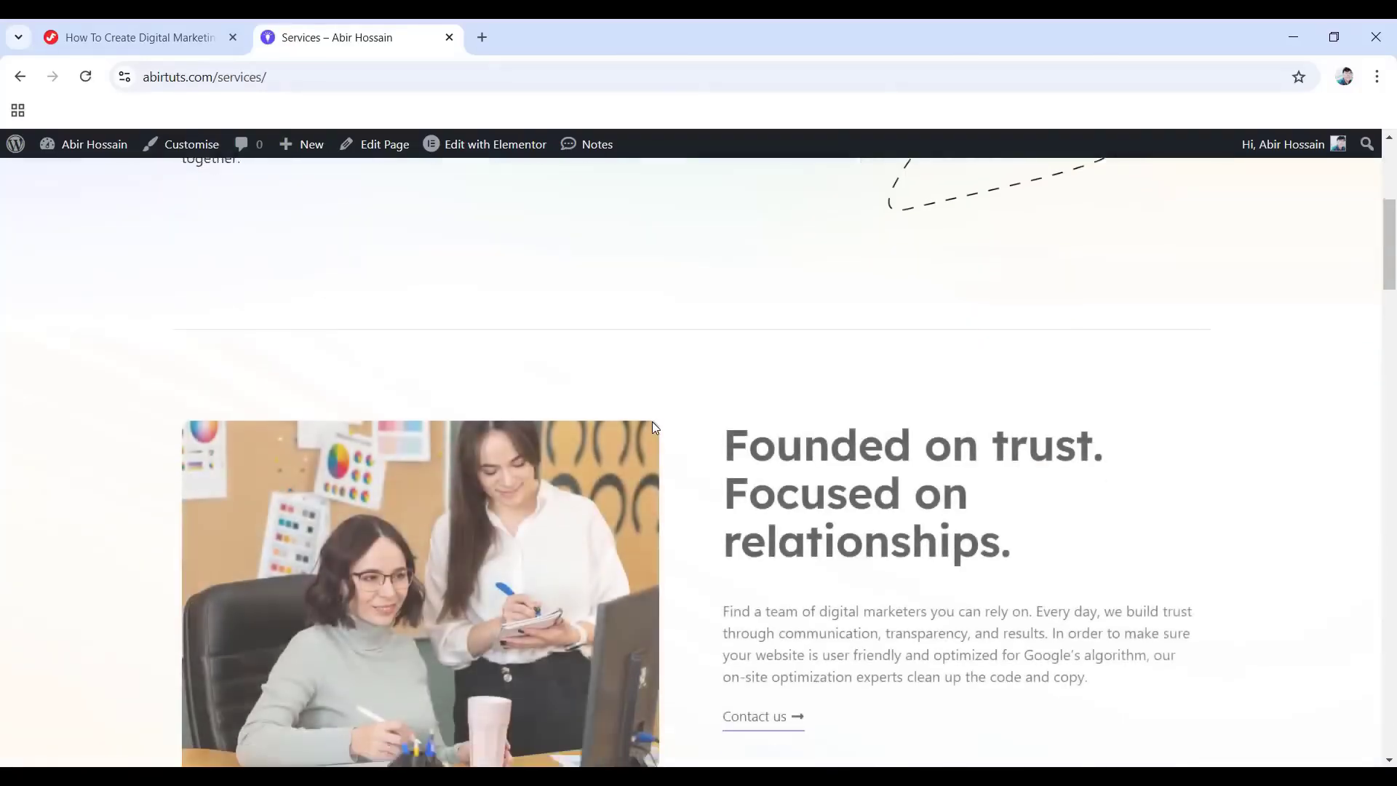
pyautogui.scroll(-10, 885, 455)
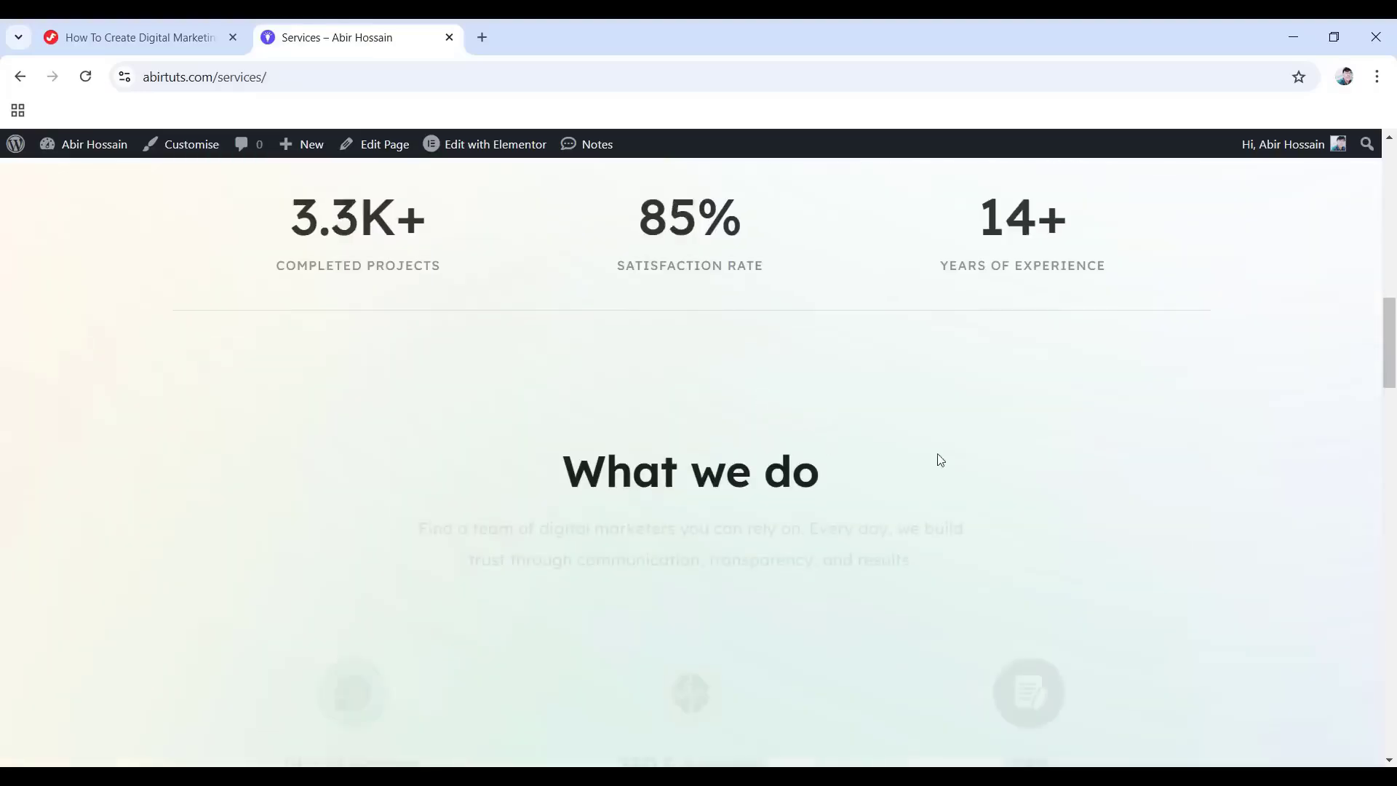
pyautogui.scroll(-8, 762, 378)
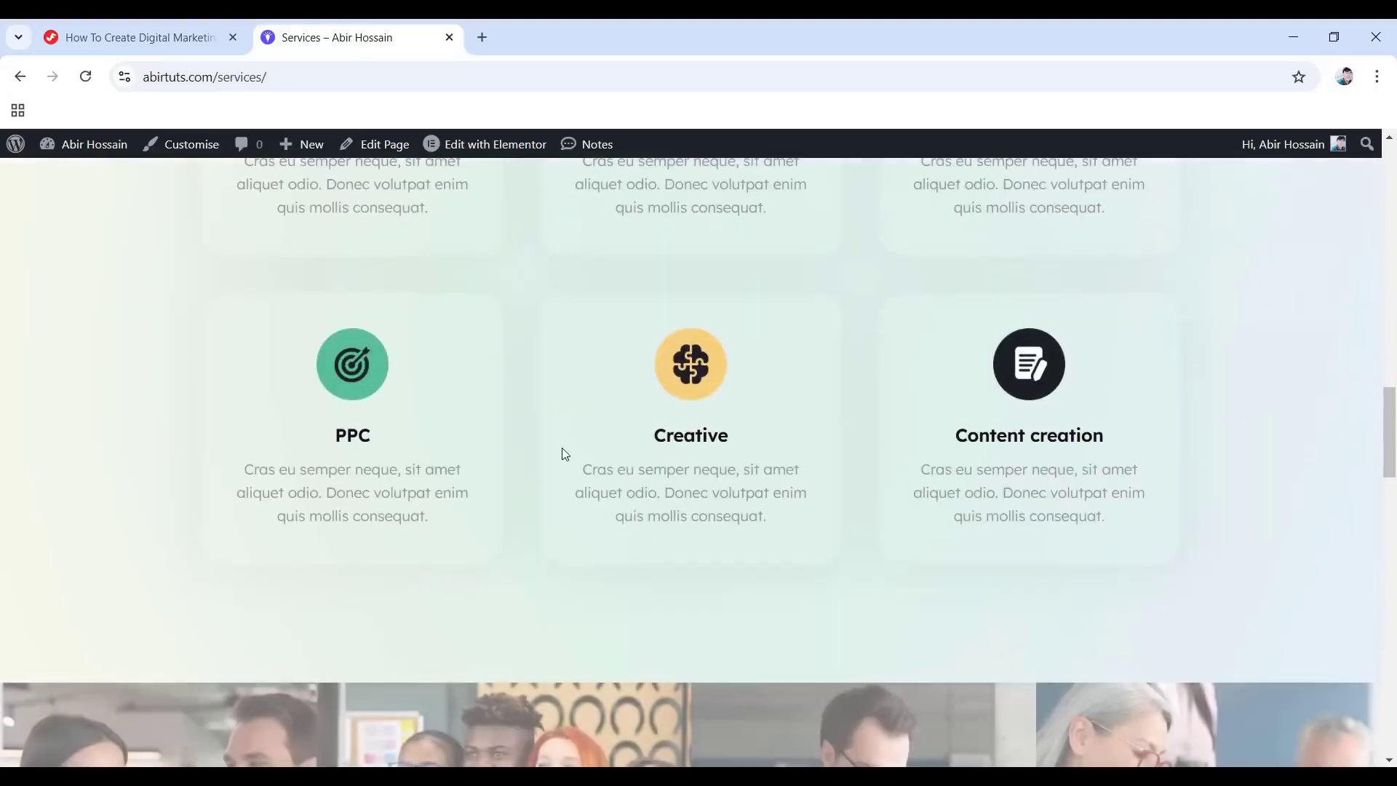
pyautogui.scroll(-10, 704, 542)
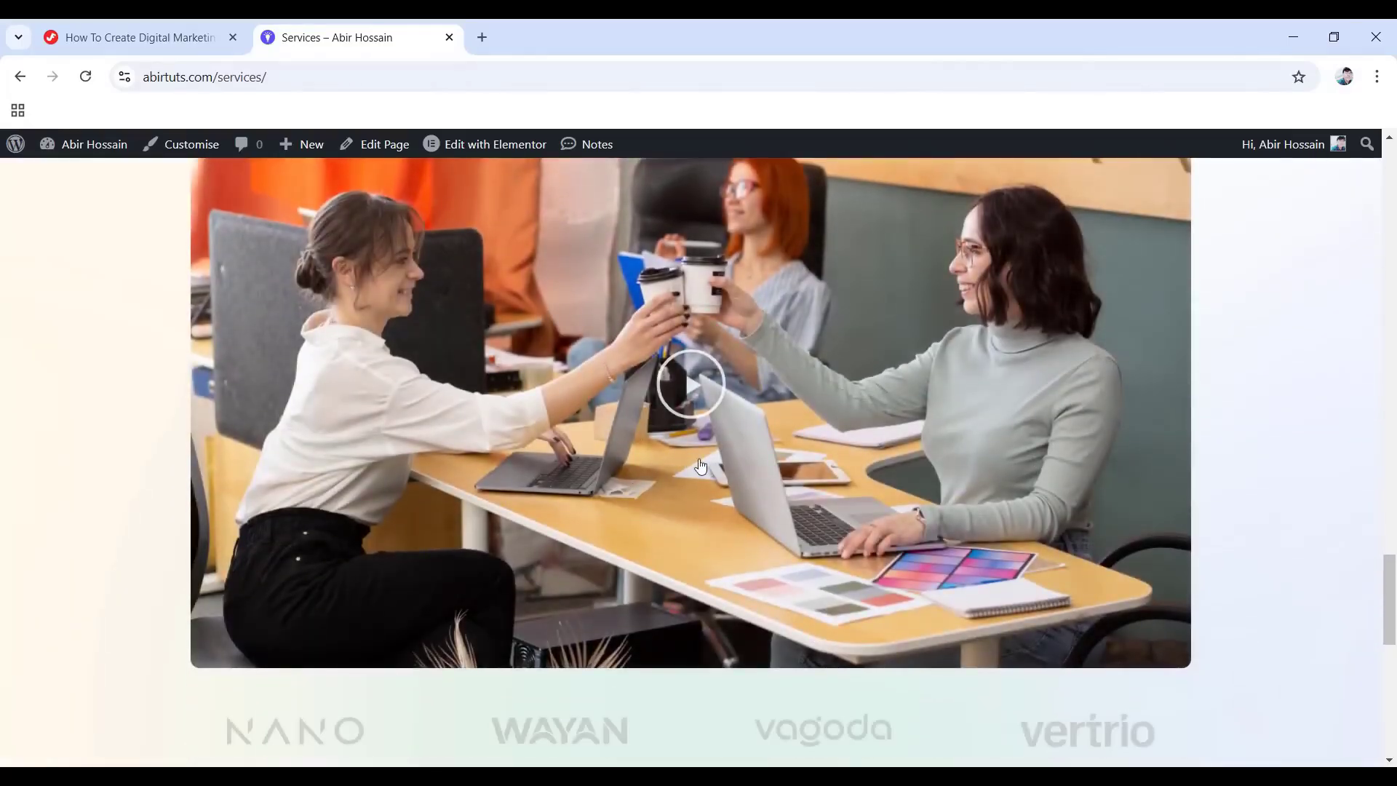
pyautogui.scroll(-5, 701, 466)
pyautogui.scroll(-5, 518, 434)
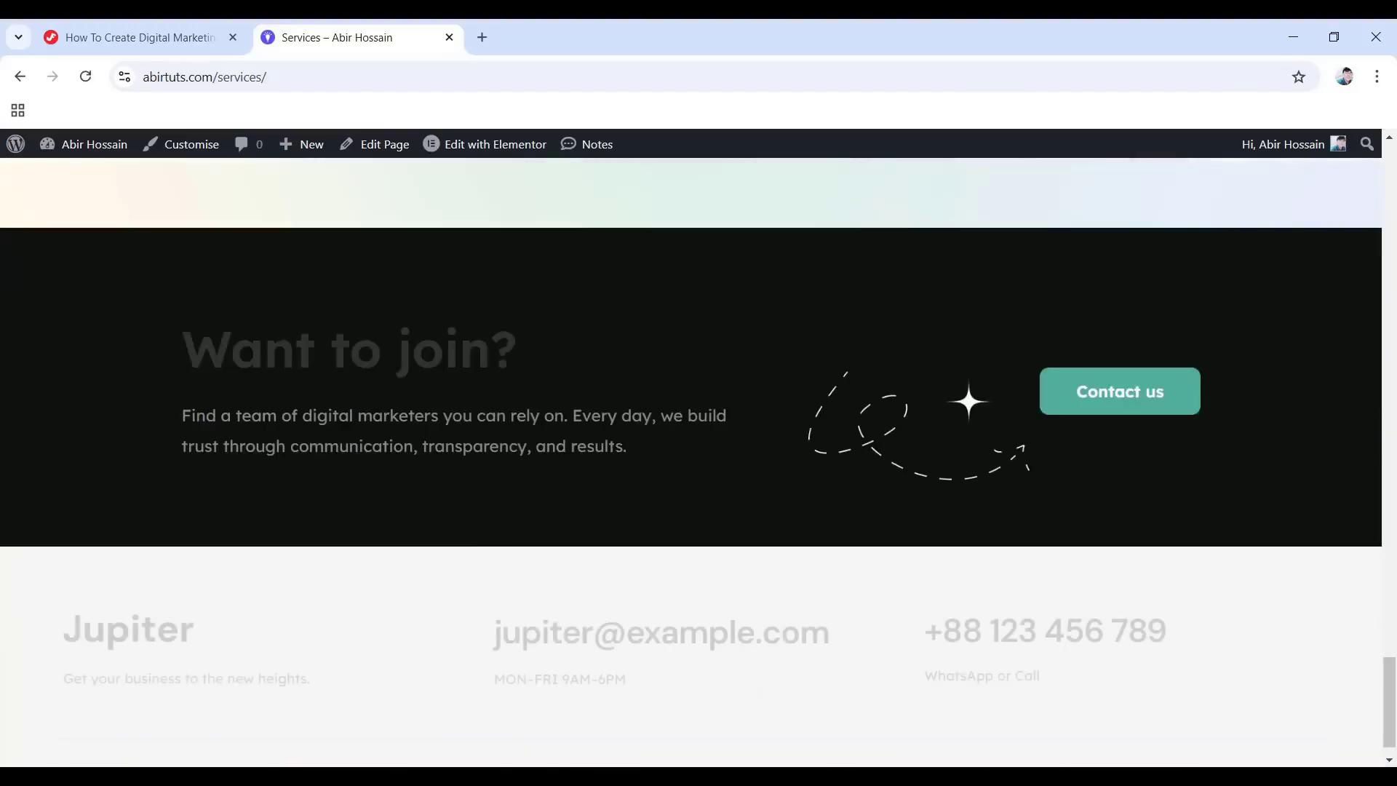
pyautogui.scroll(-1, 1048, 436)
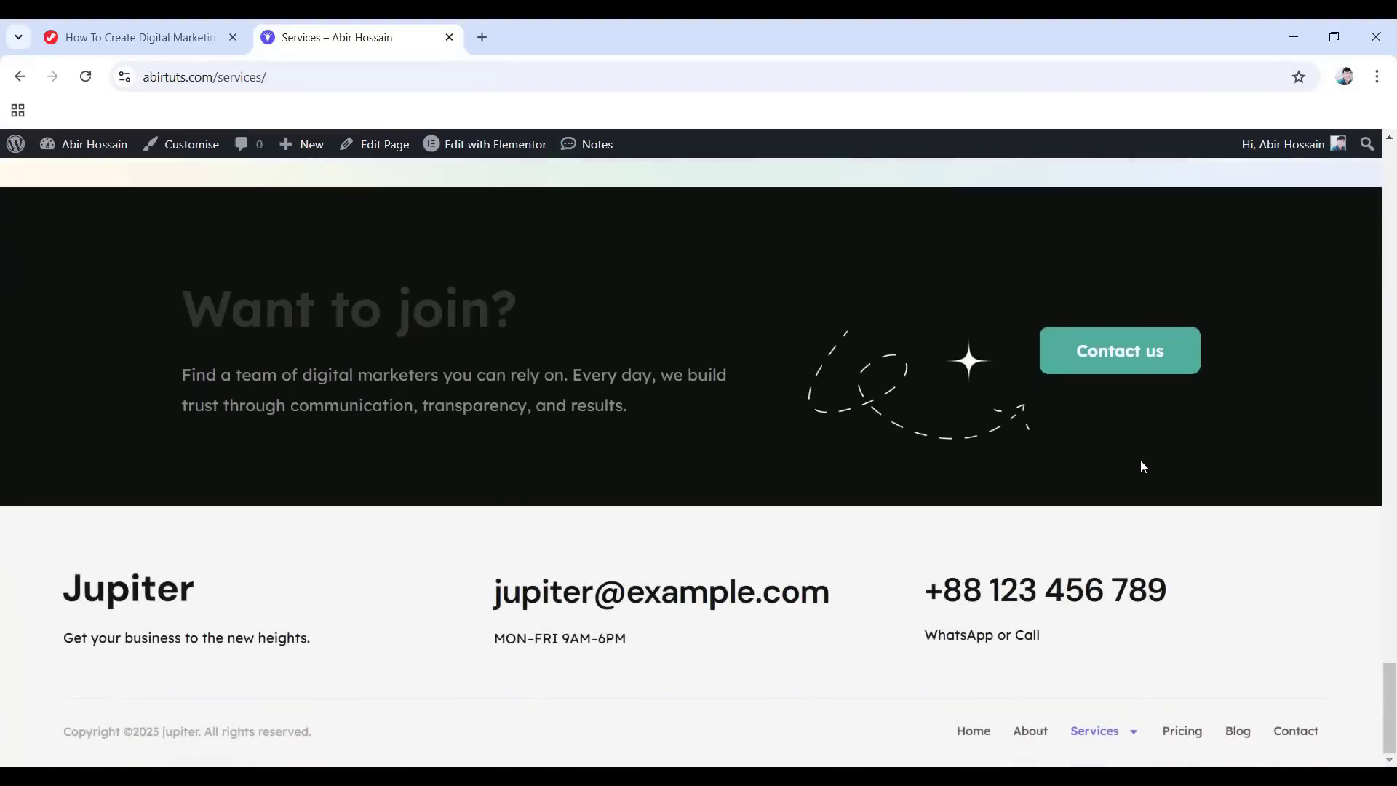
pyautogui.moveTo(1389, 684); pyautogui.dragTo(1389, 162)
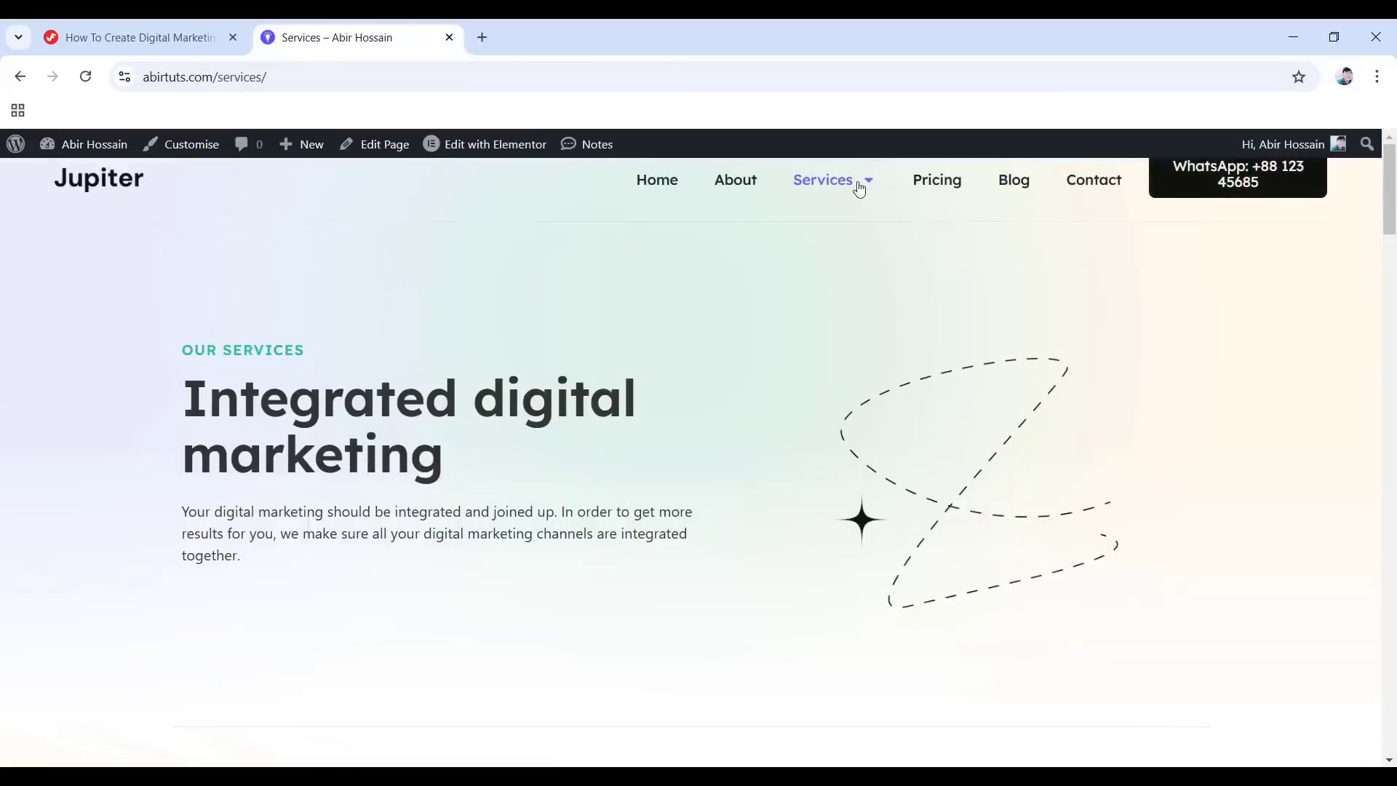
pyautogui.moveTo(852, 185)
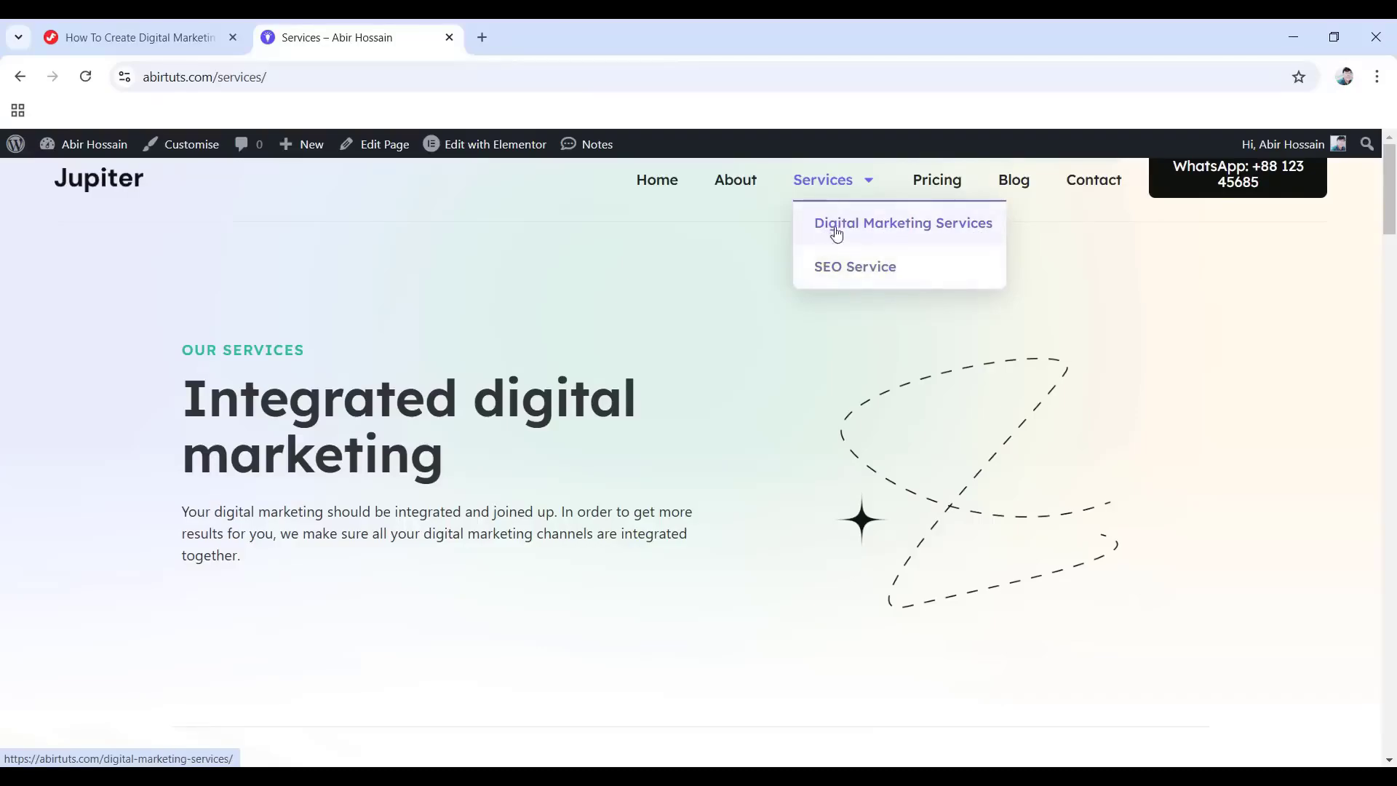
# View Digital Marketing Services and cycle its carousel back round to Content marketing.
pyautogui.click(868, 232)
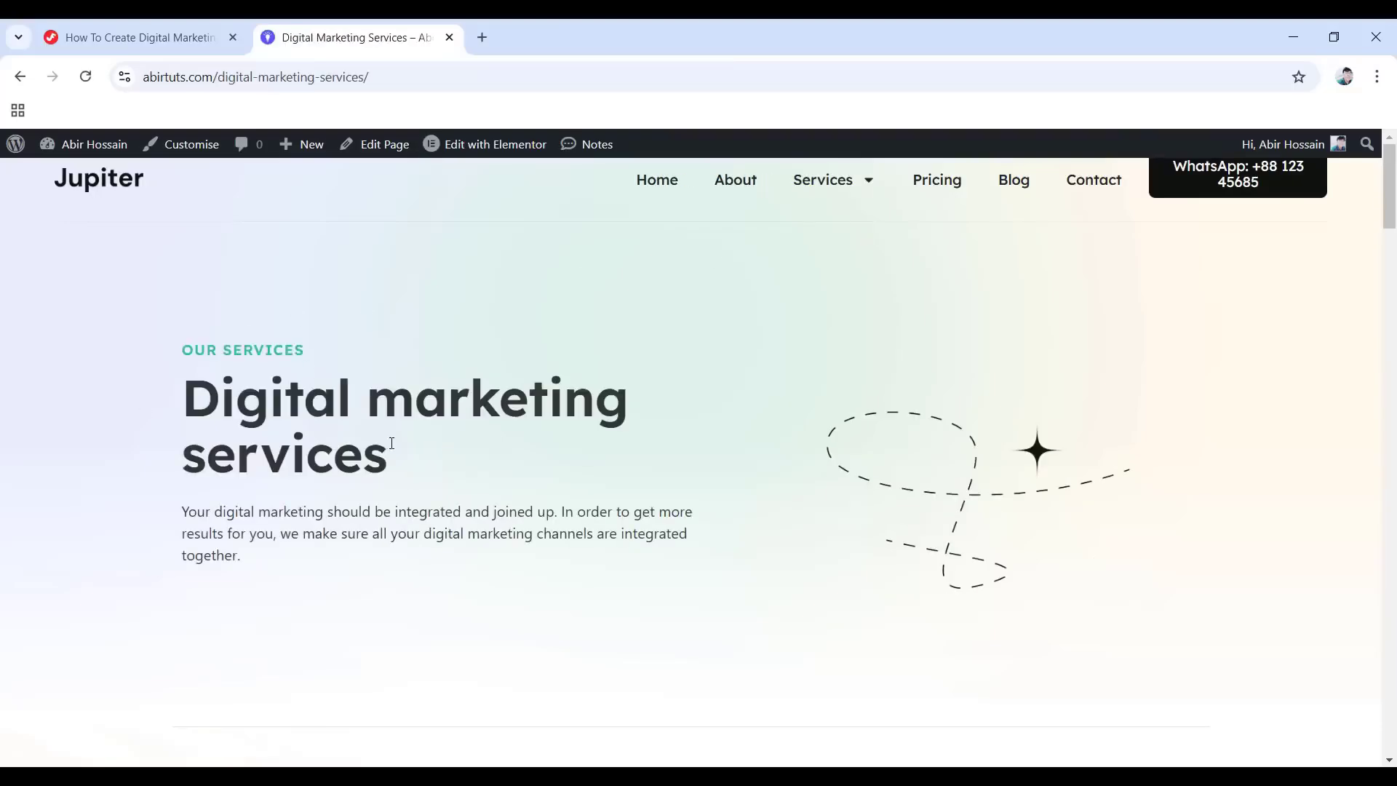
pyautogui.scroll(-15, 391, 443)
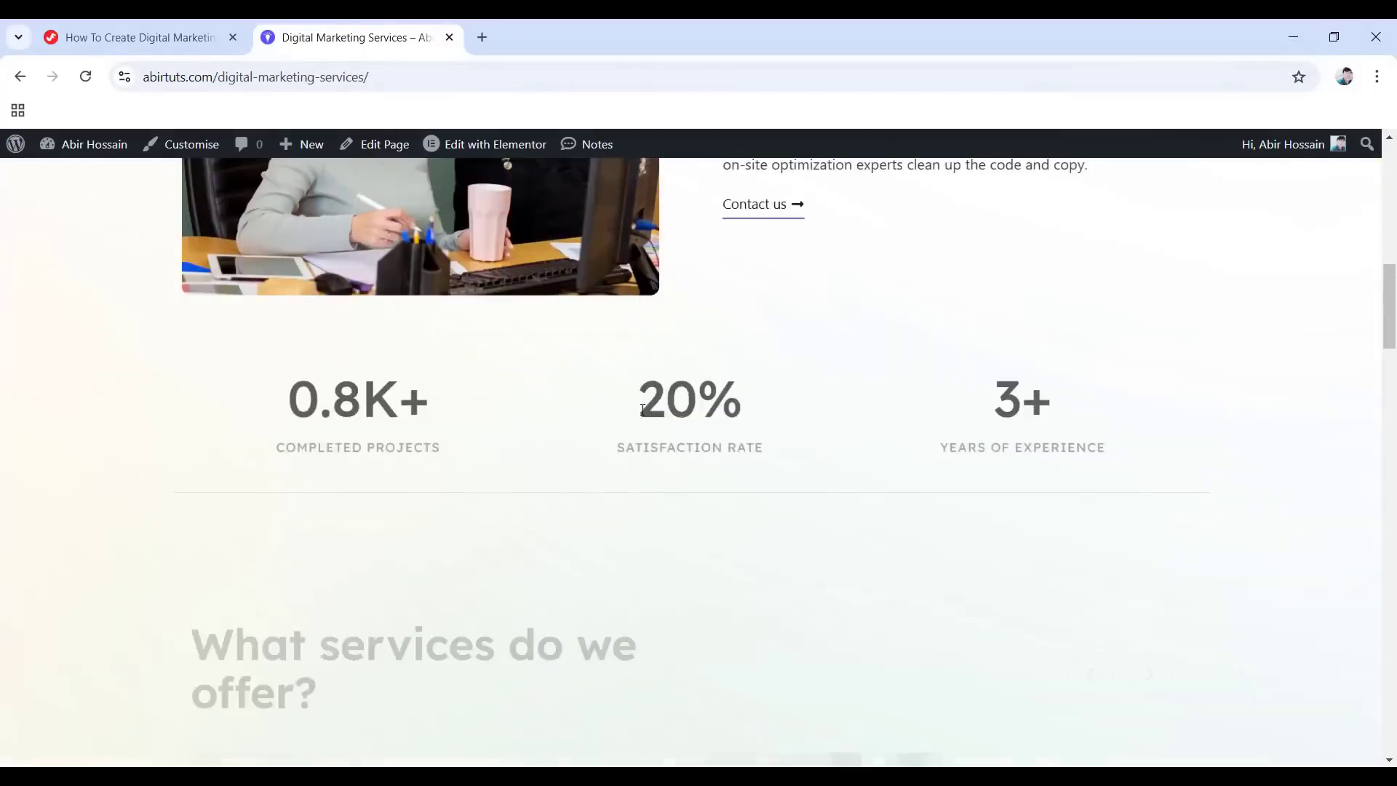
pyautogui.scroll(-8, 728, 436)
pyautogui.scroll(1, 567, 462)
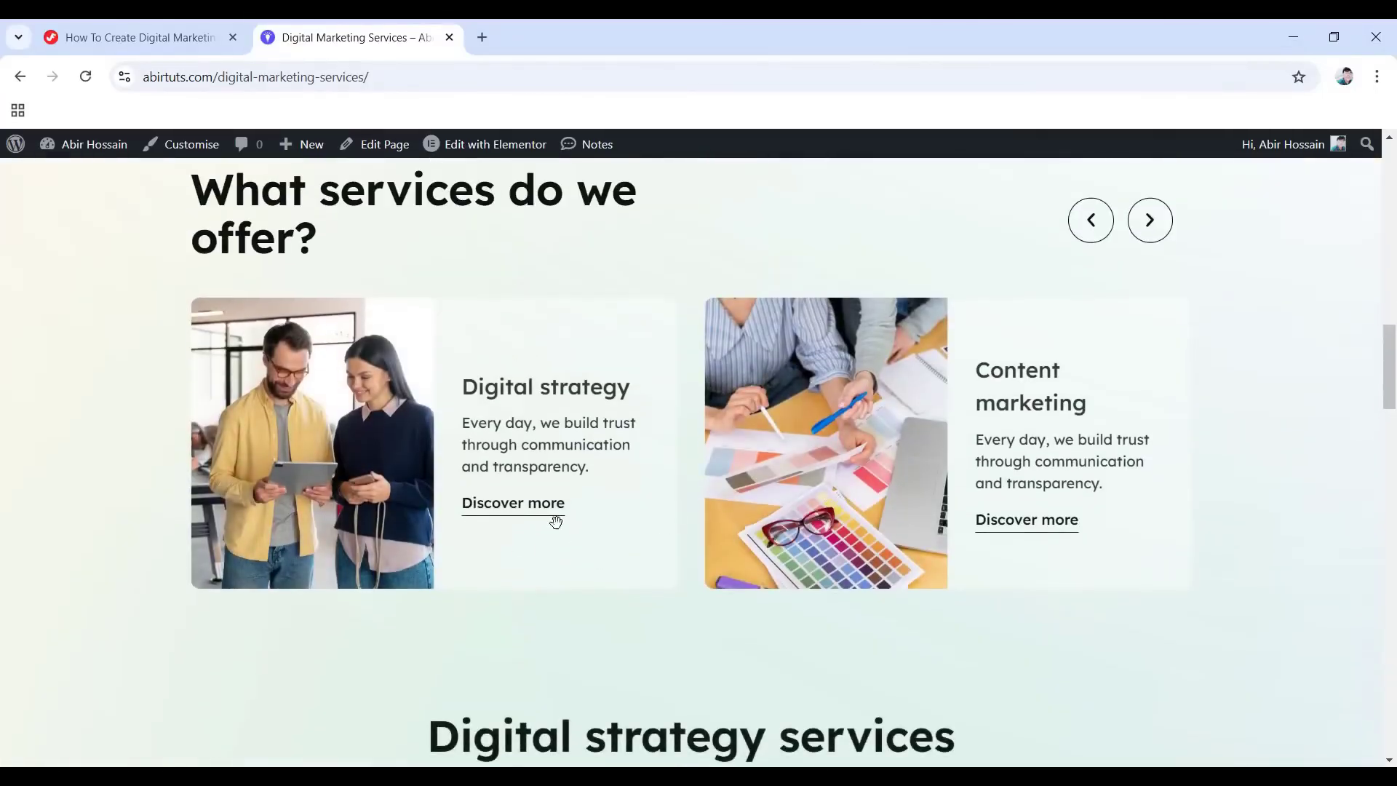
pyautogui.scroll(1, 627, 529)
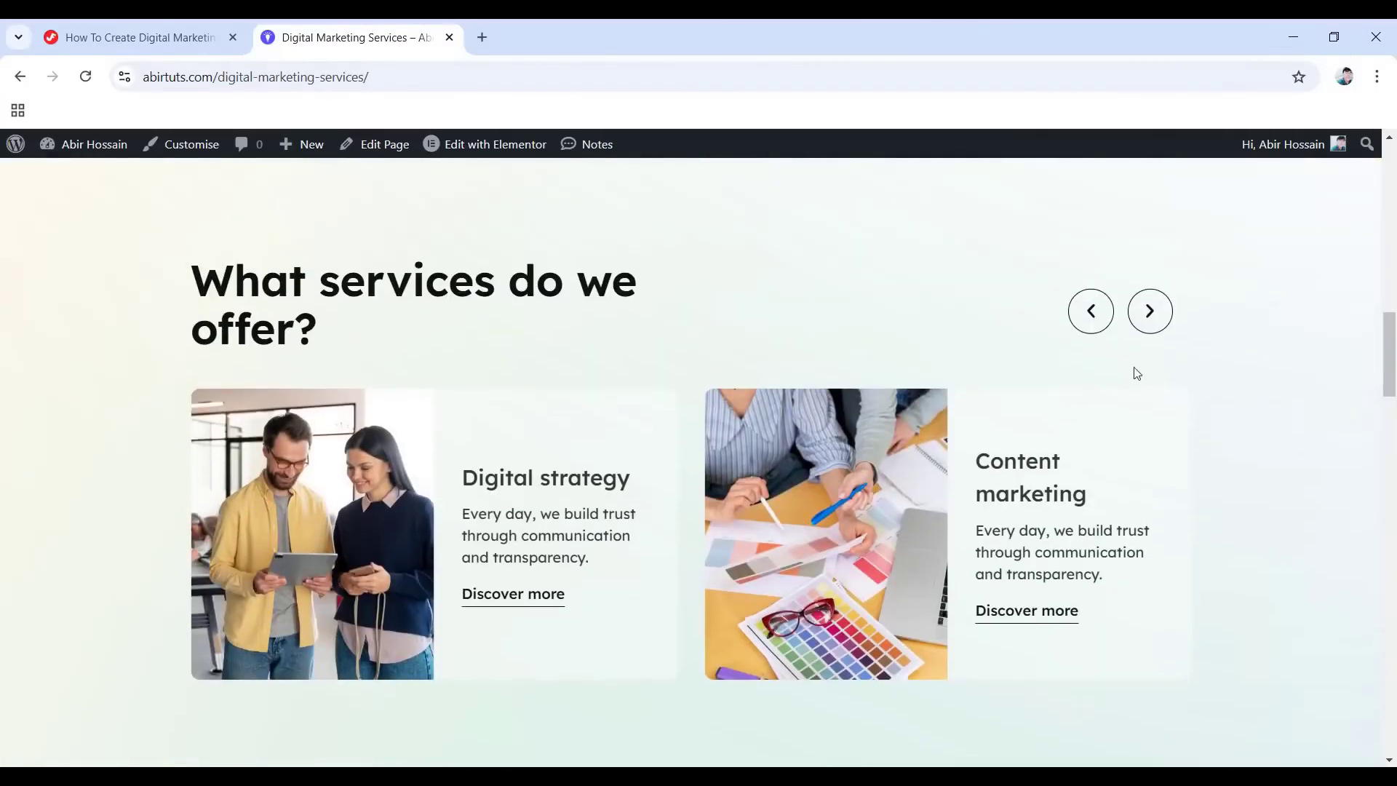
pyautogui.click(1150, 310)
pyautogui.click(1150, 311)
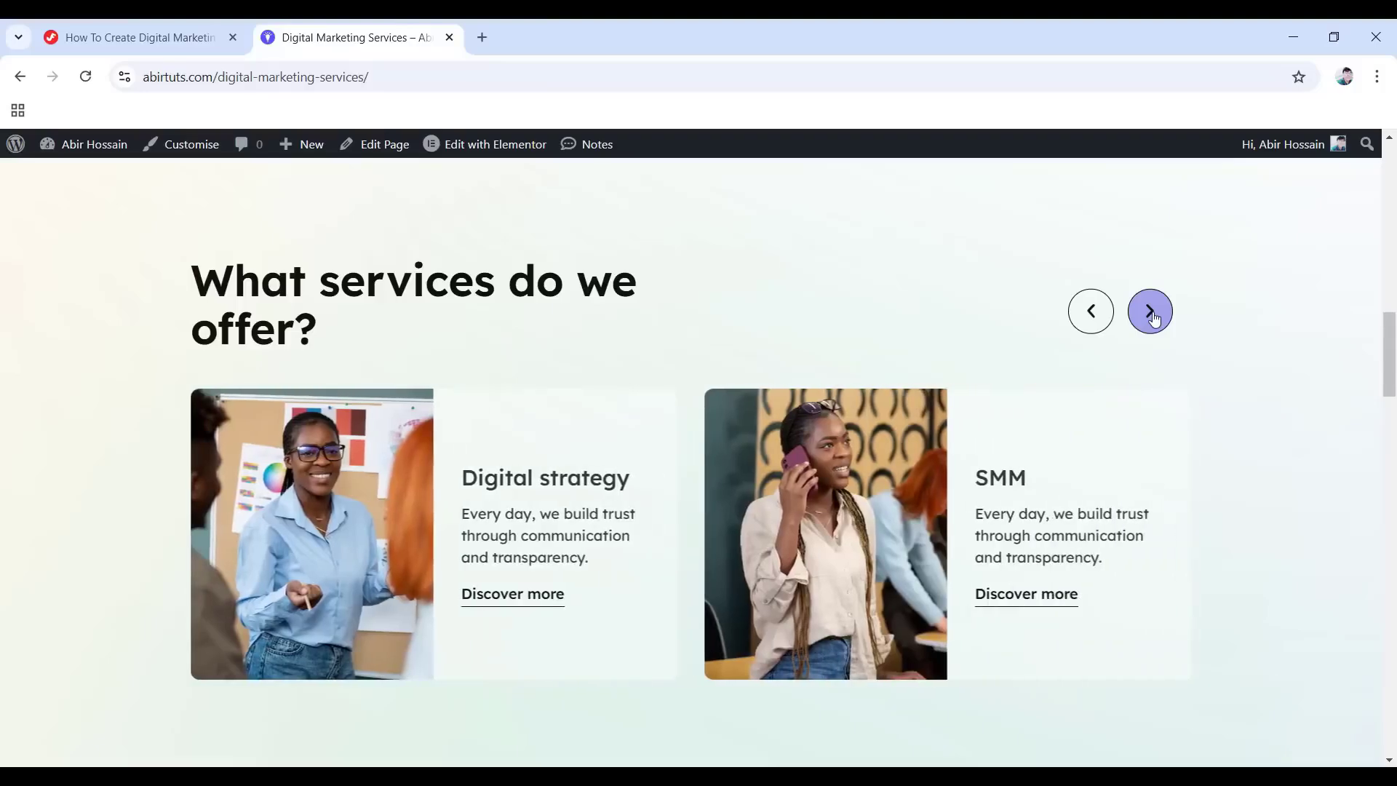
pyautogui.click(1150, 312)
pyautogui.click(1151, 313)
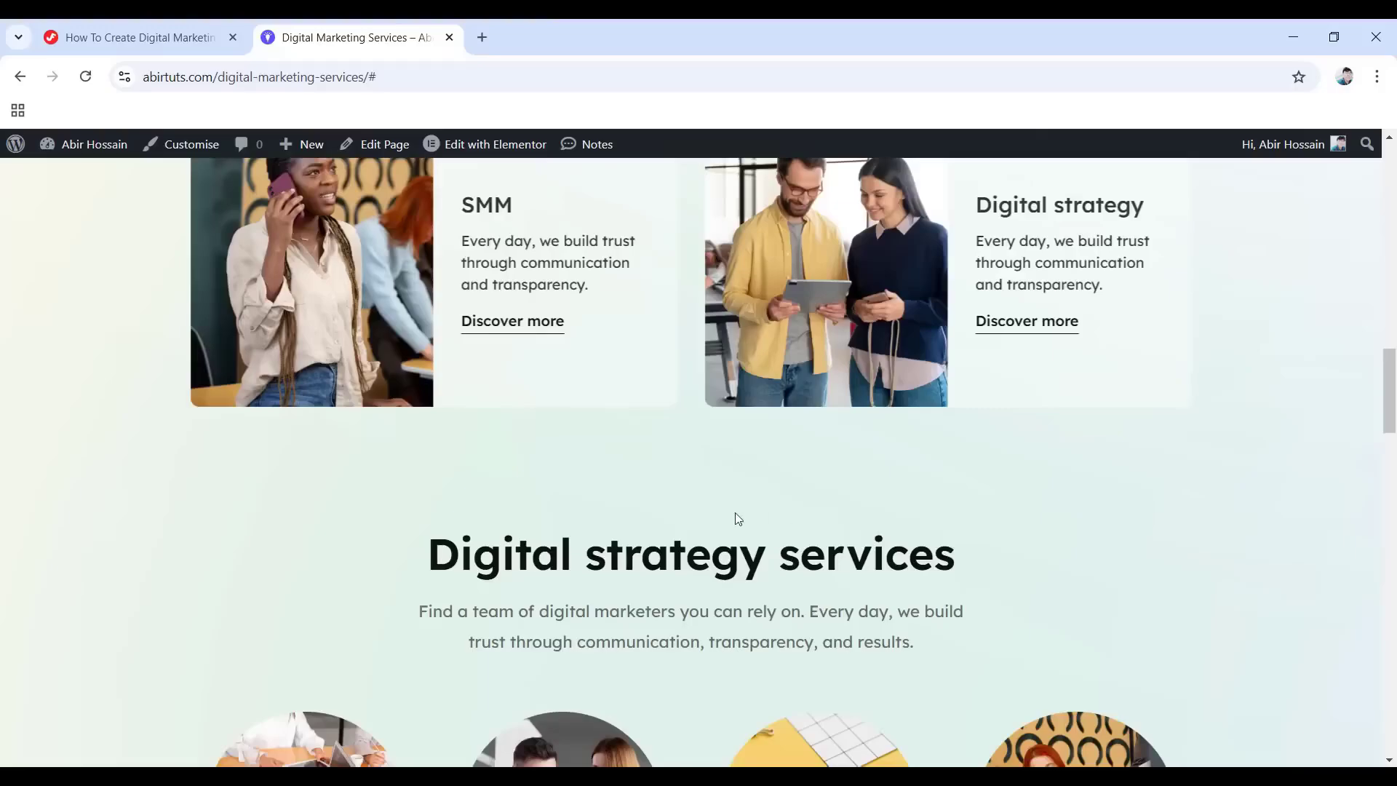
# Scroll through the SEO Service page from its hero to the 'Want to join?' section.
pyautogui.scroll(-14, 738, 518)
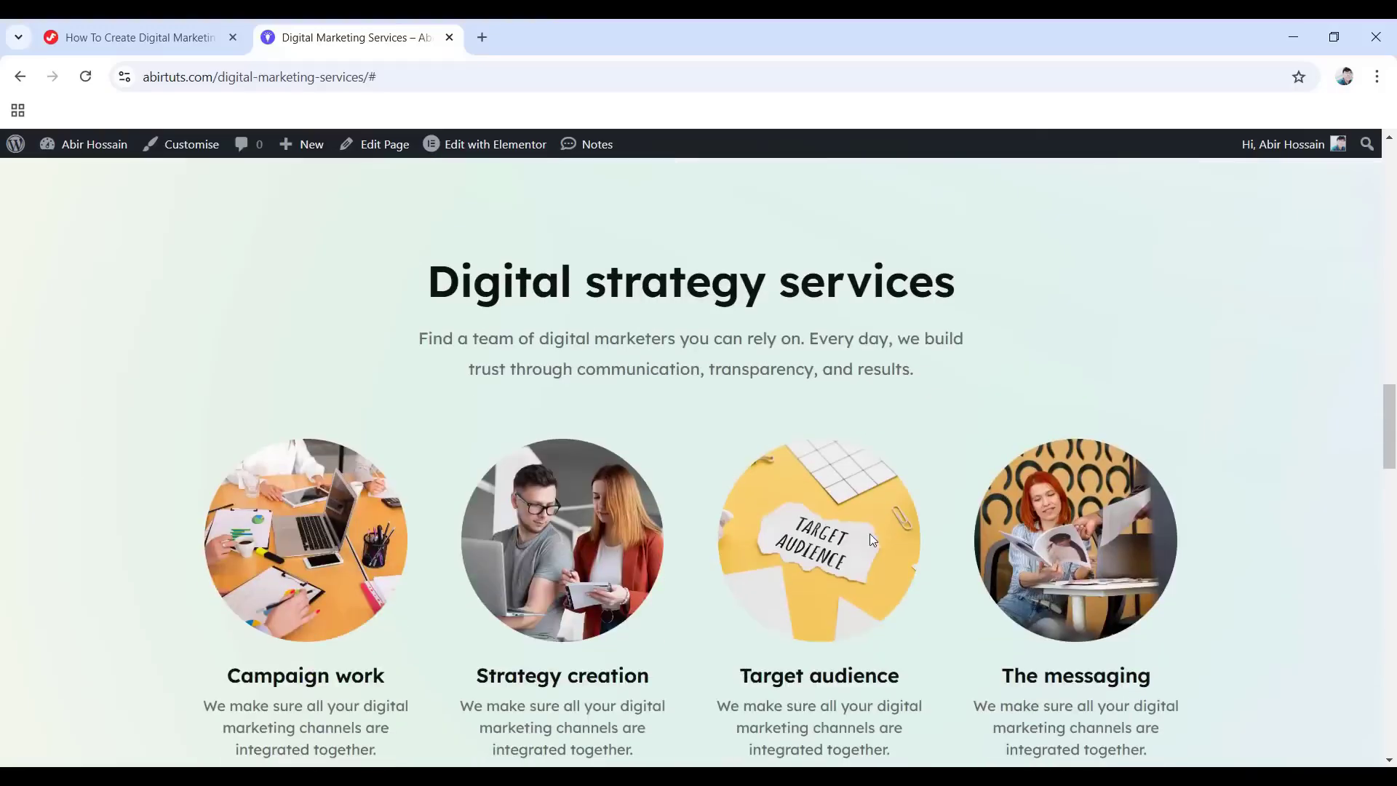
pyautogui.scroll(-15, 798, 611)
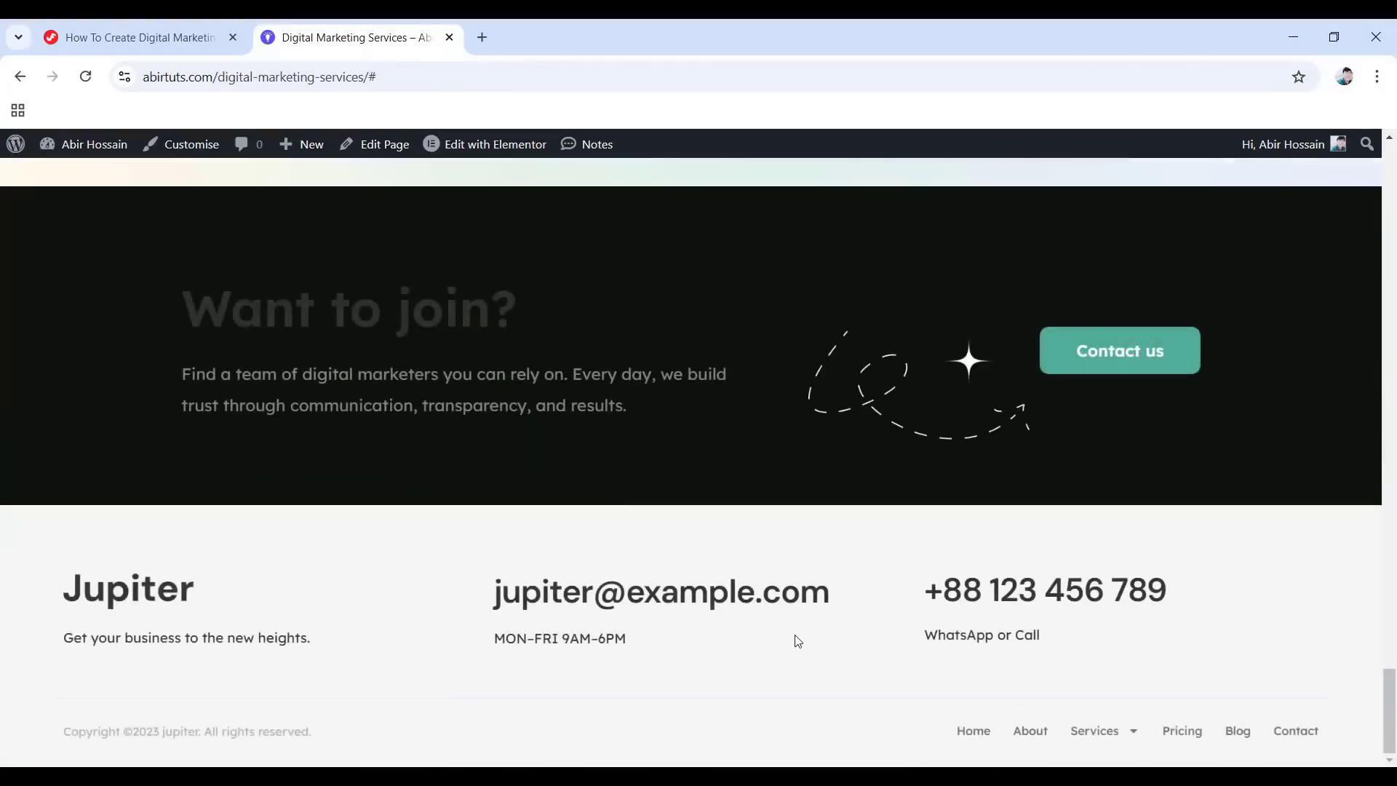
pyautogui.moveTo(1394, 723); pyautogui.dragTo(1394, 195)
pyautogui.moveTo(831, 186)
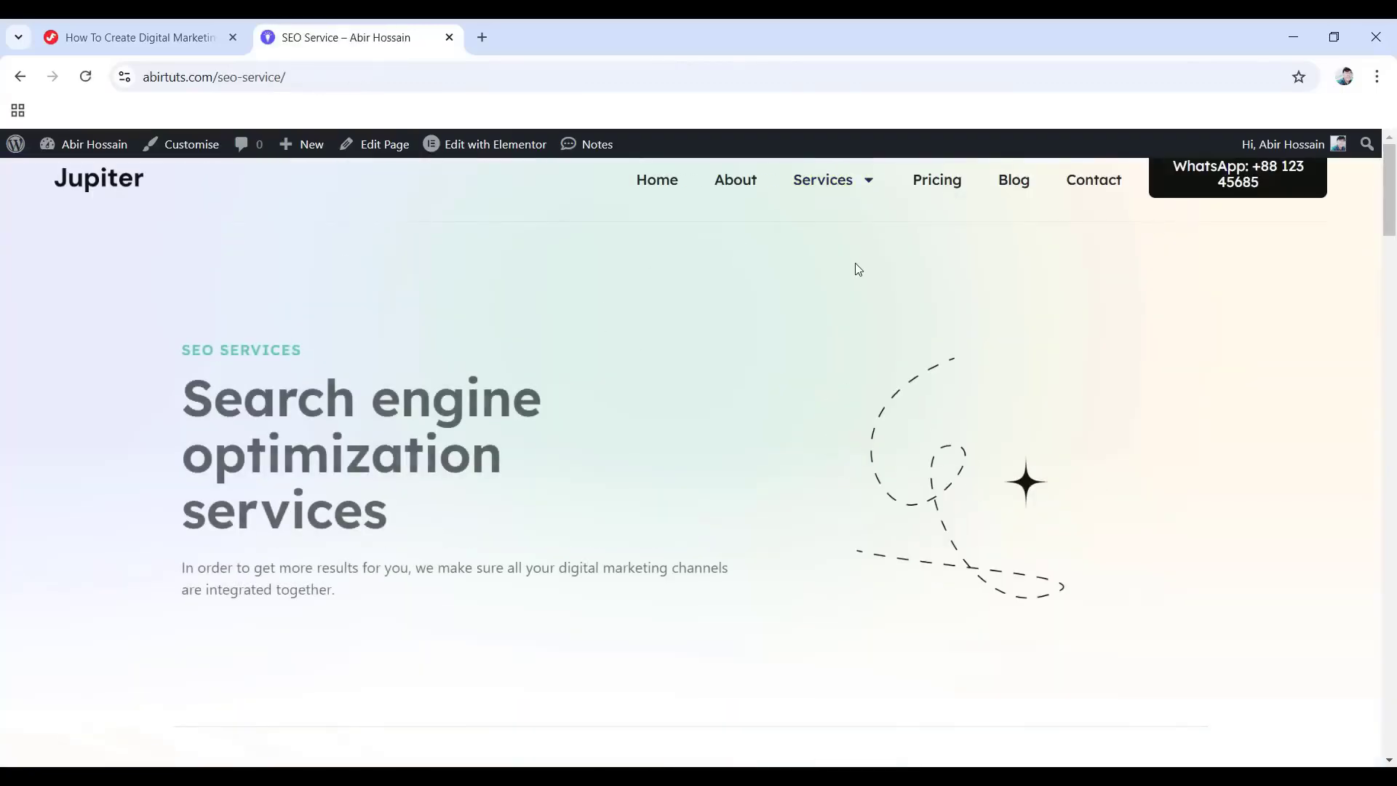
pyautogui.scroll(-10, 519, 529)
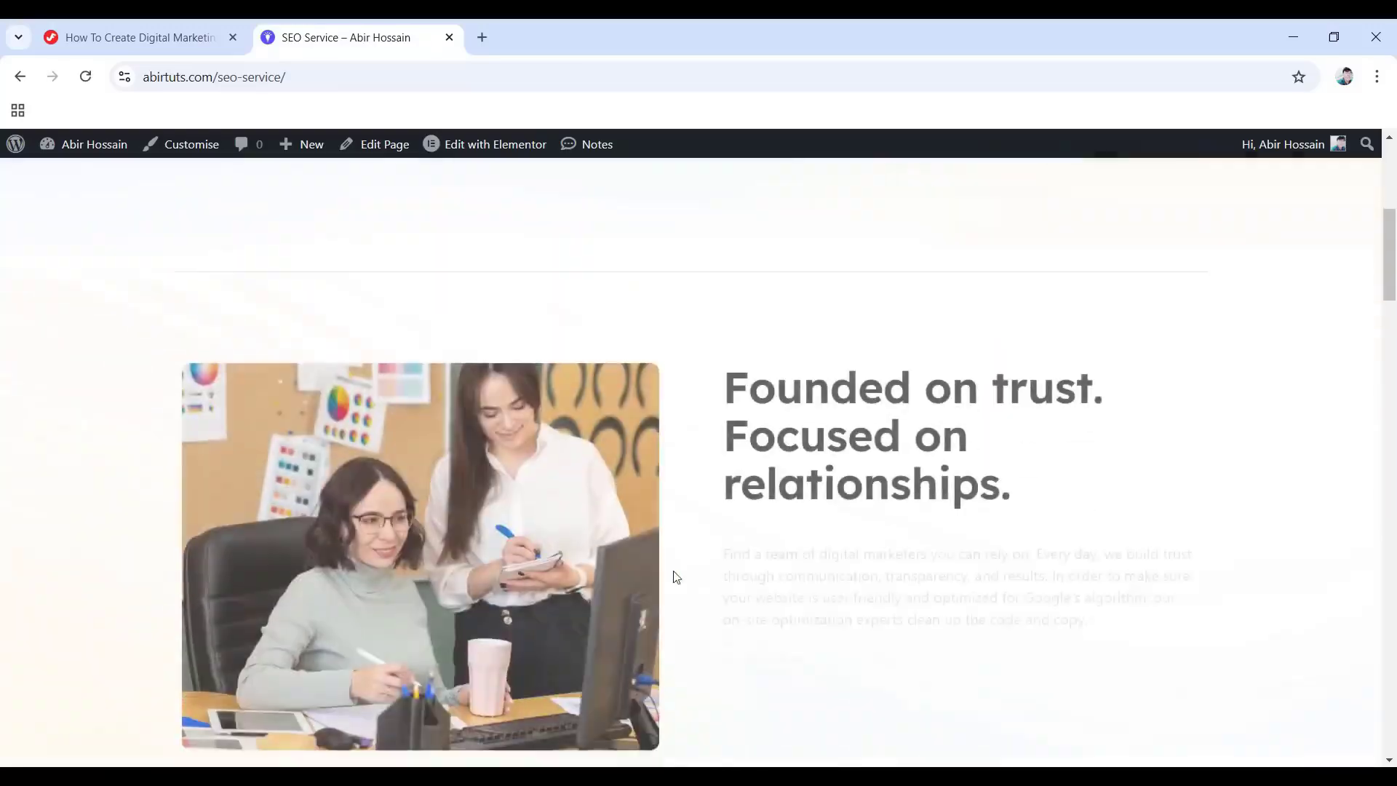
pyautogui.scroll(-8, 528, 601)
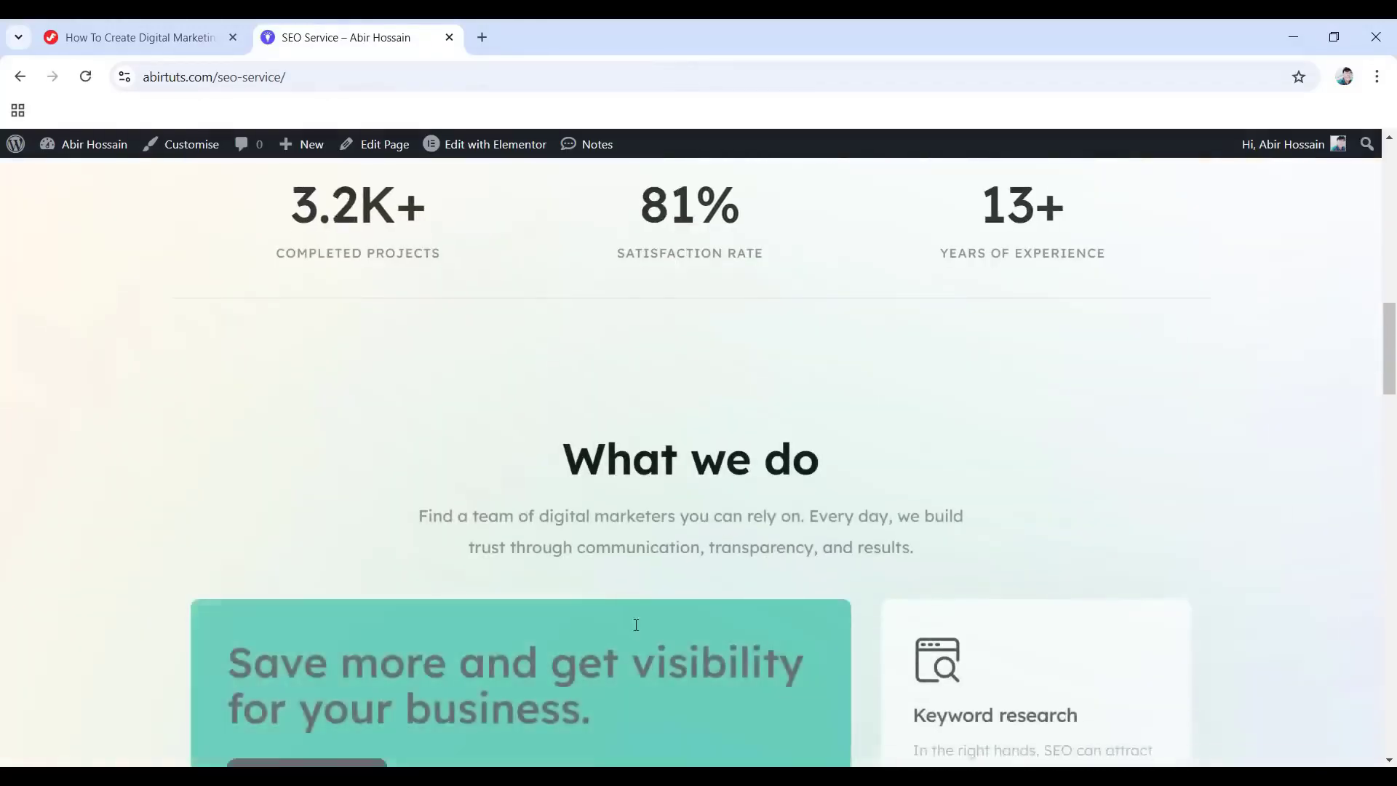
pyautogui.scroll(-12, 705, 625)
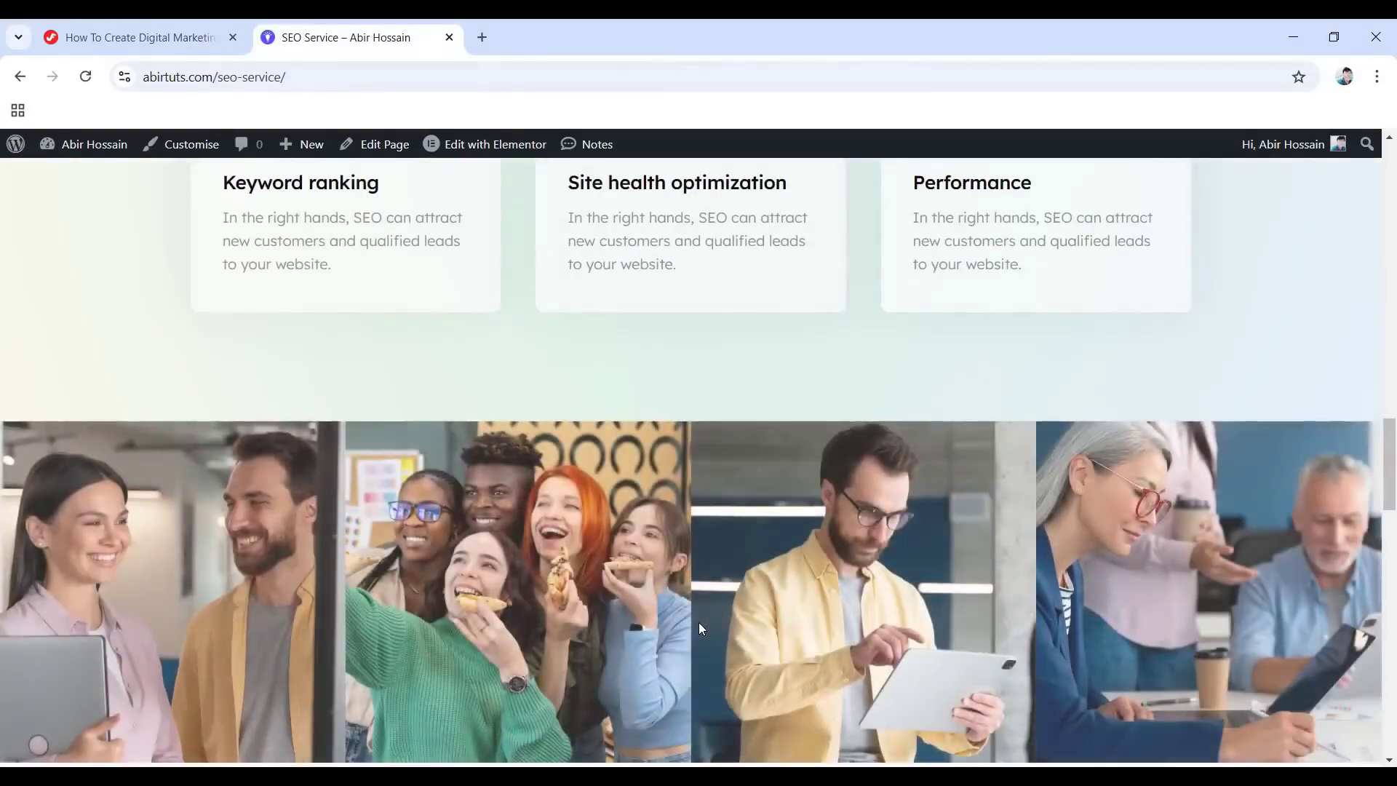
pyautogui.scroll(-12, 700, 623)
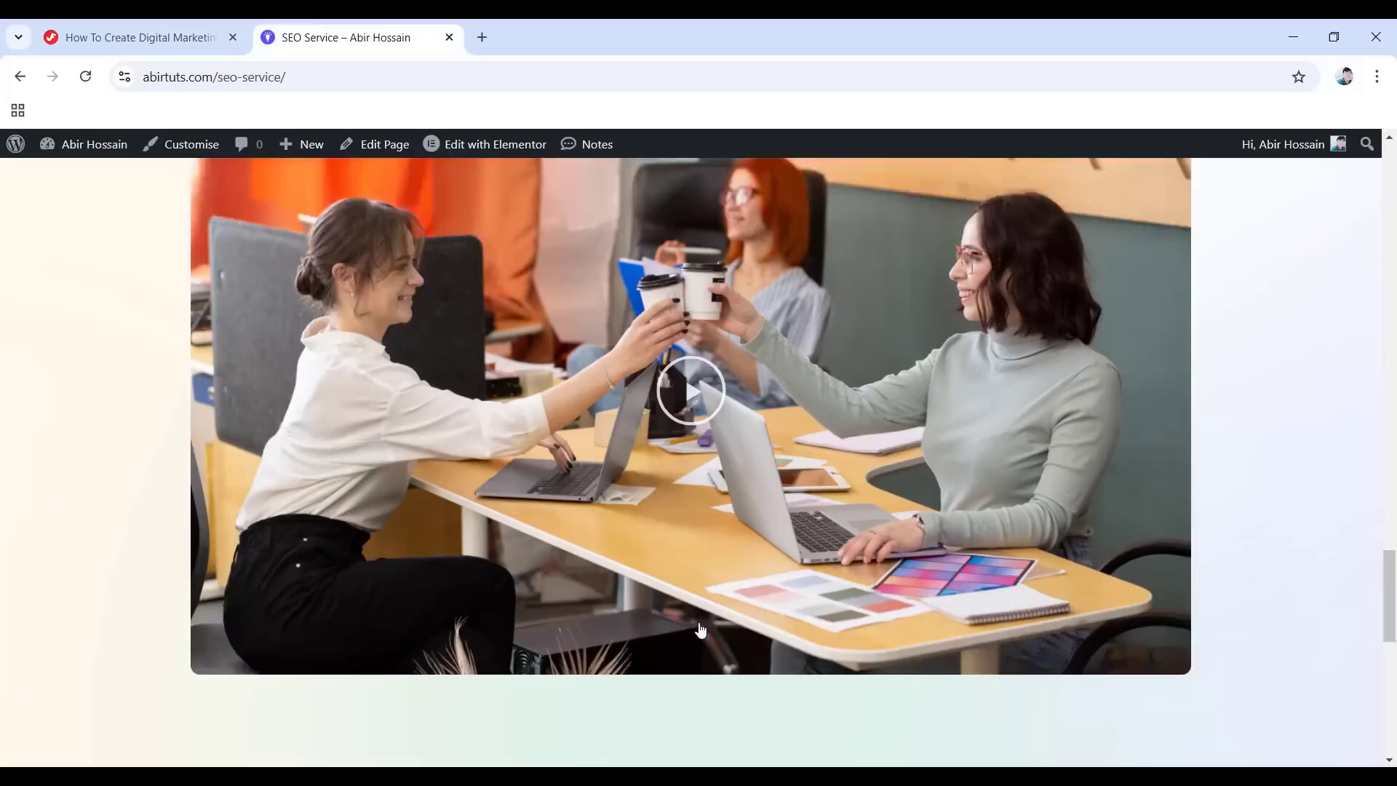
pyautogui.scroll(-2, 700, 627)
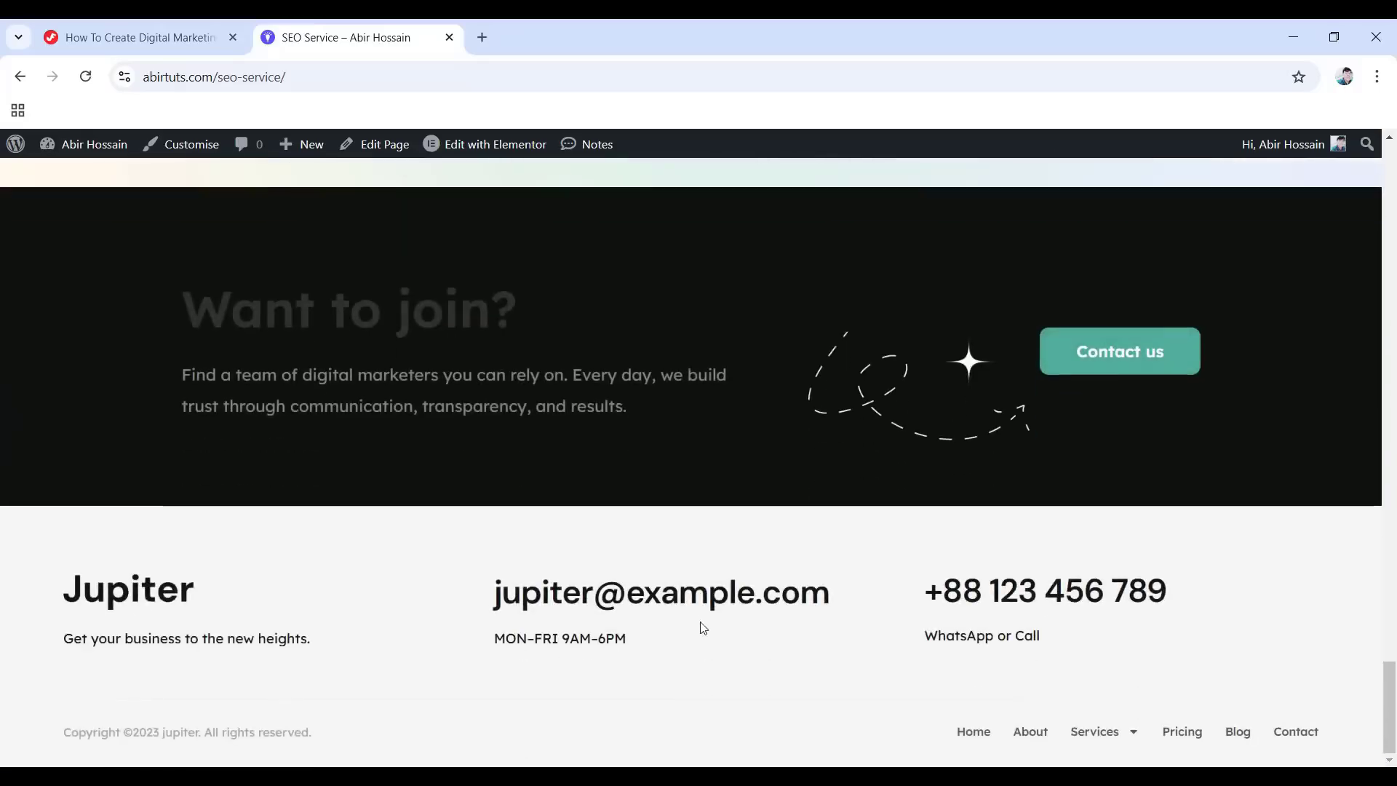
# Open Pricing from the footer and review Ramp up $7,500/mo, Growth $9,500/mo and Scale P.O.A plans.
pyautogui.click(1182, 732)
pyautogui.scroll(-6, 533, 472)
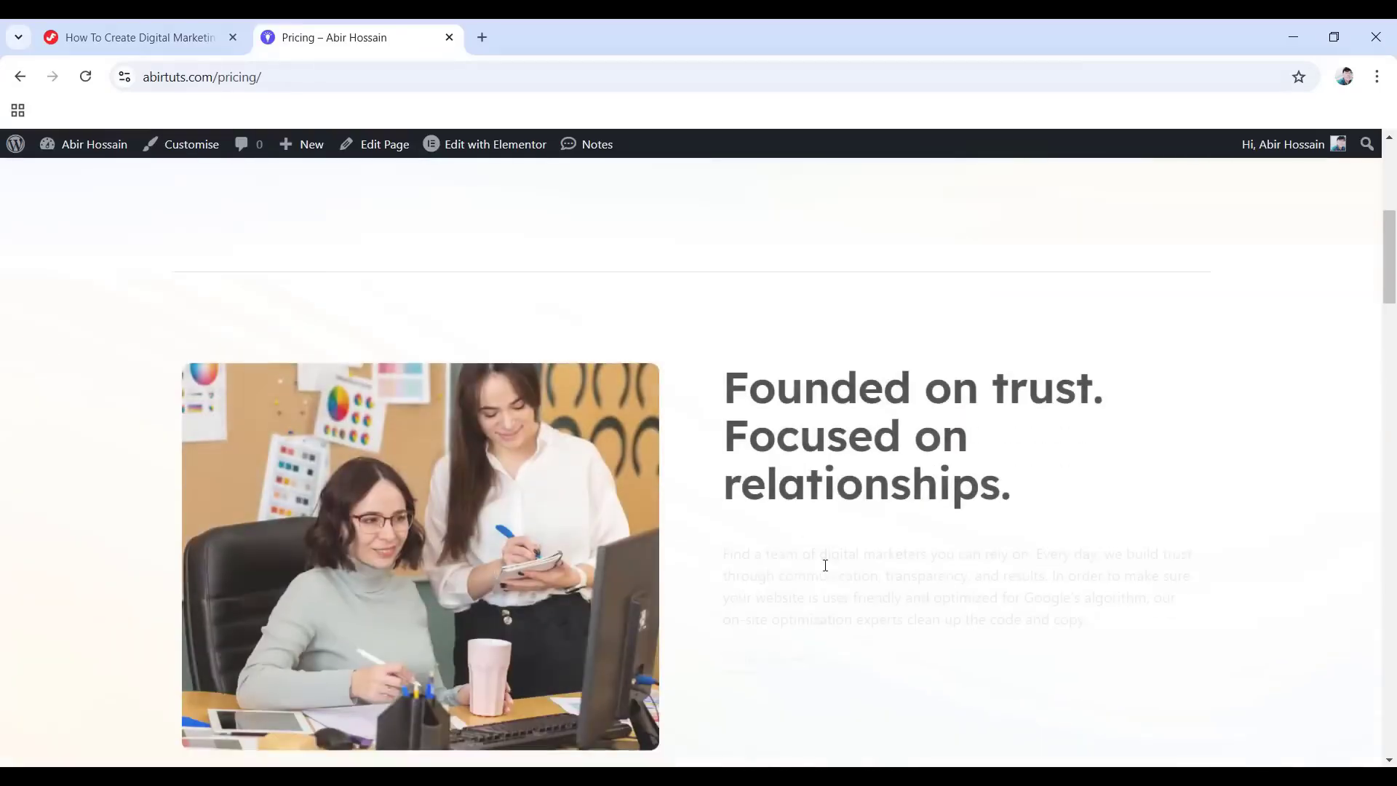
pyautogui.scroll(-3, 530, 557)
pyautogui.scroll(-7, 529, 557)
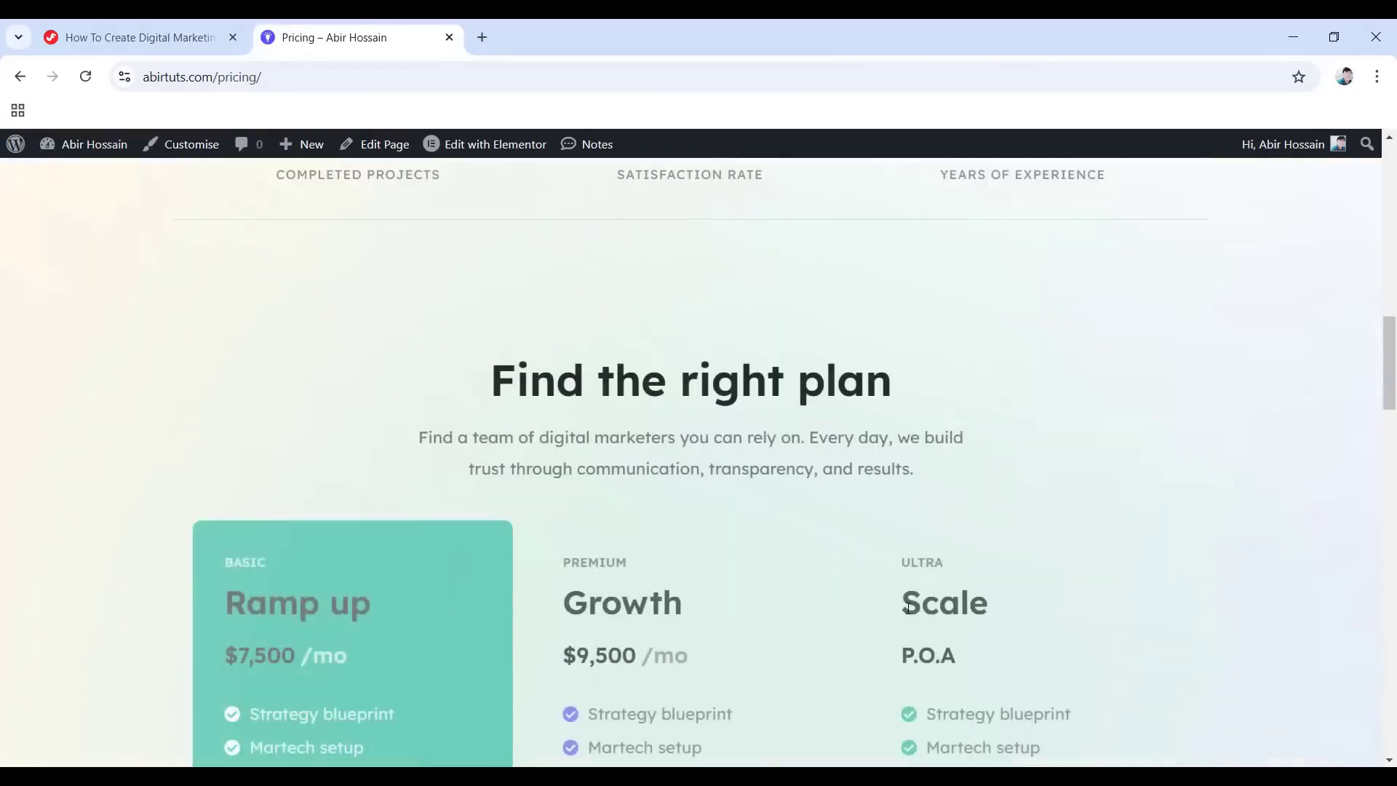
pyautogui.scroll(-3, 910, 603)
pyautogui.scroll(-4, 844, 609)
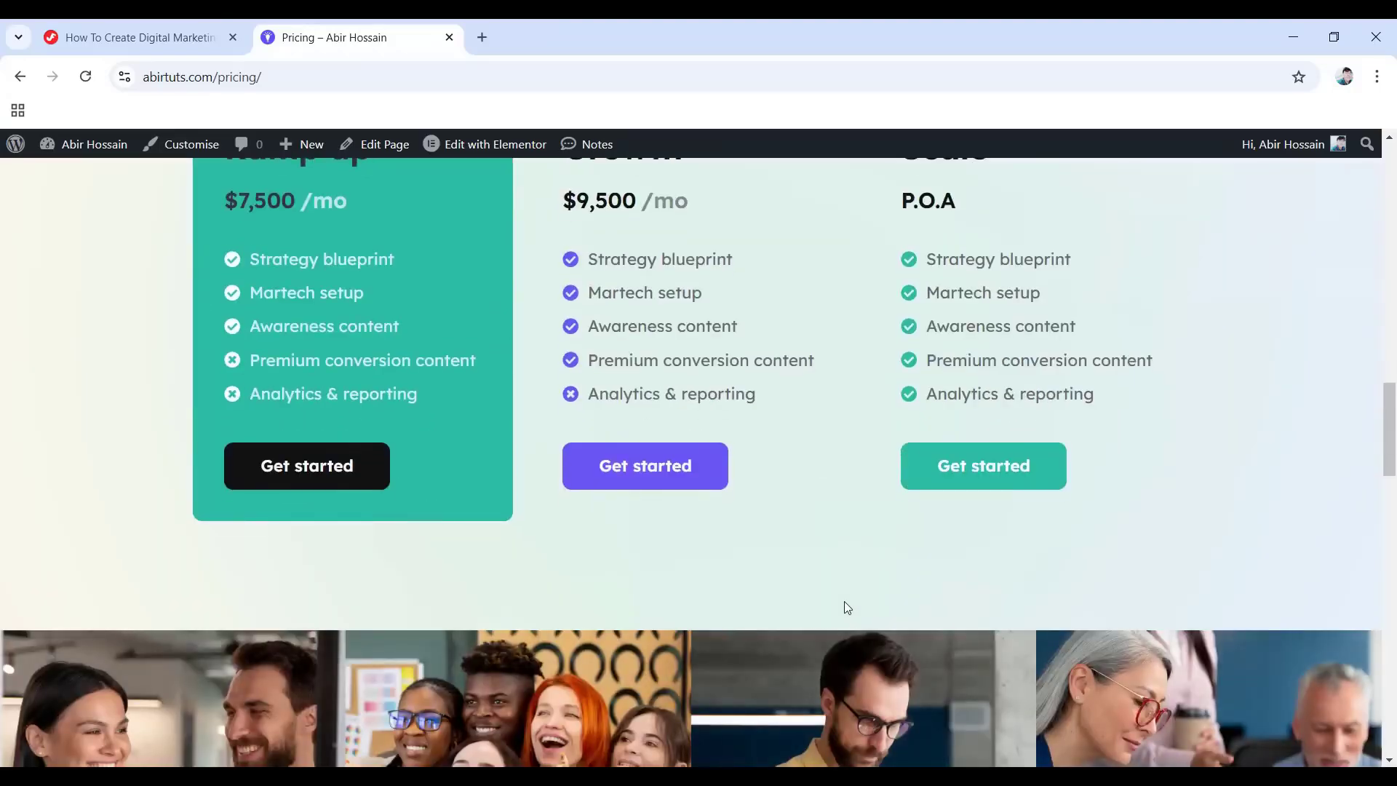
pyautogui.scroll(-6, 847, 607)
pyautogui.scroll(-16, 853, 613)
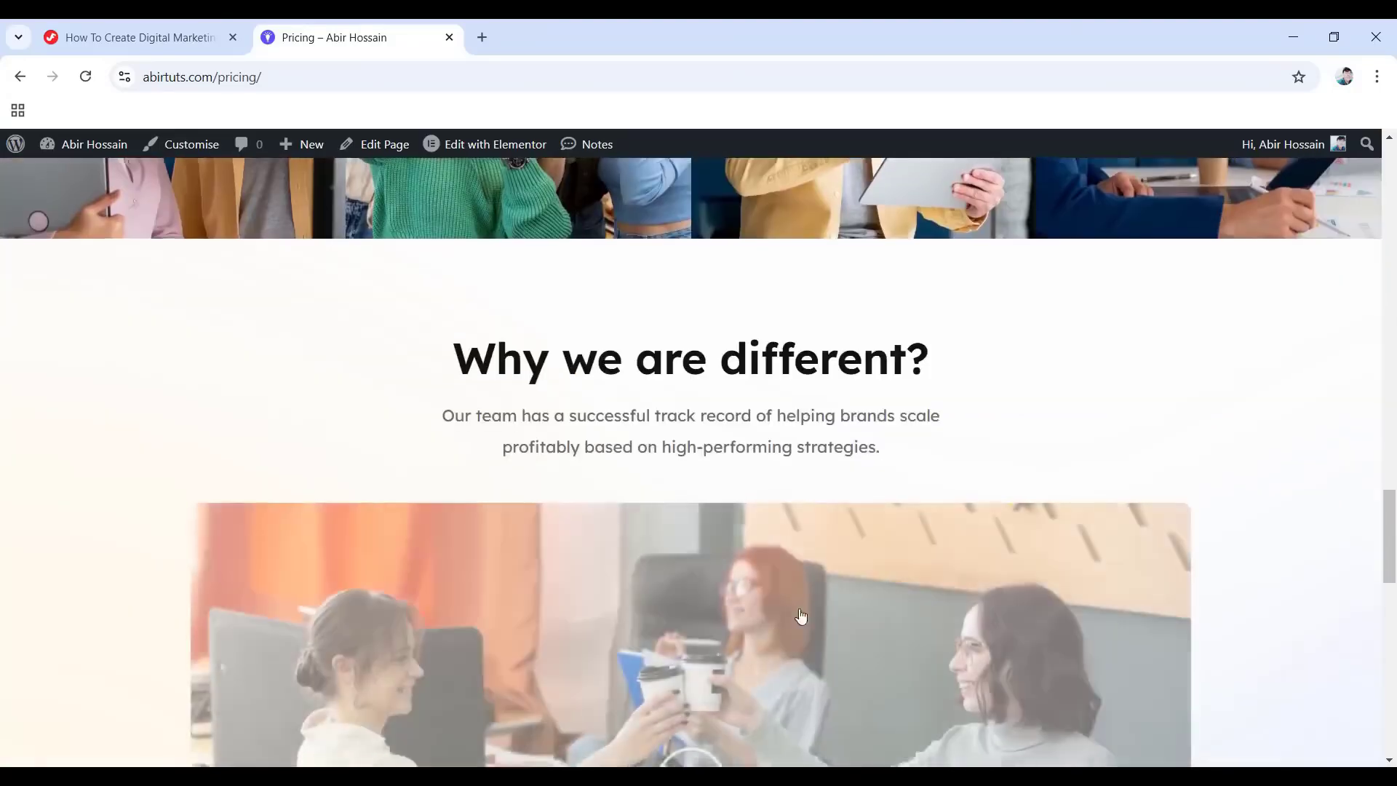
pyautogui.scroll(-3, 710, 608)
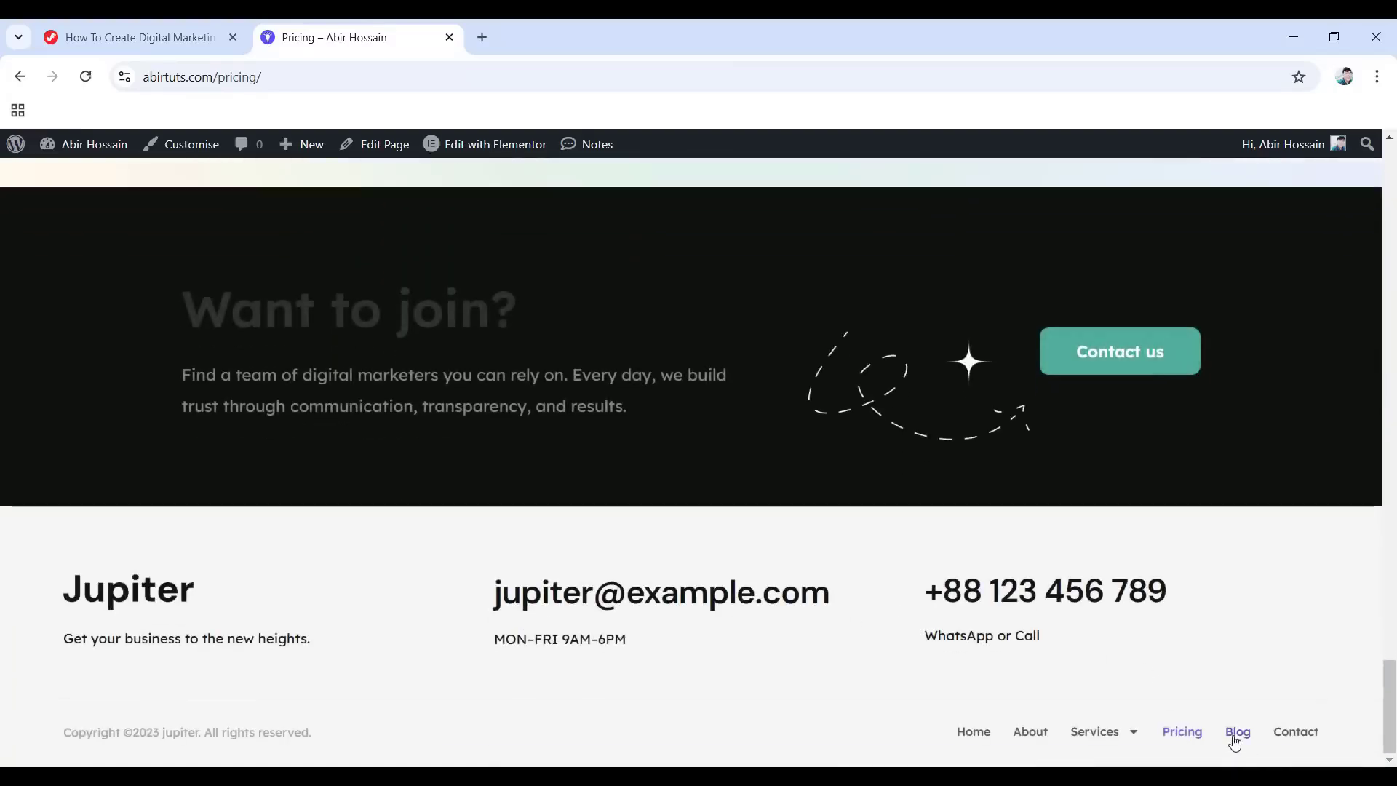
# Open the Blog page from the footer and scroll through its post listing.
pyautogui.click(1236, 732)
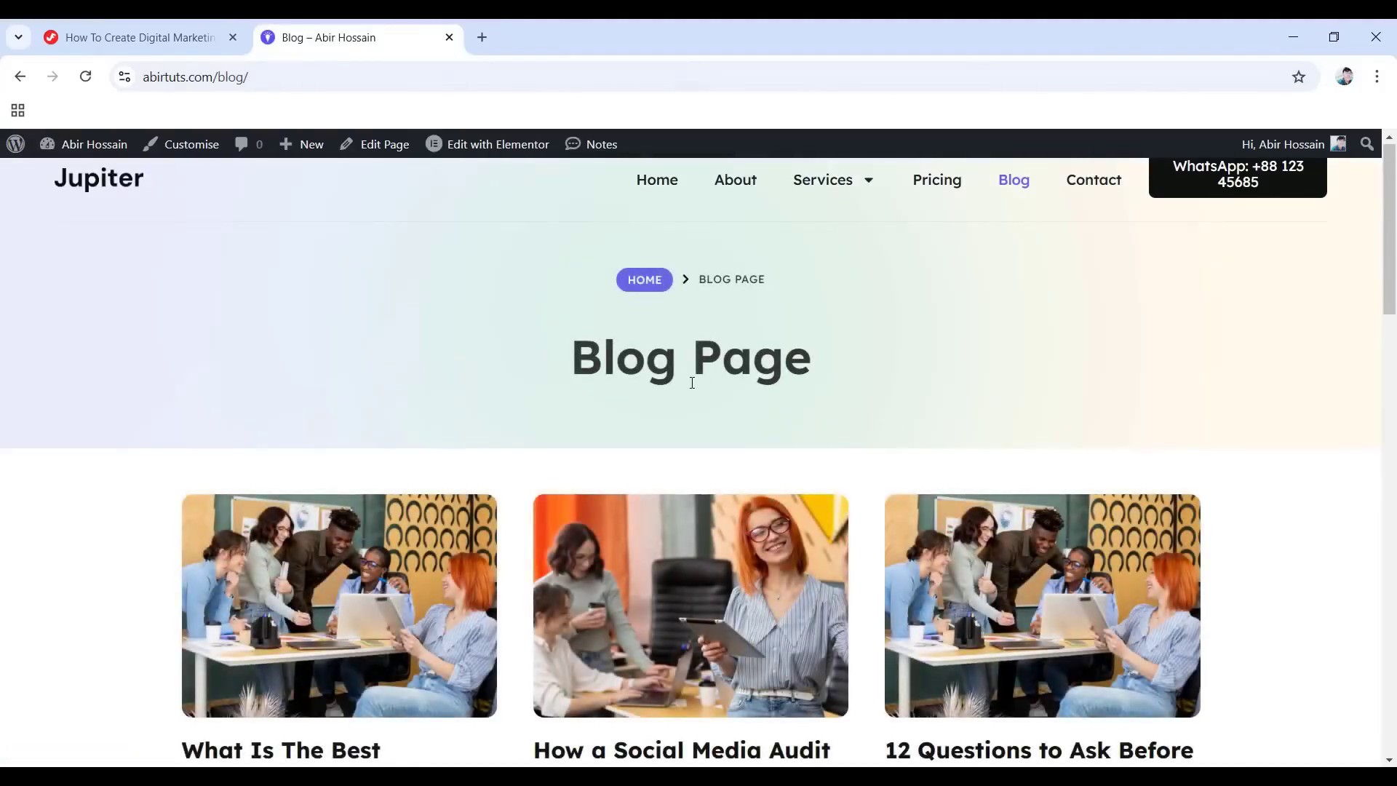
pyautogui.scroll(-3, 692, 383)
pyautogui.scroll(-5, 661, 509)
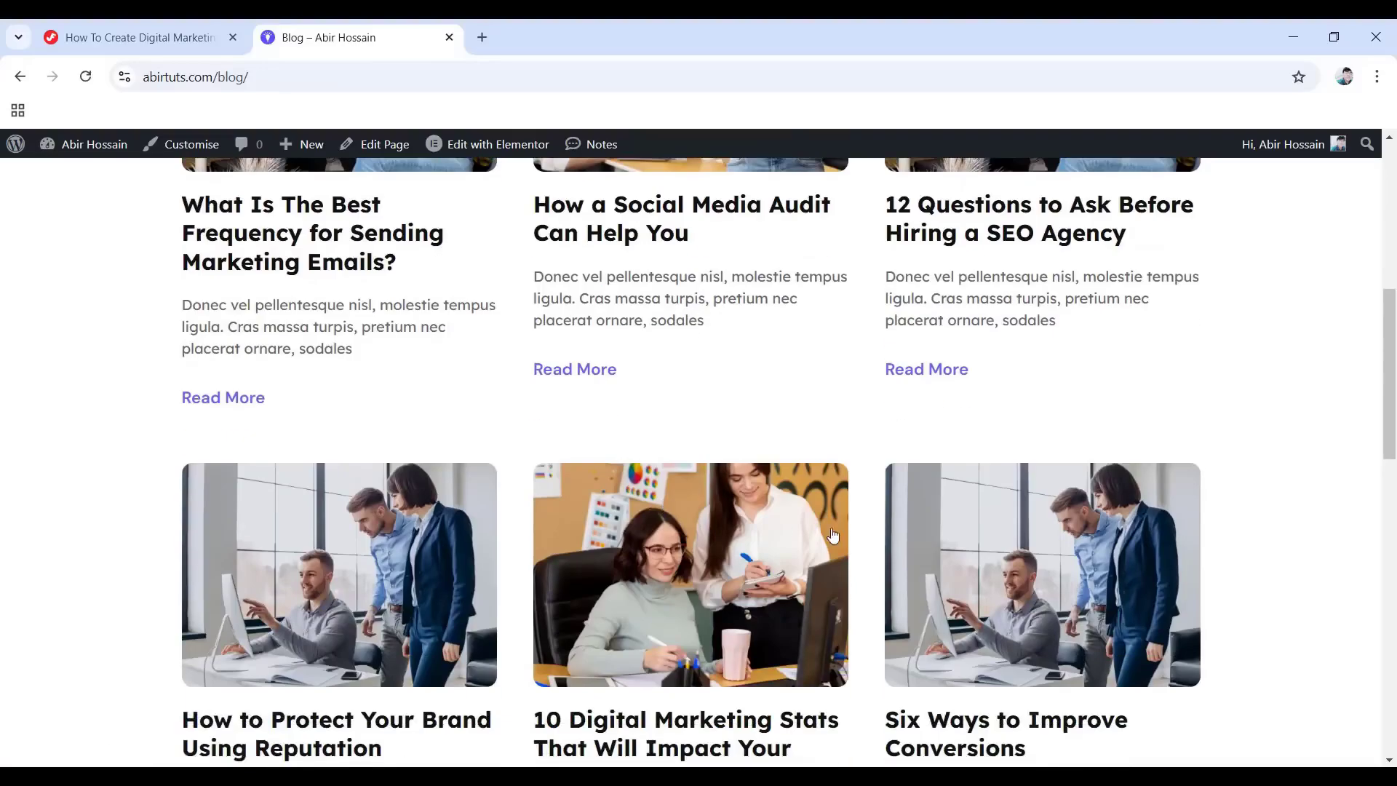
pyautogui.scroll(-12, 833, 535)
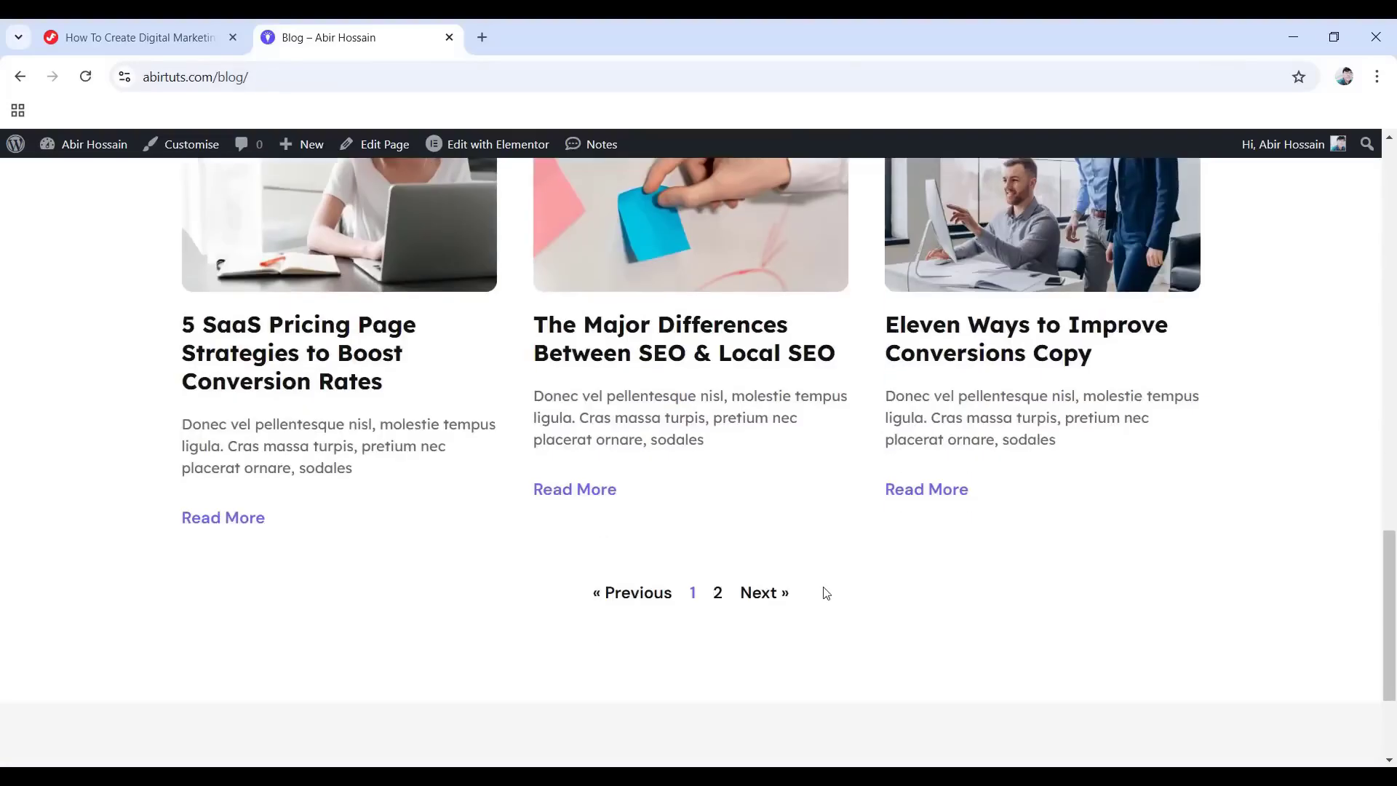
pyautogui.scroll(-1, 739, 561)
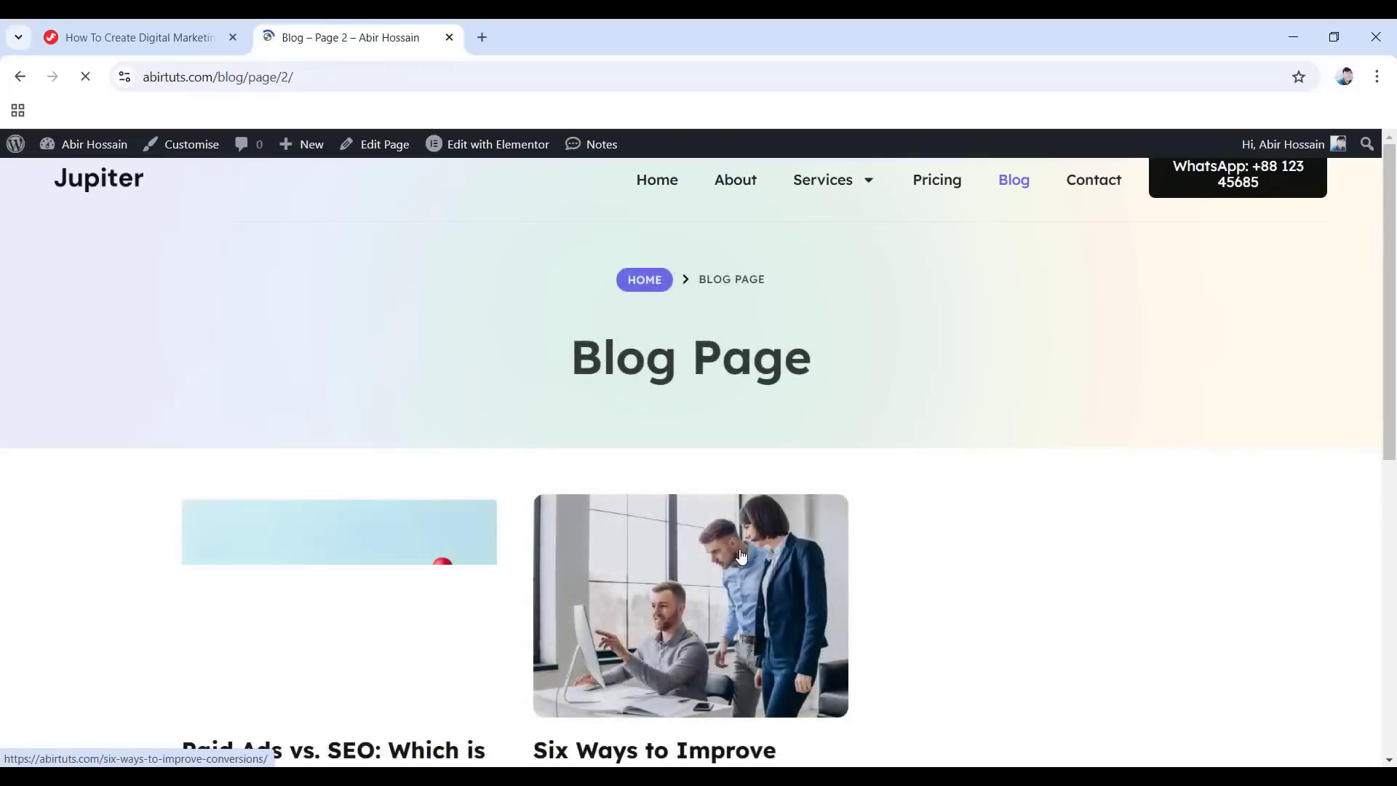
pyautogui.scroll(-4, 601, 651)
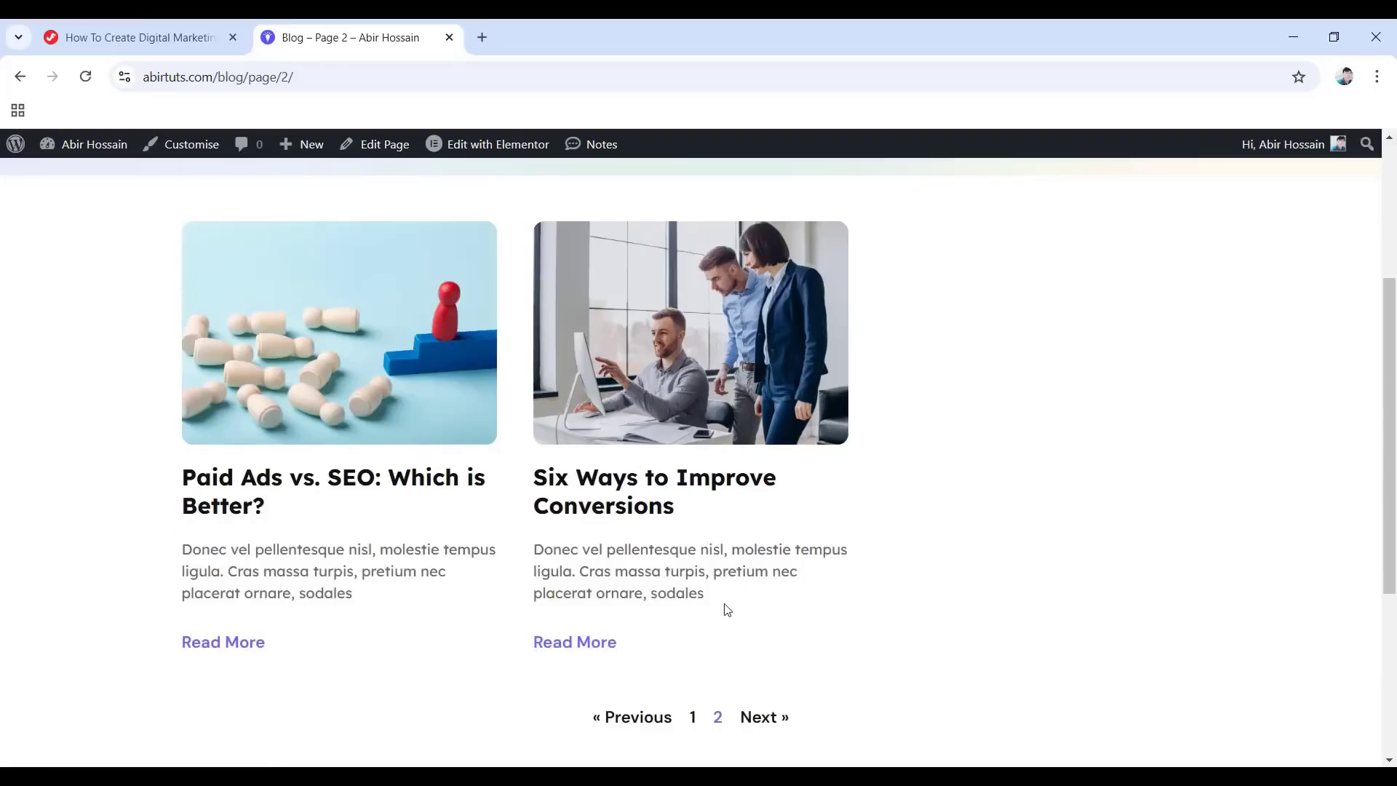
pyautogui.scroll(1, 727, 610)
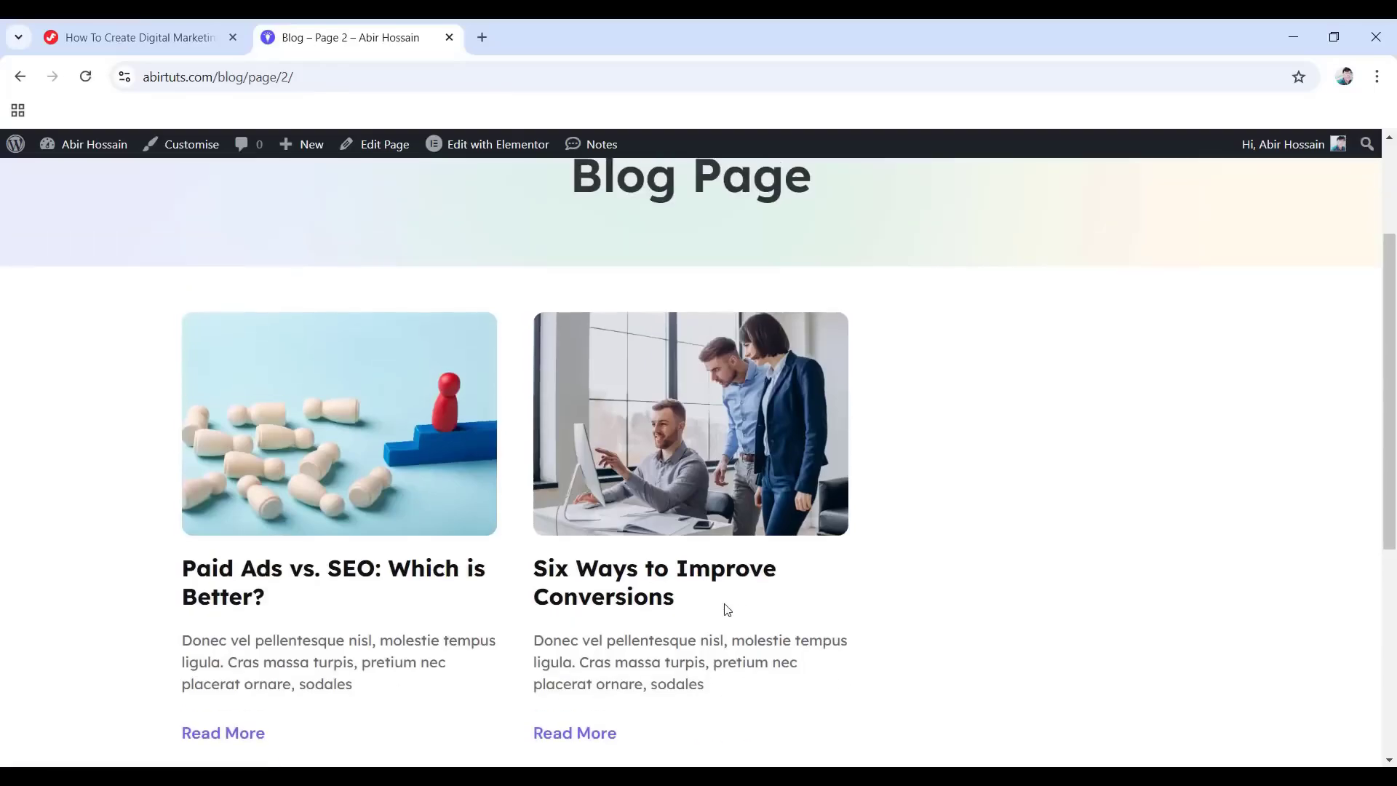
# Open the 'Paid Ads vs. SEO' post and read down to the related posts above the footer.
pyautogui.click(357, 469)
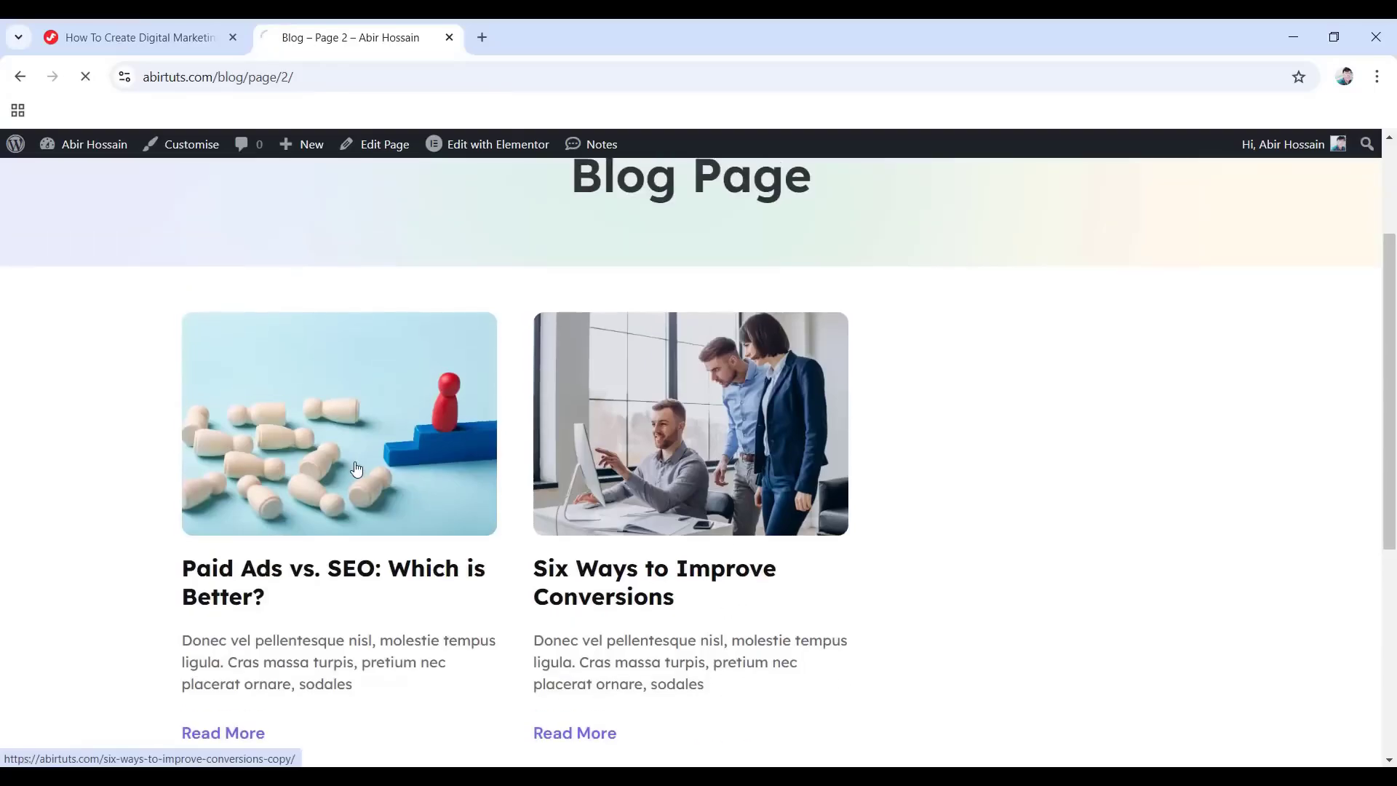
pyautogui.scroll(-1, 742, 529)
pyautogui.scroll(-10, 742, 529)
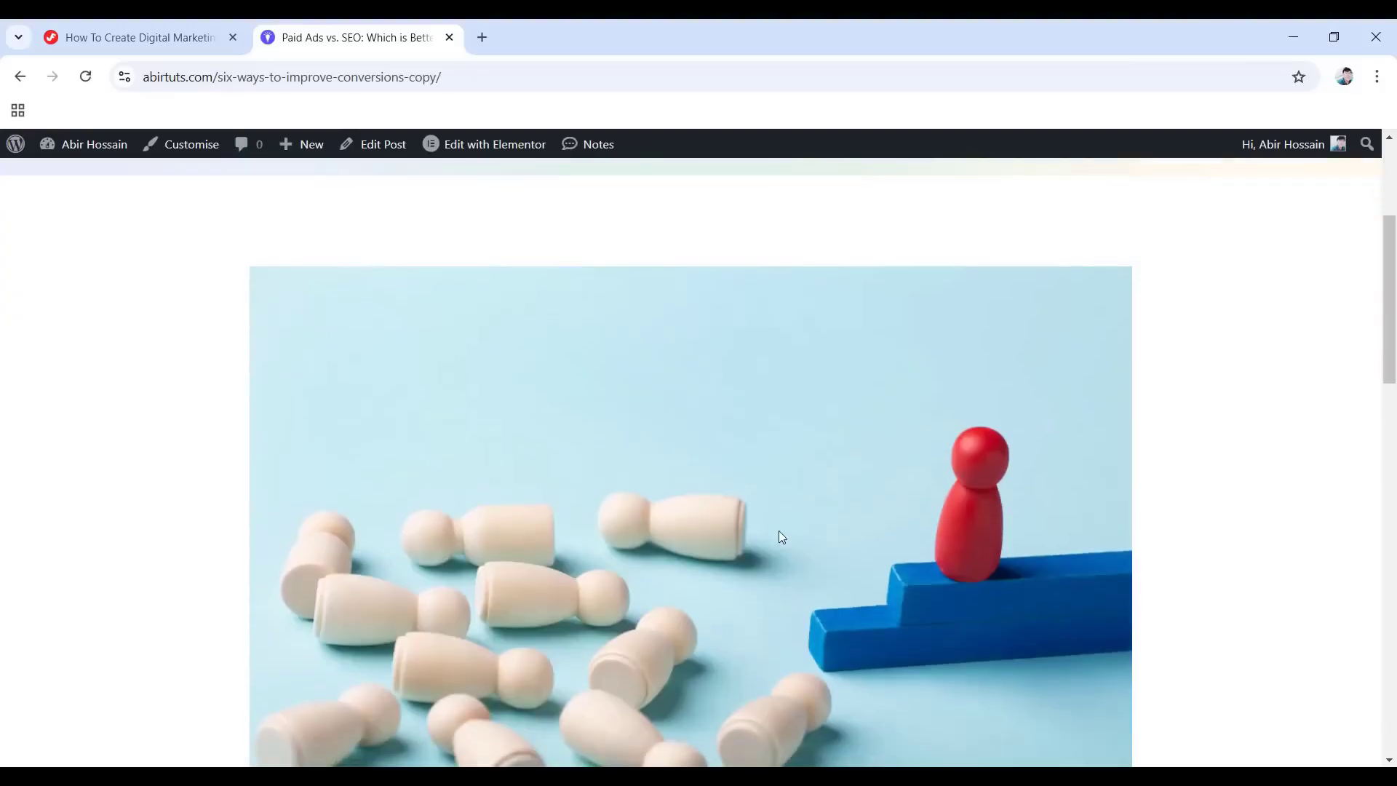
pyautogui.scroll(-5, 744, 533)
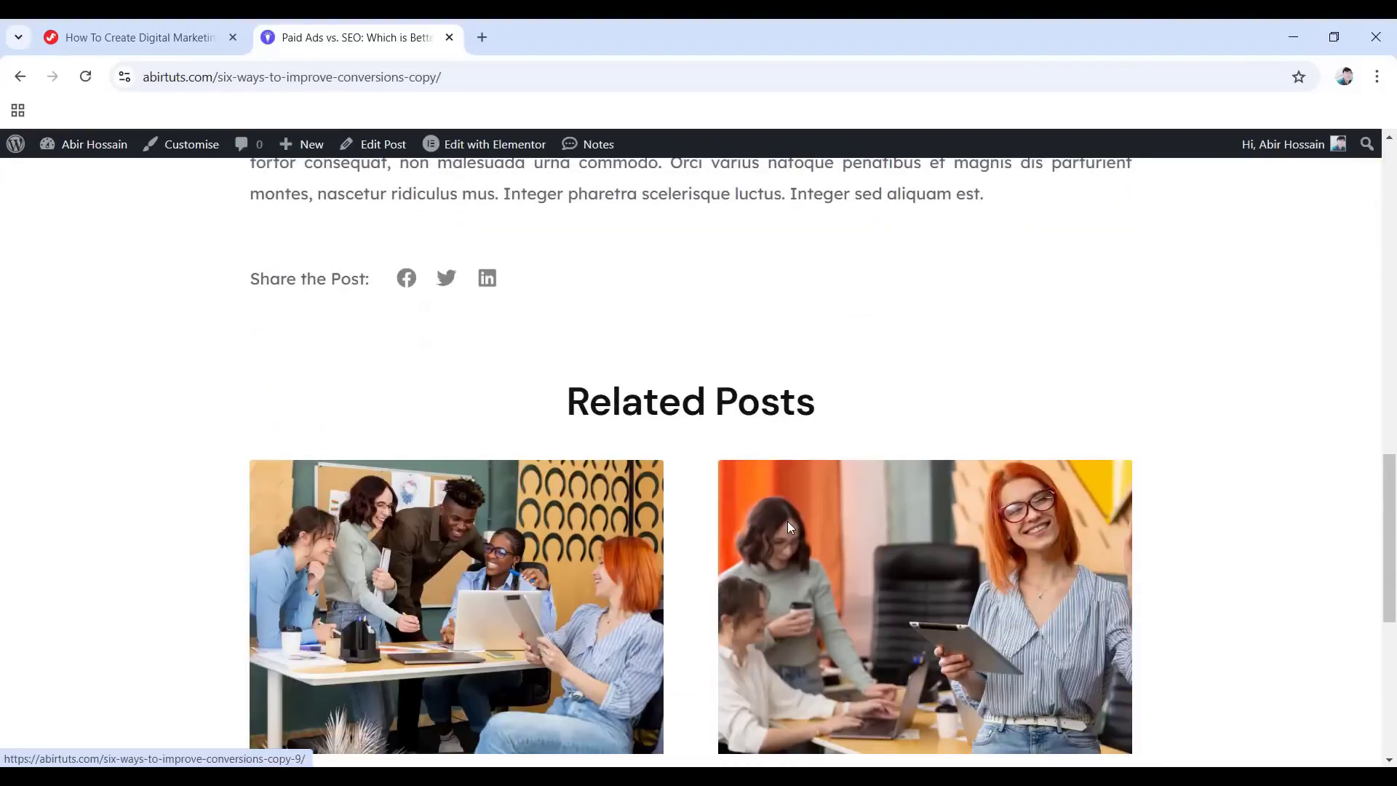
pyautogui.scroll(-4, 788, 521)
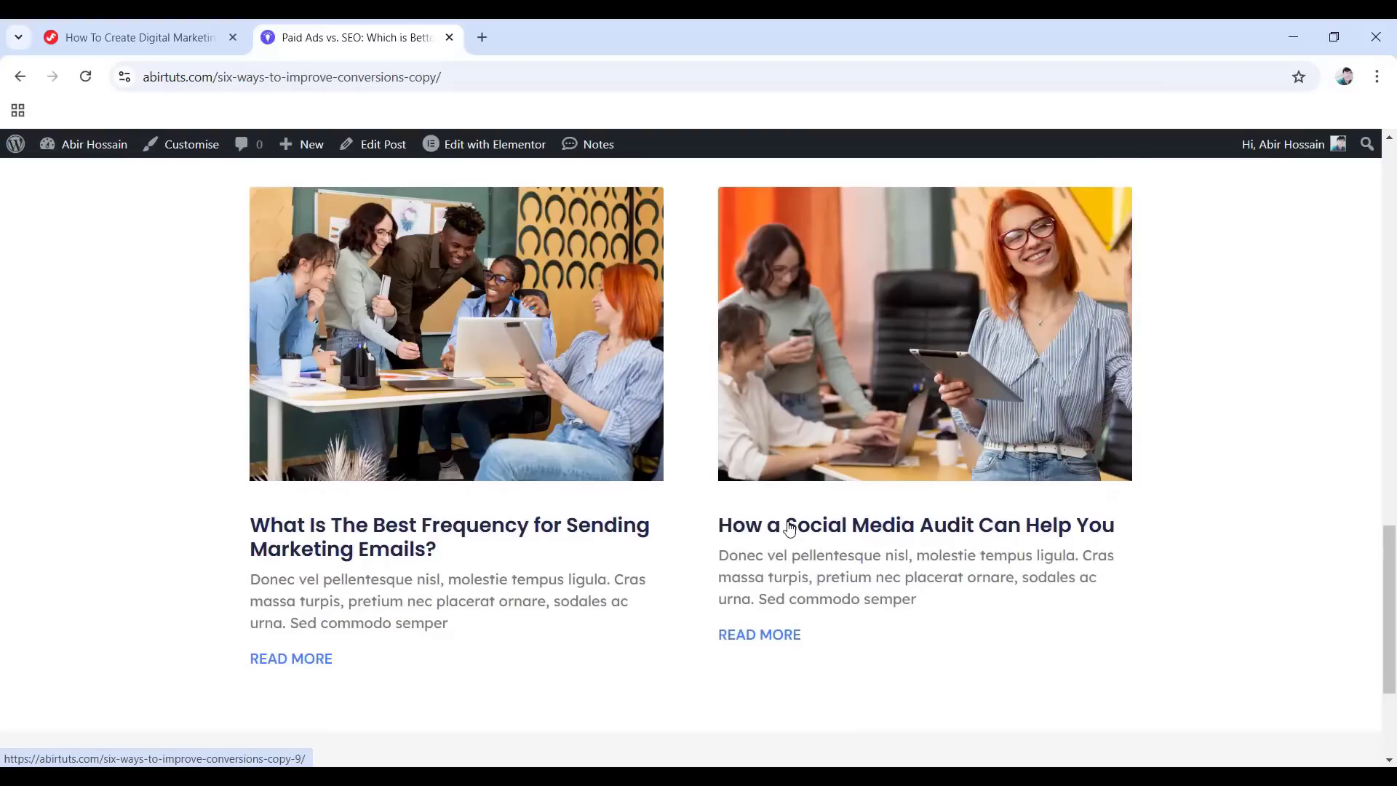
pyautogui.scroll(4, 789, 528)
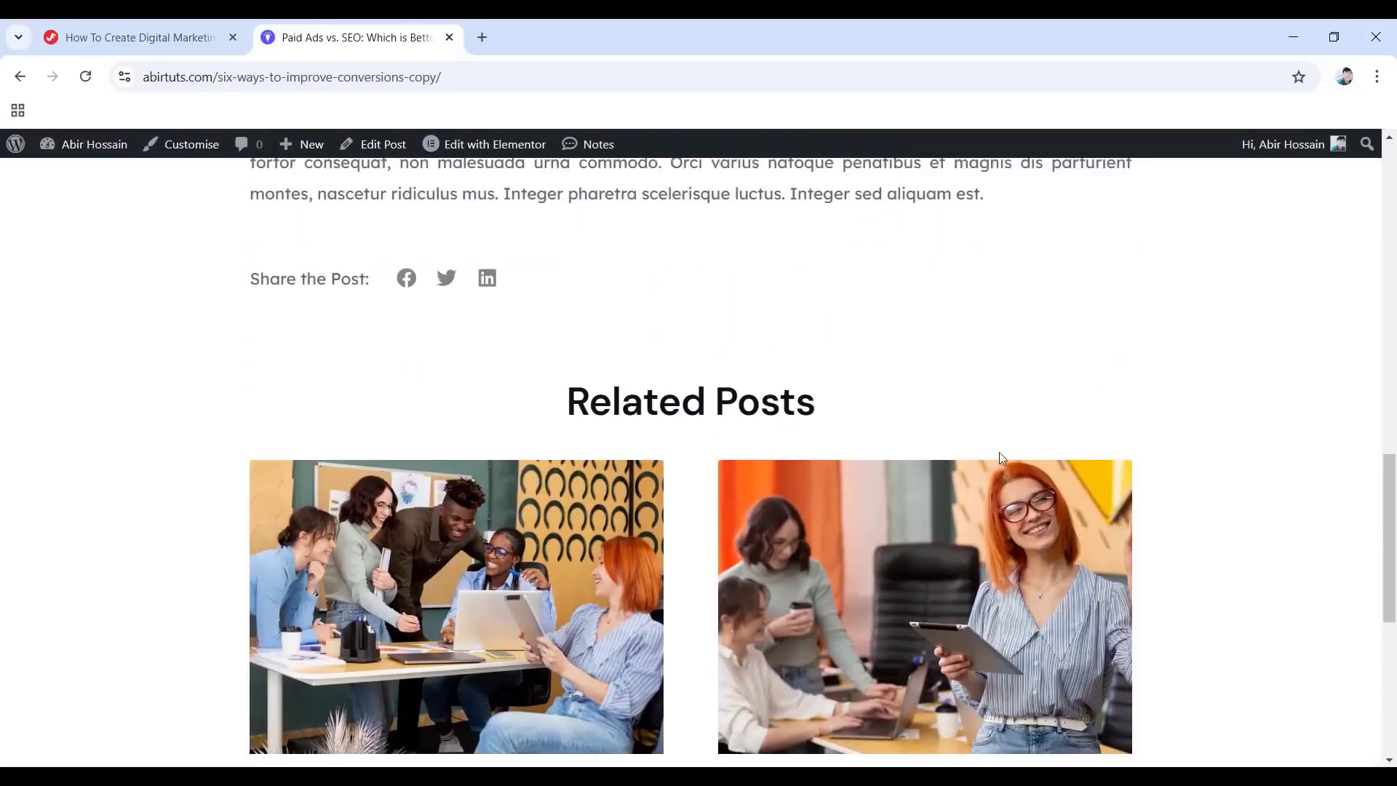
pyautogui.scroll(-4, 999, 454)
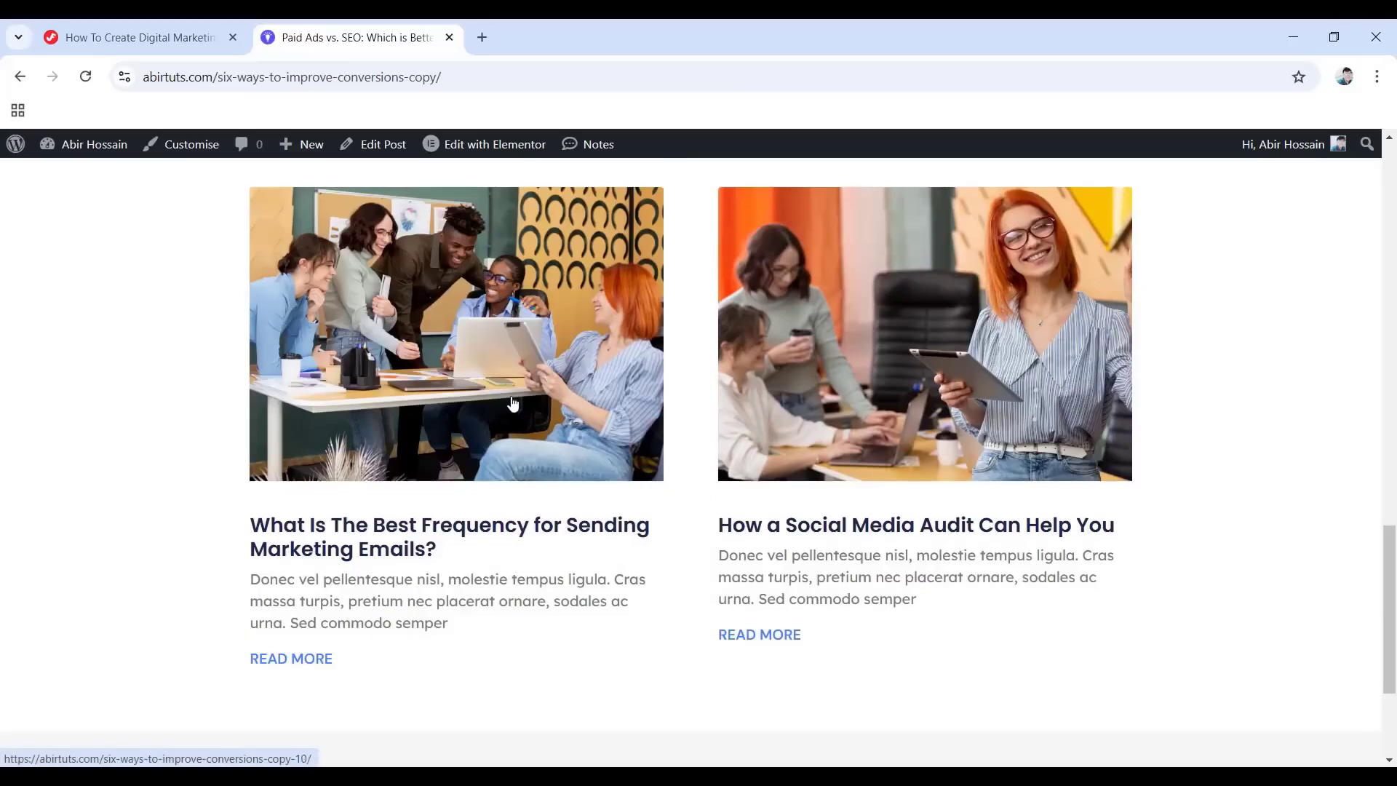
pyautogui.scroll(-10, 792, 471)
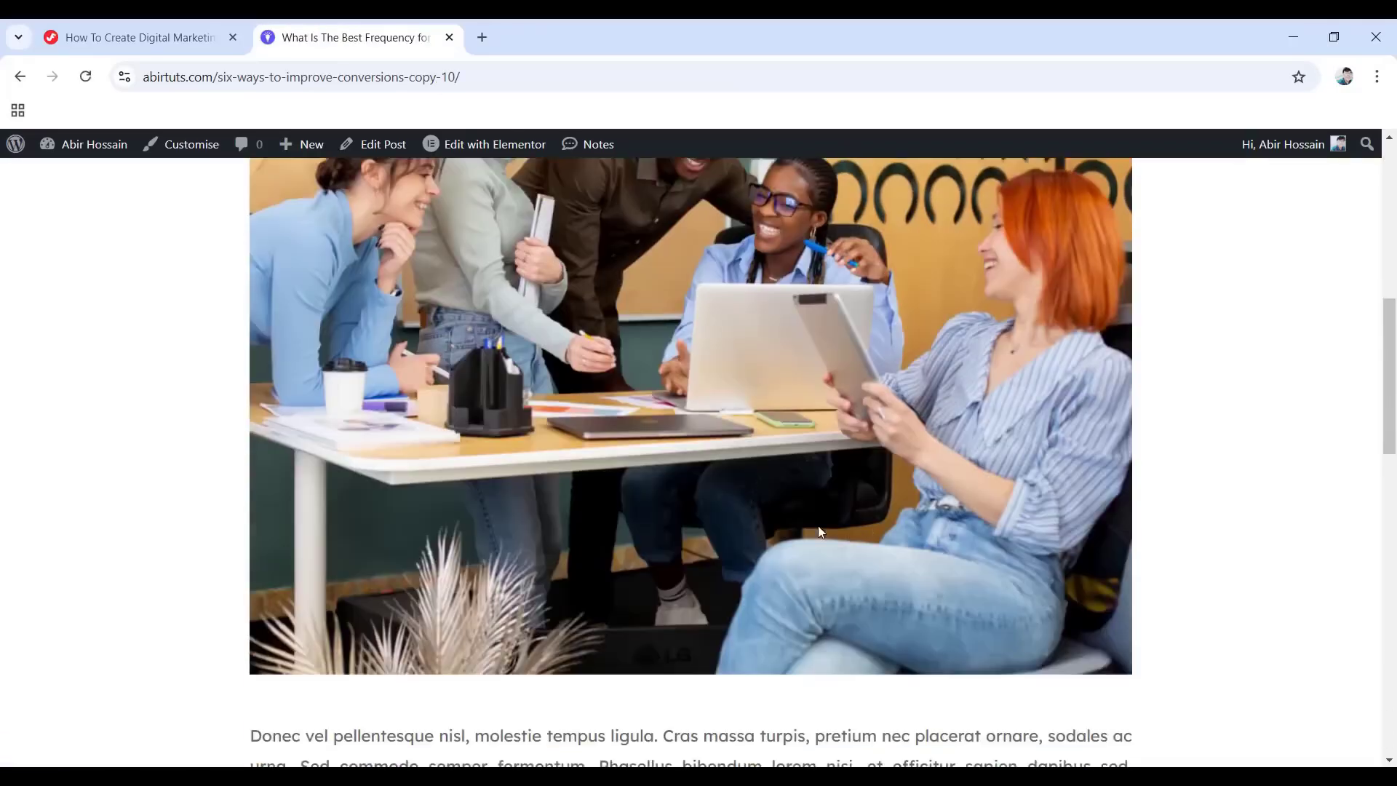
pyautogui.scroll(-5, 735, 552)
pyautogui.scroll(-2, 939, 578)
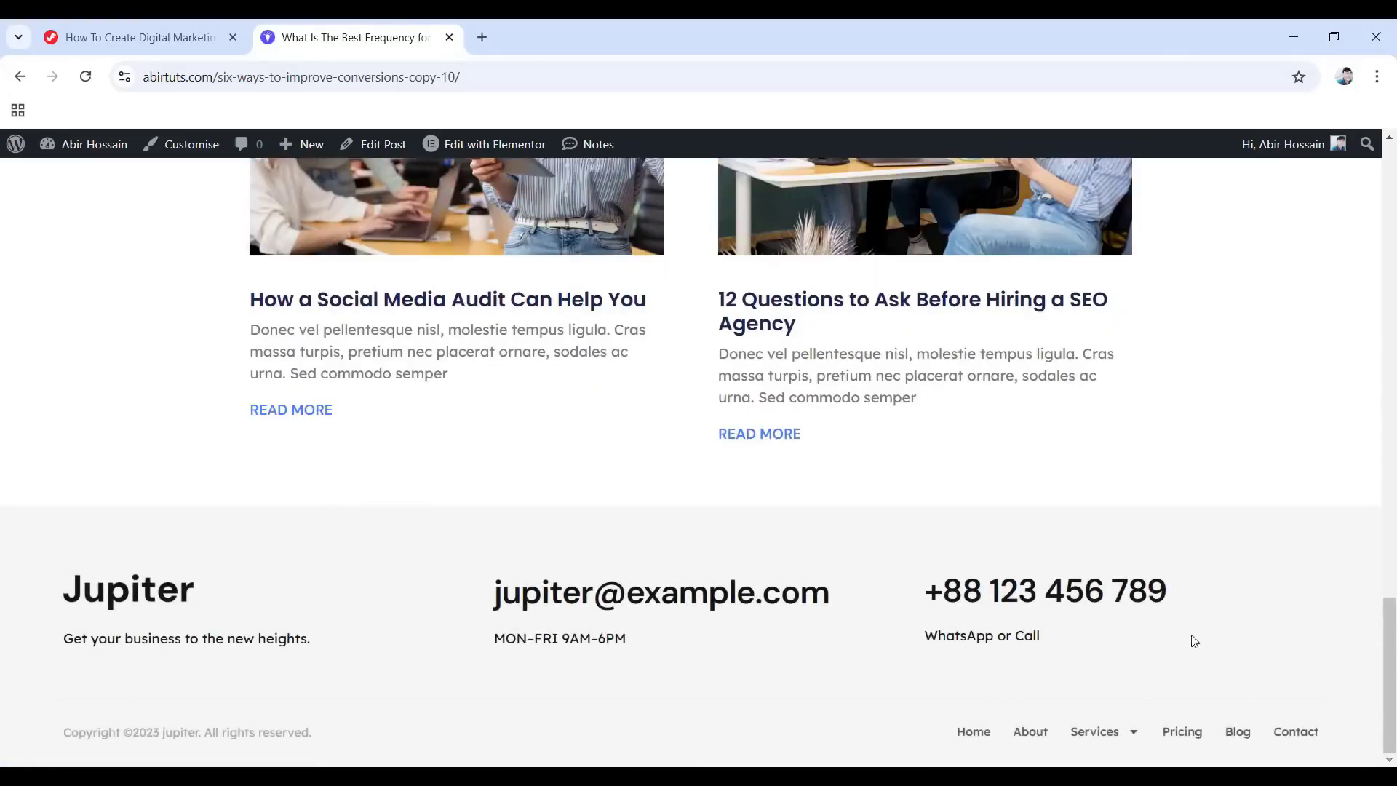
# On the Contact page, fill in the sender's name, a pasted e-mail address and a message.
pyautogui.click(1292, 738)
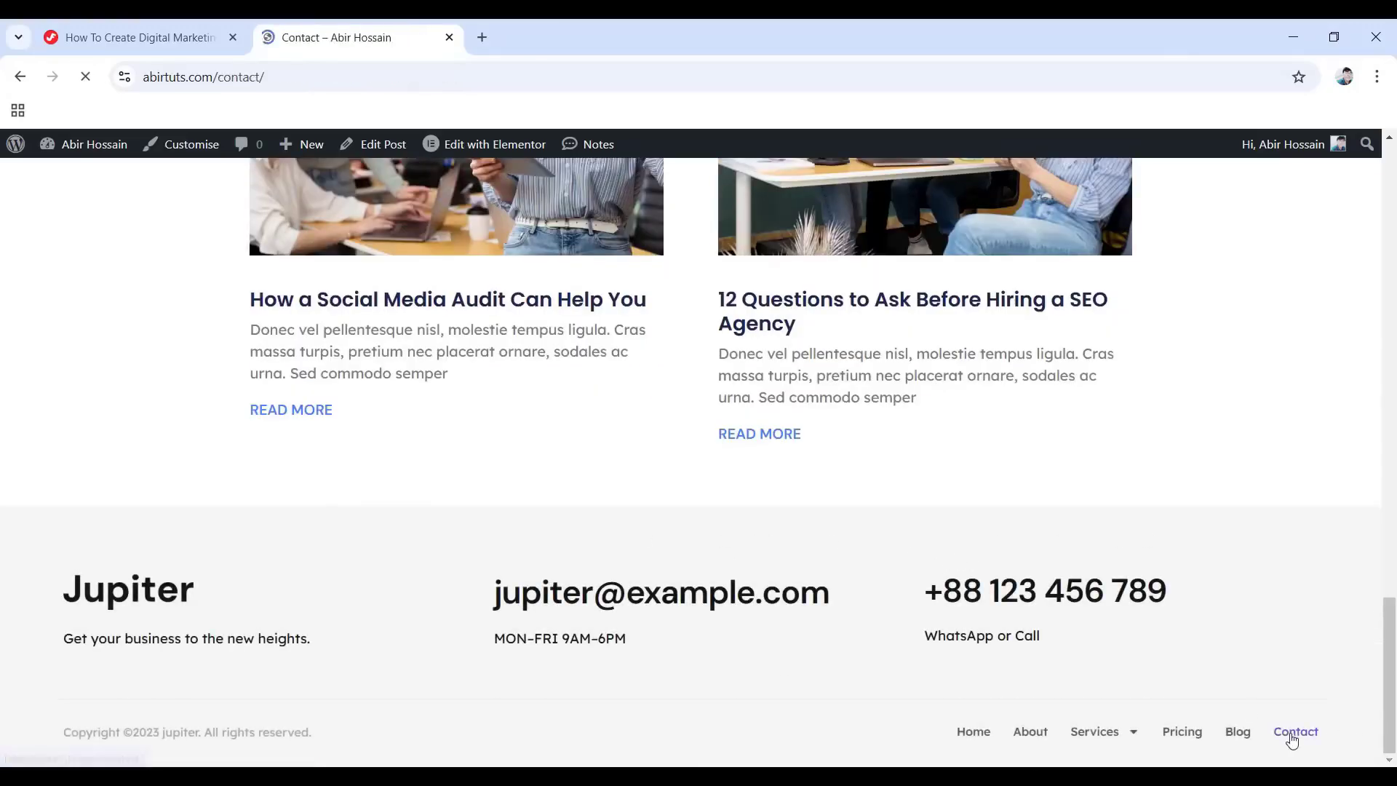
pyautogui.scroll(-5, 804, 527)
pyautogui.scroll(-10, 804, 527)
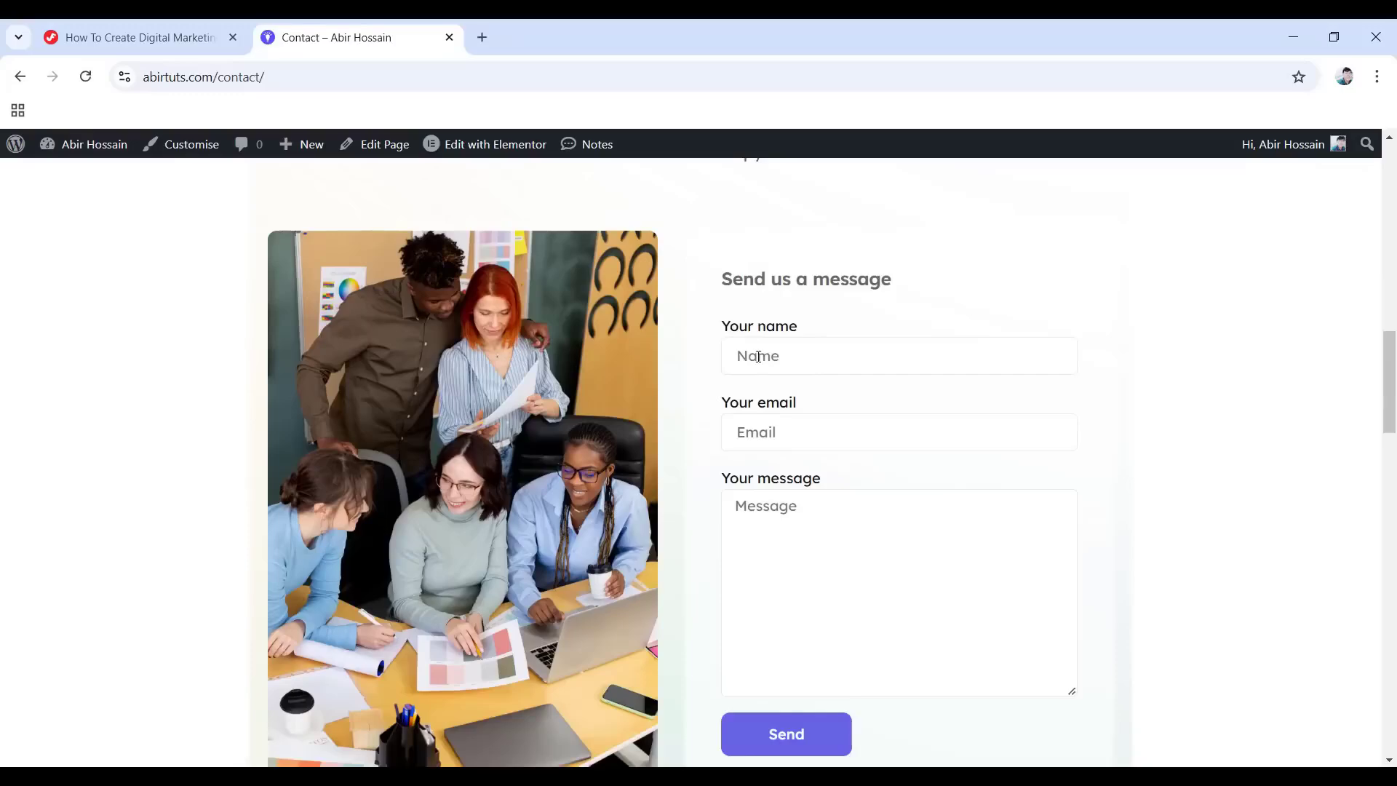
pyautogui.click(795, 354)
pyautogui.write('abe')
pyautogui.click(734, 436)
pyautogui.hotkey('ctrl', 'v')
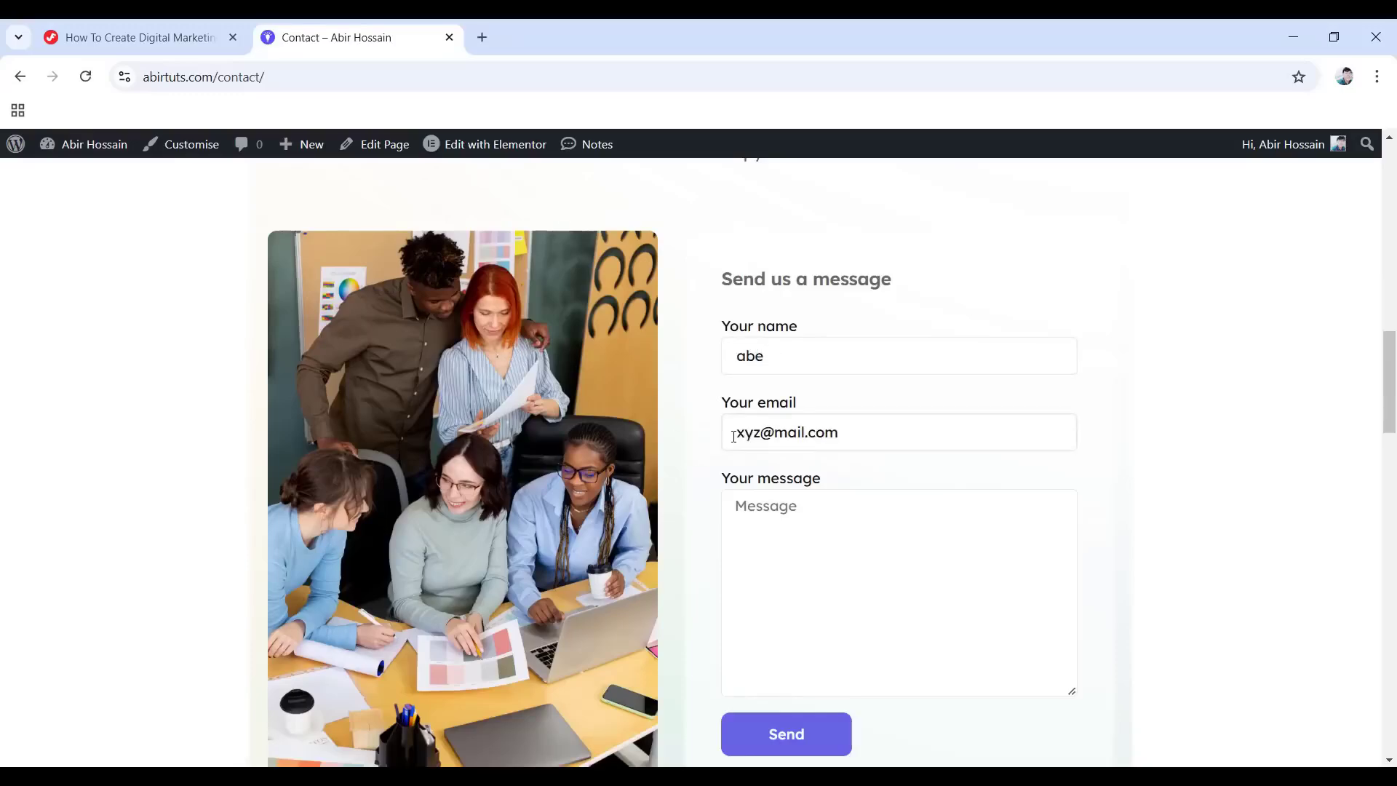
pyautogui.click(734, 506)
pyautogui.write('I want to try your services.')
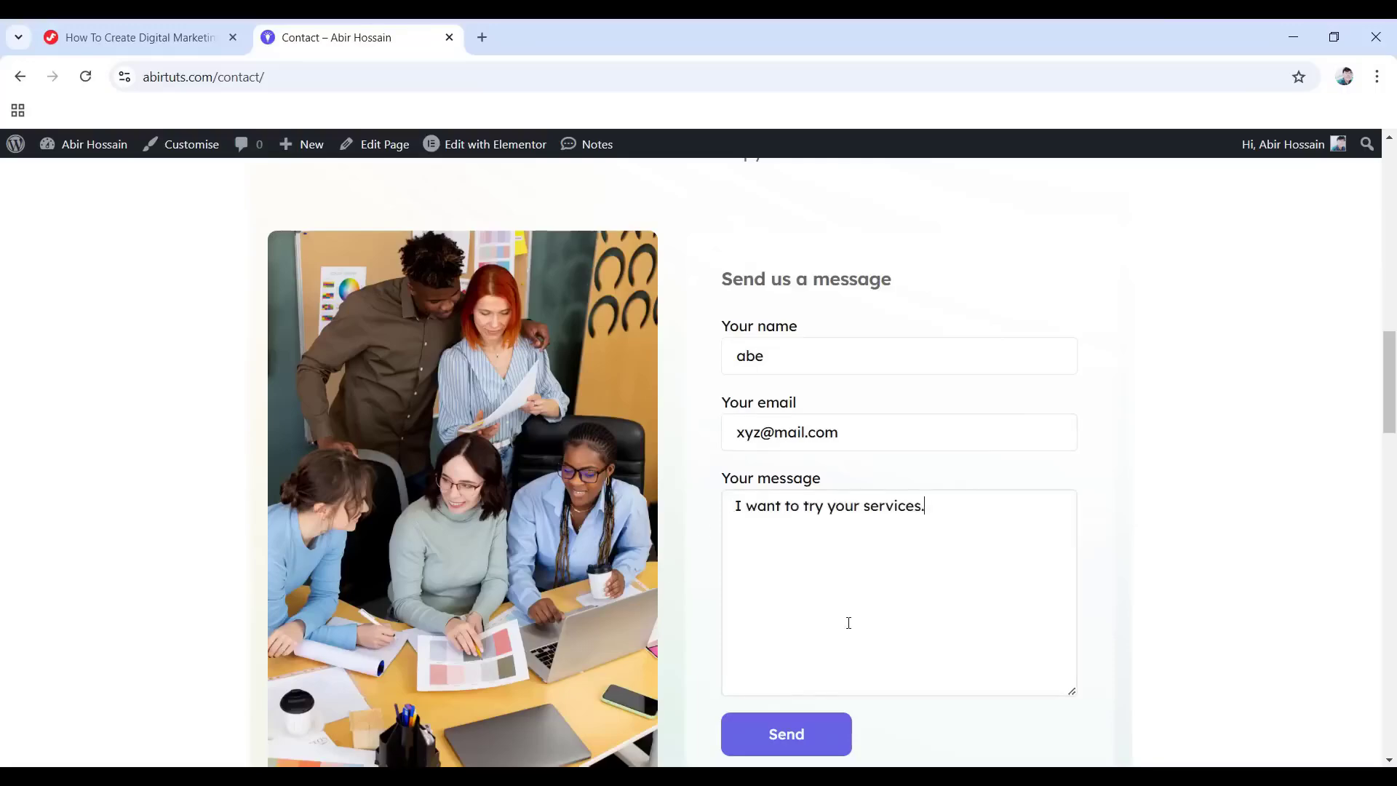
pyautogui.scroll(-1, 848, 620)
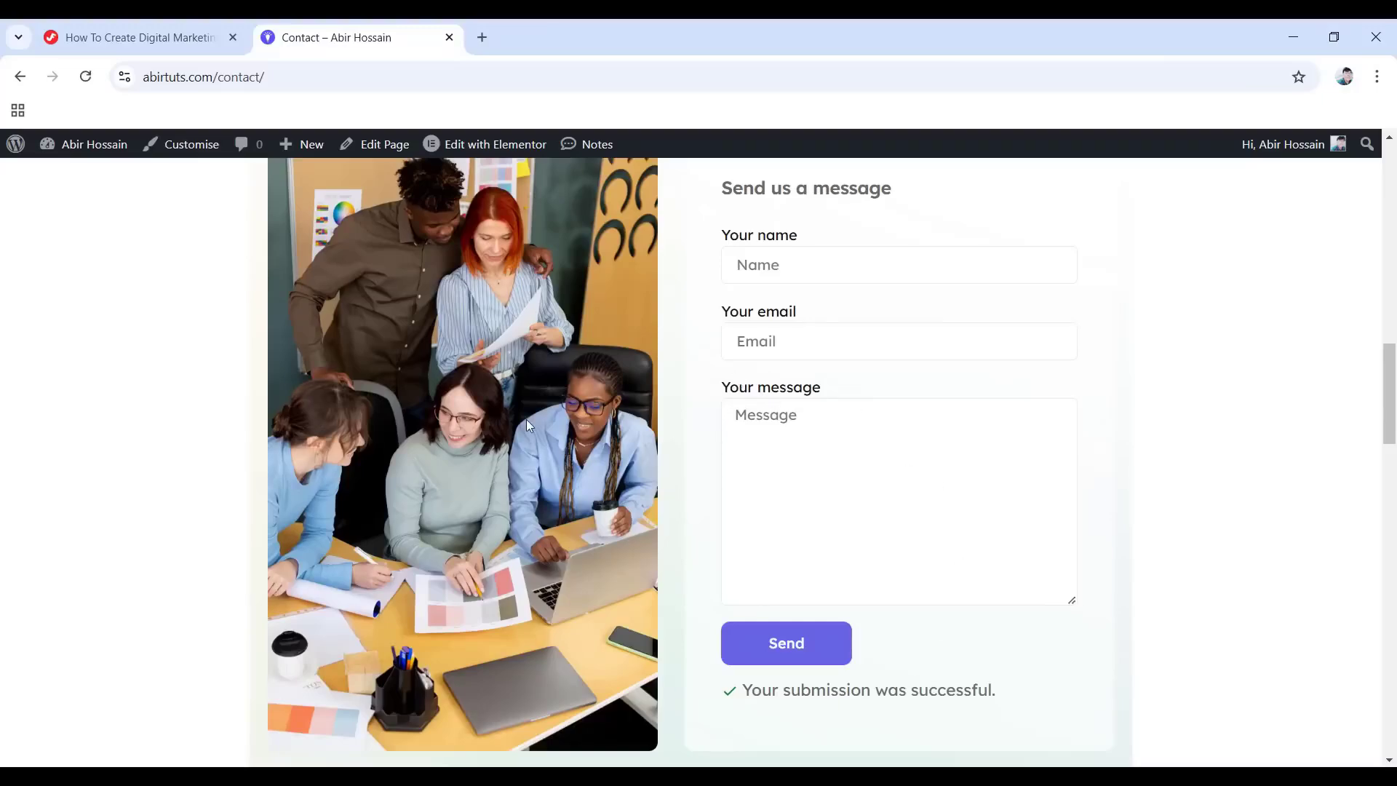
# Expand the four FAQ answers: digital marketing, SEO, SEO's effect on sales, starting marketing.
pyautogui.scroll(-10, 553, 433)
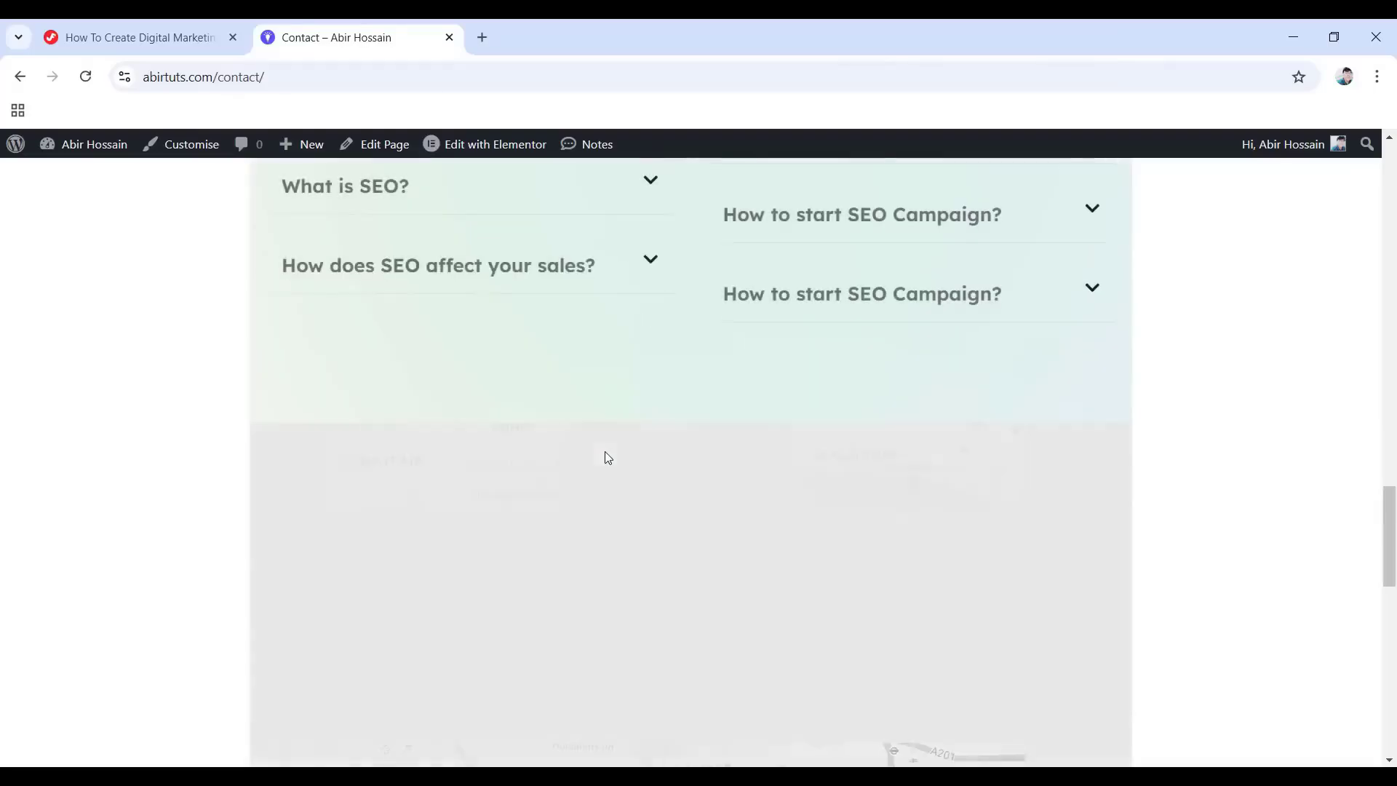
pyautogui.scroll(4, 605, 455)
pyautogui.scroll(2, 632, 460)
pyautogui.scroll(-1, 530, 565)
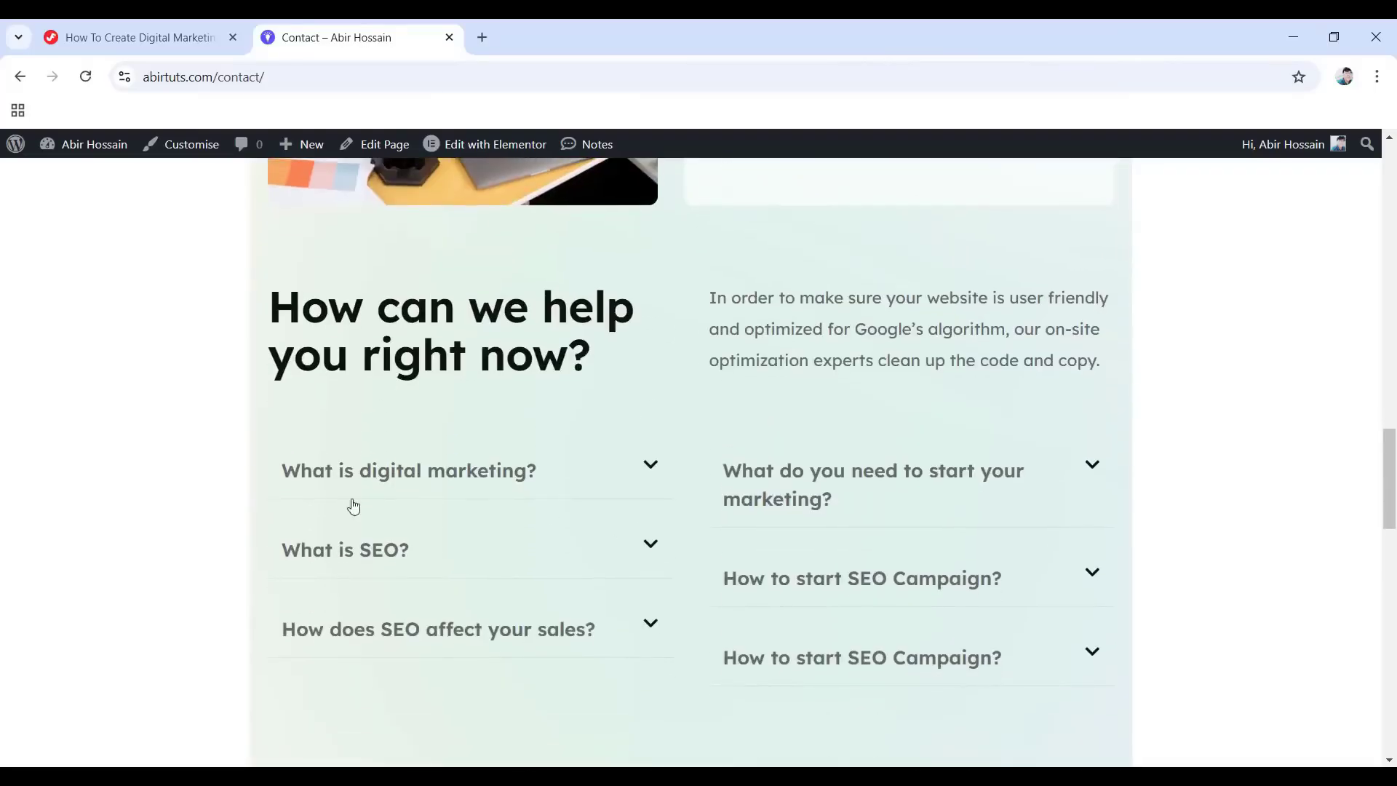
pyautogui.click(652, 468)
pyautogui.scroll(-2, 680, 477)
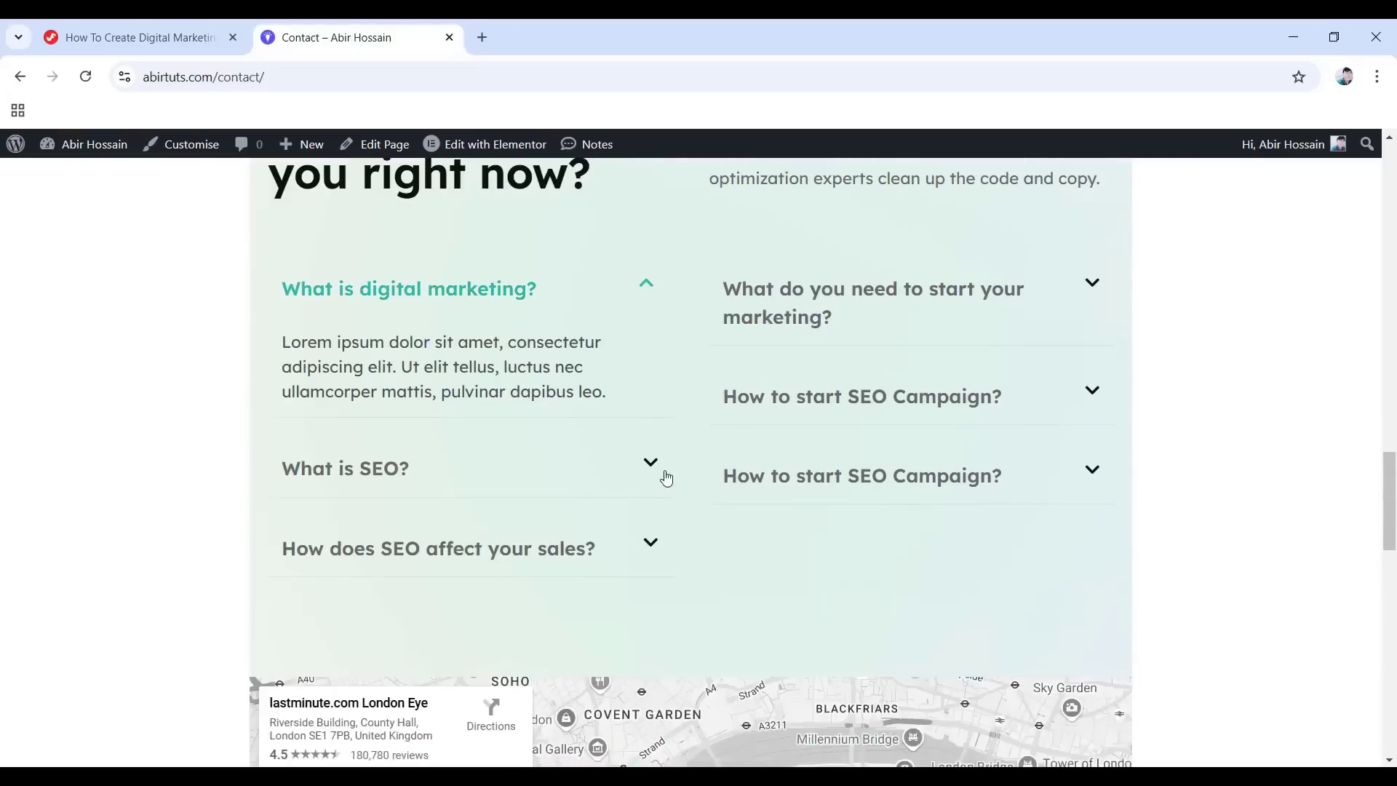
pyautogui.click(652, 465)
pyautogui.scroll(-3, 838, 479)
pyautogui.click(658, 385)
pyautogui.scroll(6, 1019, 458)
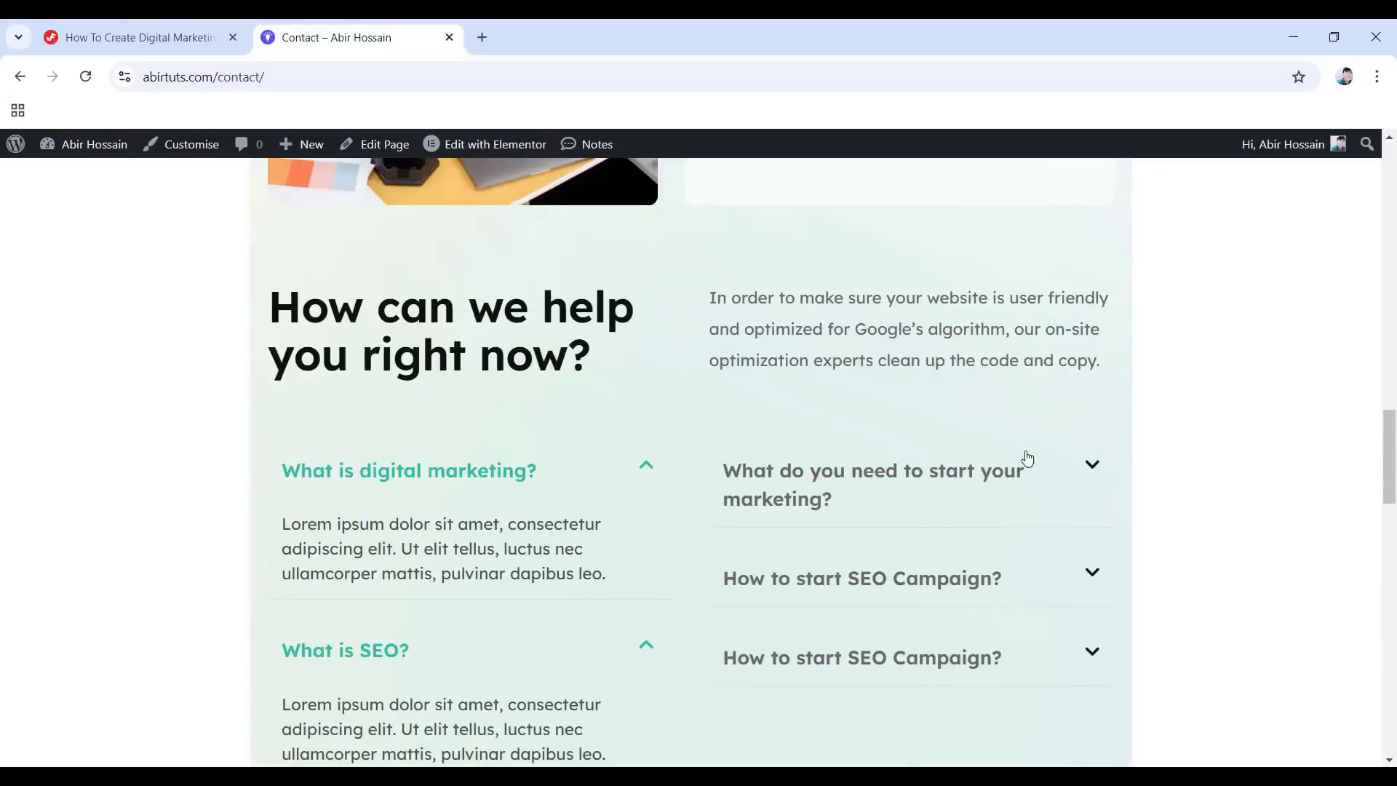
pyautogui.click(1081, 478)
pyautogui.scroll(-10, 645, 456)
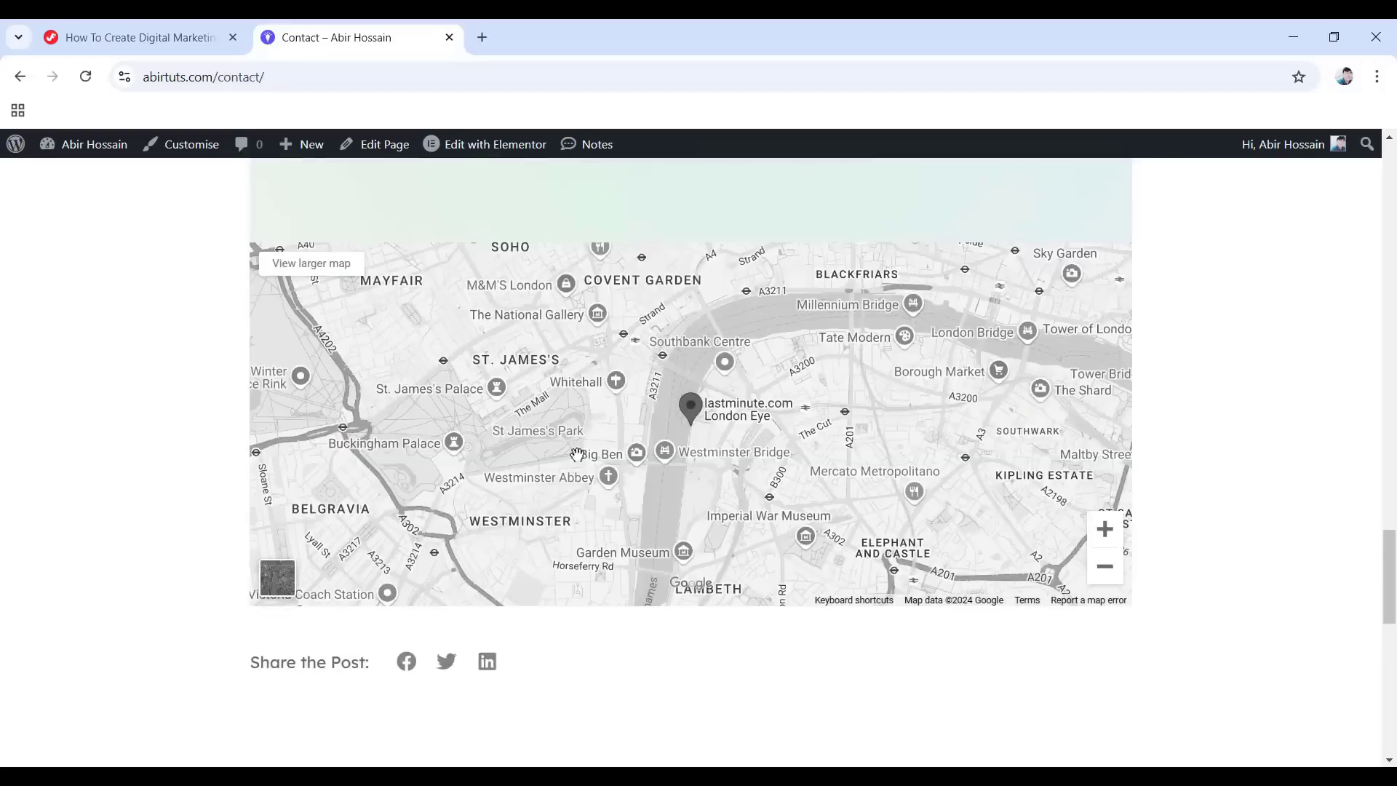
# Pan the London map over Mayfair and Hyde Park, then return to the home page.
pyautogui.moveTo(654, 413); pyautogui.dragTo(671, 459)
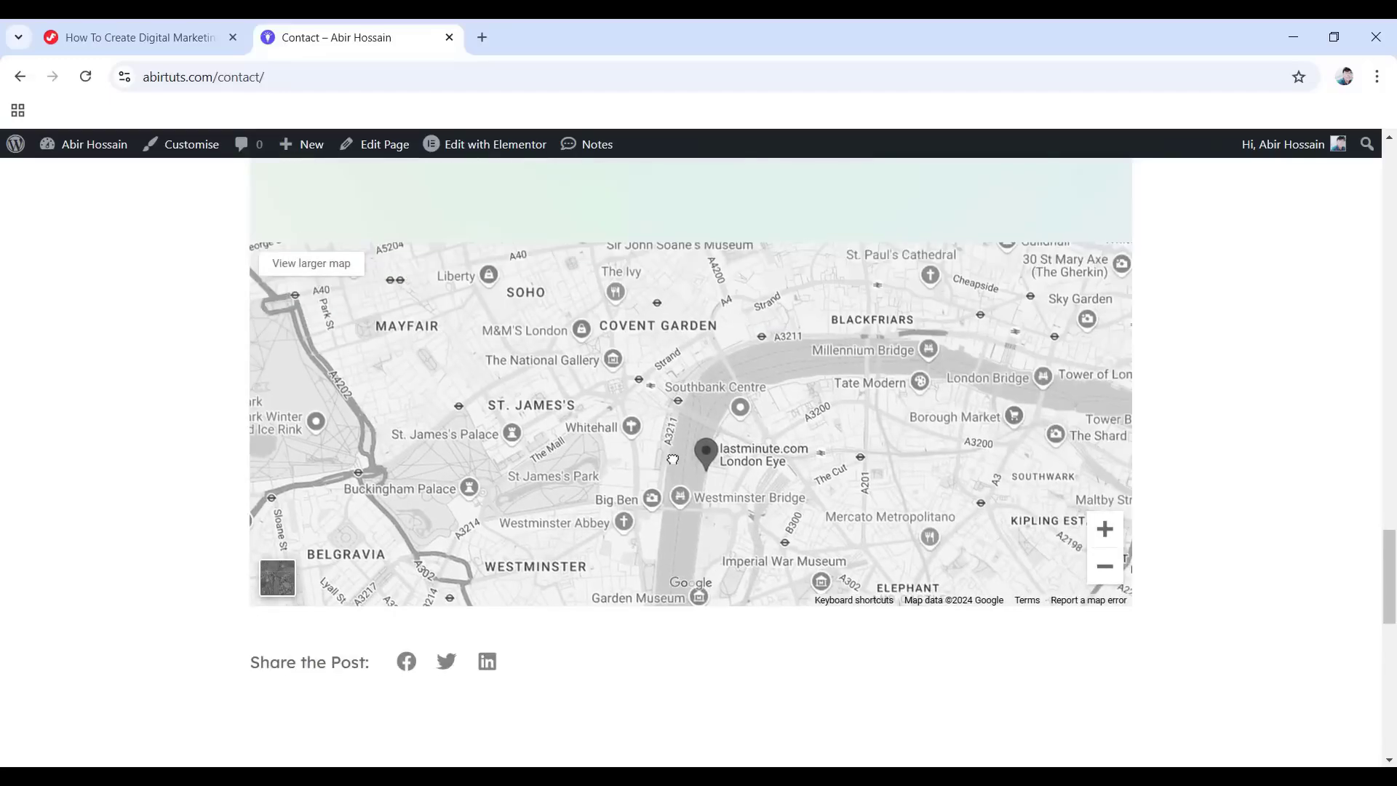
pyautogui.moveTo(905, 392)
pyautogui.mouseDown()
pyautogui.moveTo(780, 338)
pyautogui.moveTo(902, 349)
pyautogui.moveTo(730, 520)
pyautogui.moveTo(774, 559)
pyautogui.mouseUp()
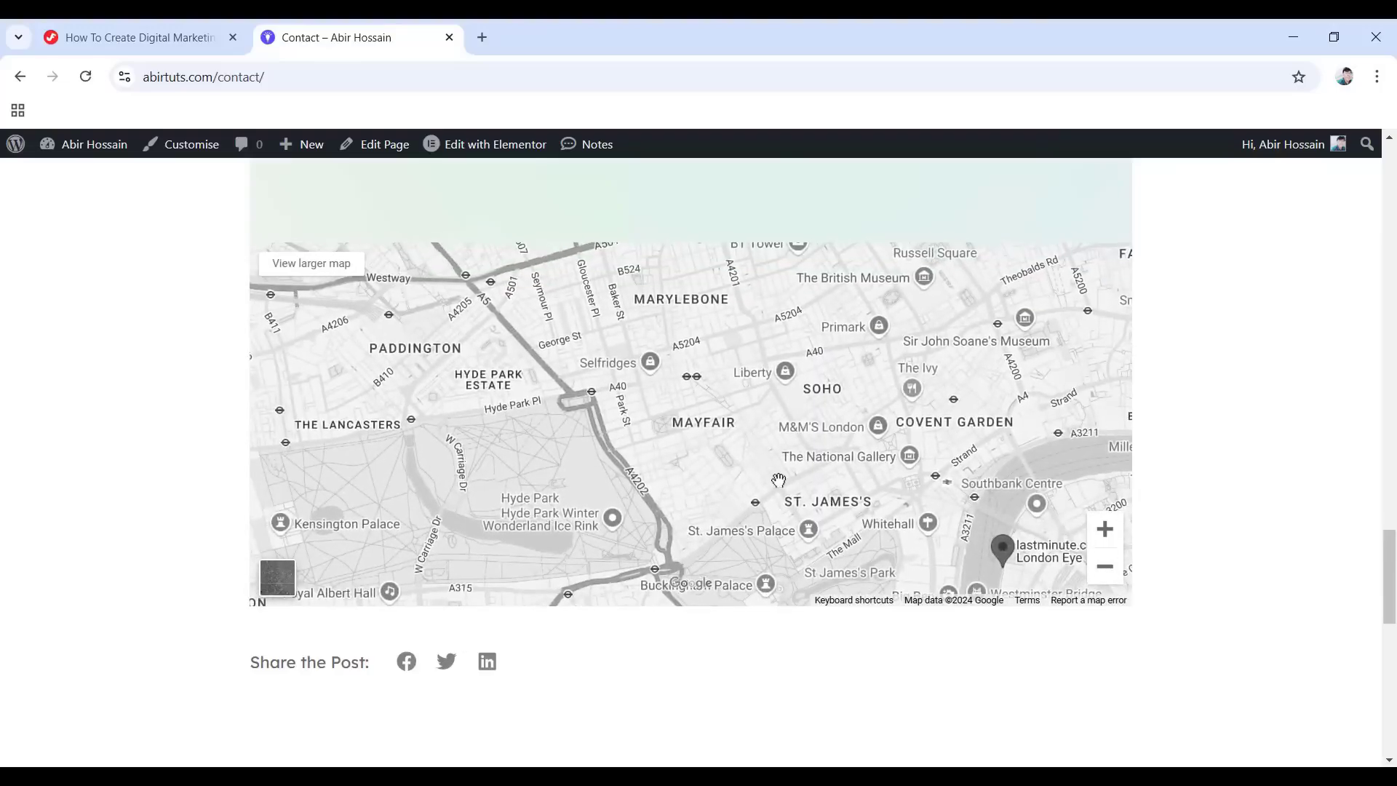
pyautogui.scroll(-12, 779, 480)
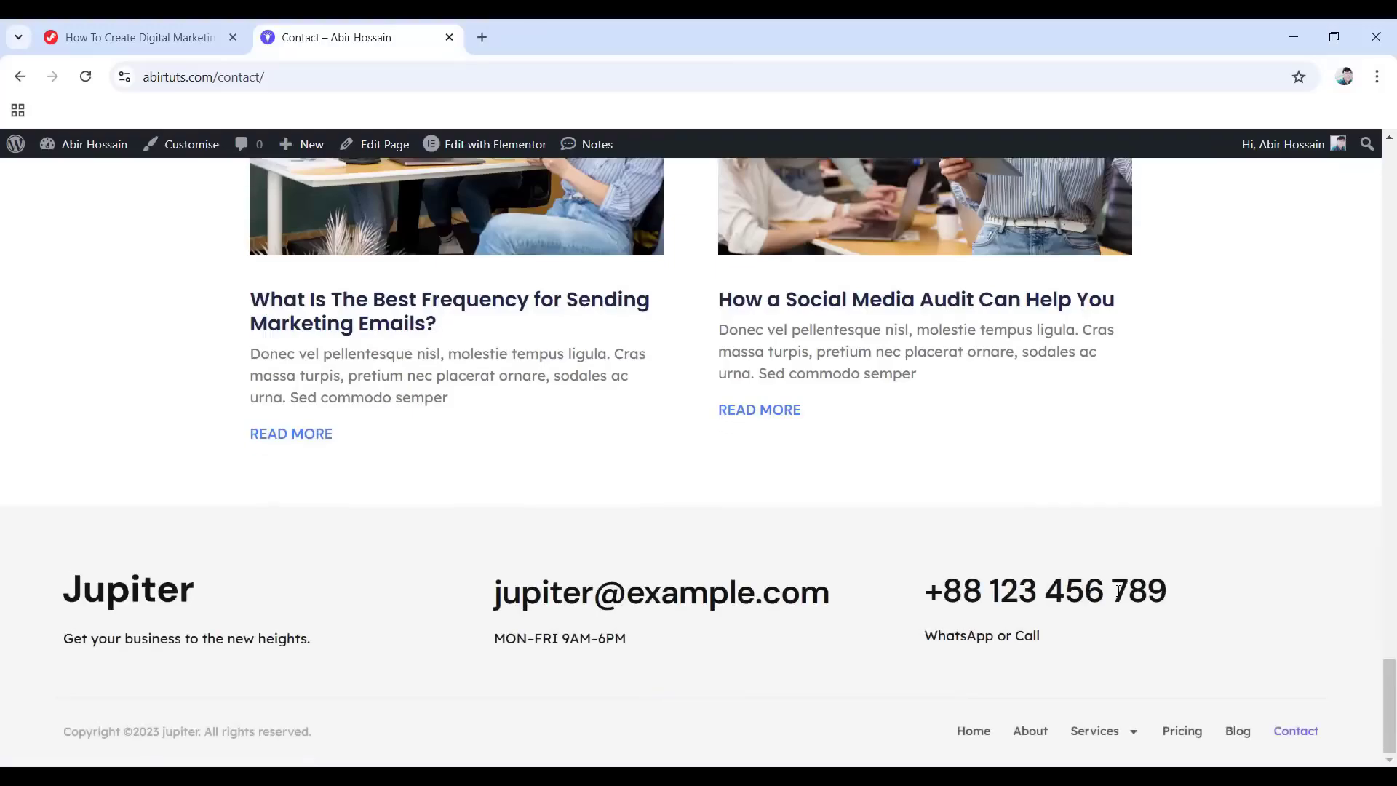
pyautogui.click(967, 736)
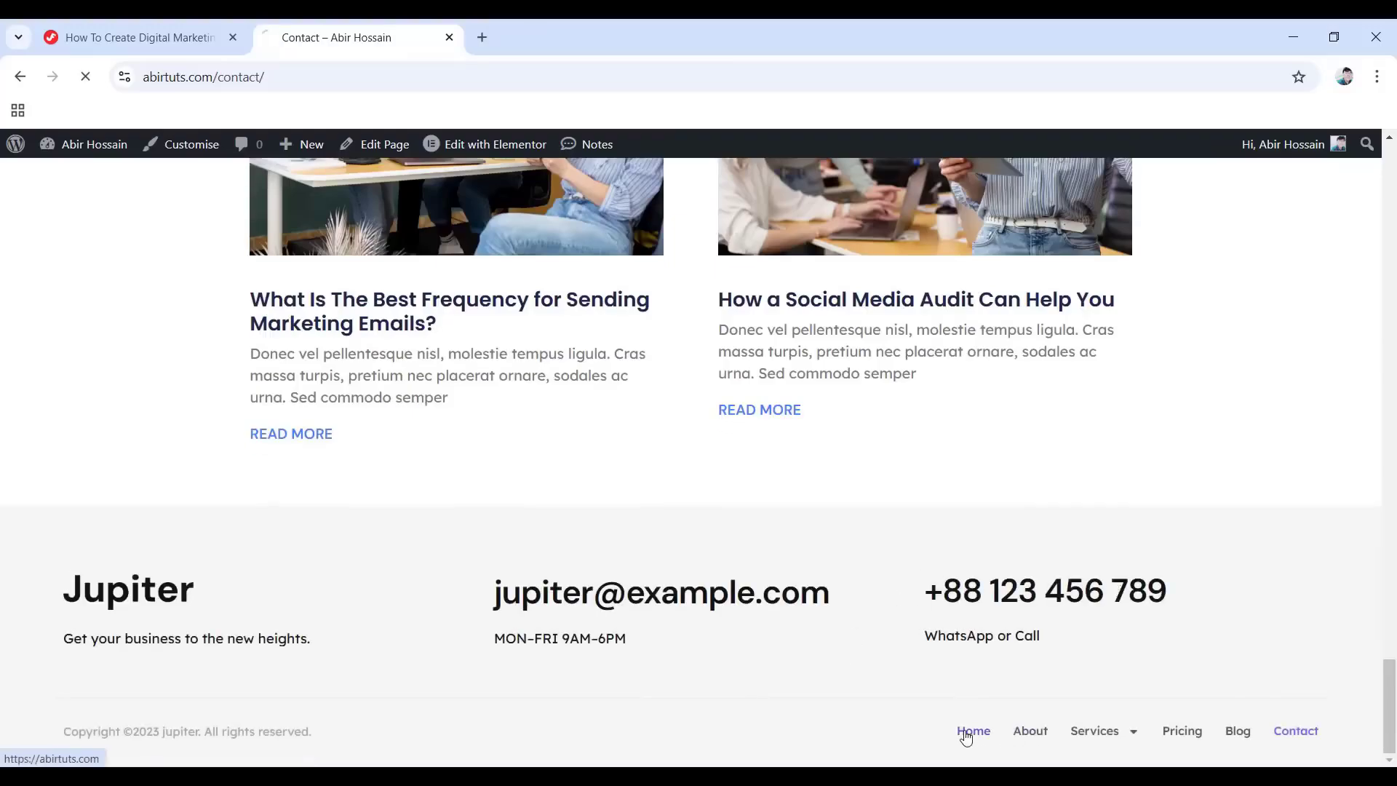